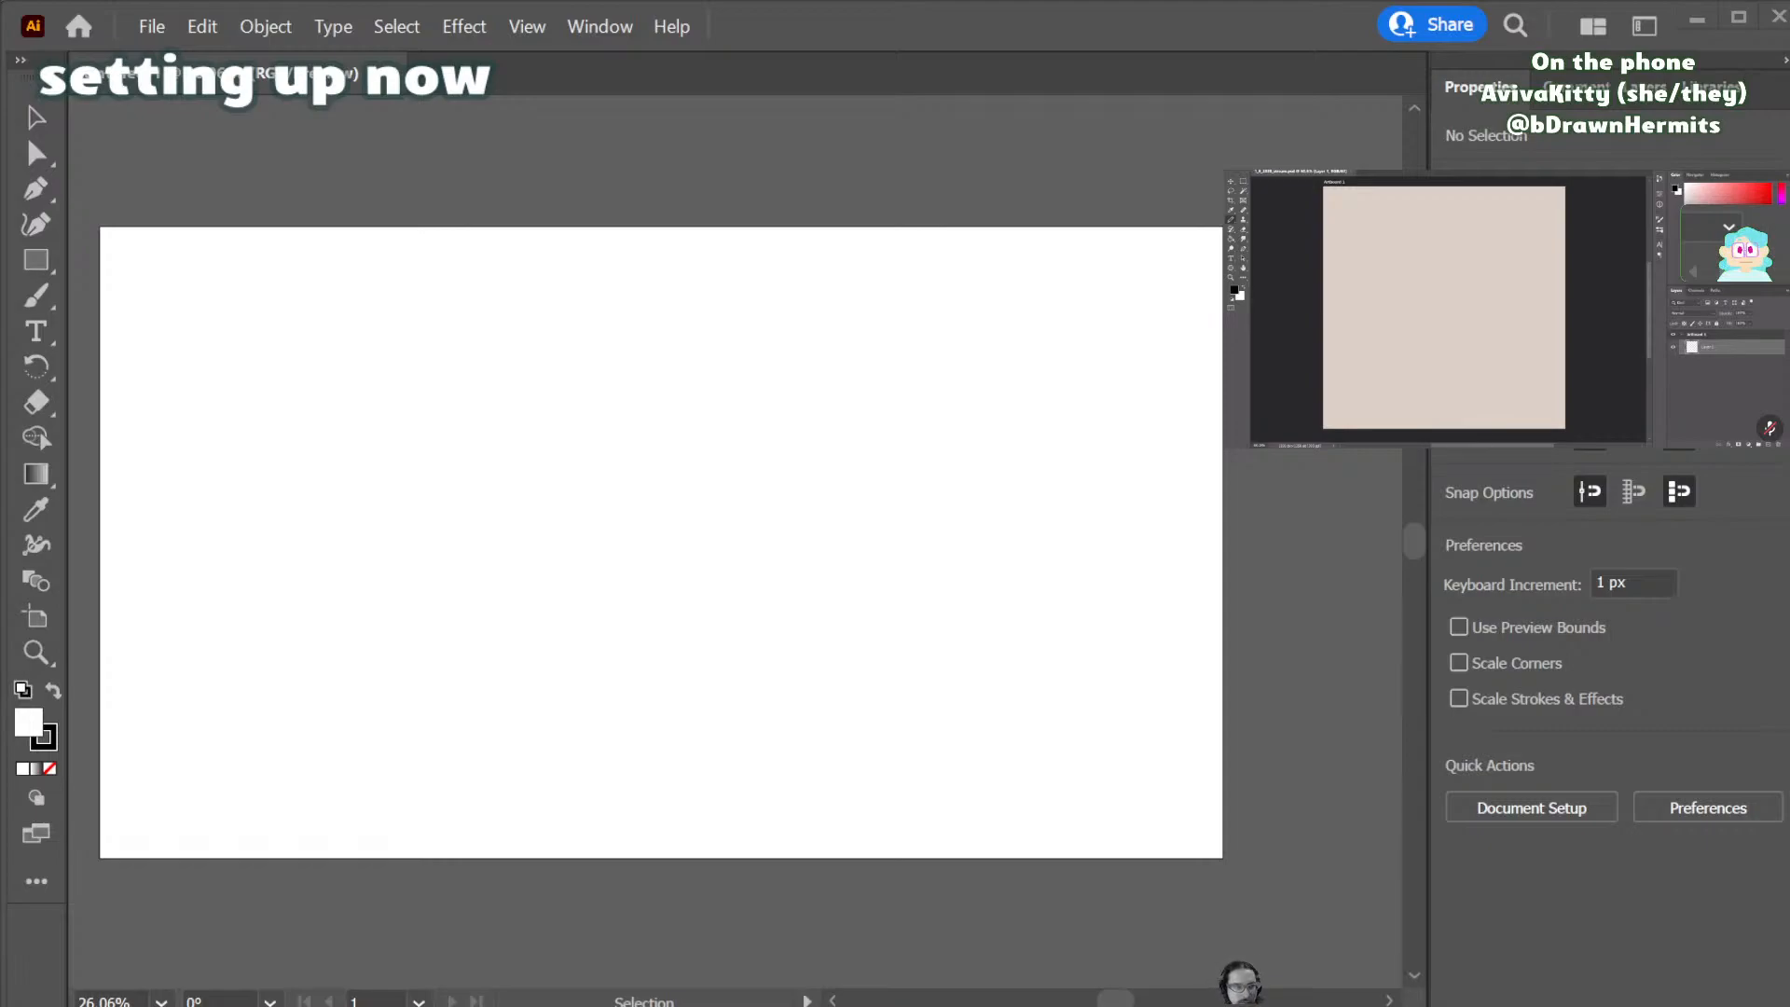
# - Draw a square near the middle of the artboard with a light grey-green fill and no stroke
pyautogui.press('b')
pyautogui.press('m')
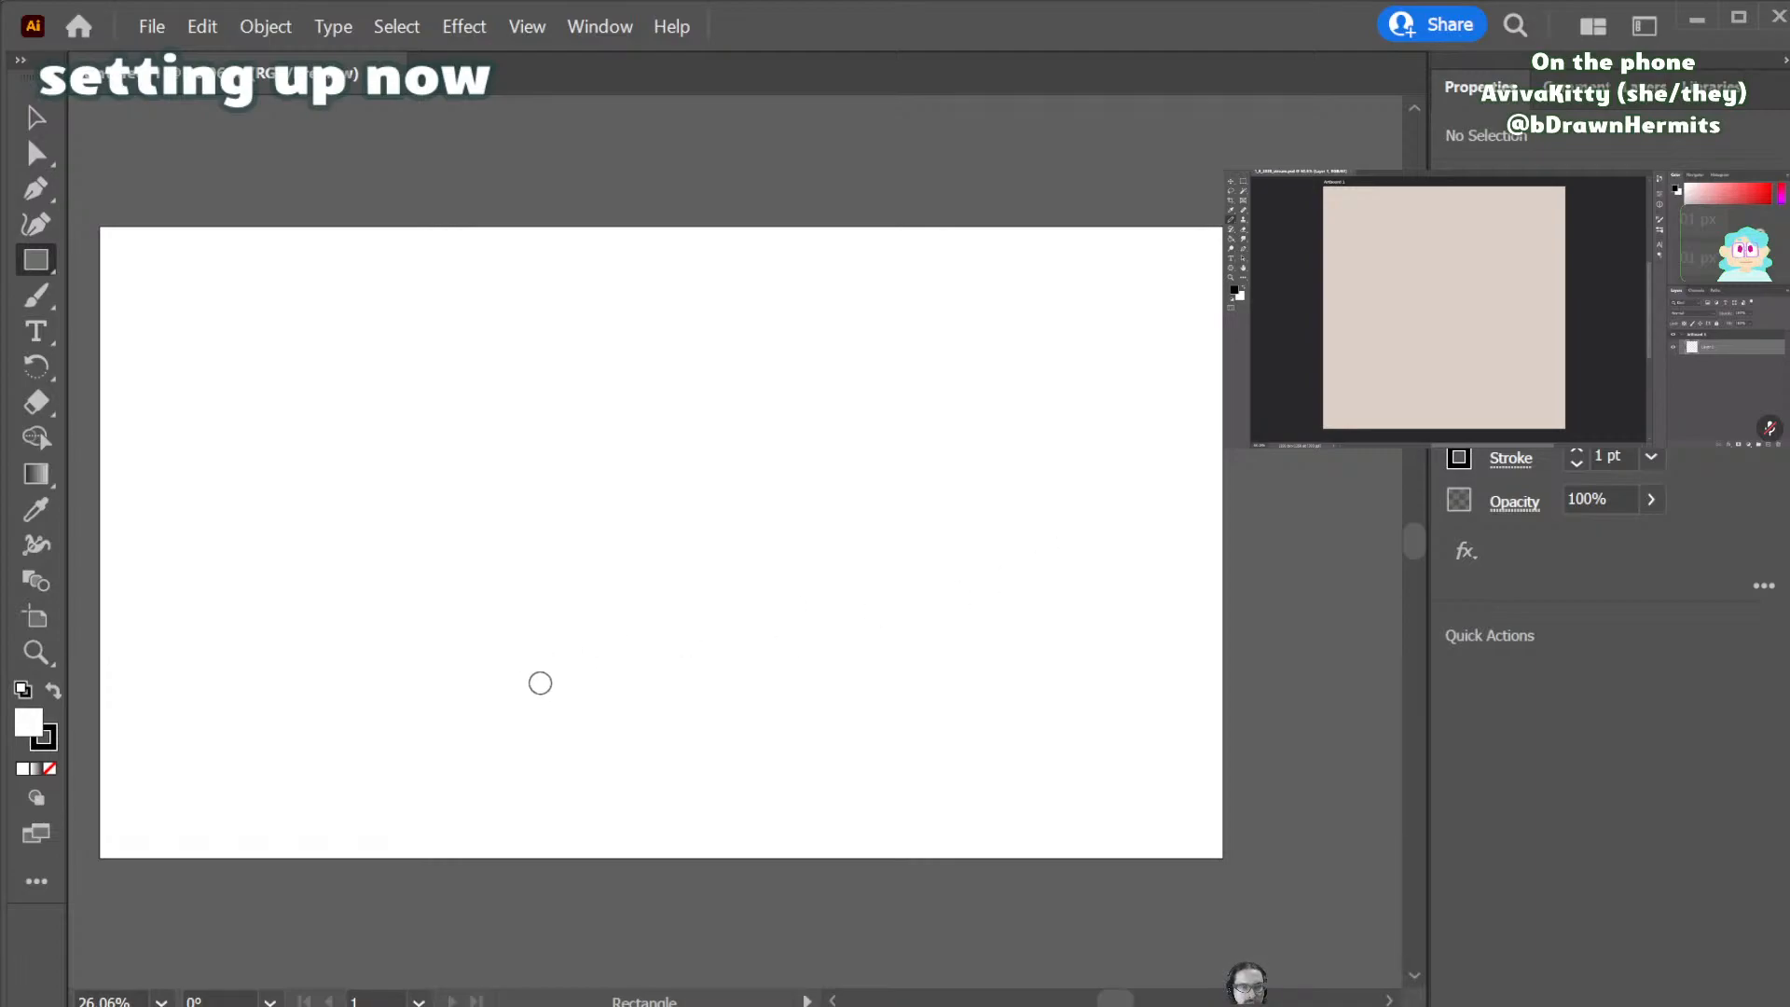
pyautogui.moveTo(481, 395); pyautogui.dragTo(613, 606)
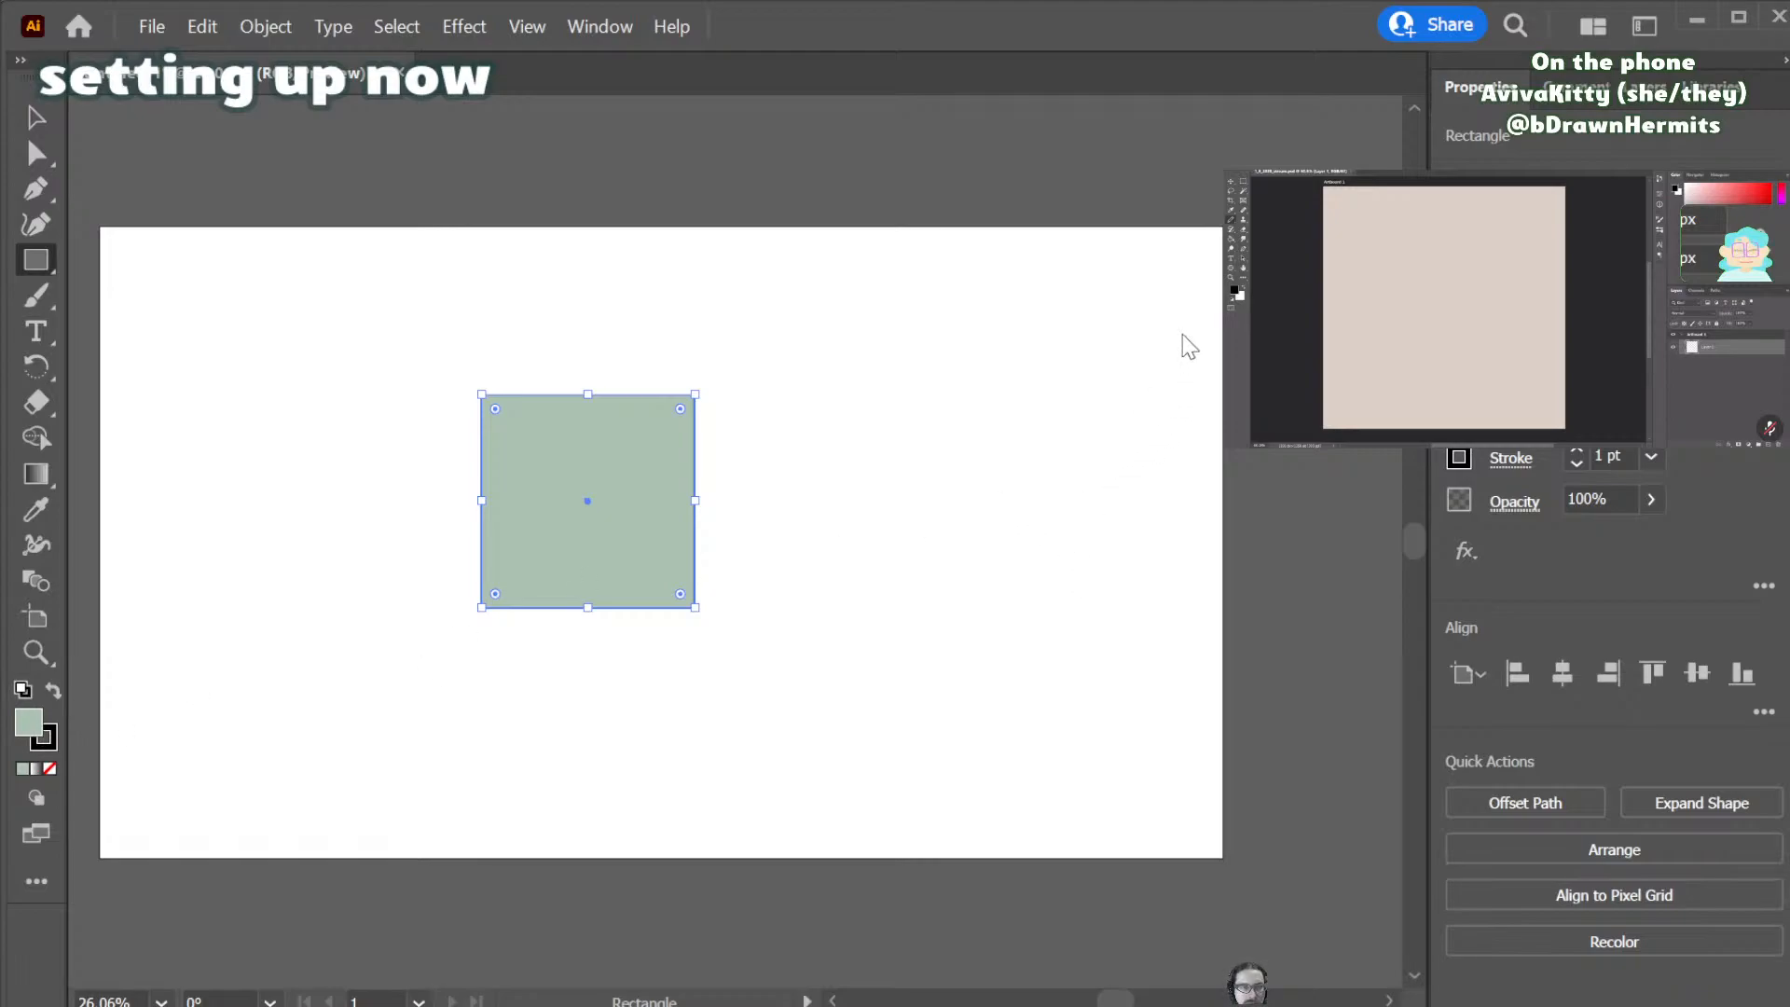
pyautogui.press('x')
pyautogui.press('/')
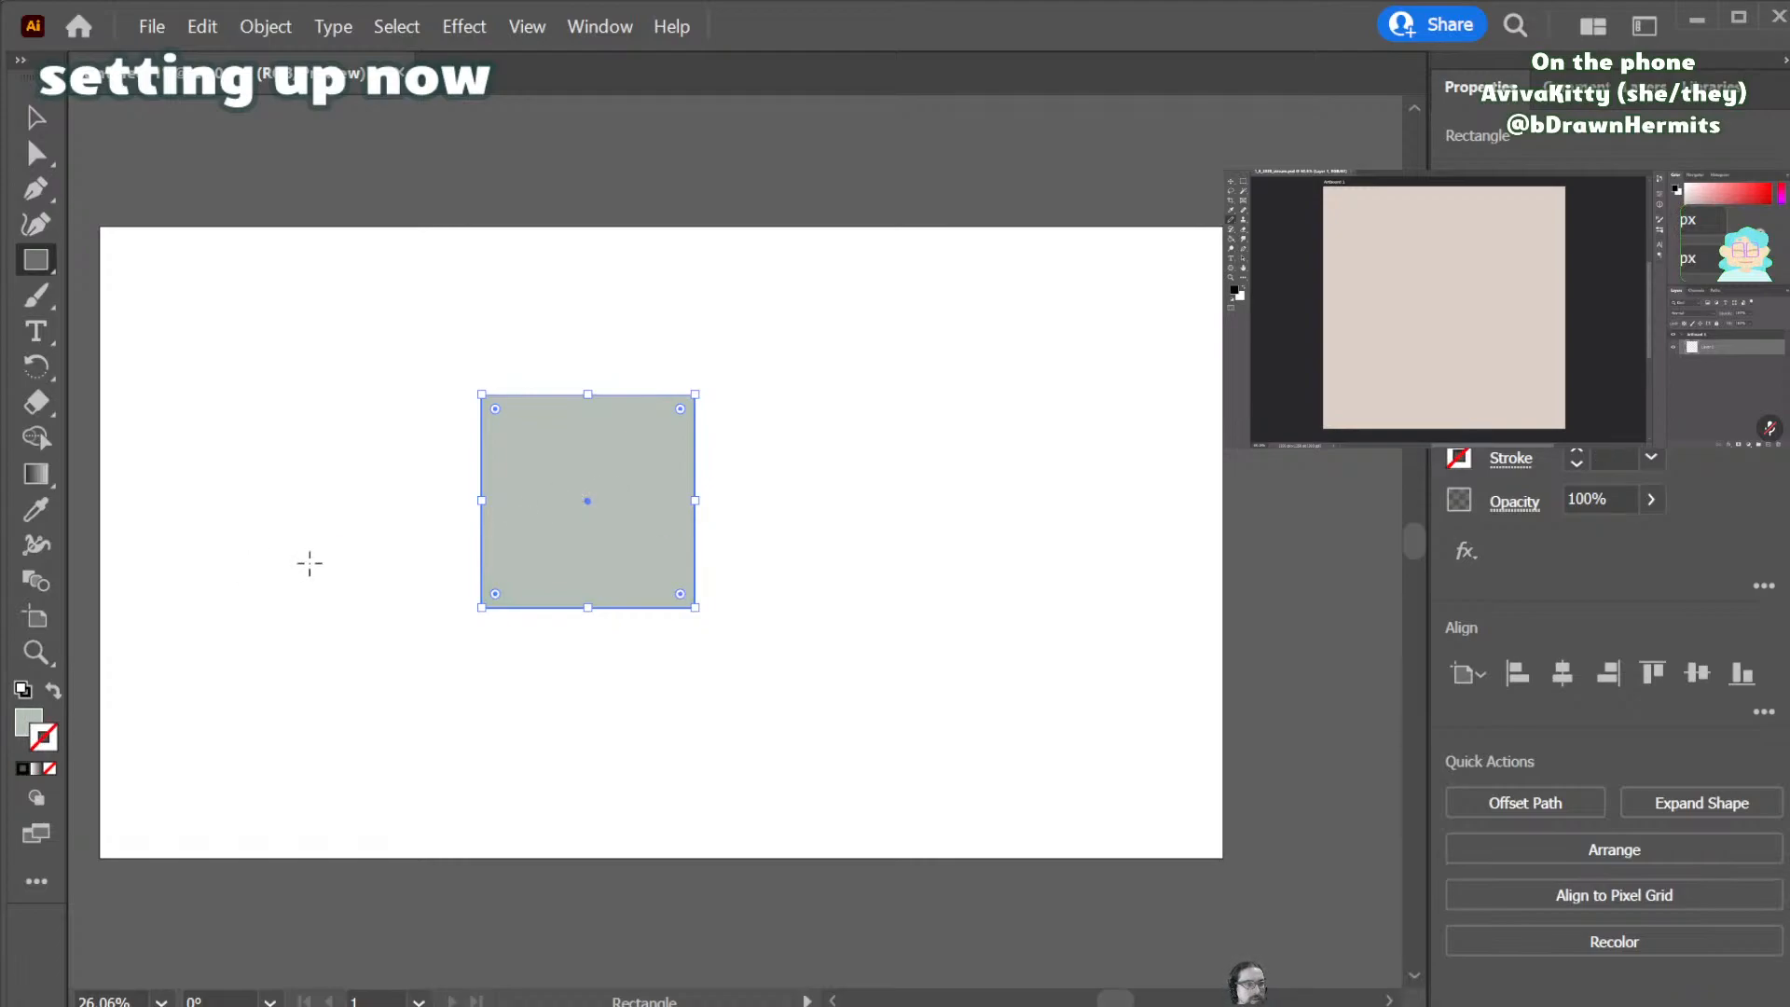
# - Draw a wider, shorter rectangle across the square's upper part and fill it with bright orange
pyautogui.moveTo(462, 370); pyautogui.dragTo(722, 446)
pyautogui.click(30, 720)
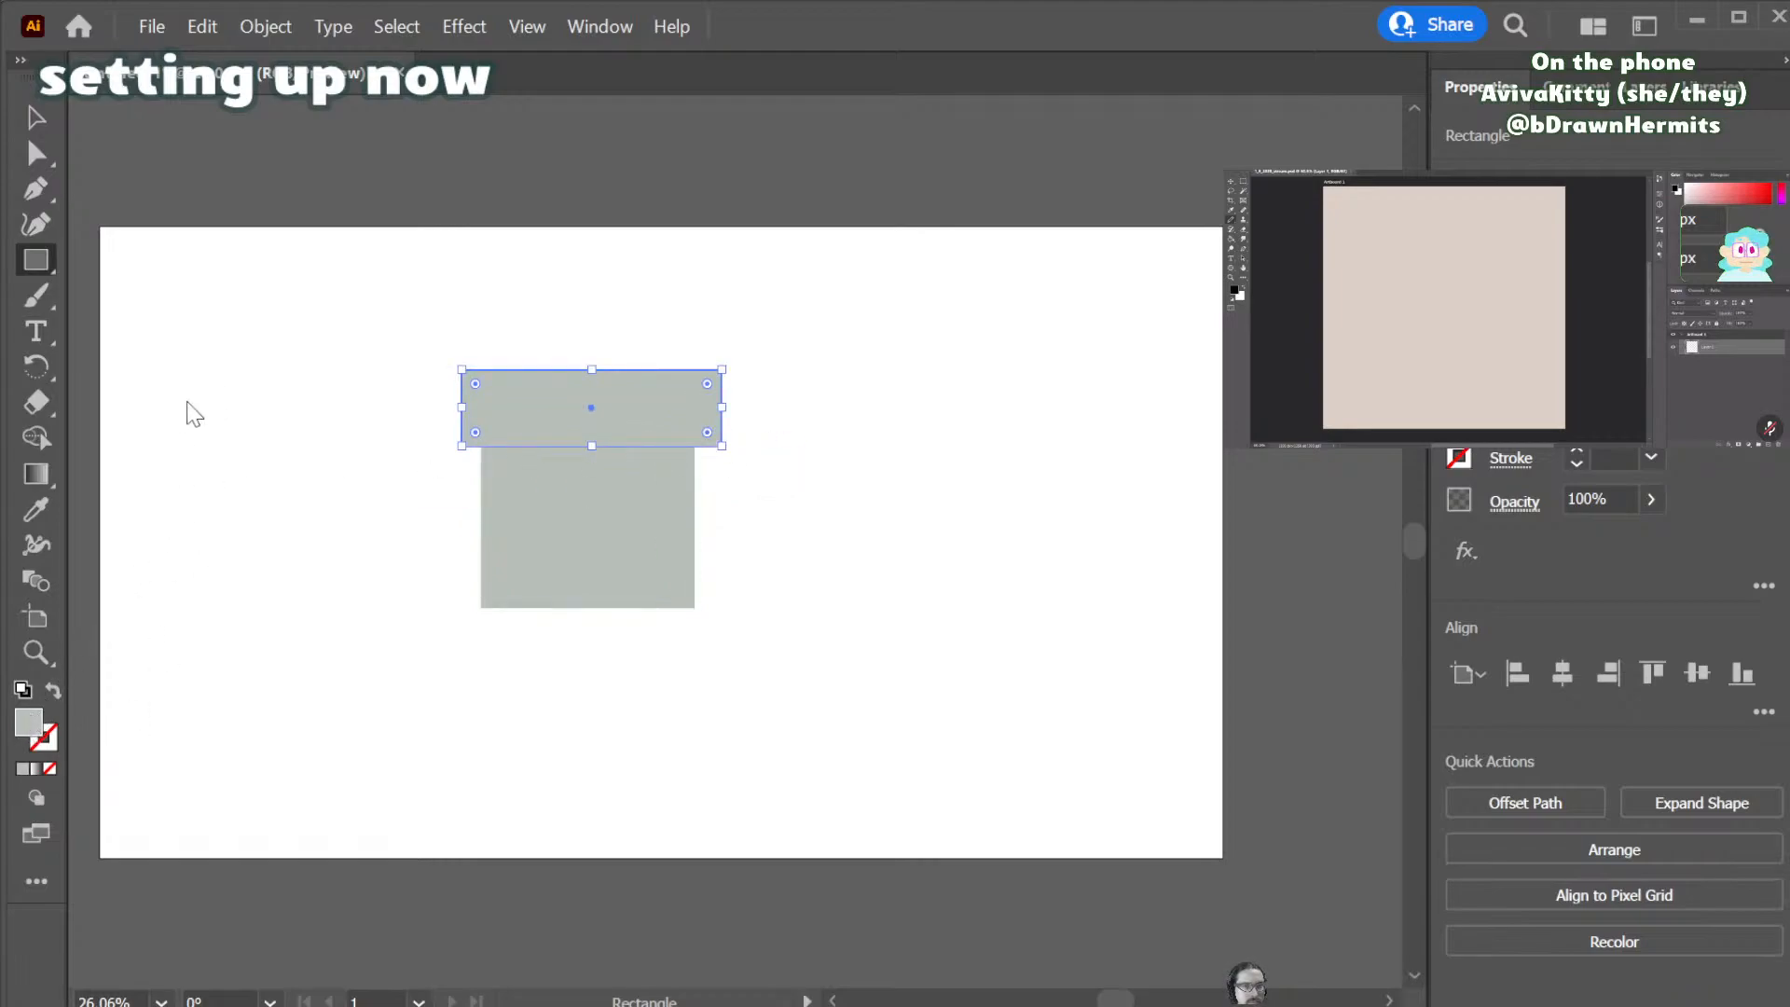
pyautogui.press('i')
pyautogui.click(193, 401)
pyautogui.moveTo(195, 399); pyautogui.dragTo(172, 405)
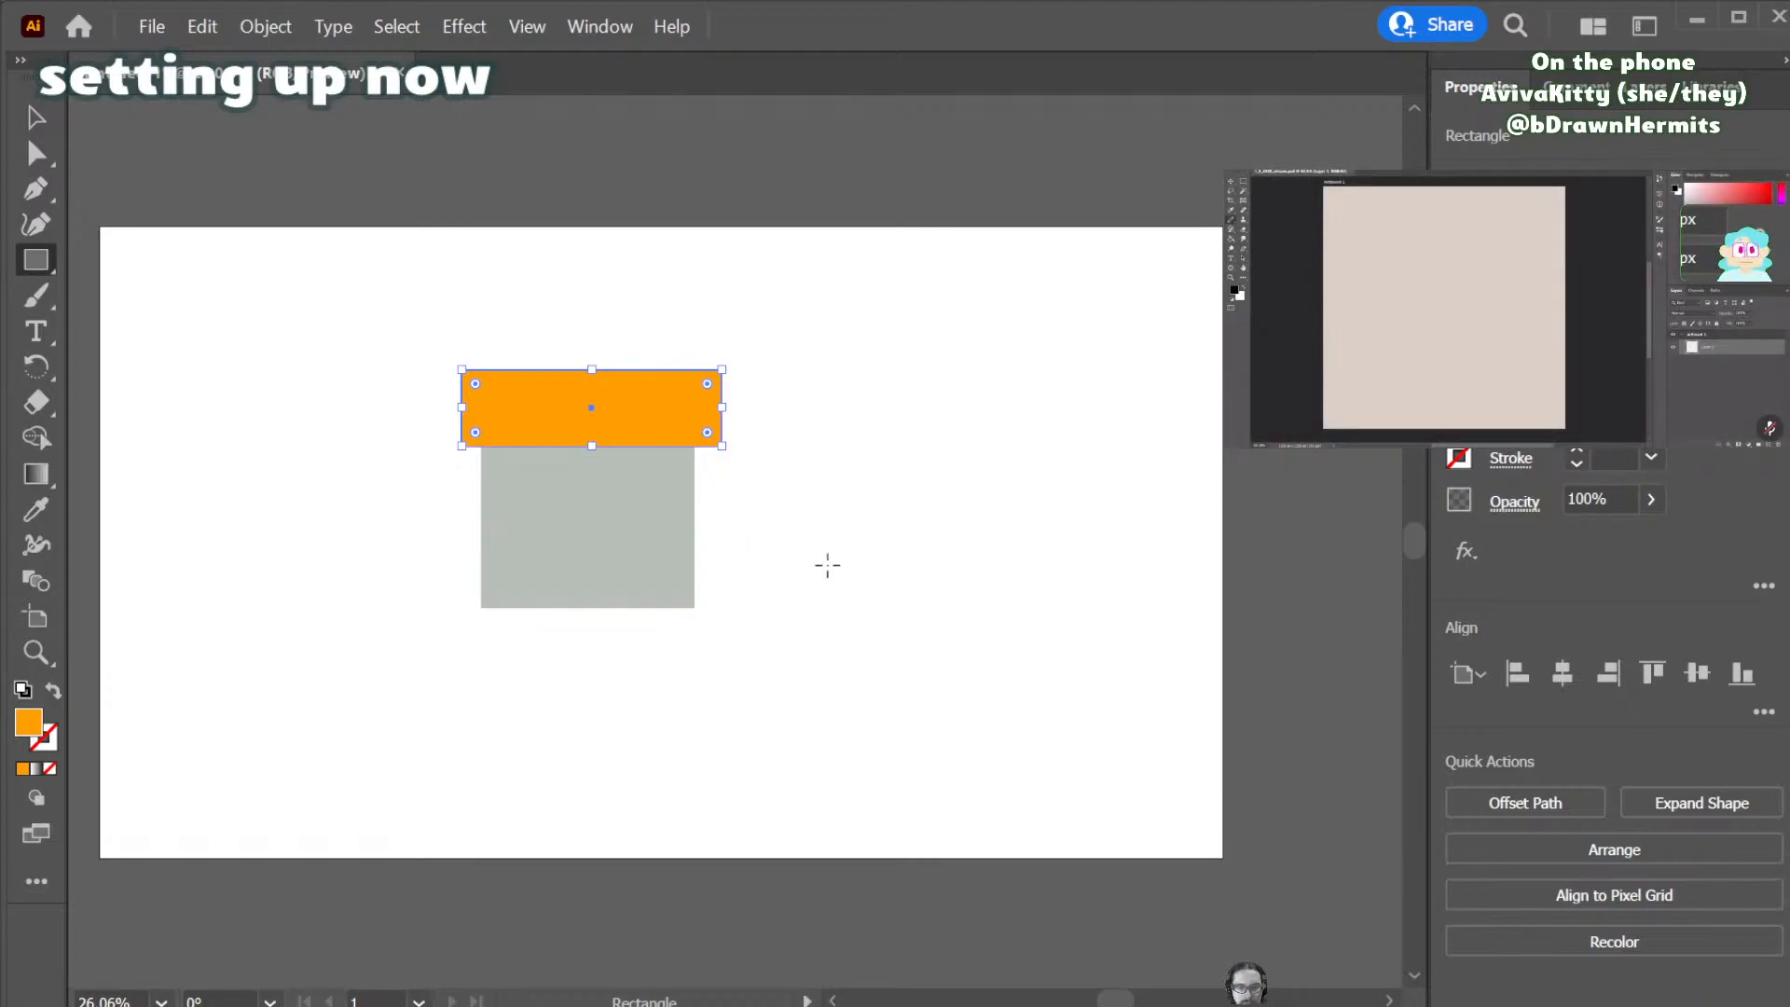
pyautogui.hotkey('ctrl', 'v')
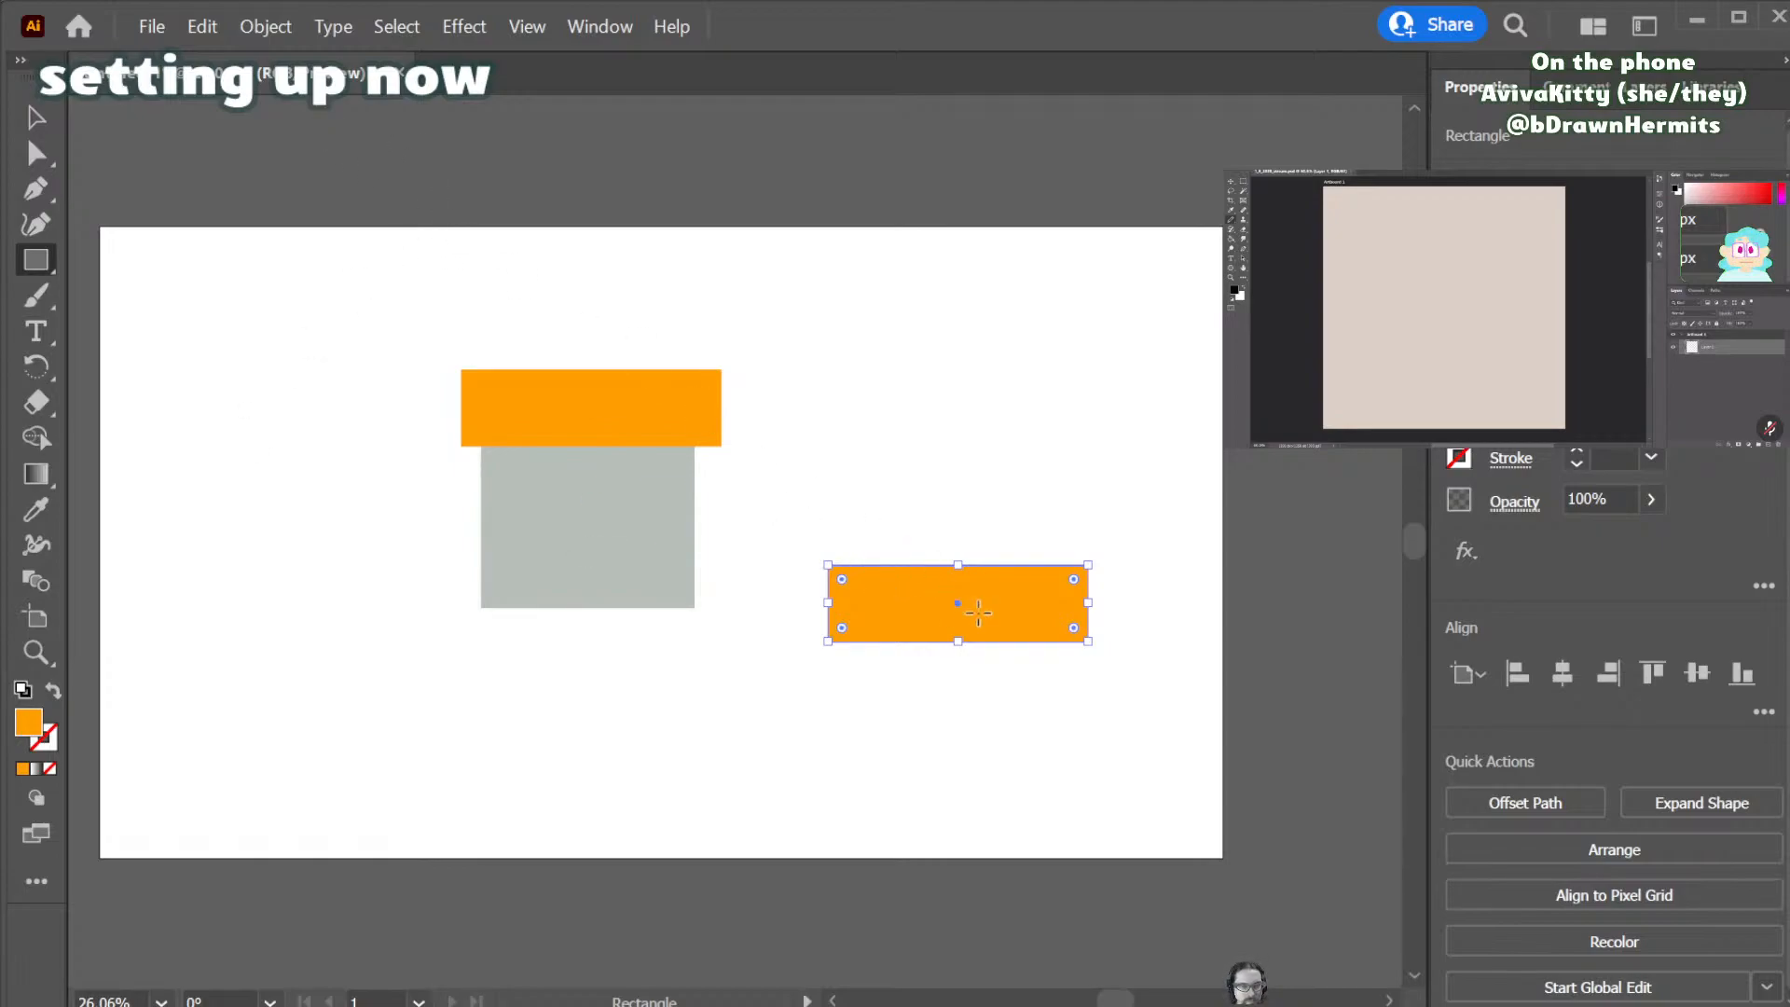
pyautogui.press('v')
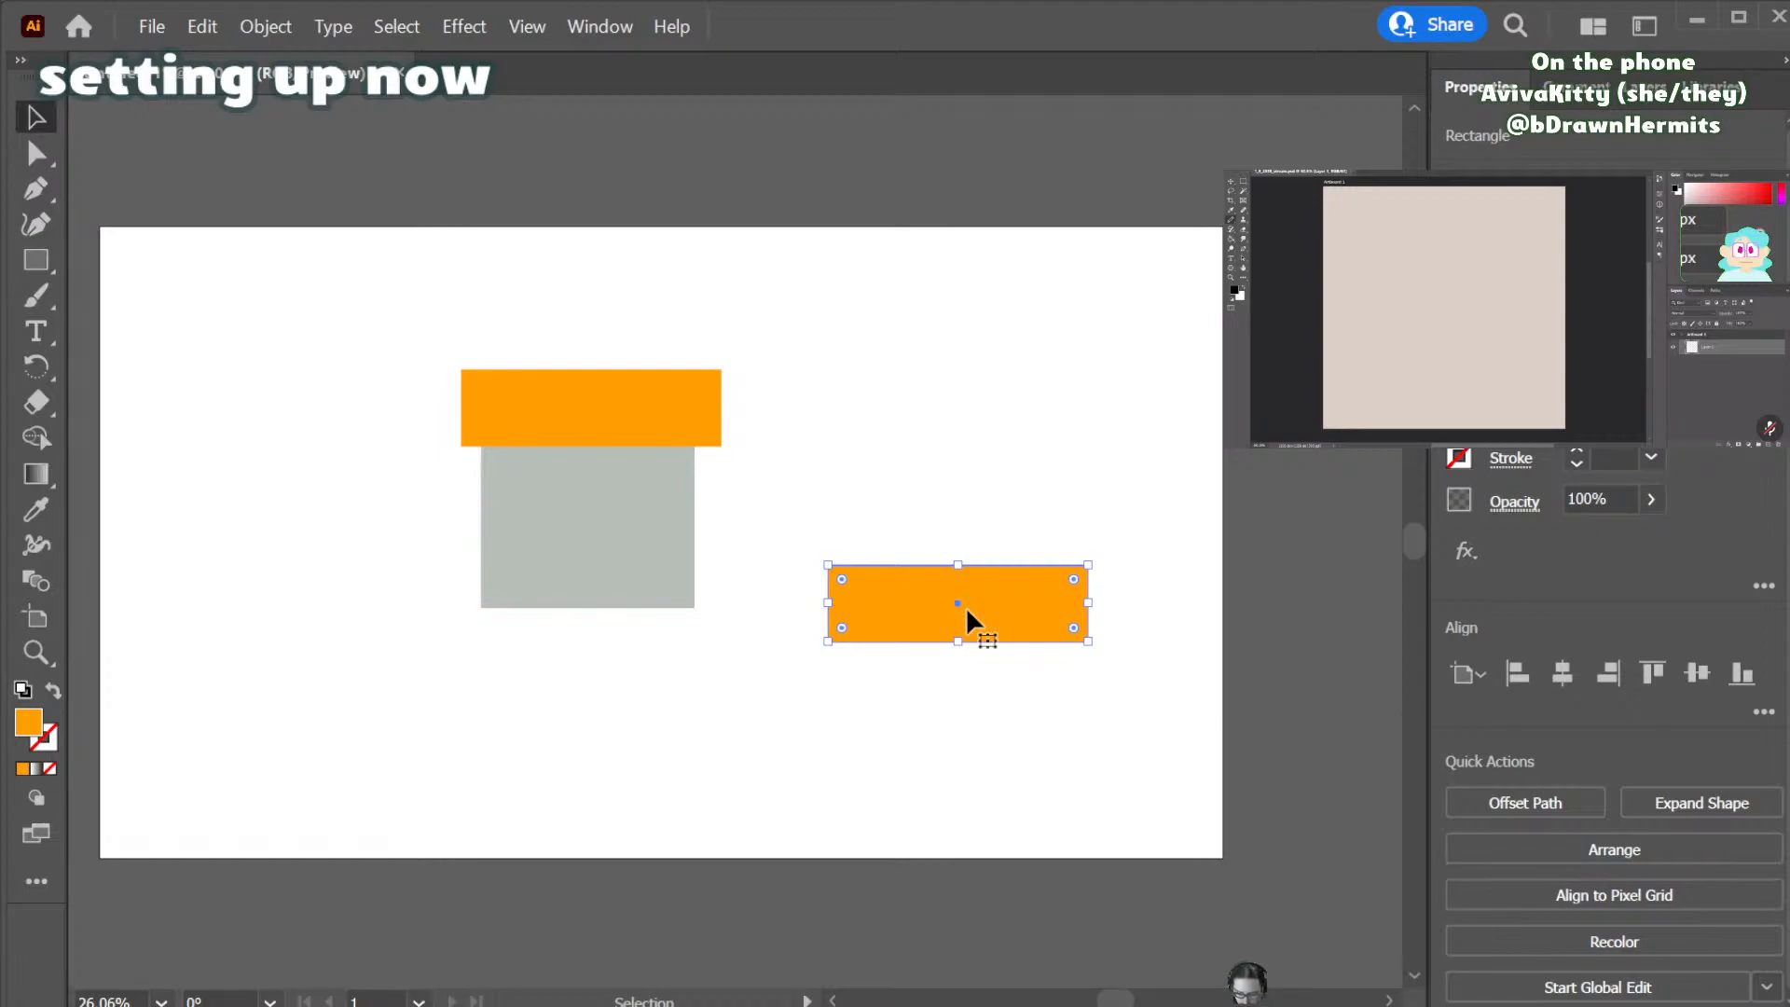
pyautogui.press('Delete')
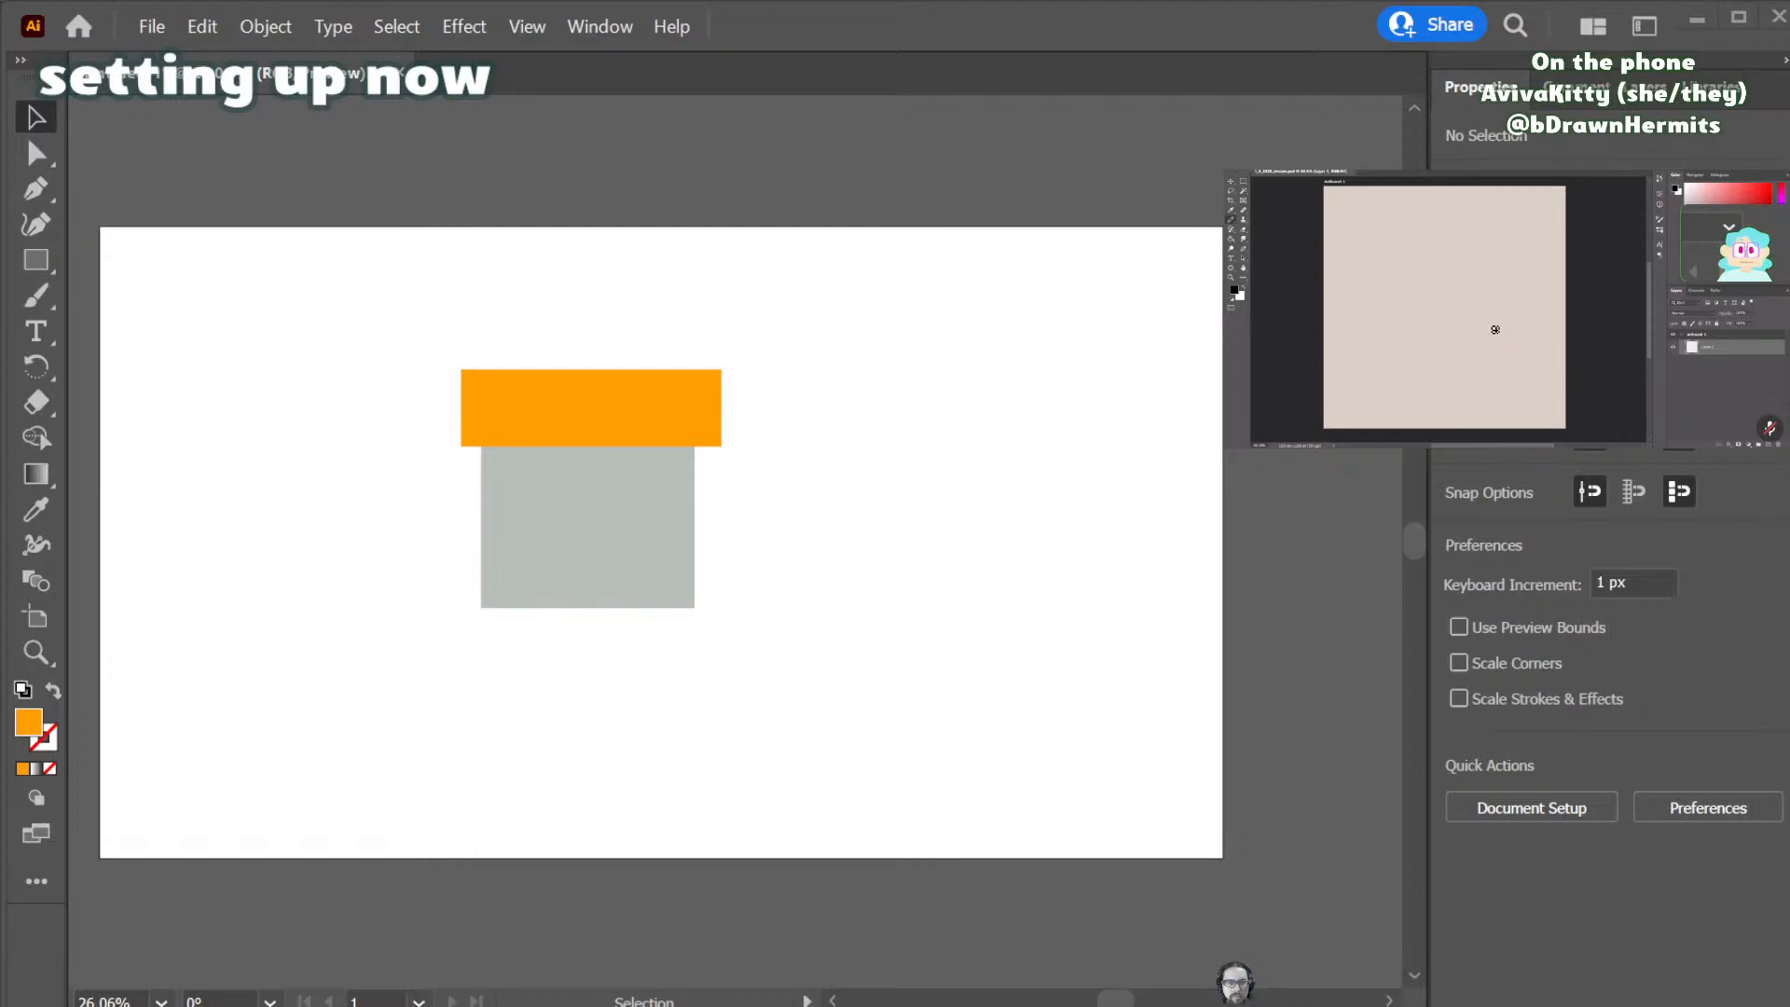
# - Place the character skin texture image and enlarge it beside the rectangles at the artboard's upper-right corner
pyautogui.click(1011, 679)
pyautogui.moveTo(990, 701); pyautogui.dragTo(803, 885)
pyautogui.moveTo(948, 836); pyautogui.dragTo(1009, 378)
pyautogui.moveTo(1099, 433); pyautogui.dragTo(1214, 612)
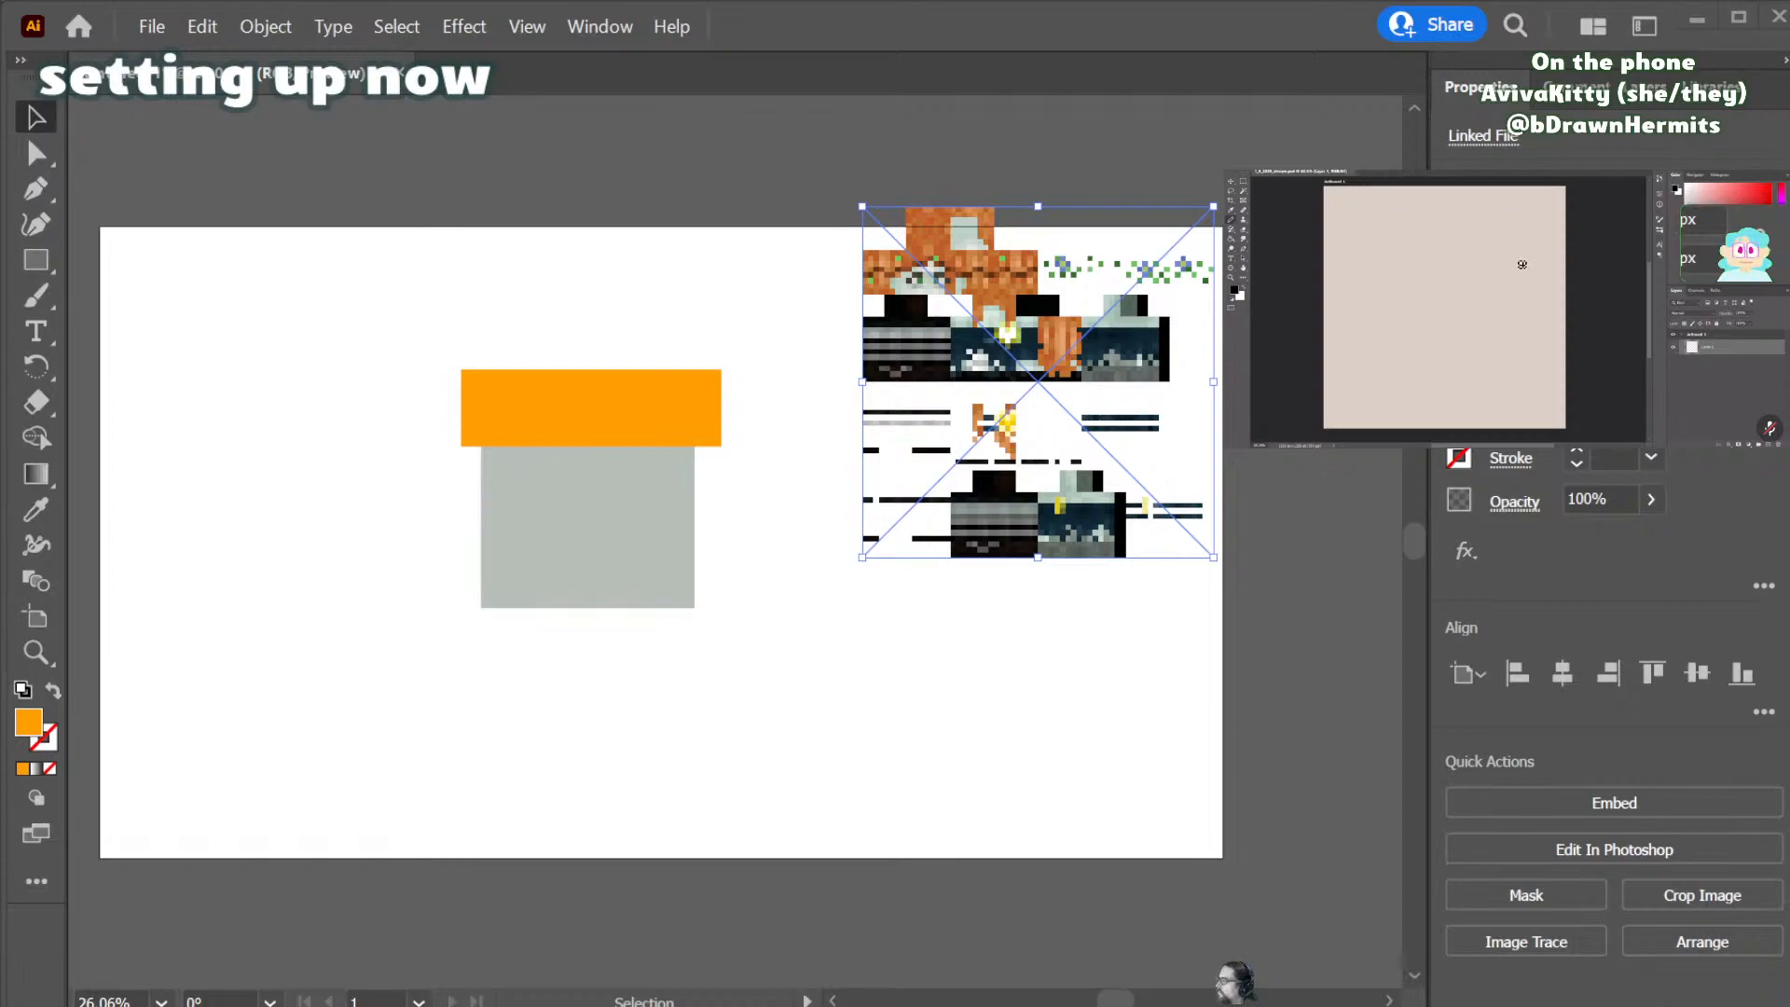
# - Enlarge the tiny dark-background skin texture and place it below the first texture, overlapping the artboard's lower-right corner
pyautogui.click(950, 746)
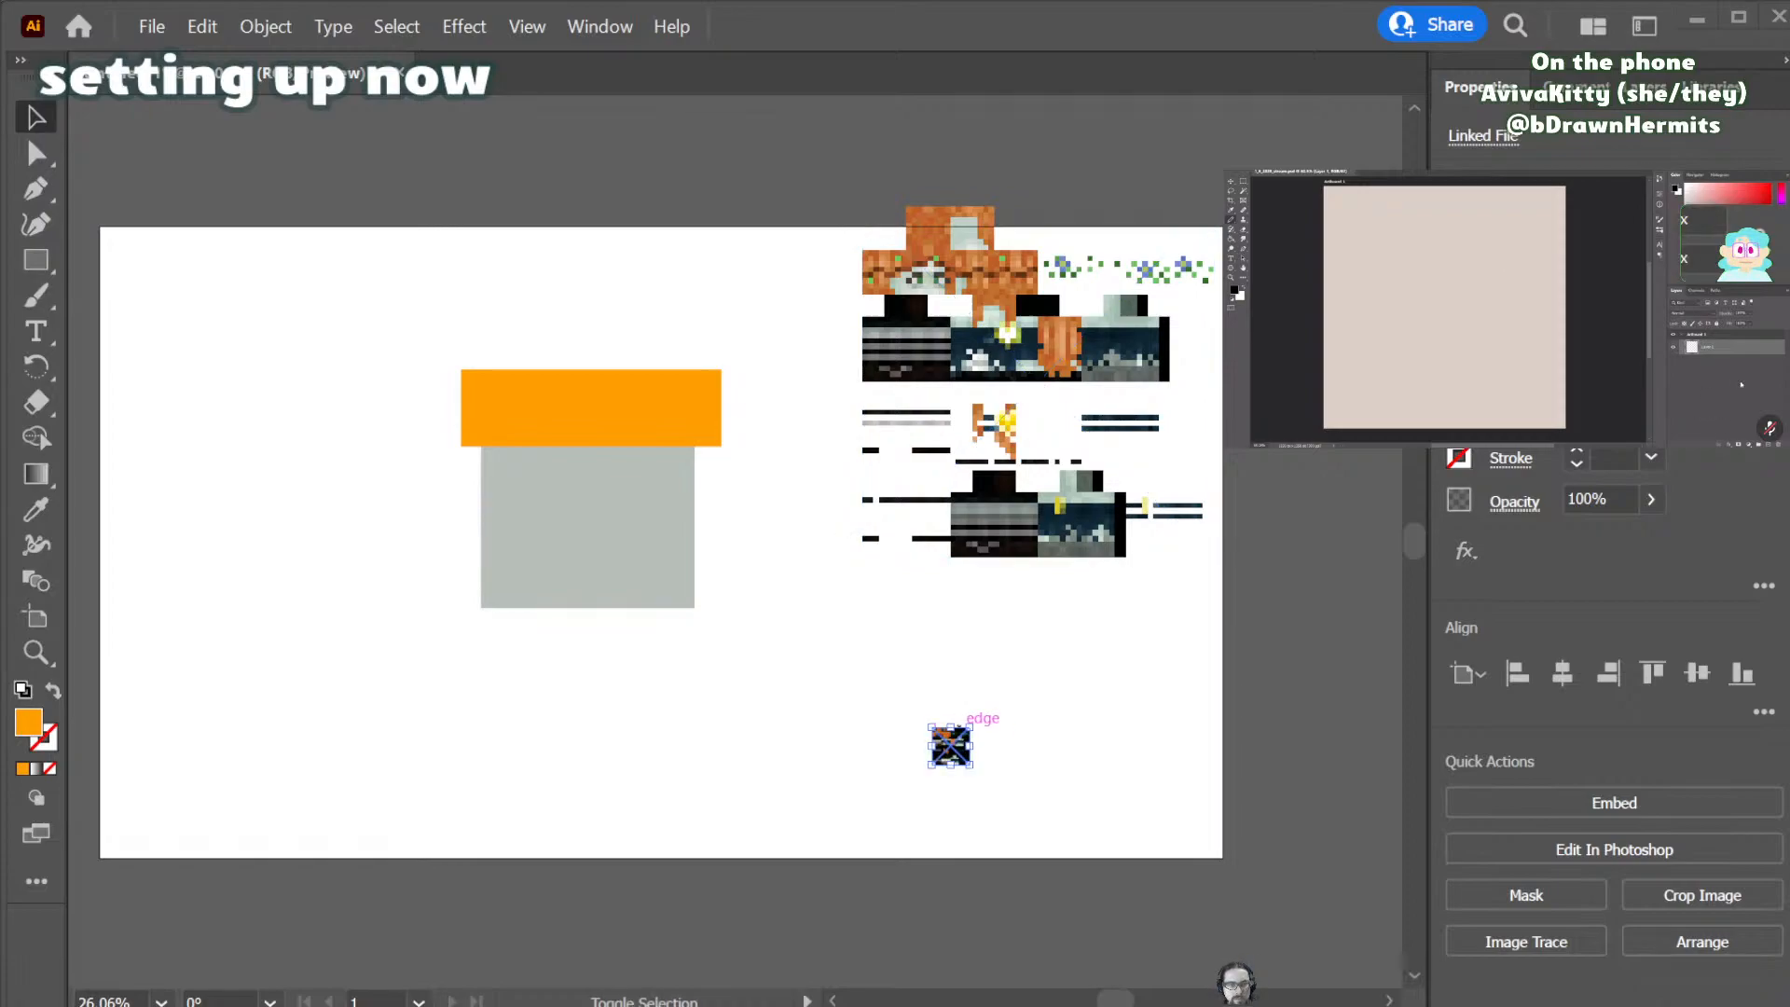
pyautogui.moveTo(969, 727); pyautogui.dragTo(935, 588)
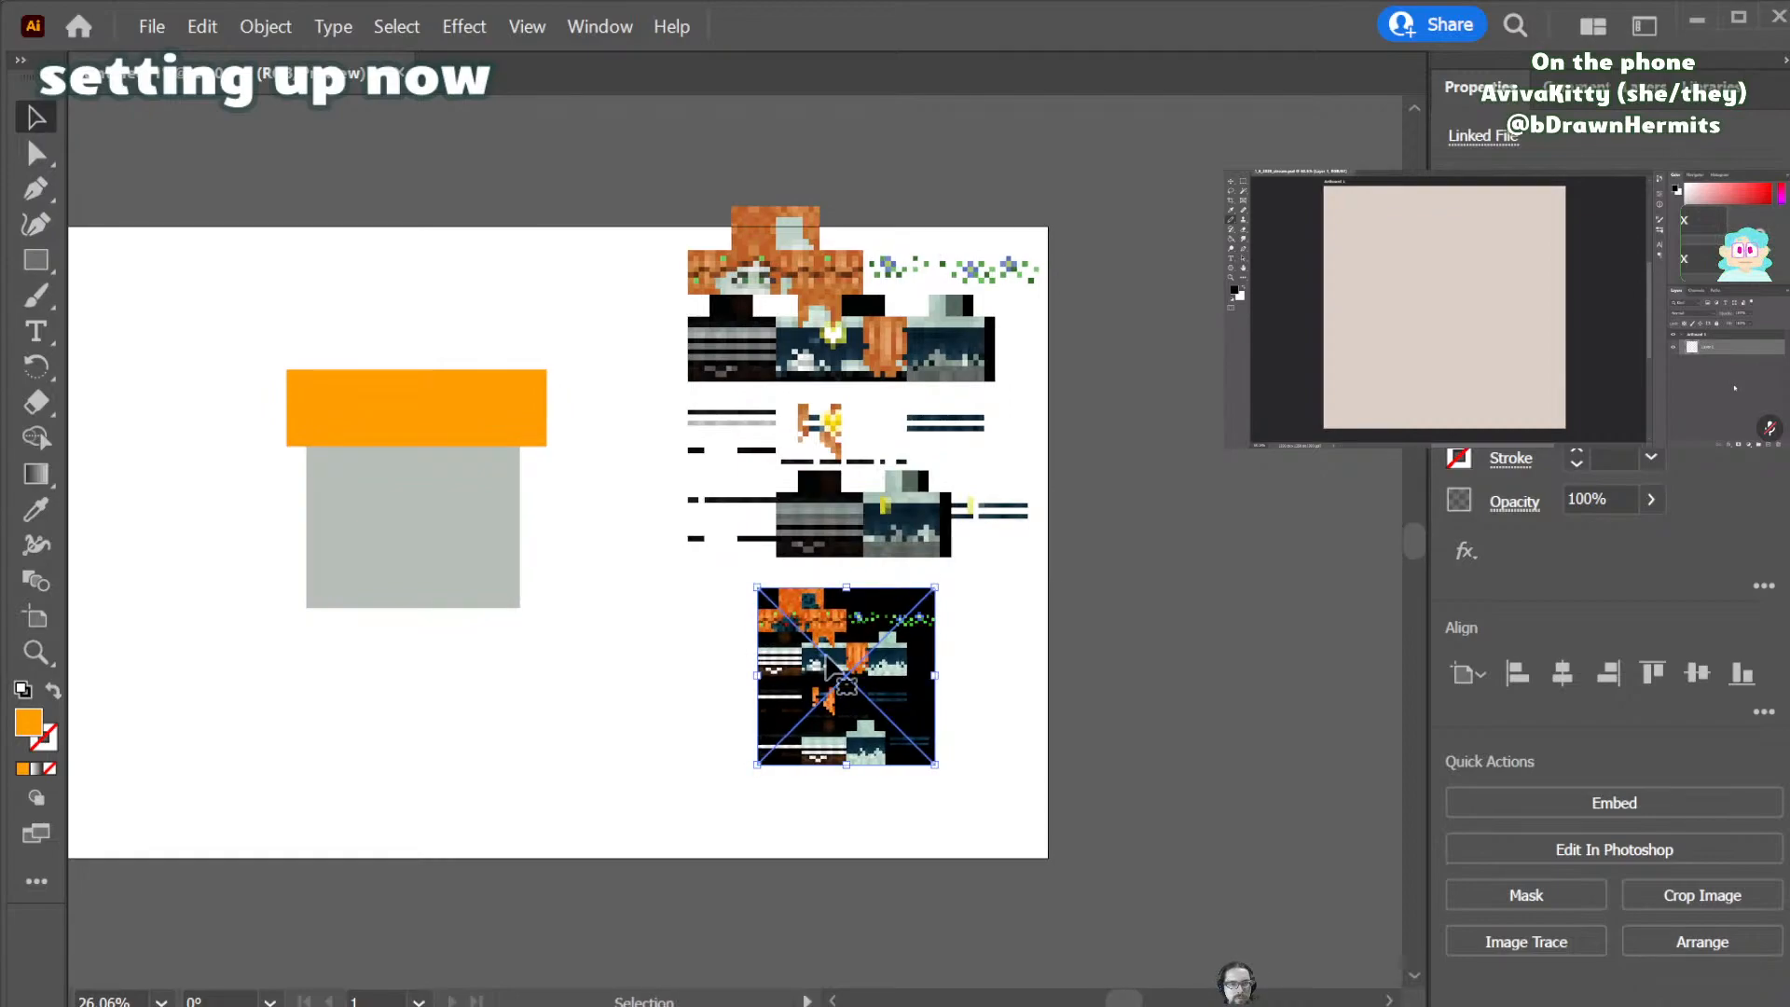
pyautogui.moveTo(757, 765); pyautogui.dragTo(601, 822)
pyautogui.click(580, 736)
pyautogui.moveTo(824, 780); pyautogui.dragTo(971, 826)
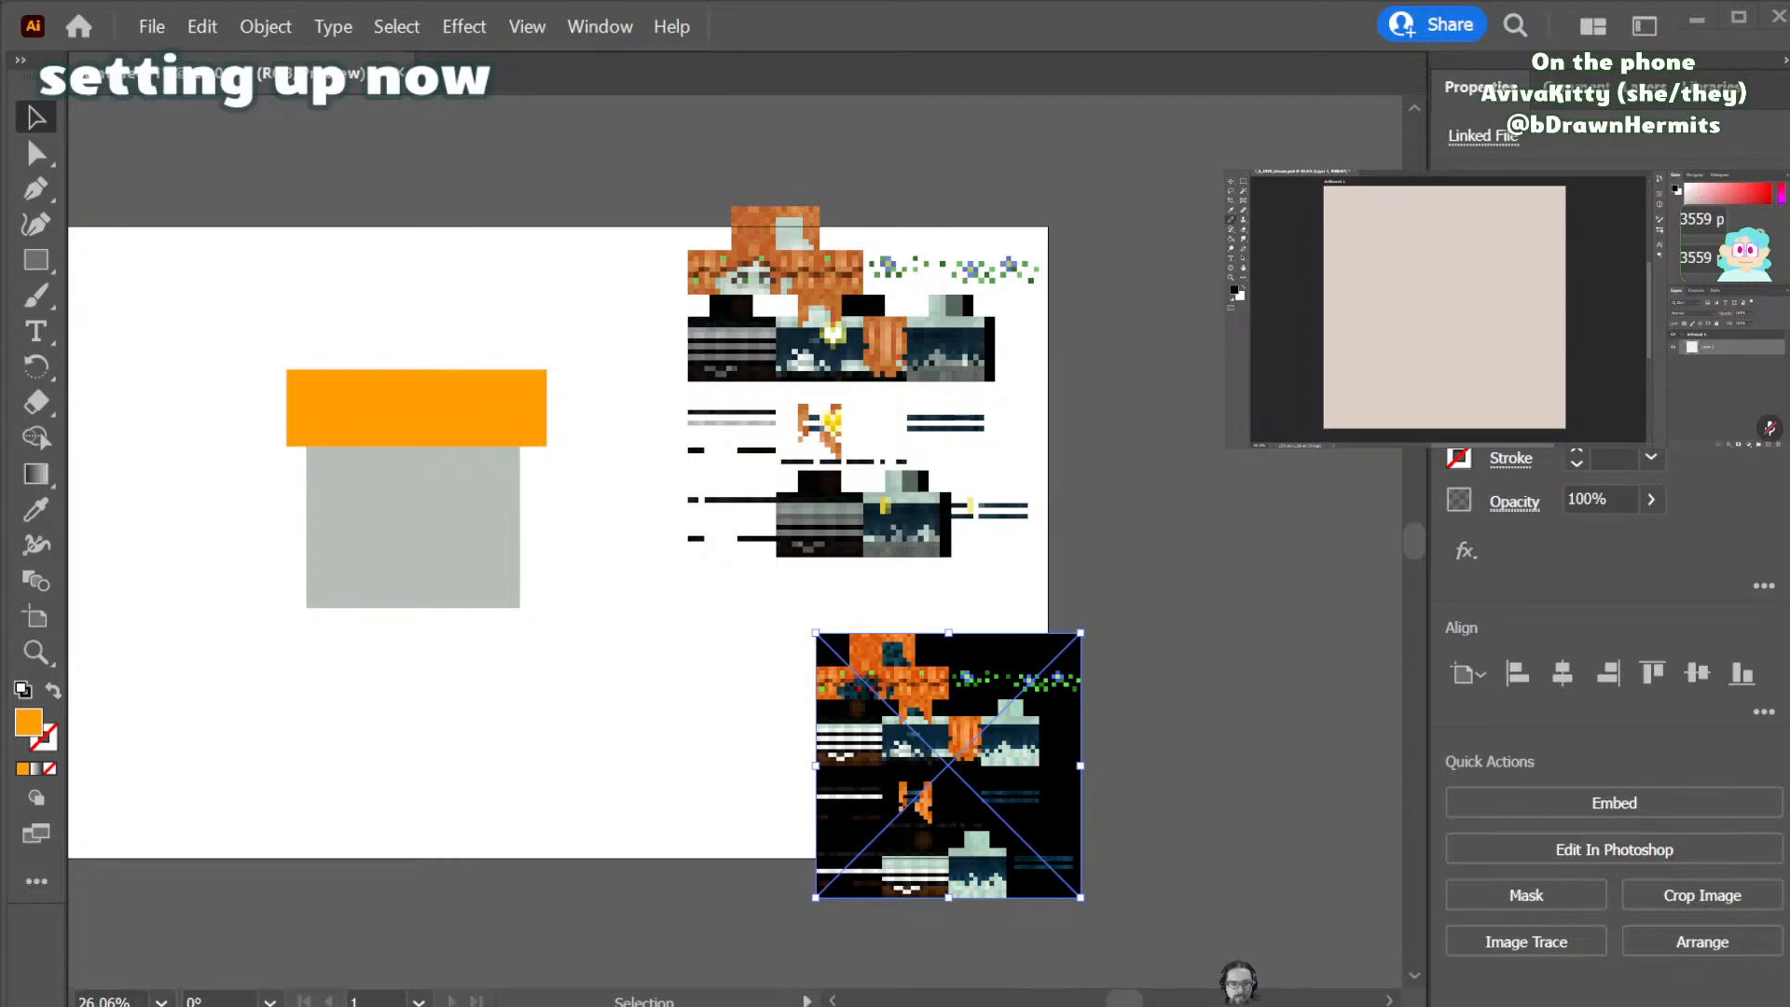
# - Enlarge the other tiny dark-background skin texture and position it just outside the artboard's right edge
pyautogui.hotkey('ctrl', 'z')
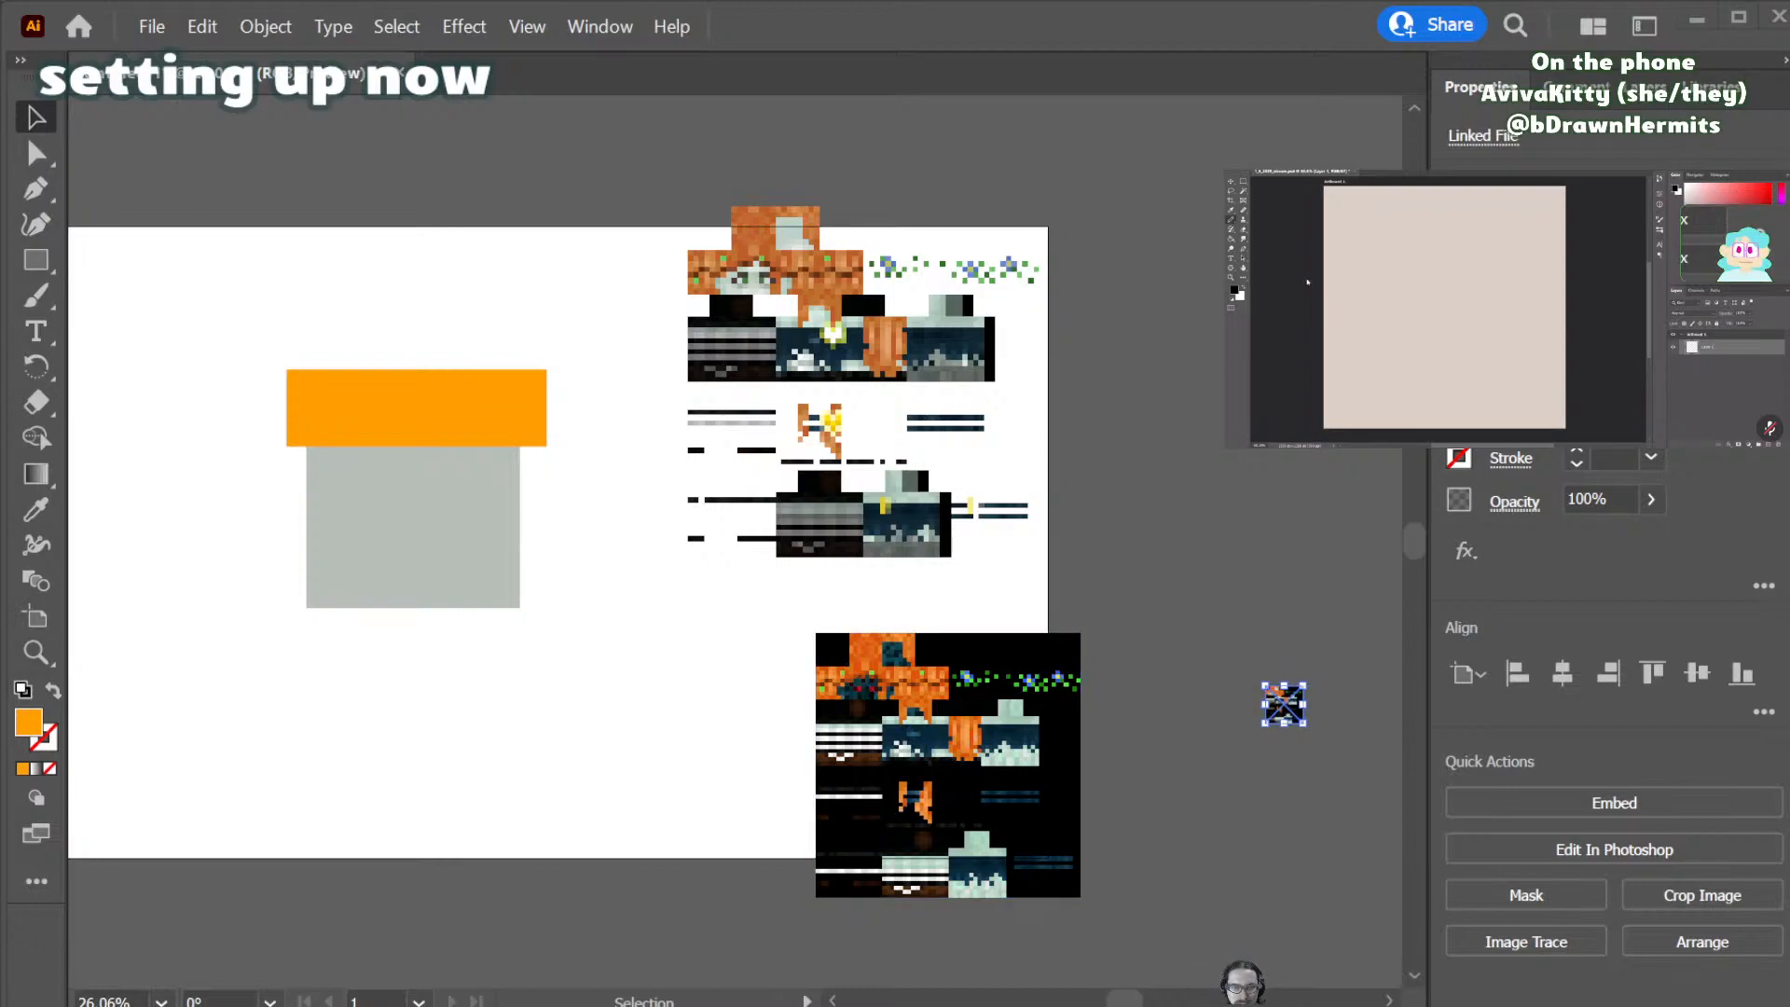
pyautogui.moveTo(1265, 686); pyautogui.dragTo(1058, 360)
pyautogui.moveTo(1192, 654); pyautogui.dragTo(1194, 529)
# - Reposition the lower dark-background skin texture so it overlaps the artboard's lower-right corner, and deselect it
pyautogui.moveTo(900, 817); pyautogui.dragTo(867, 784)
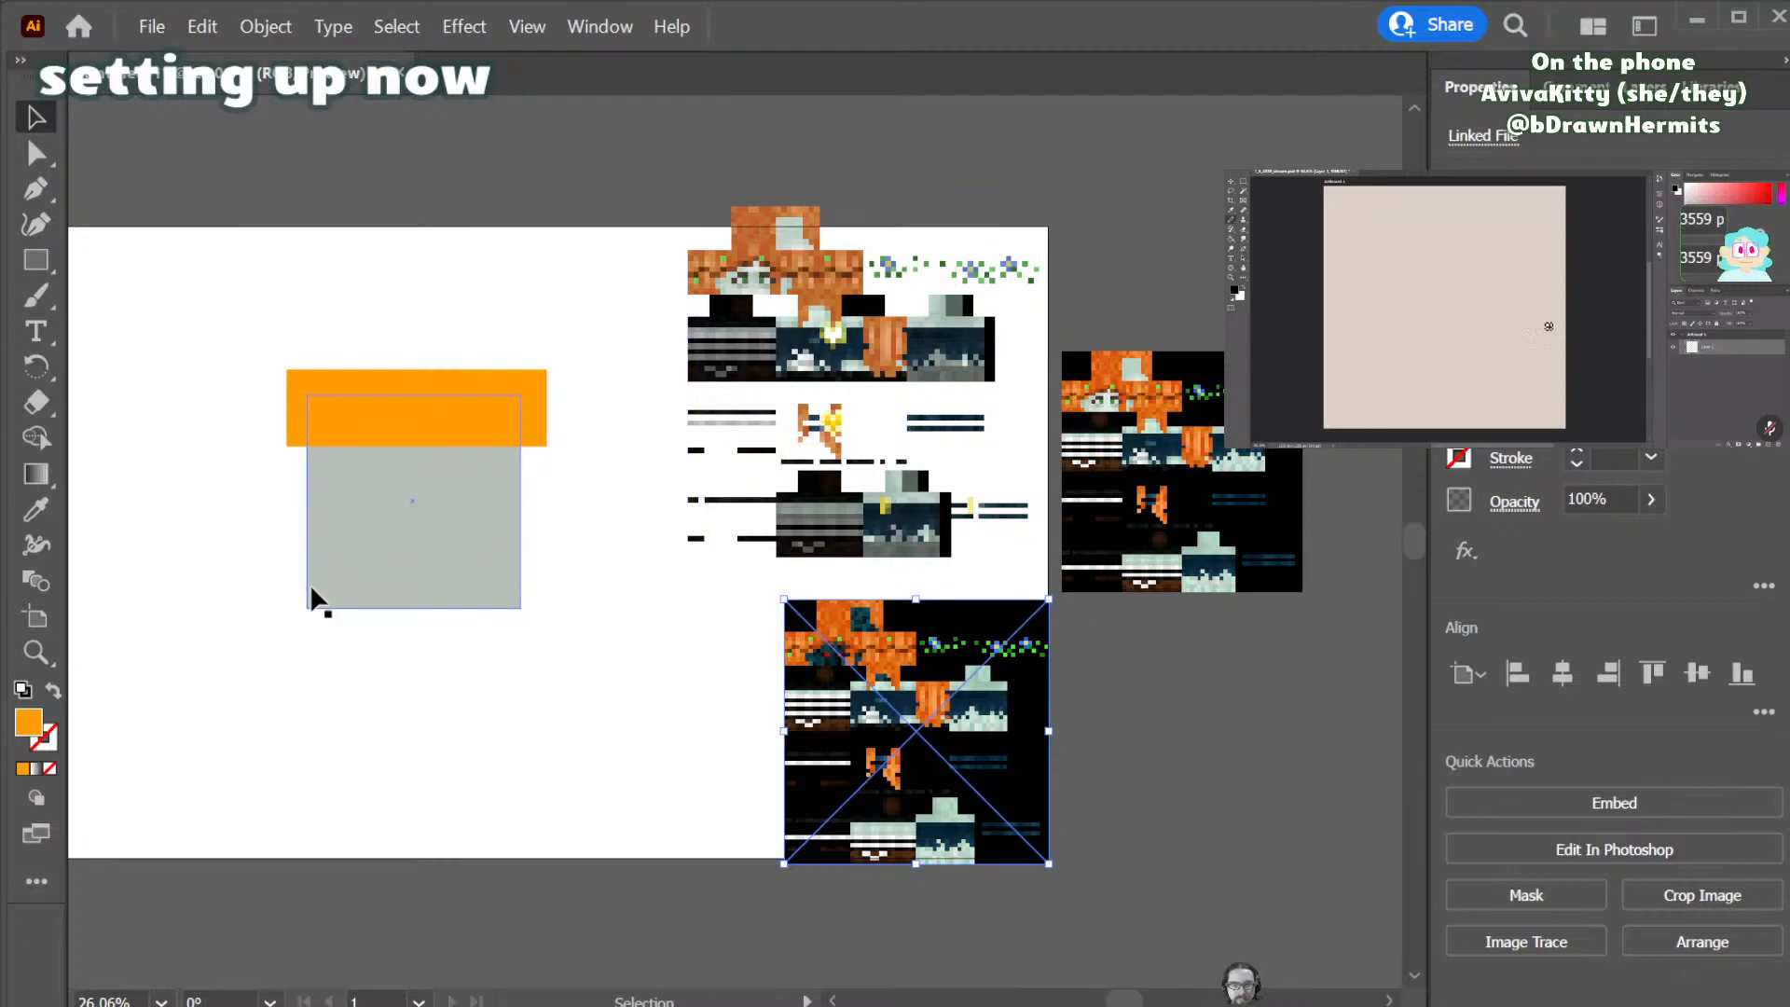
pyautogui.moveTo(841, 734); pyautogui.dragTo(896, 792)
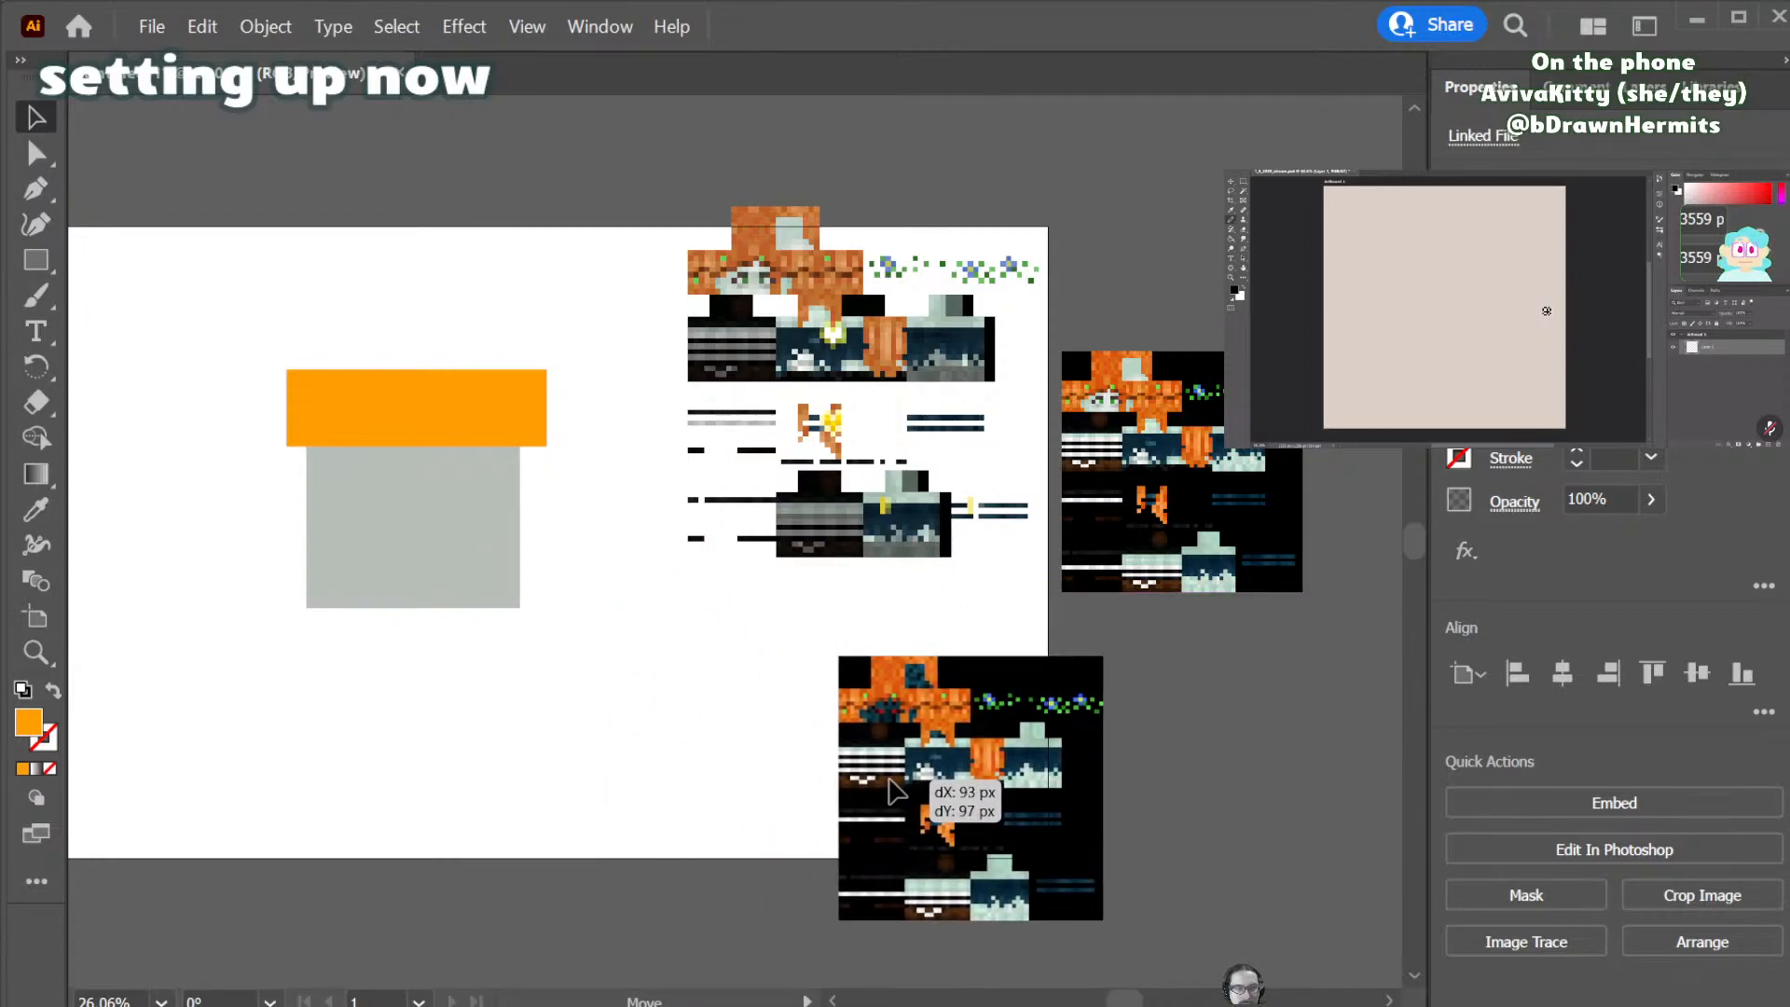
pyautogui.click(690, 737)
# - Duplicate the white-background skin texture to the lower middle of the artboard, over the grey square's corner, and deselect it
pyautogui.hscroll(-2, 731, 712)
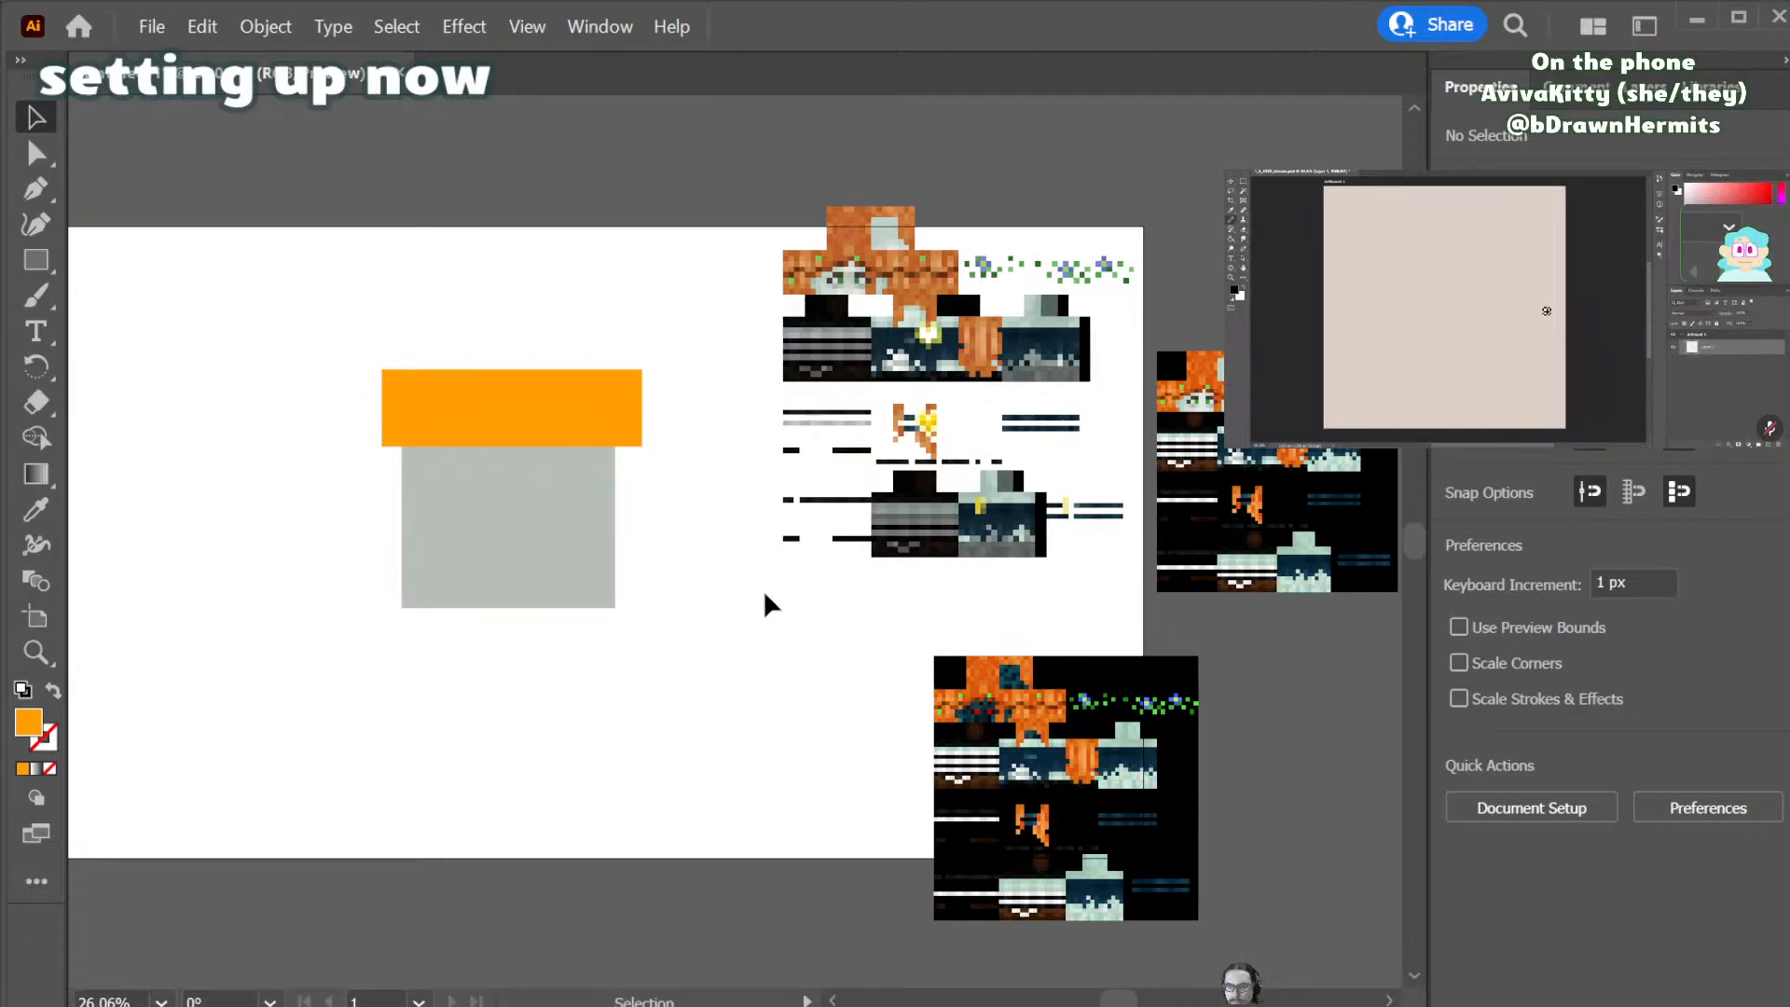
pyautogui.hscroll(-2, 769, 606)
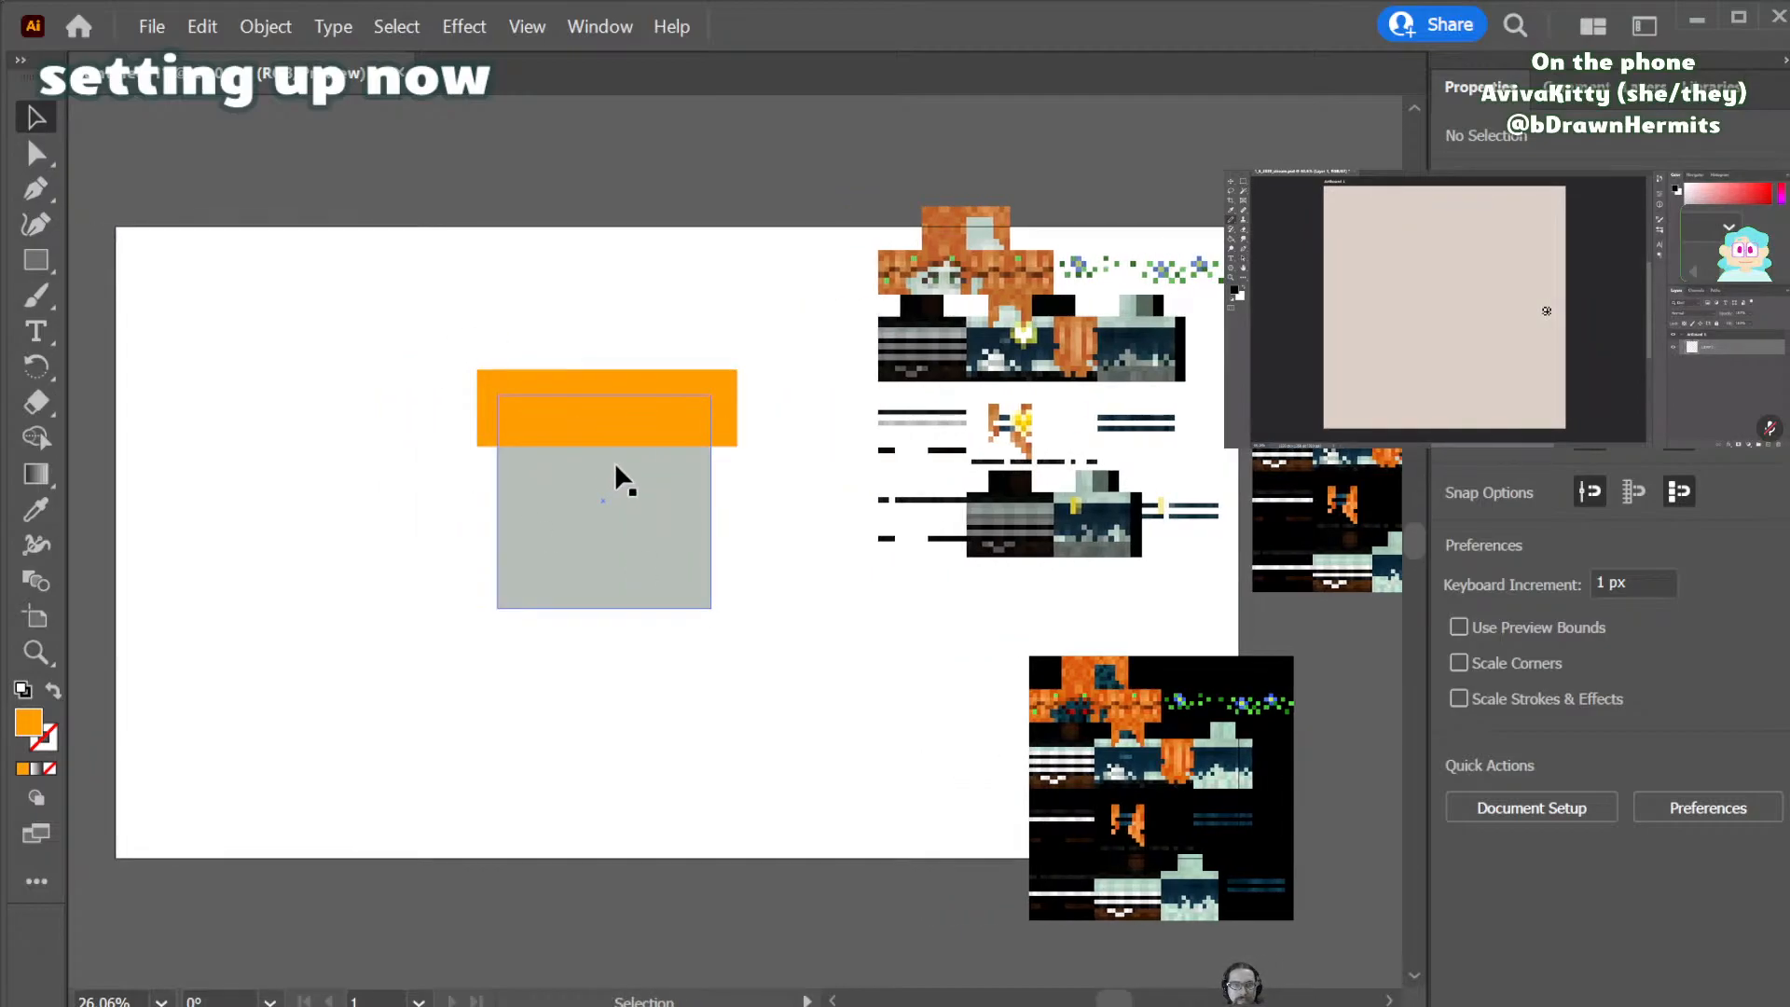
pyautogui.click(606, 410)
pyautogui.click(848, 298)
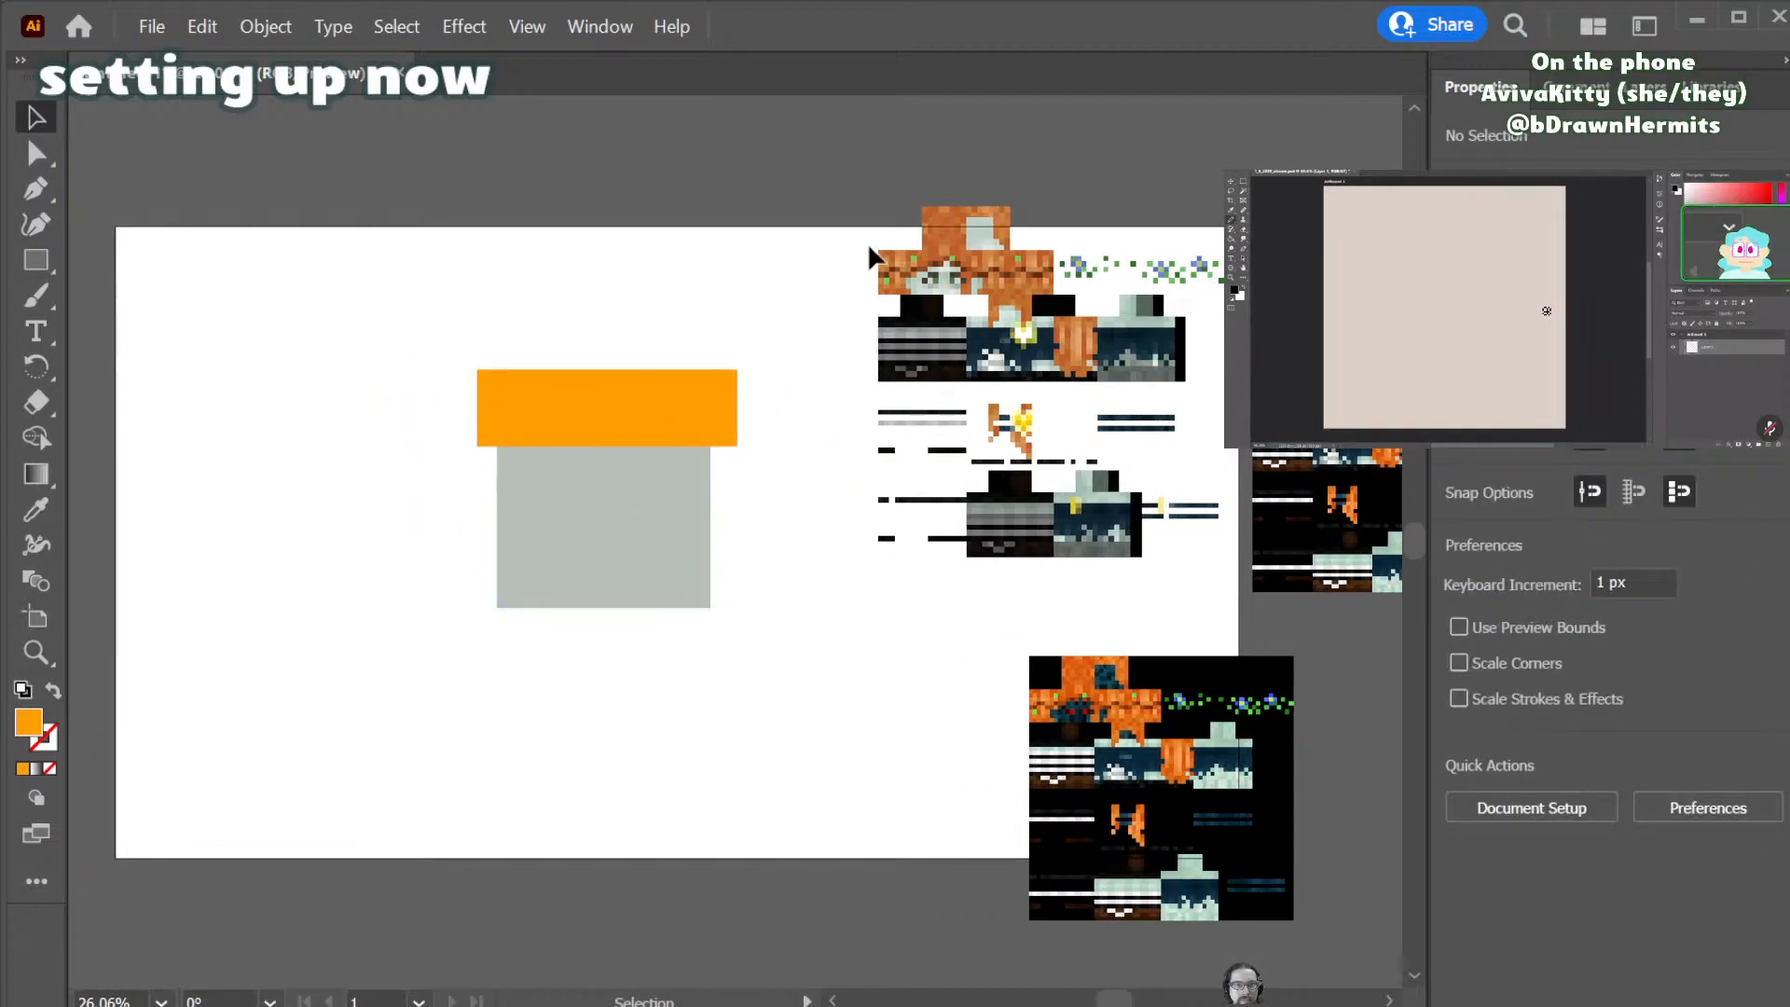
pyautogui.scroll(2, 974, 298)
pyautogui.hscroll(-3, 1040, 331)
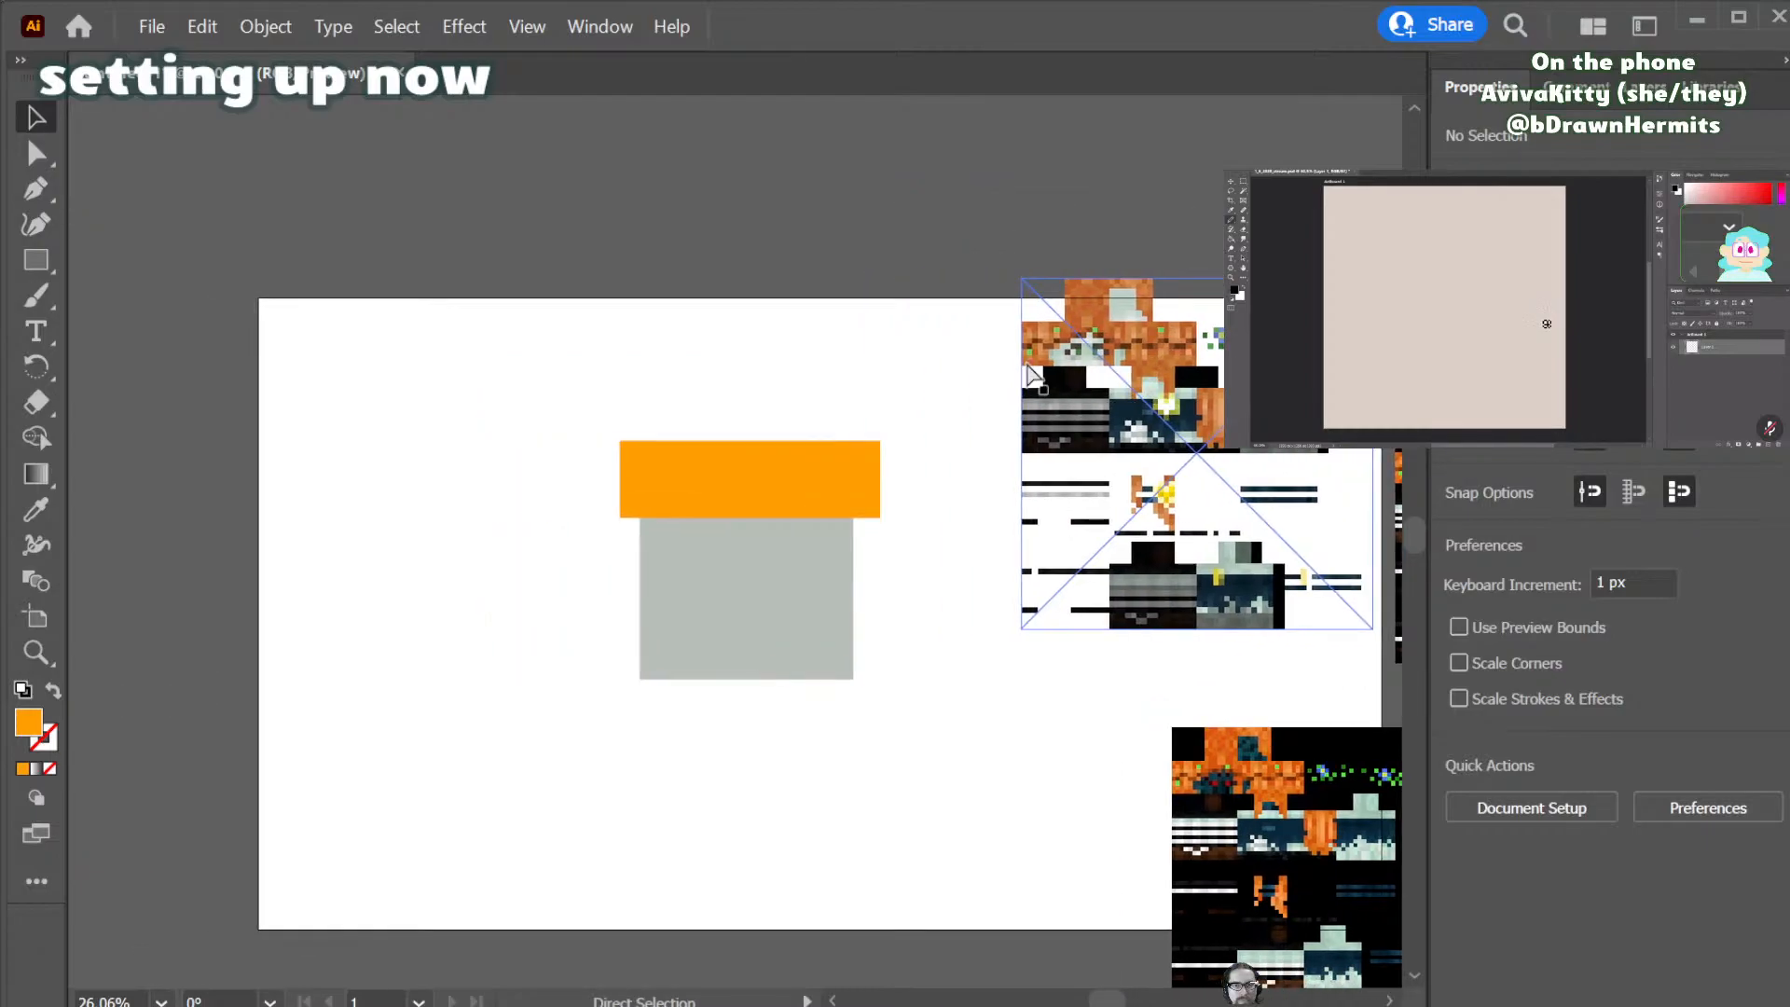
pyautogui.hscroll(3, 1148, 359)
pyautogui.moveTo(1038, 406); pyautogui.dragTo(919, 740)
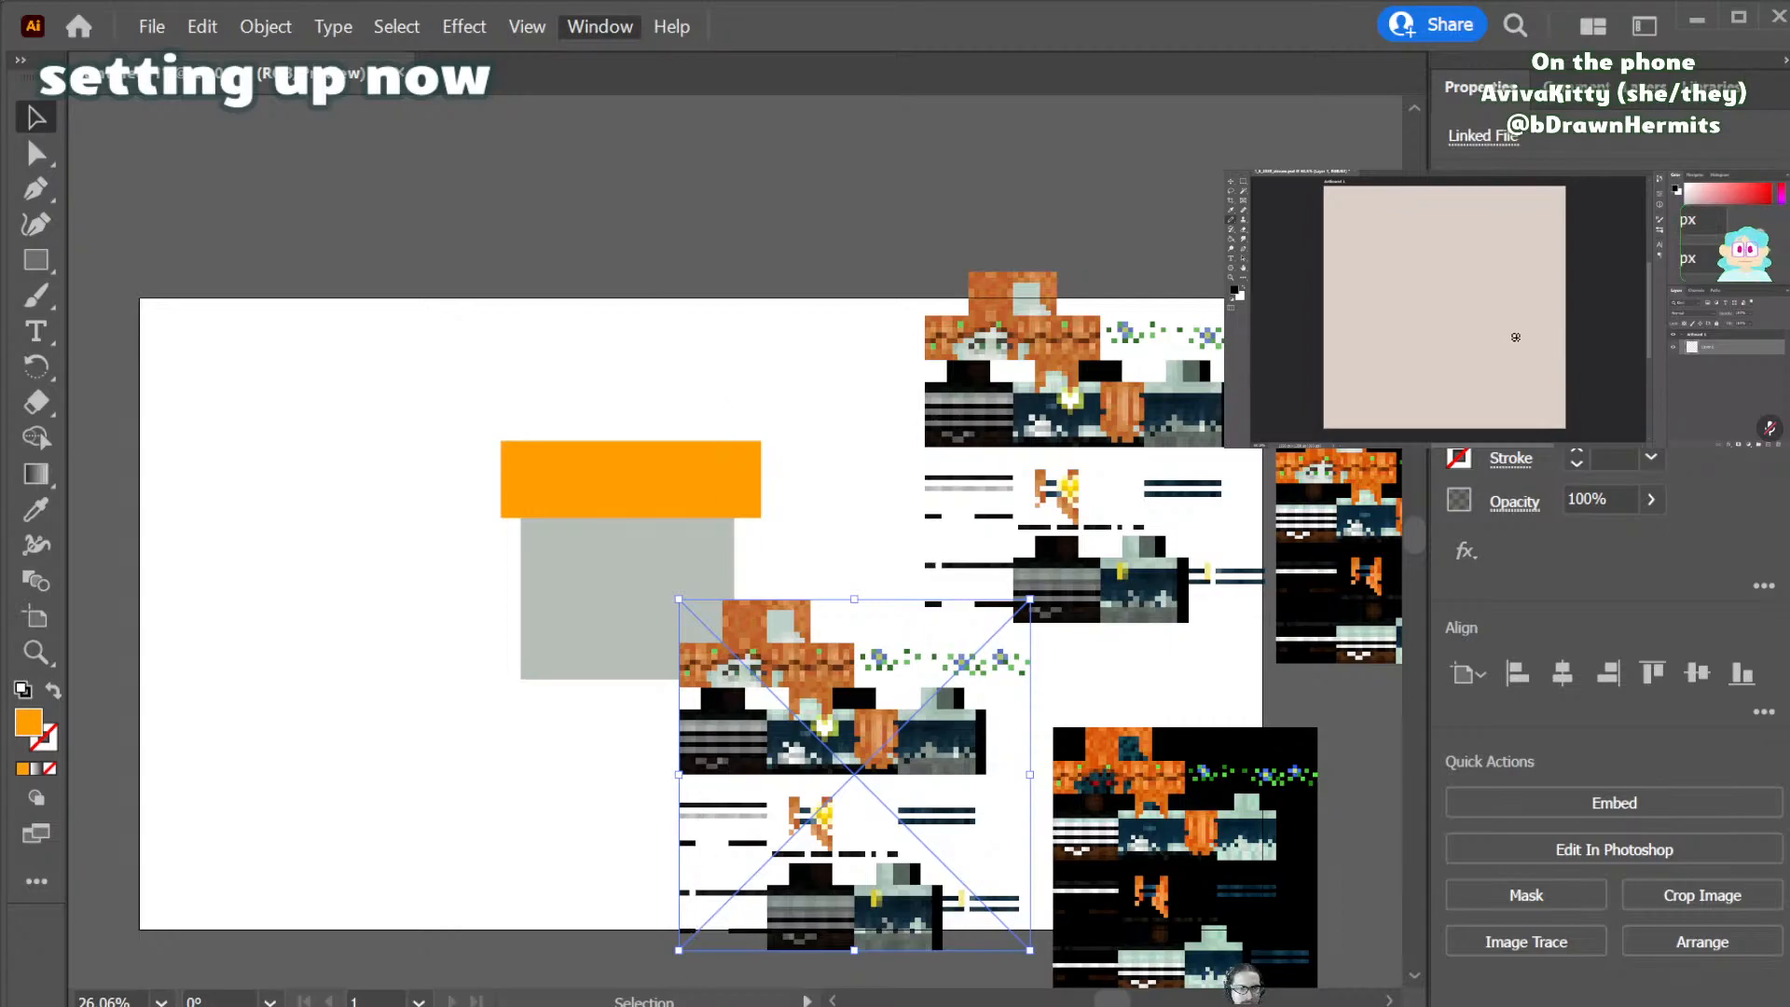
pyautogui.click(410, 560)
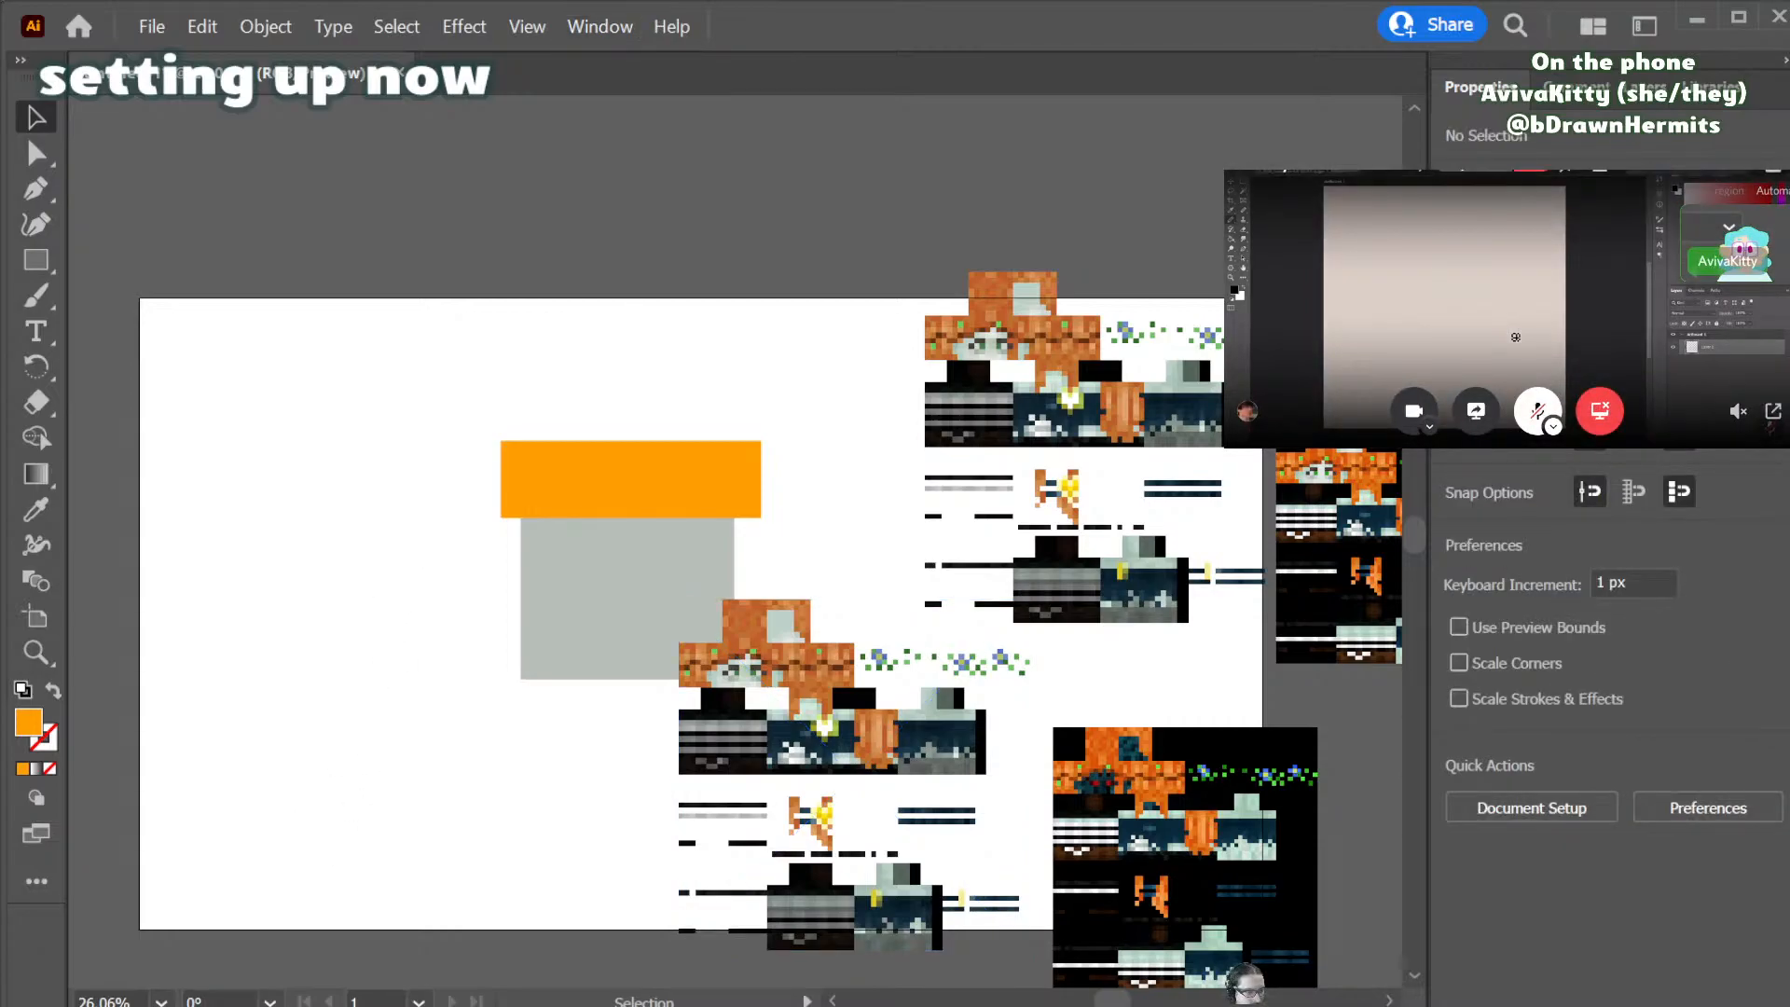
# - Switch to the call window, view the caller's volume options, and bring the shared screen back into focus
pyautogui.click(1754, 423)
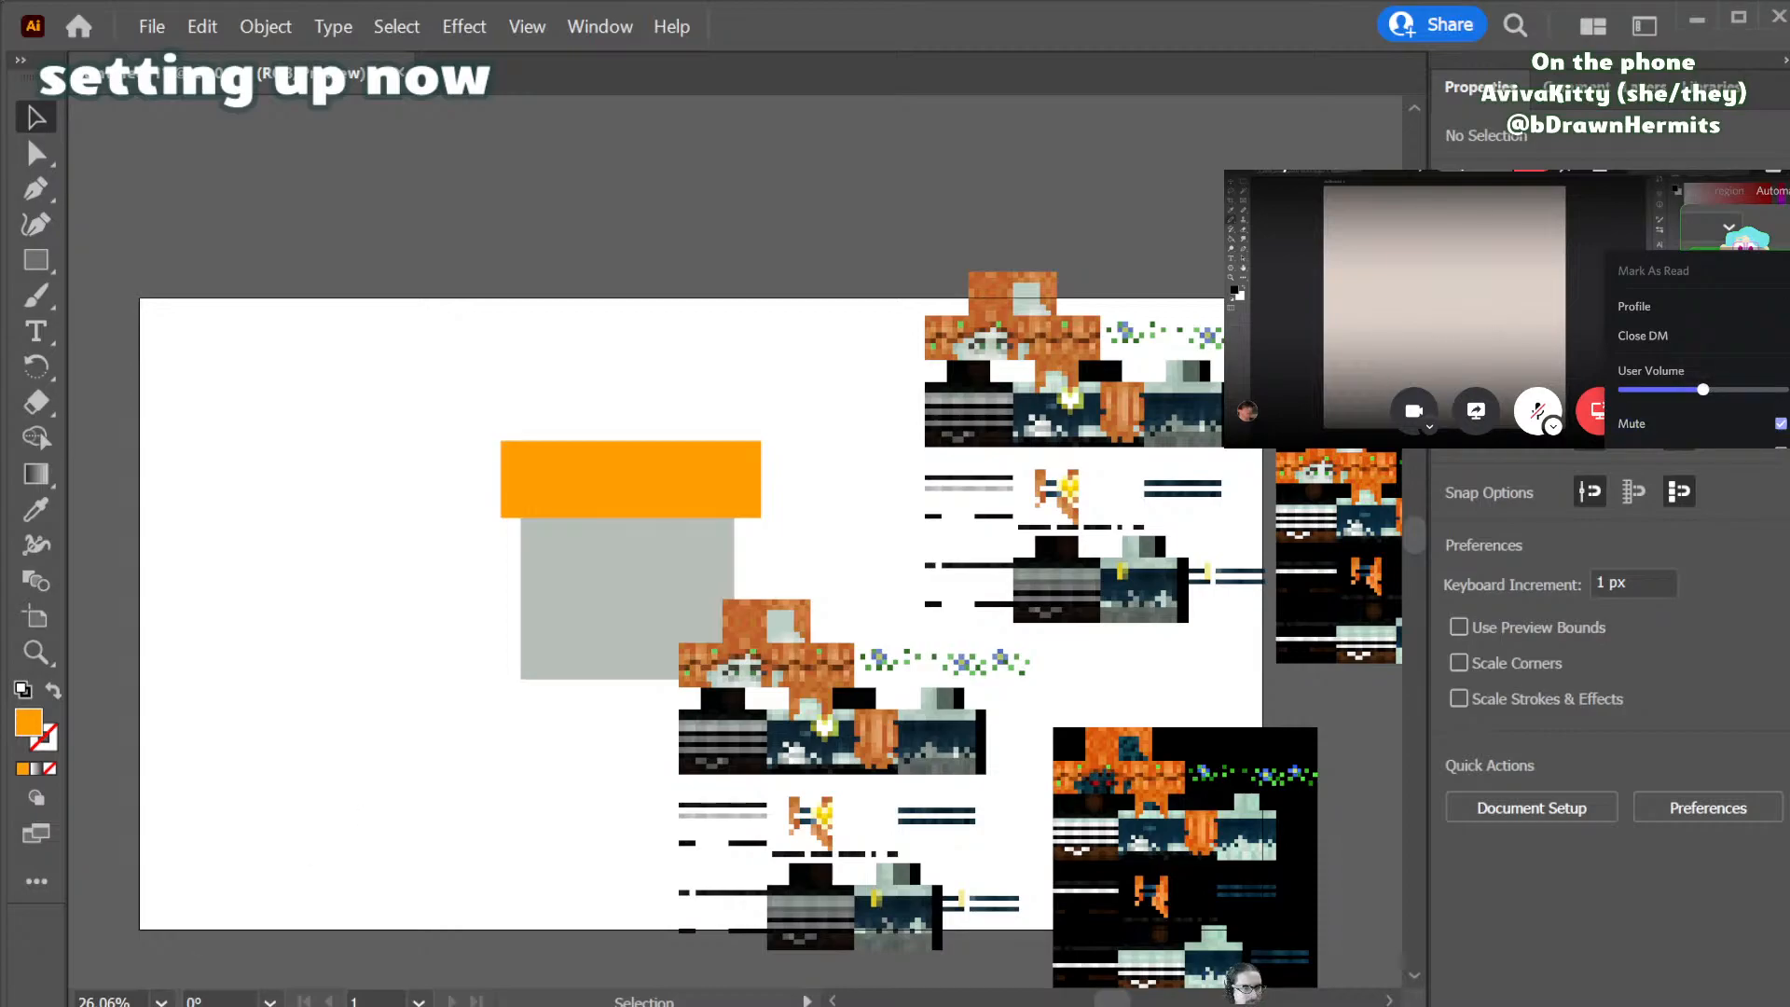
pyautogui.click(1740, 215)
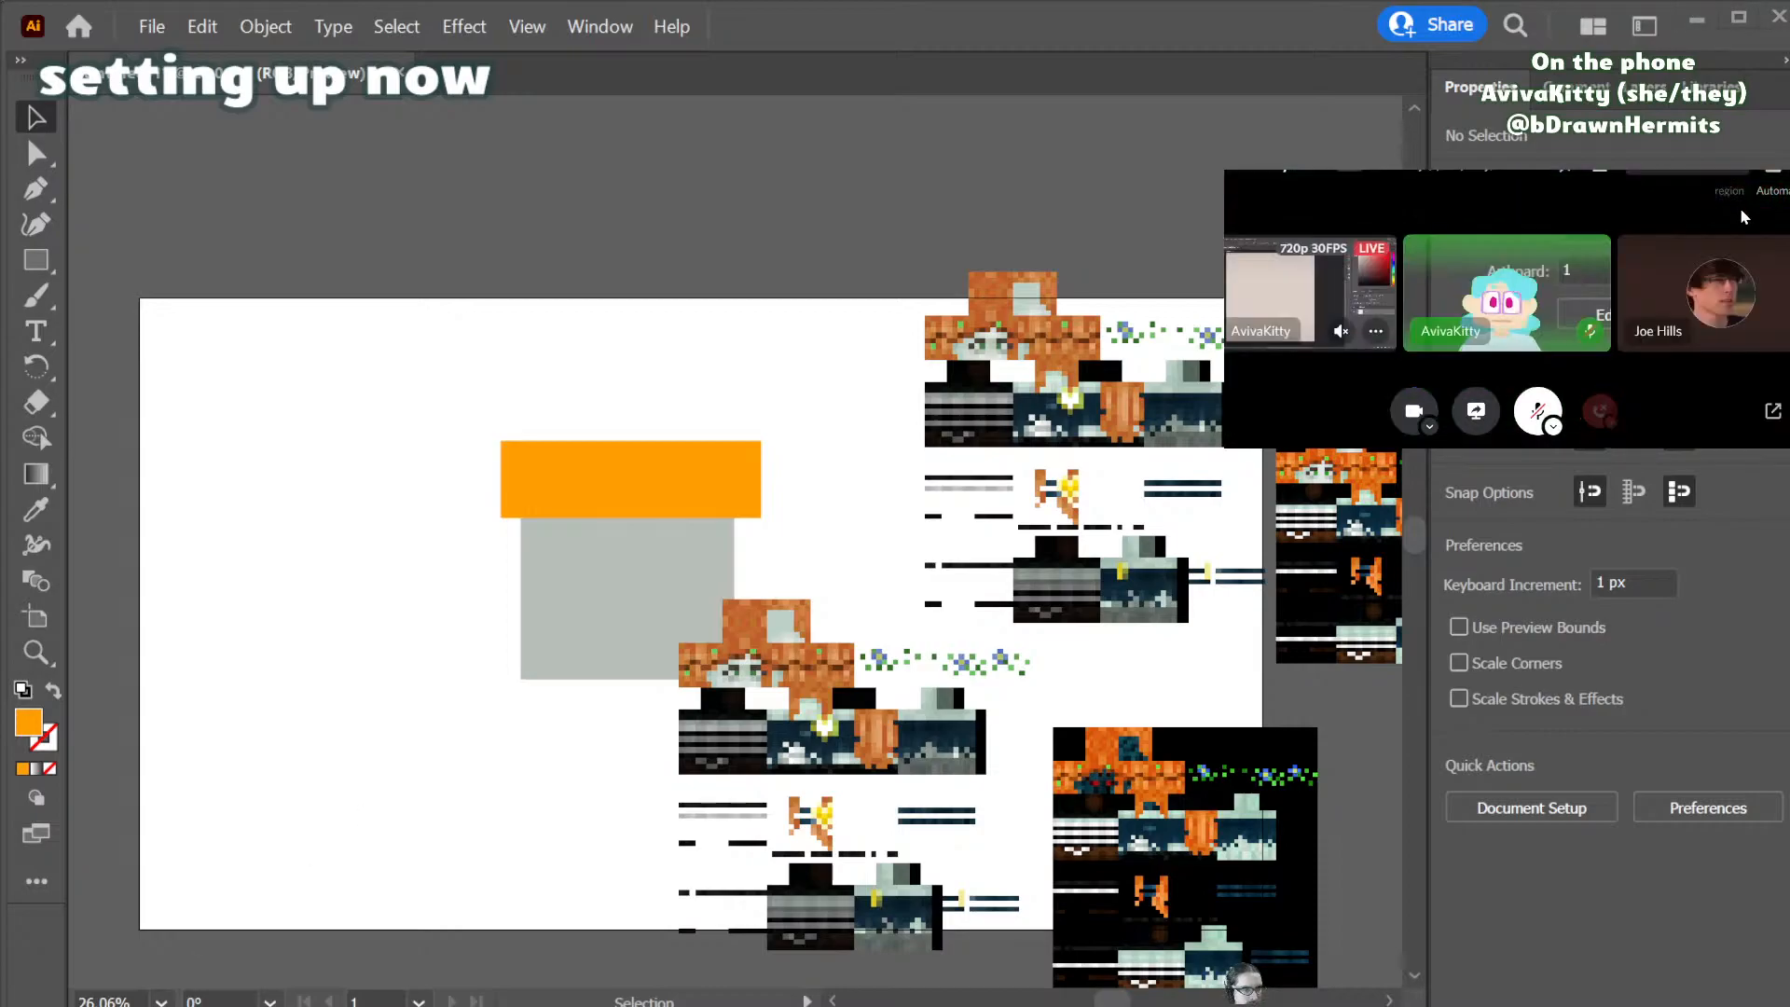
pyautogui.click(1320, 277)
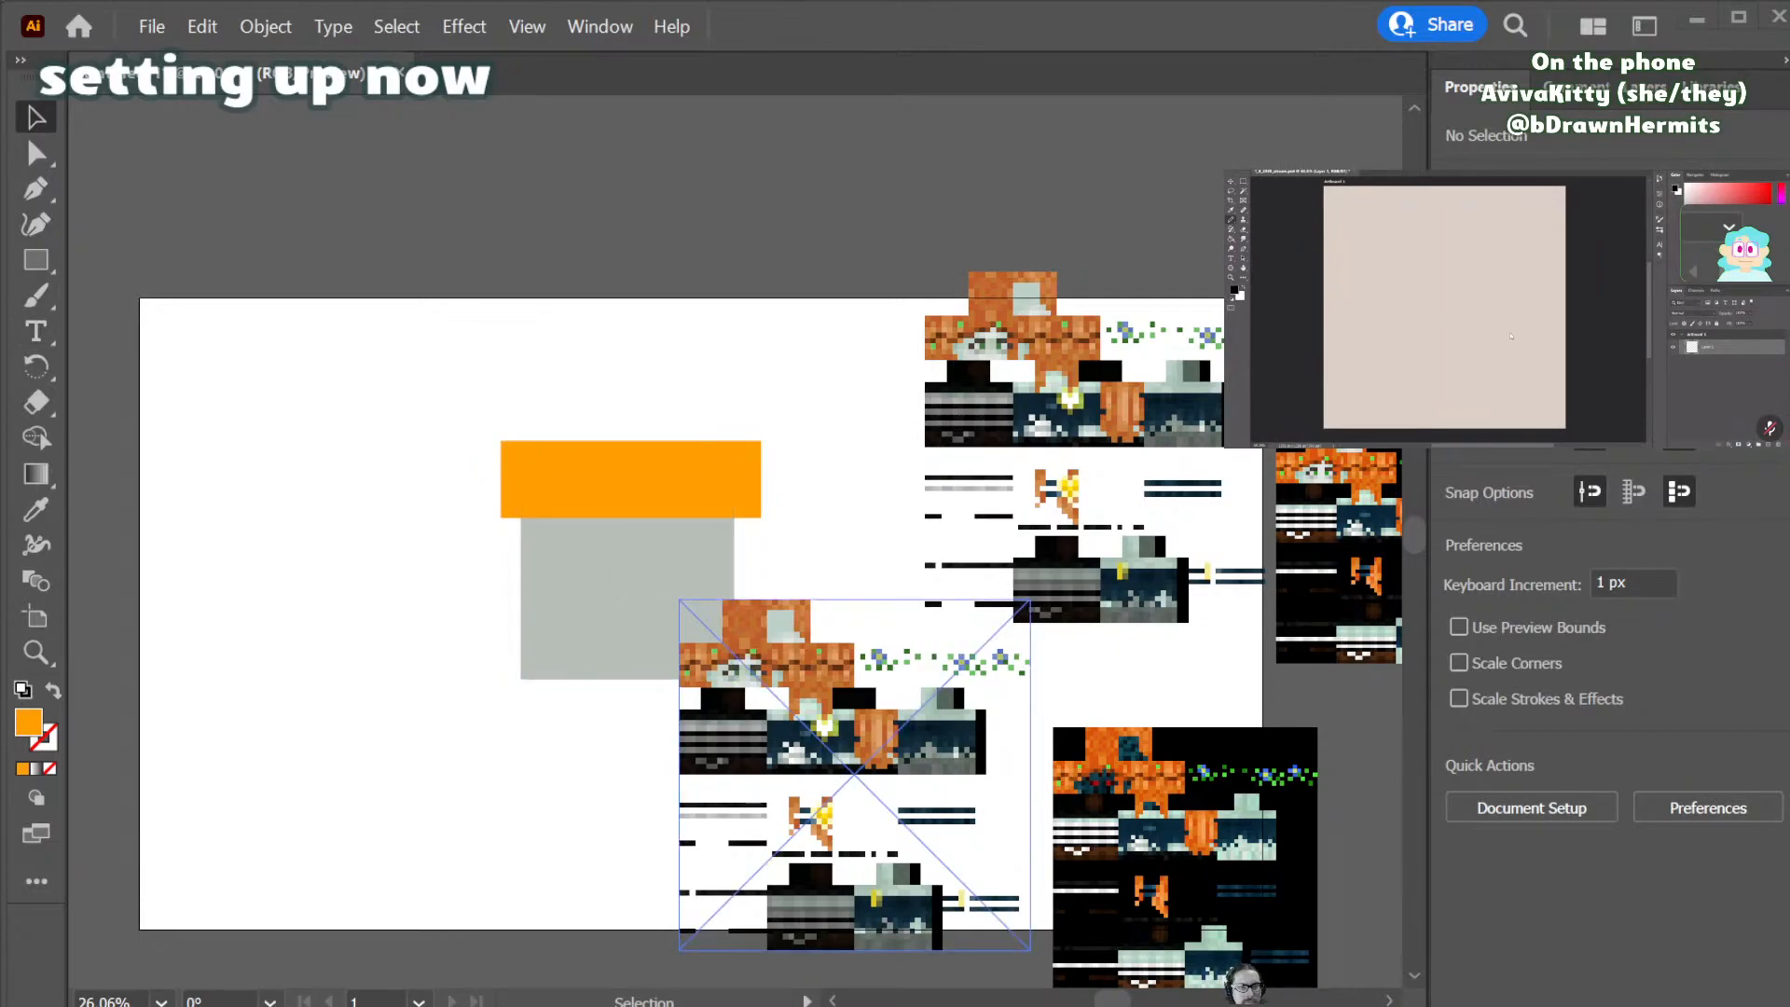
# - Shift the duplicated skin texture slightly down and recolor the orange rectangle with the brownish orange sampled from its hair
pyautogui.moveTo(793, 652); pyautogui.dragTo(814, 691)
pyautogui.click(712, 481)
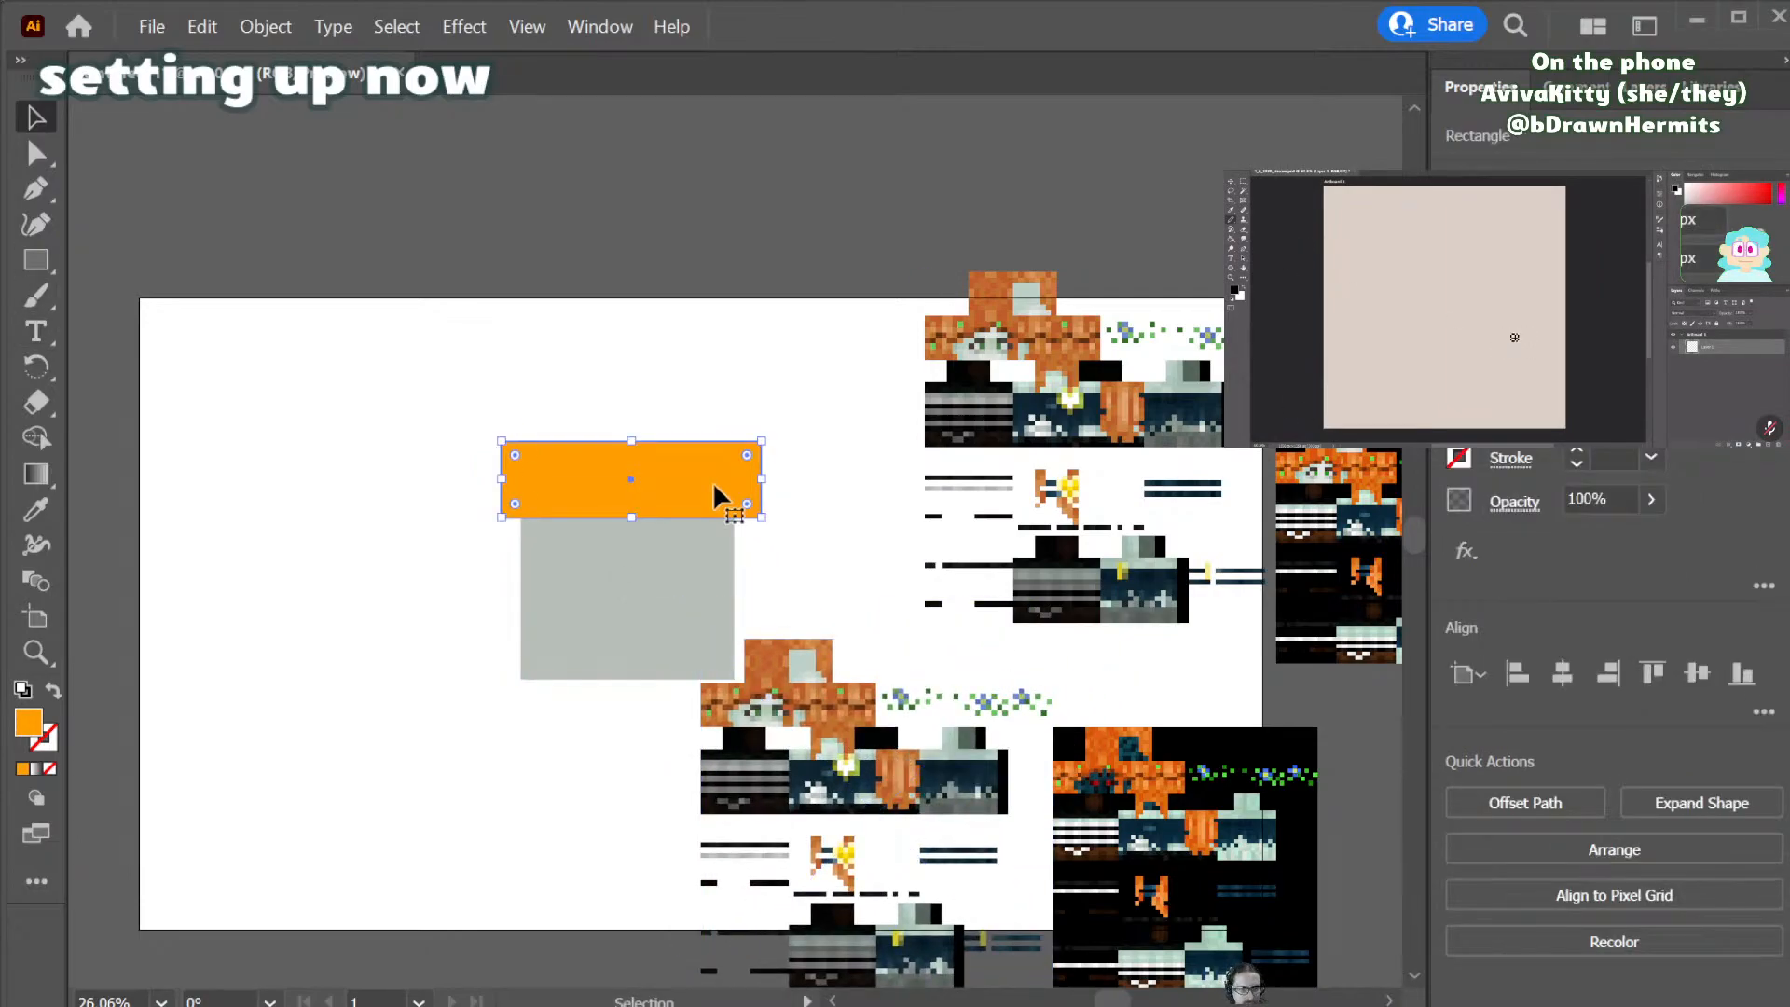
pyautogui.press('i')
pyautogui.click(771, 649)
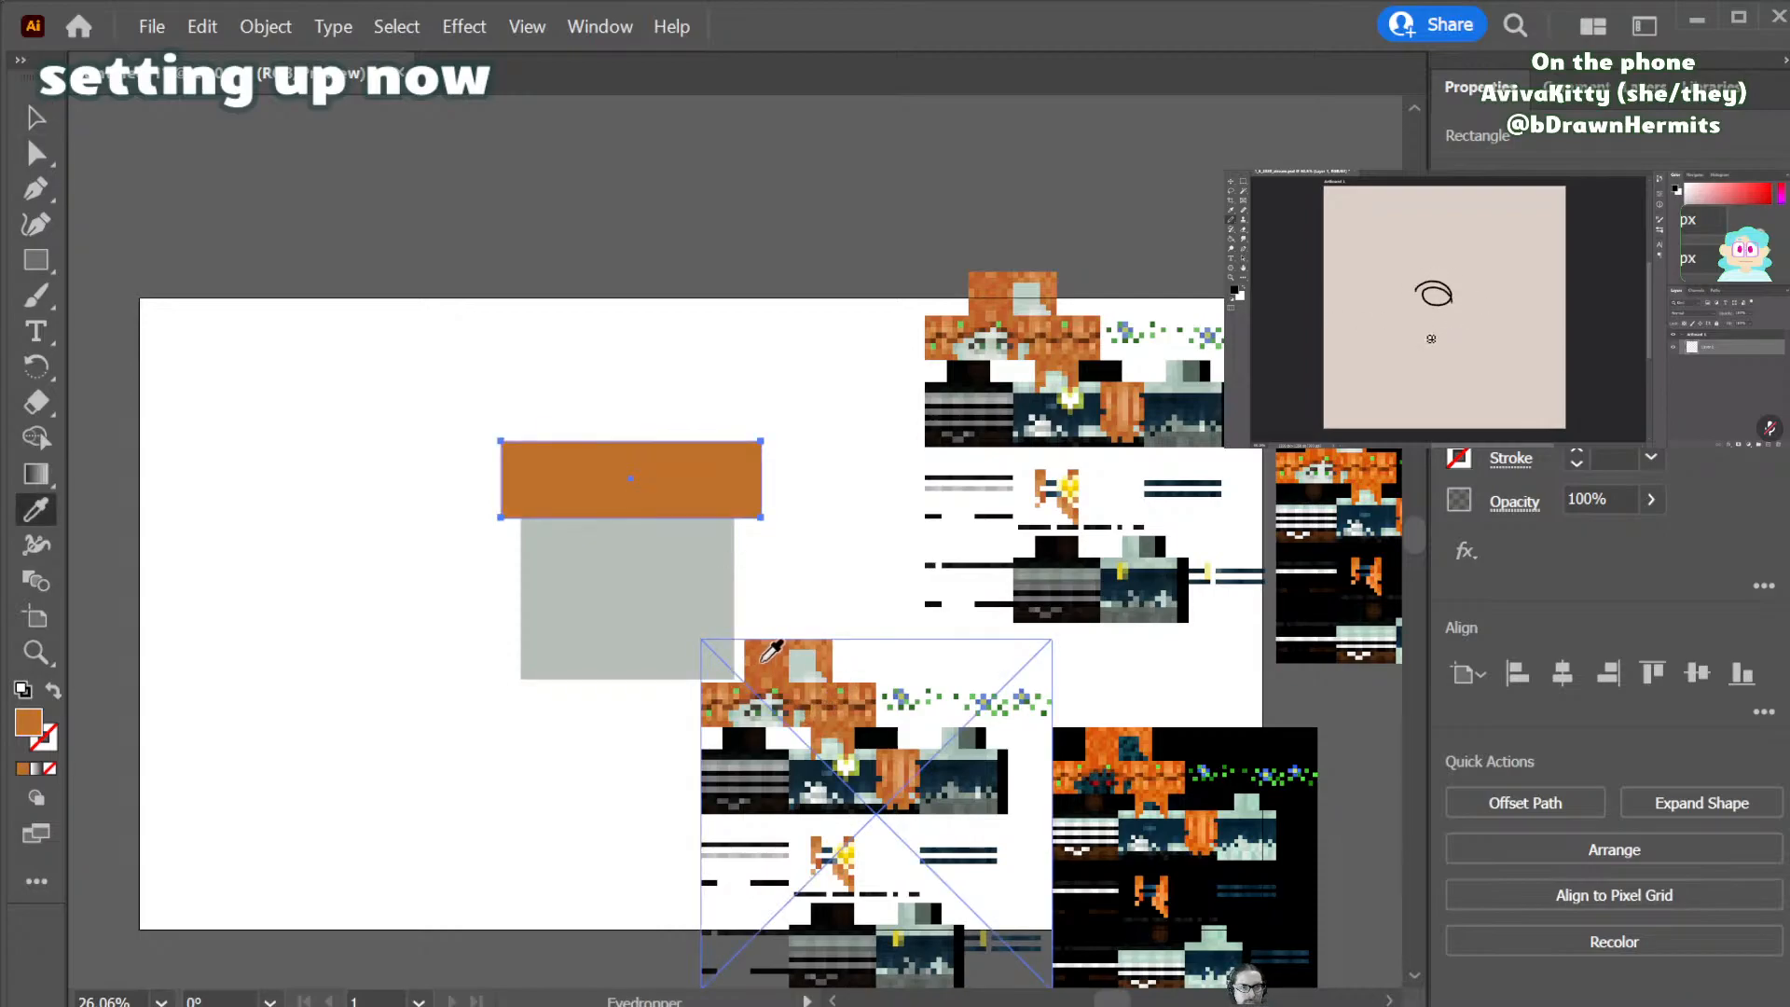
pyautogui.press('v')
pyautogui.click(835, 552)
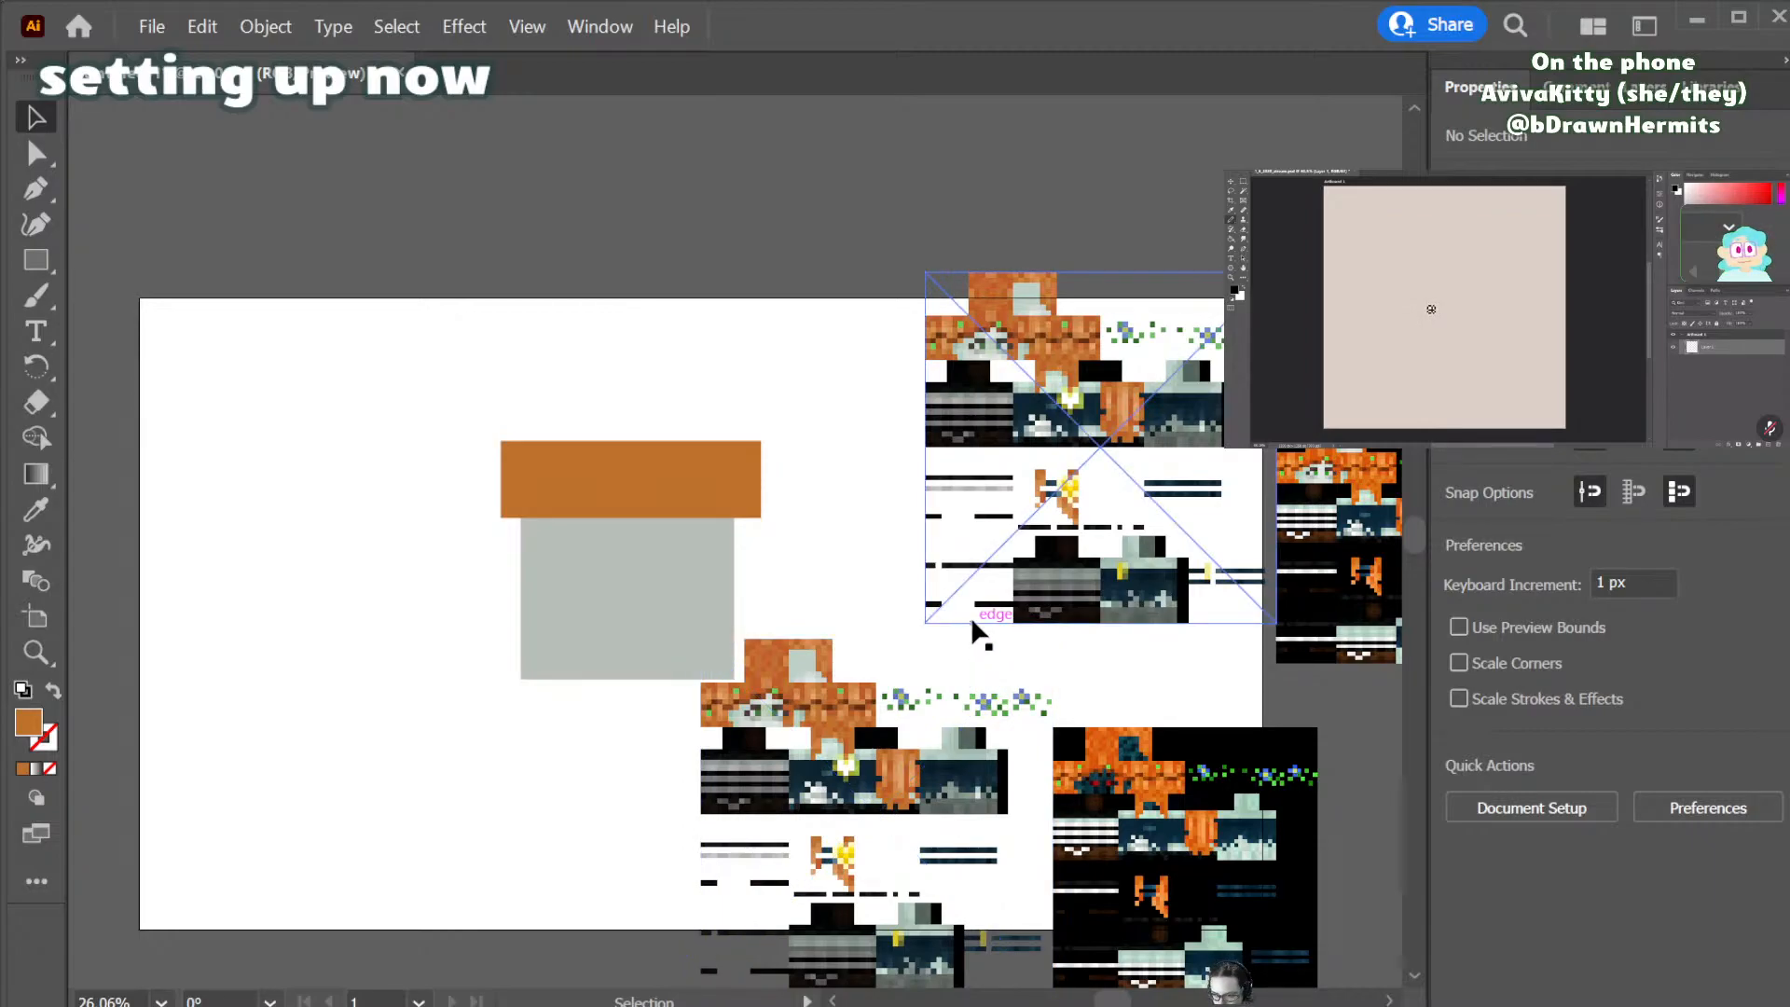
# - Move both rectangles to the artboard's left side and the duplicated skin texture into the space beside them
pyautogui.moveTo(570, 608); pyautogui.dragTo(284, 645)
pyautogui.click(503, 652)
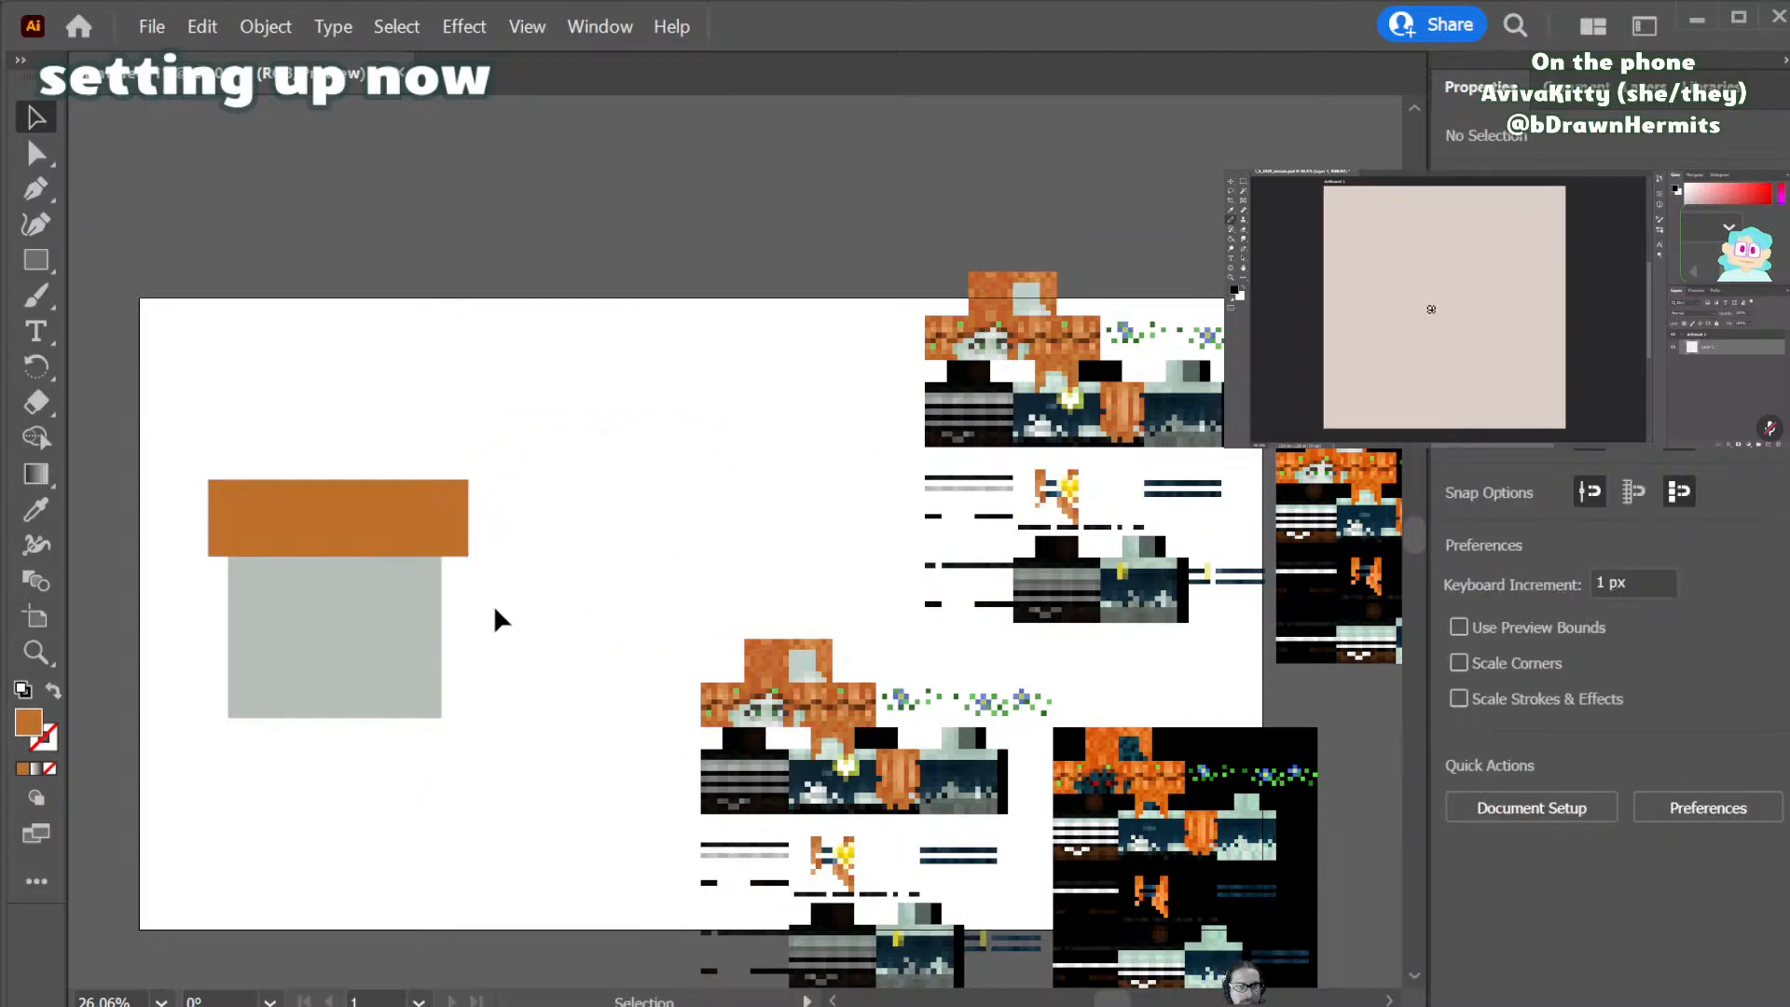
pyautogui.moveTo(826, 748); pyautogui.dragTo(653, 641)
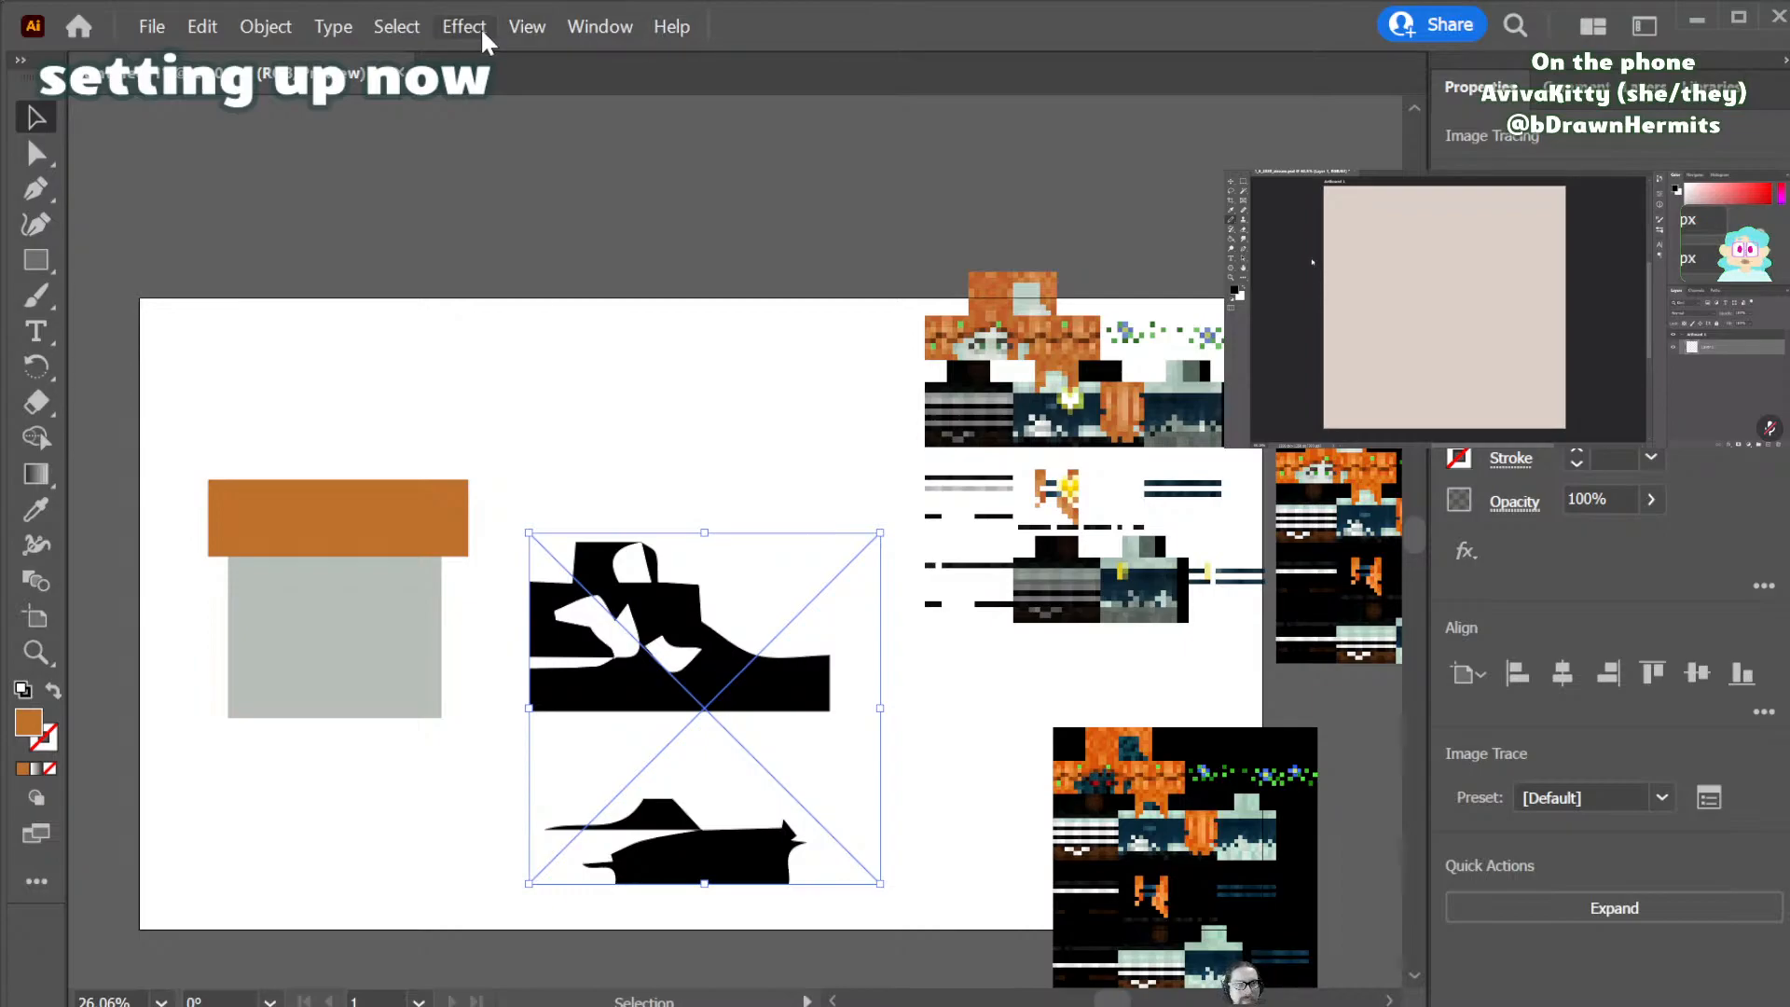
# - Undo the default image trace of the skin texture copy and expand the toolbox to the full tool set
pyautogui.hotkey('ctrl', 'z')
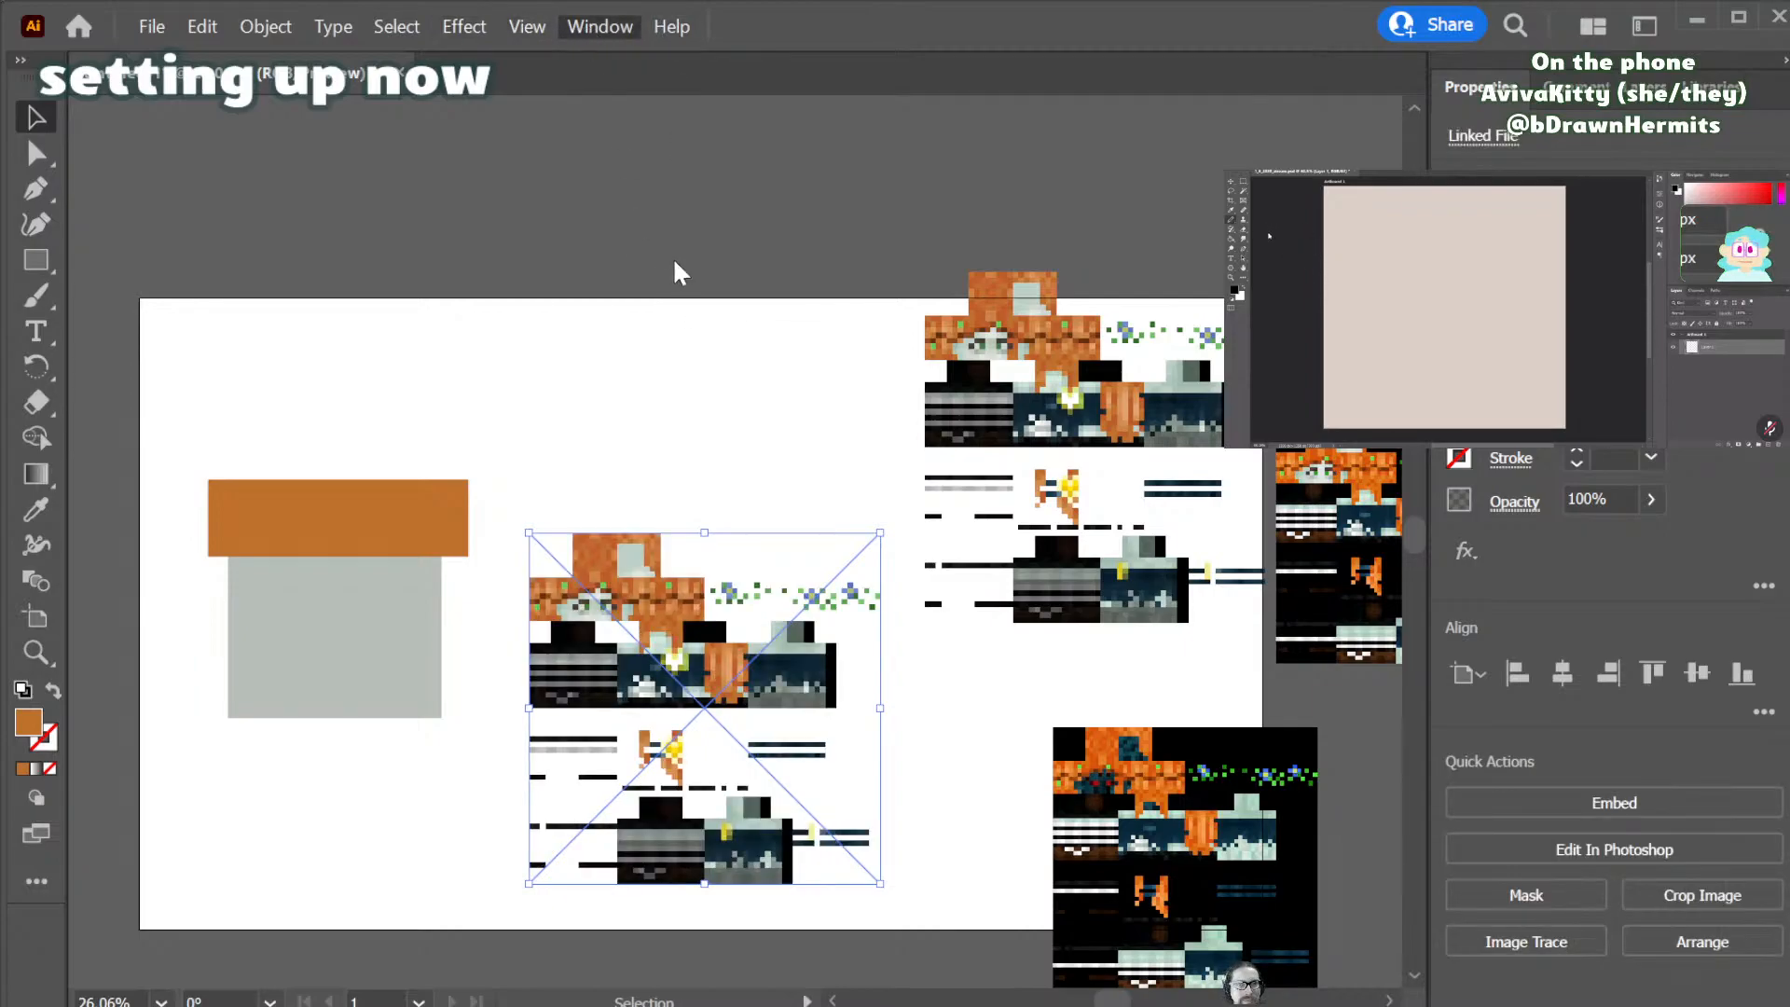
pyautogui.click(1214, 275)
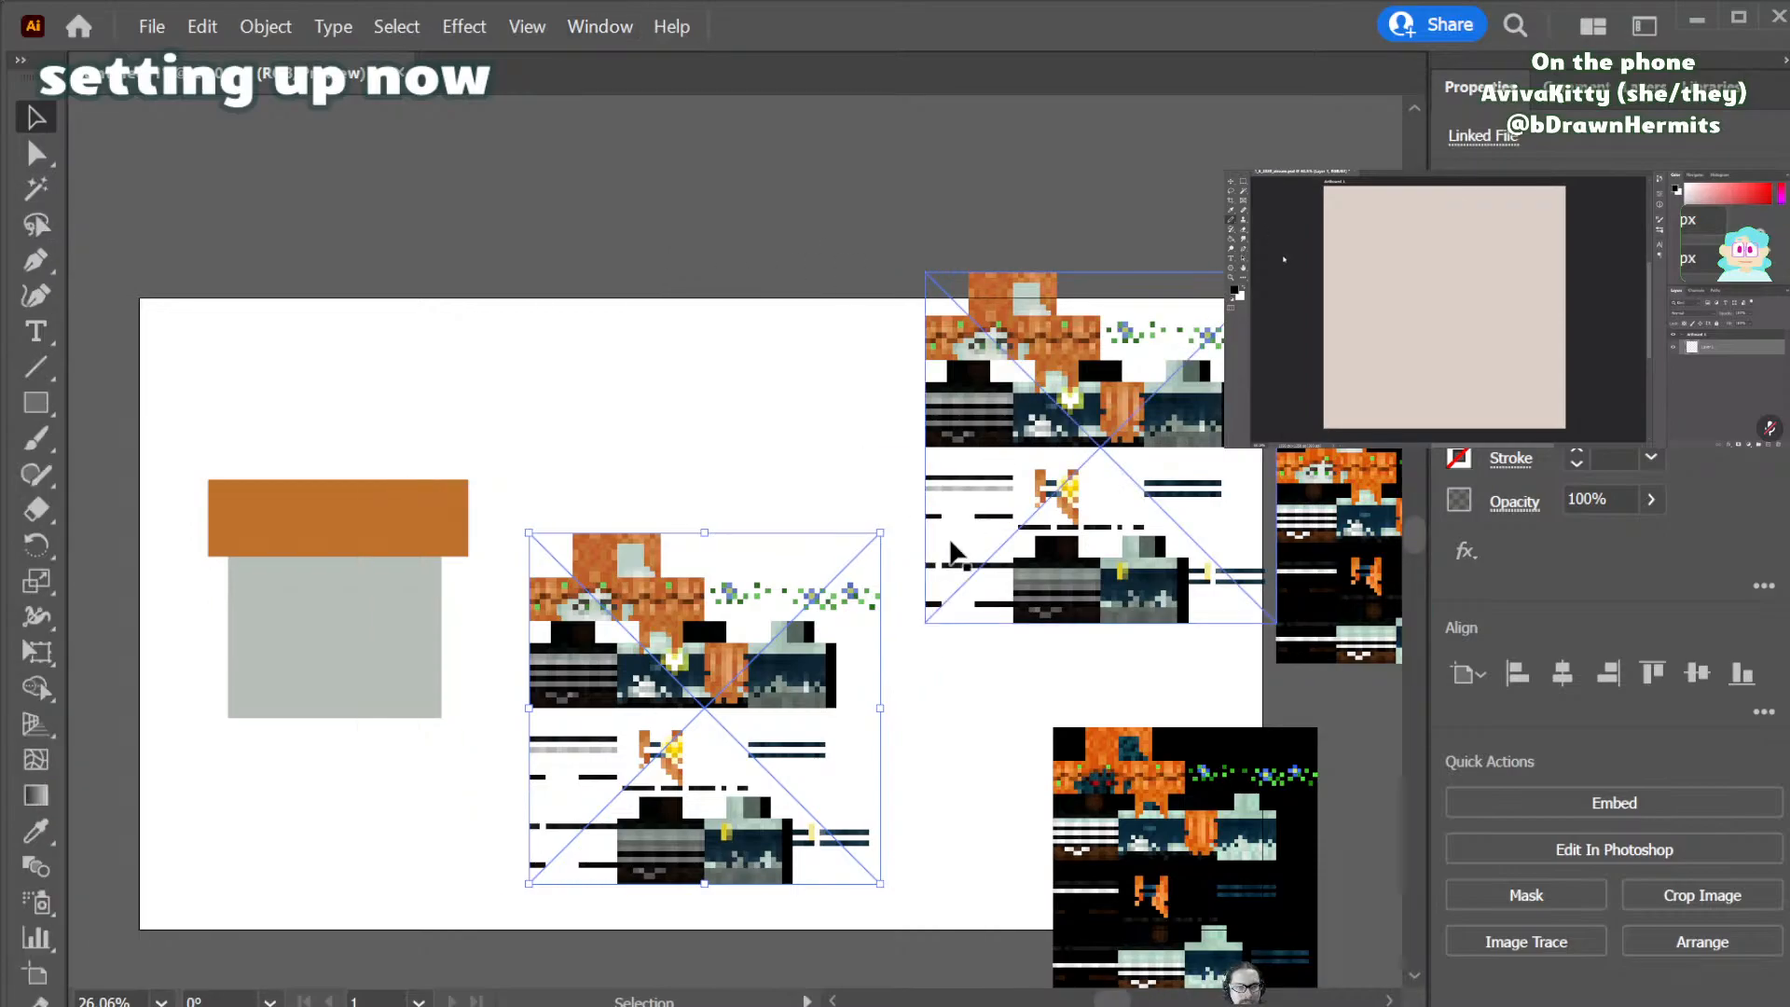
# - Try Image Trace on the skin texture copy, including the 16 Colors and Technical Drawing presets, undoing each trace
pyautogui.click(1525, 942)
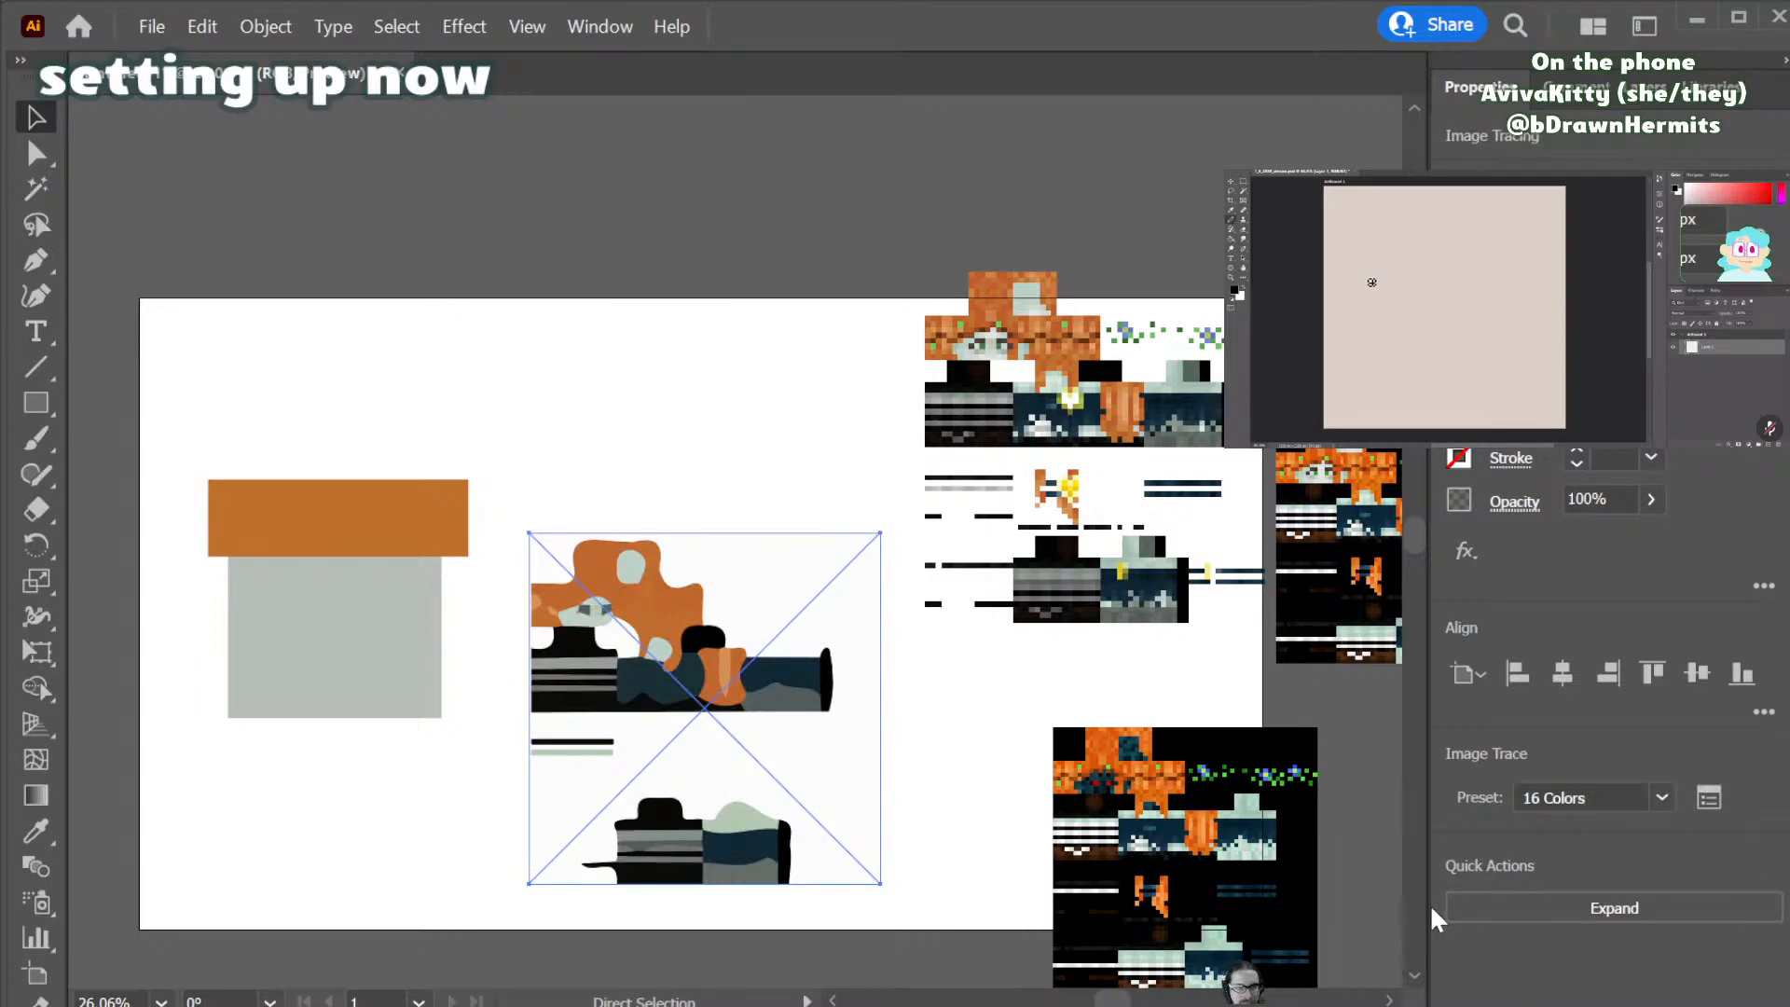
pyautogui.hotkey('ctrl', 'z')
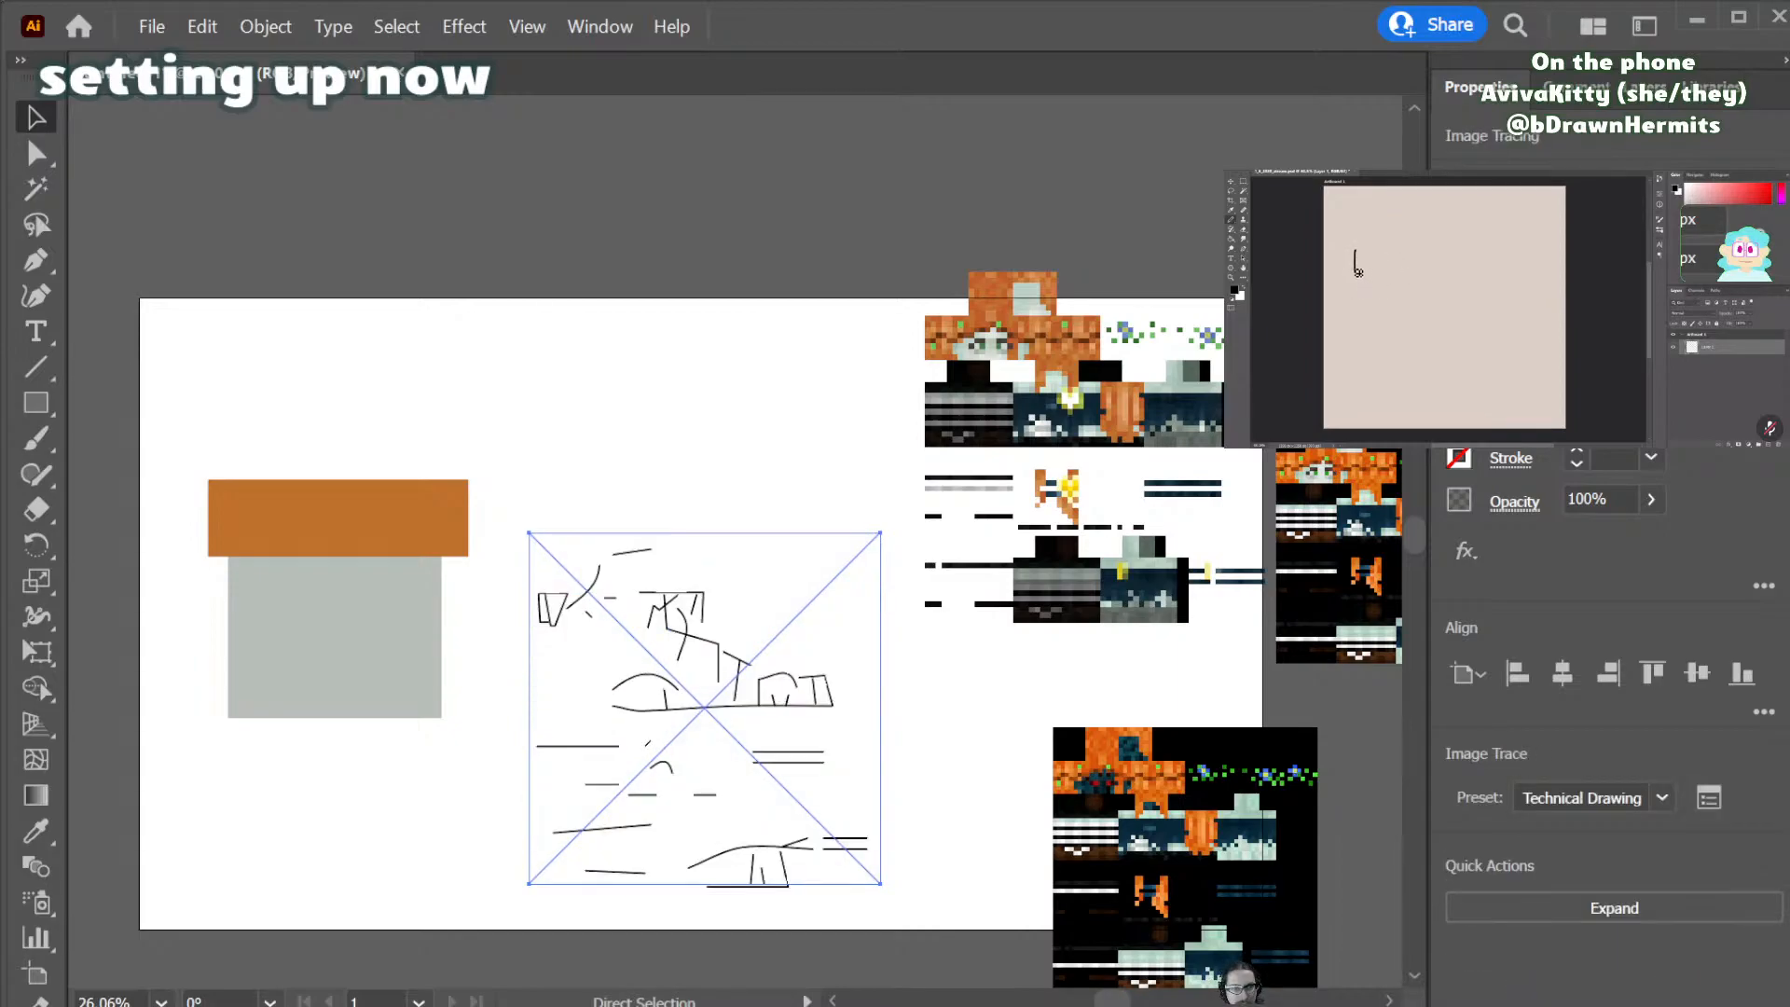
pyautogui.hotkey('ctrl', 'z')
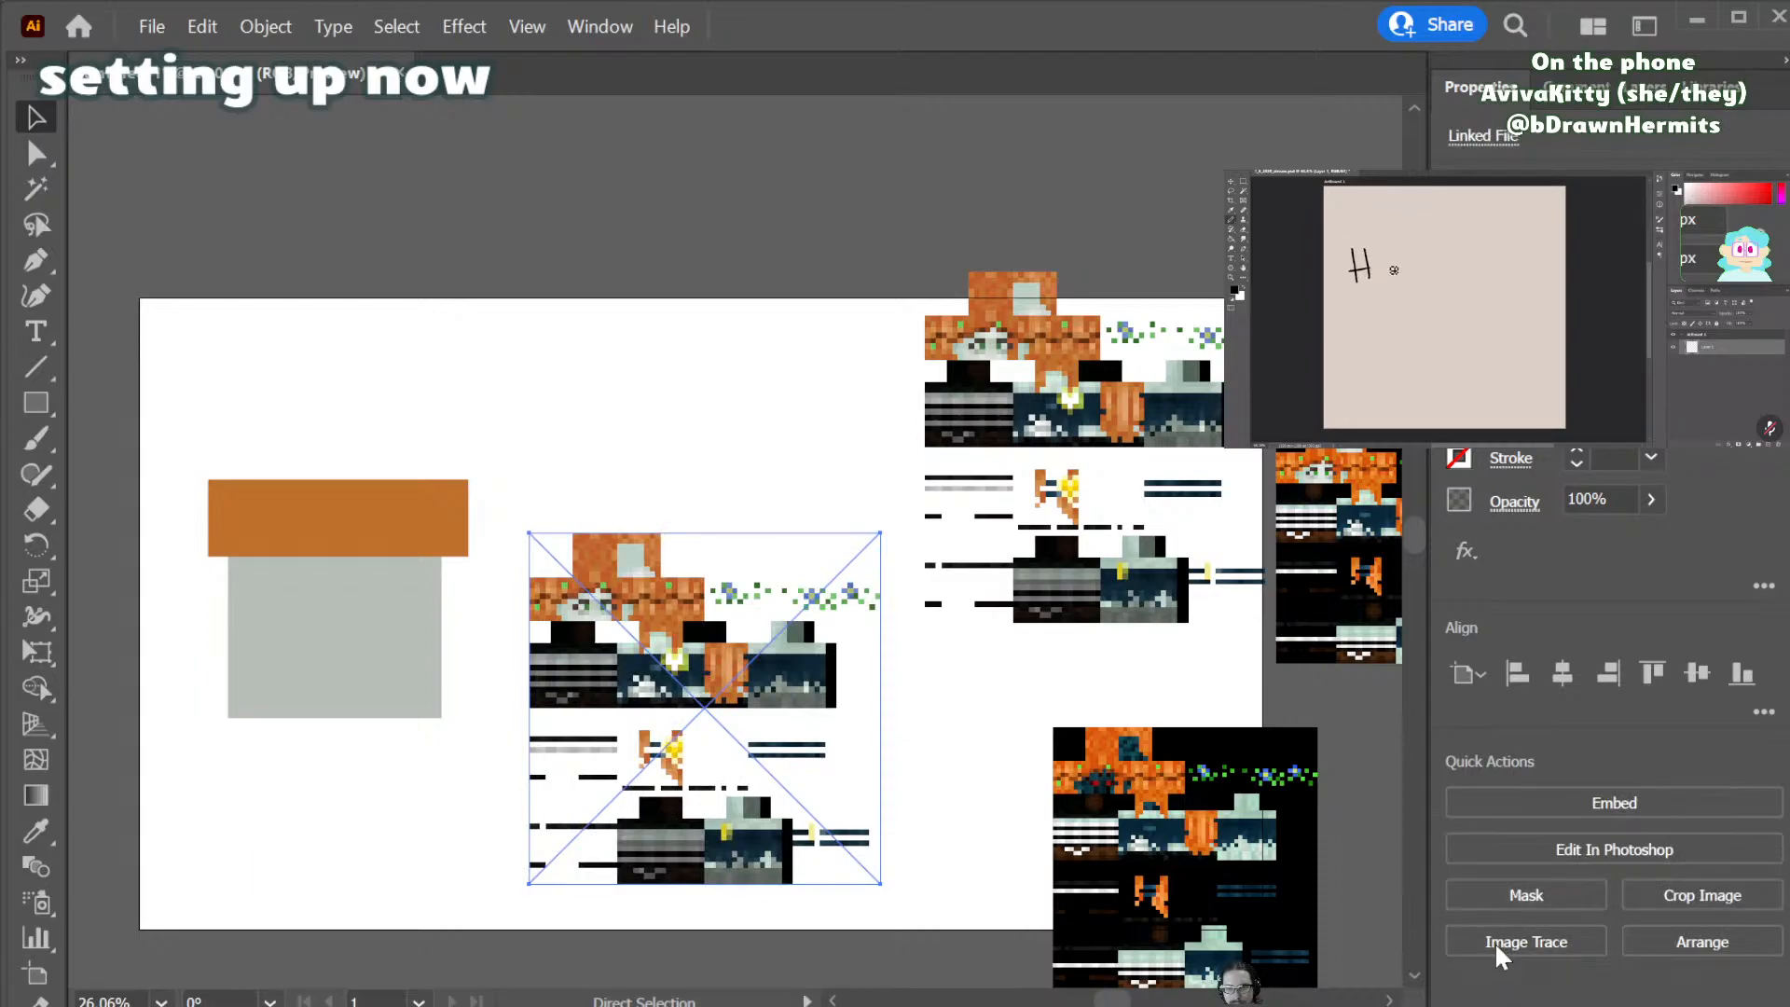
pyautogui.click(1529, 943)
pyautogui.hotkey('ctrl', 'z')
pyautogui.click(1536, 943)
pyautogui.hotkey('ctrl', 'z')
pyautogui.press('v')
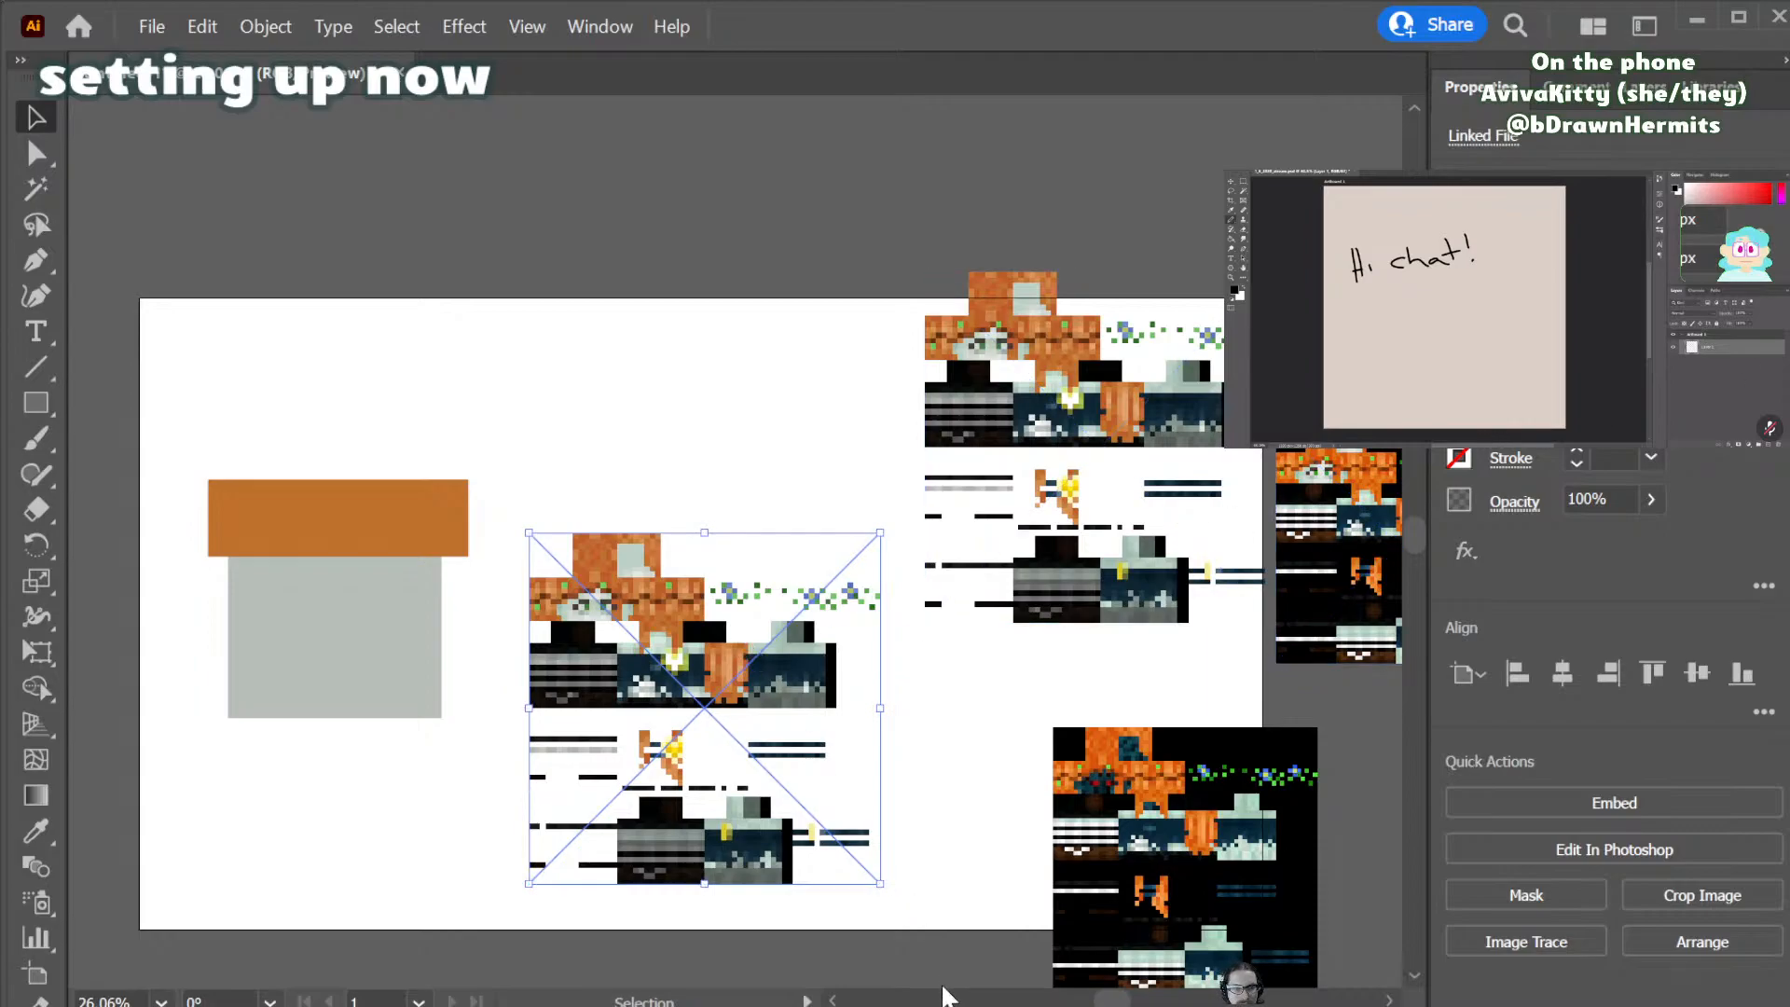
# - Unmute the other participant in the video call shown over the canvas
pyautogui.click(963, 727)
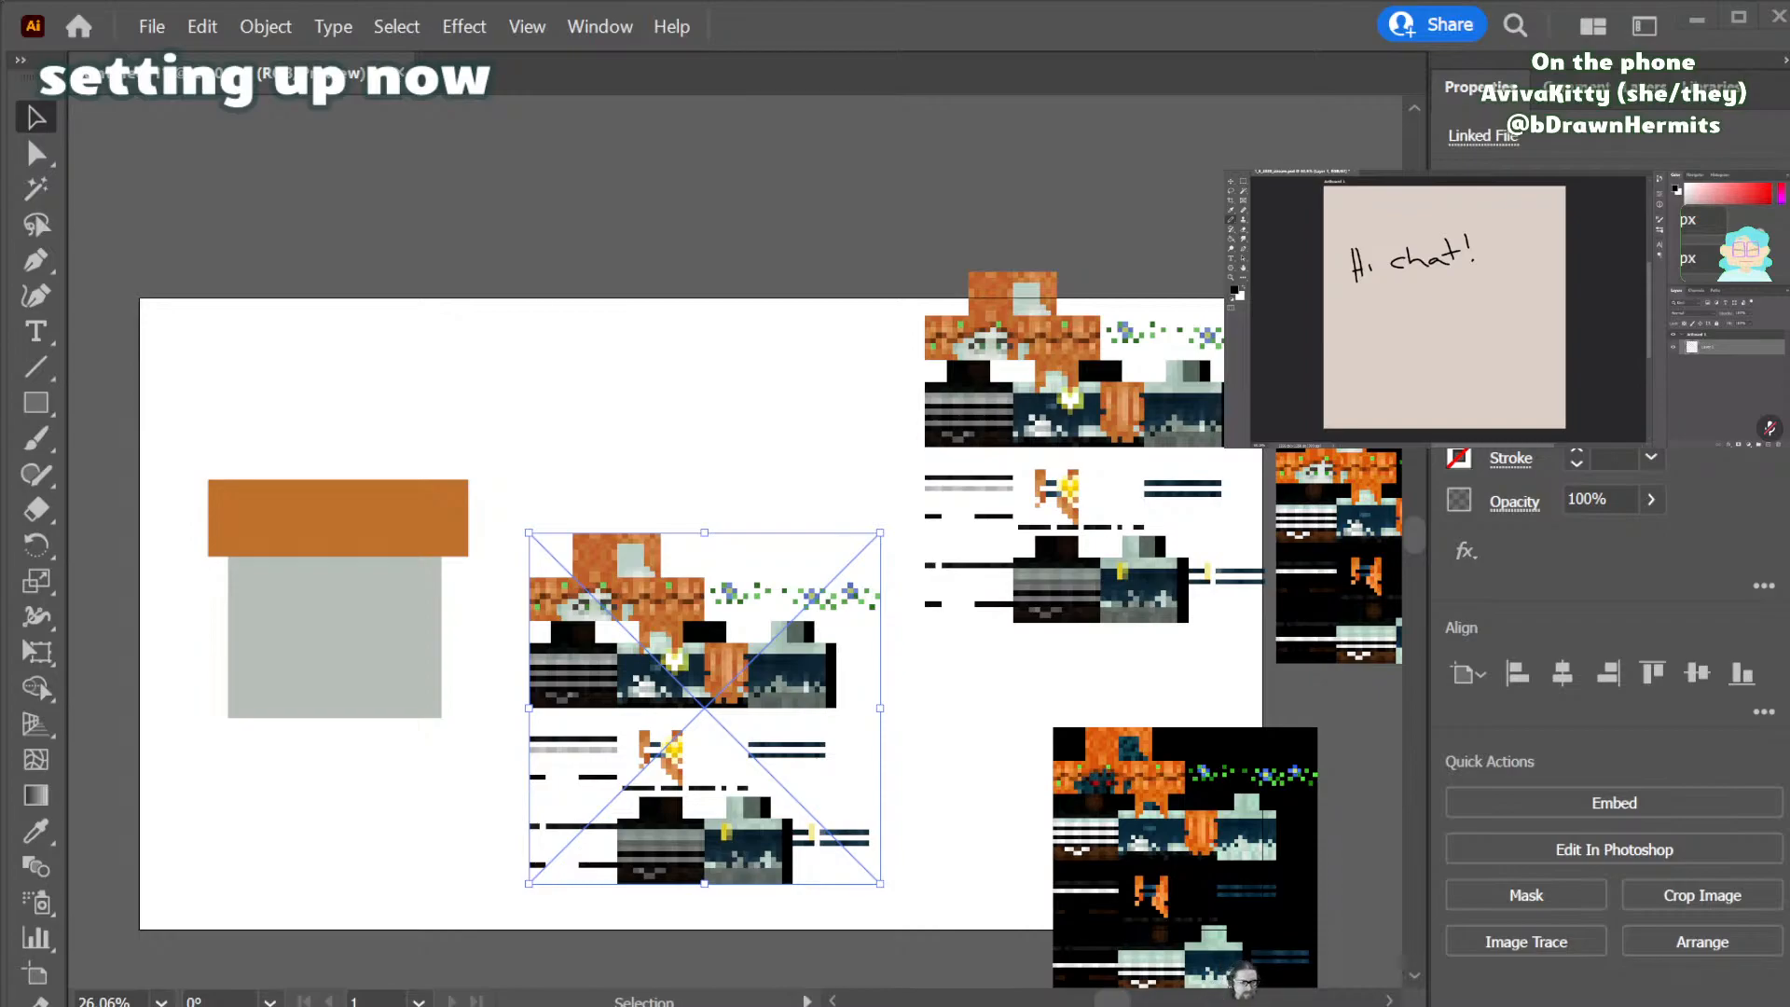
pyautogui.rightClick(1724, 229)
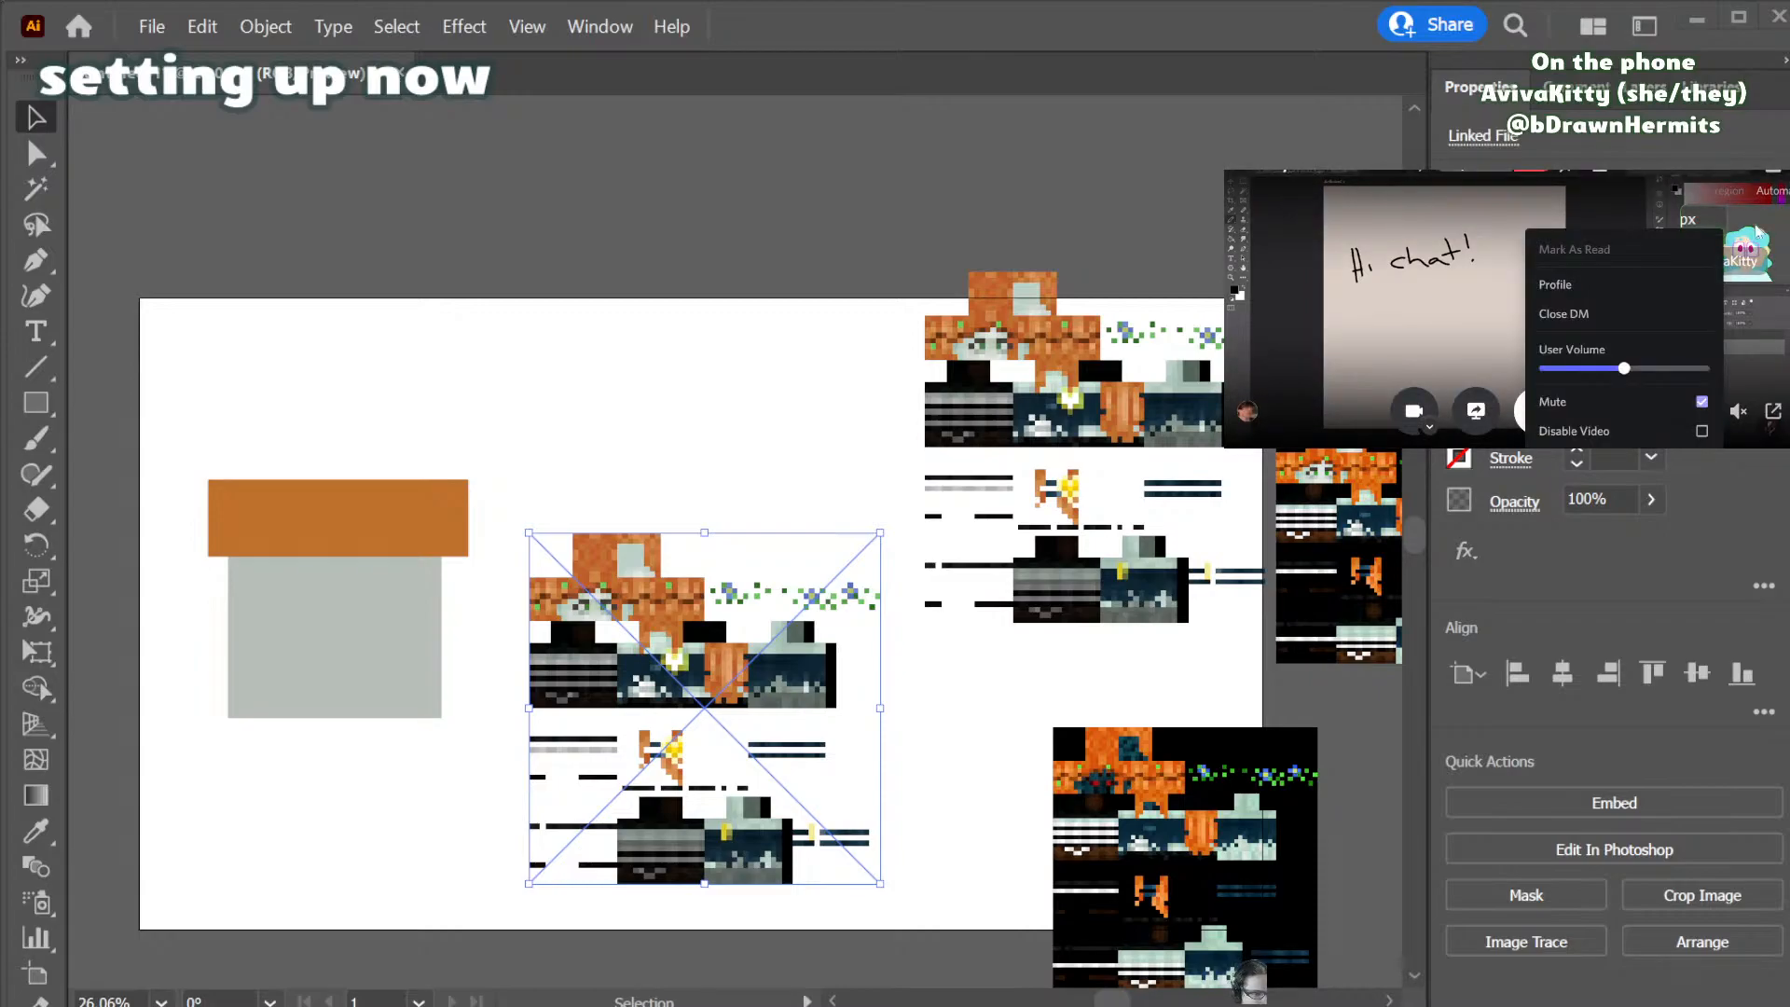
pyautogui.click(1651, 402)
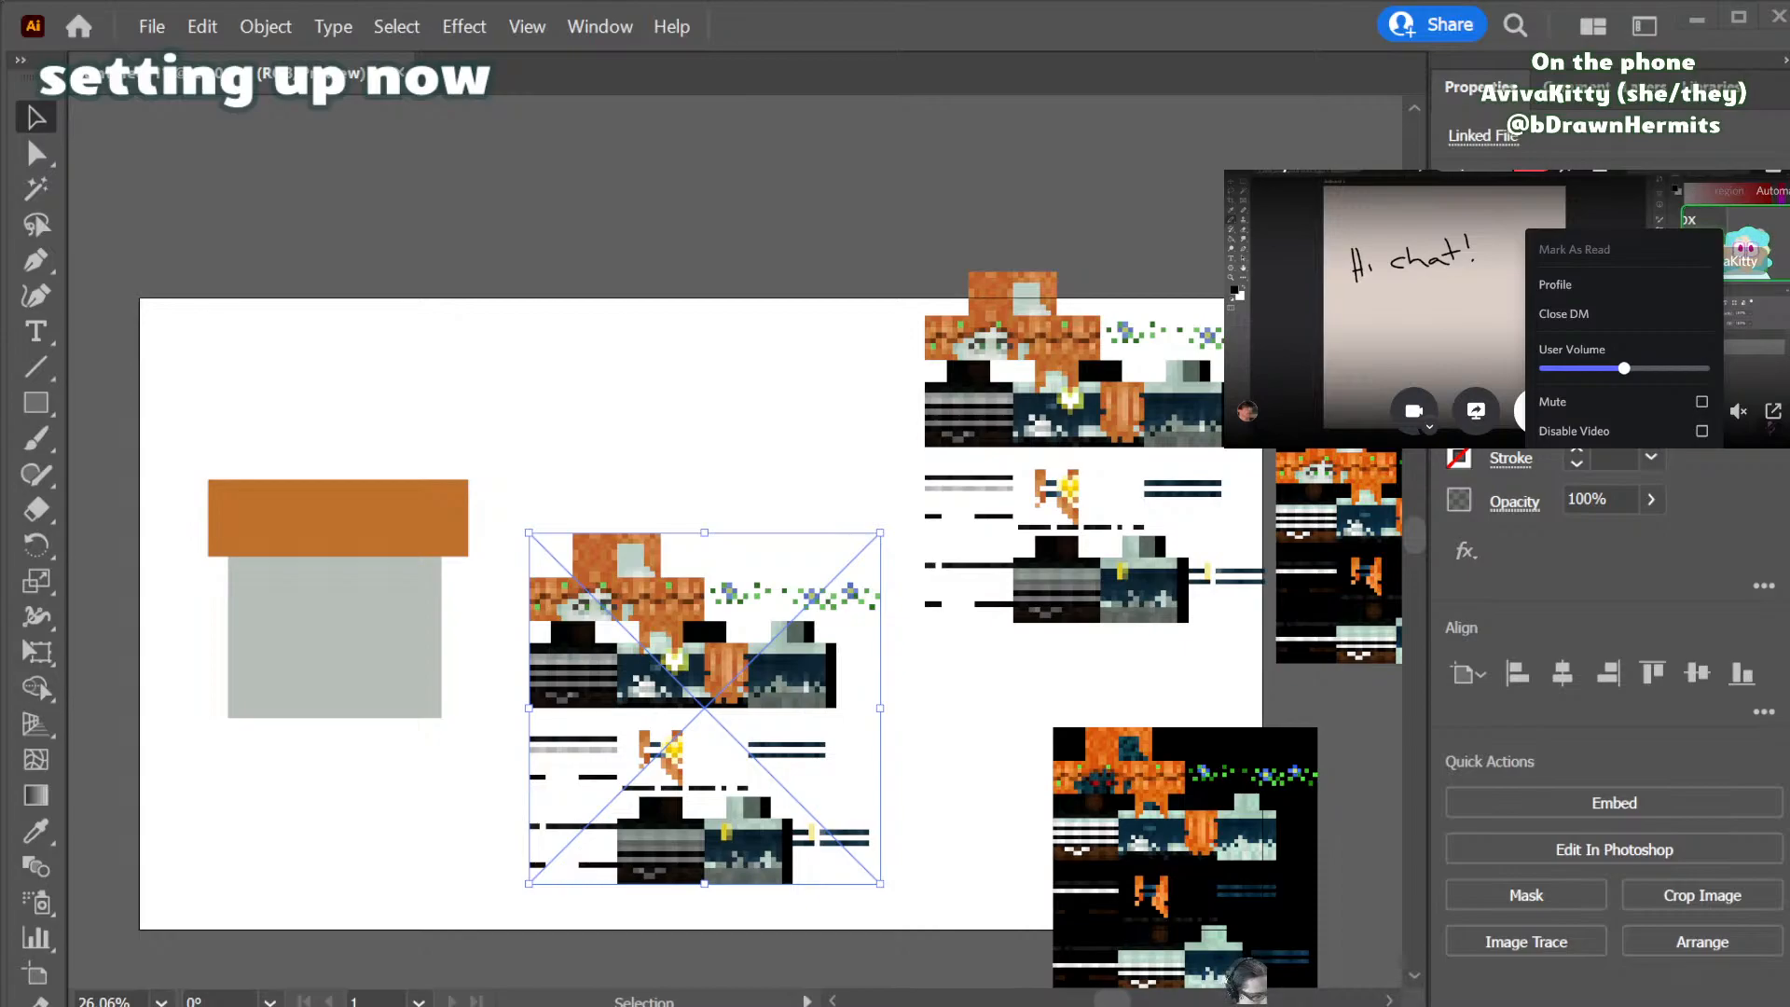
pyautogui.press('Escape')
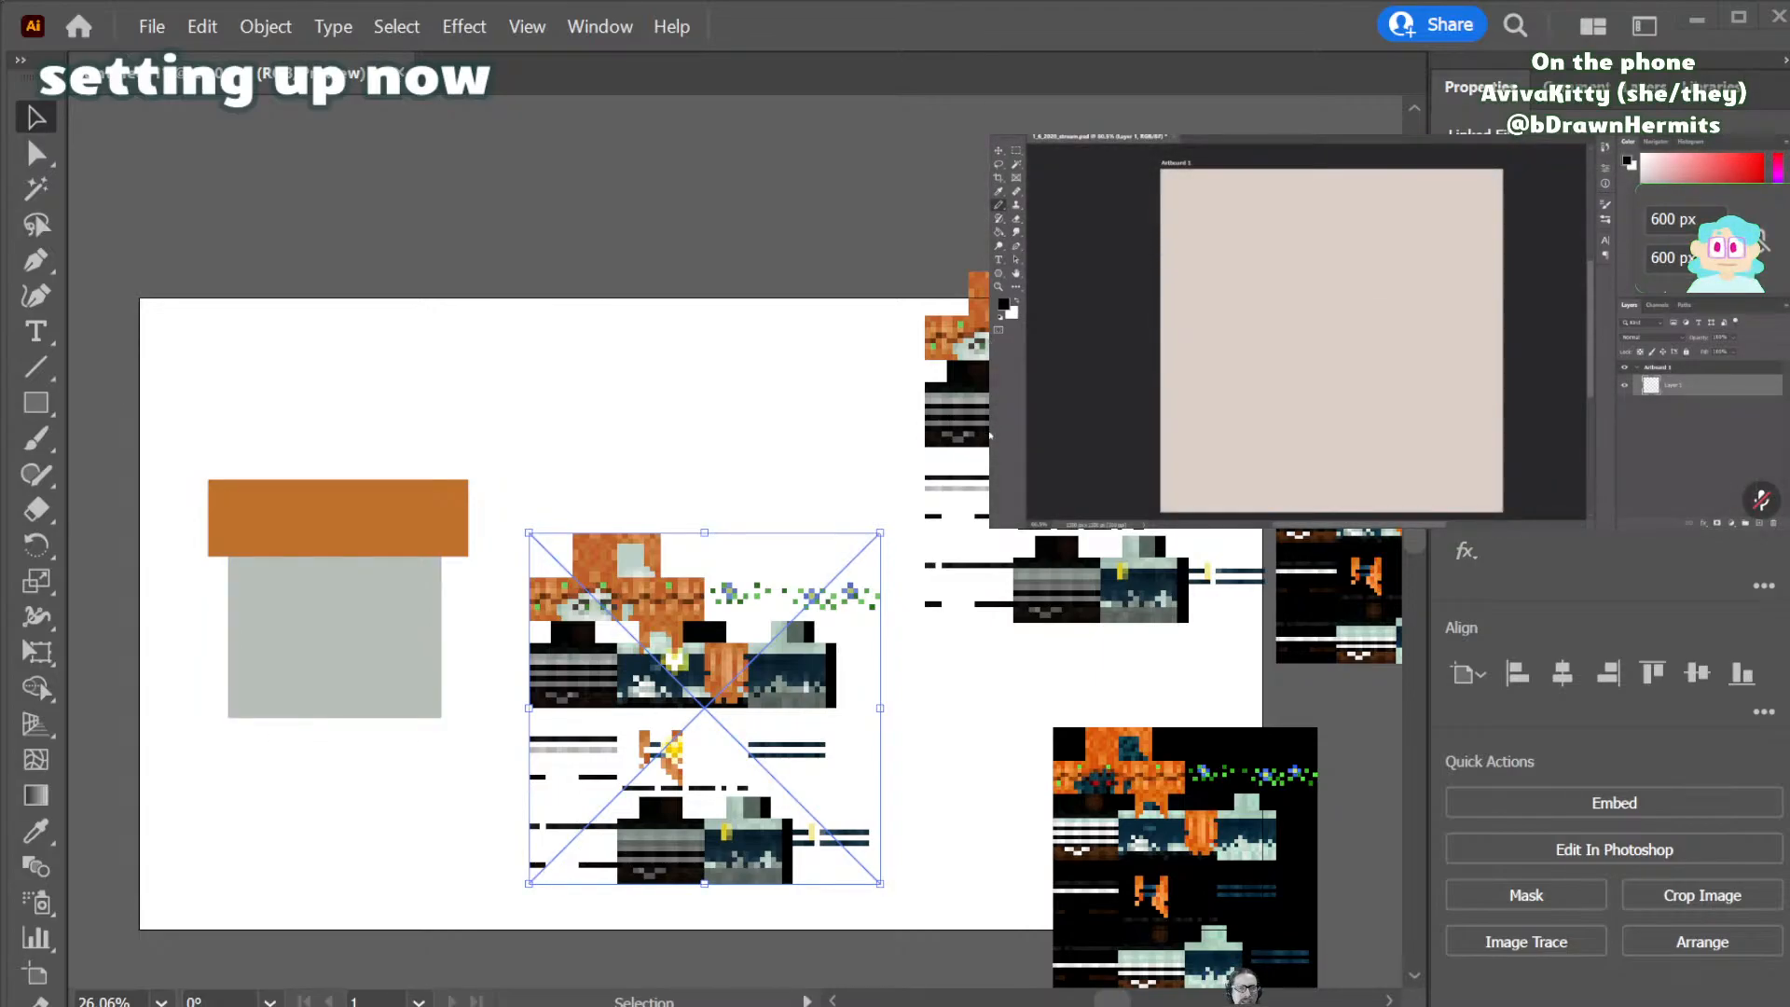
# - Duplicate the grey square directly below itself and recolor the copy with the pale green sampled from the skin texture's face
pyautogui.click(365, 647)
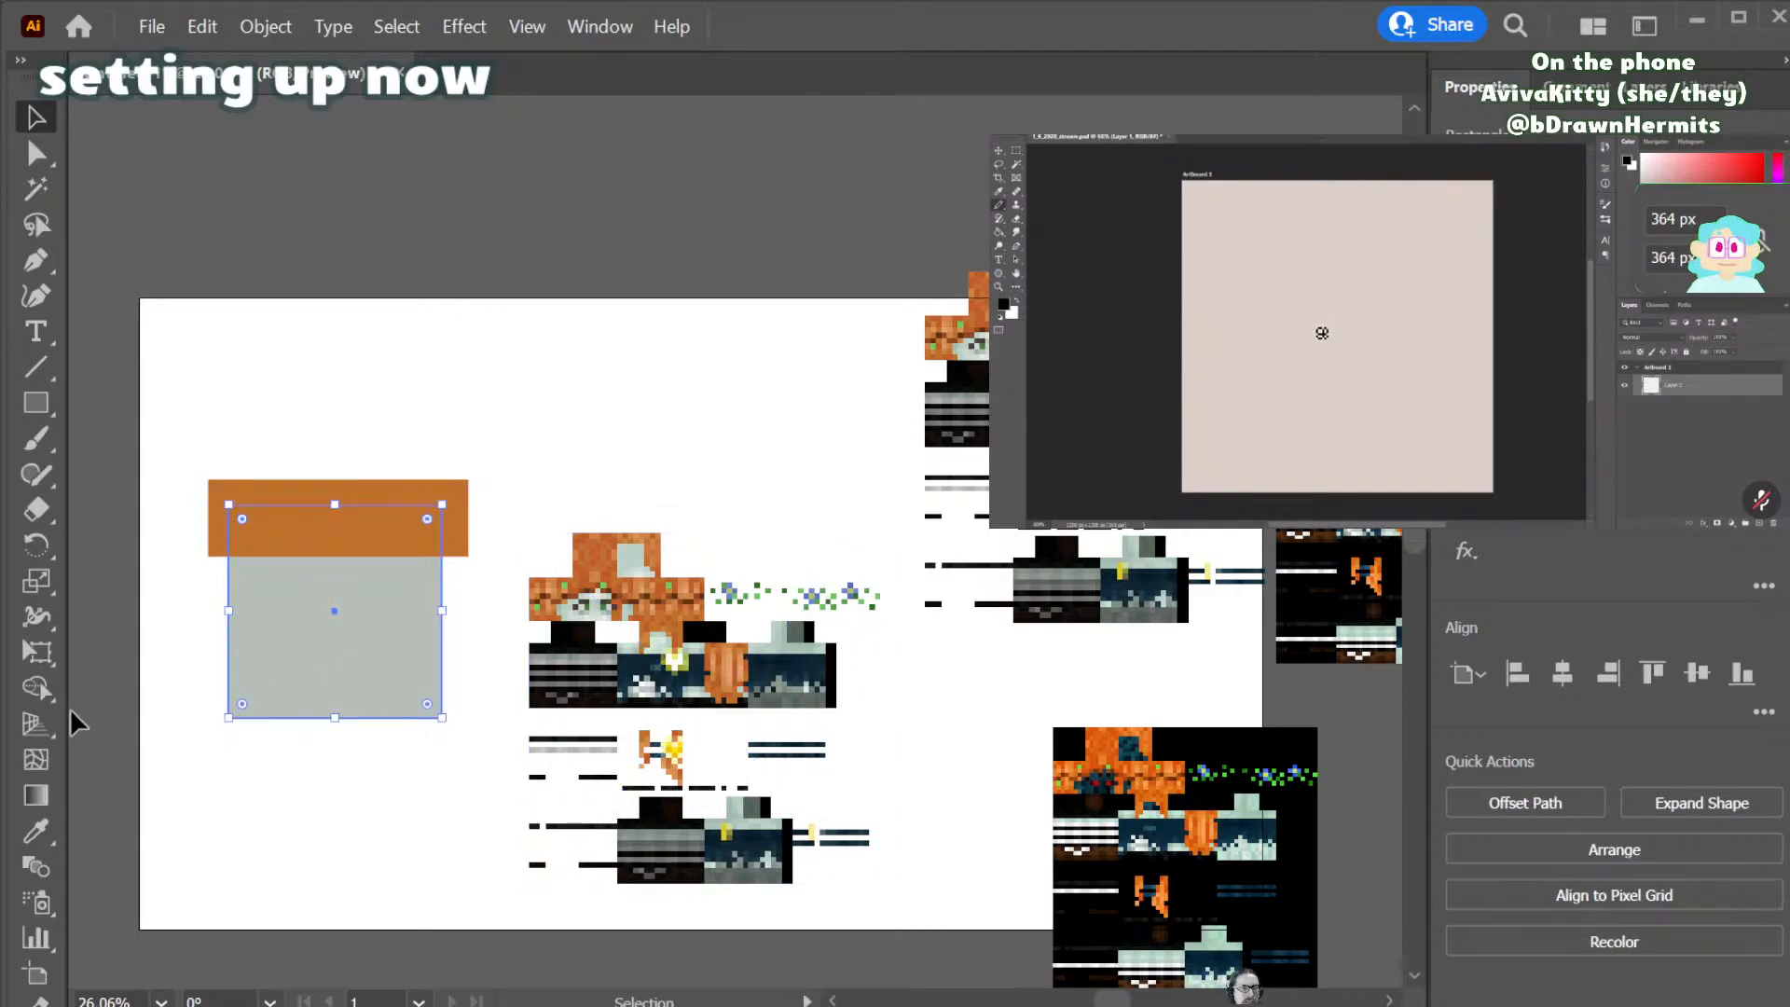
pyautogui.moveTo(364, 663); pyautogui.dragTo(313, 850)
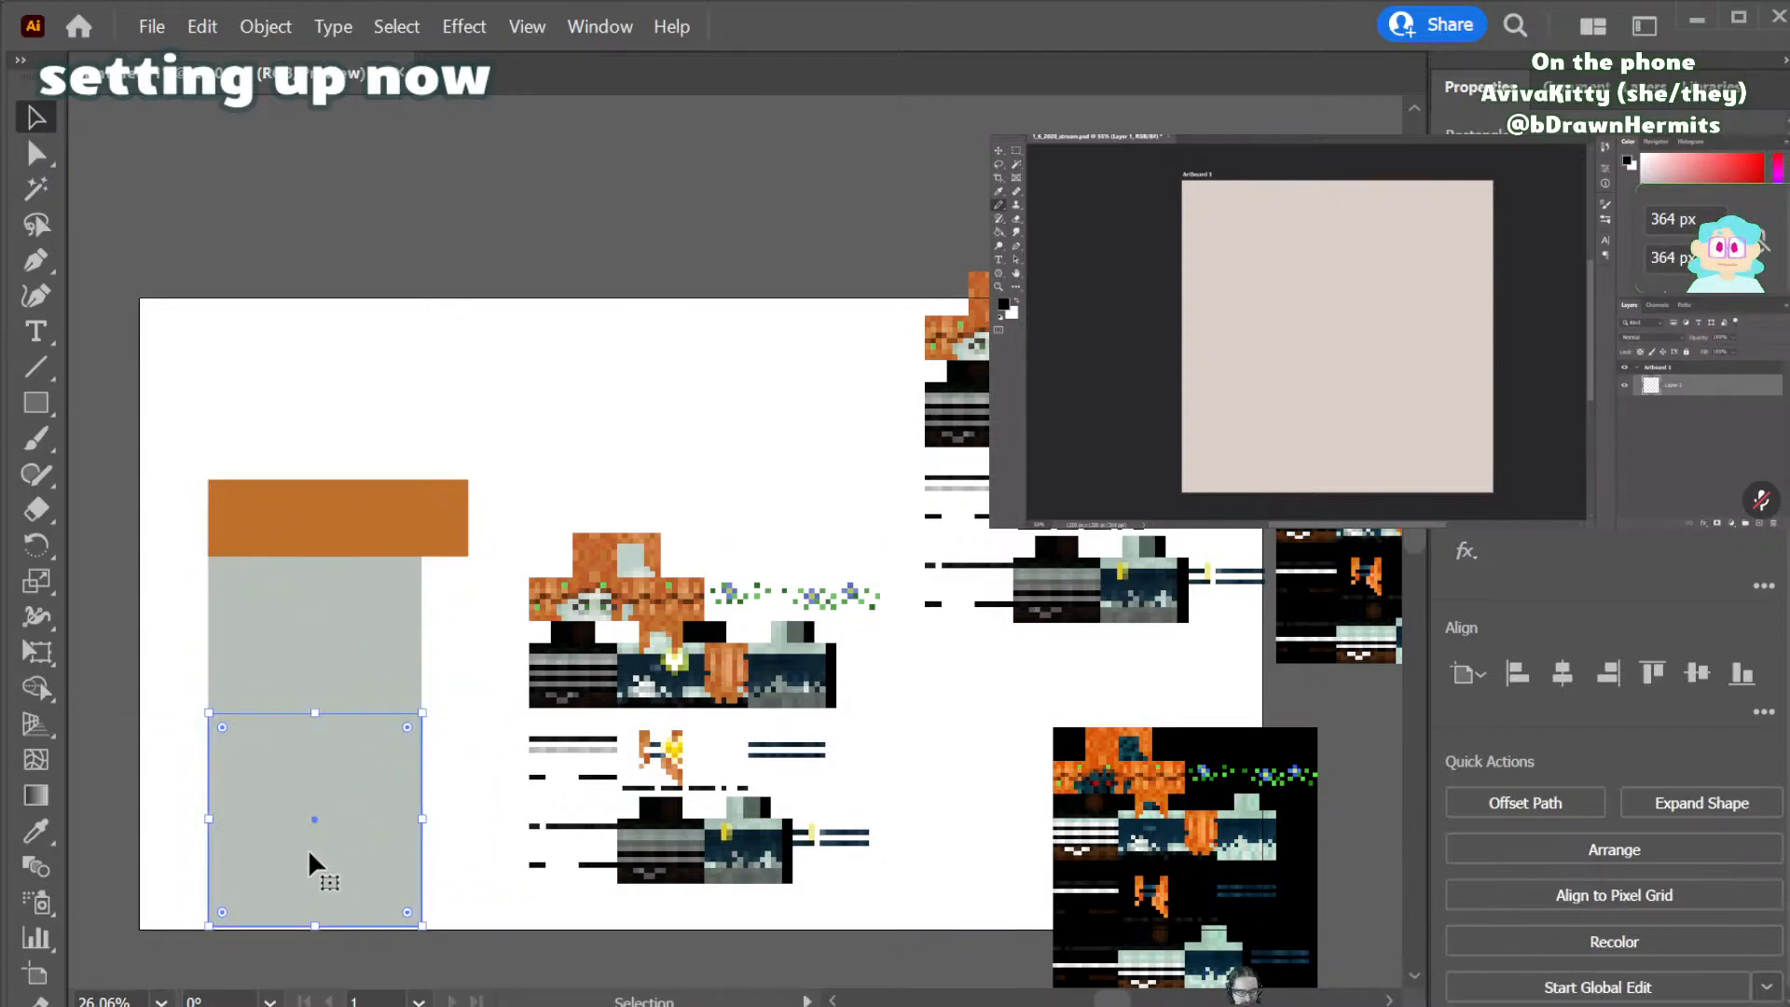
pyautogui.press('i')
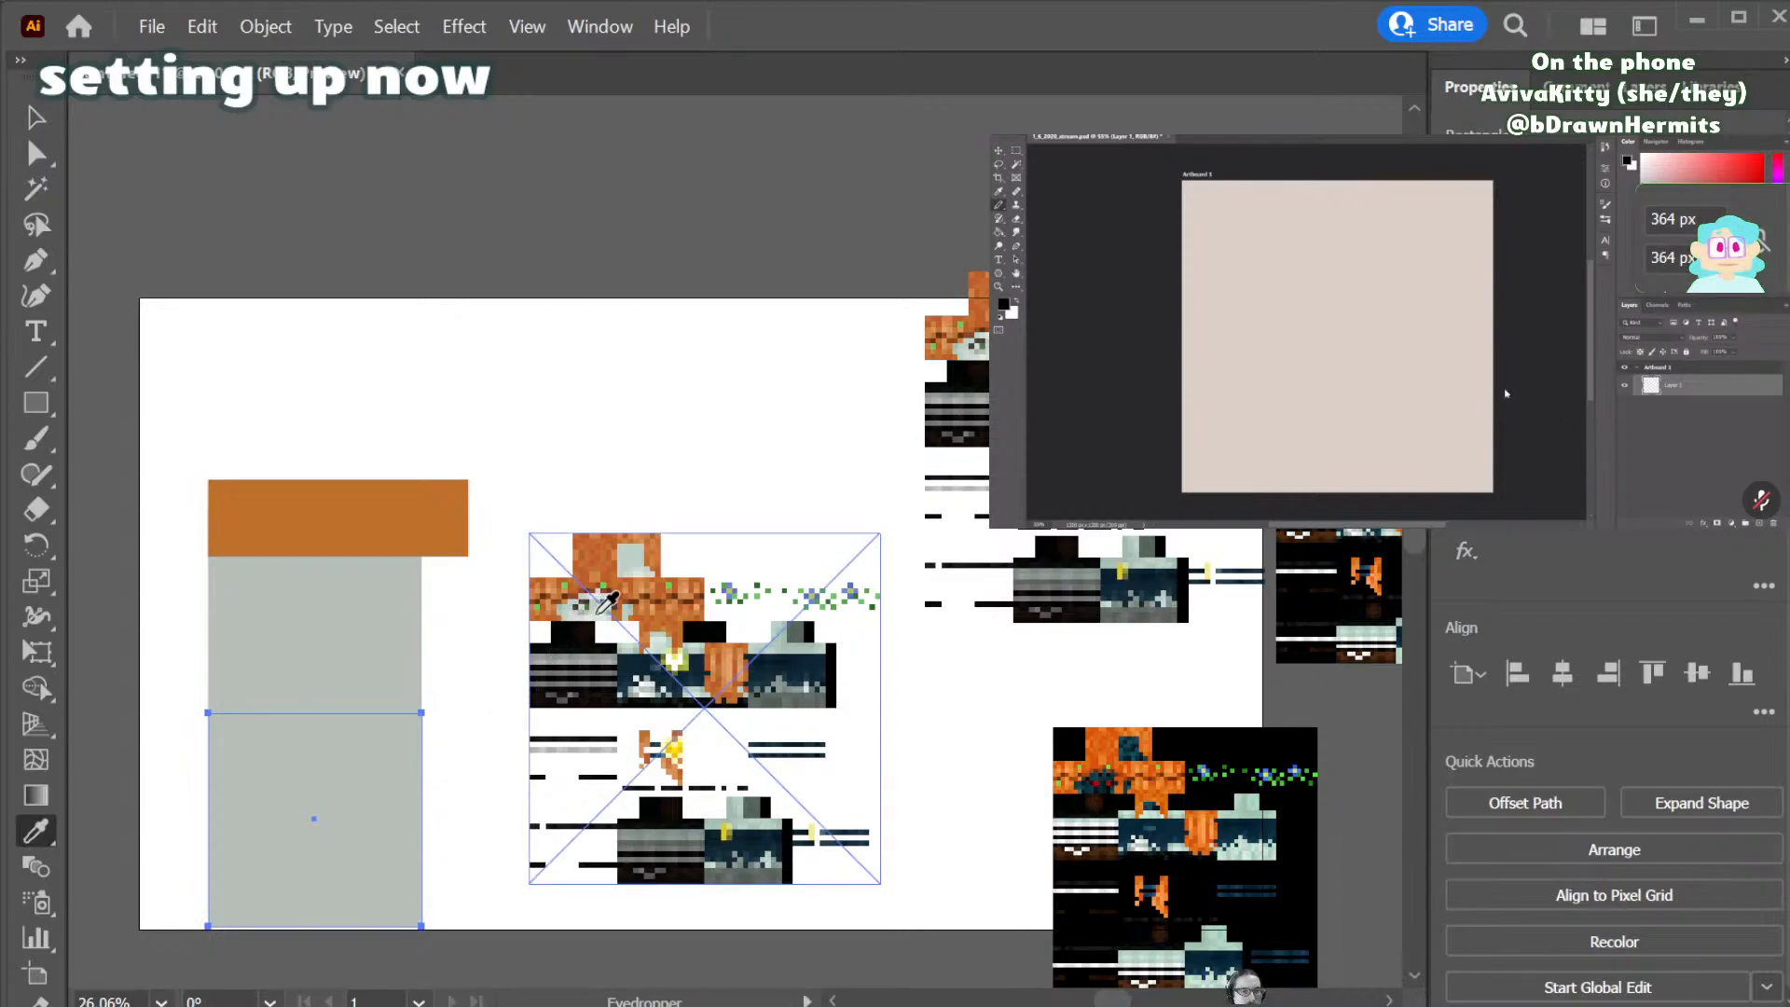
pyautogui.click(597, 616)
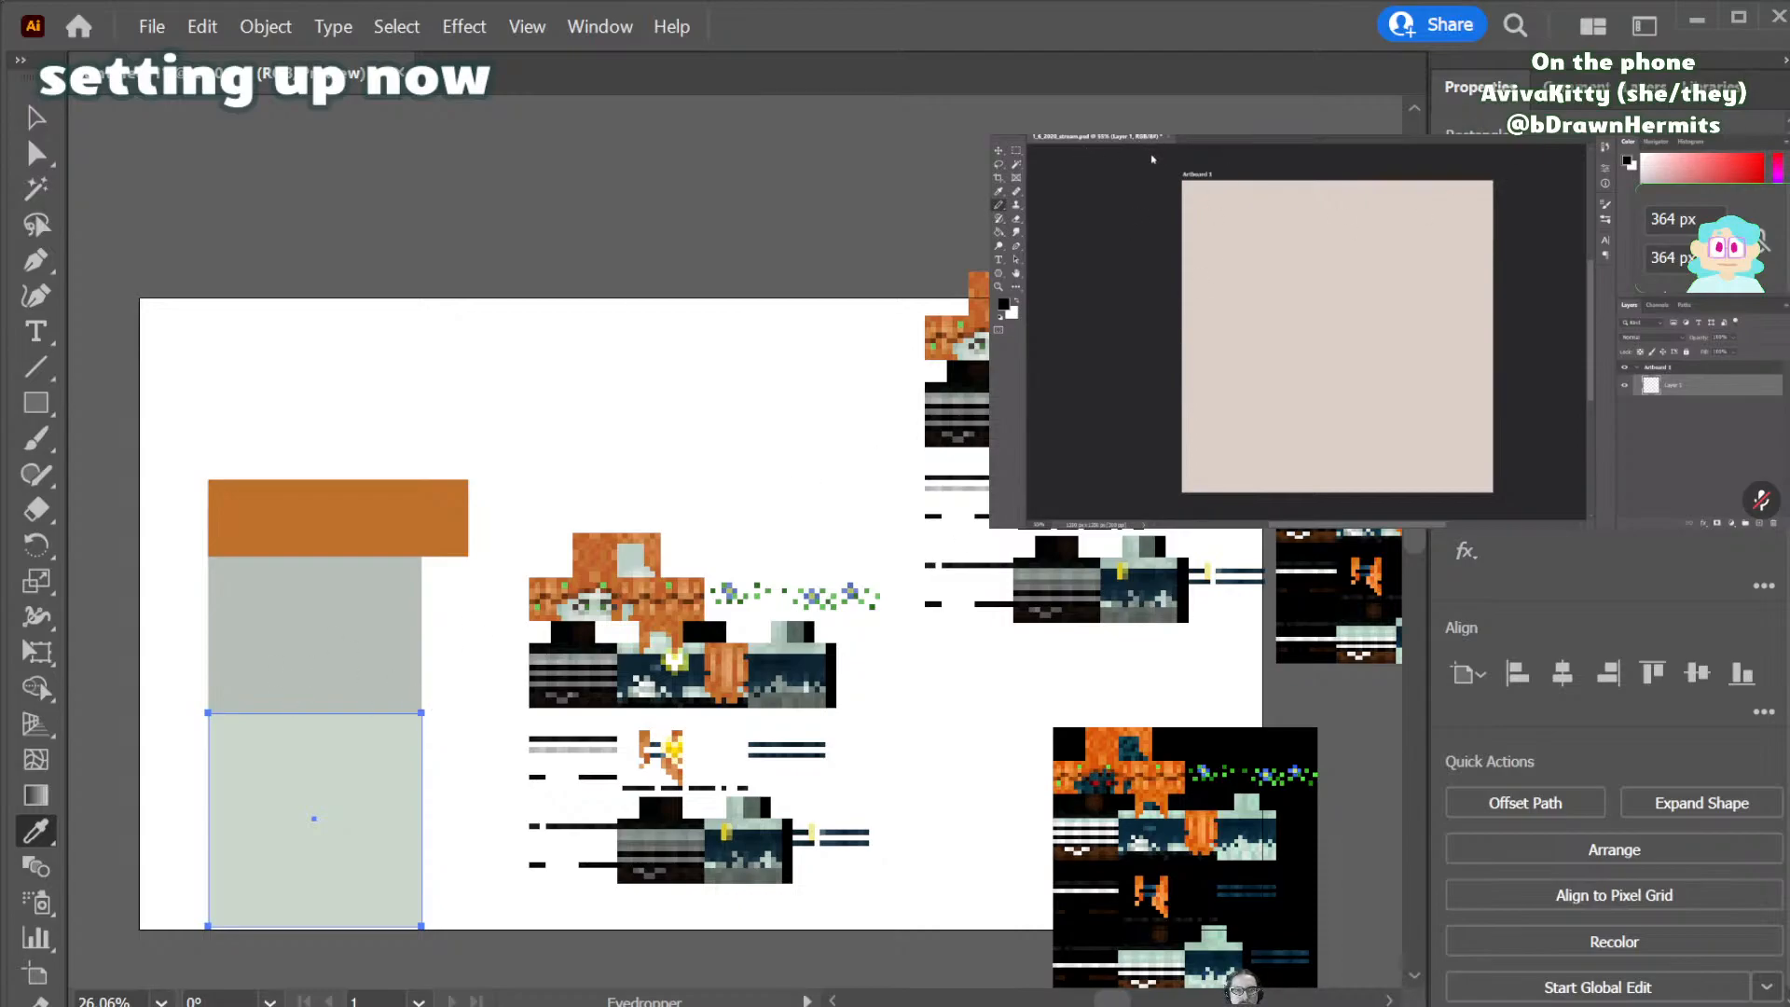
# - Compare the grey square with its pale green copy by selecting each alternately
pyautogui.press('v')
pyautogui.click(343, 628)
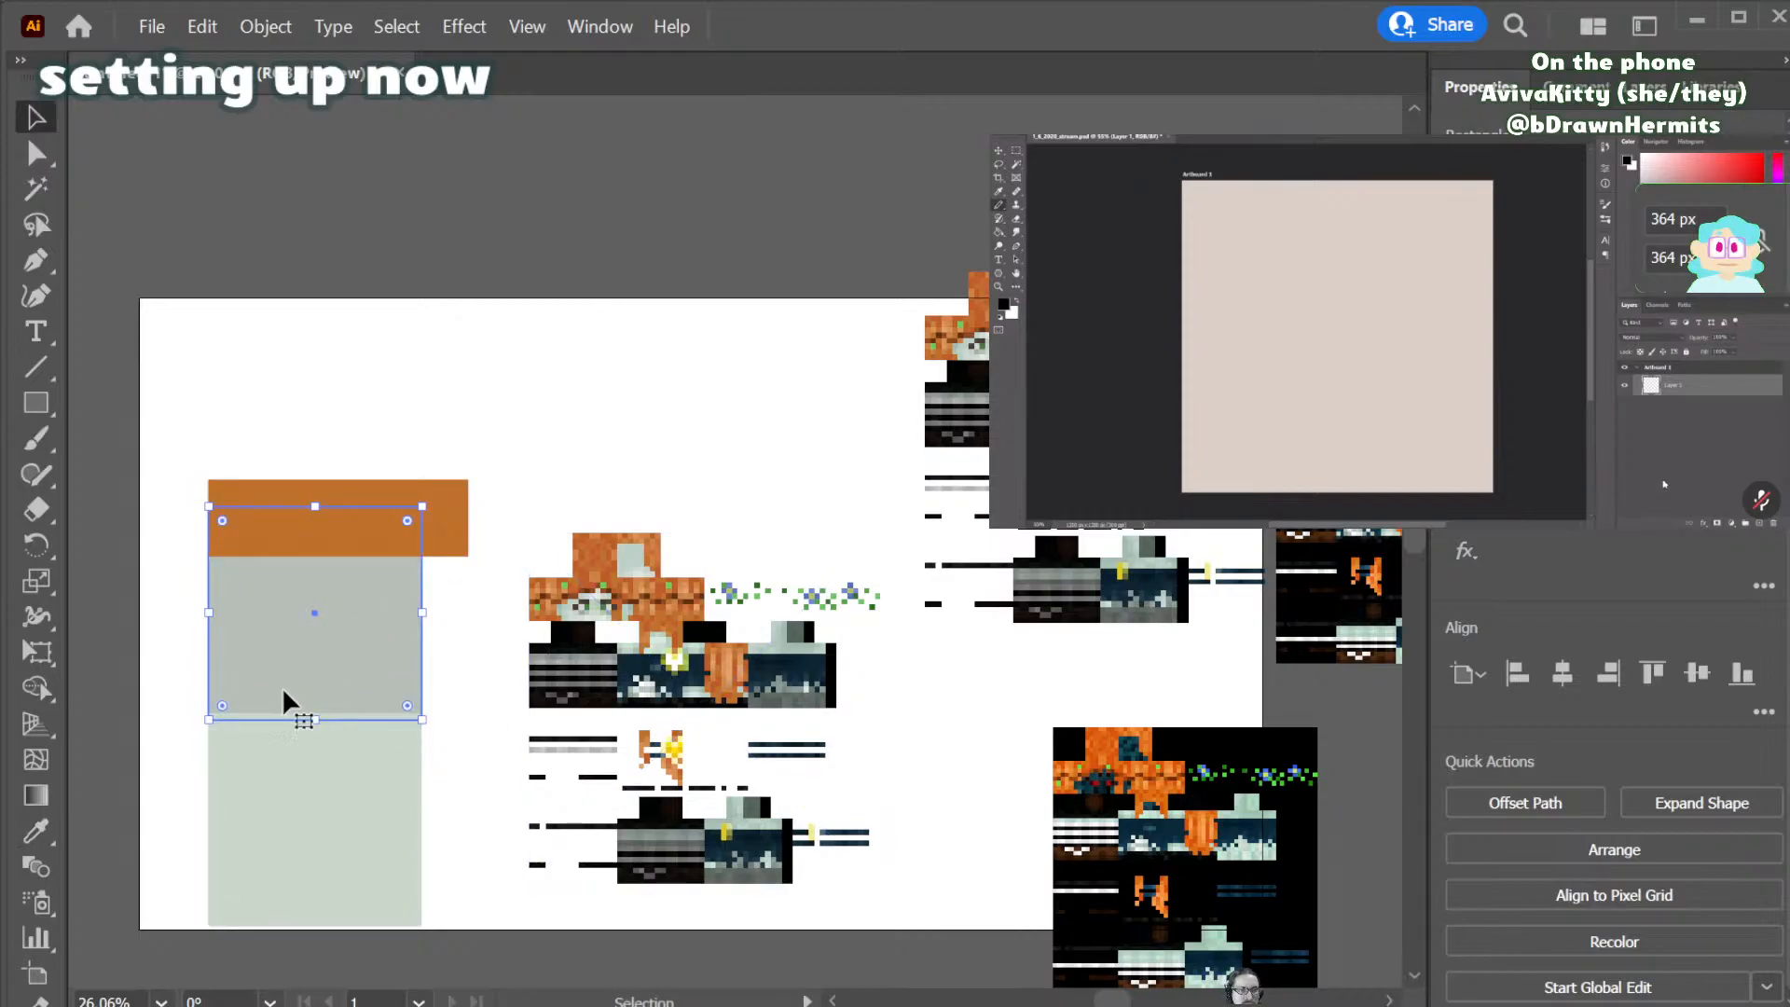
pyautogui.click(308, 809)
pyautogui.click(311, 651)
pyautogui.click(320, 809)
pyautogui.click(332, 650)
pyautogui.click(343, 806)
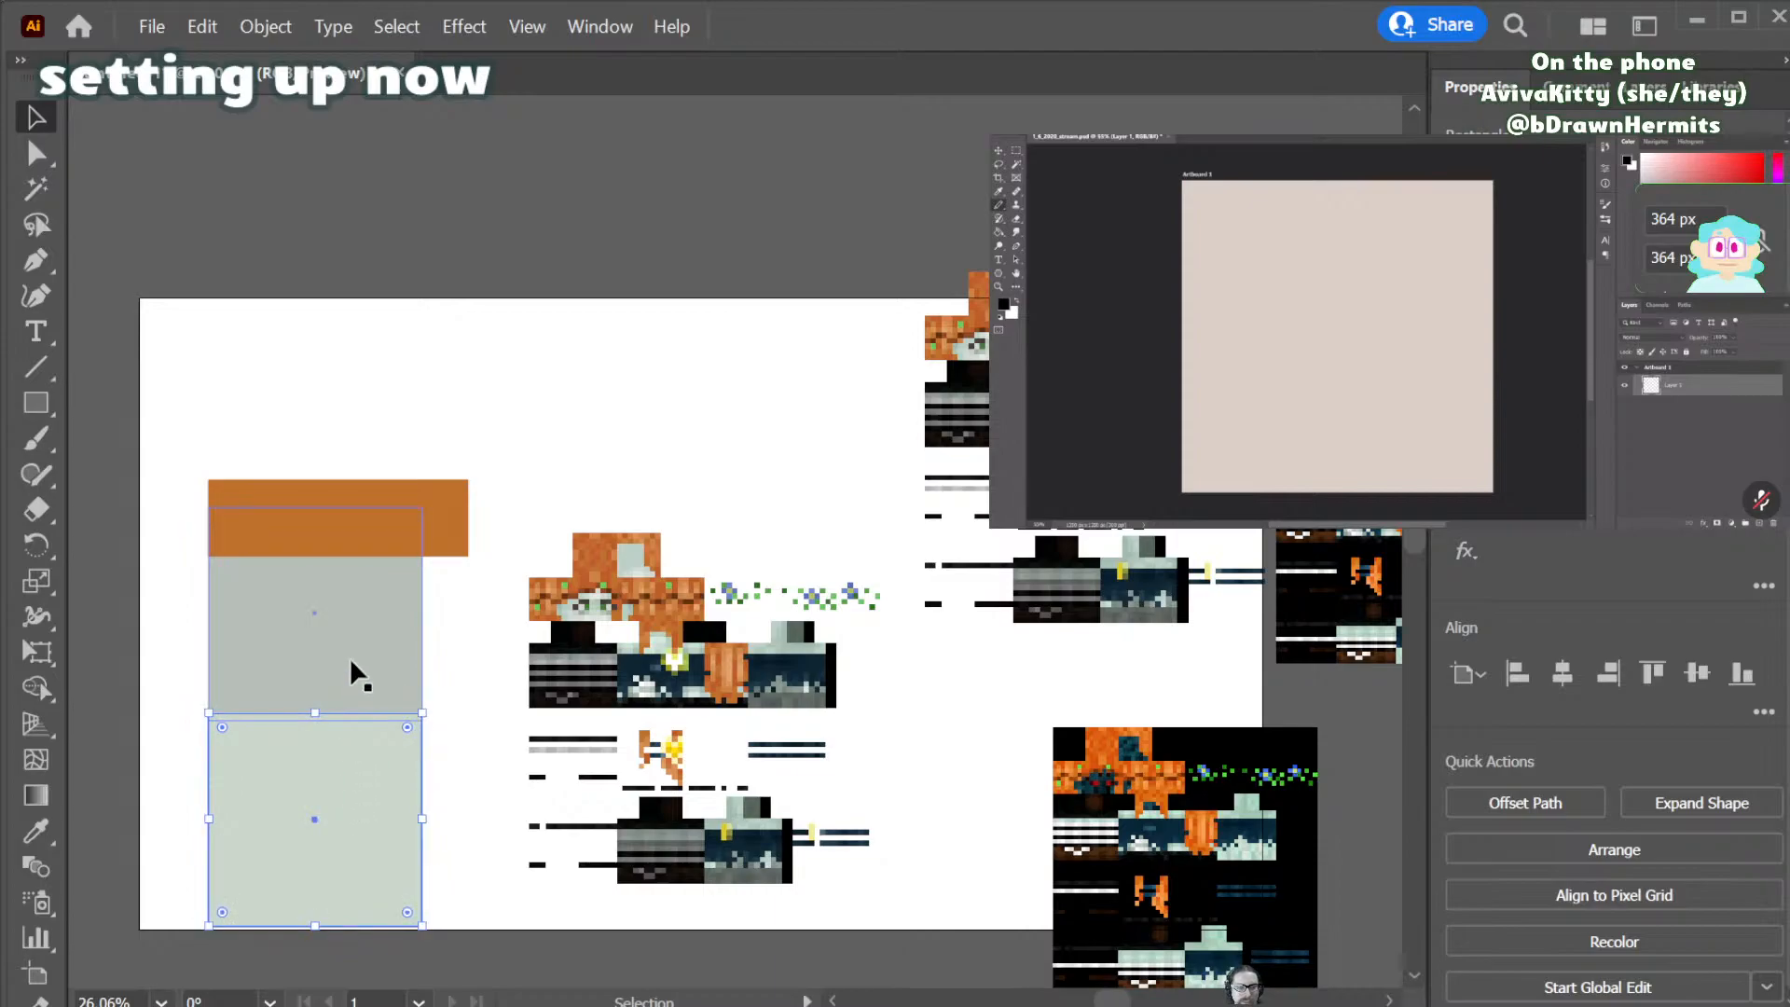
pyautogui.click(349, 657)
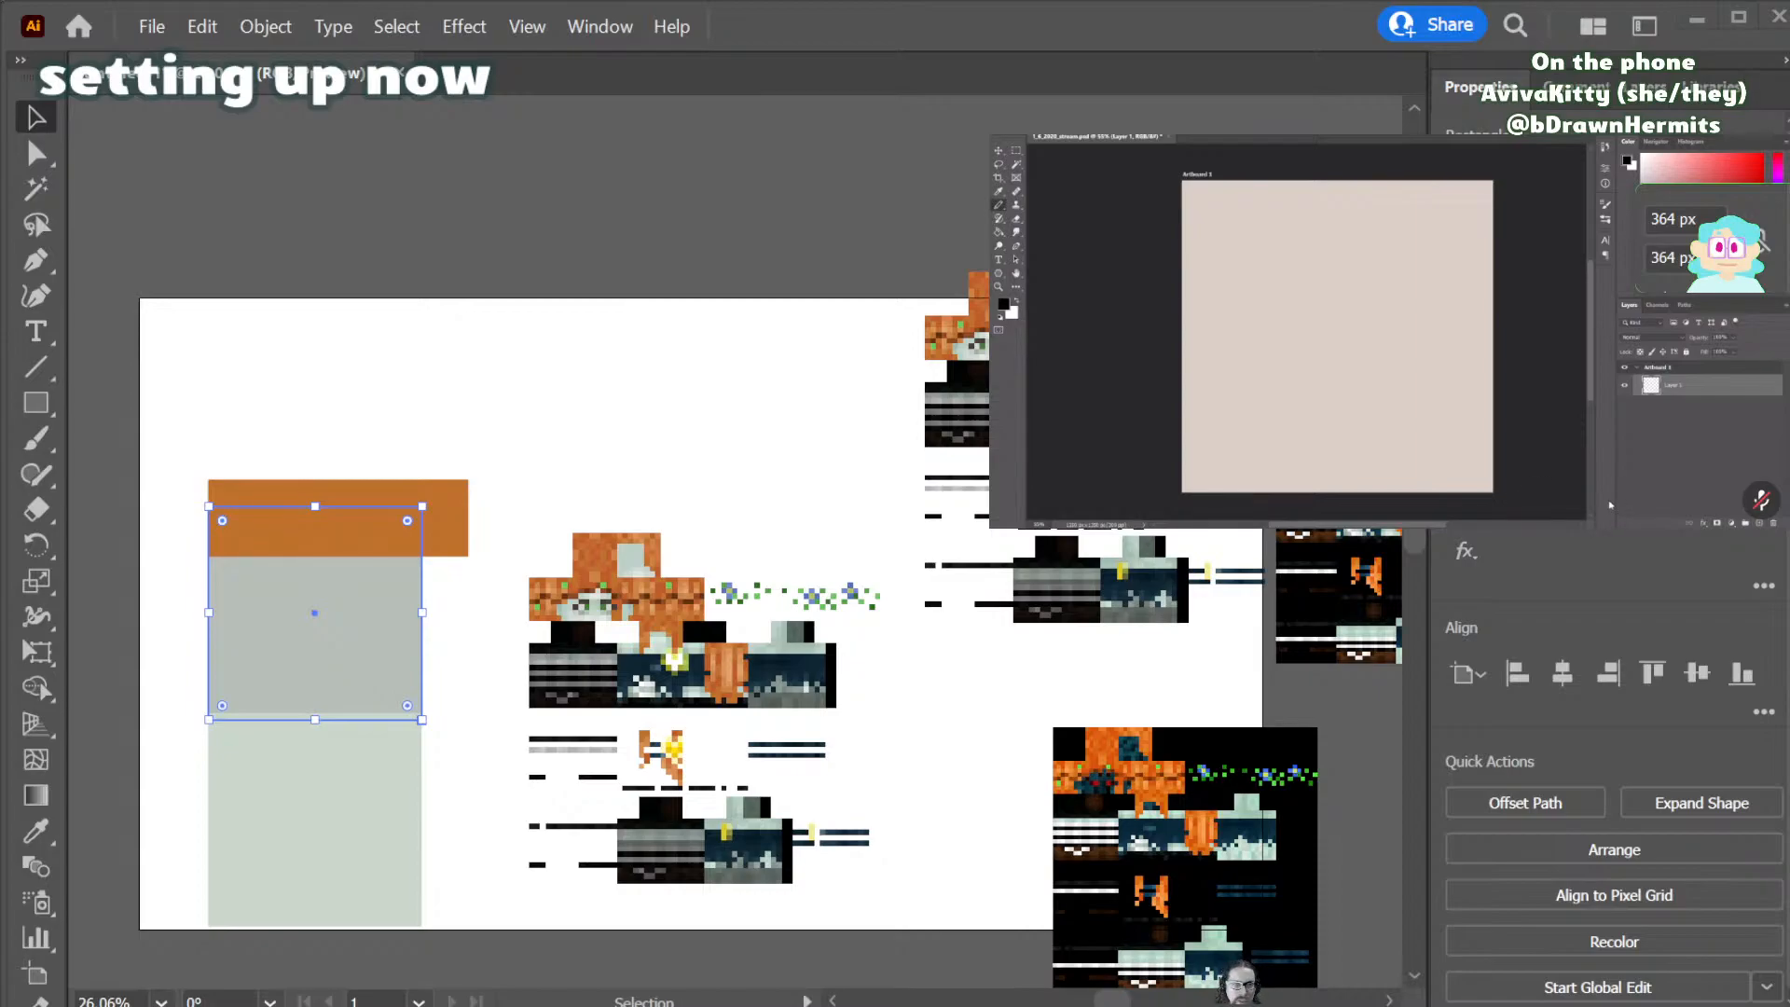
# - Paste the copied image link and the full-body character render, then scale the render down to about 1093 px wide
pyautogui.hotkey('ctrl', 'v')
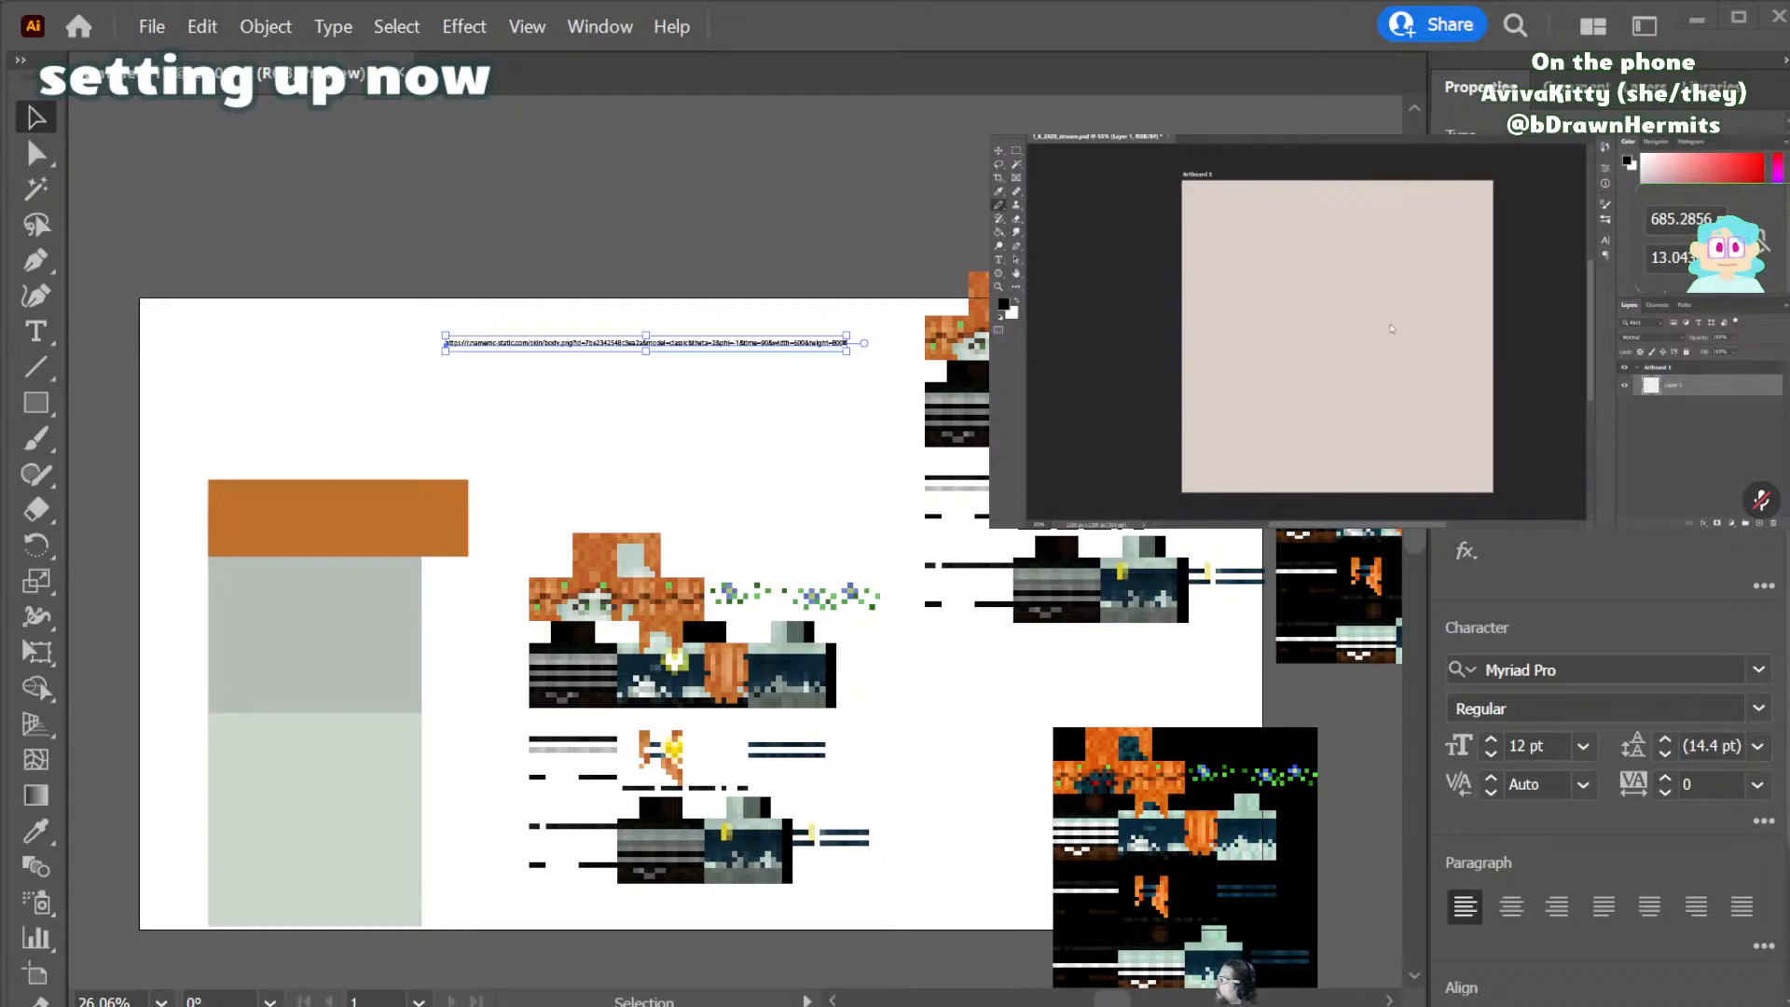
pyautogui.hotkey('ctrl', 'v')
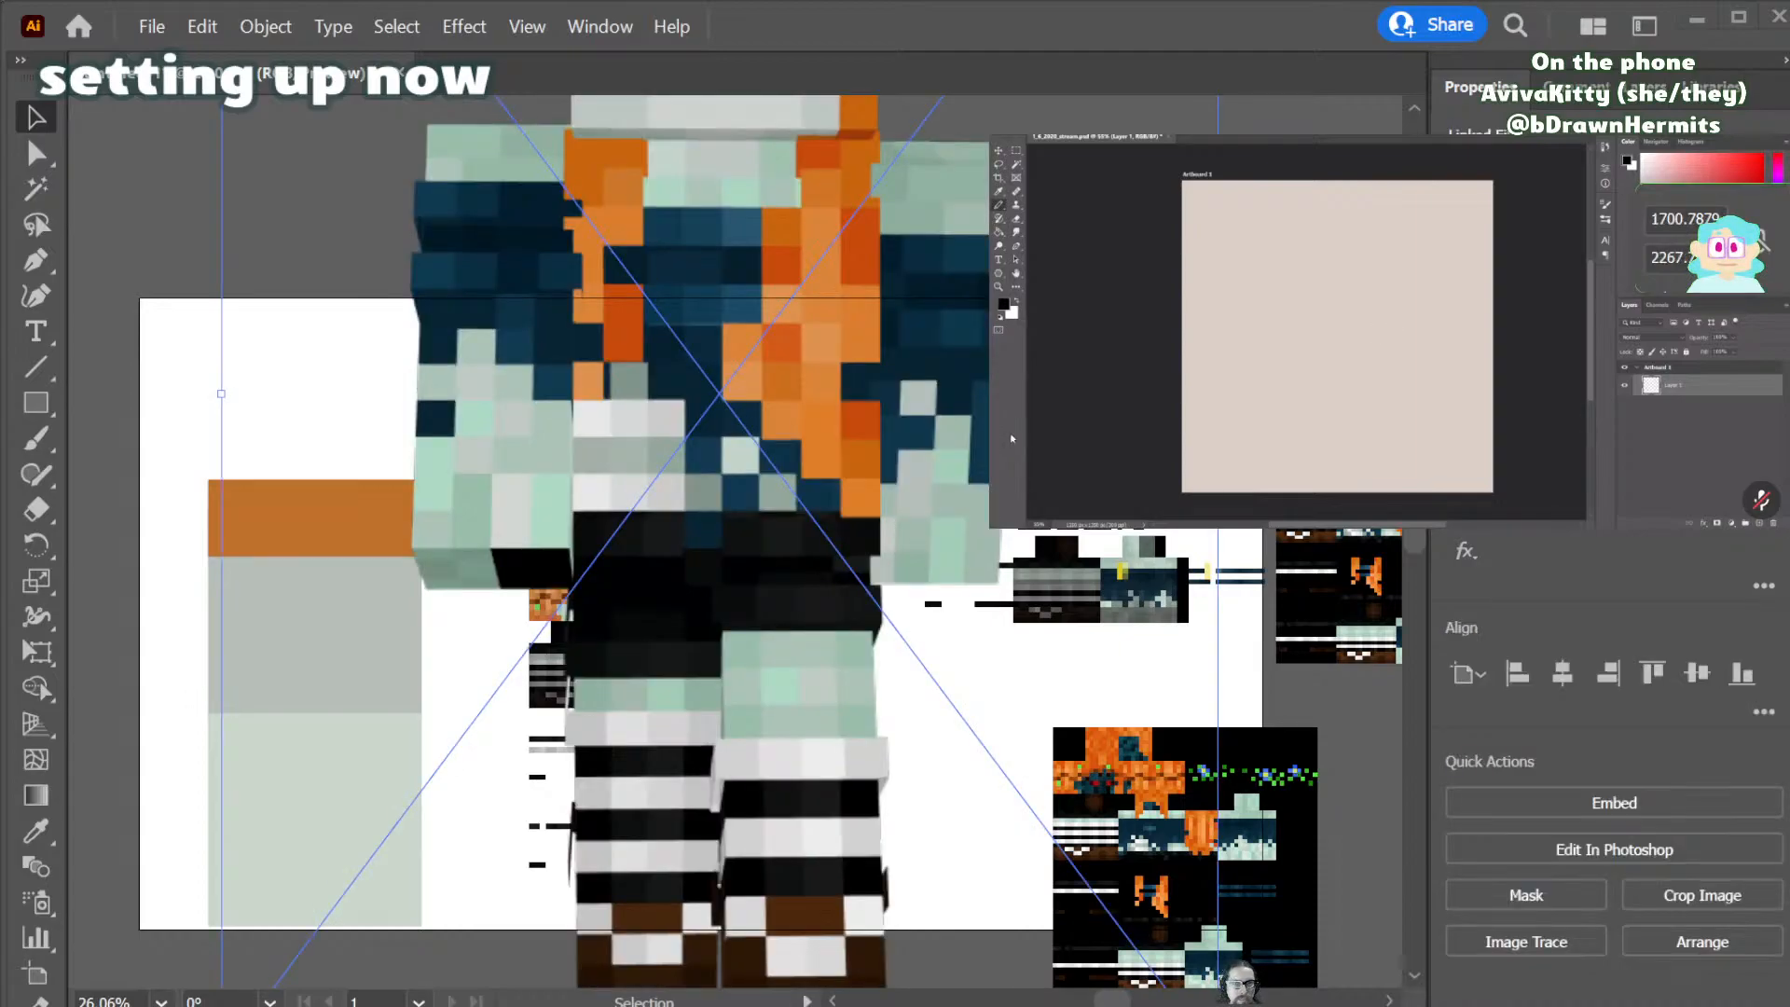
pyautogui.moveTo(1099, 154); pyautogui.dragTo(1042, 501)
pyautogui.moveTo(1042, 214); pyautogui.dragTo(954, 474)
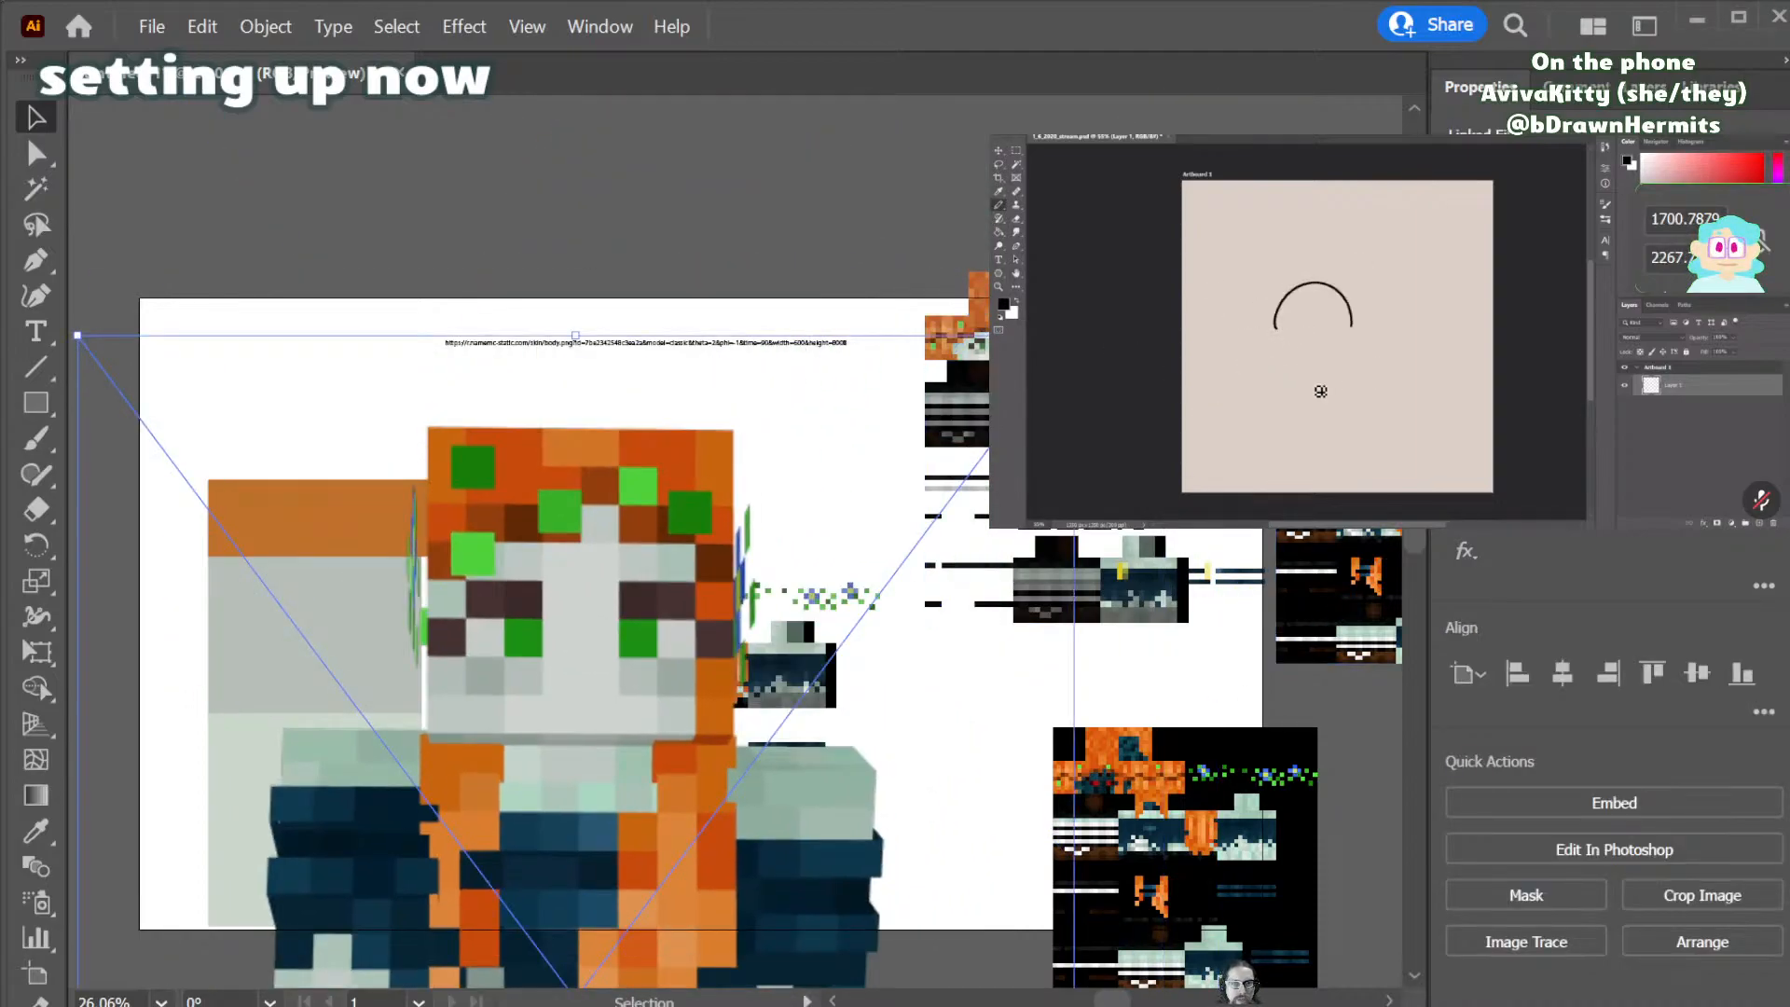
pyautogui.moveTo(1073, 336); pyautogui.dragTo(718, 536)
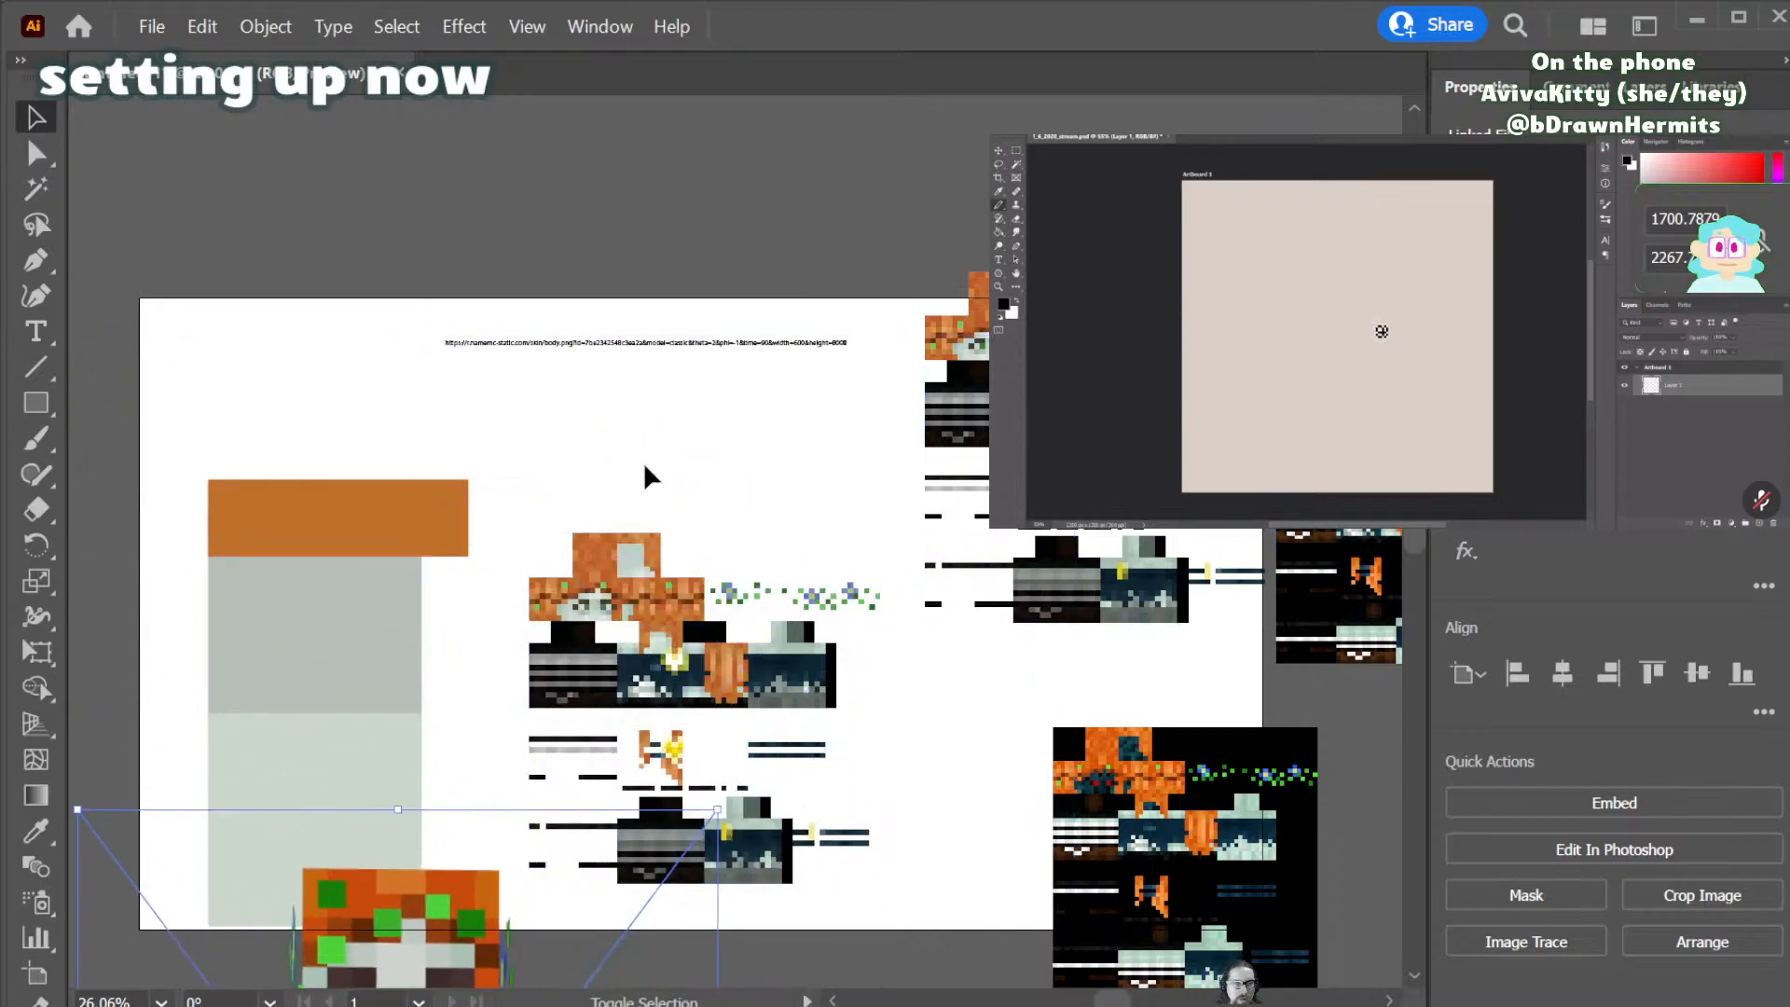
# - Delete the pasted link text and shrink the character render to about 509 px wide, placing it above the skin texture copy
pyautogui.click(681, 333)
pyautogui.click(679, 342)
pyautogui.press('Delete')
pyautogui.moveTo(438, 959); pyautogui.dragTo(742, 243)
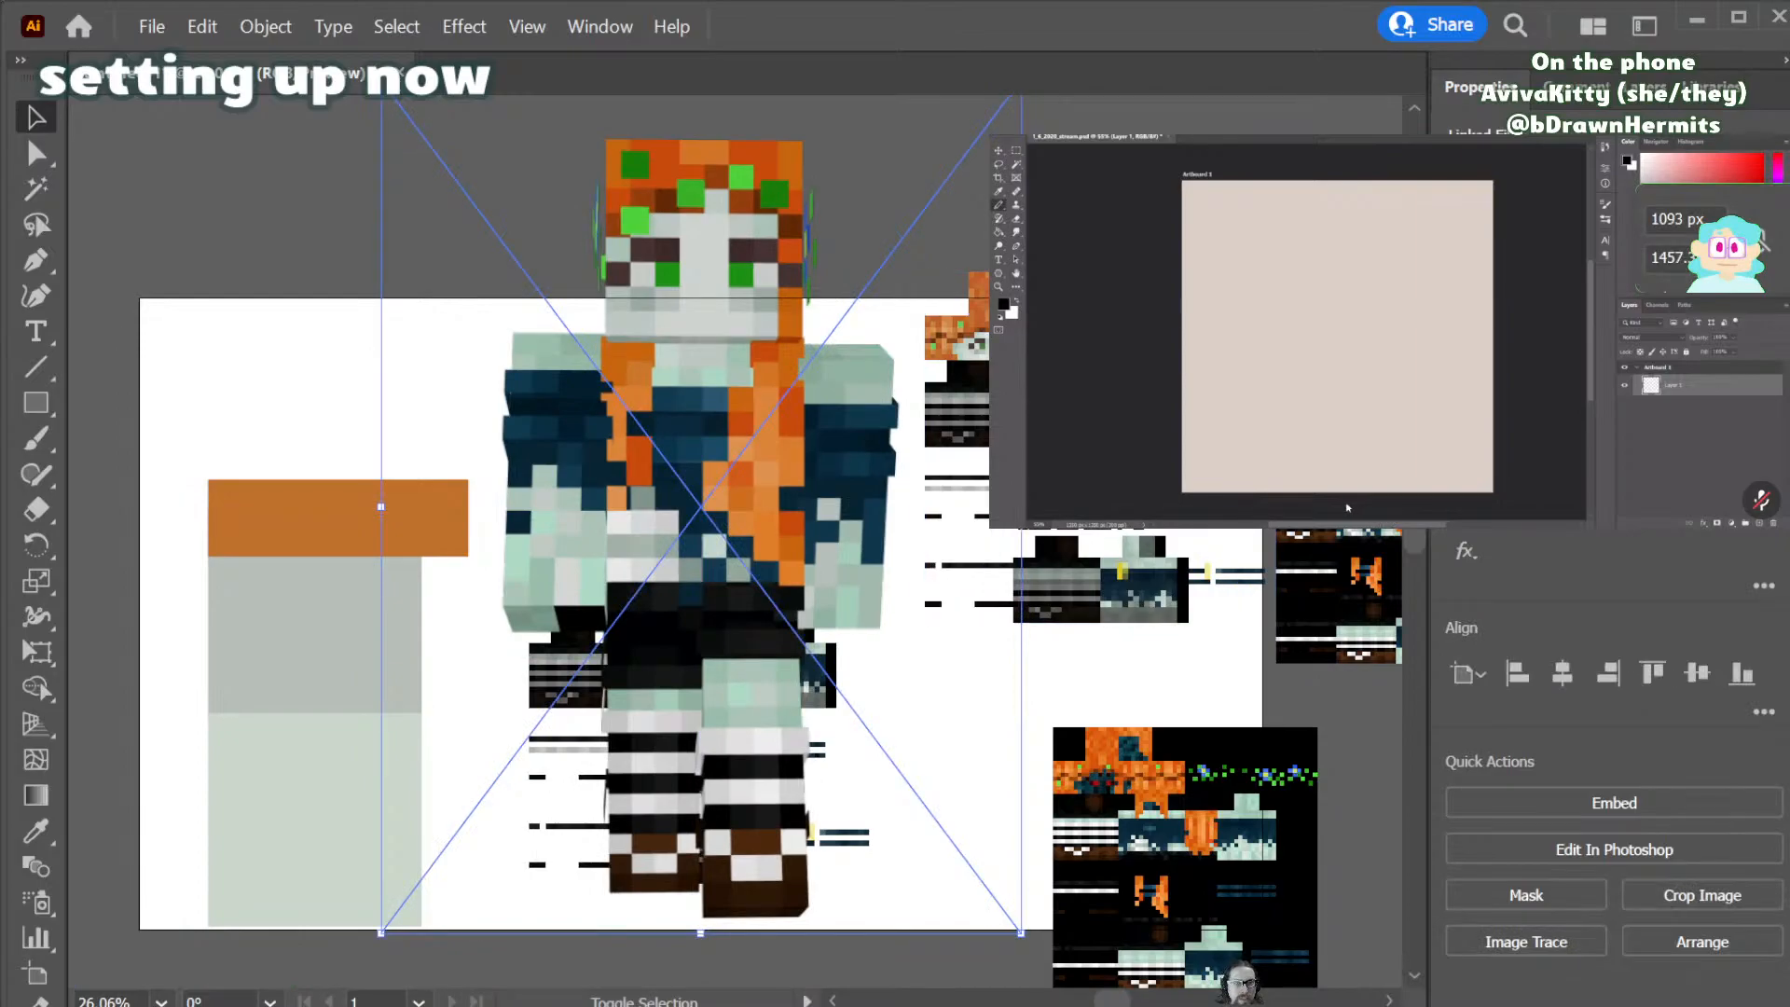
pyautogui.moveTo(1021, 506); pyautogui.dragTo(678, 507)
pyautogui.moveTo(529, 508); pyautogui.dragTo(637, 321)
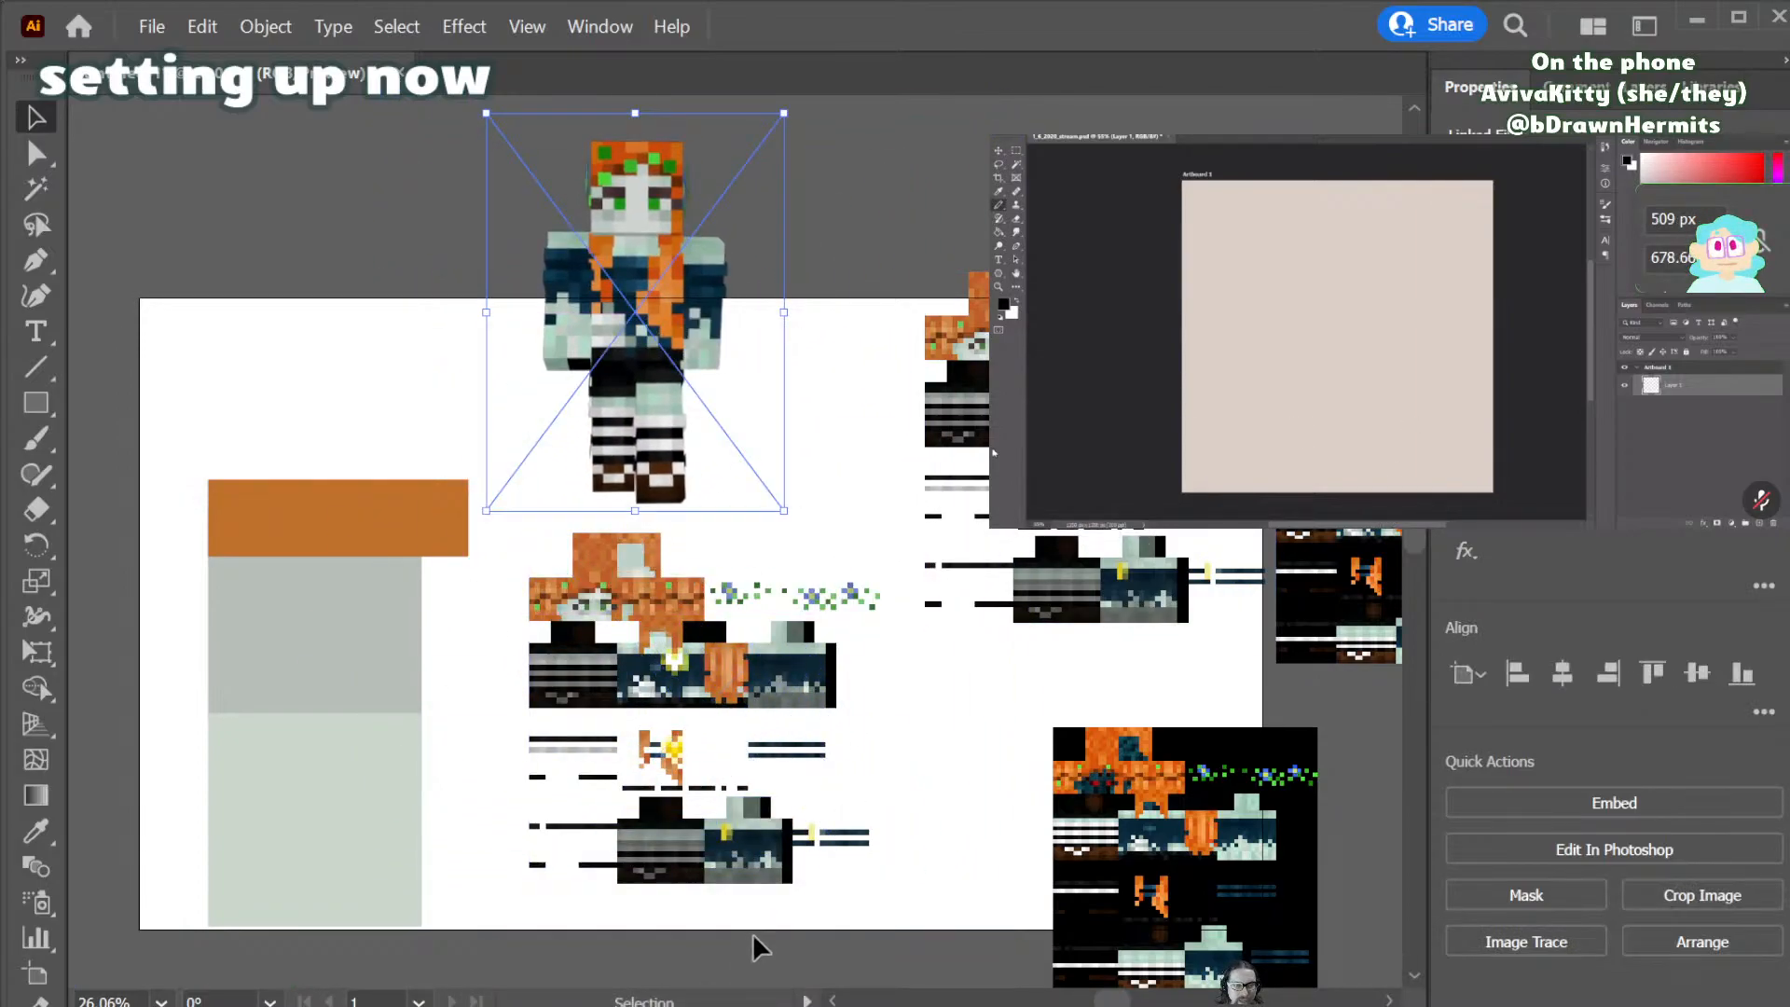
# - Shift the skin texture copy down and right, and move the character render down fully onto the artboard
pyautogui.moveTo(614, 529); pyautogui.dragTo(775, 657)
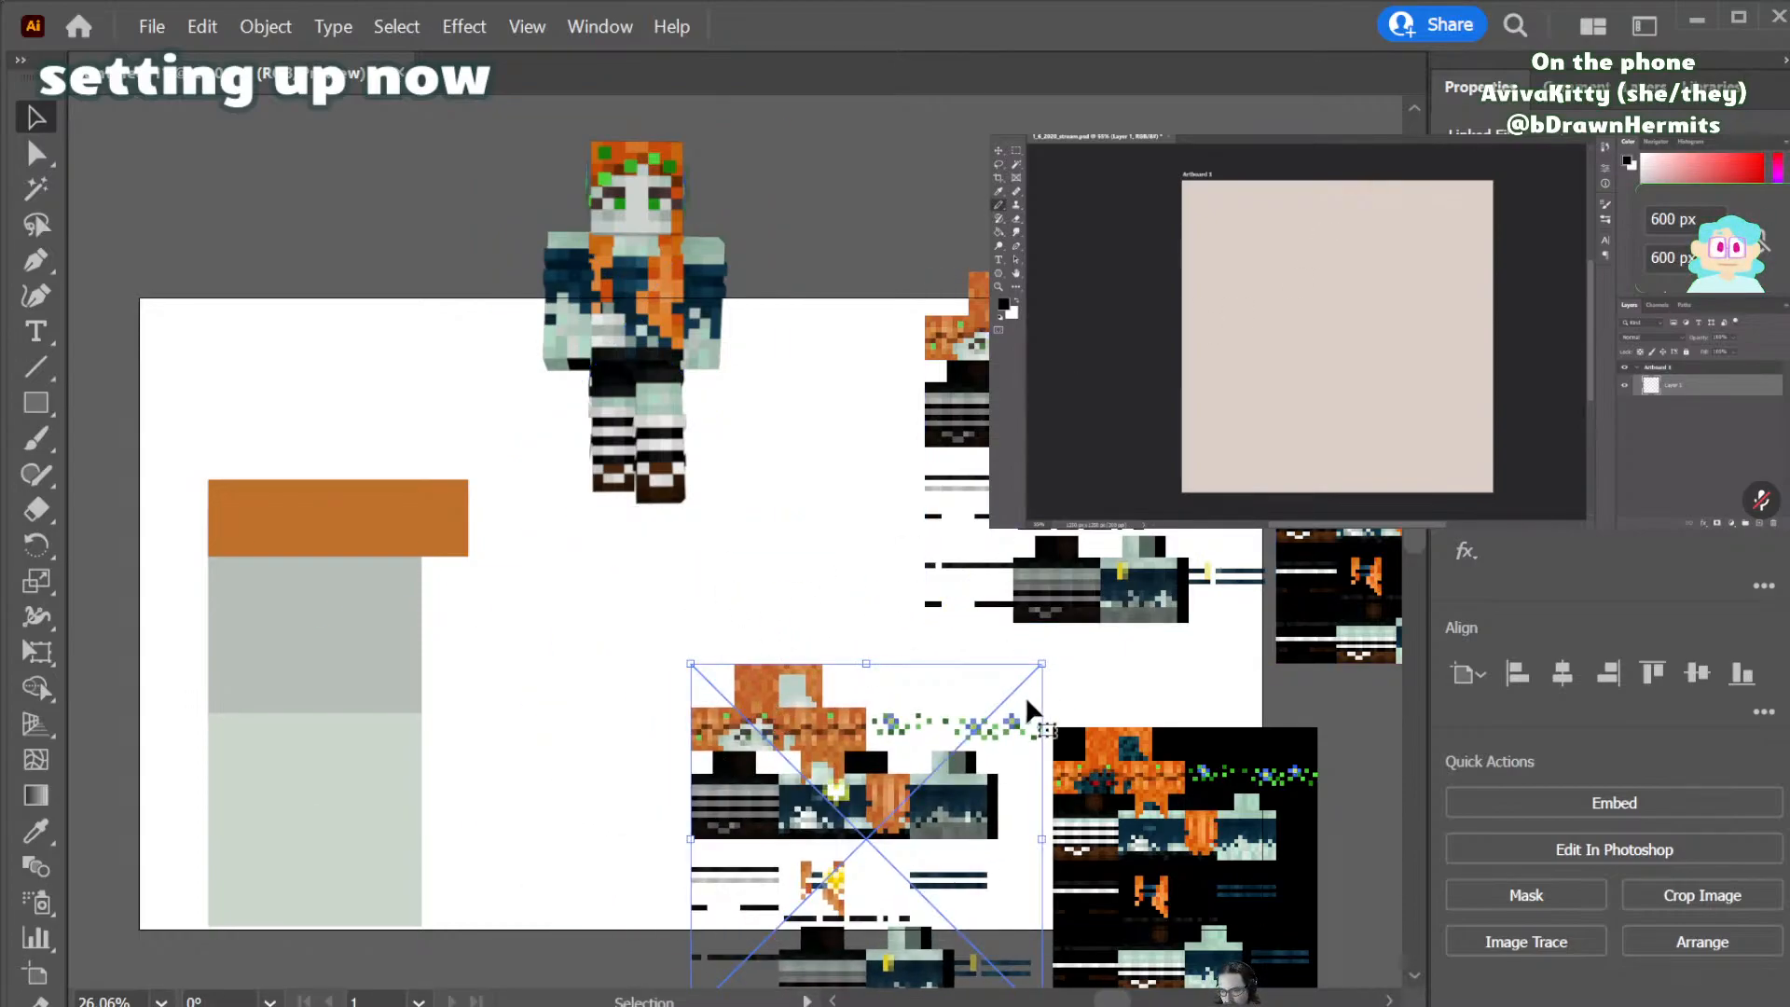
pyautogui.scroll(2, 1081, 769)
pyautogui.scroll(-1, 1081, 769)
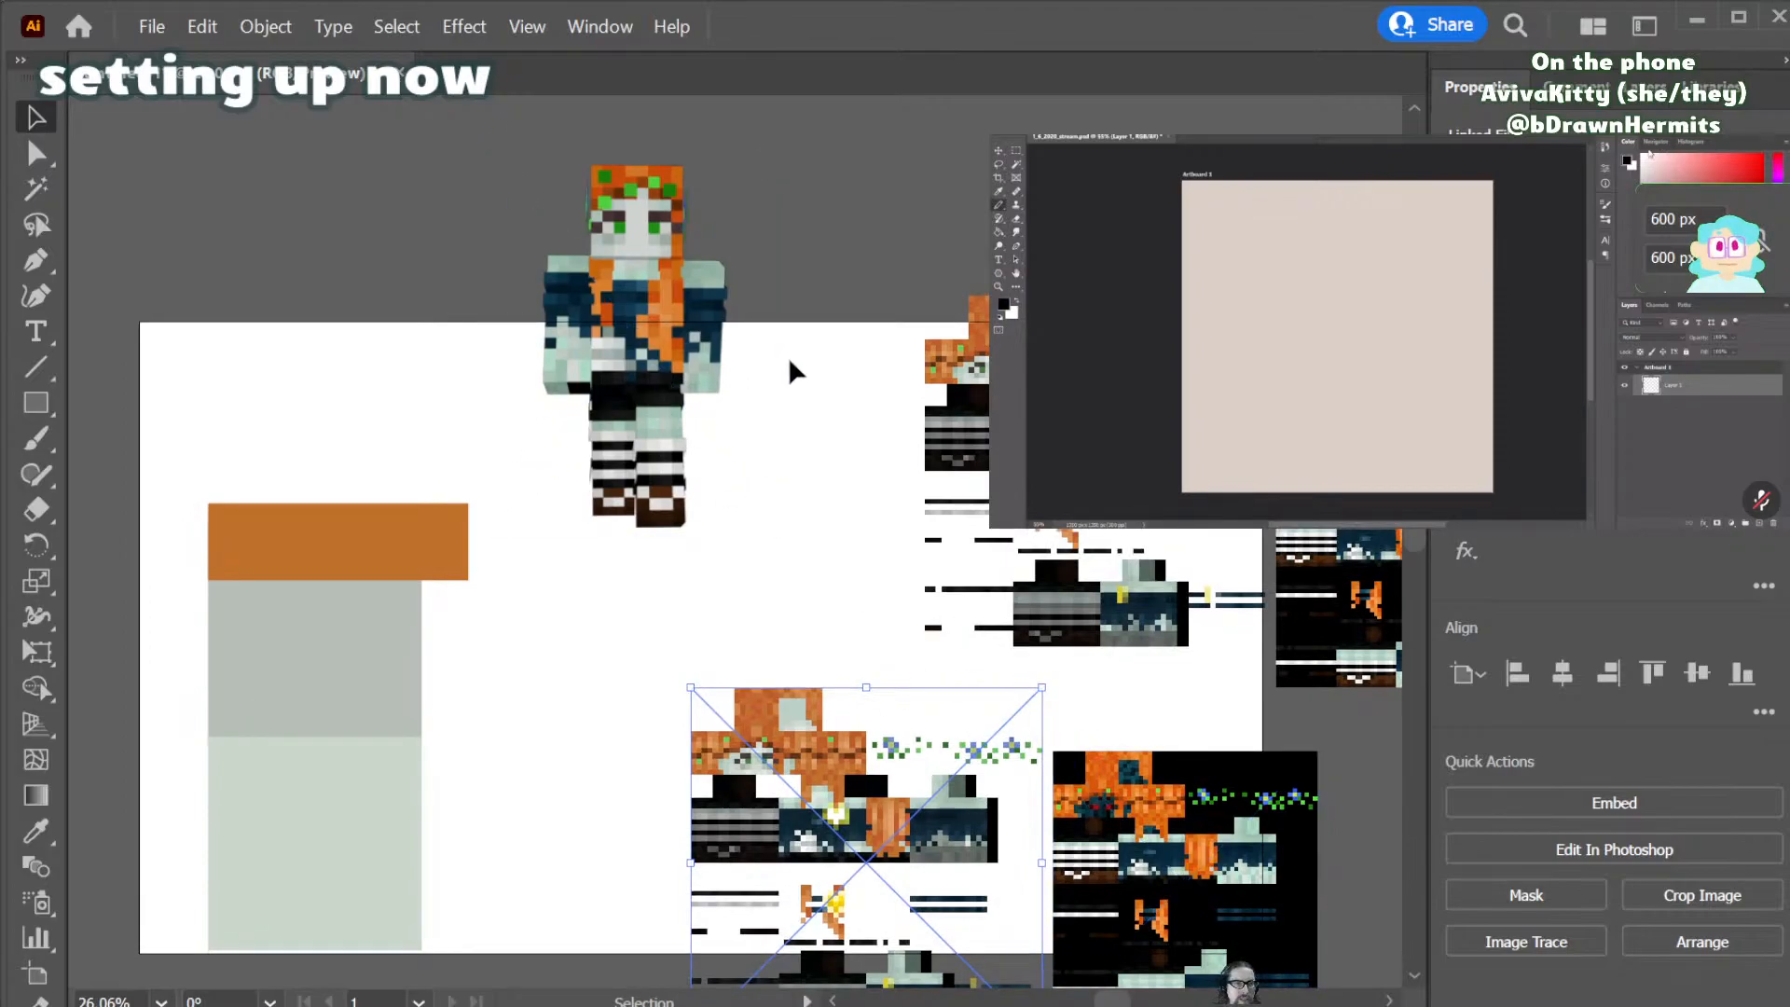
pyautogui.moveTo(668, 255); pyautogui.dragTo(661, 536)
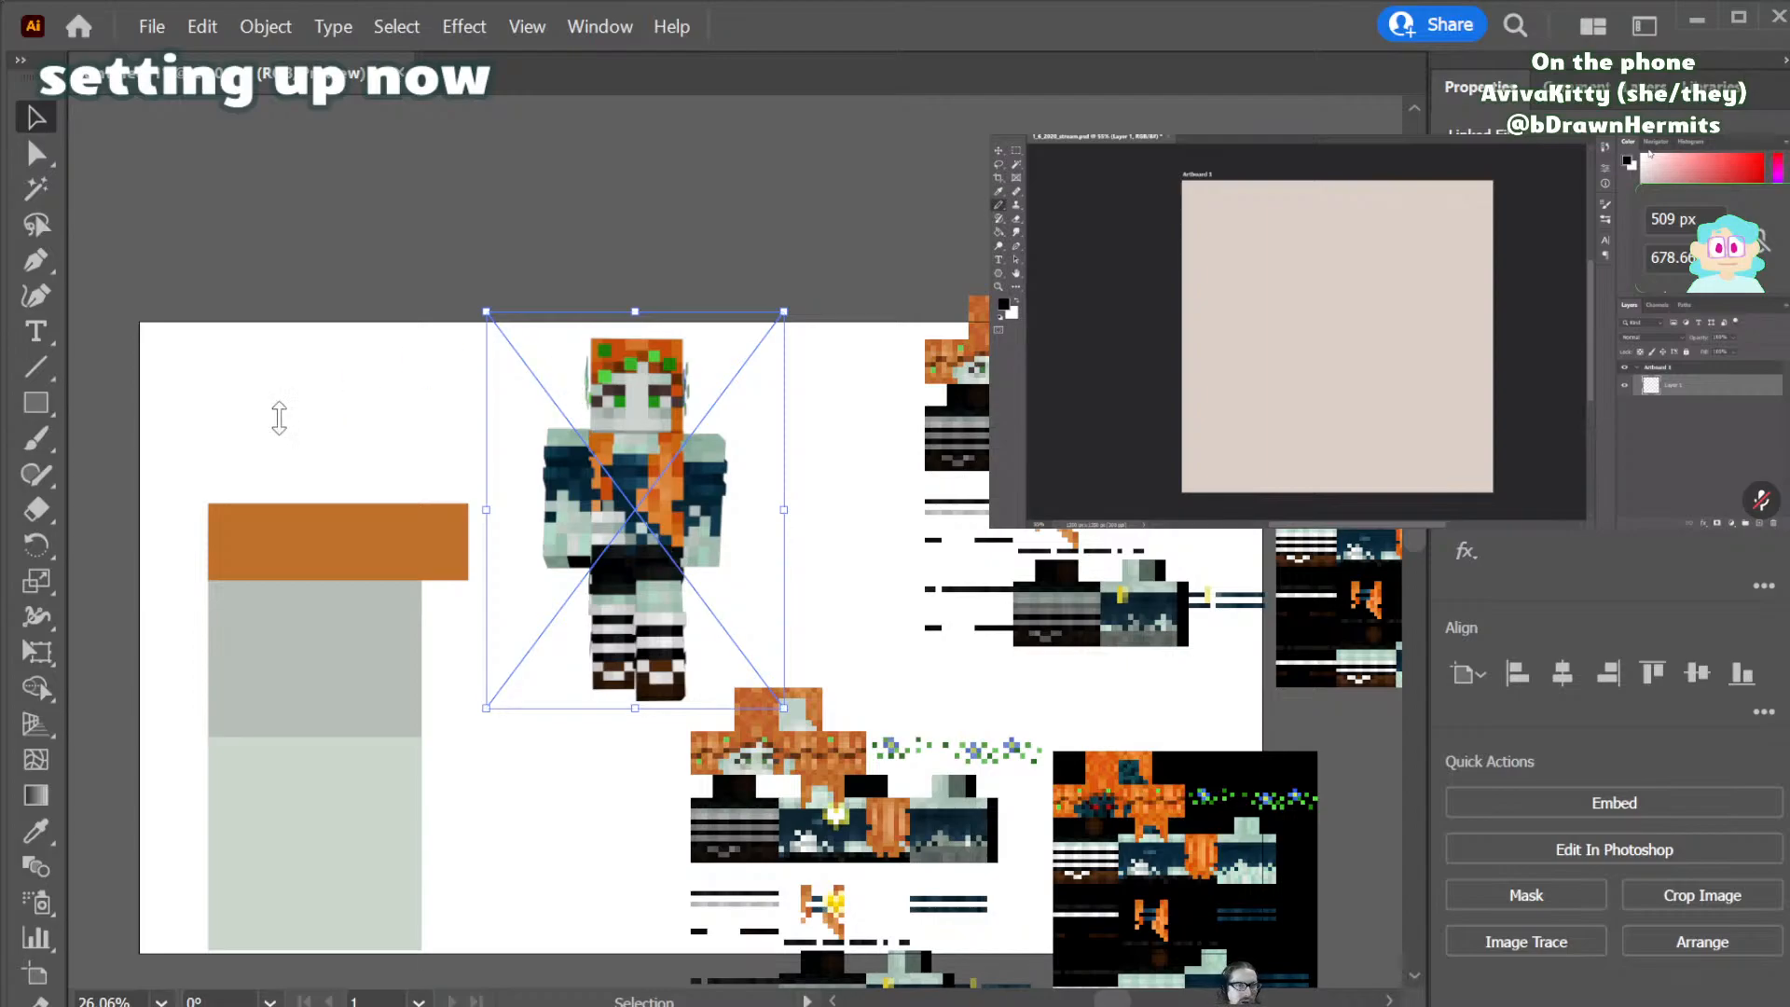
# - Delete the grey square and move the pale green square up beneath the orange rectangle, leaving a gap between them
pyautogui.click(337, 858)
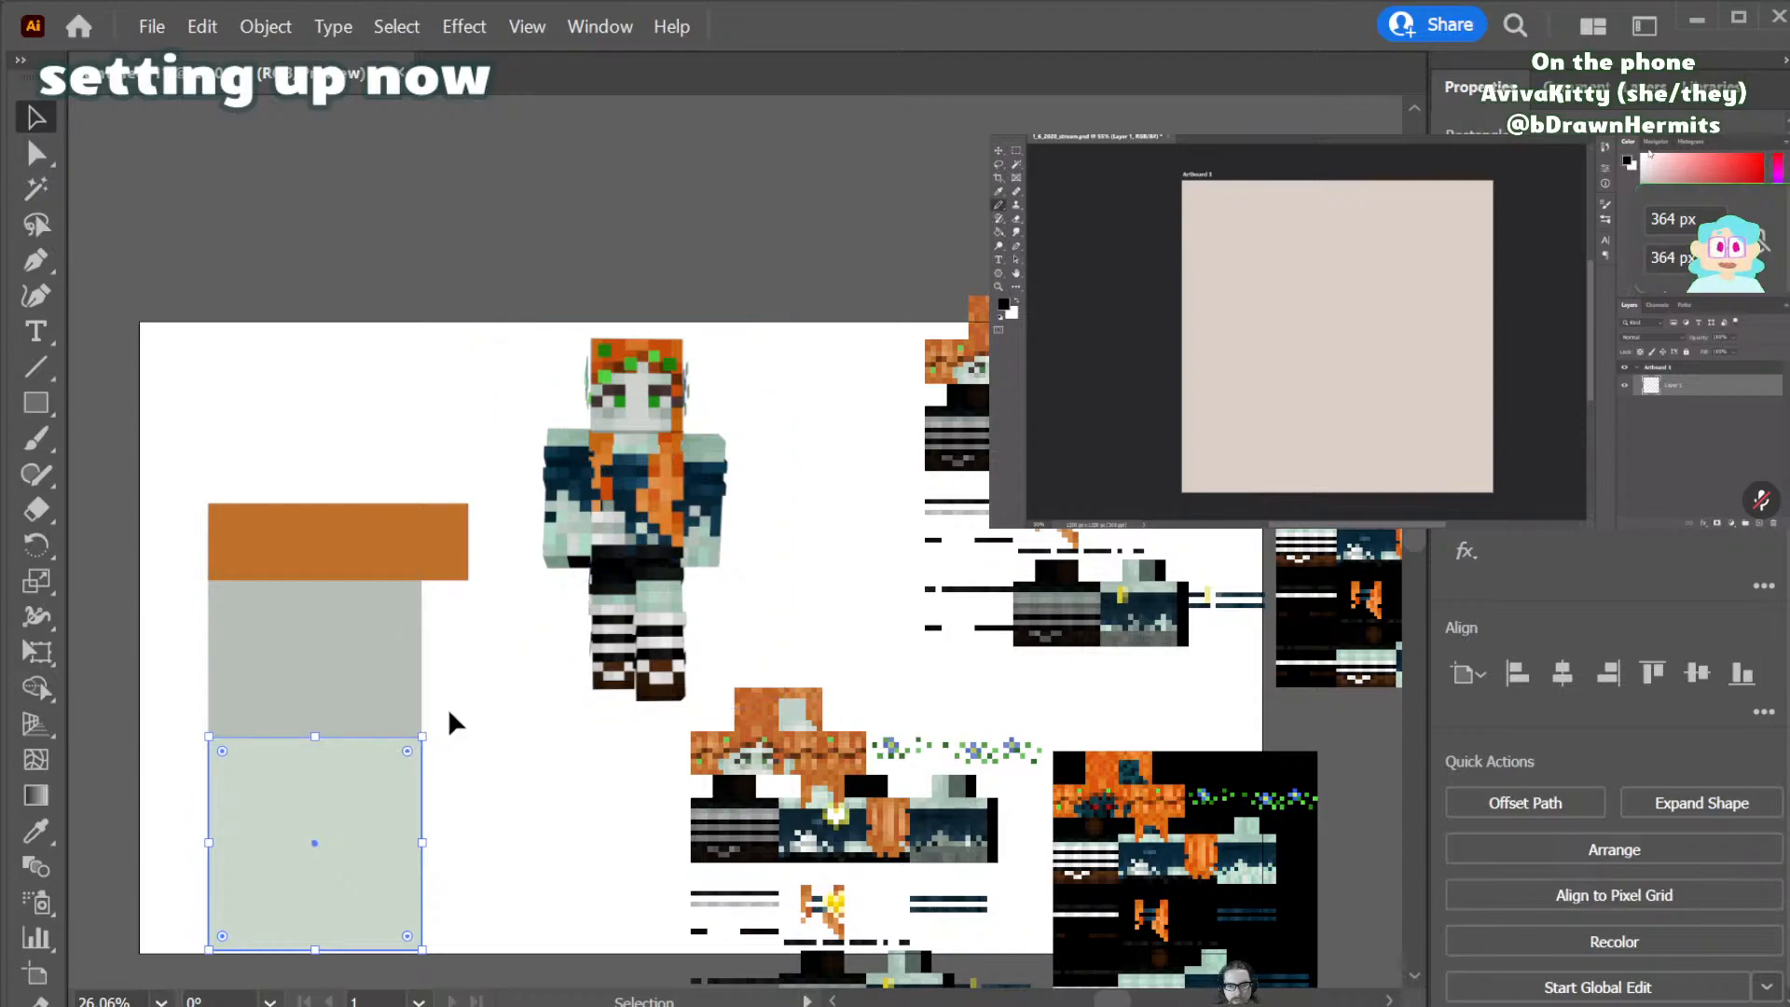
pyautogui.click(363, 706)
pyautogui.press('Delete')
pyautogui.moveTo(302, 836); pyautogui.dragTo(297, 764)
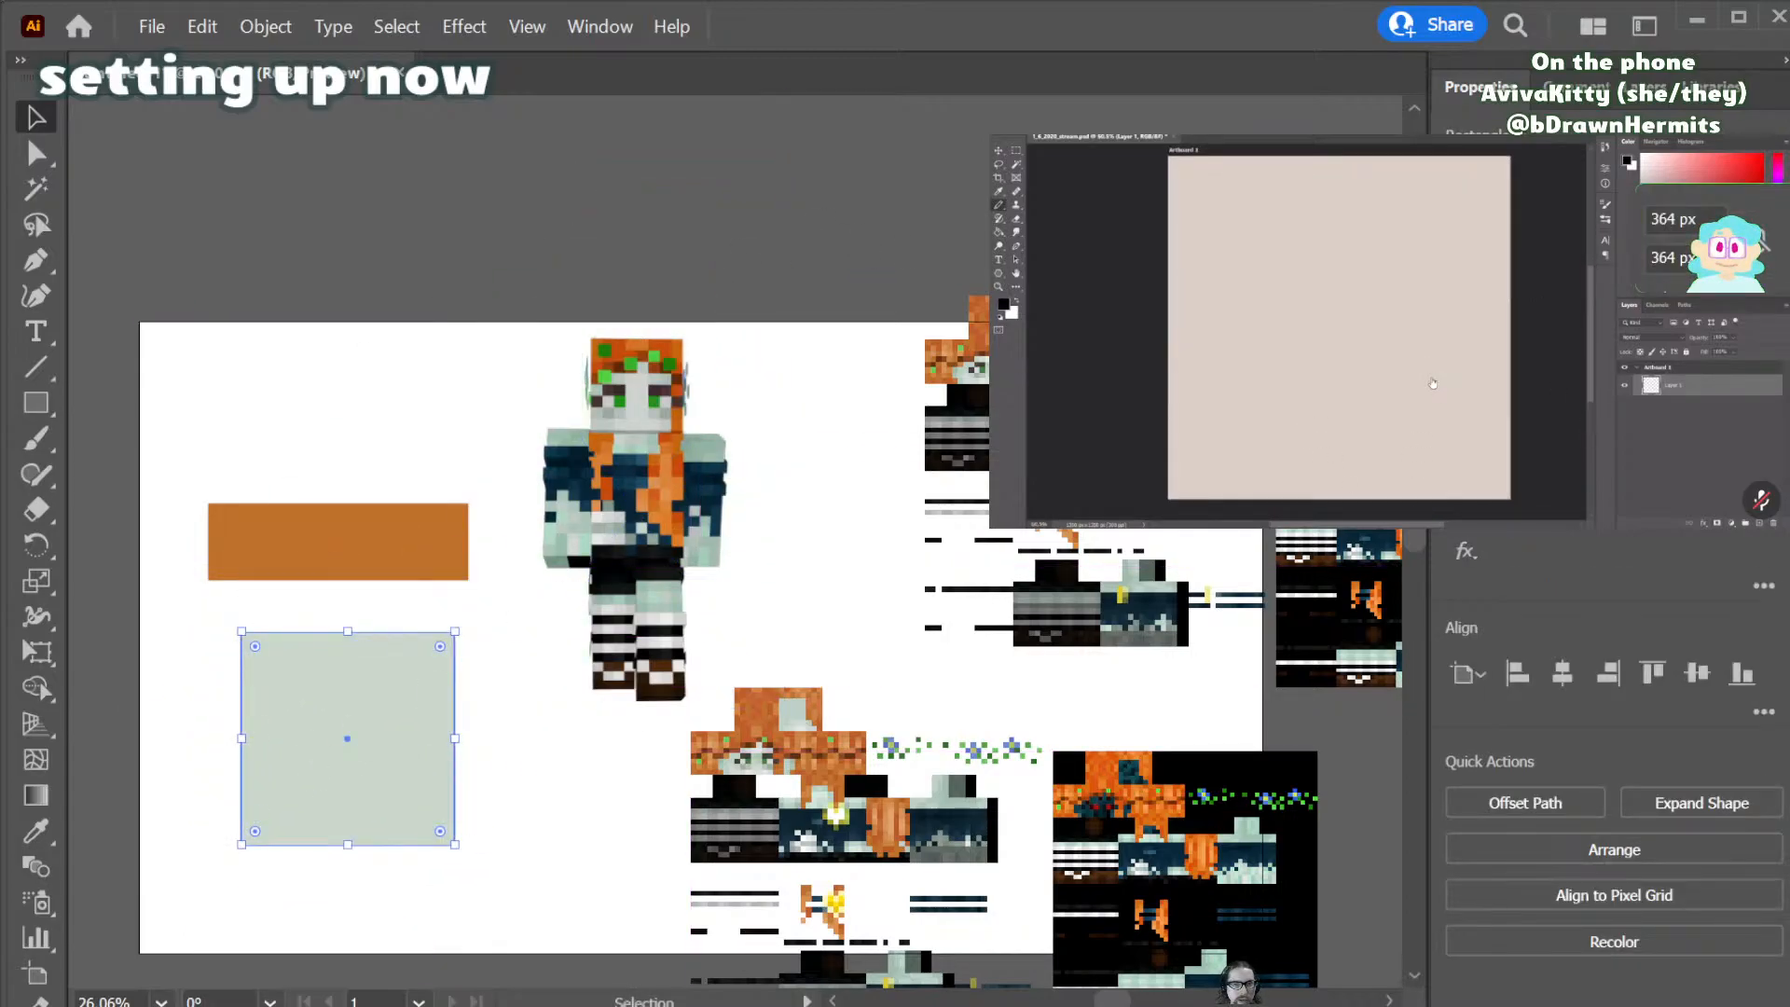
# - Cut the character render and all skin texture images, and create a new layer named Reference
pyautogui.moveTo(1352, 261); pyautogui.dragTo(558, 901)
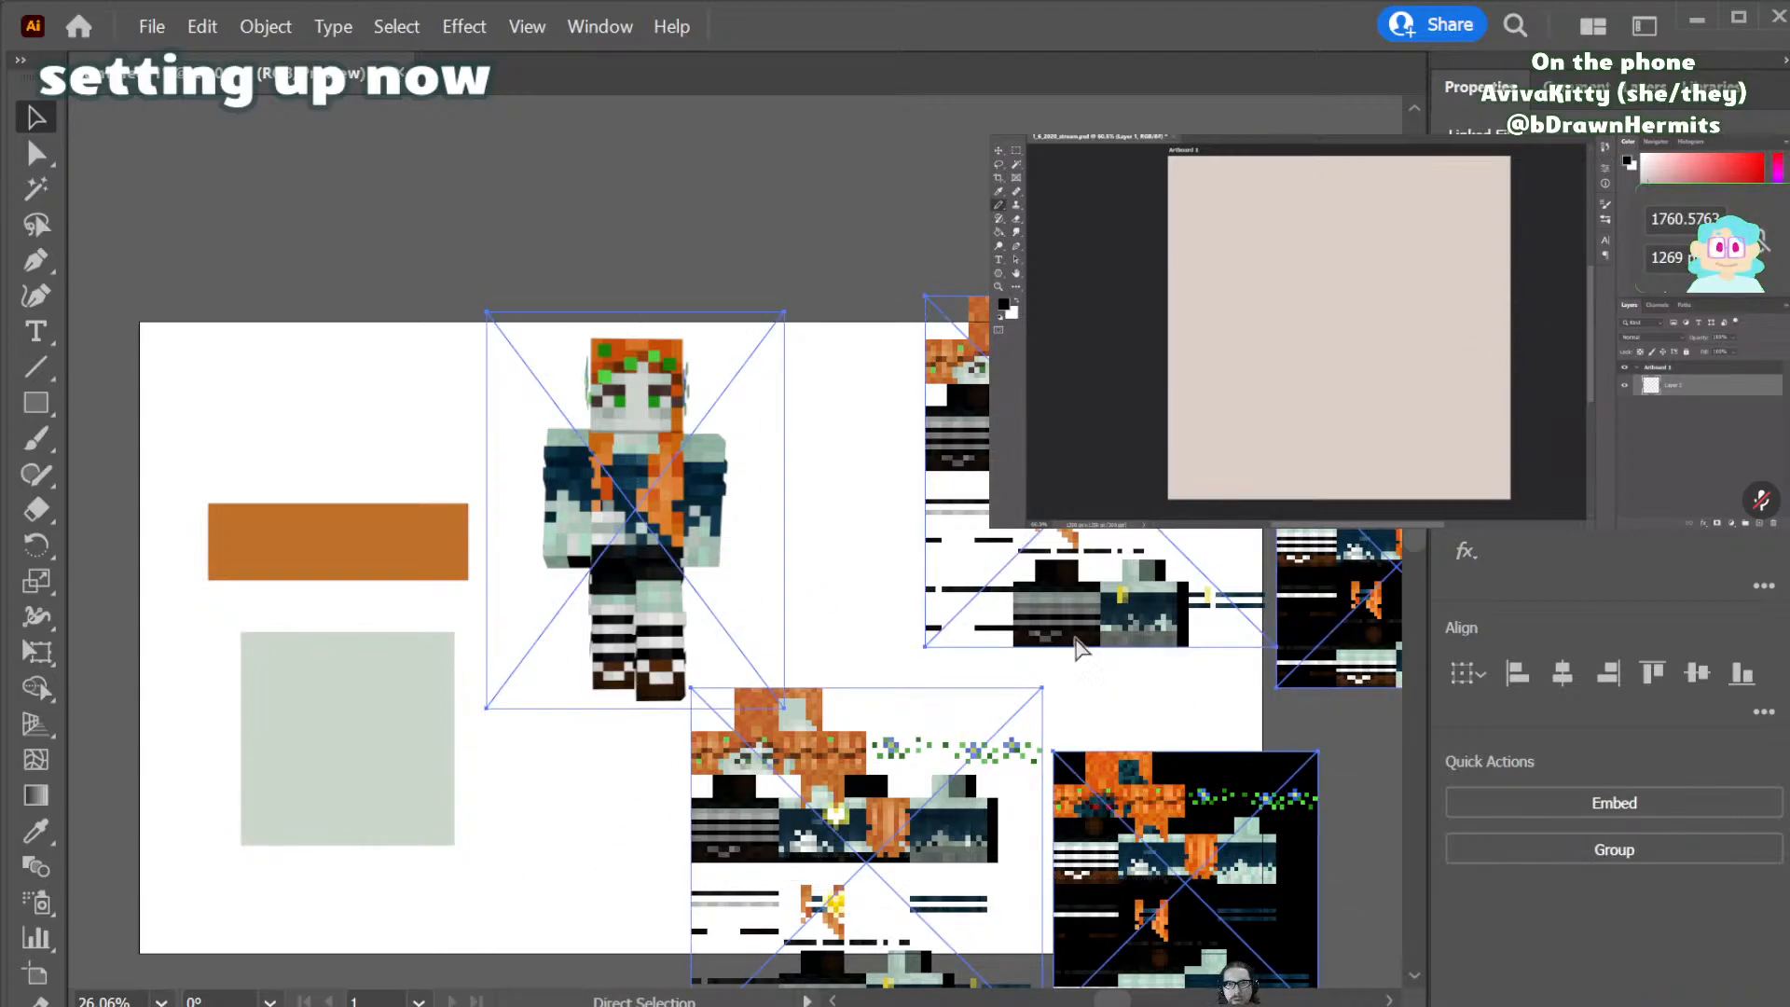
pyautogui.press('Delete')
pyautogui.press('F7')
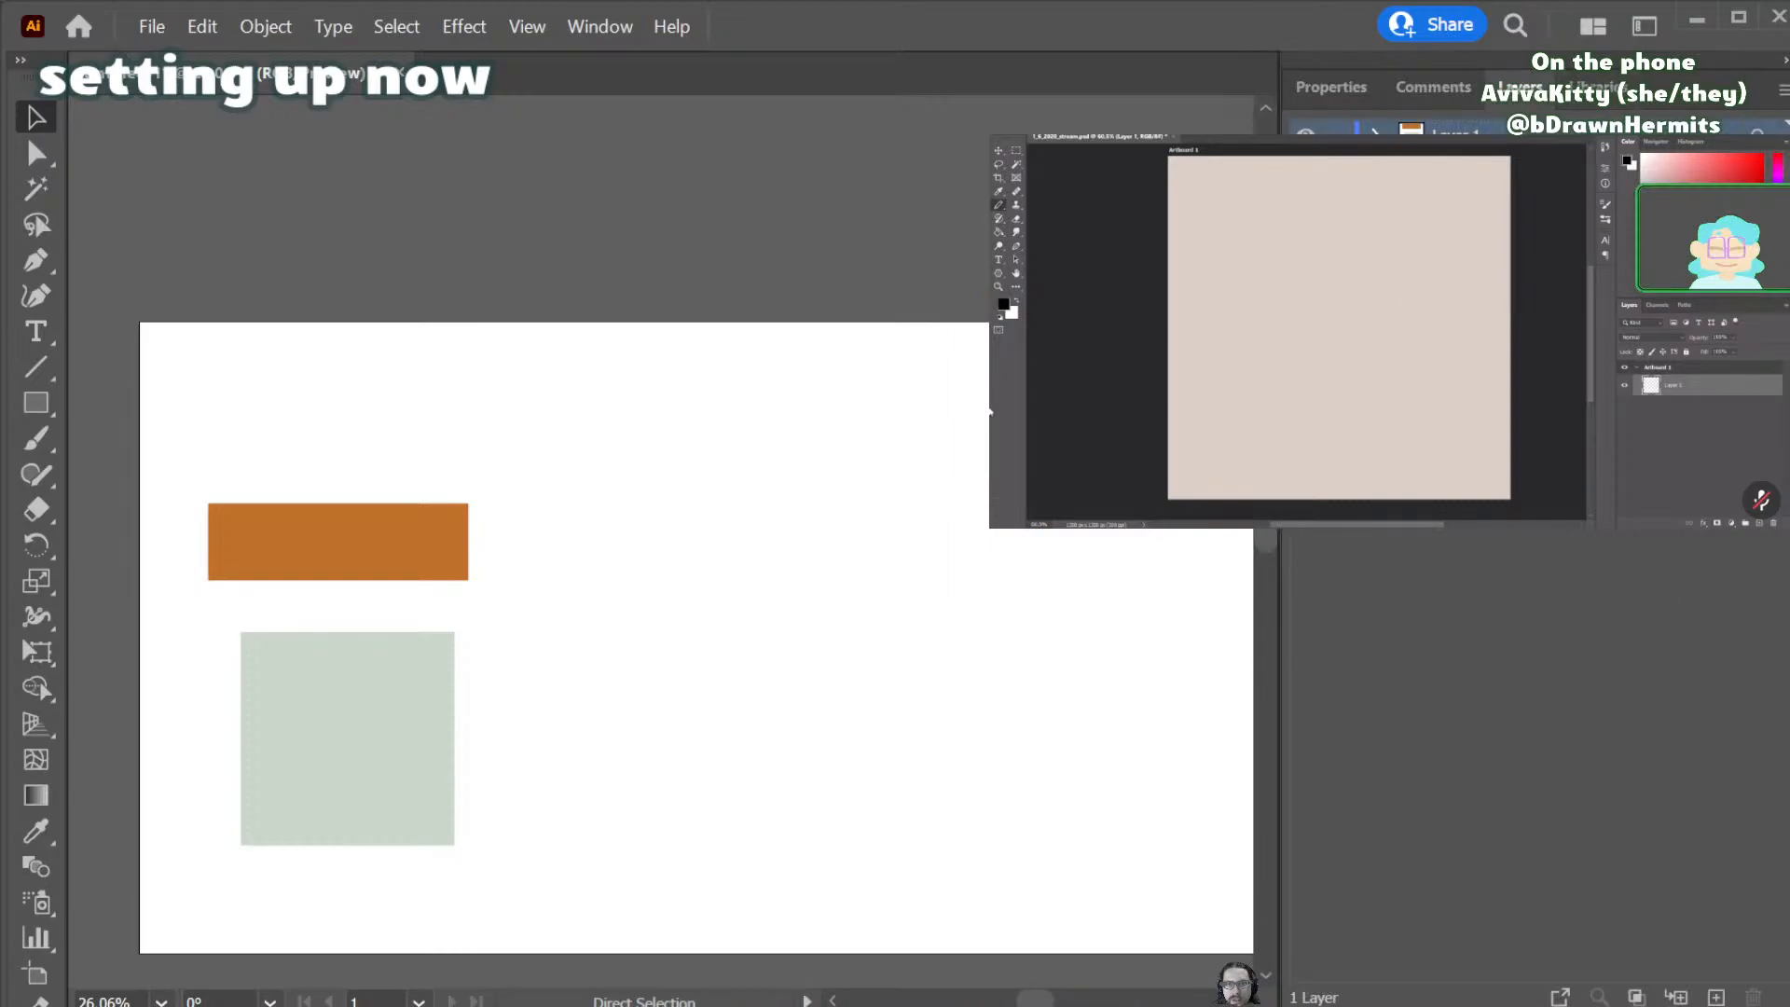
pyautogui.click(1716, 996)
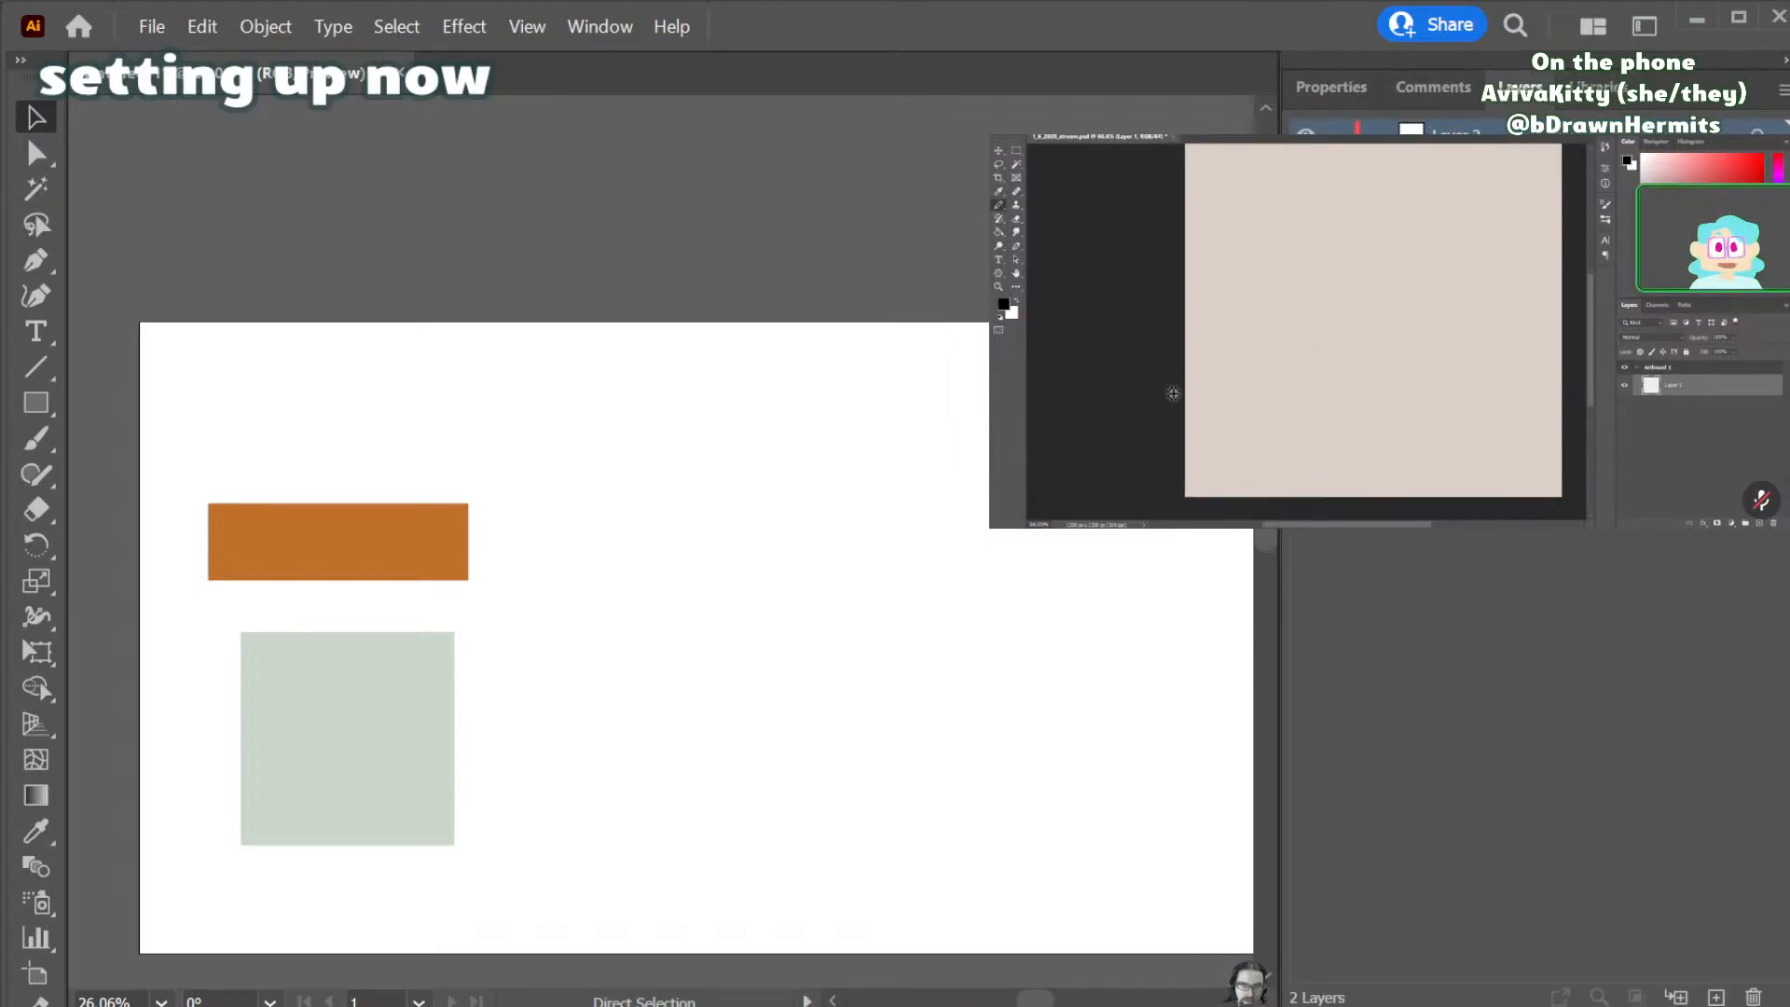
pyautogui.doubleClick(1440, 131)
pyautogui.write('Reference')
pyautogui.press('Return')
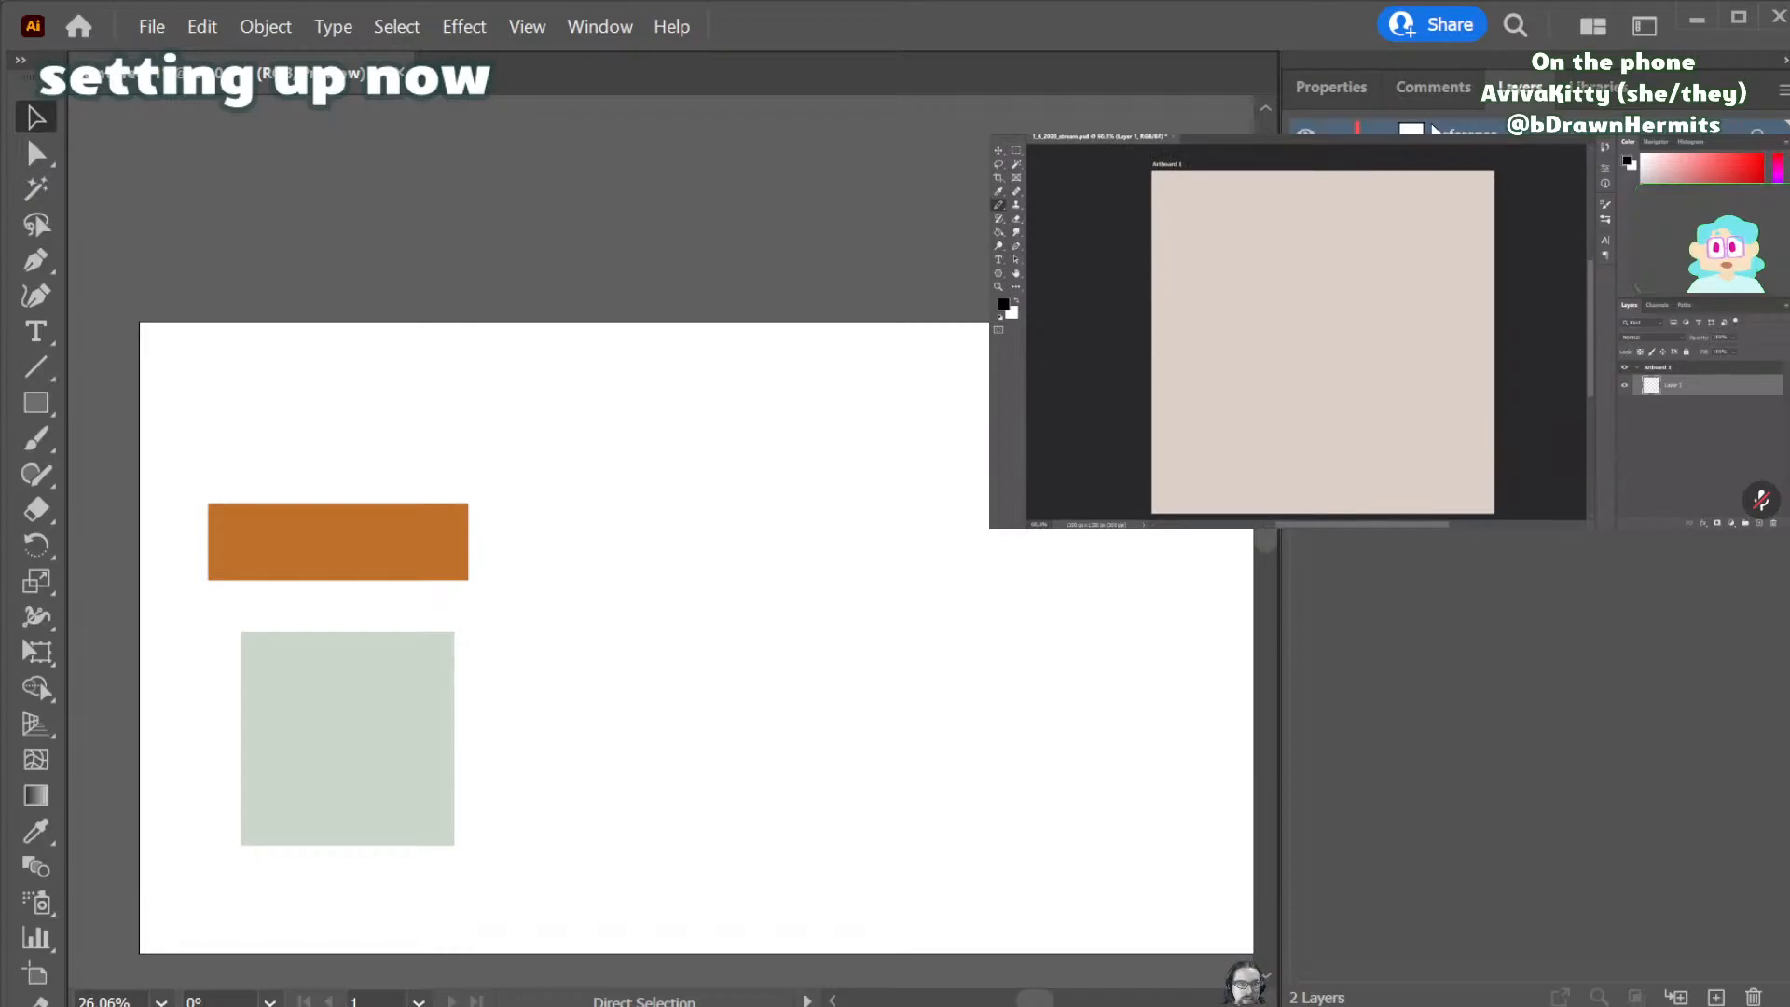
# - Paste the images in place on the Reference layer and rearrange the render and lower textures into a tighter cluster
pyautogui.hotkey('ctrl', 'f')
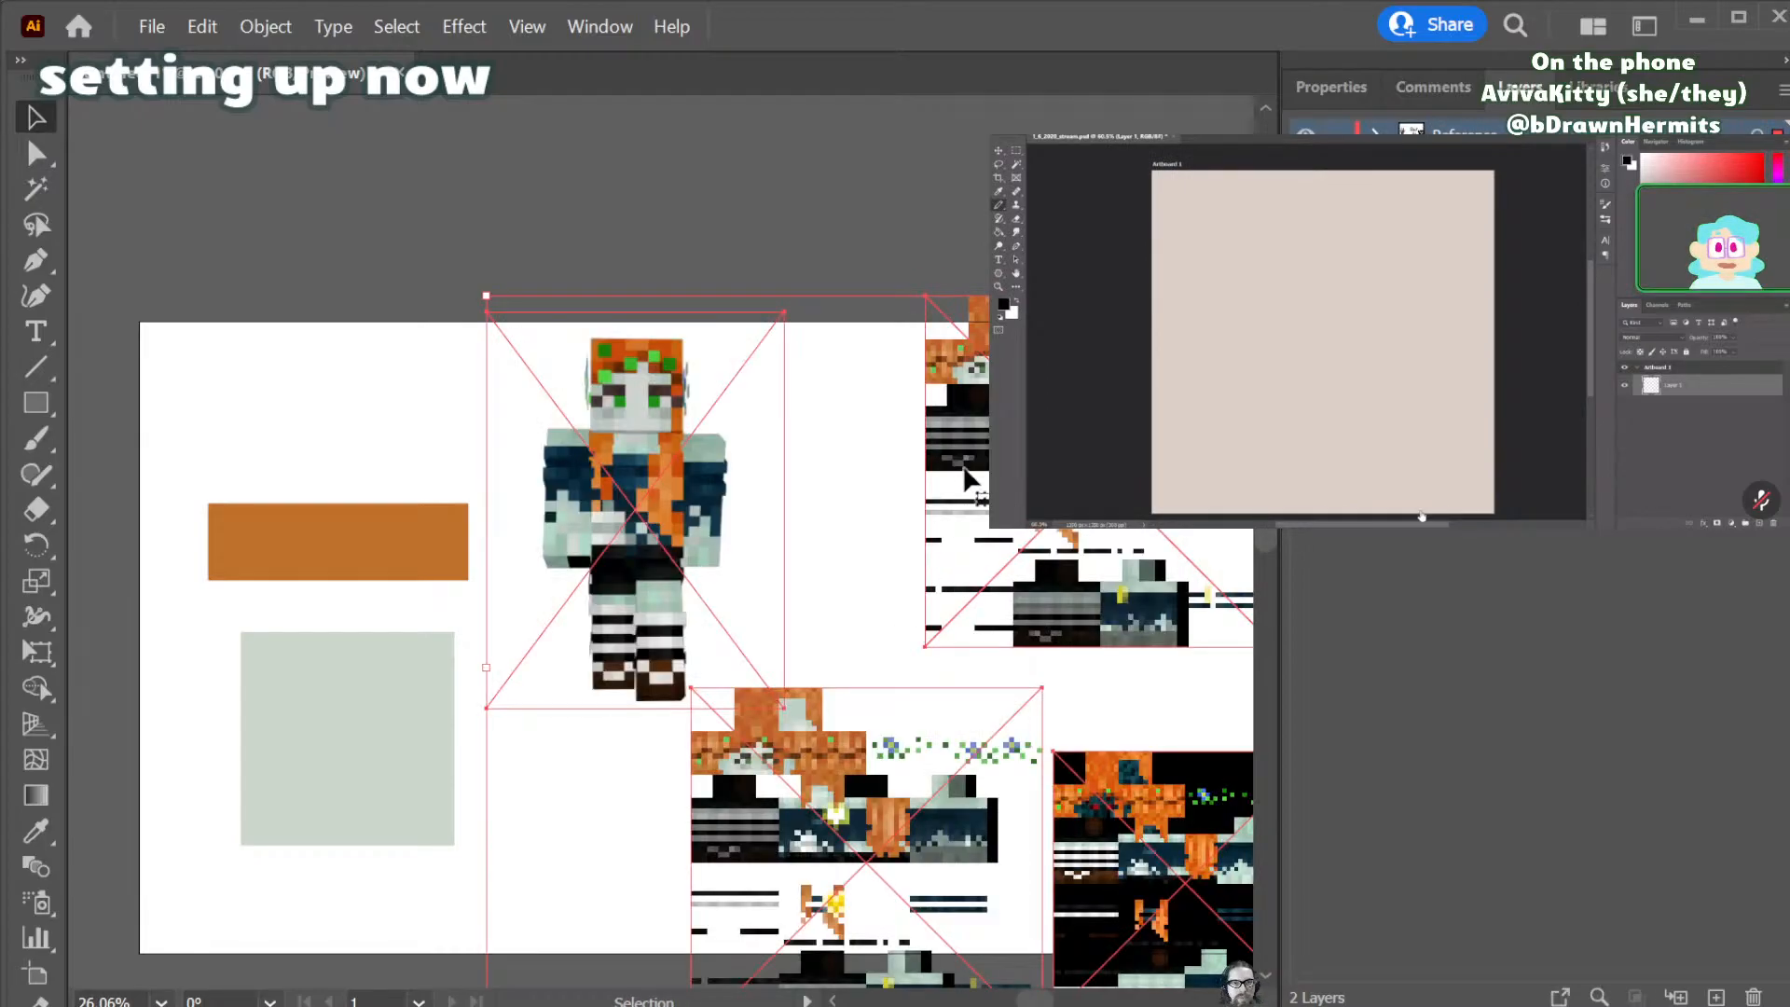
pyautogui.moveTo(609, 499); pyautogui.dragTo(779, 444)
pyautogui.moveTo(829, 776); pyautogui.dragTo(959, 768)
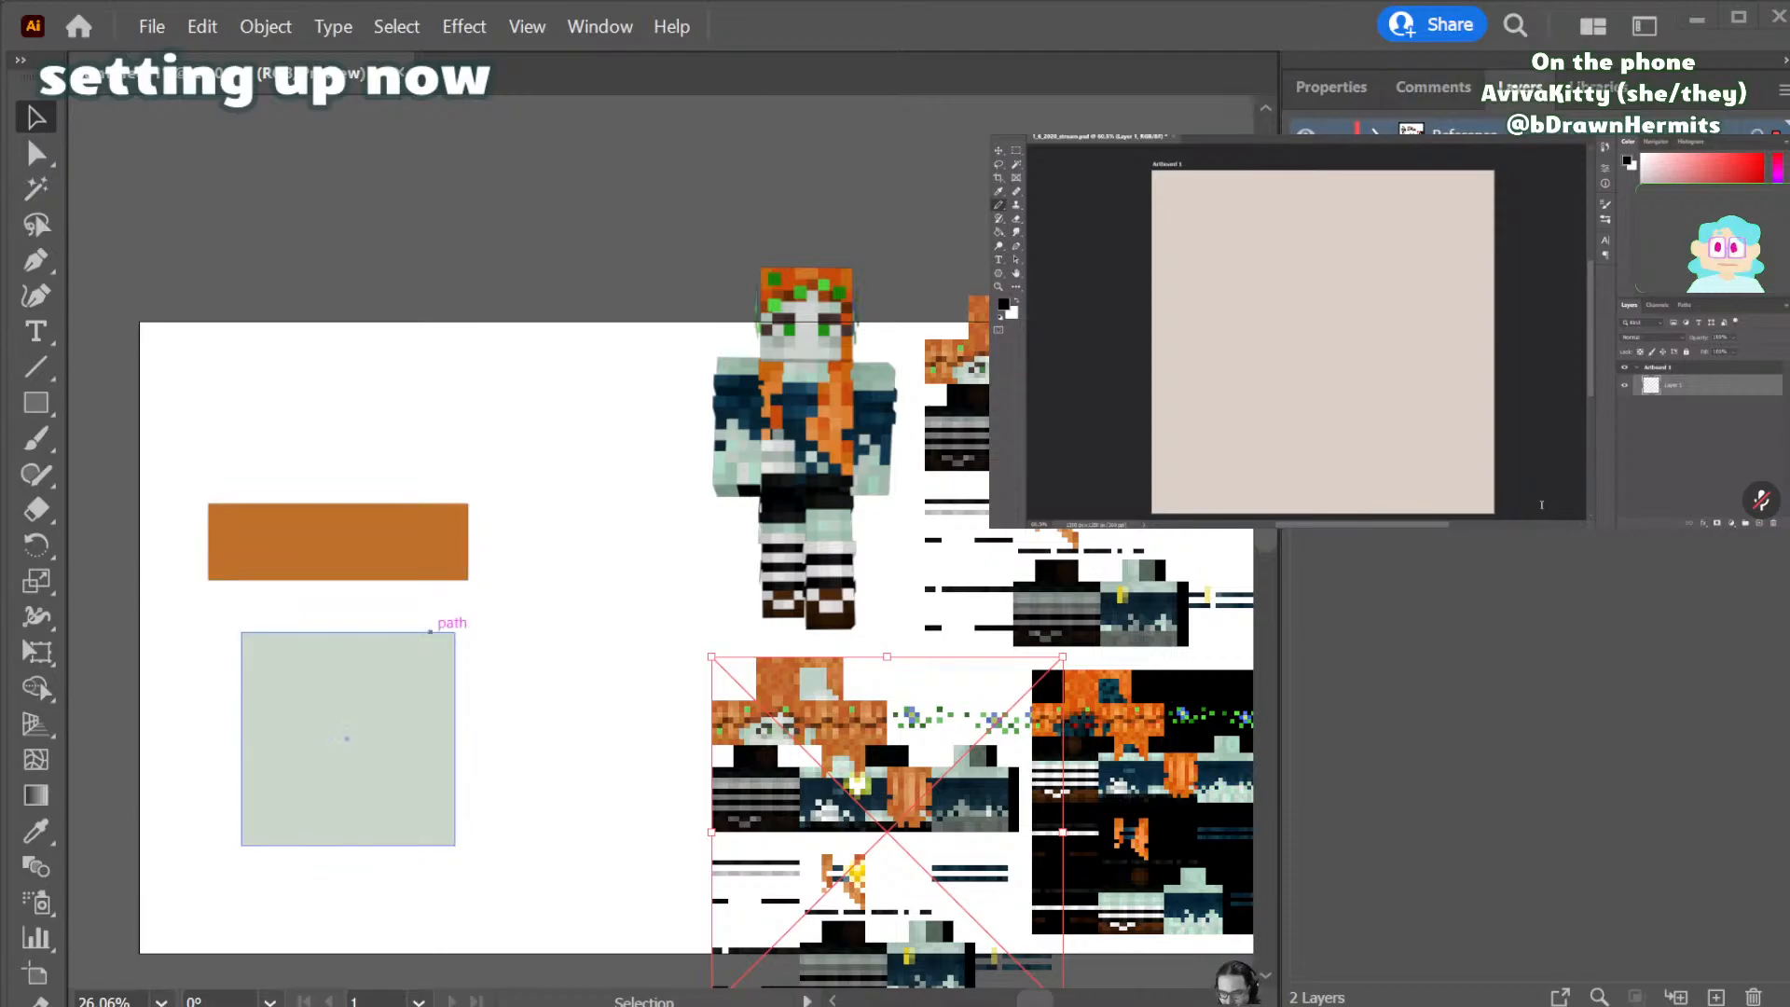
# - Move the pale green square right and down, and the orange rectangle to the artboard's upper left, clear of the square
pyautogui.moveTo(352, 667)
pyautogui.mouseDown()
pyautogui.moveTo(489, 653)
pyautogui.moveTo(457, 644)
pyautogui.moveTo(374, 670)
pyautogui.mouseUp()
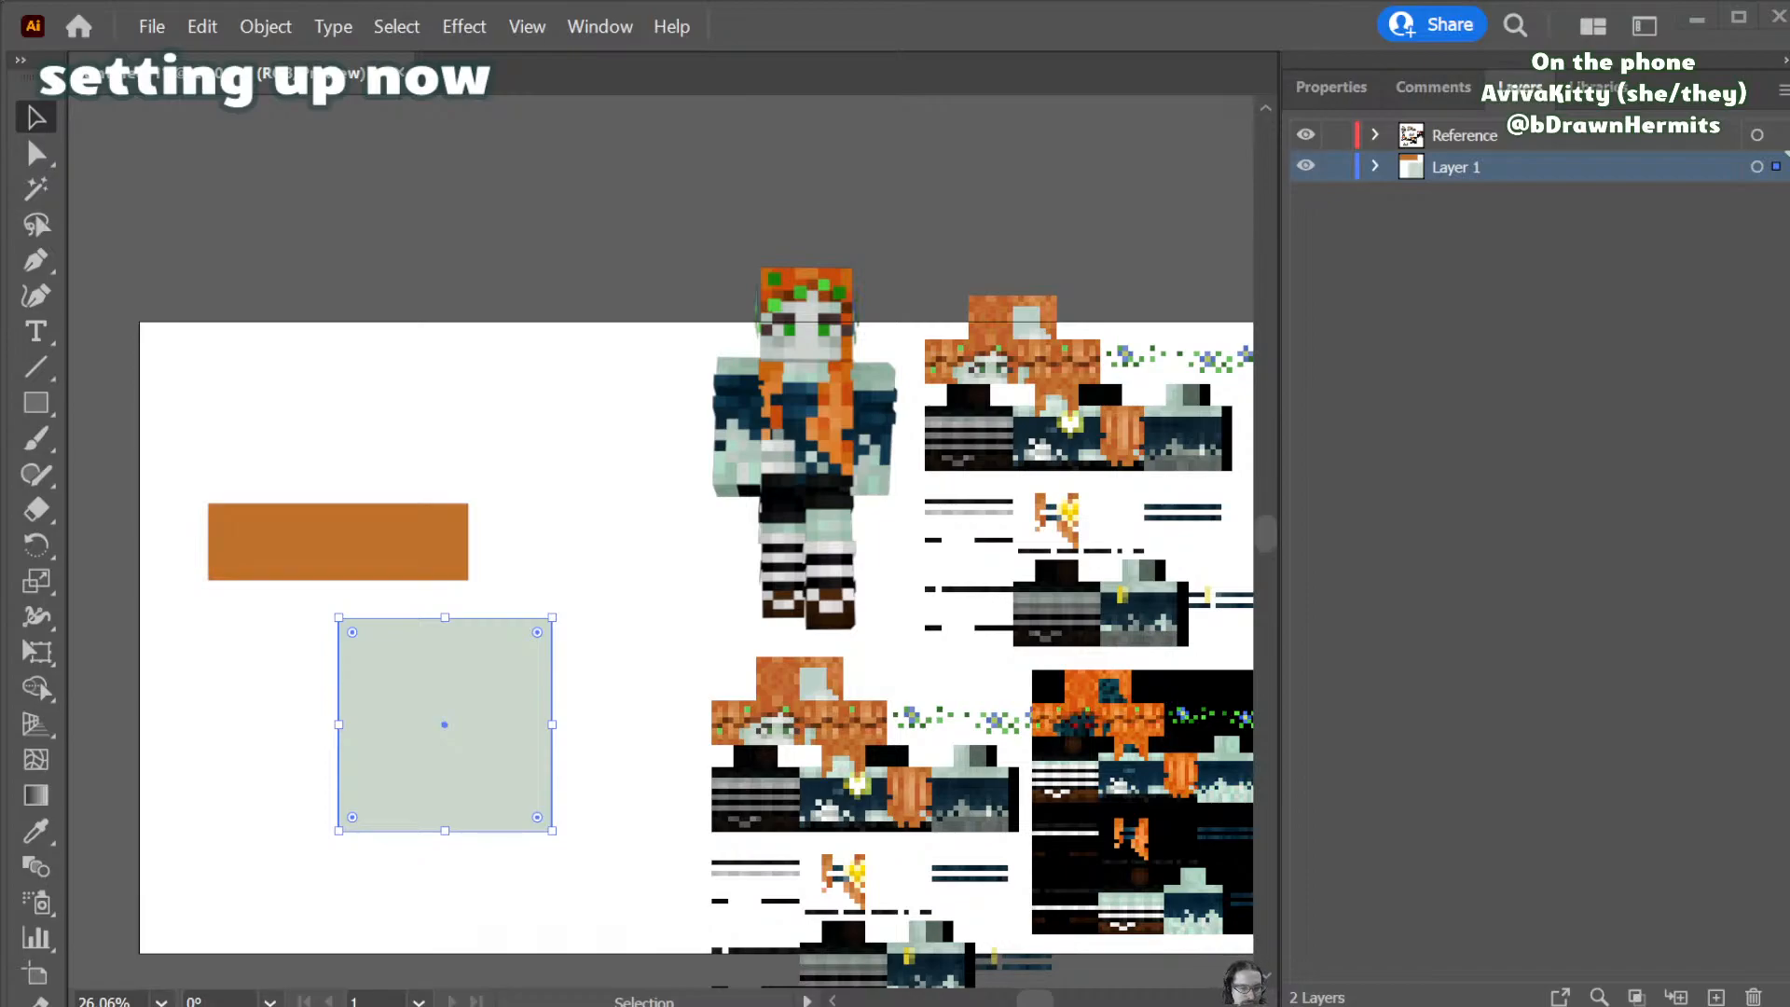
pyautogui.click(356, 608)
pyautogui.moveTo(296, 552); pyautogui.dragTo(507, 591)
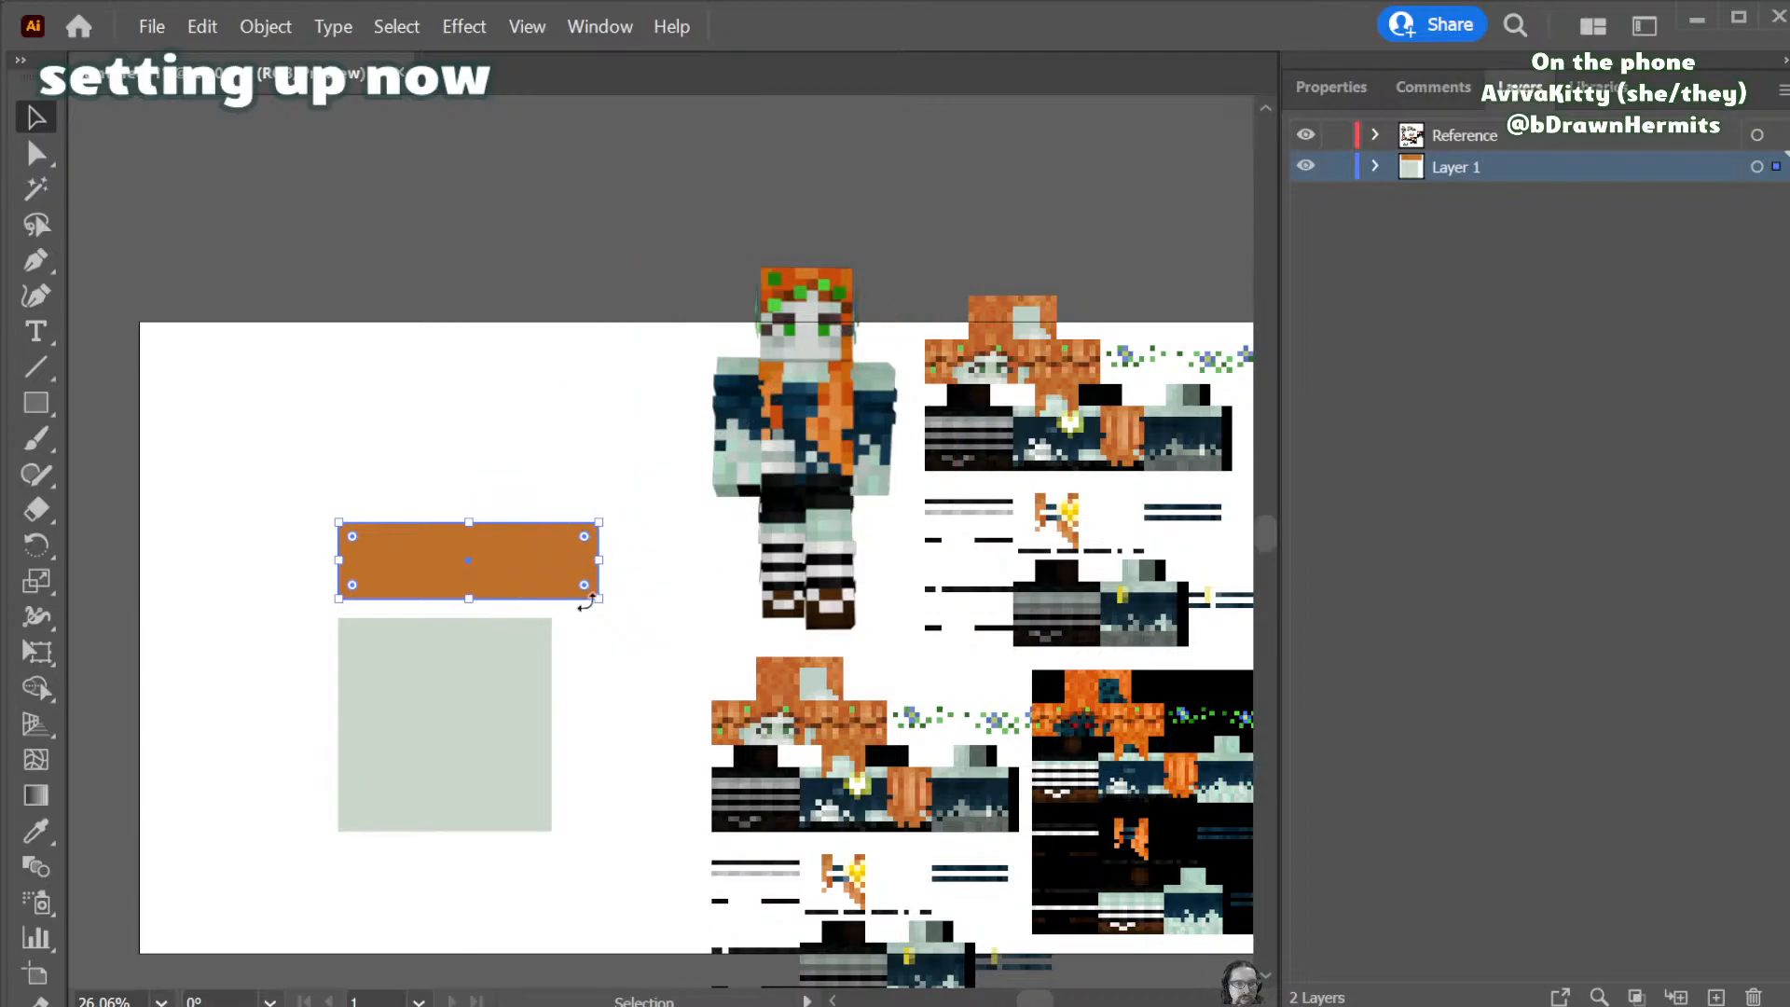
pyautogui.moveTo(506, 557); pyautogui.dragTo(383, 434)
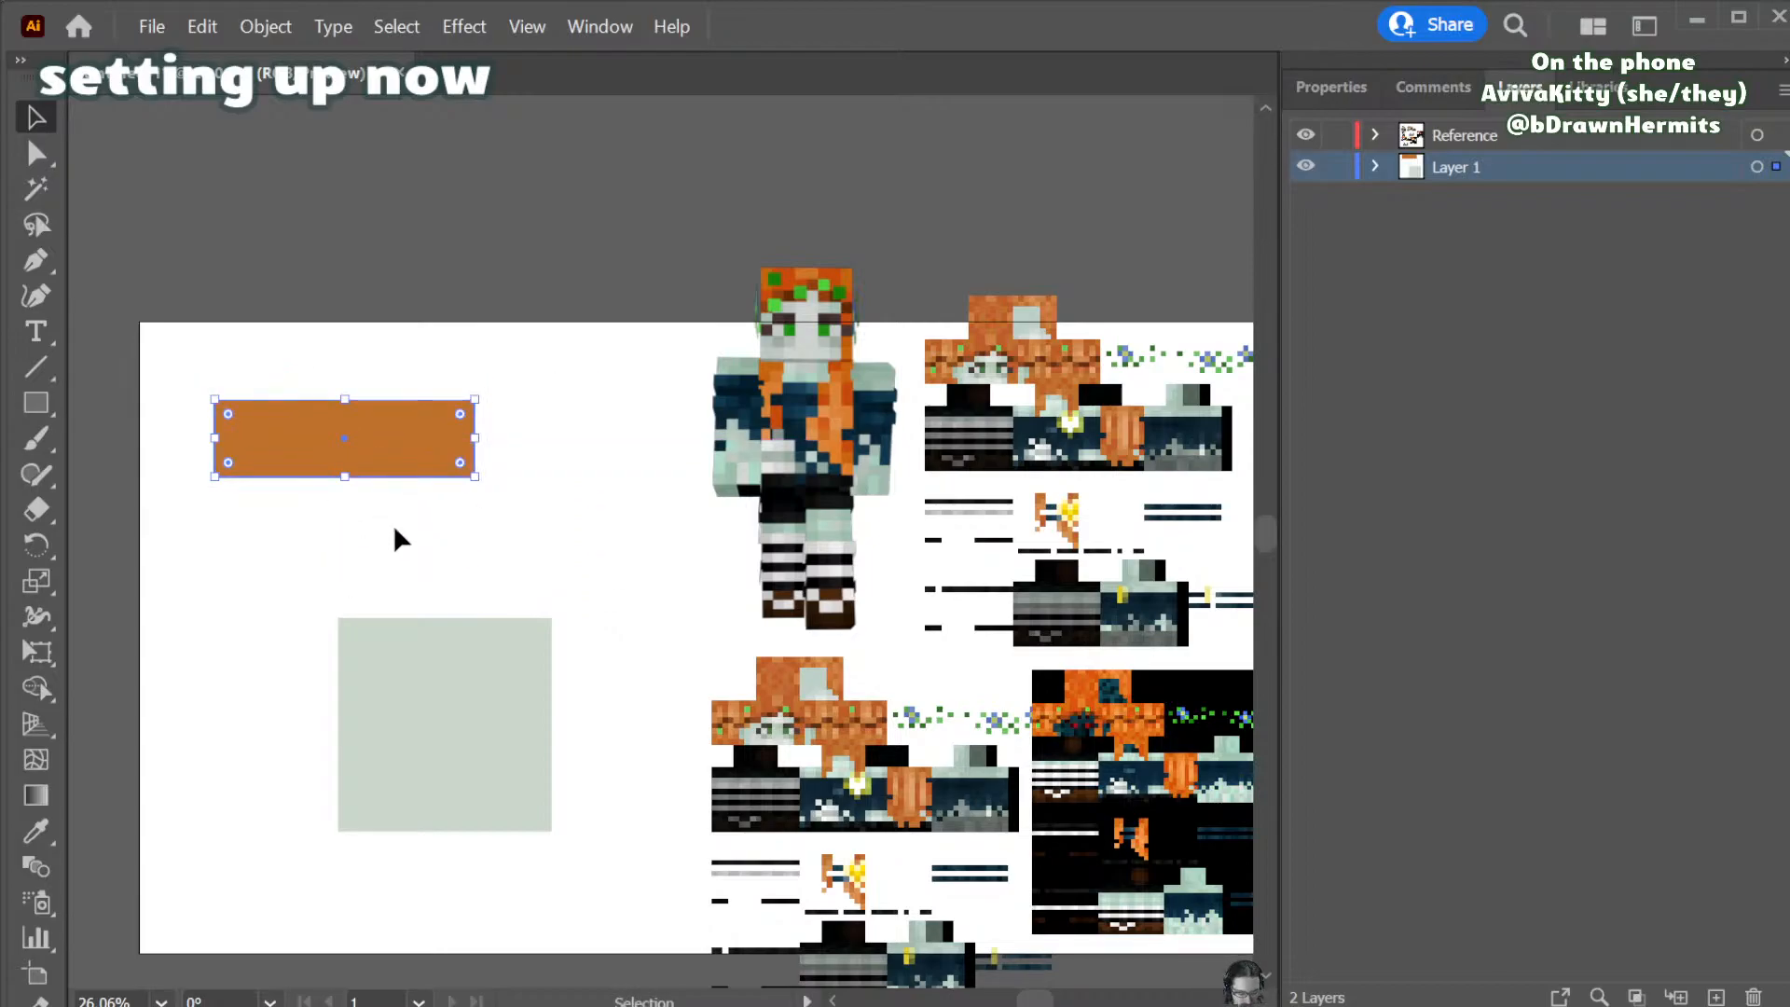
# - Resize the pale green square to 800 px wide and 800 px high
pyautogui.click(485, 746)
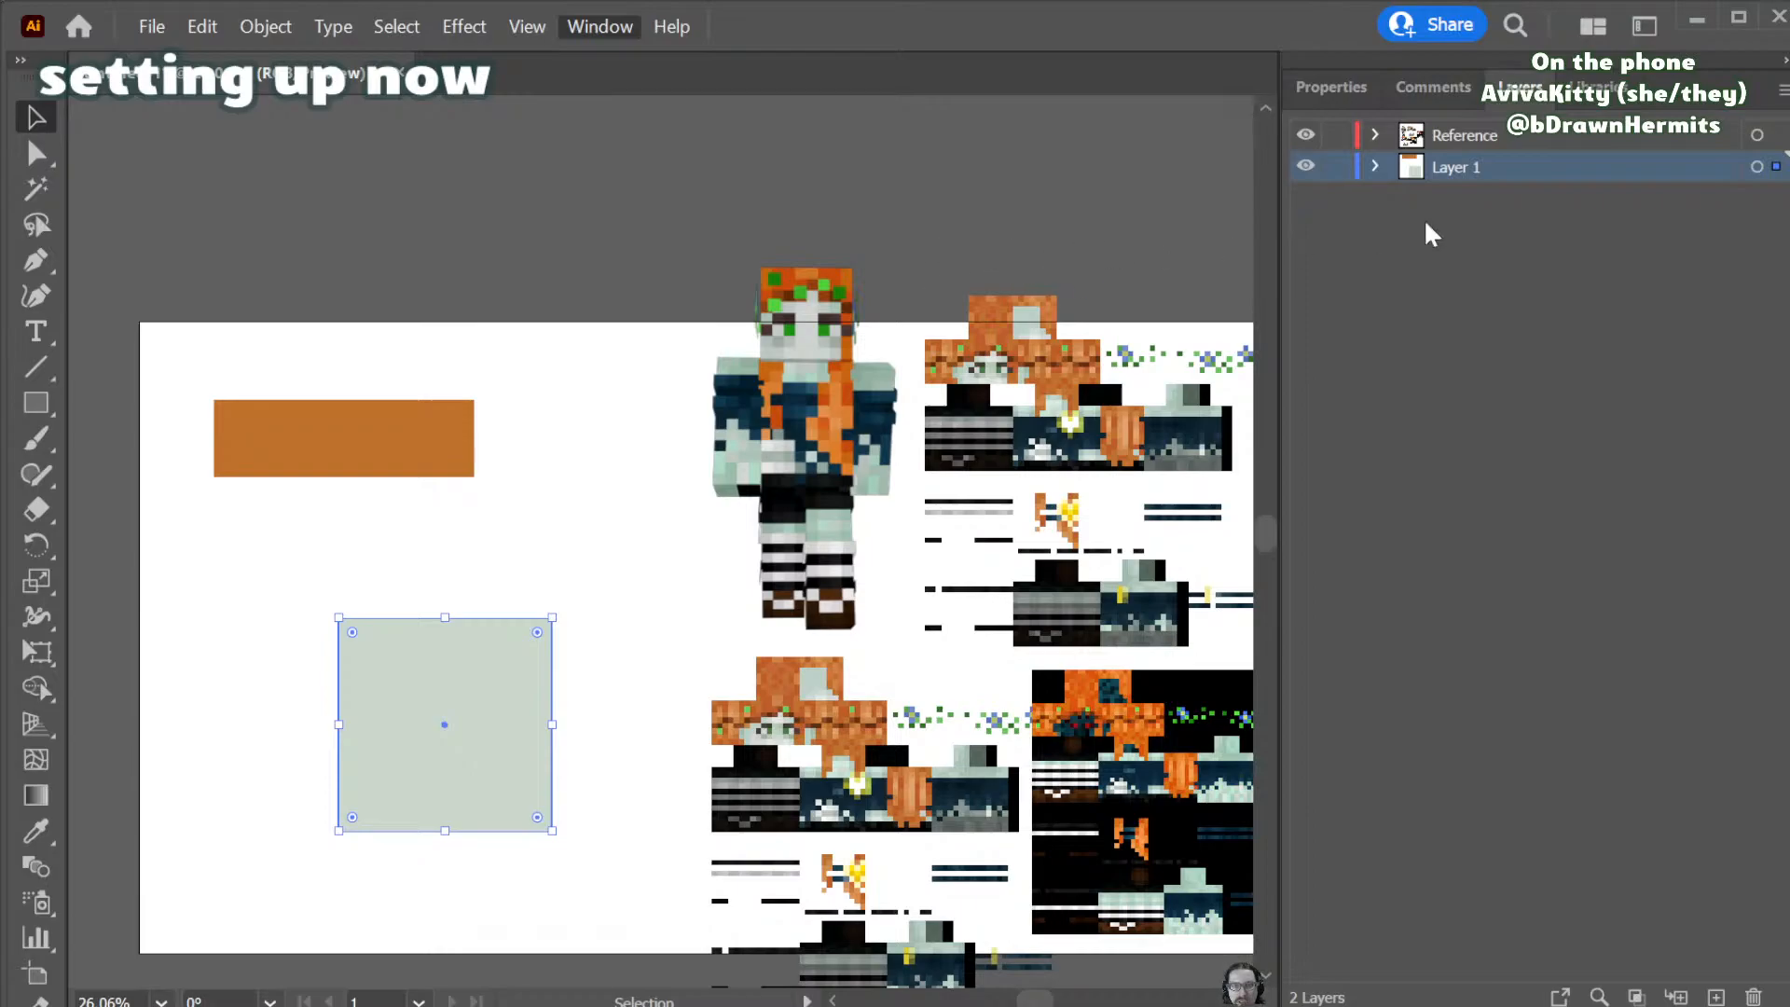
pyautogui.click(1344, 88)
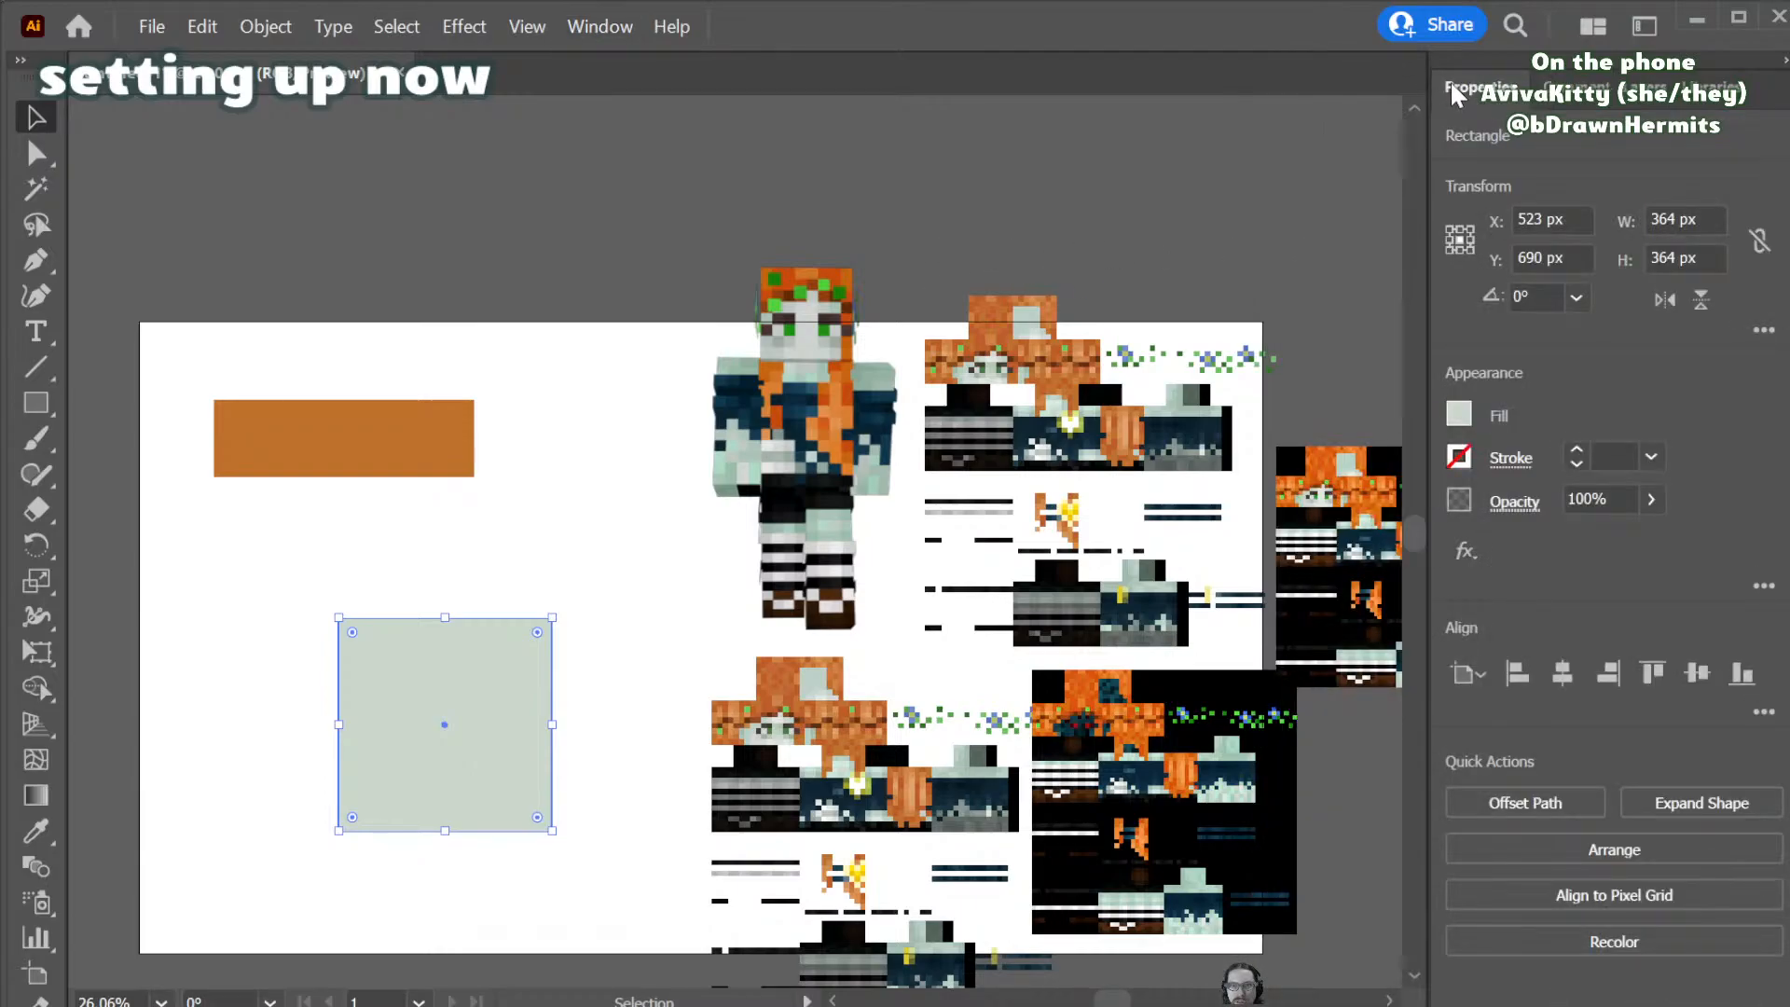
pyautogui.click(1652, 223)
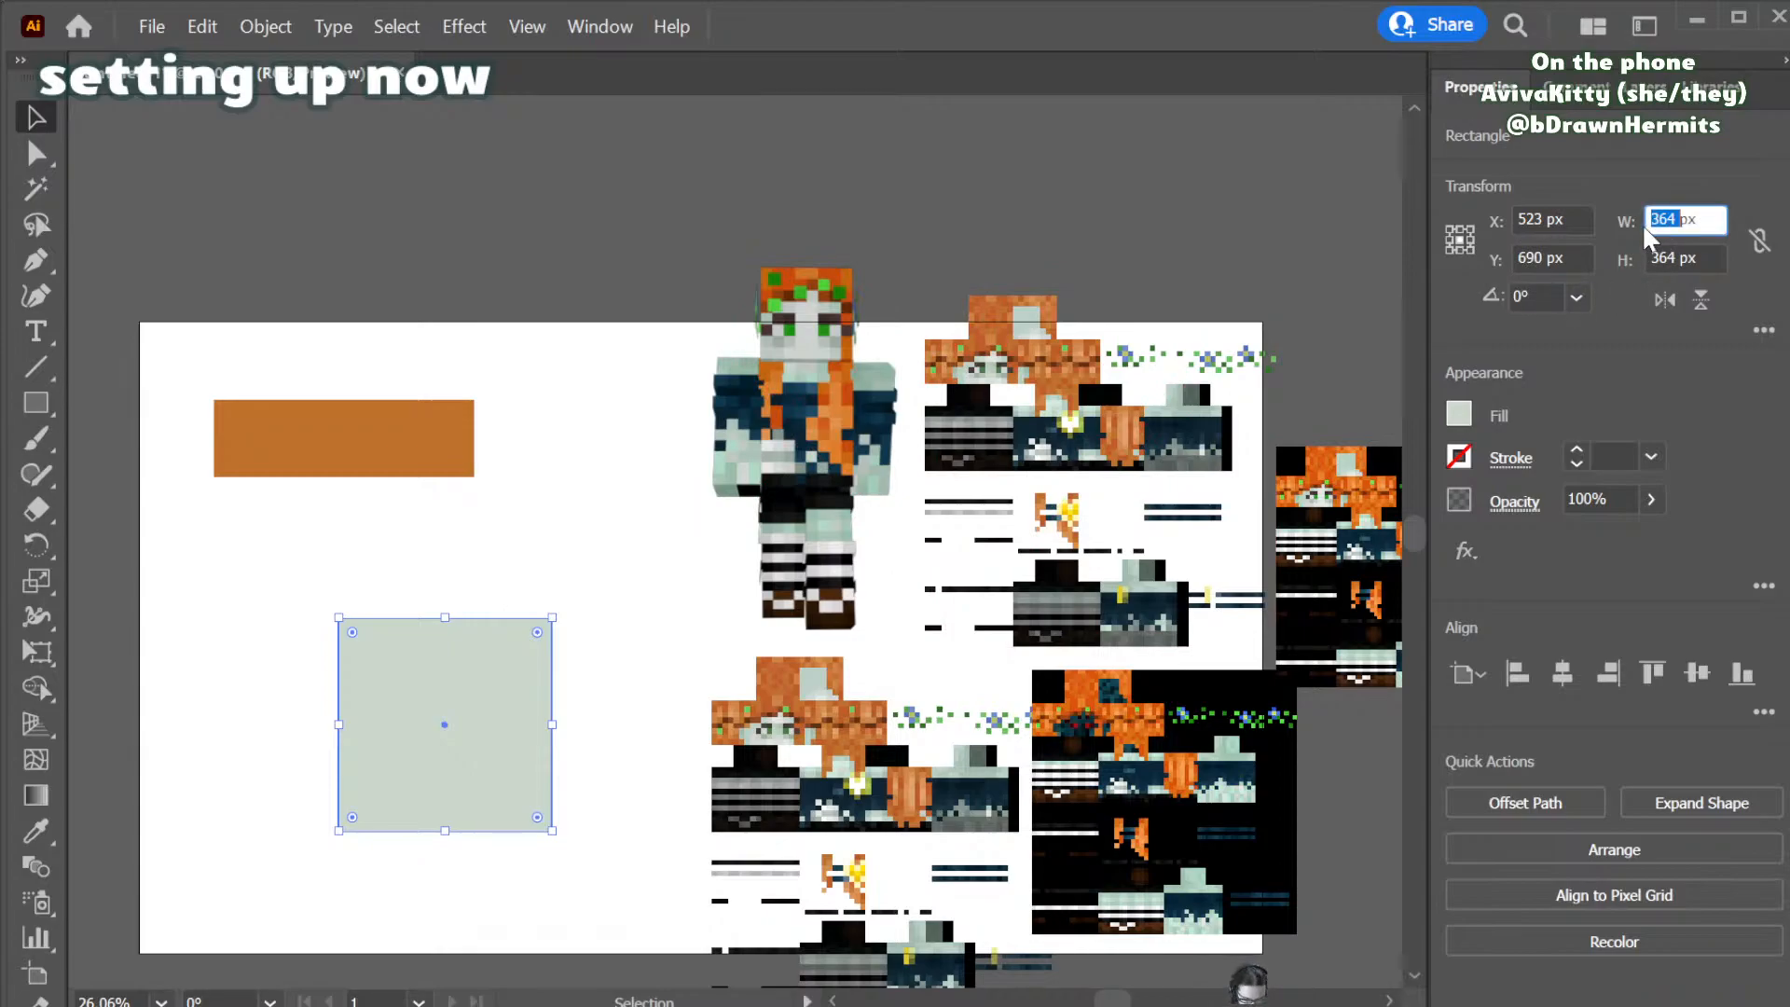
pyautogui.write('800 px')
pyautogui.press('Tab')
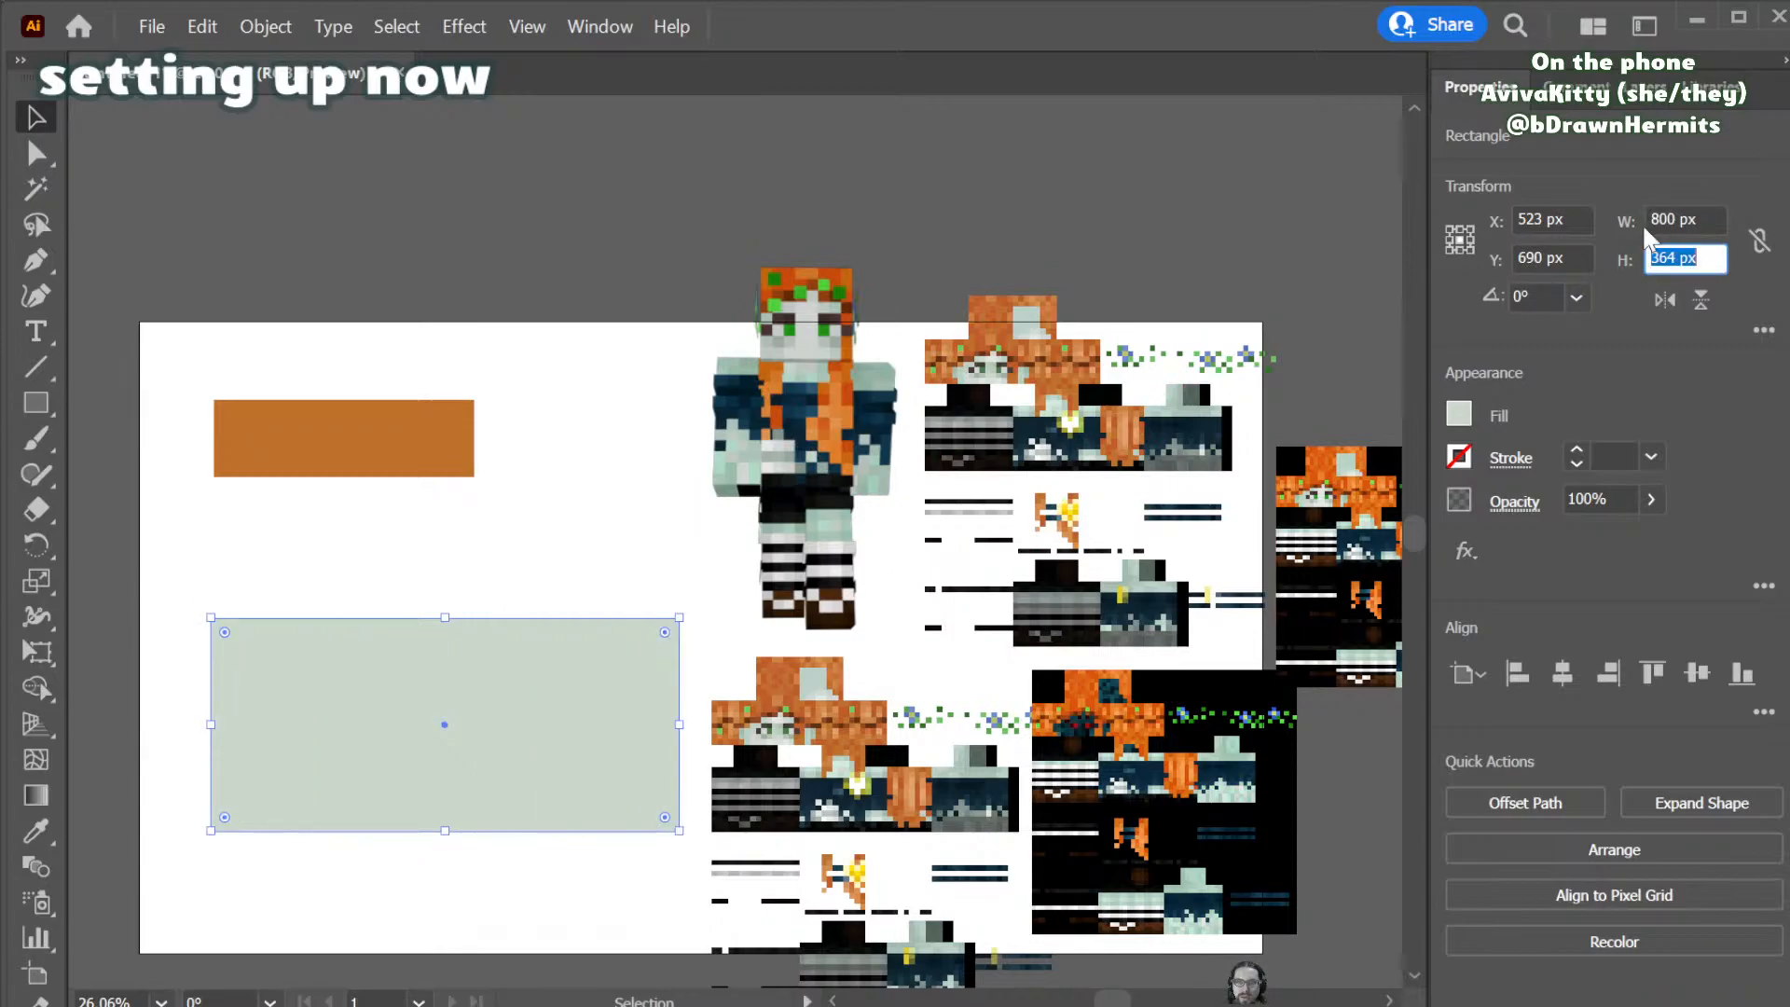
pyautogui.write('800')
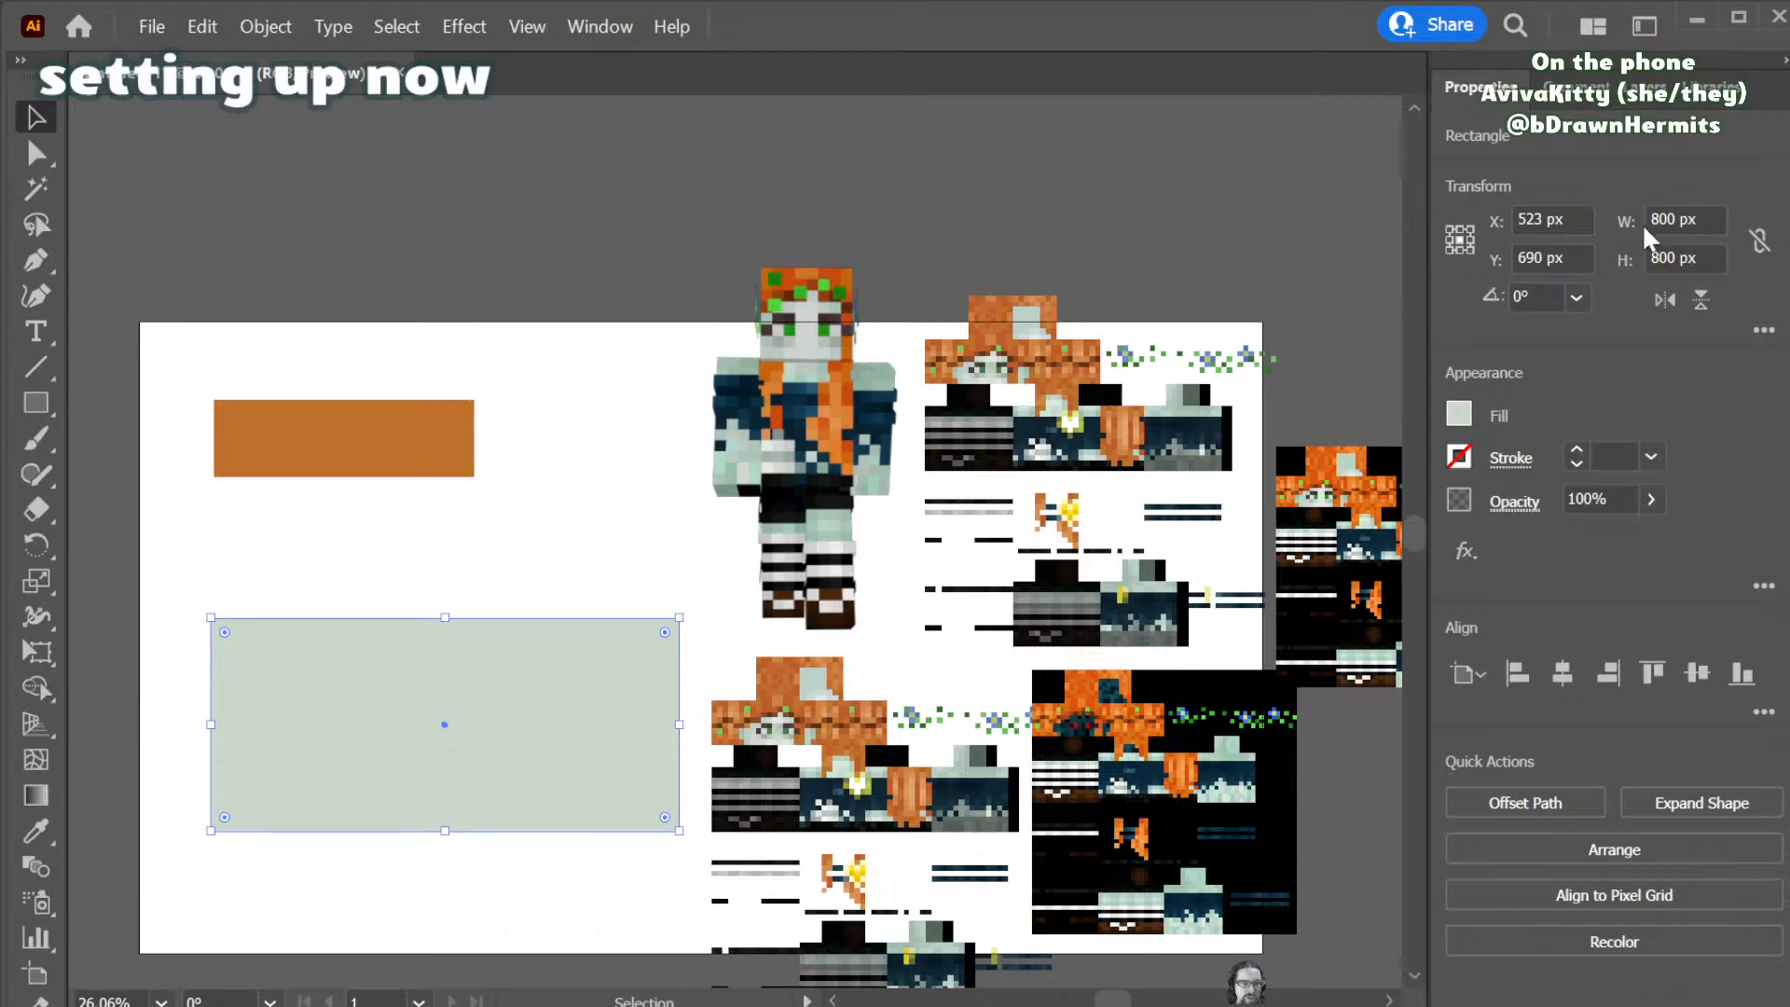
pyautogui.press('Return')
# - Resize the orange rectangle to a square 100 px wide and 100 px high
pyautogui.click(456, 424)
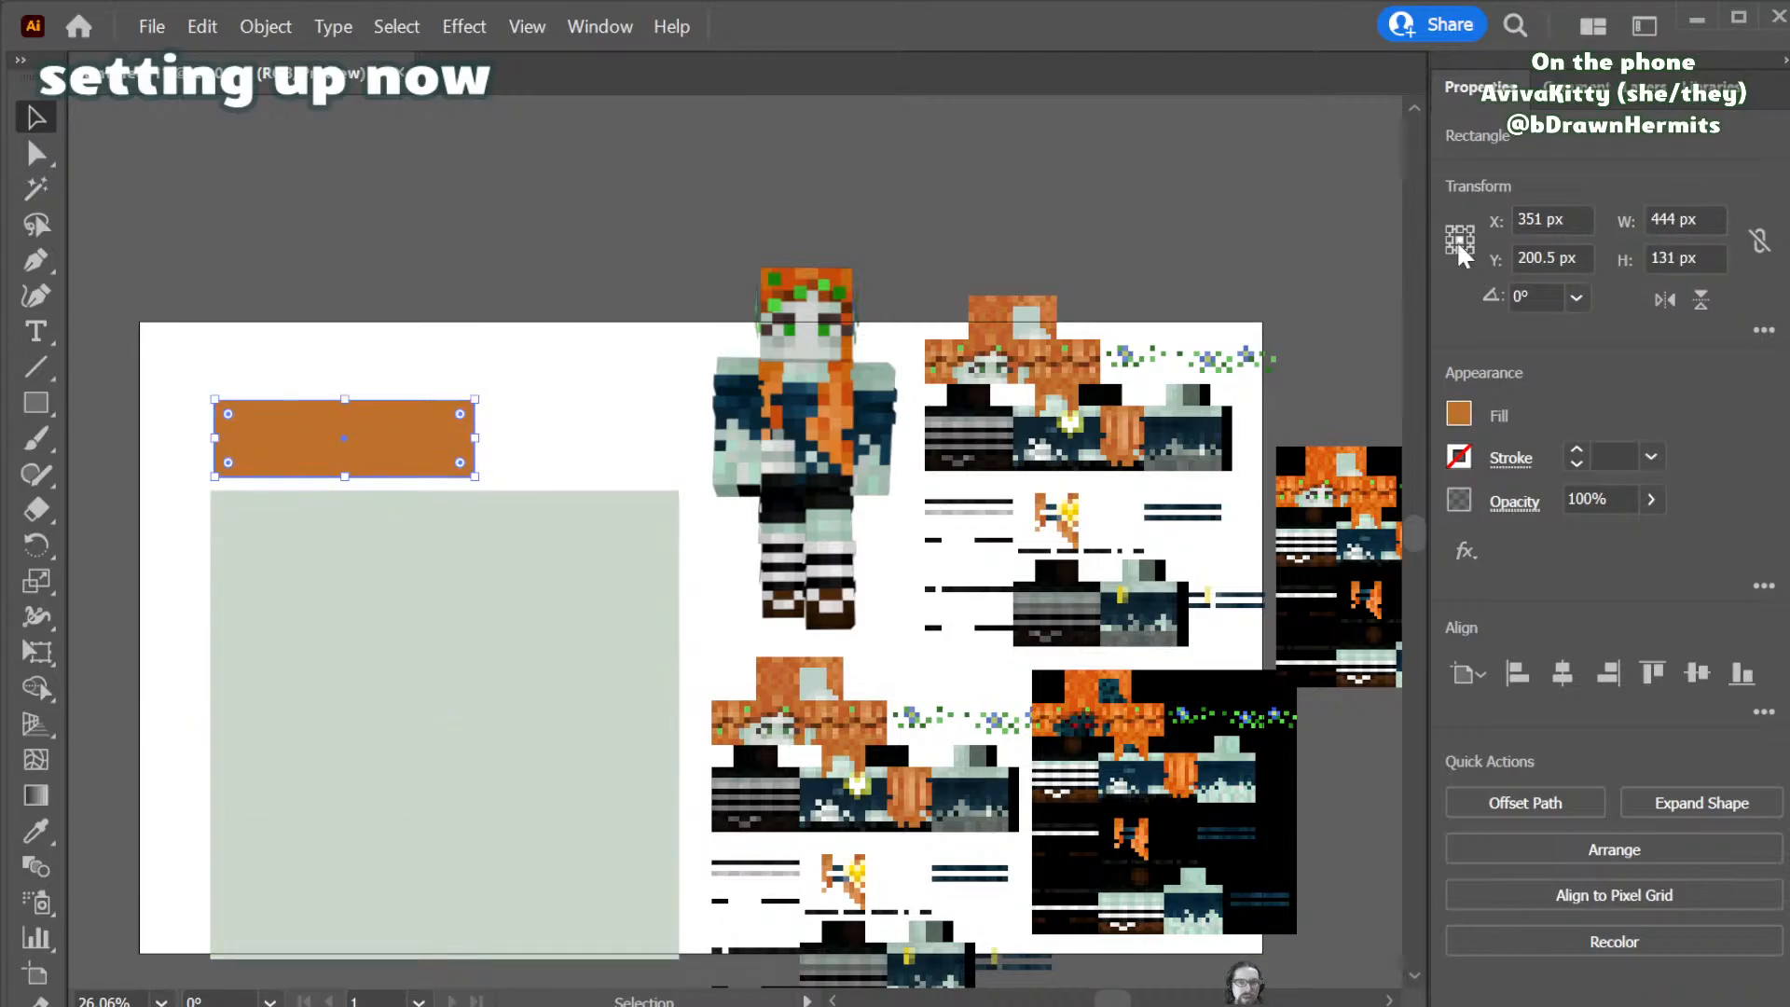
pyautogui.click(1662, 222)
pyautogui.doubleClick(1662, 222)
pyautogui.write('1')
pyautogui.press('Tab')
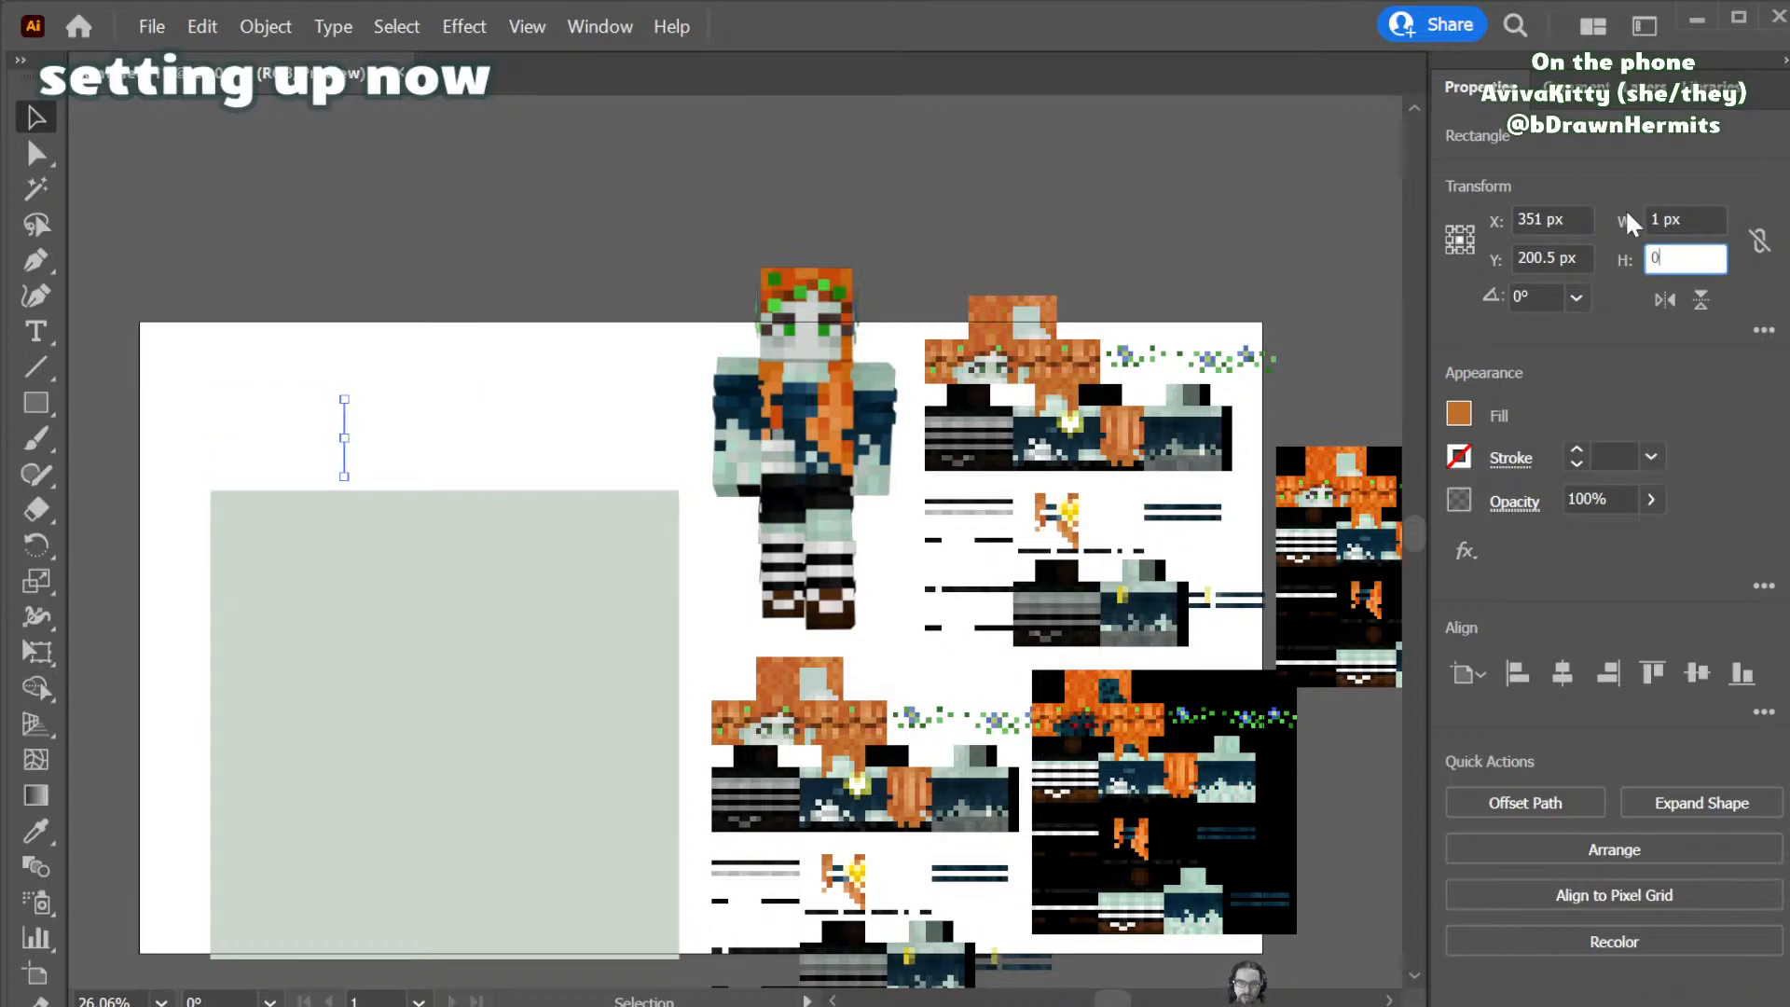
pyautogui.press('Tab')
pyautogui.press('Tab')
pyautogui.click(1625, 209)
pyautogui.write('100')
pyautogui.press('Tab')
pyautogui.write('10')
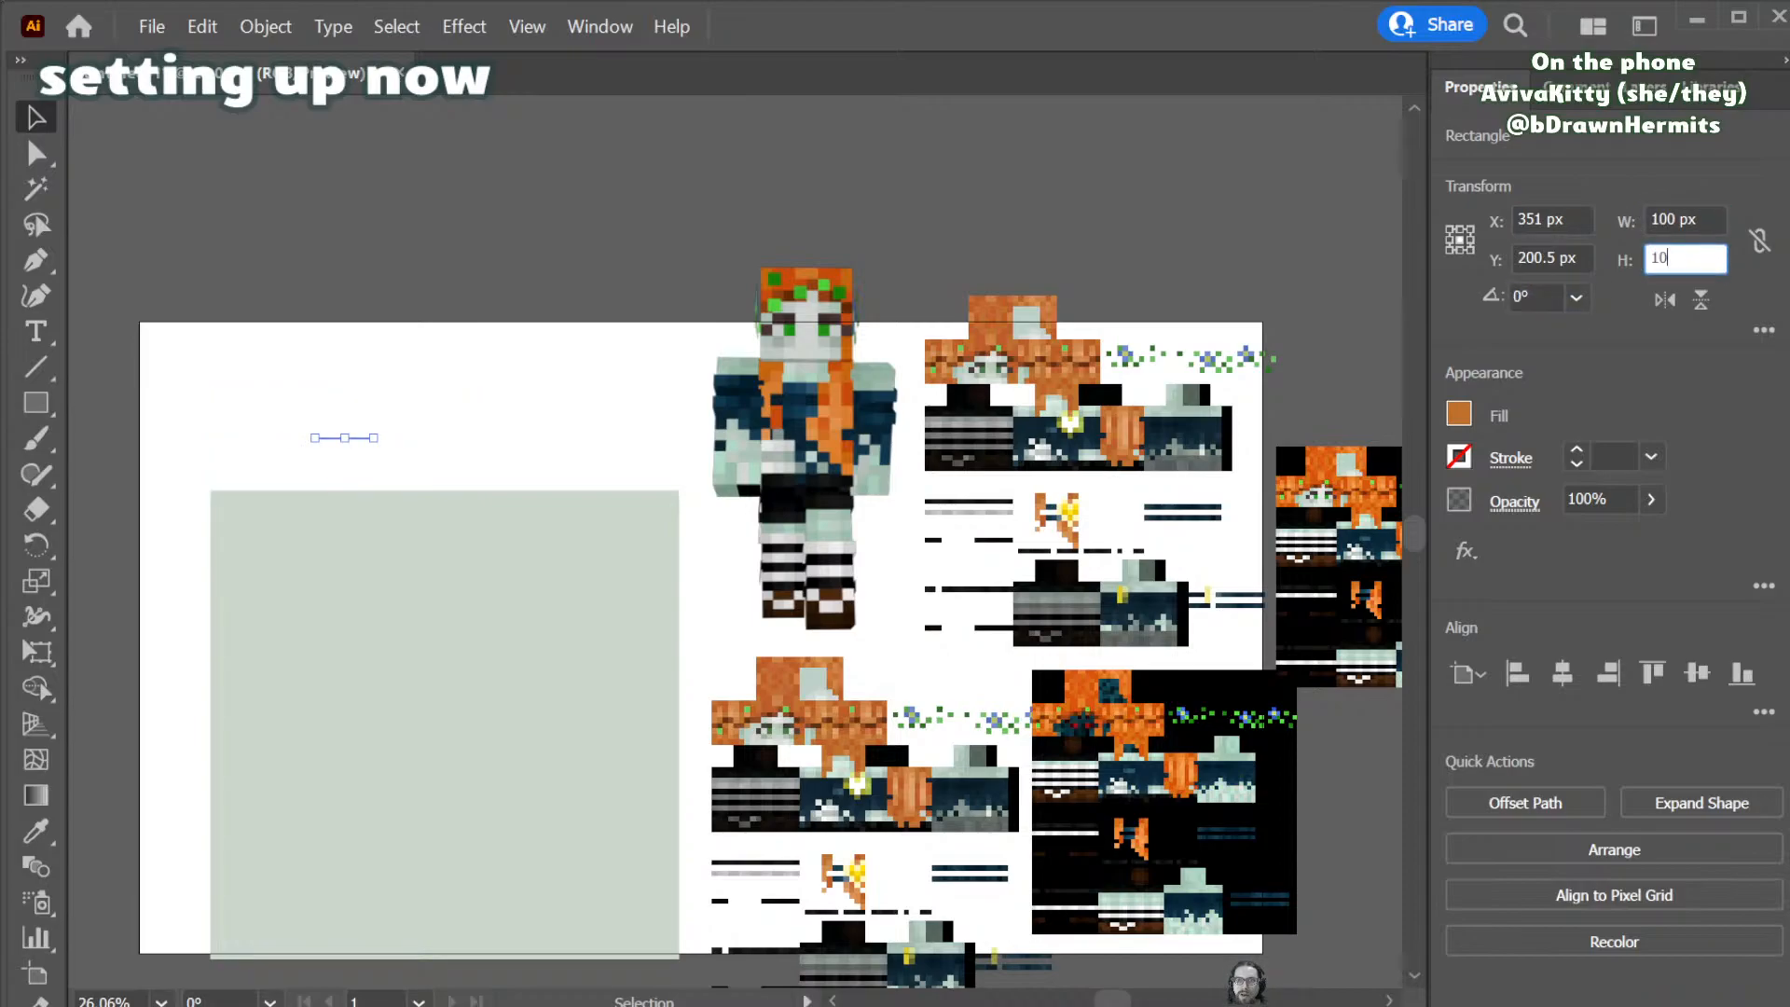
pyautogui.write('0')
pyautogui.press('Return')
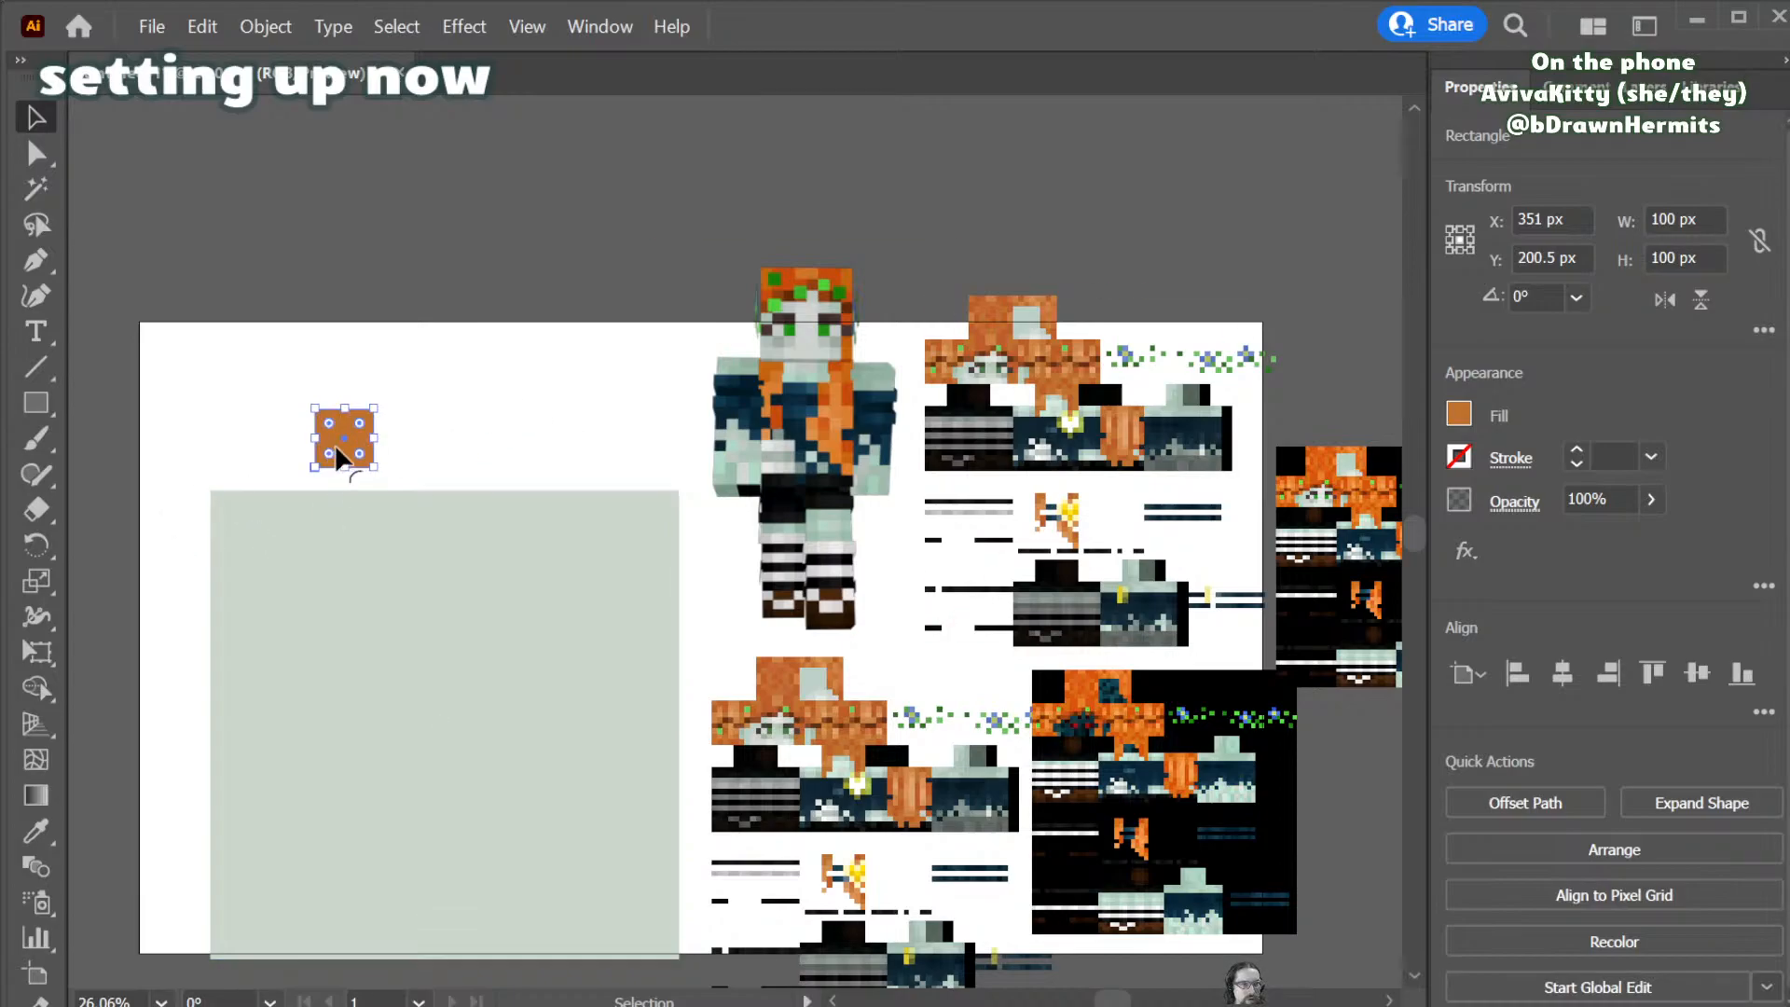
# - Move the small orange square into the upper-left corner of the pale green square
pyautogui.press('a')
pyautogui.press('v')
pyautogui.moveTo(349, 455); pyautogui.dragTo(239, 527)
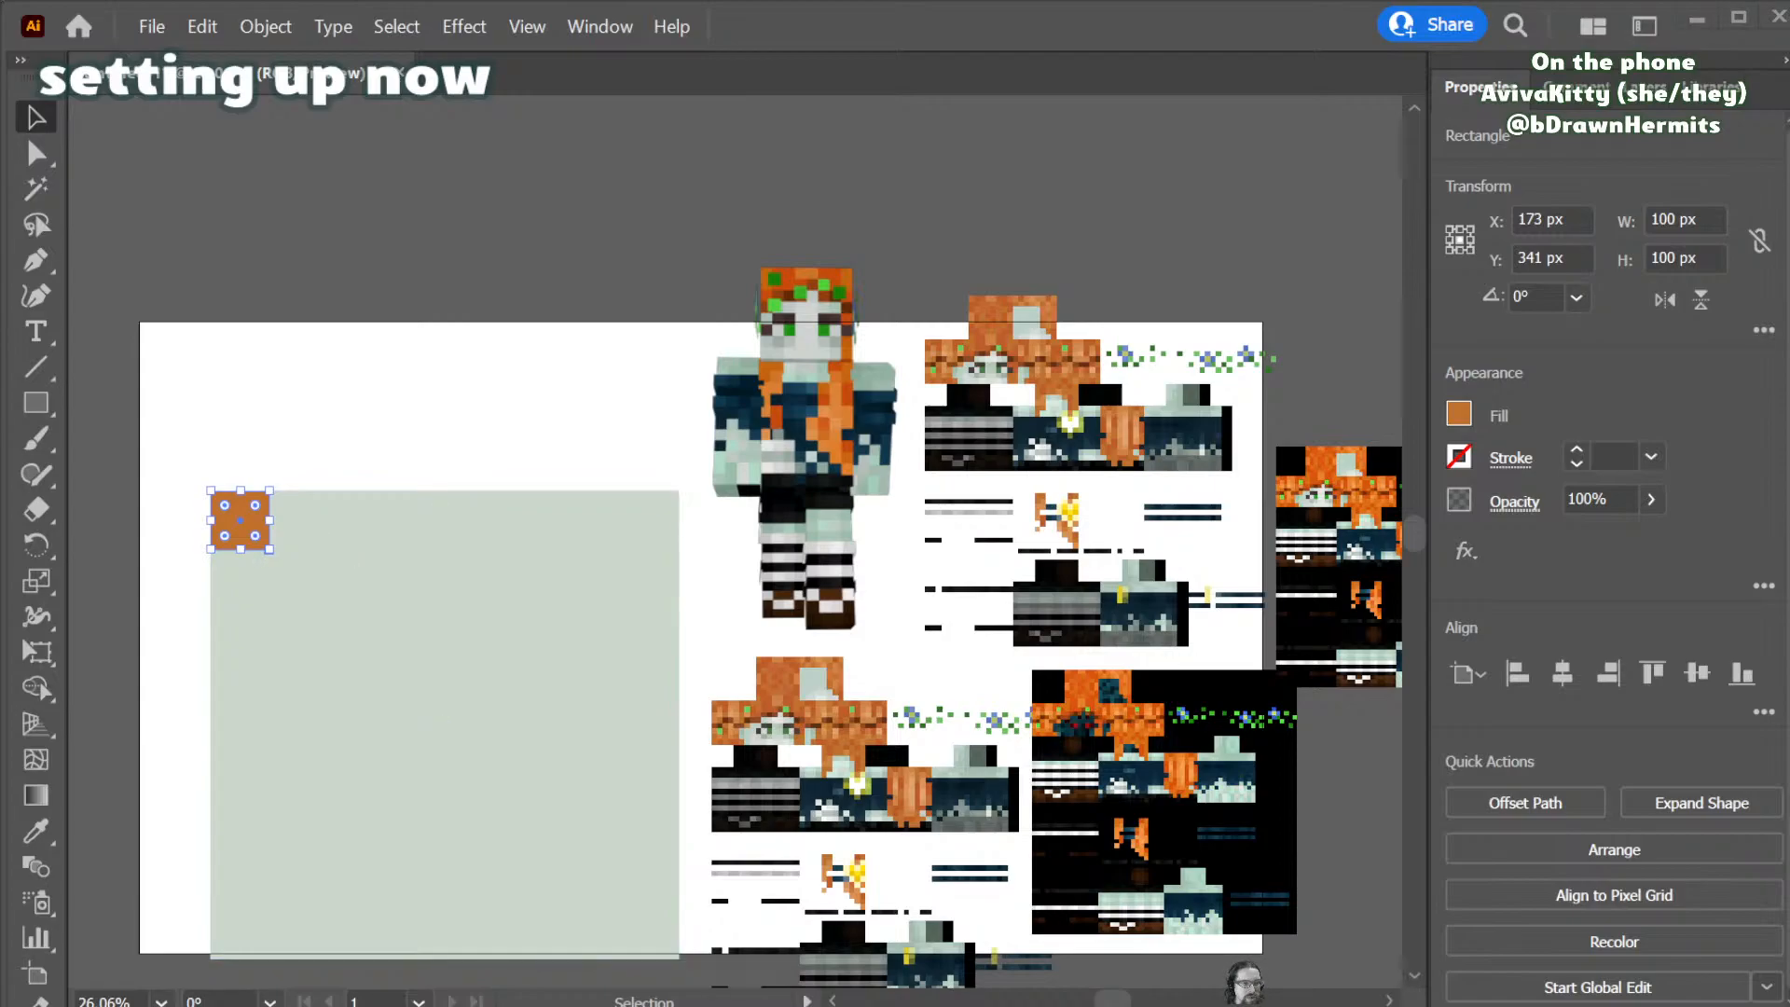
# - Duplicate the orange square rightward to form a row of eight along the pale green square's top edge
pyautogui.click(323, 508)
pyautogui.moveTo(247, 533); pyautogui.dragTo(322, 522)
pyautogui.hotkey('ctrl', 'z')
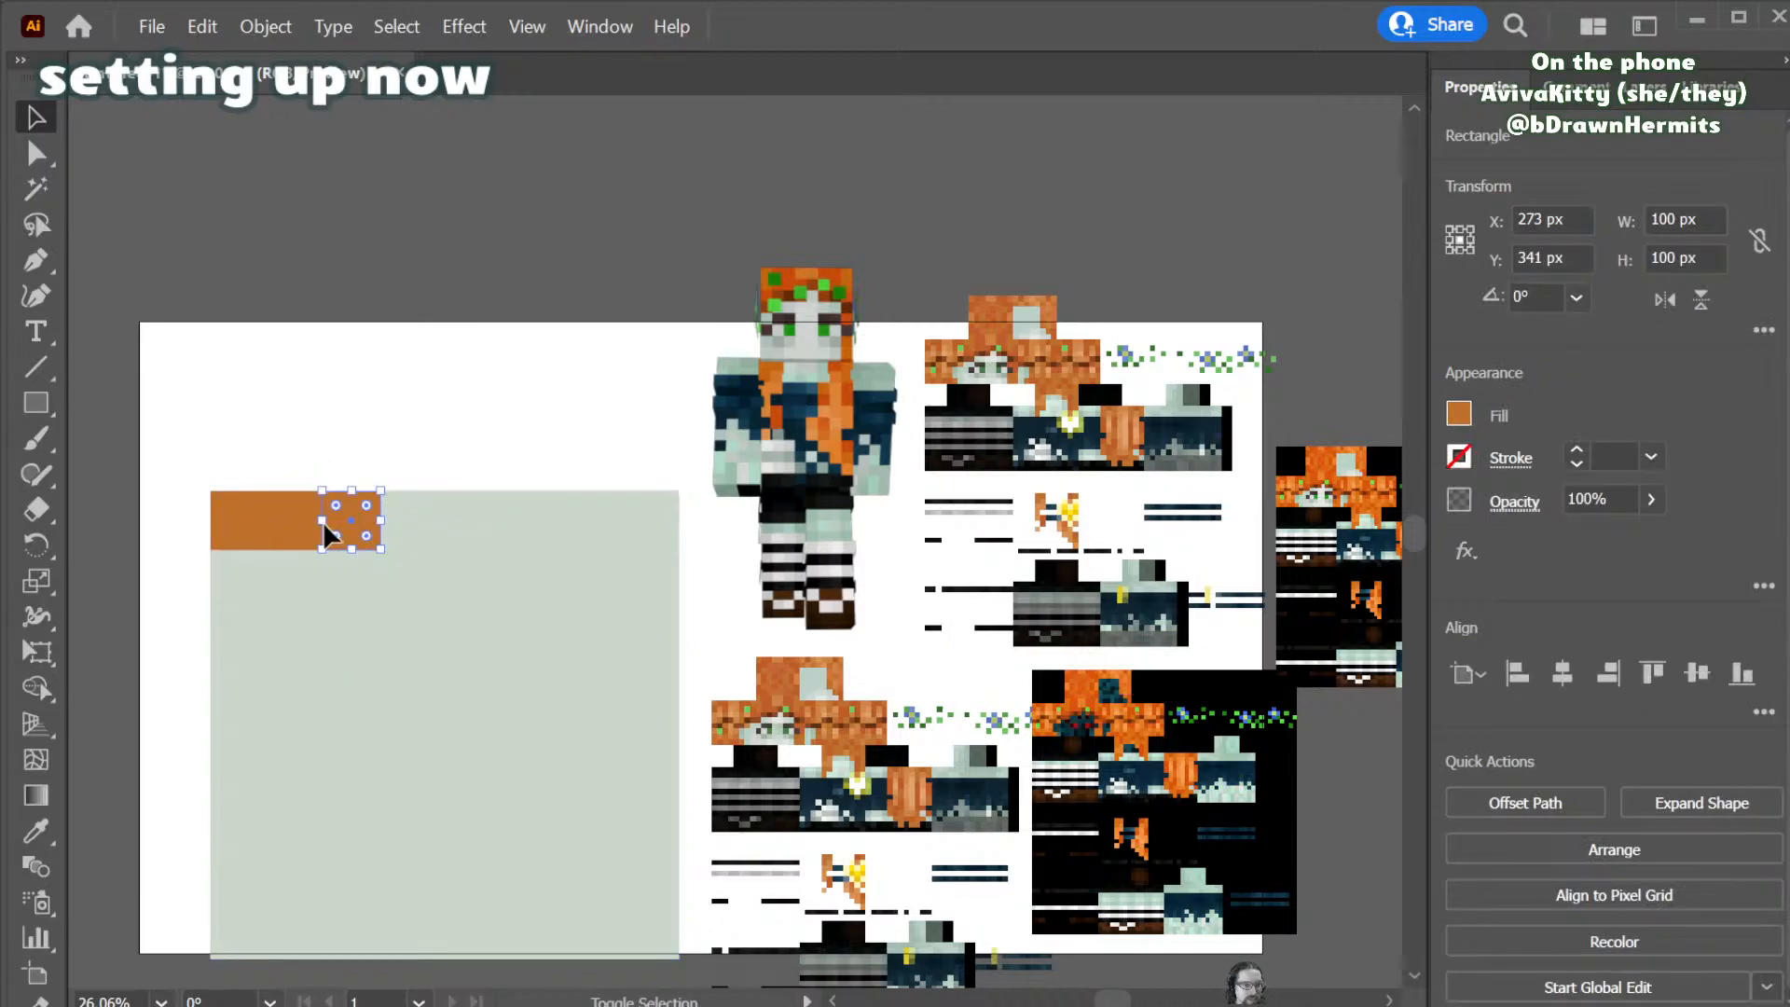
pyautogui.keyDown('shift'); pyautogui.click(339, 519); pyautogui.keyUp('shift')
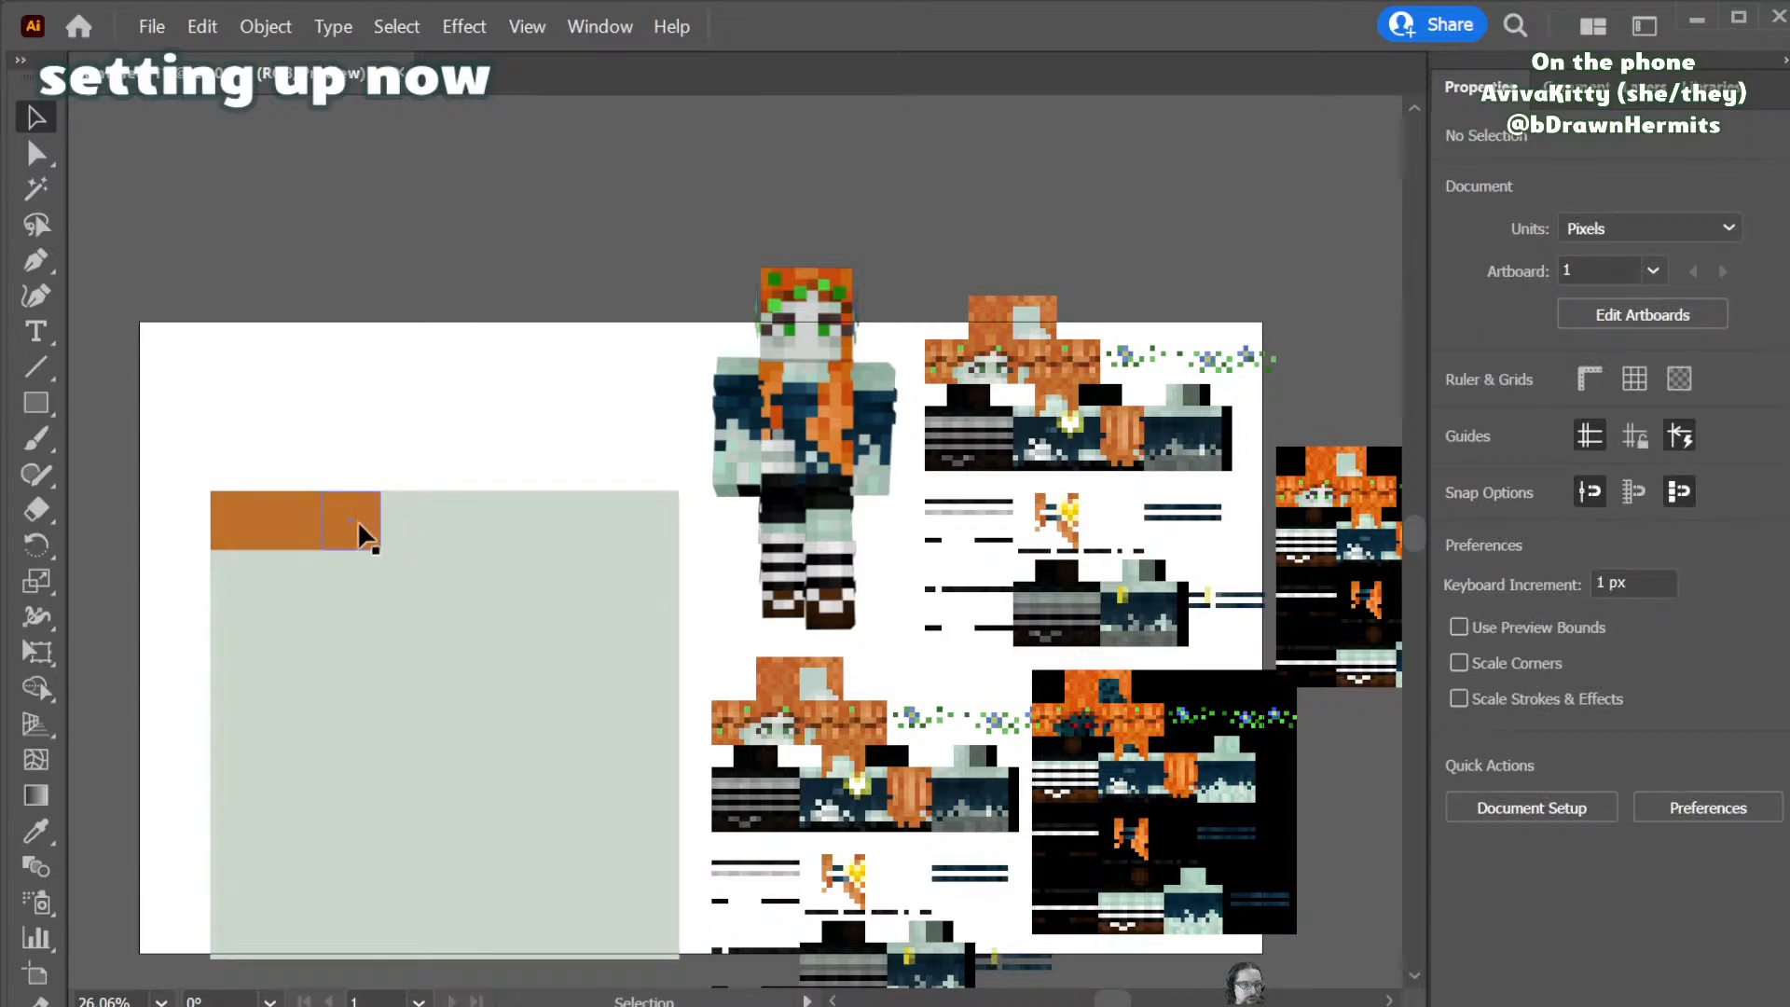
pyautogui.click(351, 521)
pyautogui.moveTo(350, 520); pyautogui.dragTo(409, 519)
pyautogui.keyDown('shift'); pyautogui.click(340, 518); pyautogui.keyUp('shift')
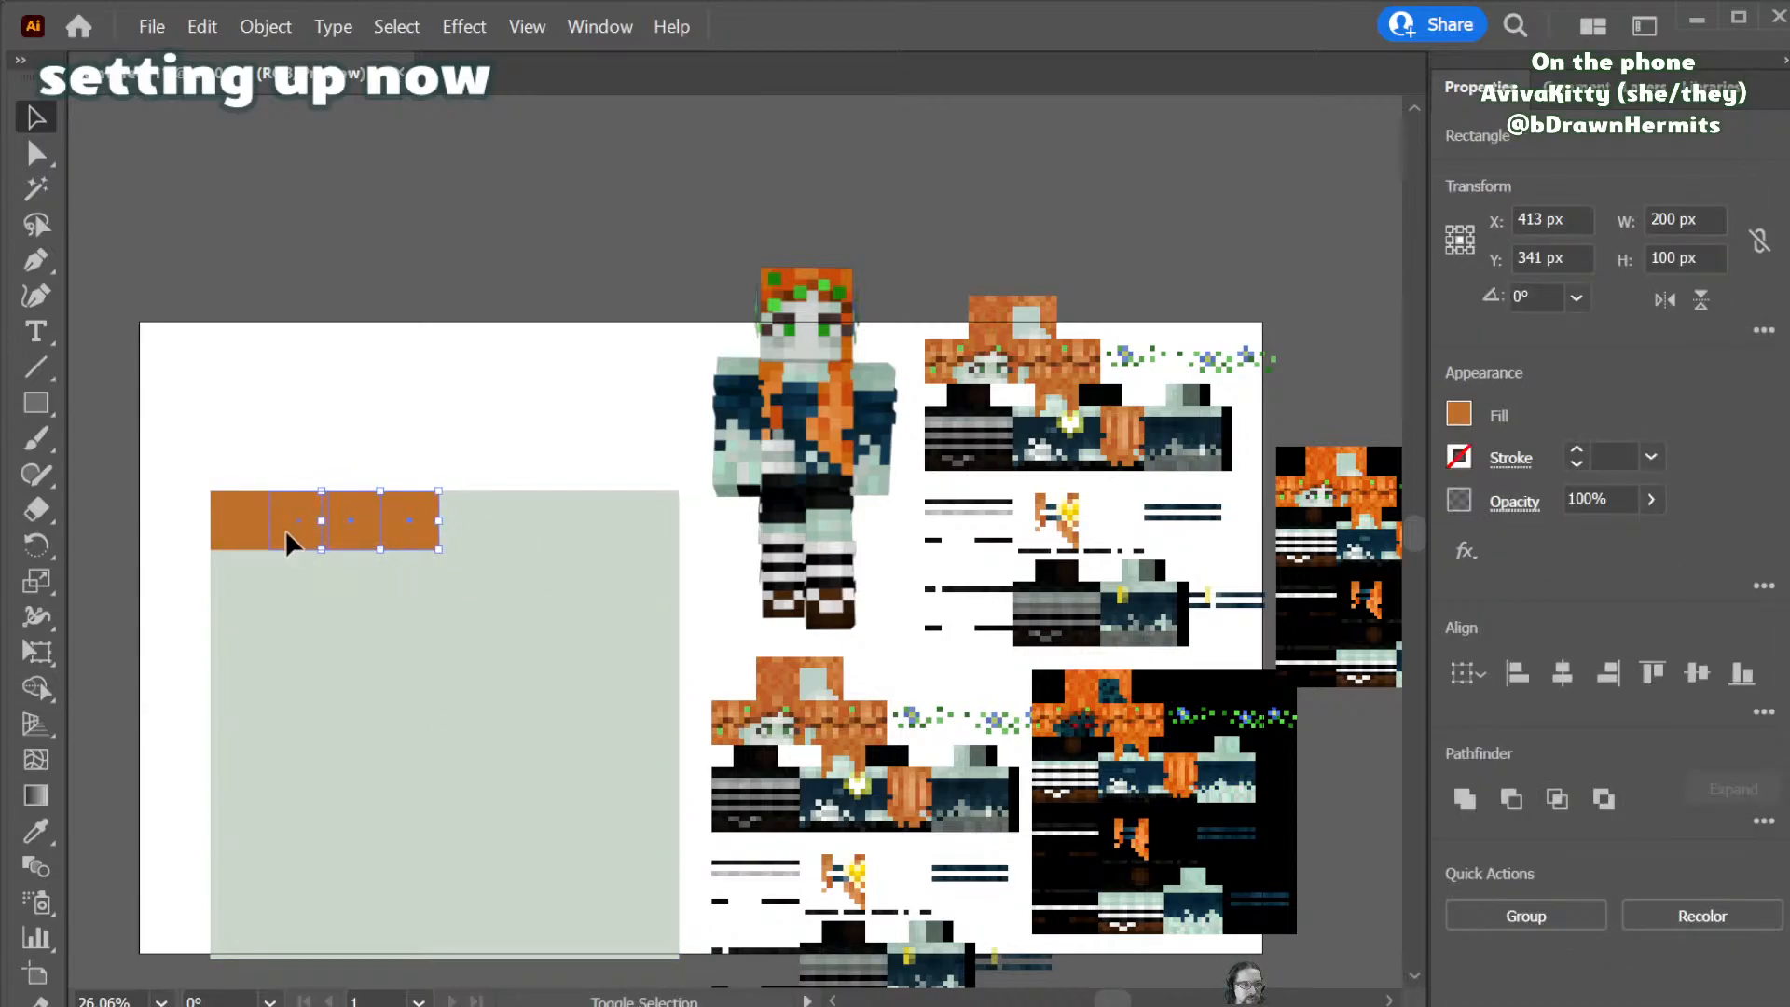
pyautogui.moveTo(324, 541); pyautogui.dragTo(550, 545)
pyautogui.click(589, 468)
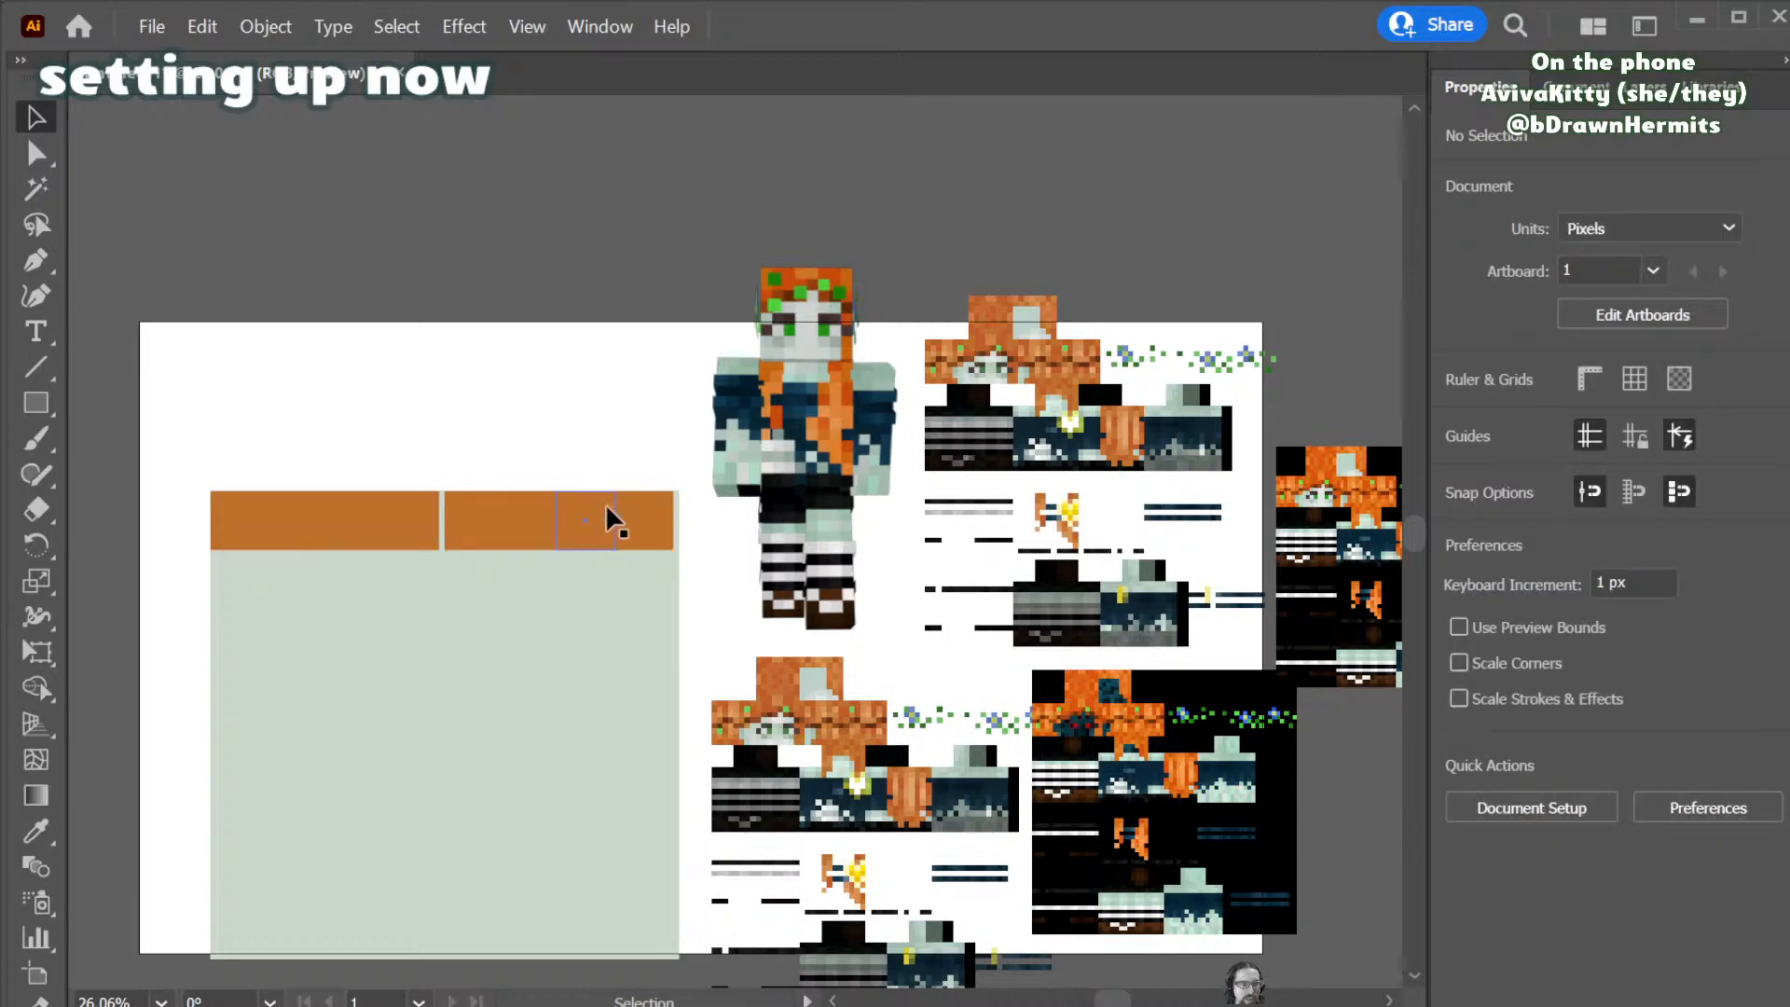
# - Nudge the last two orange squares to the pale green square's right edge and the fifth square left against the fourth
pyautogui.click(666, 532)
pyautogui.click(637, 521)
pyautogui.keyDown('shift'); pyautogui.click(580, 521); pyautogui.keyUp('shift')
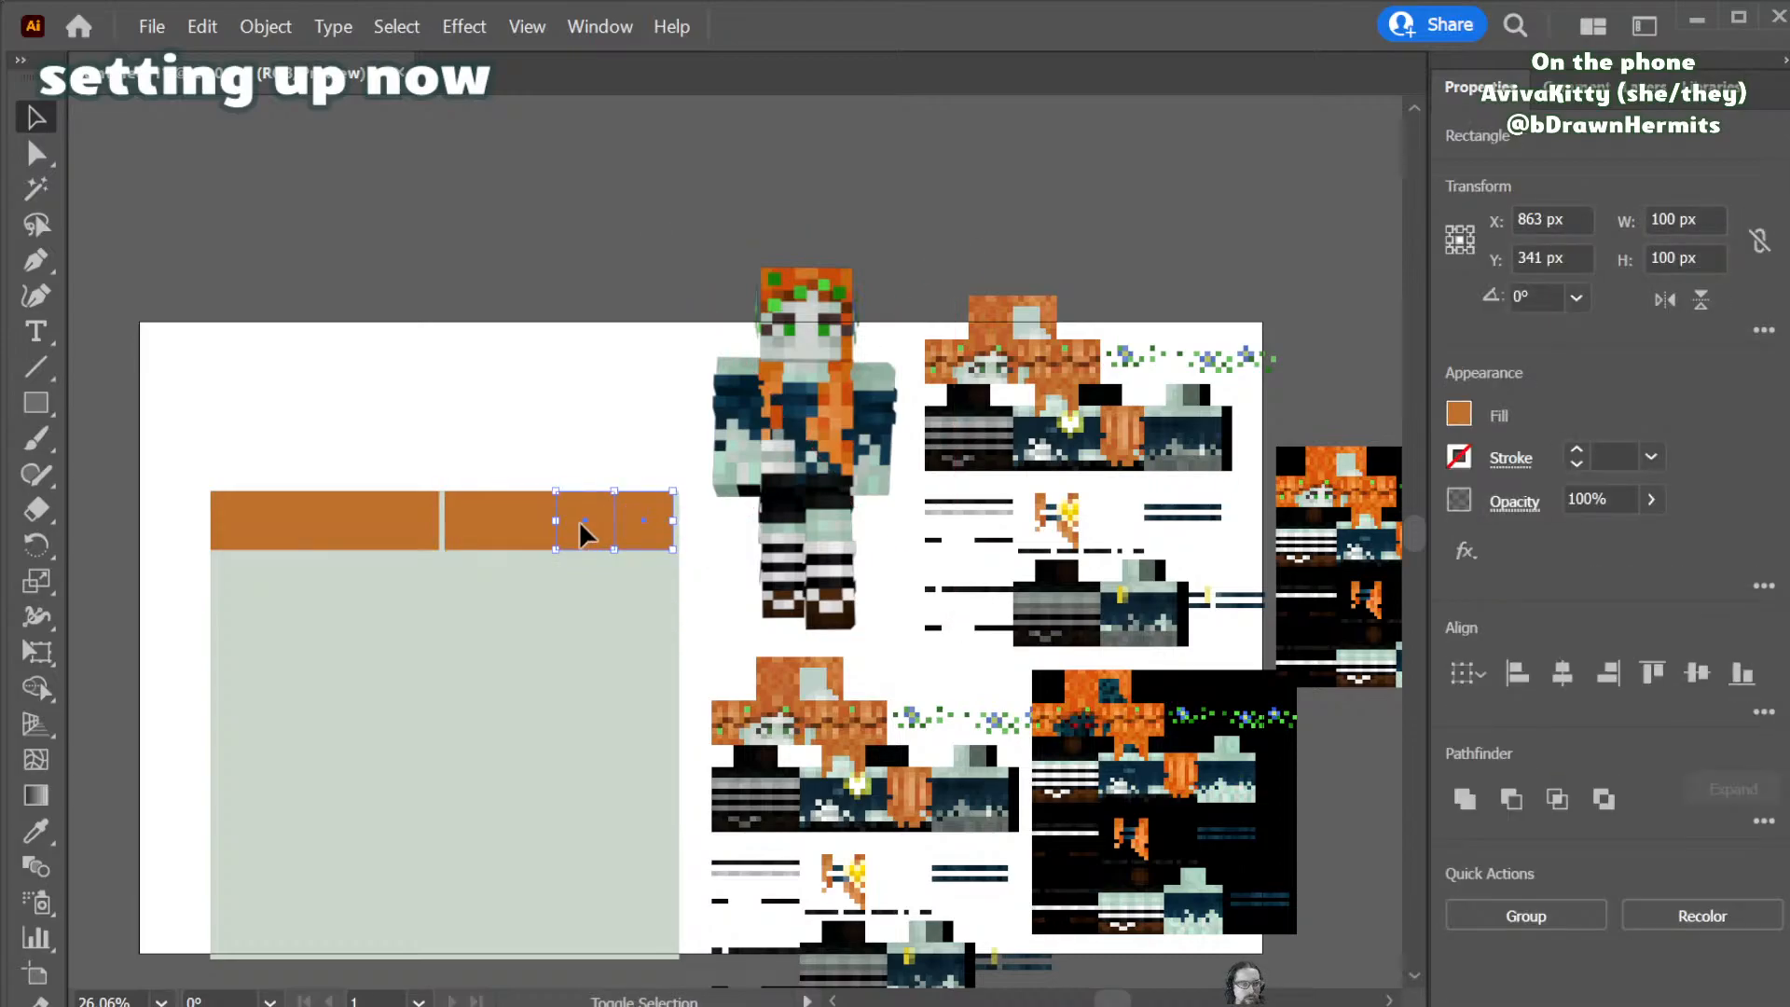
pyautogui.hotkey('shift', 'Right')
pyautogui.hotkey('shift', 'Right')
pyautogui.hotkey('shift', 'Left')
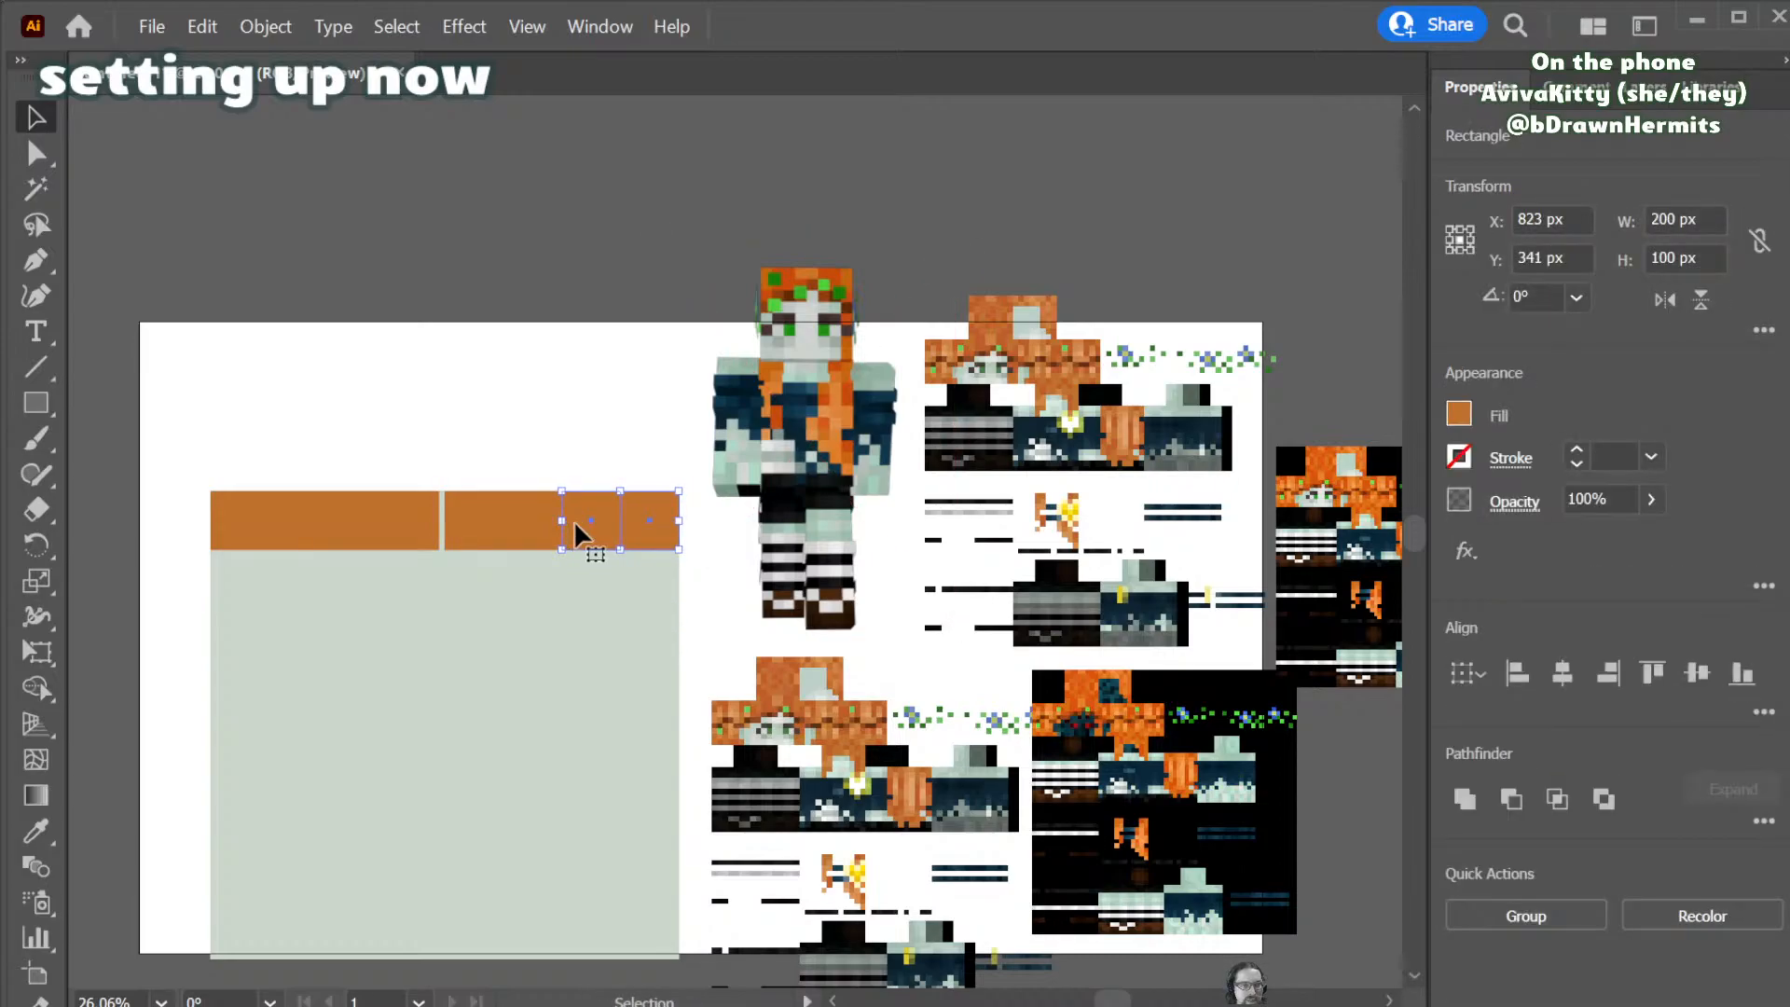
pyautogui.click(464, 528)
pyautogui.hotkey('shift', 'Left')
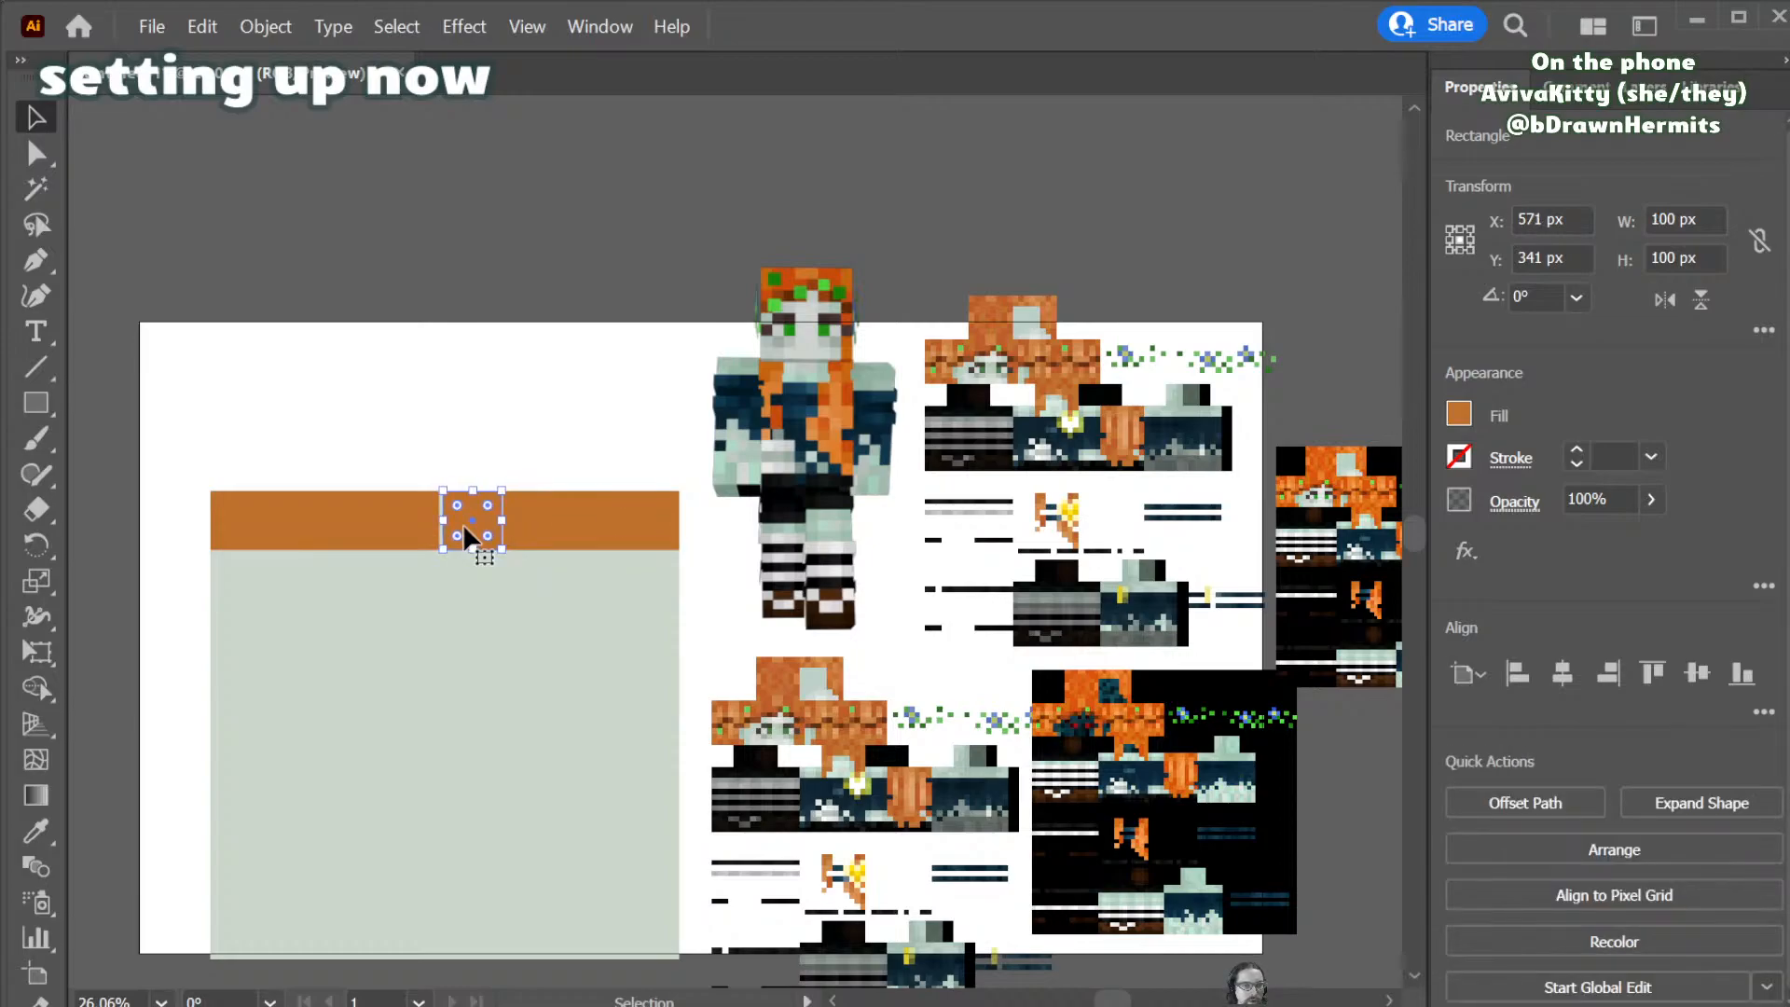
pyautogui.click(527, 347)
# - Recolor the first square of the row with the orange sampled from the top-left of the render's hair
pyautogui.click(244, 529)
pyautogui.press('i')
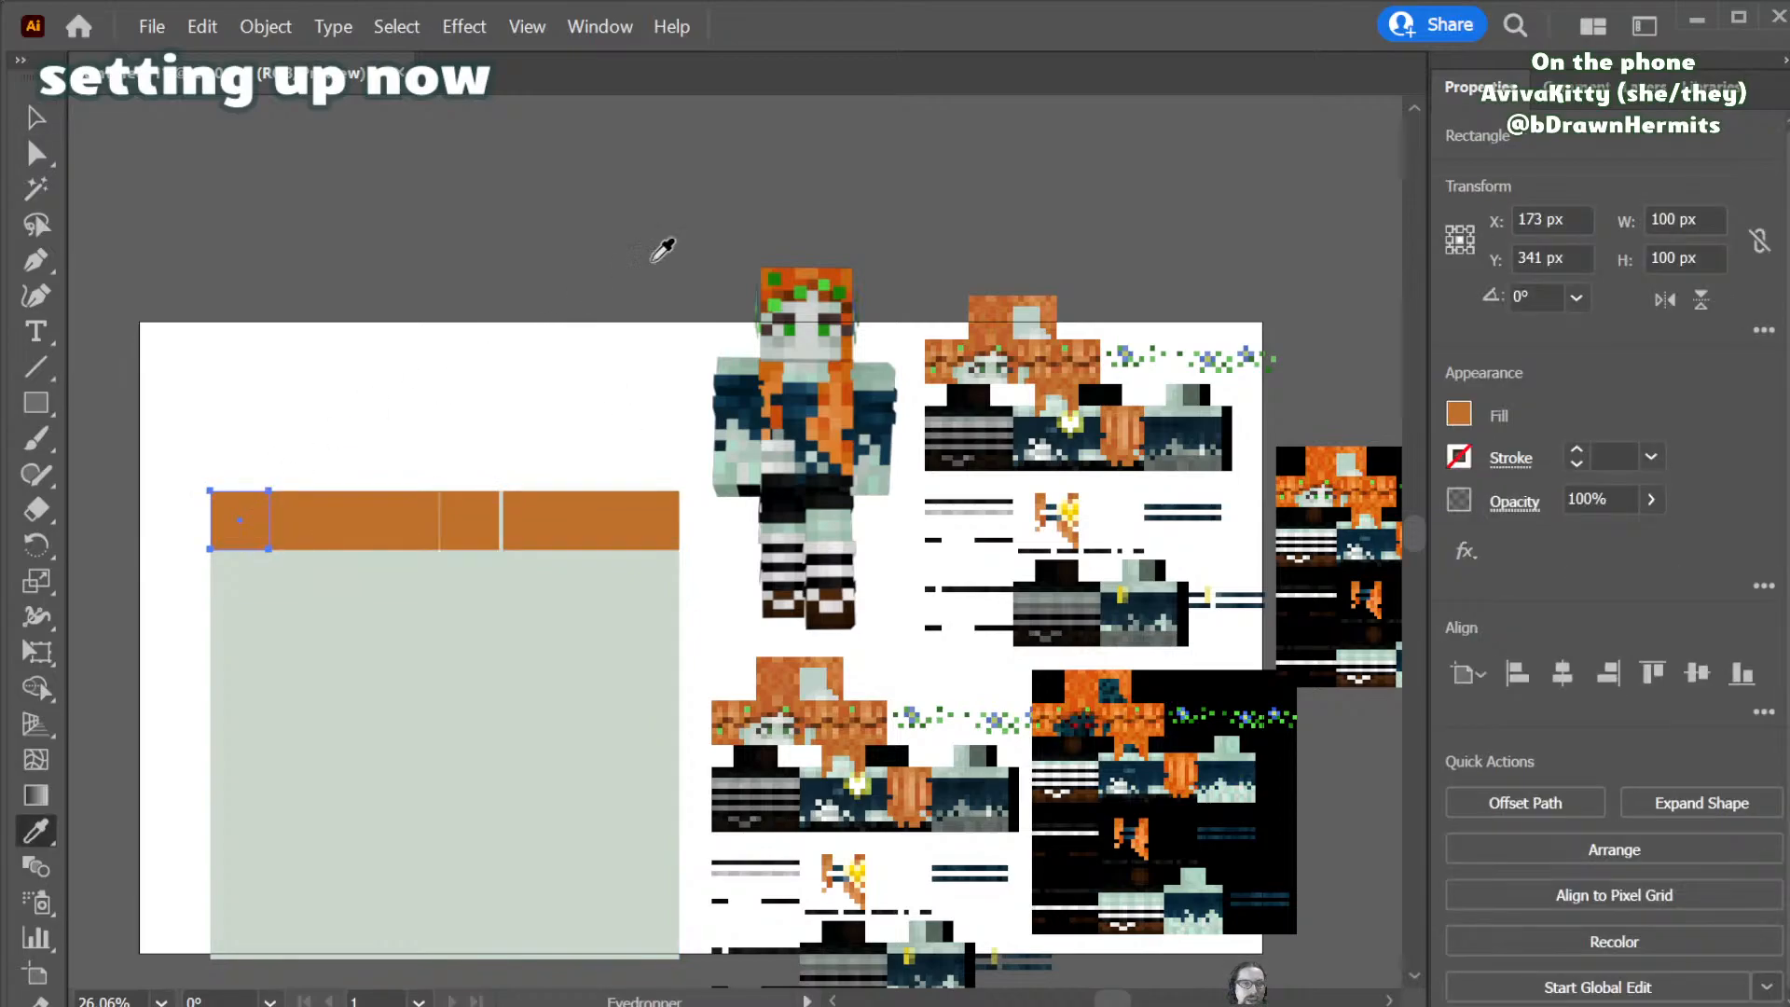
pyautogui.click(776, 259)
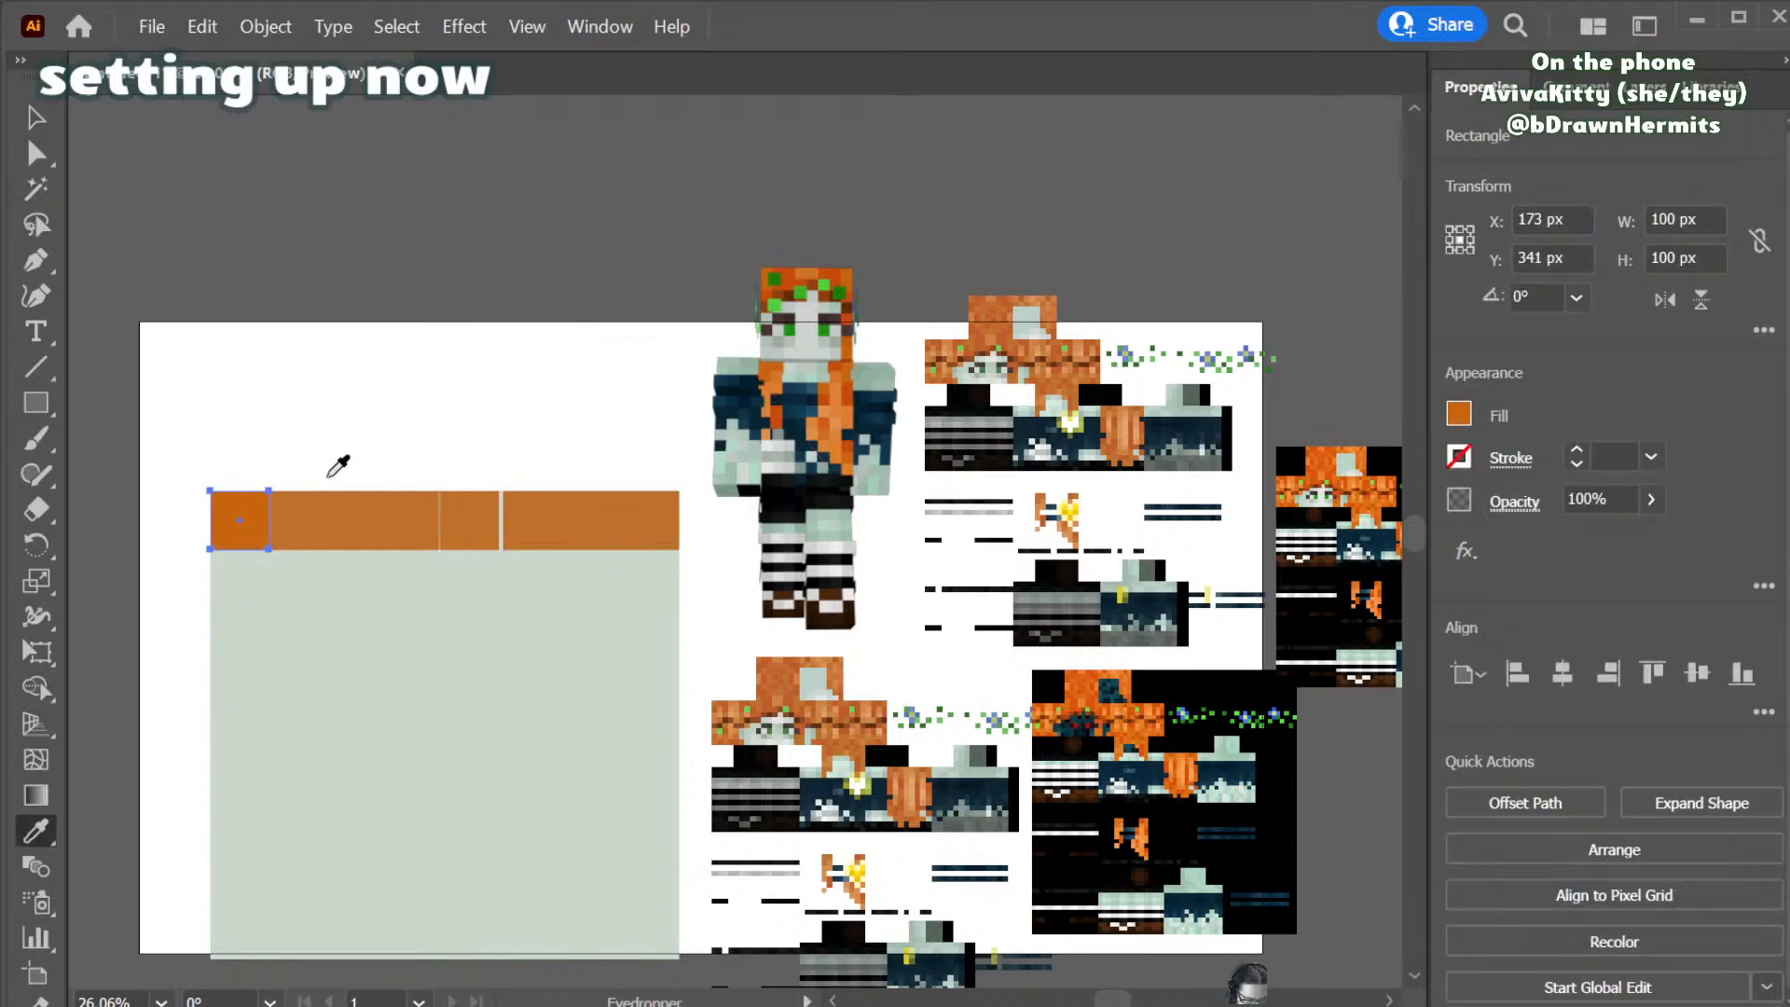
# - Recolor the second square of the row with the red-orange sampled from the top of the render's hair
pyautogui.press('v')
pyautogui.click(302, 517)
pyautogui.press('i')
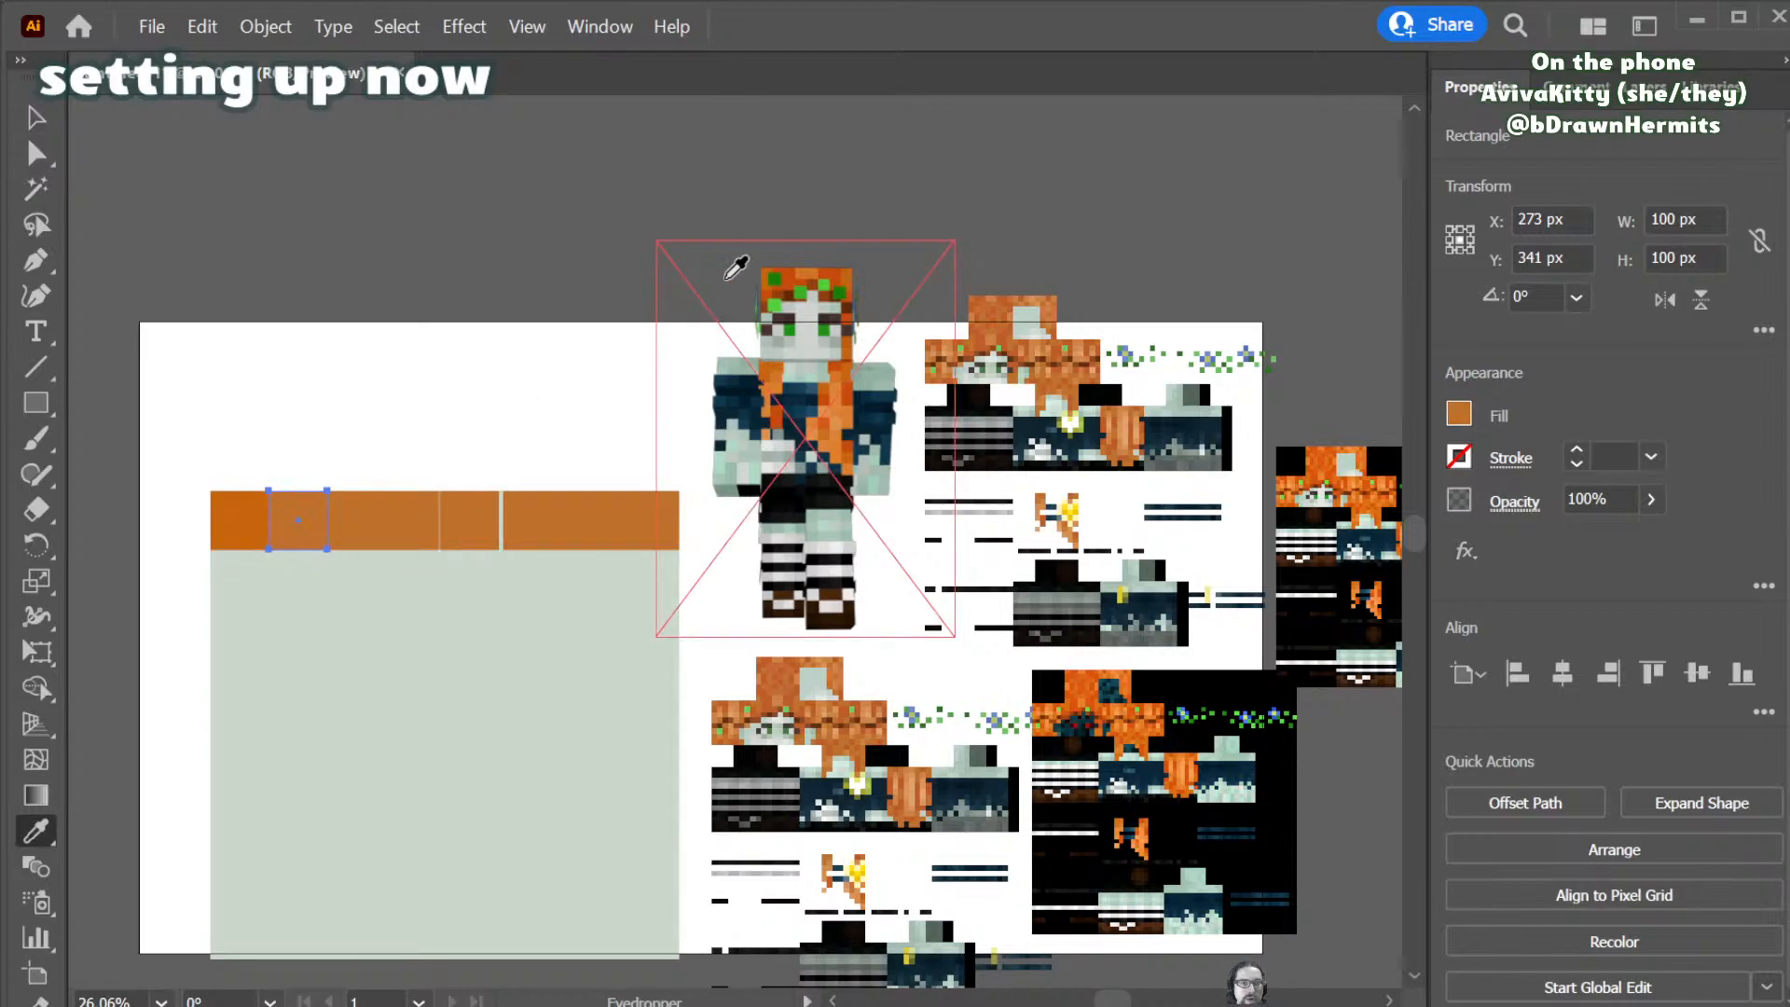
pyautogui.click(781, 266)
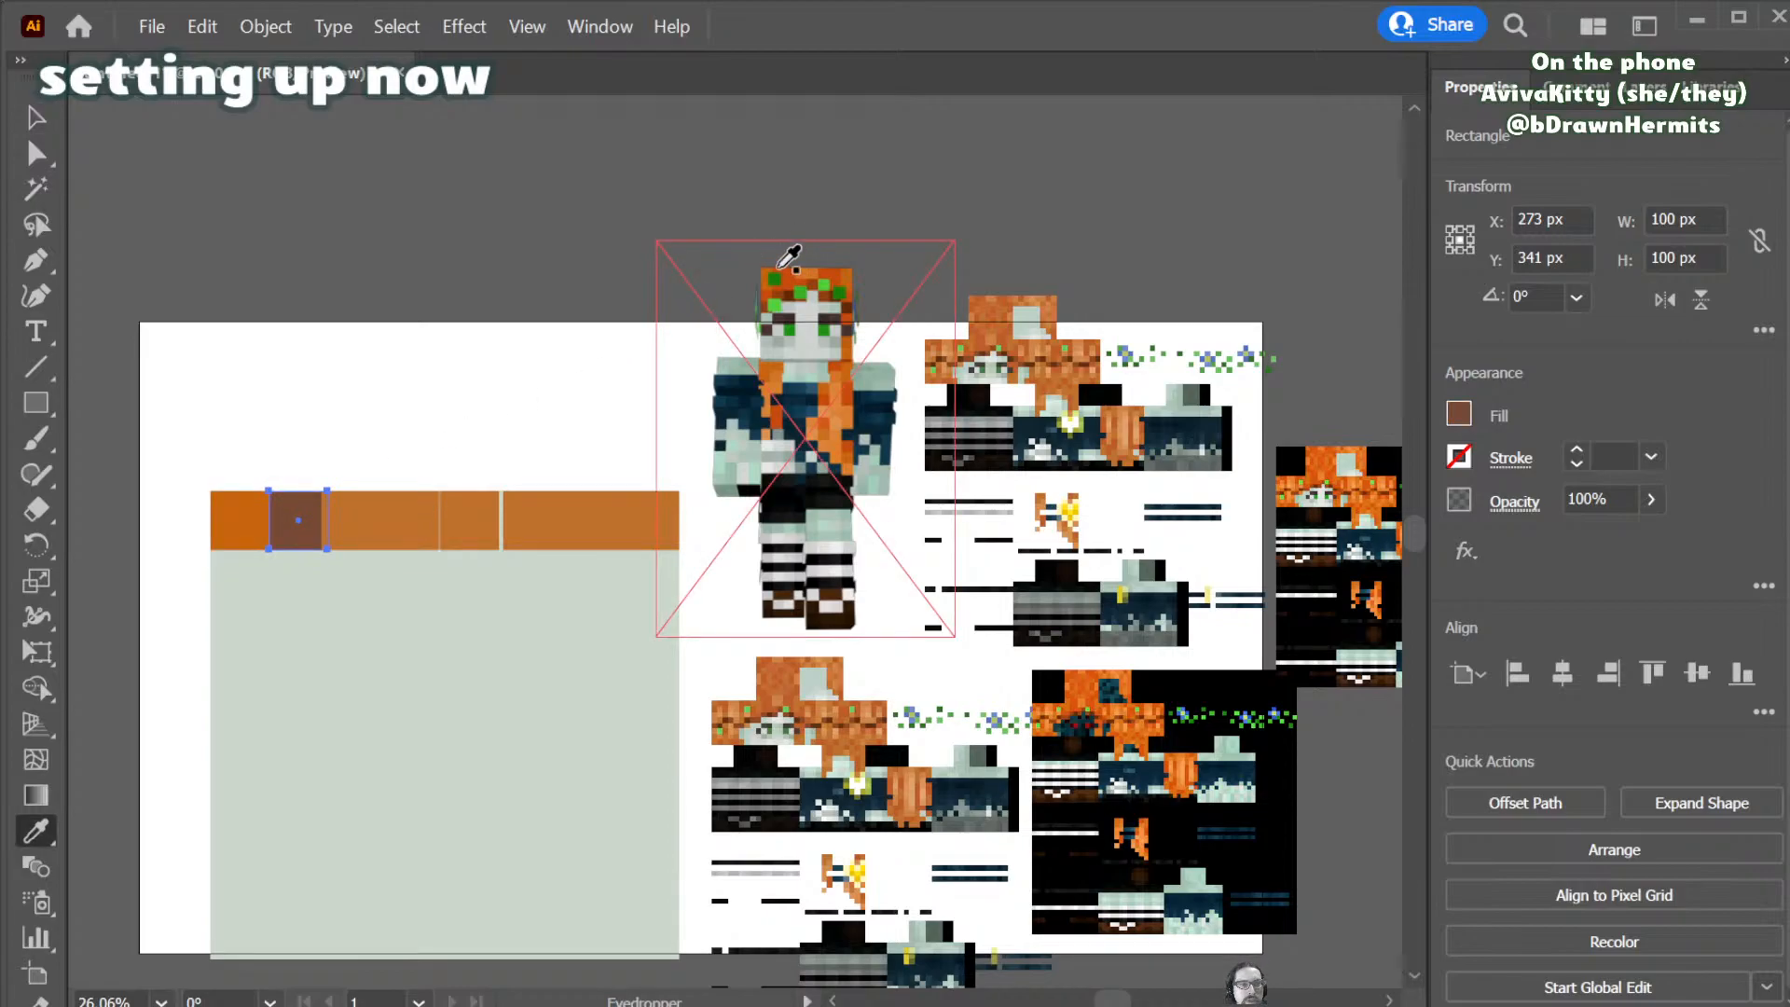
pyautogui.press('v')
pyautogui.hotkey('ctrl', '=')
pyautogui.hotkey('ctrl', '=')
pyautogui.press('i')
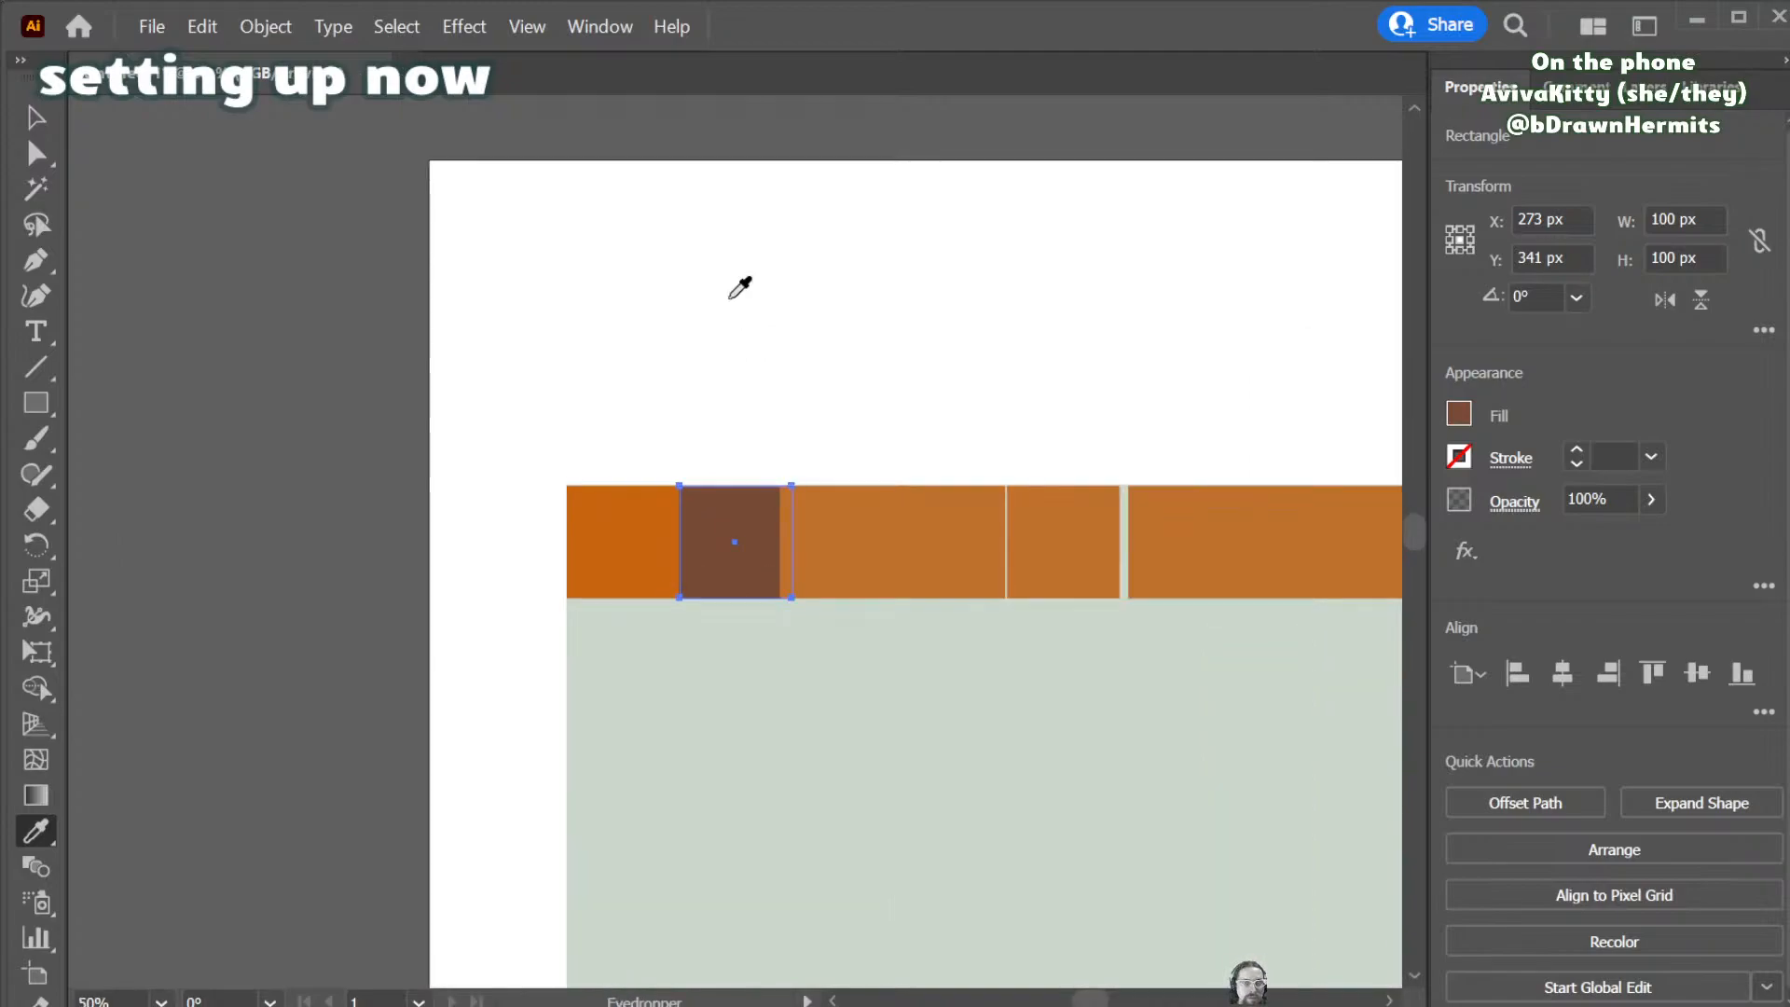
pyautogui.hscroll(6, 815, 223)
pyautogui.scroll(2, 1259, 118)
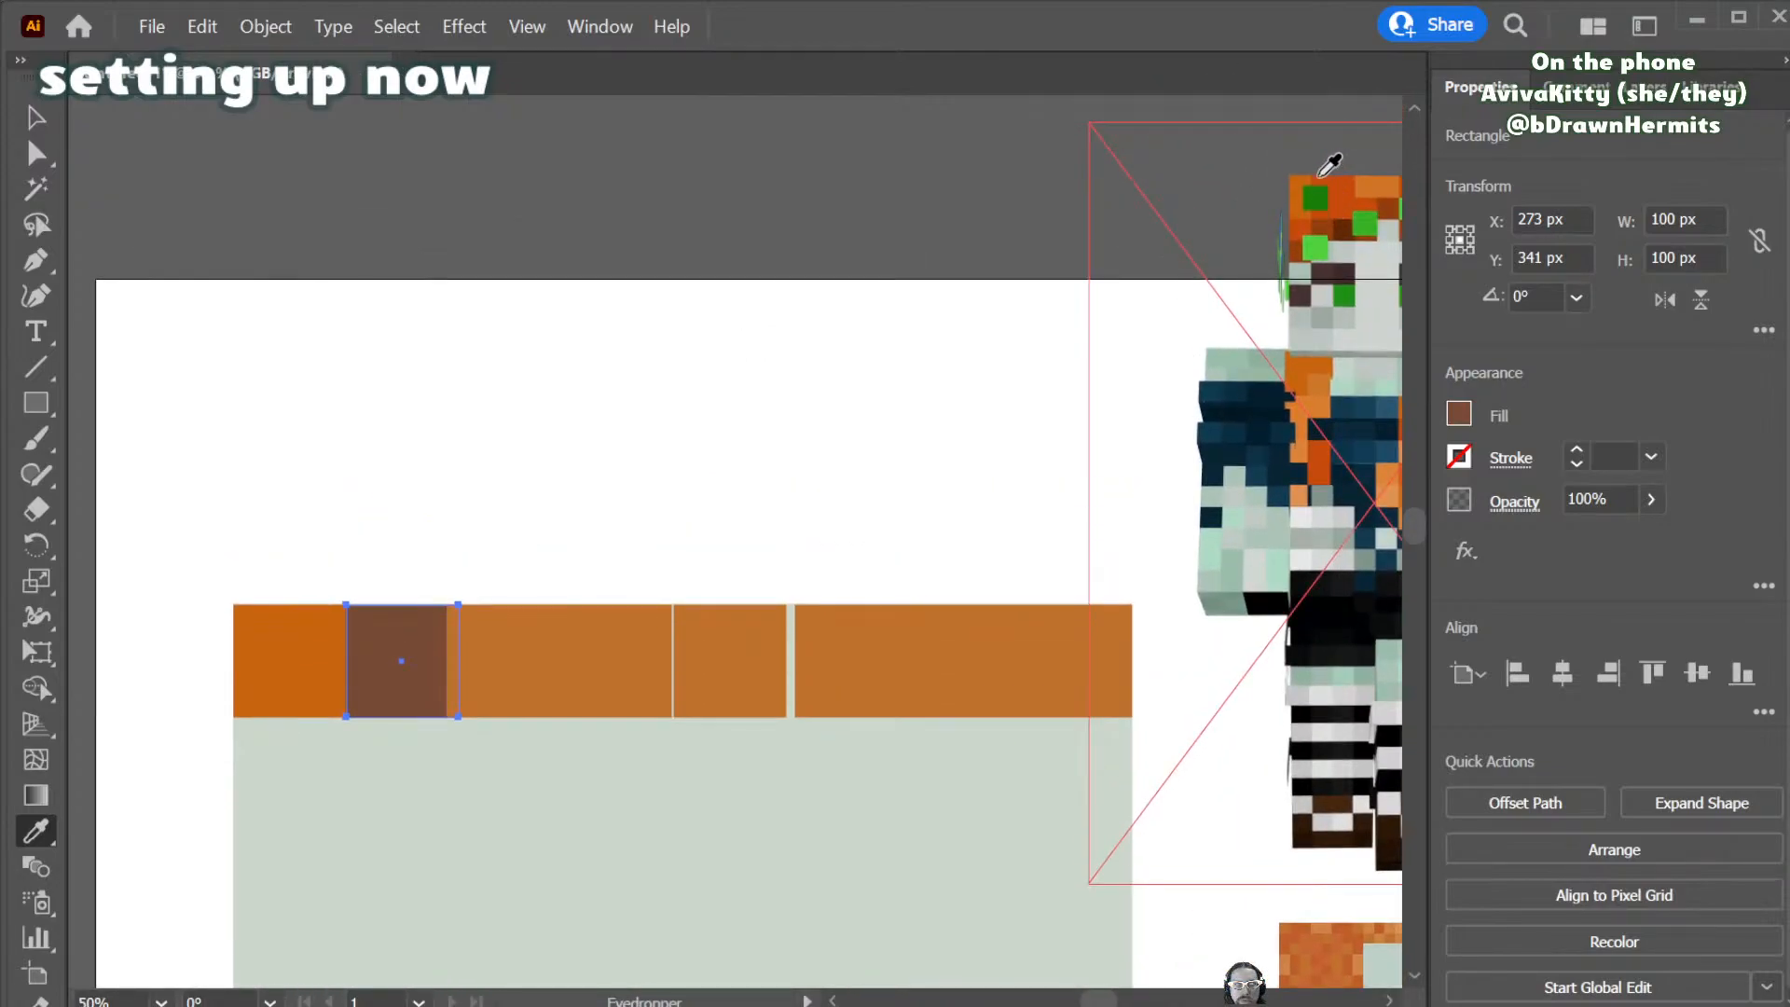
pyautogui.click(1320, 174)
# - Recolor the third square of the row with the red-orange from the top row of the render's hair
pyautogui.press('v')
pyautogui.click(486, 694)
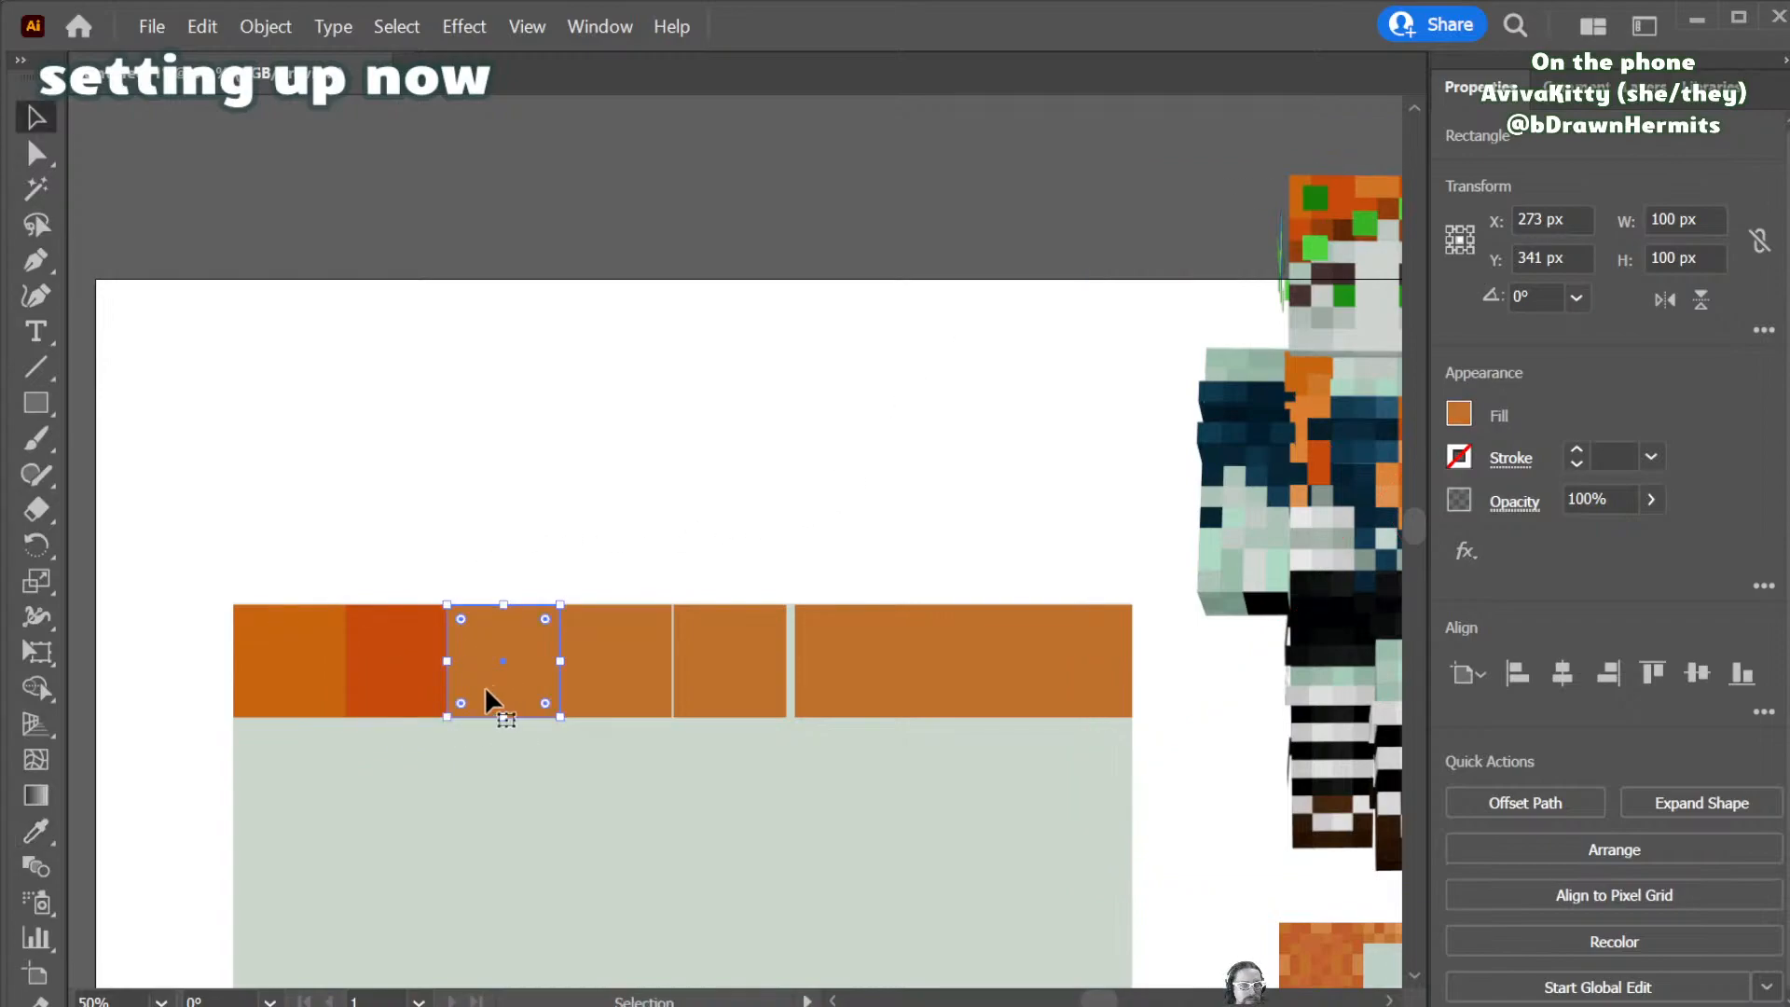
pyautogui.press('i')
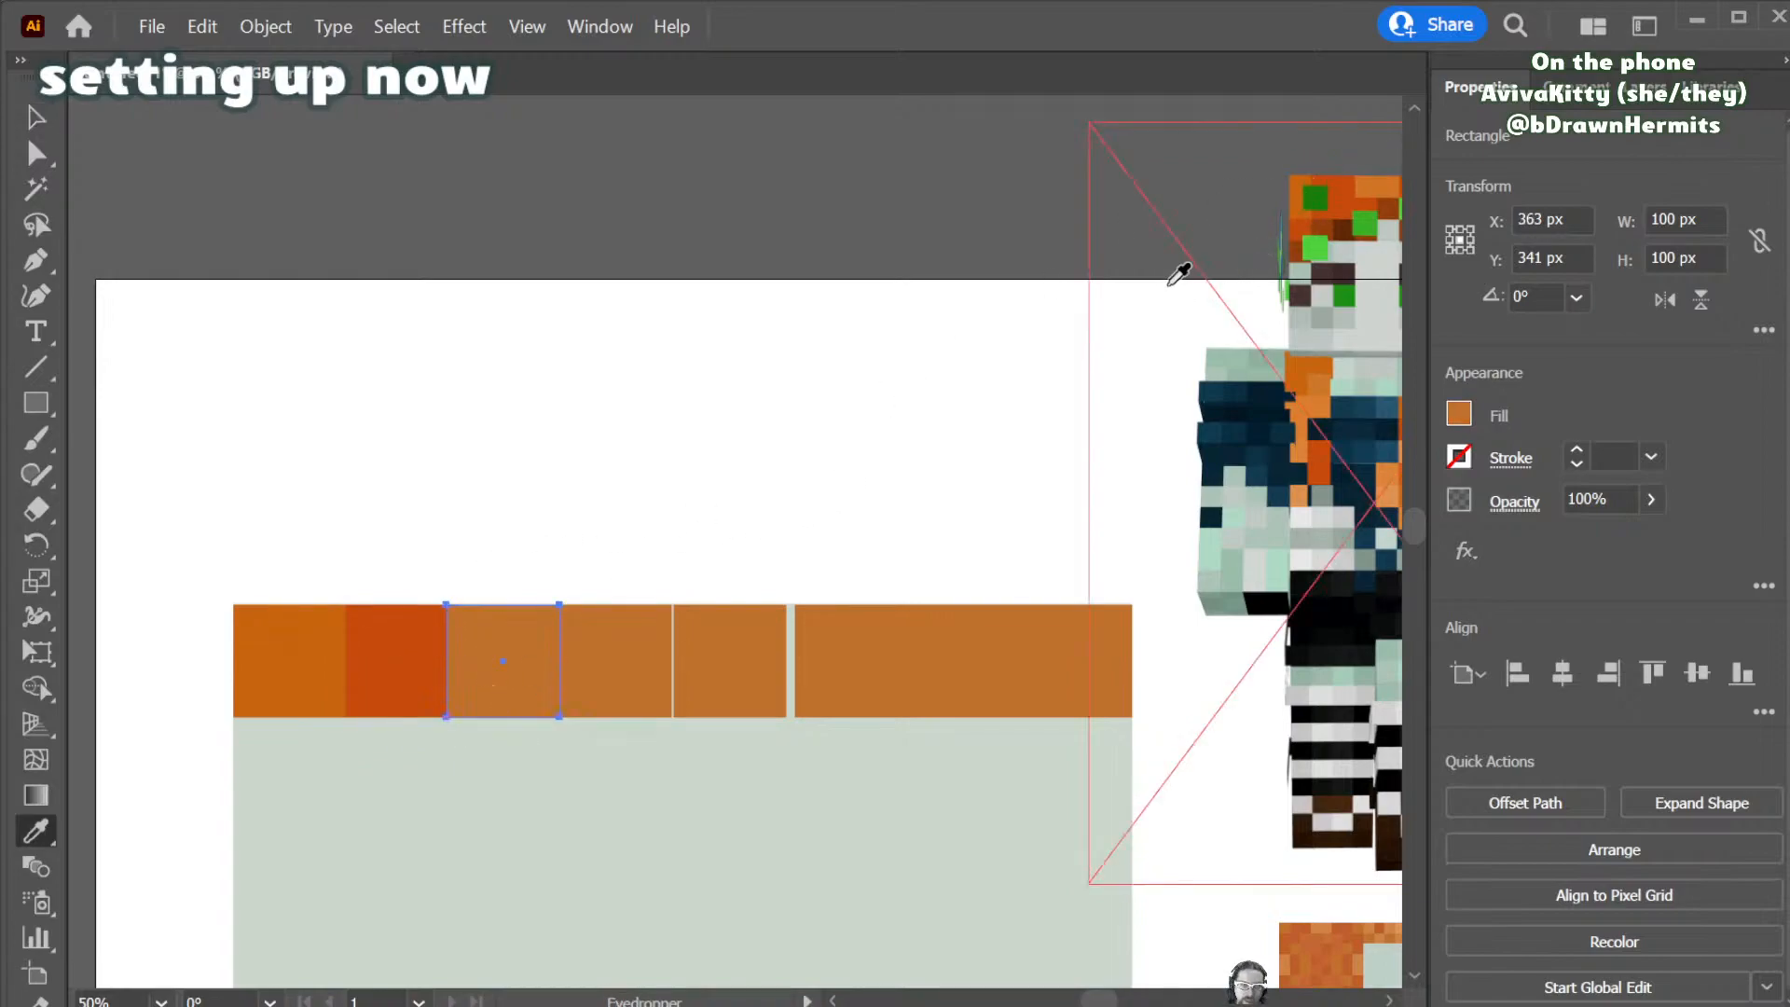
pyautogui.click(1351, 182)
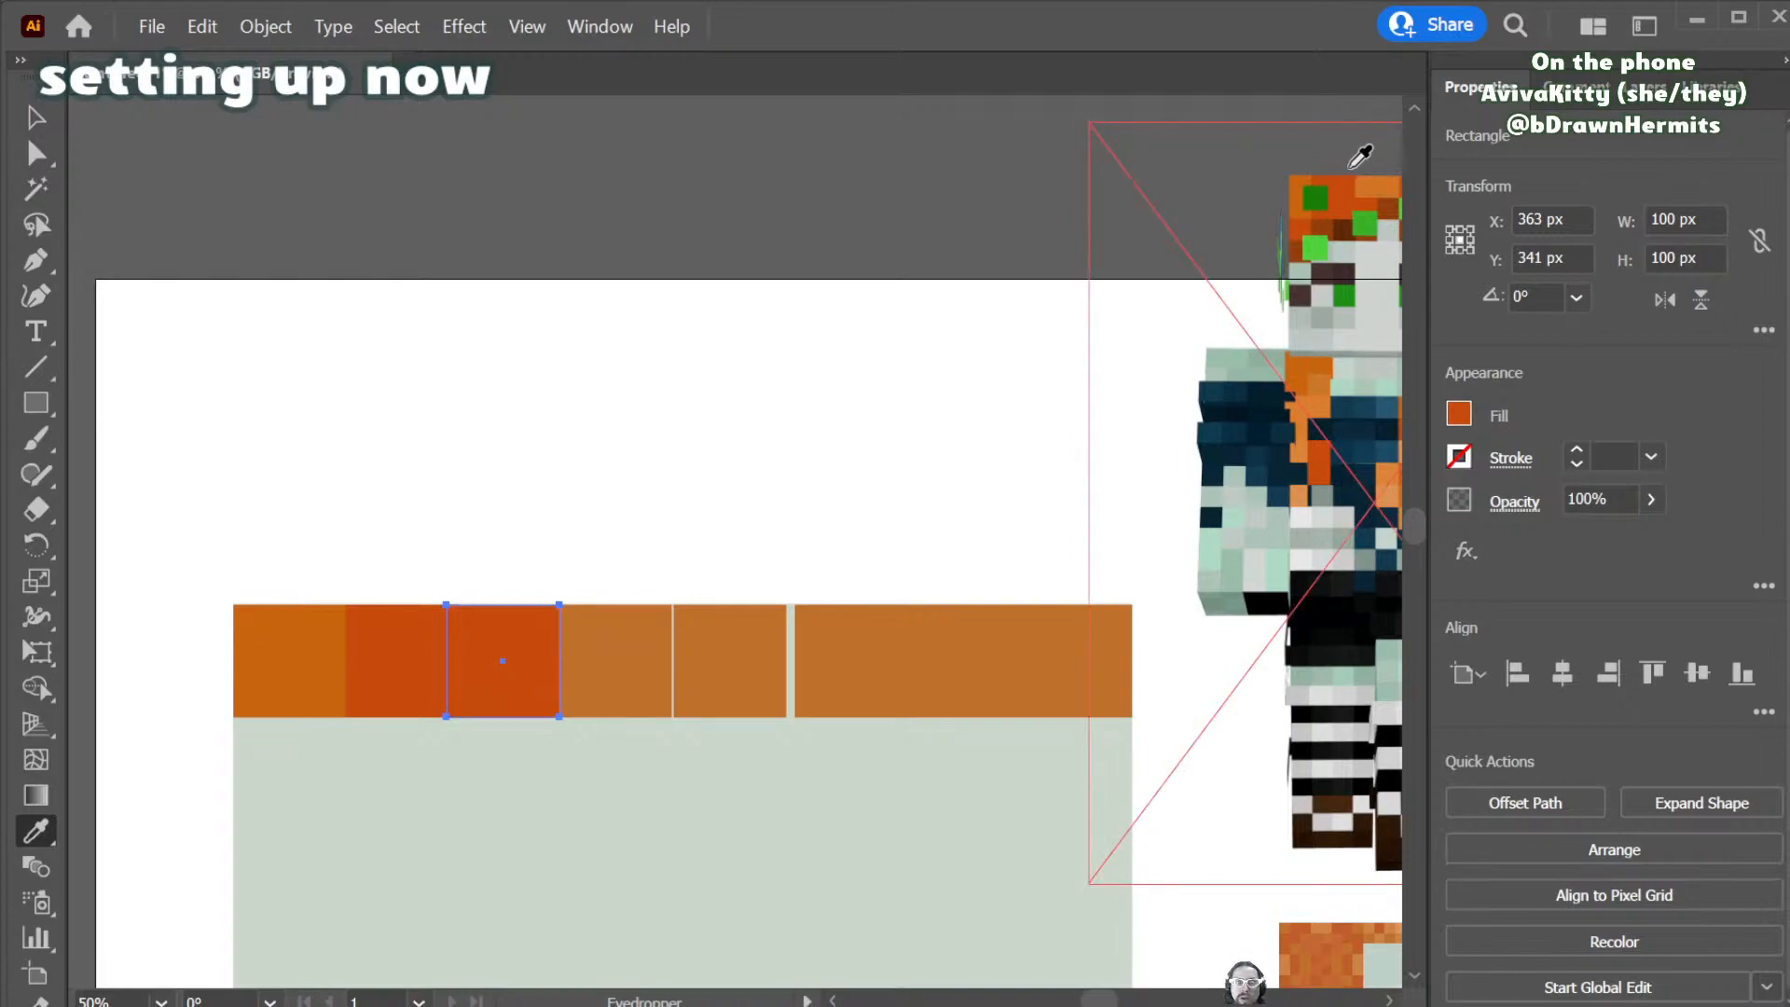
# - Recolor the fourth and fifth squares of the row with the lighter orange sampled from the top of the render's hair
pyautogui.press('v')
pyautogui.click(619, 695)
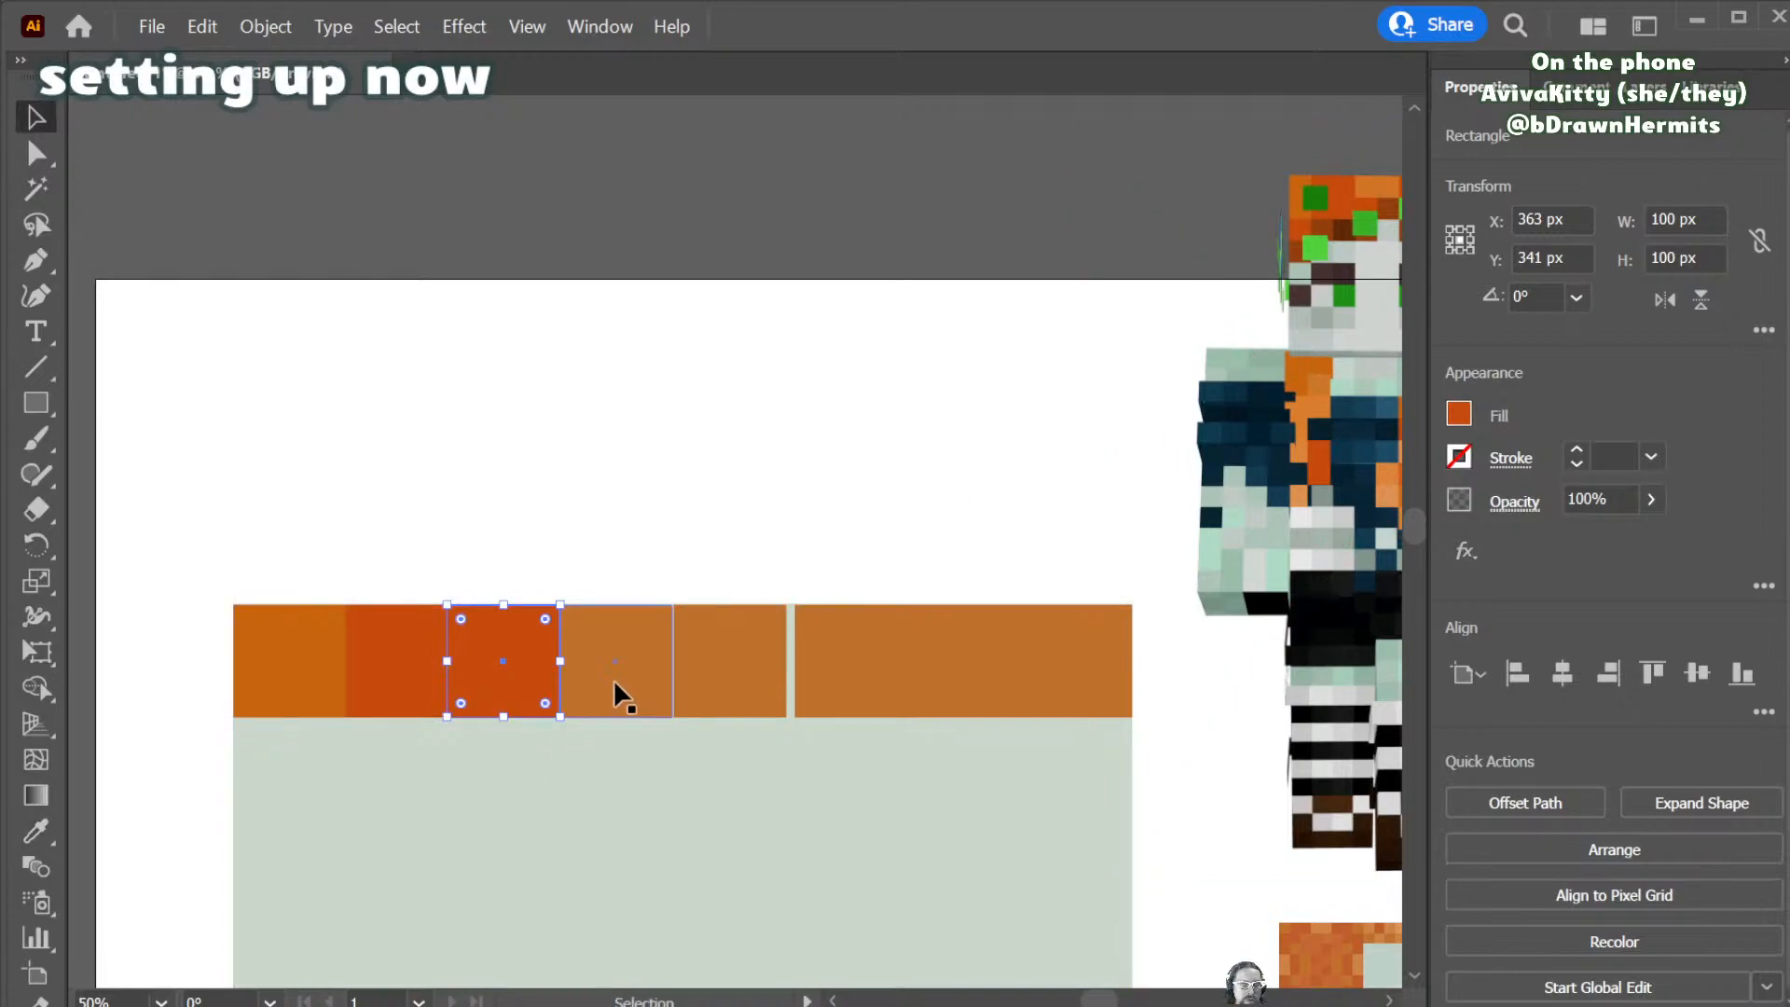
pyautogui.press('i')
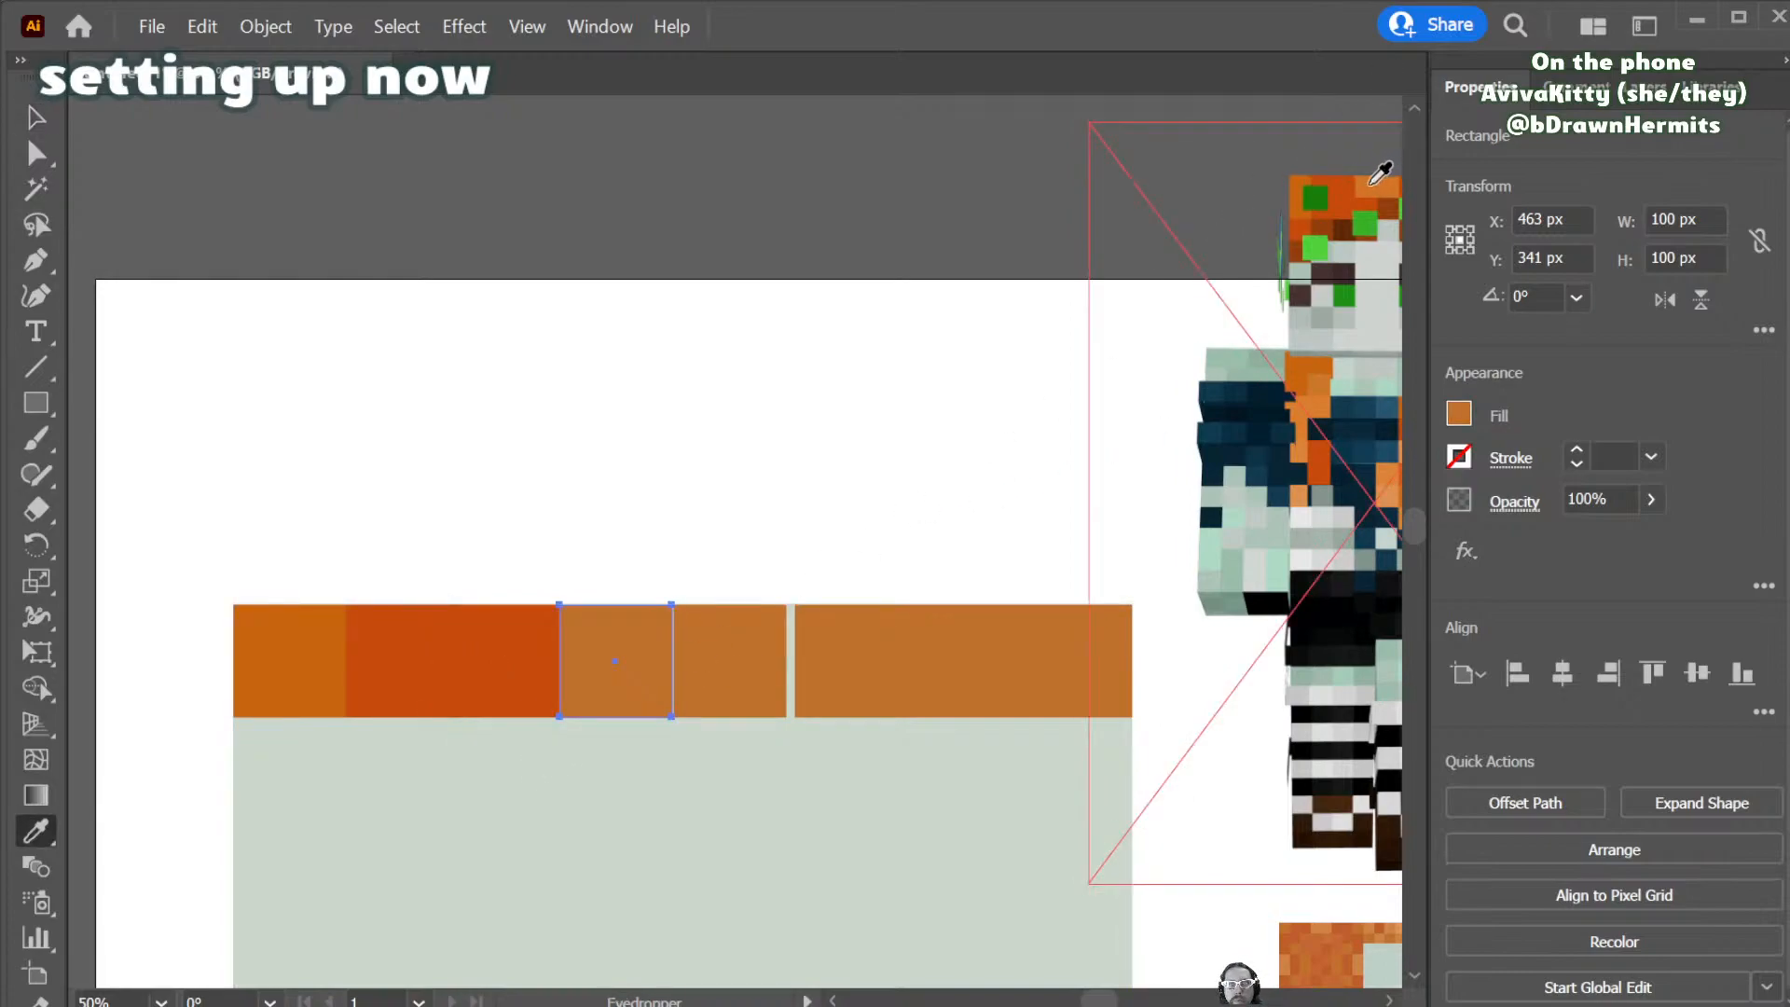
pyautogui.press('v')
pyautogui.click(753, 680)
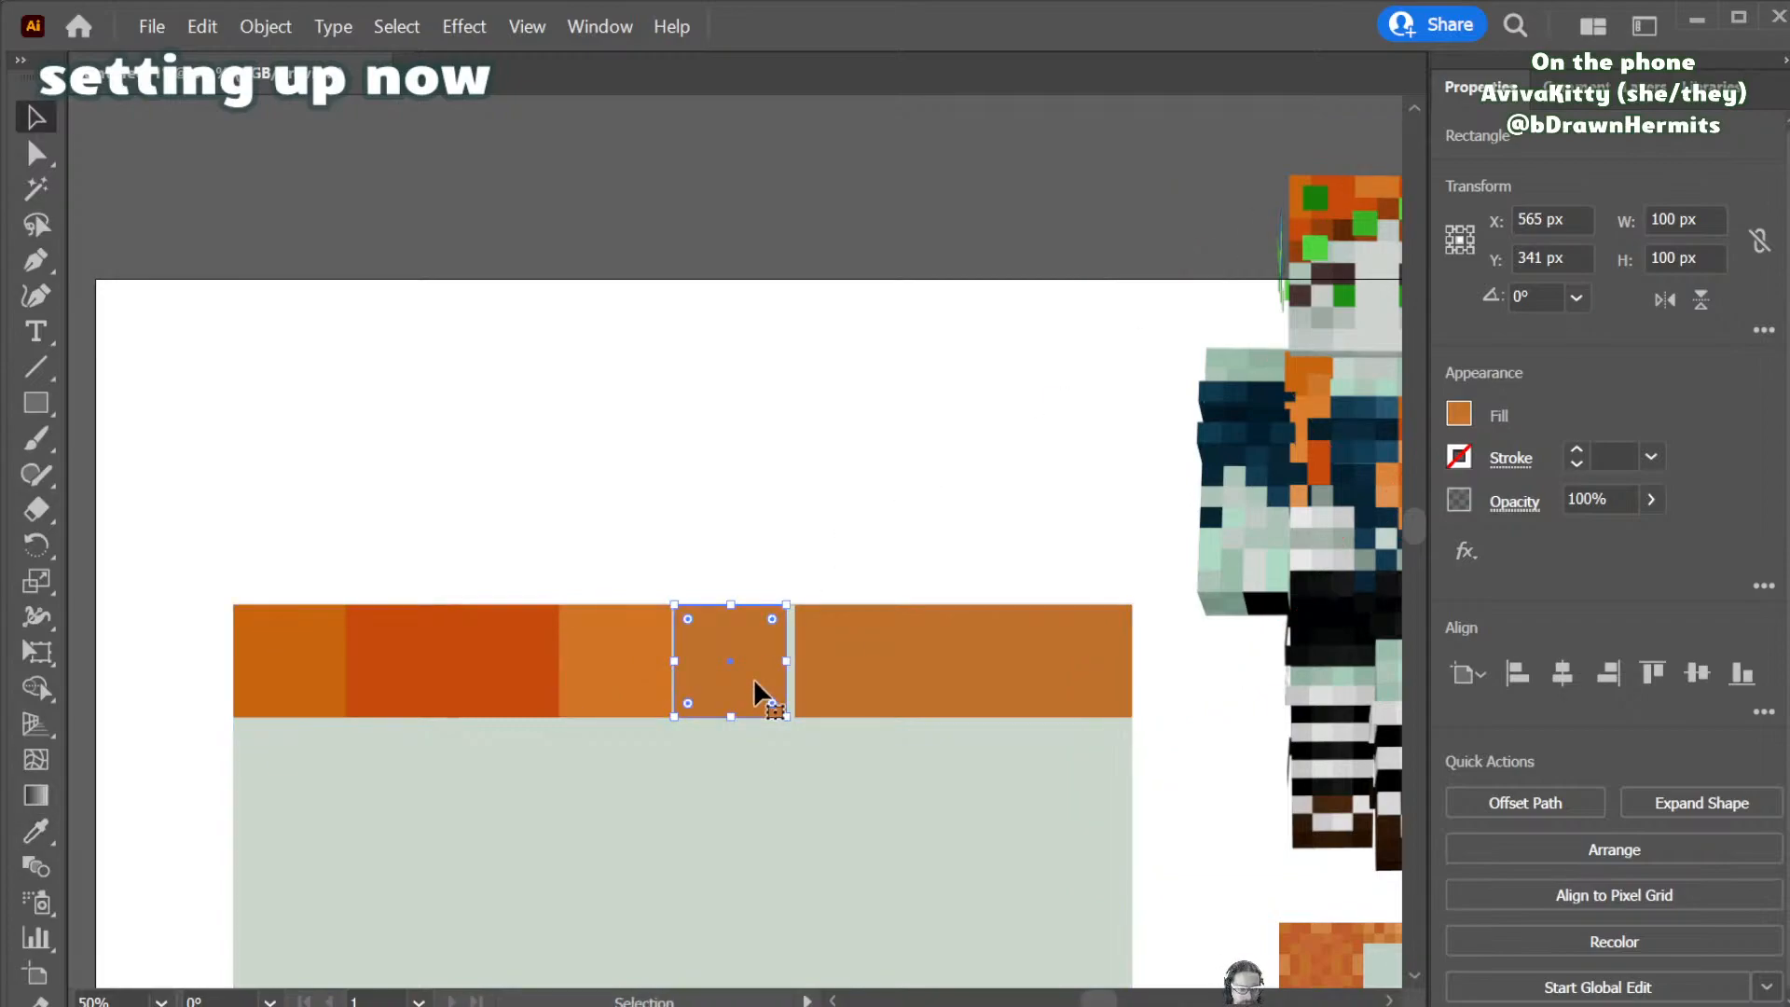
pyautogui.press('i')
pyautogui.click(1330, 171)
# - Recolor the sixth and seventh squares of the row with the red-orange sampled from the right part of the render's top hair row
pyautogui.scroll(-1, 1032, 494)
pyautogui.scroll(1, 1031, 492)
pyautogui.hscroll(4, 1023, 503)
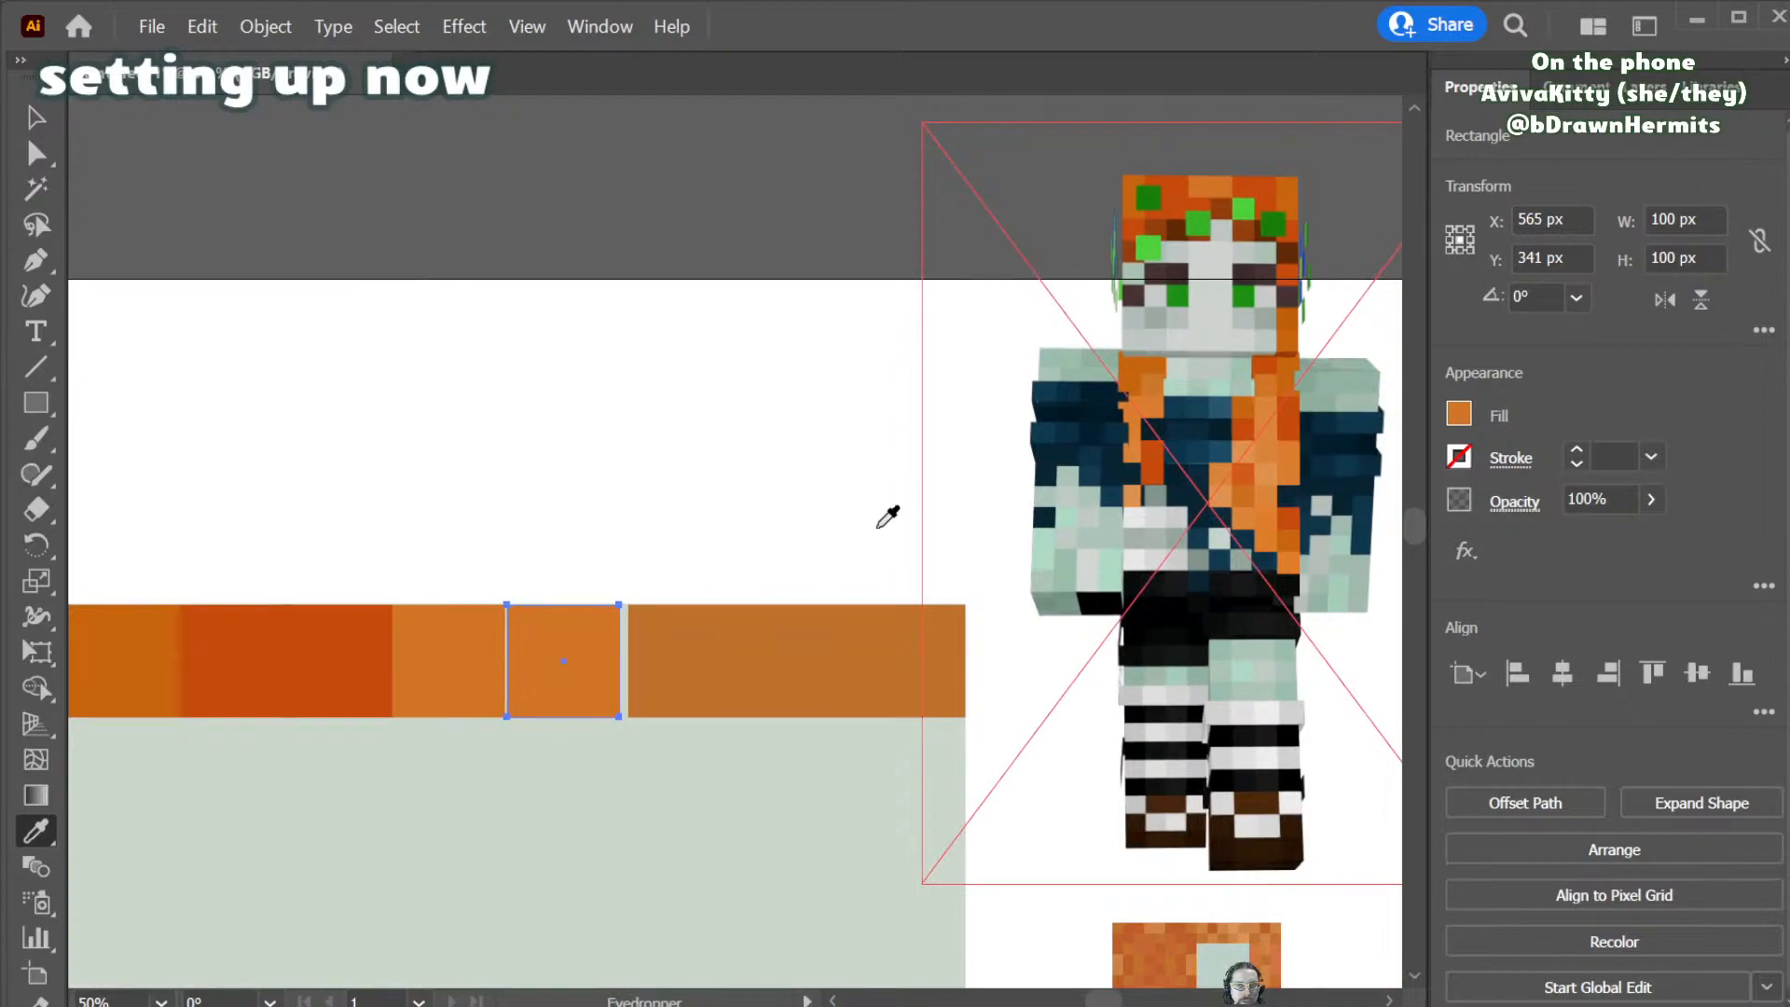
pyautogui.press('v')
pyautogui.click(704, 671)
pyautogui.press('i')
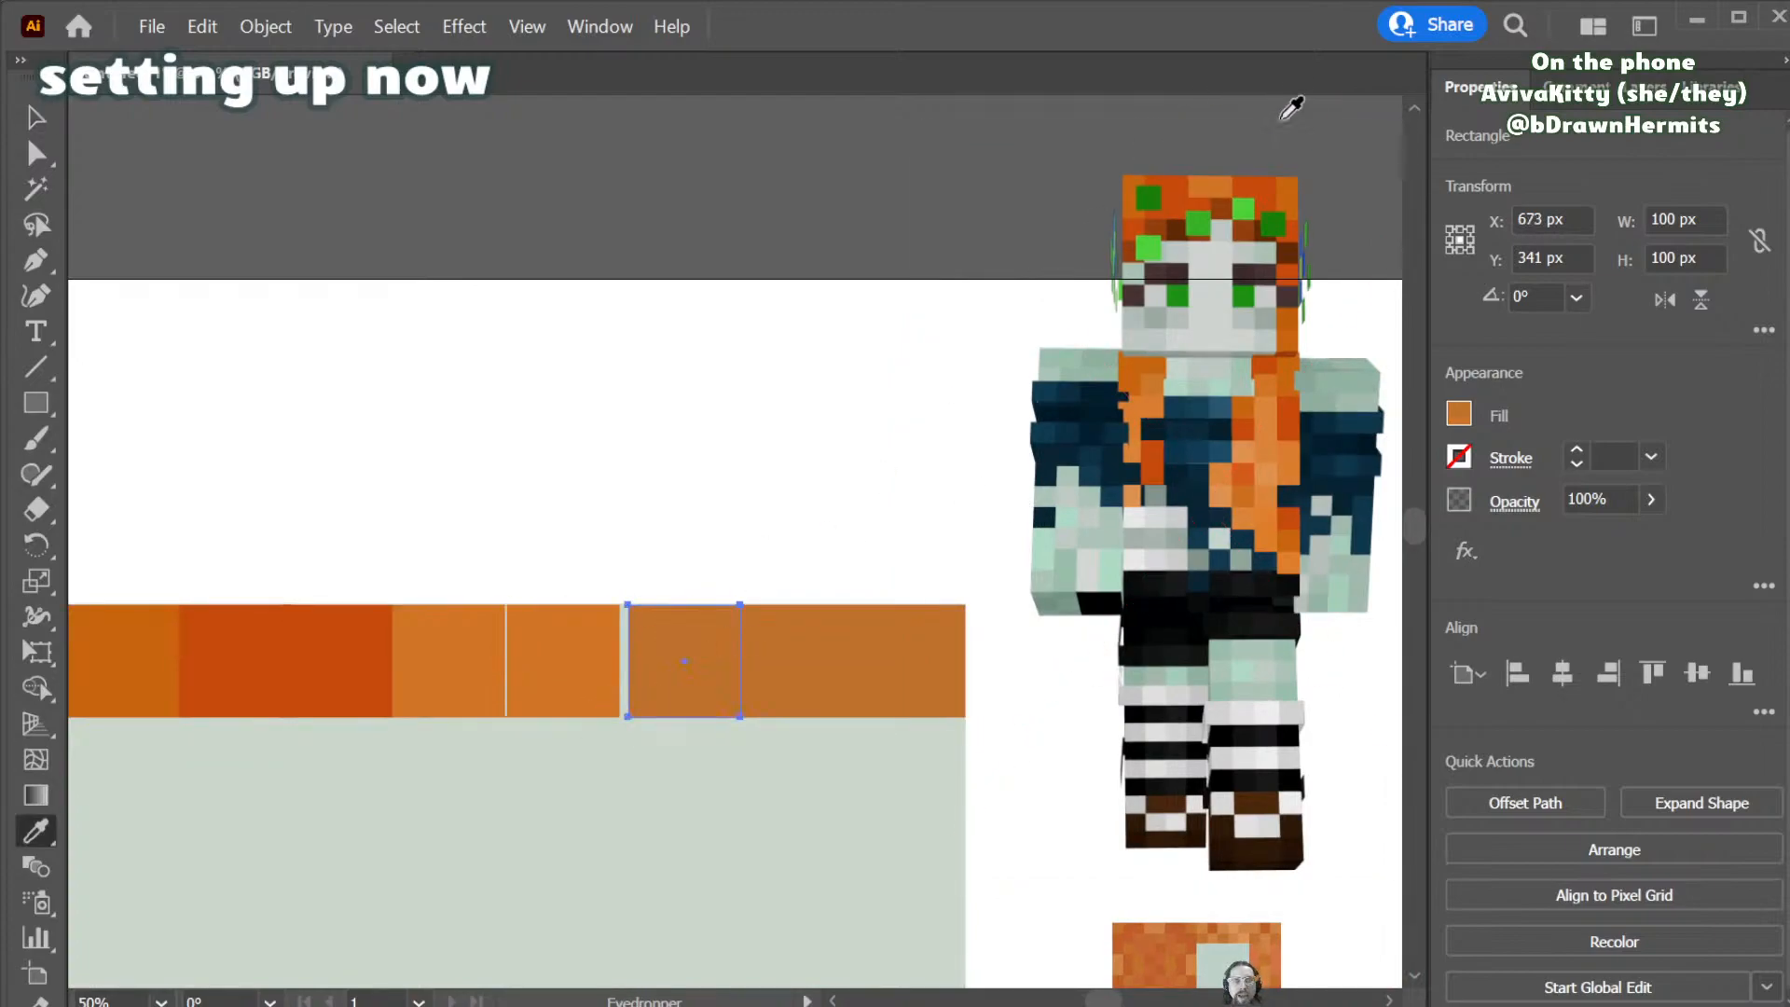
pyautogui.click(1249, 179)
pyautogui.press('v')
pyautogui.click(799, 676)
pyautogui.press('i')
pyautogui.click(1283, 185)
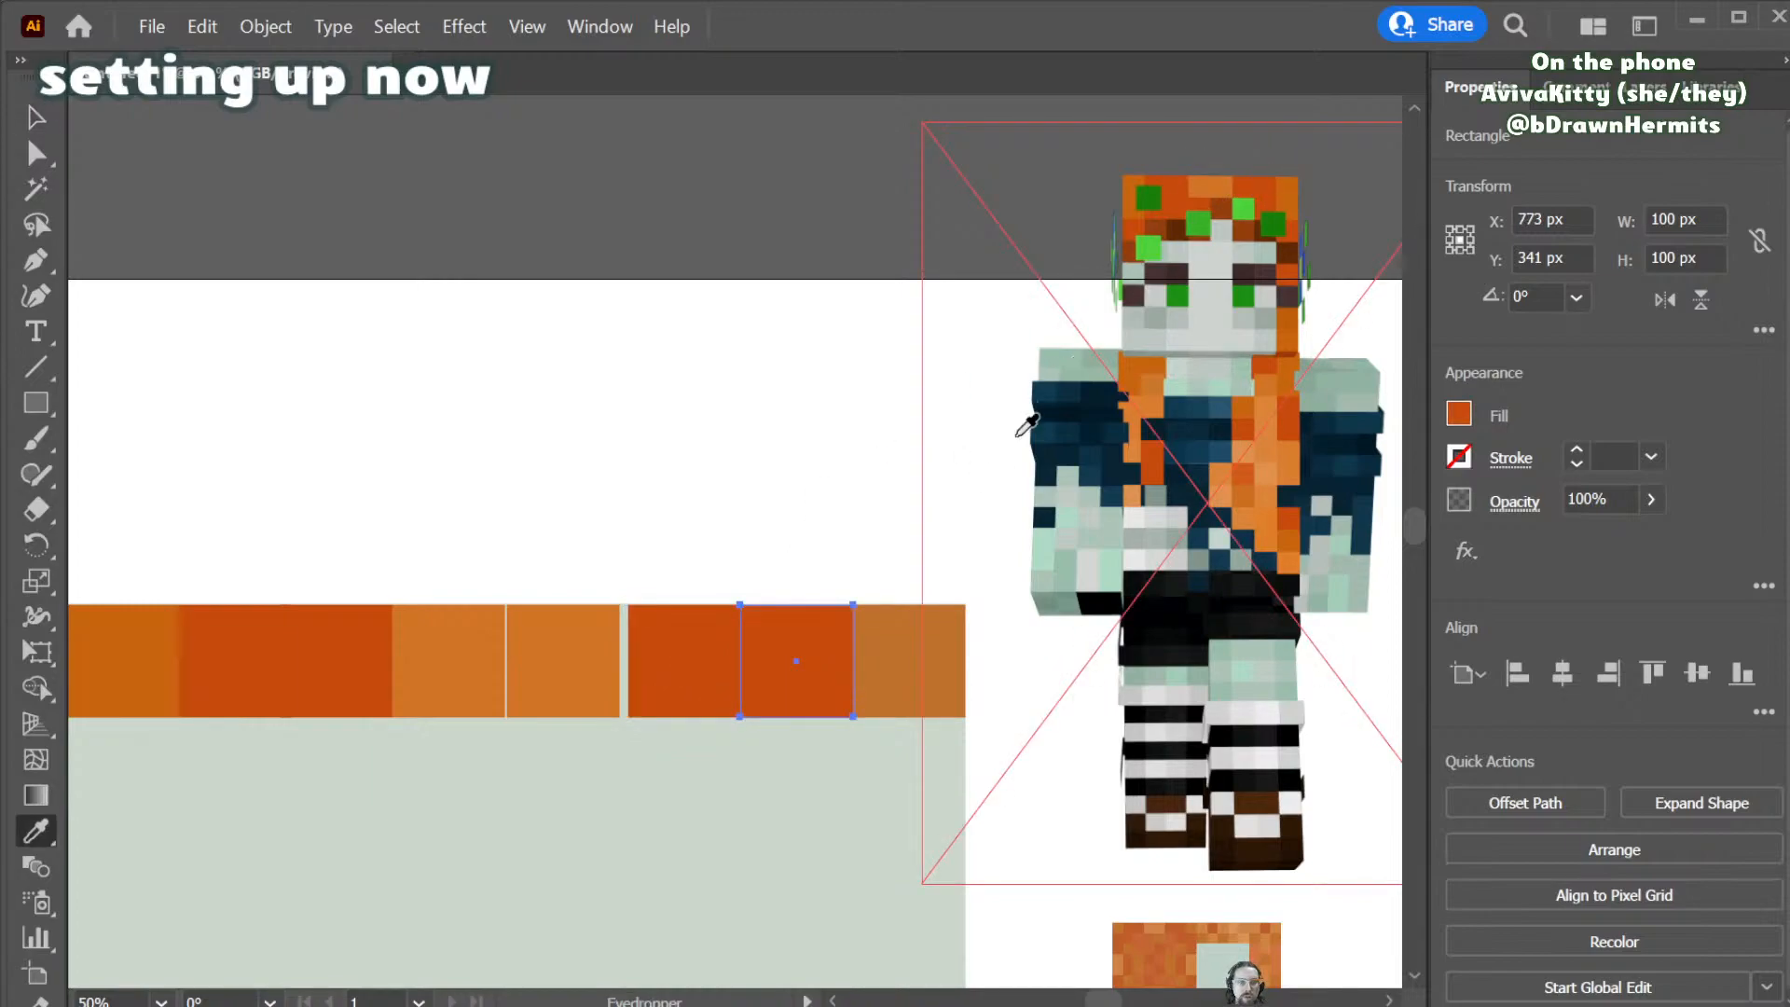
# - Recolor the eighth square of the row with the orange sampled from the top-right corner of the render's hair
pyautogui.press('v')
pyautogui.click(915, 659)
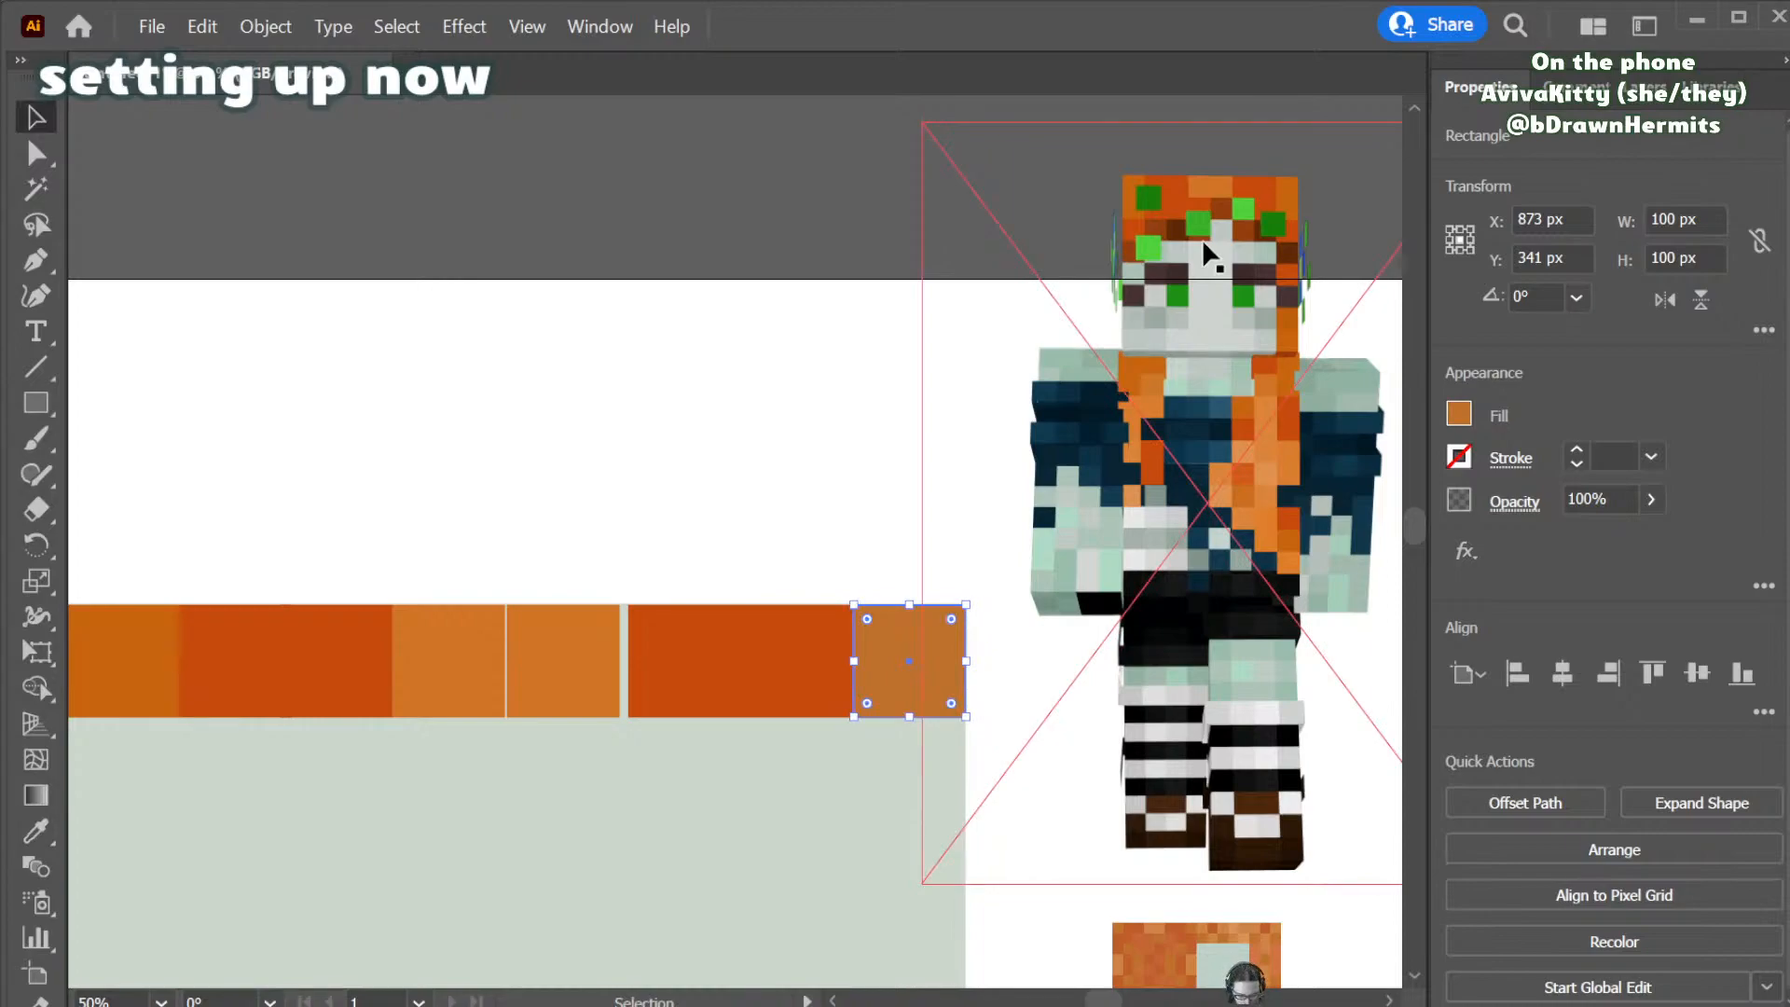
pyautogui.press('i')
pyautogui.click(1294, 183)
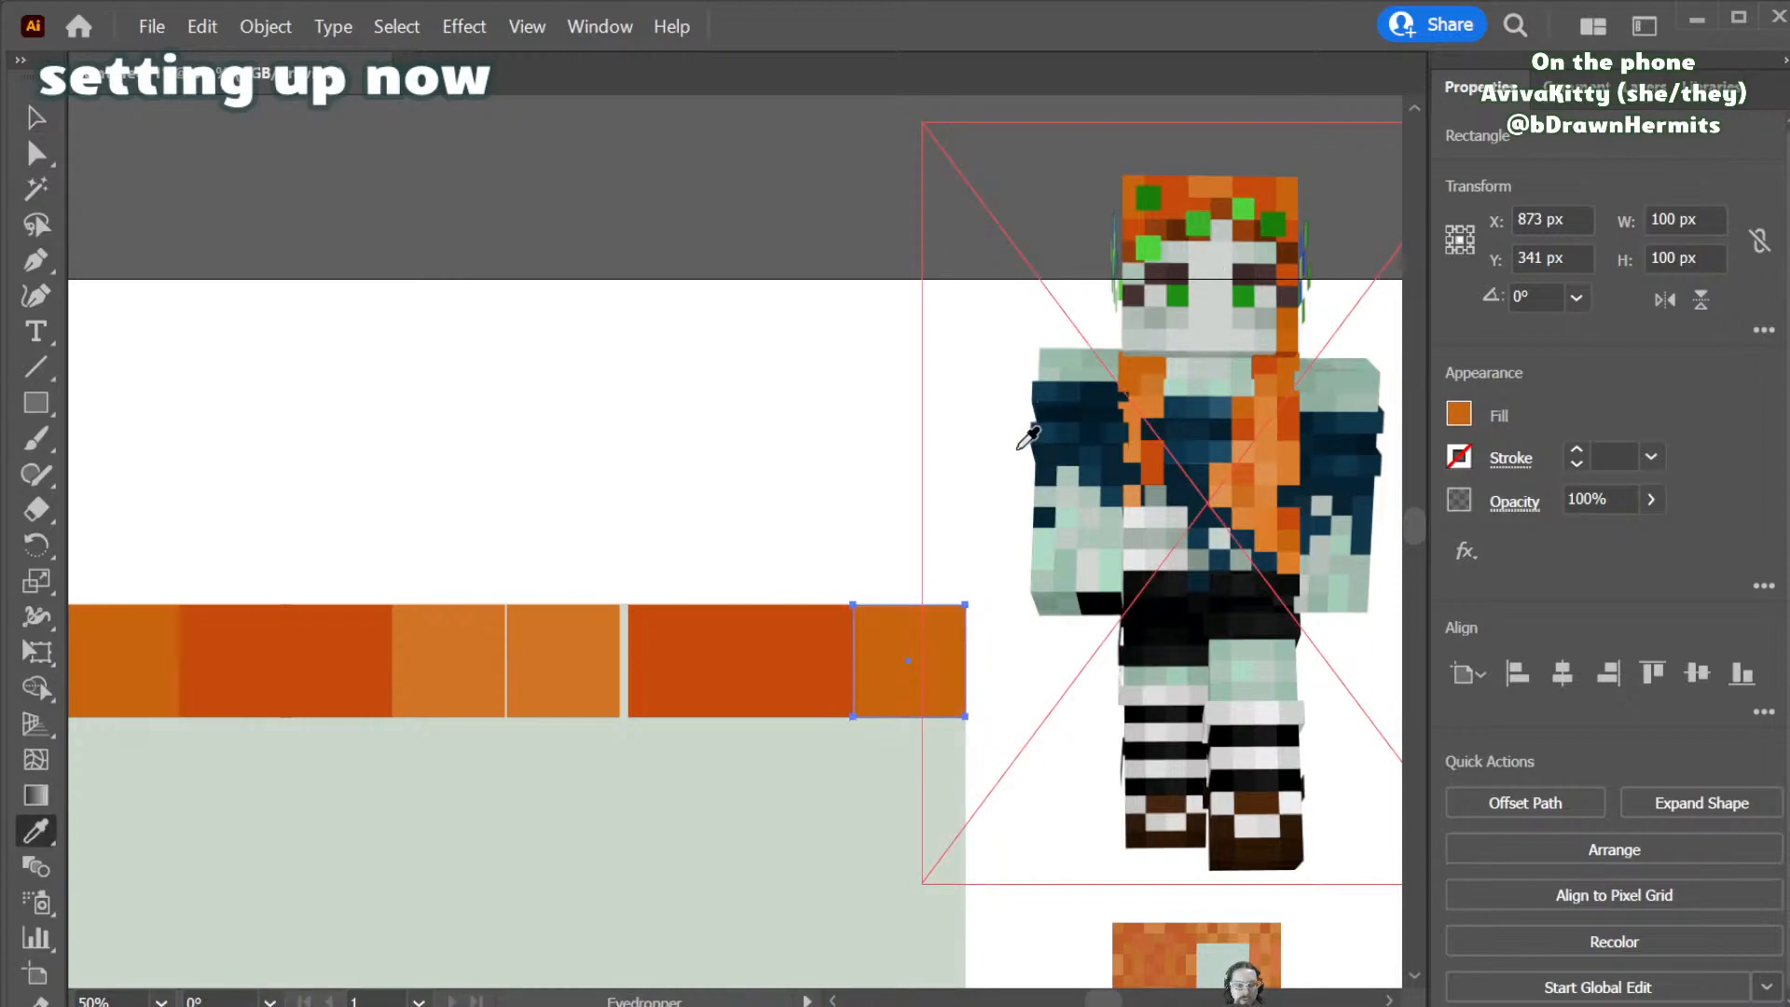
pyautogui.press('v')
pyautogui.moveTo(892, 687)
pyautogui.mouseDown()
pyautogui.moveTo(900, 794)
pyautogui.moveTo(919, 719)
pyautogui.moveTo(895, 689)
pyautogui.mouseUp()
pyautogui.scroll(-3, 752, 856)
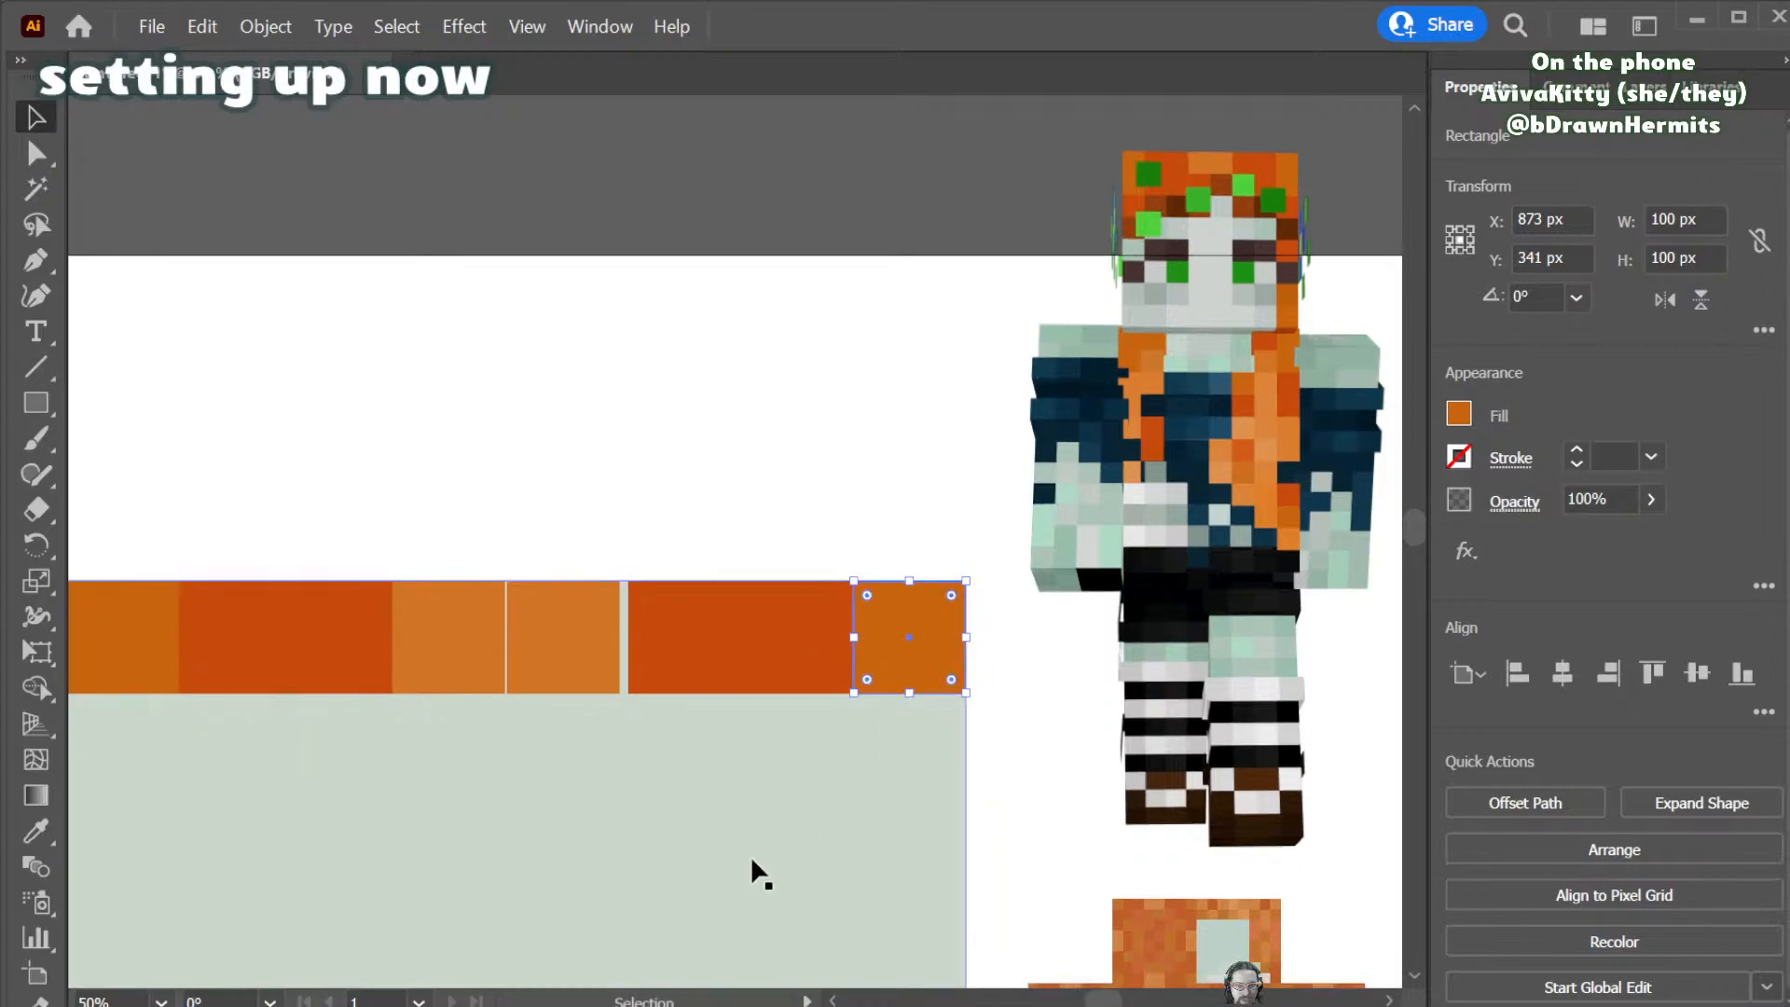
# - Add a new layer above Layer 1, and rename Layer 1 as flesh
pyautogui.hotkey('ctrl', '-')
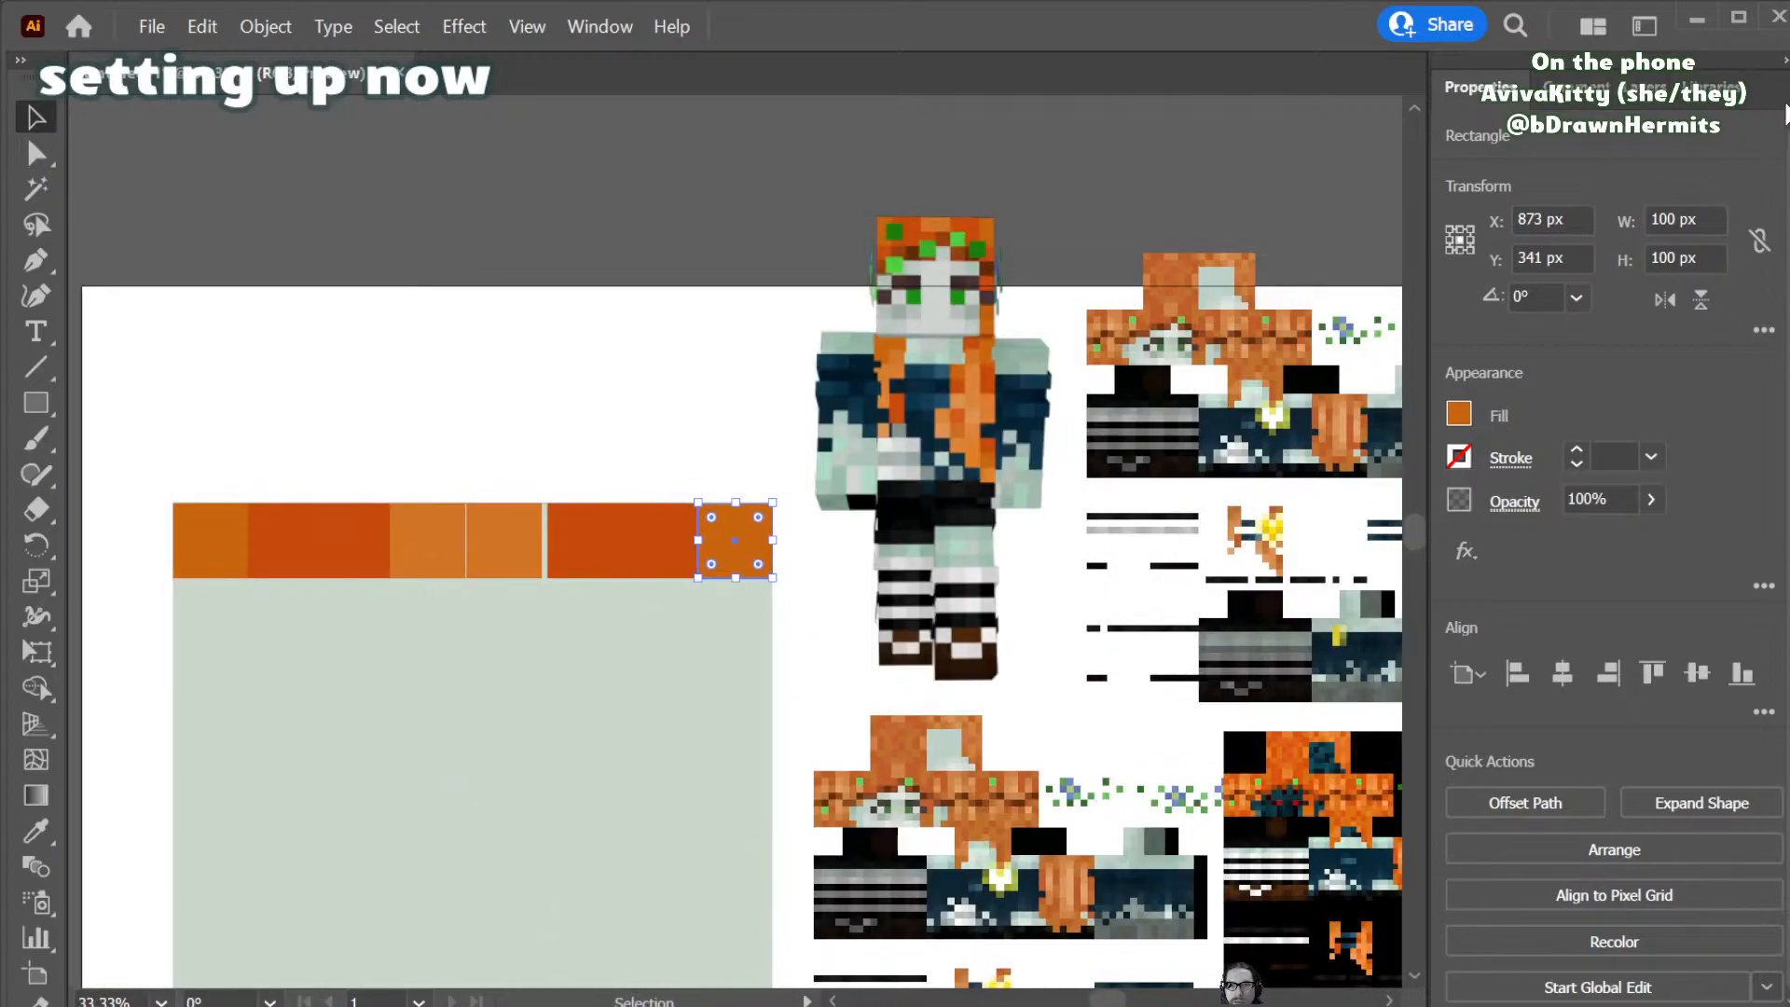
pyautogui.click(1638, 89)
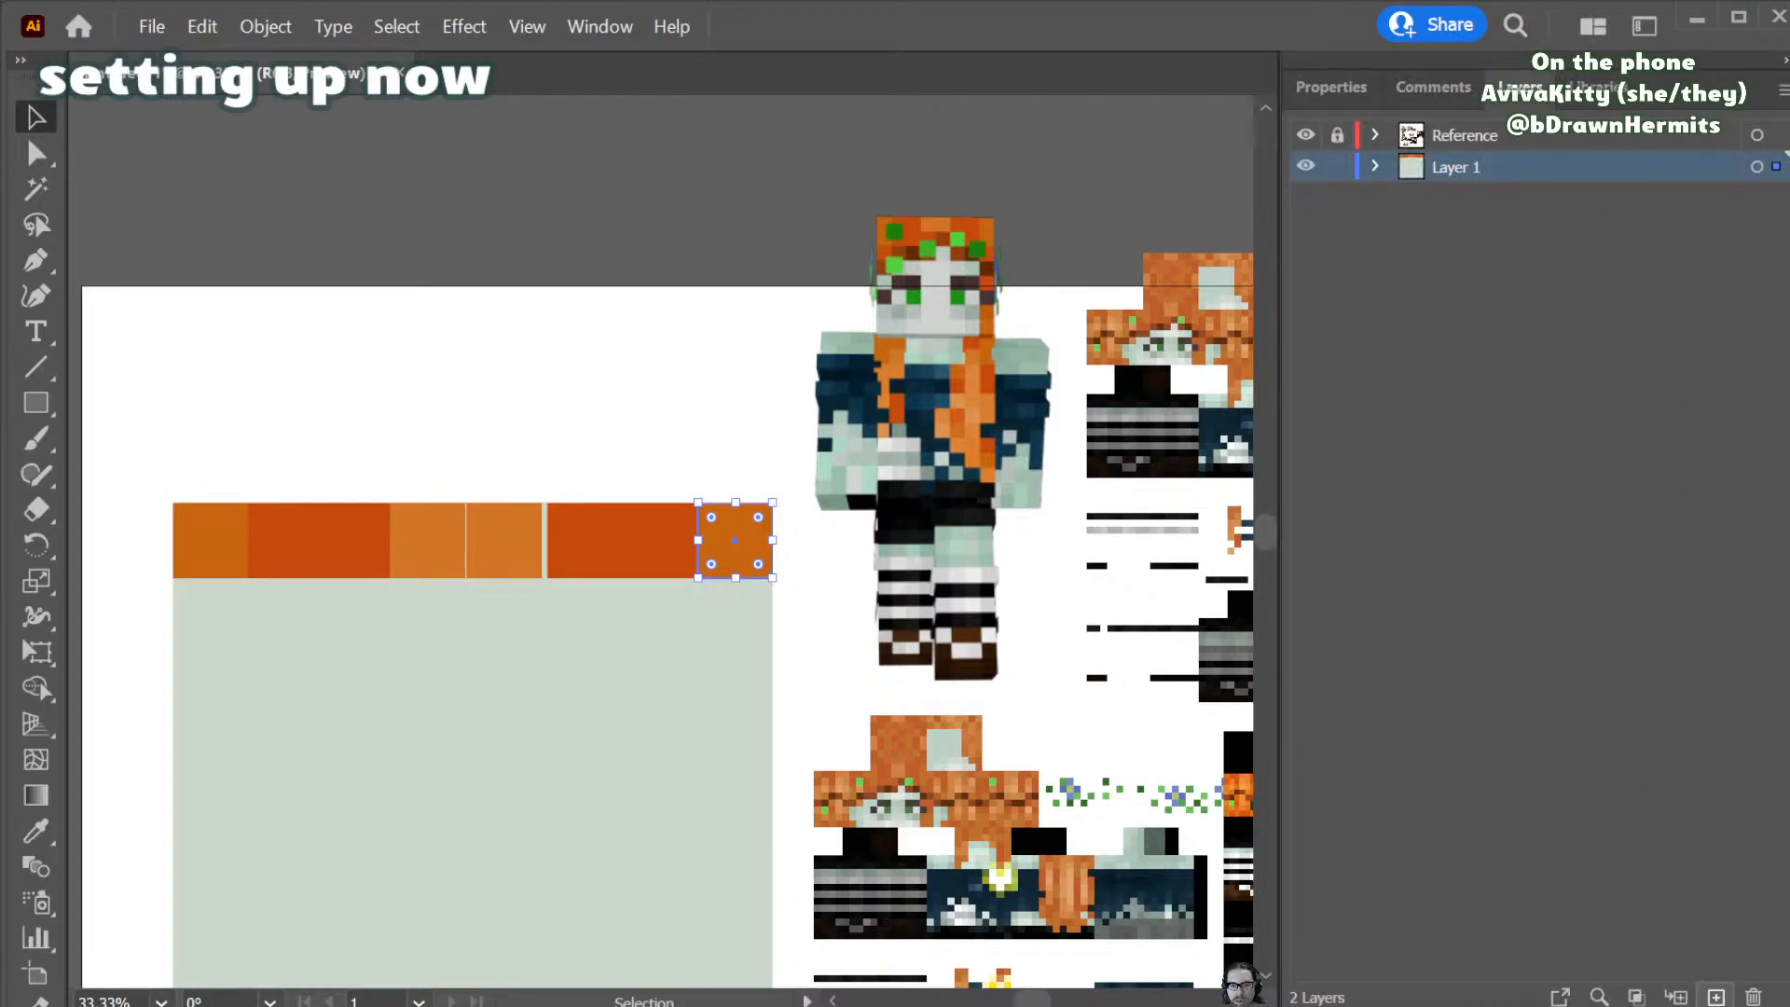
pyautogui.hotkey('ctrl', 'l')
pyautogui.doubleClick(1470, 196)
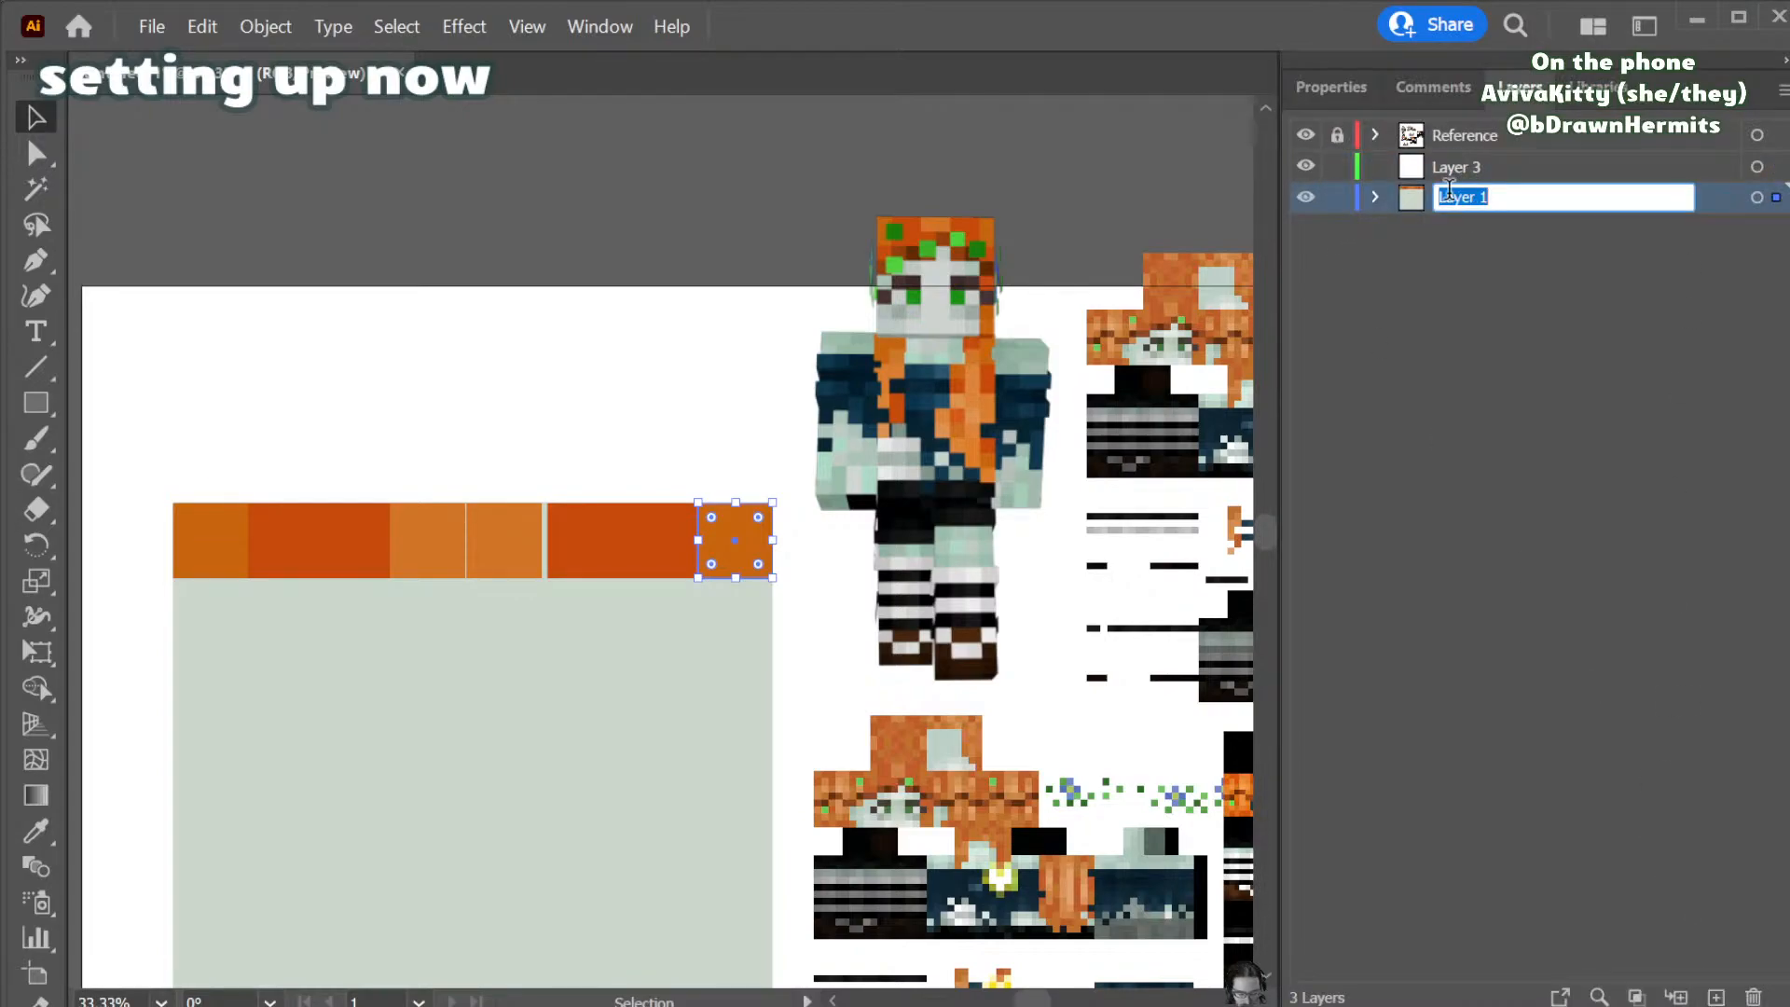
pyautogui.write('sh')
pyautogui.press('Return')
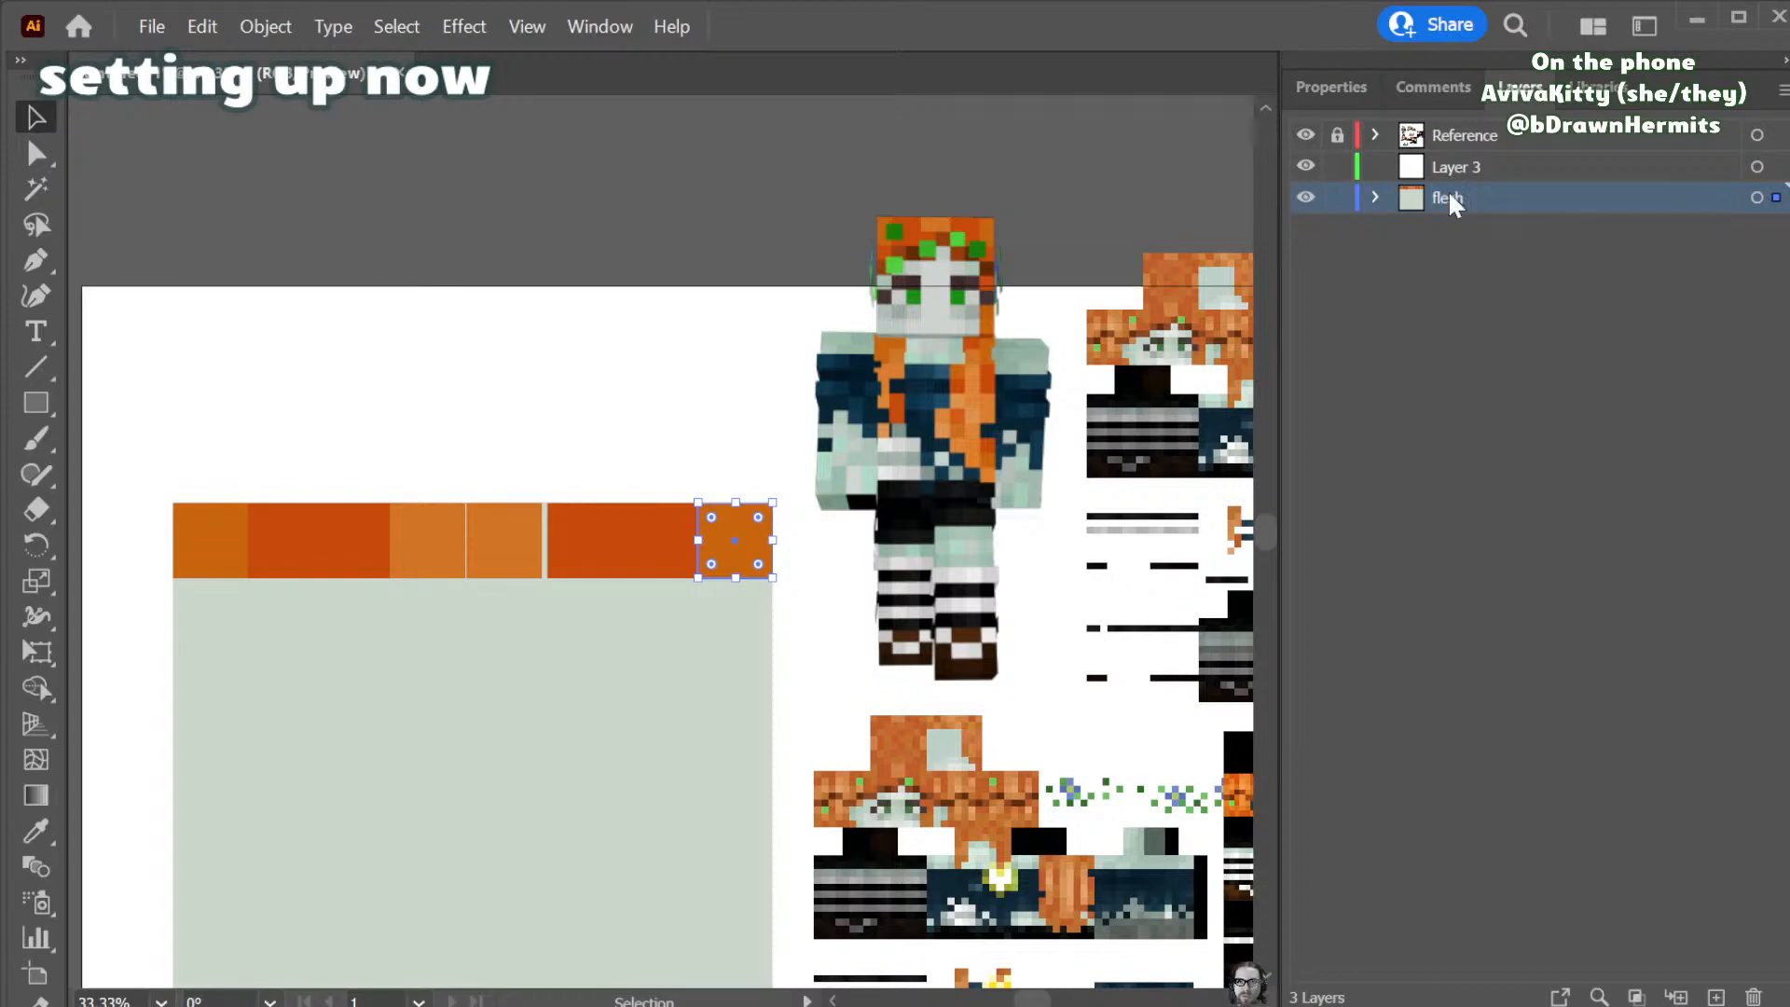
# - Add a layer directly above the flesh layer and name it Features
pyautogui.click(1717, 997)
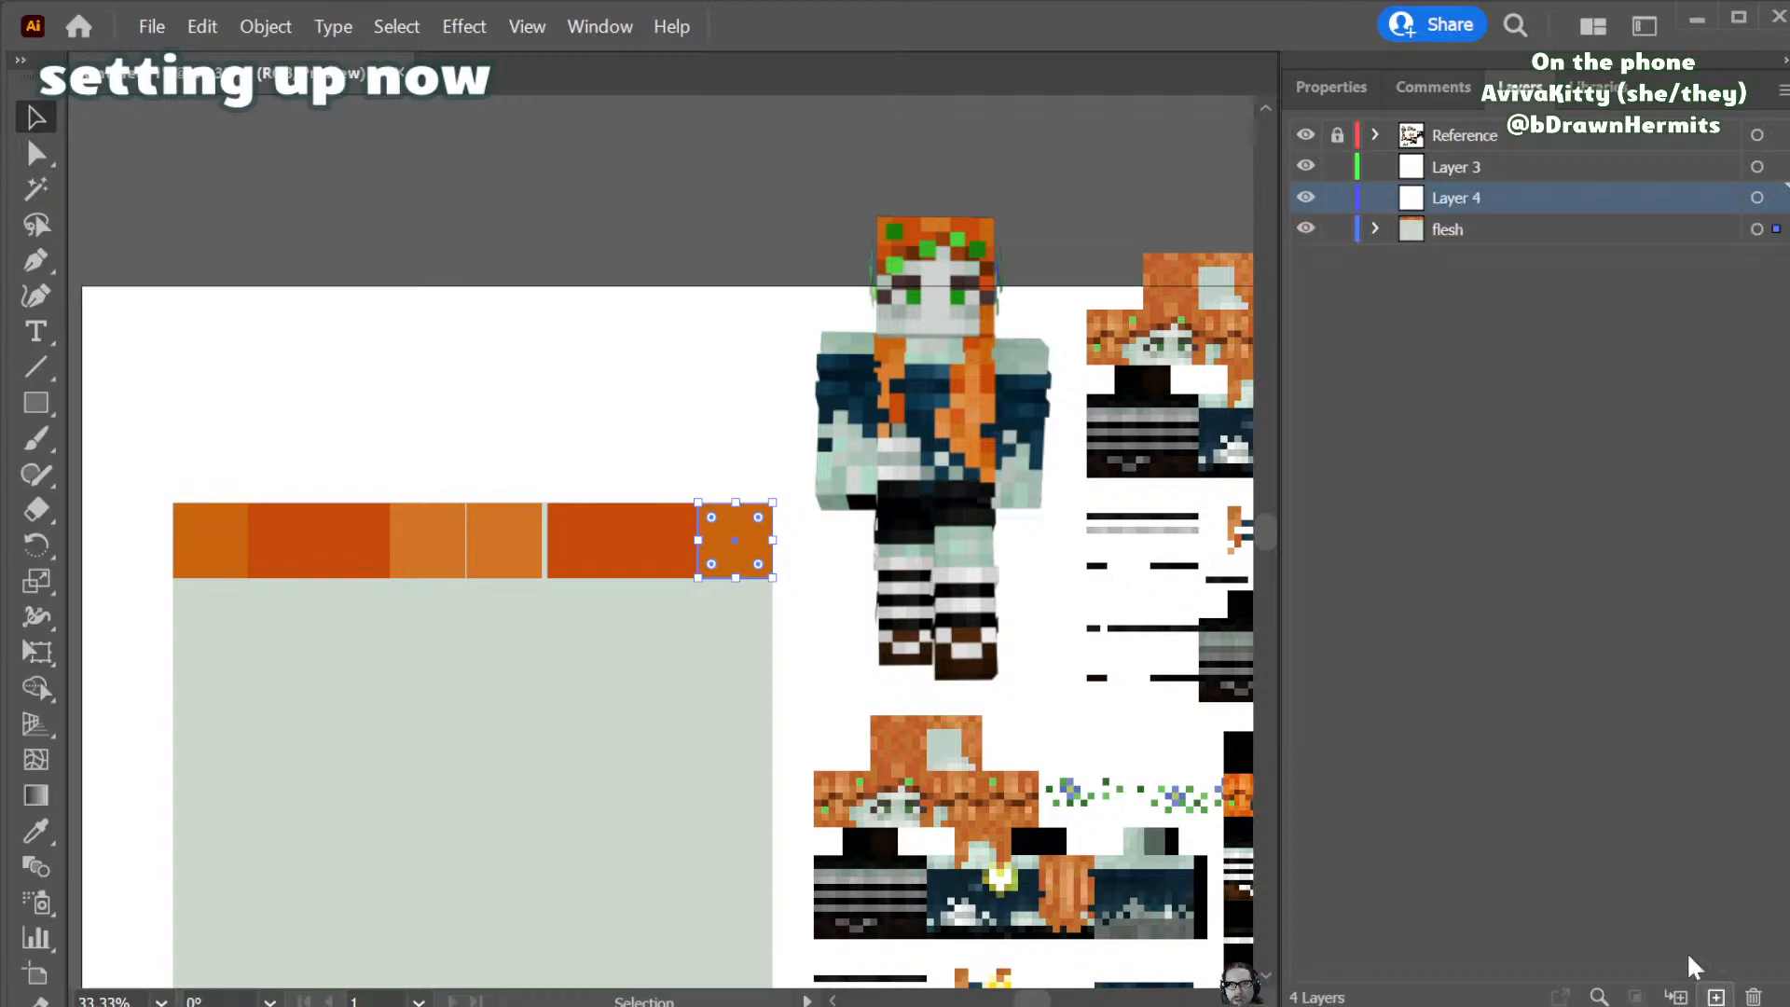
pyautogui.doubleClick(1483, 200)
pyautogui.write('S')
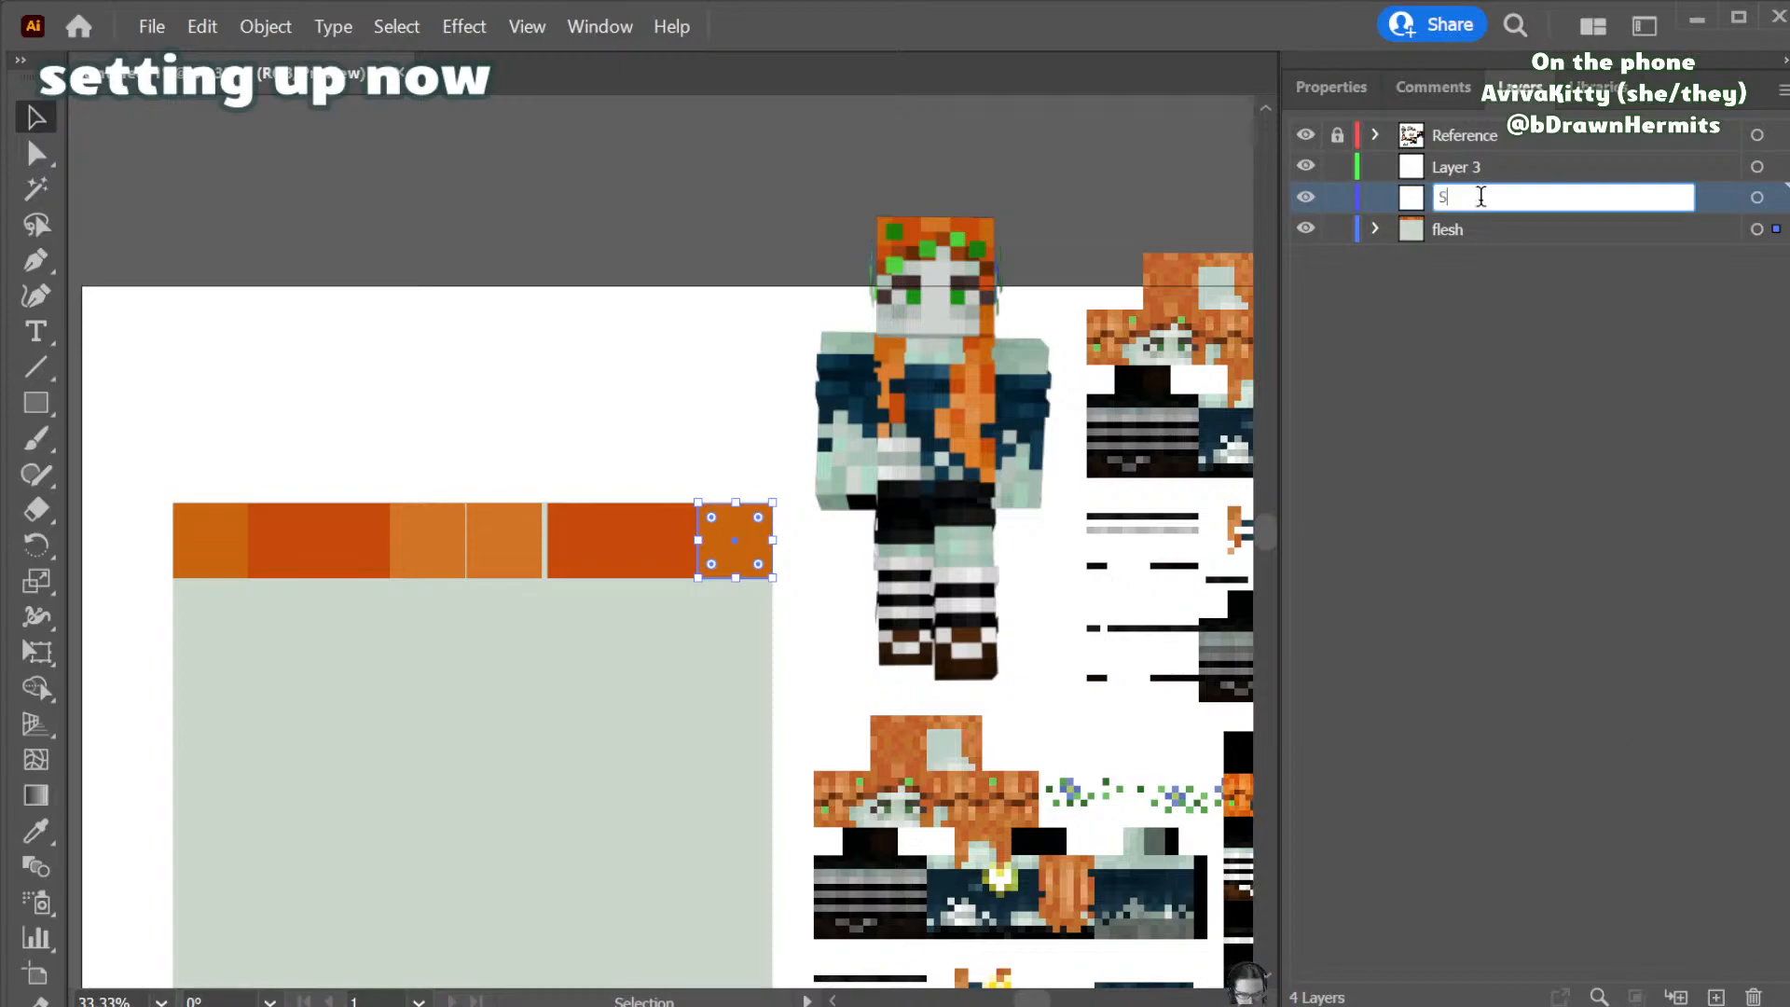
pyautogui.write('eatures')
pyautogui.press('Return')
# - Rename Layer 3 as Hair
pyautogui.doubleClick(1456, 166)
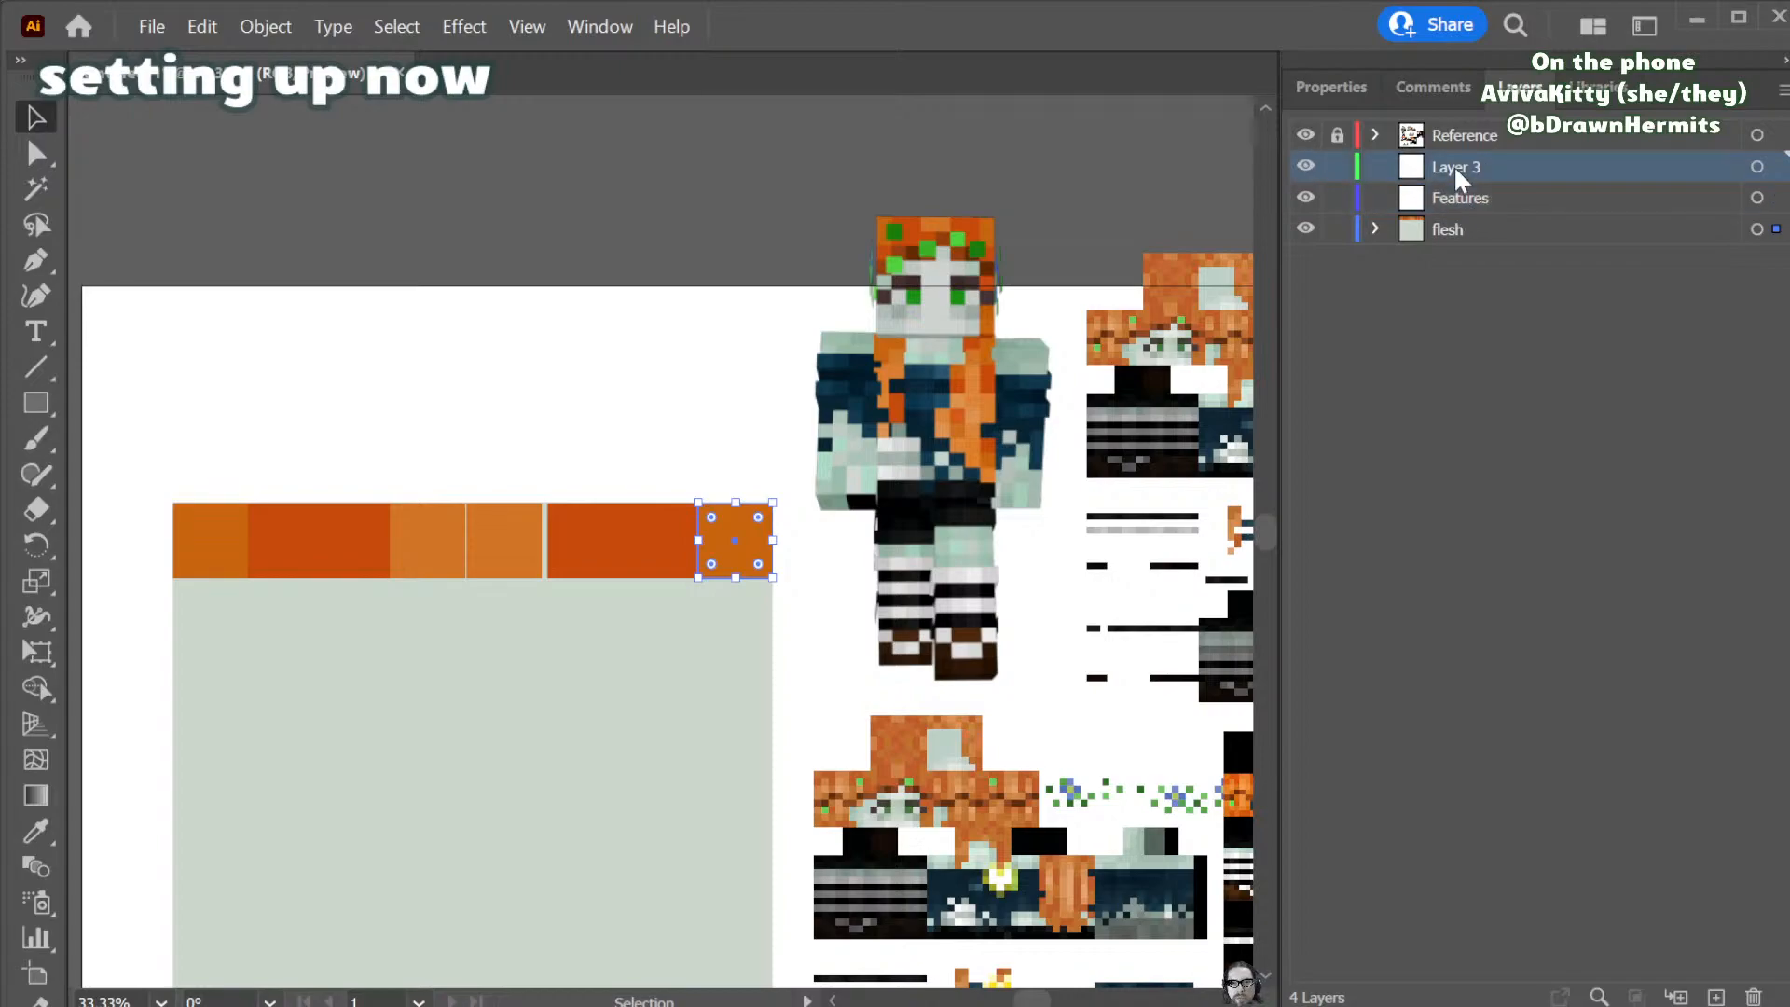
pyautogui.write('Ha')
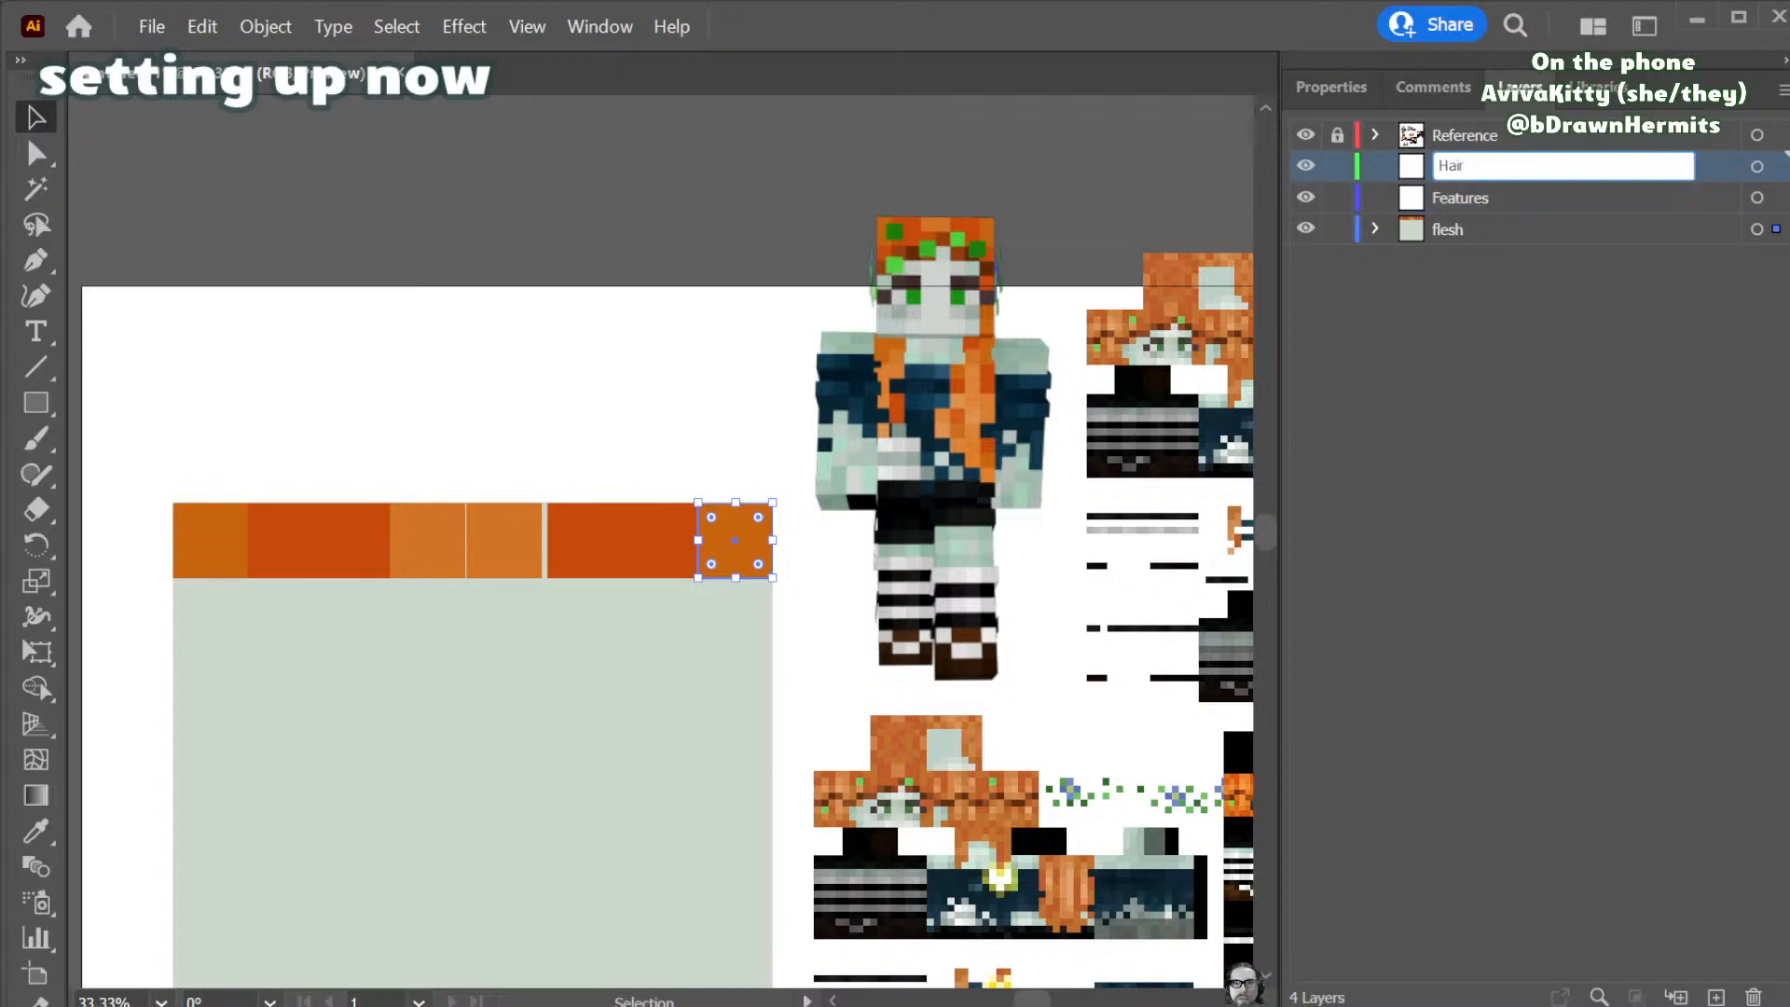
pyautogui.write('ir')
pyautogui.press('Return')
# - Move the eight orange hair squares from the flesh layer to the Hair layer, keeping their position
pyautogui.keyDown('shift'); pyautogui.click(632, 539); pyautogui.keyUp('shift')
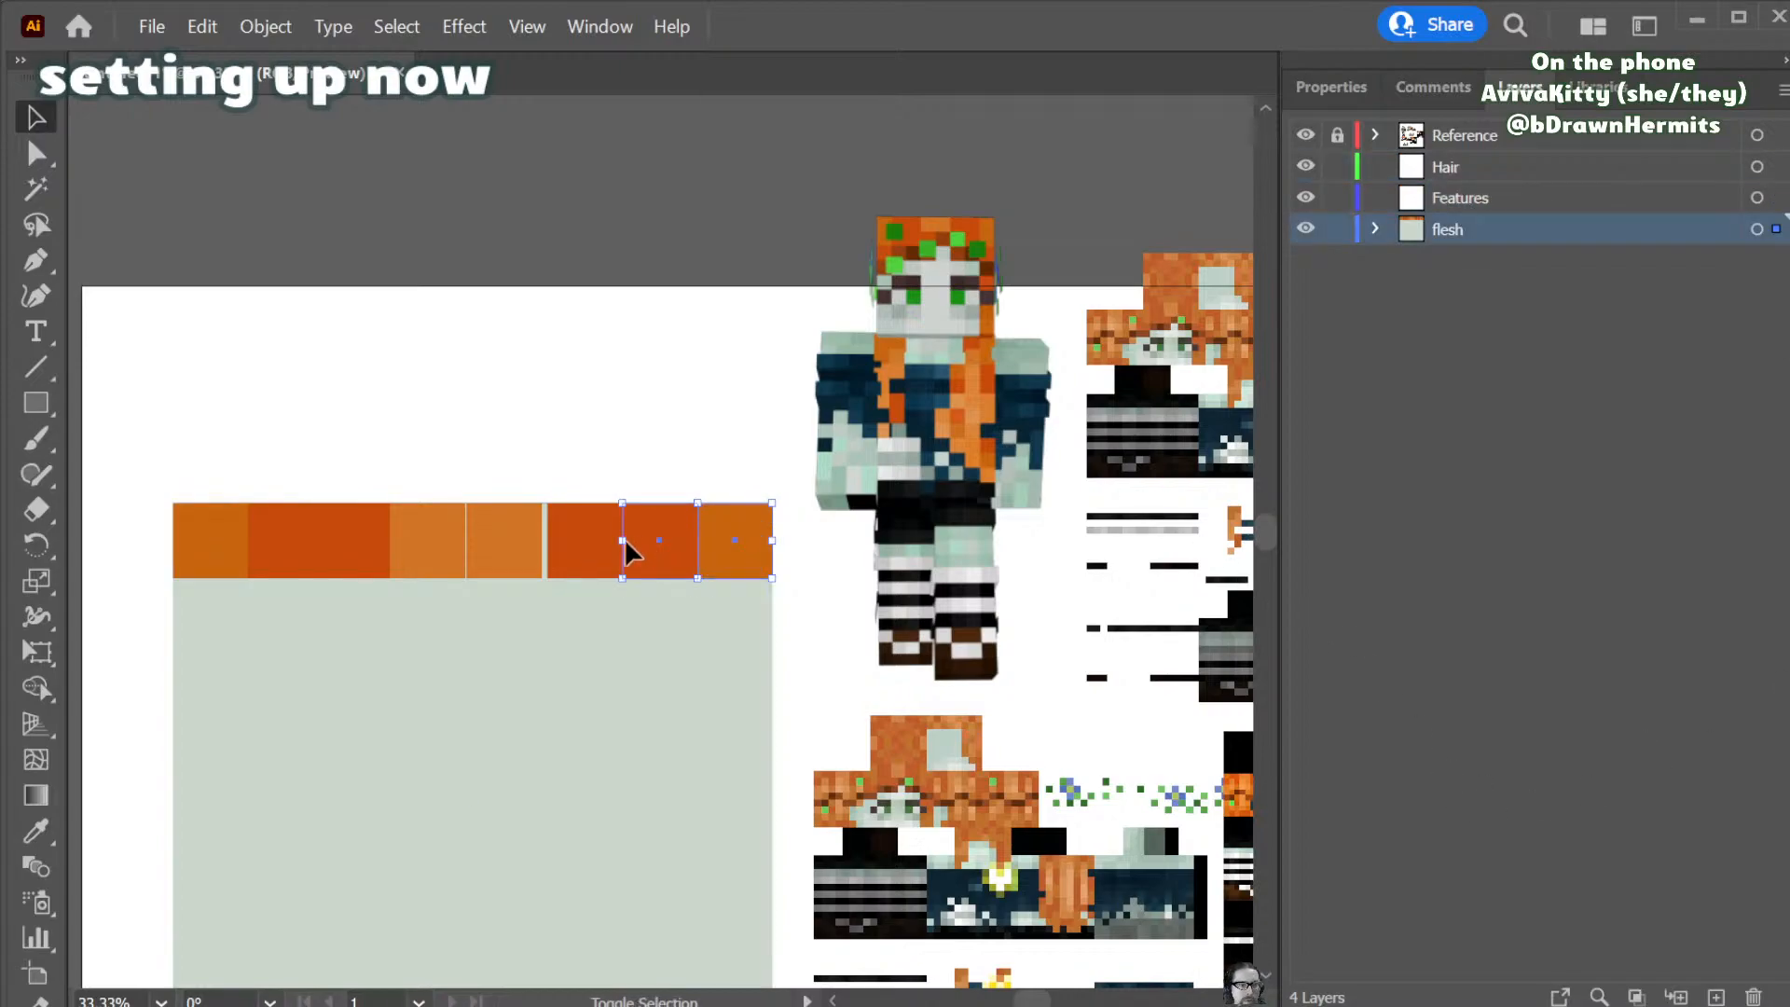
pyautogui.click(718, 664)
pyautogui.moveTo(220, 578); pyautogui.dragTo(220, 579)
pyautogui.keyDown('shift'); pyautogui.click(395, 738); pyautogui.keyUp('shift')
pyautogui.hotkey('ctrl', 'x')
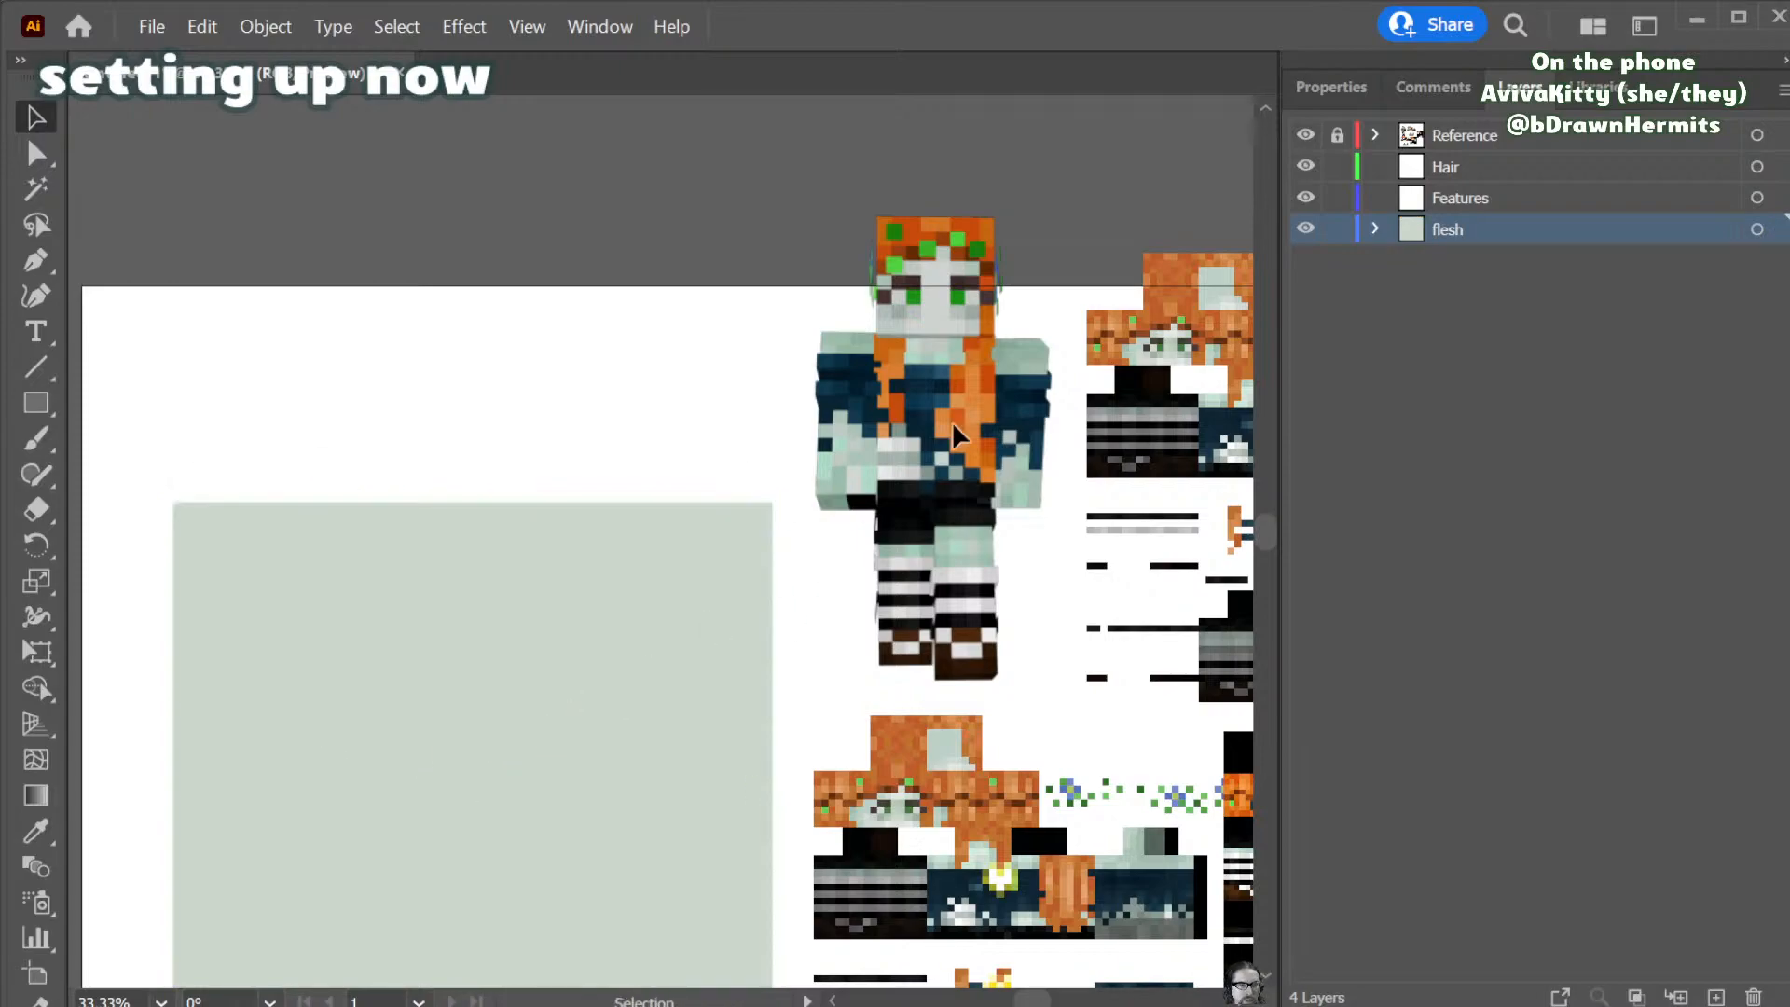
pyautogui.click(1534, 173)
pyautogui.hotkey('ctrl', 'f')
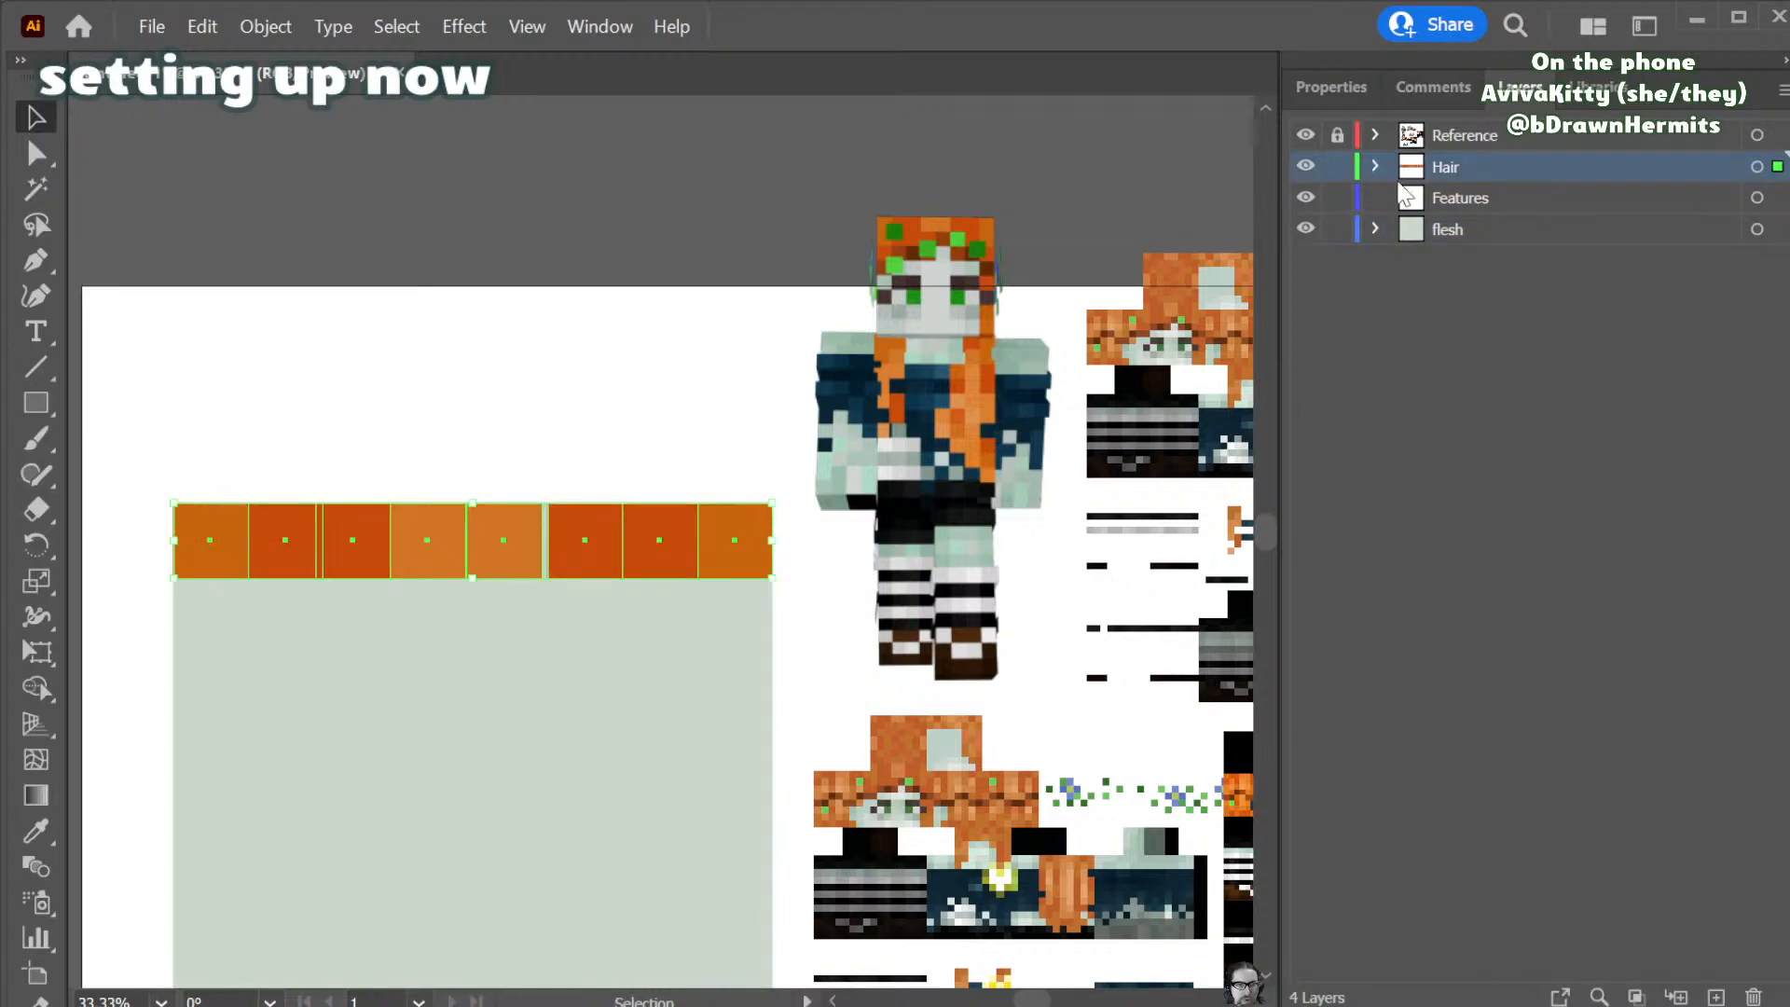
# - Duplicate the row of eight hair squares directly below the original, and lock the flesh layer
pyautogui.moveTo(608, 537); pyautogui.dragTo(601, 613)
pyautogui.click(562, 601)
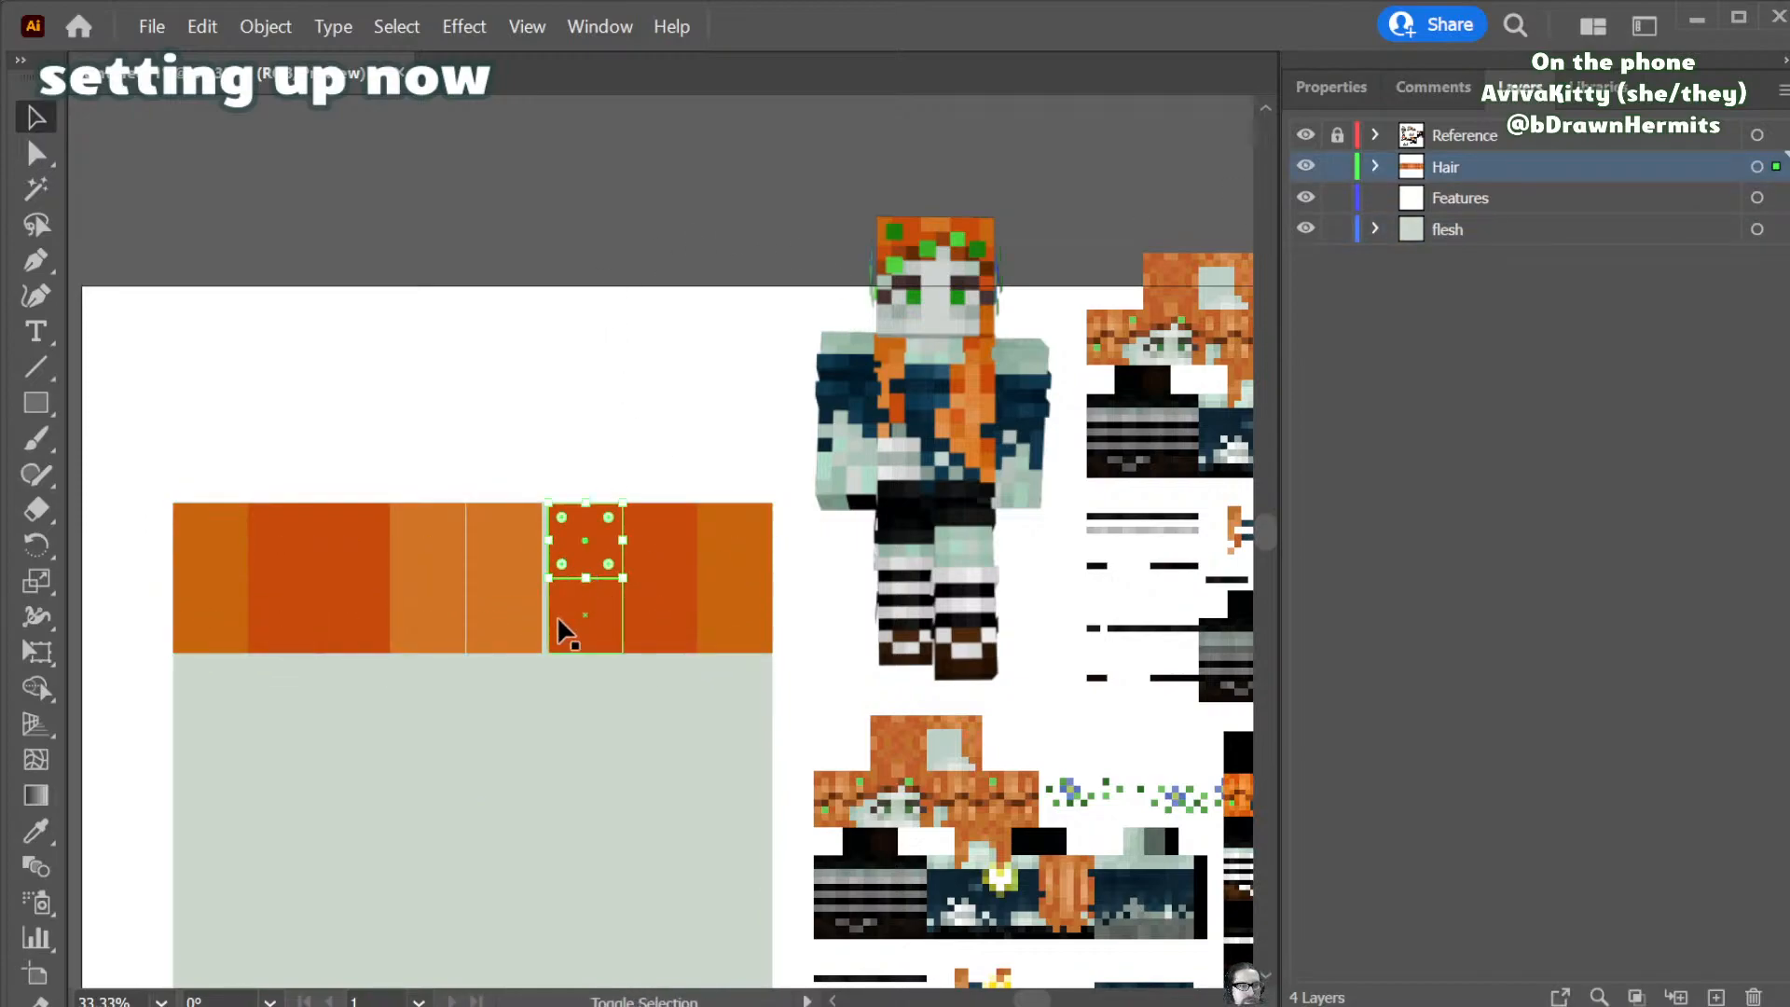
pyautogui.click(708, 741)
pyautogui.click(1340, 230)
# - Distribute the squares evenly across the width of the head in the first and second hair rows
pyautogui.moveTo(740, 453); pyautogui.dragTo(209, 544)
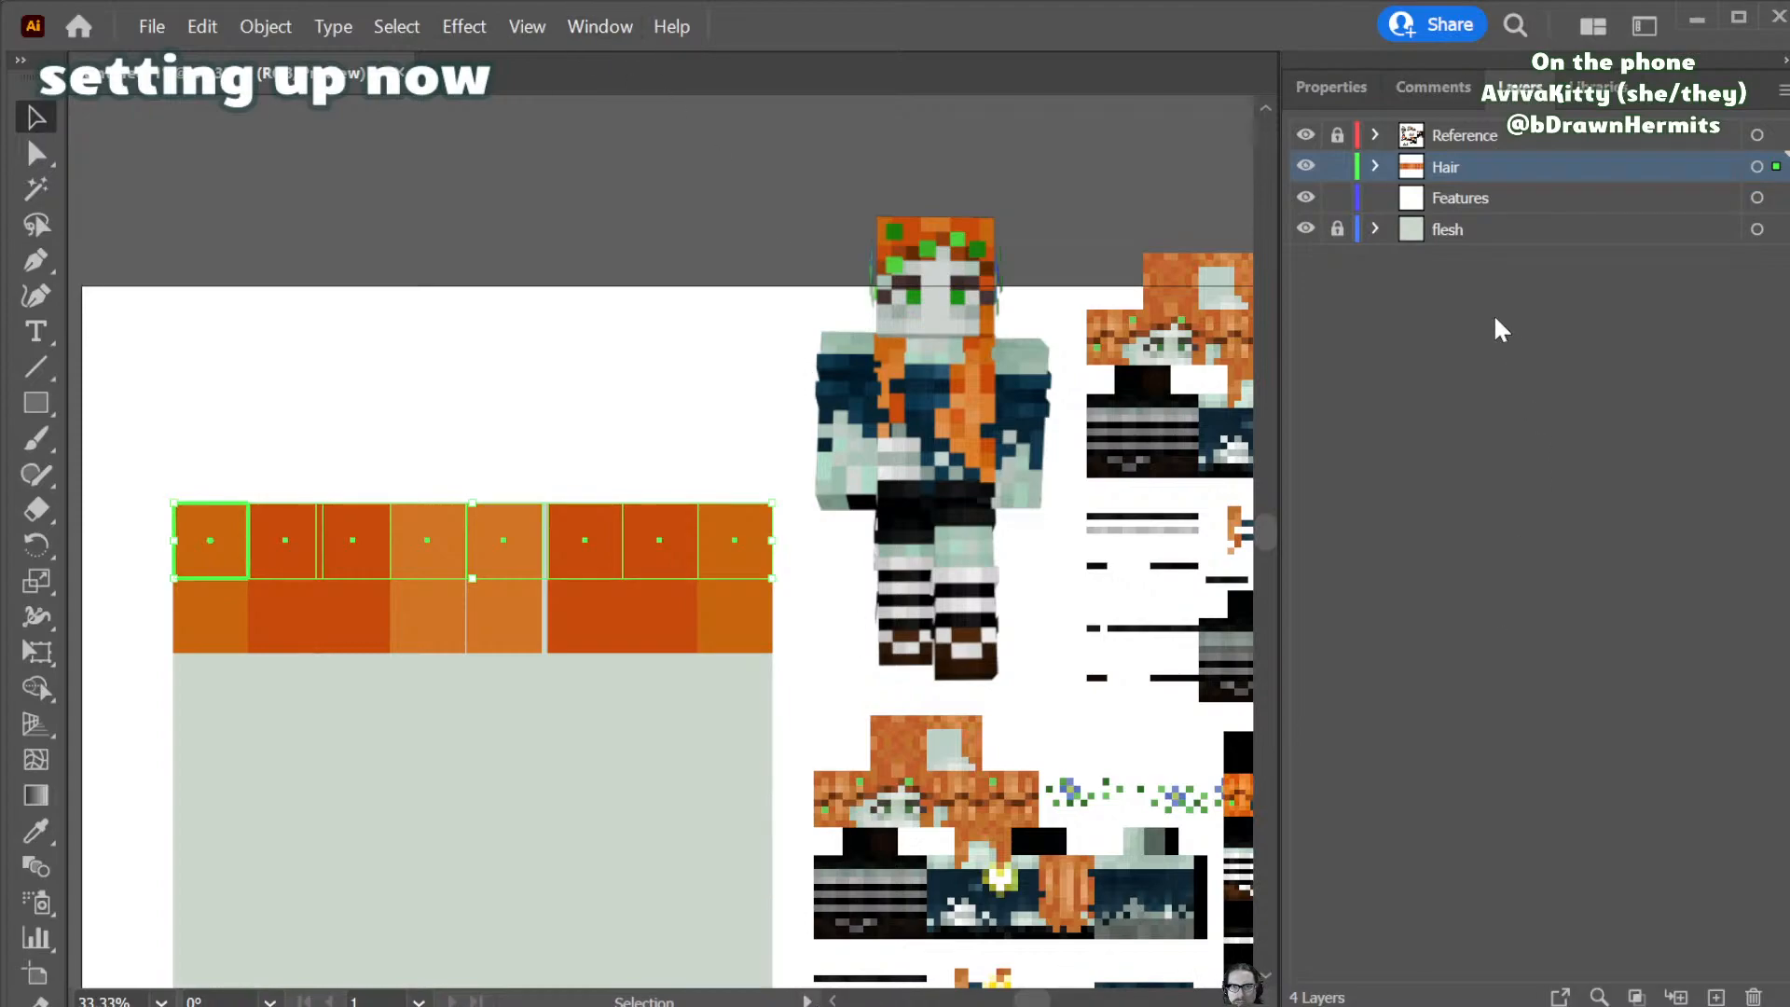
pyautogui.click(1358, 87)
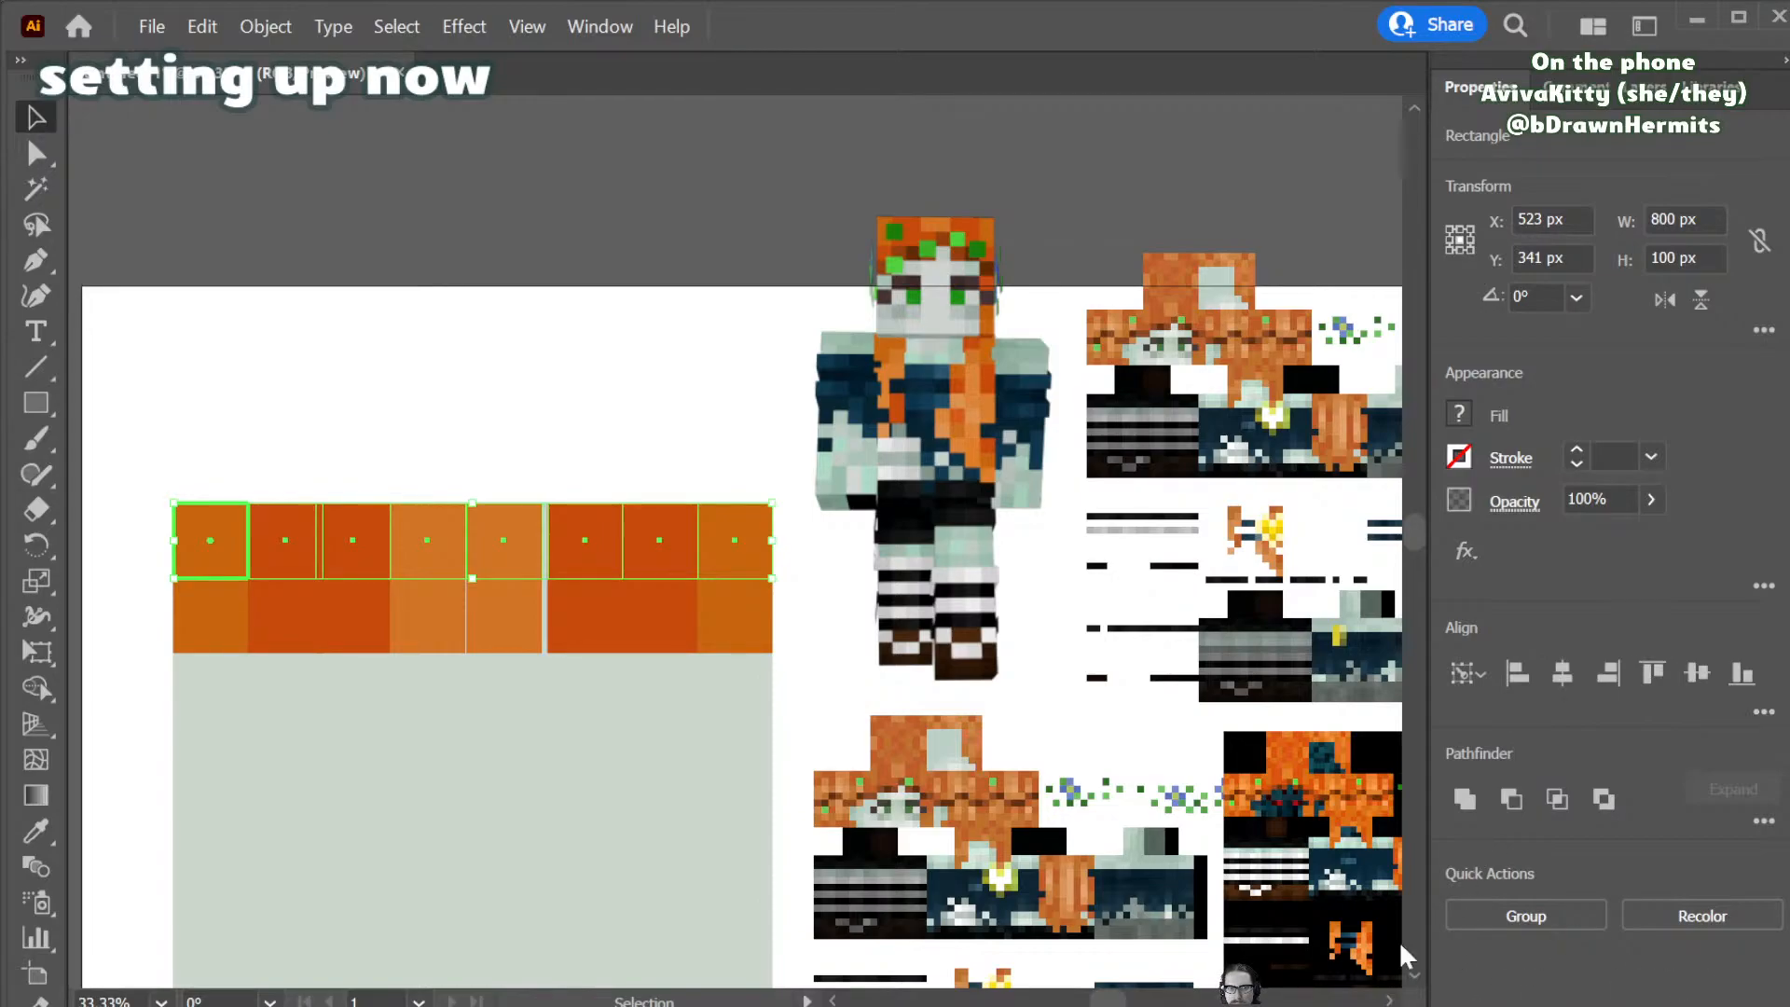
pyautogui.click(1507, 970)
pyautogui.click(187, 628)
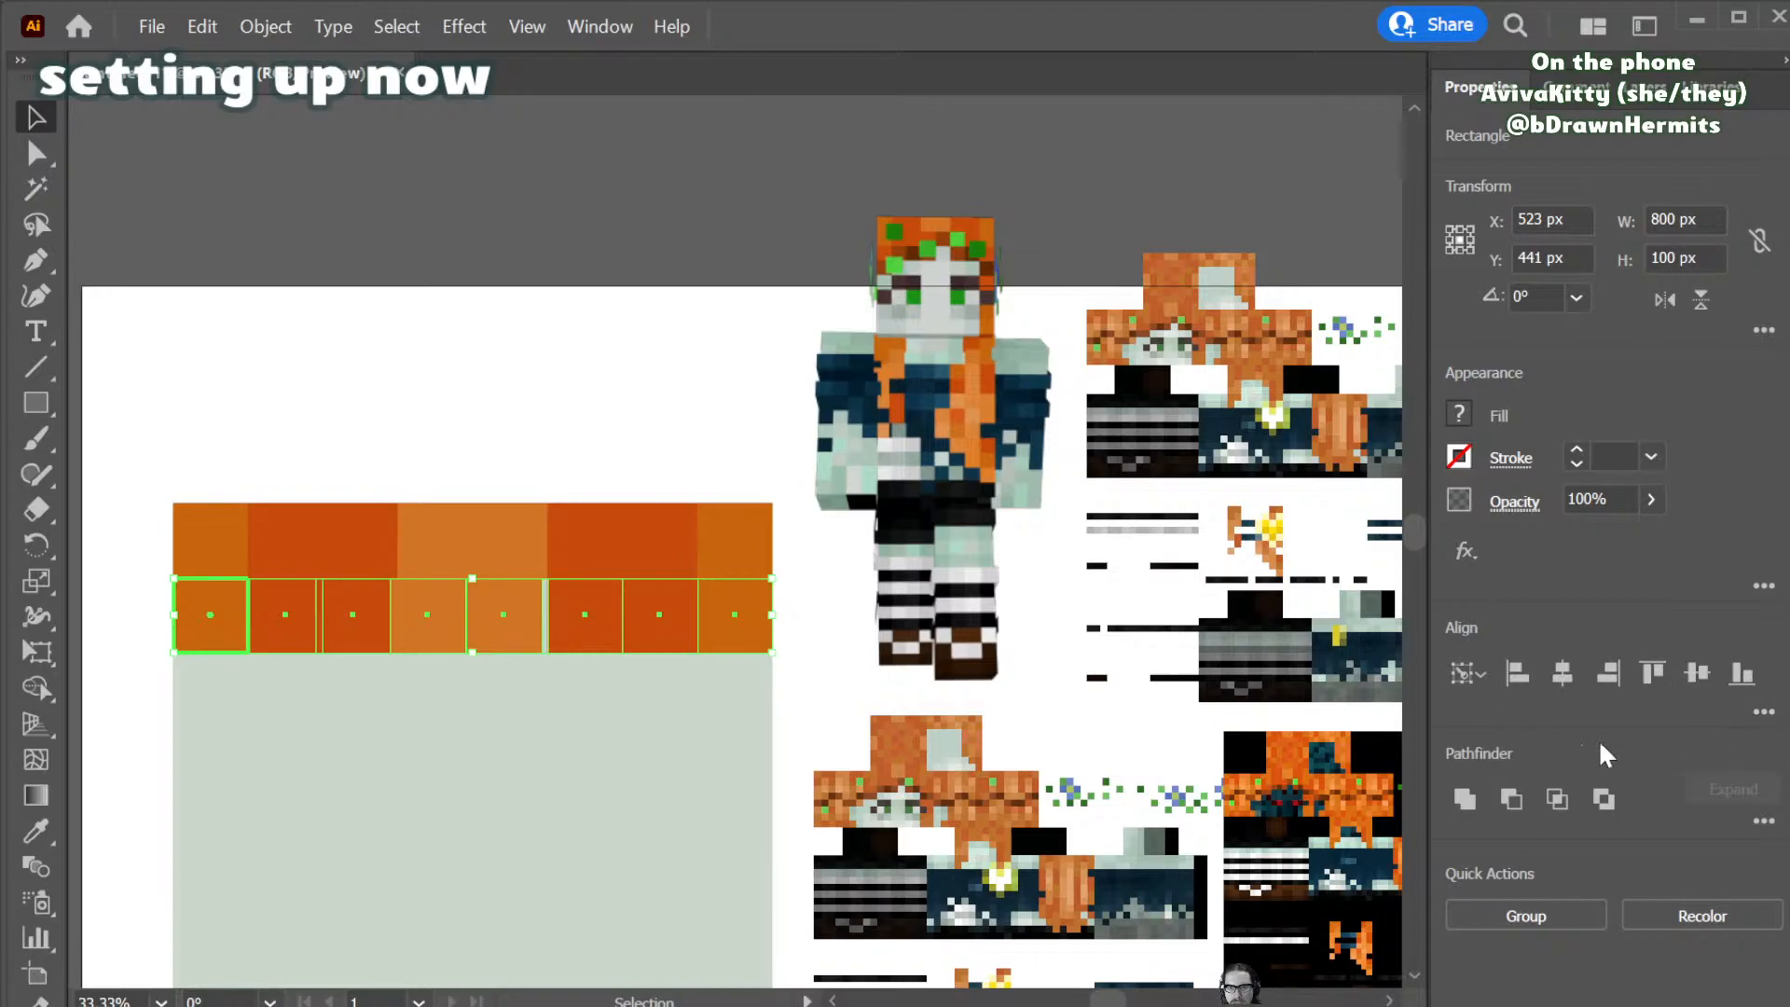
pyautogui.click(1487, 968)
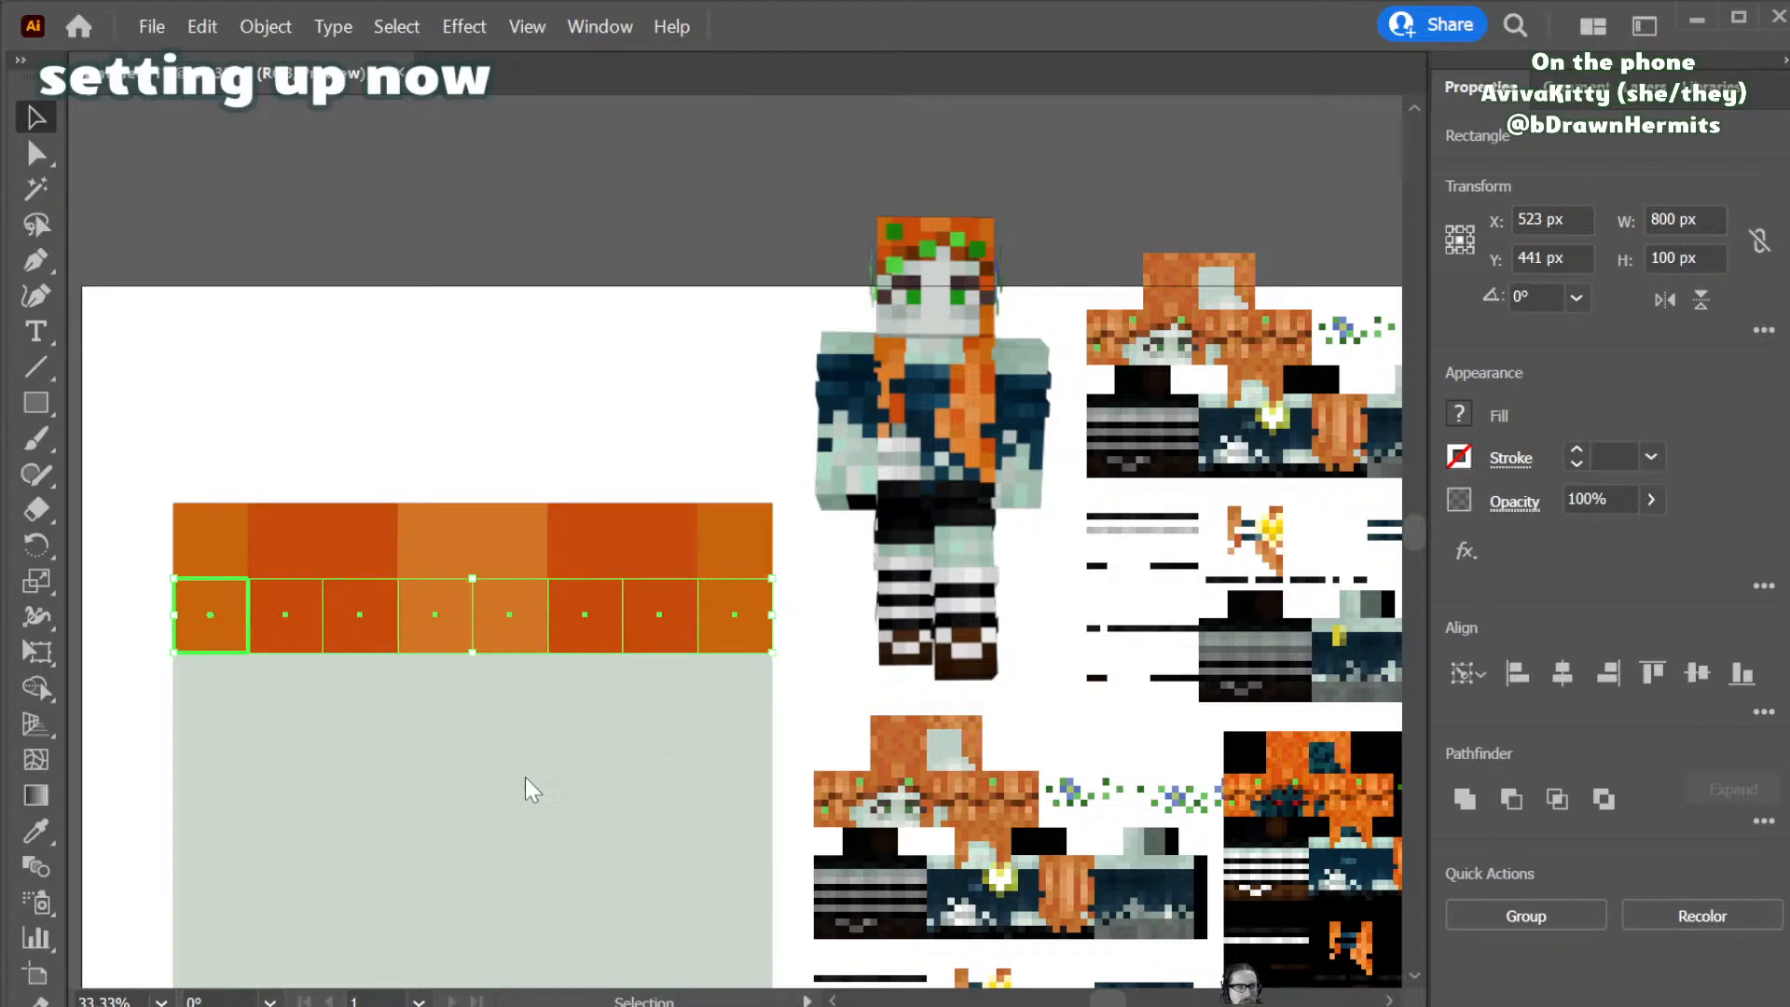
pyautogui.click(160, 752)
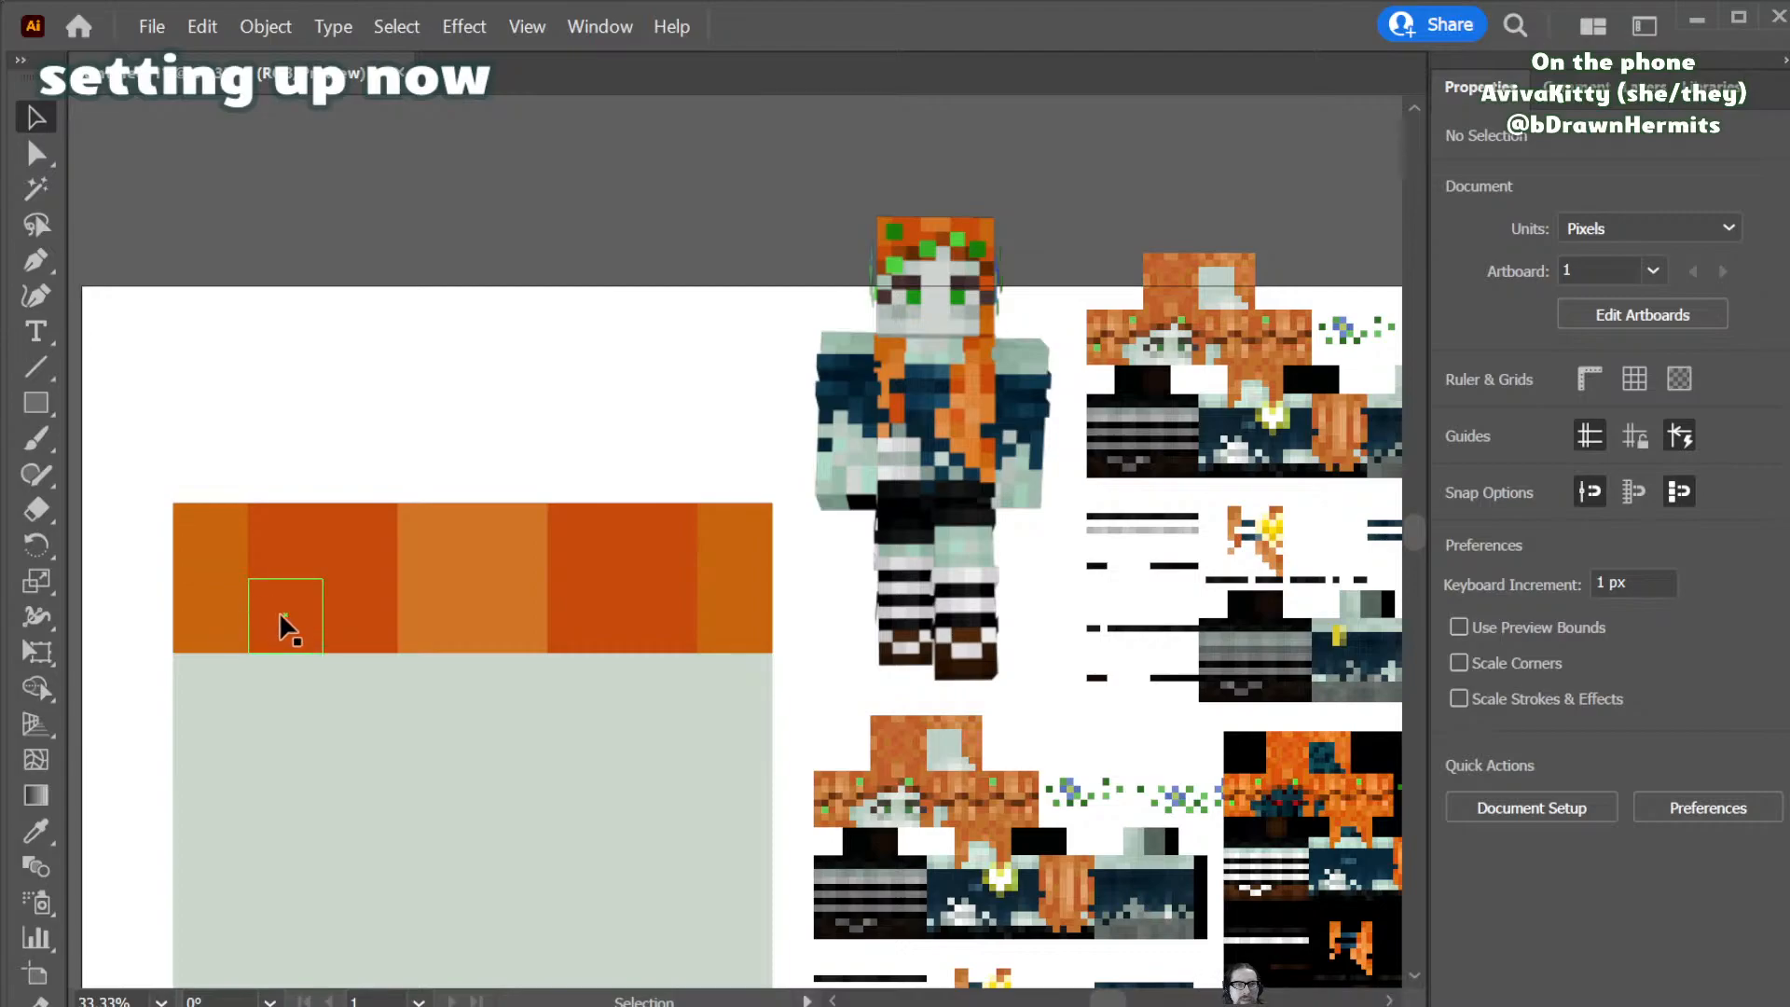
# - Recolor the fourth square of the second hair row with the red-orange of the square beside it
pyautogui.click(472, 626)
pyautogui.click(448, 630)
pyautogui.press('i')
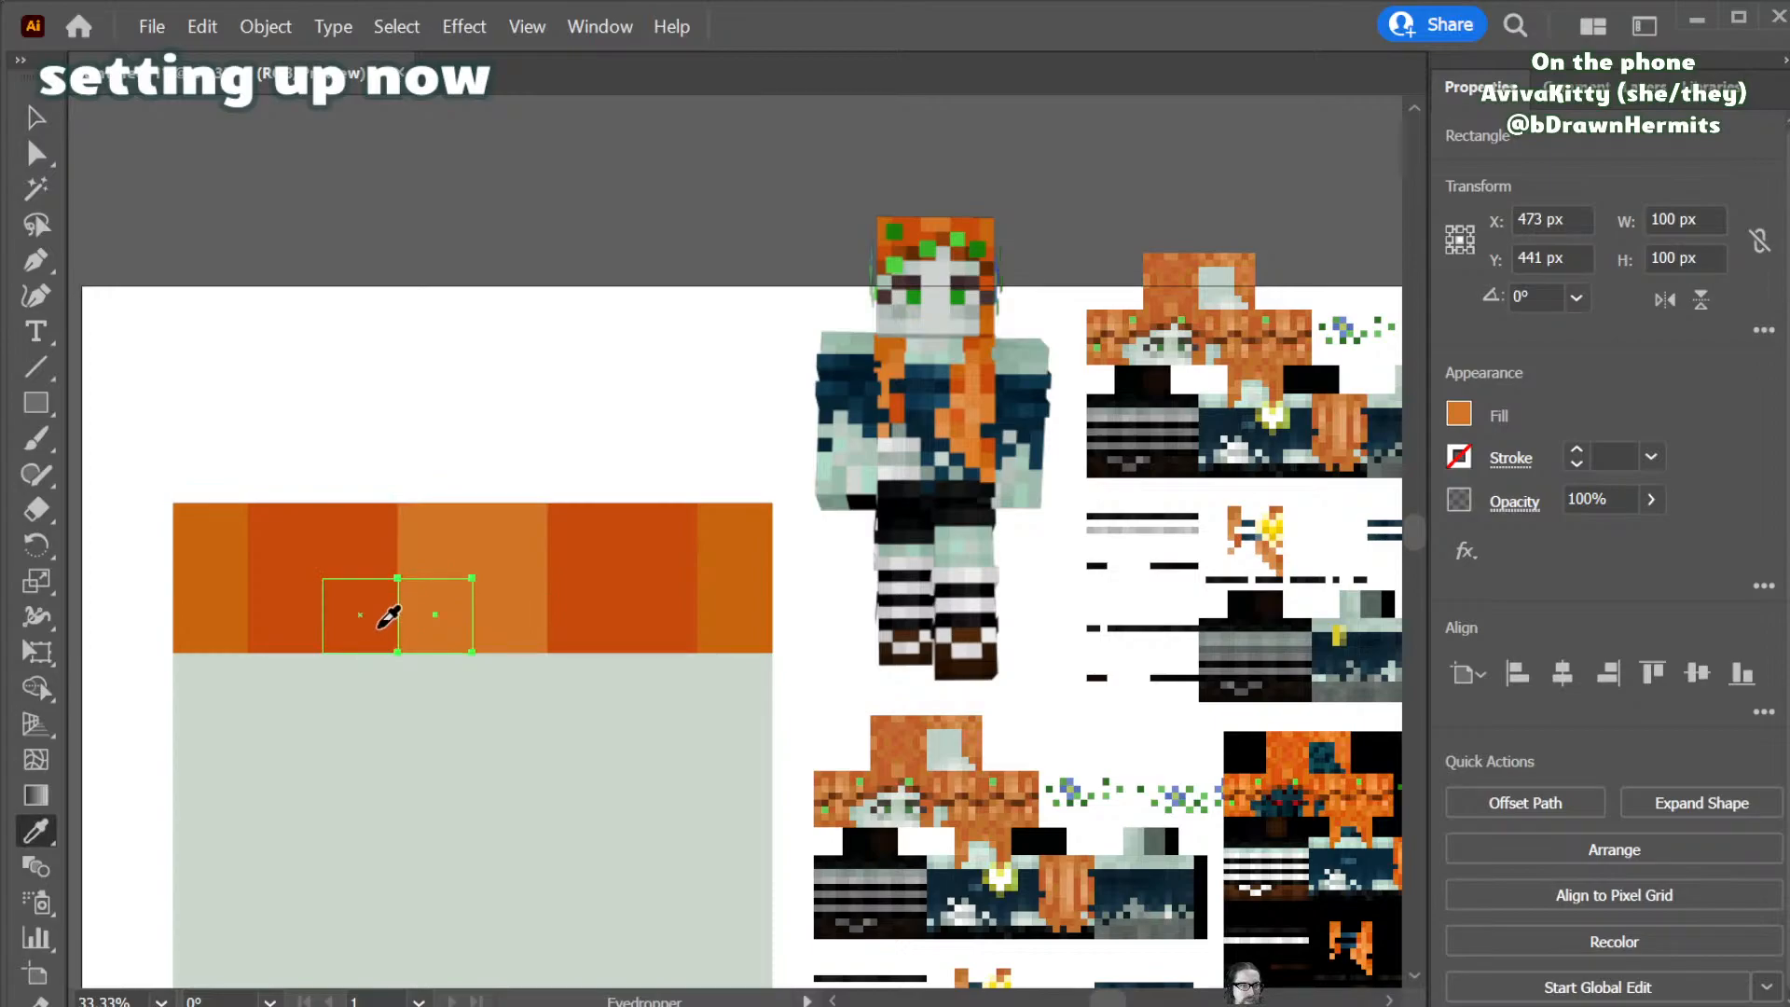
pyautogui.click(386, 619)
# - Recolor the fifth square of the second hair row with the brown sampled from the render's hair
pyautogui.press('a')
pyautogui.moveTo(453, 628); pyautogui.dragTo(527, 628)
pyautogui.press('i')
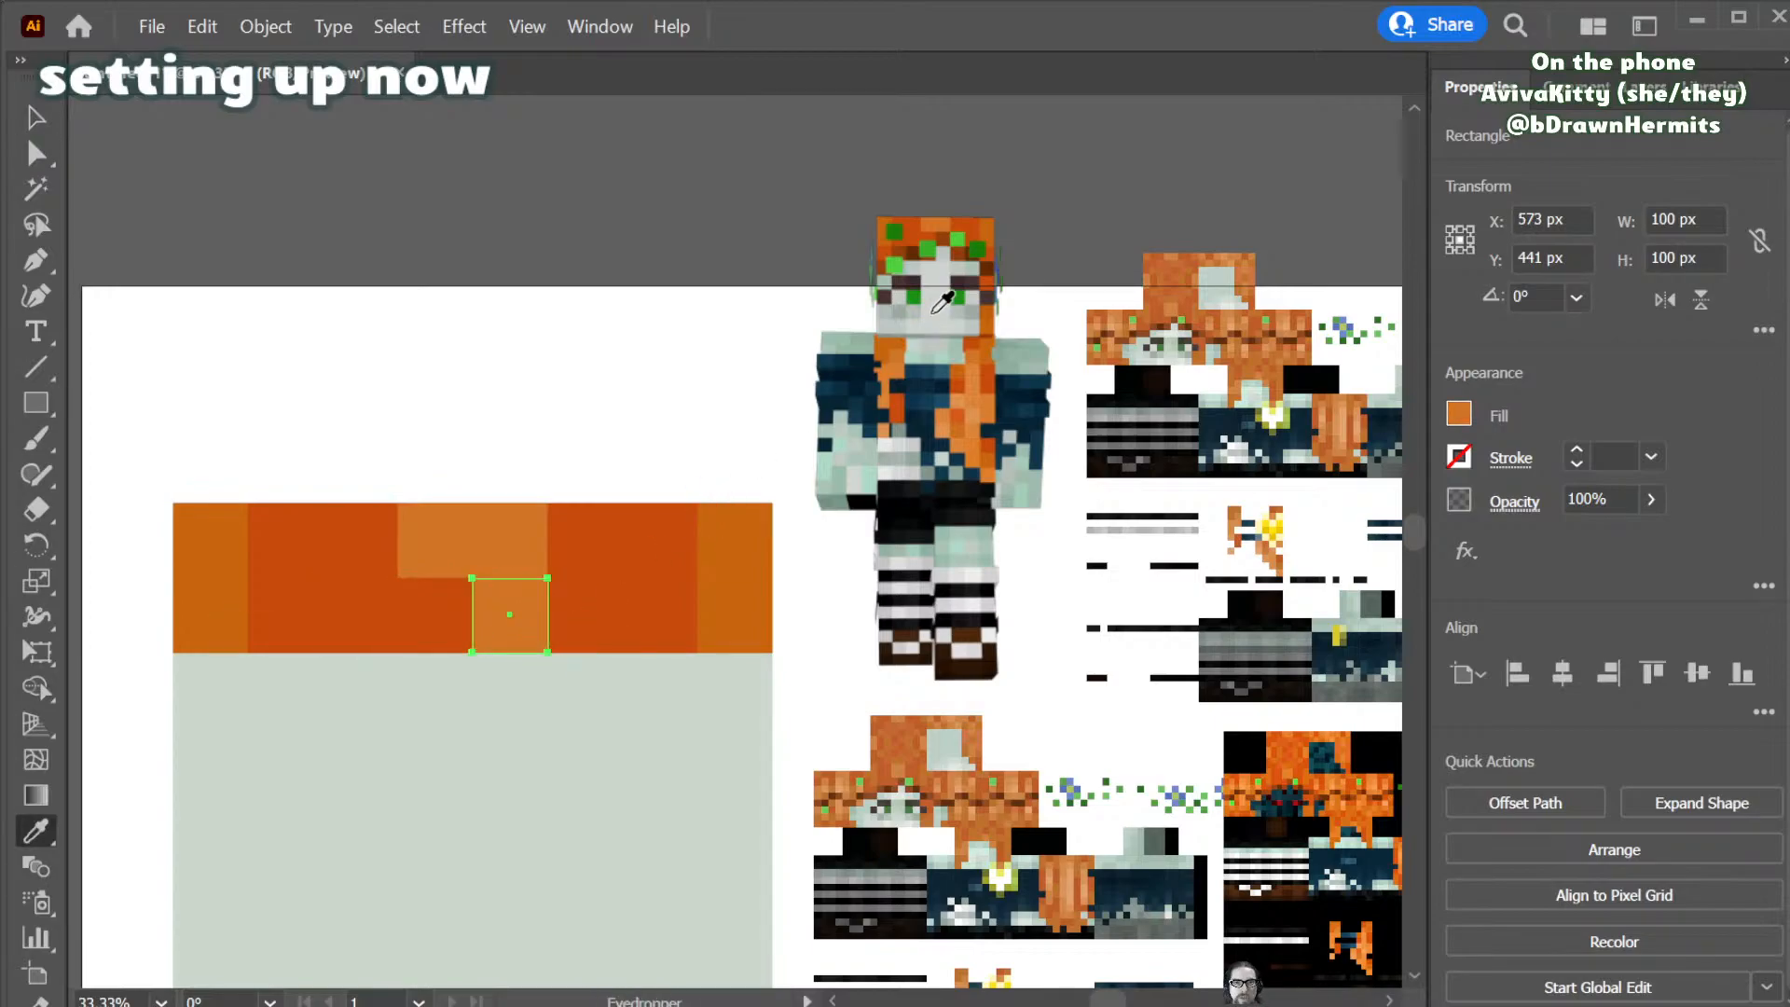
pyautogui.click(943, 238)
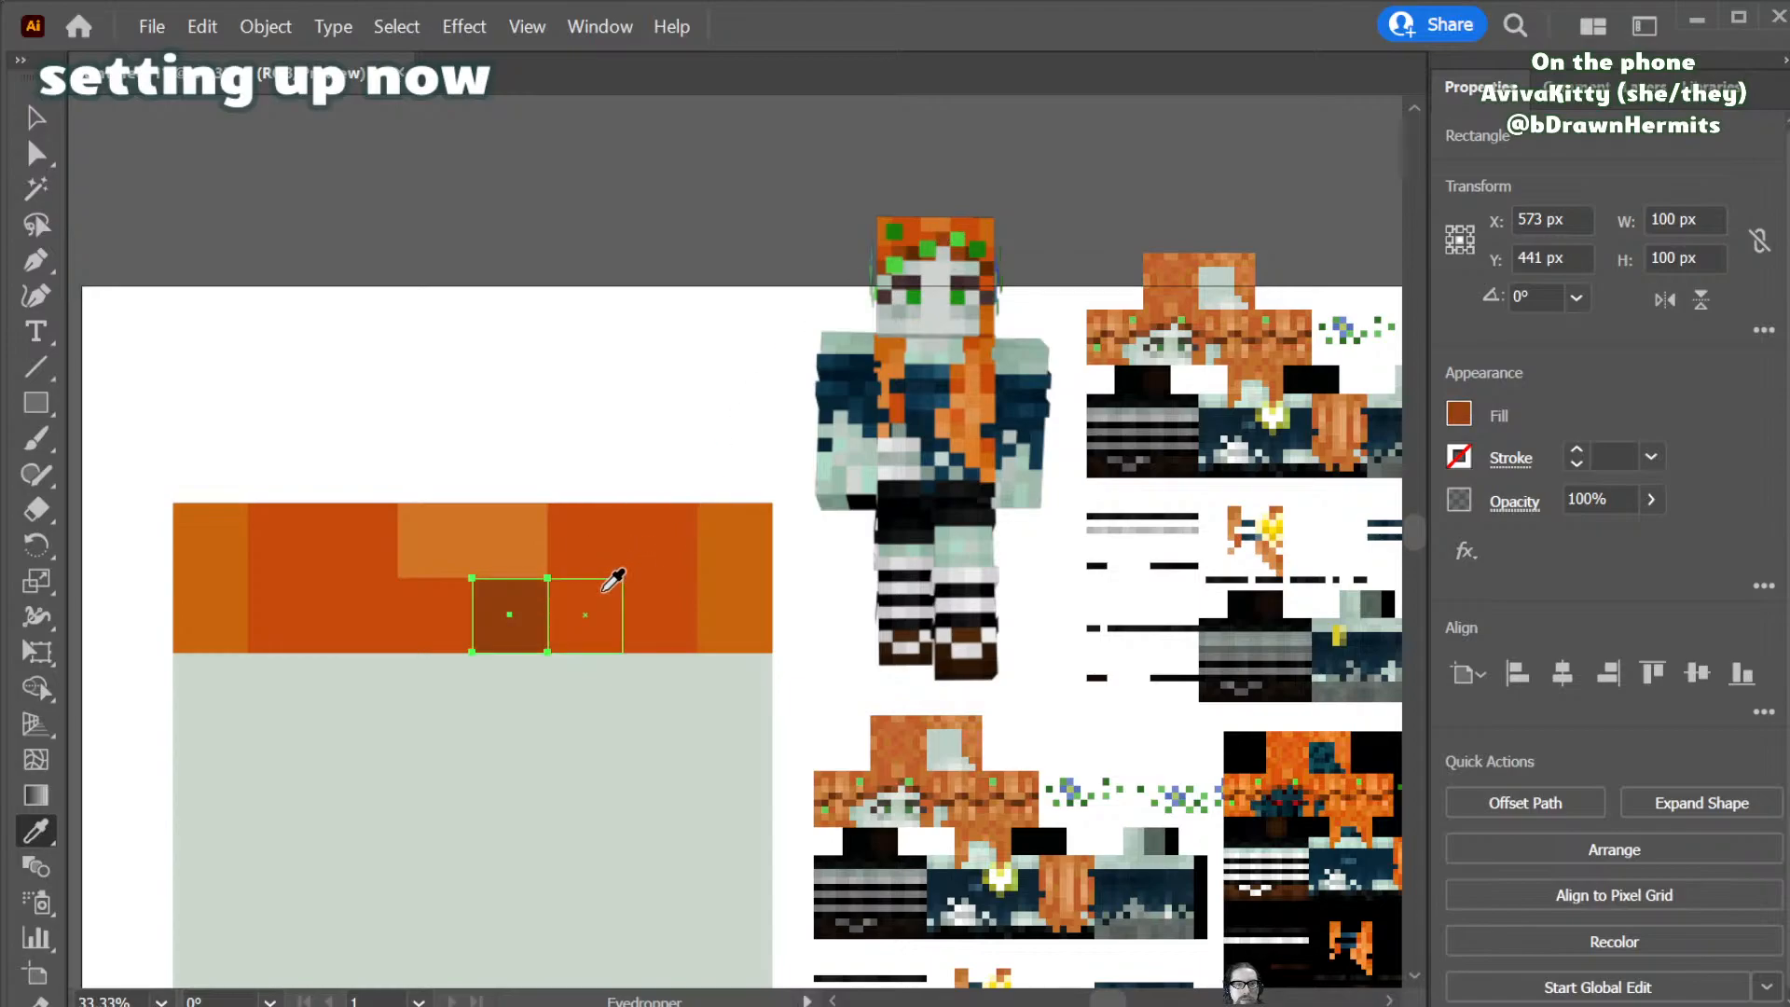
# - Duplicate the second row of hair squares directly below it as a third row
pyautogui.press('v')
pyautogui.click(574, 486)
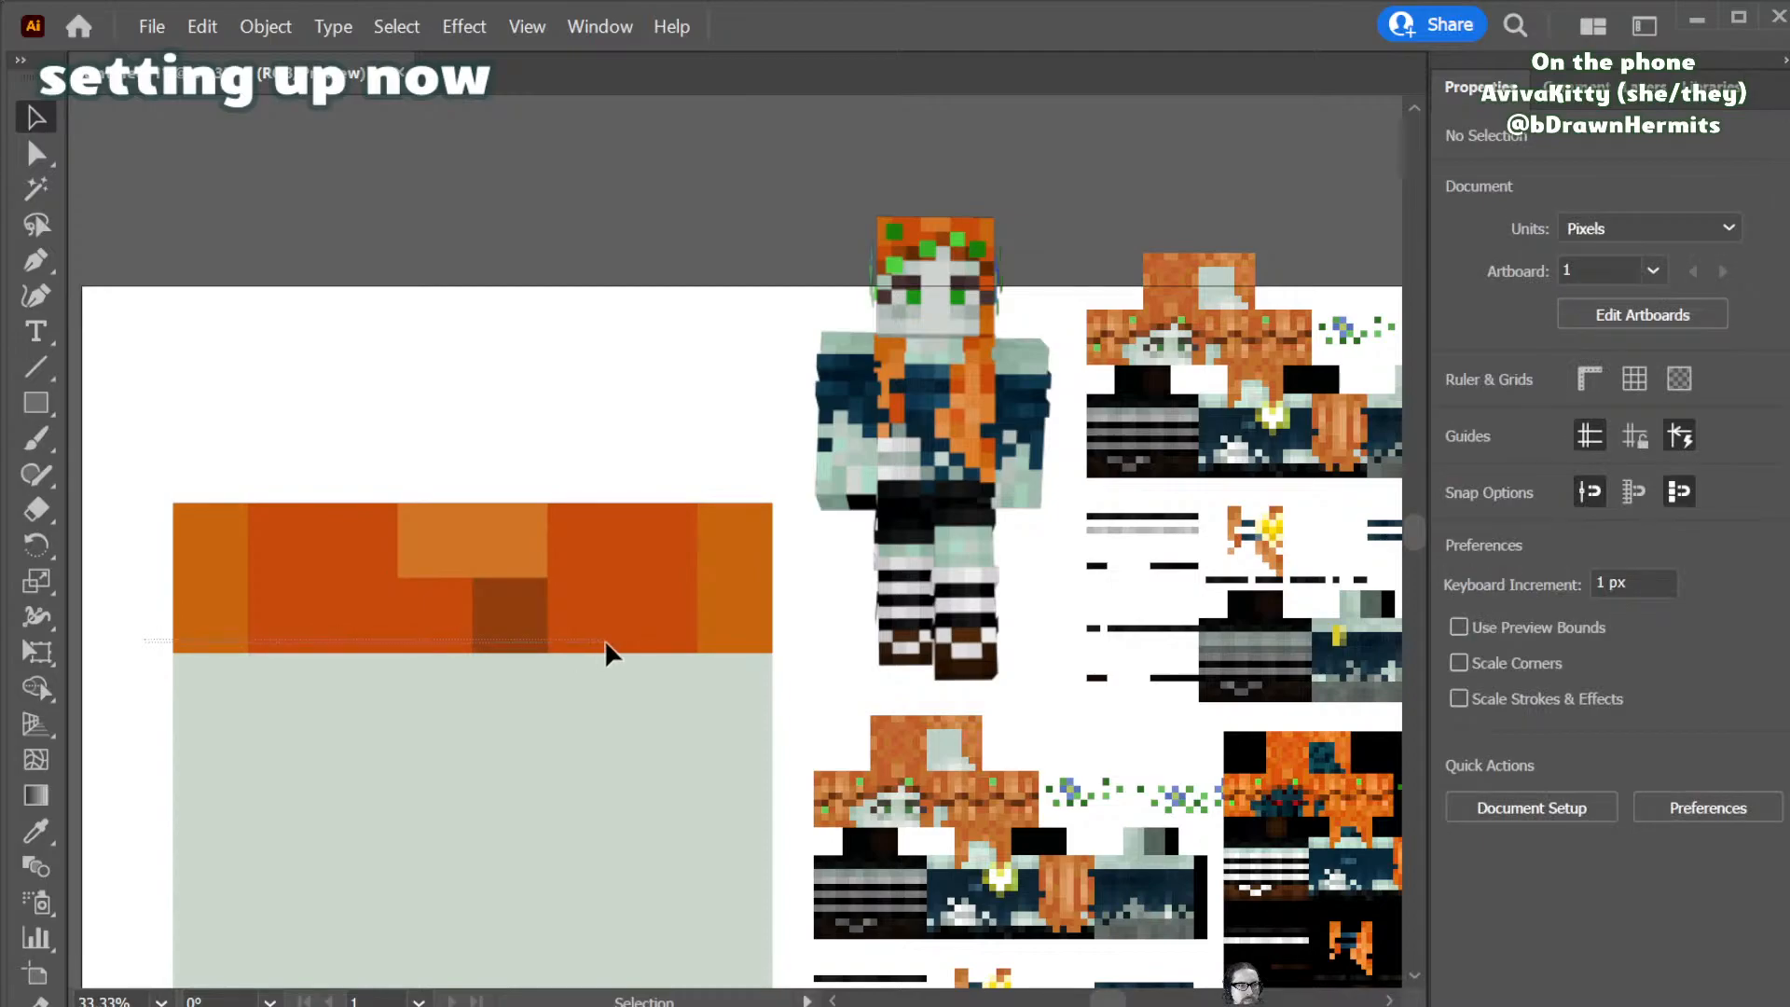
pyautogui.moveTo(747, 641); pyautogui.dragTo(731, 719)
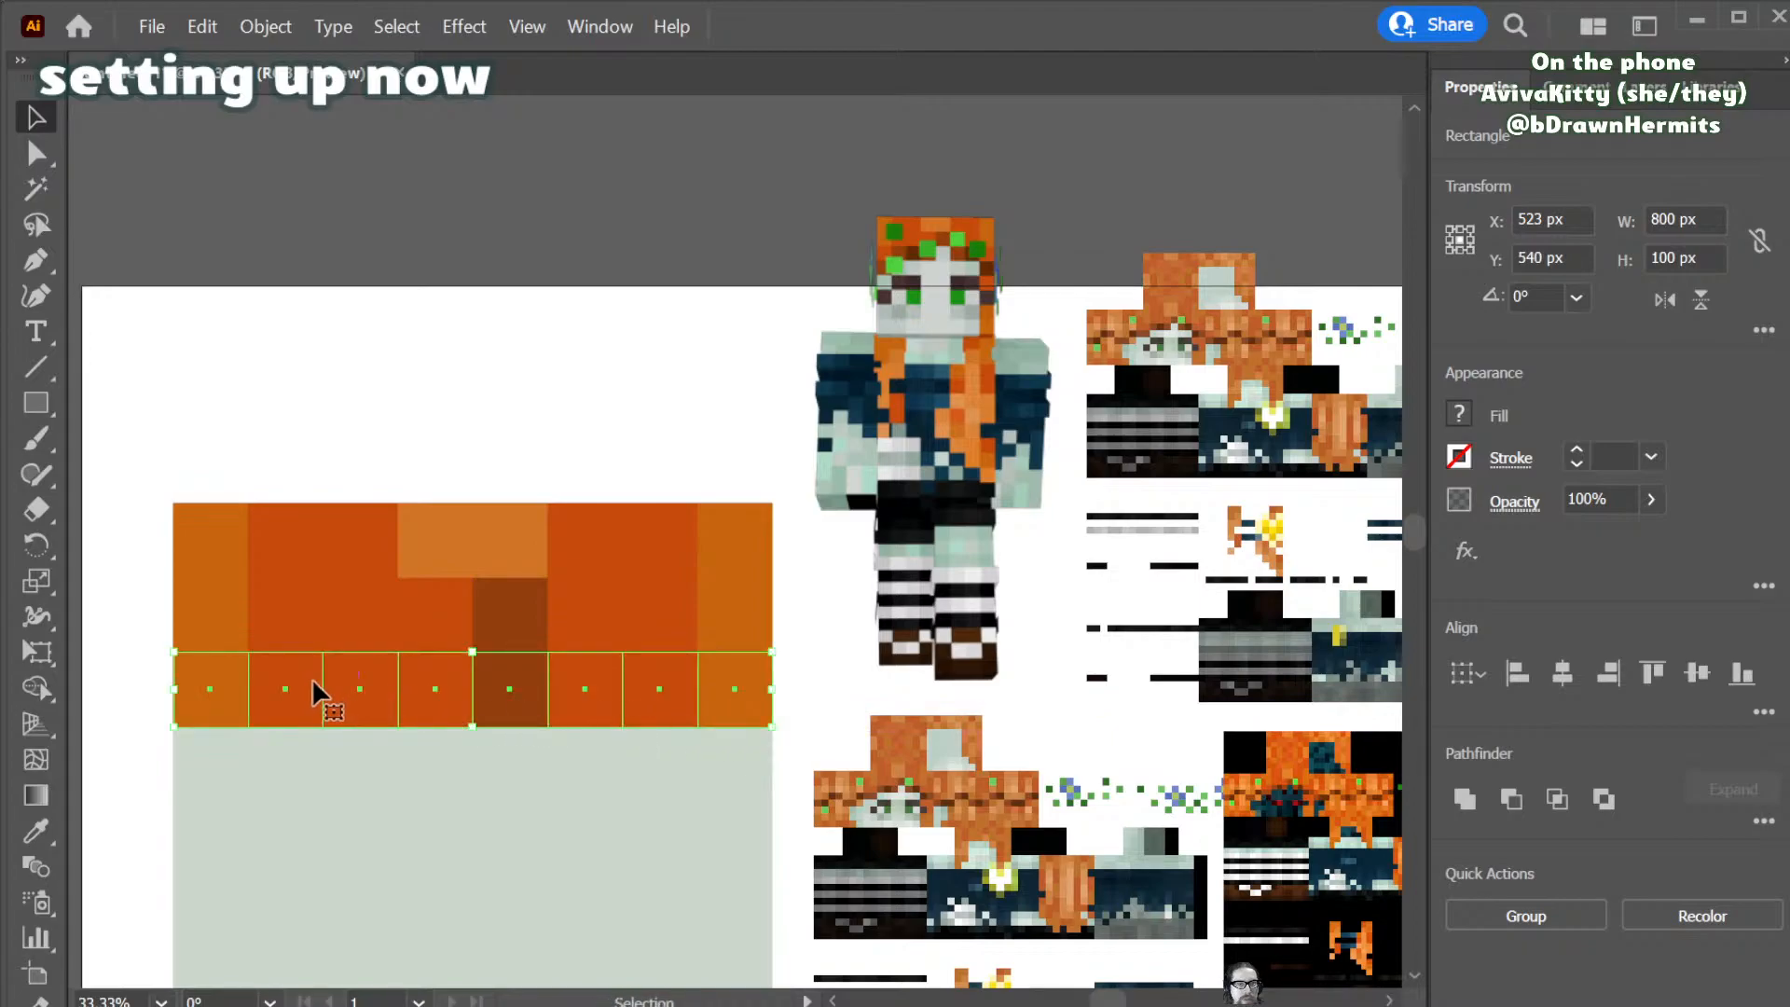
pyautogui.click(137, 710)
# - Recolor the third row's first square red-orange and its second square brown, sampling both from the render's hair
pyautogui.click(233, 686)
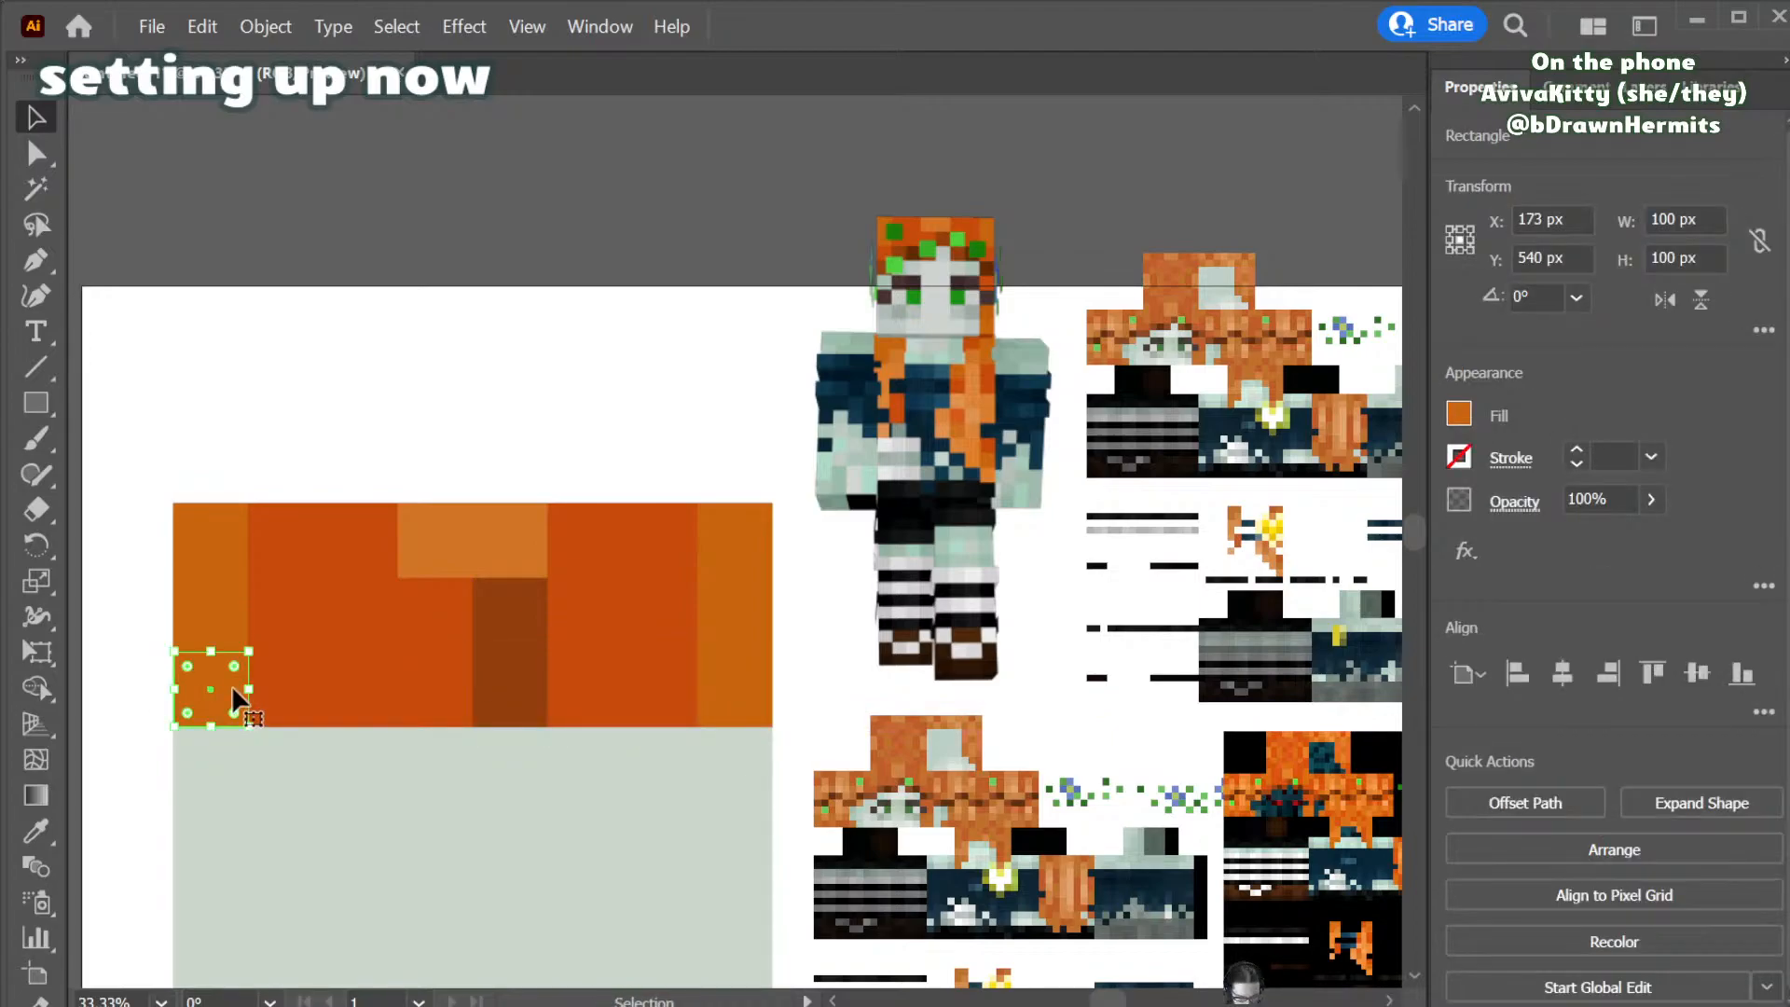
pyautogui.press('i')
pyautogui.click(895, 247)
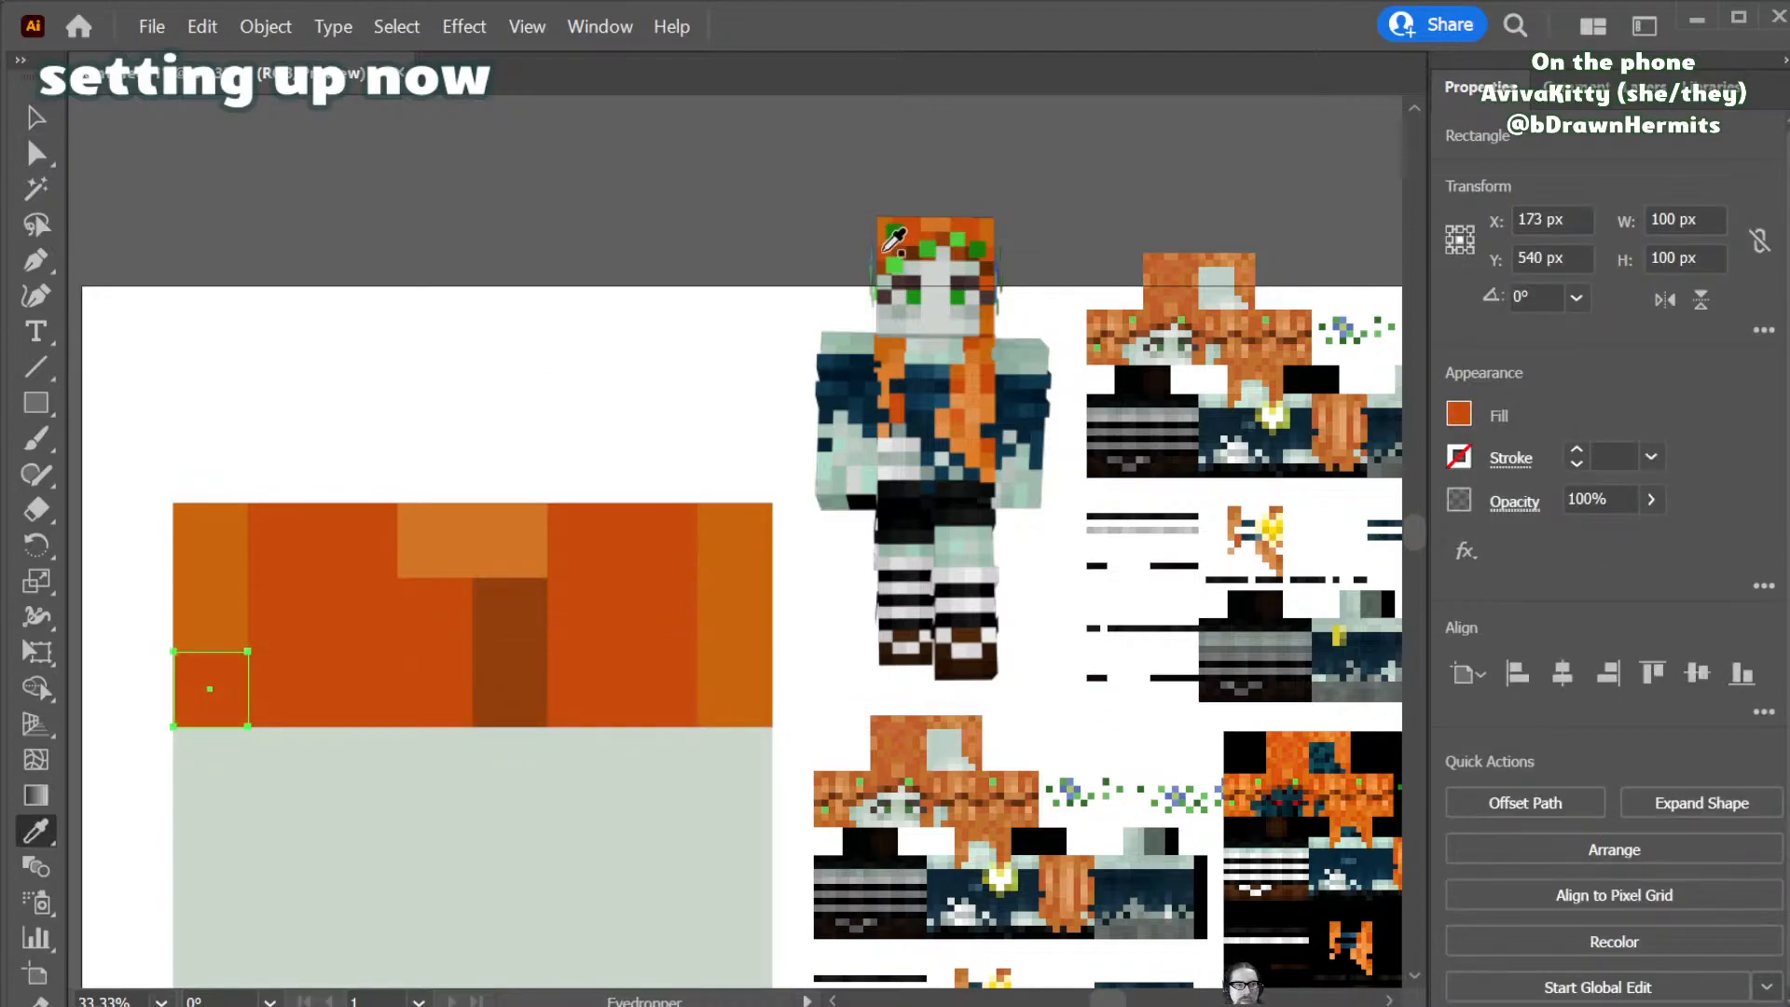
pyautogui.press('v')
pyautogui.moveTo(220, 688); pyautogui.dragTo(301, 676)
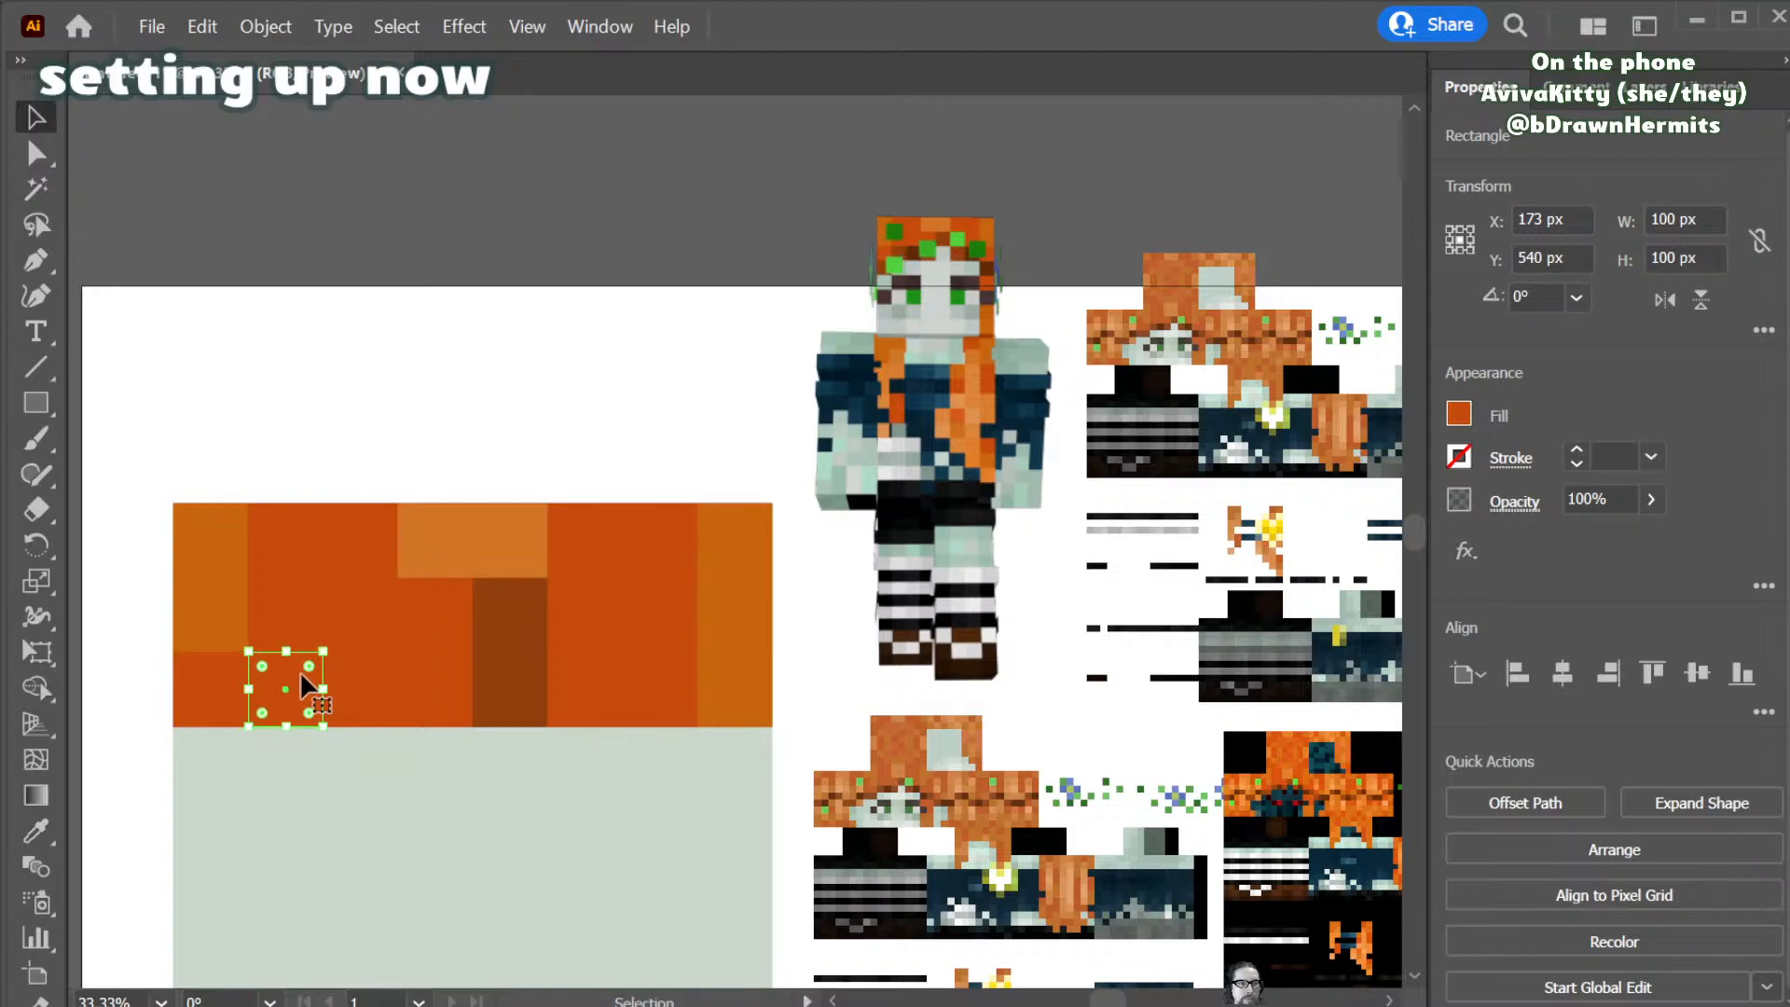
pyautogui.press('i')
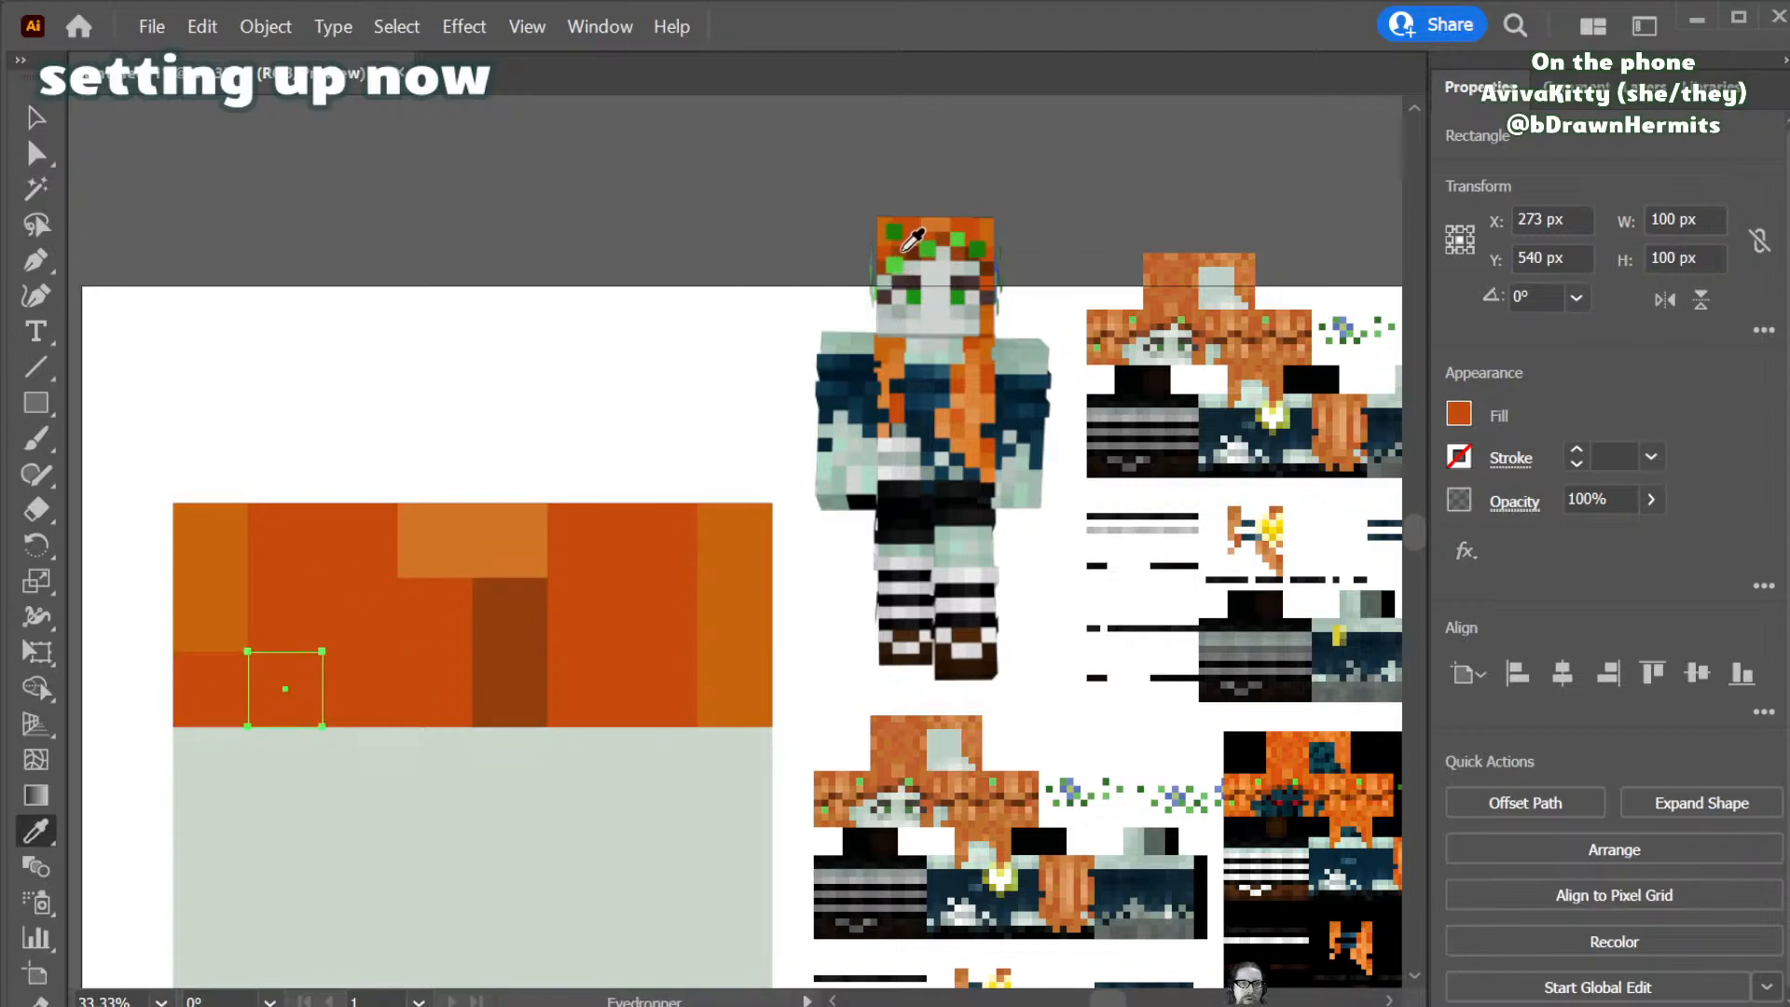
pyautogui.click(914, 239)
# - Recolor the third square of the third row with the dark brown sampled from the render's hair
pyautogui.press('v')
pyautogui.moveTo(317, 690); pyautogui.dragTo(390, 691)
pyautogui.press('i')
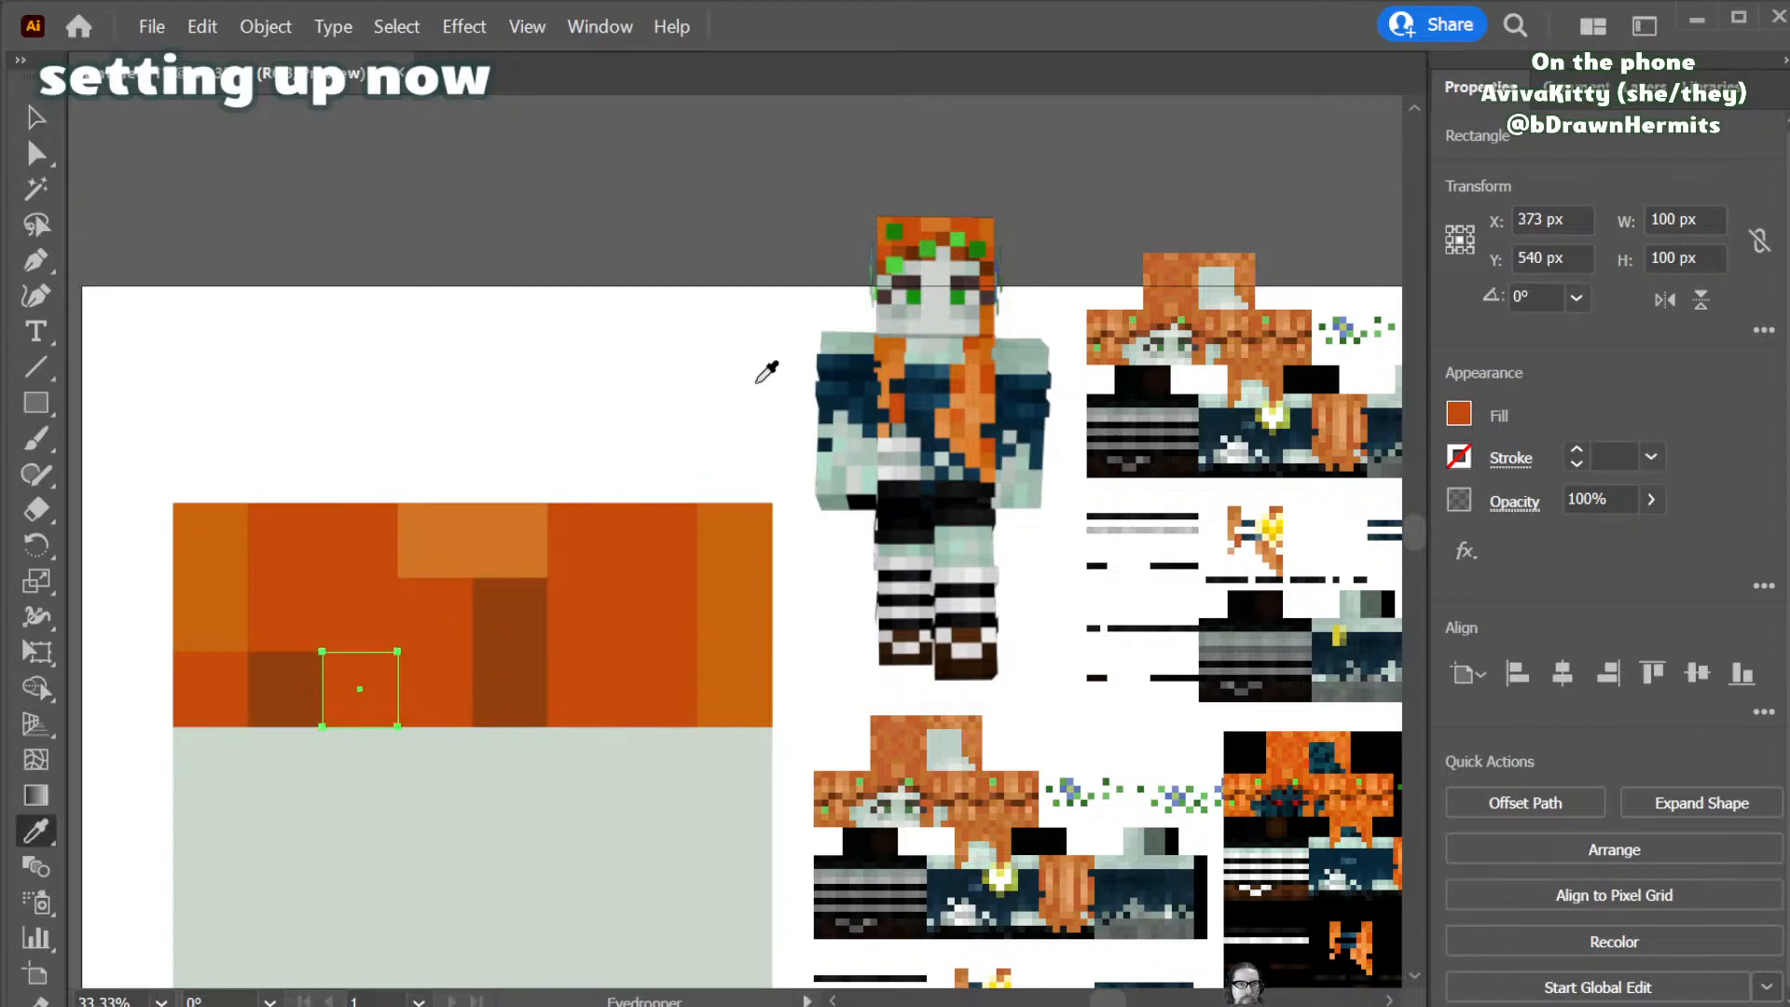
pyautogui.click(916, 250)
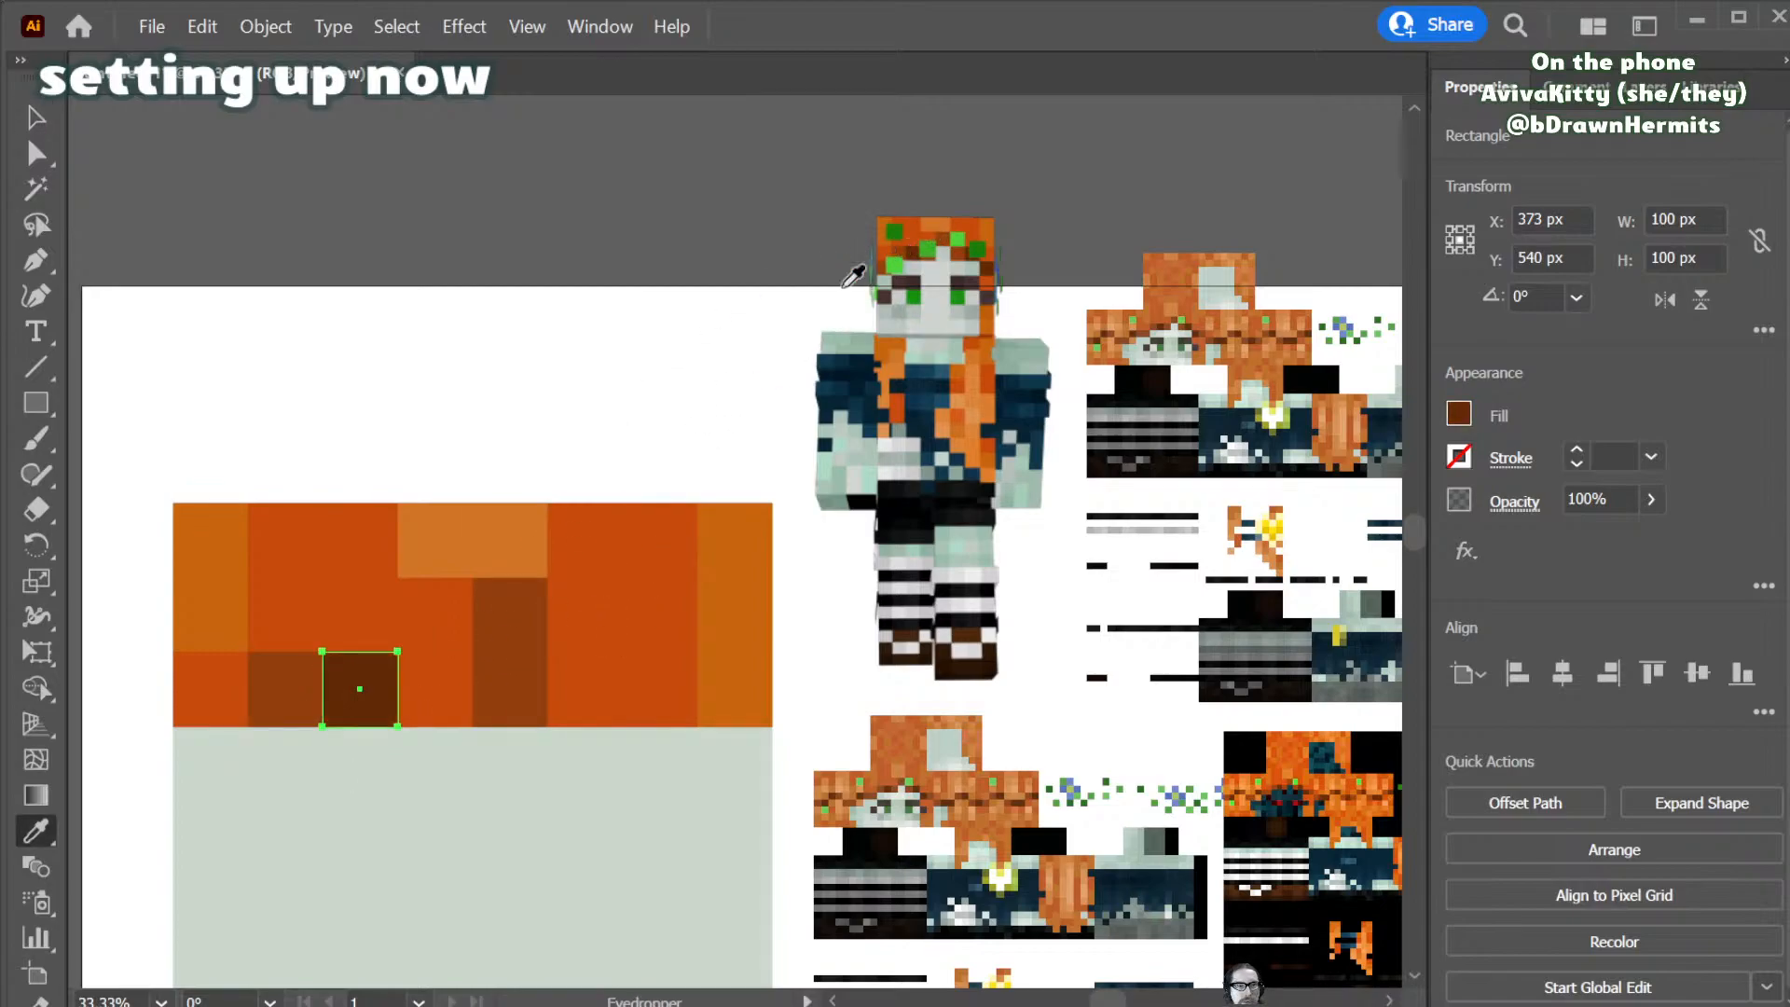
# - Recolor the fourth square of the third row with the brown sampled next to the green leaf in the render's hair
pyautogui.press('v')
pyautogui.click(458, 690)
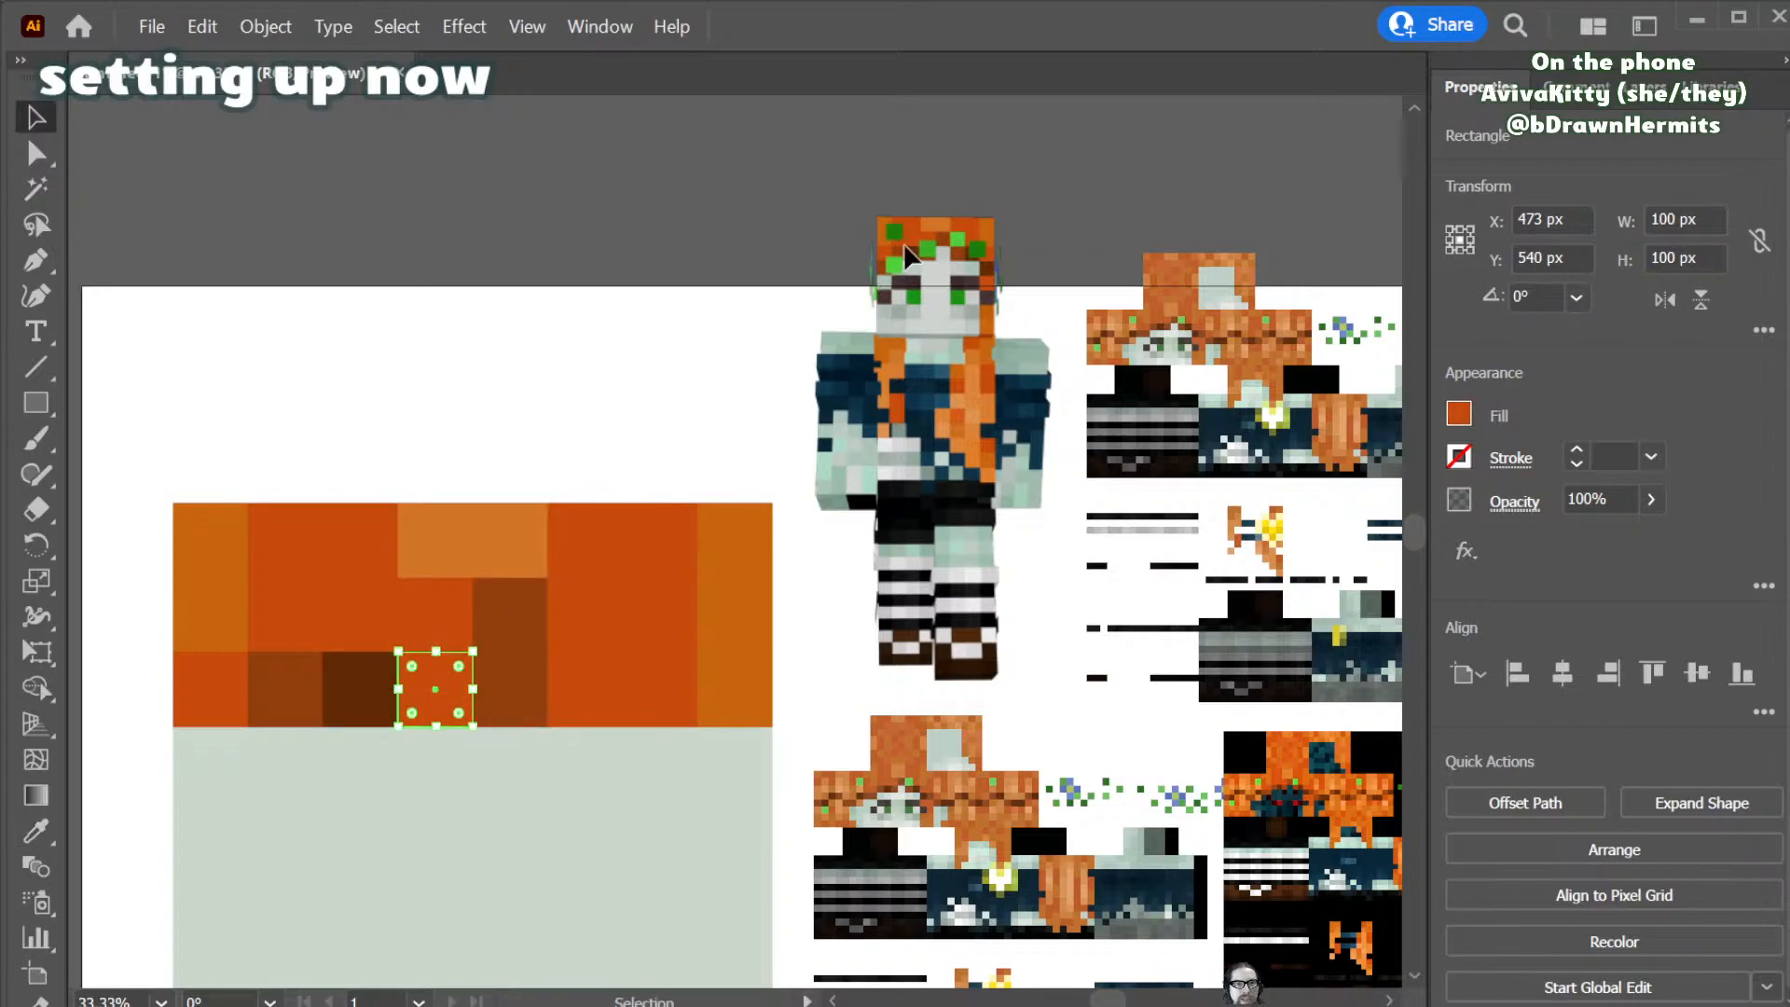
pyautogui.press('i')
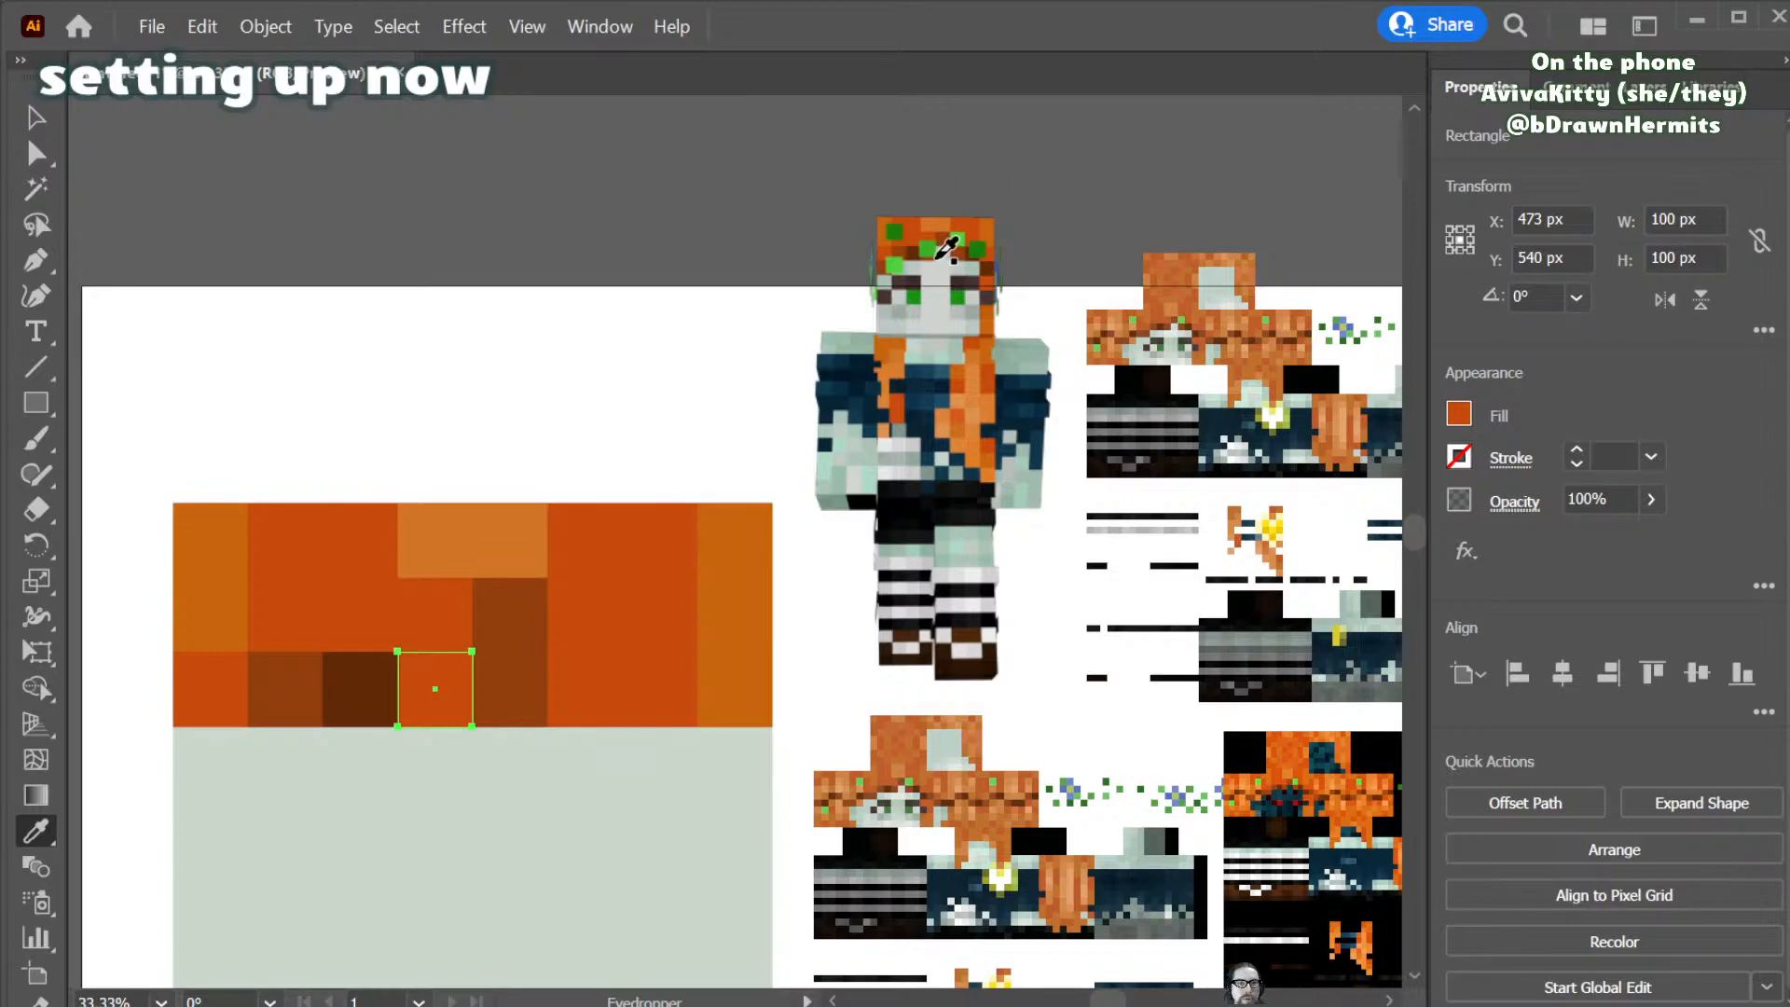
pyautogui.click(936, 253)
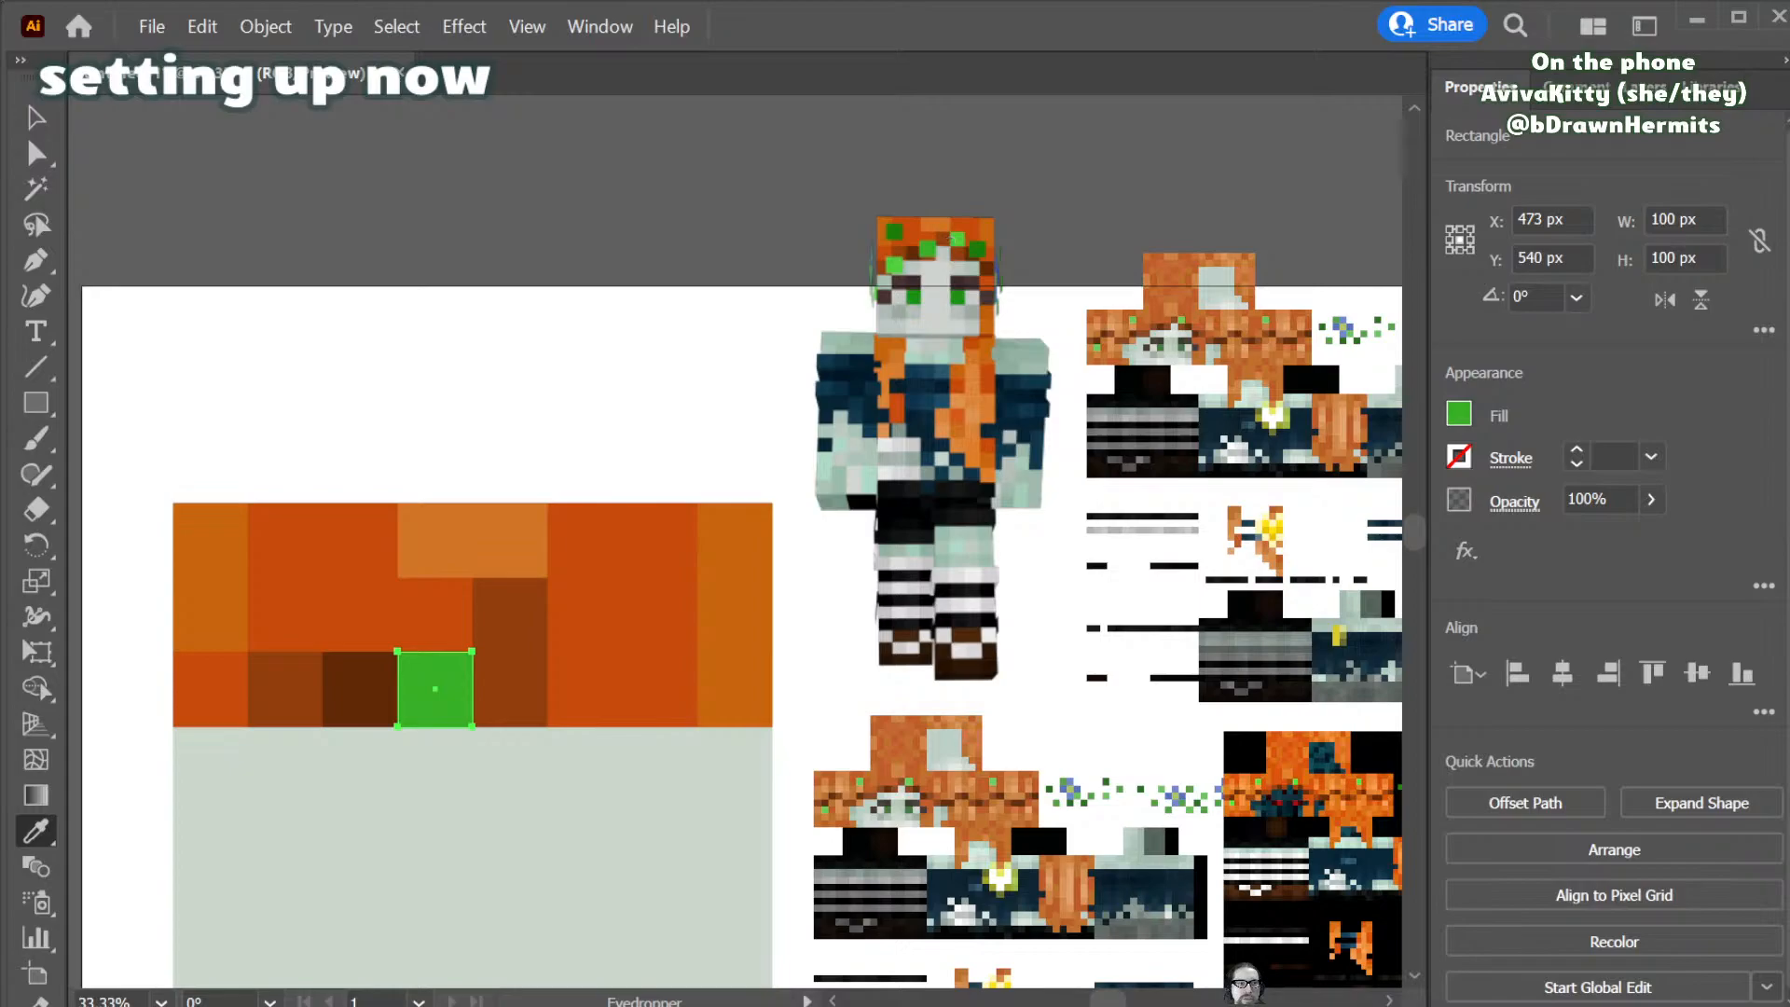
pyautogui.click(933, 262)
# - Delete the fifth square of the third row to expose the forehead
pyautogui.press('v')
pyautogui.click(519, 669)
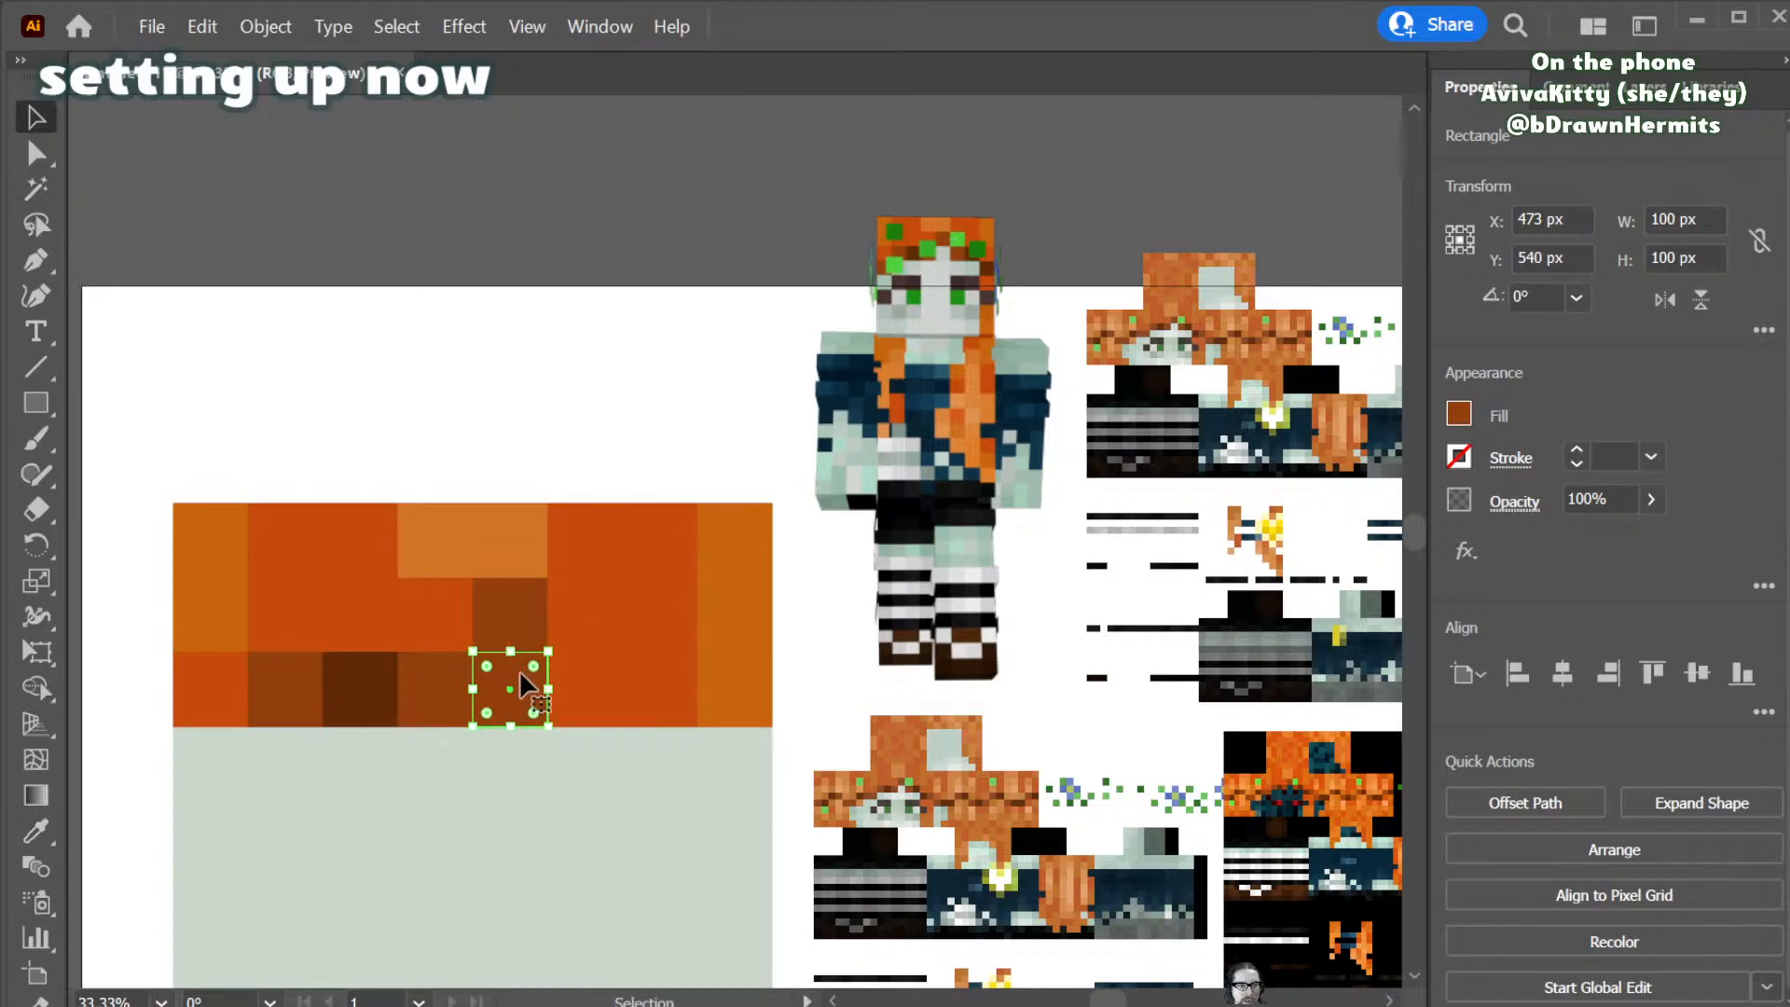
pyautogui.press('Delete')
# - Recolor the sixth square of the third row with the brown sampled from the render's hair
pyautogui.click(591, 687)
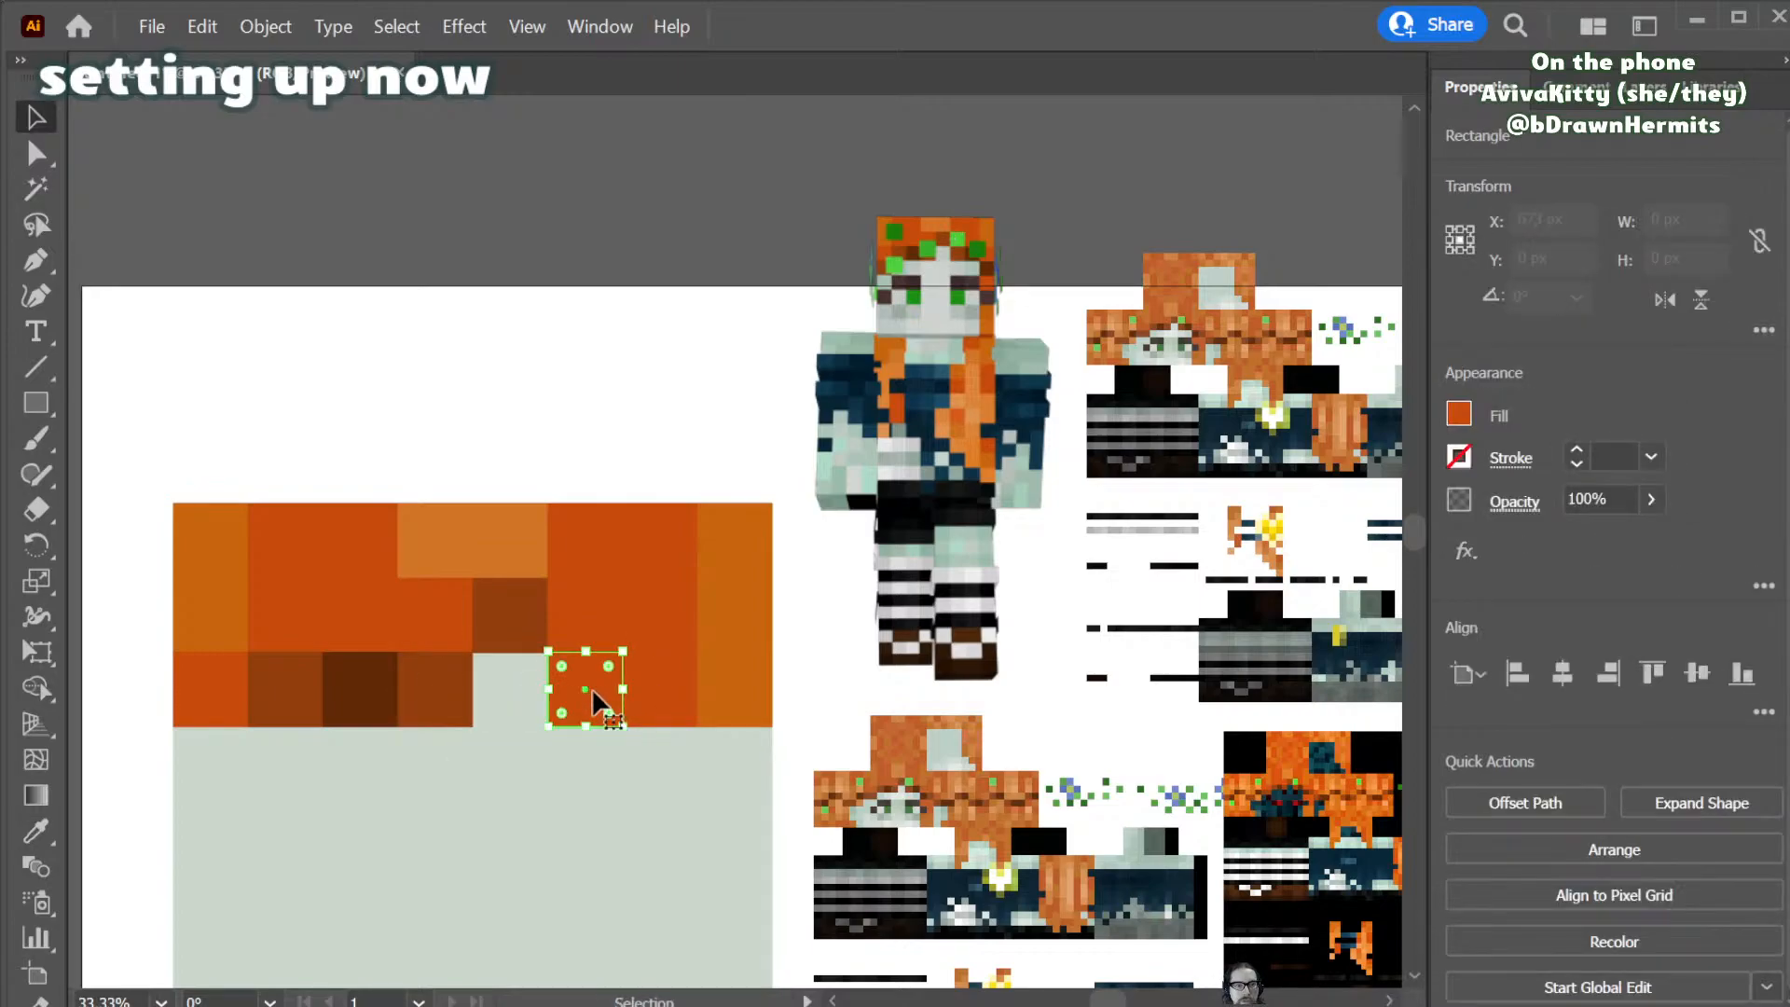
pyautogui.press('i')
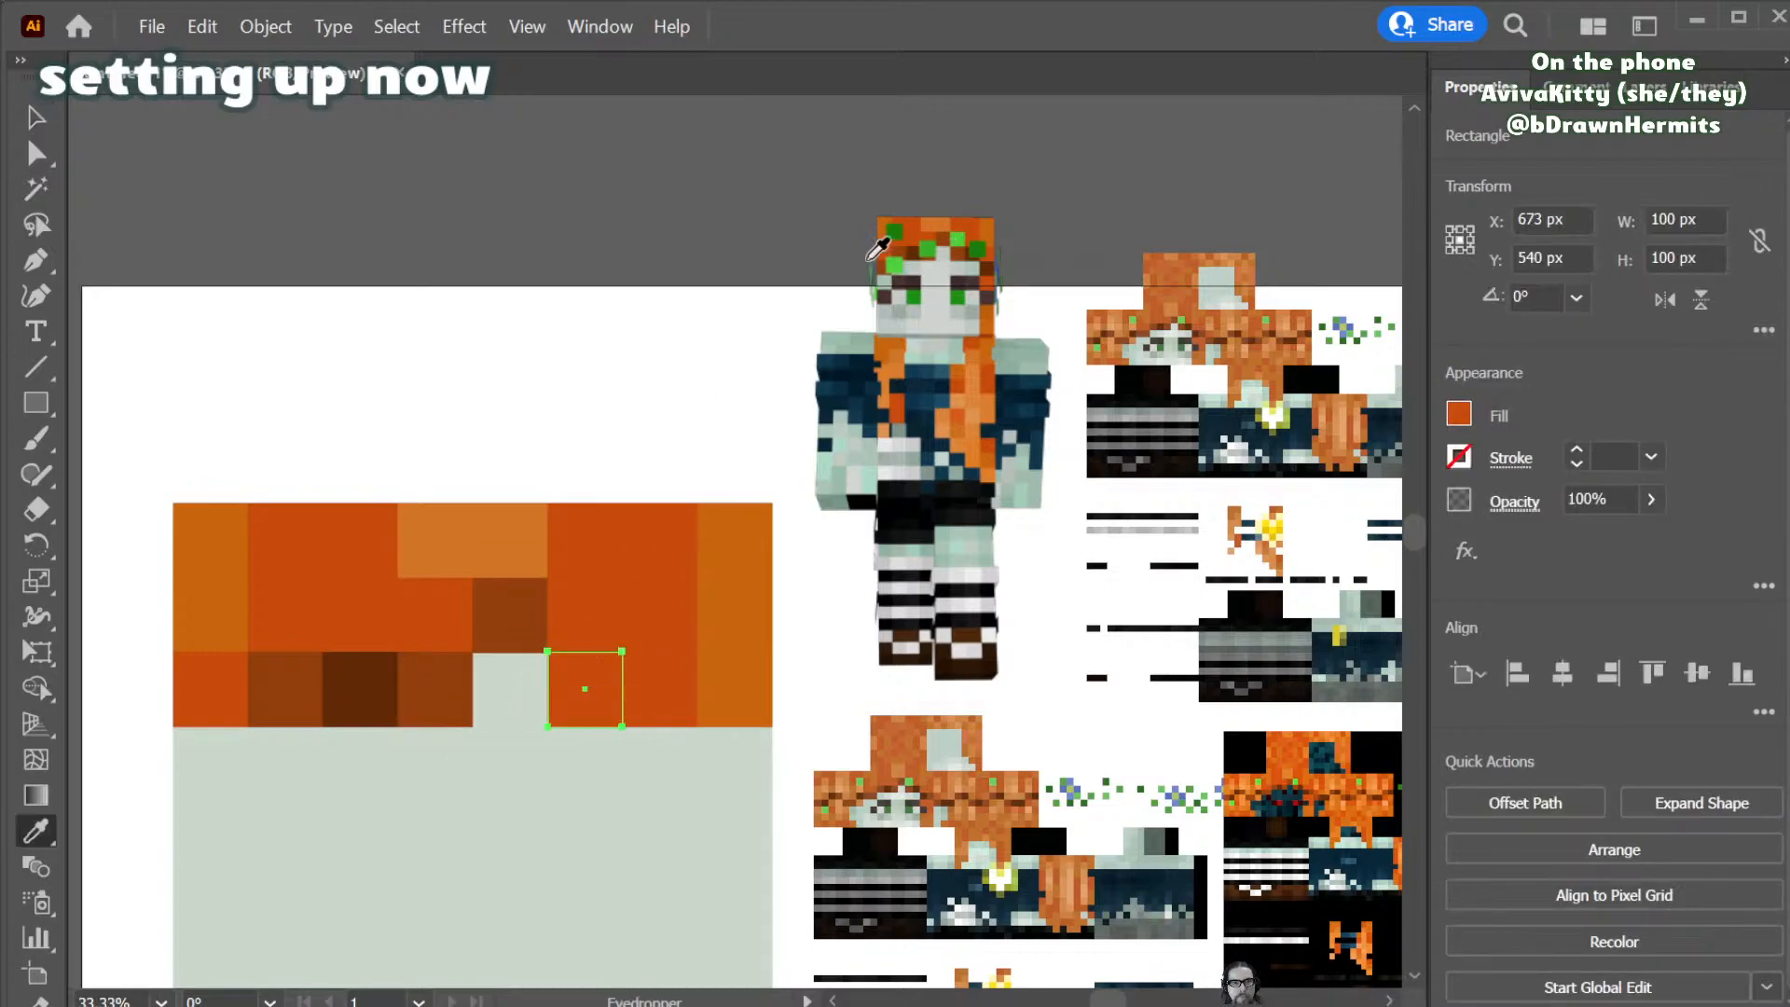
pyautogui.click(961, 254)
# - Recolor the seventh square of the third row with the dark brown sampled from the render's hair
pyautogui.press('v')
pyautogui.click(661, 686)
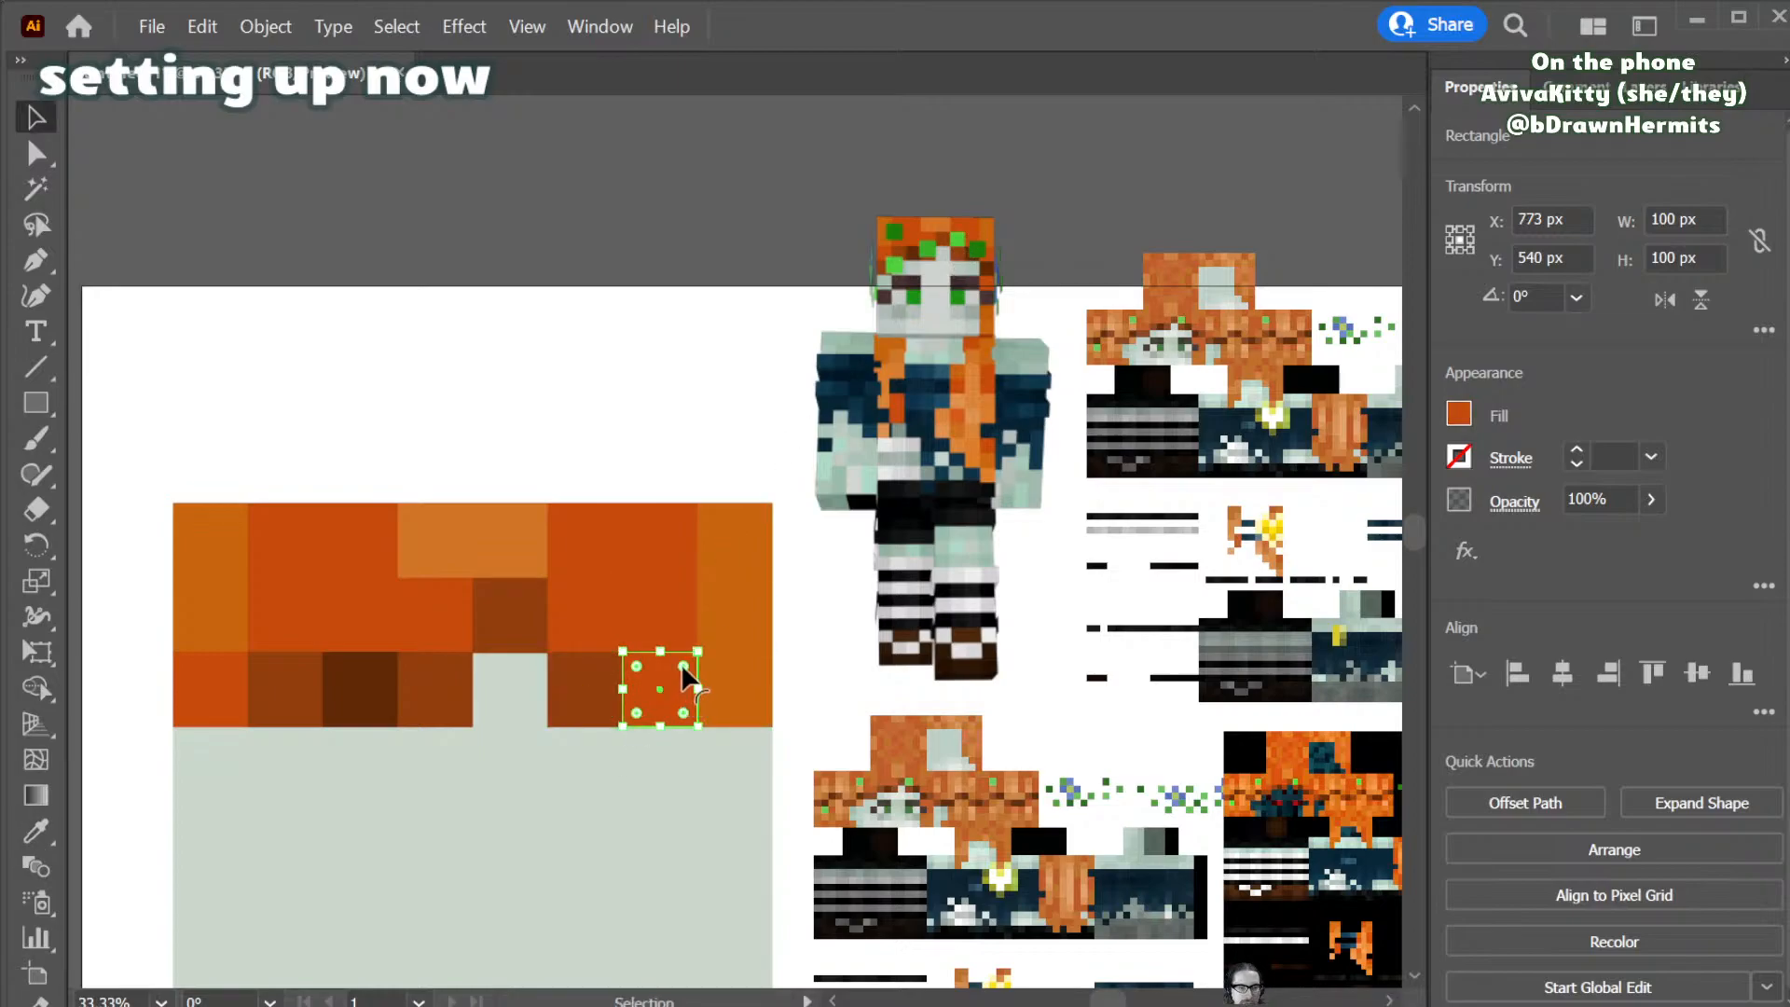
pyautogui.press('i')
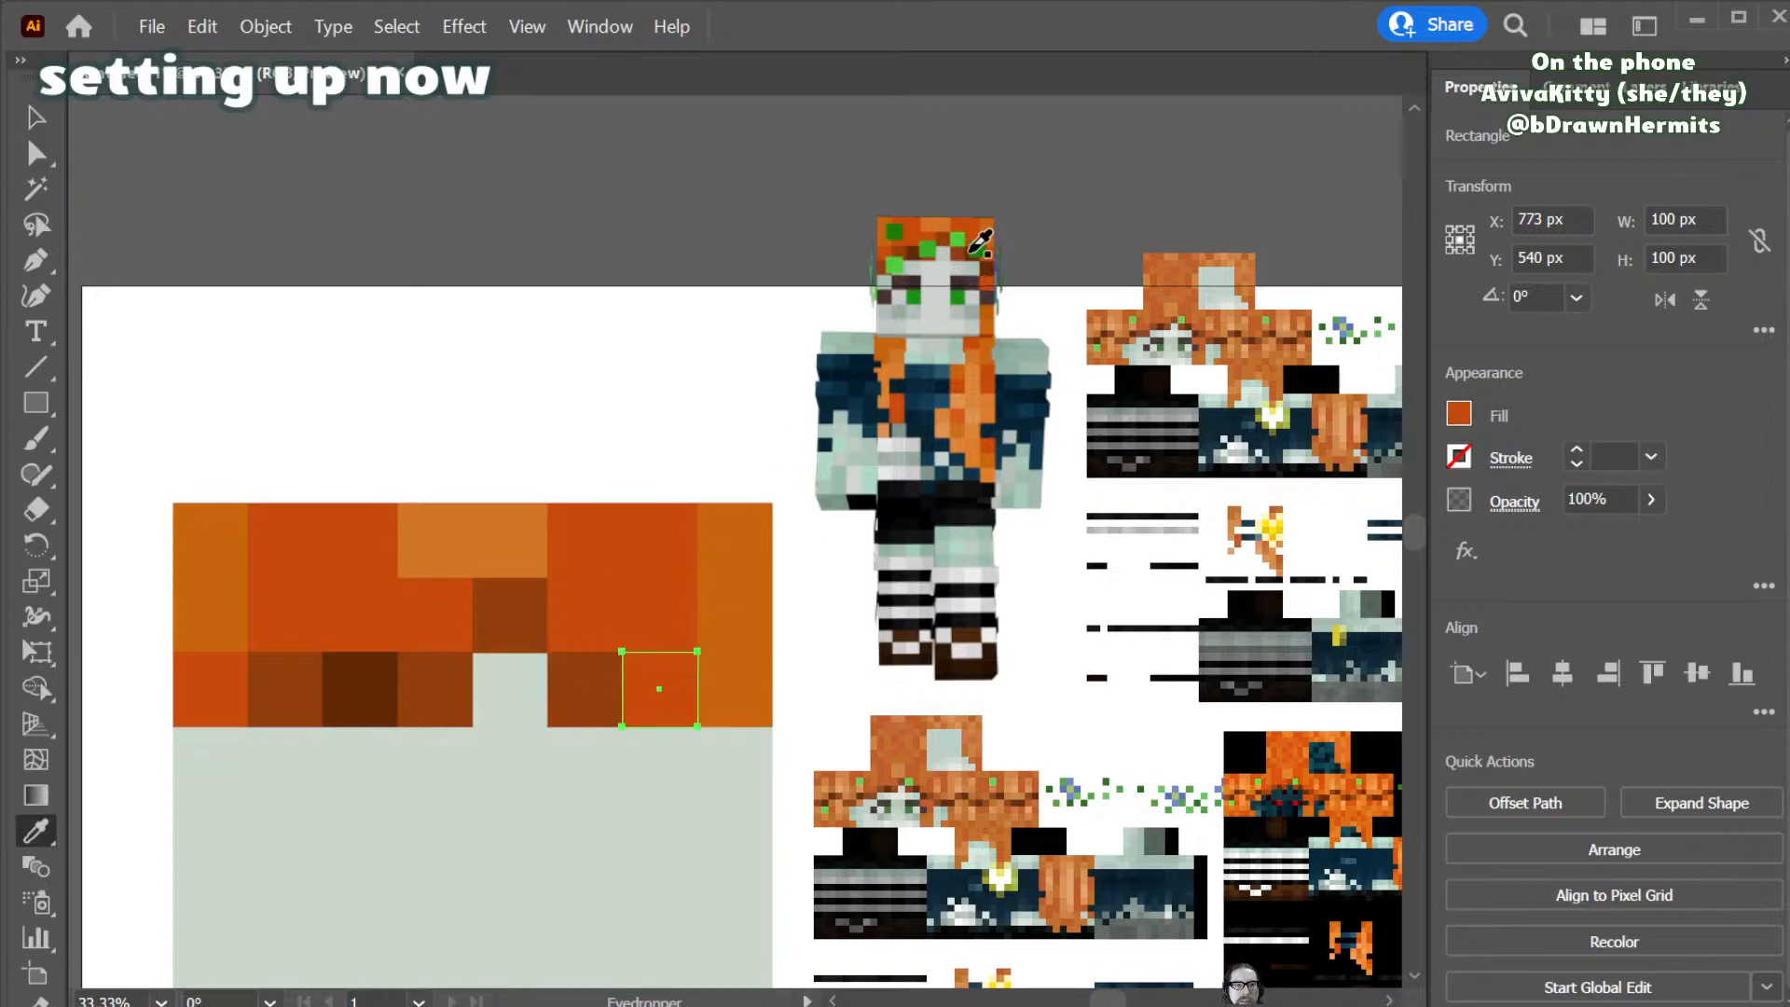
pyautogui.click(985, 254)
pyautogui.click(992, 265)
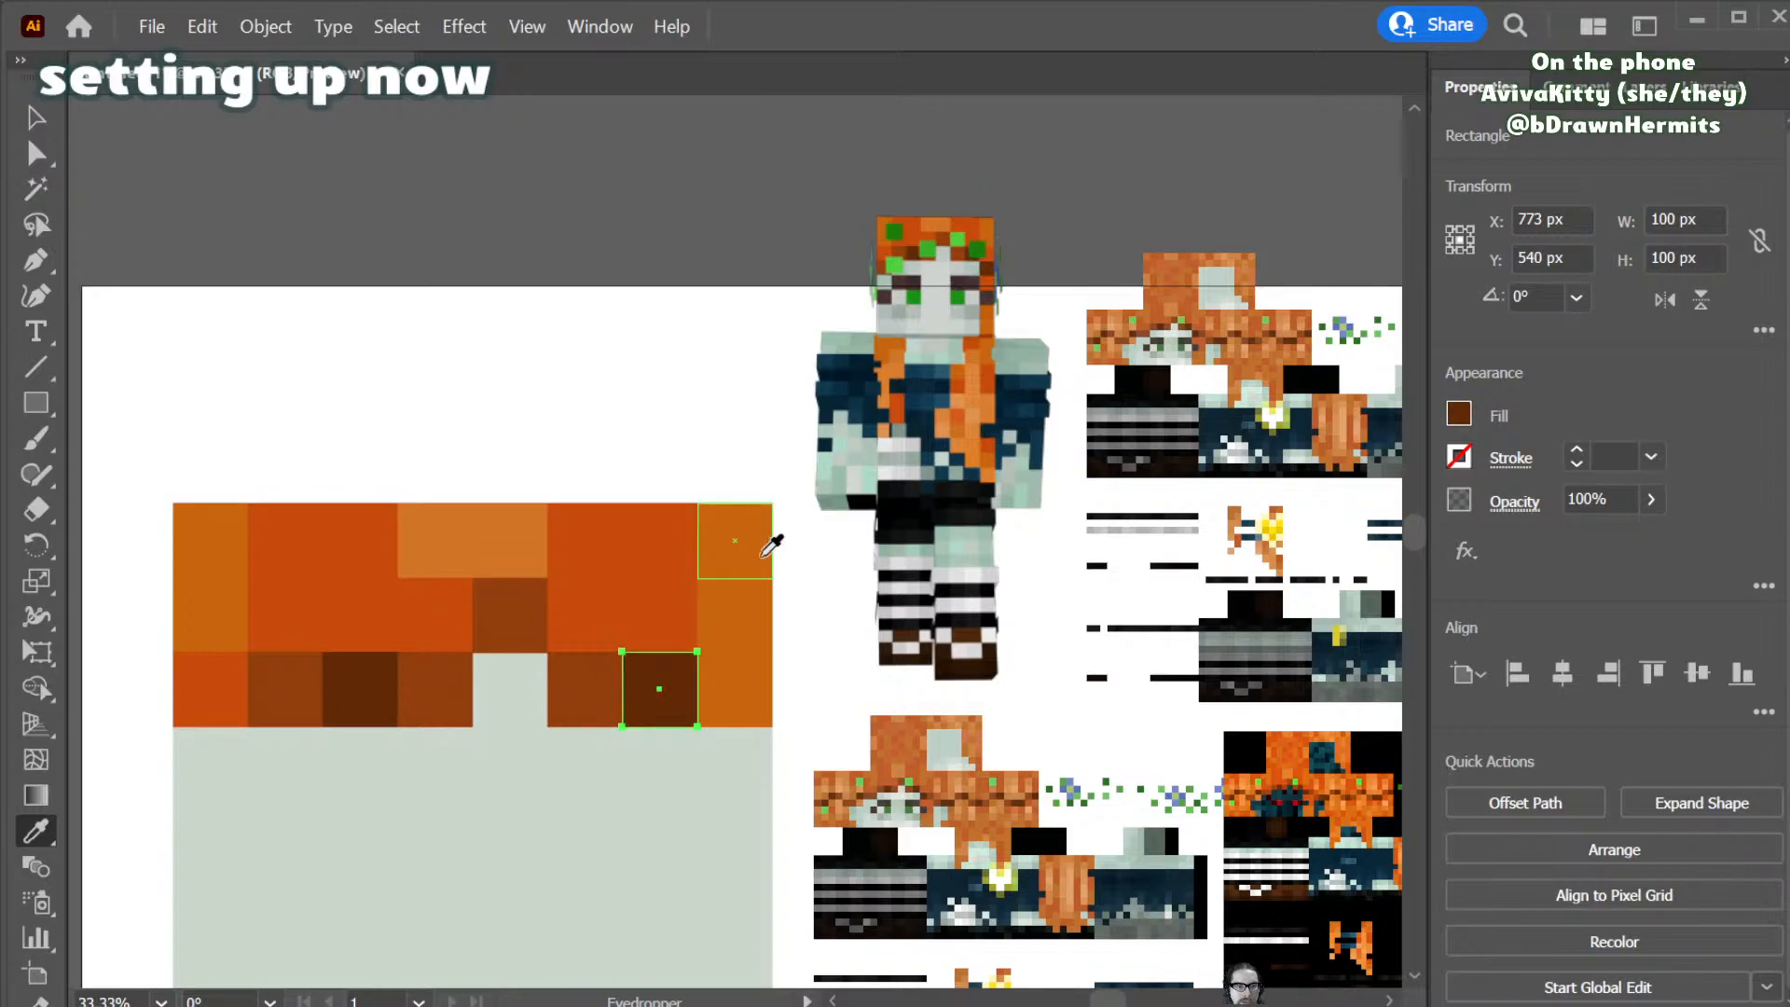
# - Recolor the eighth square of the third row with the red-orange sampled from the sixth square of the second row
pyautogui.press('v')
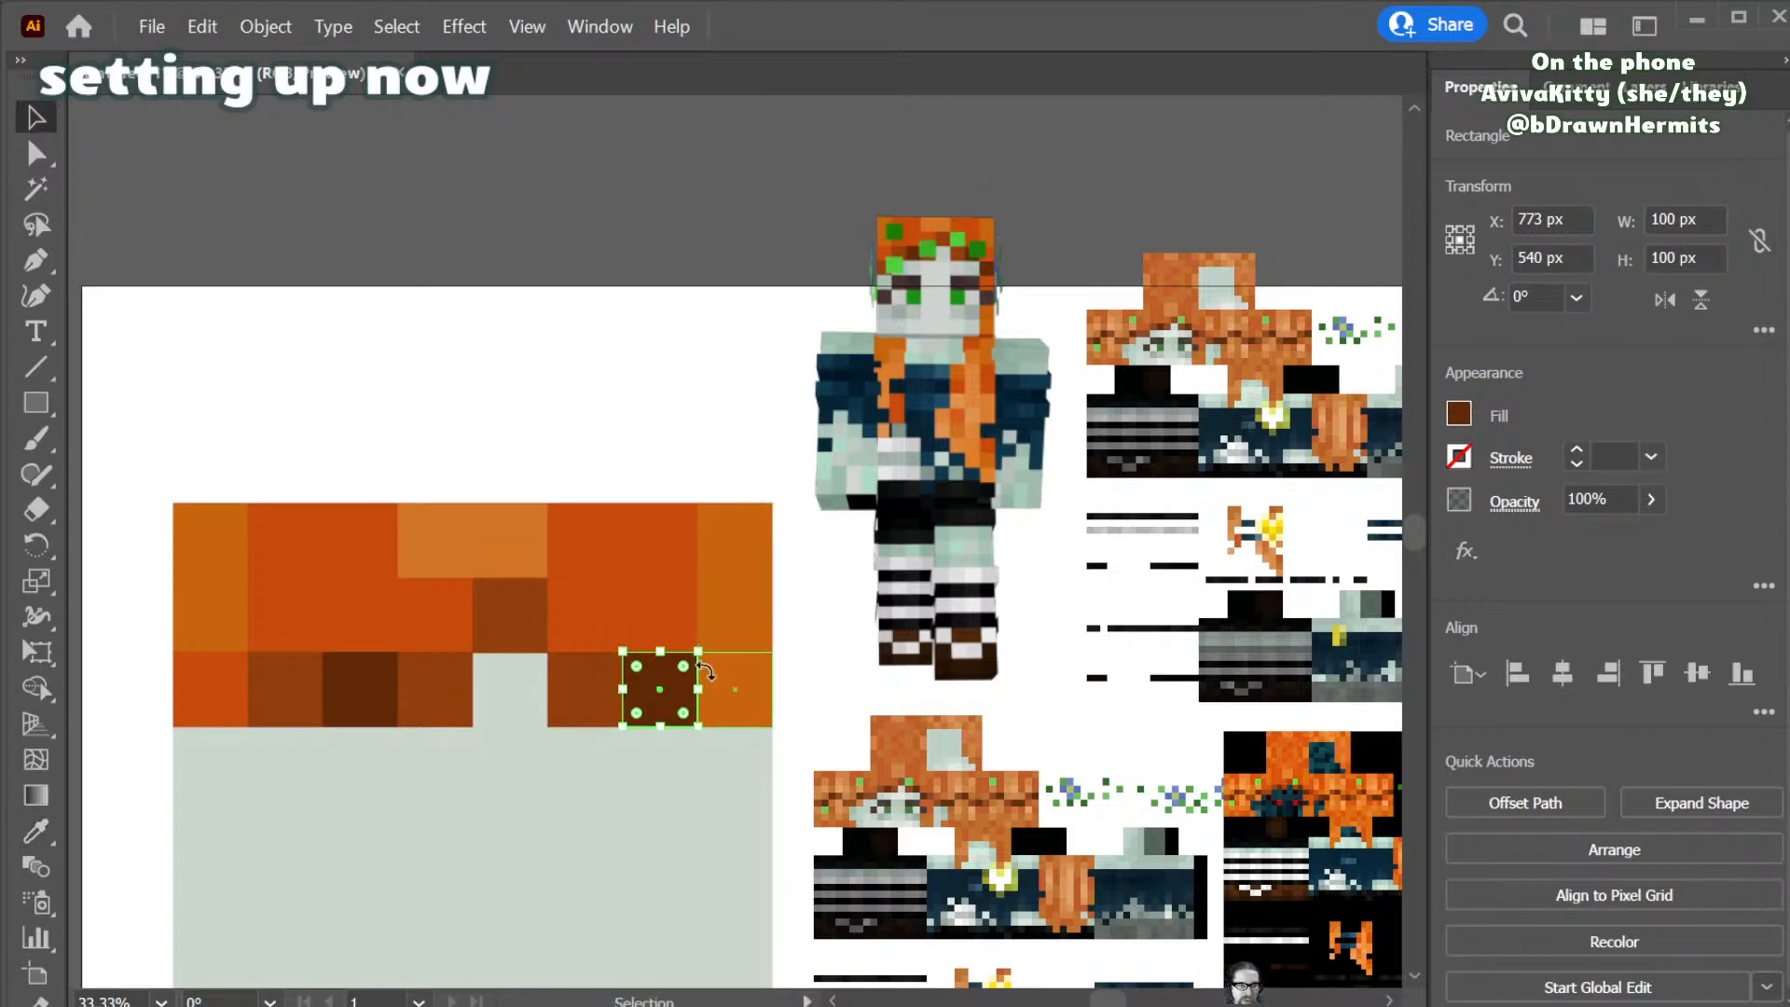
pyautogui.click(753, 677)
pyautogui.press('i')
pyautogui.click(586, 604)
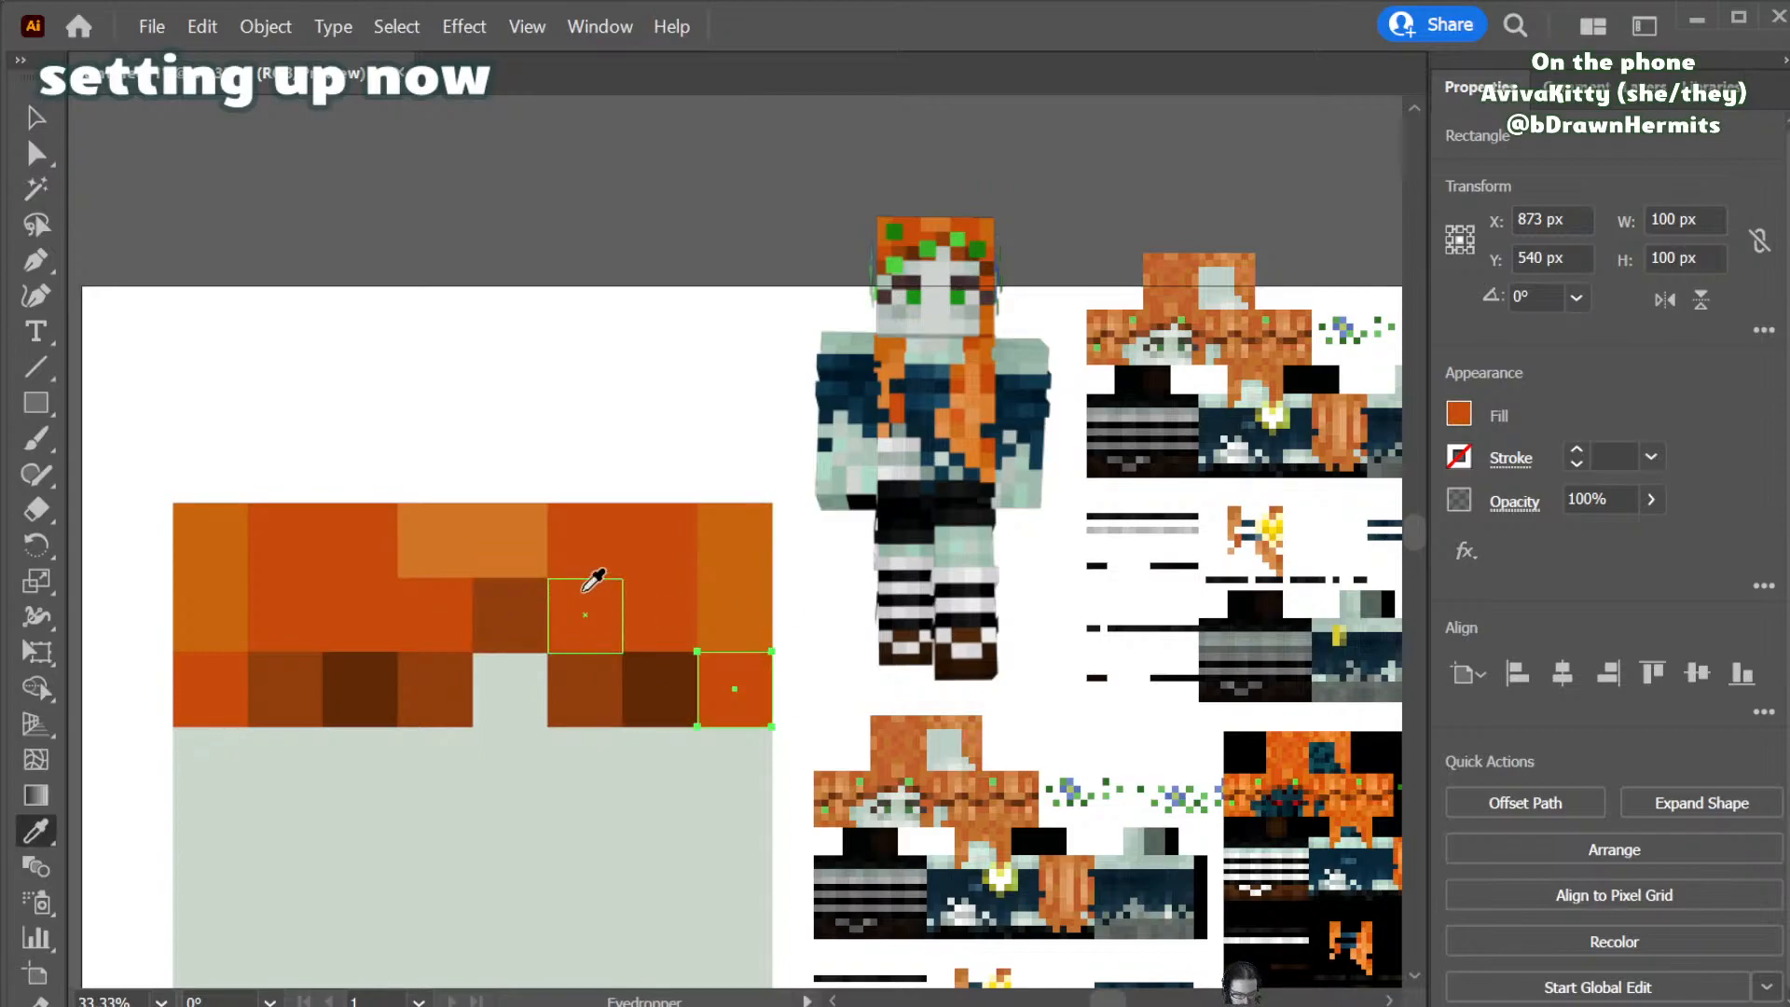
pyautogui.press('v')
pyautogui.click(643, 312)
pyautogui.press('a')
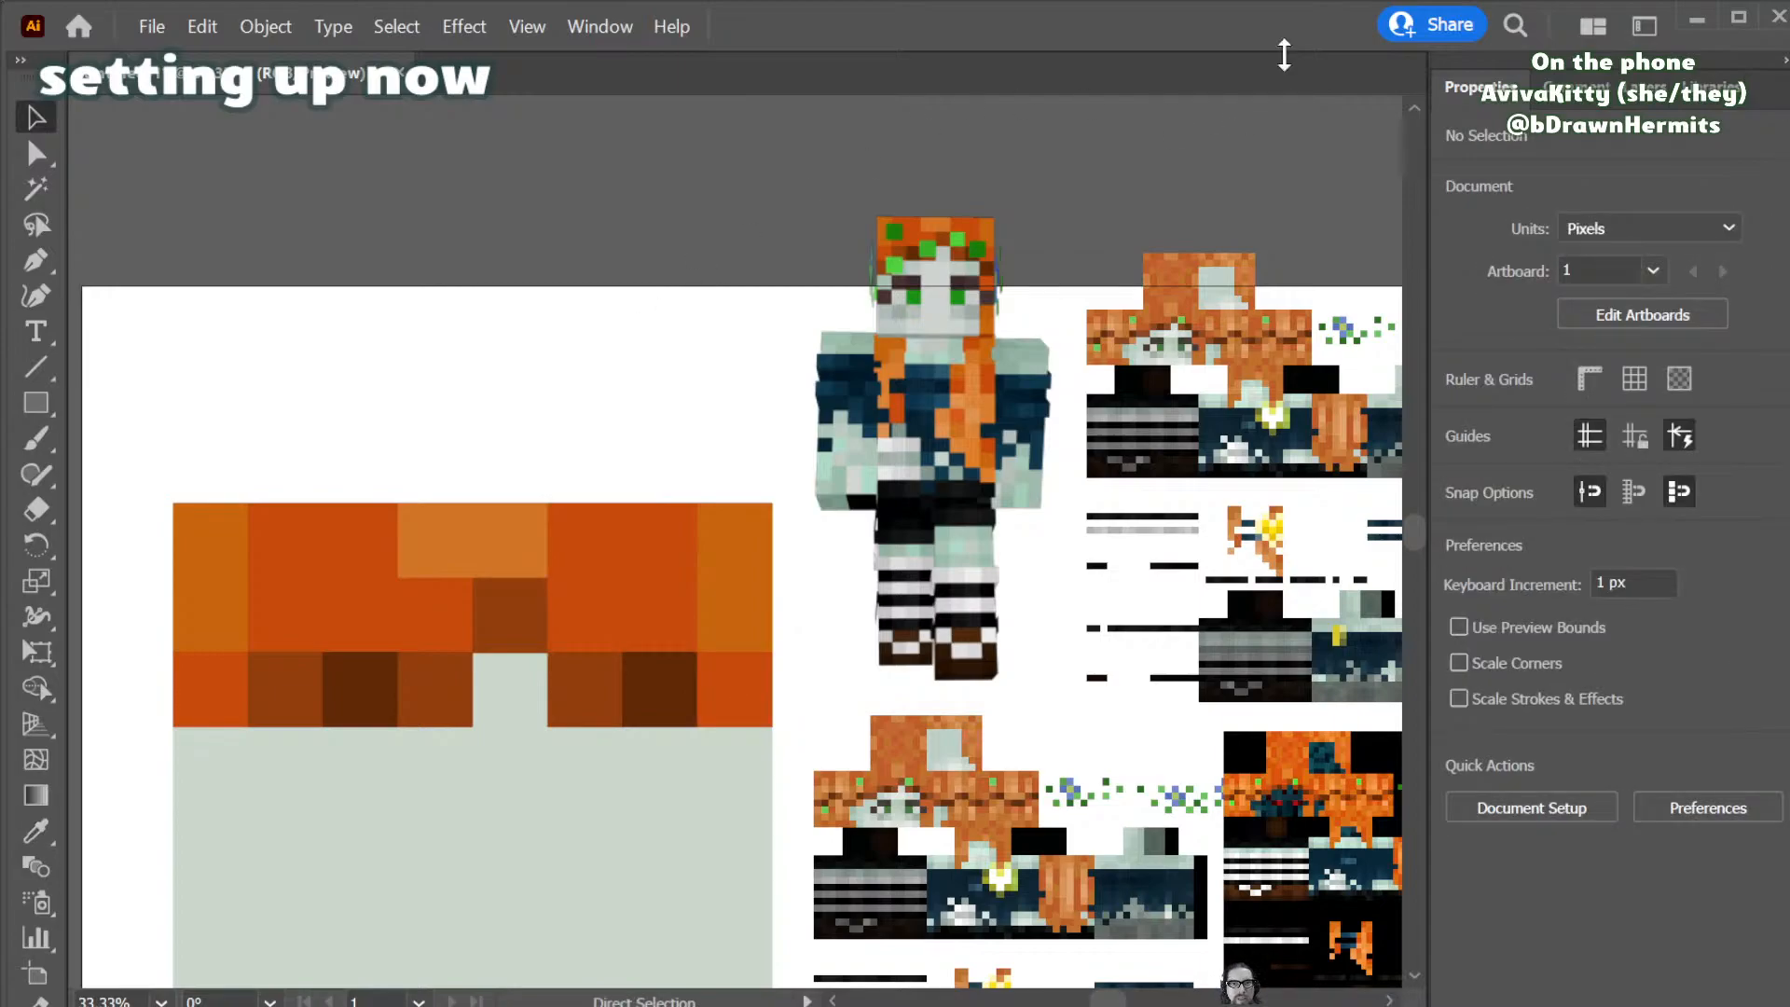
pyautogui.press('v')
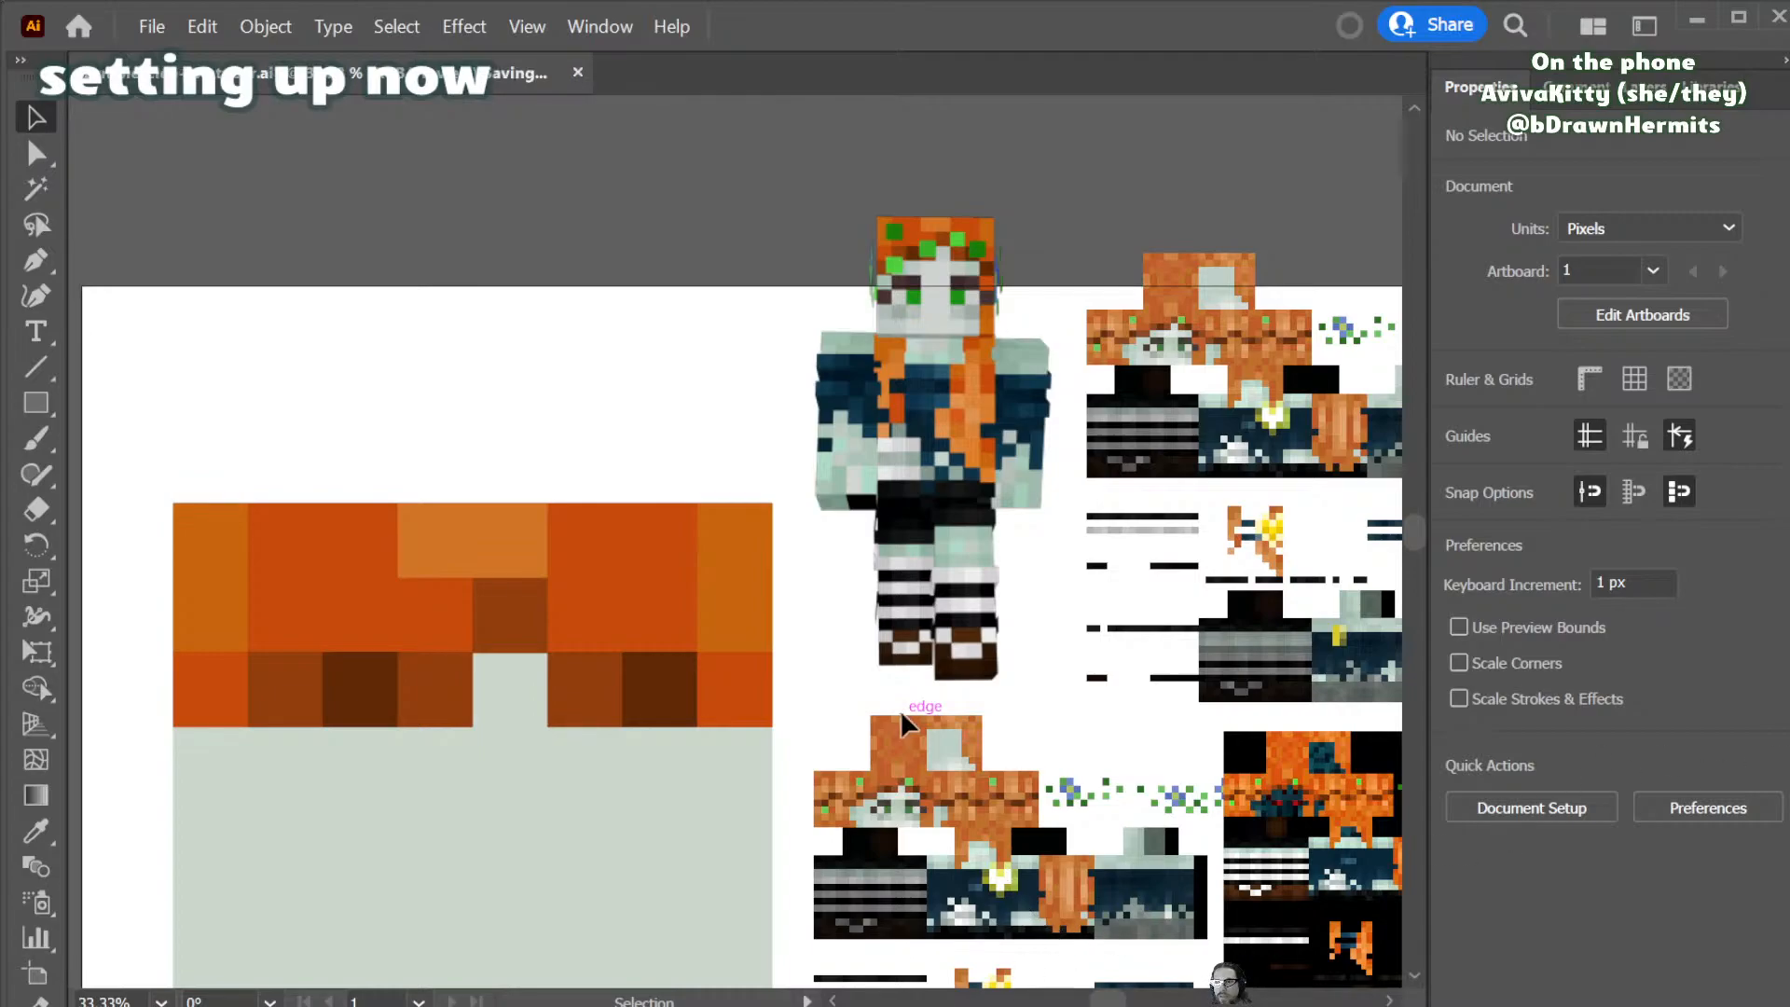
# - Extend the hair with brown squares at both ends of the fourth row and a red-orange square at the fifth row's right end
pyautogui.scroll(-1, 899, 709)
pyautogui.scroll(-2, 901, 709)
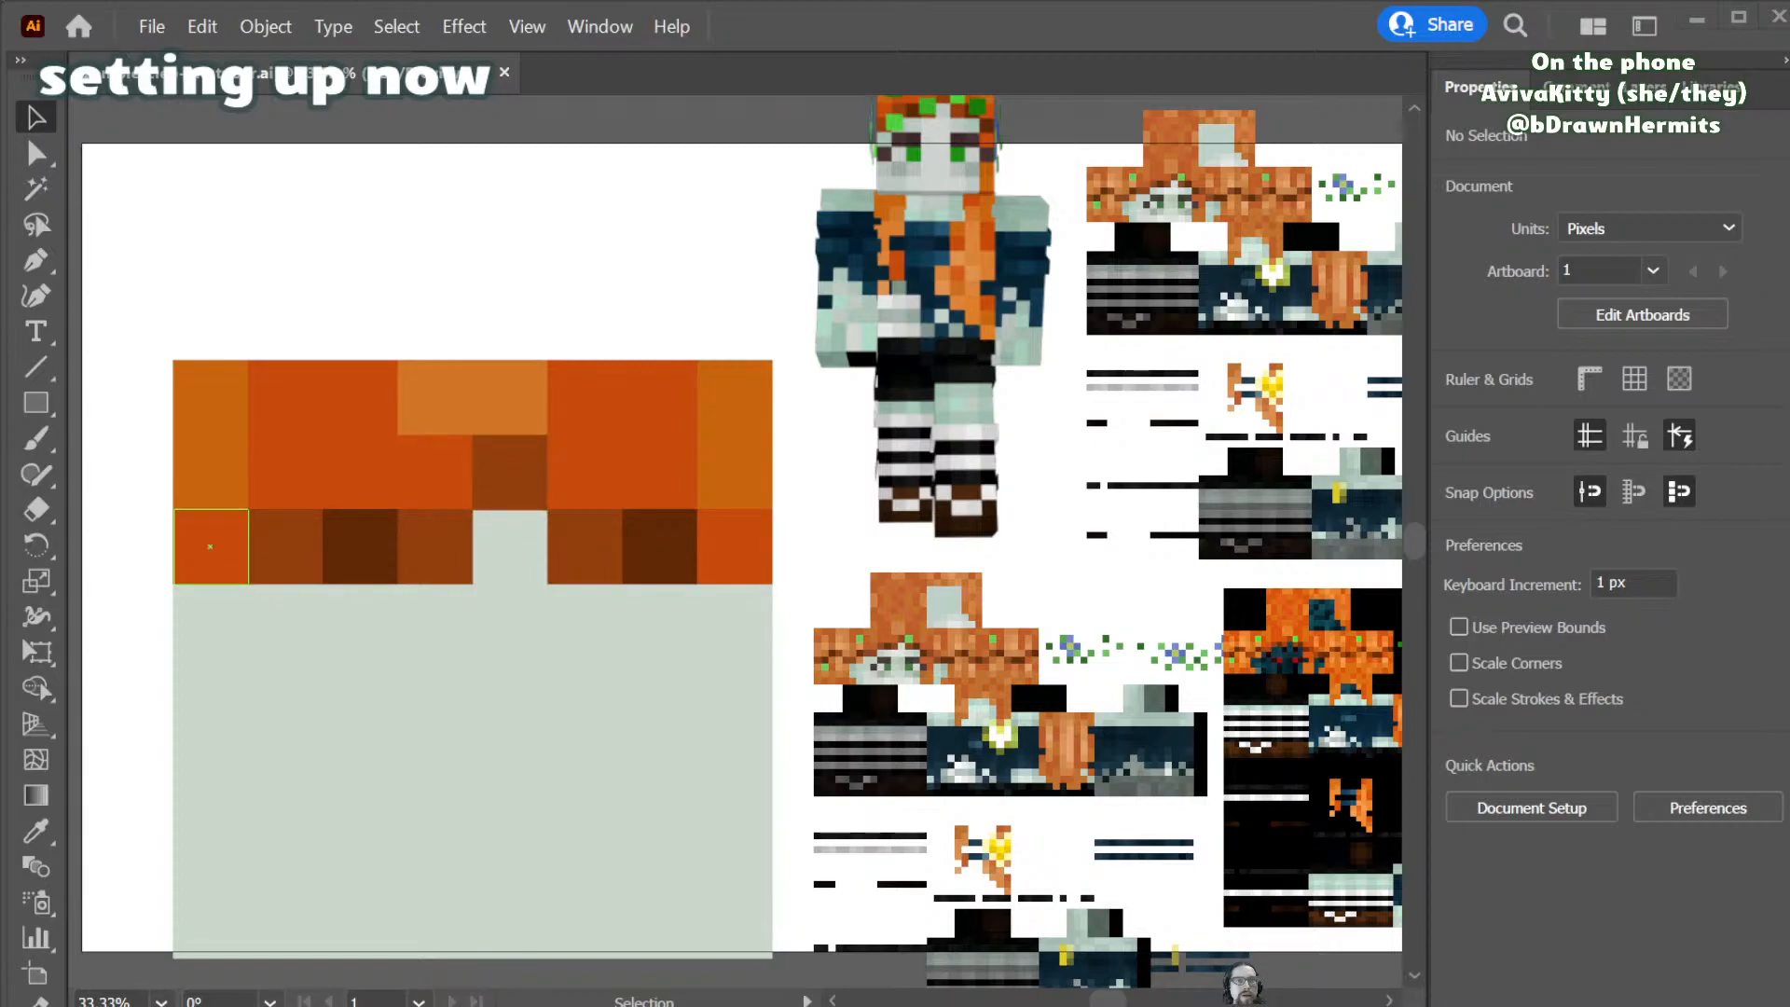
pyautogui.scroll(1, 211, 546)
pyautogui.moveTo(296, 594); pyautogui.dragTo(743, 719)
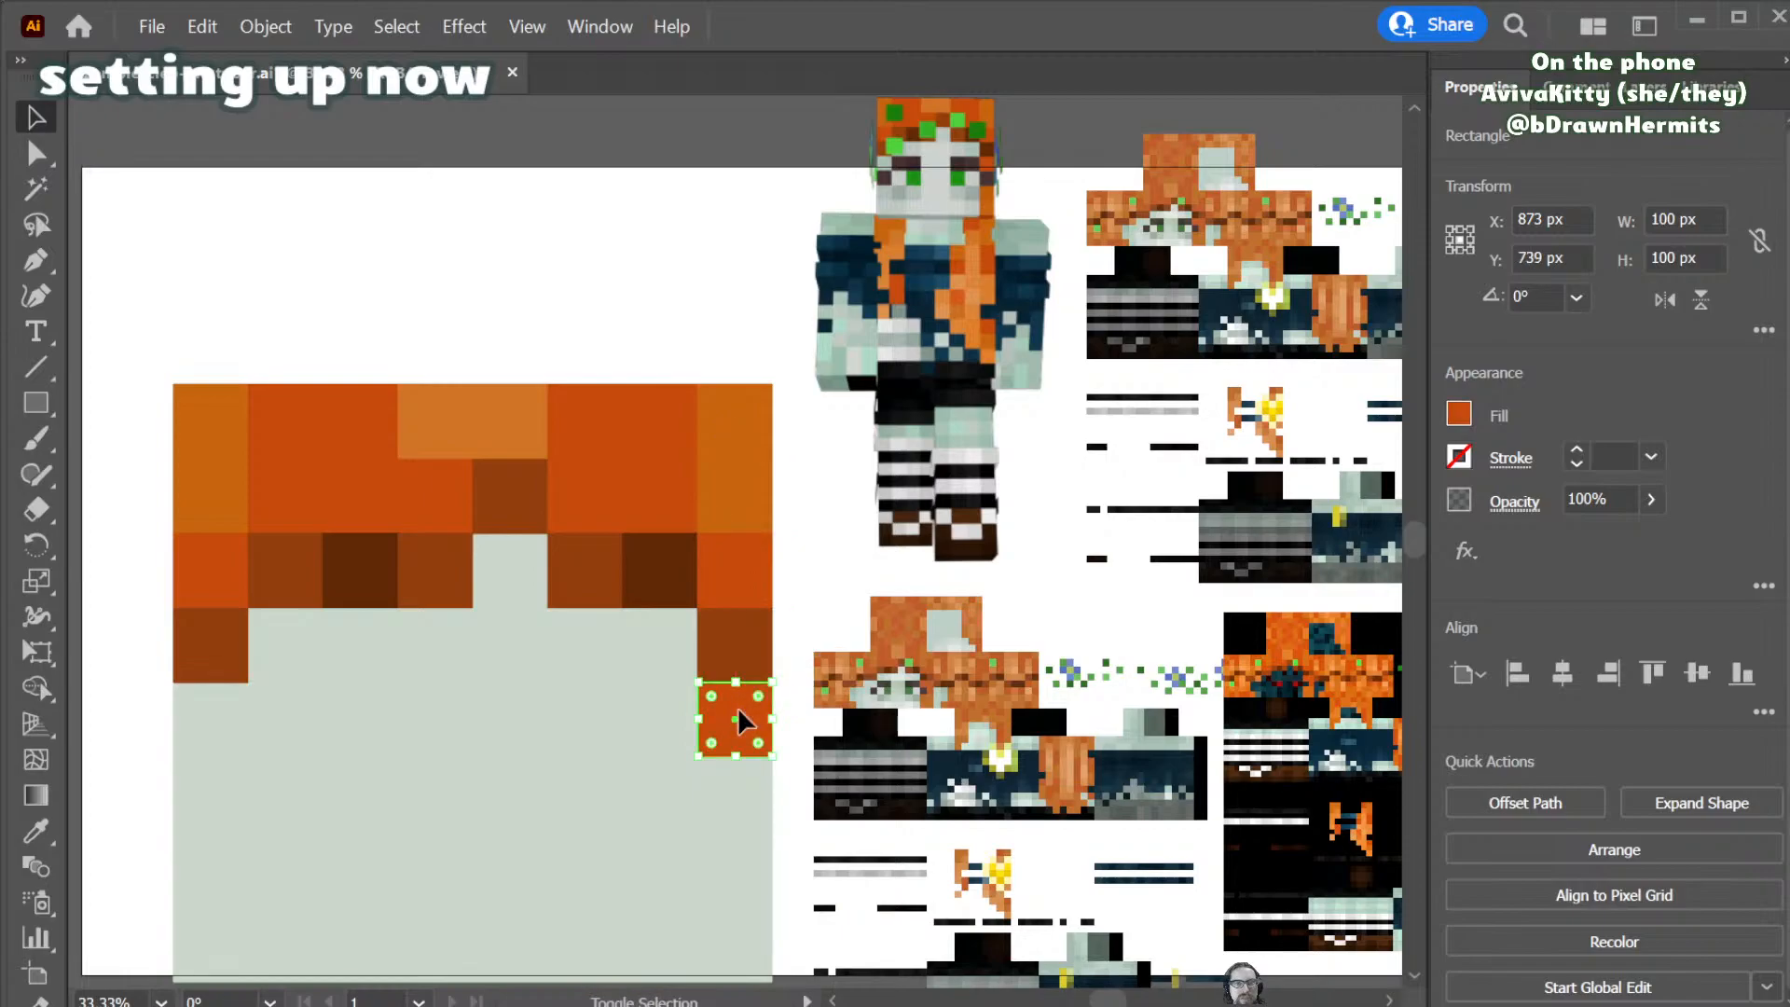
# - Continue the rightmost hair column through the sixth, seventh and eighth rows with copies of the orange square
pyautogui.moveTo(744, 506); pyautogui.dragTo(699, 808)
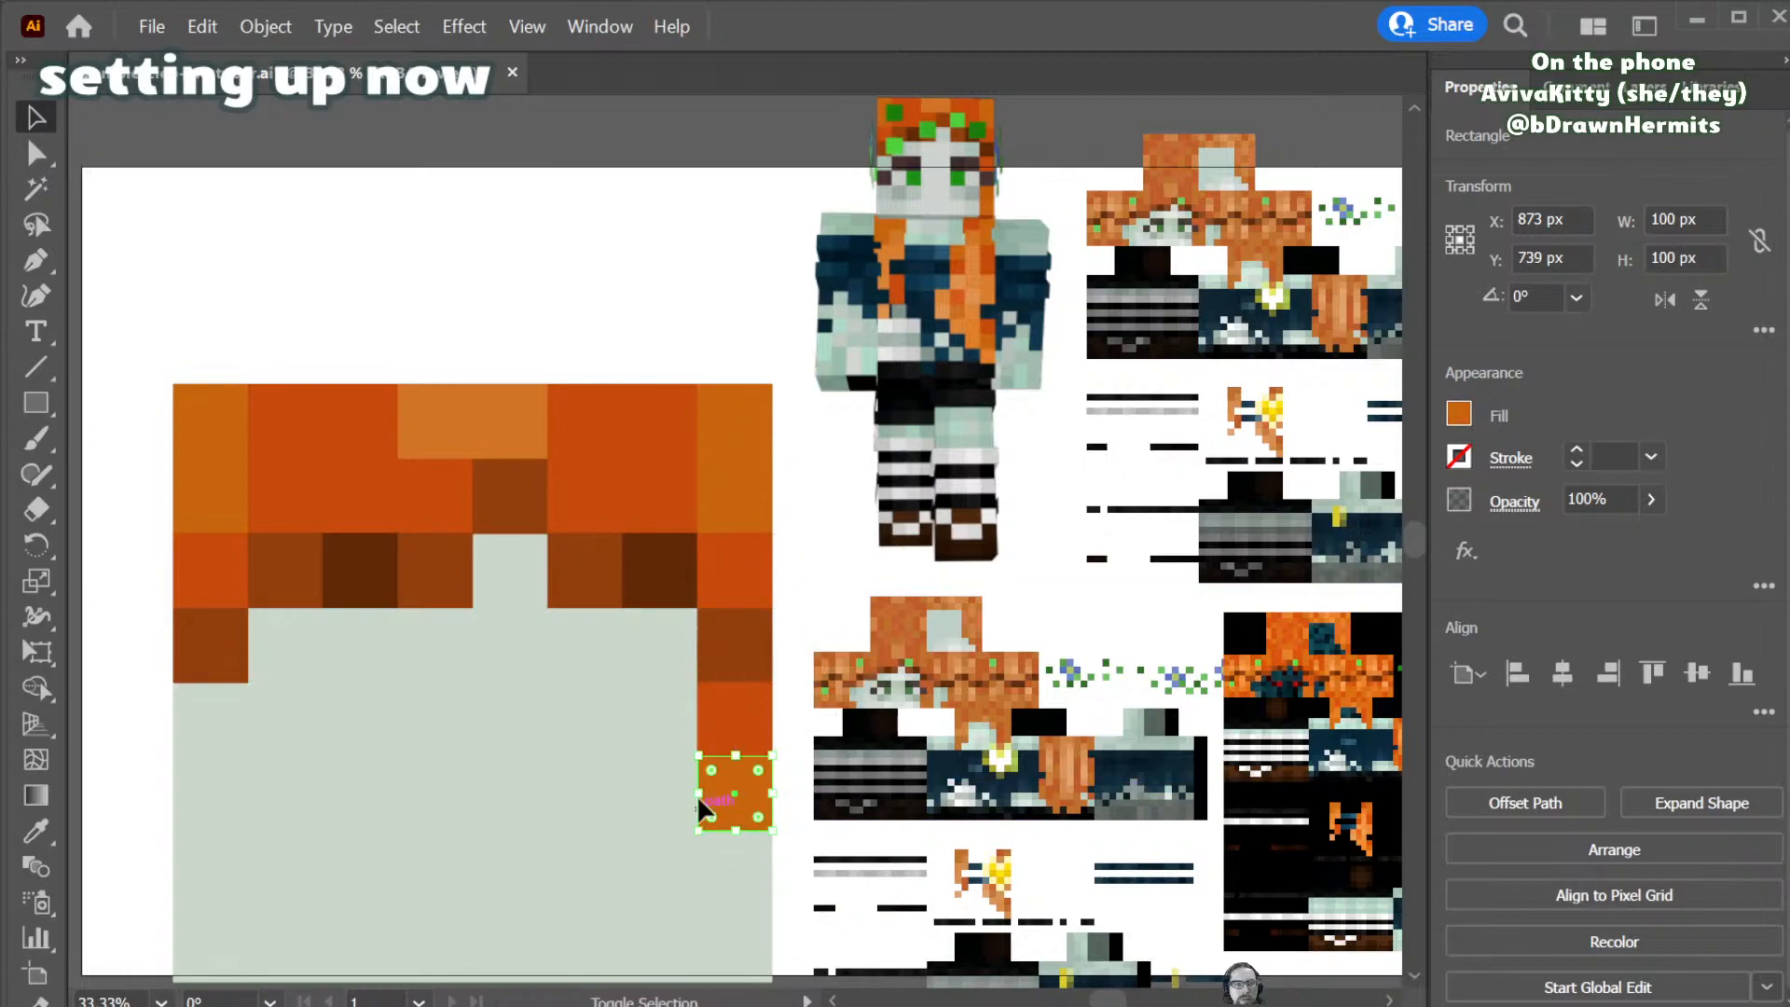
pyautogui.moveTo(727, 522); pyautogui.dragTo(732, 895)
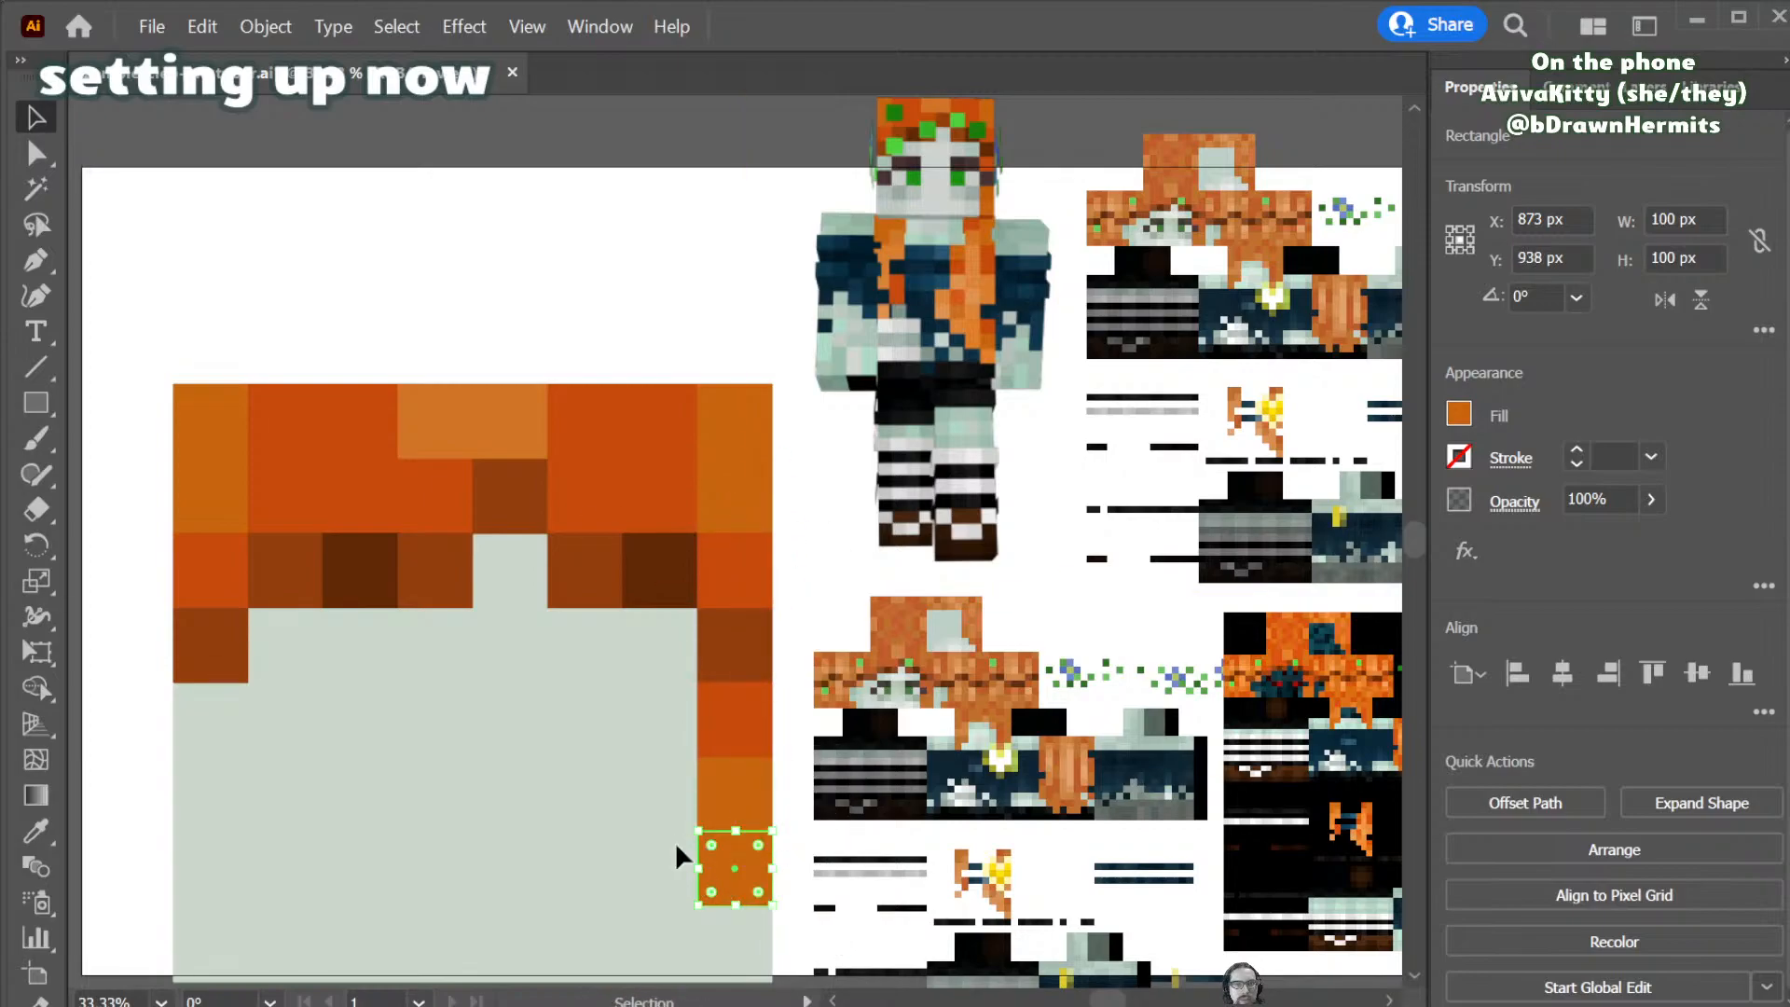
pyautogui.scroll(-2, 679, 851)
pyautogui.scroll(1, 679, 820)
pyautogui.scroll(1, 652, 745)
pyautogui.scroll(-1, 640, 680)
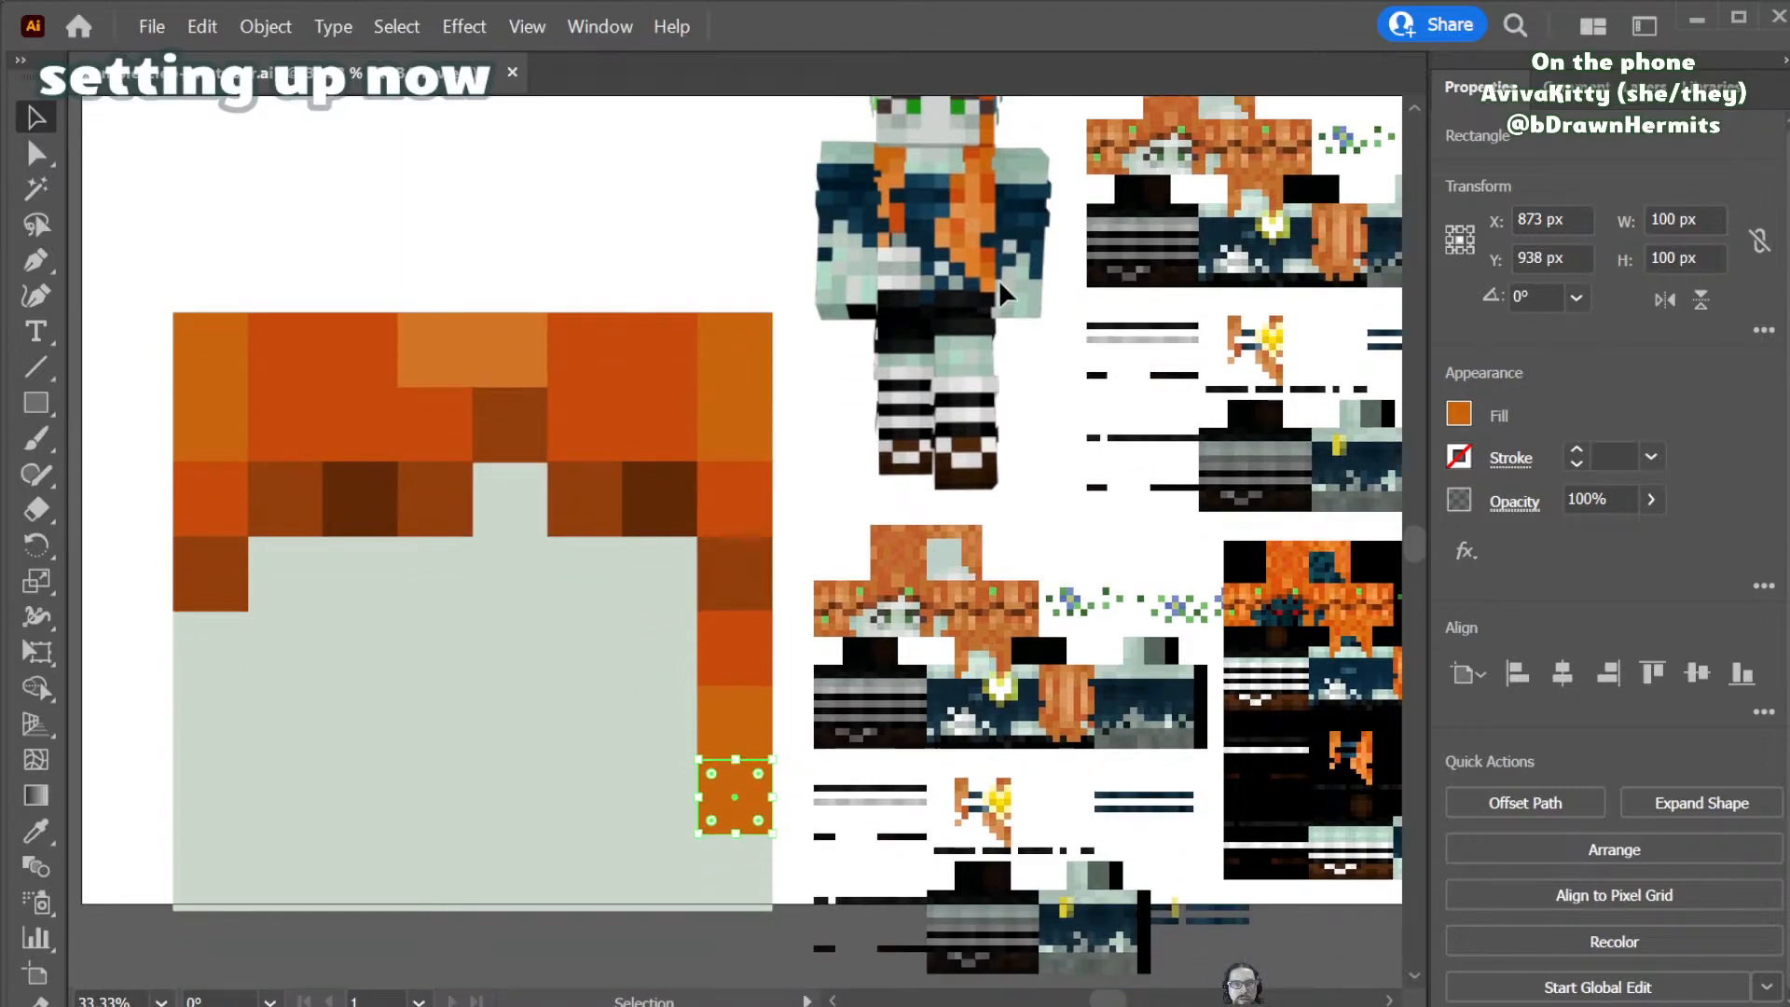
pyautogui.scroll(1, 999, 277)
pyautogui.moveTo(732, 827); pyautogui.dragTo(746, 891)
# - Recolor the seventh square of the rightmost hair column with a slightly darker orange sampled from the render's hair
pyautogui.press('i')
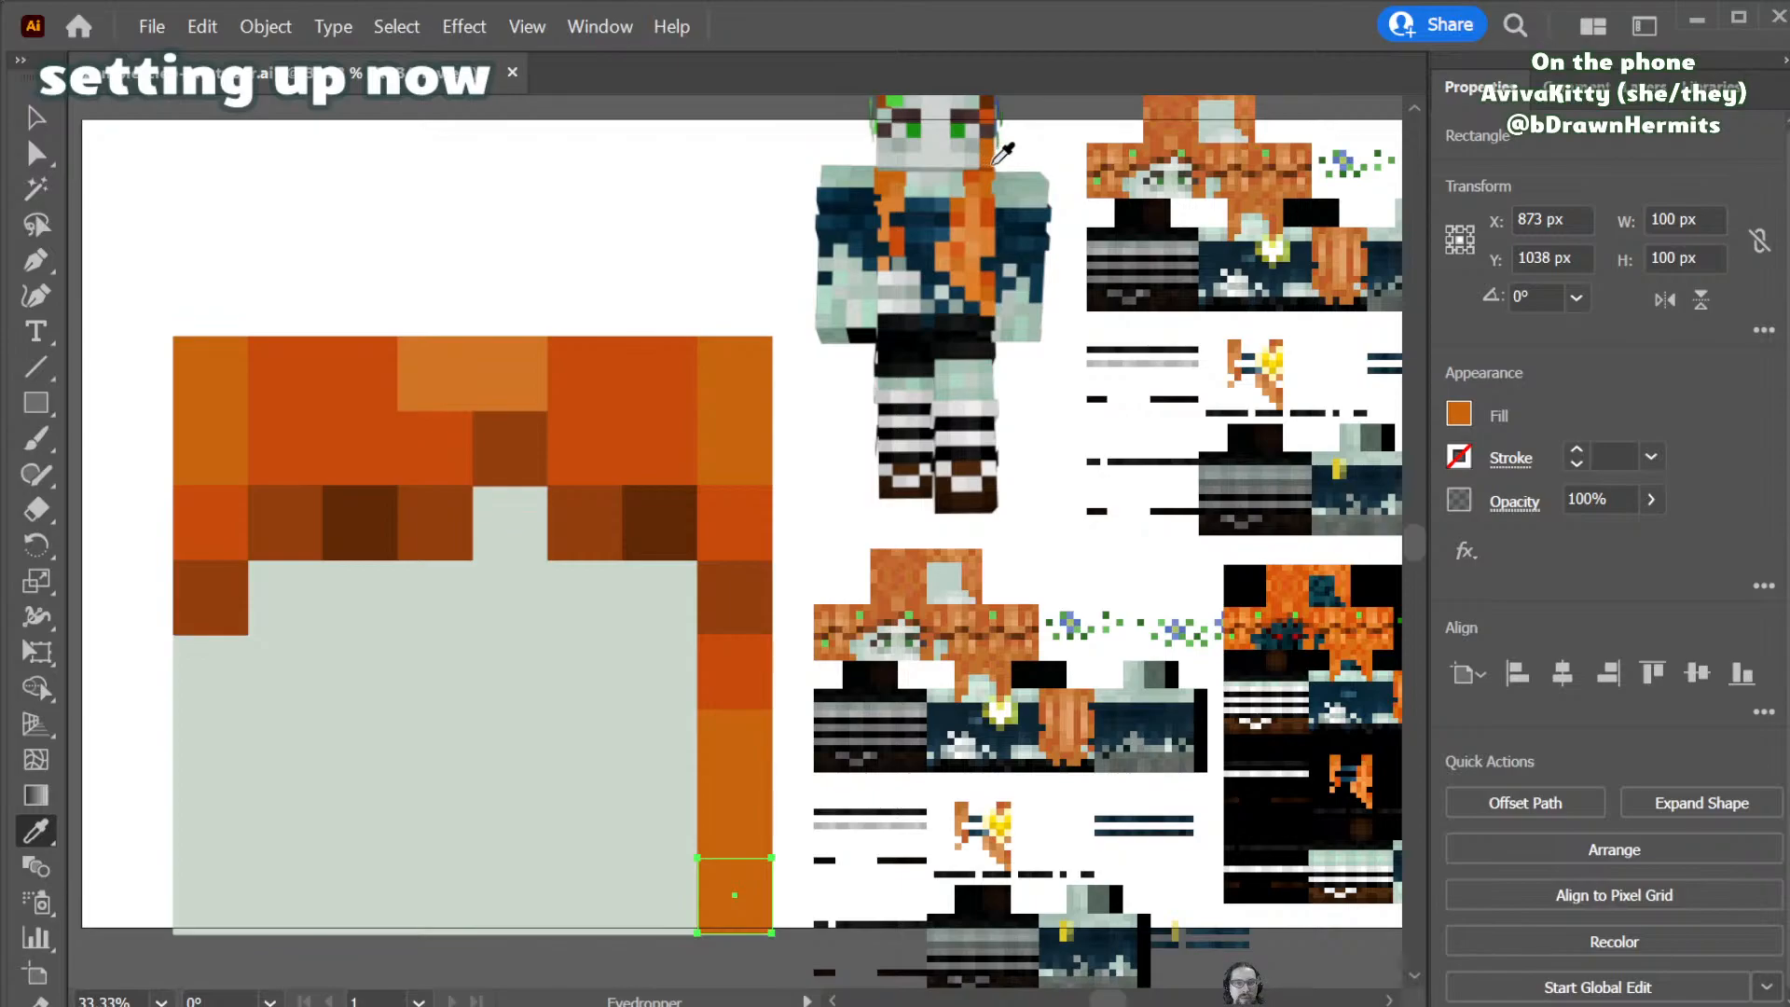
pyautogui.press('v')
pyautogui.click(714, 805)
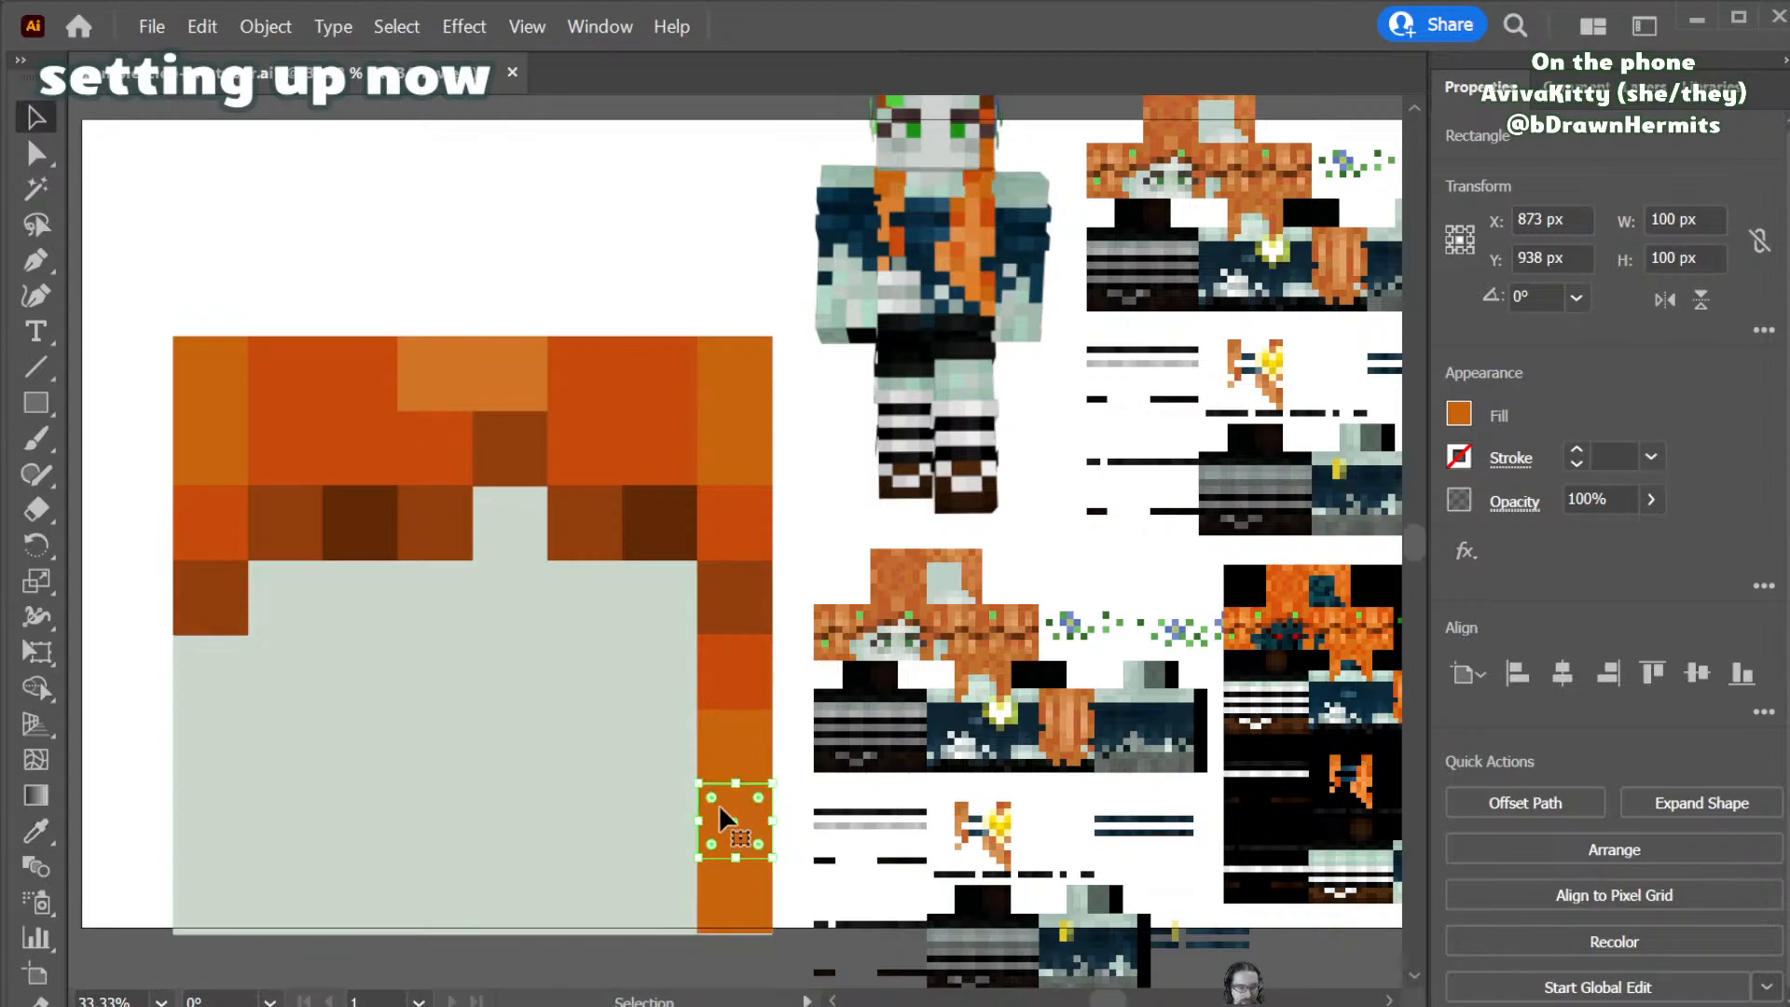
pyautogui.press('i')
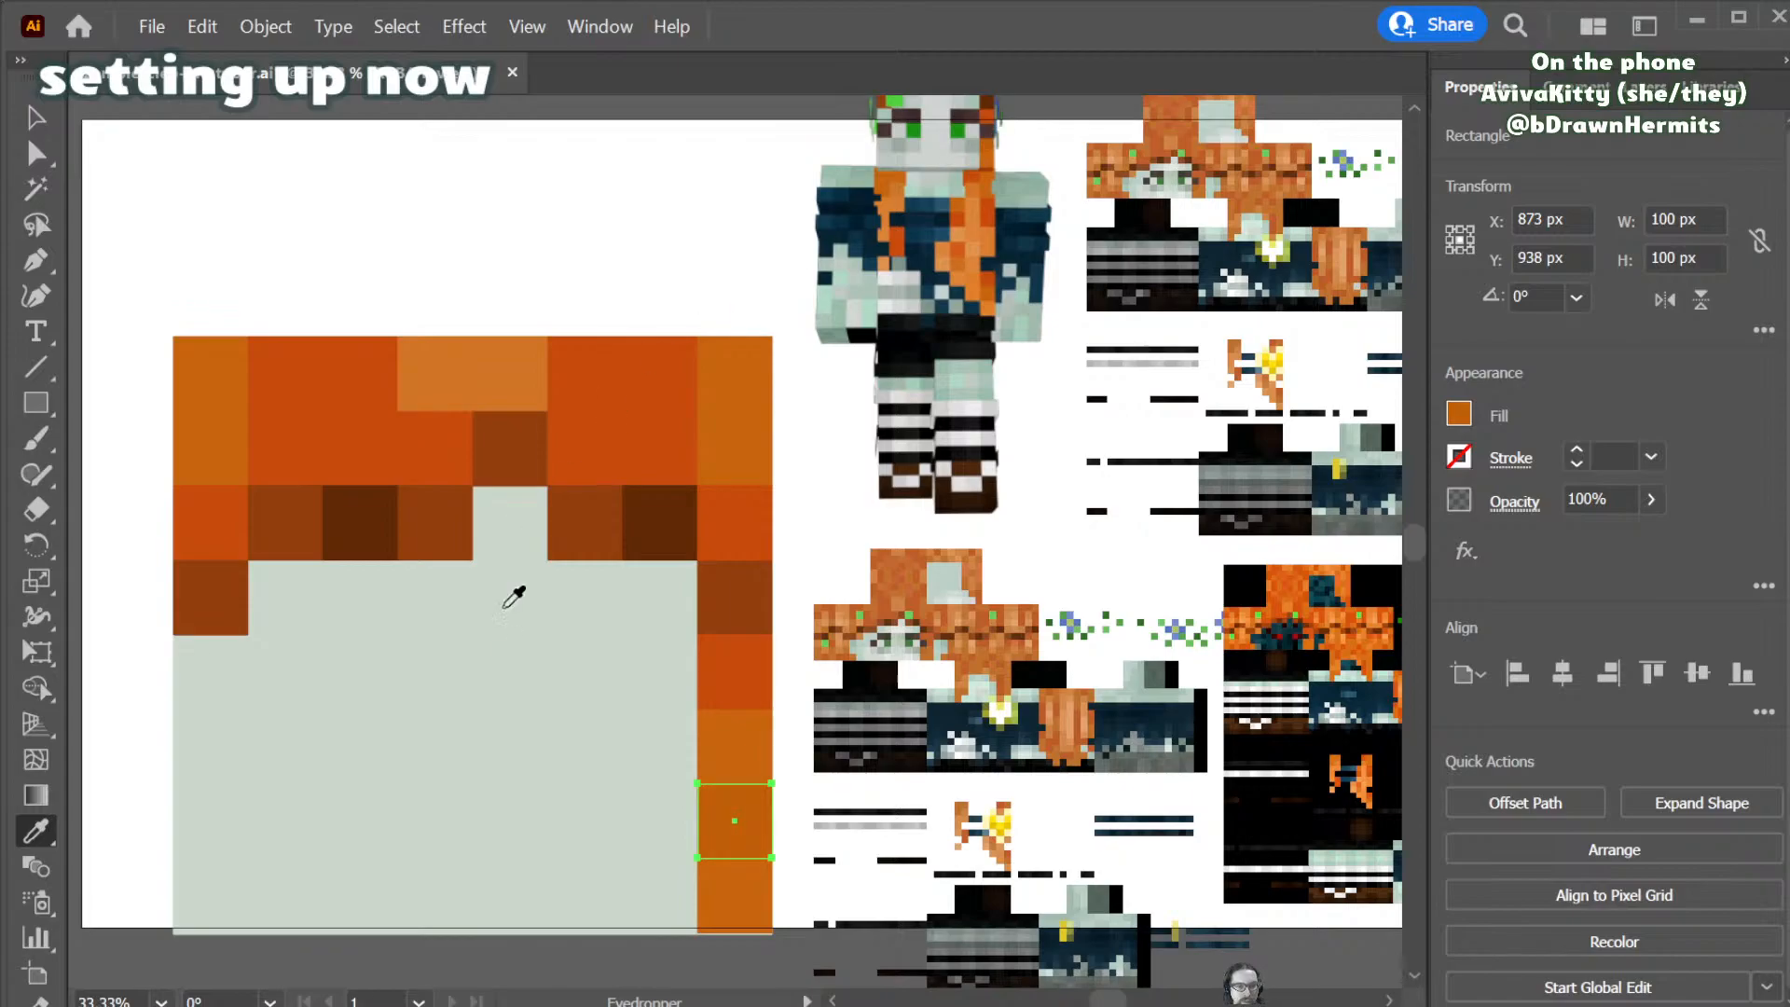
pyautogui.press('v')
pyautogui.click(460, 859)
# - Save the document and show the whole artboard
pyautogui.scroll(1, 358, 832)
pyautogui.press('a')
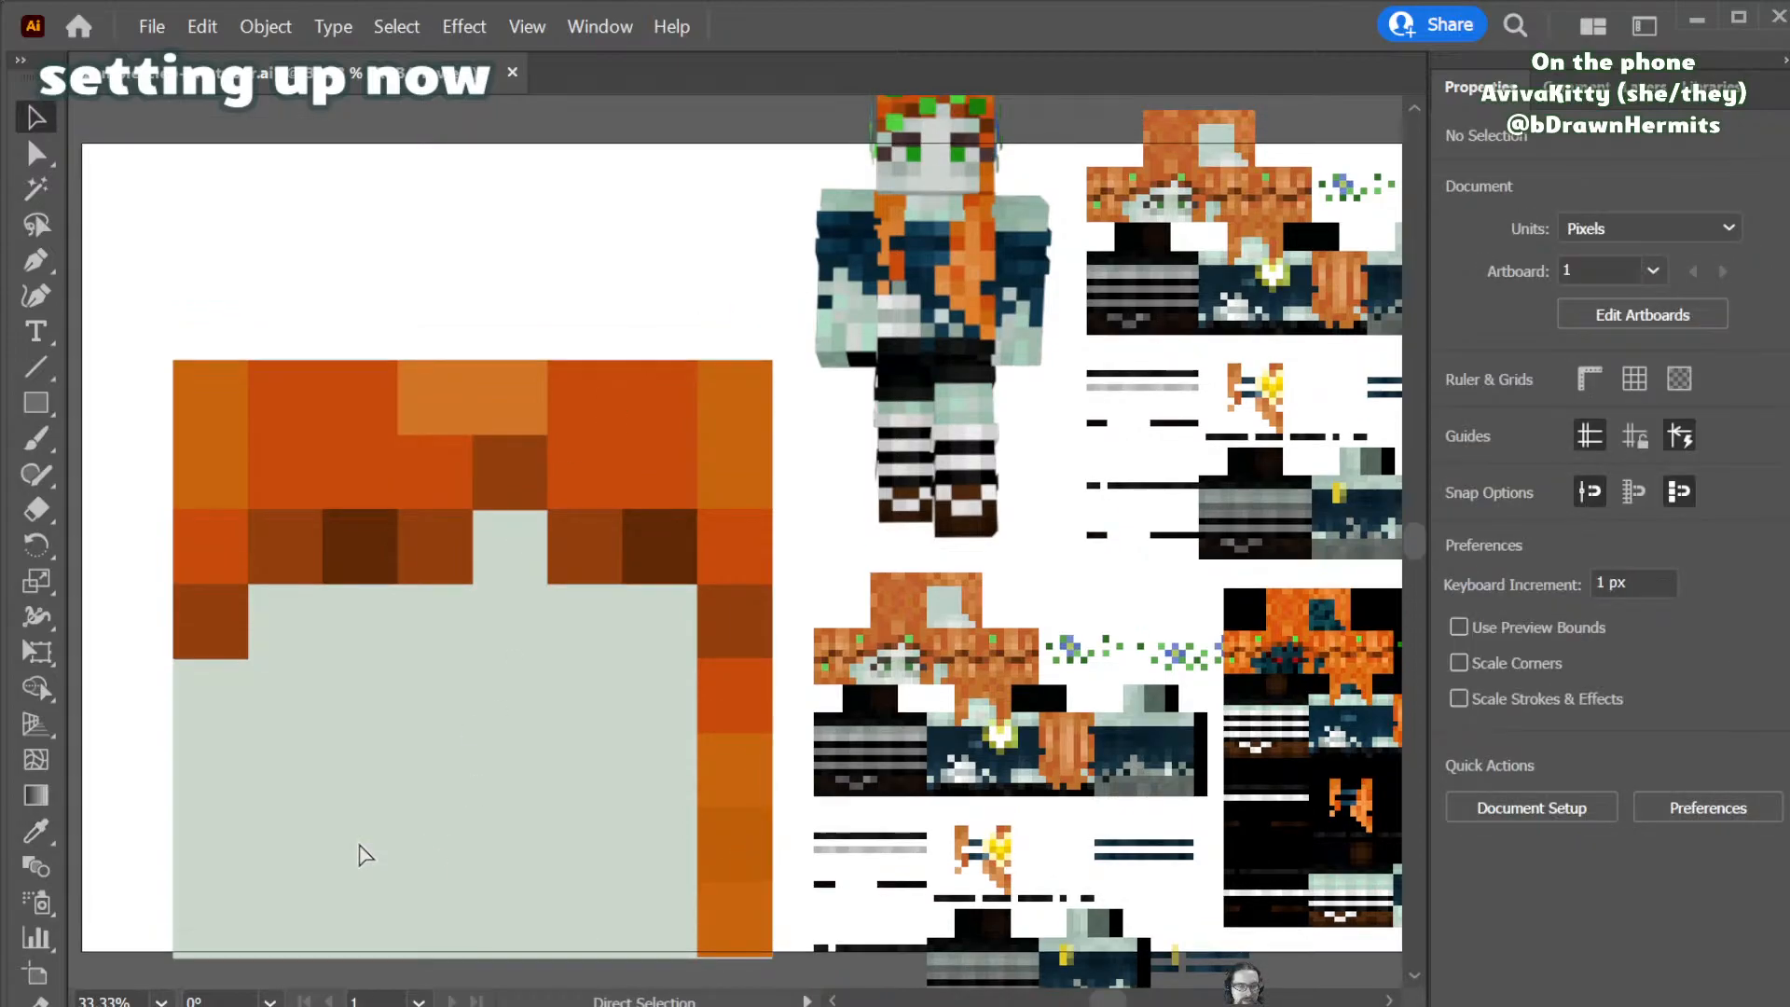
pyautogui.hscroll(2, 371, 859)
pyautogui.hotkey('ctrl', 's')
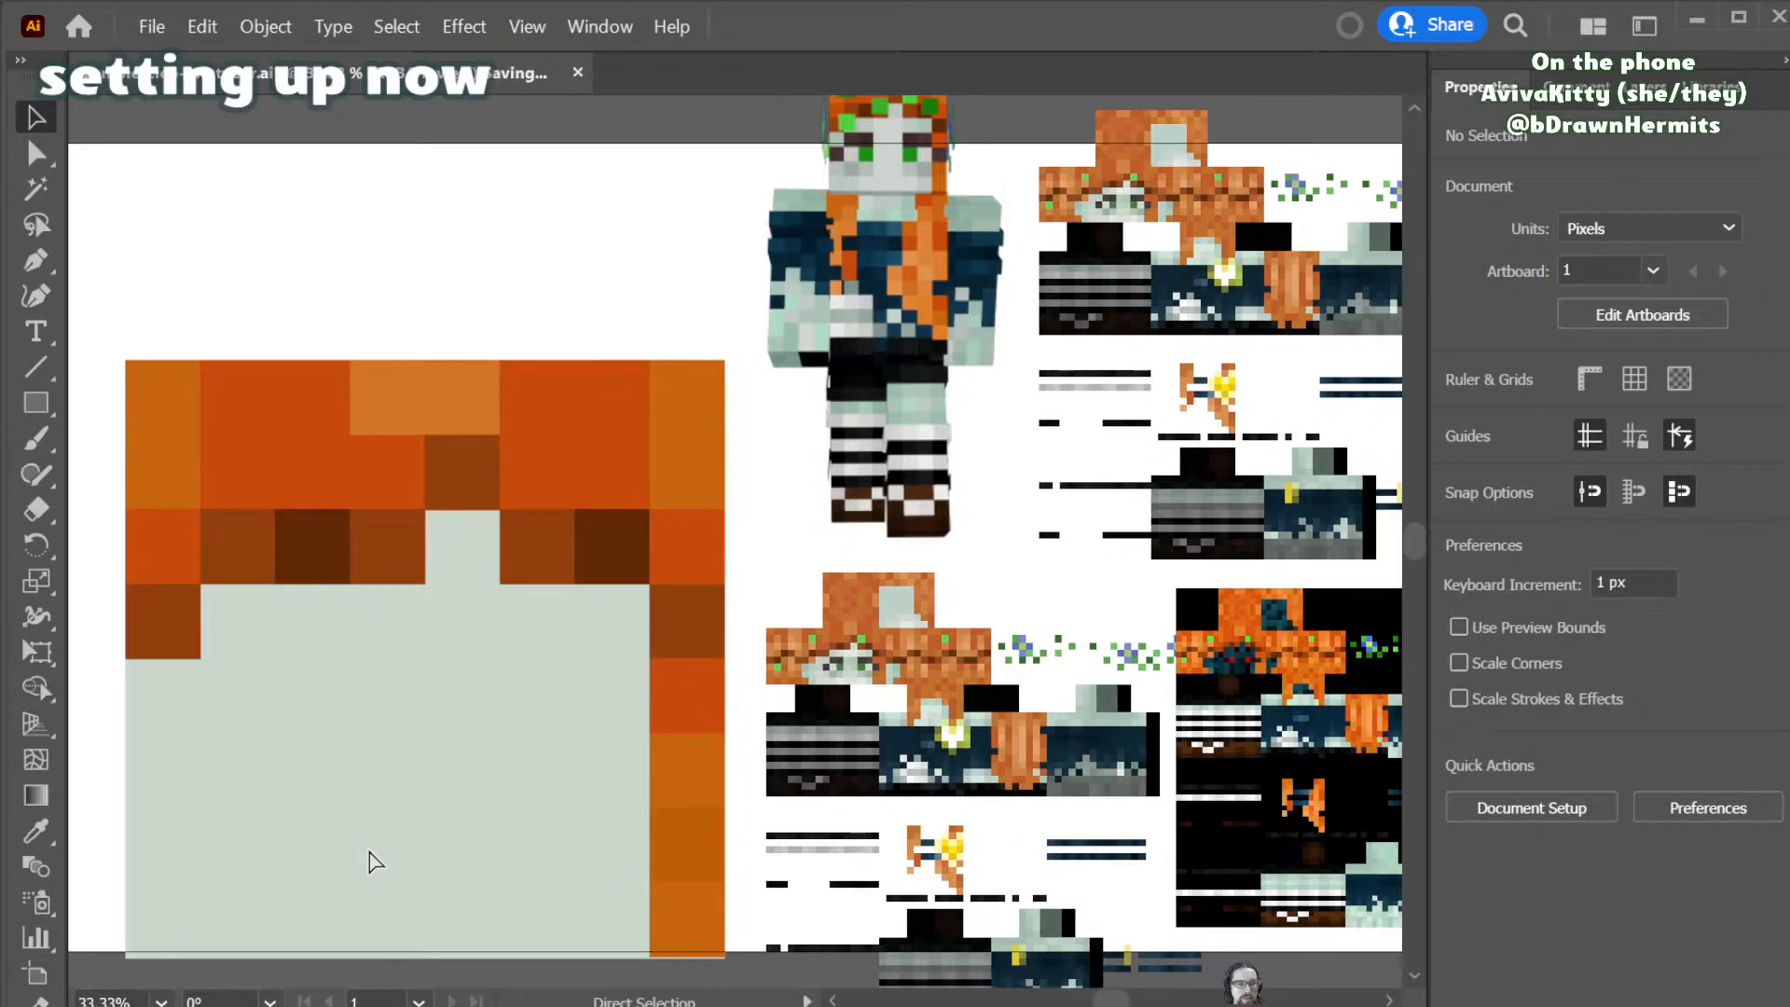
pyautogui.hscroll(-3, 378, 861)
pyautogui.hotkey('ctrl', '-')
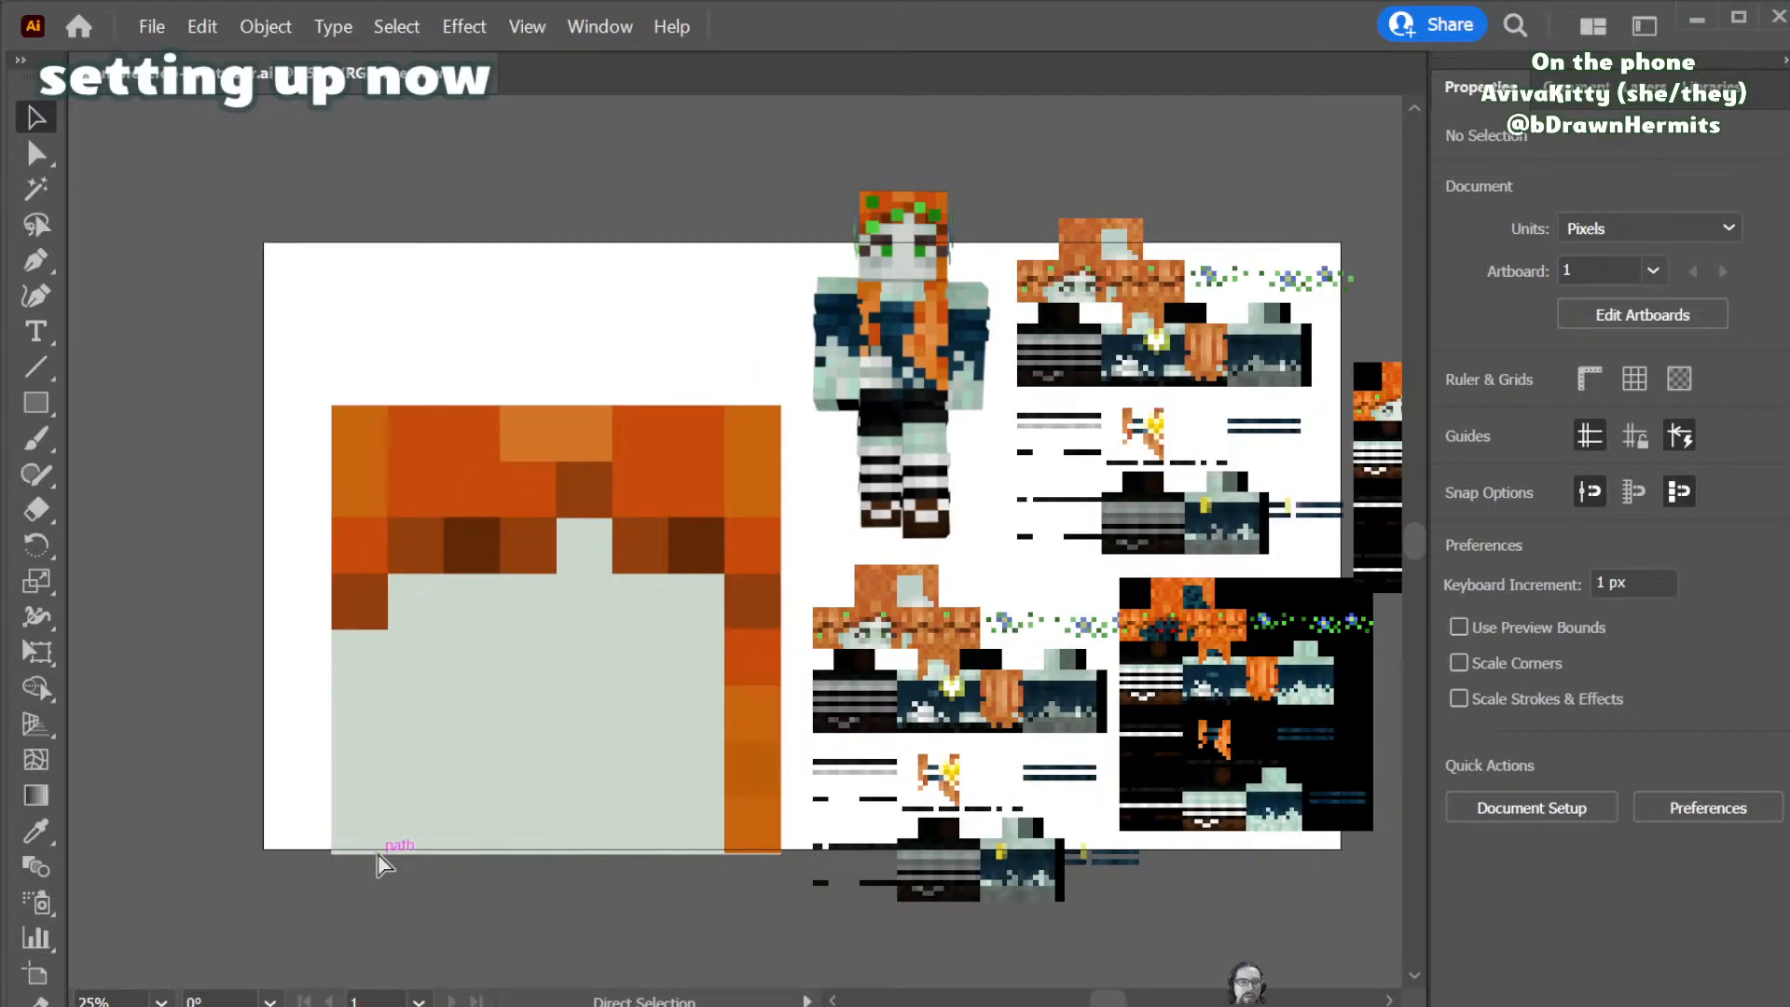
pyautogui.scroll(2, 371, 867)
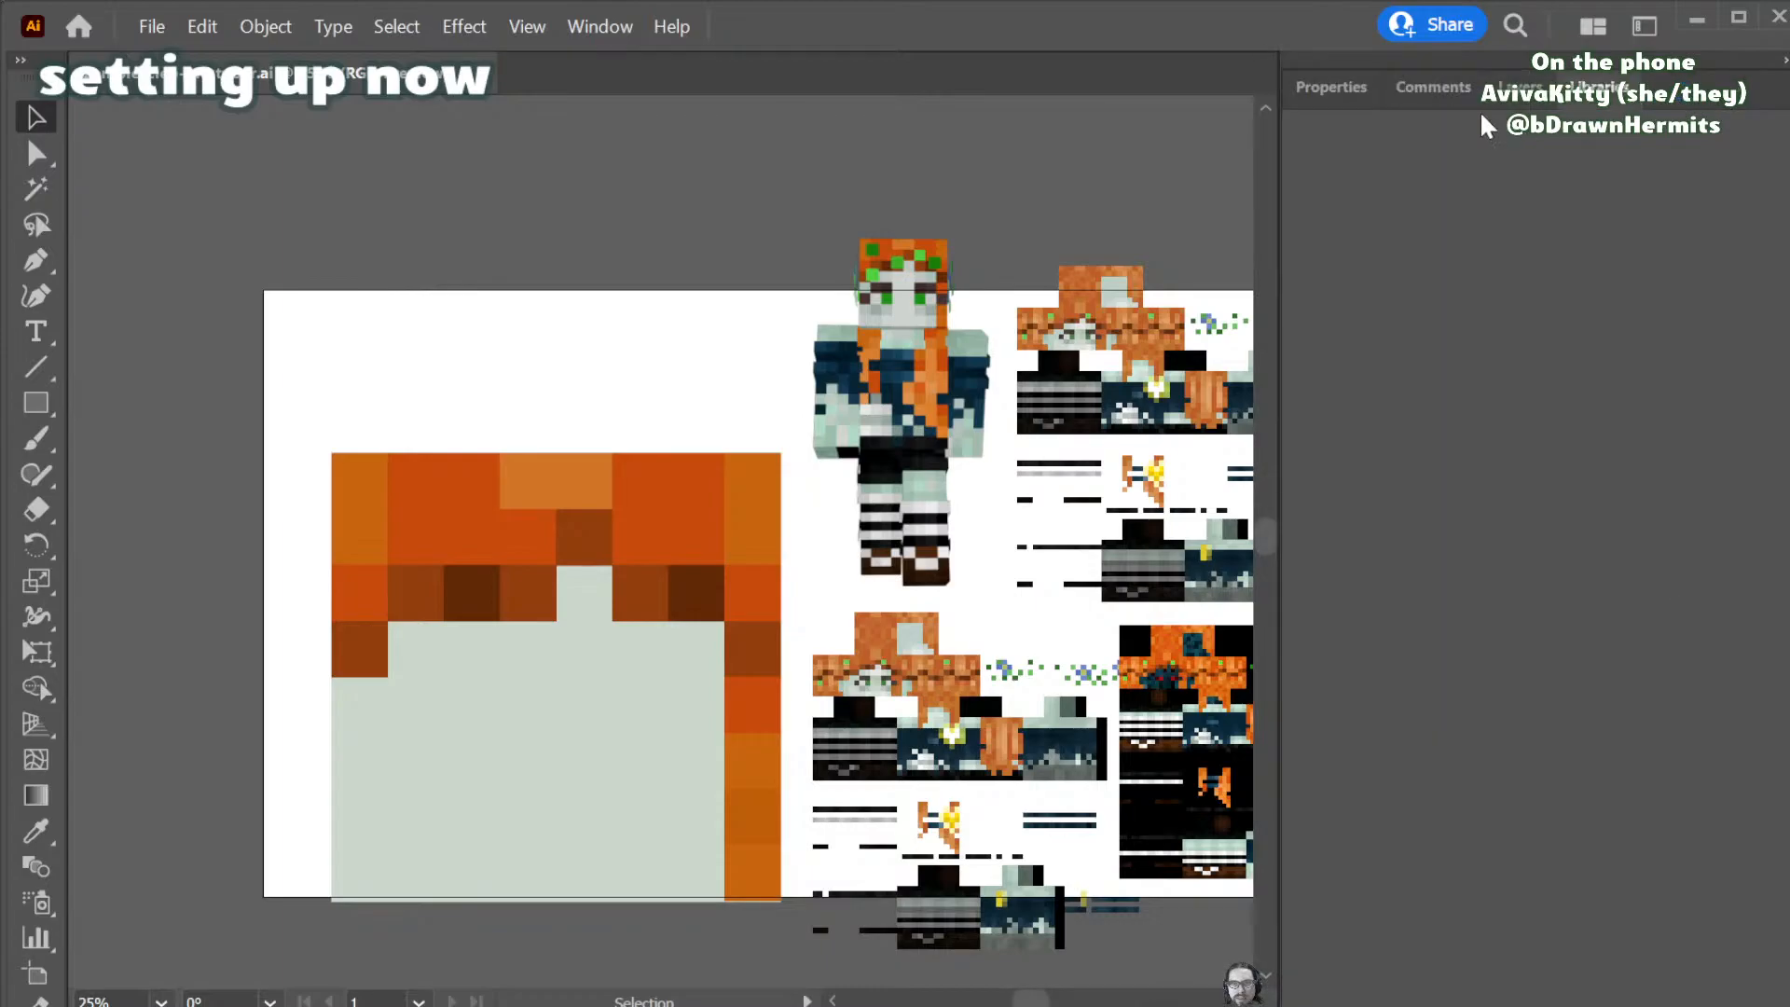
# - Unlock the flesh layer and move the face together with all hair squares up so the head fits inside the artboard
pyautogui.click(1660, 87)
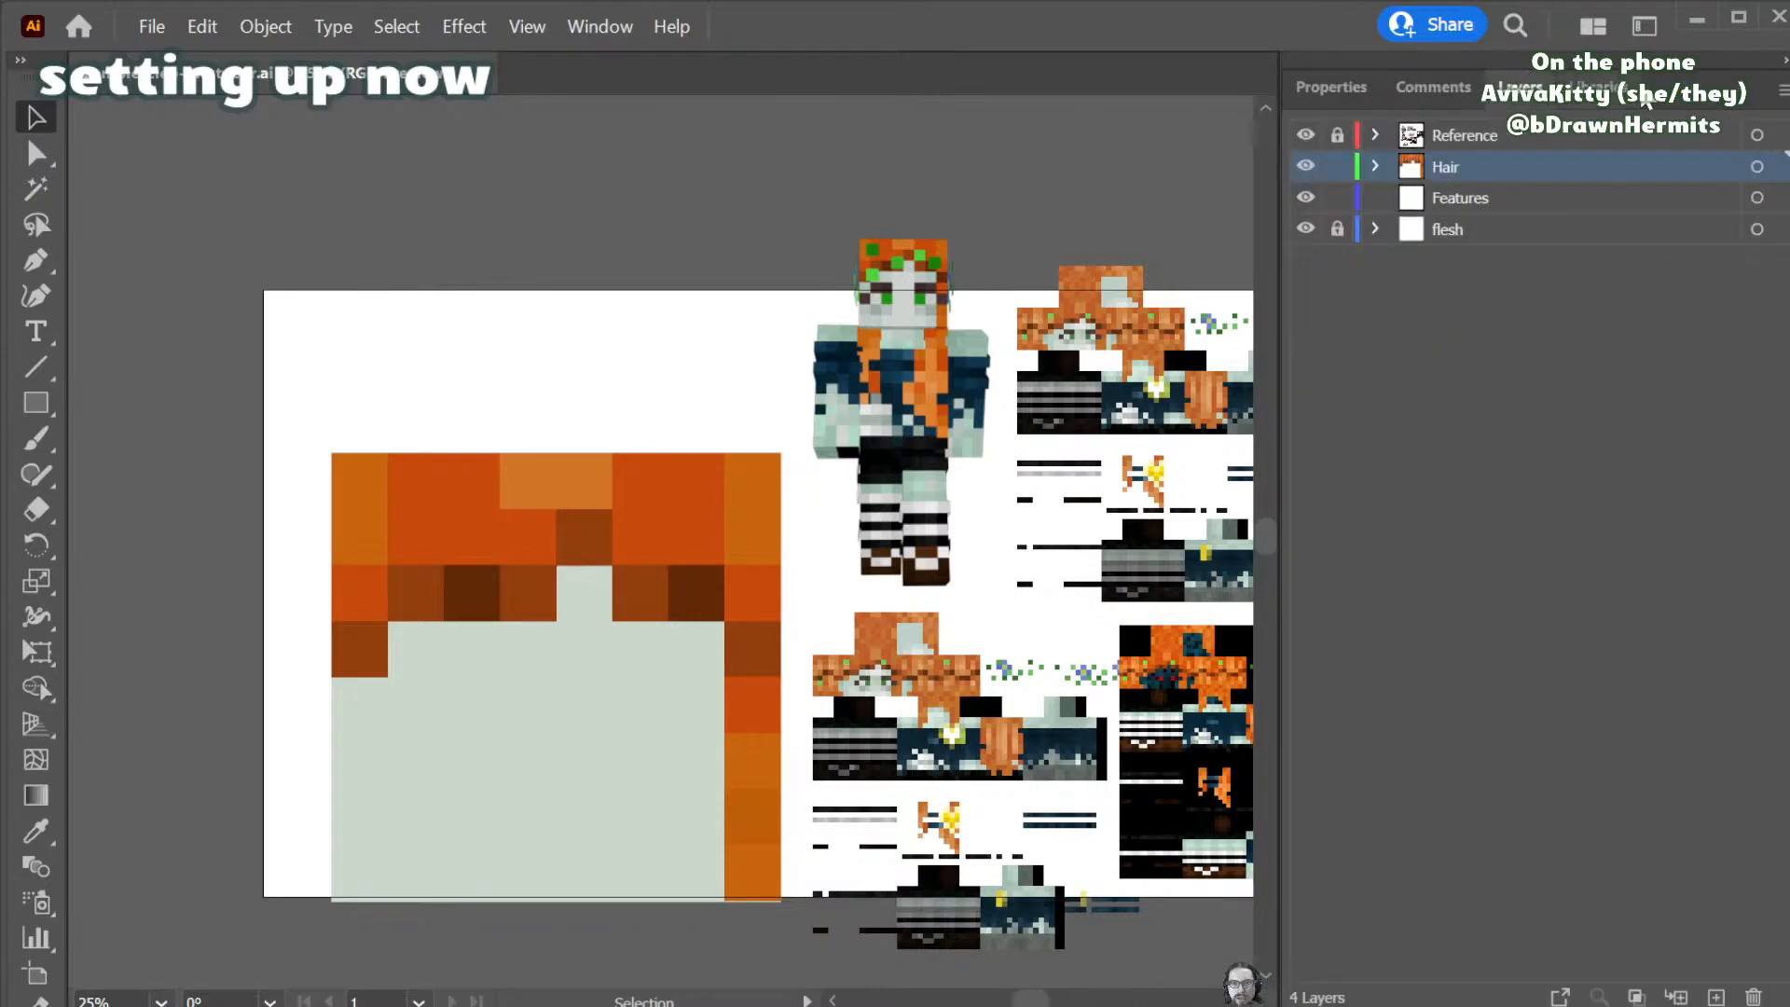
pyautogui.click(1338, 231)
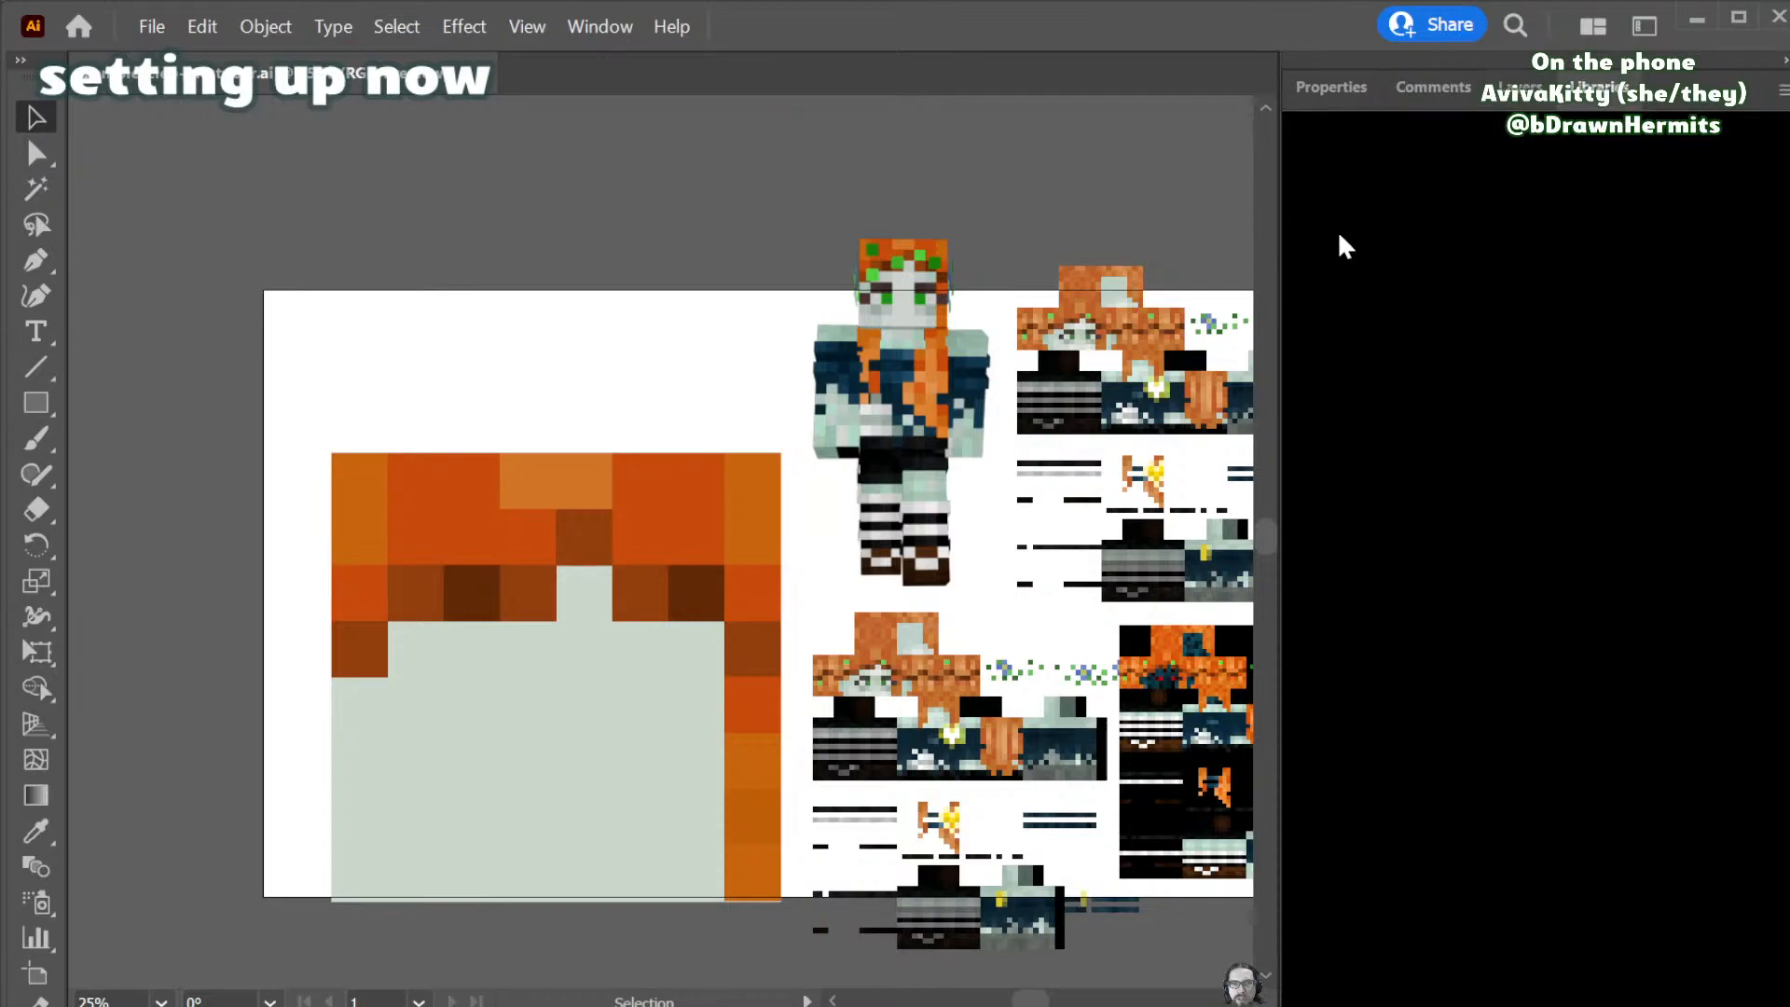
pyautogui.click(1523, 94)
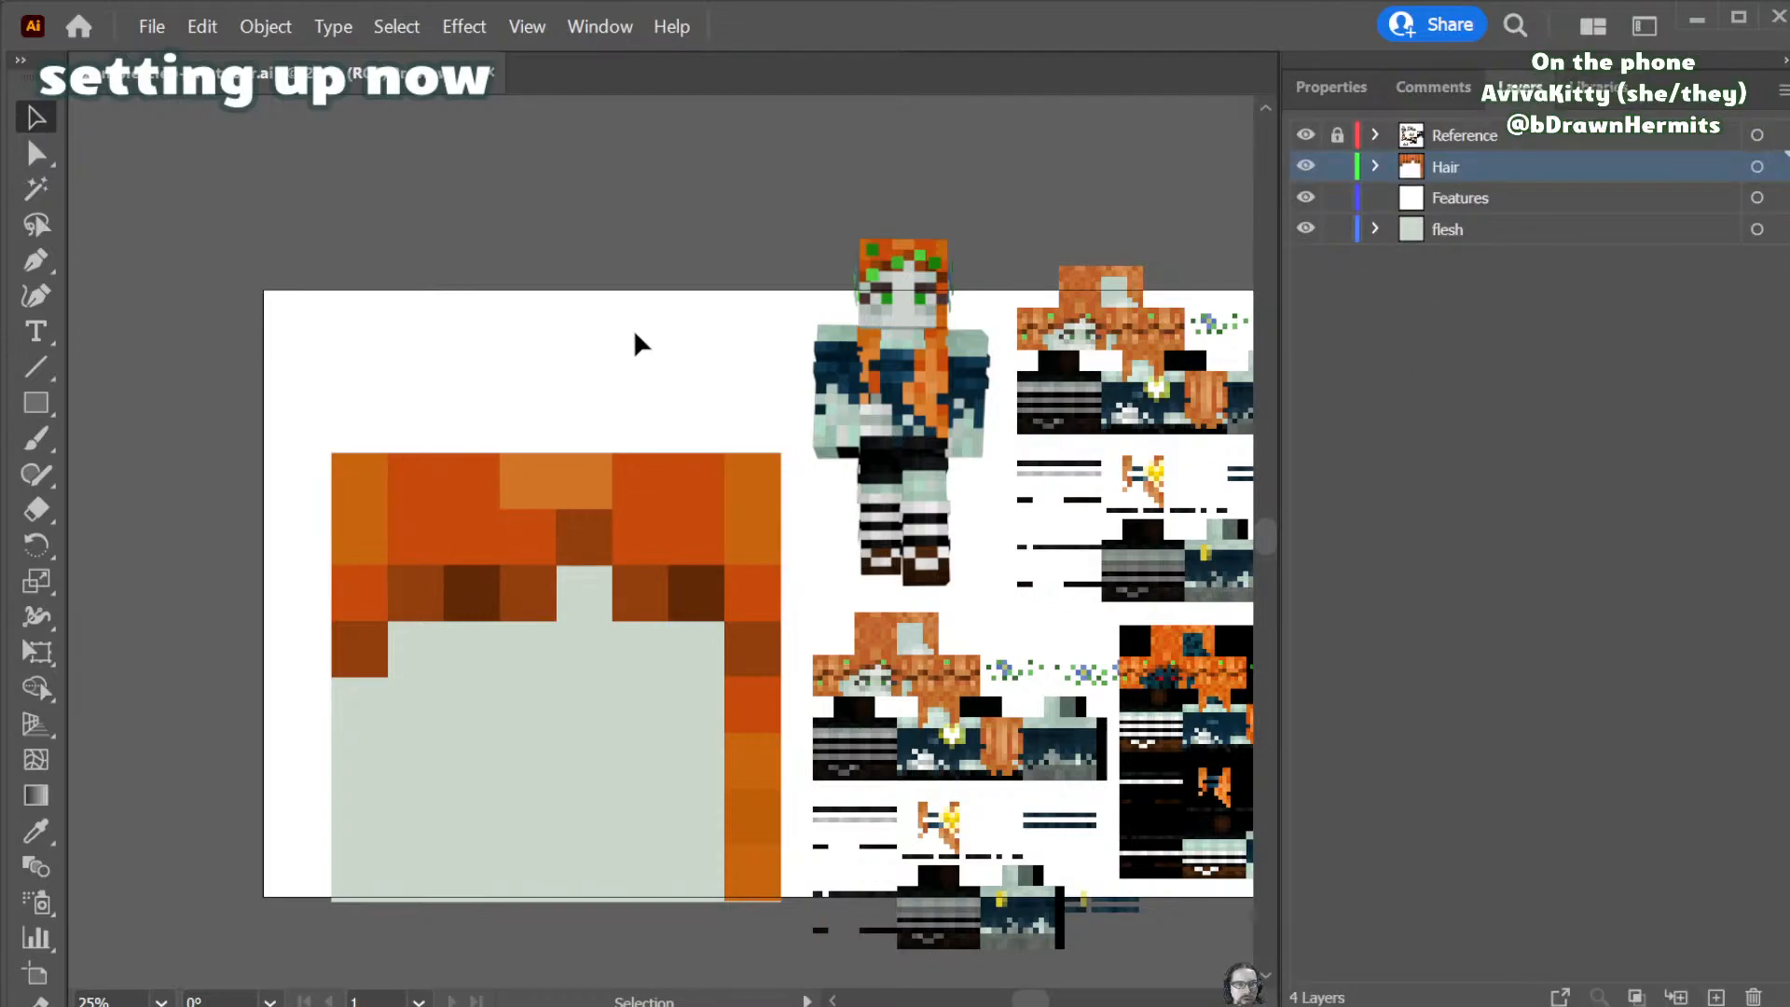
pyautogui.moveTo(757, 399); pyautogui.dragTo(344, 918)
pyautogui.moveTo(479, 802); pyautogui.dragTo(488, 690)
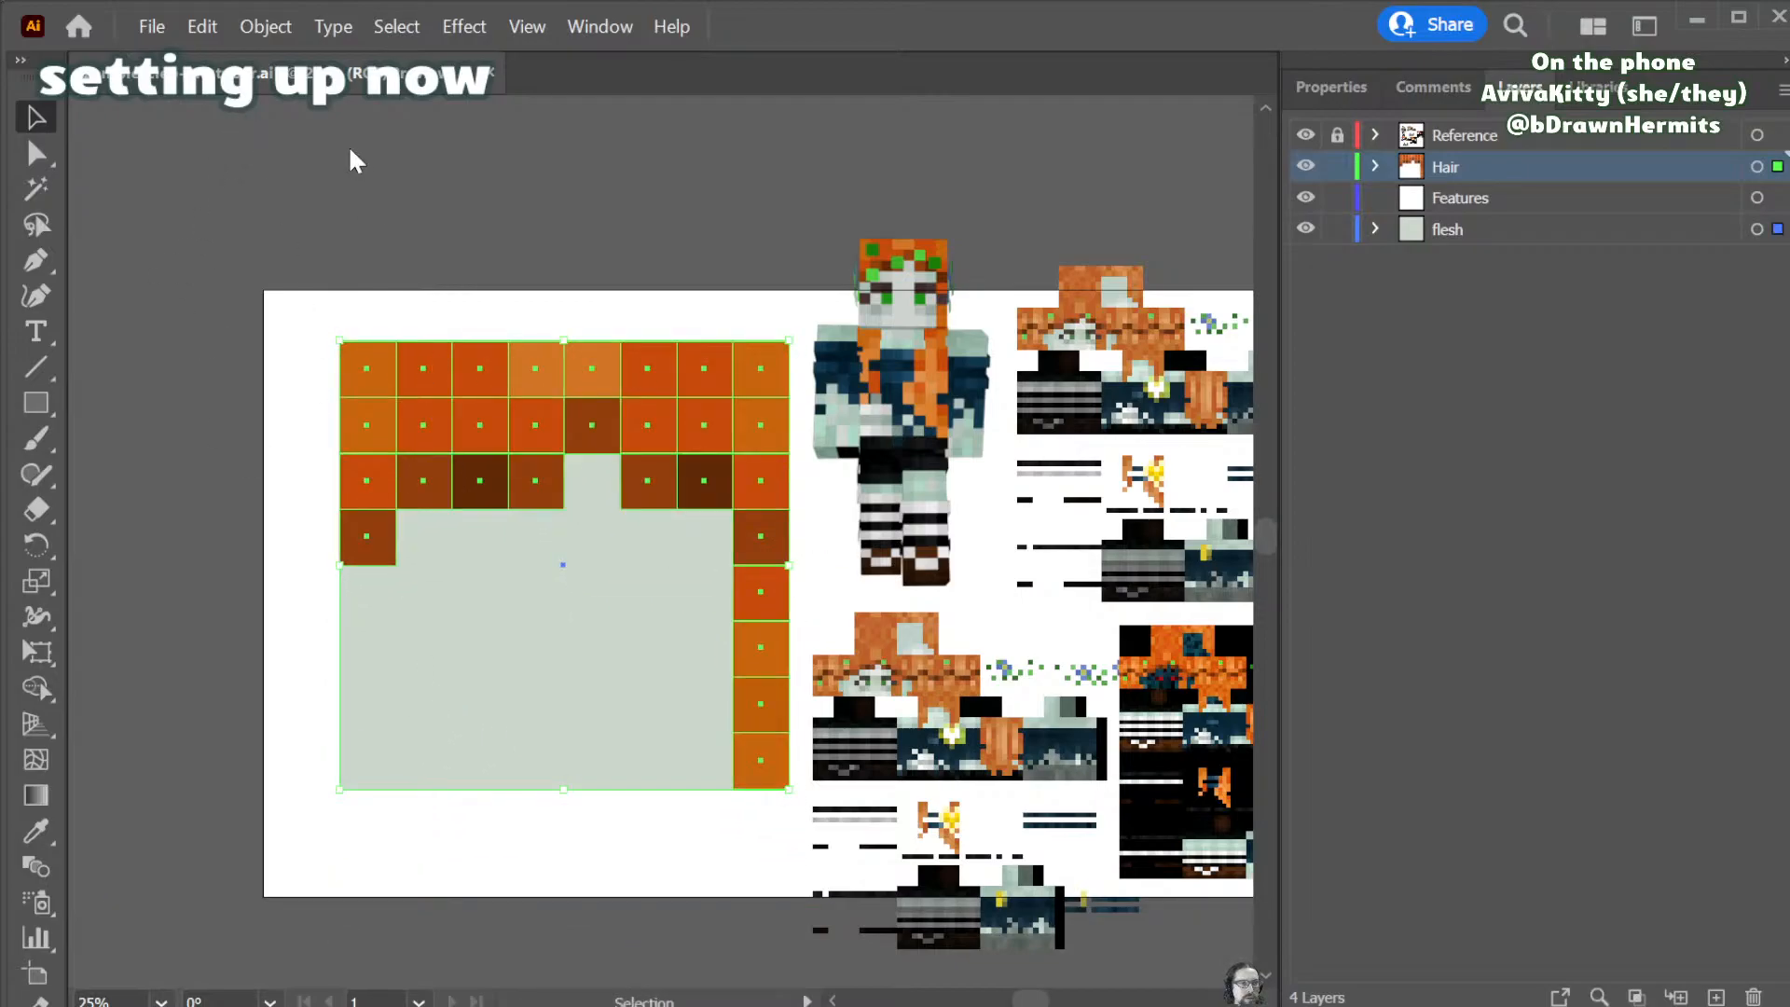
pyautogui.moveTo(572, 897); pyautogui.dragTo(632, 929)
pyautogui.click(666, 881)
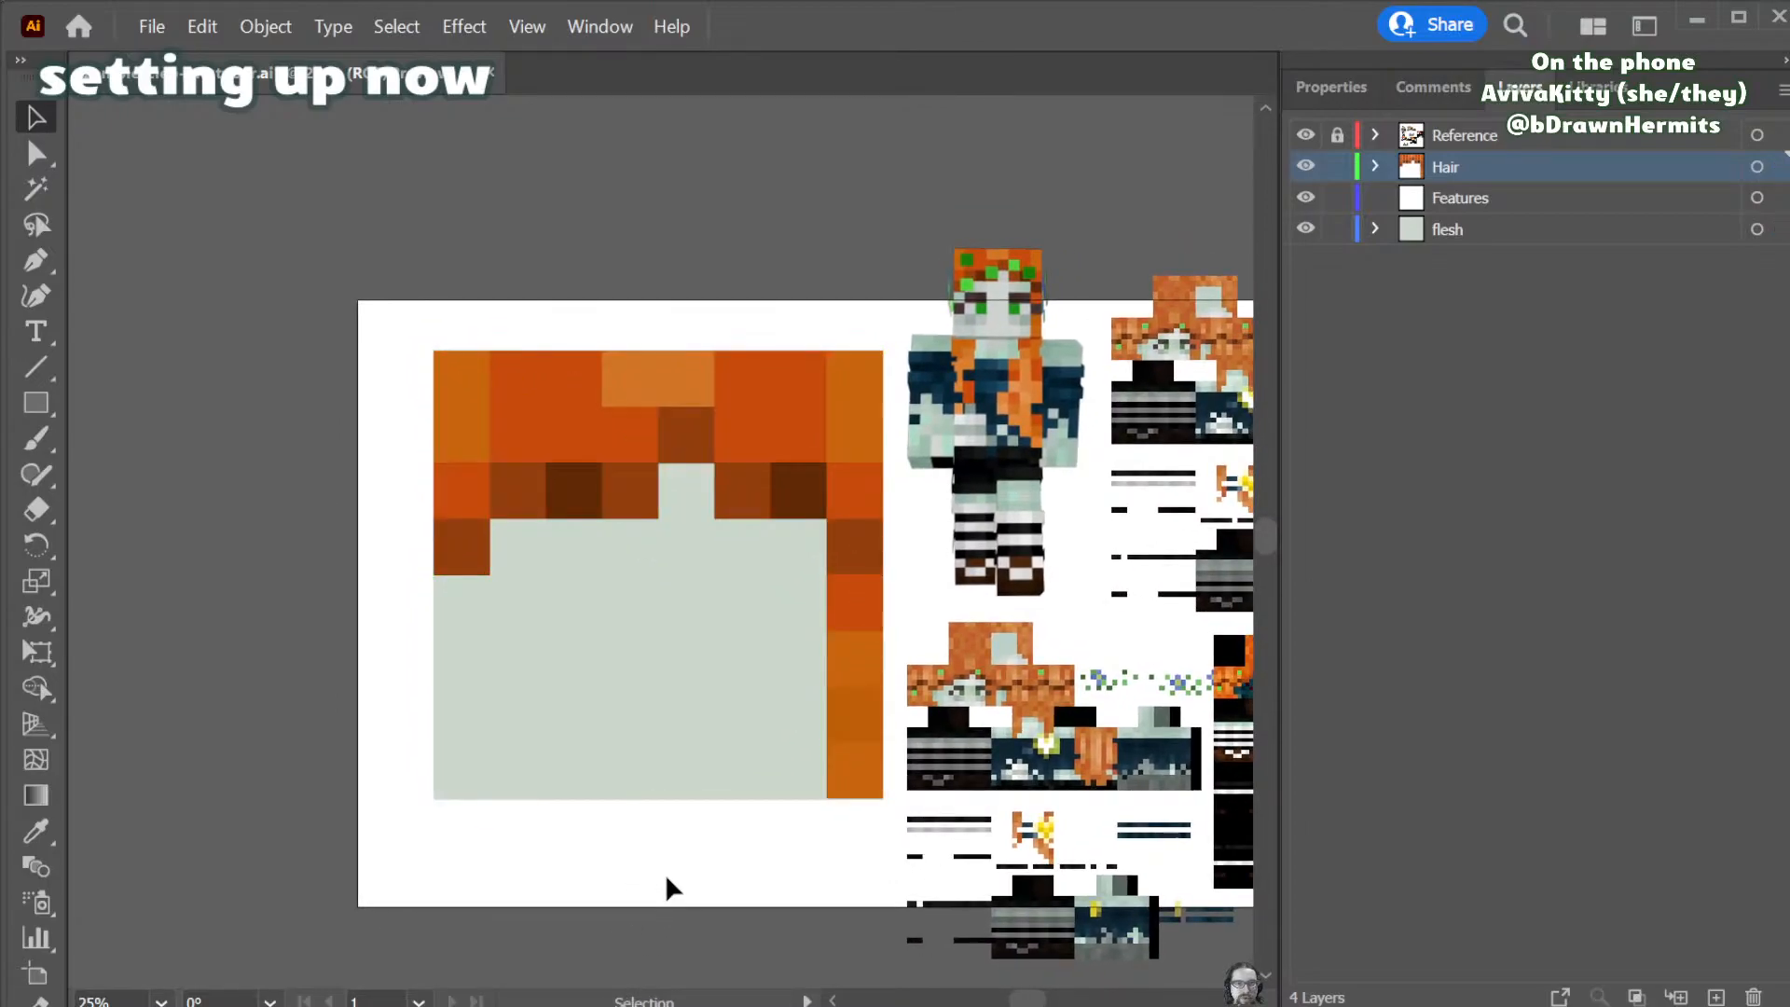
pyautogui.click(1494, 197)
pyautogui.press('a')
pyautogui.press('v')
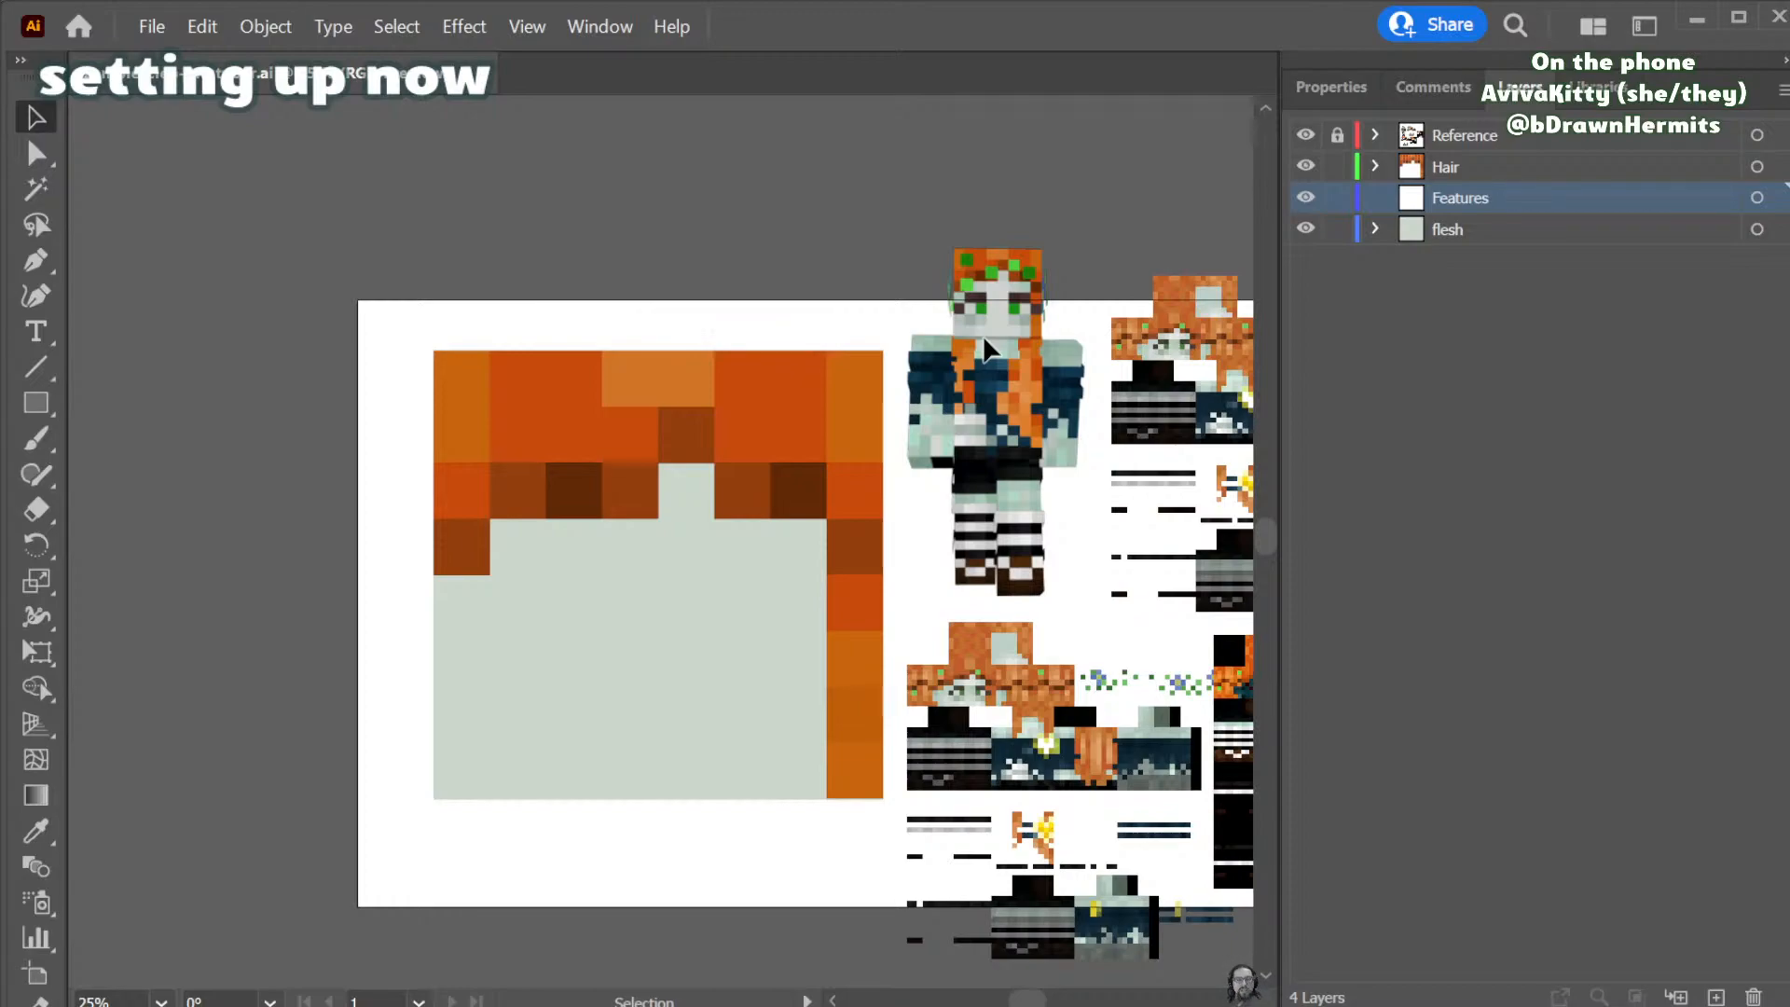
pyautogui.click(706, 508)
pyautogui.hotkey('ctrl', 'shift', 'a')
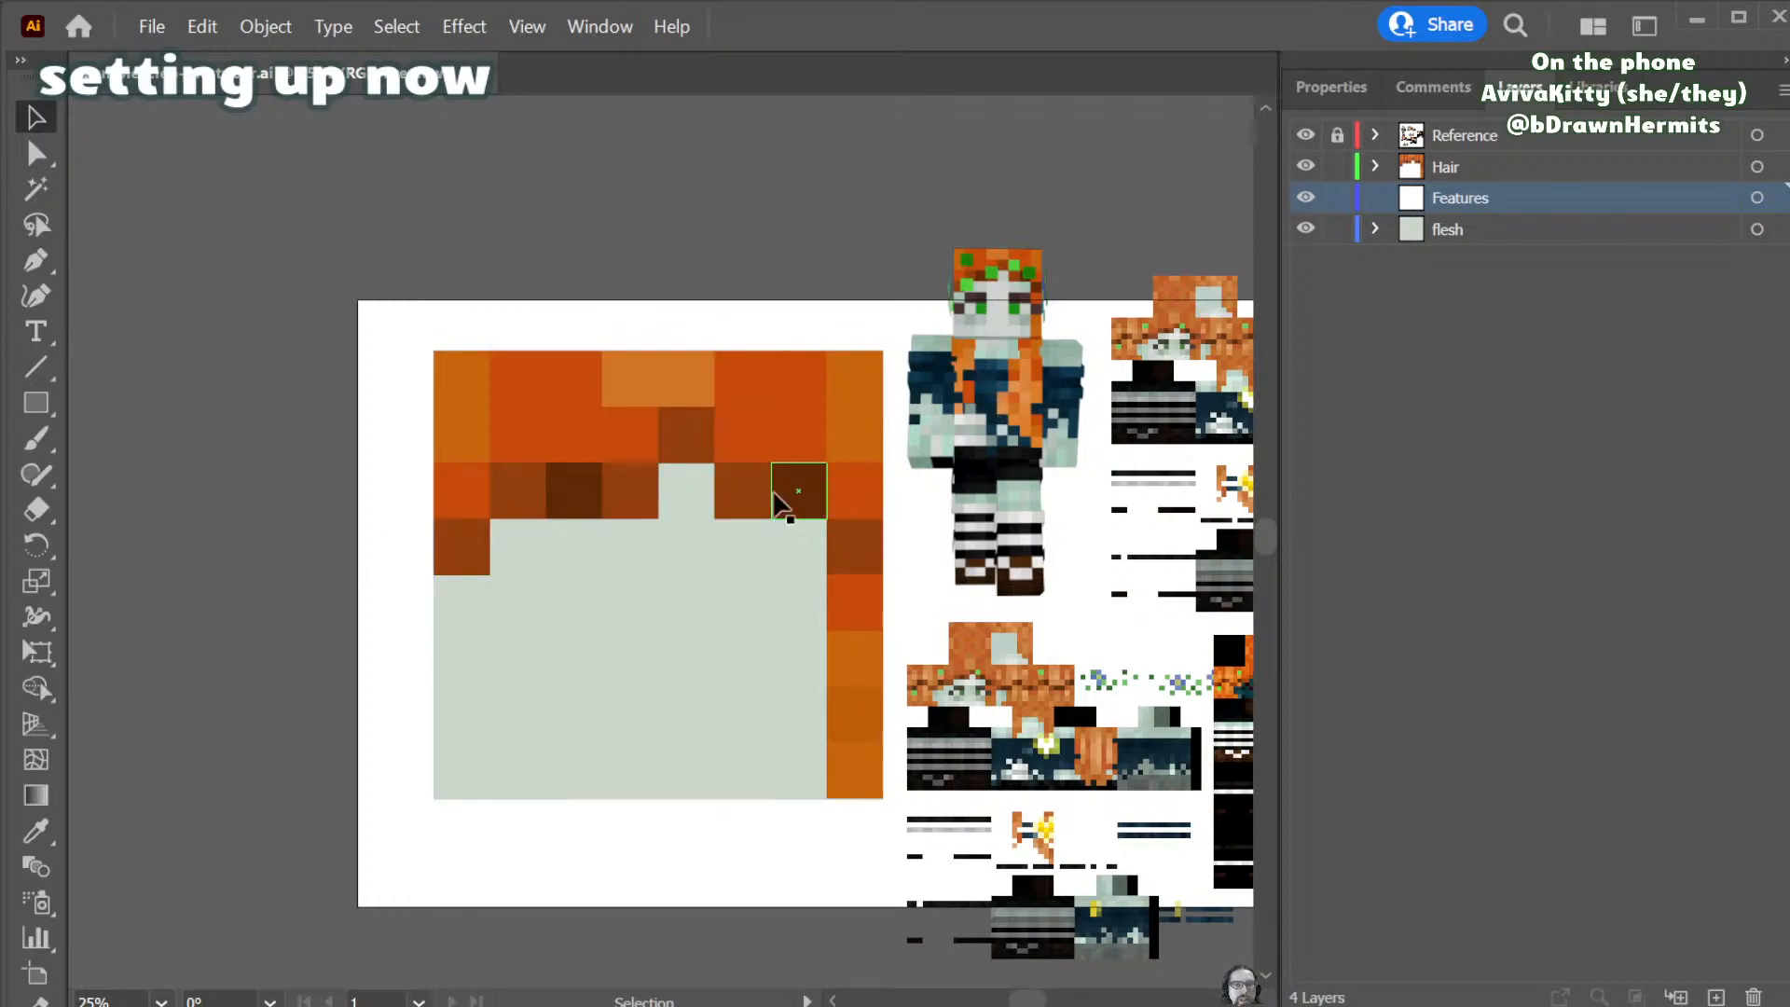
pyautogui.scroll(1, 1018, 434)
pyautogui.scroll(-1, 1031, 423)
pyautogui.hscroll(6, 1031, 422)
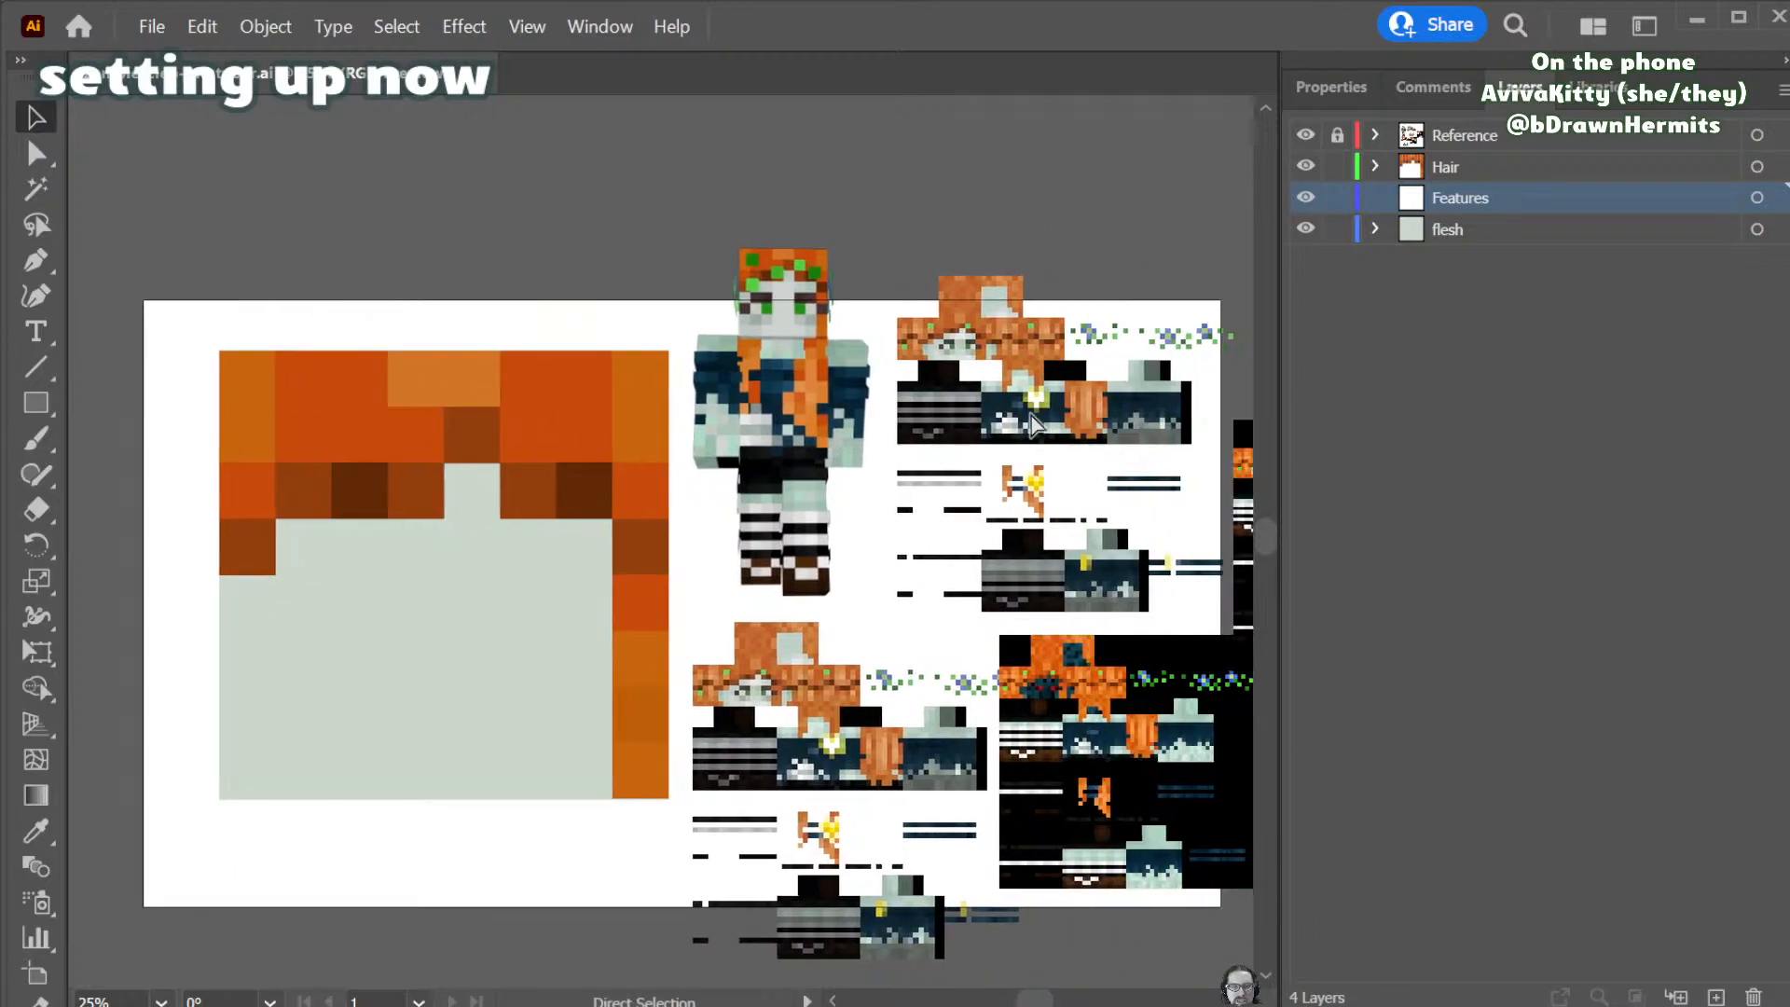
pyautogui.hscroll(-7, 1034, 422)
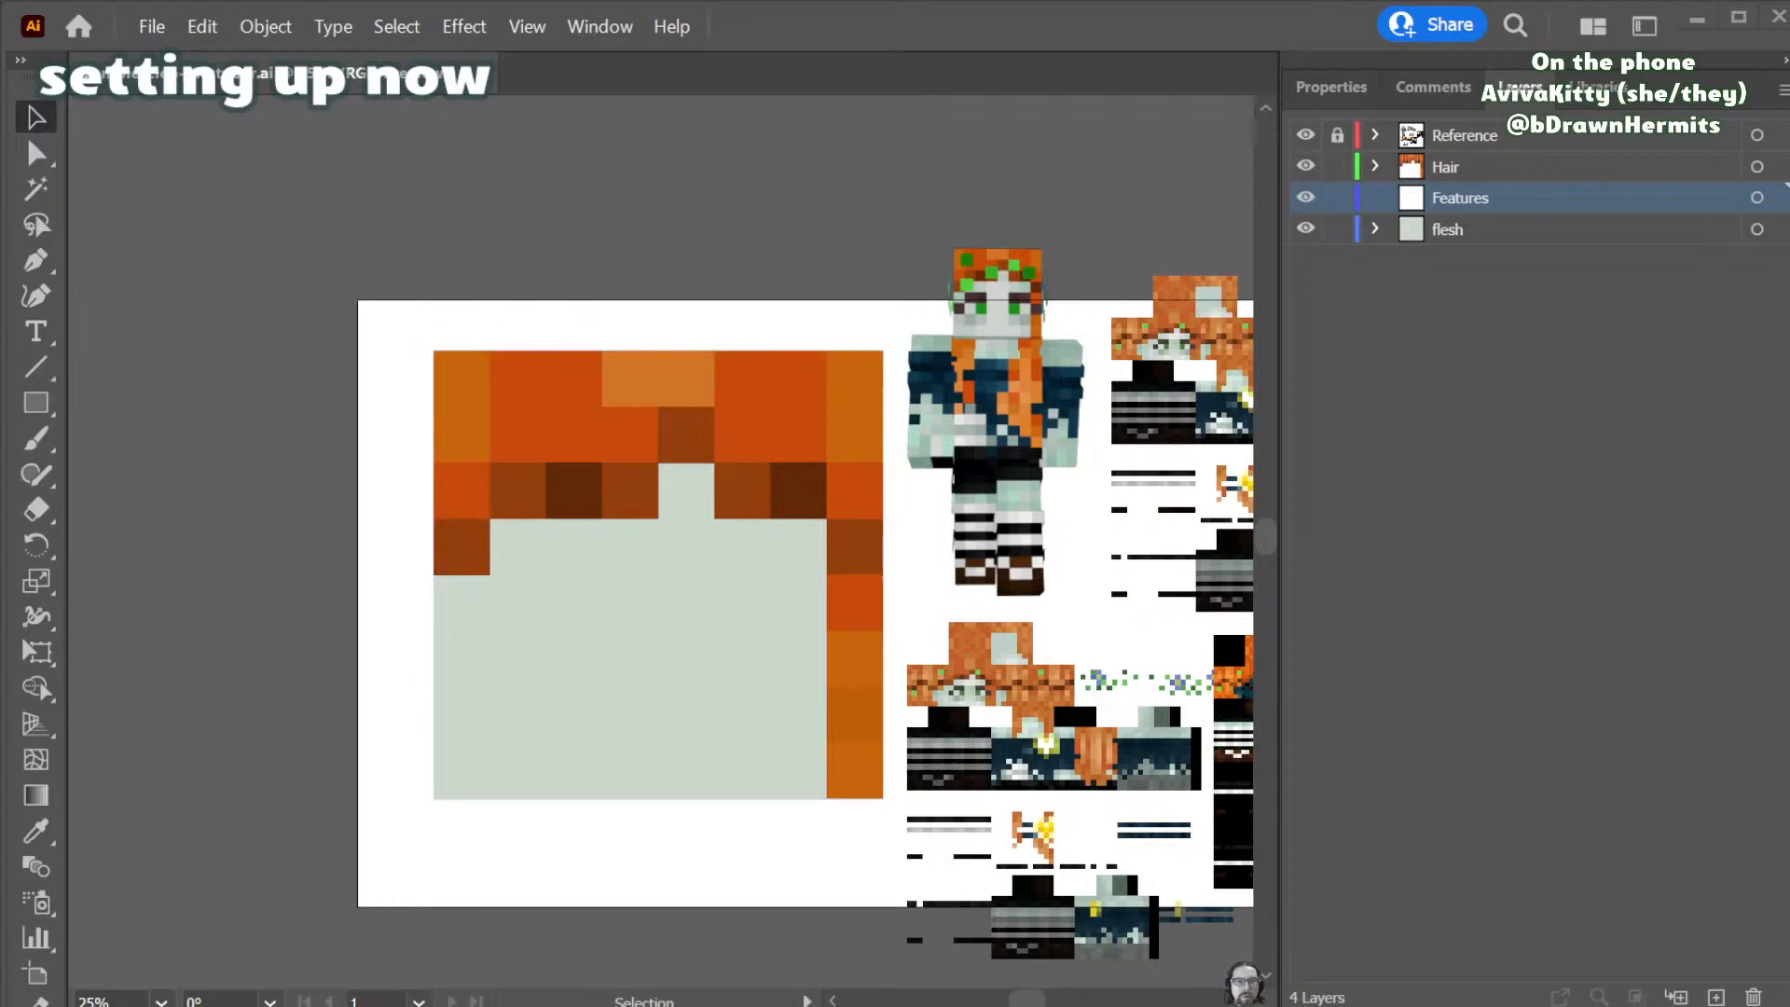
# - Add a new layer above Hair and name it headband
pyautogui.click(1543, 166)
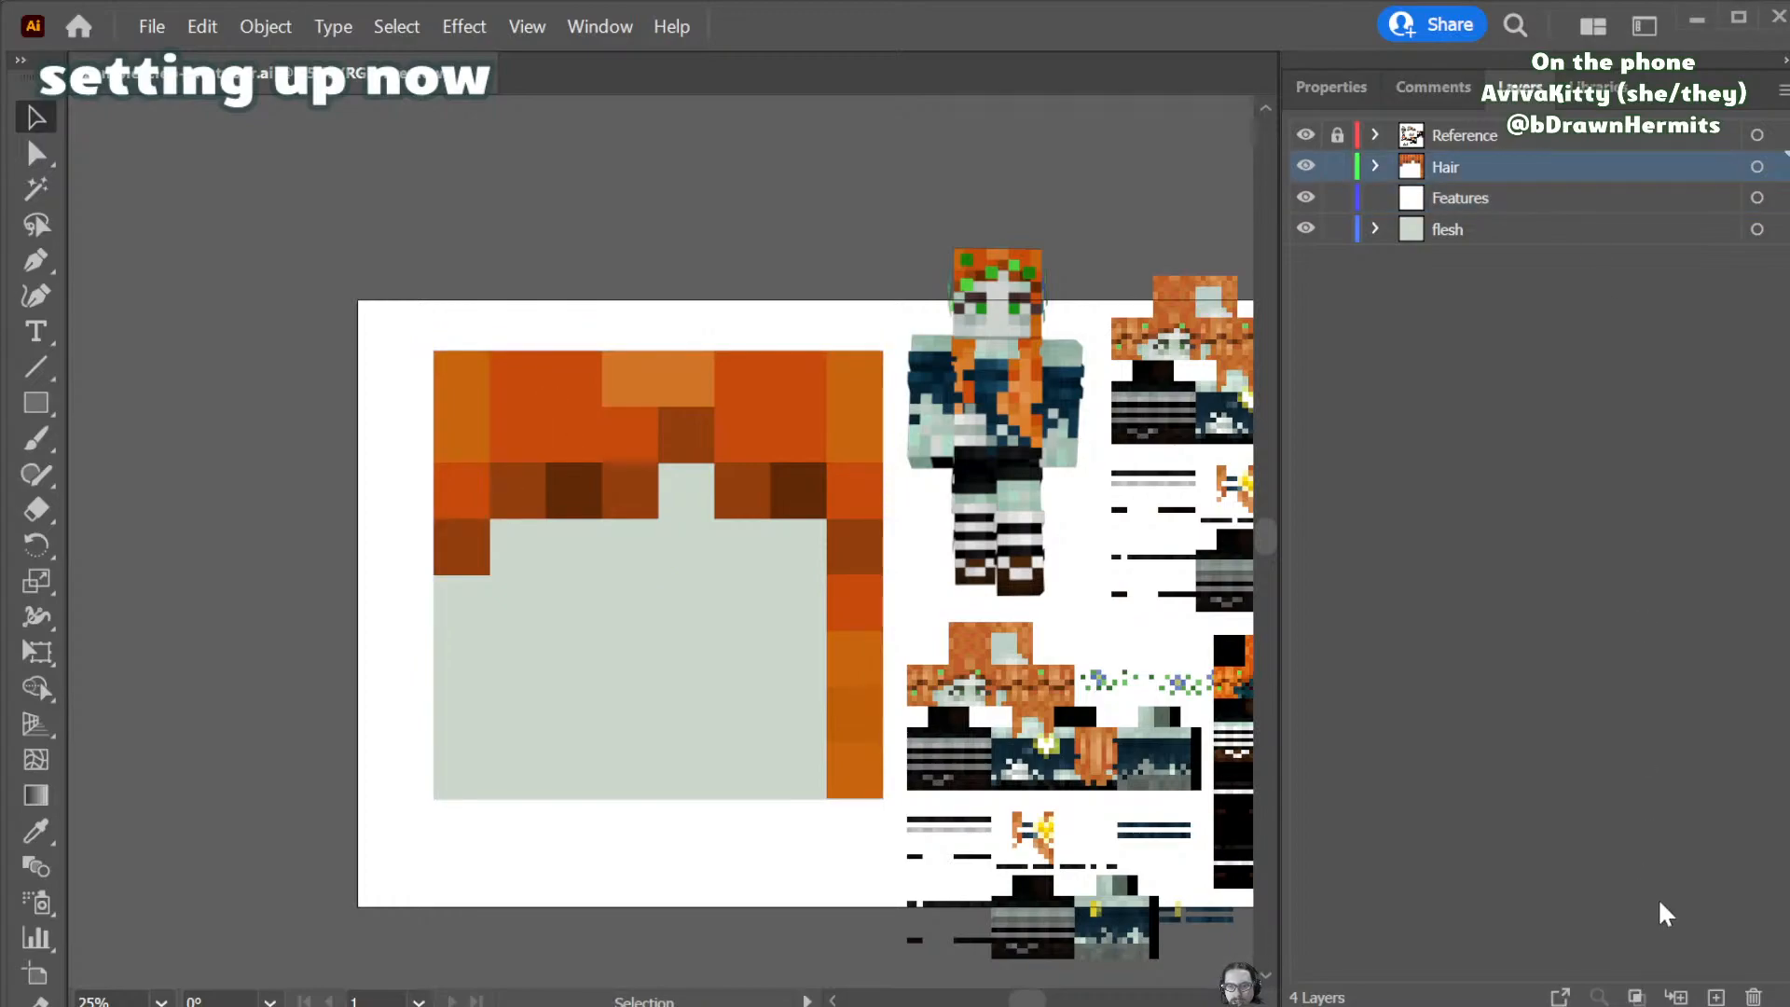
pyautogui.click(1715, 995)
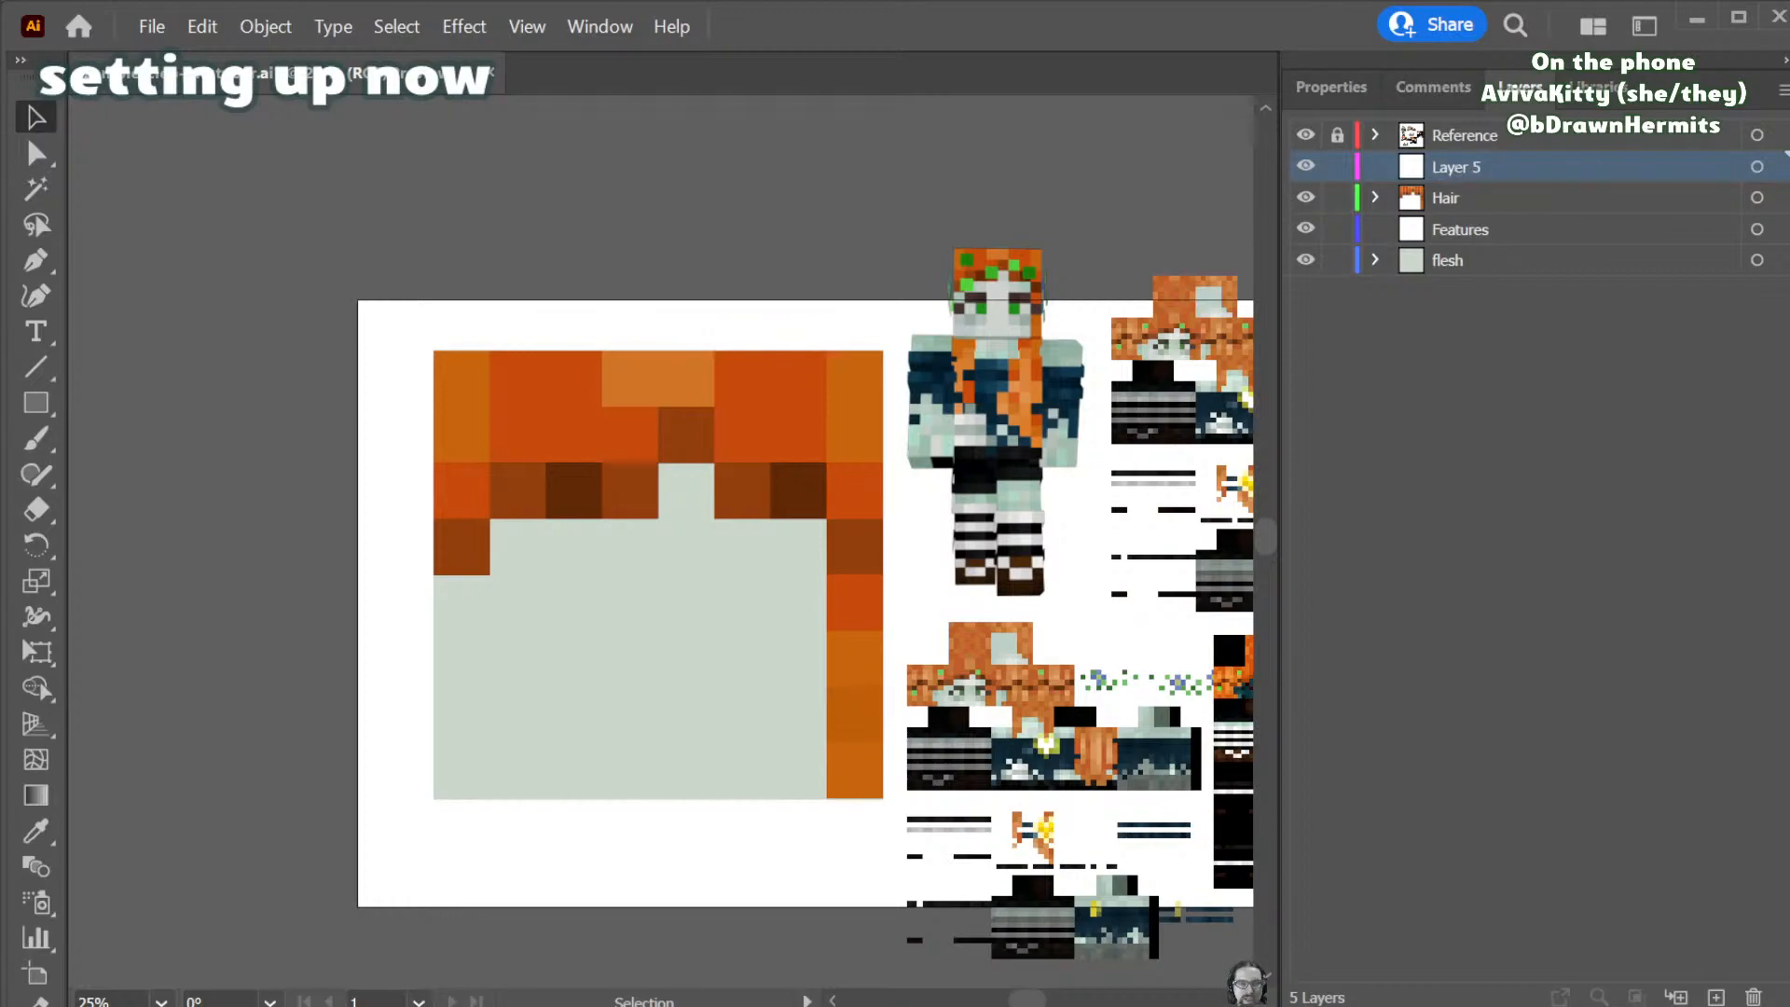
pyautogui.write('headband')
pyautogui.press('Return')
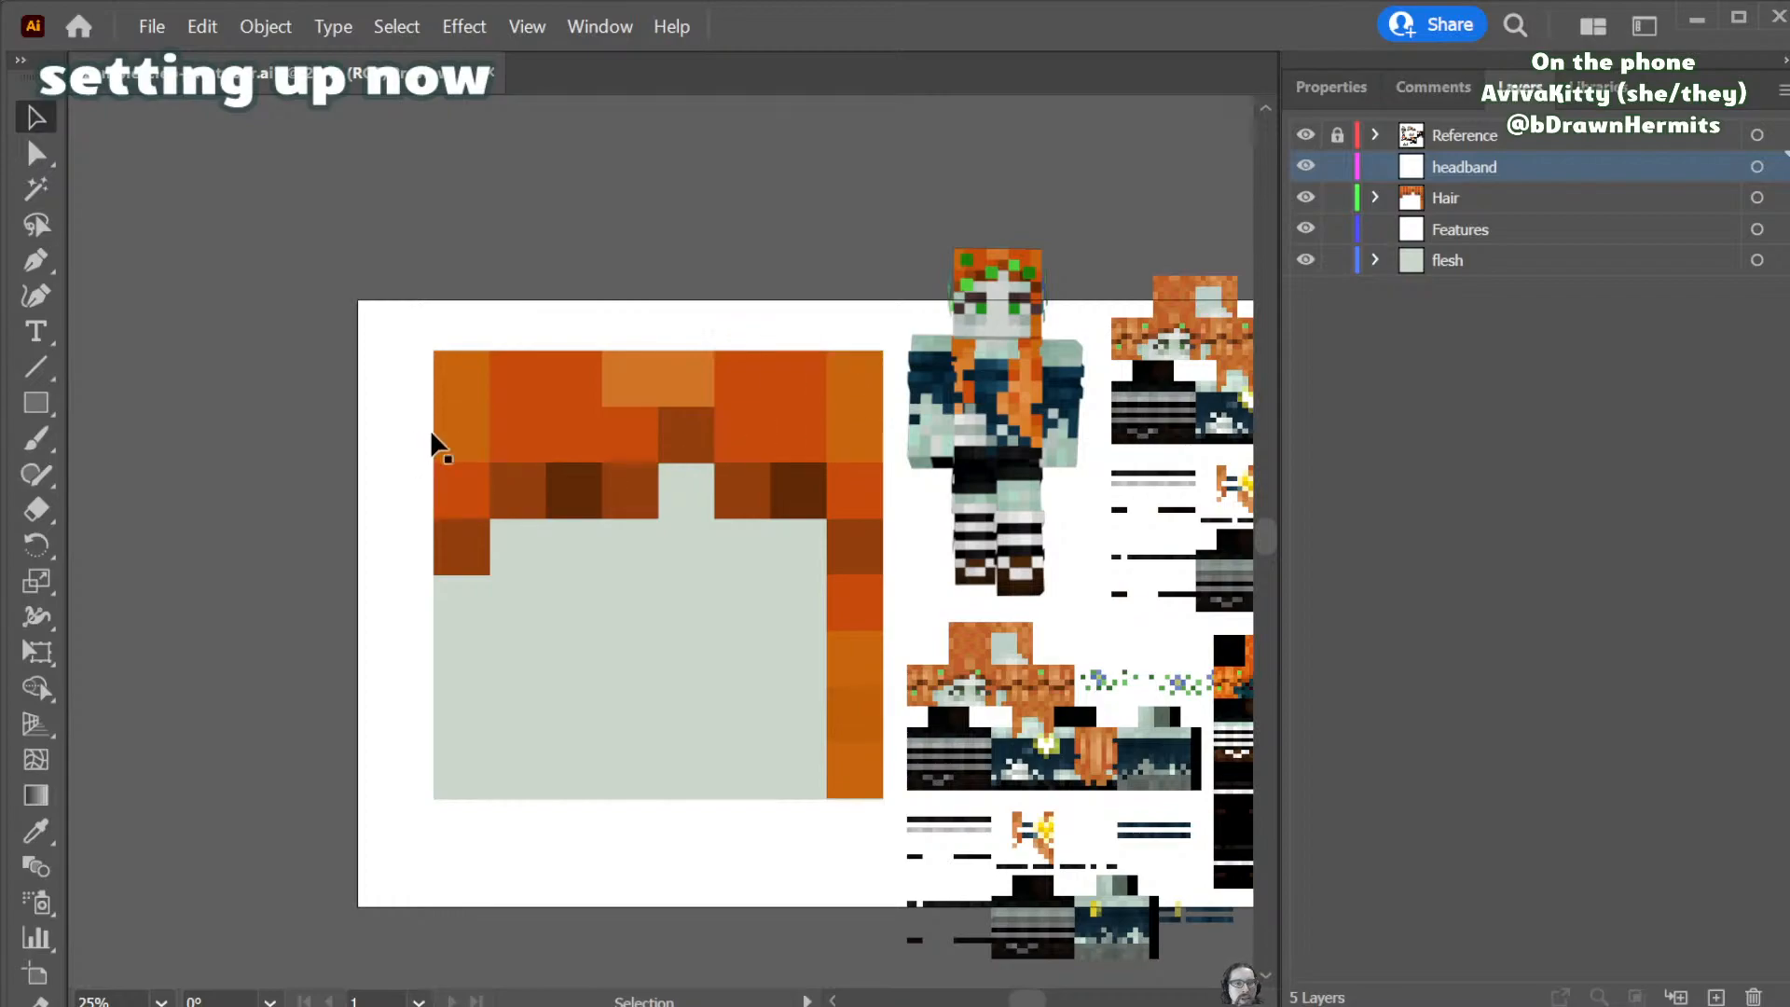
# - Copy the hair's top-left square onto the headband layer and recolor it with the dark green leaf color sampled from the render
pyautogui.click(443, 371)
pyautogui.press('Delete')
pyautogui.hotkey('ctrl', 'v')
pyautogui.moveTo(655, 537); pyautogui.dragTo(489, 243)
pyautogui.press('i')
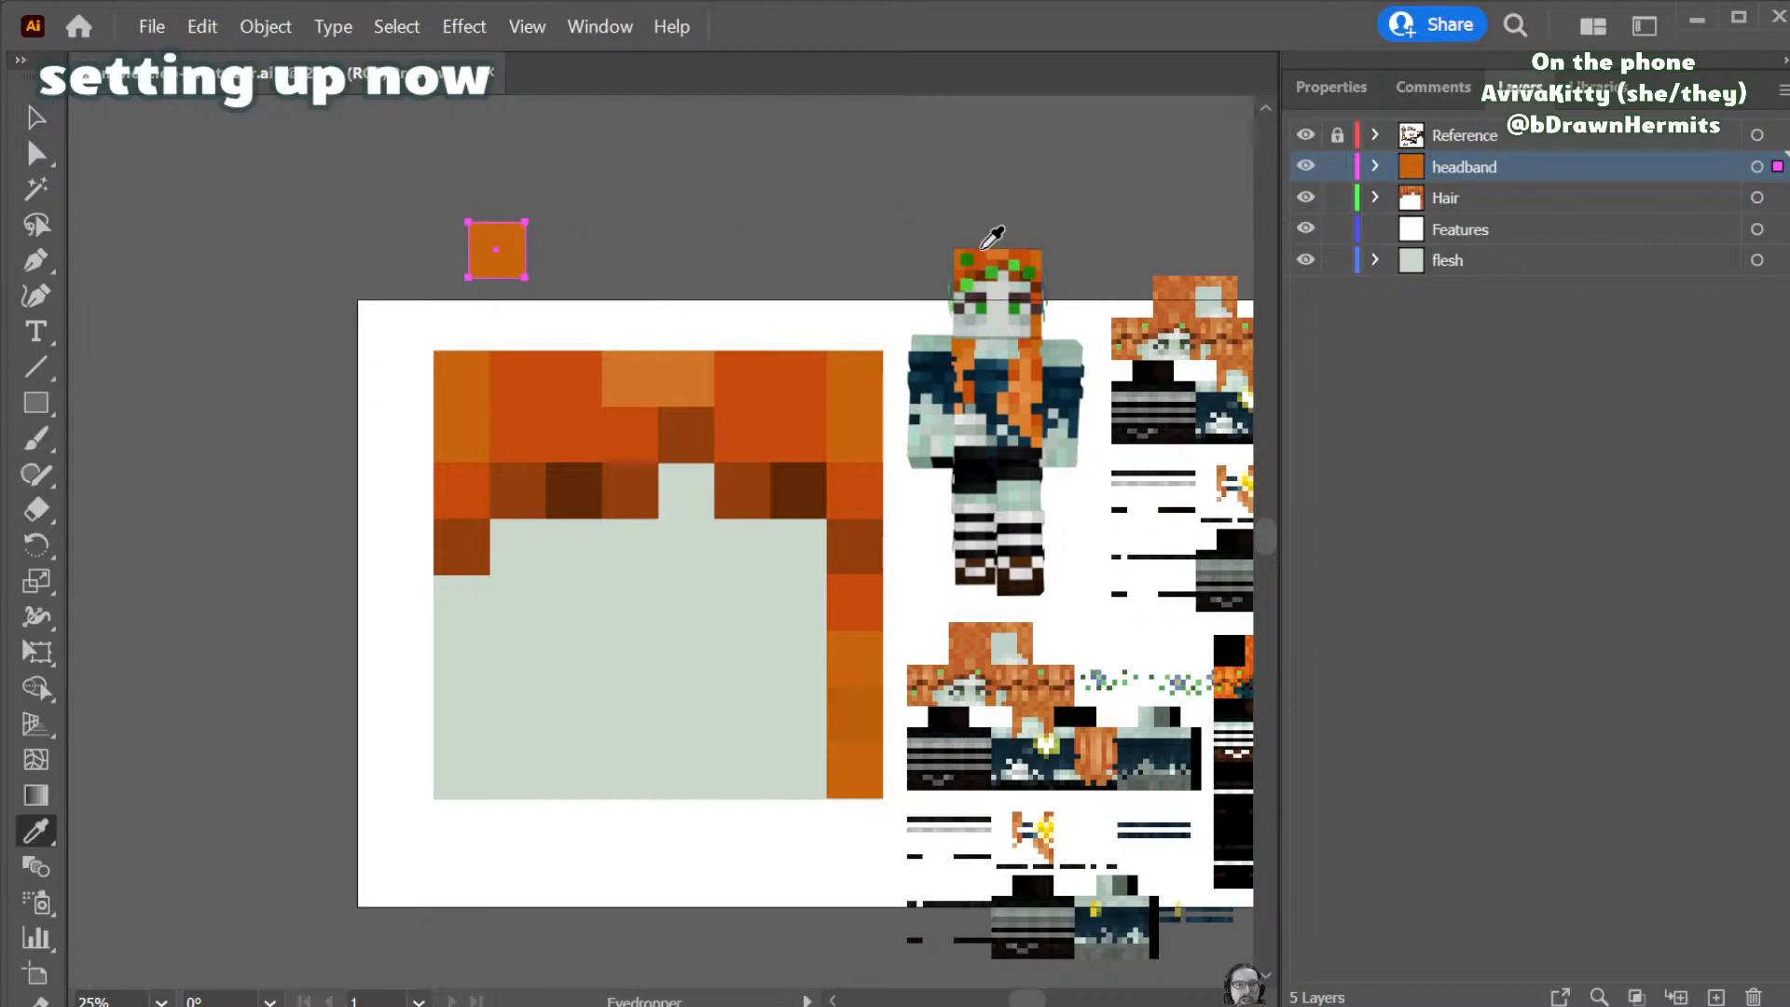
pyautogui.click(971, 259)
pyautogui.press('v')
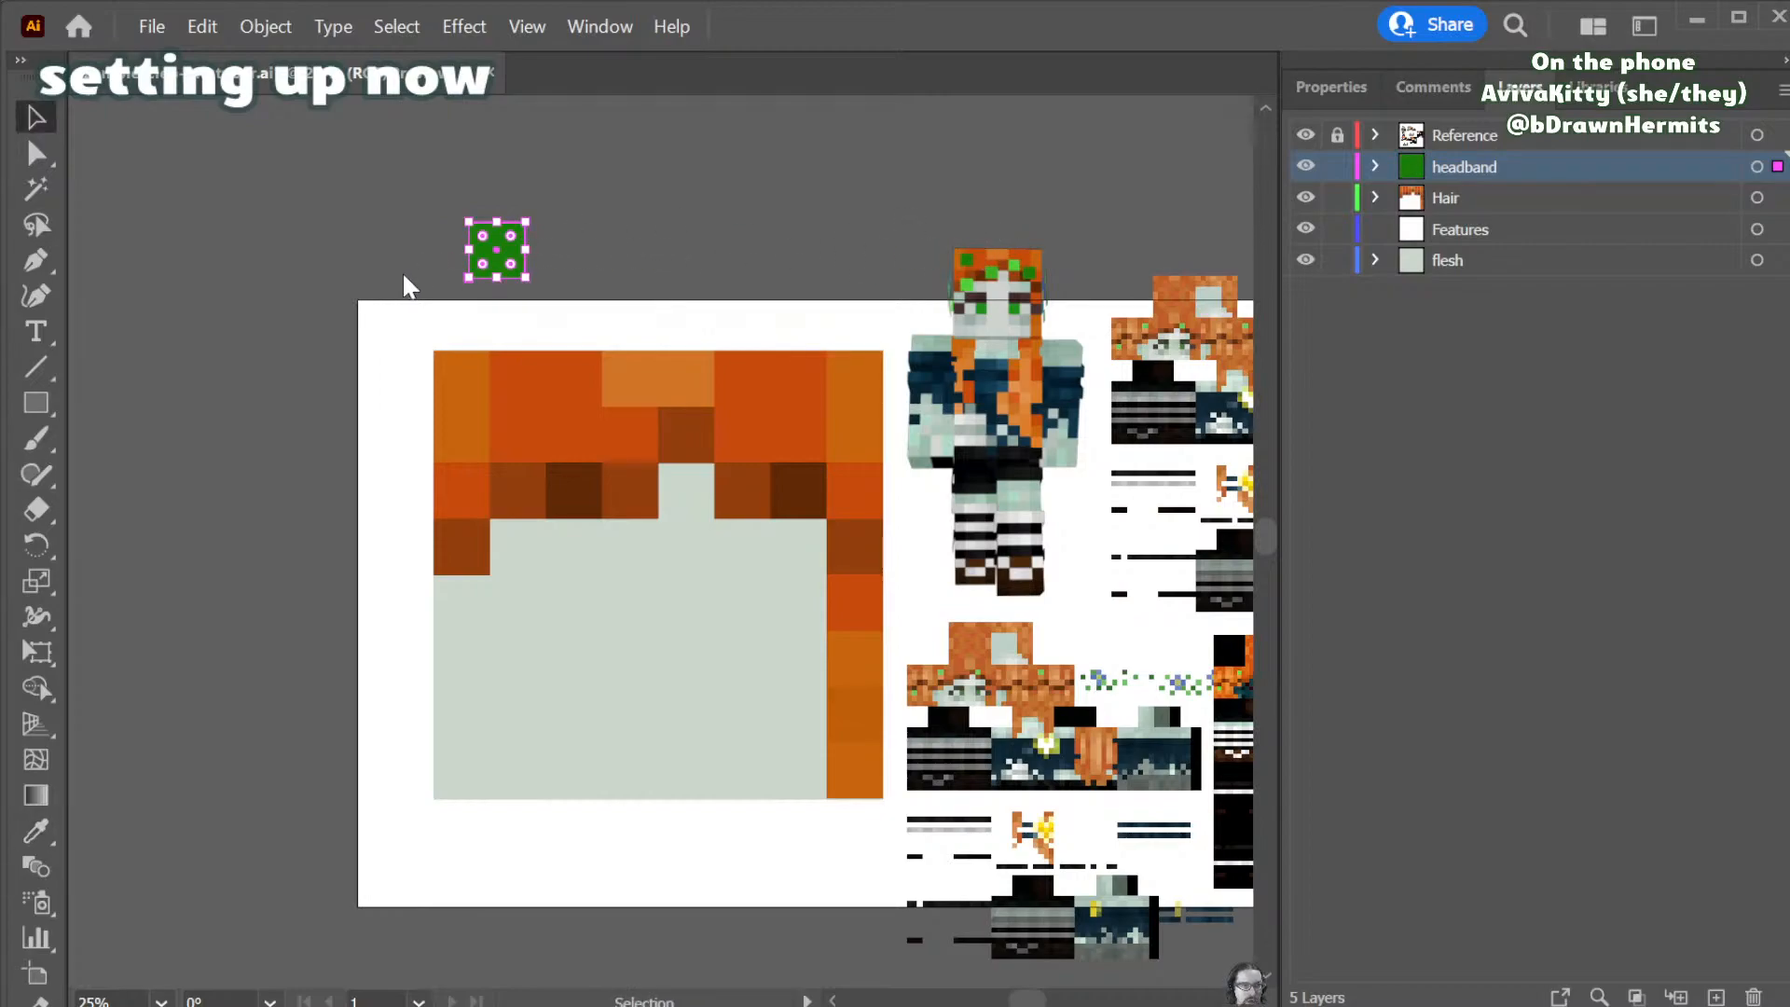
# - Place dark green leaf squares over the hair's second and fourth rows, and recolor the lower one with the render's light green
pyautogui.moveTo(500, 245); pyautogui.dragTo(511, 522)
pyautogui.press('i')
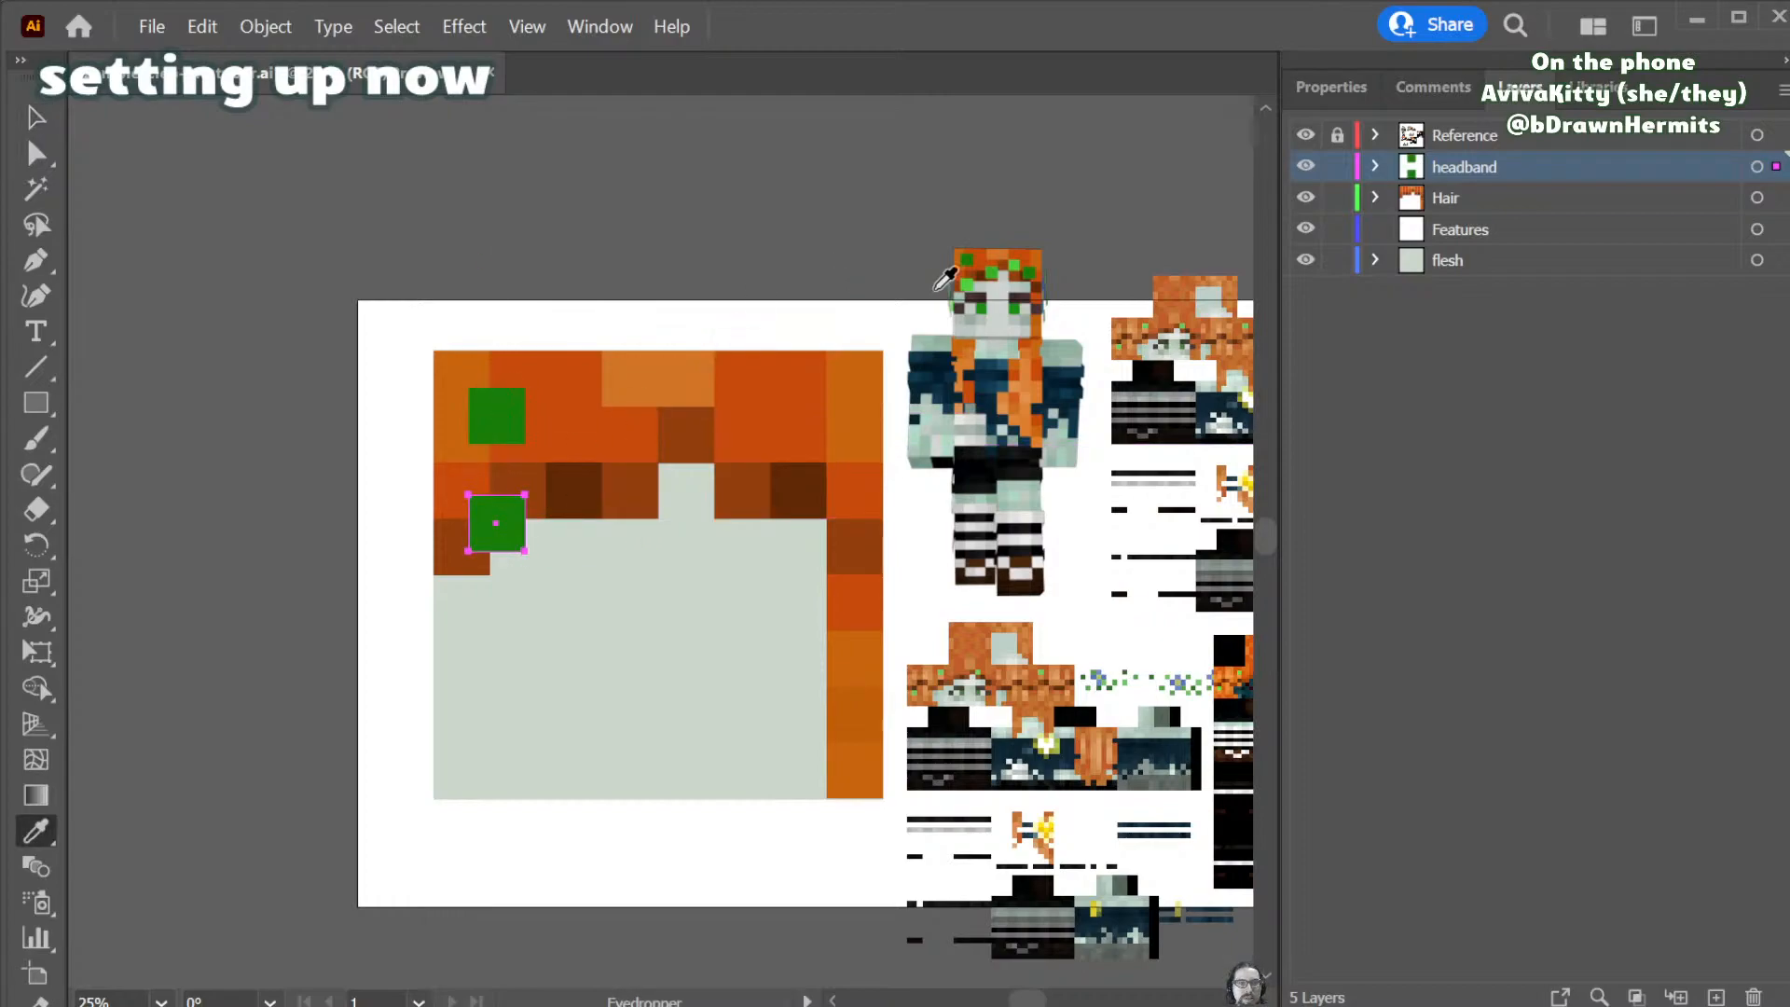
pyautogui.click(966, 280)
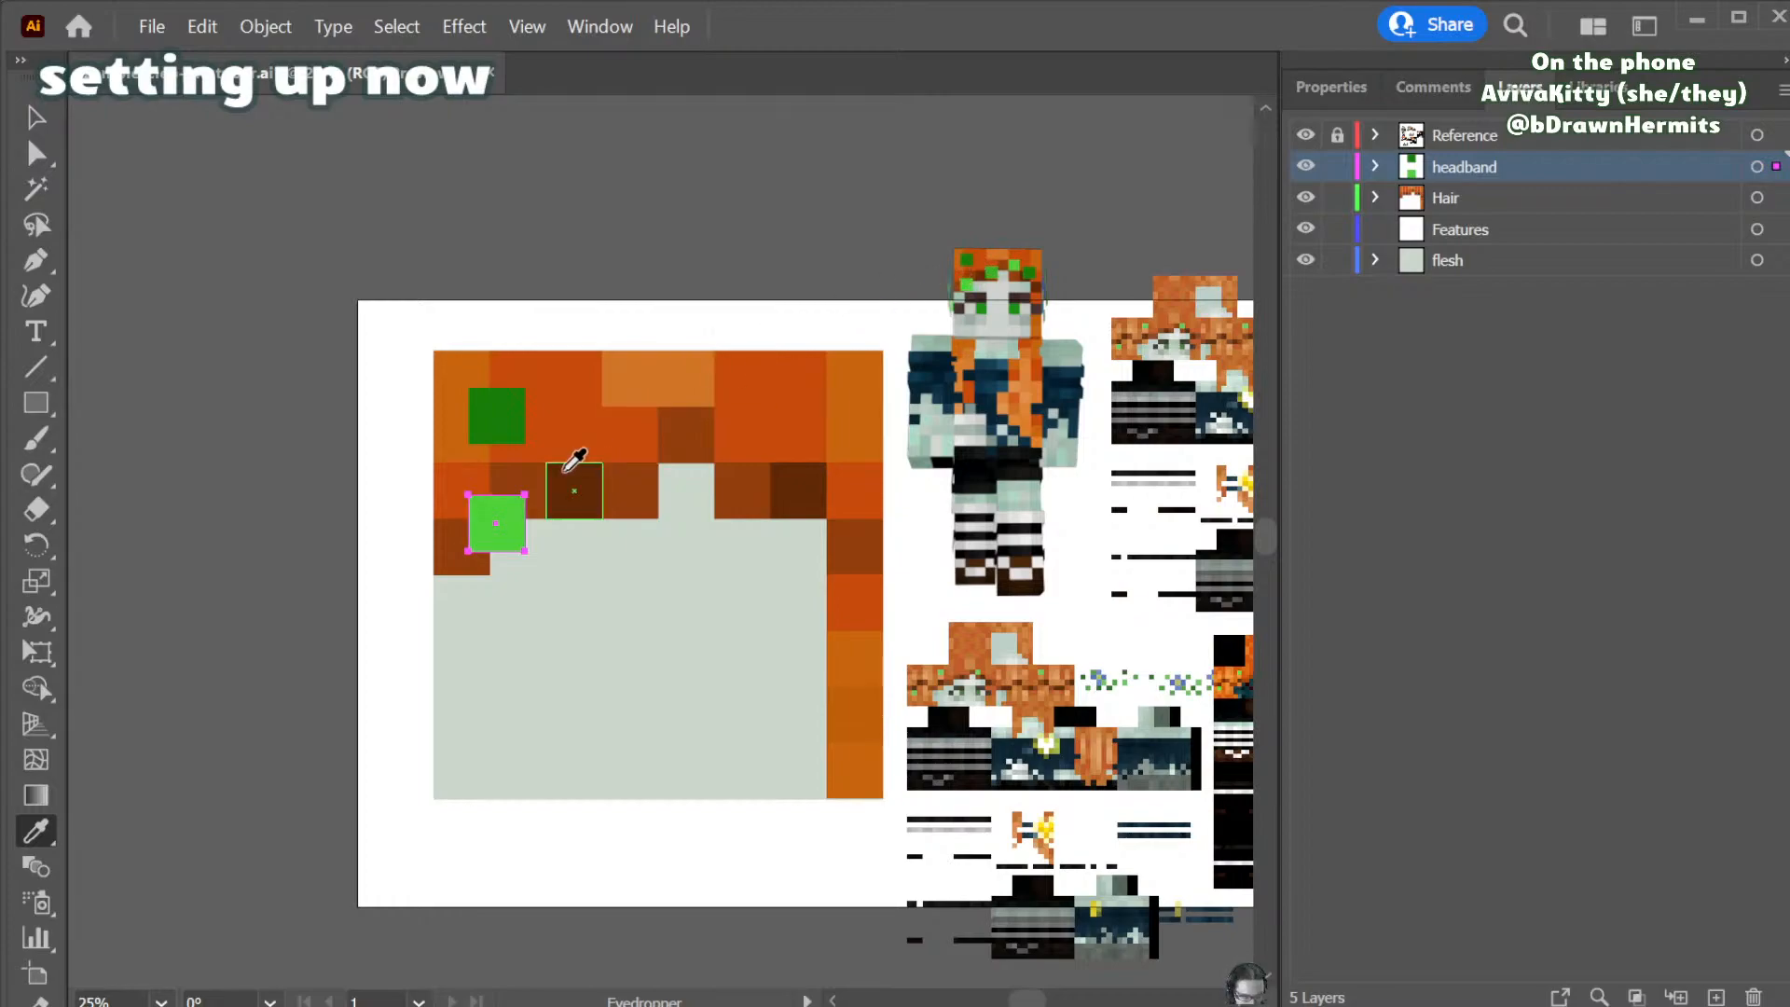
# - Copy the upper dark green leaf square to the middle of the hair's third row and recolor it with the render's medium green
pyautogui.press('v')
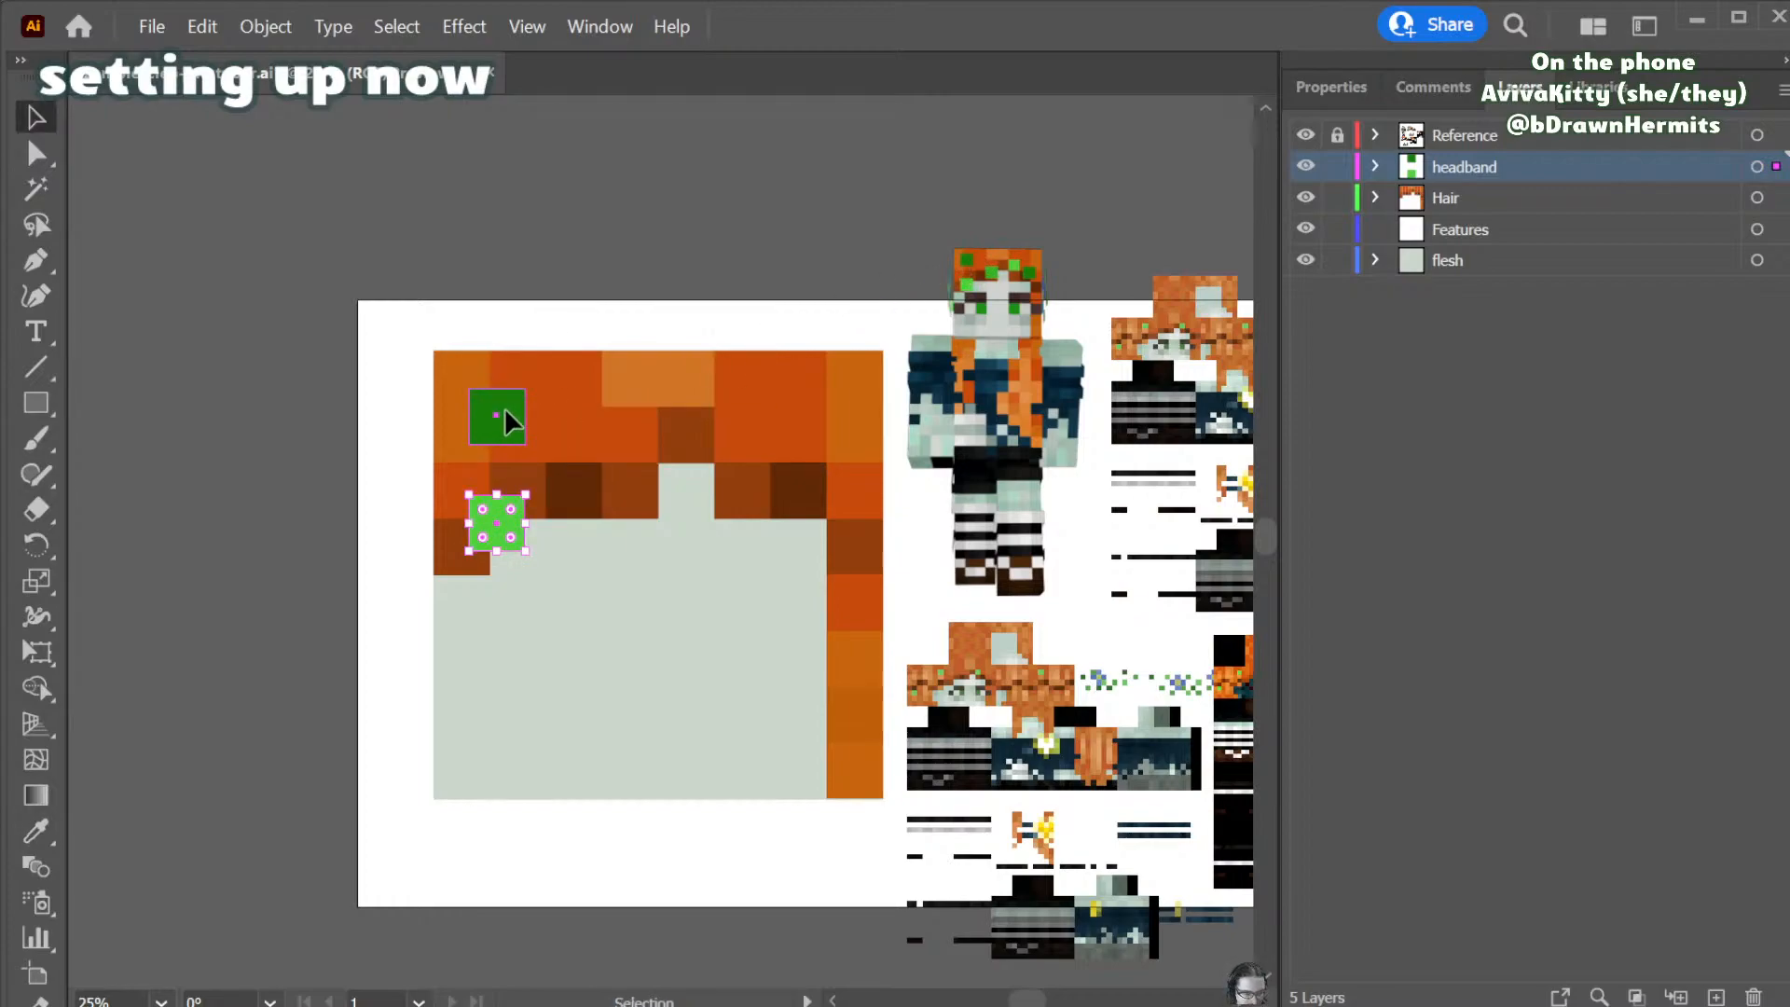
pyautogui.moveTo(505, 423); pyautogui.dragTo(628, 457)
pyautogui.press('o')
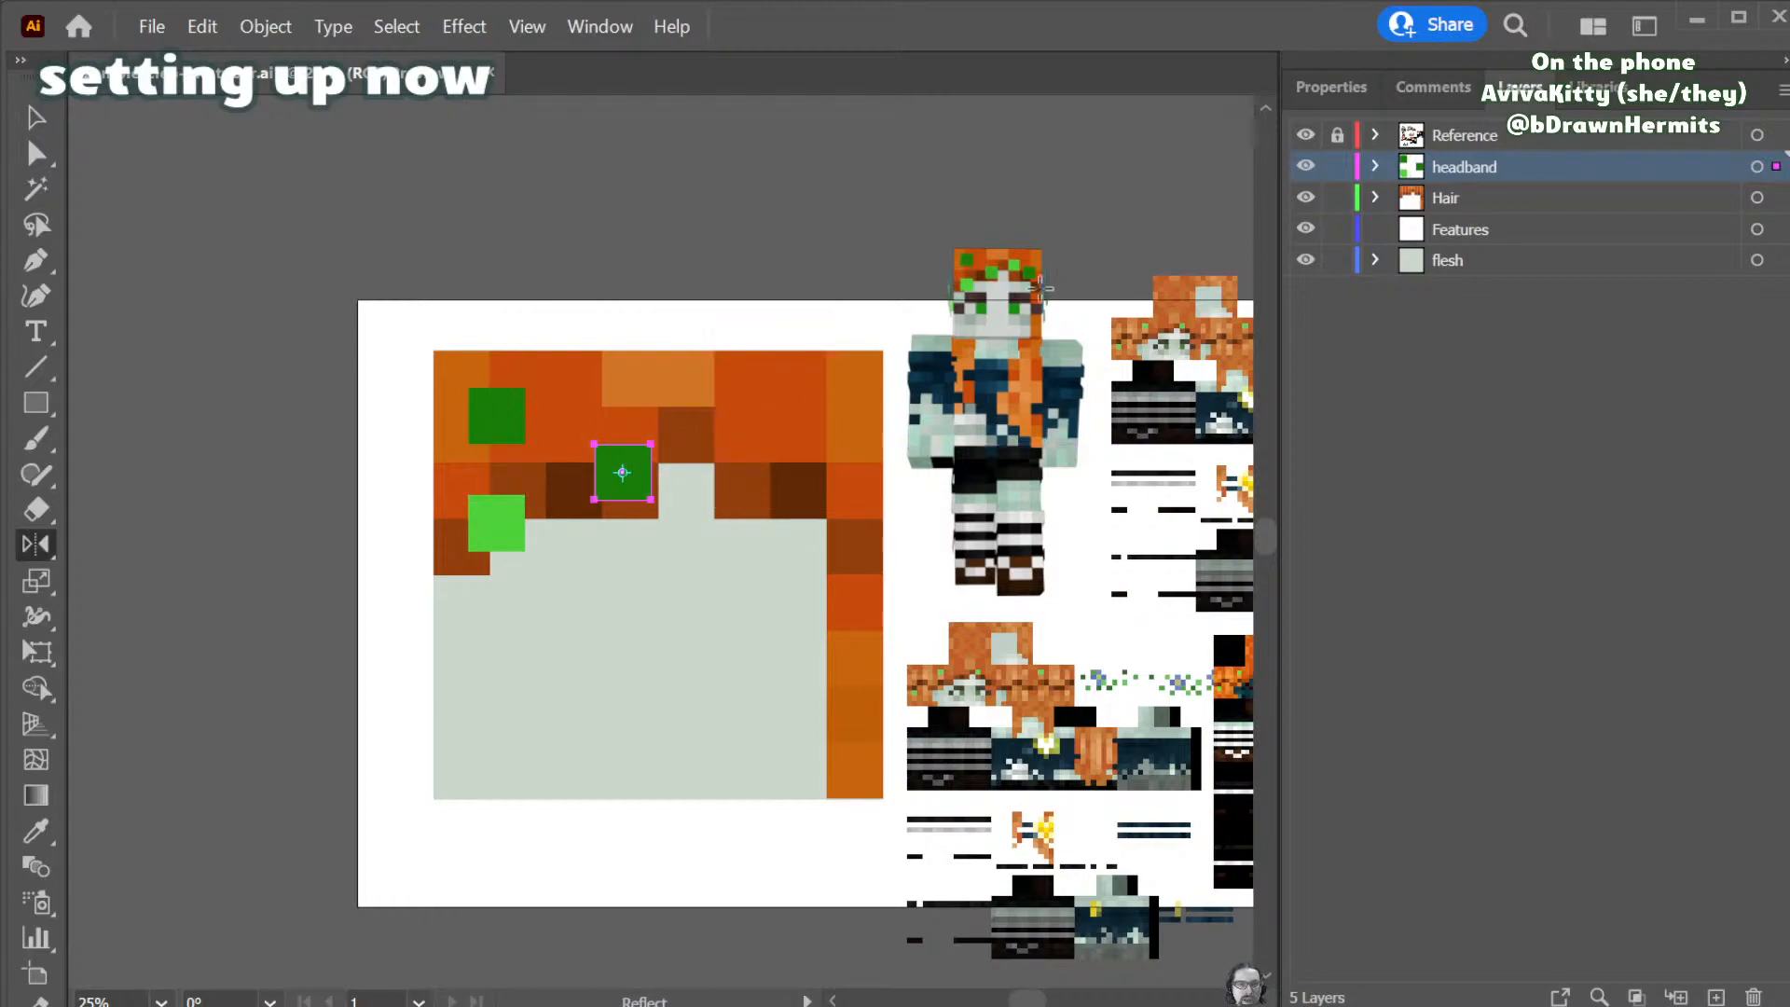
pyautogui.press('i')
pyautogui.click(995, 273)
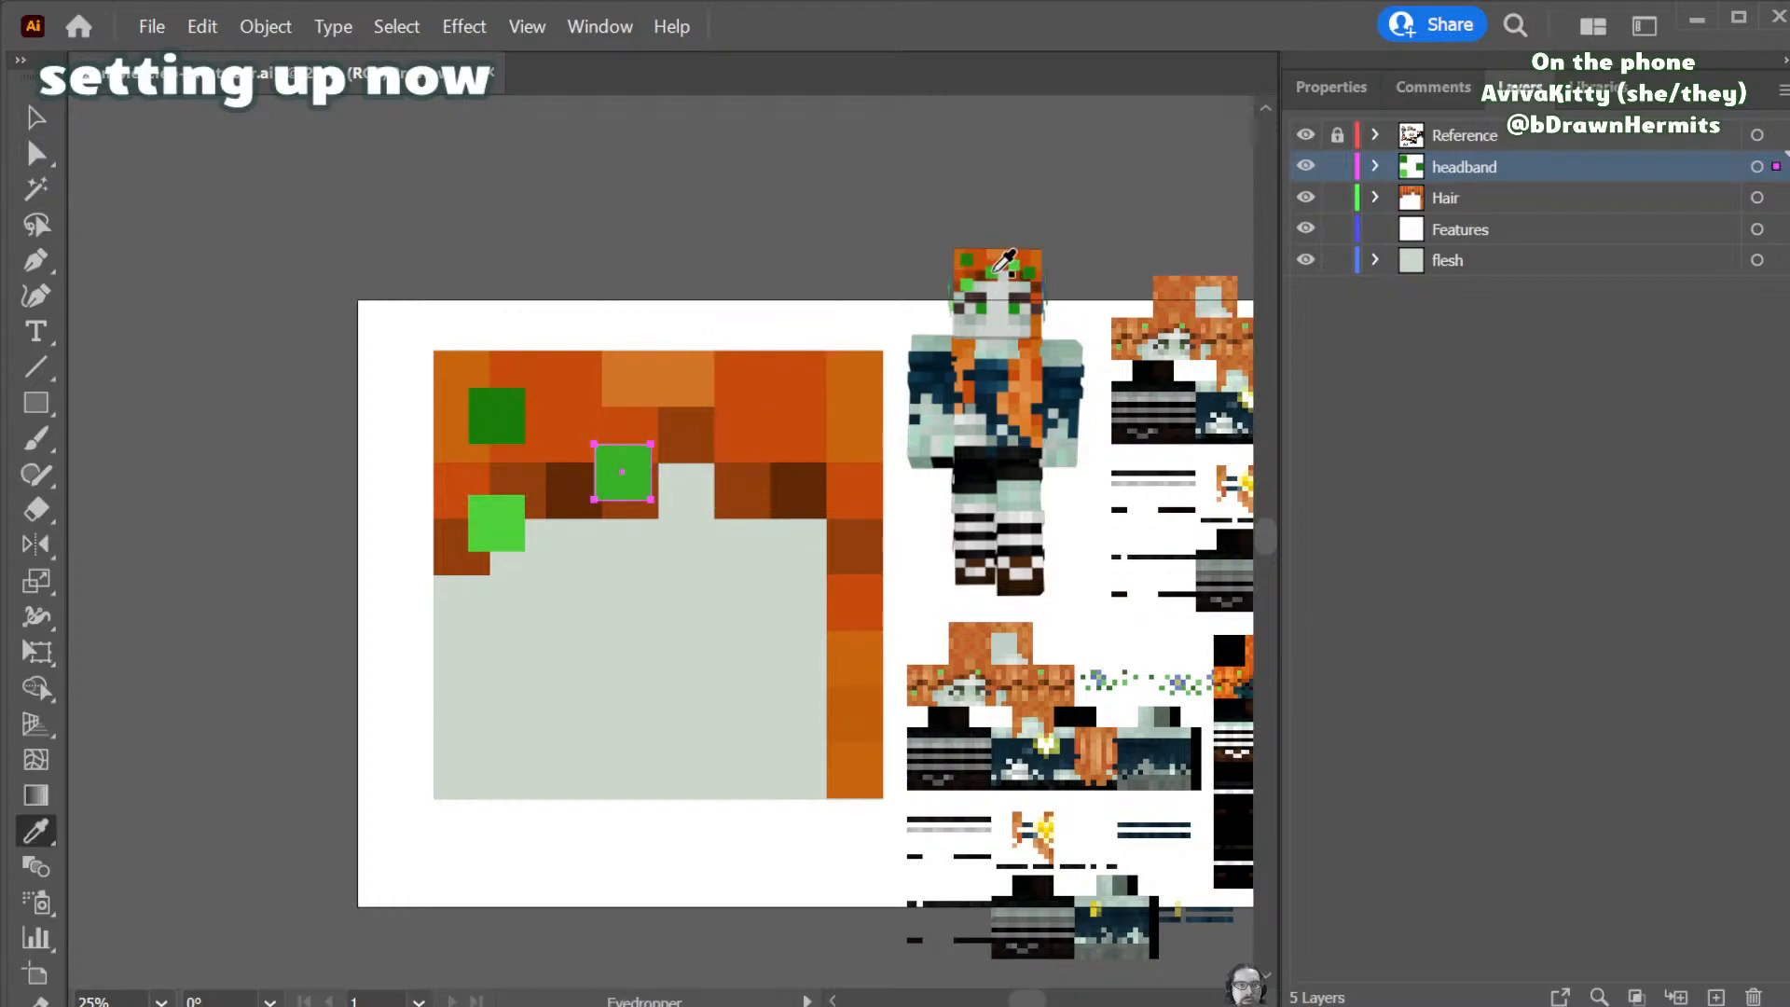
# - Copy the medium green leaf square just past the parting of the fringe and recolor it with the render's light green
pyautogui.press('v')
pyautogui.moveTo(610, 468); pyautogui.dragTo(744, 444)
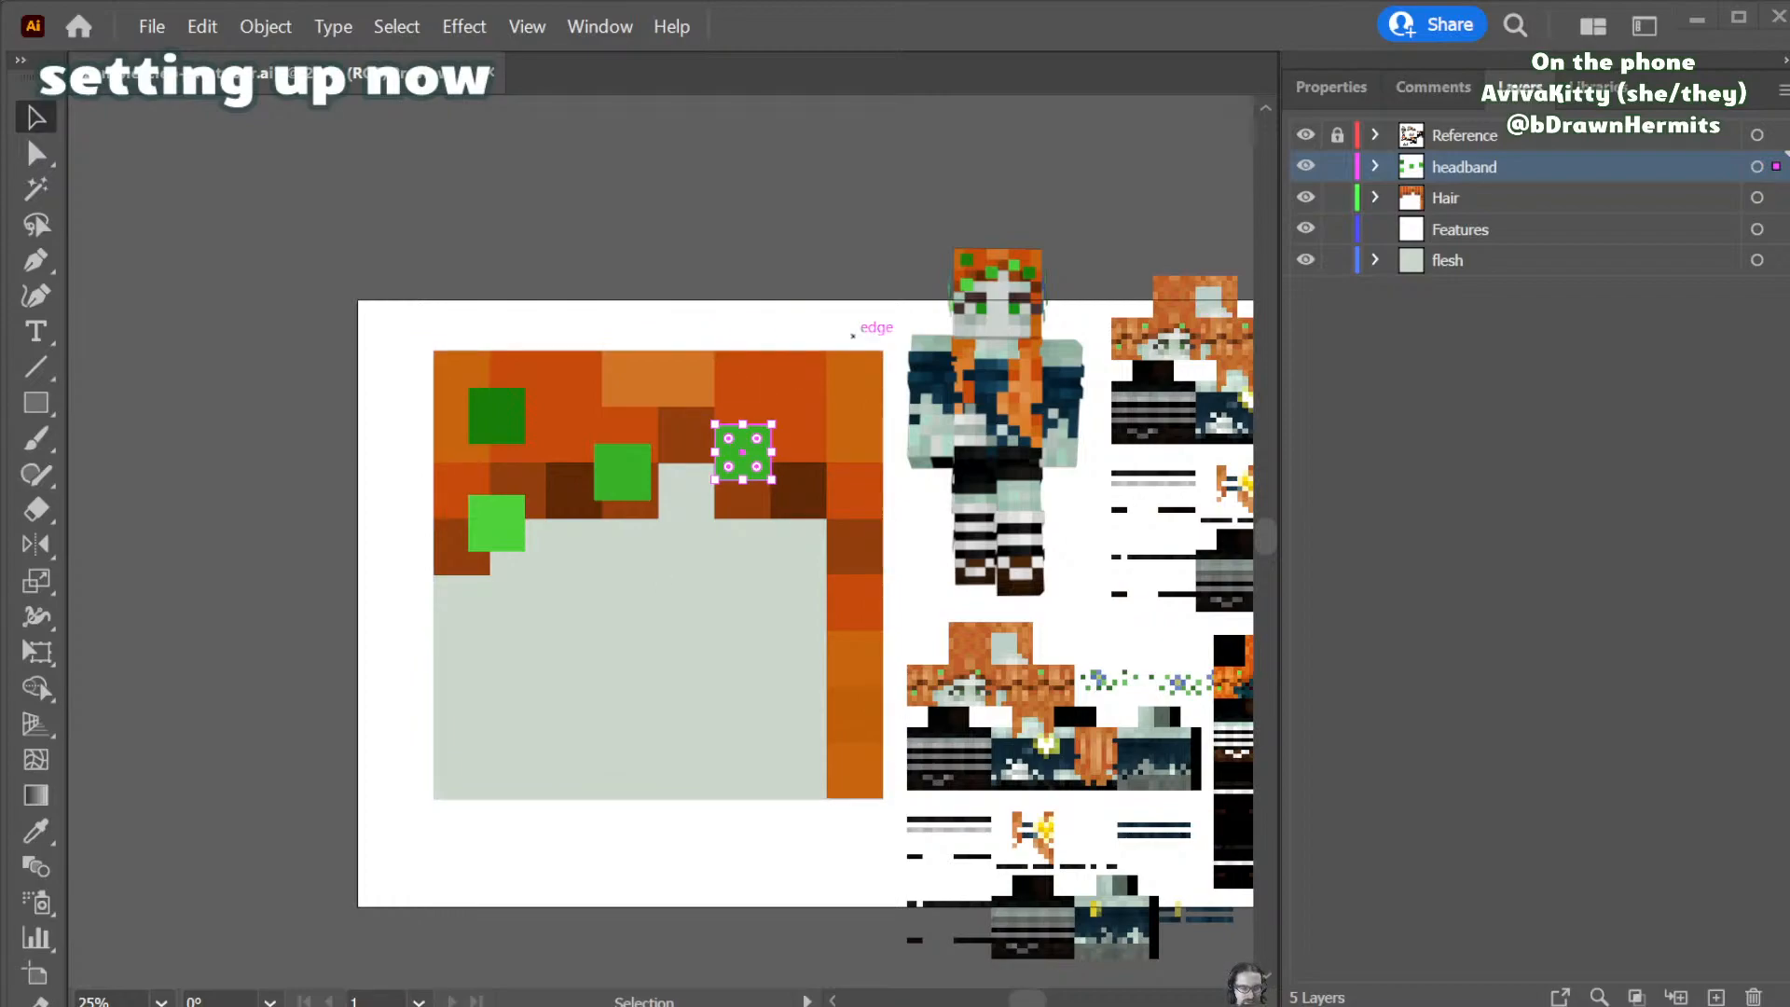
pyautogui.click(1019, 276)
pyautogui.press('i')
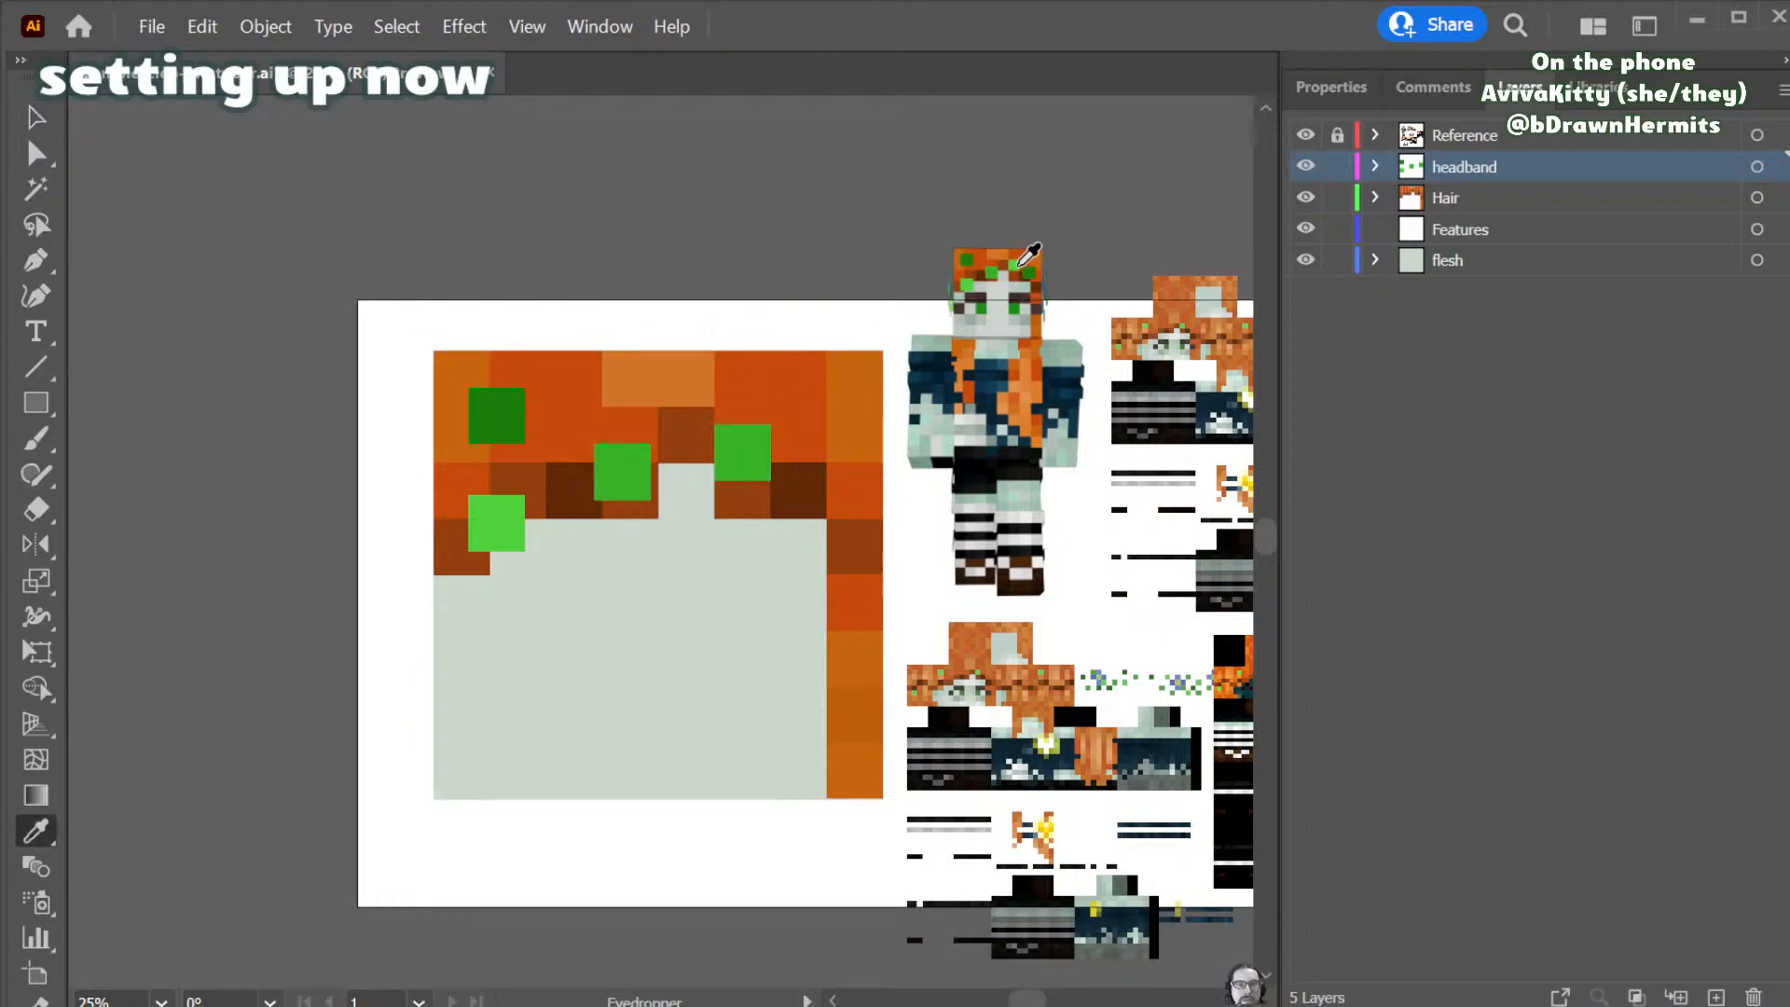
pyautogui.press('v')
pyautogui.press('i')
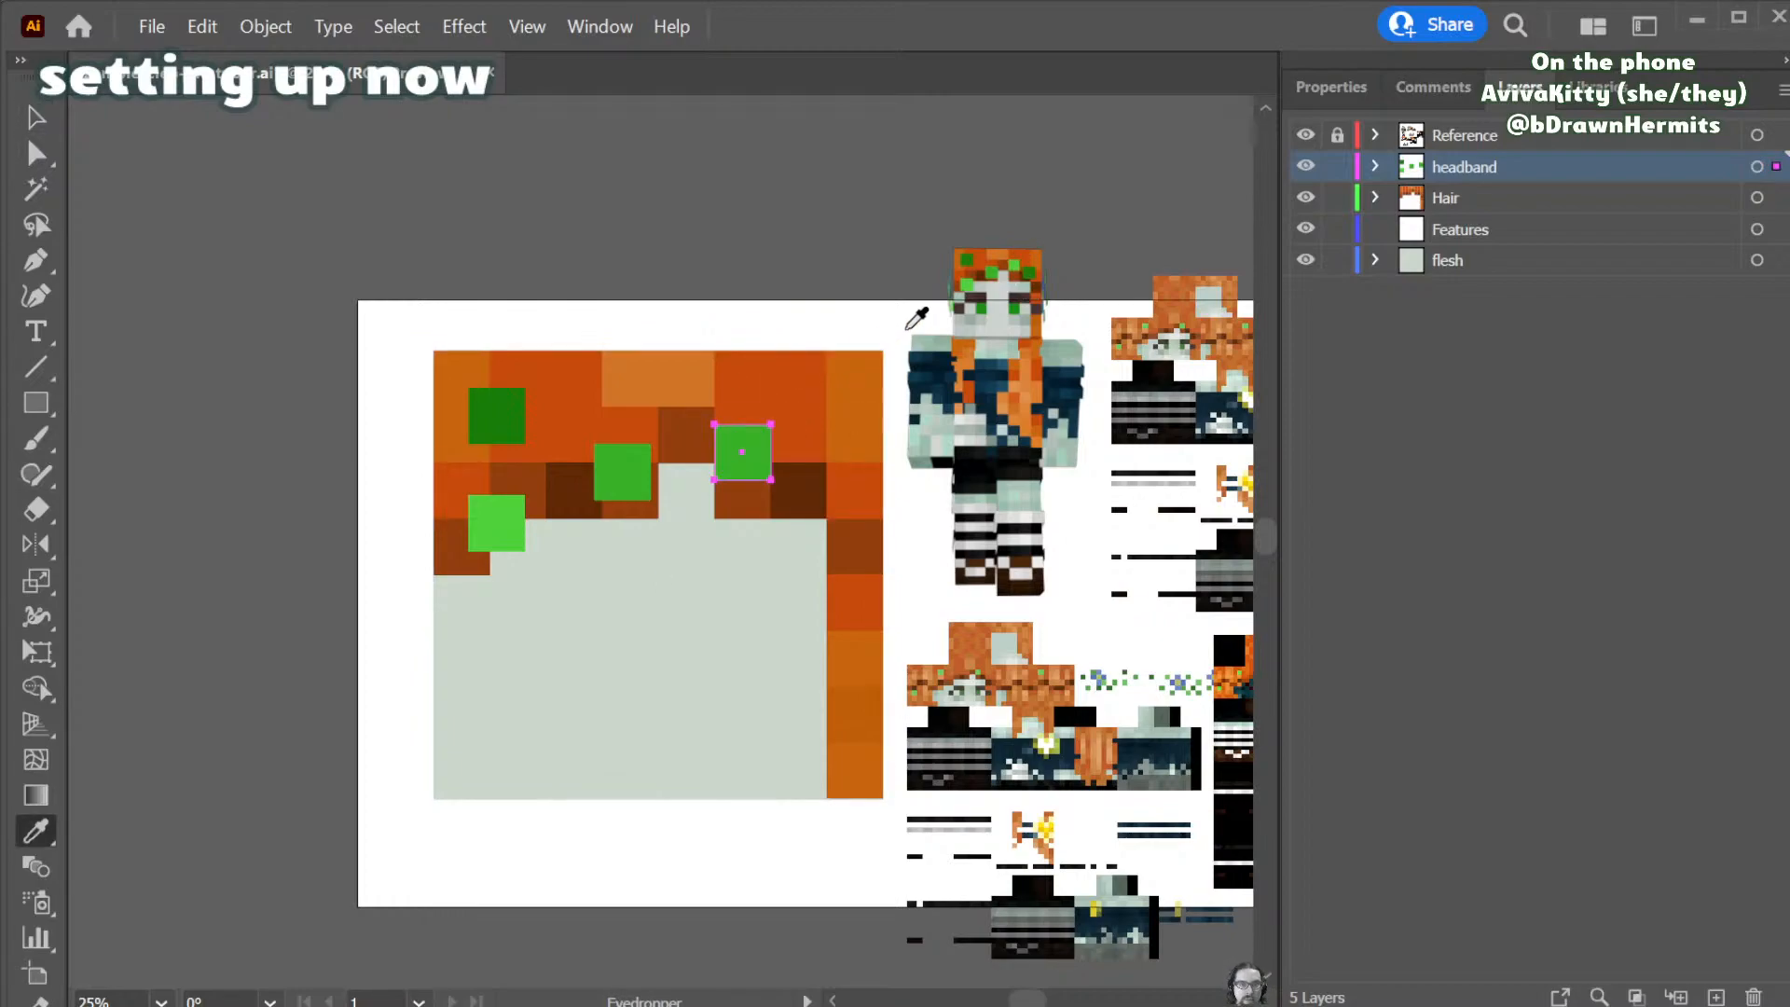
pyautogui.click(1017, 264)
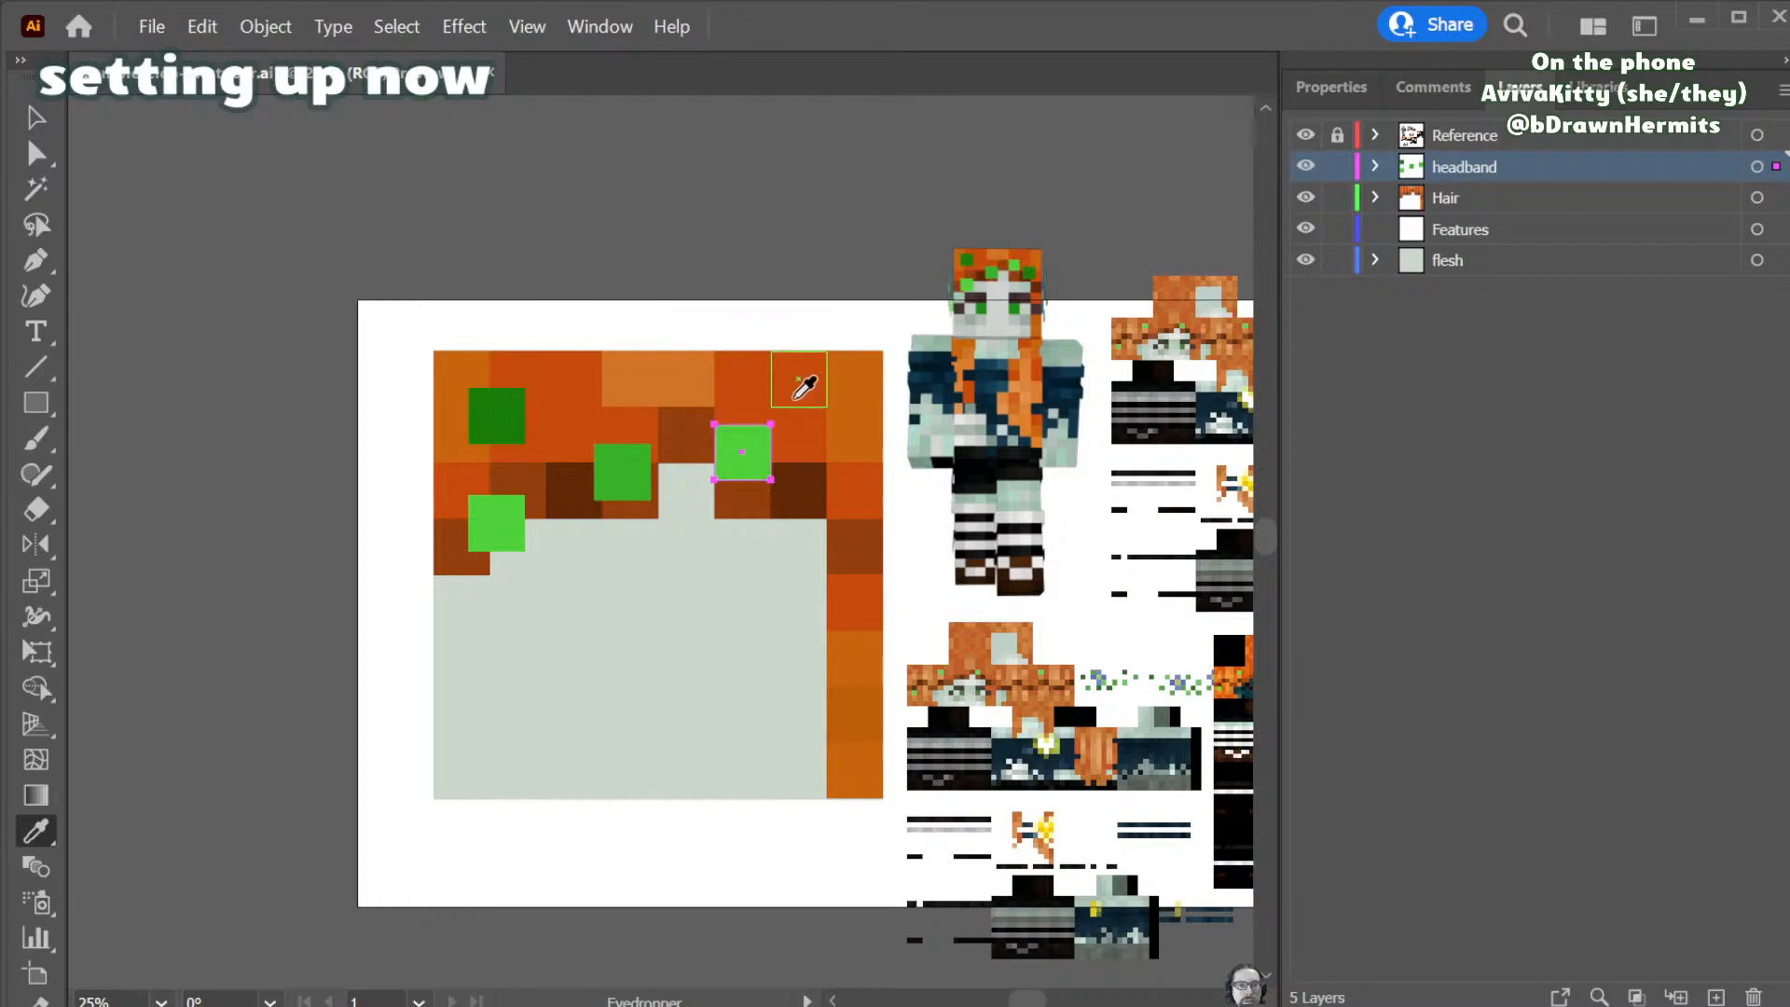
pyautogui.press('v')
pyautogui.click(787, 267)
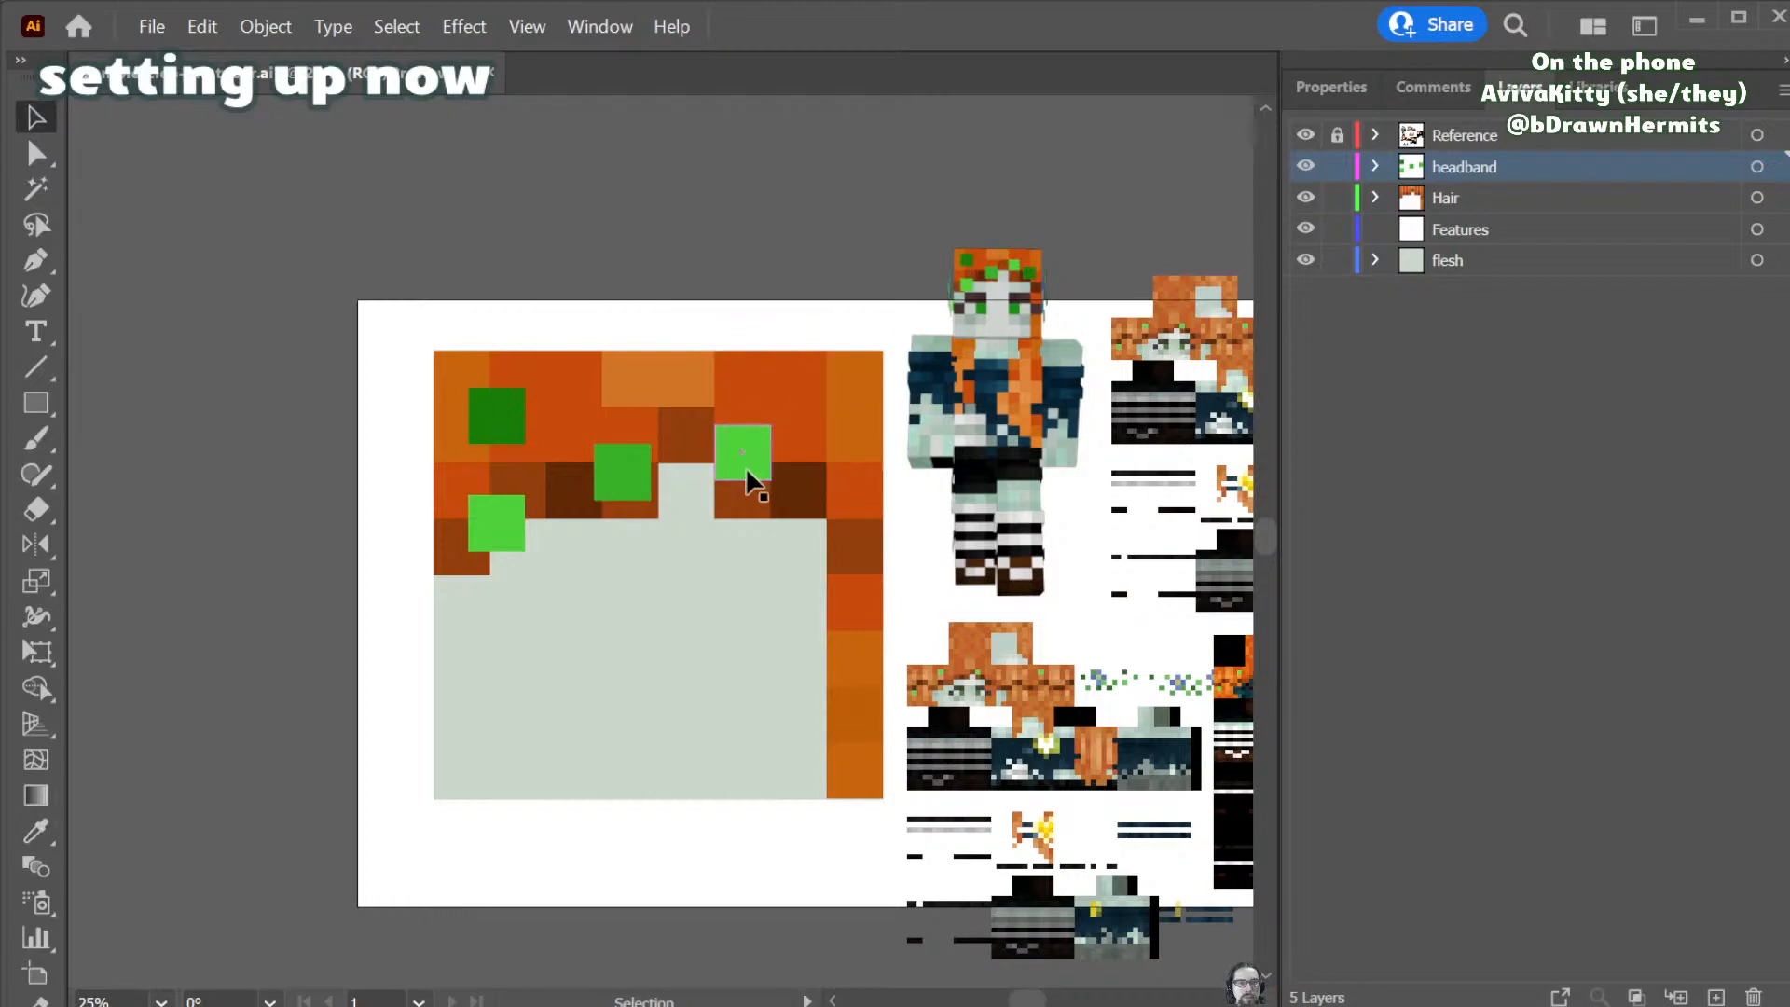
# - Copy that light green leaf square onto the right end of the hair's third row and recolor it with the render's dark green
pyautogui.moveTo(746, 459); pyautogui.dragTo(829, 486)
pyautogui.press('i')
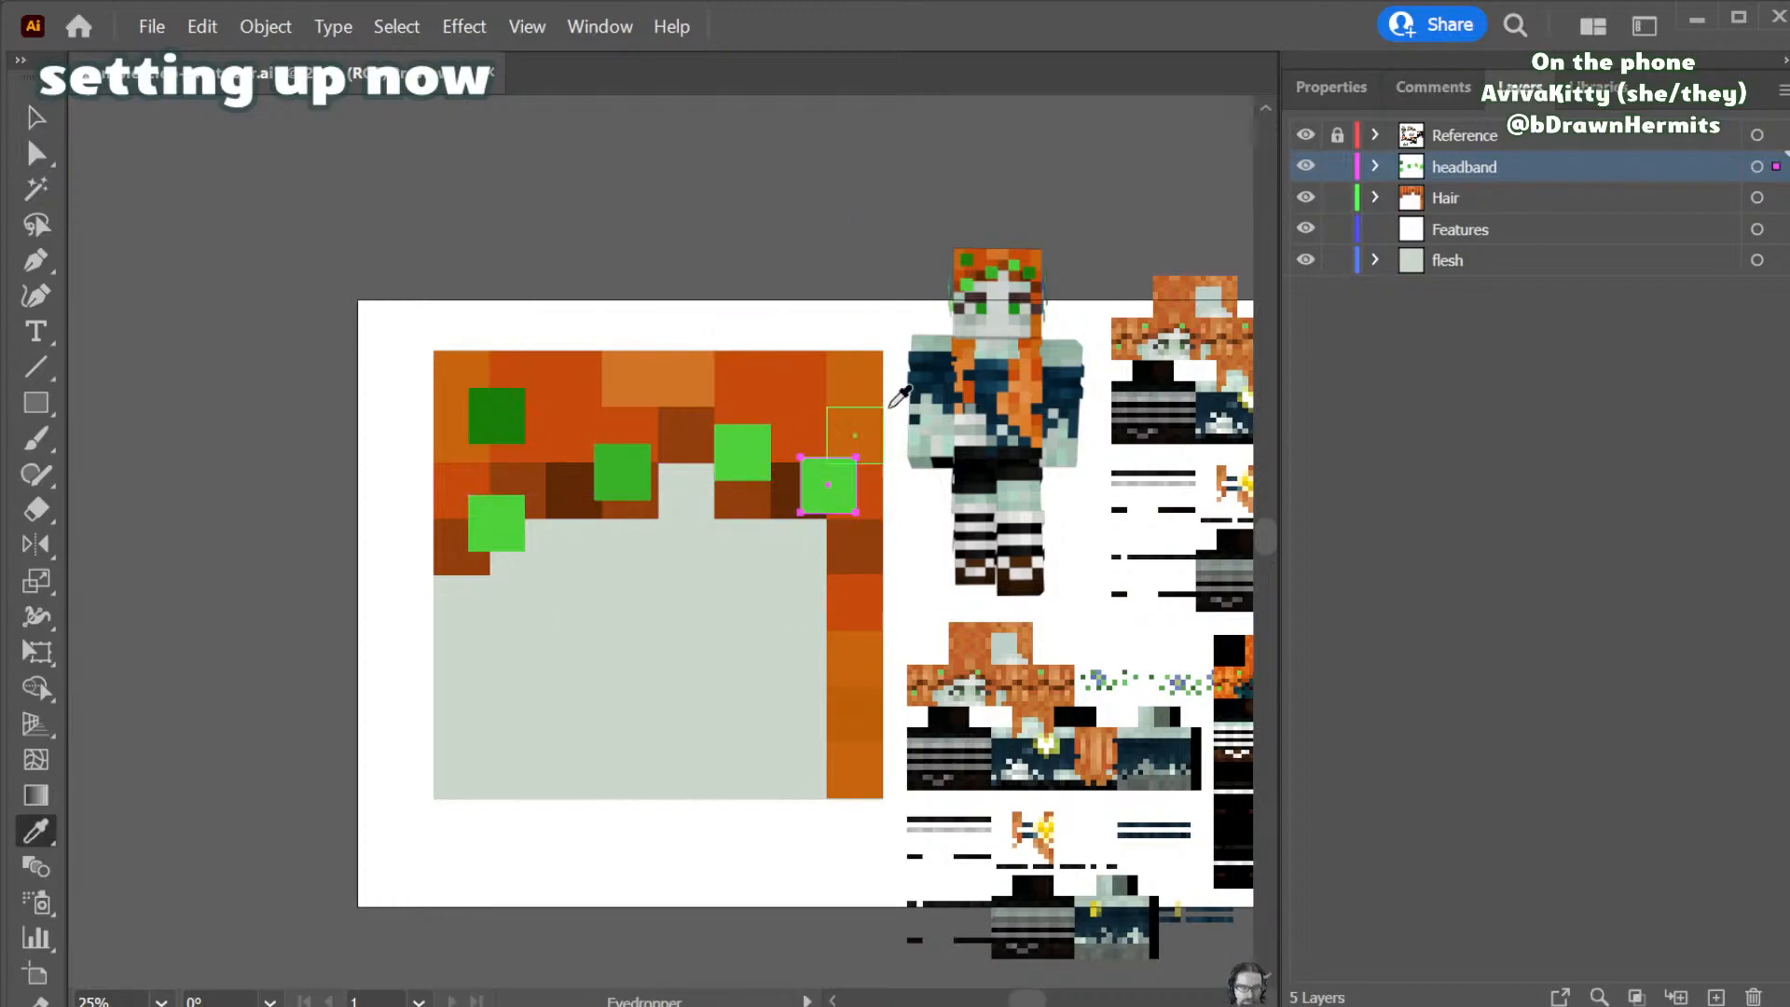
pyautogui.click(1036, 274)
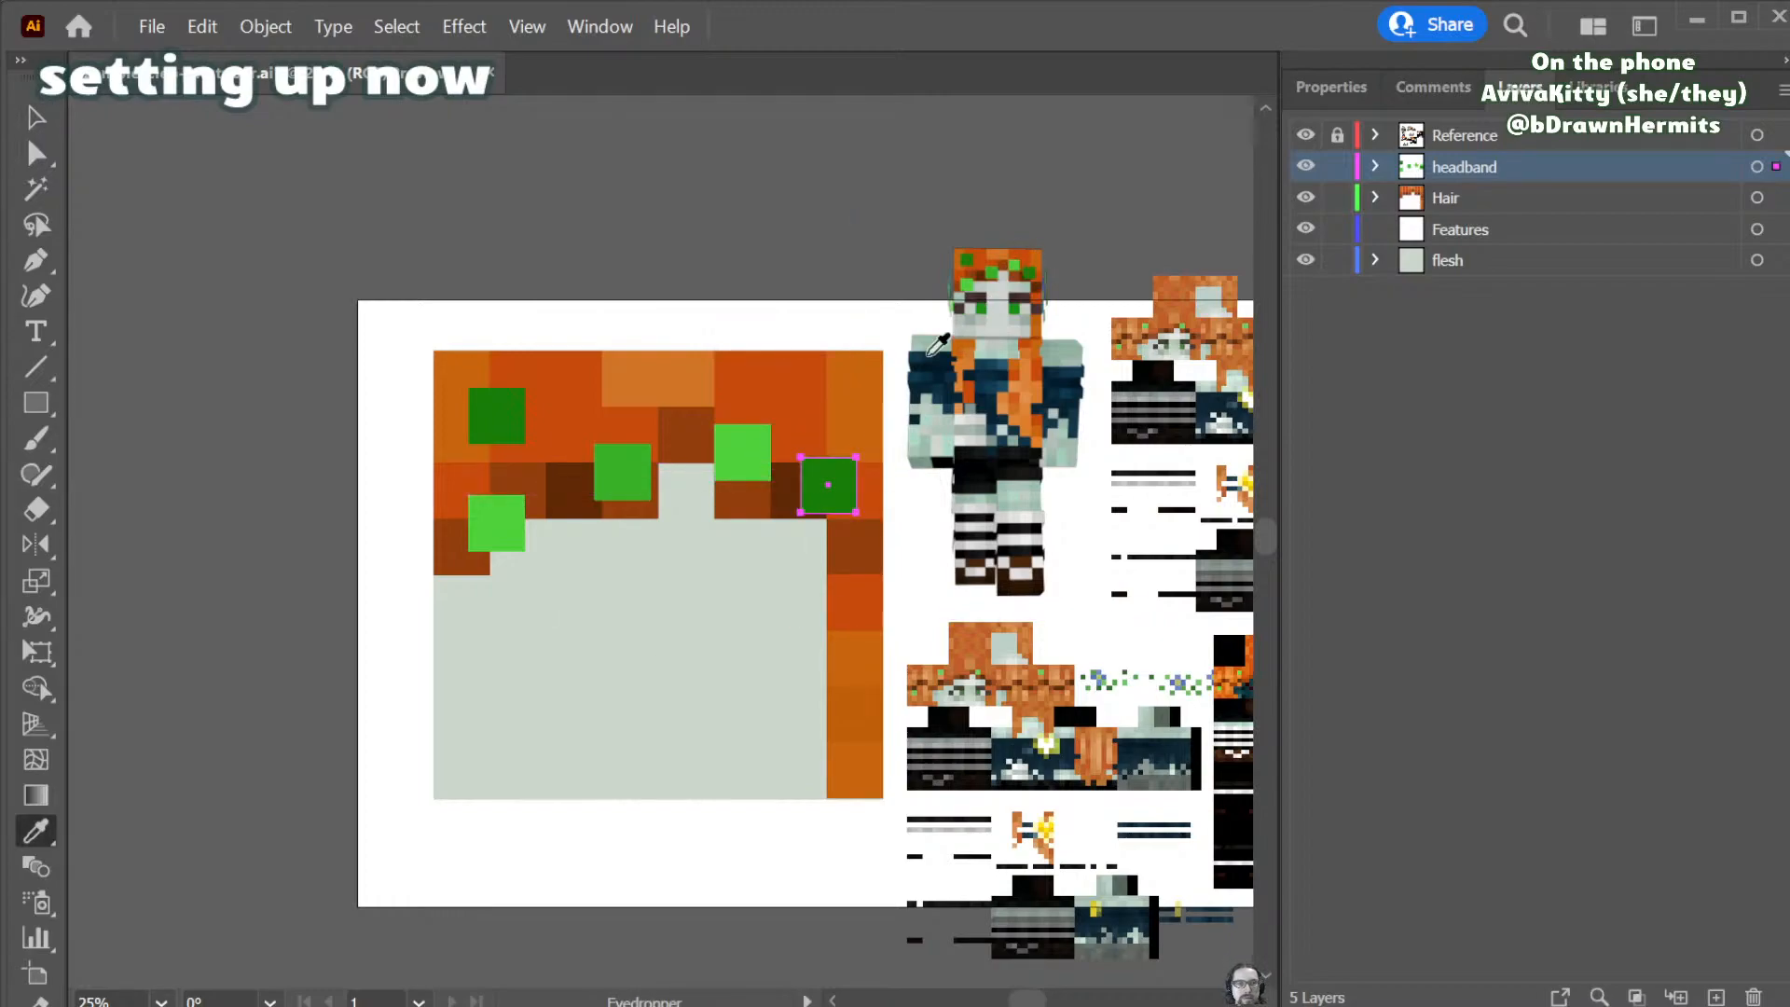
pyautogui.press('v')
pyautogui.click(726, 229)
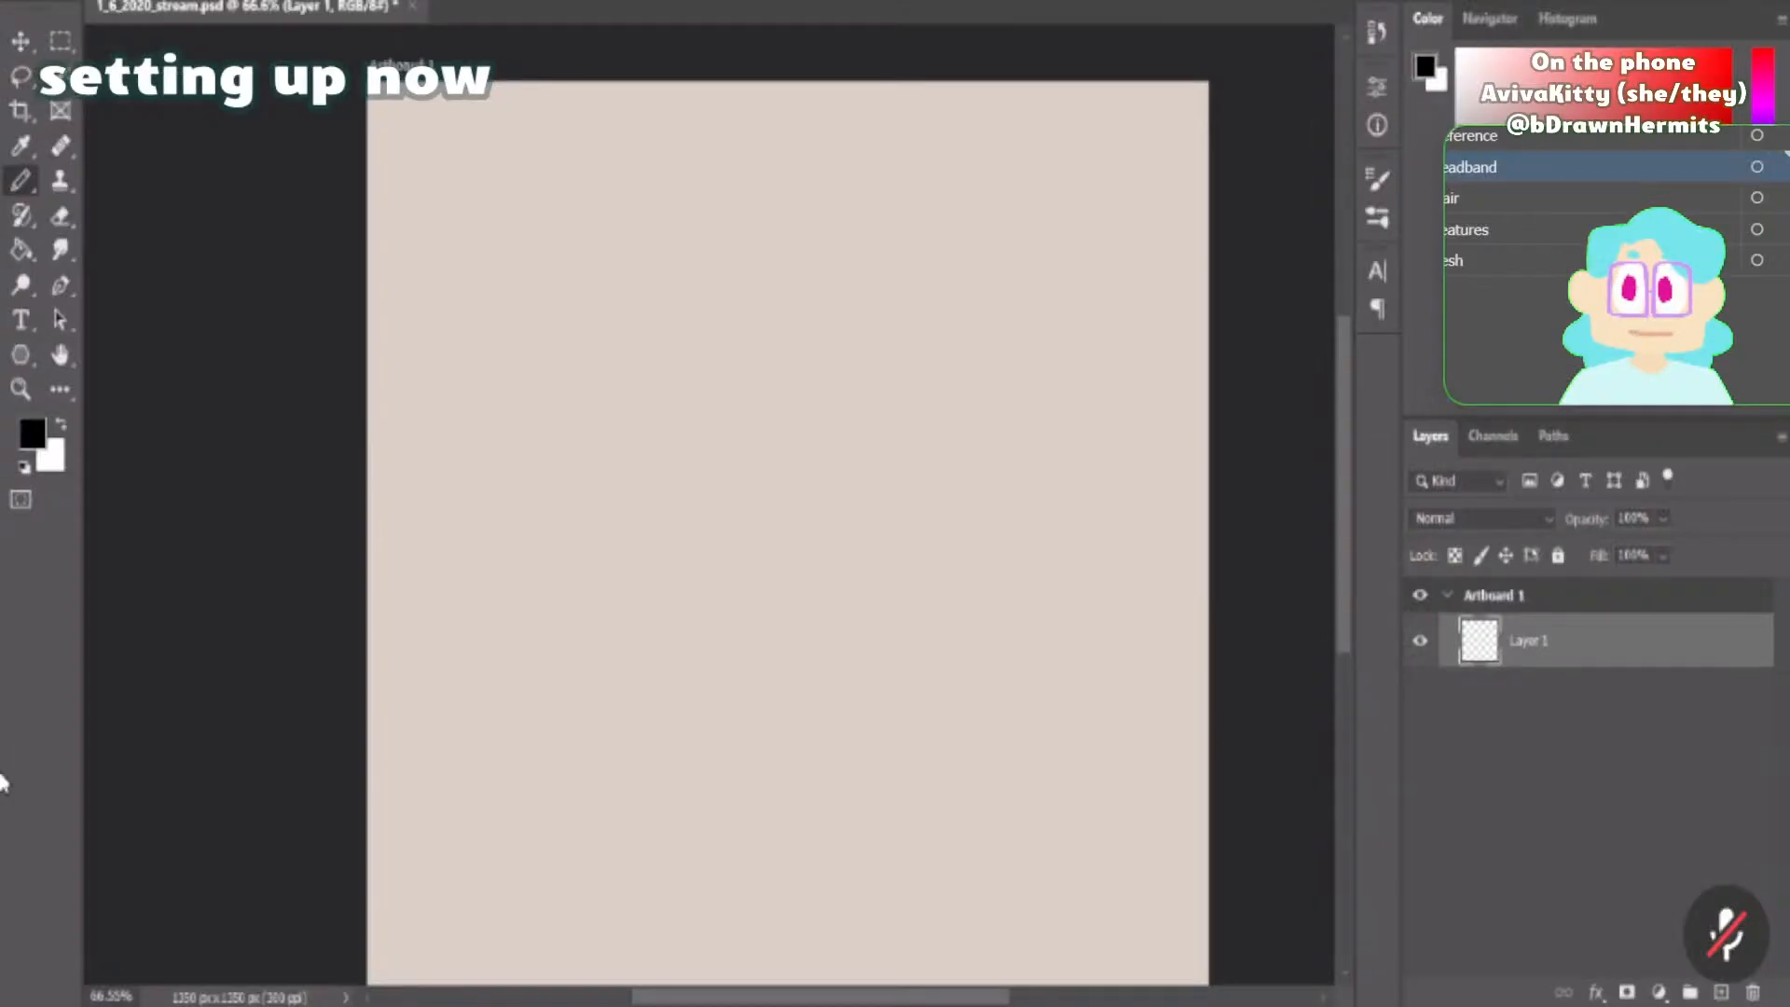
pyautogui.scroll(-1, 593, 546)
pyautogui.scroll(2, 558, 751)
pyautogui.scroll(-1, 641, 489)
pyautogui.scroll(1, 858, 606)
pyautogui.scroll(-1, 755, 514)
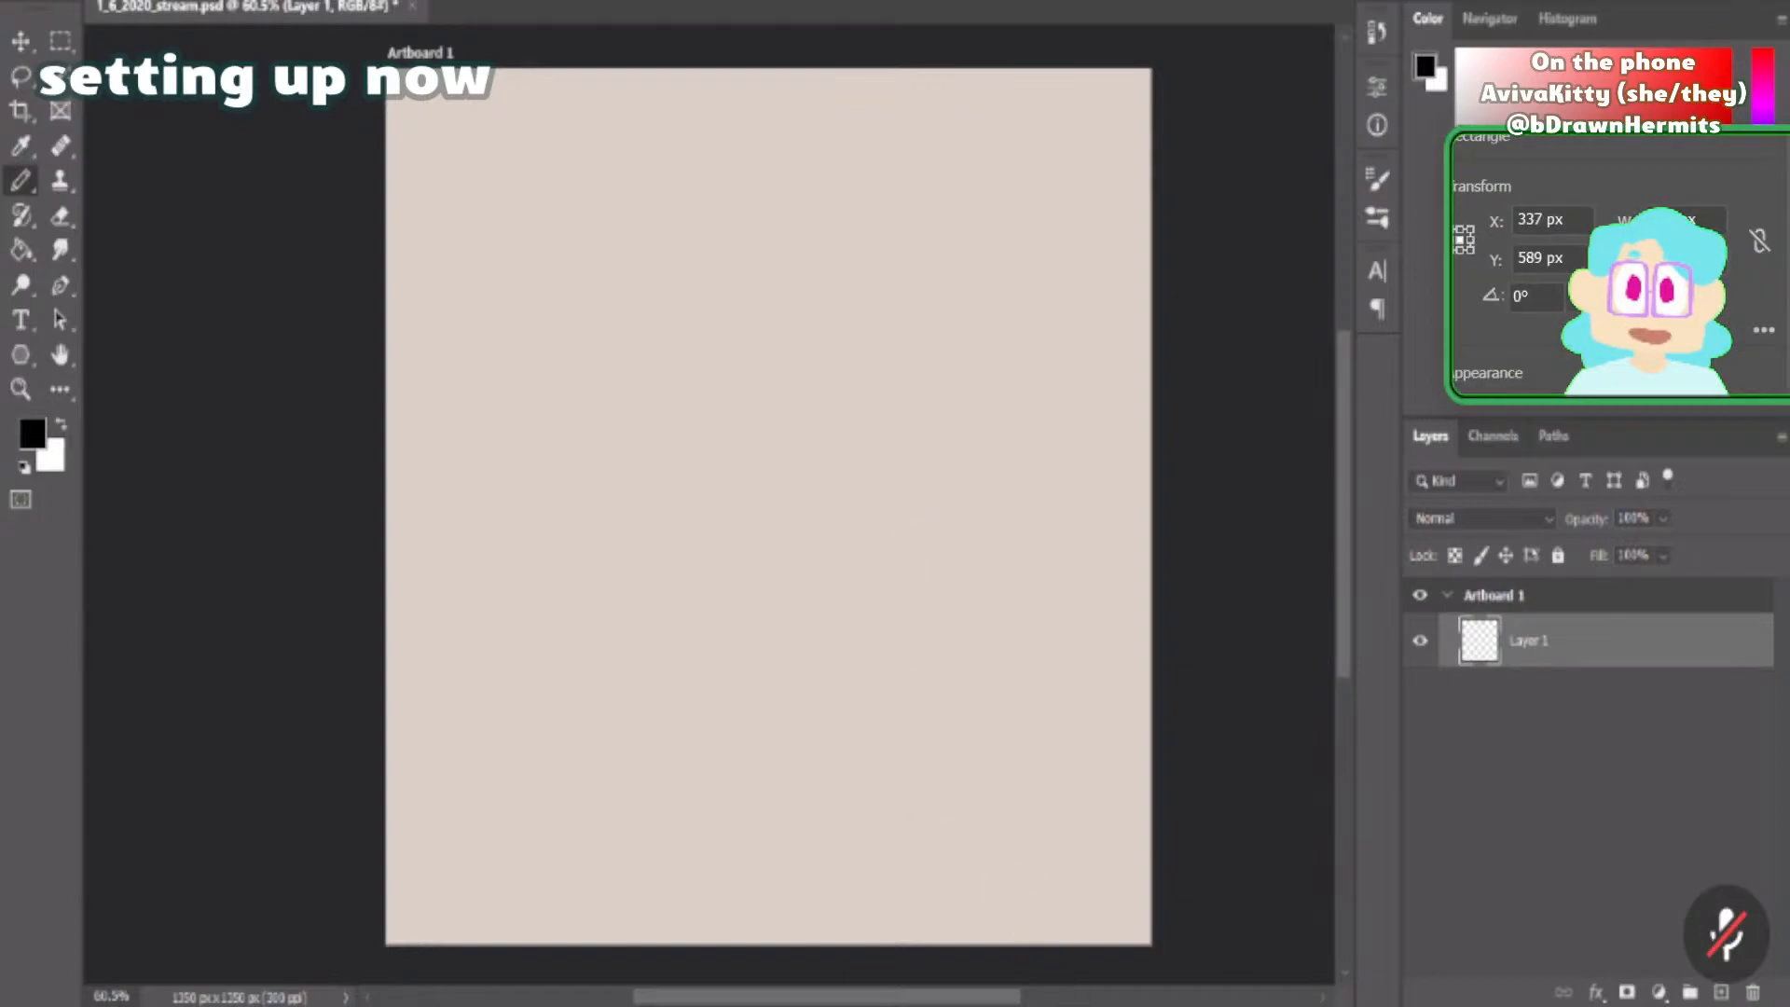
pyautogui.click(1667, 207)
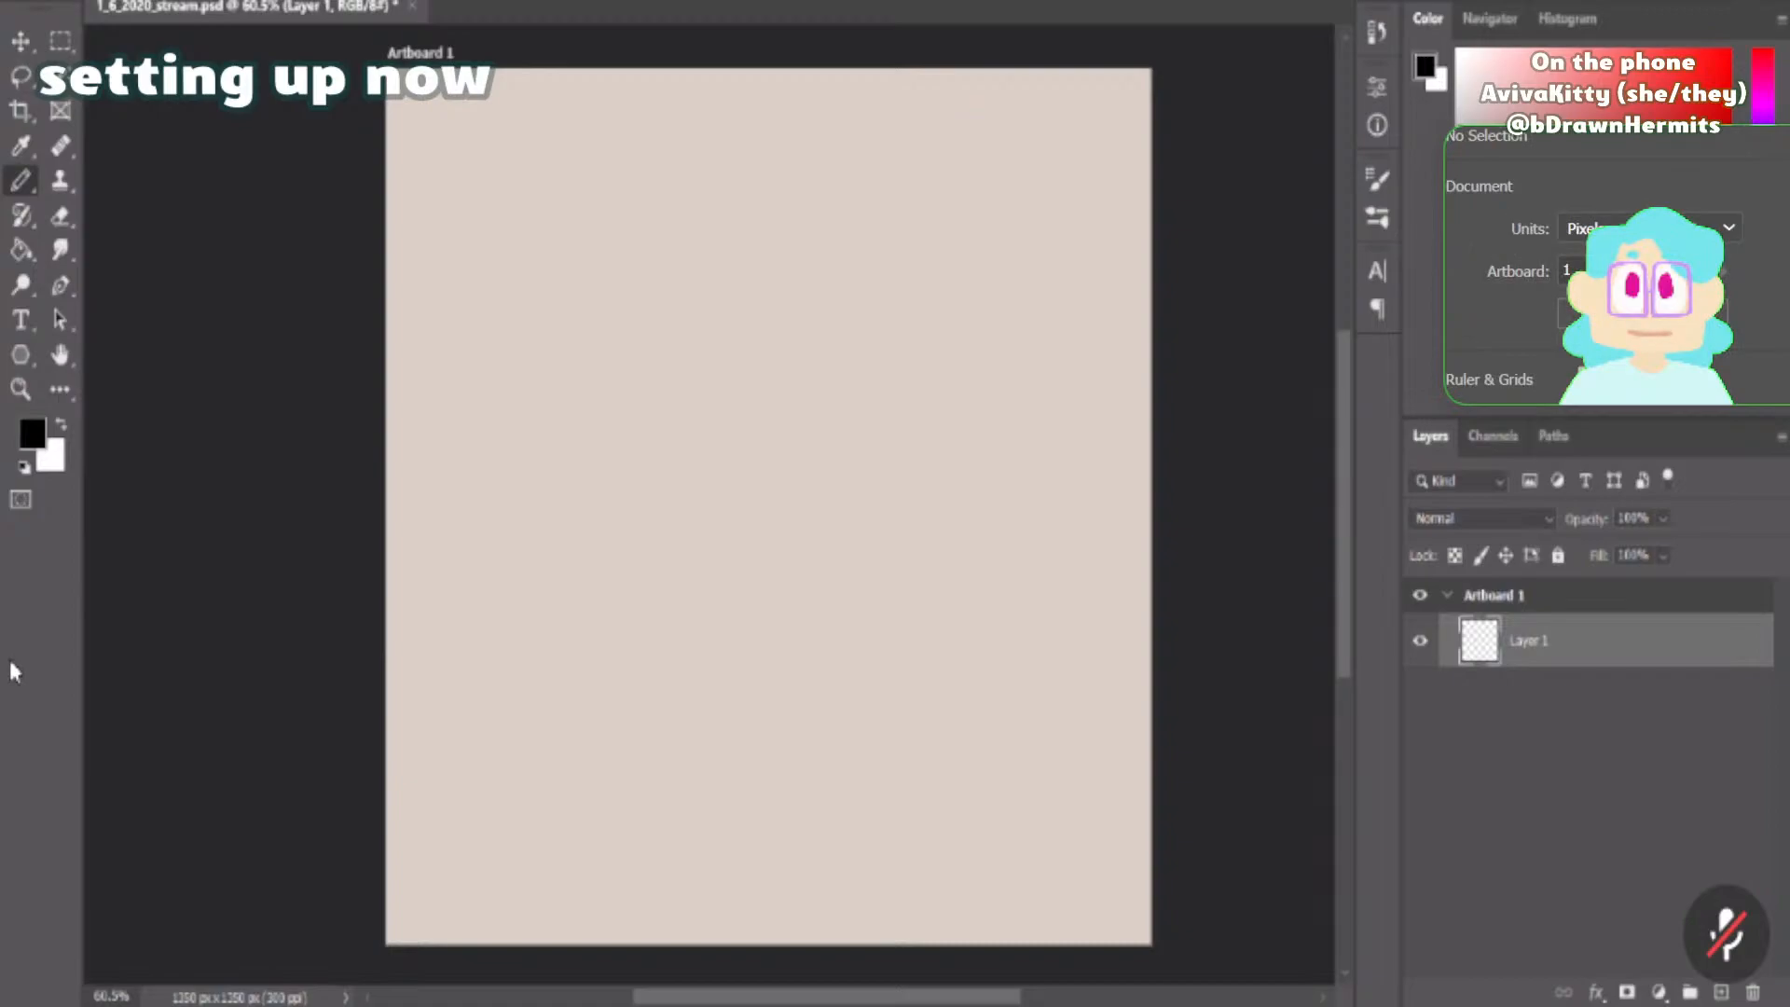
# - In Photoshop, sketch a blocky head outline in black on the beige artboard, with rounded upper corners and a flat chin line
pyautogui.moveTo(622, 357); pyautogui.dragTo(625, 598)
pyautogui.hotkey('ctrl', 'z')
pyautogui.moveTo(607, 328); pyautogui.dragTo(626, 611)
pyautogui.moveTo(608, 333); pyautogui.dragTo(635, 322)
pyautogui.moveTo(791, 317)
pyautogui.mouseDown()
pyautogui.moveTo(903, 339)
pyautogui.moveTo(892, 623)
pyautogui.mouseUp()
pyautogui.moveTo(627, 613); pyautogui.dragTo(892, 604)
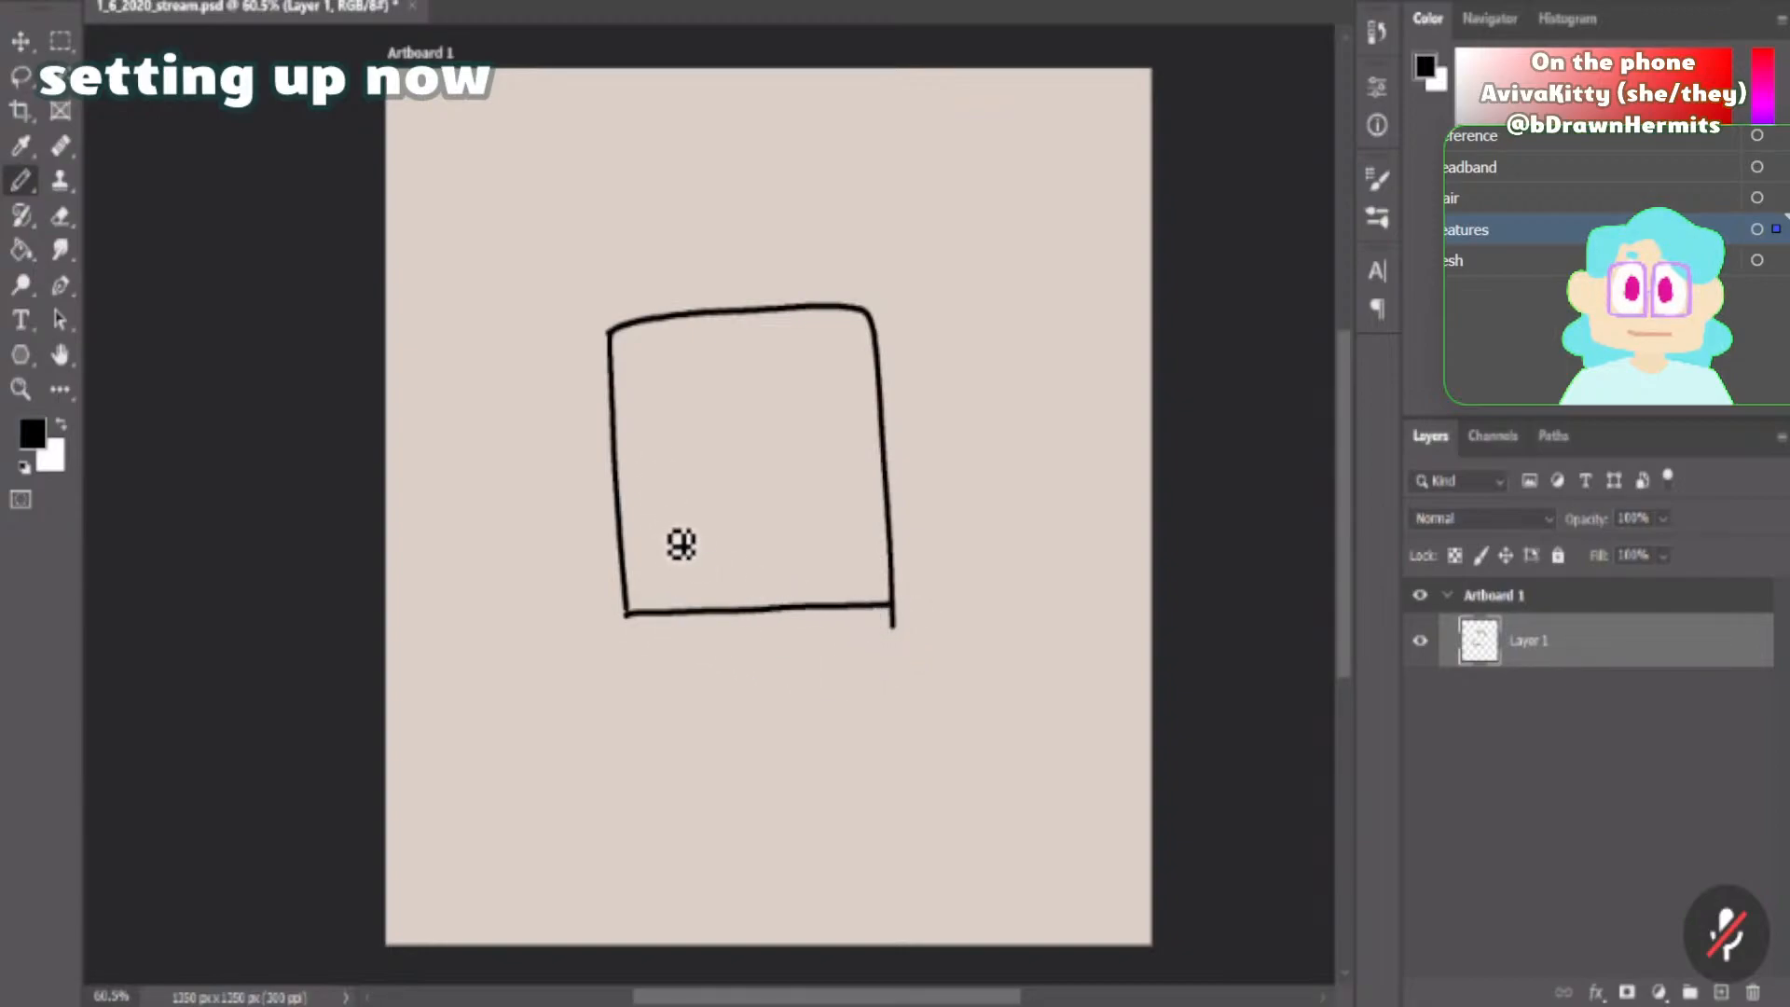
# - Erase the left side and base of the sketched head and redraw them with straighter lines
pyautogui.press('e')
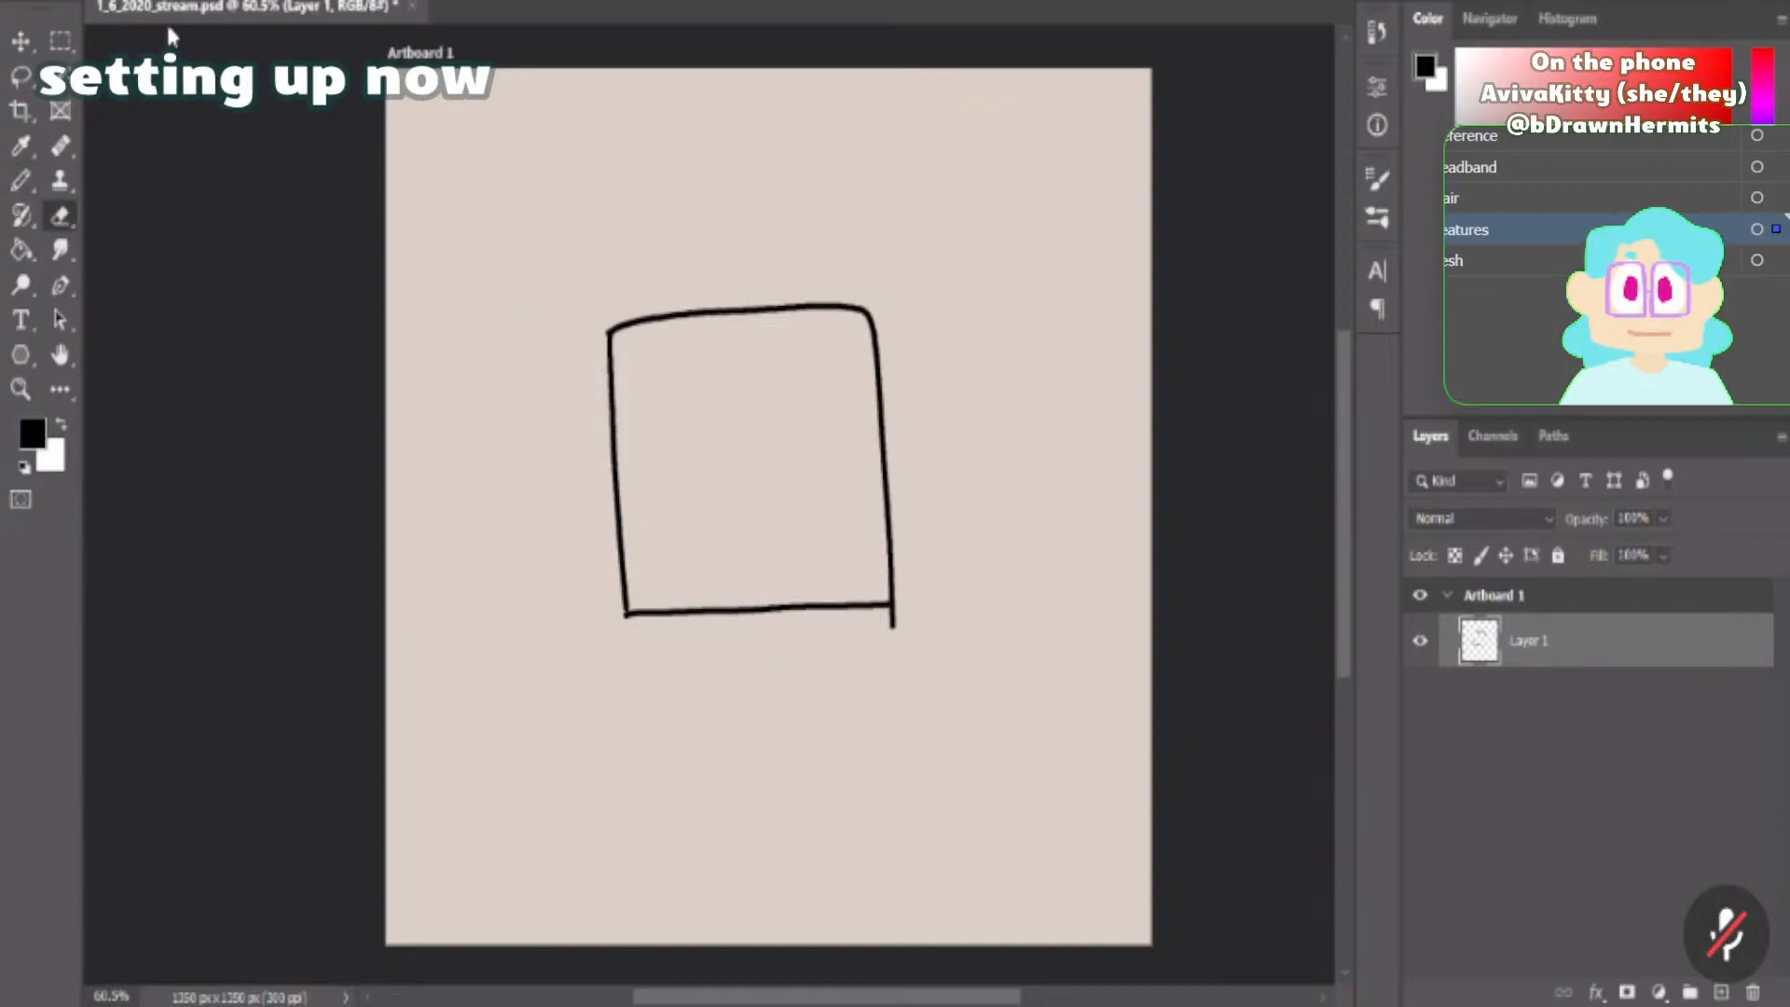
pyautogui.moveTo(622, 336); pyautogui.dragTo(628, 729)
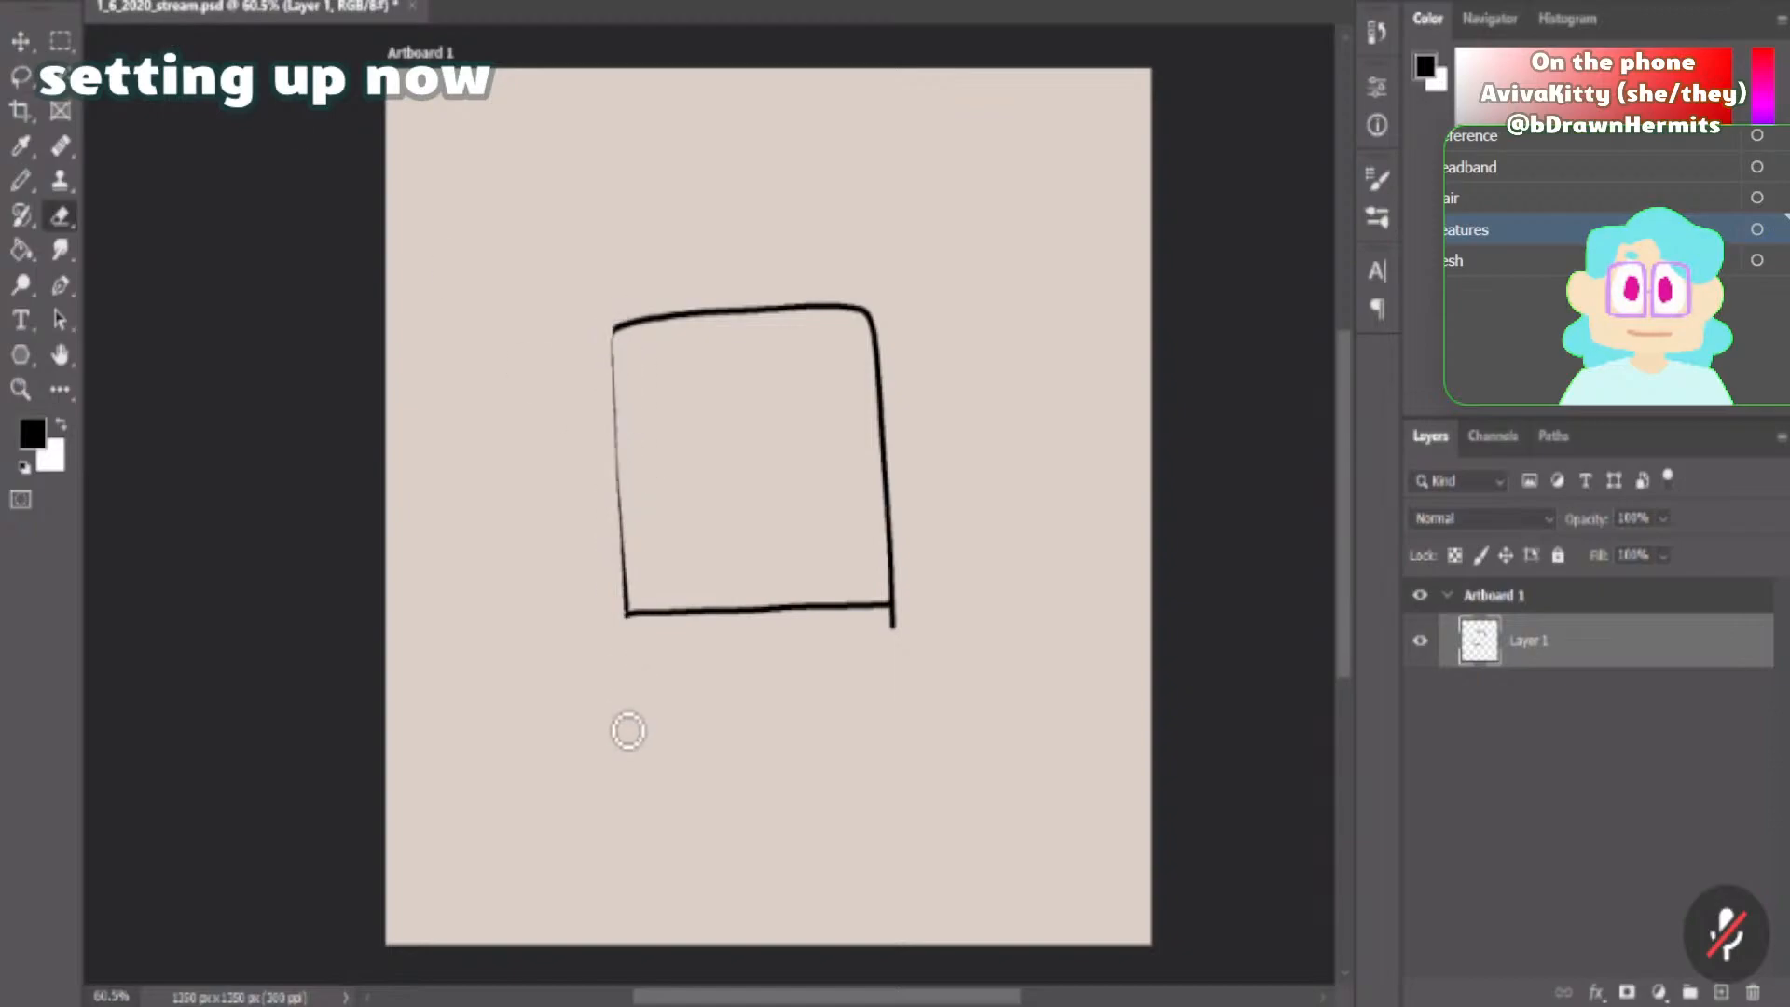
pyautogui.moveTo(619, 368); pyautogui.dragTo(616, 438)
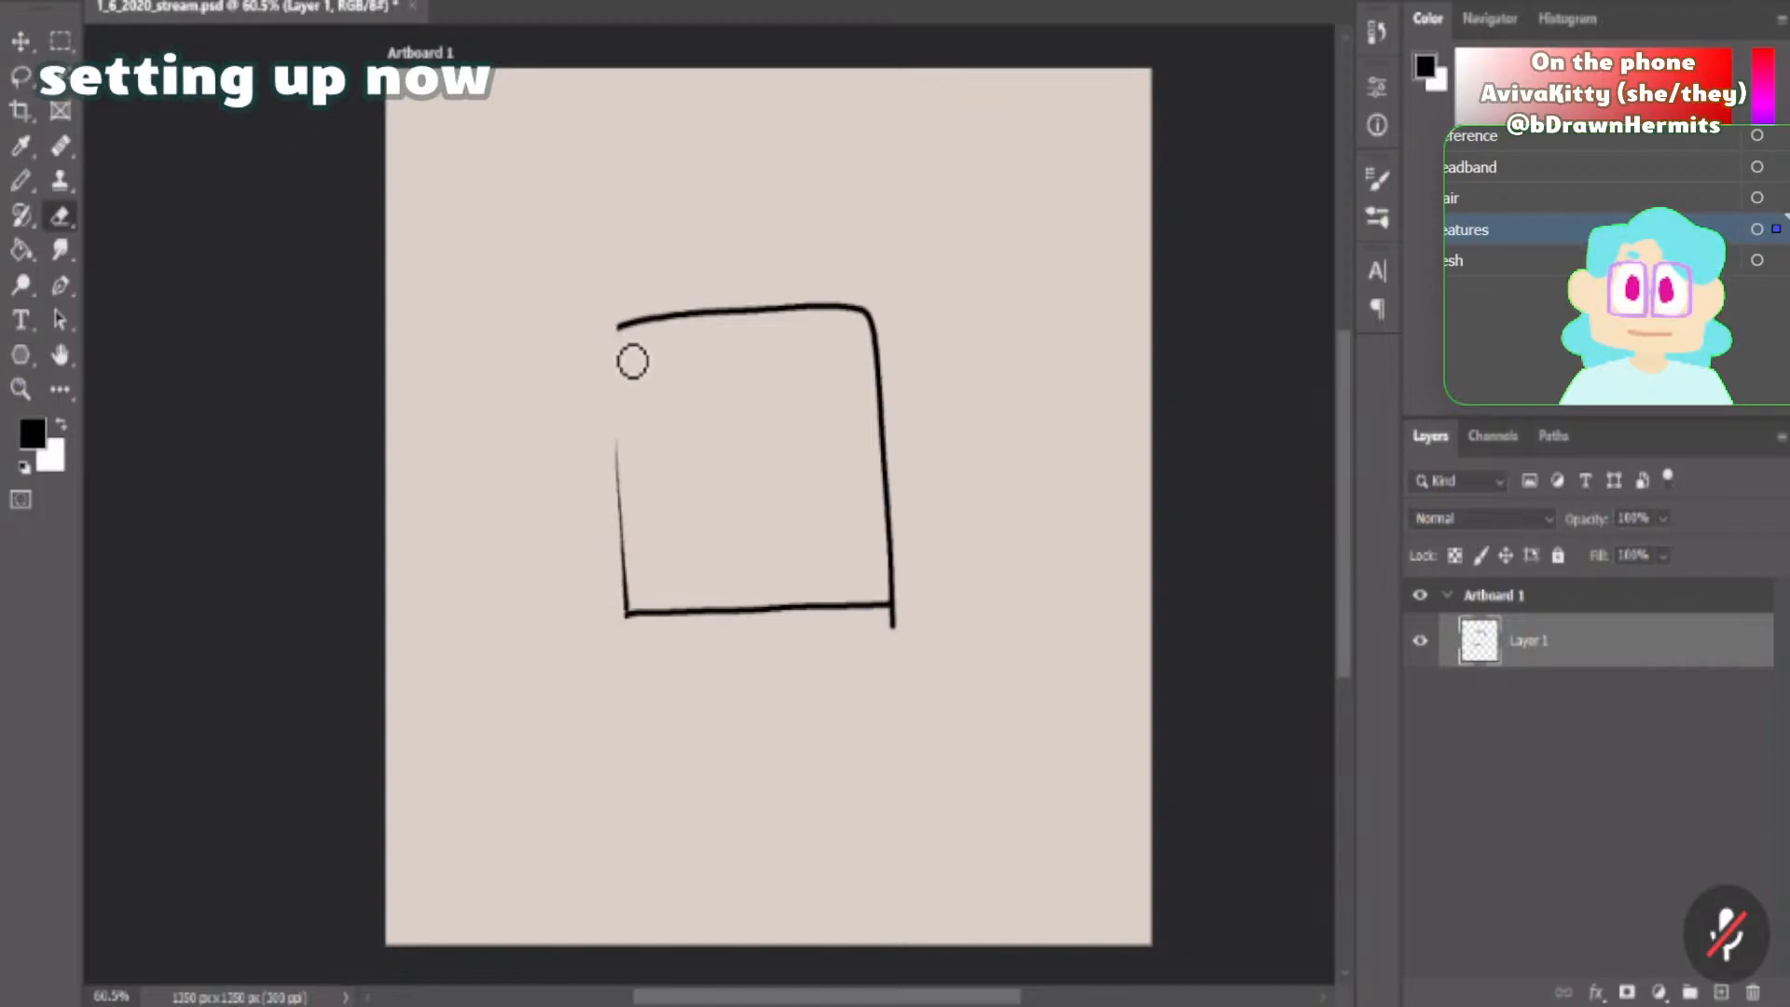
pyautogui.press('b')
pyautogui.moveTo(619, 326)
pyautogui.mouseDown()
pyautogui.moveTo(615, 615)
pyautogui.moveTo(912, 620)
pyautogui.moveTo(652, 624)
pyautogui.moveTo(631, 591)
pyautogui.moveTo(635, 635)
pyautogui.moveTo(879, 604)
pyautogui.mouseUp()
pyautogui.press('e')
pyautogui.press('b')
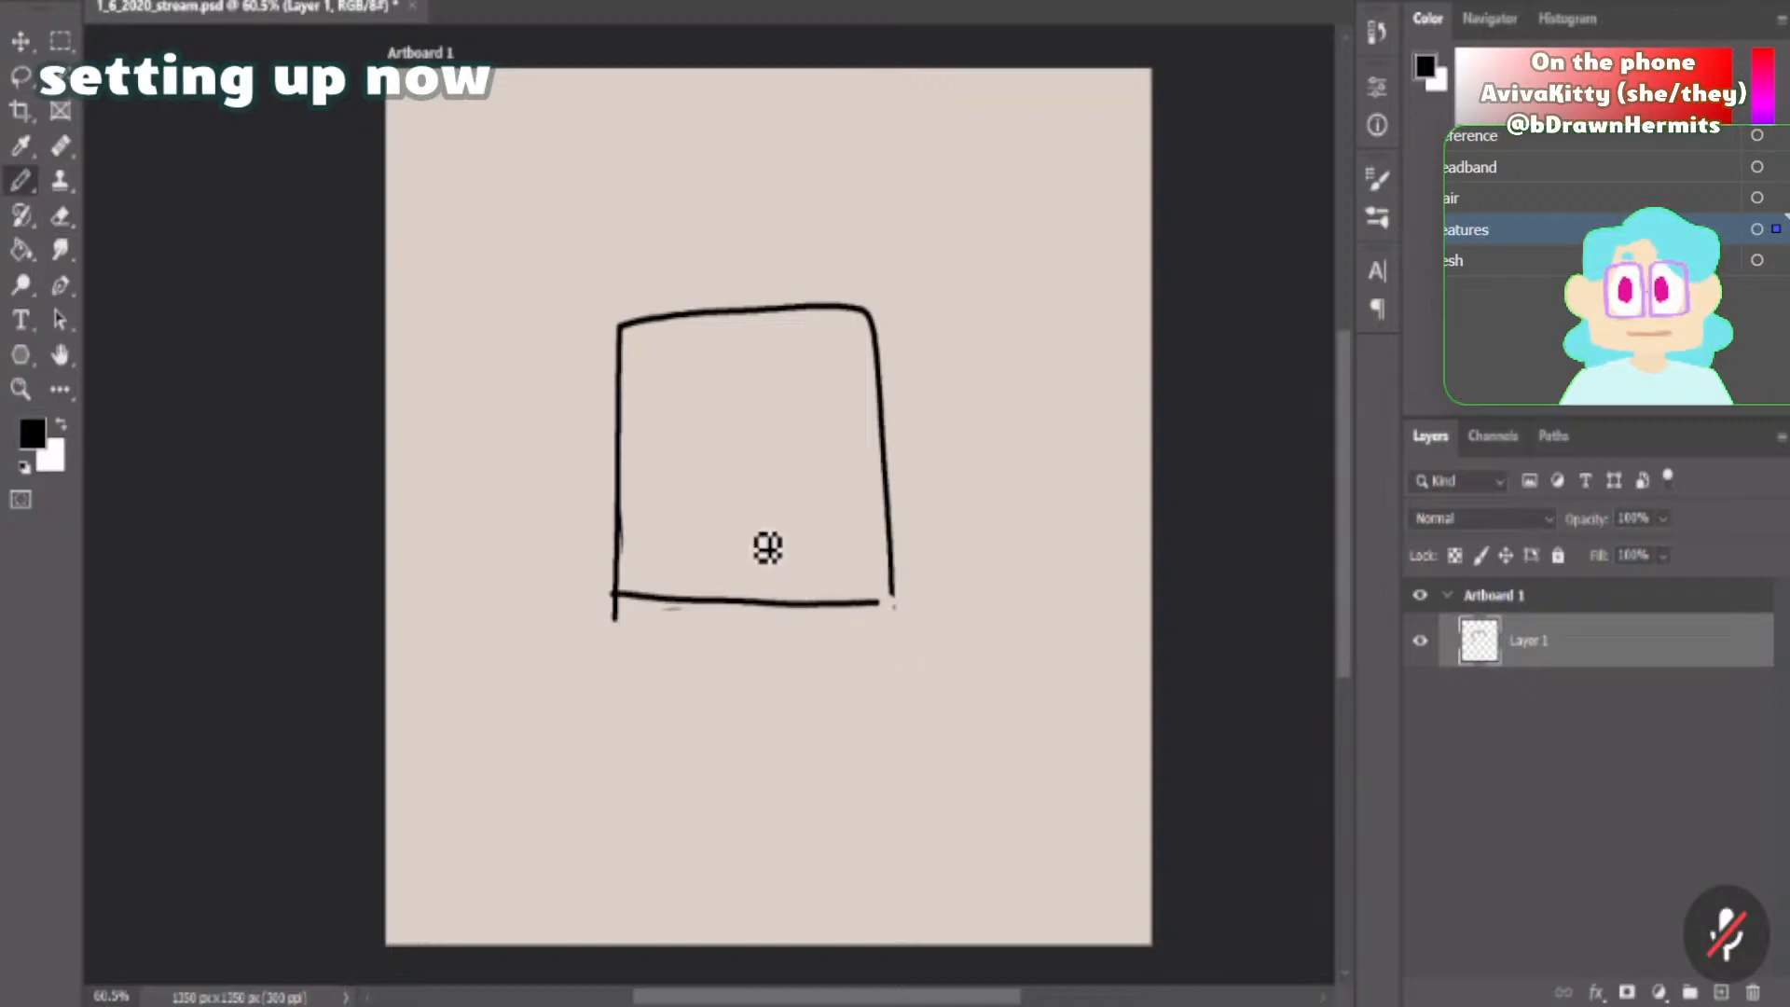
# - Sketch a swept hair shape over the upper left of the head and erase the head lines that run through it
pyautogui.moveTo(824, 365)
pyautogui.mouseDown()
pyautogui.moveTo(694, 472)
pyautogui.moveTo(580, 483)
pyautogui.mouseUp()
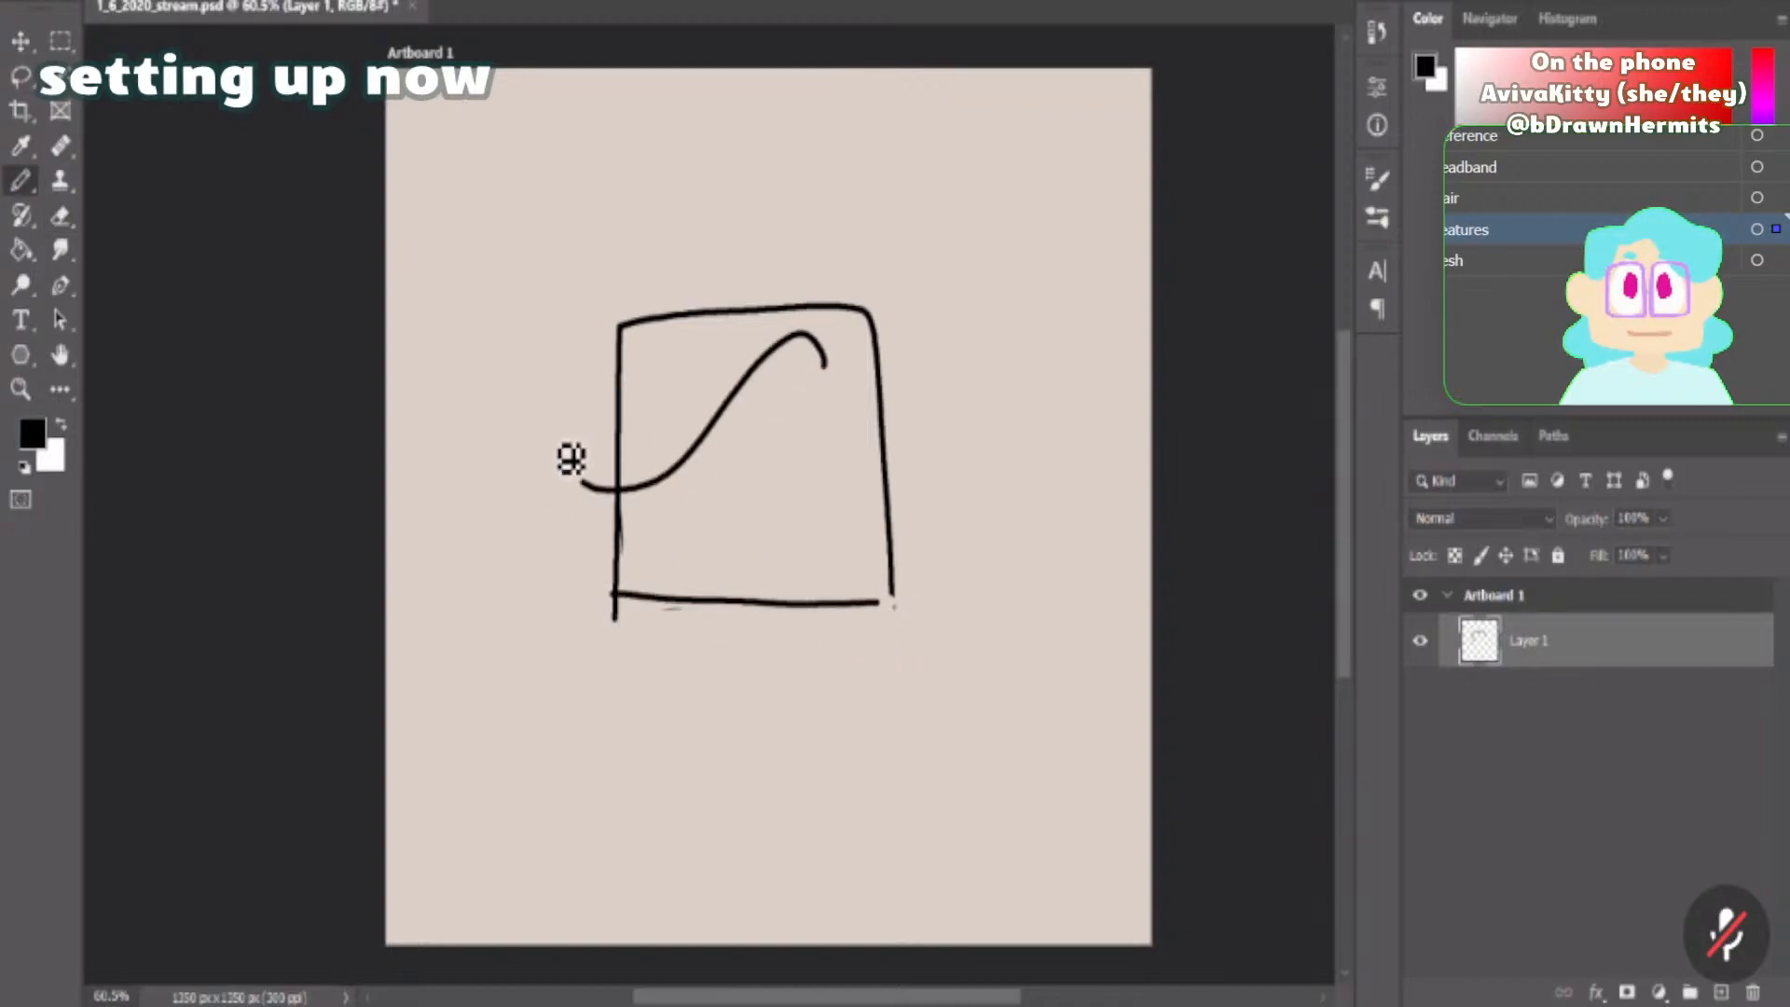
pyautogui.moveTo(839, 372)
pyautogui.mouseDown()
pyautogui.moveTo(619, 319)
pyautogui.moveTo(578, 494)
pyautogui.mouseUp()
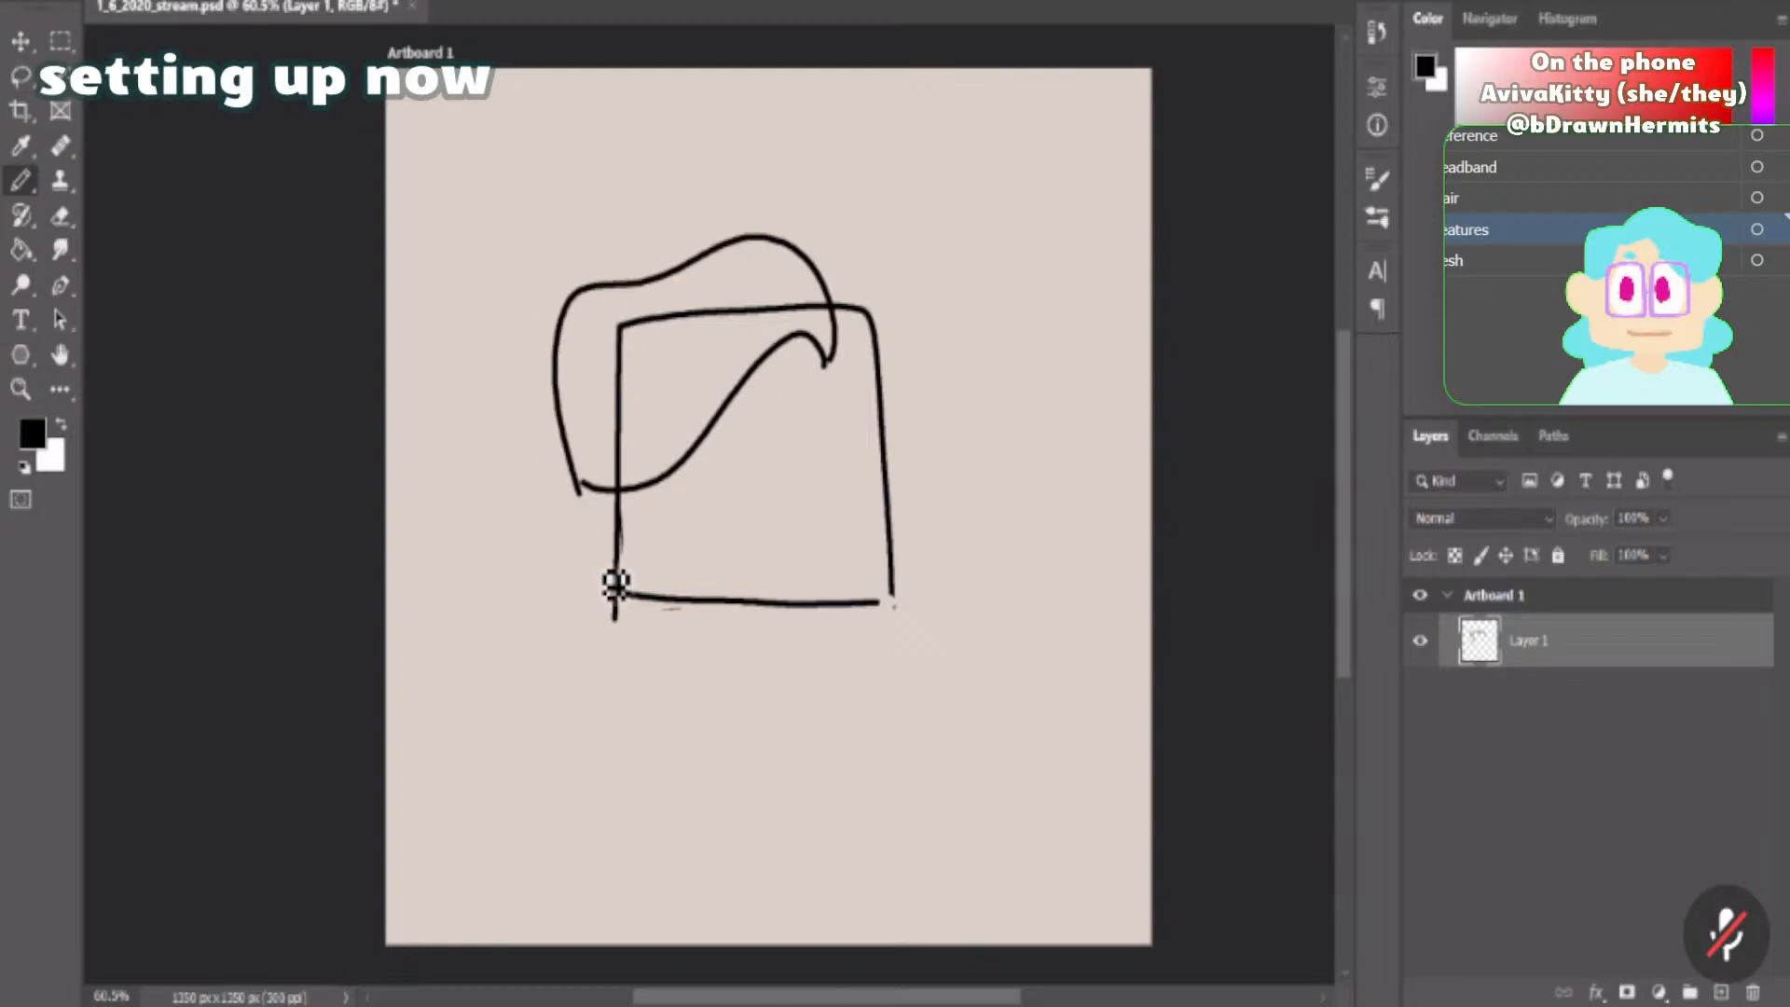
pyautogui.press('e')
pyautogui.moveTo(824, 311); pyautogui.dragTo(802, 308)
pyautogui.moveTo(688, 332); pyautogui.dragTo(834, 312)
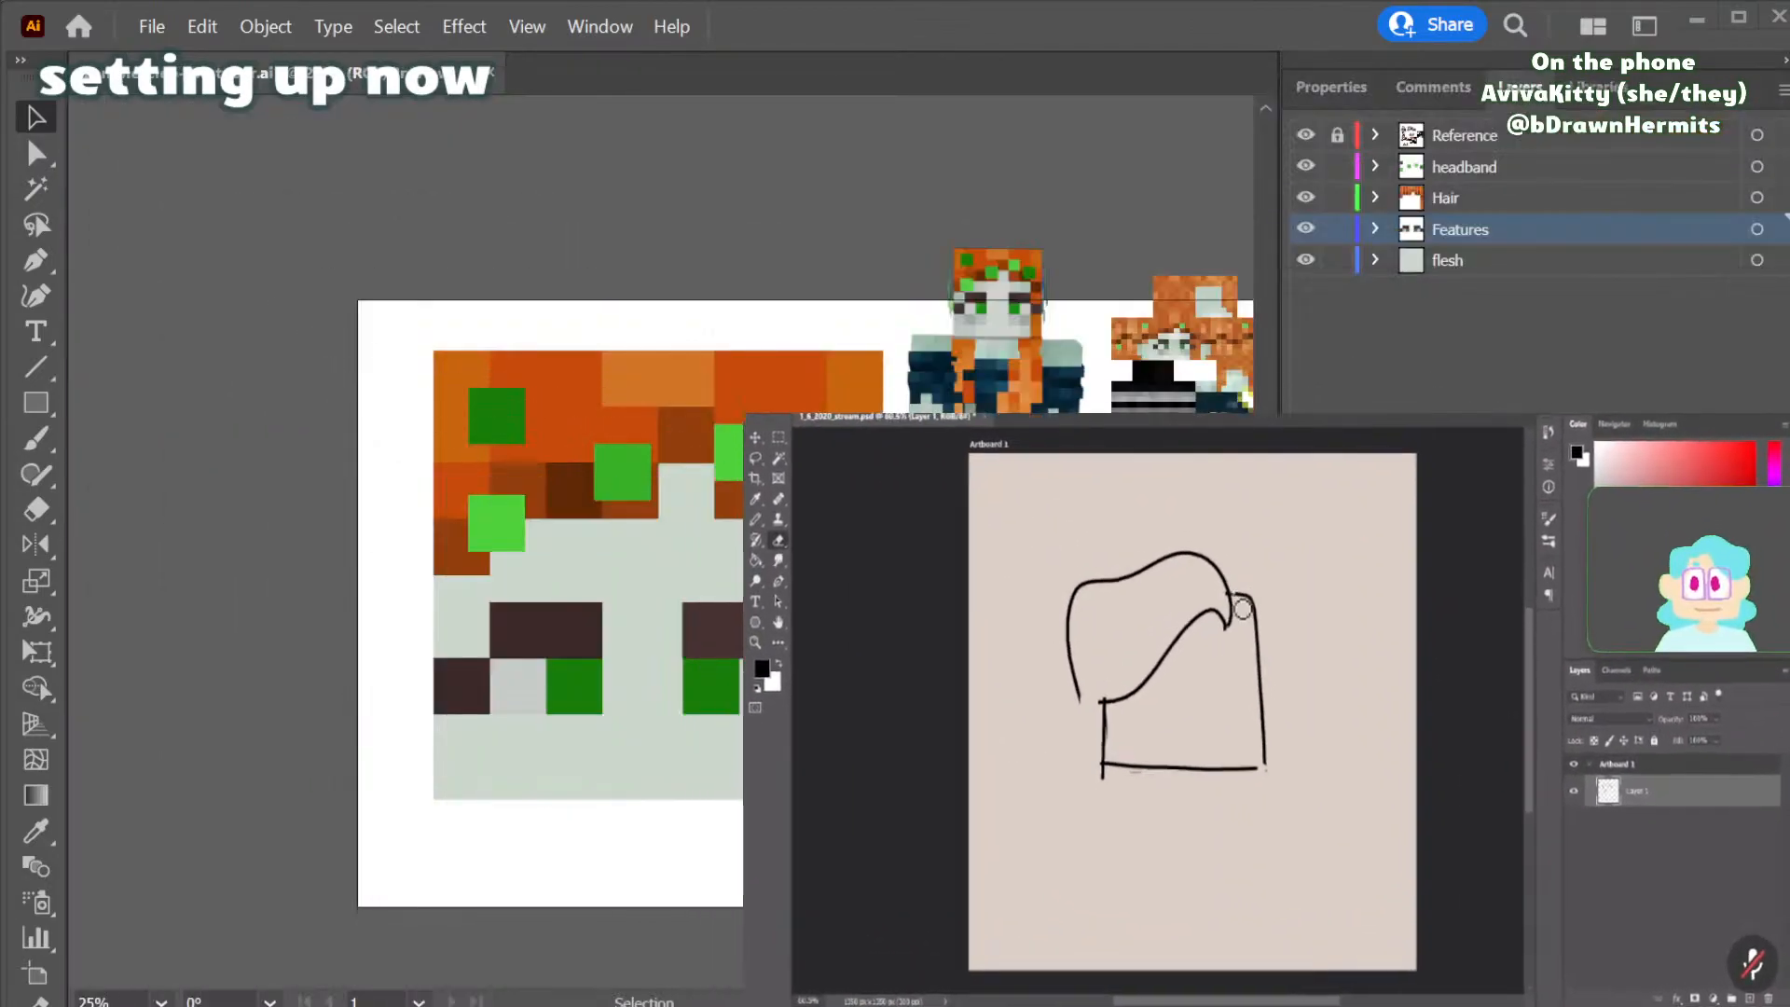
pyautogui.moveTo(1019, 597); pyautogui.dragTo(999, 589)
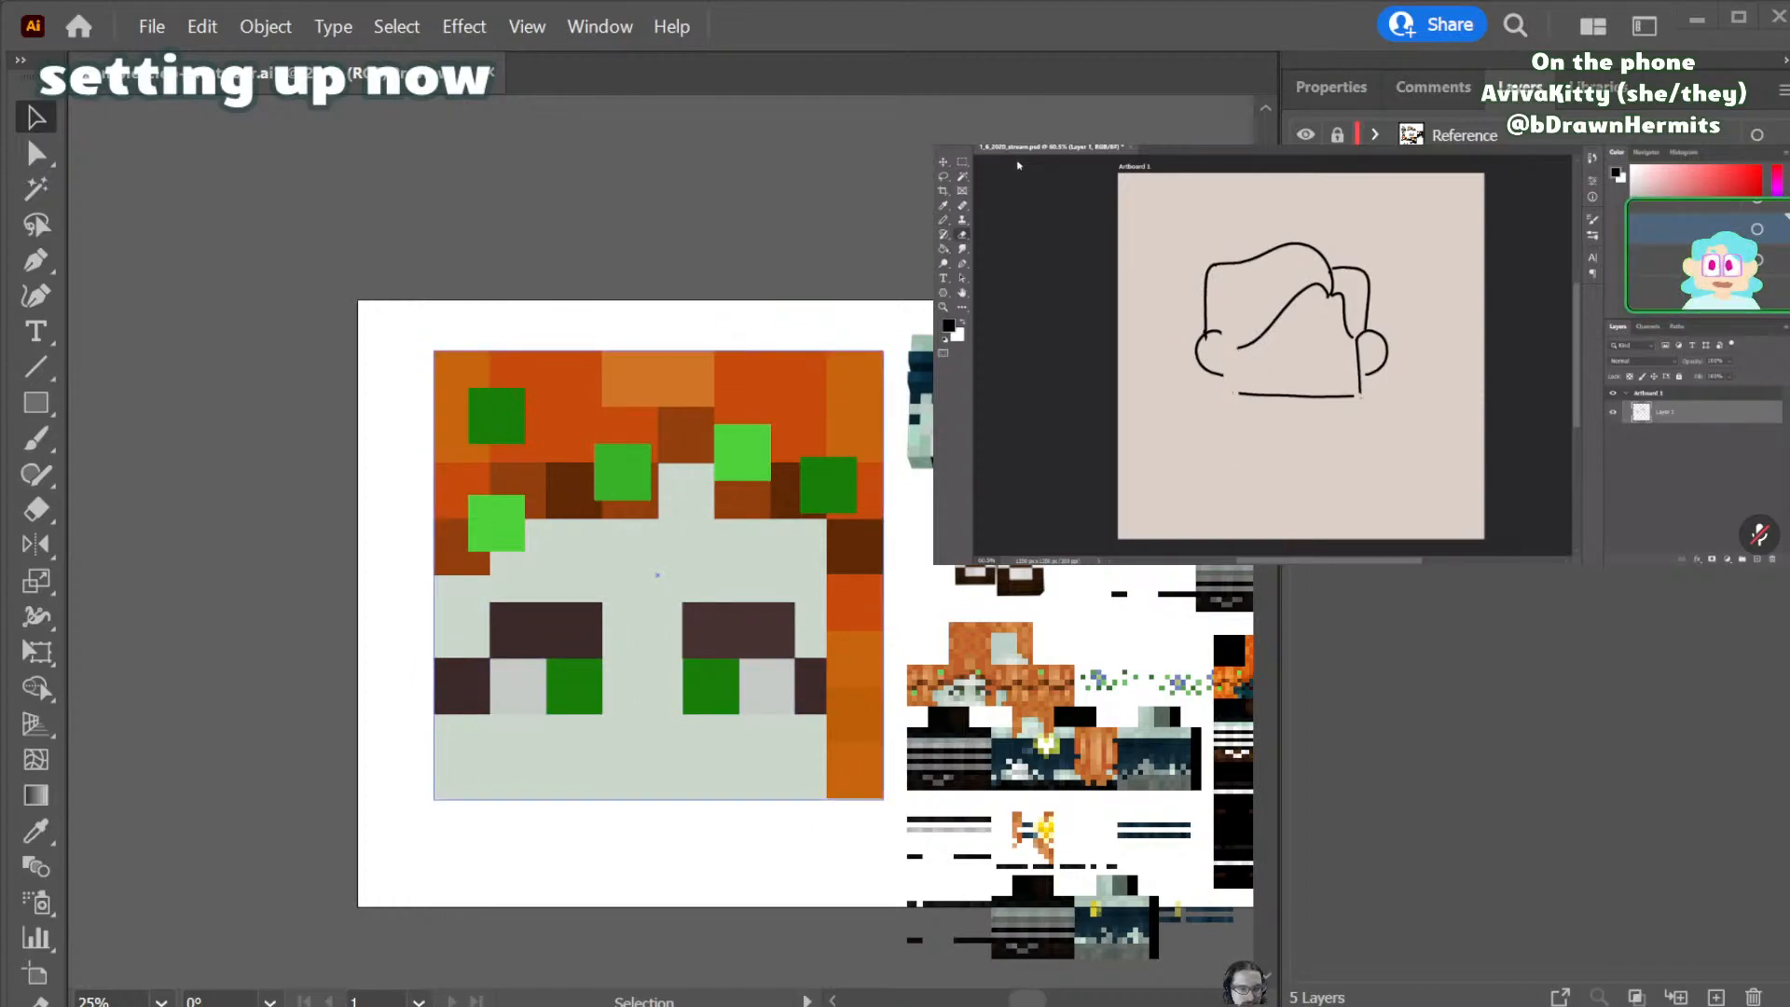
# - In Illustrator, select the entire head with its hair, headband and eyes and move it toward the artboard's upper-left corner
pyautogui.press('ctrl')
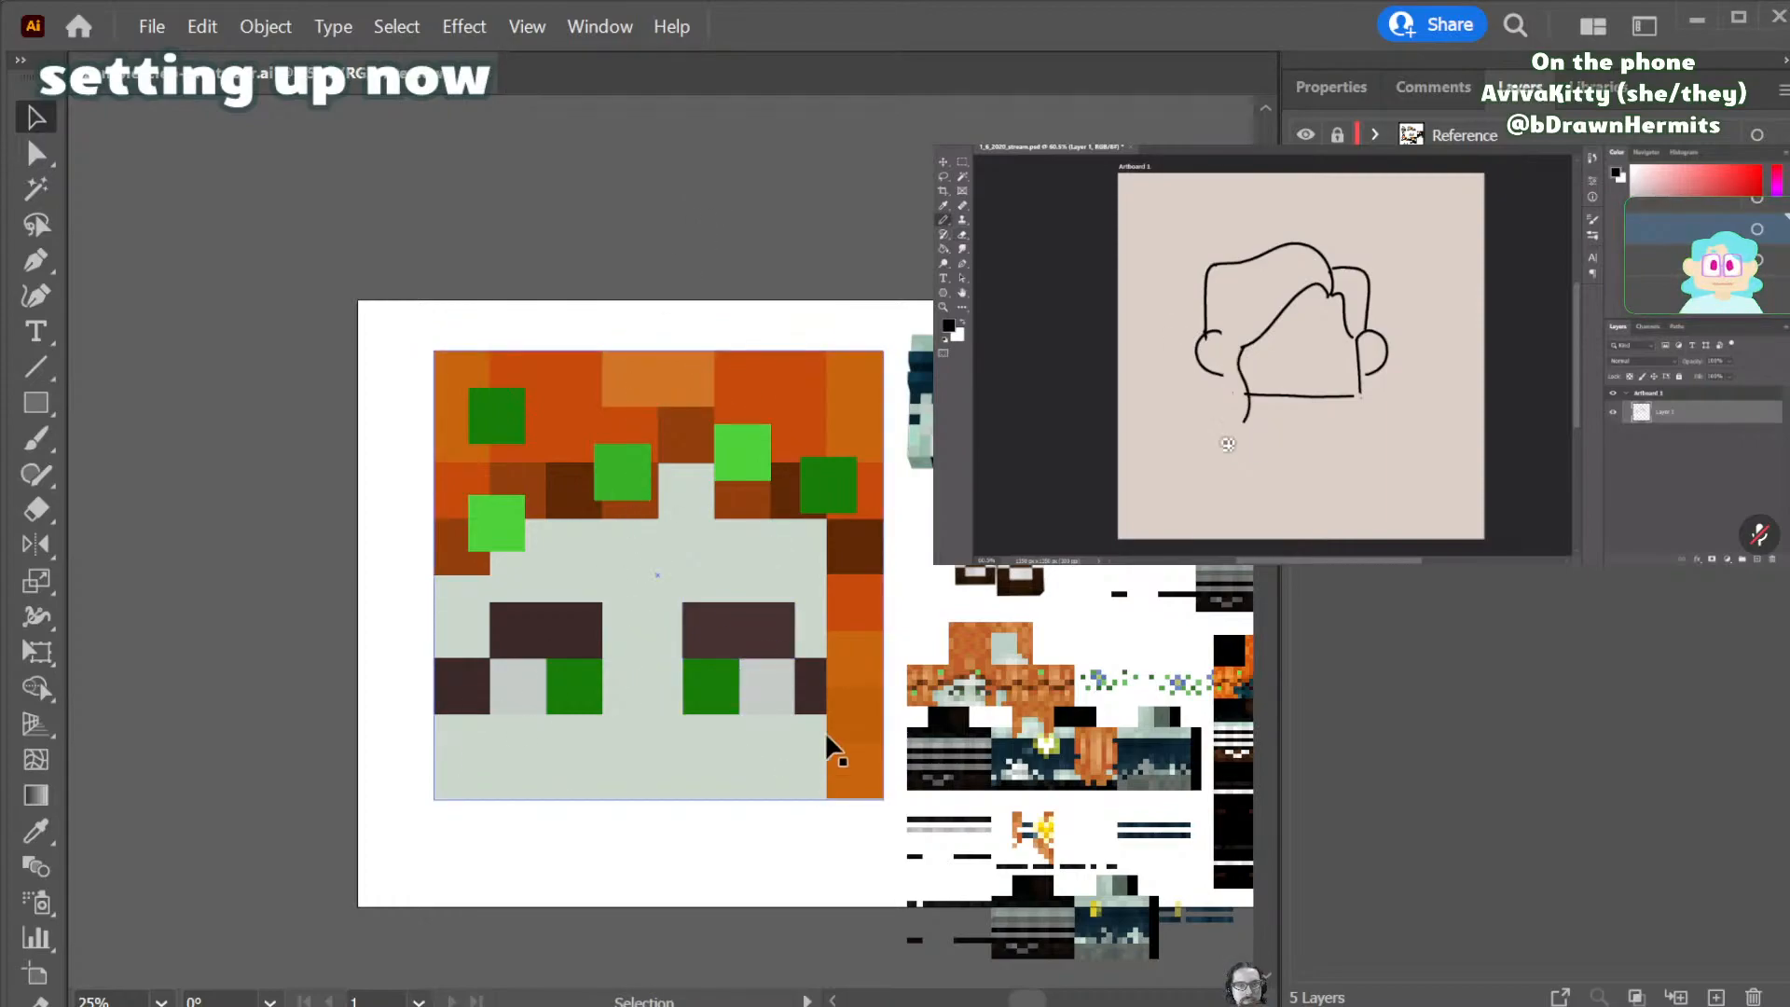
pyautogui.moveTo(462, 271); pyautogui.dragTo(867, 839)
pyautogui.moveTo(667, 759); pyautogui.dragTo(619, 724)
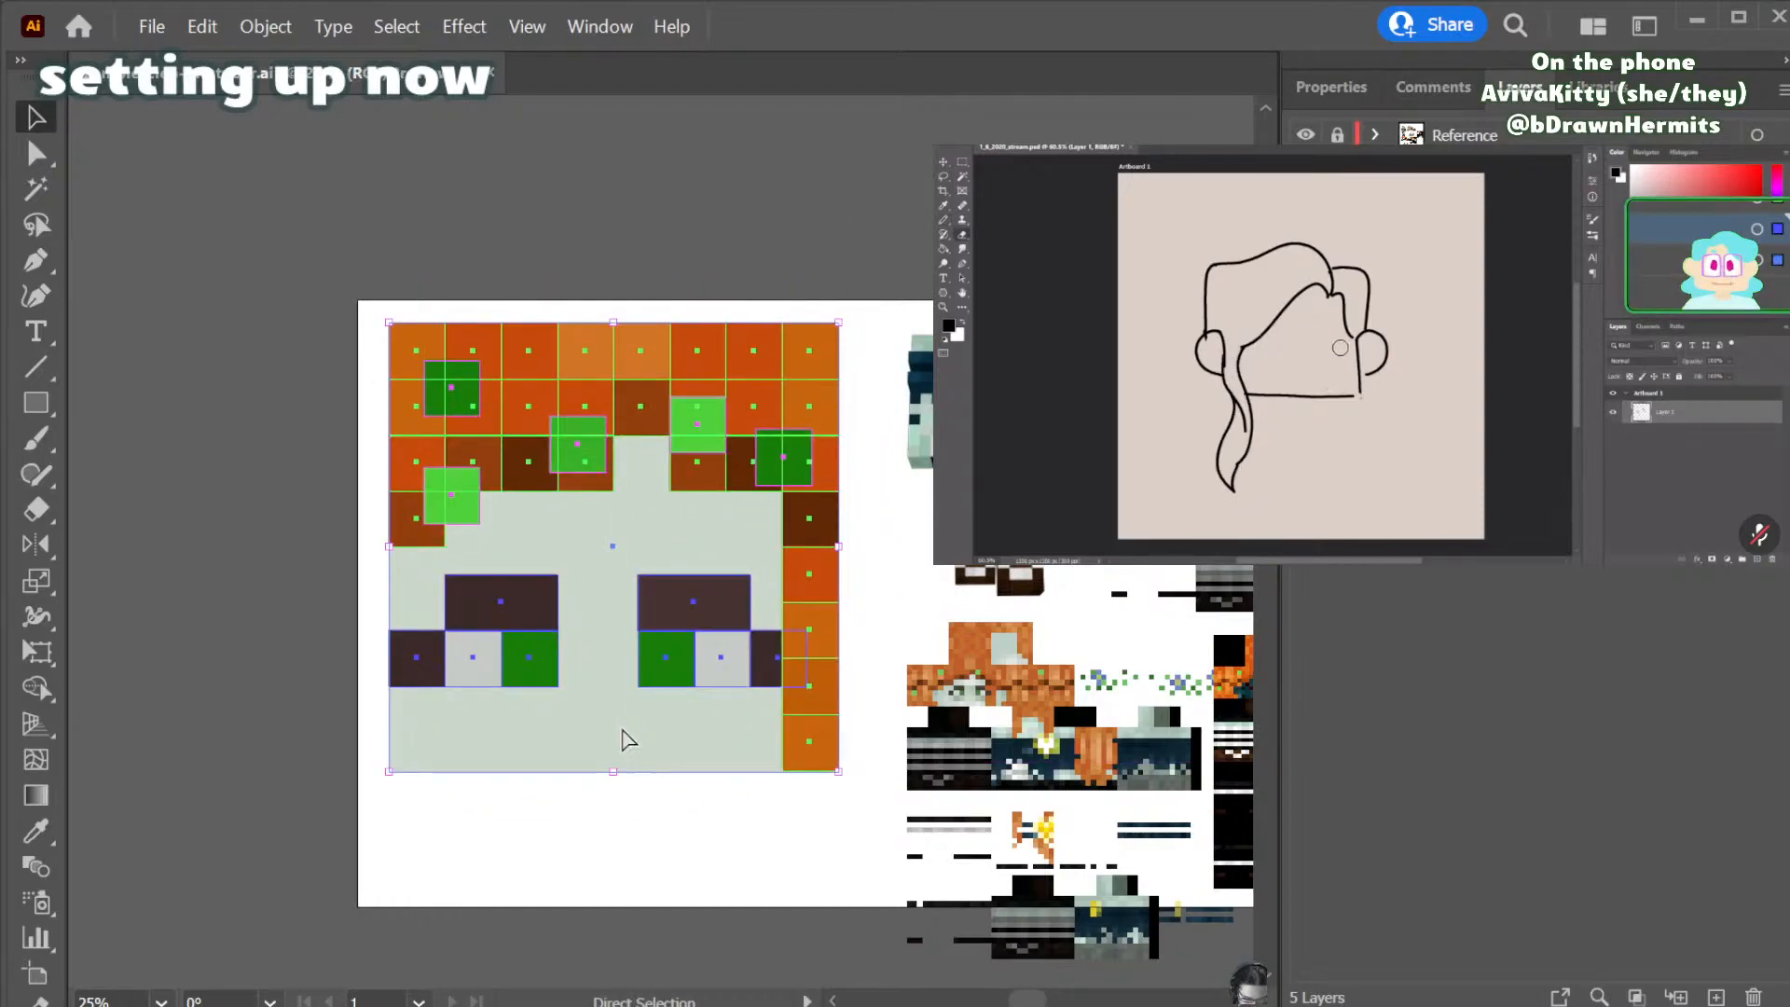
# - Enlarge the artboard outward at its lower-right and upper-left corners
pyautogui.hotkey('ctrl', '-')
pyautogui.hotkey('ctrl', '-')
pyautogui.hotkey('ctrl', '-')
pyautogui.hotkey('shift', 'o')
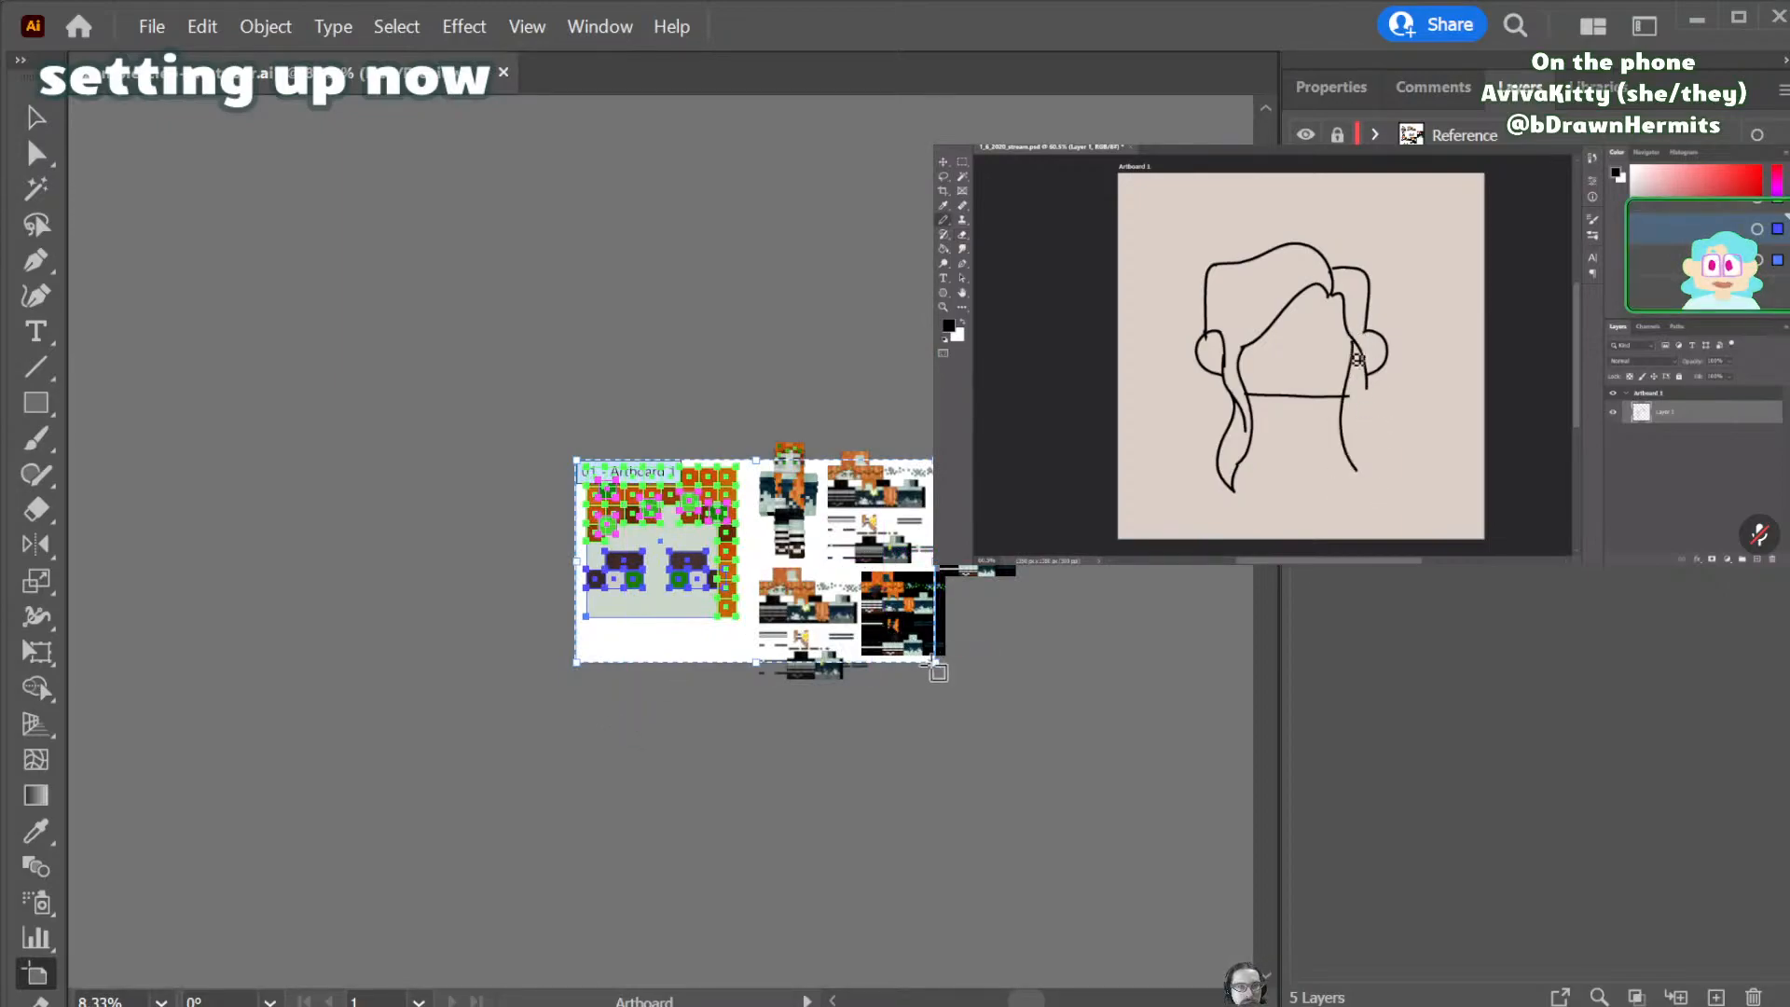
pyautogui.moveTo(938, 660); pyautogui.dragTo(1044, 783)
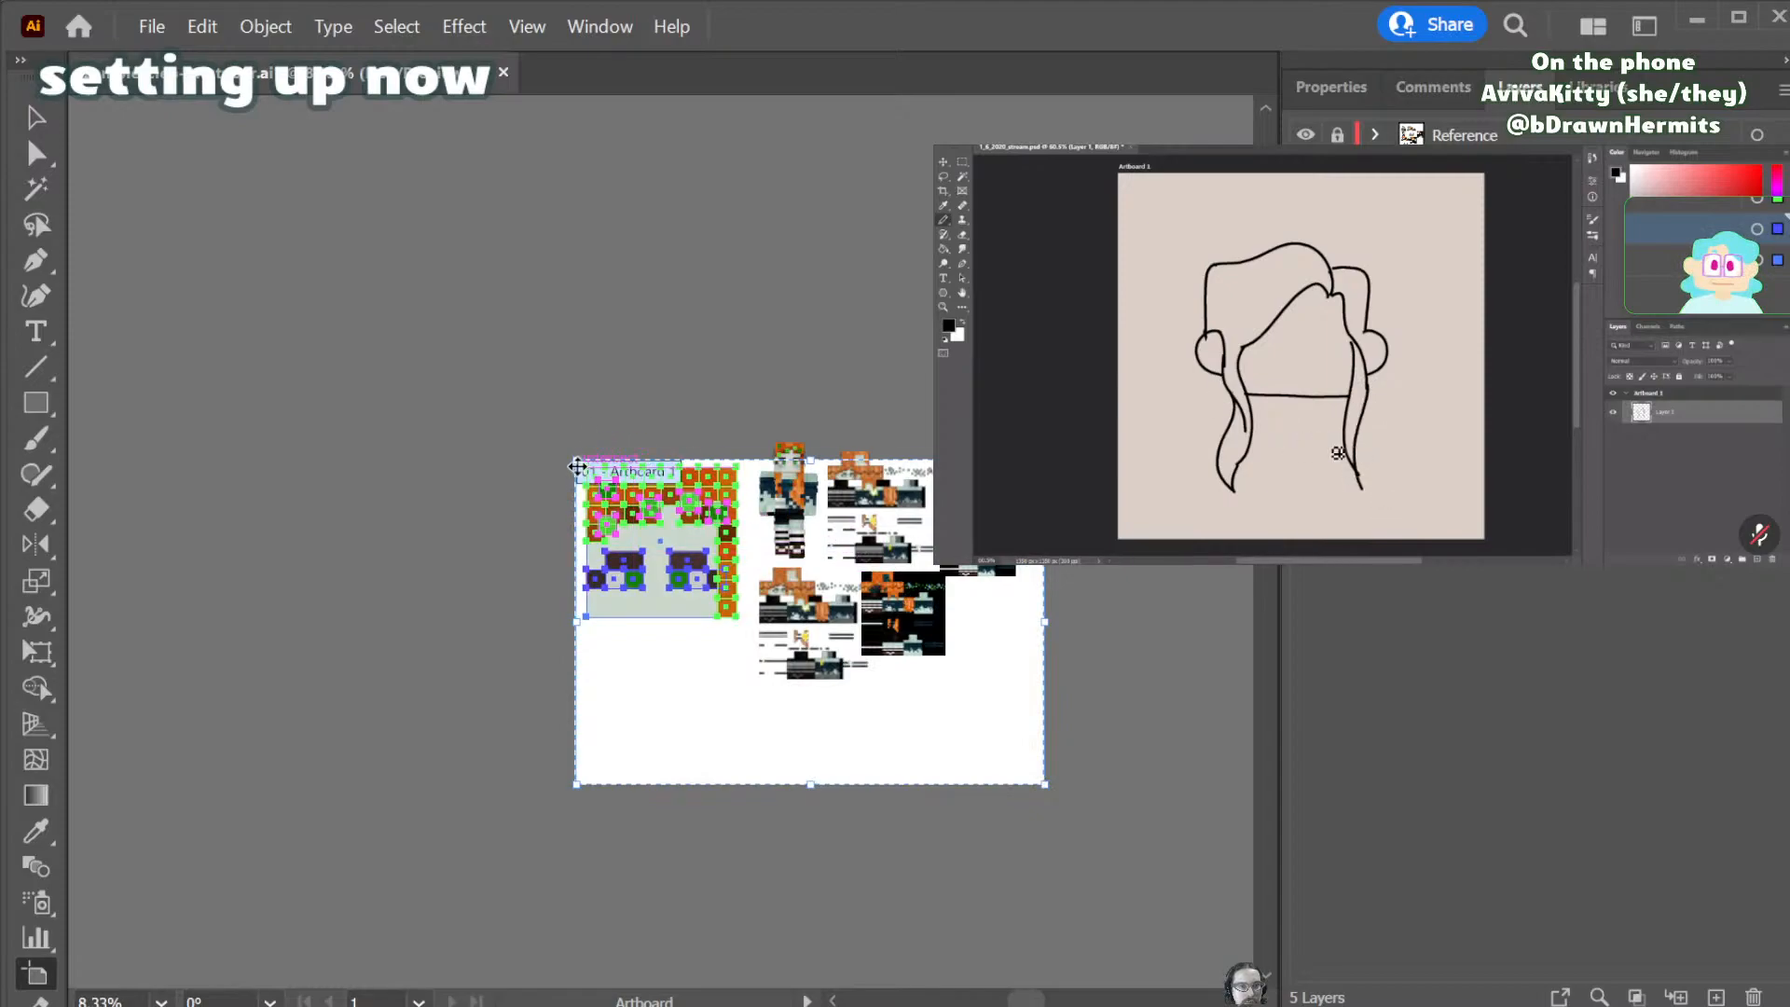
pyautogui.moveTo(572, 456); pyautogui.dragTo(366, 411)
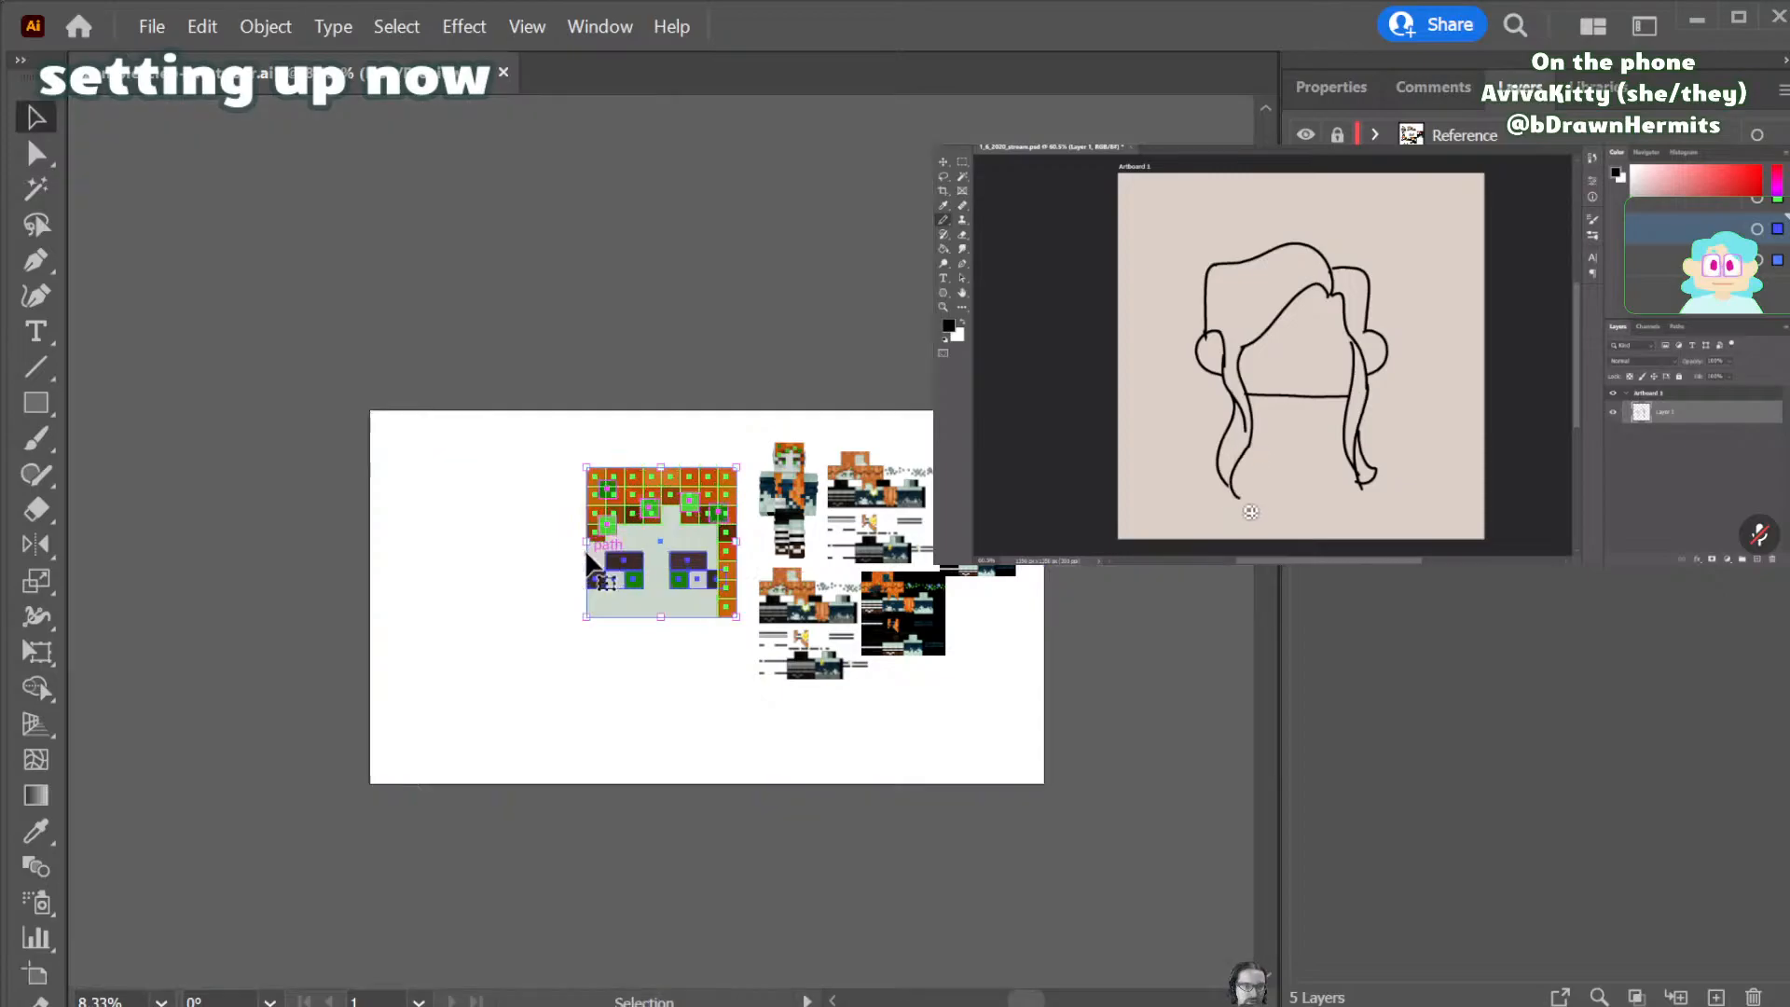
# - Move the whole head left into the enlarged artboard's empty area, away from the reference images, and deselect it
pyautogui.press('v')
pyautogui.moveTo(674, 545); pyautogui.dragTo(565, 528)
pyautogui.scroll(1, 484, 615)
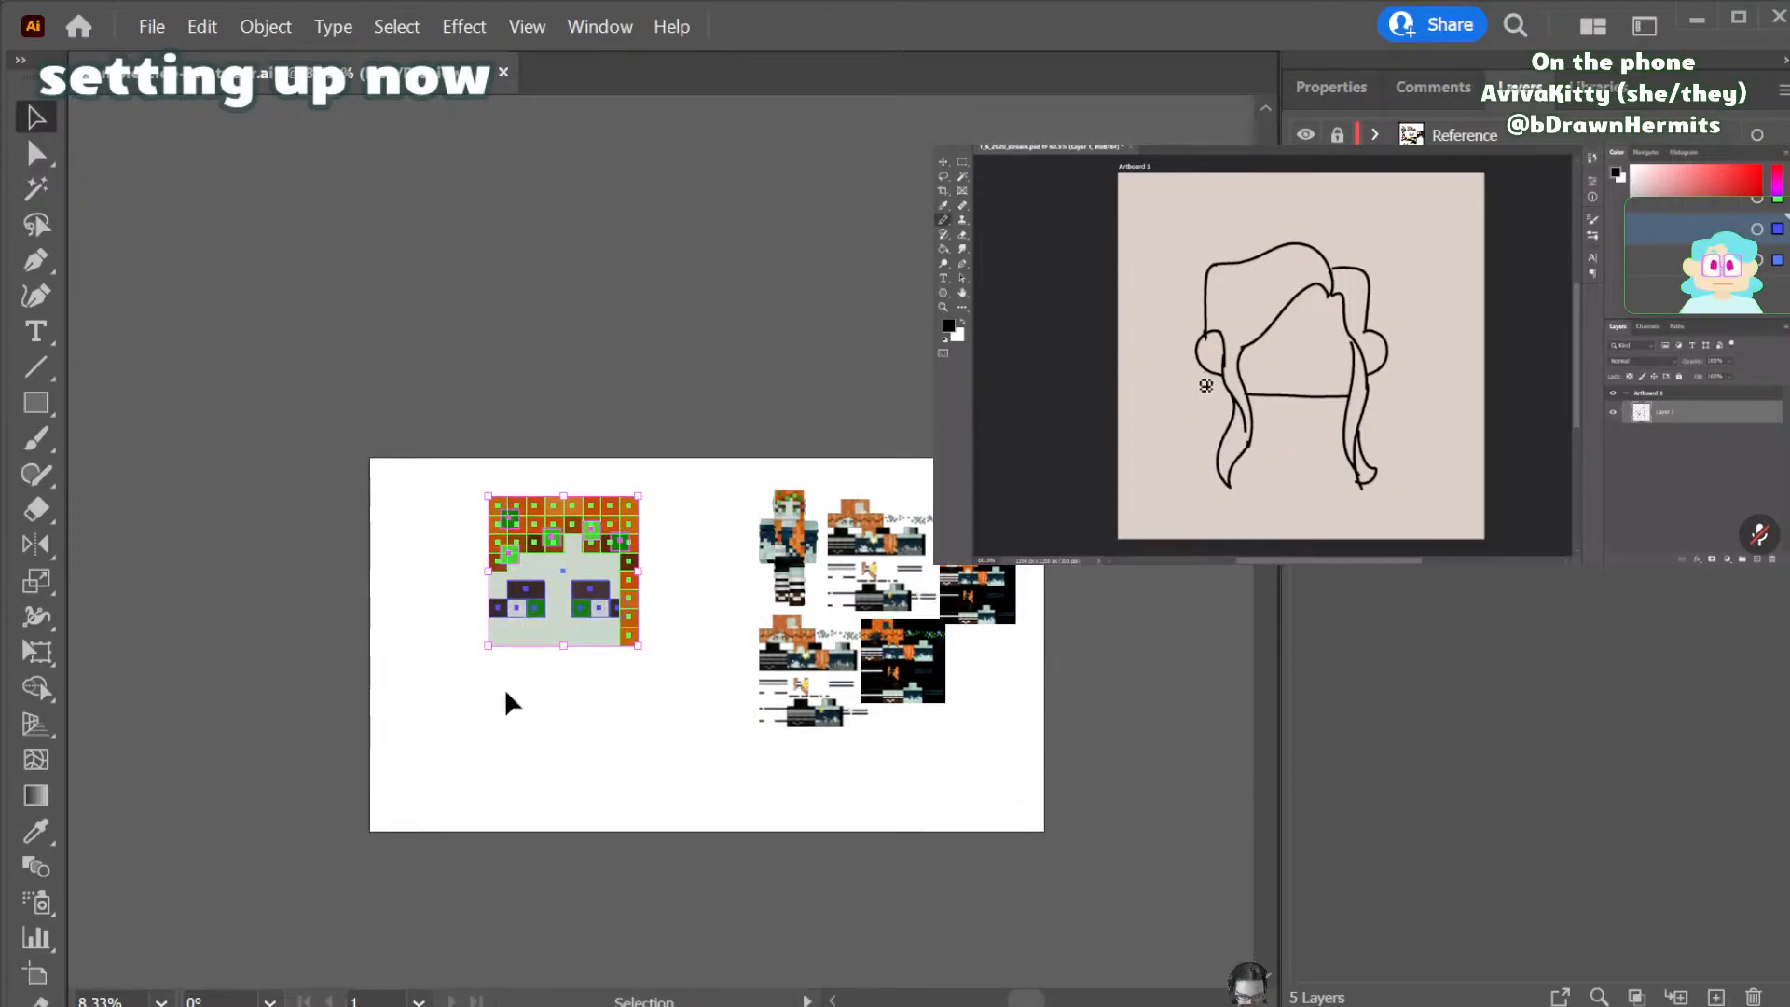
pyautogui.hotkey('ctrl', '+')
pyautogui.hotkey('ctrl', '+')
pyautogui.moveTo(551, 489)
pyautogui.mouseDown()
pyautogui.moveTo(588, 494)
pyautogui.moveTo(568, 489)
pyautogui.mouseUp()
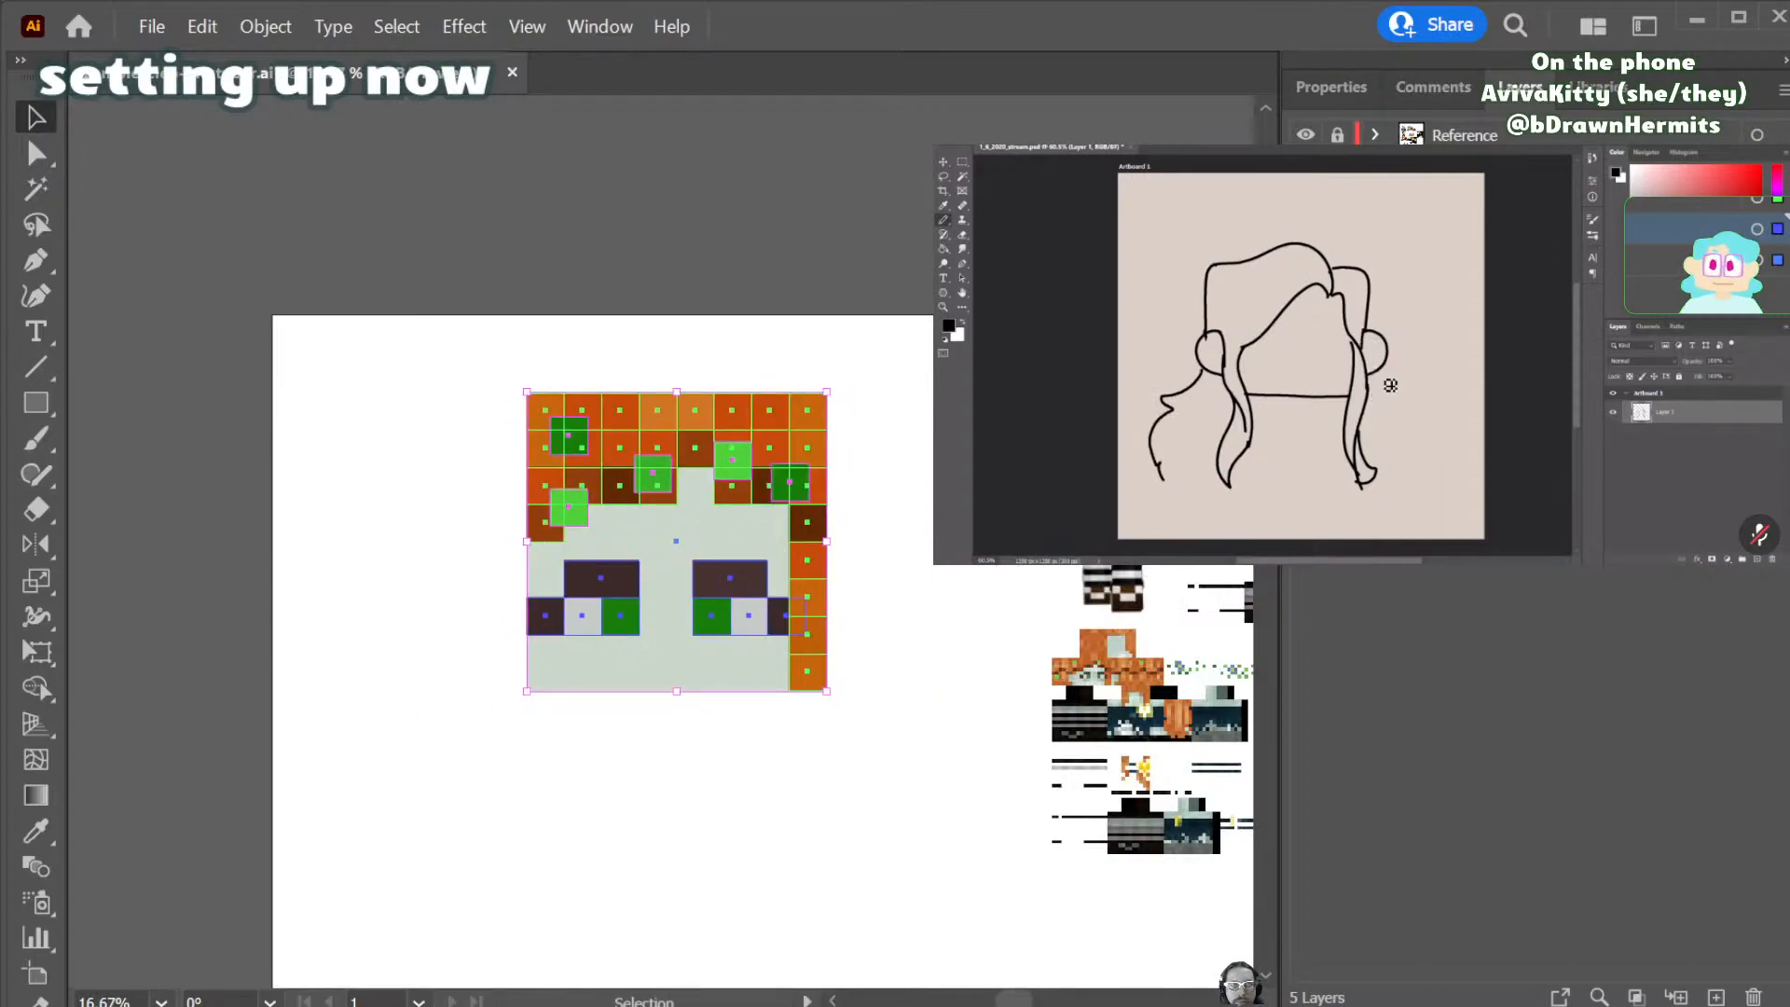
pyautogui.click(864, 818)
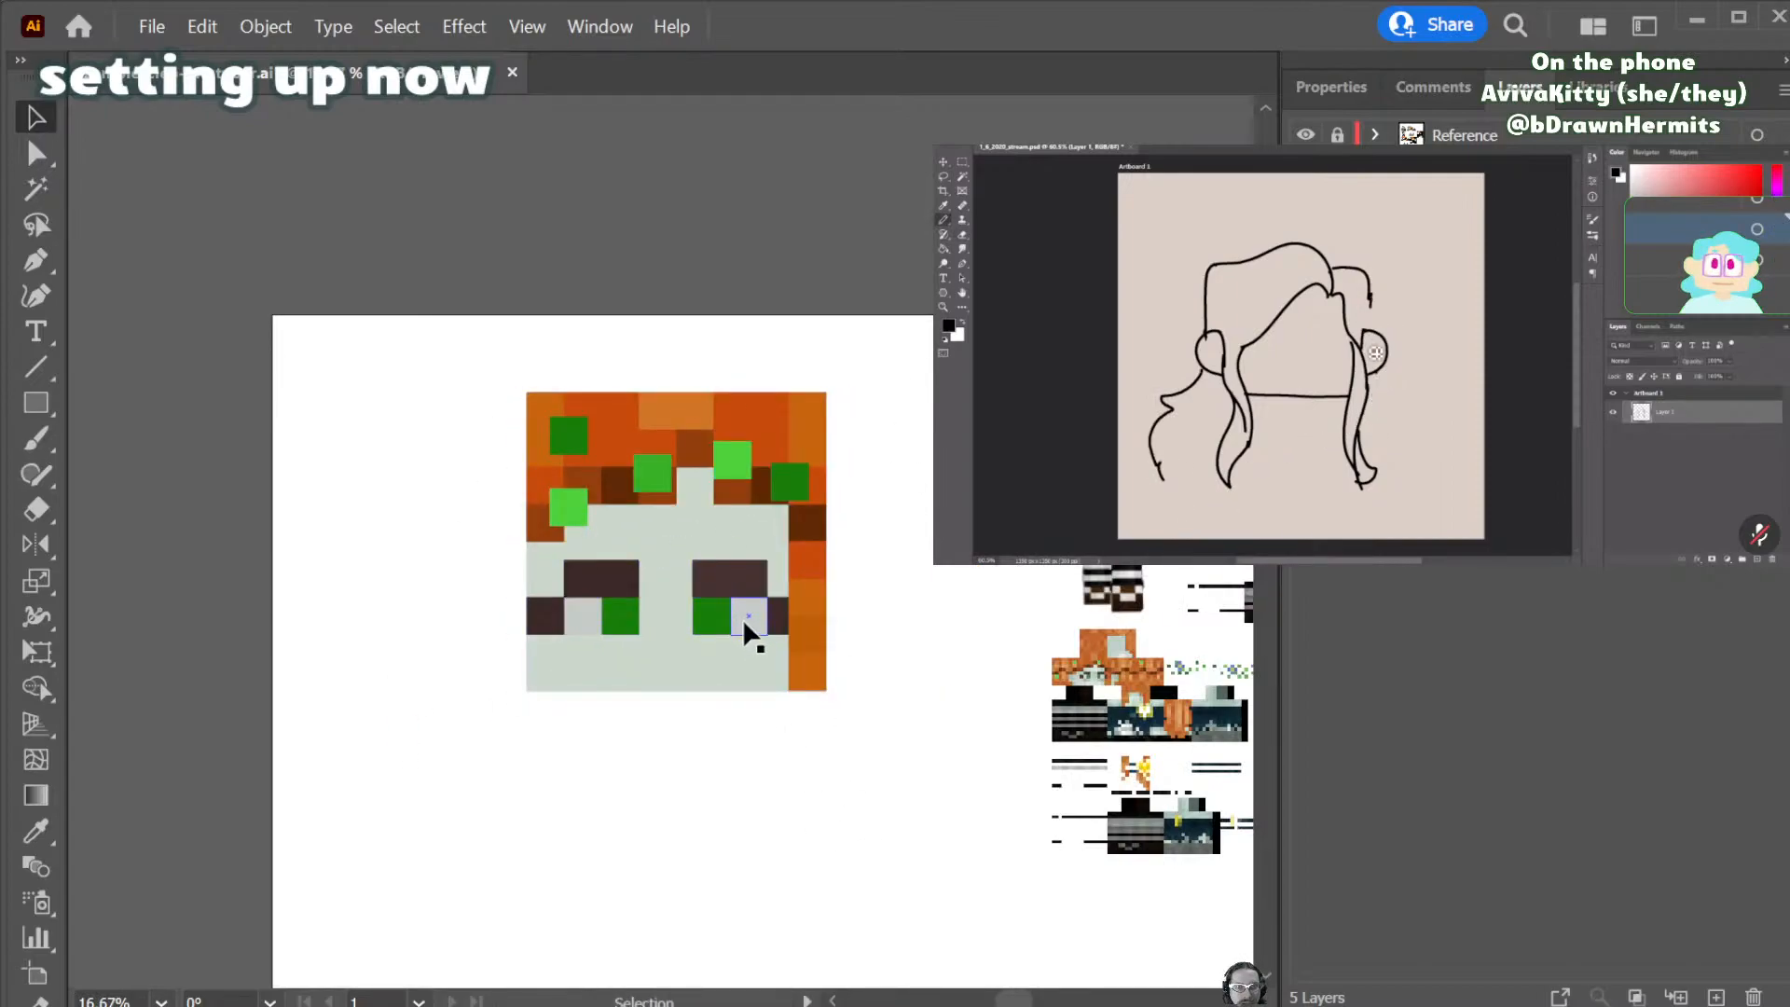
# - Copy the two green irises and two eye whites one row down, nudging the copies up toward the originals
pyautogui.keyDown('shift'); pyautogui.click(744, 621); pyautogui.keyUp('shift')
pyautogui.keyDown('shift'); pyautogui.click(703, 620); pyautogui.keyUp('shift')
pyautogui.keyDown('shift'); pyautogui.click(627, 619); pyautogui.keyUp('shift')
pyautogui.keyDown('shift'); pyautogui.click(579, 618); pyautogui.keyUp('shift')
pyautogui.moveTo(578, 617); pyautogui.dragTo(595, 660)
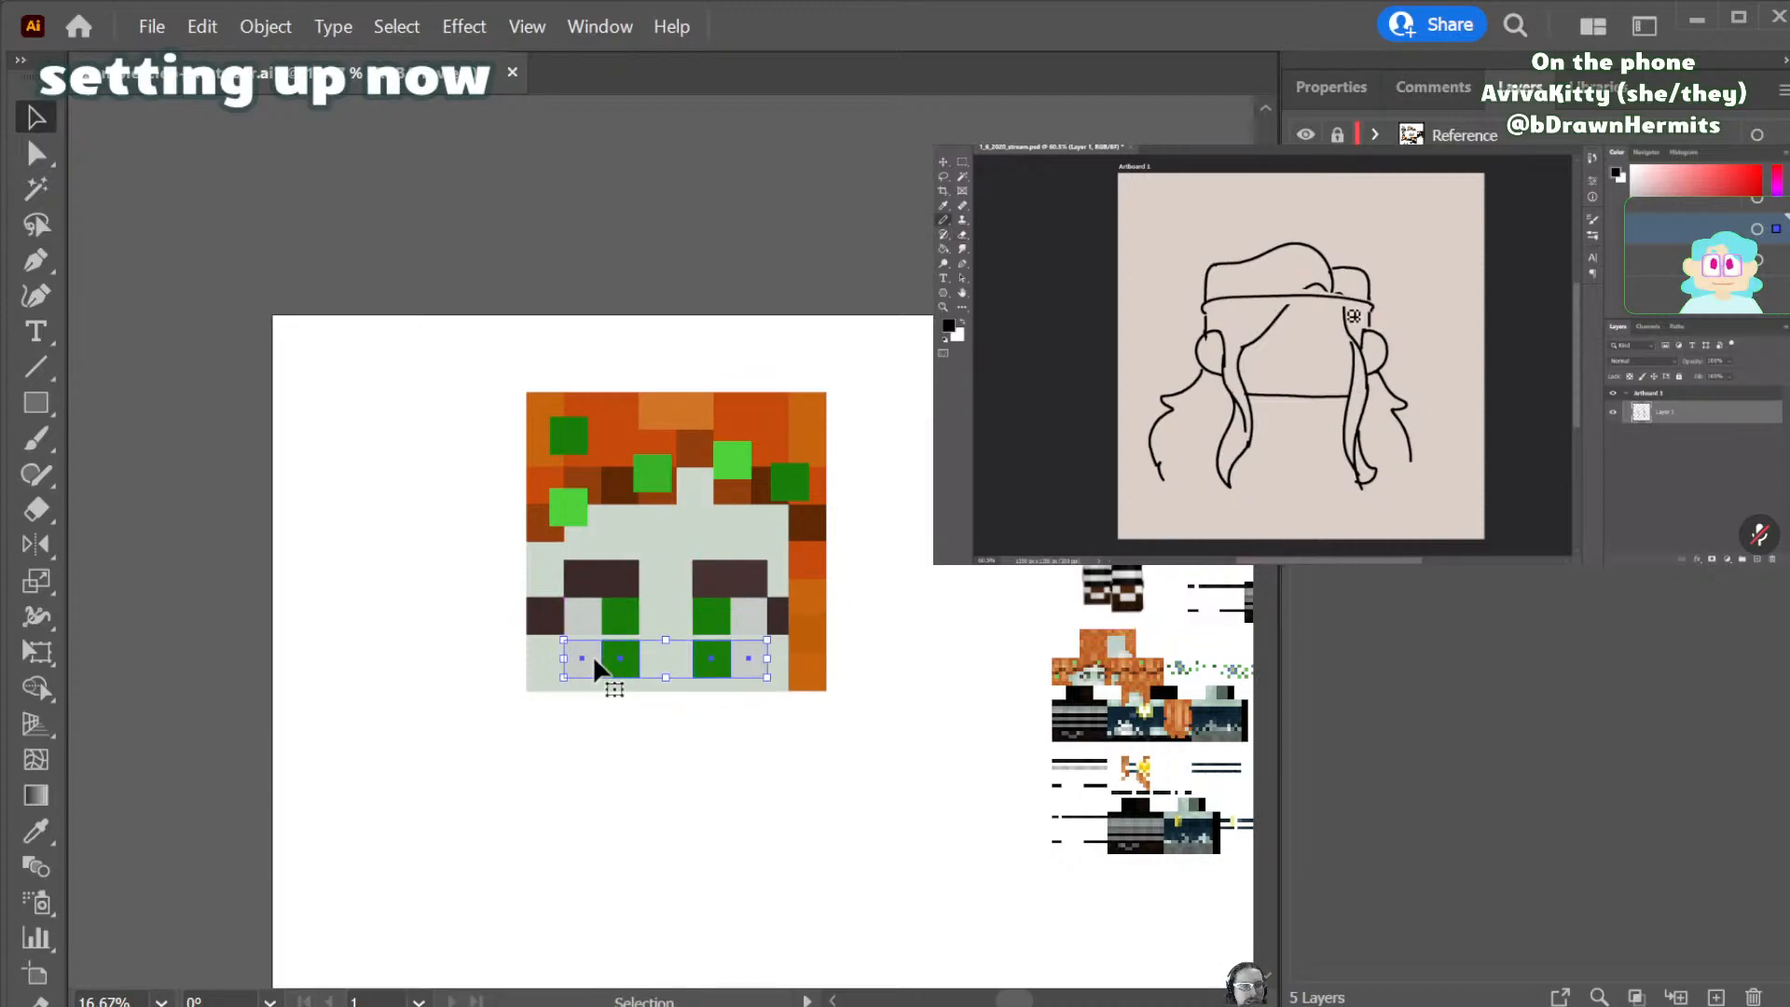
pyautogui.press('Up')
pyautogui.press('Up')
pyautogui.press('Up')
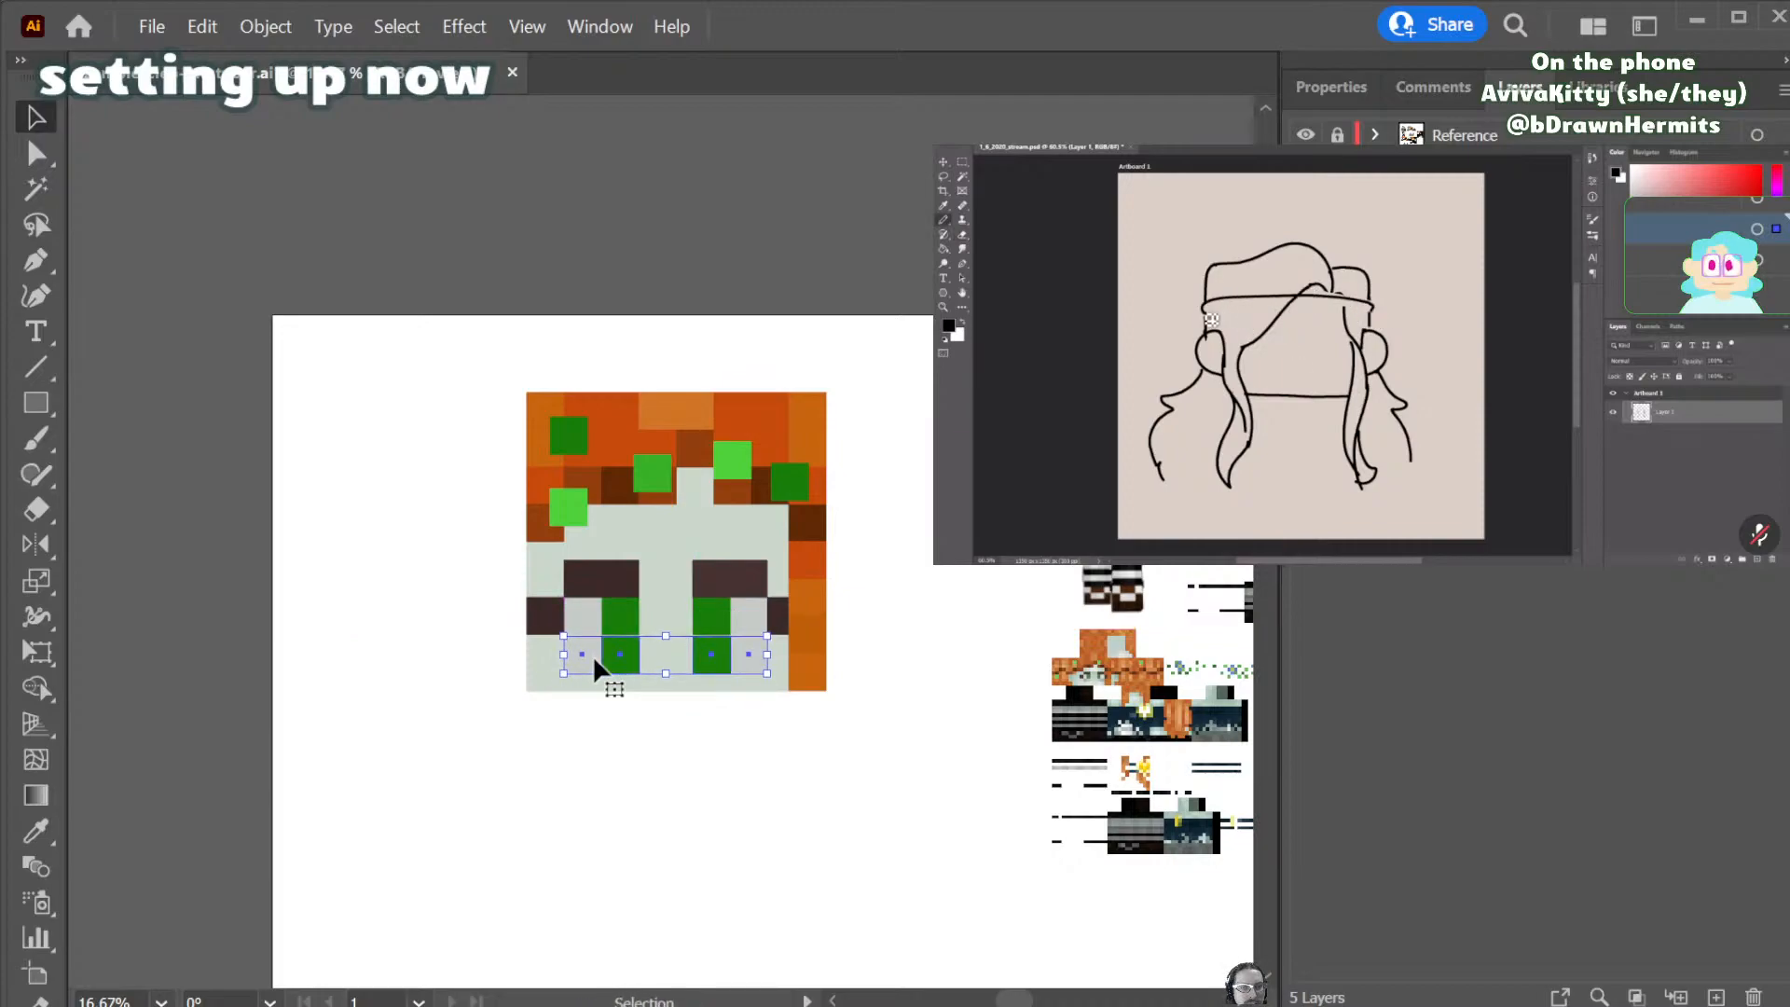
# - Recolor the two copied squares beneath the viewer's-right eye with the grey-green and grey shading sampled from the reference face
pyautogui.click(705, 664)
pyautogui.press('i')
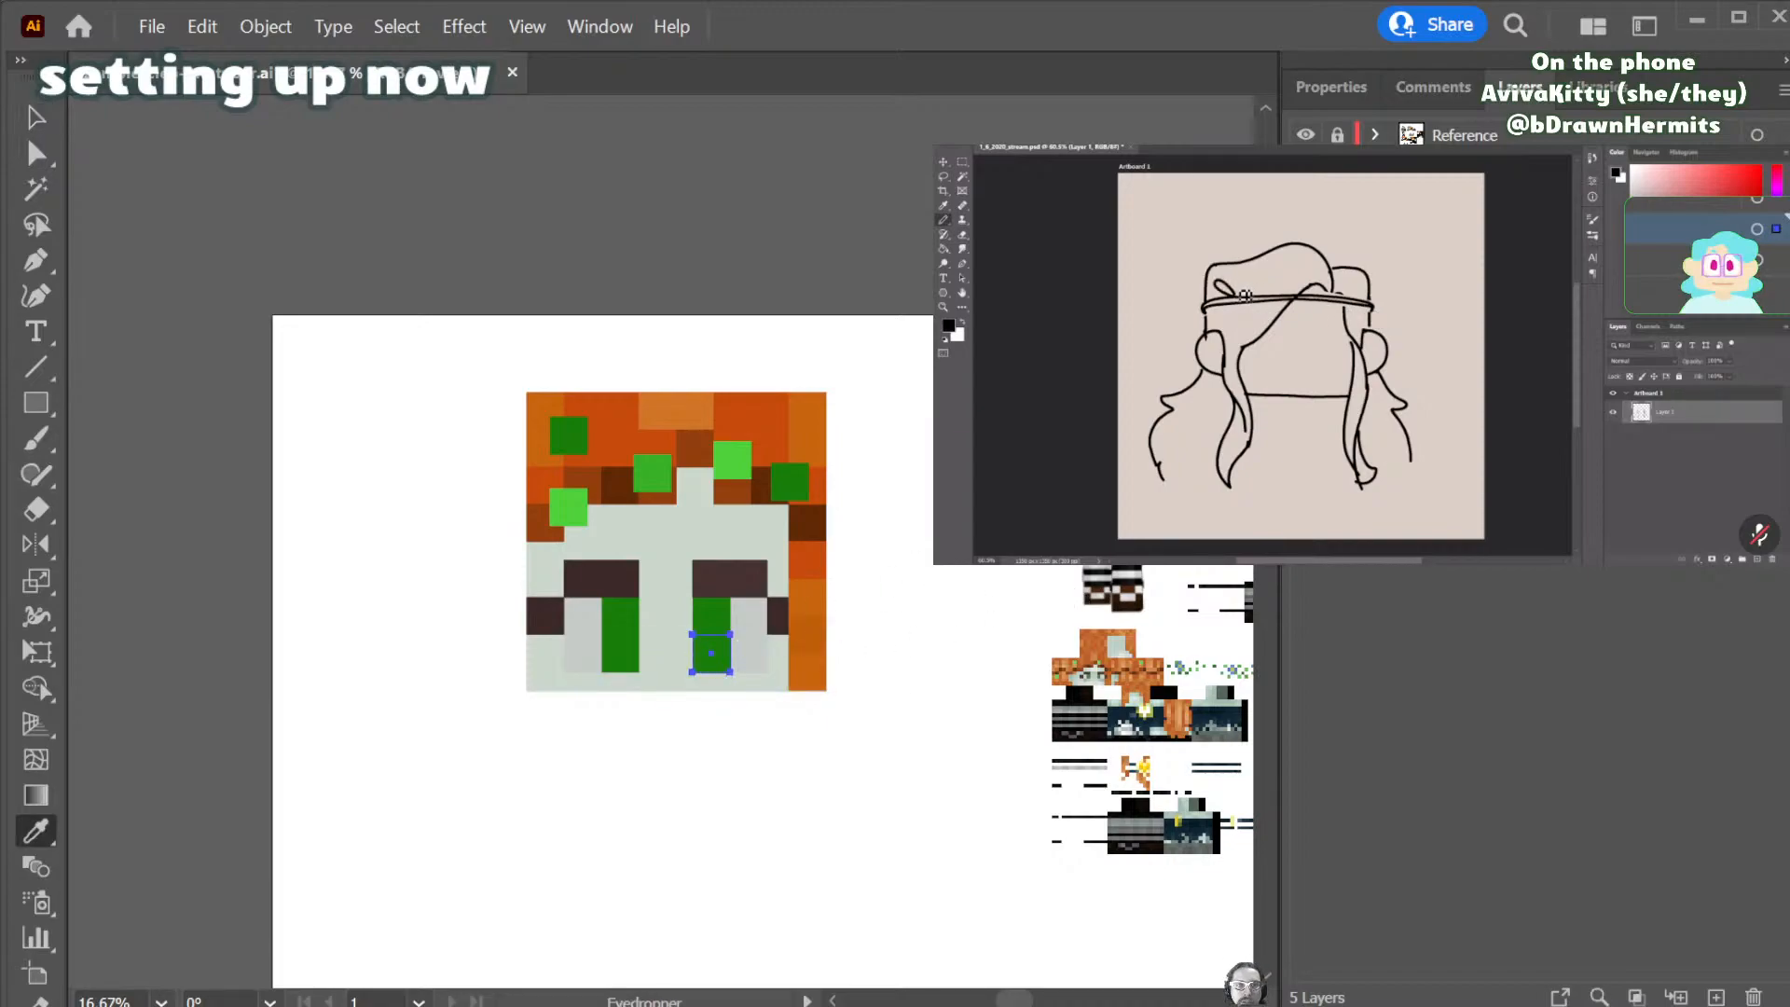
pyautogui.click(1110, 419)
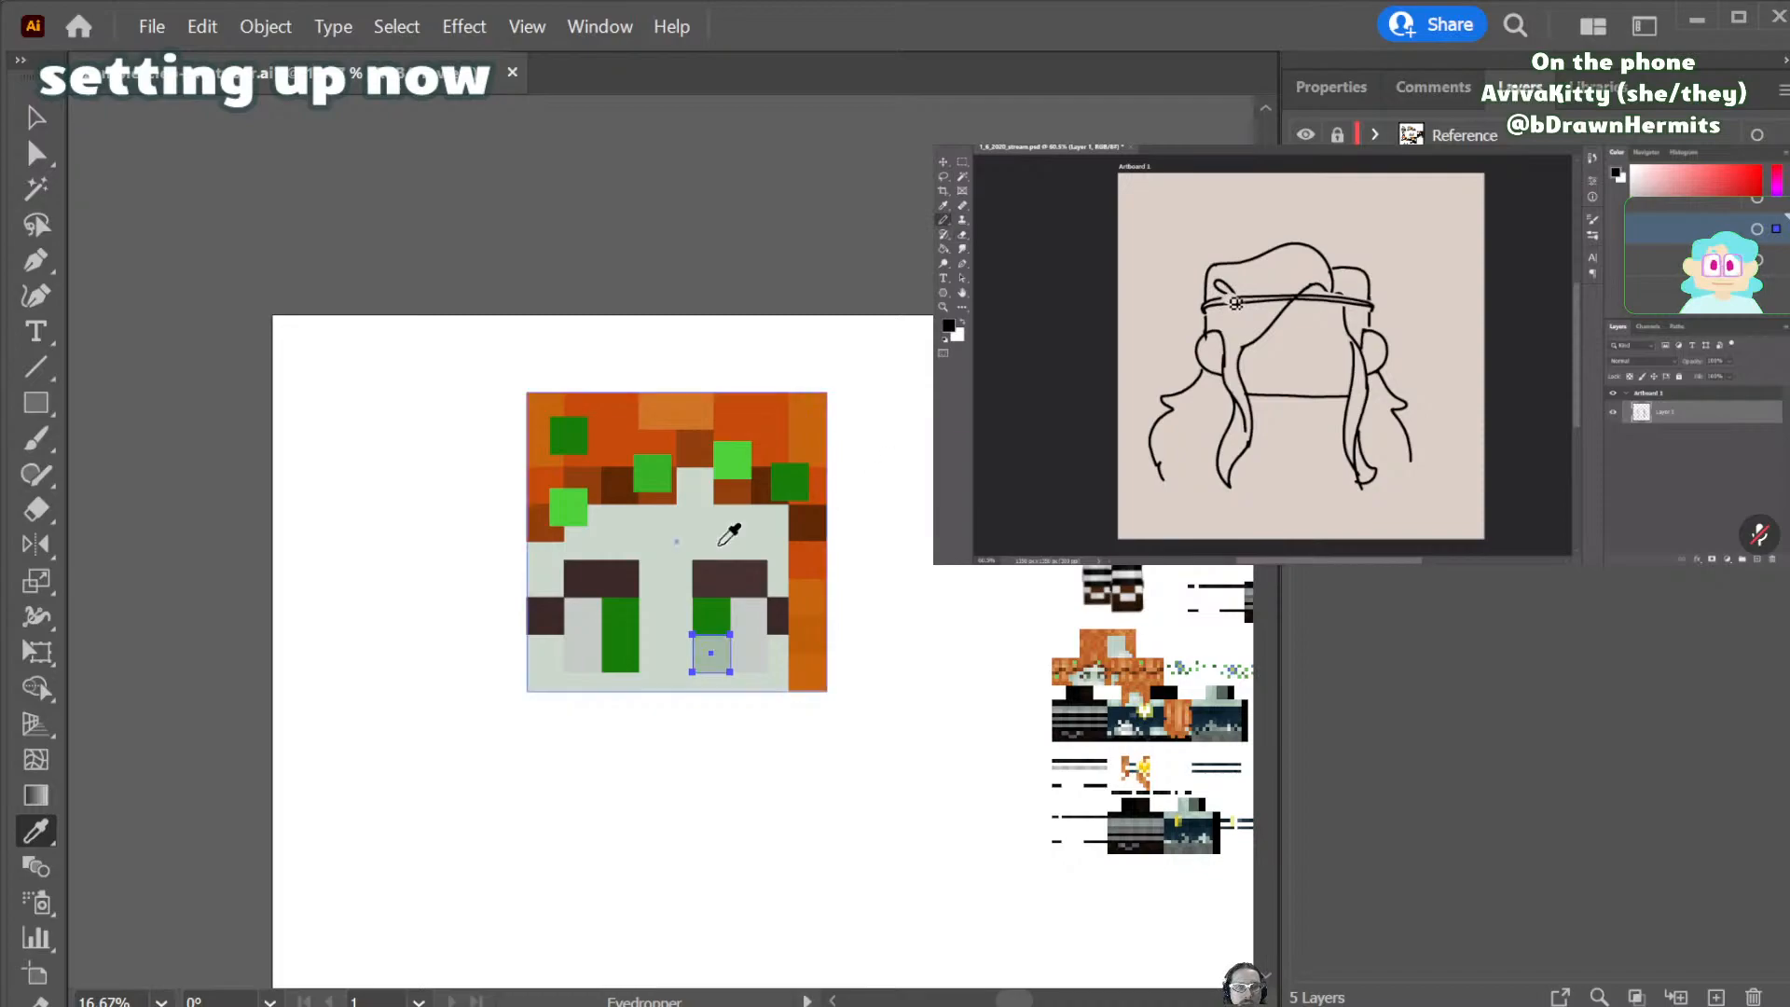
pyautogui.press('a')
pyautogui.click(752, 658)
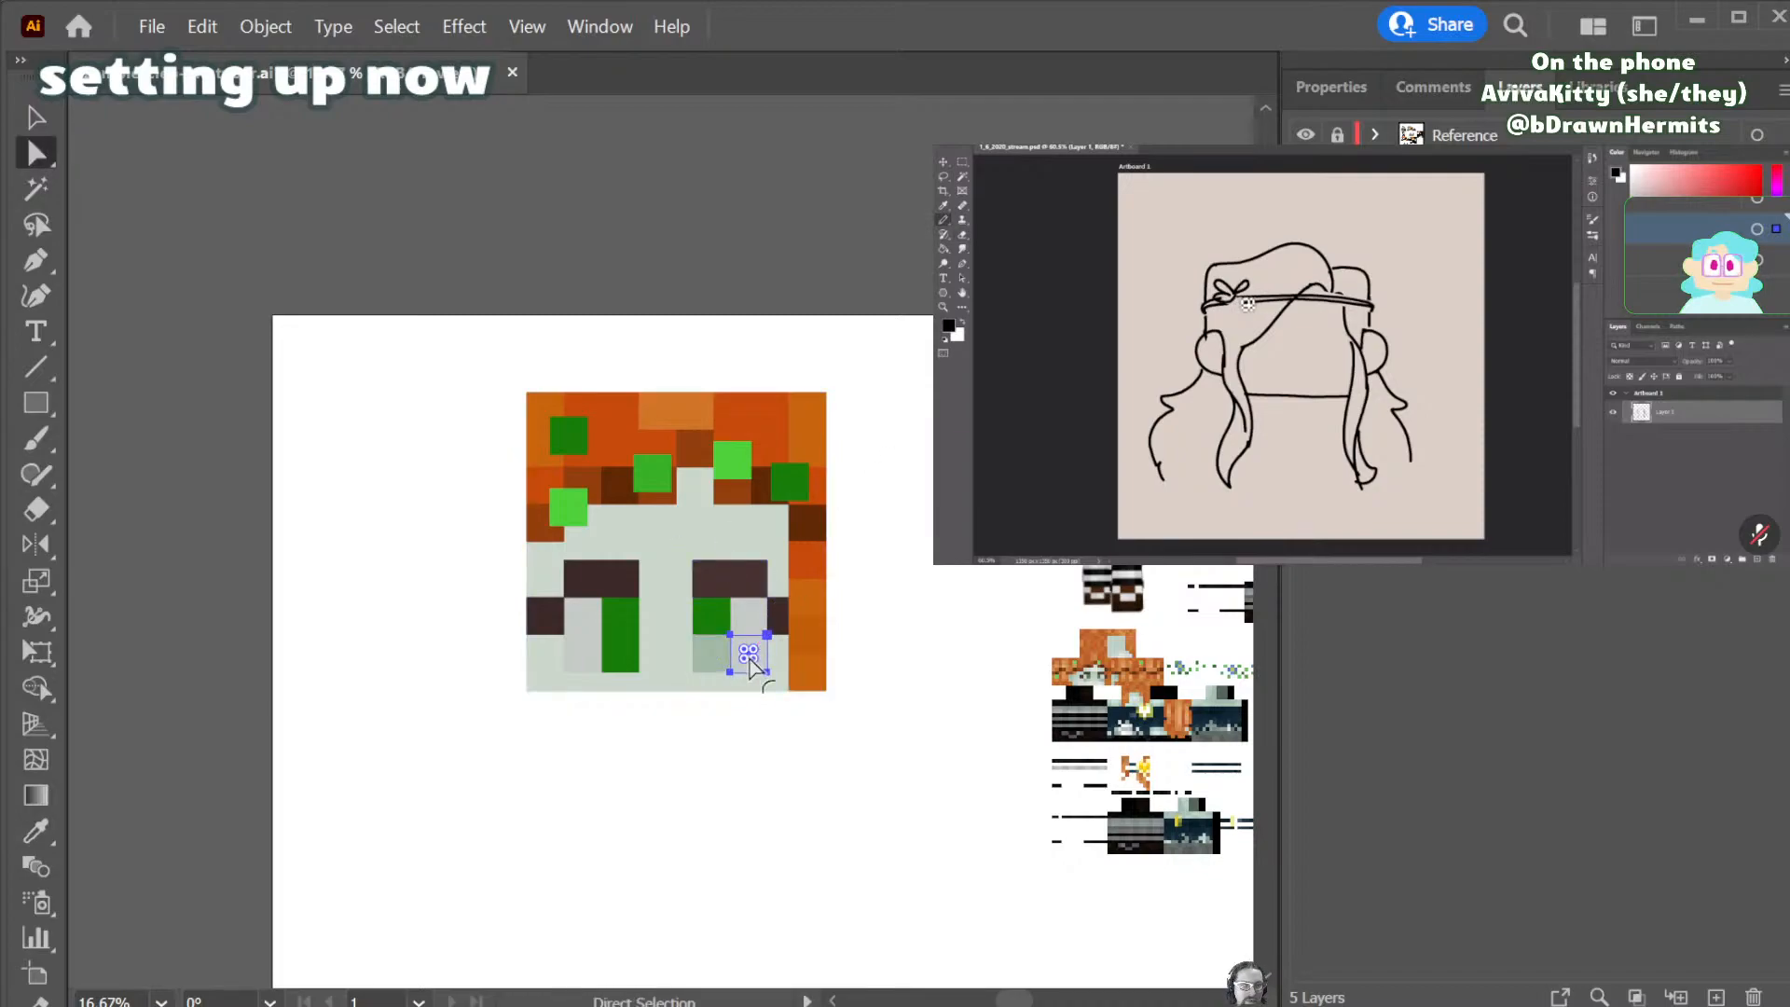
pyautogui.press('i')
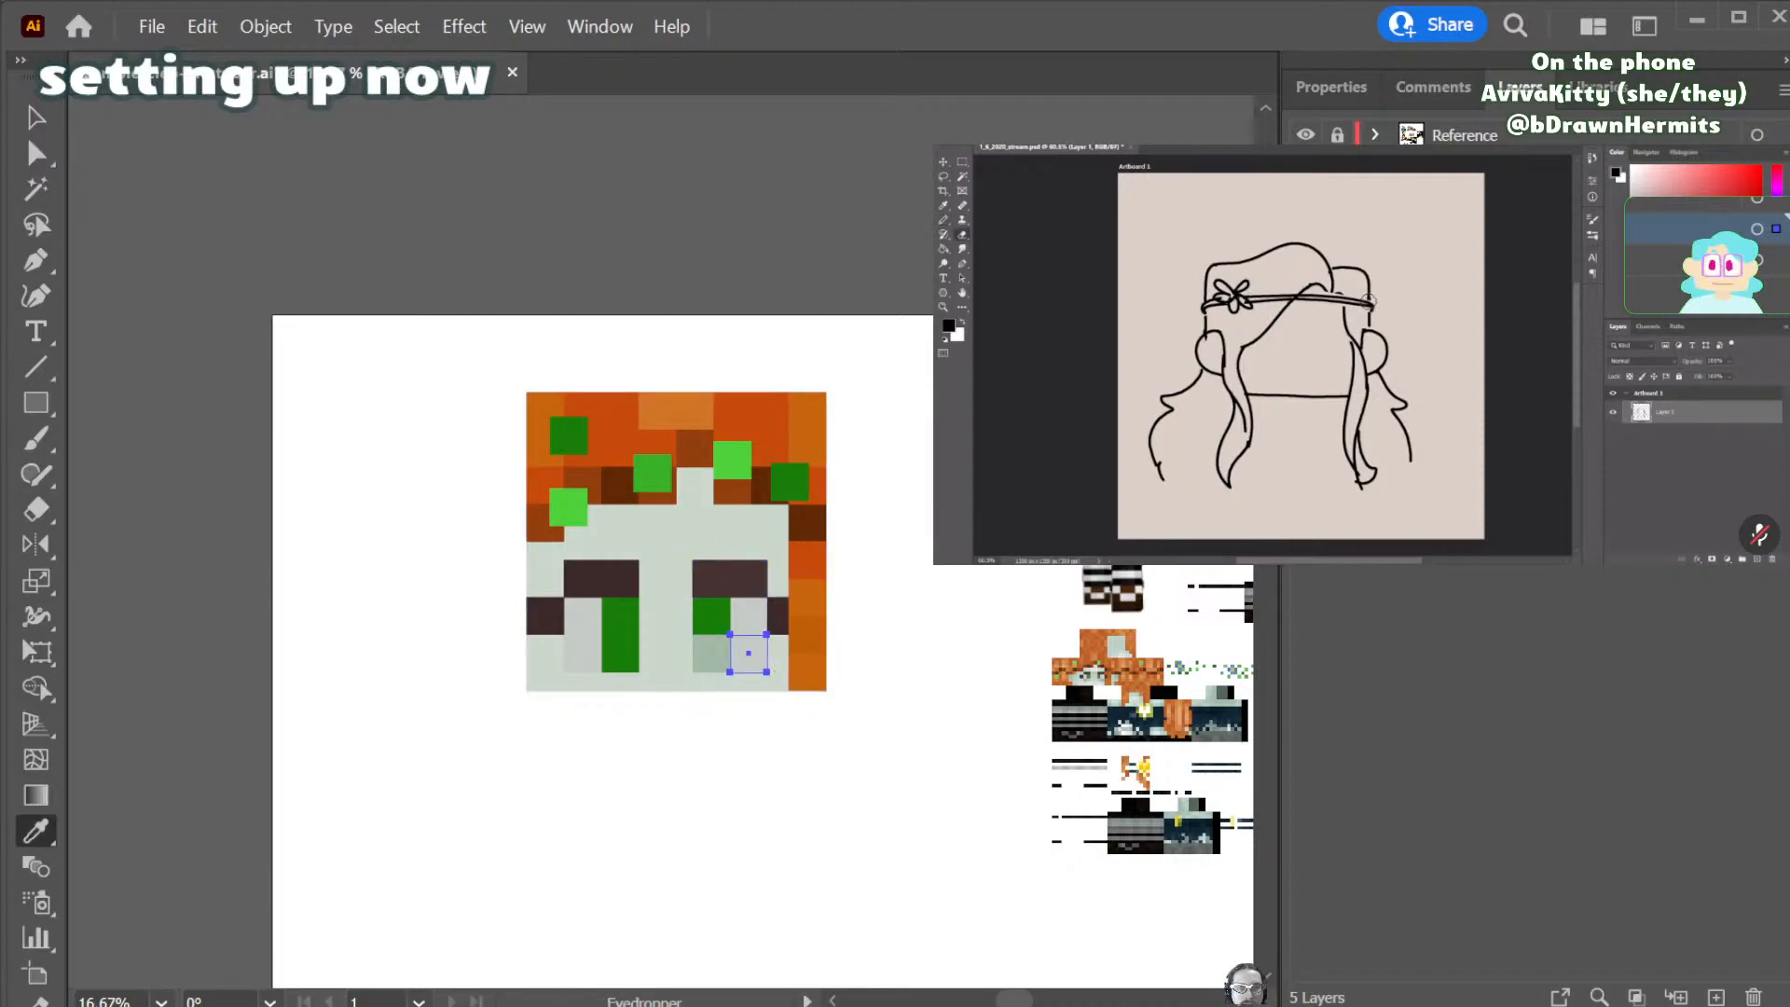
pyautogui.click(1109, 420)
pyautogui.press('a')
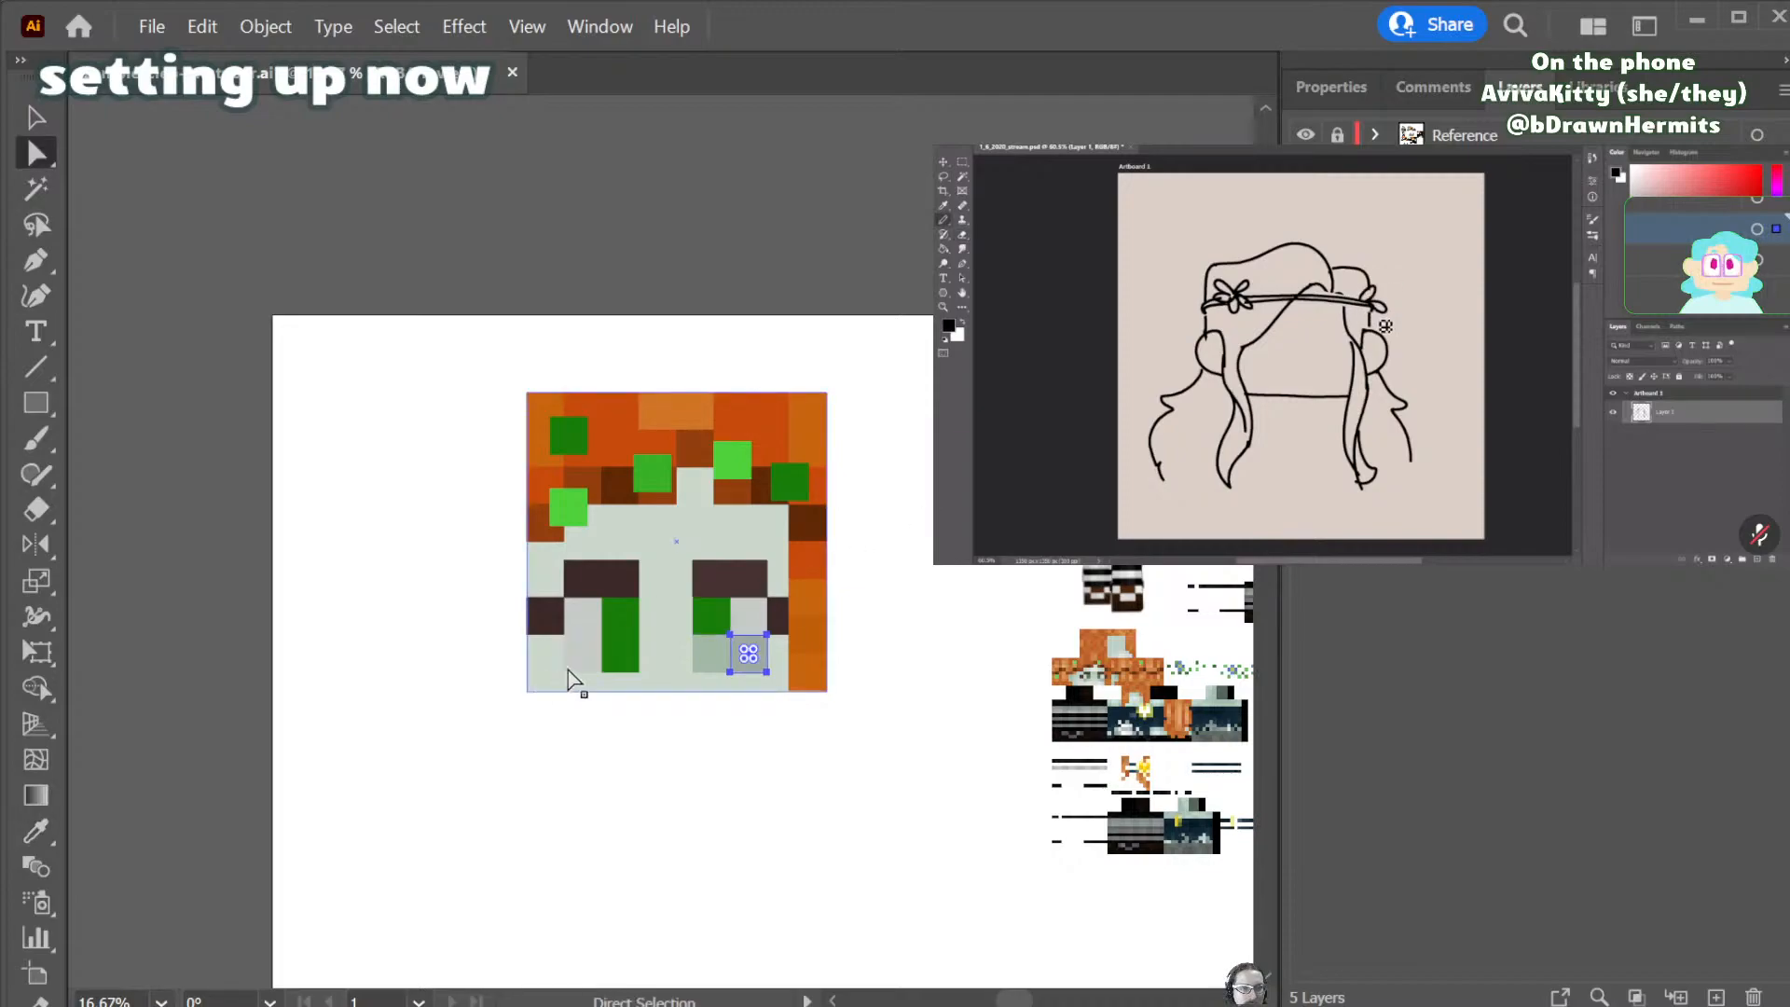
# - Recolor the two copied squares beneath the viewer's-left eye with the grey shades sampled from the reference face
pyautogui.click(623, 664)
pyautogui.press('i')
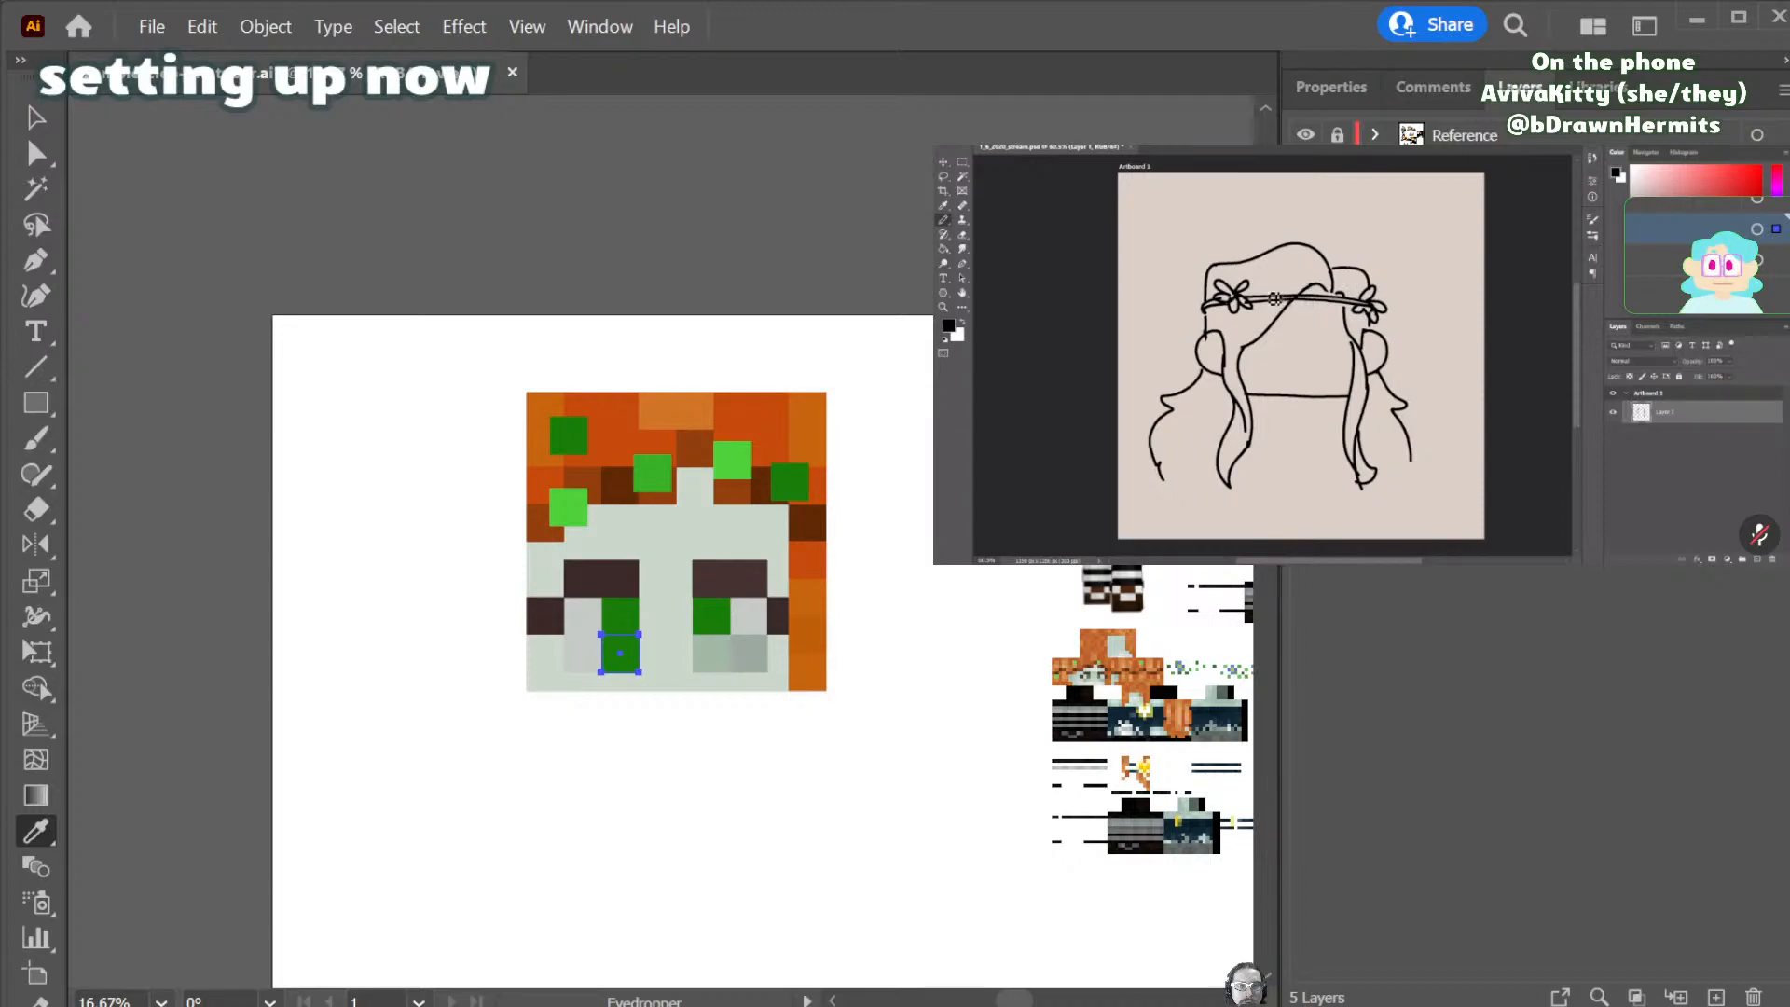
pyautogui.click(576, 664)
pyautogui.press('a')
pyautogui.moveTo(576, 665); pyautogui.dragTo(580, 668)
pyautogui.press('i')
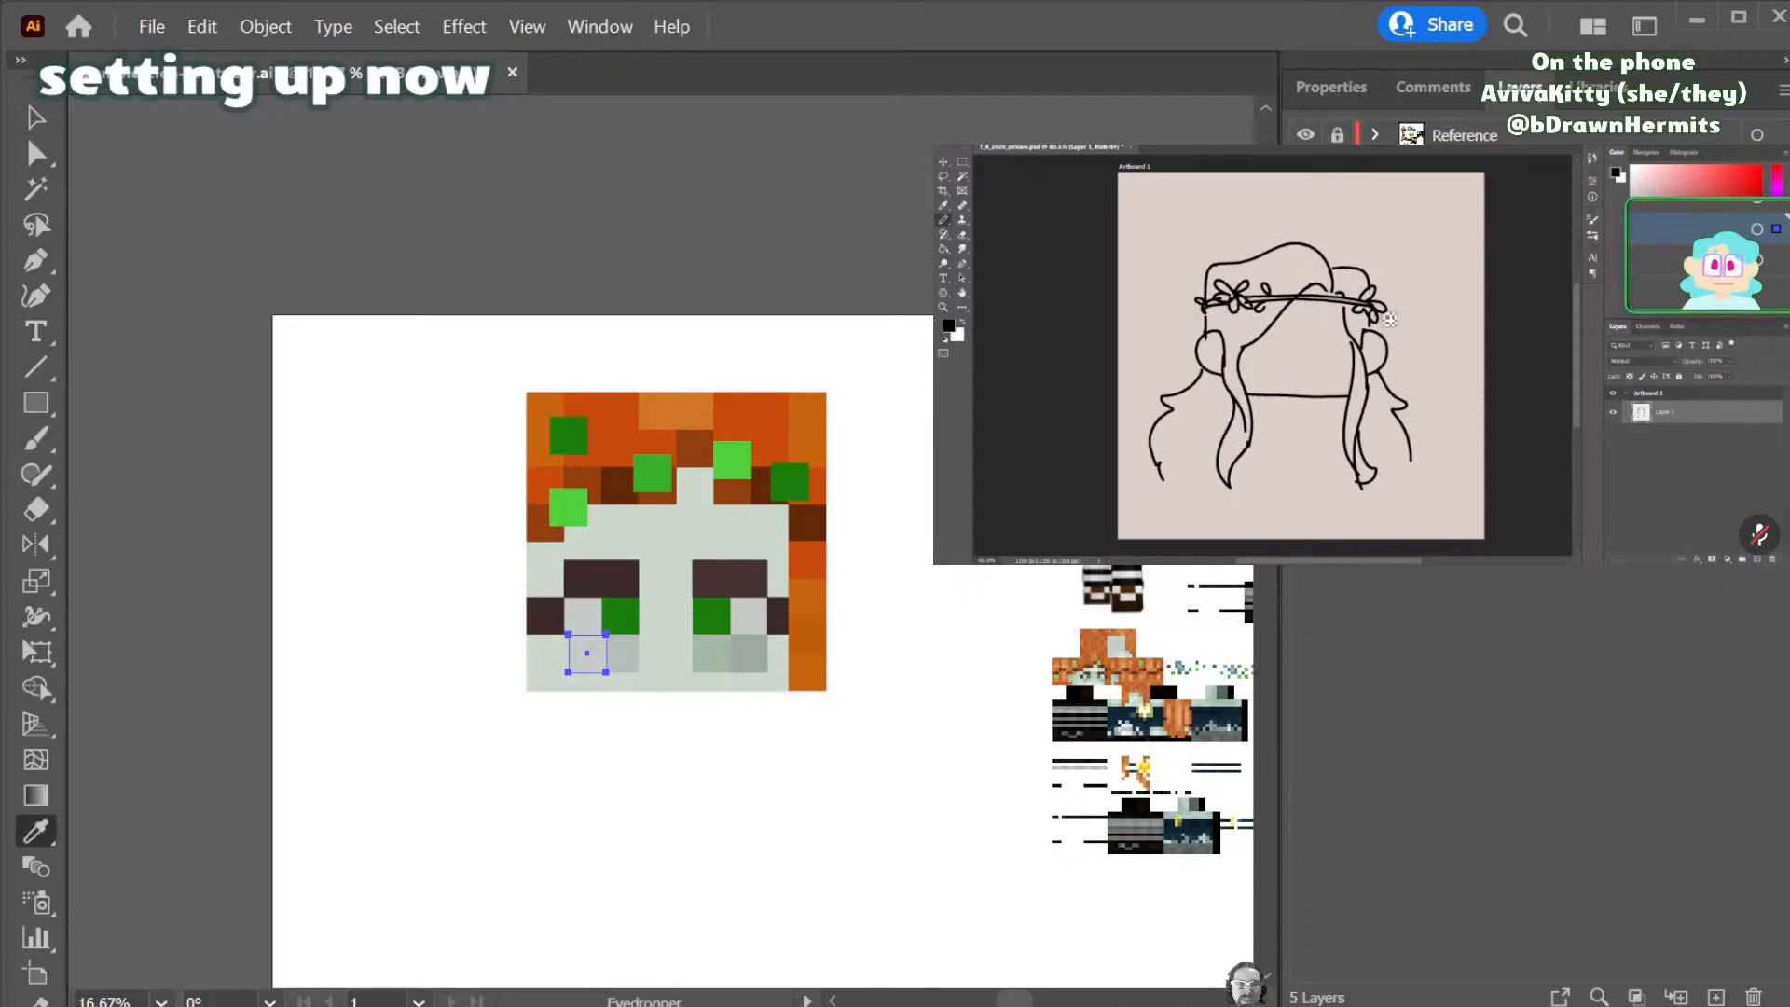
pyautogui.click(1044, 410)
# - Nudge the outer grey shading square beneath the viewer's-left eye into line with the eye white above it, and deselect
pyautogui.press('v')
pyautogui.click(923, 422)
pyautogui.scroll(-1, 855, 718)
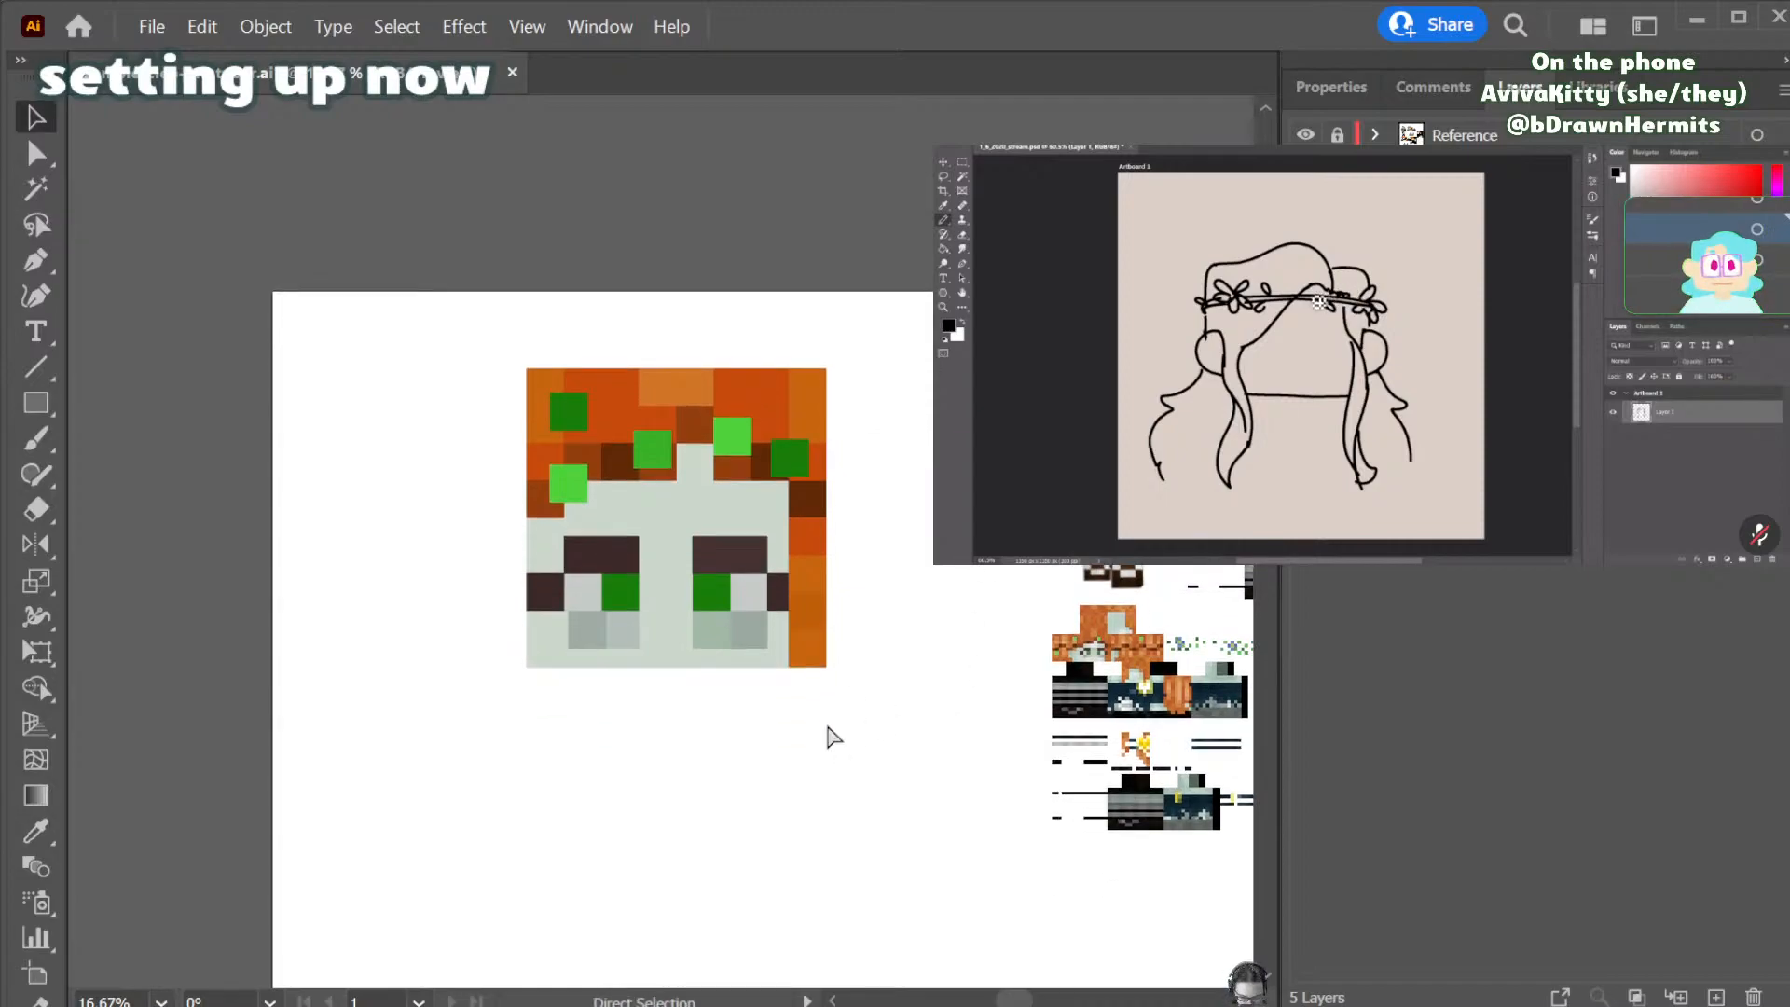
pyautogui.hotkey('ctrl', '=')
pyautogui.hotkey('ctrl', '=')
pyautogui.moveTo(535, 720); pyautogui.dragTo(522, 718)
pyautogui.click(1156, 725)
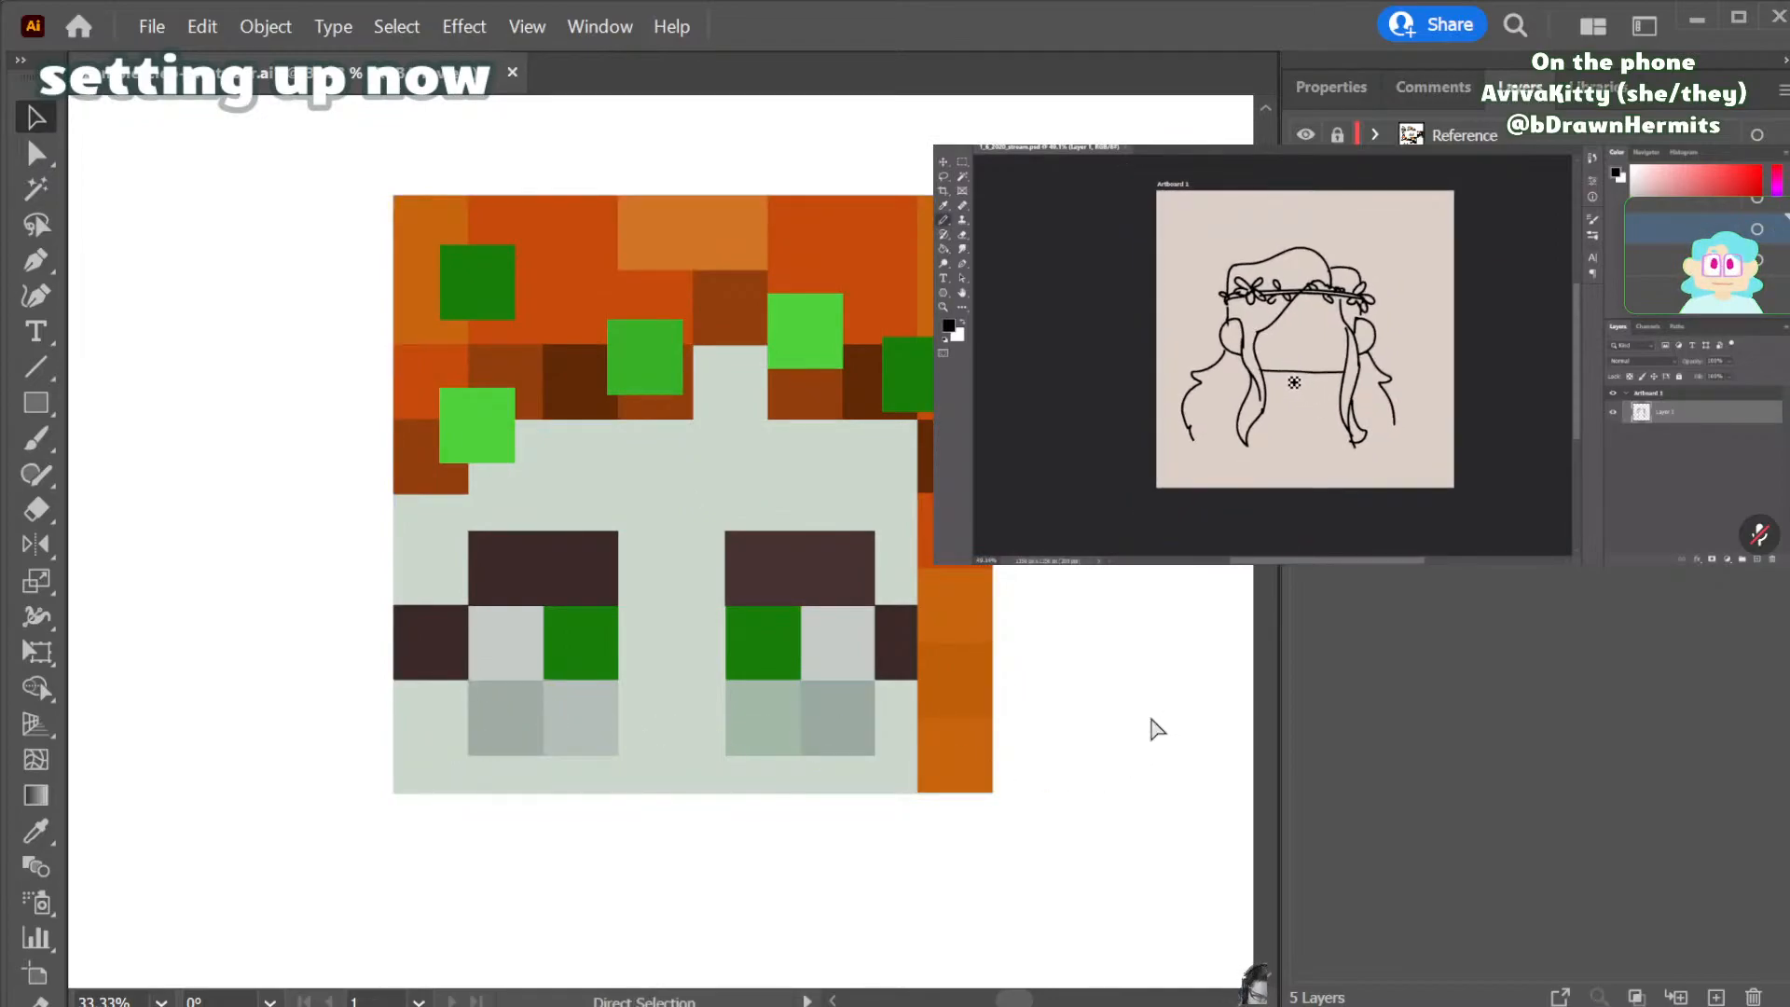
# - Select the eyebrows, eyes and shading squares without the face base or hair, shift them slightly up the face, and deselect
pyautogui.hotkey('ctrl', '-')
pyautogui.hotkey('ctrl', '-')
pyautogui.hotkey('ctrl', '-')
pyautogui.hotkey('ctrl', '-')
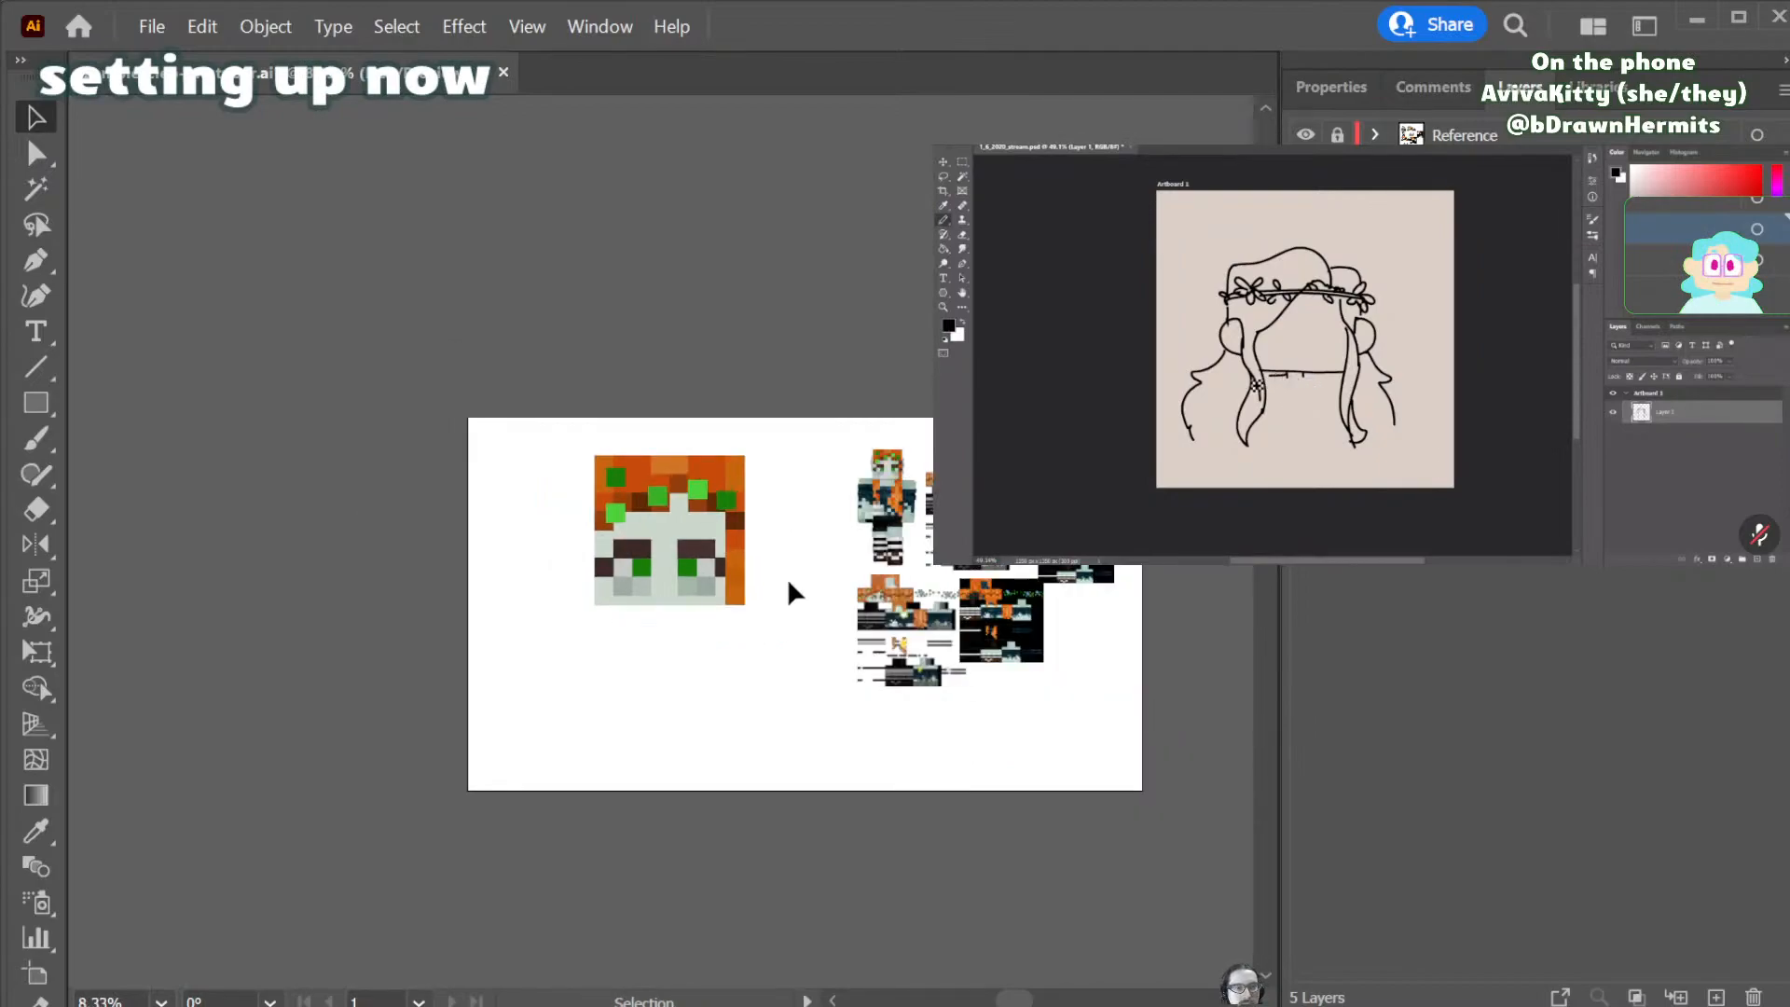
pyautogui.click(673, 525)
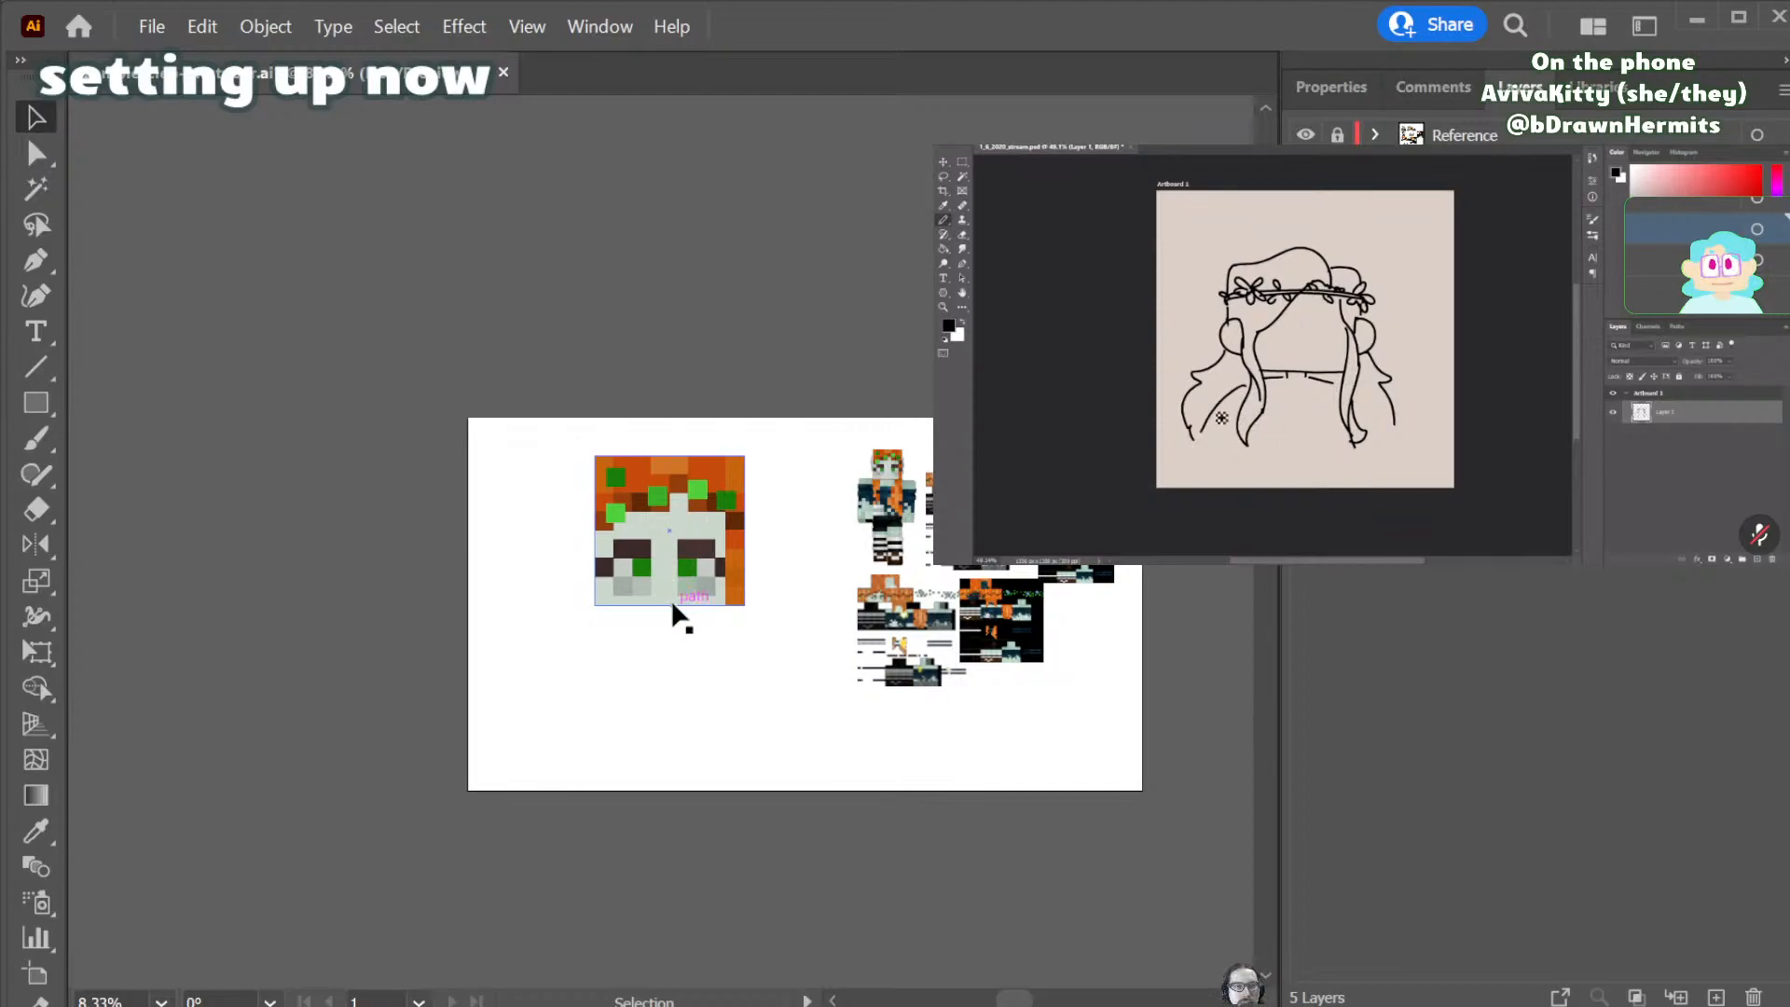
pyautogui.click(665, 548)
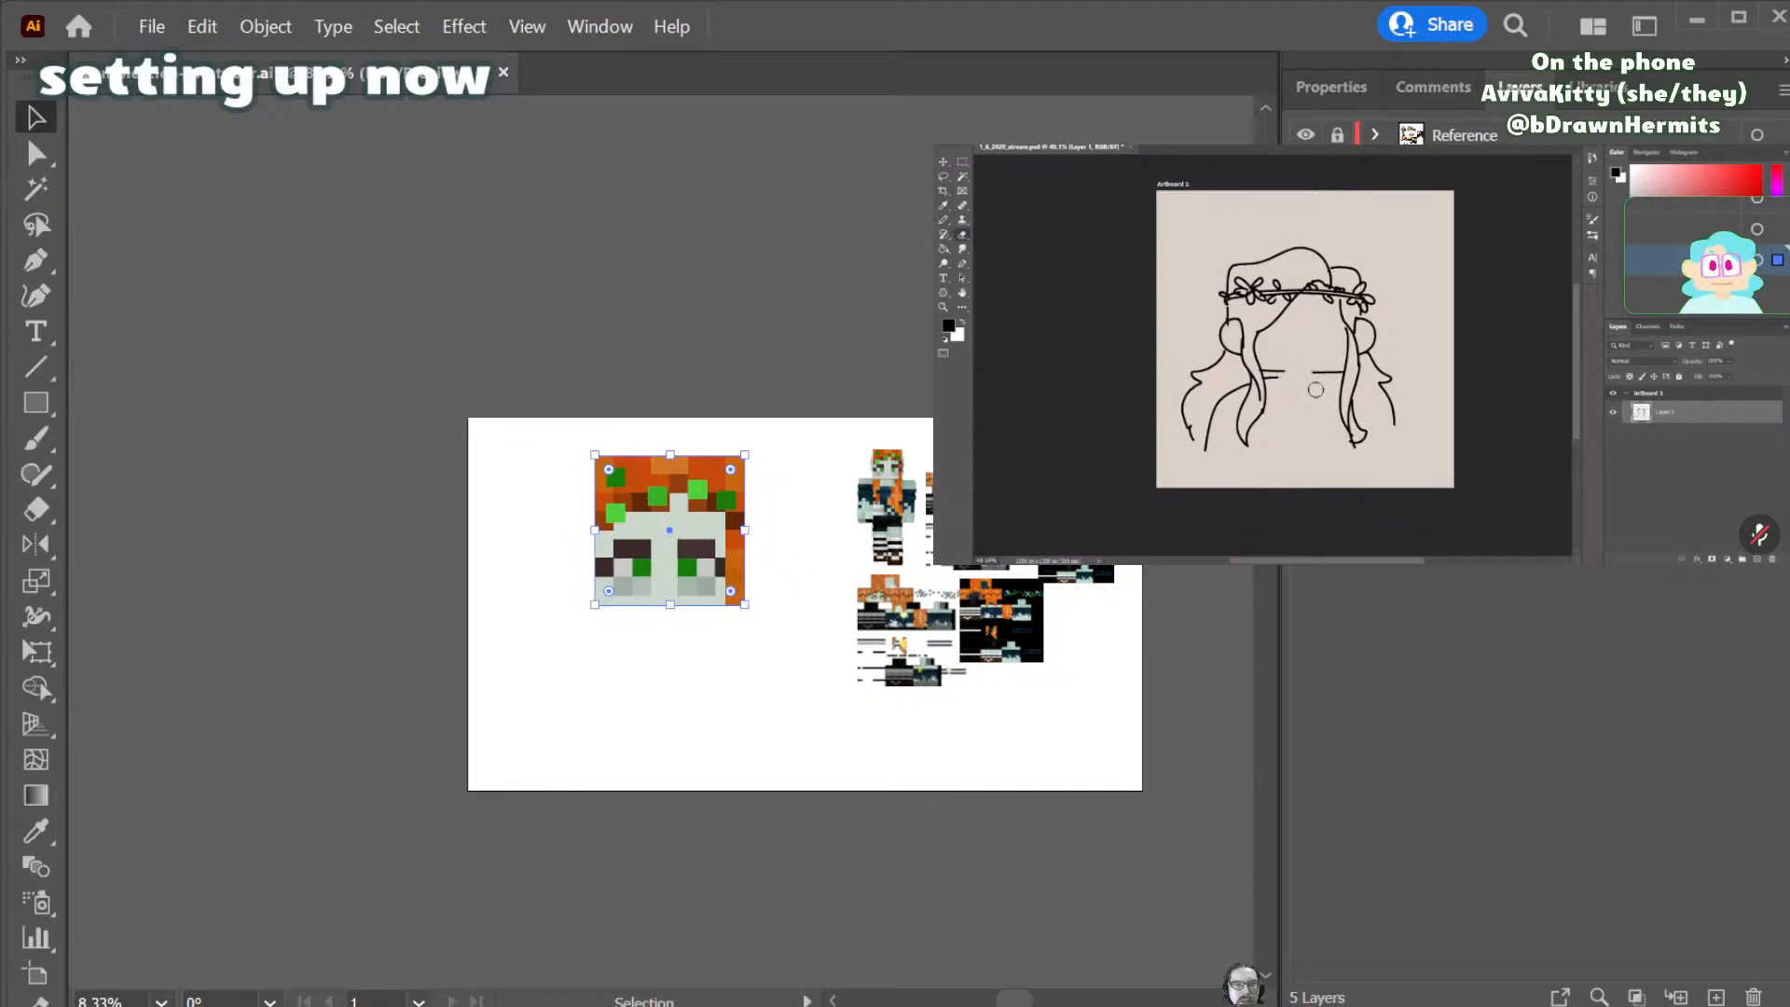
pyautogui.moveTo(561, 550); pyautogui.dragTo(719, 611)
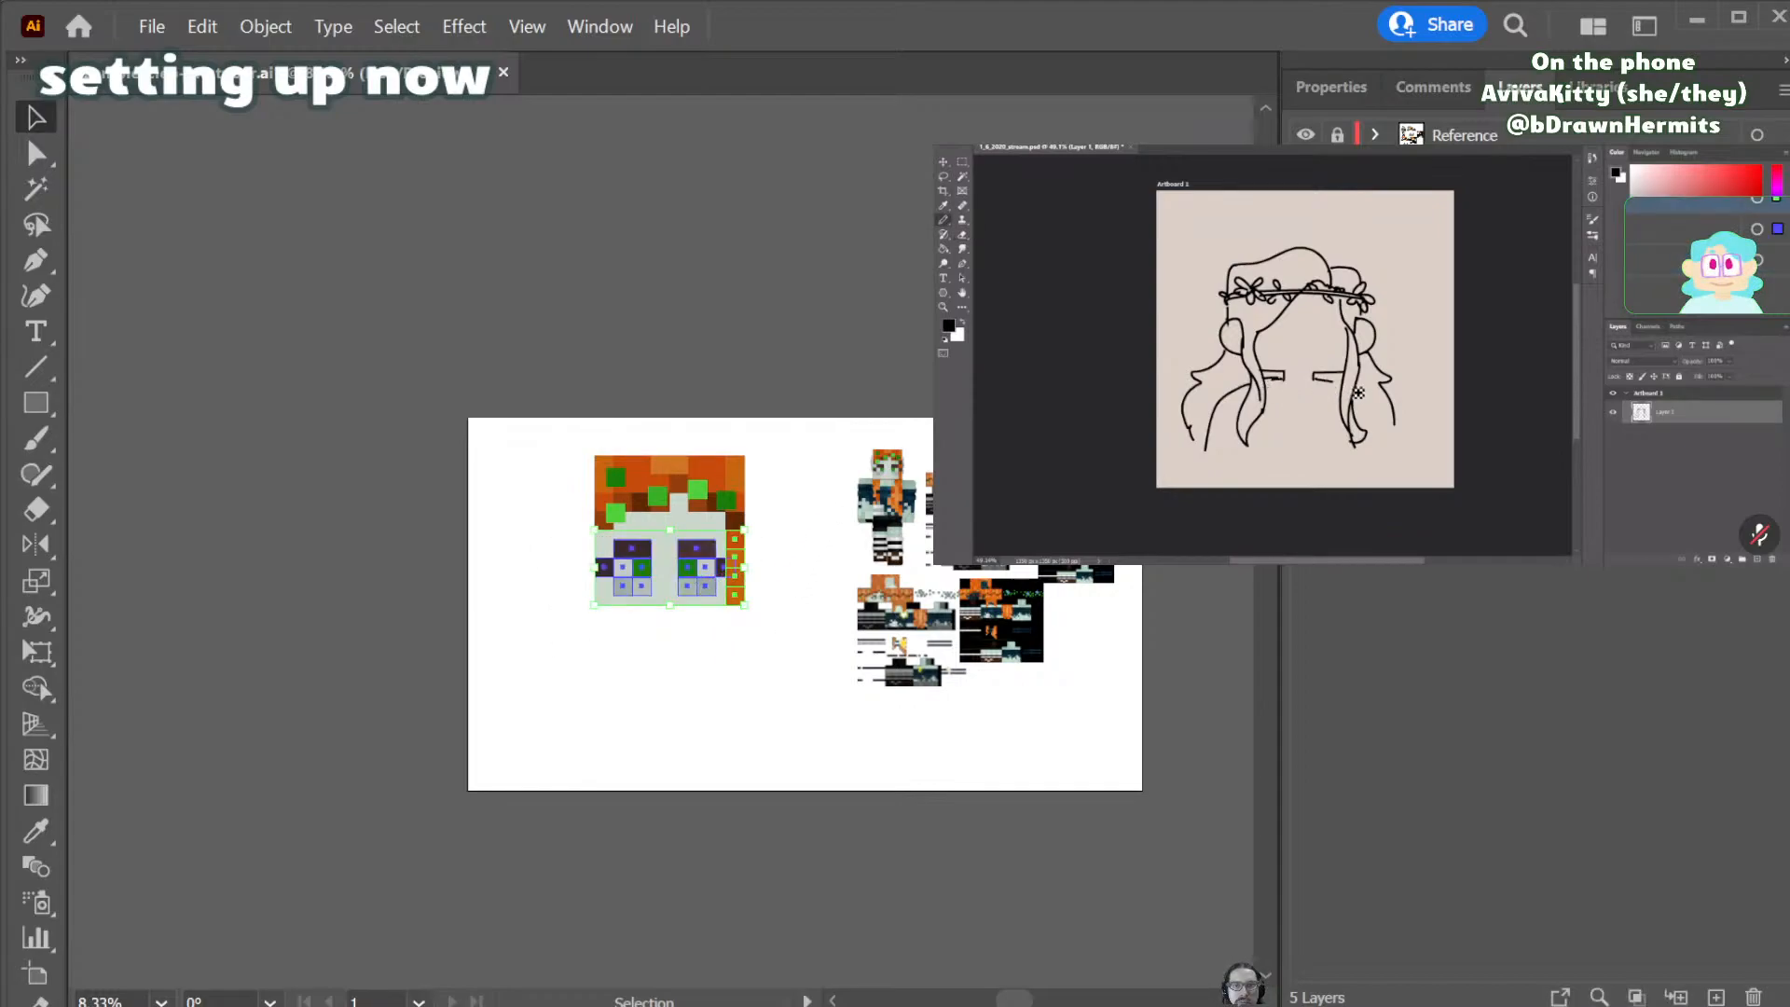
pyautogui.moveTo(706, 590); pyautogui.dragTo(703, 573)
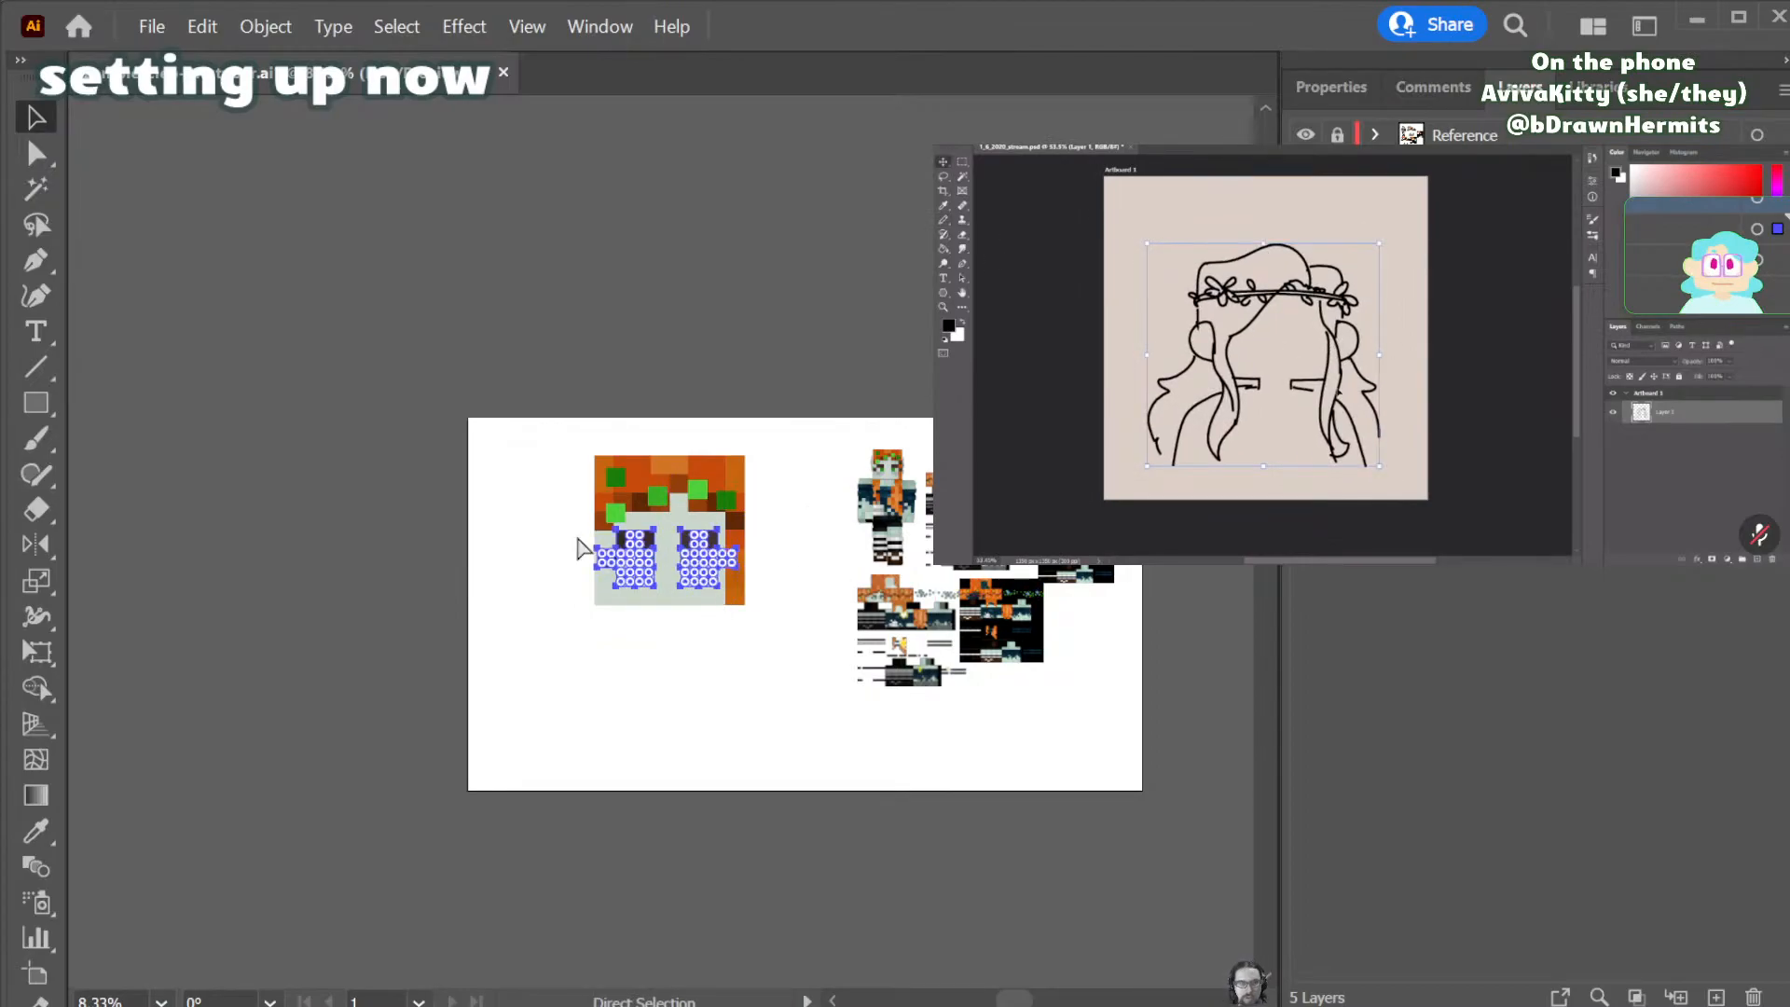
pyautogui.hotkey('ctrl', '=')
pyautogui.hotkey('ctrl', '=')
pyautogui.hotkey('ctrl', '=')
pyautogui.hotkey('ctrl', '=')
pyautogui.moveTo(512, 495); pyautogui.dragTo(520, 500)
pyautogui.hotkey('ctrl', 'shift', 'a')
pyautogui.scroll(-1, 660, 541)
pyautogui.scroll(1, 660, 541)
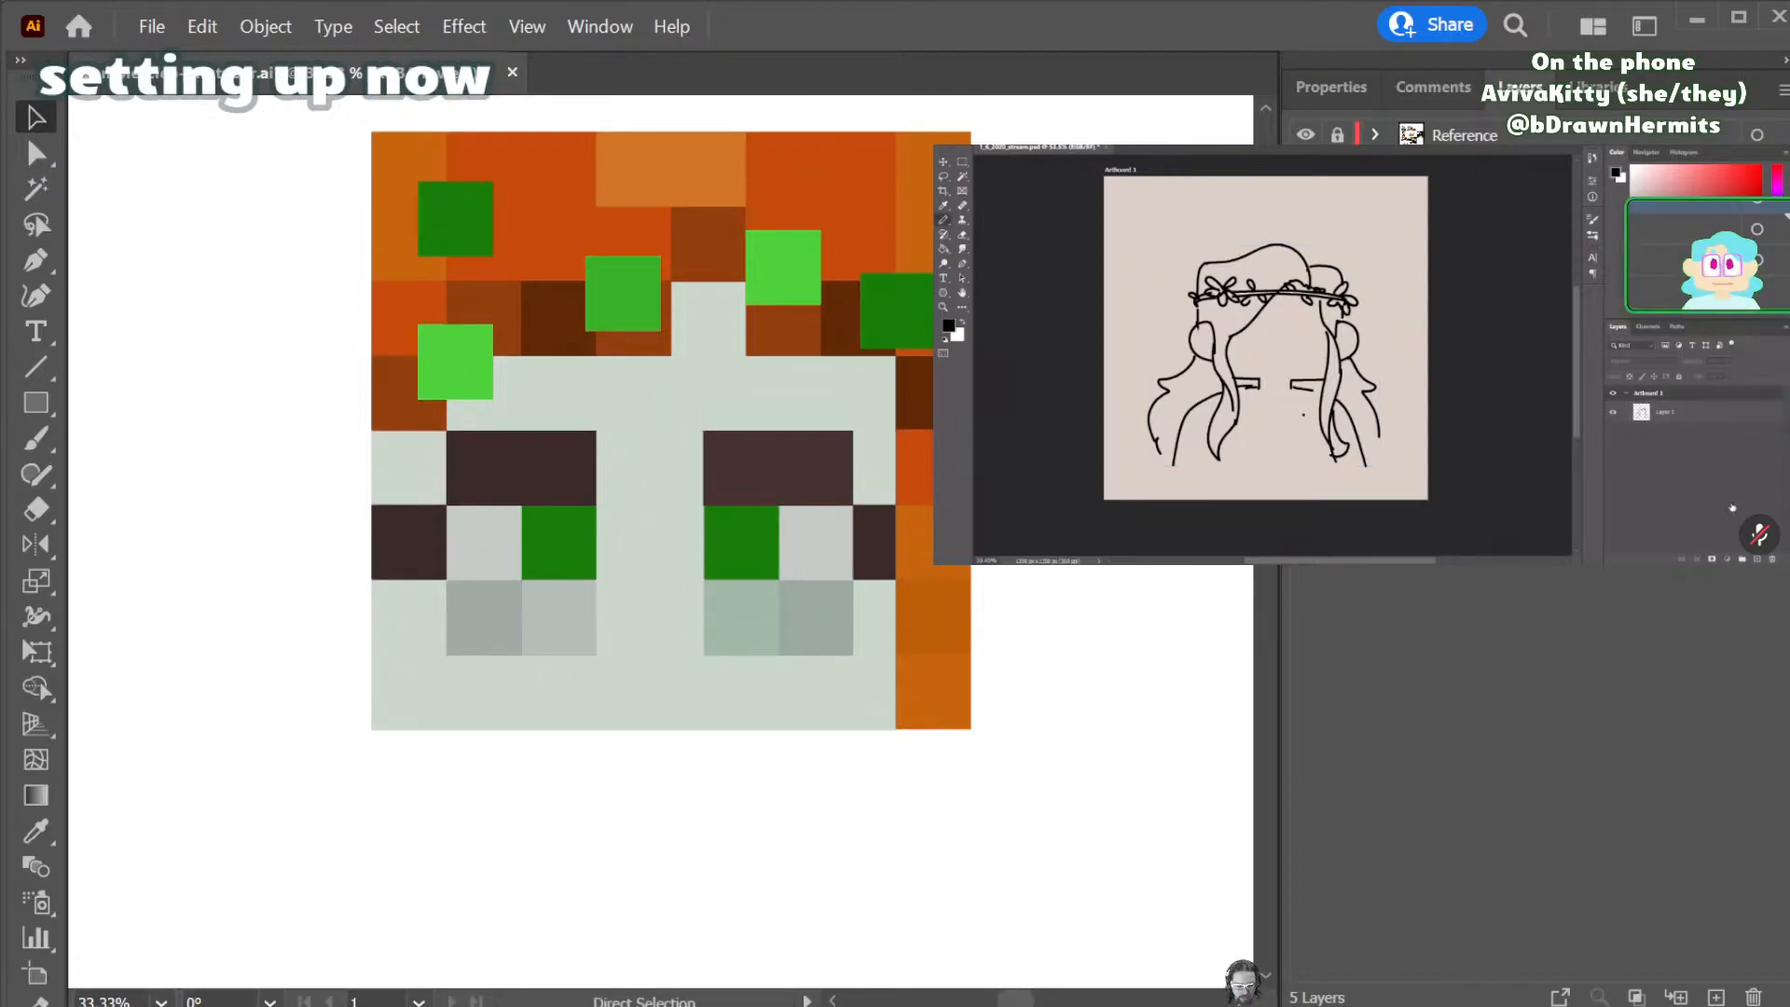
# - Duplicate the pale face rectangle directly below the head, with its upper edge touching the chin
pyautogui.hotkey('ctrl', '-')
pyautogui.hotkey('ctrl', '-')
pyautogui.hotkey('ctrl', '-')
pyautogui.hotkey('ctrl', '-')
pyautogui.press('v')
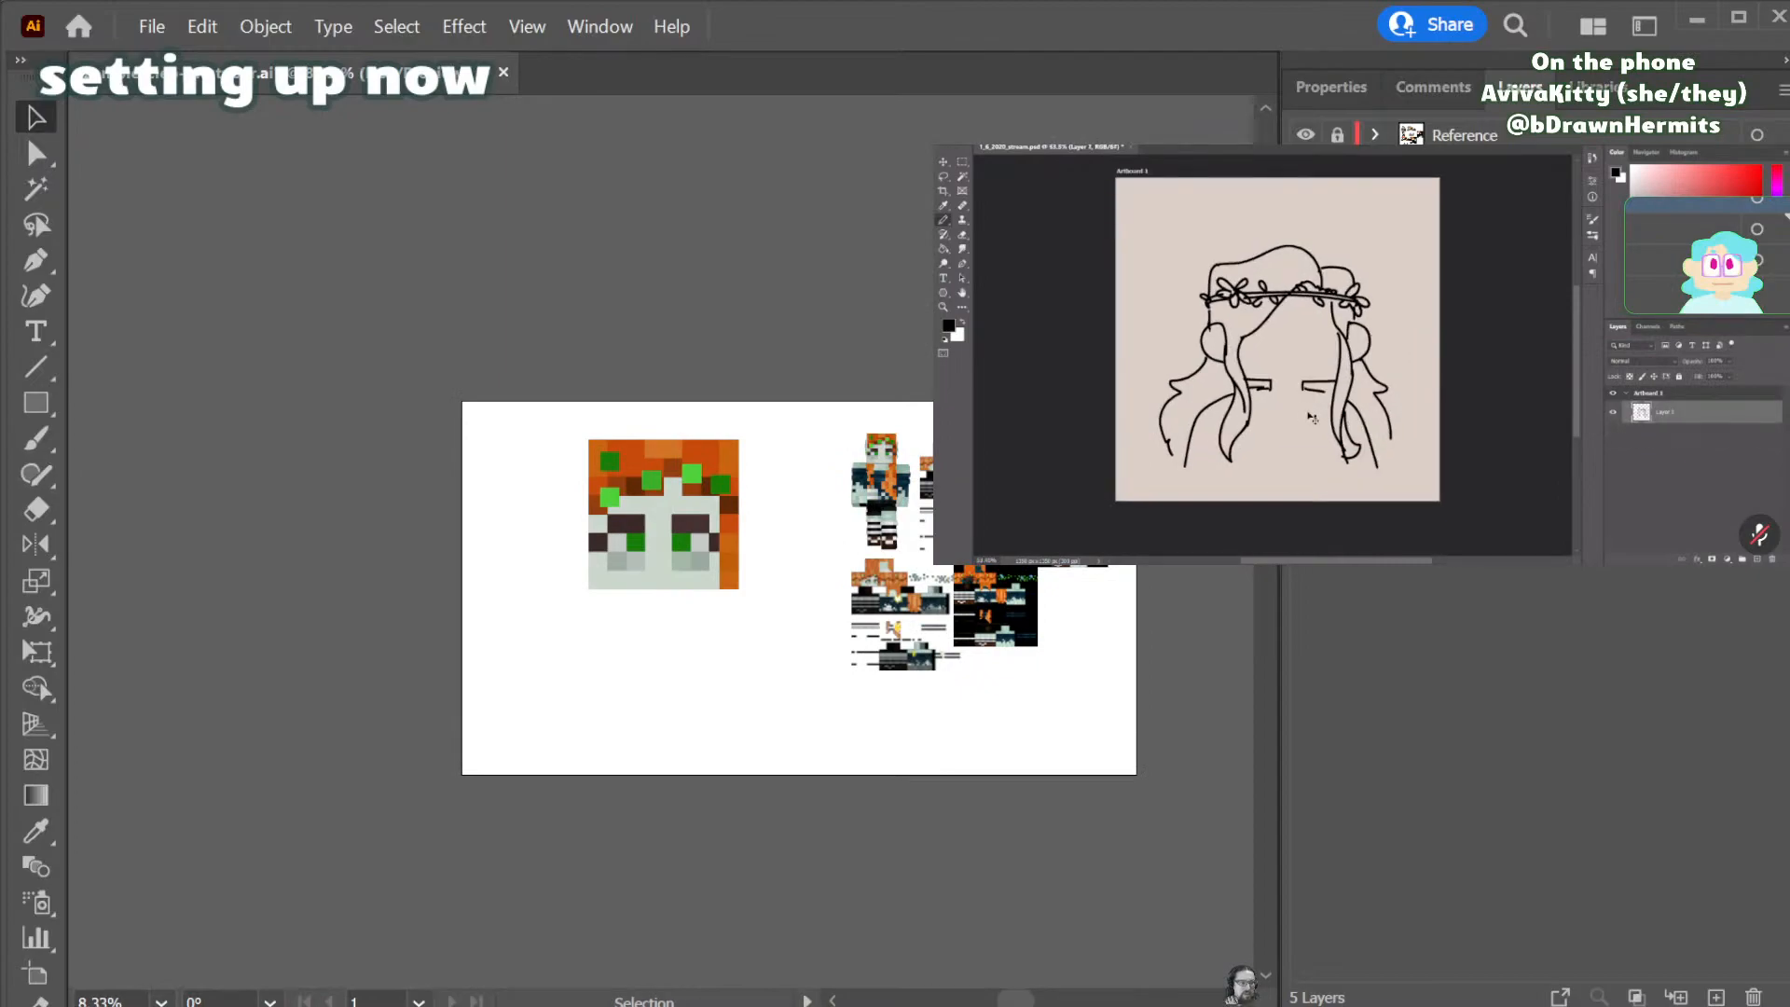
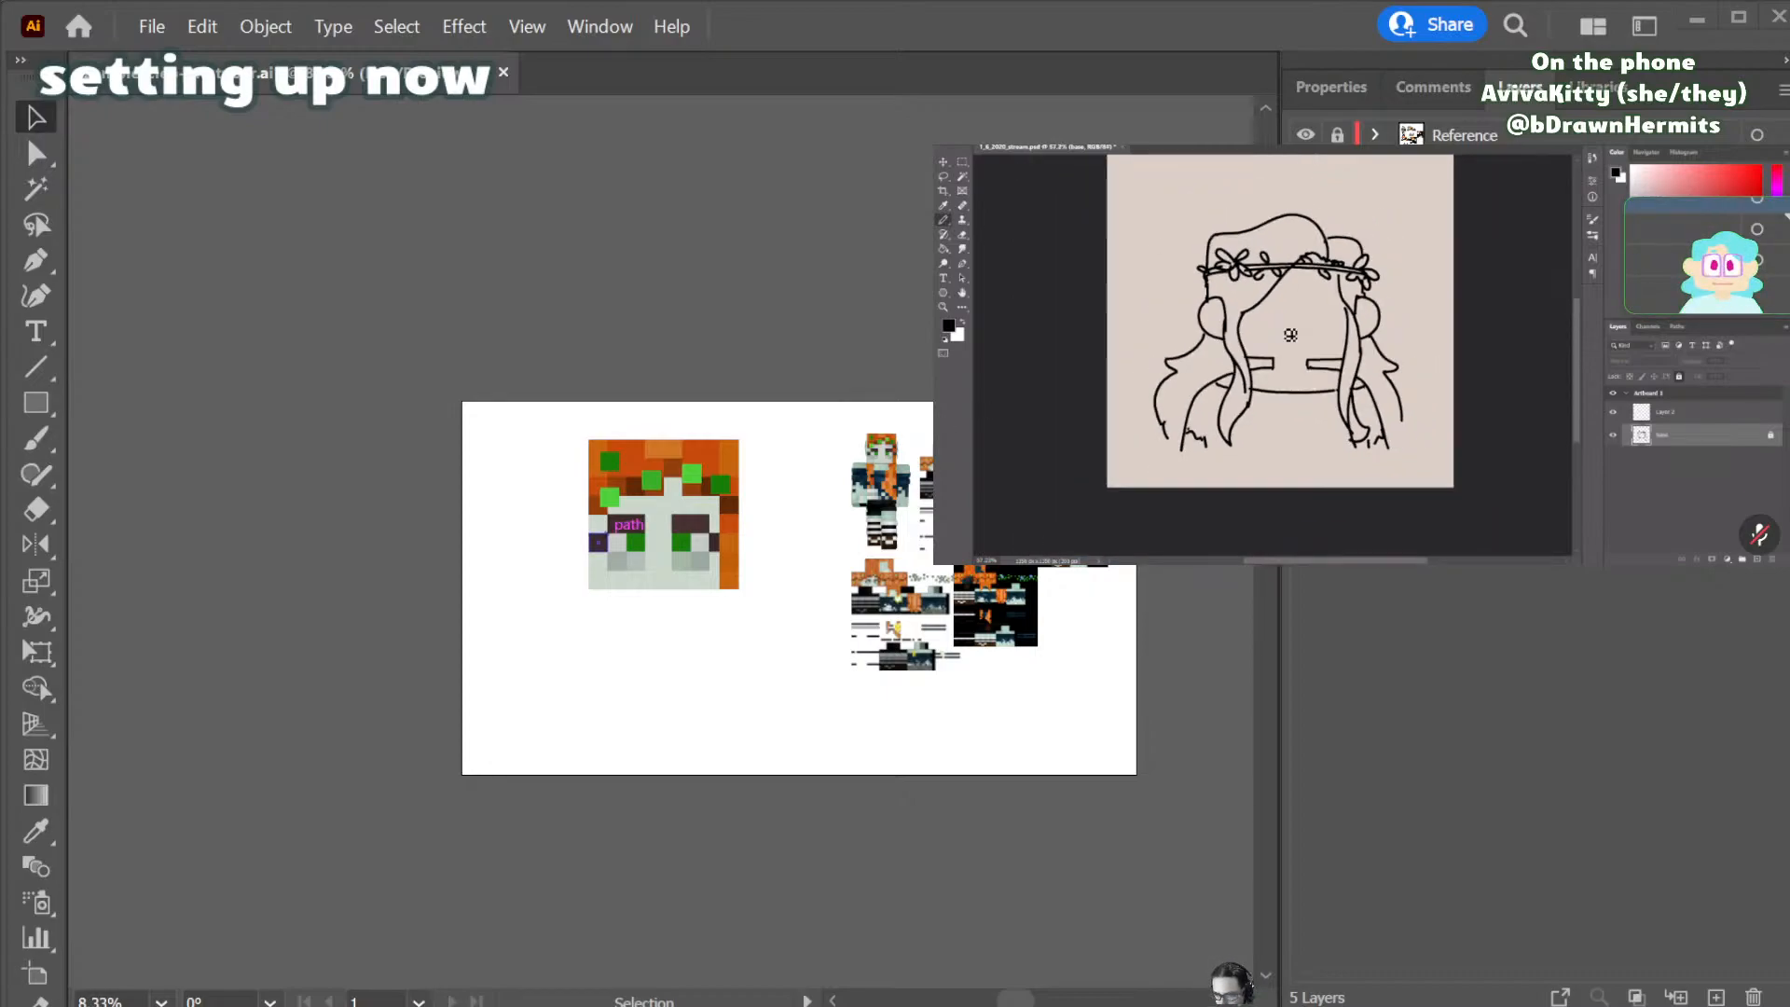
pyautogui.hscroll(-4, 799, 587)
pyautogui.hscroll(2, 799, 587)
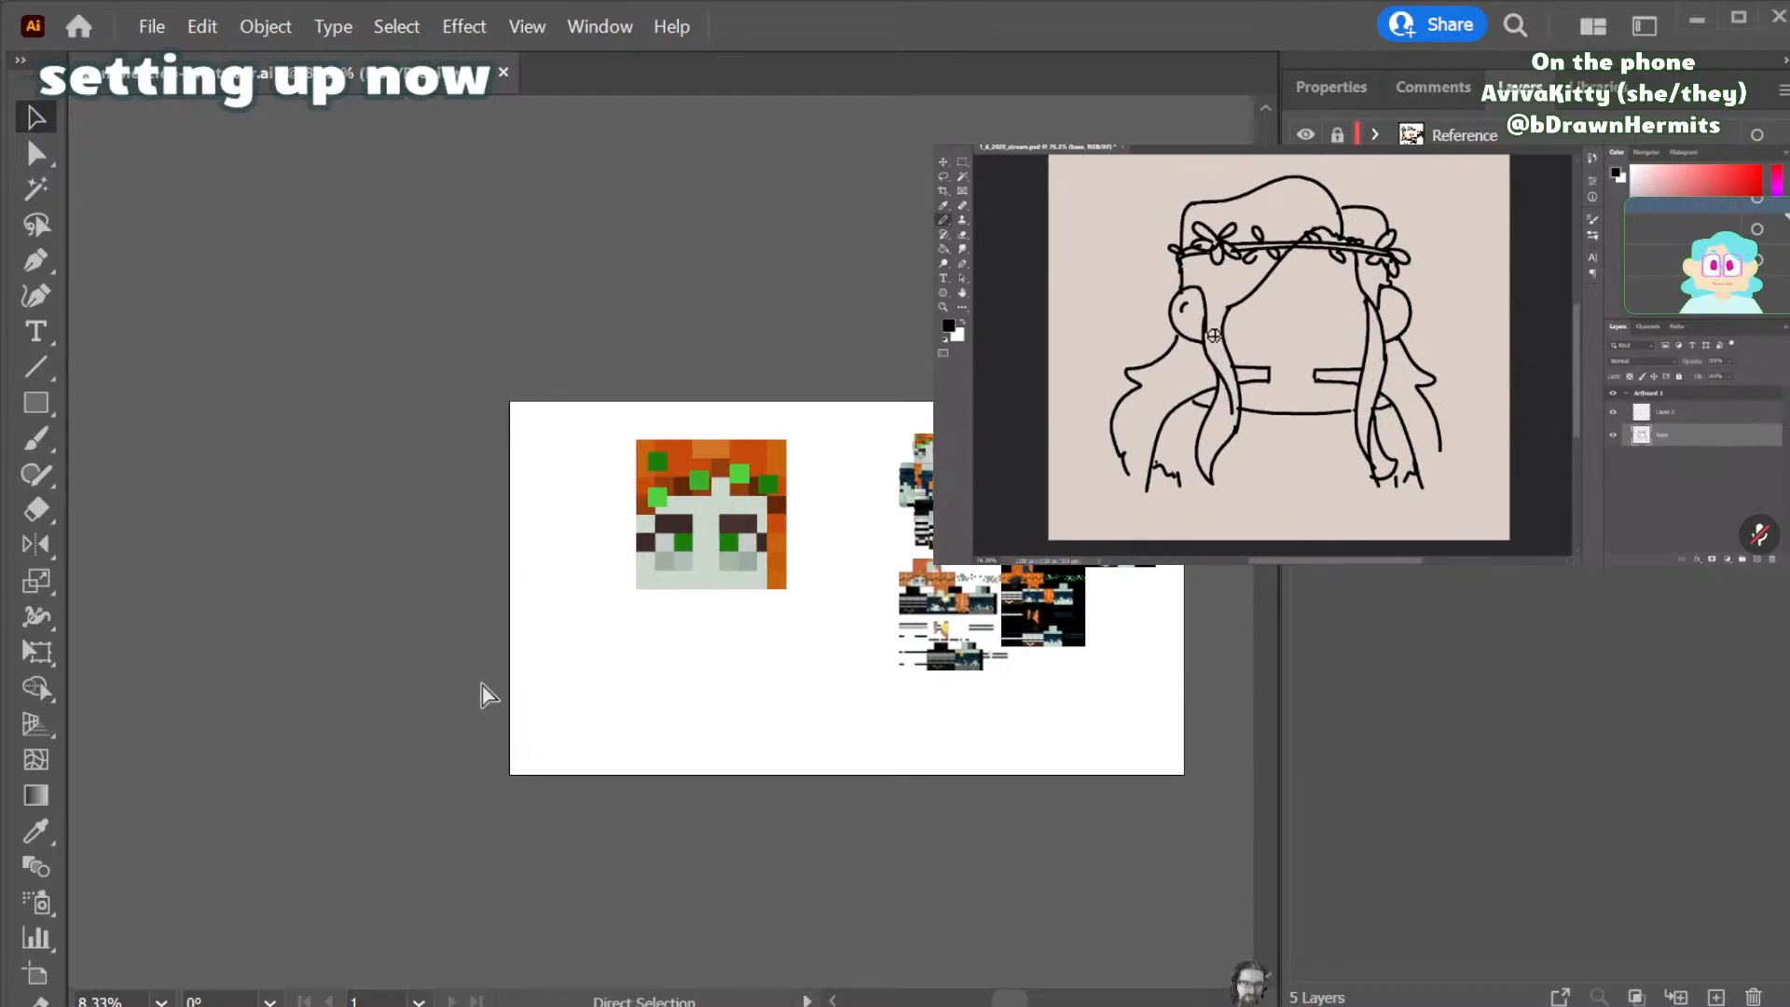
pyautogui.hotkey('ctrl', '=')
pyautogui.hotkey('ctrl', '=')
pyautogui.hscroll(2, 471, 699)
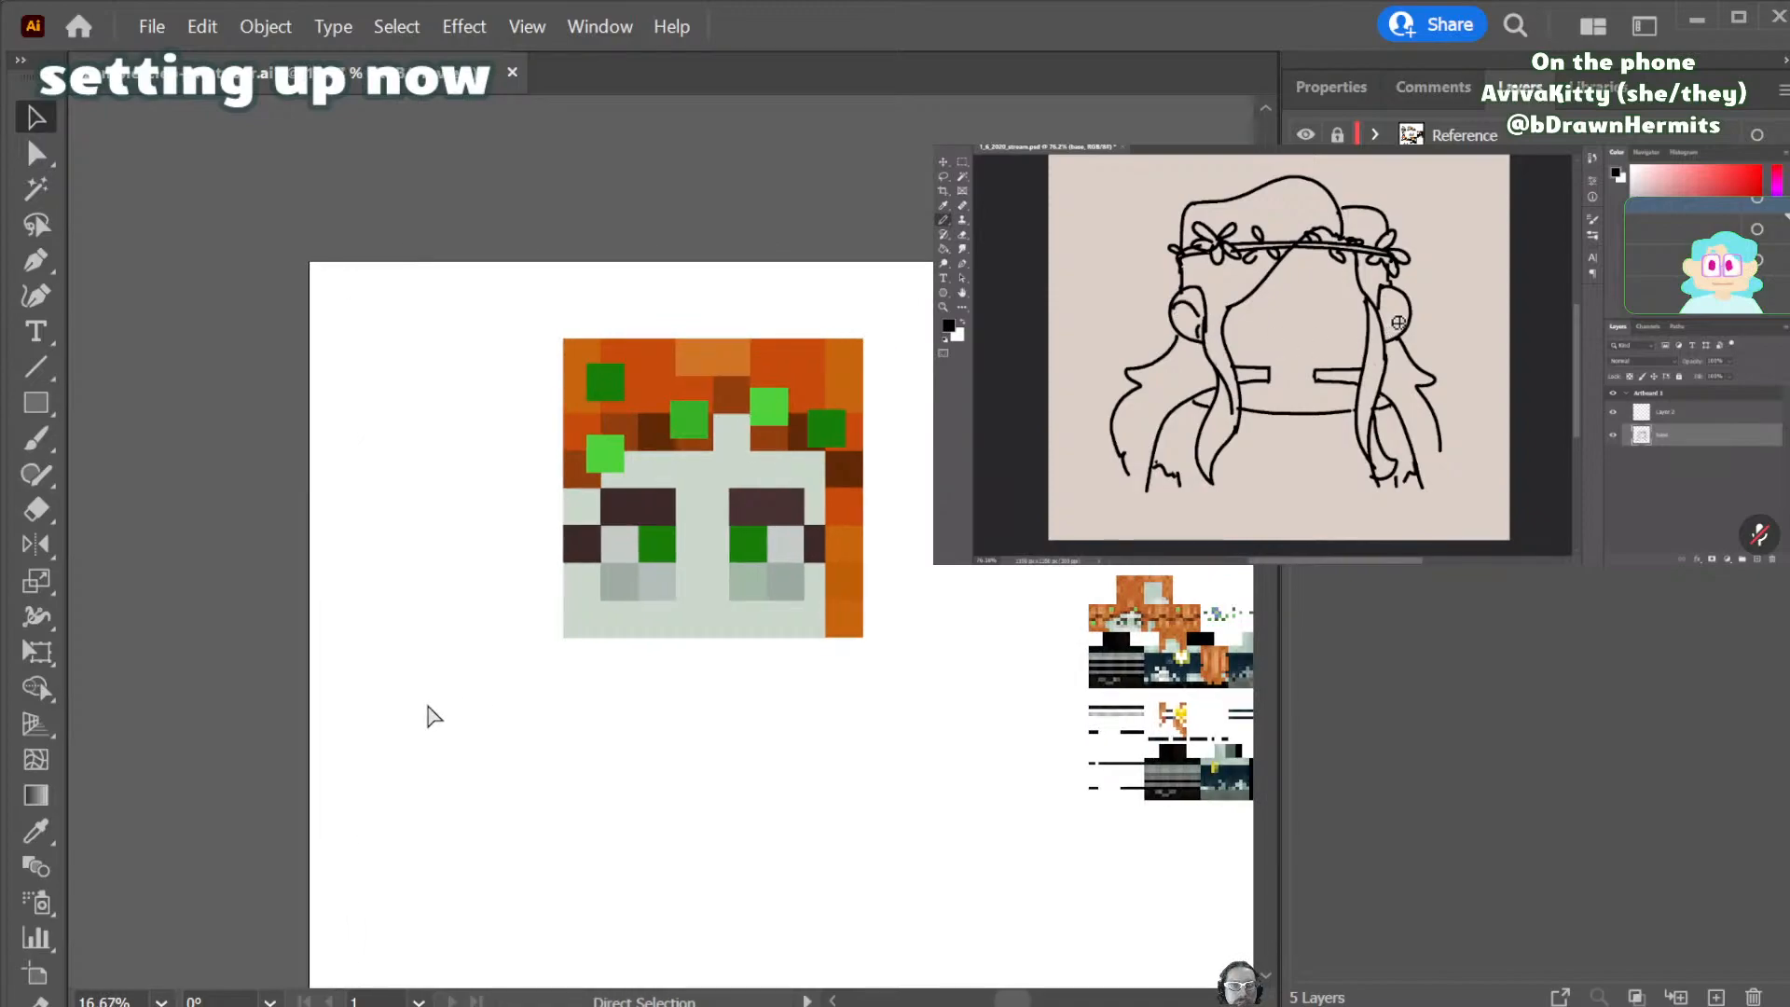
pyautogui.hscroll(5, 431, 715)
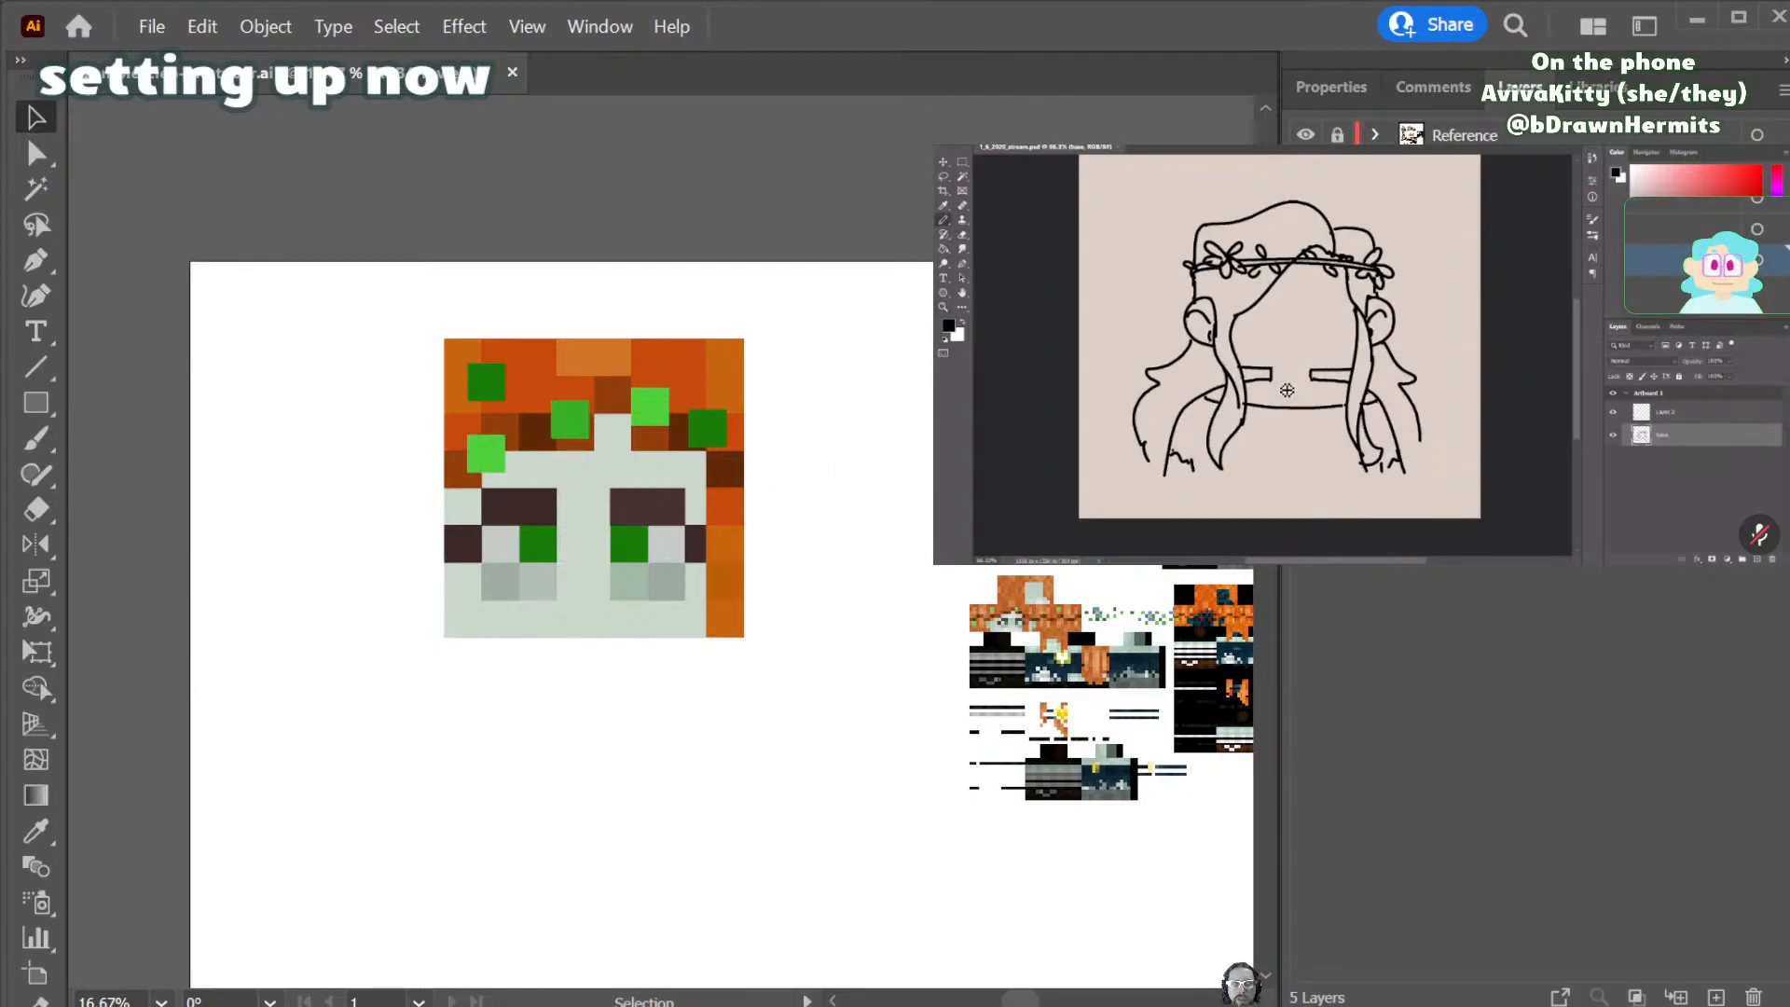
pyautogui.moveTo(571, 623); pyautogui.dragTo(545, 919)
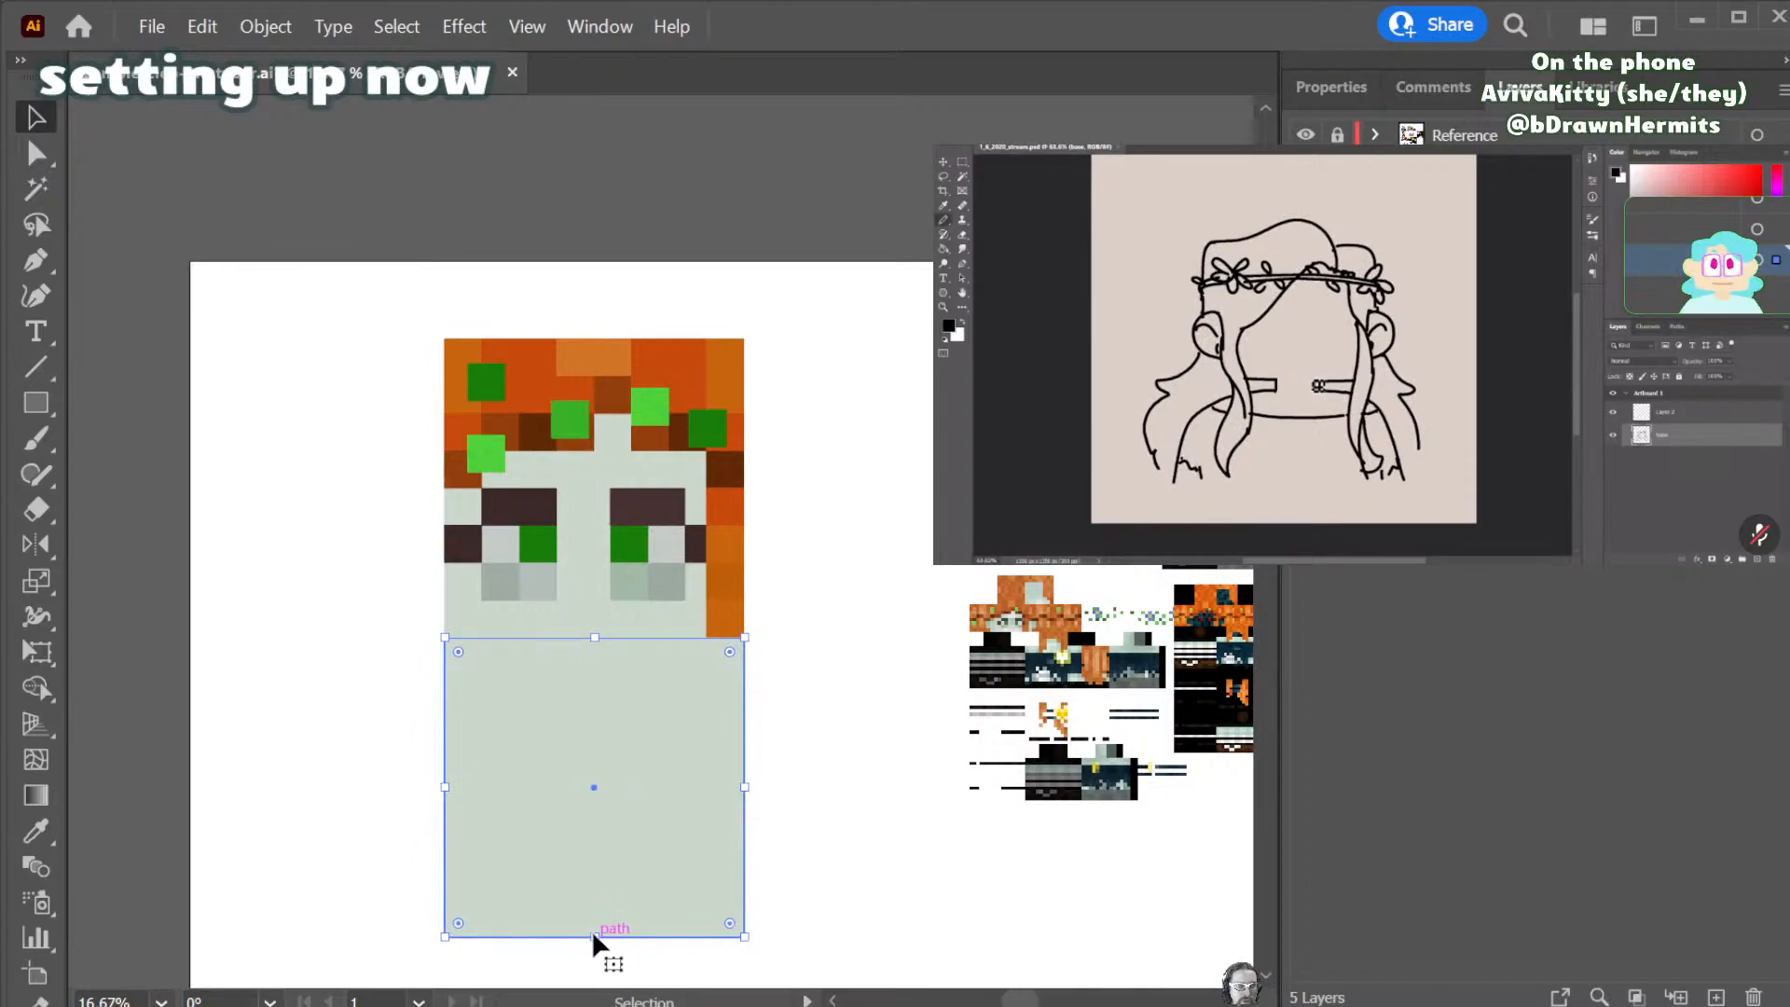
# - Set the copied rectangle's width to 1600 px and shorten it to 254 px high as a shoulder block, and deselect it
pyautogui.click(1328, 93)
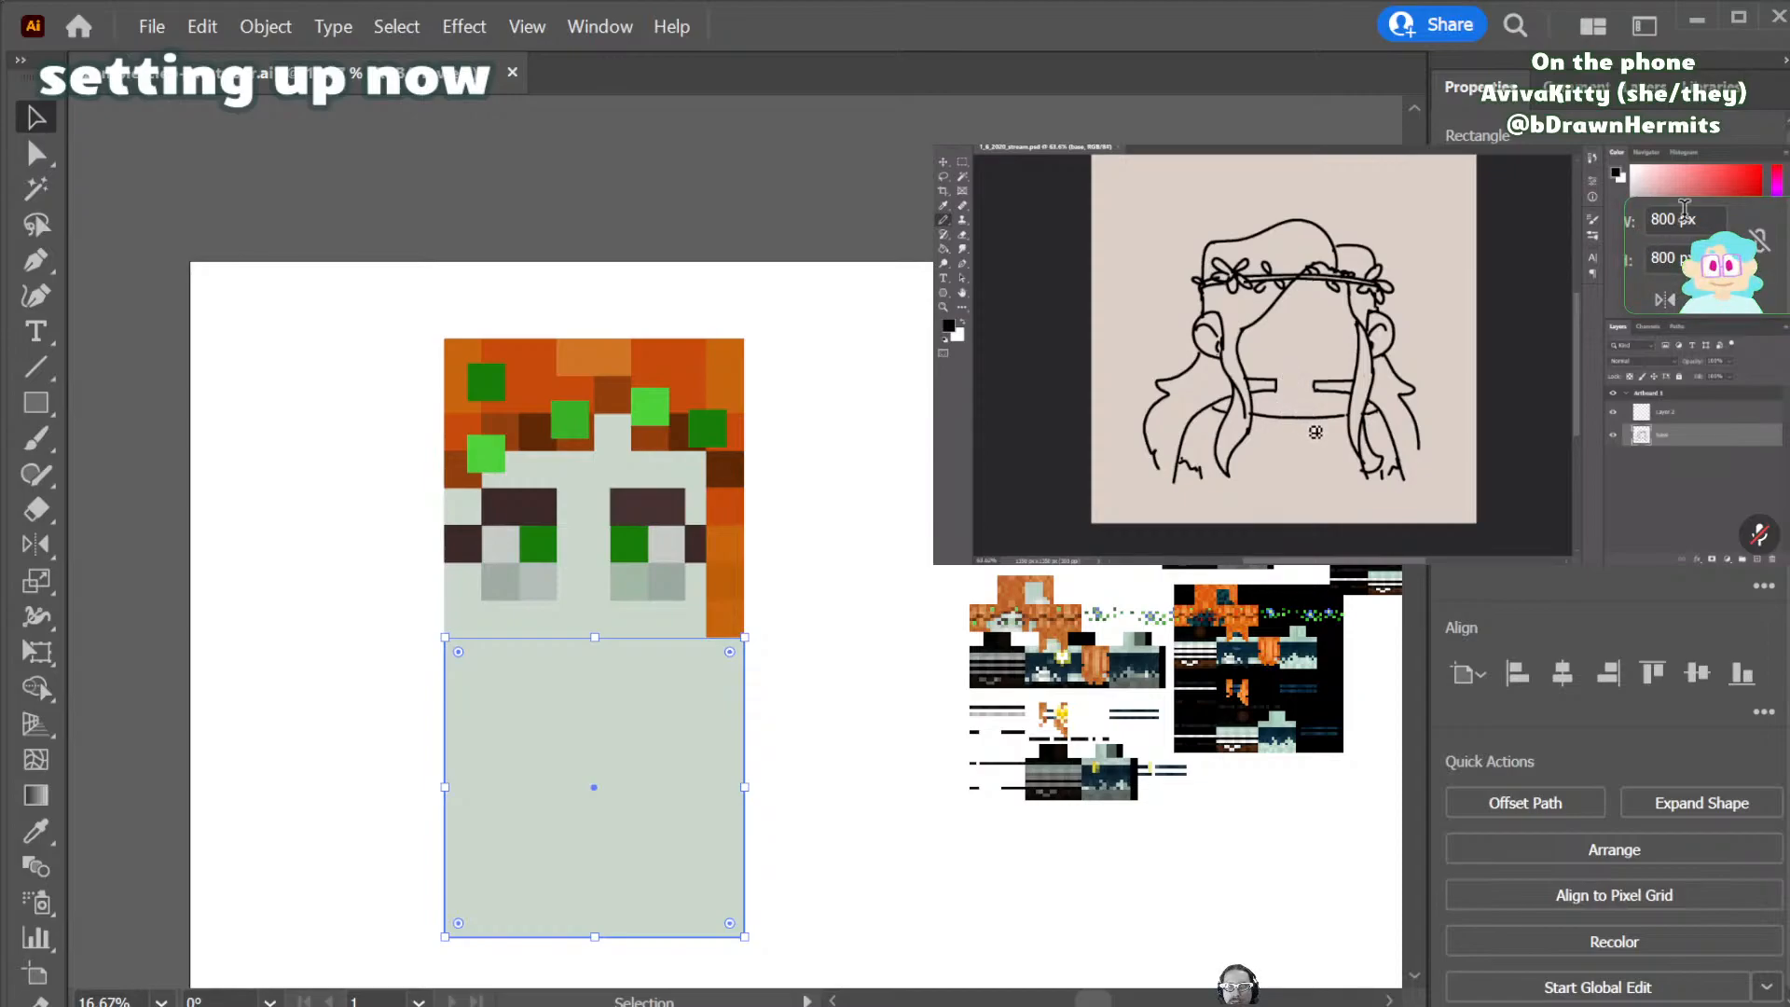
pyautogui.click(1683, 211)
pyautogui.write('1600')
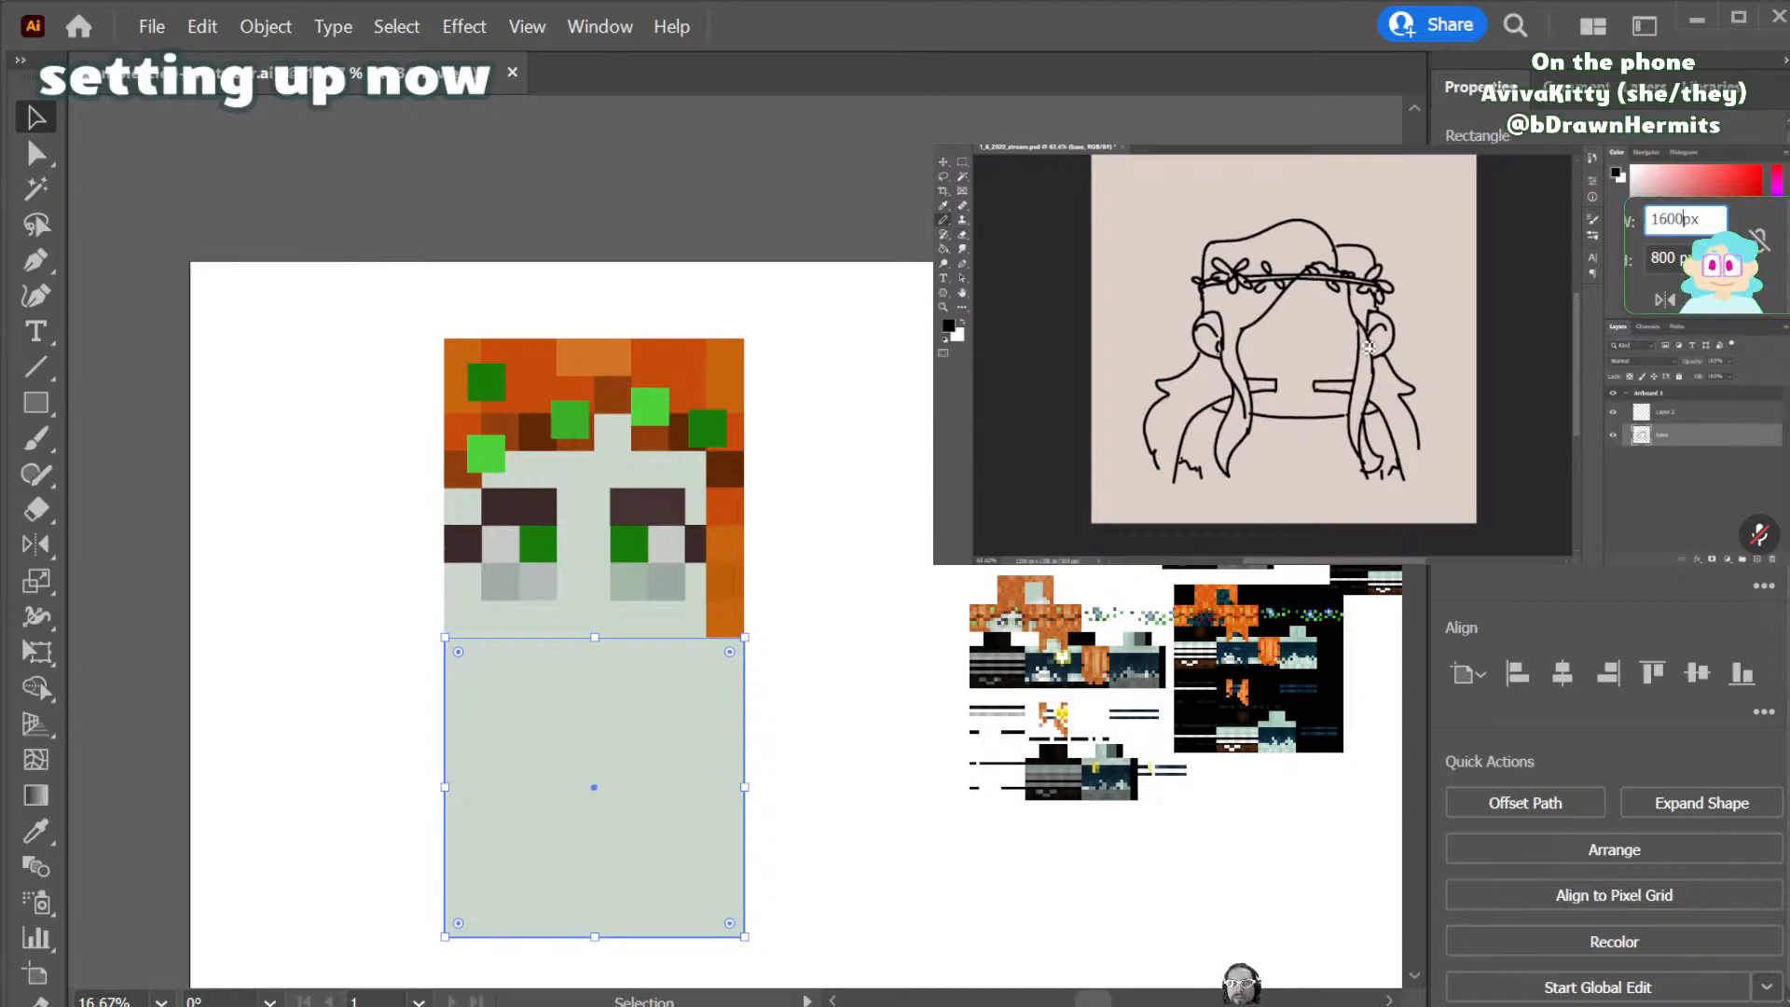
pyautogui.press('Return')
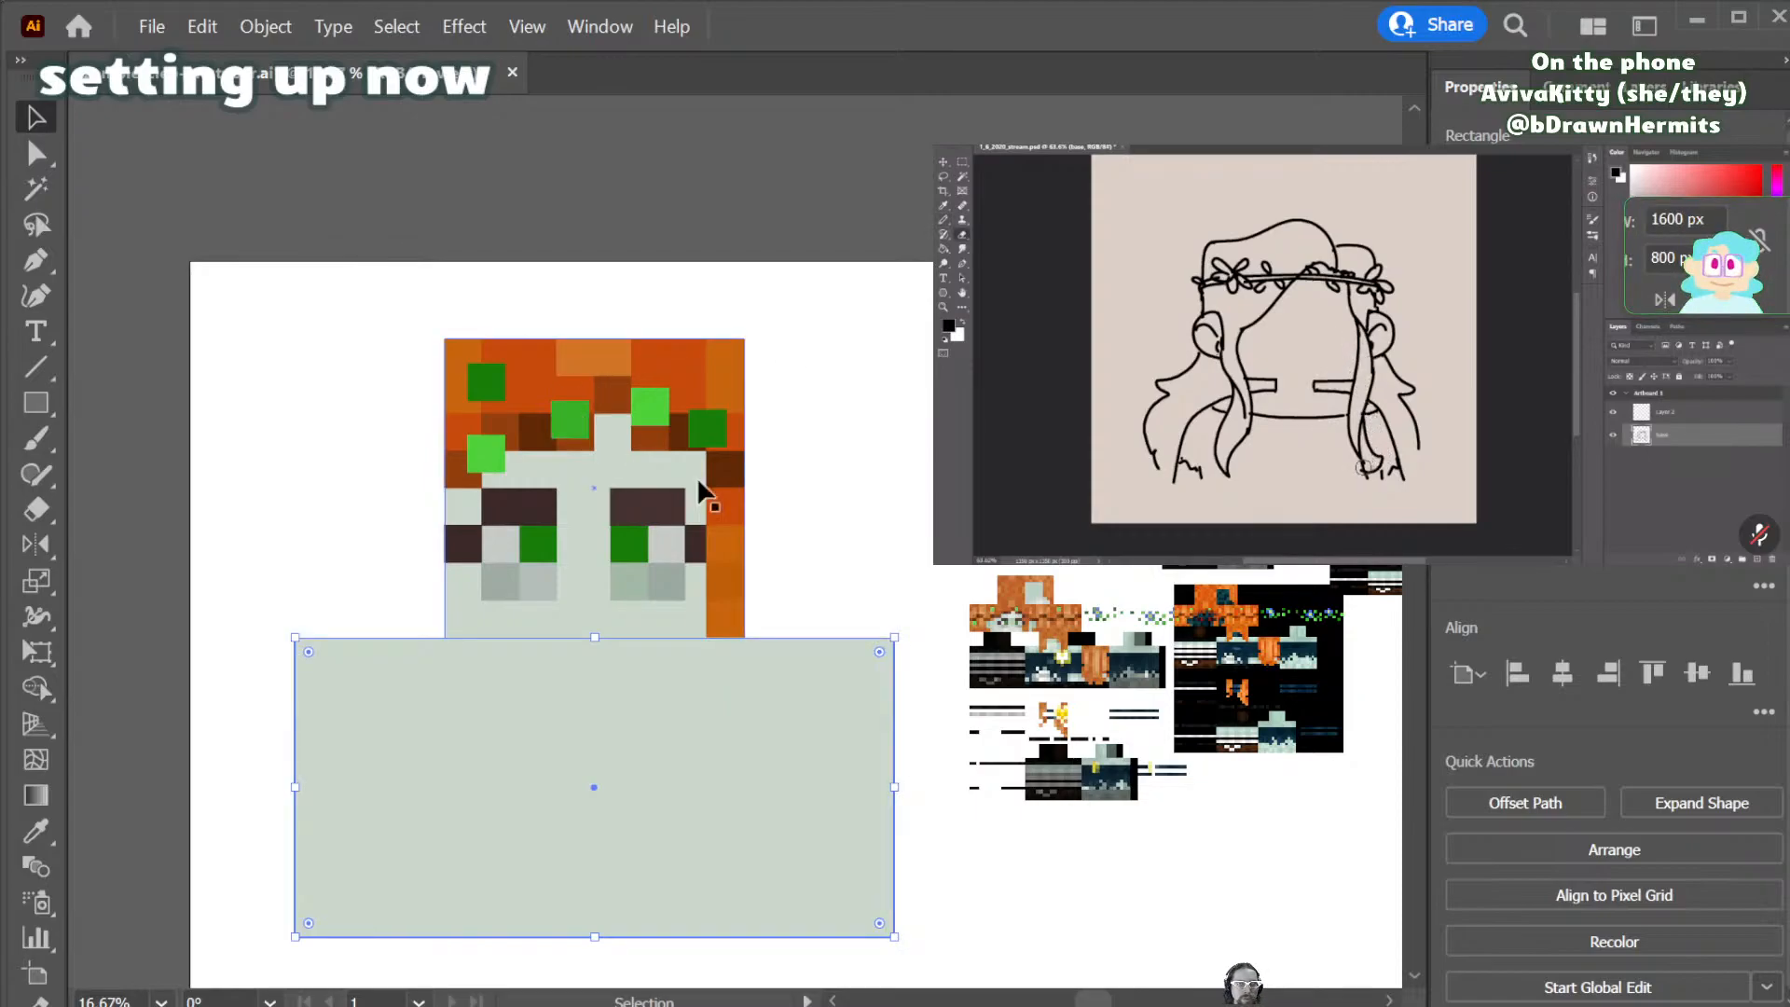
pyautogui.moveTo(599, 937); pyautogui.dragTo(628, 732)
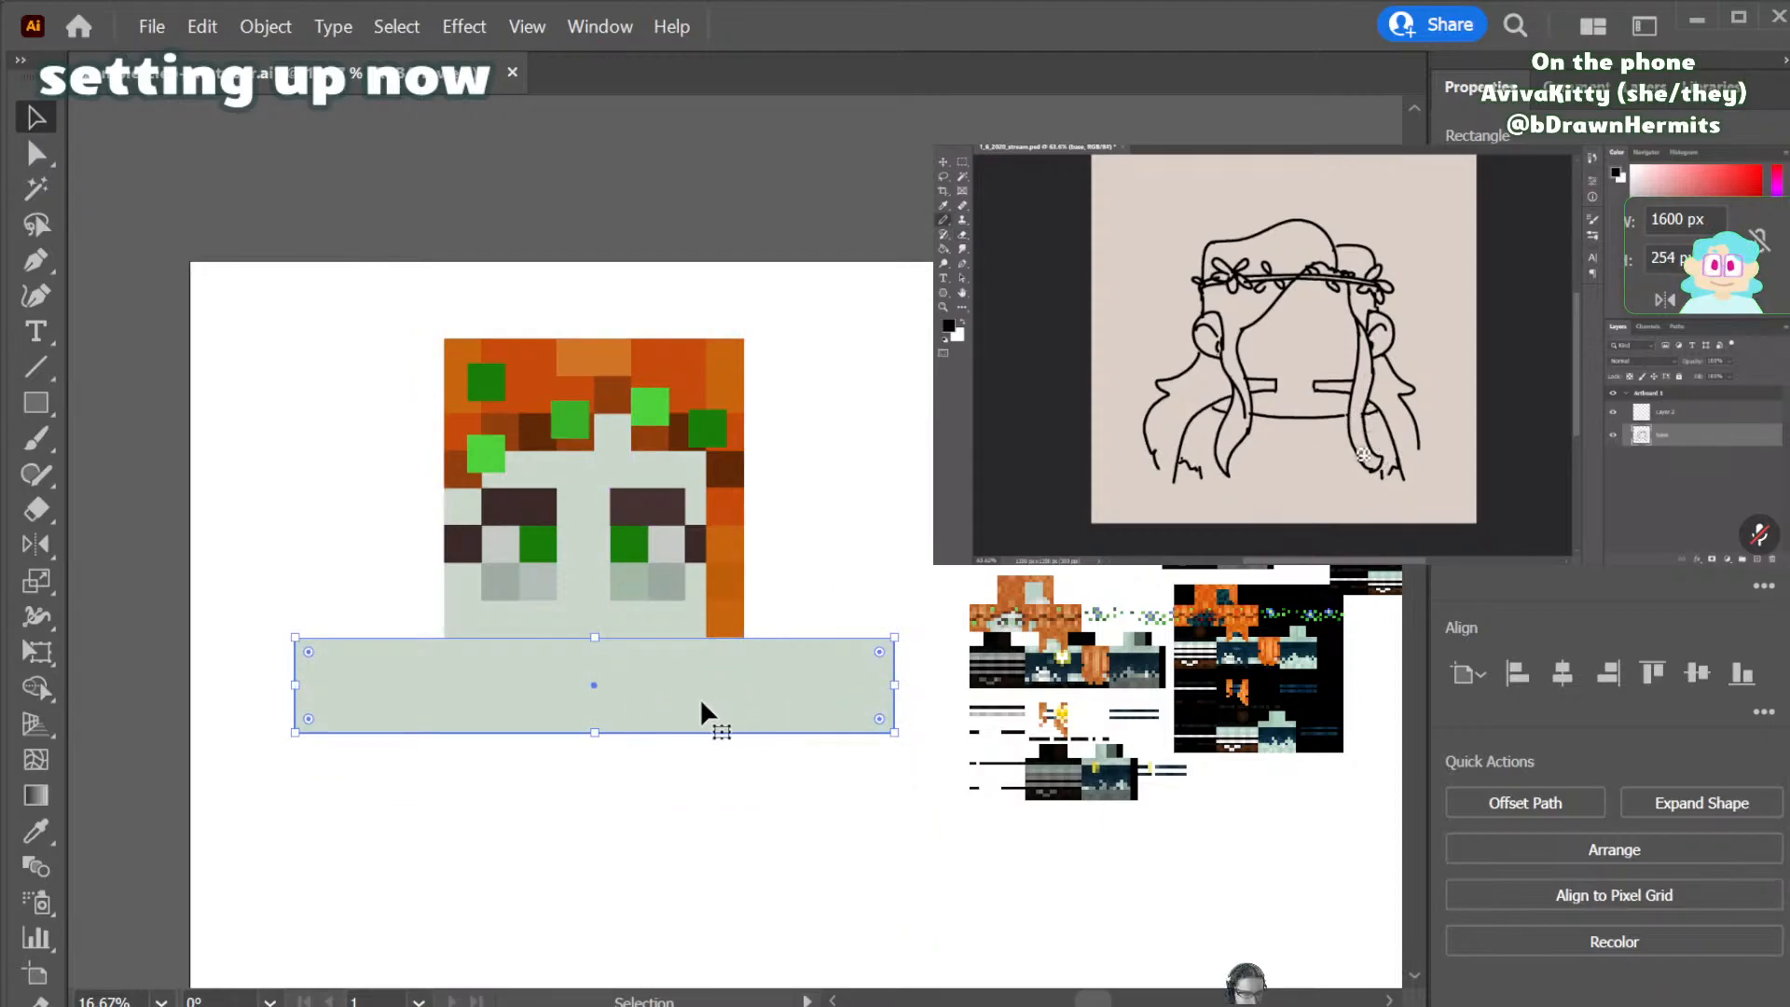
pyautogui.click(483, 826)
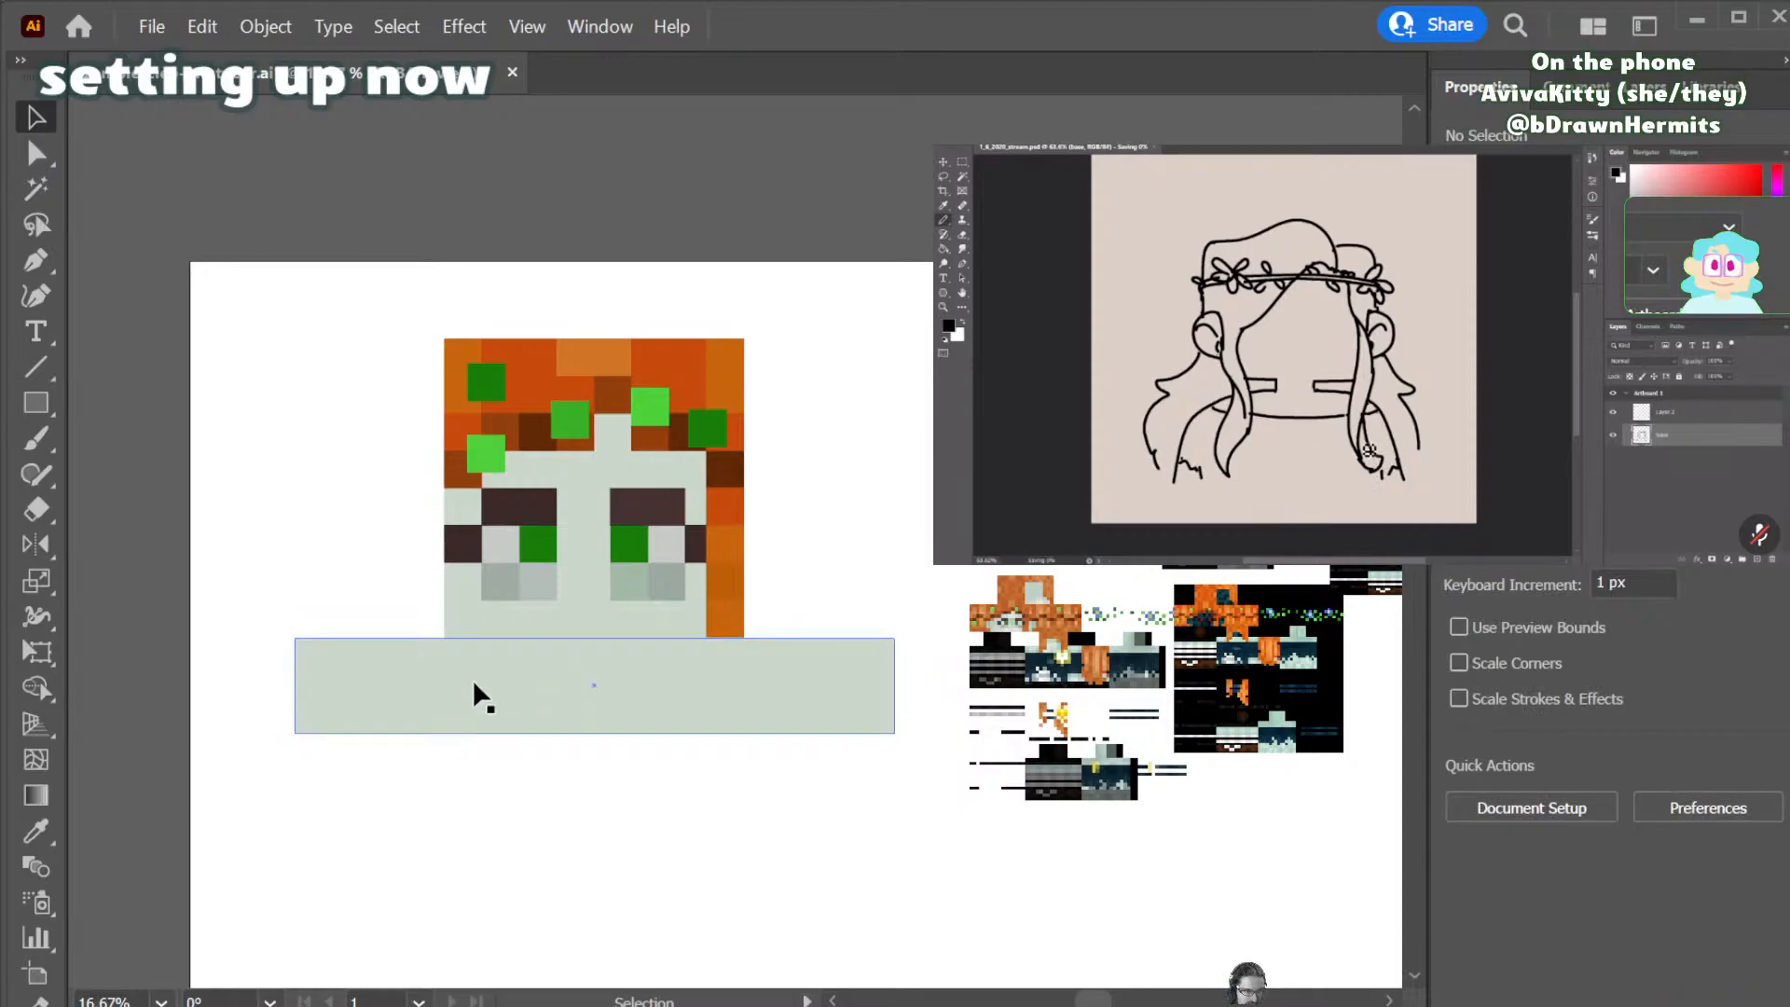
# - Duplicate the shoulder block directly beneath itself, set the copy's width to 400 px, and place it as arm blocks under the shoulder ends
pyautogui.moveTo(551, 680); pyautogui.dragTo(552, 769)
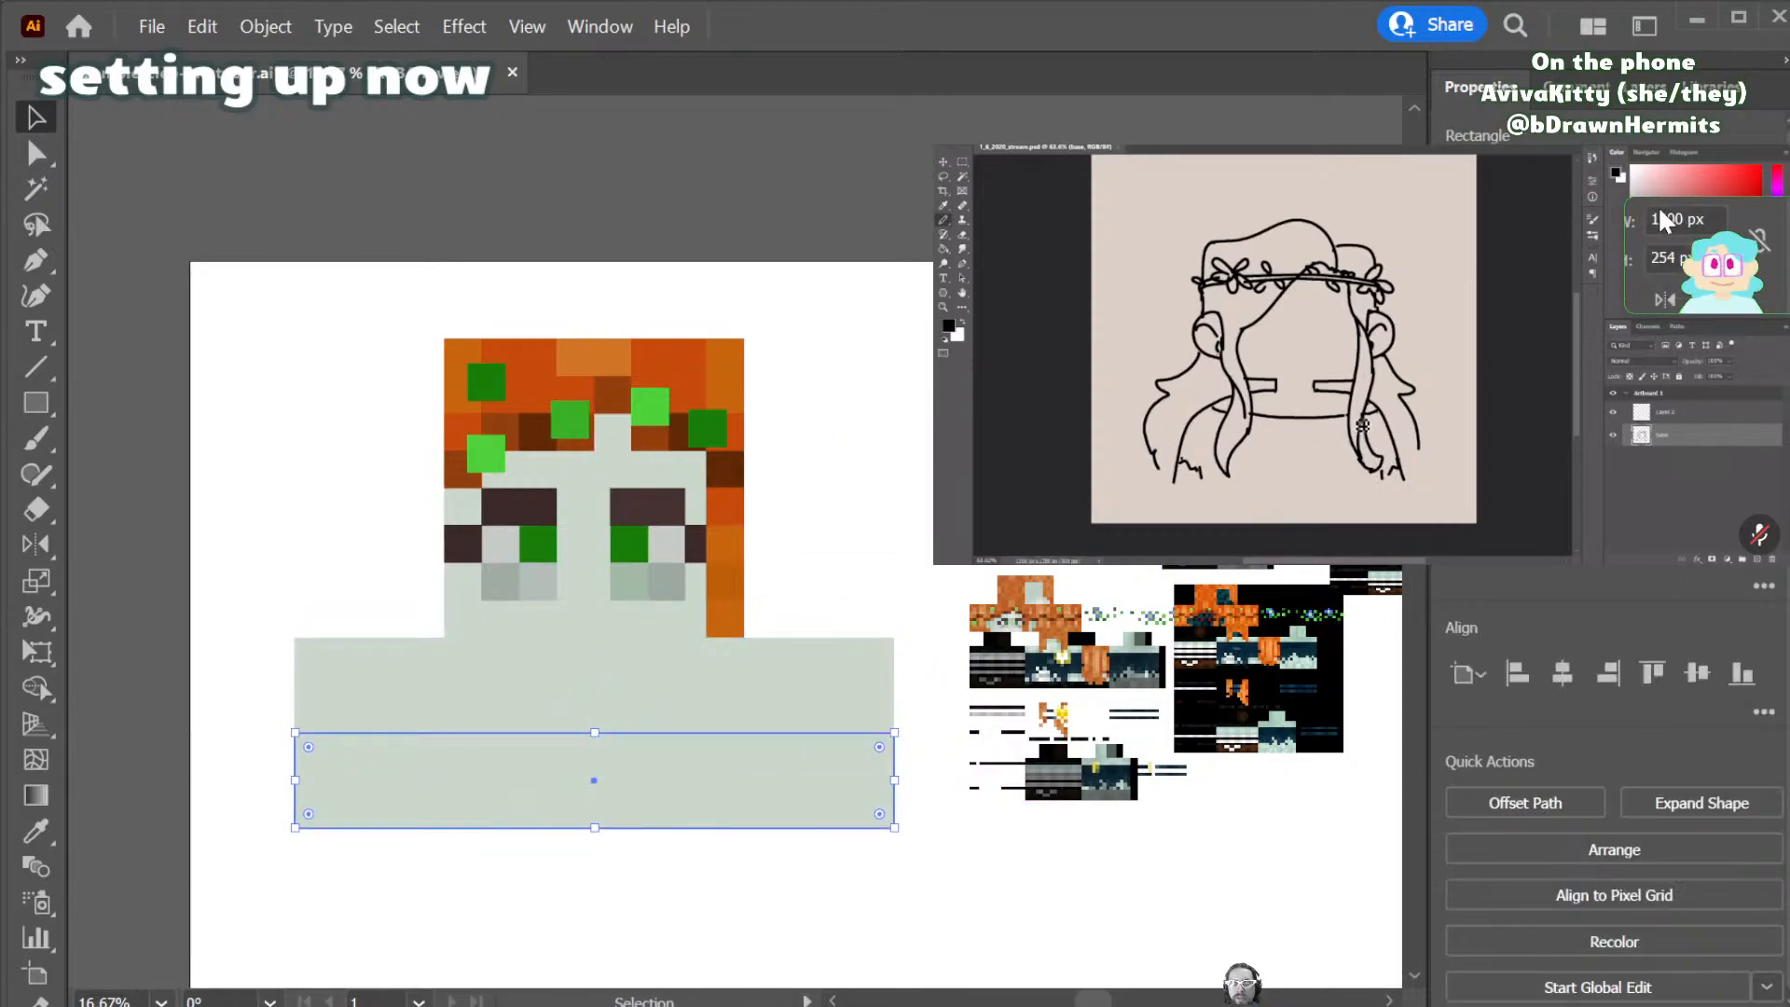
pyautogui.doubleClick(1668, 224)
pyautogui.write('400')
pyautogui.press('Return')
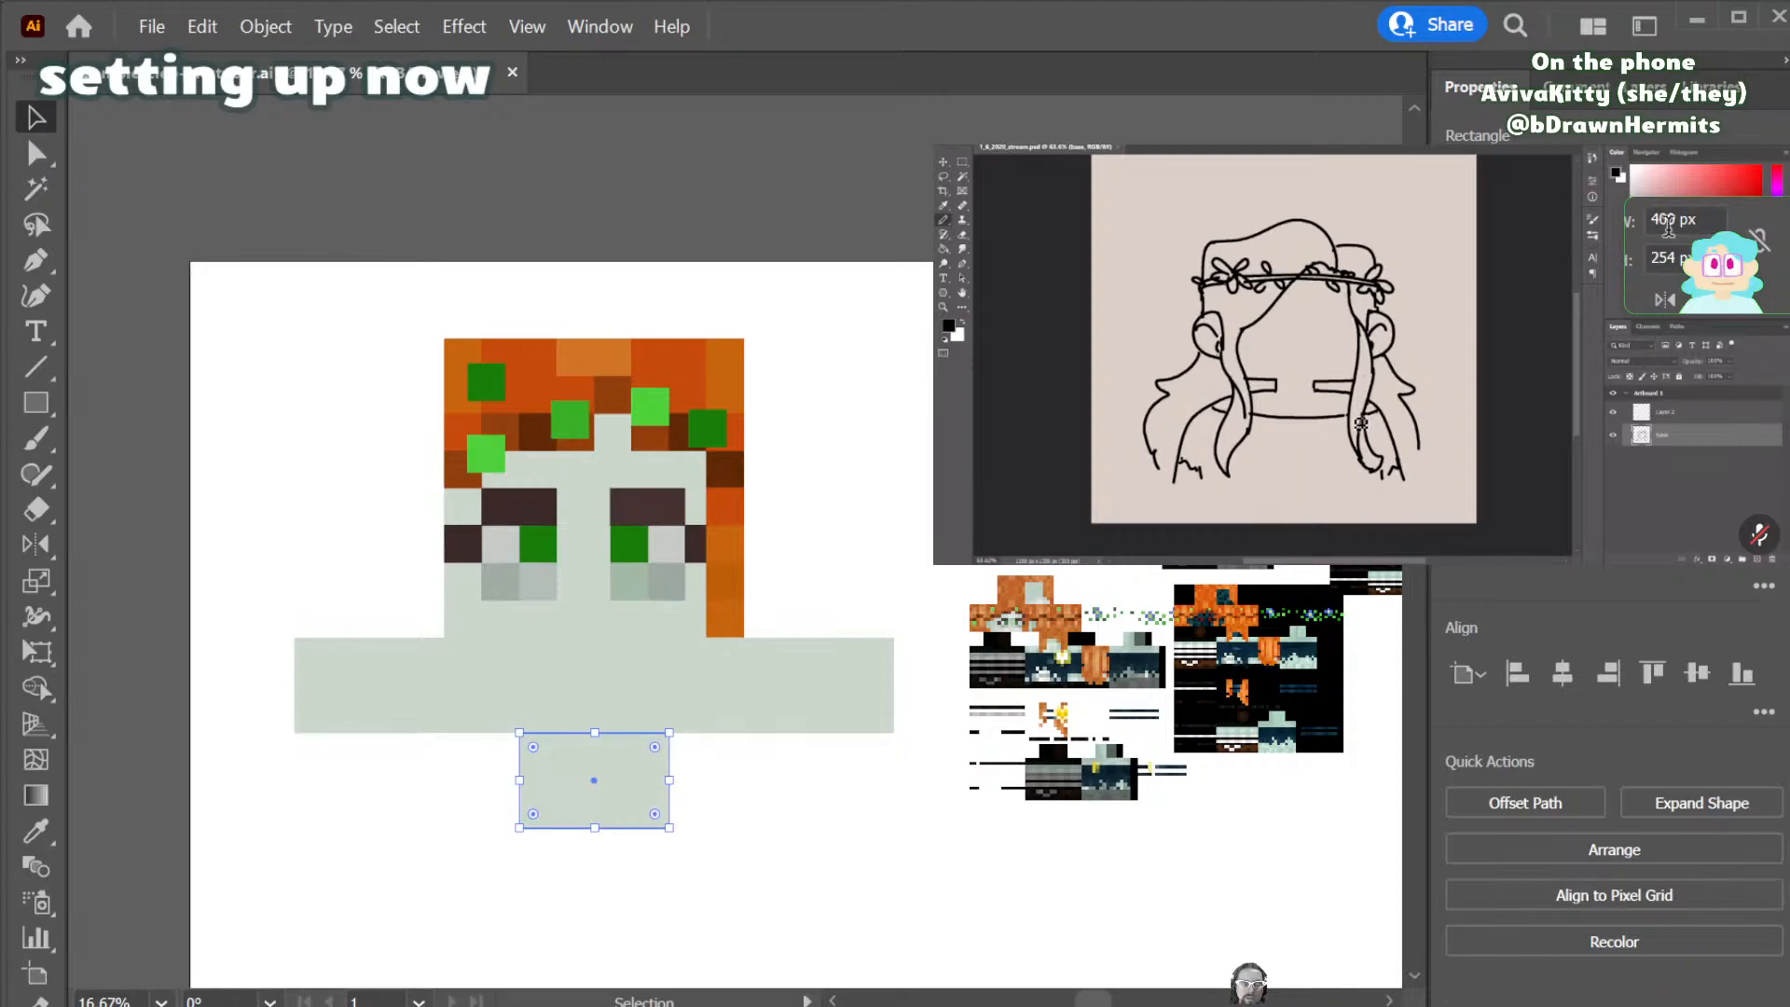
pyautogui.moveTo(627, 787); pyautogui.dragTo(841, 789)
# - Copy the face rectangle down between the arm blocks as the torso and fill it with the dark blue sampled from the reference outfit
pyautogui.moveTo(607, 617); pyautogui.dragTo(613, 970)
pyautogui.moveTo(673, 818)
pyautogui.mouseDown()
pyautogui.moveTo(662, 874)
pyautogui.moveTo(666, 841)
pyautogui.mouseUp()
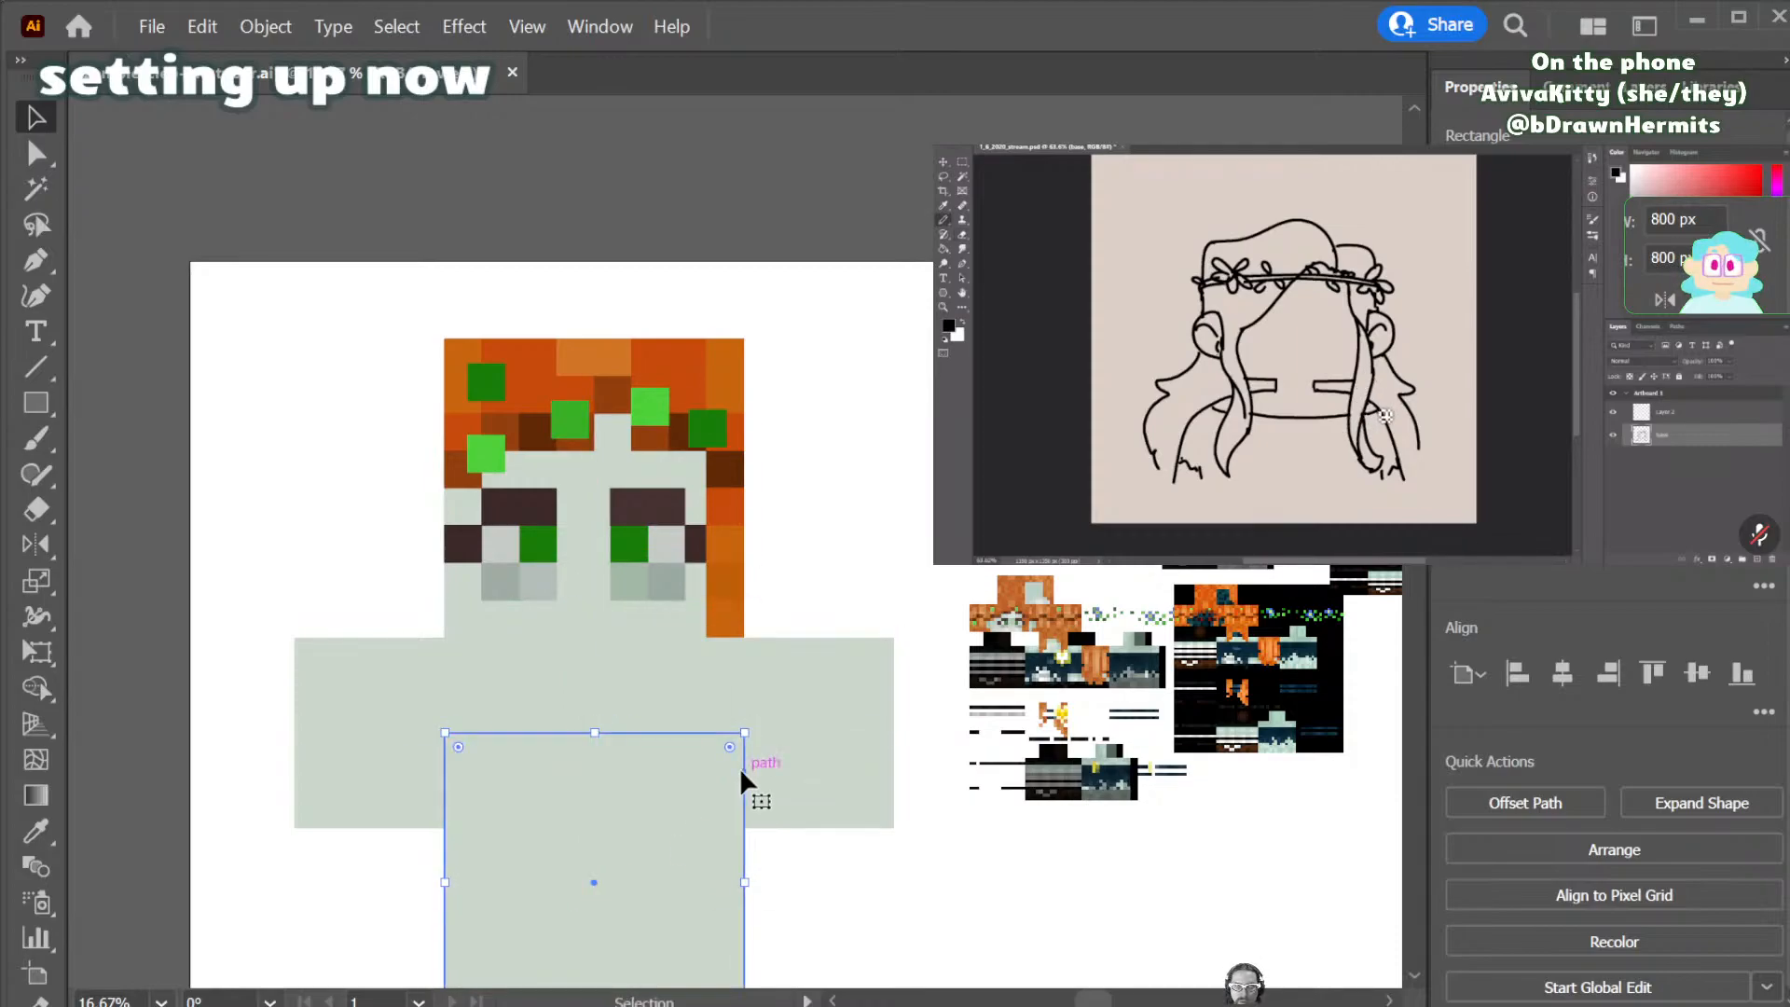
pyautogui.press('i')
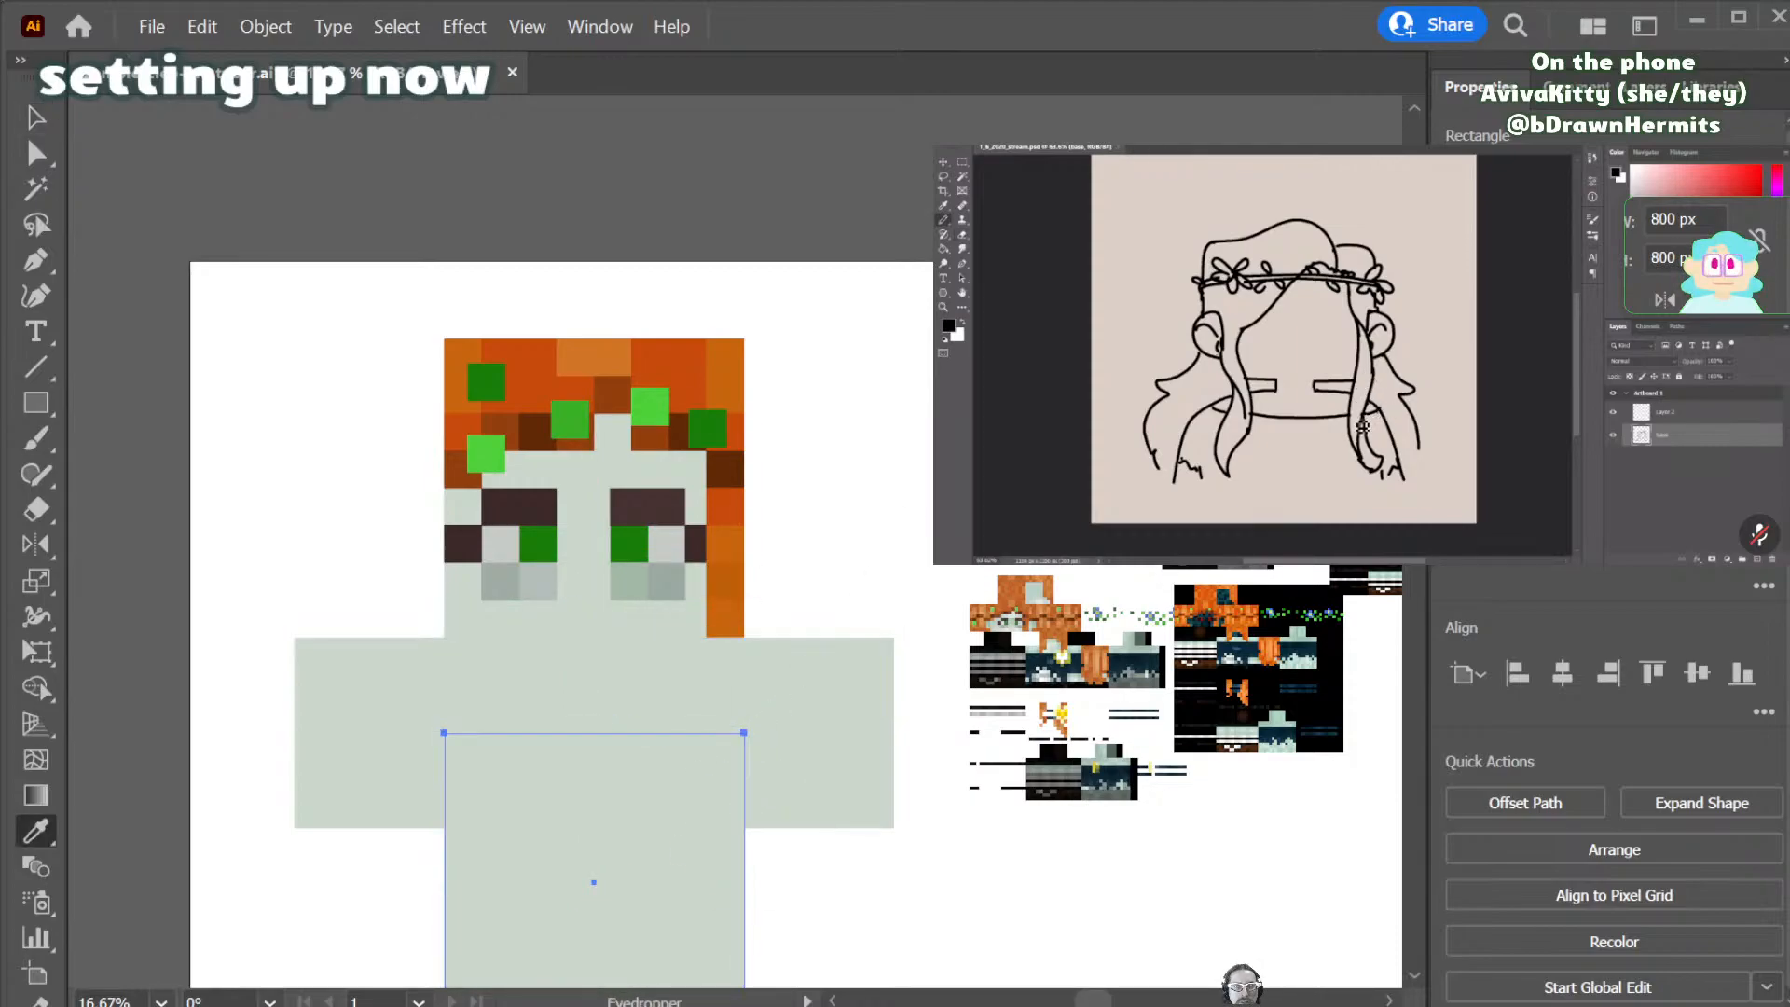
pyautogui.click(1212, 503)
# - Fill both arm blocks with the darker blue sampled from the reference, deselect them, and display the layer list
pyautogui.press('v')
pyautogui.click(826, 792)
pyautogui.keyDown('shift'); pyautogui.click(354, 774); pyautogui.keyUp('shift')
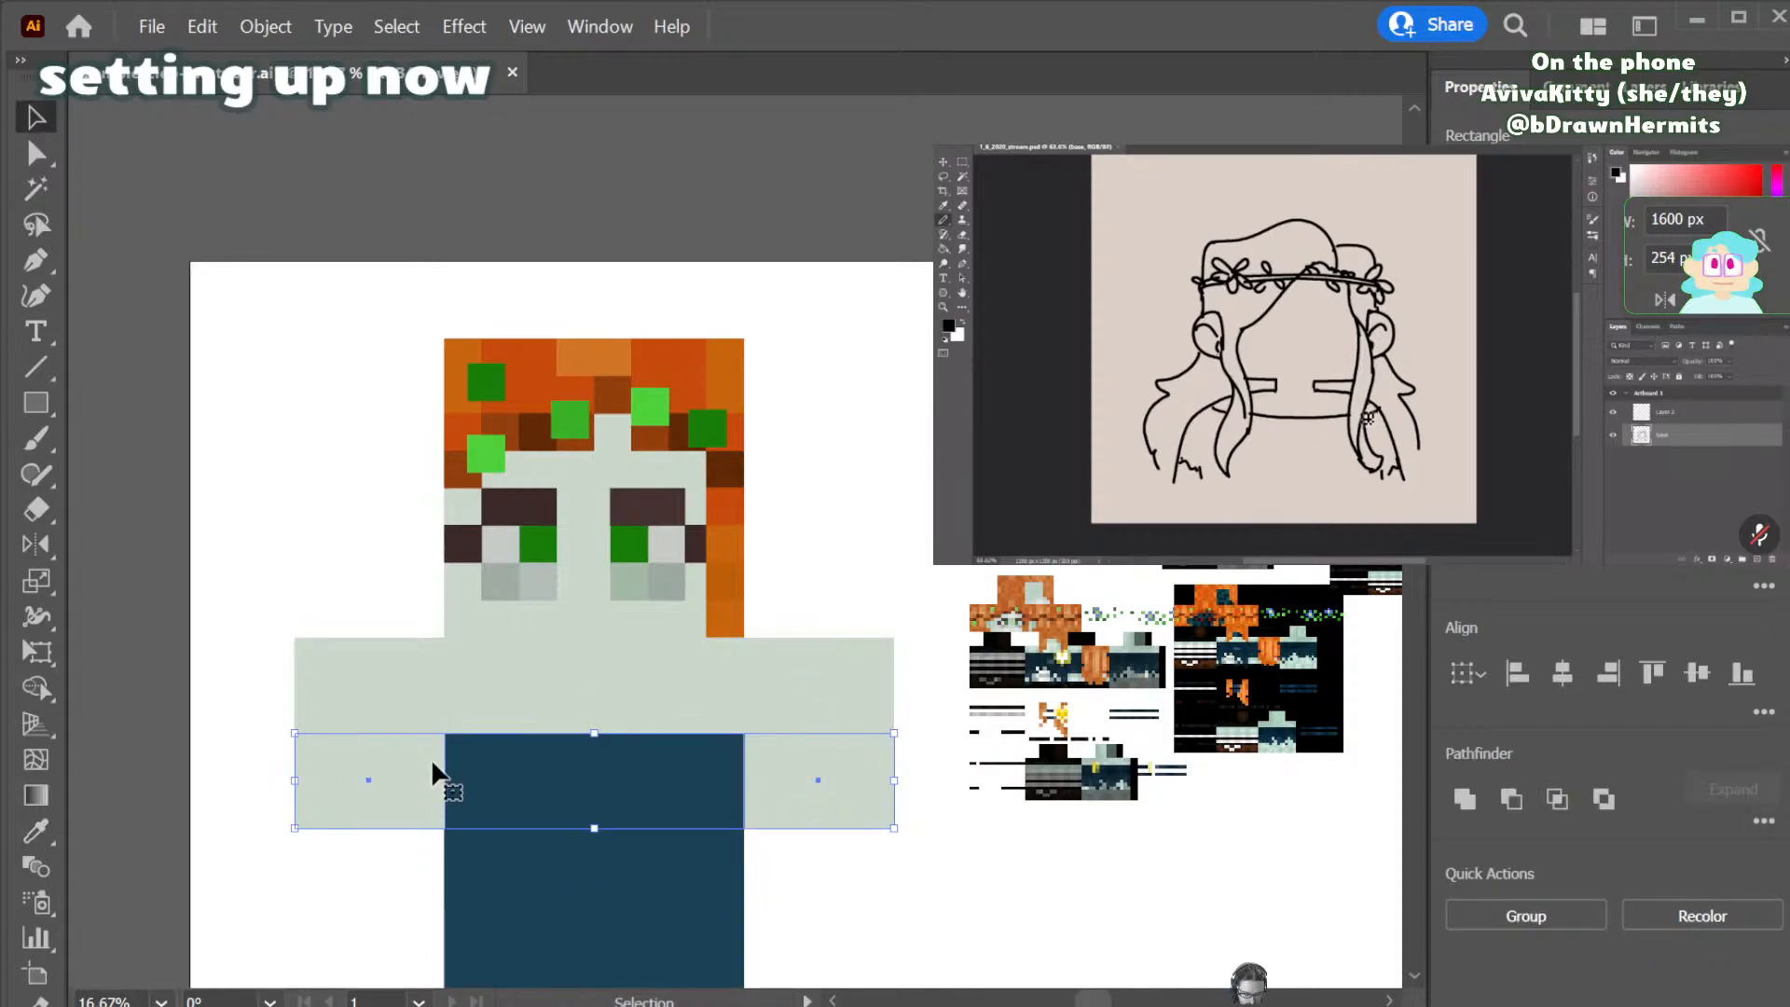
pyautogui.press('i')
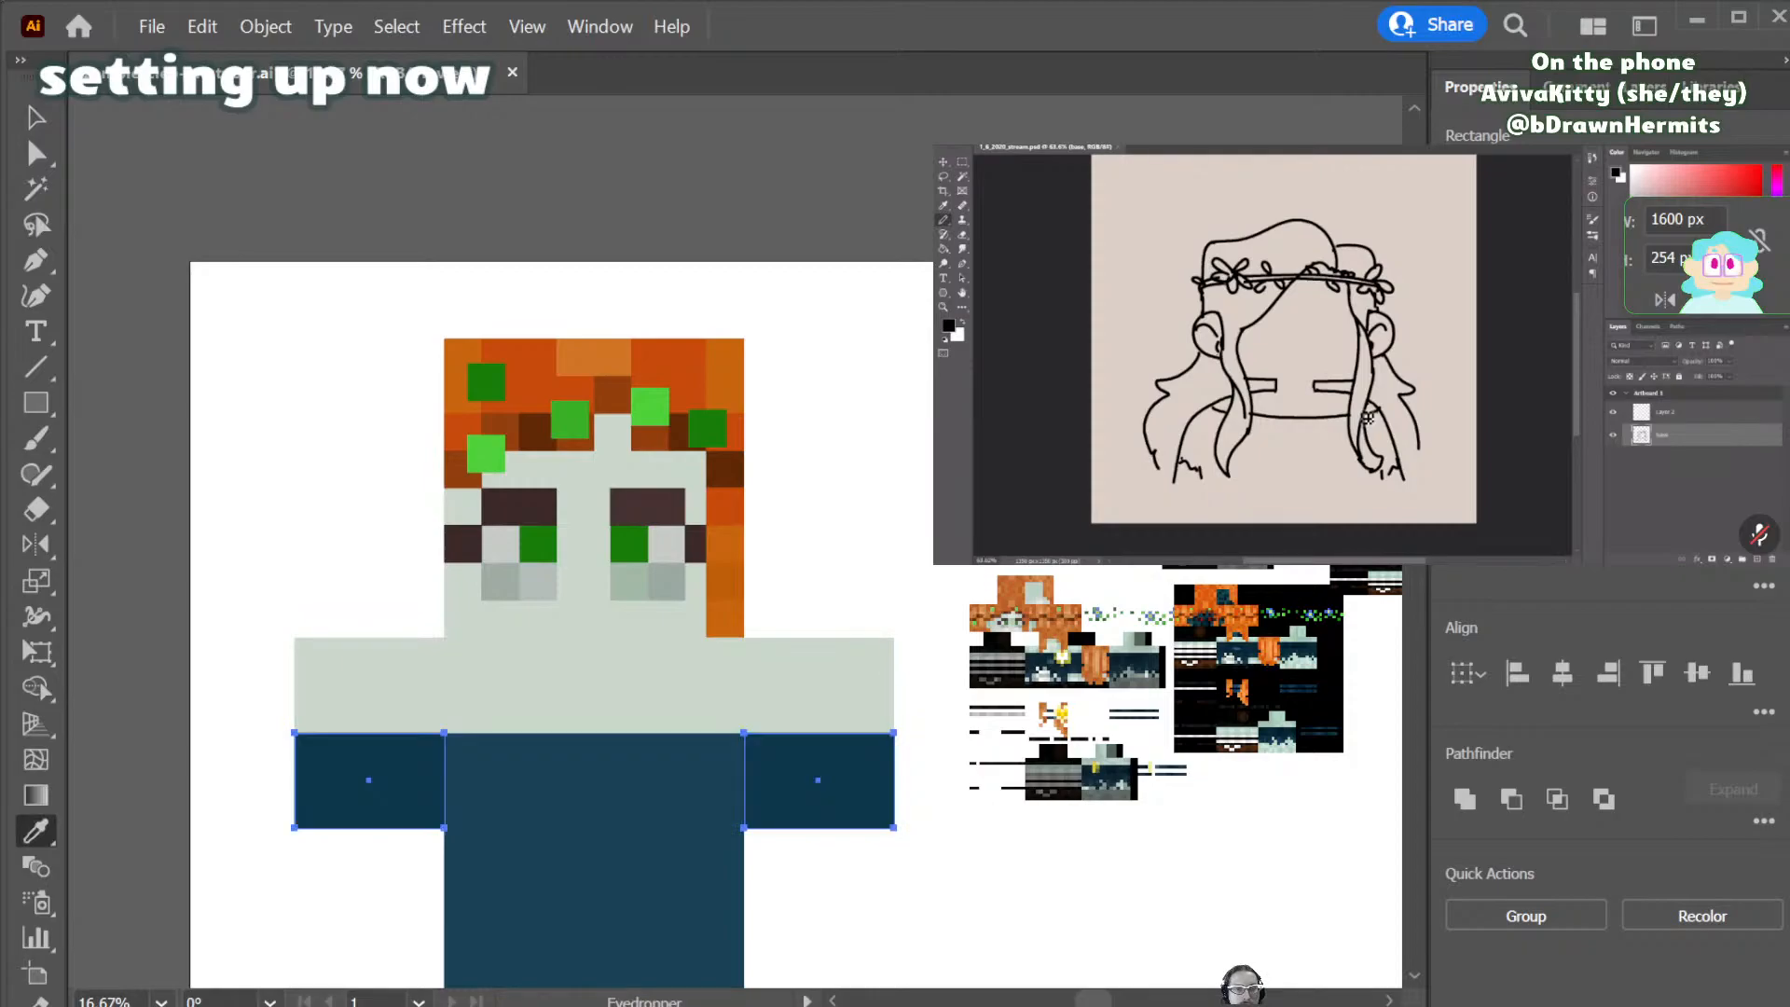
pyautogui.press('v')
pyautogui.click(814, 906)
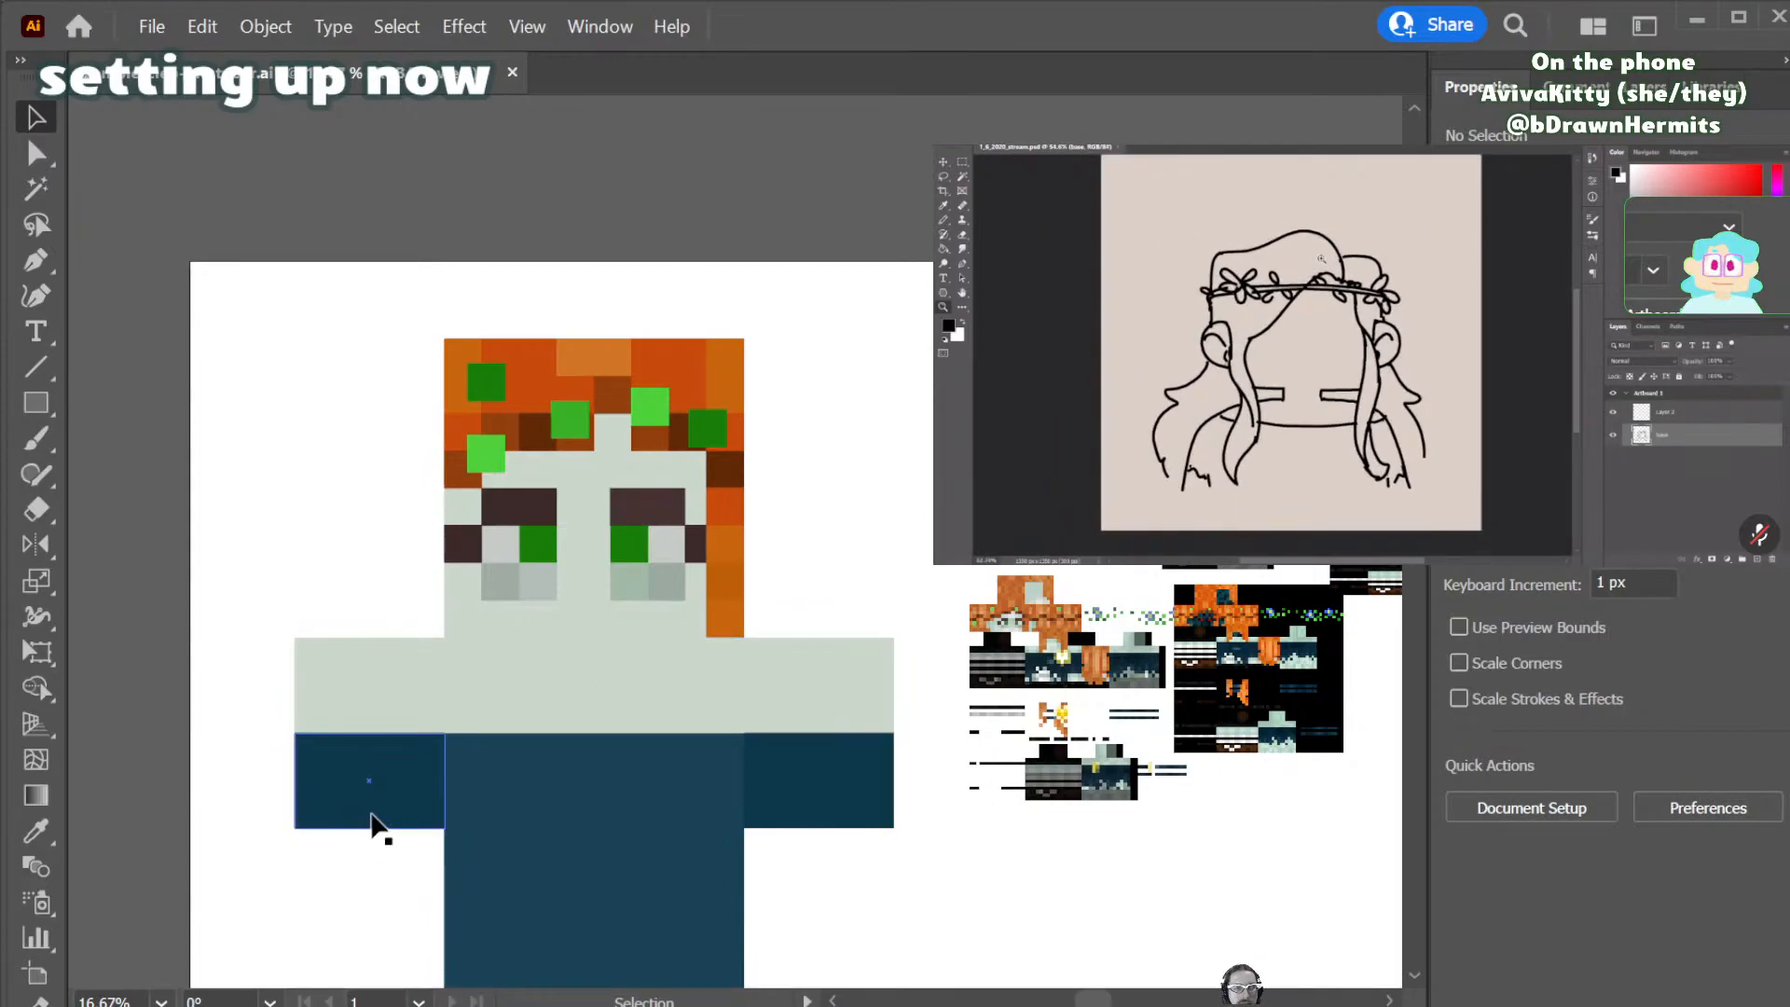
pyautogui.scroll(1, 694, 695)
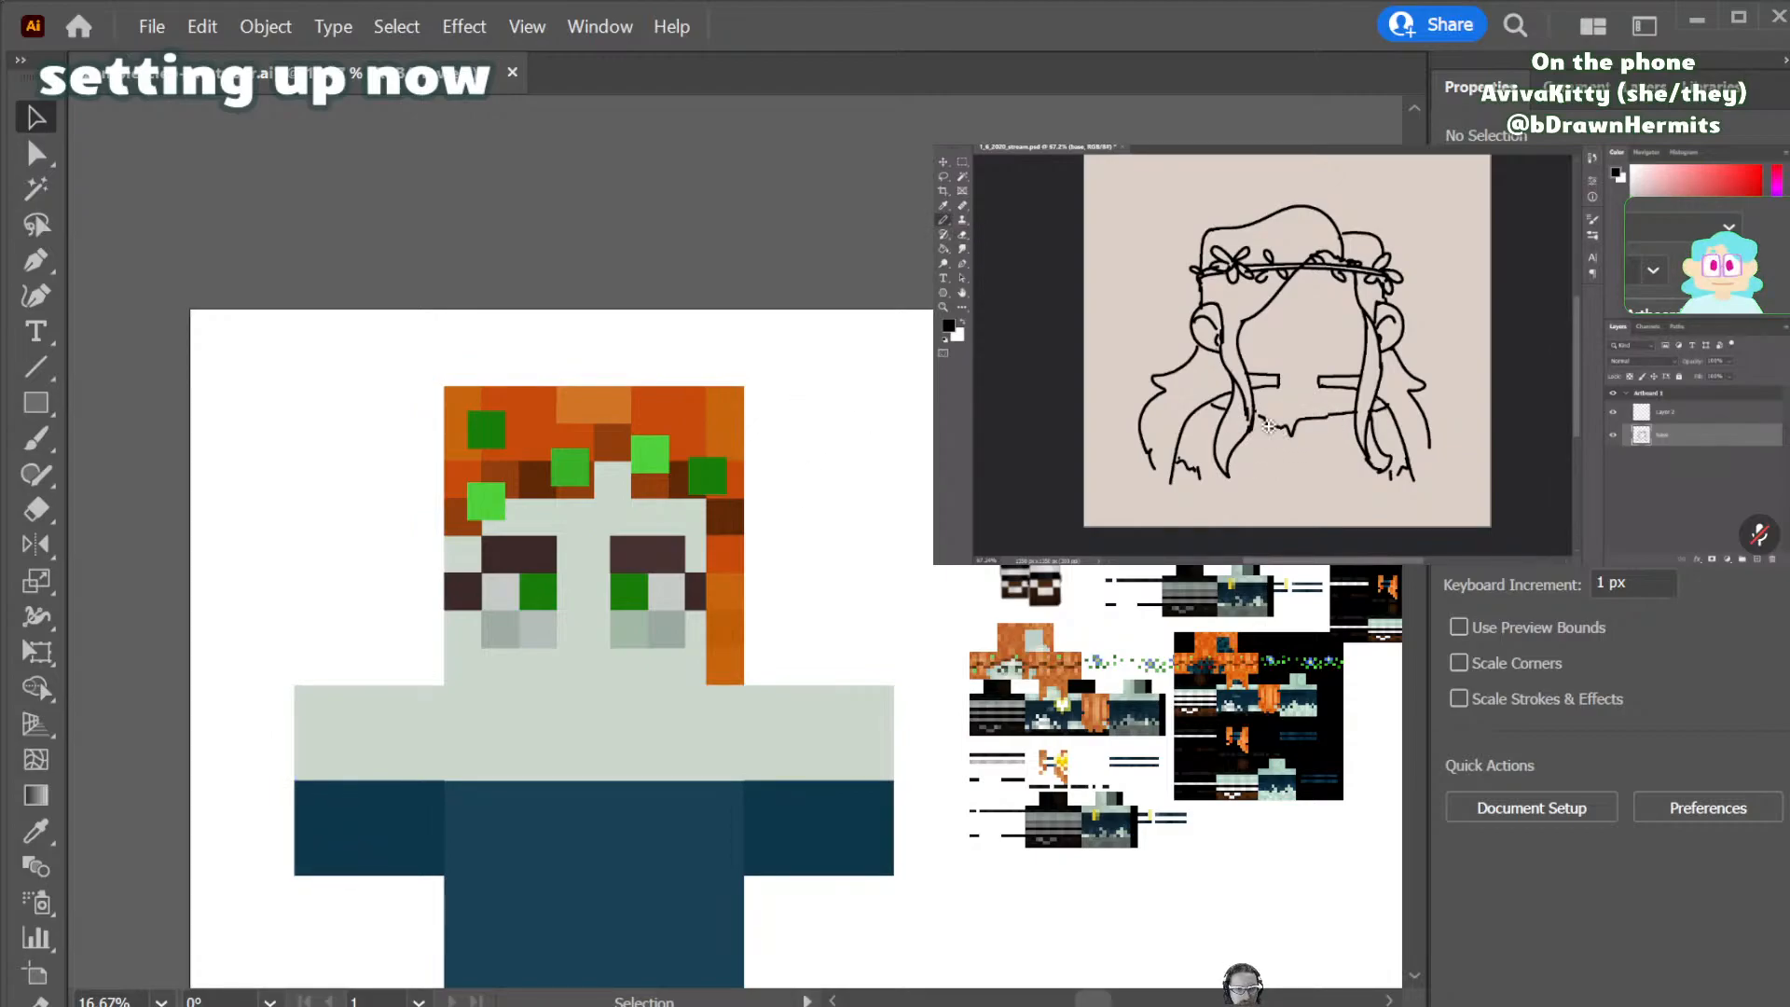
pyautogui.click(1650, 93)
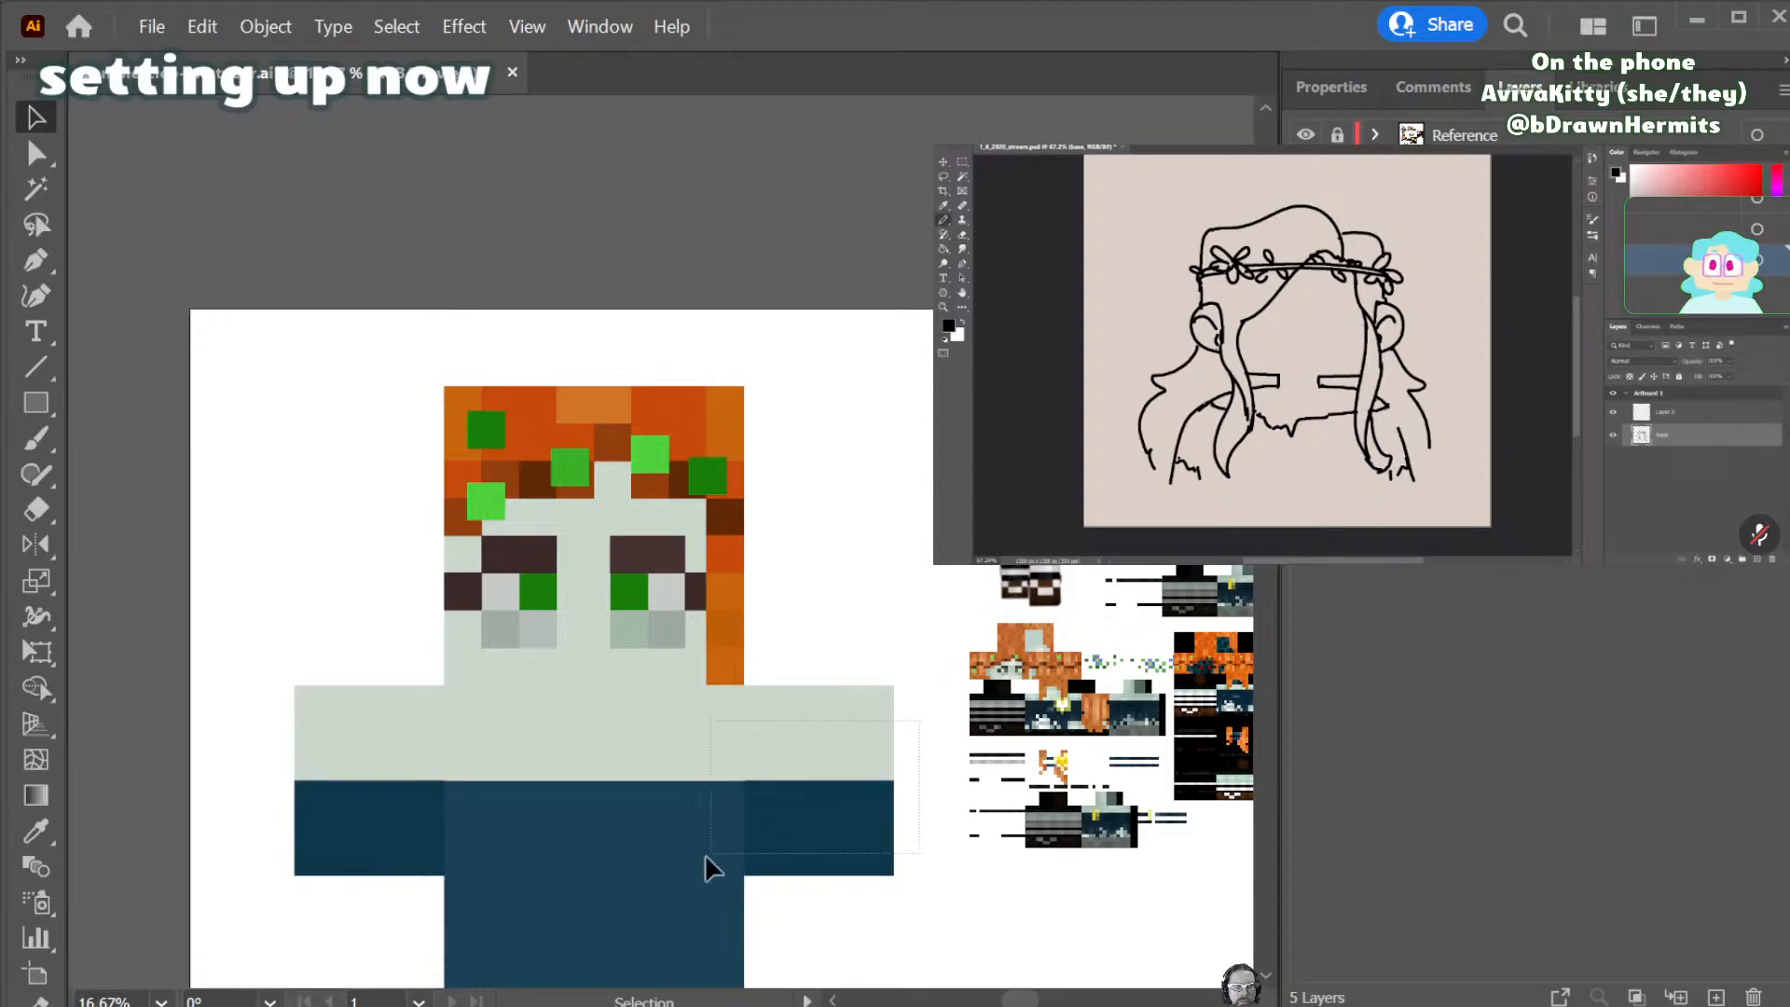
# - Cut the shoulder, arm and torso blocks out of the drawing and add a separate layer for them
pyautogui.moveTo(322, 970); pyautogui.dragTo(405, 834)
pyautogui.press('Delete')
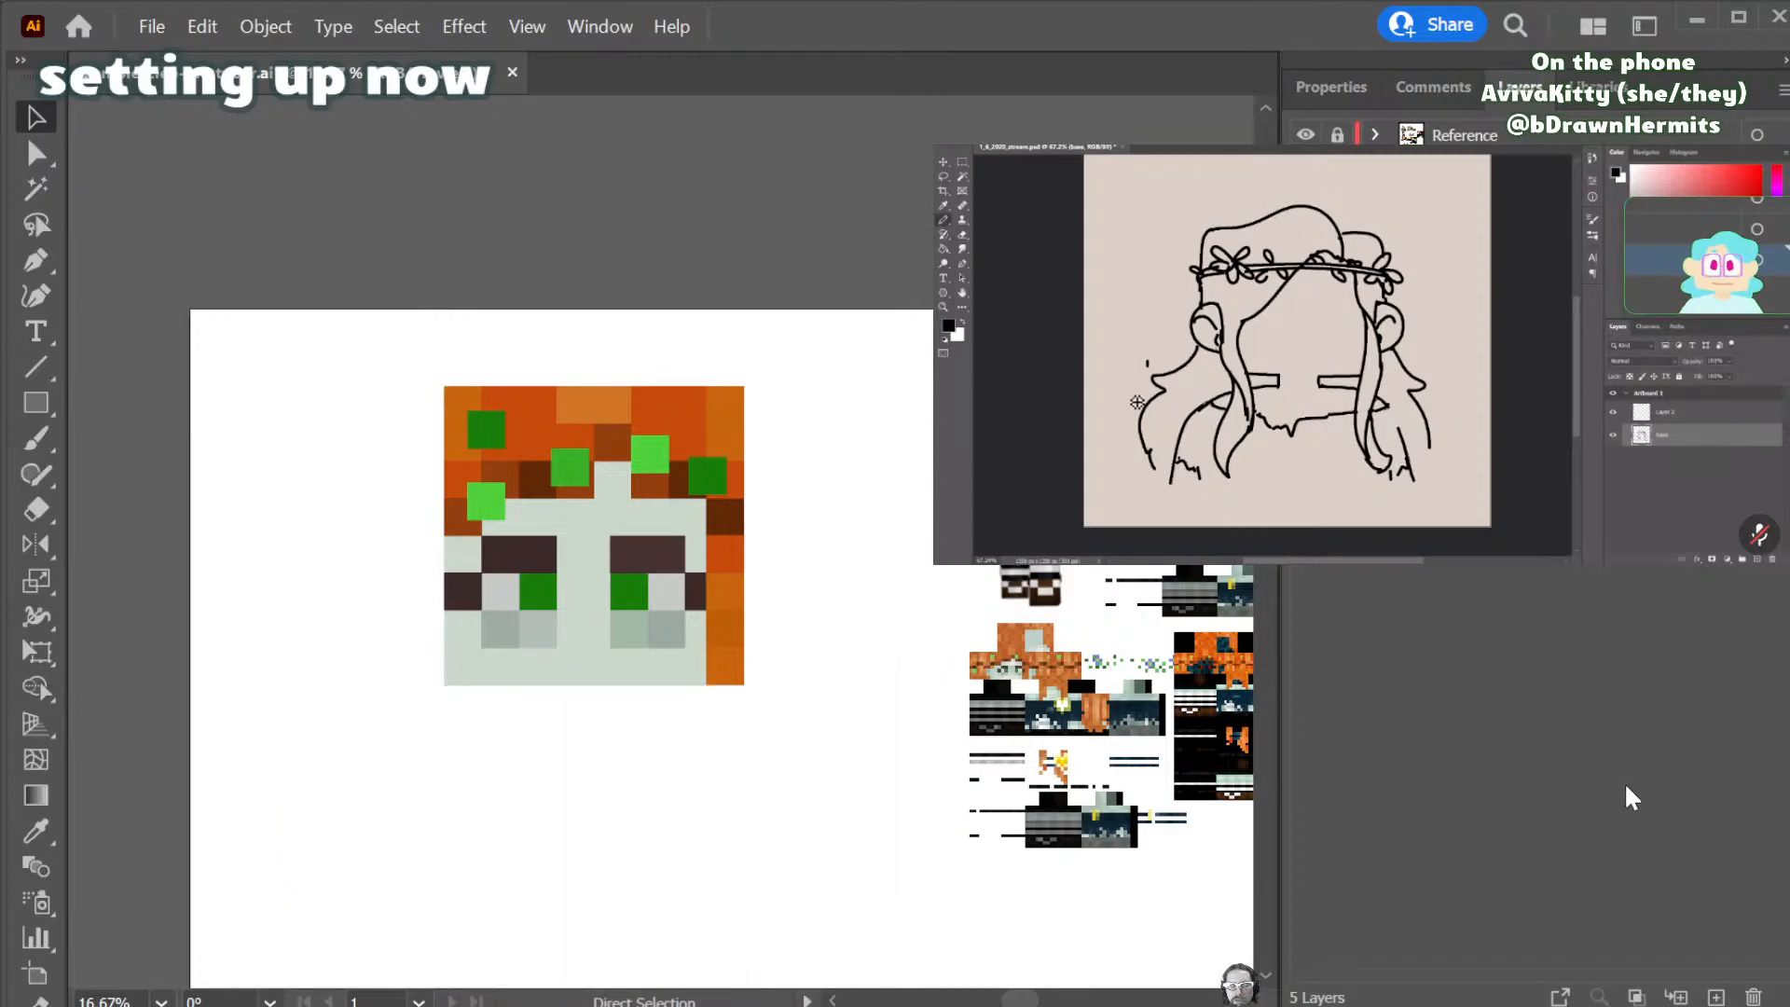
pyautogui.moveTo(1491, 228); pyautogui.dragTo(1492, 301)
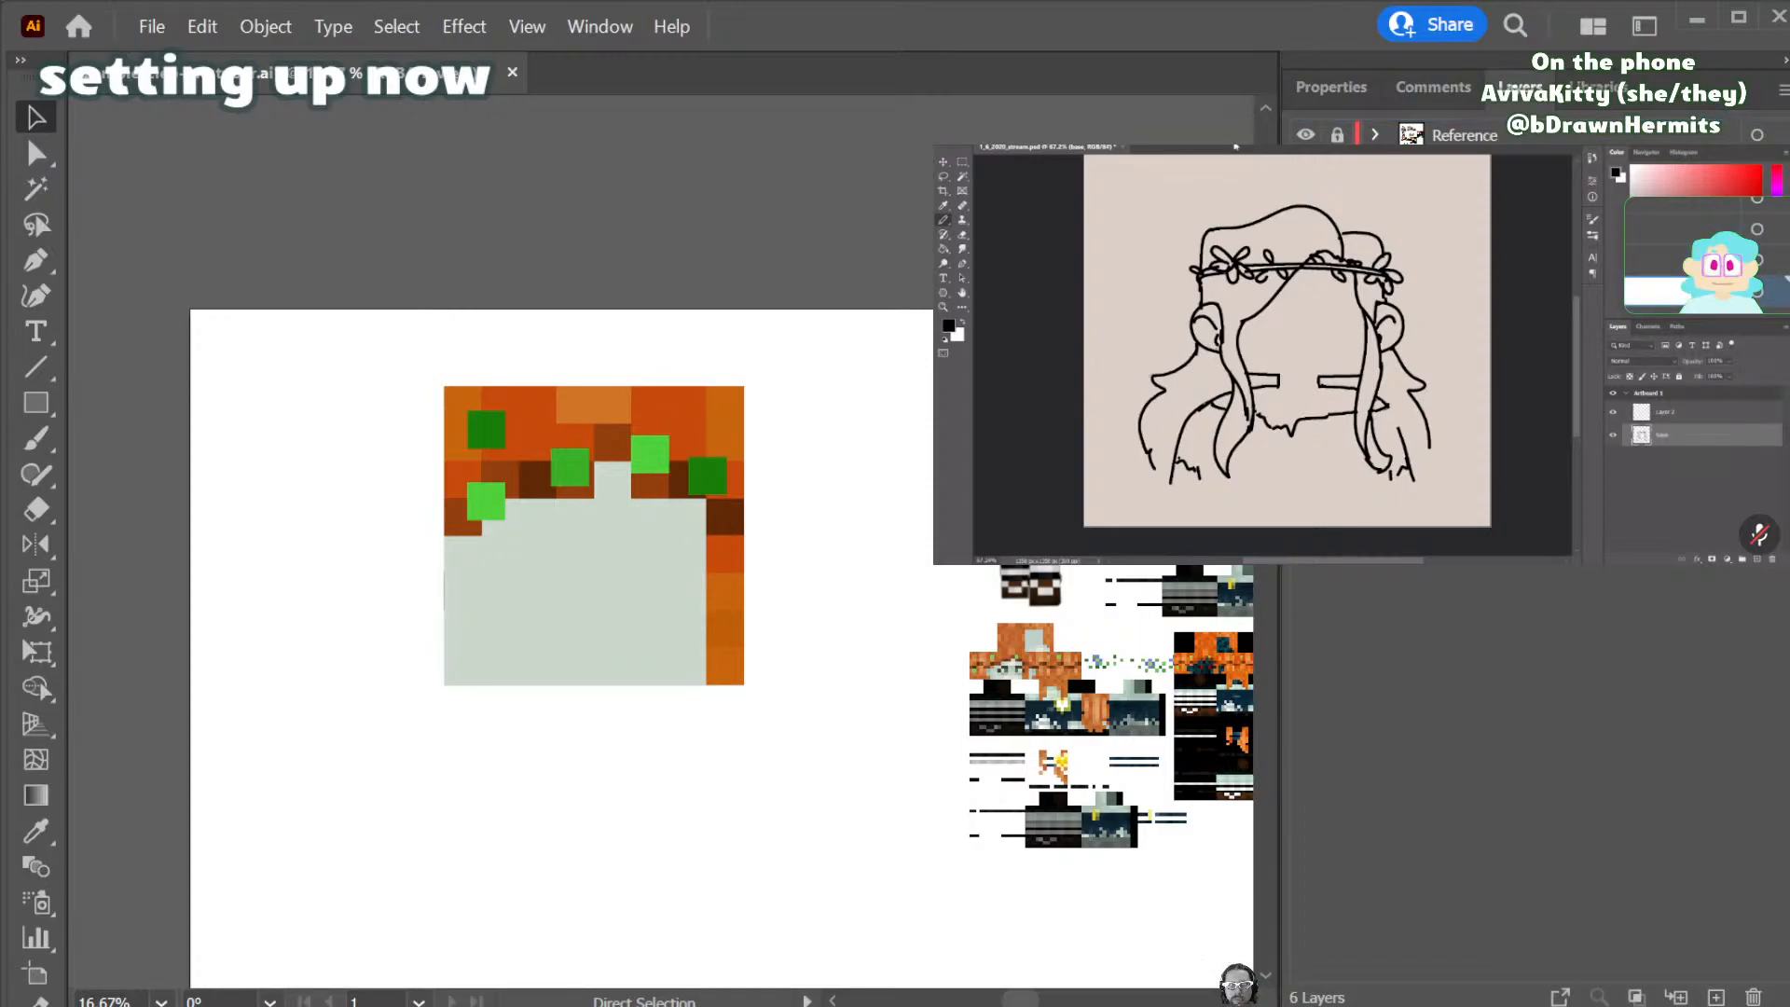
pyautogui.hotkey('ctrl', 'z')
pyautogui.click(1650, 260)
pyautogui.click(1650, 291)
pyautogui.doubleClick(1650, 290)
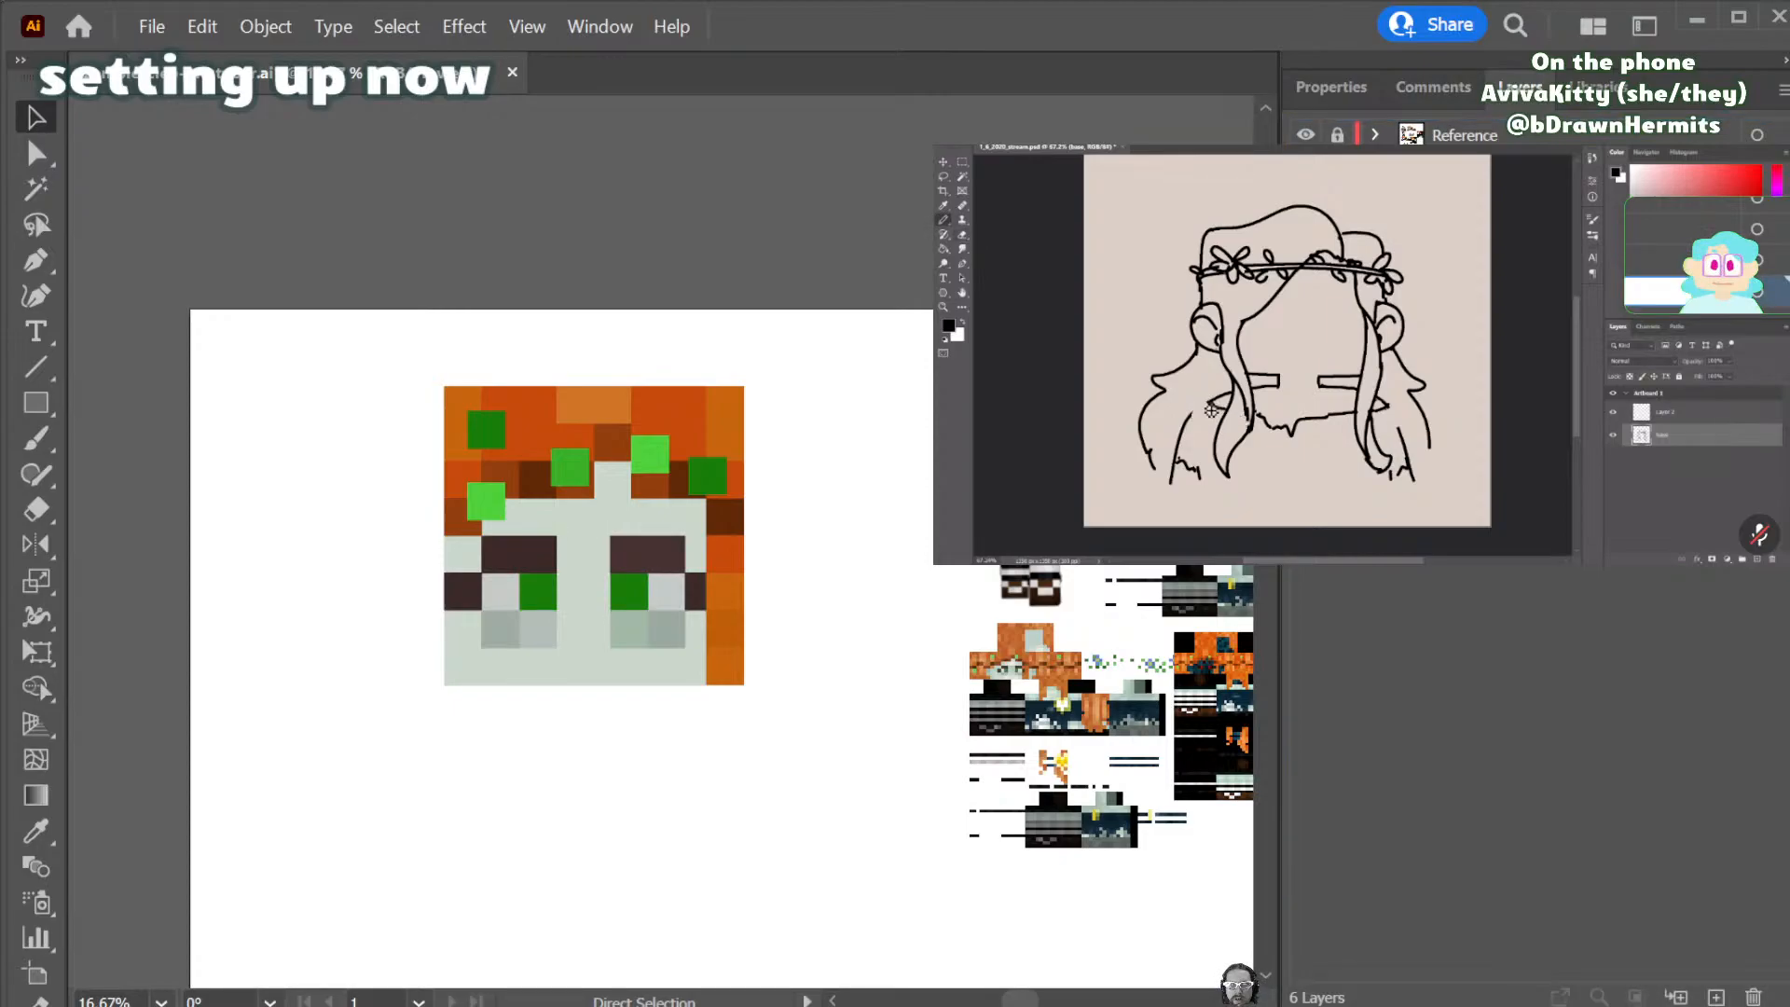
pyautogui.press('Return')
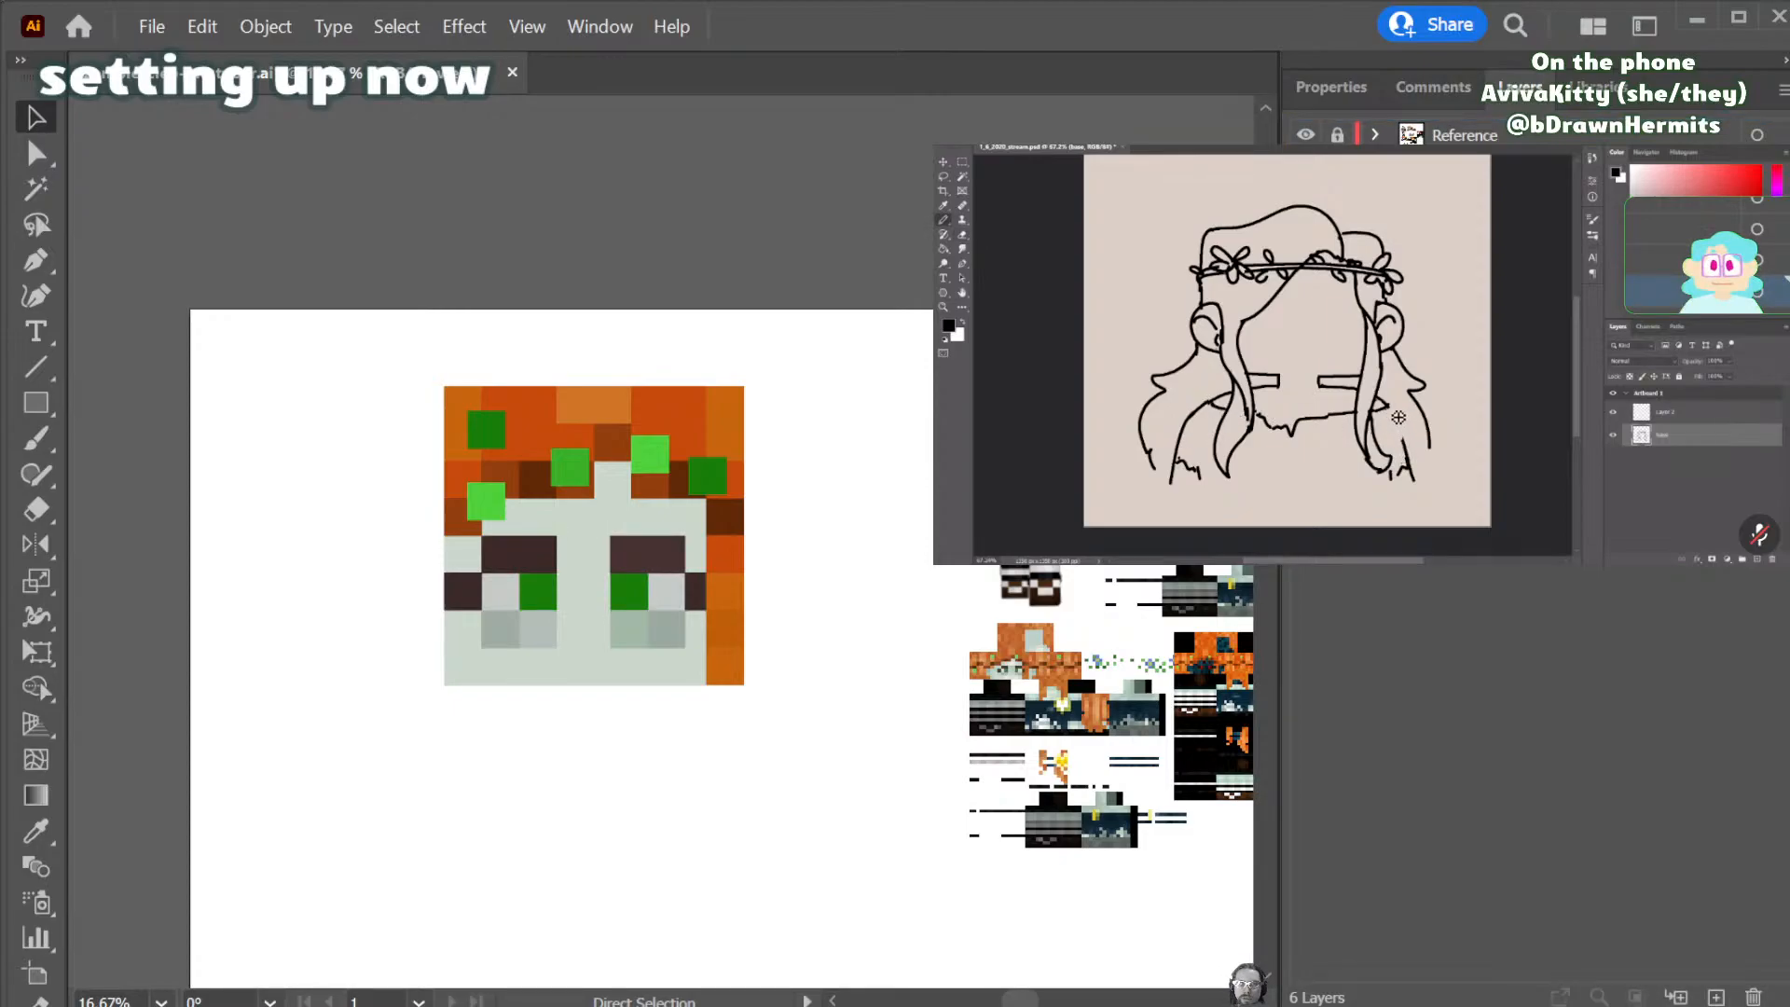
# - Paste the body blocks in their original place beneath the head and add another layer
pyautogui.hotkey('ctrl', 'v')
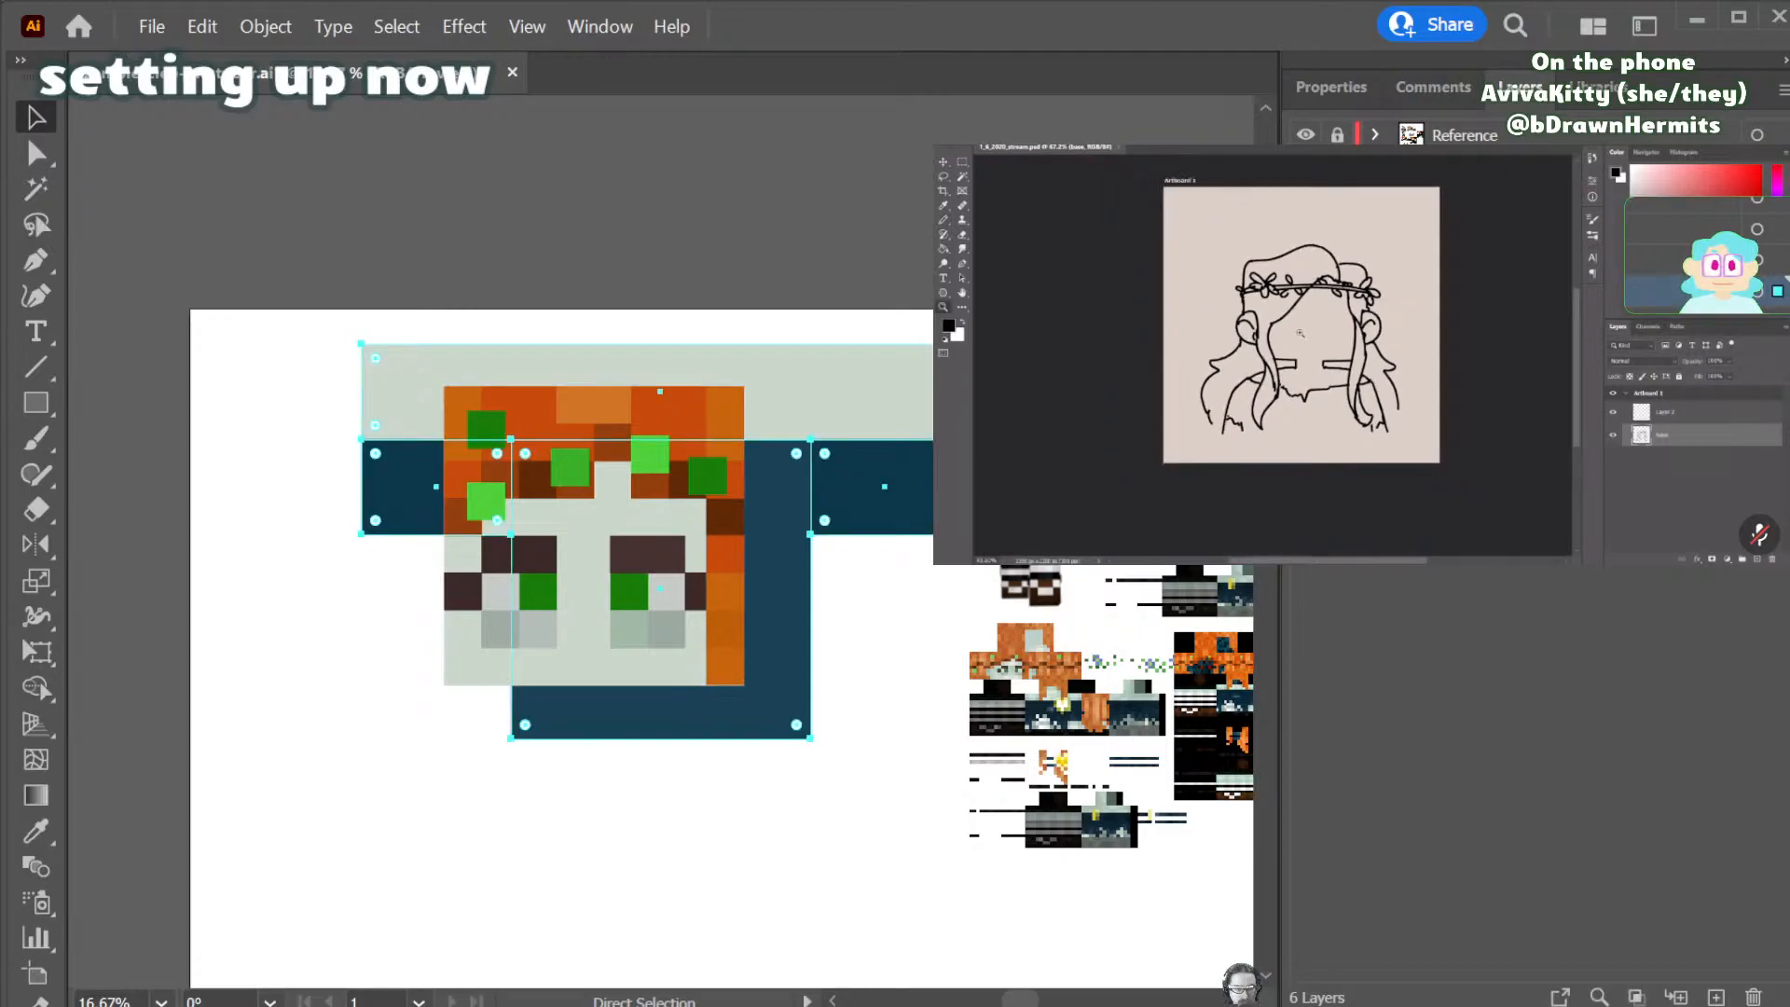
pyautogui.hotkey('ctrl', 'z')
pyautogui.hotkey('ctrl', 'shift', 'v')
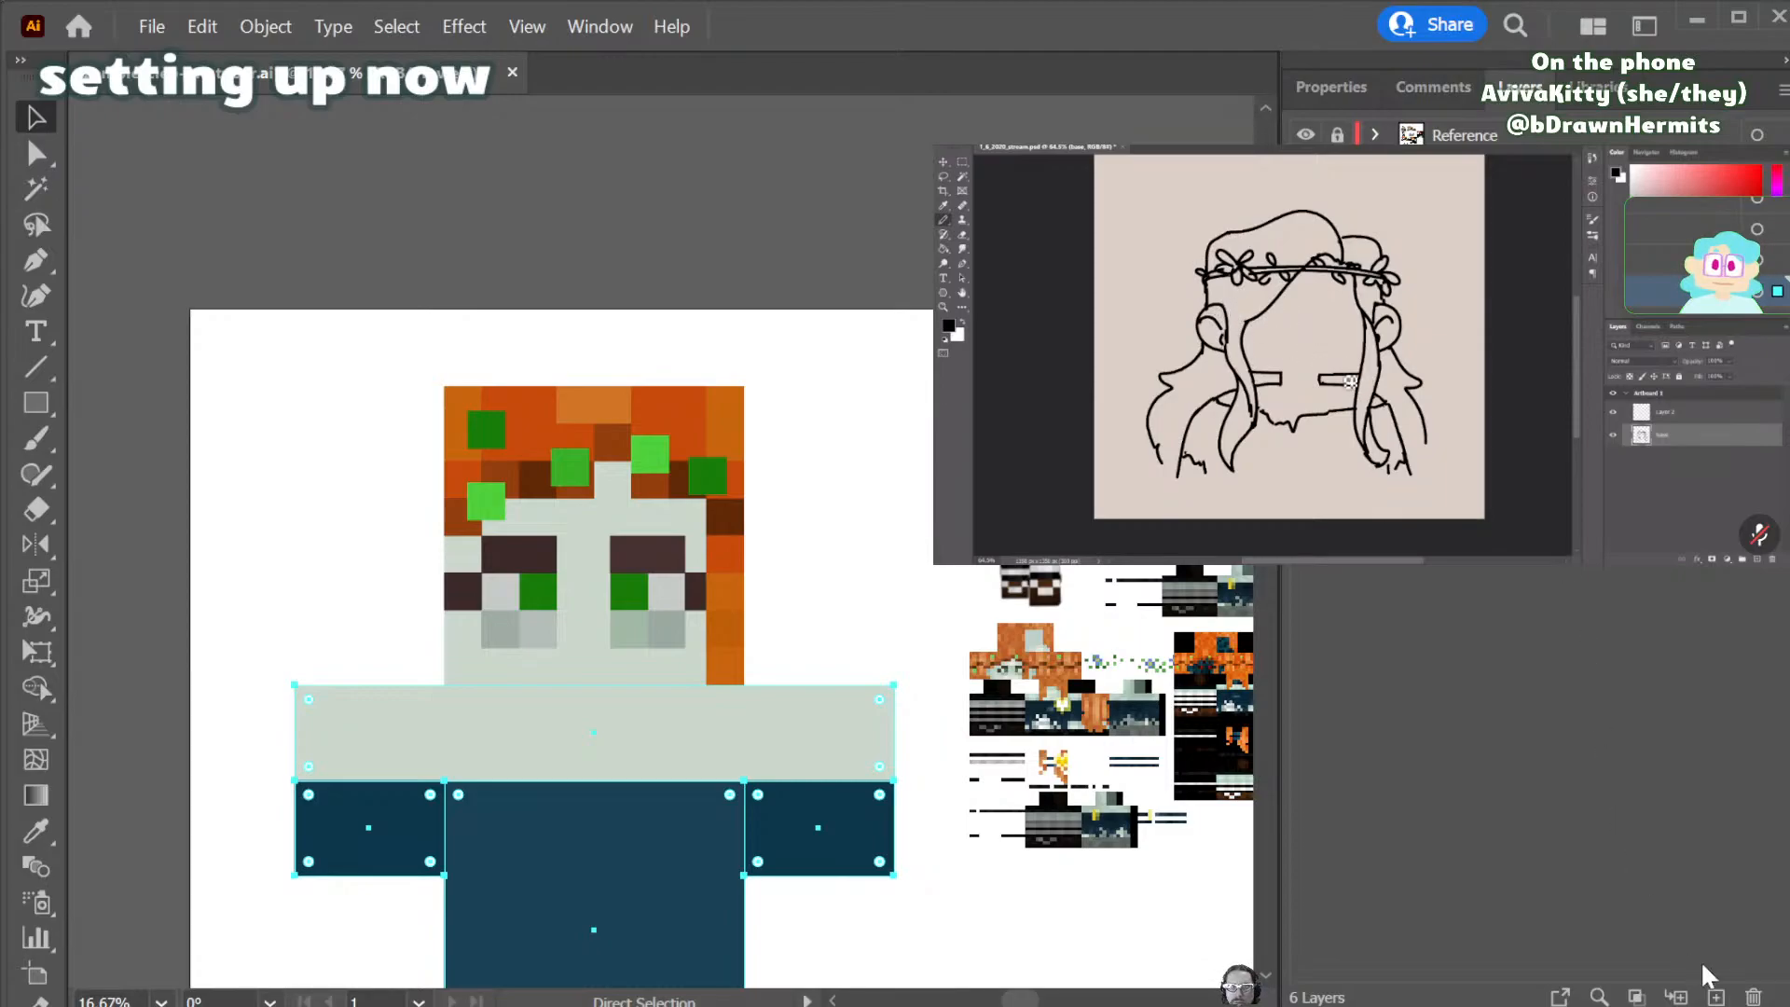
pyautogui.click(1716, 996)
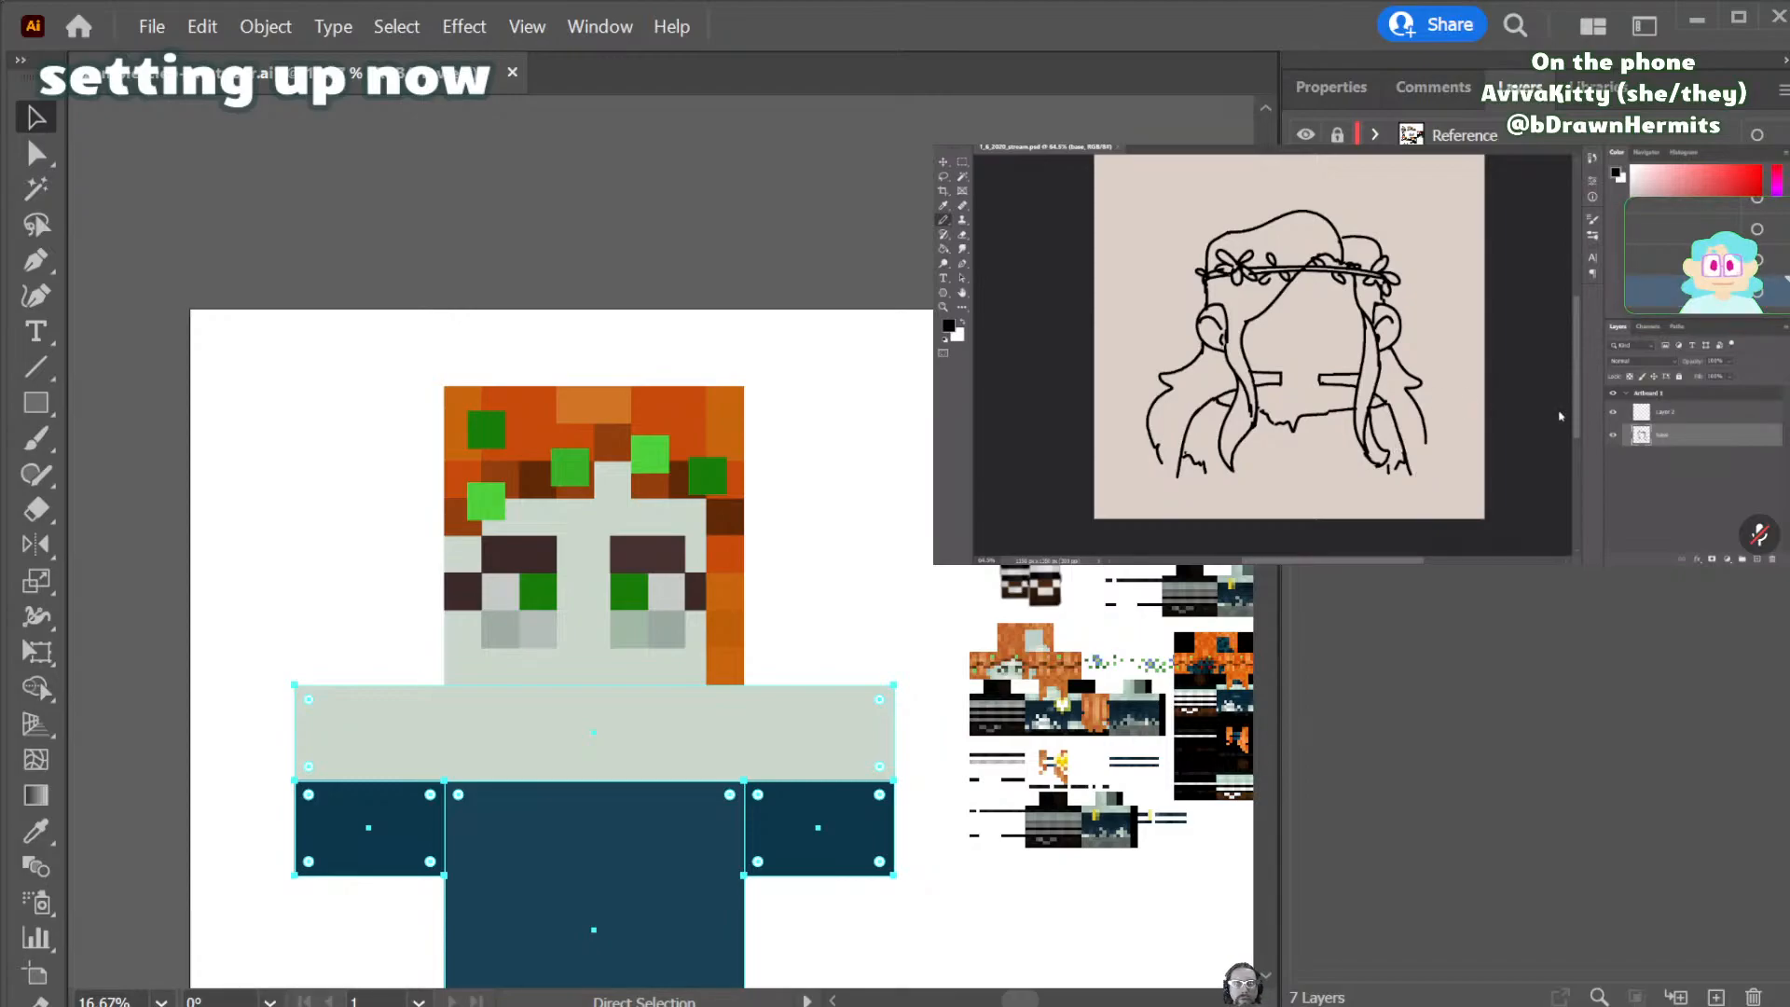
# - Examine the reference character's hair and outfit beside the enlarged drawing
pyautogui.press('v')
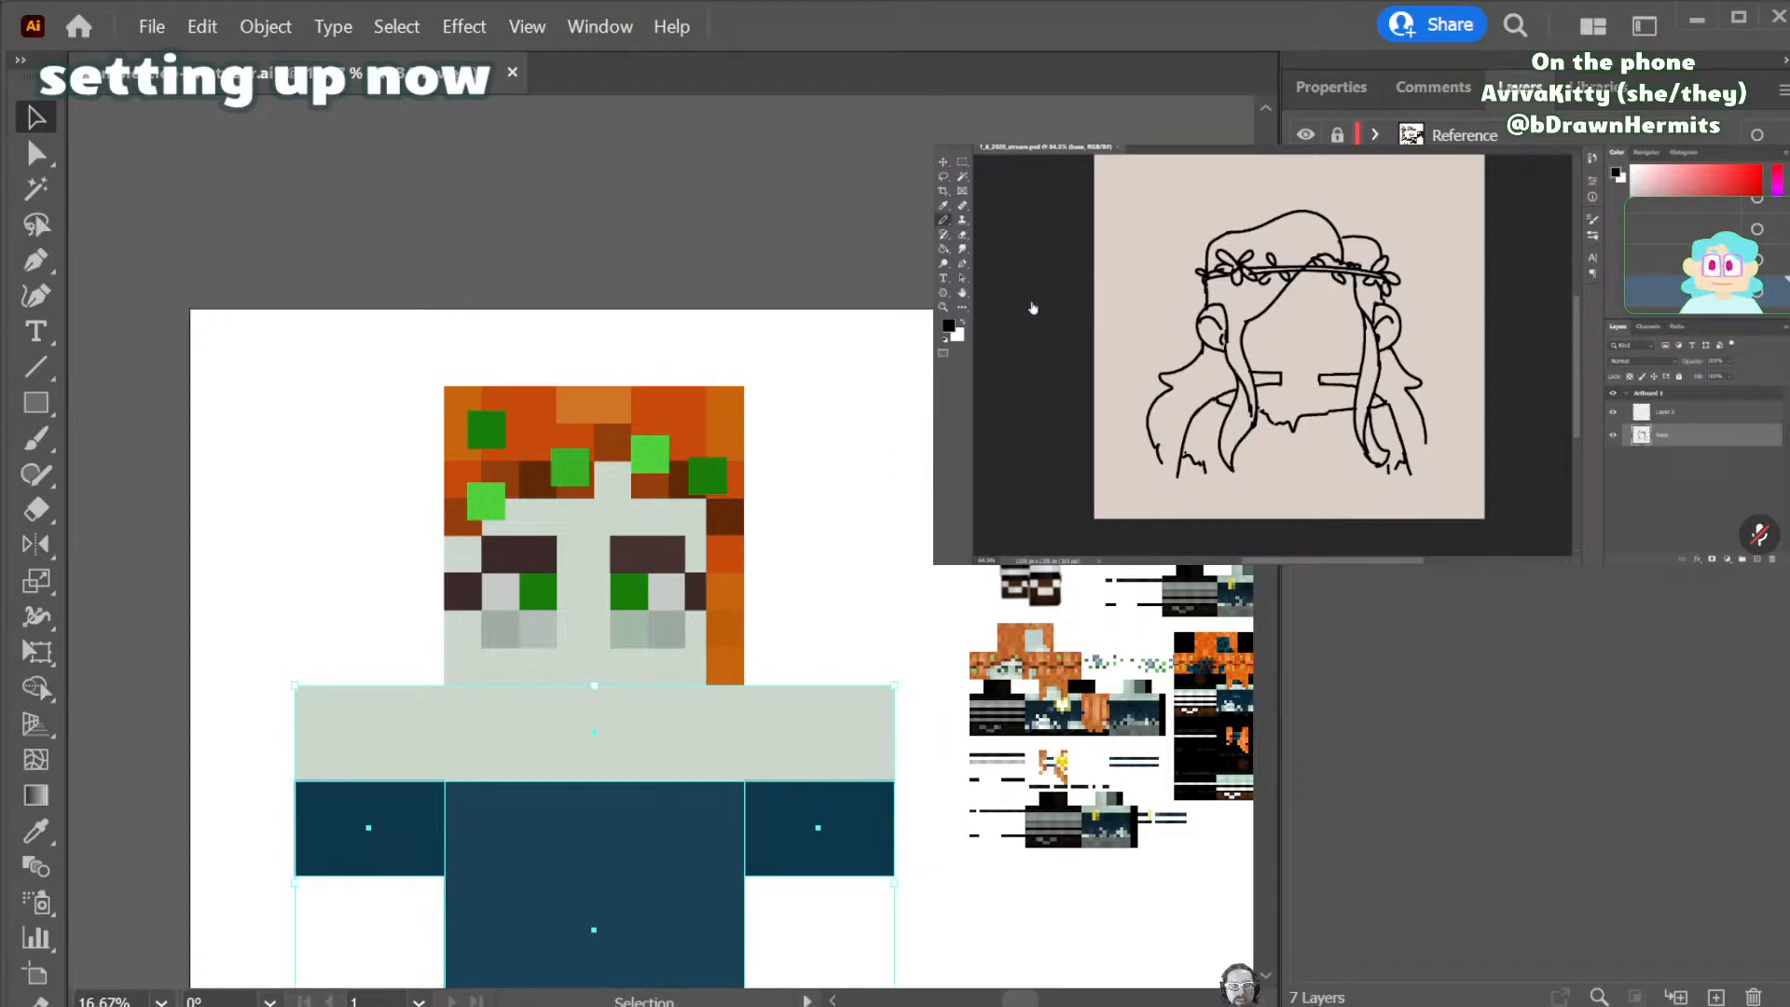
pyautogui.hotkey('ctrl', '=')
pyautogui.hotkey('ctrl', '=')
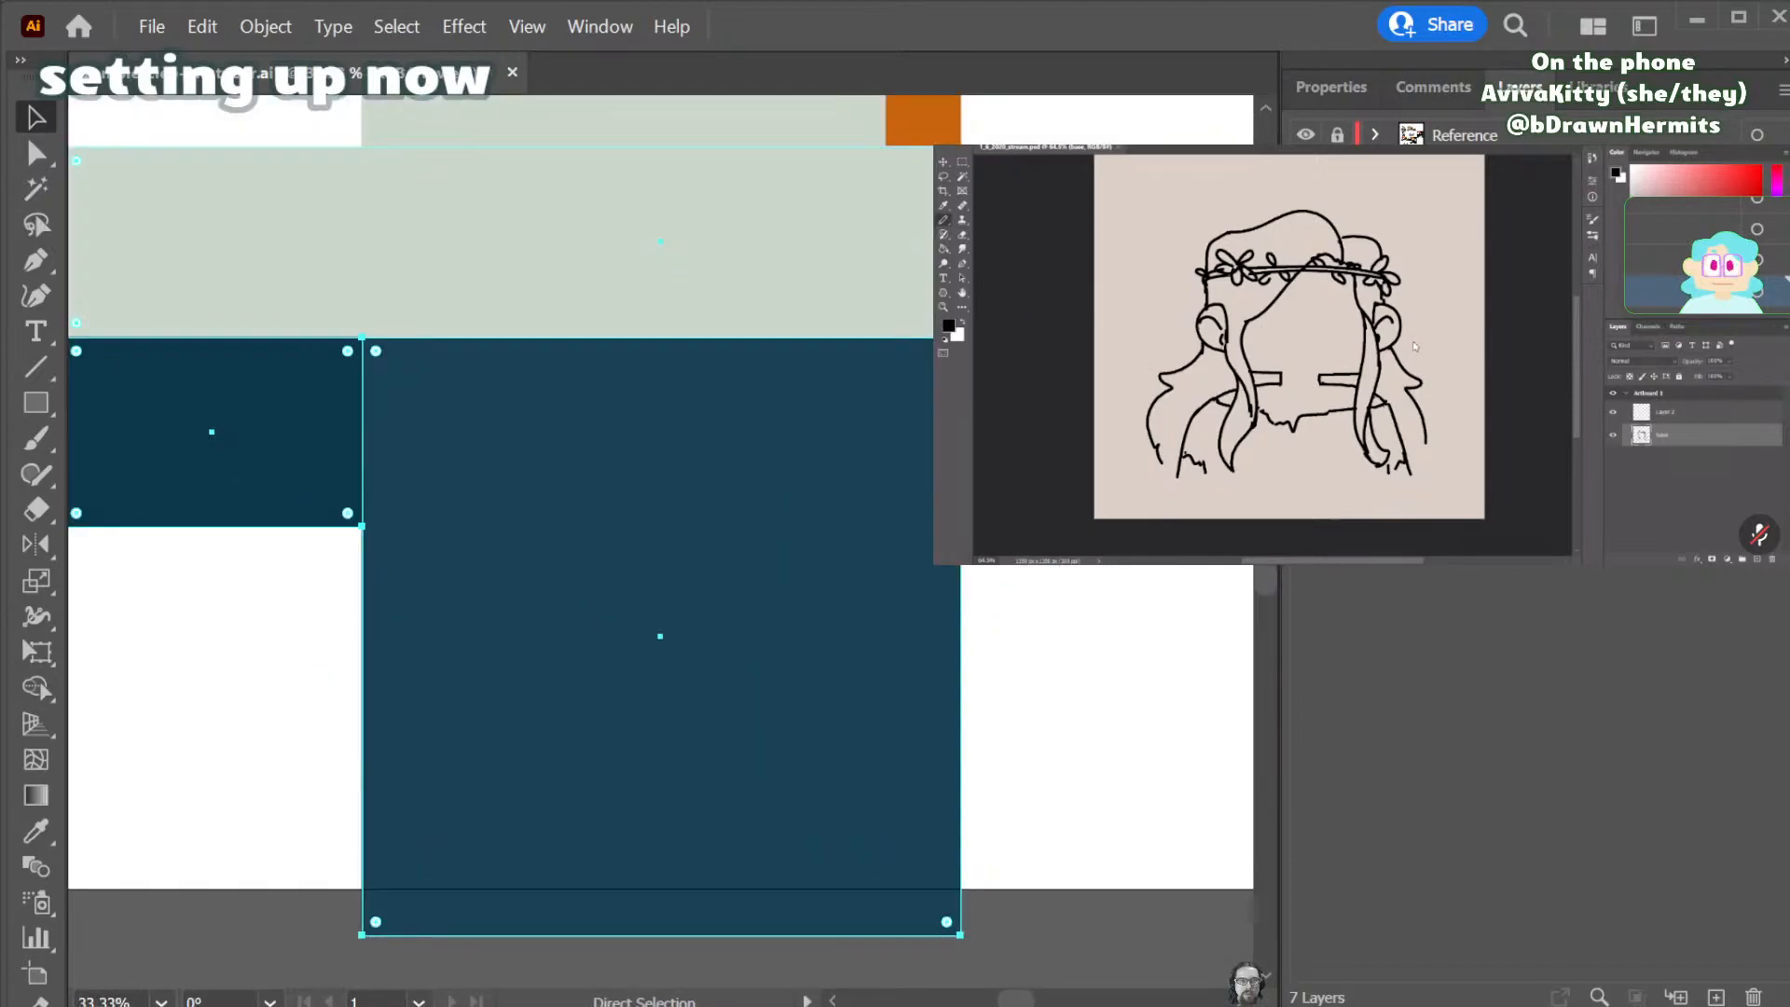
pyautogui.hscroll(2, 660, 540)
pyautogui.scroll(5, 466, 540)
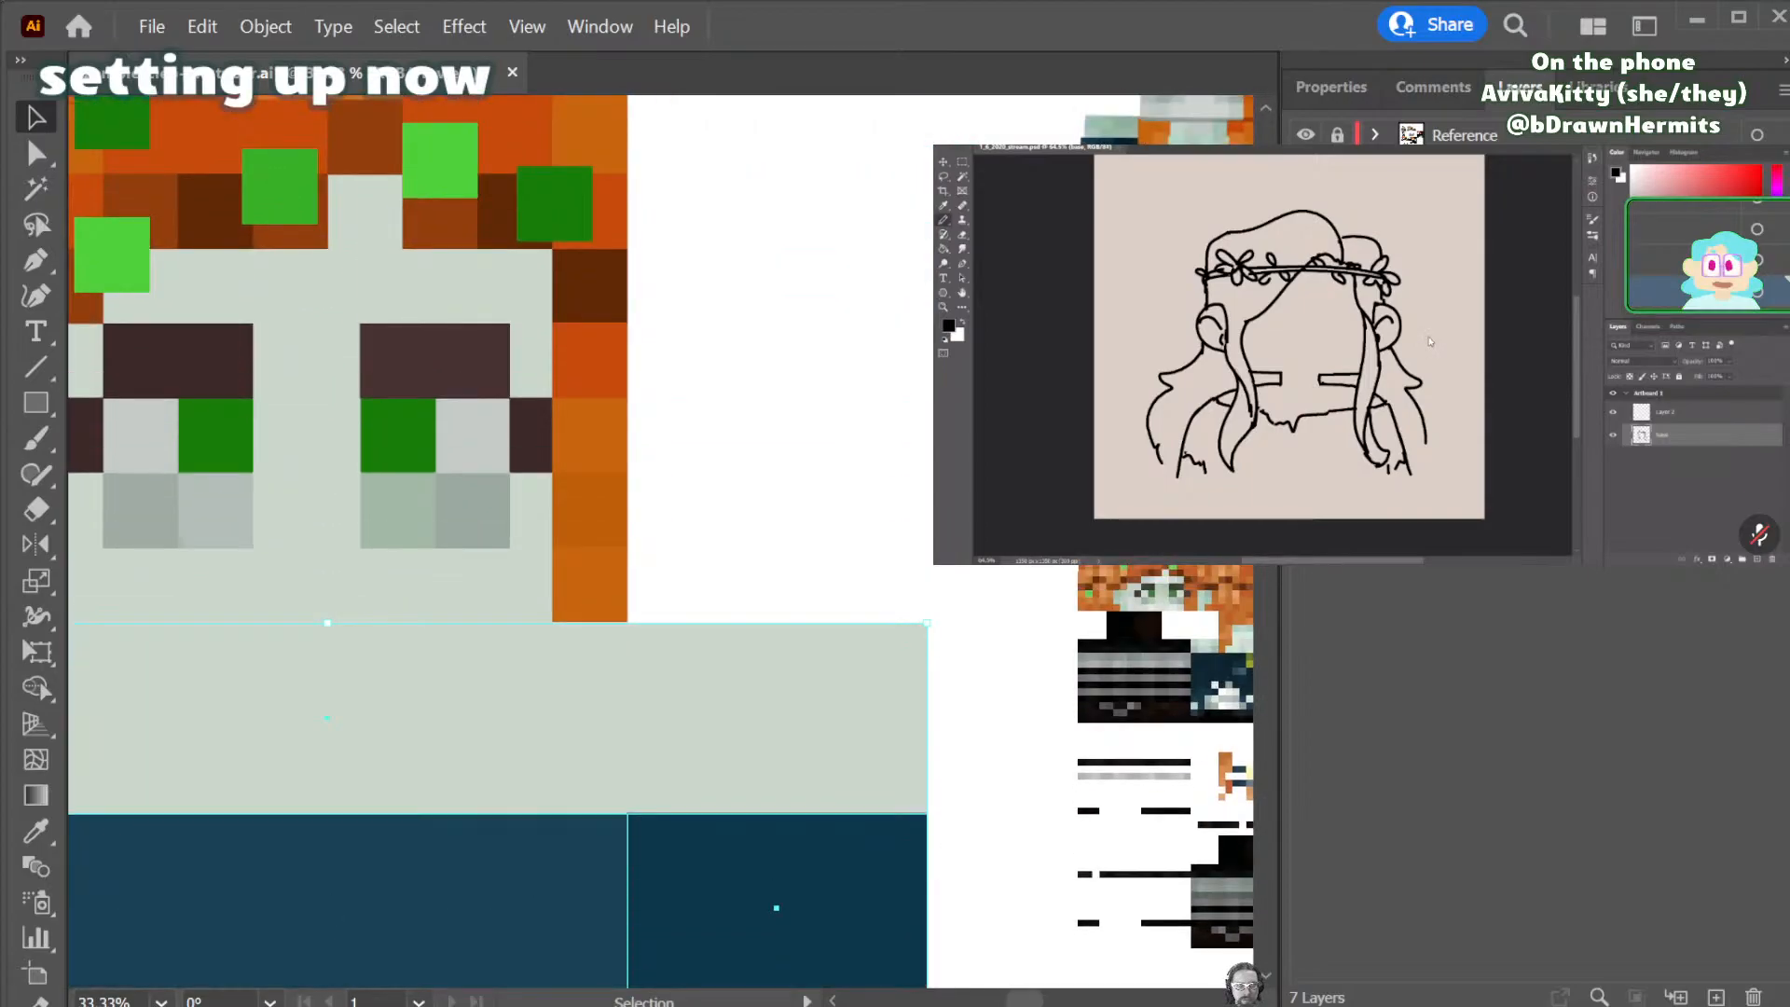
pyautogui.hscroll(1, 466, 540)
pyautogui.hscroll(2, 660, 540)
pyautogui.scroll(3, 660, 541)
pyautogui.hscroll(-1, 660, 541)
pyautogui.hscroll(1, 660, 541)
pyautogui.press('v')
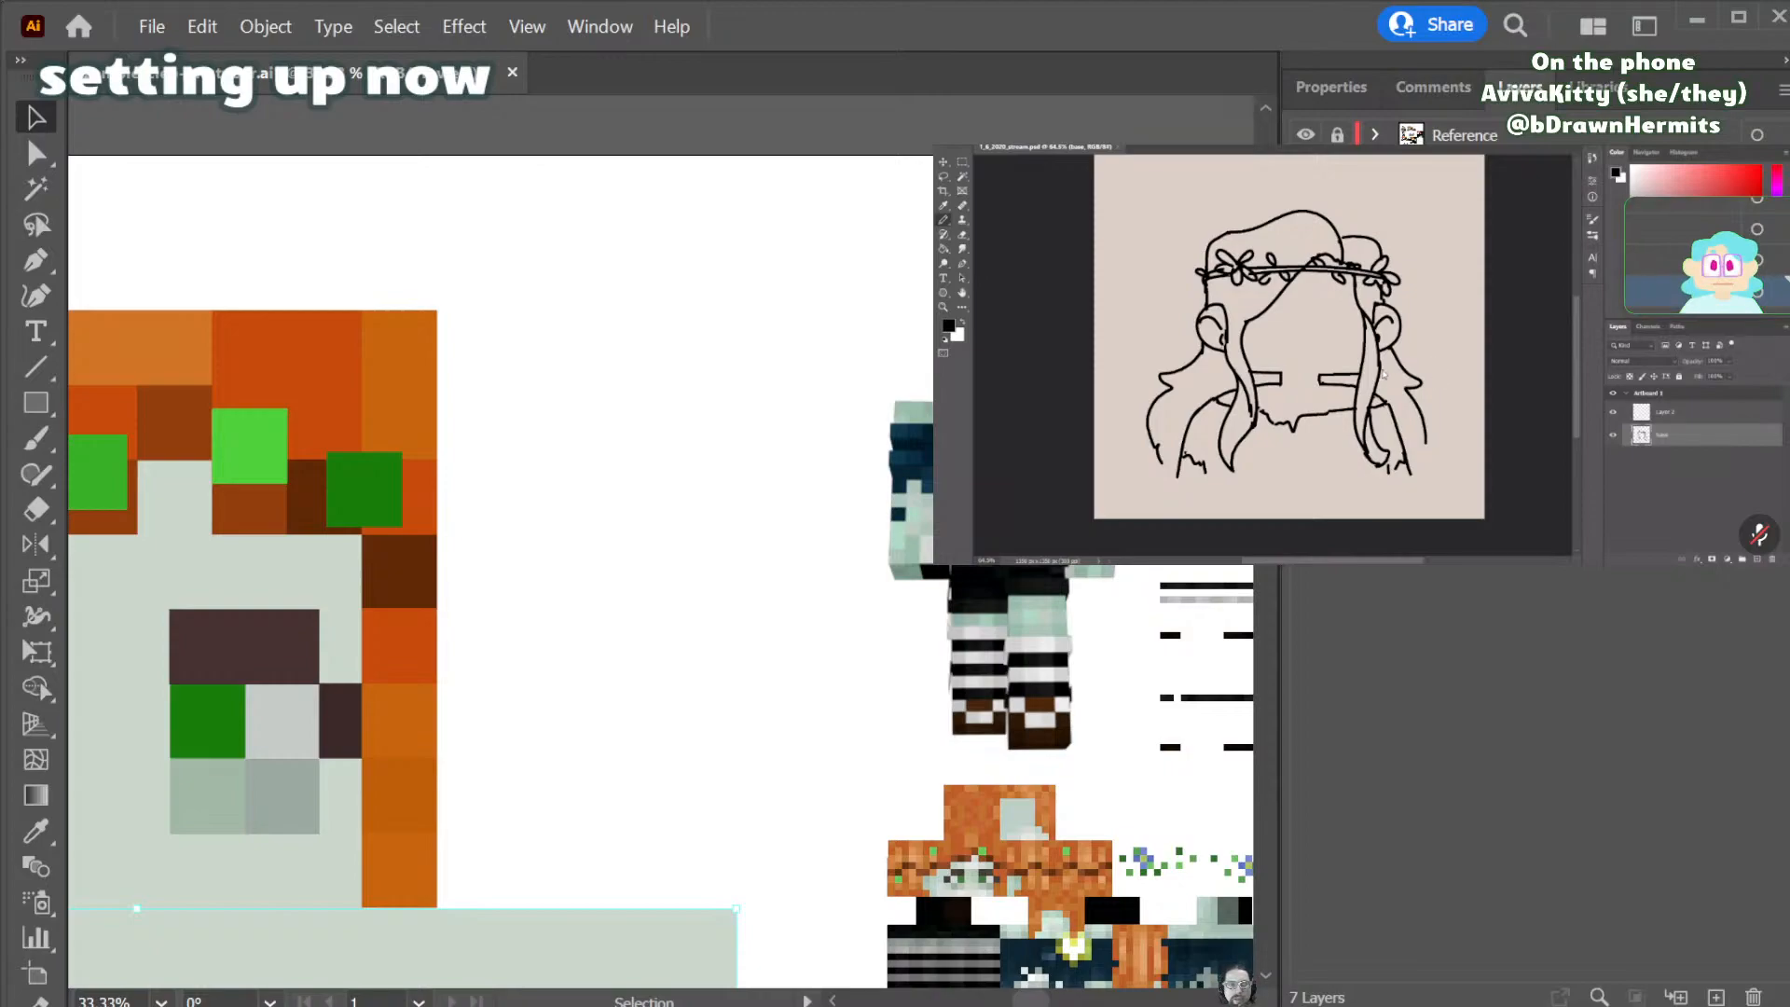
pyautogui.scroll(1, 501, 570)
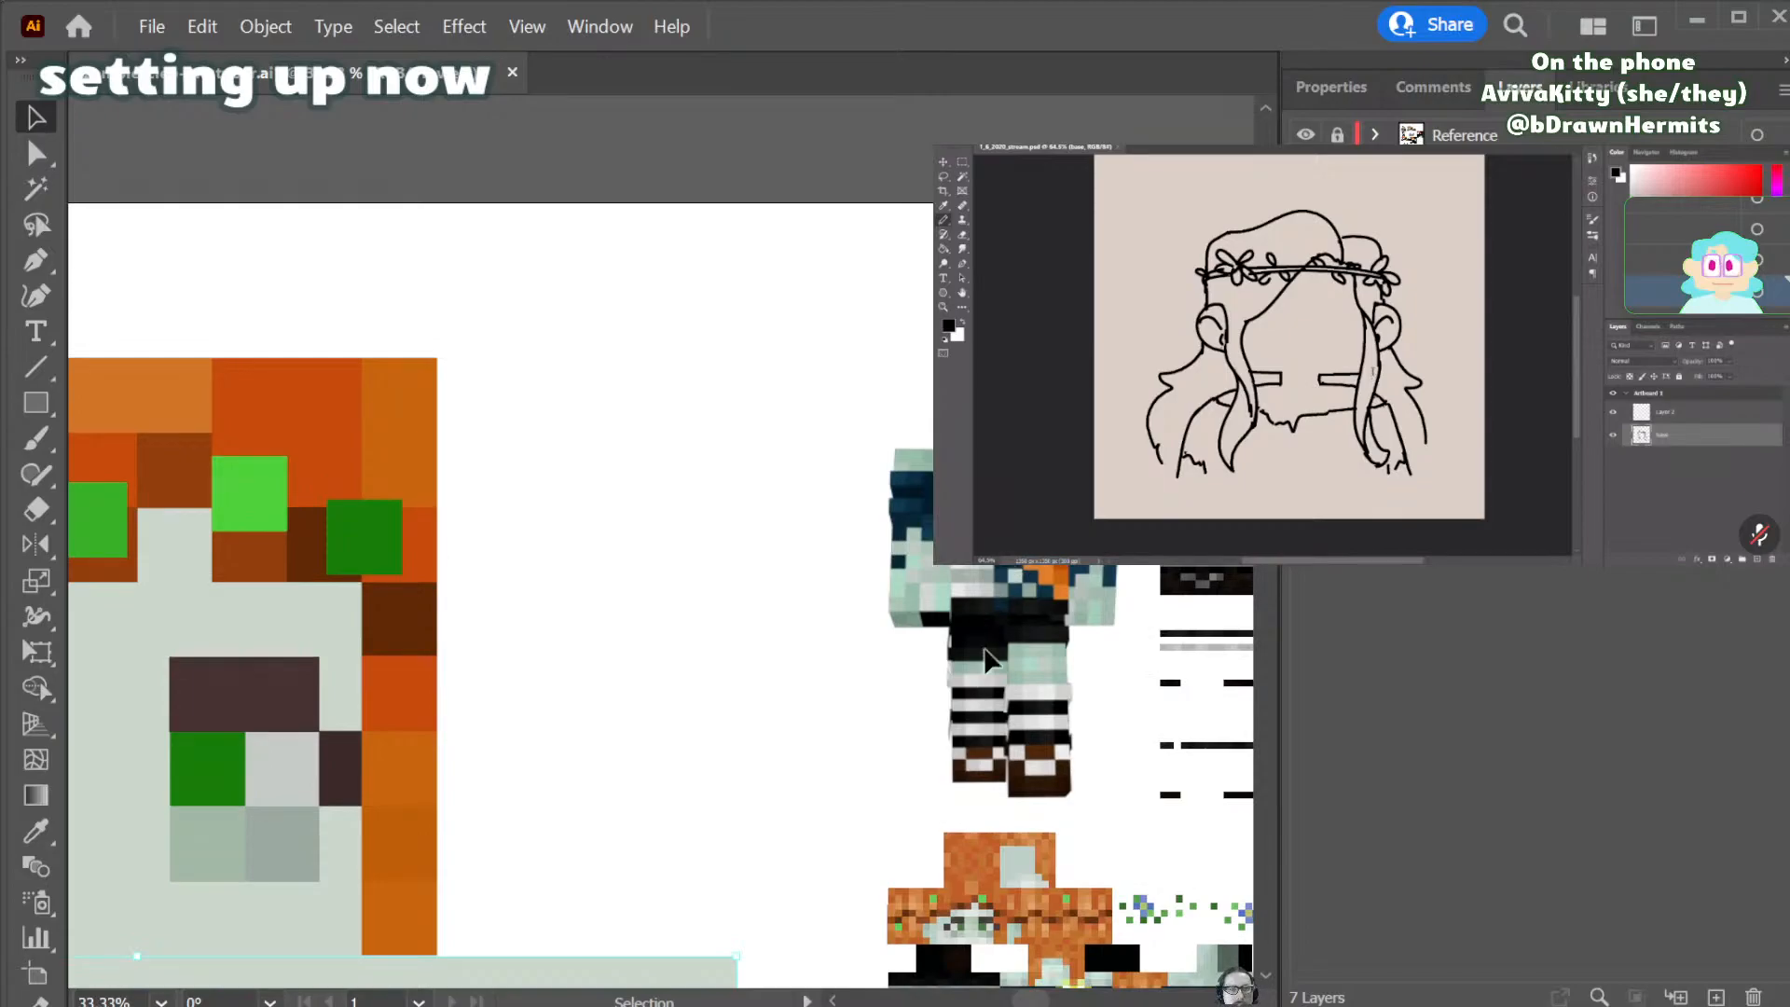
pyautogui.scroll(-2, 997, 637)
pyautogui.hscroll(-4, 997, 638)
pyautogui.hscroll(-1, 999, 636)
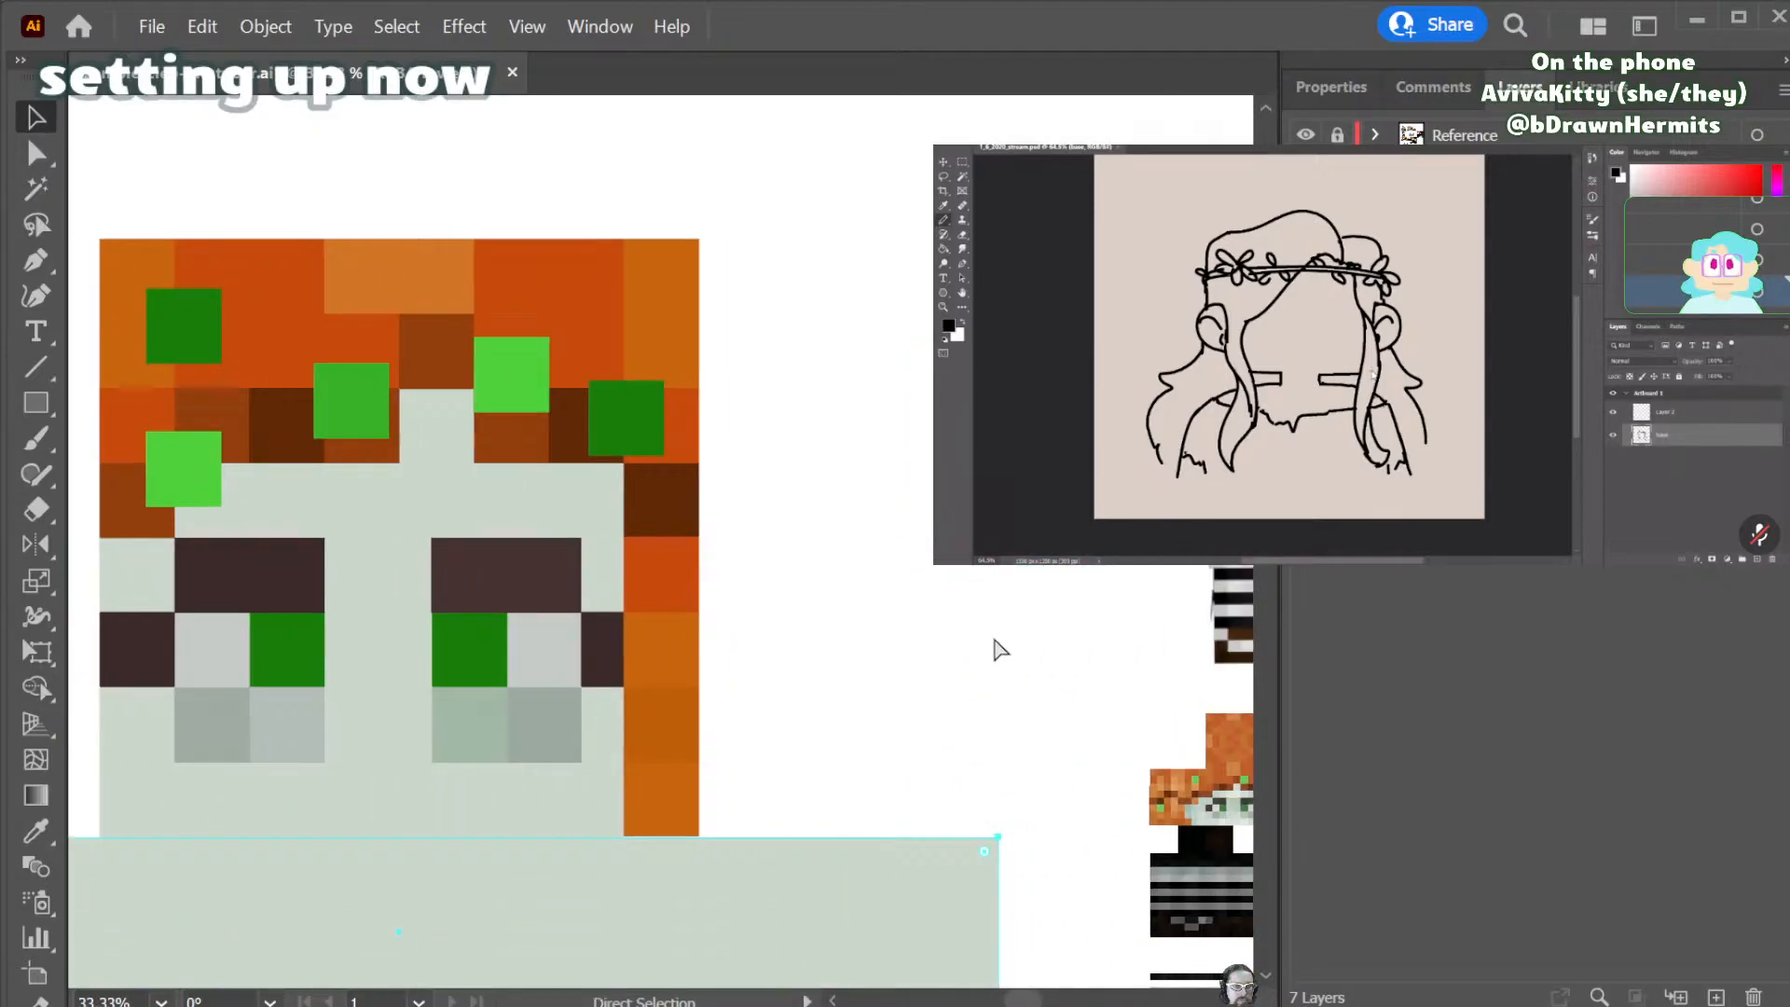
# - Copy an orange hair square onto the shoulder block, directly beneath the left edge of the face
pyautogui.scroll(-10, 1000, 649)
pyautogui.hotkey('ctrl', '-')
pyautogui.hotkey('ctrl', '-')
pyautogui.scroll(3, 992, 638)
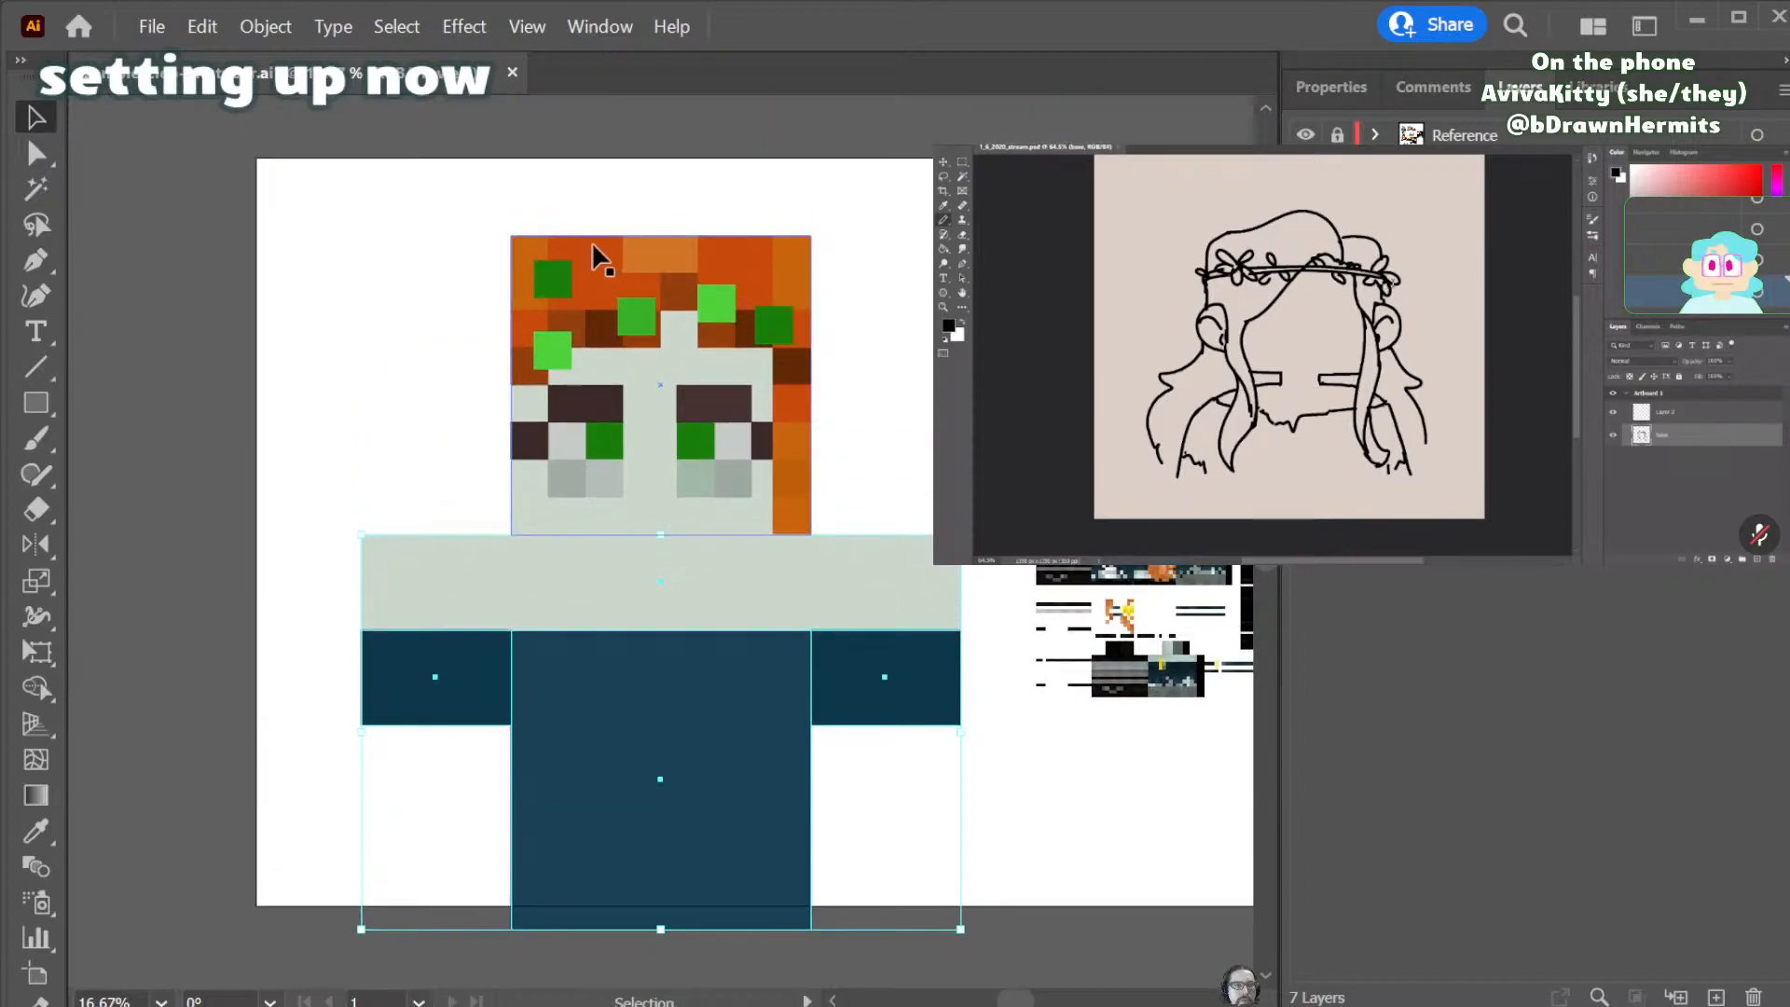
pyautogui.click(561, 250)
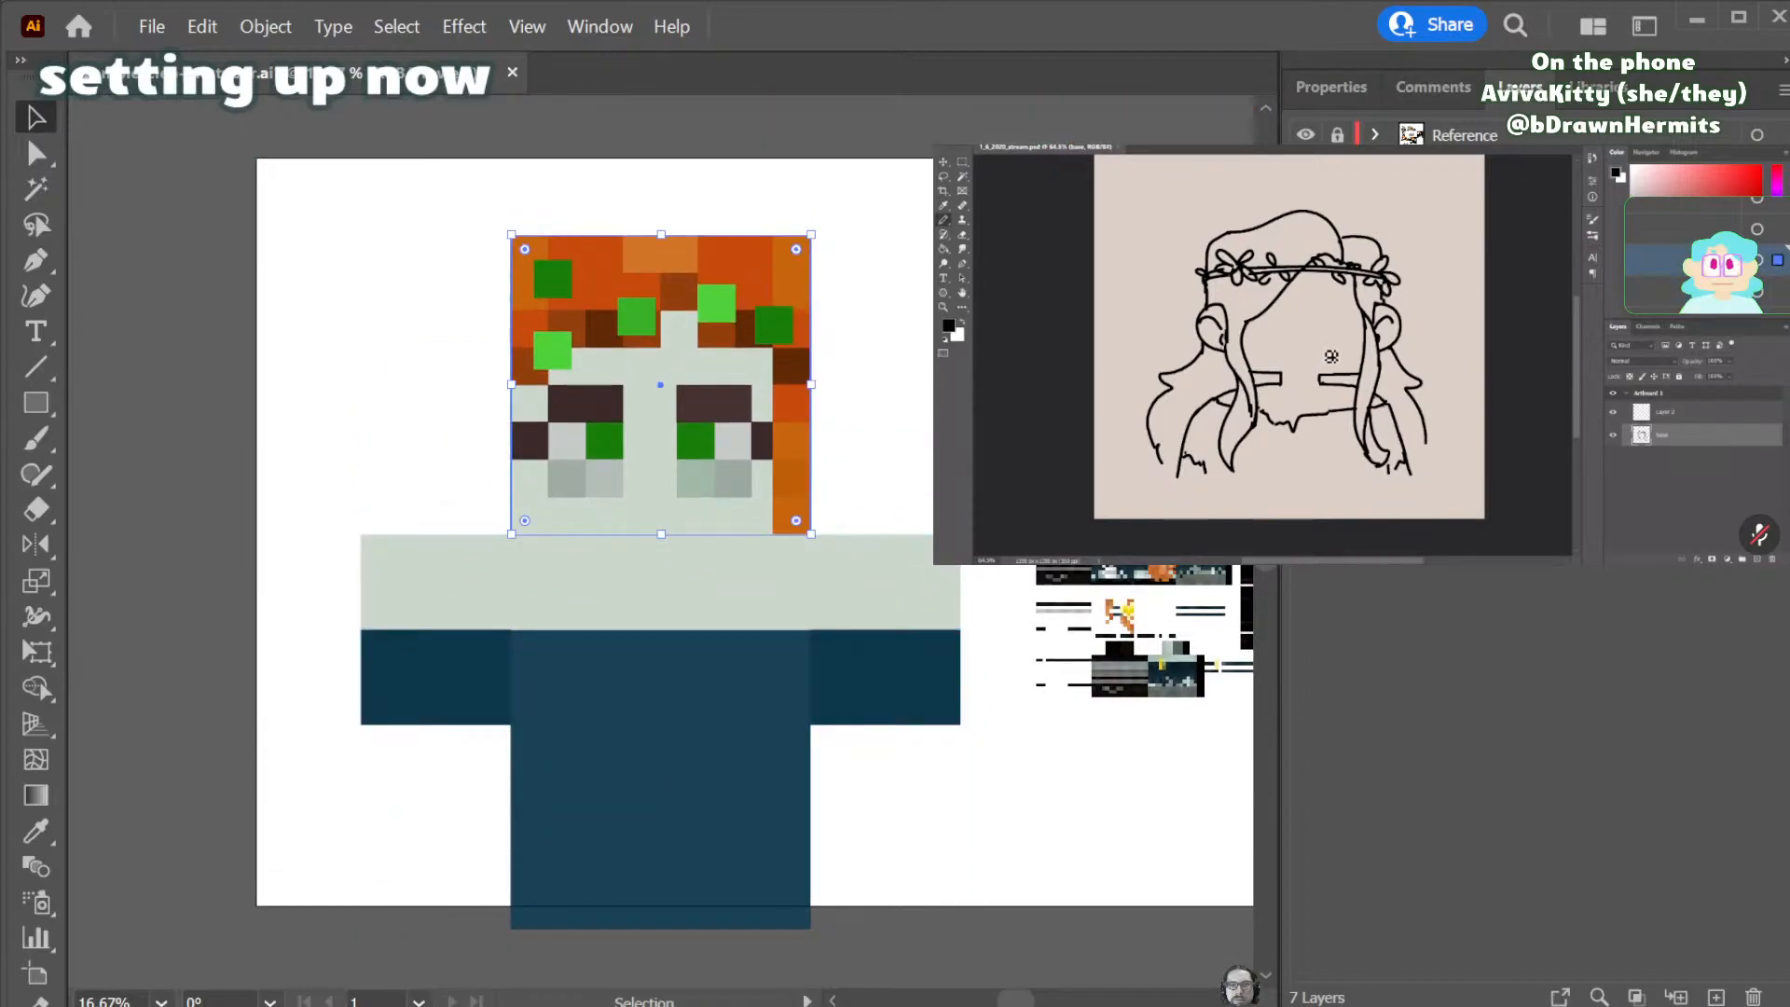
pyautogui.hotkey('ctrl', 'shift', 'a')
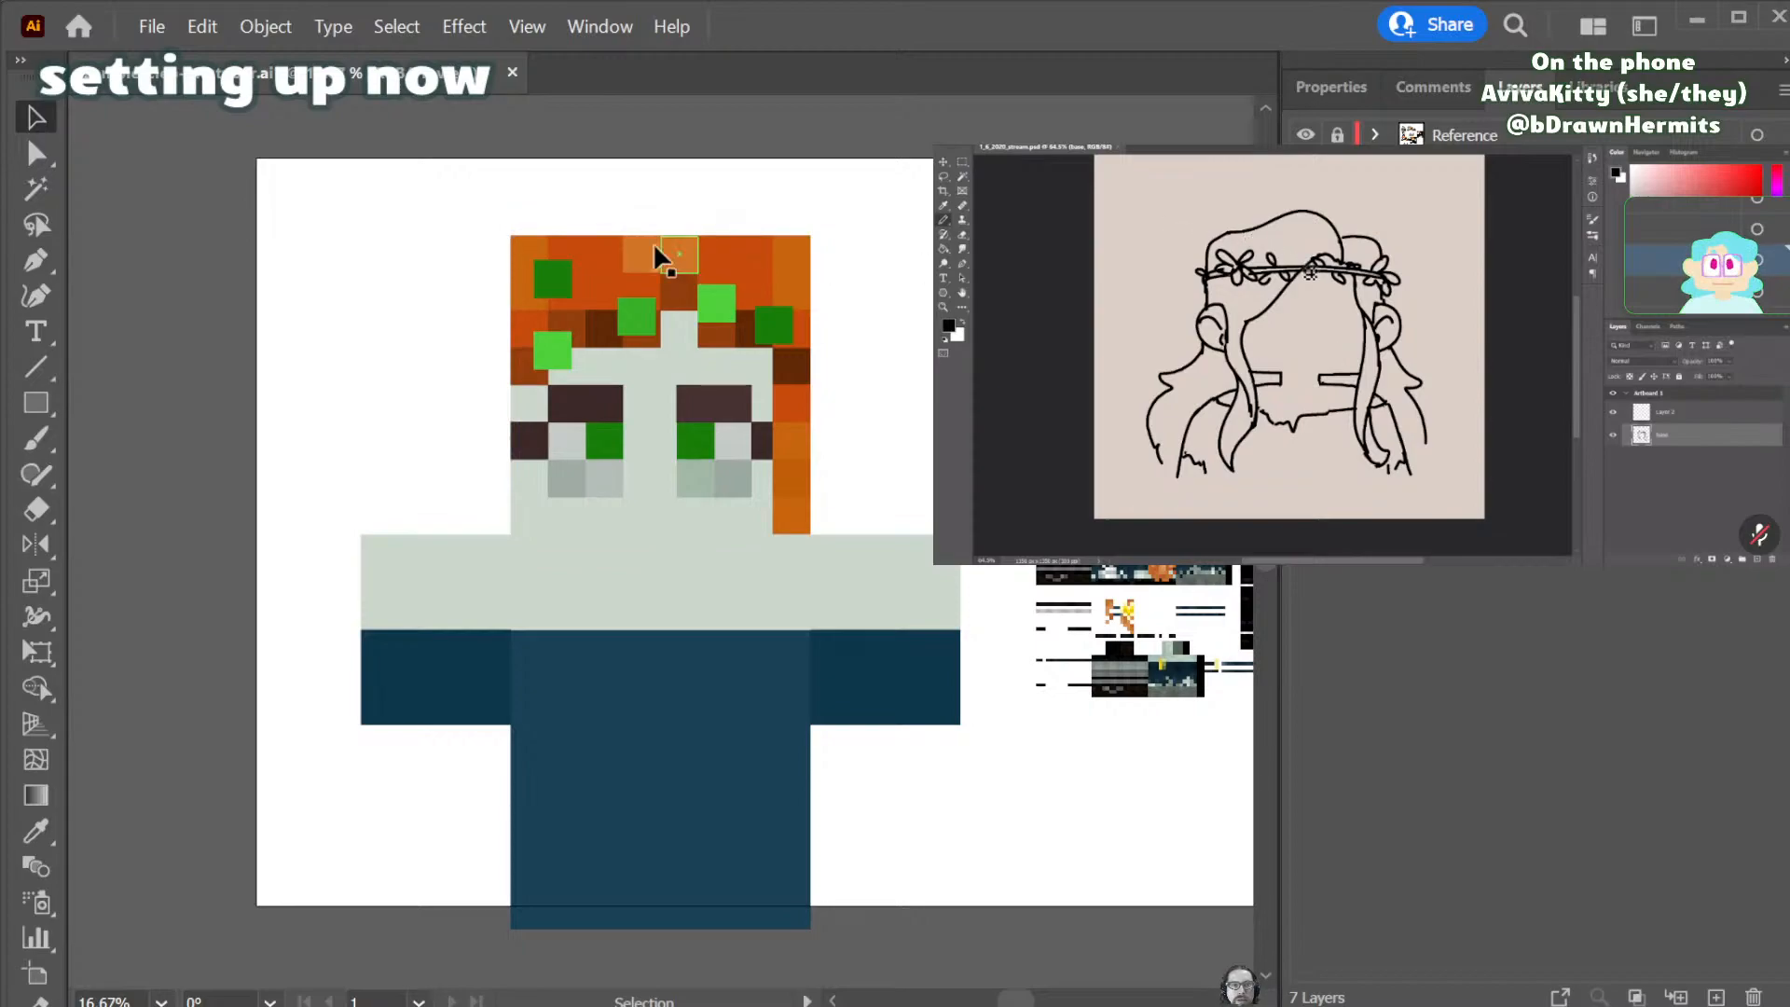
pyautogui.click(578, 257)
pyautogui.hotkey('ctrl', 'shift', 'a')
pyautogui.moveTo(788, 461); pyautogui.dragTo(529, 557)
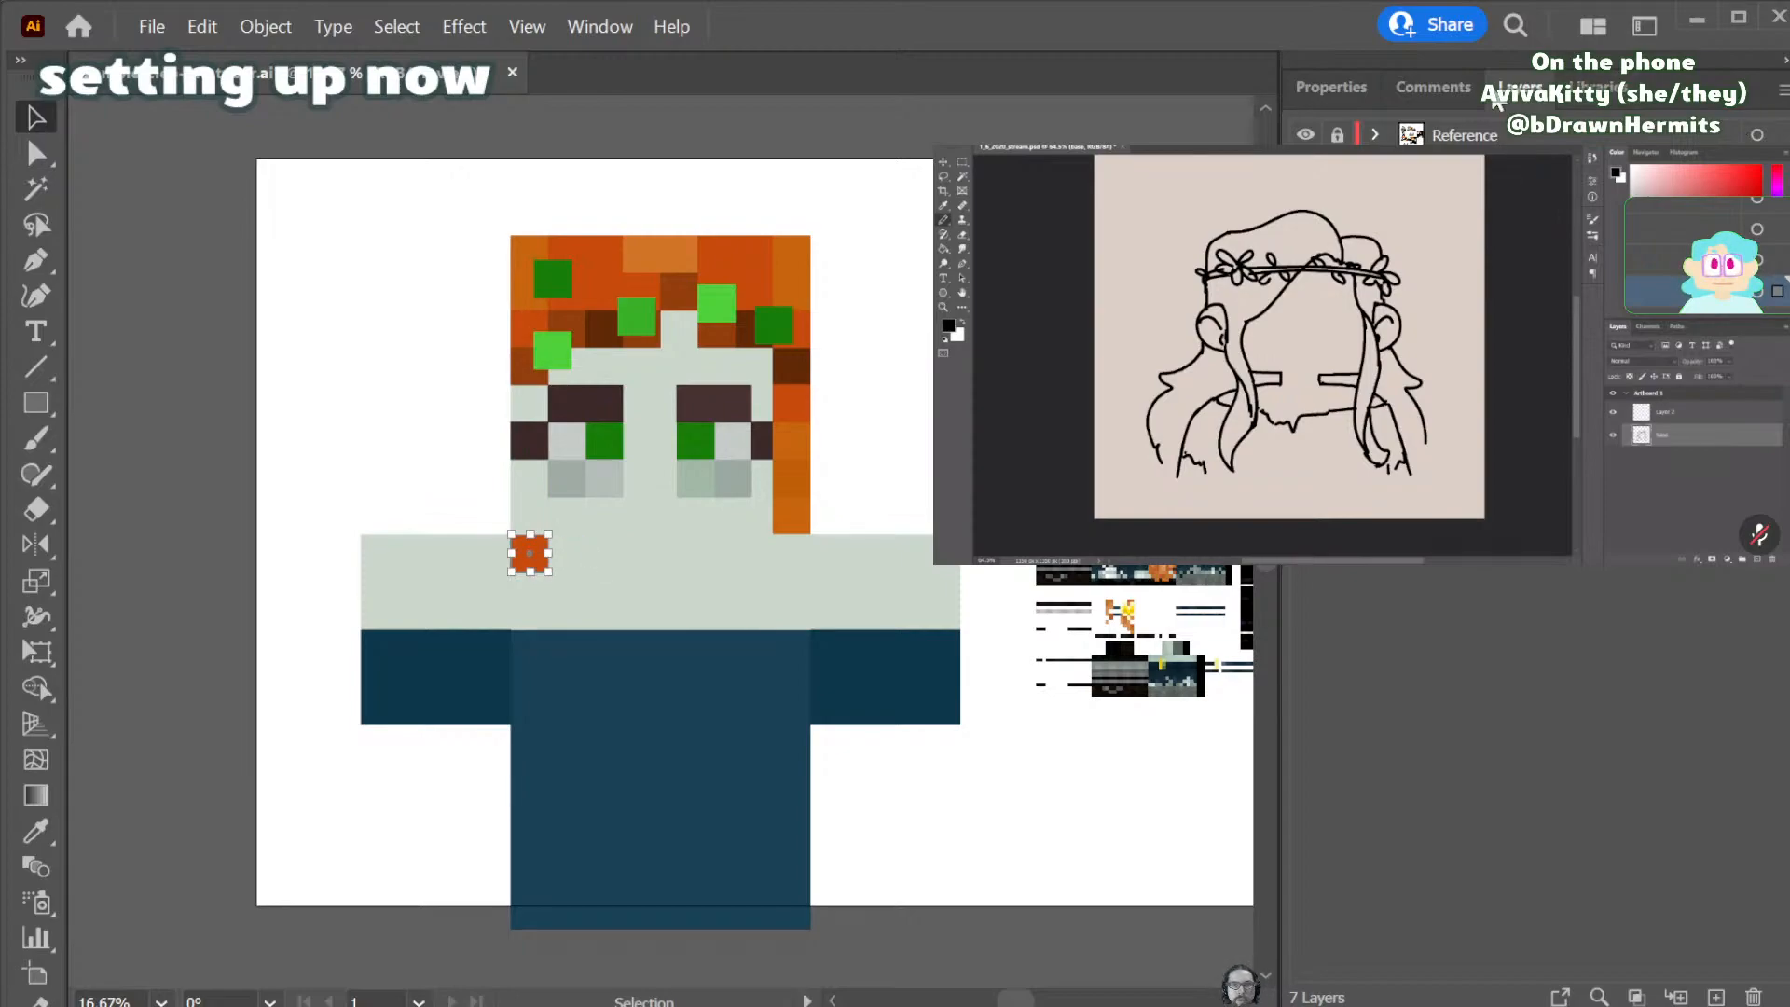
# - Set the copied hair square's width to 200 px and align its left edge with the face
pyautogui.click(1320, 90)
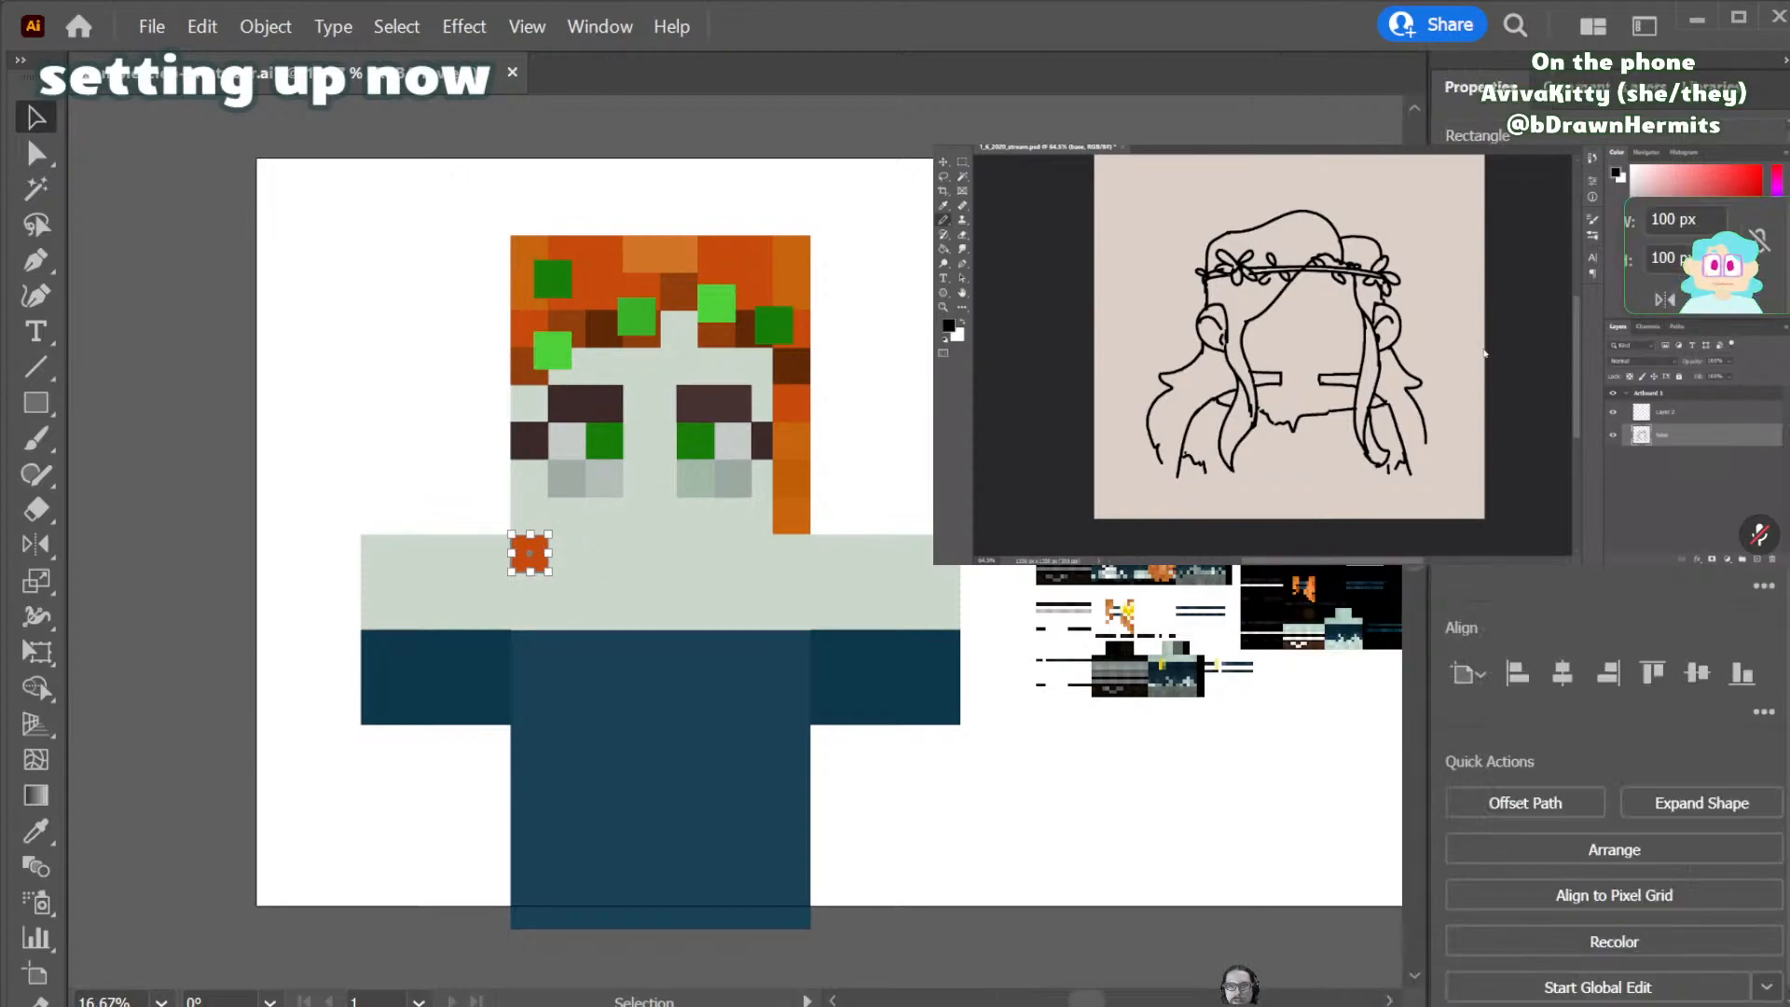
pyautogui.doubleClick(1658, 220)
pyautogui.write('20')
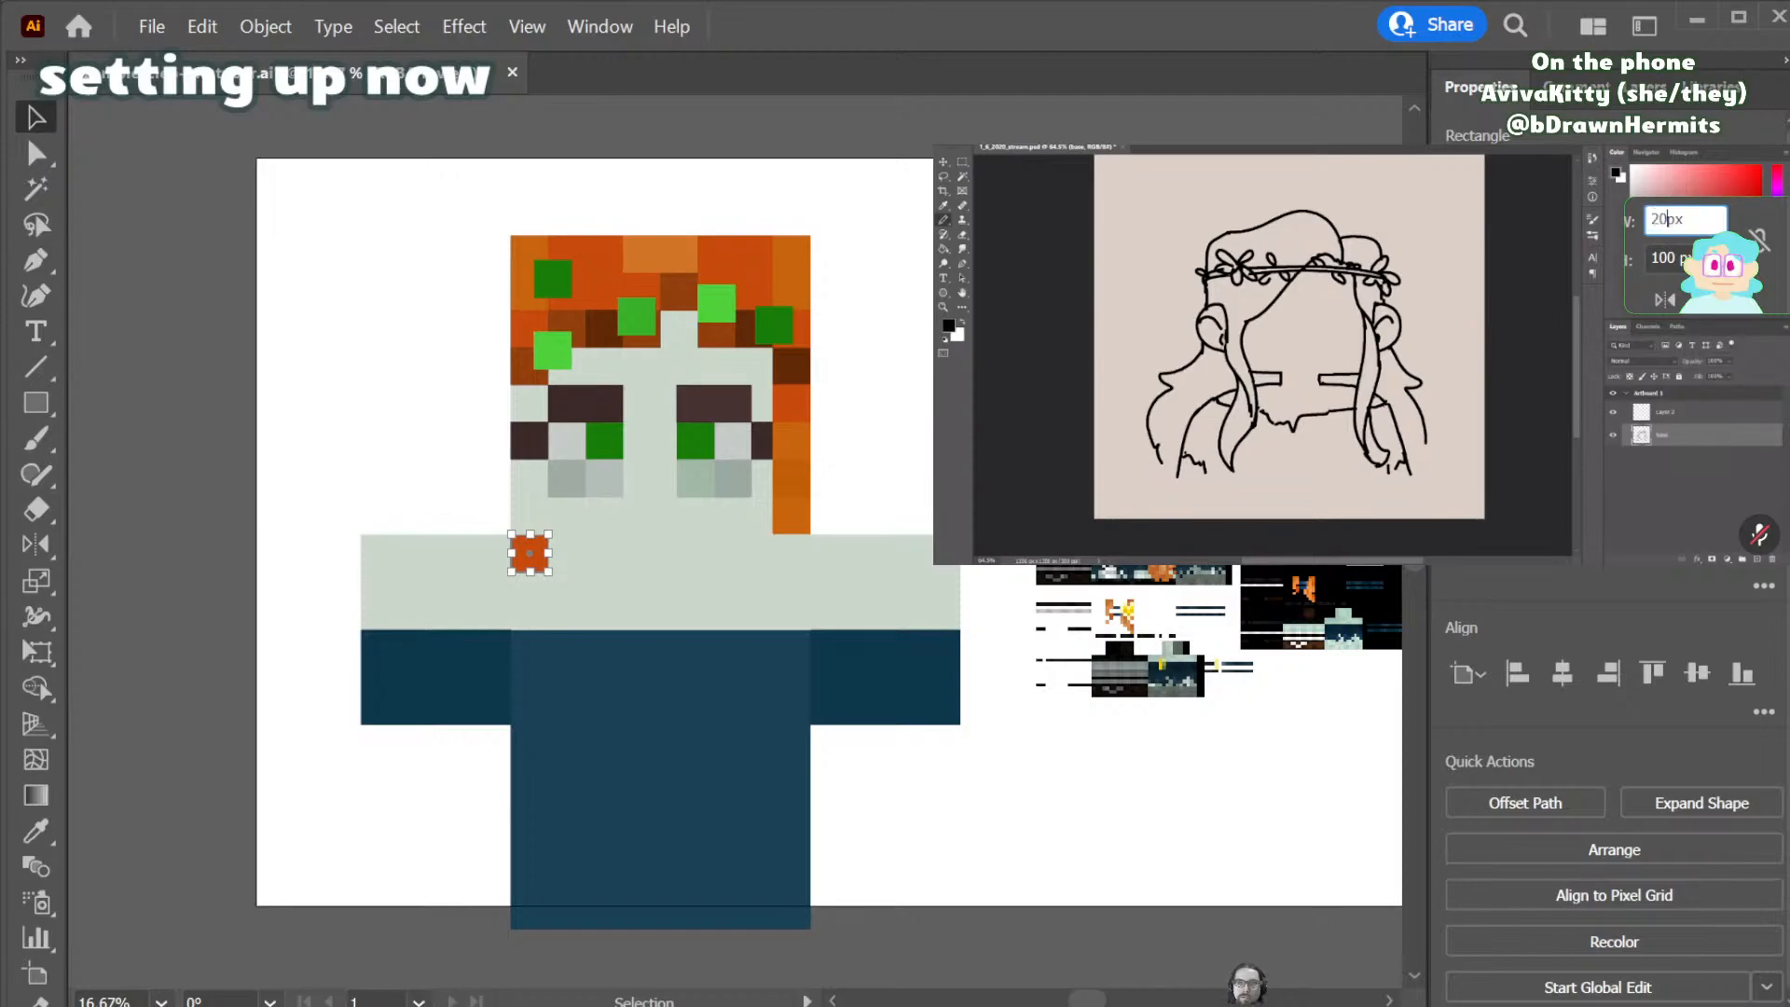
pyautogui.write('0')
pyautogui.press('Return')
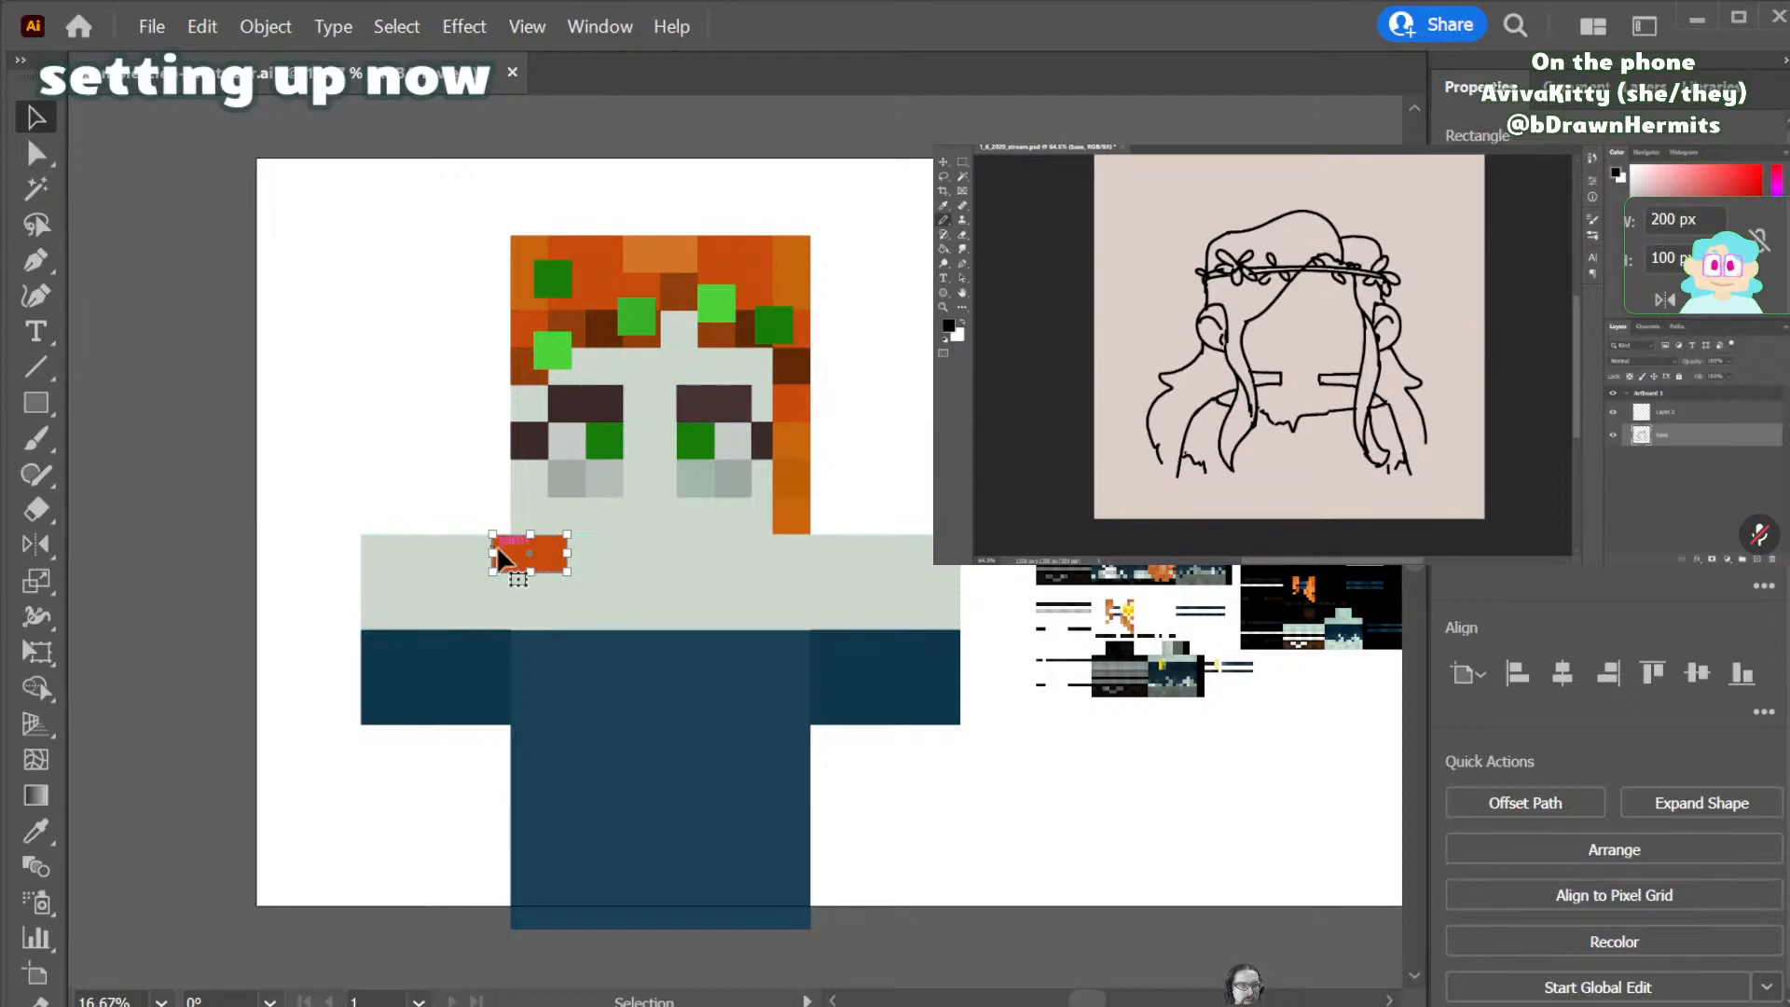
pyautogui.moveTo(553, 555); pyautogui.dragTo(567, 547)
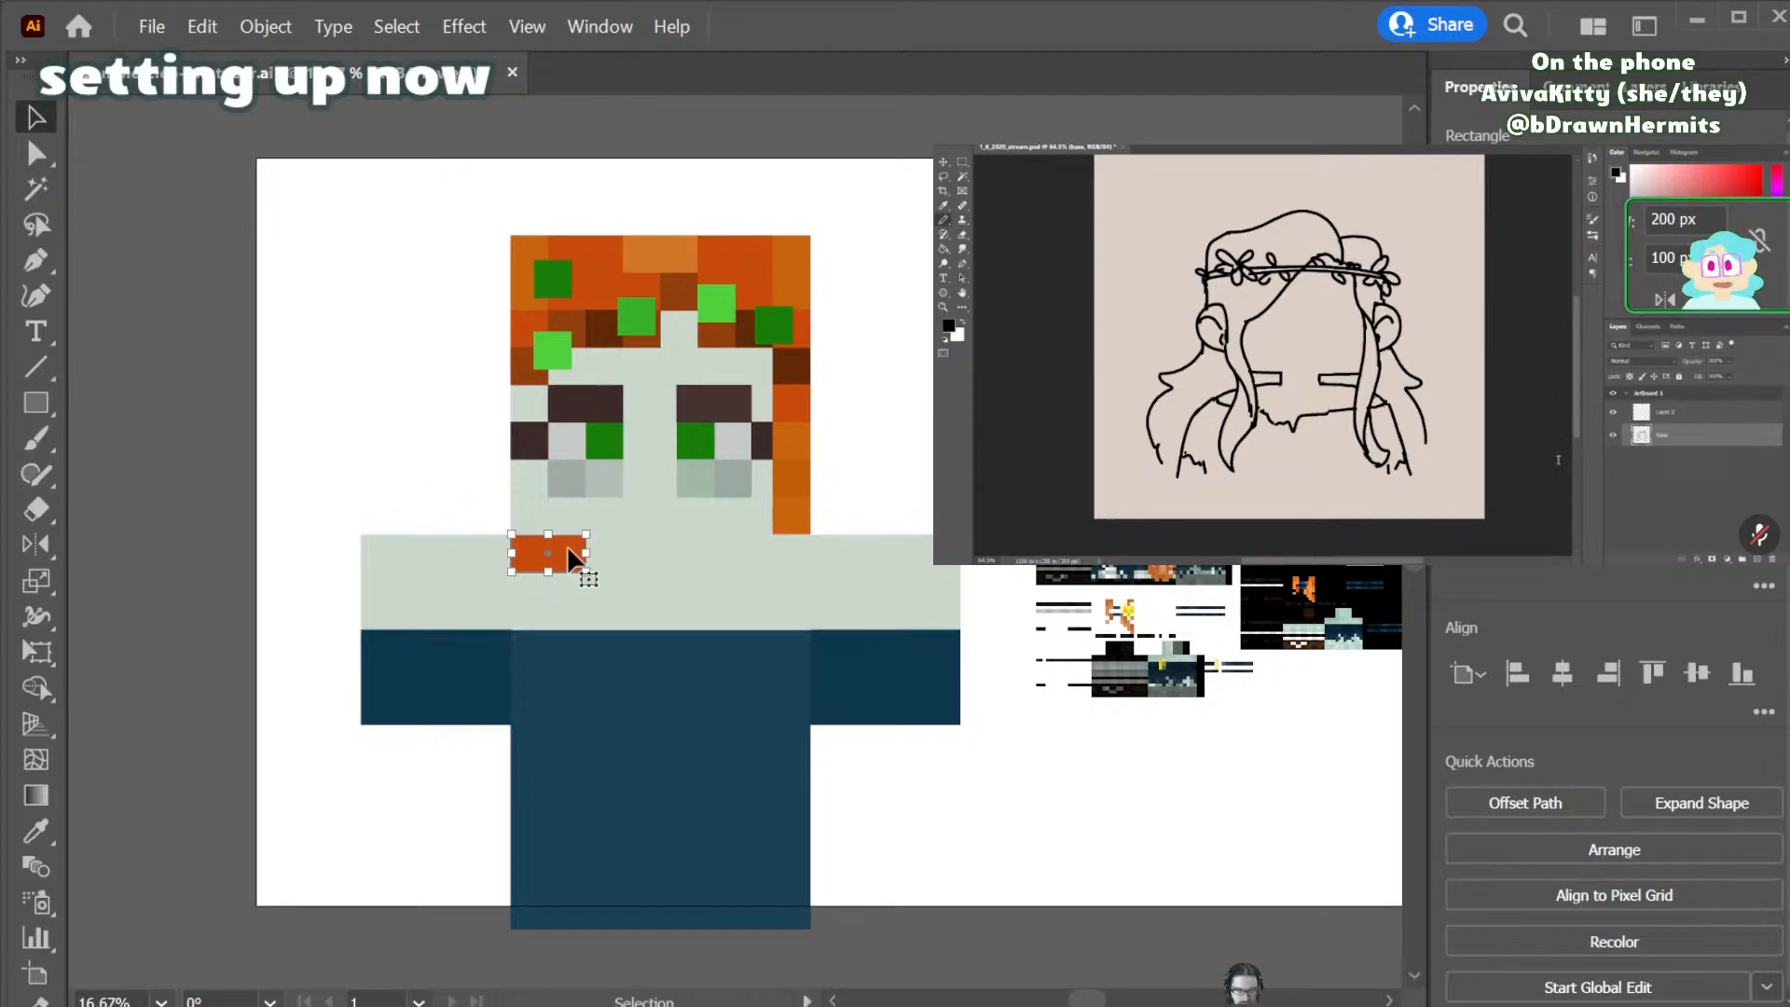
# - Recolor the 200 px hair block on the shoulder with the lighter orange used in the hair
pyautogui.press('i')
pyautogui.click(1084, 377)
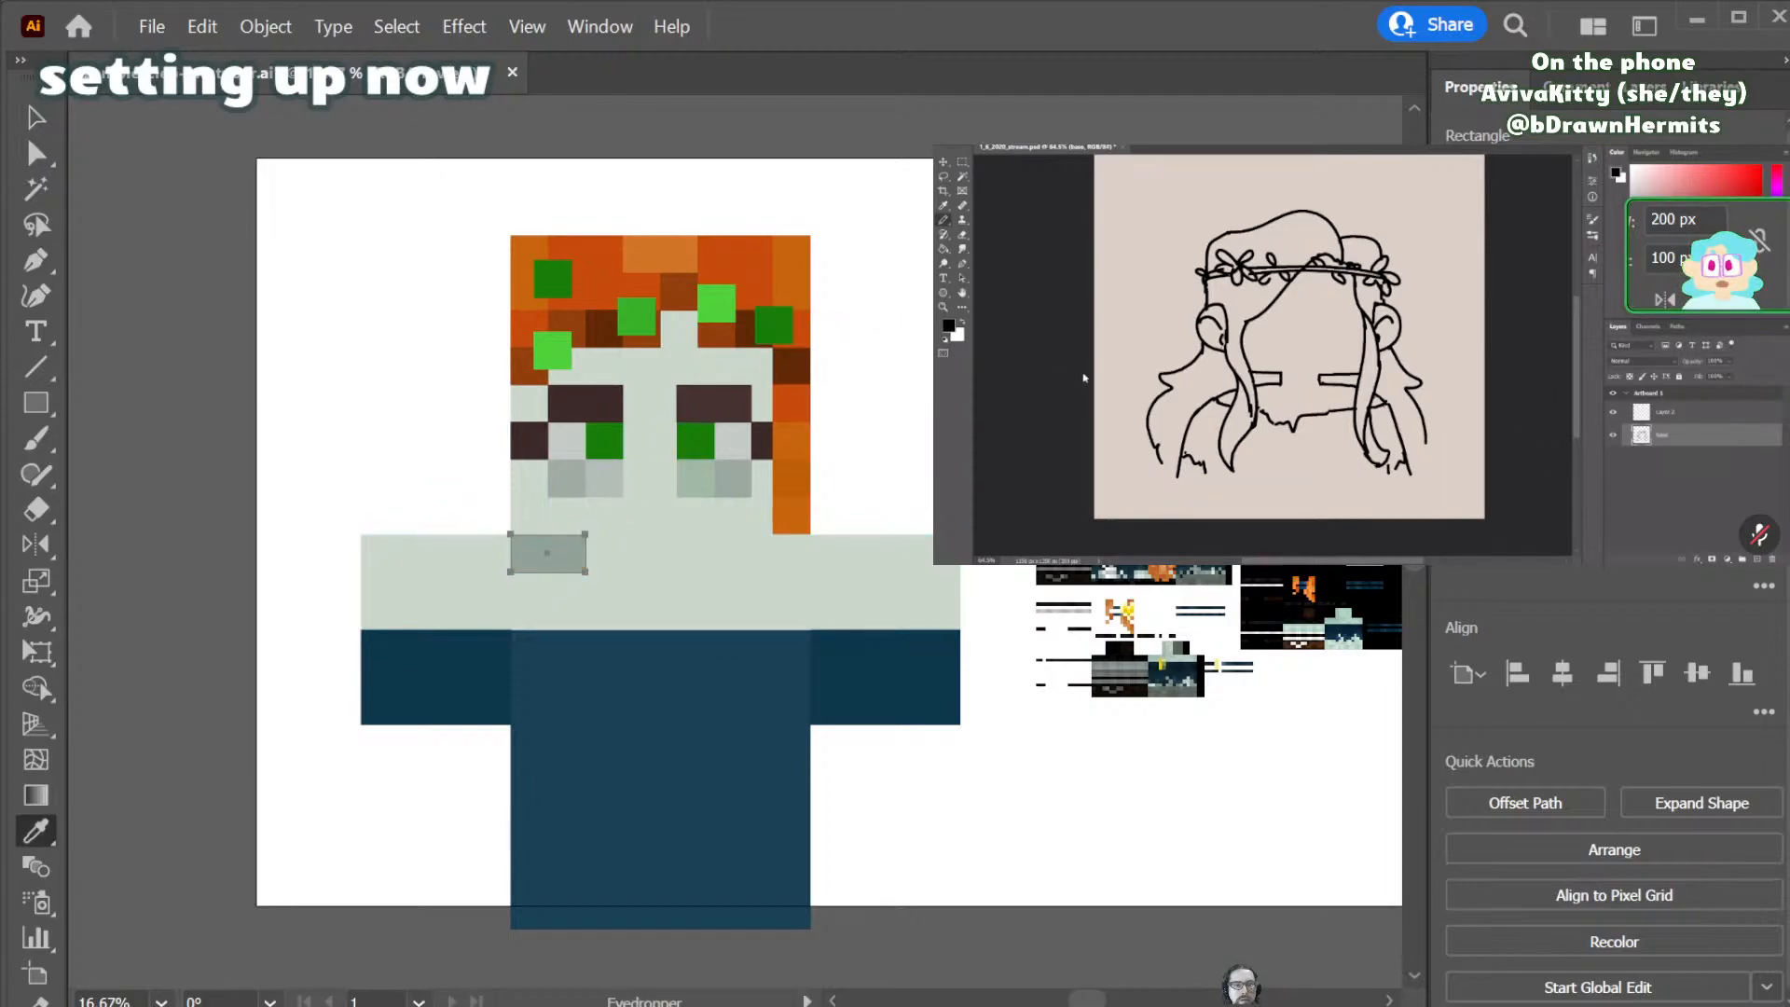
pyautogui.hotkey('ctrl', 'z')
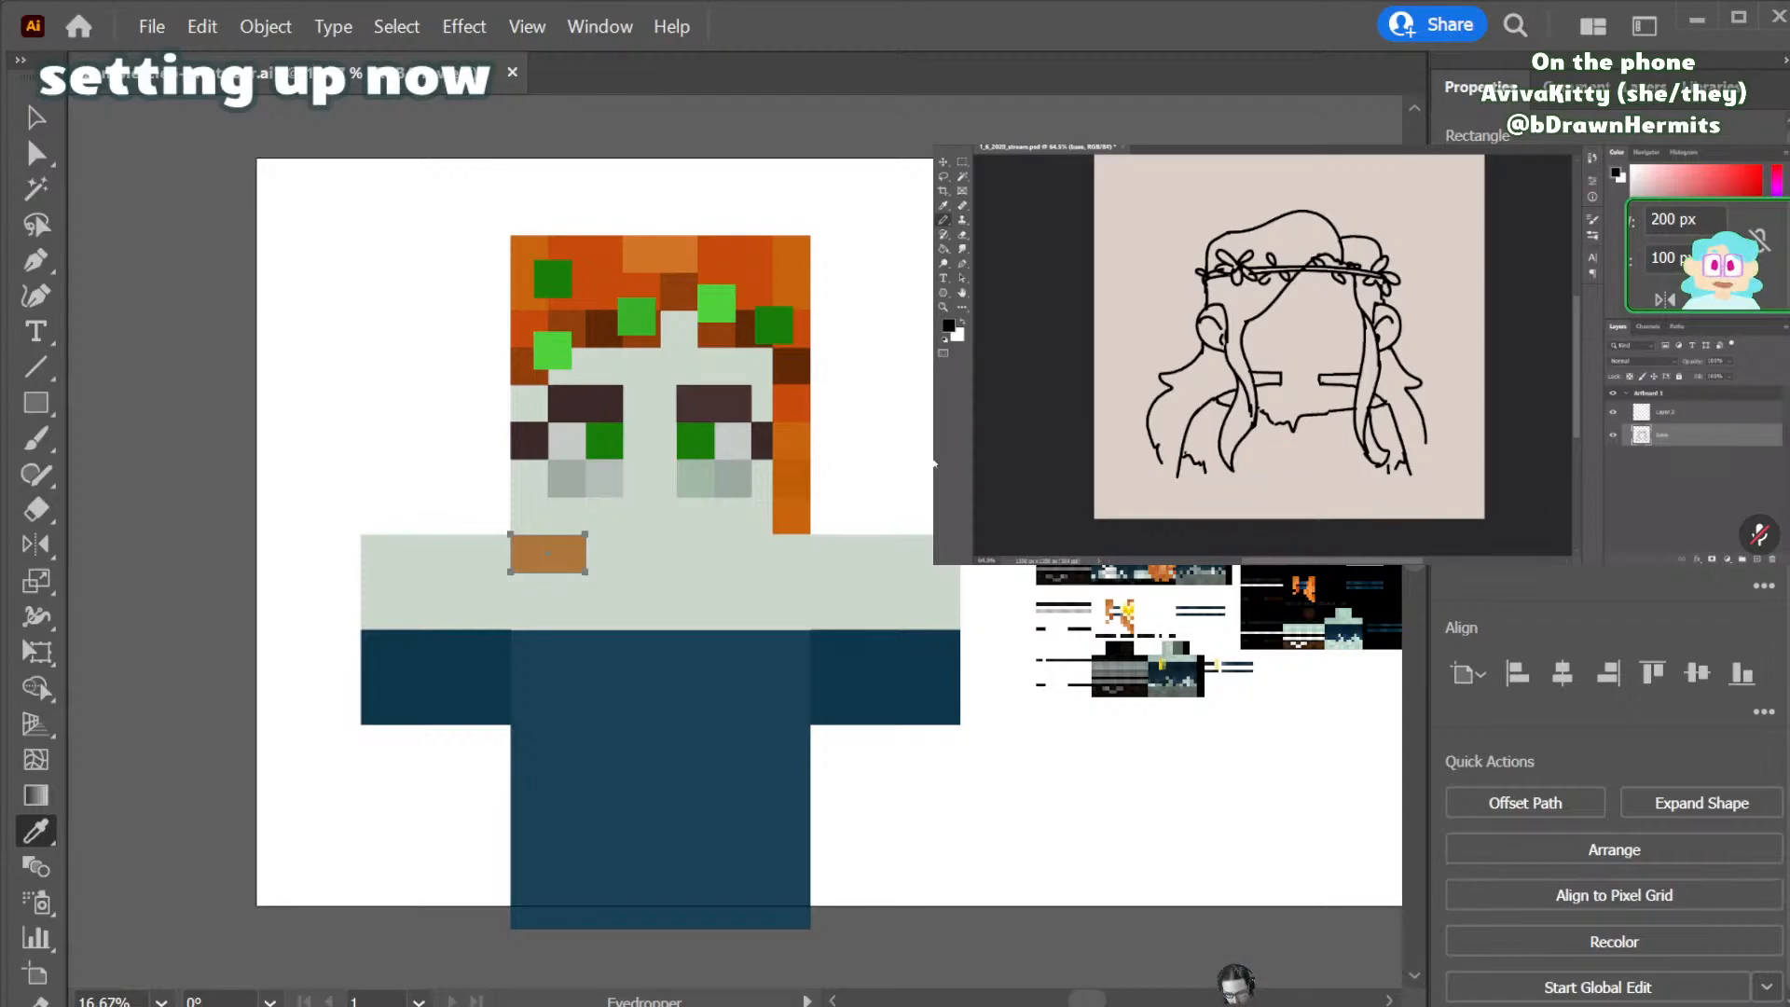
pyautogui.hotkey('ctrl', '+')
pyautogui.hotkey('ctrl', '+')
pyautogui.press('v')
pyautogui.hscroll(3, 546, 541)
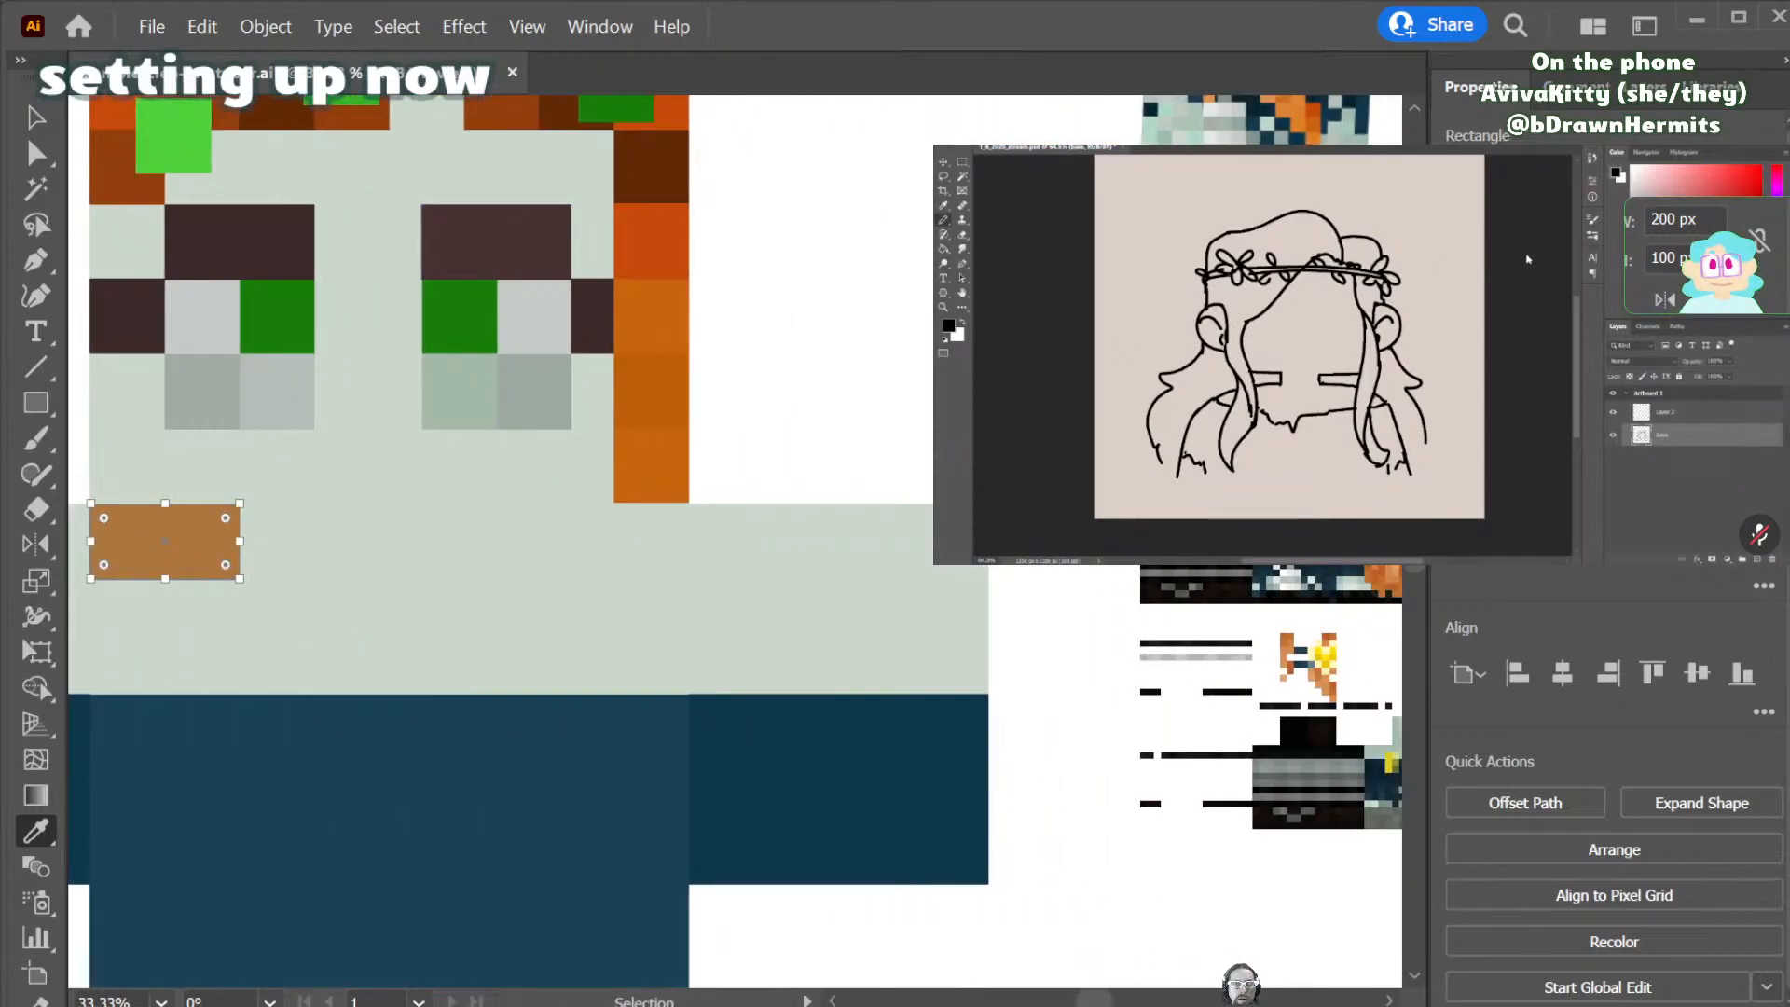
pyautogui.scroll(2, 546, 541)
pyautogui.hotkey('ctrl', 'z')
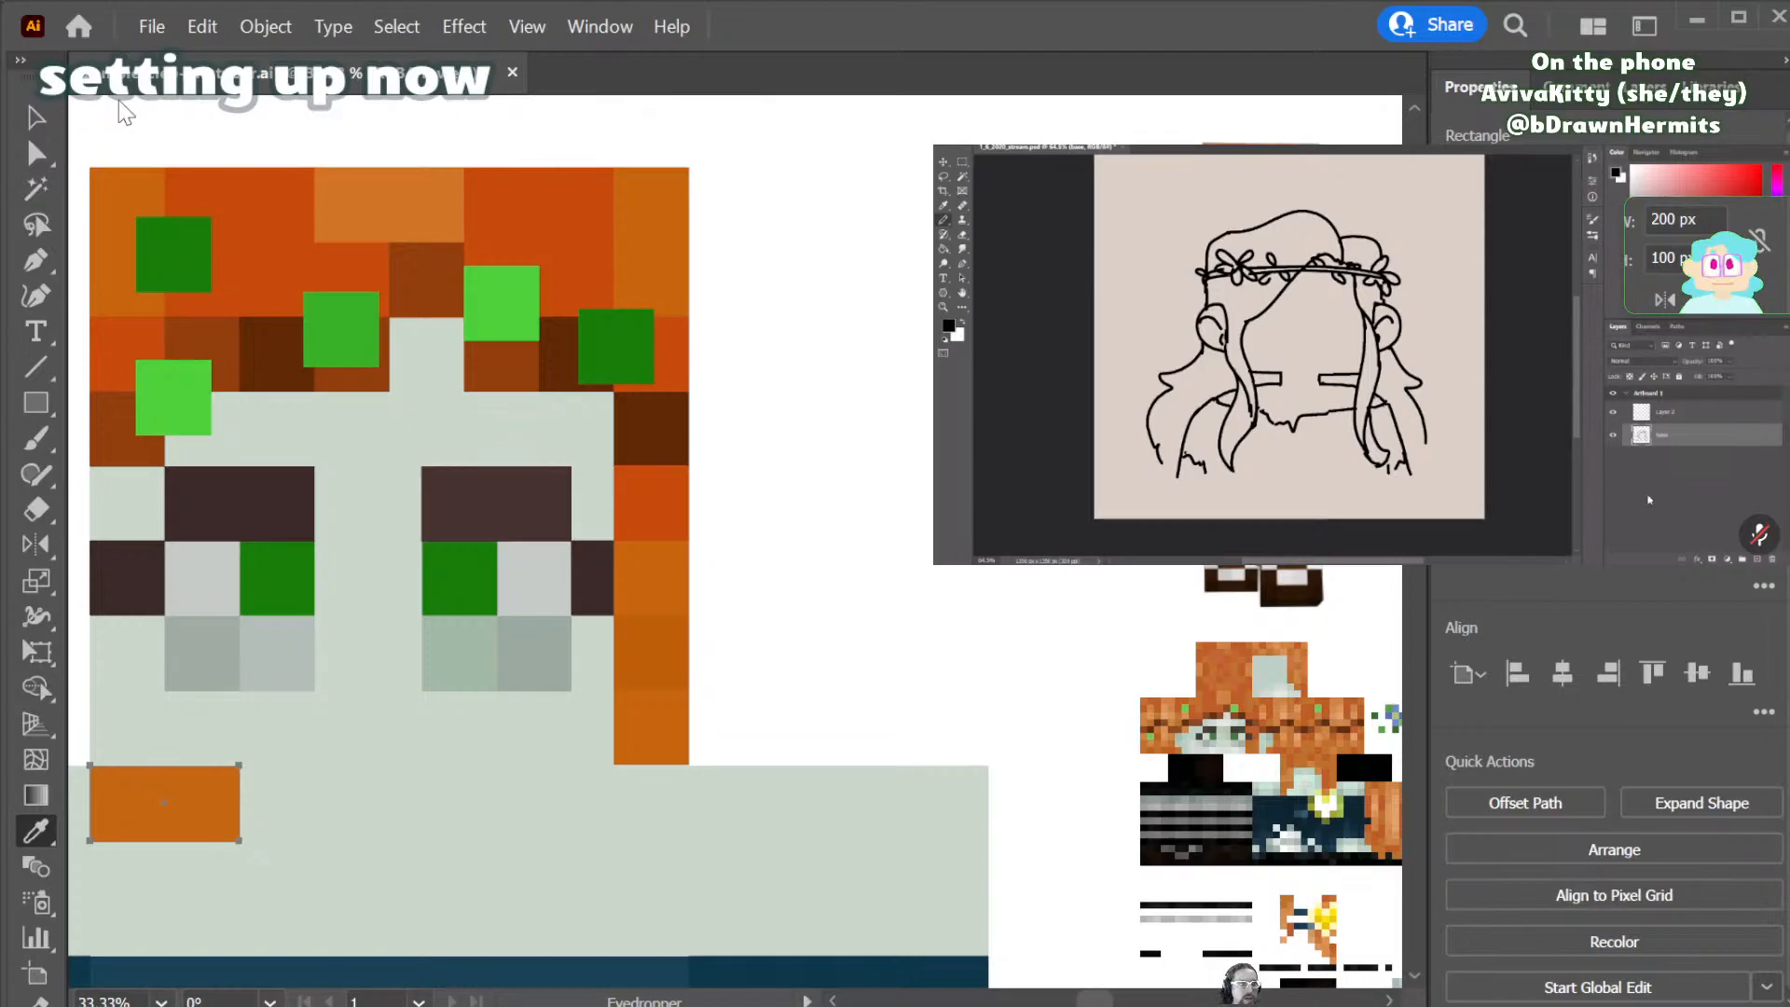
# - Duplicate the hair block across to beneath the right hair strand and set the copy's width to 100 px
pyautogui.press('v')
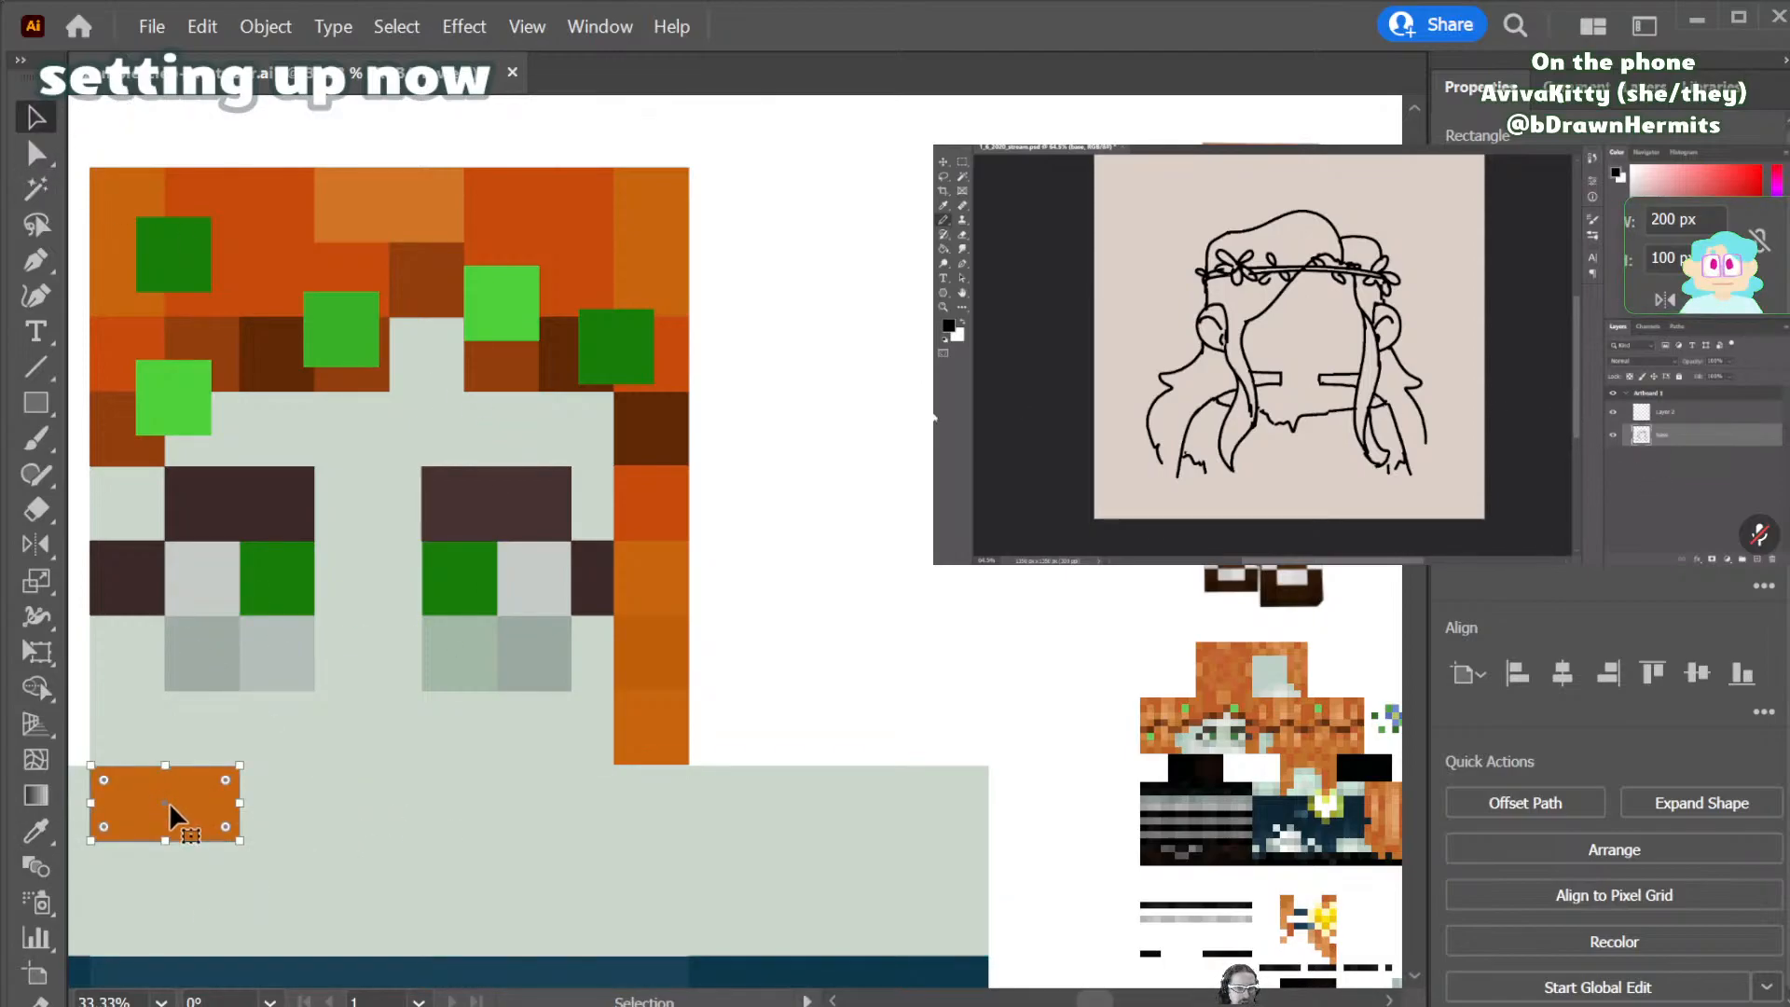
pyautogui.moveTo(170, 793); pyautogui.dragTo(625, 795)
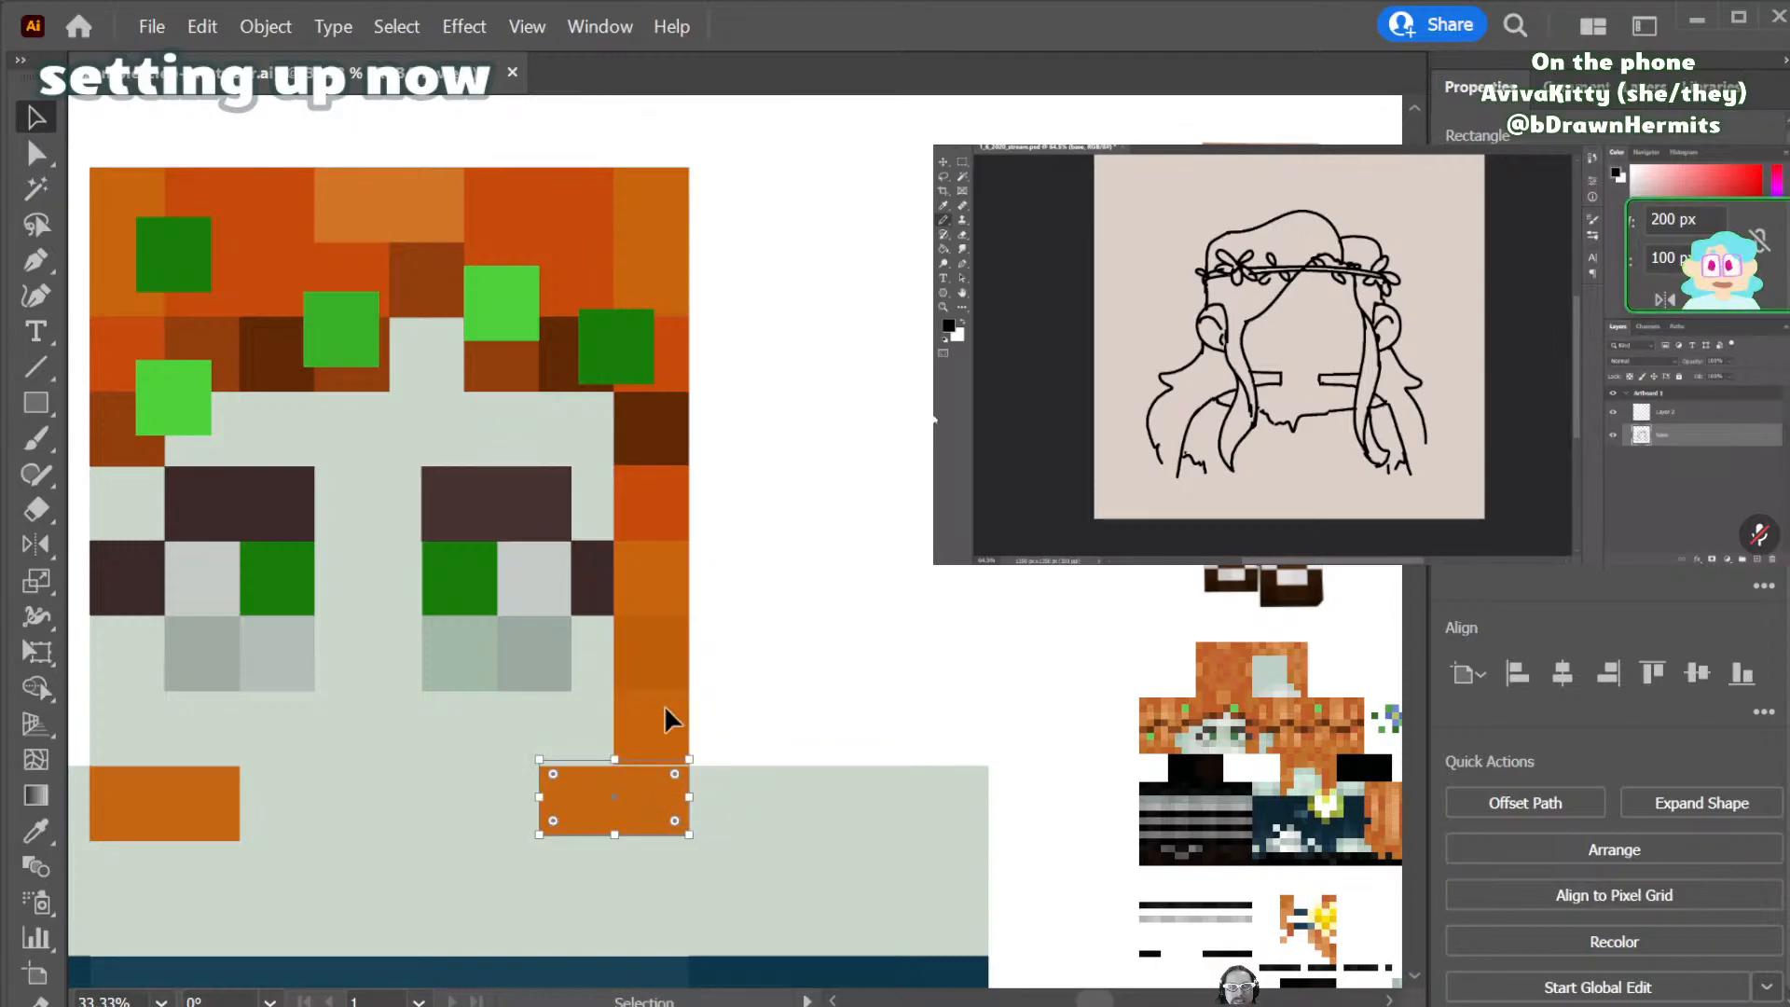
pyautogui.press('alt')
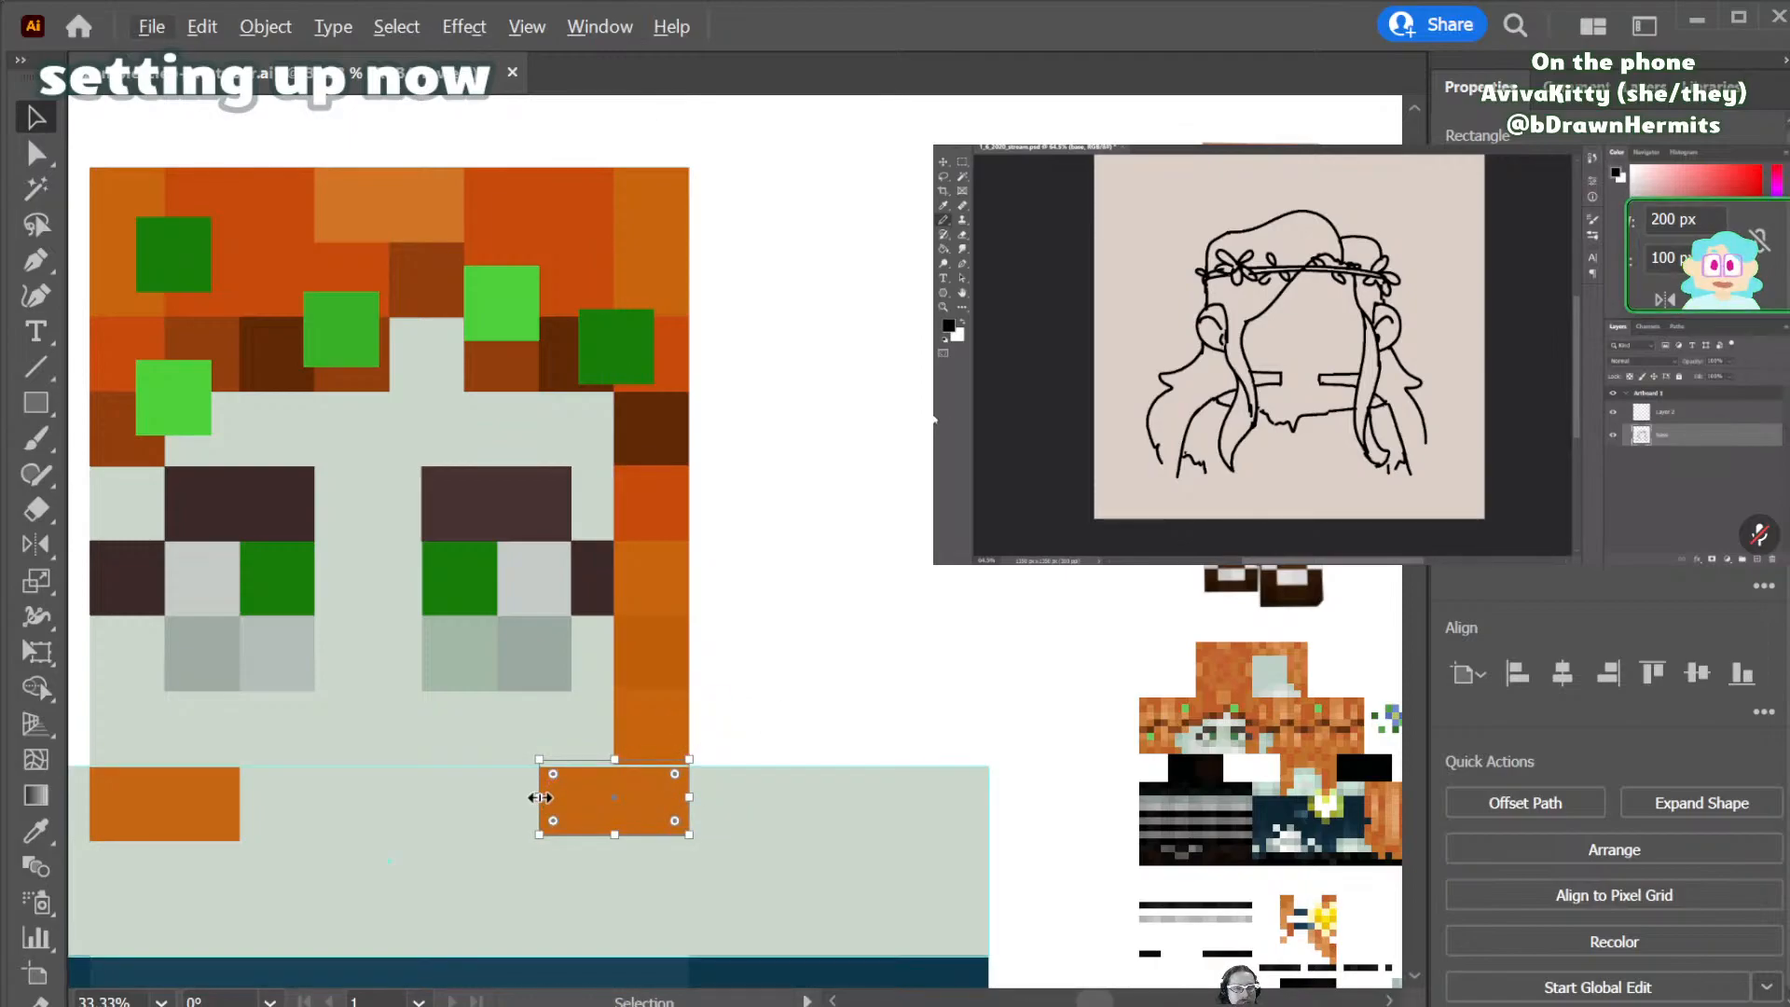
pyautogui.doubleClick(1664, 218)
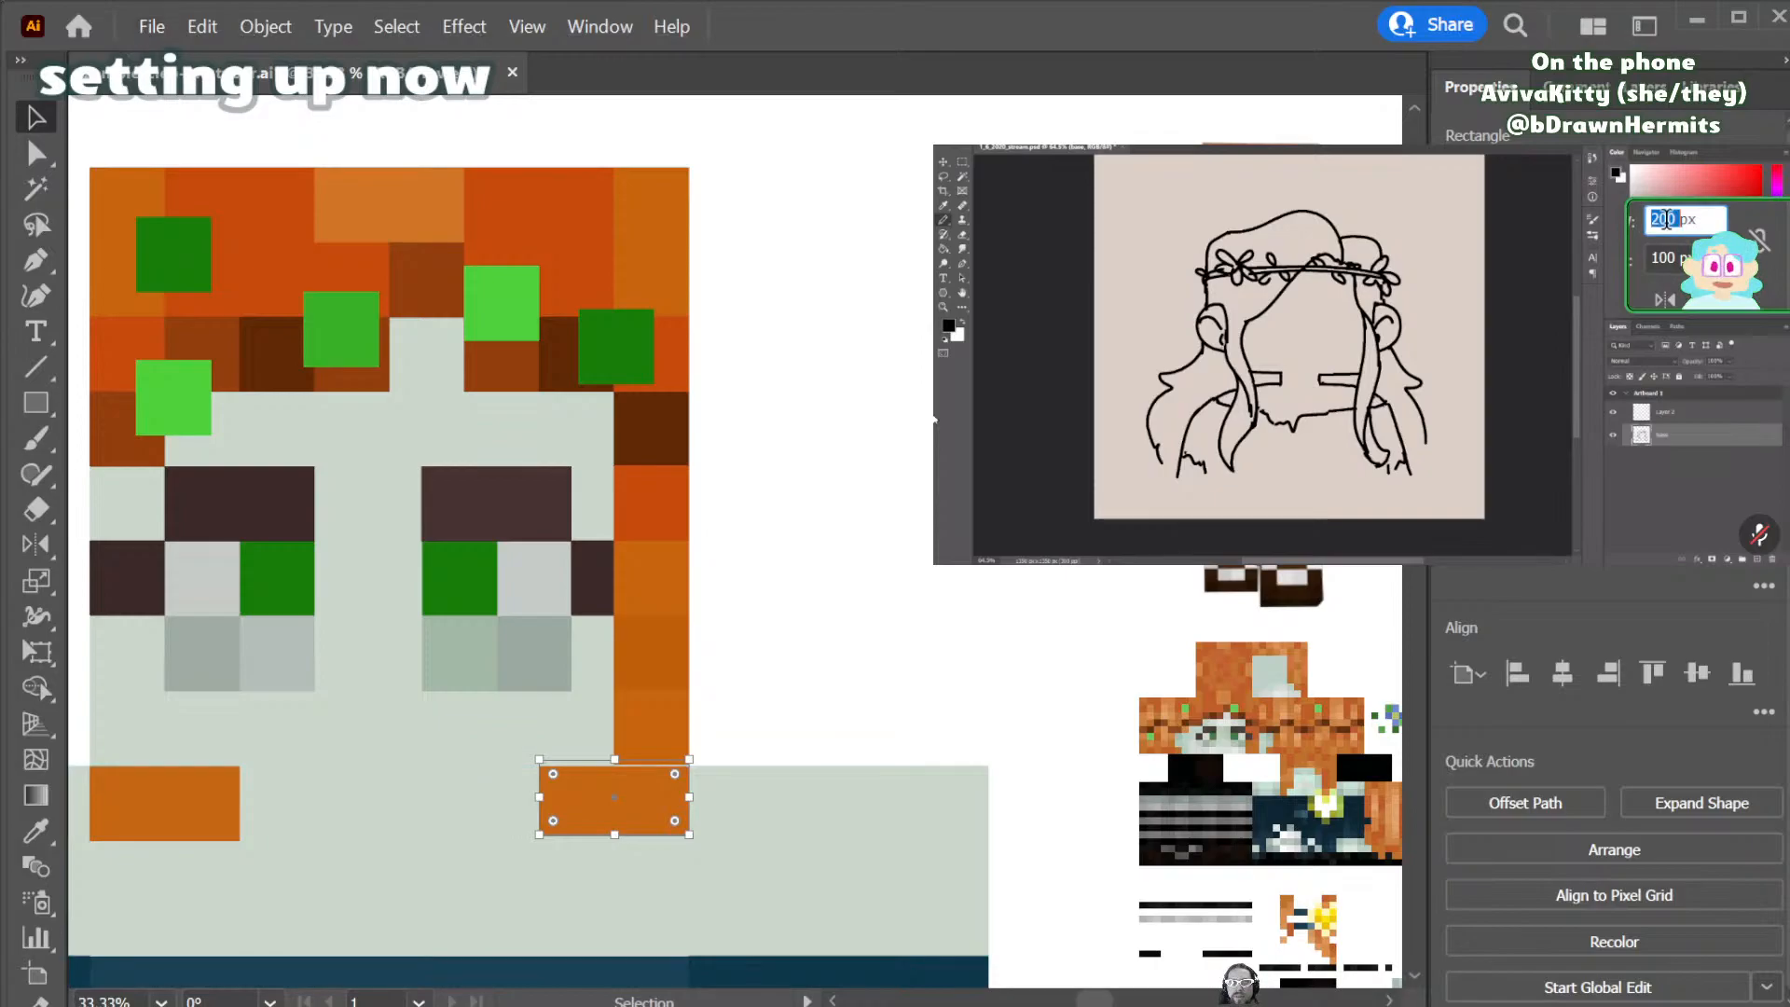
pyautogui.write('100')
pyautogui.press('Return')
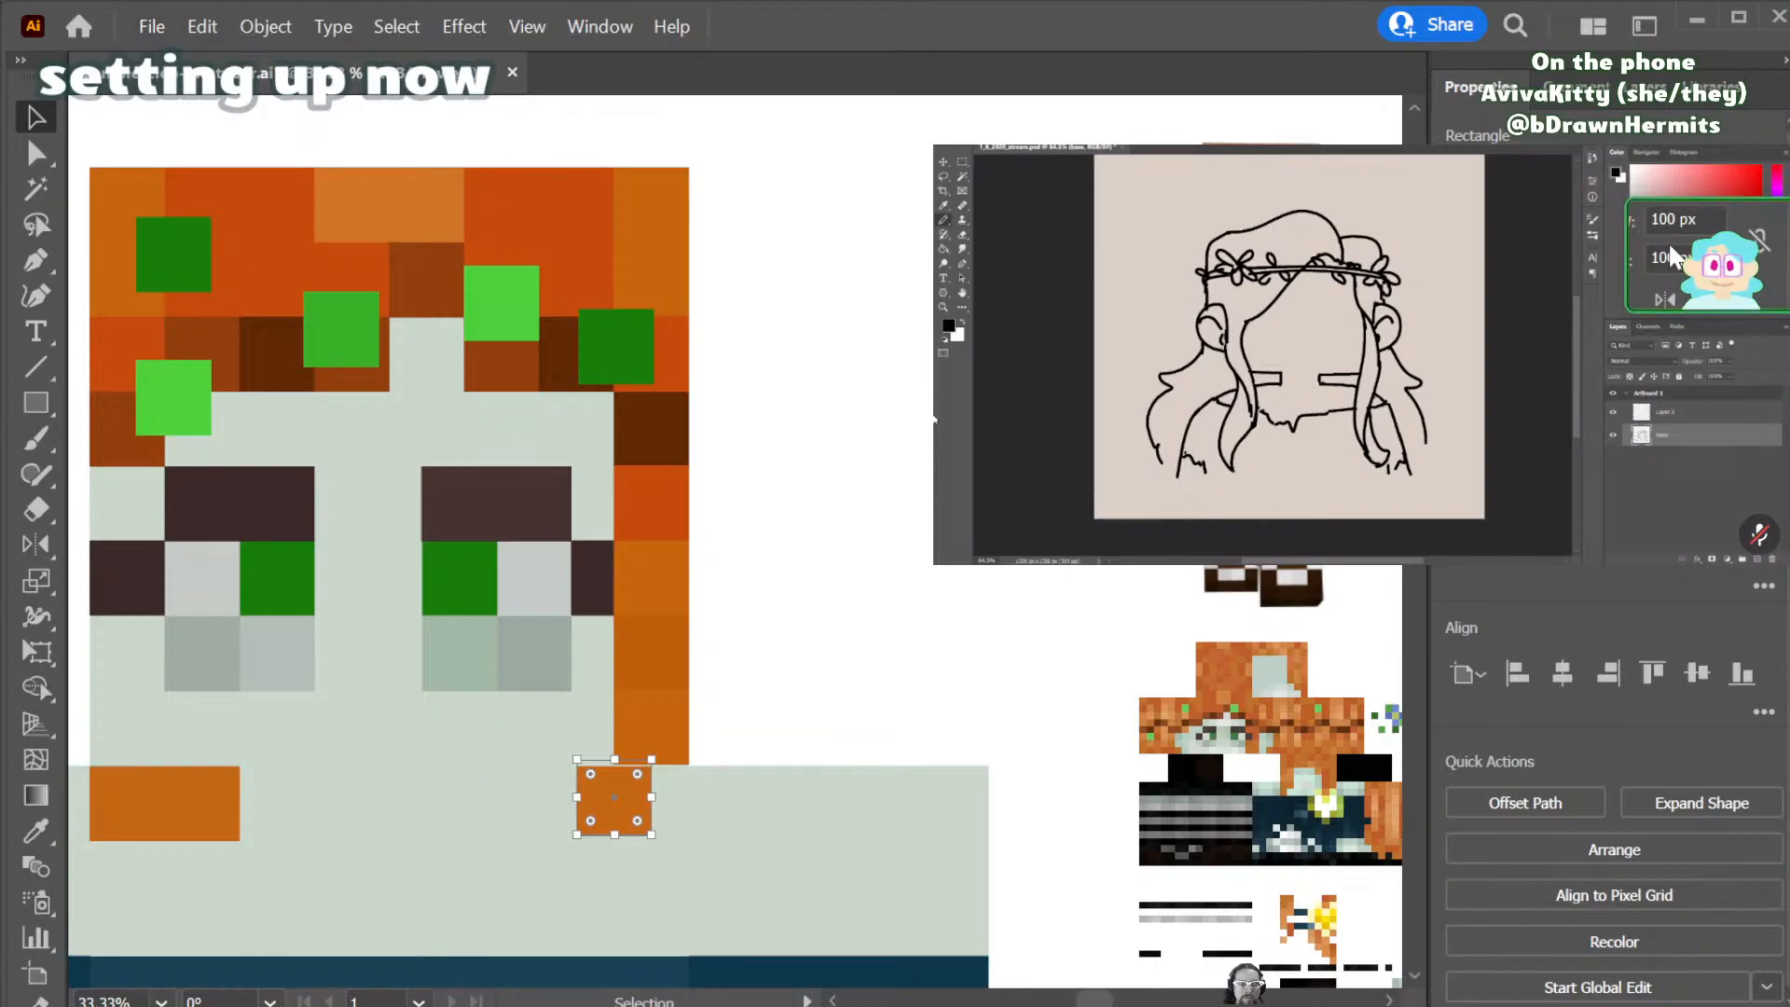
# - Move the 100 px hair square flush beneath the right hair strand and deselect it
pyautogui.press('i')
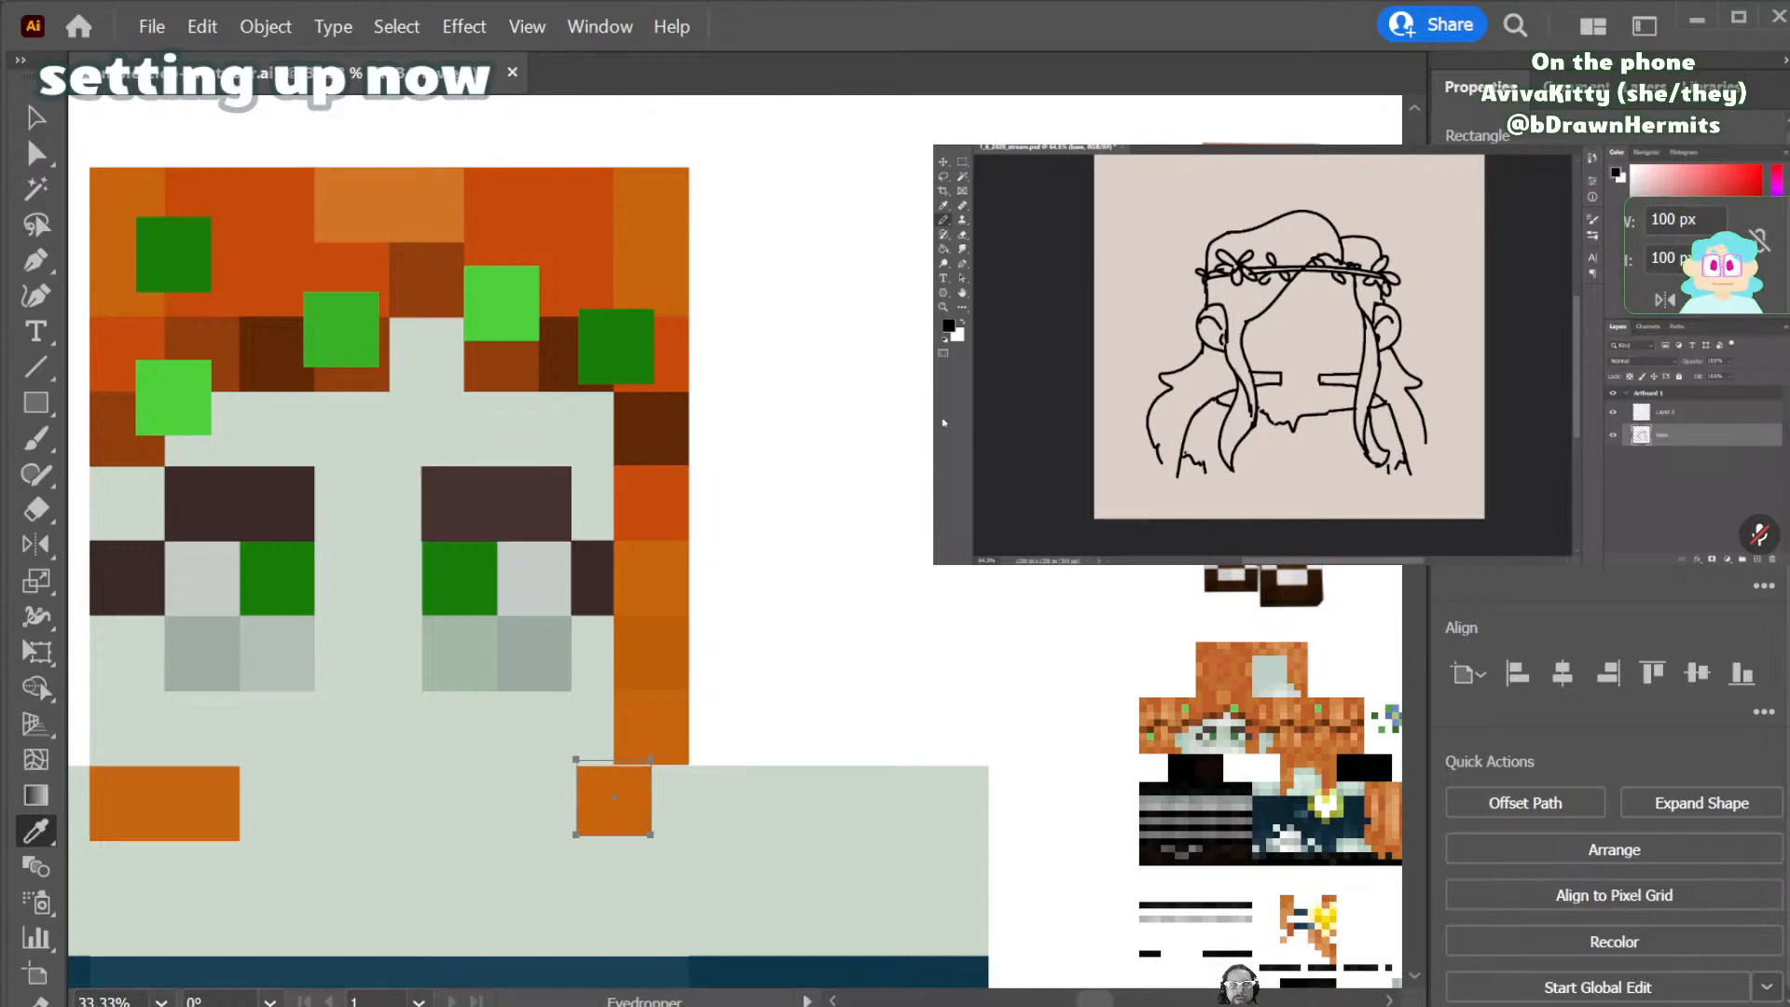
pyautogui.press('v')
pyautogui.moveTo(640, 815); pyautogui.dragTo(673, 796)
pyautogui.click(541, 732)
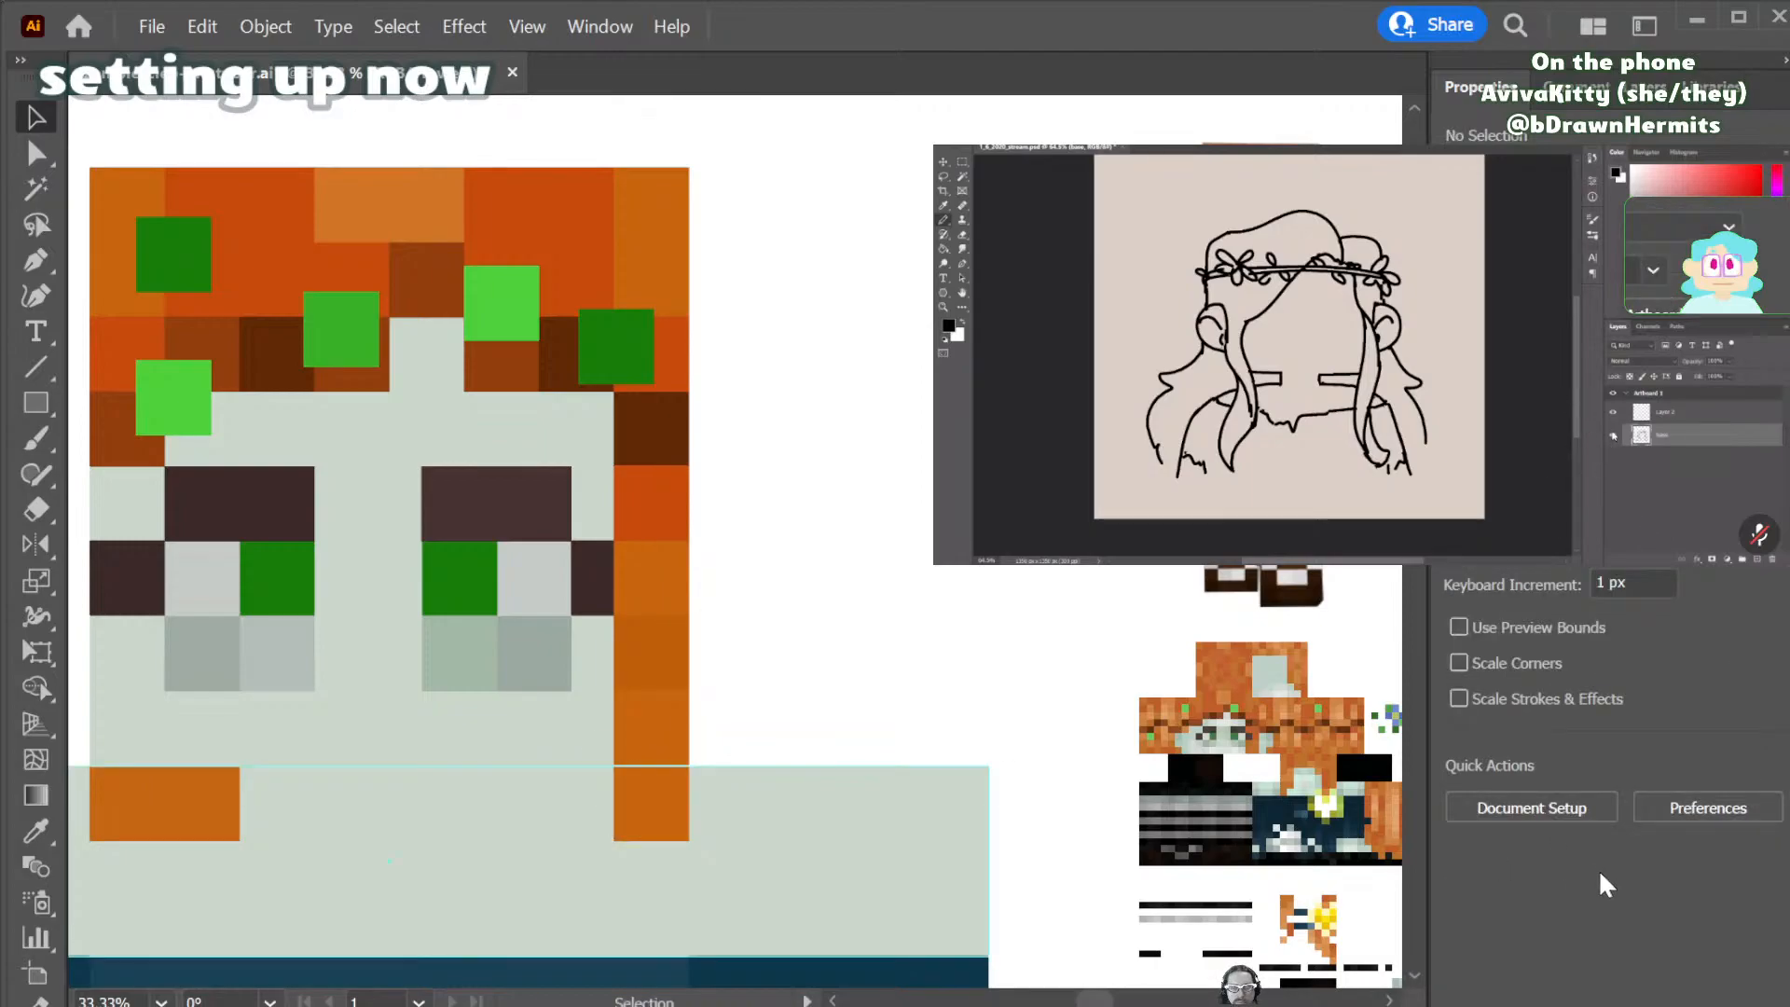
# - Show the document's layers and move the pale shoulder block slightly up so it overlaps the bottom of the face
pyautogui.click(1652, 88)
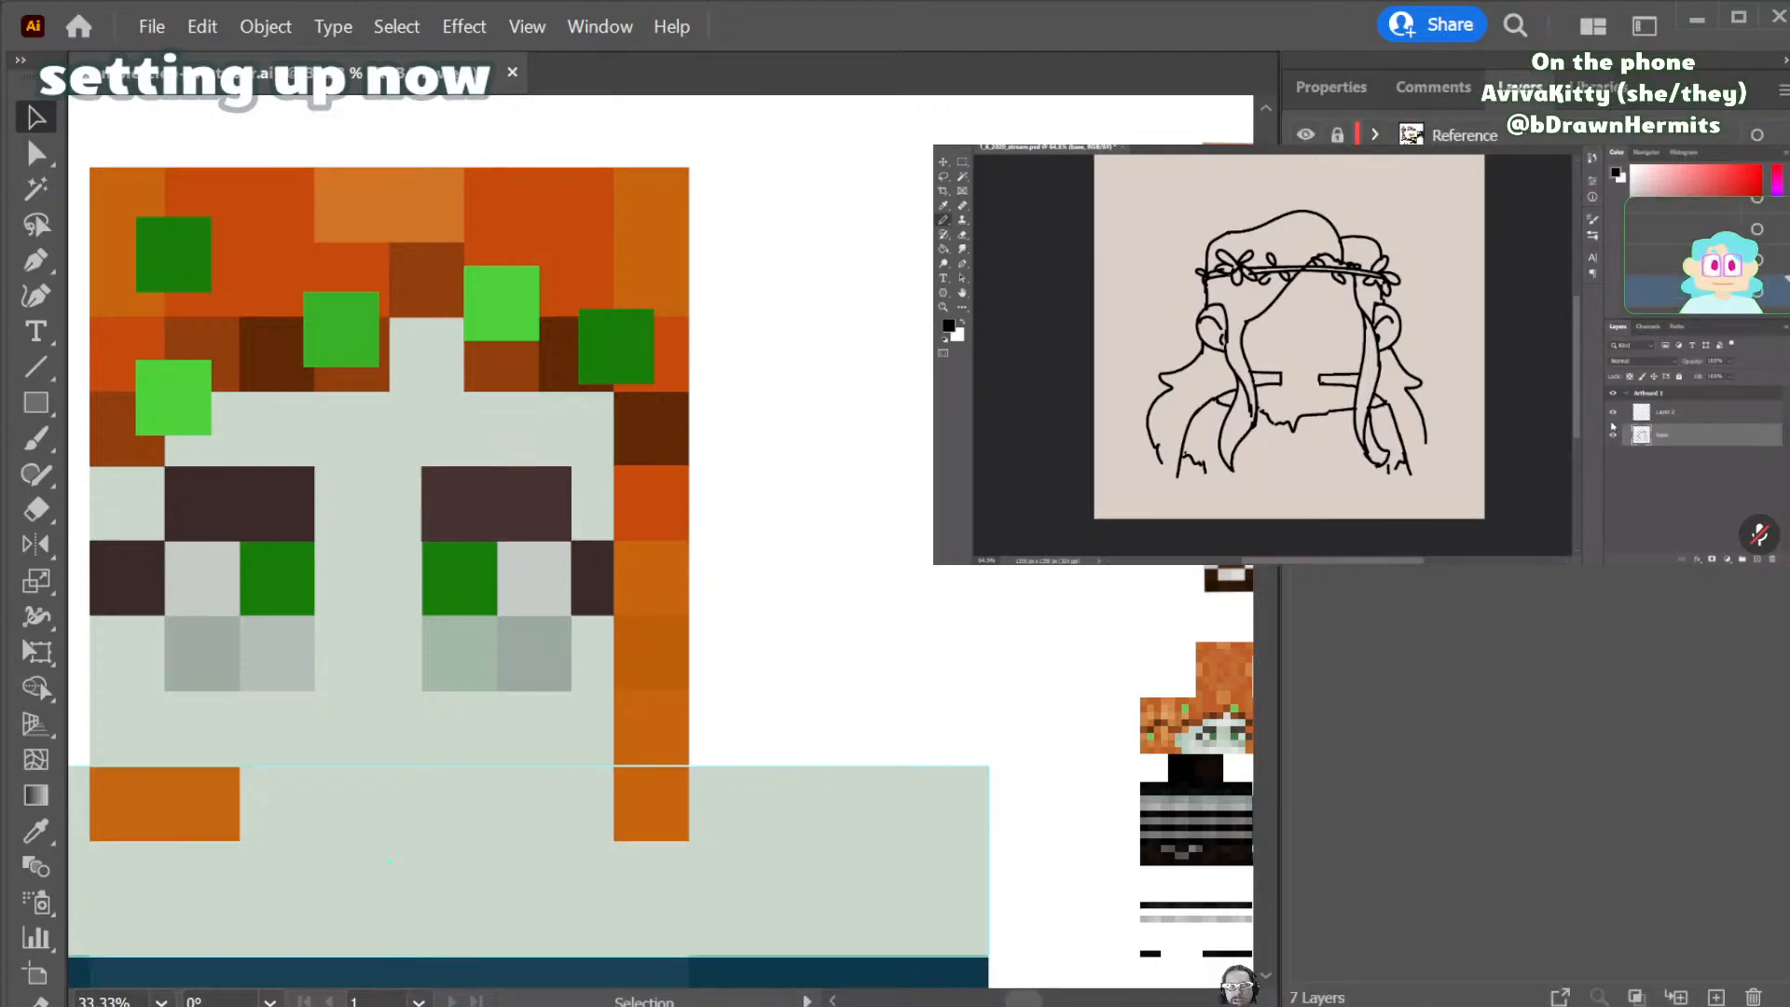
pyautogui.click(516, 736)
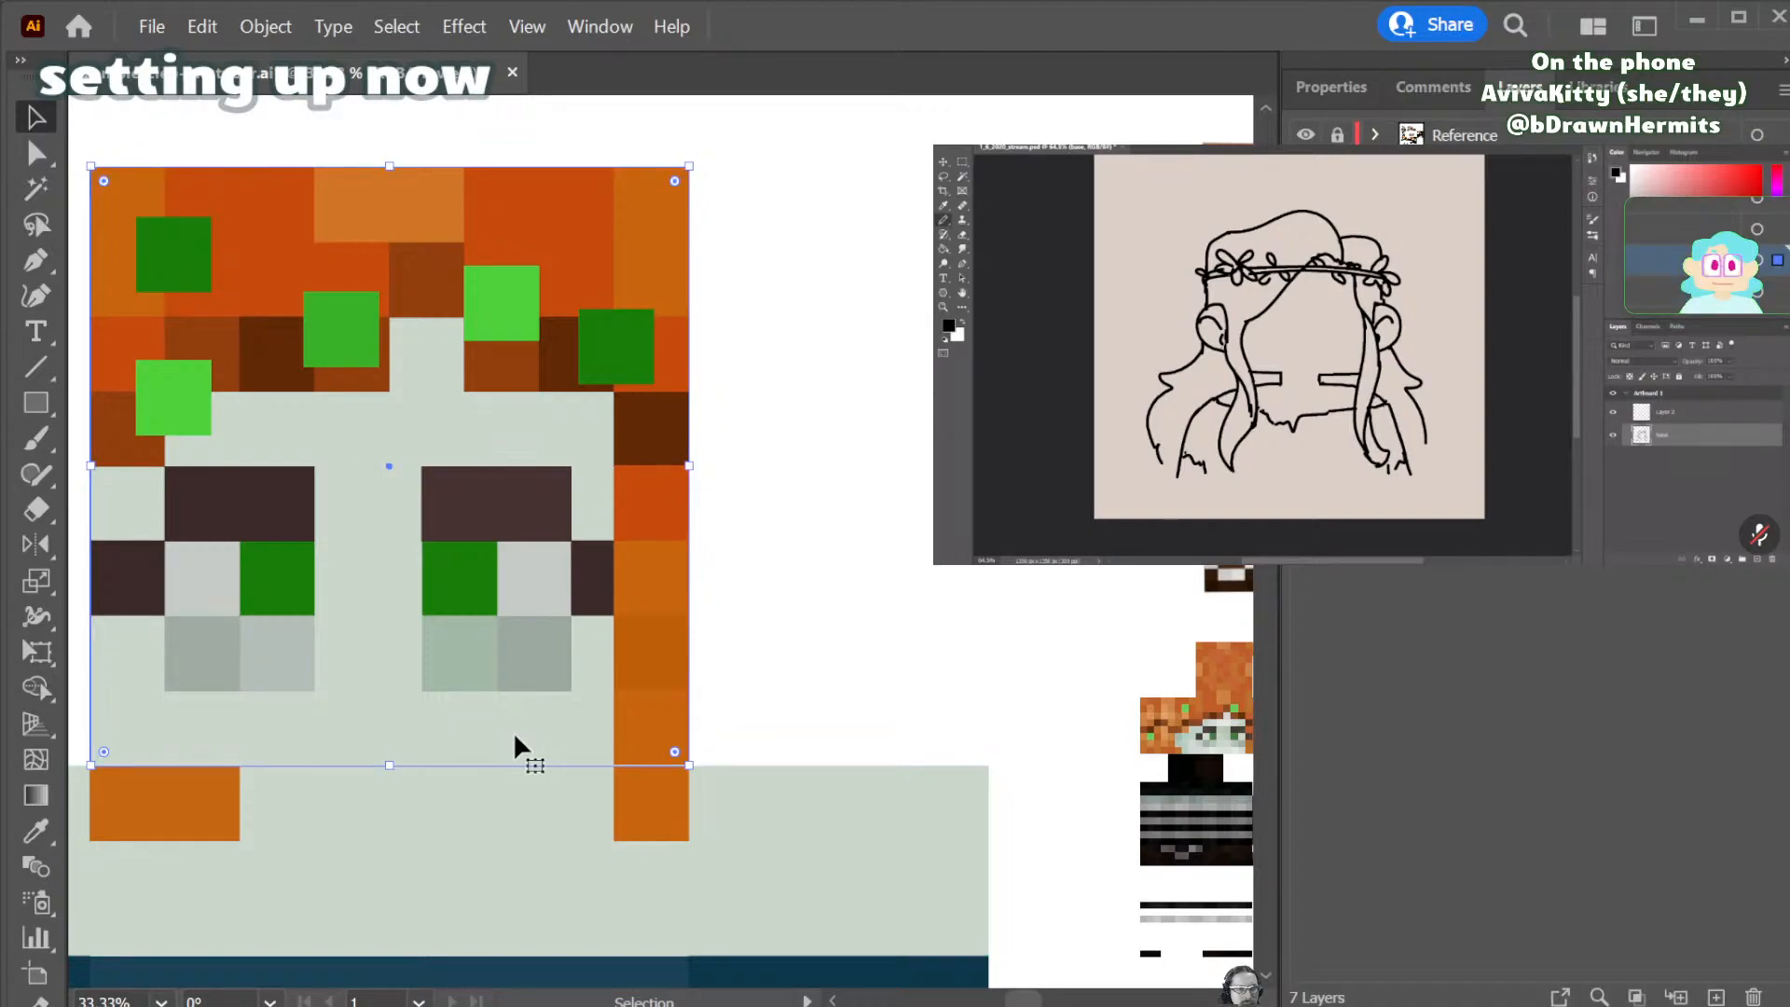
pyautogui.click(786, 572)
pyautogui.click(670, 638)
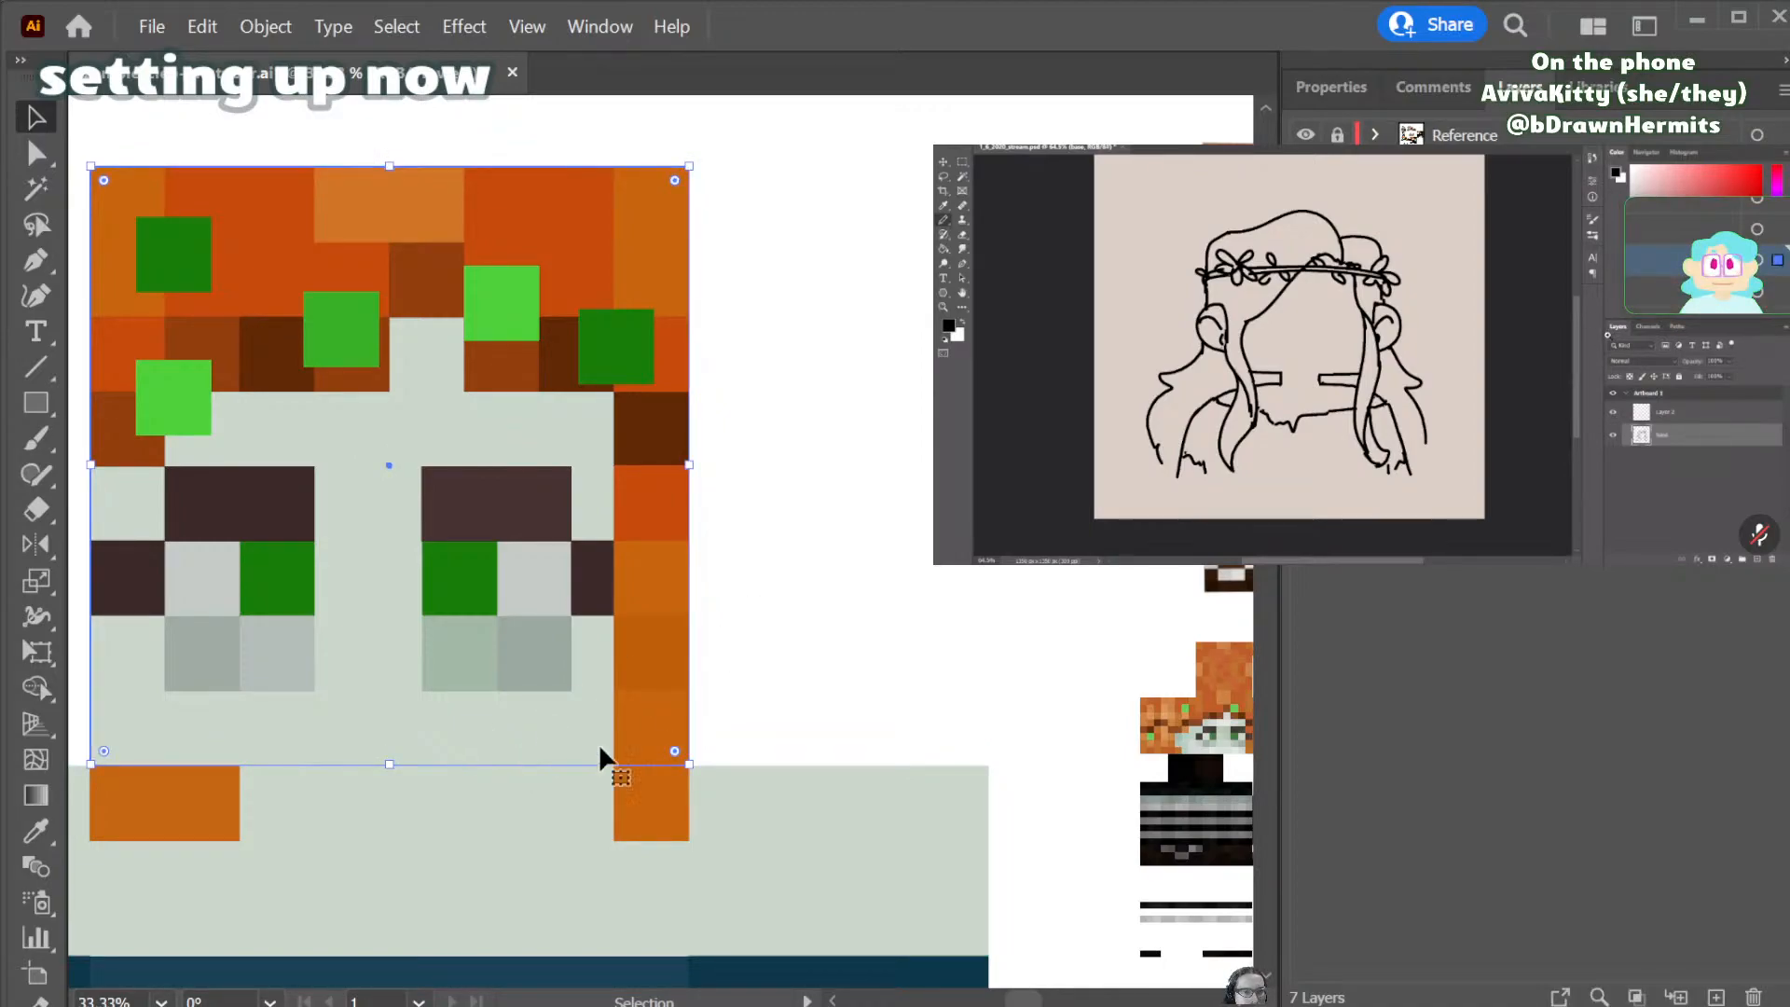
pyautogui.click(986, 615)
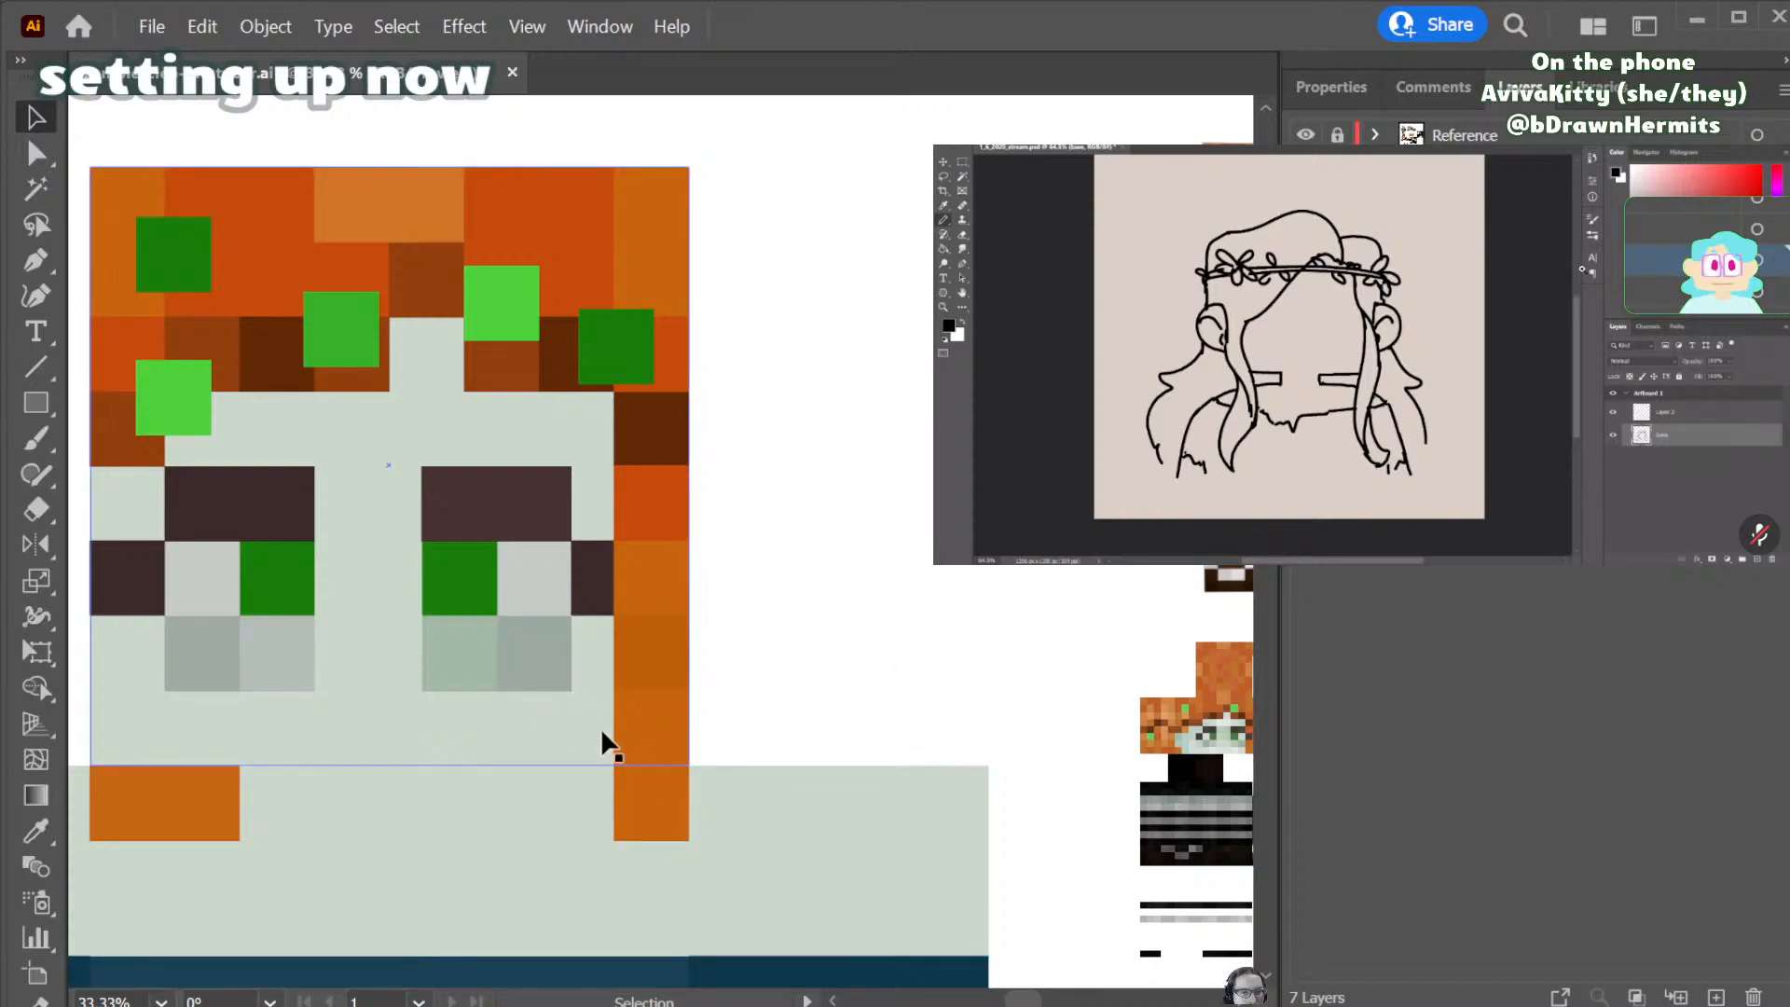
pyautogui.moveTo(899, 832); pyautogui.dragTo(895, 824)
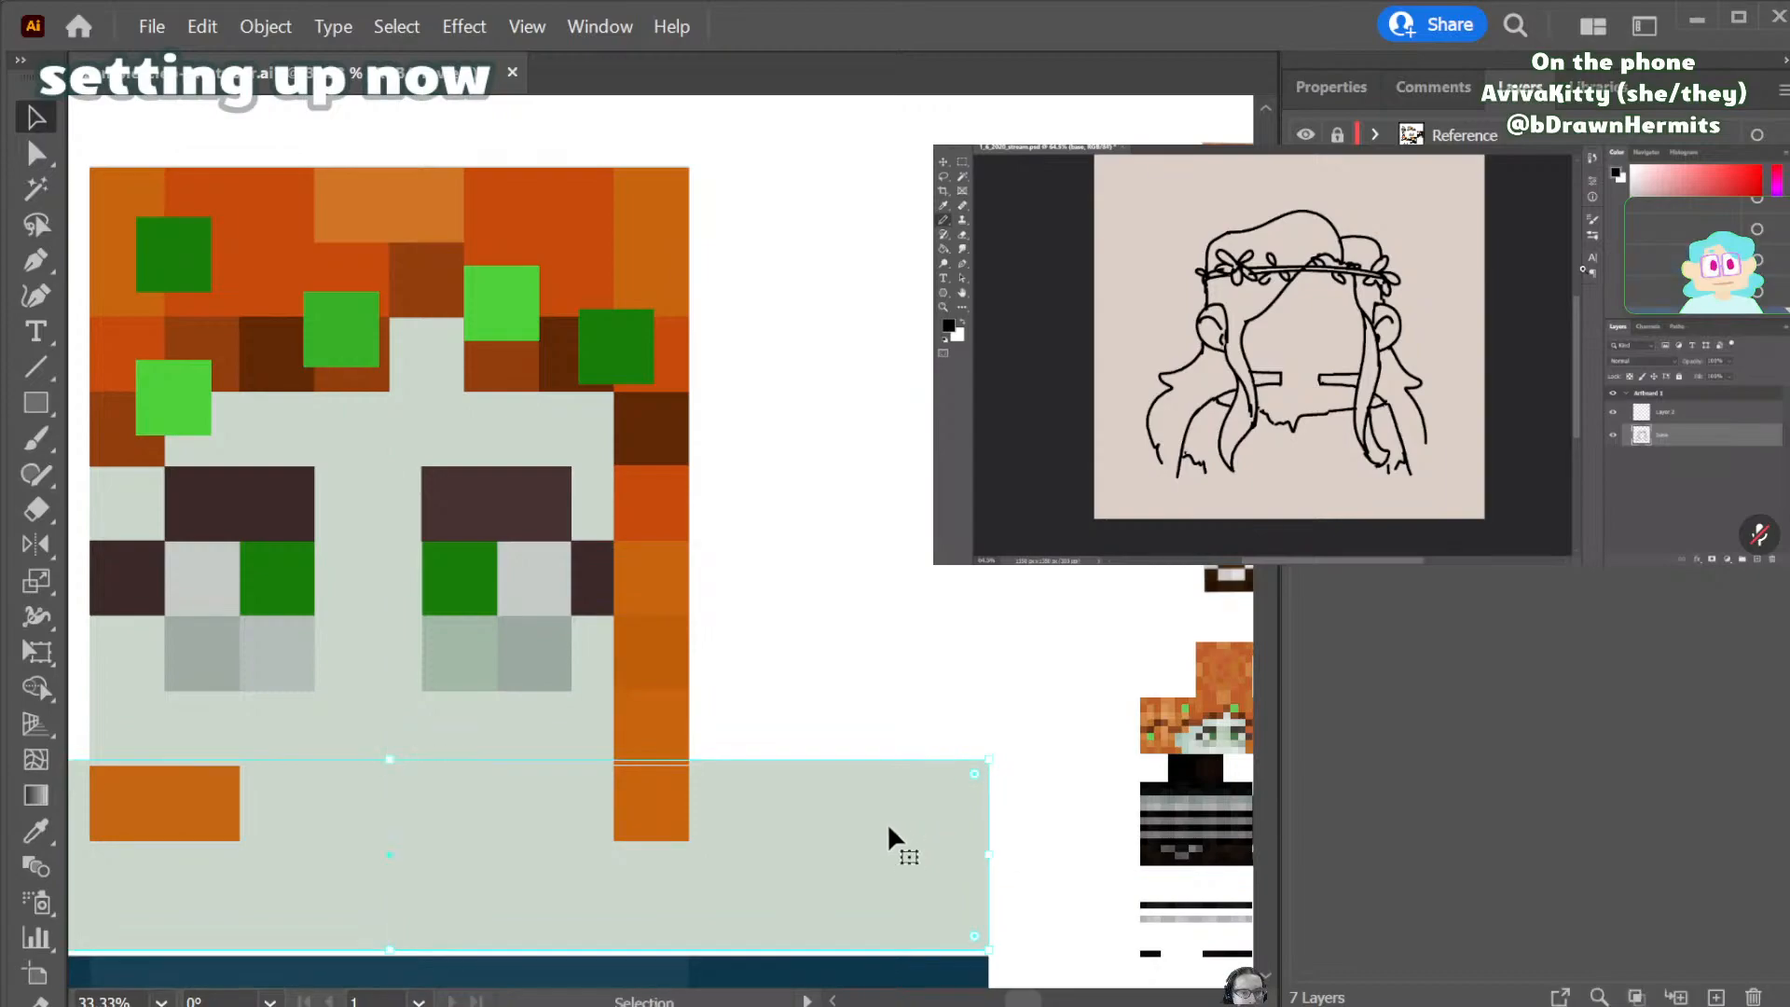
# - Duplicate the square beneath the right hair strand to its inner side and recolor the copy with a dark red-orange from the reference skin
pyautogui.moveTo(668, 798); pyautogui.dragTo(500, 820)
pyautogui.hscroll(2, 869, 707)
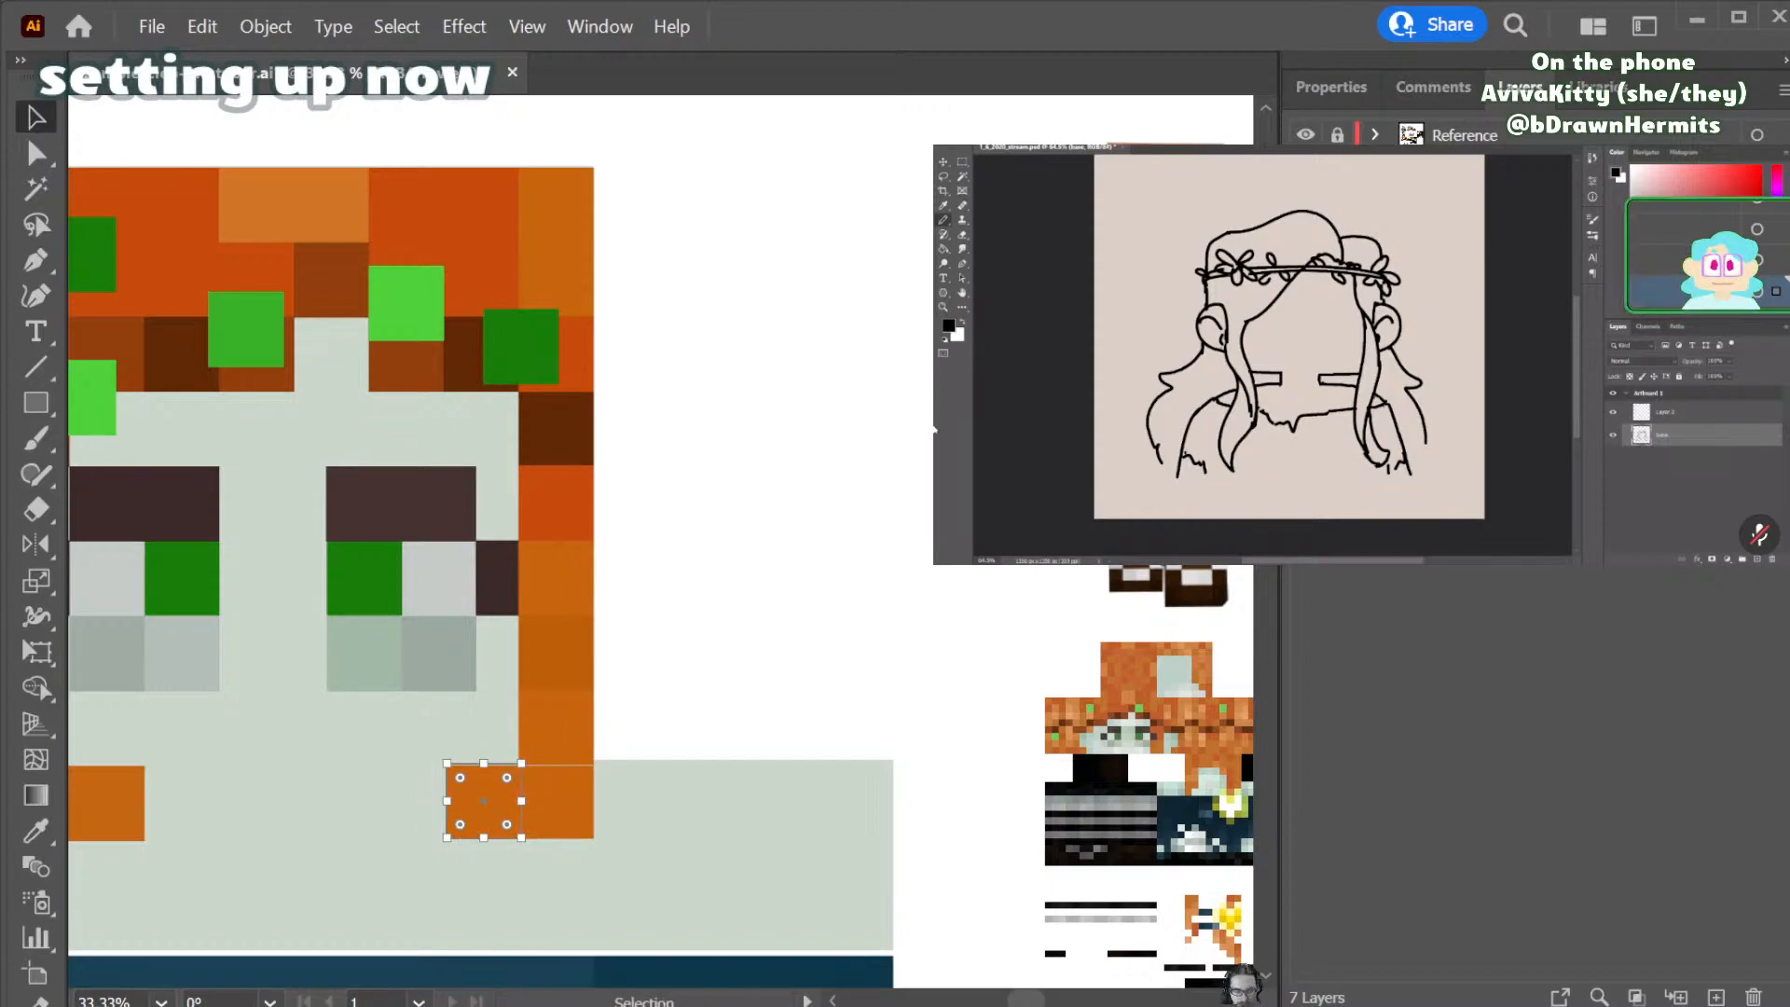
pyautogui.press('i')
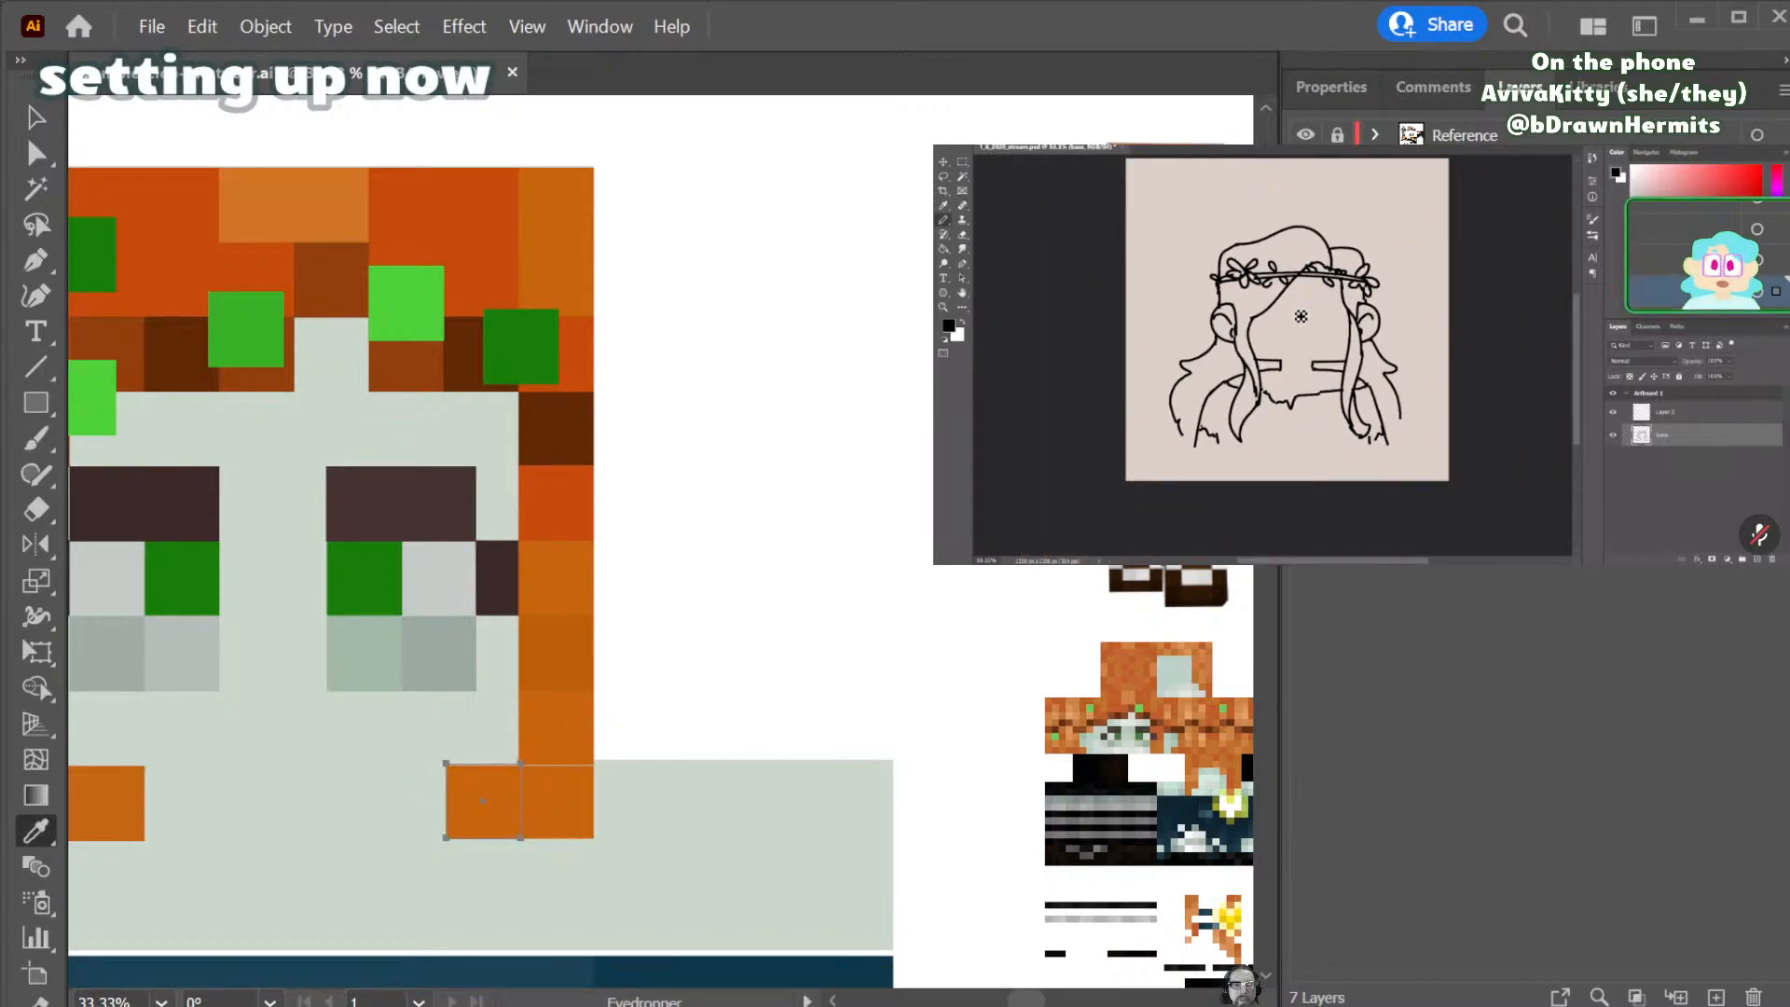
pyautogui.click(1165, 205)
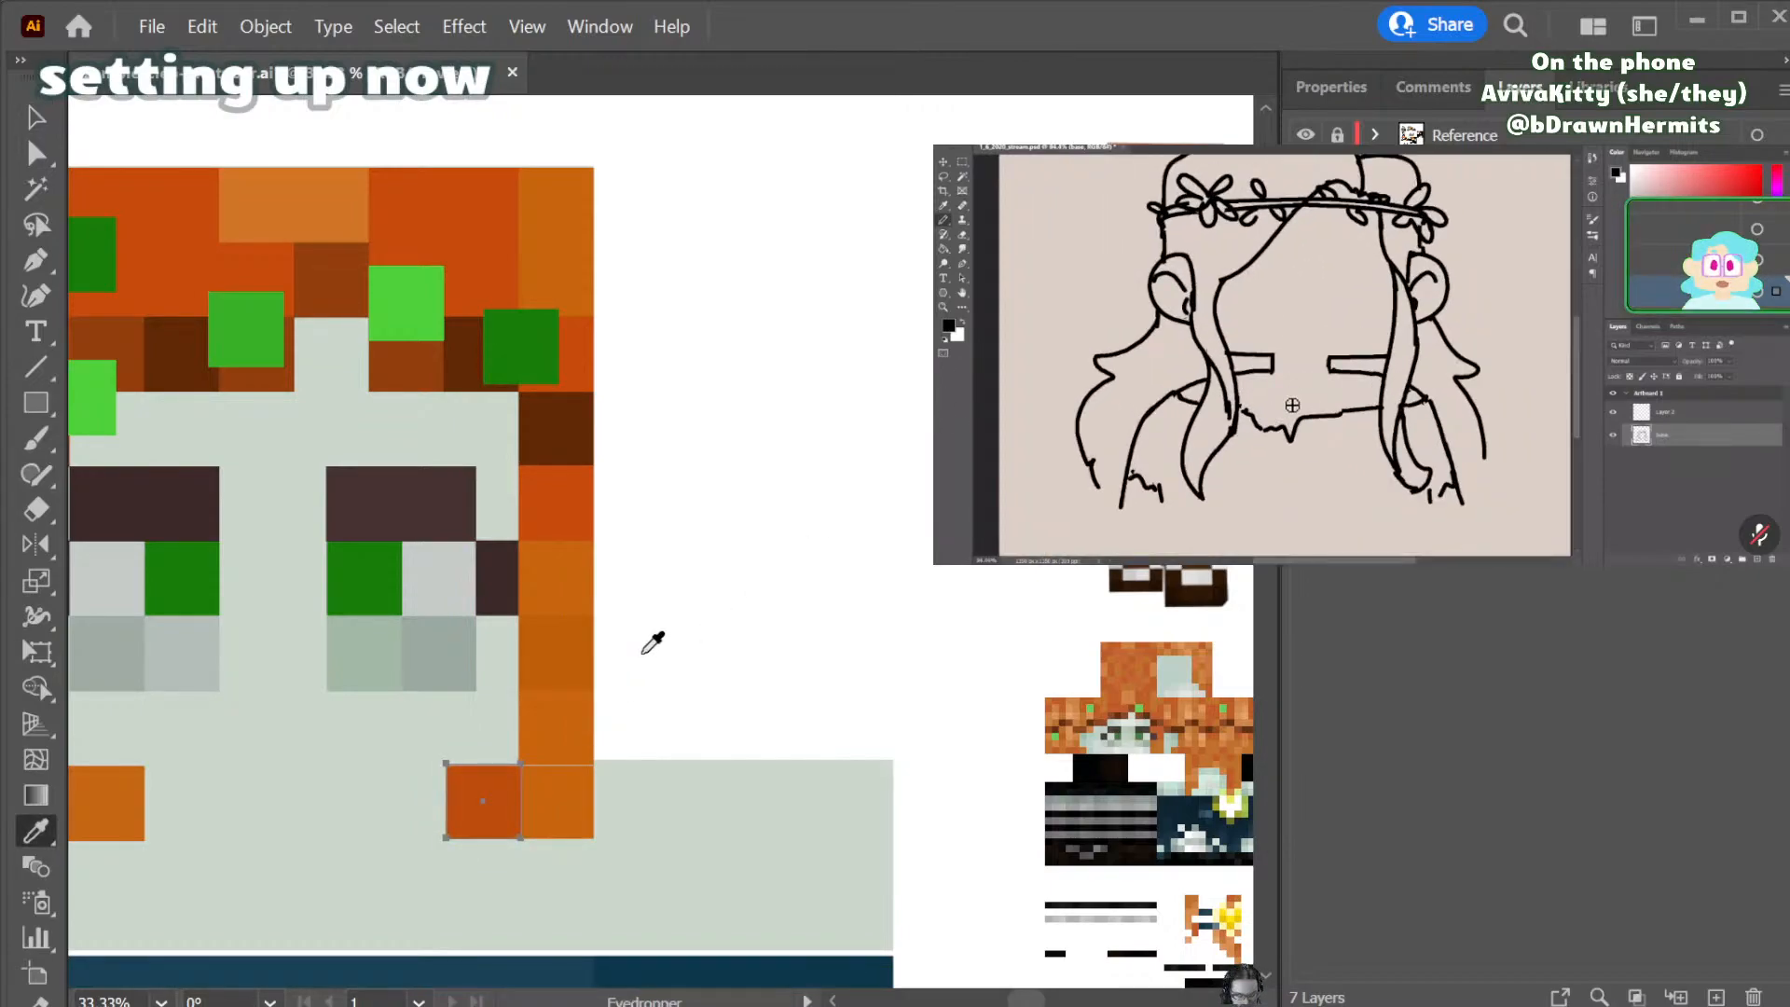
# - Duplicate the two squares beneath the right hair strand directly downward as a second row, flush with the first
pyautogui.press('v')
pyautogui.keyDown('shift'); pyautogui.click(567, 802); pyautogui.keyUp('shift')
pyautogui.moveTo(568, 800); pyautogui.dragTo(559, 882)
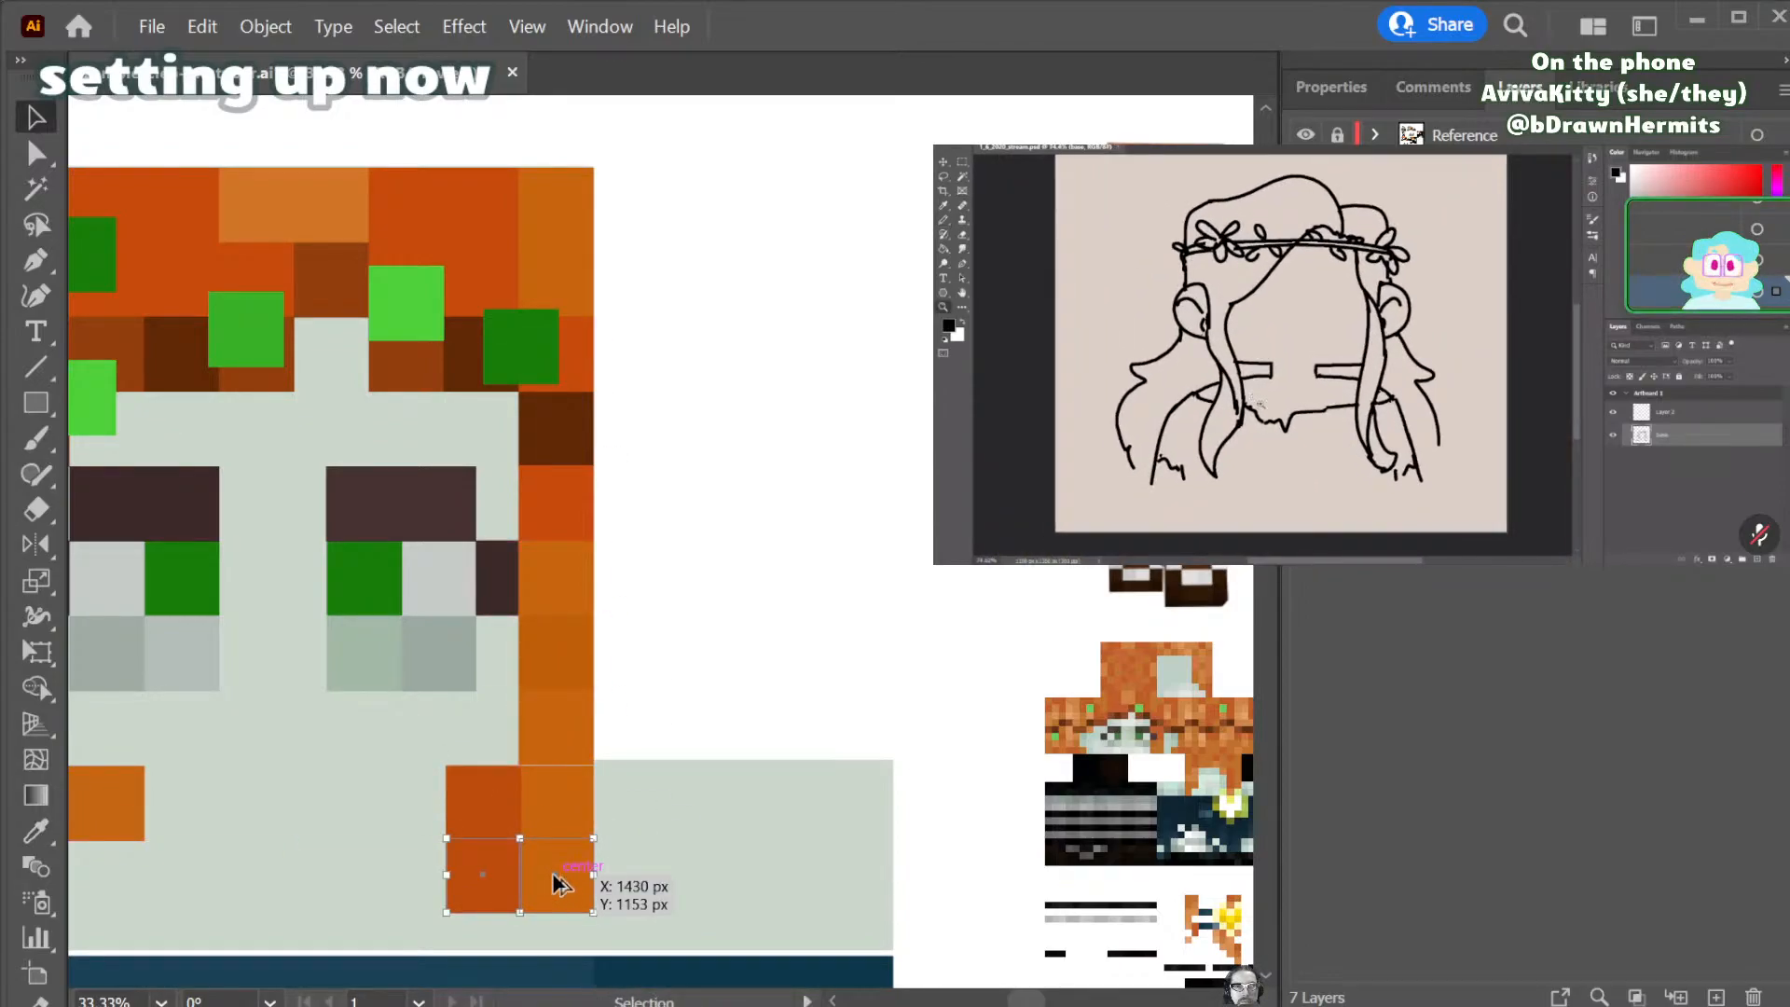
pyautogui.hotkey('ctrl', 'shift', 'a')
# - Recolor the inner square of the right strand's second row with a lighter orange sampled from the reference skin
pyautogui.click(558, 878)
pyautogui.press('i')
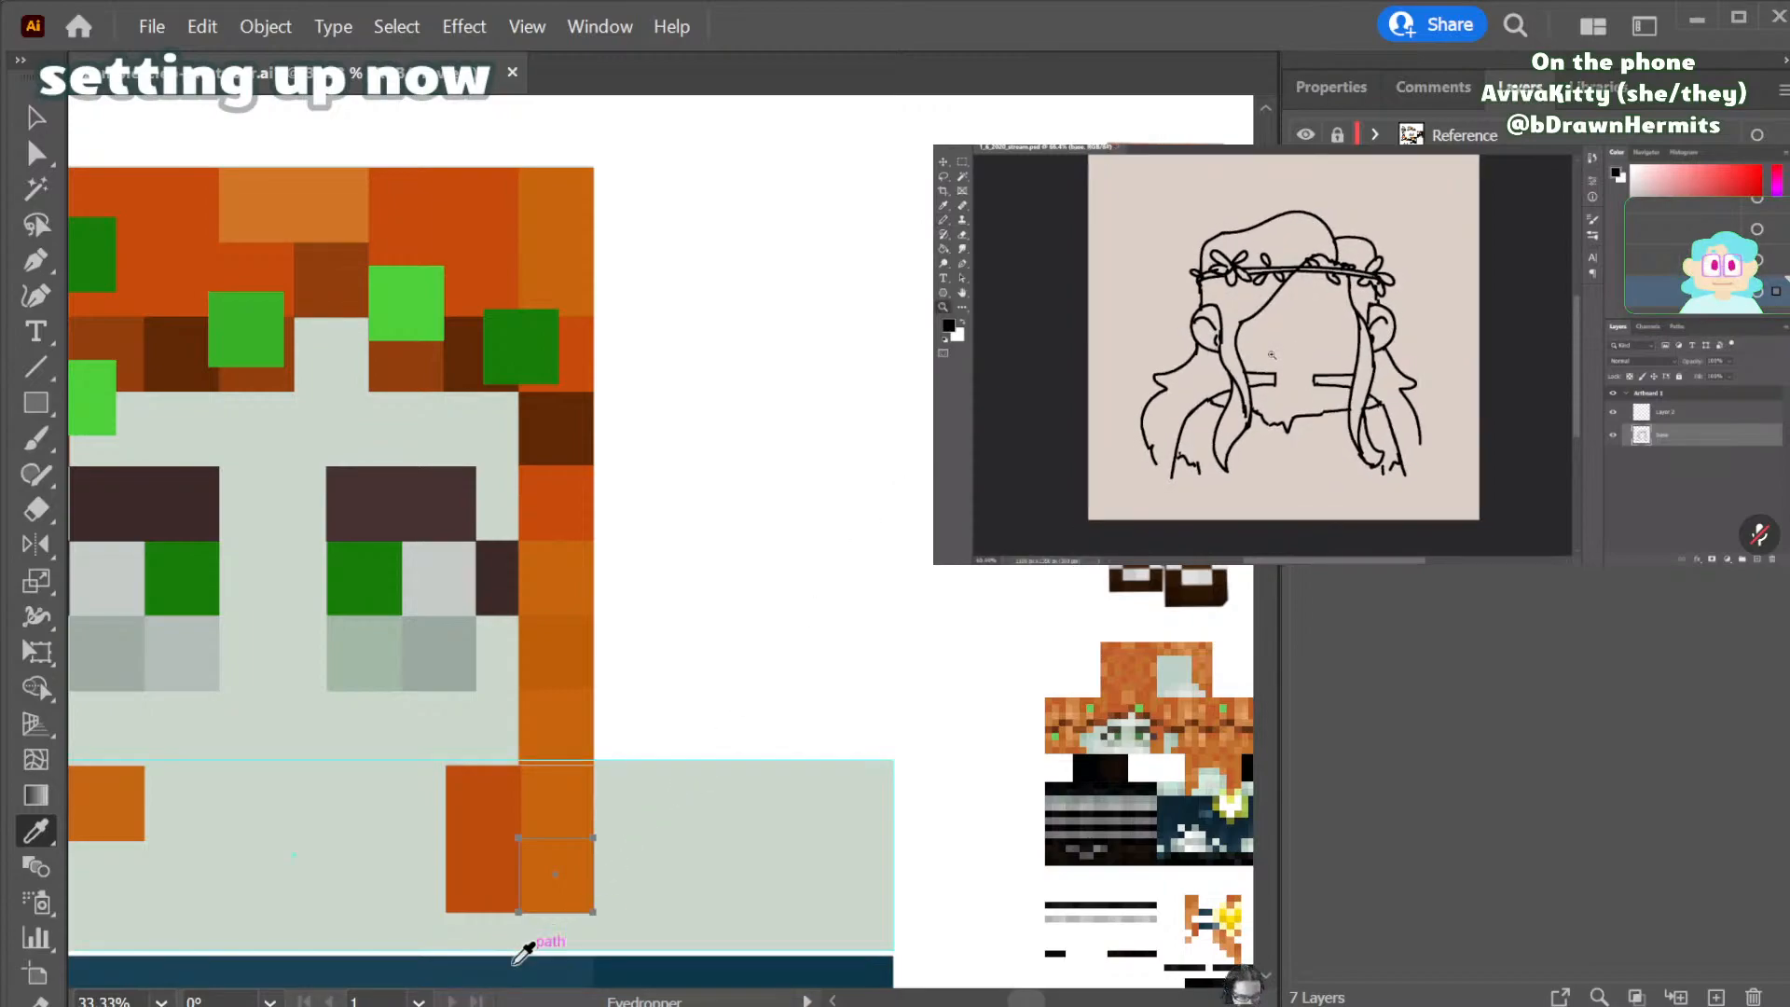
pyautogui.press('a')
pyautogui.click(488, 886)
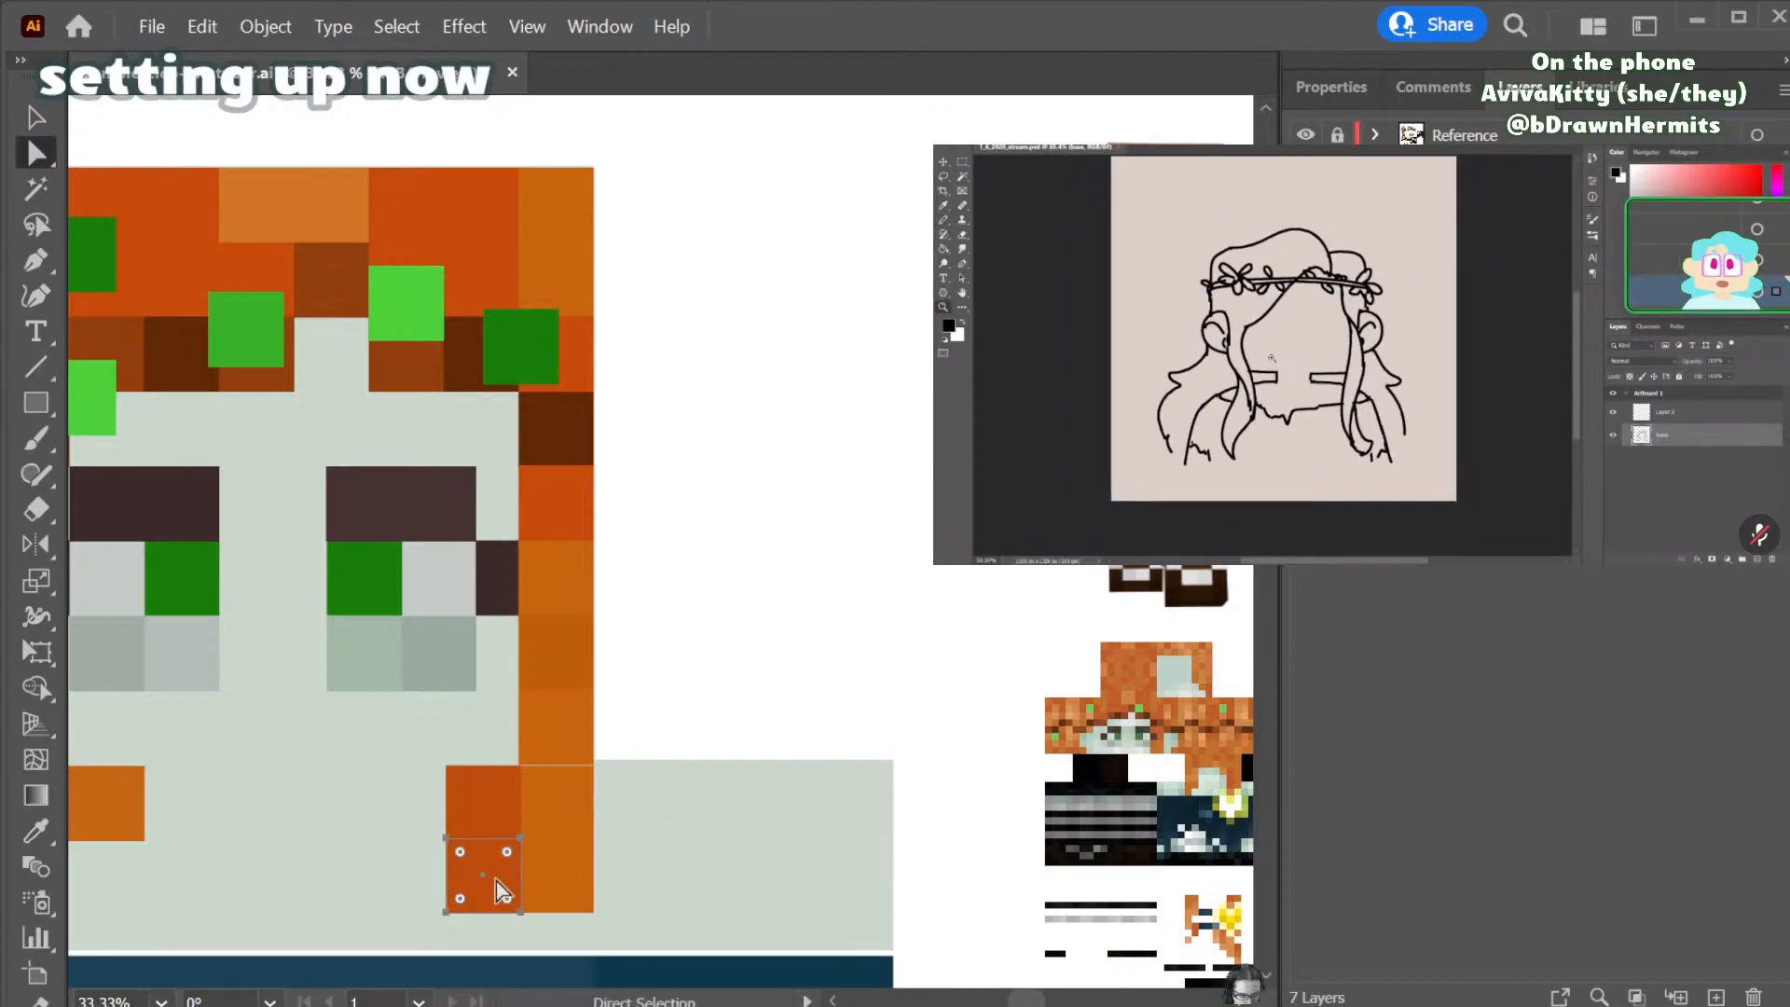
pyautogui.press('i')
pyautogui.click(1165, 205)
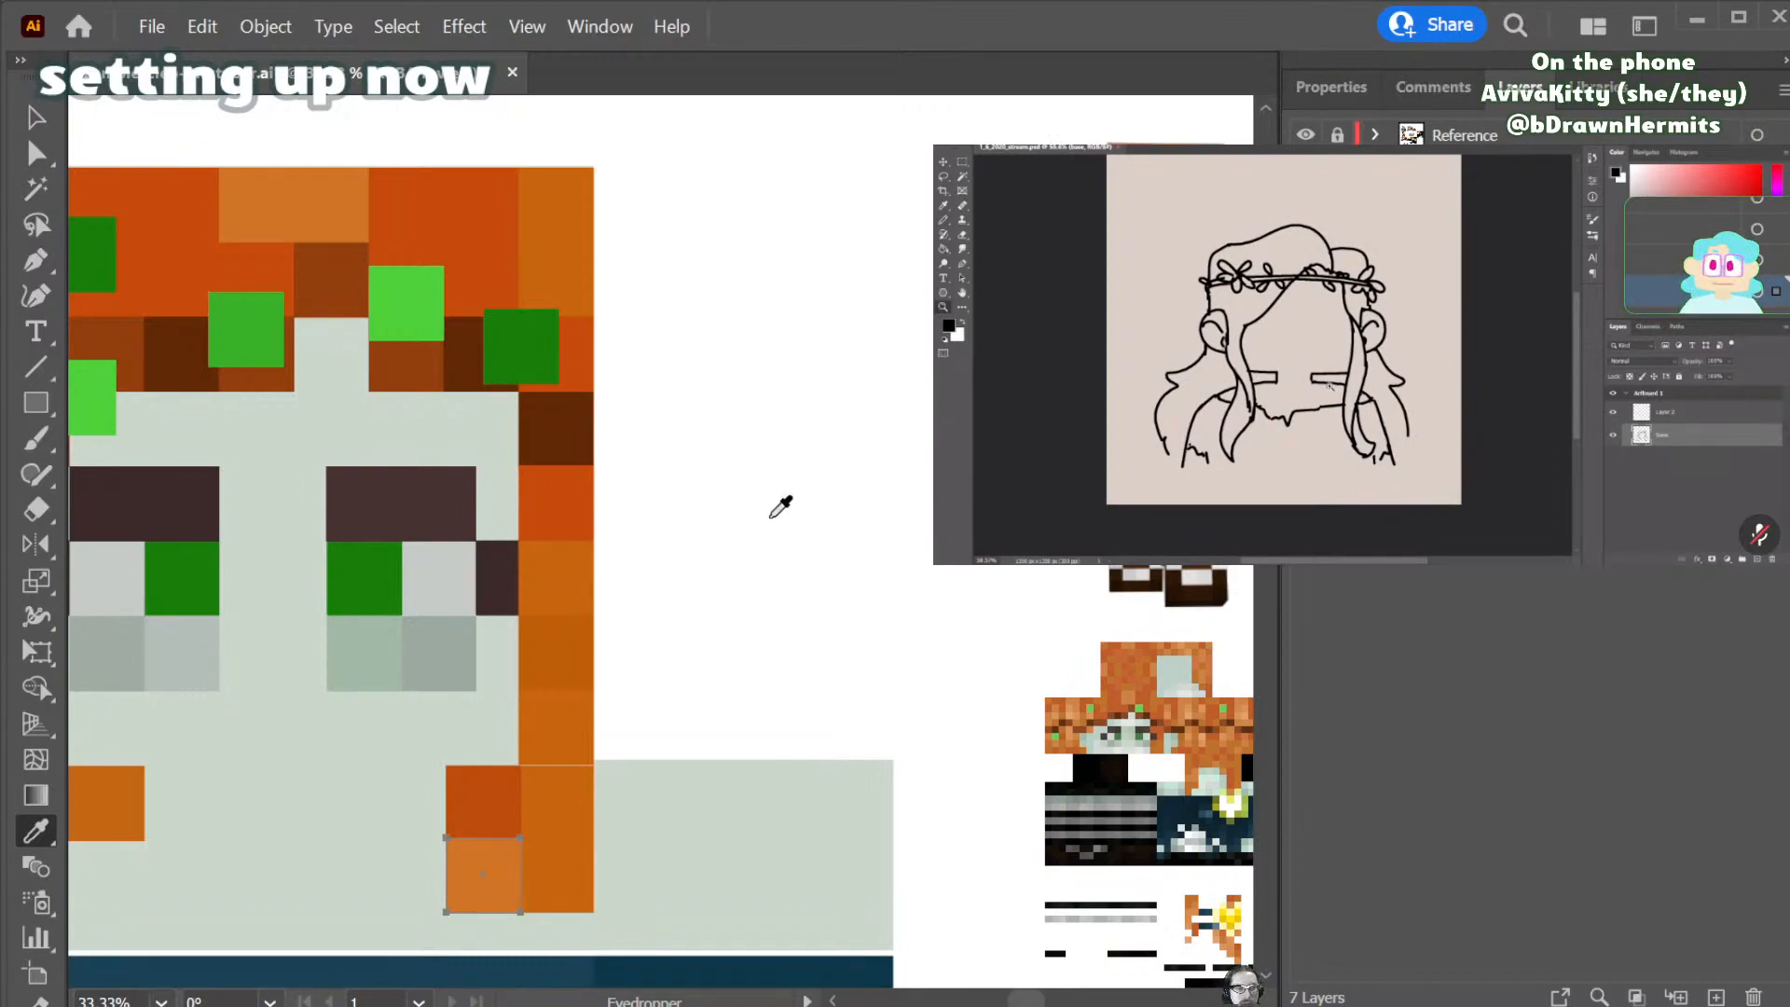
# - Duplicate the right strand's second-row pair of squares across to beneath the 200 px hair block on the left shoulder
pyautogui.hscroll(-2, 670, 631)
pyautogui.hscroll(-2, 676, 636)
pyautogui.hscroll(2, 680, 639)
pyautogui.hscroll(-1, 494, 708)
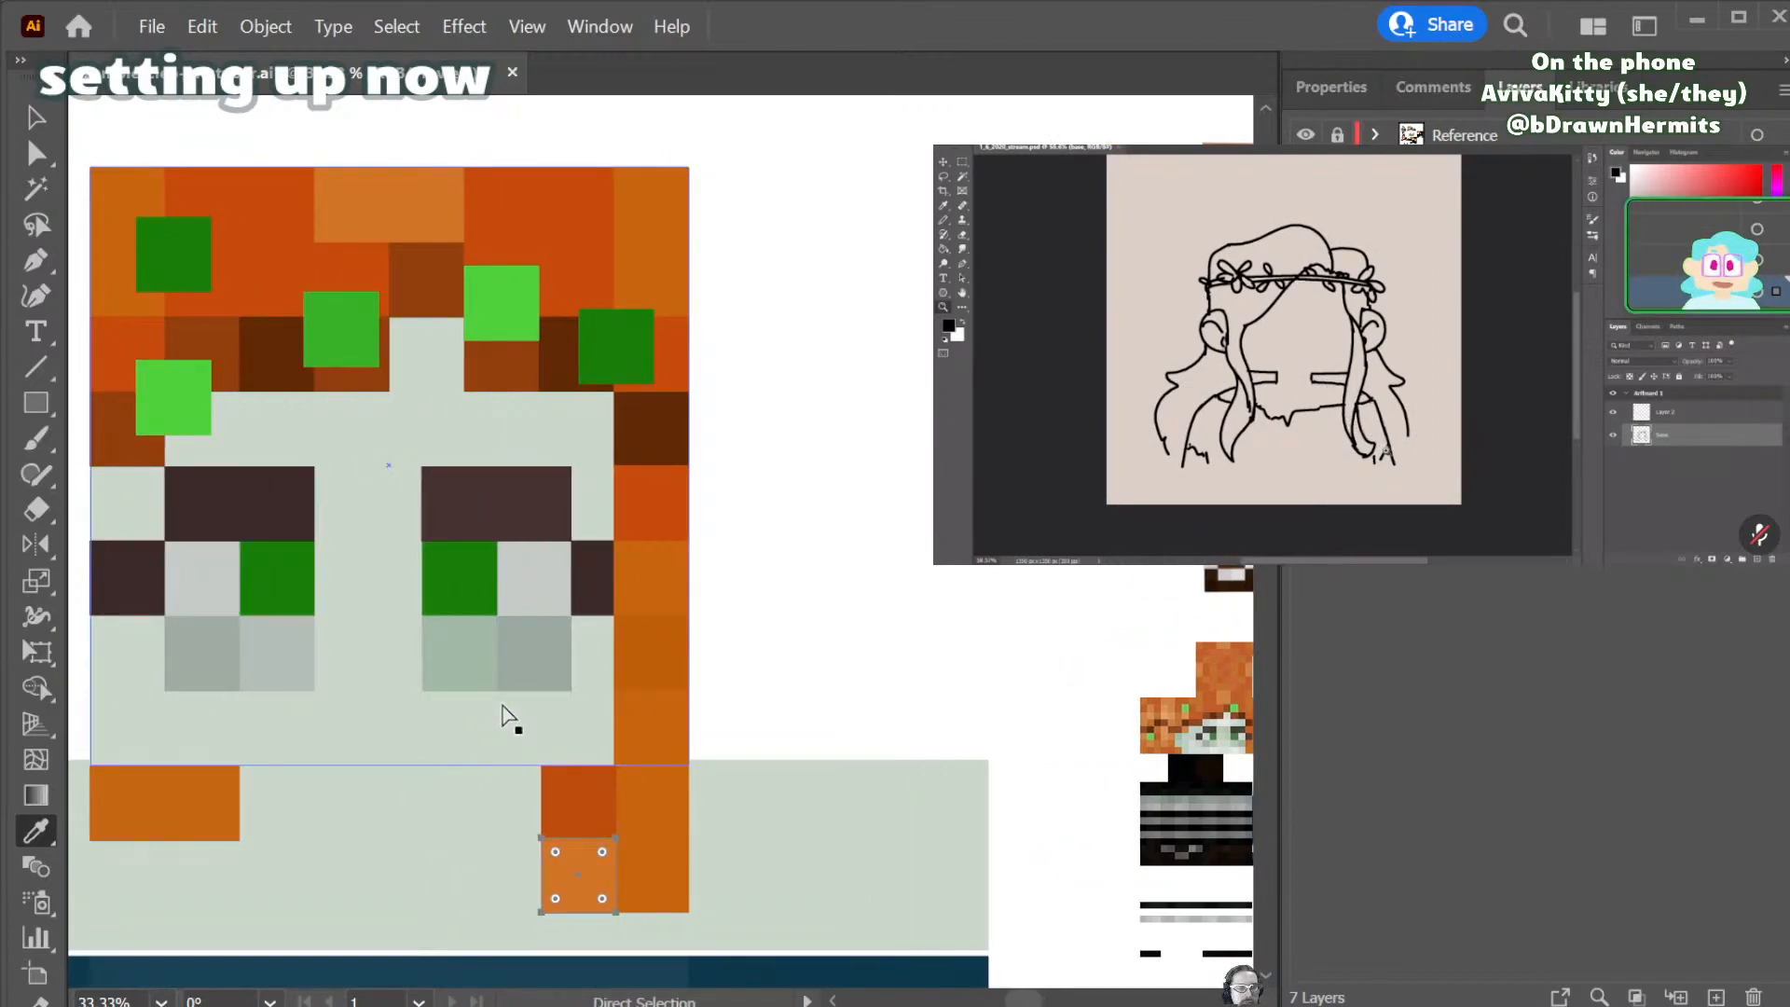
pyautogui.press('v')
pyautogui.keyDown('shift'); pyautogui.click(667, 885); pyautogui.keyUp('shift')
pyautogui.moveTo(668, 885); pyautogui.dragTo(224, 894)
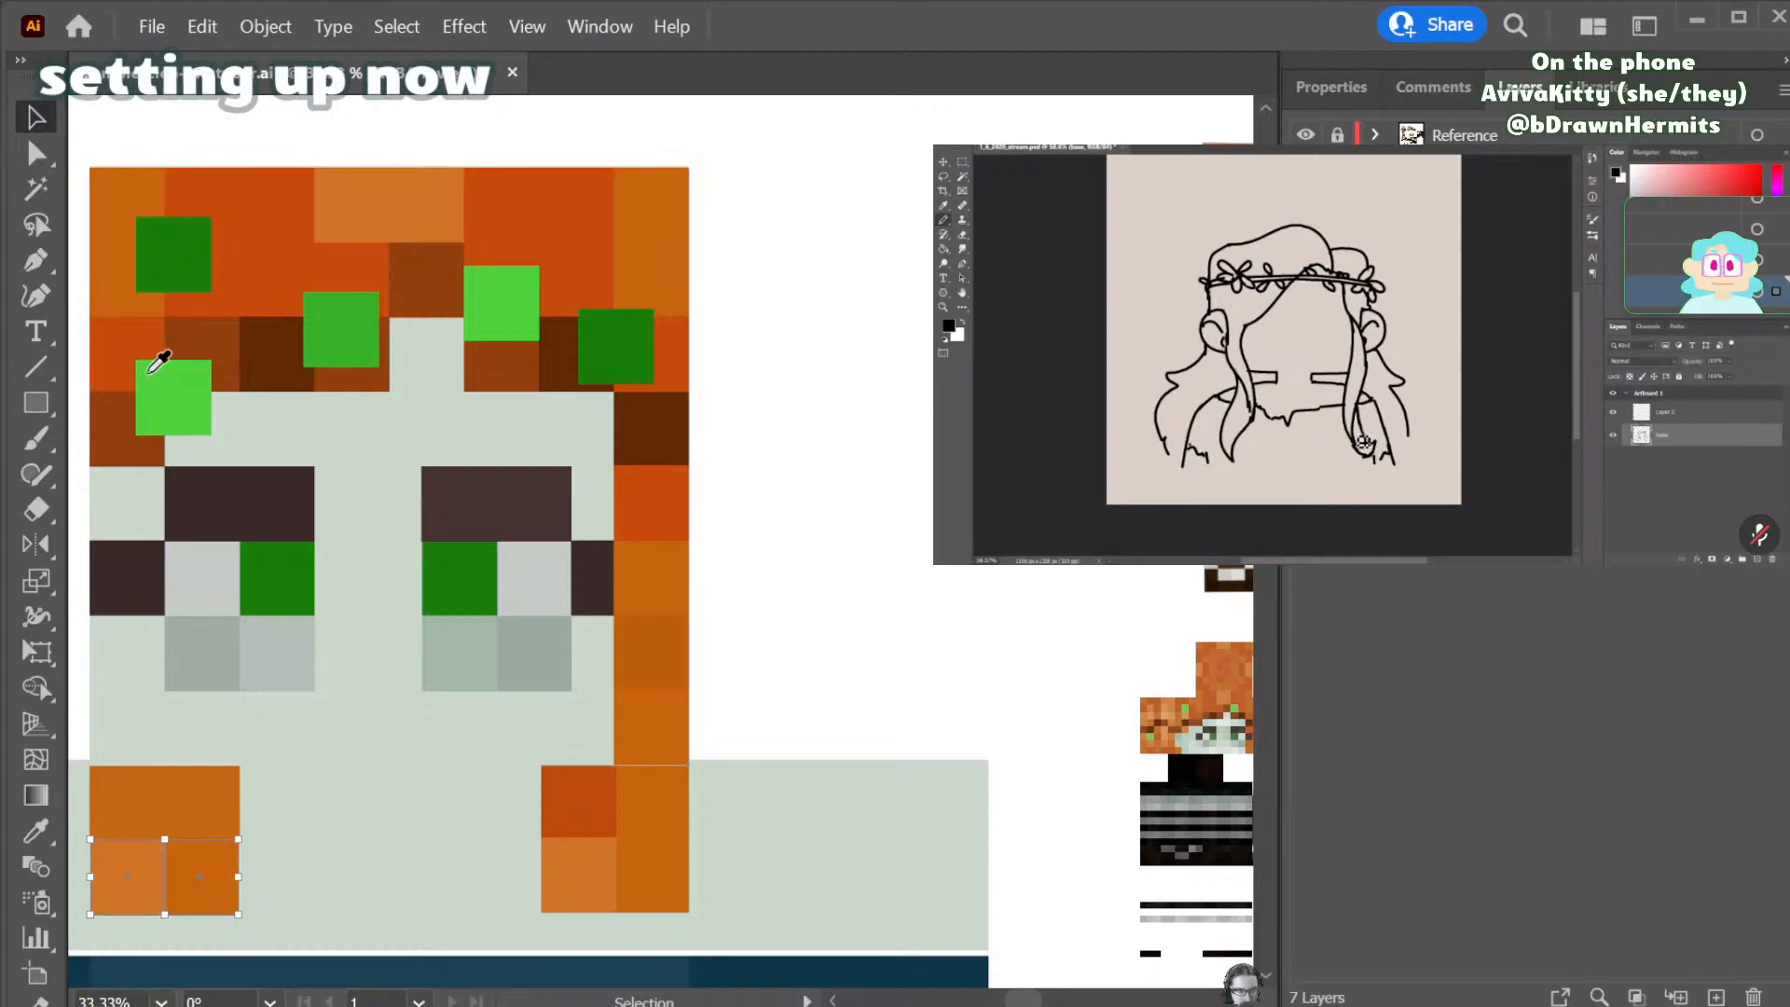
pyautogui.click(842, 419)
# - Recolor the inner square beneath the left hair block with a lighter orange and deselect it
pyautogui.click(188, 865)
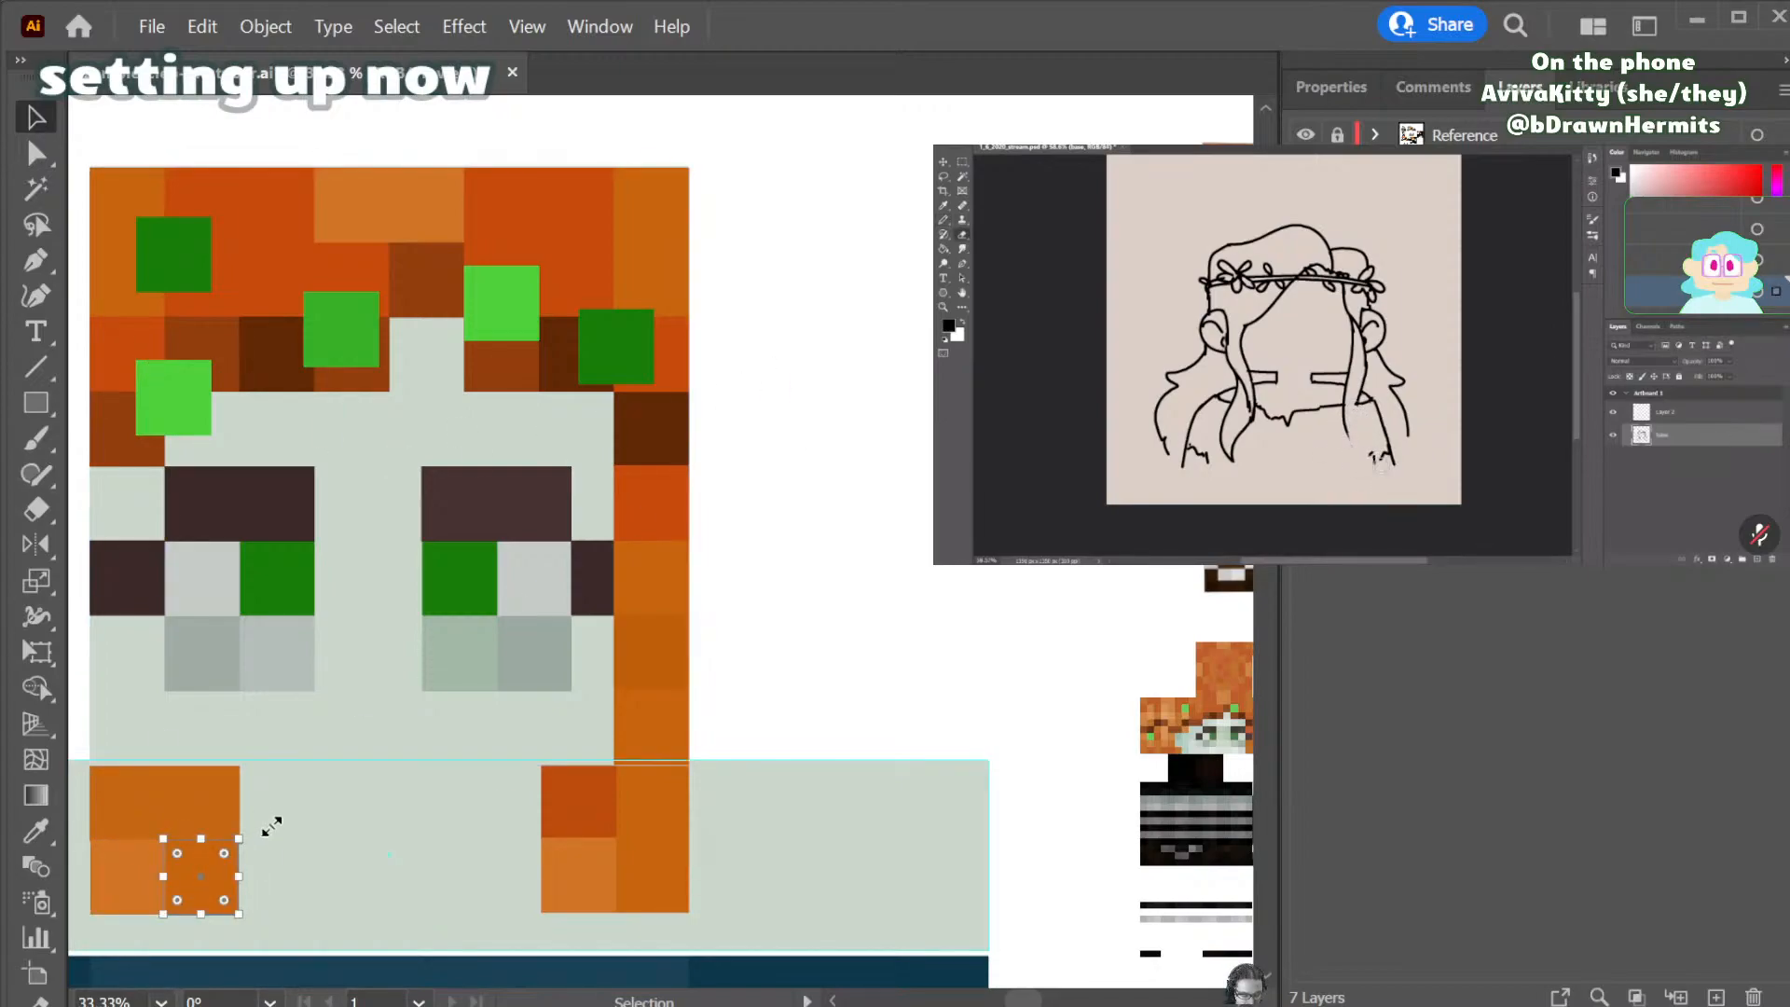
pyautogui.press('i')
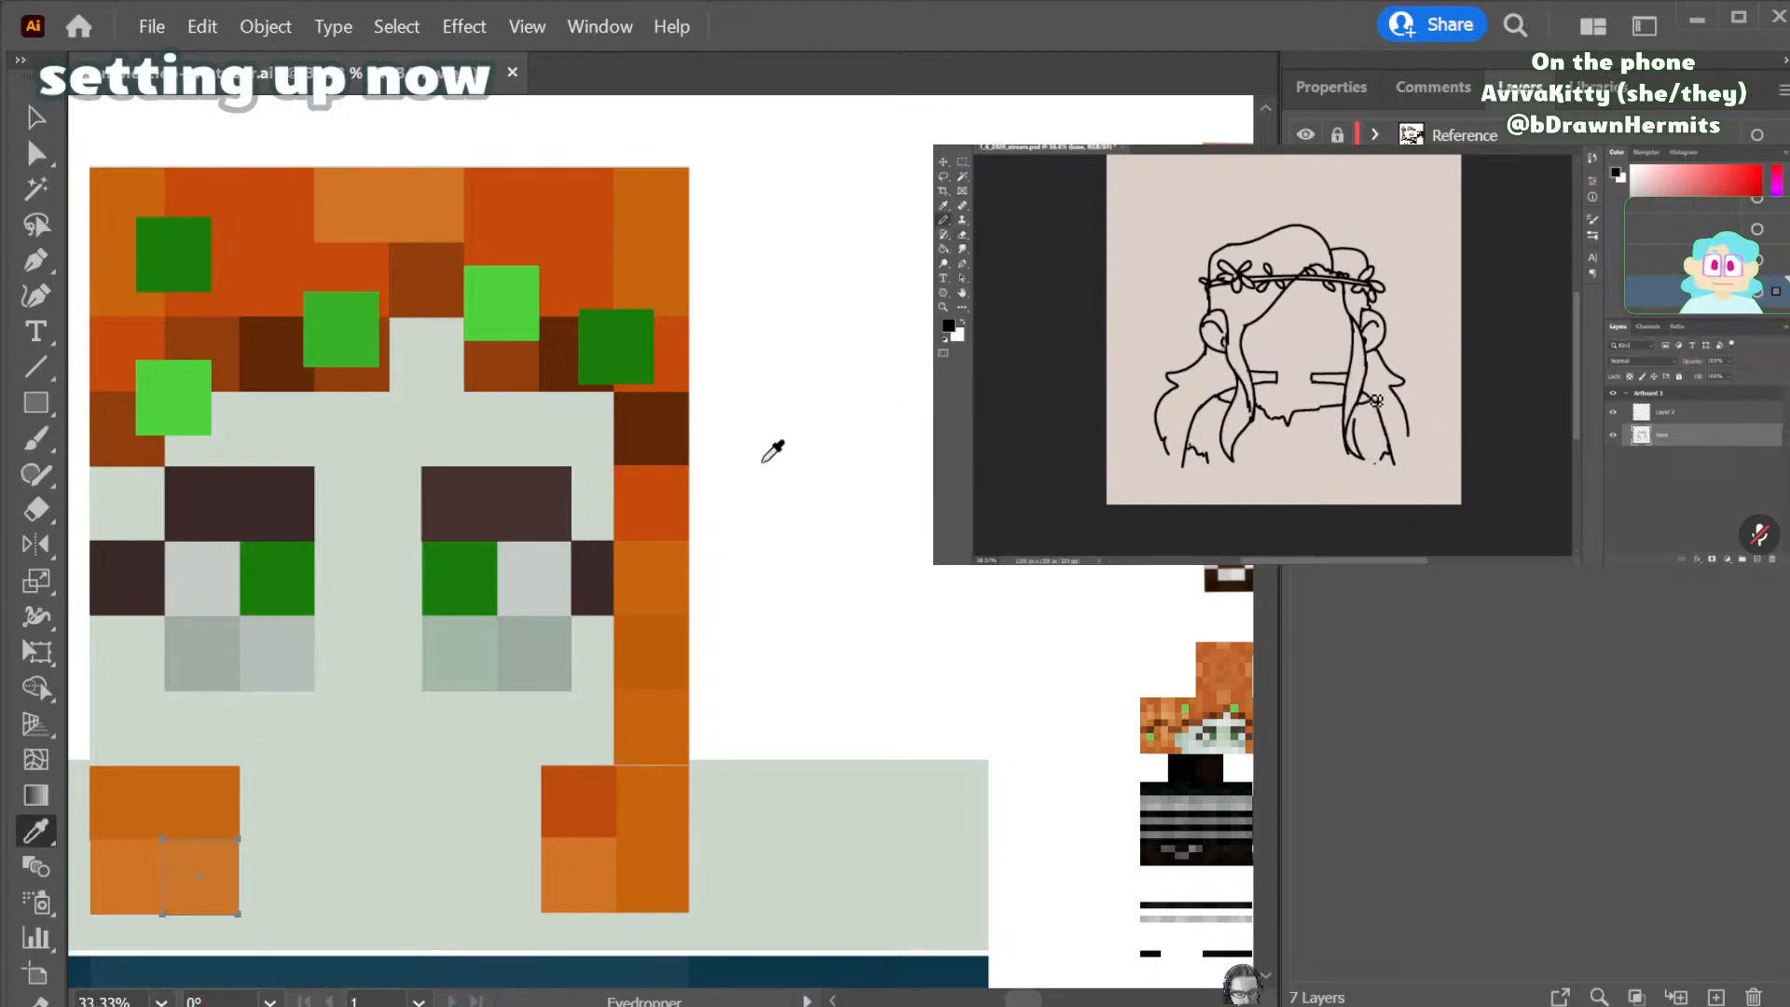
pyautogui.press('v')
pyautogui.click(757, 582)
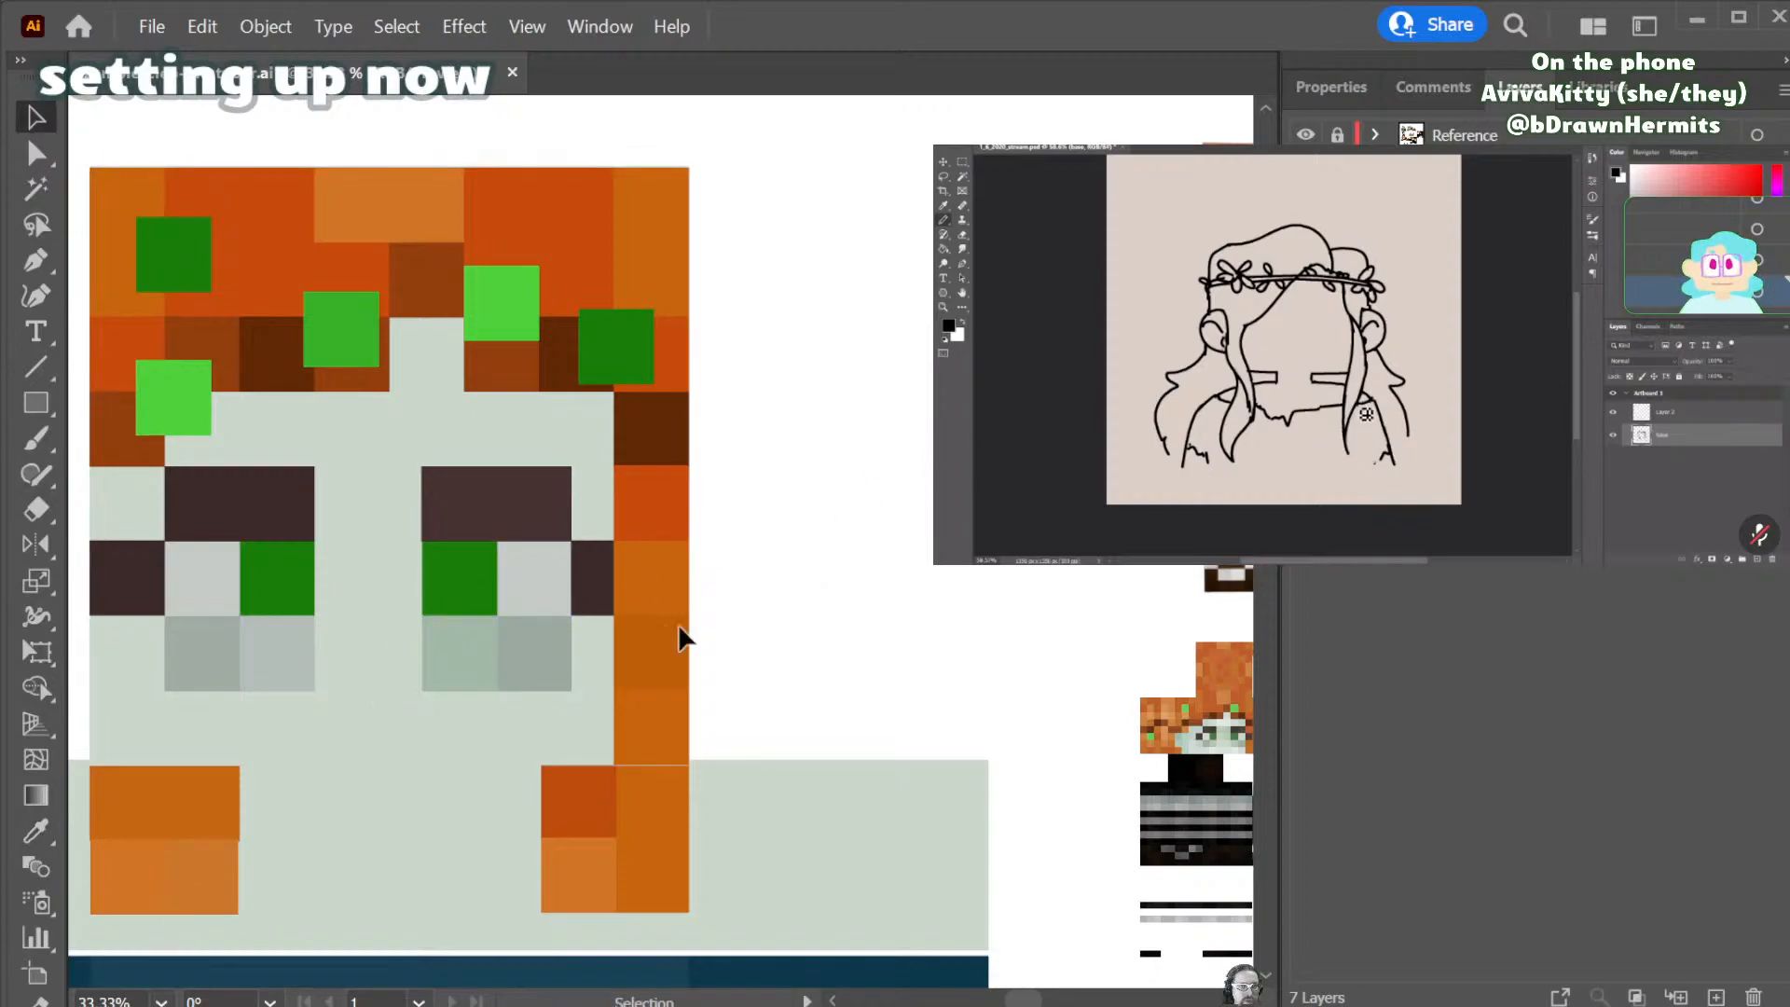
# - Recolor the outer square beneath the left hair block with a darker orange, deselect it and save the drawing
pyautogui.click(153, 869)
pyautogui.press('i')
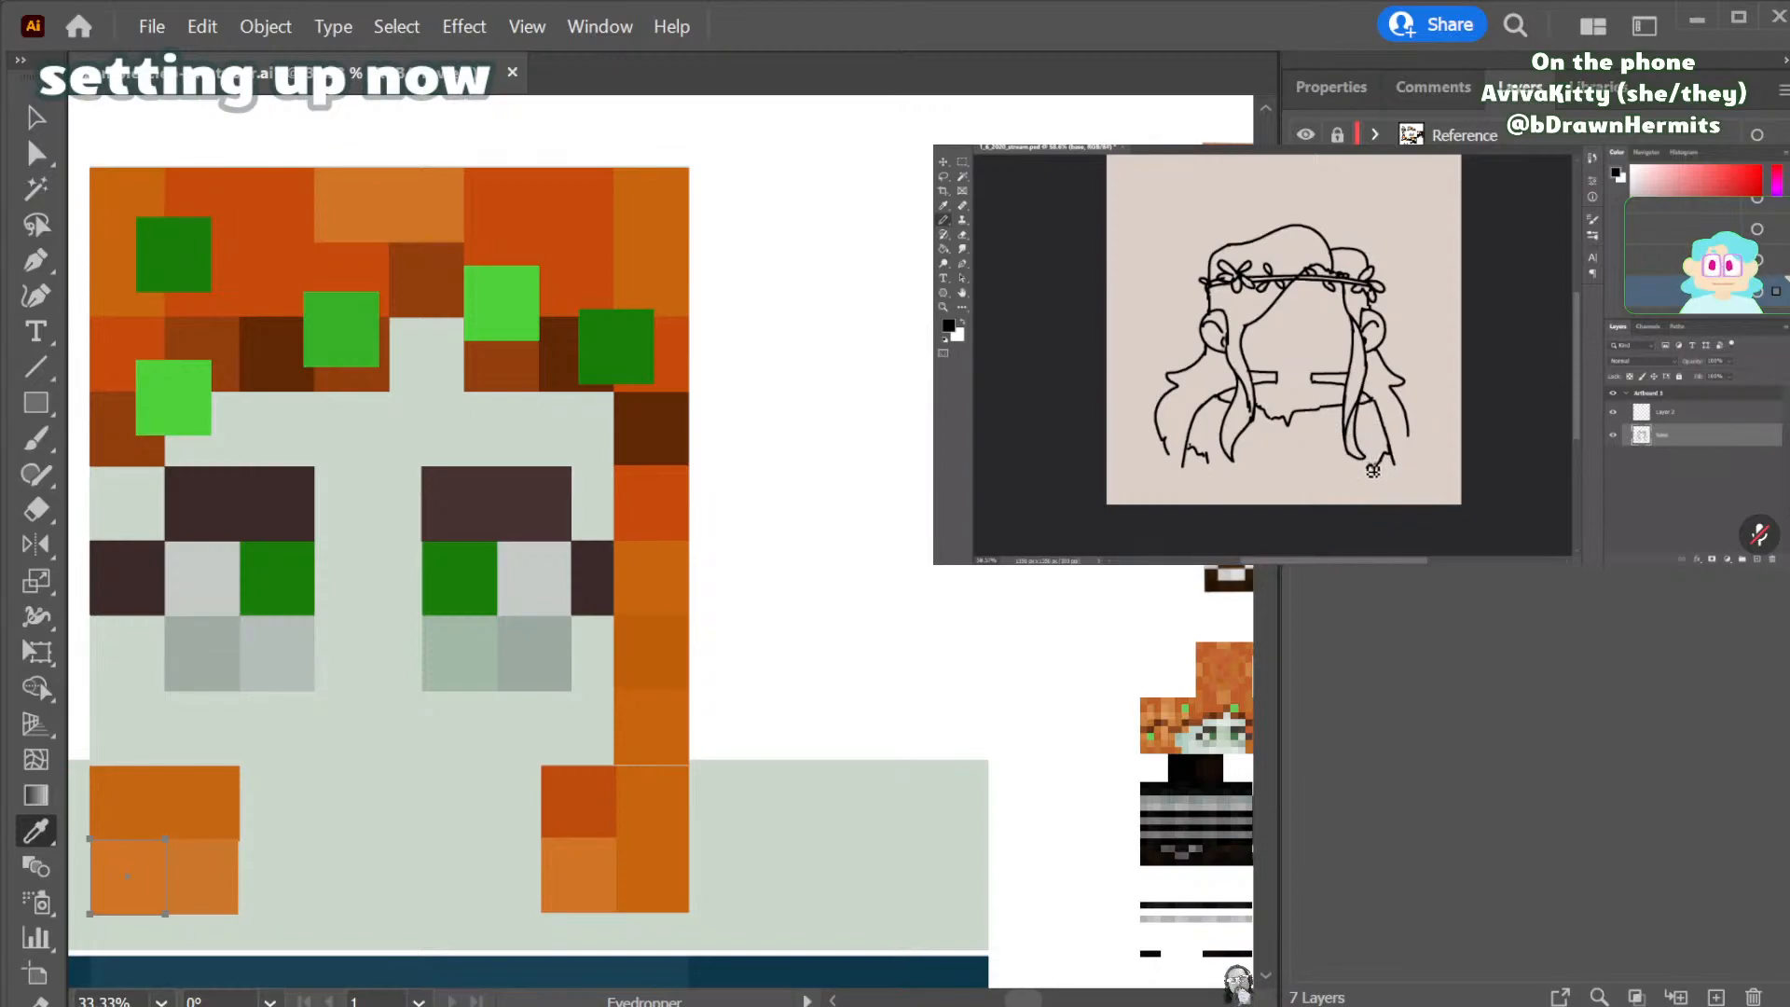
pyautogui.click(1374, 470)
pyautogui.press('v')
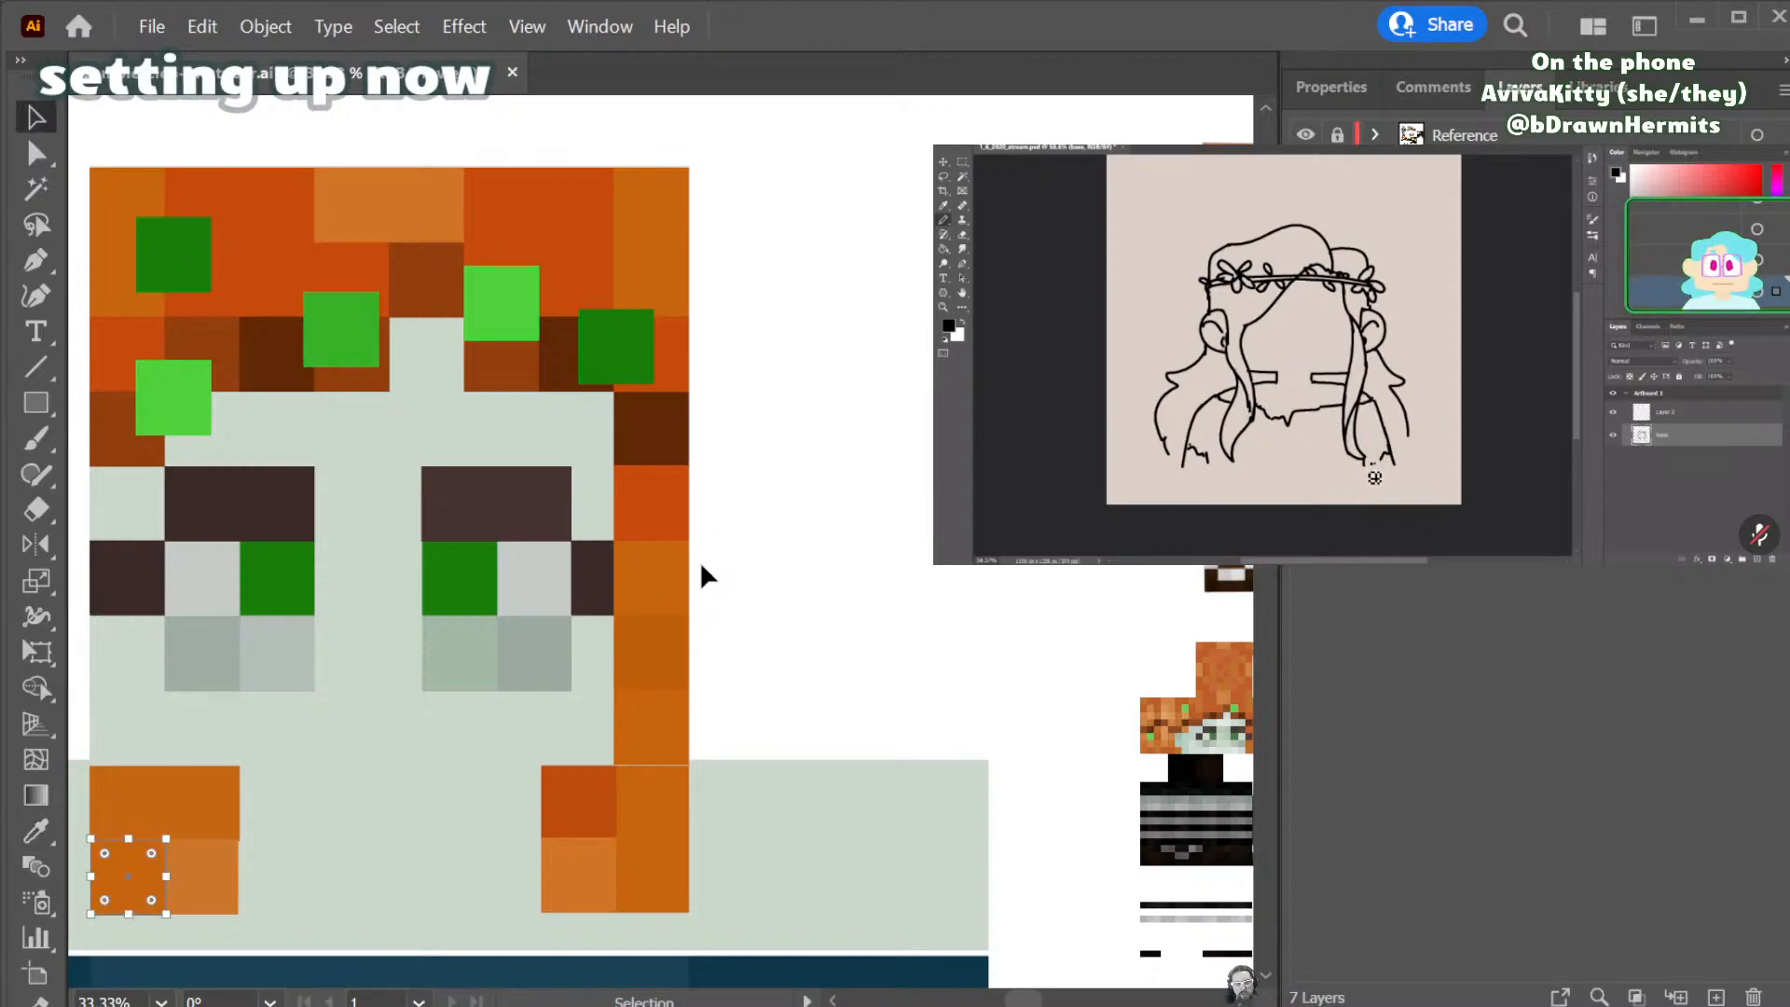
pyautogui.click(867, 565)
pyautogui.press('a')
pyautogui.hotkey('ctrl', '-')
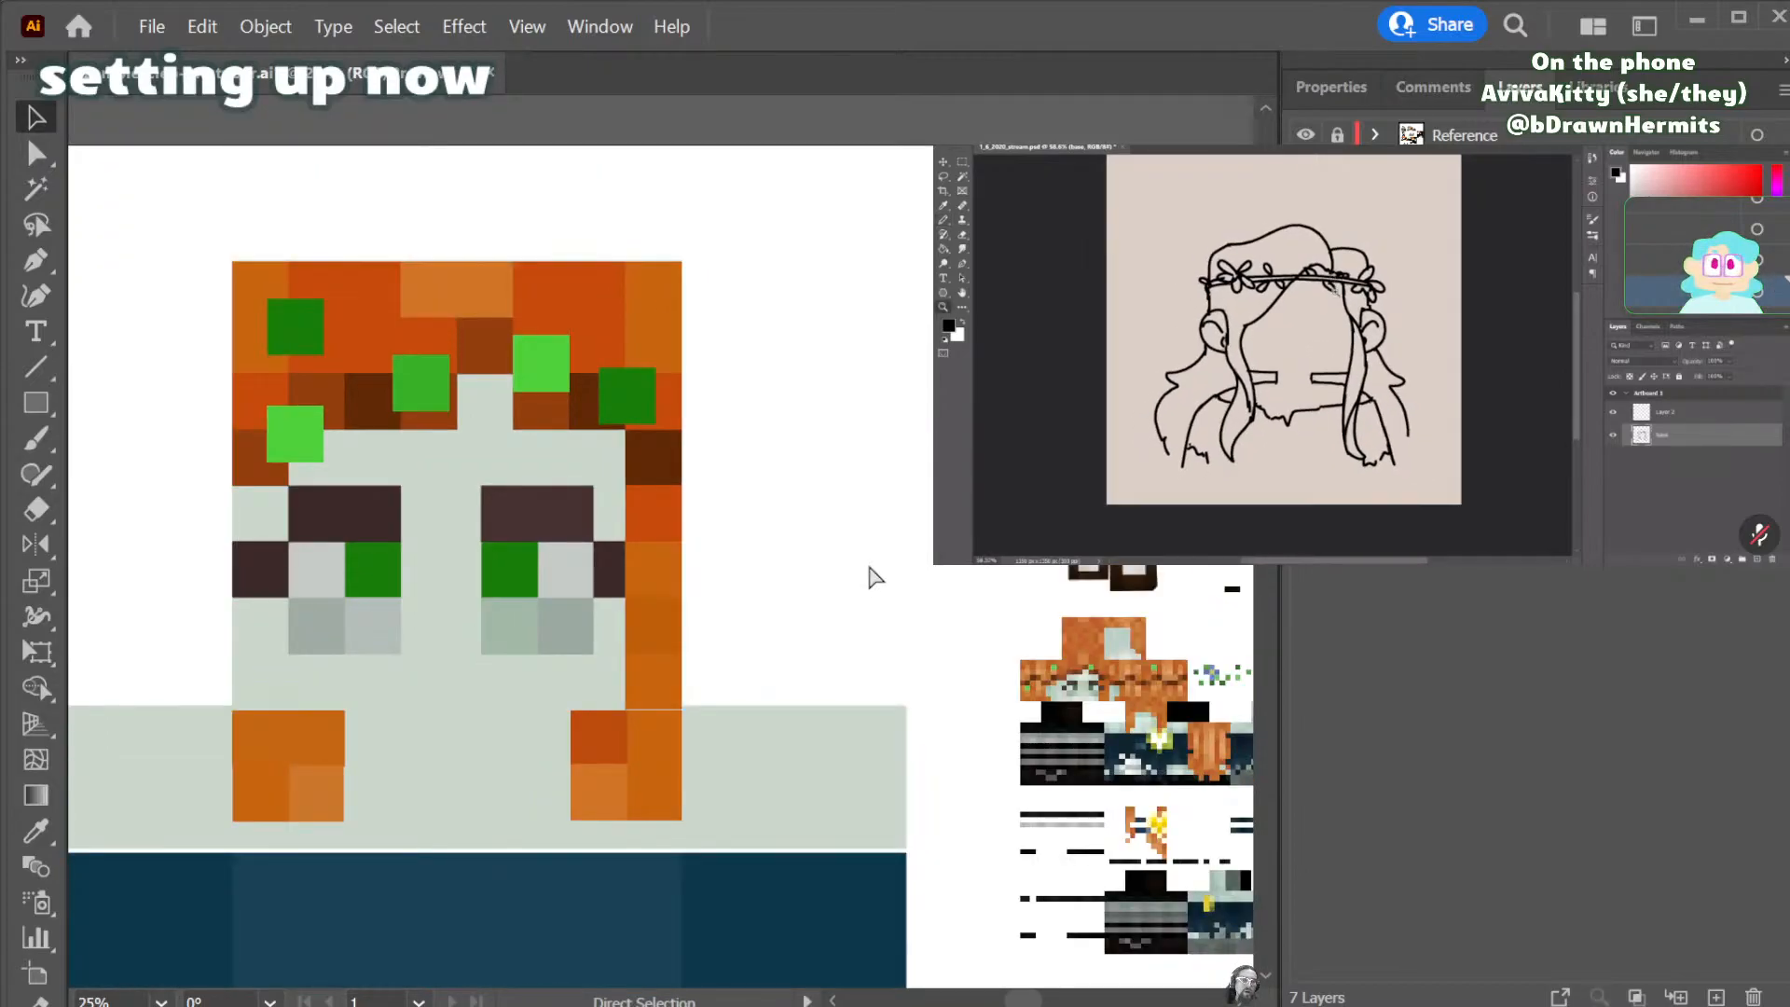
pyautogui.hotkey('ctrl', 's')
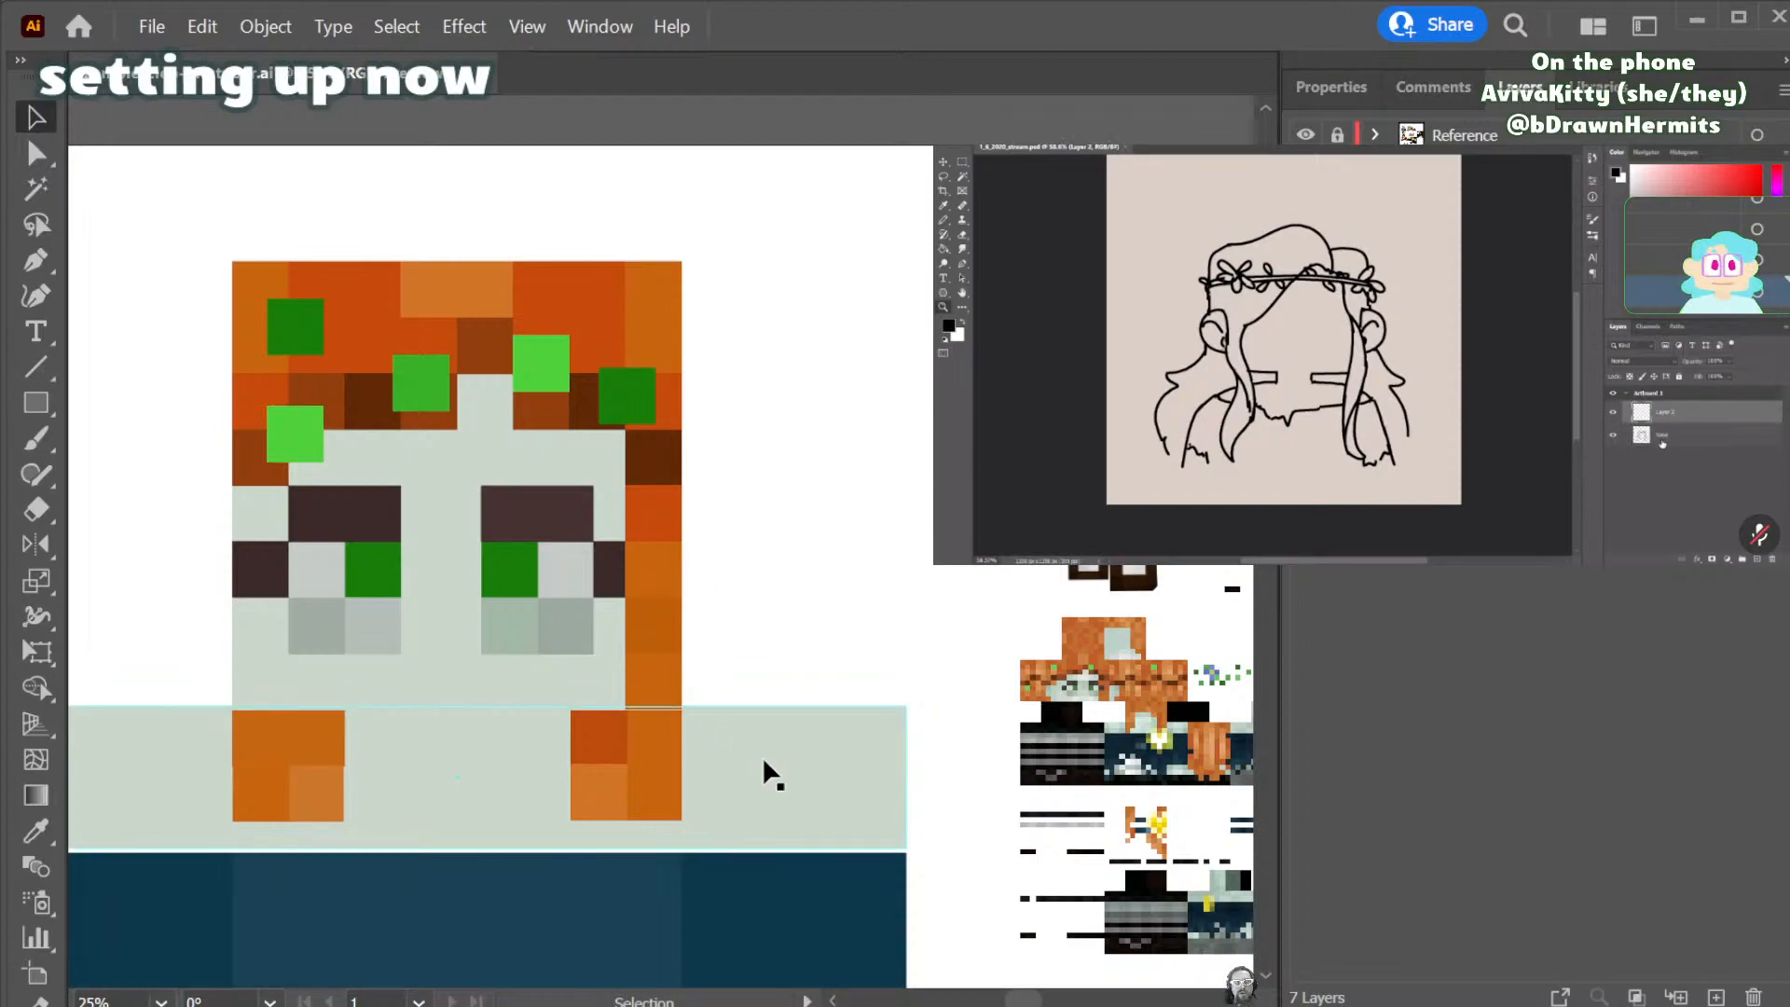
# - Extend the right hair strand with a third row of three squares reaching one square further inward, coloring the innermost one darker orange
pyautogui.click(758, 757)
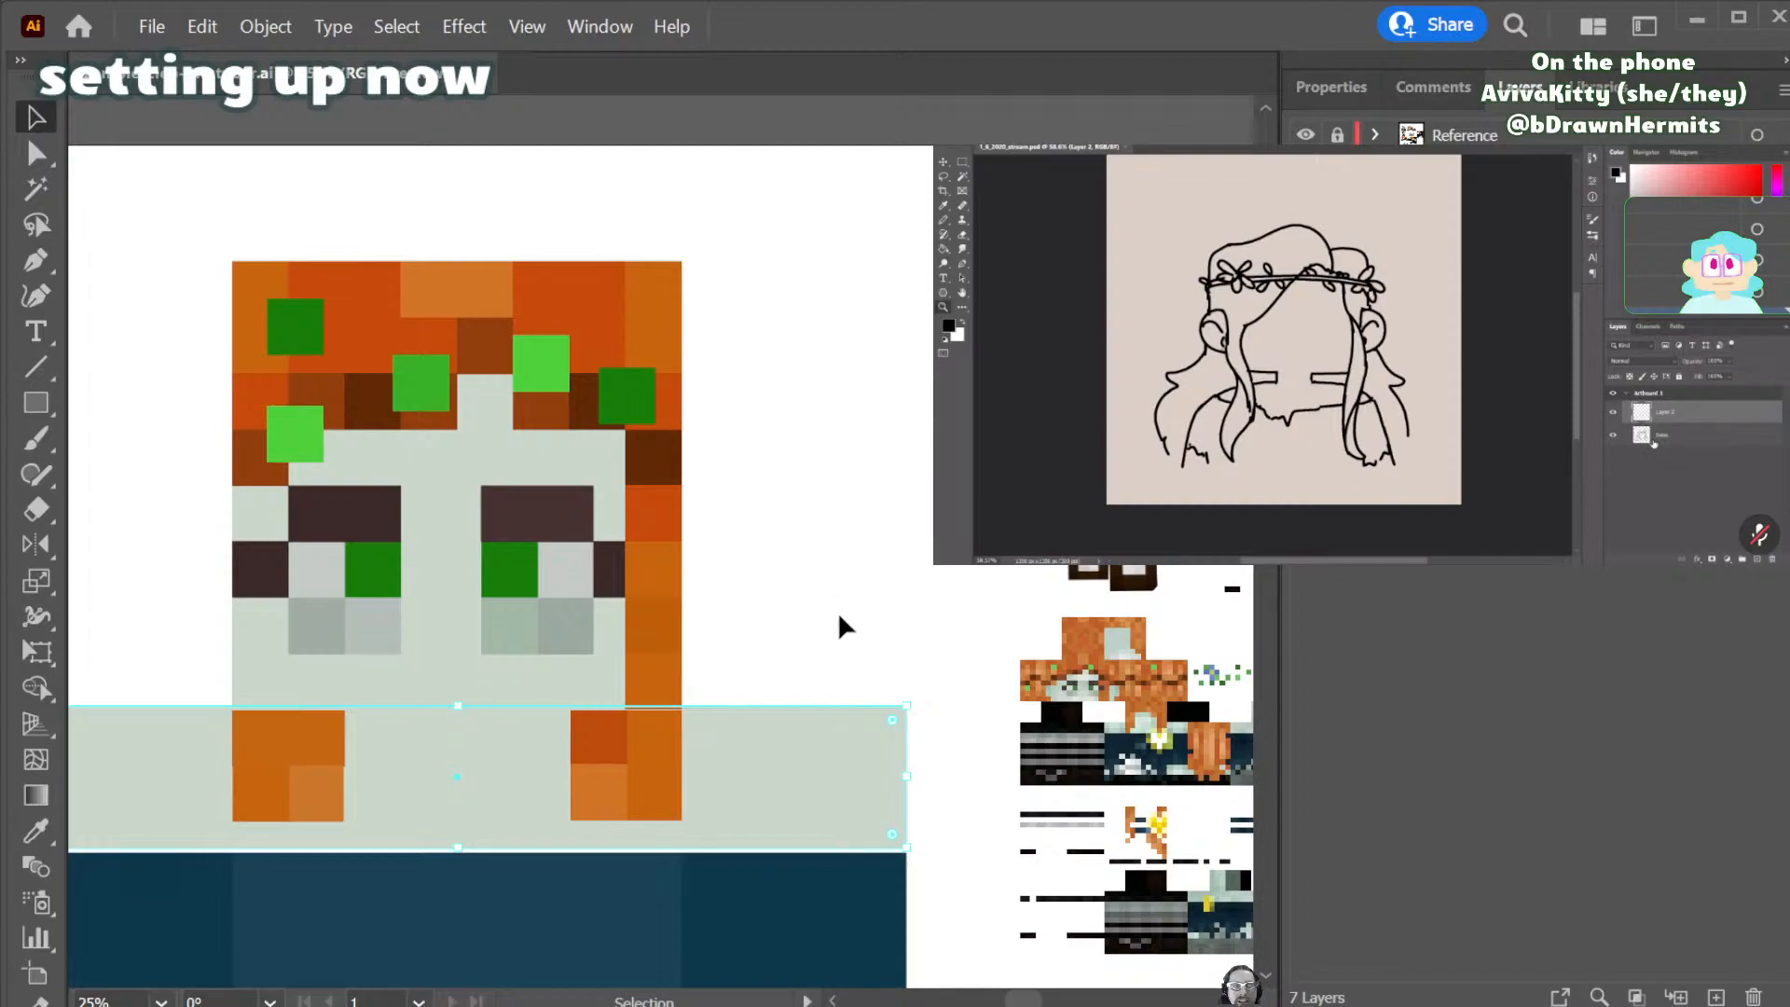
pyautogui.click(653, 795)
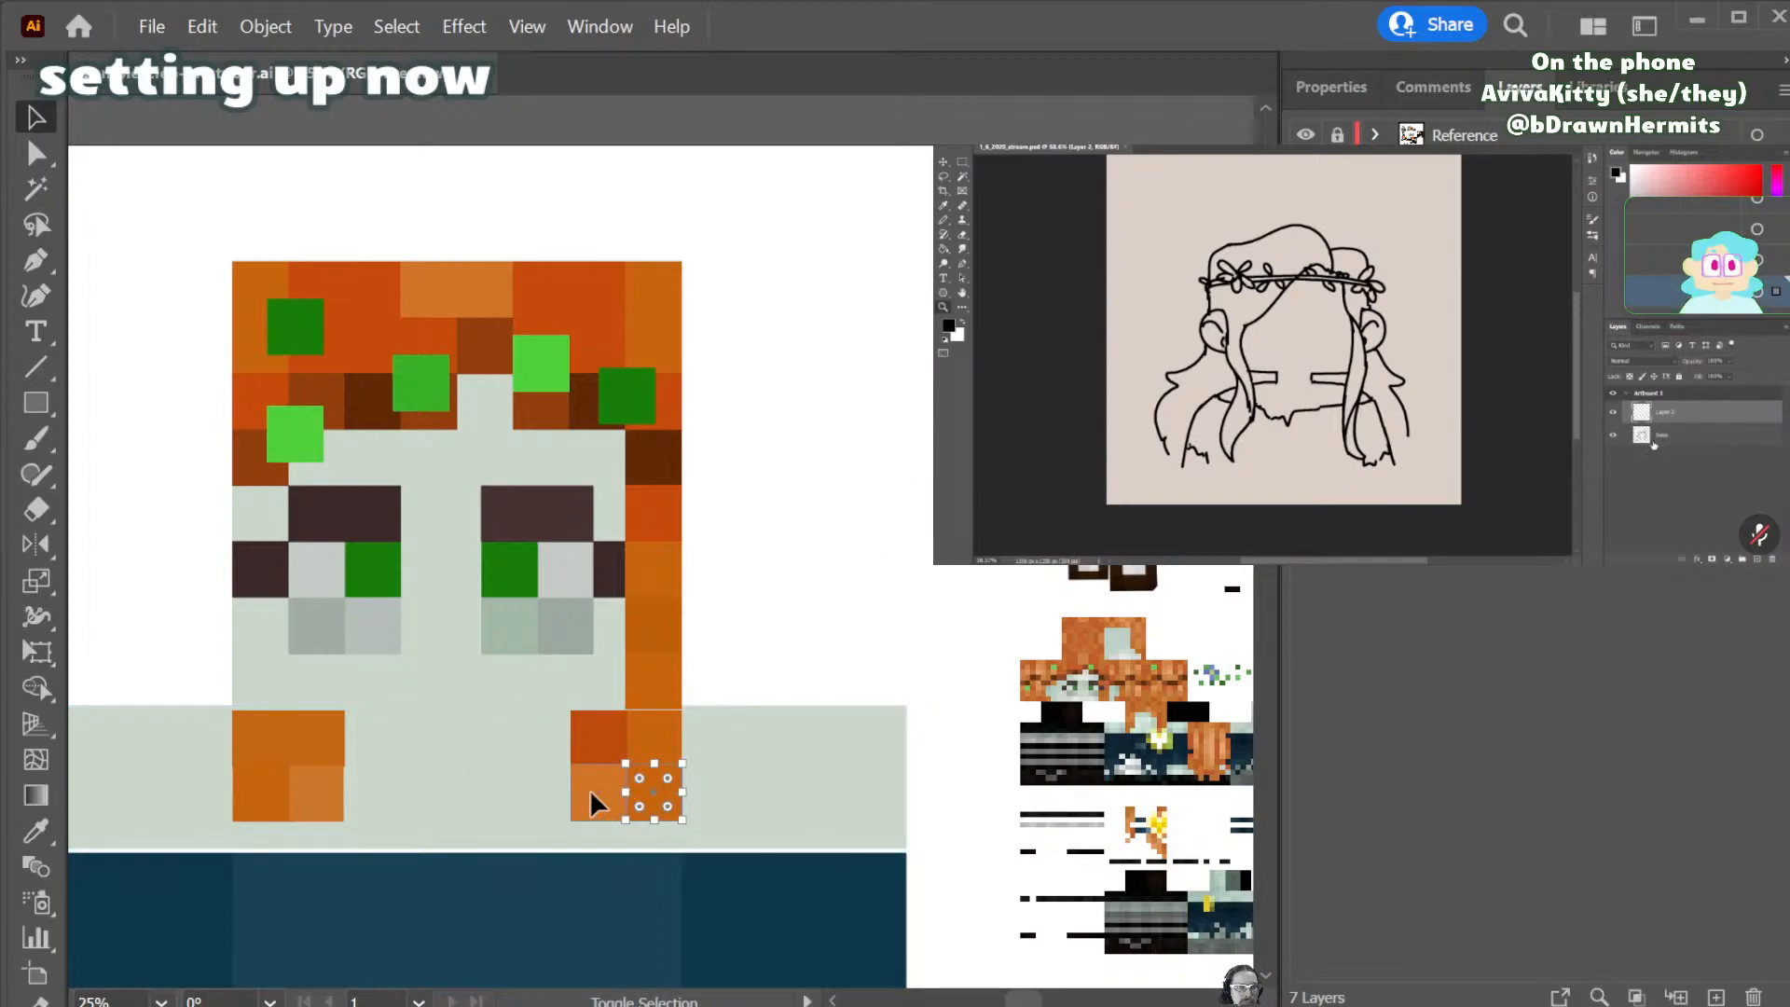
pyautogui.moveTo(593, 794); pyautogui.dragTo(556, 848)
pyautogui.press('i')
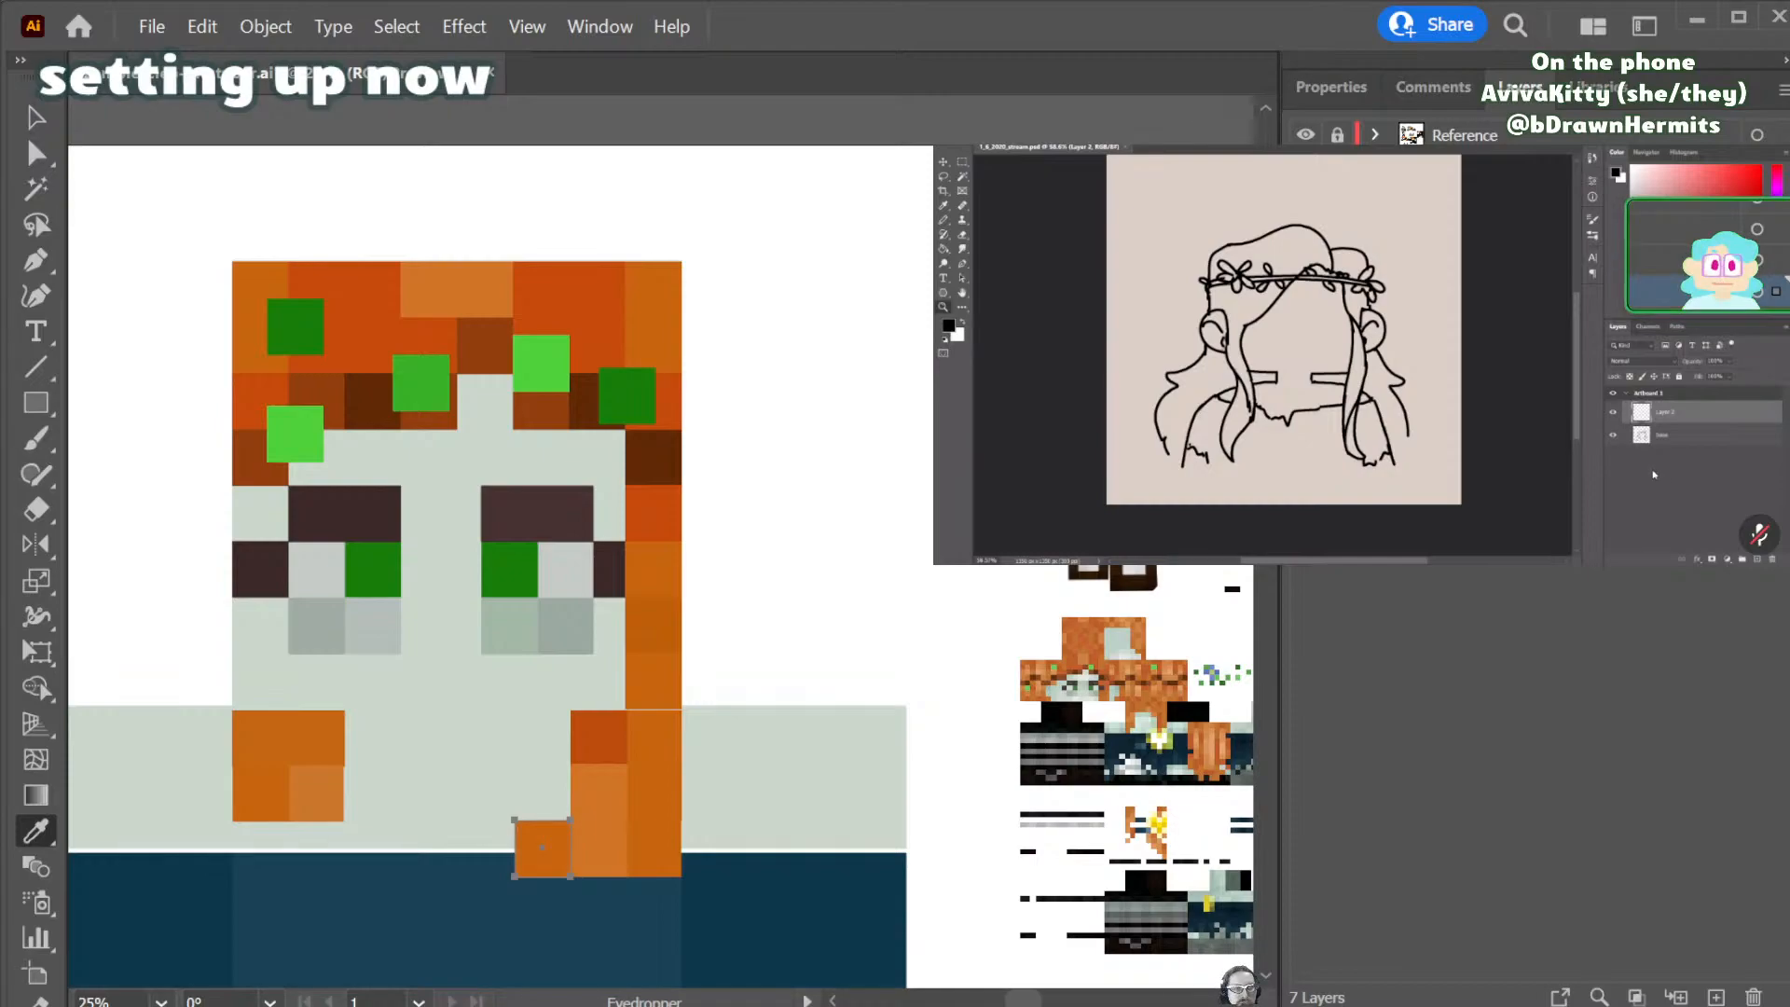
pyautogui.press('v')
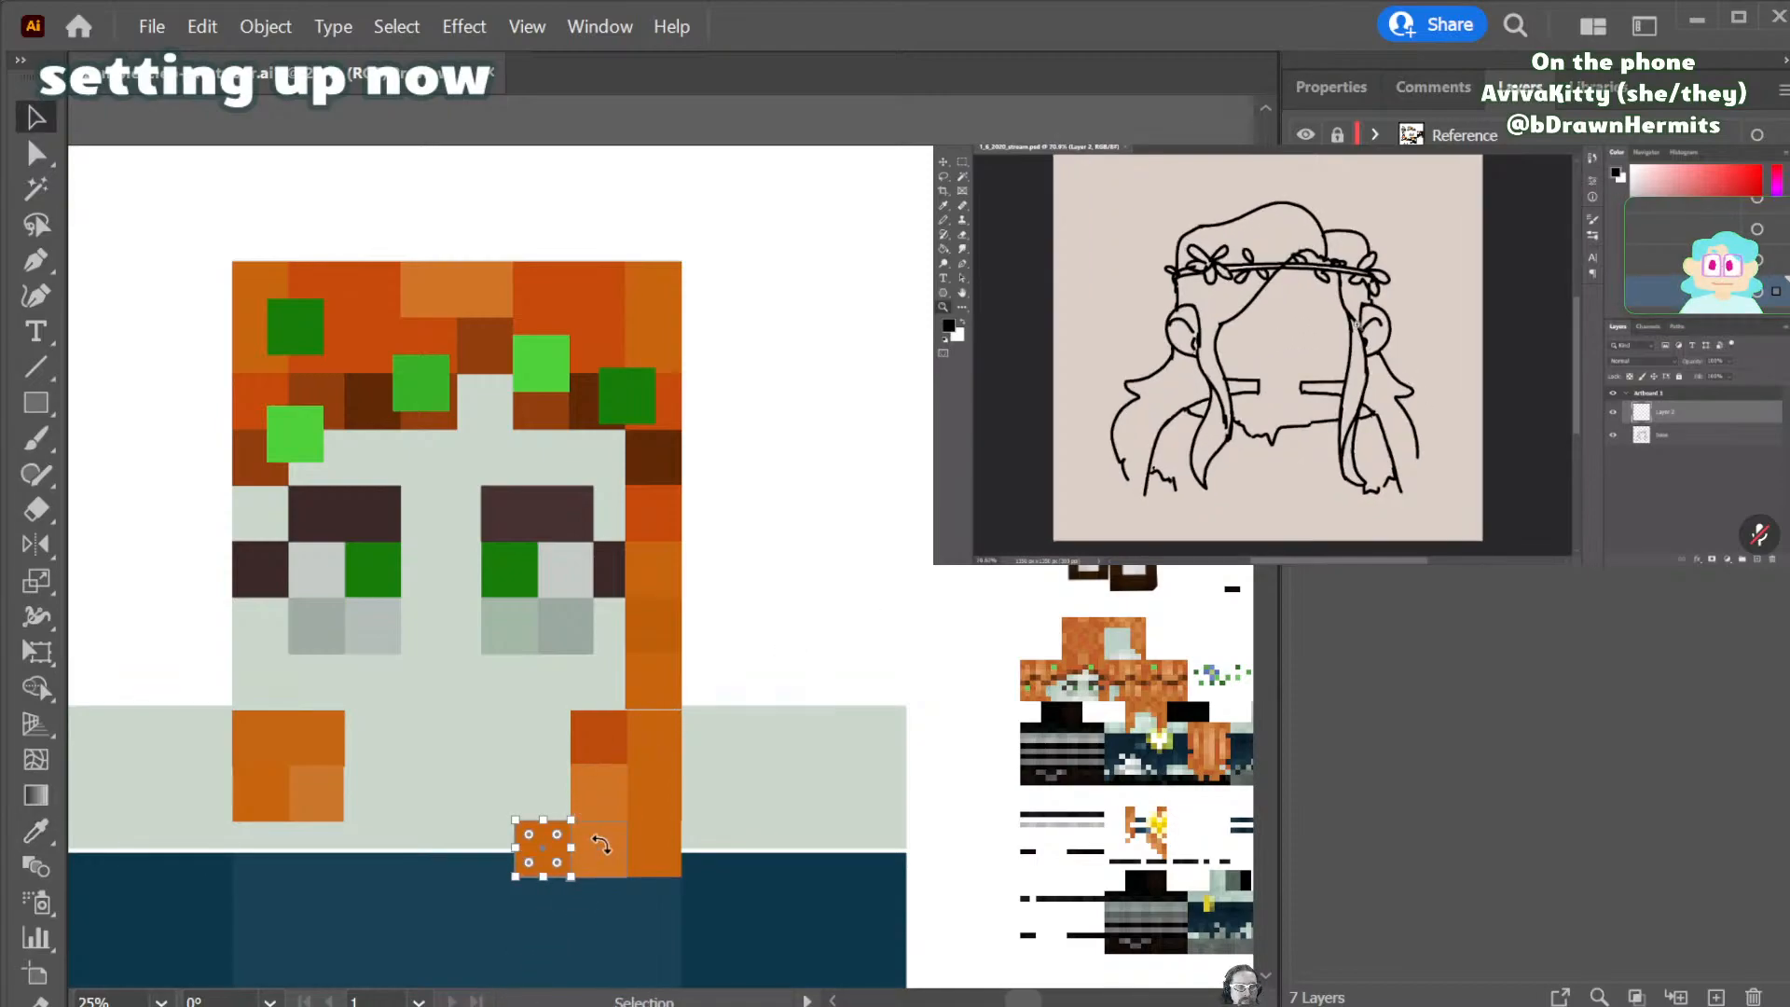
# - Recolor the right strand's third-row middle square a lighter orange and its outer square red-orange, using reference skin colors
pyautogui.moveTo(555, 850); pyautogui.dragTo(610, 850)
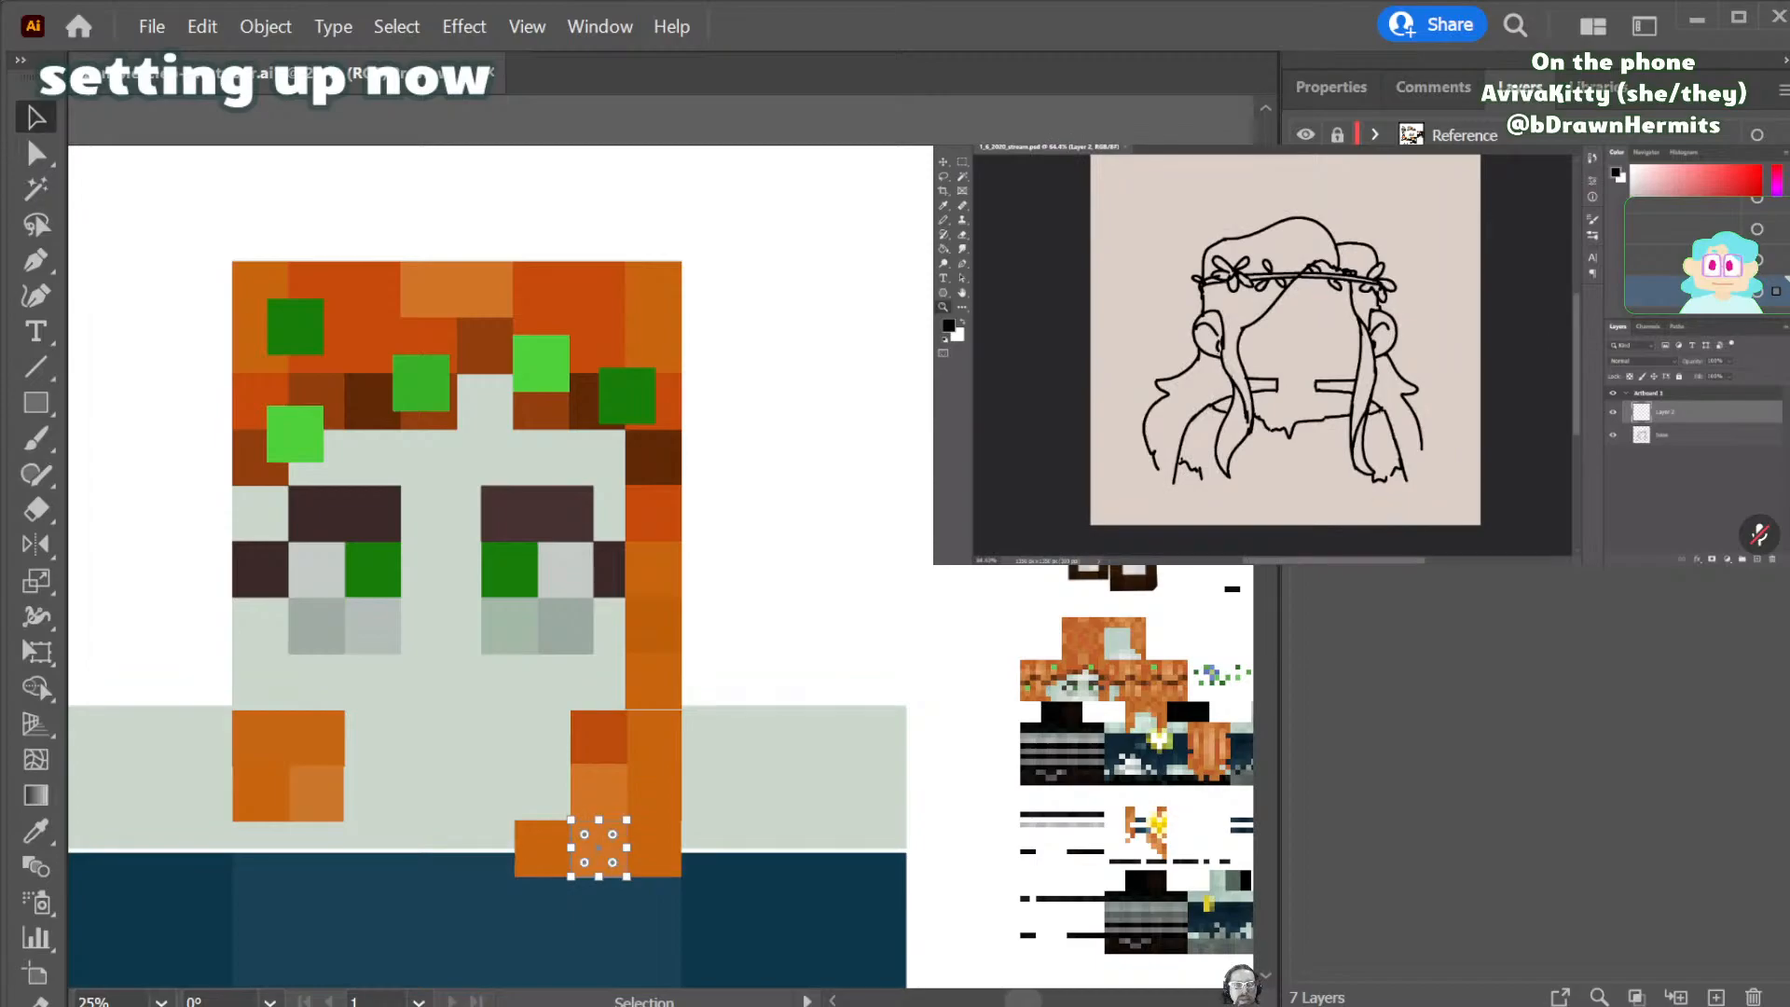
pyautogui.press('i')
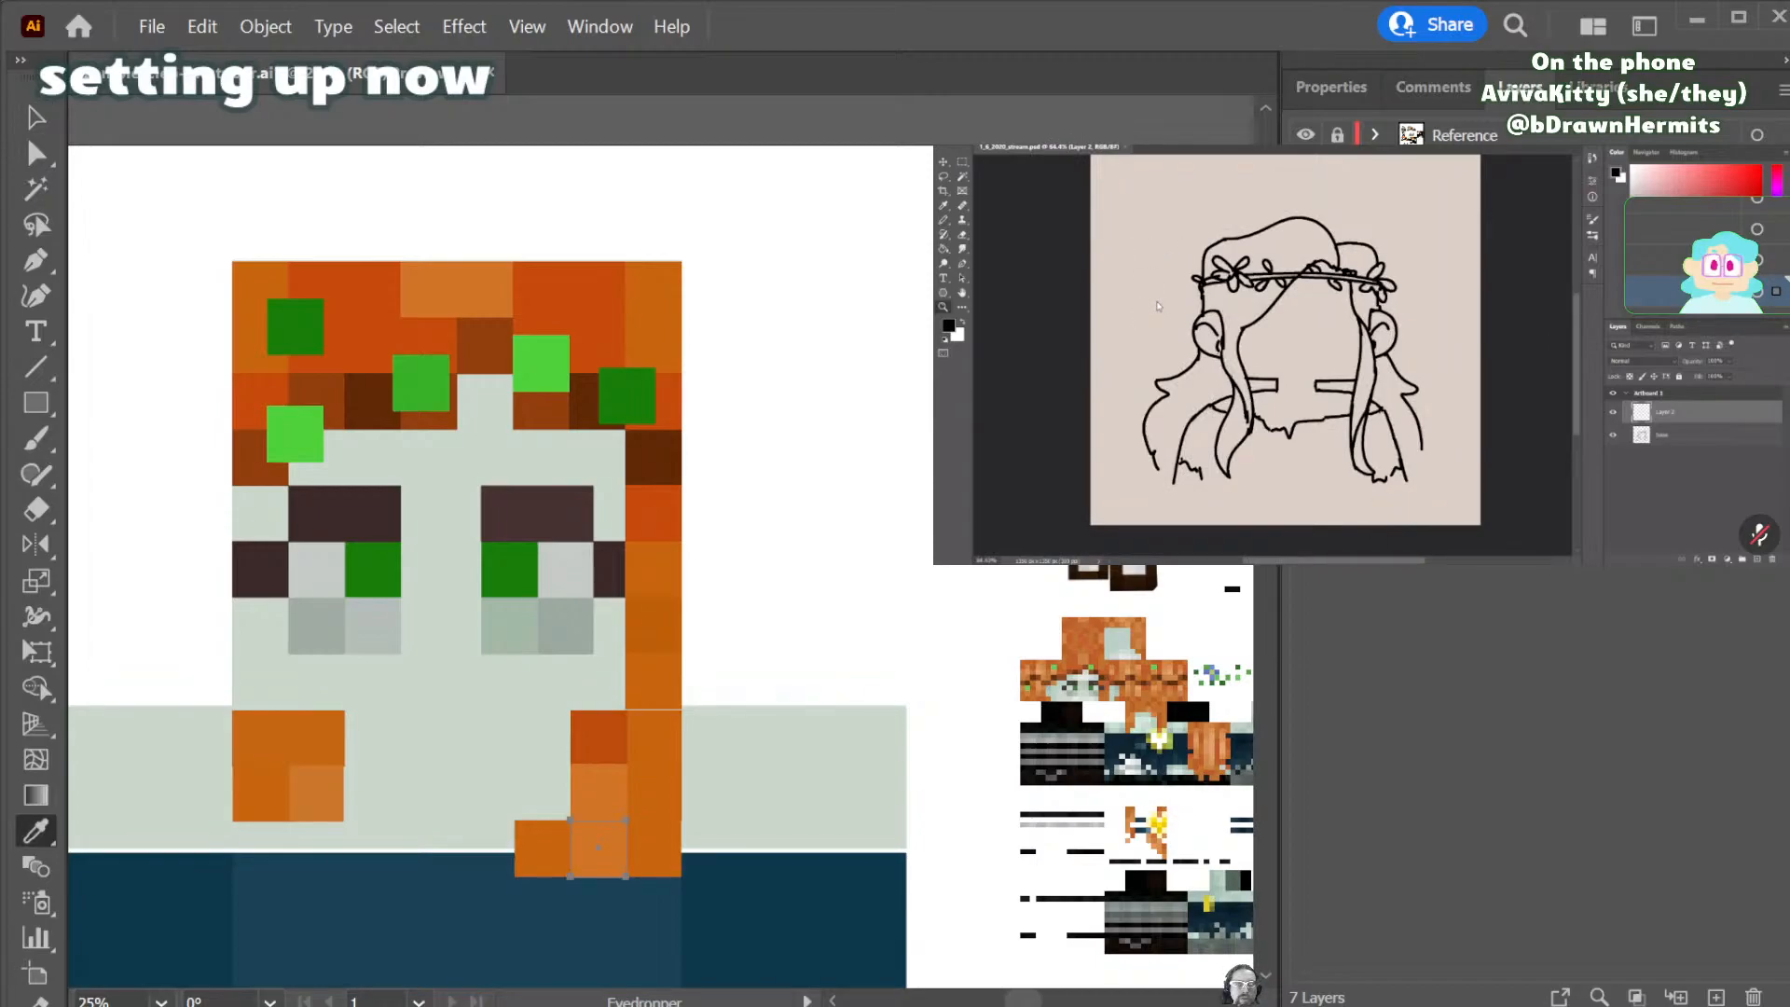
pyautogui.press('a')
pyautogui.click(668, 859)
pyautogui.press('i')
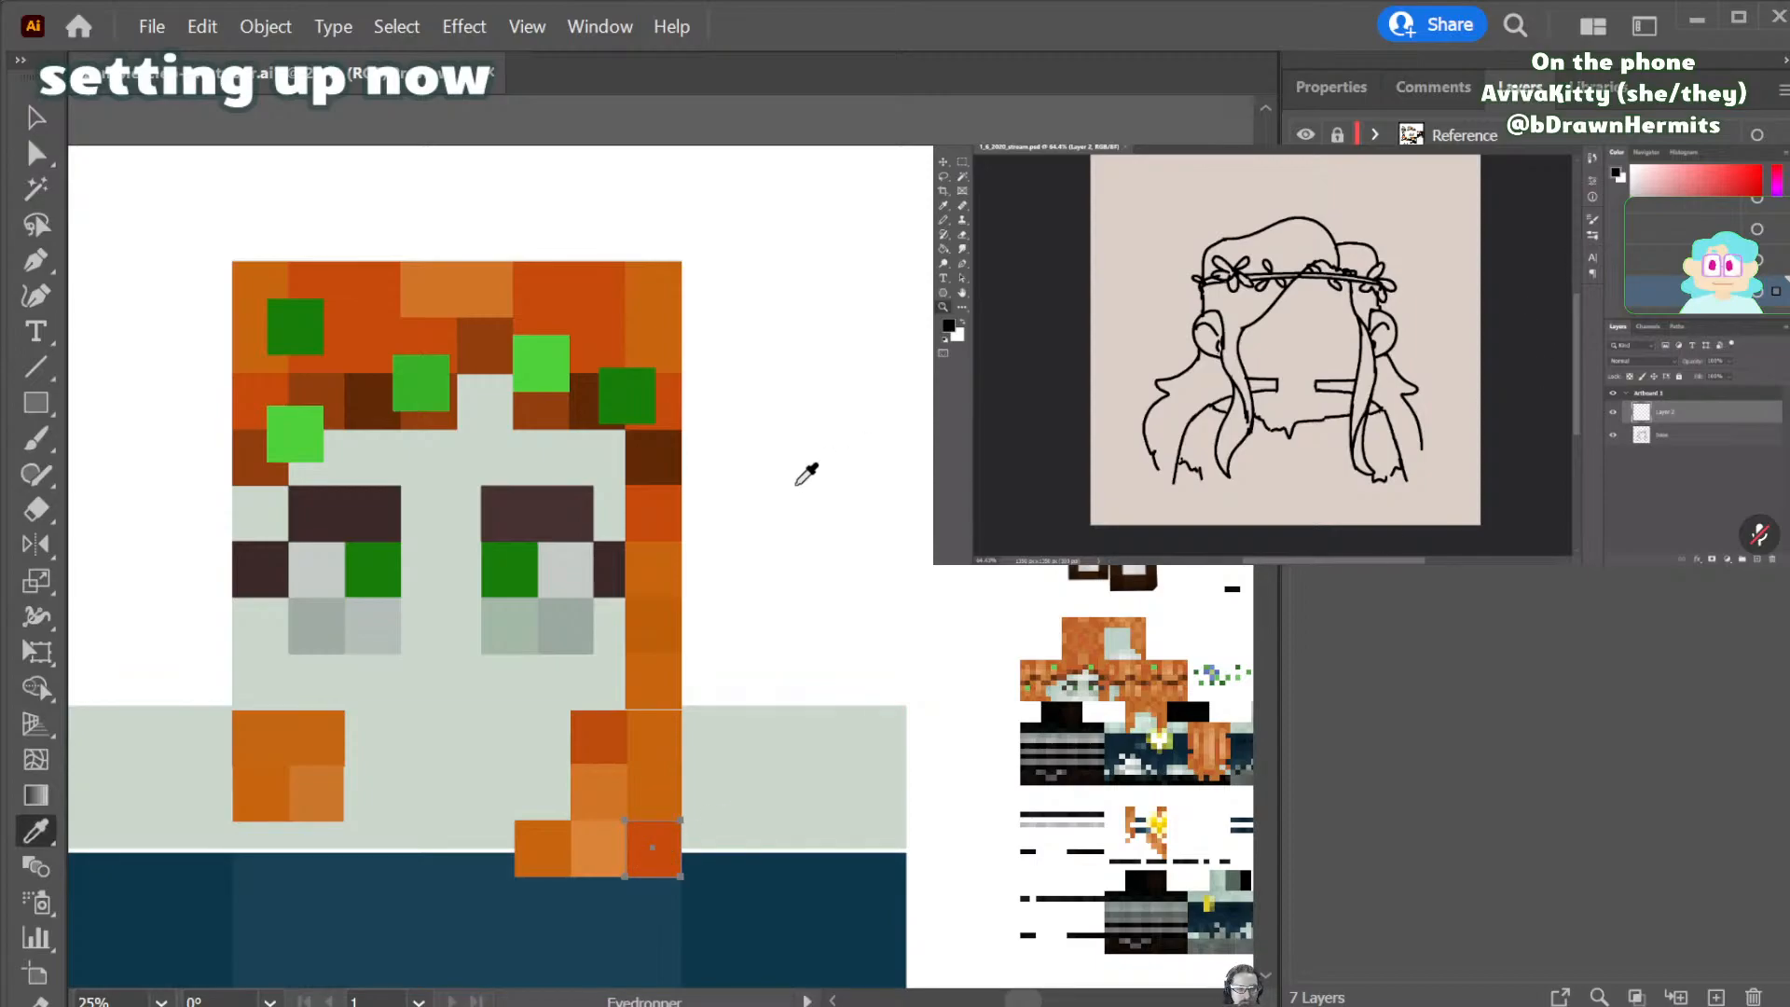
pyautogui.press('v')
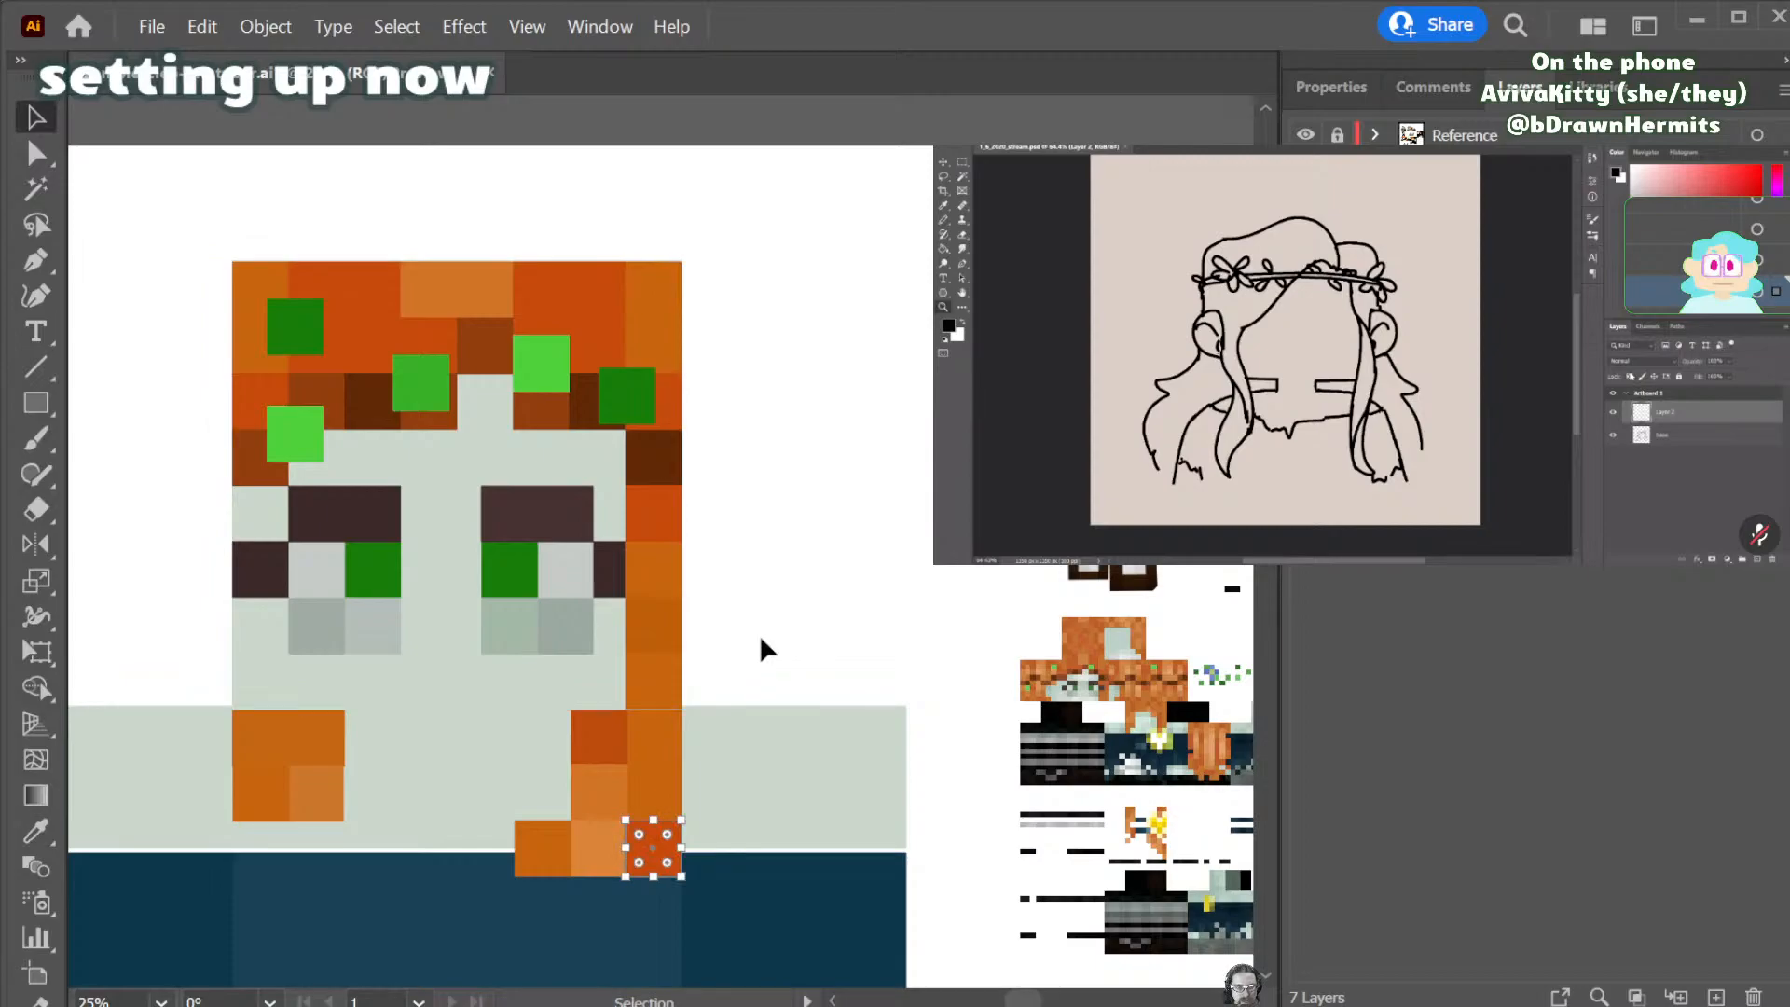
pyautogui.click(833, 520)
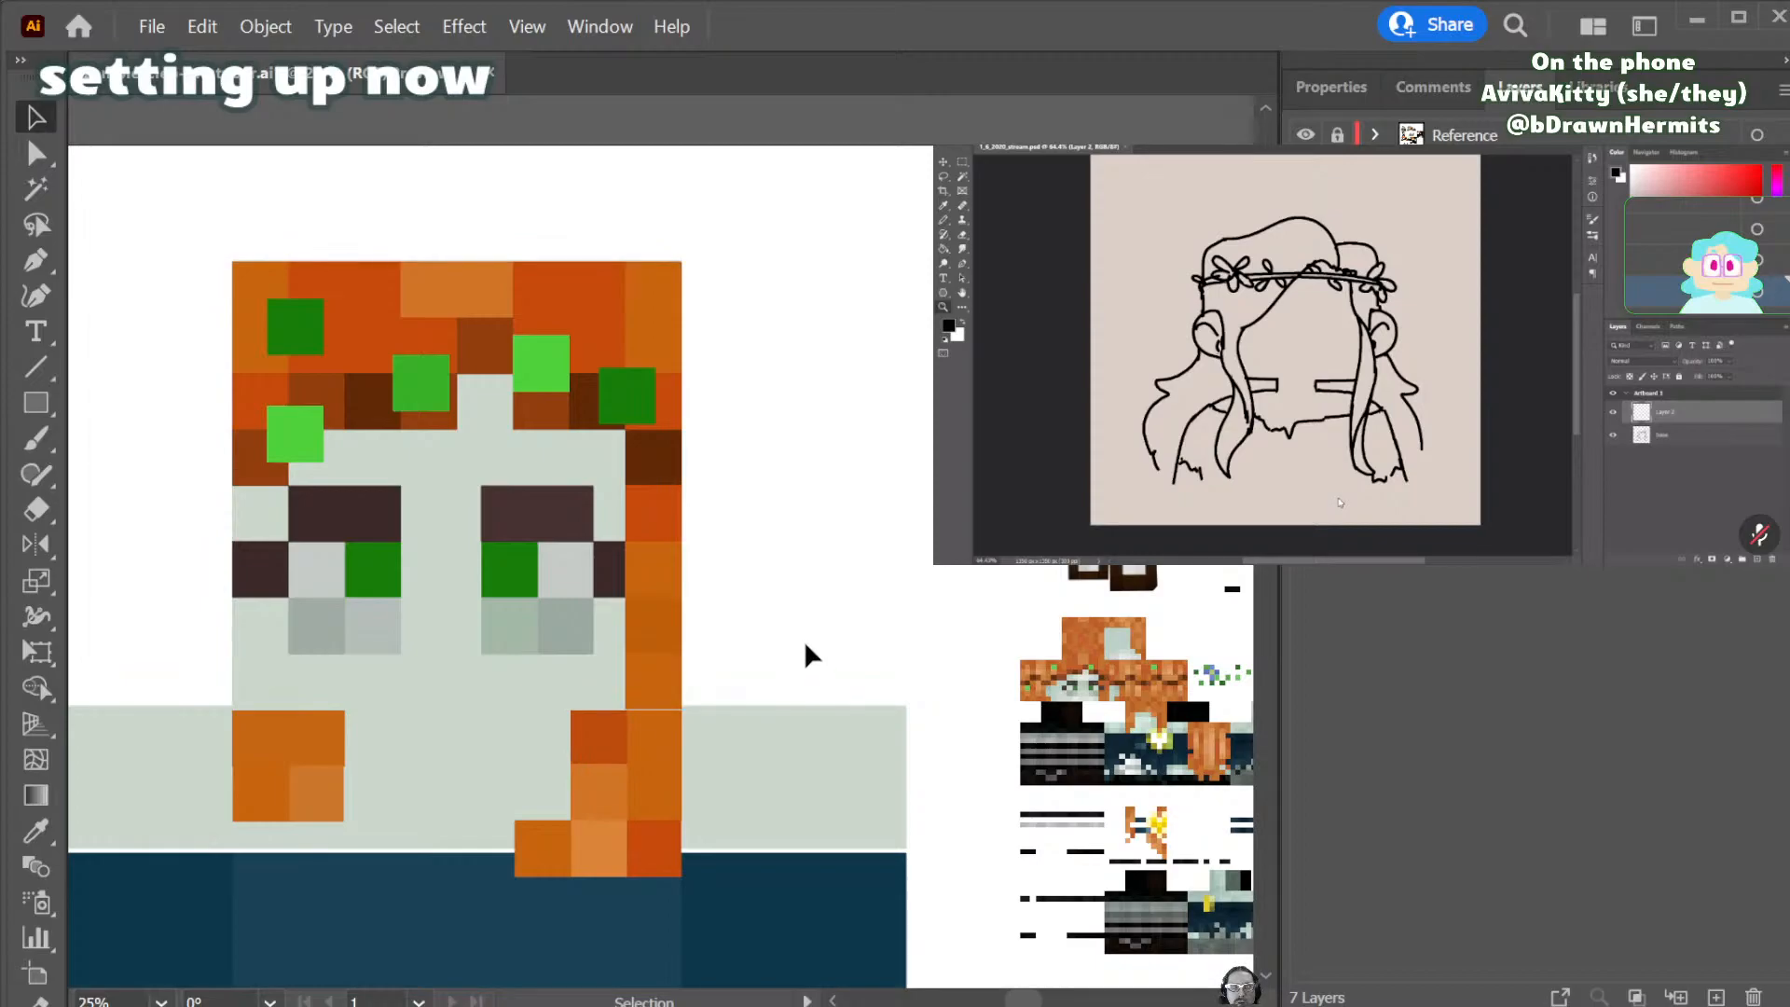
# - Duplicate the bottom pair of squares of the left hair strand downward as a third row and deselect them
pyautogui.scroll(-1, 802, 644)
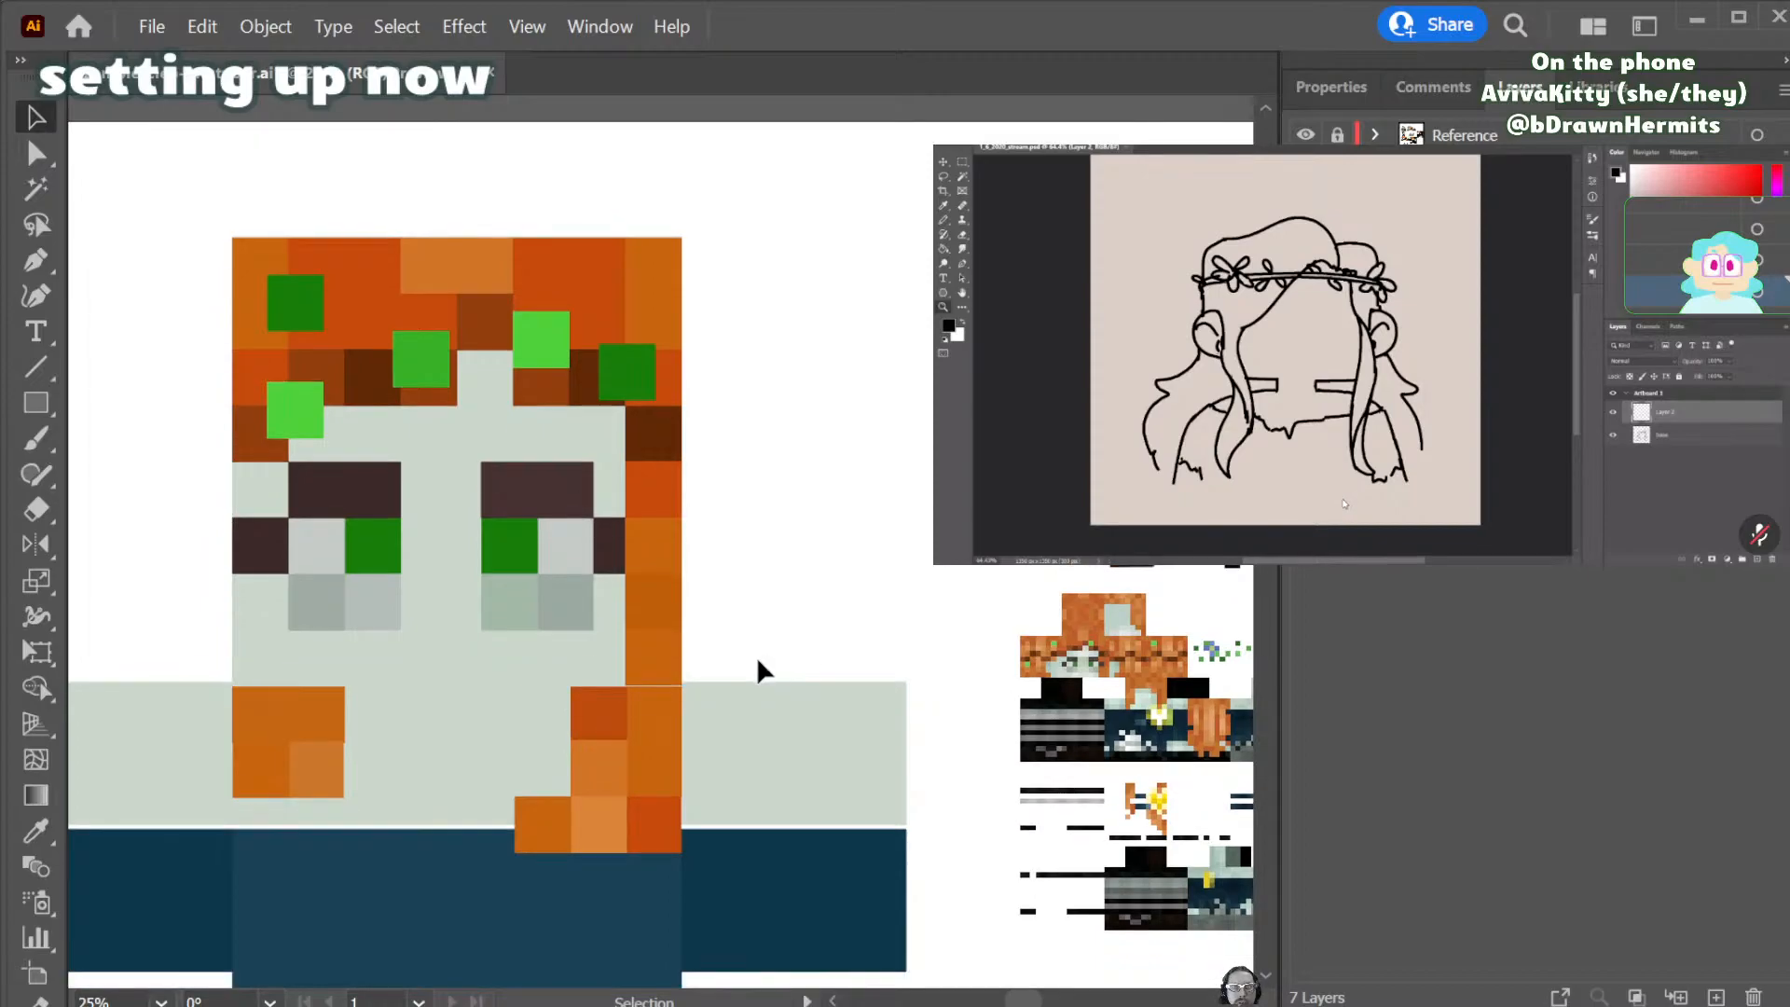
pyautogui.keyDown('shift'); pyautogui.click(319, 770); pyautogui.keyUp('shift')
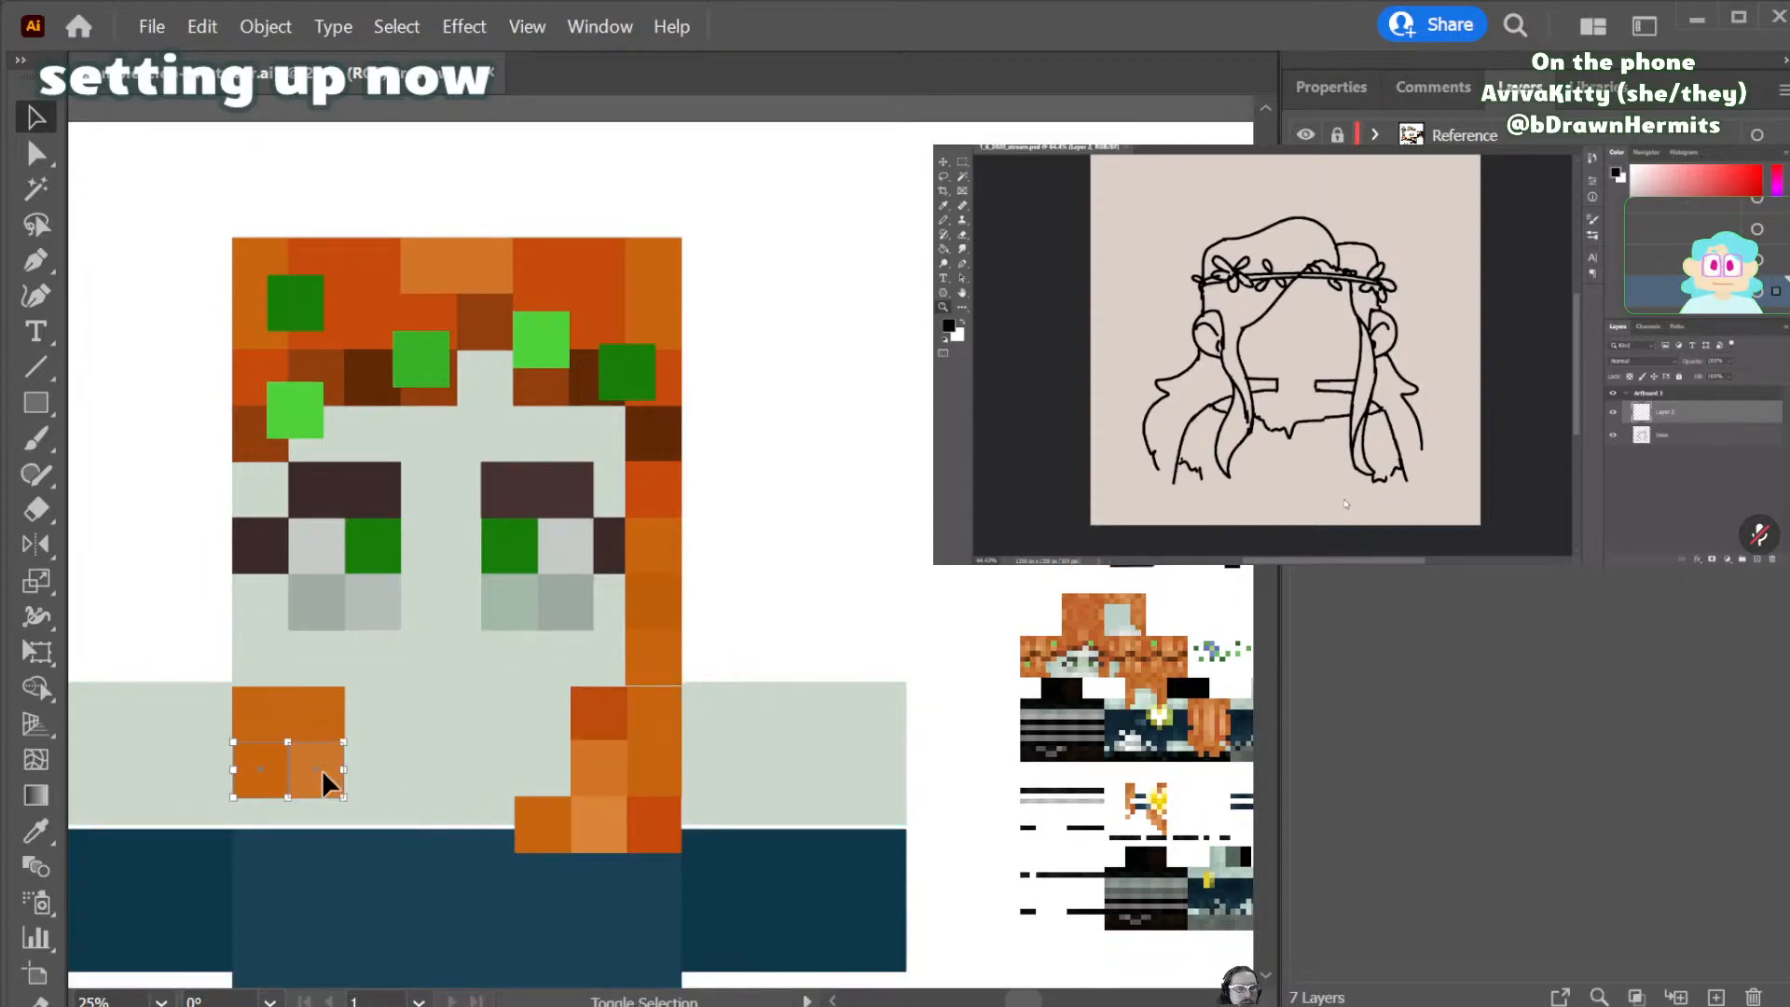
pyautogui.moveTo(323, 770); pyautogui.dragTo(323, 818)
pyautogui.click(828, 589)
# - Recolor the left hair strand's third-row inner square a lighter orange and match the outer square beside it to the same color
pyautogui.click(323, 814)
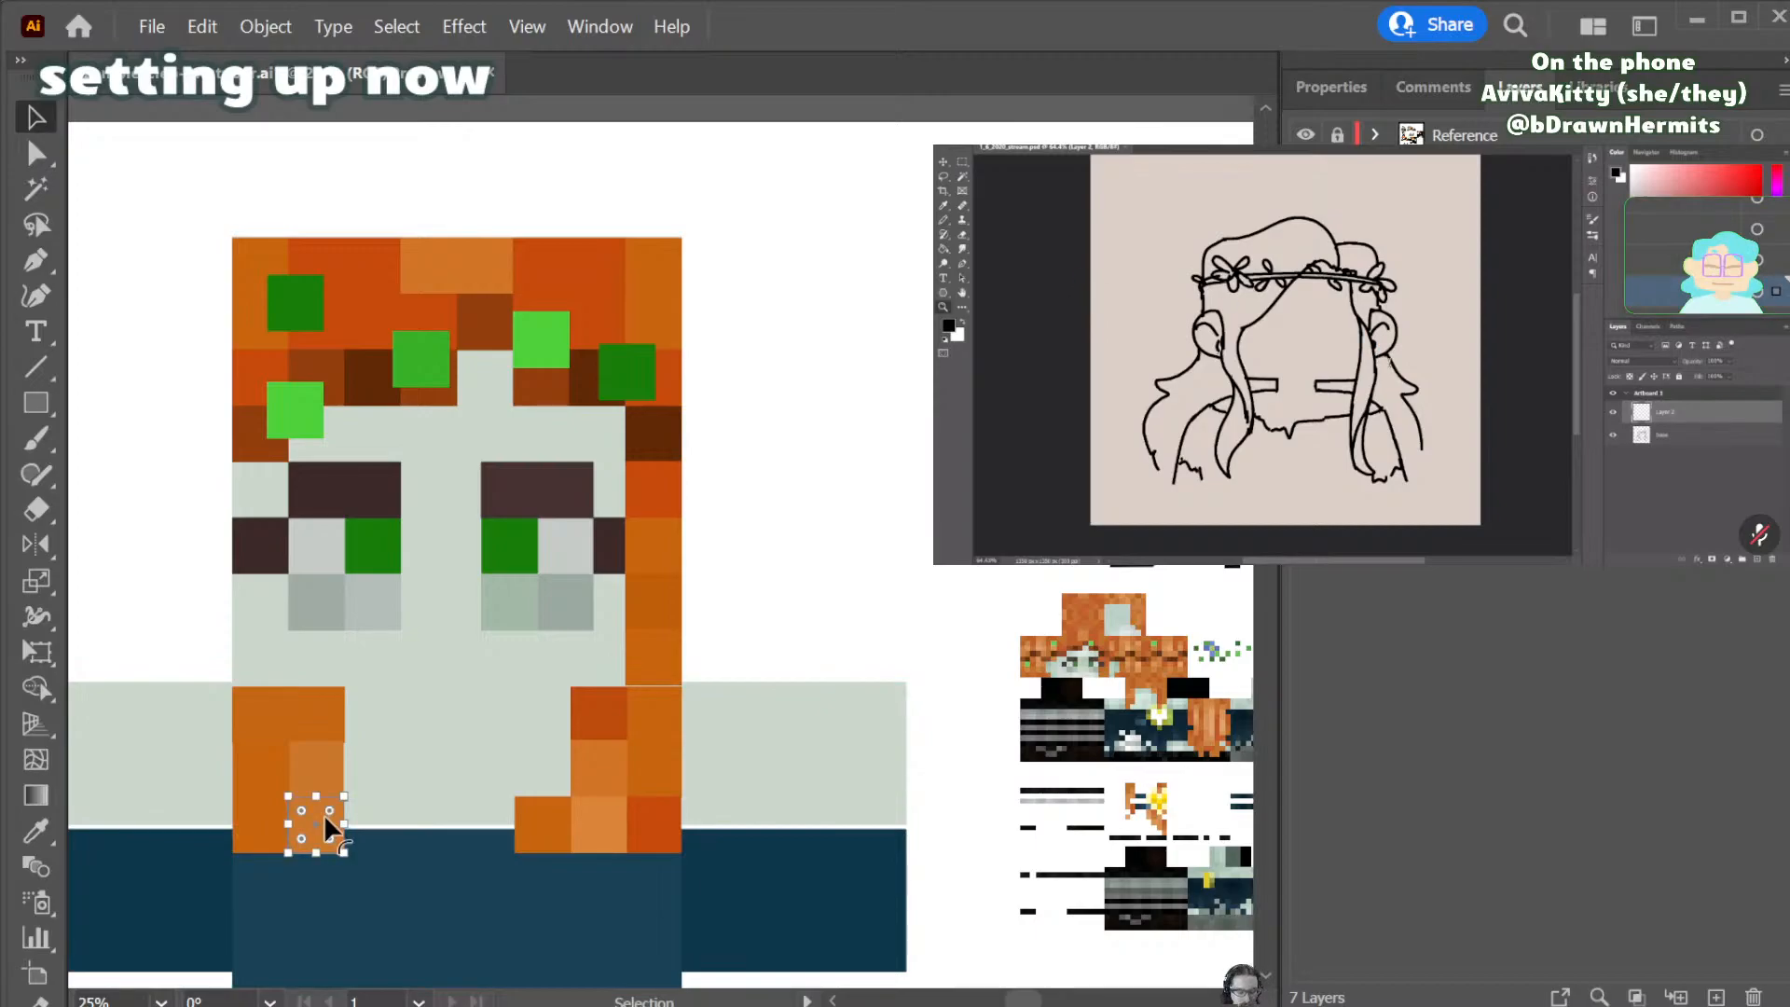
pyautogui.press('i')
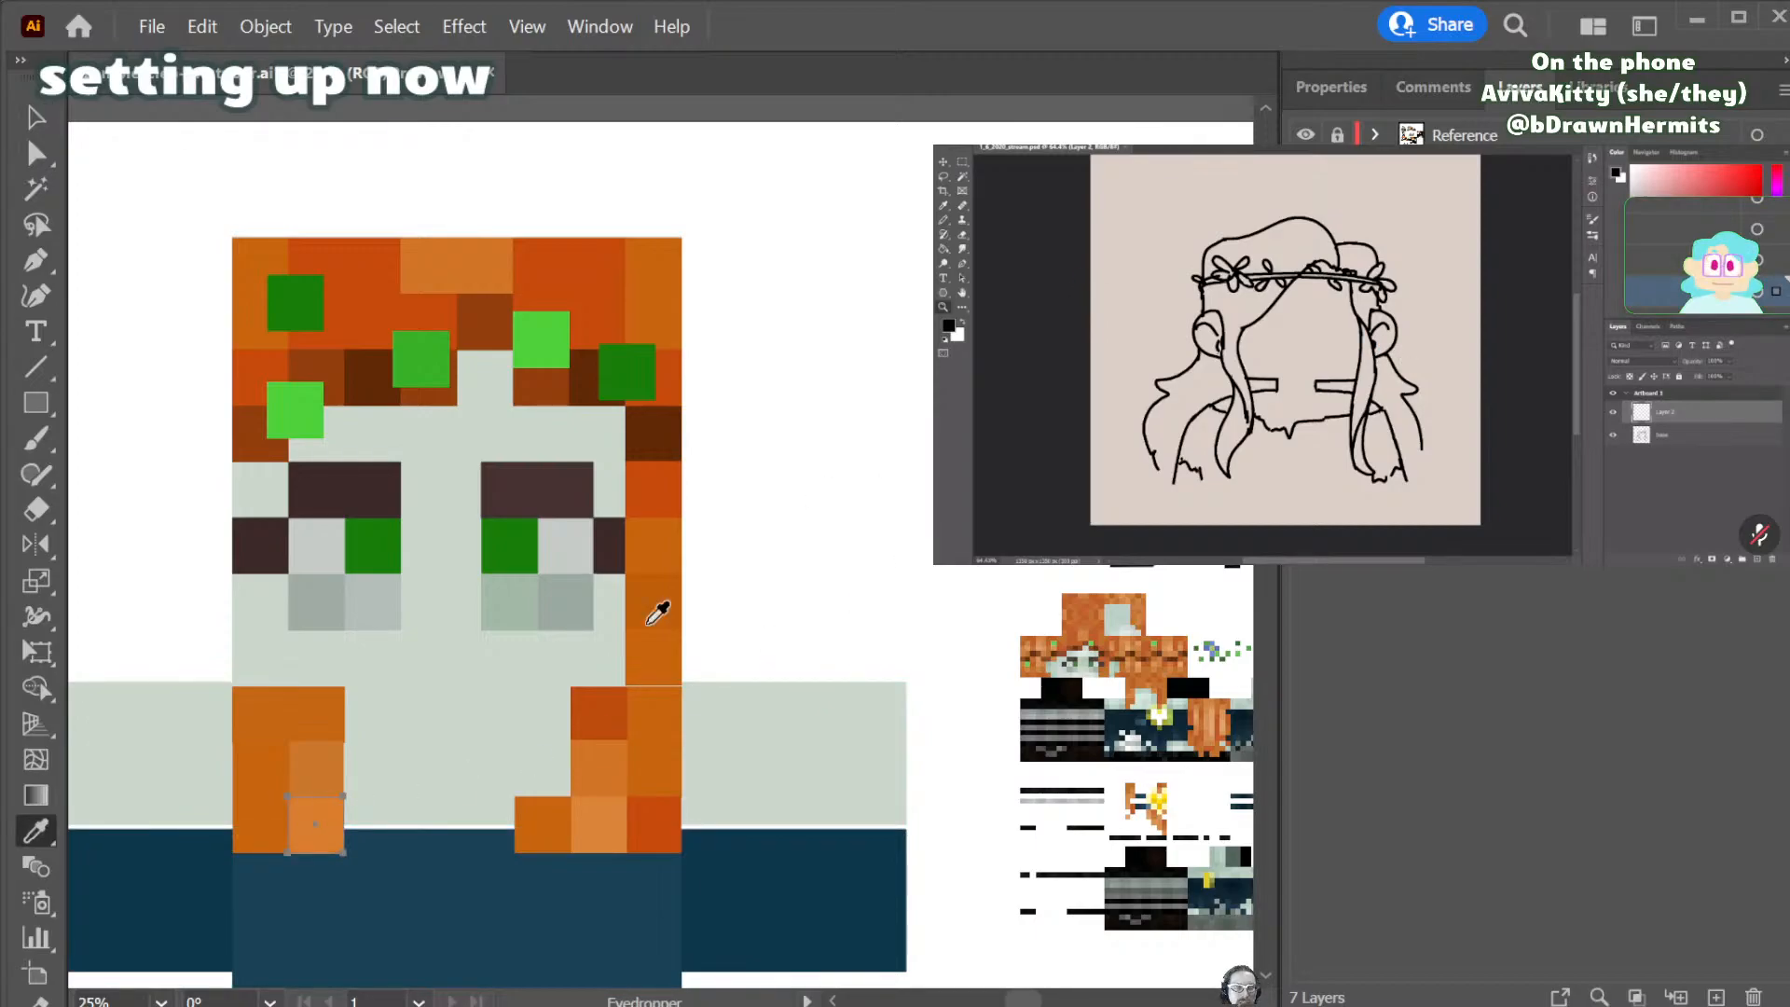
pyautogui.press('a')
pyautogui.click(259, 825)
pyautogui.press('i')
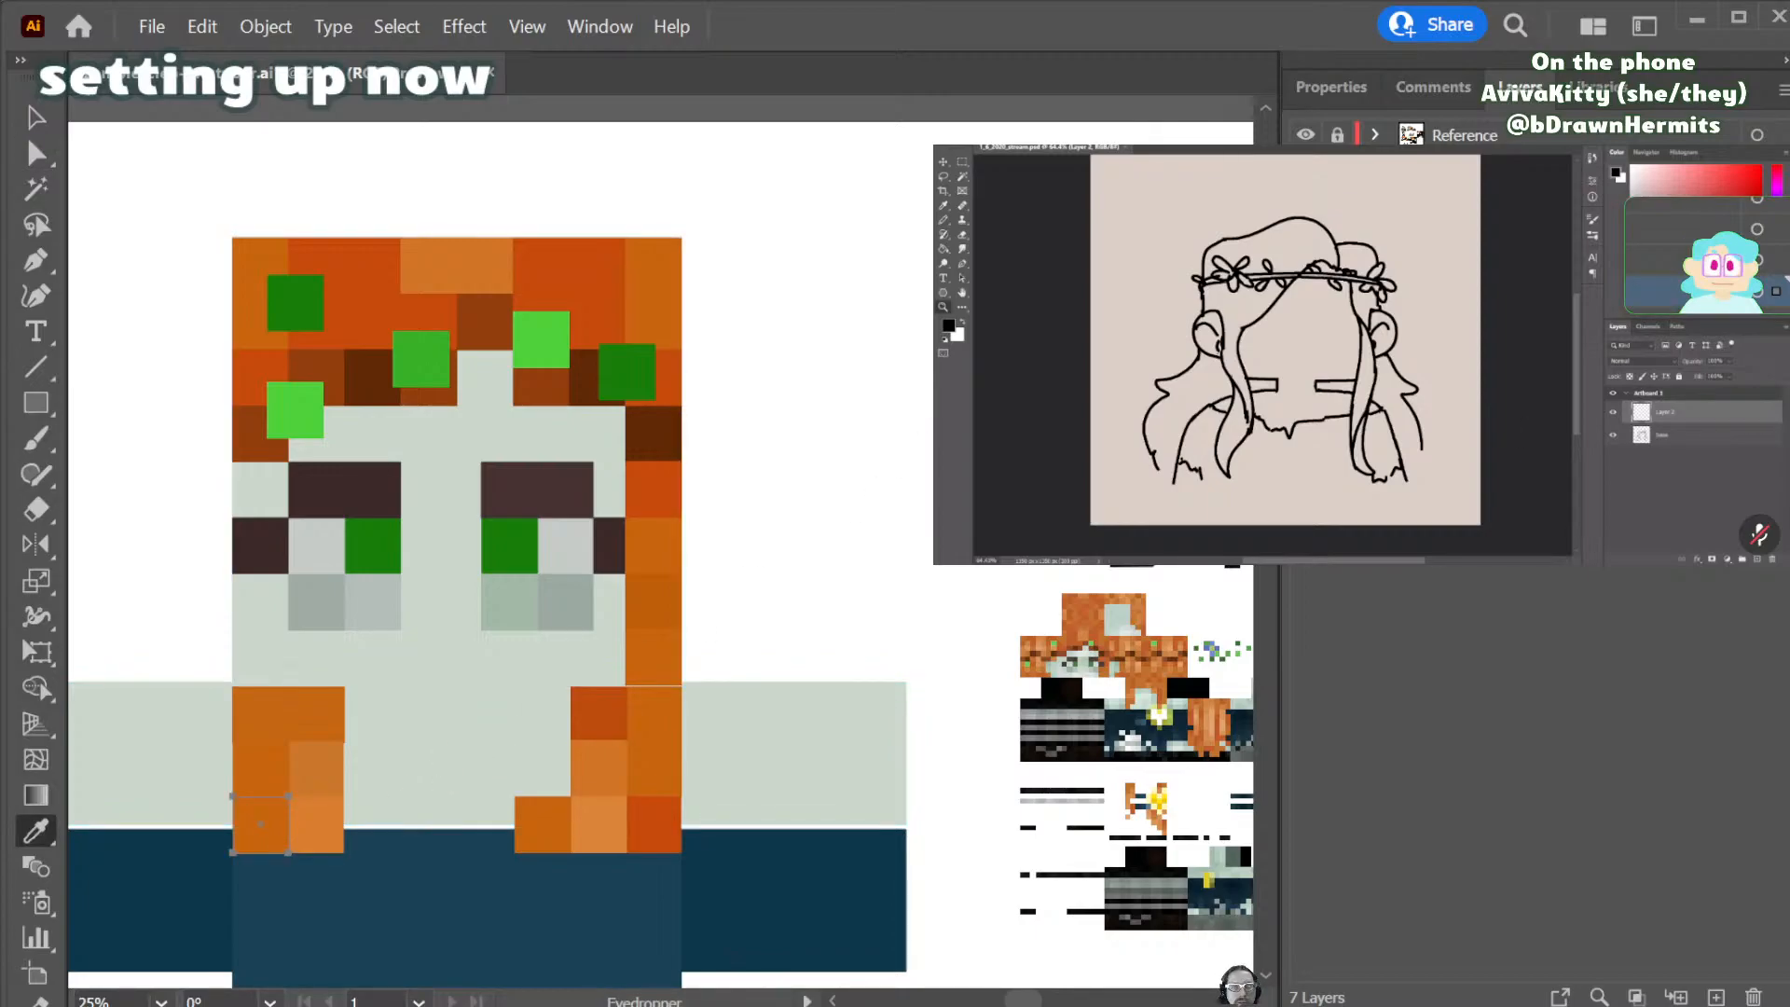
pyautogui.click(316, 824)
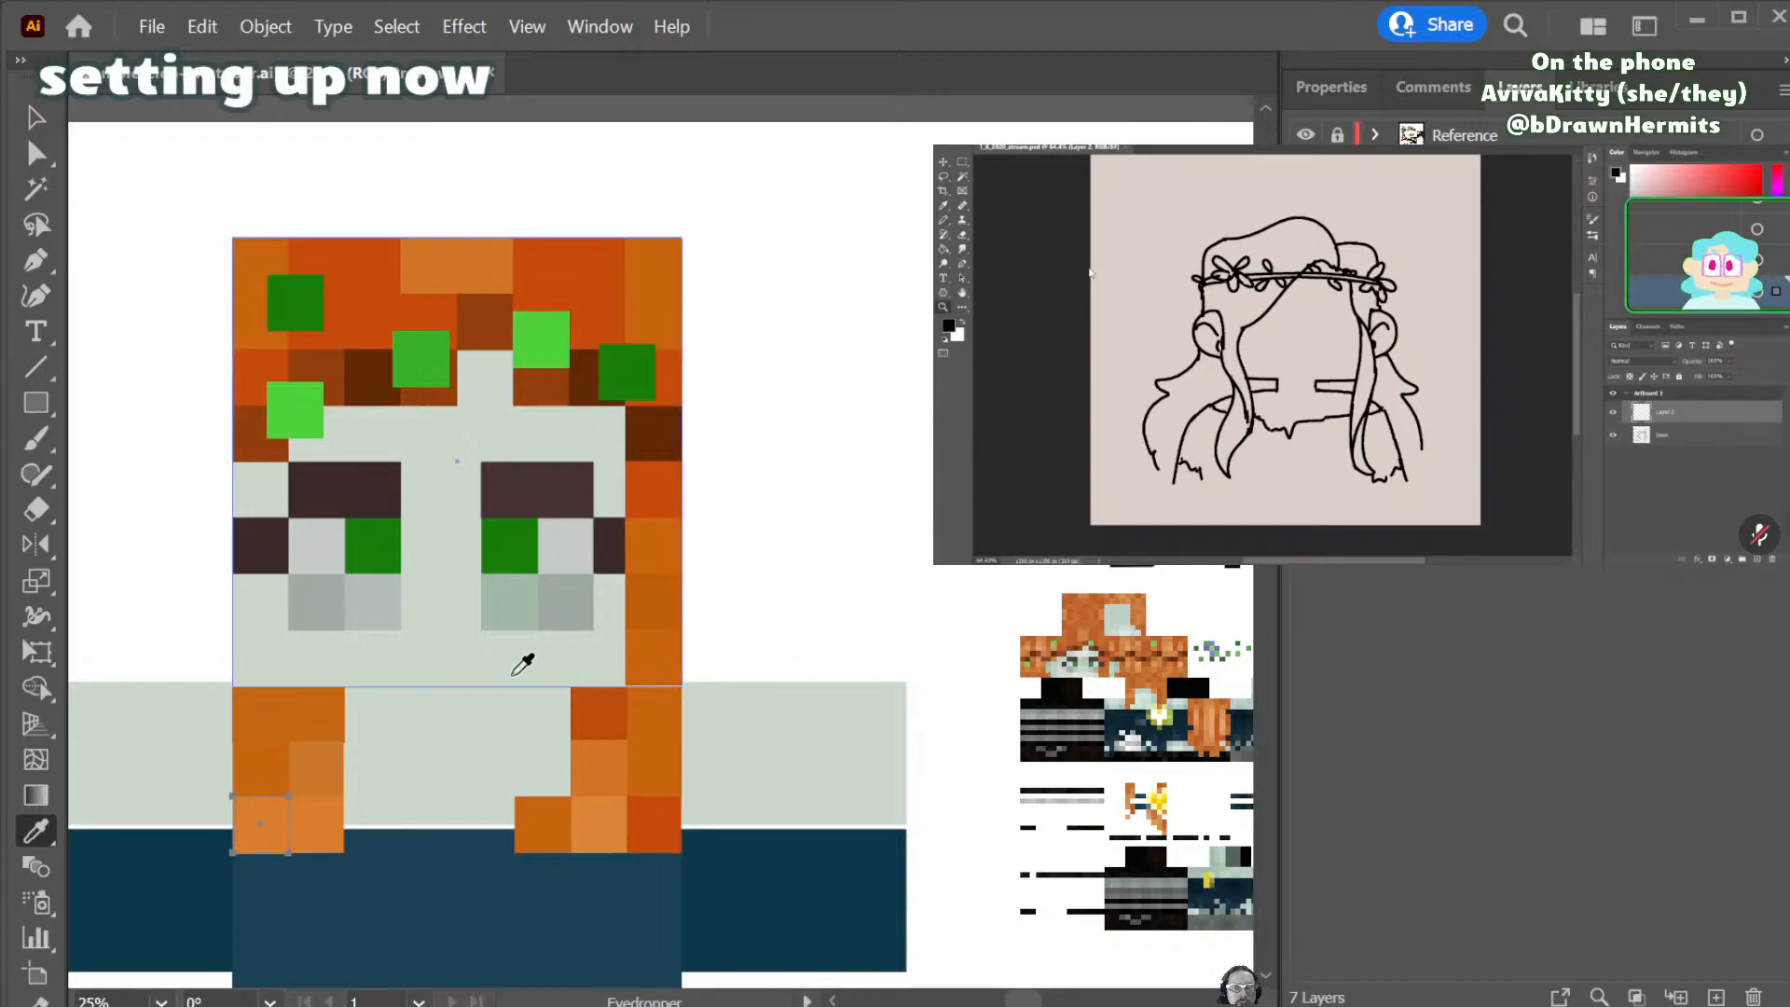
# - Duplicate the left strand's outer light-orange square into a fourth row and copy the right strand's red-orange square to the inner column one row lower
pyautogui.press('v')
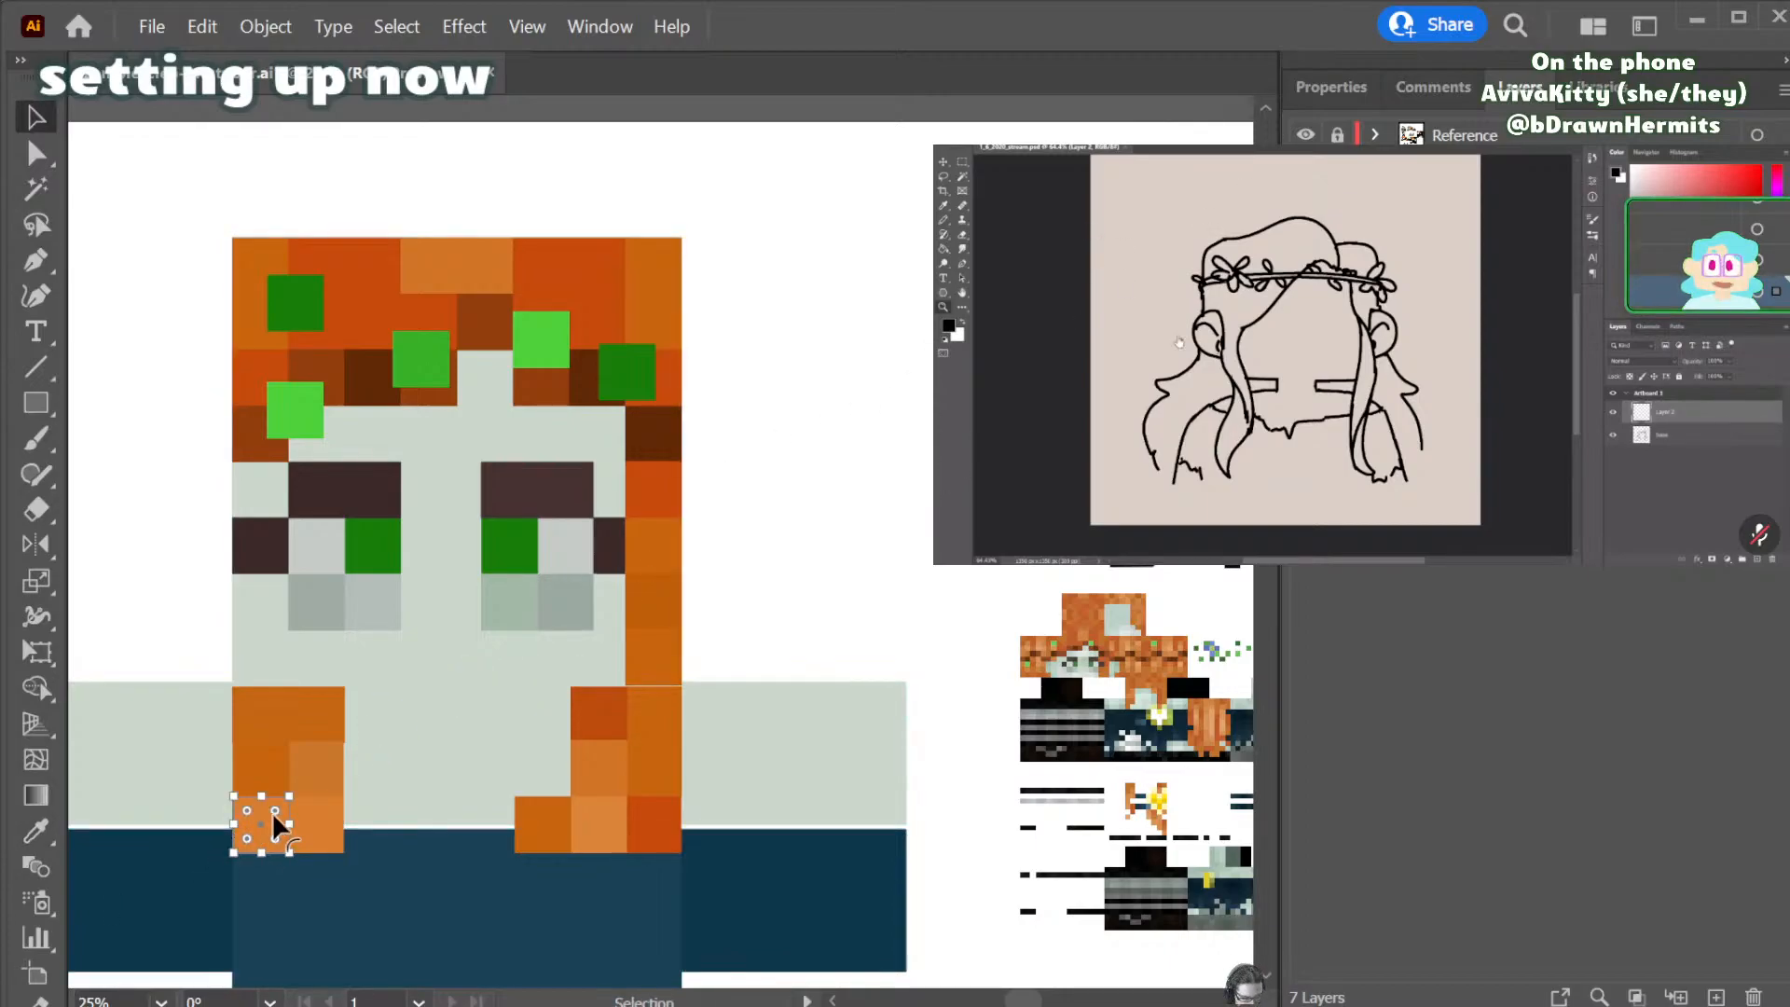
pyautogui.moveTo(269, 830); pyautogui.dragTo(258, 886)
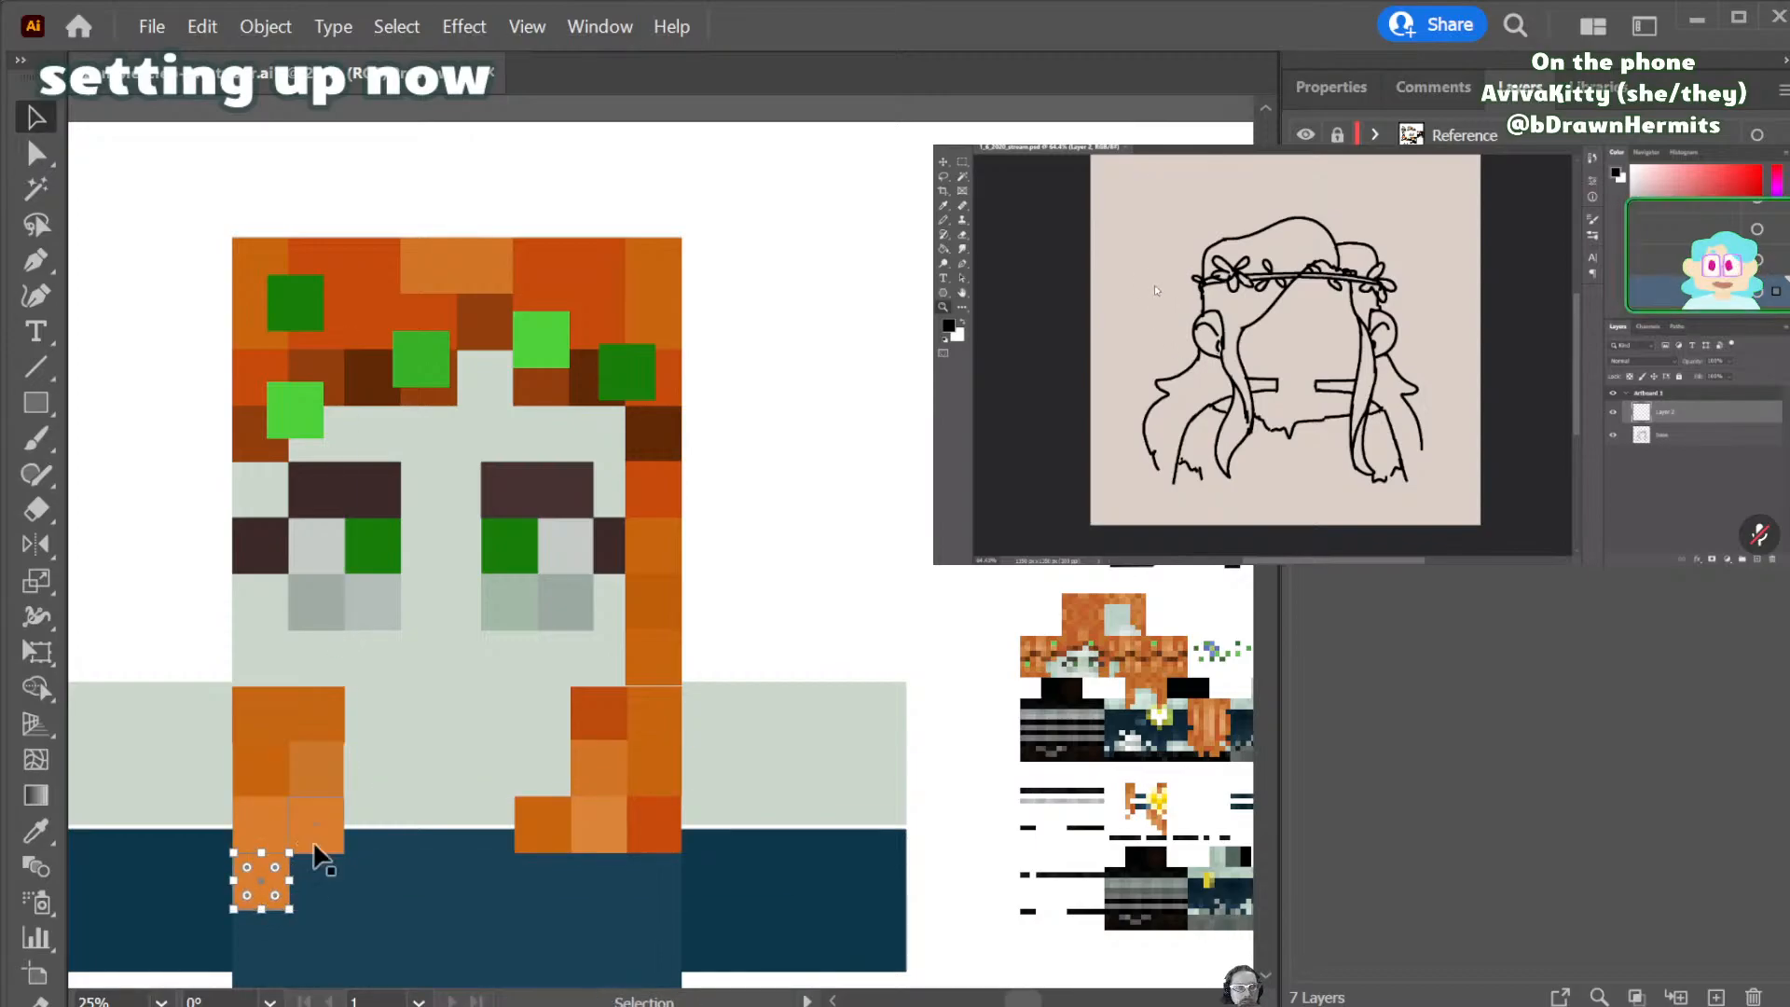
pyautogui.moveTo(672, 831); pyautogui.dragTo(347, 943)
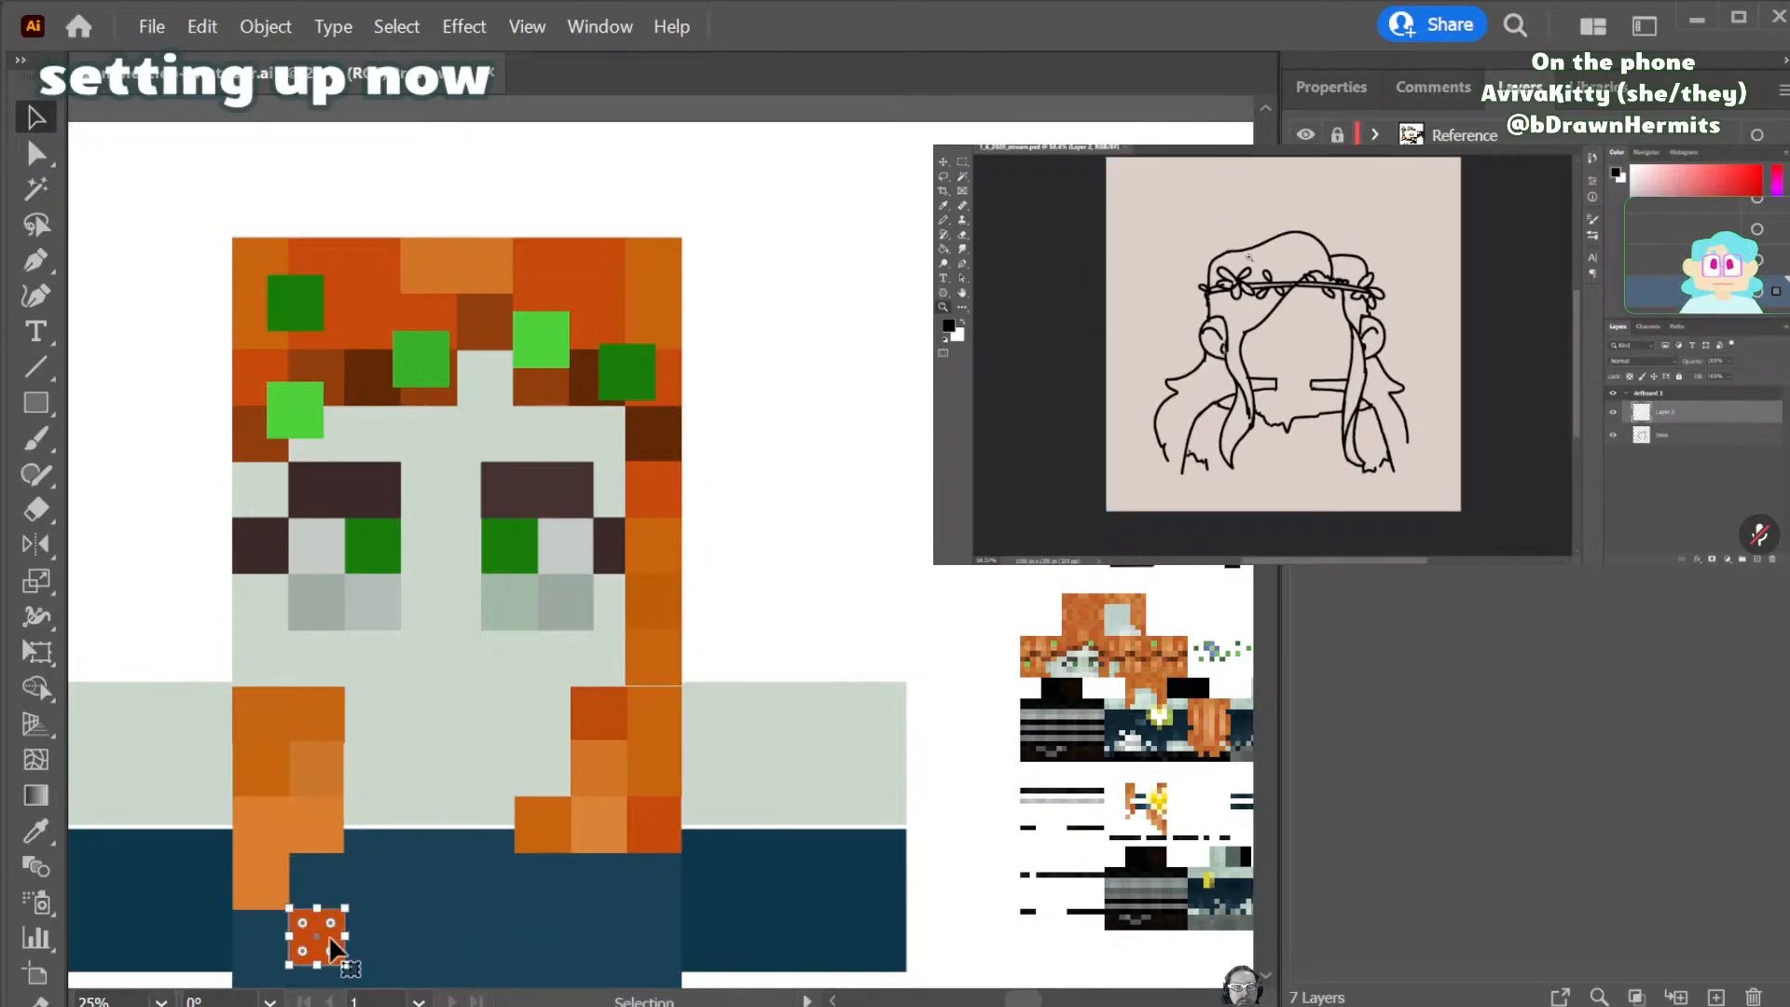
# - Stack a second red-orange square in the left strand's inner column and copy the light-orange outer square diagonally below as the strand's tip
pyautogui.scroll(-1, 347, 943)
pyautogui.moveTo(307, 852); pyautogui.dragTo(296, 909)
pyautogui.moveTo(330, 878); pyautogui.dragTo(317, 937)
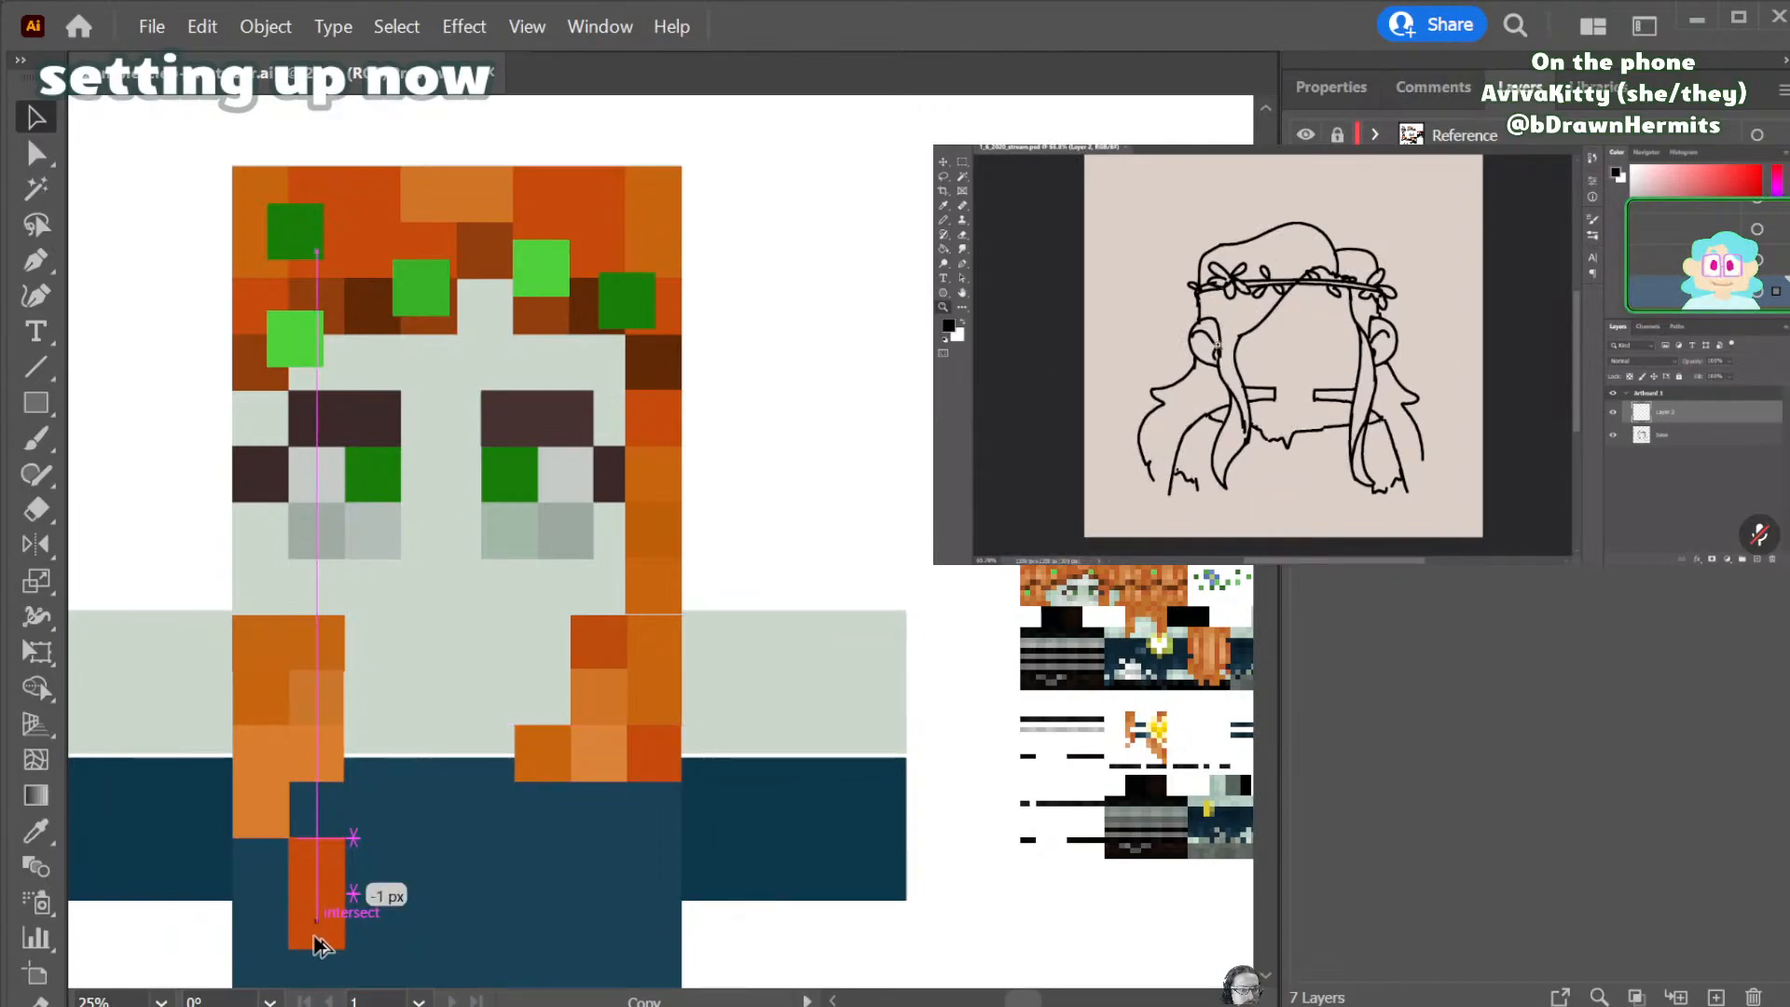
pyautogui.scroll(-1, 317, 921)
pyautogui.moveTo(269, 750); pyautogui.dragTo(264, 922)
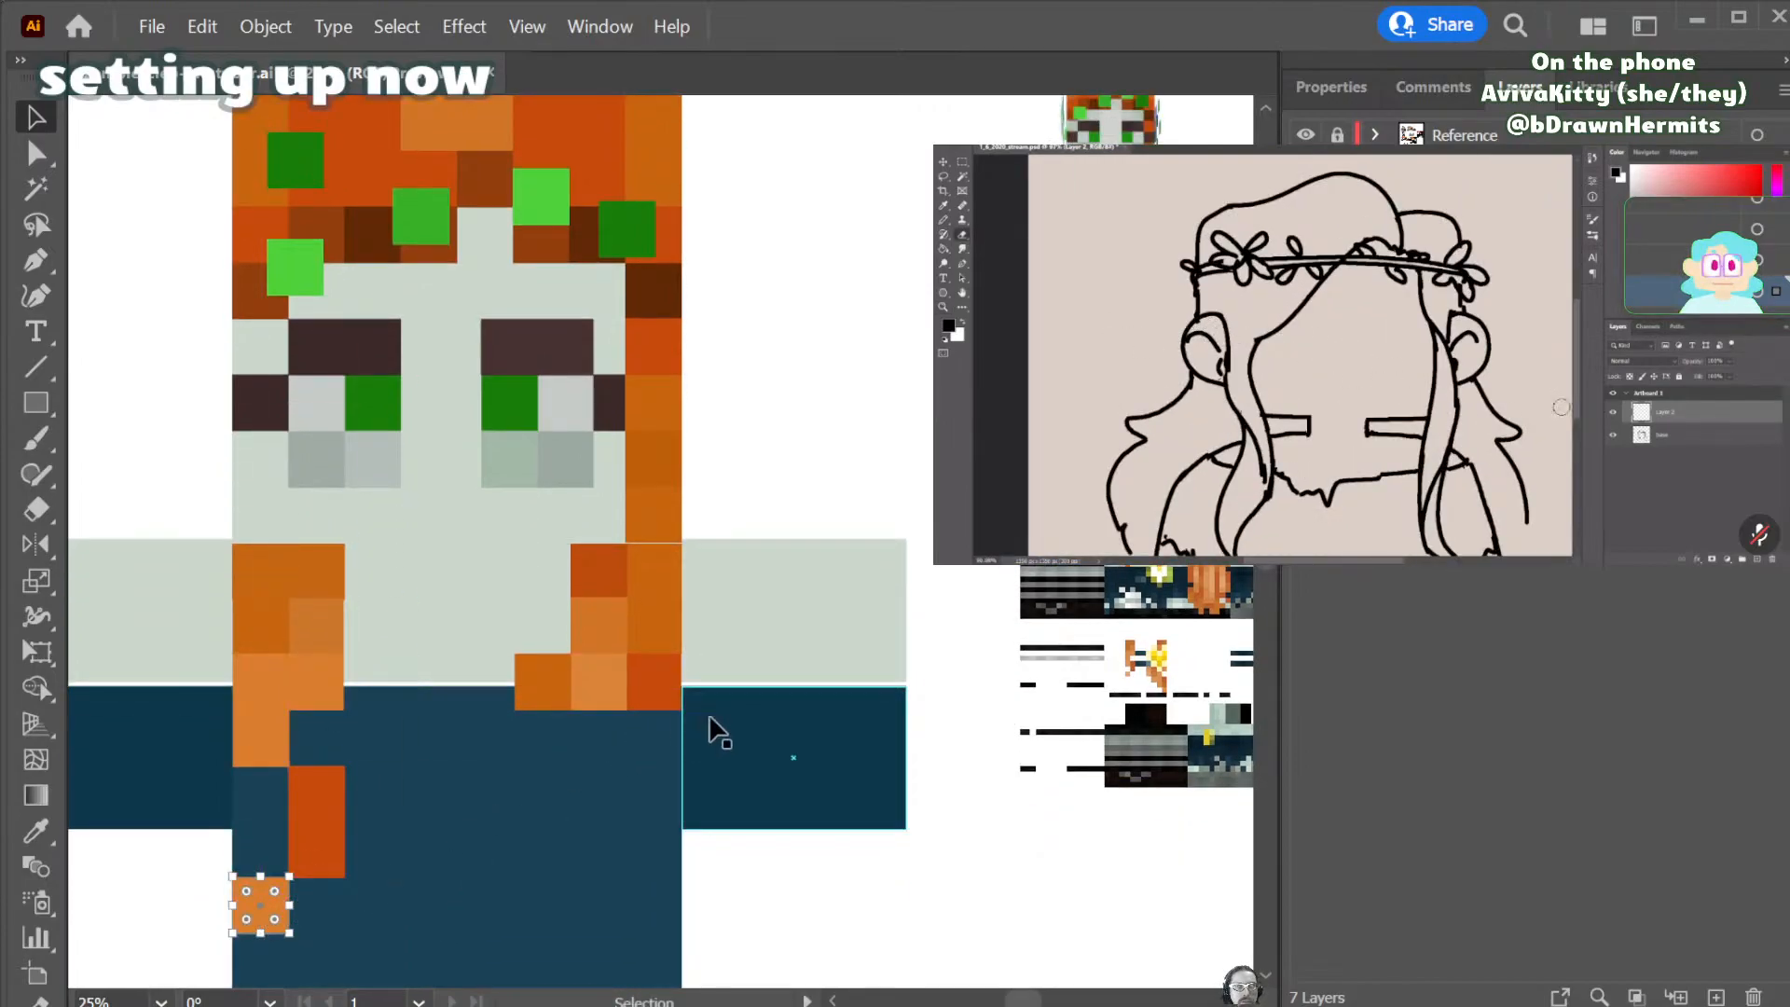
# - Duplicate the right hair strand's bottom row of three squares downward as a fourth row and deselect it
pyautogui.scroll(1, 792, 771)
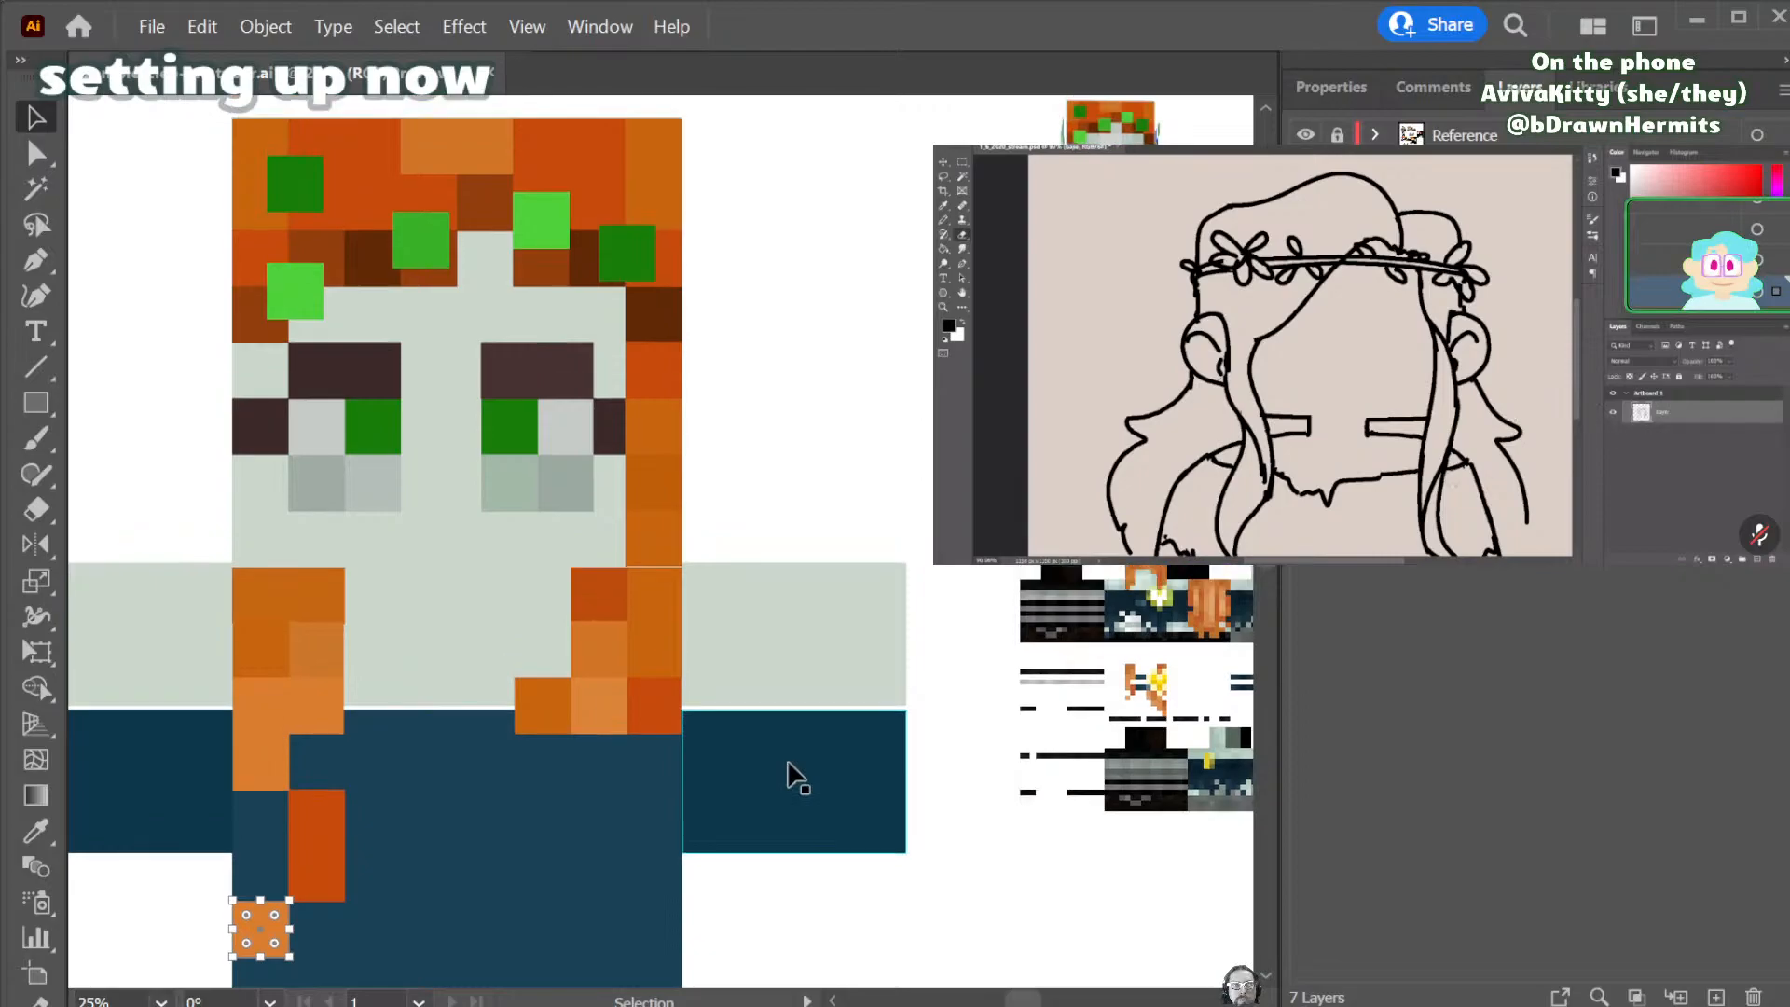
pyautogui.keyDown('shift'); pyautogui.click(599, 719); pyautogui.keyUp('shift')
pyautogui.click(669, 715)
pyautogui.keyDown('shift'); pyautogui.click(583, 721); pyautogui.keyUp('shift')
pyautogui.keyDown('shift'); pyautogui.click(544, 719); pyautogui.keyUp('shift')
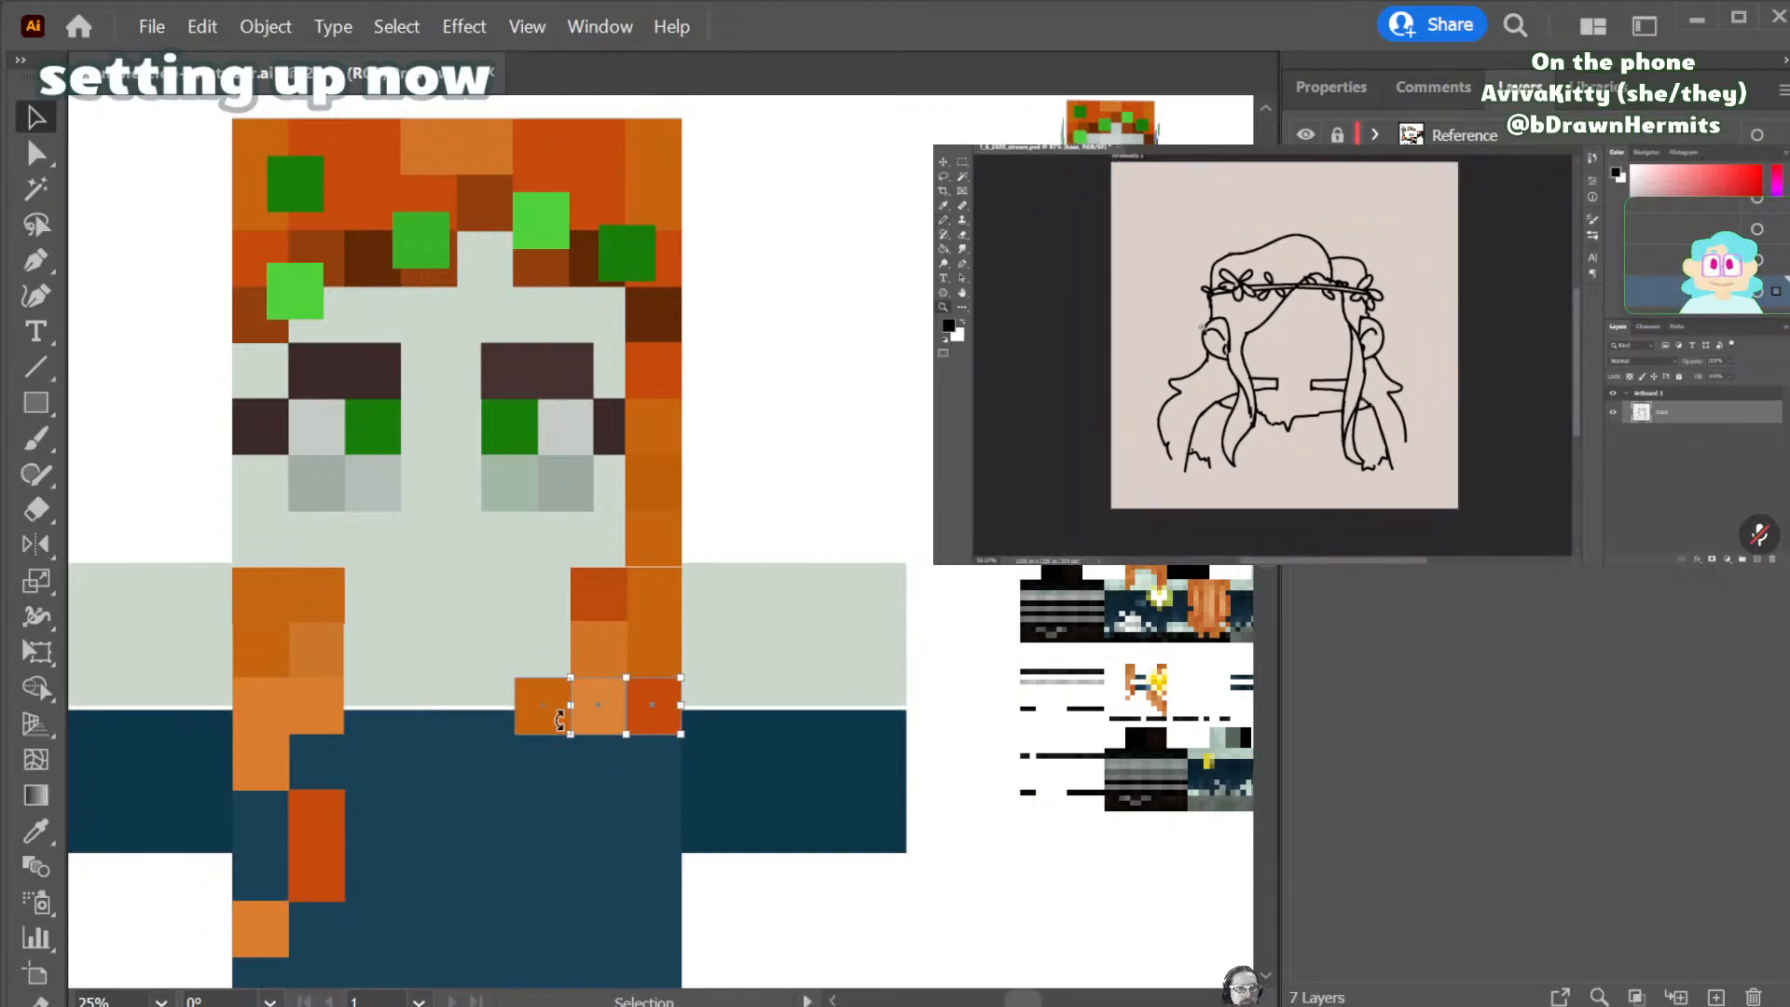
pyautogui.moveTo(543, 719); pyautogui.dragTo(548, 781)
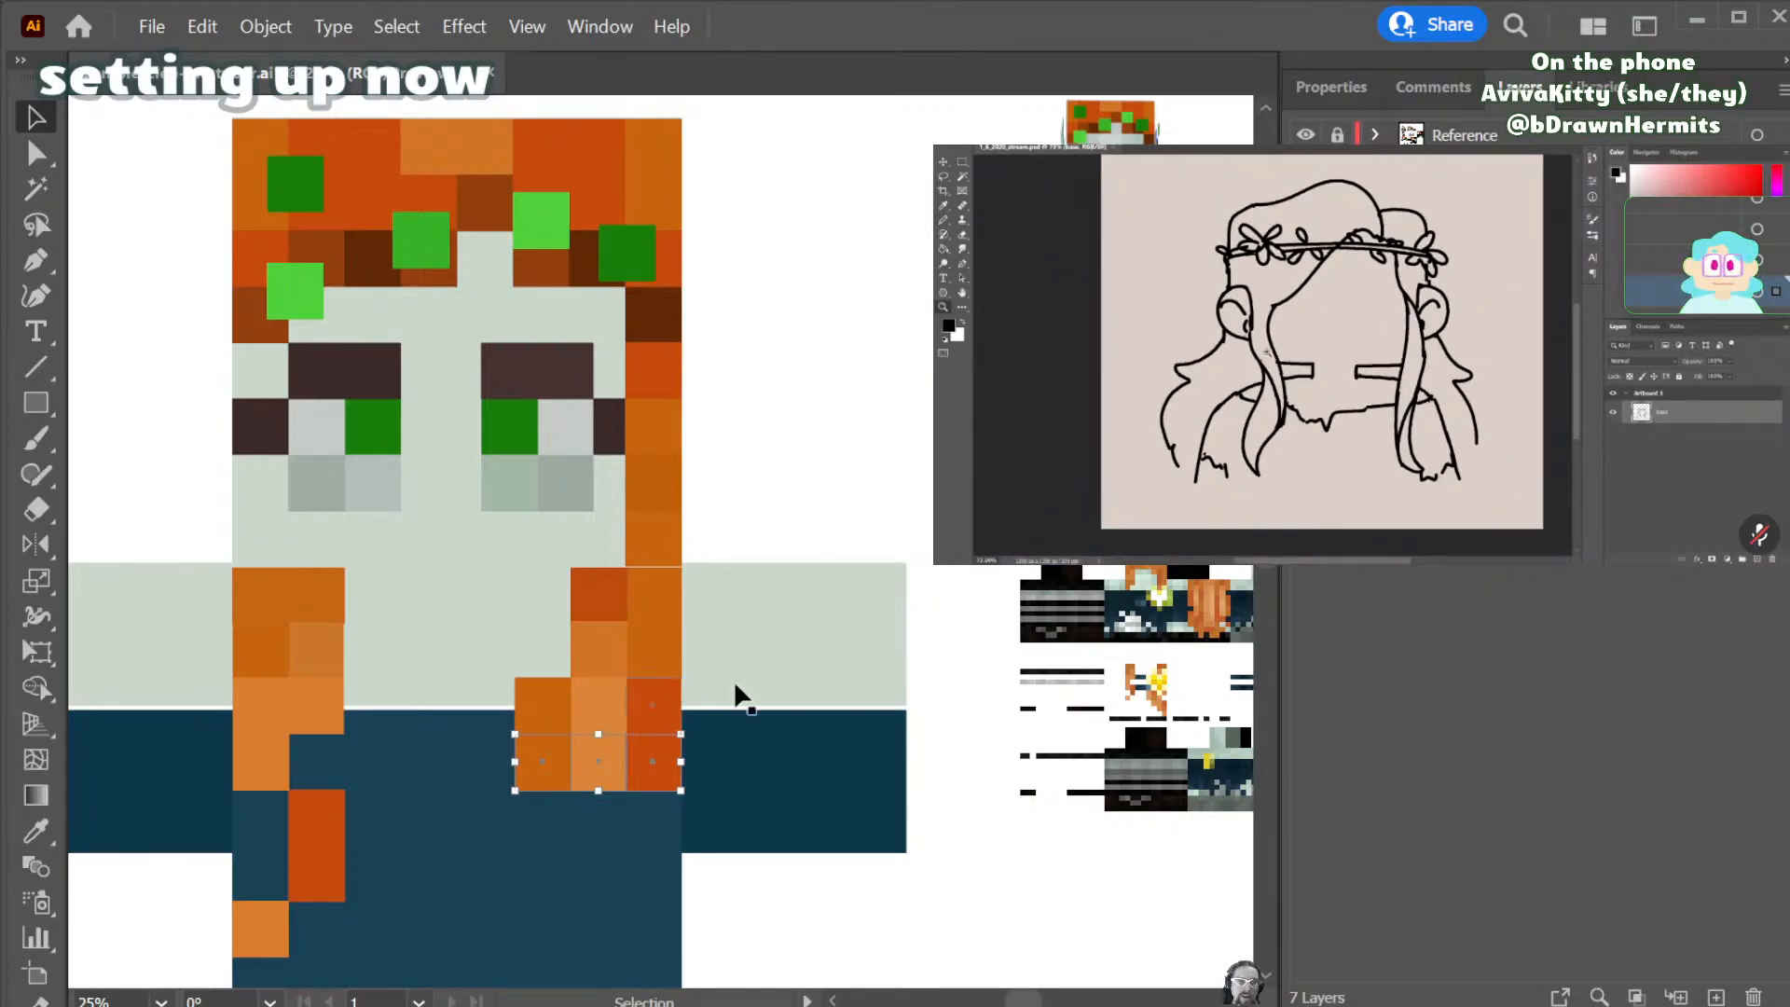
pyautogui.click(808, 481)
# - Recolor the innermost square of the right strand's fourth row red-orange to match the row's outer square
pyautogui.click(538, 783)
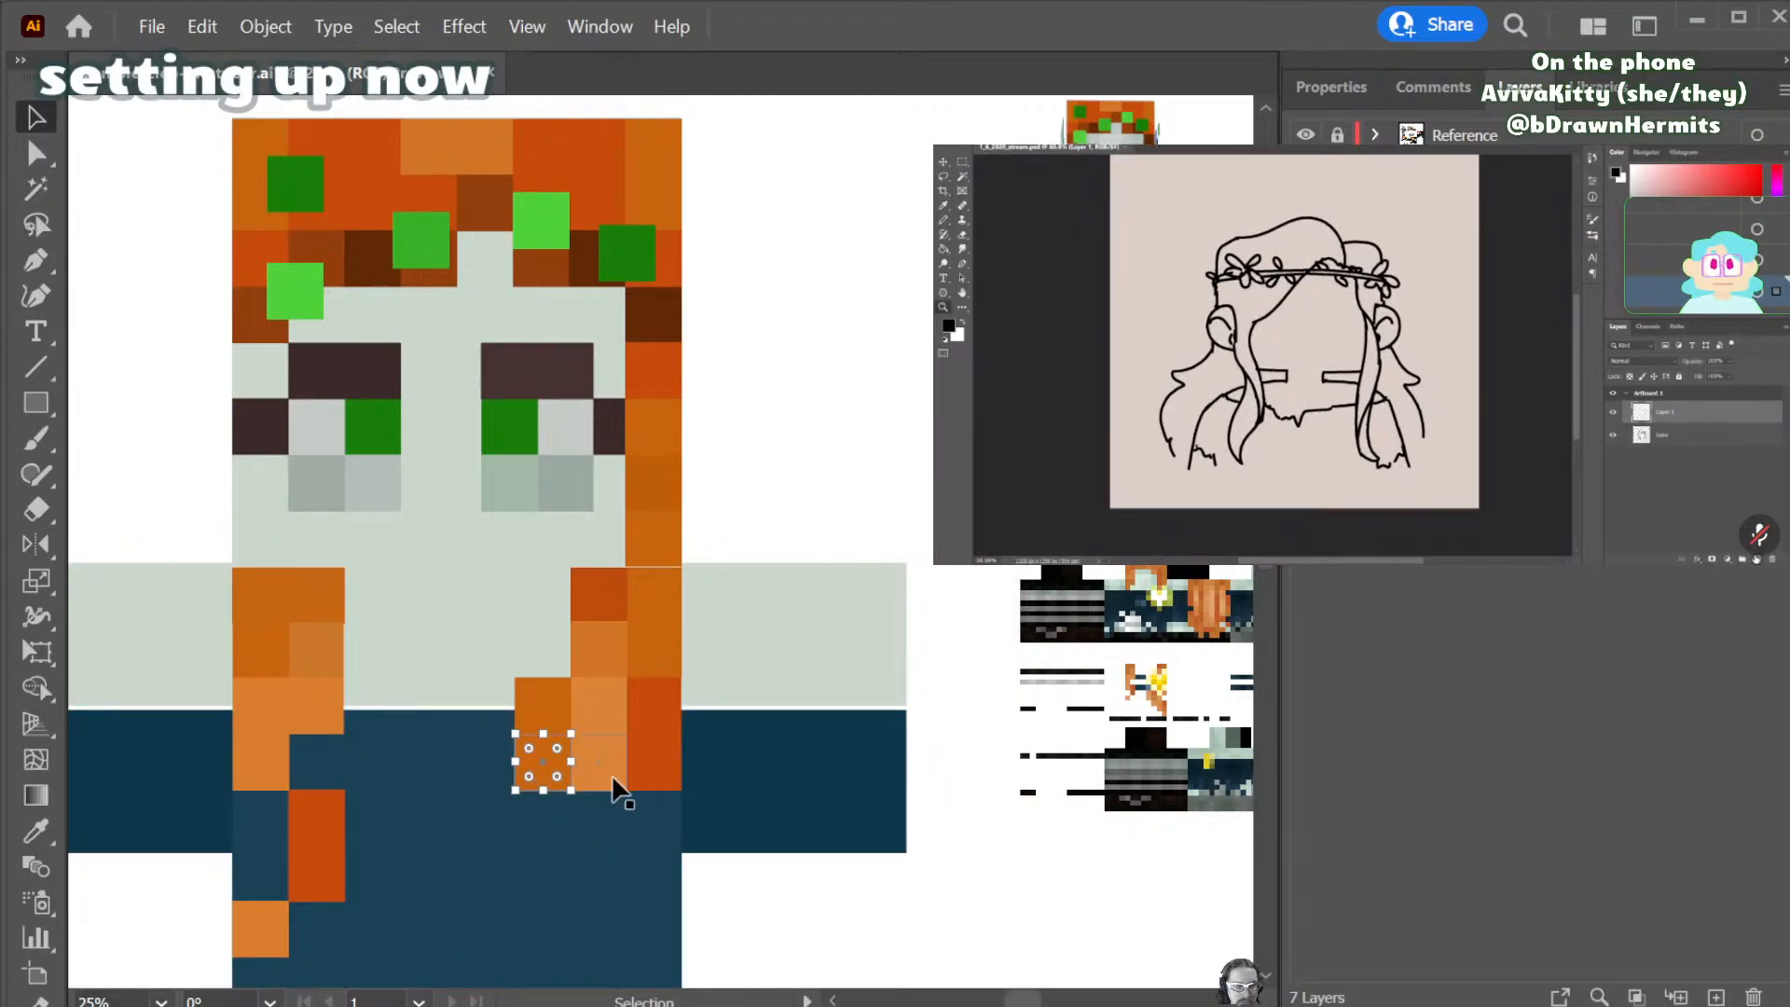
pyautogui.press('i')
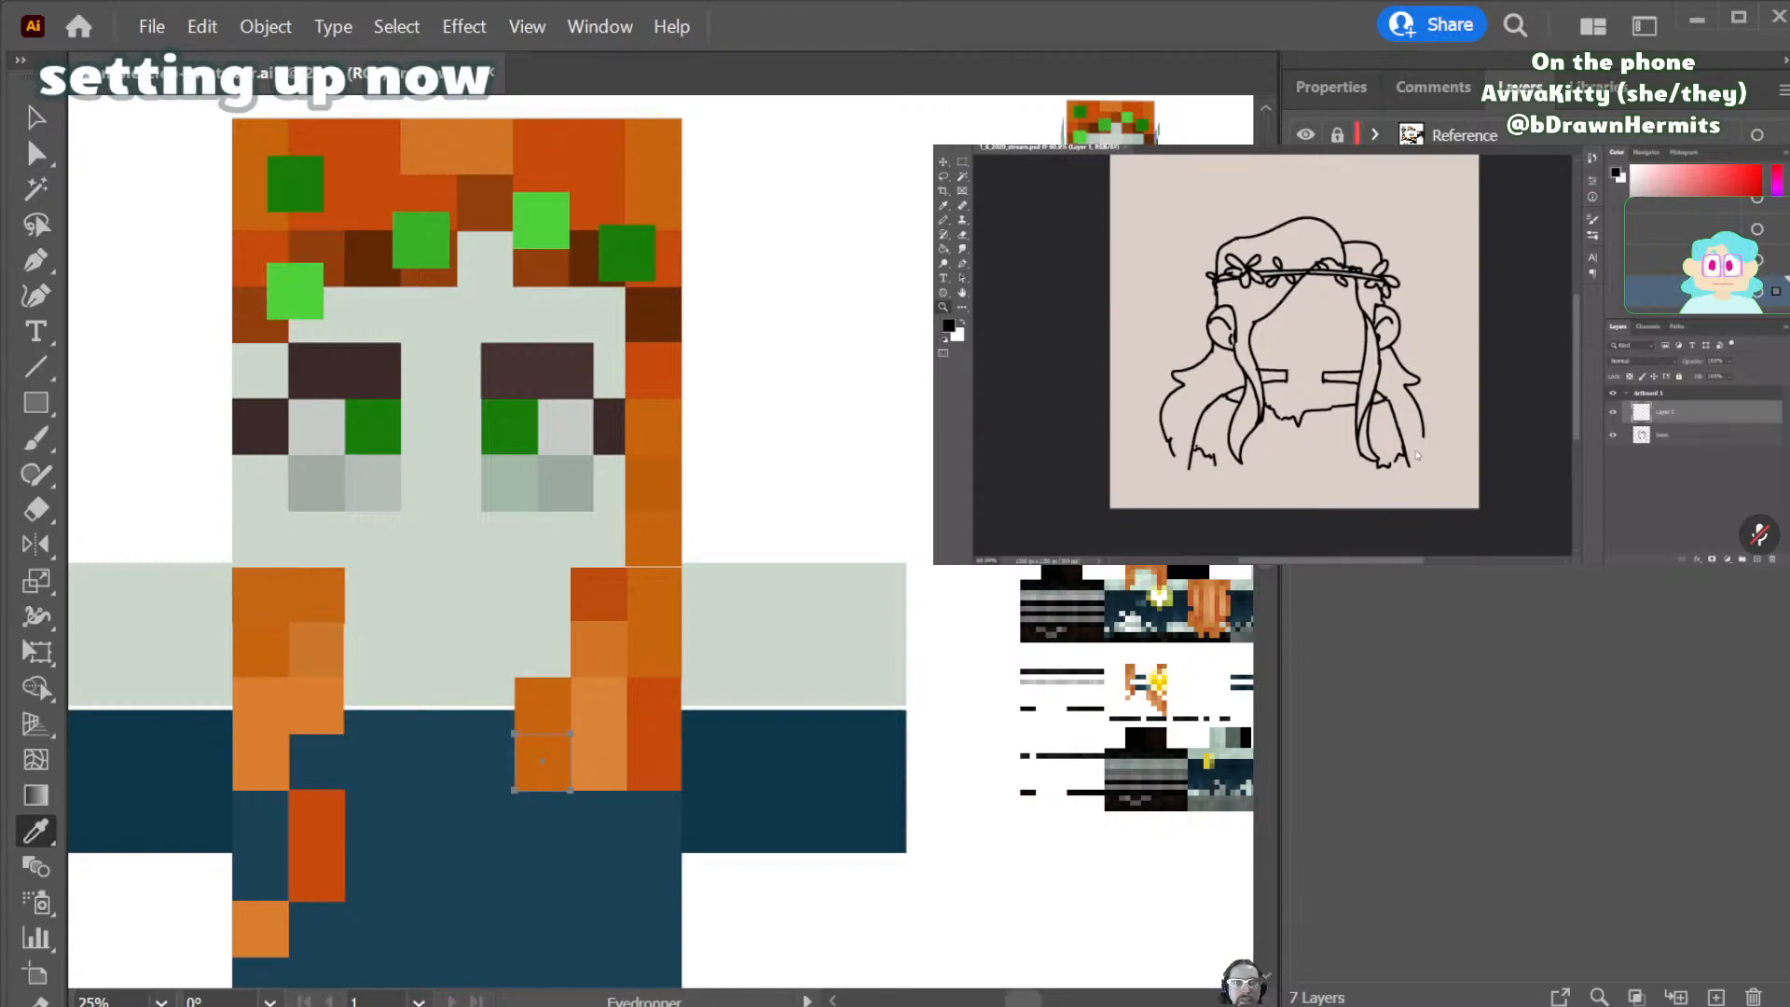
pyautogui.click(653, 733)
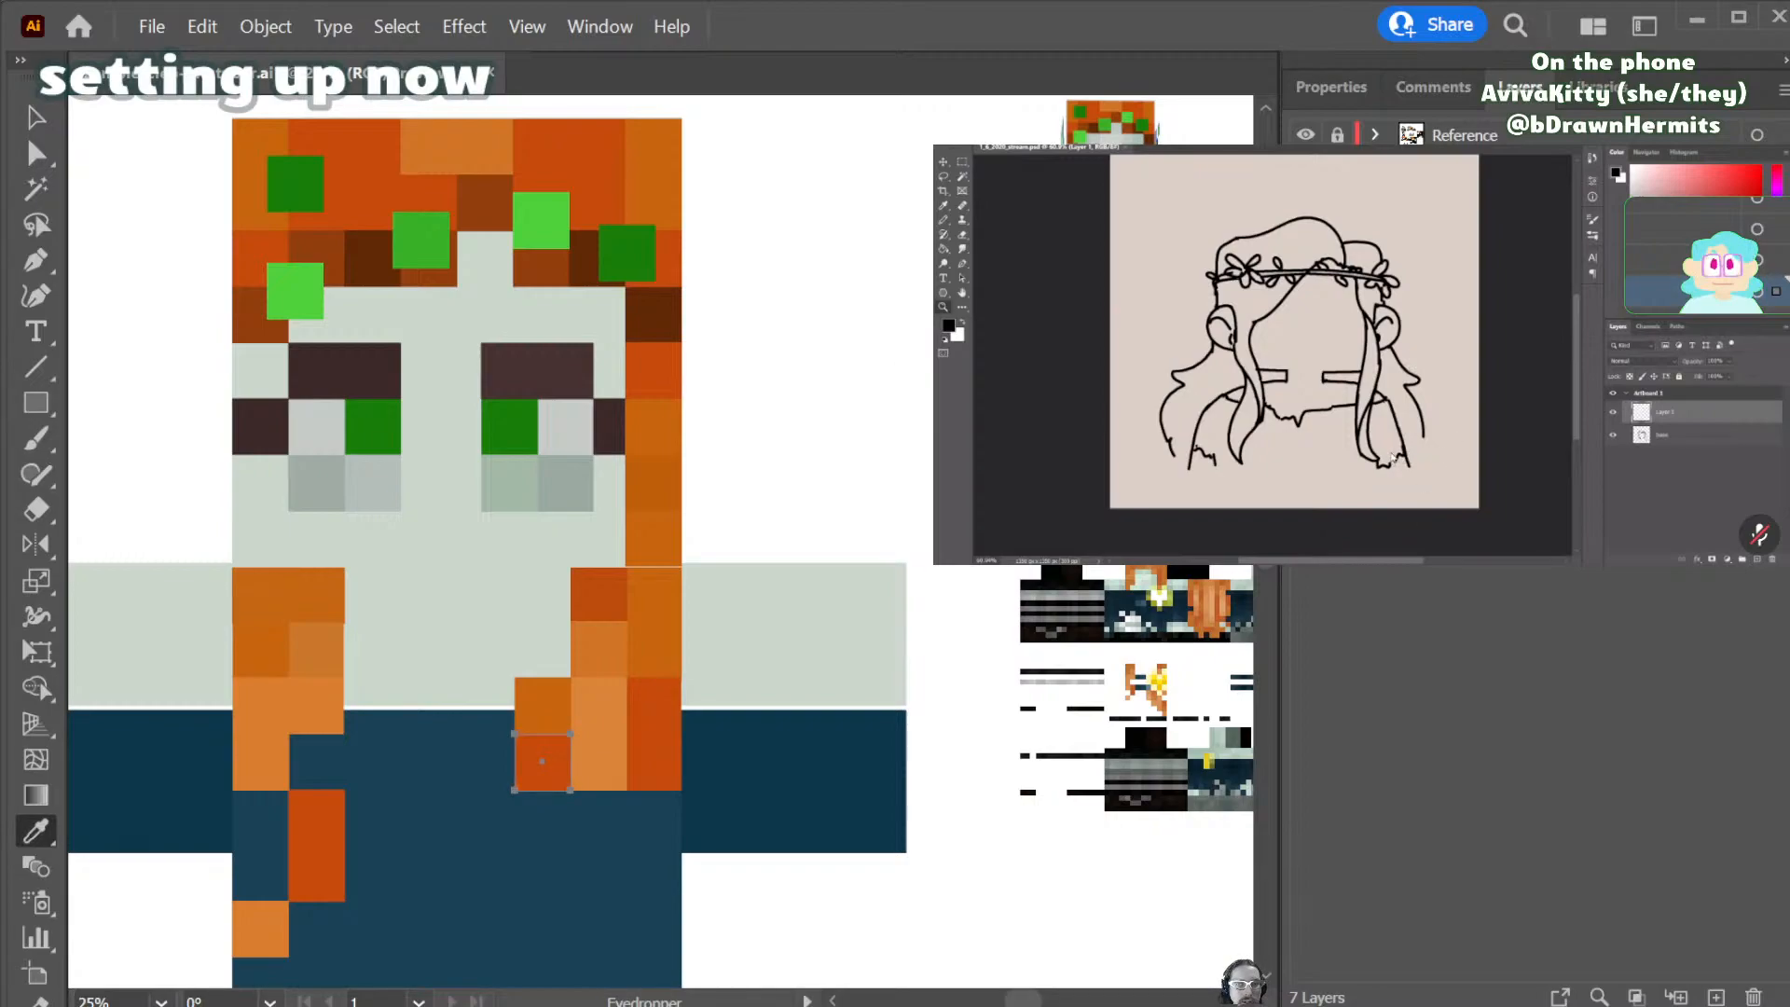
pyautogui.press('v')
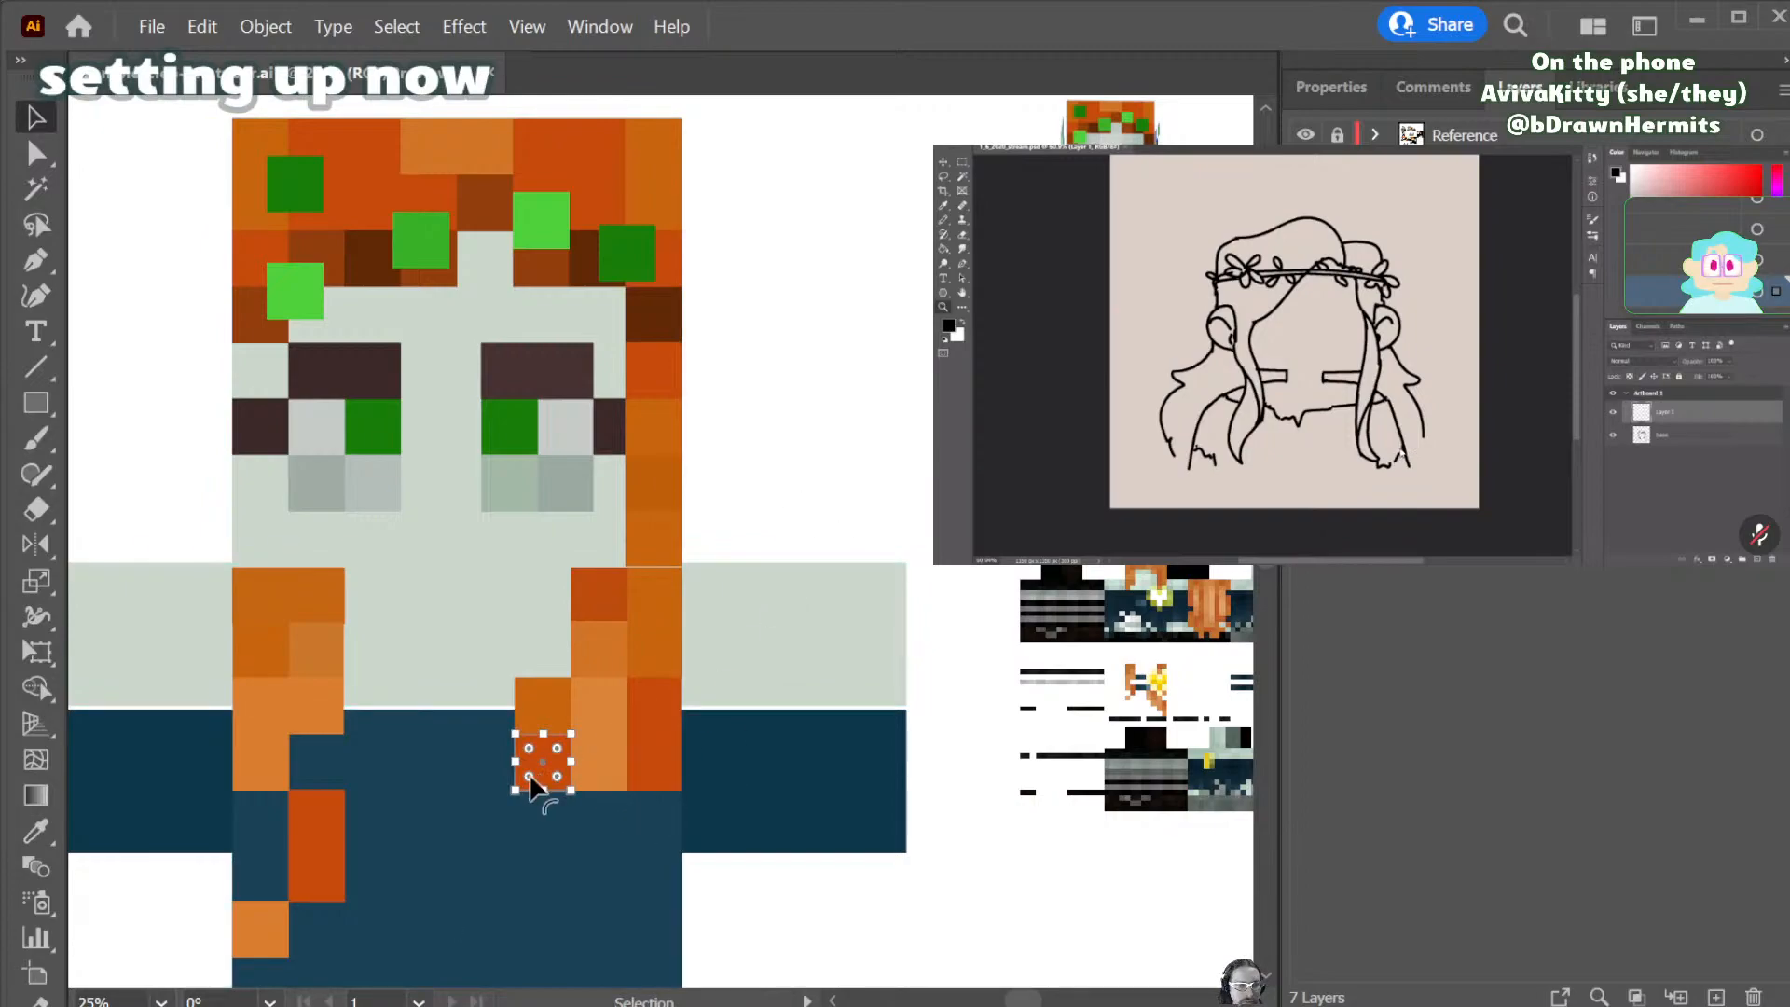
# - Duplicate the right strand's fourth row of three squares downward as a fifth row and deselect it
pyautogui.keyDown('shift'); pyautogui.click(612, 775); pyautogui.keyUp('shift')
pyautogui.keyDown('shift'); pyautogui.click(657, 767); pyautogui.keyUp('shift')
pyautogui.moveTo(658, 766); pyautogui.dragTo(643, 824)
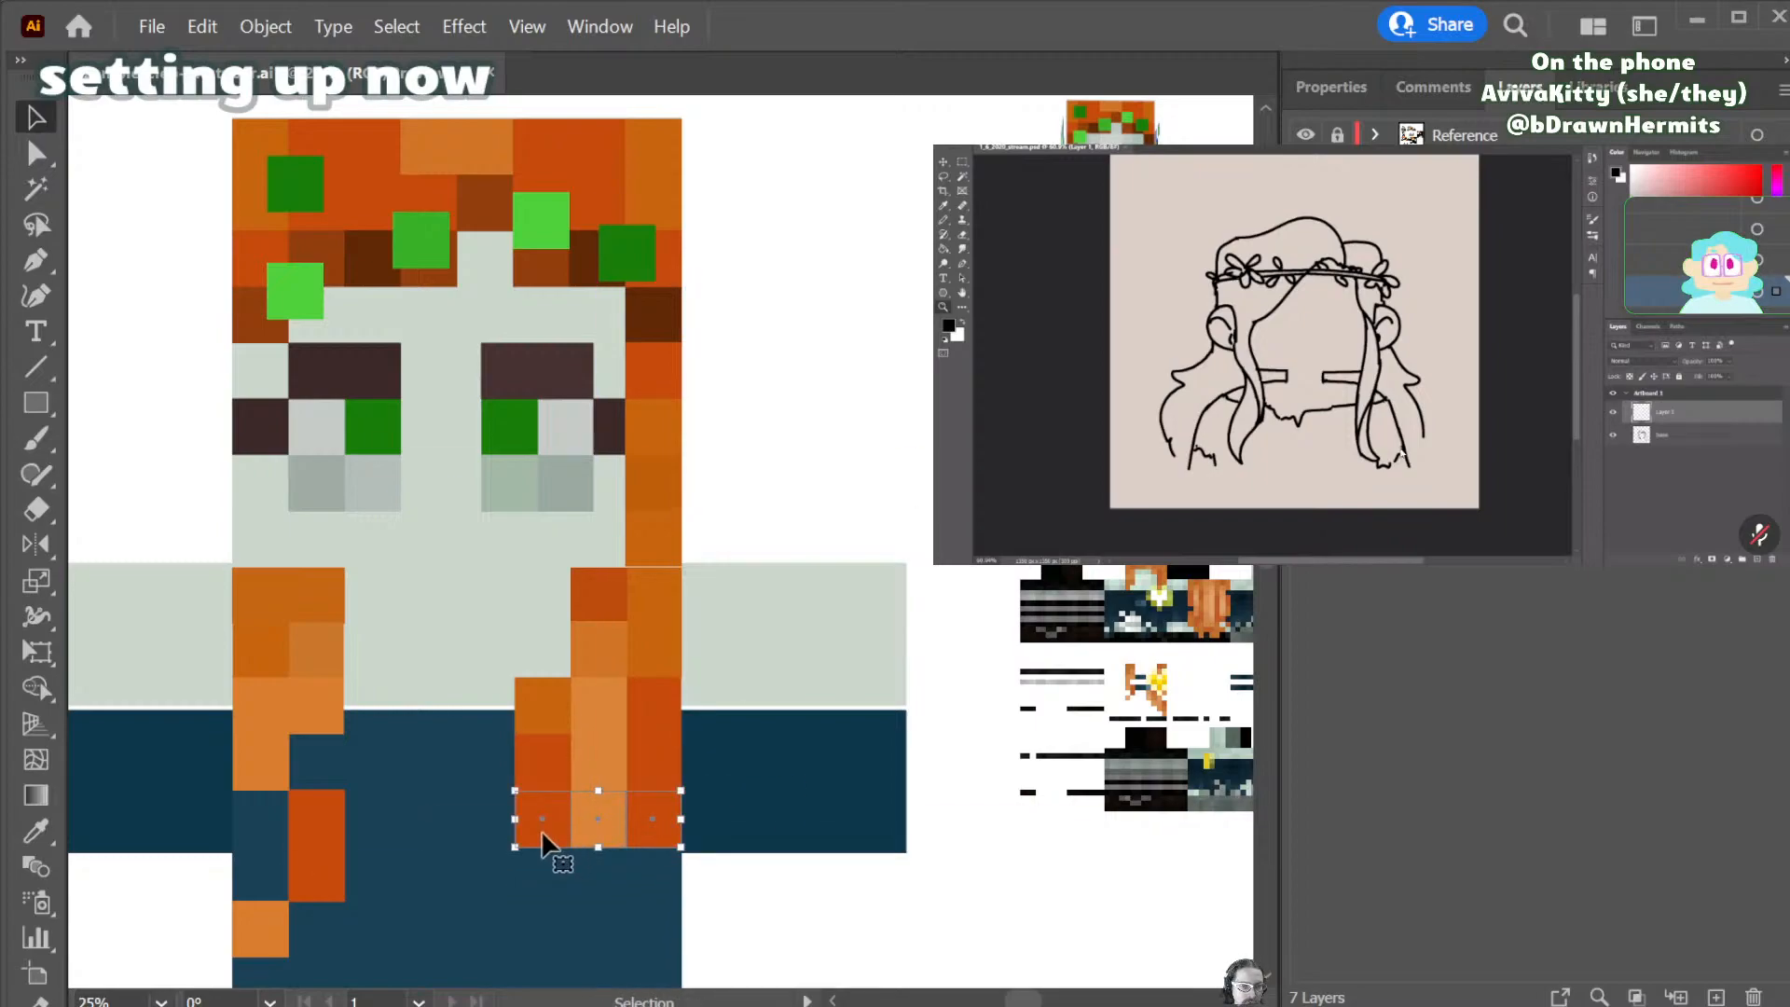
pyautogui.click(901, 390)
# - Recolor the right strand's fifth-row innermost square pale orange and its middle square a slightly deeper orange
pyautogui.click(525, 833)
pyautogui.press('i')
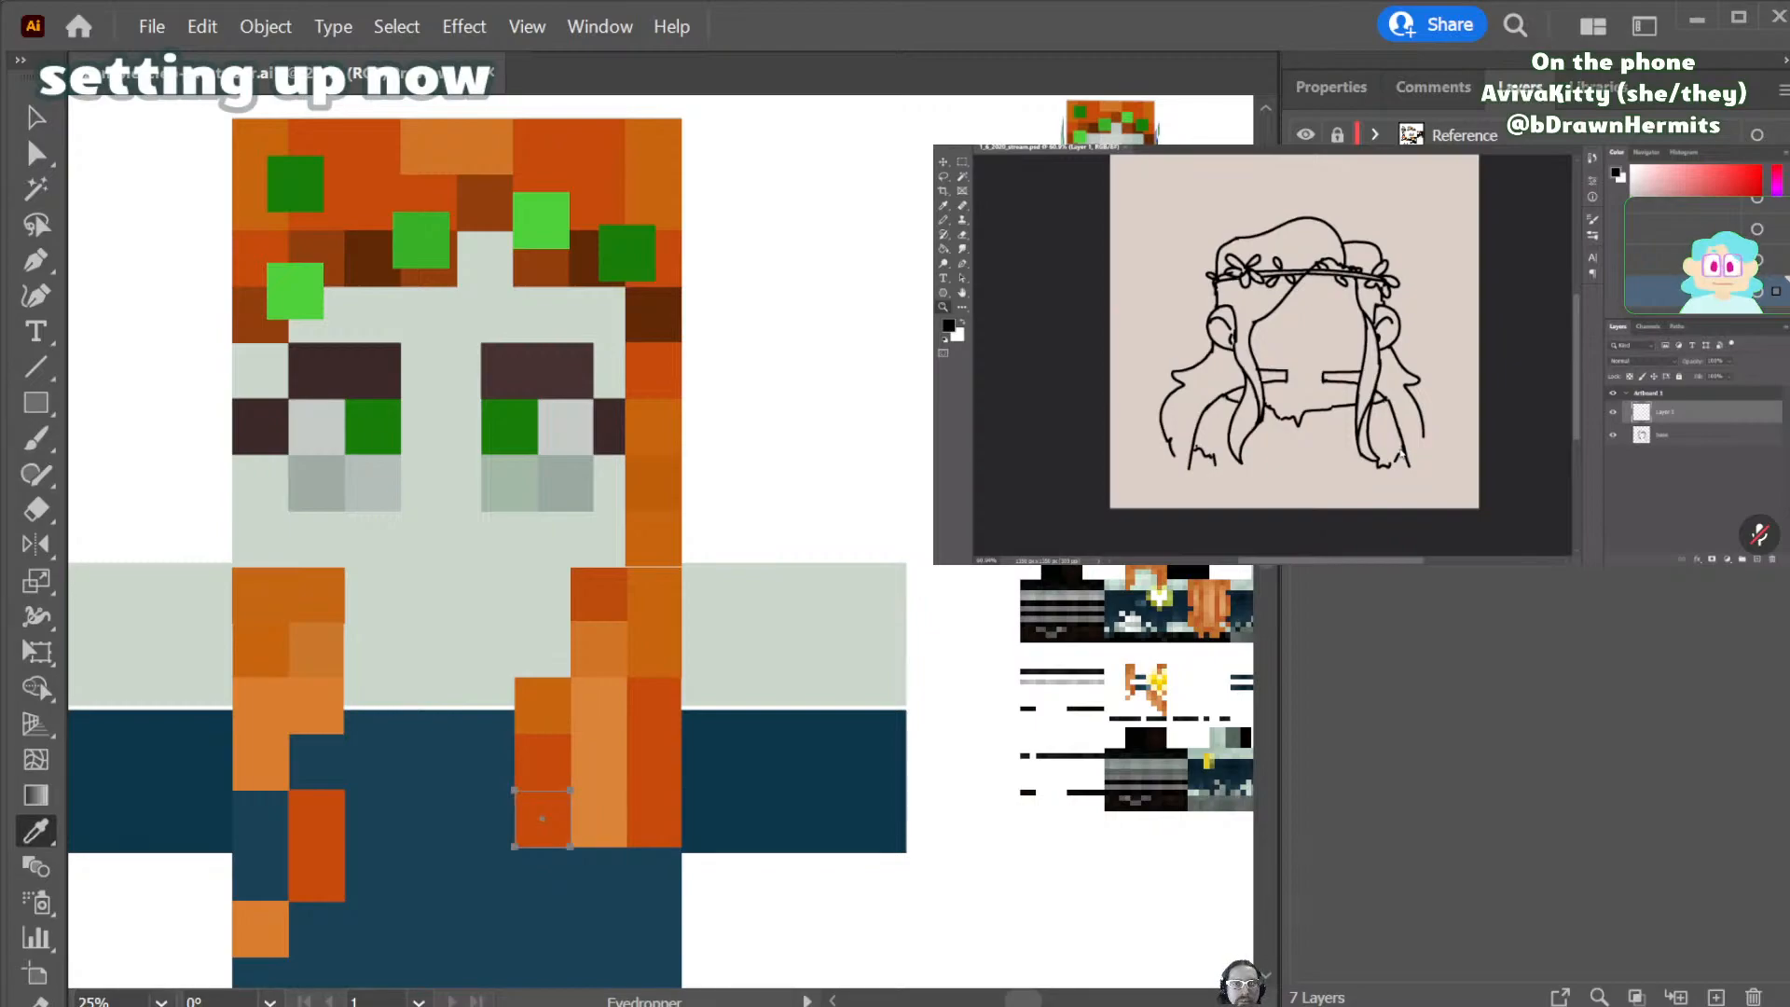
pyautogui.click(597, 825)
pyautogui.press('v')
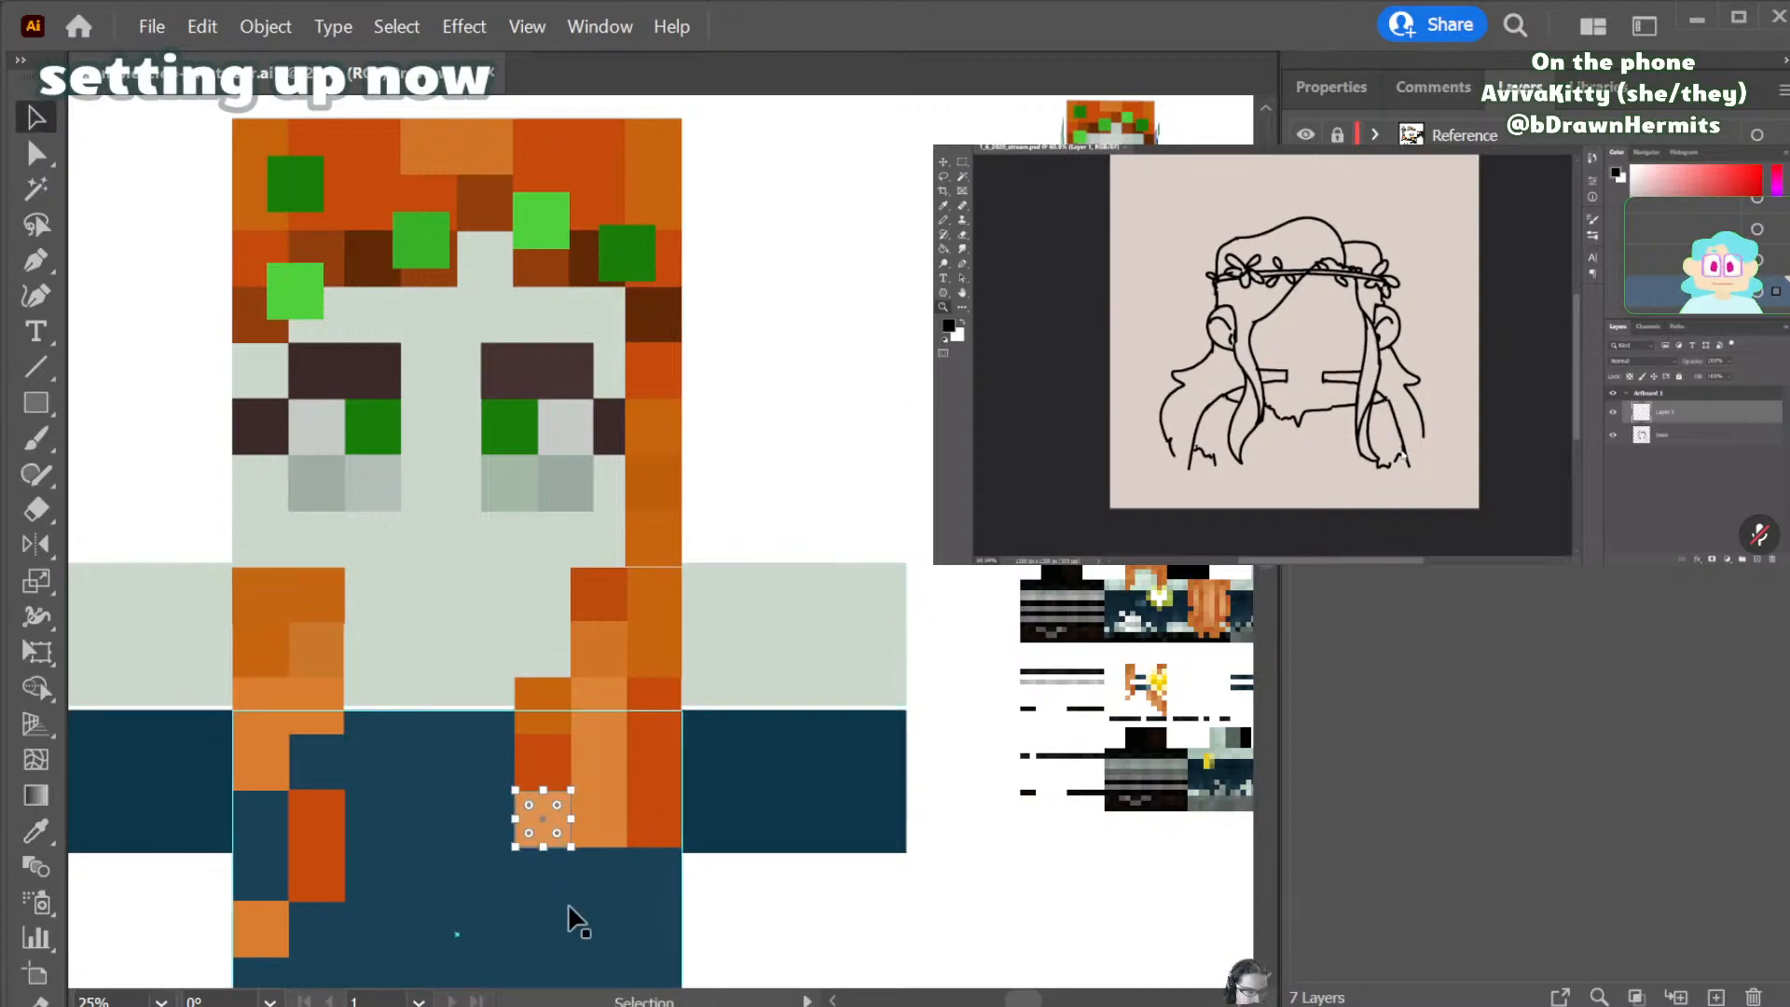
pyautogui.click(600, 818)
pyautogui.press('i')
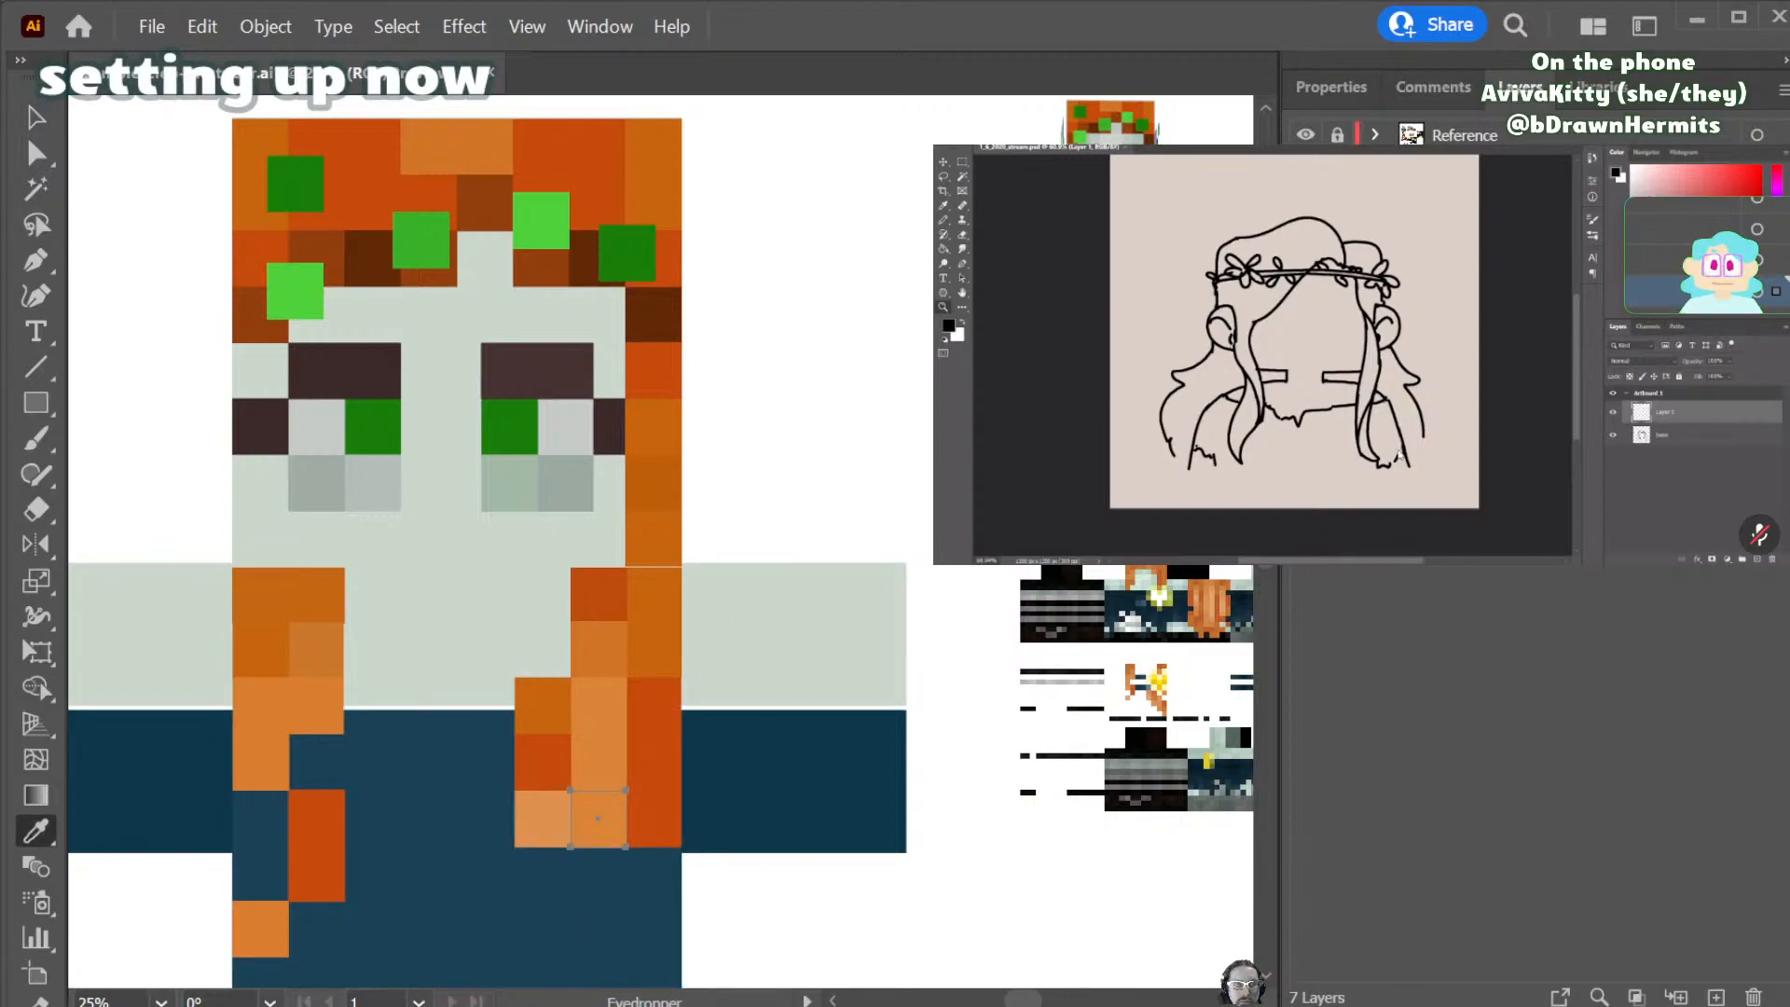
pyautogui.press('v')
# - Recolor the outer square of the right strand's fifth row light orange and deselect it
pyautogui.click(663, 828)
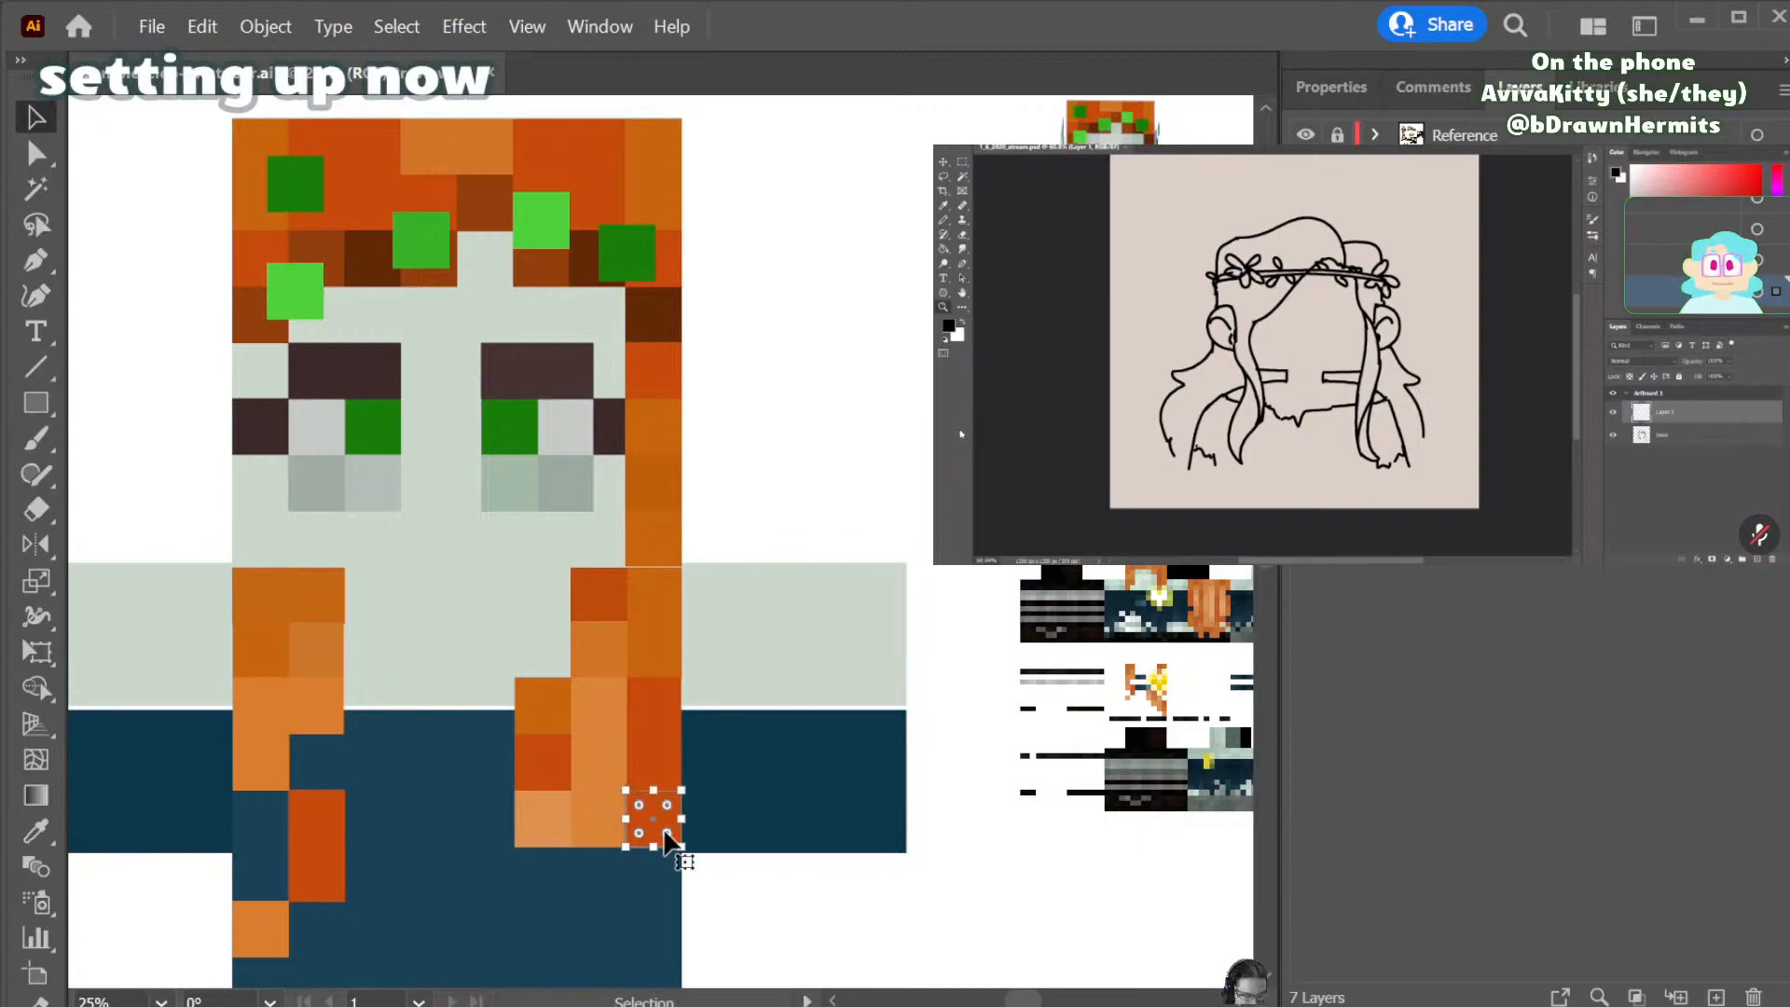
pyautogui.press('i')
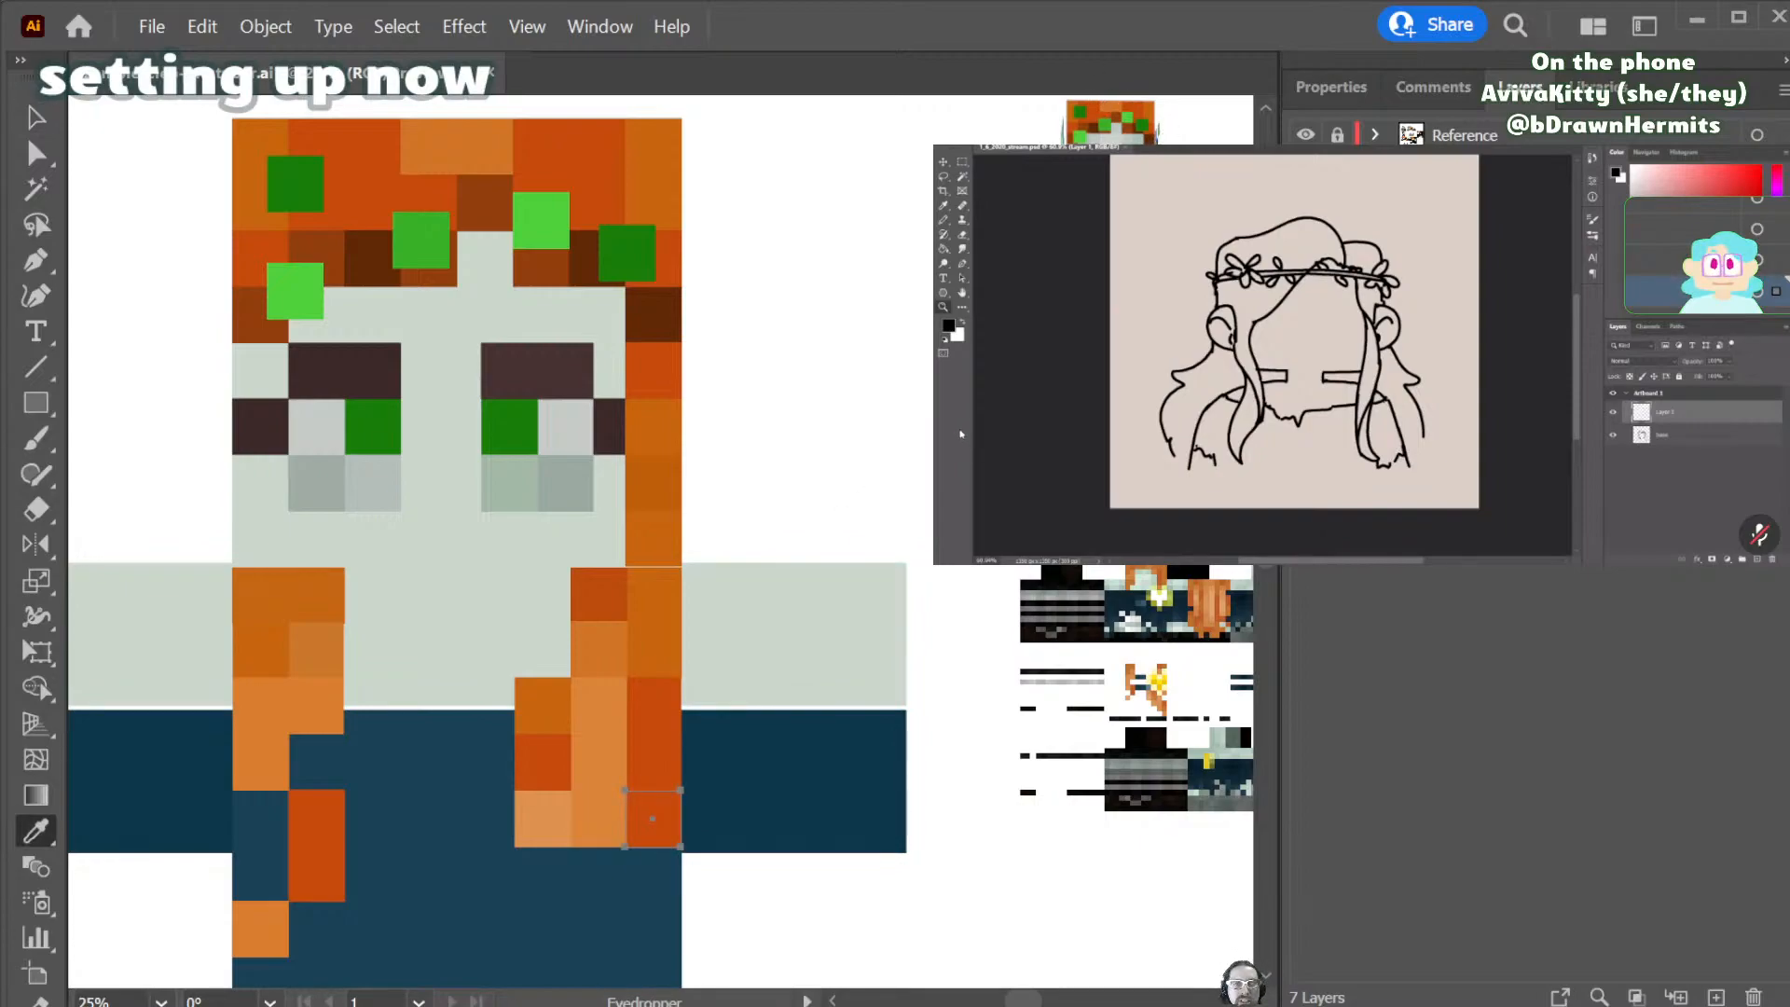
pyautogui.press('v')
pyautogui.click(825, 430)
# - Move the dark blue torso and both sleeve blocks slightly up to close the gap beneath the pale shoulders, and deselect them
pyautogui.scroll(1, 843, 450)
pyautogui.hscroll(2, 843, 450)
pyautogui.hscroll(-2, 853, 457)
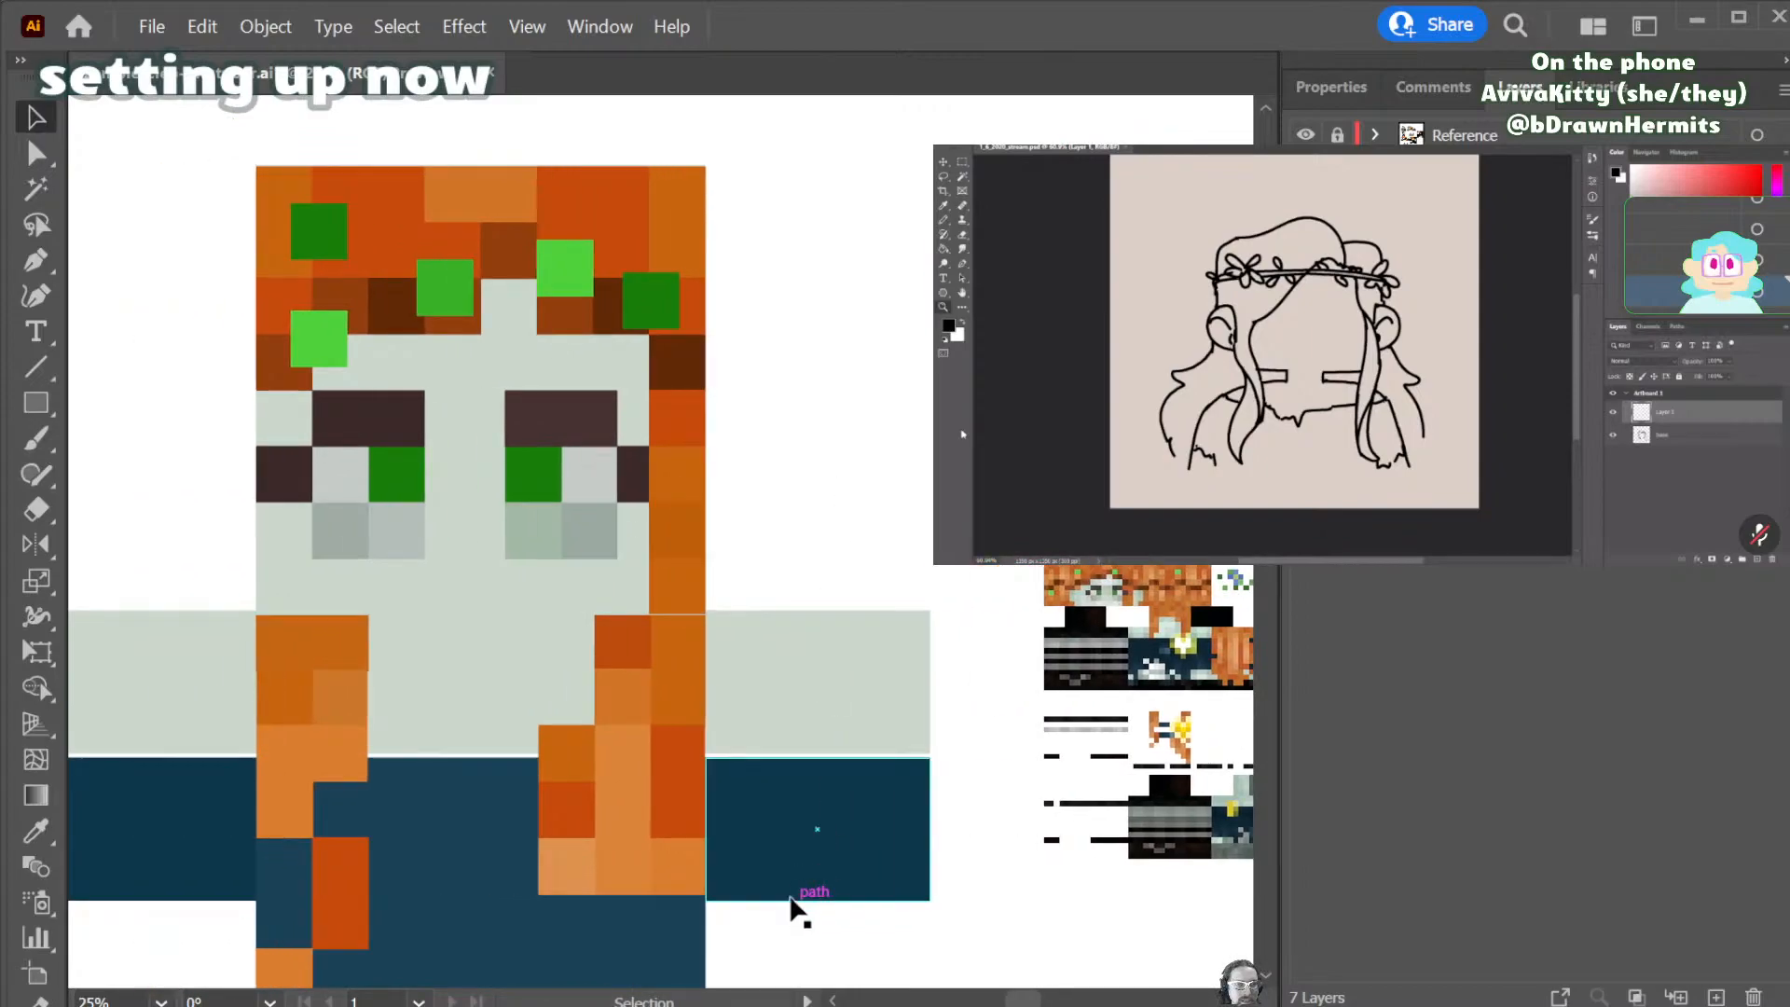
pyautogui.click(811, 851)
pyautogui.keyDown('shift'); pyautogui.click(205, 853); pyautogui.keyUp('shift')
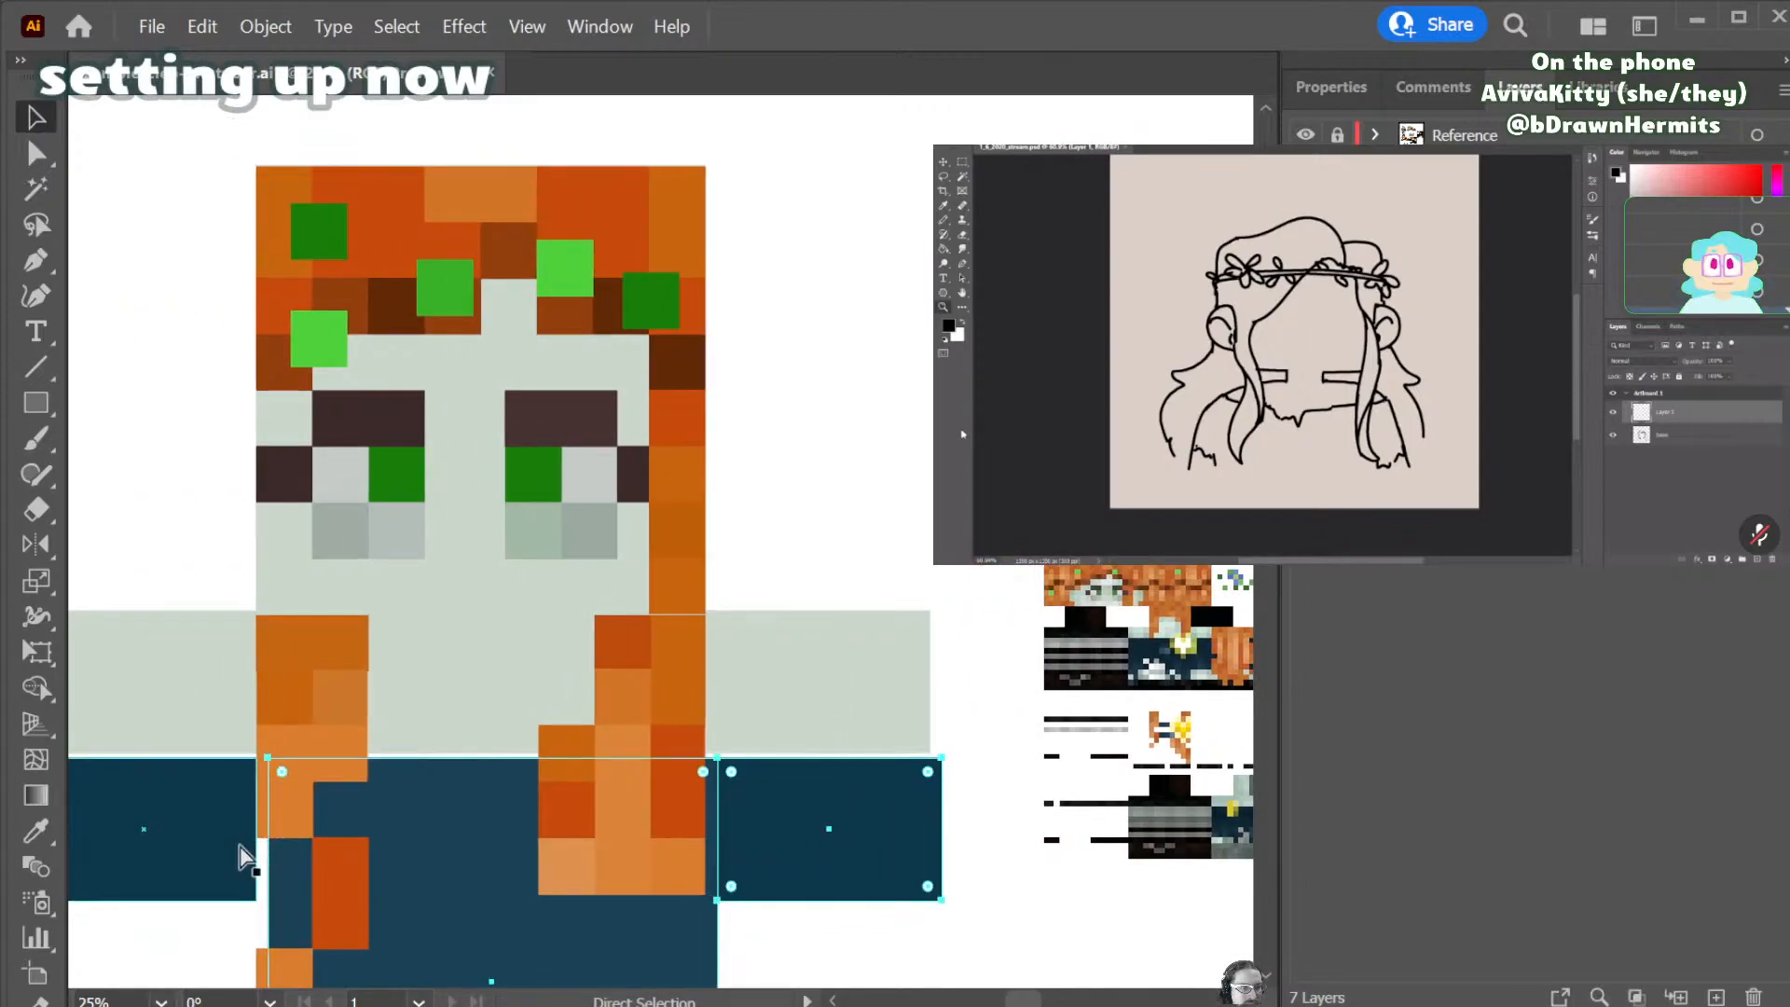
pyautogui.moveTo(207, 818); pyautogui.dragTo(216, 811)
pyautogui.click(899, 513)
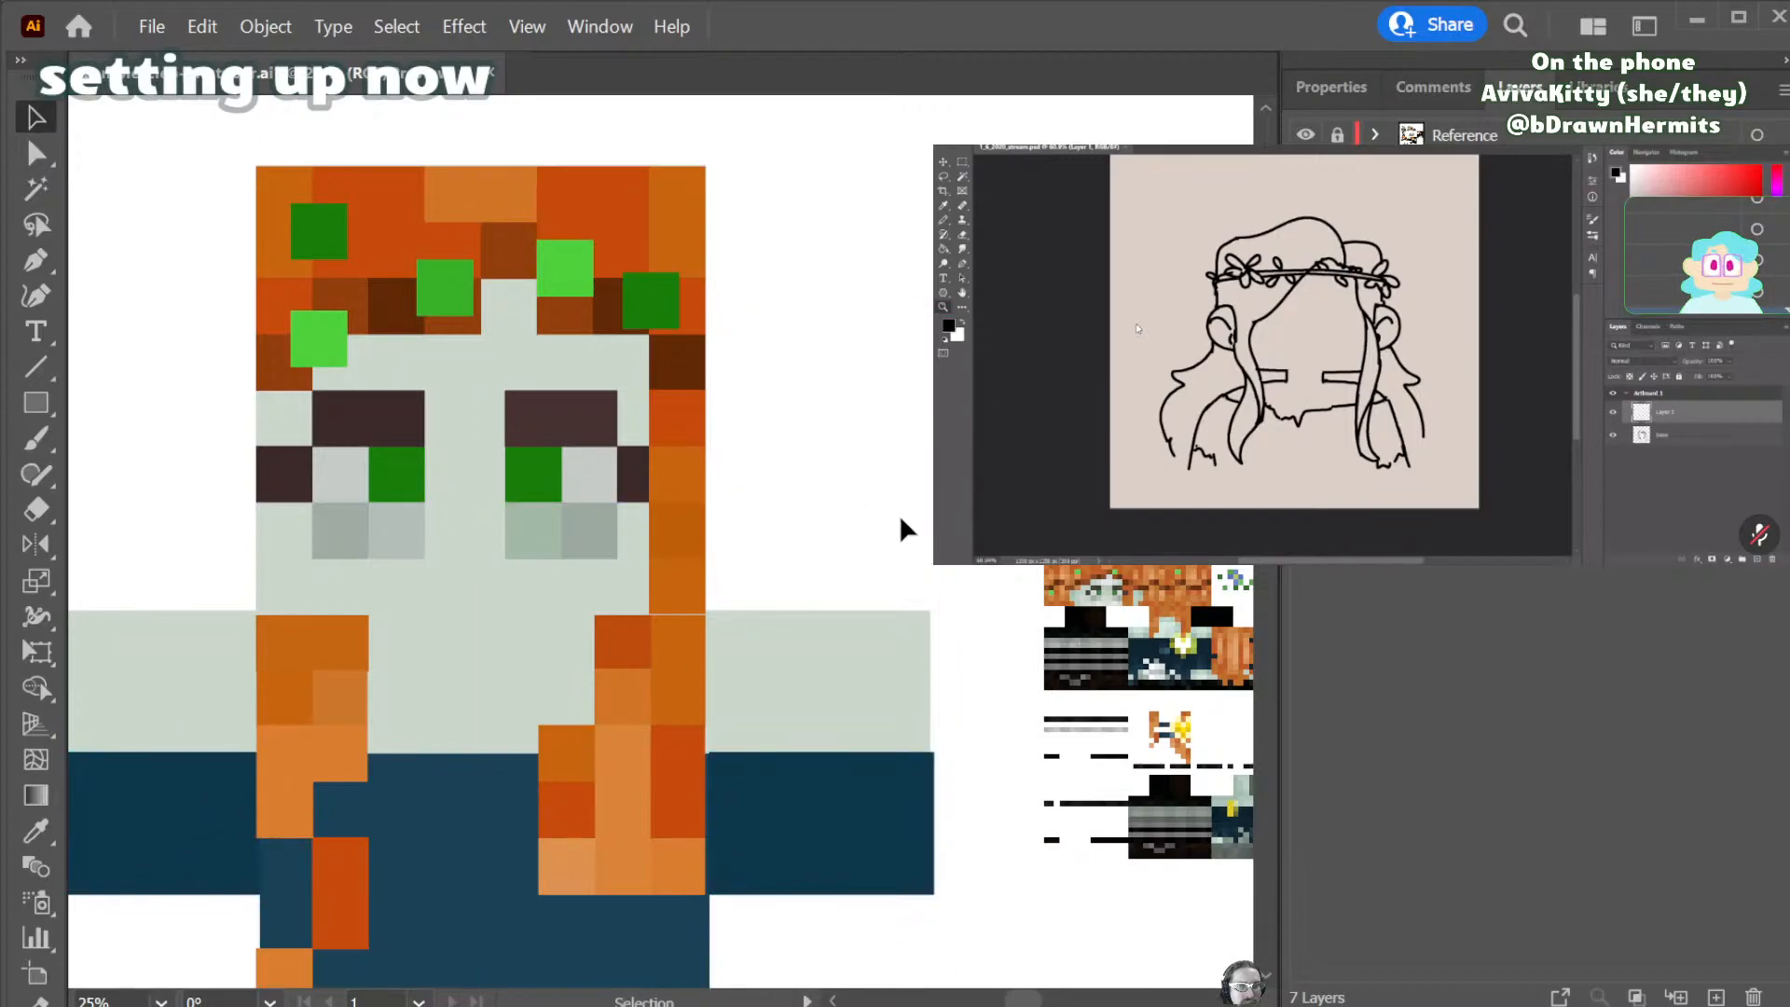
# - Duplicate the right strand's bottom row downward as a sixth row and add a fourth square one square further inward
pyautogui.scroll(1, 898, 515)
pyautogui.hotkey('ctrl', '-')
pyautogui.hotkey('ctrl', '-')
pyautogui.hotkey('ctrl', '-')
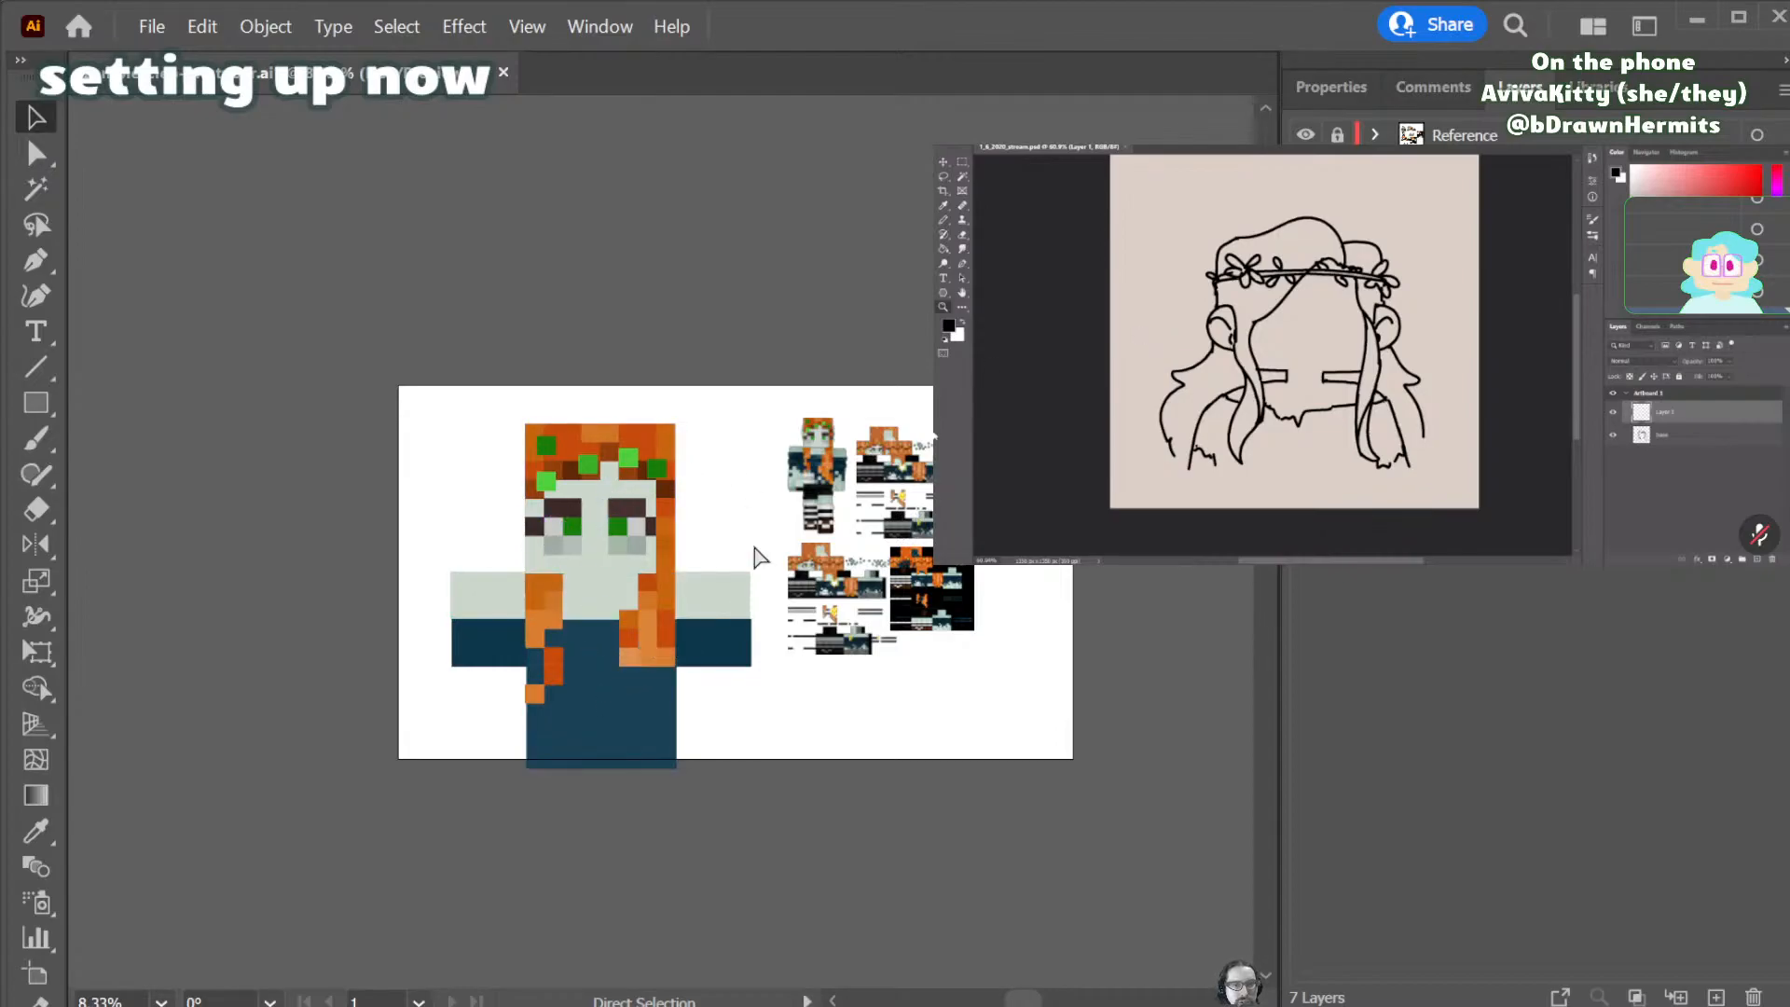
pyautogui.hotkey('ctrl', '+')
pyautogui.hotkey('ctrl', '+')
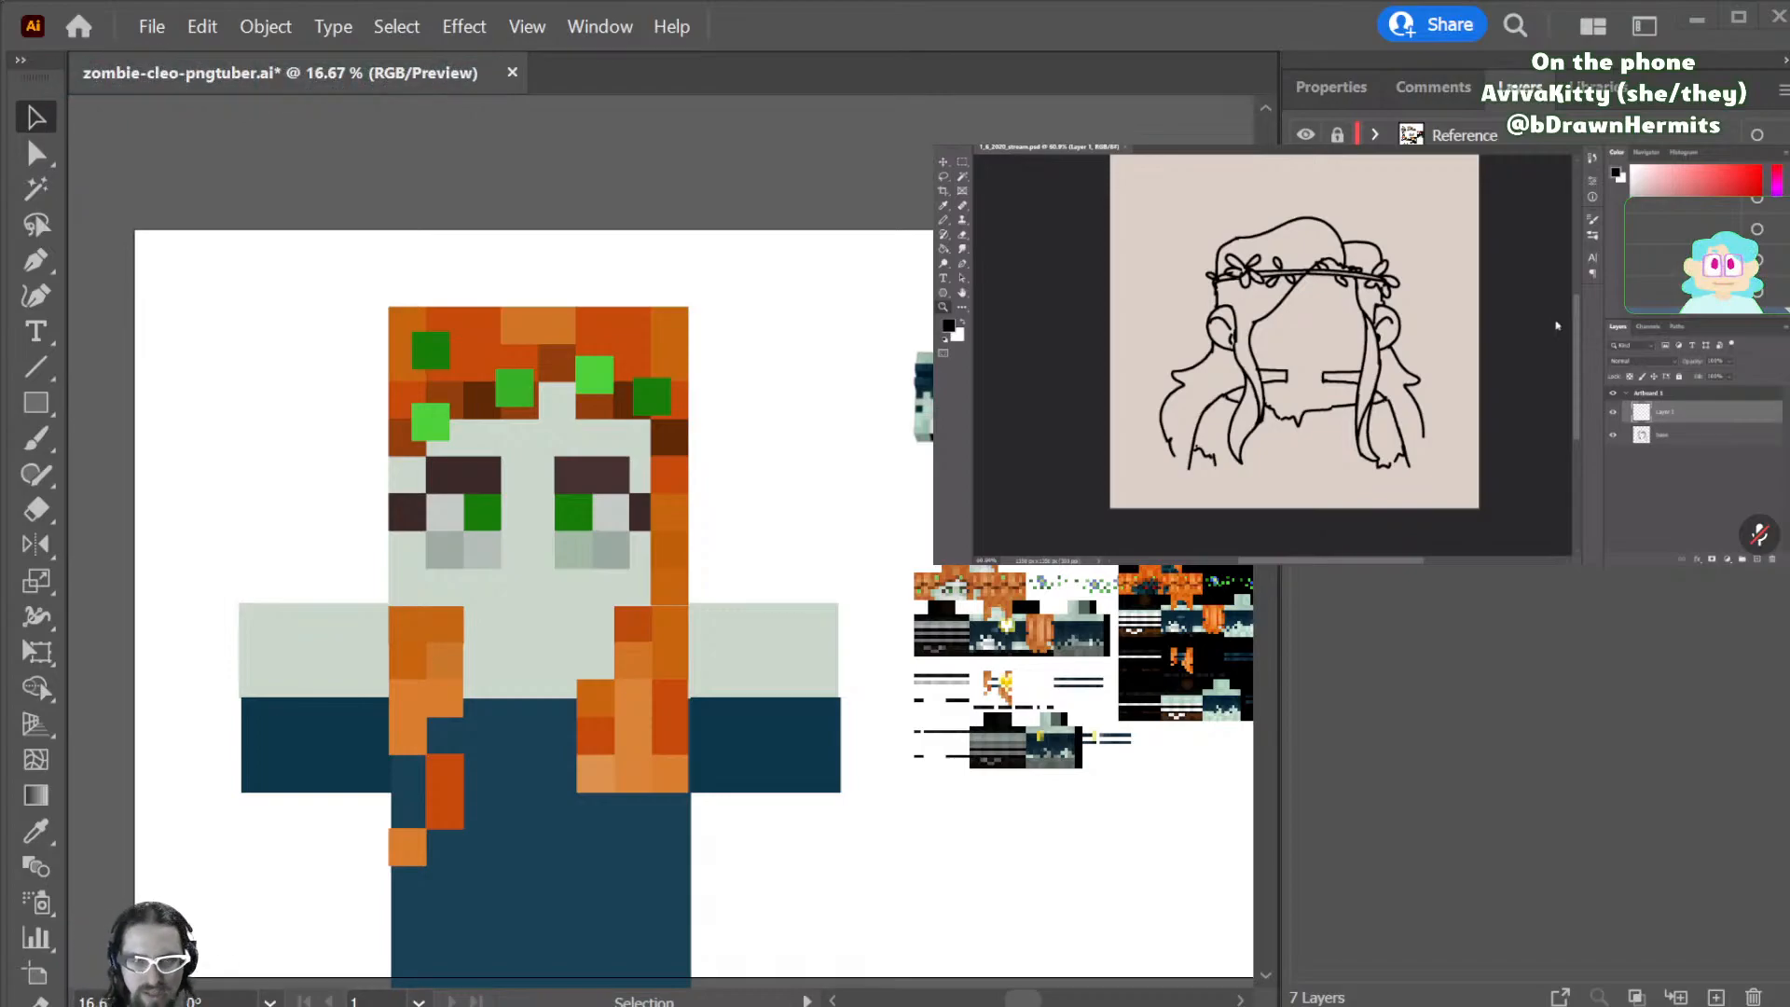
pyautogui.scroll(-1, 767, 743)
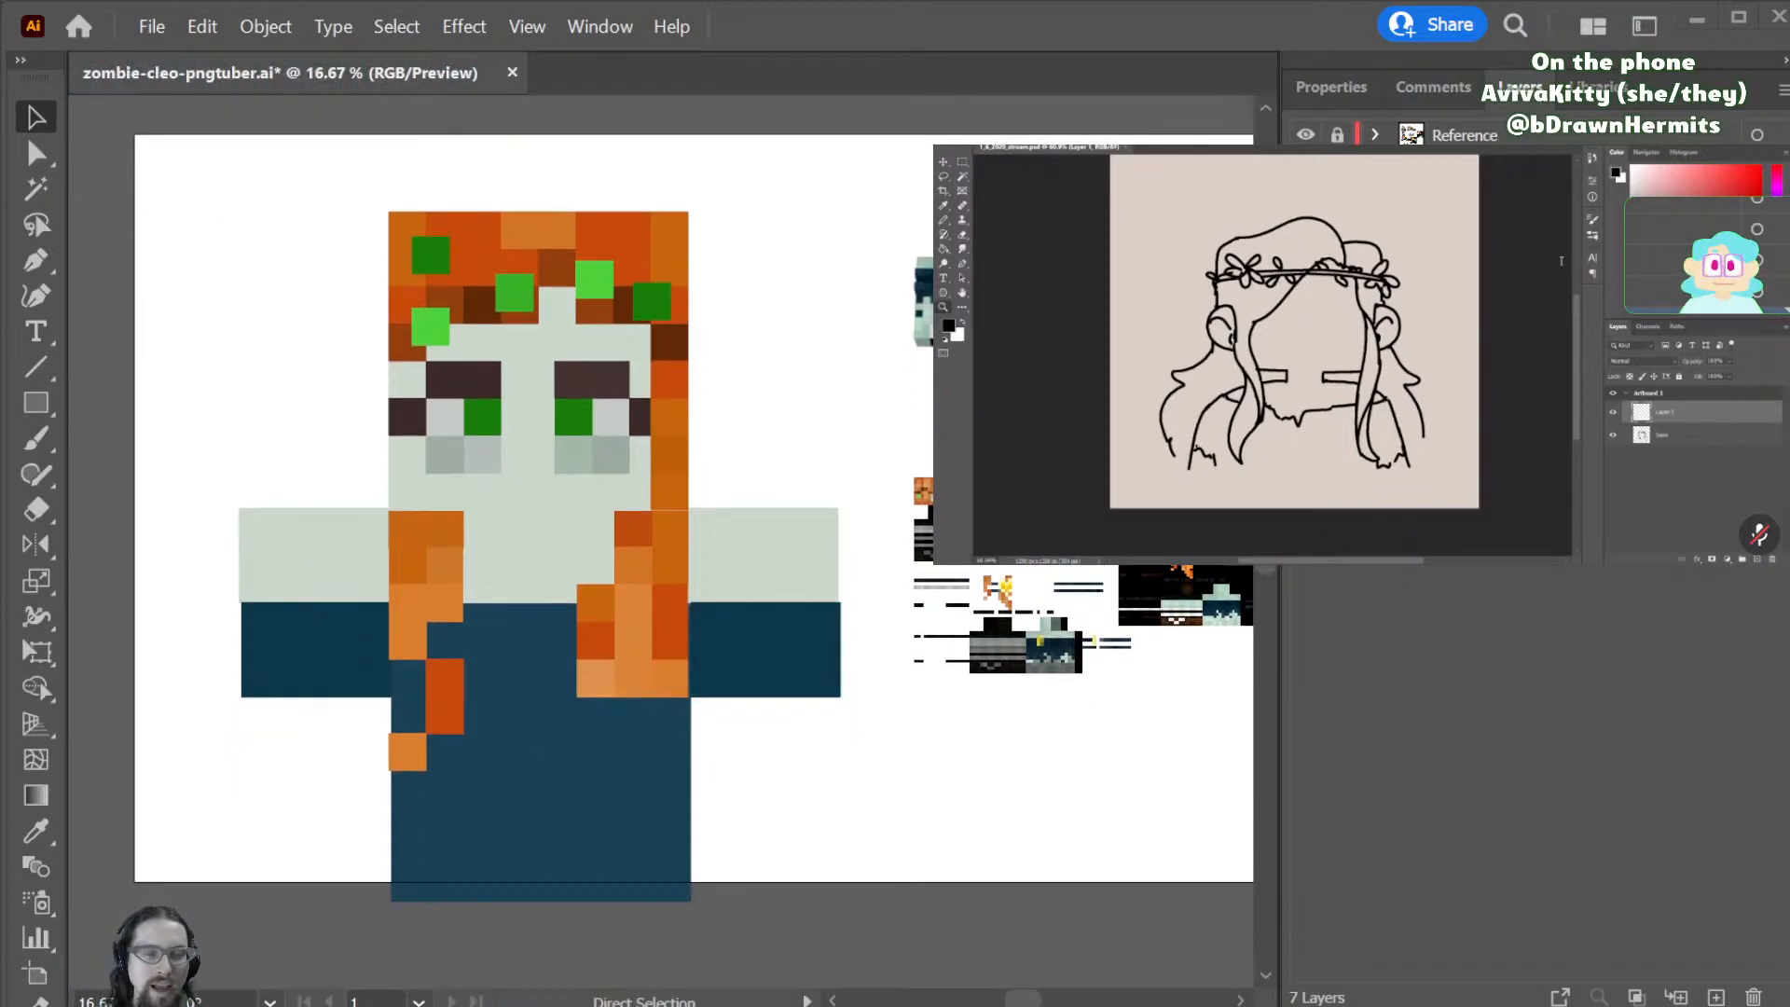
pyautogui.hscroll(-1, 767, 743)
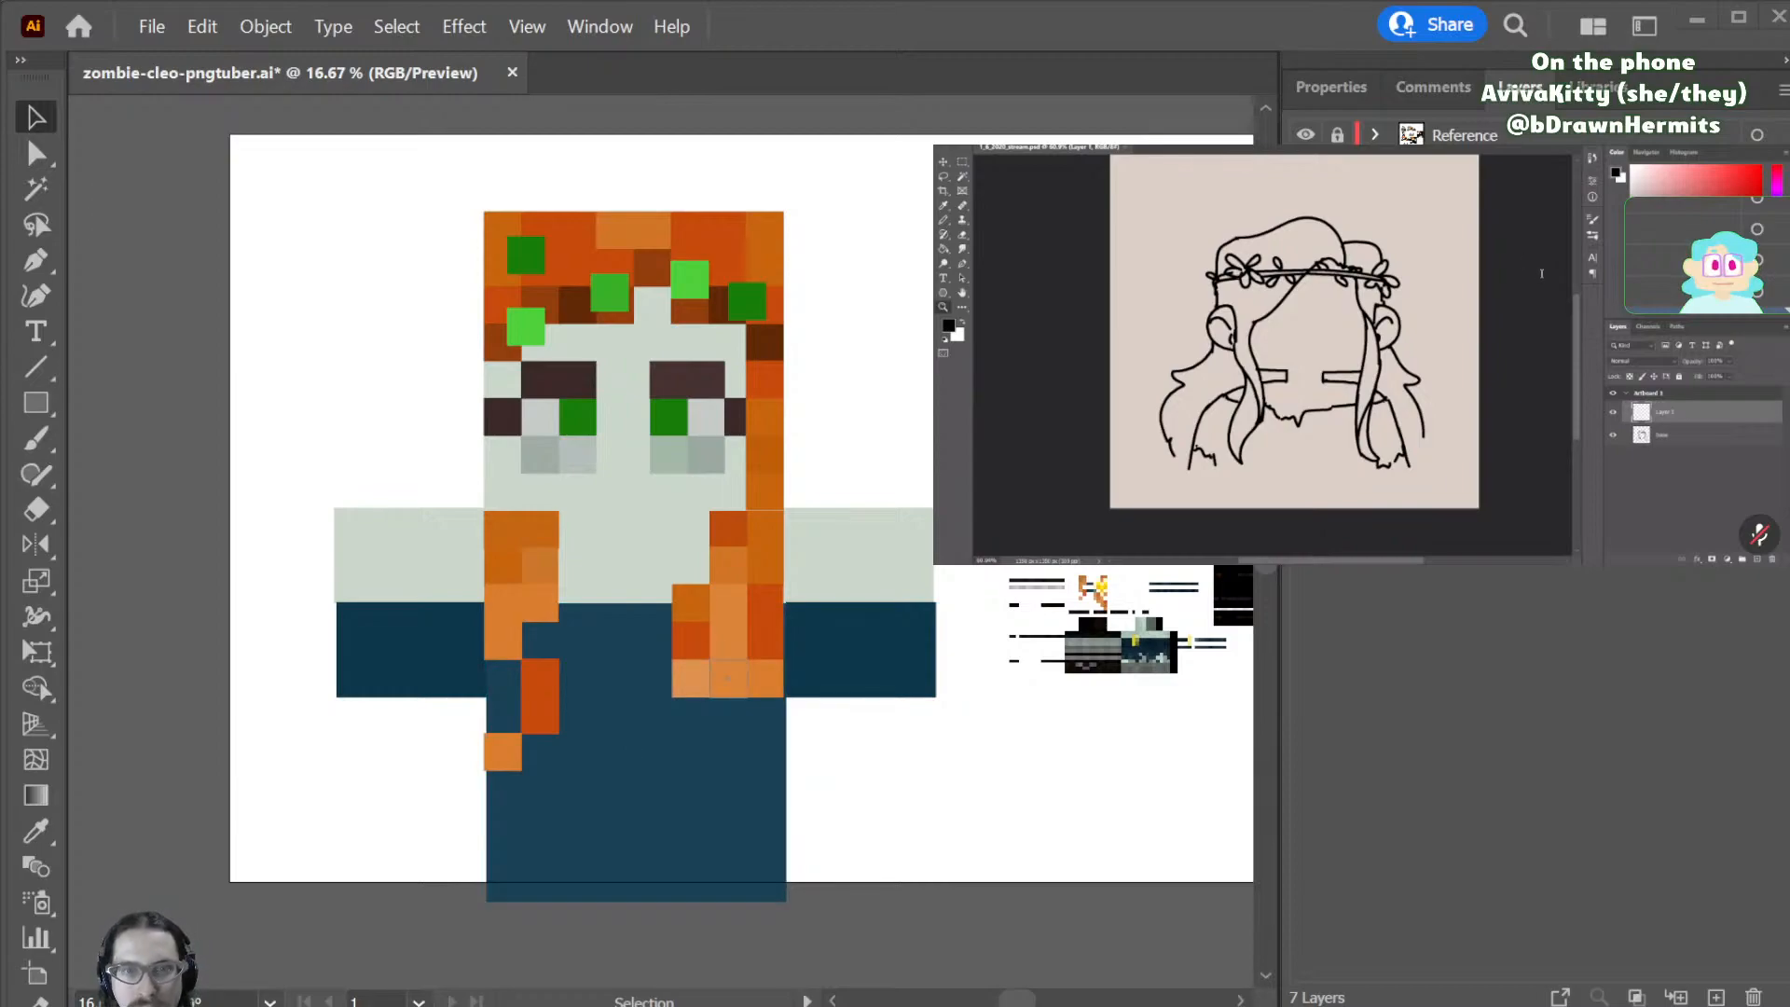
pyautogui.keyDown('shift'); pyautogui.click(723, 692); pyautogui.keyUp('shift')
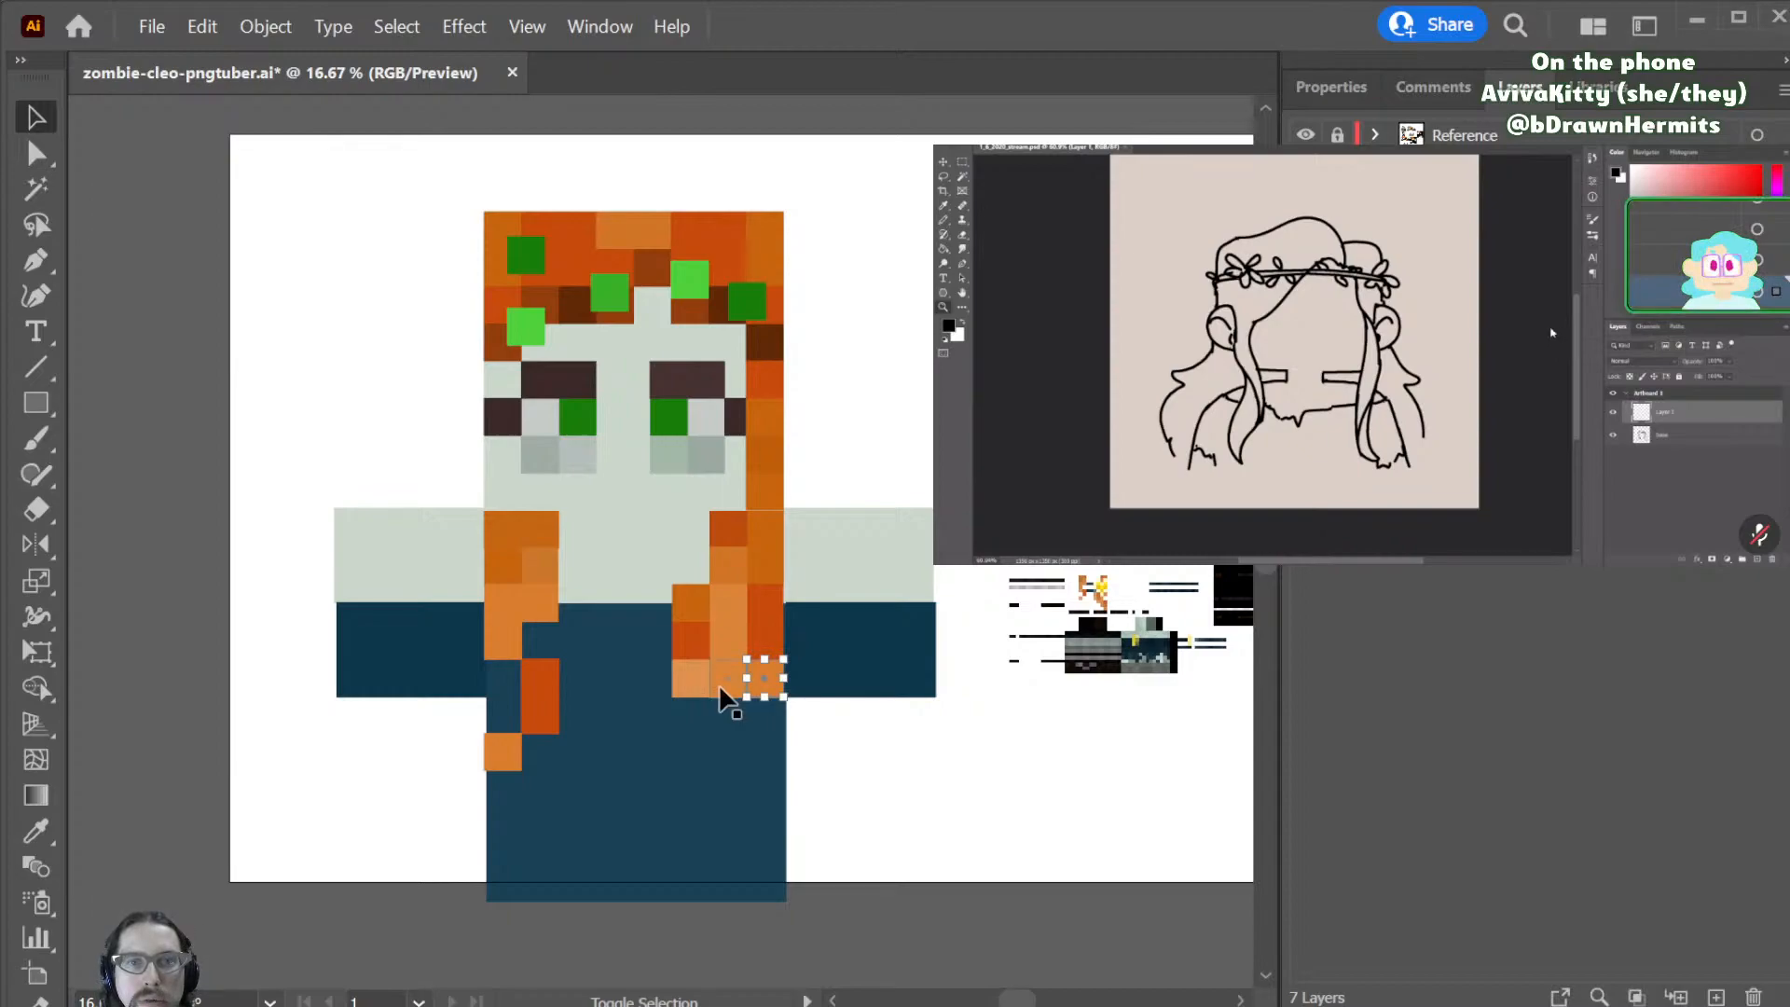
pyautogui.moveTo(696, 682); pyautogui.dragTo(661, 710)
pyautogui.click(917, 779)
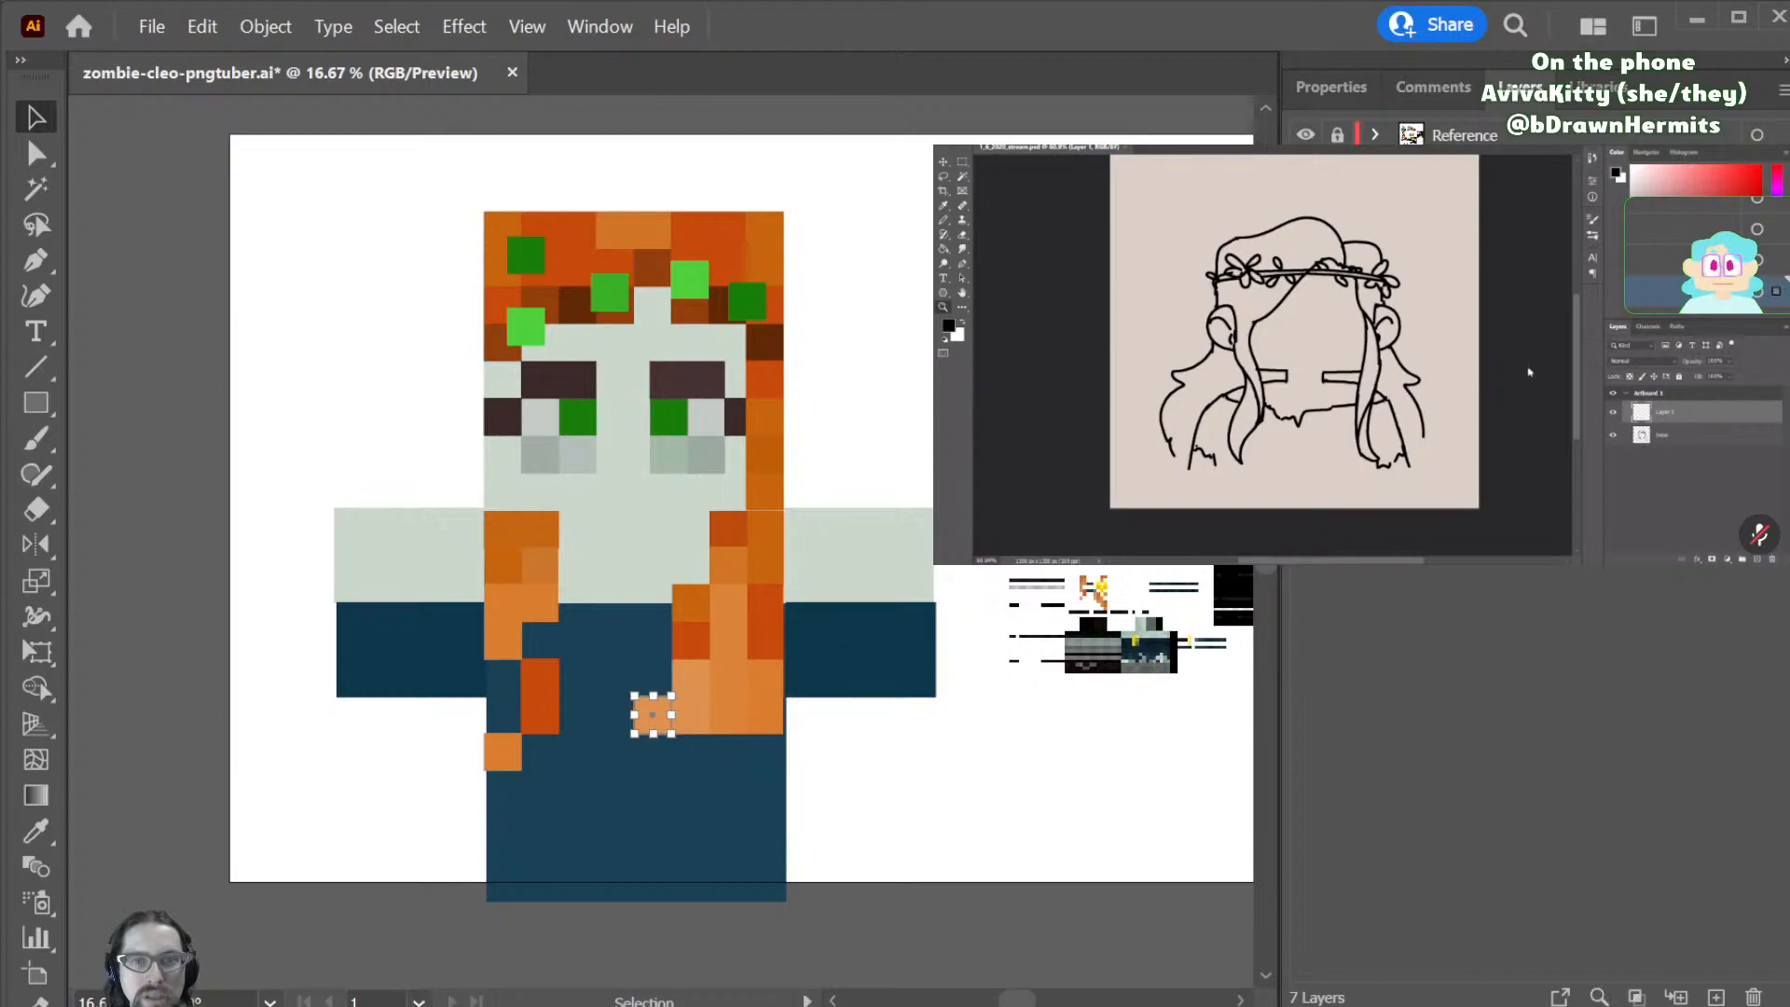
# - Recolor the right strand's sixth-row innermost square orange and the square beside it red-orange
pyautogui.press('i')
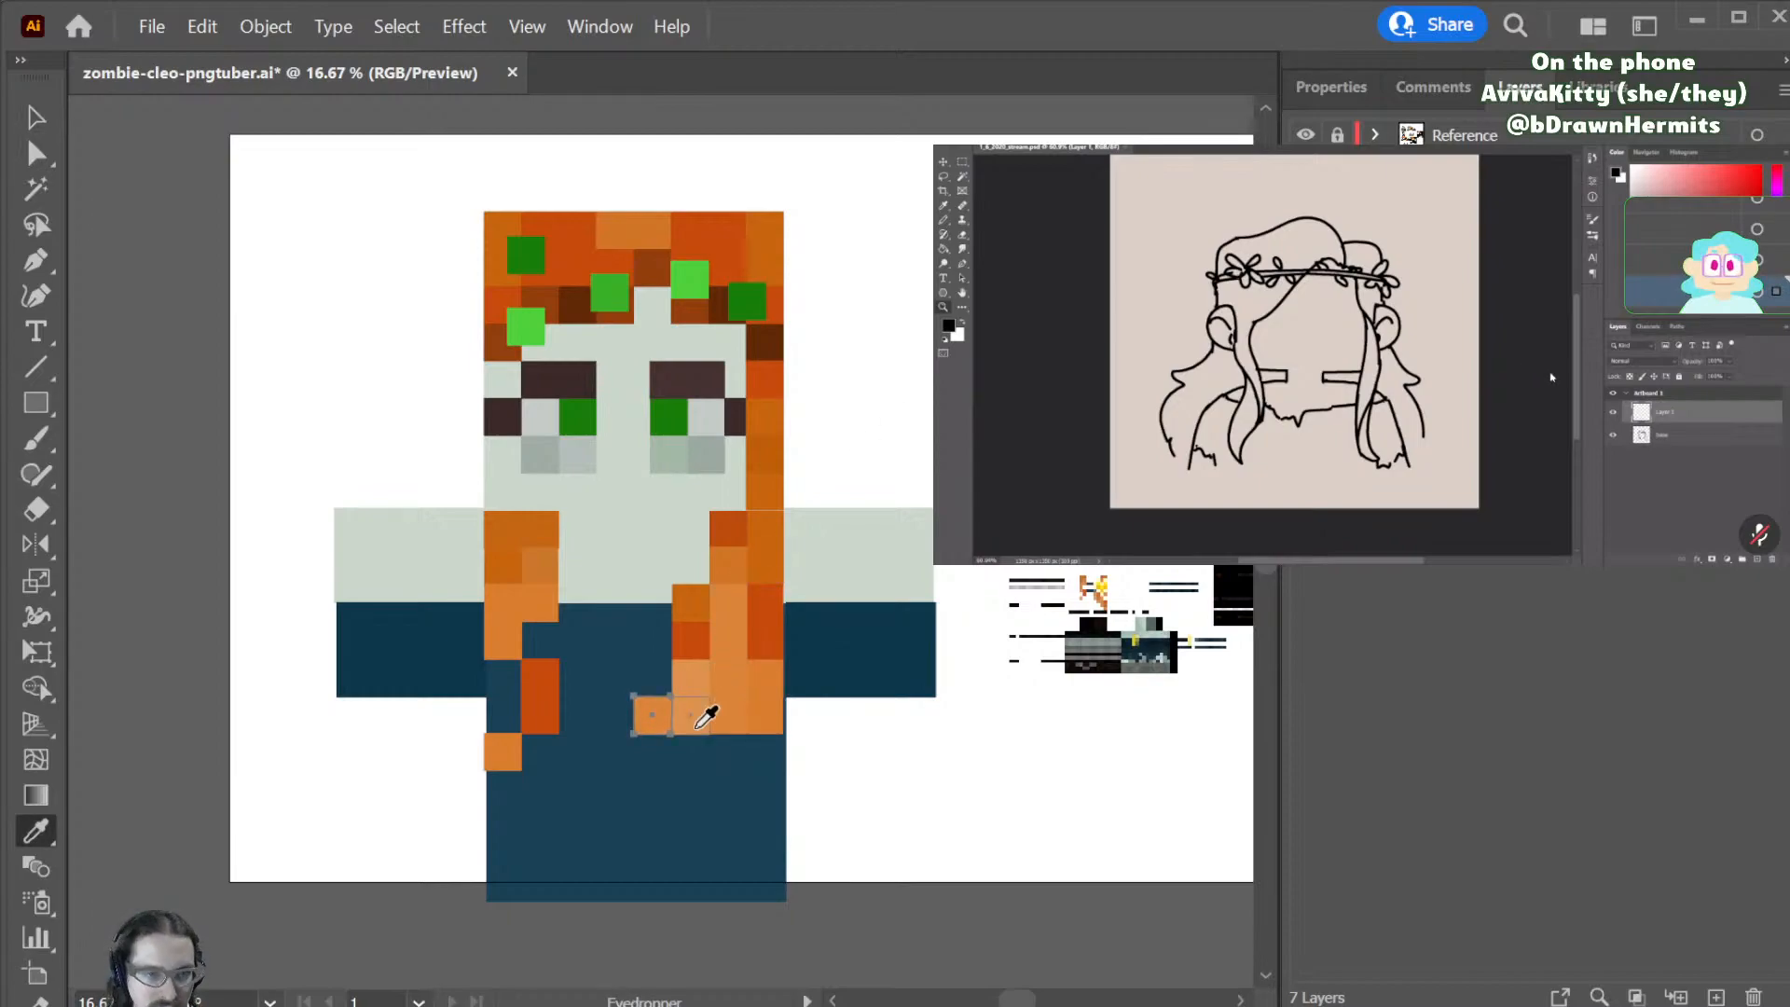
pyautogui.press('a')
pyautogui.click(694, 730)
pyautogui.press('i')
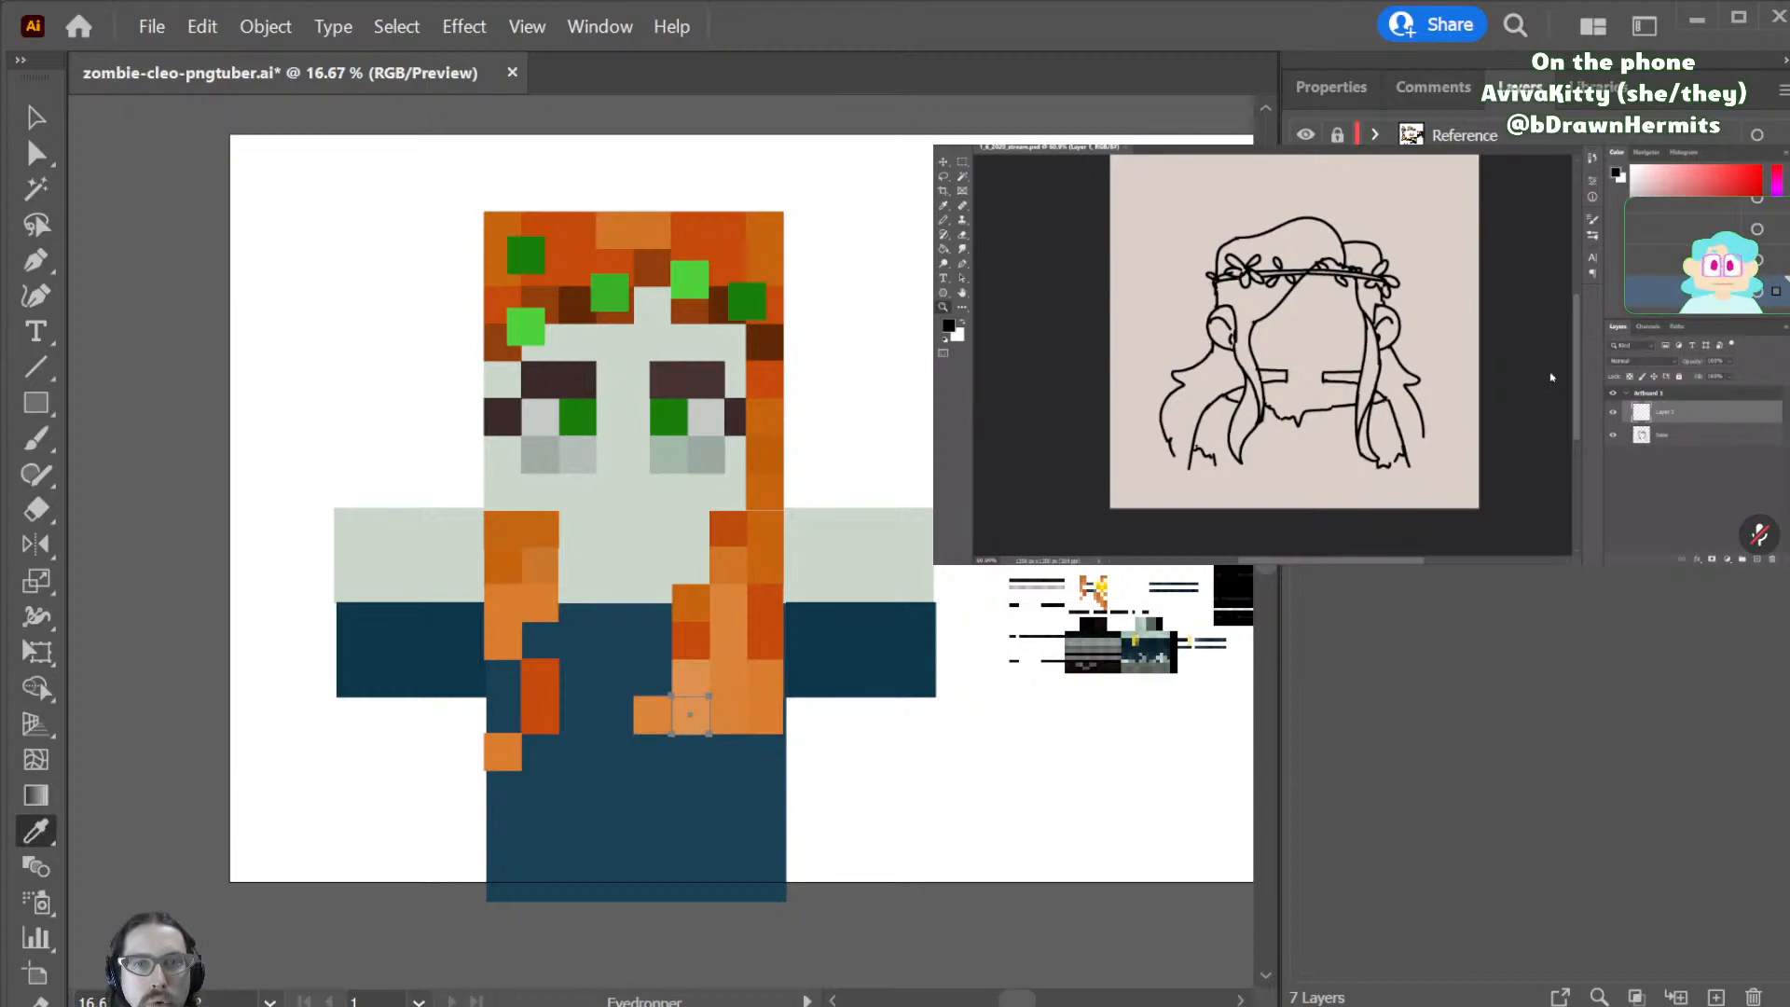
pyautogui.click(757, 652)
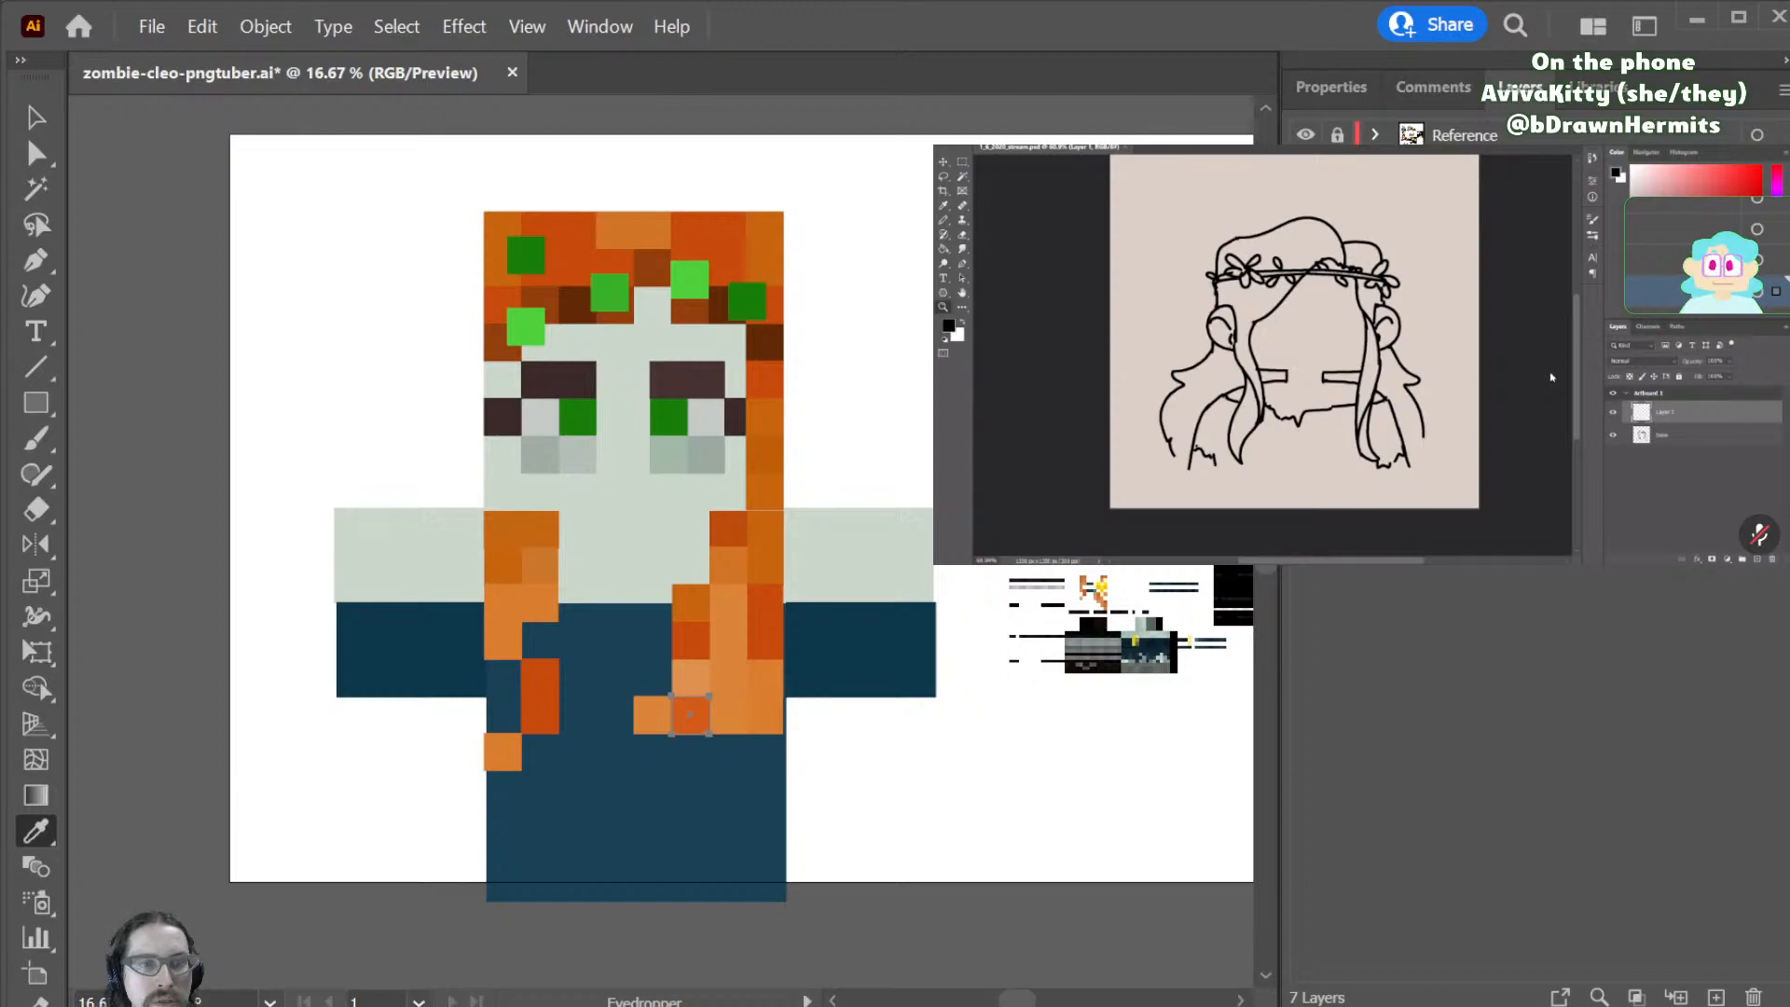
# - Recolor the third square from the inside of the right strand's sixth row pale orange and deselect it
pyautogui.press('a')
pyautogui.click(737, 718)
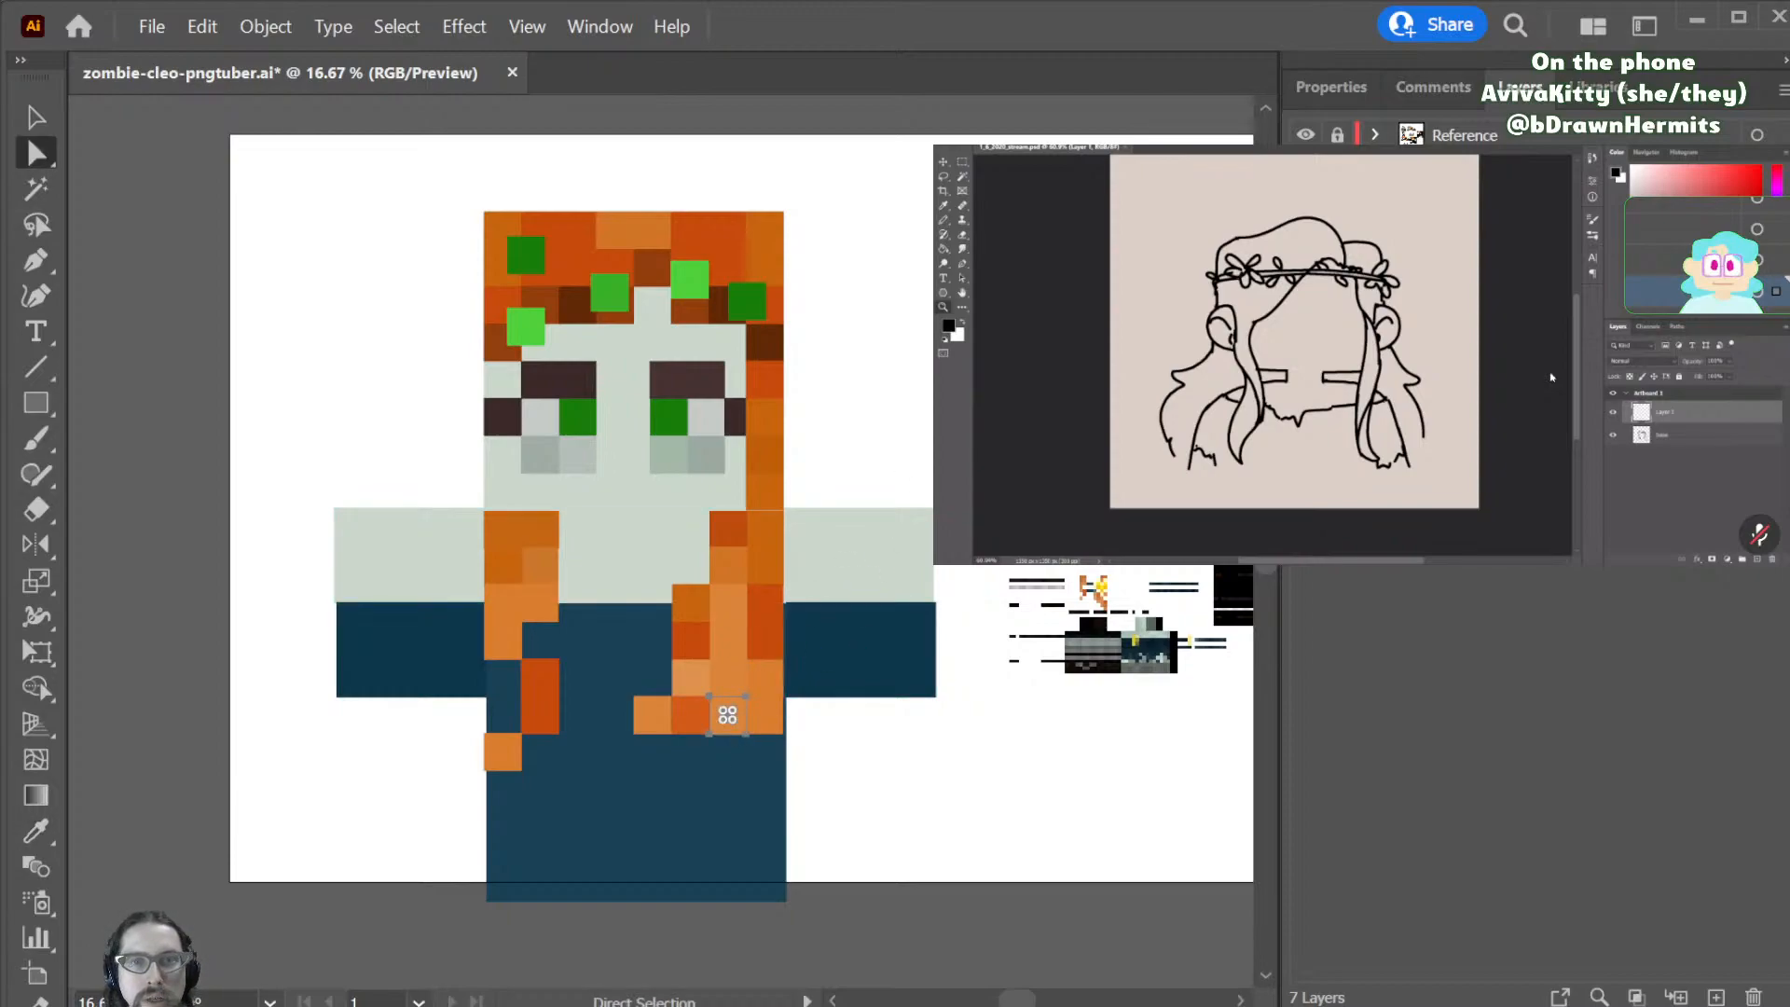
pyautogui.press('i')
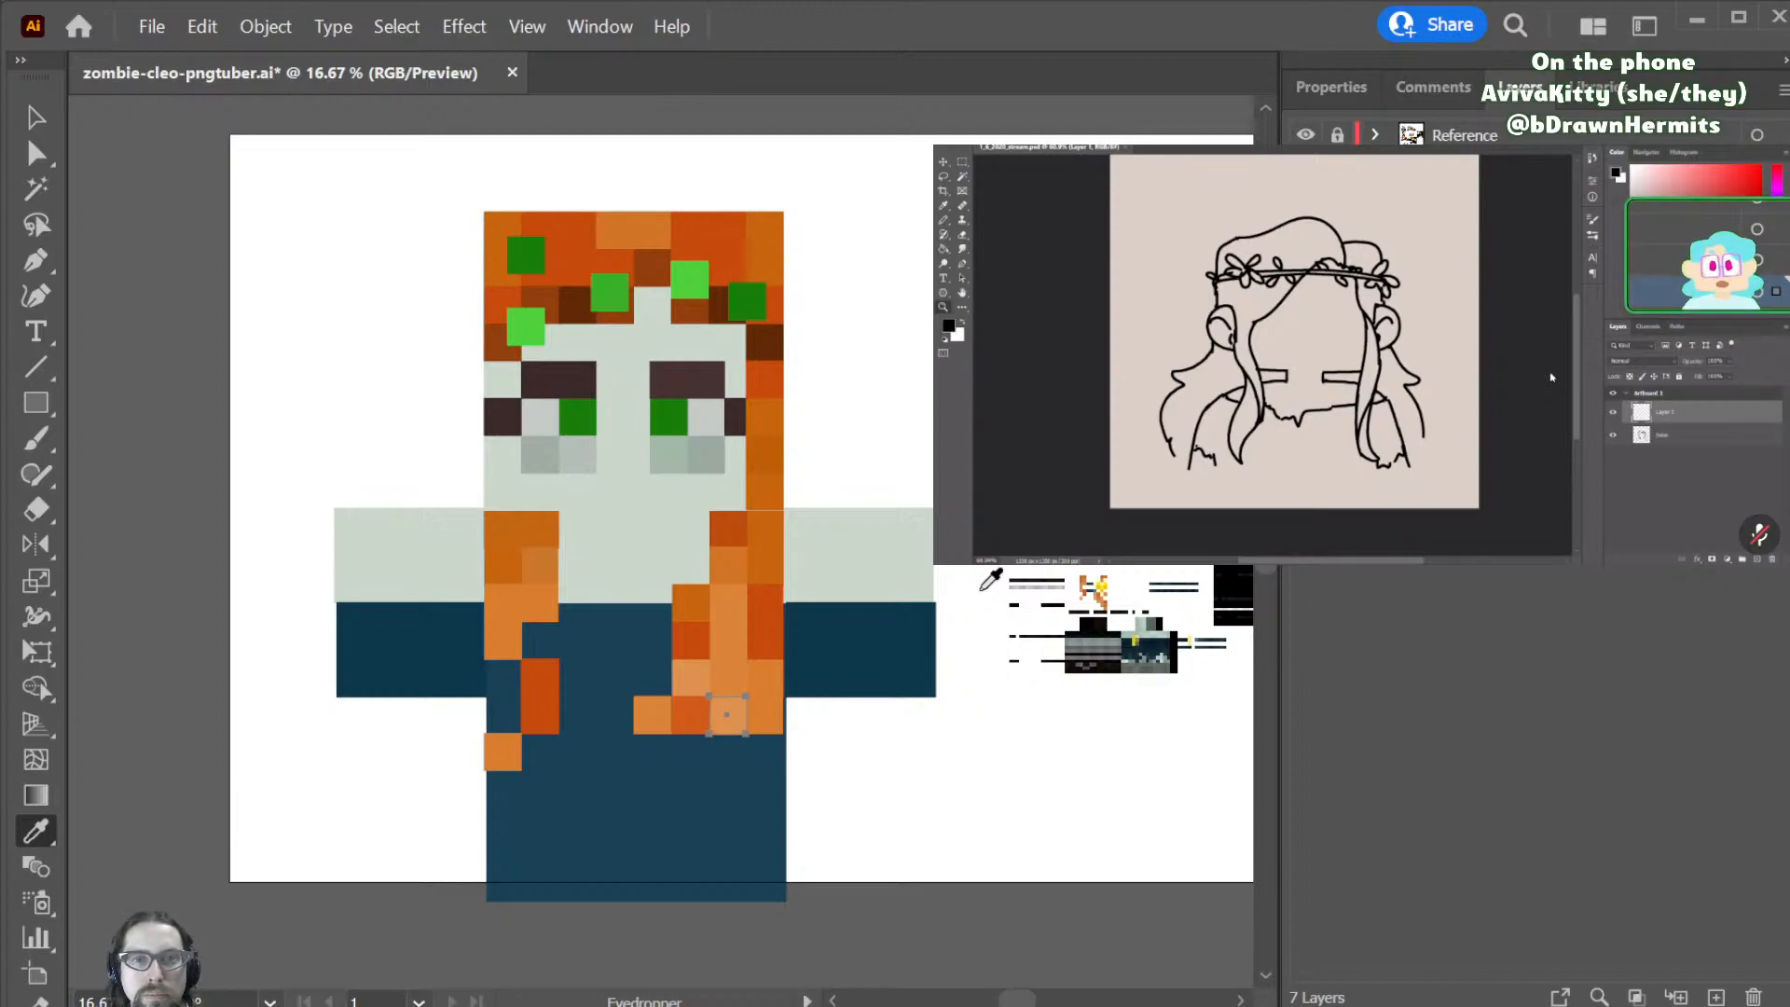
pyautogui.press('a')
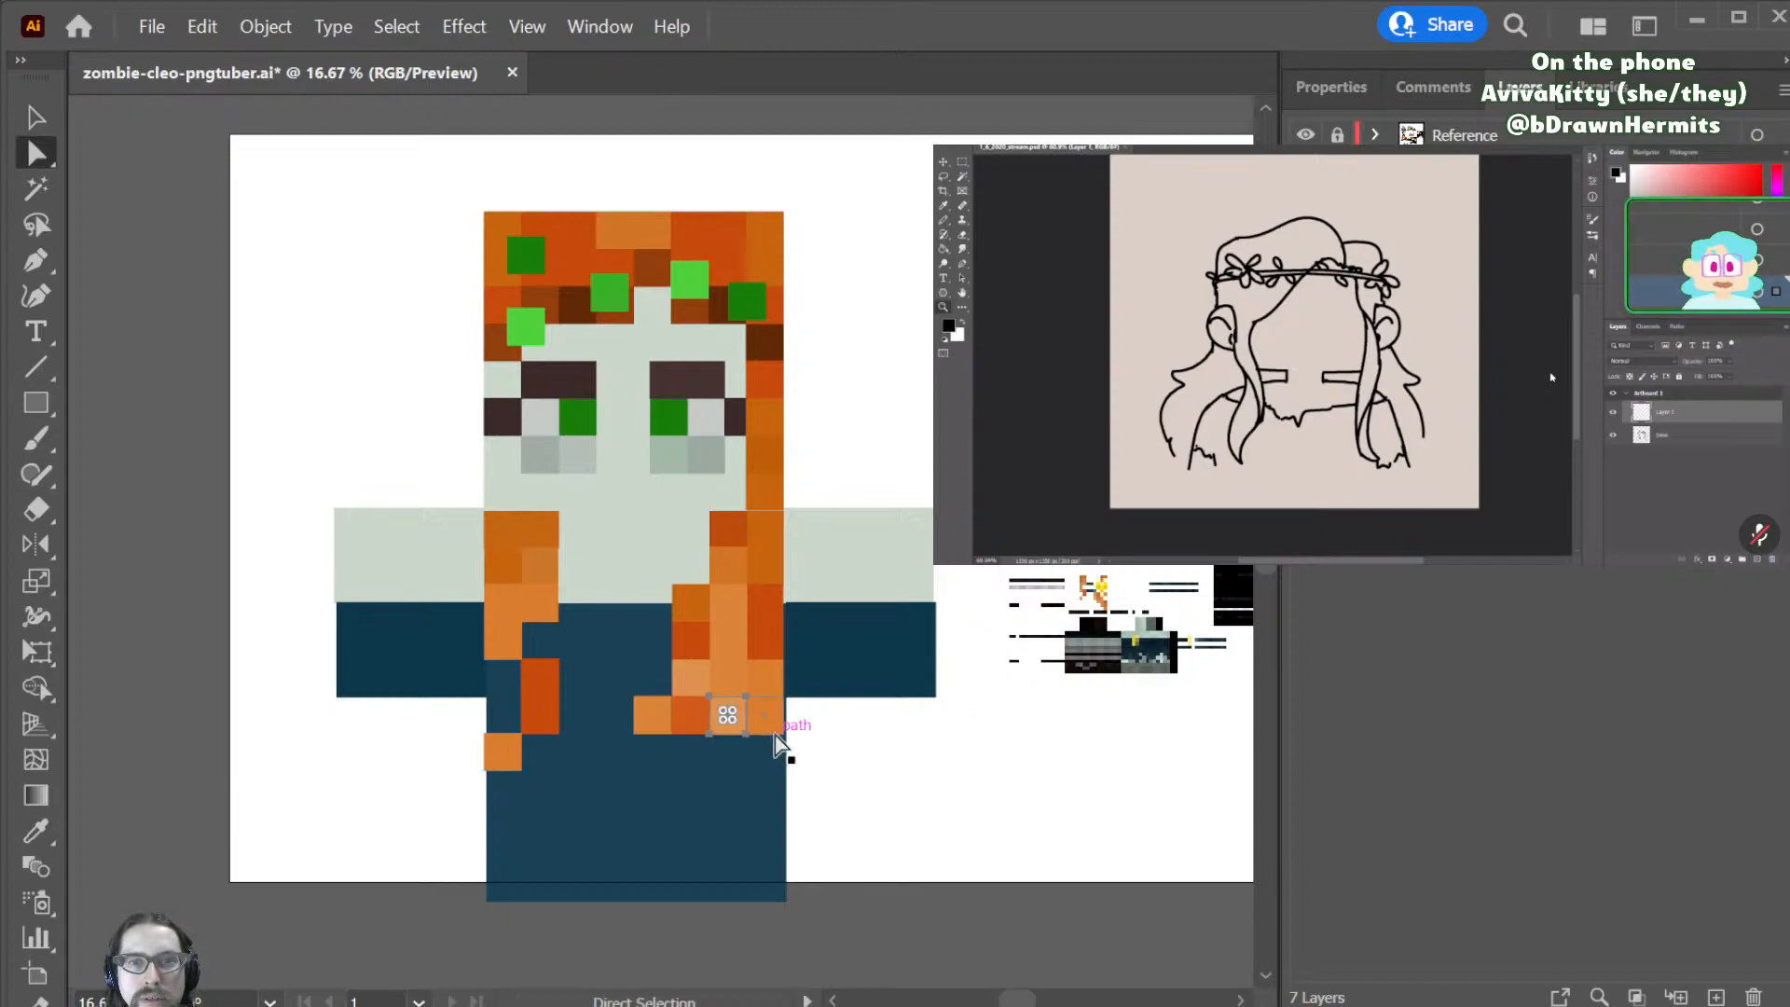
pyautogui.click(899, 778)
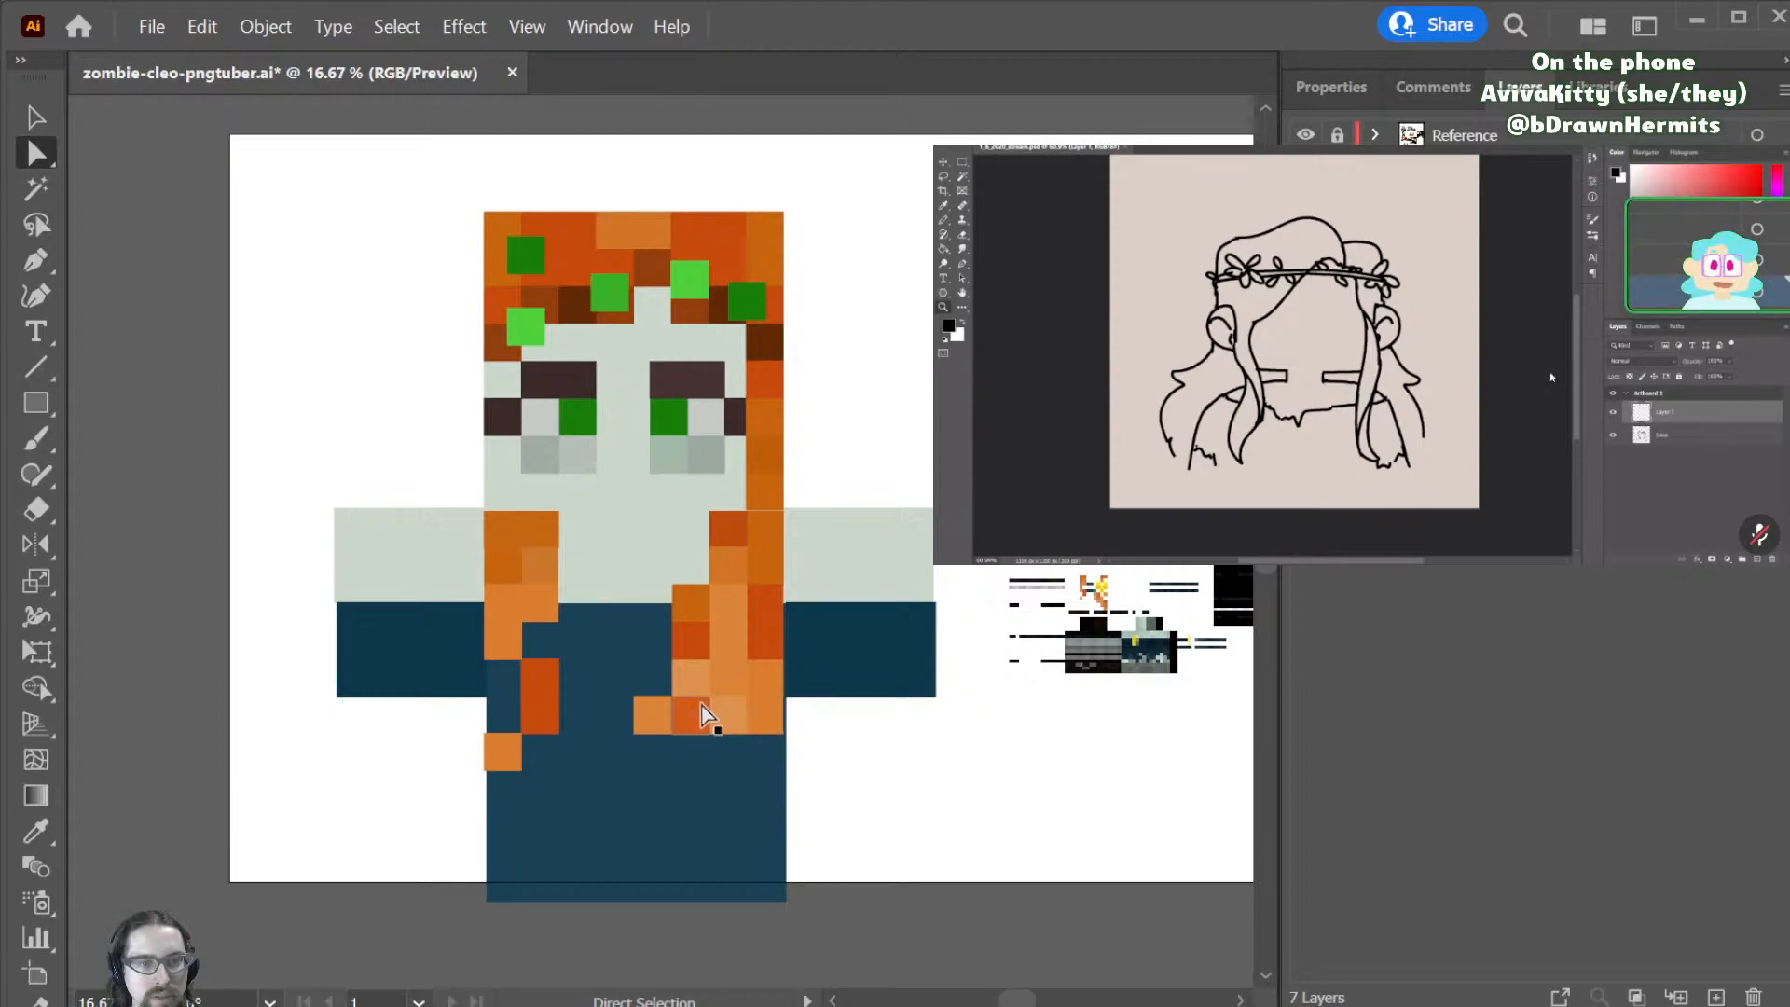
# - Nudge the two innermost squares of the right strand's sixth row slightly outward and save the drawing
pyautogui.moveTo(671, 719); pyautogui.dragTo(654, 719)
pyautogui.press('ctrl')
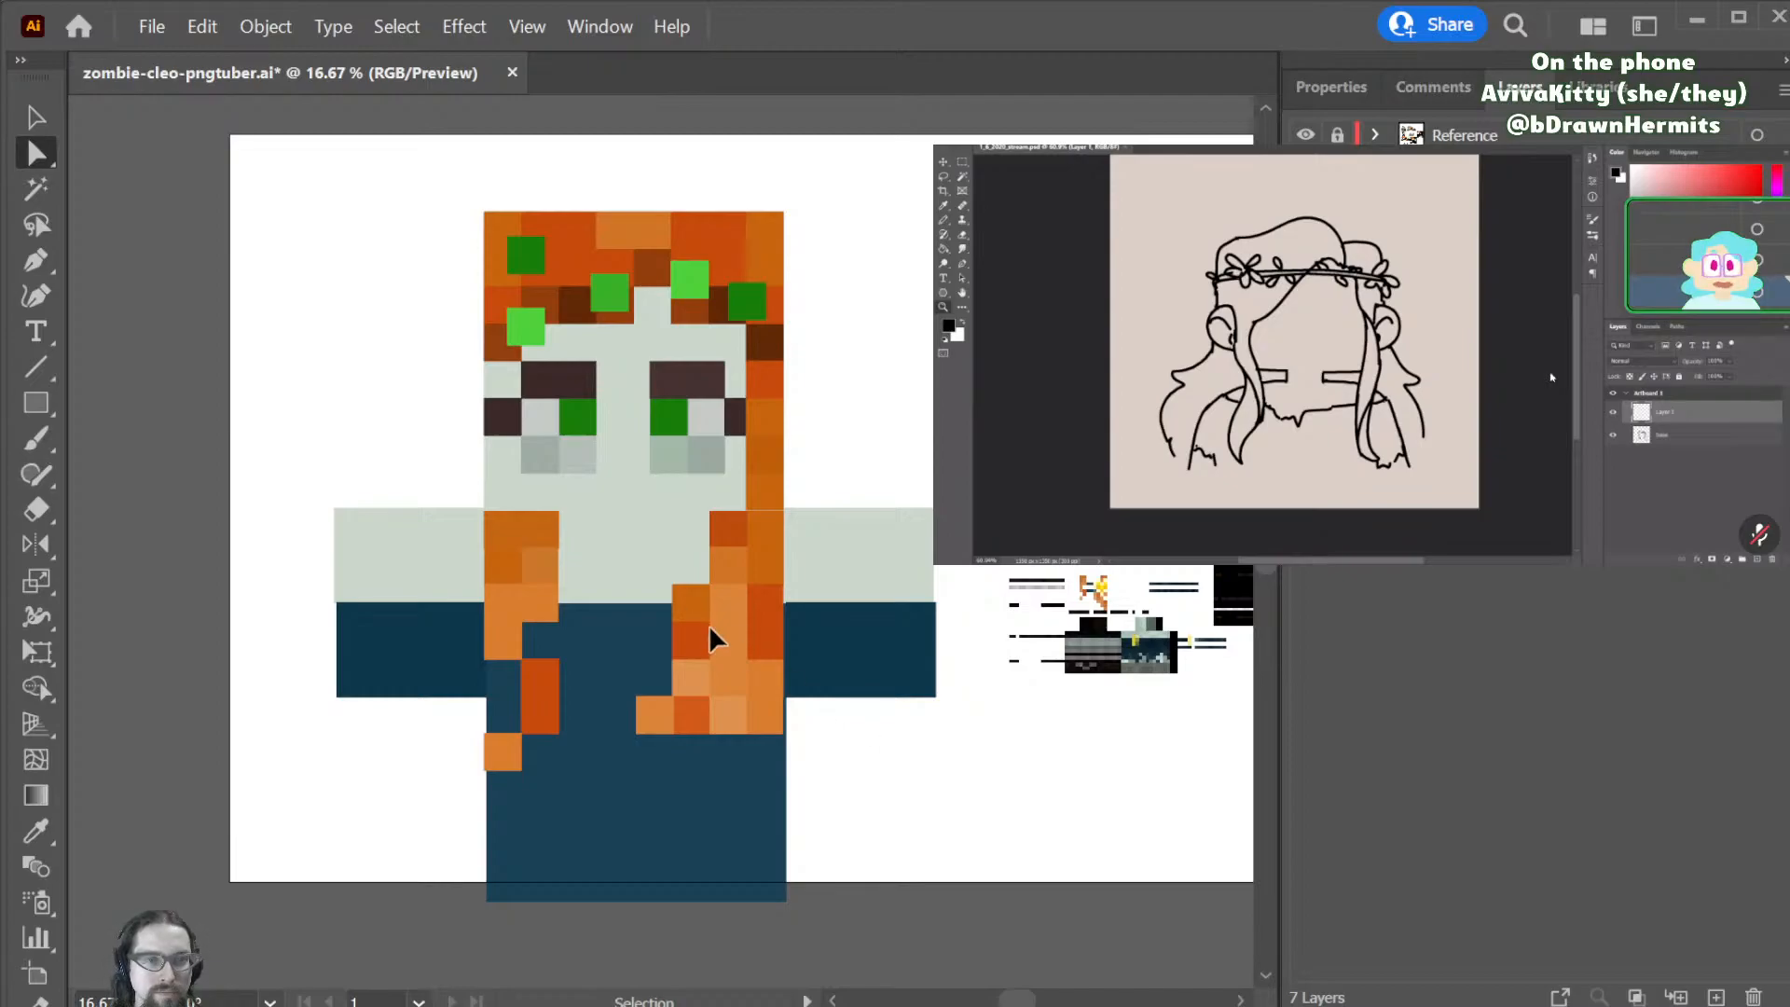
pyautogui.scroll(1, 899, 503)
pyautogui.hotkey('ctrl', 's')
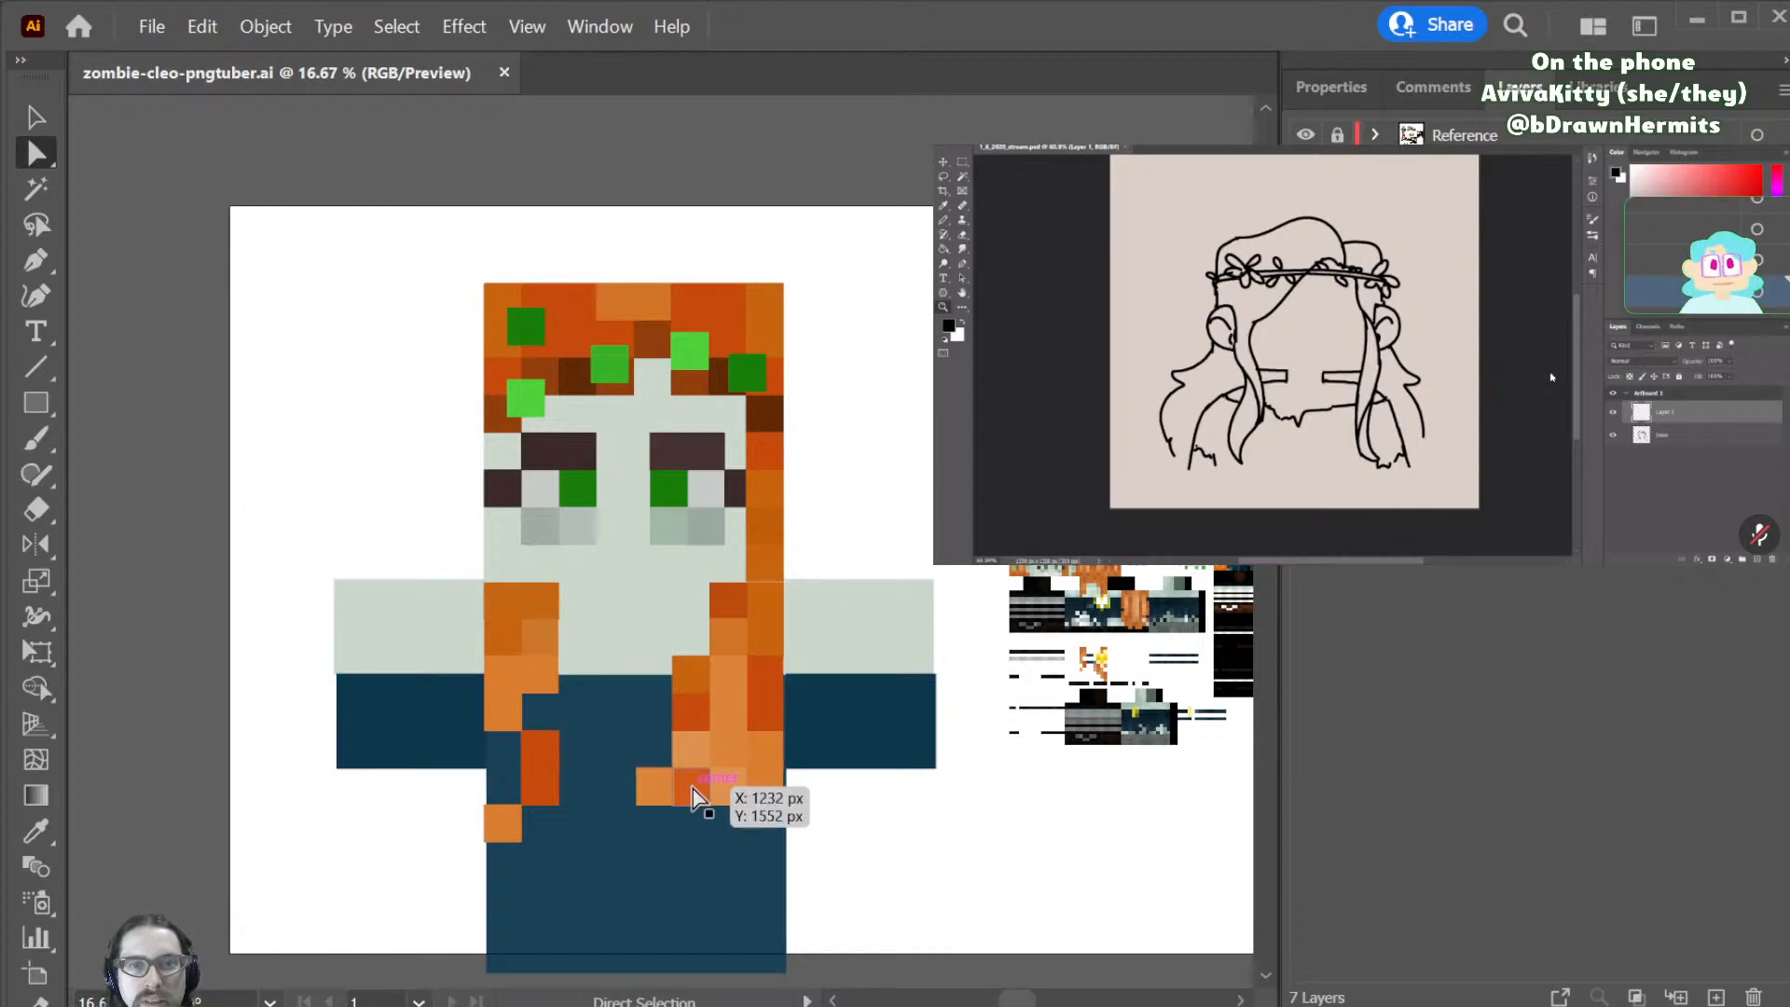
# - Duplicate the three inner squares of the right strand's sixth row directly below as a seventh row
pyautogui.click(727, 788)
pyautogui.keyDown('shift'); pyautogui.click(679, 788); pyautogui.keyUp('shift')
pyautogui.moveTo(680, 797); pyautogui.dragTo(657, 838)
pyautogui.hotkey('ctrl', 'z')
pyautogui.keyDown('shift'); pyautogui.click(694, 795); pyautogui.keyUp('shift')
pyautogui.keyDown('shift'); pyautogui.click(731, 798); pyautogui.keyUp('shift')
pyautogui.moveTo(731, 794); pyautogui.dragTo(732, 877)
pyautogui.moveTo(712, 798)
pyautogui.mouseDown()
pyautogui.moveTo(687, 848)
pyautogui.moveTo(709, 834)
pyautogui.mouseUp()
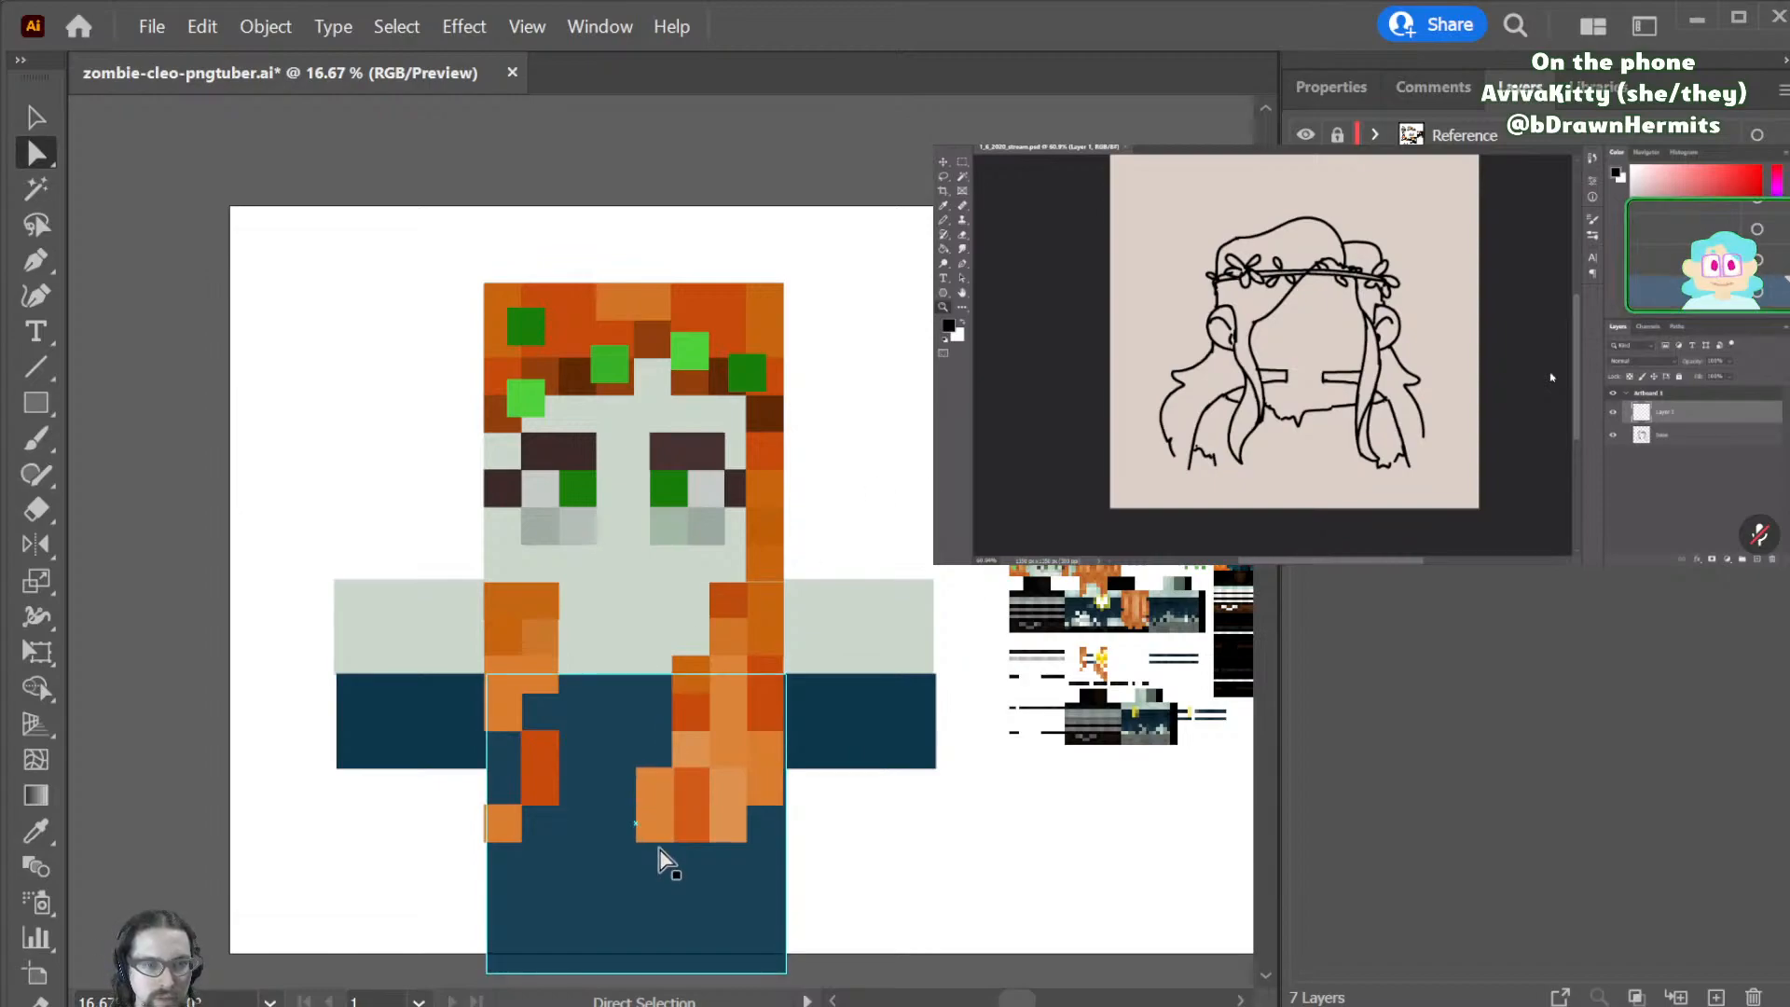
# - Recolor the innermost square of the right strand's seventh row pale orange by sampling the reference skin
pyautogui.keyDown('ctrl'); pyautogui.click(664, 830); pyautogui.keyUp('ctrl')
pyautogui.hotkey('ctrl', '+')
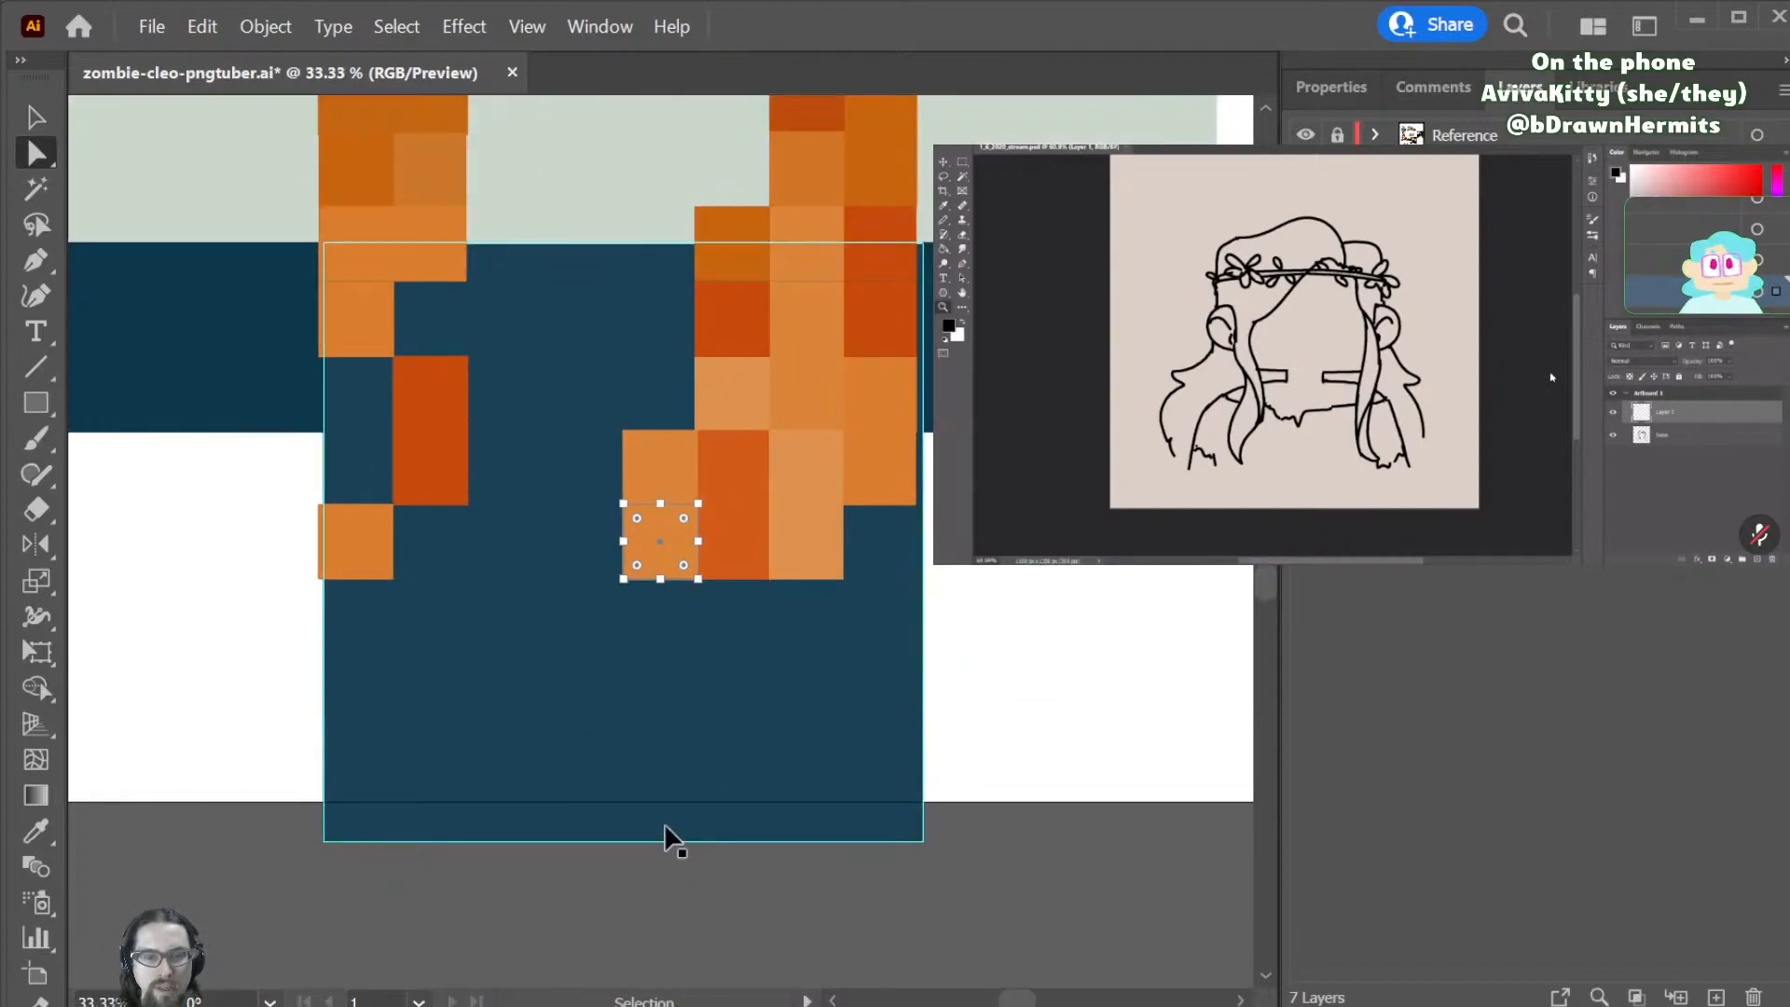
pyautogui.scroll(5, 779, 718)
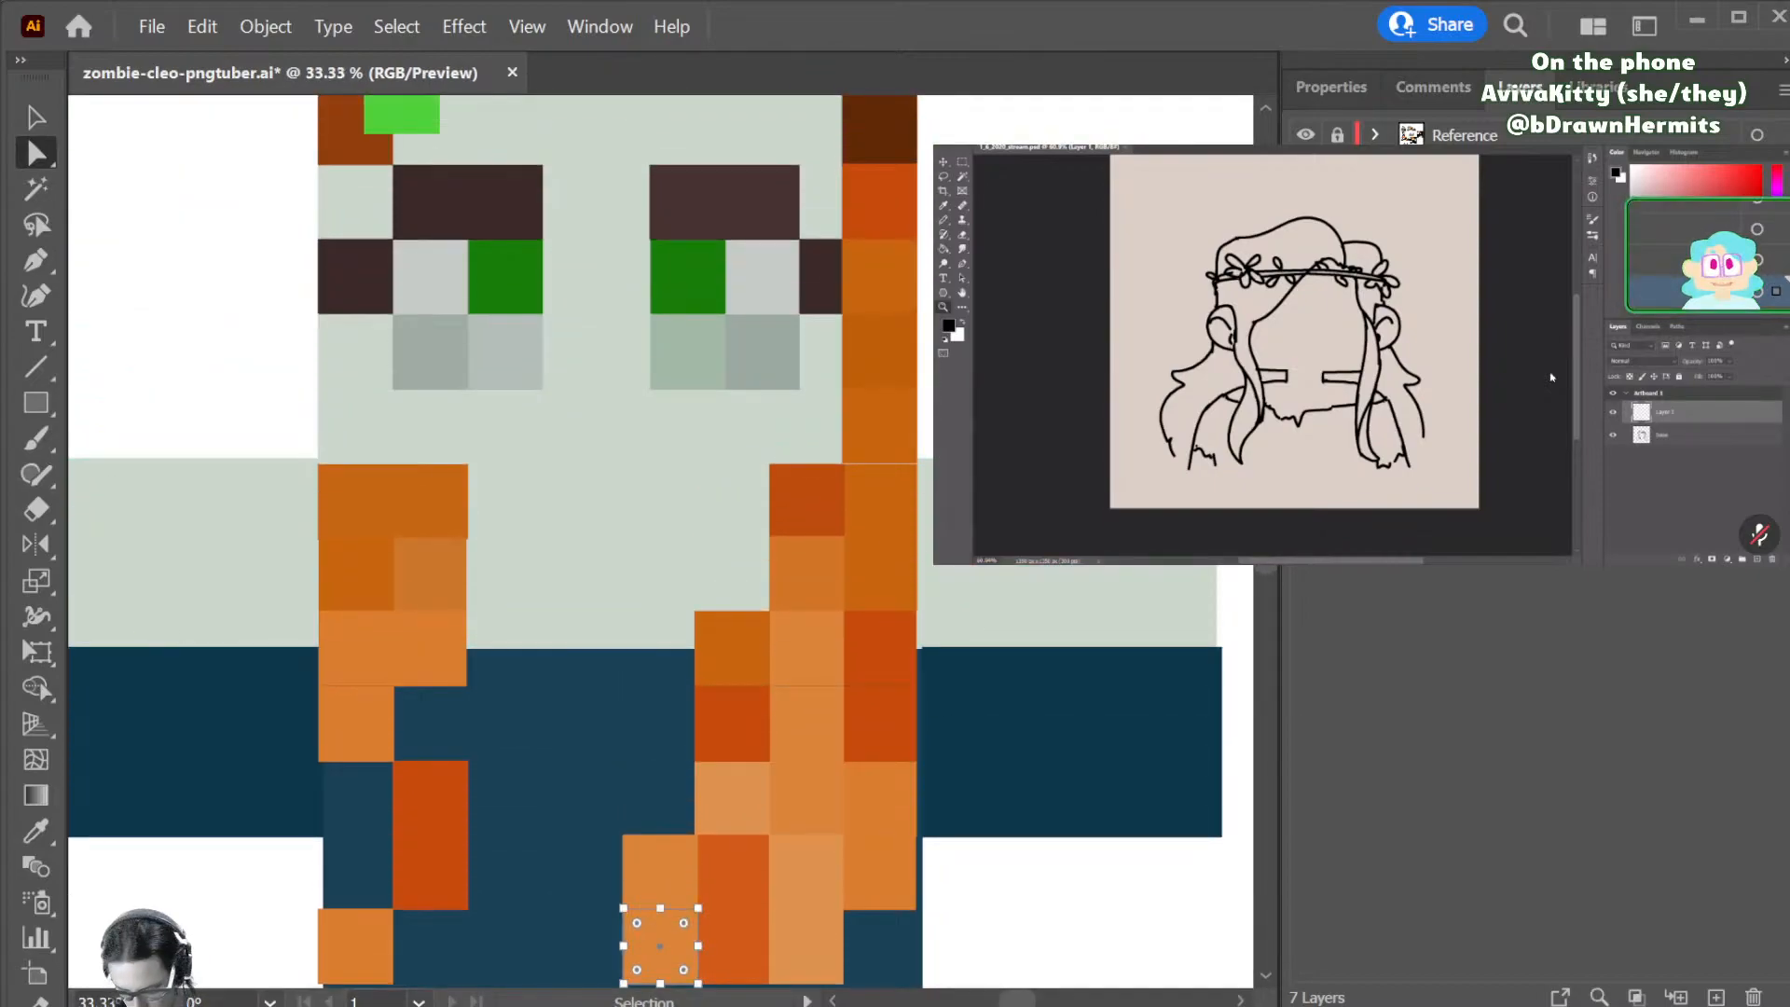
pyautogui.hotkey('ctrl', '-')
pyautogui.hscroll(7, 660, 540)
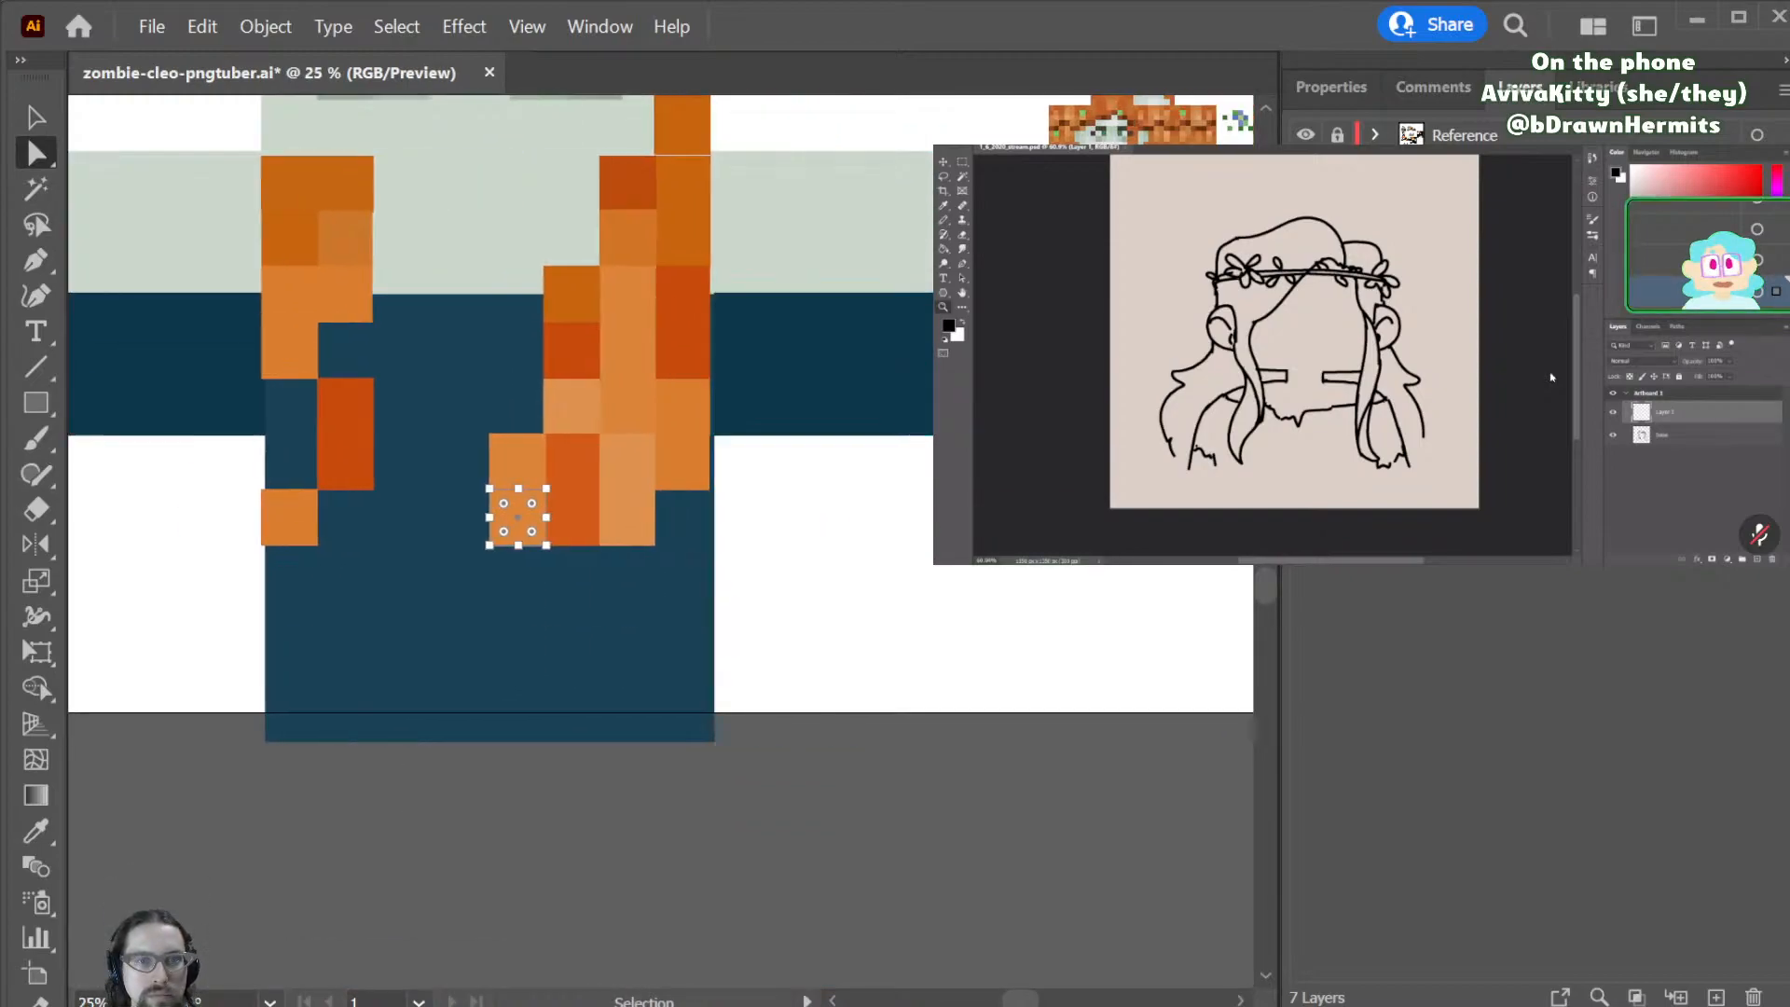
pyautogui.scroll(7, 660, 541)
pyautogui.scroll(2, 653, 504)
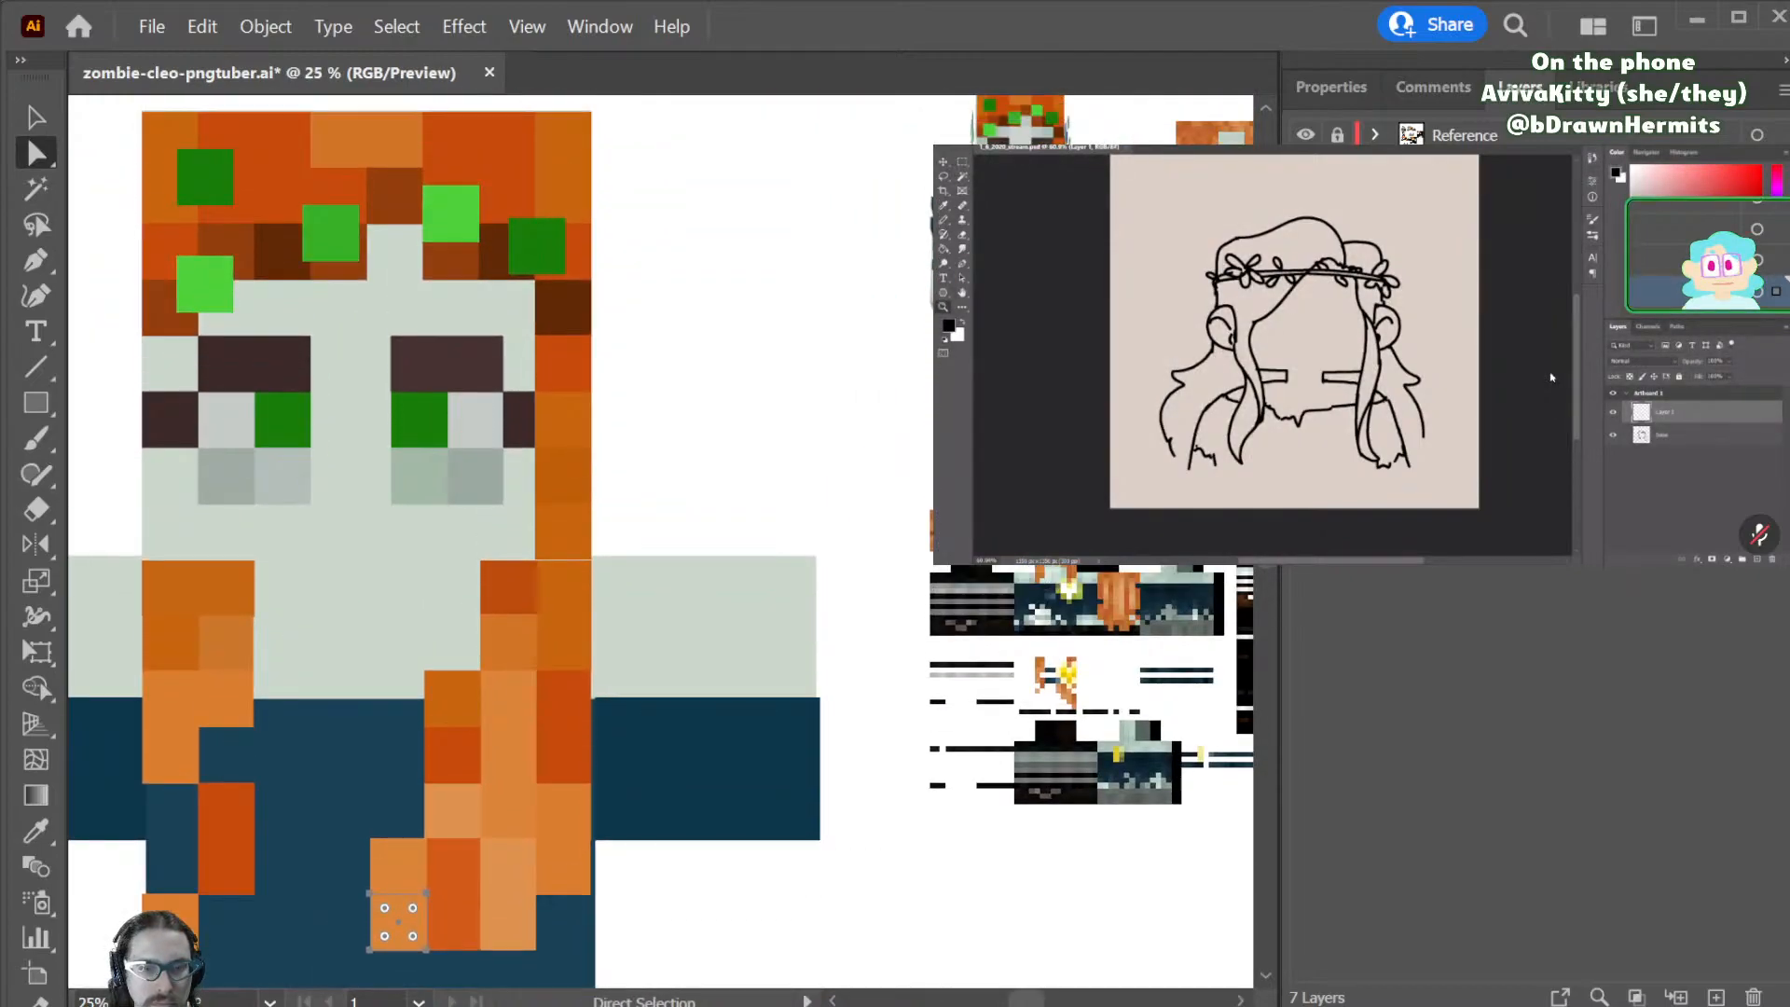
pyautogui.press('i')
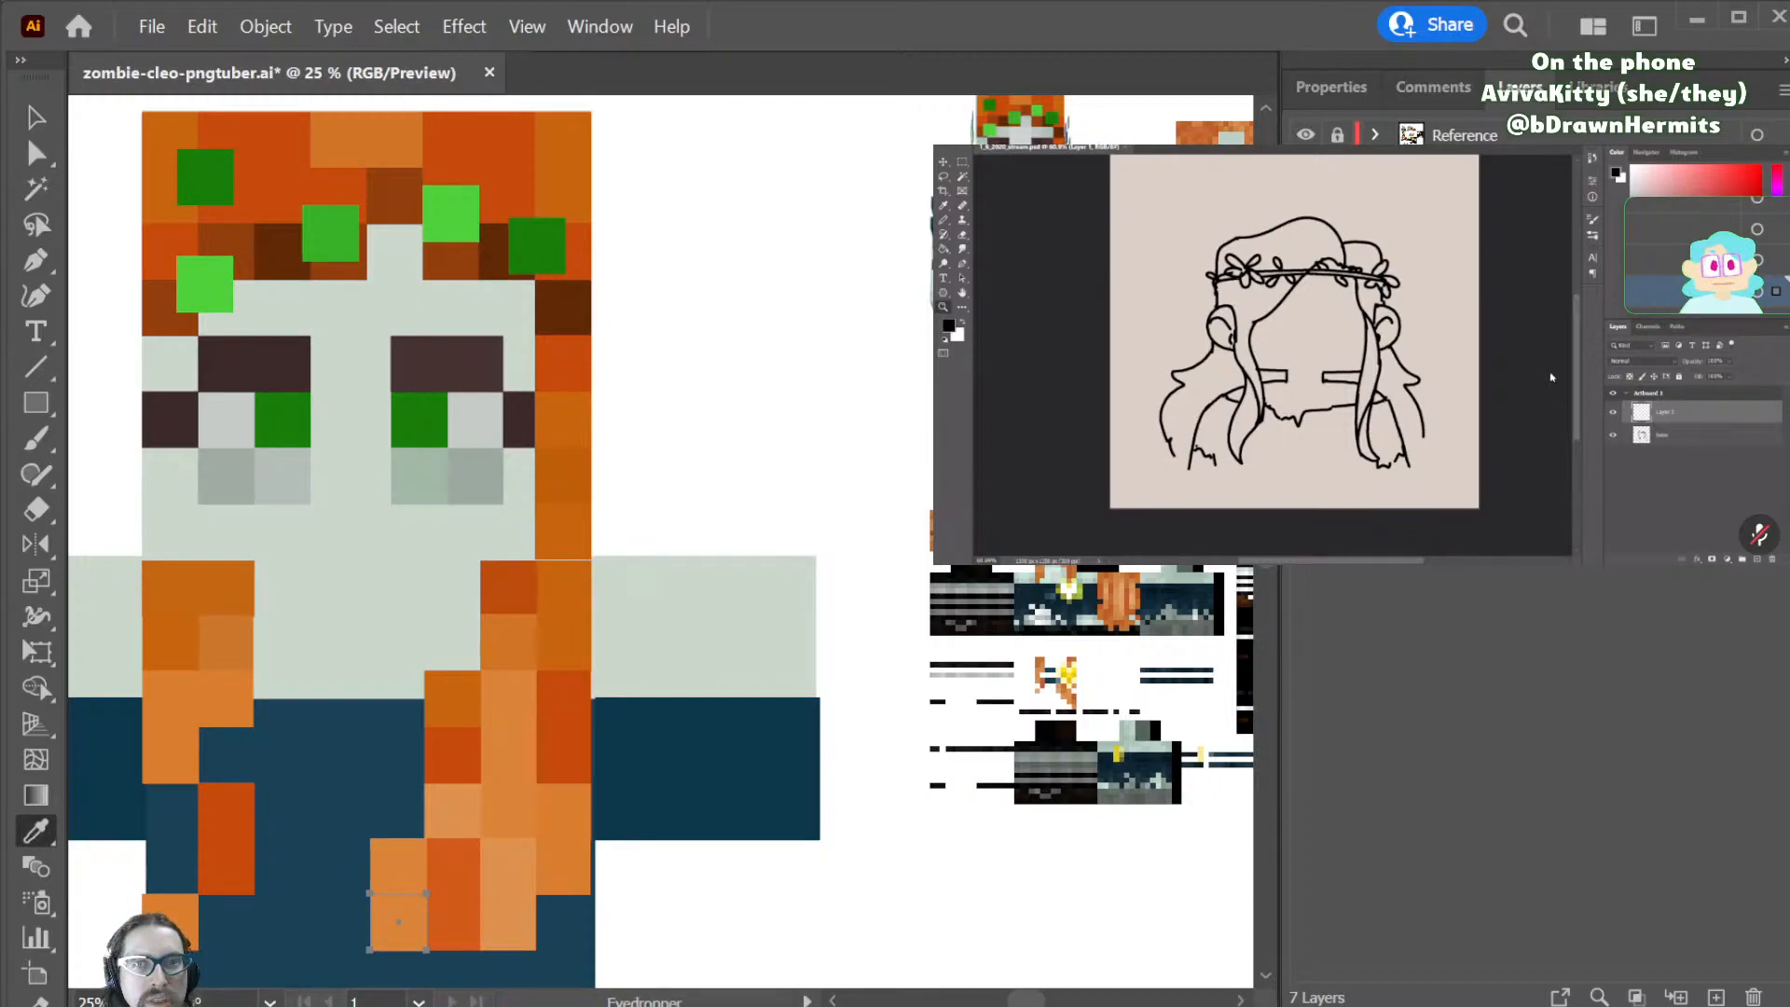
# - Recolor the seventh row's middle square deep orange and its outer square light orange, and deselect them
pyautogui.press('a')
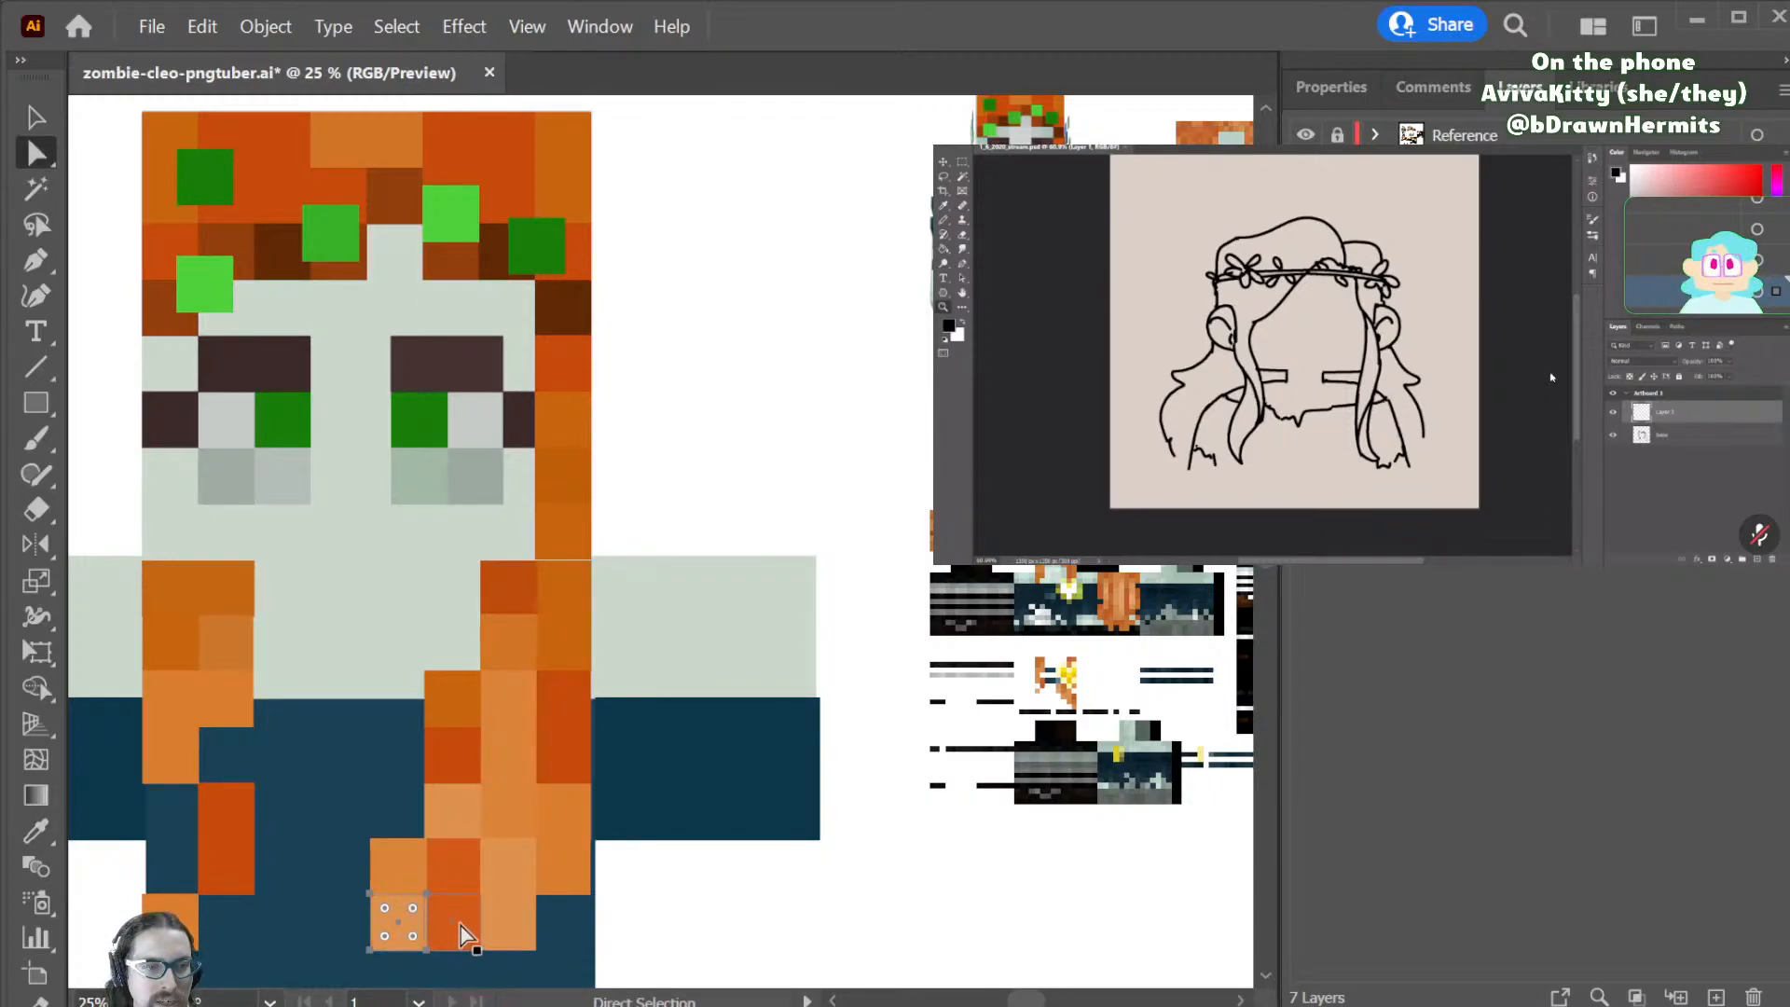
pyautogui.press('i')
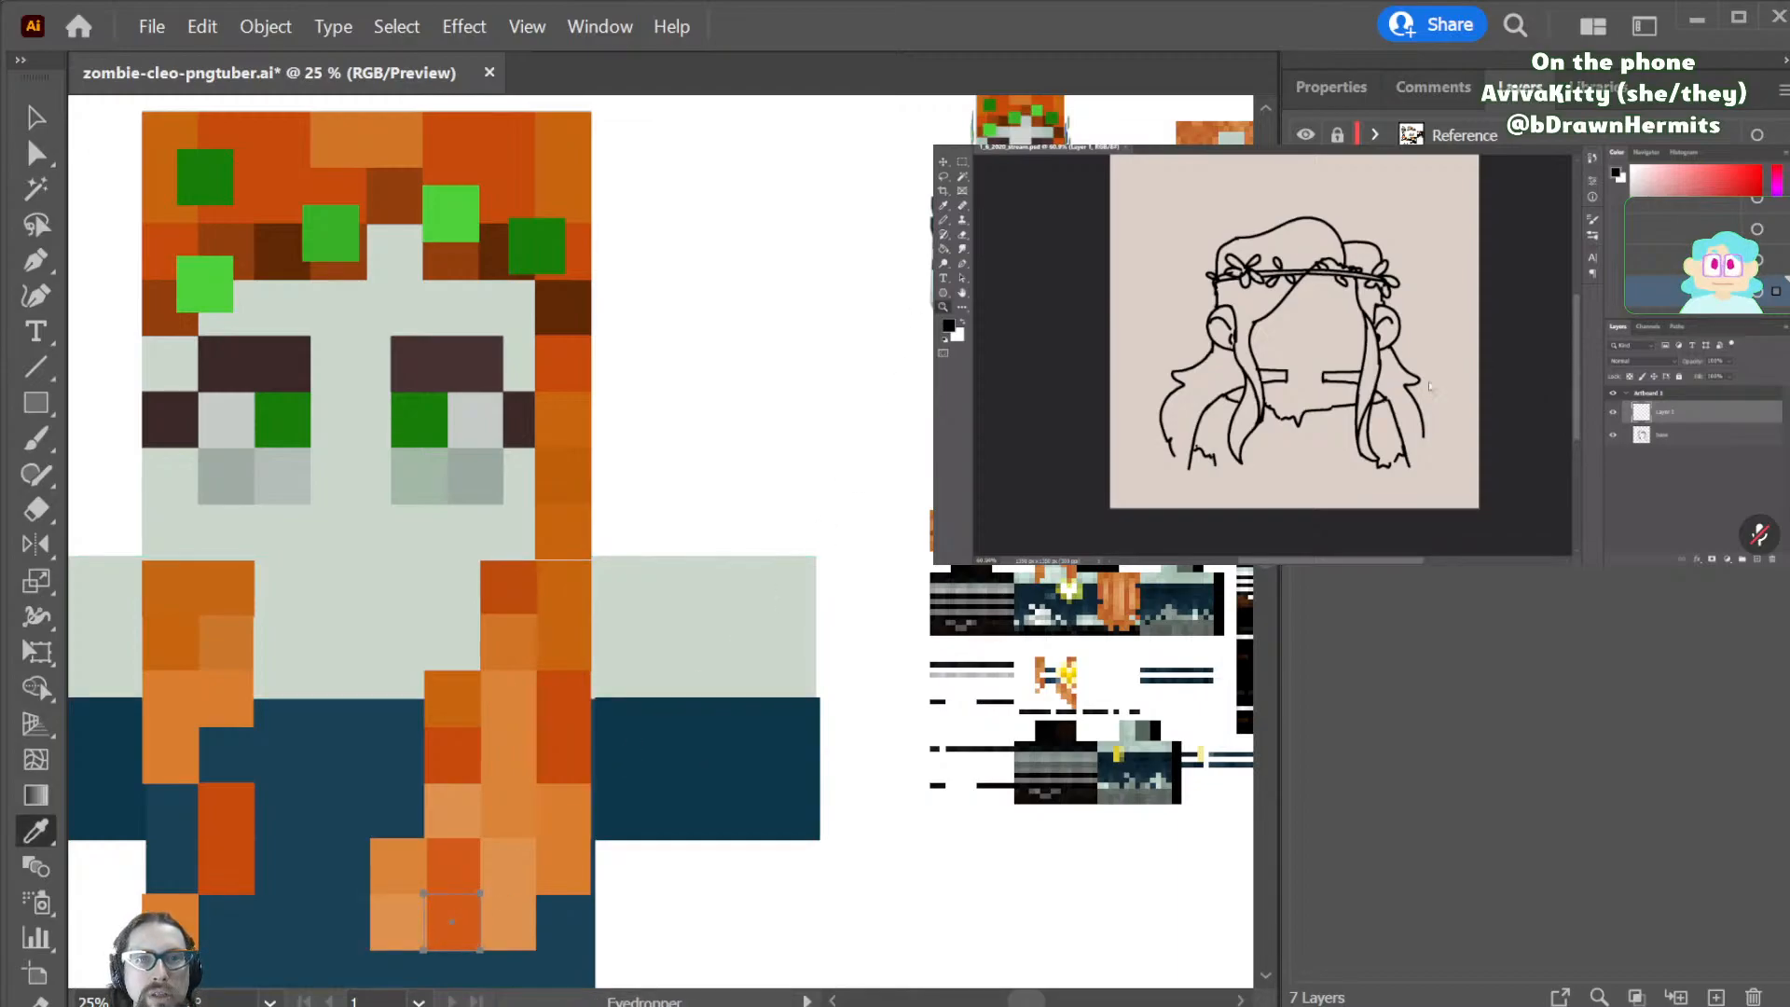
pyautogui.press('a')
pyautogui.click(506, 934)
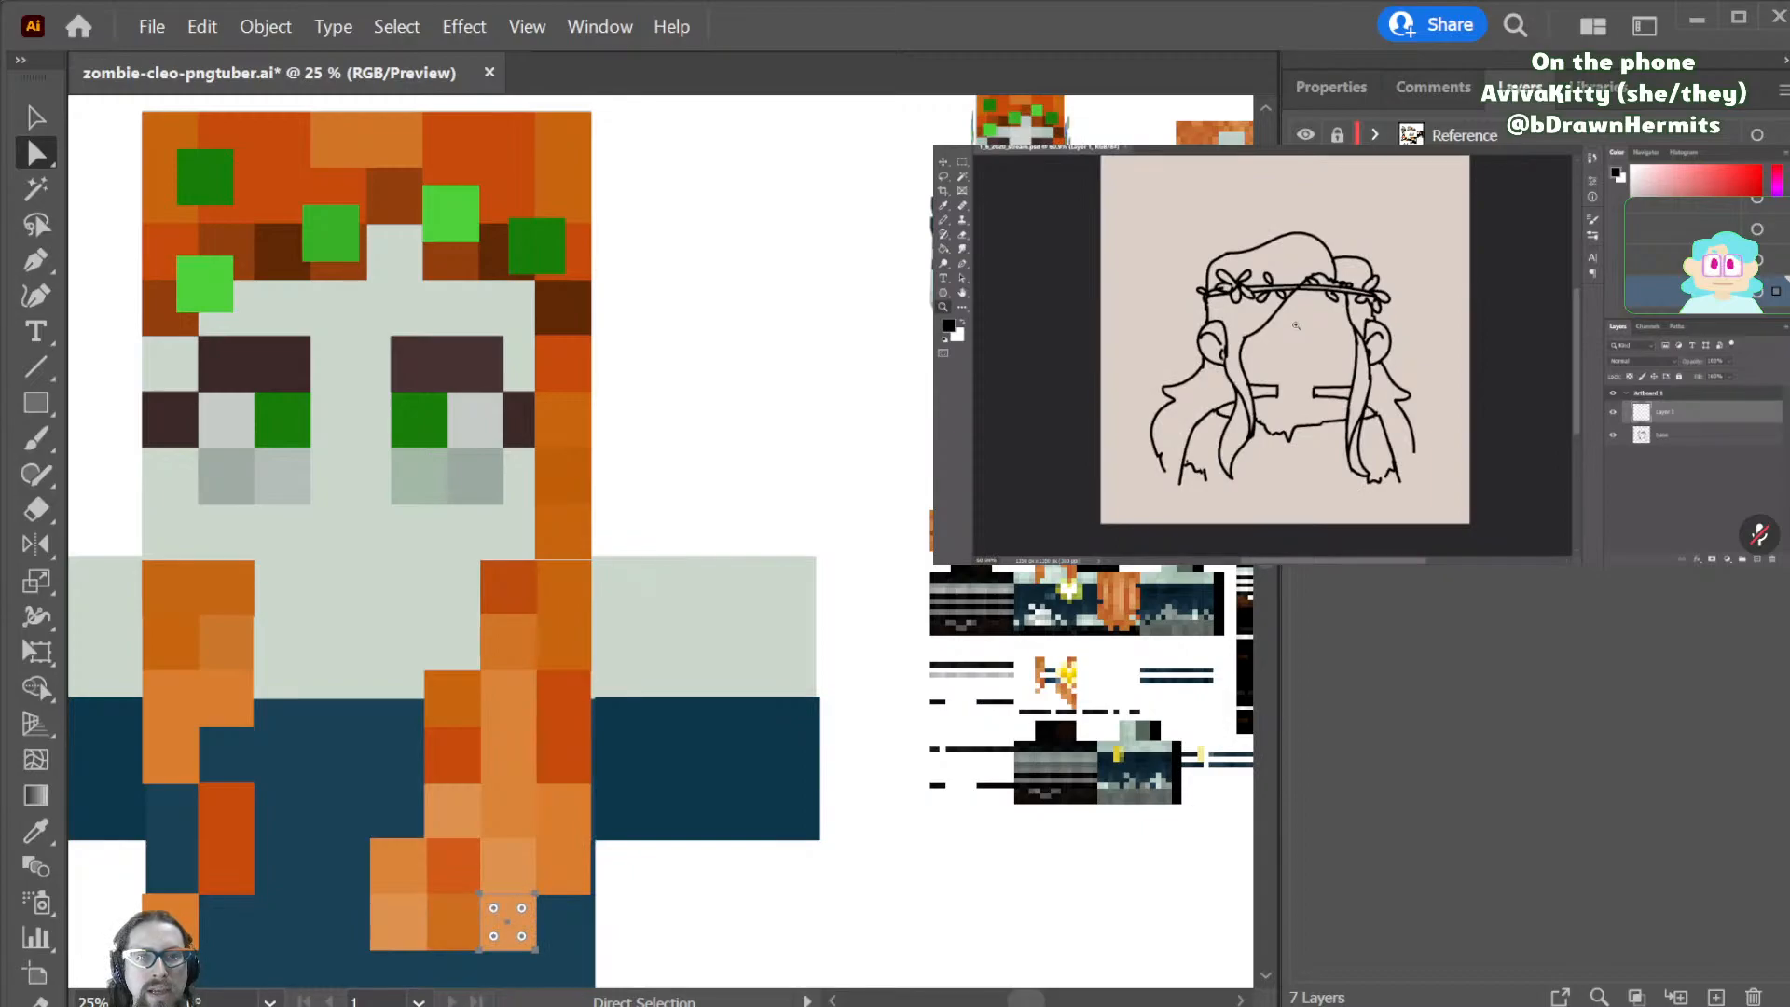
pyautogui.press('i')
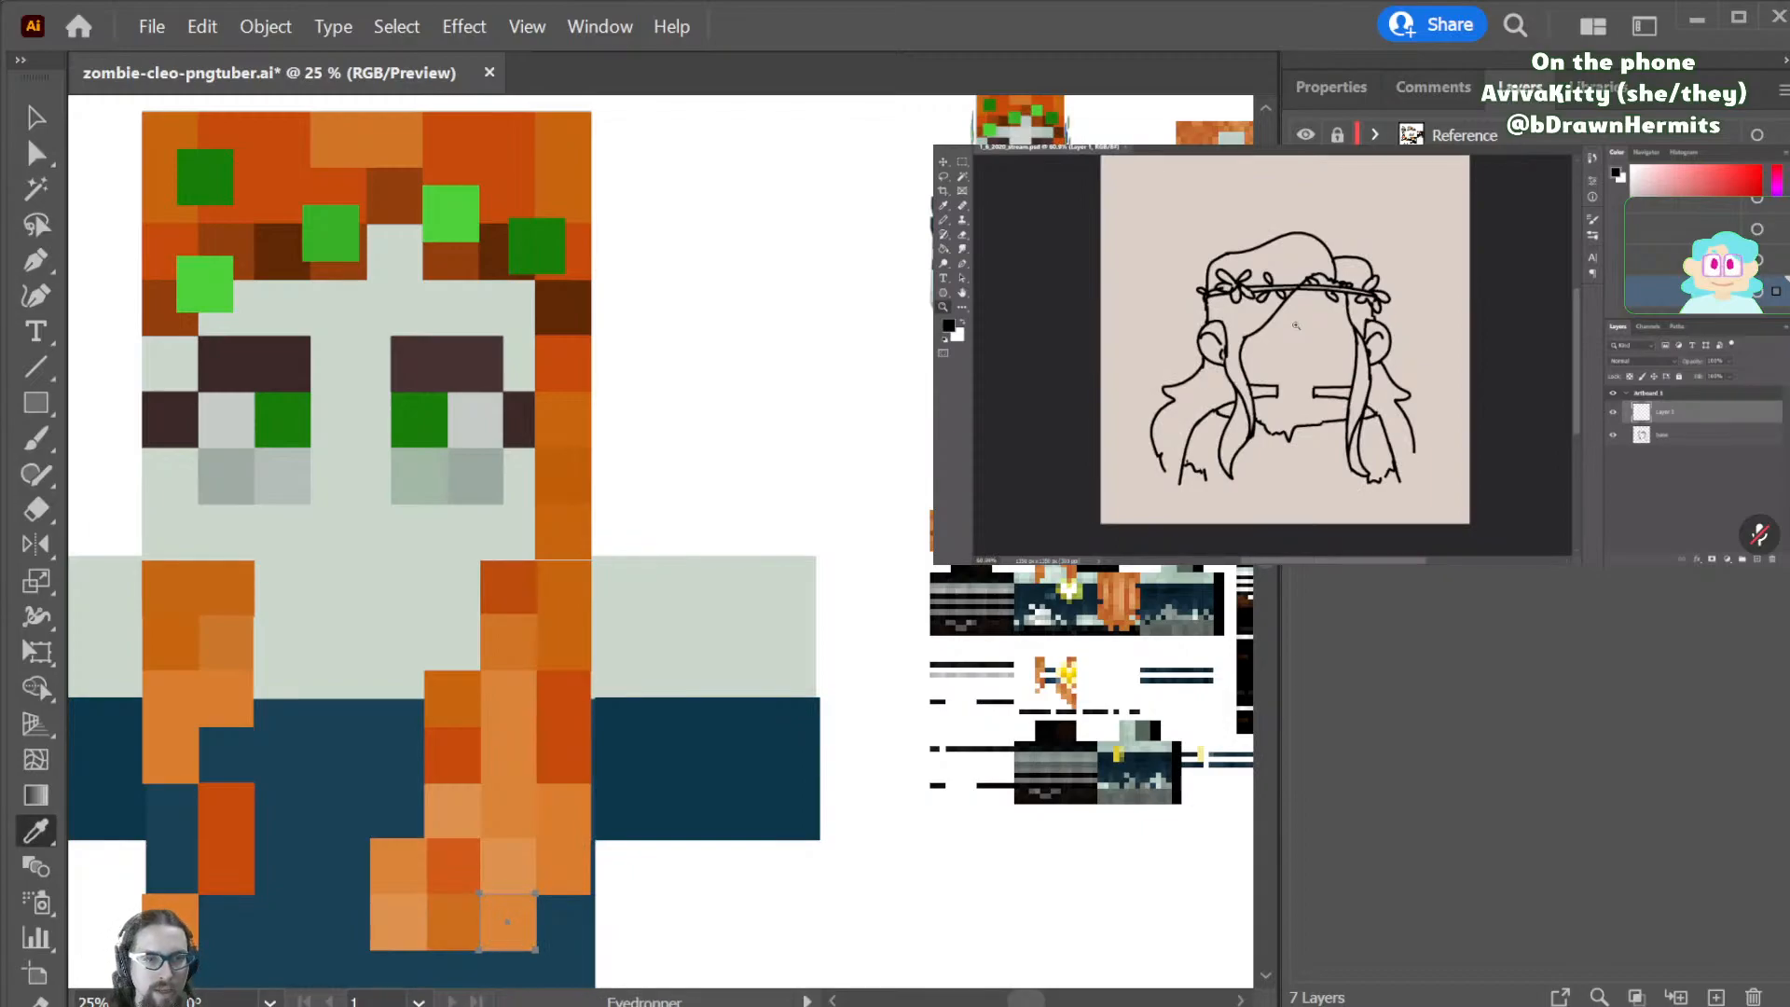
pyautogui.scroll(-1, 701, 743)
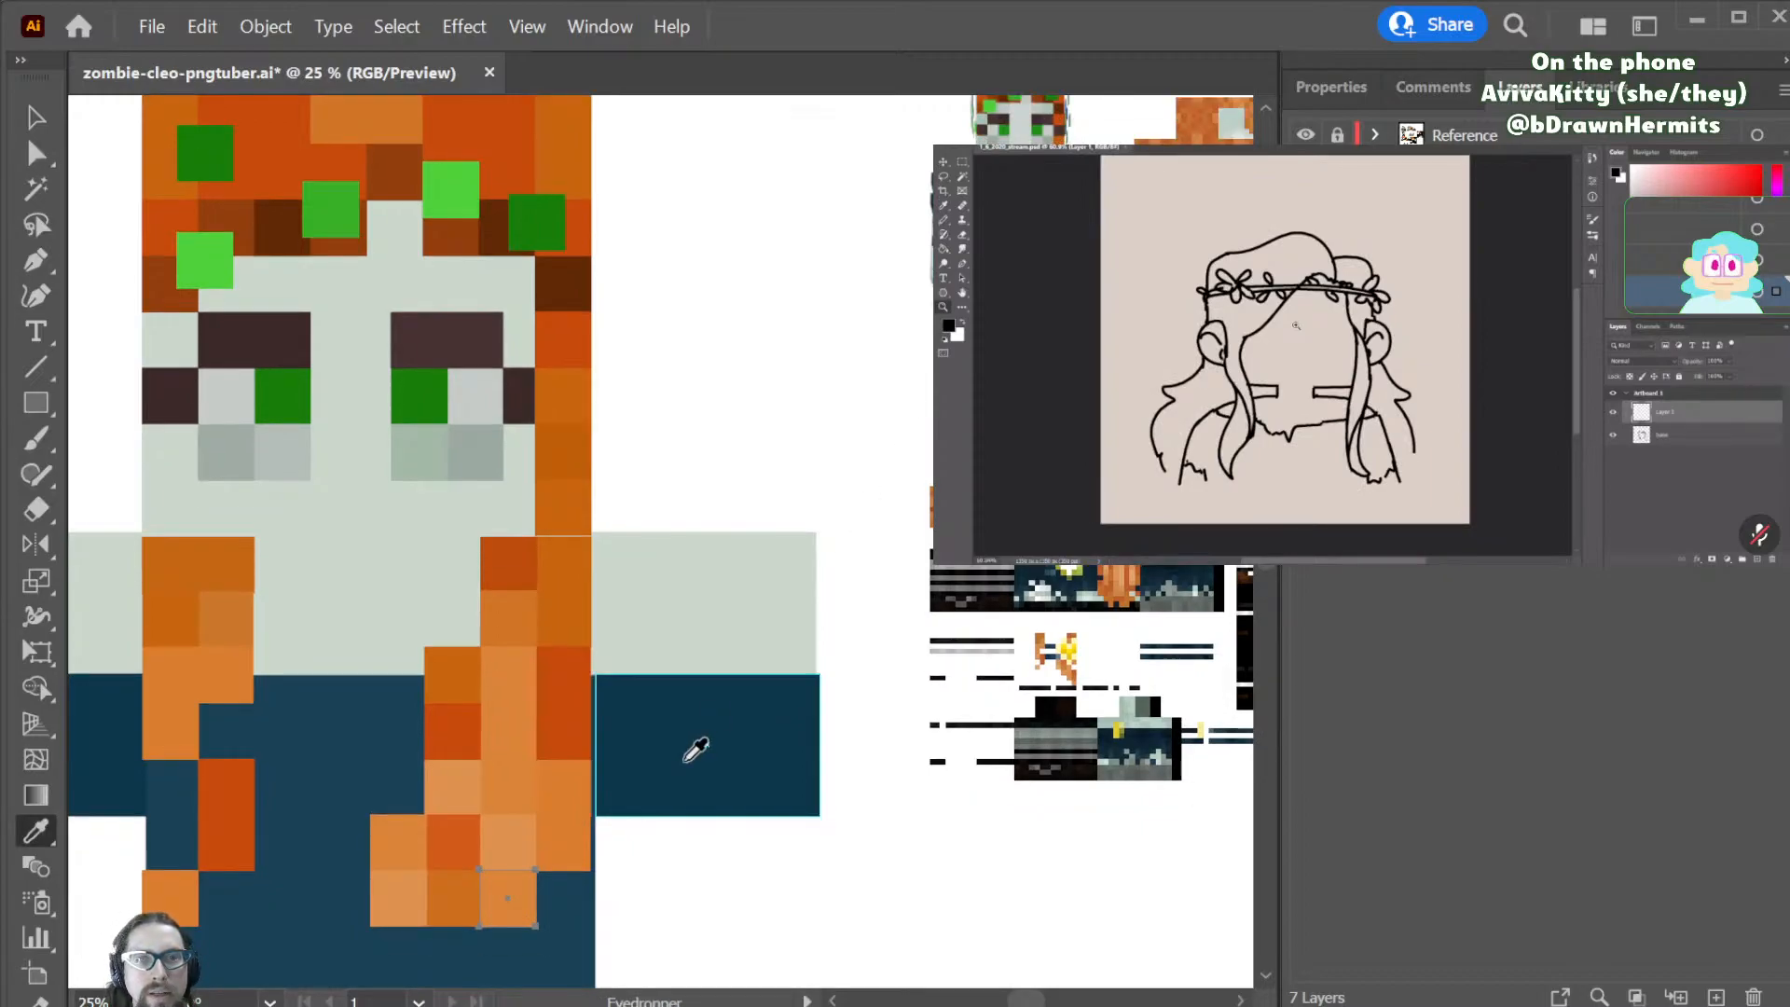
pyautogui.scroll(-1, 701, 743)
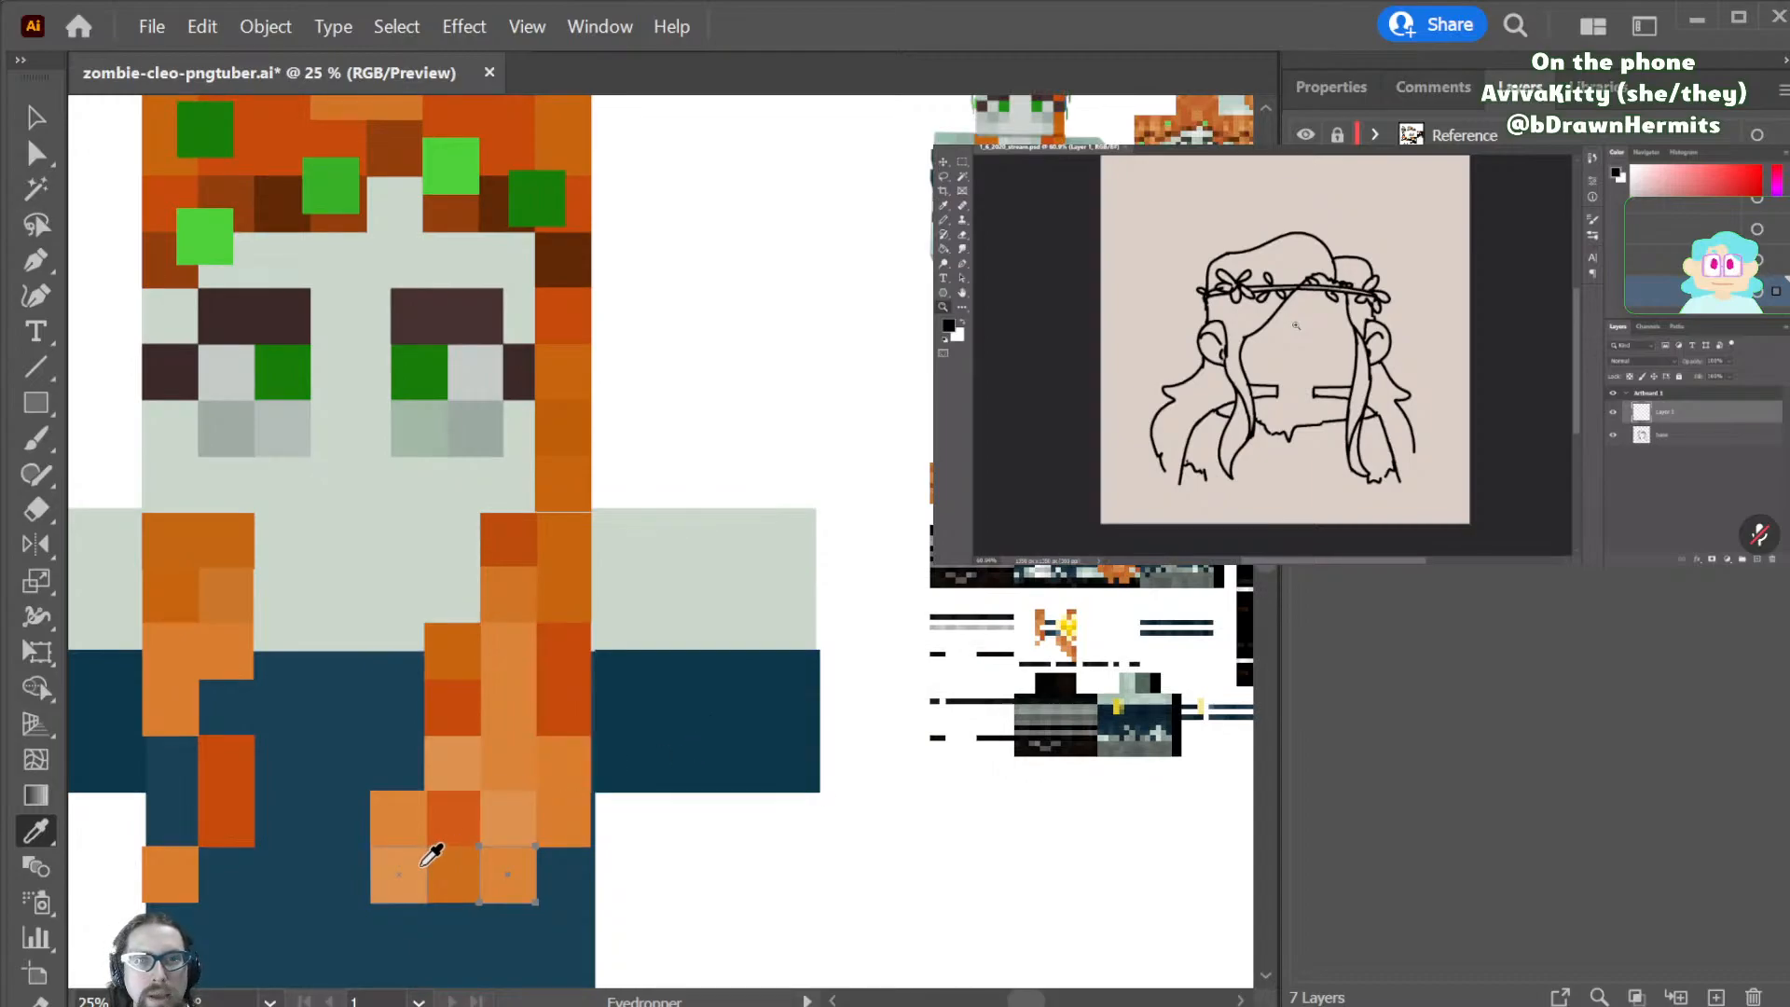
pyautogui.press('a')
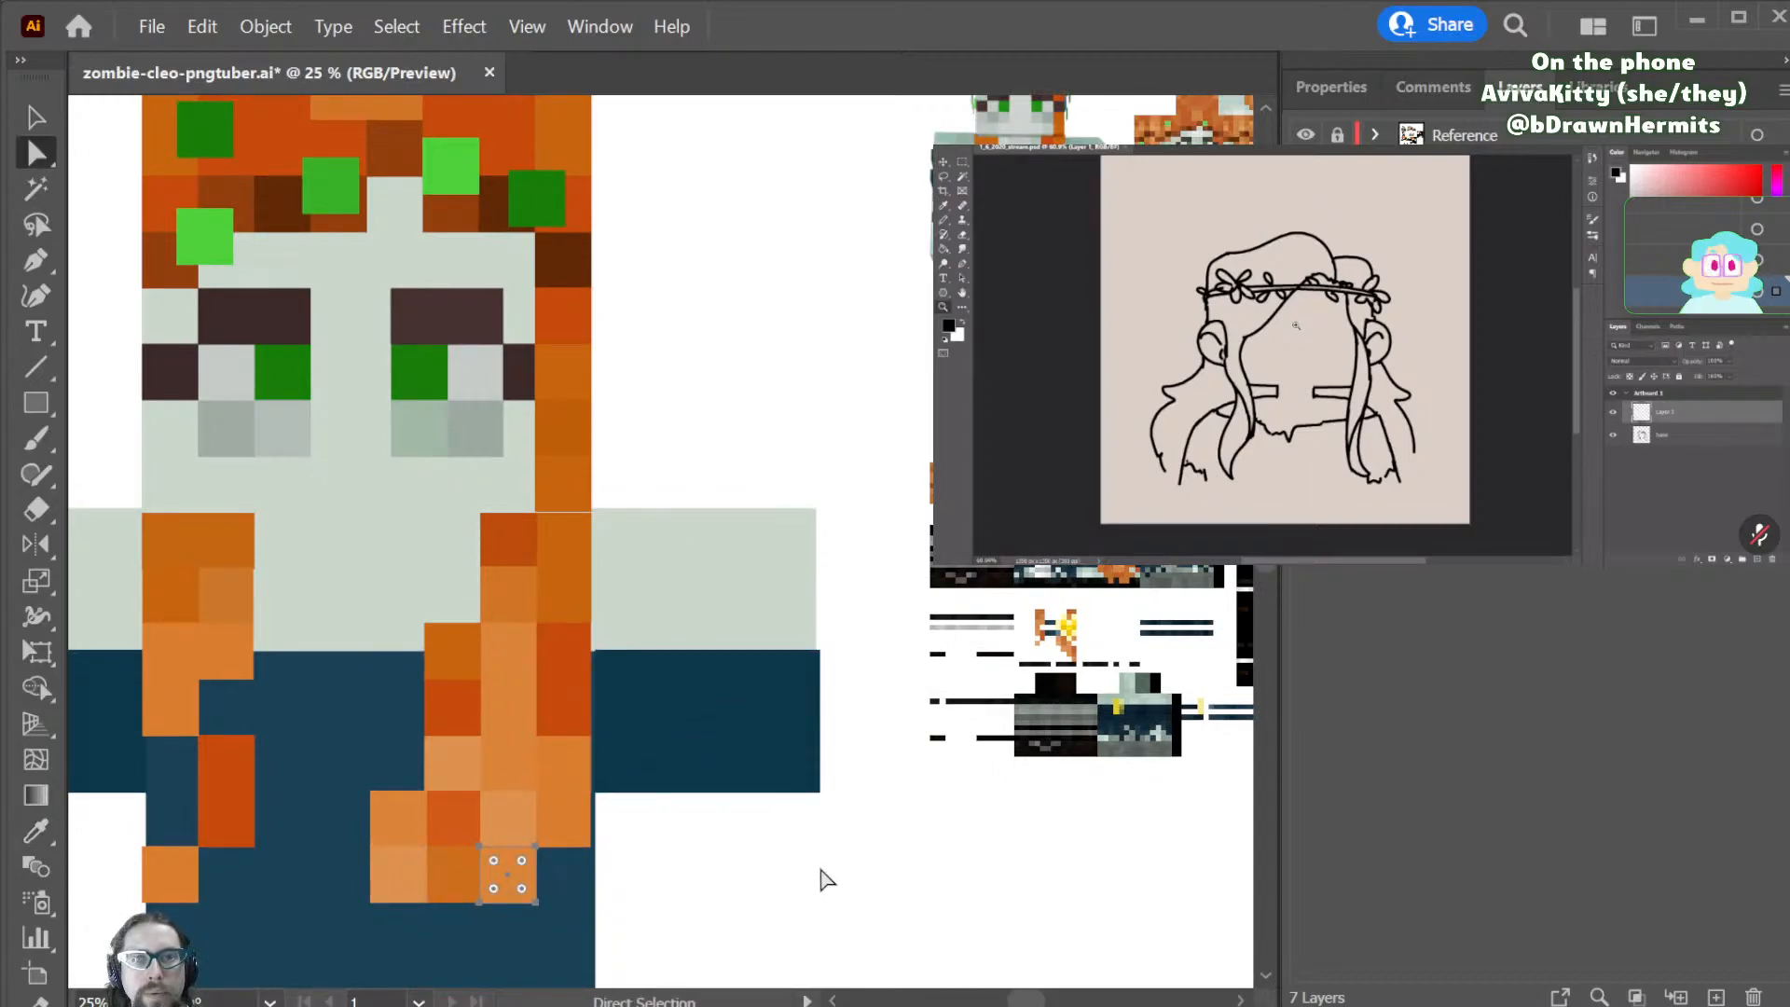
pyautogui.click(809, 860)
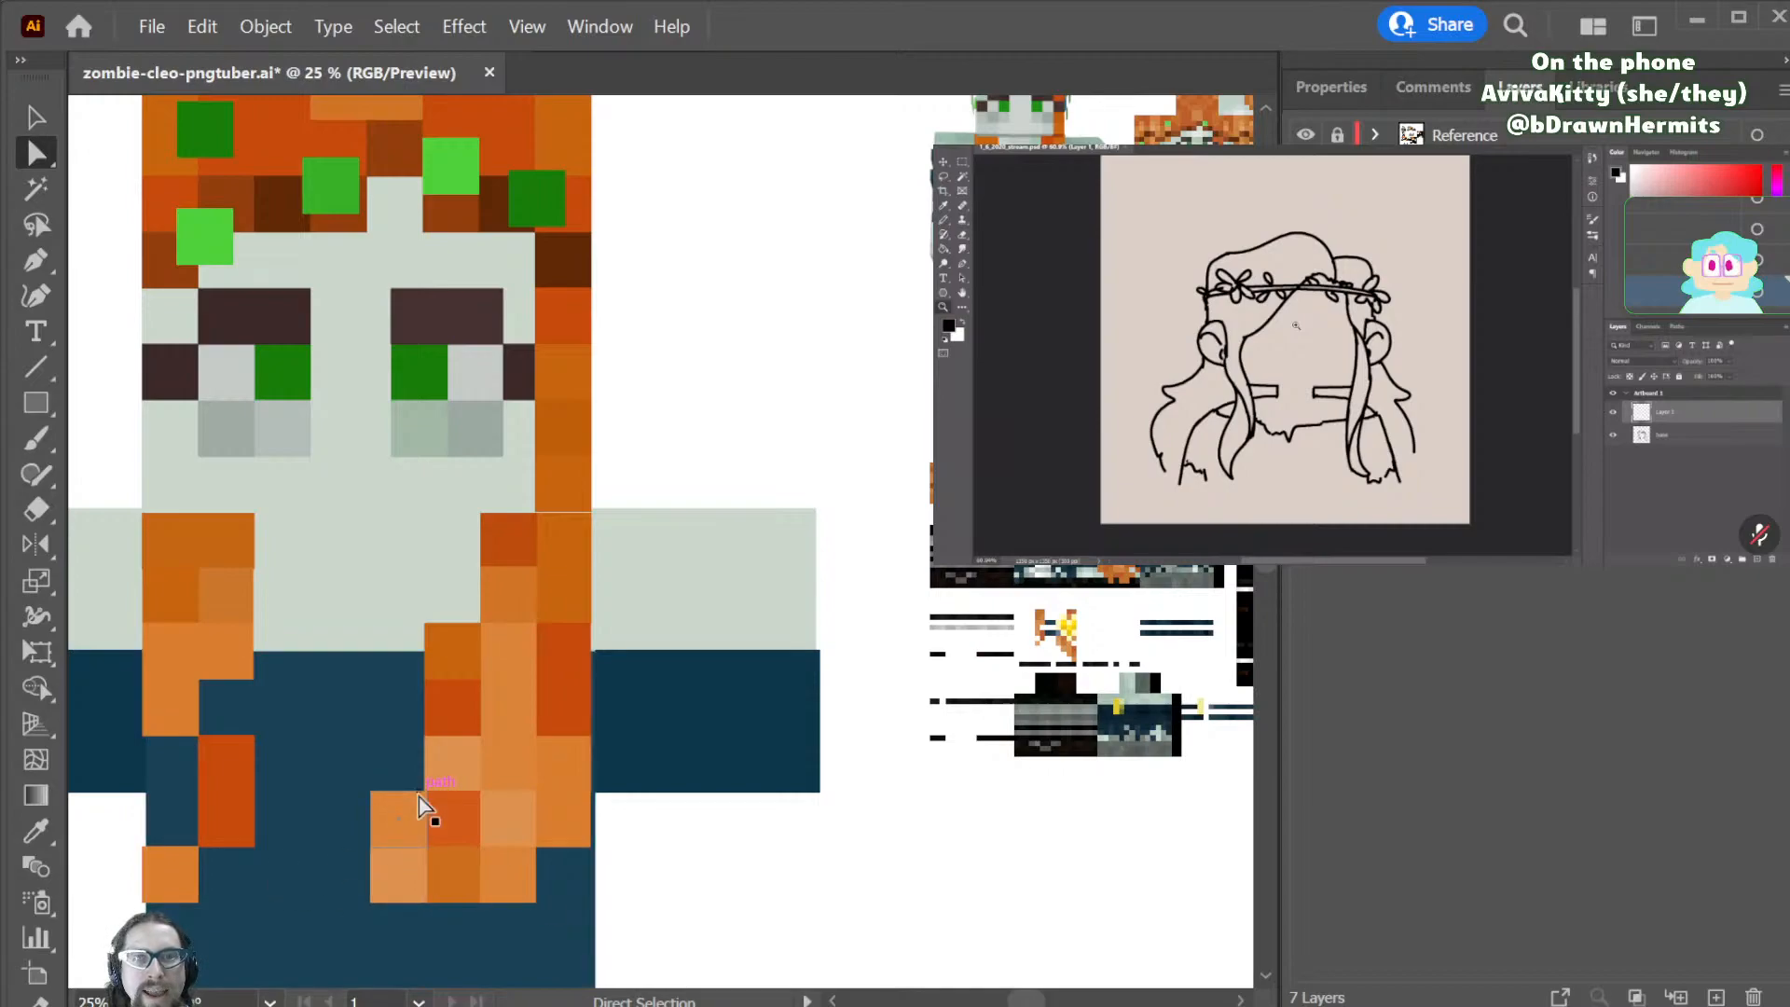
# - Duplicate the right strand's three seventh-row squares as an eighth row, one square lower and one square further outward
pyautogui.click(407, 882)
pyautogui.keyDown('shift'); pyautogui.click(456, 875); pyautogui.keyUp('shift')
pyautogui.keyDown('shift'); pyautogui.click(520, 895); pyautogui.keyUp('shift')
pyautogui.moveTo(519, 890); pyautogui.dragTo(580, 946)
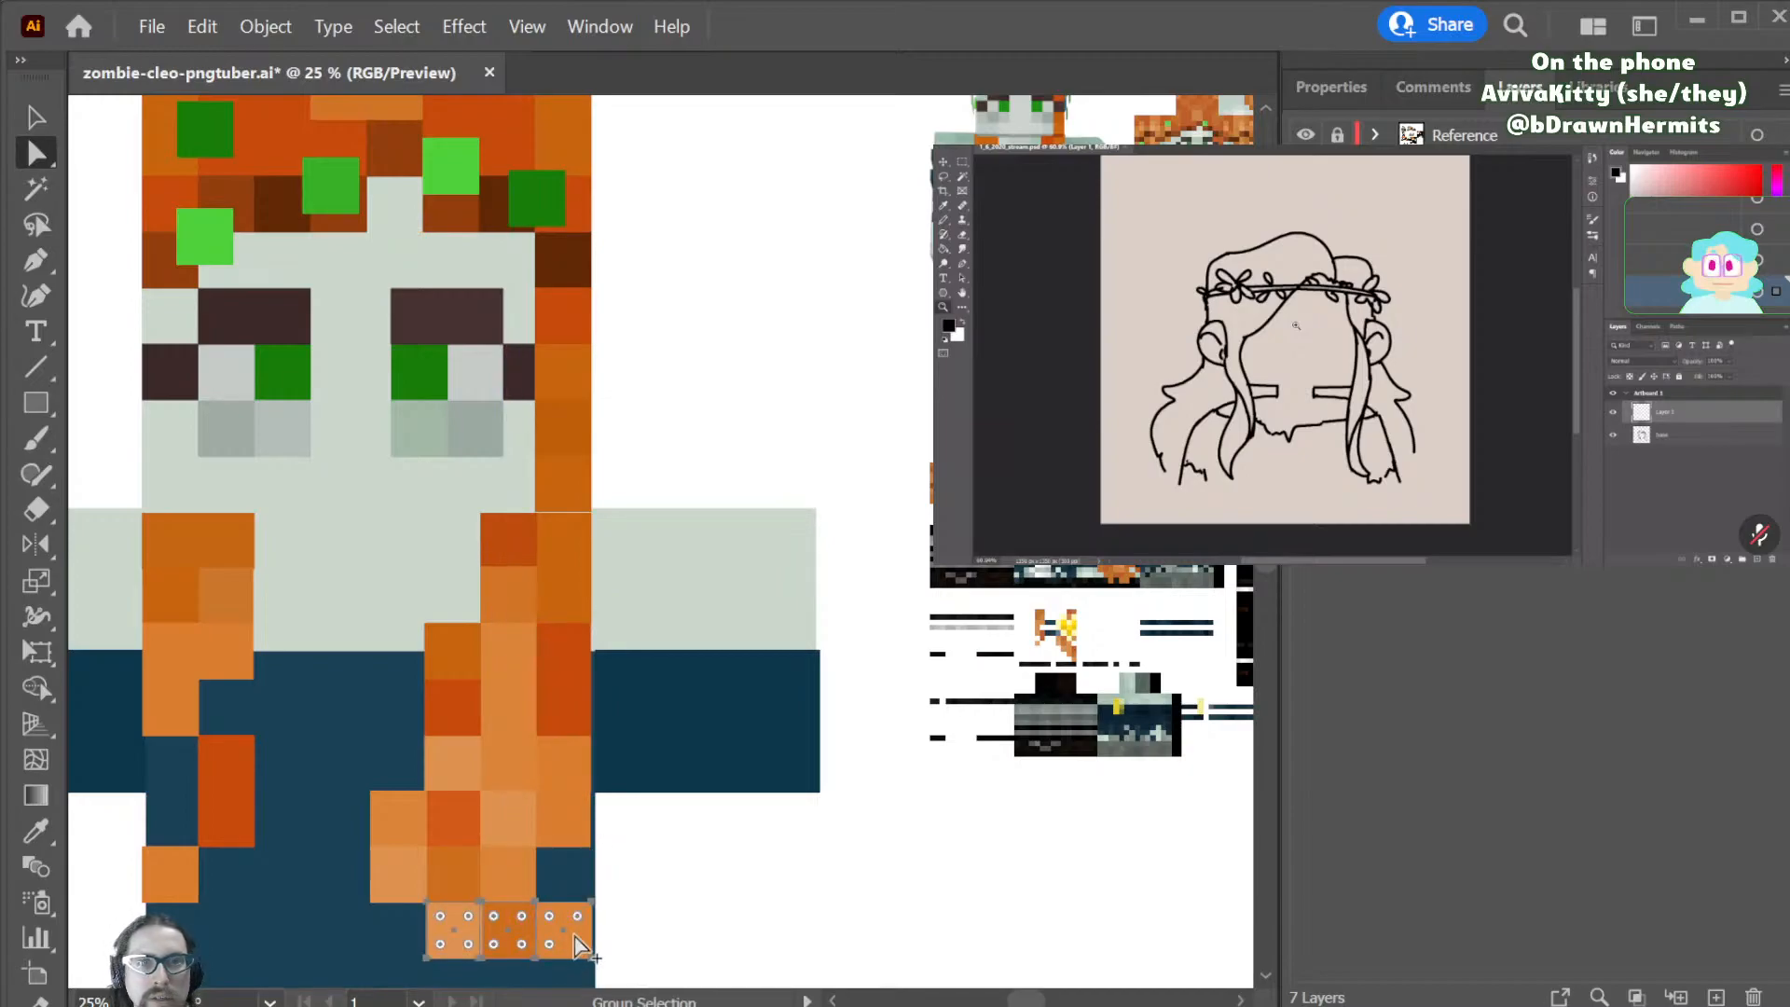
# - Recolor the right strand's eighth-row outer square red-orange and its middle square bright light orange
pyautogui.click(572, 944)
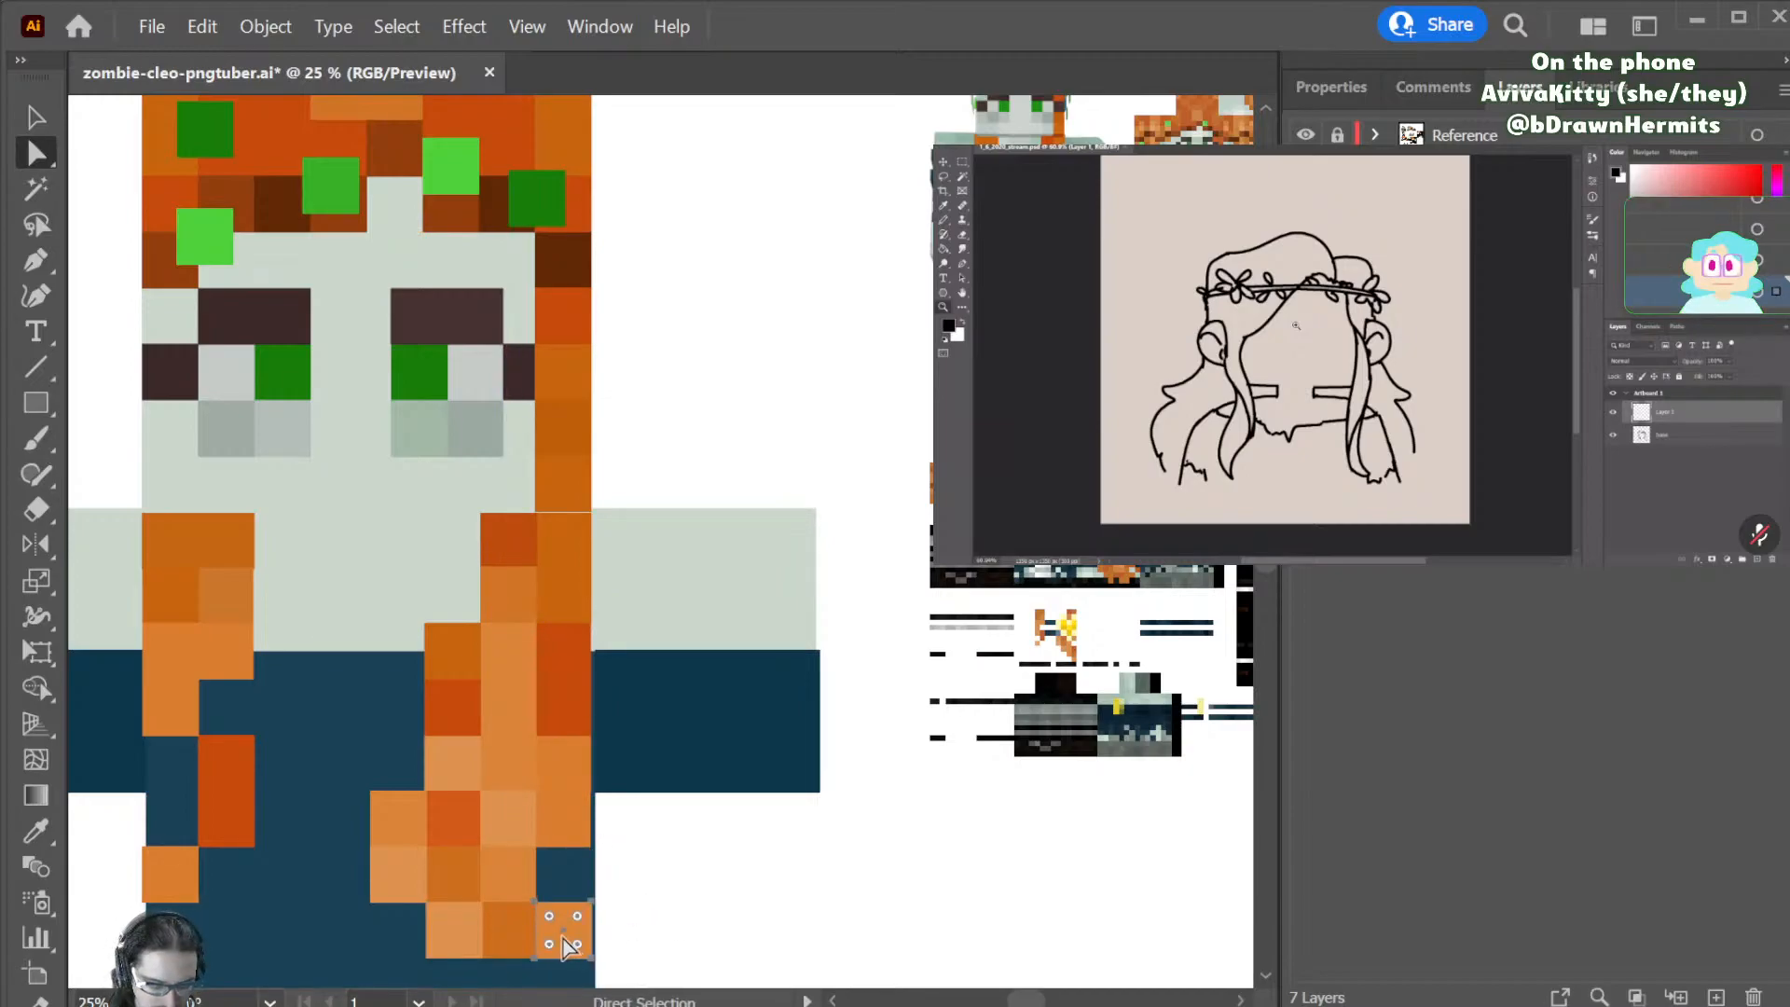
pyautogui.press('i')
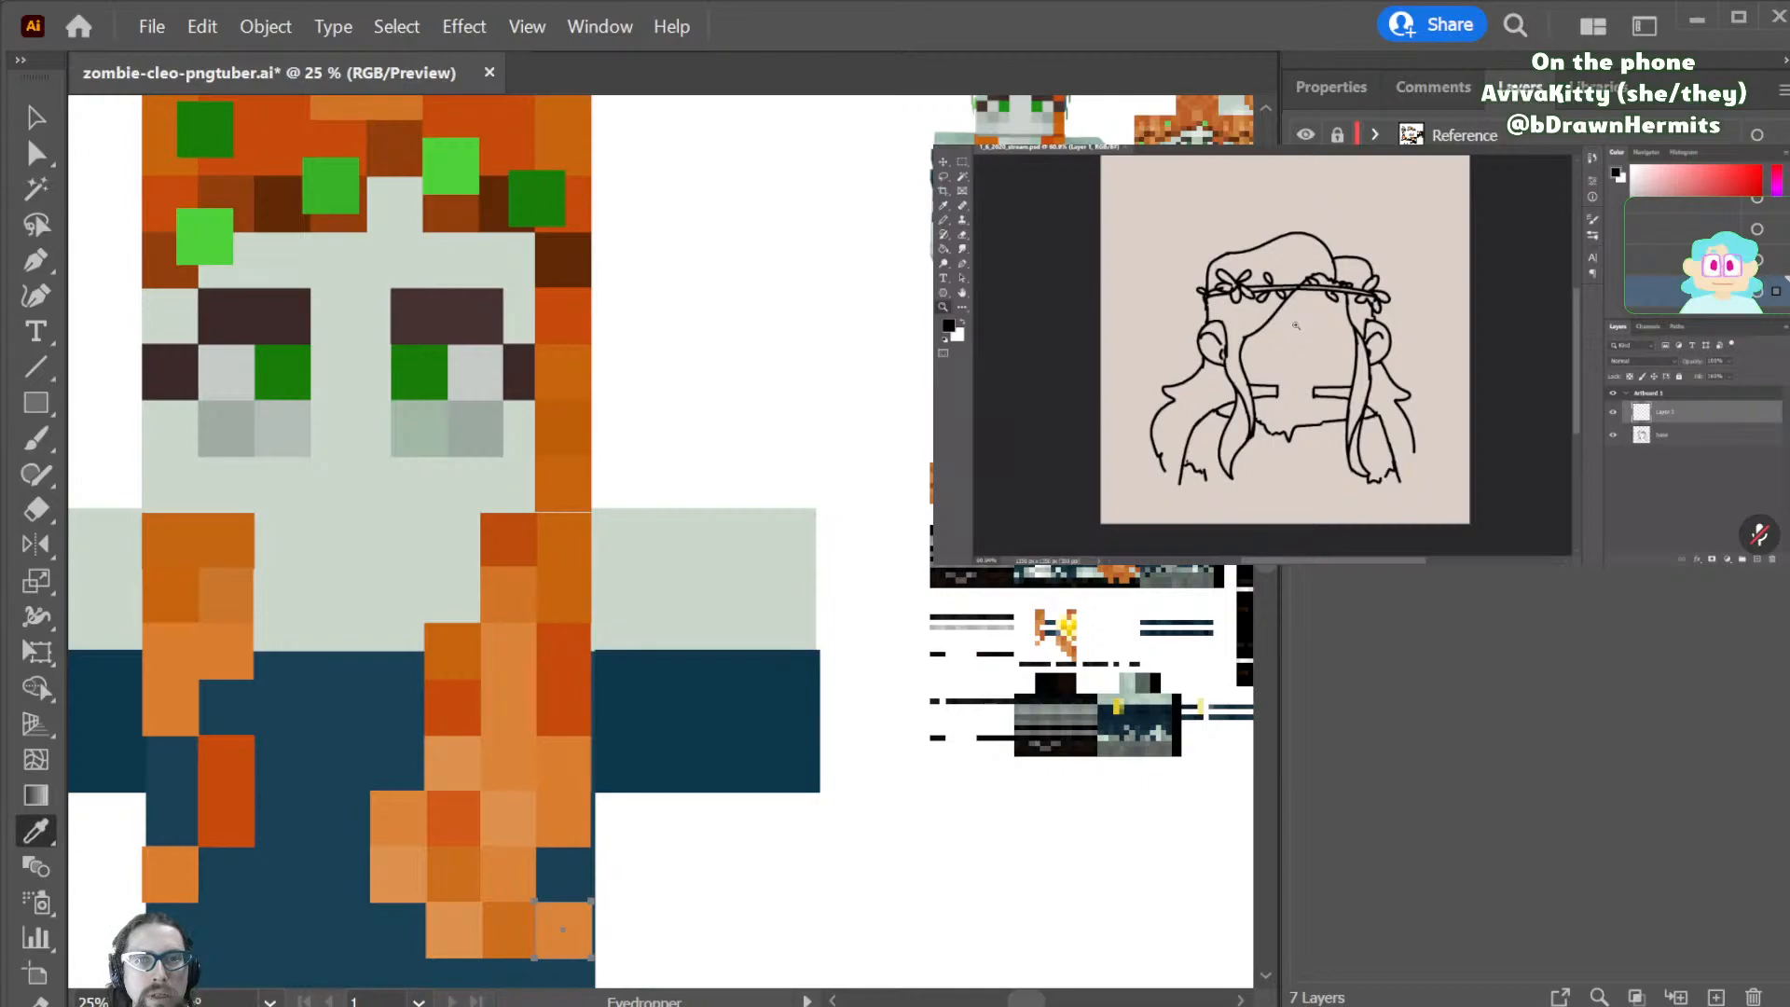
pyautogui.click(1184, 168)
pyautogui.press('a')
pyautogui.click(515, 941)
pyautogui.press('i')
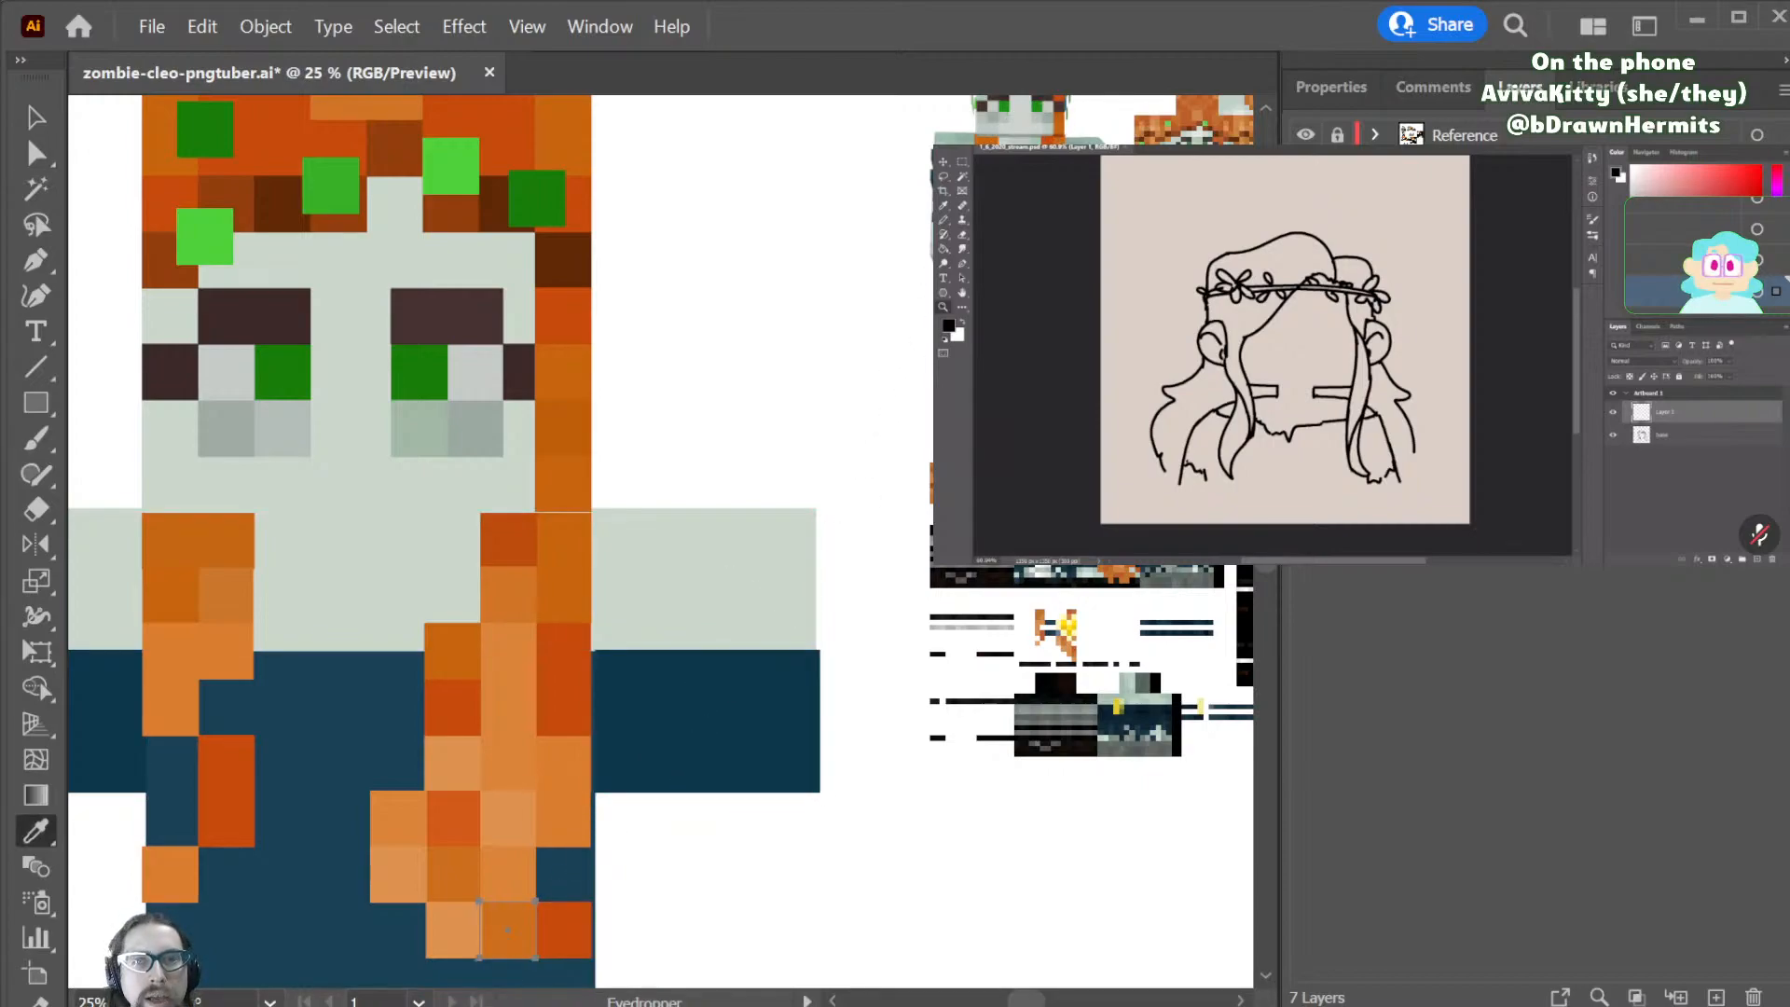
pyautogui.click(1184, 168)
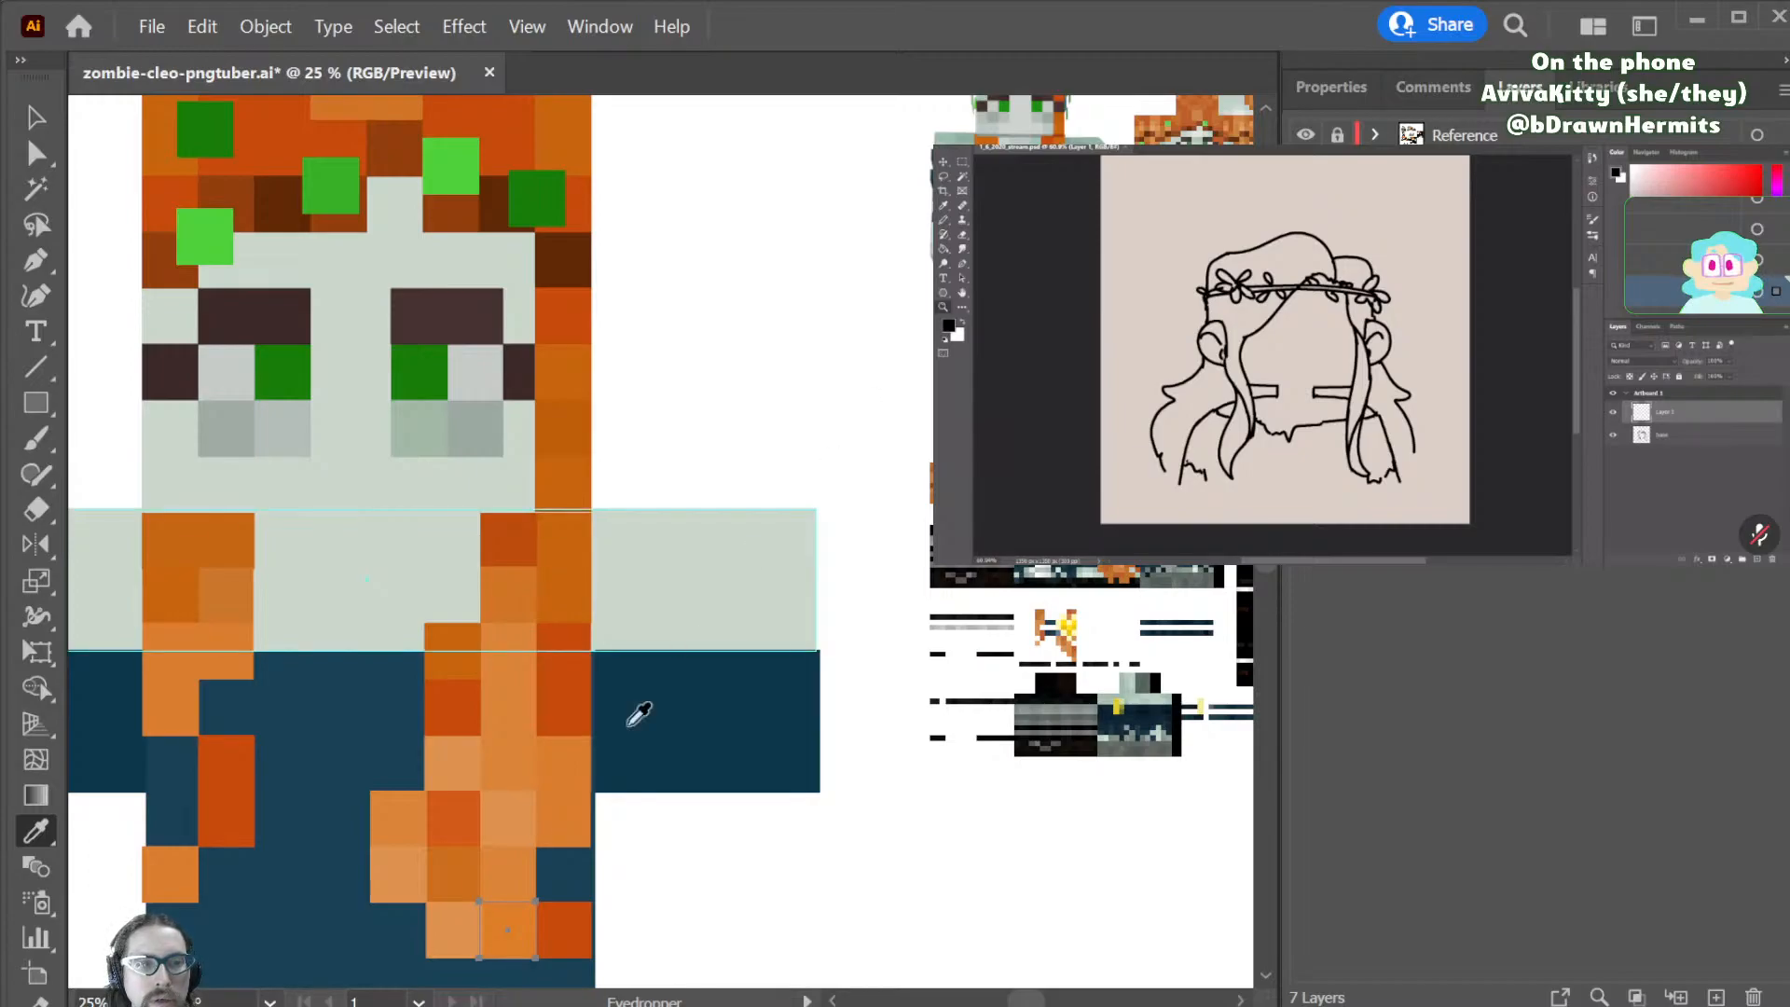
# - Recolor the innermost square of the right strand's eighth row a slightly deeper light orange and deselect it
pyautogui.press('a')
pyautogui.click(448, 938)
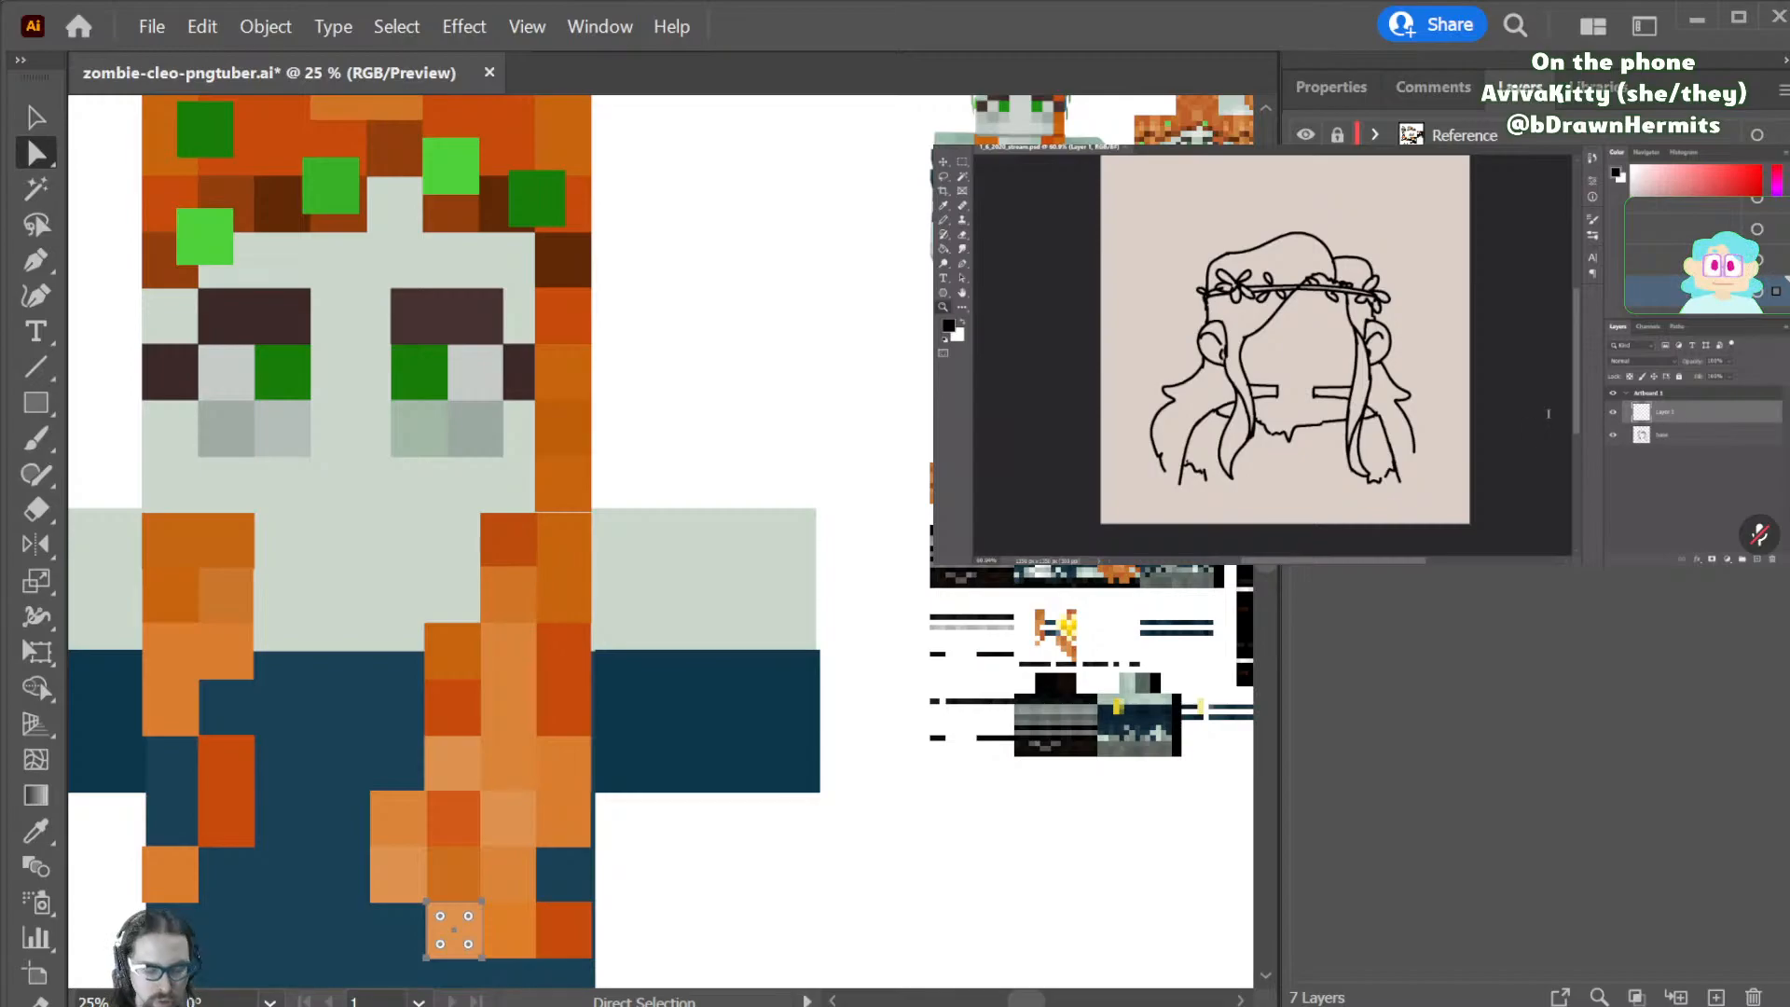
pyautogui.press('i')
pyautogui.click(1037, 217)
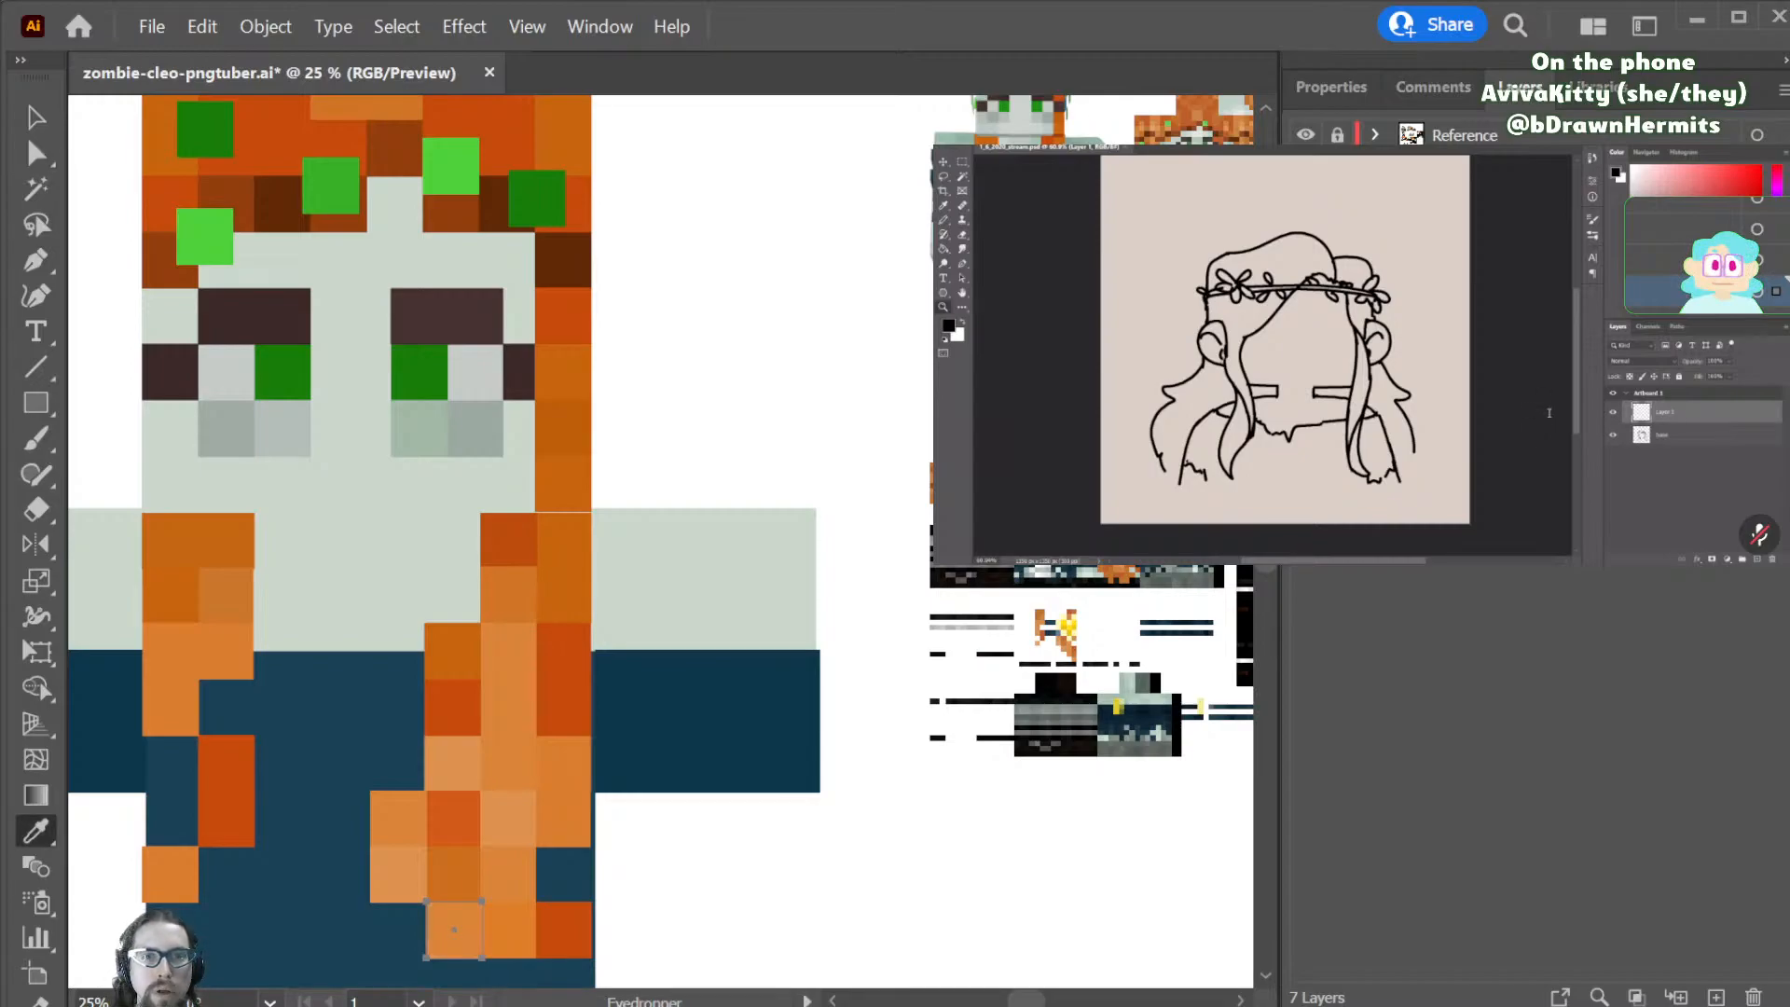
pyautogui.scroll(-2, 556, 811)
pyautogui.press('v')
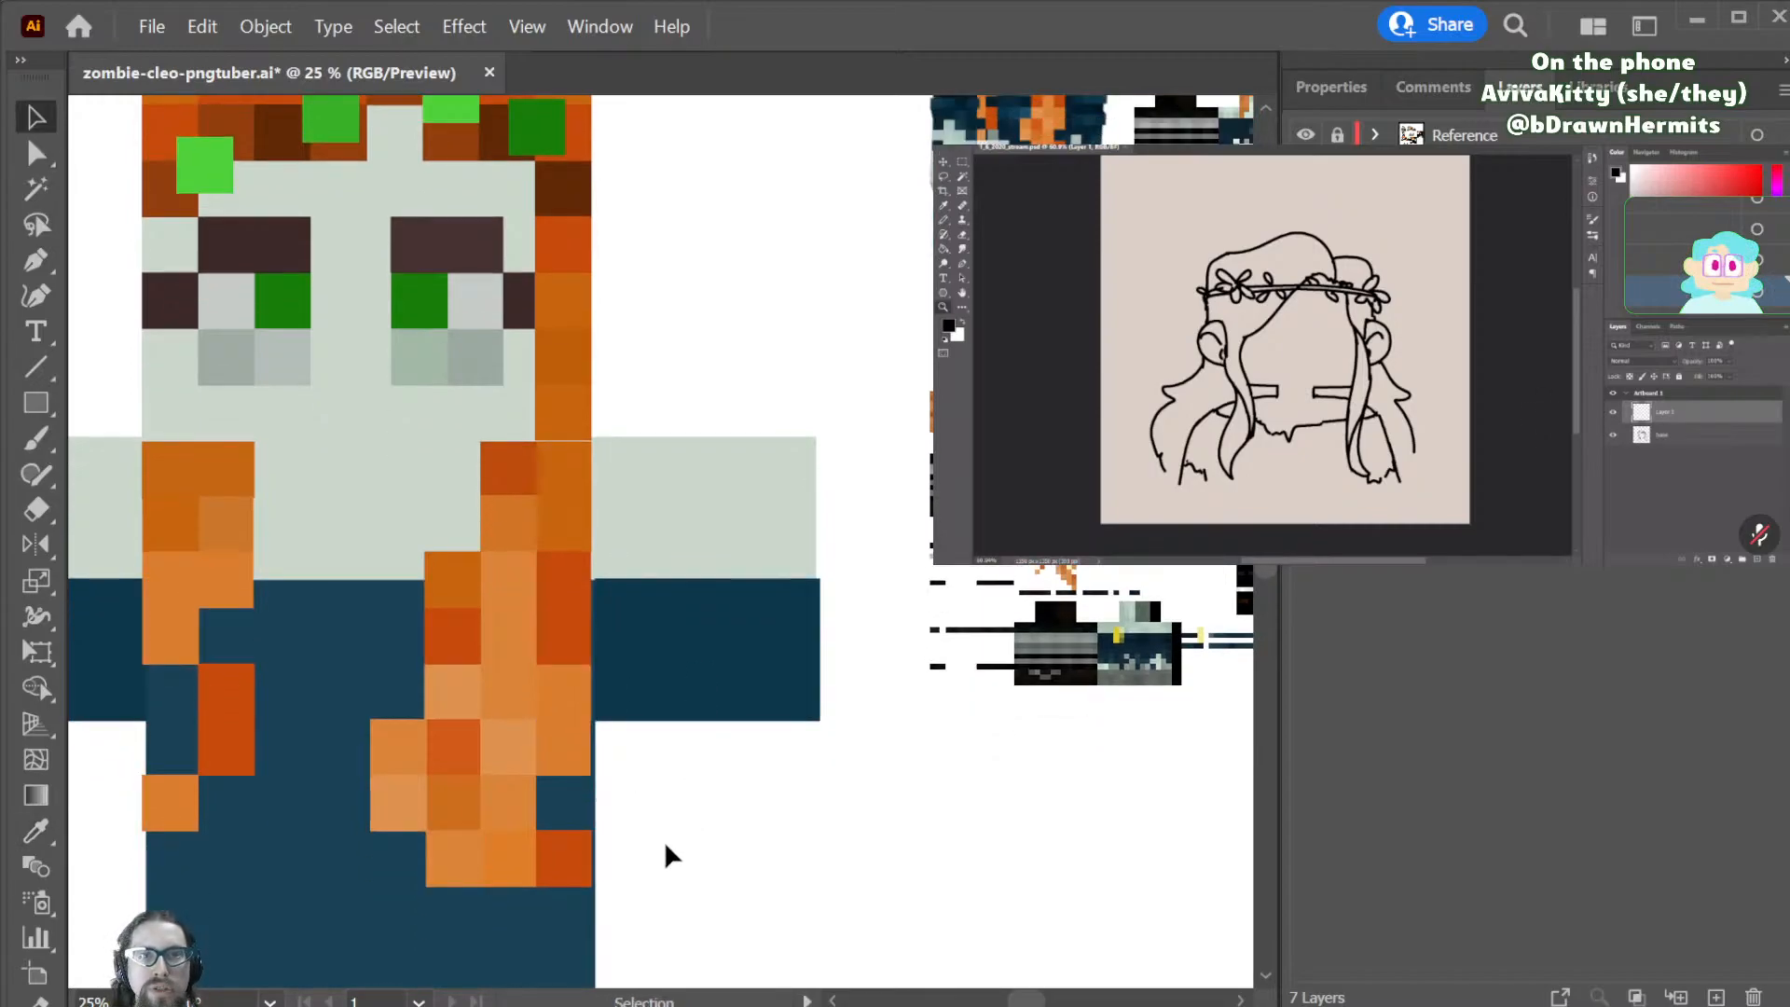
# - Duplicate the eighth row's two outer squares downward as a ninth row and recolor the new outer square deep orange
pyautogui.click(523, 867)
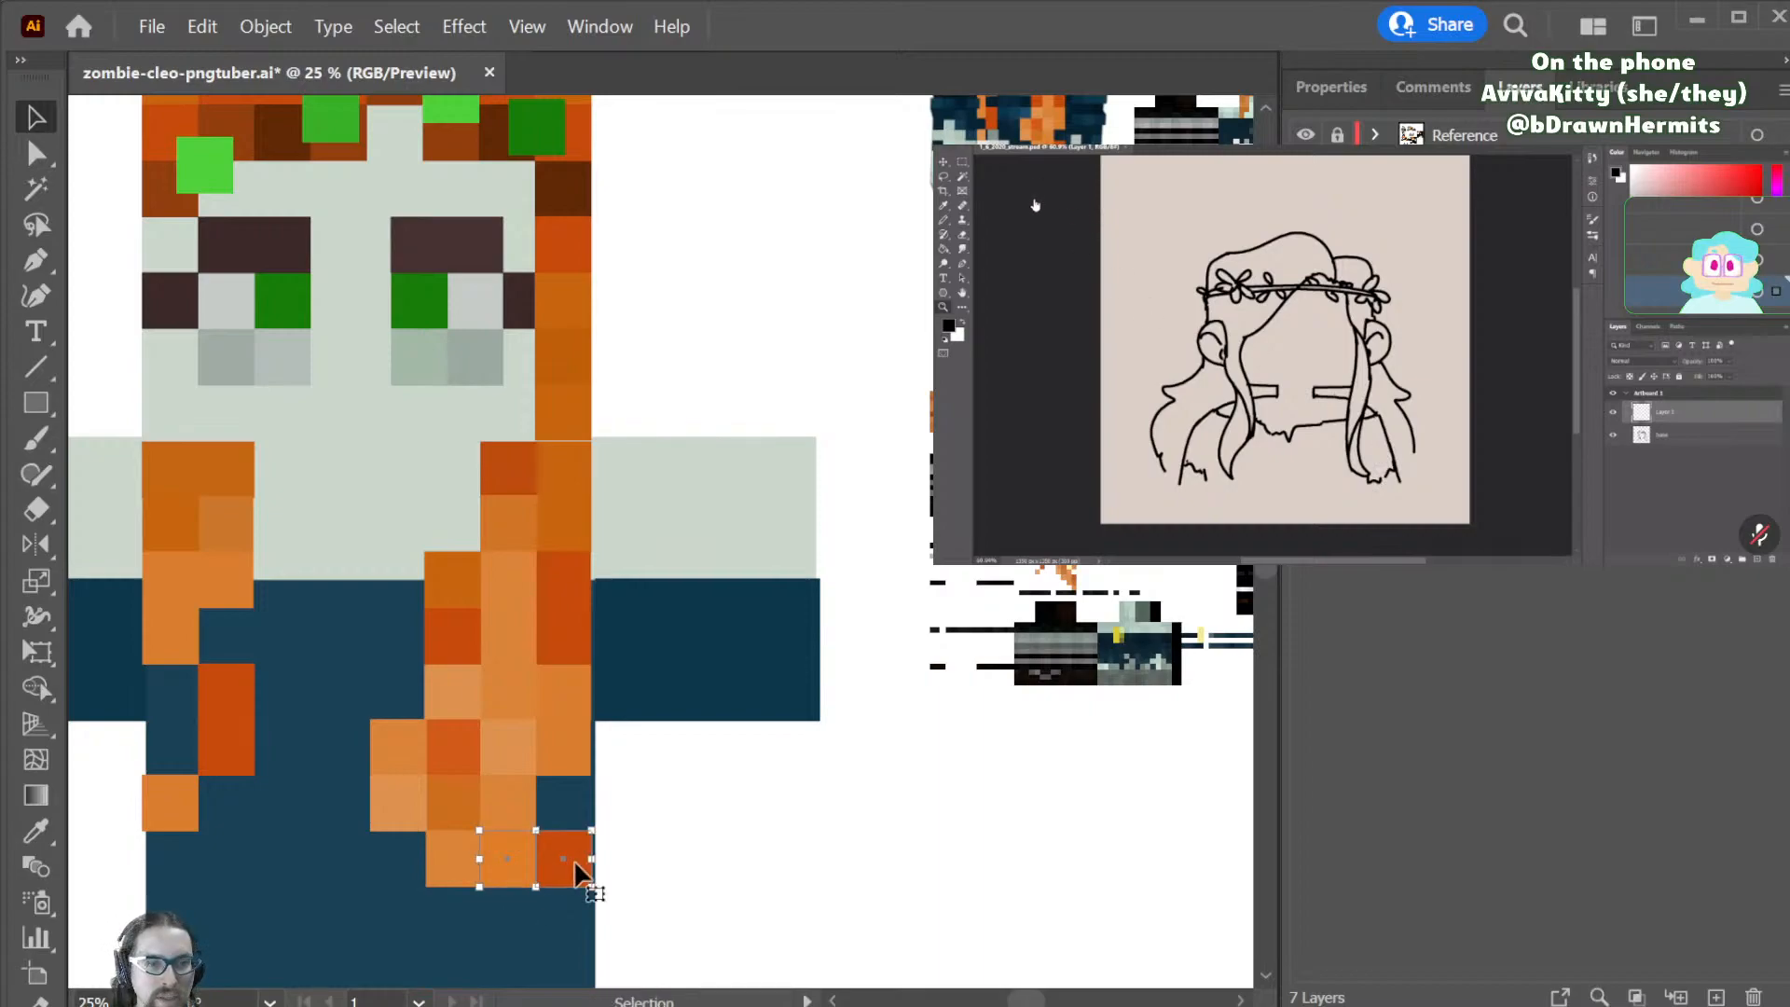
pyautogui.moveTo(583, 863); pyautogui.dragTo(589, 926)
pyautogui.click(696, 886)
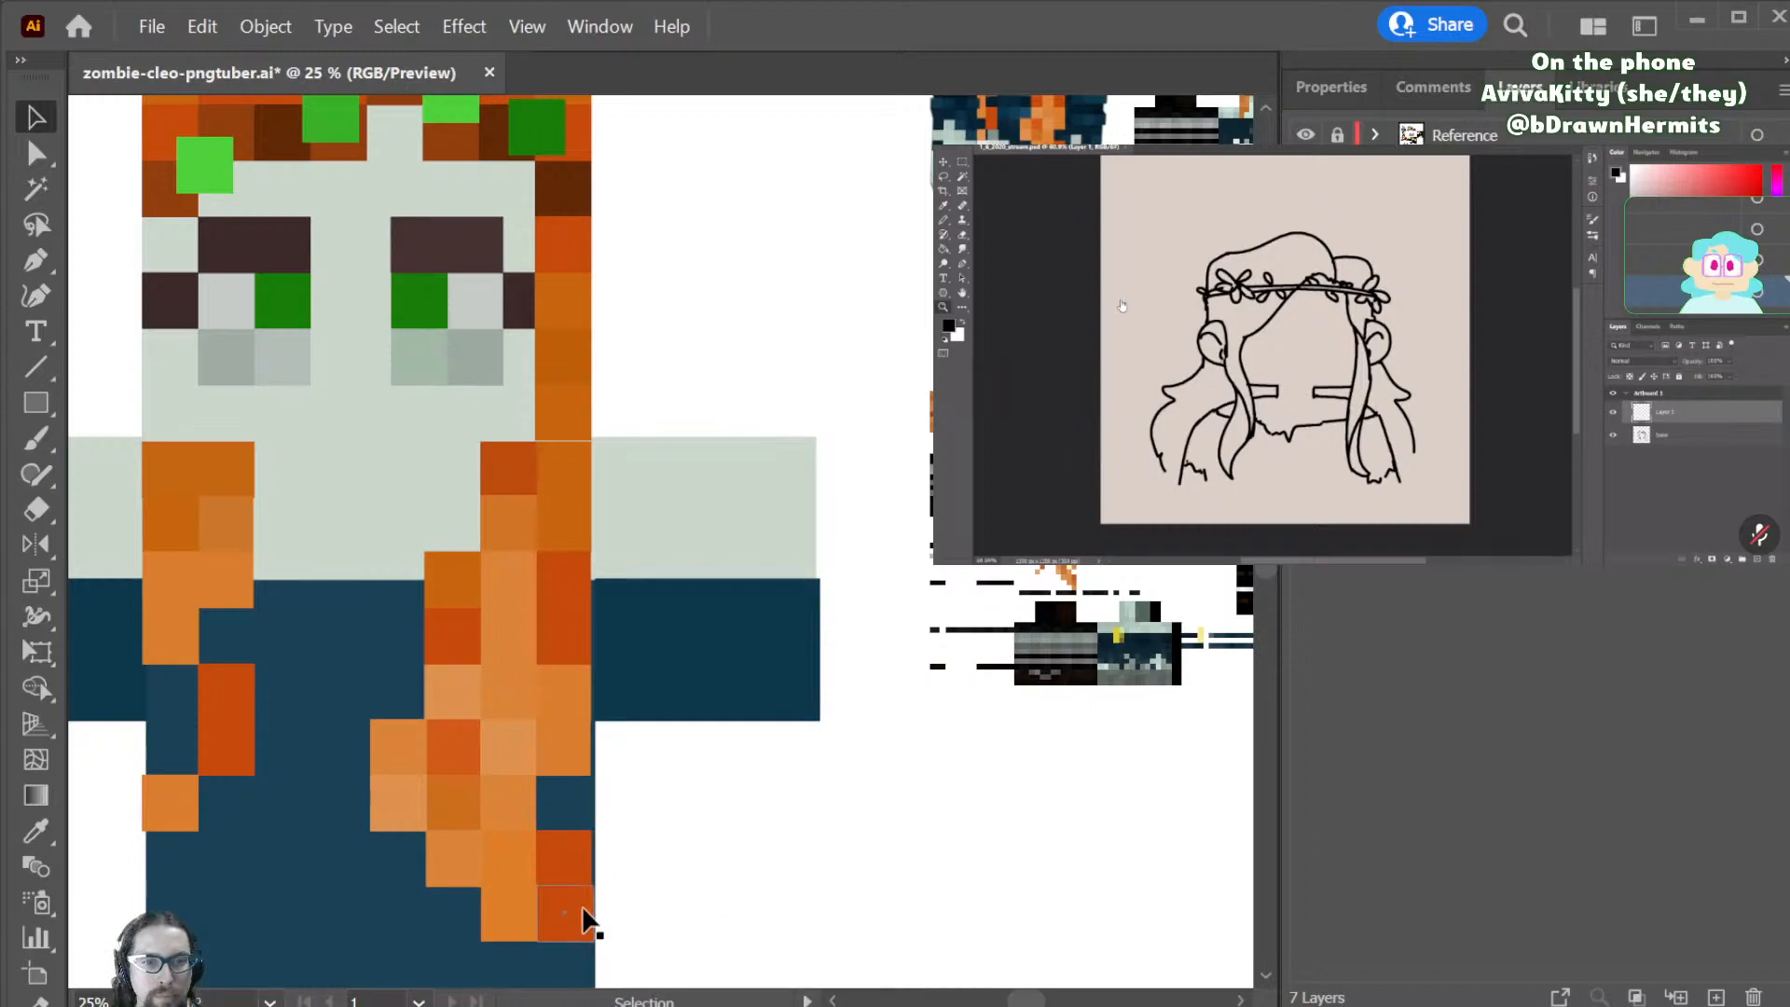
pyautogui.click(548, 921)
pyautogui.press('i')
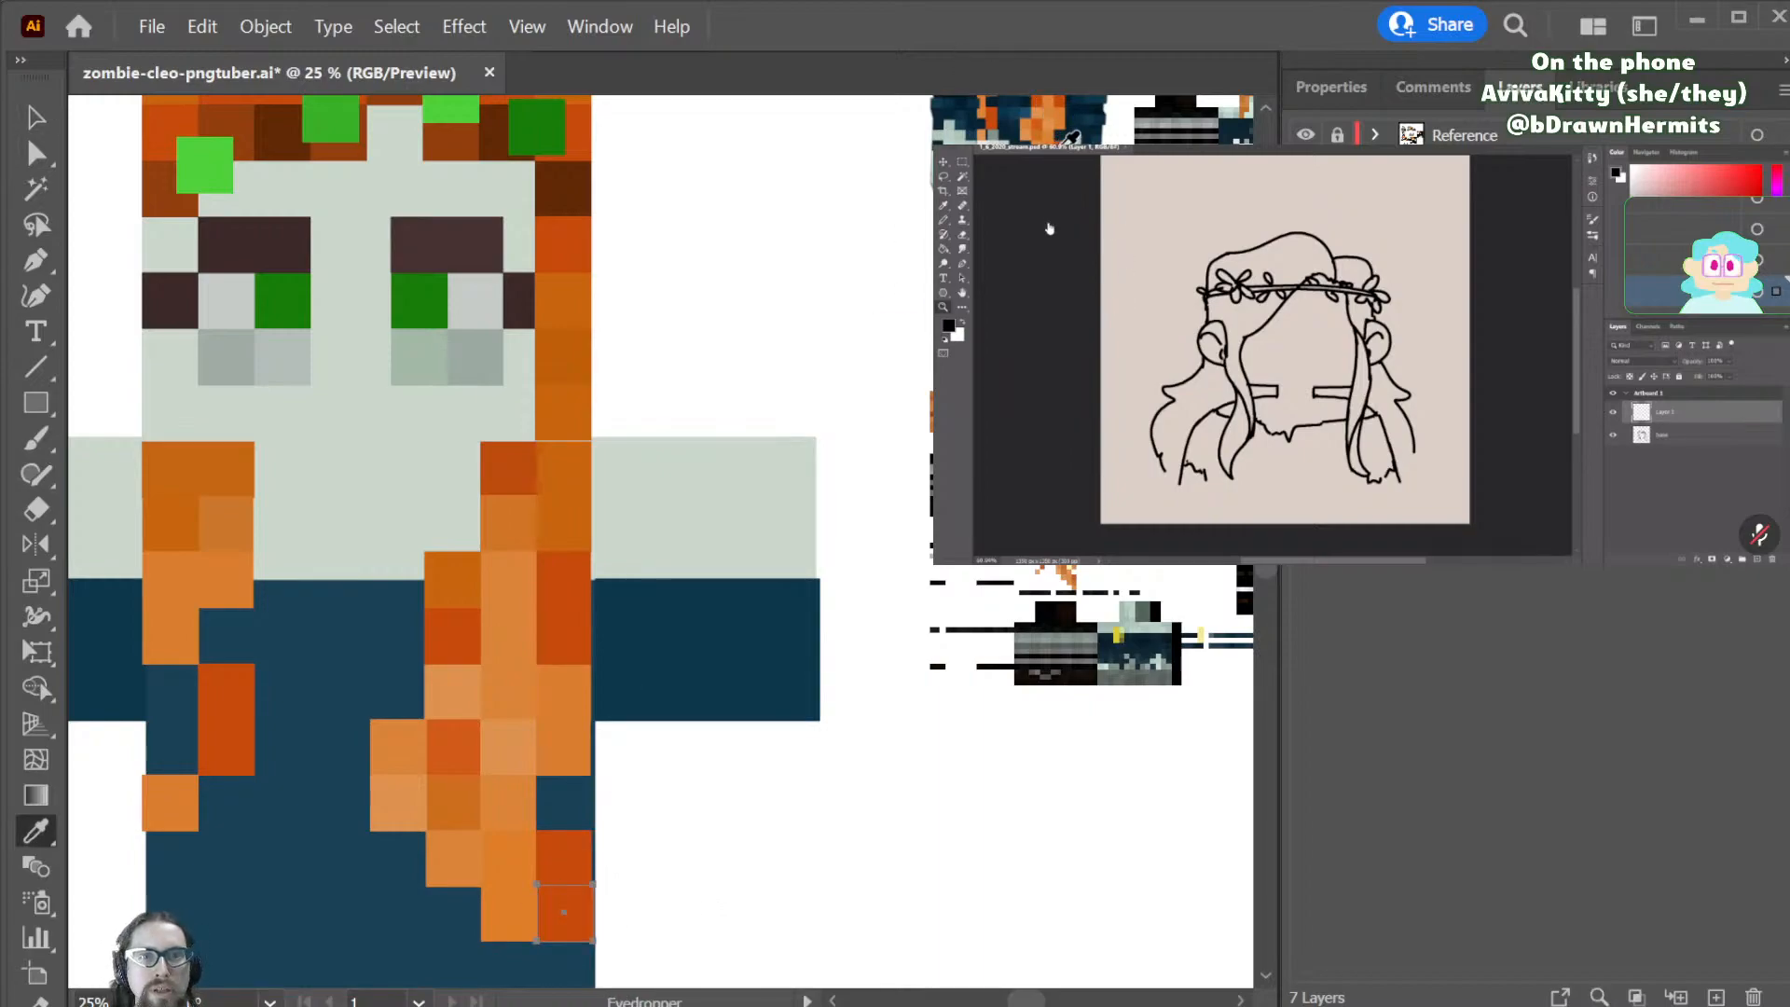
pyautogui.click(509, 919)
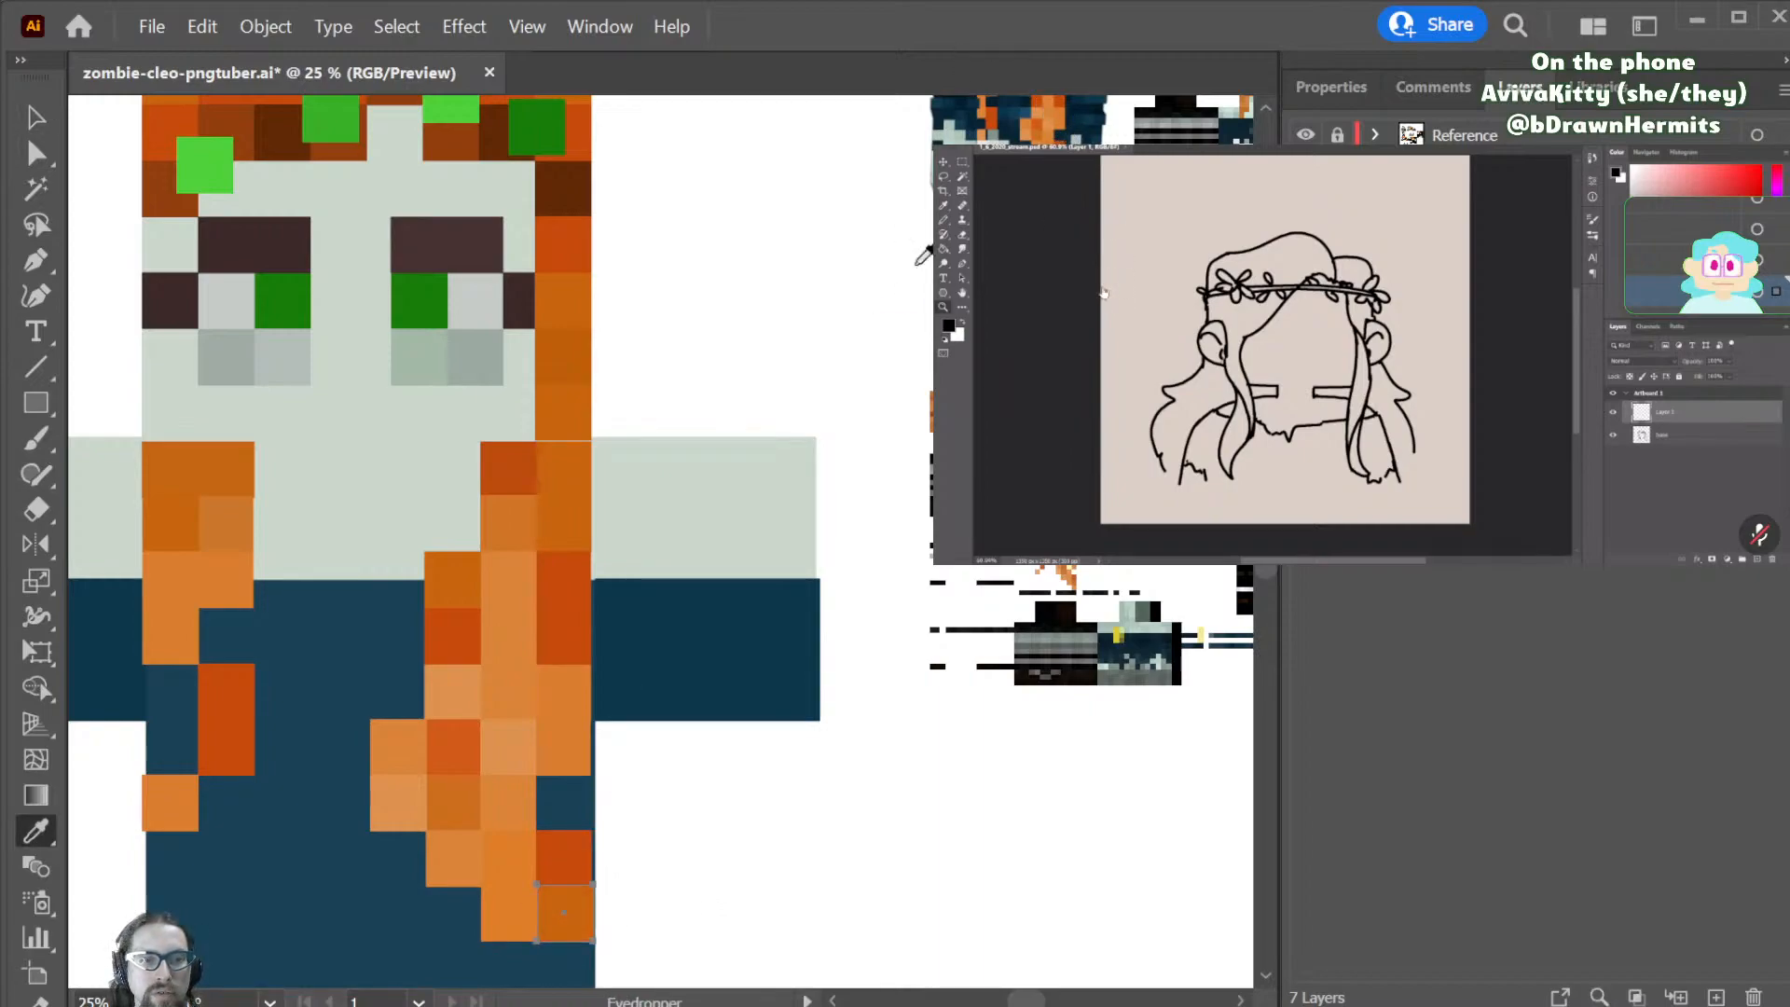
# - Duplicate the inner square of the right strand's ninth row as a tenth-row square, one square lower and one square further outward
pyautogui.press('a')
pyautogui.click(511, 935)
pyautogui.press('i')
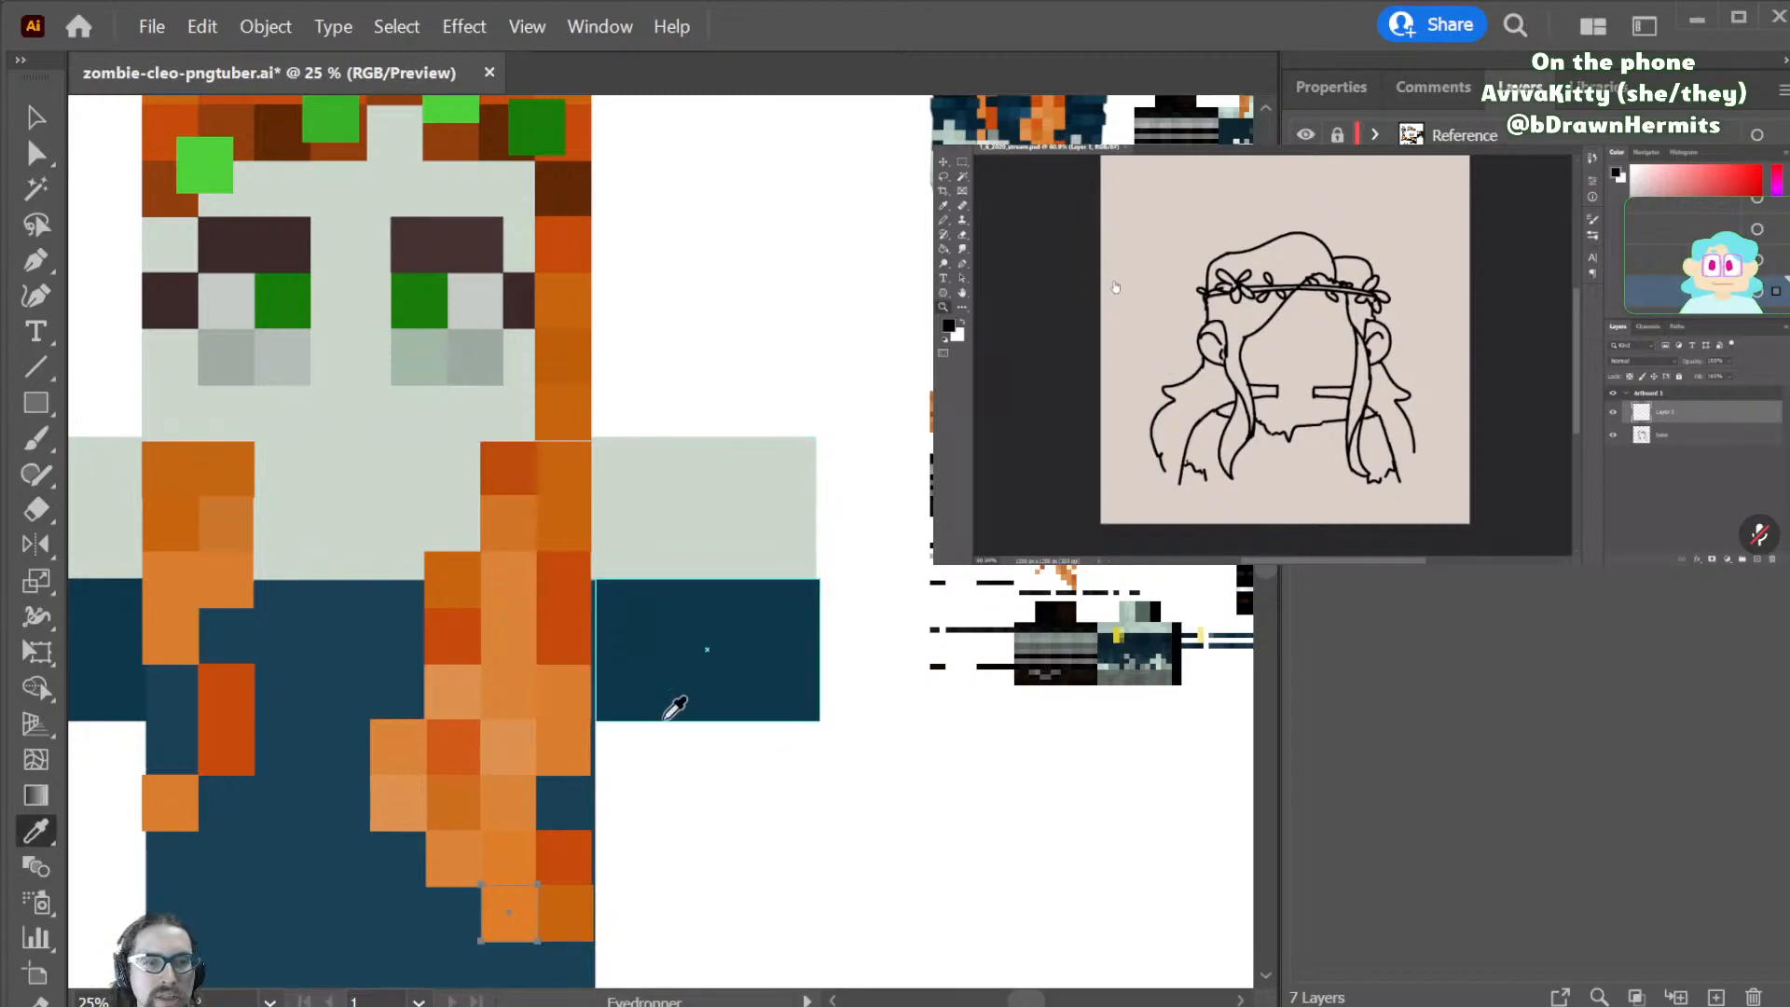
pyautogui.scroll(-2, 807, 727)
pyautogui.press('a')
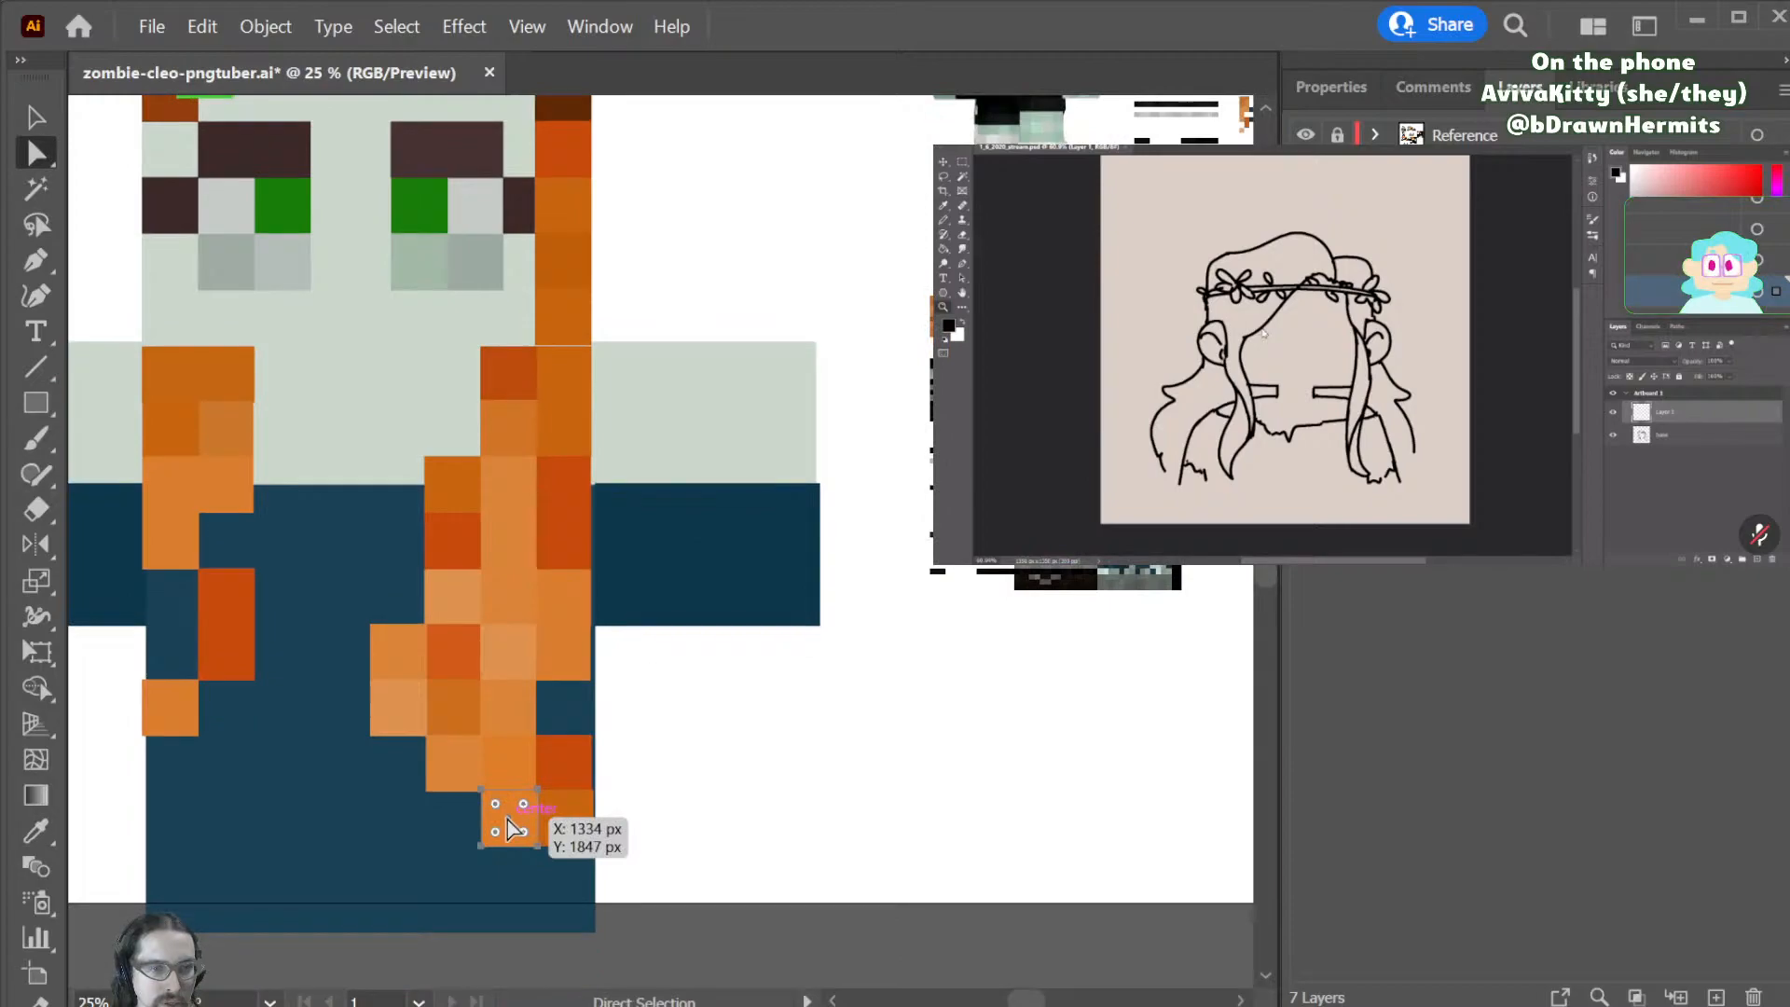
pyautogui.moveTo(507, 818); pyautogui.dragTo(569, 883)
# - Save the character drawing with the extended right hair strand
pyautogui.scroll(3, 700, 803)
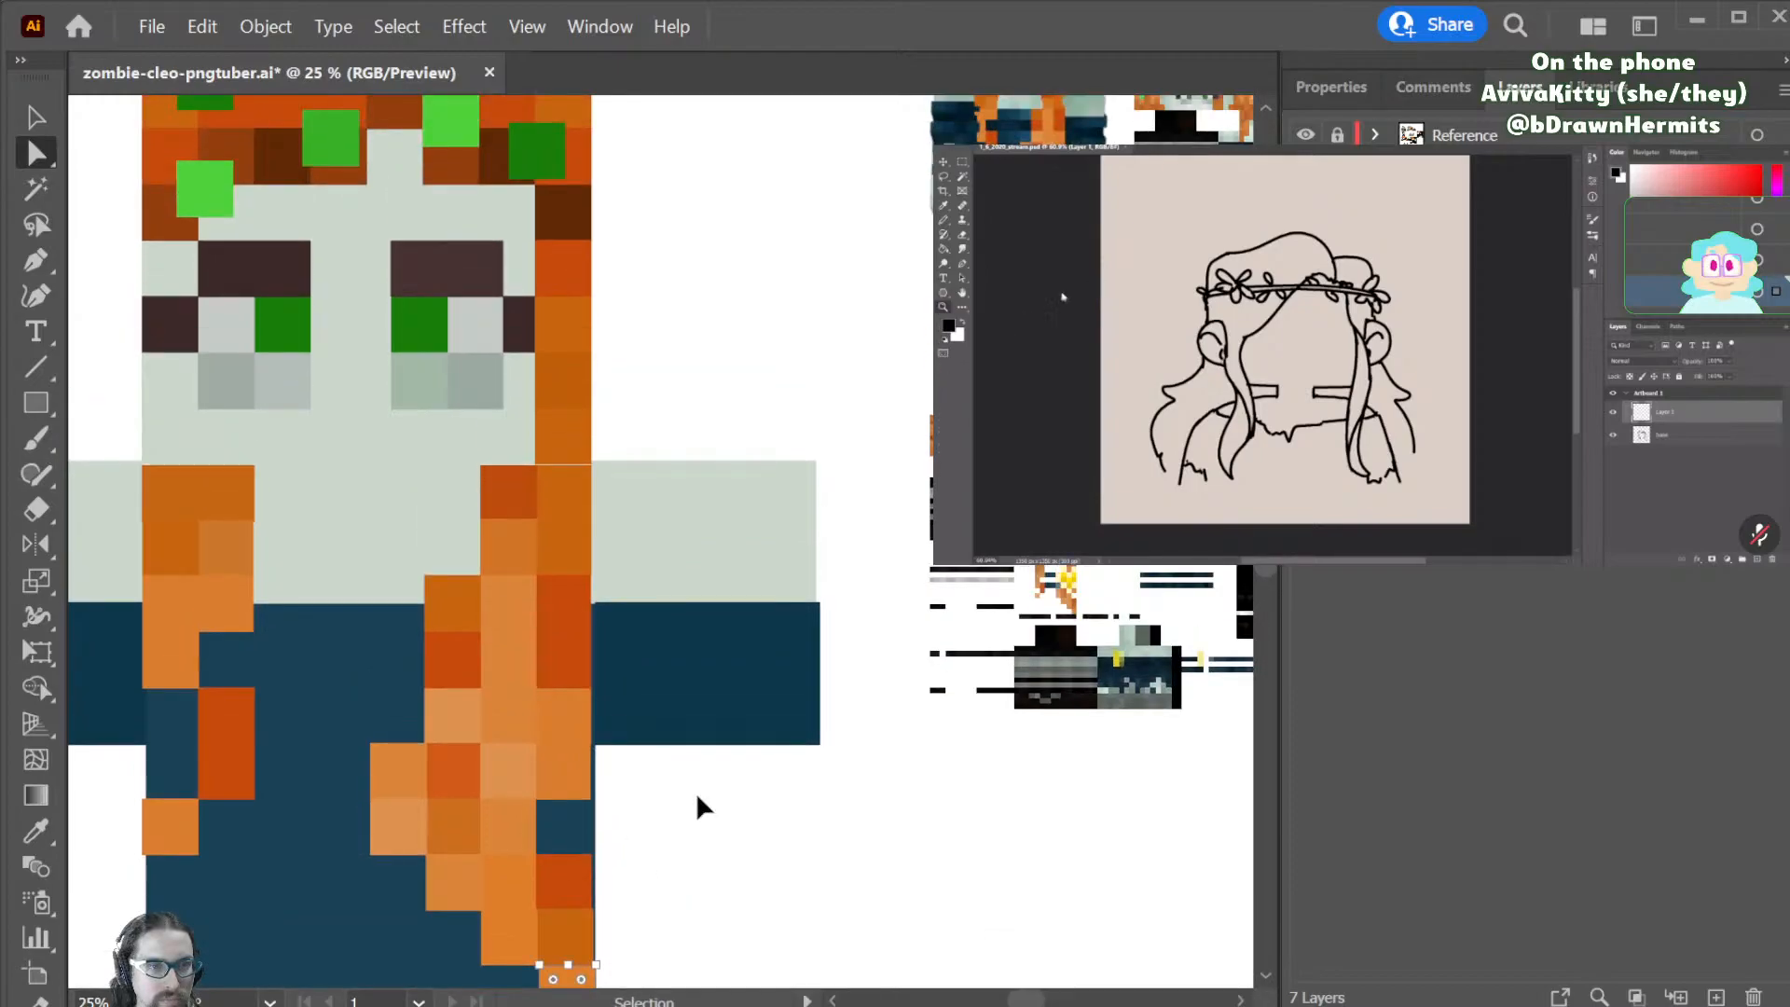
pyautogui.hscroll(-4, 720, 800)
pyautogui.scroll(3, 770, 807)
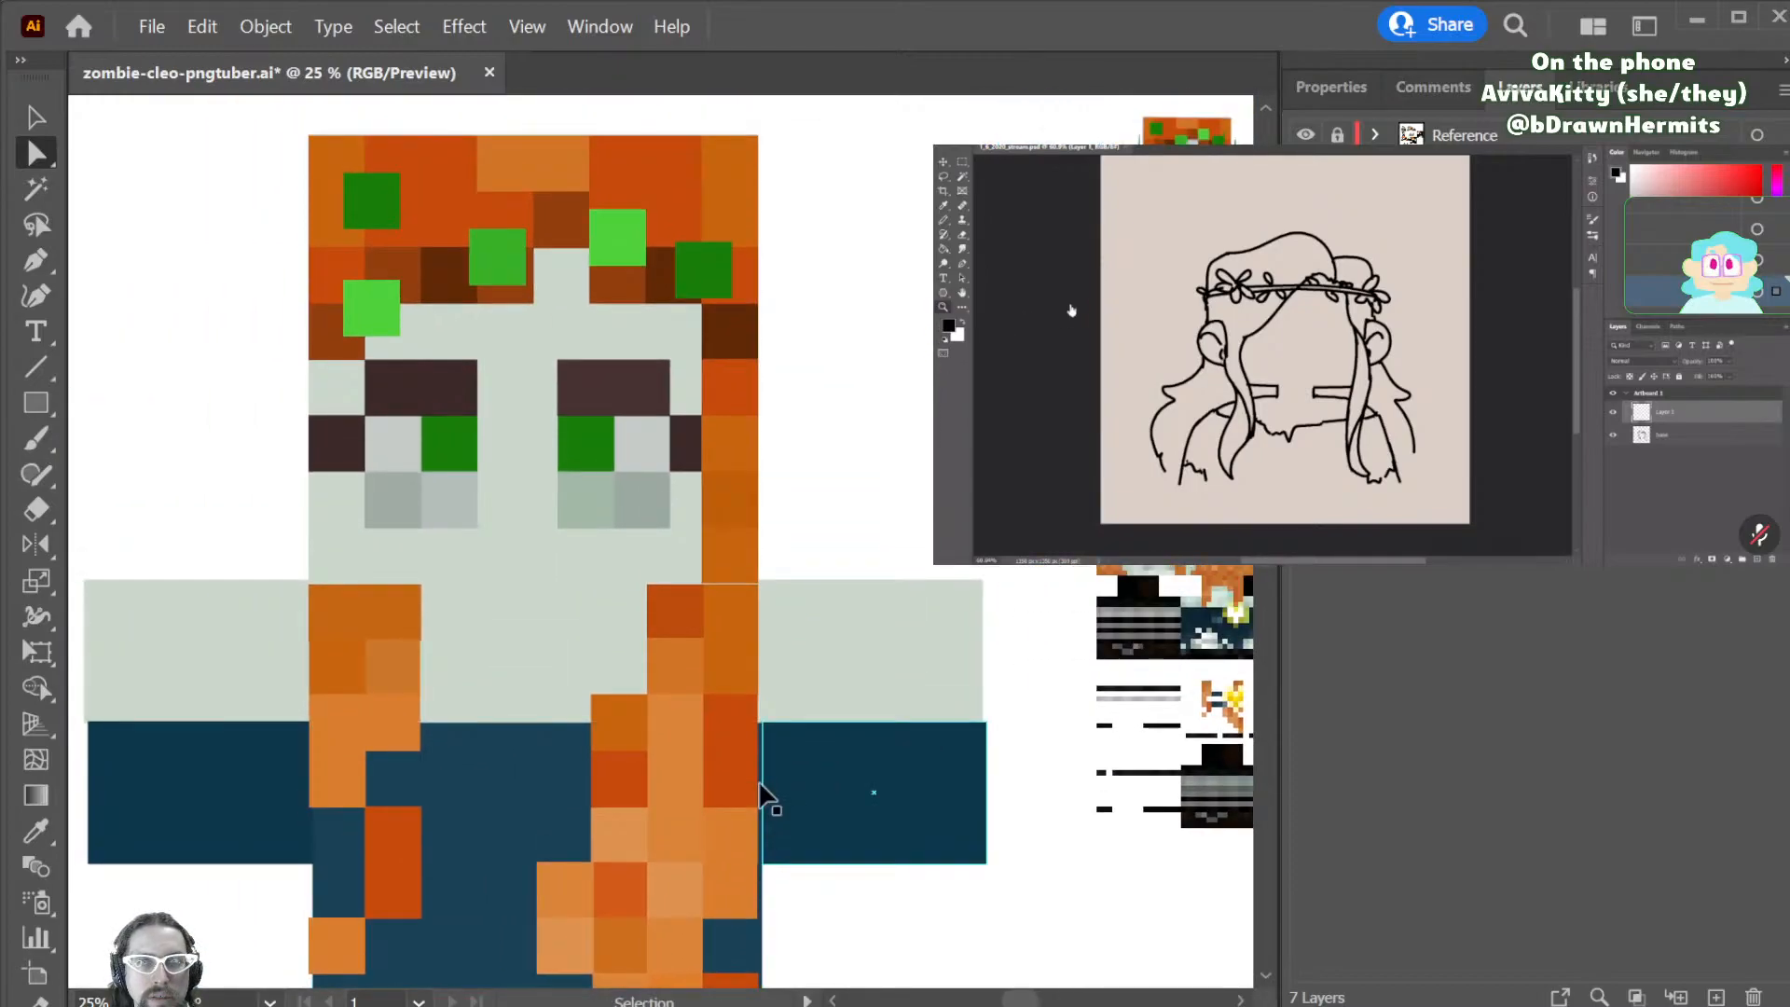
pyautogui.hotkey('ctrl', 's')
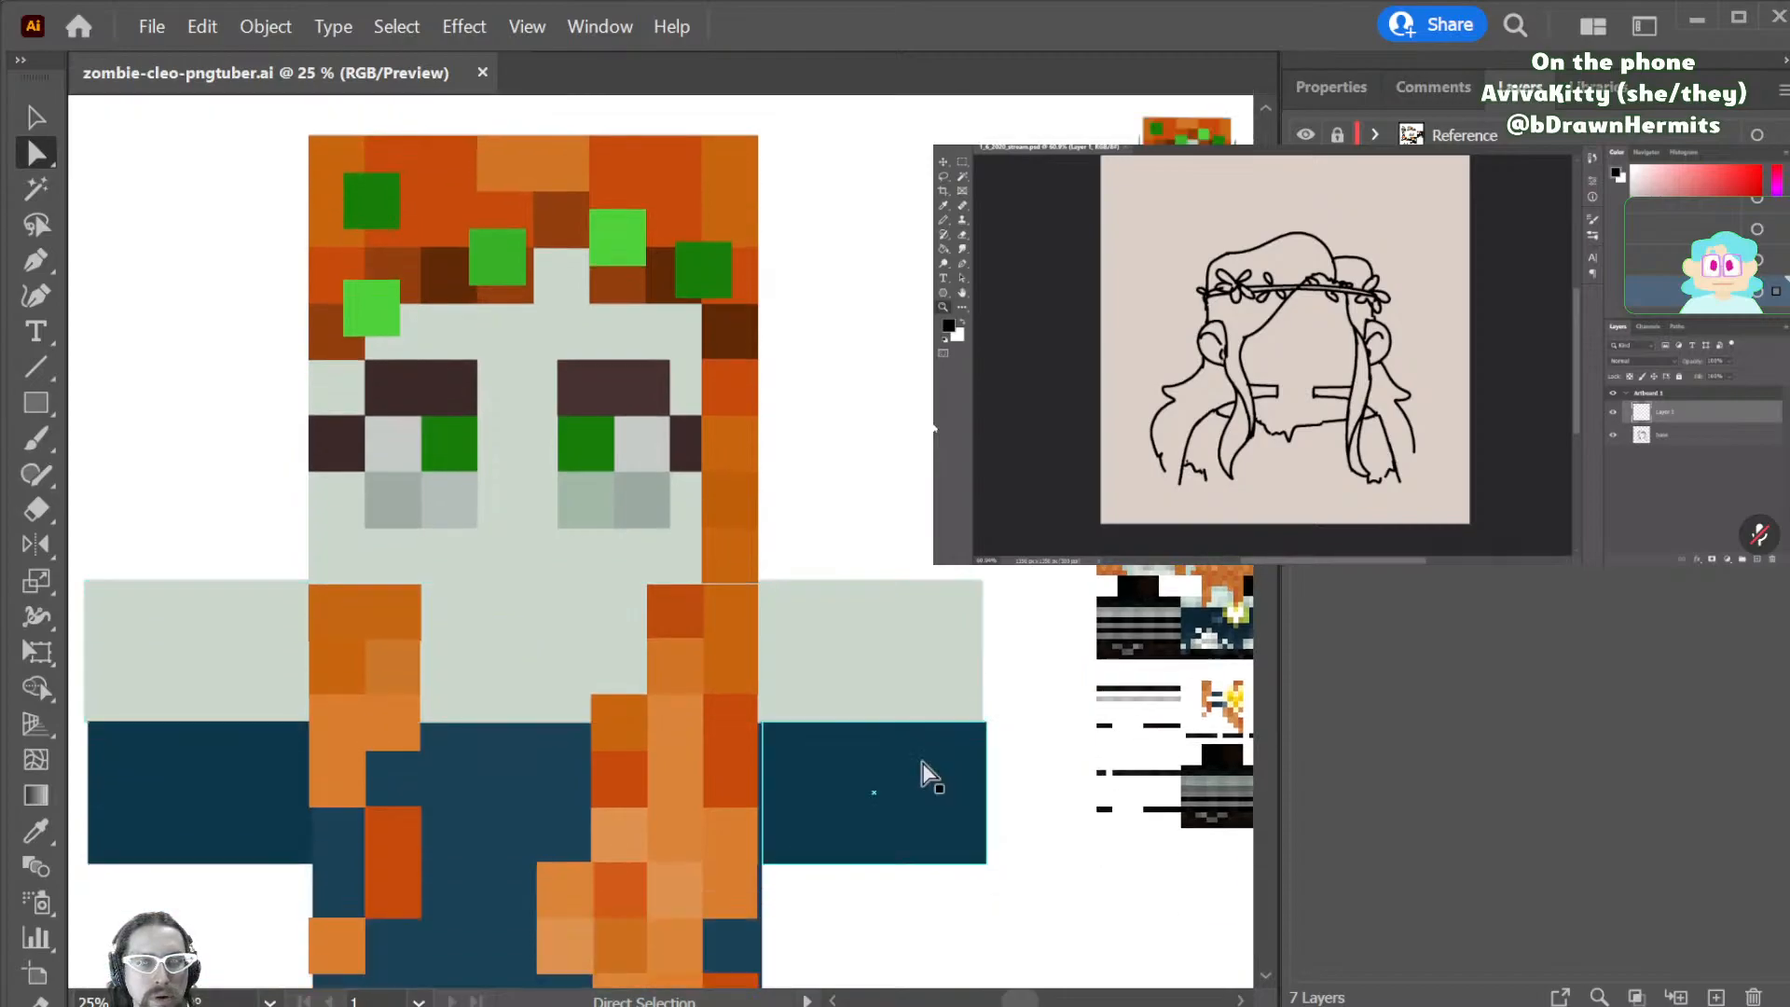
# - Select the dark blue sleeve block on the character's left-hand side of the drawing
pyautogui.click(201, 781)
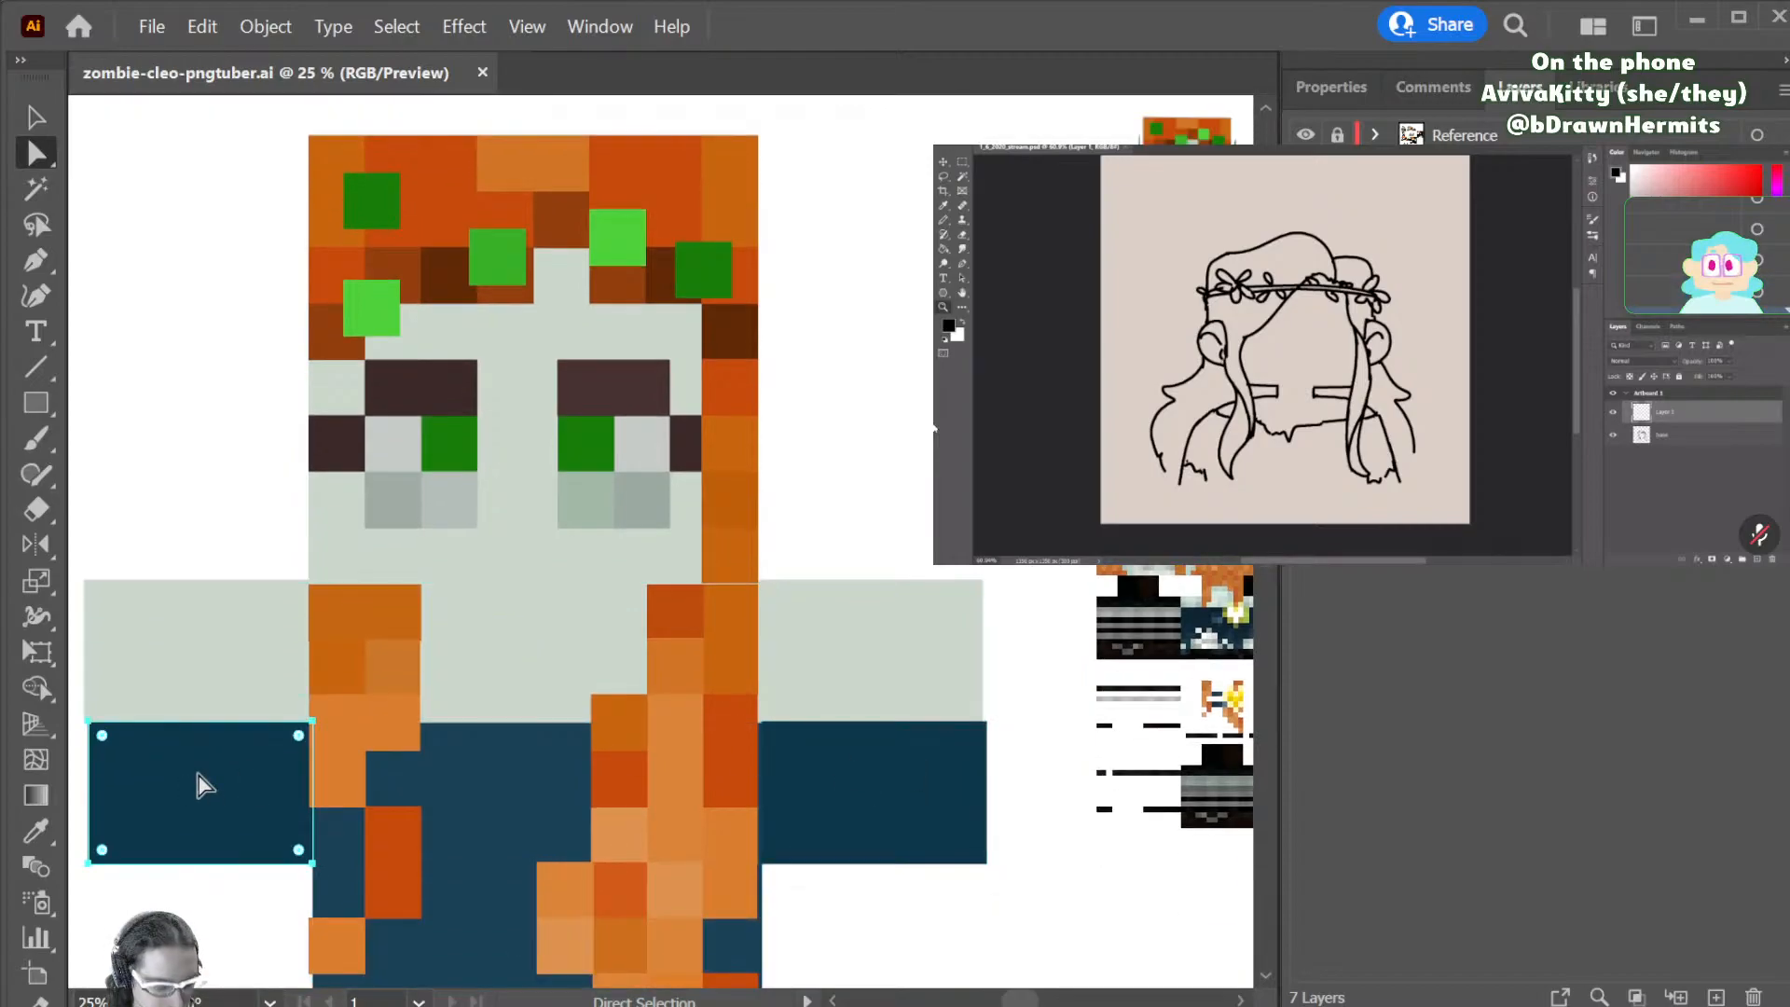
pyautogui.press('alt')
pyautogui.scroll(-1, 186, 778)
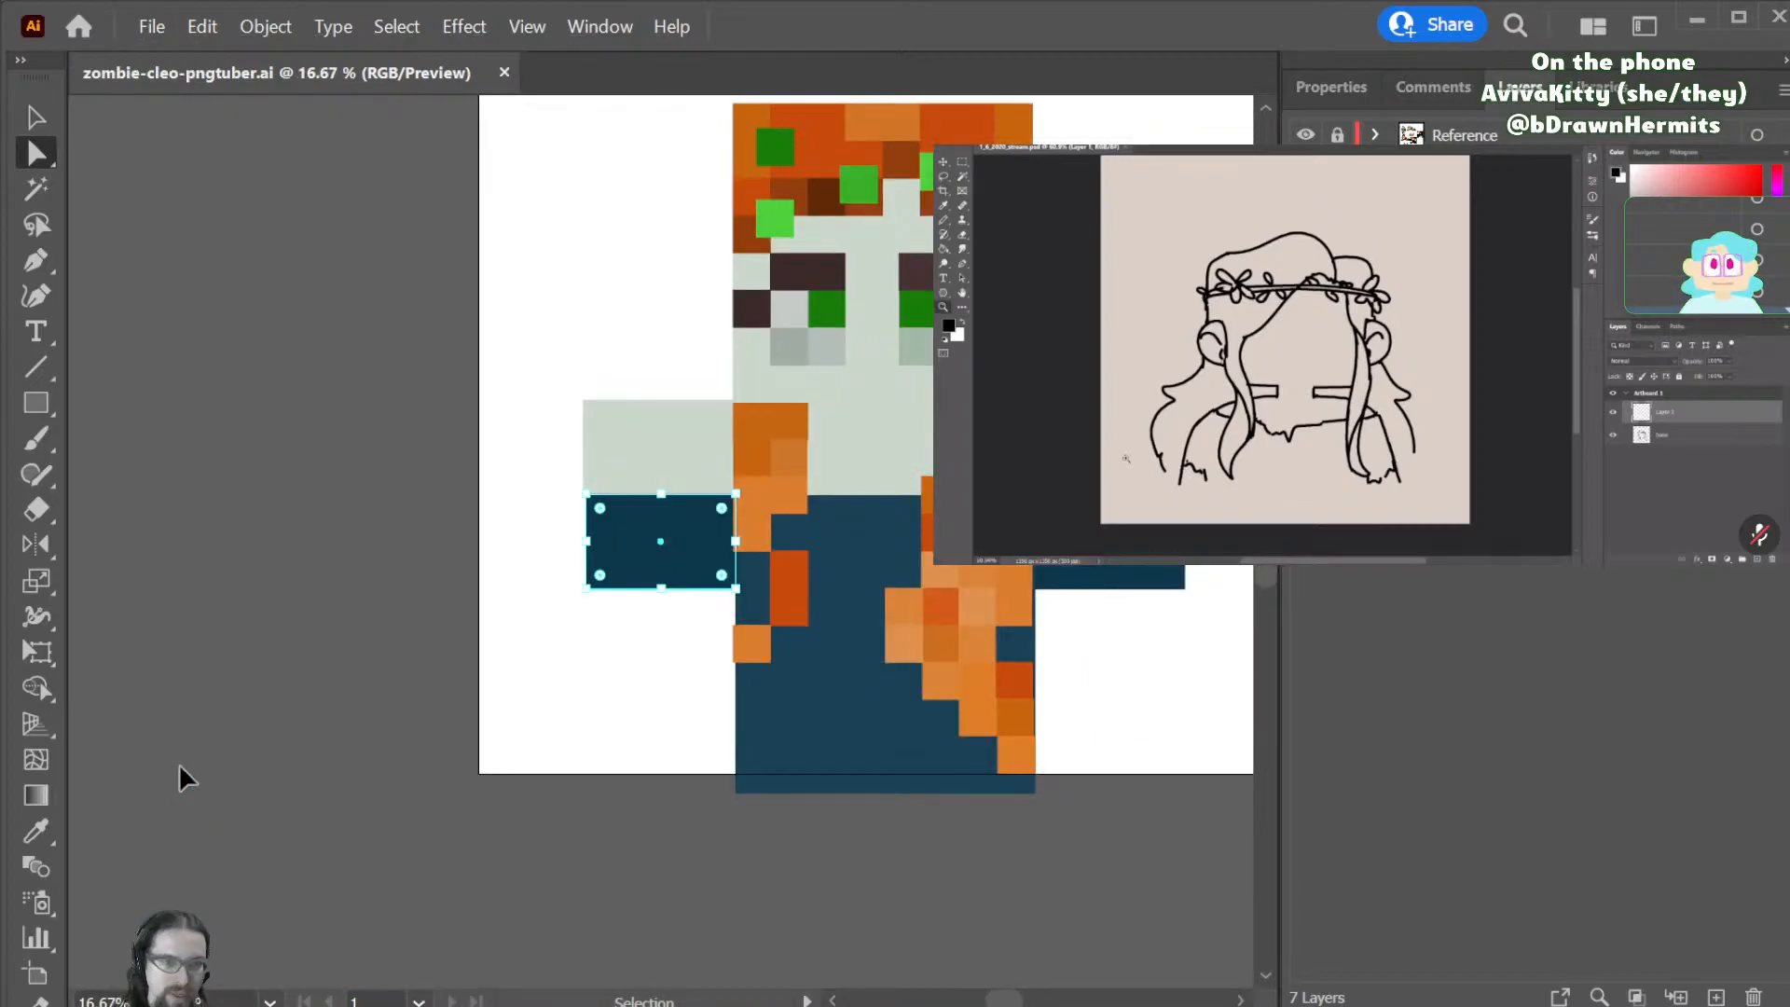
# - Recolour the pale band across the shoulders and chest a greyer tone with the Eyedropper, leaving no stray brush mark behind
pyautogui.hscroll(2, 1091, 727)
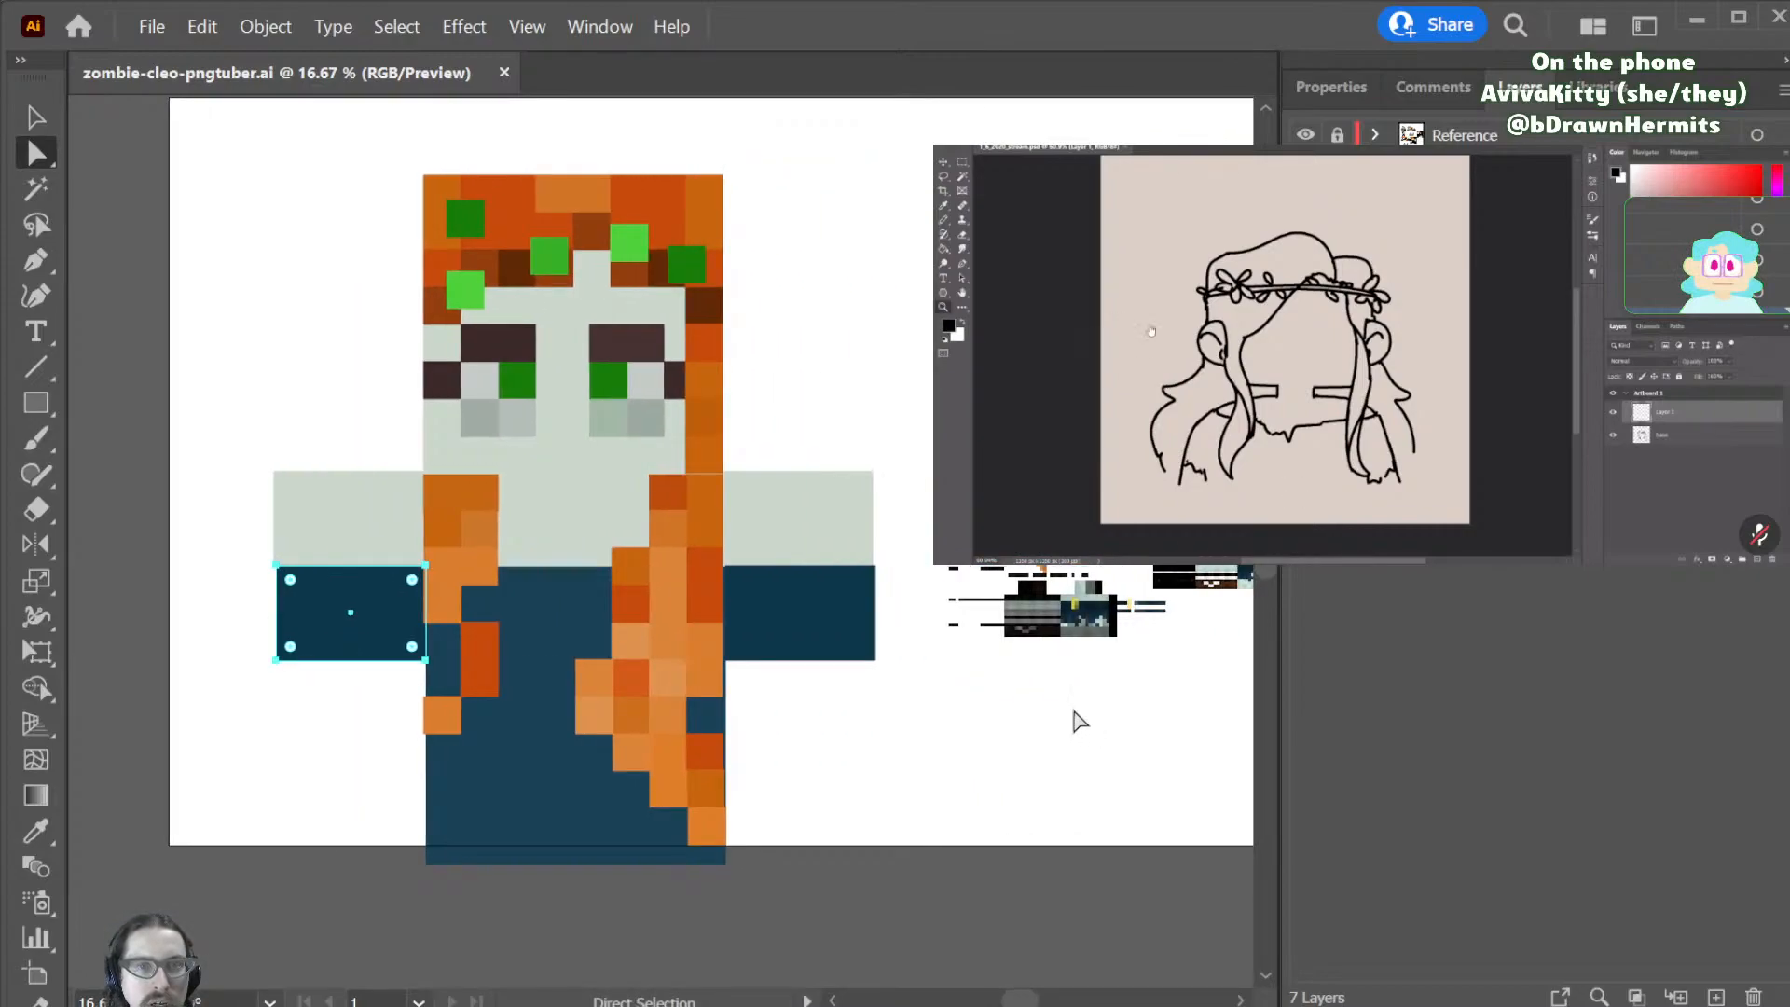
pyautogui.click(600, 533)
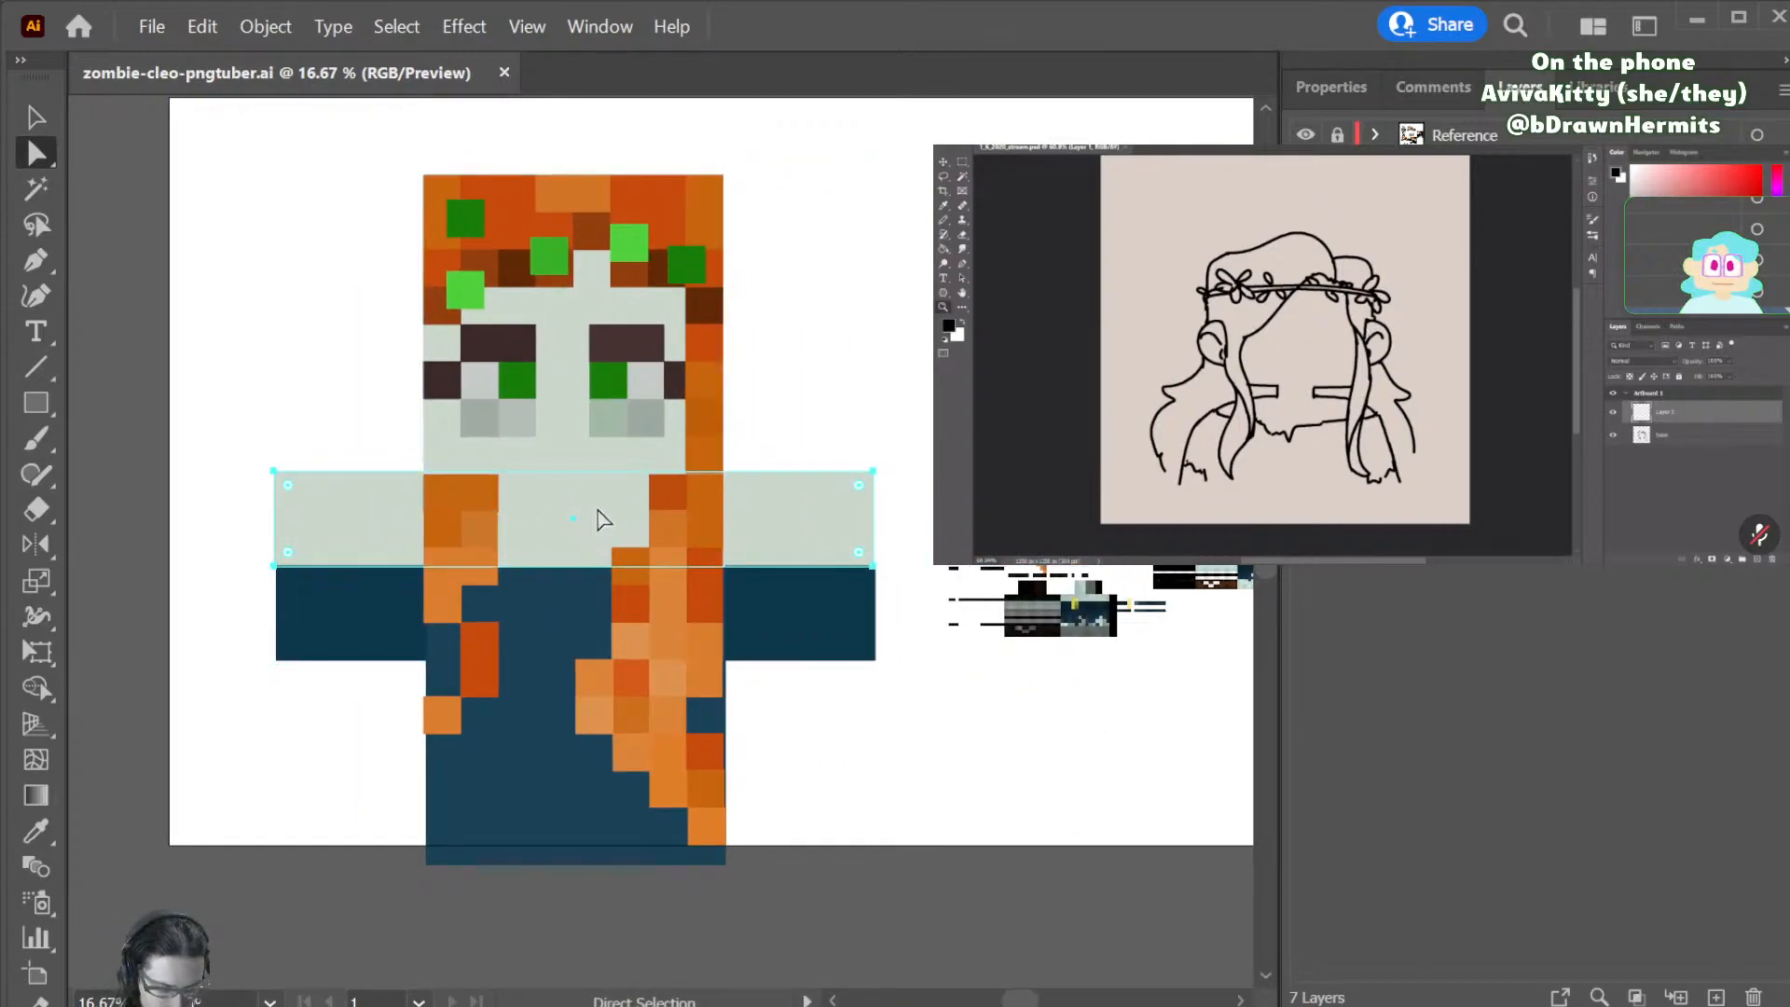
pyautogui.press('i')
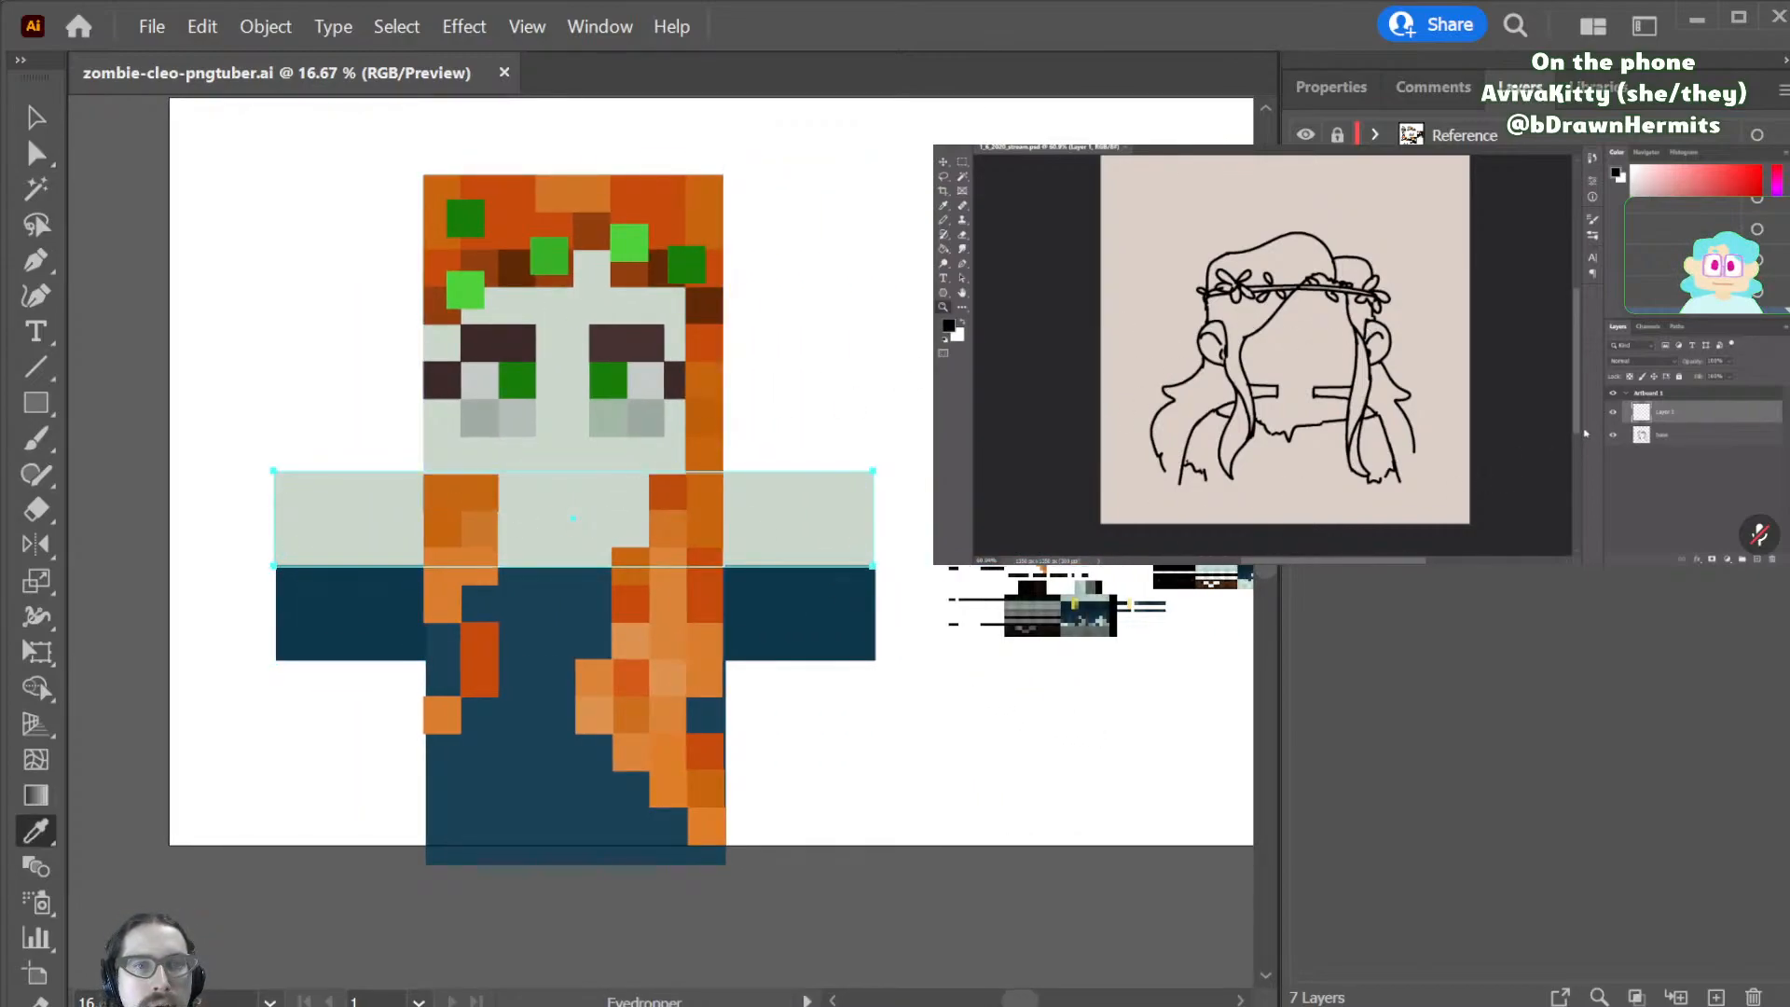
pyautogui.press('b')
pyautogui.keyDown('ctrl'); pyautogui.click(841, 384); pyautogui.keyUp('ctrl')
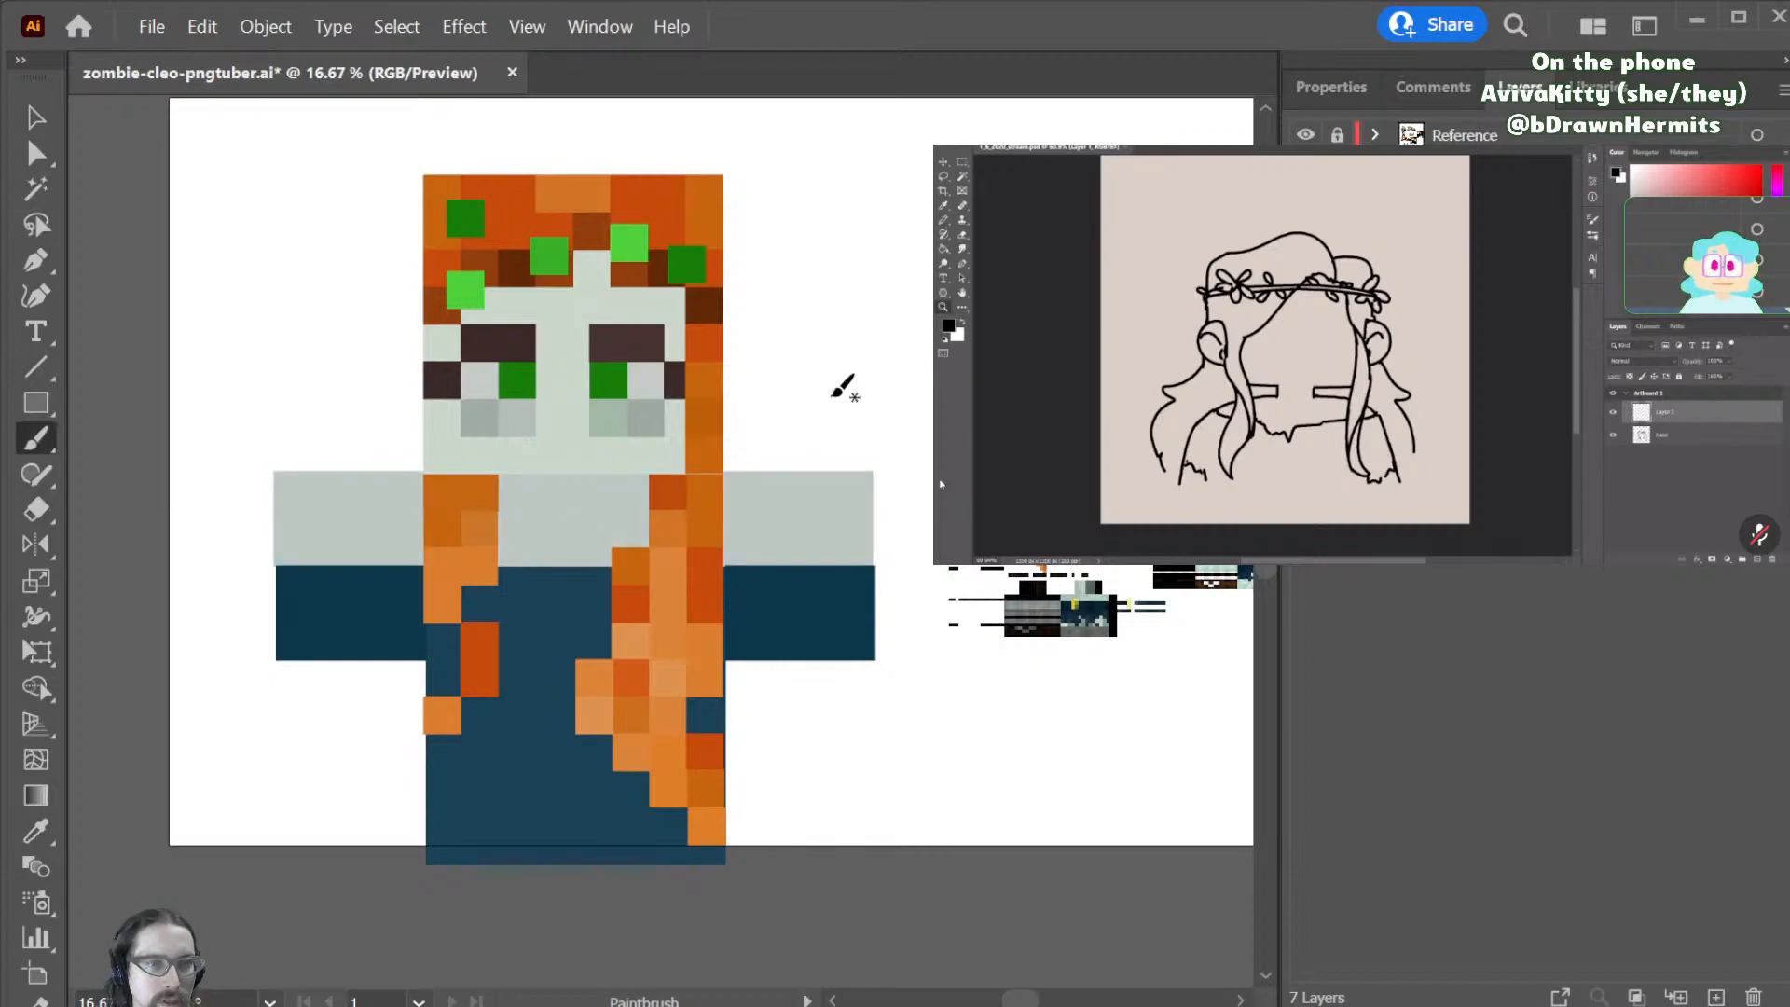
pyautogui.hotkey('ctrl', 'z')
pyautogui.press('v')
pyautogui.click(828, 388)
# - Widen the two dark blue sleeves outward so each extends slightly past the ends of the pale shoulder band
pyautogui.scroll(1, 831, 517)
pyautogui.click(399, 679)
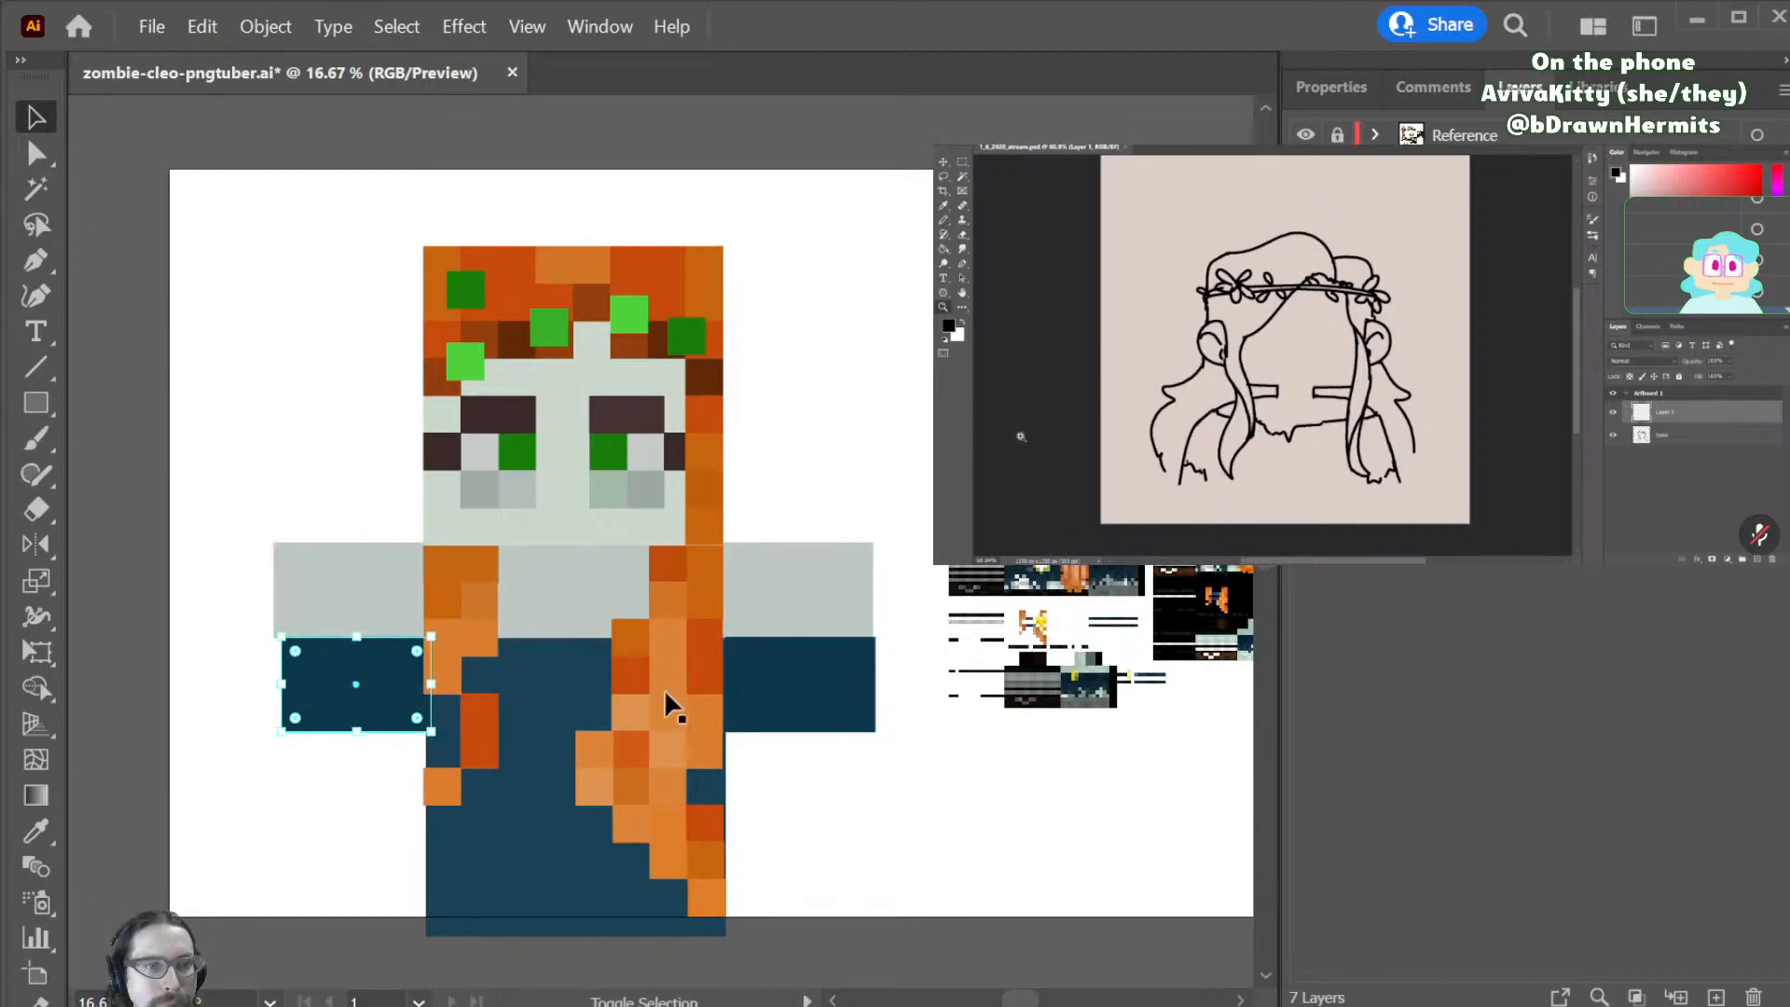
pyautogui.press('Left')
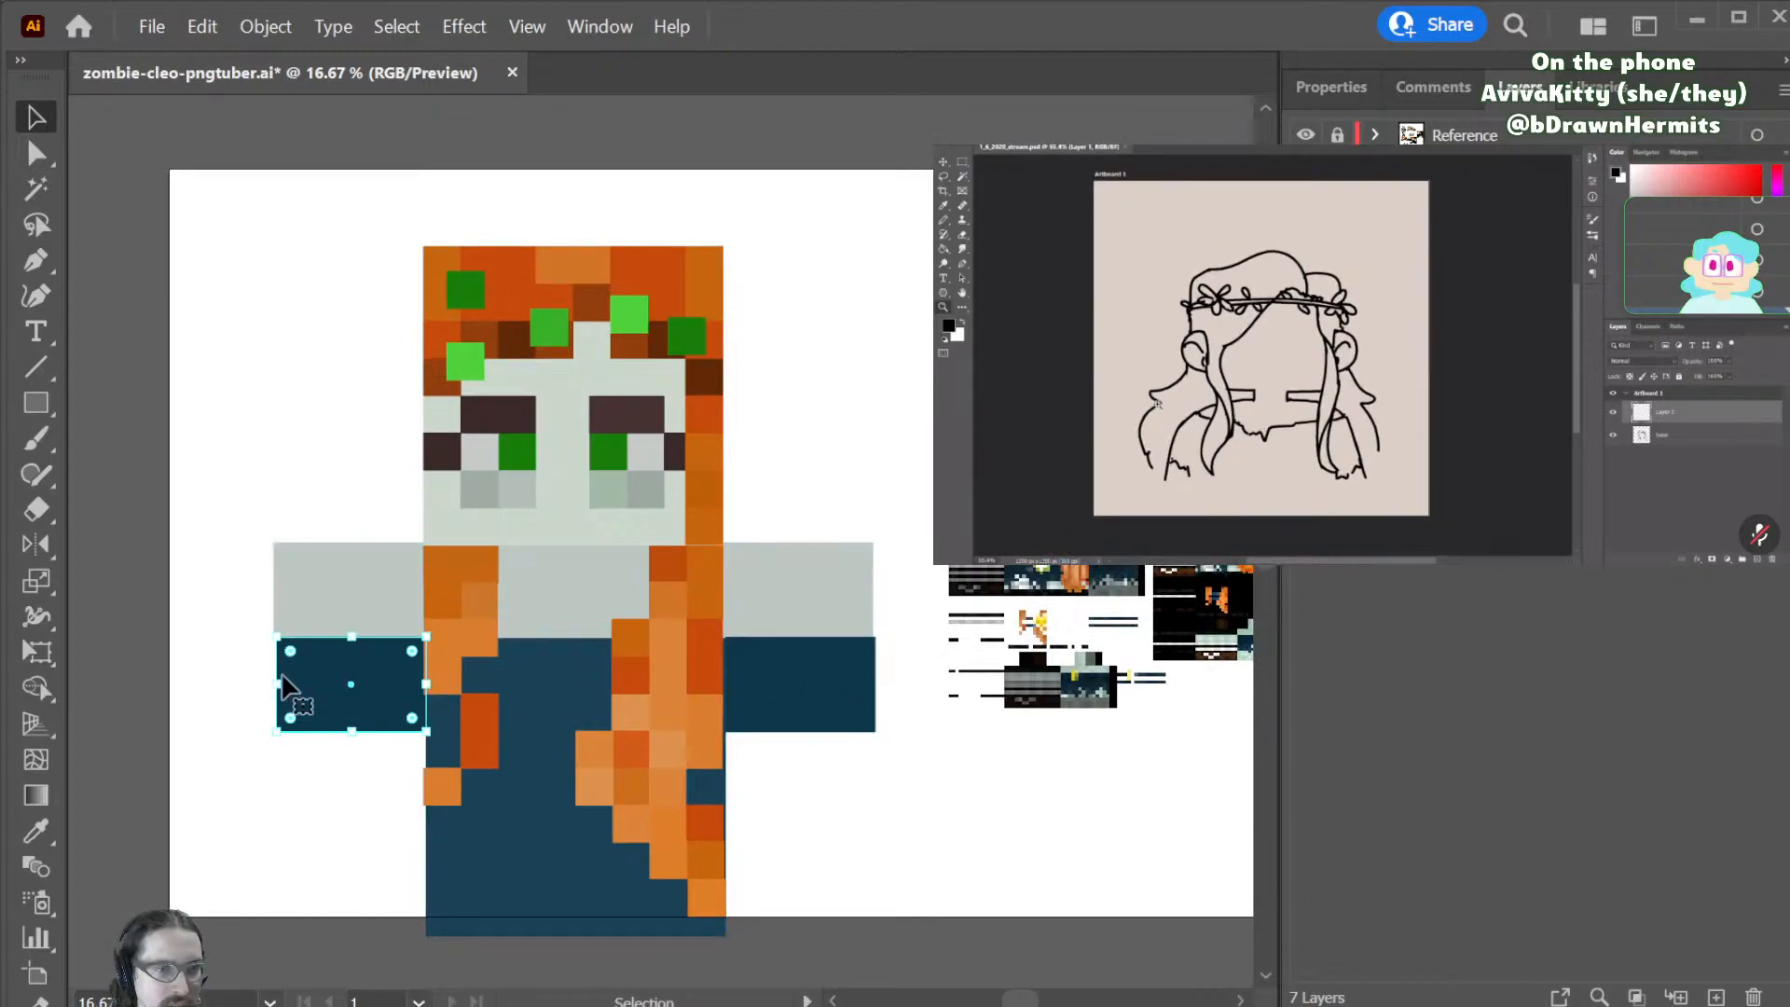
pyautogui.moveTo(280, 694); pyautogui.dragTo(266, 687)
pyautogui.moveTo(867, 713); pyautogui.dragTo(883, 688)
pyautogui.hotkey('ctrl', 'z')
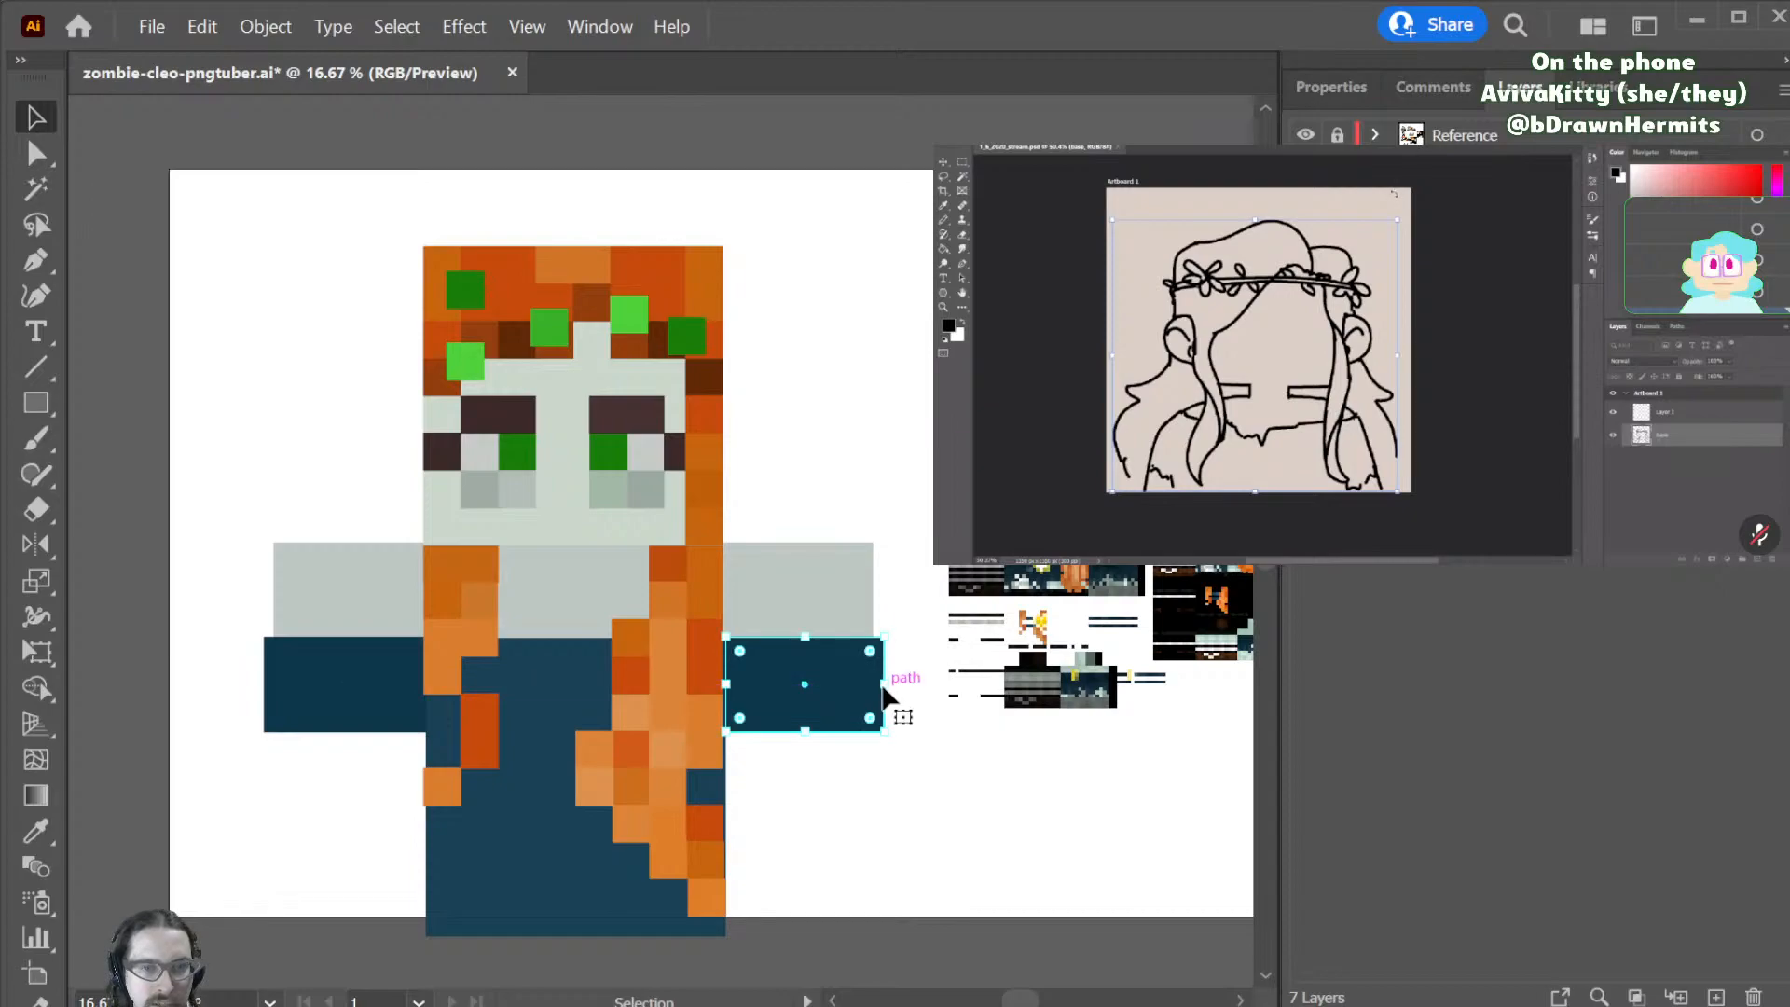
pyautogui.press('i')
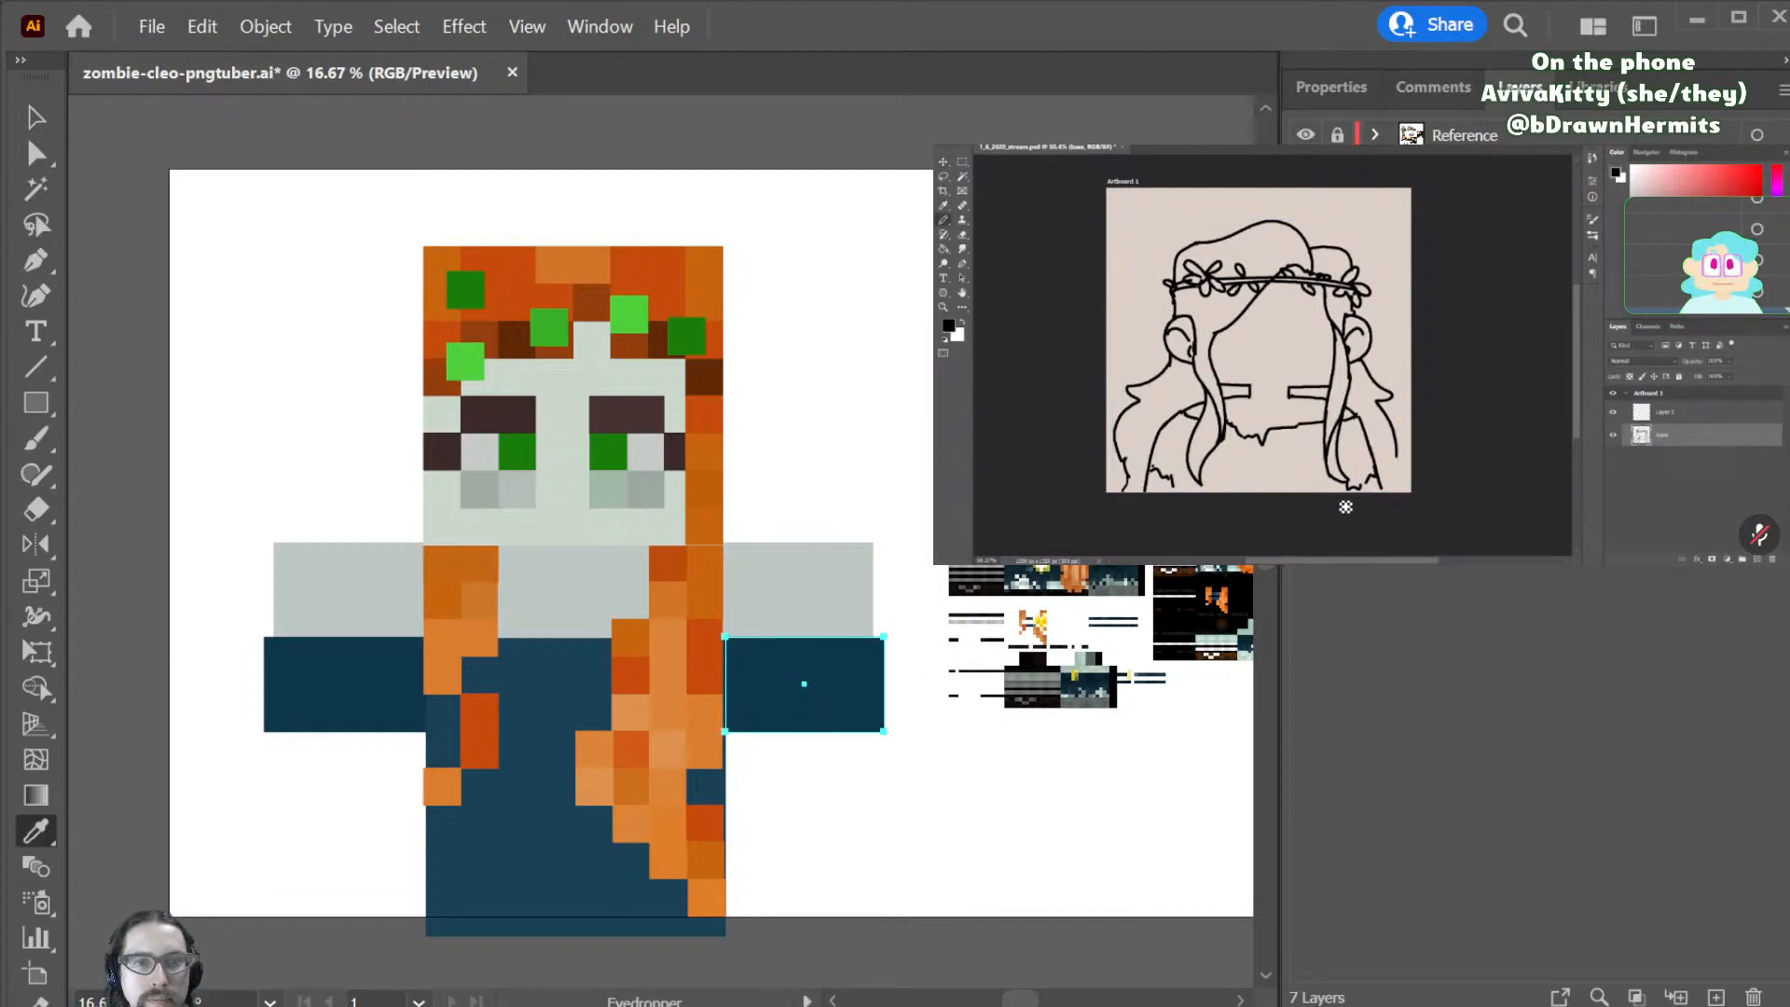
pyautogui.press('v')
pyautogui.click(928, 598)
pyautogui.scroll(2, 881, 641)
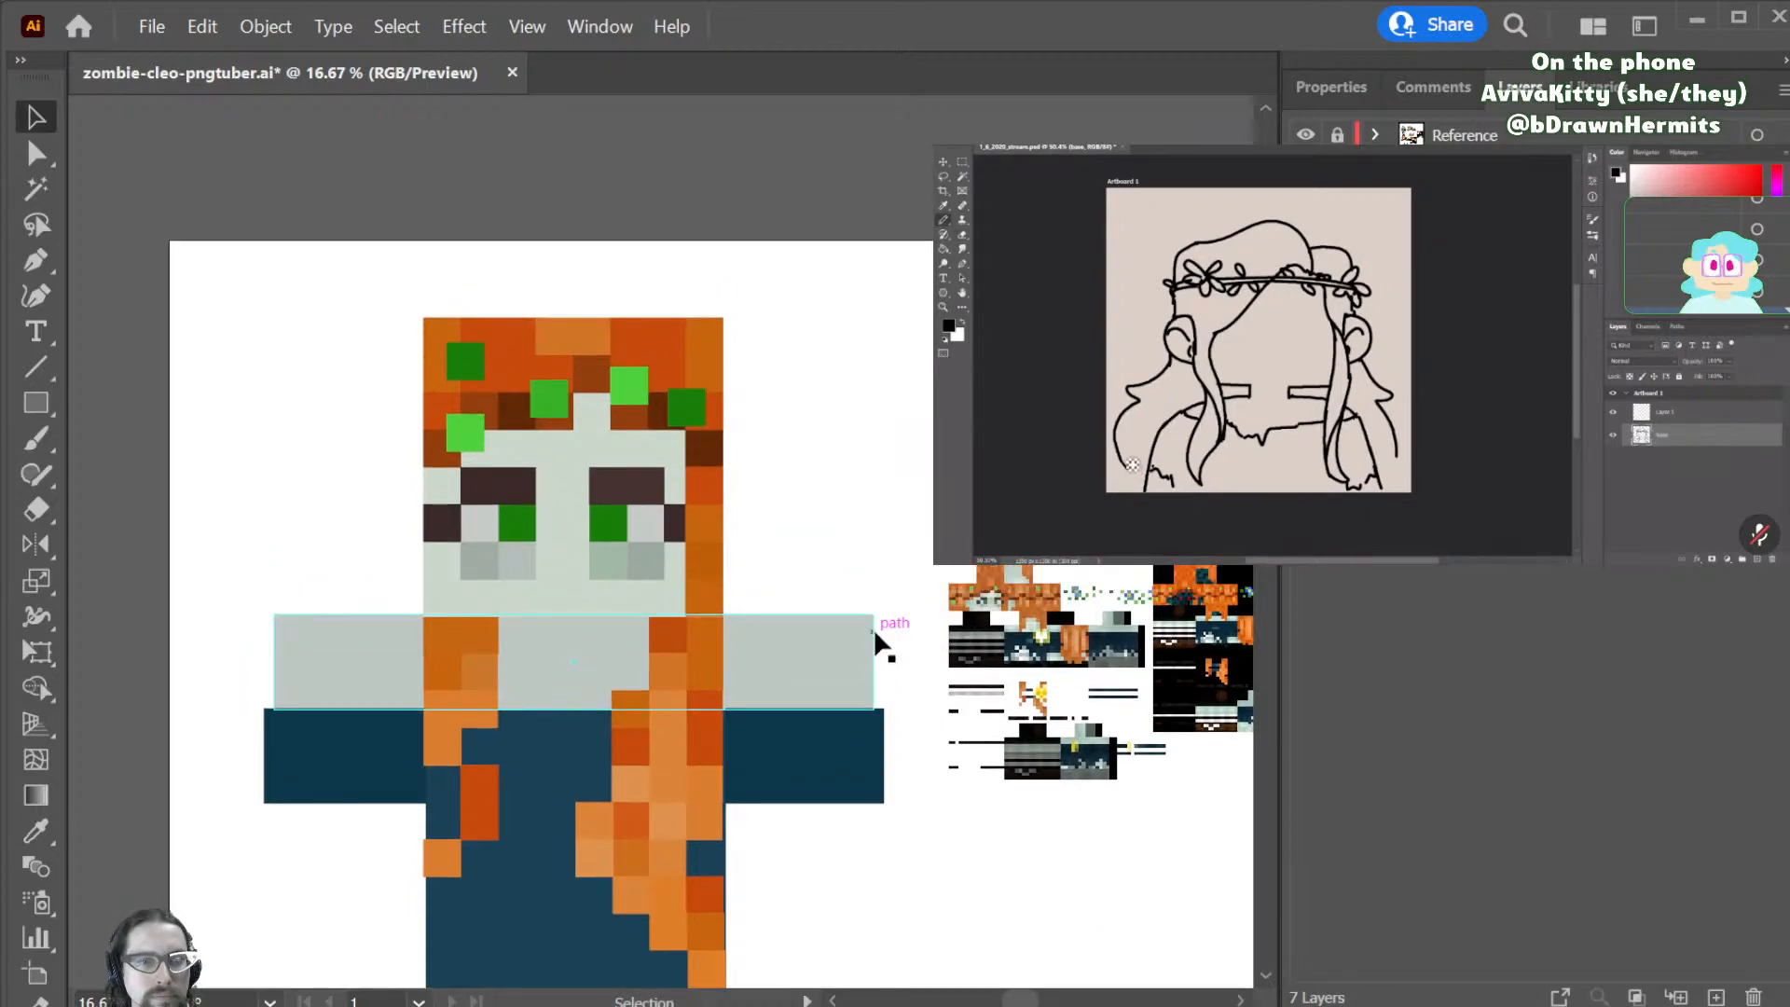
pyautogui.moveTo(831, 277); pyautogui.dragTo(388, 587)
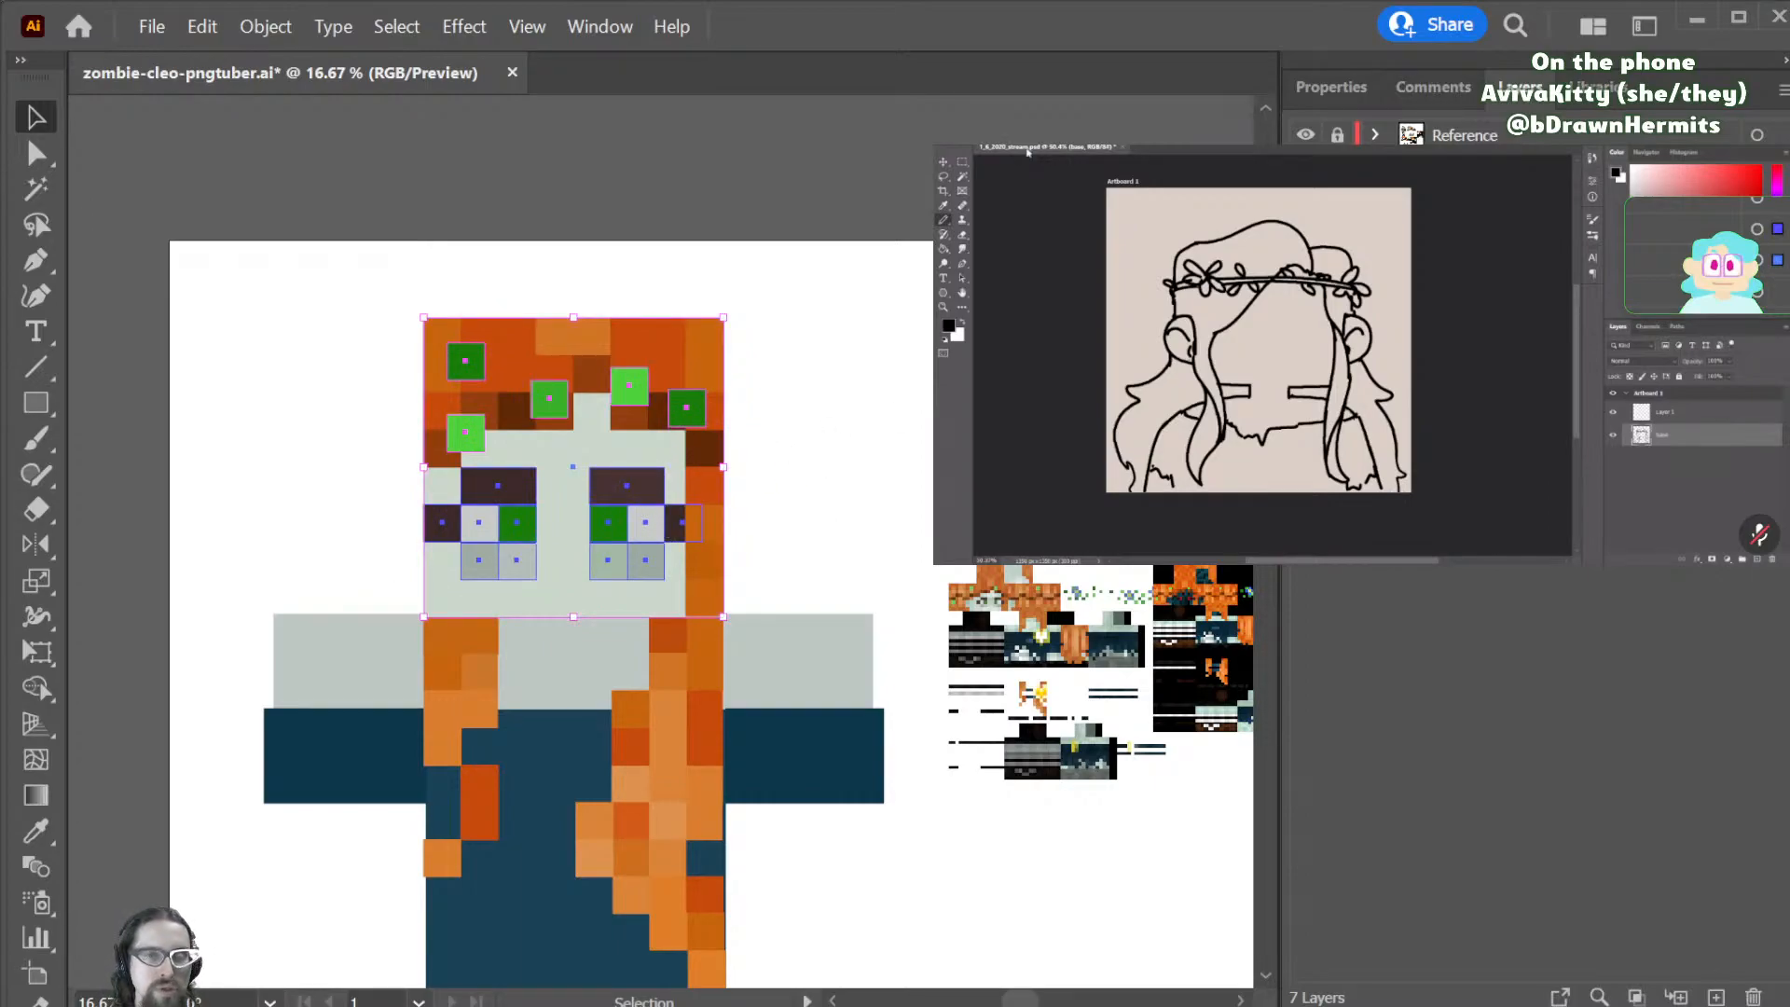
pyautogui.moveTo(724, 464); pyautogui.dragTo(753, 468)
pyautogui.hotkey('ctrl', 'z')
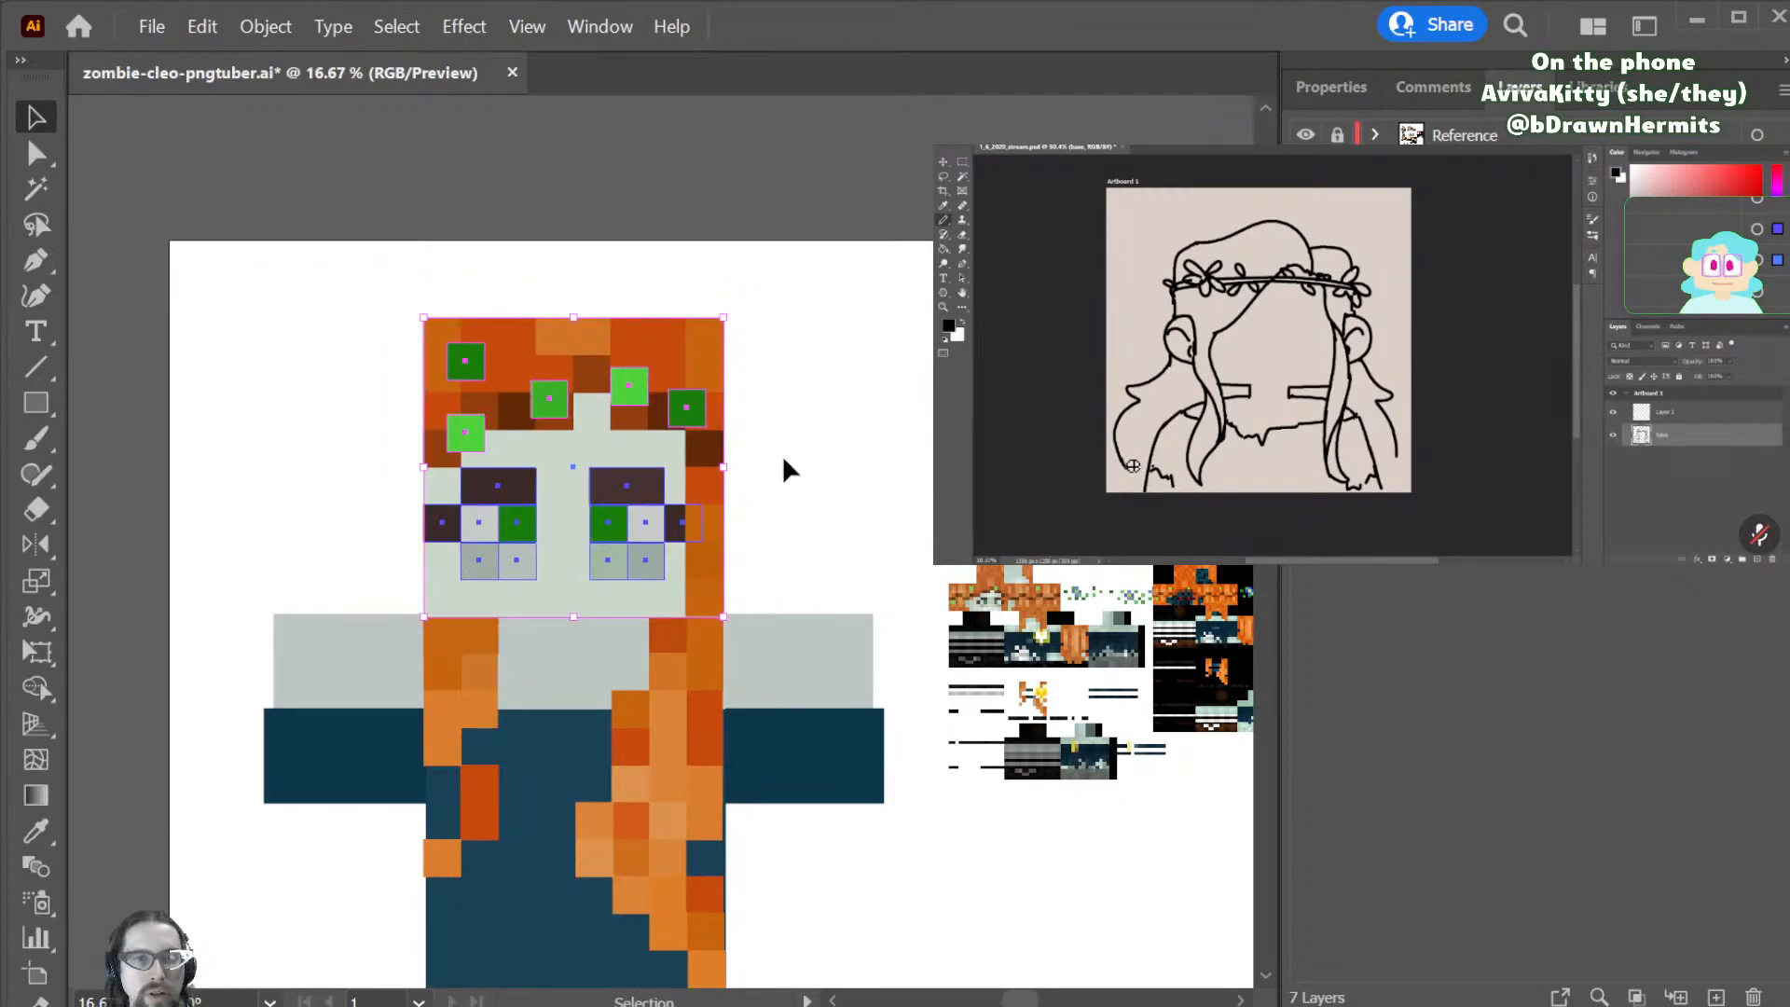
# - Enlarge the whole head, including face, hair blocks, eyes and green flowers, slightly and proportionally about its centre
pyautogui.moveTo(827, 271); pyautogui.dragTo(334, 591)
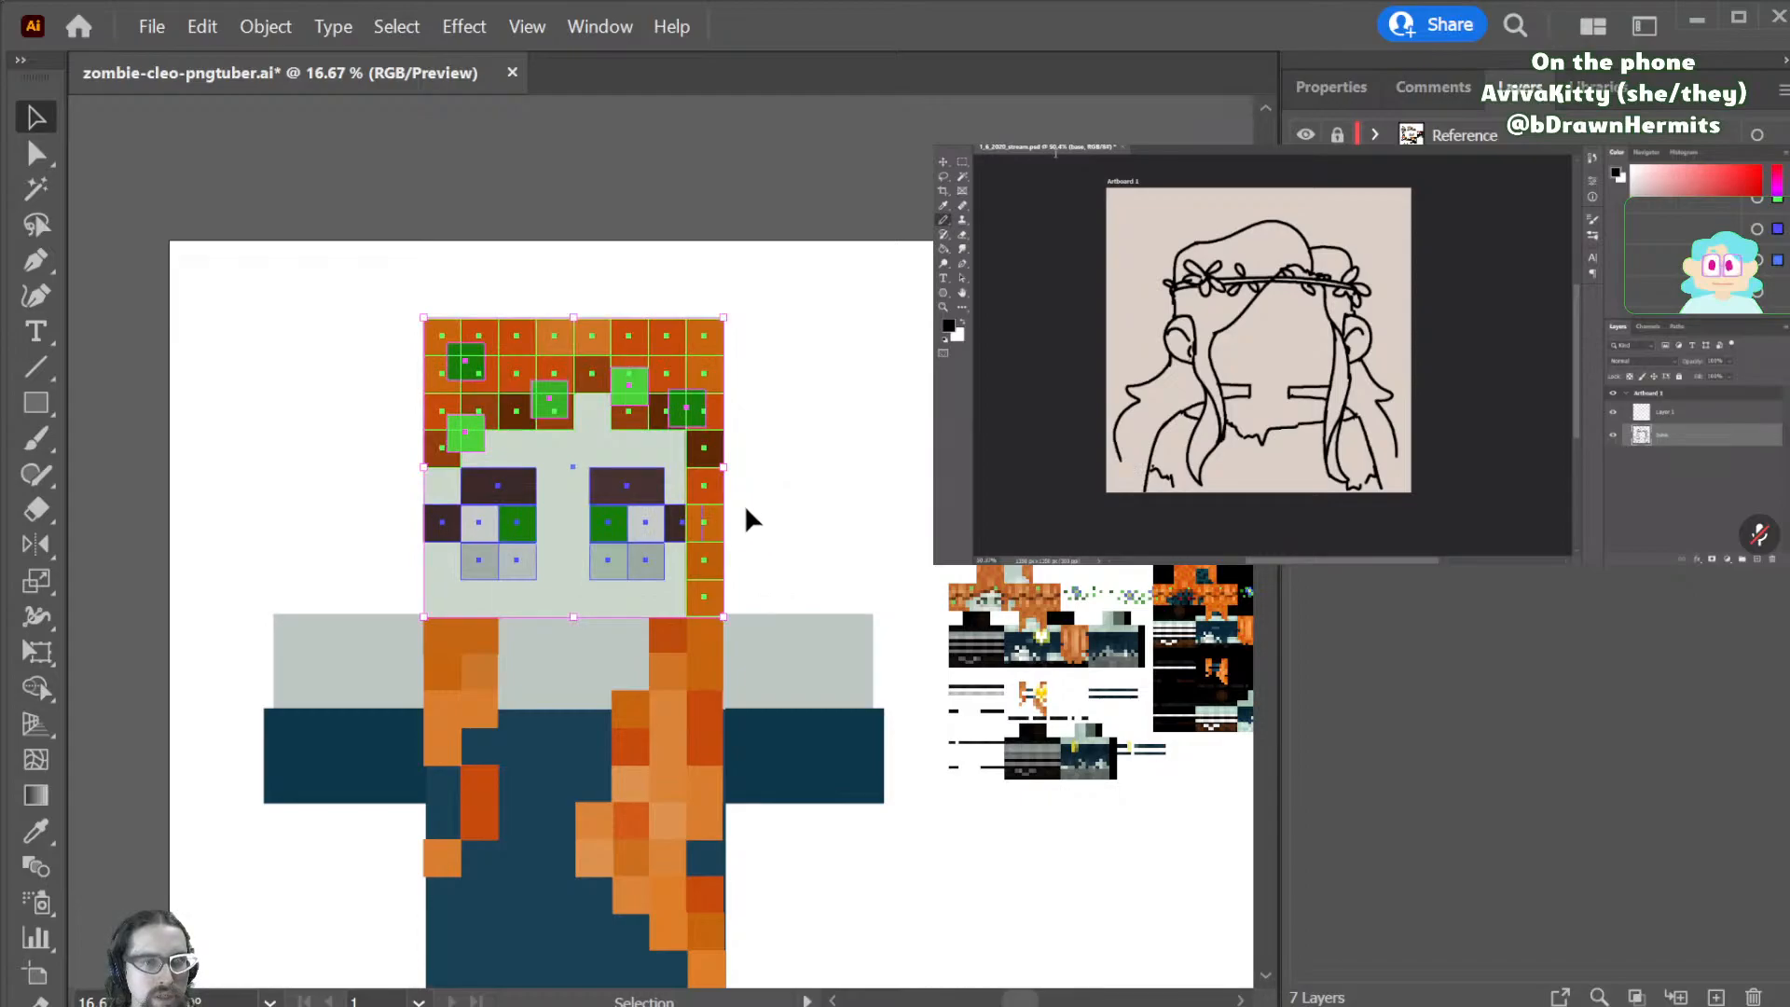
pyautogui.moveTo(723, 468)
pyautogui.mouseDown()
pyautogui.moveTo(757, 468)
pyautogui.moveTo(734, 476)
pyautogui.mouseUp()
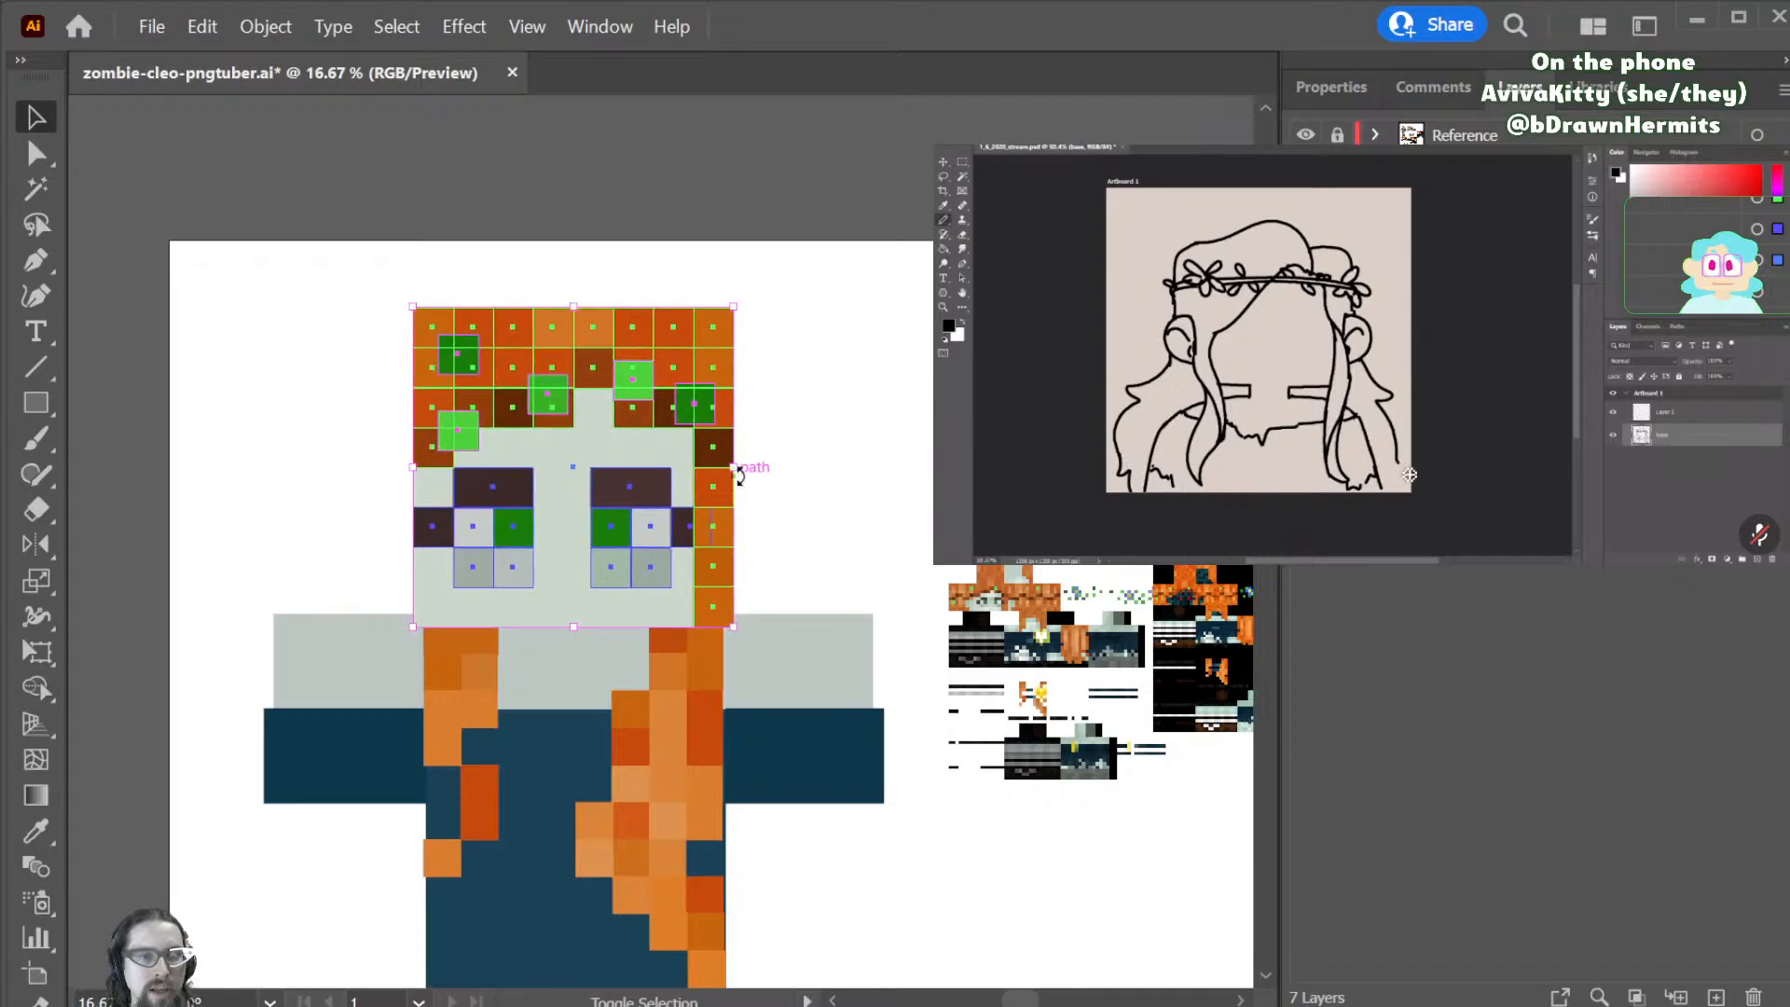
pyautogui.click(781, 507)
pyautogui.scroll(2, 830, 541)
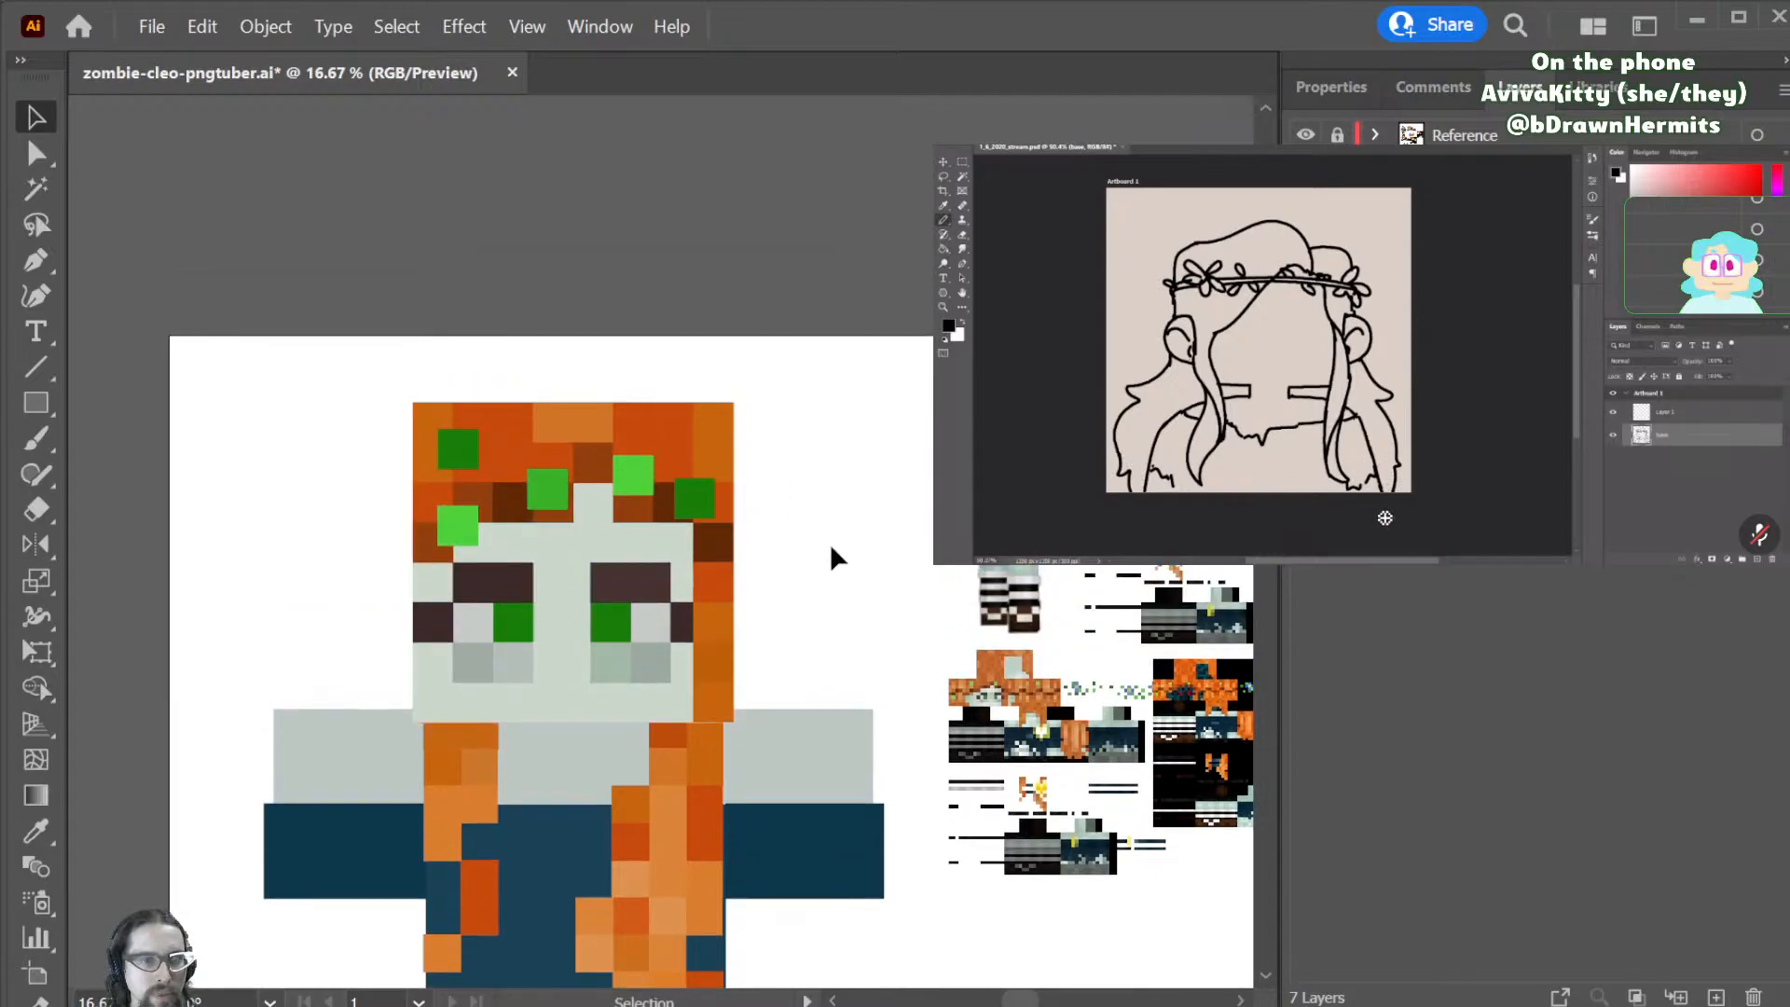
# - Shrink the pale face rectangle slightly in height and width about its centre so its edges sit just inside the hair
pyautogui.click(624, 709)
pyautogui.hotkey('ctrl', '=')
pyautogui.hotkey('ctrl', '=')
pyautogui.click(1212, 725)
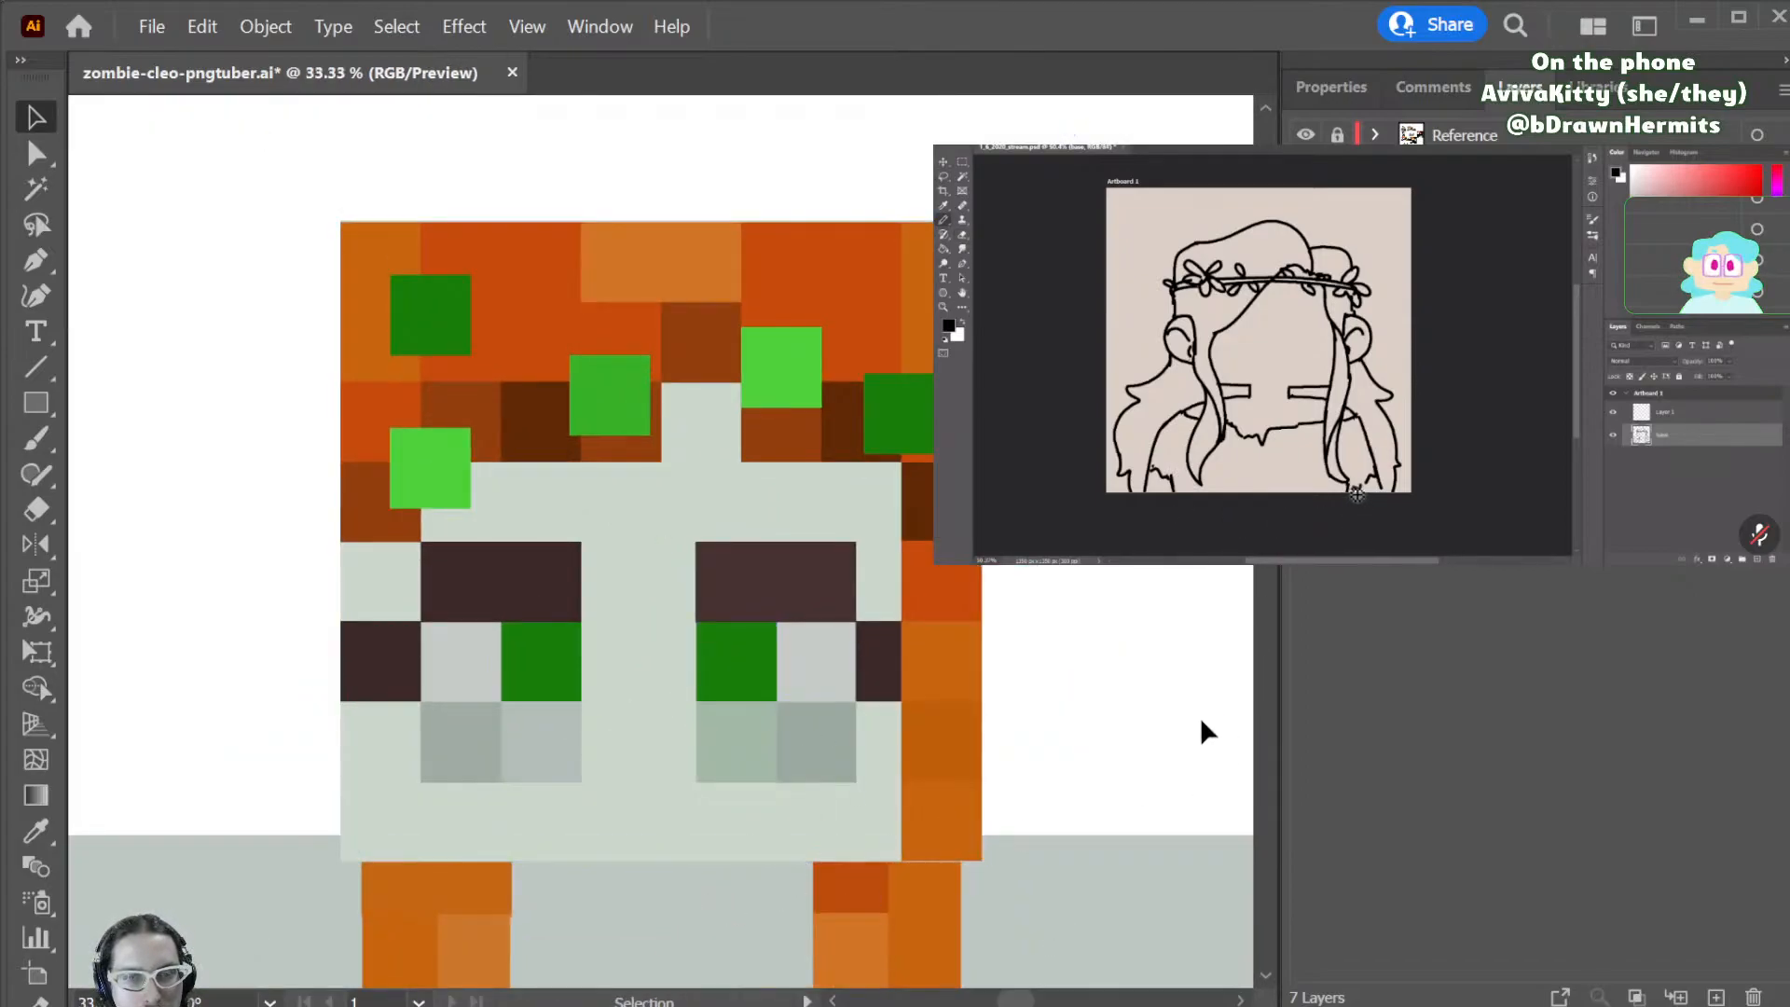
pyautogui.click(750, 820)
pyautogui.moveTo(663, 865); pyautogui.dragTo(660, 853)
pyautogui.moveTo(342, 537); pyautogui.dragTo(354, 540)
pyautogui.click(260, 702)
# - Narrow the grey shoulder band symmetrically about its centre to a width of about 1444 px
pyautogui.scroll(5, 276, 714)
pyautogui.scroll(-8, 280, 714)
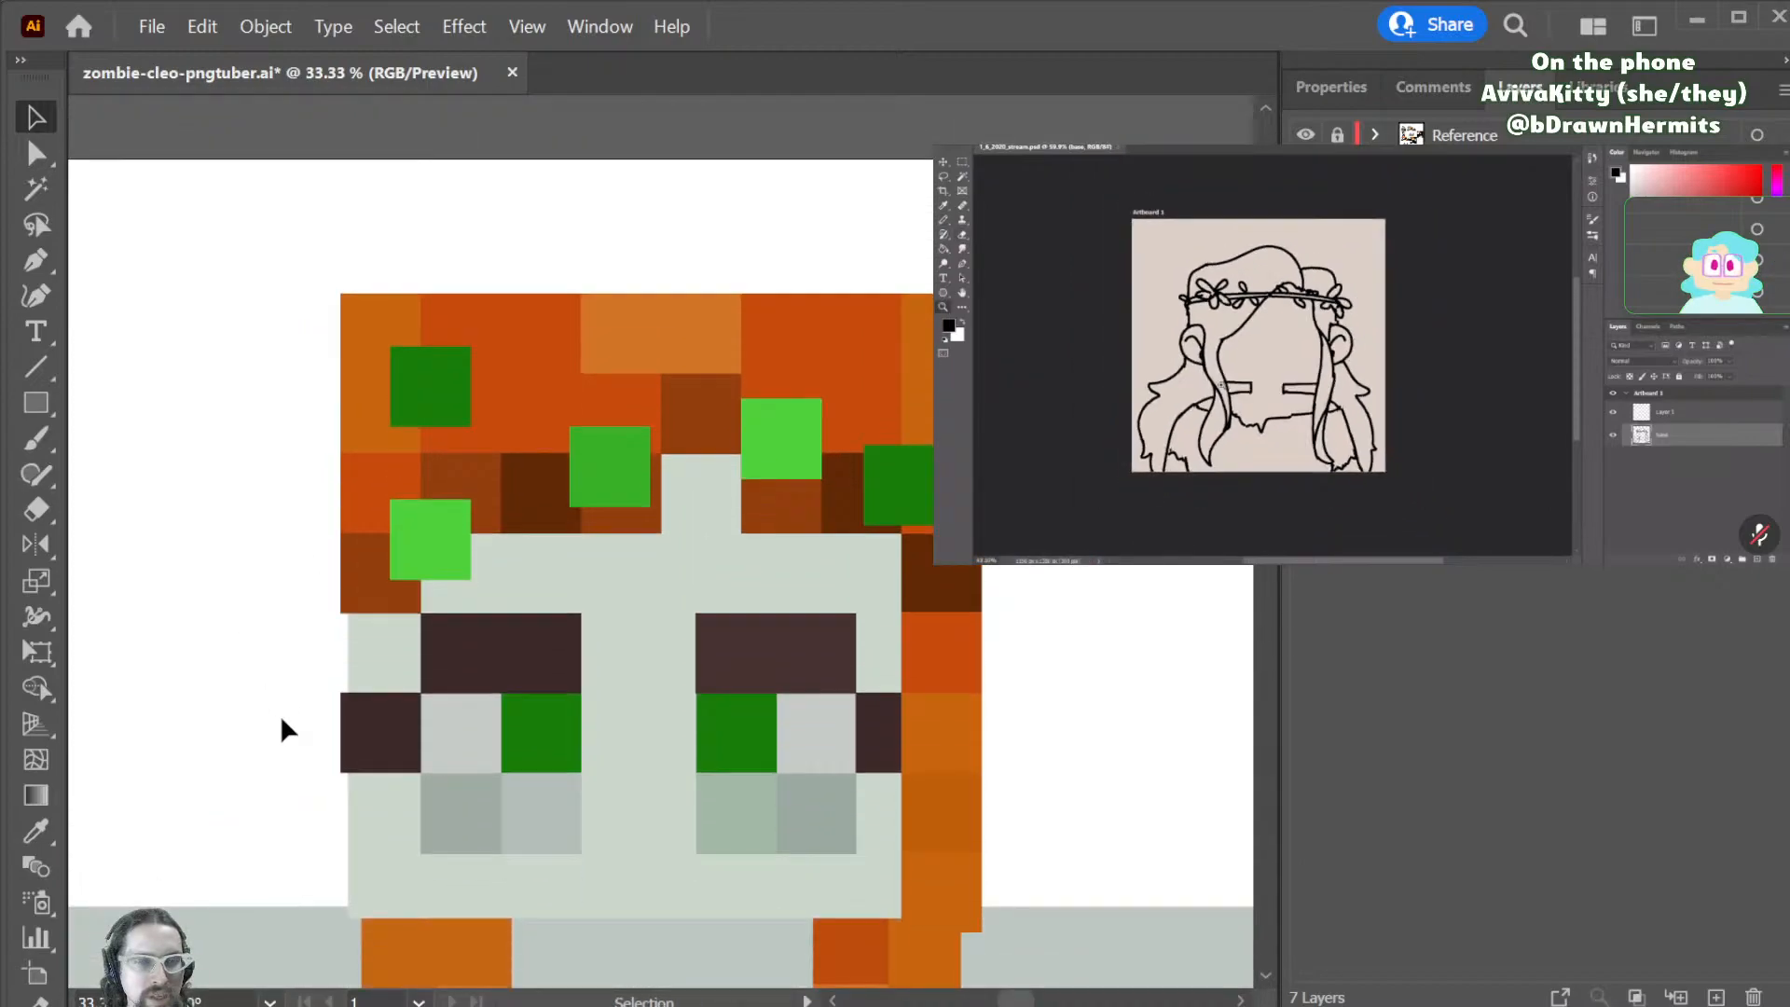
pyautogui.scroll(-6, 280, 712)
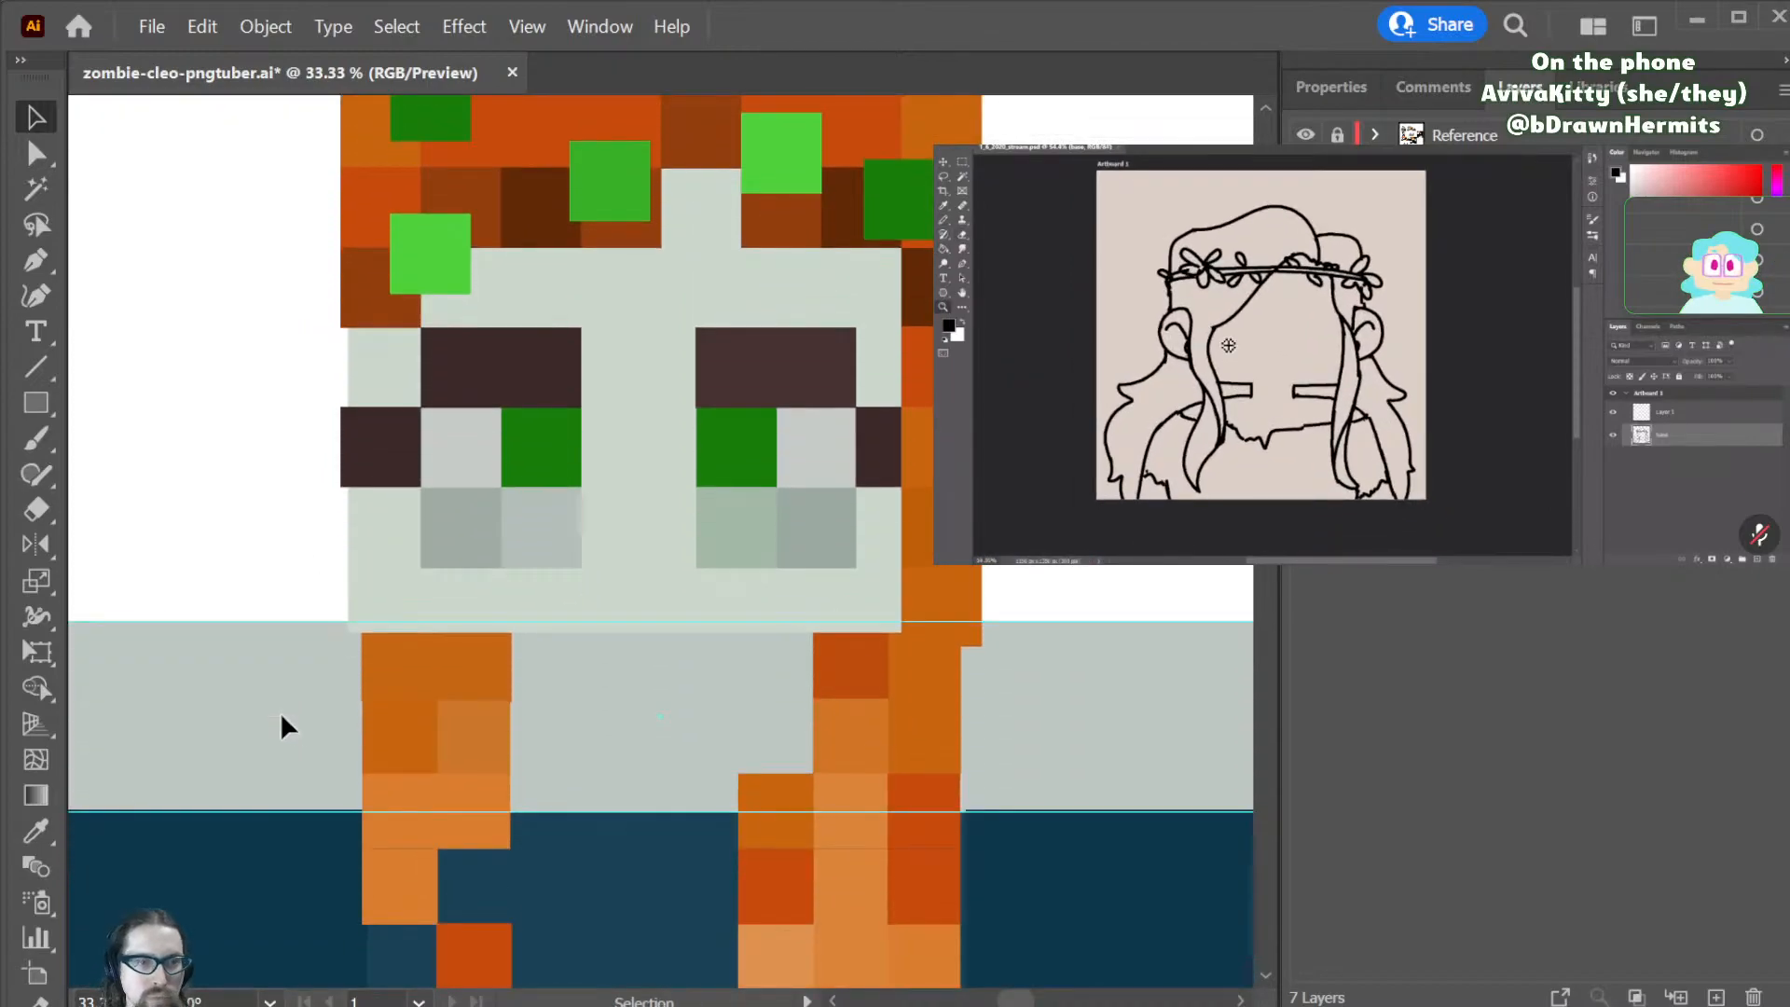
pyautogui.hscroll(6, 280, 712)
pyautogui.hotkey('ctrl', '-')
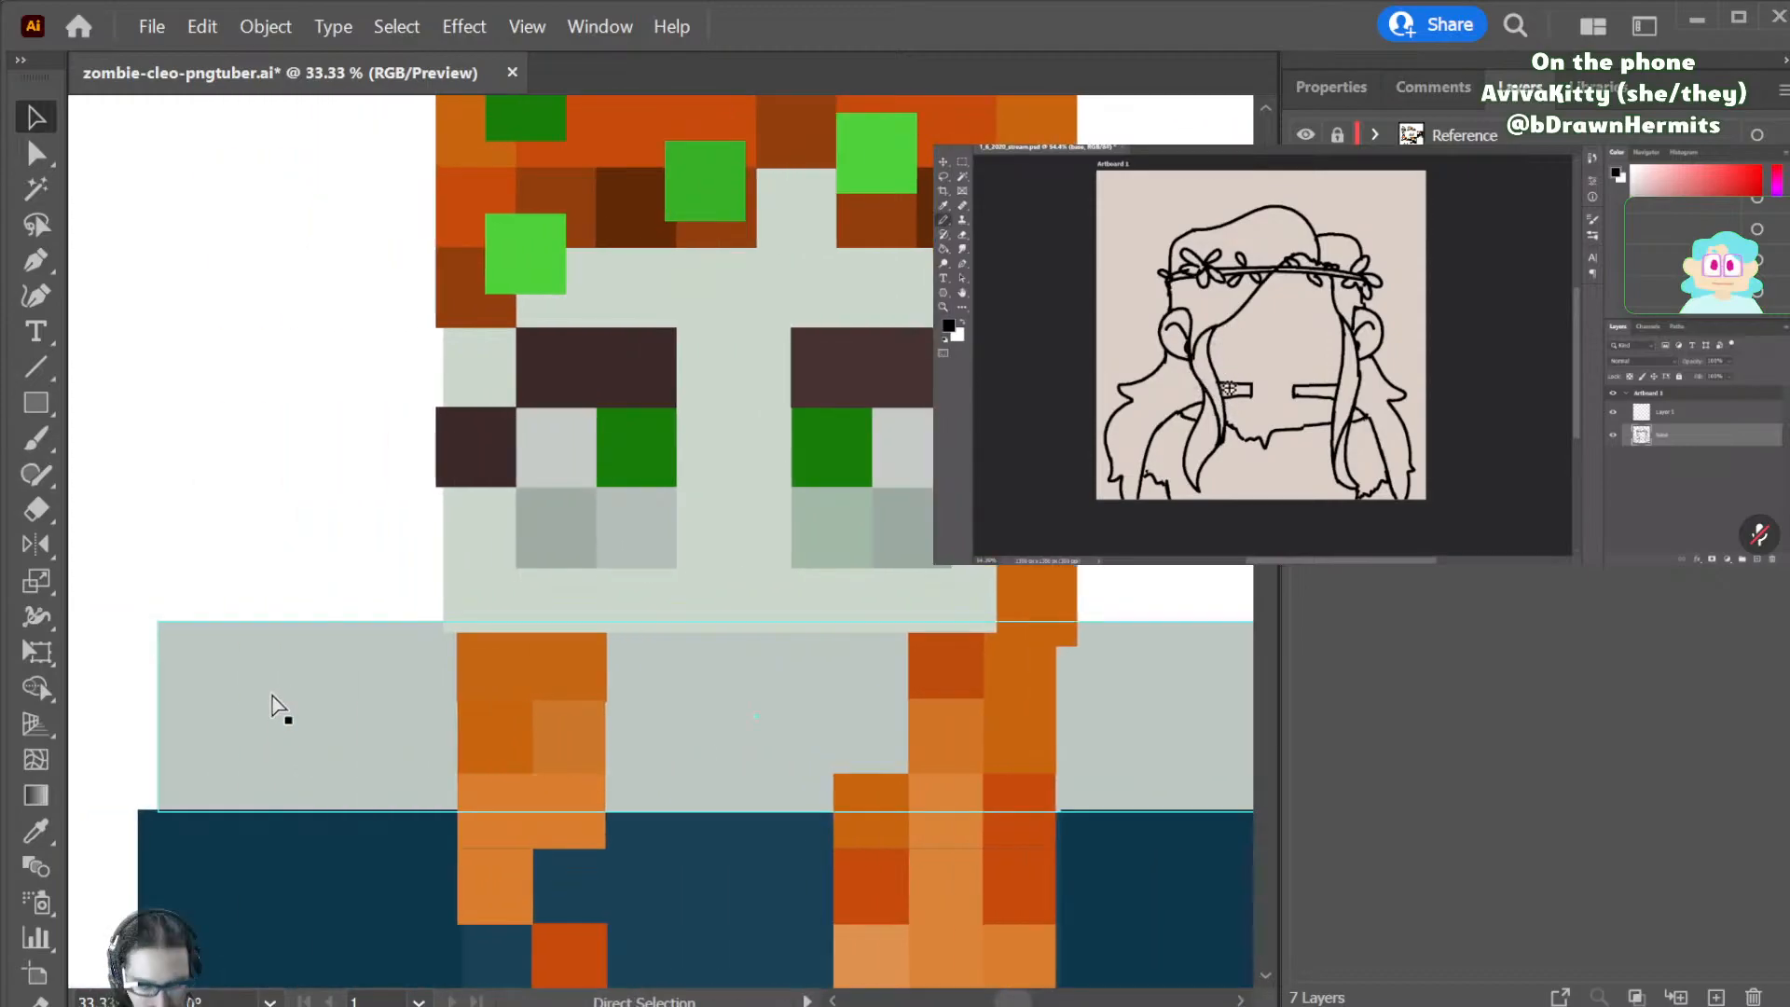
pyautogui.hotkey('ctrl', '-')
pyautogui.press('v')
pyautogui.click(436, 608)
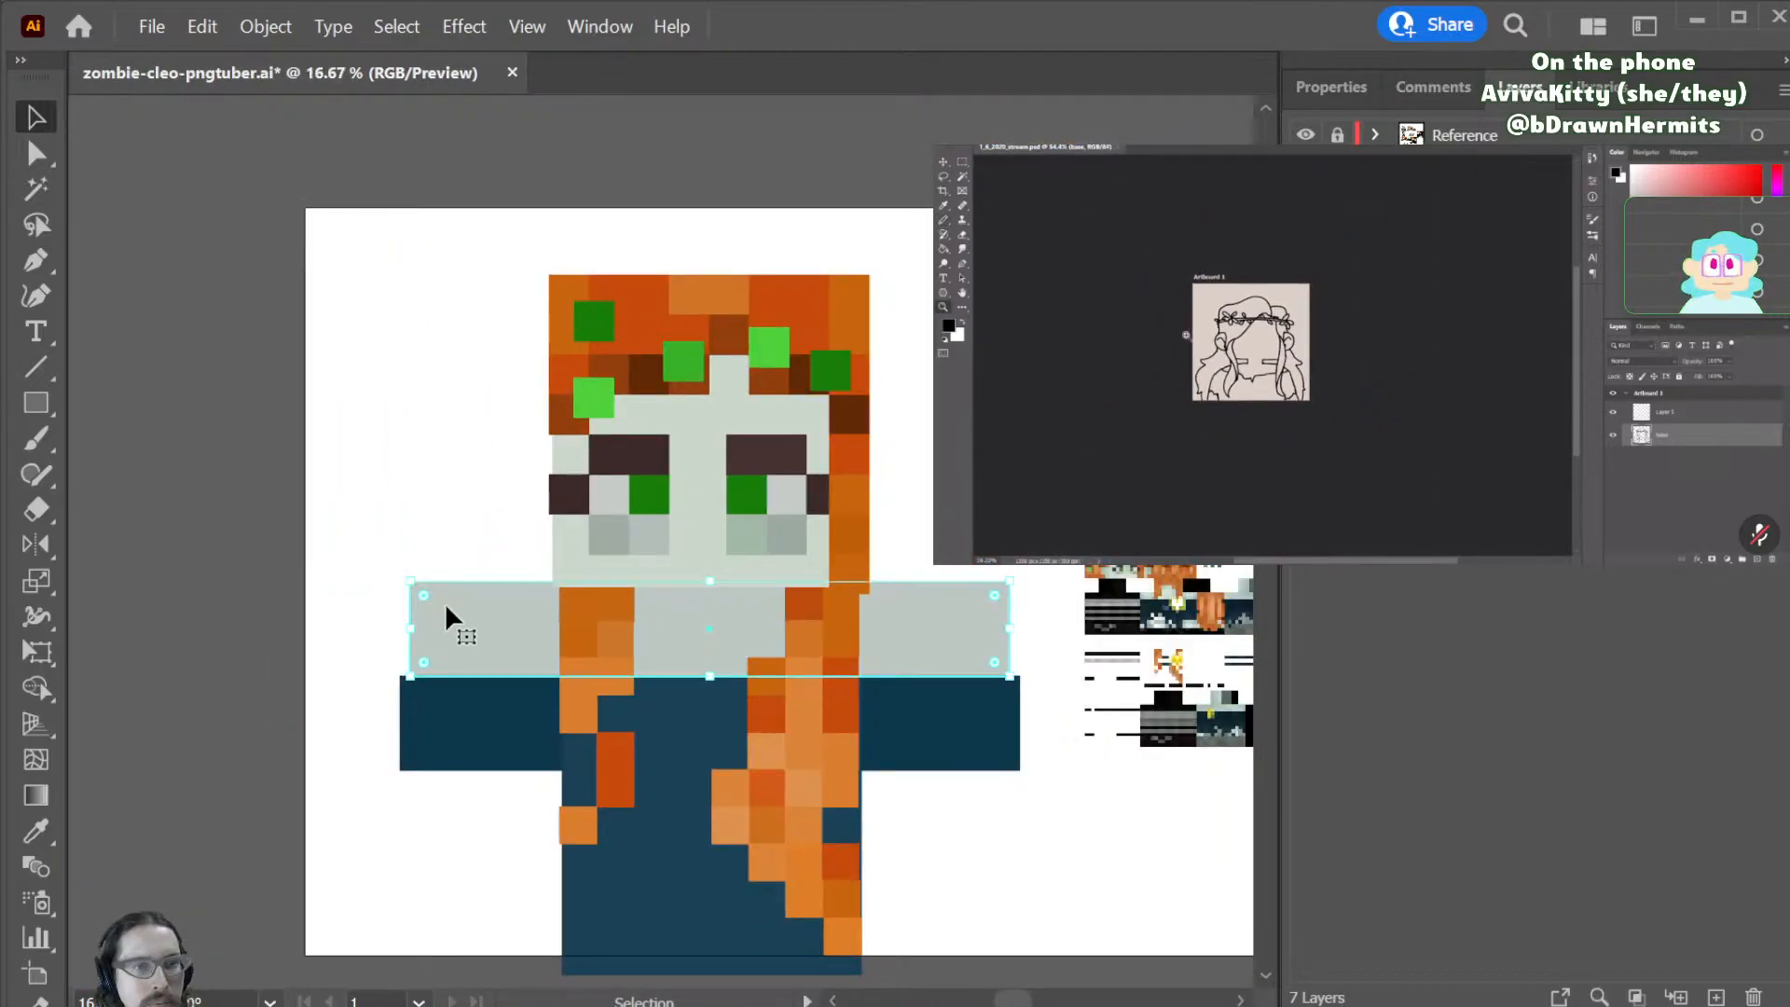
pyautogui.moveTo(1012, 632); pyautogui.dragTo(983, 629)
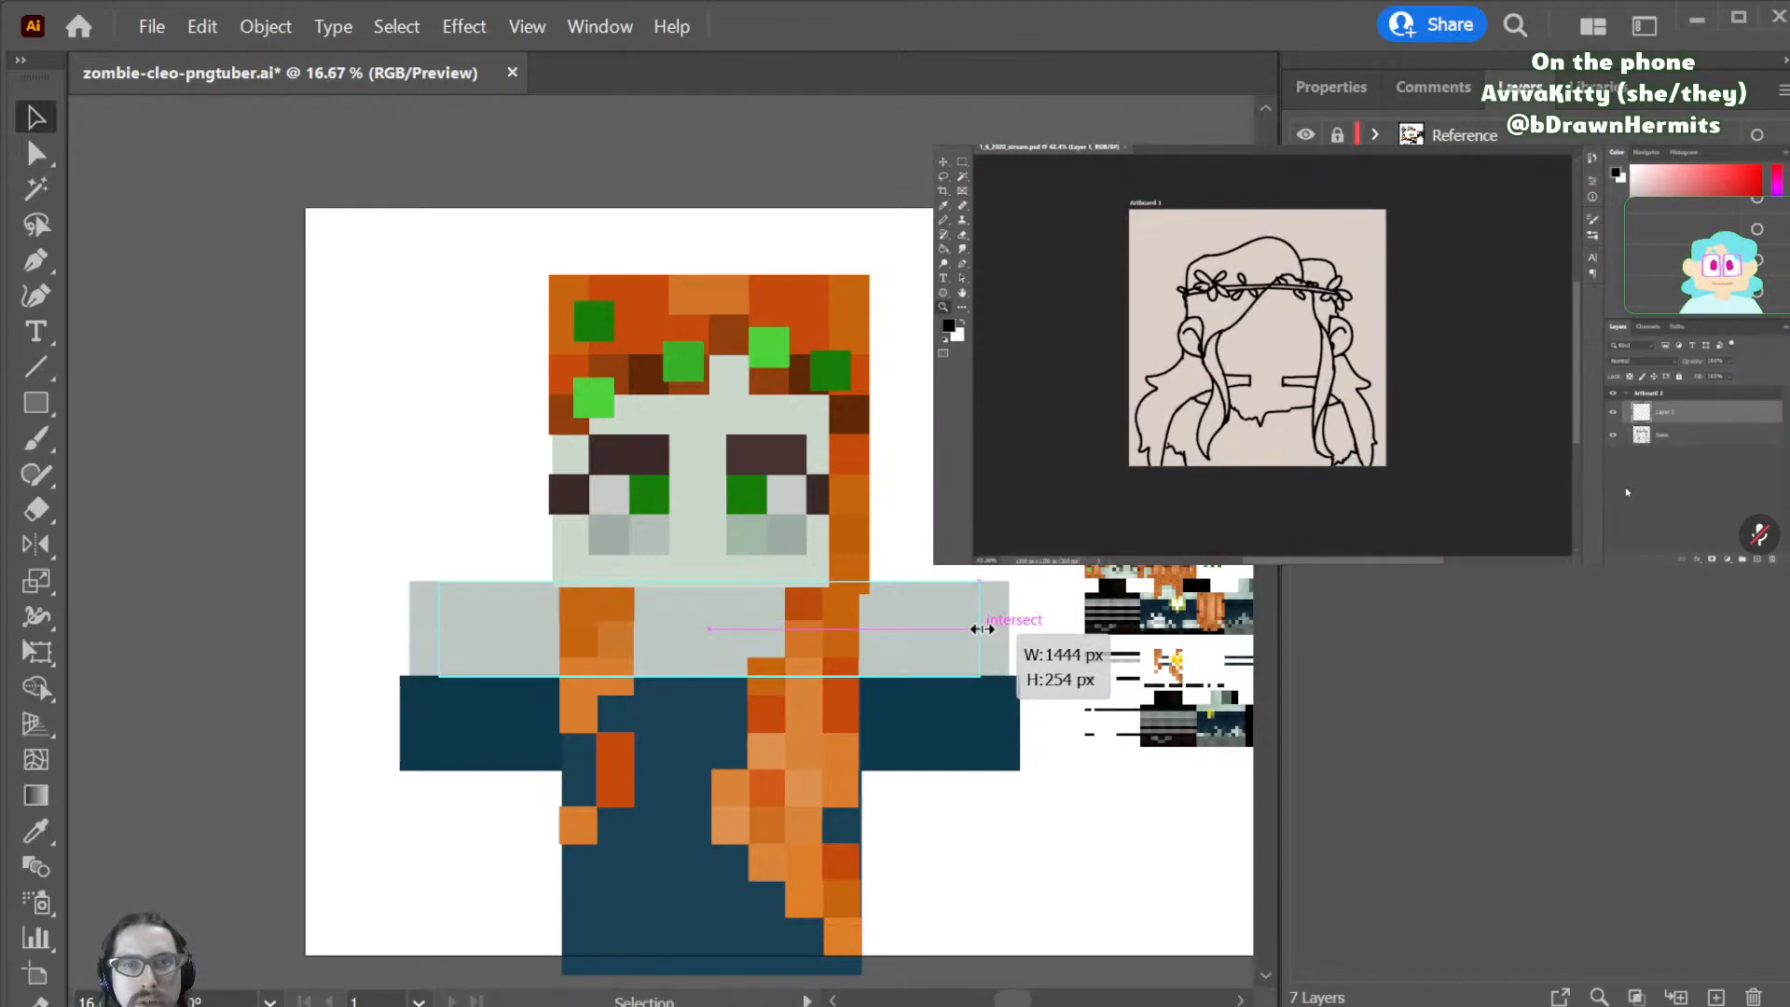
pyautogui.moveTo(984, 629); pyautogui.dragTo(981, 629)
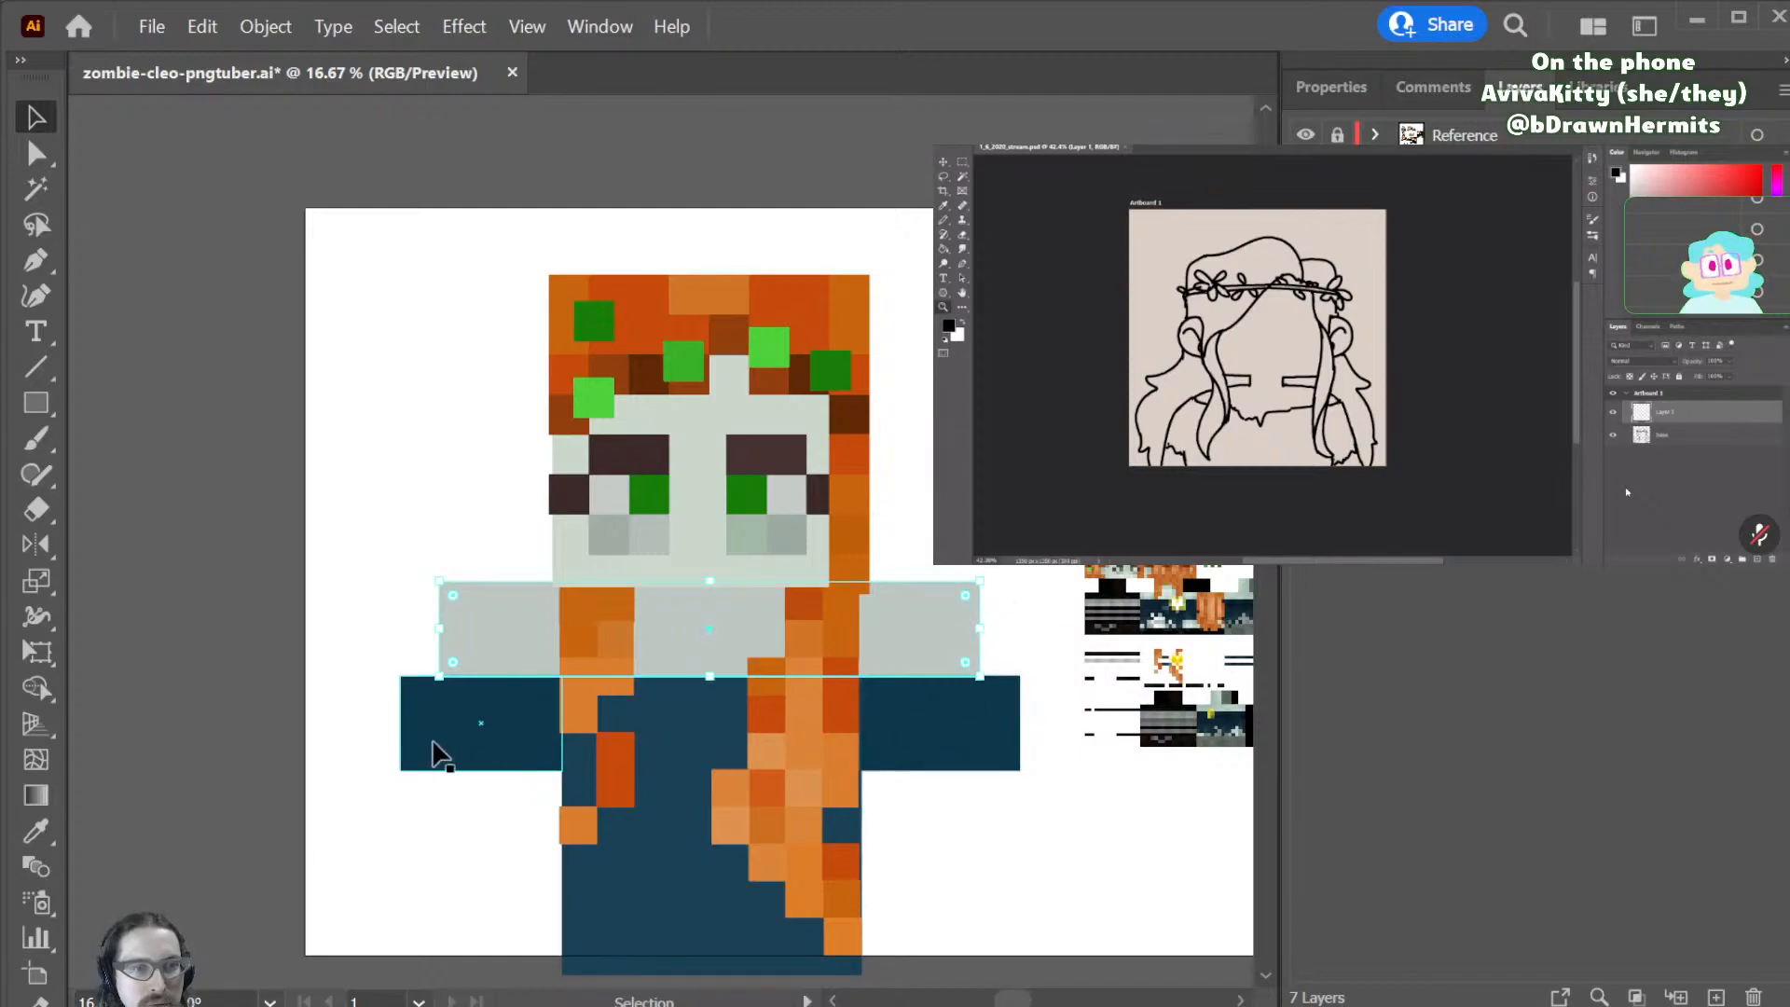
# - Narrow both dark blue sleeves together symmetrically so they extend just past the shoulder band, and save the document
pyautogui.click(495, 739)
pyautogui.keyDown('shift'); pyautogui.click(895, 746); pyautogui.keyUp('shift')
pyautogui.moveTo(1020, 724)
pyautogui.mouseDown()
pyautogui.moveTo(969, 726)
pyautogui.moveTo(990, 725)
pyautogui.mouseUp()
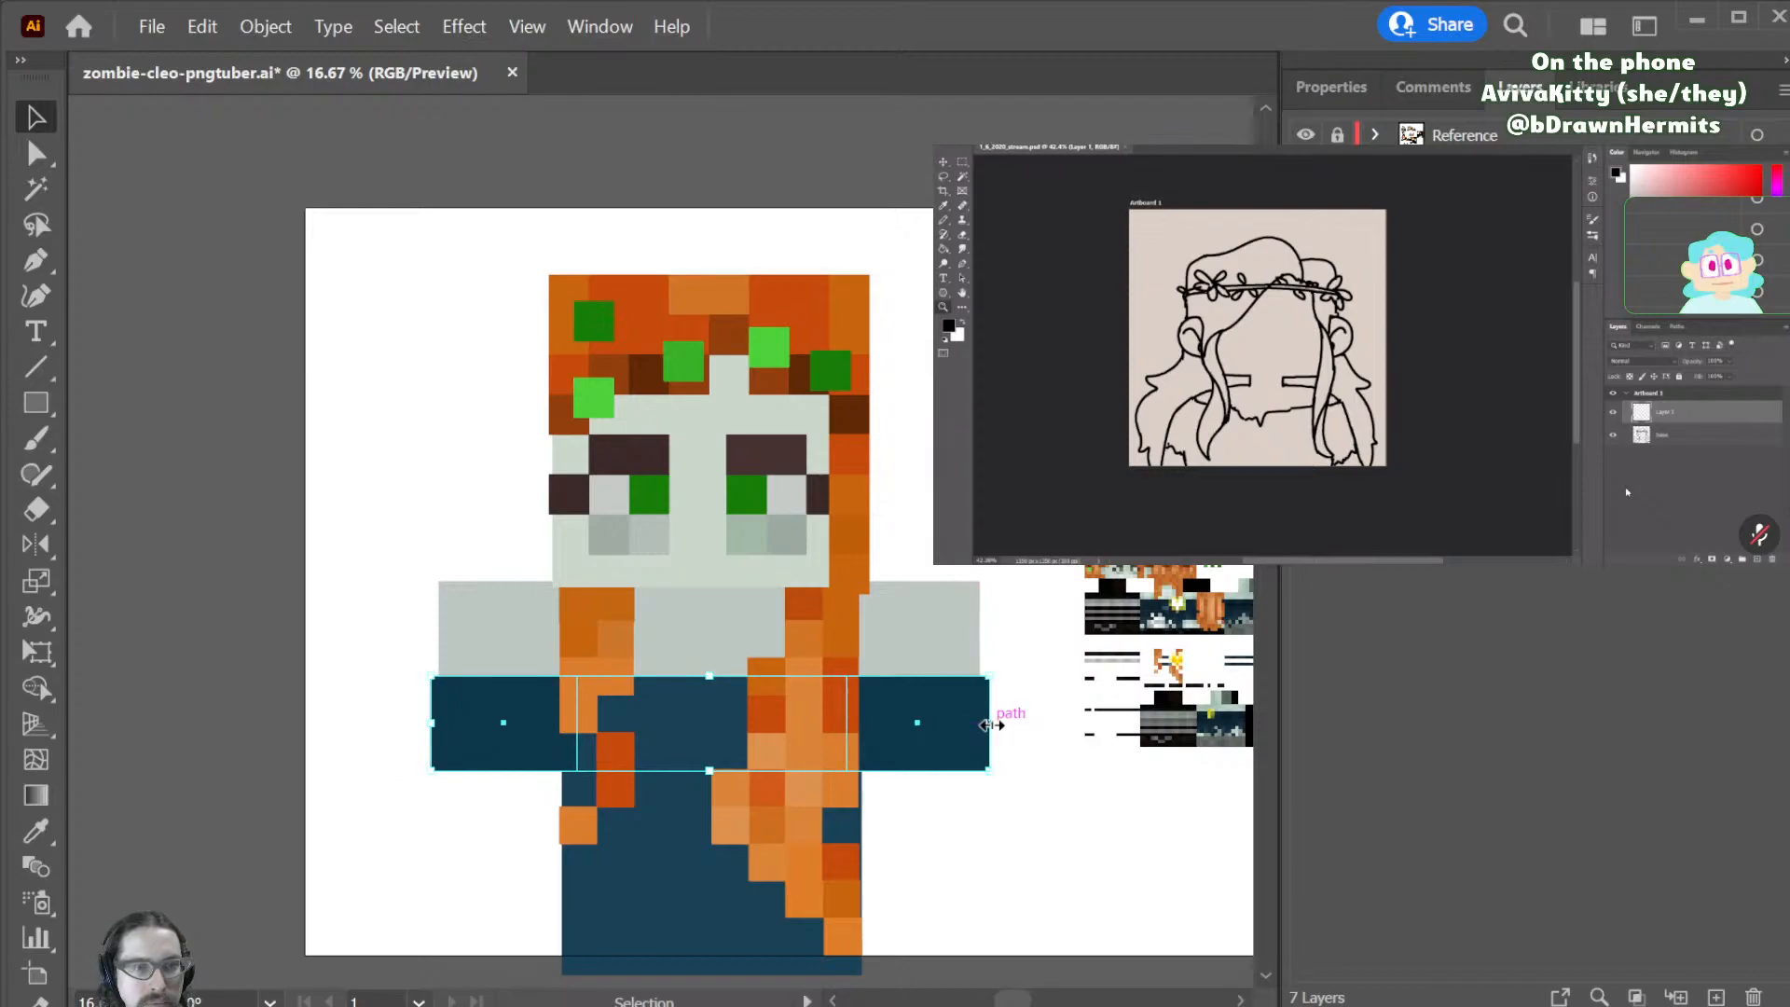
pyautogui.click(1023, 634)
pyautogui.scroll(1, 1026, 711)
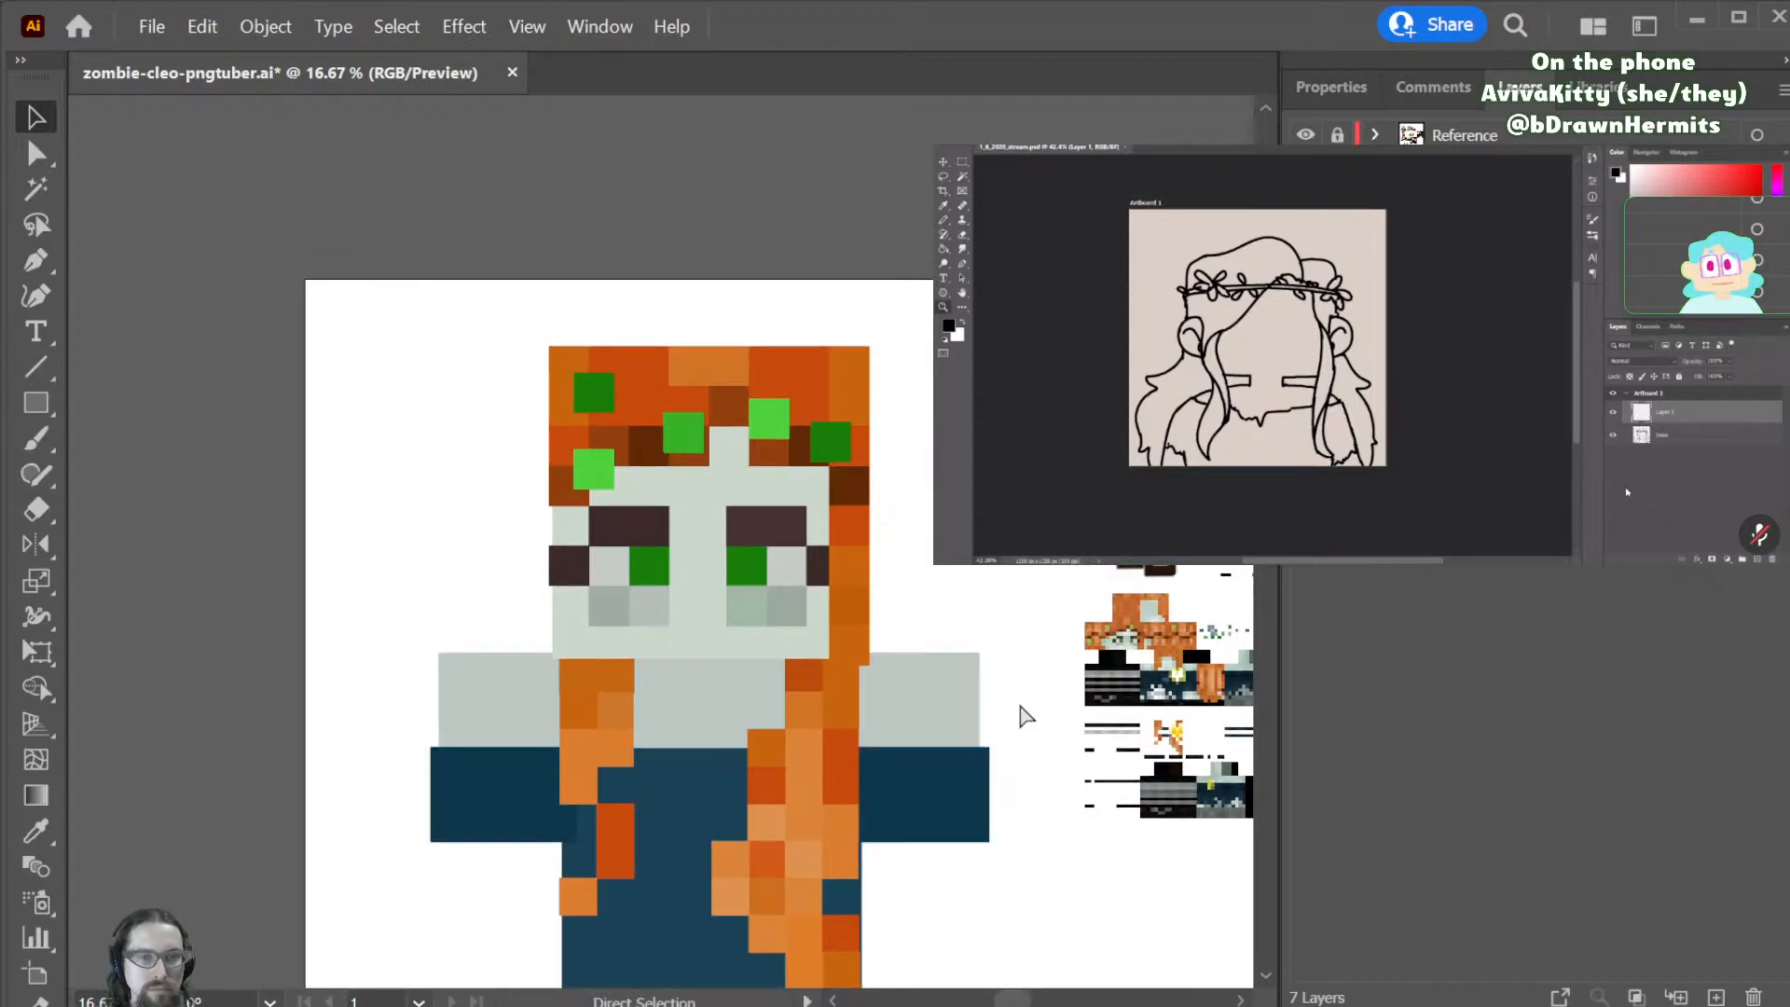
pyautogui.hotkey('ctrl', 's')
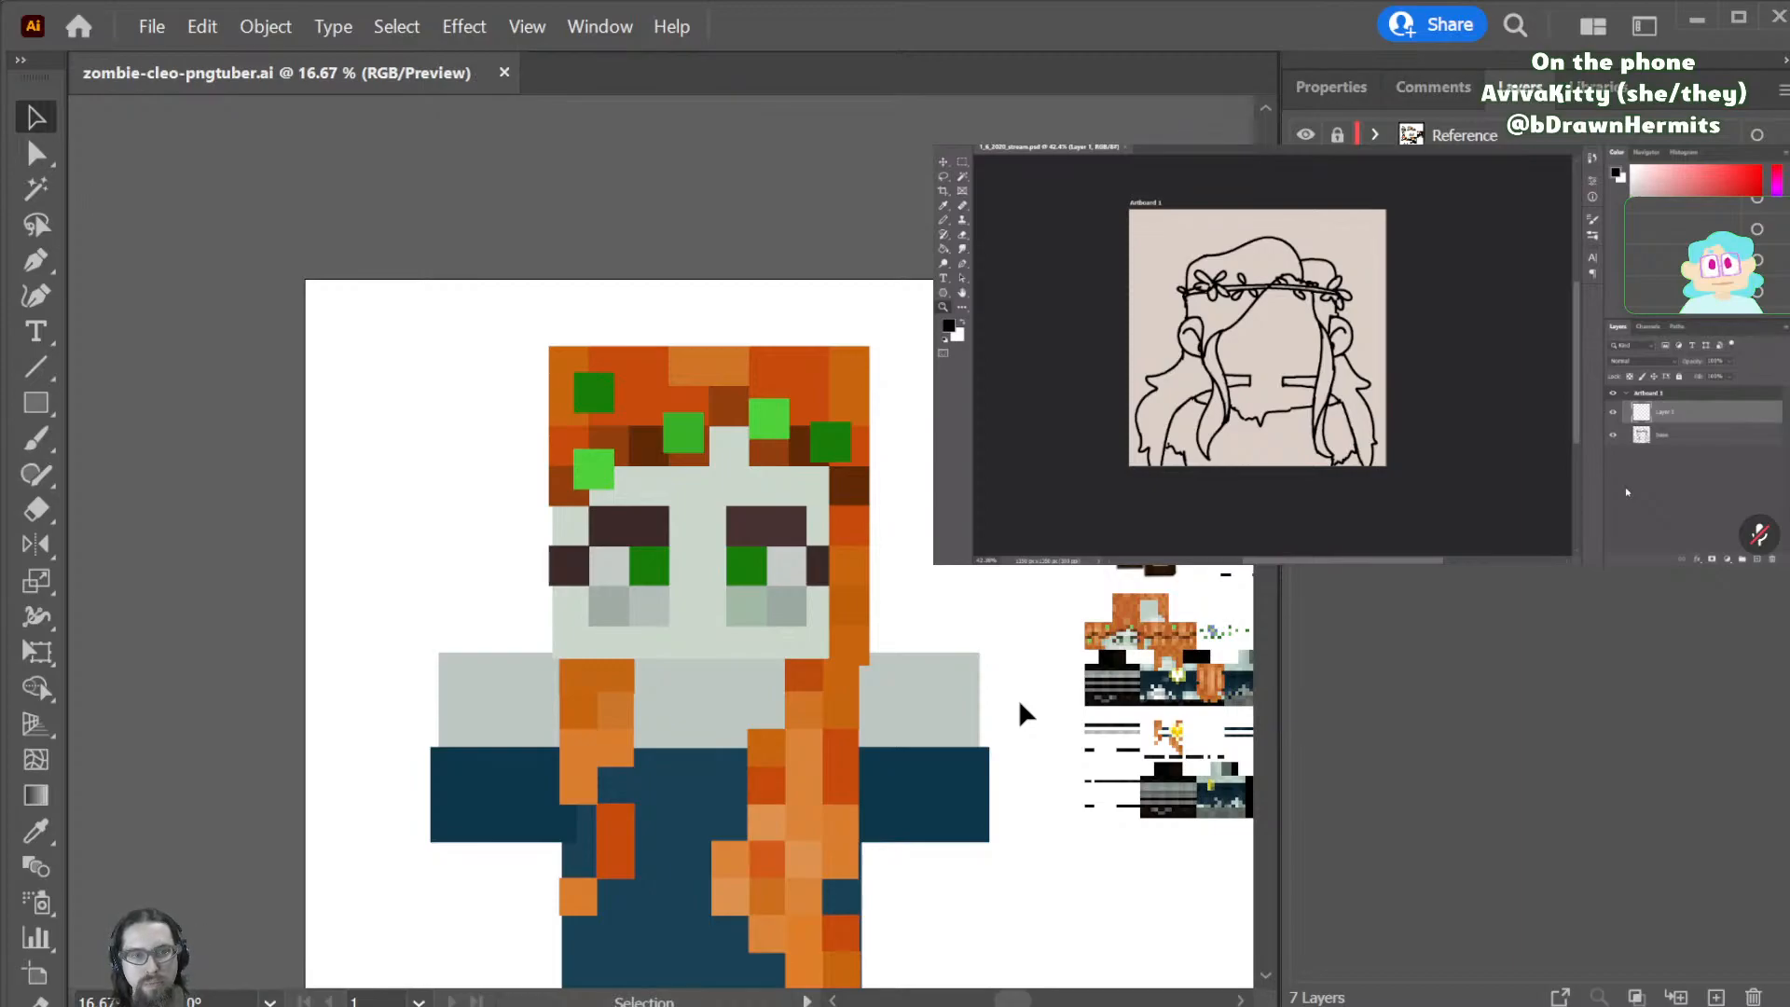
# - Crop the artboard around the large character, bringing both sides close to the sleeves and the bottom edge up to the sleeves
pyautogui.scroll(2, 1027, 714)
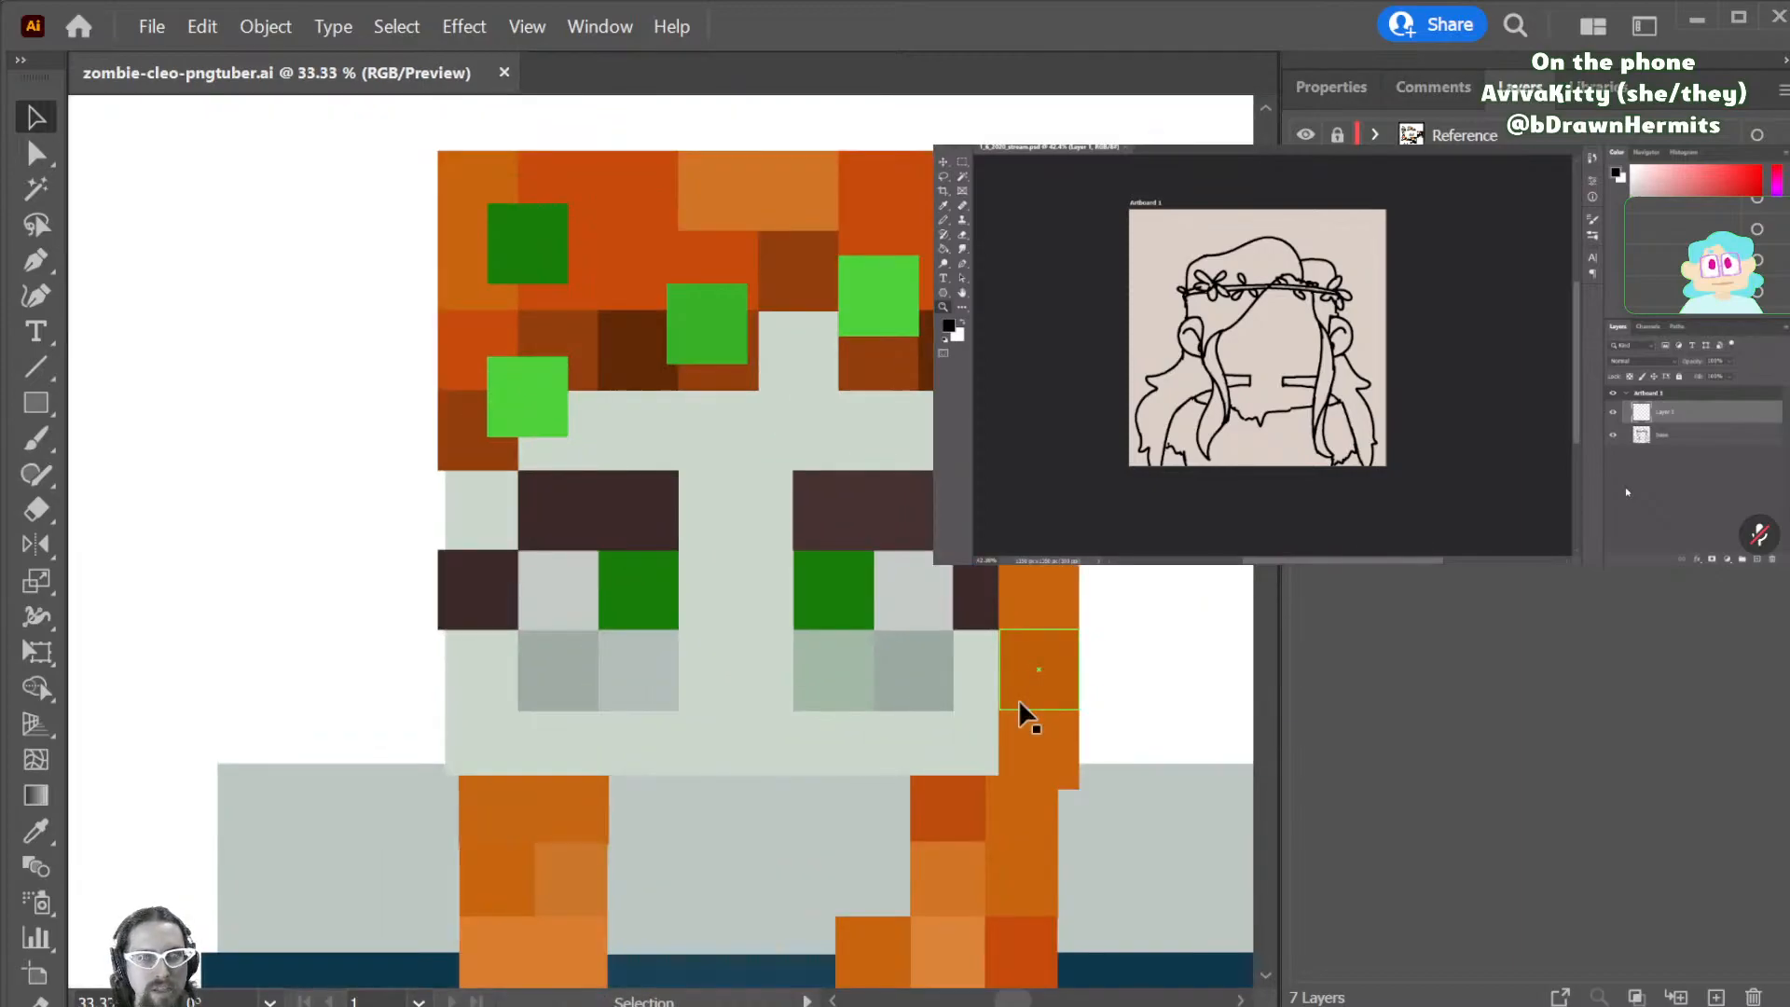
pyautogui.click(694, 552)
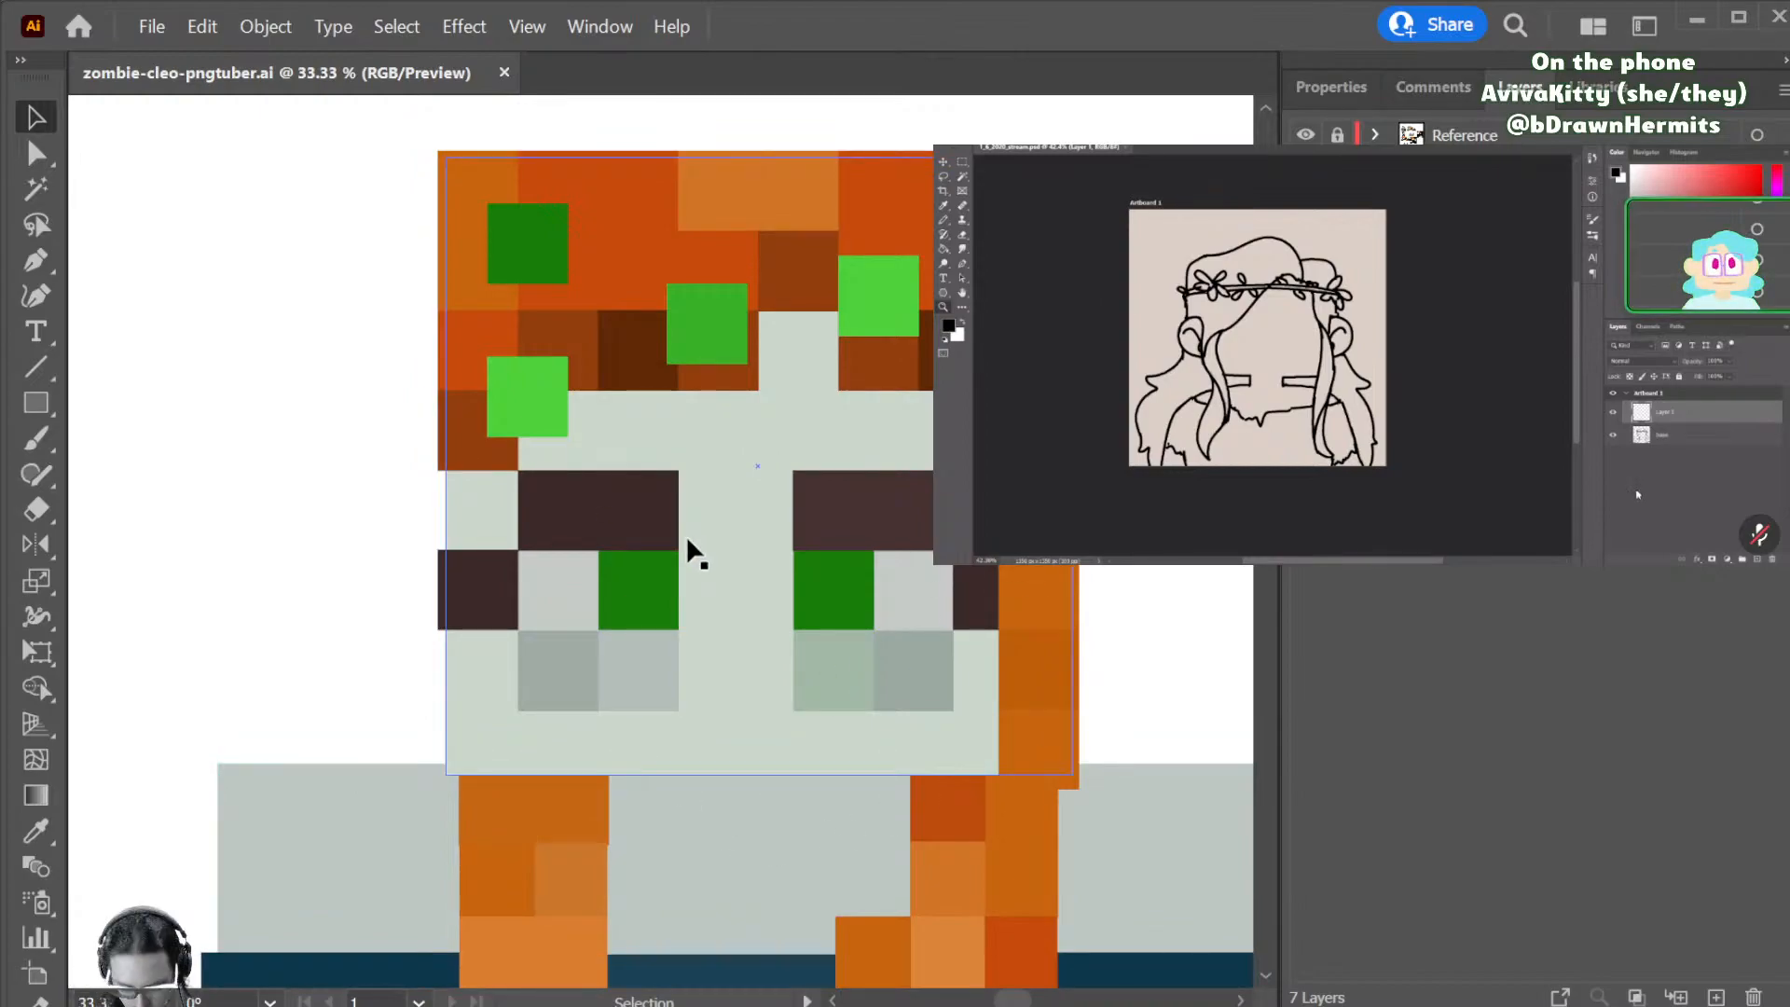
pyautogui.scroll(-4, 695, 552)
pyautogui.click(671, 388)
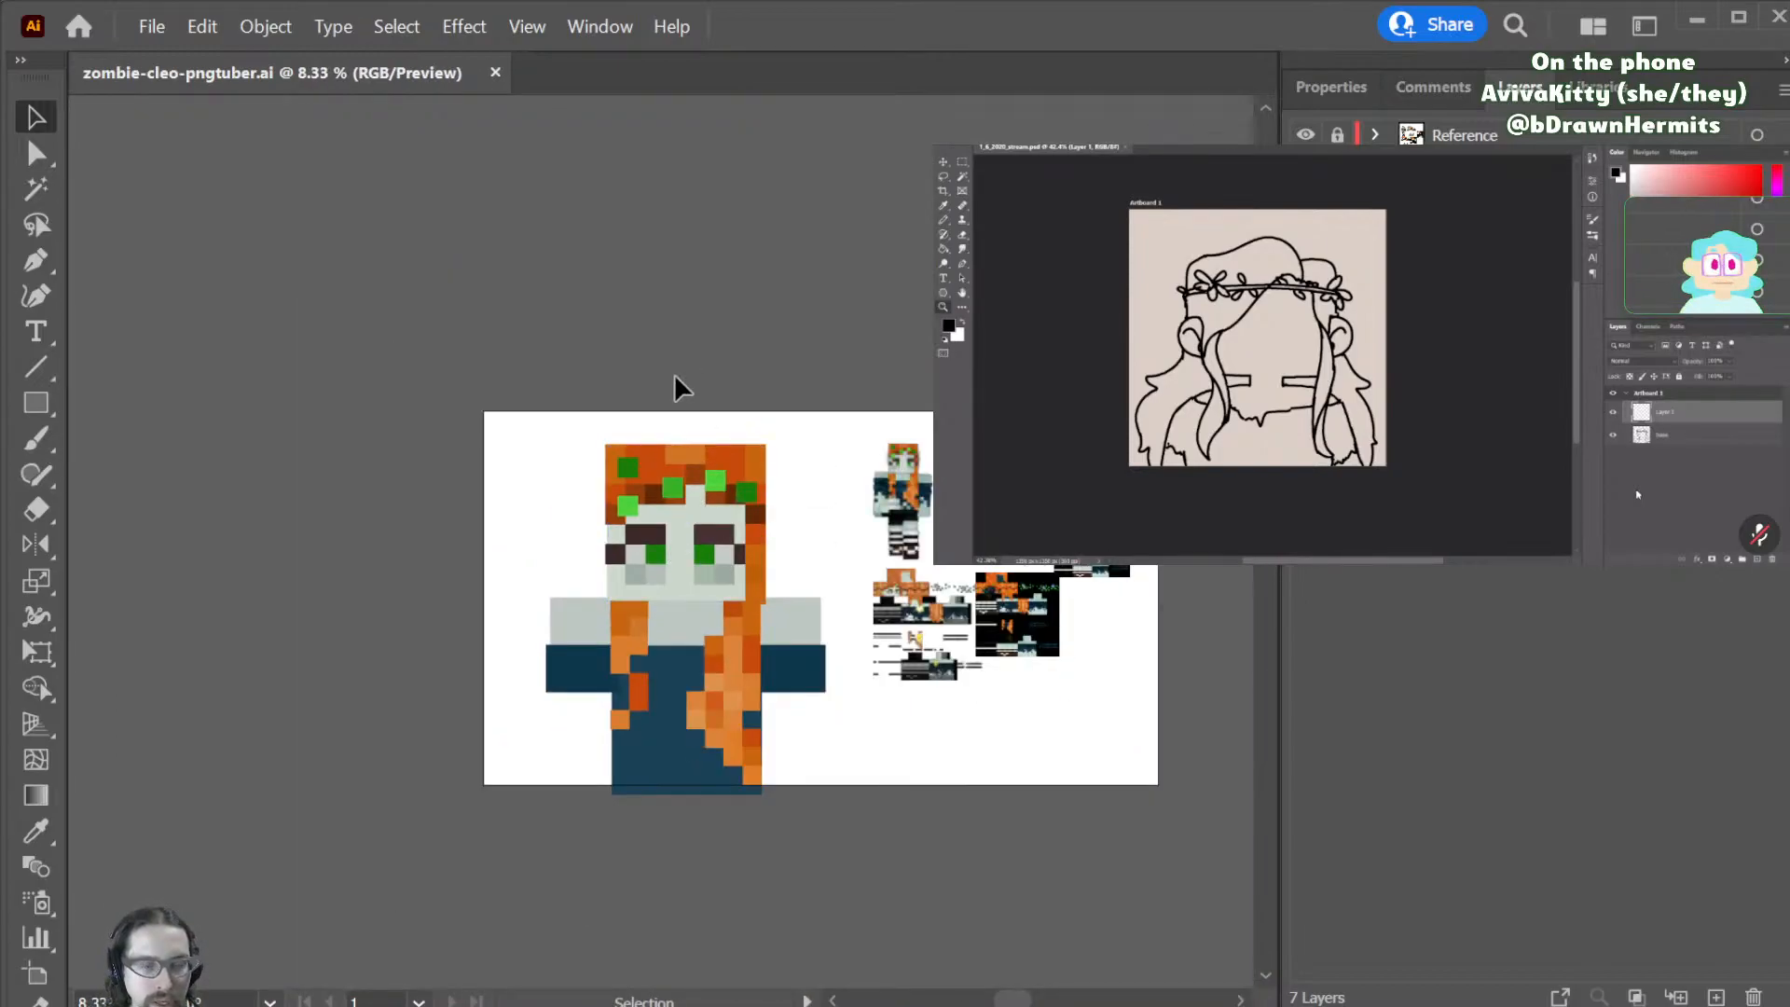
pyautogui.click(735, 480)
pyautogui.scroll(-1, 735, 476)
pyautogui.hotkey('shift', 'o')
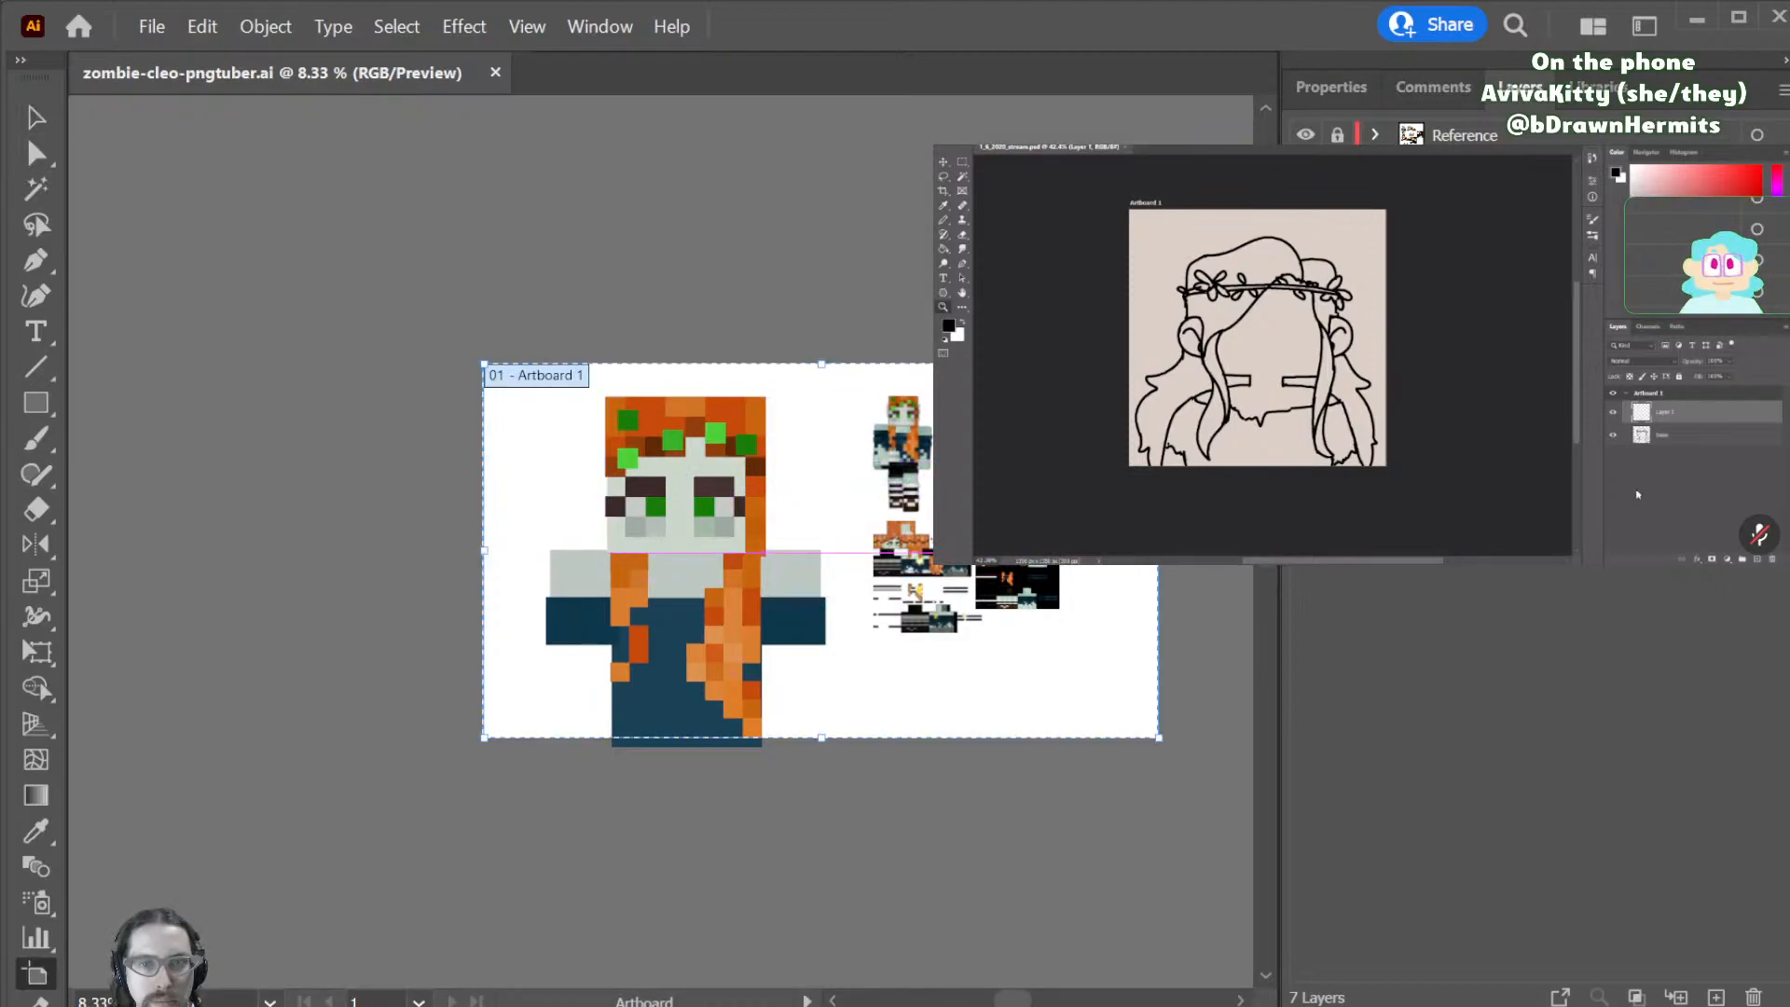
pyautogui.moveTo(1159, 550); pyautogui.dragTo(839, 570)
pyautogui.moveTo(484, 552); pyautogui.dragTo(525, 578)
pyautogui.moveTo(678, 734); pyautogui.dragTo(695, 611)
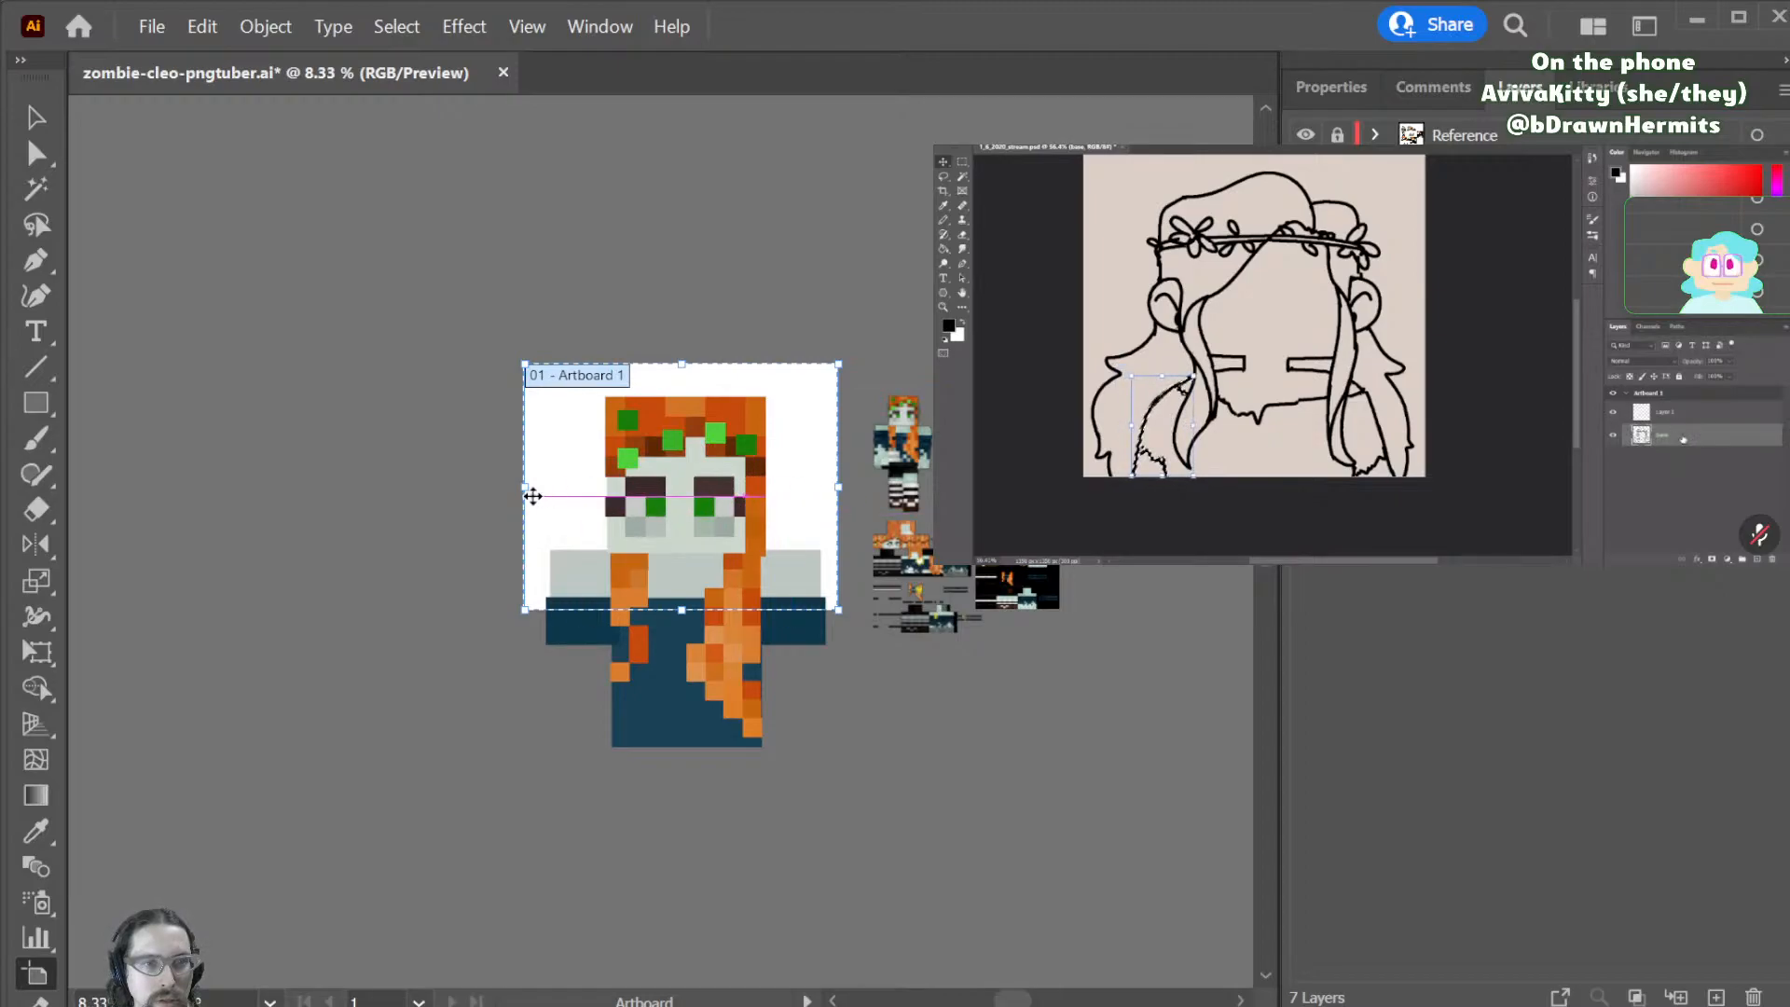
pyautogui.moveTo(529, 490); pyautogui.dragTo(541, 490)
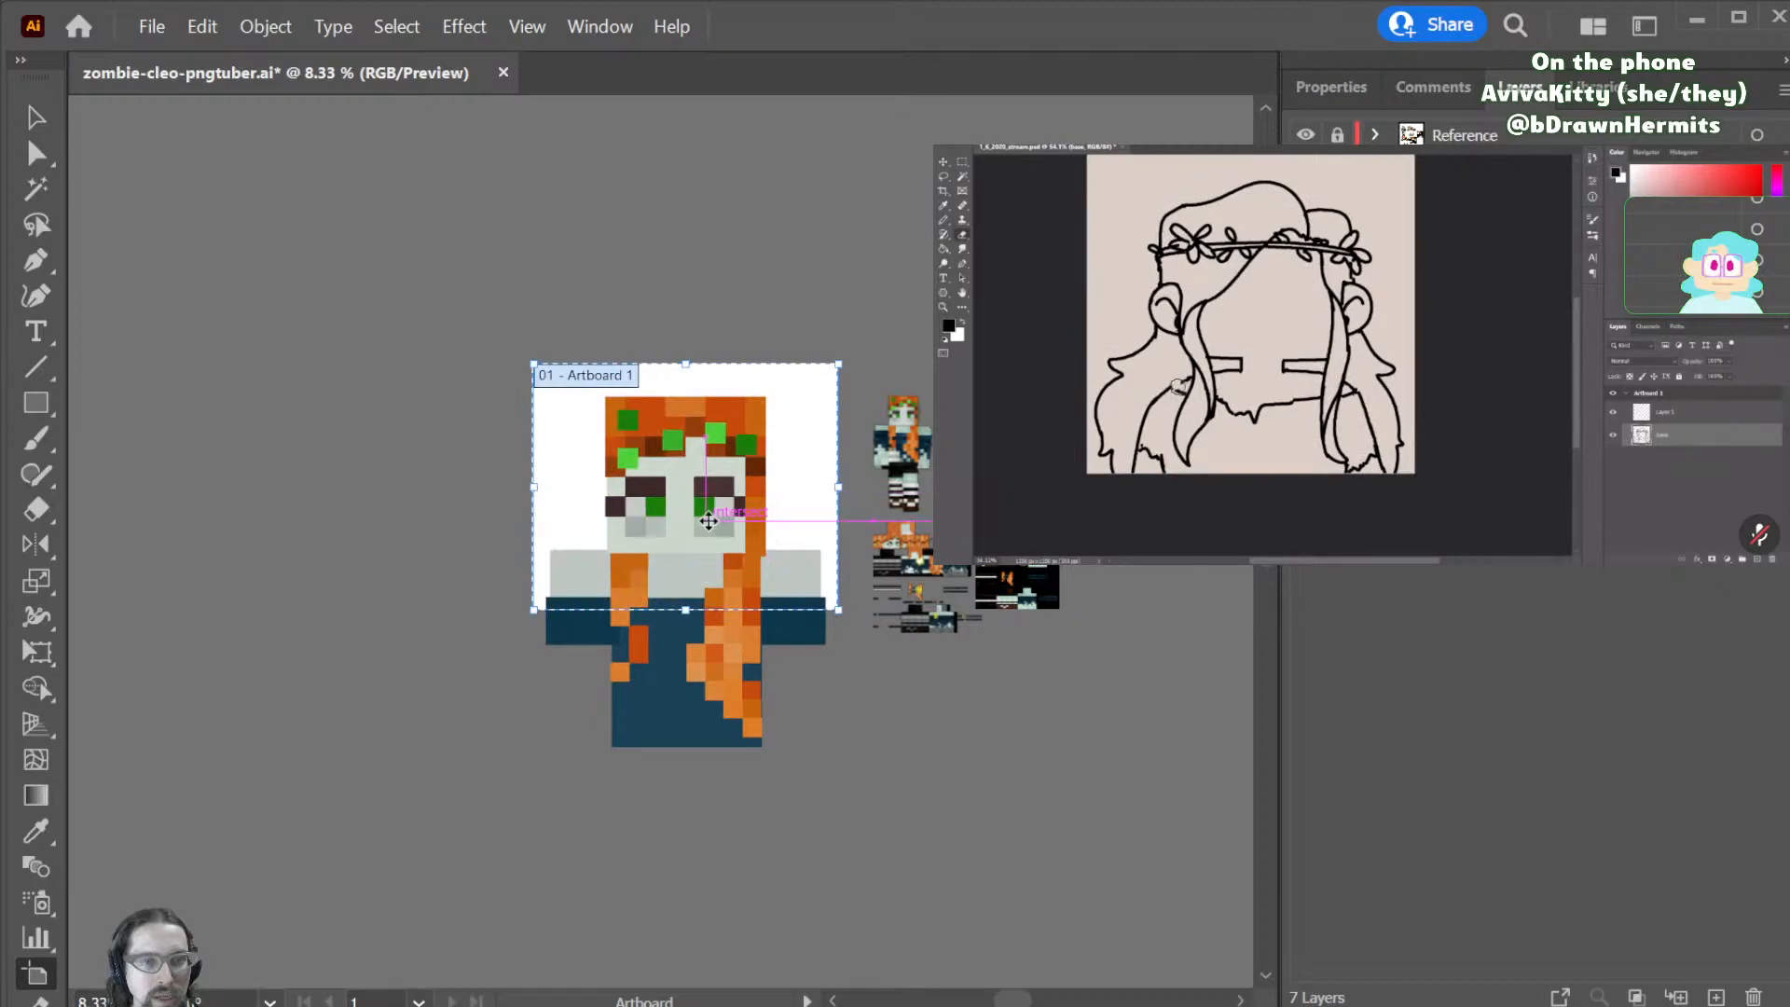
# - Extend the artboard's bottom edge downward to slightly below the character's body
pyautogui.hotkey('ctrl', '-')
pyautogui.hotkey('ctrl', '-')
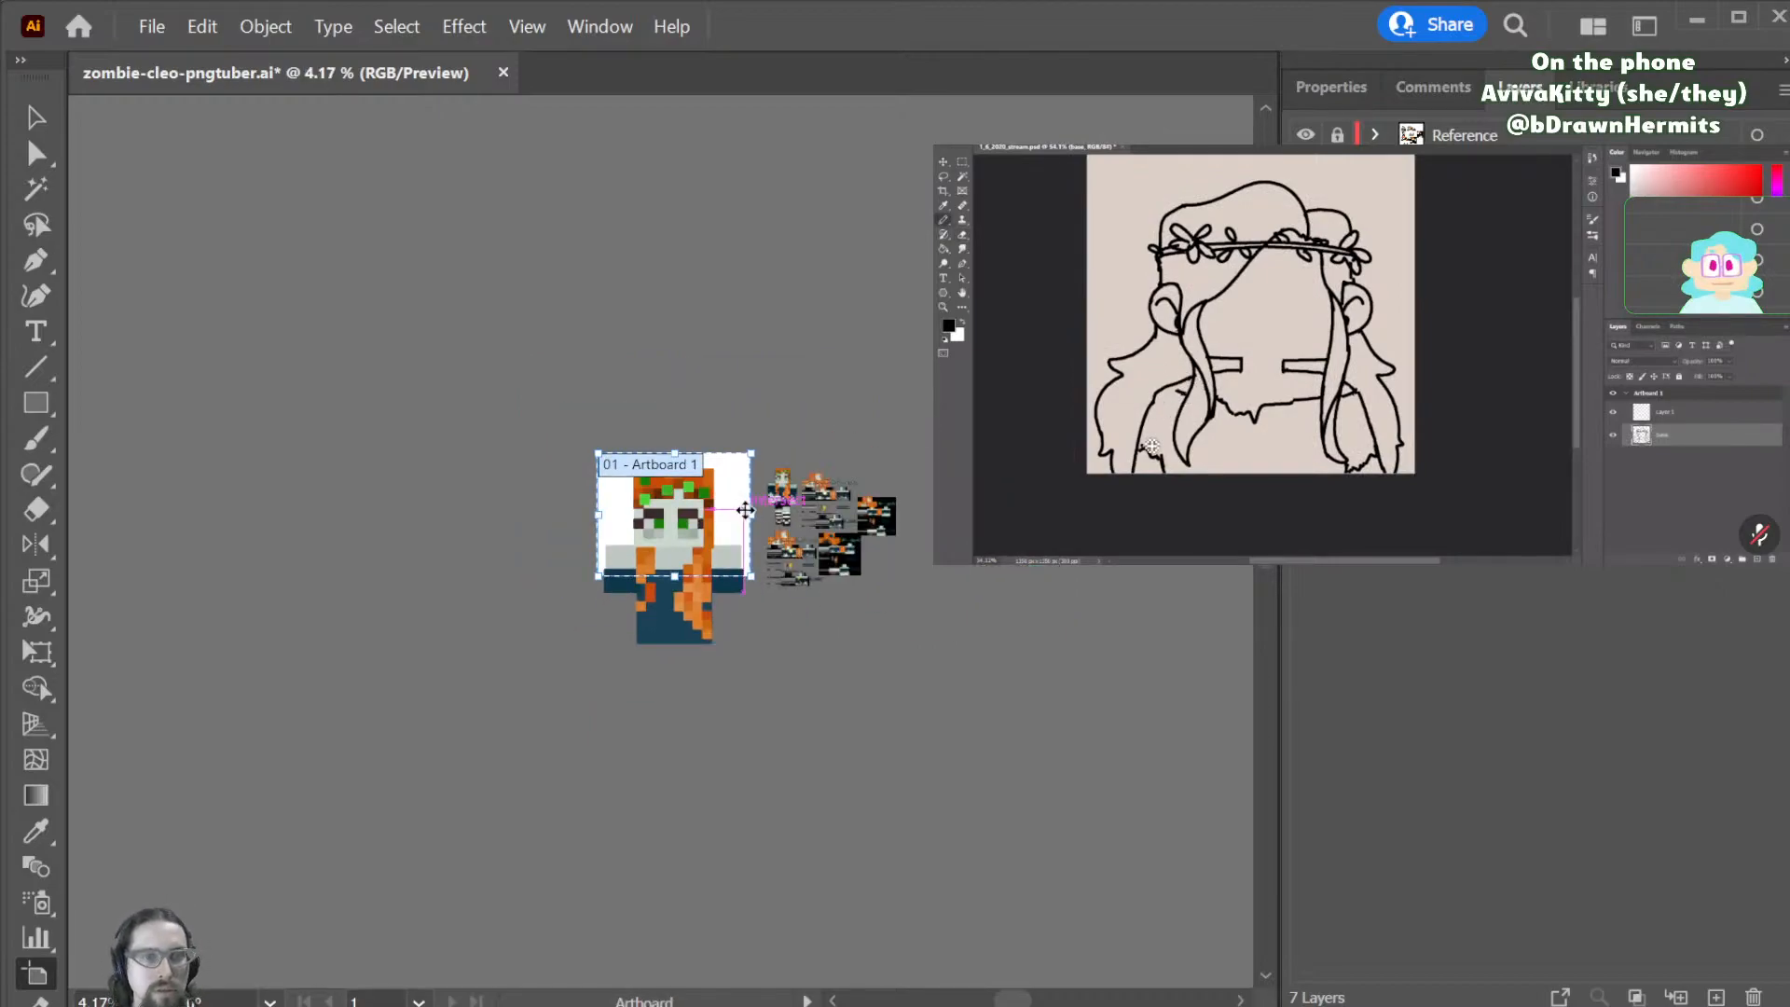
pyautogui.moveTo(677, 577); pyautogui.dragTo(677, 668)
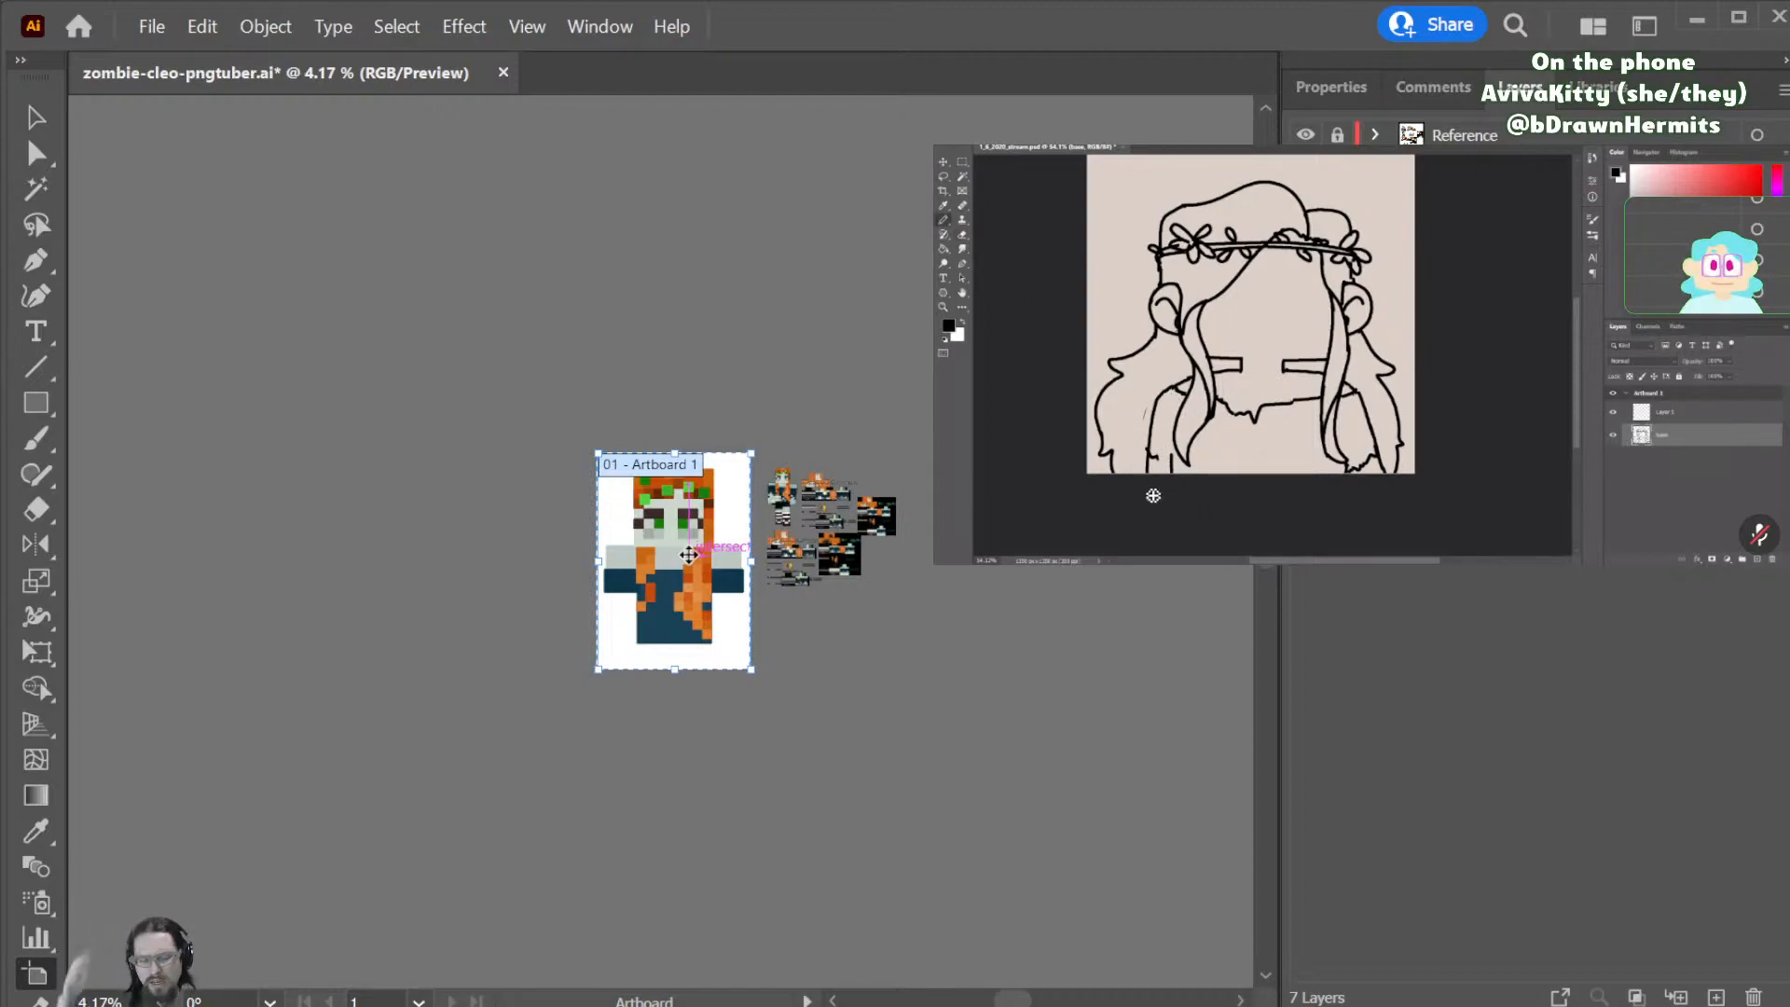
# - Move the artboard with its character well to the left of the reference sprites, and place a duplicate of both between them
pyautogui.hotkey('ctrl', '-')
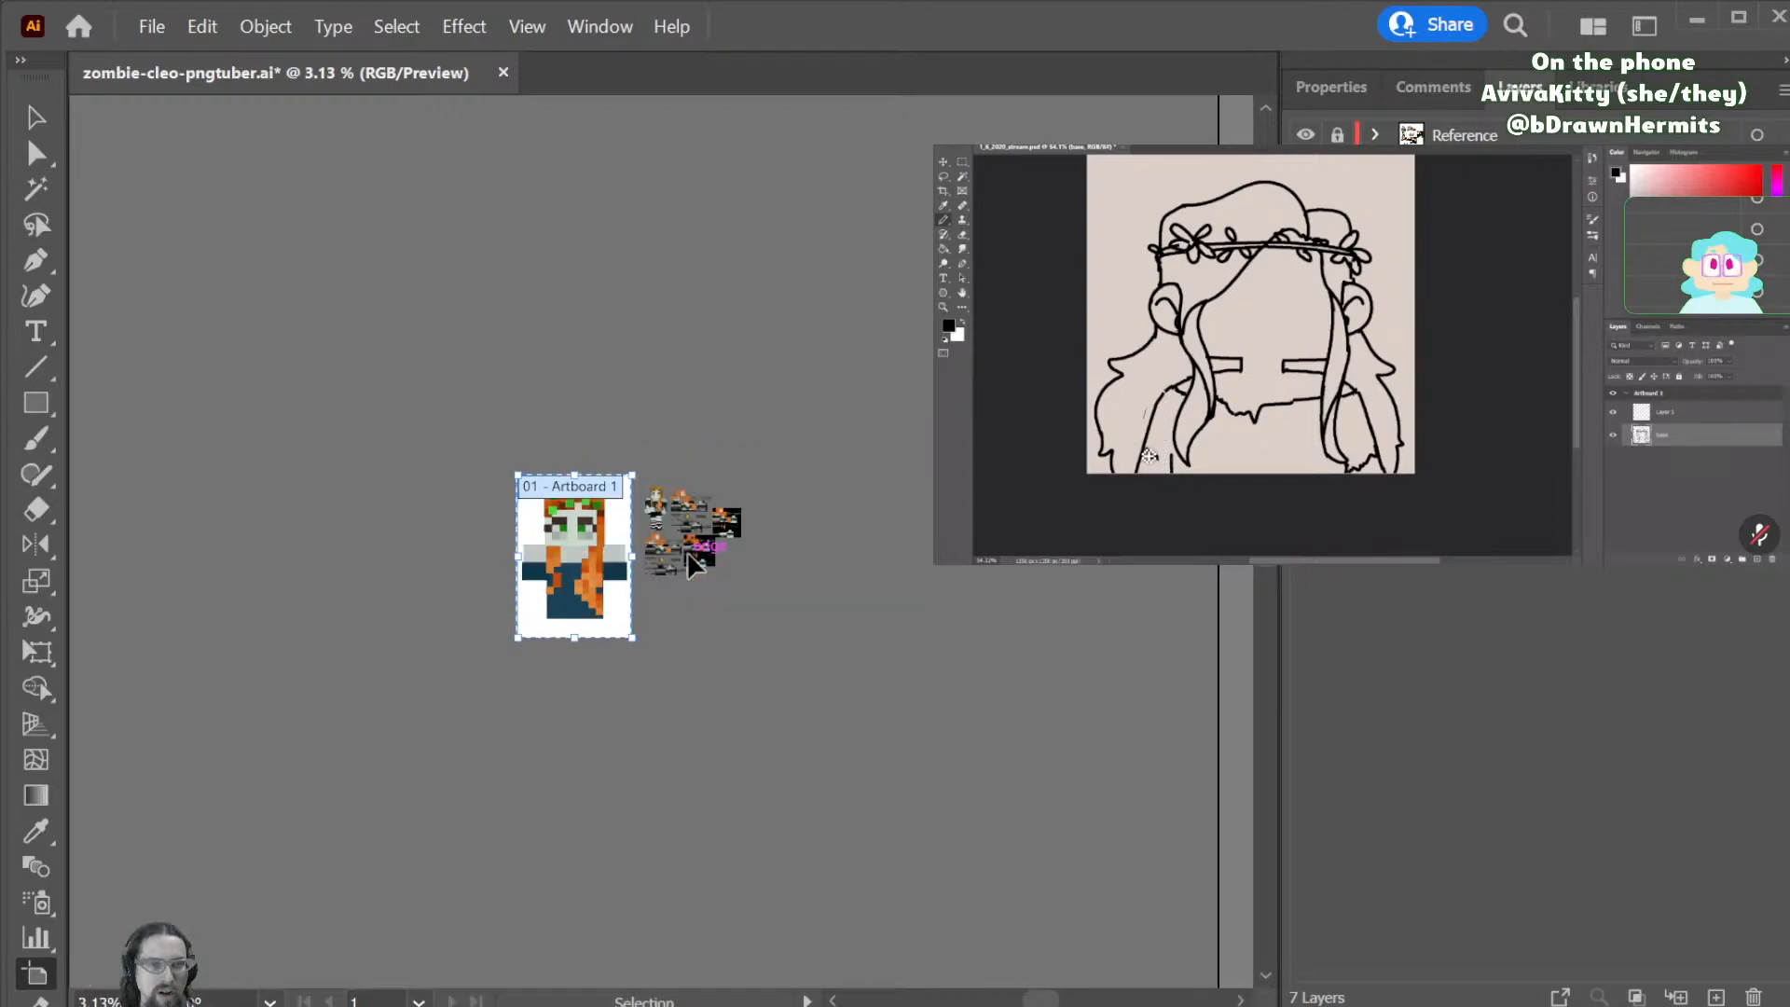
pyautogui.moveTo(604, 559); pyautogui.dragTo(253, 623)
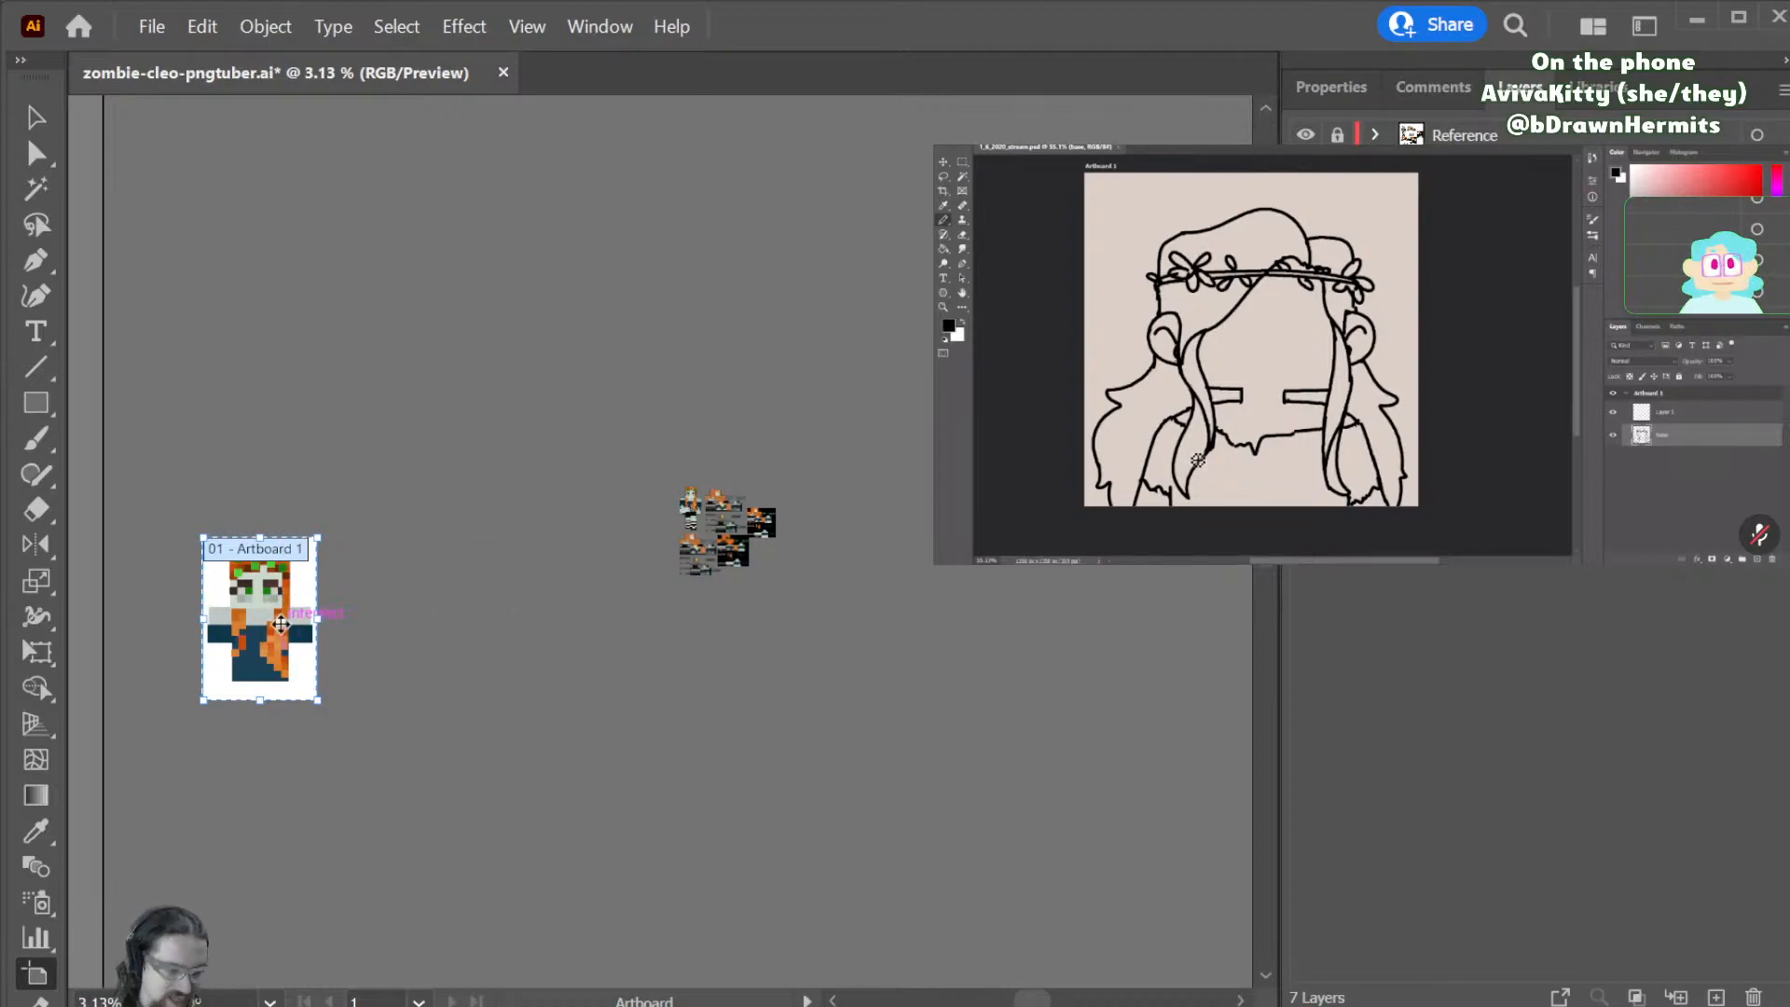
pyautogui.moveTo(261, 629); pyautogui.dragTo(503, 638)
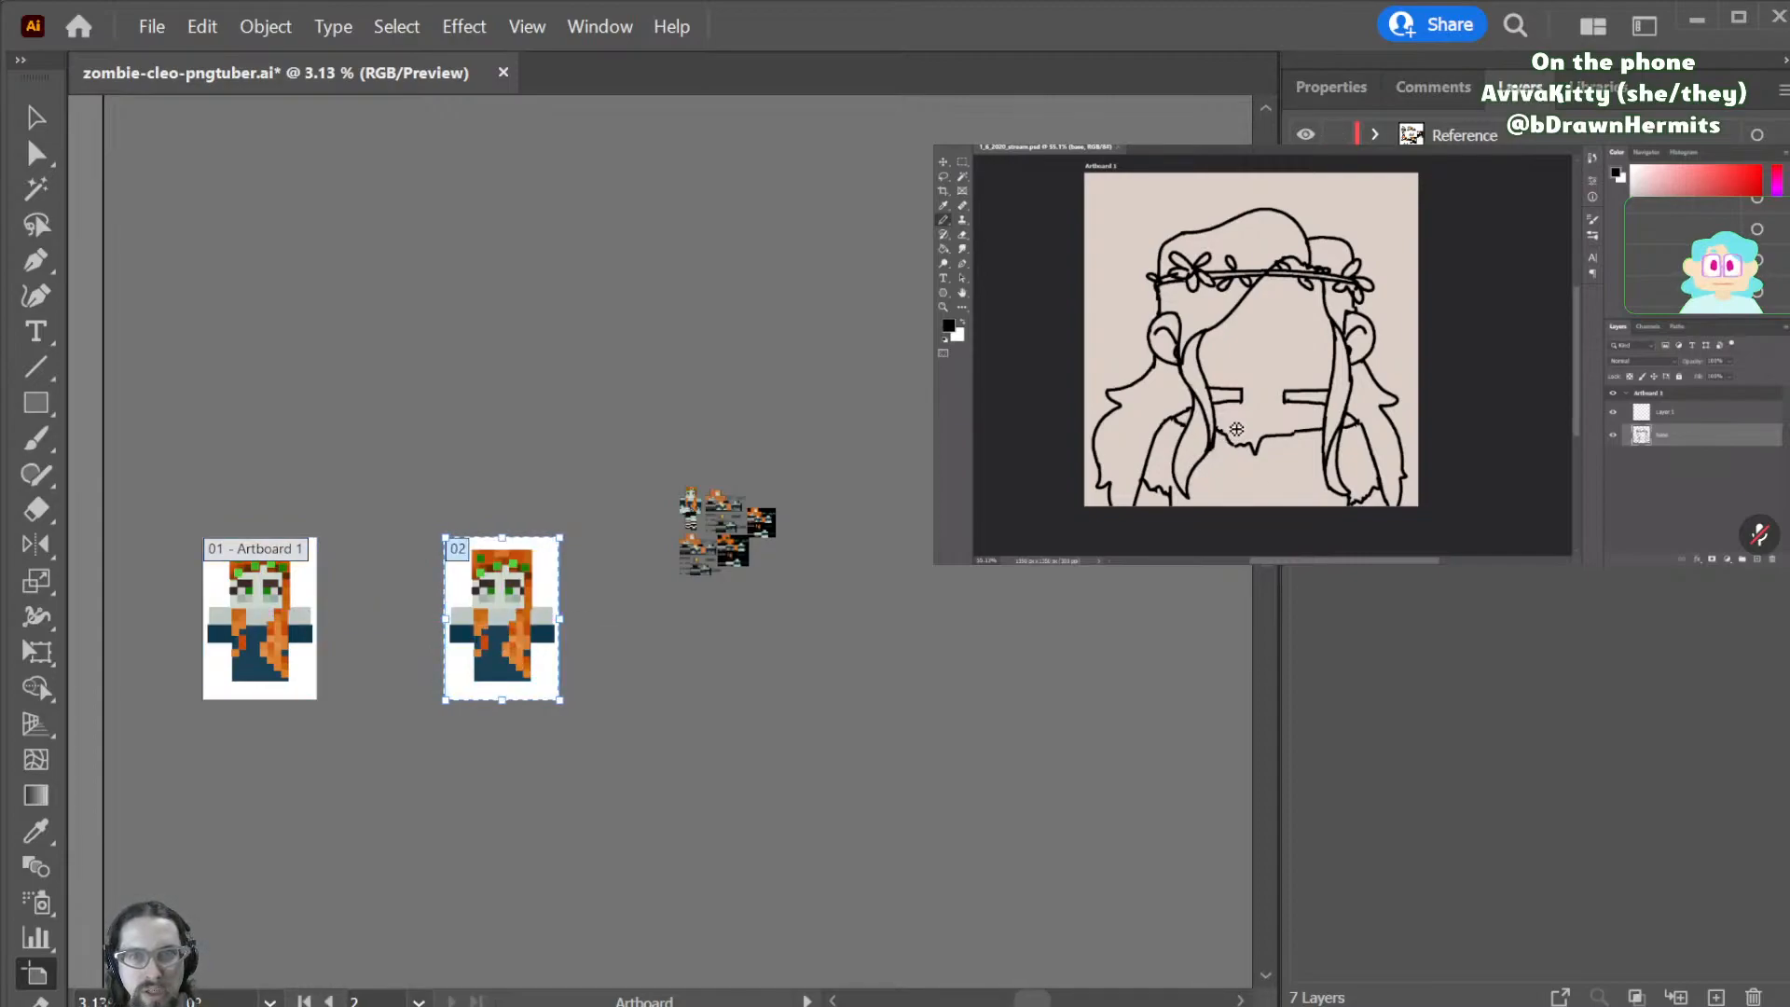
# - Move the reference sprites far to the right, well clear of both artboards
pyautogui.press('v')
pyautogui.moveTo(688, 574); pyautogui.dragTo(1026, 569)
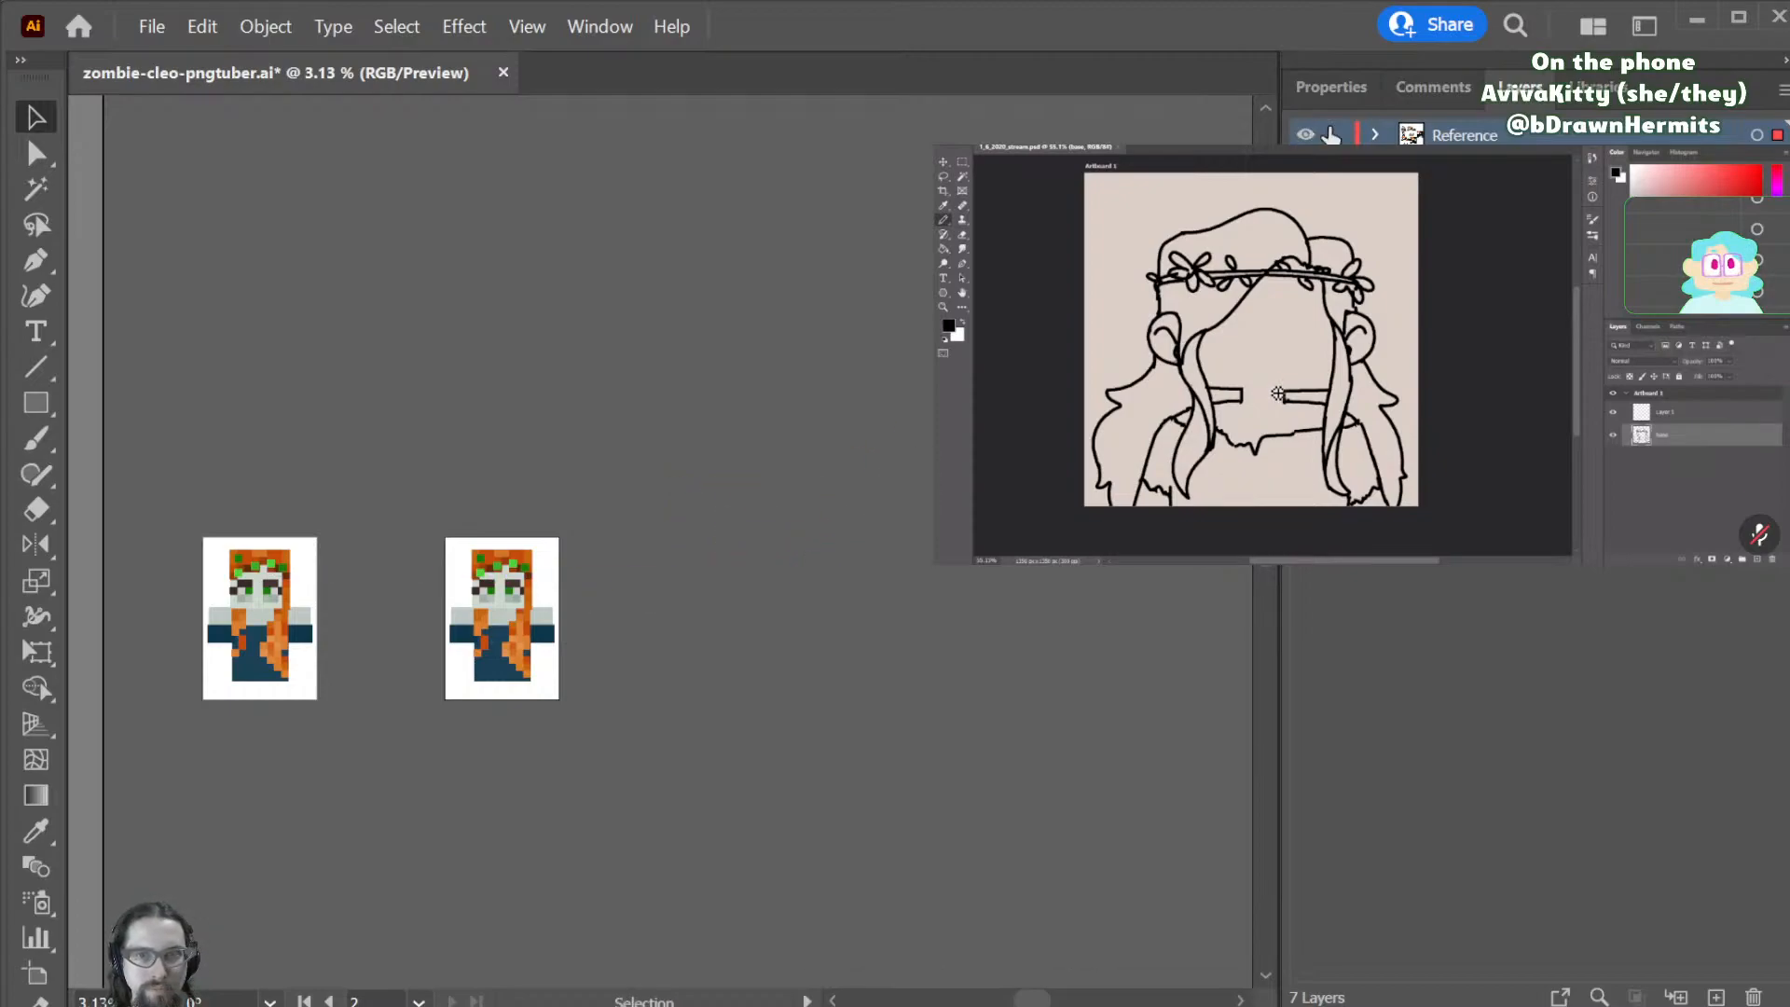
pyautogui.click(445, 701)
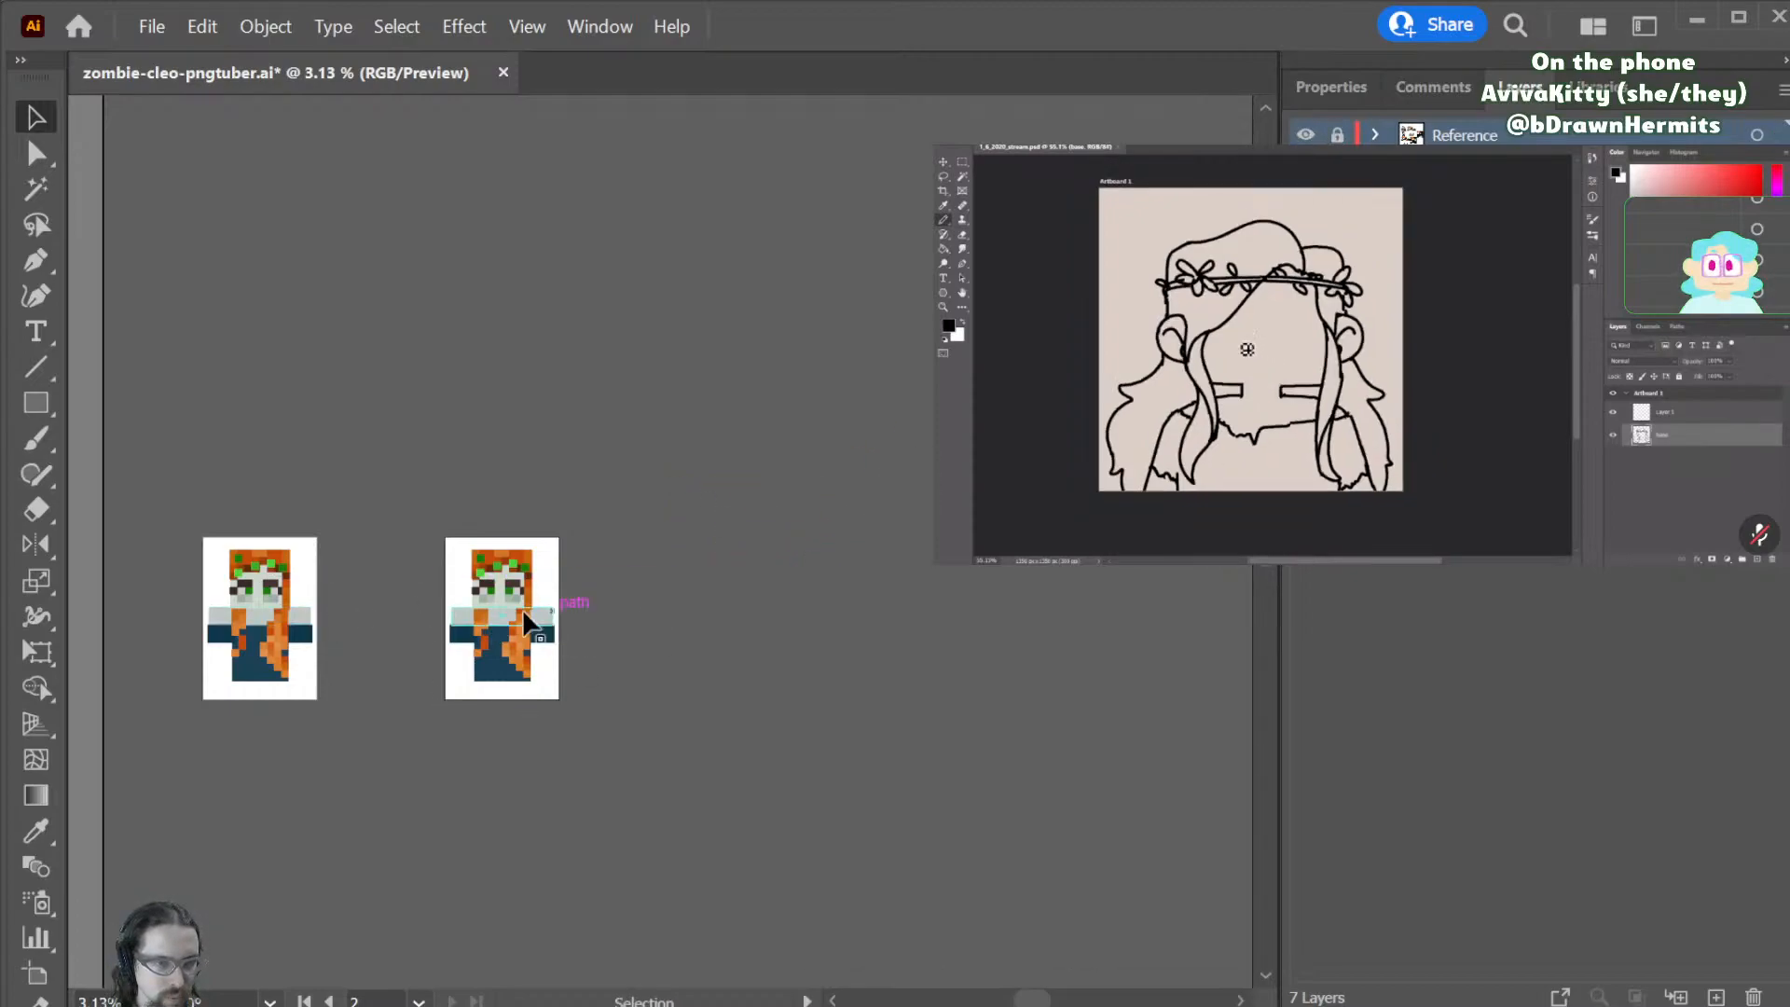
# - Resize the duplicate artboard to 1920 px wide and 1080 px high
pyautogui.hotkey('shift', 'o')
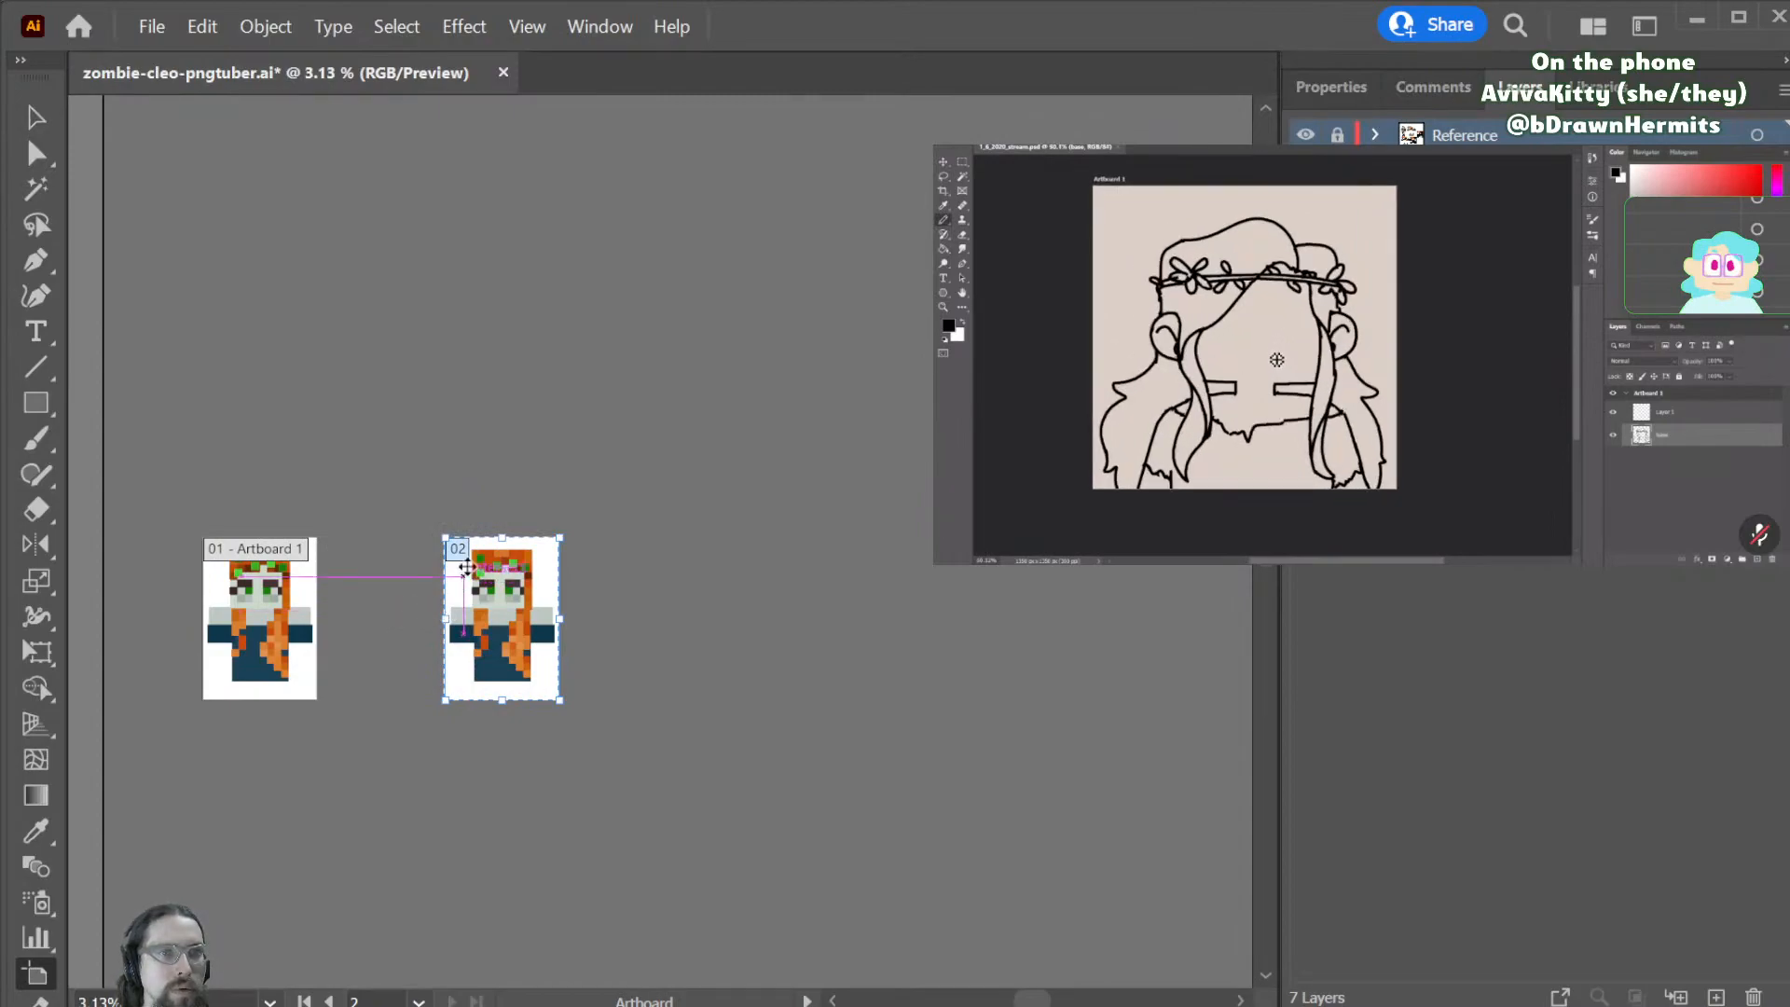
pyautogui.click(1333, 89)
pyautogui.doubleClick(1667, 219)
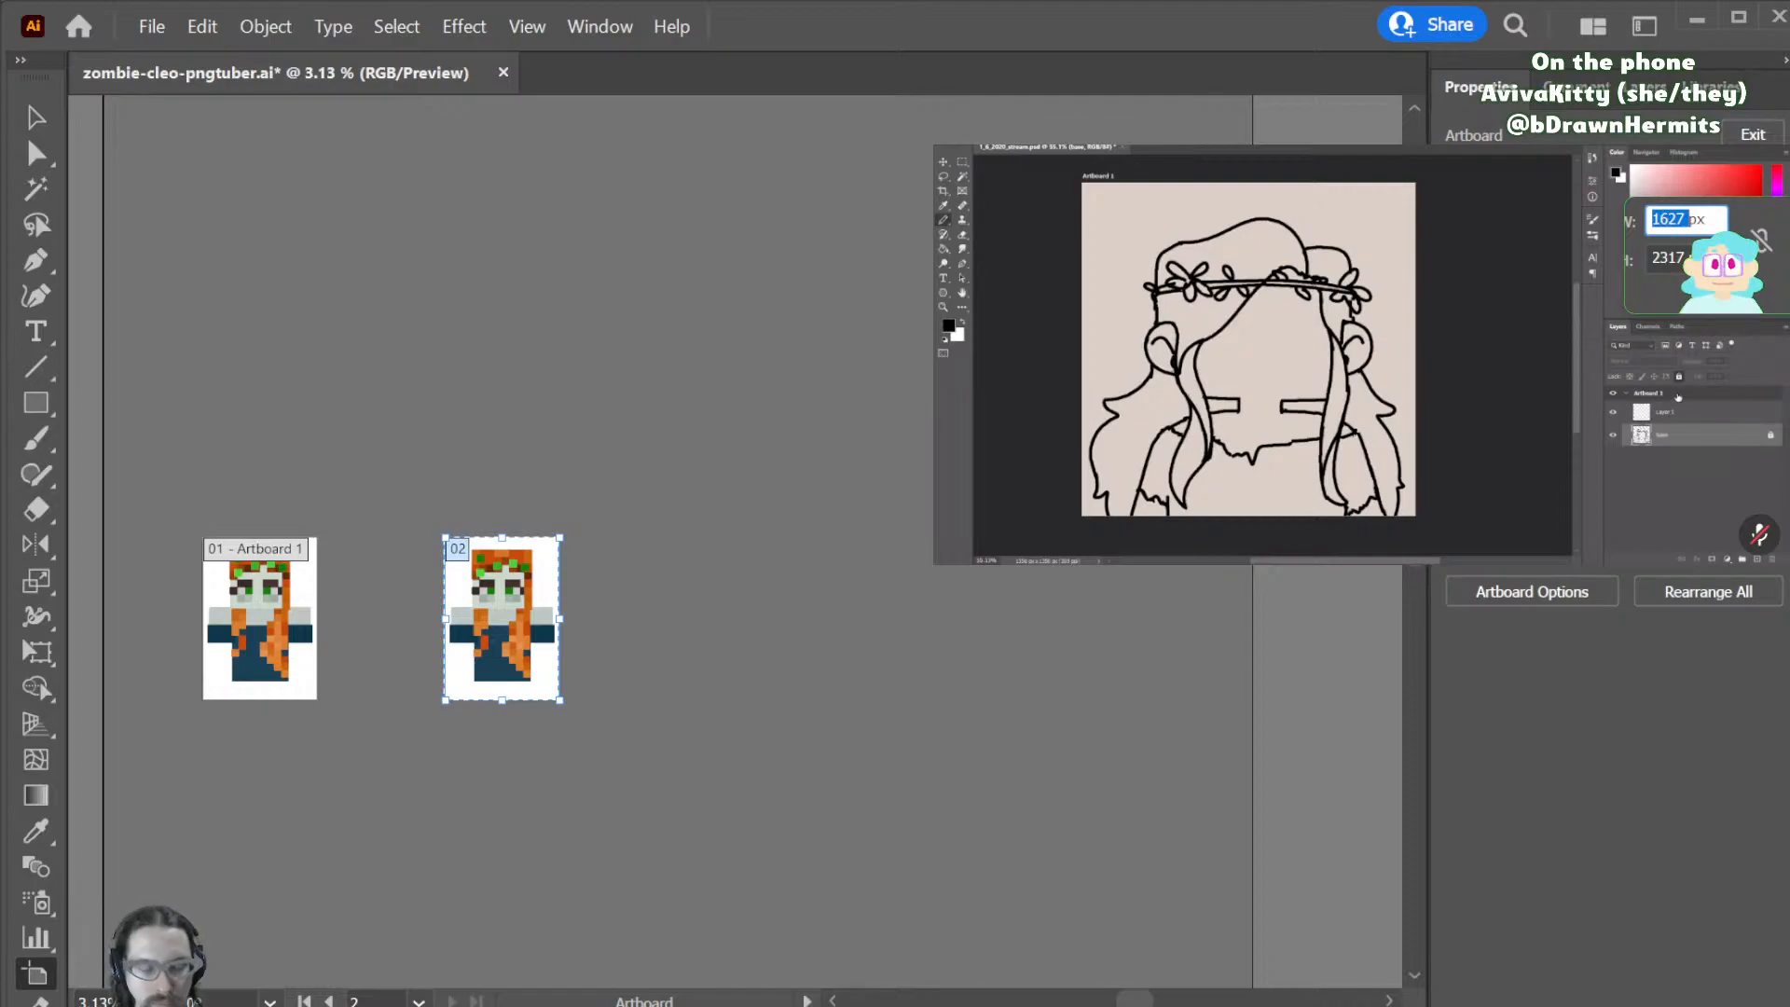
pyautogui.write('1800')
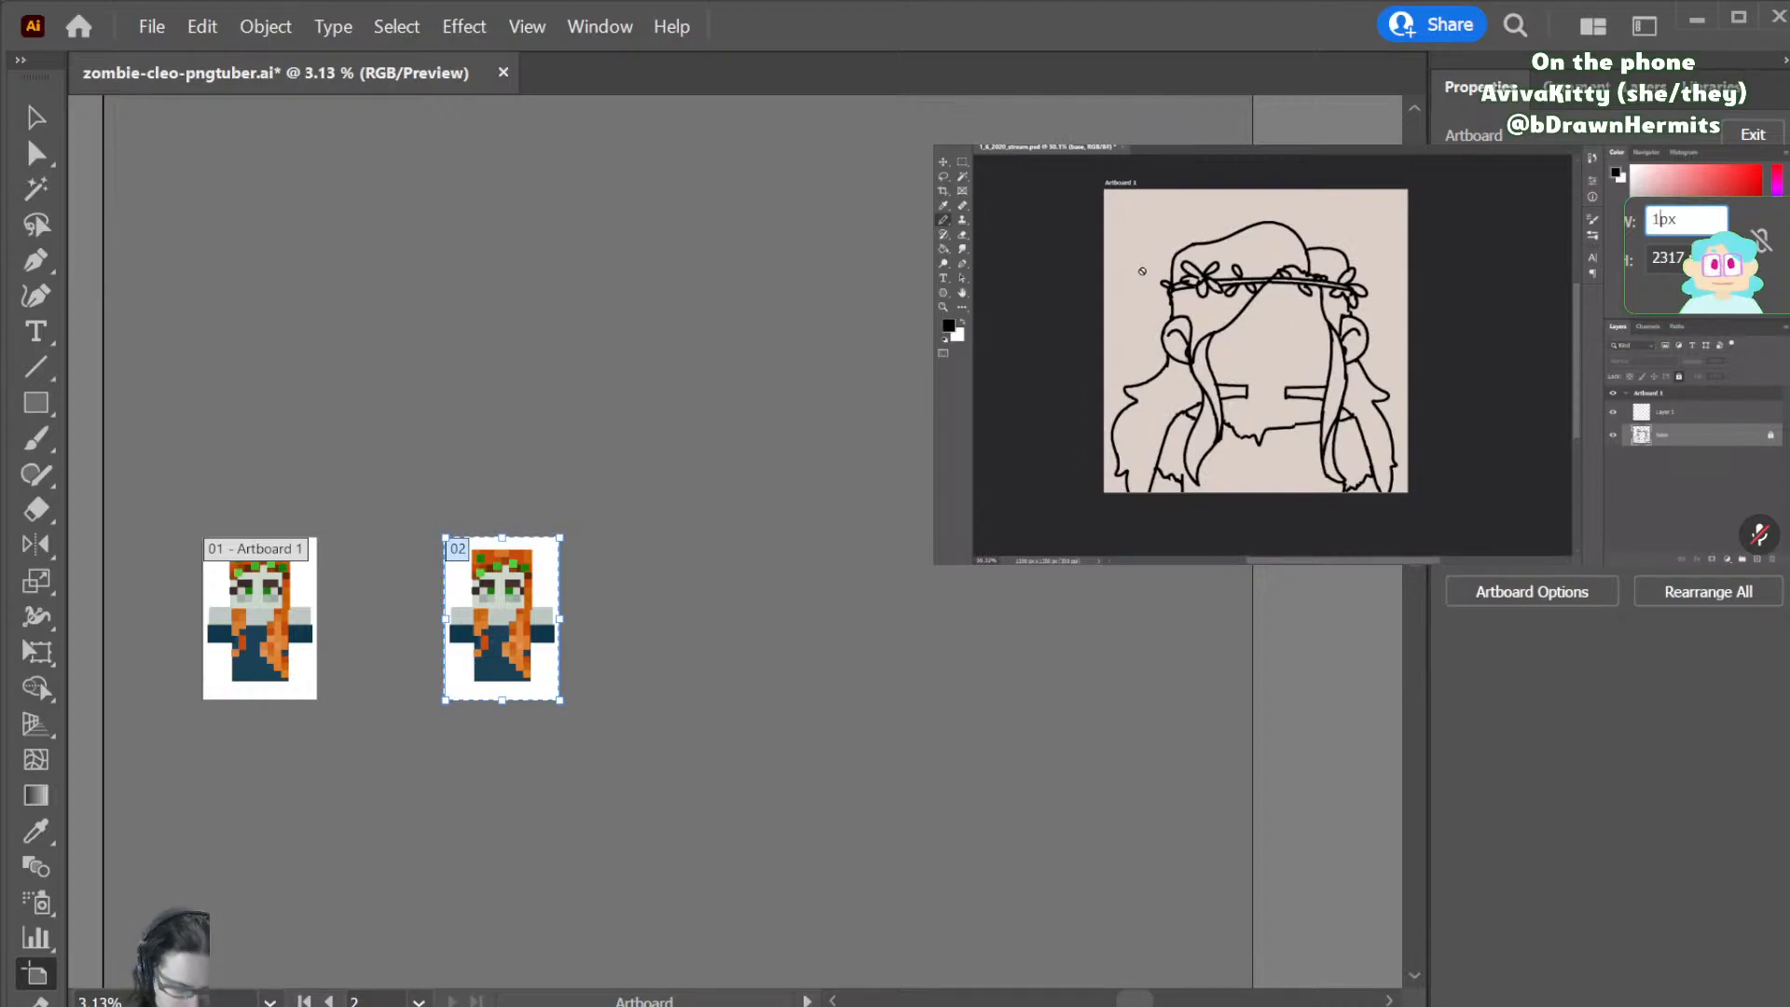
pyautogui.press('Tab')
pyautogui.write('10')
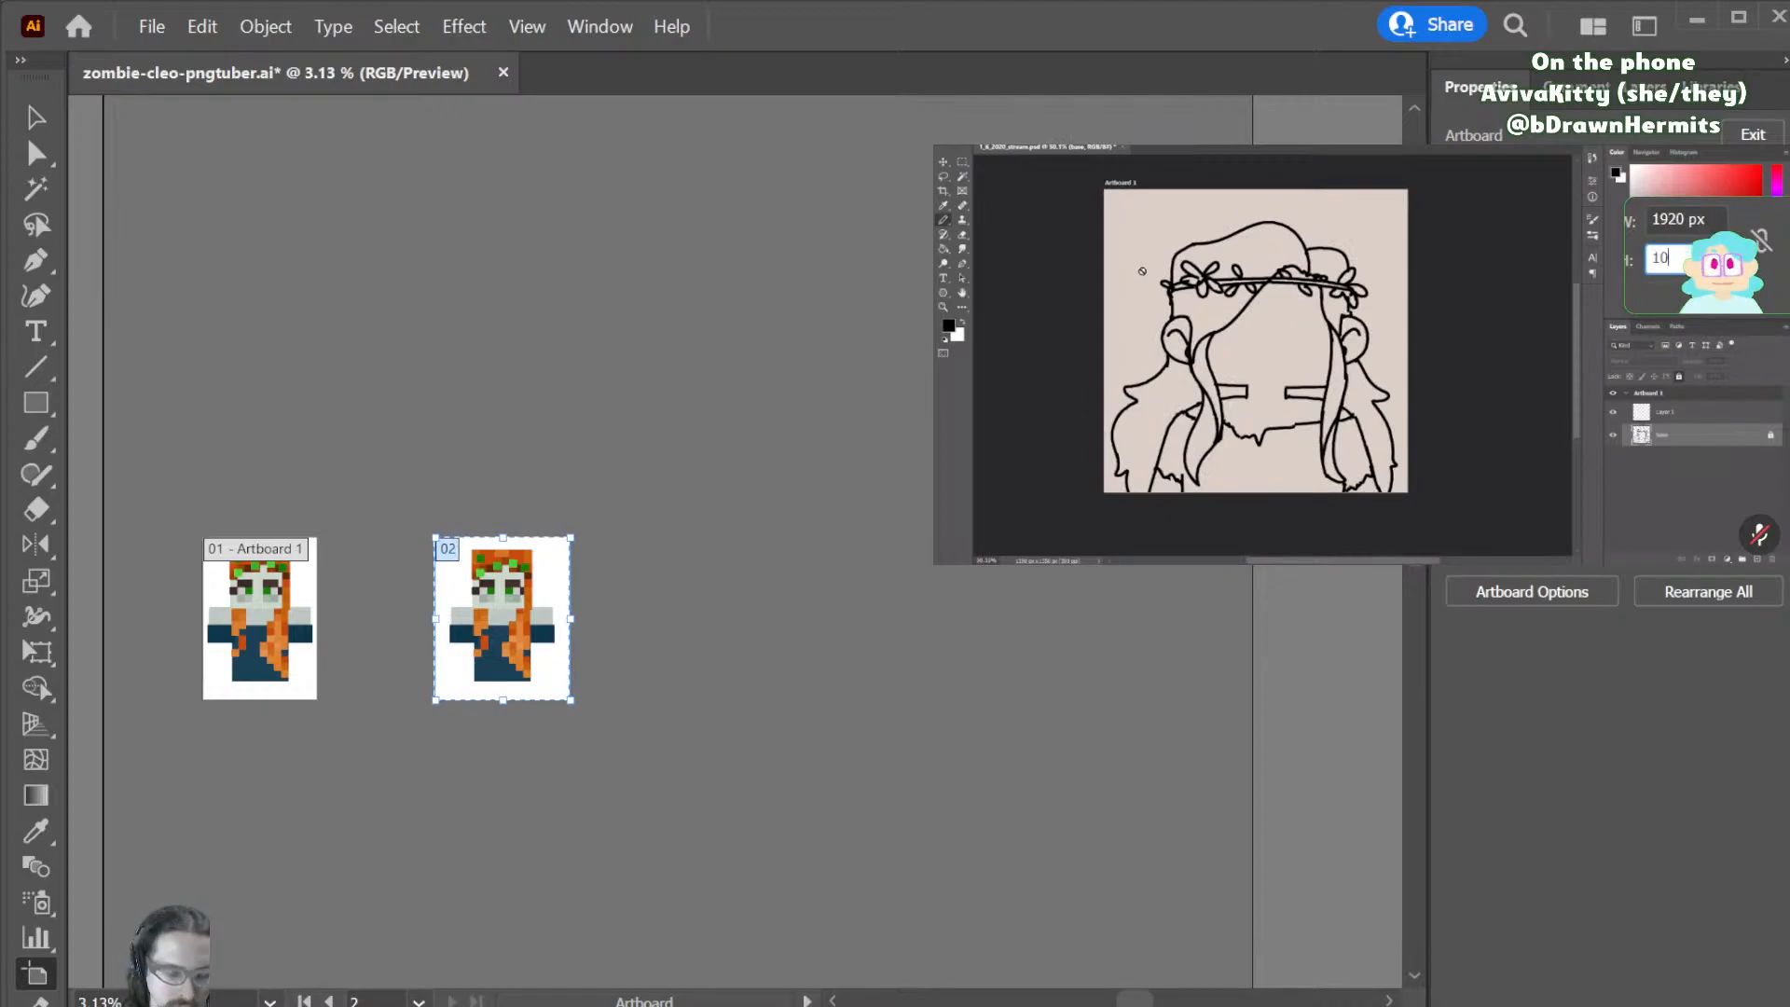
pyautogui.press('Return')
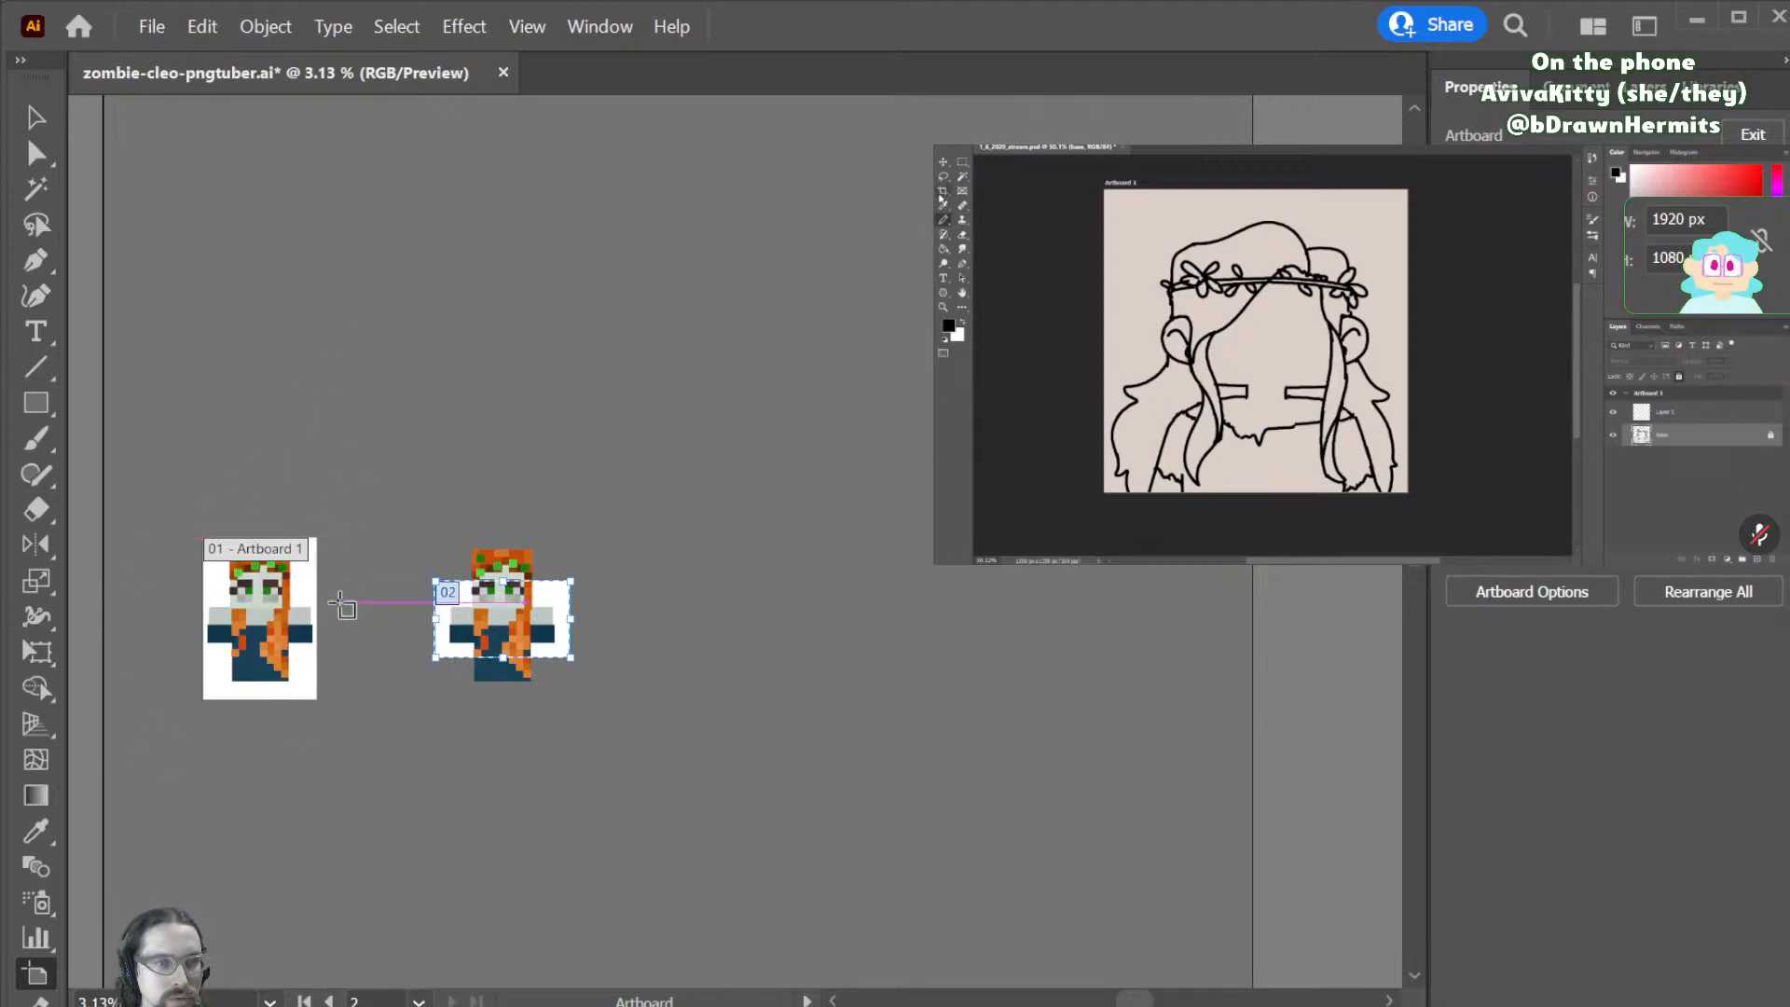
# - Undo the artboard resizing, the move of the reference sprites and the duplication of the artboard
pyautogui.hotkey('ctrl', 'z')
pyautogui.hotkey('ctrl', 'z')
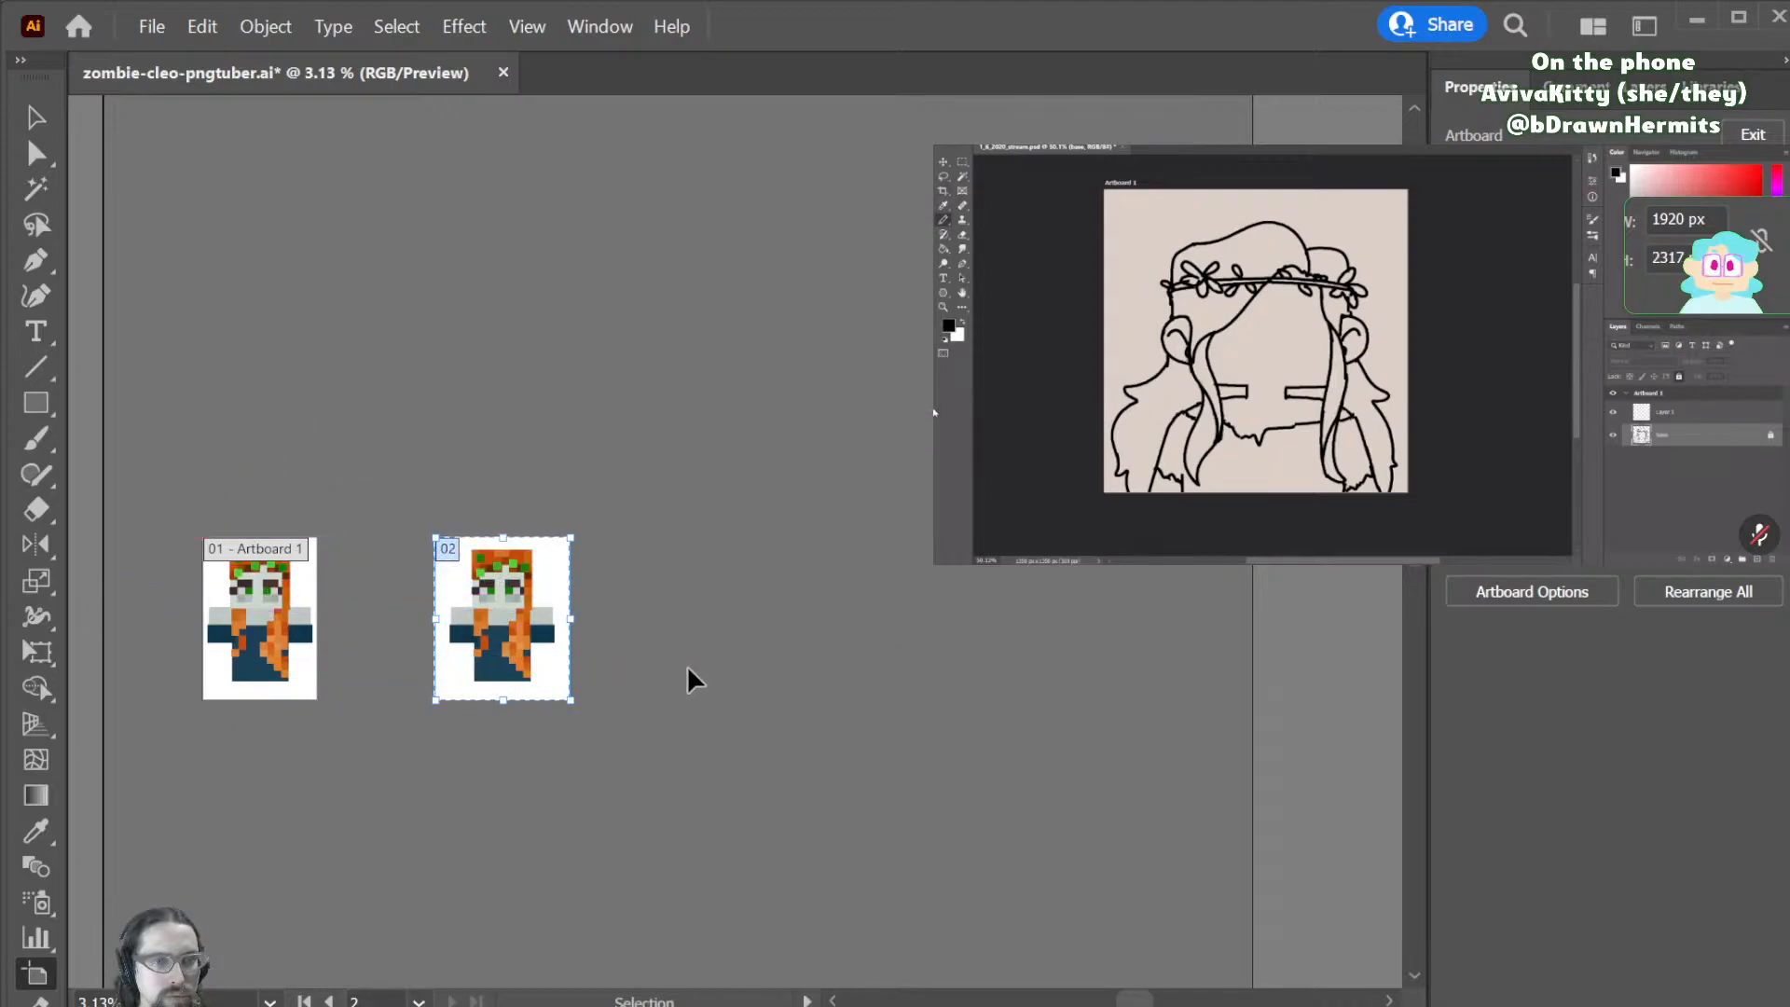
pyautogui.hotkey('ctrl', 'z')
pyautogui.hotkey('ctrl', 'z')
pyautogui.hotkey('ctrl', 'z')
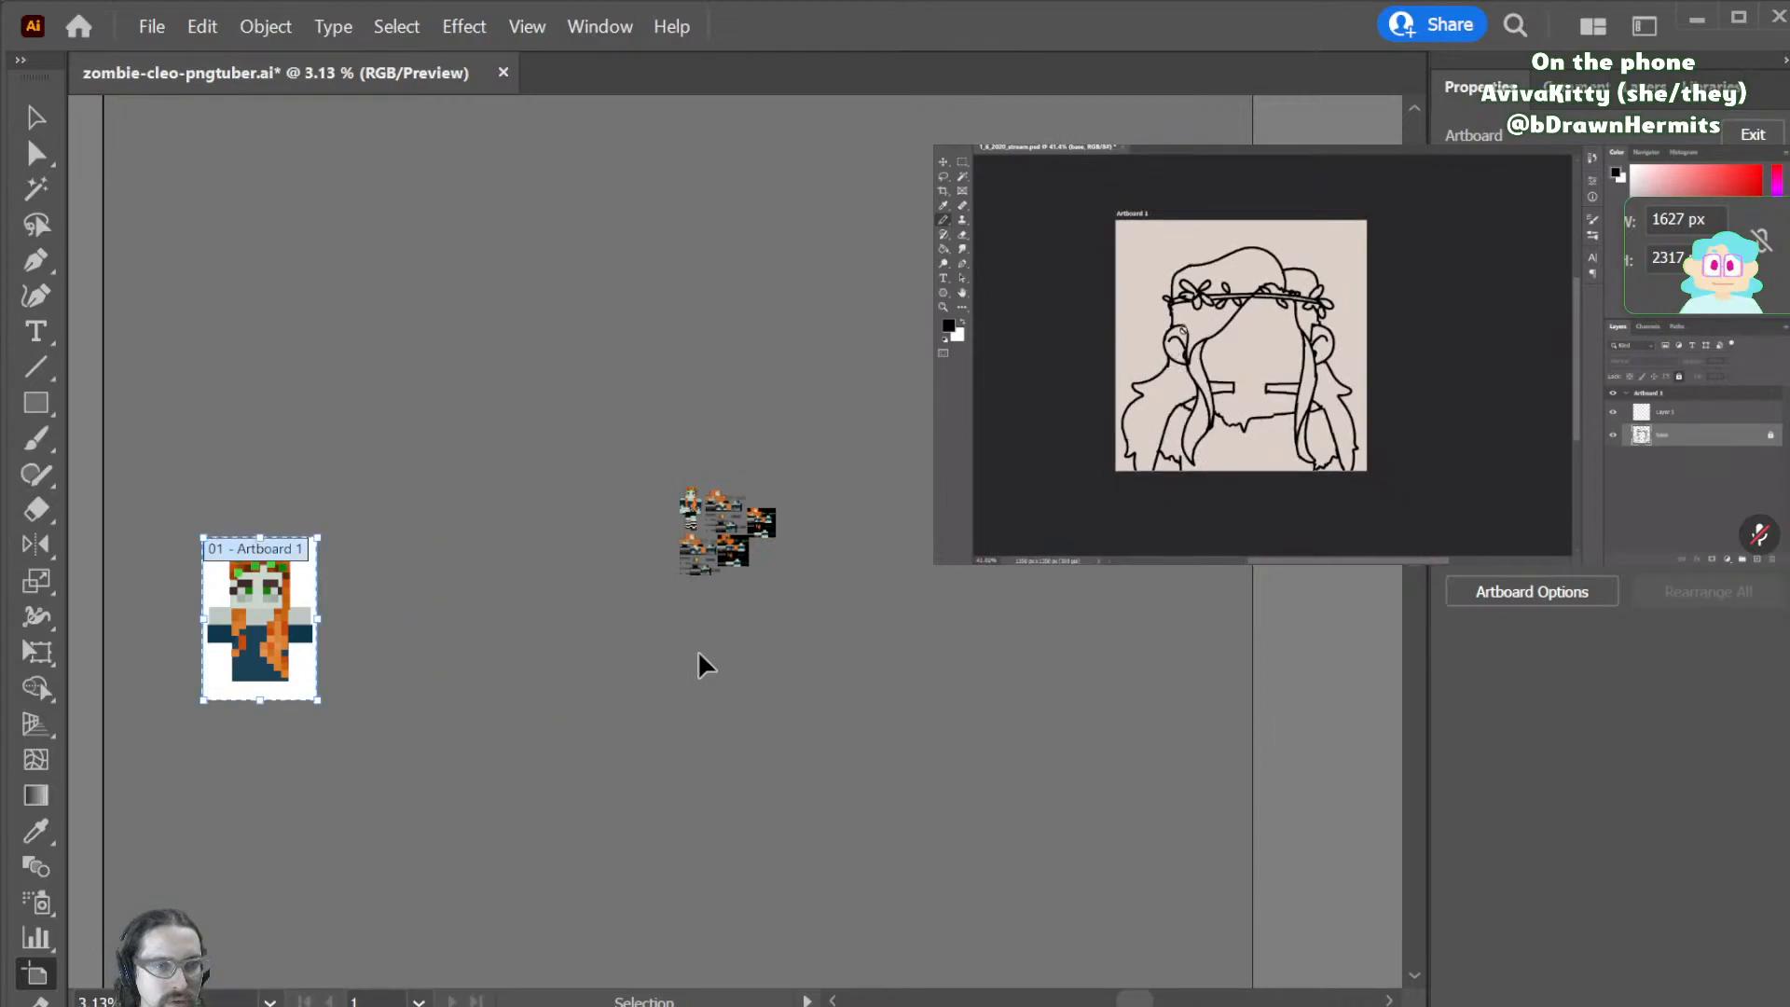
# - Move the reference sprites far up and to the right, away from the single artboard, and save the document
pyautogui.press('v')
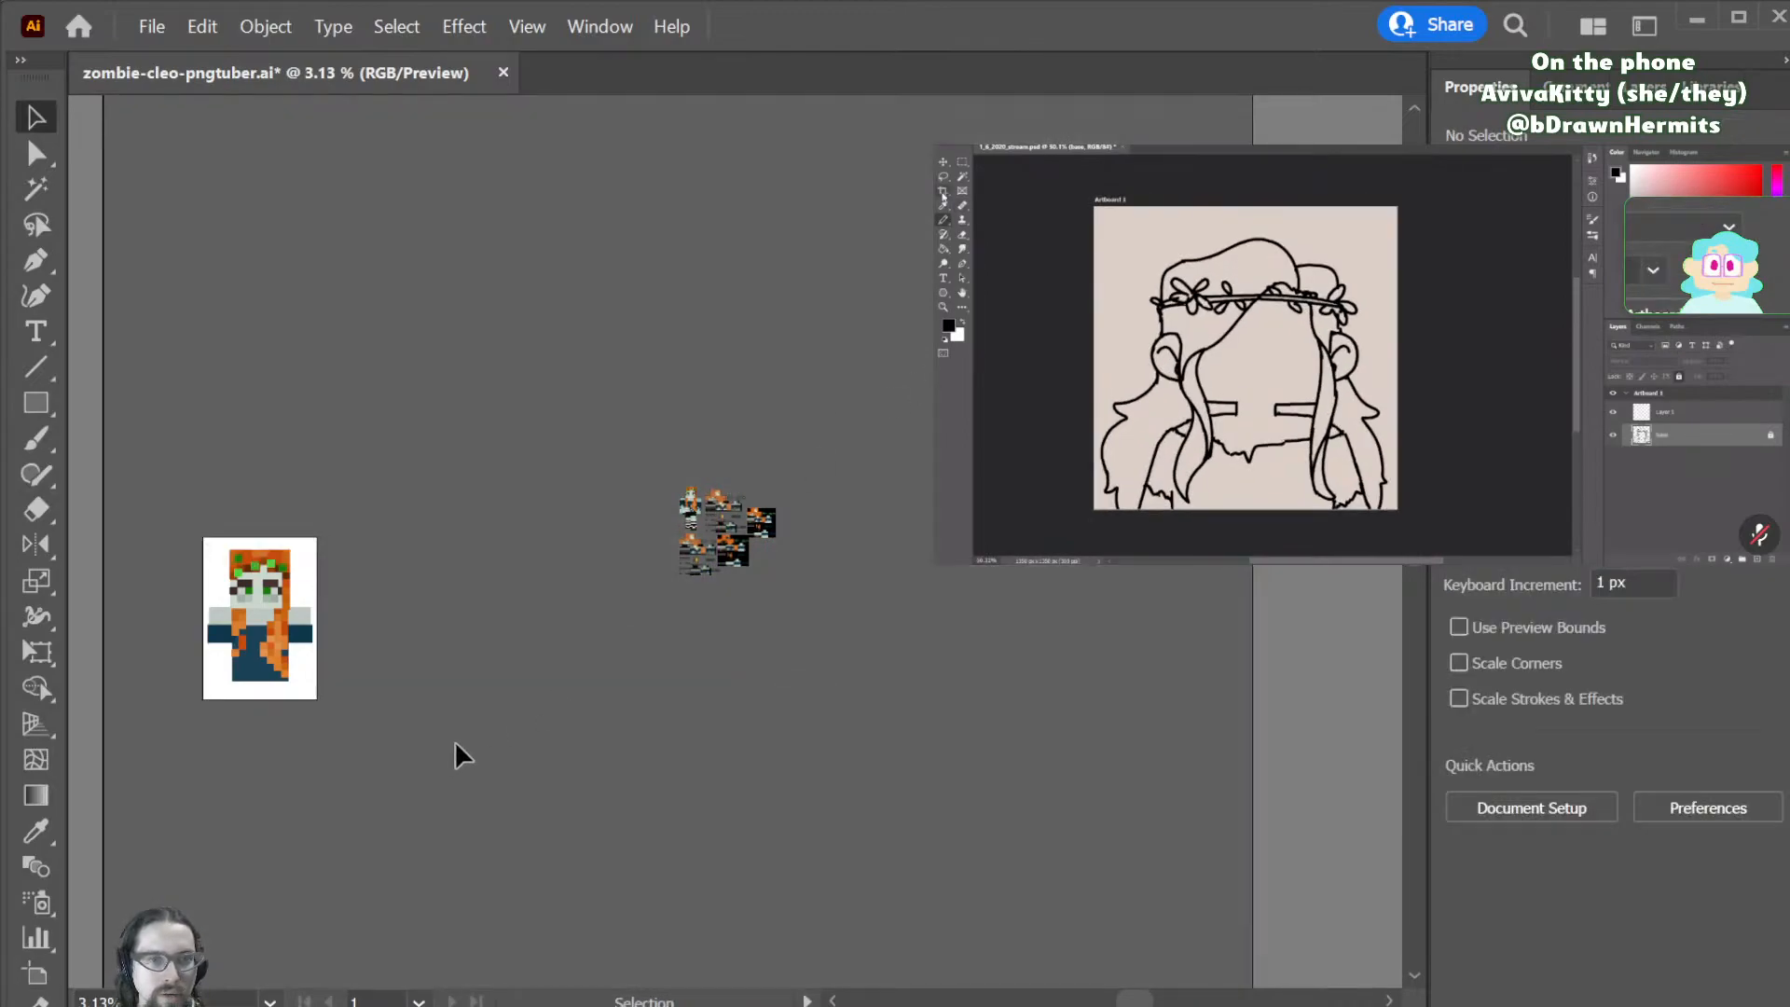
pyautogui.click(1646, 87)
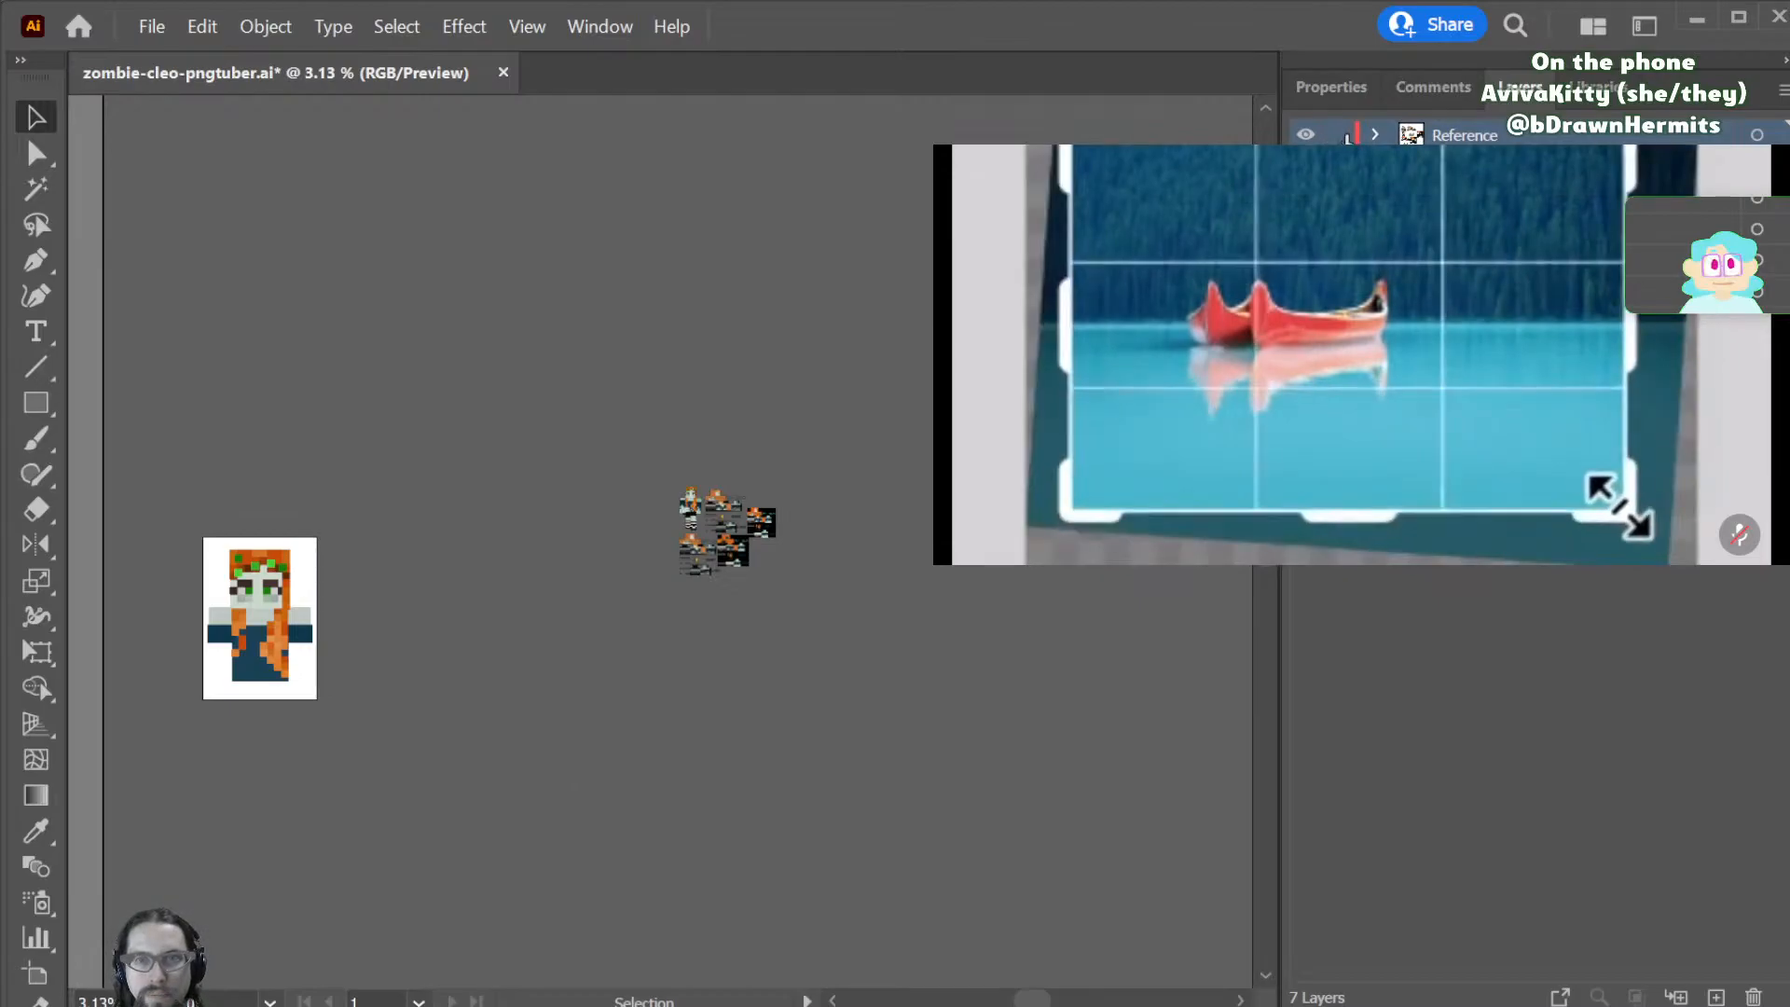
pyautogui.click(719, 563)
pyautogui.moveTo(726, 543); pyautogui.dragTo(1002, 373)
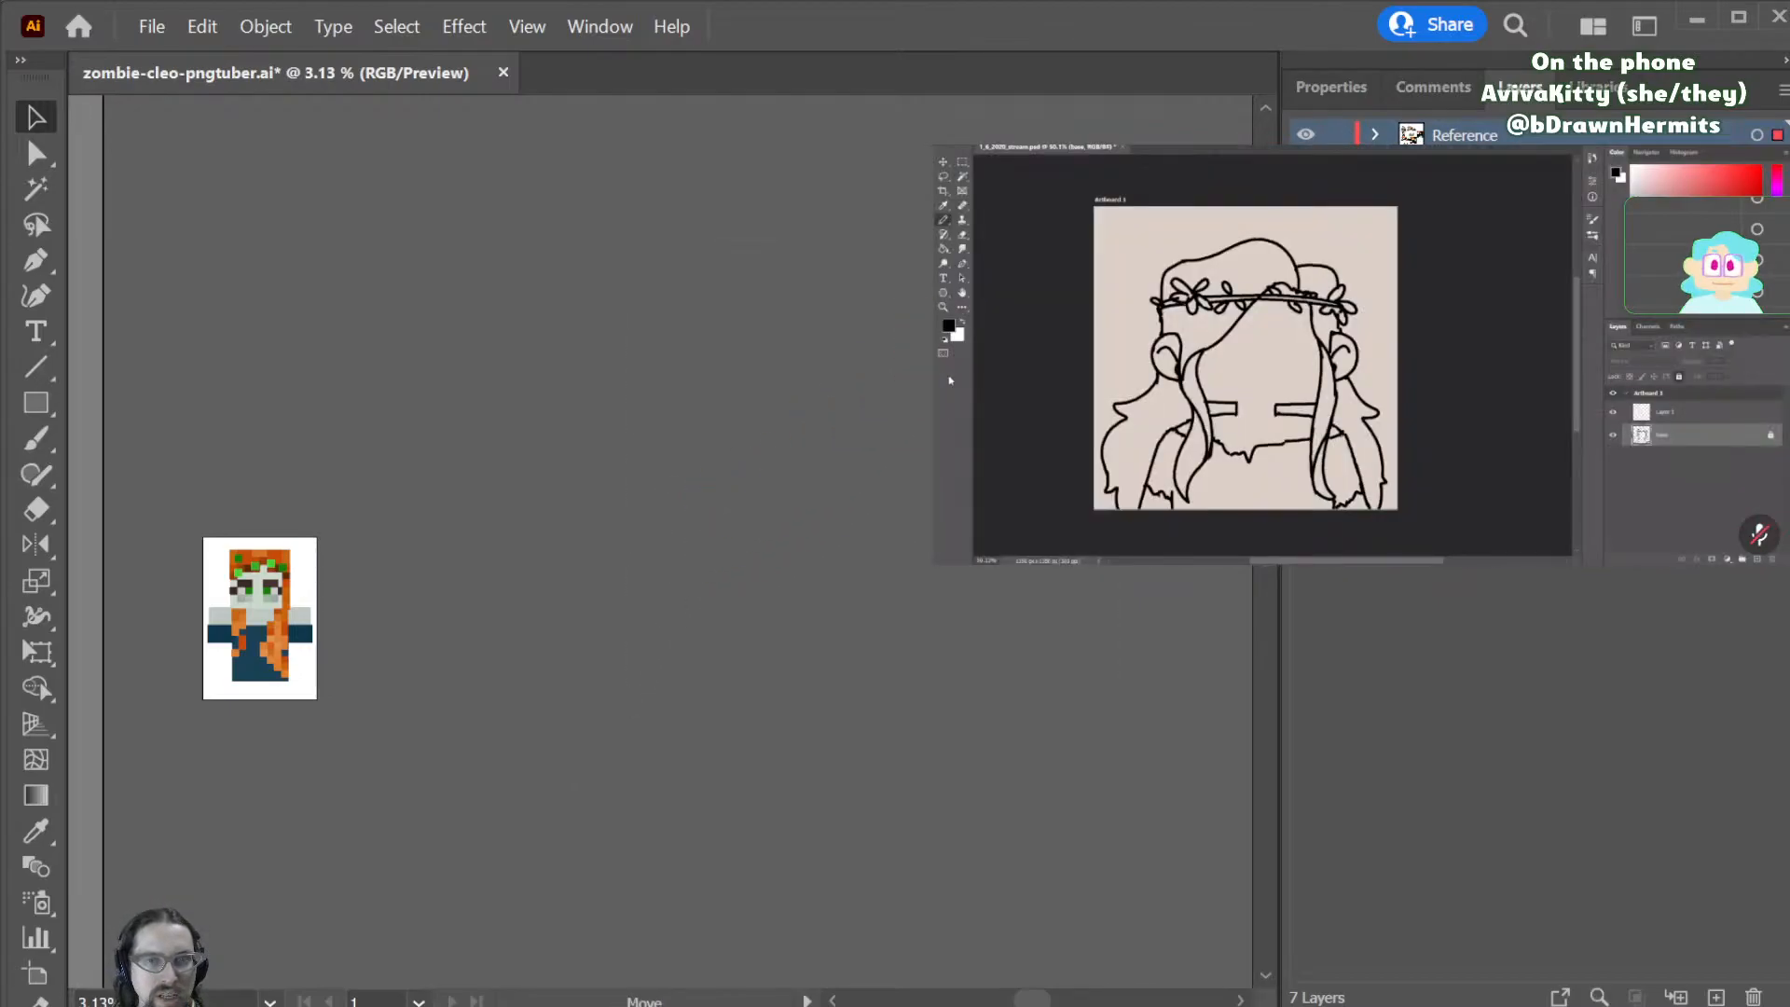
pyautogui.click(595, 543)
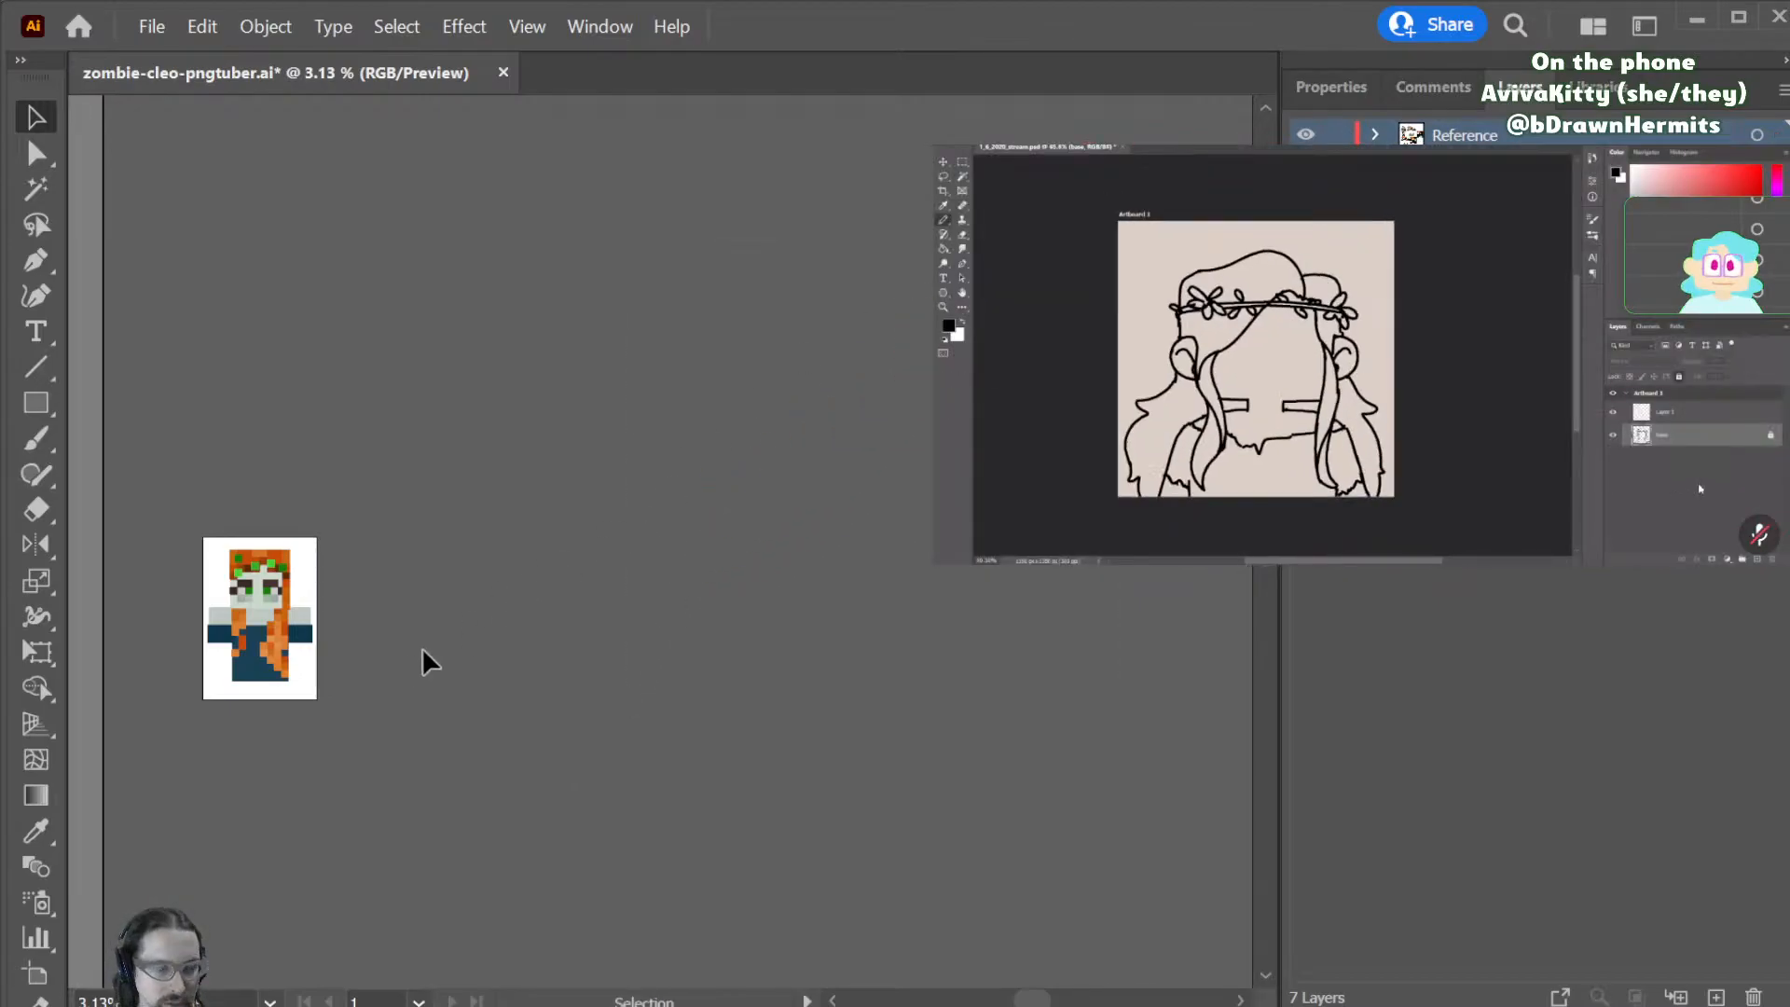
pyautogui.press('a')
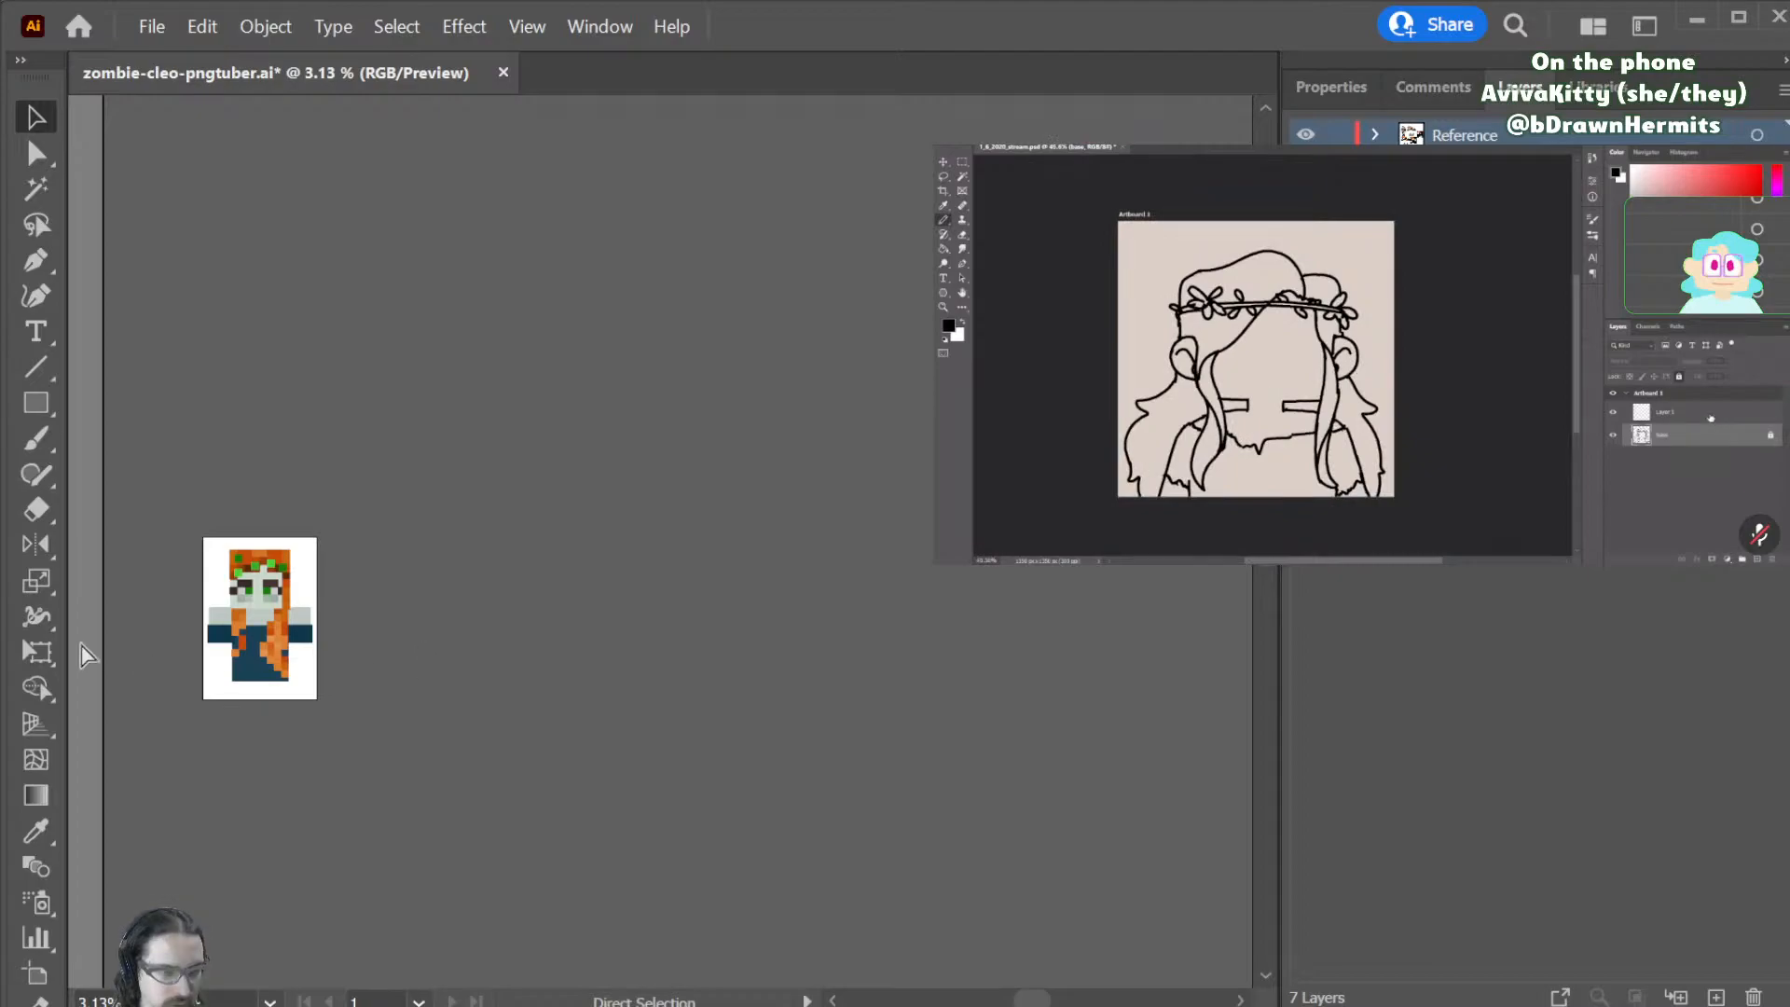
pyautogui.hotkey('ctrl', 's')
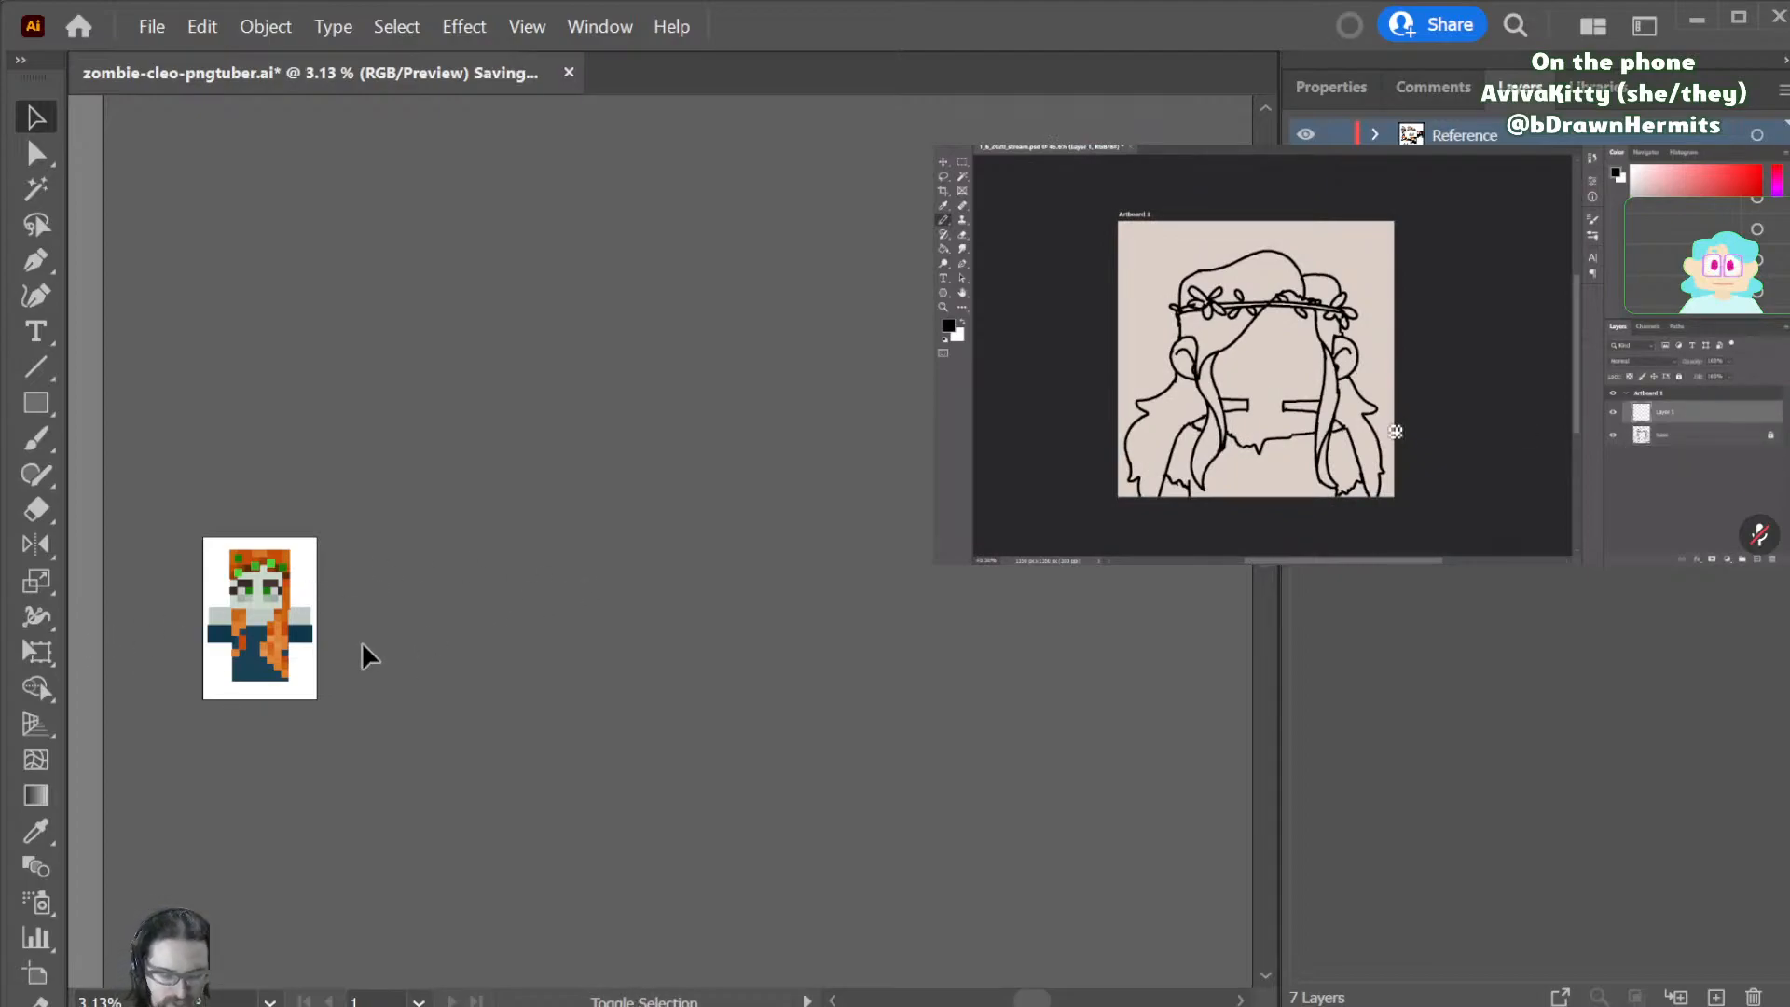
# - Resize the artboard to 1920 px wide and 1089 px high
pyautogui.hotkey('shift', 'o')
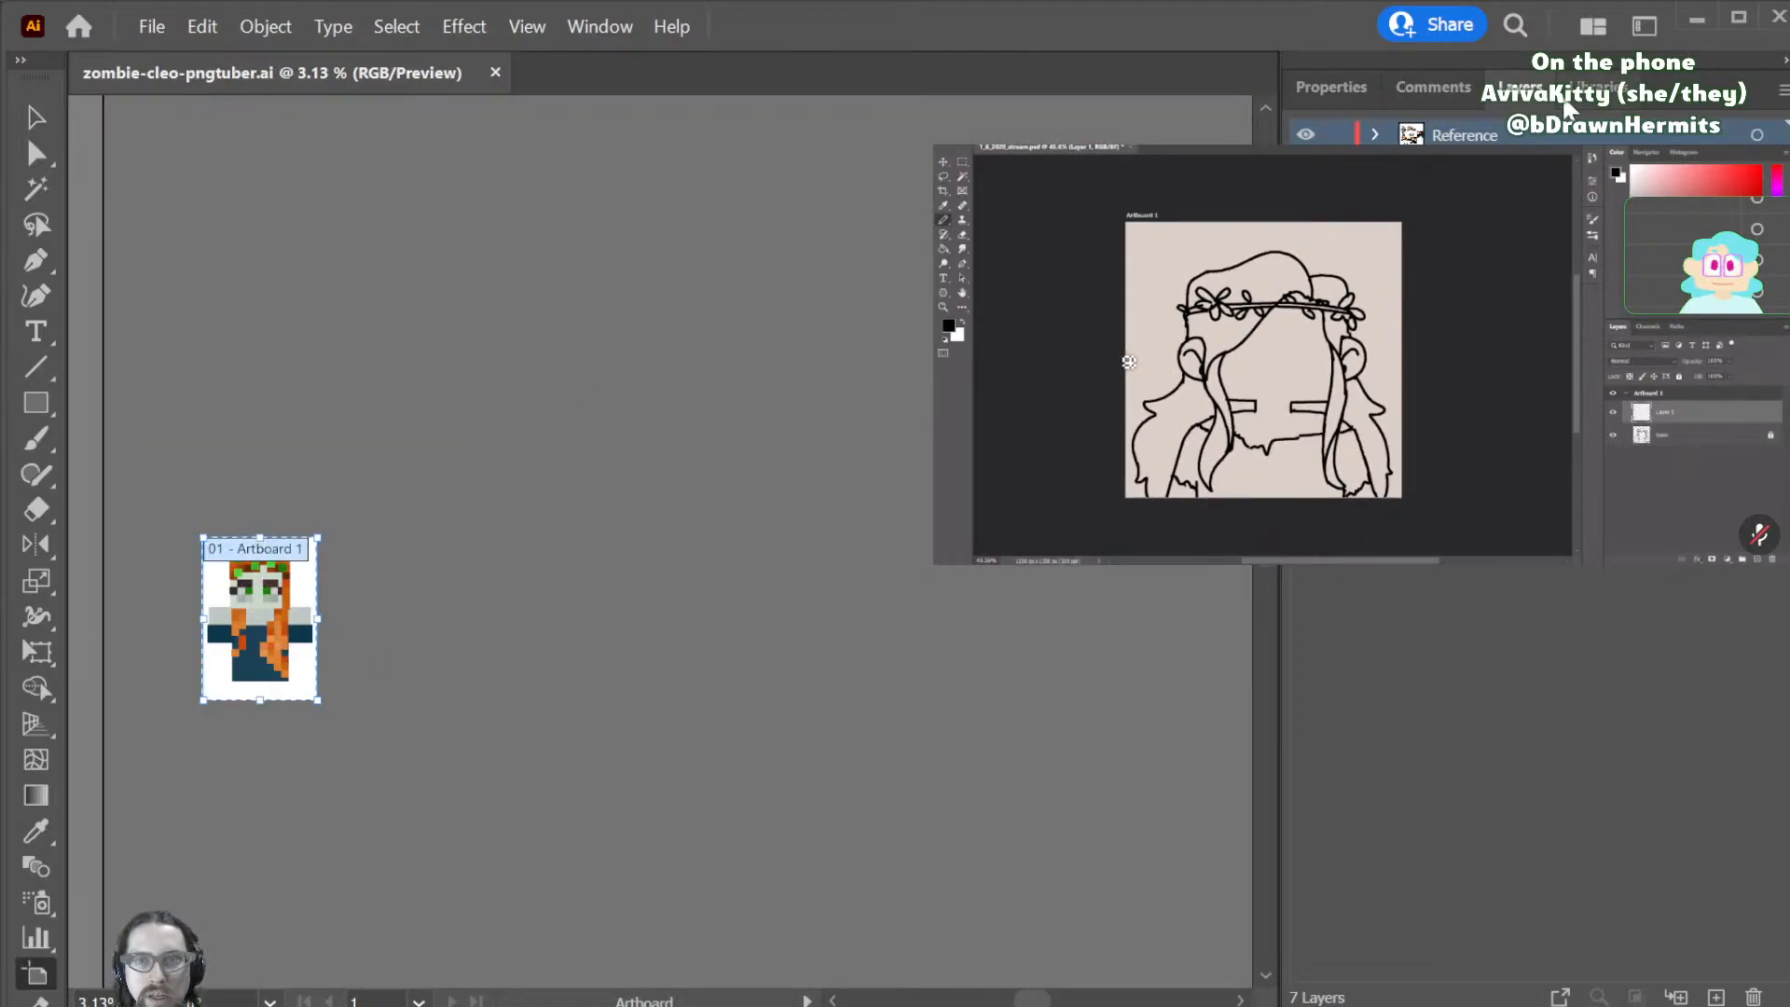
pyautogui.click(1341, 87)
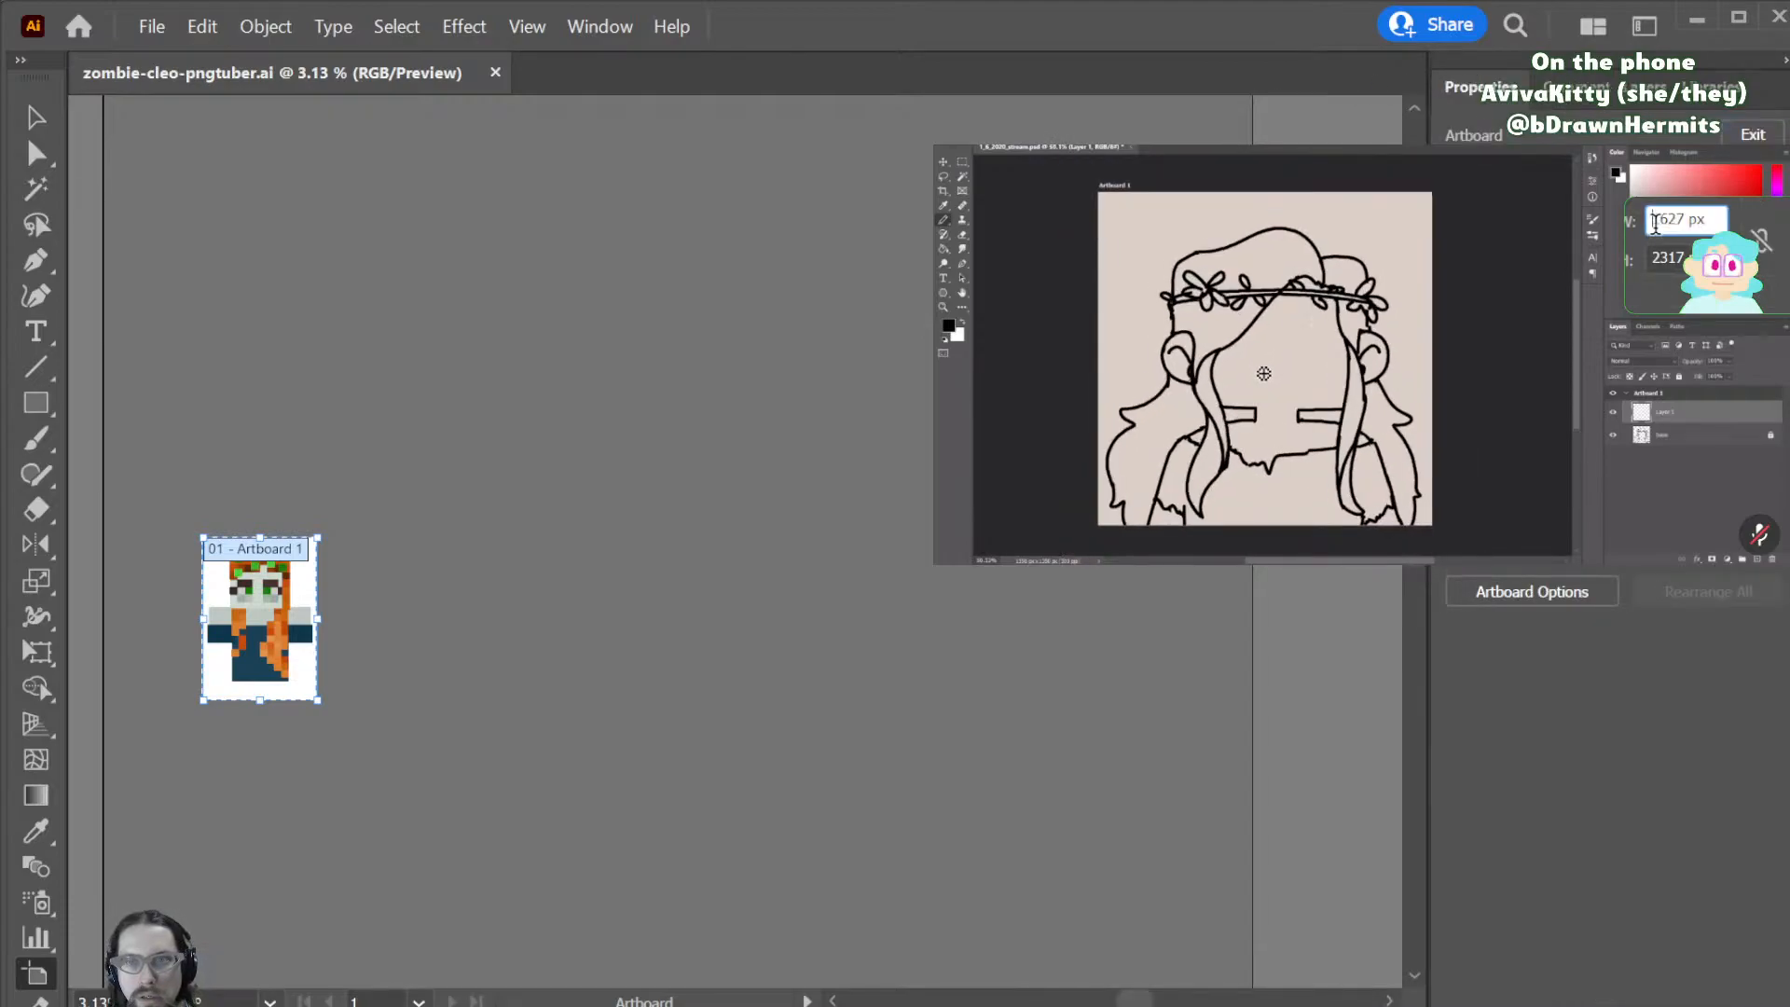
pyautogui.write('920')
pyautogui.press('Tab')
pyautogui.write('10')
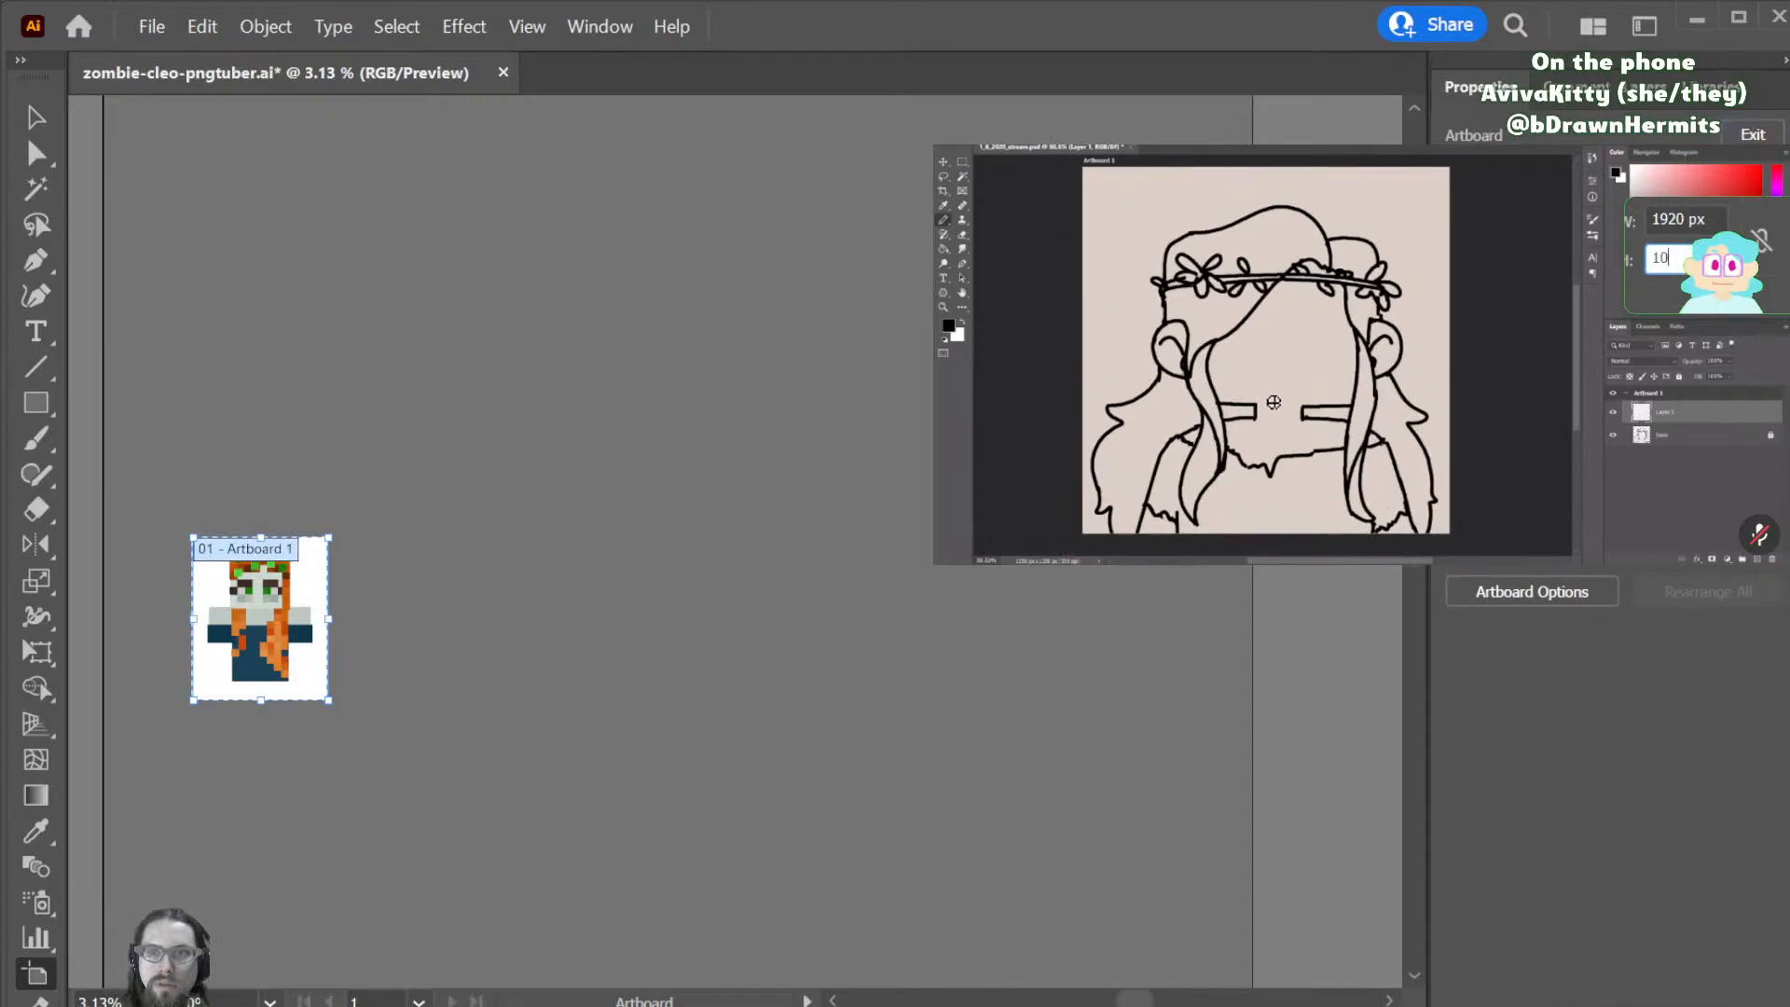
pyautogui.write('89')
pyautogui.press('Return')
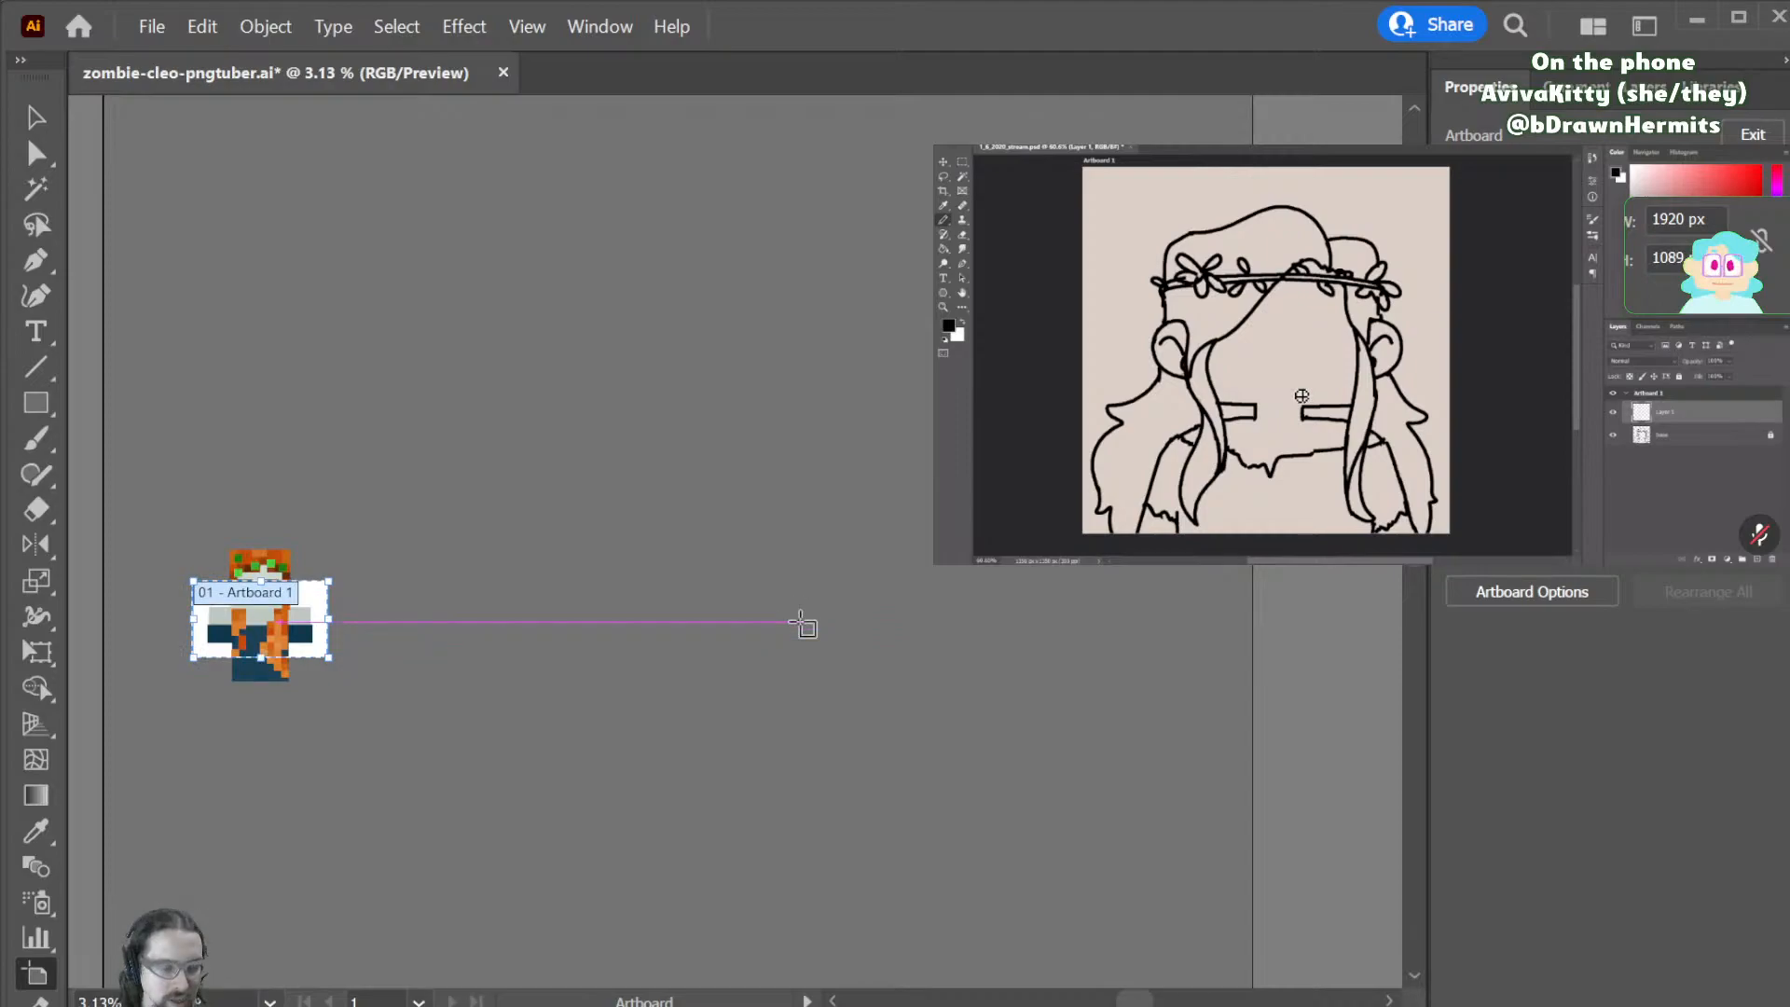
pyautogui.press('Escape')
# - Scale the whole character proportionally to about 738 × 925 px and place it near the artboard's horizontal centre, its body overhanging the bottom edge
pyautogui.moveTo(176, 735); pyautogui.dragTo(254, 618)
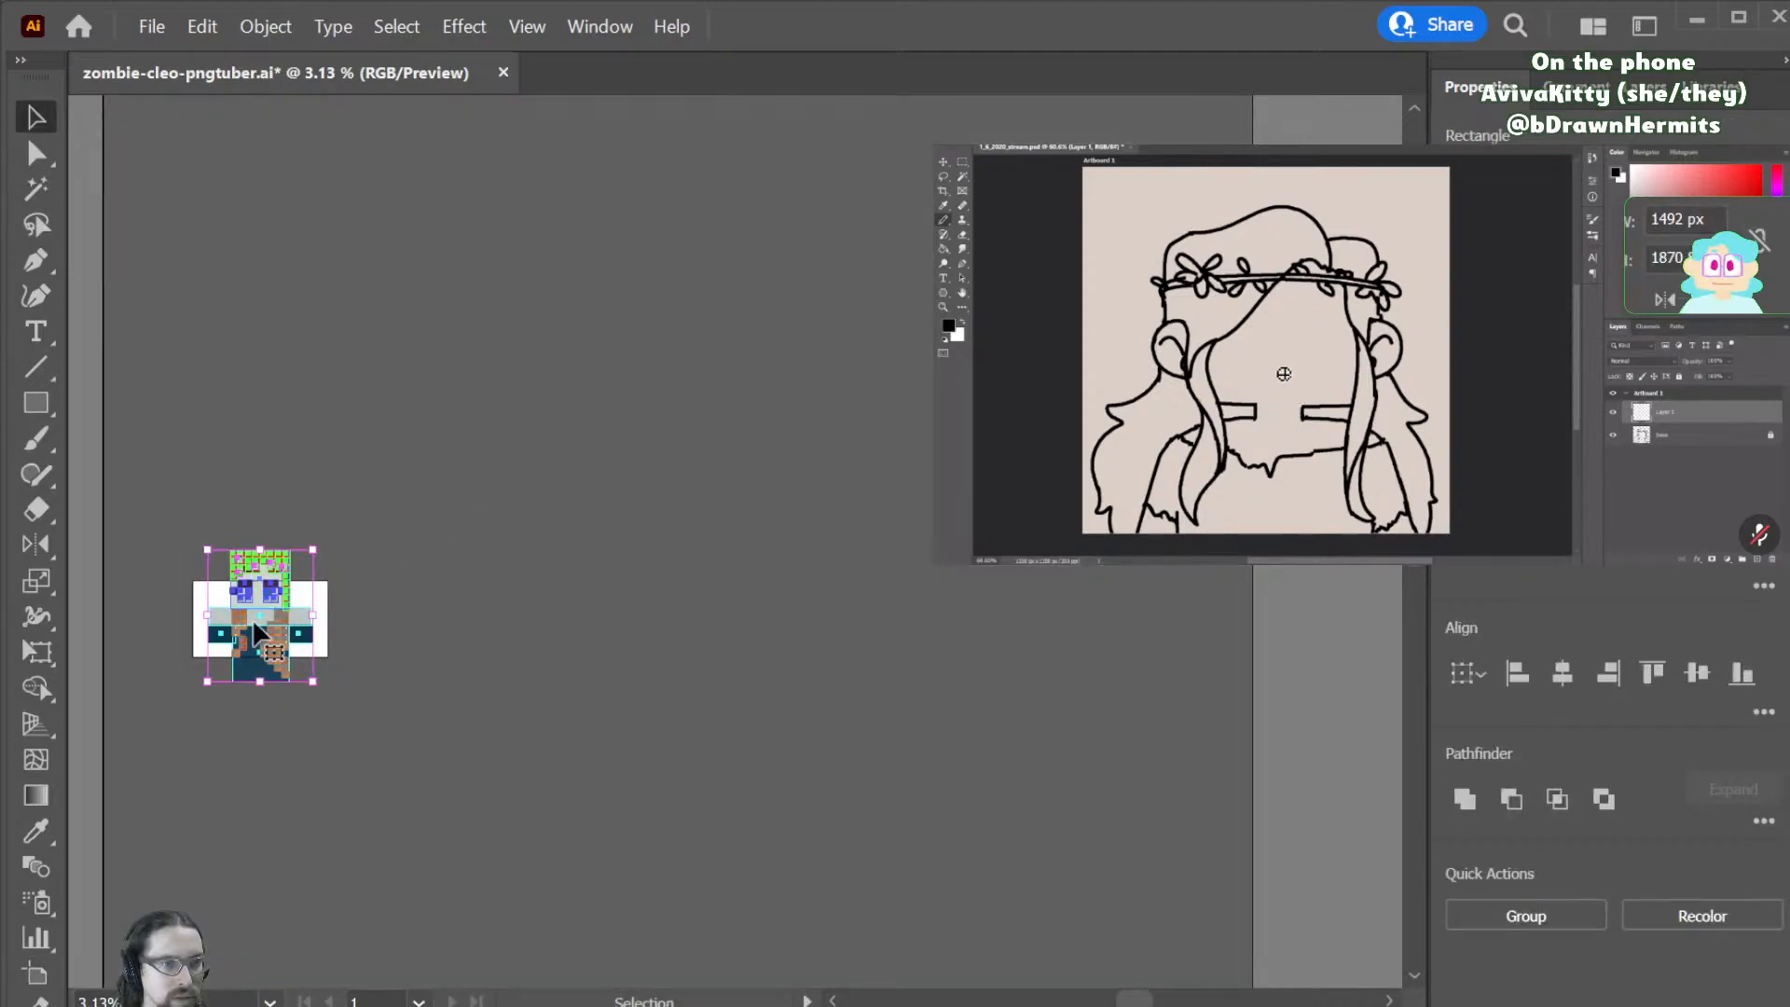
pyautogui.moveTo(316, 548); pyautogui.dragTo(263, 619)
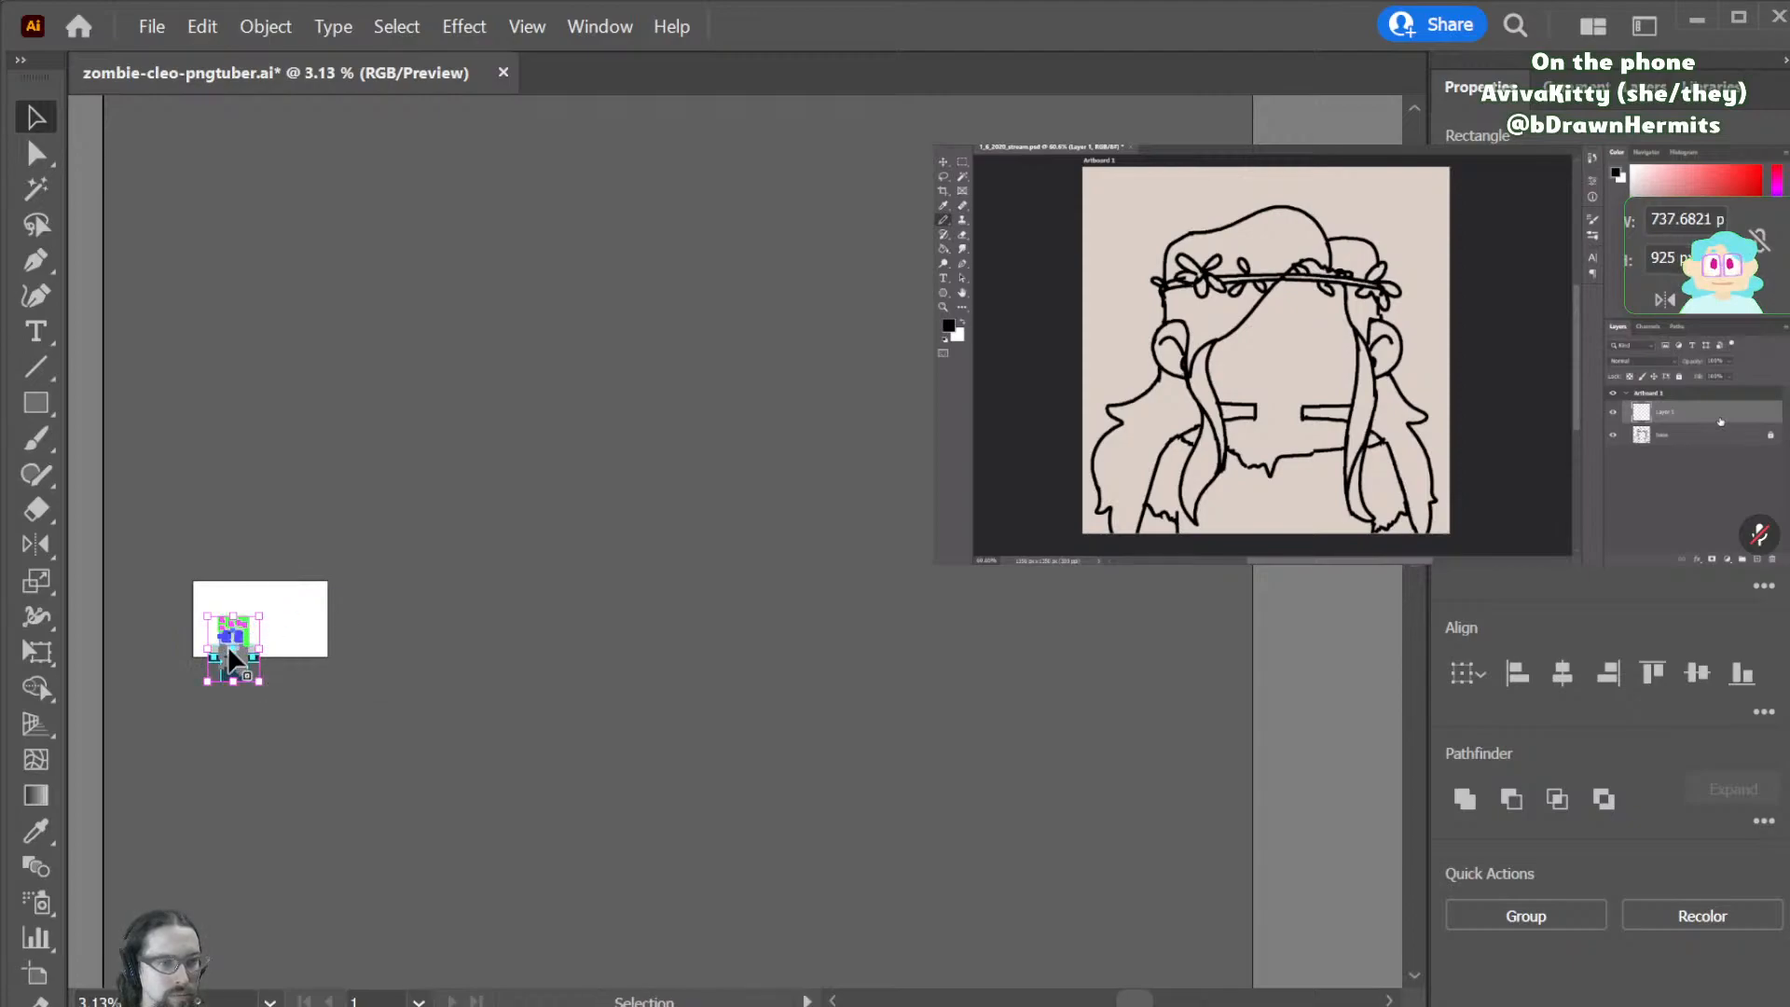
pyautogui.hotkey('ctrl', '+')
pyautogui.hotkey('ctrl', '+')
pyautogui.hotkey('ctrl', '+')
pyautogui.scroll(3, 785, 792)
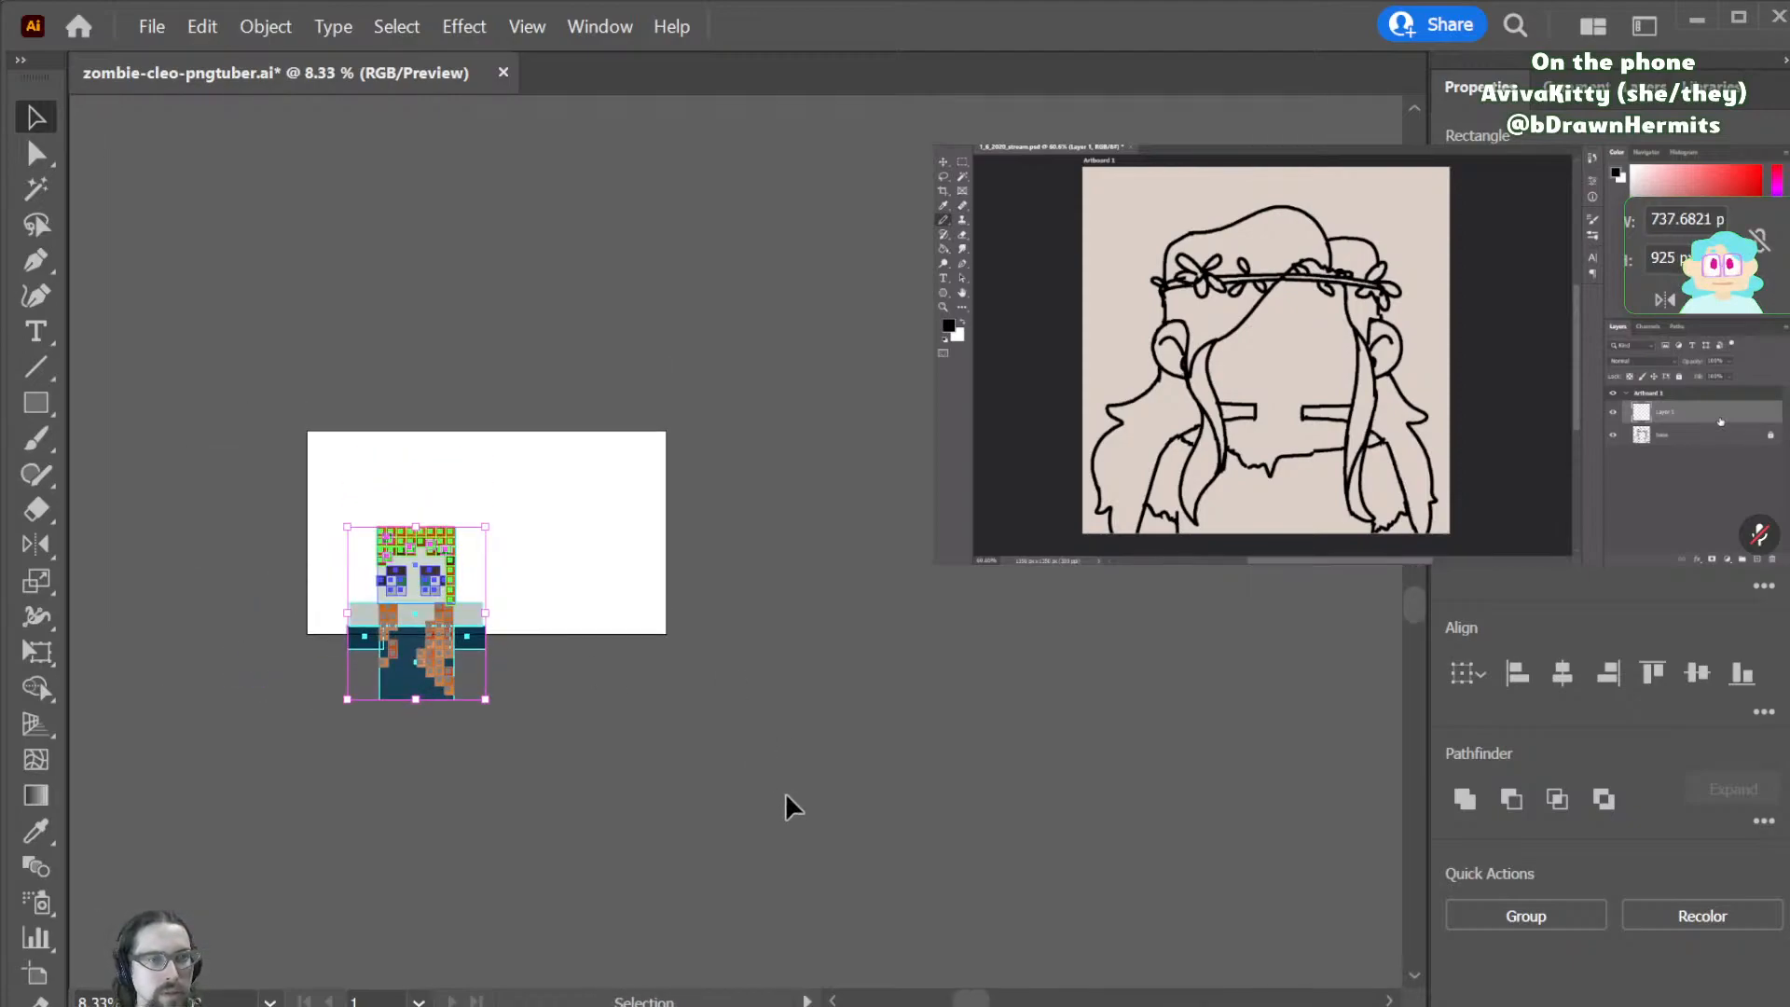
pyautogui.hscroll(-8, 577, 790)
pyautogui.moveTo(568, 605); pyautogui.dragTo(645, 628)
# - Place a duplicate of the artboard and its character just to the right of the original
pyautogui.hotkey('ctrl', '-')
pyautogui.hotkey('ctrl', '-')
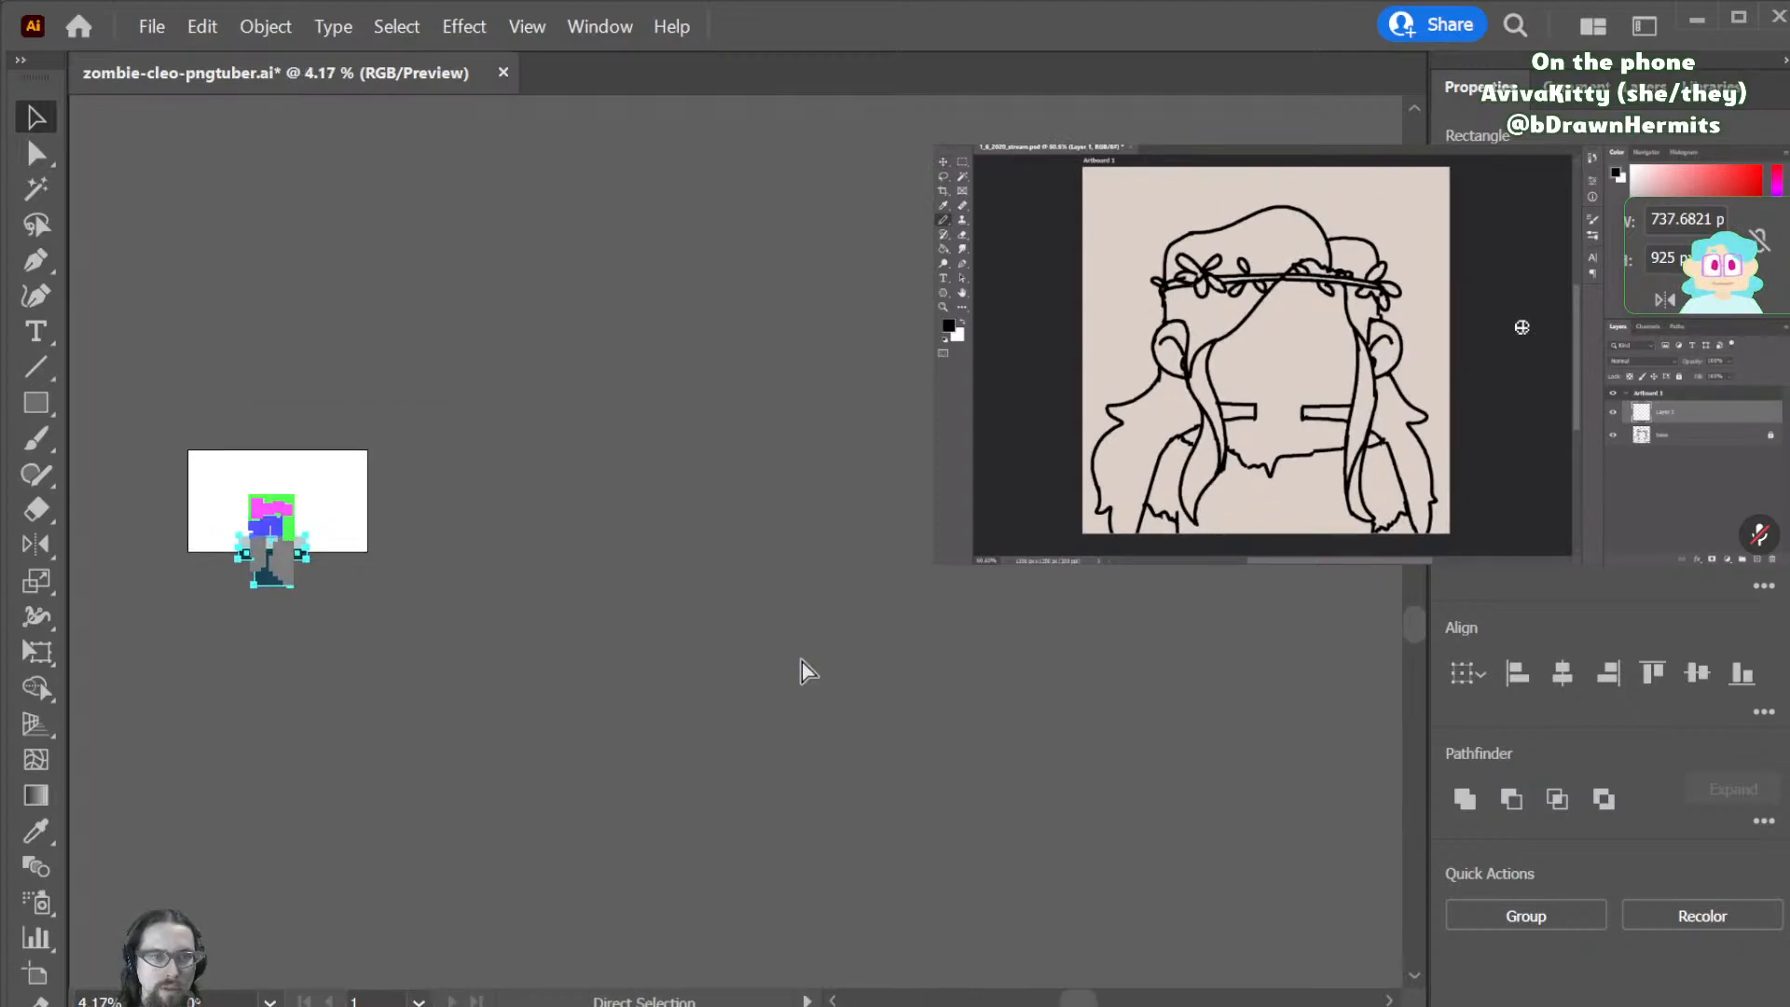
pyautogui.hotkey('shift', 'o')
pyautogui.moveTo(311, 502); pyautogui.dragTo(528, 559)
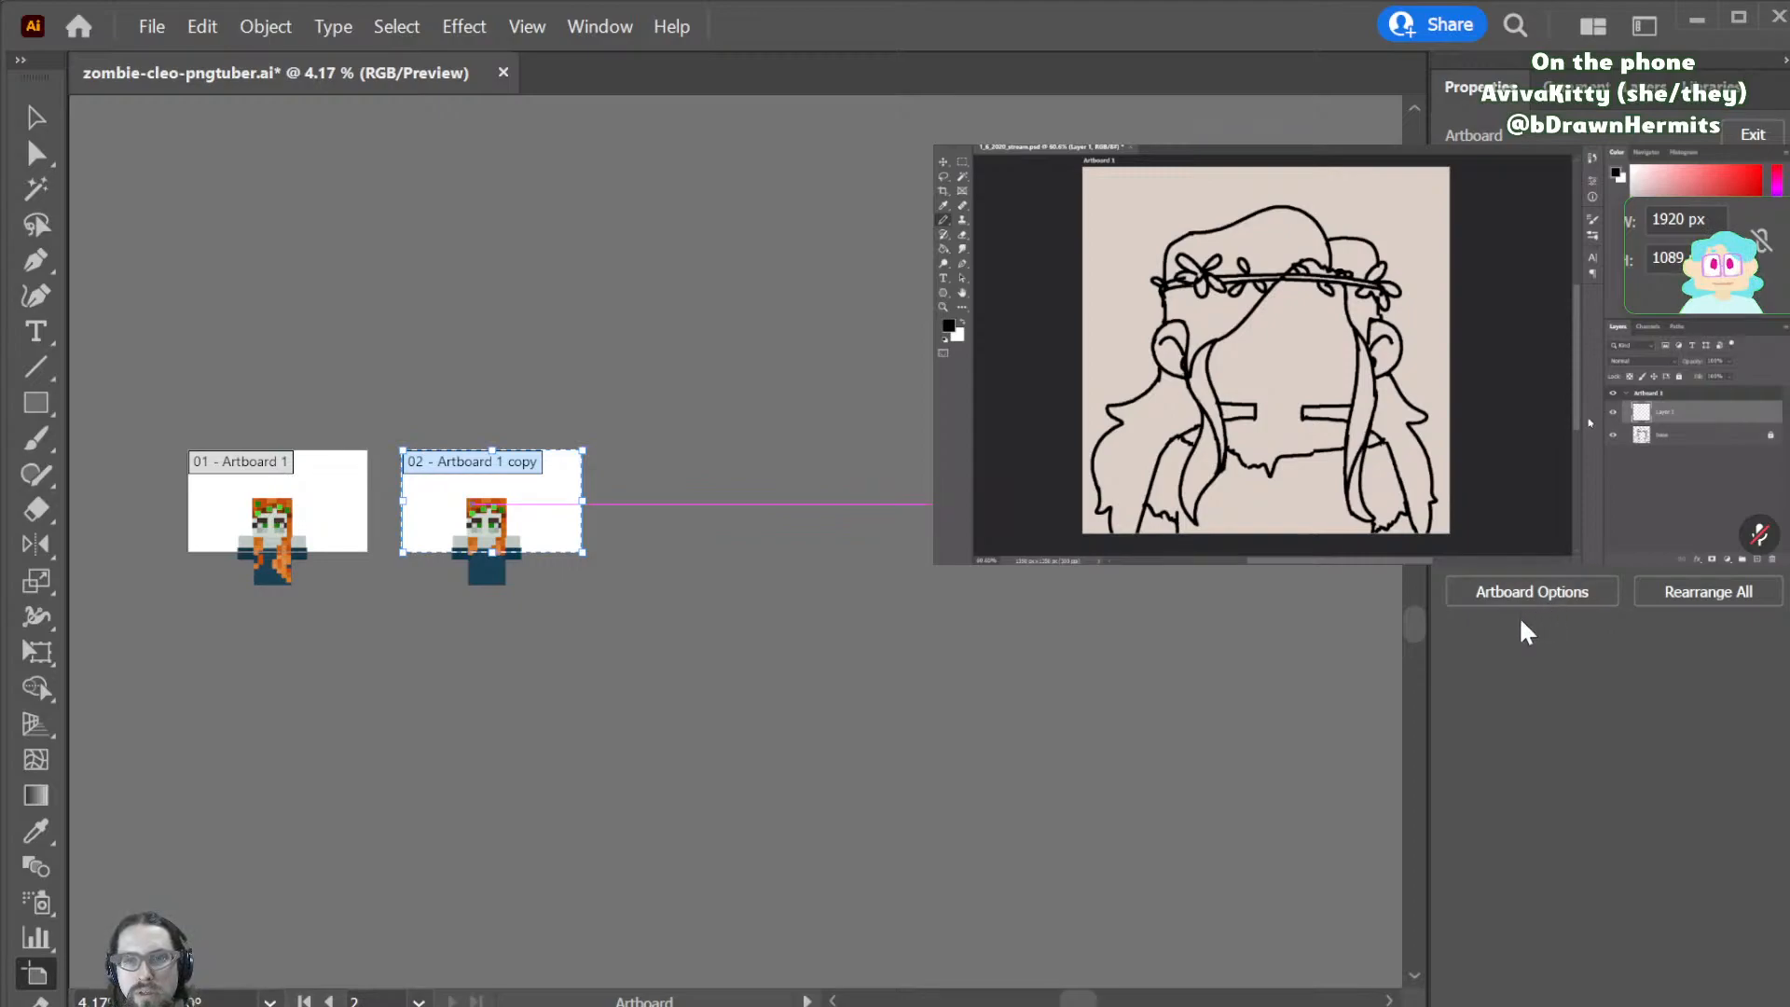
# - Rename the duplicate artboard "excited" and the original "neutral", and save the document
pyautogui.click(1558, 591)
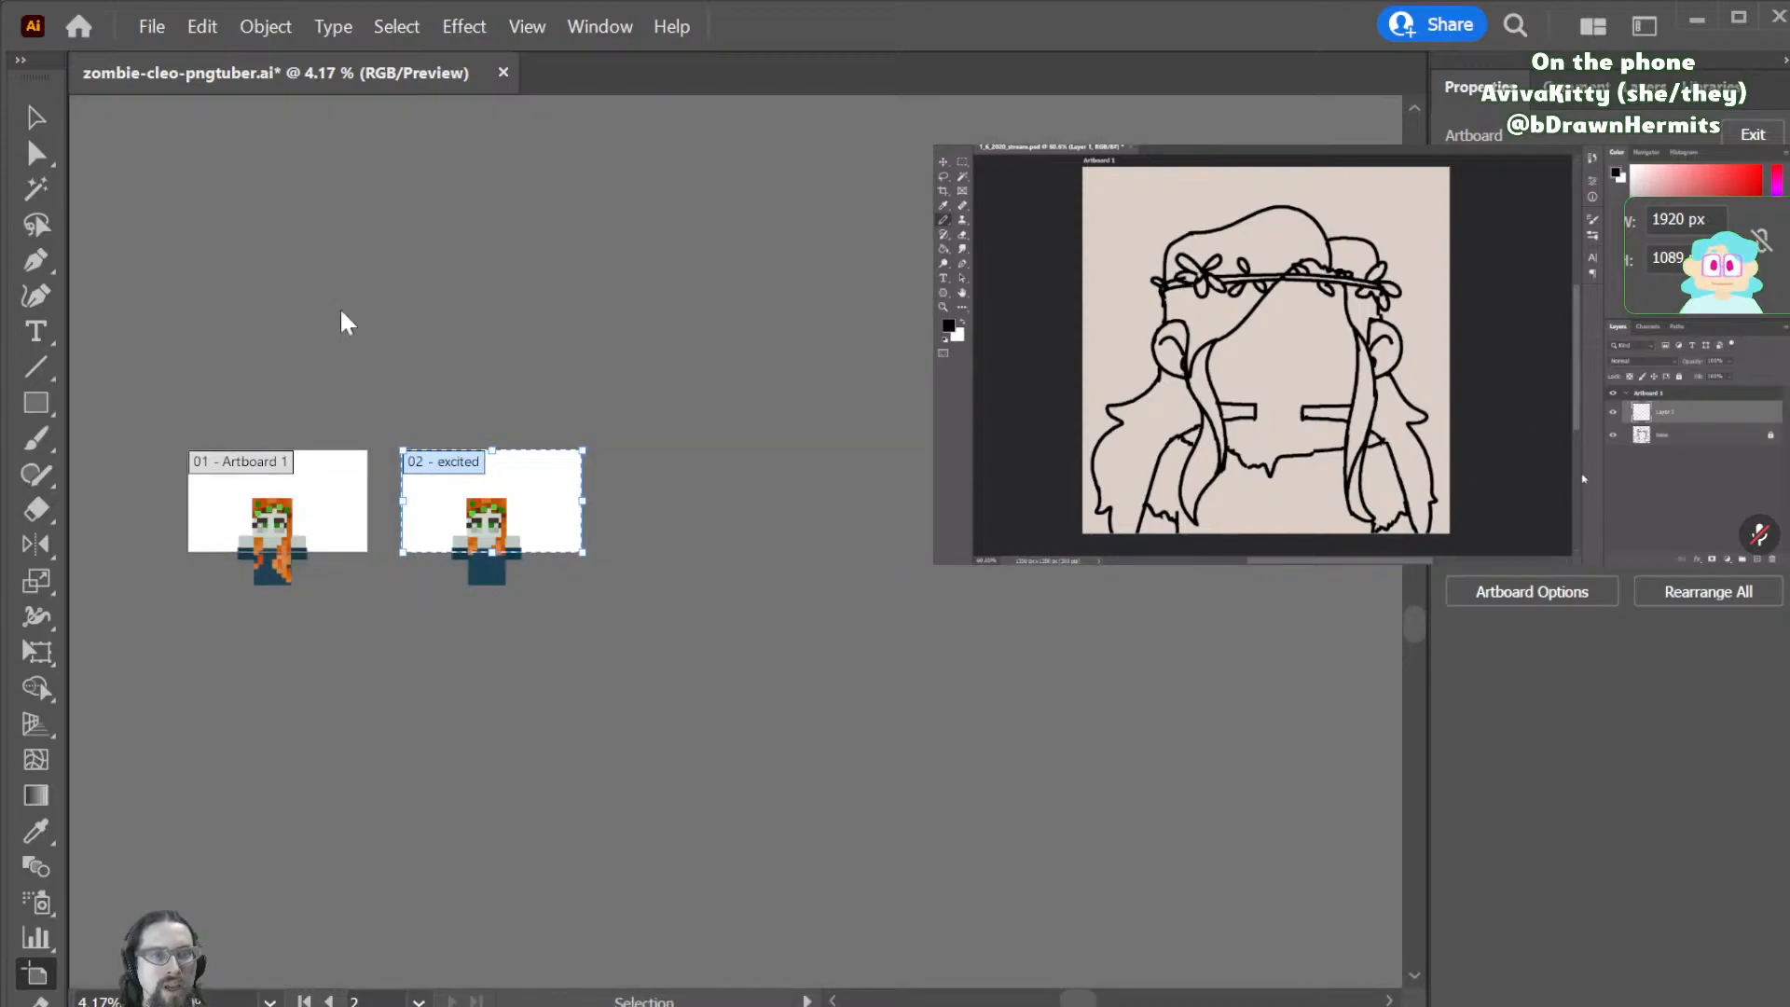
pyautogui.click(249, 464)
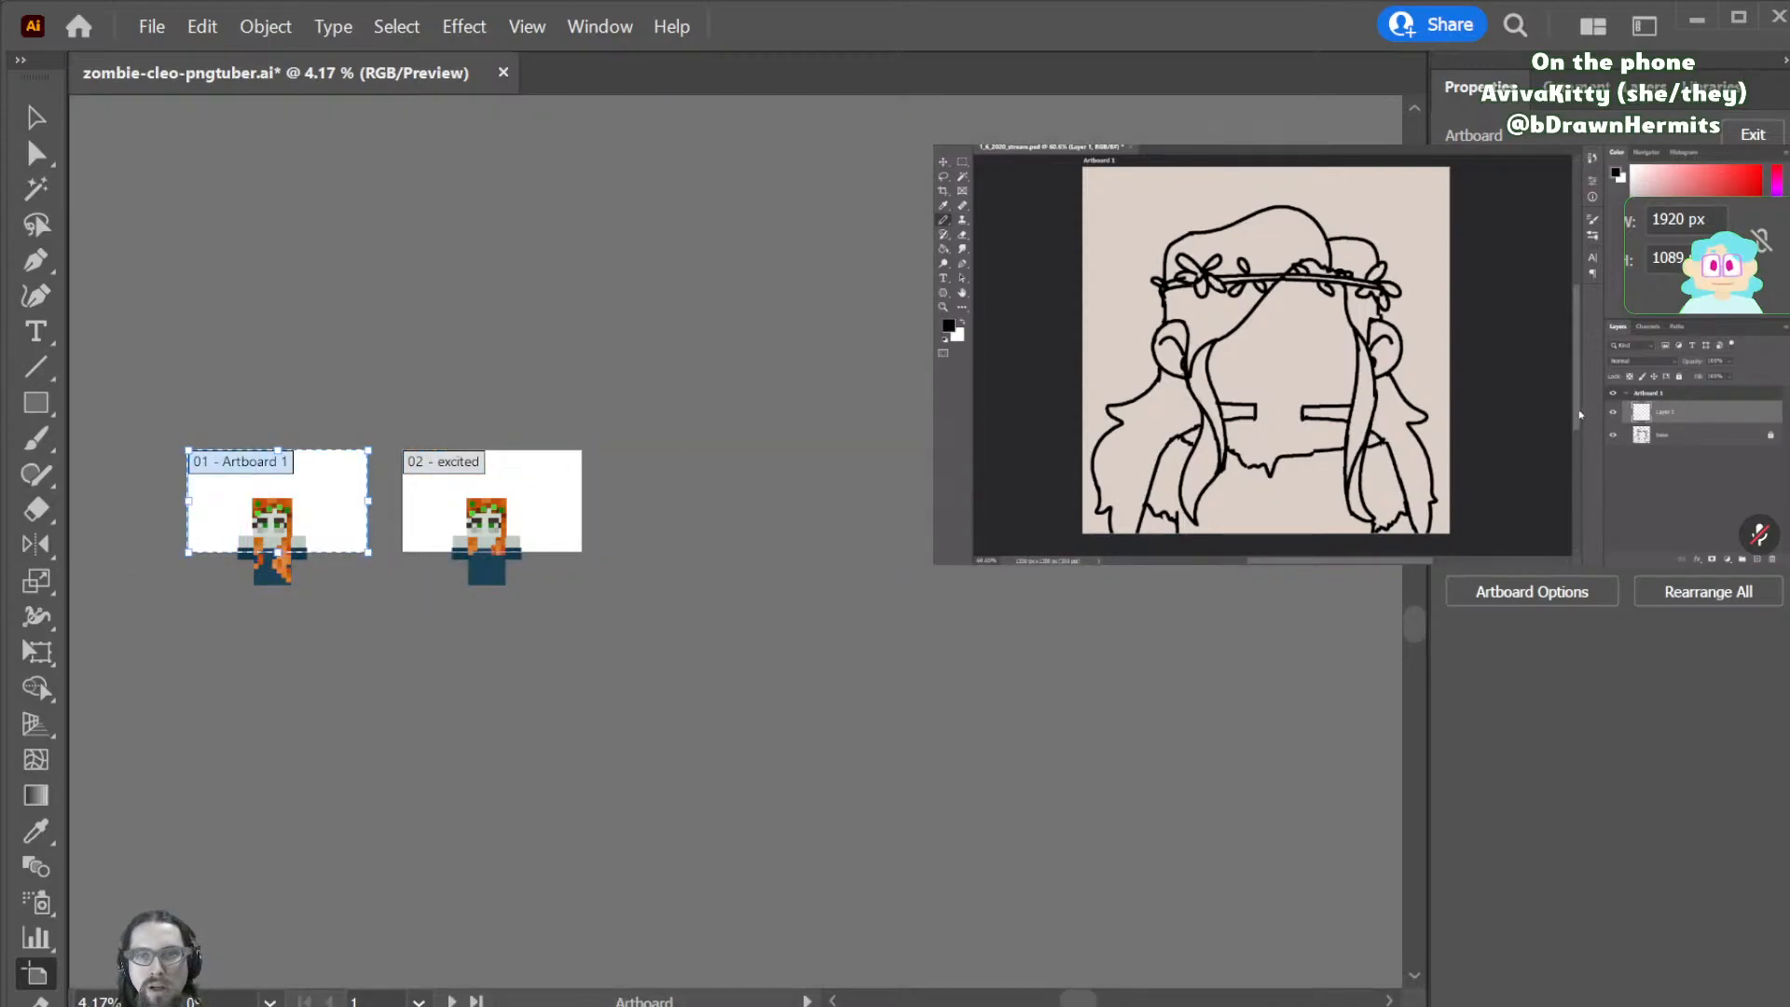
pyautogui.click(1500, 597)
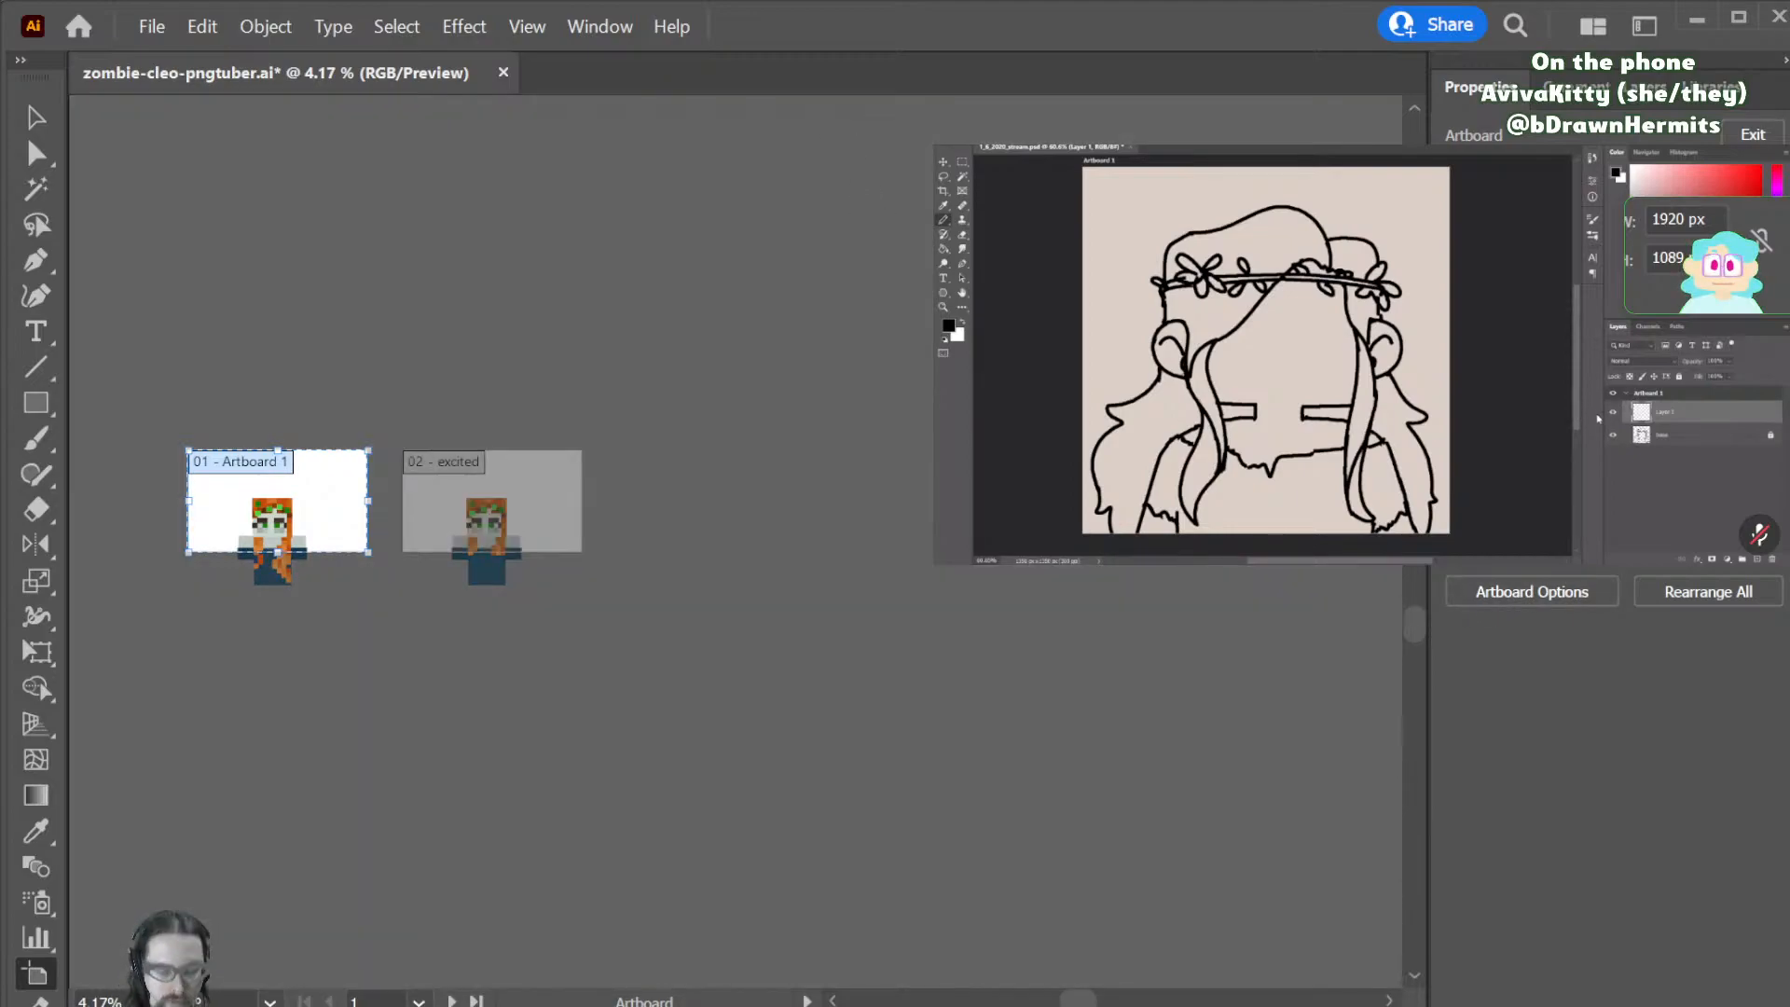
pyautogui.press('Return')
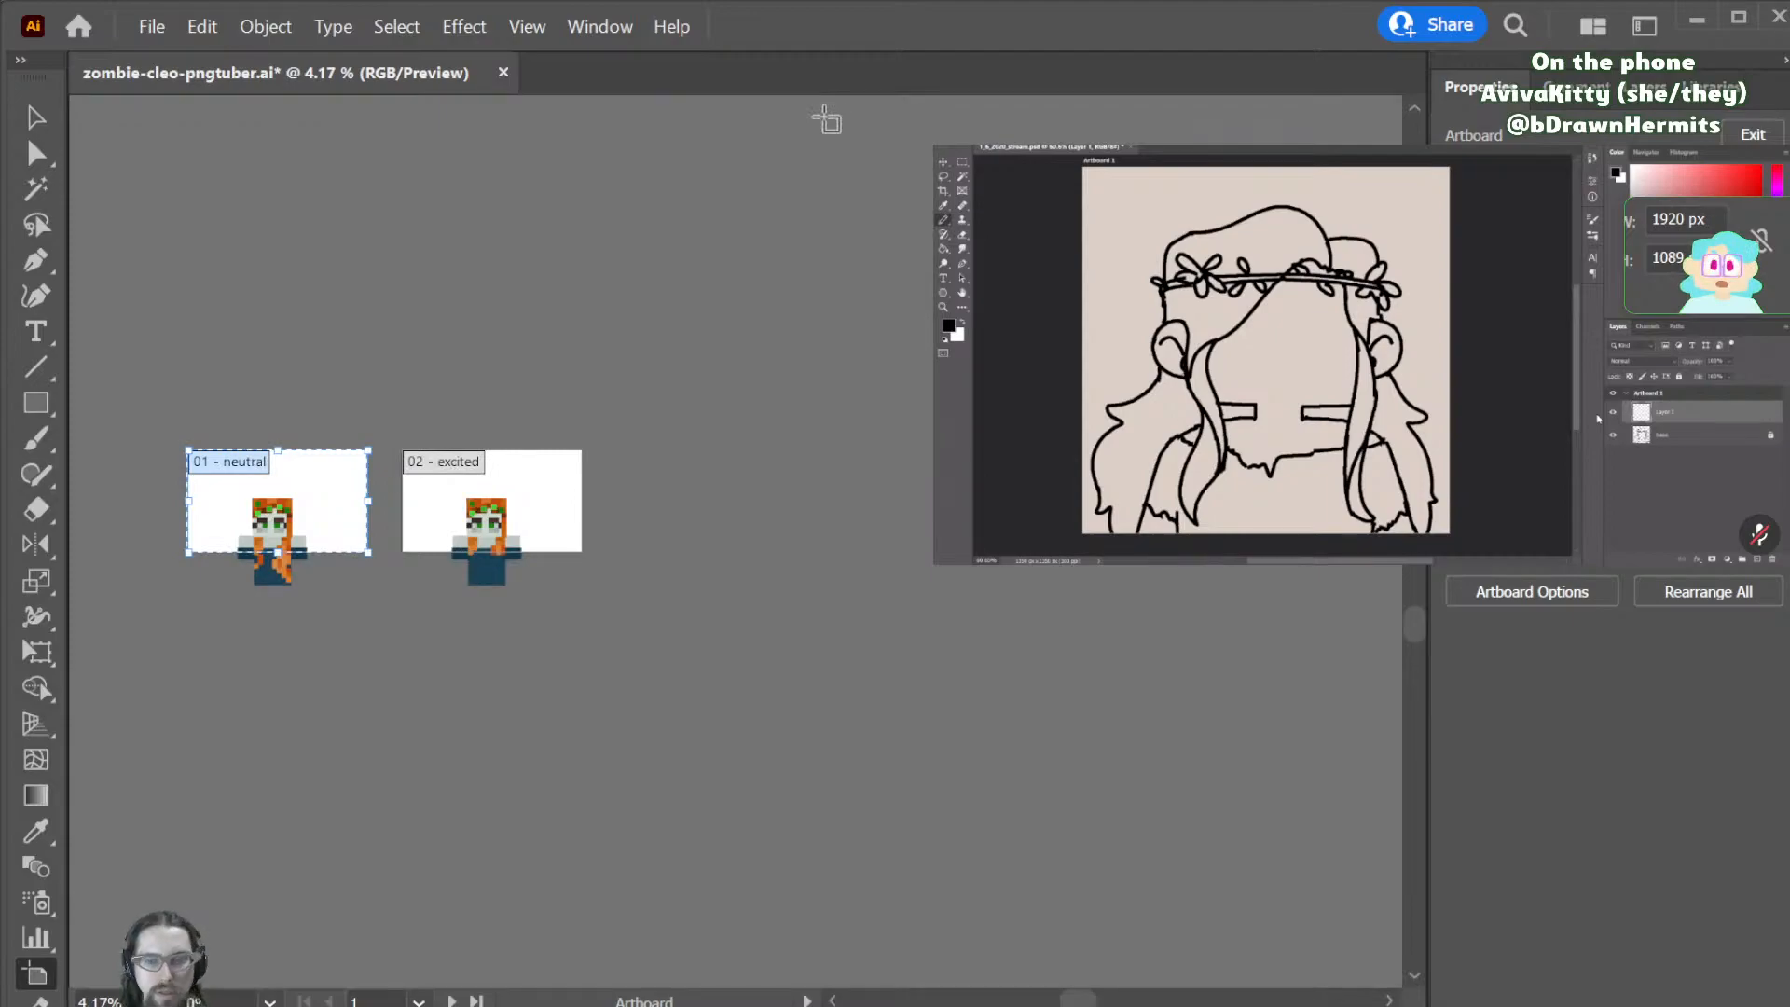
pyautogui.press('v')
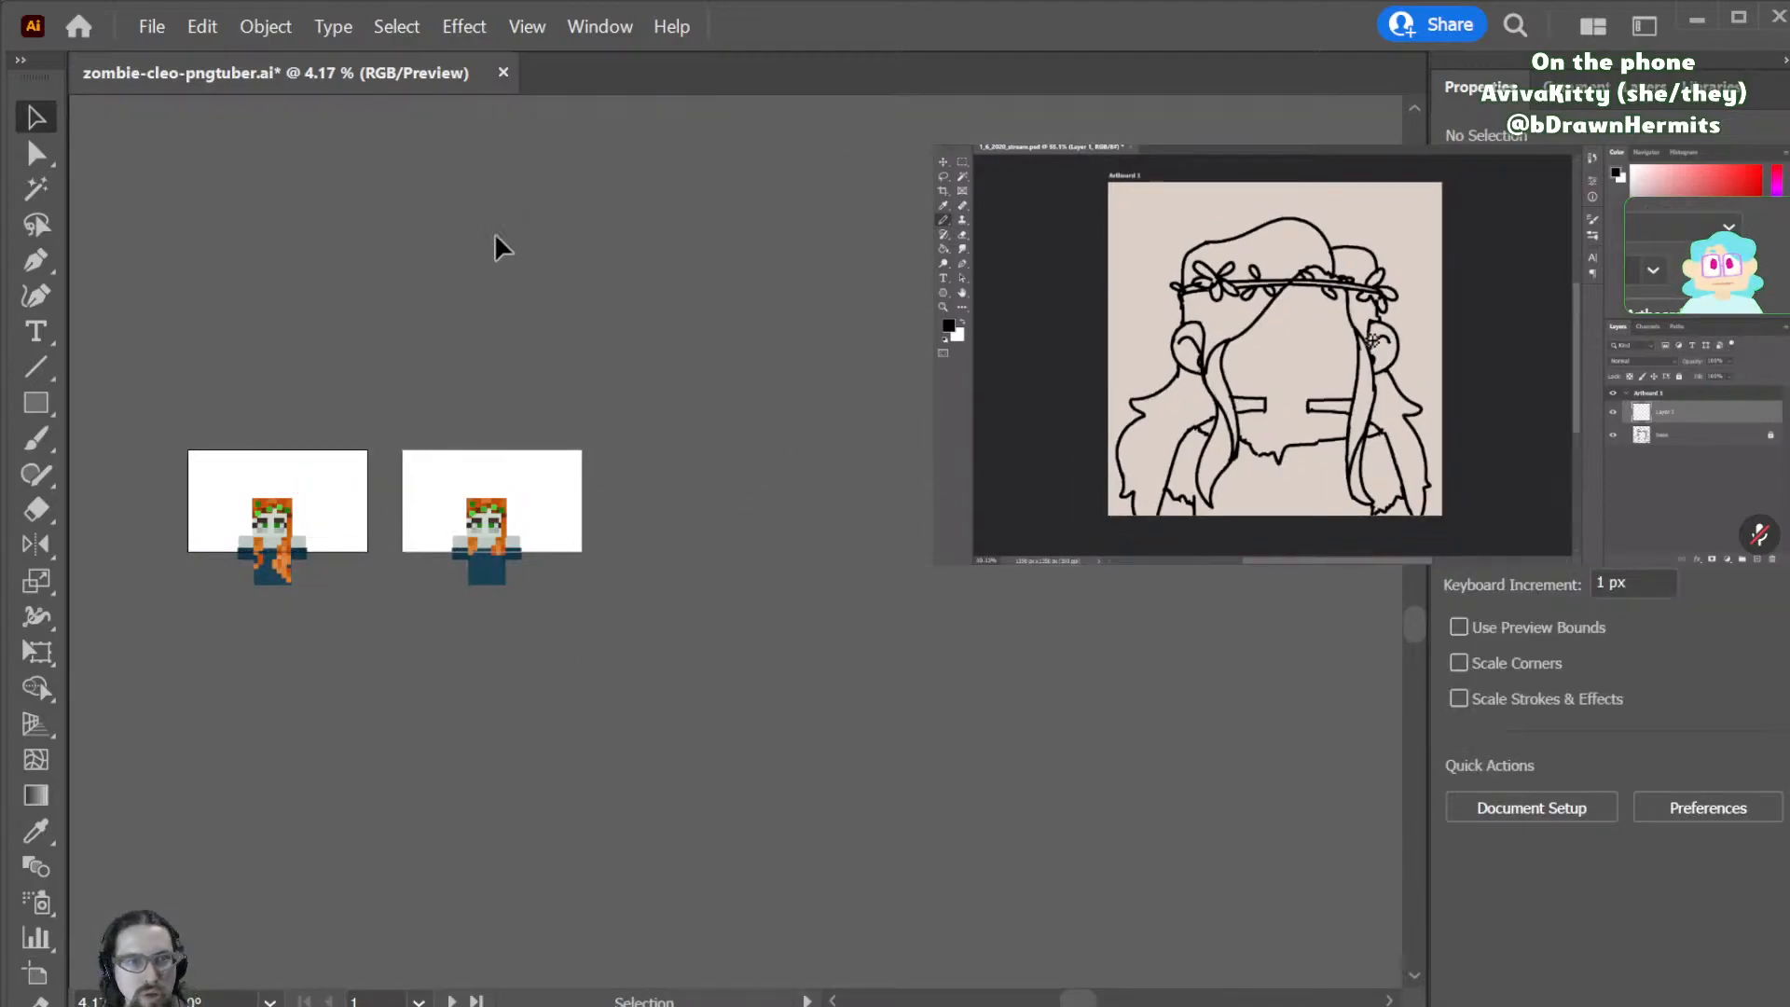
pyautogui.hotkey('ctrl', 's')
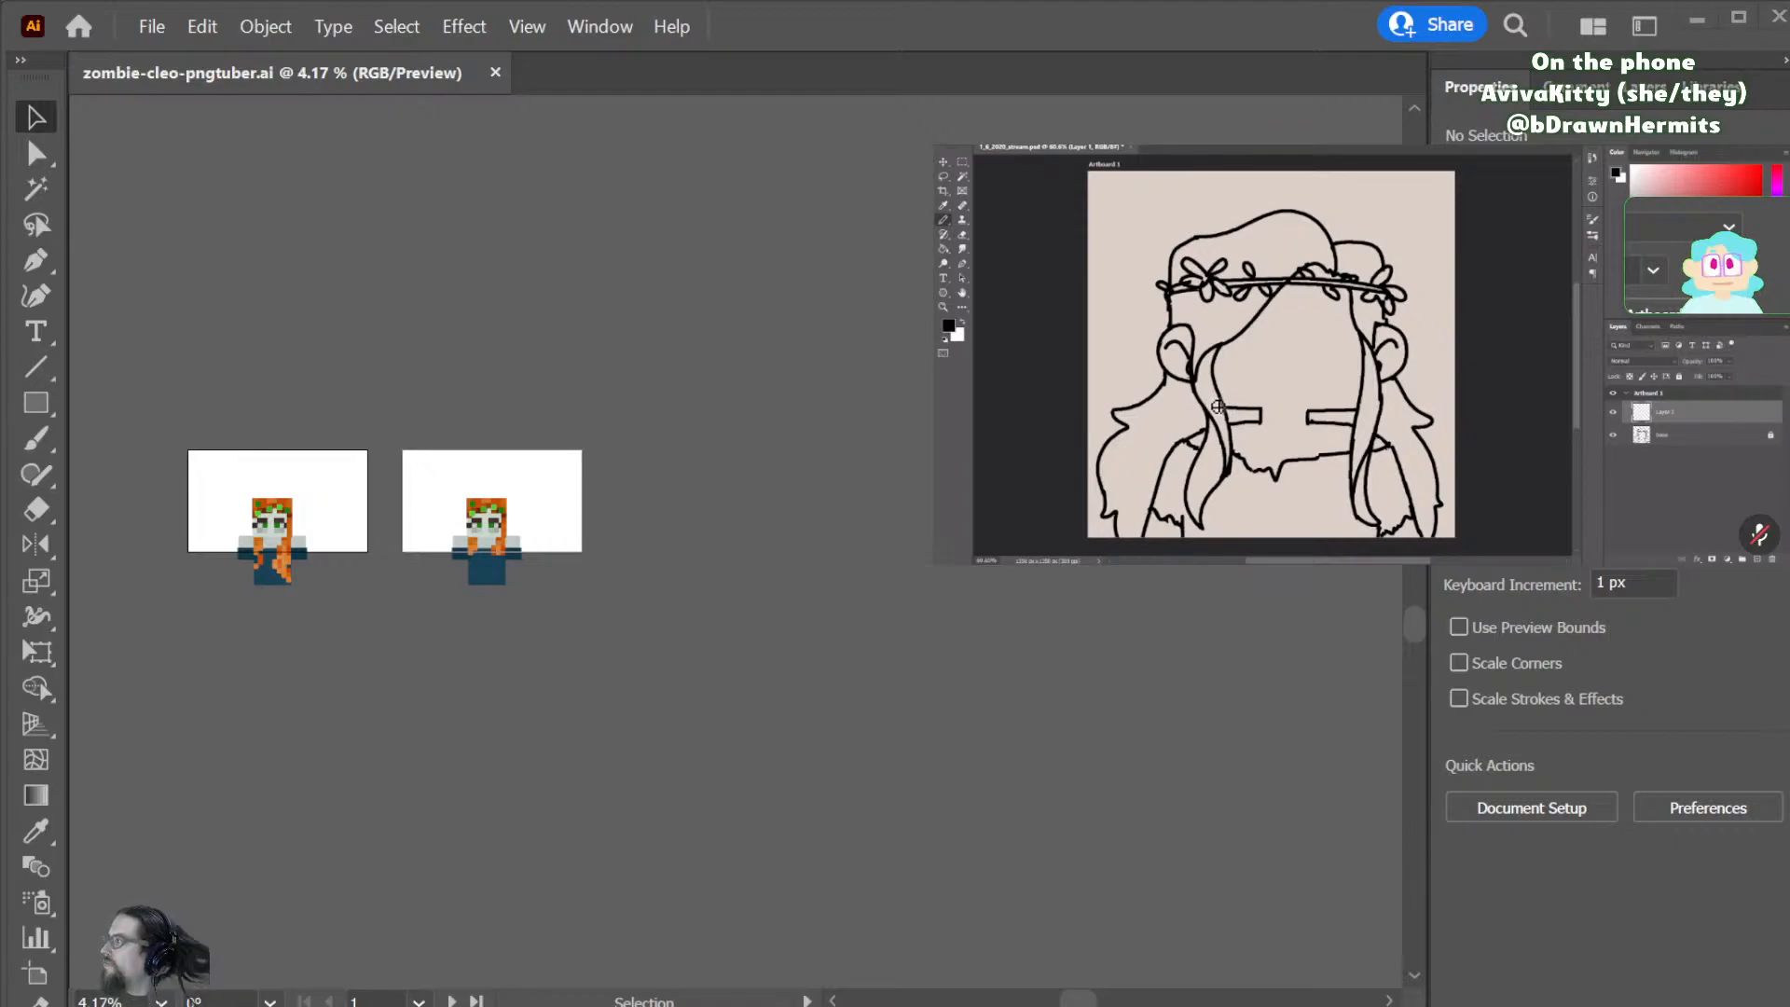
# - Examine the shoulder and sleeve shapes on the duplicated character
pyautogui.press('ctrl')
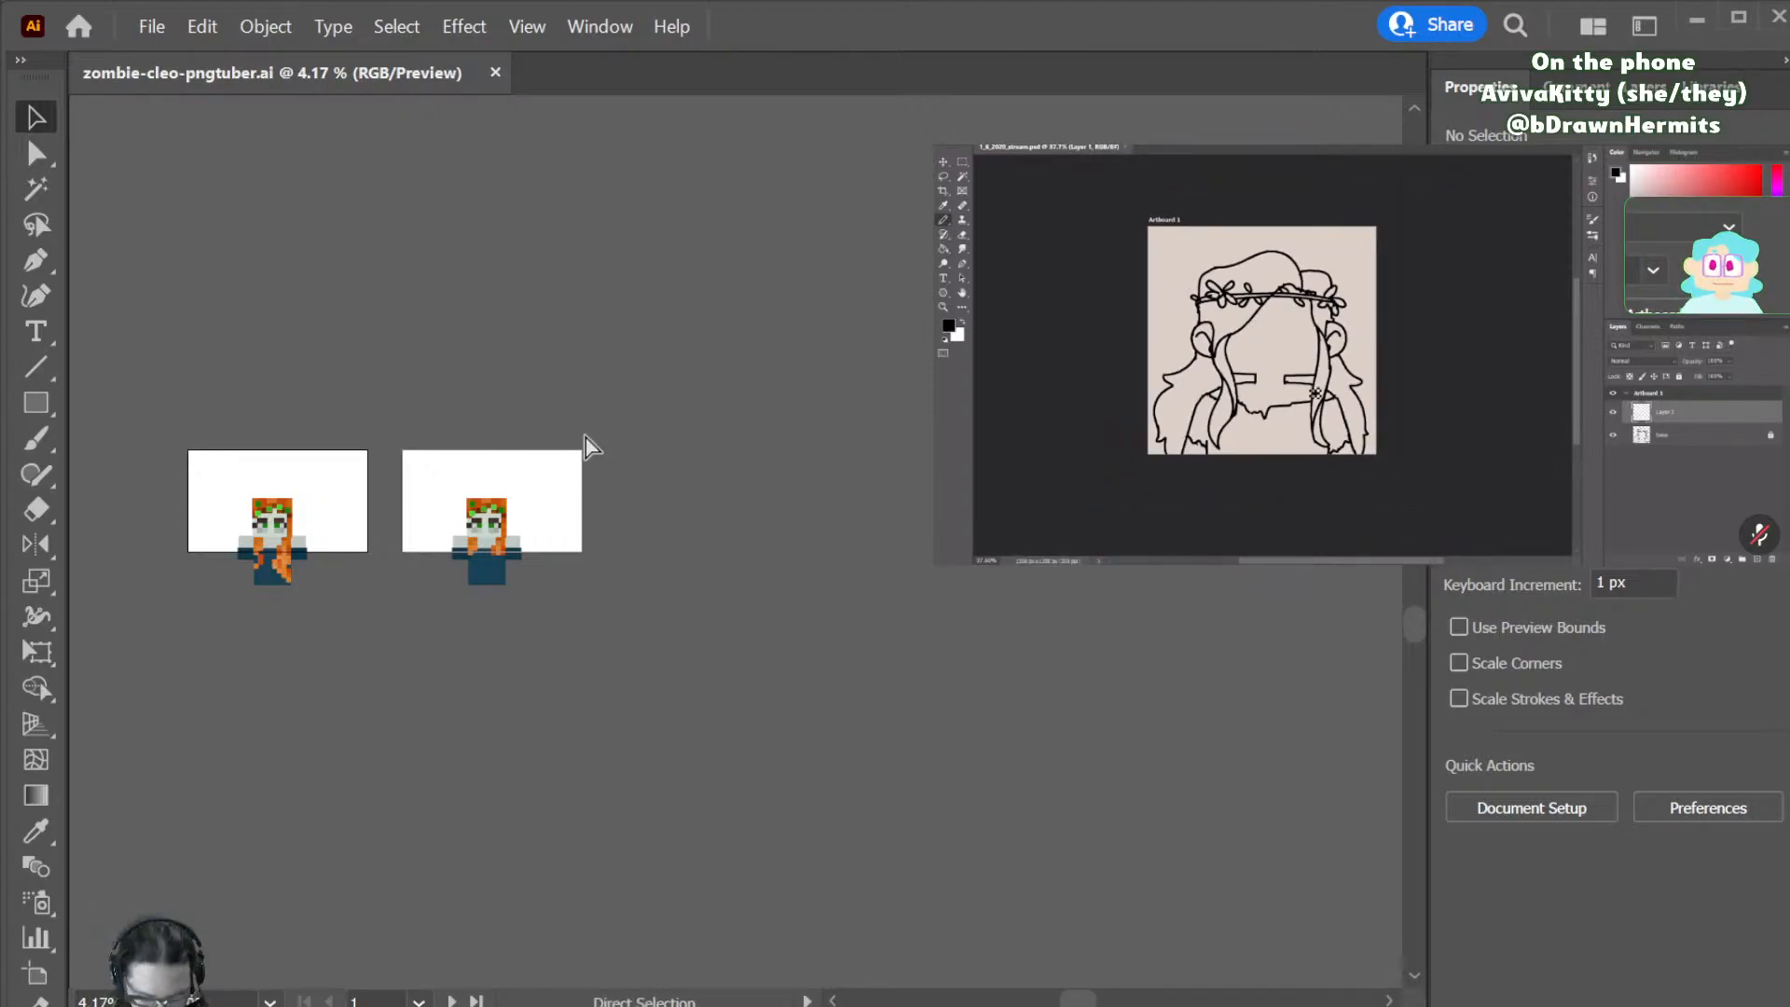
pyautogui.hotkey('ctrl', '=')
pyautogui.hotkey('ctrl', '=')
pyautogui.hotkey('ctrl', '=')
pyautogui.hscroll(-2, 634, 503)
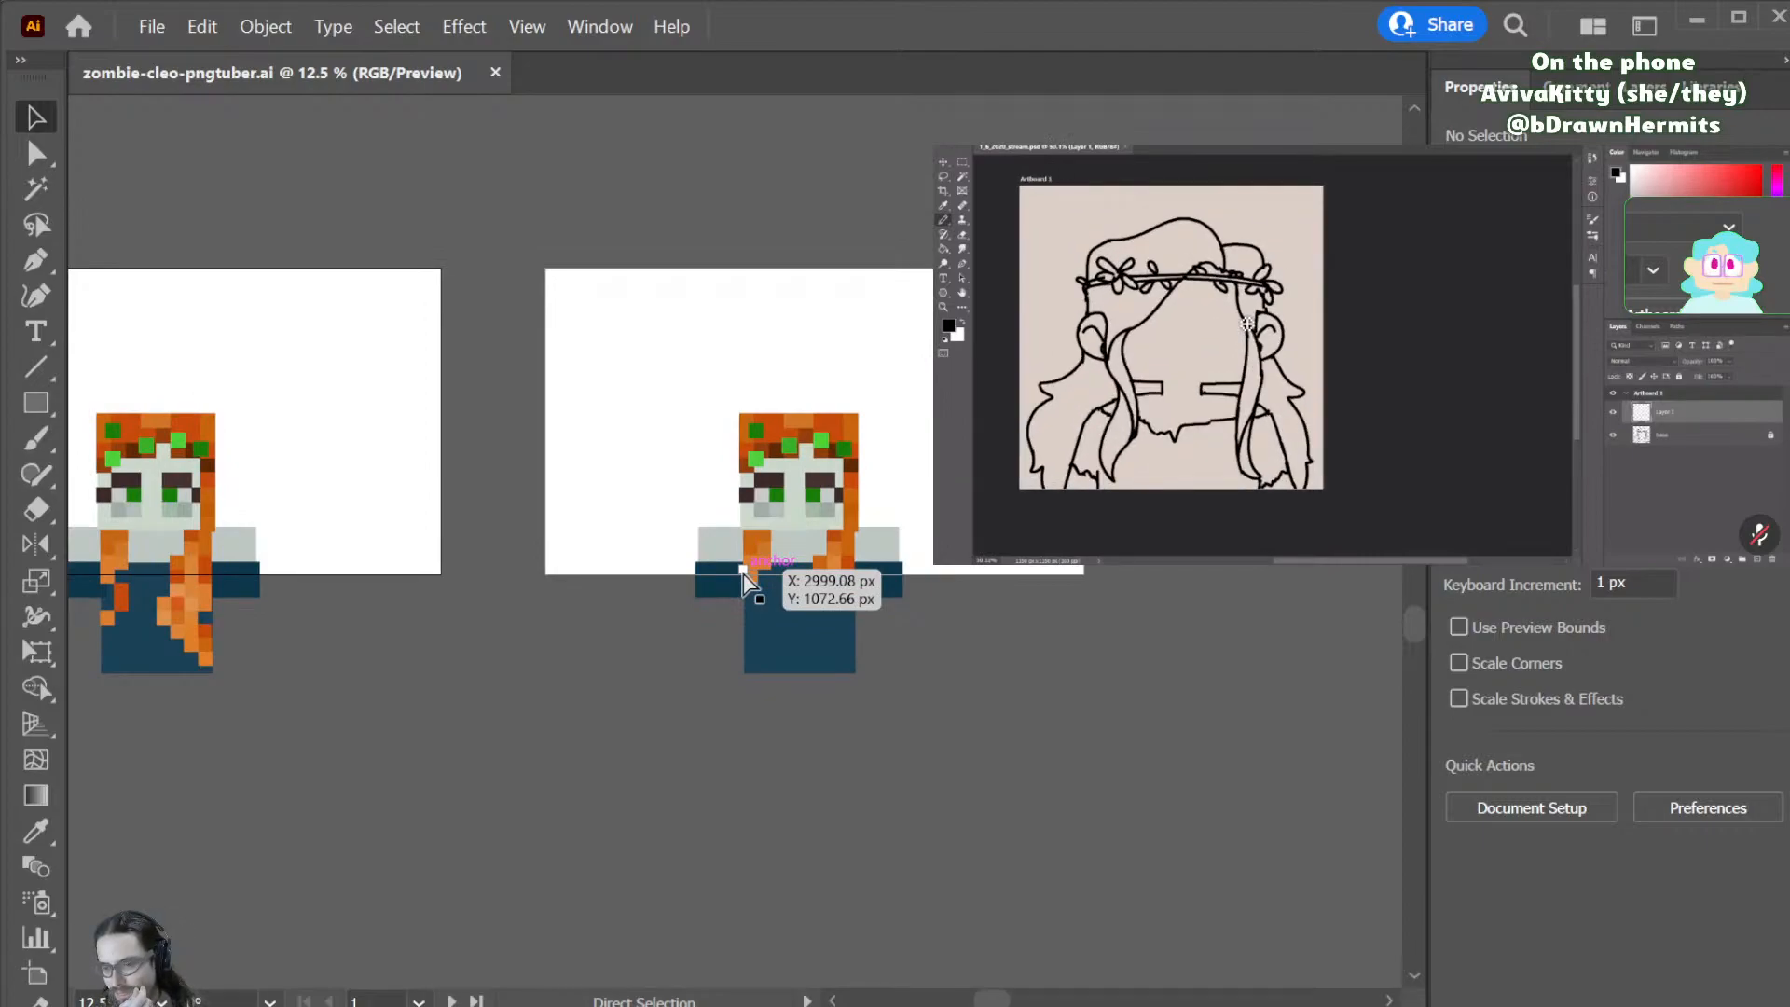
pyautogui.click(882, 386)
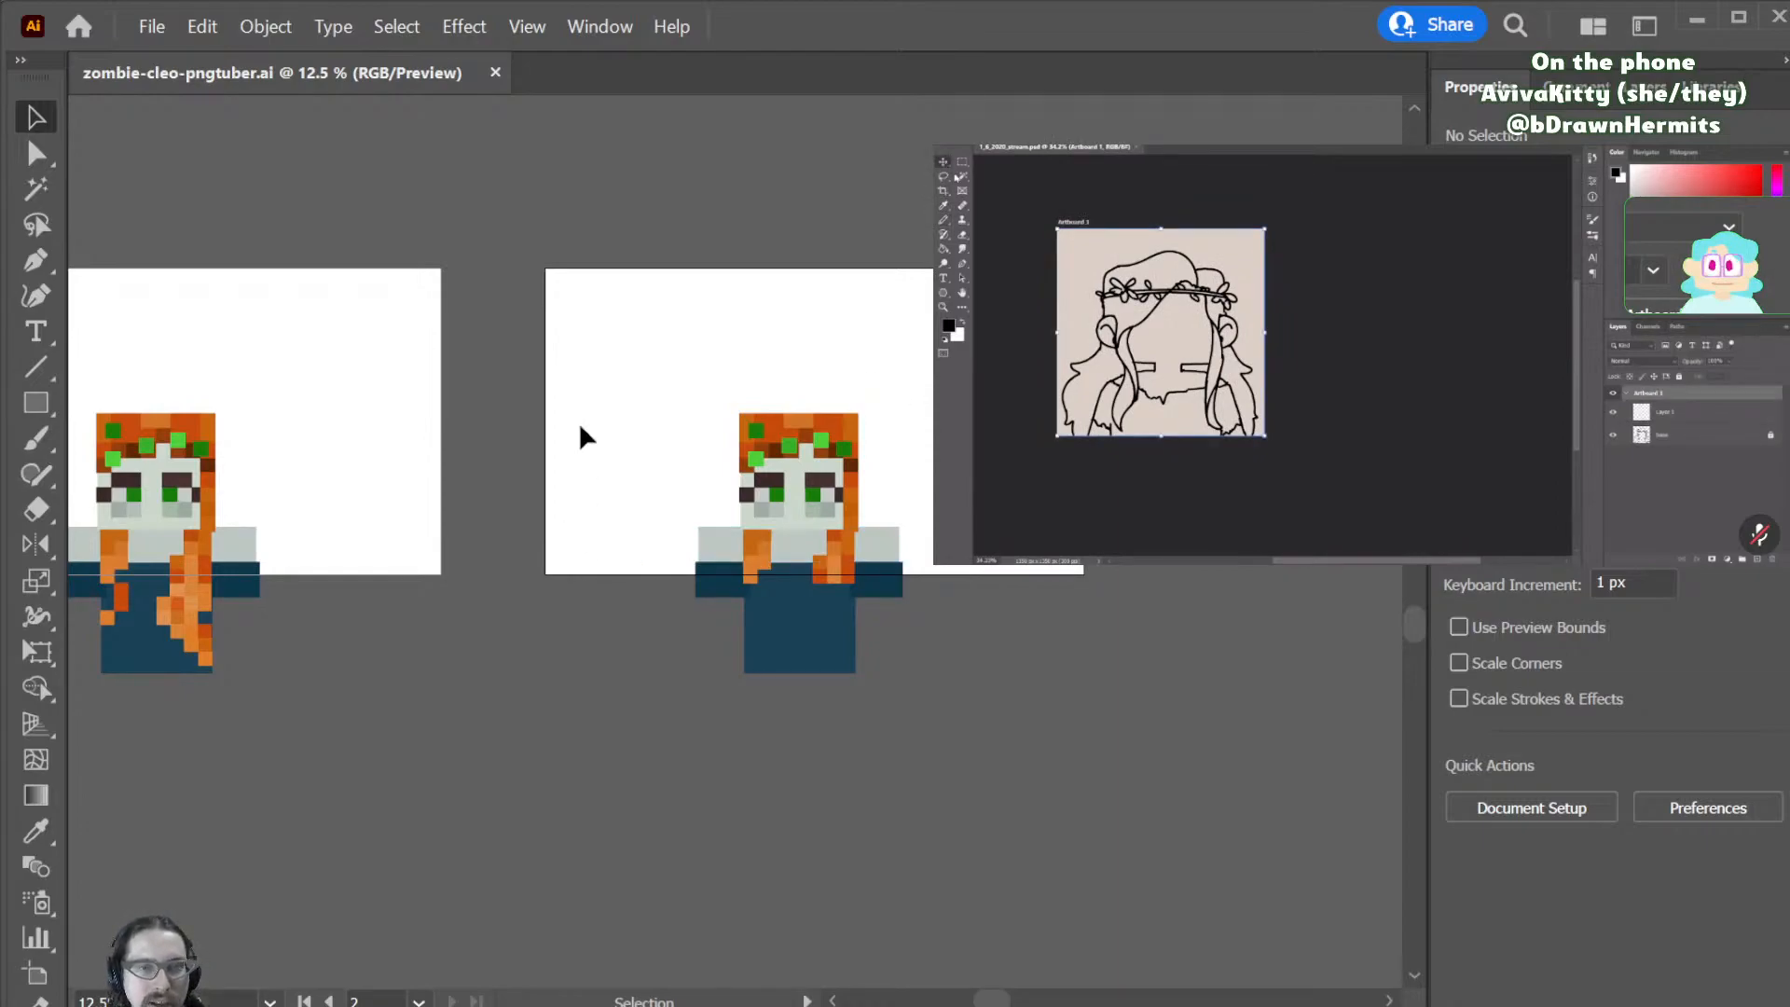
pyautogui.moveTo(641, 463); pyautogui.dragTo(724, 600)
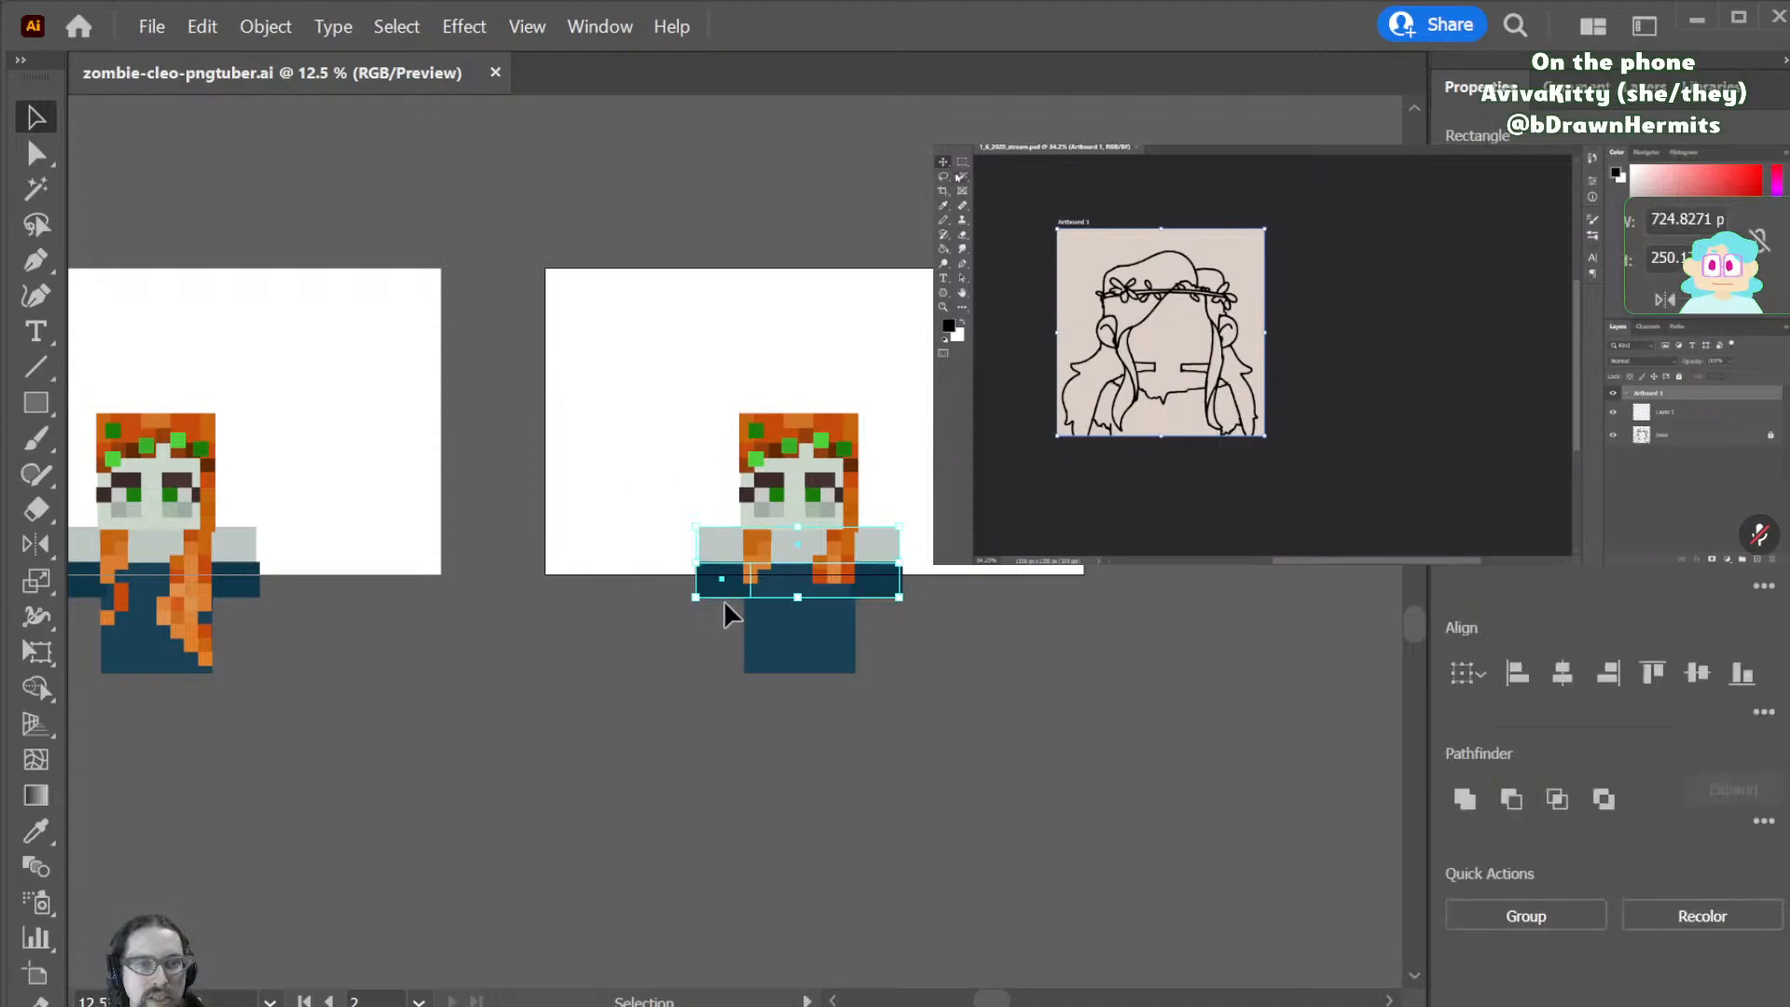
pyautogui.click(1048, 592)
pyautogui.click(887, 545)
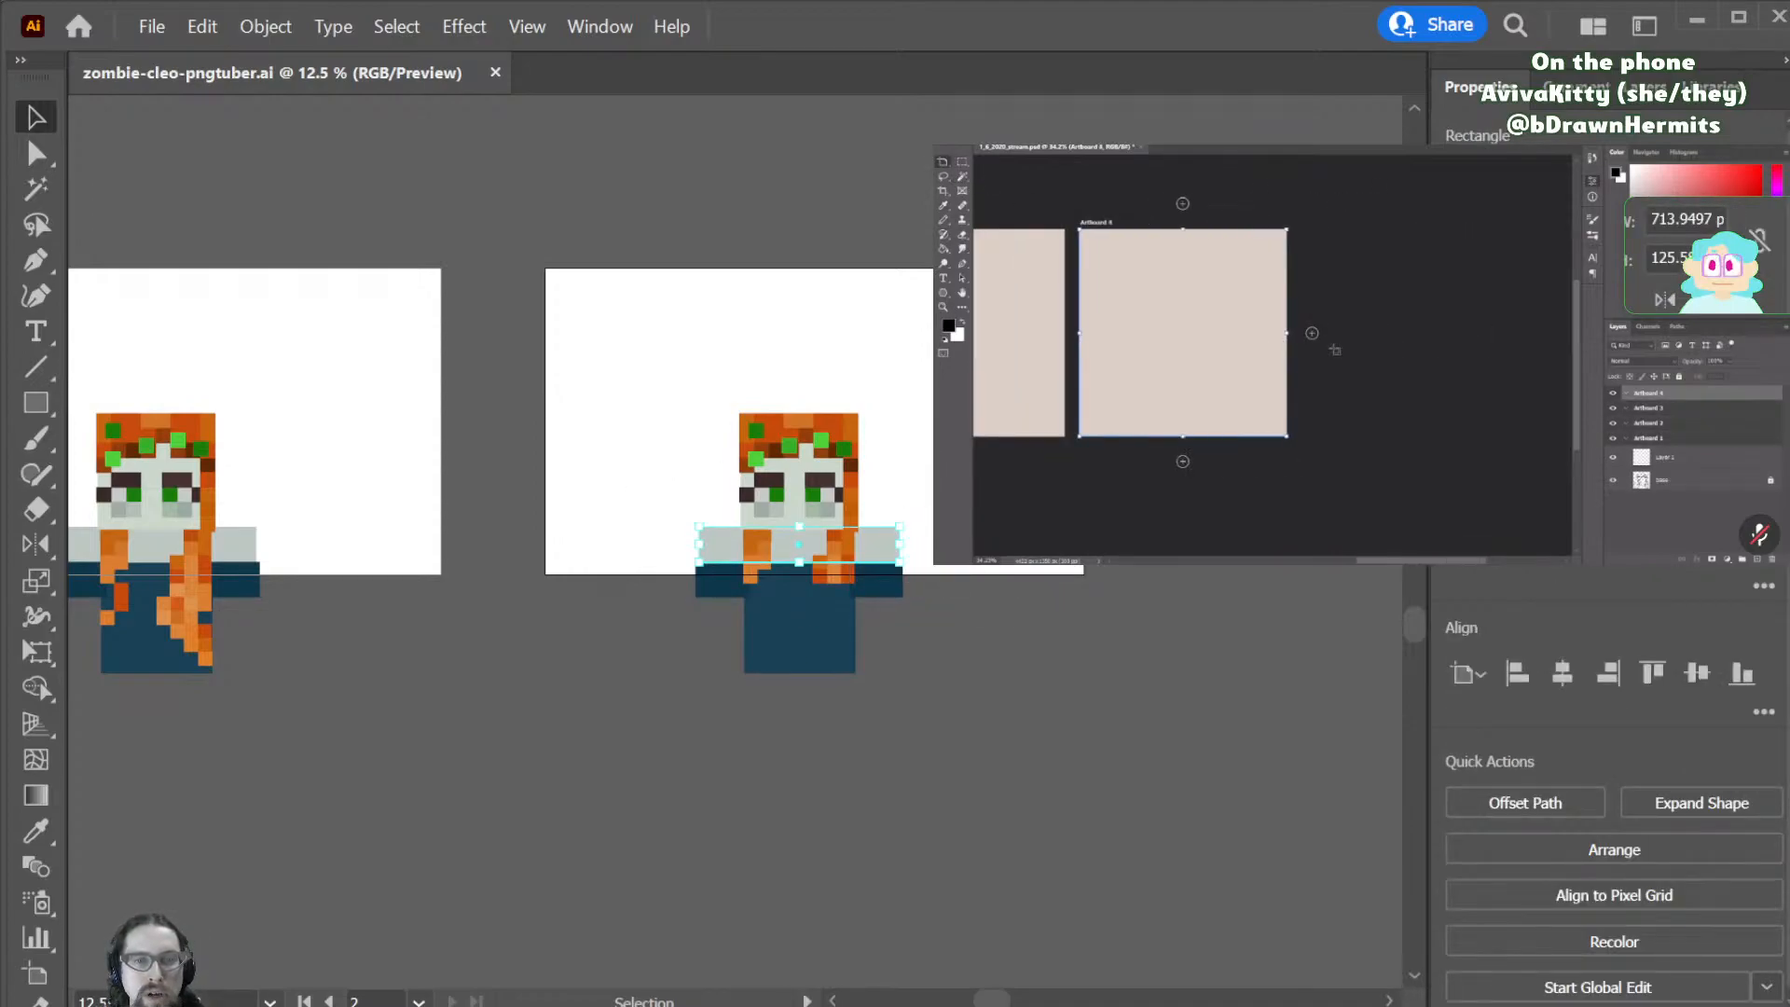
pyautogui.click(675, 639)
pyautogui.scroll(2, 651, 770)
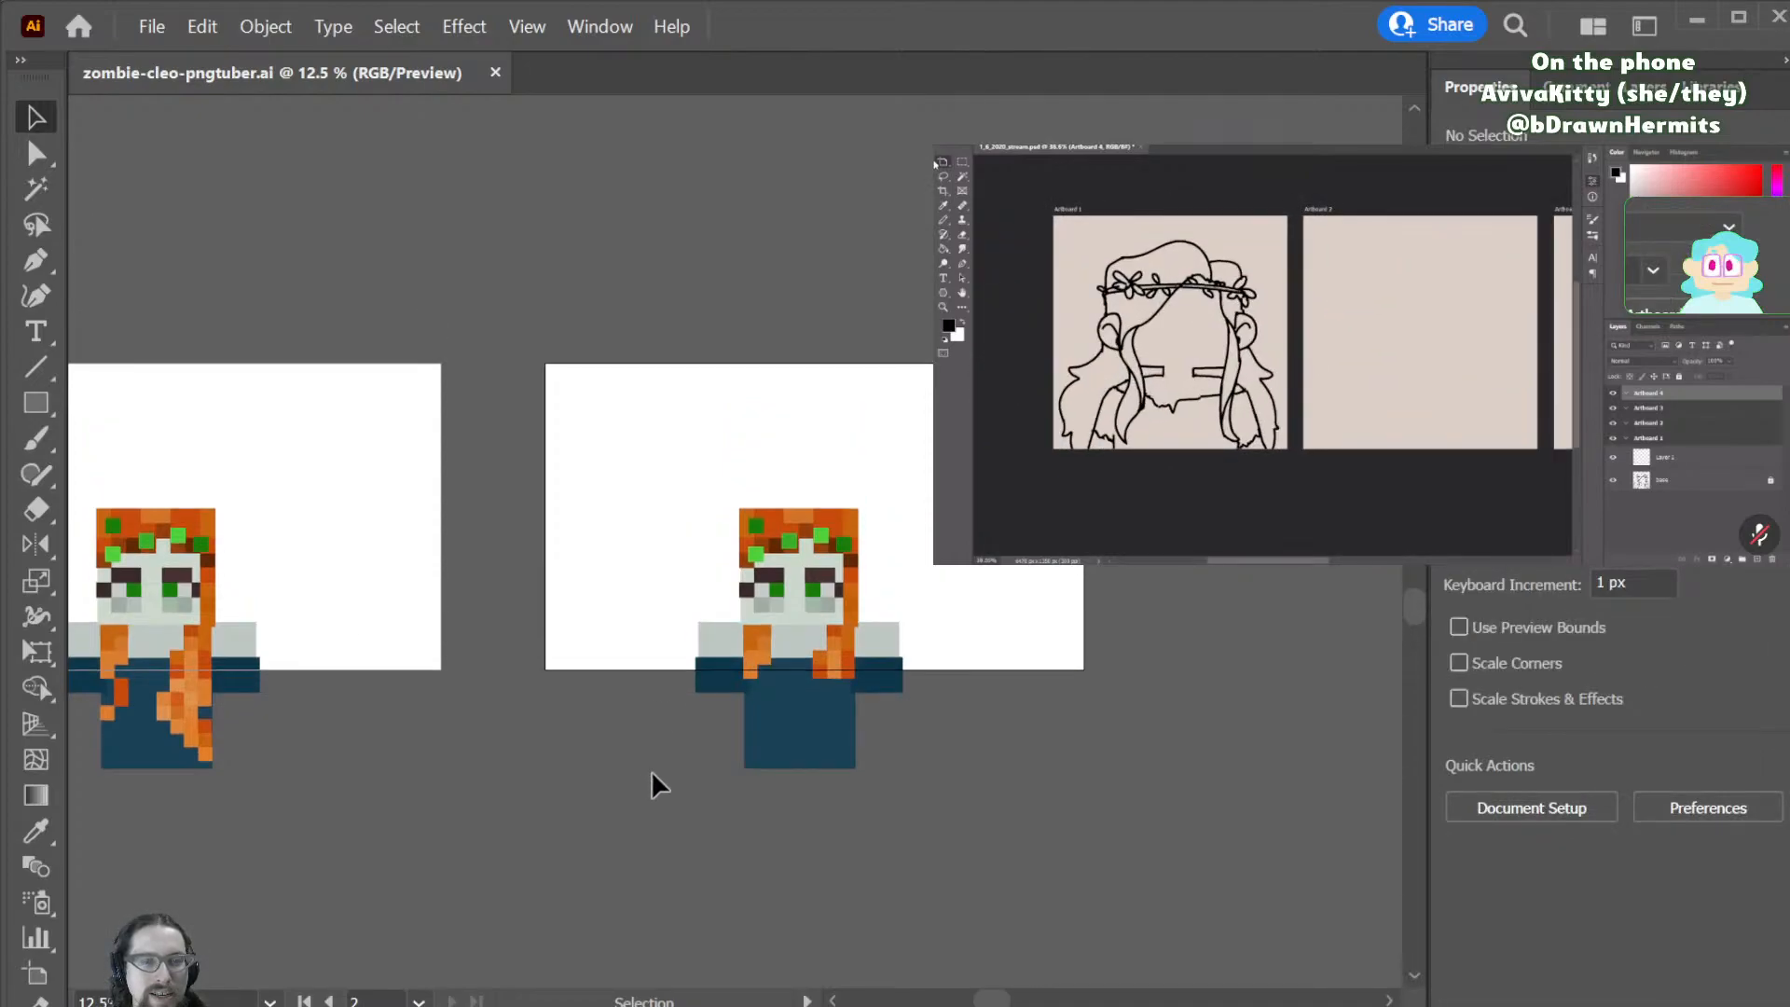
# - Undo the duplication of the artboard and its character, leaving only the original, and clear the selection
pyautogui.click(851, 746)
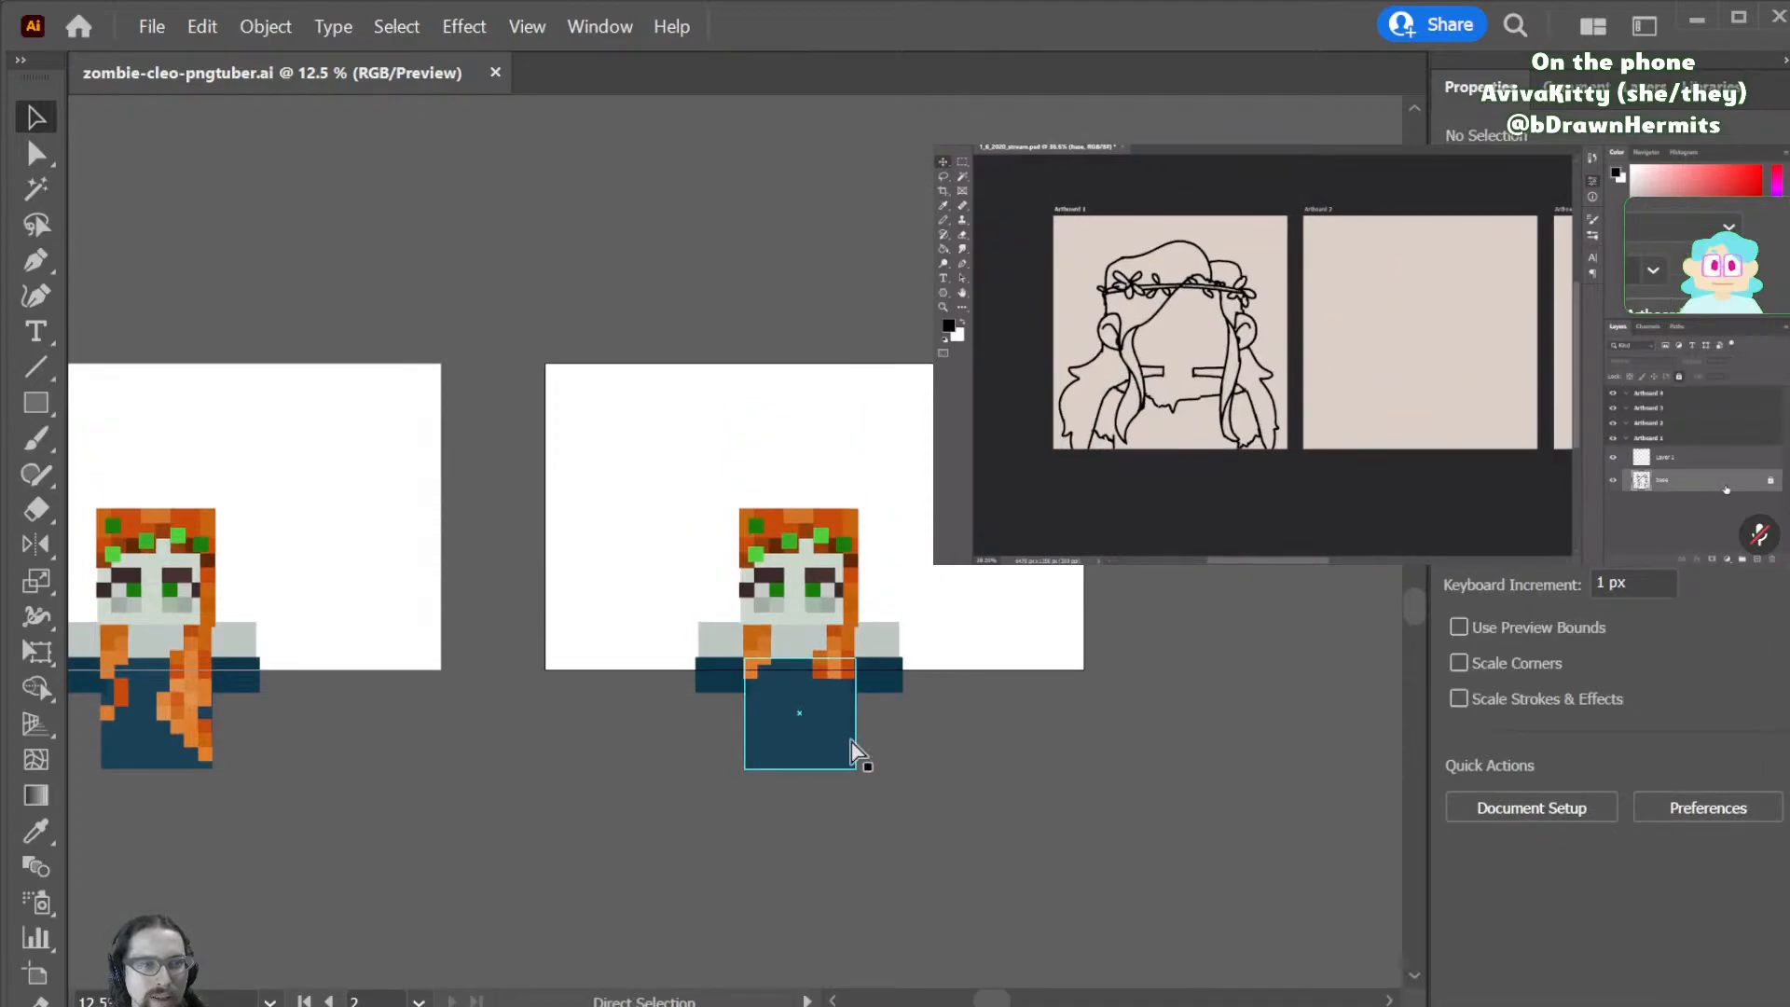
pyautogui.hotkey('ctrl', 'z')
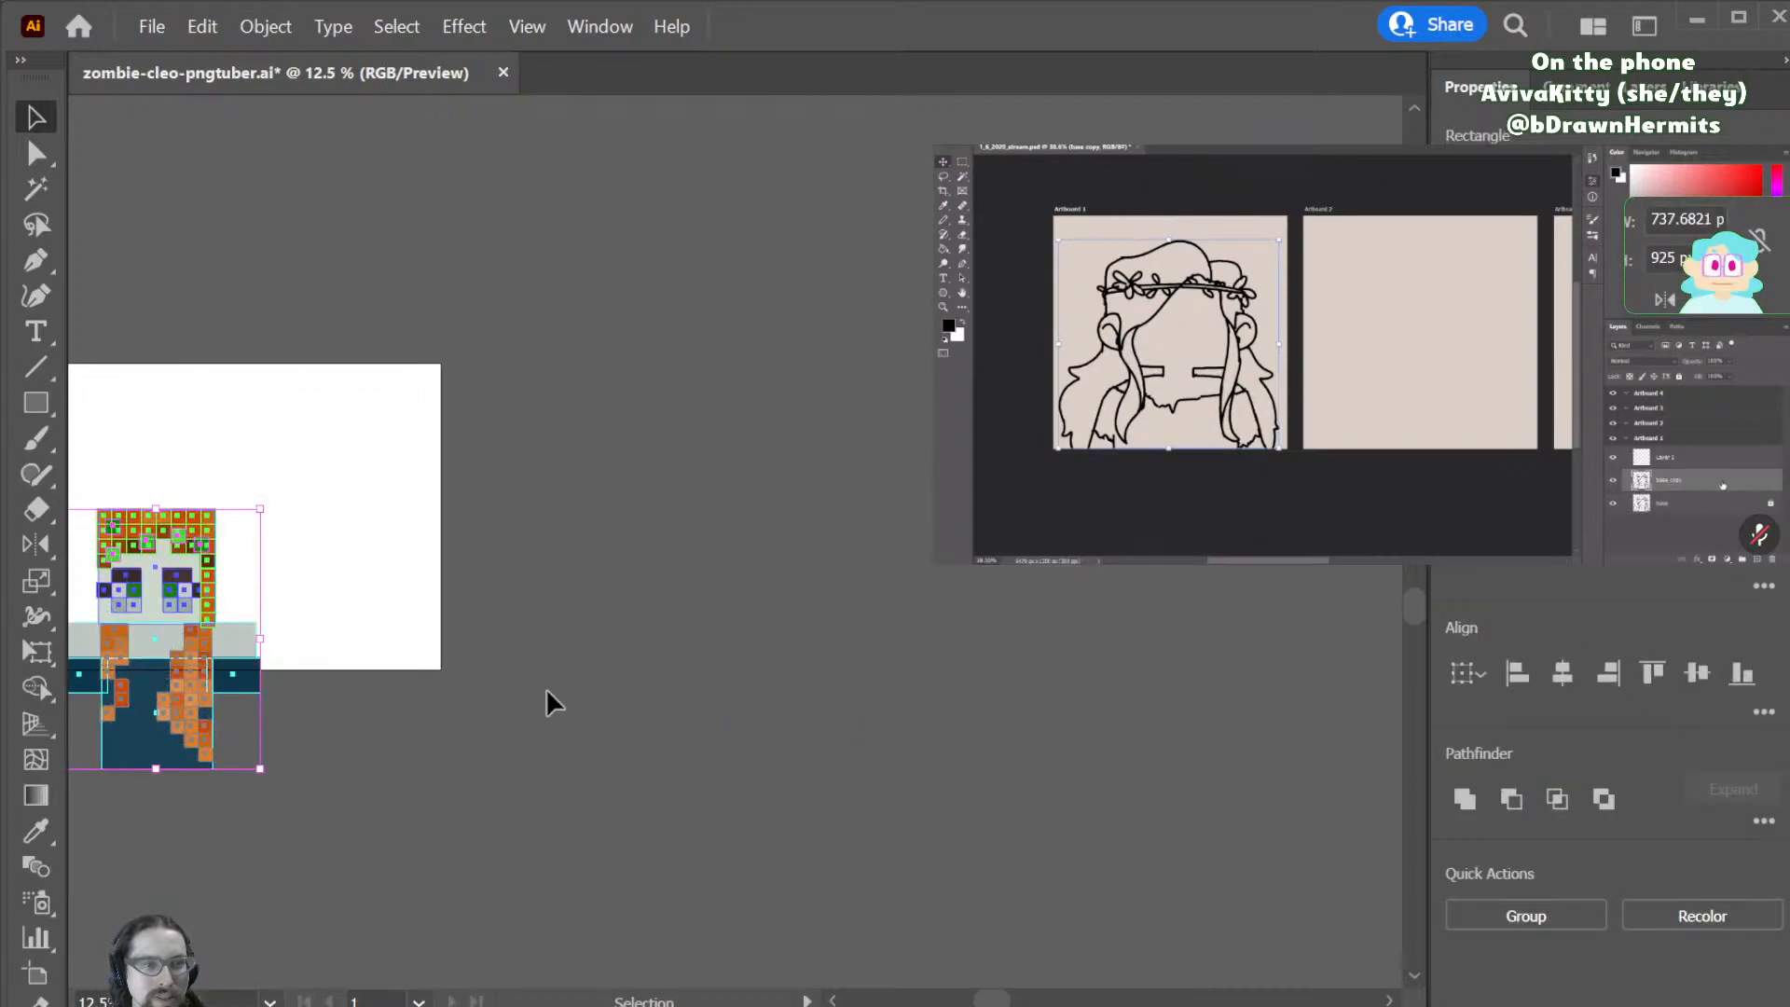
pyautogui.click(518, 707)
# - Move the whole character up on the artboard so only the lowest edge of its body overhangs the bottom
pyautogui.hscroll(-5, 371, 790)
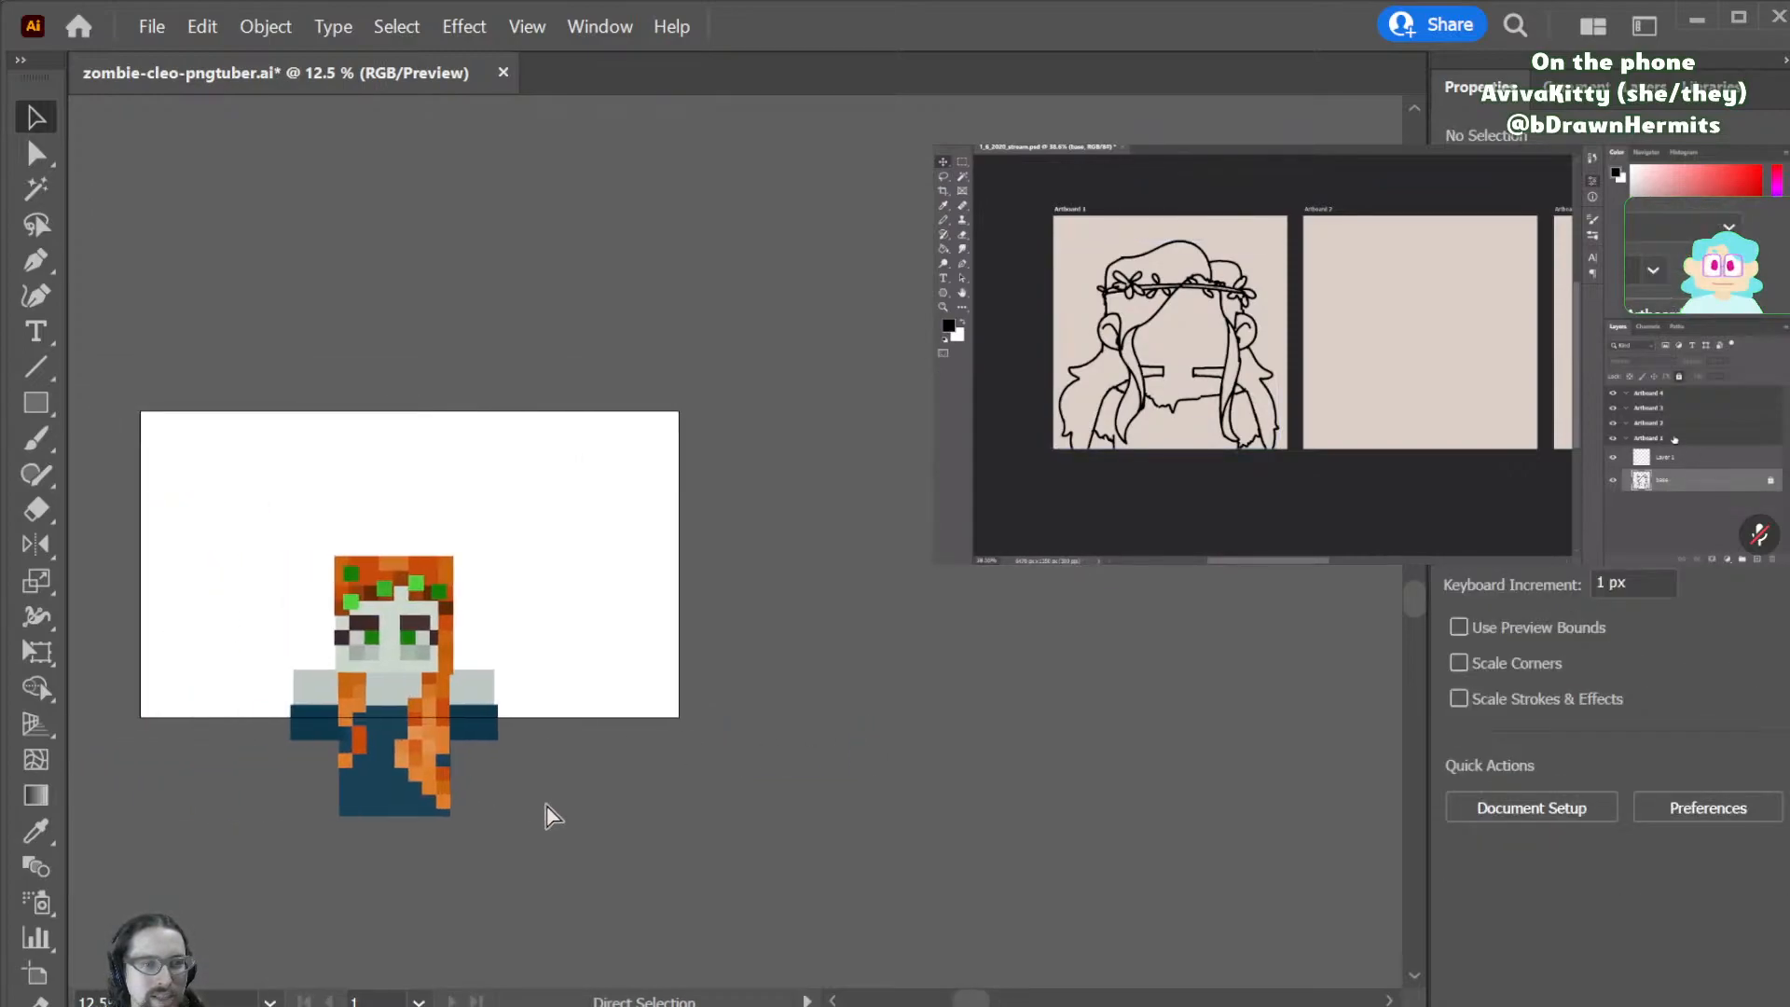
pyautogui.moveTo(803, 514)
pyautogui.mouseDown()
pyautogui.moveTo(591, 783)
pyautogui.moveTo(479, 876)
pyautogui.mouseUp()
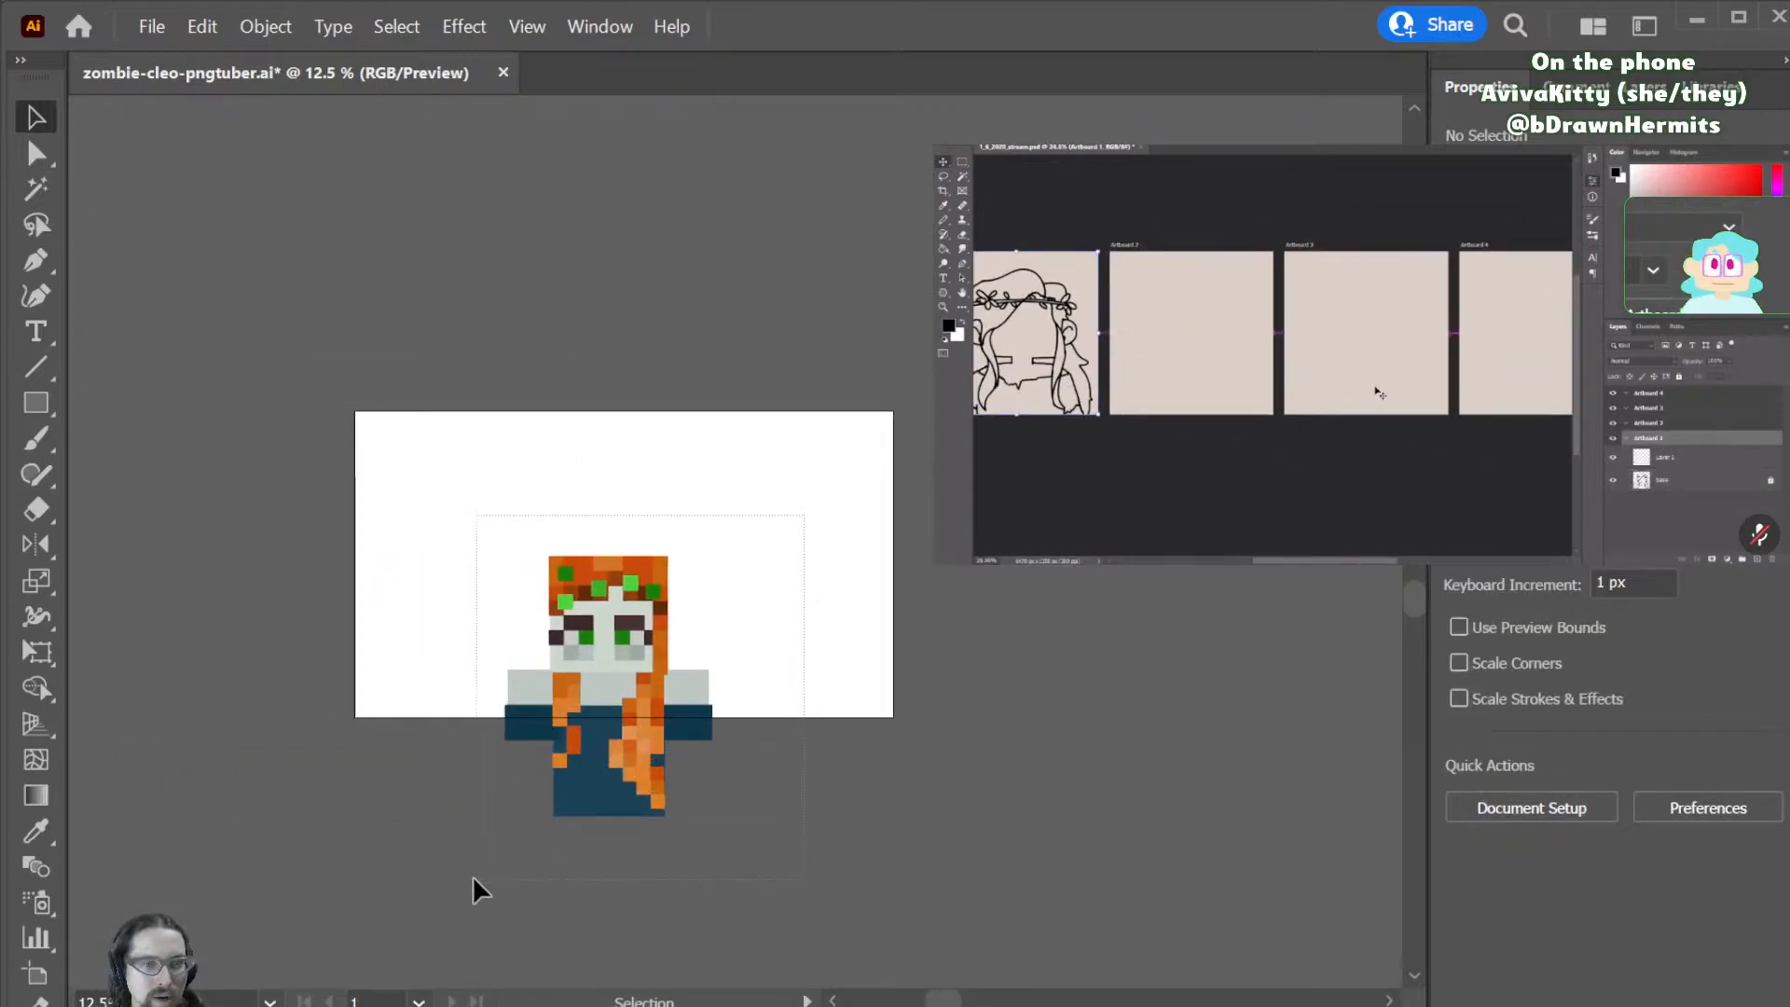
pyautogui.moveTo(576, 774); pyautogui.dragTo(592, 692)
pyautogui.click(814, 643)
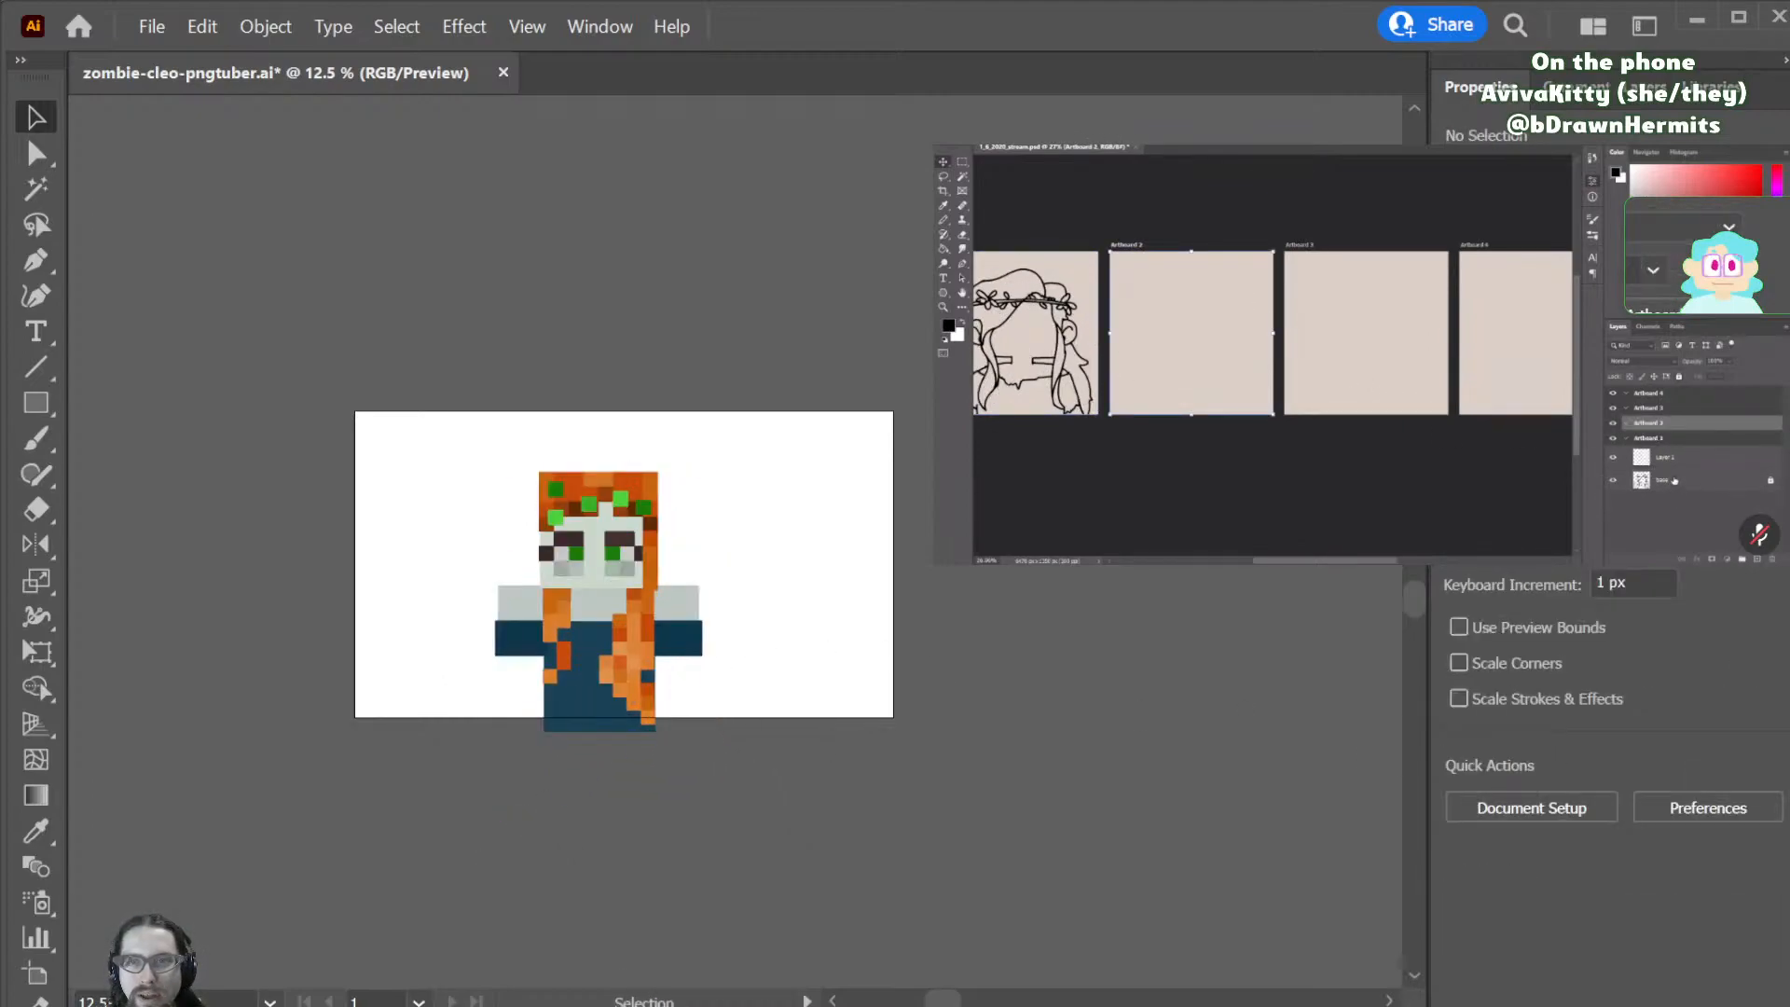
# - Move the full-body render and the skin texture reference images beside the character at the artboard's right edge, and save the document
pyautogui.hotkey('ctrl', '-')
pyautogui.hotkey('ctrl', '-')
pyautogui.hotkey('ctrl', '-')
pyautogui.hotkey('ctrl', '-')
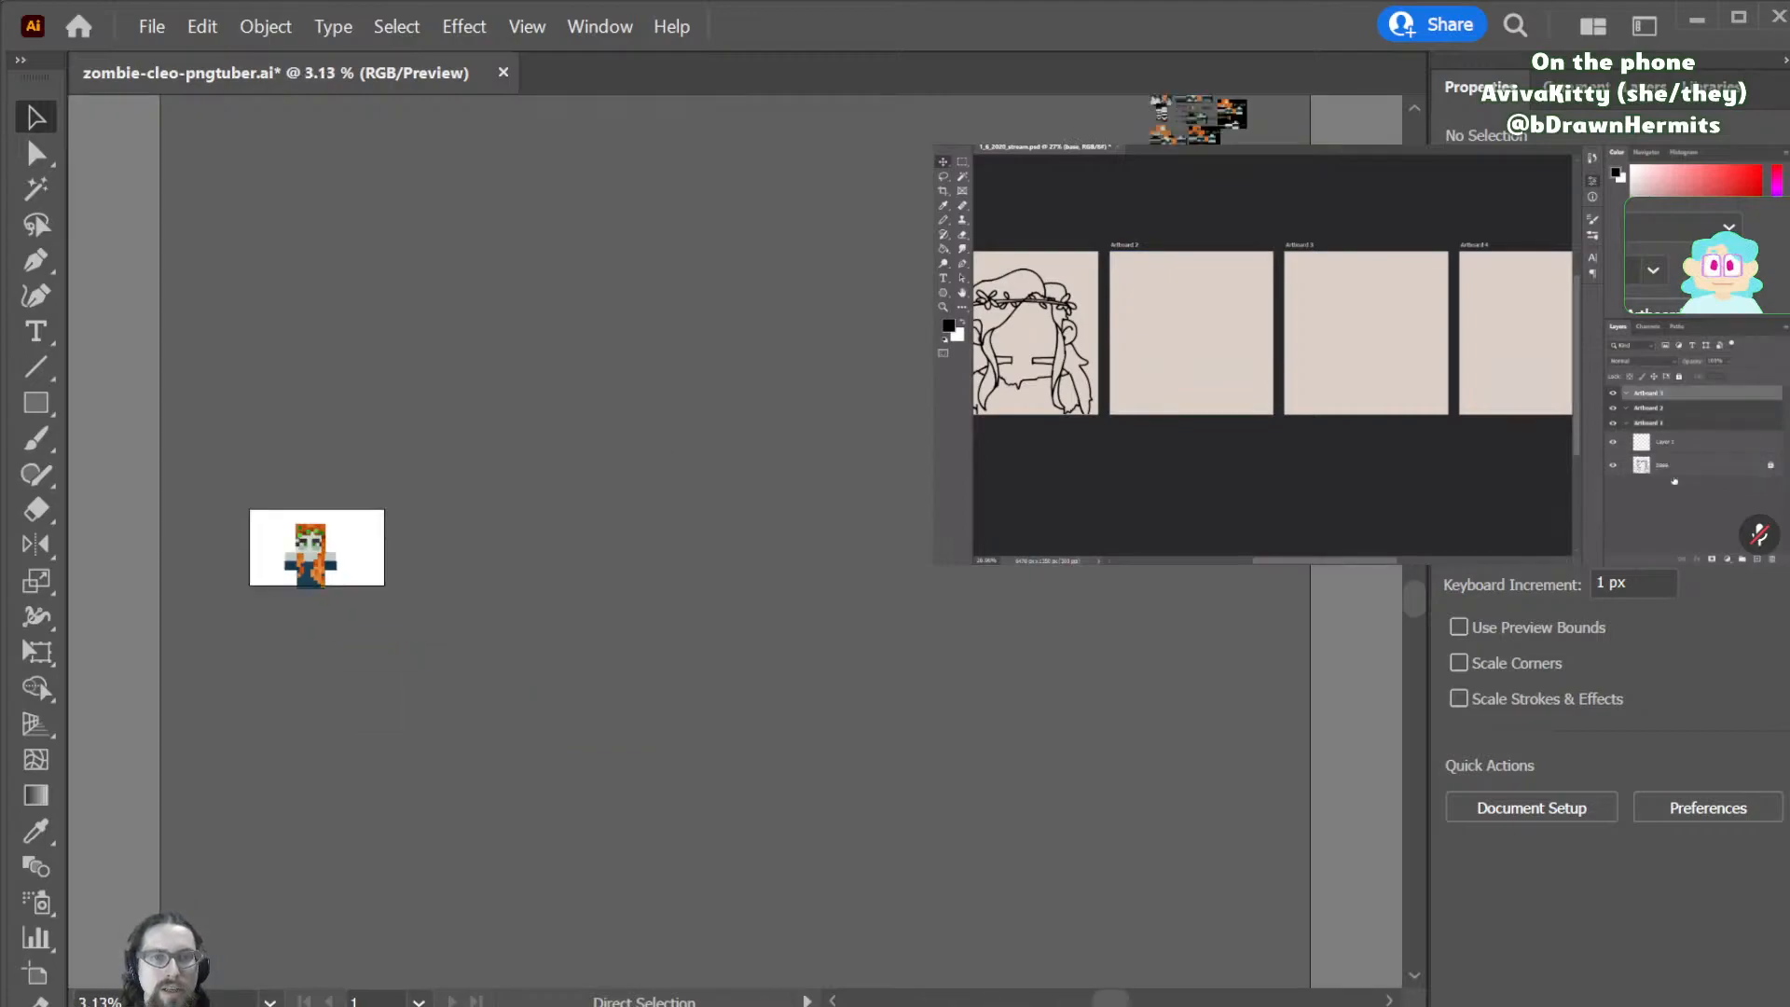
pyautogui.moveTo(1156, 103); pyautogui.dragTo(357, 542)
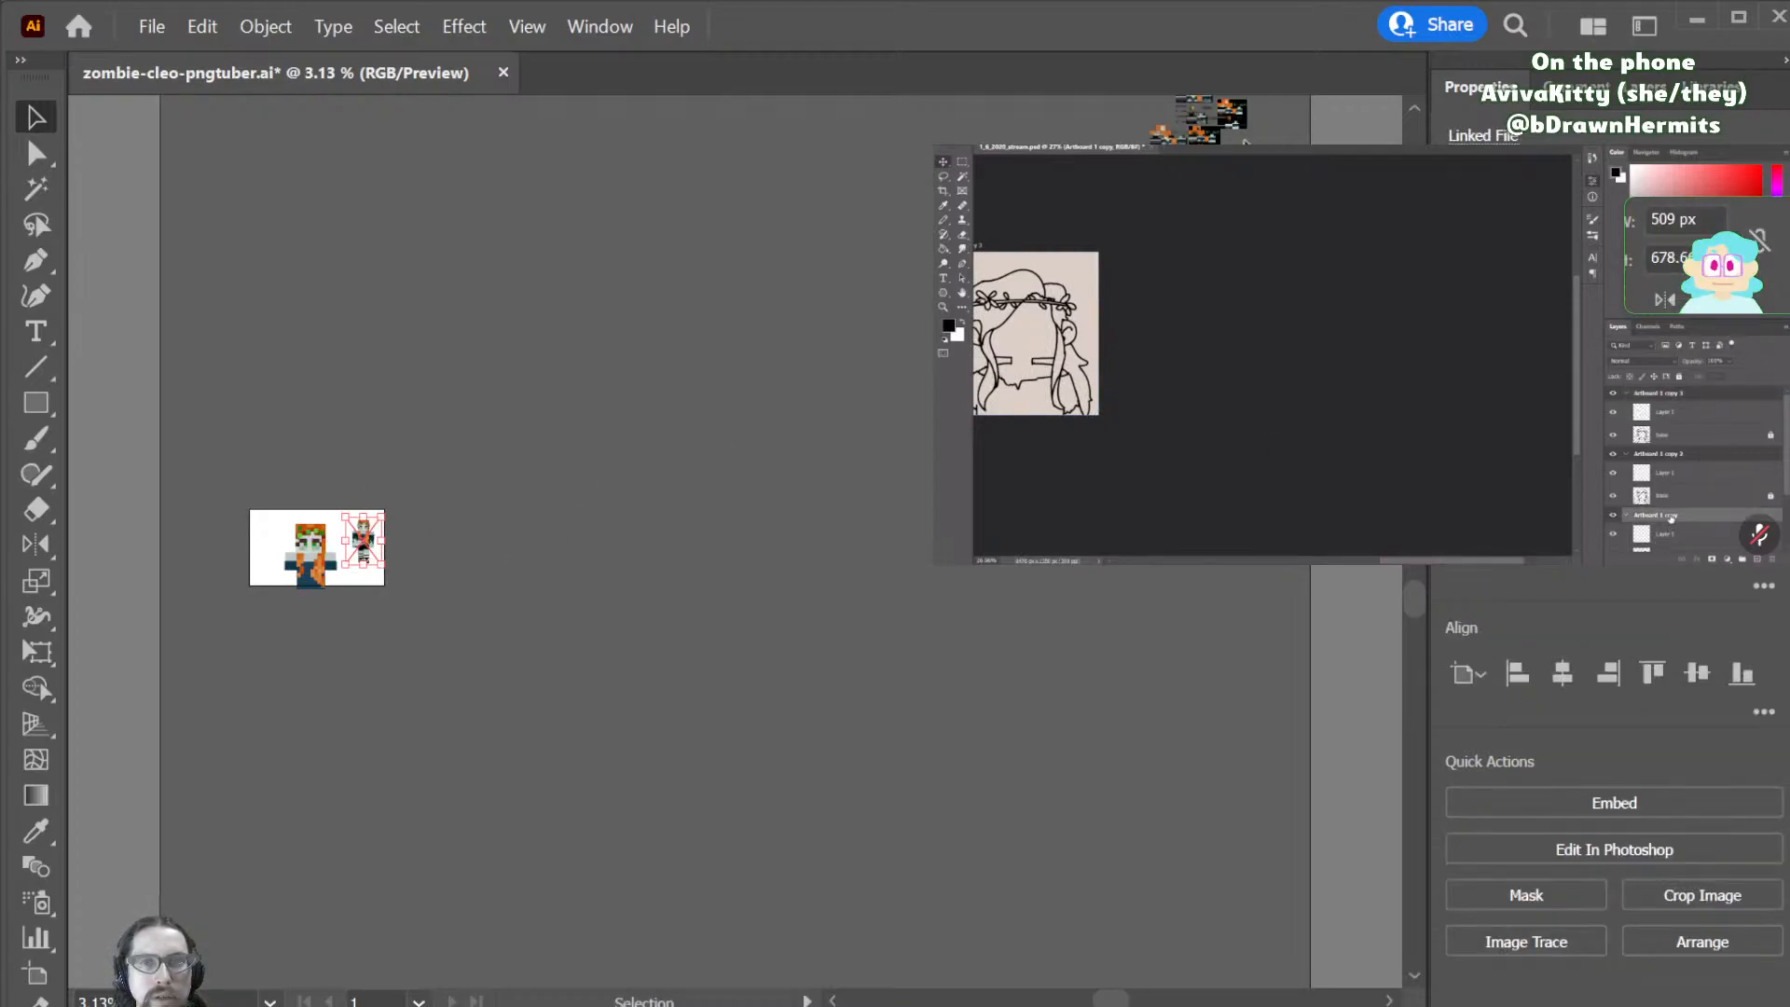
pyautogui.moveTo(347, 583)
pyautogui.mouseDown()
pyautogui.moveTo(369, 591)
pyautogui.moveTo(373, 546)
pyautogui.moveTo(367, 595)
pyautogui.moveTo(367, 580)
pyautogui.mouseUp()
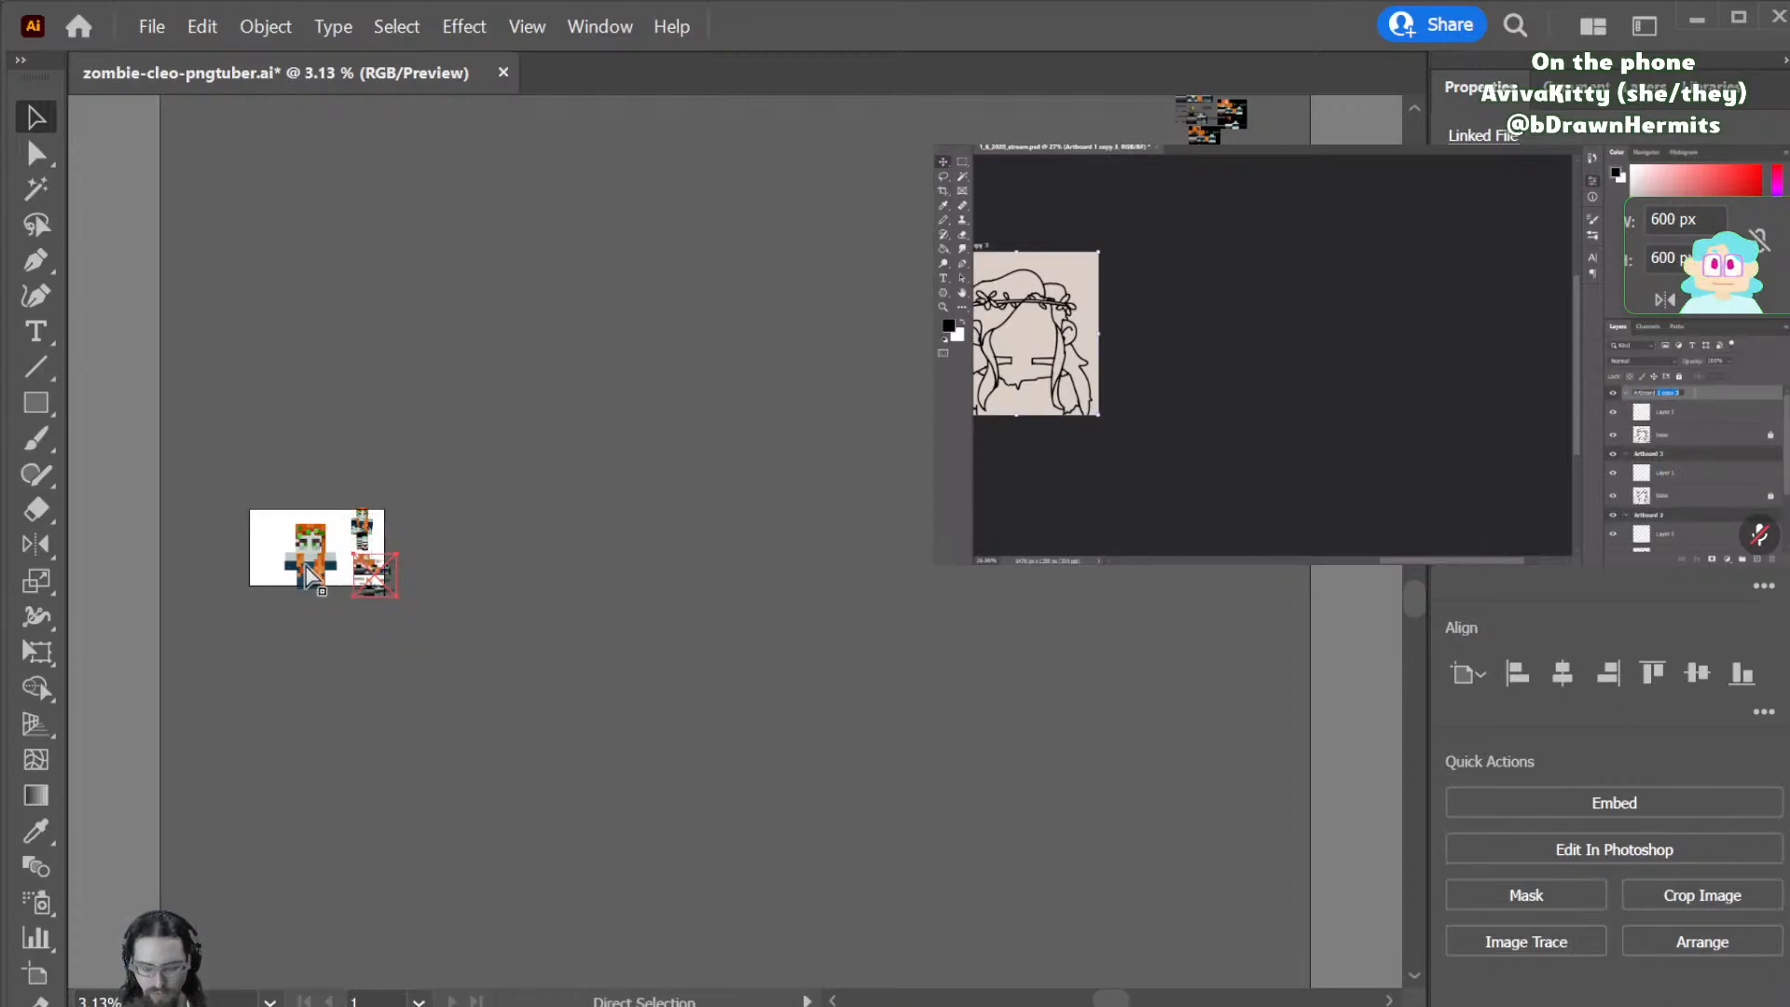
pyautogui.scroll(5, 304, 561)
pyautogui.scroll(1, 751, 673)
pyautogui.hscroll(-4, 774, 678)
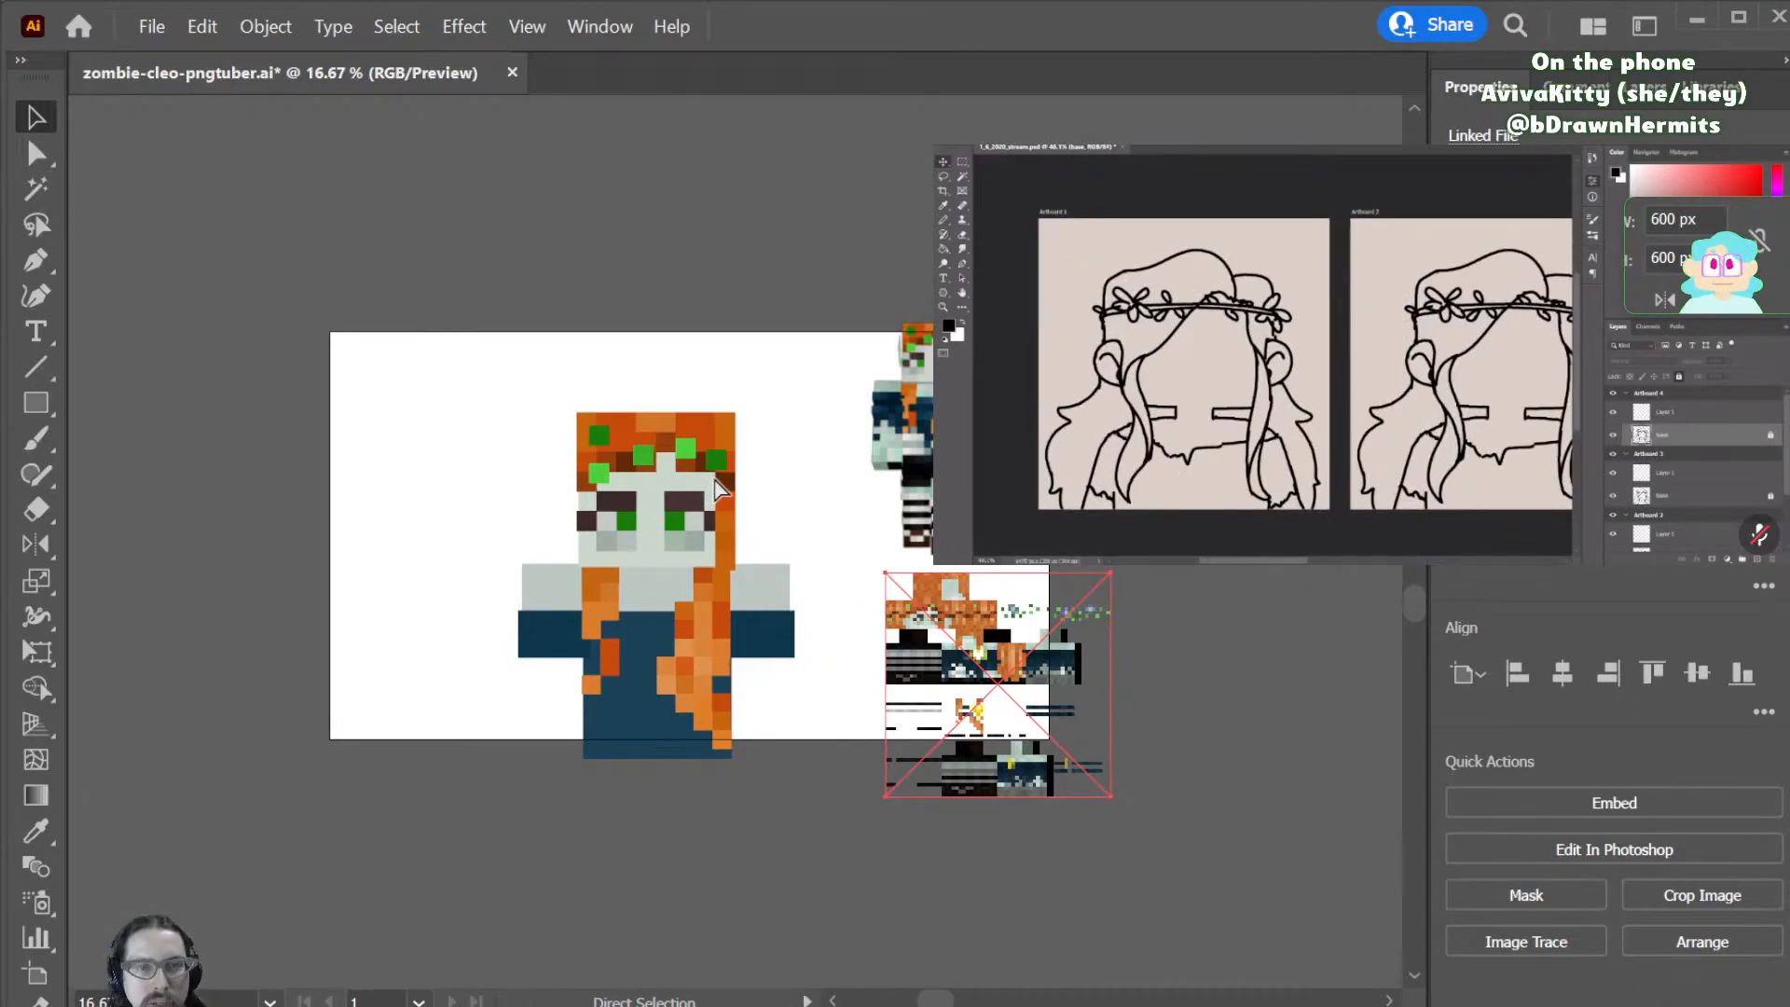
pyautogui.hscroll(-2, 763, 529)
pyautogui.hotkey('ctrl', 's')
pyautogui.scroll(2, 878, 638)
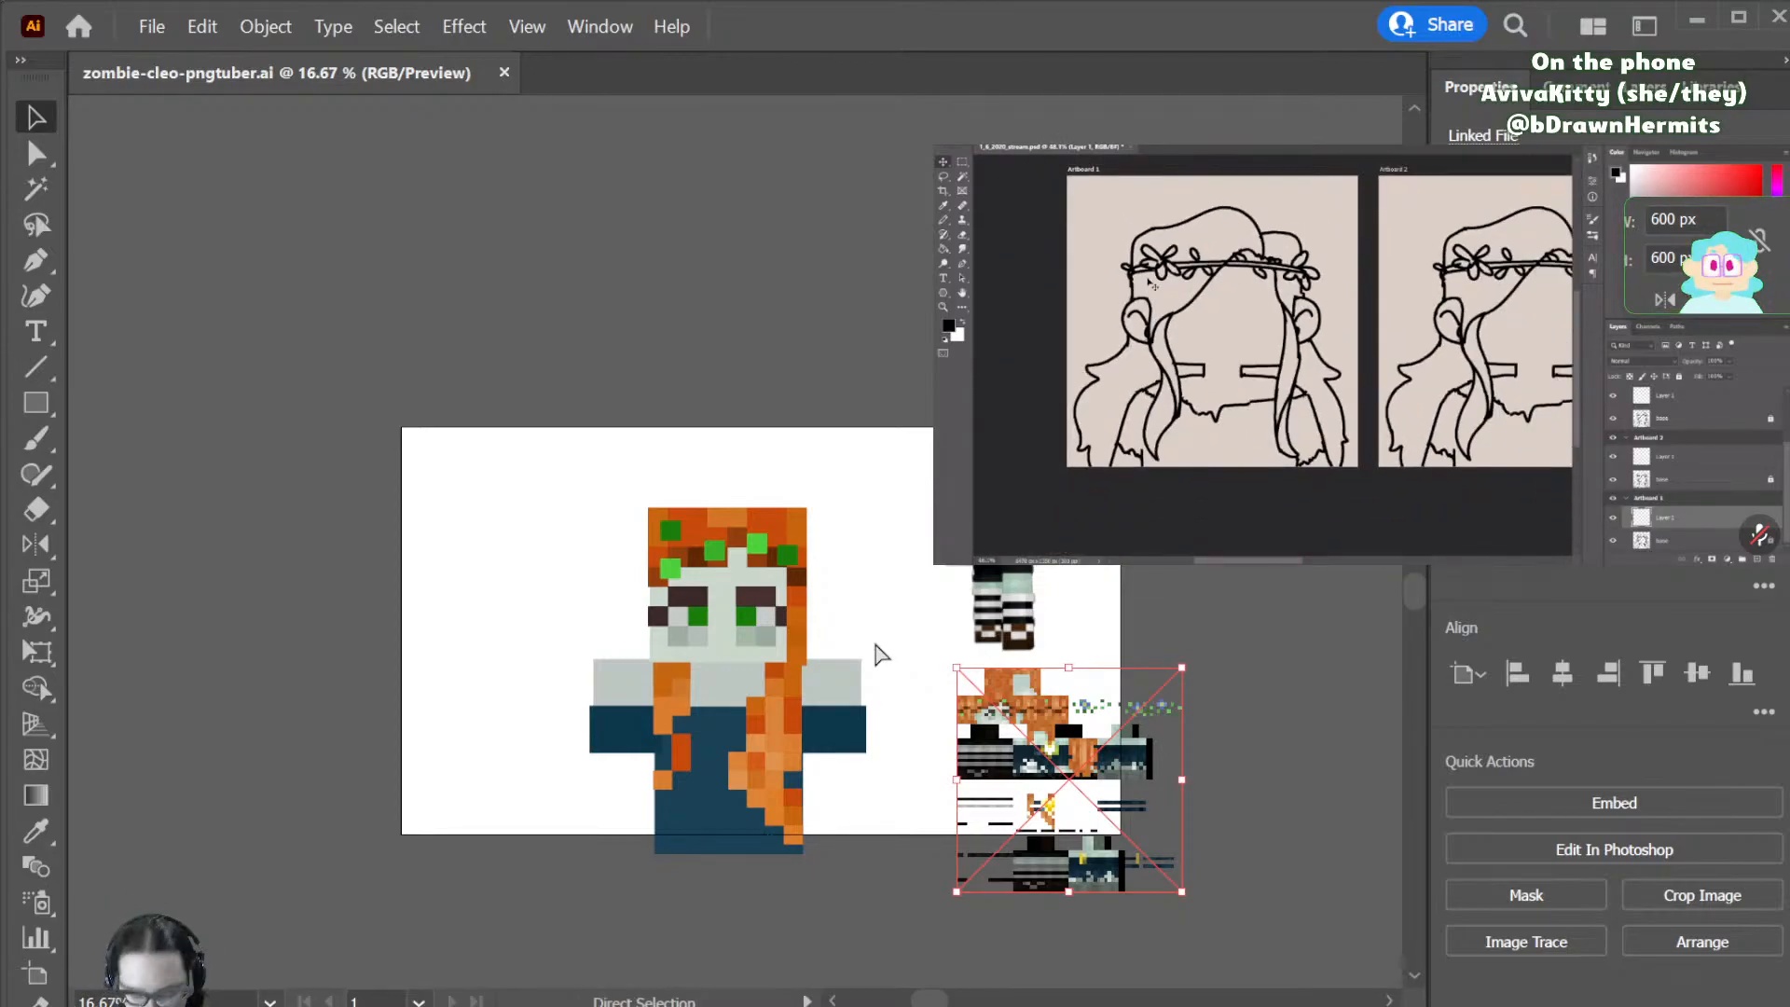
# - Inspect the pale shoulder bar and dark blue sleeve rectangle up close, alongside the reference images
pyautogui.hotkey('ctrl', '=')
pyautogui.hotkey('ctrl', '=')
pyautogui.hscroll(-7, 924, 652)
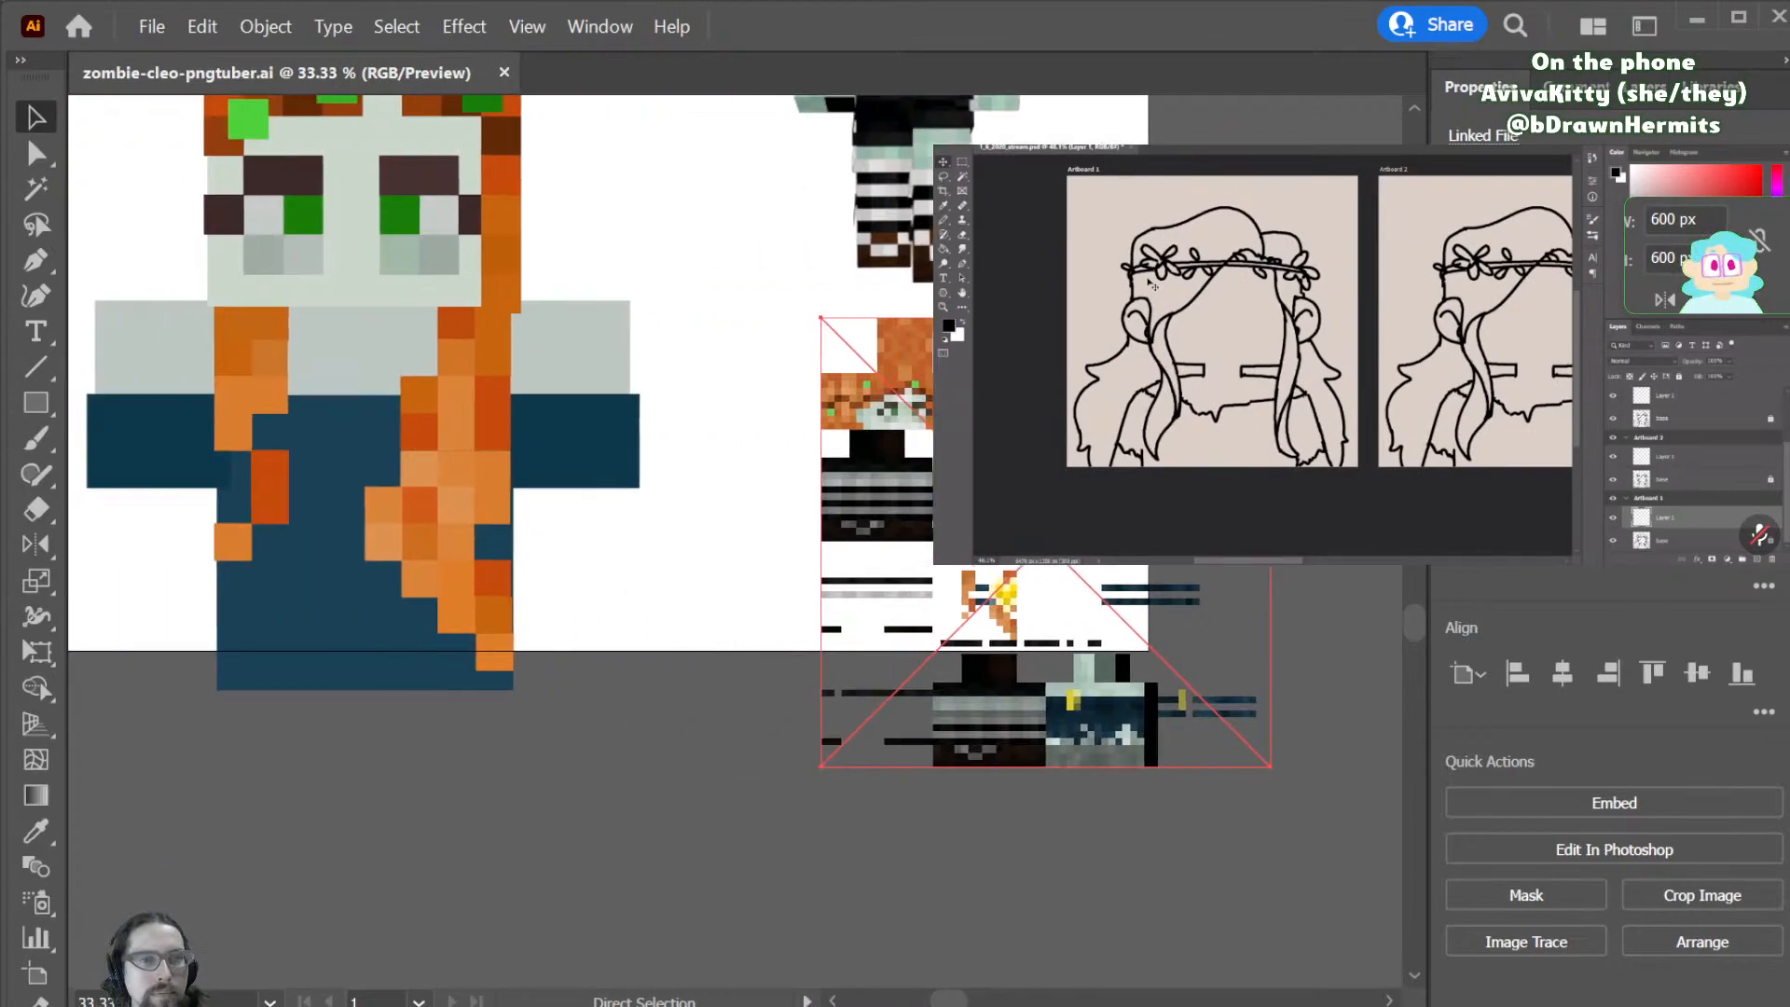
pyautogui.scroll(4, 1218, 607)
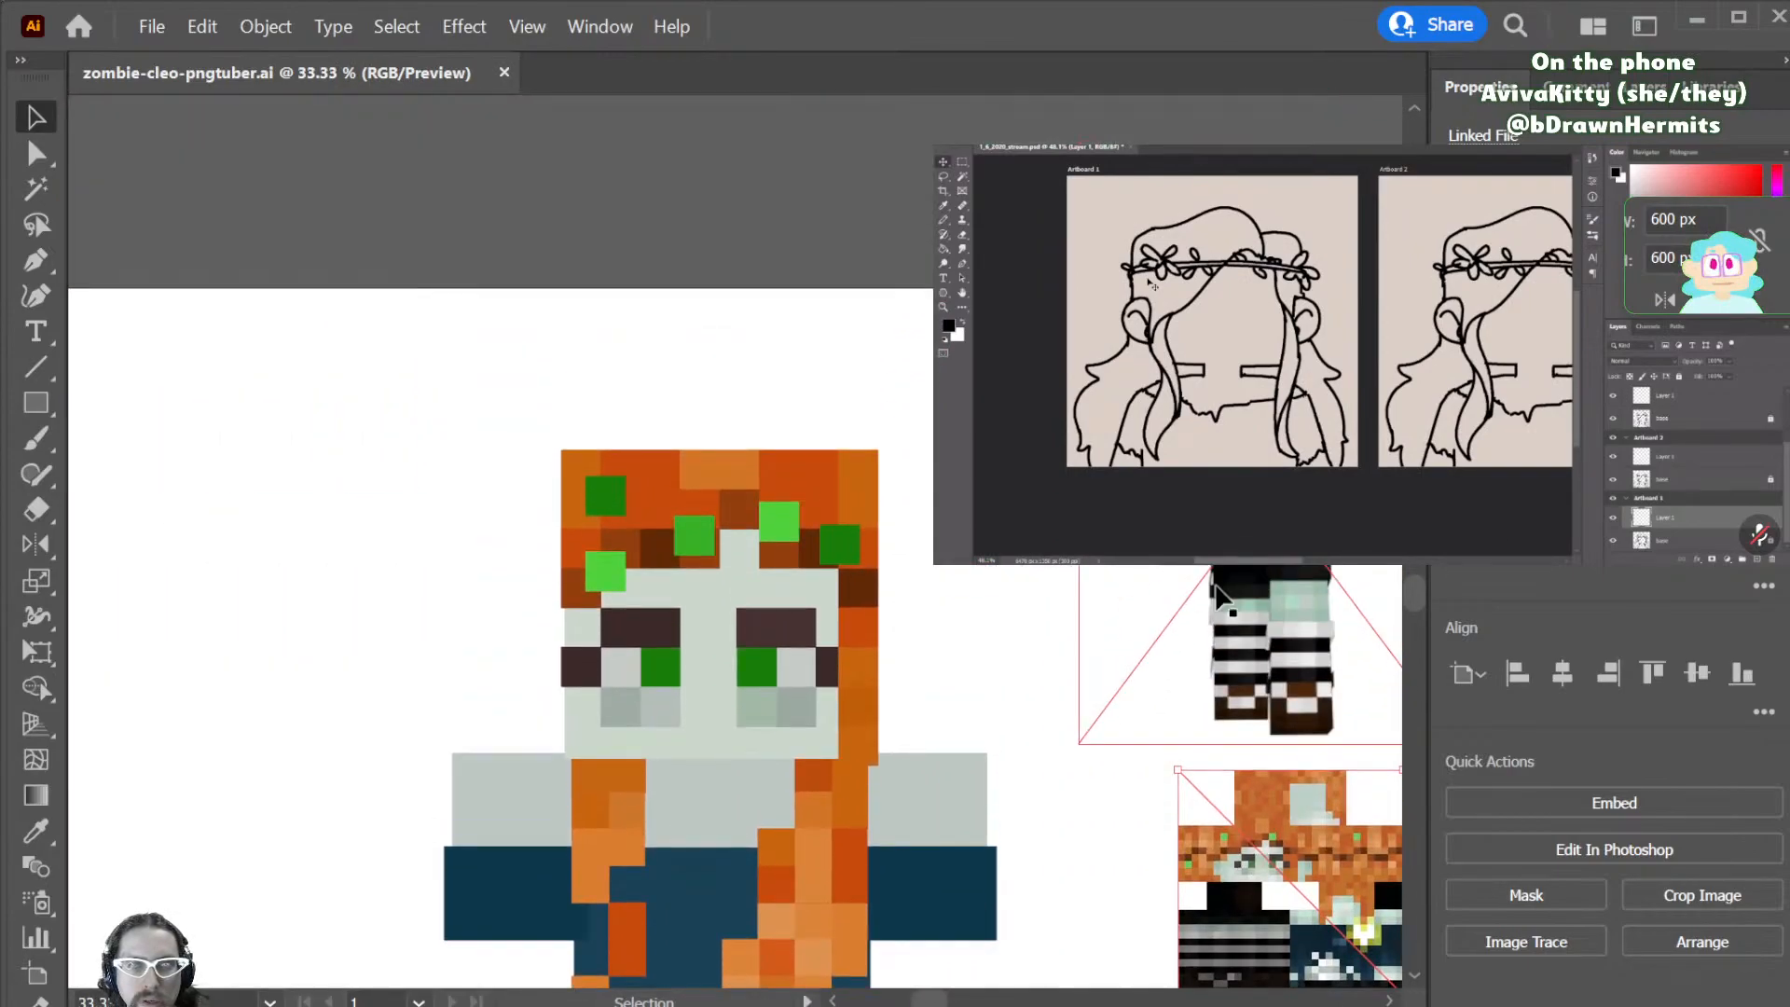
pyautogui.scroll(1, 1172, 602)
pyautogui.click(916, 802)
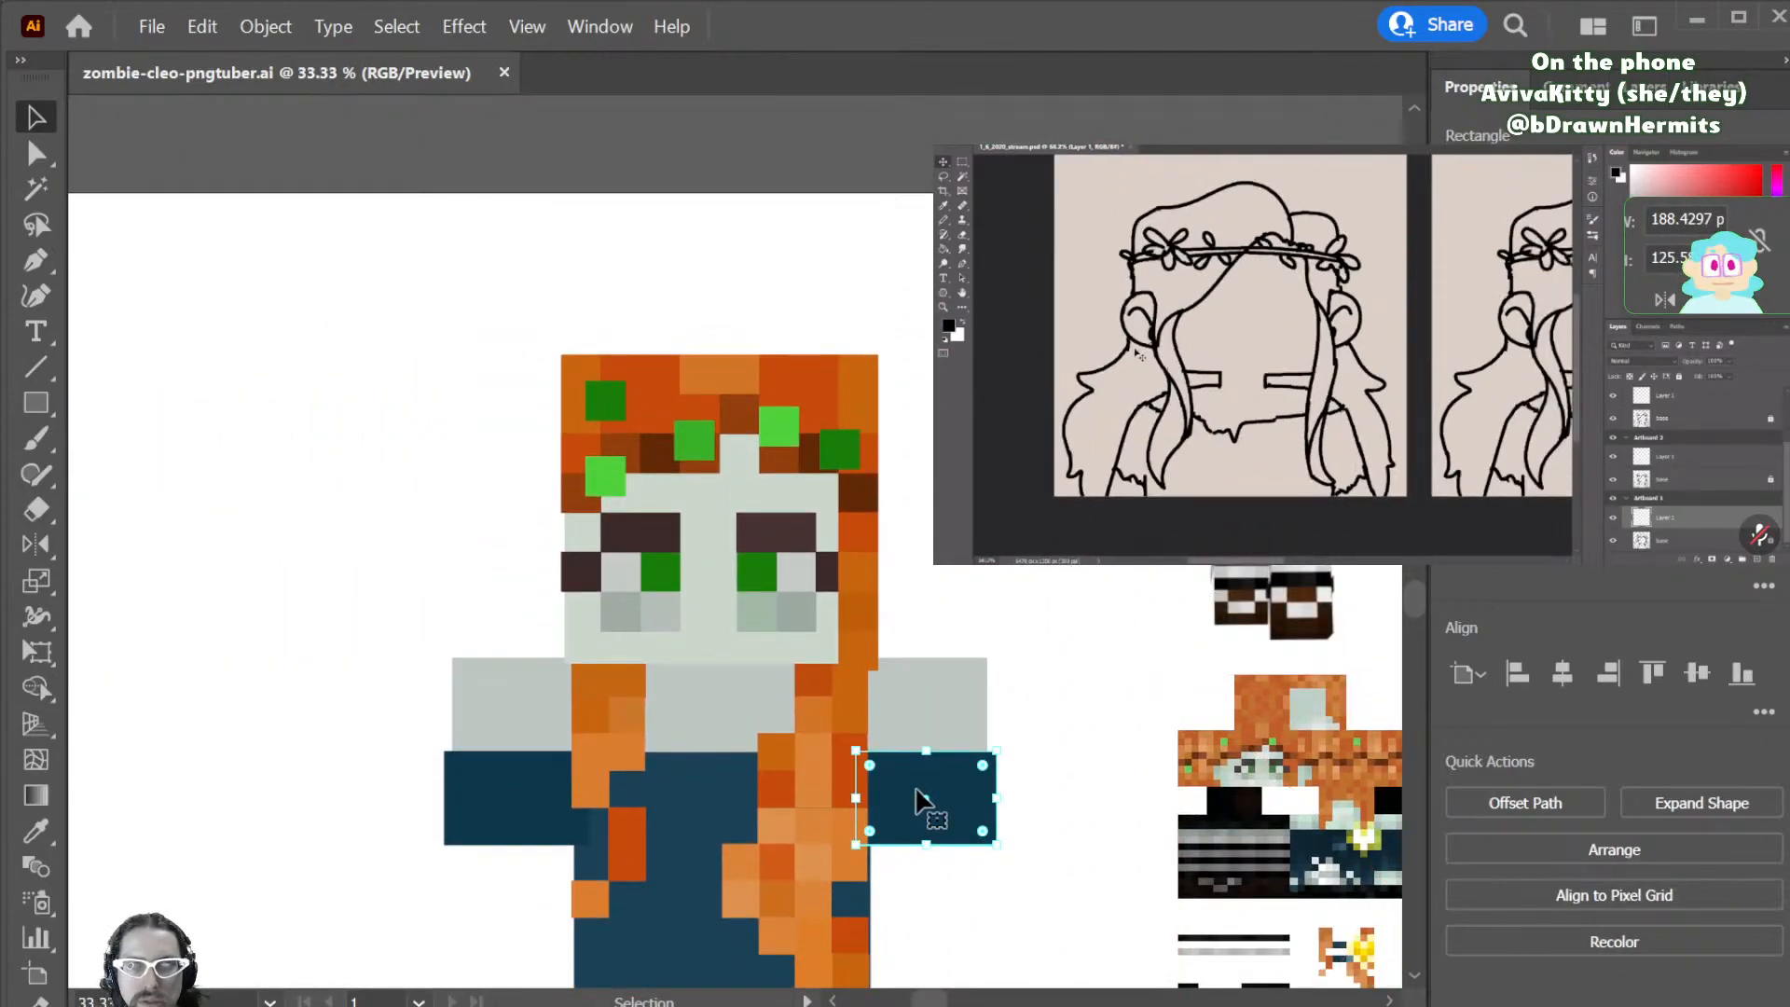
pyautogui.click(966, 699)
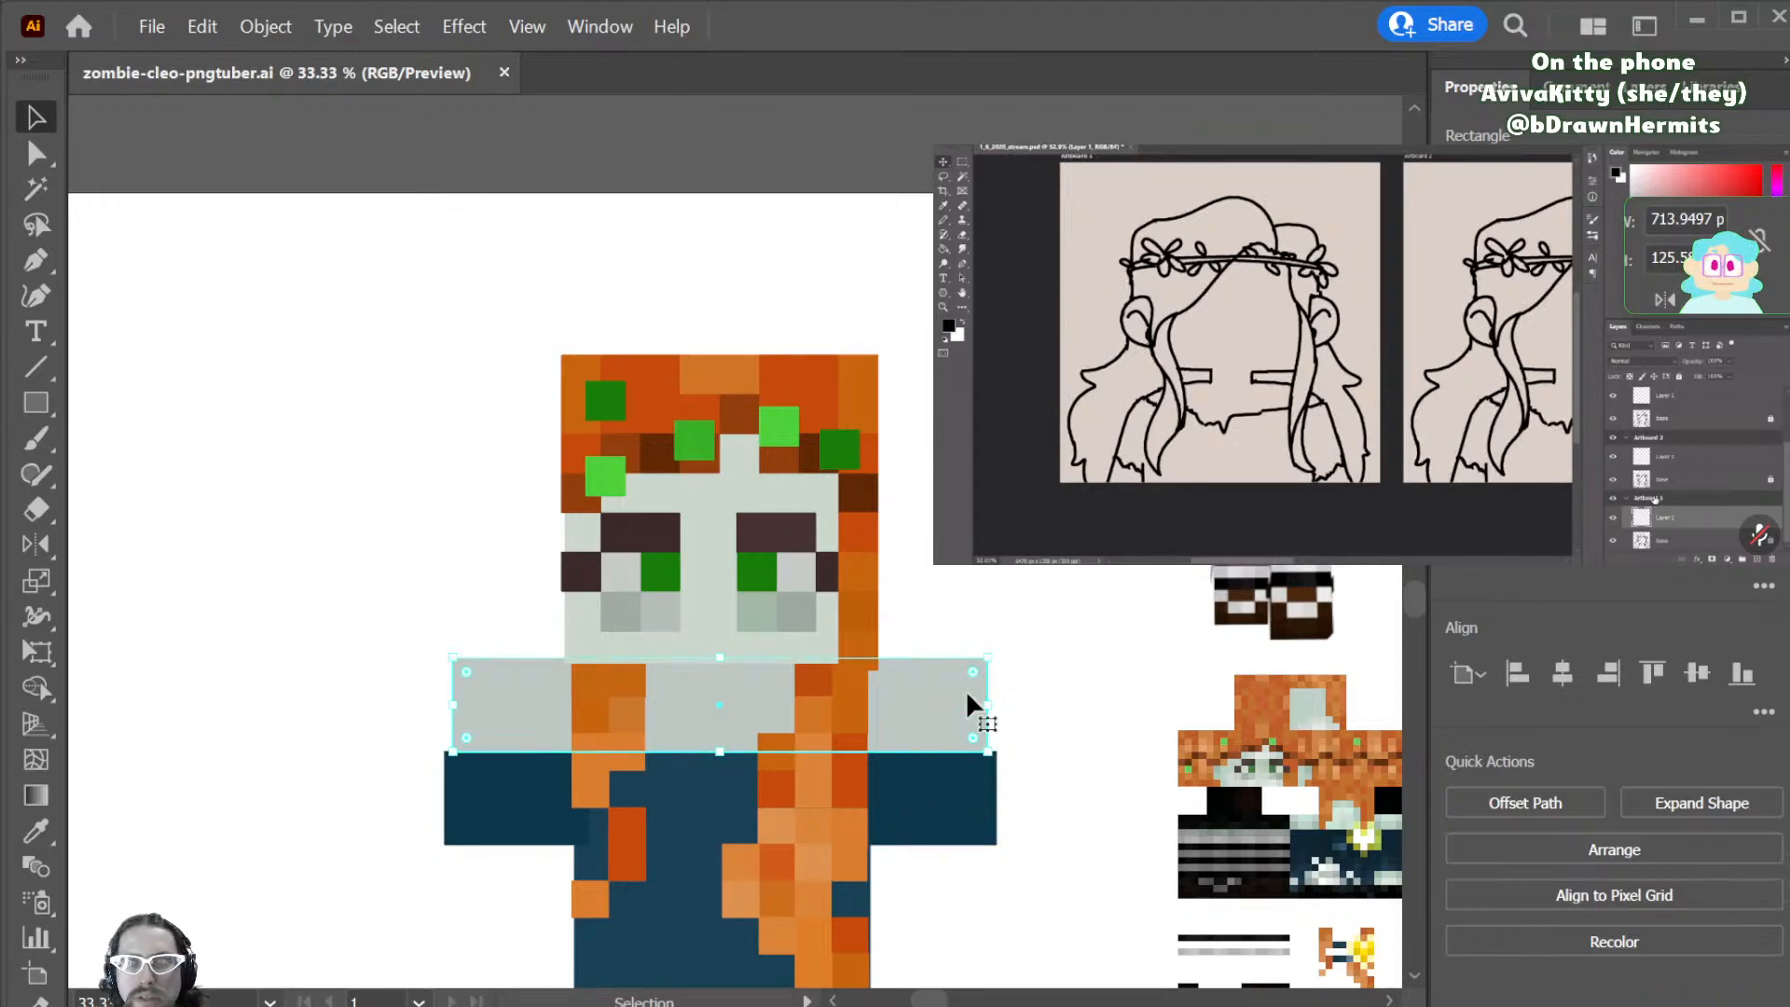
pyautogui.click(960, 783)
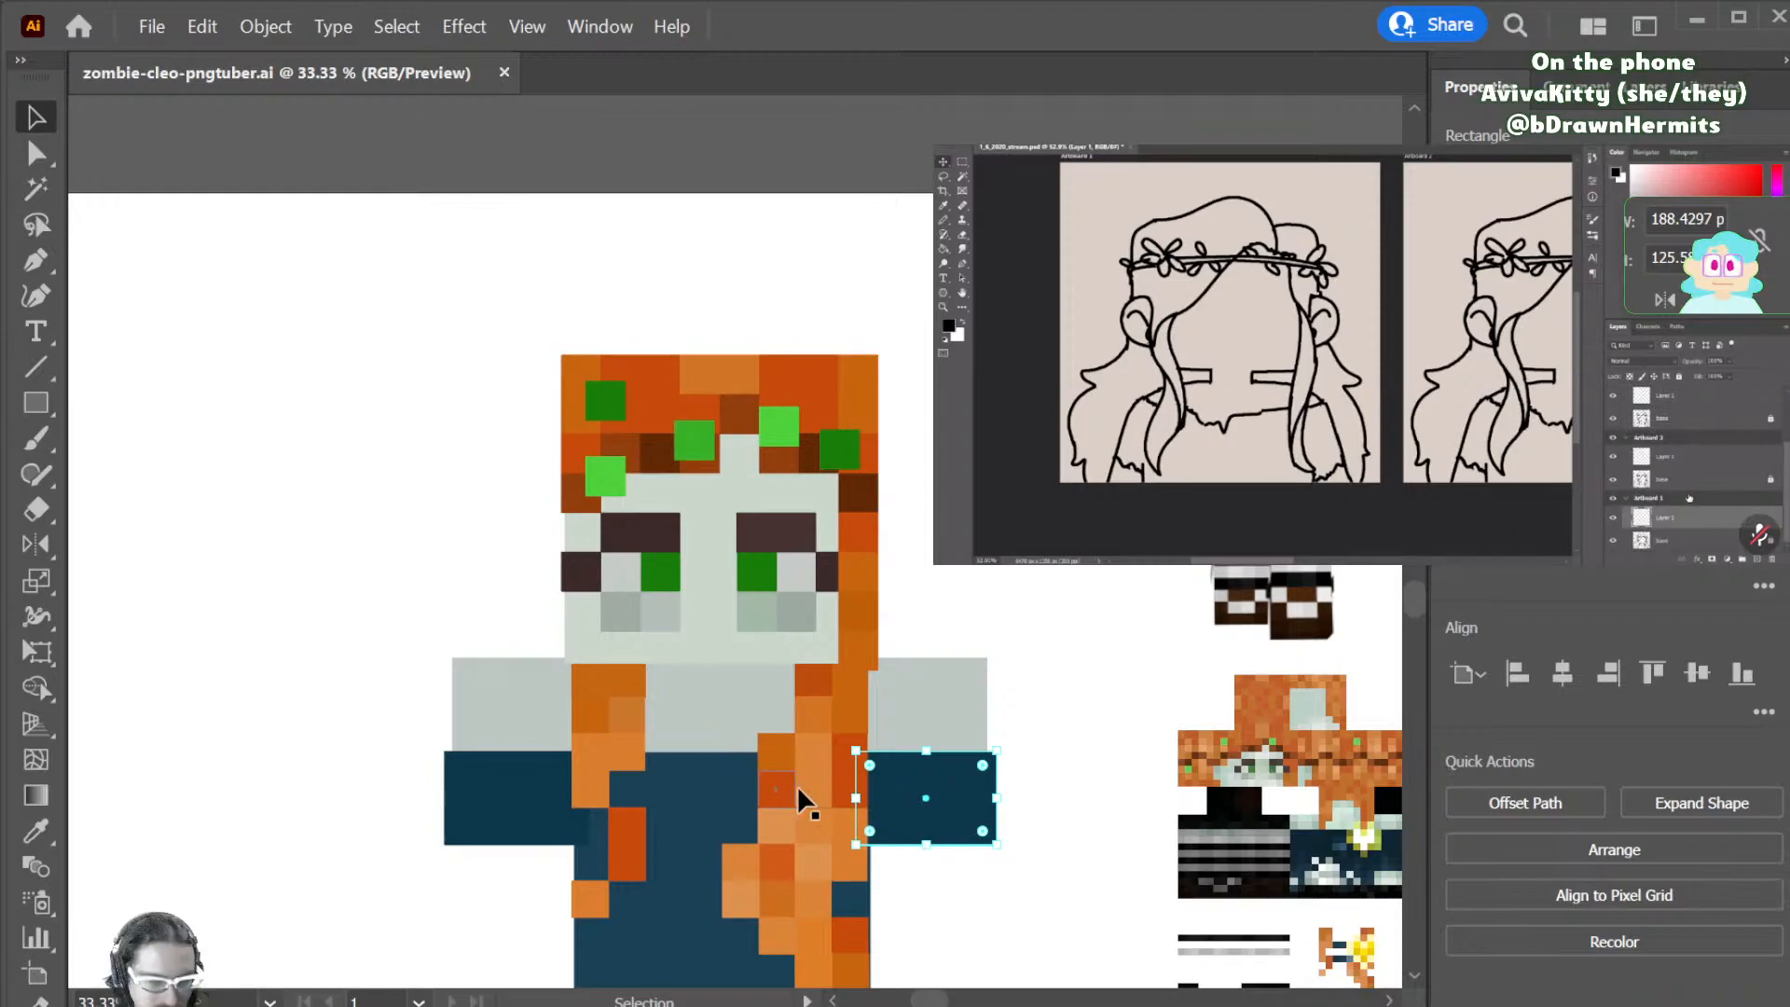
# - Try placing a copy of an orange hair square at the outer lower corner of the right-hand sleeve
pyautogui.moveTo(787, 801); pyautogui.dragTo(994, 839)
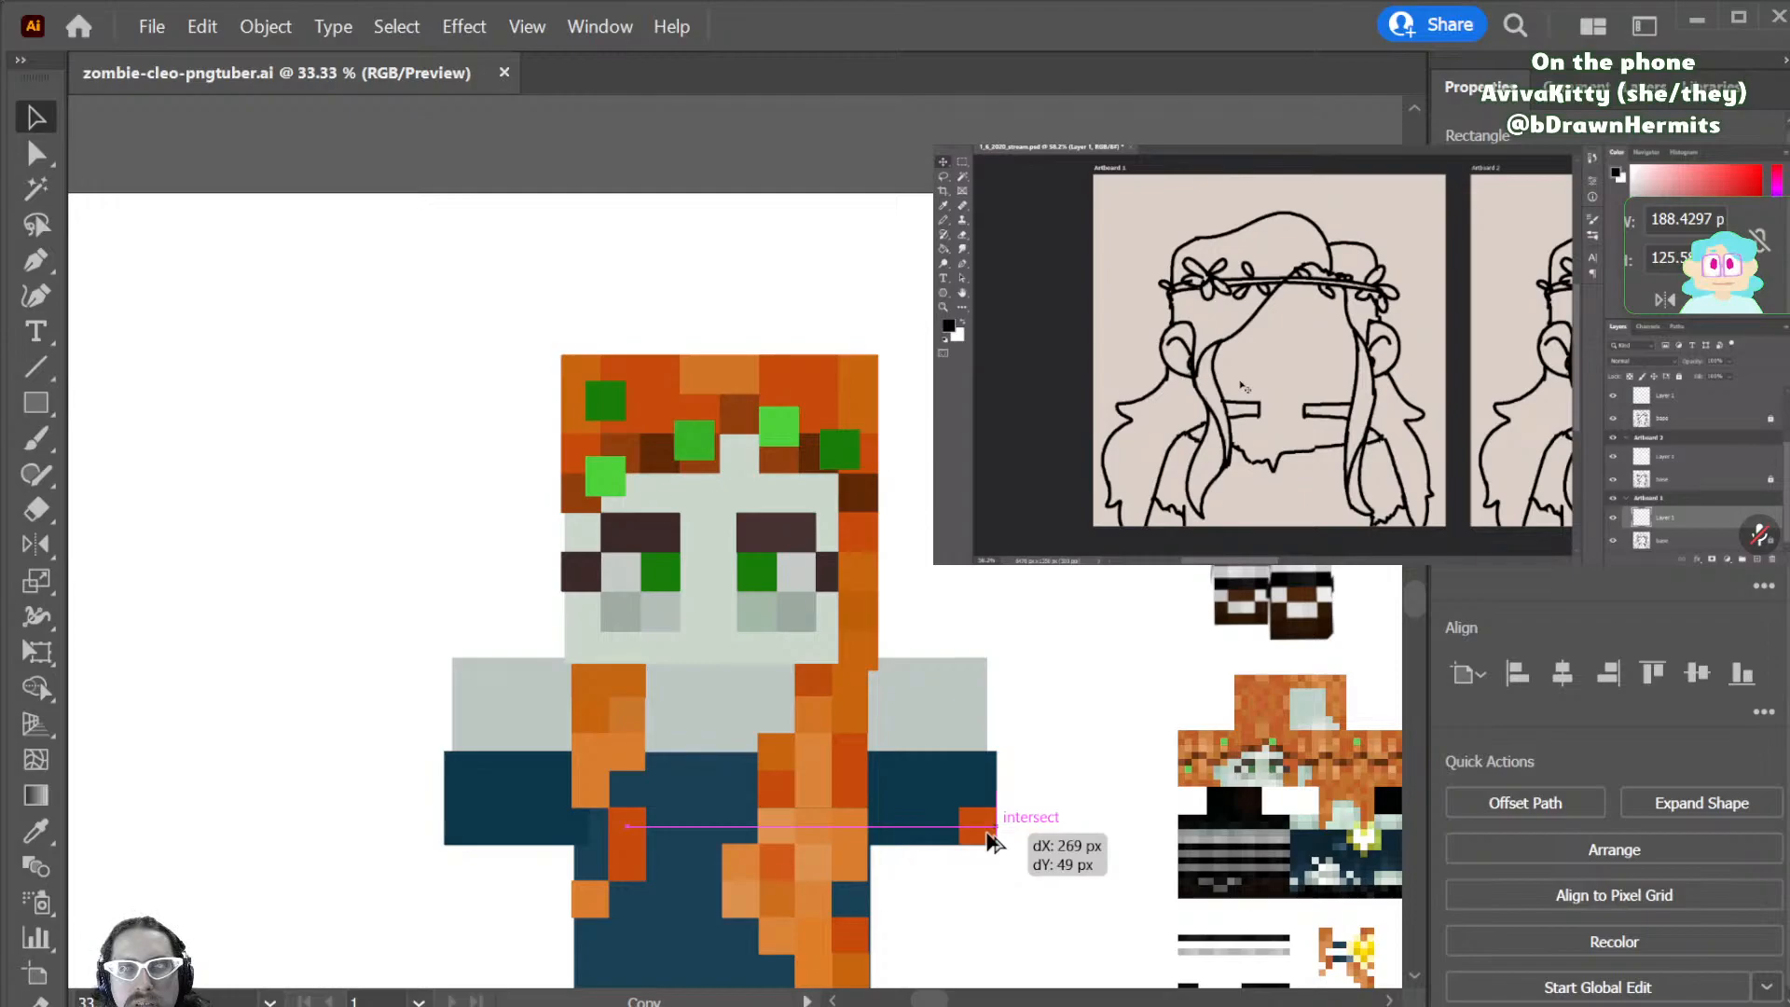
pyautogui.moveTo(994, 839); pyautogui.dragTo(994, 839)
pyautogui.hotkey('ctrl', 'z')
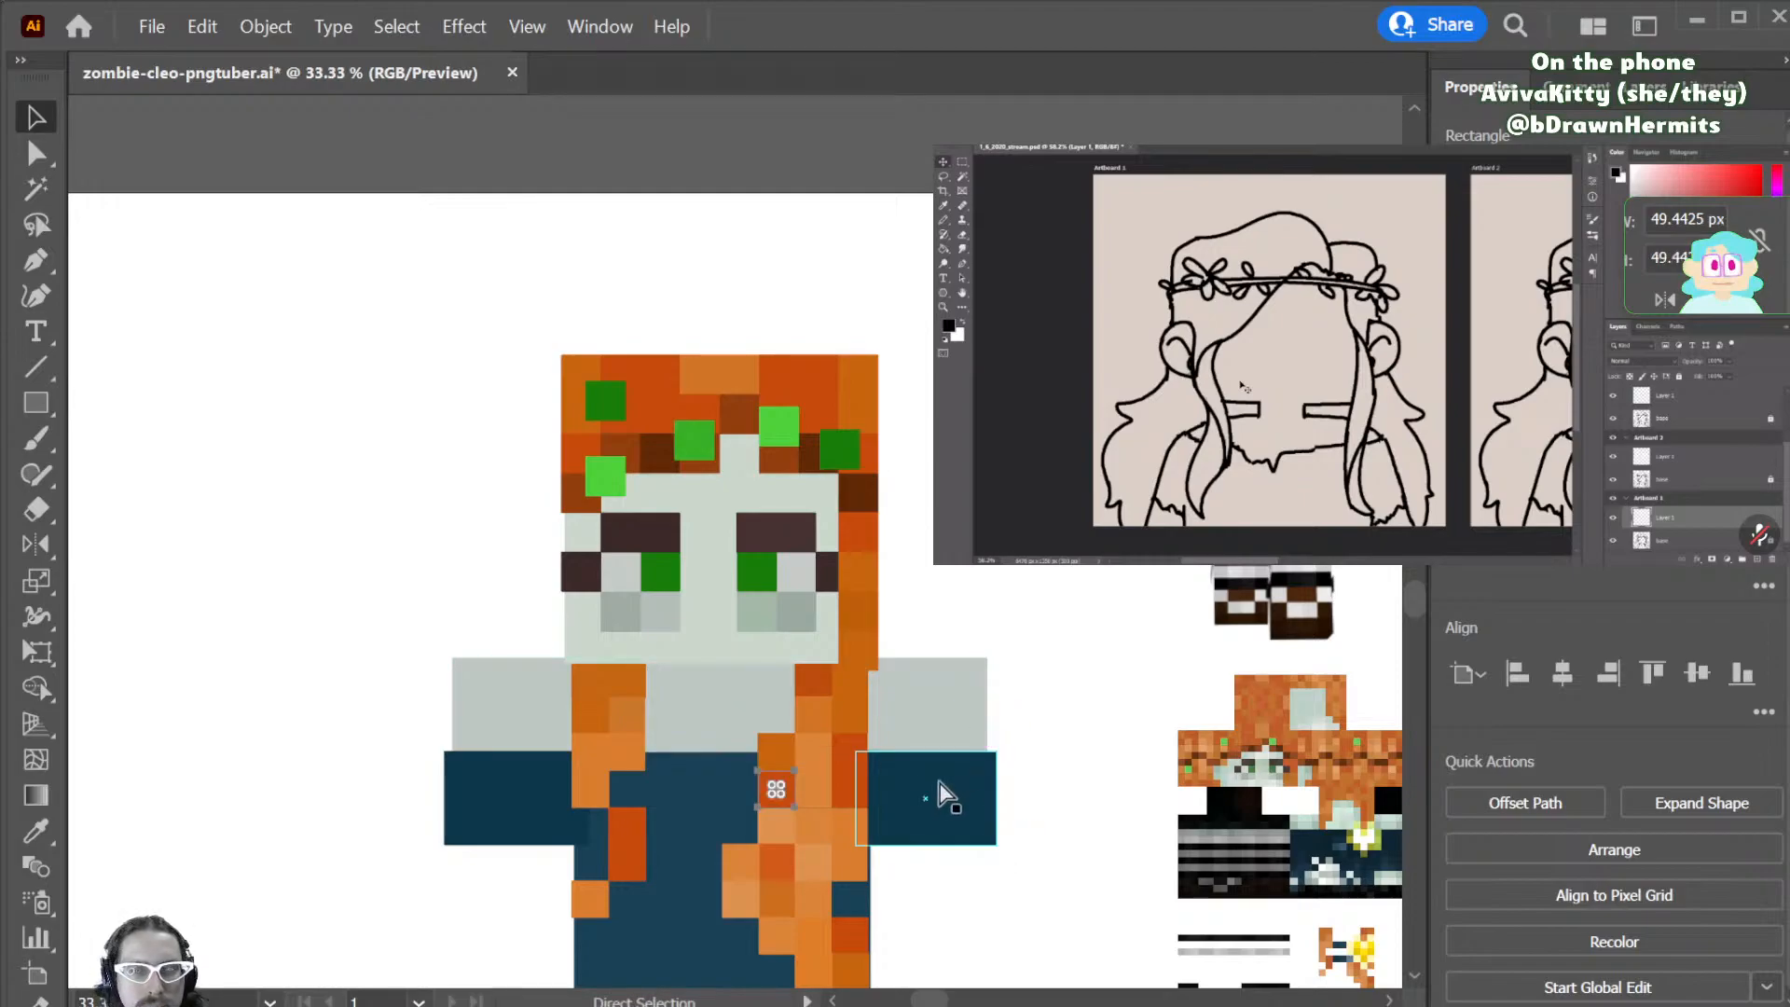
pyautogui.hotkey('ctrl', 'z')
# - Shift the skin texture reference image slightly lower
pyautogui.moveTo(1250, 882); pyautogui.dragTo(1252, 767)
pyautogui.click(979, 818)
# - Try deleting the pale shoulder bar behind the hair
pyautogui.click(951, 702)
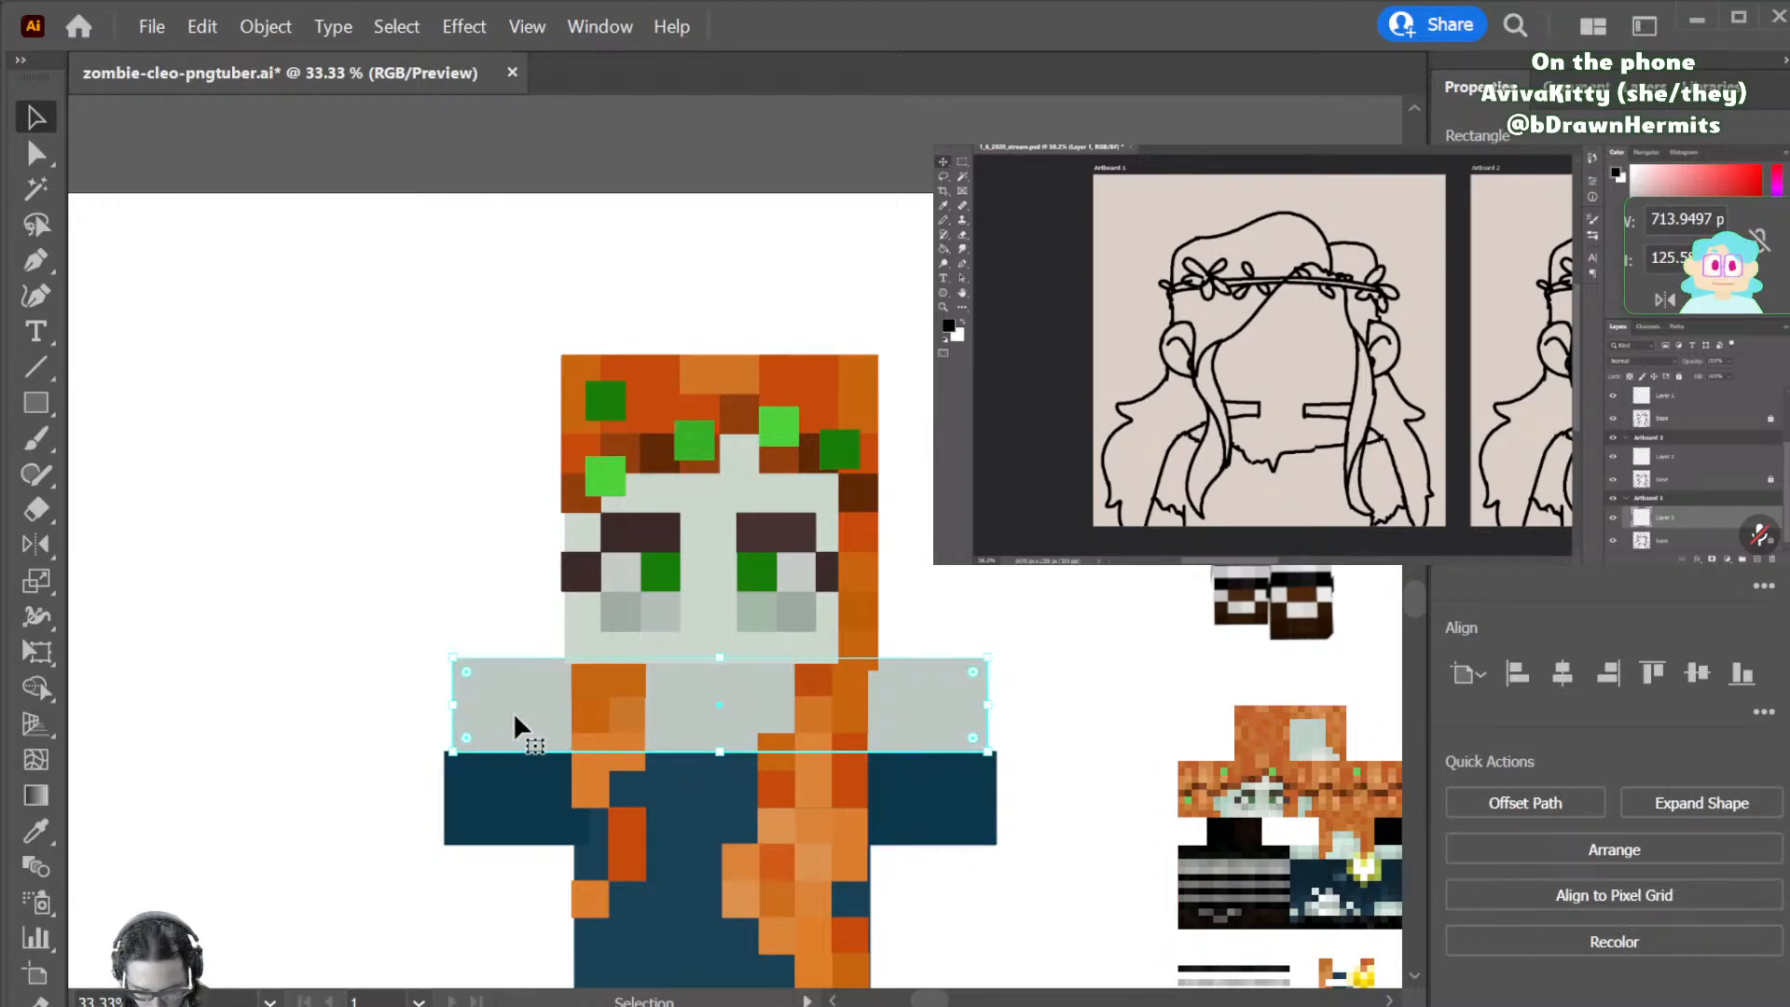
pyautogui.press('Delete')
pyautogui.click(512, 785)
pyautogui.keyDown('shift'); pyautogui.click(922, 824); pyautogui.keyUp('shift')
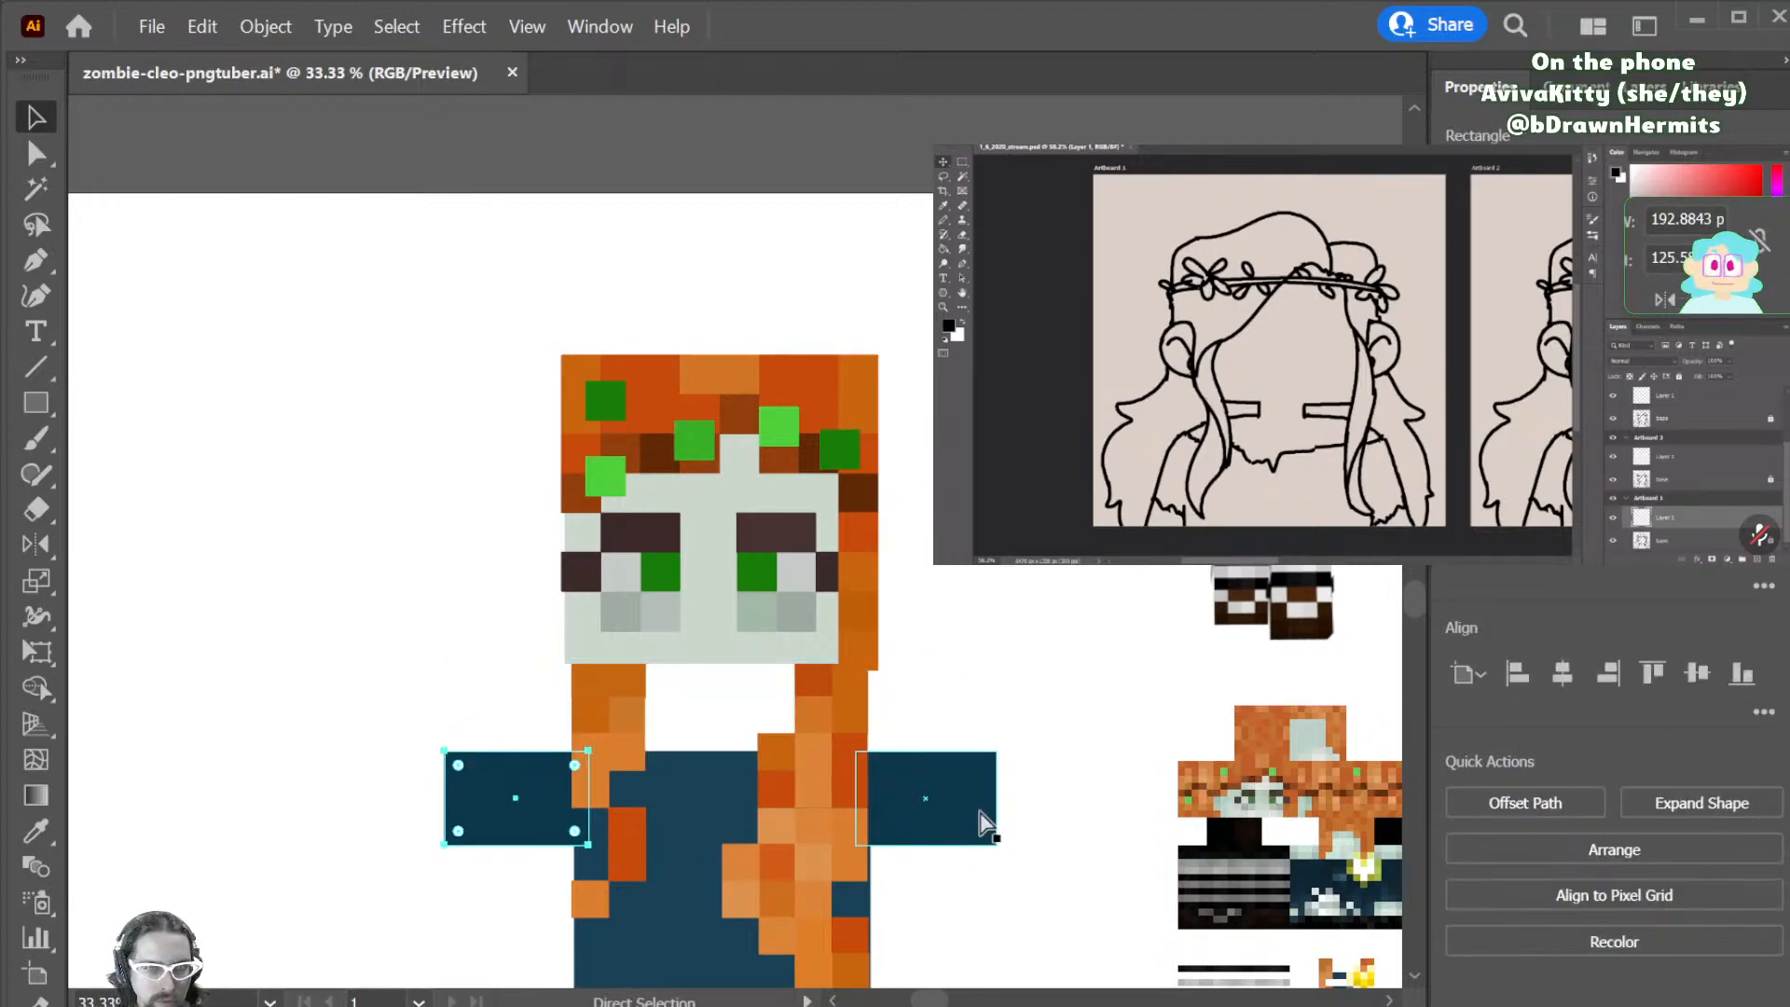
pyautogui.hotkey('ctrl', 'z')
pyautogui.click(1044, 714)
# - Narrow the pale shoulder bar symmetrically about its centre to about 462 px wide
pyautogui.click(981, 713)
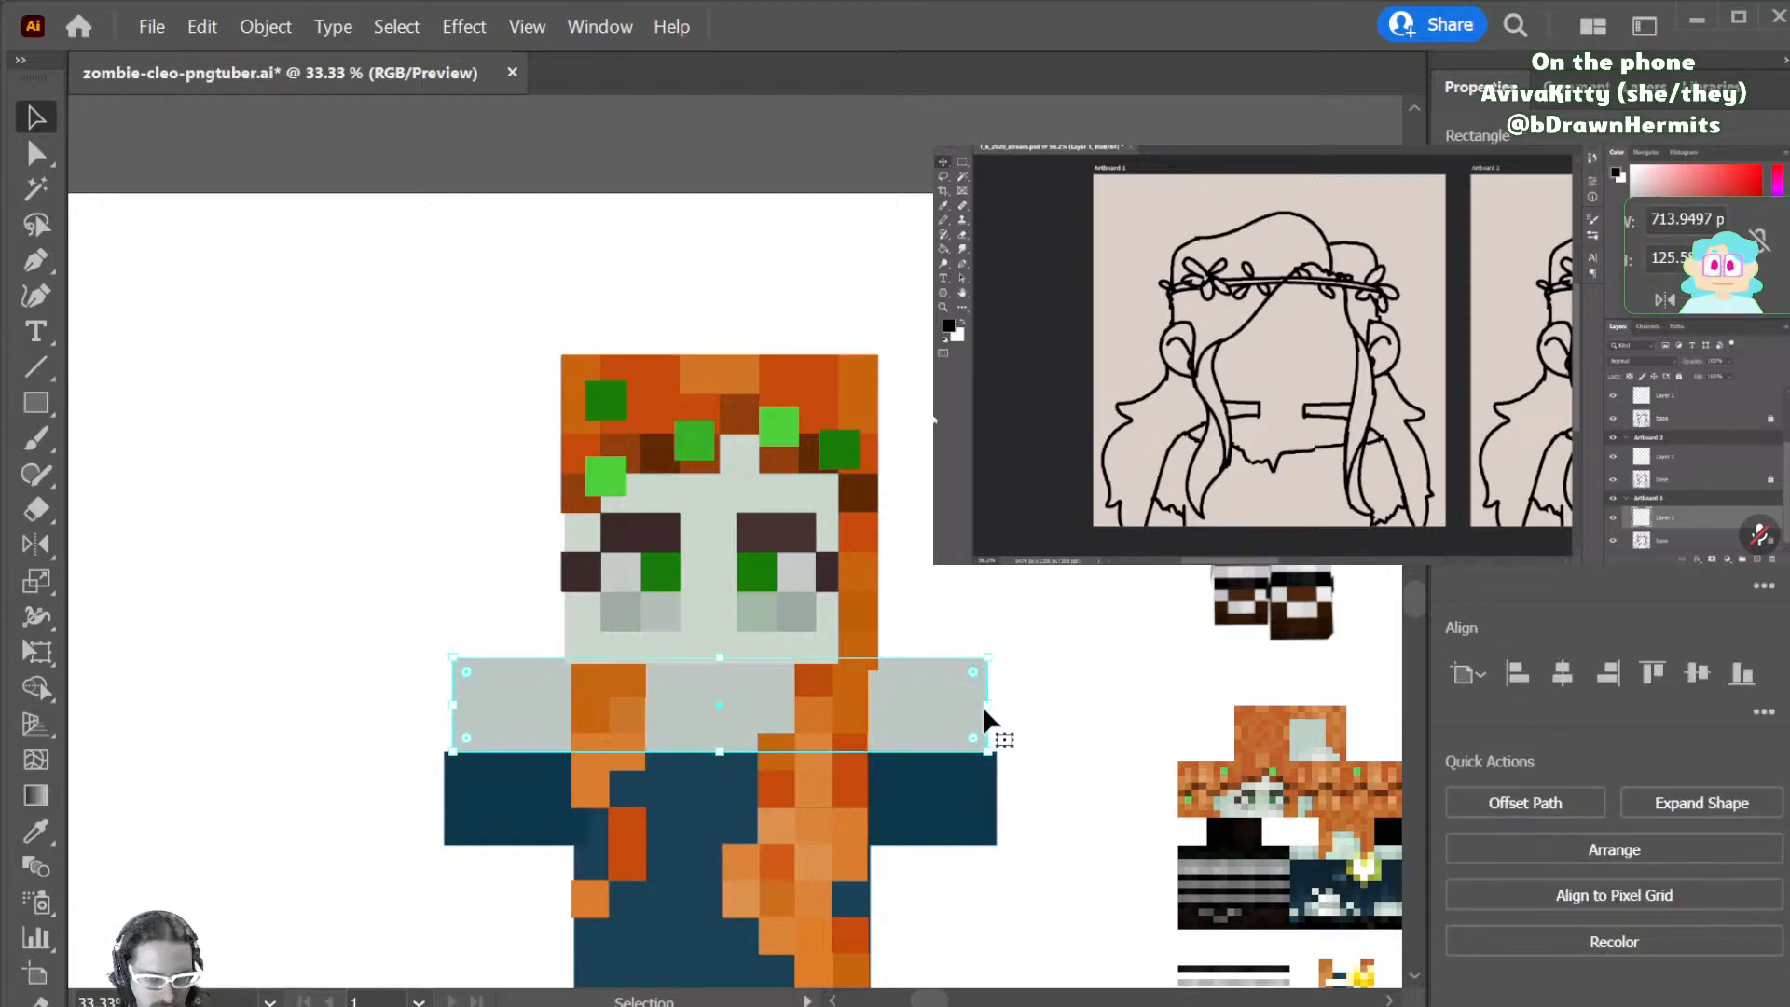
pyautogui.moveTo(990, 709); pyautogui.dragTo(895, 733)
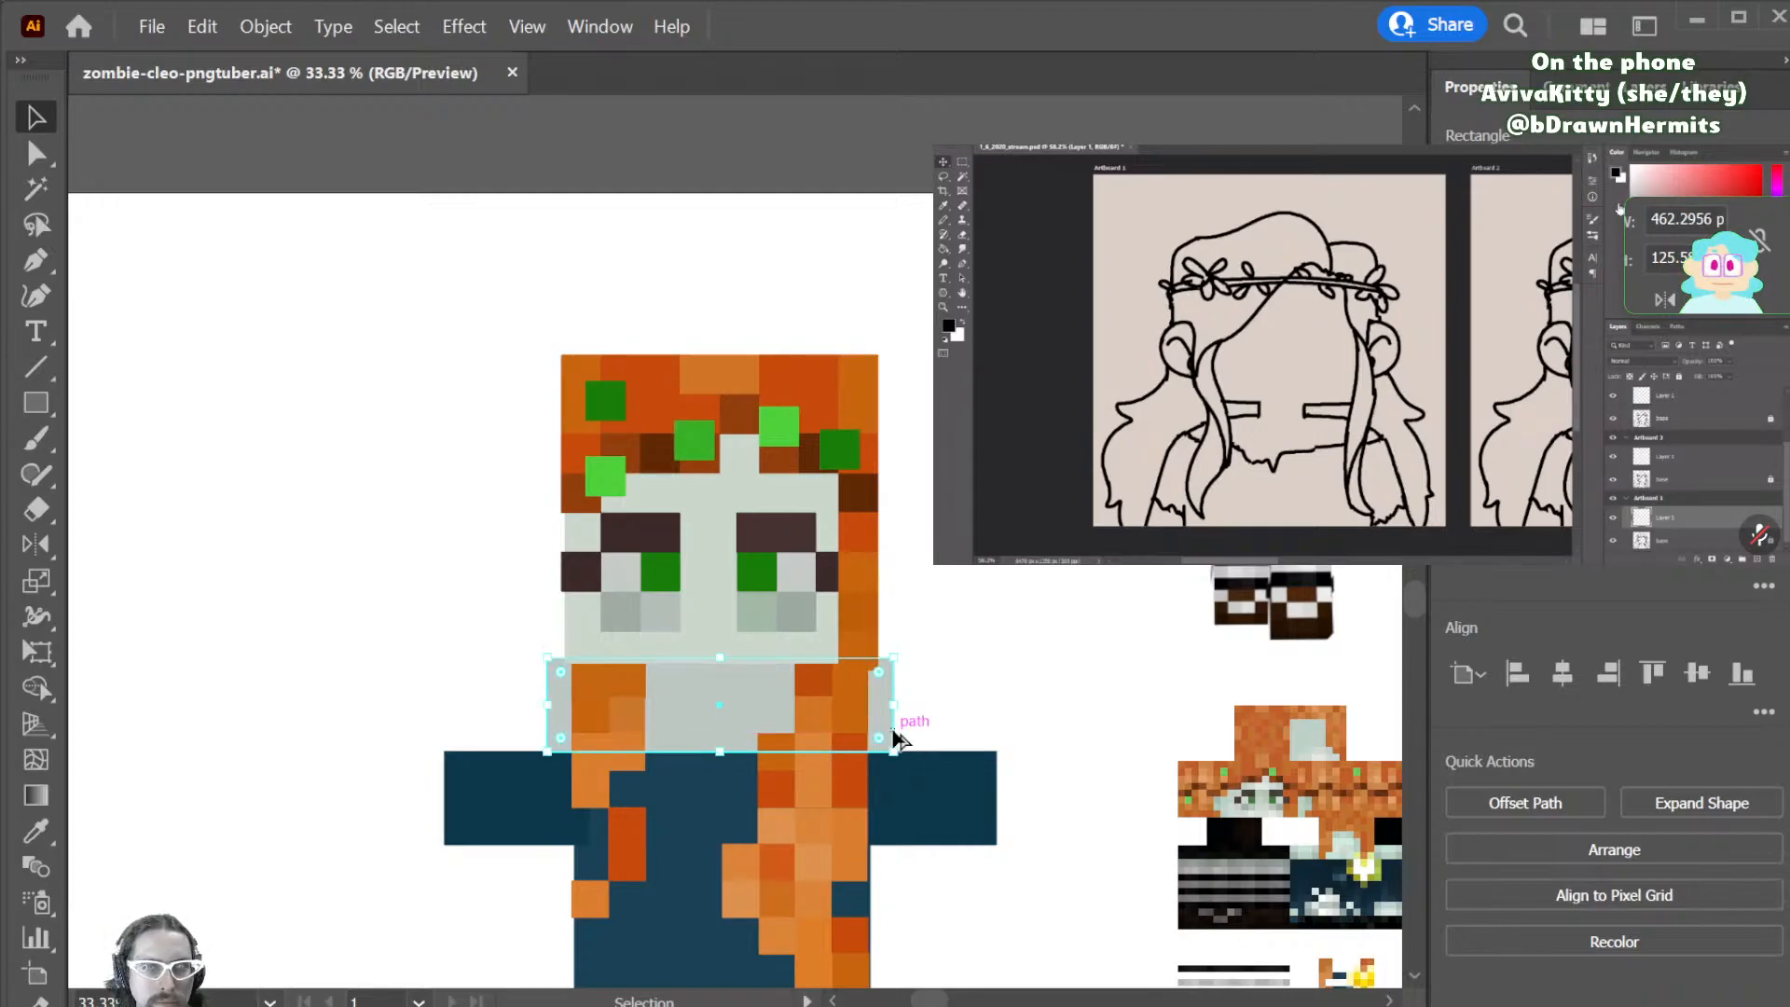
pyautogui.click(1019, 739)
# - Place a separate pale upper-arm block about 173 px wide on each side of the chest and save the document
pyautogui.moveTo(741, 725); pyautogui.dragTo(845, 725)
pyautogui.moveTo(652, 710); pyautogui.dragTo(549, 721)
pyautogui.moveTo(941, 744); pyautogui.dragTo(940, 744)
pyautogui.press('ctrl')
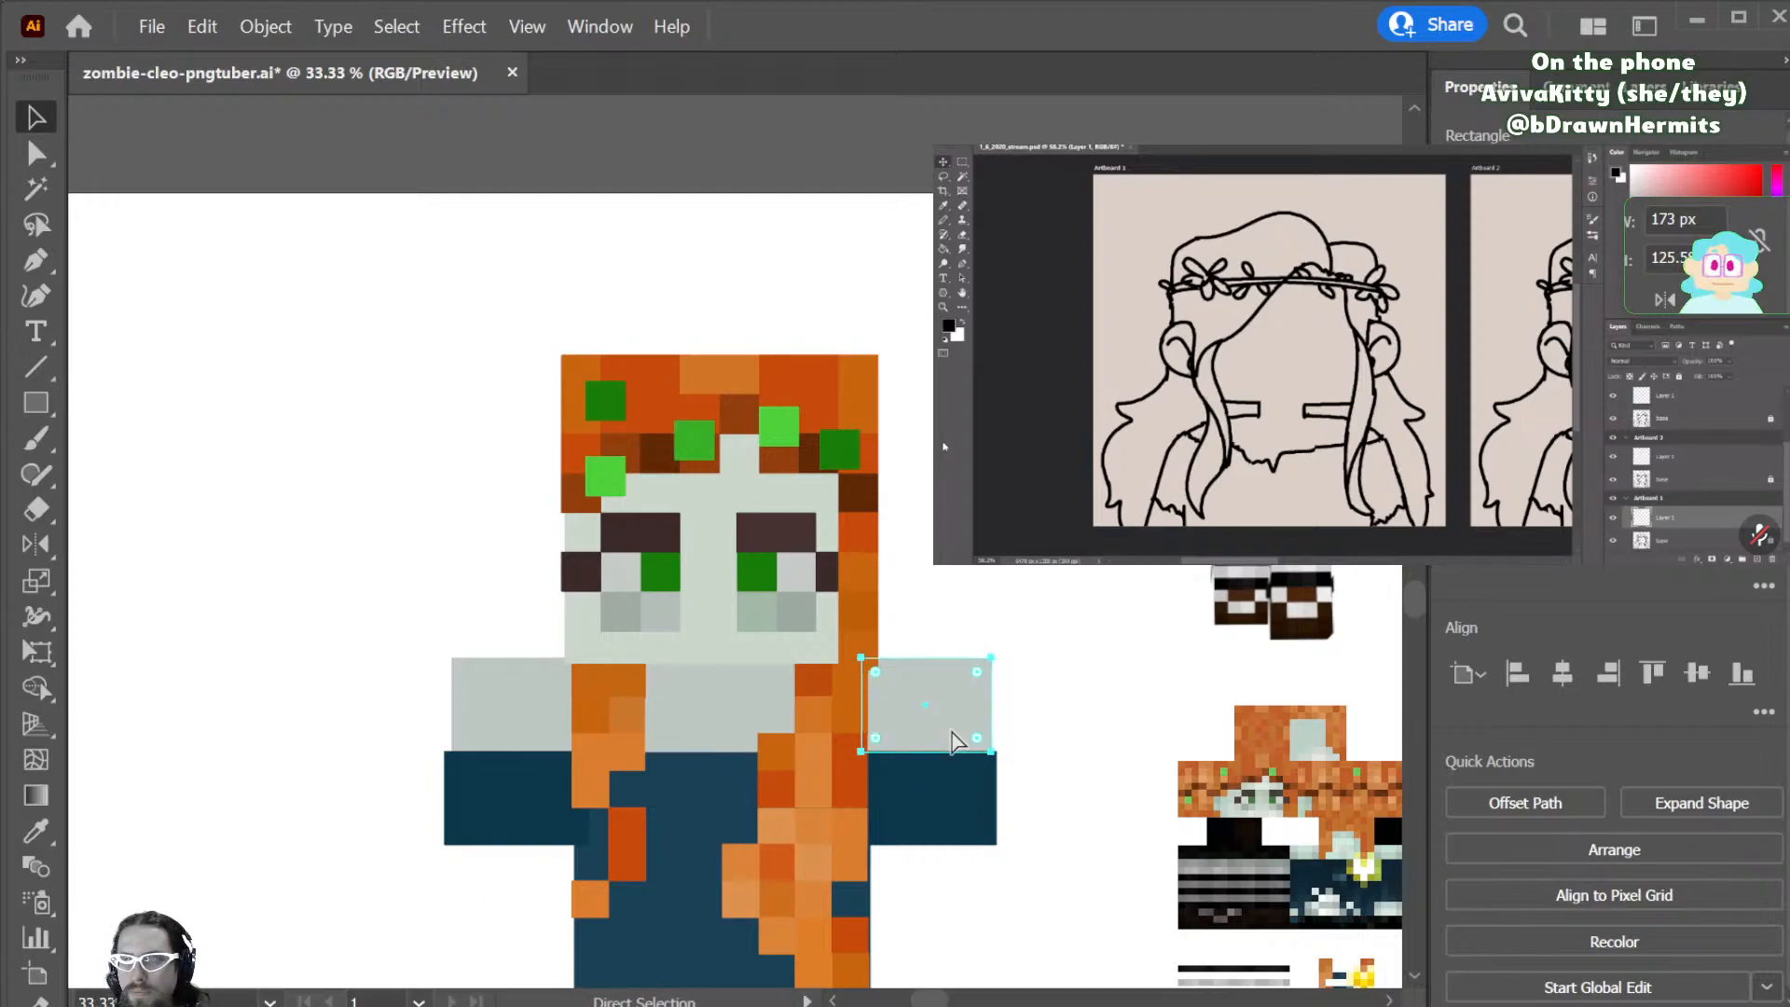
pyautogui.hotkey('ctrl', 's')
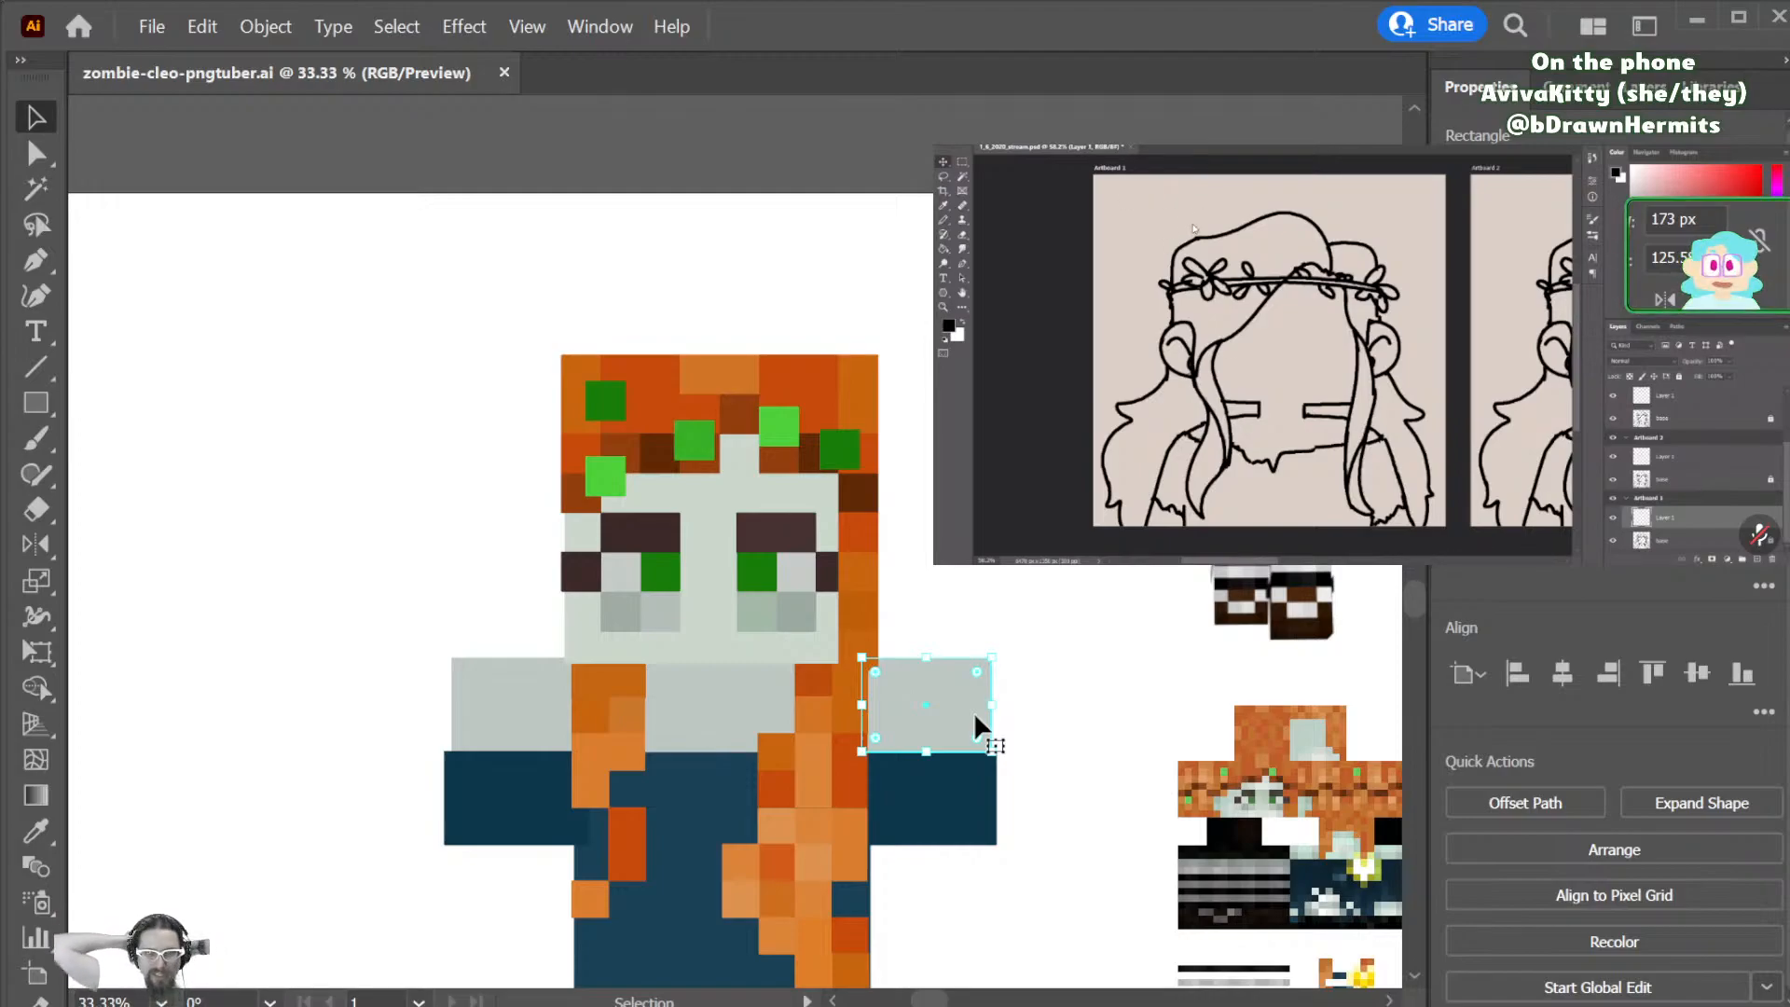
pyautogui.click(1025, 761)
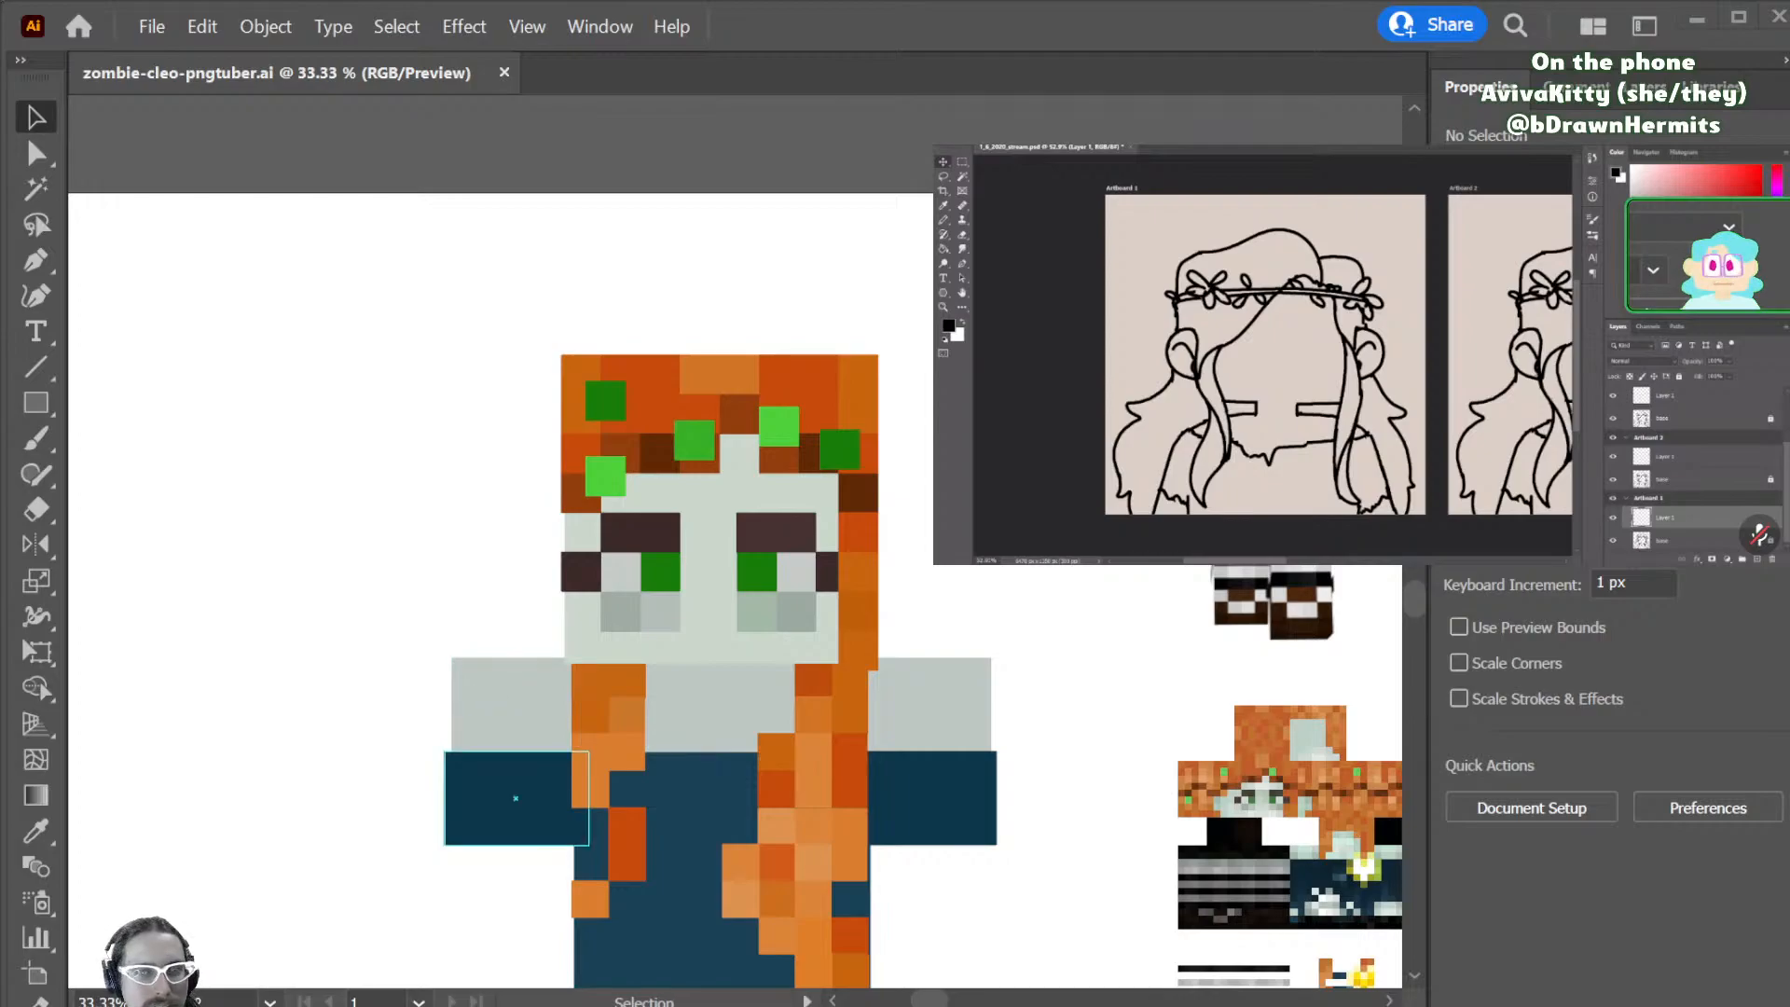
# - Shorten both dark blue sleeves to thin bands and place copies of them just below, separated by a narrow gap
pyautogui.click(520, 815)
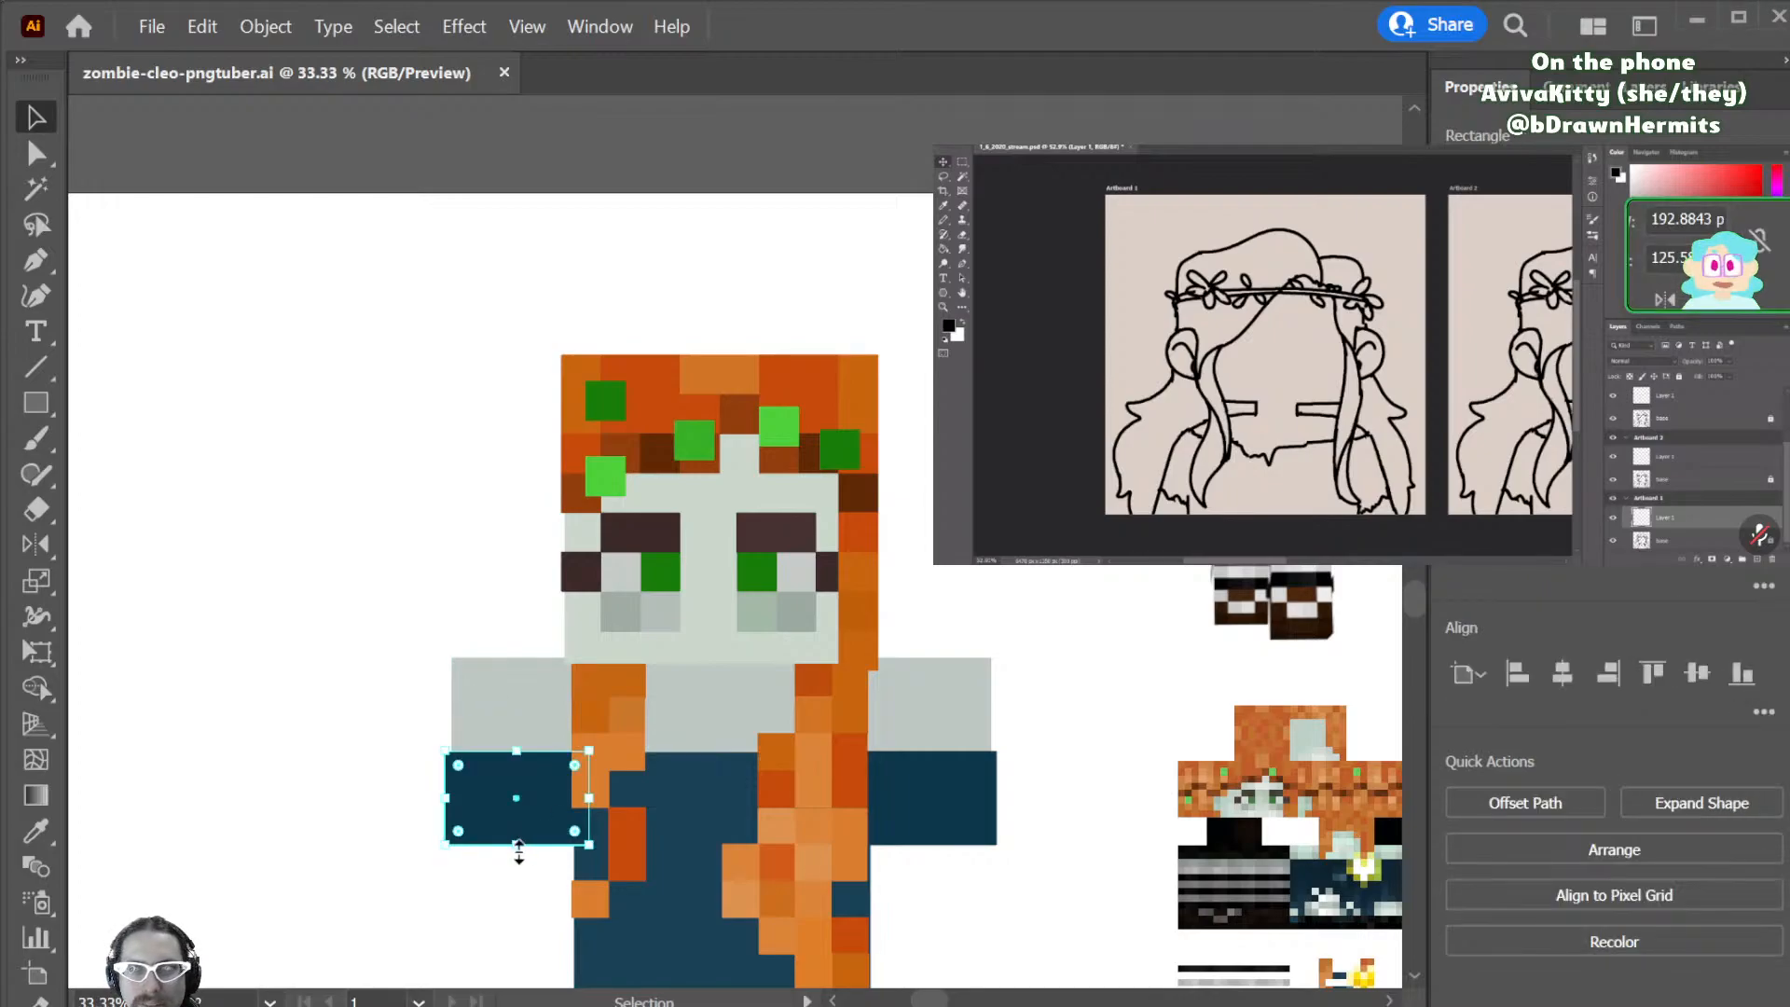
pyautogui.keyDown('shift'); pyautogui.click(925, 796); pyautogui.keyUp('shift')
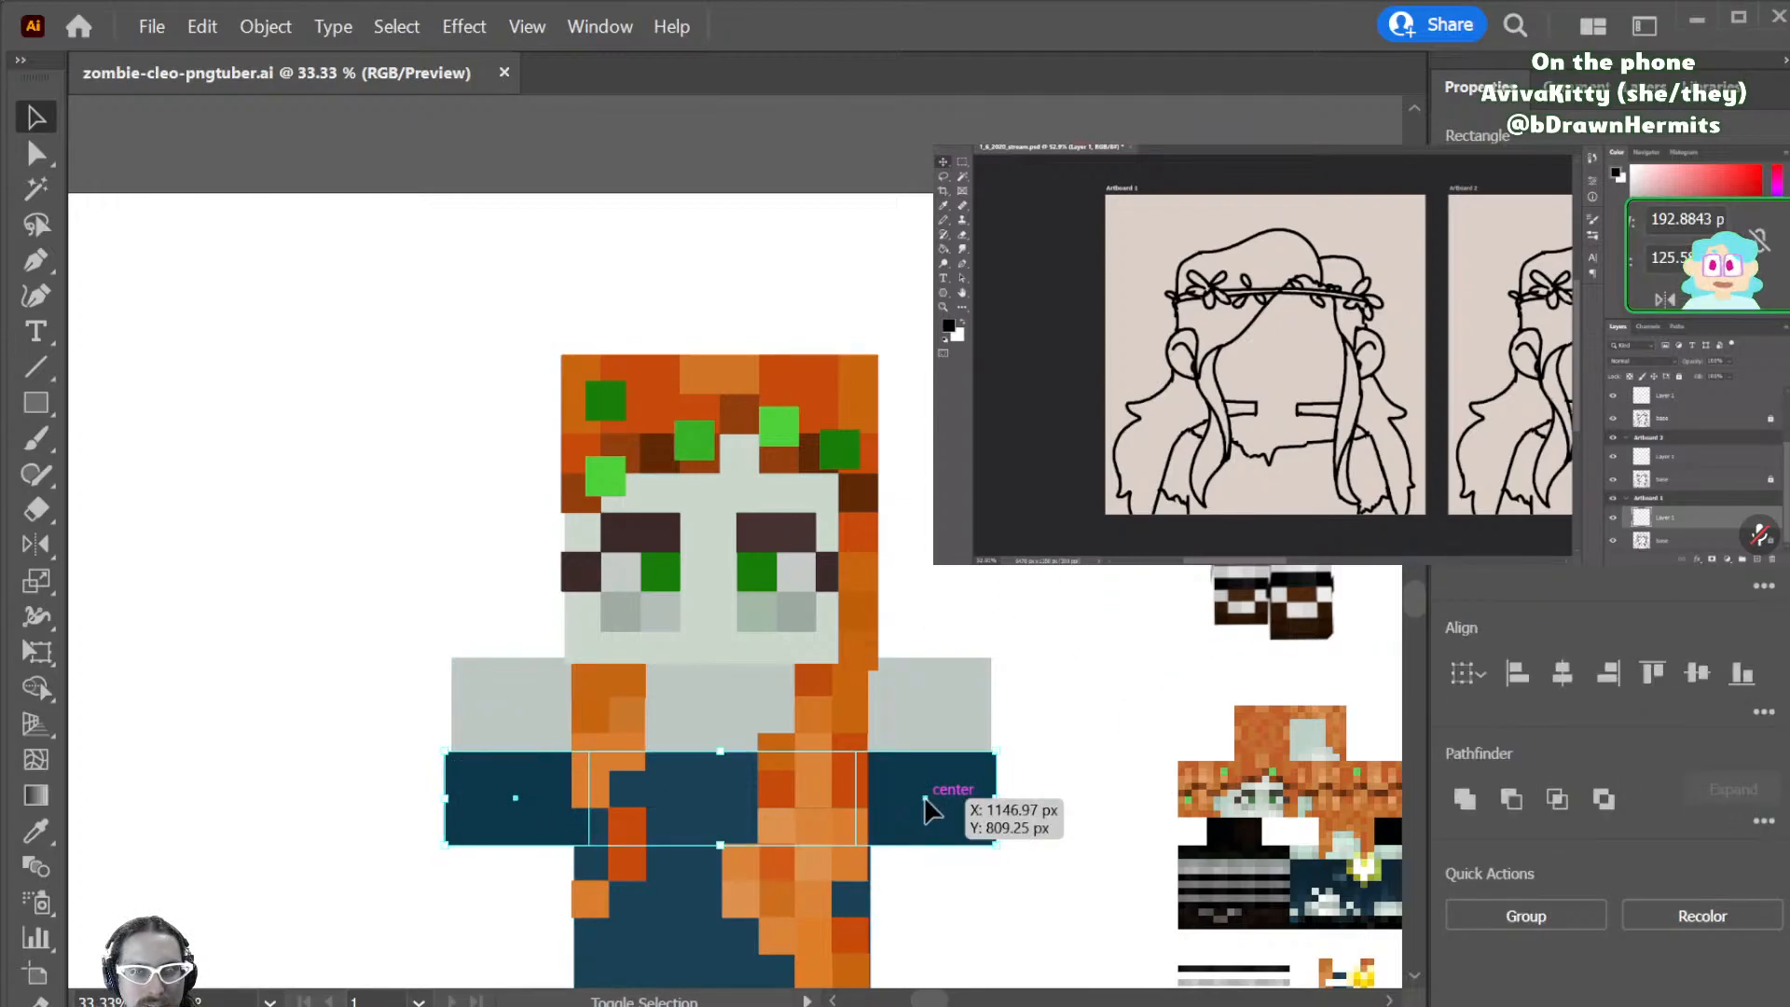
pyautogui.moveTo(727, 851); pyautogui.dragTo(737, 789)
pyautogui.moveTo(909, 786); pyautogui.dragTo(921, 840)
# - Copy both pale upper-arm blocks below the lower sleeve bands and stretch the copies down to about 272 px high
pyautogui.click(973, 694)
pyautogui.keyDown('shift'); pyautogui.click(557, 696); pyautogui.keyUp('shift')
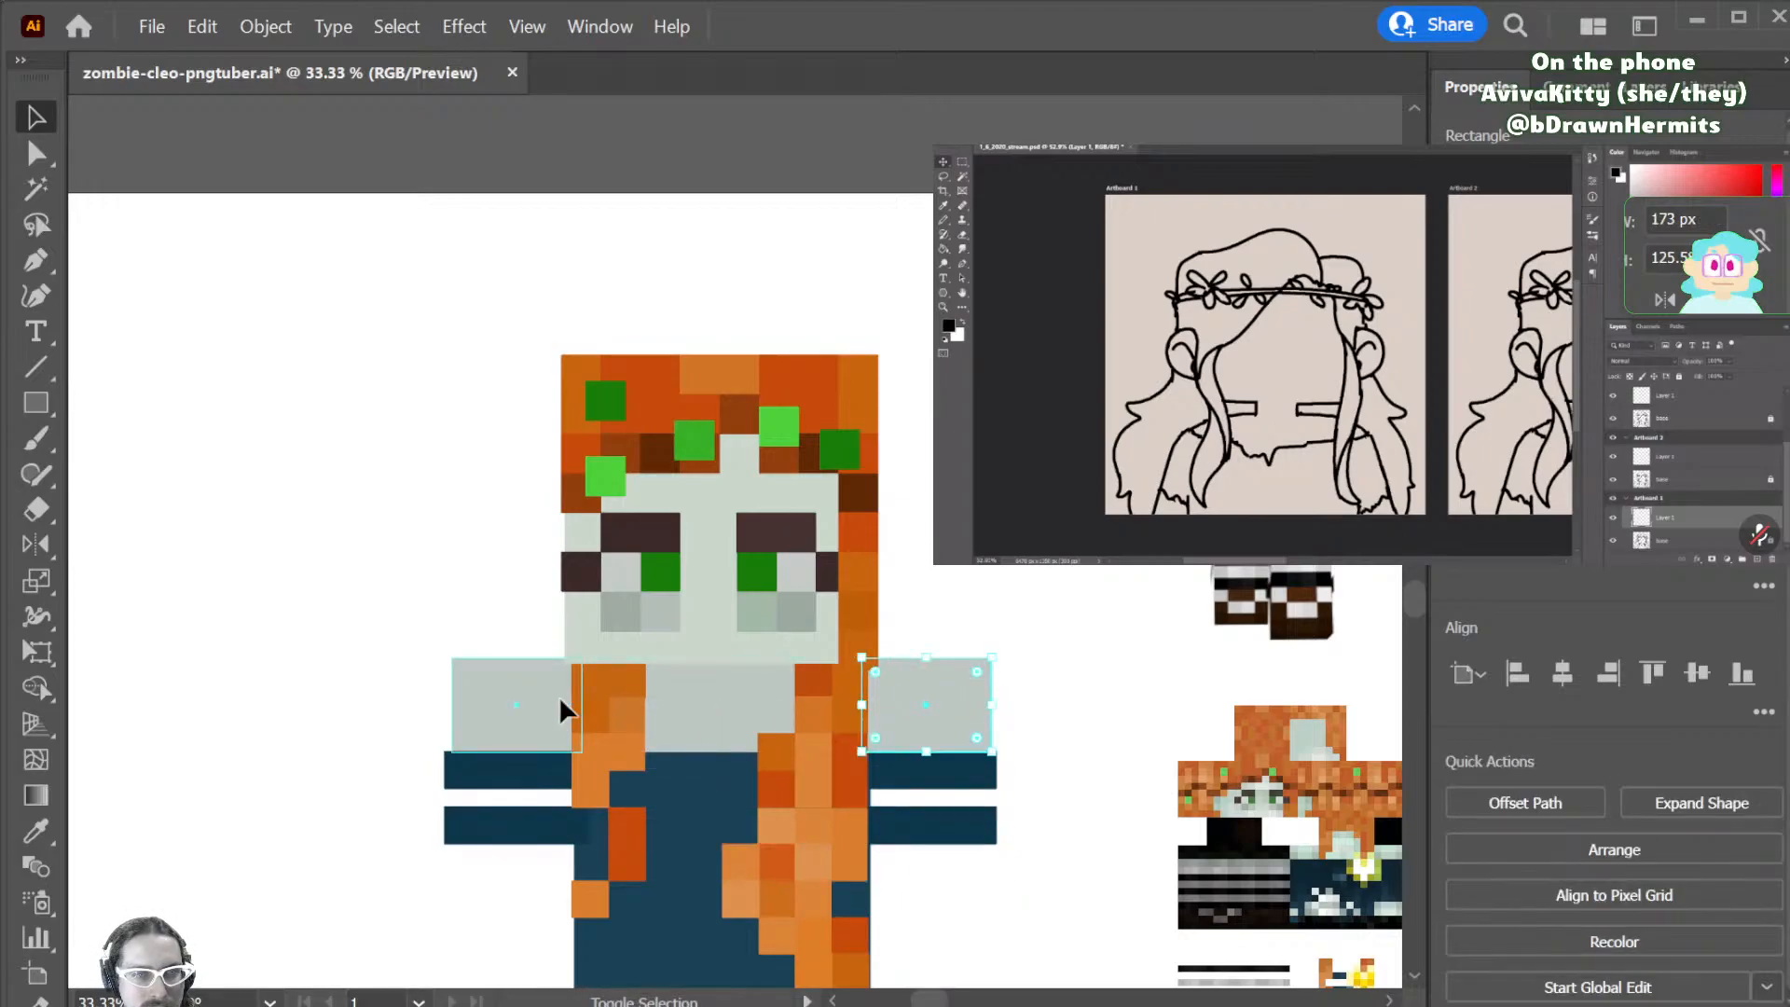
pyautogui.moveTo(544, 697); pyautogui.dragTo(550, 878)
pyautogui.scroll(-2, 780, 893)
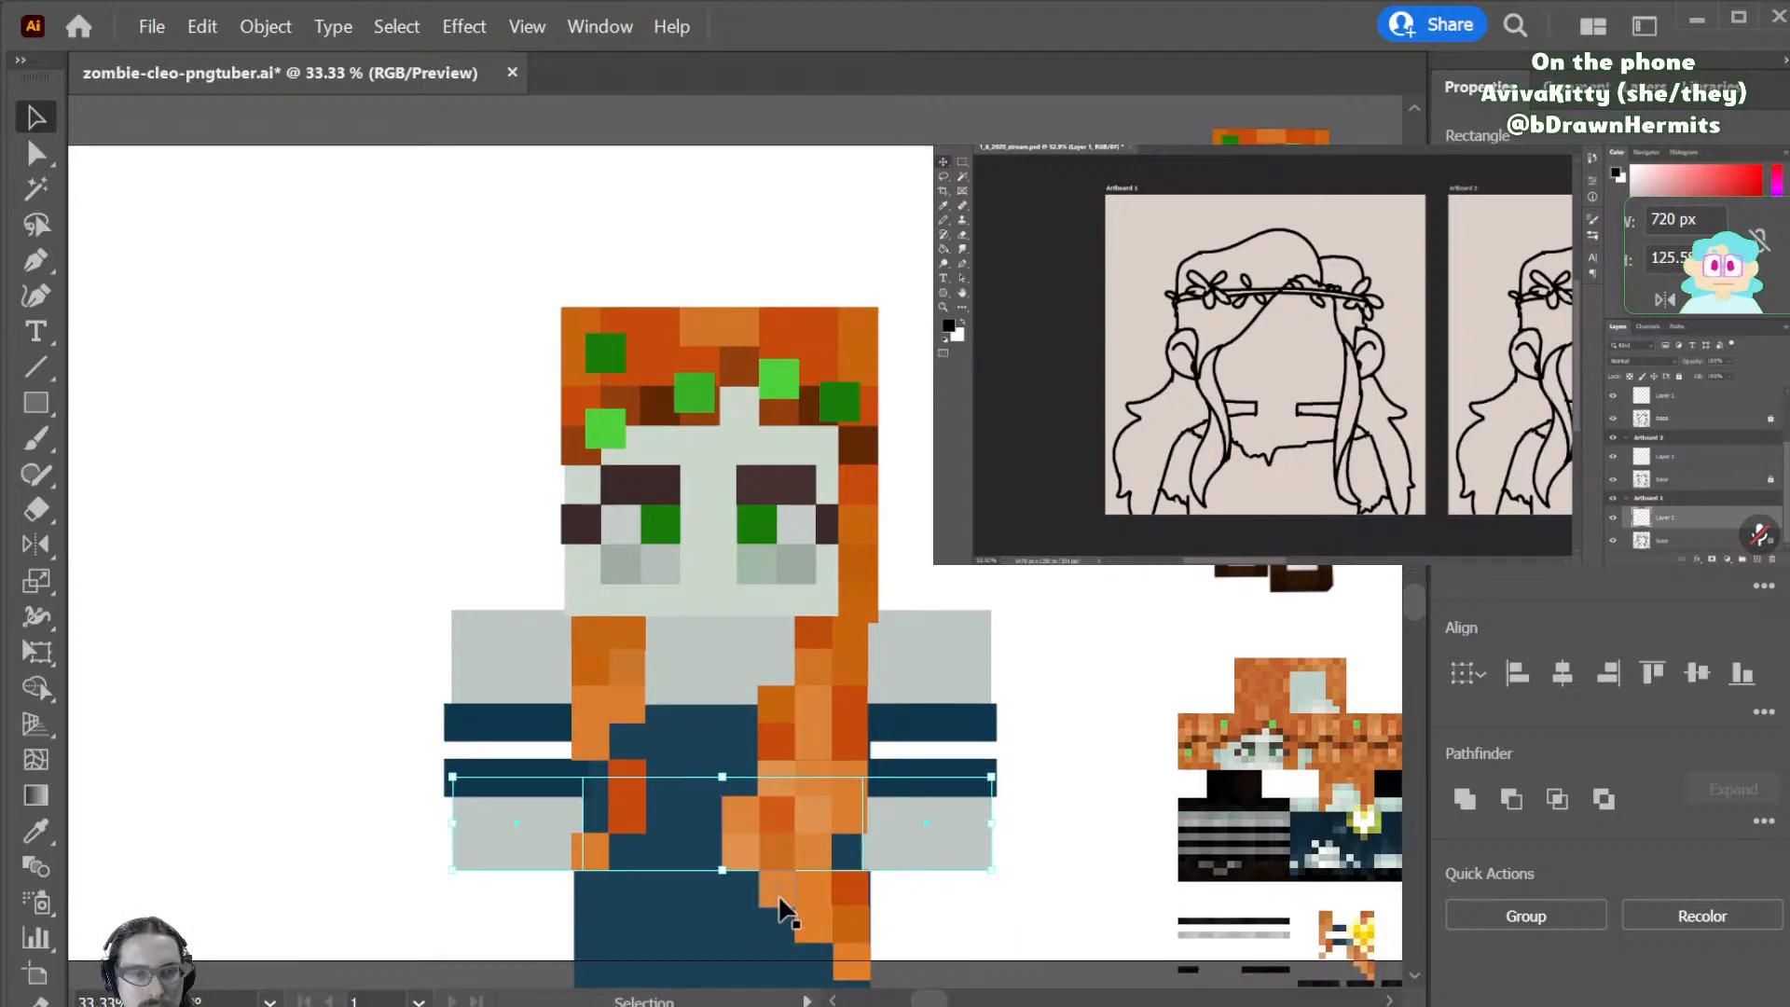
pyautogui.moveTo(719, 847); pyautogui.dragTo(731, 886)
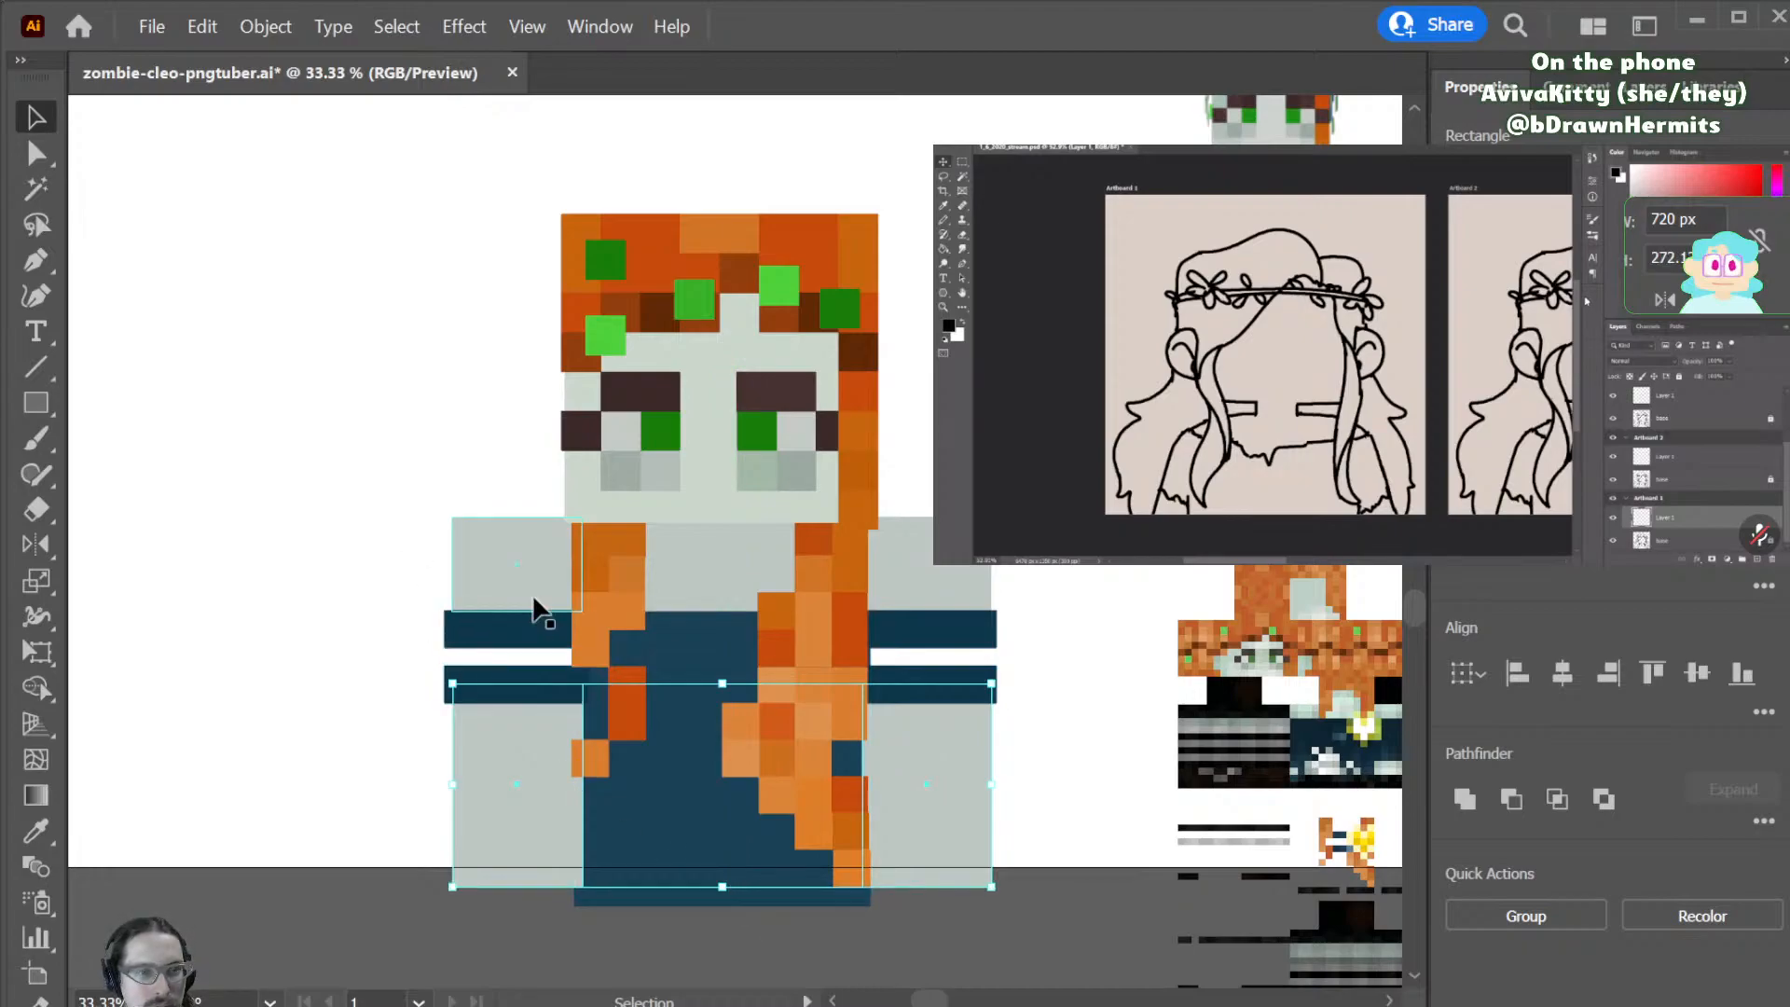
# - Copy both pale upper-arm blocks into the gap between the sleeve bands and recolour the copies with the very dark navy sampled from the reference
pyautogui.click(542, 569)
pyautogui.keyDown('shift'); pyautogui.click(930, 567); pyautogui.keyUp('shift')
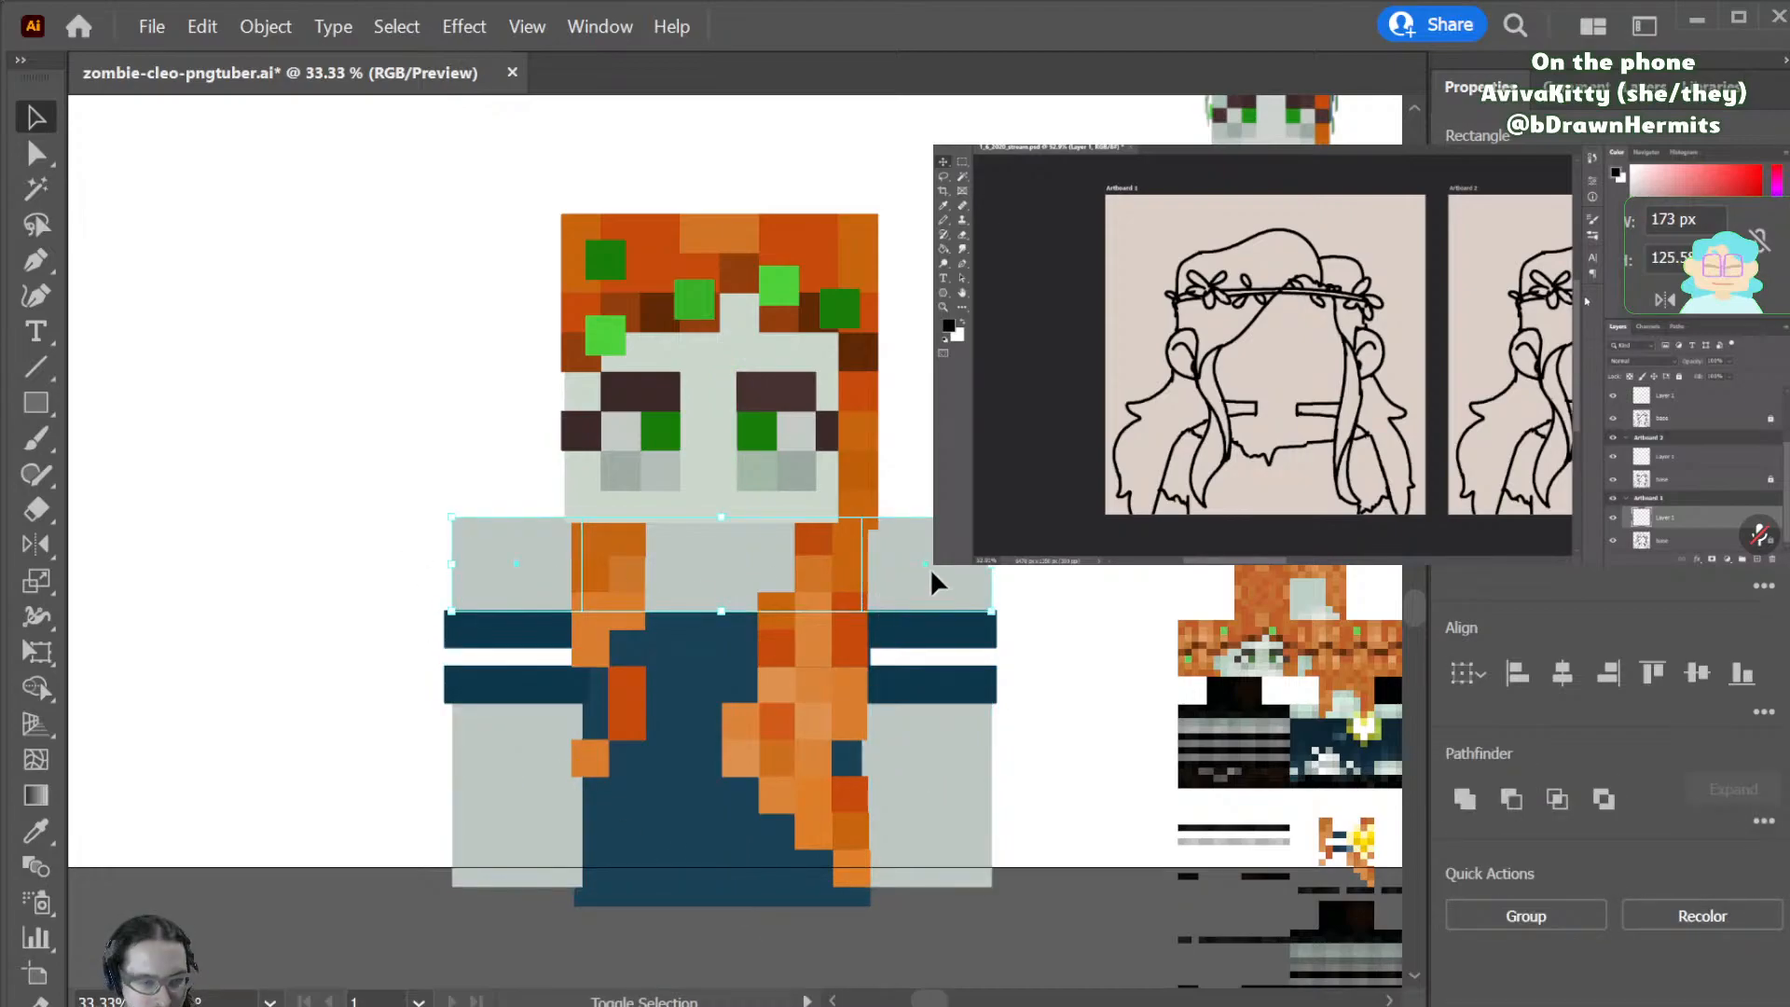
pyautogui.moveTo(954, 565); pyautogui.dragTo(951, 678)
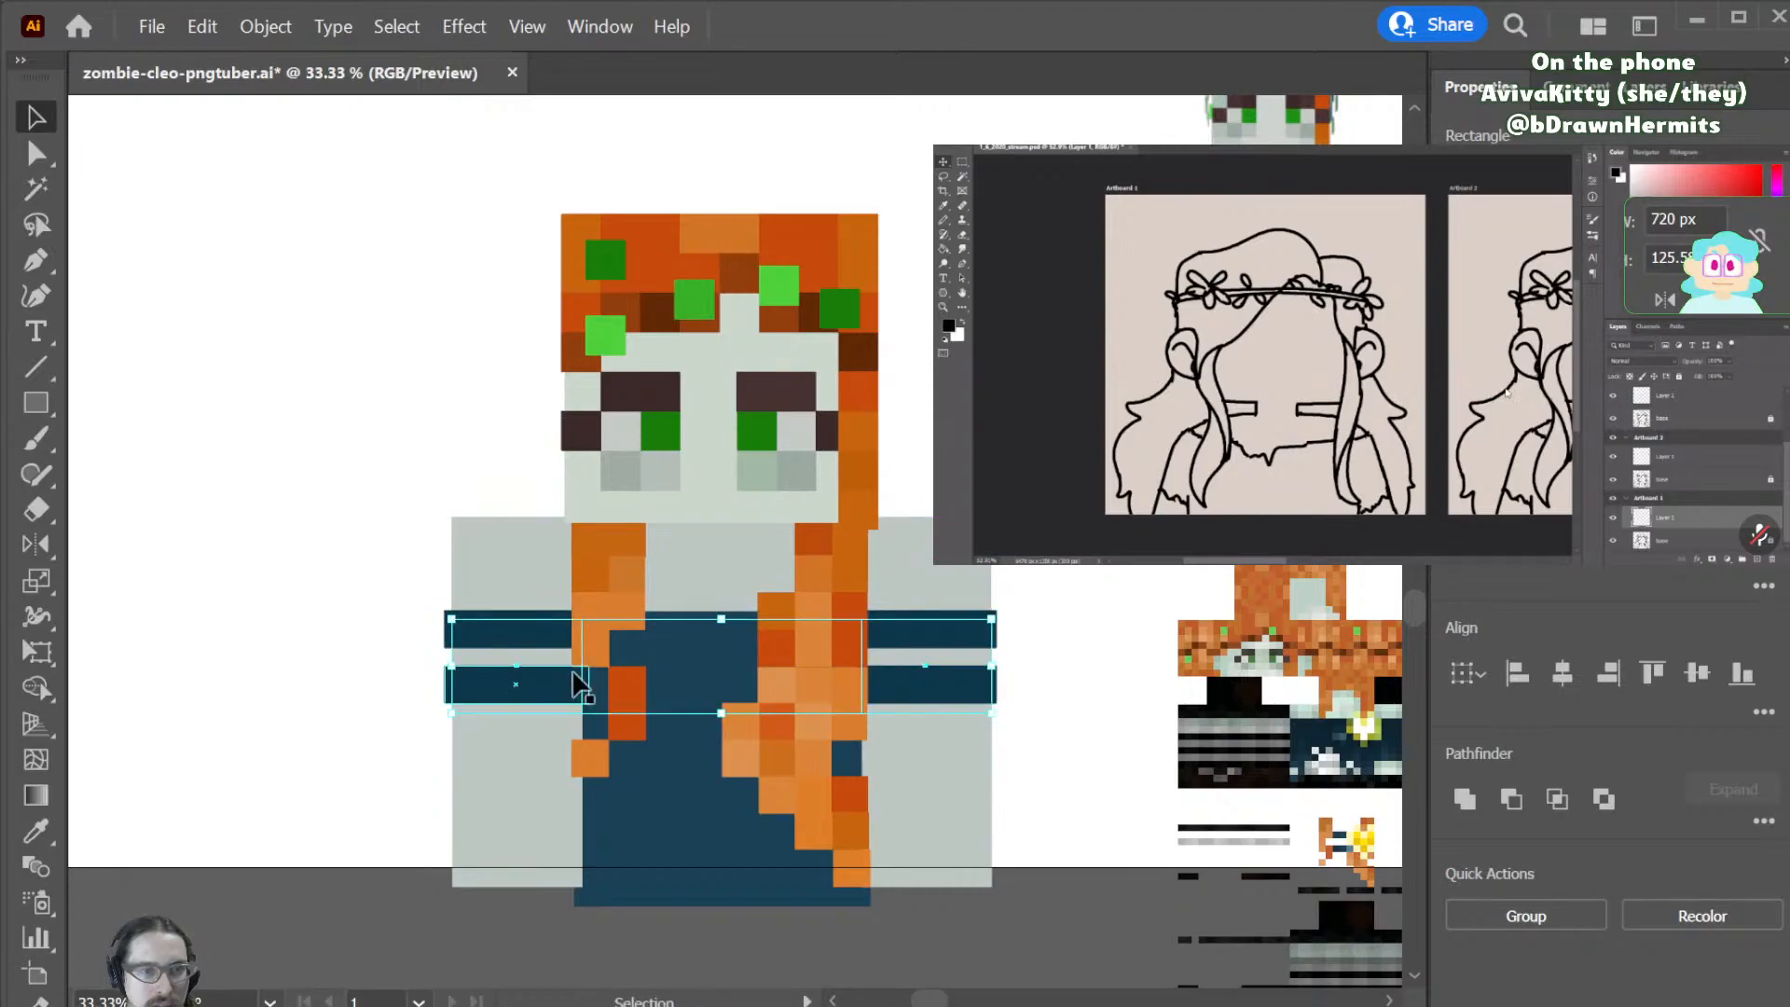
pyautogui.press('i')
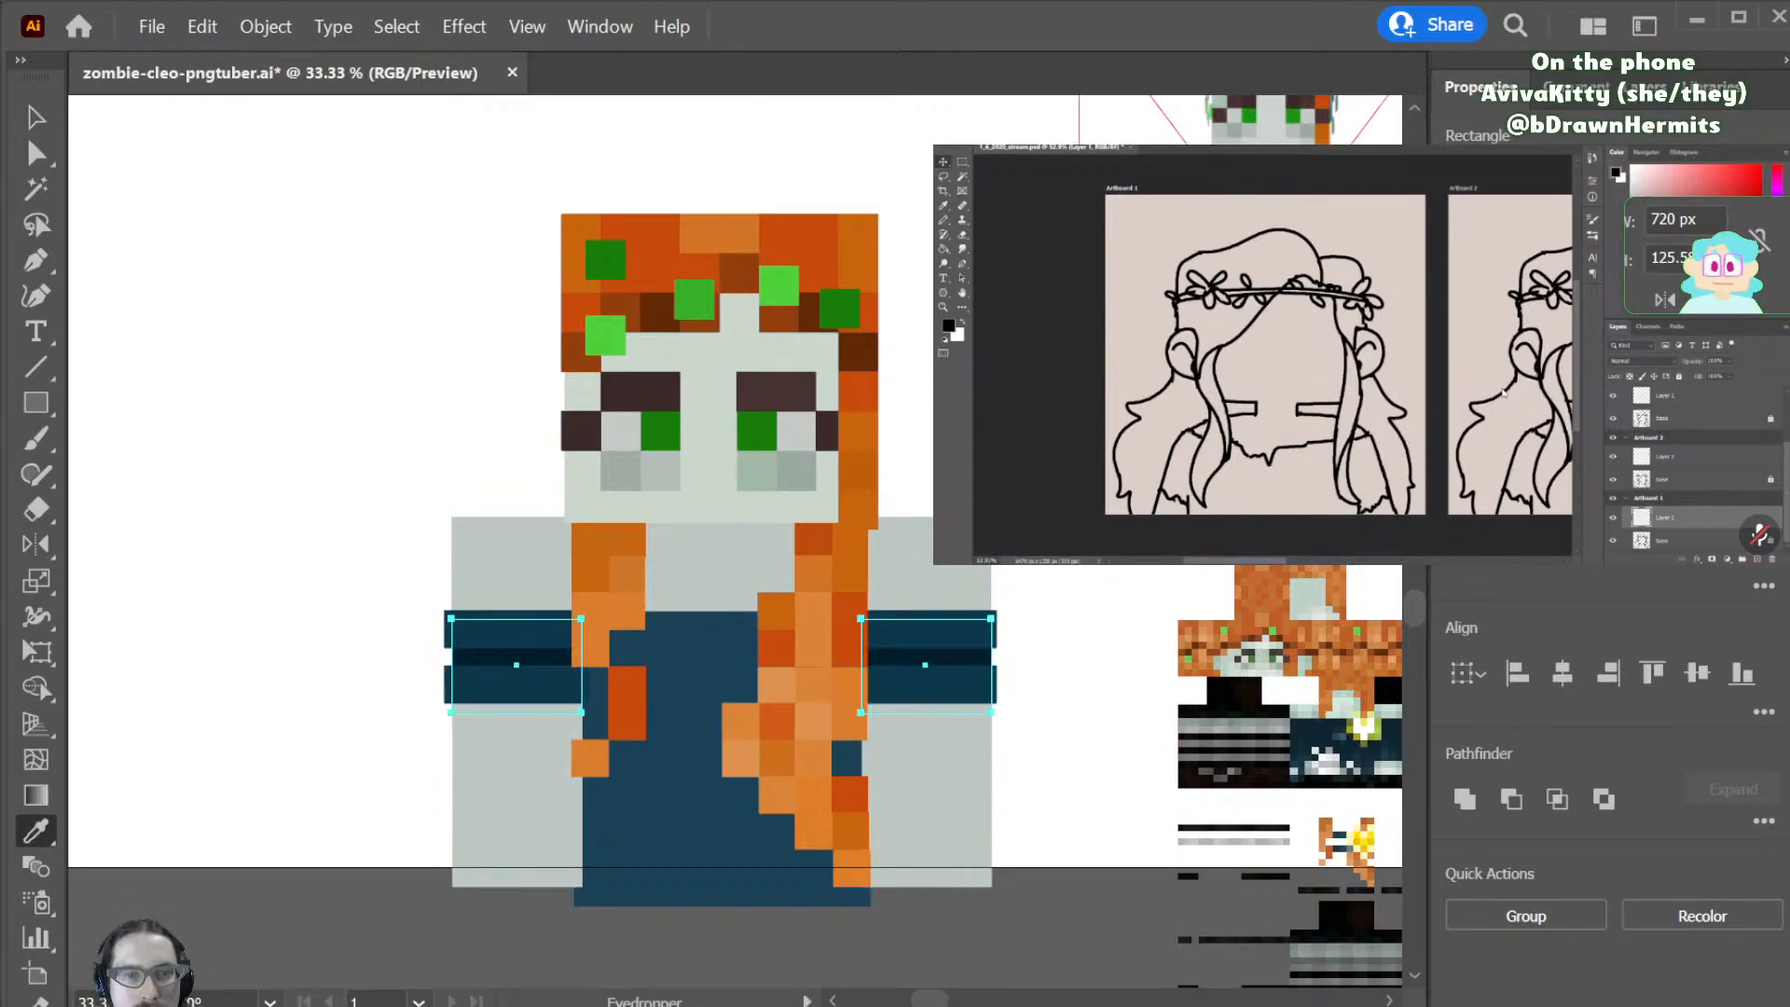
pyautogui.press('v')
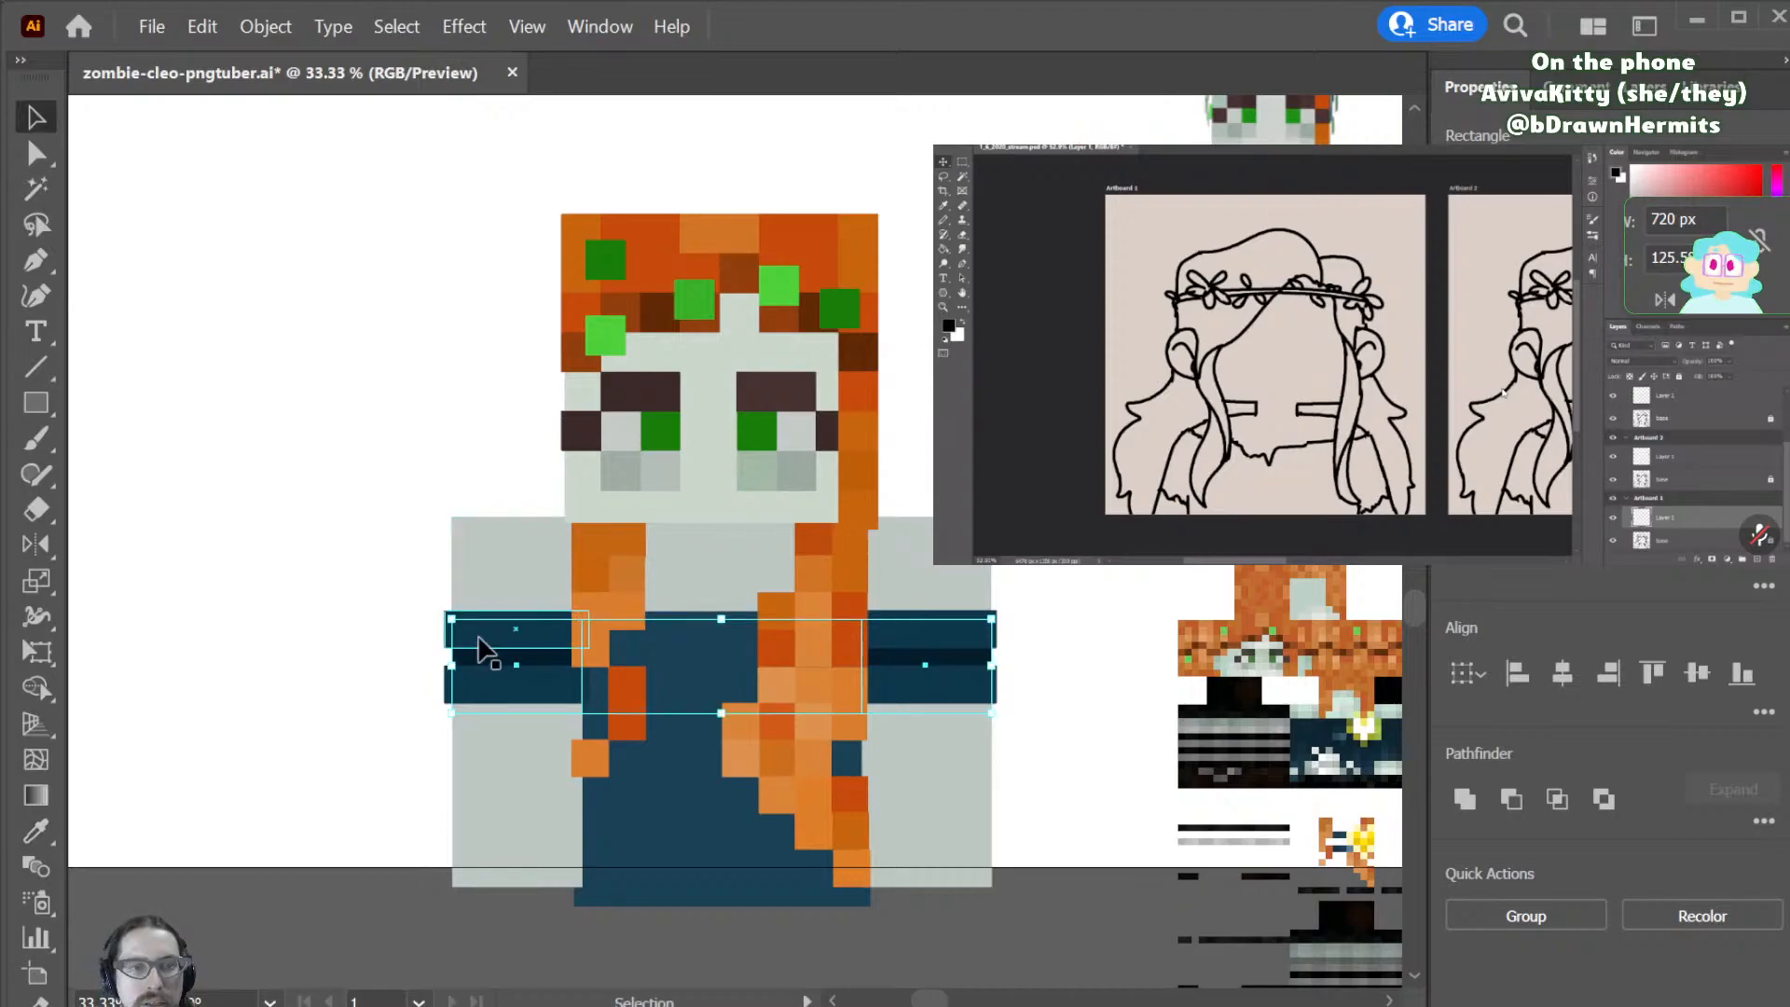
# - Check the sleeves on the skin reference and move both lower sleeve bands slightly down to expose more of the dark blocks
pyautogui.click(521, 687)
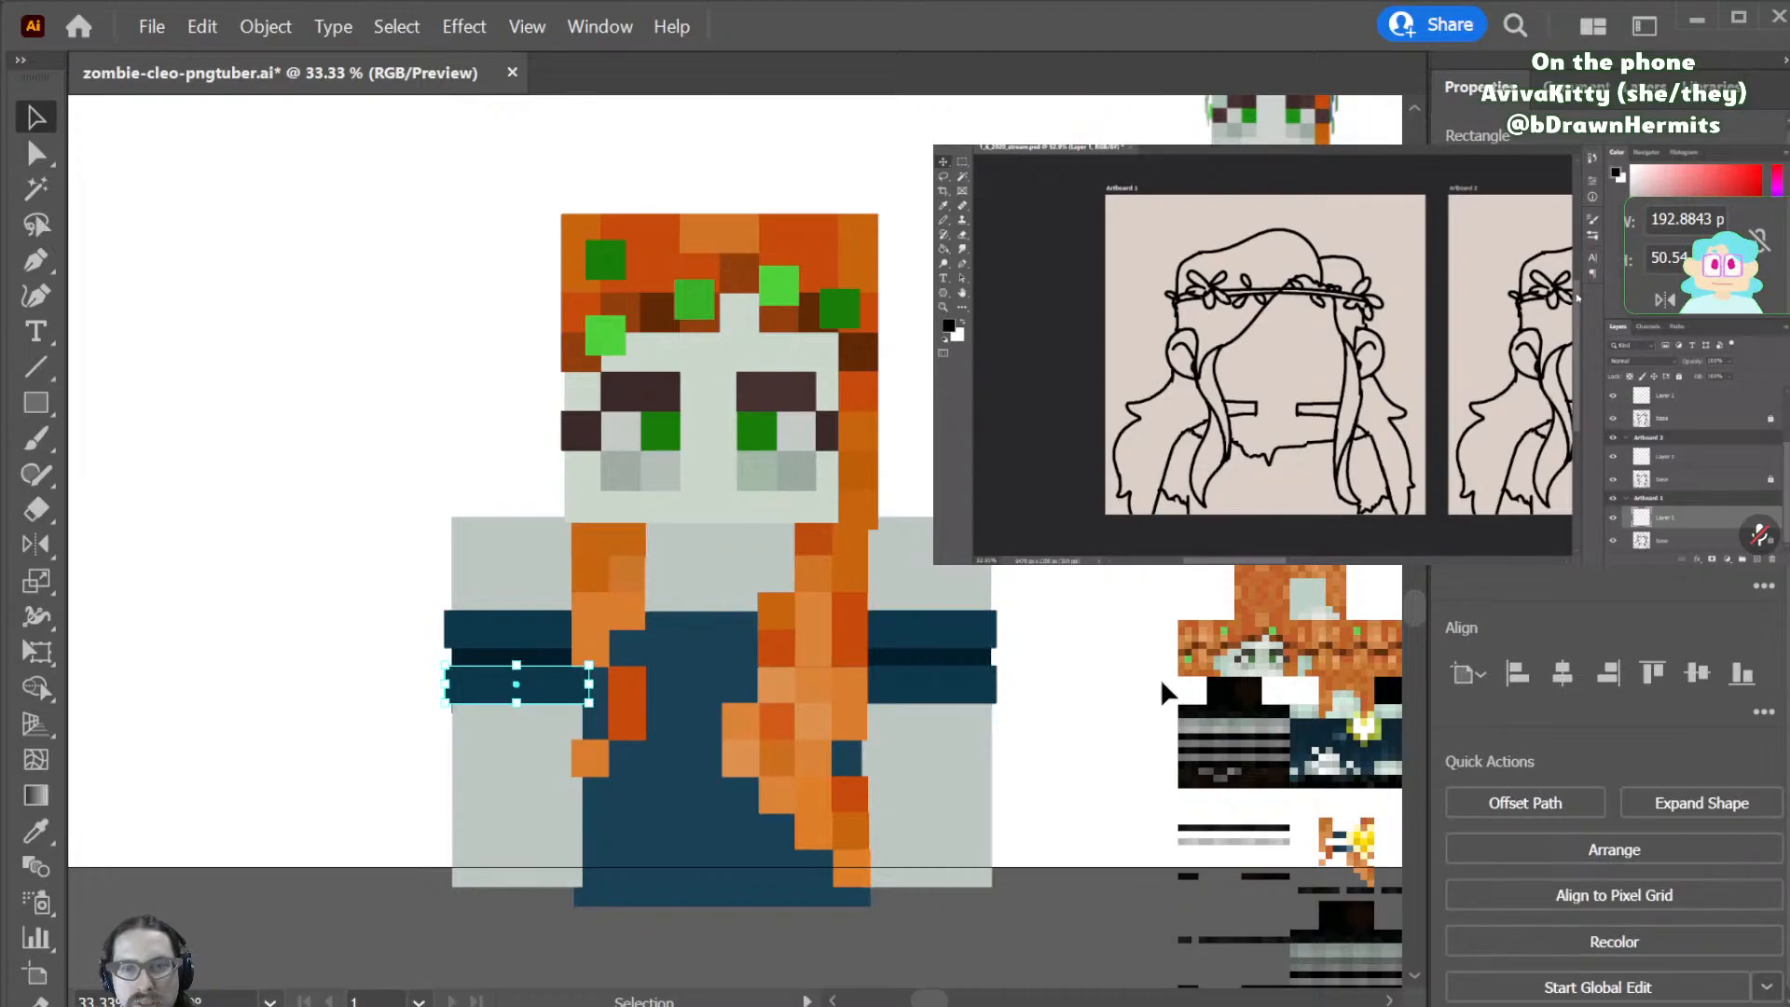
pyautogui.scroll(1, 1189, 824)
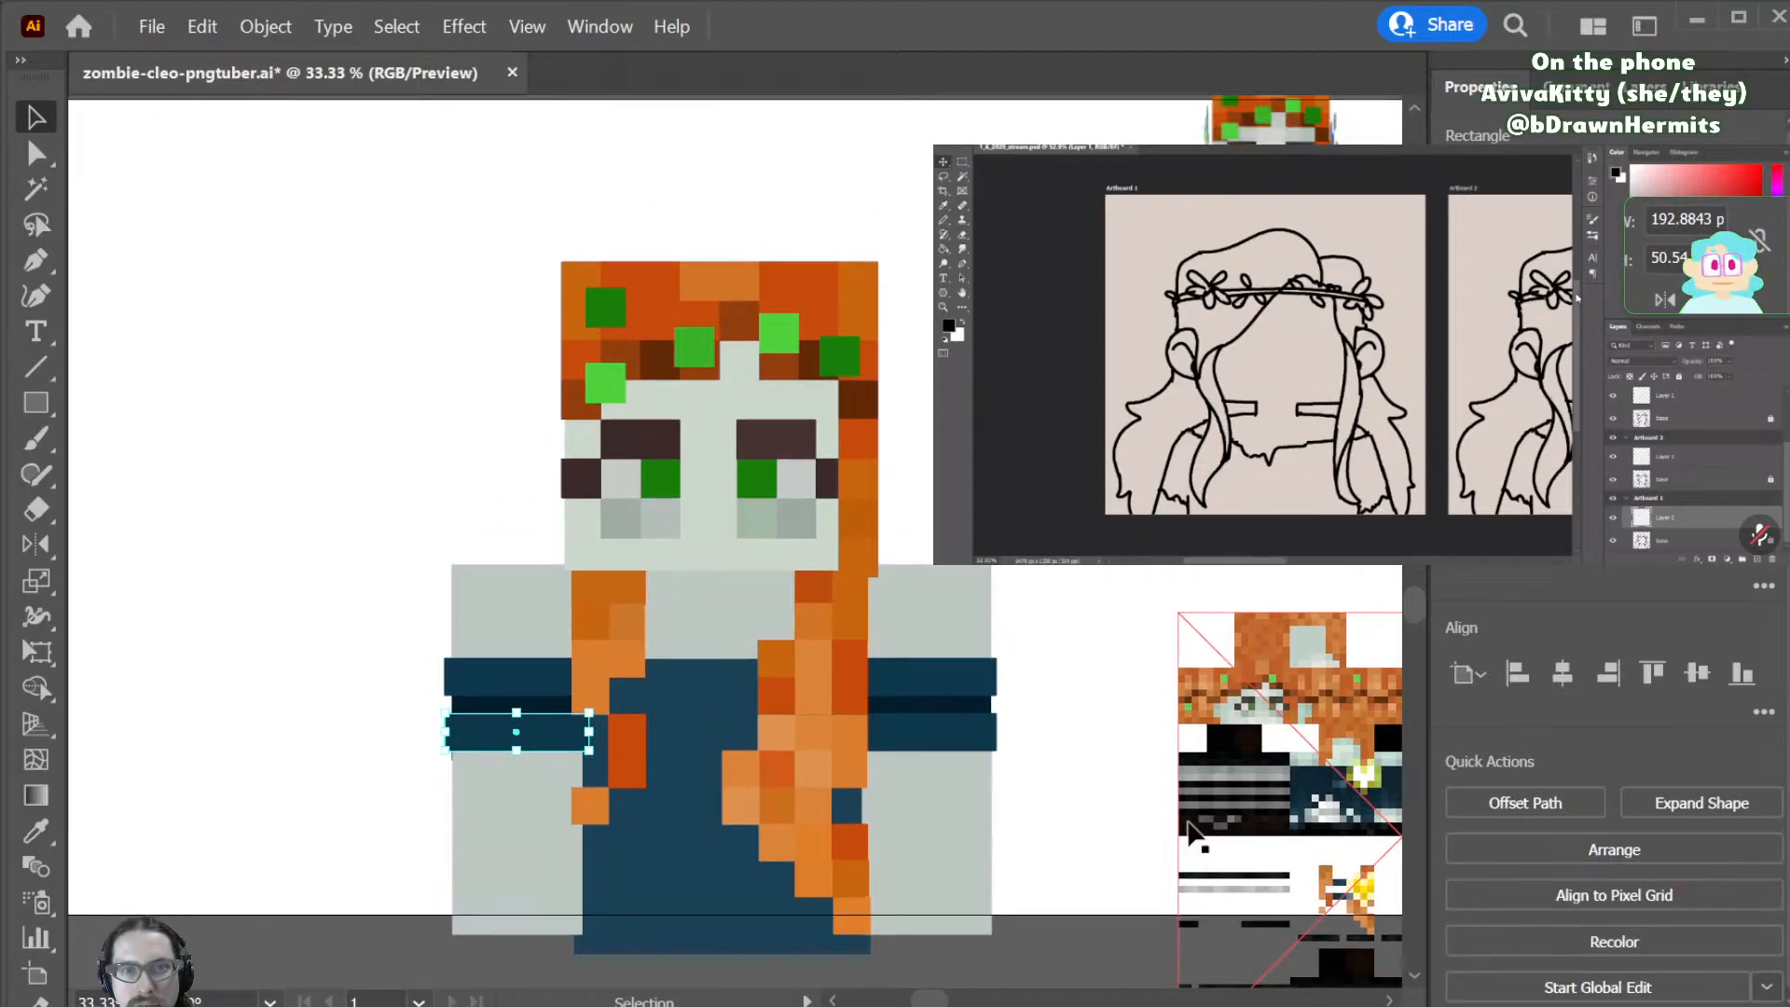
pyautogui.hscroll(3, 1291, 694)
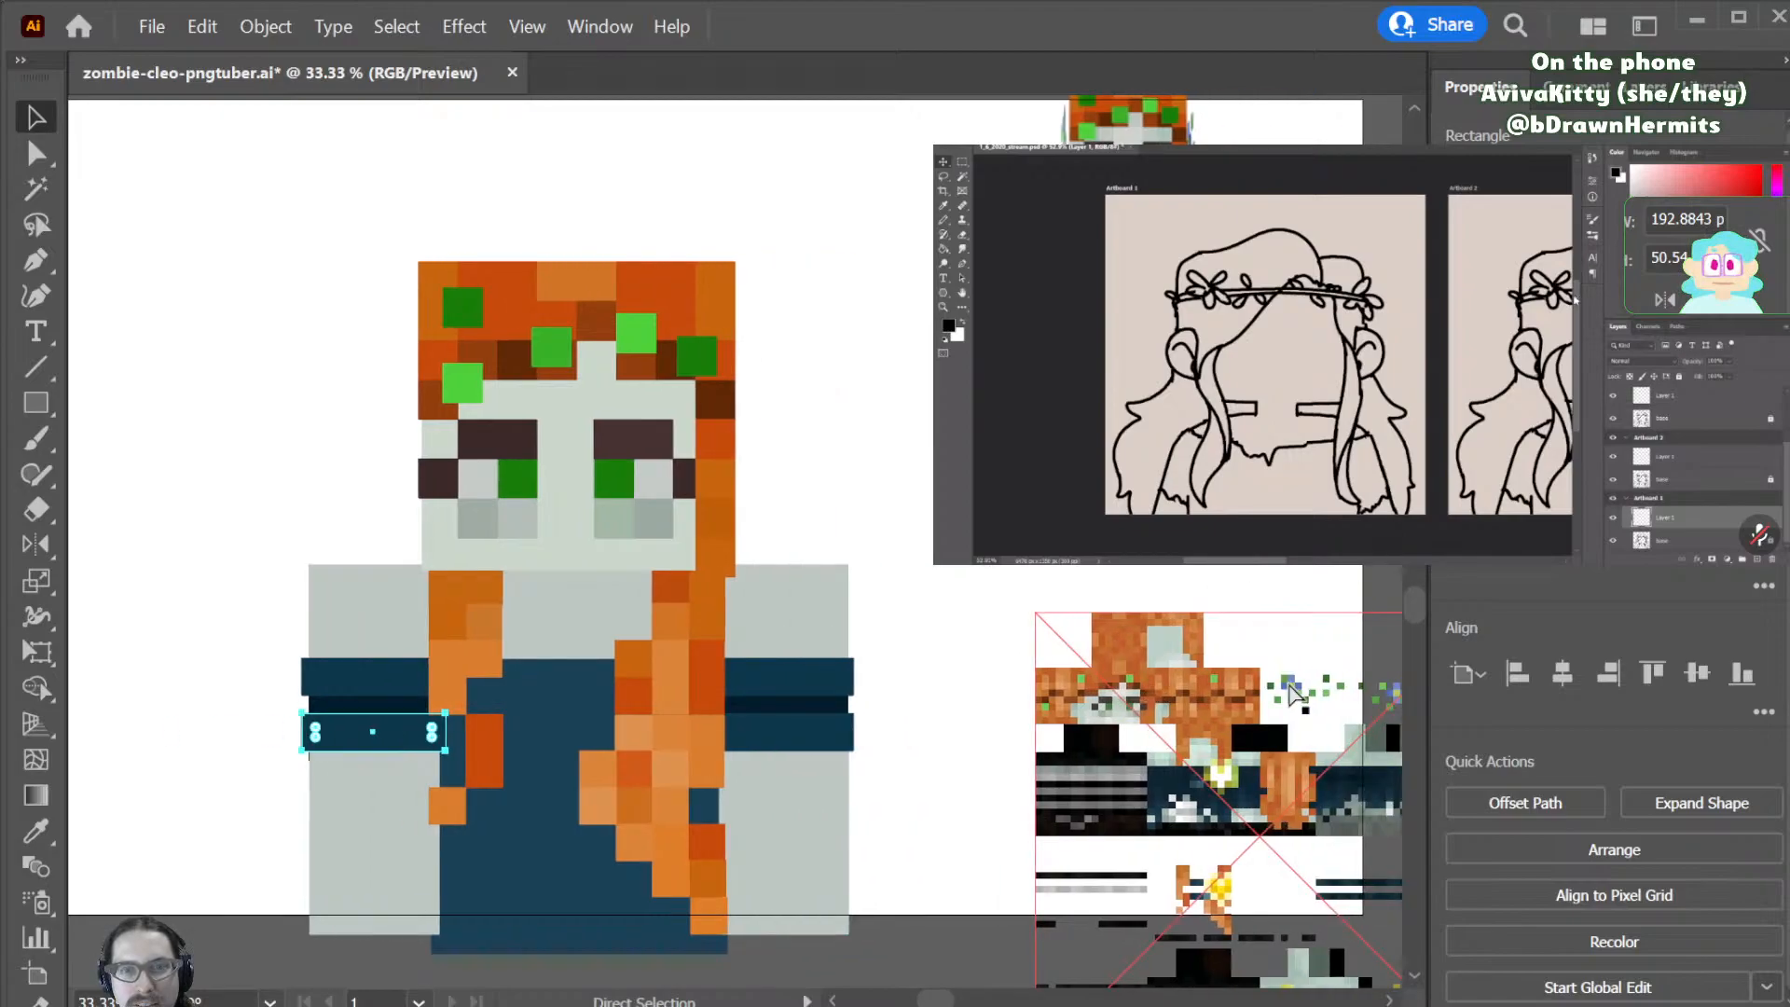
pyautogui.hscroll(3, 1291, 694)
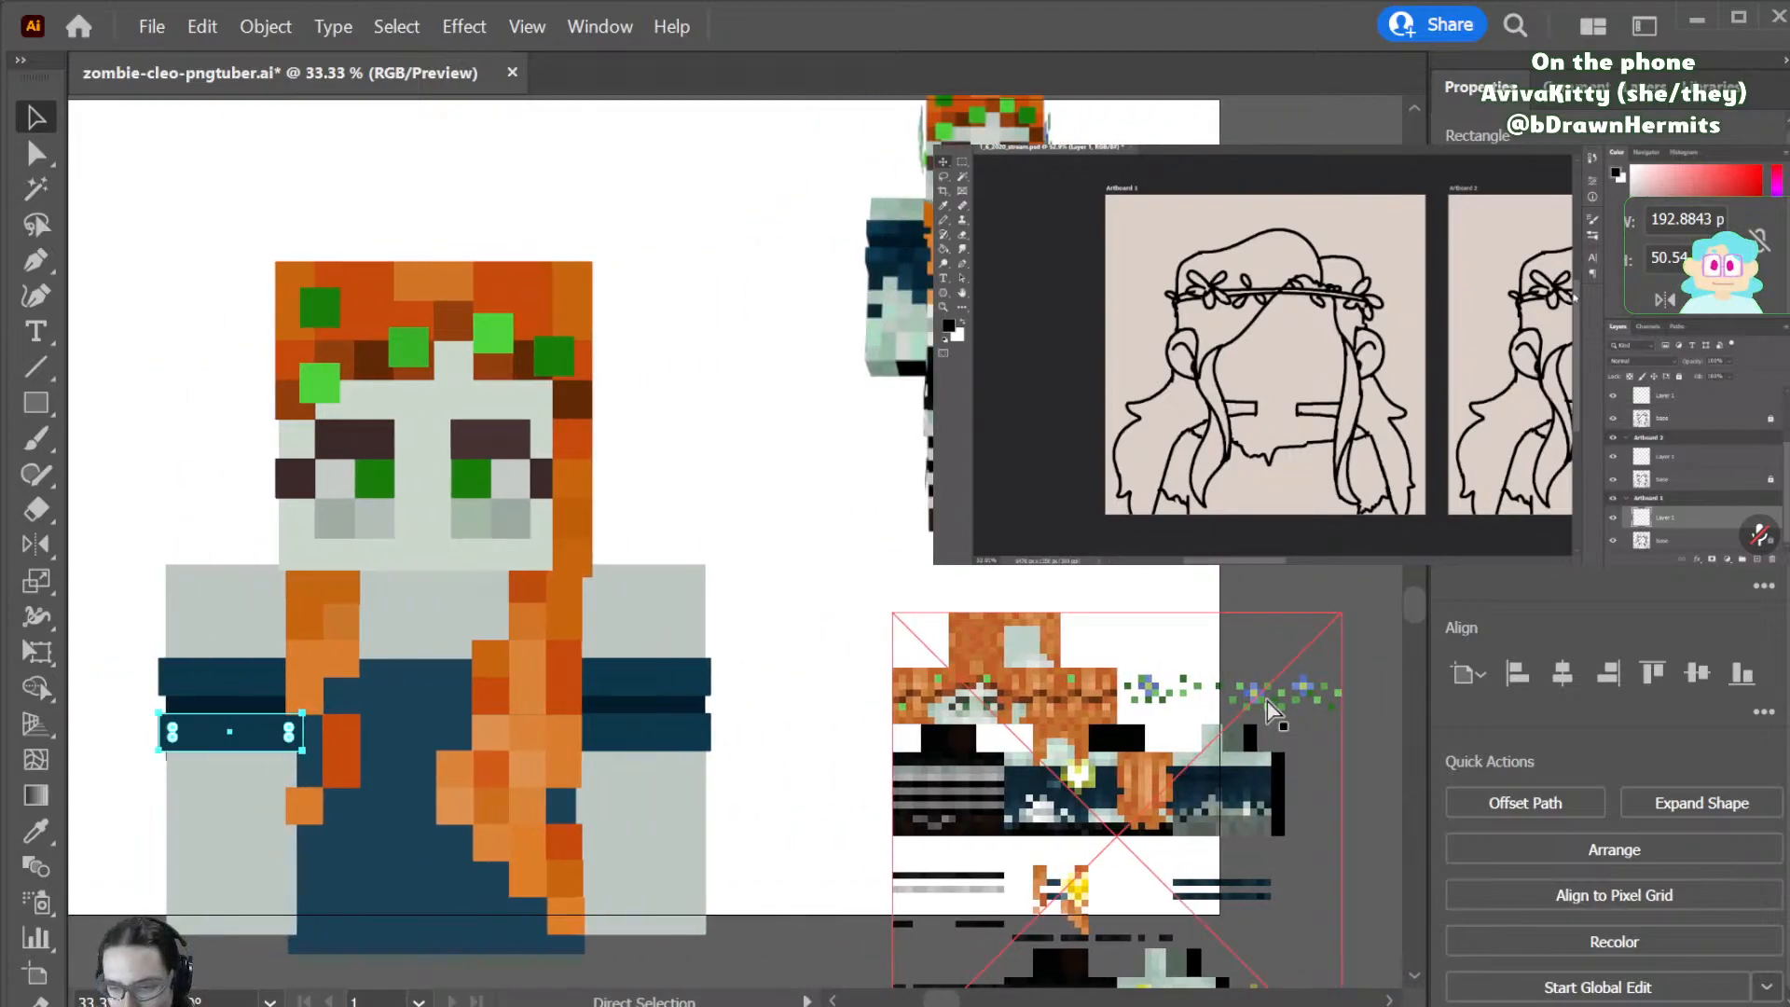
pyautogui.hscroll(-6, 1272, 710)
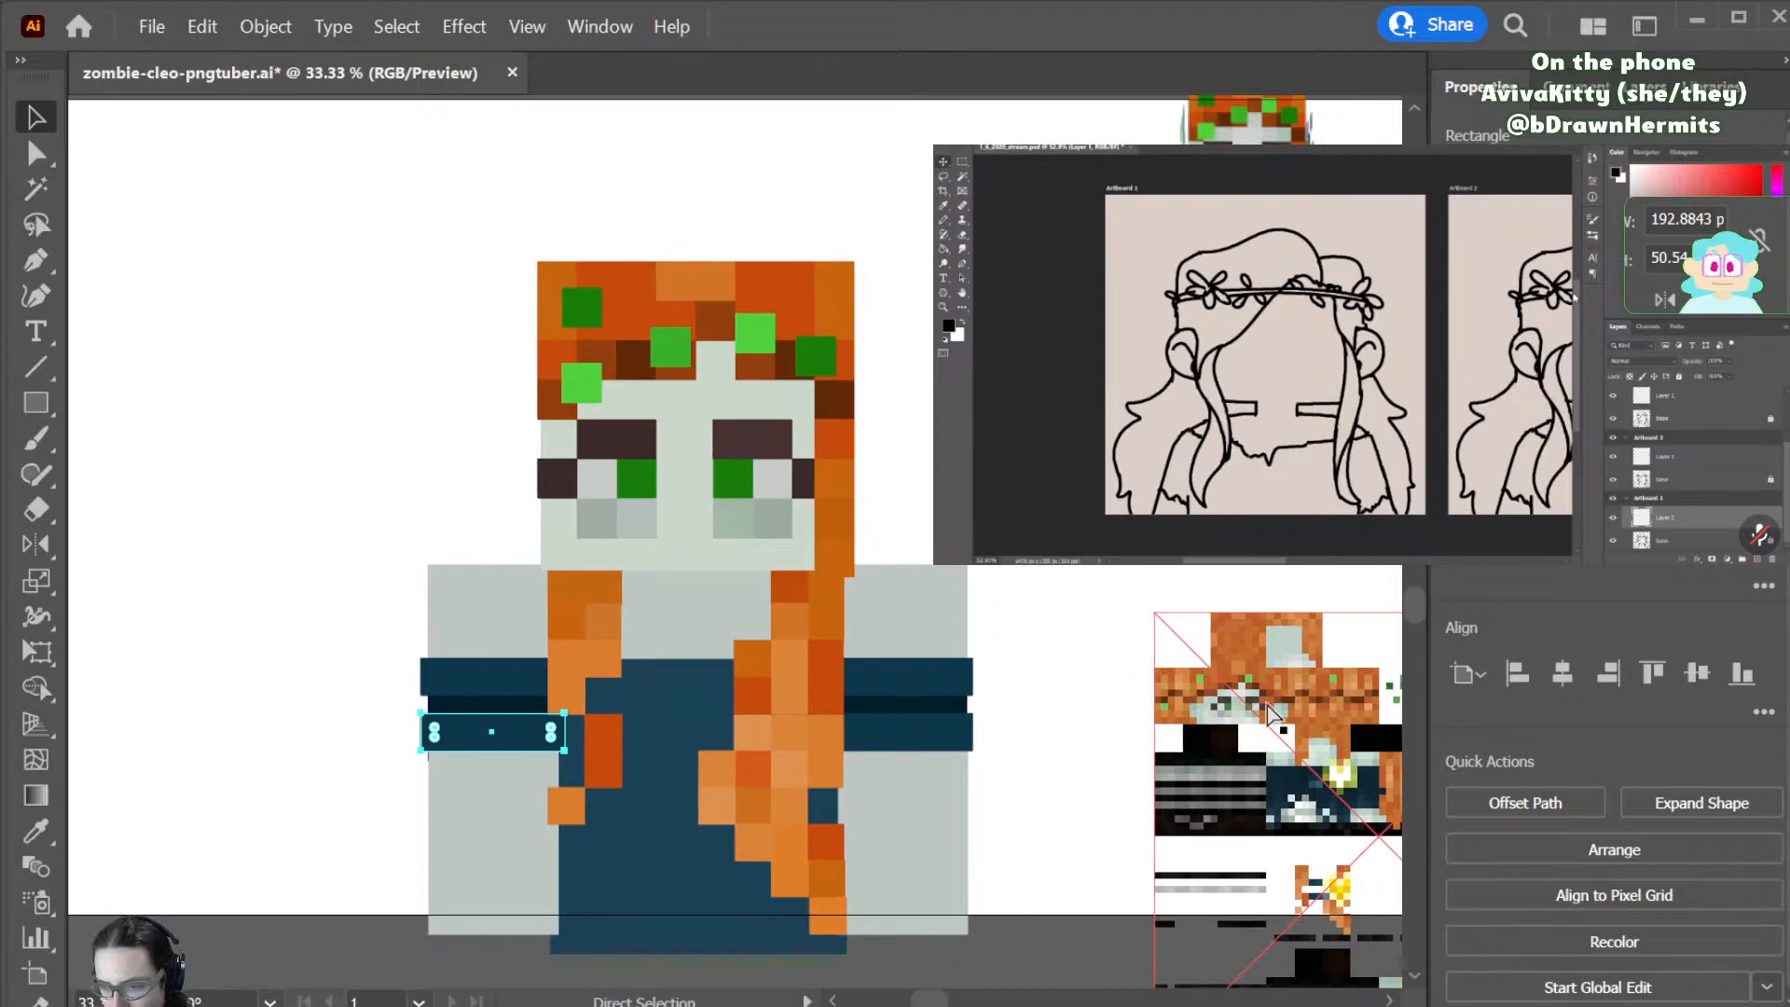
pyautogui.press('v')
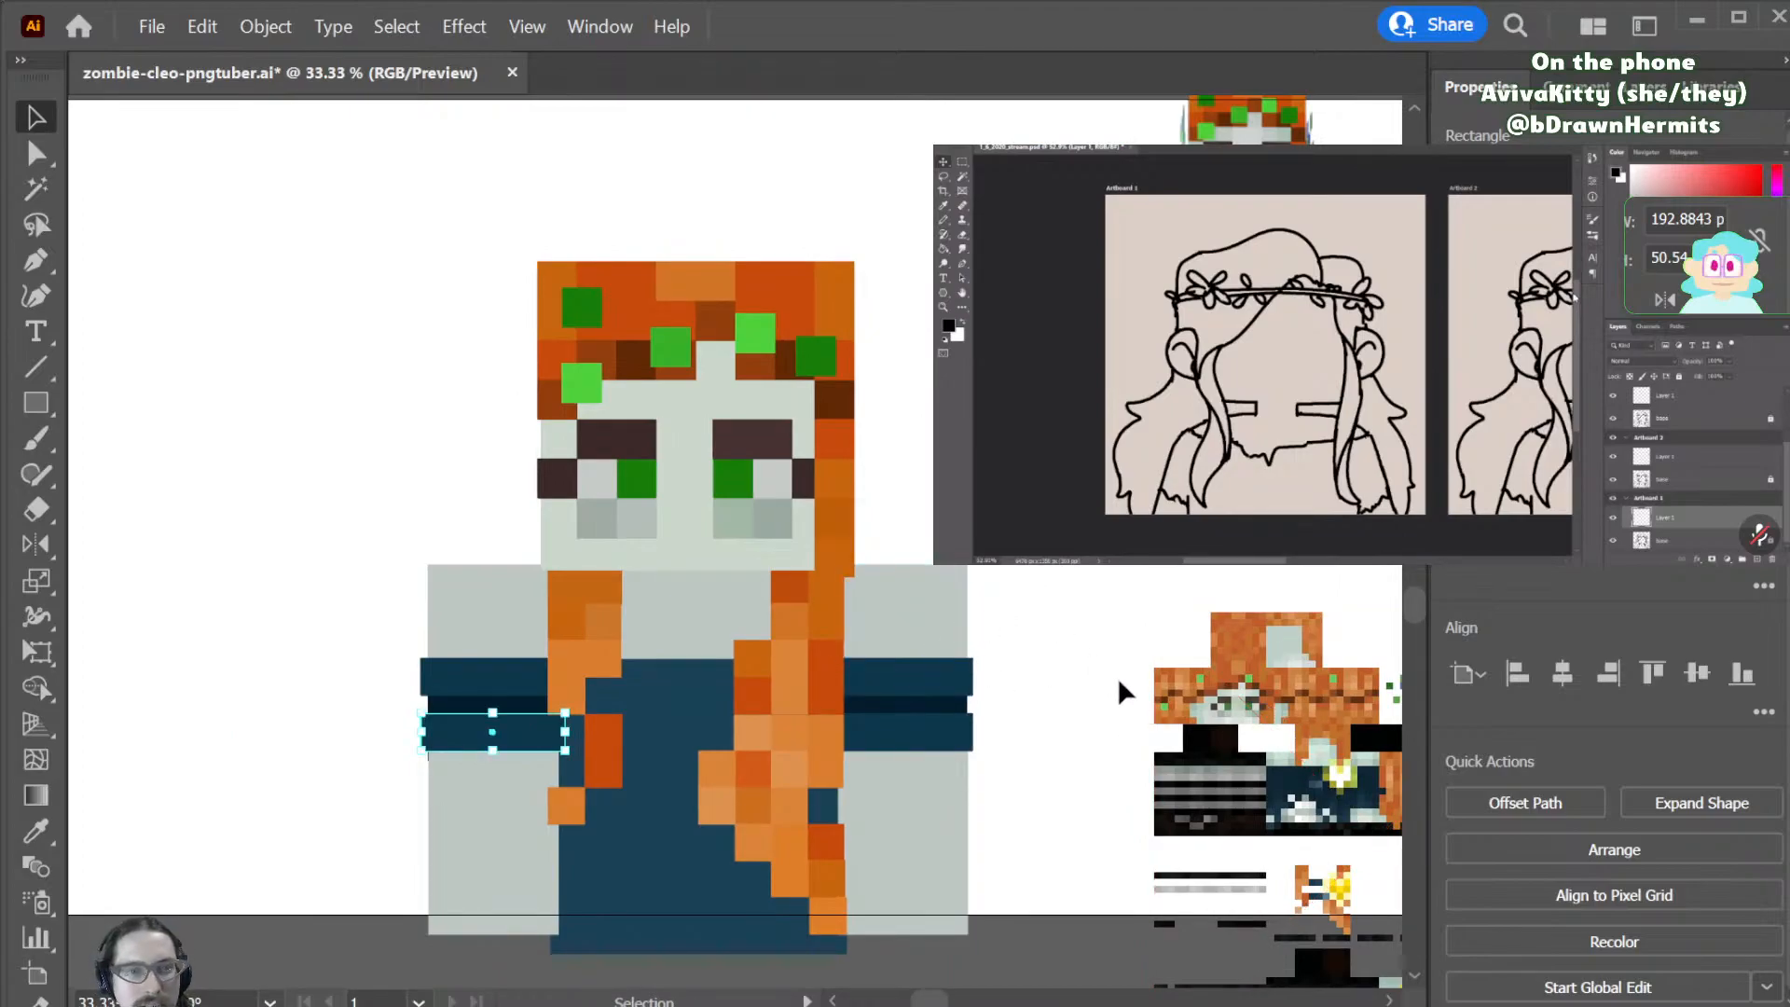
pyautogui.click(942, 733)
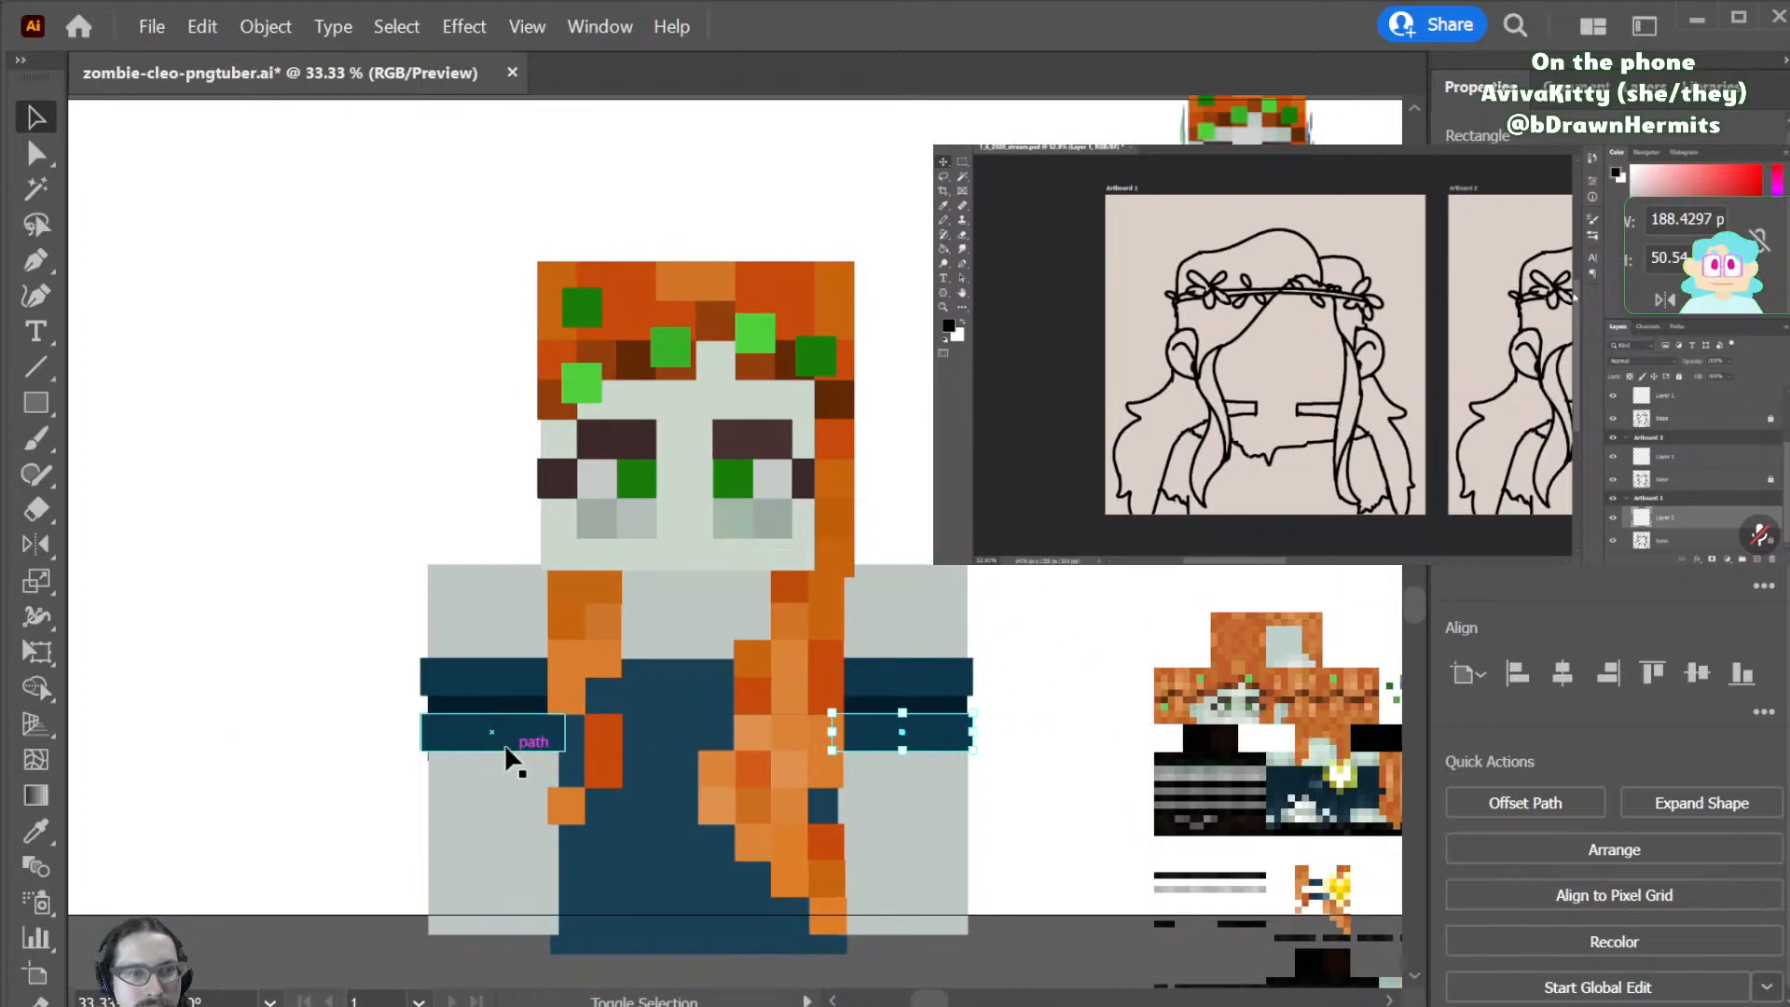
pyautogui.keyDown('shift'); pyautogui.click(490, 742); pyautogui.keyUp('shift')
pyautogui.moveTo(489, 742); pyautogui.dragTo(491, 744)
# - Nudge both upper sleeve bands slightly up over the pale upper arms to widen the dark strip between the bands
pyautogui.click(543, 695)
pyautogui.keyDown('shift'); pyautogui.click(910, 682); pyautogui.keyUp('shift')
pyautogui.hotkey('shift', 'Up')
pyautogui.hotkey('shift', 'Up')
pyautogui.hotkey('shift', 'Down')
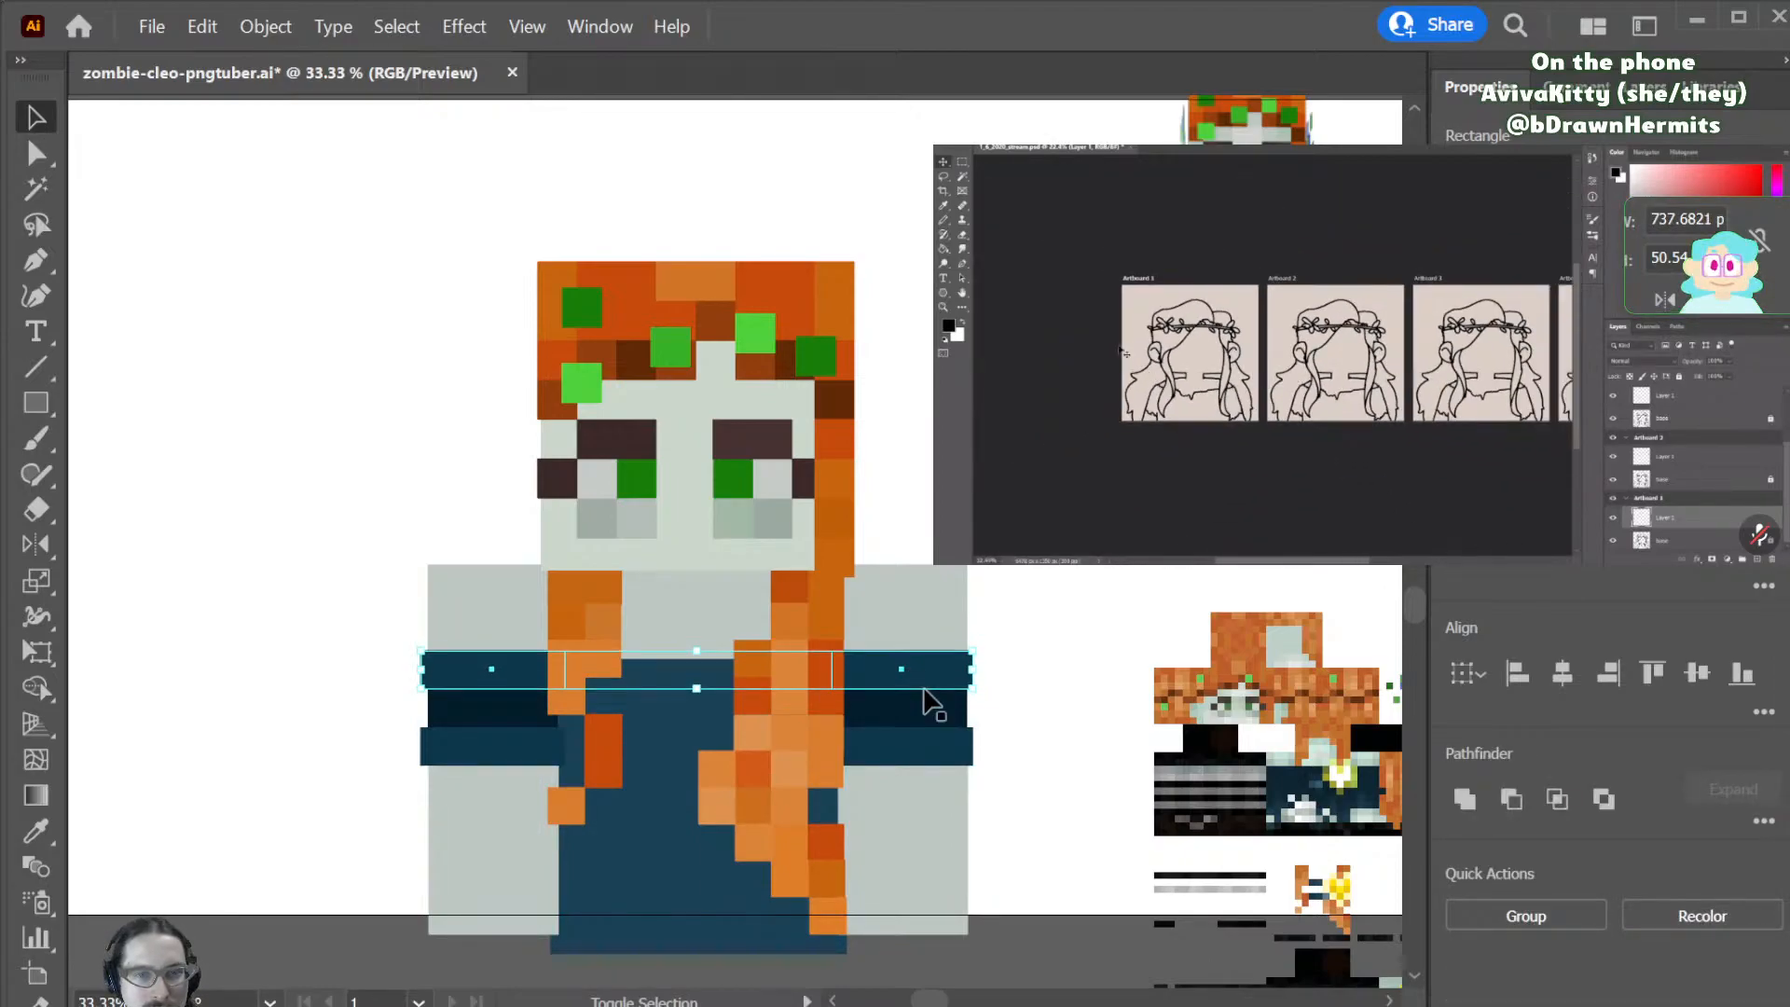
pyautogui.click(1019, 722)
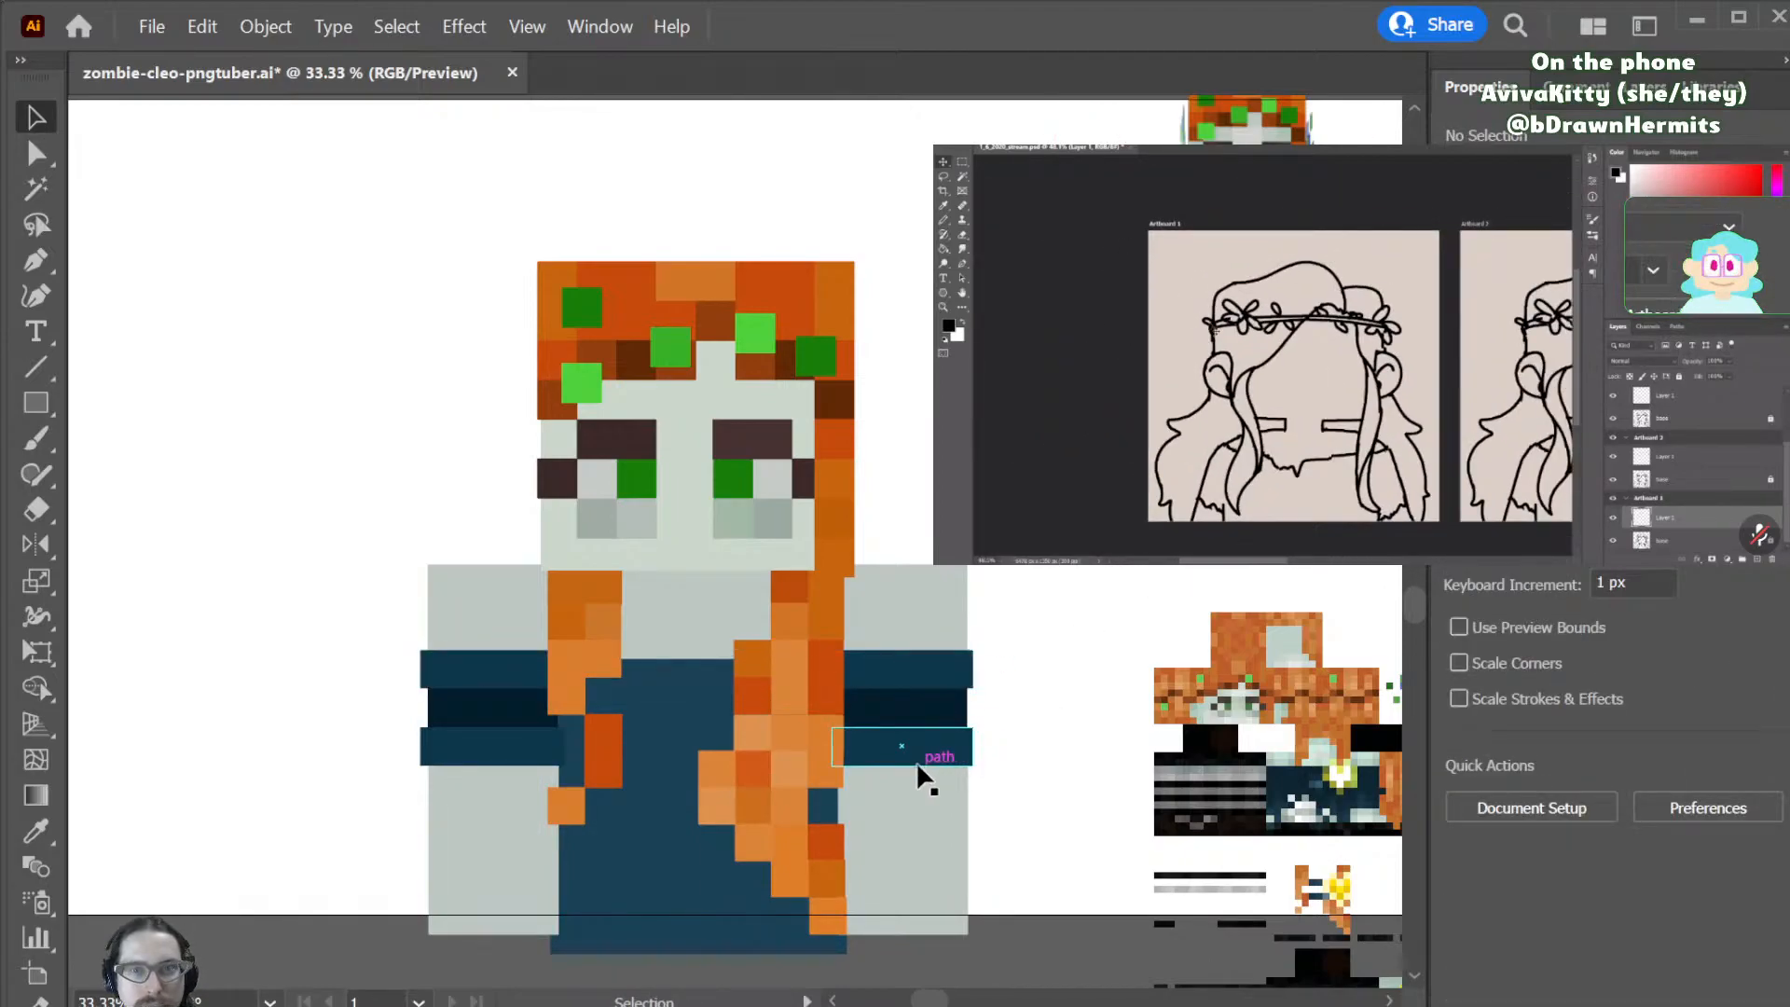
# - Try placing a copied hair square of about 49 px on the left arm just below the lower sleeve band, recoloured pale
pyautogui.click(911, 724)
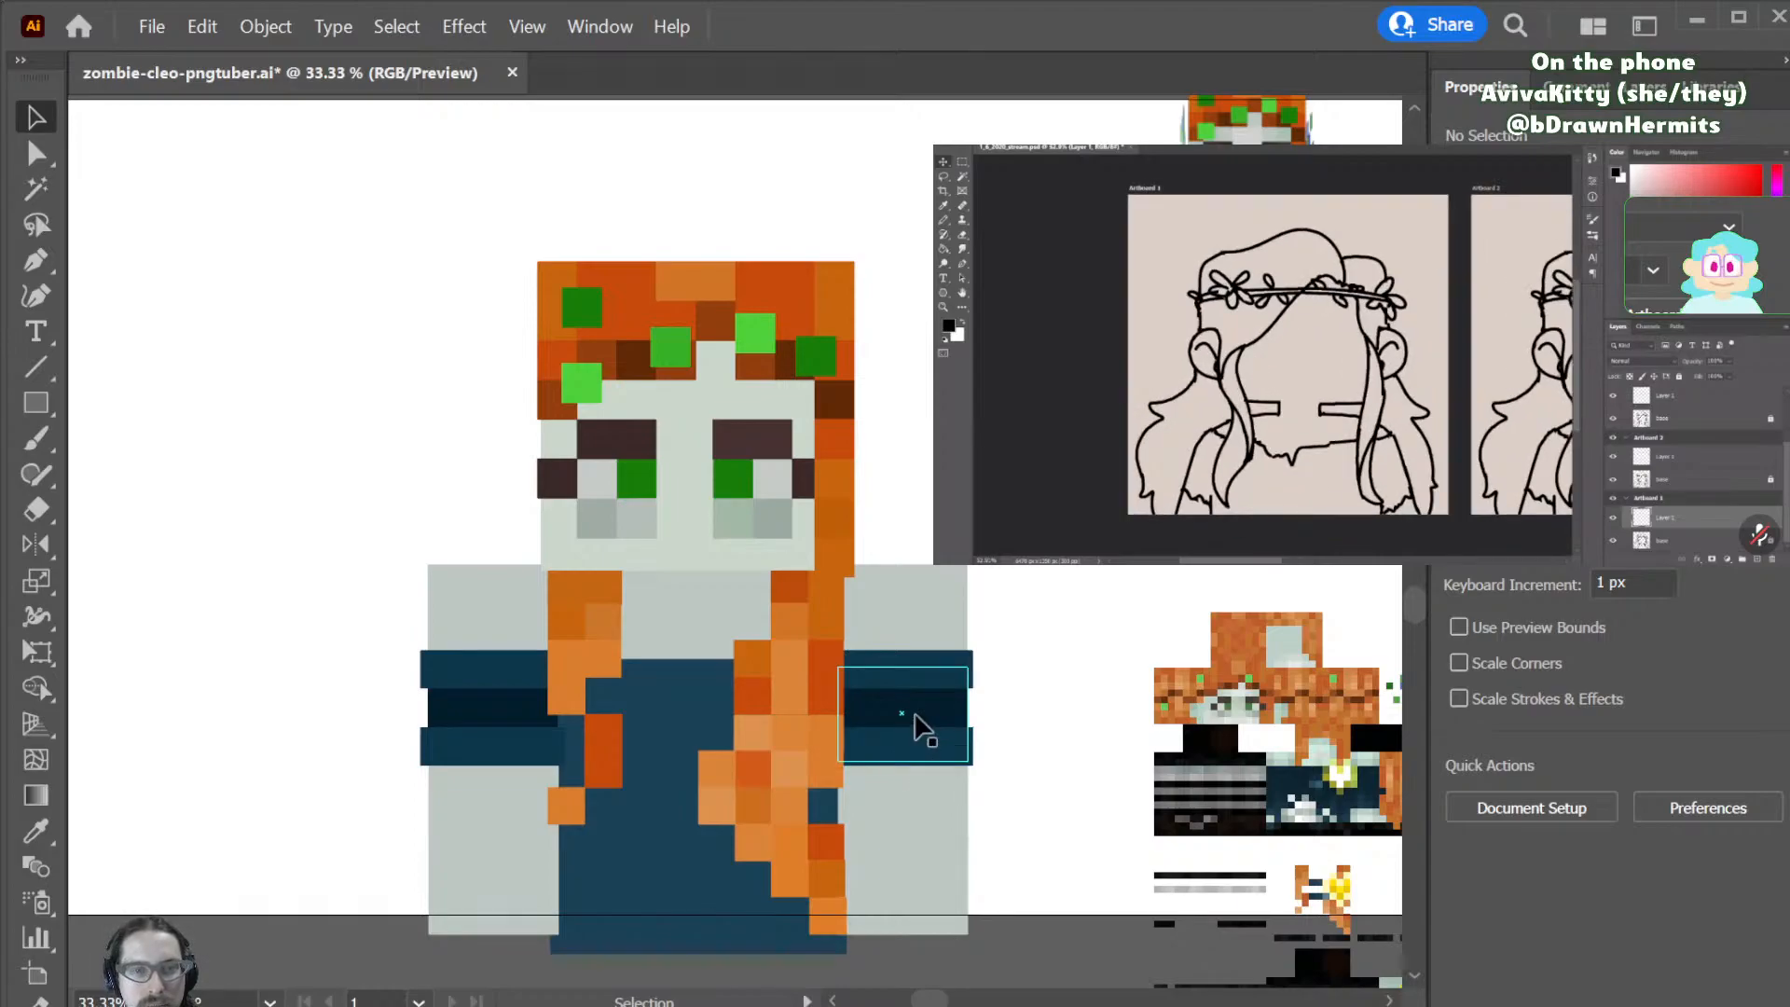
pyautogui.click(478, 718)
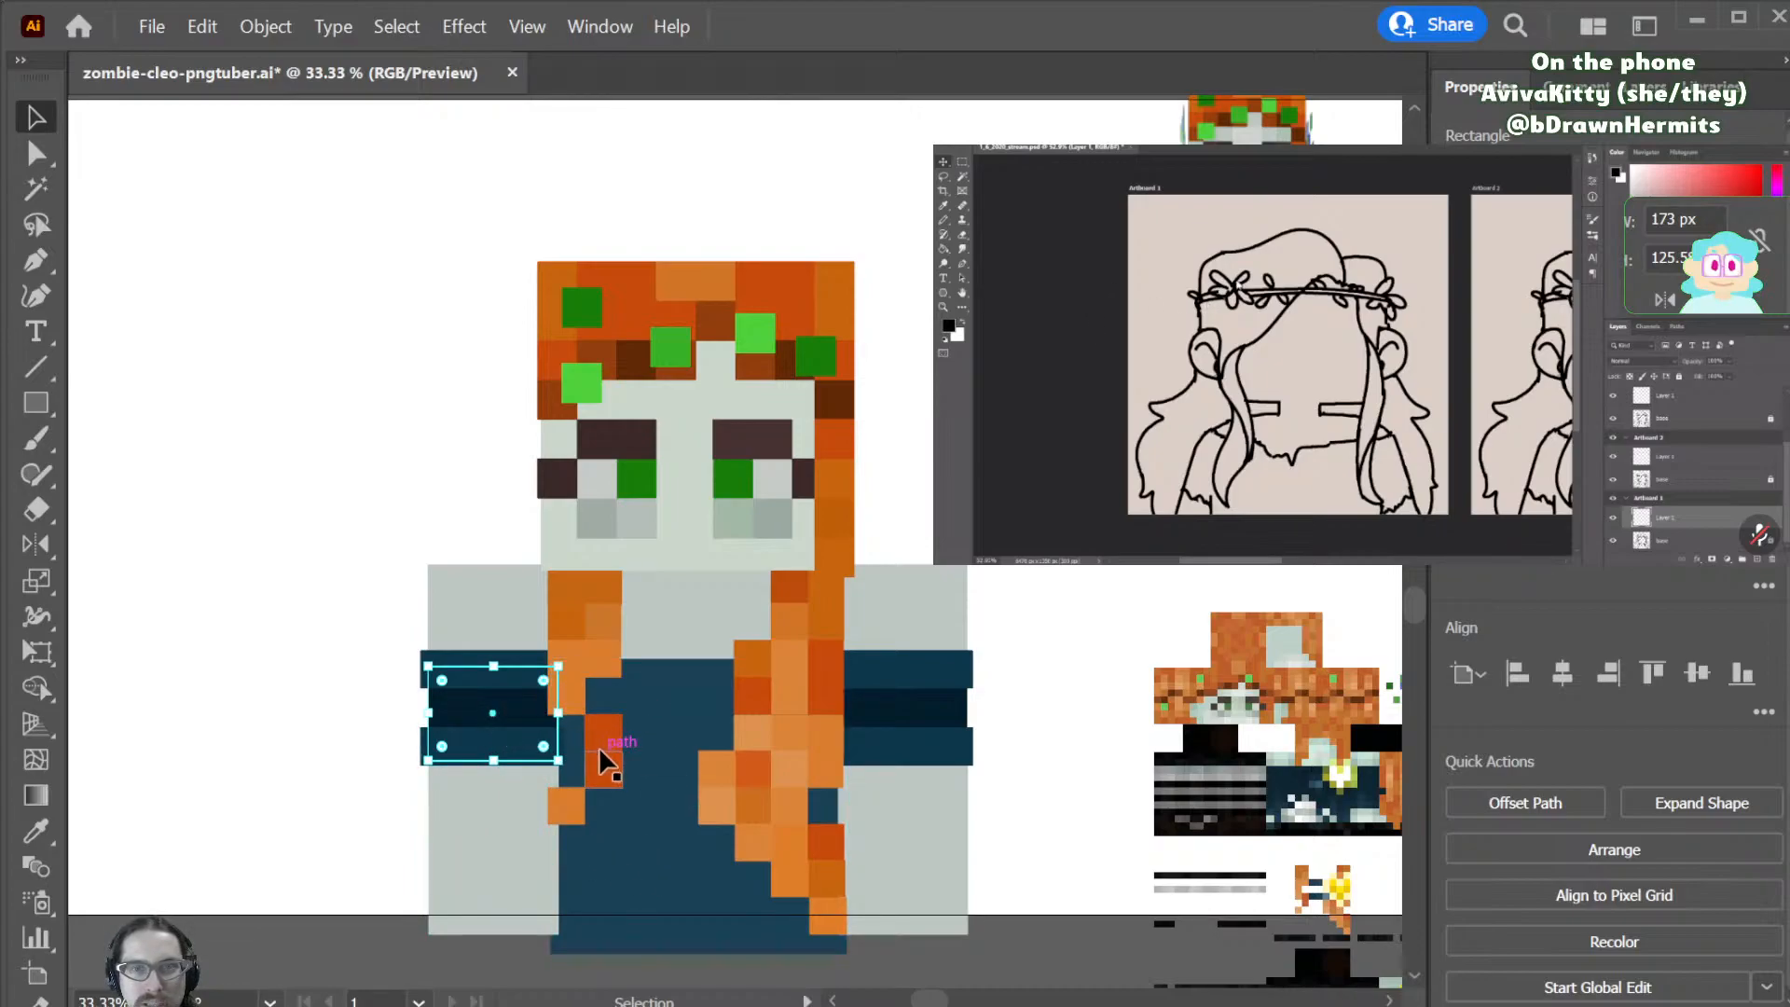
pyautogui.moveTo(608, 791); pyautogui.dragTo(455, 793)
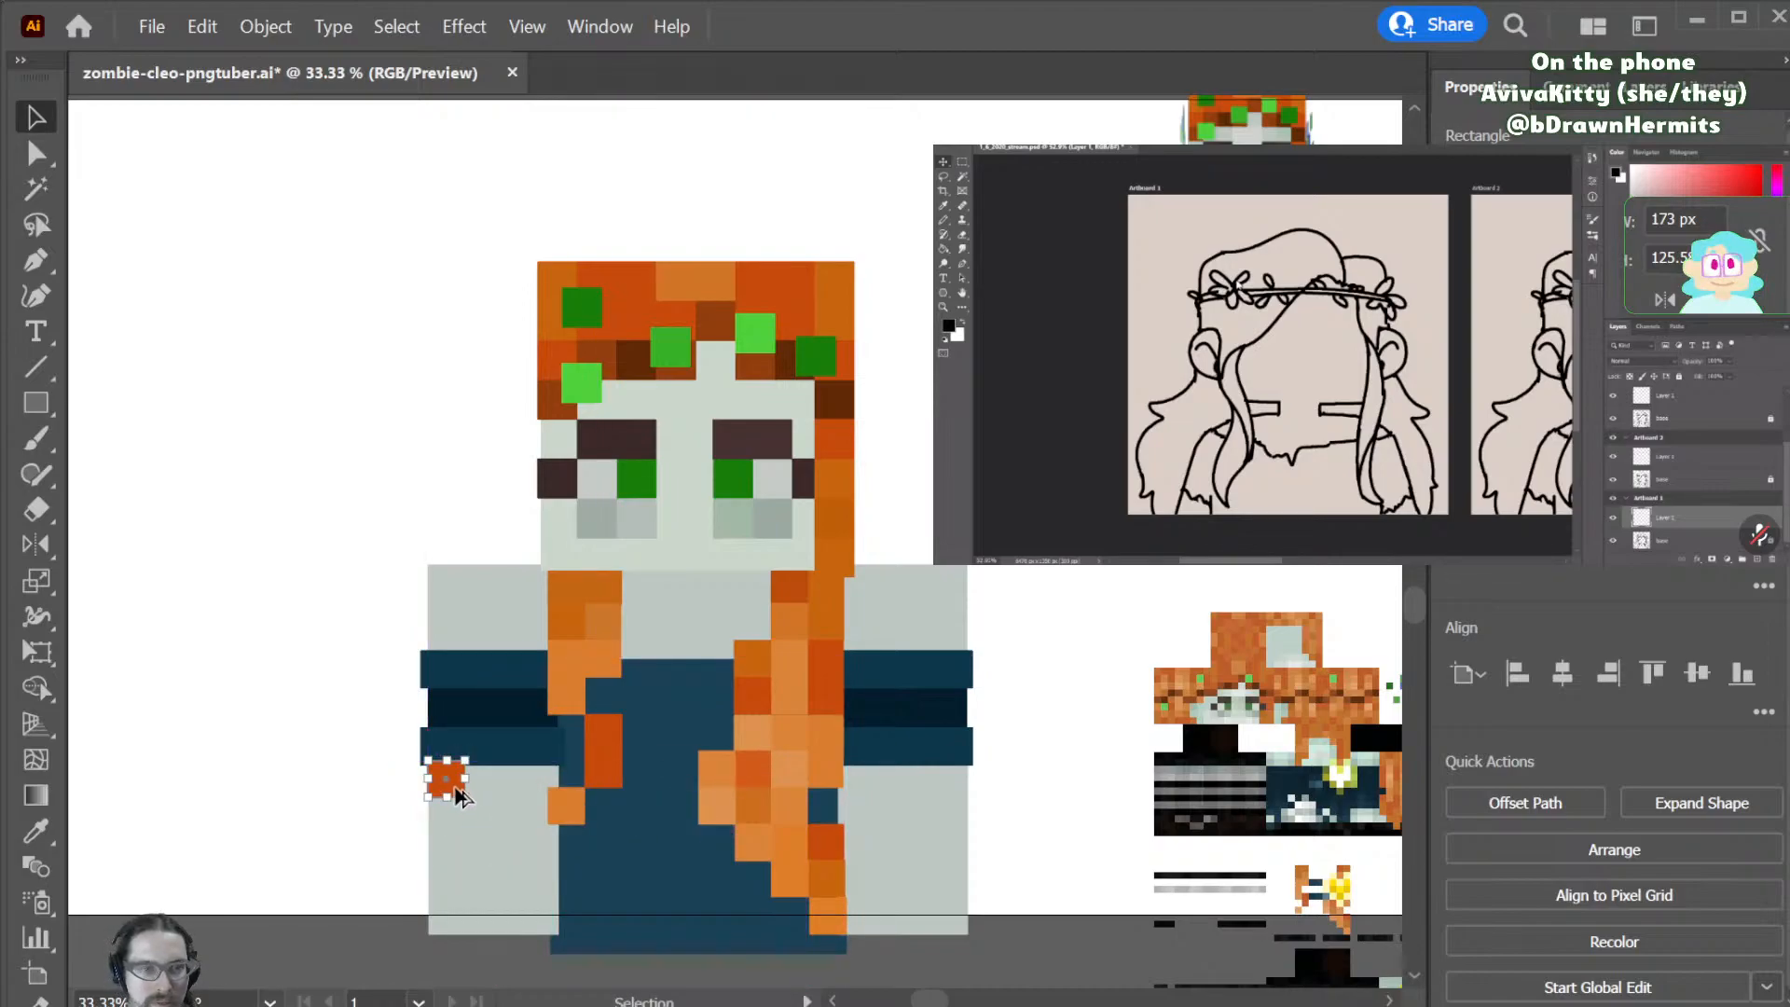
pyautogui.press('Delete')
pyautogui.click(466, 713)
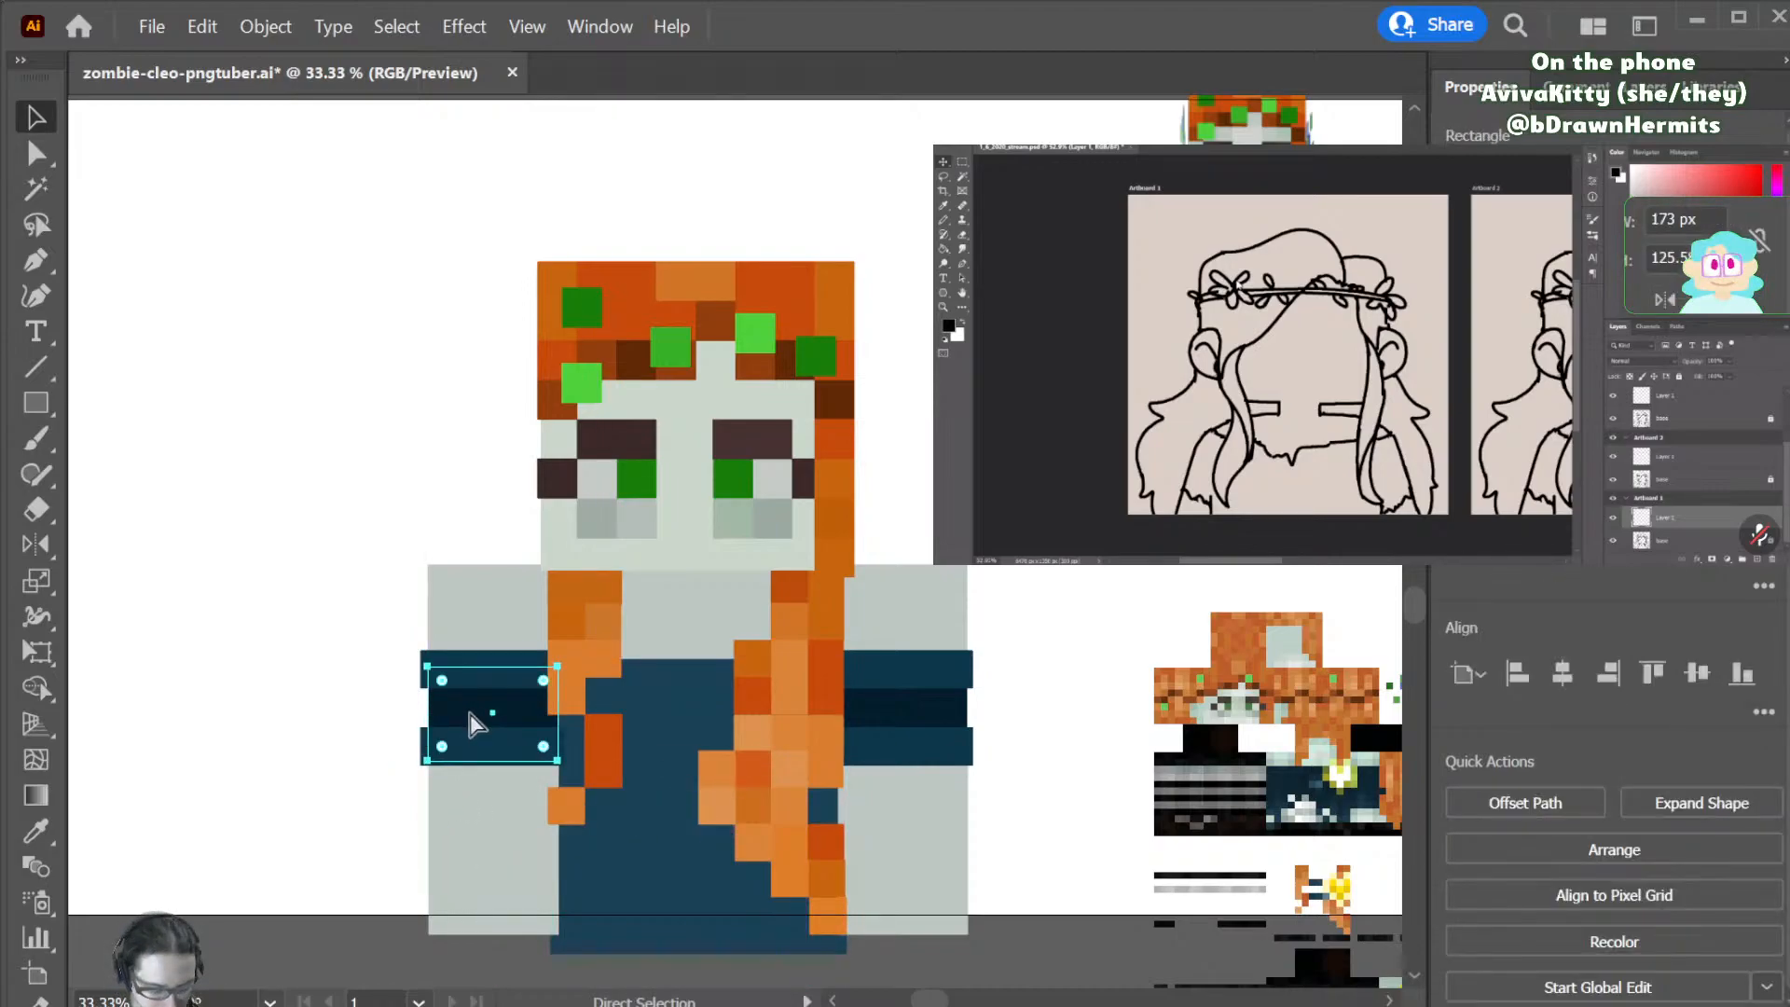
pyautogui.click(447, 777)
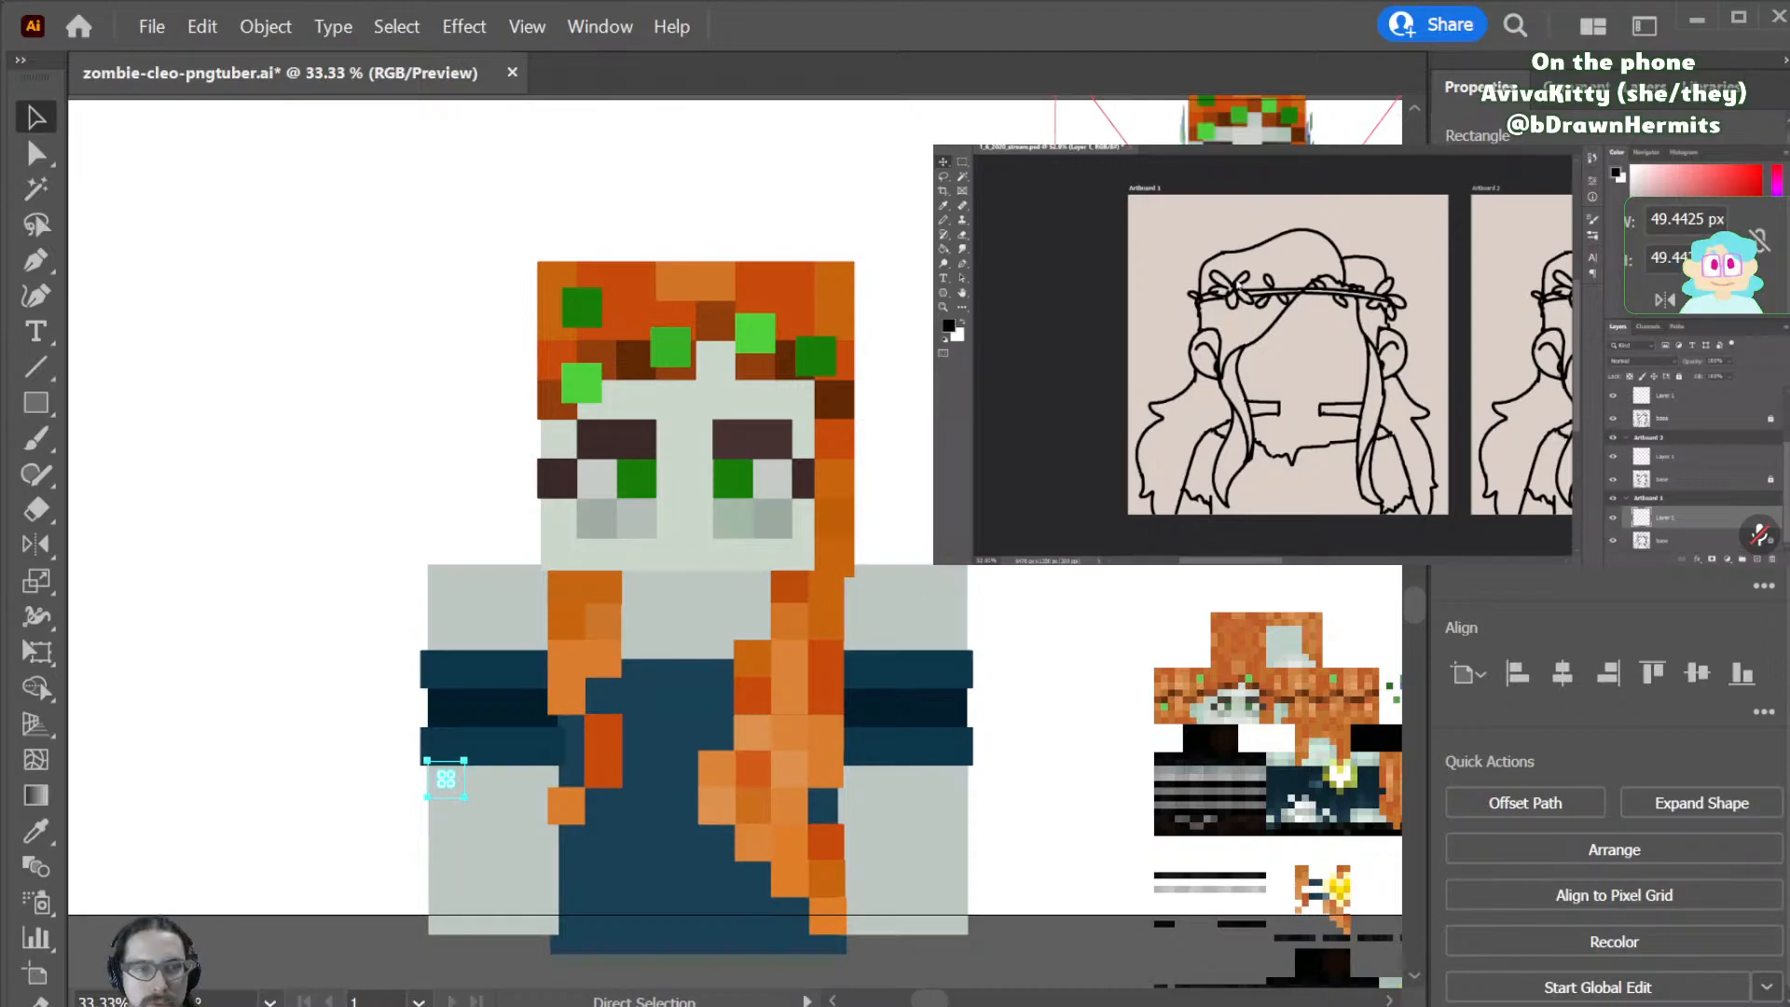
pyautogui.click(476, 713)
pyautogui.click(1072, 695)
# - Create a new layer and move all shapes of the left arm onto it, keeping their position
pyautogui.click(1639, 87)
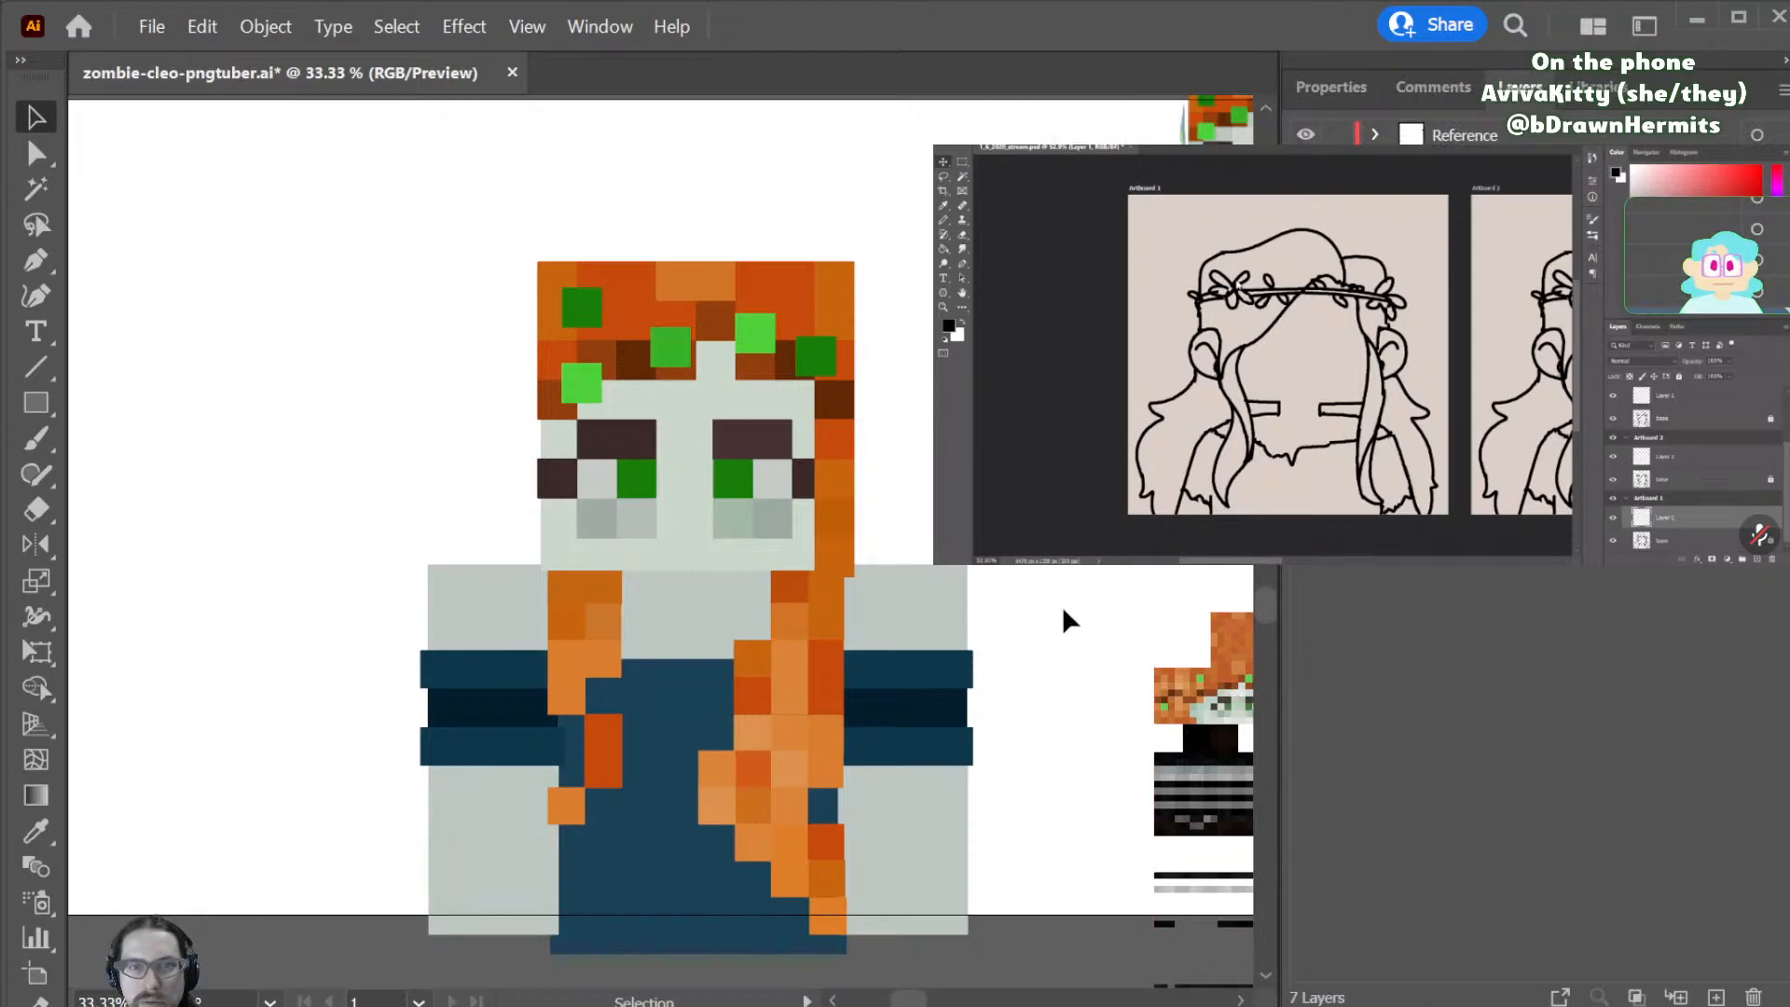
pyautogui.click(1716, 997)
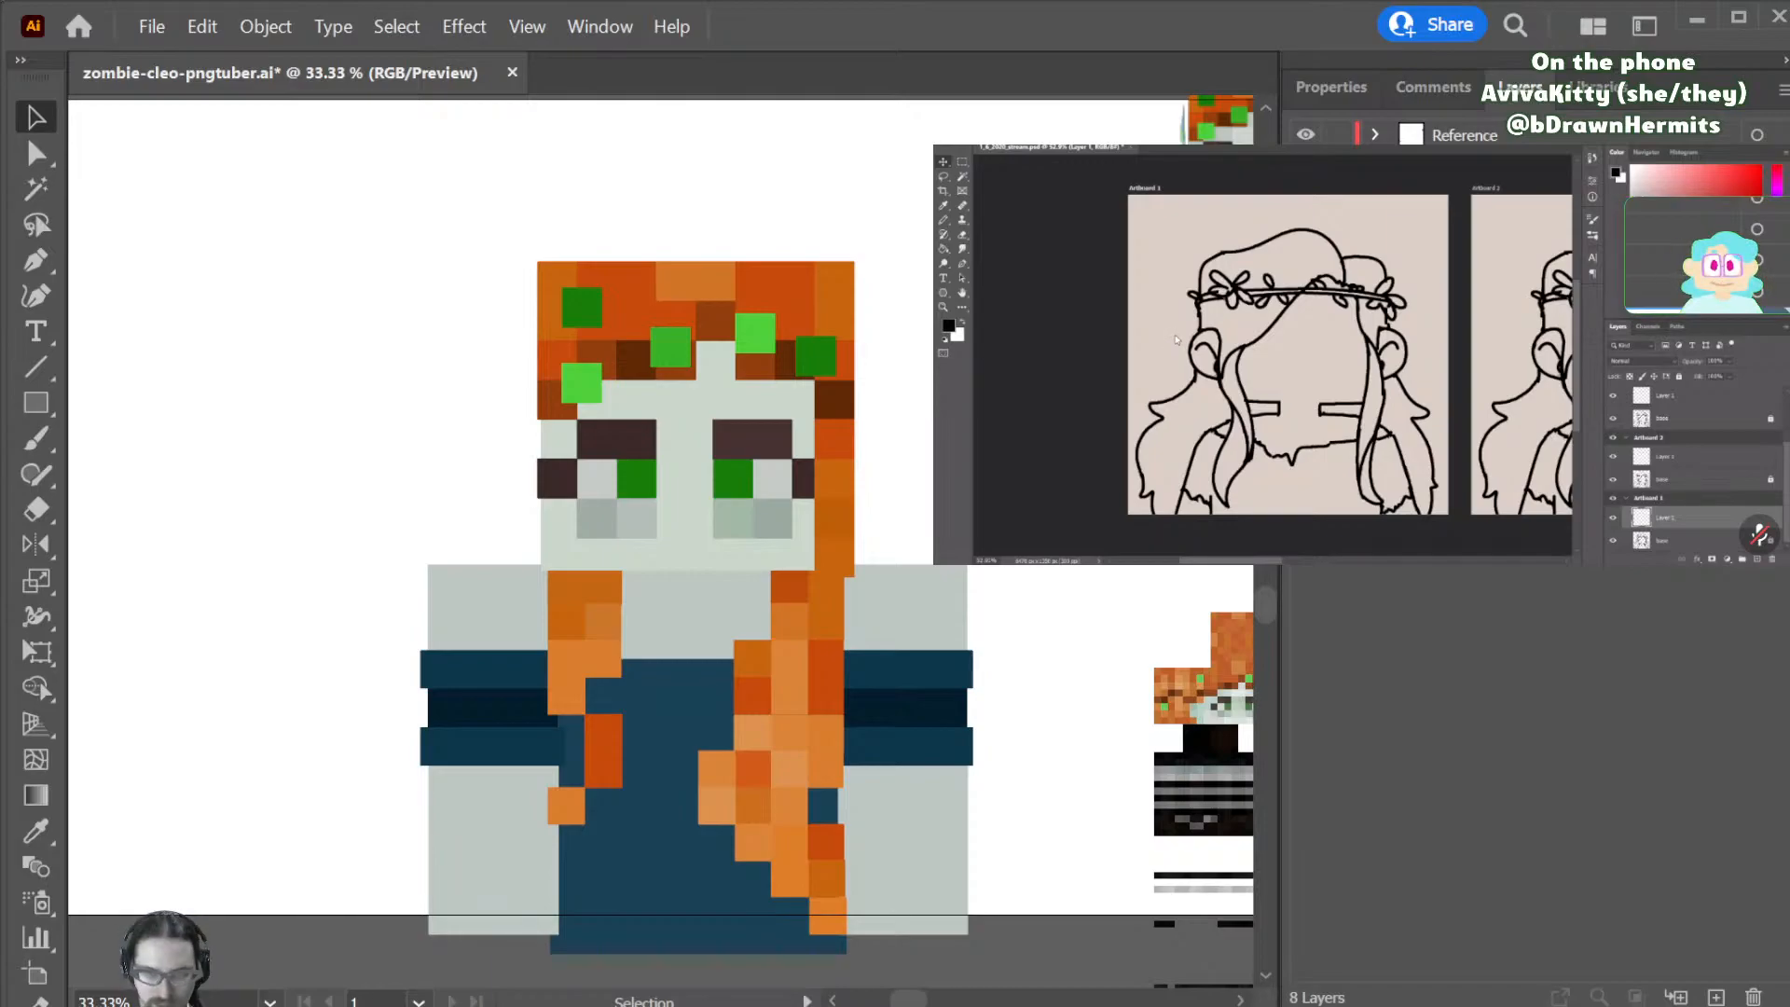
pyautogui.press('a')
pyautogui.moveTo(367, 610); pyautogui.dragTo(555, 820)
pyautogui.press('Delete')
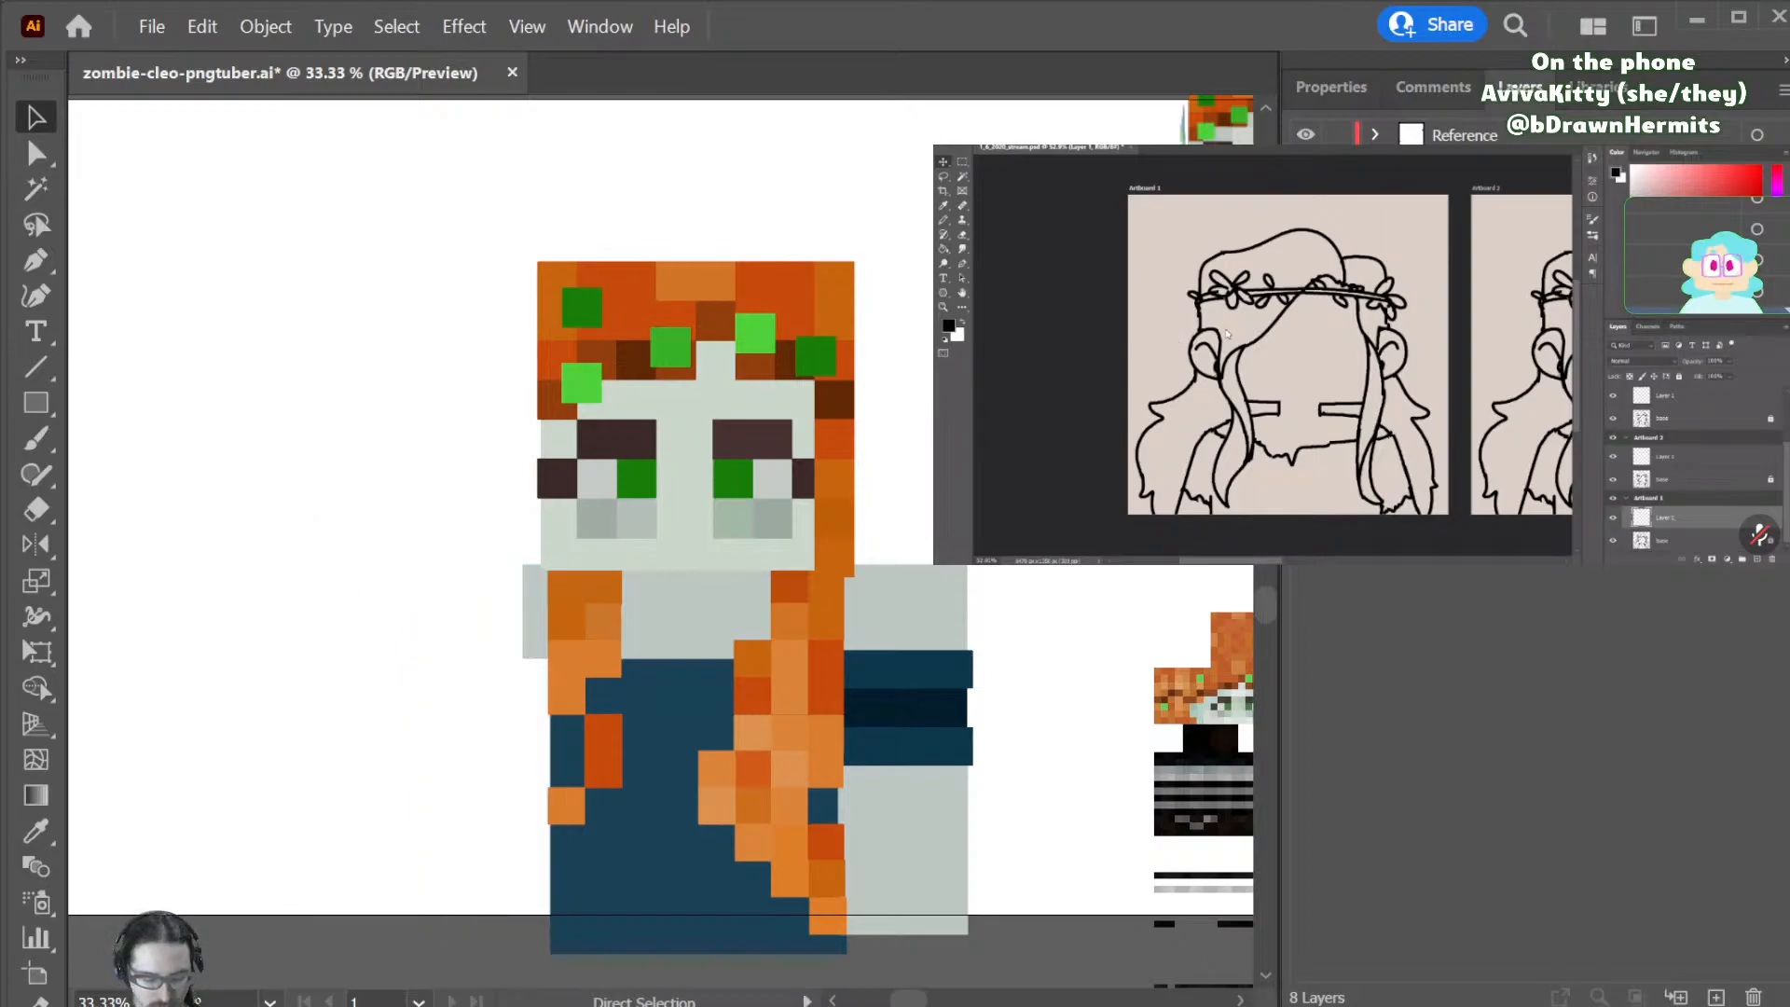
pyautogui.hotkey('ctrl', 'z')
# - Move all shapes of the right arm onto another new layer, pasting them in the same place
pyautogui.press('v')
pyautogui.moveTo(1050, 561); pyautogui.dragTo(896, 848)
pyautogui.hotkey('ctrl', 'x')
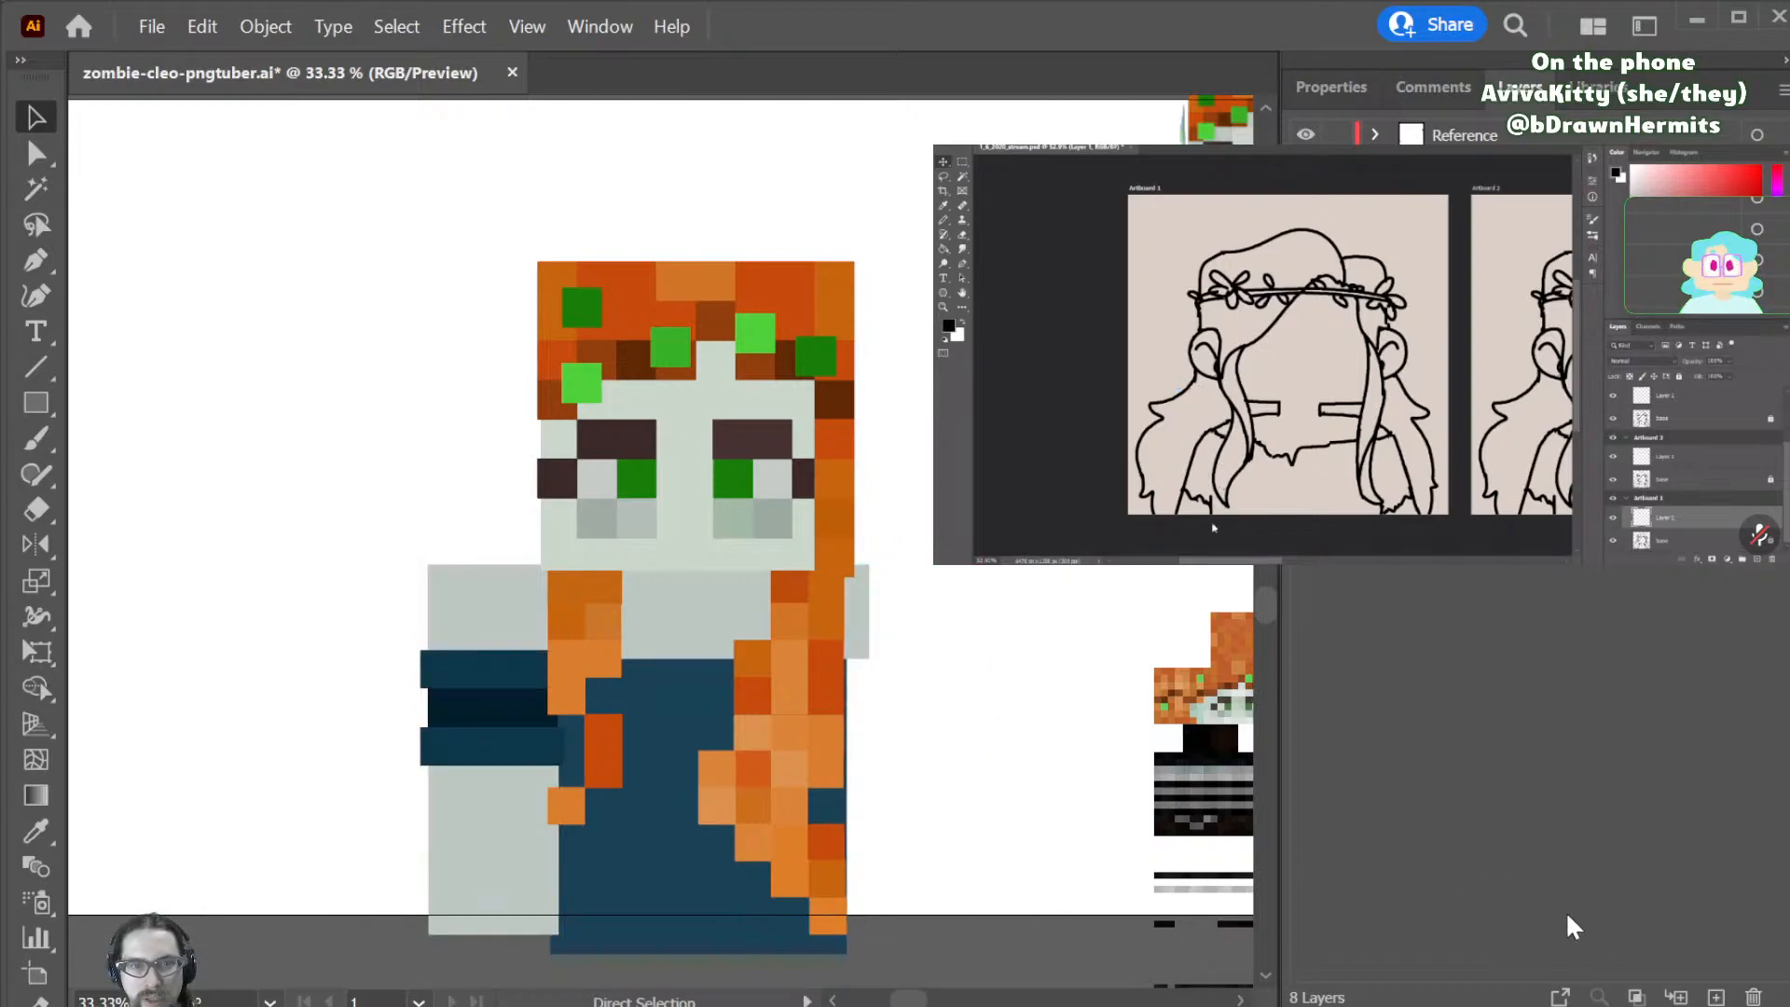
pyautogui.click(1698, 996)
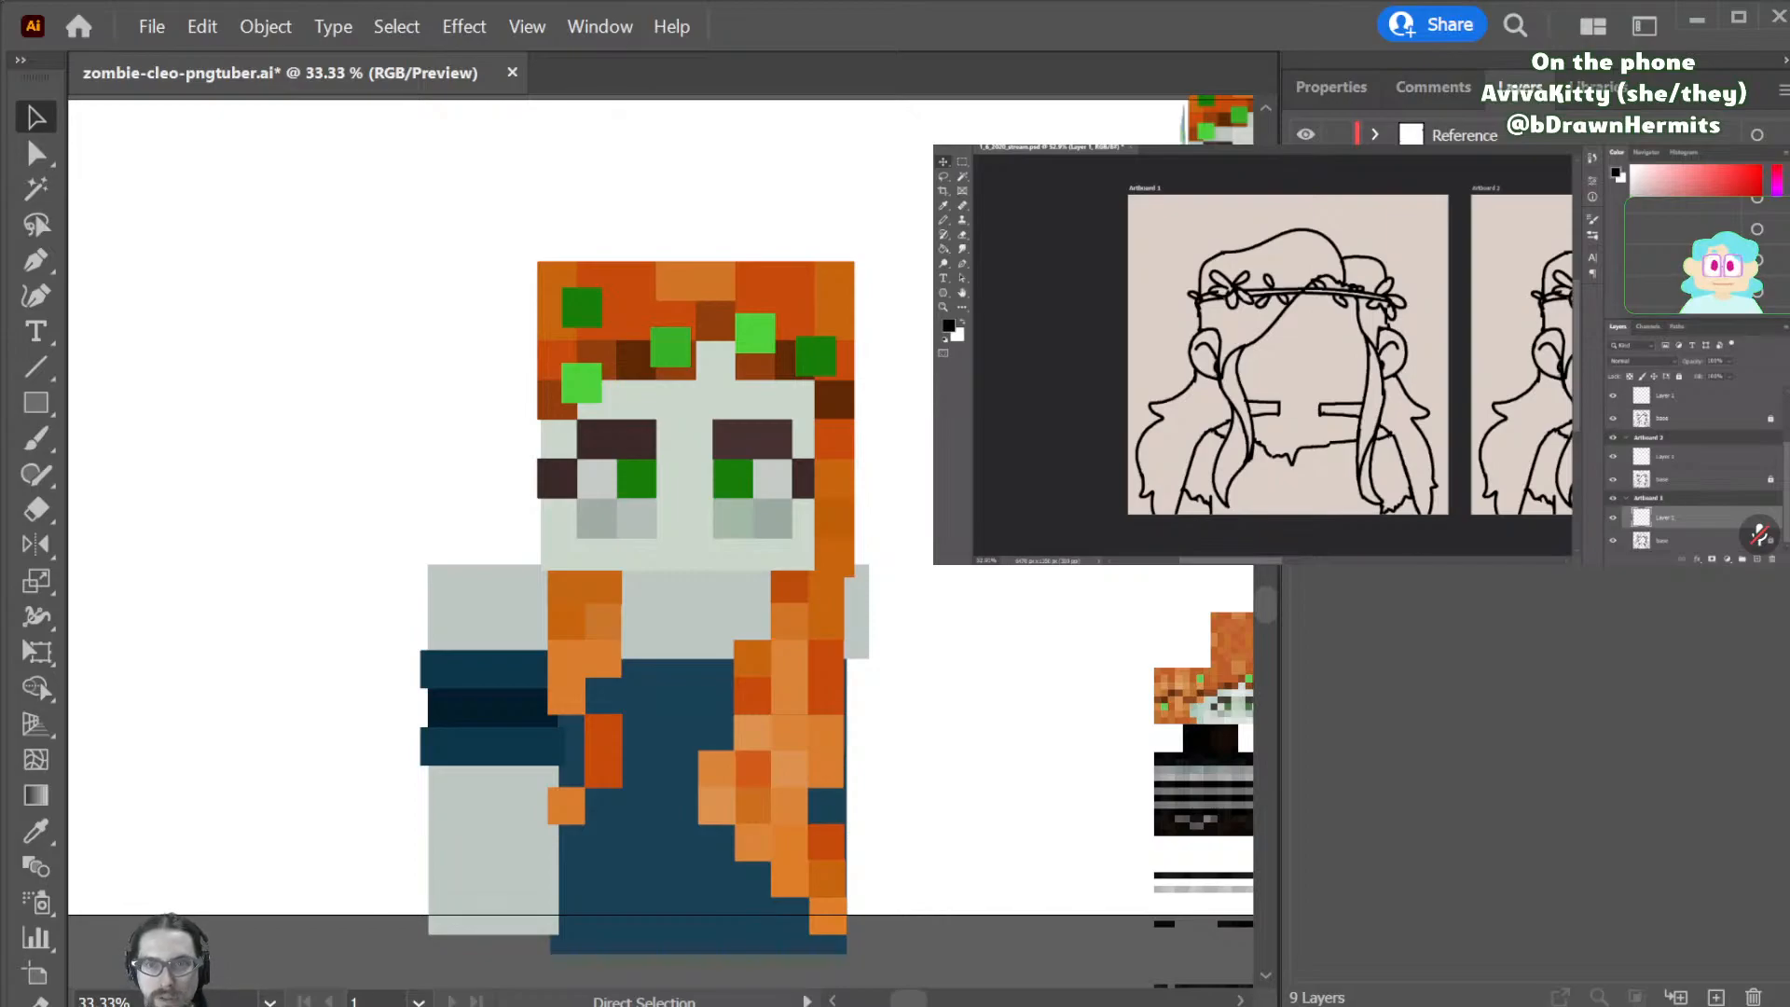
pyautogui.hotkey('ctrl', 'f')
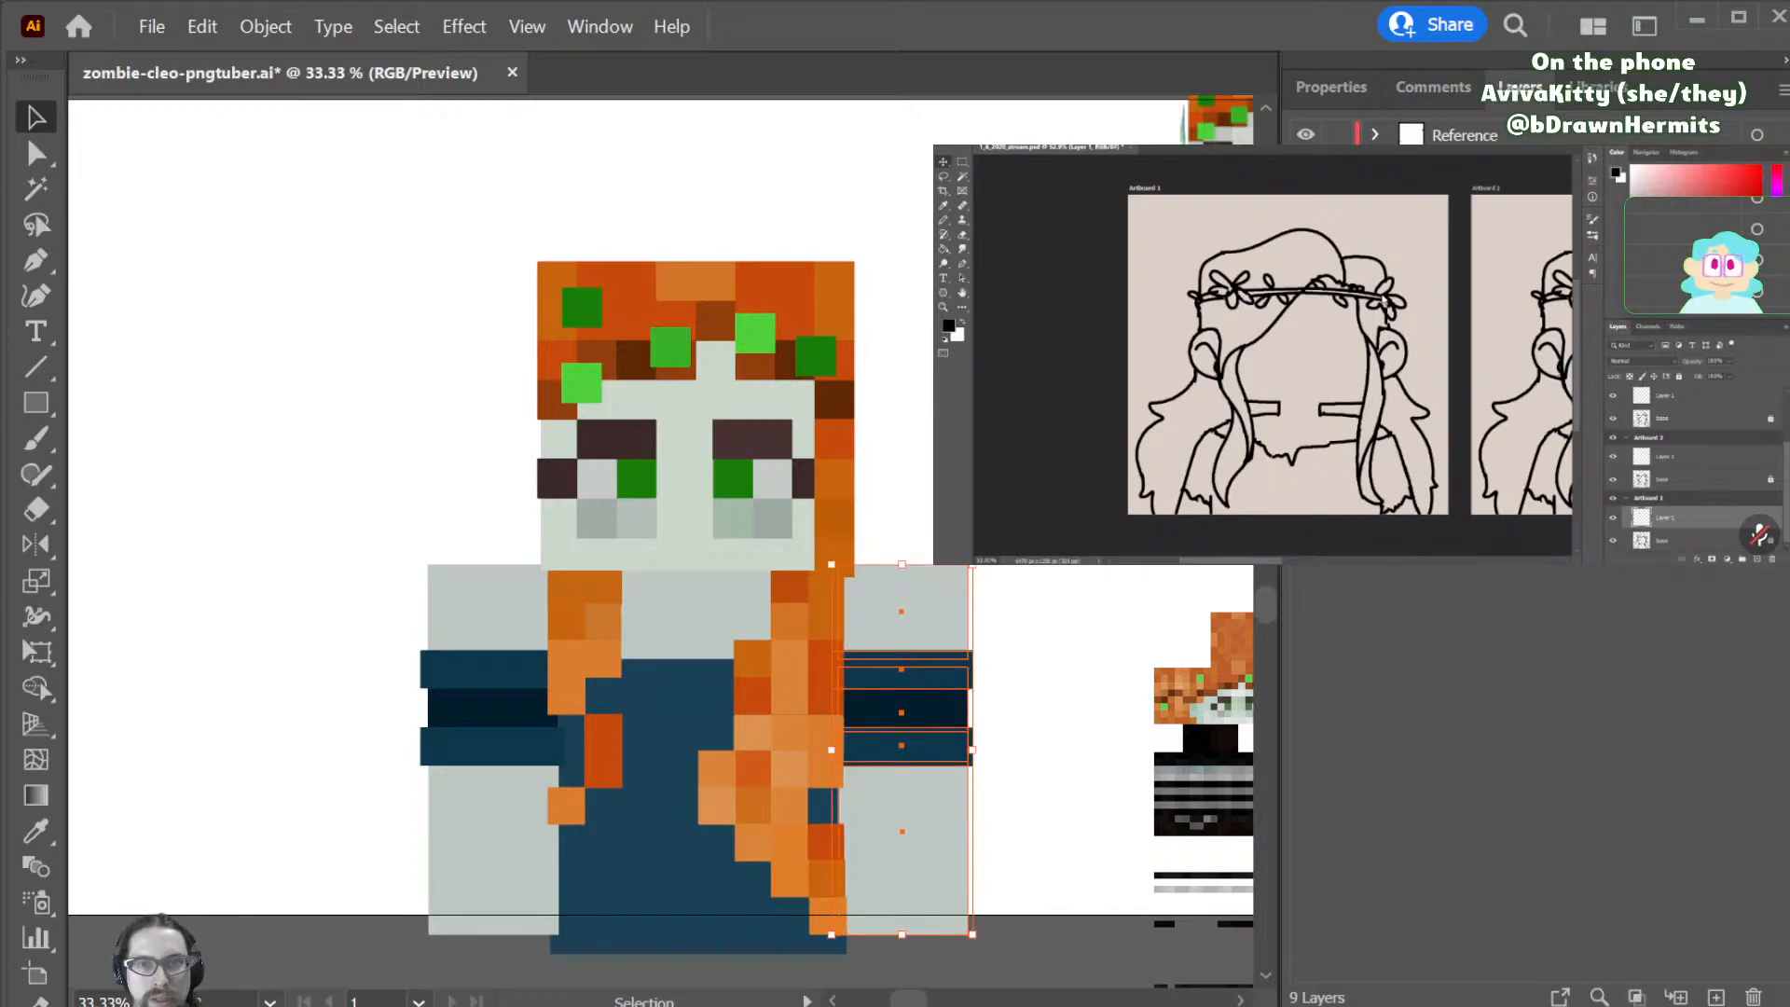
# - Take both arms out of view temporarily to examine the pale shoulder bar, and bring them back
pyautogui.hotkey('ctrl', 'z')
pyautogui.hotkey('ctrl', 'z')
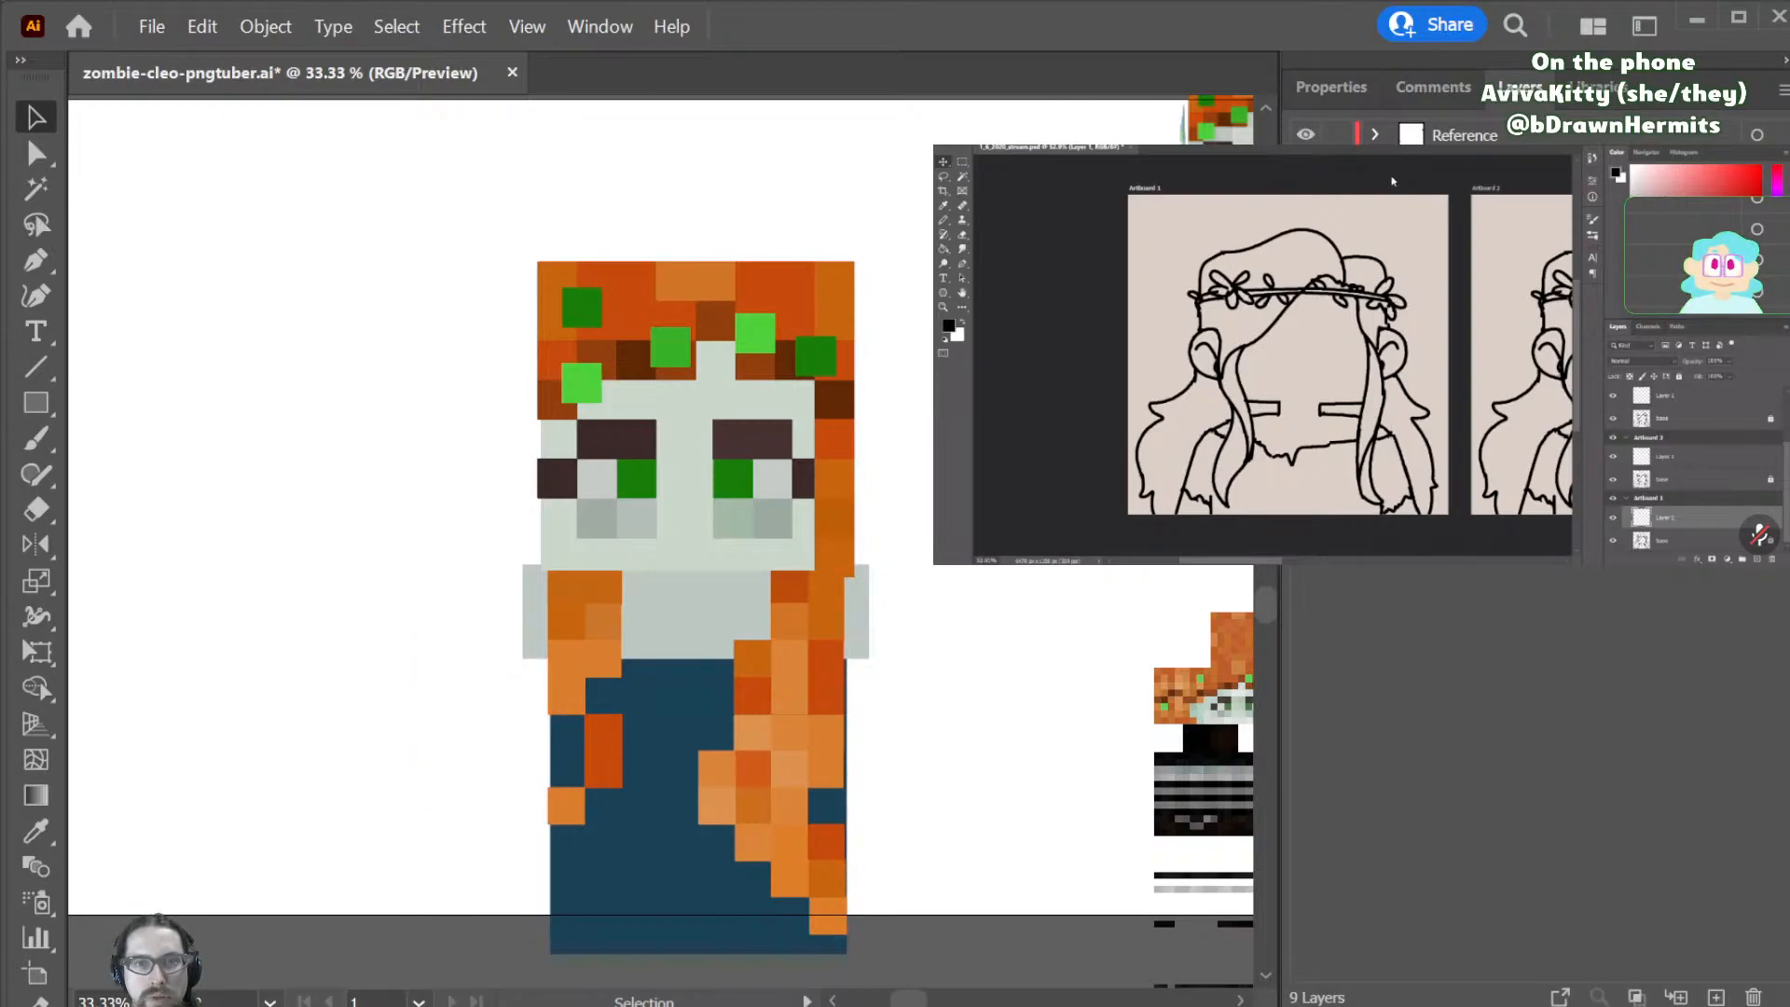
pyautogui.click(848, 592)
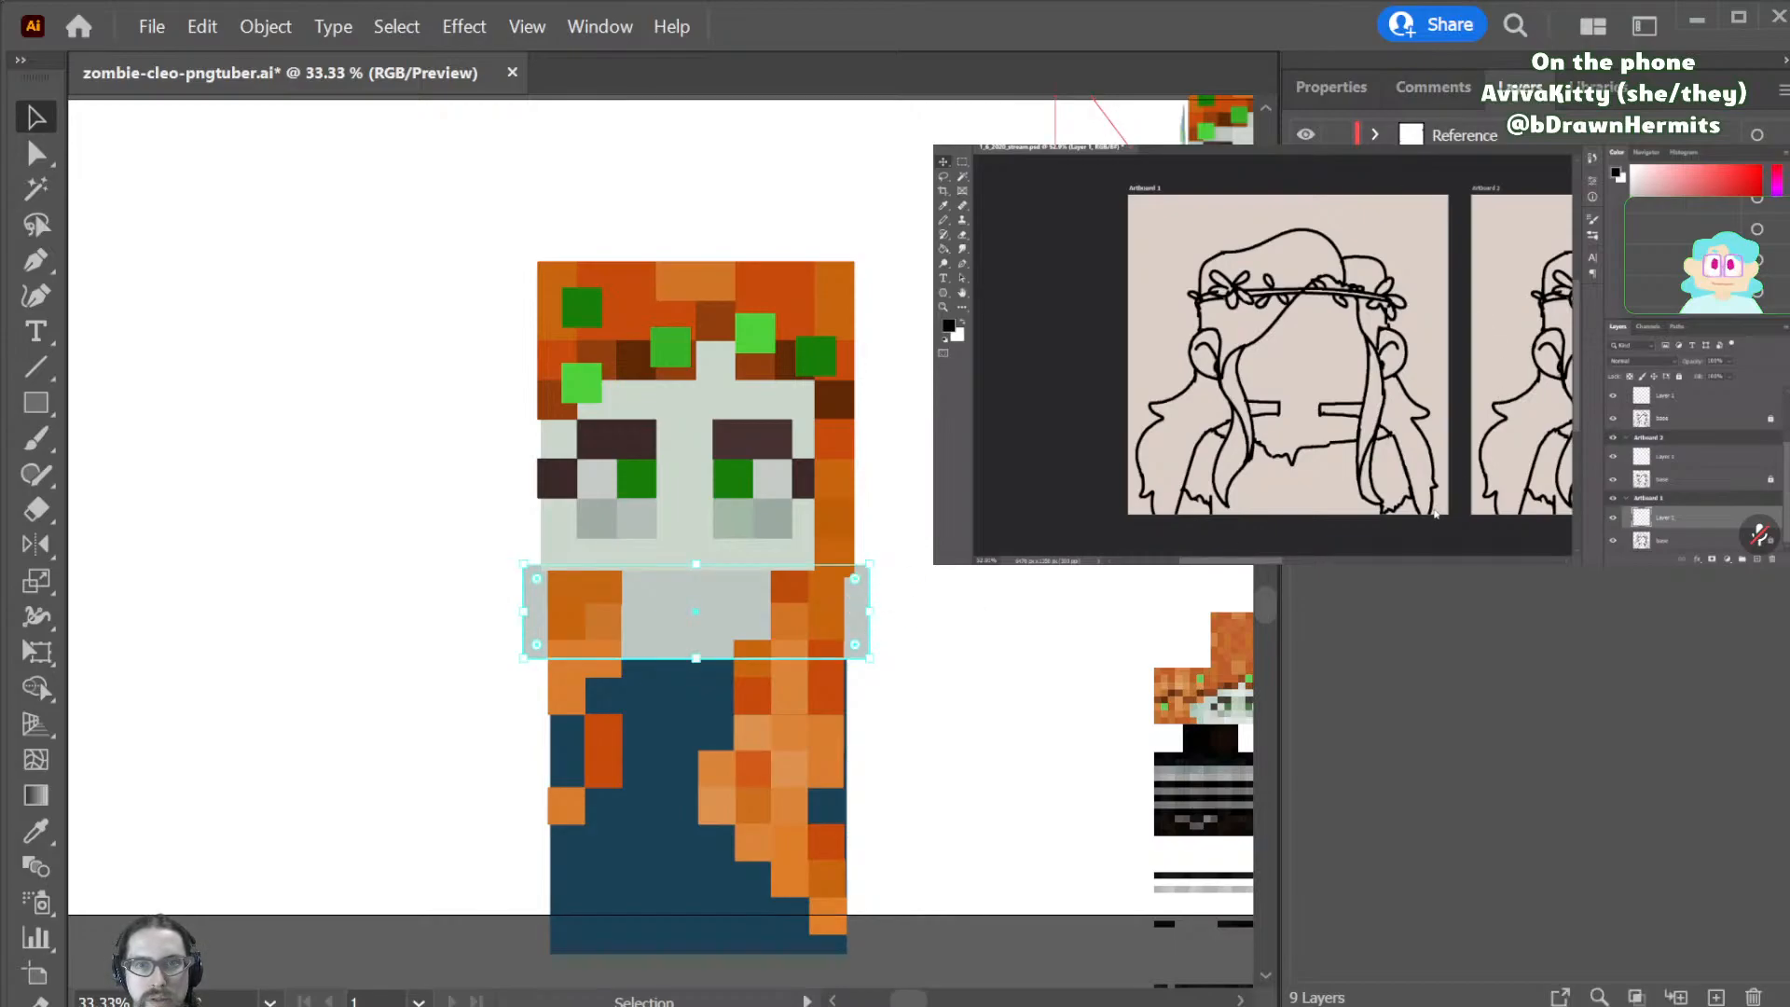
pyautogui.hotkey('ctrl', 'shift', 'z')
pyautogui.hotkey('ctrl', 'shift', 'z')
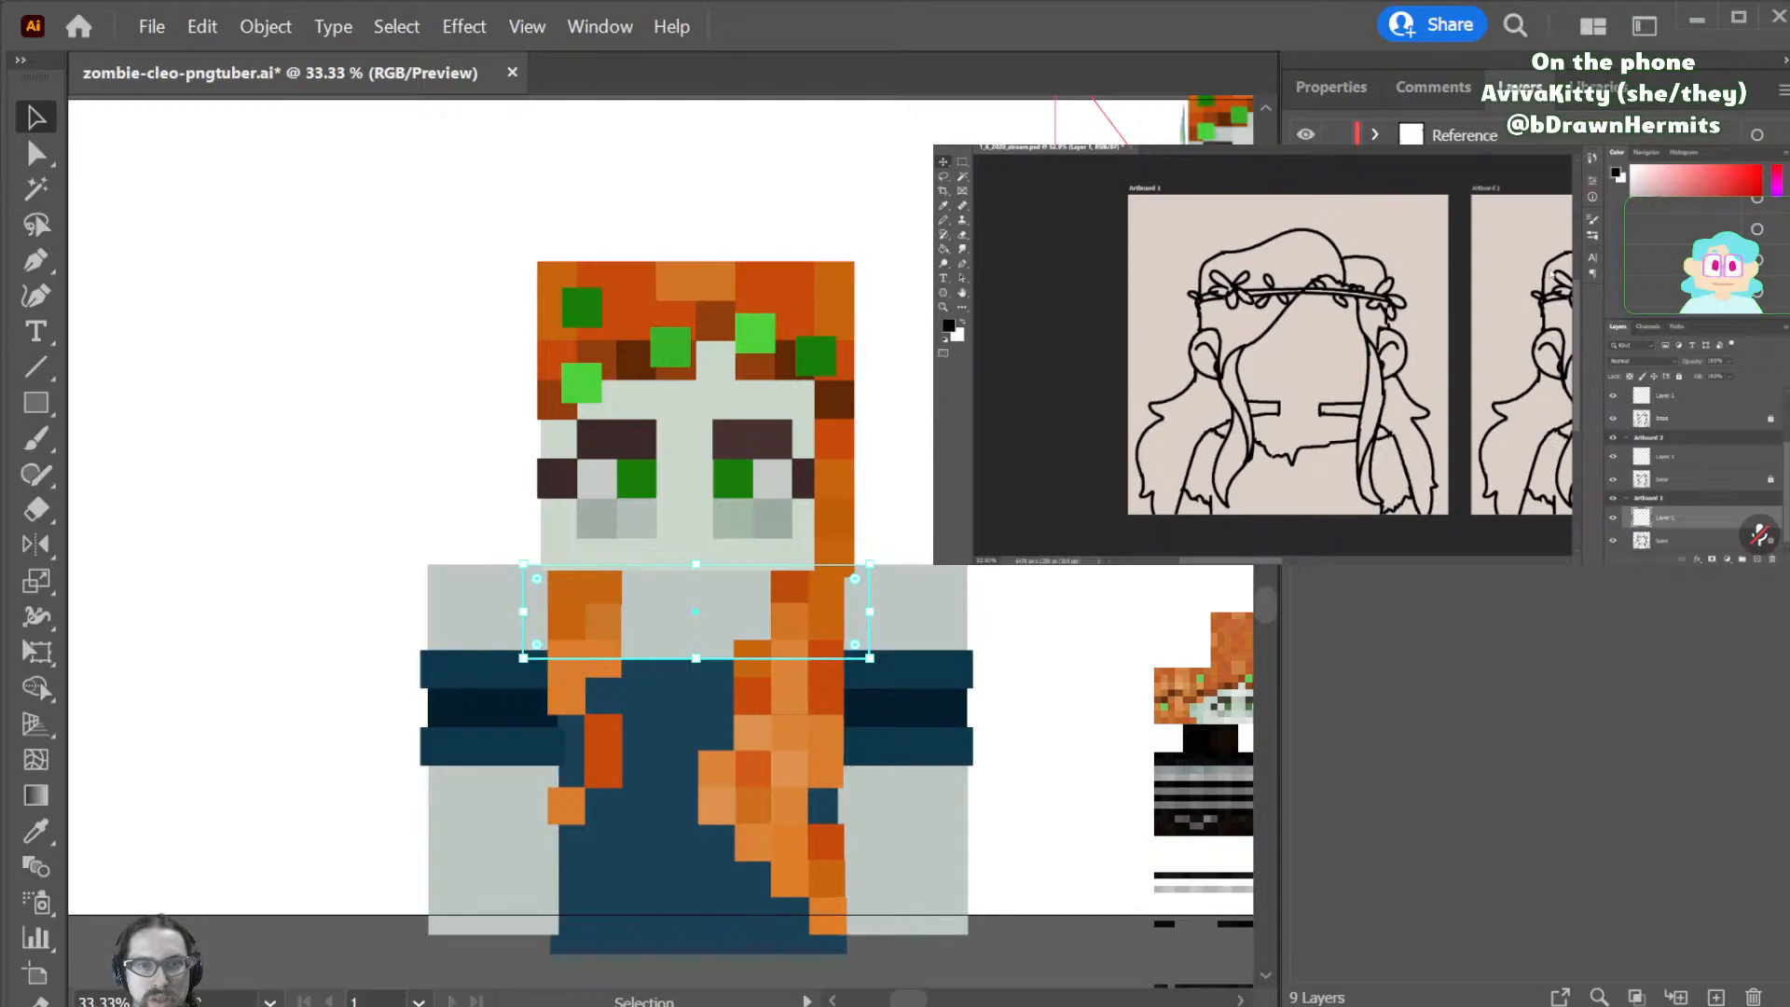
pyautogui.click(1022, 617)
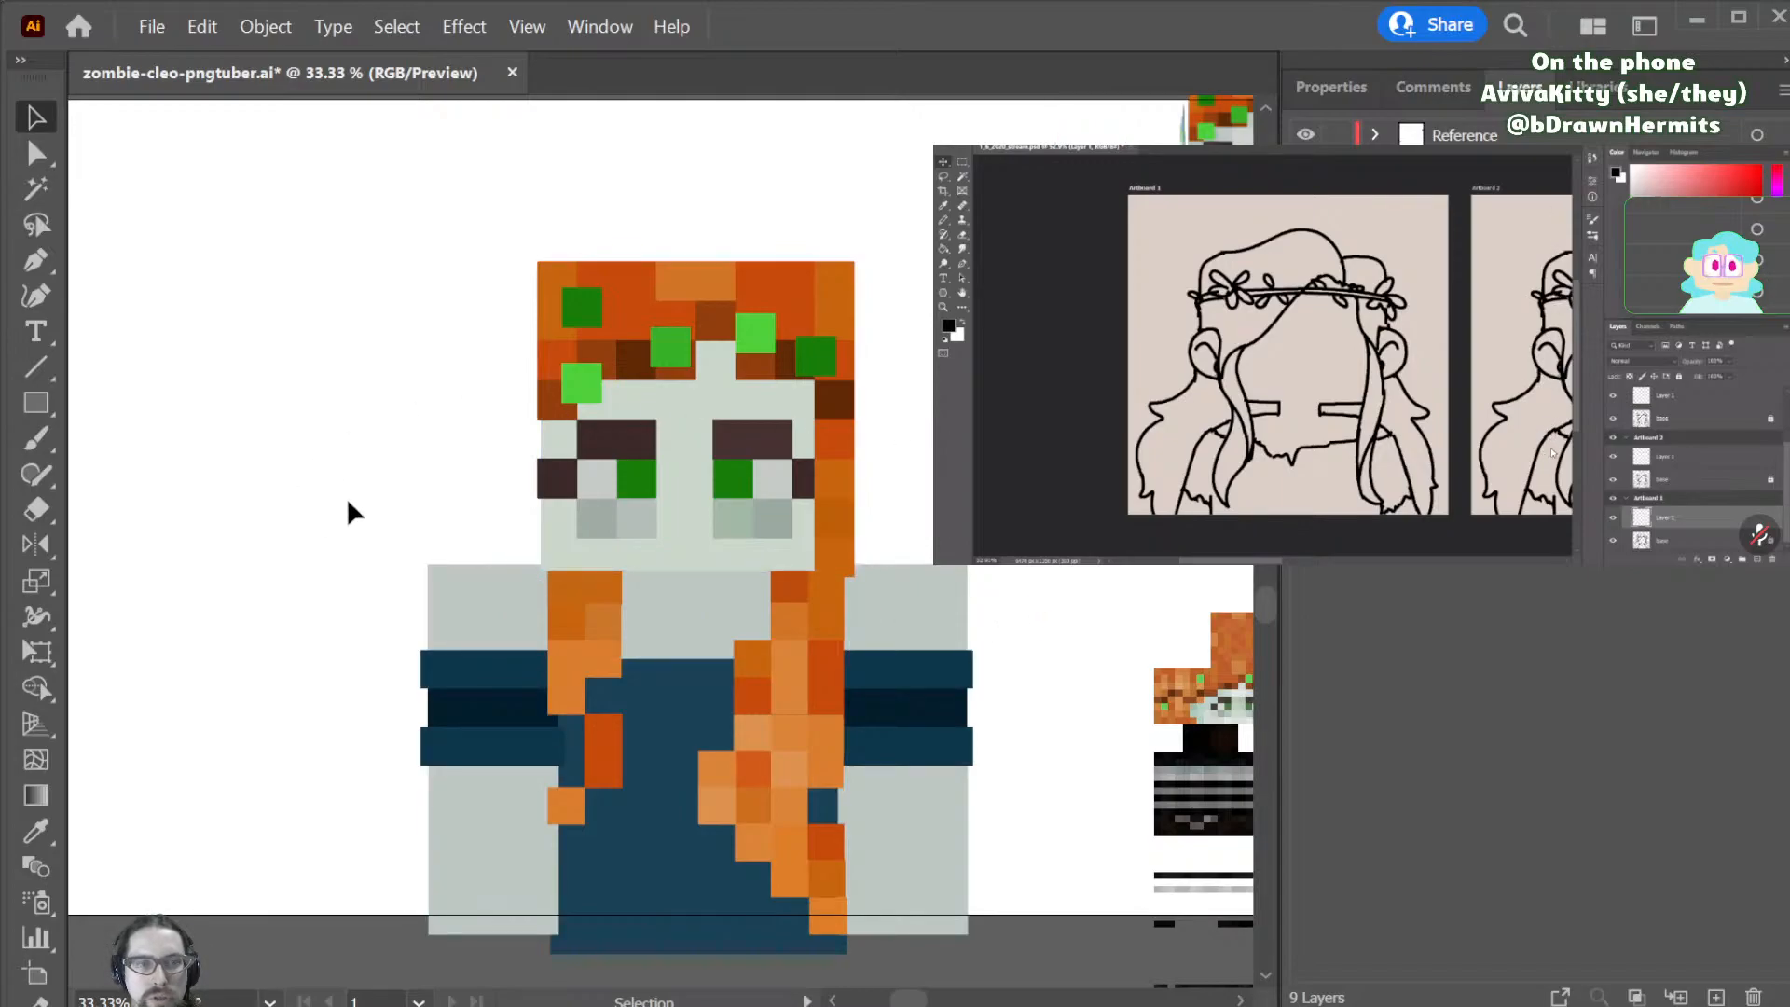
# - Try rotating the whole left arm slightly inward about a pivot at the shoulder, and undo the rotation
pyautogui.click(511, 752)
pyautogui.press('r')
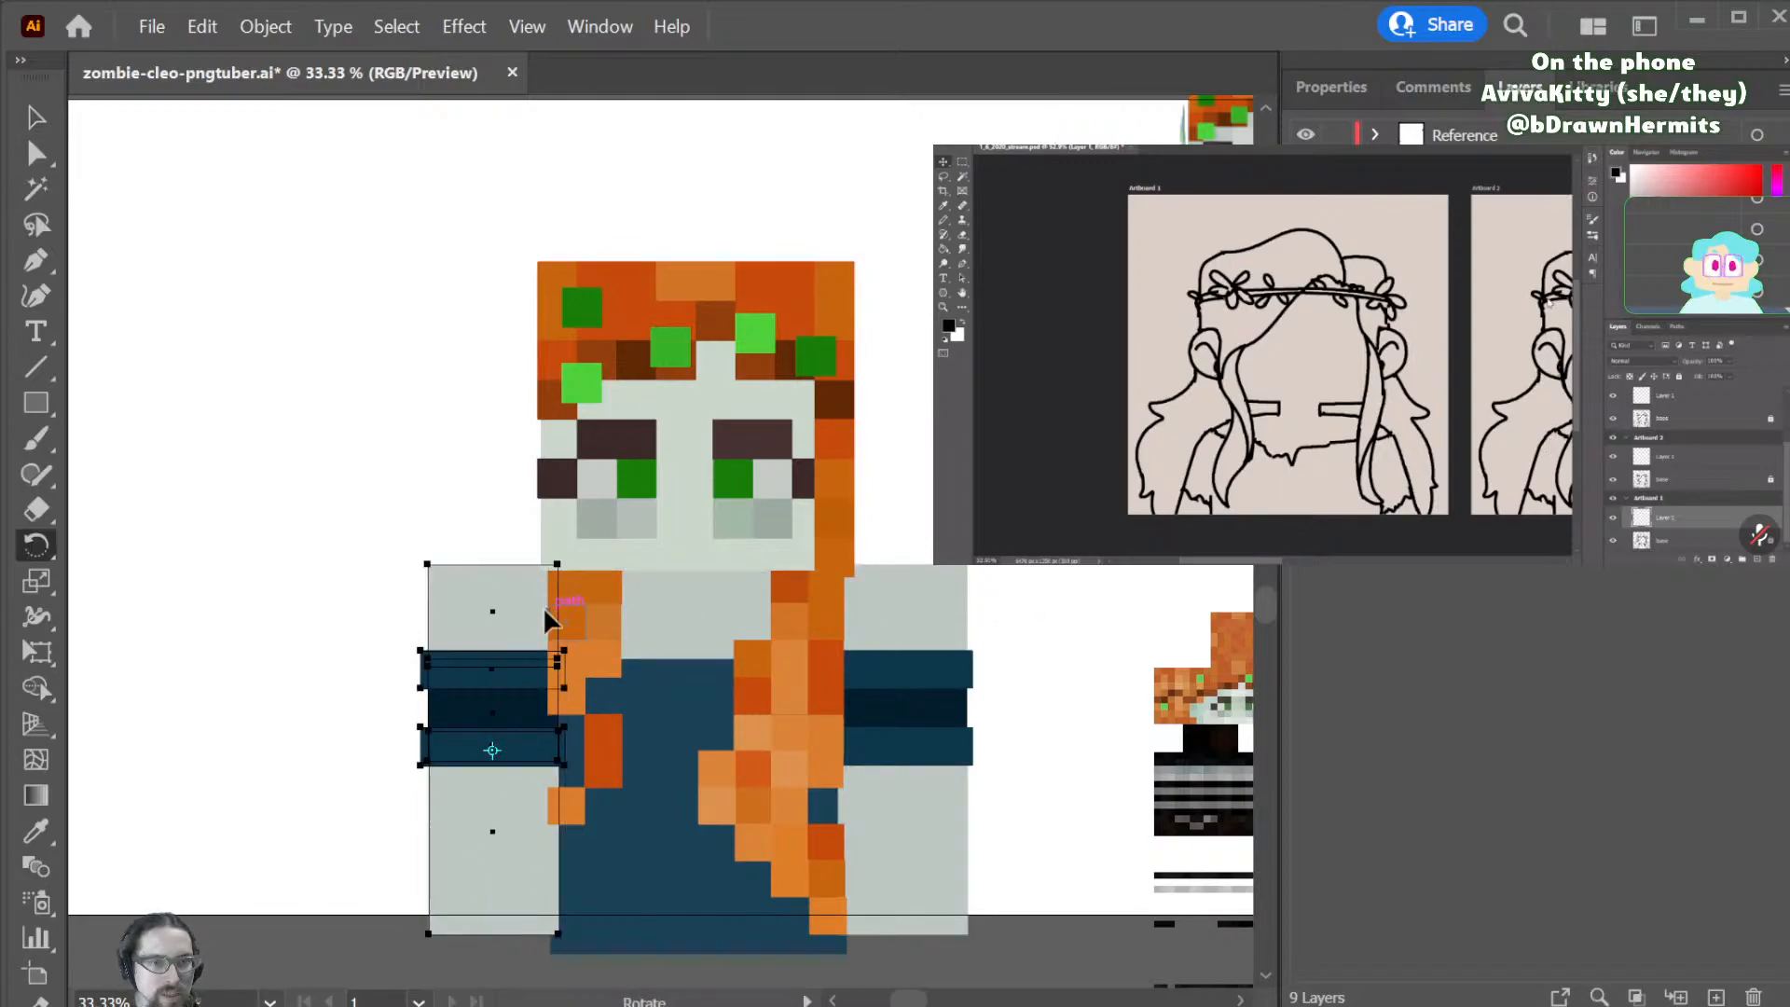
pyautogui.moveTo(529, 852); pyautogui.dragTo(551, 923)
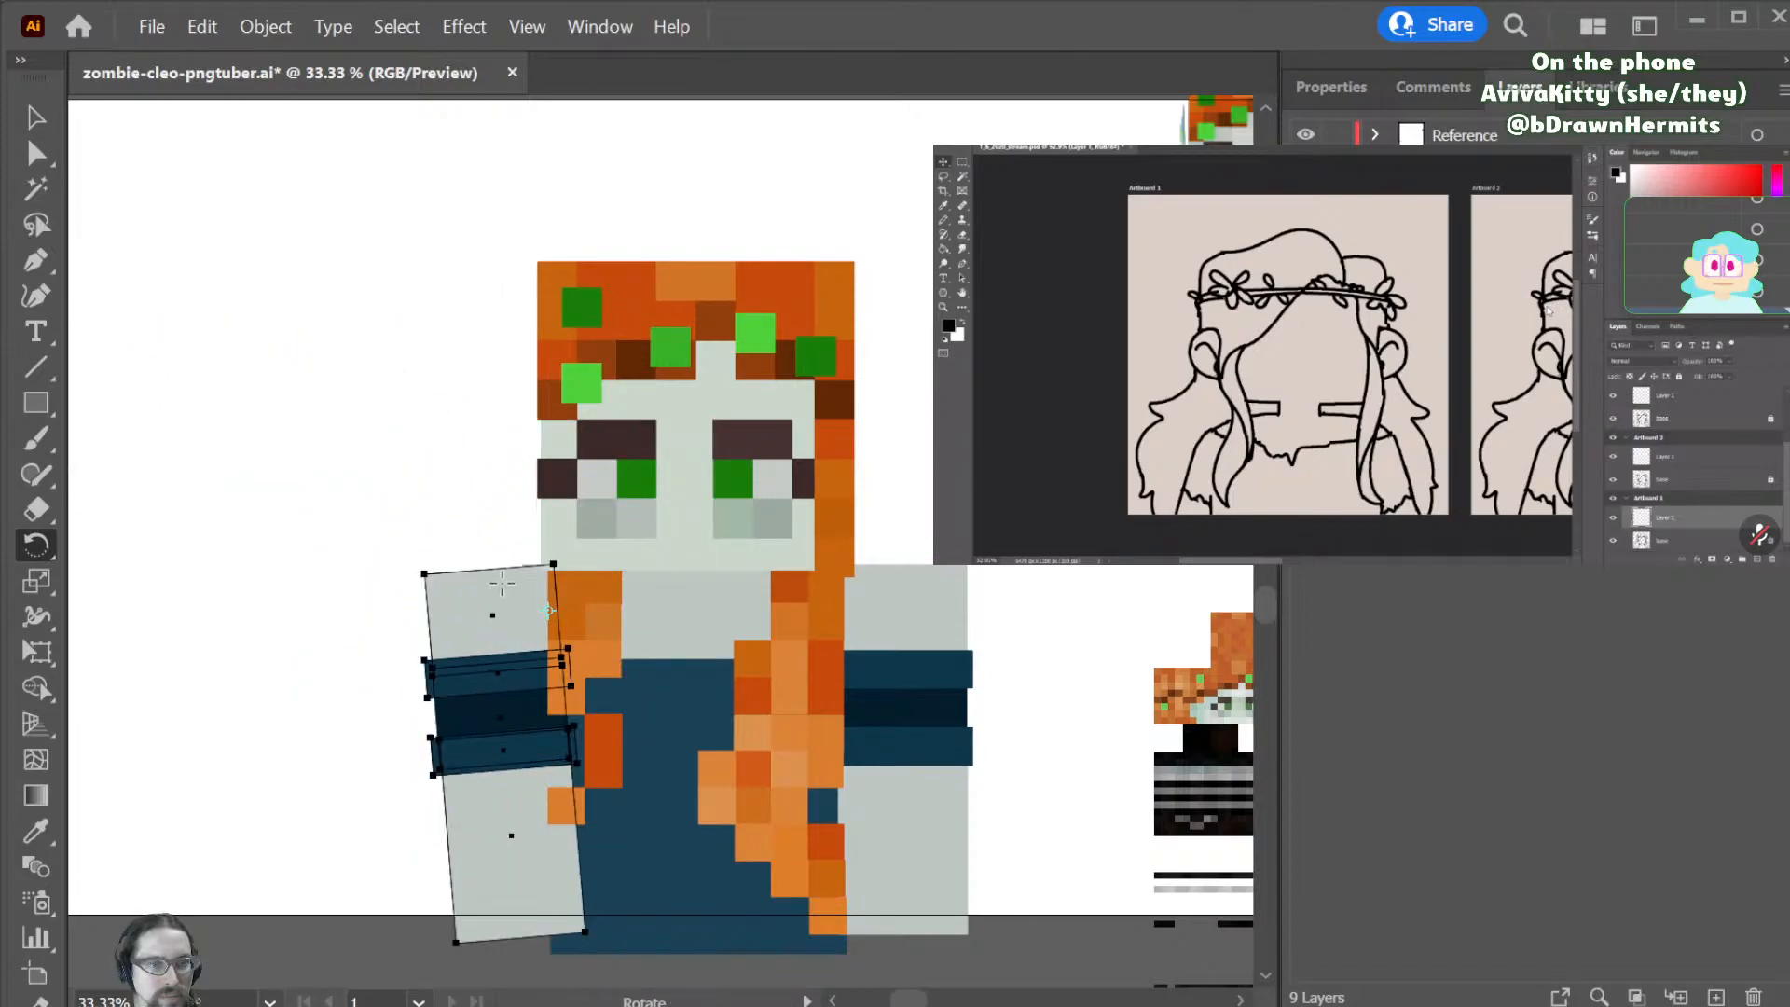
pyautogui.moveTo(509, 615); pyautogui.dragTo(697, 719)
pyautogui.hotkey('ctrl', 'z')
pyautogui.click(548, 610)
pyautogui.hotkey('ctrl', 'z')
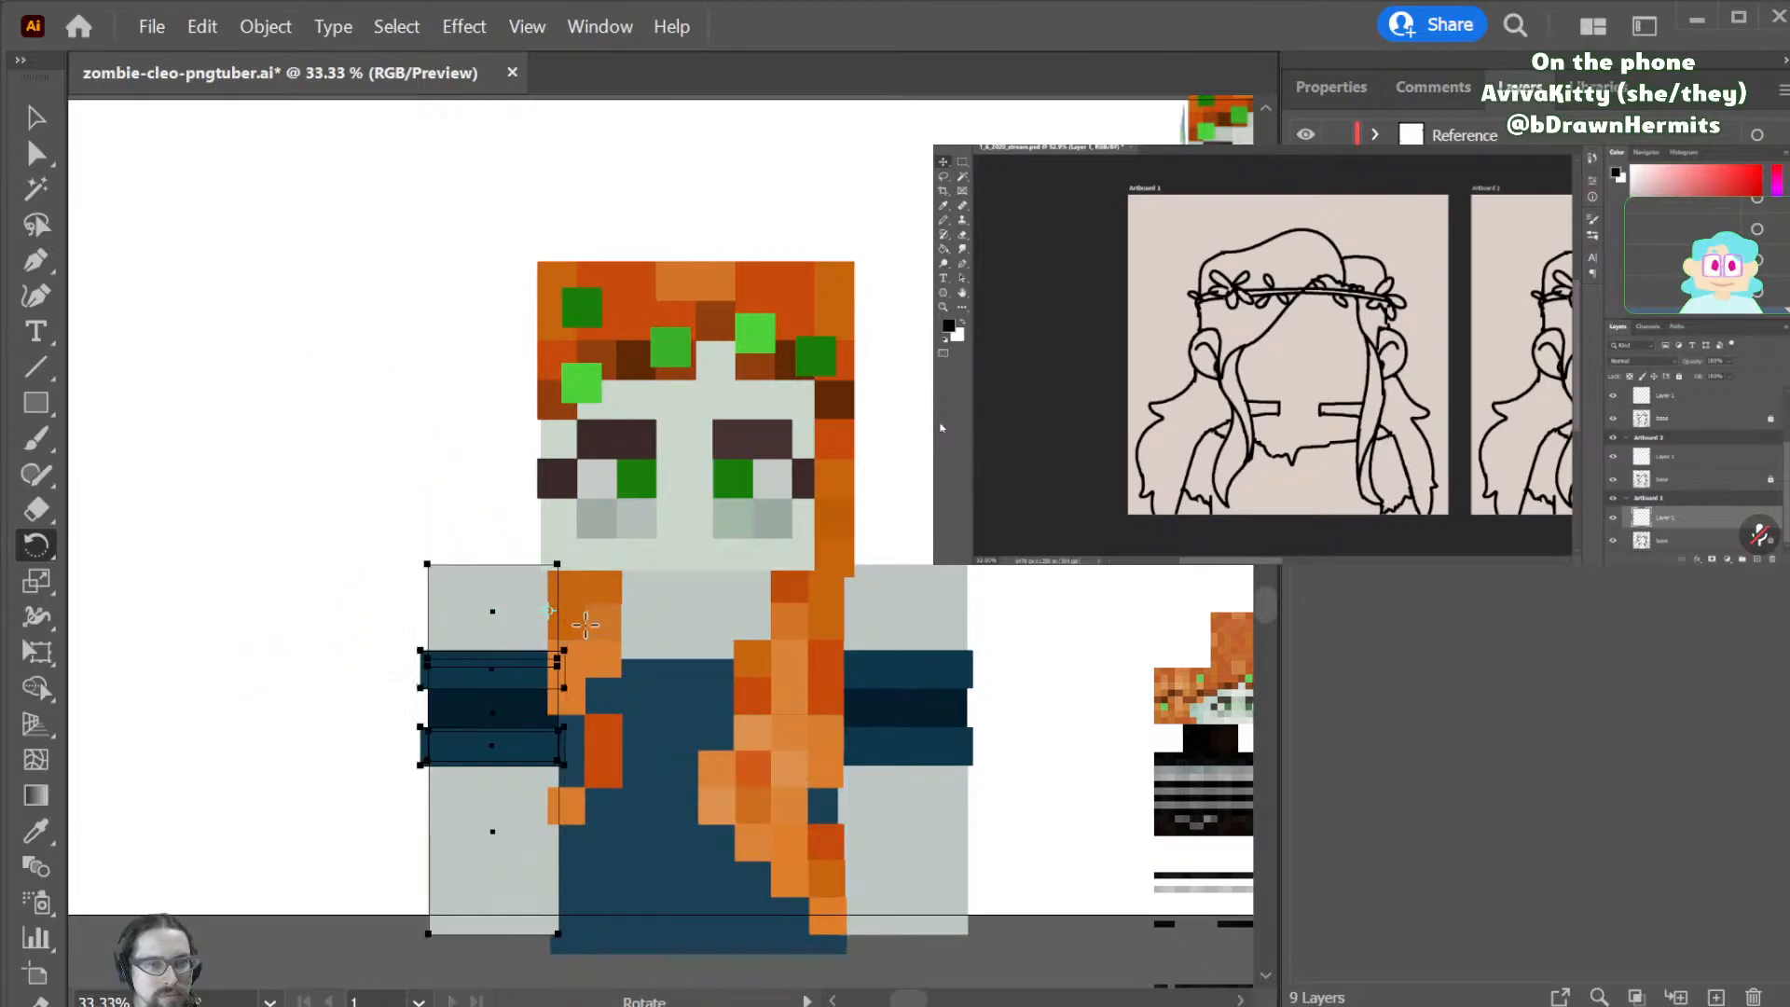
# - Test further rotations of the left arm from different pivot points around the shoulder and upper sleeve
pyautogui.click(567, 611)
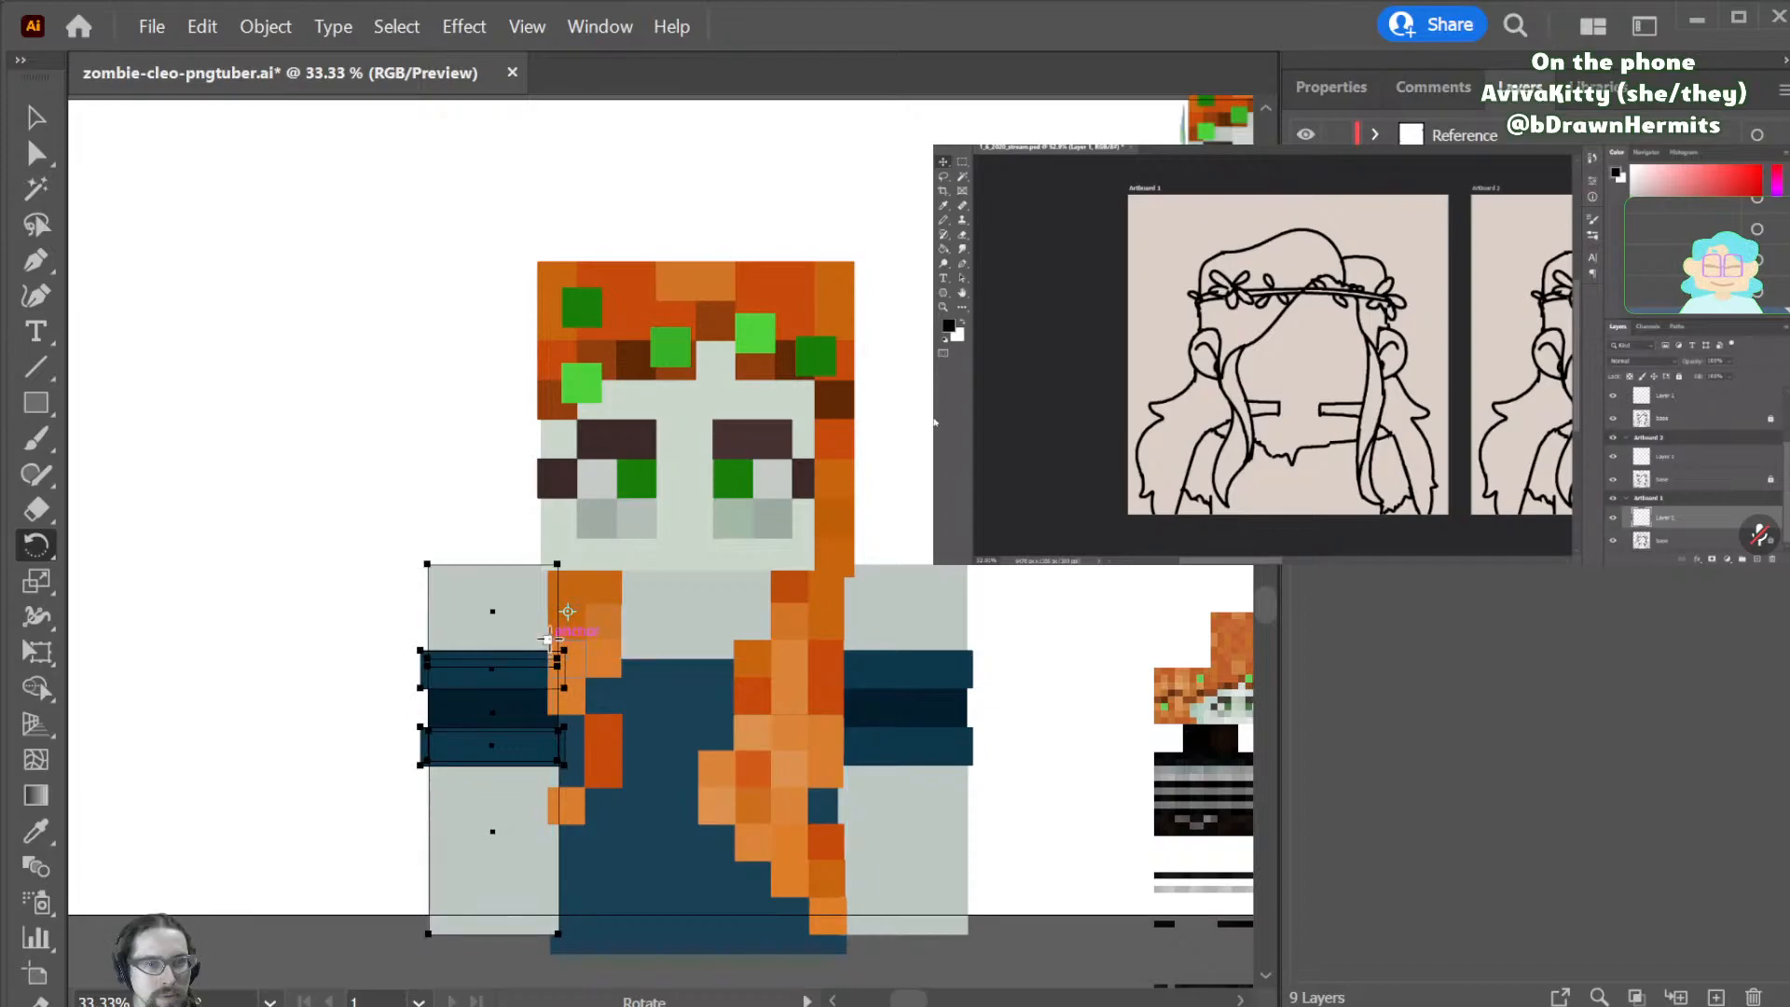
pyautogui.click(540, 667)
pyautogui.moveTo(567, 623); pyautogui.dragTo(558, 685)
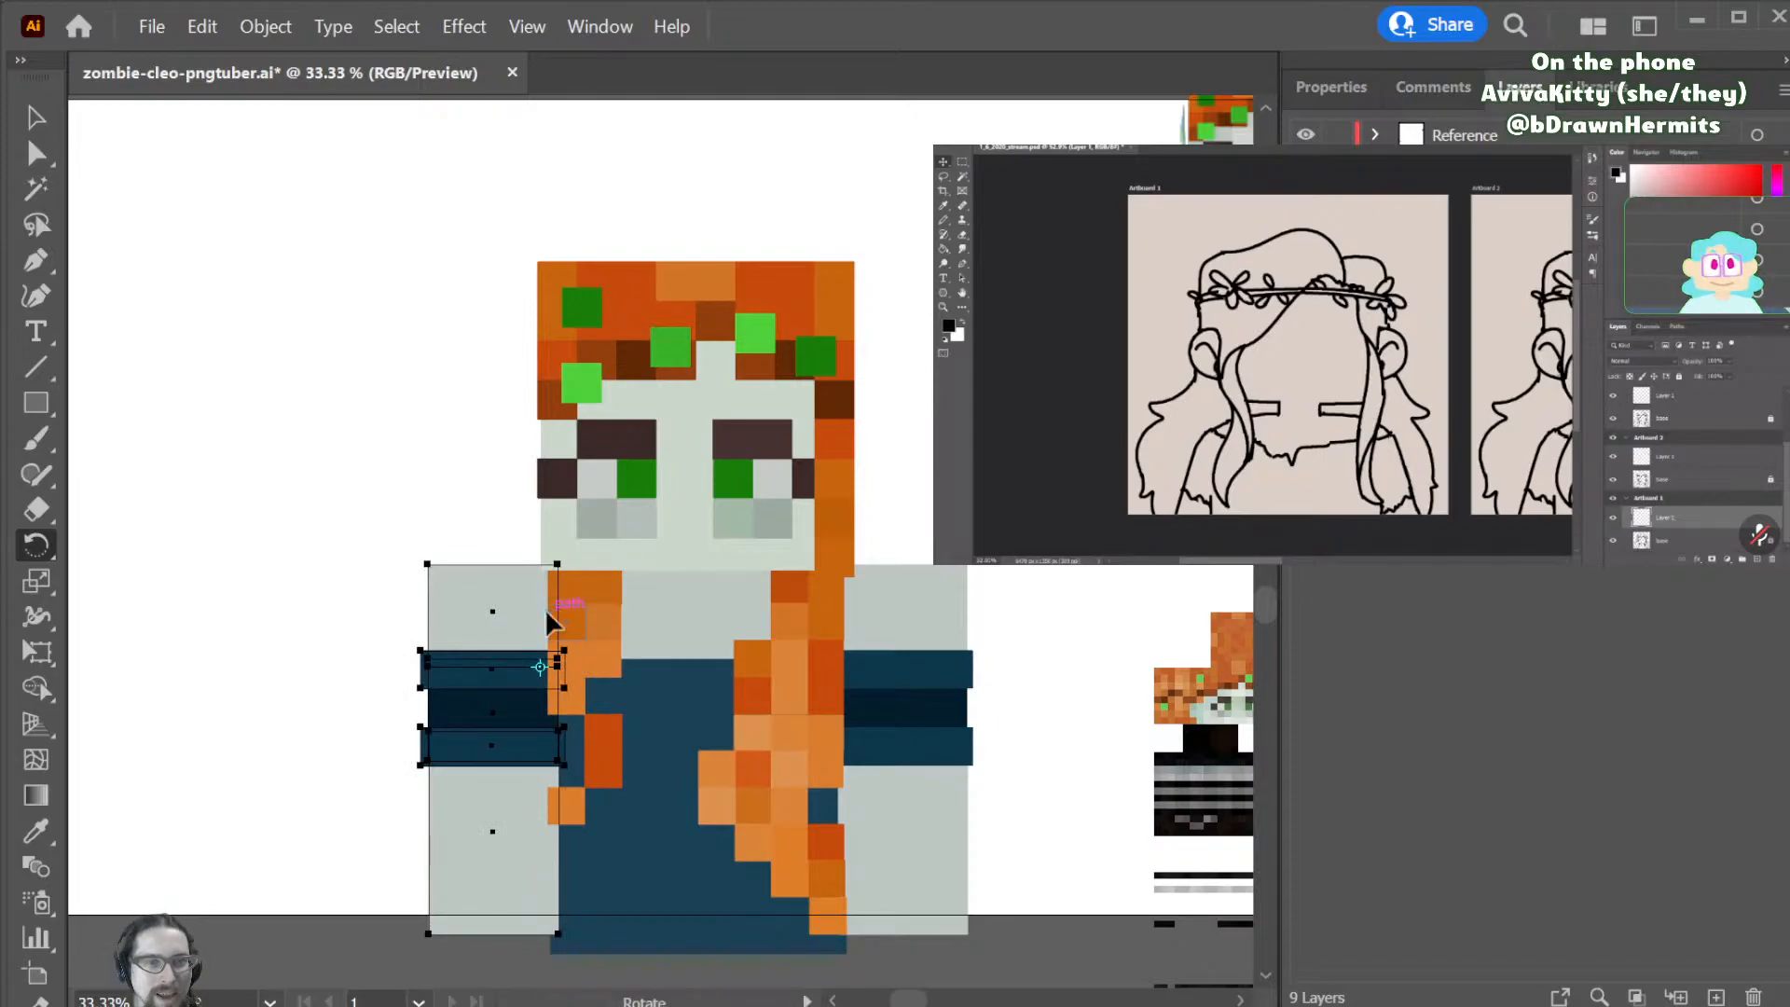
pyautogui.click(546, 611)
pyautogui.moveTo(635, 550)
pyautogui.mouseDown()
pyautogui.moveTo(612, 778)
pyautogui.moveTo(664, 679)
pyautogui.moveTo(388, 831)
pyautogui.moveTo(783, 609)
pyautogui.moveTo(667, 741)
pyautogui.moveTo(638, 742)
pyautogui.moveTo(669, 512)
pyautogui.moveTo(660, 529)
pyautogui.mouseUp()
pyautogui.moveTo(478, 612)
pyautogui.mouseDown()
pyautogui.moveTo(631, 676)
pyautogui.moveTo(491, 903)
pyautogui.moveTo(512, 843)
pyautogui.moveTo(634, 760)
pyautogui.moveTo(472, 830)
pyautogui.moveTo(483, 642)
pyautogui.mouseUp()
pyautogui.moveTo(630, 618); pyautogui.dragTo(479, 711)
pyautogui.moveTo(517, 612); pyautogui.dragTo(641, 745)
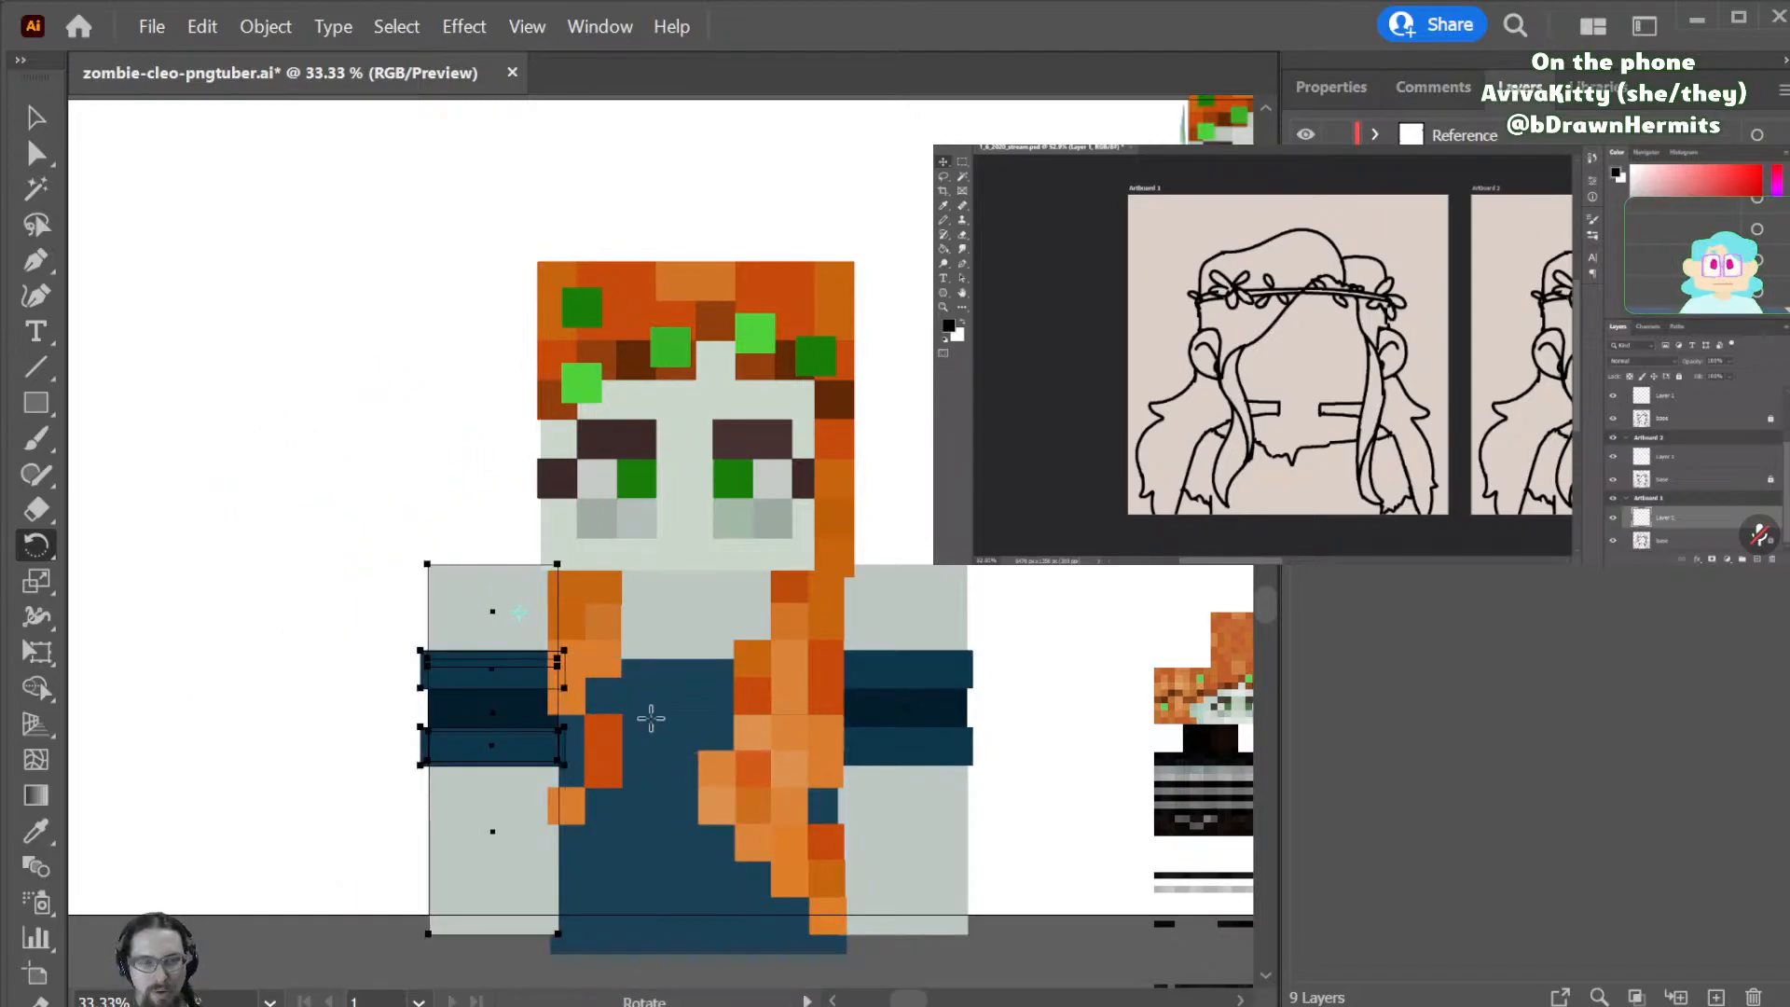
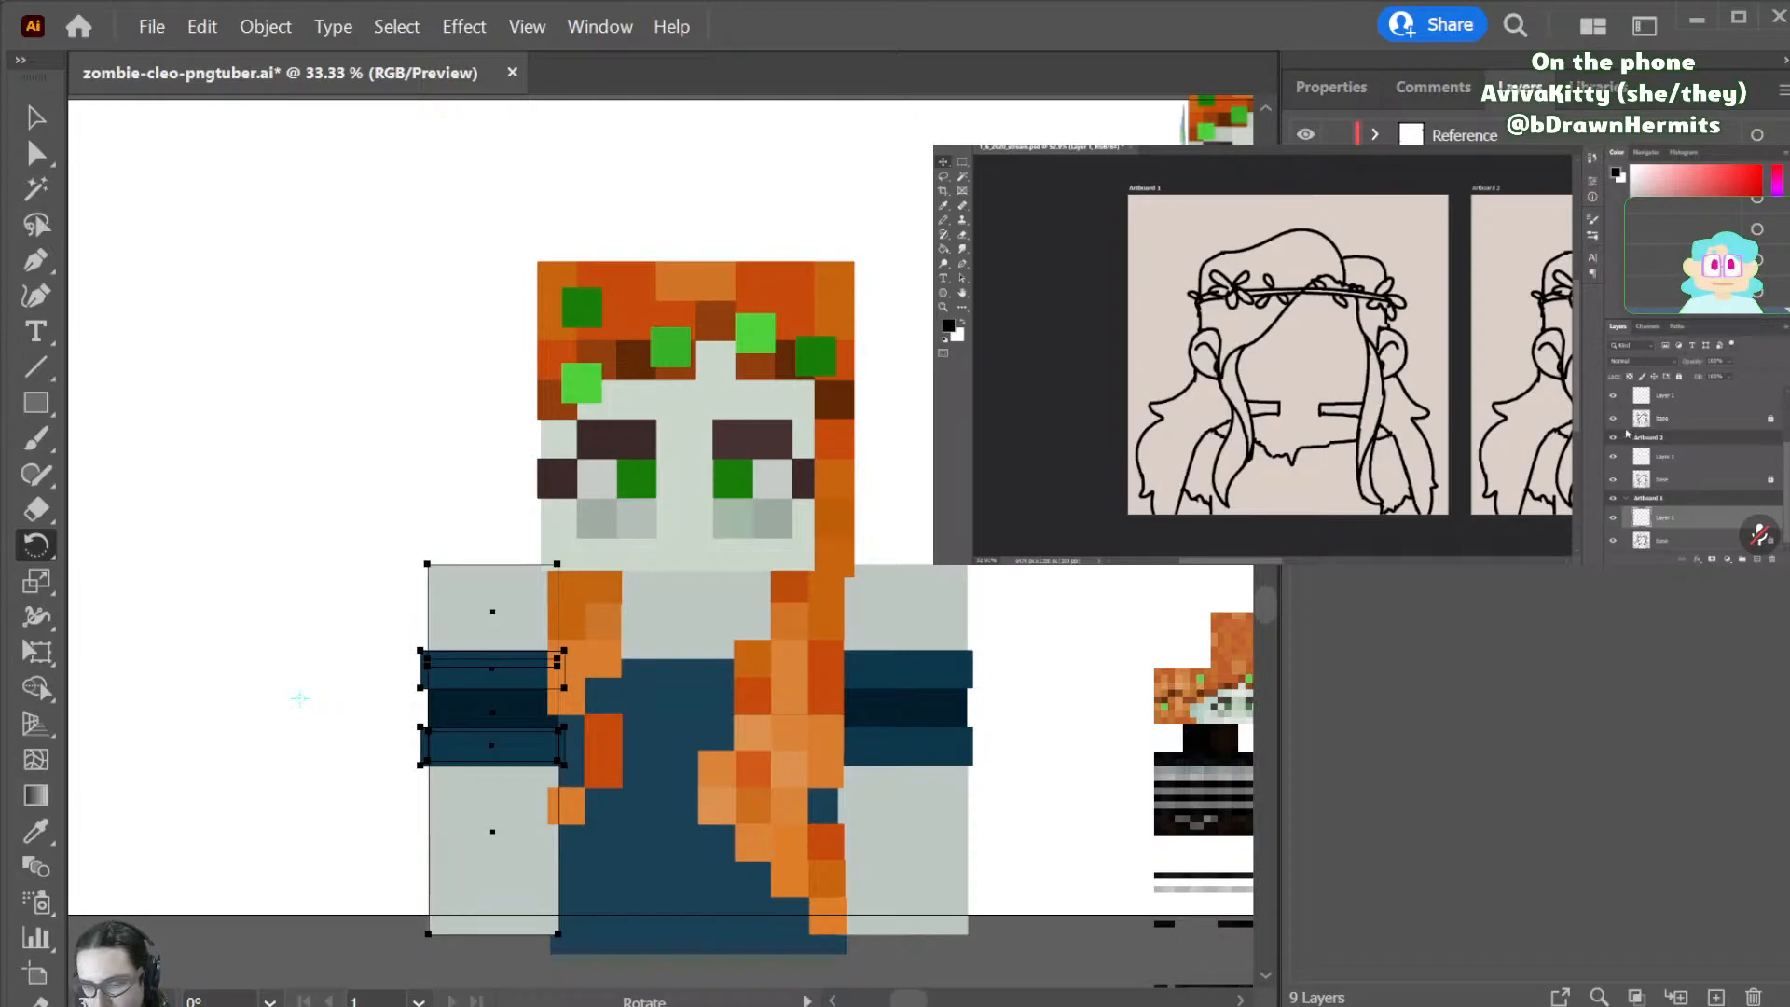
# - Try moving the dark sleeve rectangle of the left arm down over the forearm, and undo the move
pyautogui.press('v')
pyautogui.click(211, 778)
pyautogui.click(502, 727)
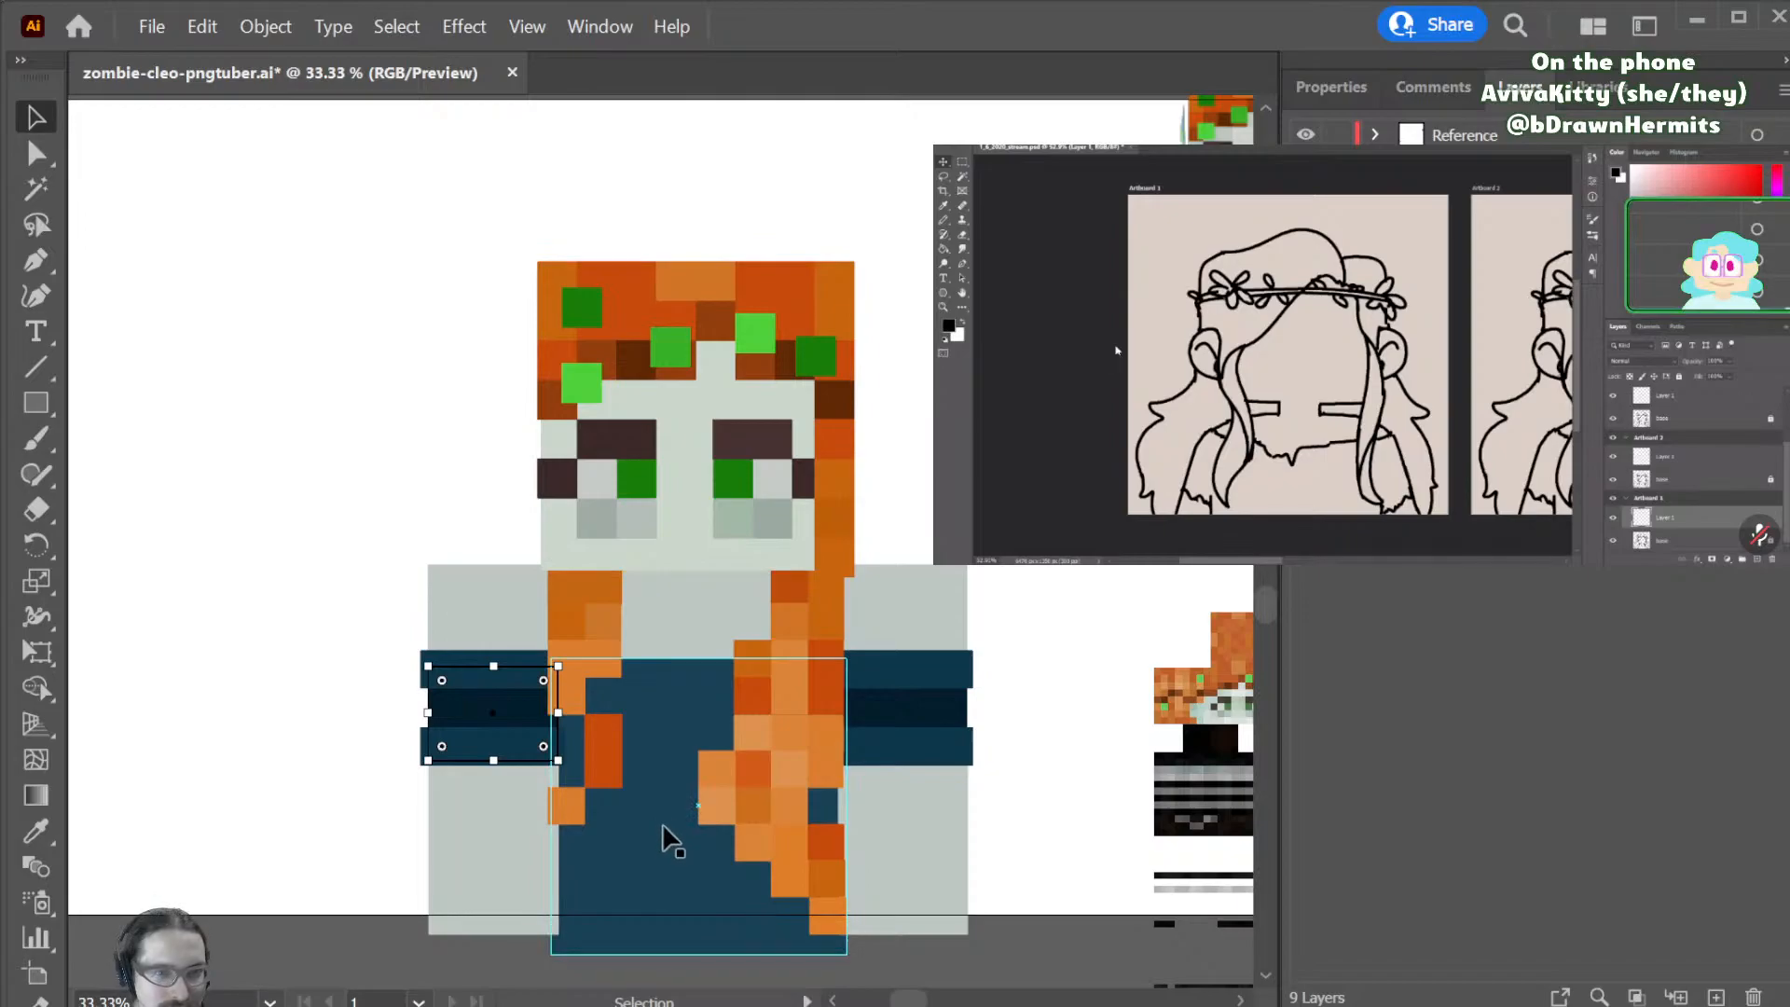
pyautogui.moveTo(488, 714); pyautogui.dragTo(508, 848)
pyautogui.hotkey('ctrl', 'z')
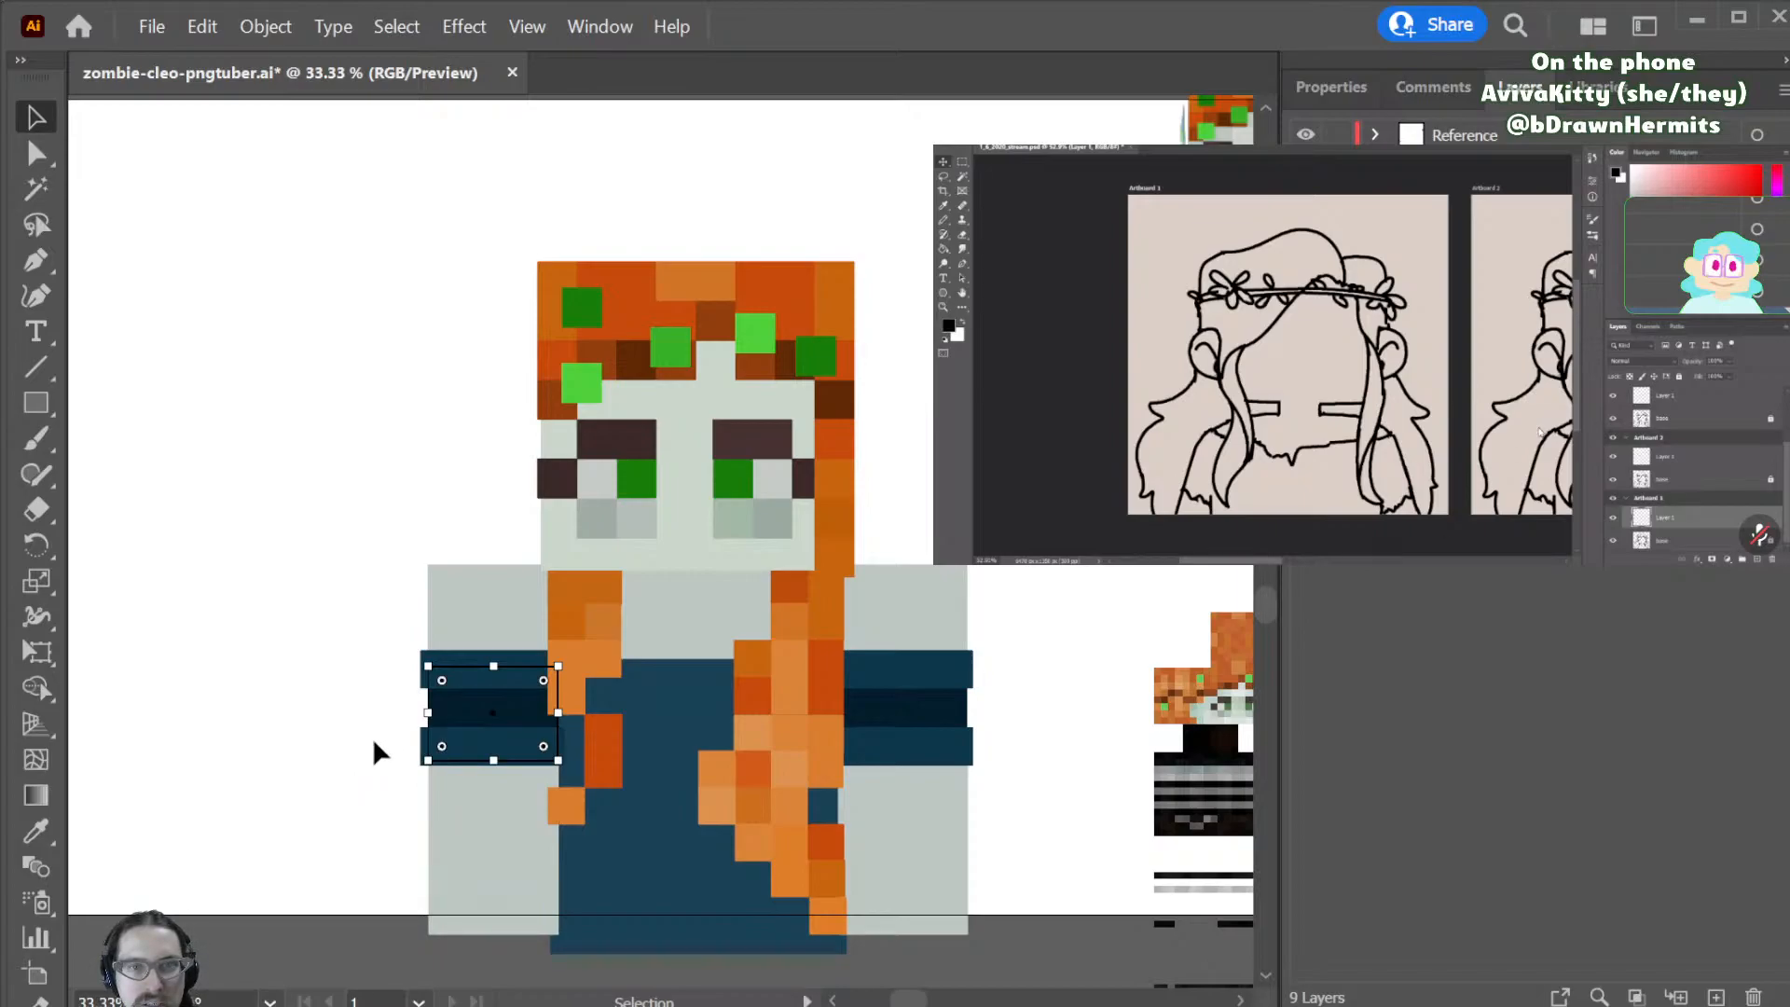
# - Add two anchor points along the lower edge of the left arm's dark sleeve rectangle with the Pen tool
pyautogui.hotkey('ctrl', '=')
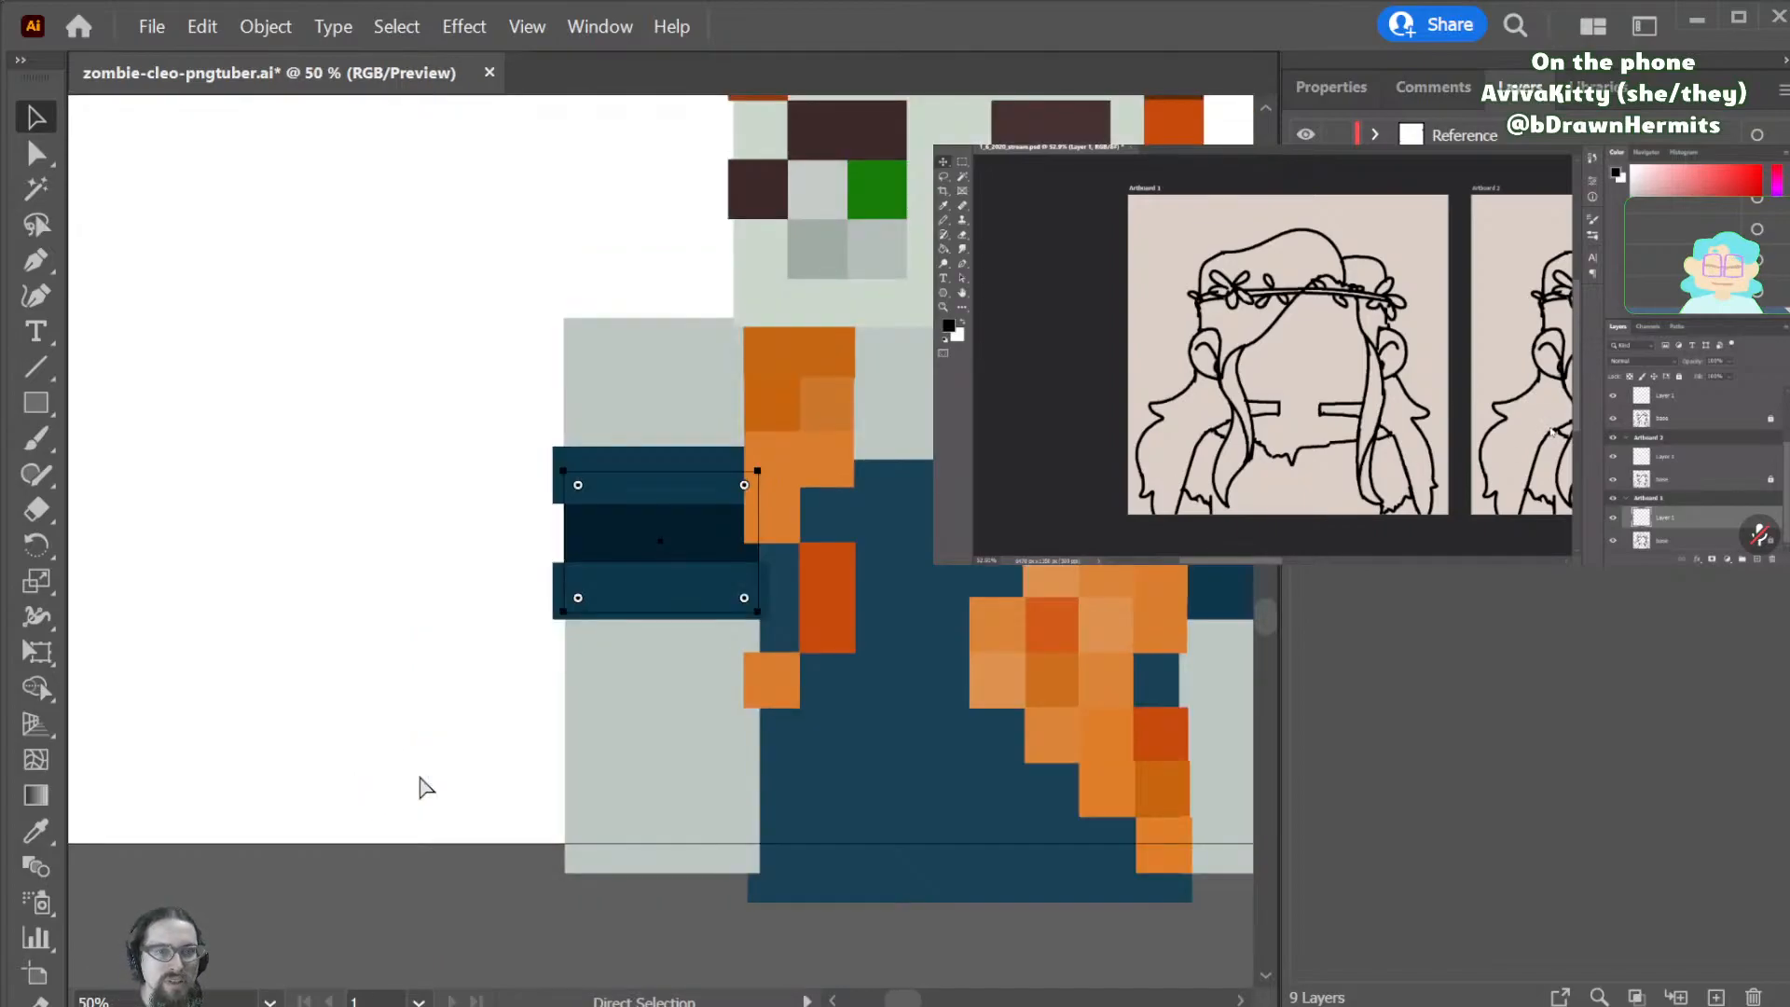
pyautogui.hscroll(4, 468, 656)
pyautogui.scroll(5, 456, 660)
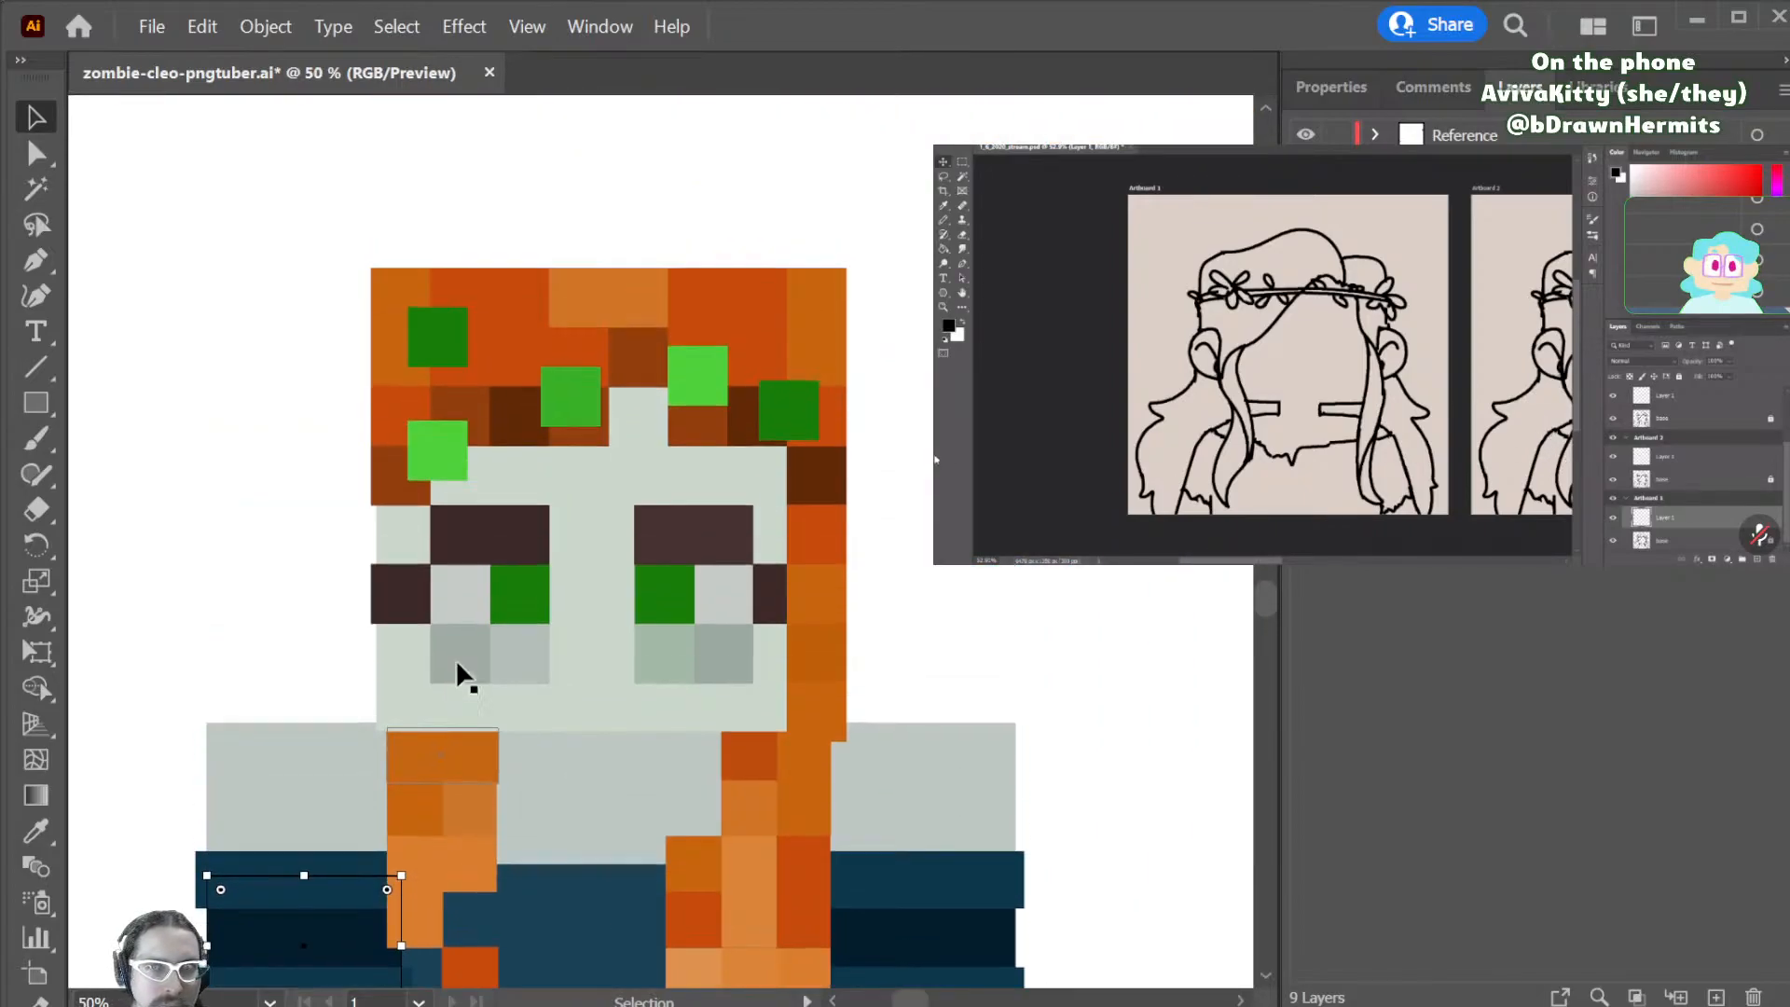
pyautogui.scroll(-2, 456, 666)
pyautogui.hotkey('ctrl', '-')
pyautogui.hscroll(4, 451, 672)
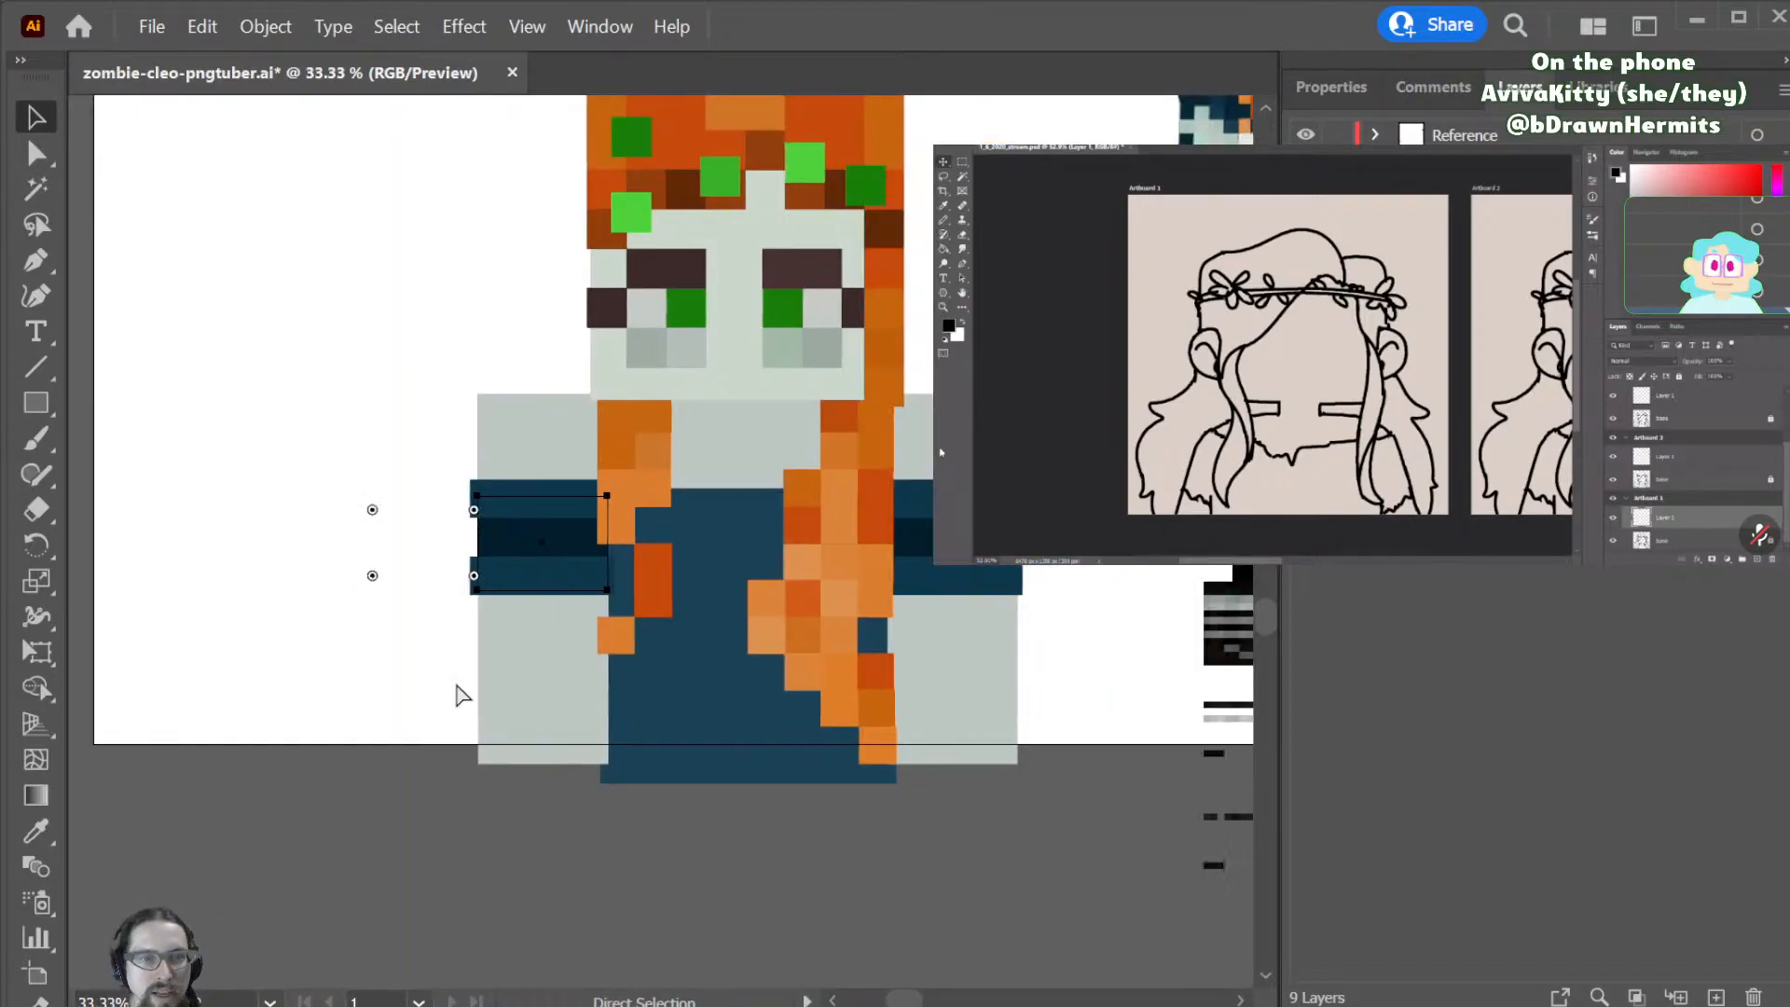
pyautogui.scroll(3, 466, 691)
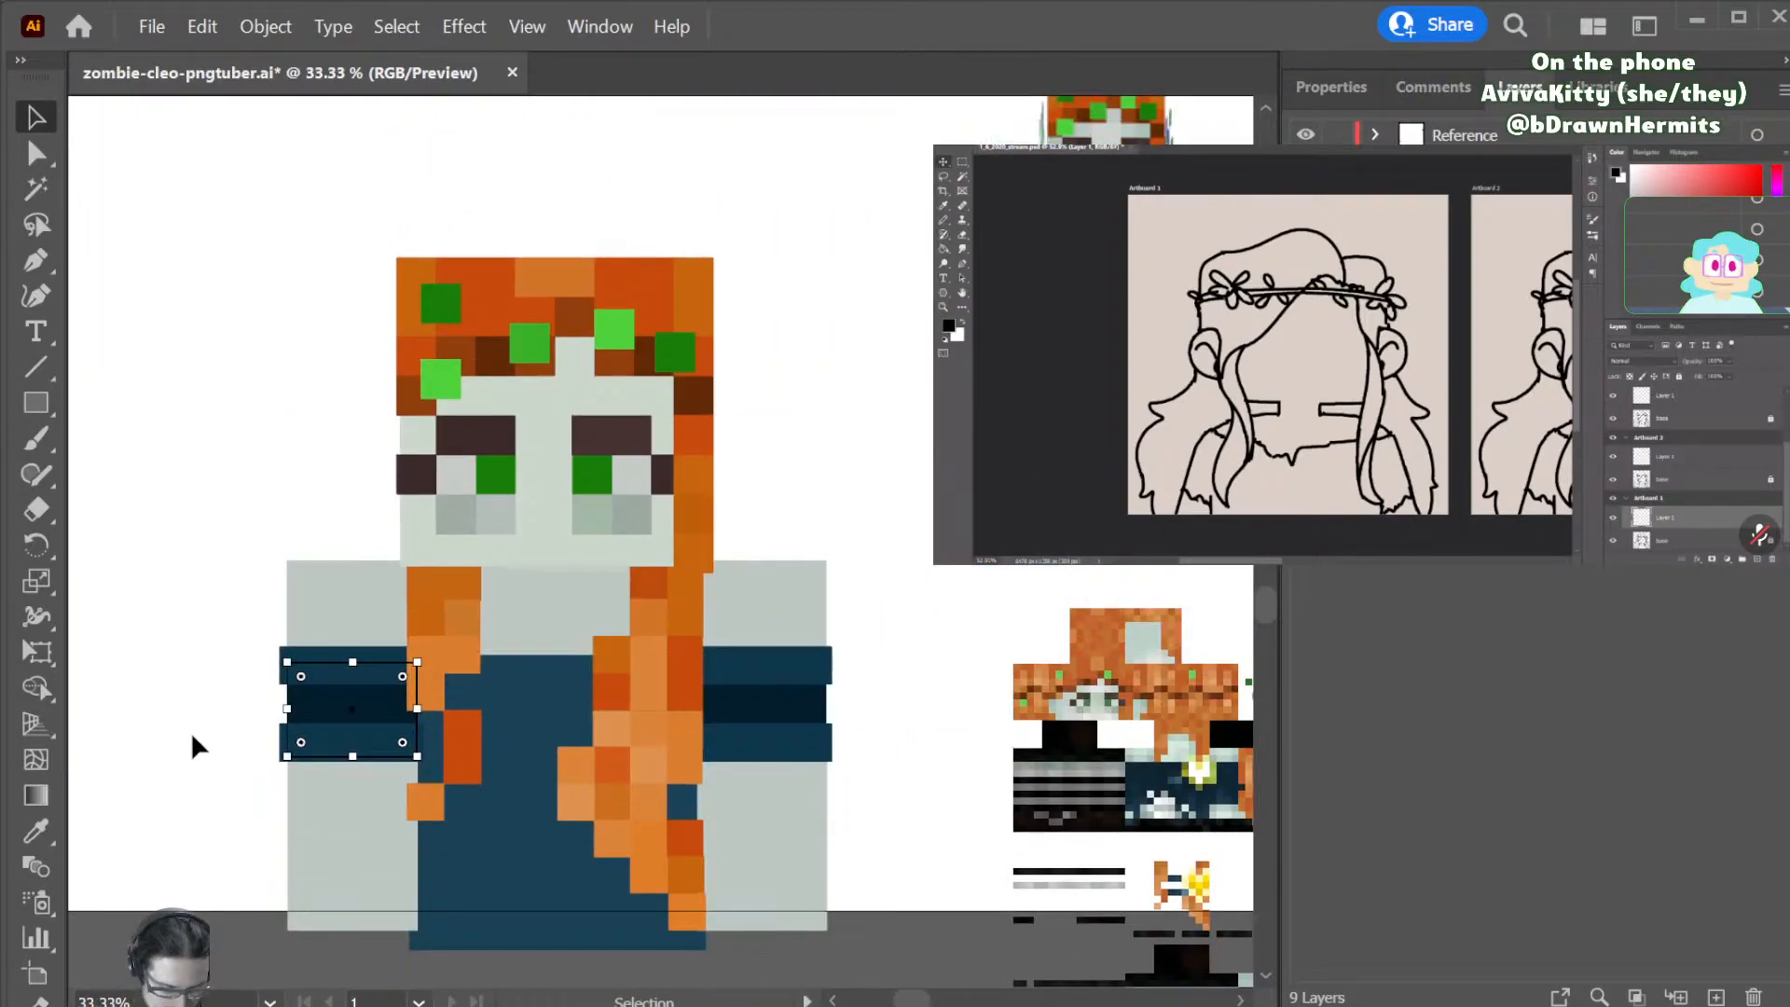
pyautogui.press('p')
pyautogui.keyDown('ctrl'); pyautogui.click(319, 759); pyautogui.keyUp('ctrl')
pyautogui.moveTo(318, 761); pyautogui.dragTo(355, 765)
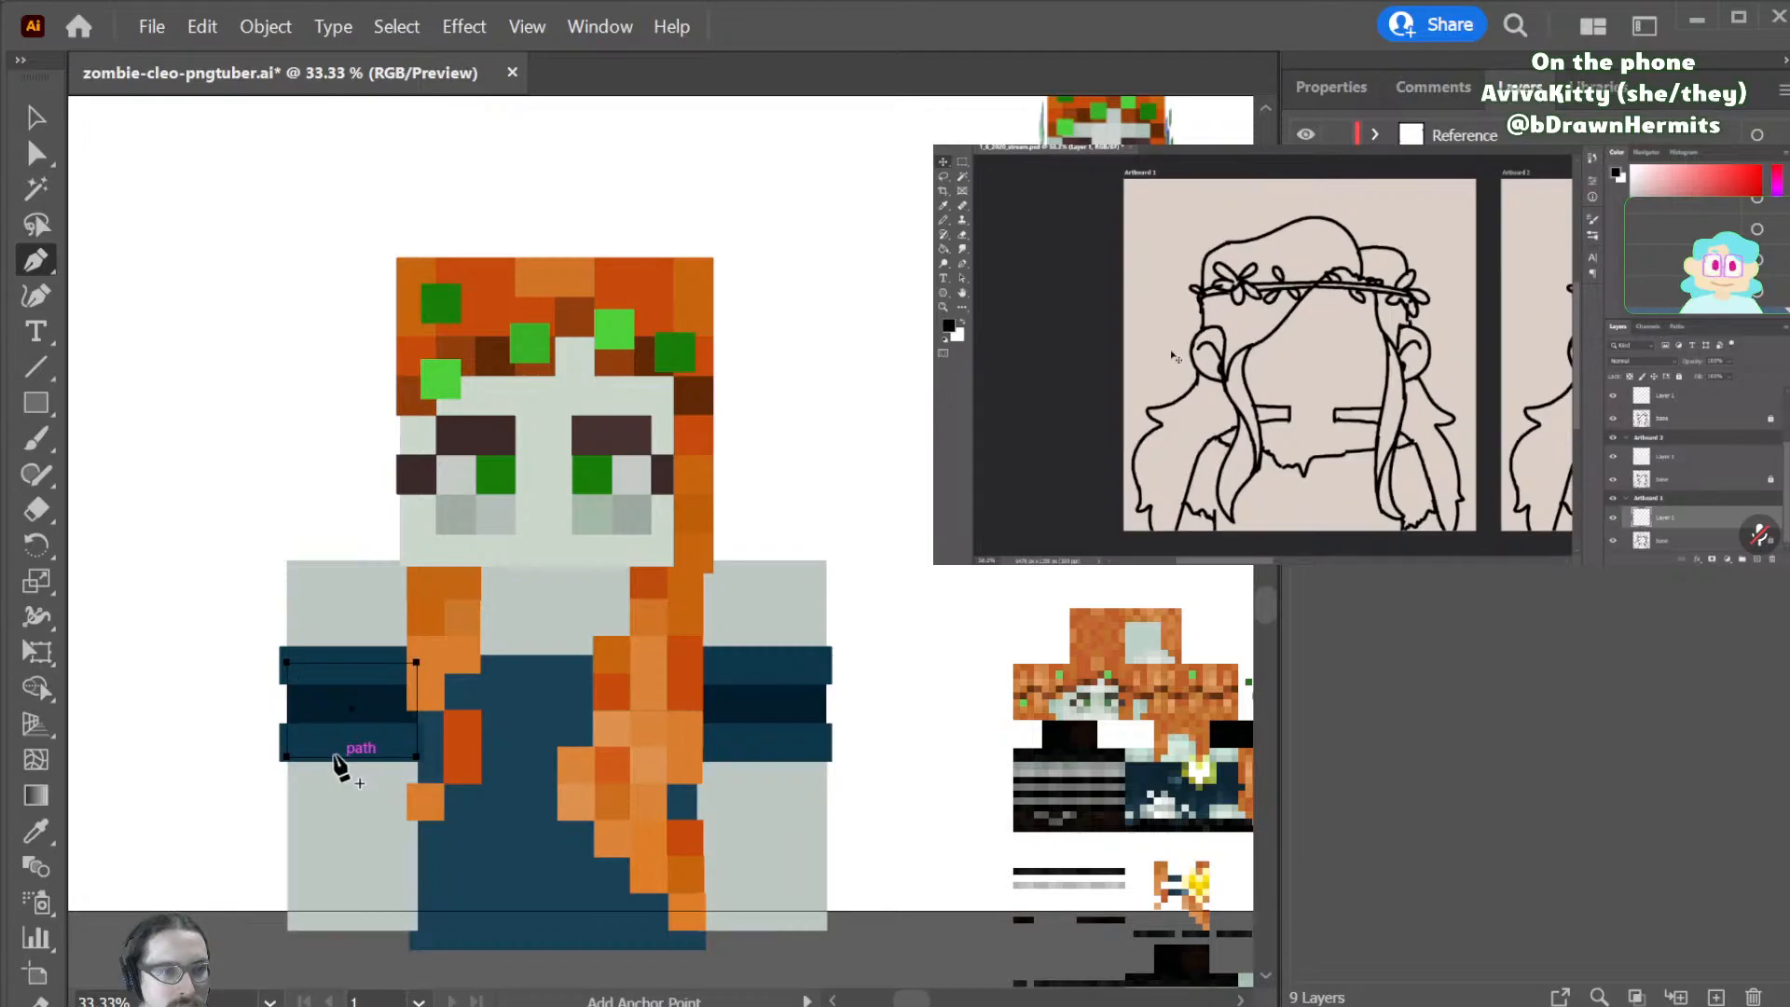
pyautogui.click(324, 756)
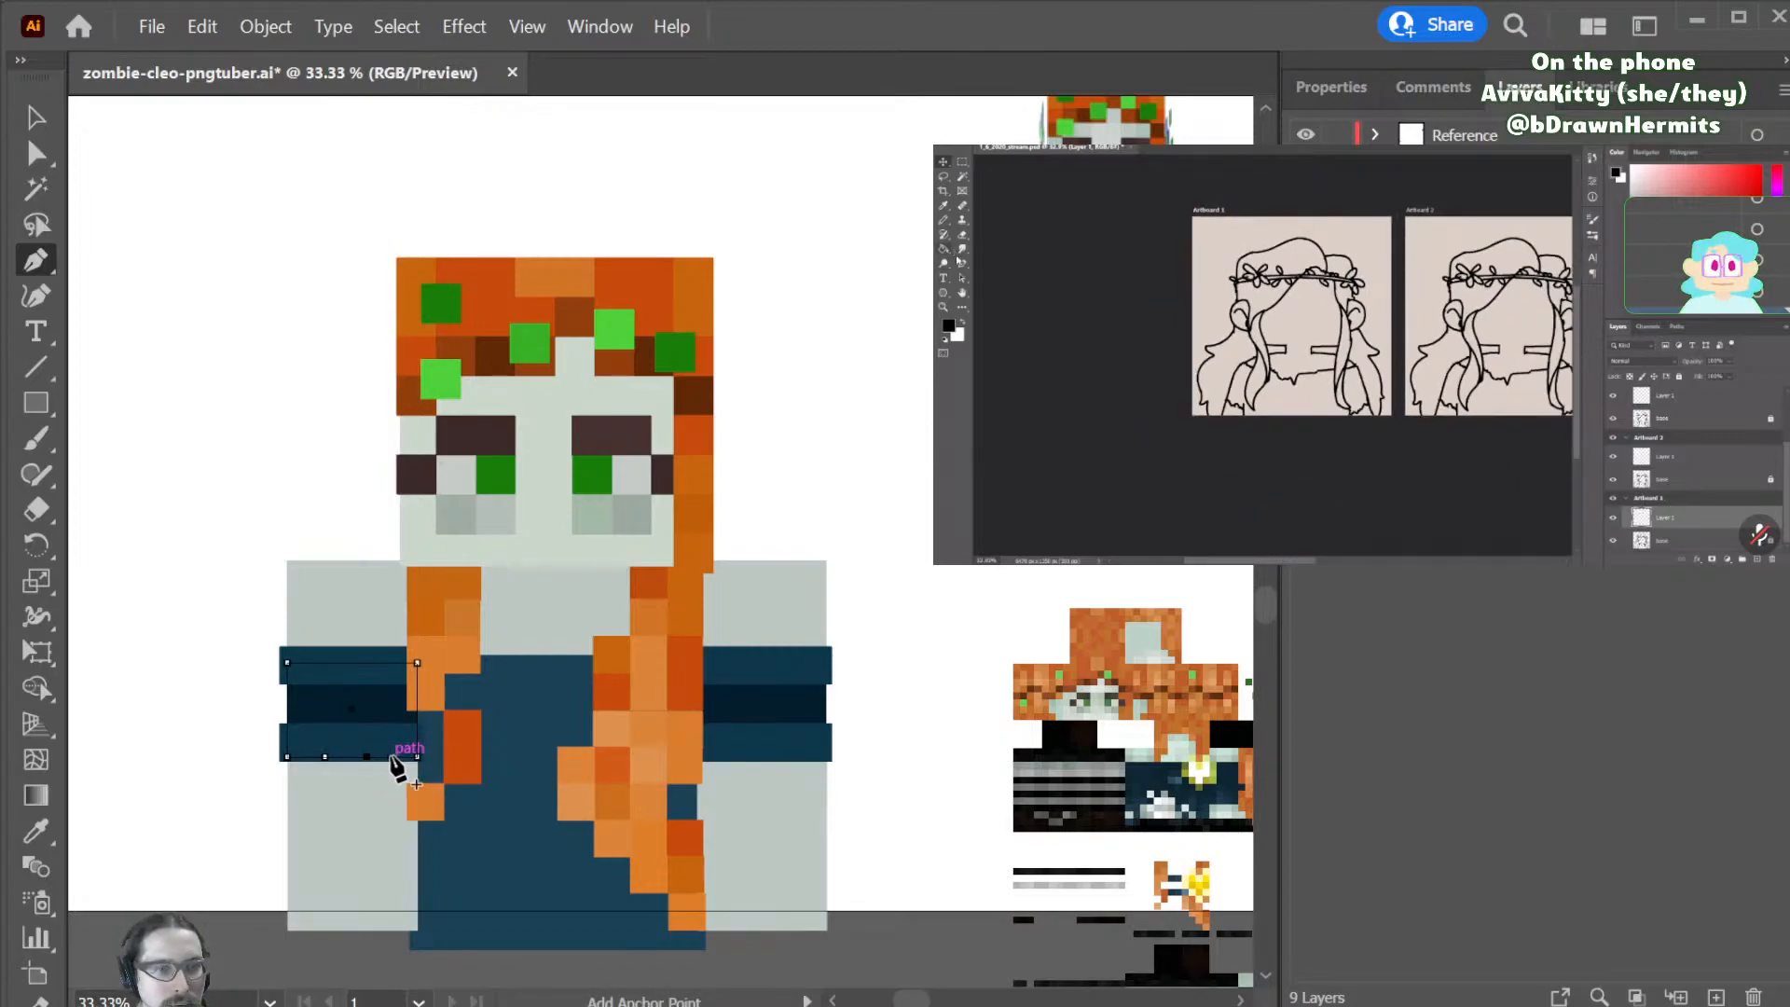
# - Pull both lower corners of the dark sleeve down over the forearm and shift one inner anchor point toward the other
pyautogui.press('a')
pyautogui.moveTo(424, 775)
pyautogui.mouseDown()
pyautogui.moveTo(427, 757)
pyautogui.moveTo(412, 820)
pyautogui.moveTo(401, 794)
pyautogui.mouseUp()
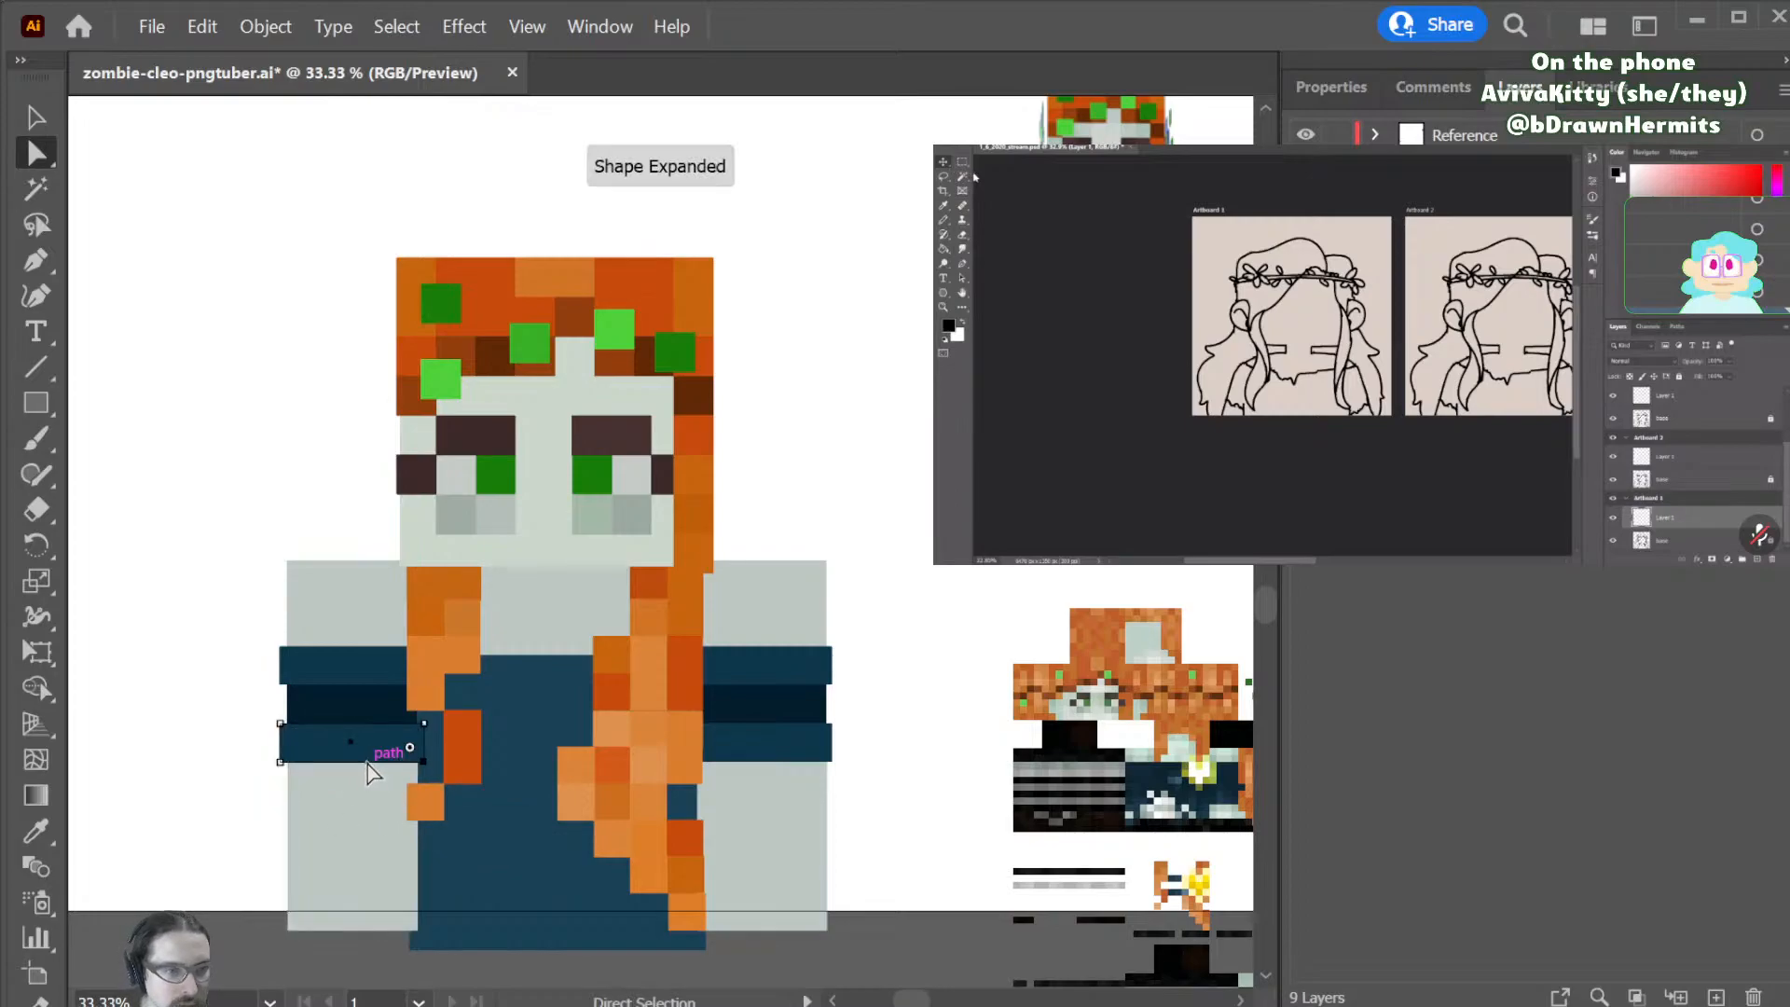
pyautogui.click(359, 720)
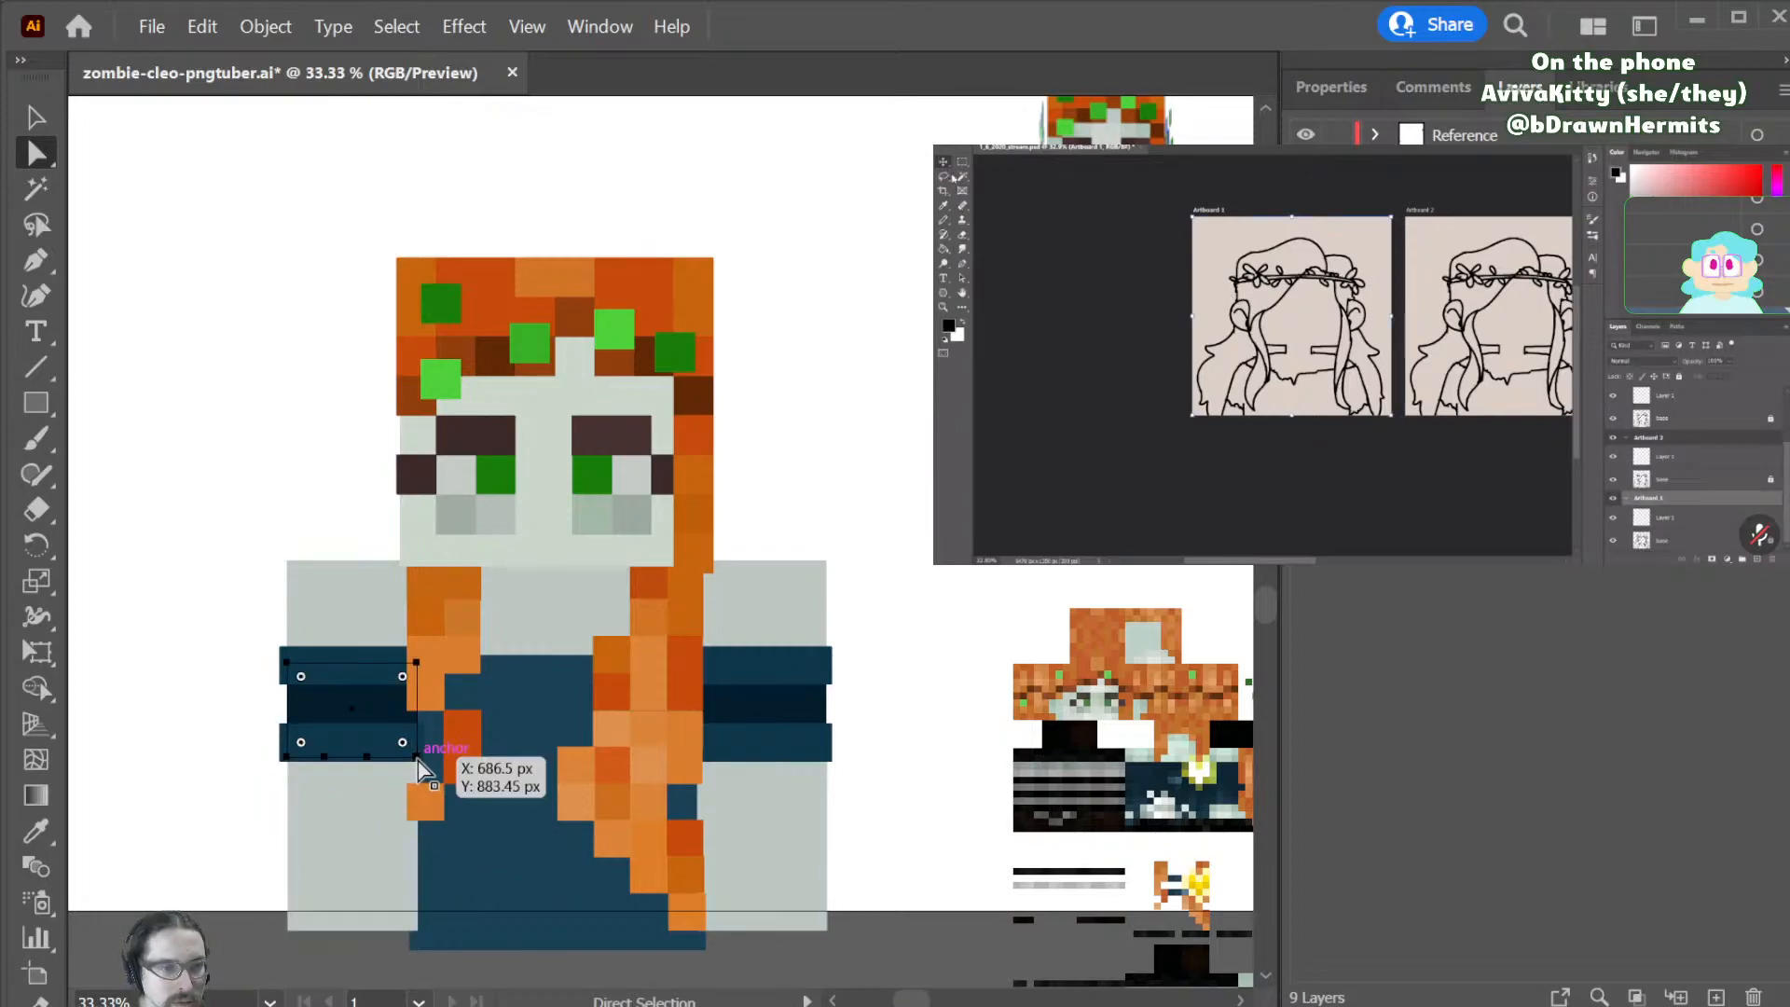
pyautogui.moveTo(418, 761); pyautogui.dragTo(414, 805)
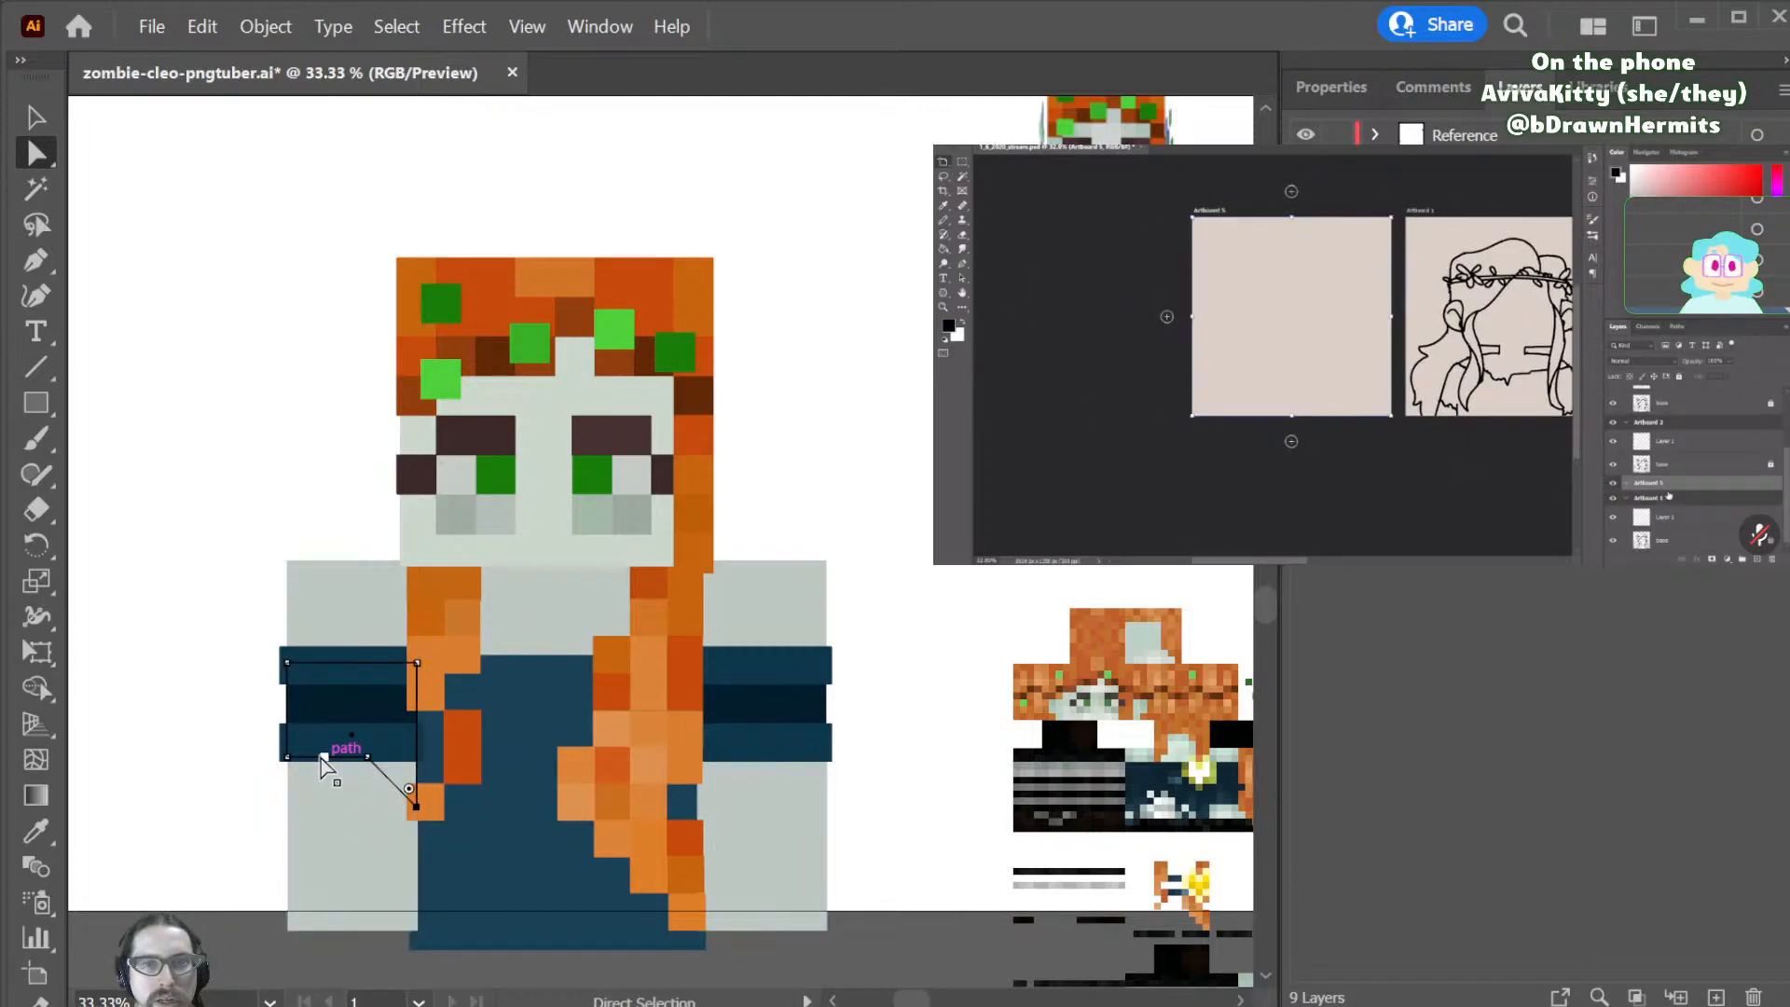
pyautogui.moveTo(286, 756); pyautogui.dragTo(286, 797)
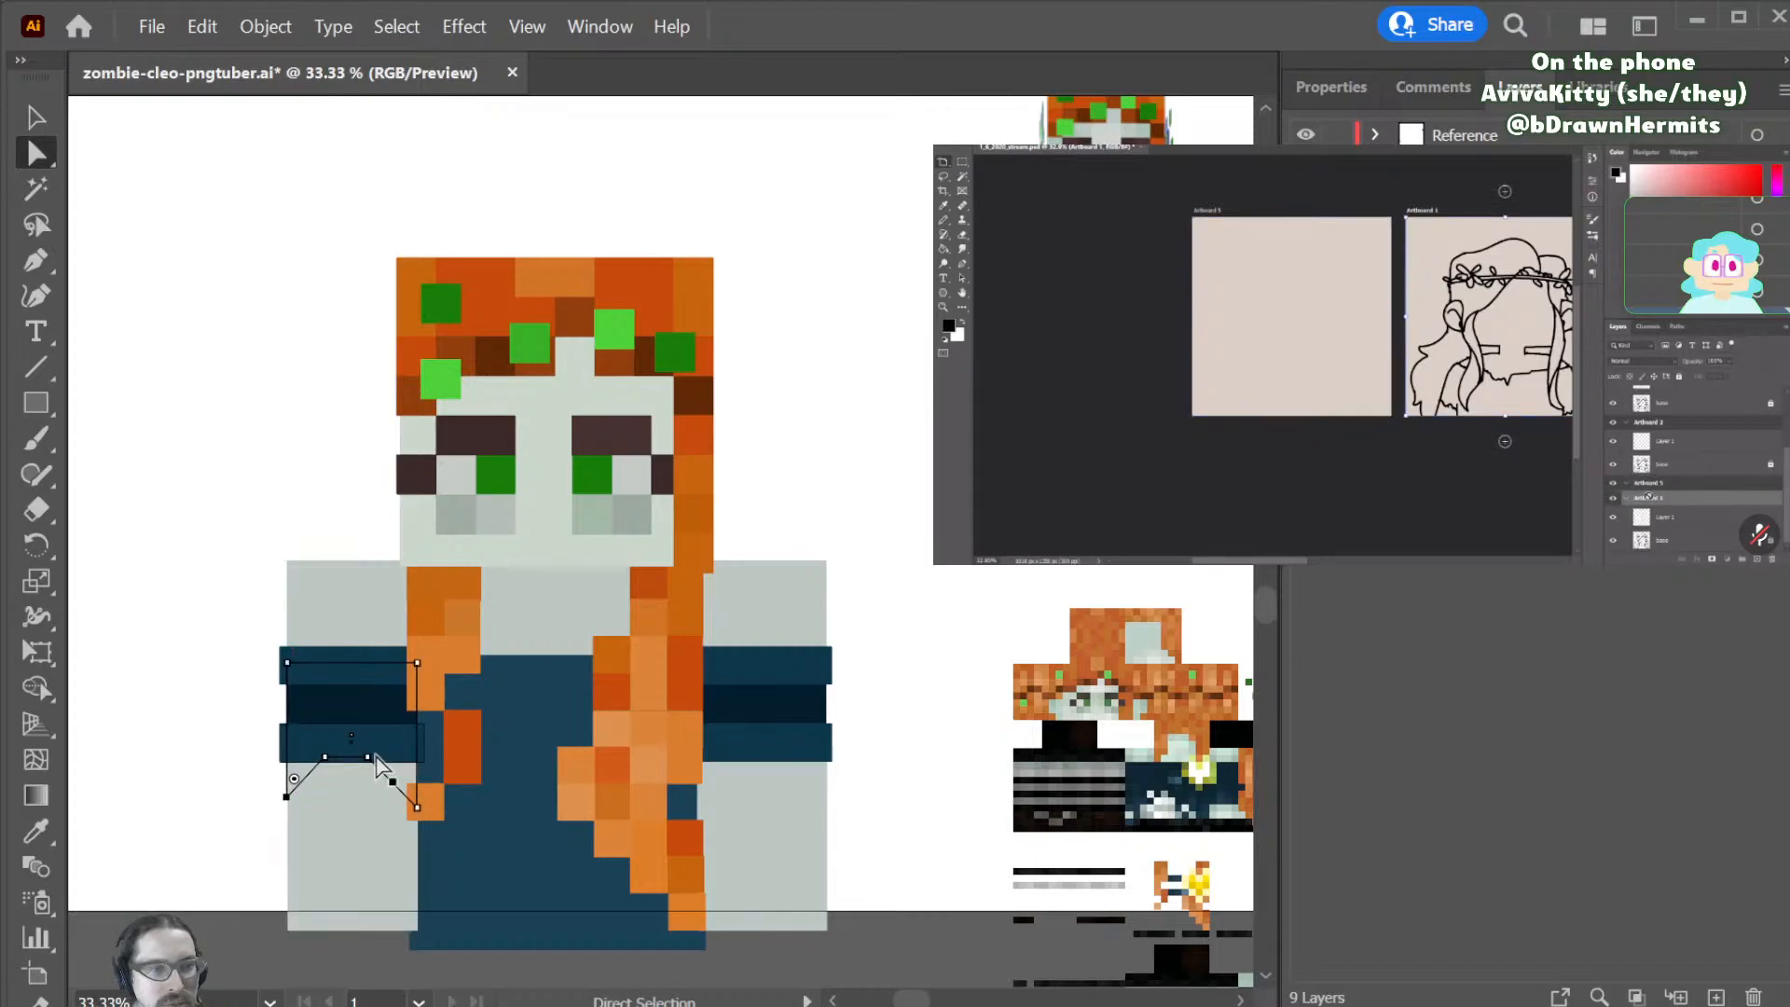
pyautogui.moveTo(367, 757); pyautogui.dragTo(345, 753)
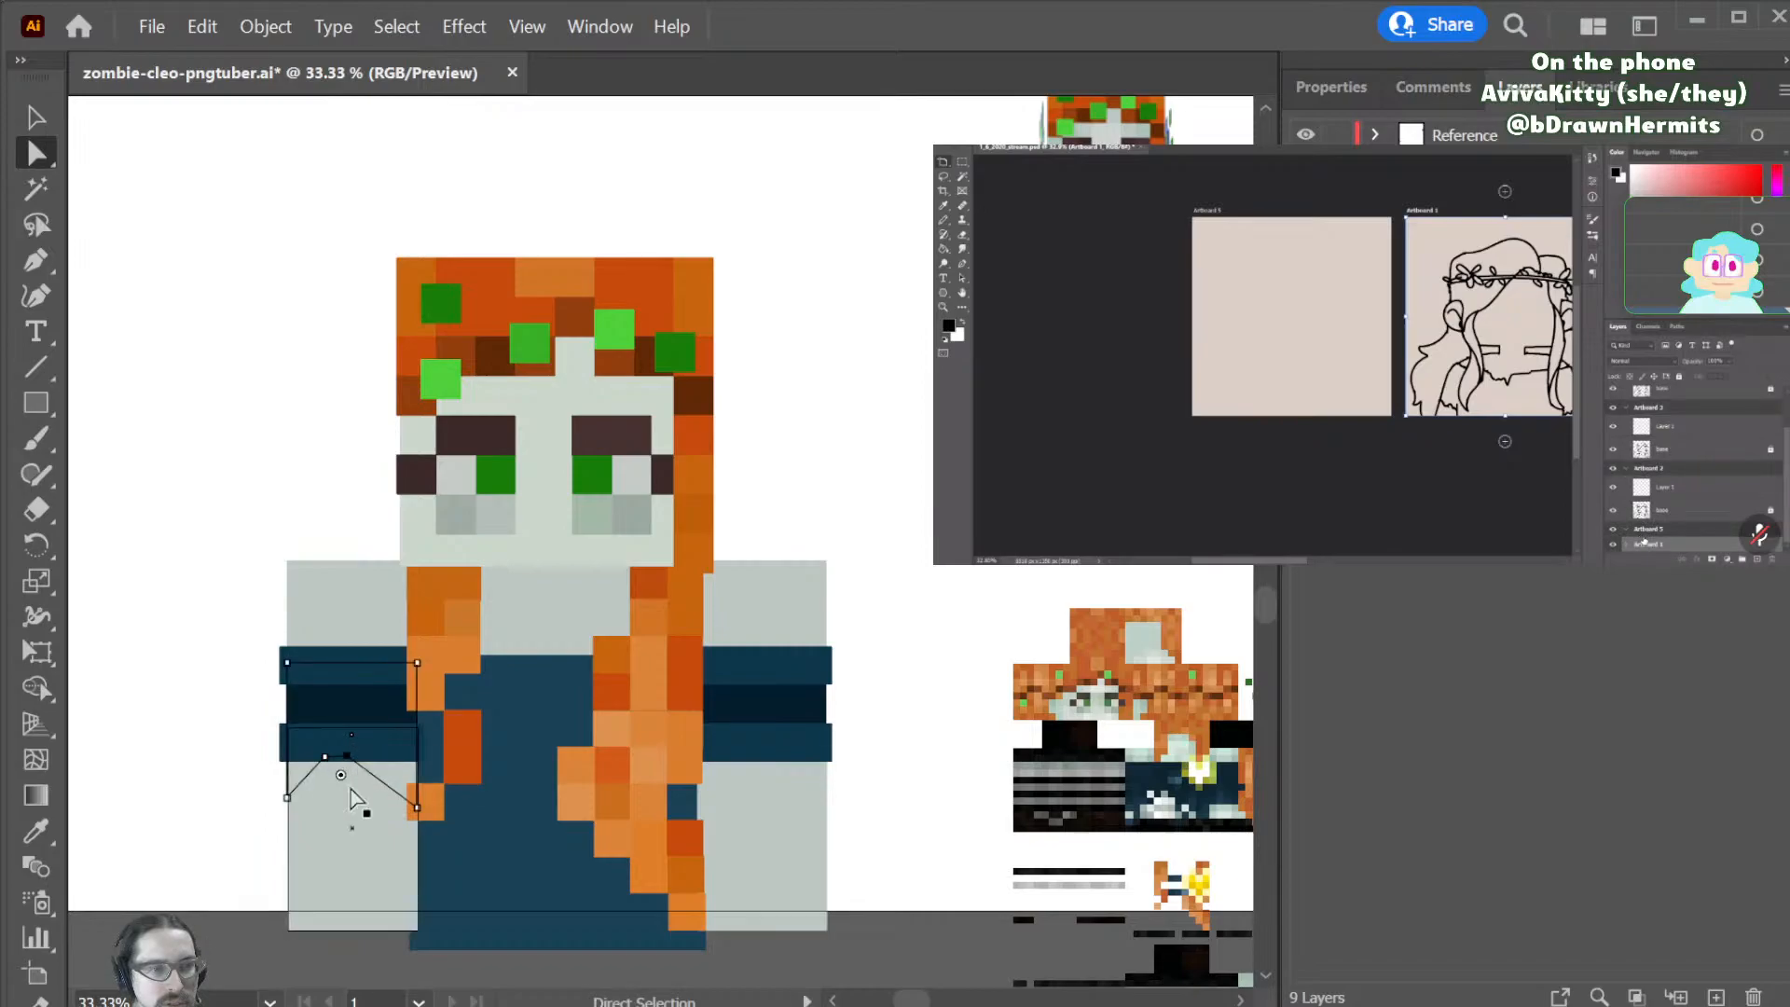
# - Lower the two inner anchor points of the dark sleeve together to make the arch over the forearm shallower
pyautogui.click(344, 847)
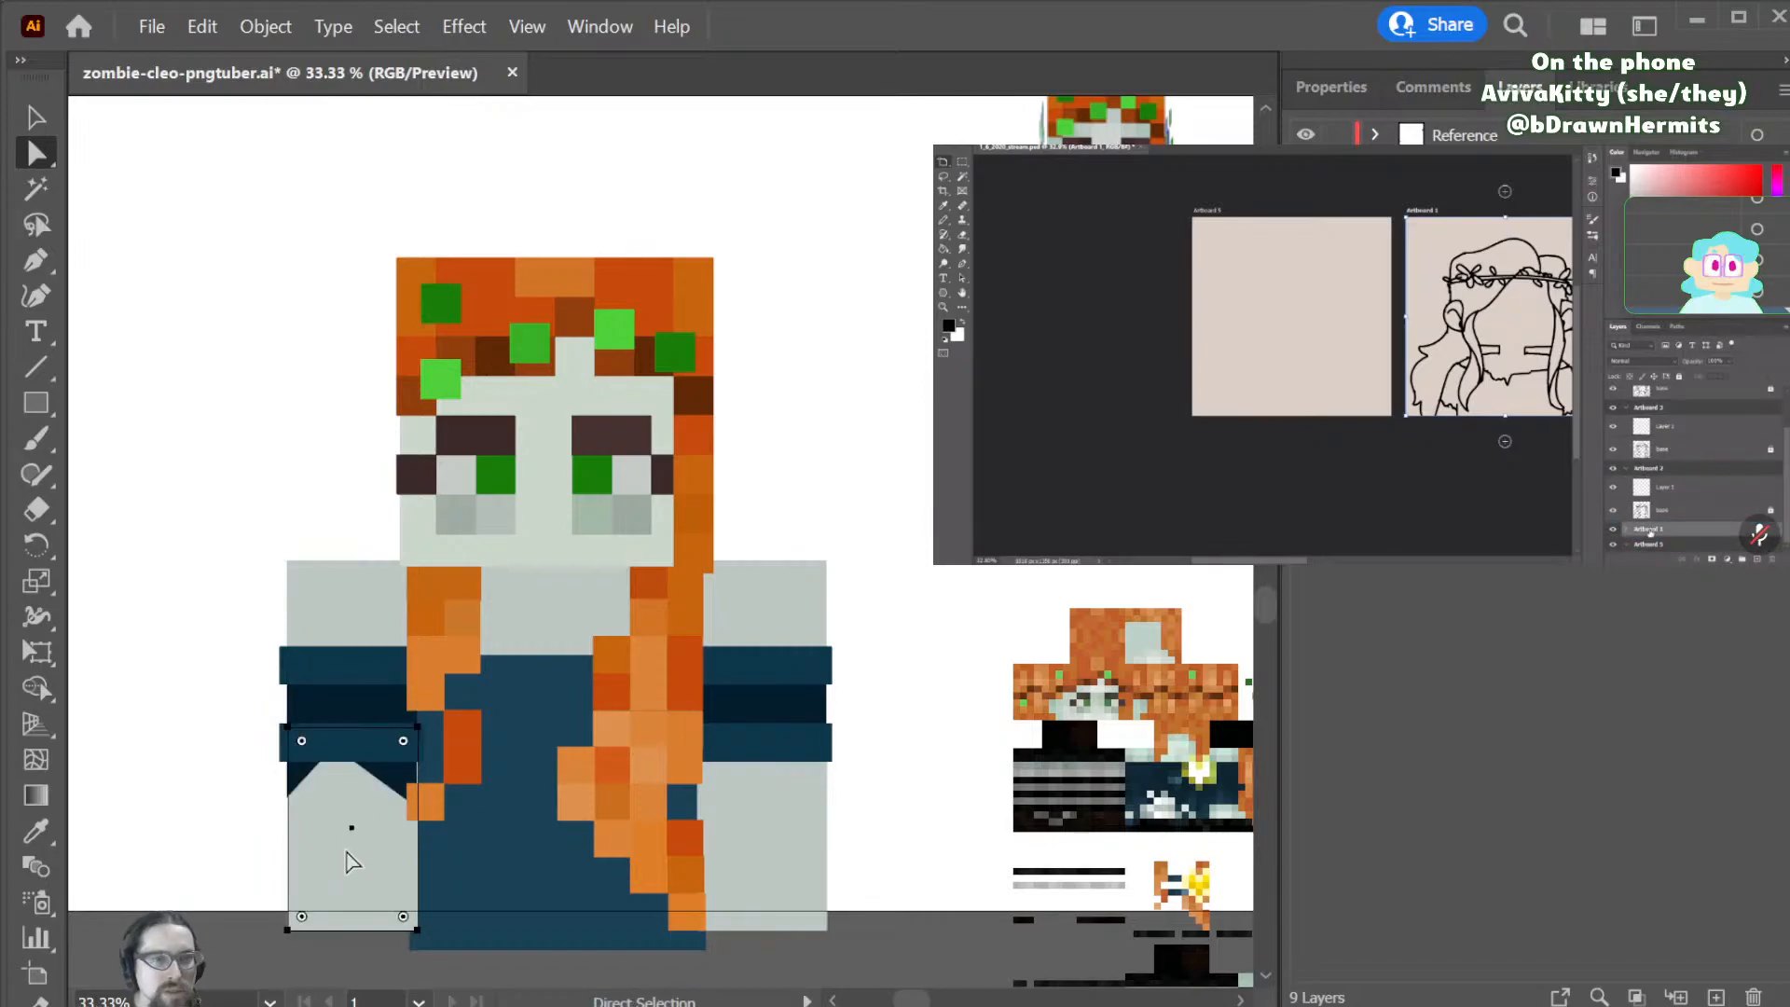
pyautogui.click(300, 790)
pyautogui.click(324, 757)
pyautogui.moveTo(349, 758); pyautogui.dragTo(343, 774)
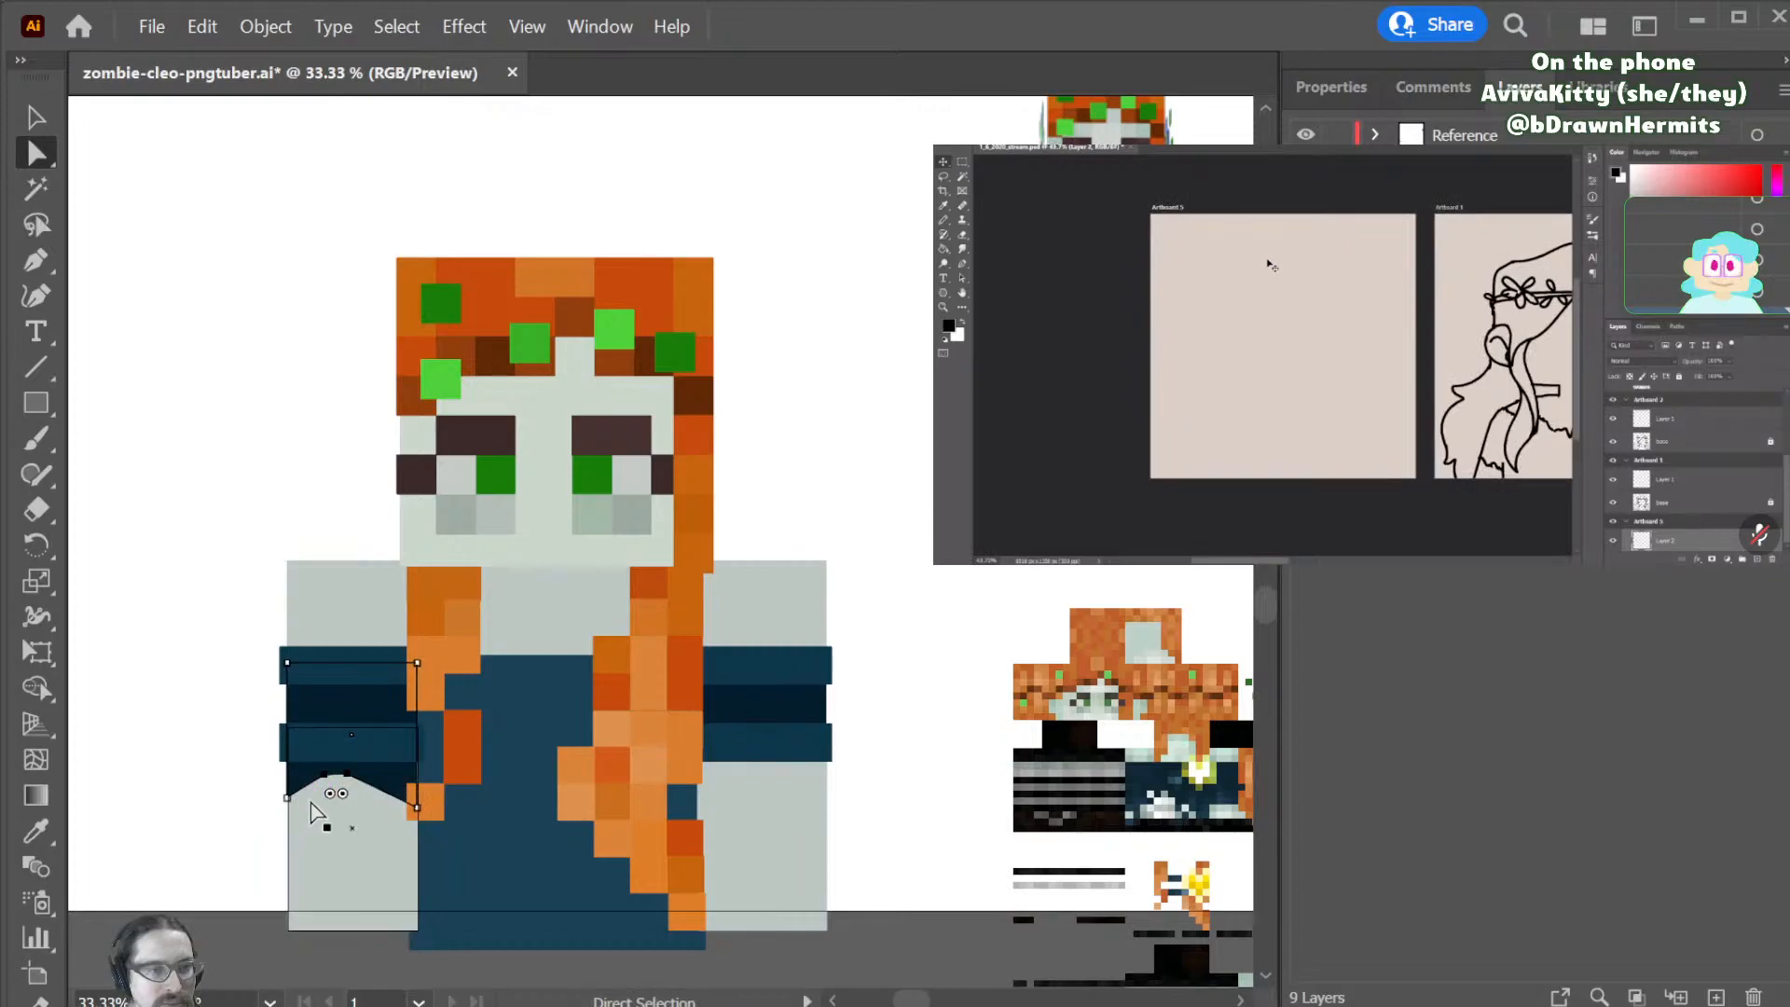
pyautogui.click(203, 797)
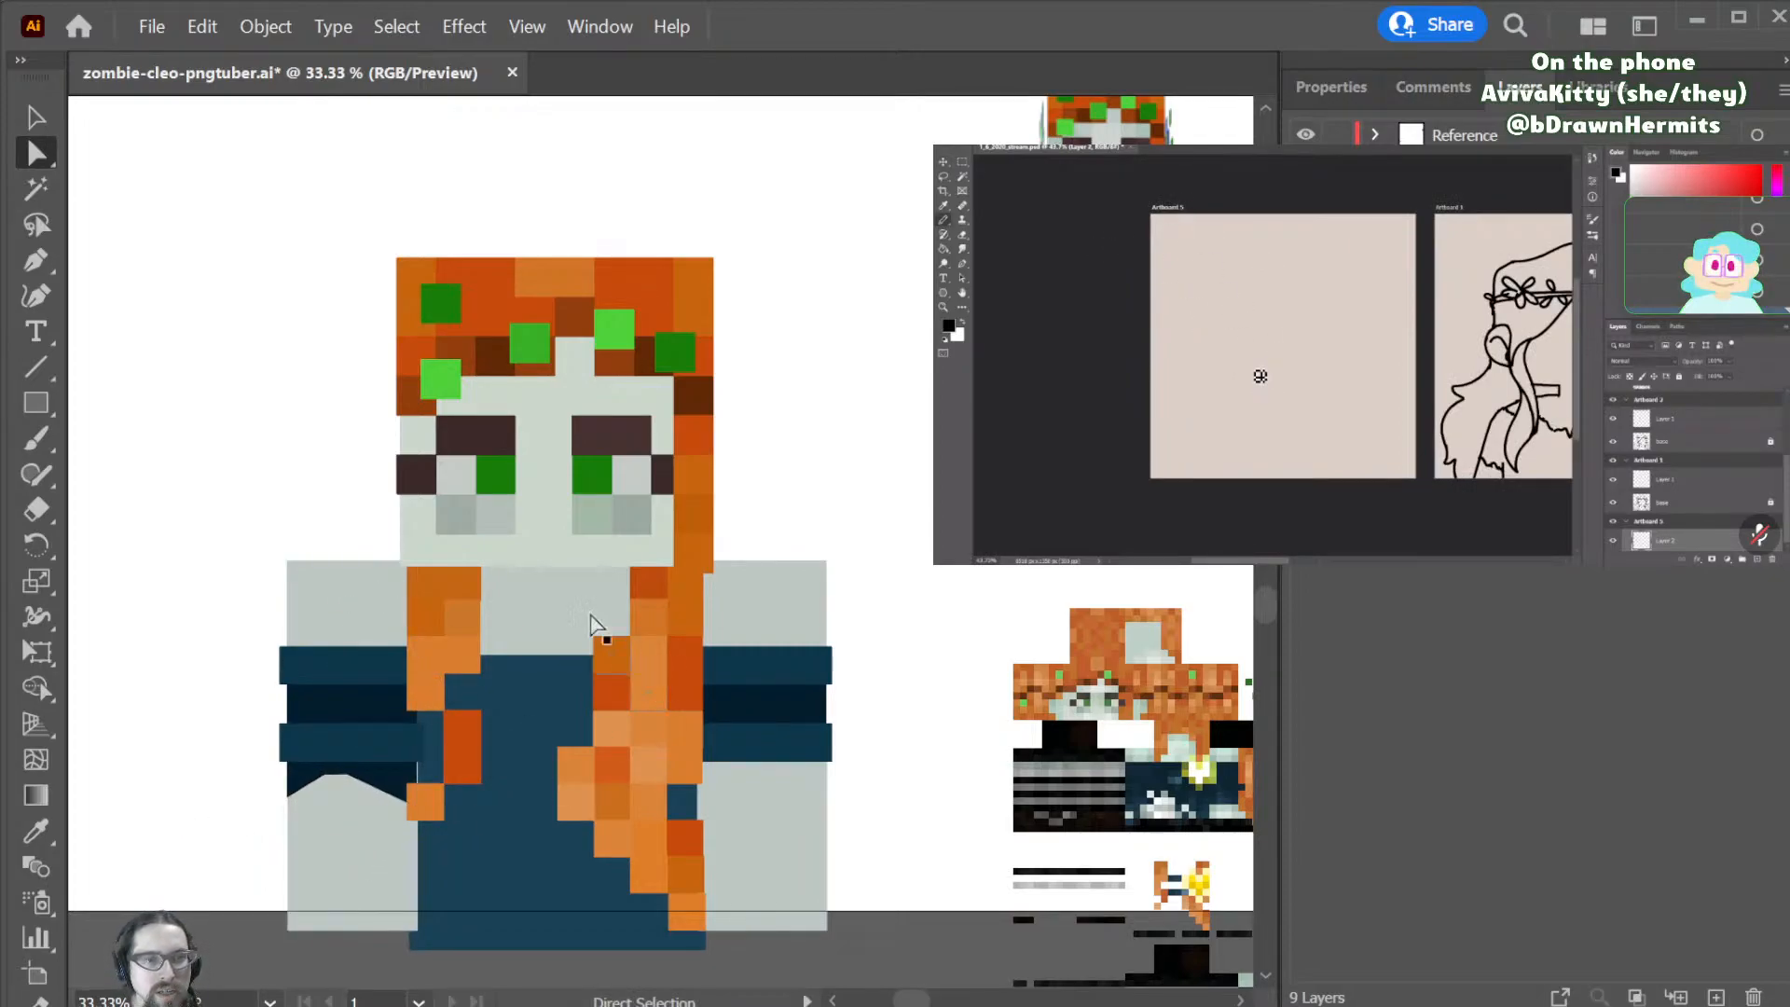
# - Add two anchor points on the dark sleeve's lower edge, along the slope toward the torso
pyautogui.click(663, 625)
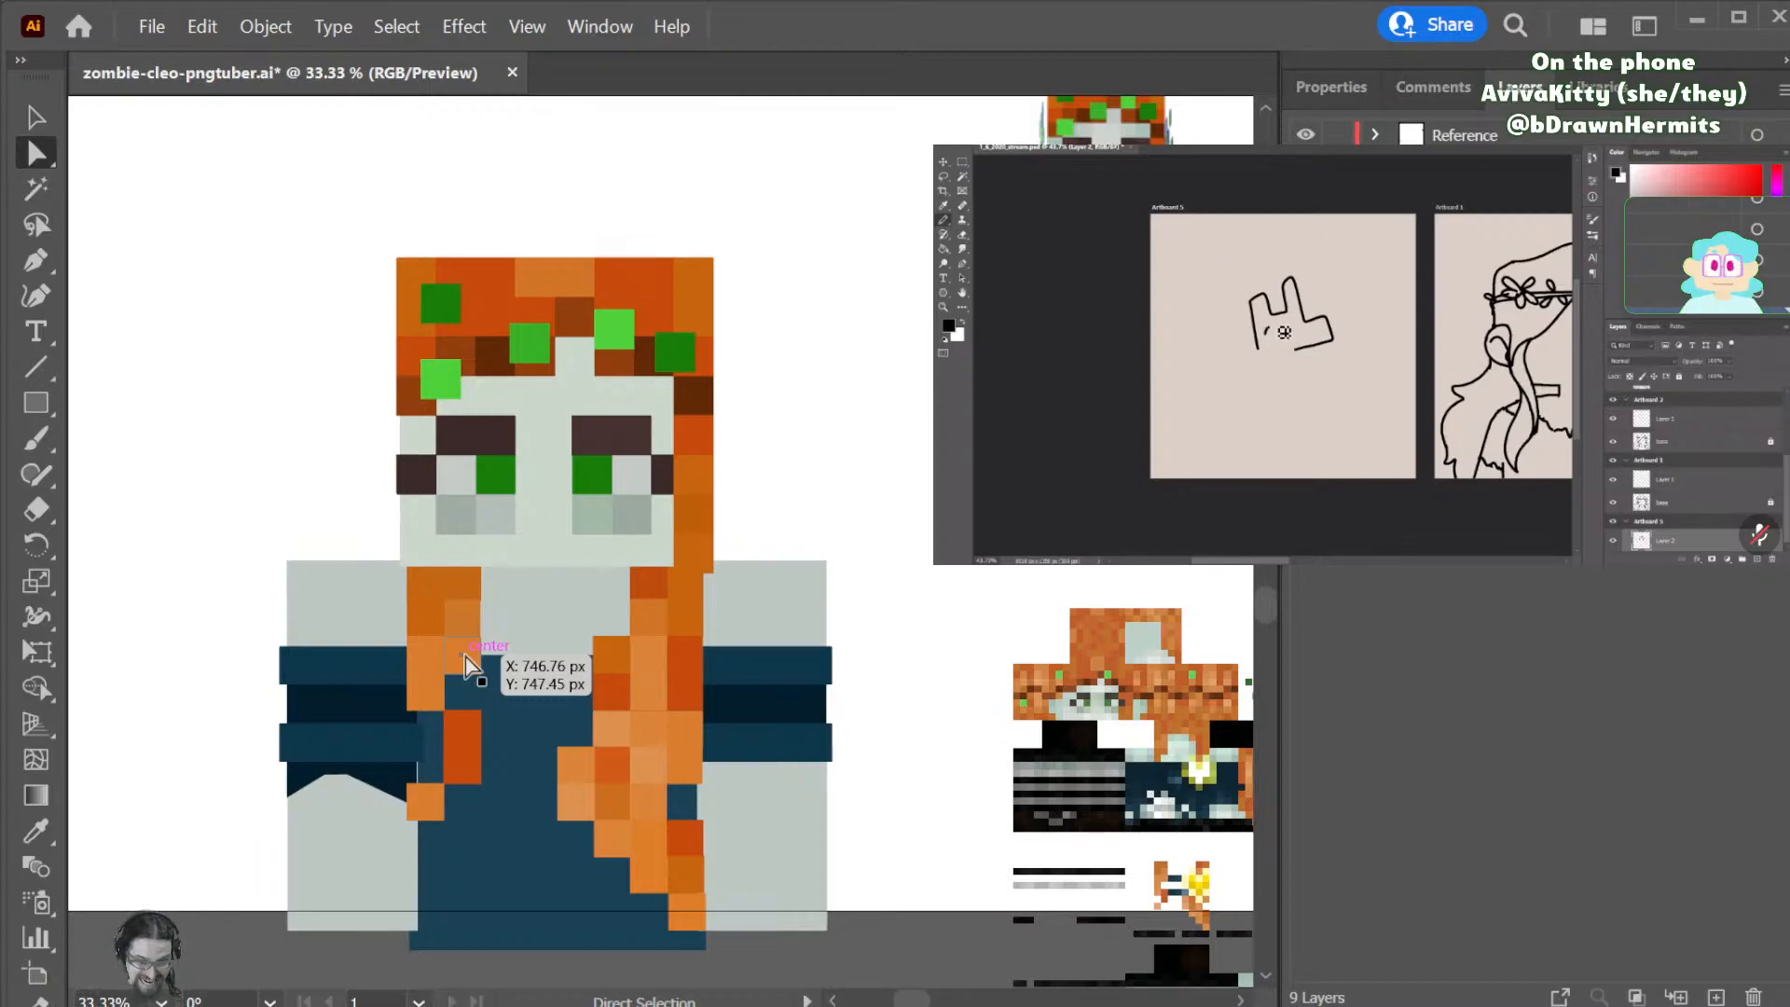
pyautogui.moveTo(466, 664); pyautogui.dragTo(468, 660)
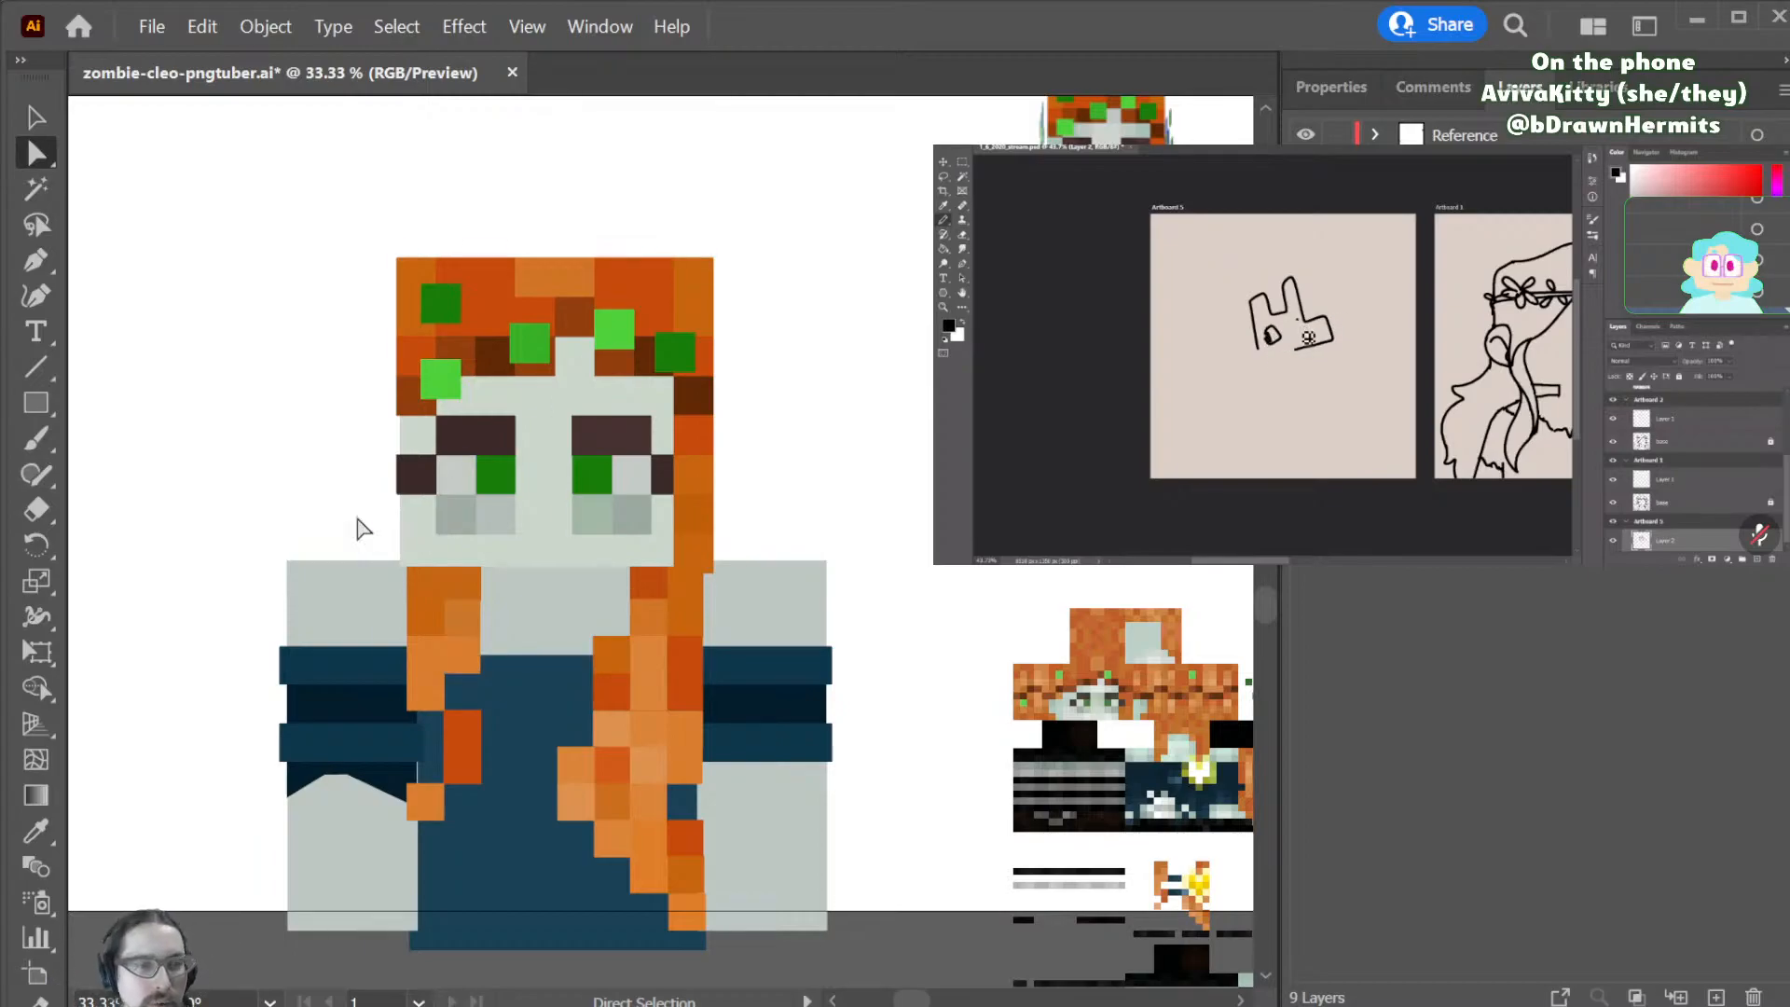
pyautogui.click(298, 818)
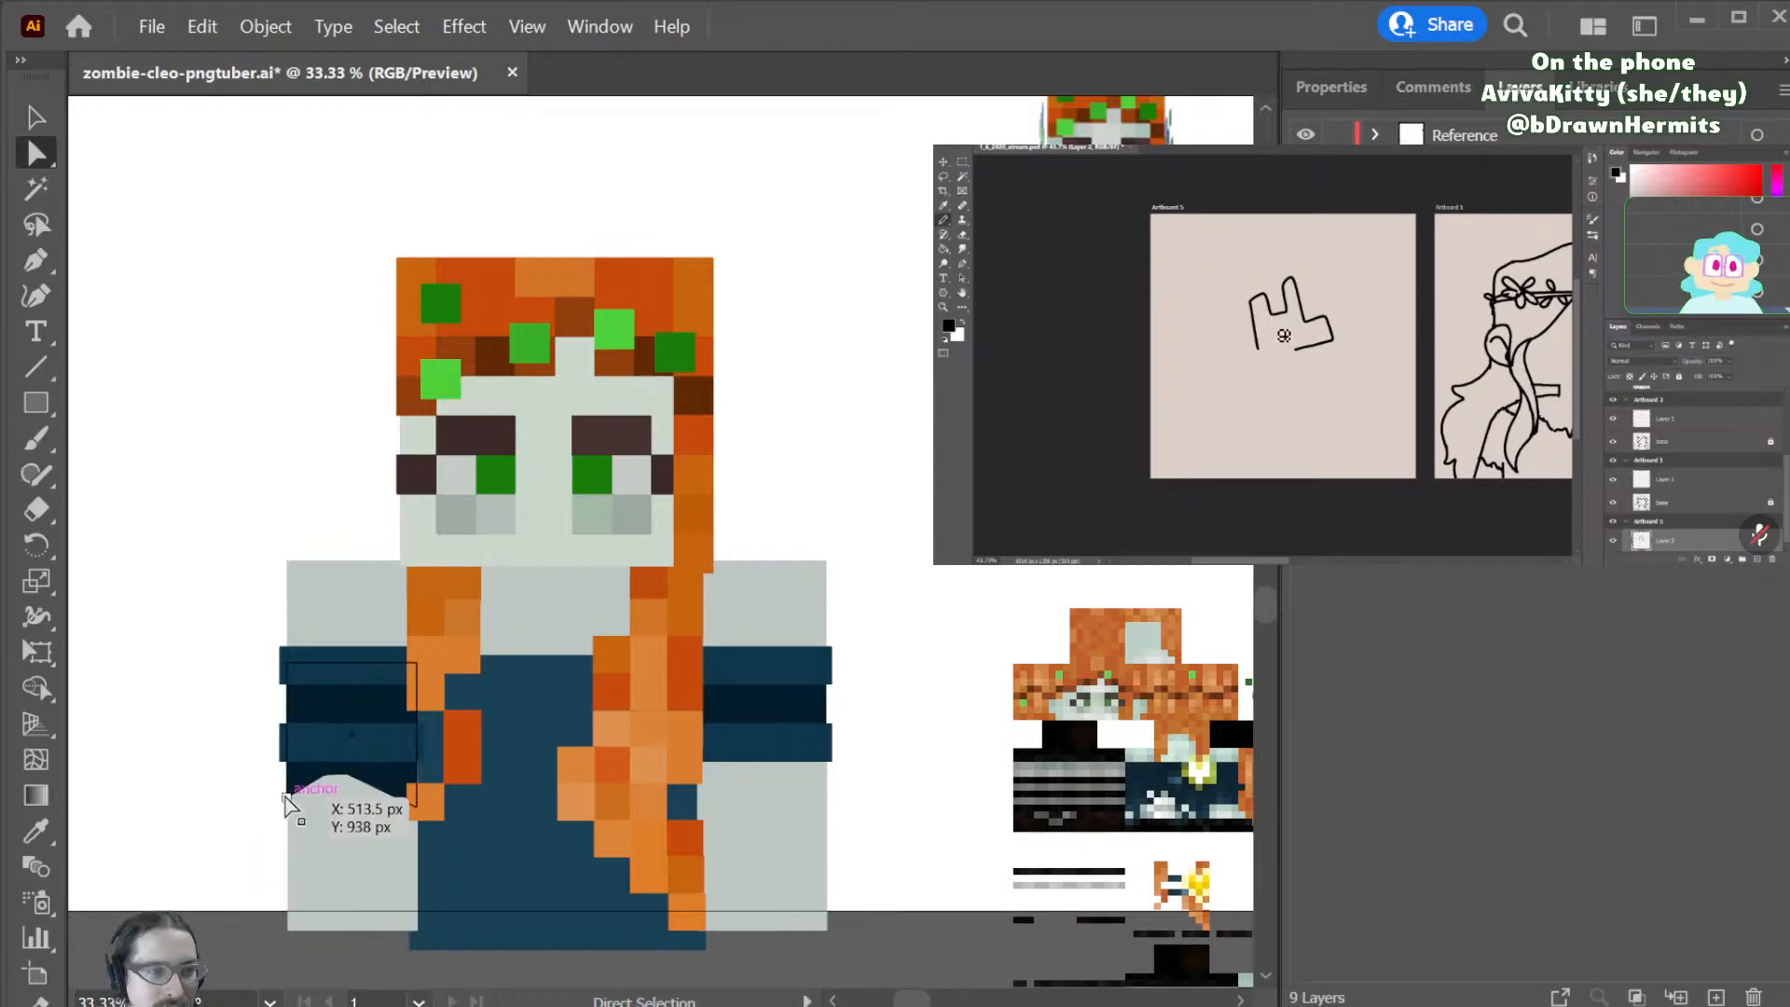
pyautogui.click(373, 790)
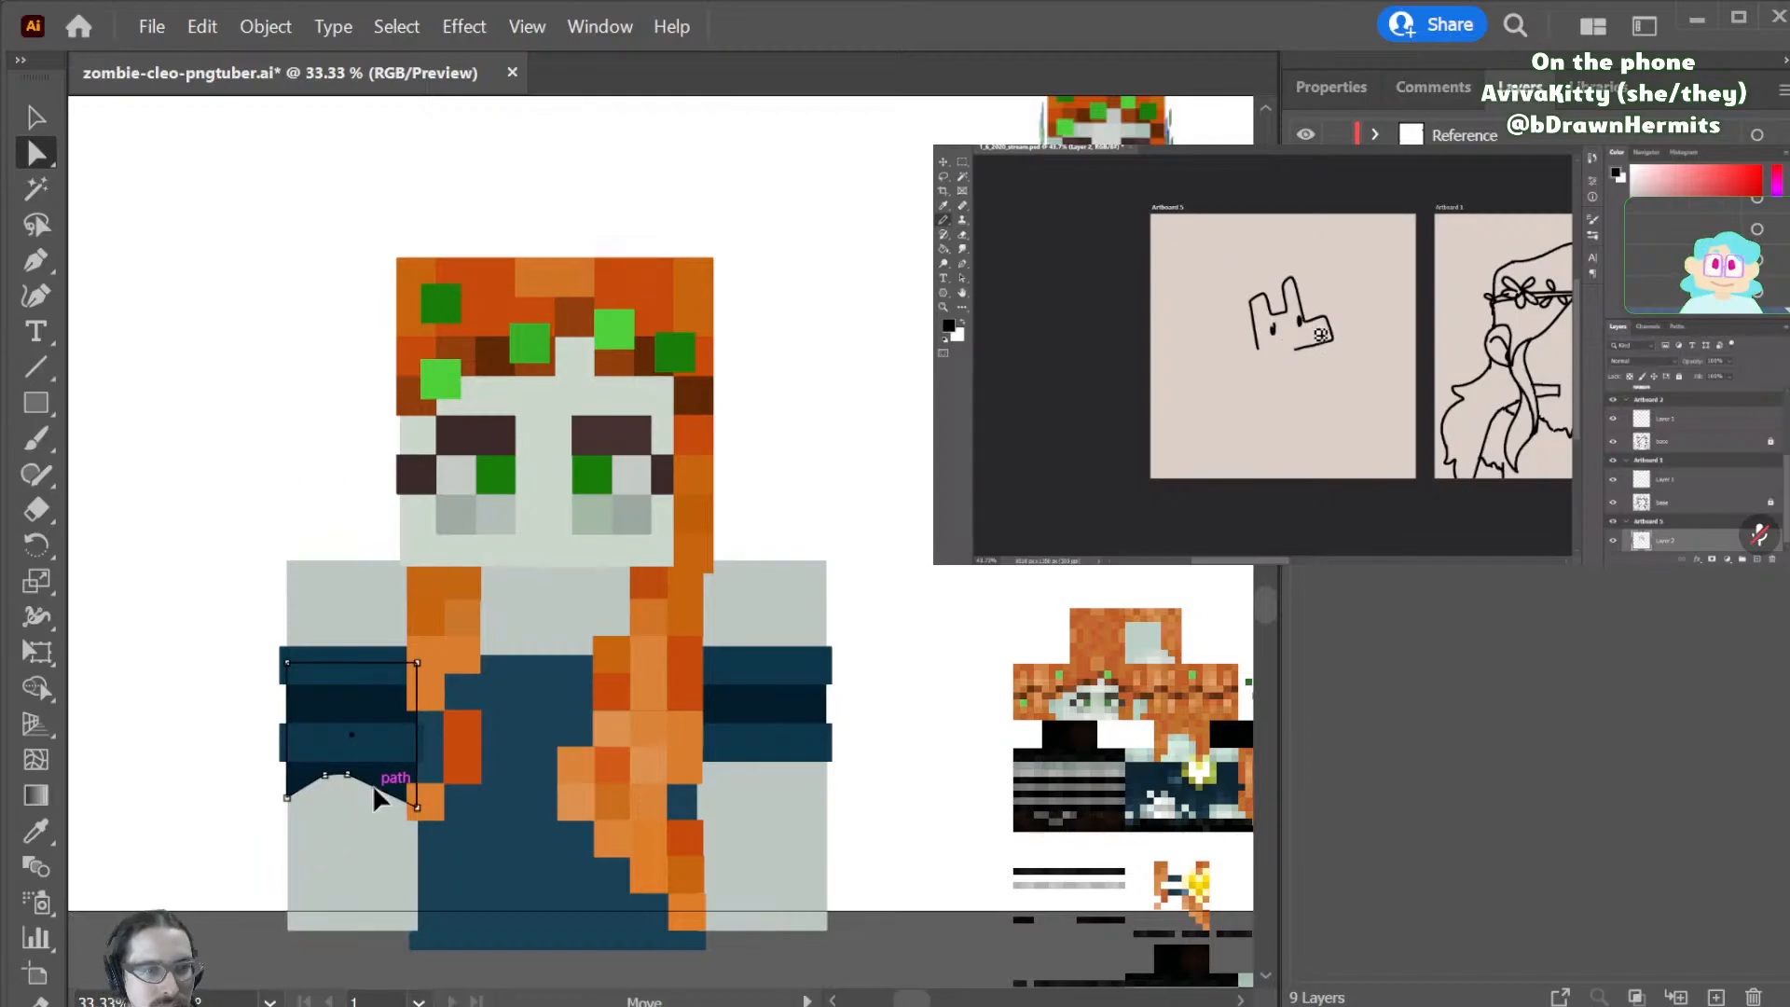
pyautogui.press('p')
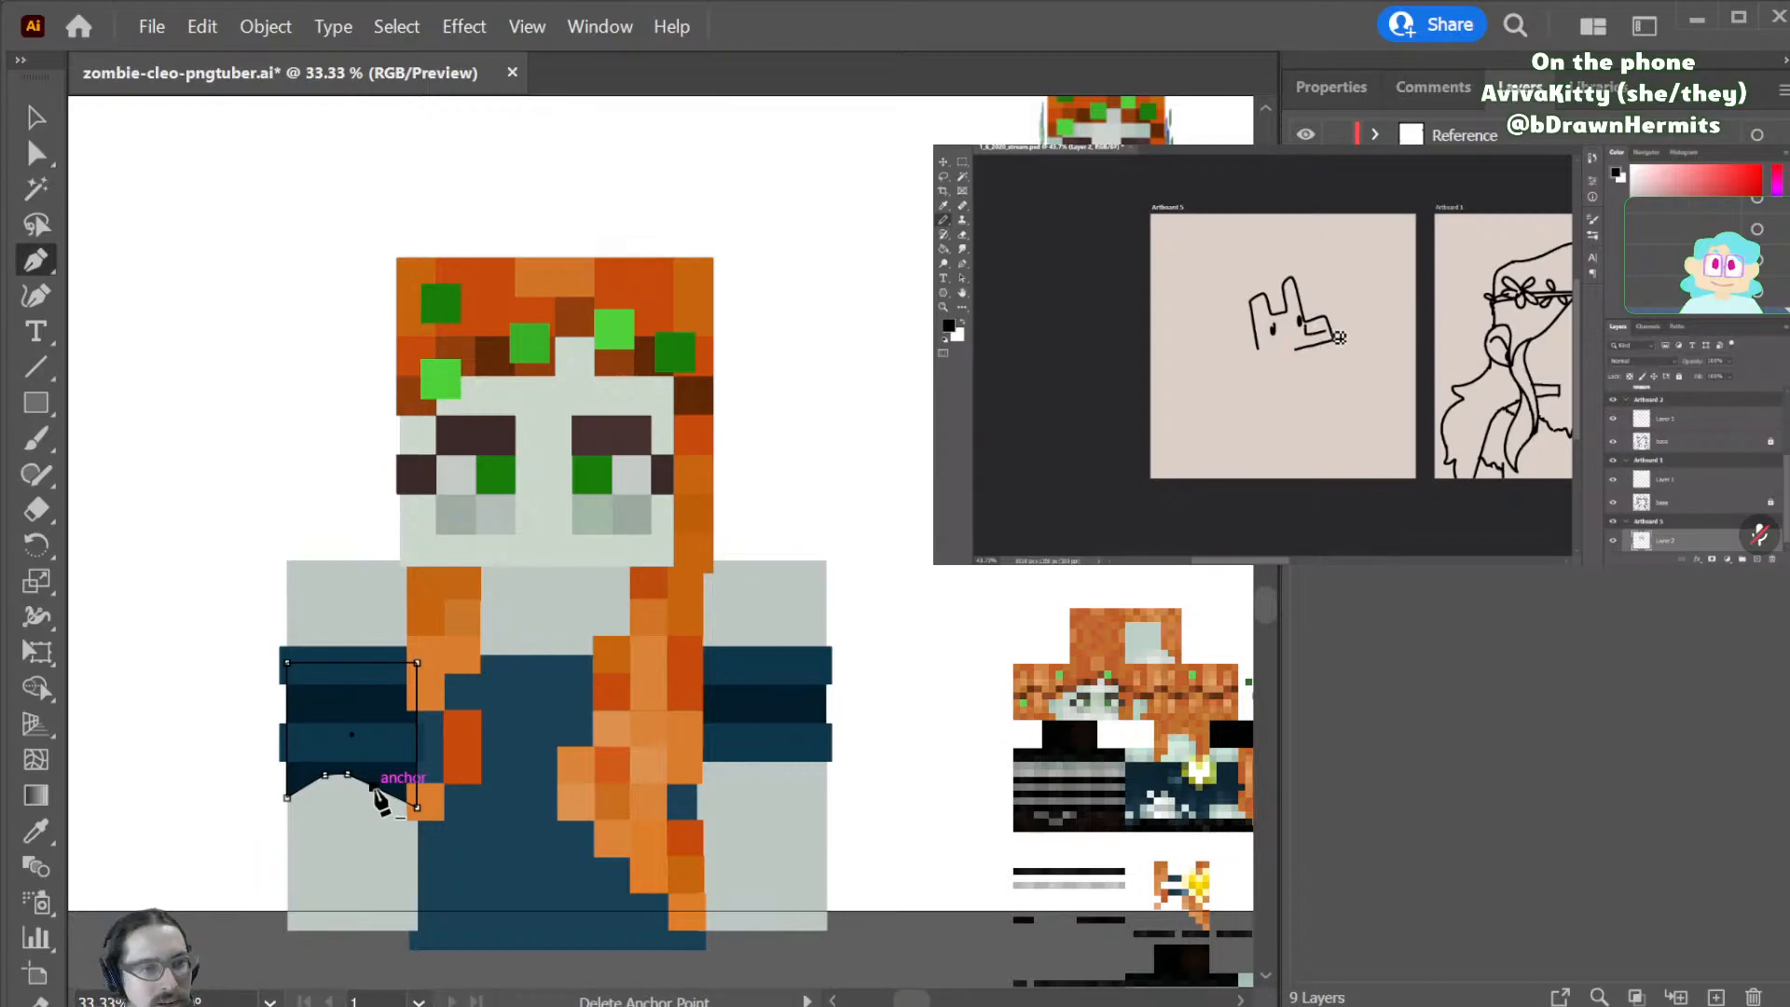
pyautogui.press('a')
pyautogui.moveTo(396, 792); pyautogui.dragTo(382, 792)
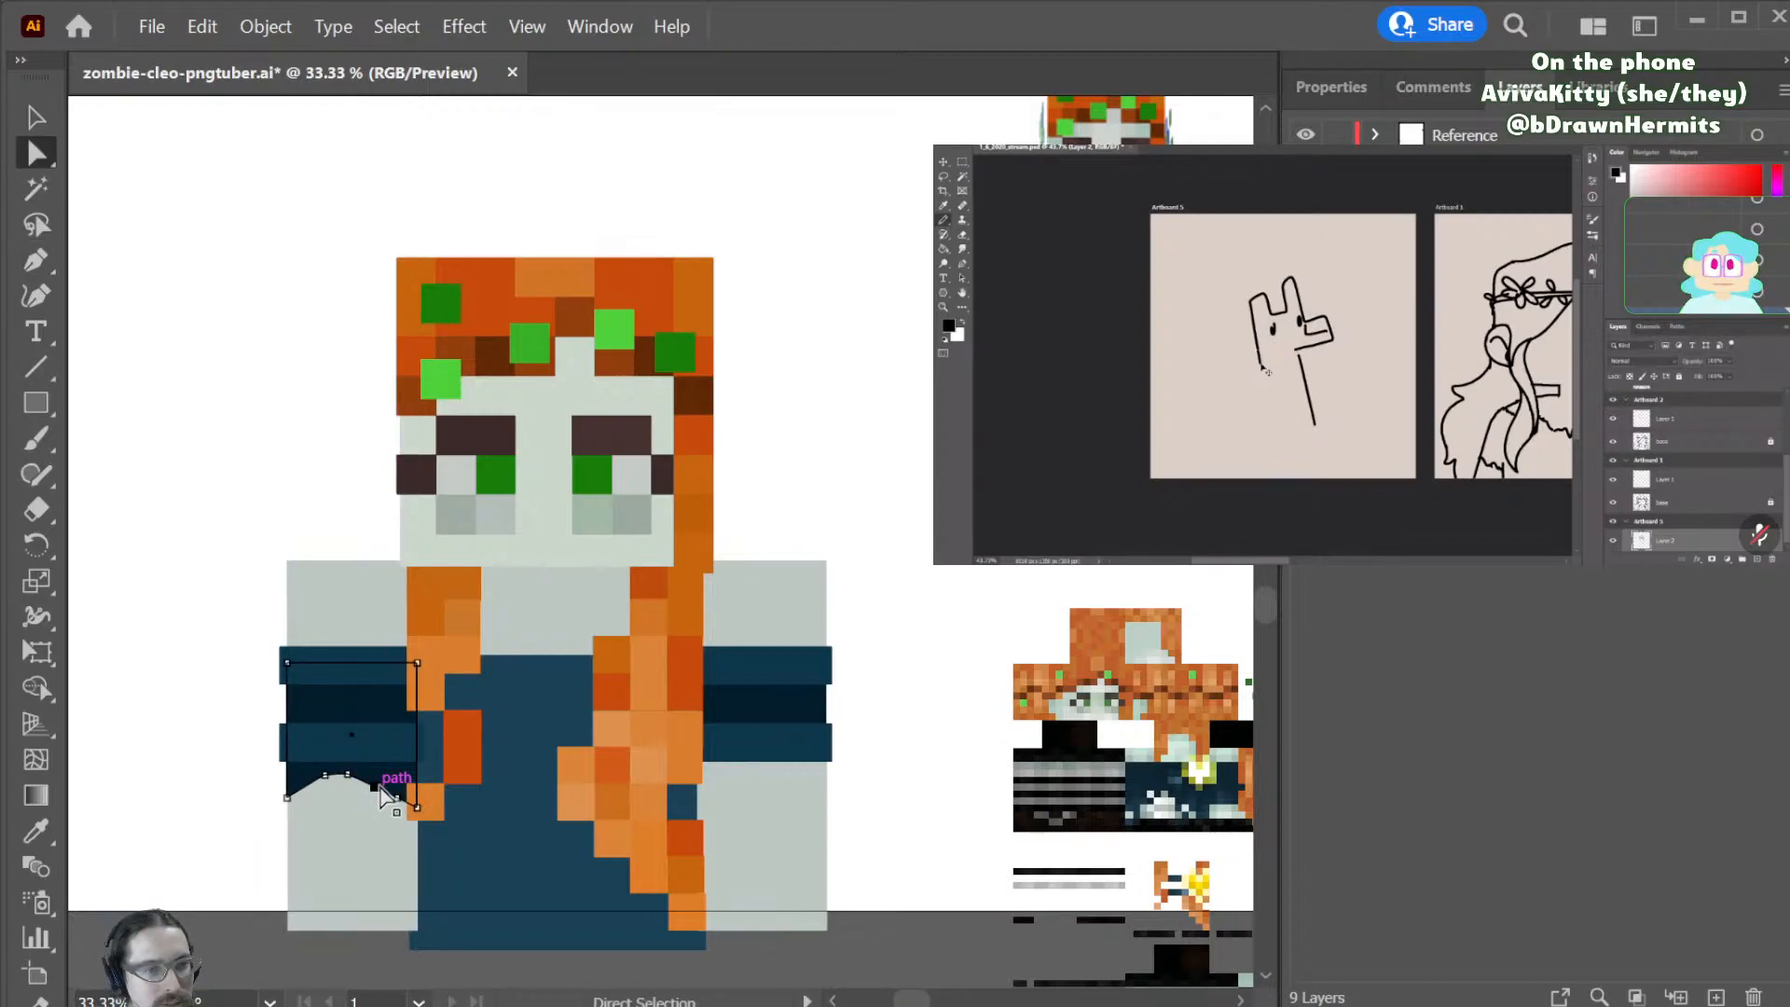
# - Add two anchor points beside the arch's flat top and pull one down to form a small pointed tear
pyautogui.scroll(4, 379, 790)
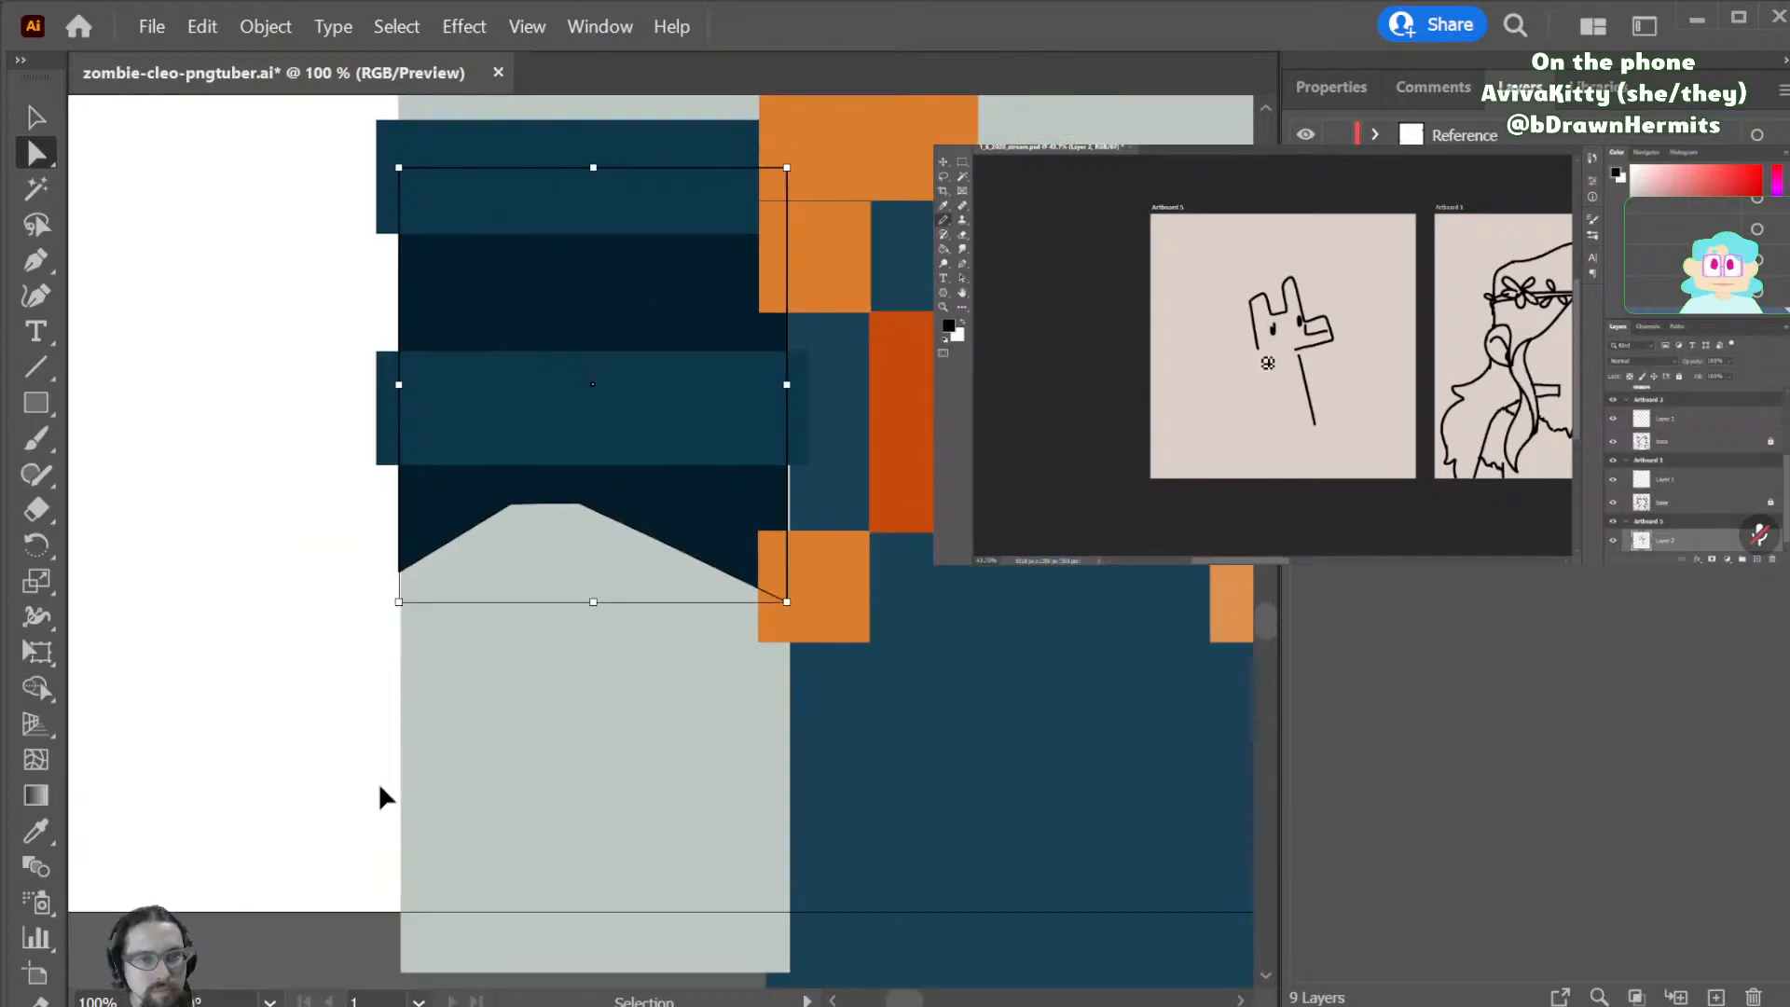
pyautogui.click(768, 468)
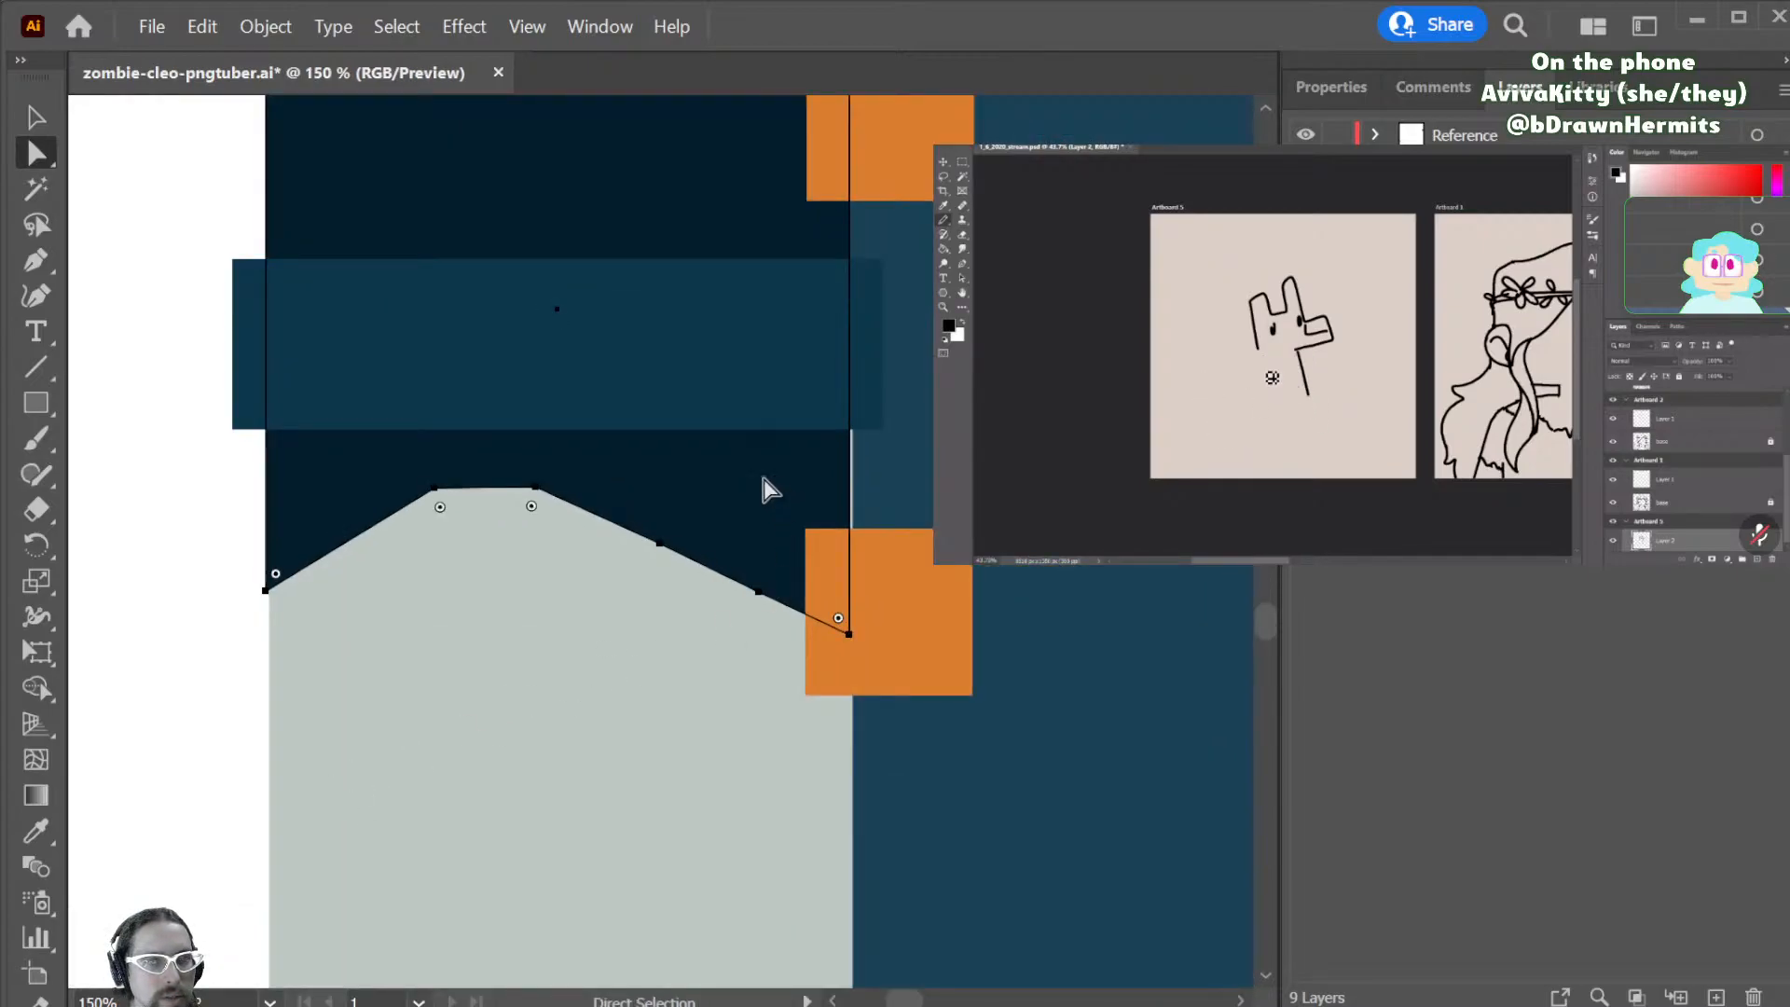
pyautogui.press('p')
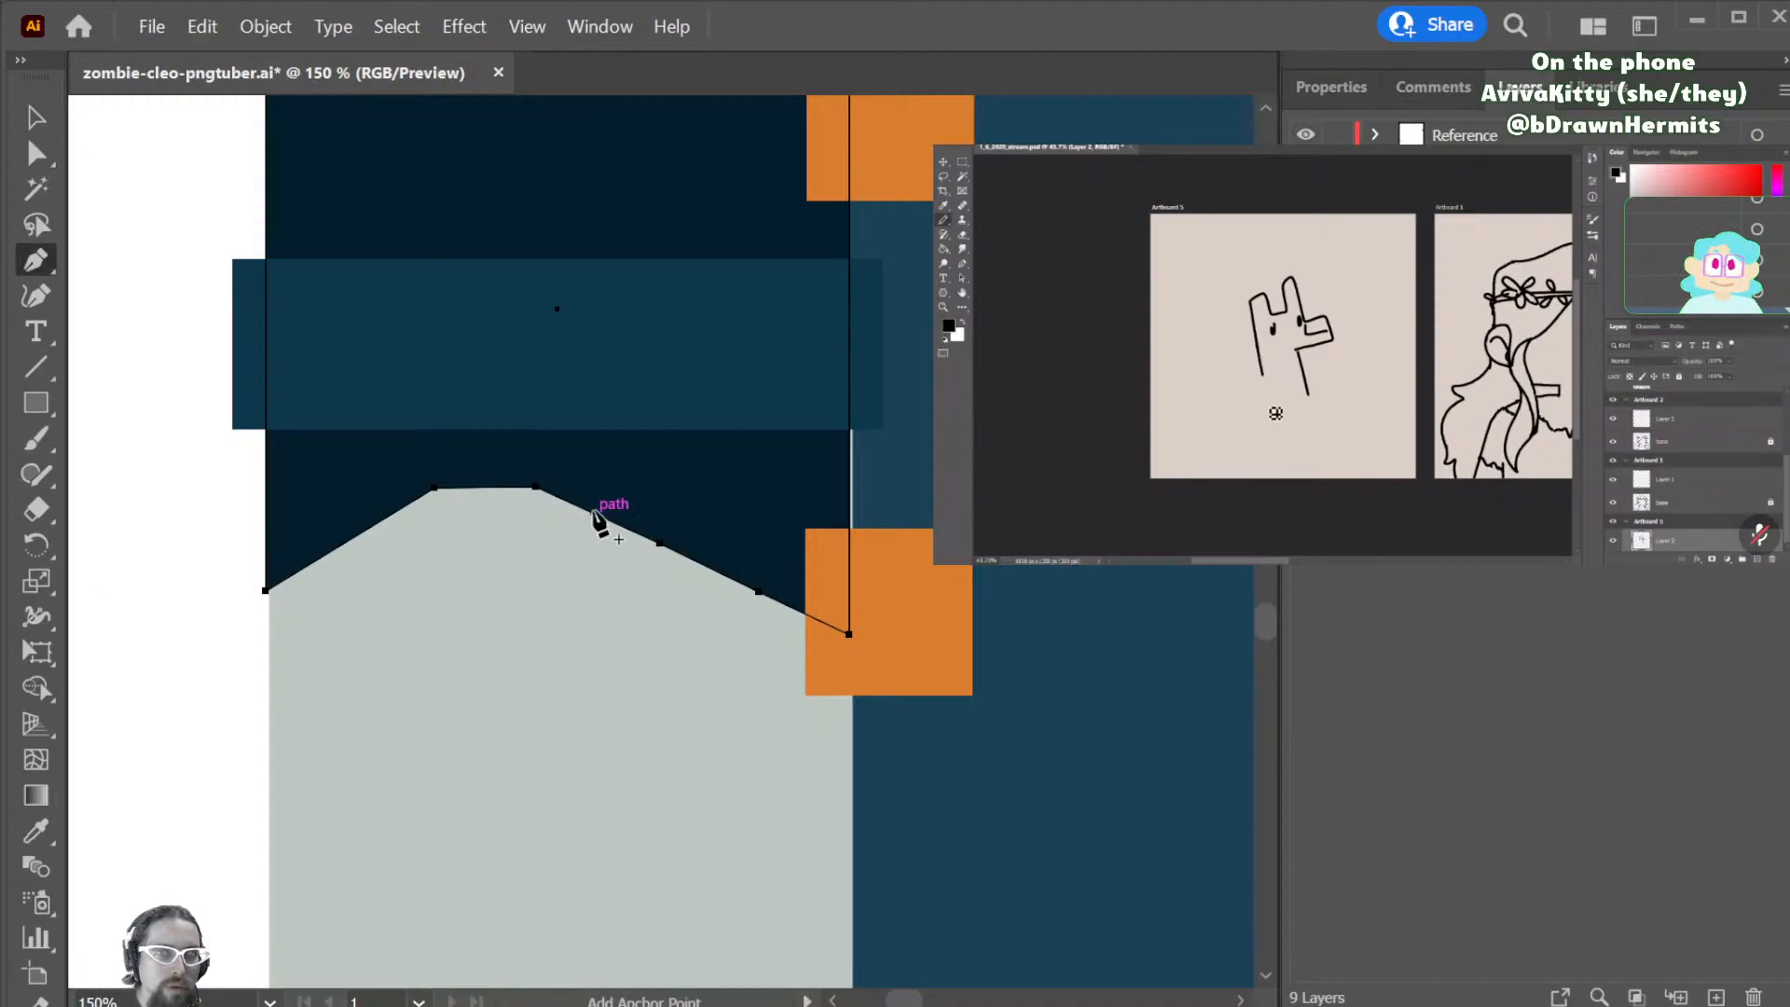
pyautogui.press('ctrl')
pyautogui.click(630, 530)
pyautogui.press('a')
pyautogui.moveTo(630, 530); pyautogui.dragTo(585, 545)
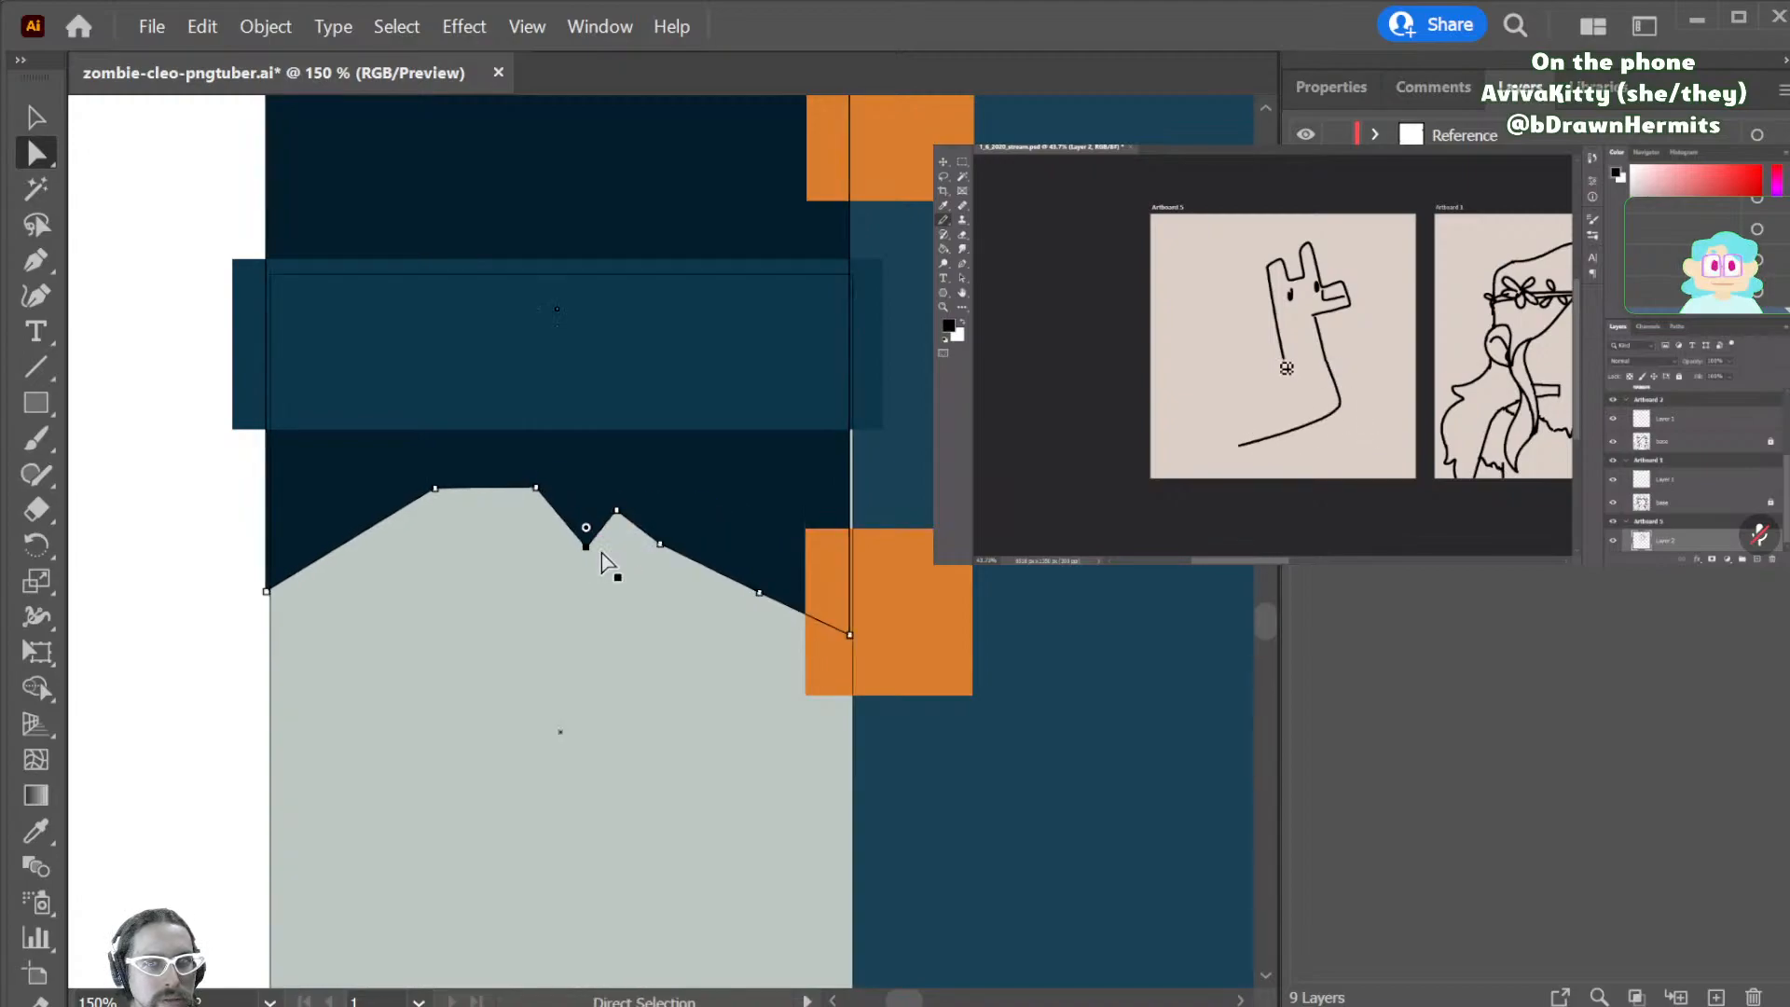
# - Add three anchor points along the sleeve's torso-side slope and reshape it into jagged teeth, pulling the inner corner further down
pyautogui.press('p')
pyautogui.click(700, 562)
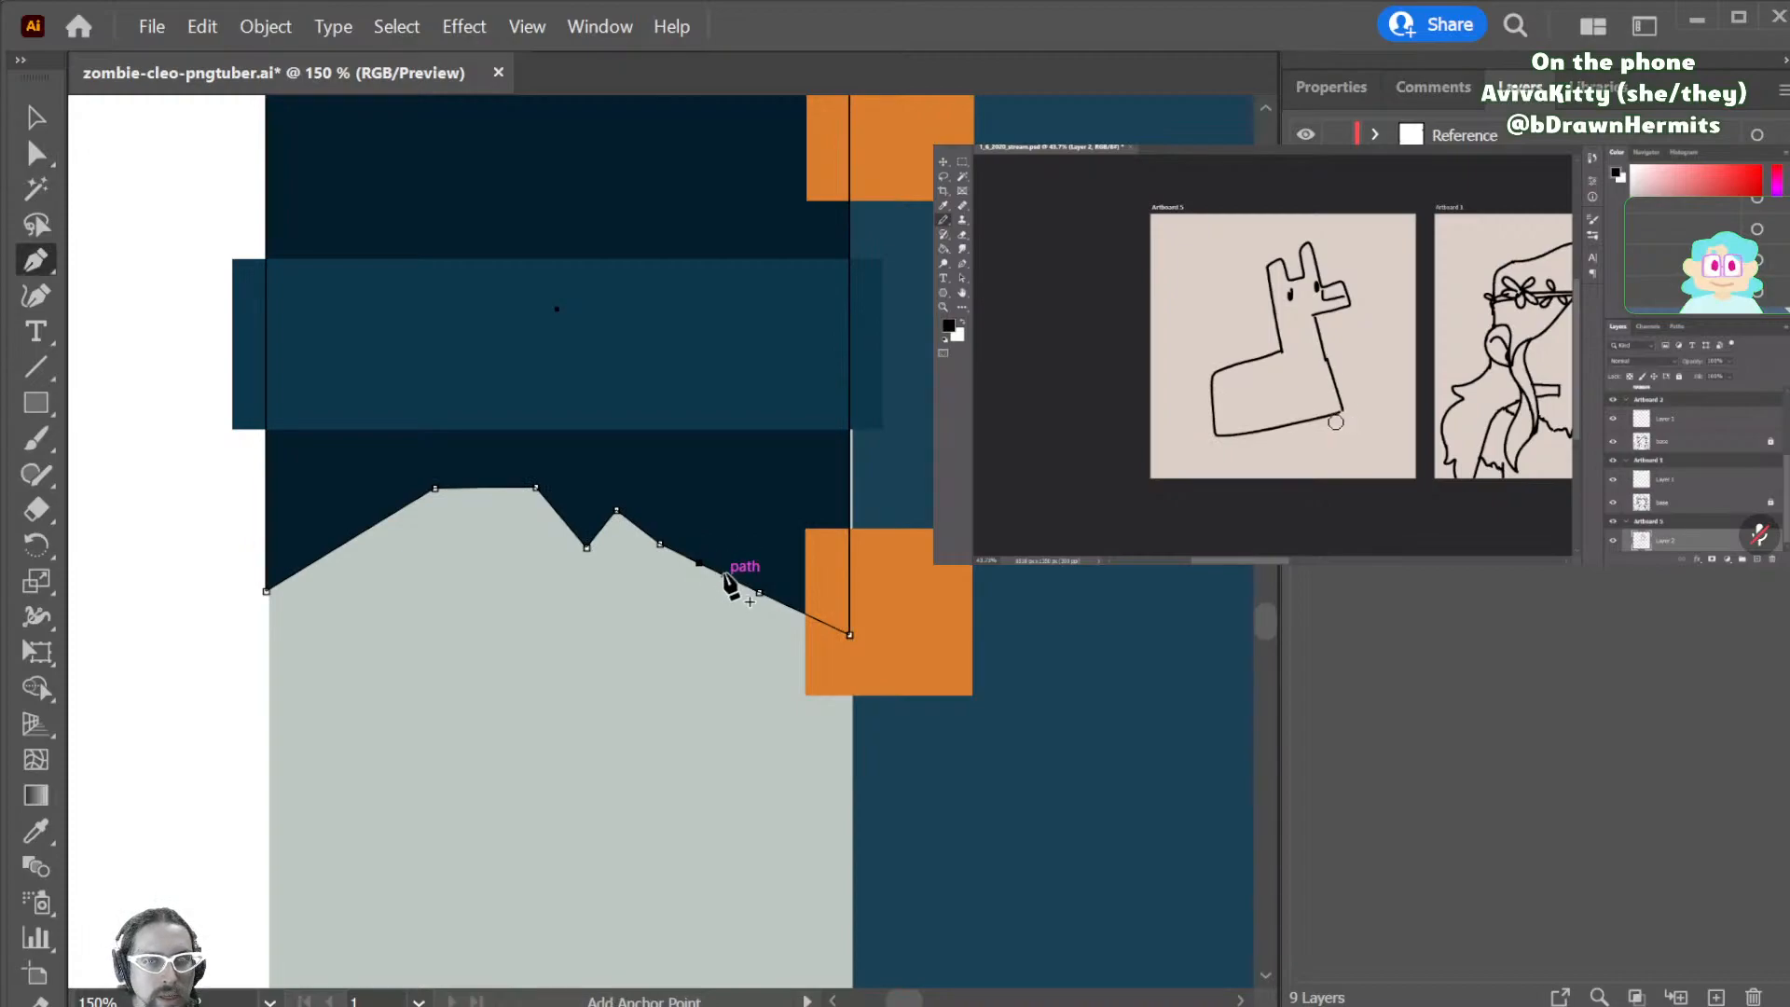
pyautogui.click(728, 578)
pyautogui.click(788, 606)
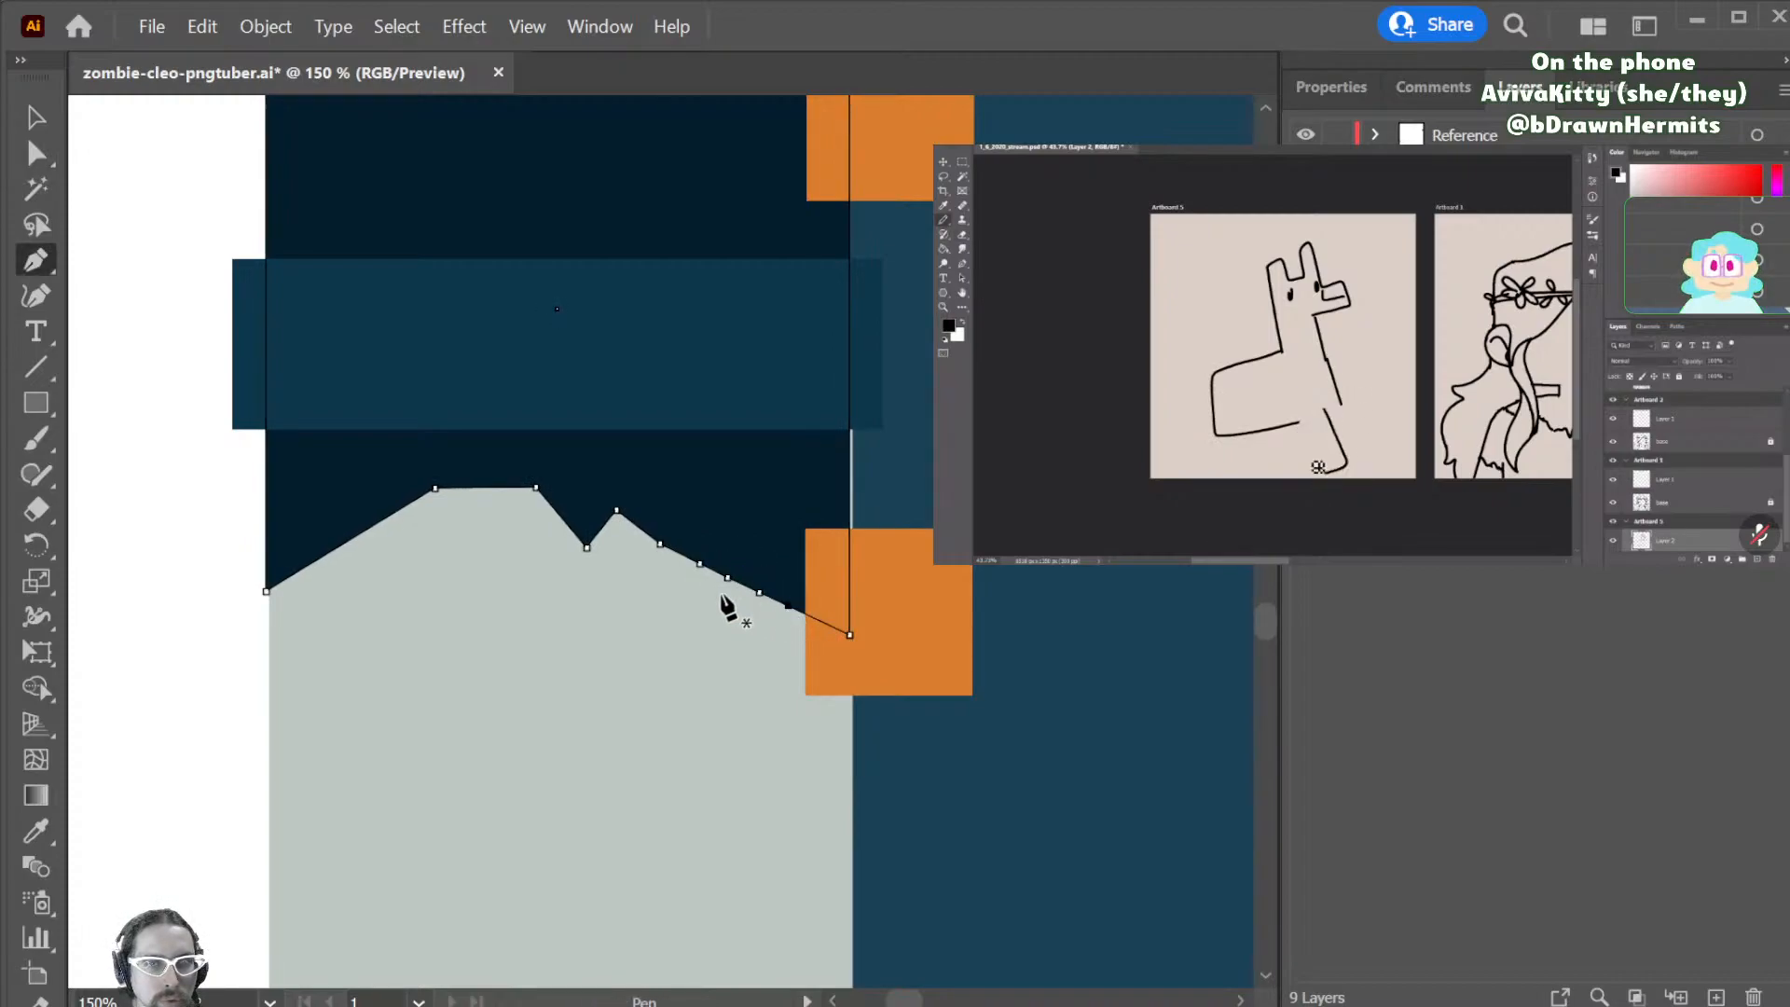
pyautogui.press('a')
pyautogui.moveTo(700, 563); pyautogui.dragTo(850, 738)
pyautogui.moveTo(782, 678); pyautogui.dragTo(793, 602)
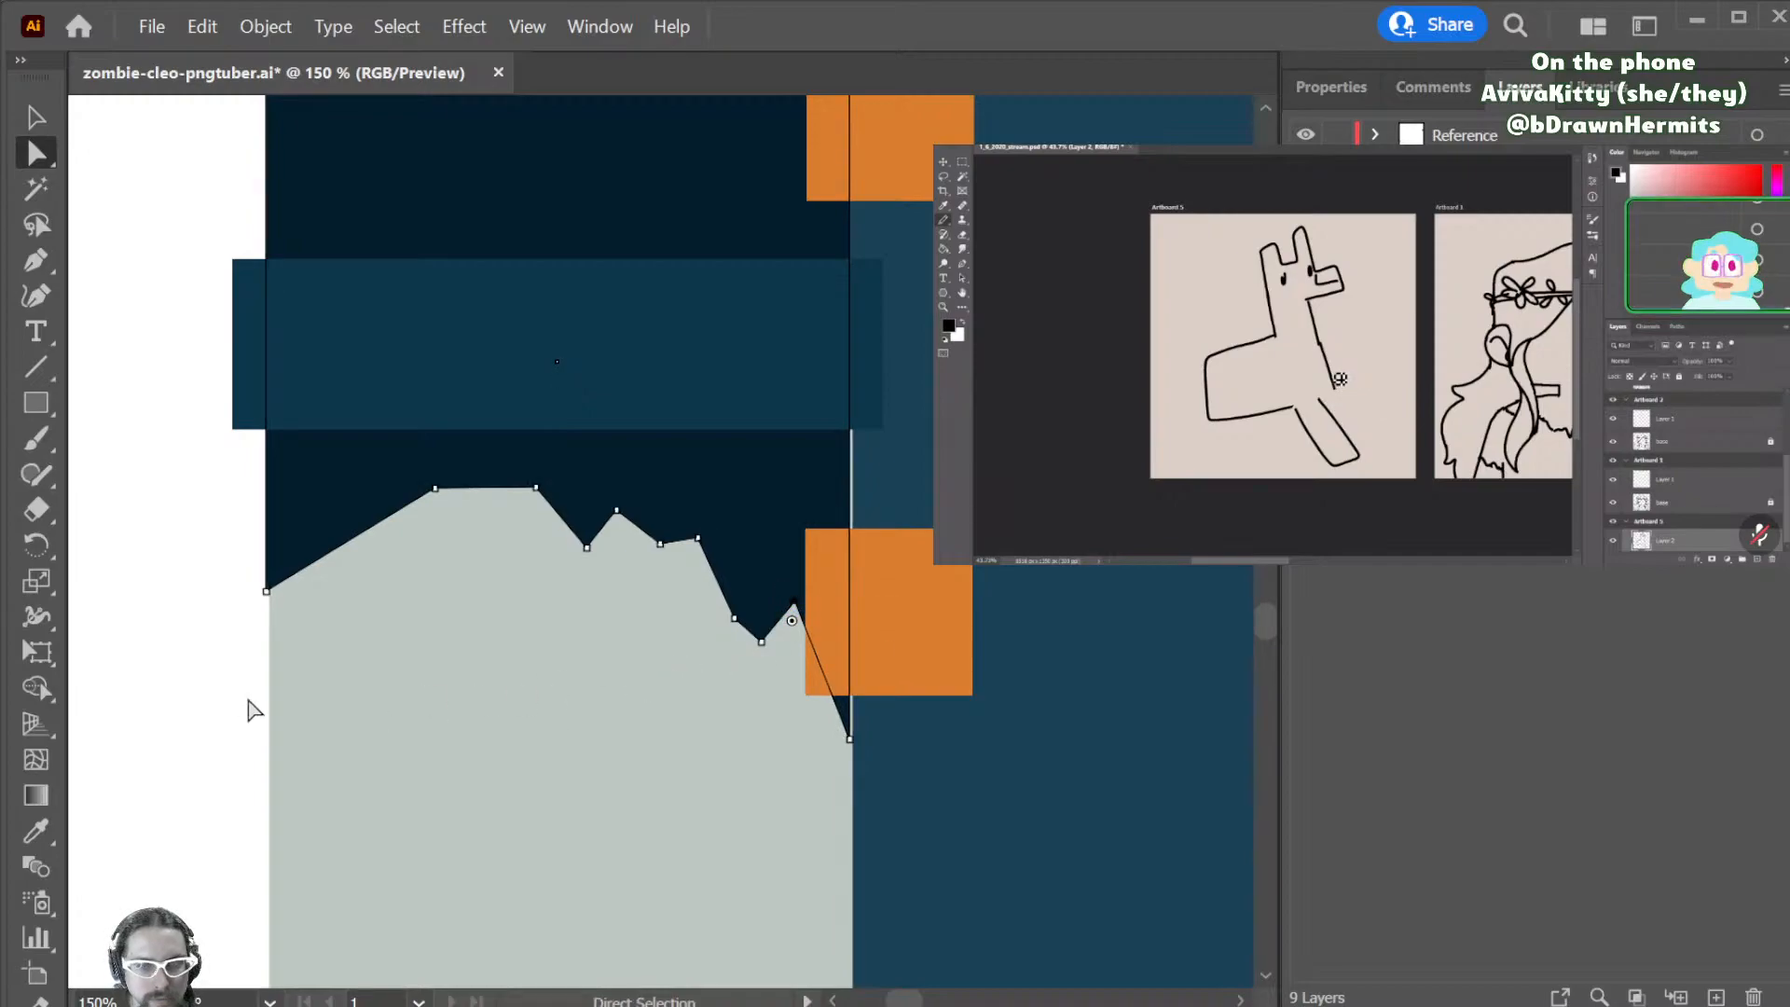
pyautogui.click(223, 625)
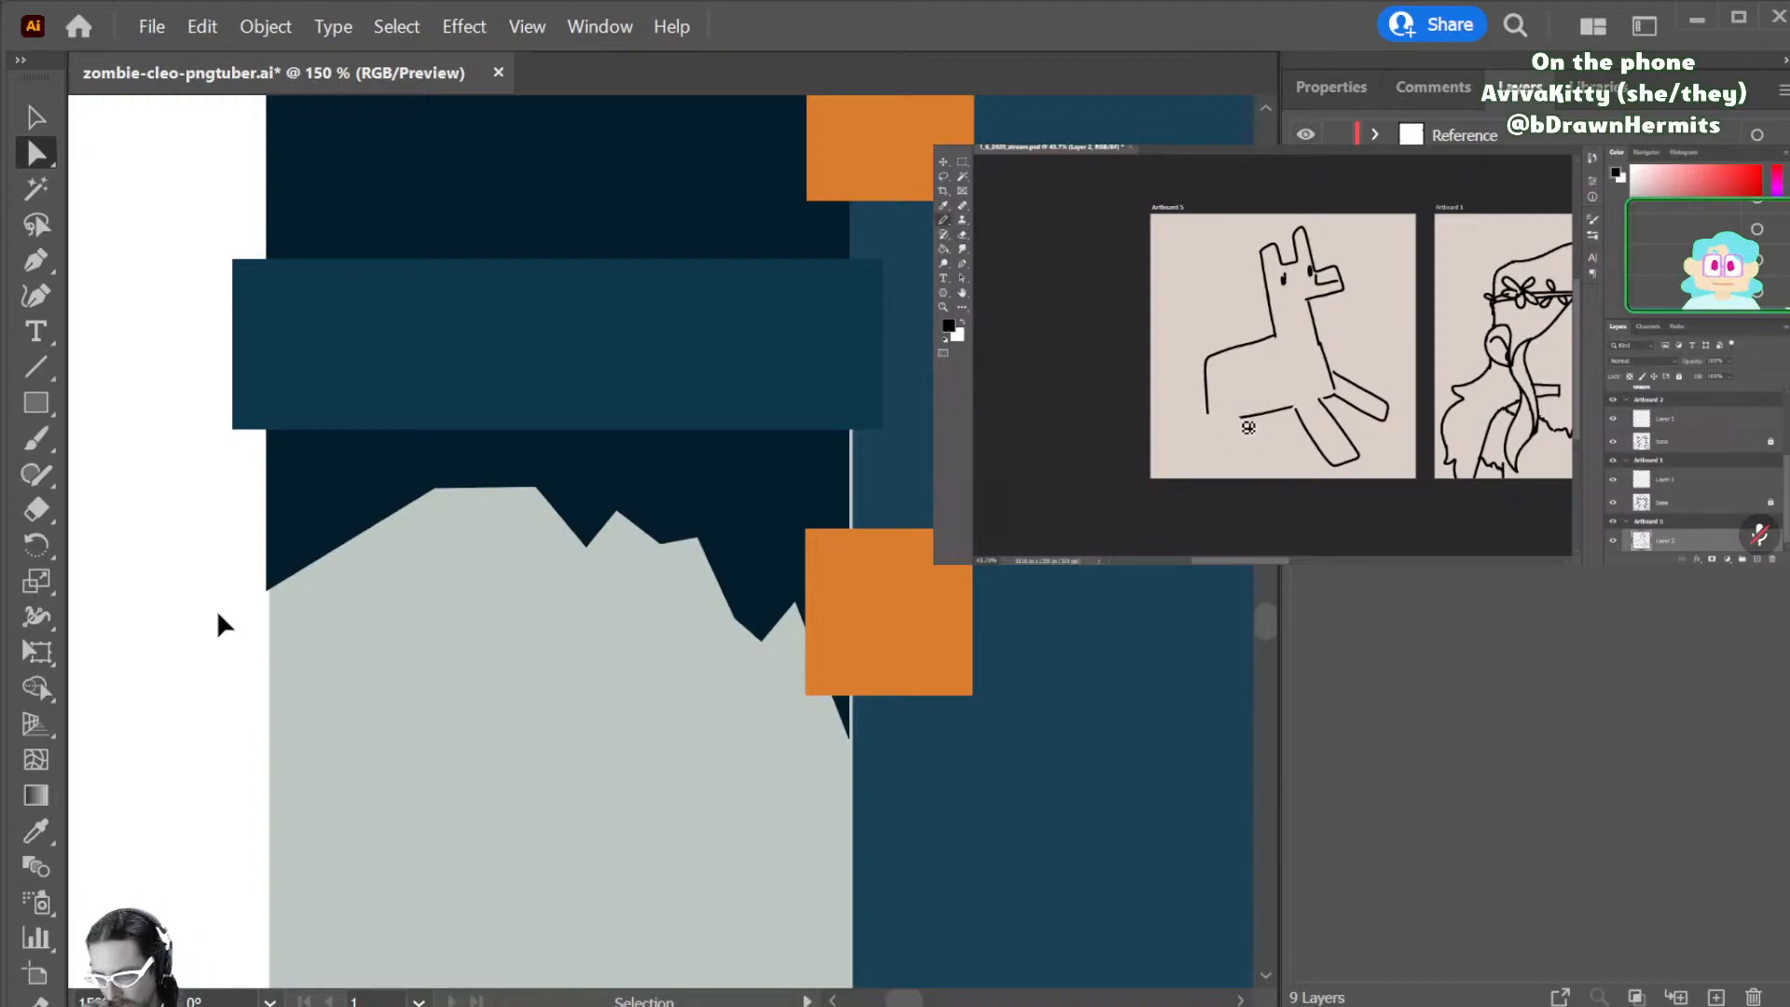
# - Save the document and shift the dark sleeve's torso-side edge slightly outward to cover the thin gap beside the torso
pyautogui.hotkey('ctrl', 's')
pyautogui.click(1112, 149)
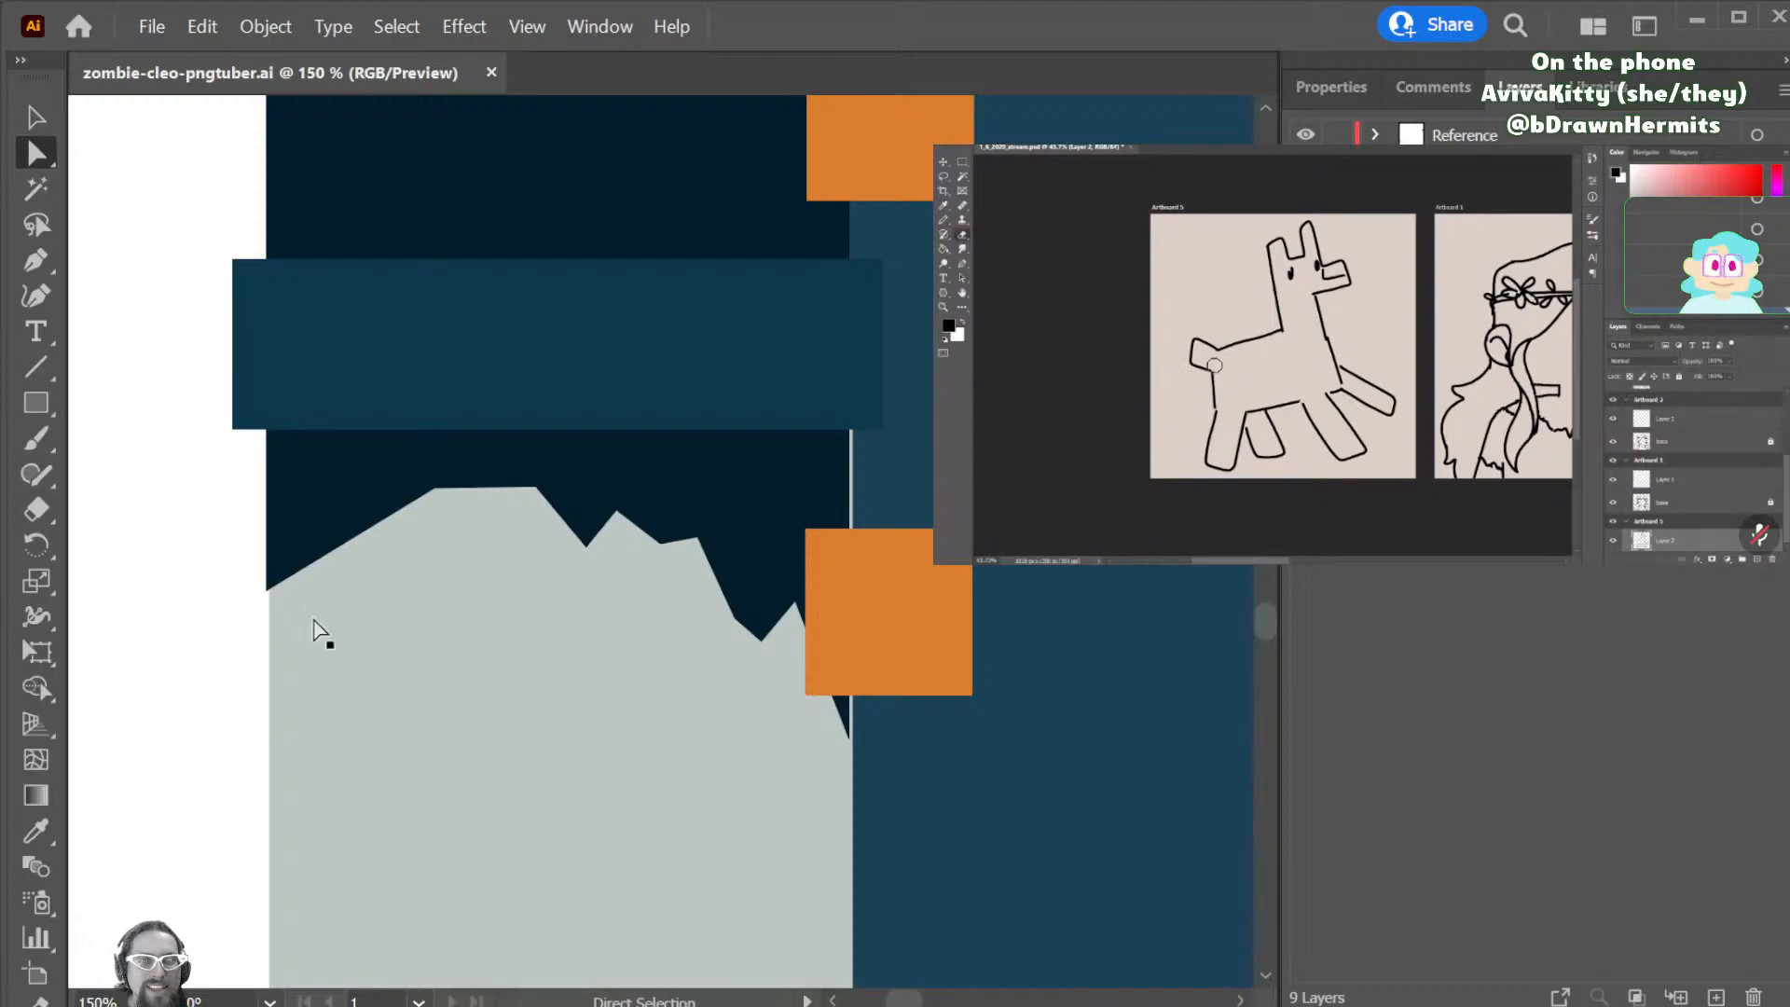
pyautogui.moveTo(810, 681); pyautogui.dragTo(858, 755)
pyautogui.click(201, 673)
# - Examine the reference skin's sleeves next to the character's other arm
pyautogui.scroll(5, 224, 685)
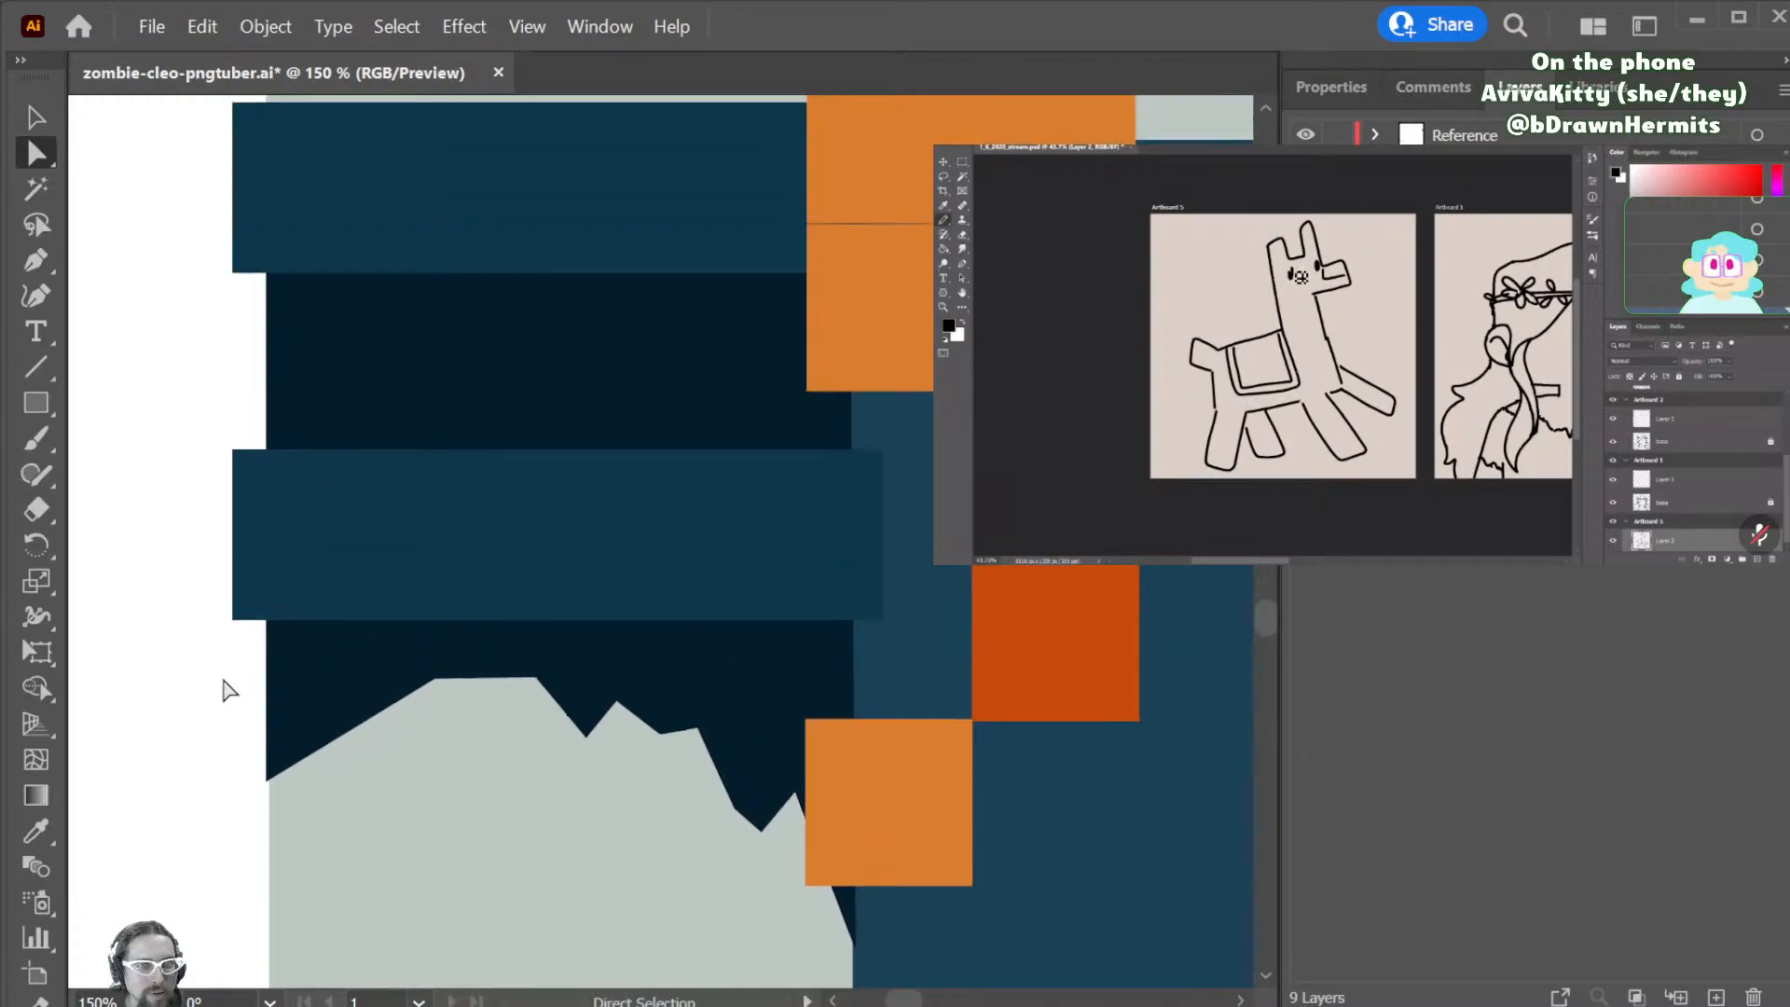
pyautogui.hotkey('ctrl', '-')
pyautogui.hotkey('ctrl', '-')
pyautogui.hotkey('ctrl', '-')
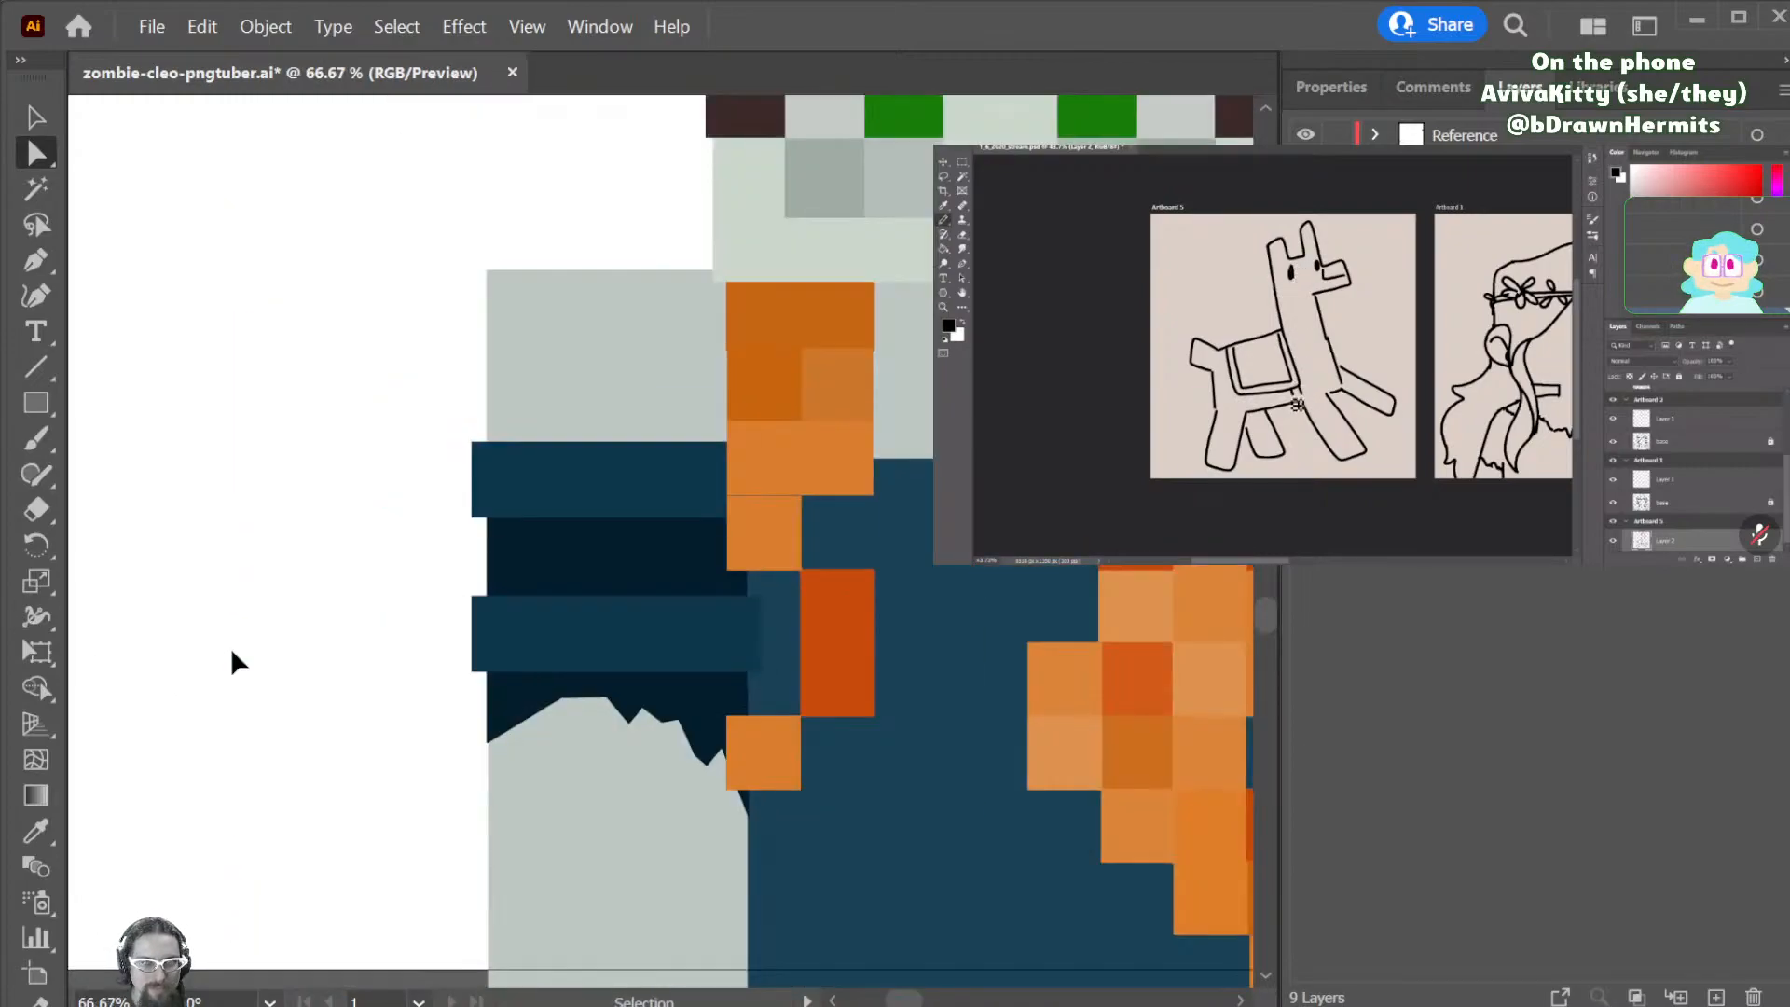
pyautogui.hscroll(8, 390, 651)
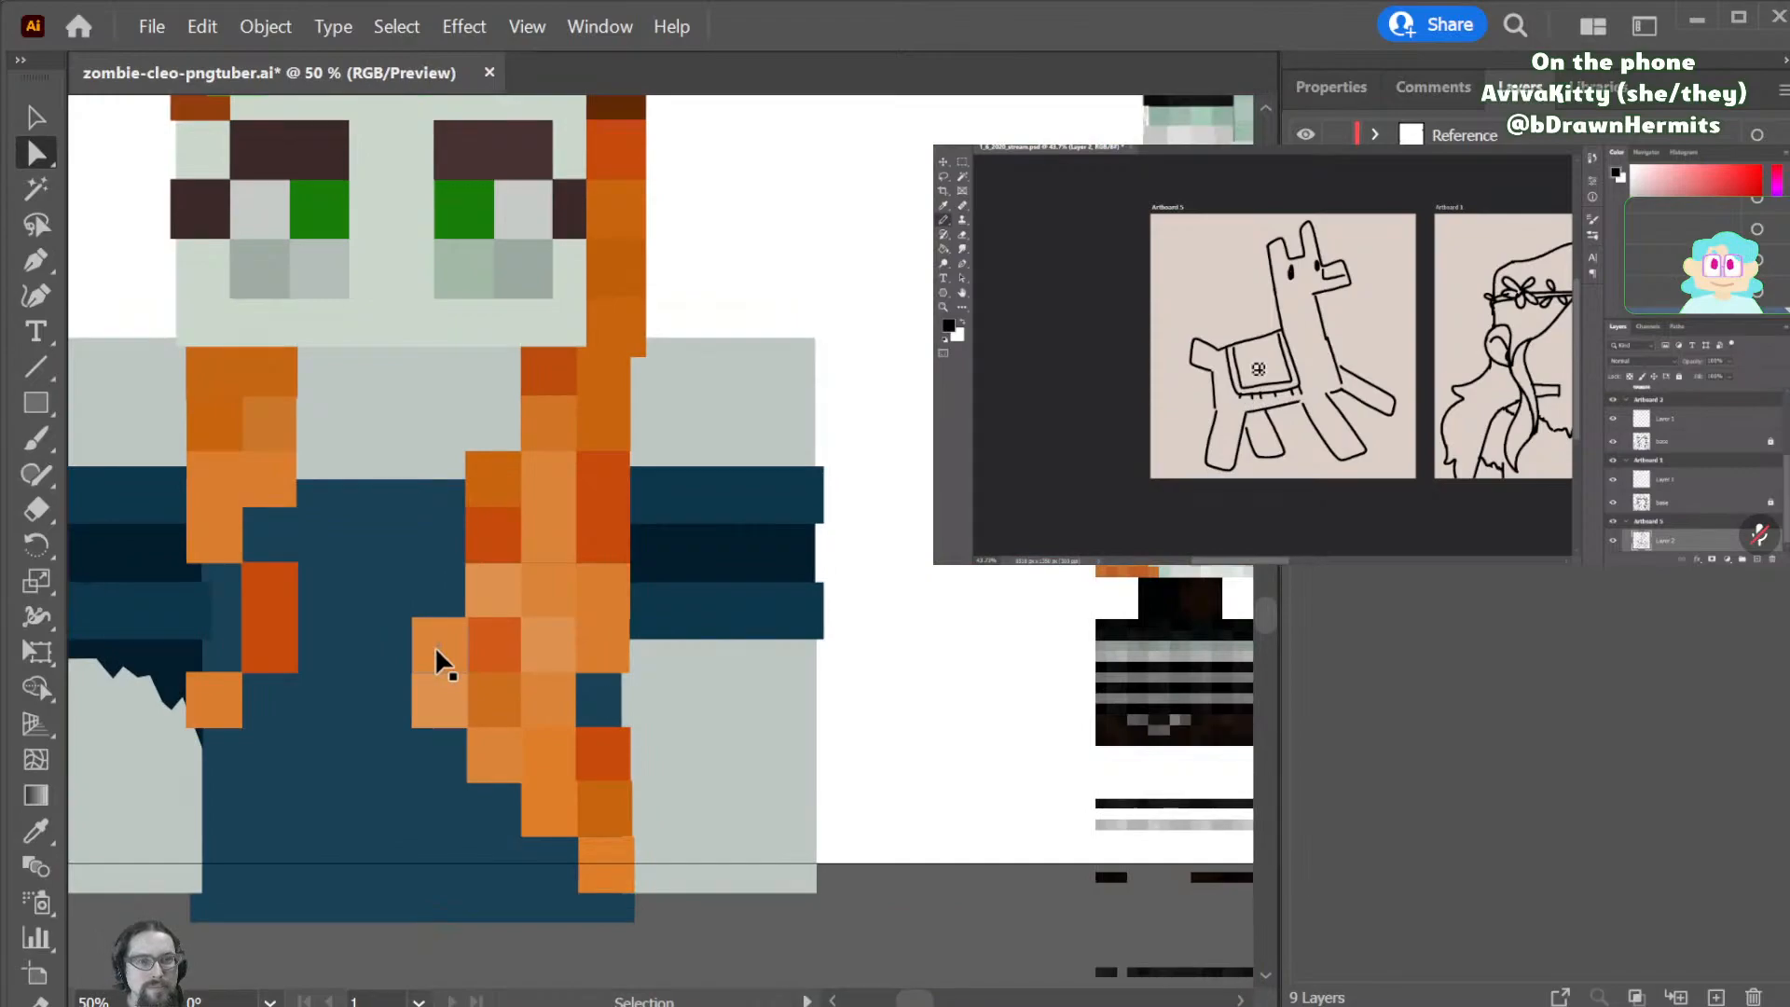
pyautogui.scroll(4, 779, 619)
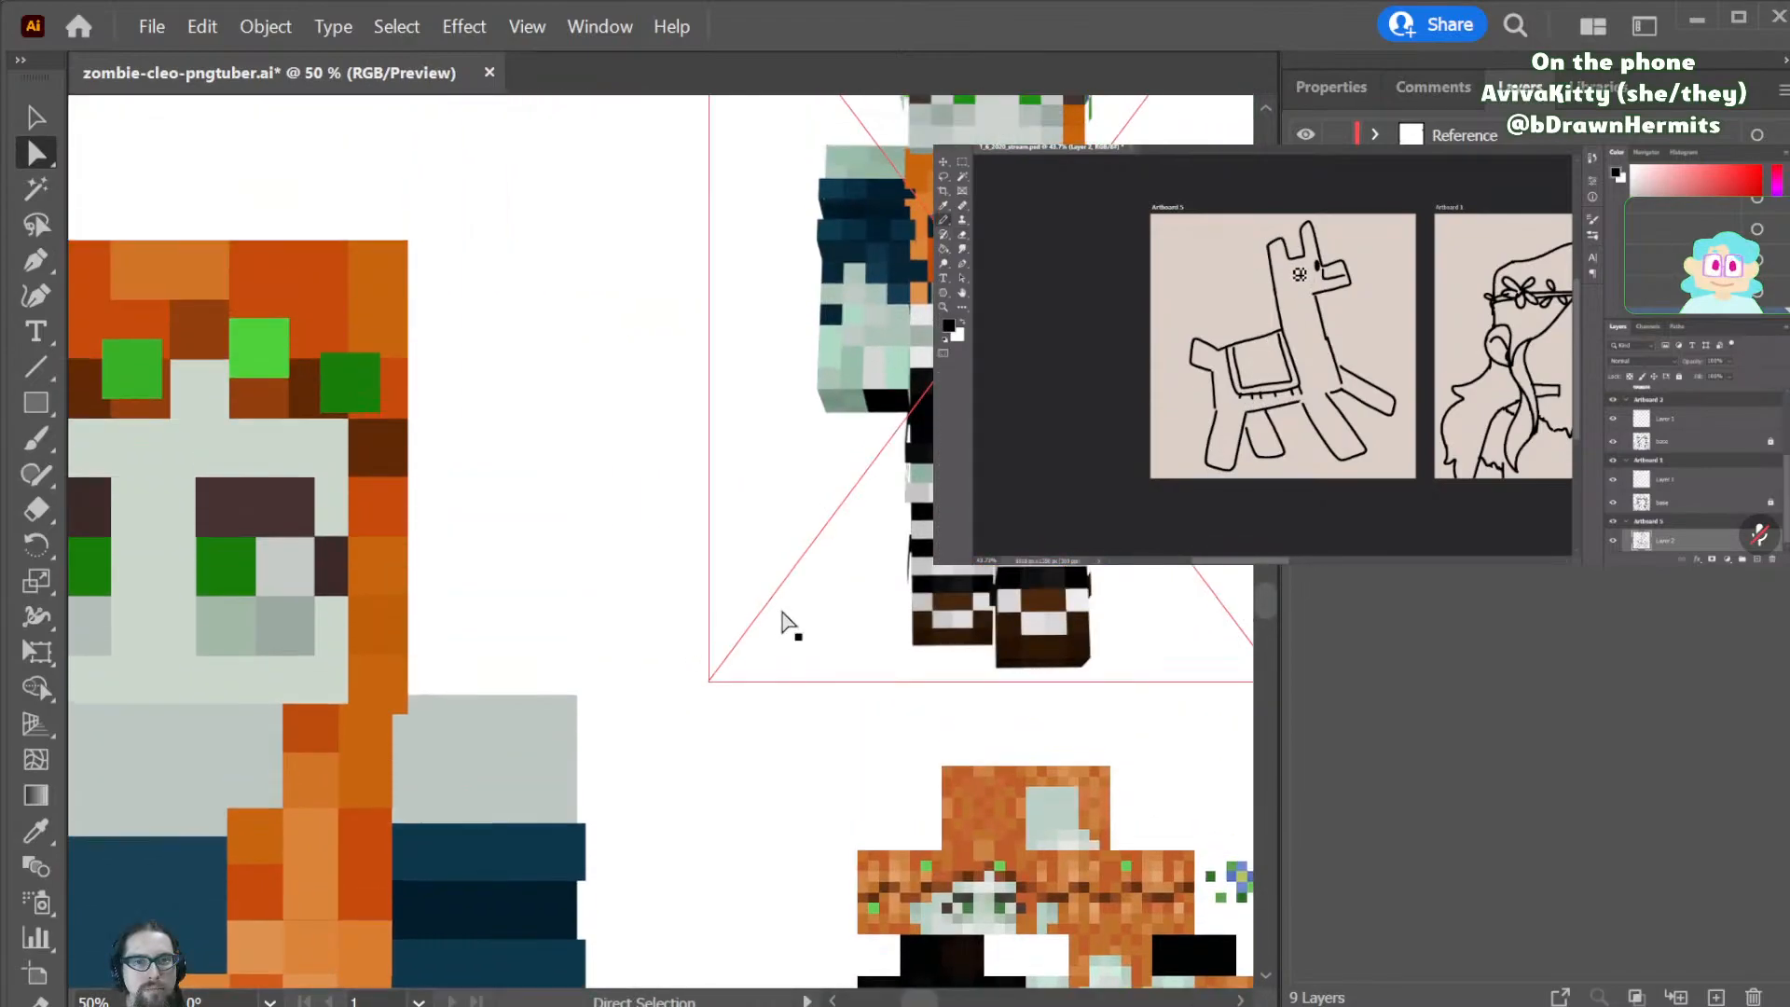
pyautogui.scroll(-2, 788, 619)
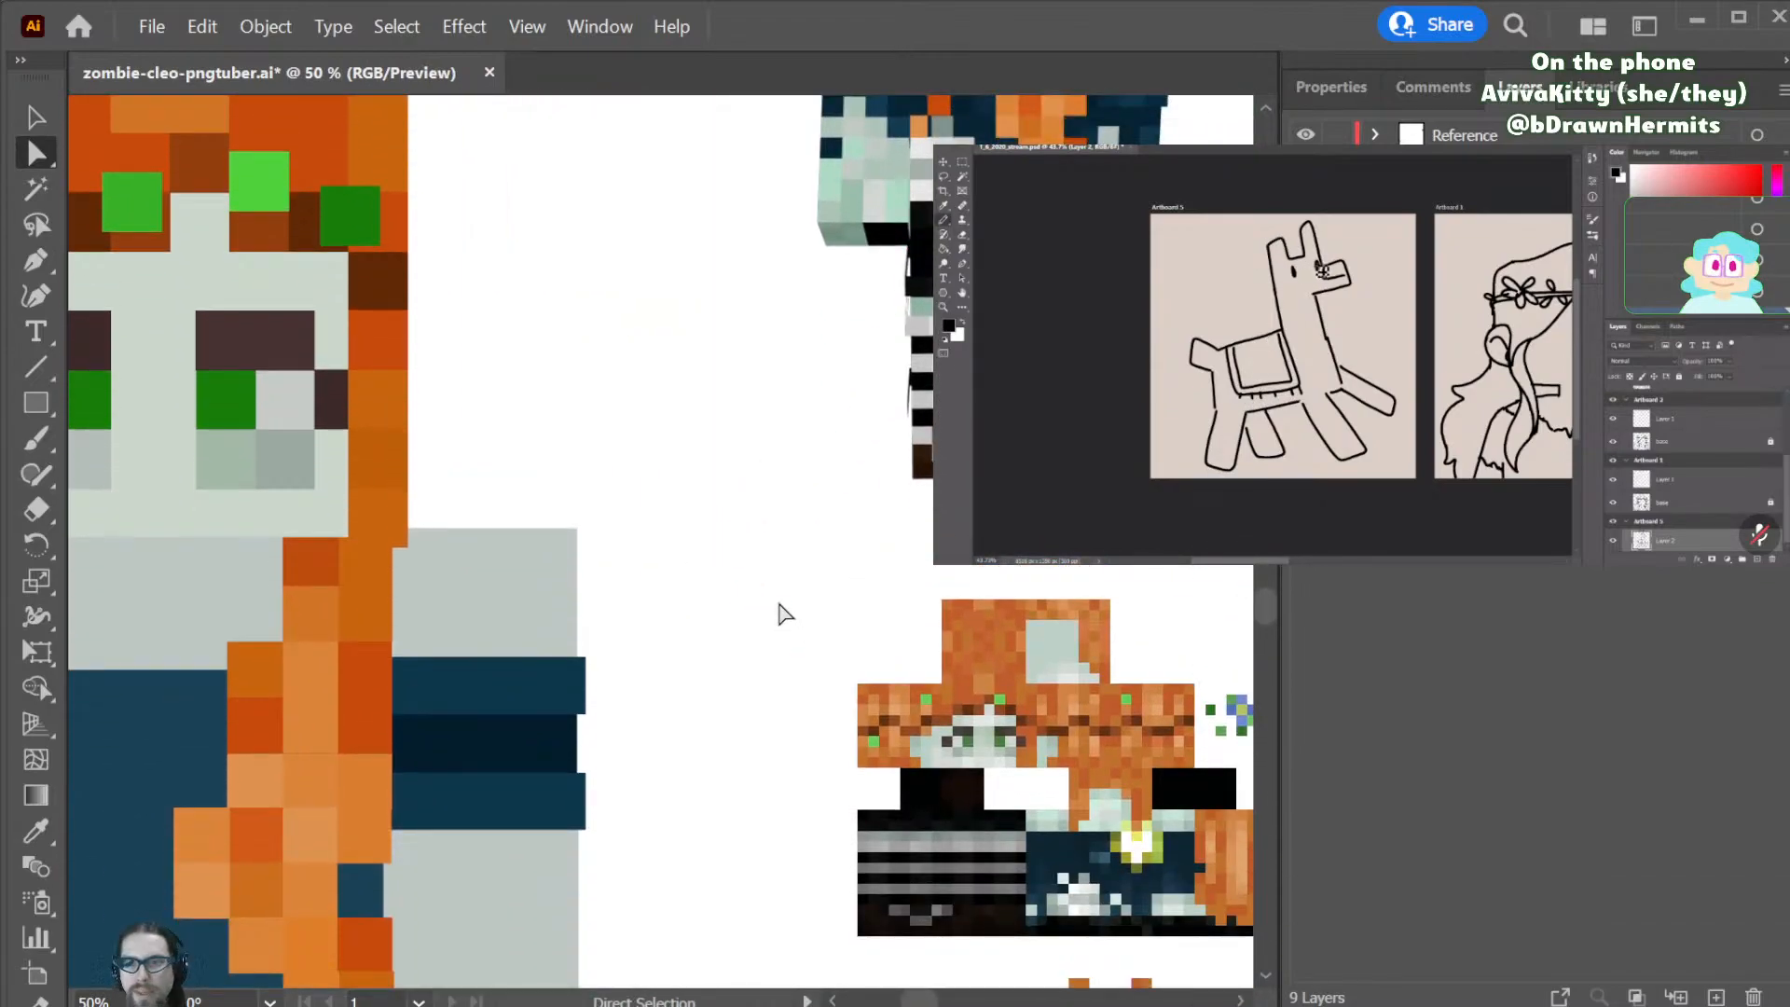
pyautogui.scroll(2, 780, 608)
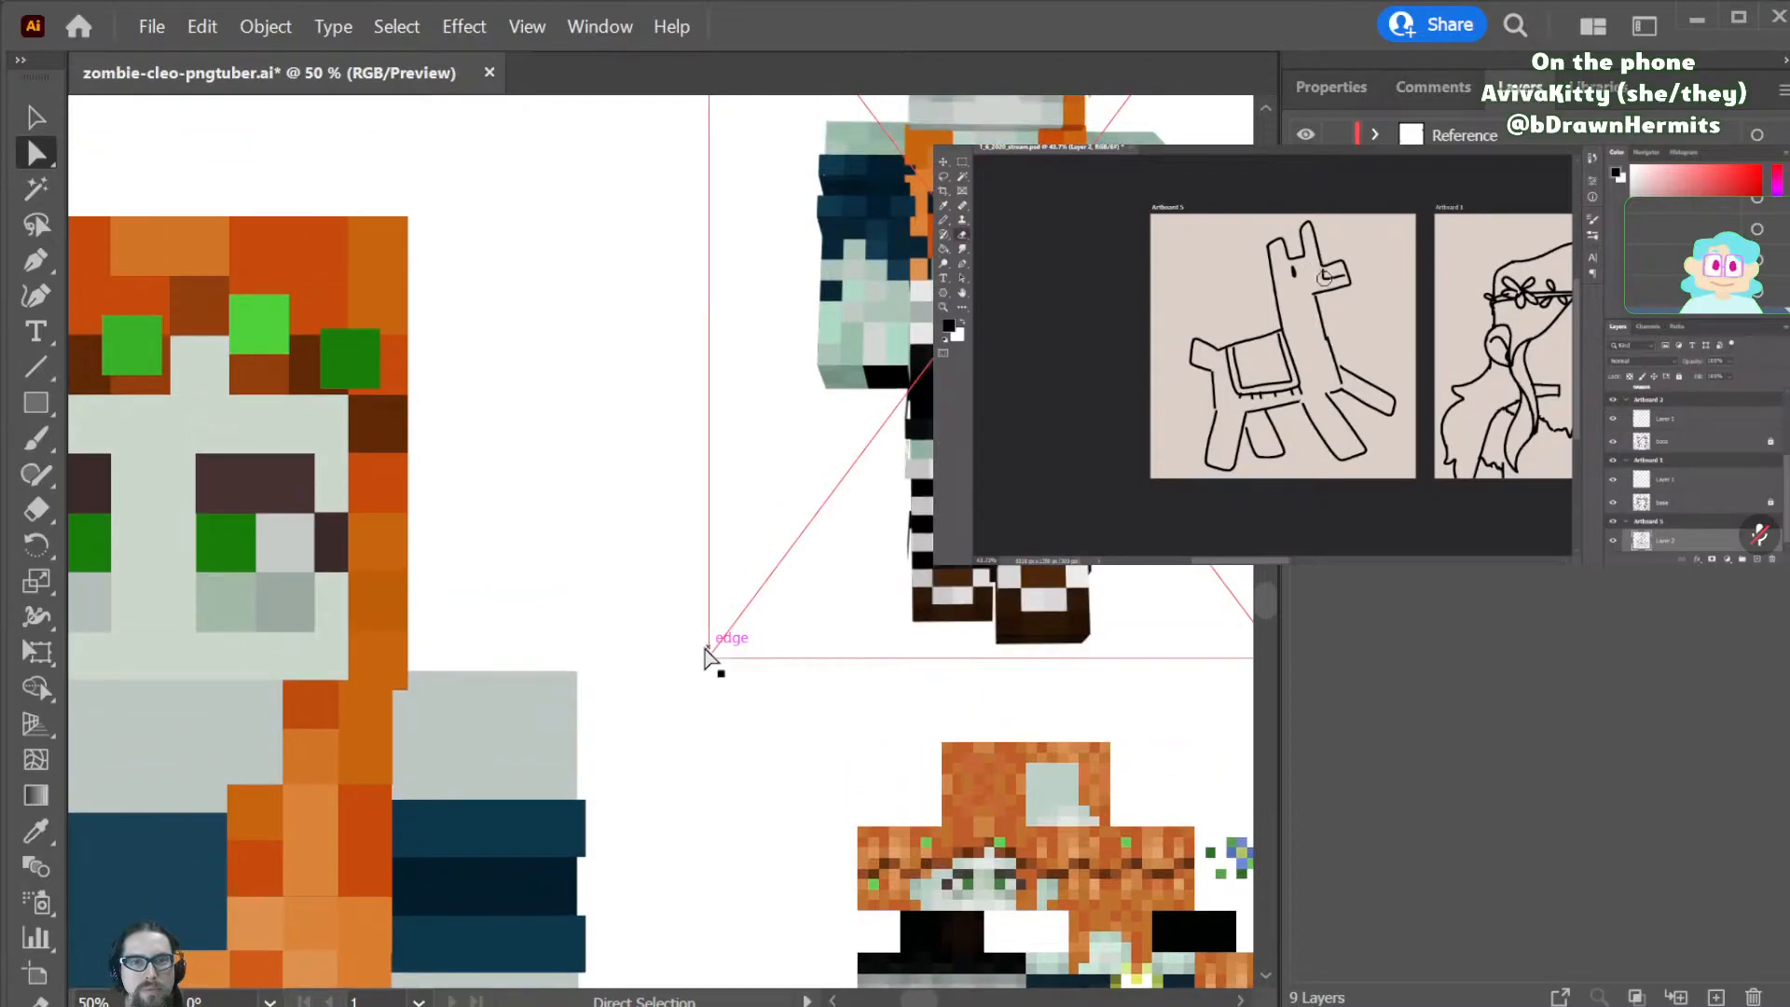
pyautogui.scroll(-3, 529, 820)
# - Stretch the dark sleeve rectangle on the other arm downward so it covers most of the lower arm
pyautogui.keyDown('ctrl'); pyautogui.click(532, 943); pyautogui.keyUp('ctrl')
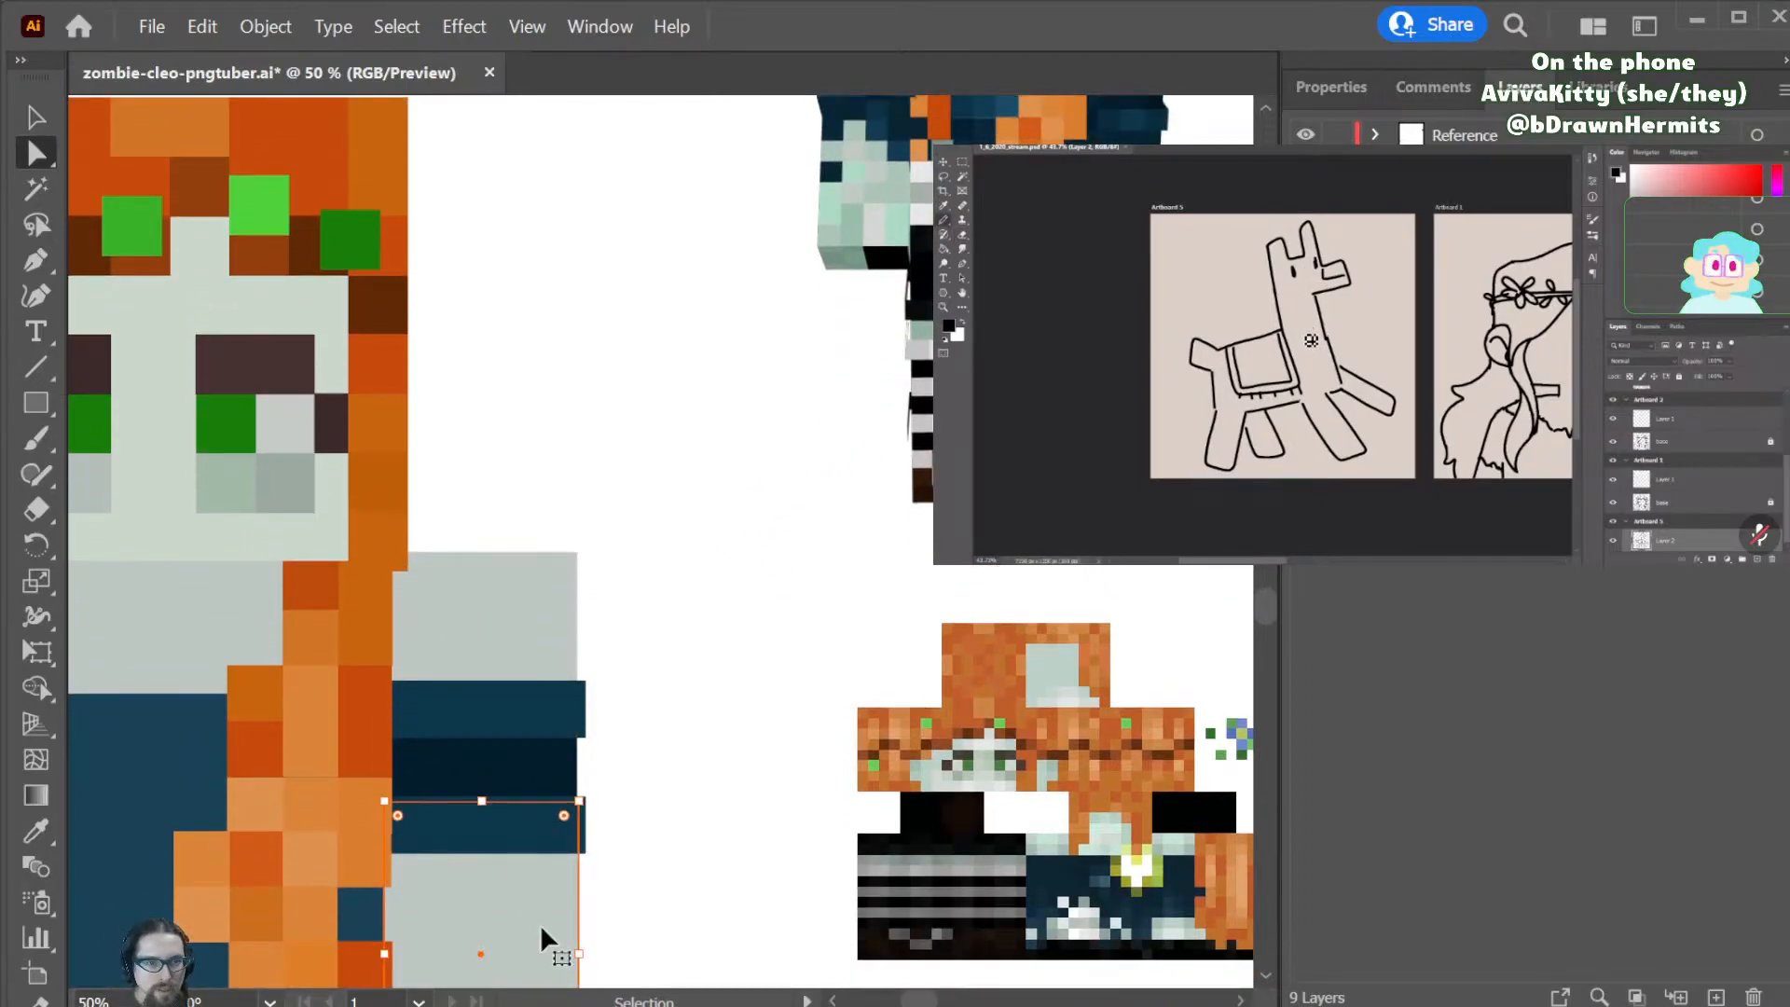
pyautogui.click(468, 759)
pyautogui.press('n')
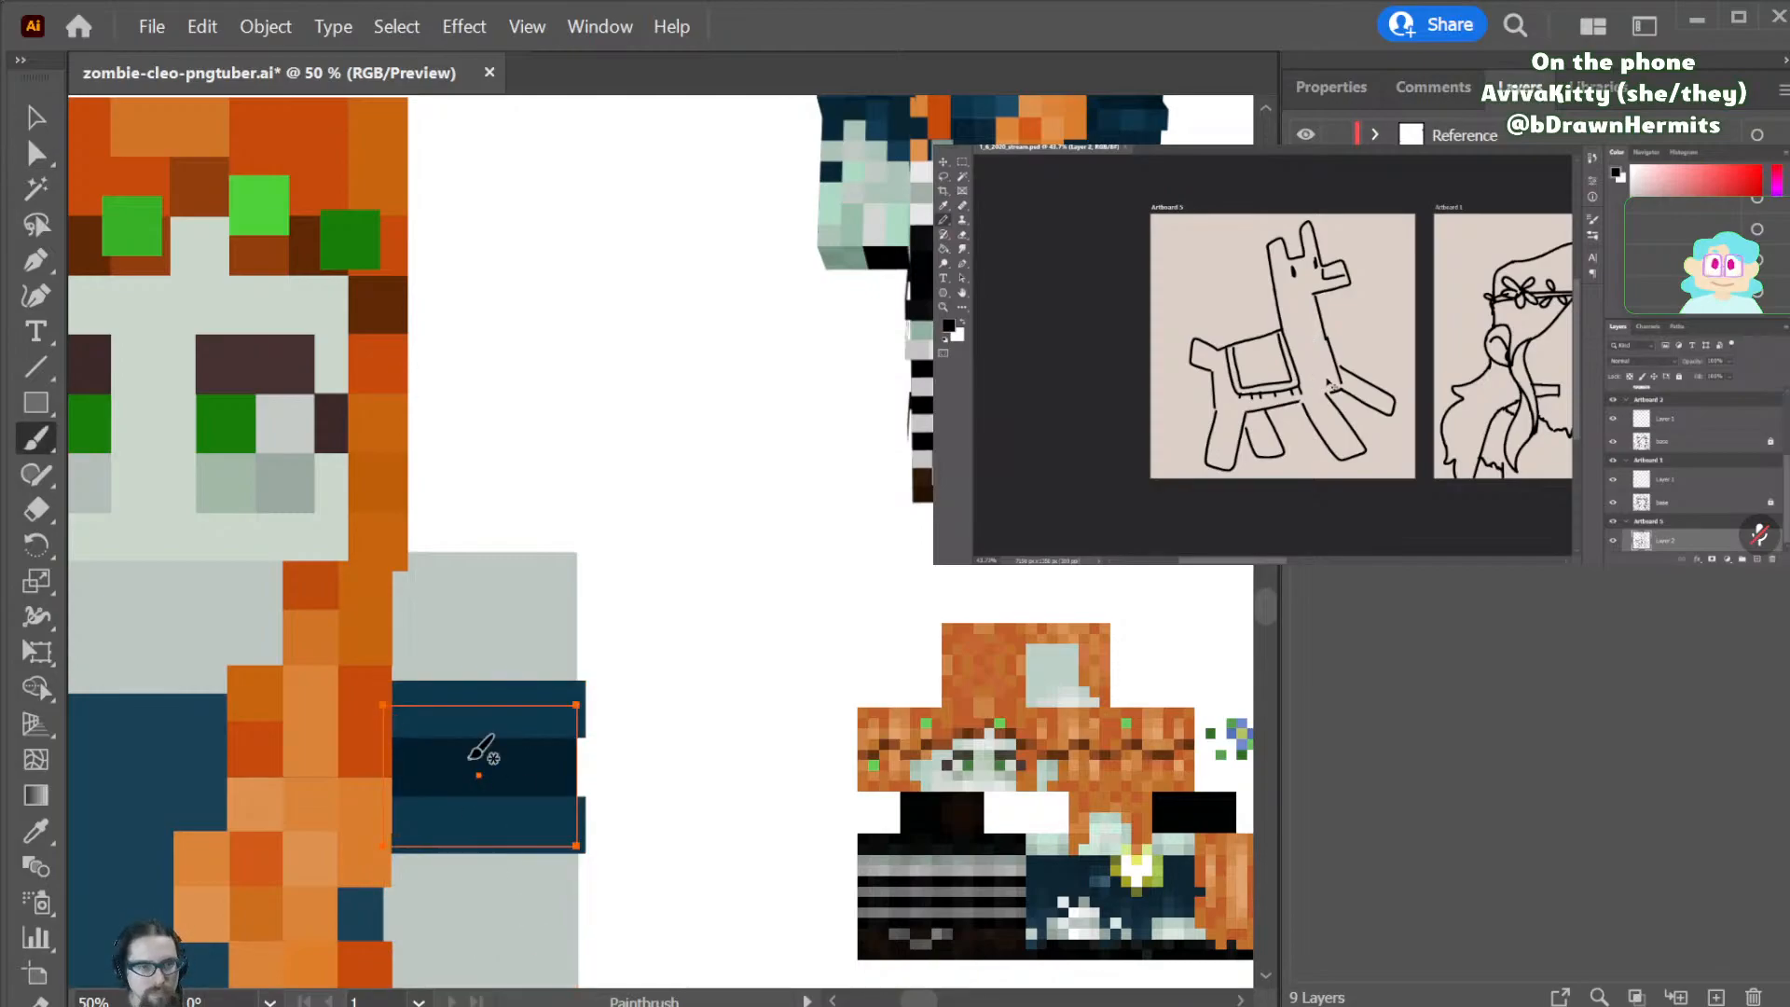
pyautogui.press('v')
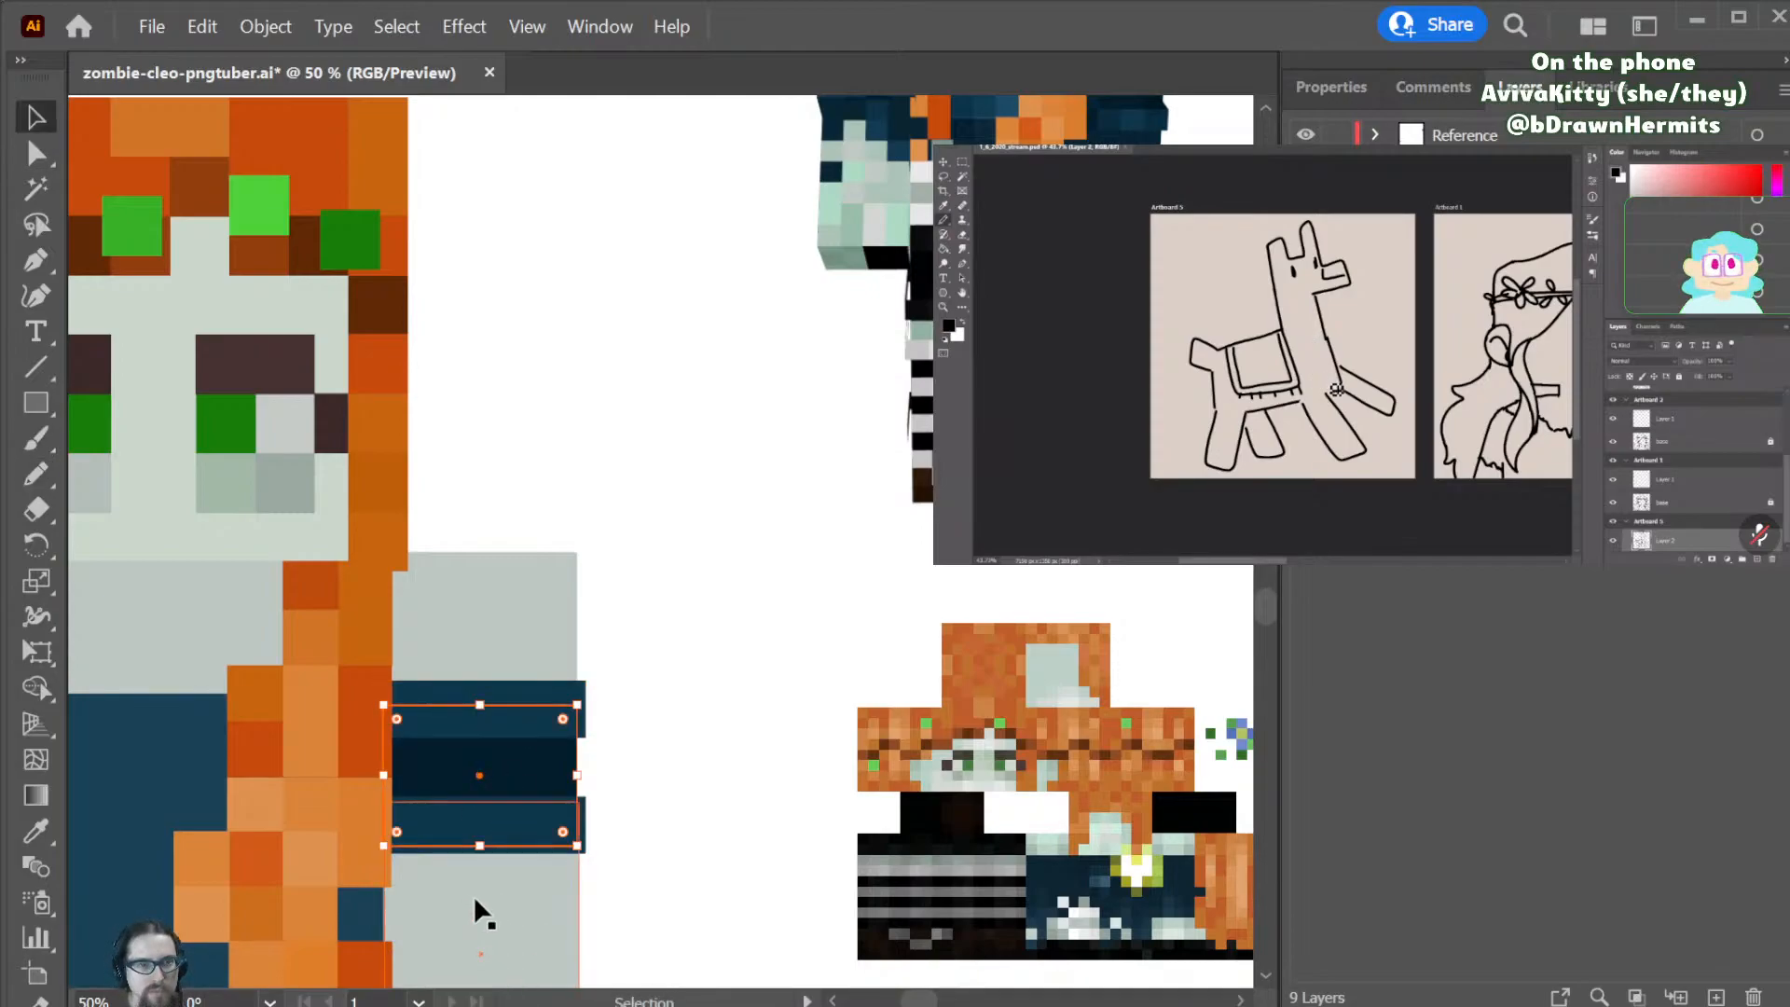
pyautogui.moveTo(481, 848); pyautogui.dragTo(475, 954)
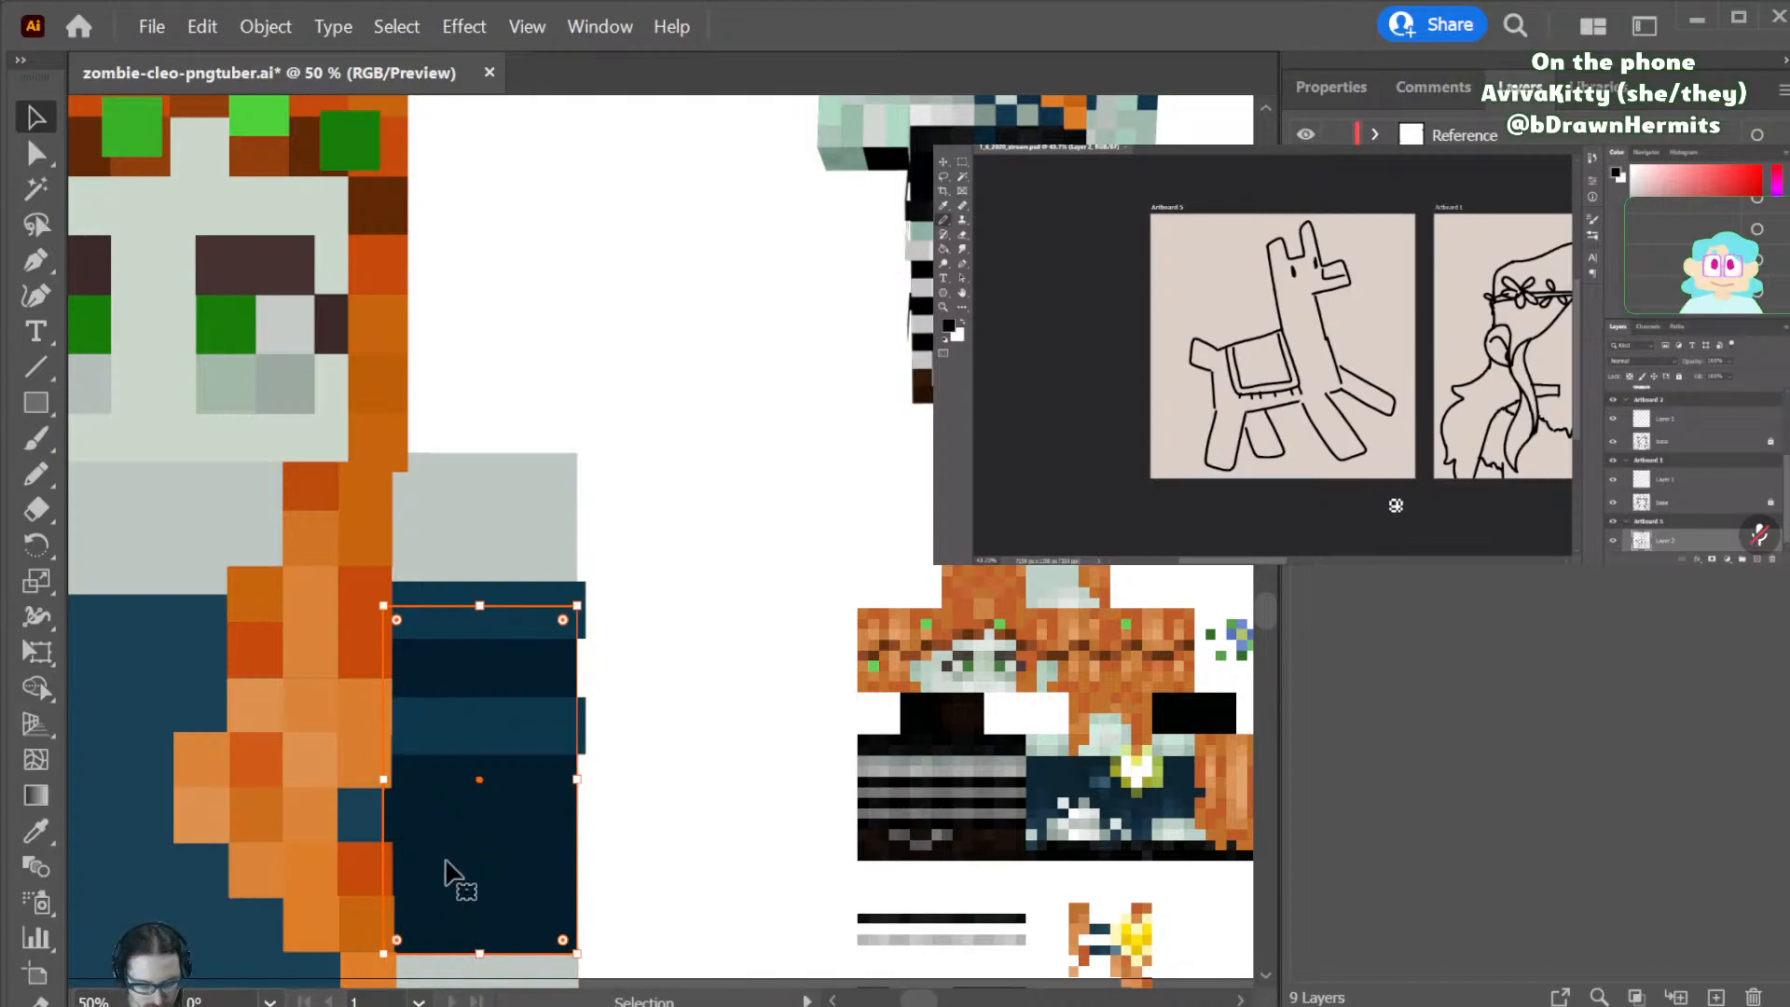
# - Add four anchor points on the dark sleeve's lower edge and raise the inner two to form a flat-topped notch, then lower its top slightly
pyautogui.press('p')
pyautogui.scroll(2, 504, 890)
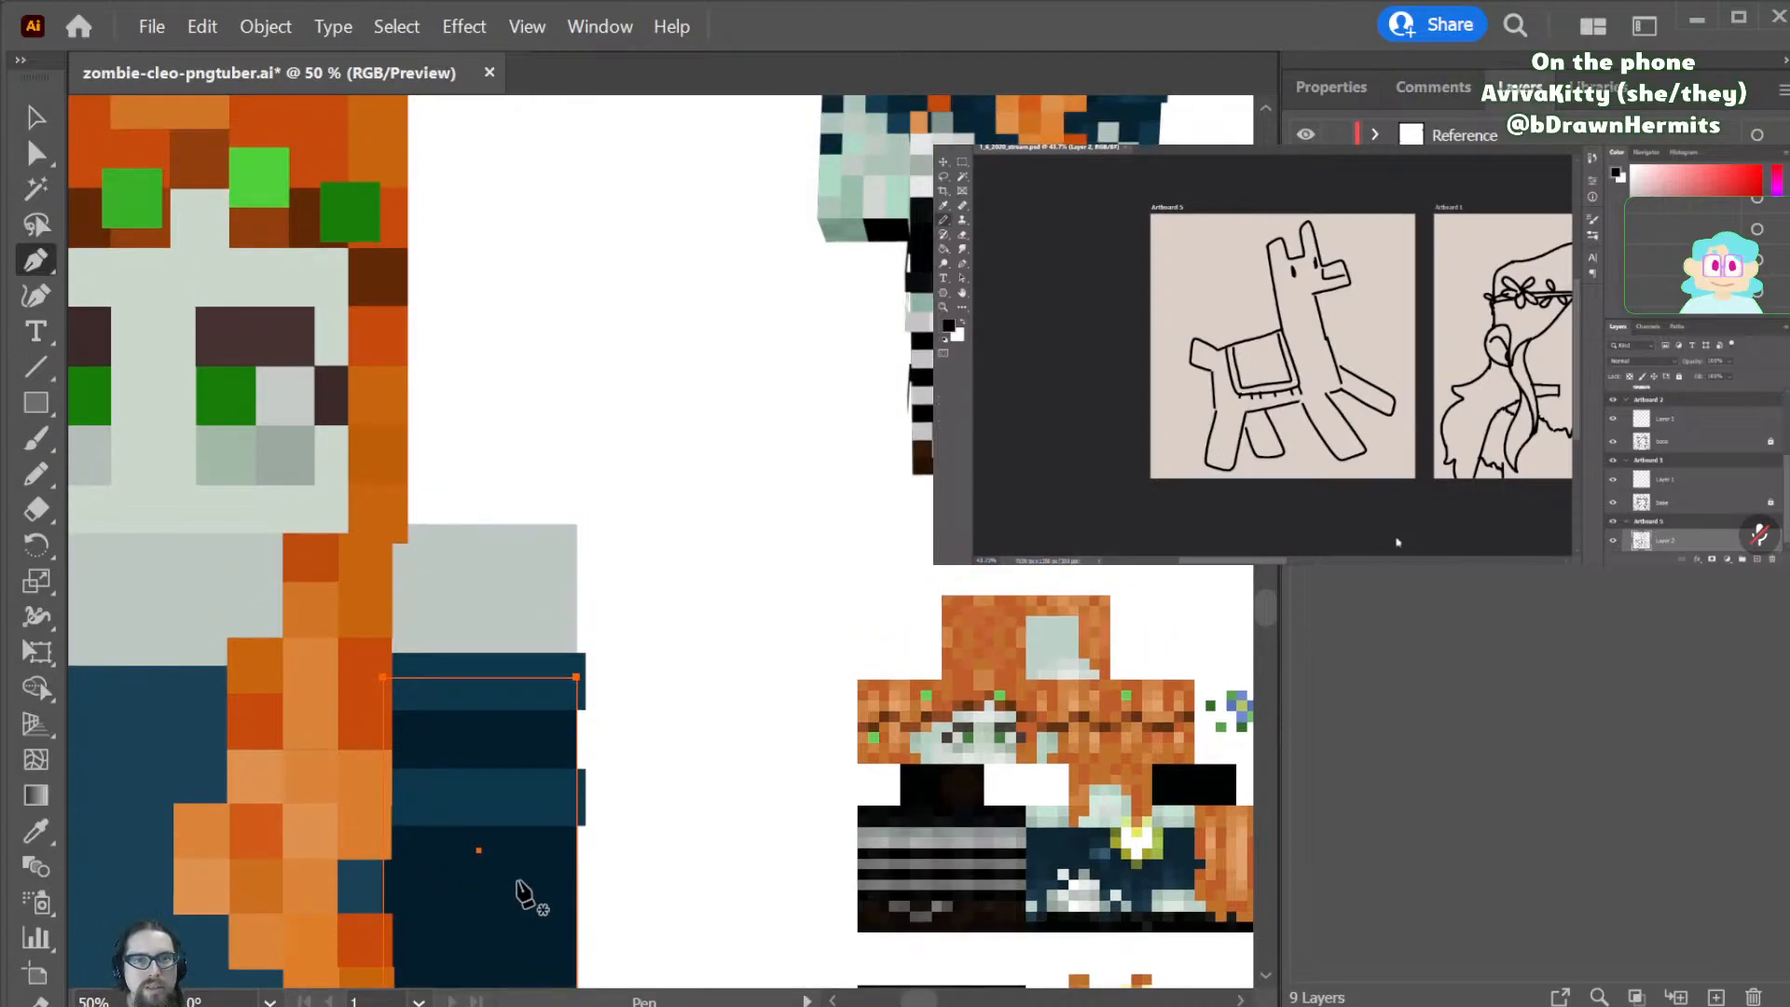
pyautogui.scroll(-2, 517, 899)
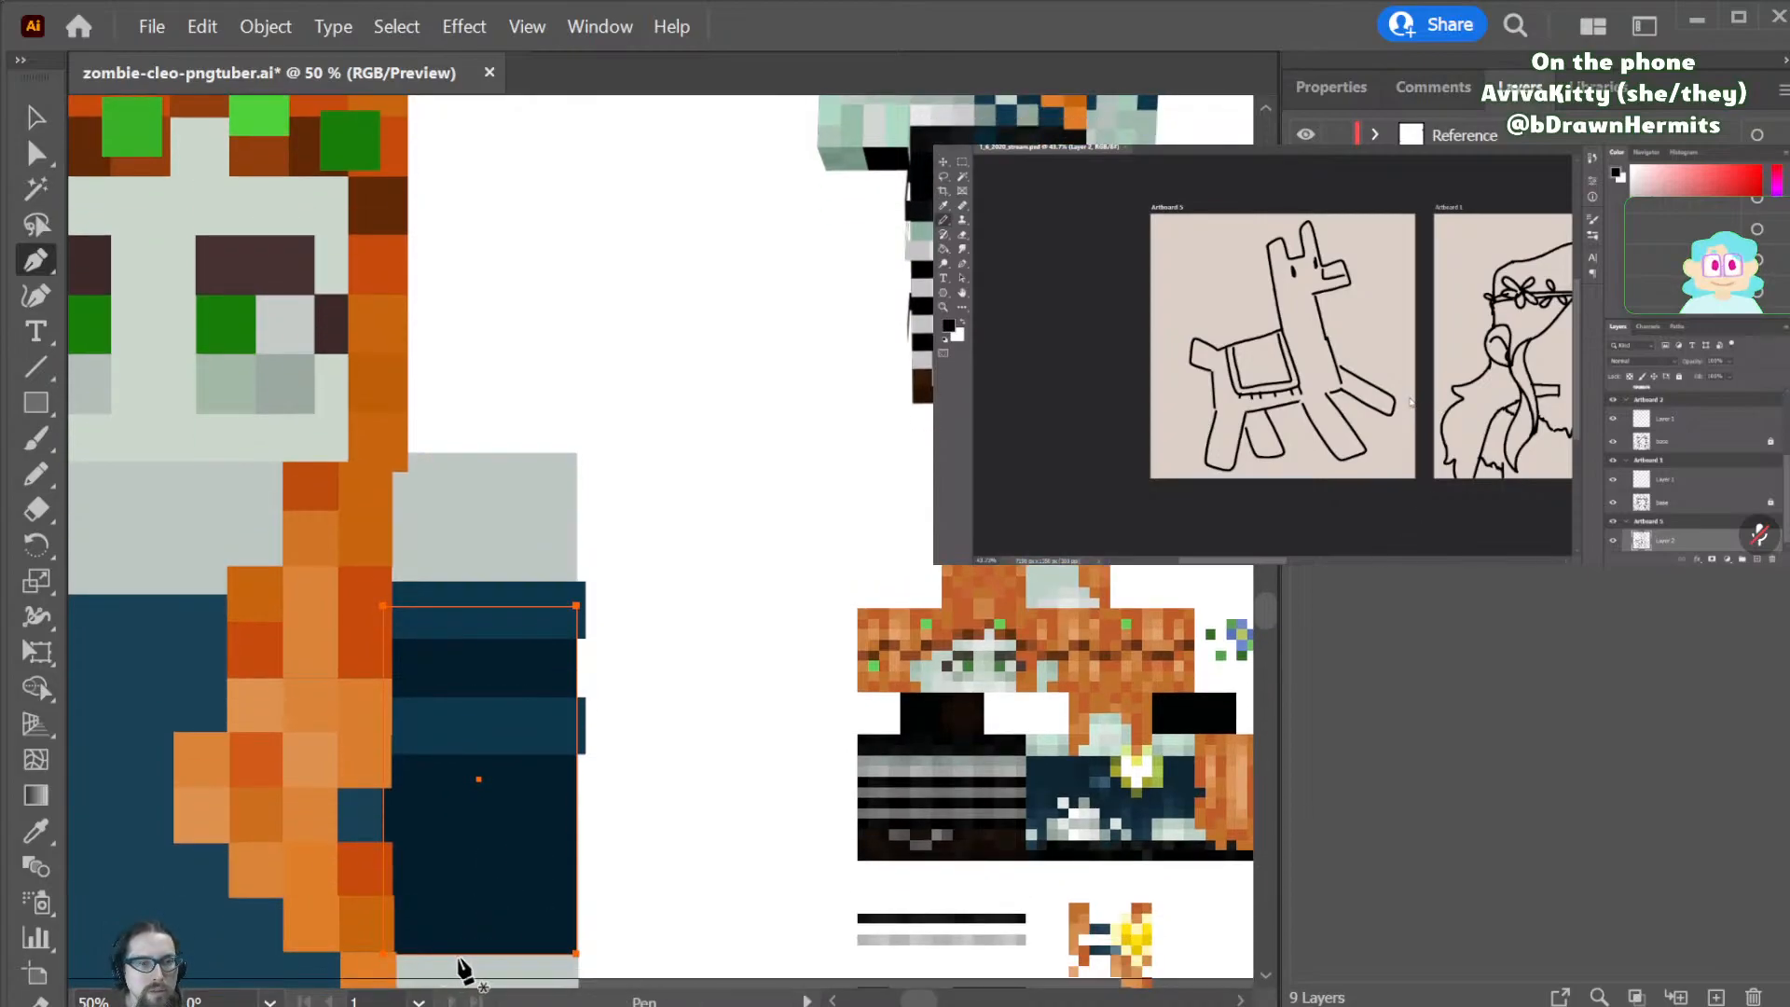
pyautogui.click(461, 955)
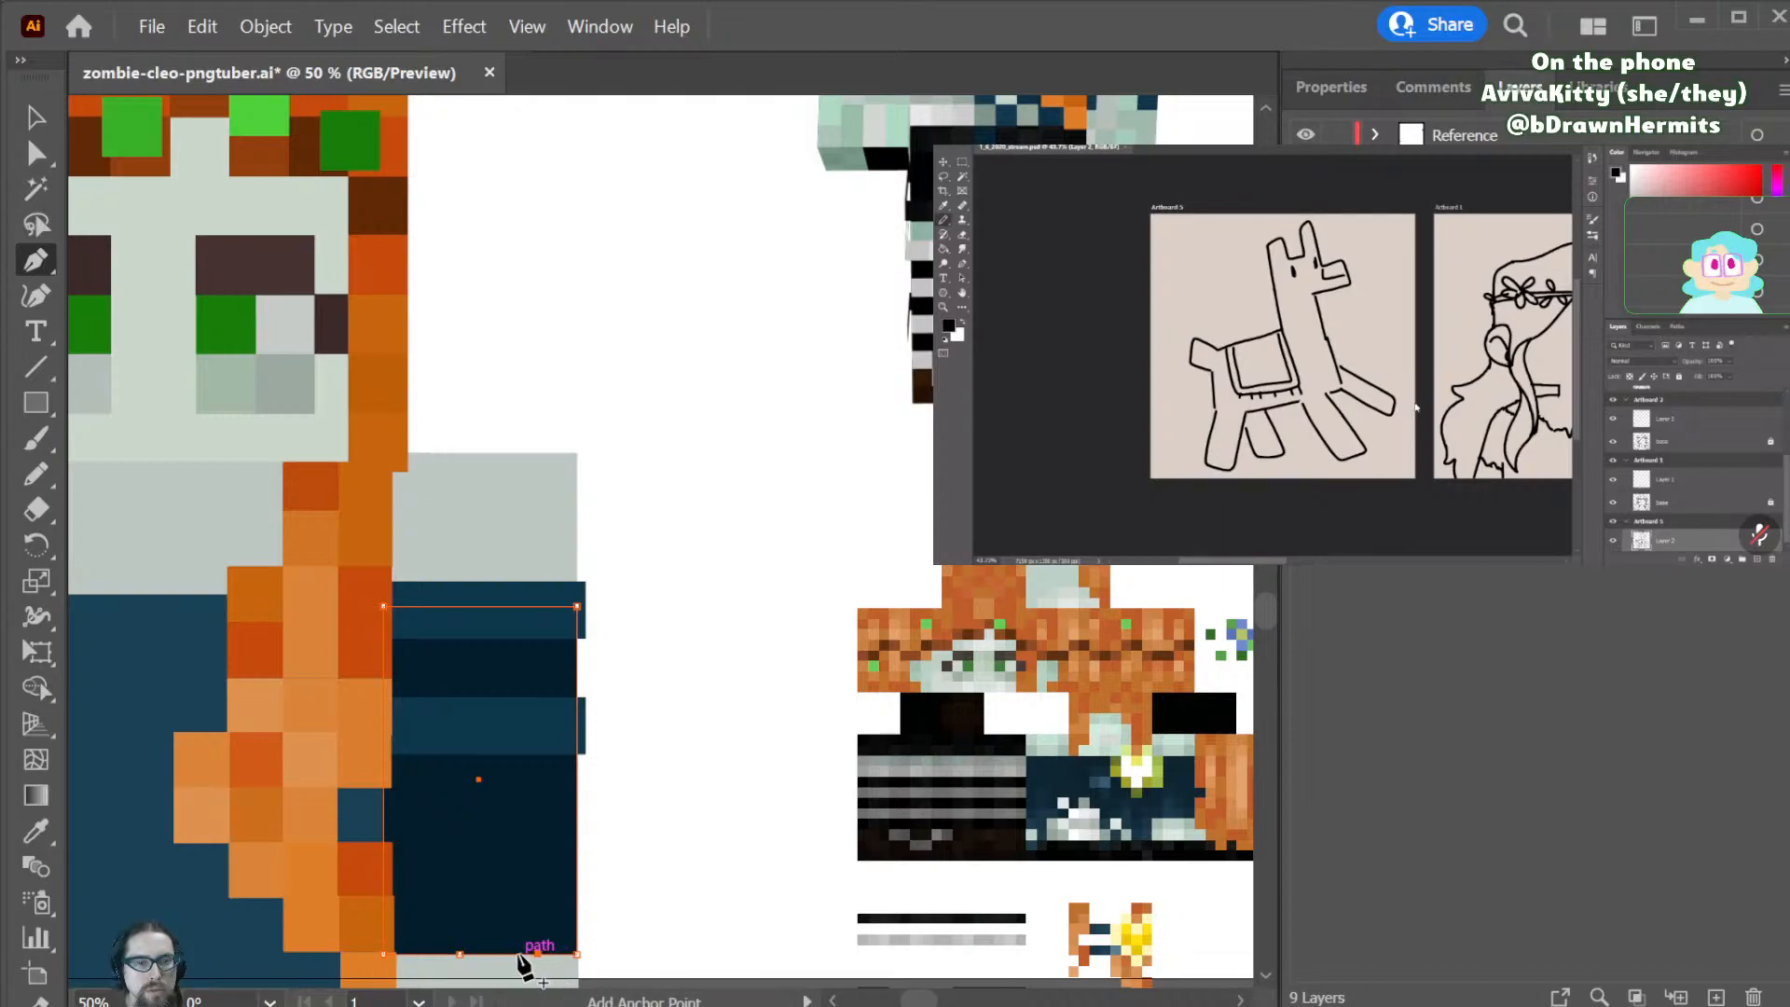
pyautogui.click(478, 952)
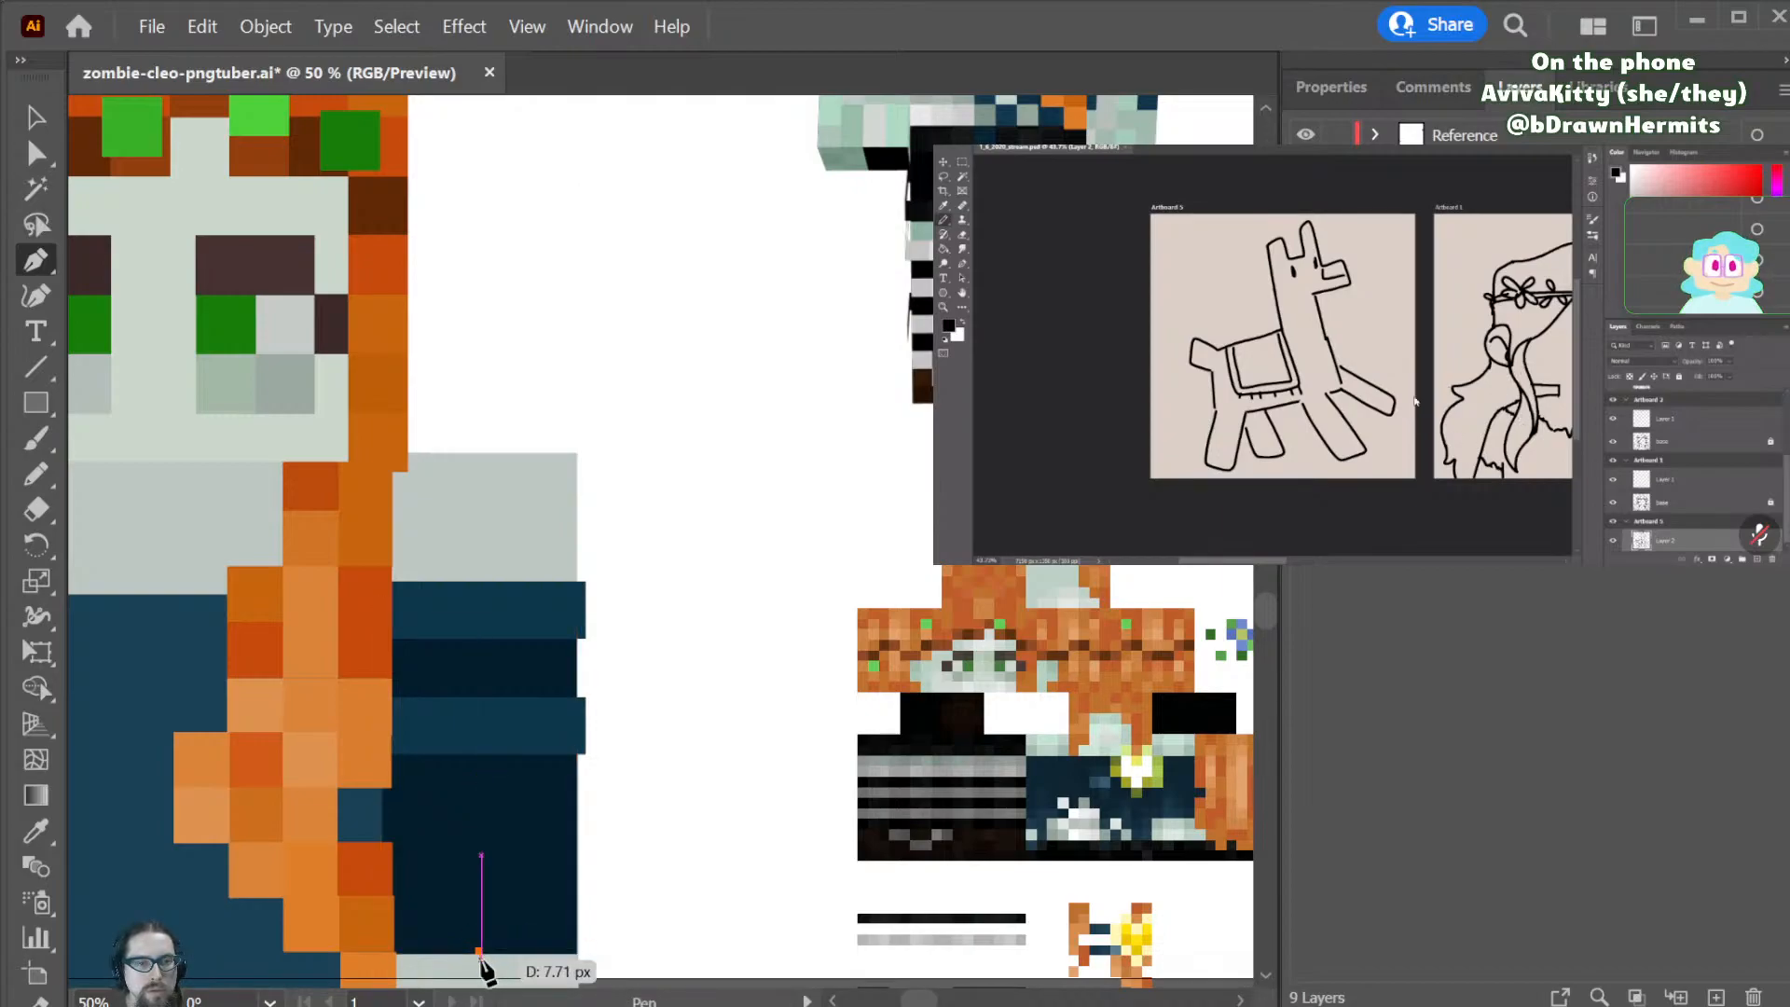
pyautogui.hotkey('ctrl', 'z')
pyautogui.click(480, 955)
pyautogui.press('a')
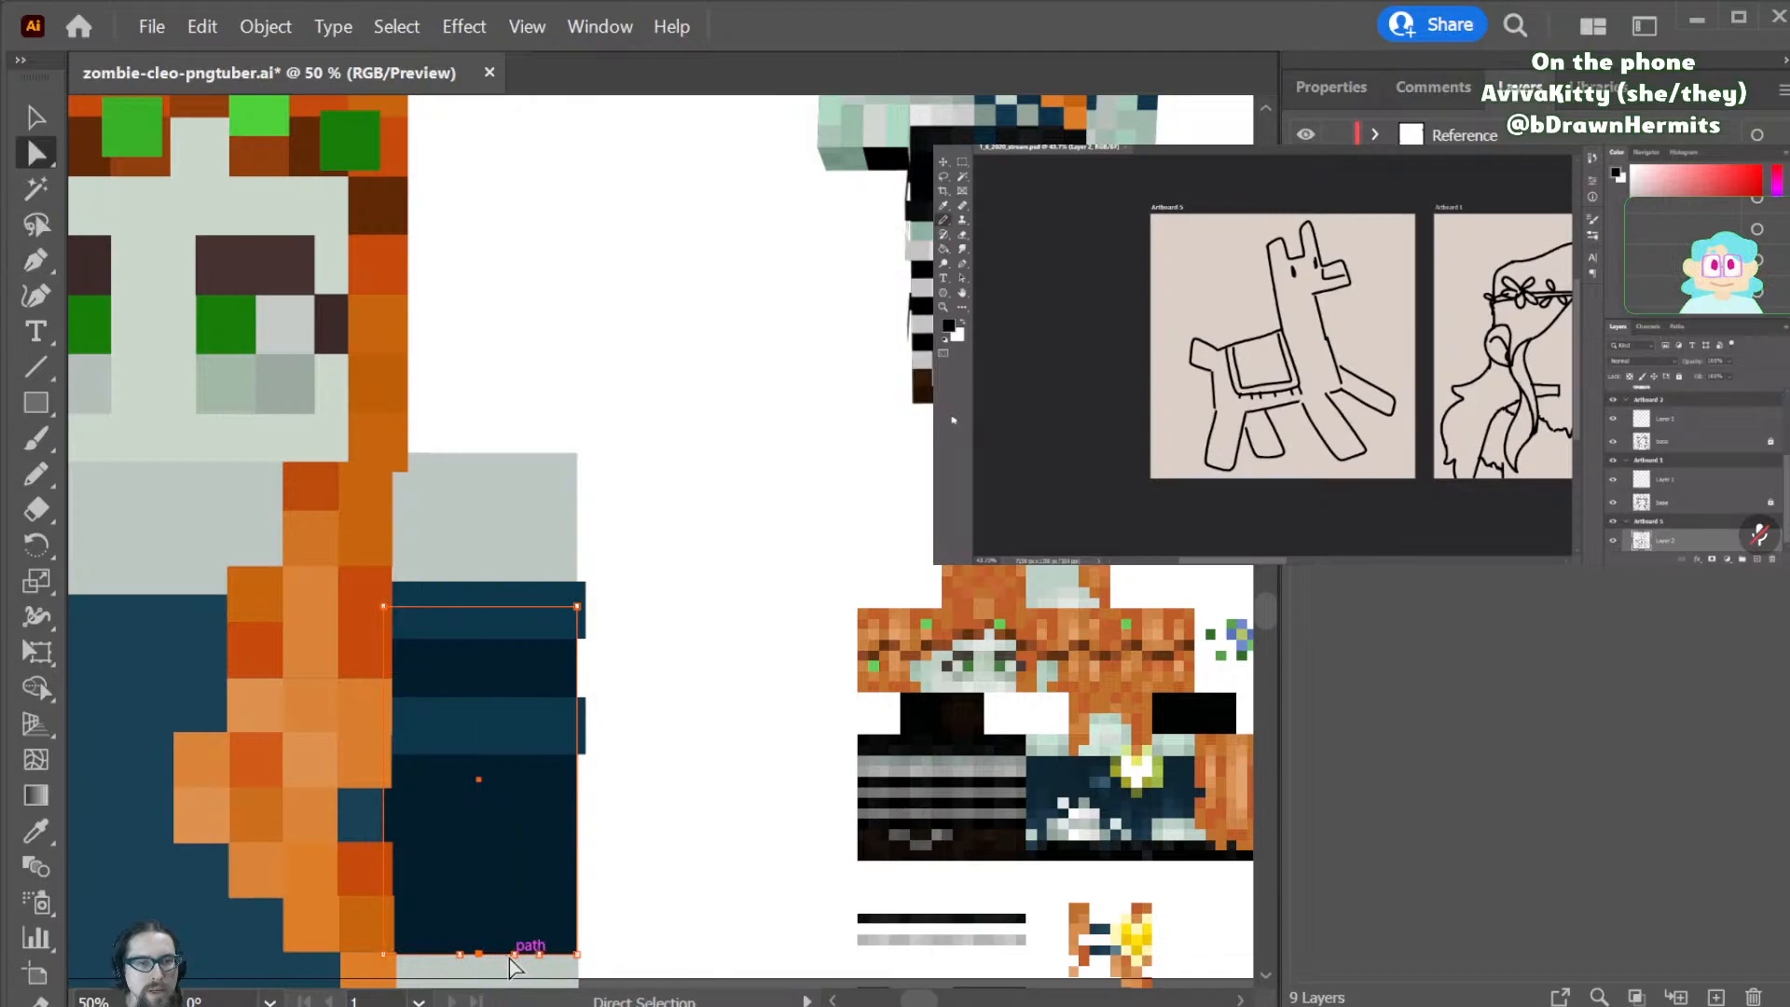
pyautogui.moveTo(516, 960); pyautogui.dragTo(538, 856)
pyautogui.scroll(1, 787, 815)
pyautogui.scroll(-2, 786, 815)
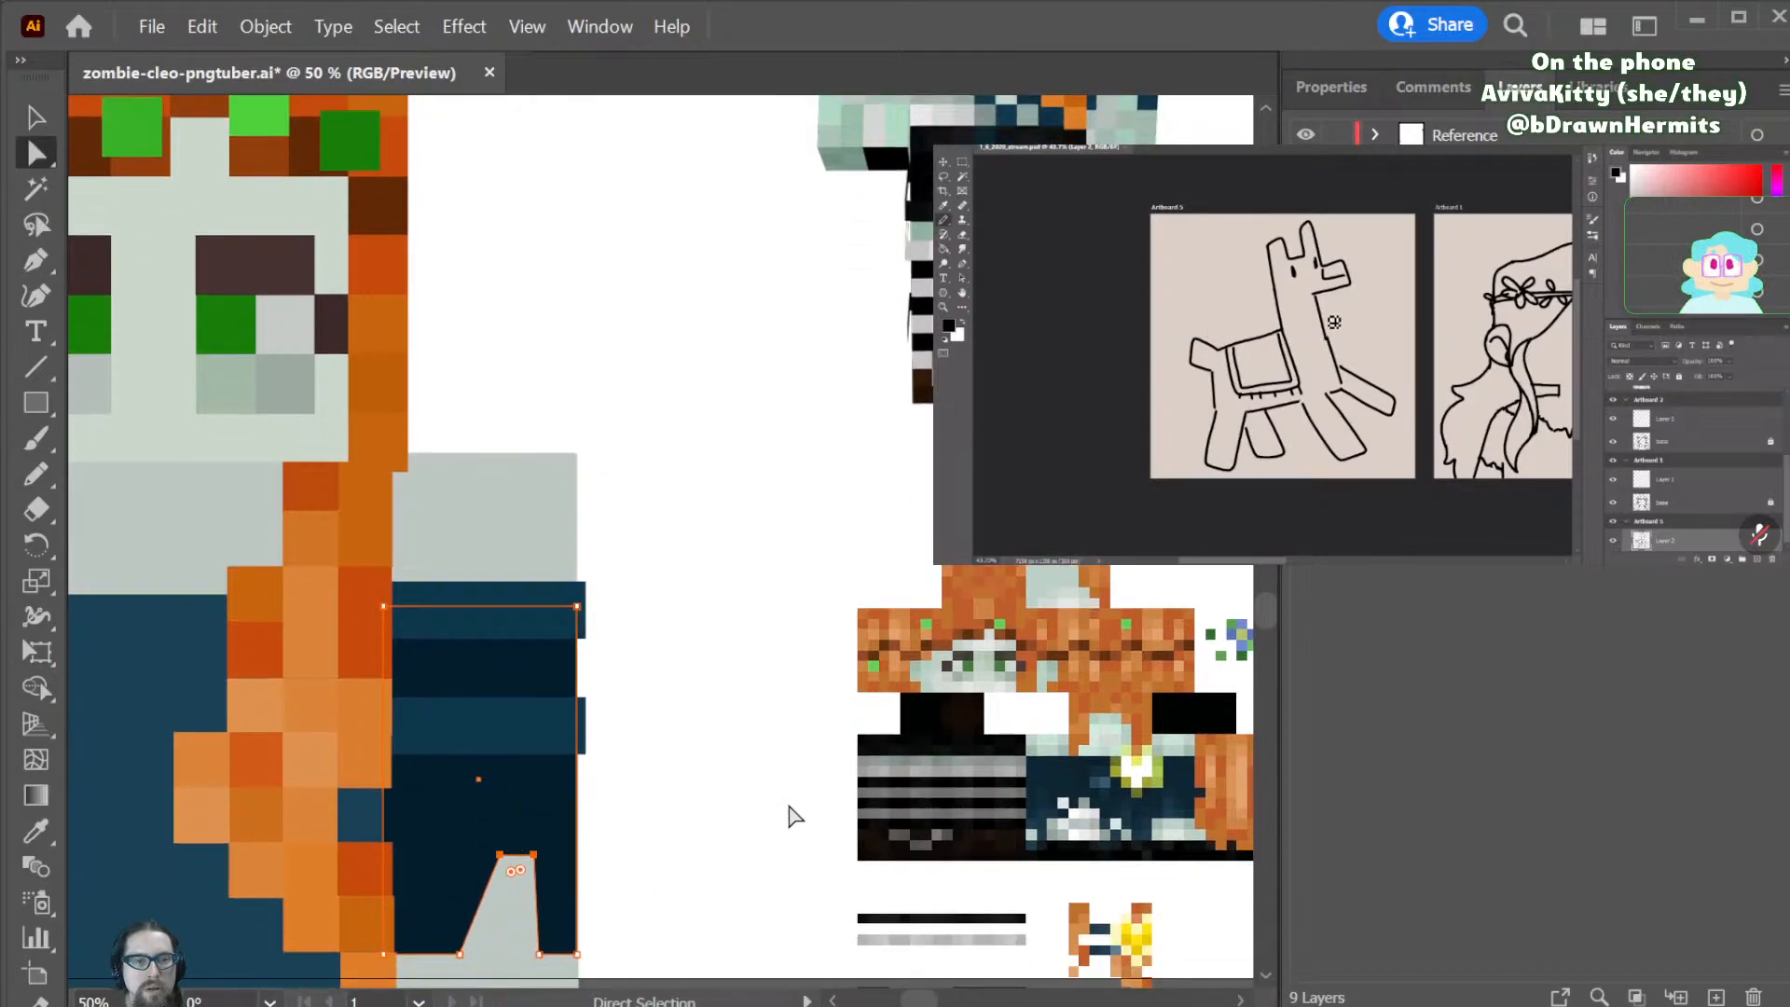
pyautogui.scroll(-1, 716, 839)
pyautogui.moveTo(500, 784)
pyautogui.mouseDown()
pyautogui.moveTo(489, 825)
pyautogui.moveTo(496, 797)
pyautogui.mouseUp()
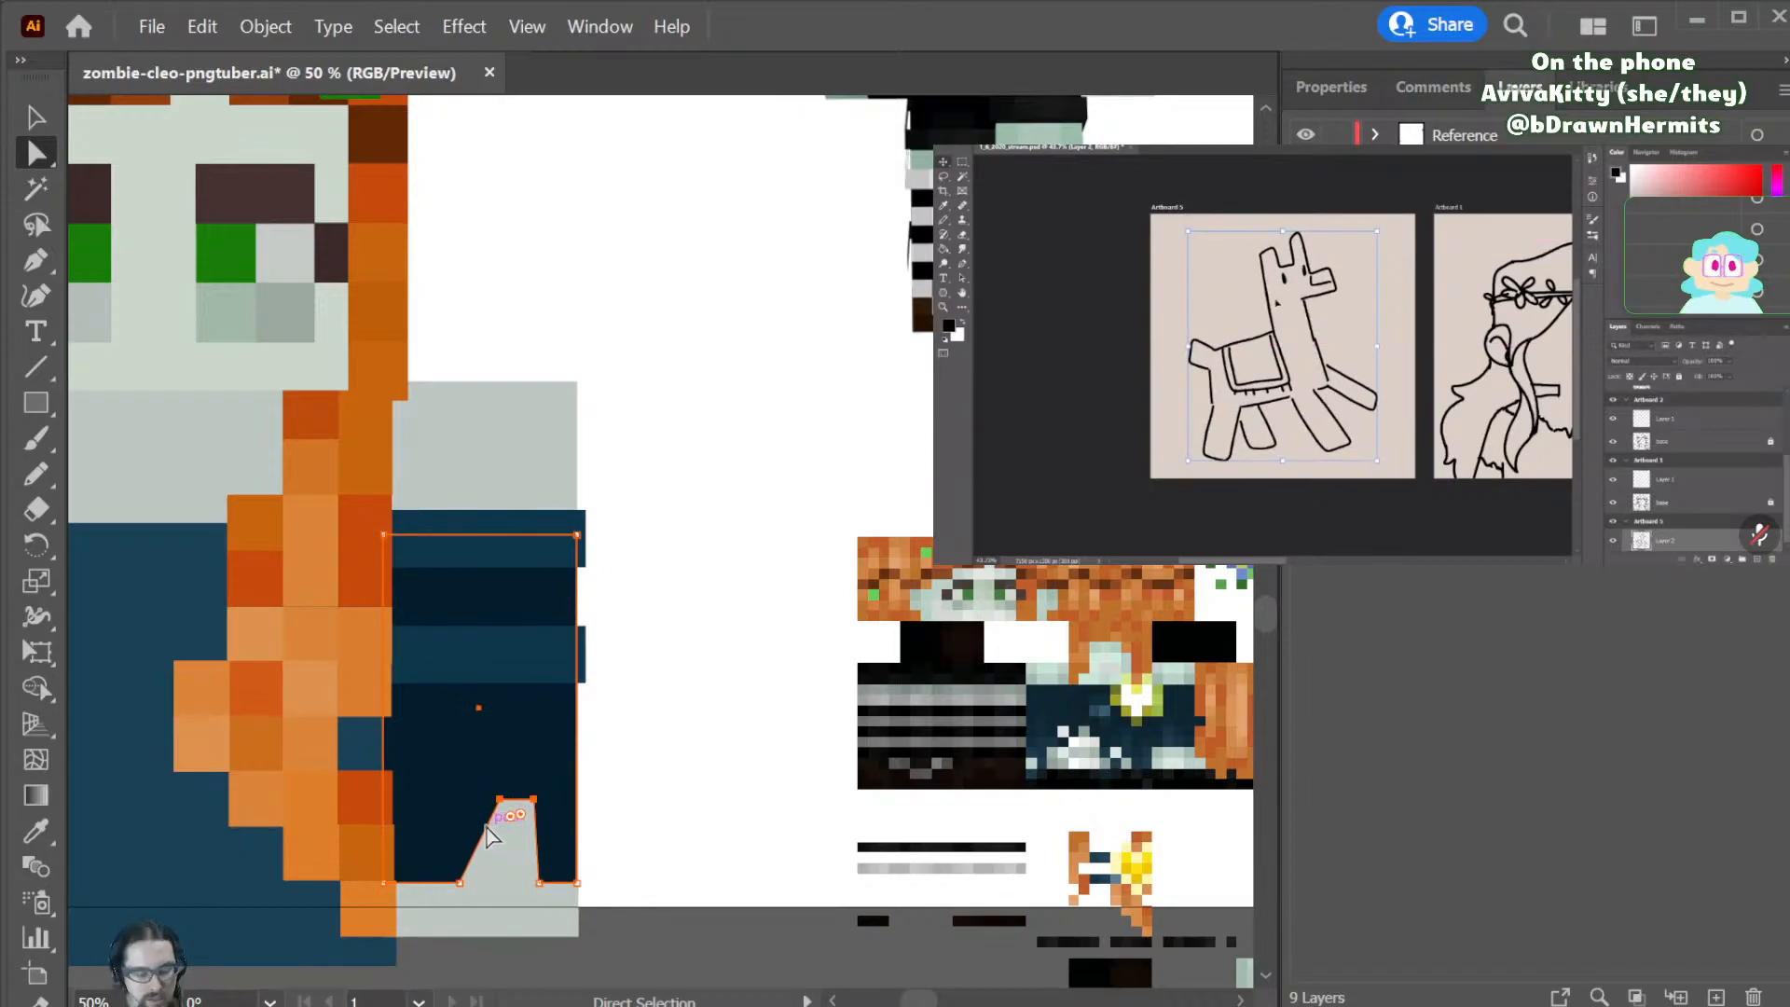
# - Add anchor points on the notch's torso-side slope and pull them up into the sleeve to open a separate diamond-shaped hole
pyautogui.press('p')
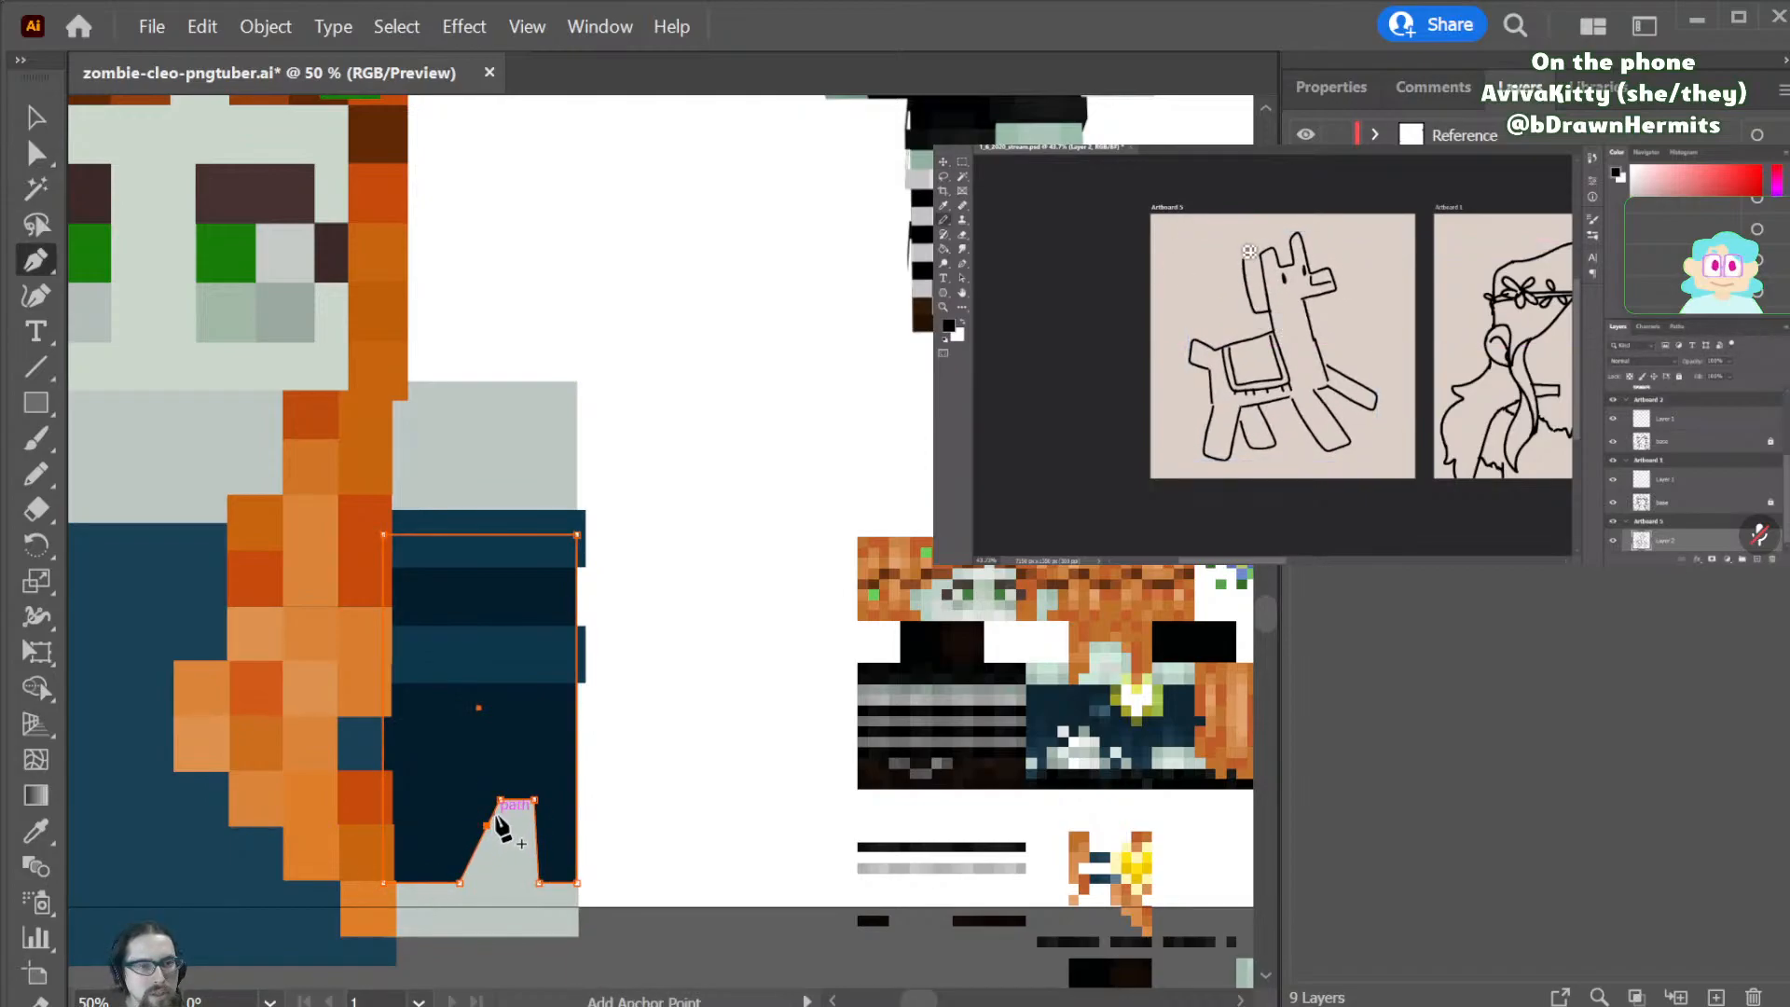
pyautogui.click(479, 843)
pyautogui.press('a')
pyautogui.click(487, 826)
pyautogui.moveTo(488, 828); pyautogui.dragTo(429, 763)
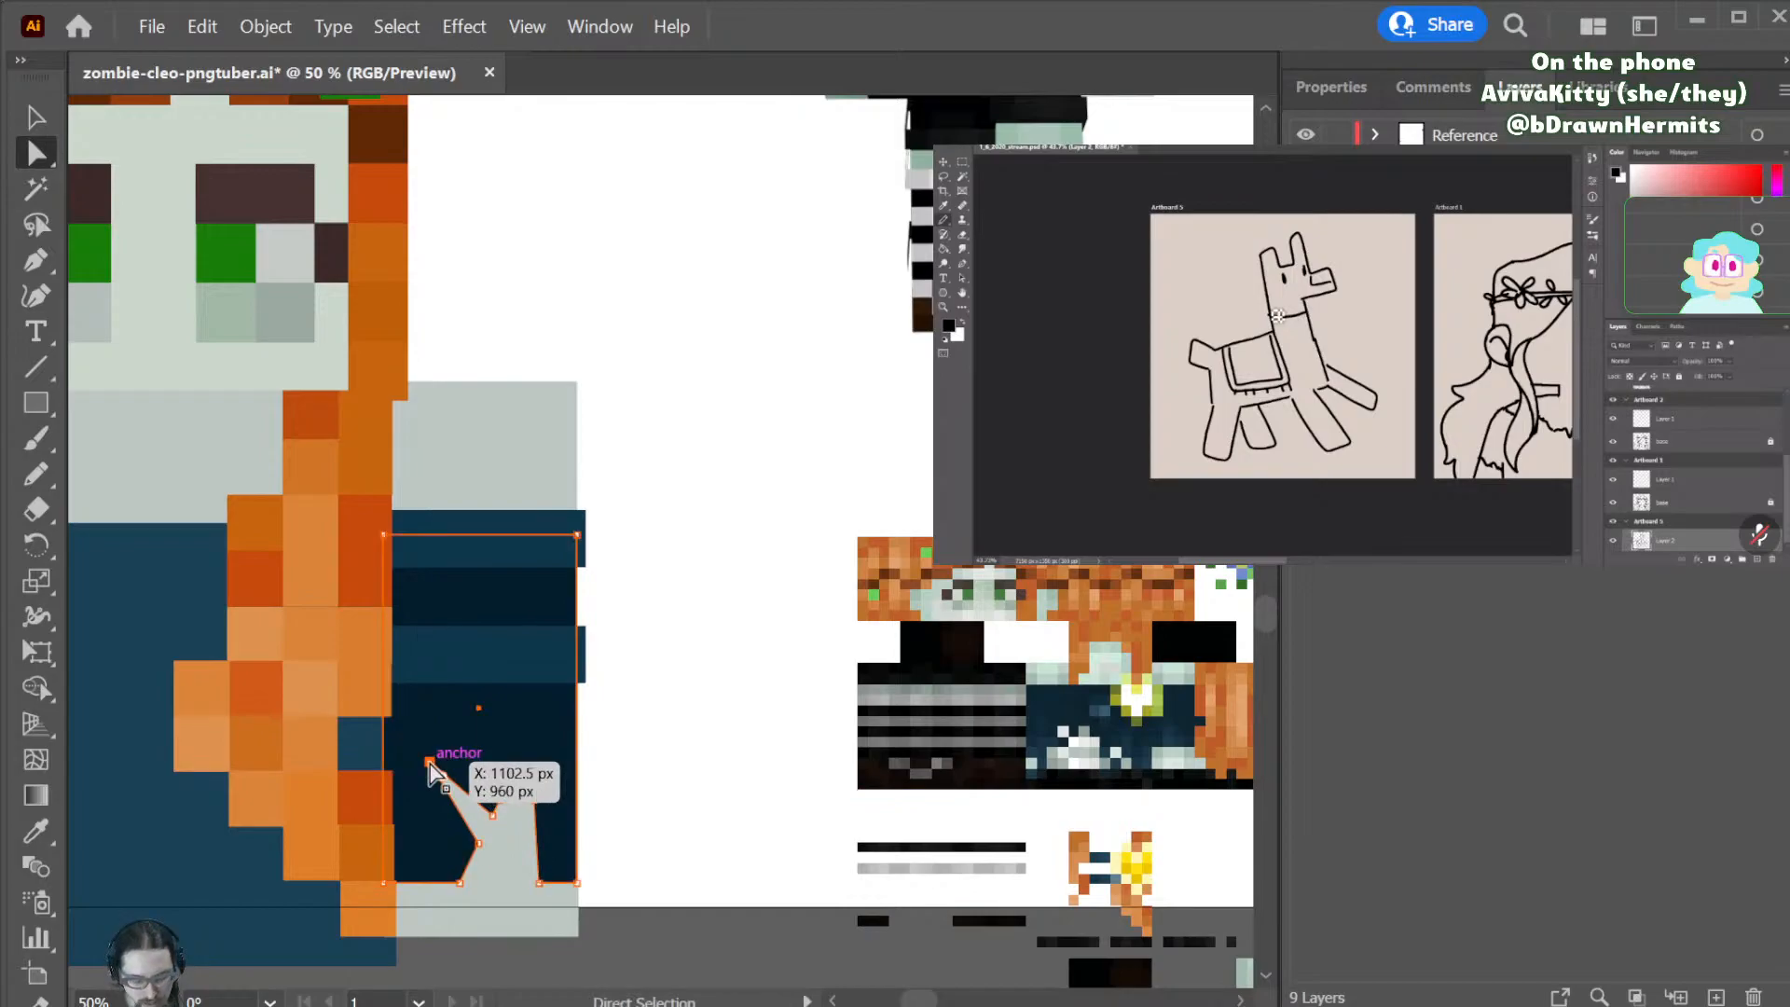
pyautogui.press('p')
pyautogui.press('a')
pyautogui.moveTo(478, 843); pyautogui.dragTo(478, 725)
pyautogui.scroll(2, 722, 783)
pyautogui.scroll(2, 723, 783)
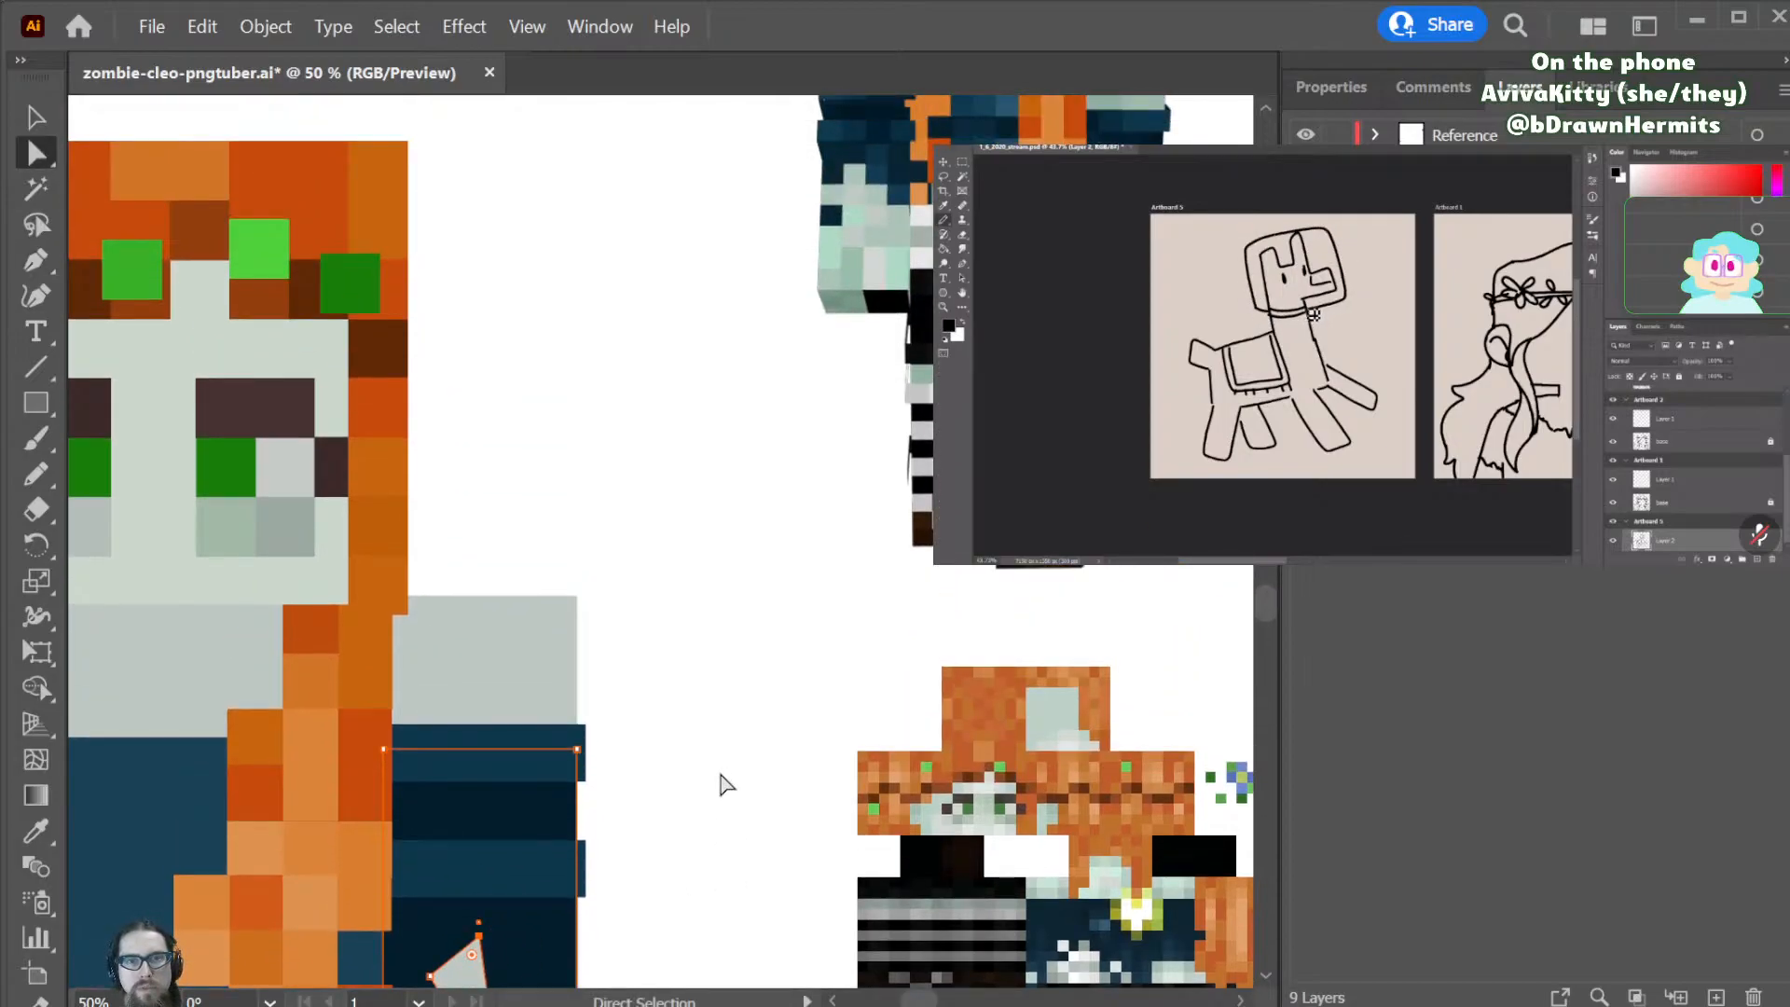
pyautogui.scroll(-4, 723, 783)
pyautogui.moveTo(430, 763); pyautogui.dragTo(531, 760)
pyautogui.click(657, 796)
pyautogui.scroll(-4, 643, 808)
pyautogui.scroll(1, 643, 808)
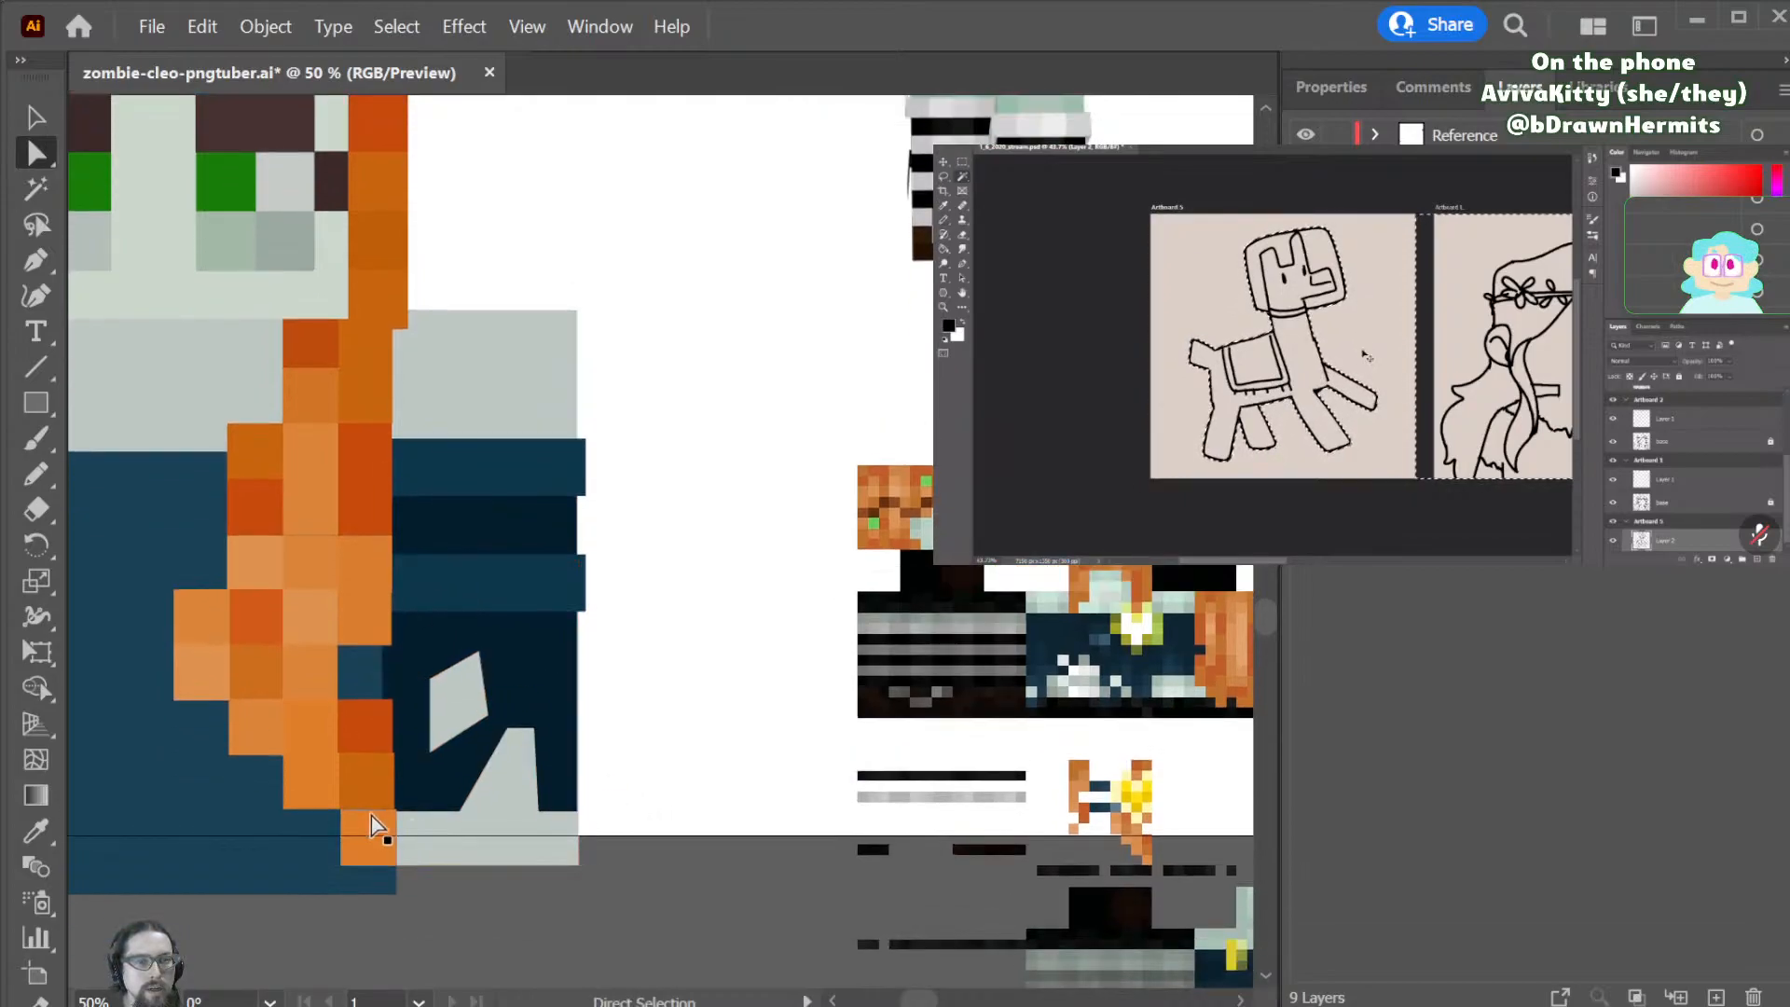
# - Add anchor points on the sleeve's lower edge between the hair and the notch and raise one into a small peak
pyautogui.click(420, 824)
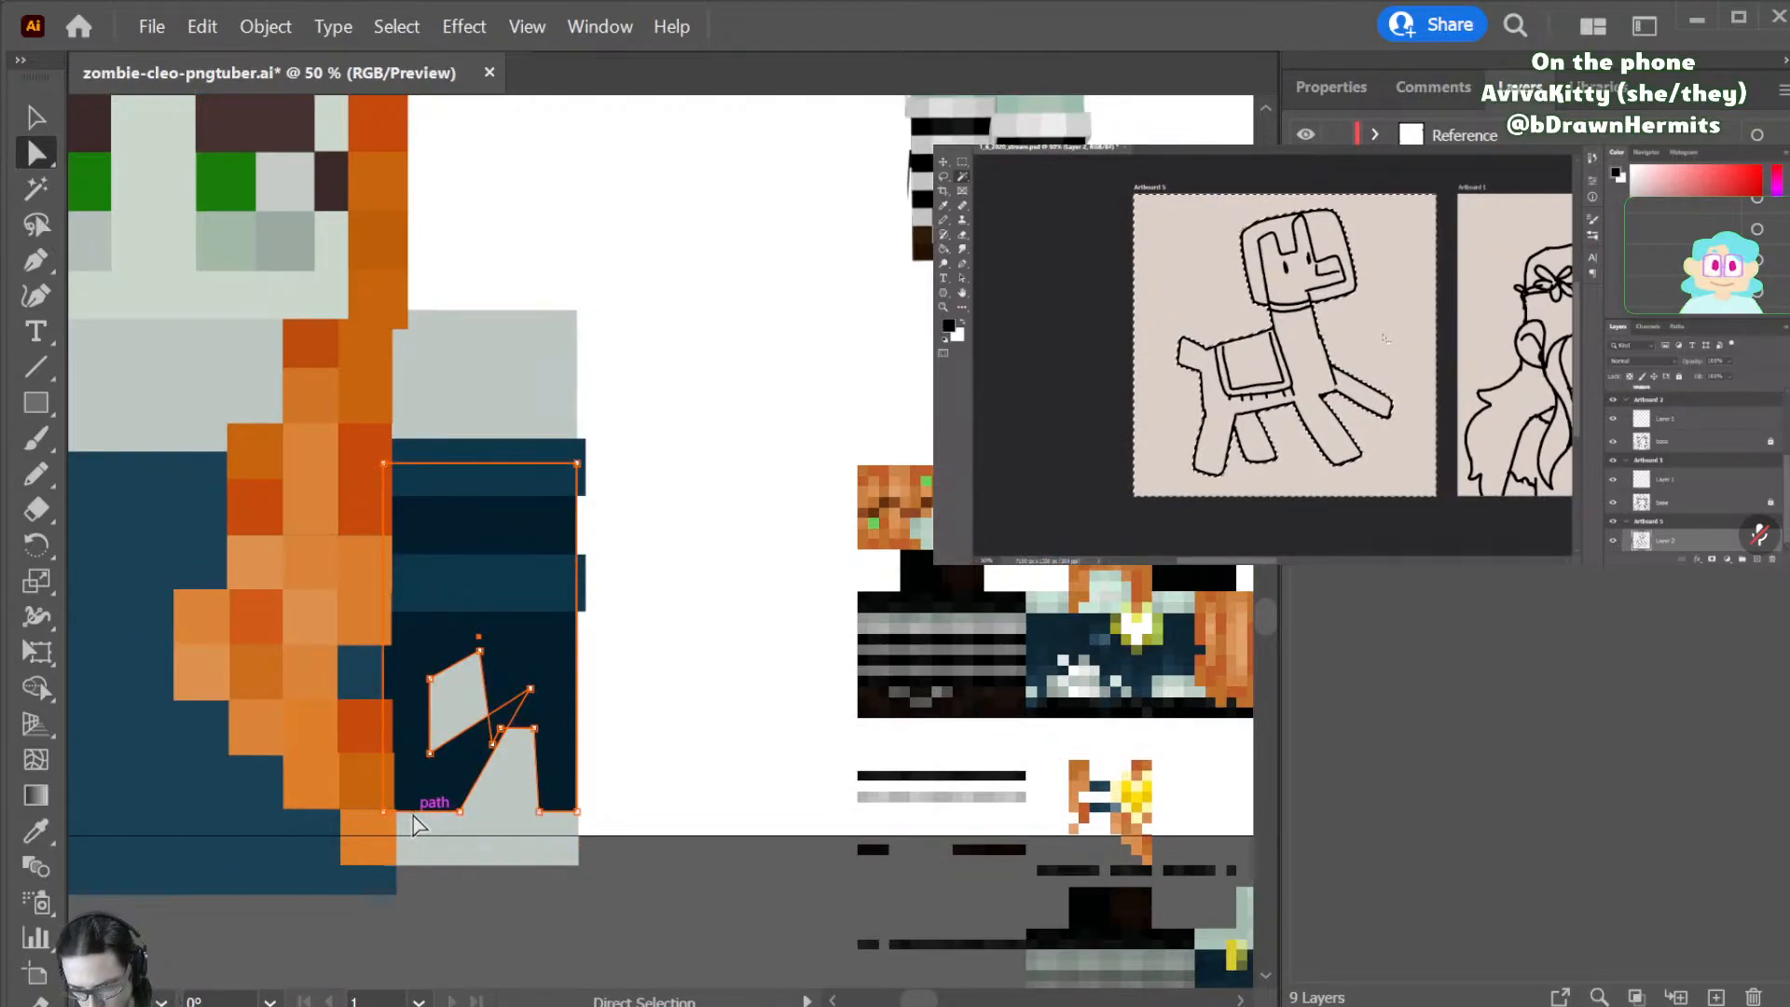
pyautogui.press('p')
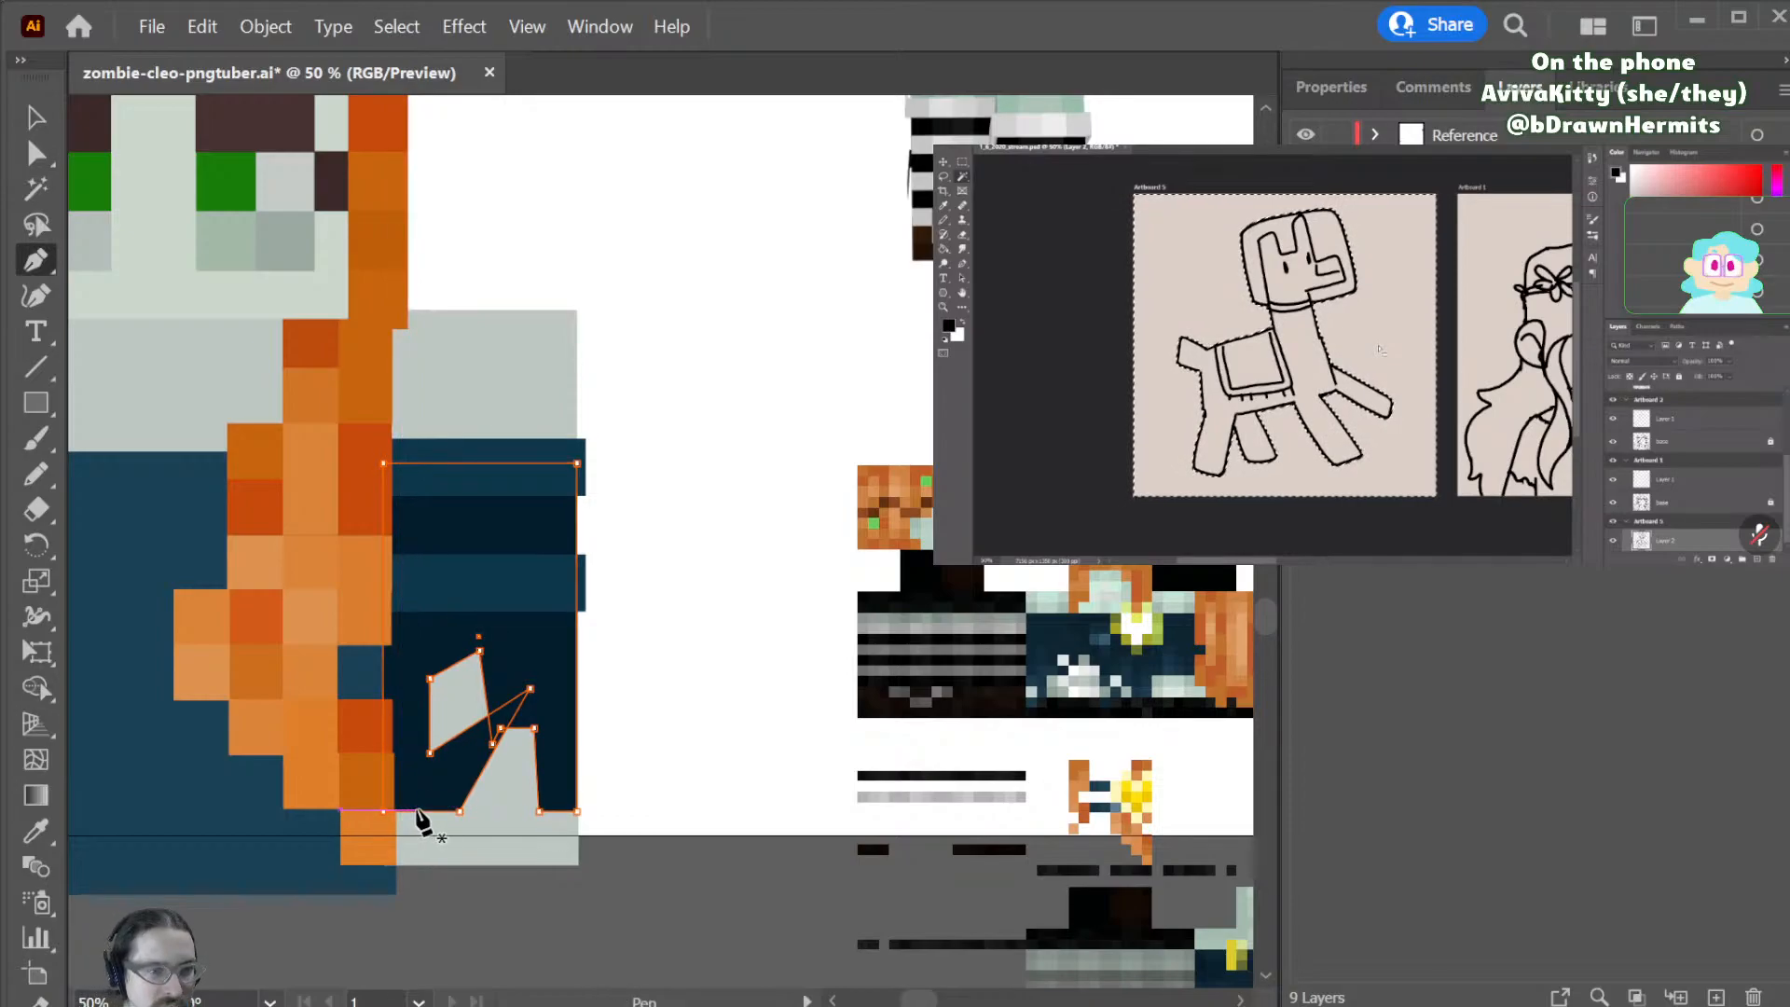
pyautogui.click(413, 811)
pyautogui.click(436, 811)
pyautogui.press('a')
pyautogui.moveTo(436, 811); pyautogui.dragTo(434, 812)
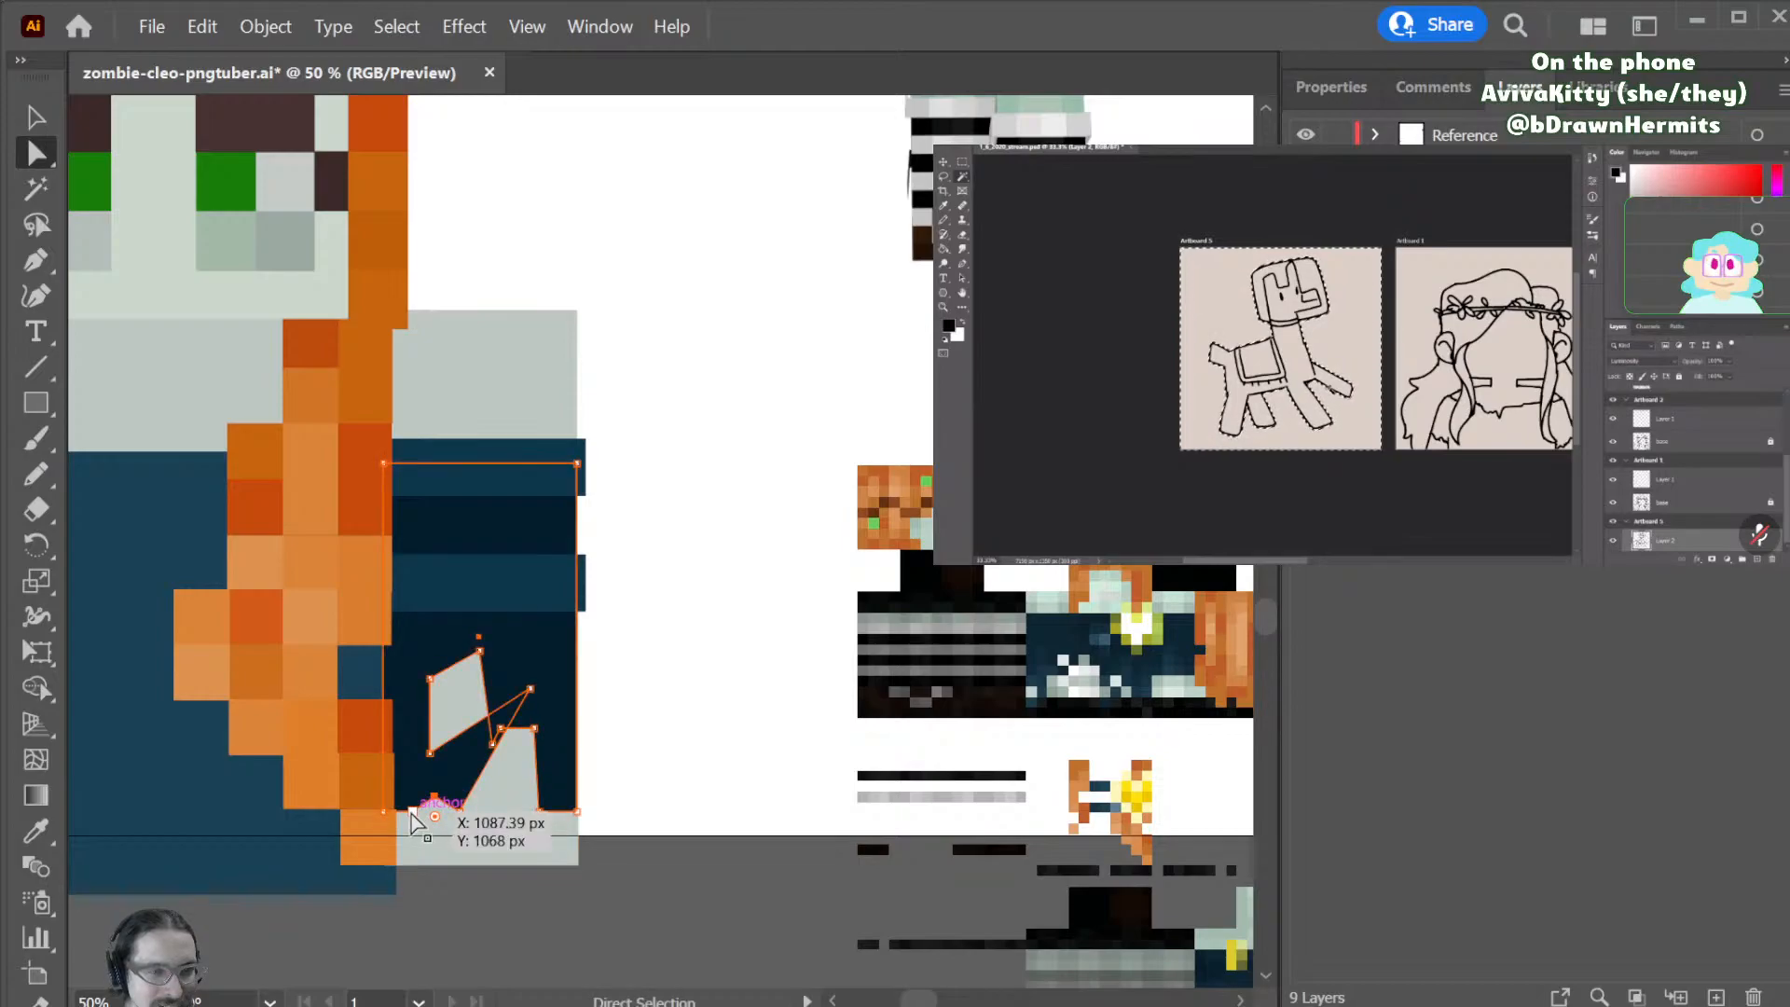
# - Add another anchor point beside the small peak and reshape the hem near the hair into a second jagged tooth
pyautogui.hotkey('ctrl', '+')
pyautogui.hotkey('ctrl', '+')
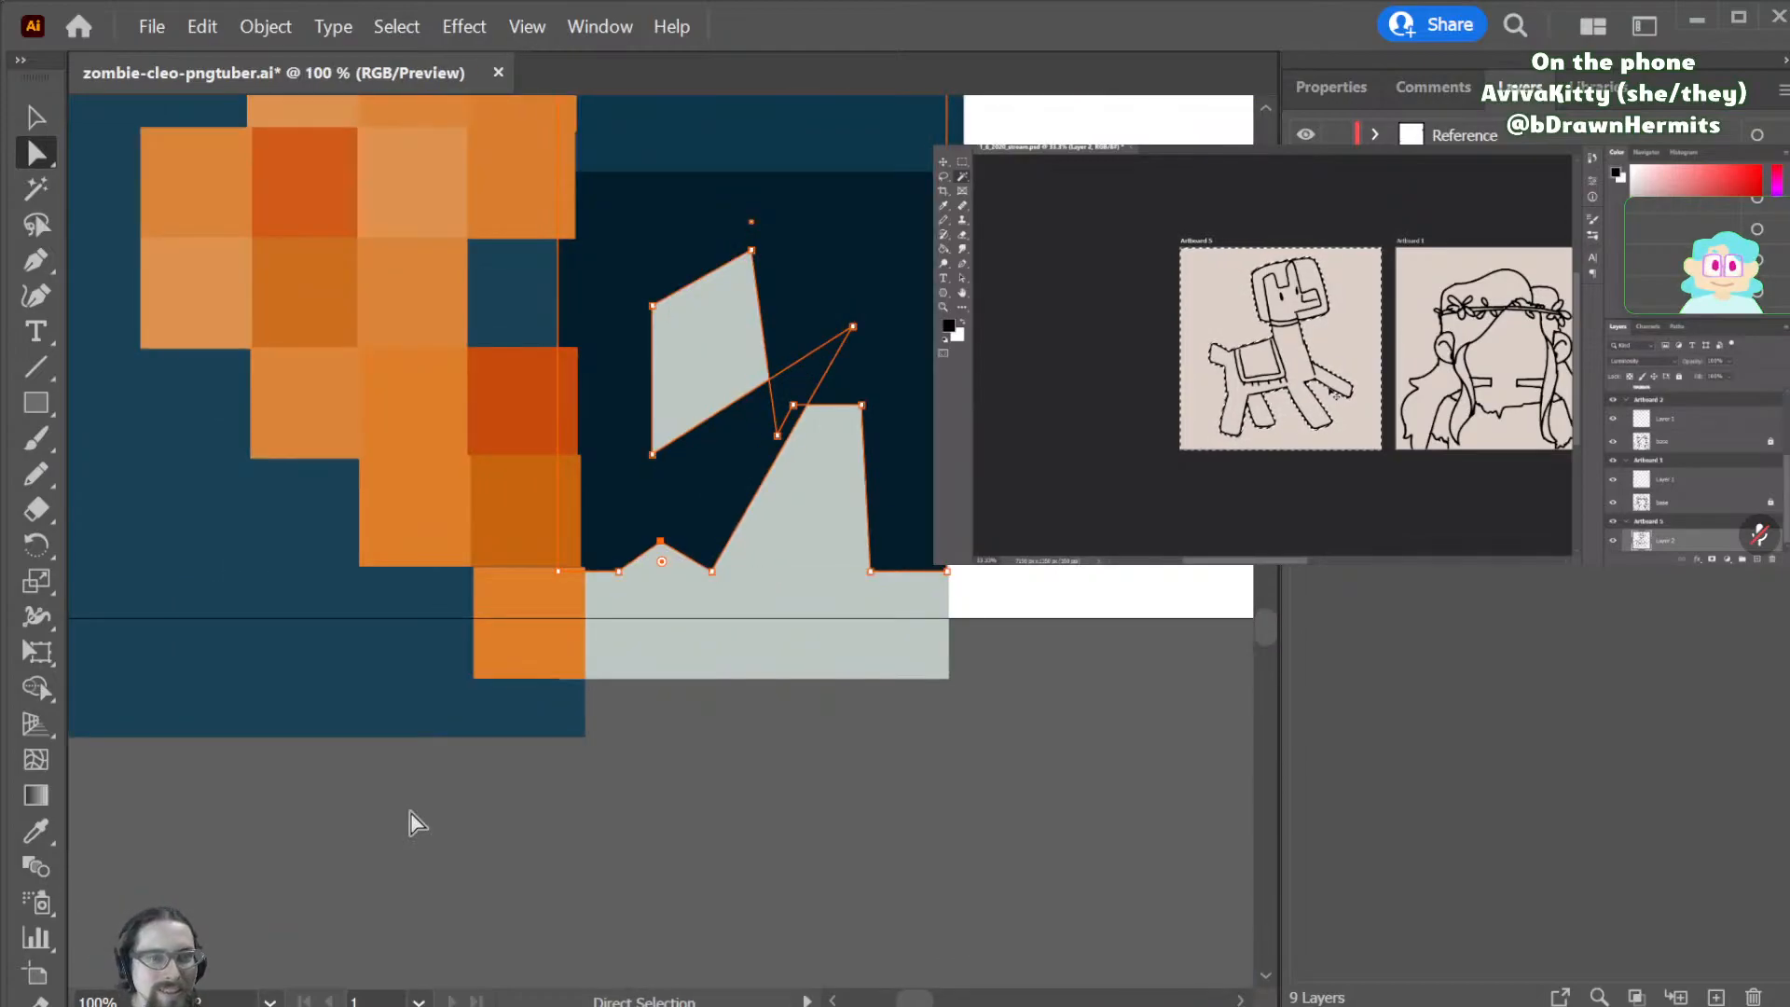
pyautogui.press('p')
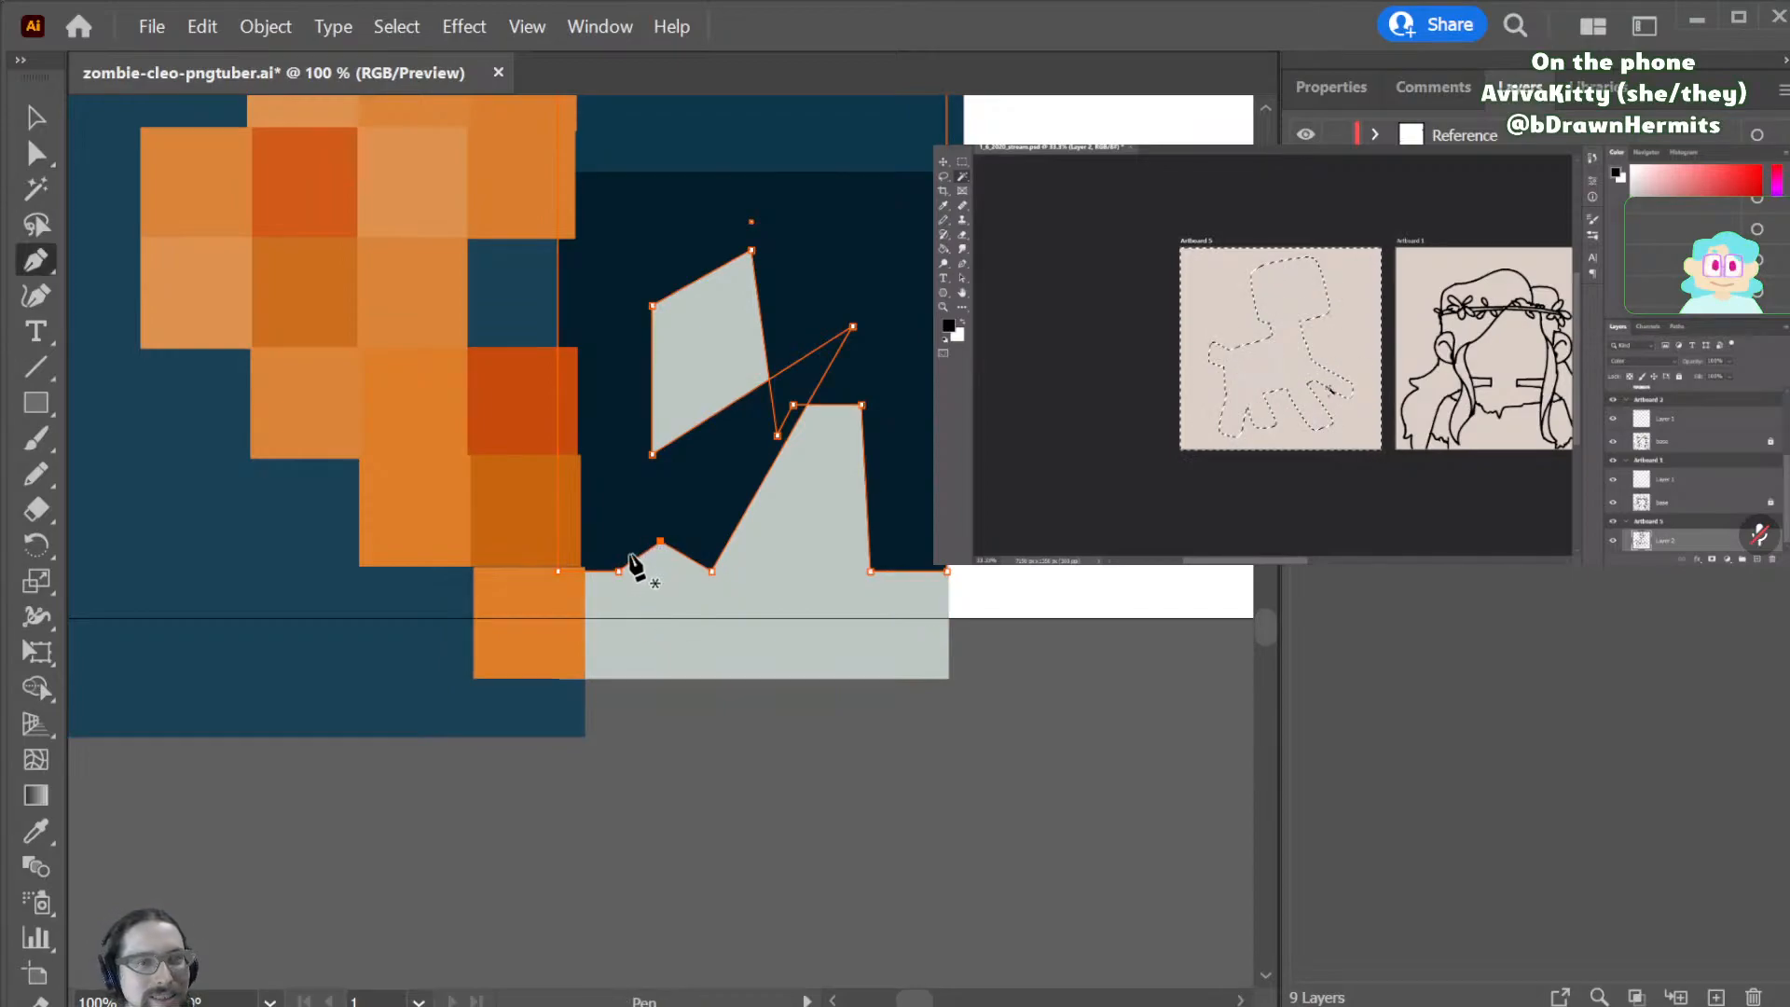
pyautogui.press('a')
pyautogui.moveTo(636, 558)
pyautogui.mouseDown()
pyautogui.moveTo(644, 581)
pyautogui.moveTo(588, 552)
pyautogui.moveTo(605, 546)
pyautogui.mouseUp()
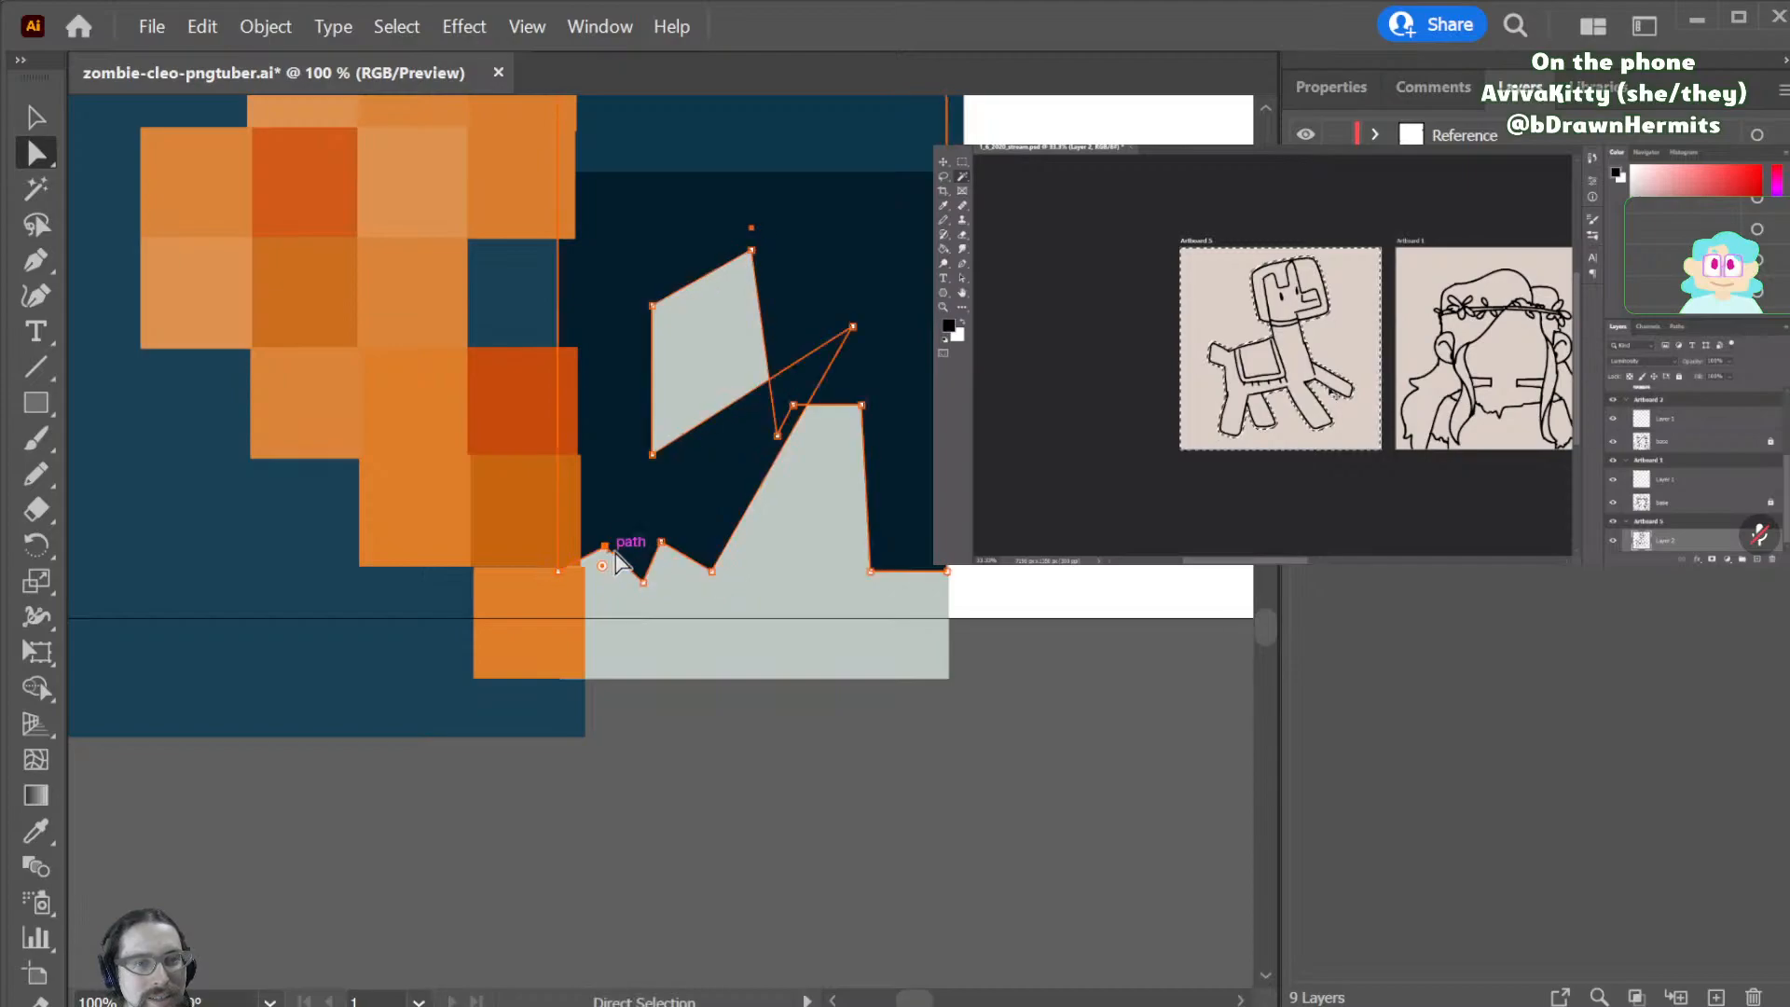
# - Add two anchor points low on the notch's torso-side slope and offset them to form a jagged tooth
pyautogui.press('p')
pyautogui.click(733, 533)
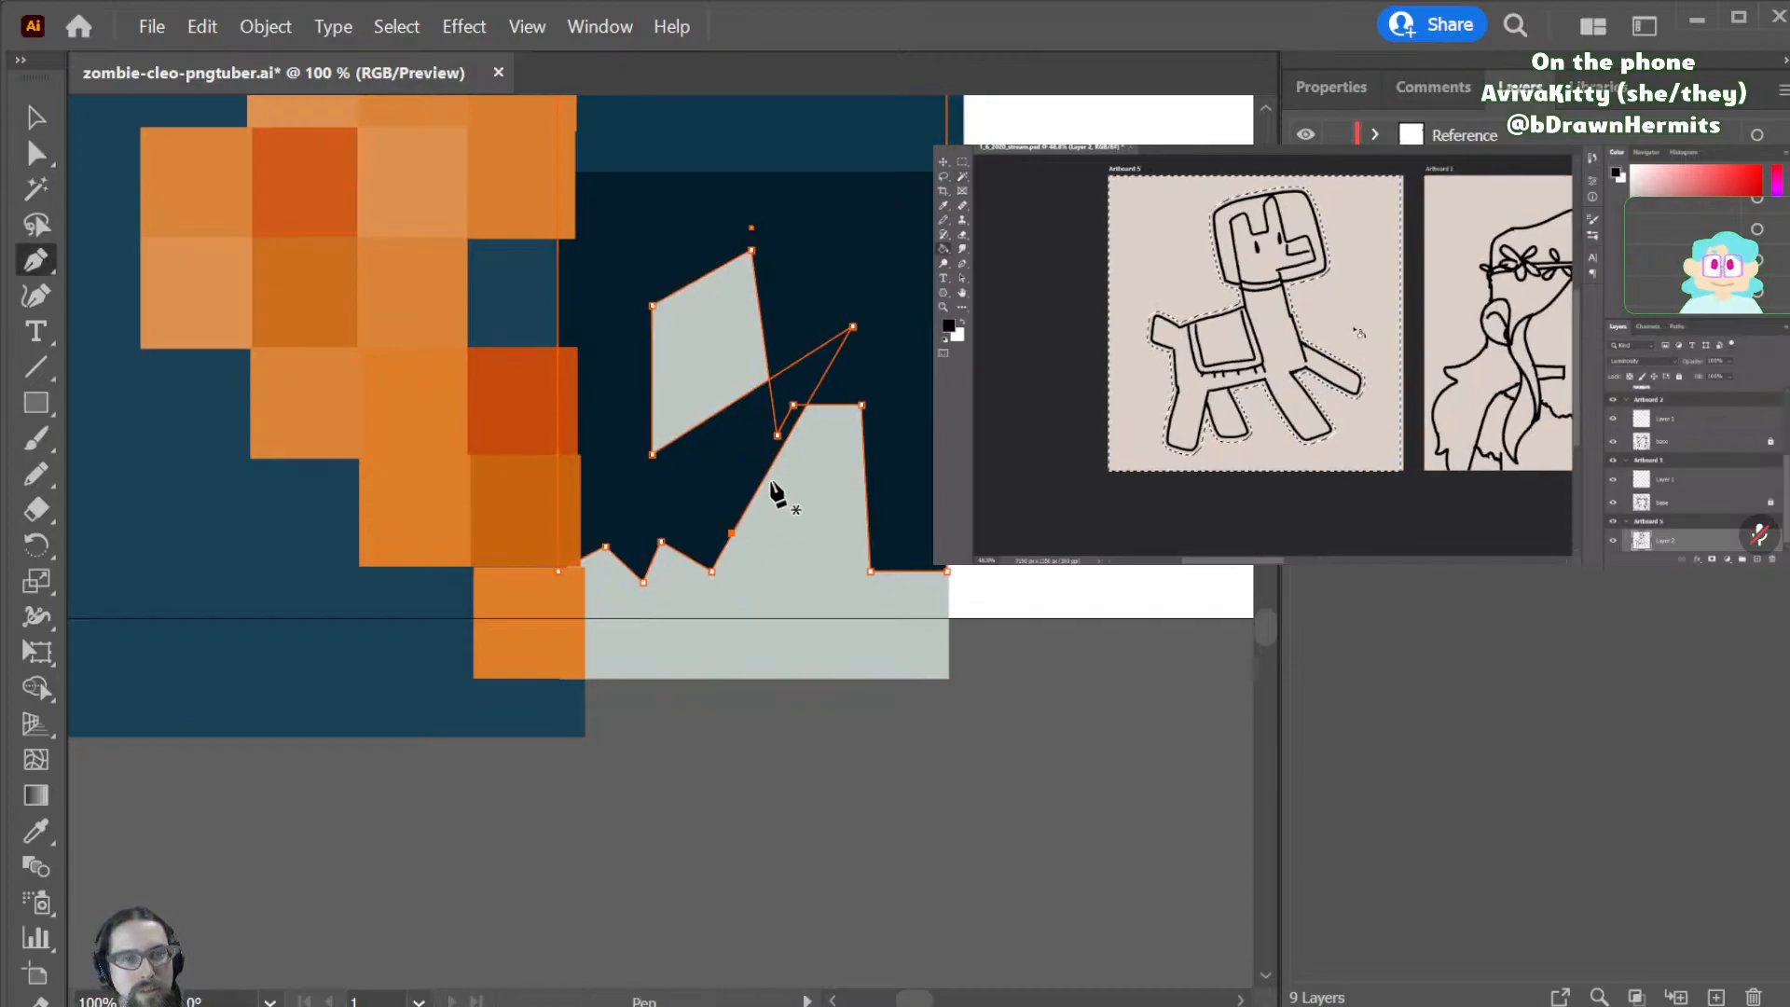
pyautogui.click(763, 481)
pyautogui.moveTo(733, 548)
pyautogui.mouseDown()
pyautogui.moveTo(724, 496)
pyautogui.moveTo(769, 512)
pyautogui.moveTo(763, 531)
pyautogui.mouseUp()
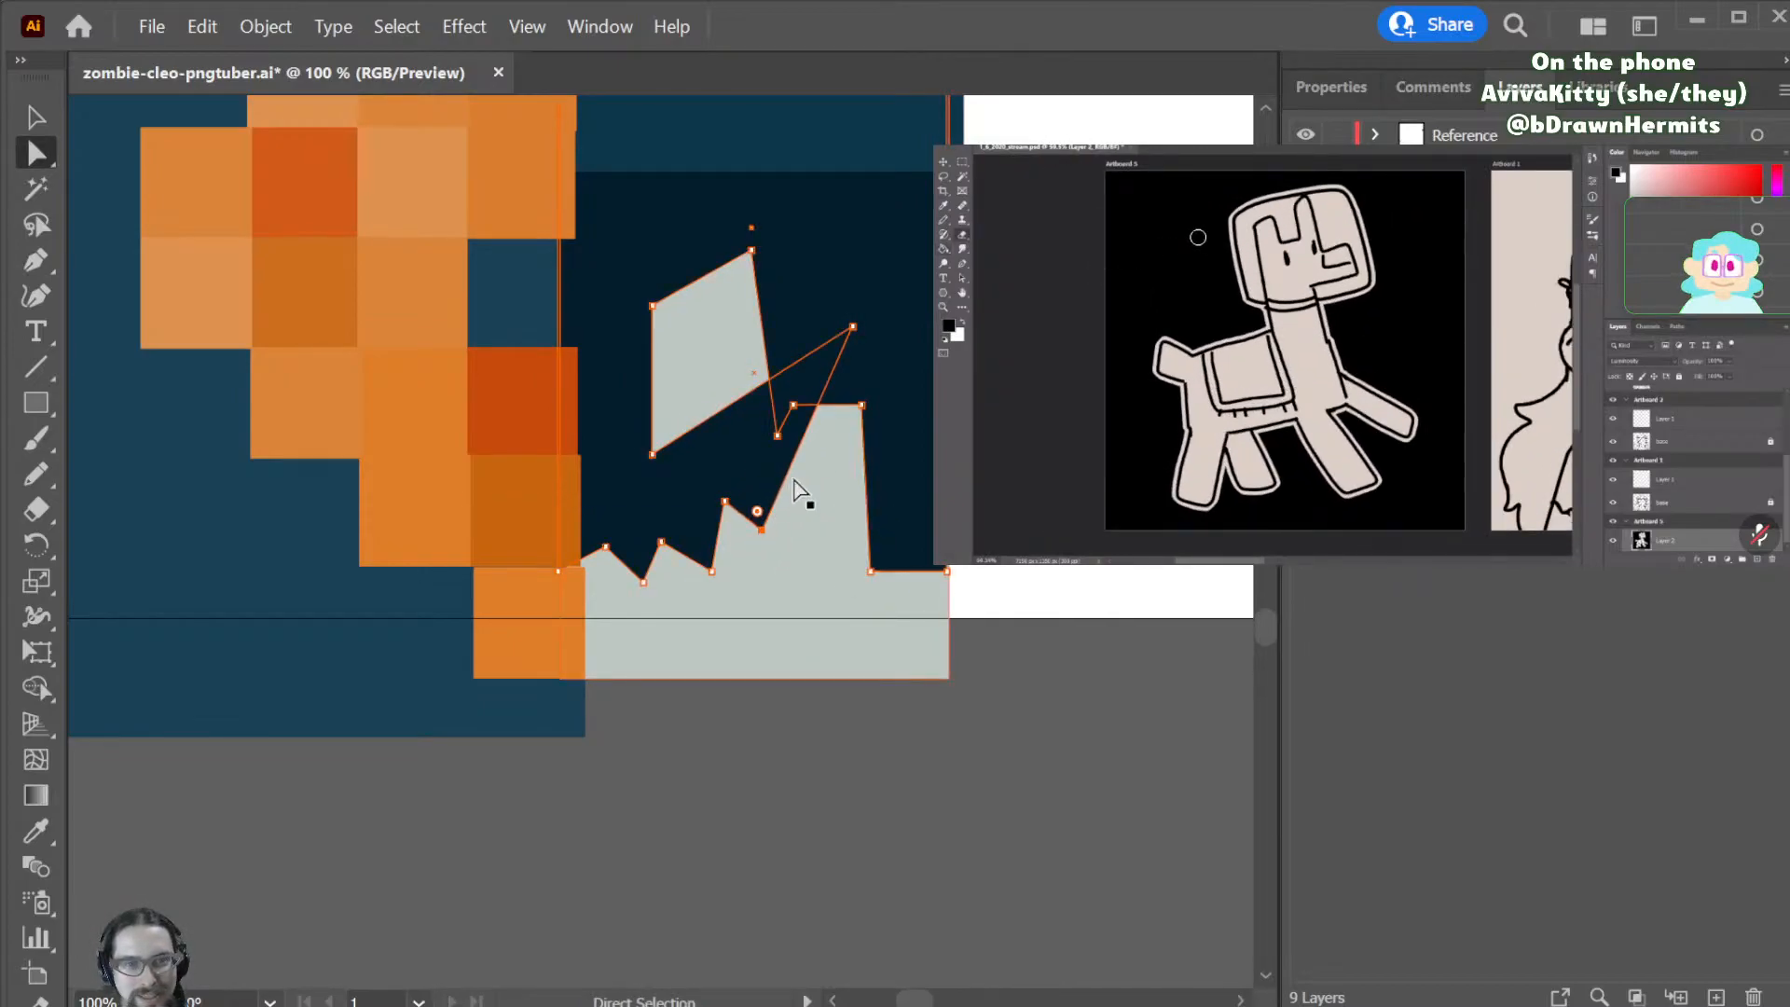
# - Add anchor points near the top of the notch's torso-side slope and pull them to give the notch a slanted, uneven top
pyautogui.press('p')
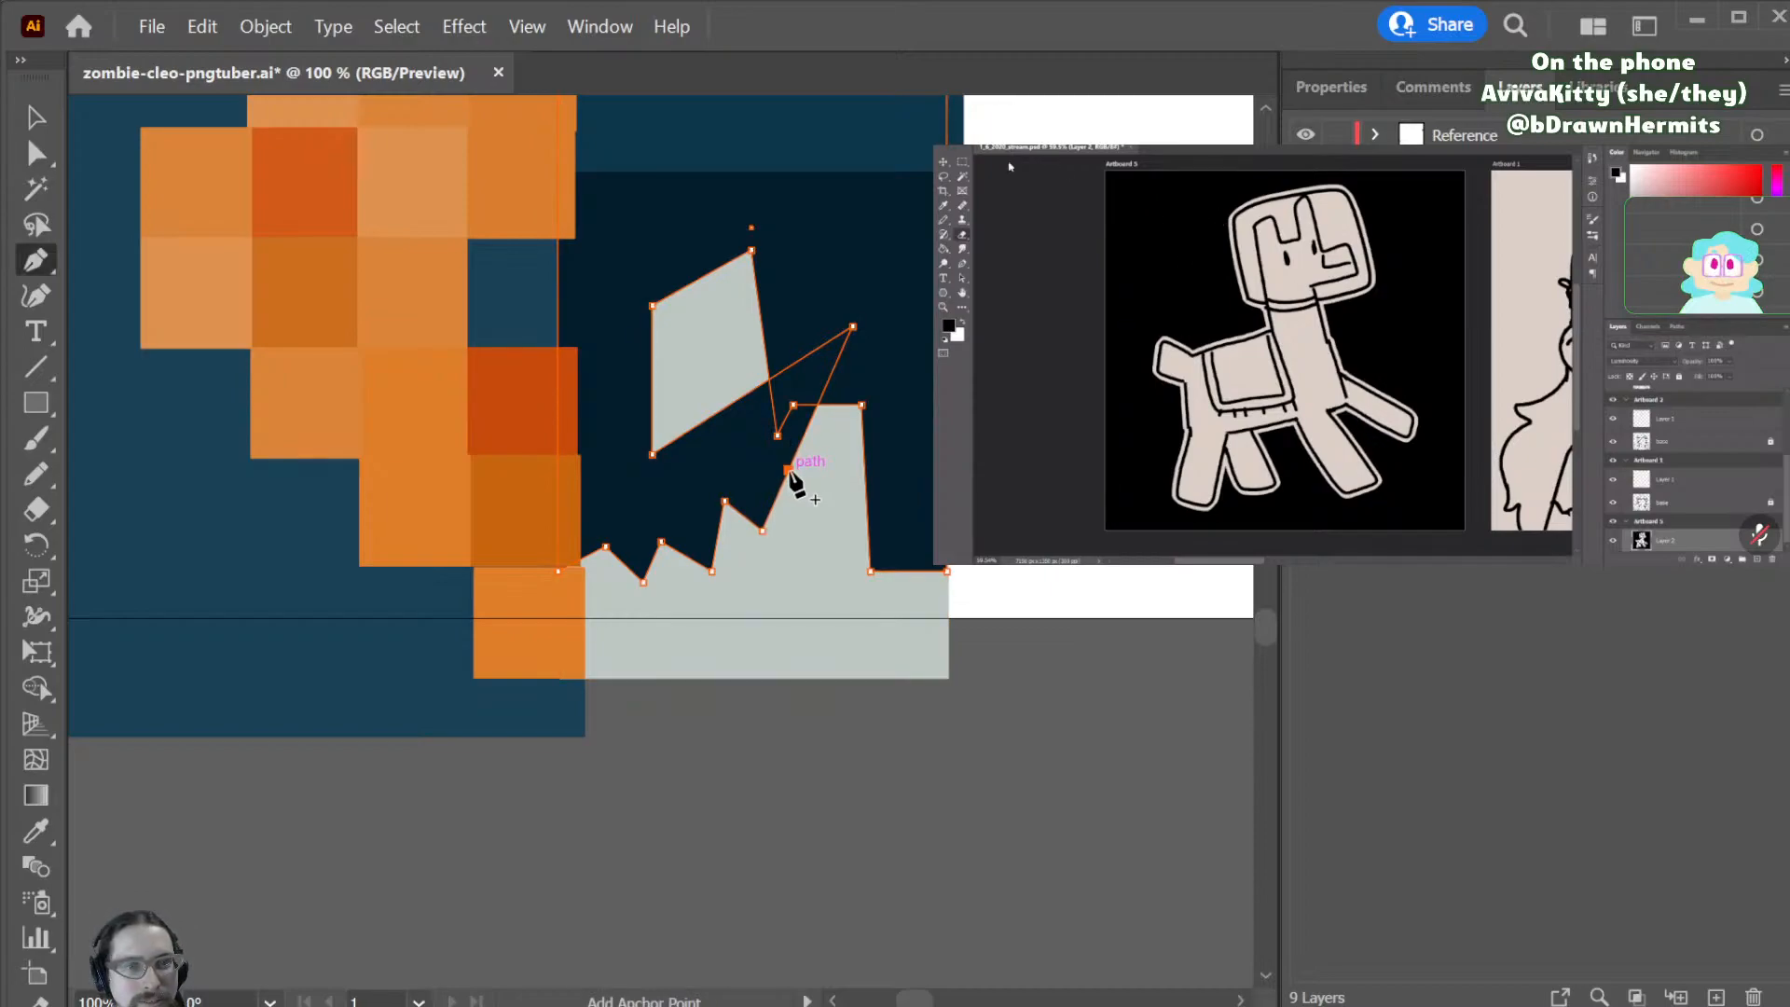
pyautogui.press('a')
pyautogui.moveTo(800, 439)
pyautogui.mouseDown()
pyautogui.moveTo(800, 409)
pyautogui.moveTo(797, 424)
pyautogui.mouseUp()
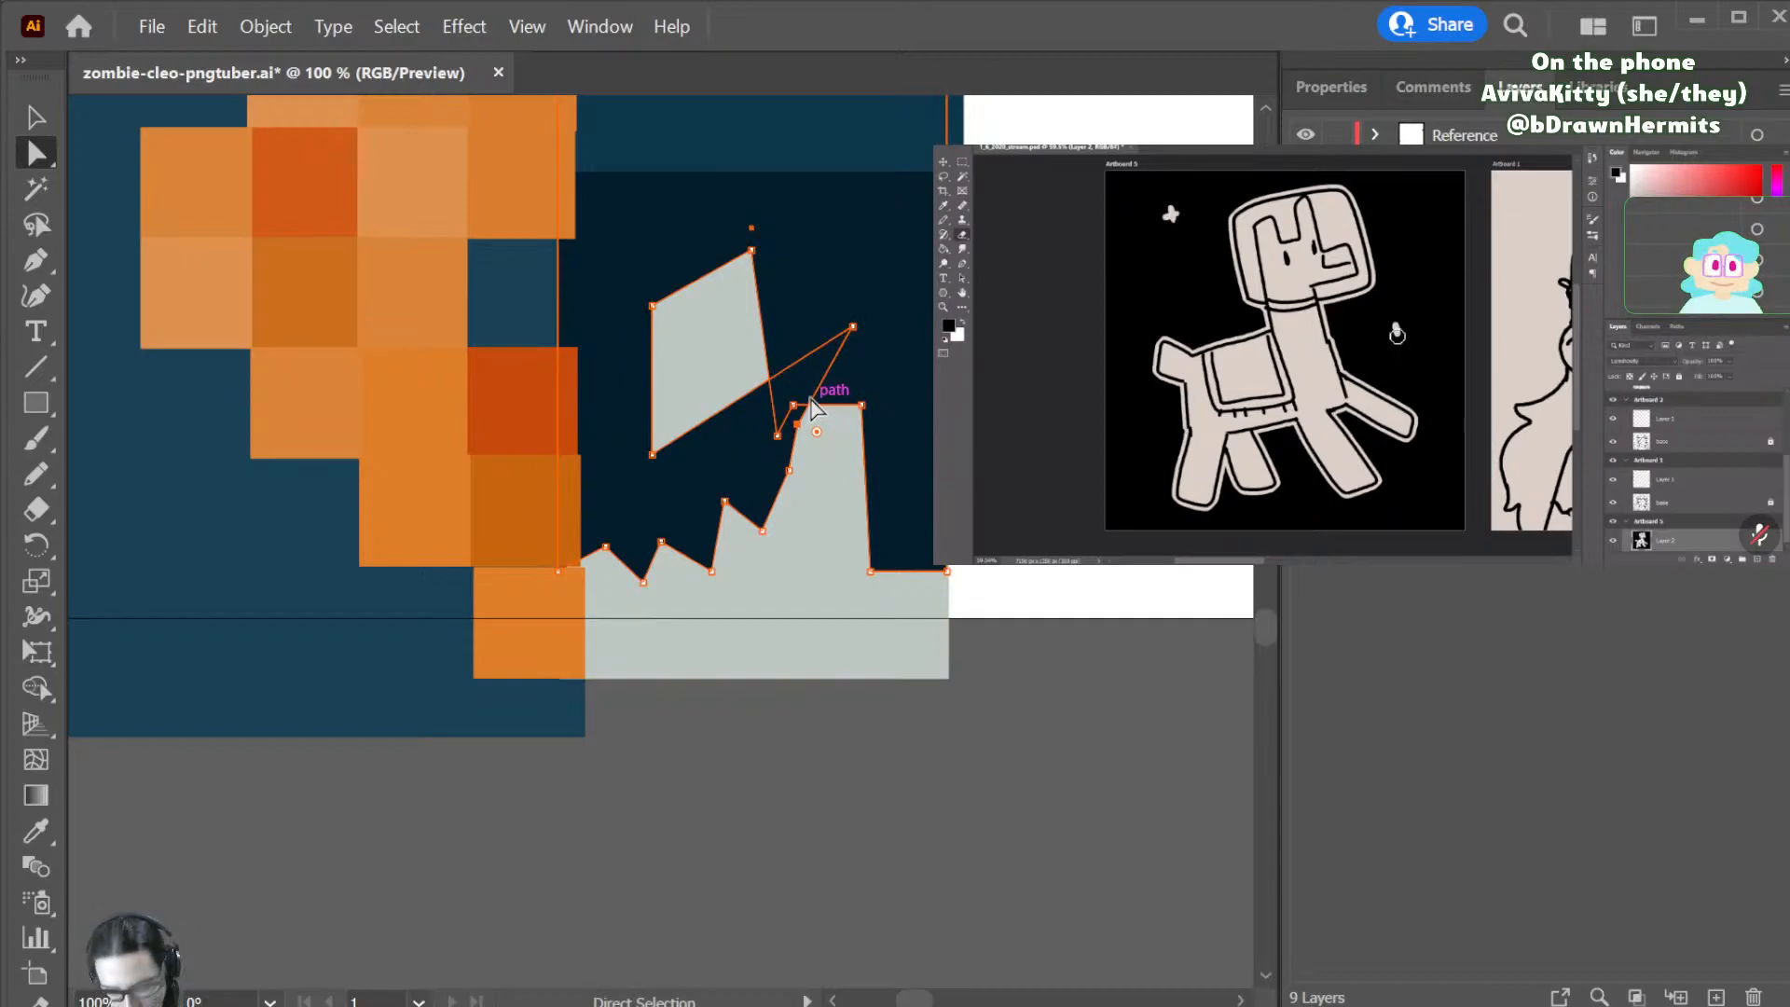
pyautogui.press('p')
pyautogui.press('a')
pyautogui.moveTo(808, 414); pyautogui.dragTo(872, 457)
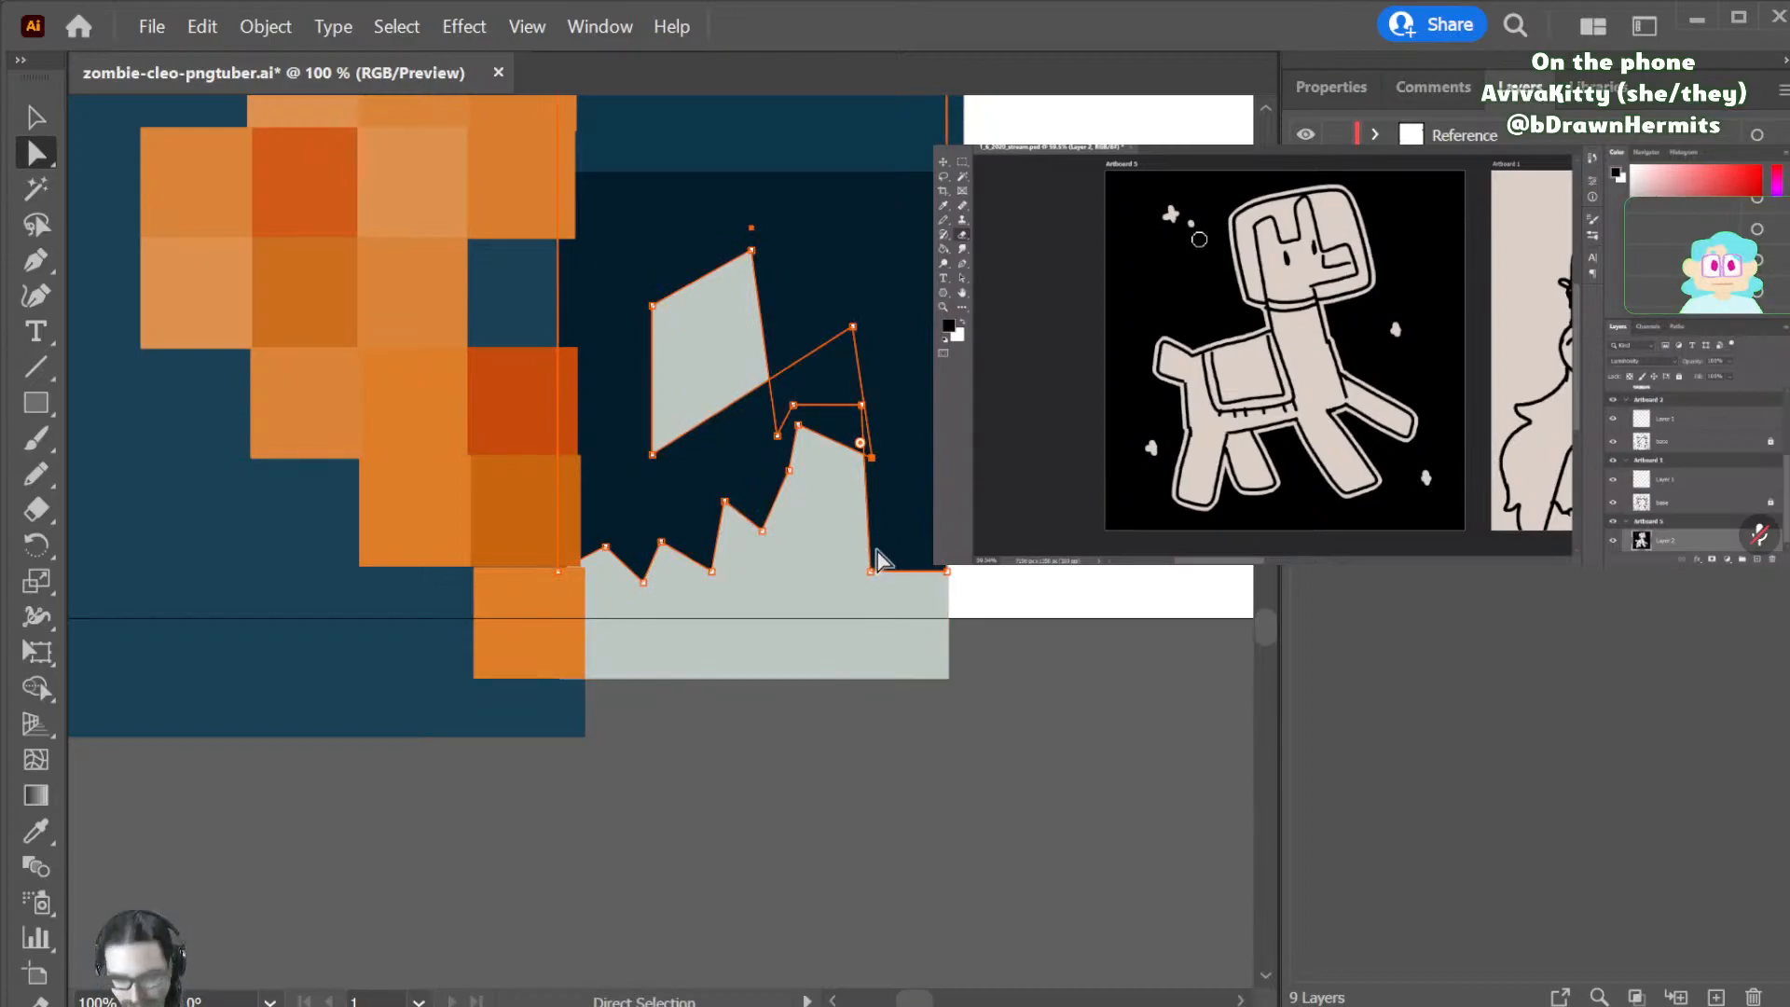
# - Add anchor points along the notch's outer side, reshape it and the adjoining hem into jagged teeth, and save the document
pyautogui.press('p')
pyautogui.click(867, 512)
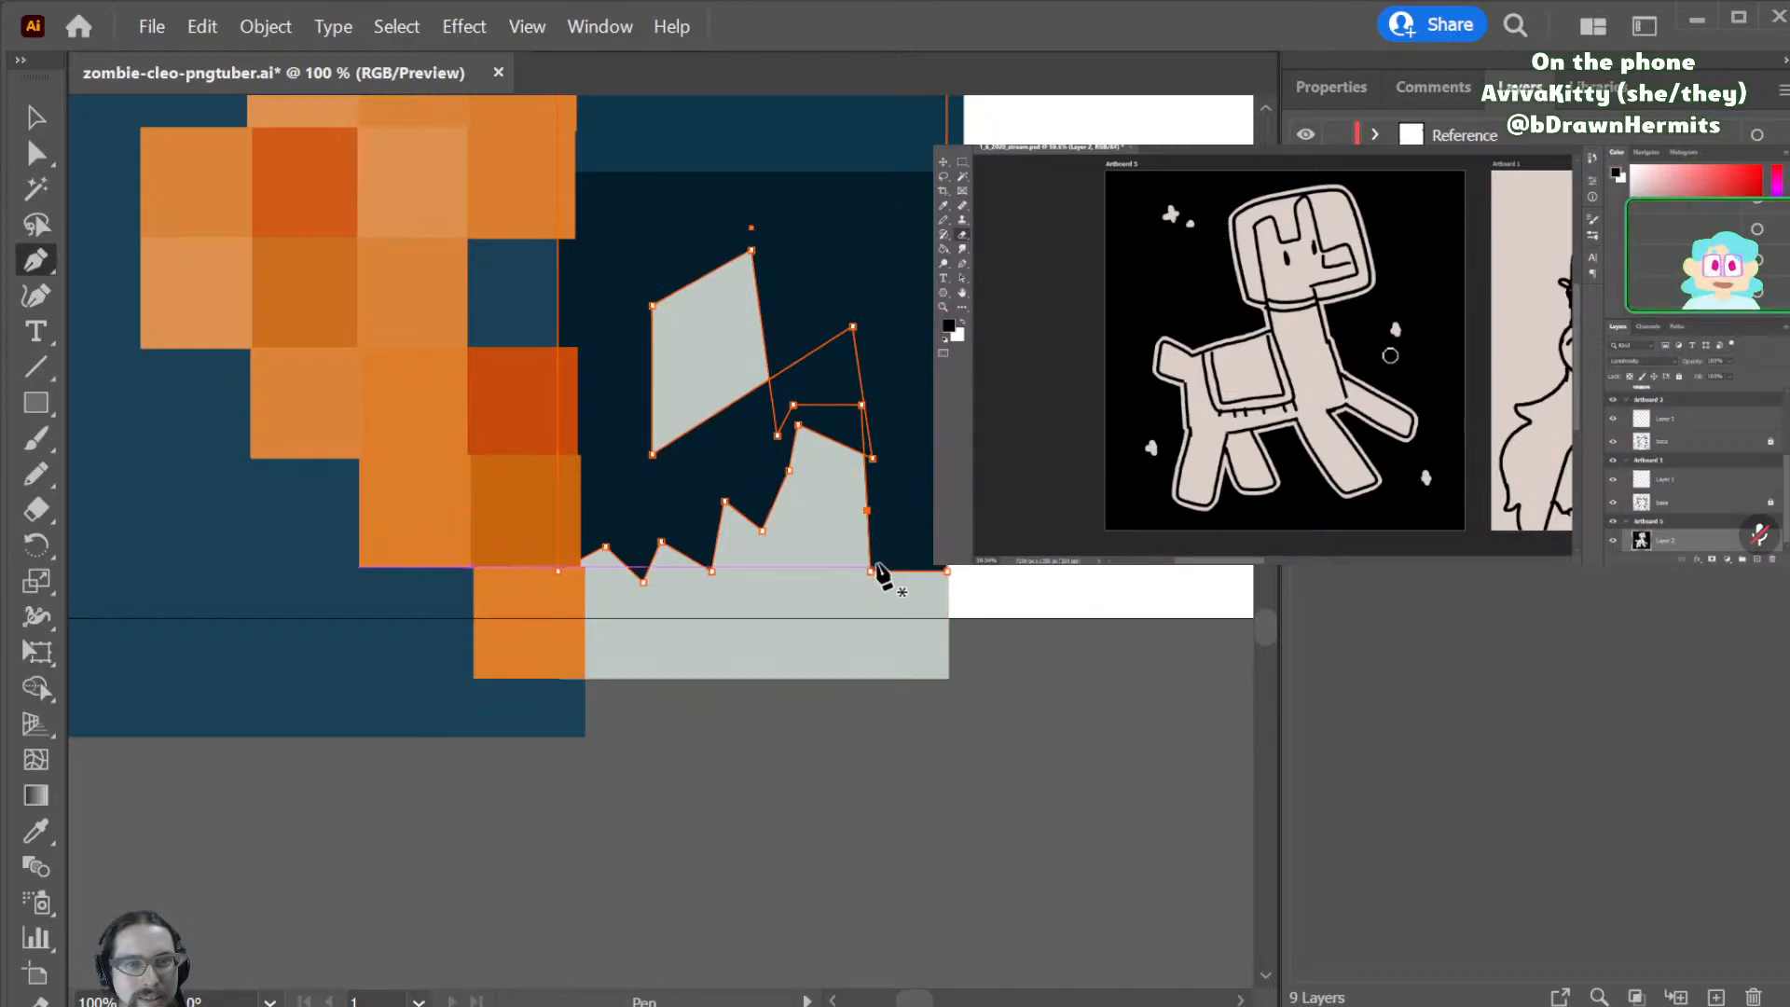
pyautogui.click(869, 536)
pyautogui.press('a')
pyautogui.moveTo(869, 533); pyautogui.dragTo(888, 482)
pyautogui.moveTo(870, 571)
pyautogui.mouseDown()
pyautogui.moveTo(911, 566)
pyautogui.moveTo(913, 534)
pyautogui.moveTo(879, 574)
pyautogui.mouseUp()
pyautogui.hotkey('ctrl', 'shift', 'a')
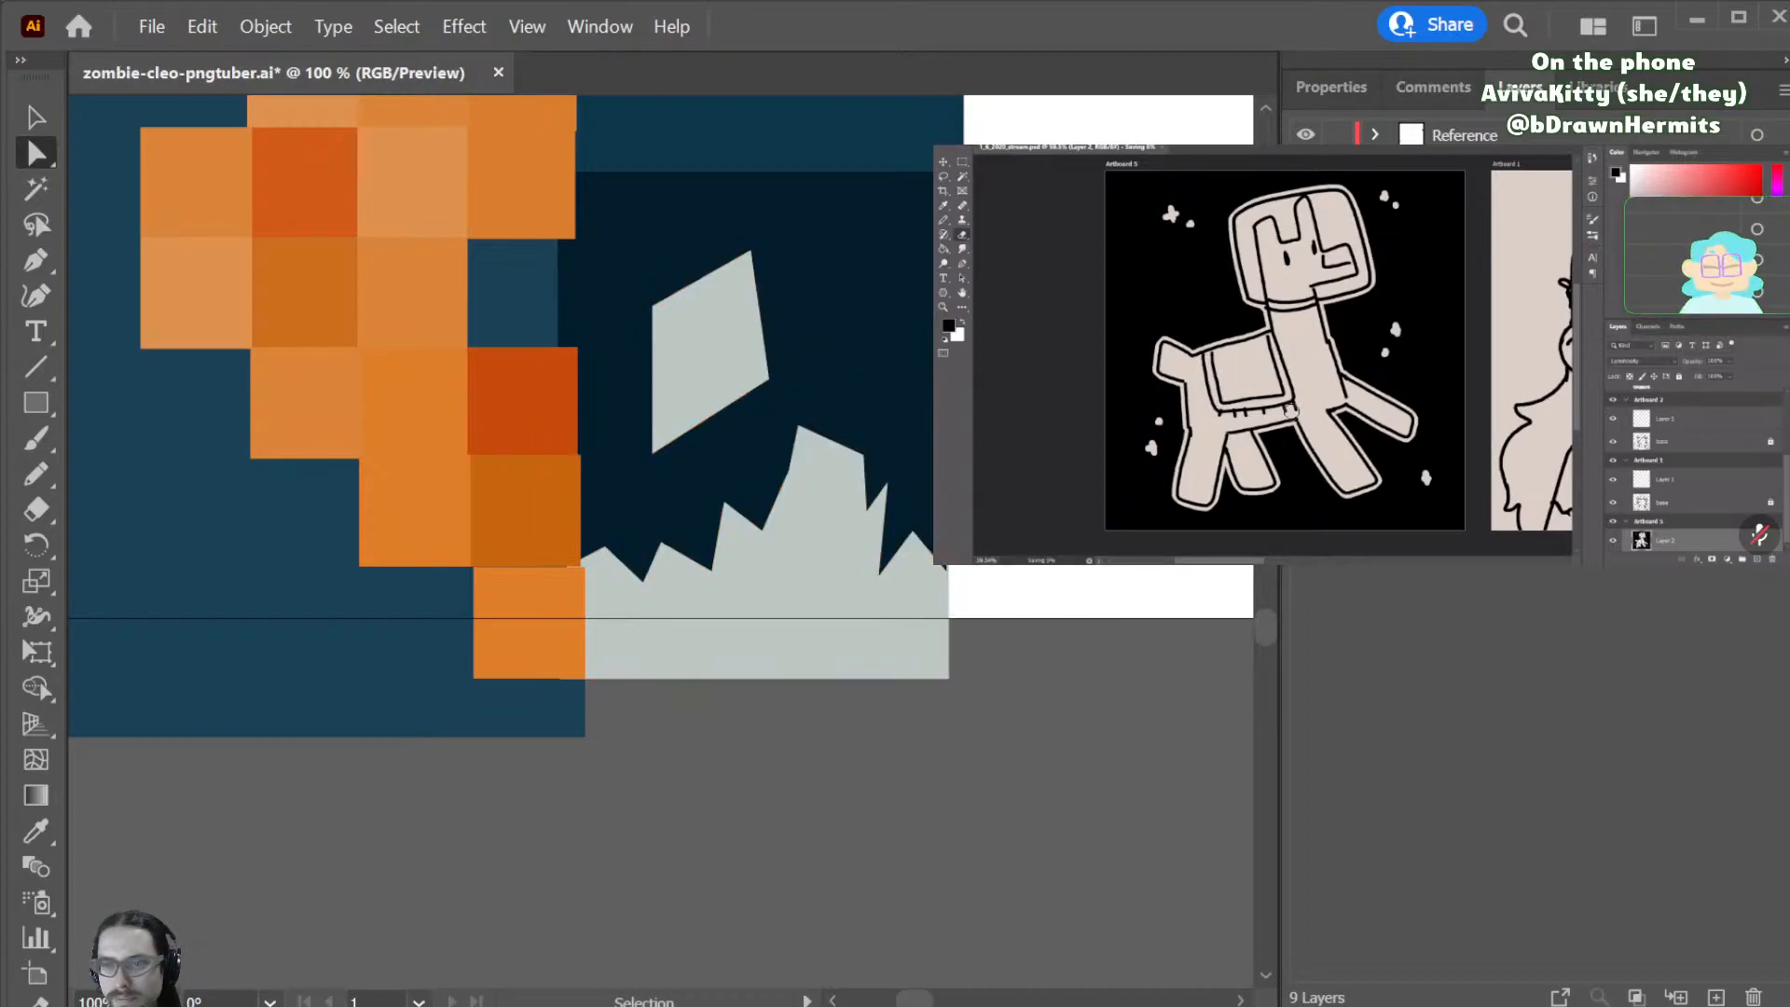
pyautogui.hotkey('ctrl', 's')
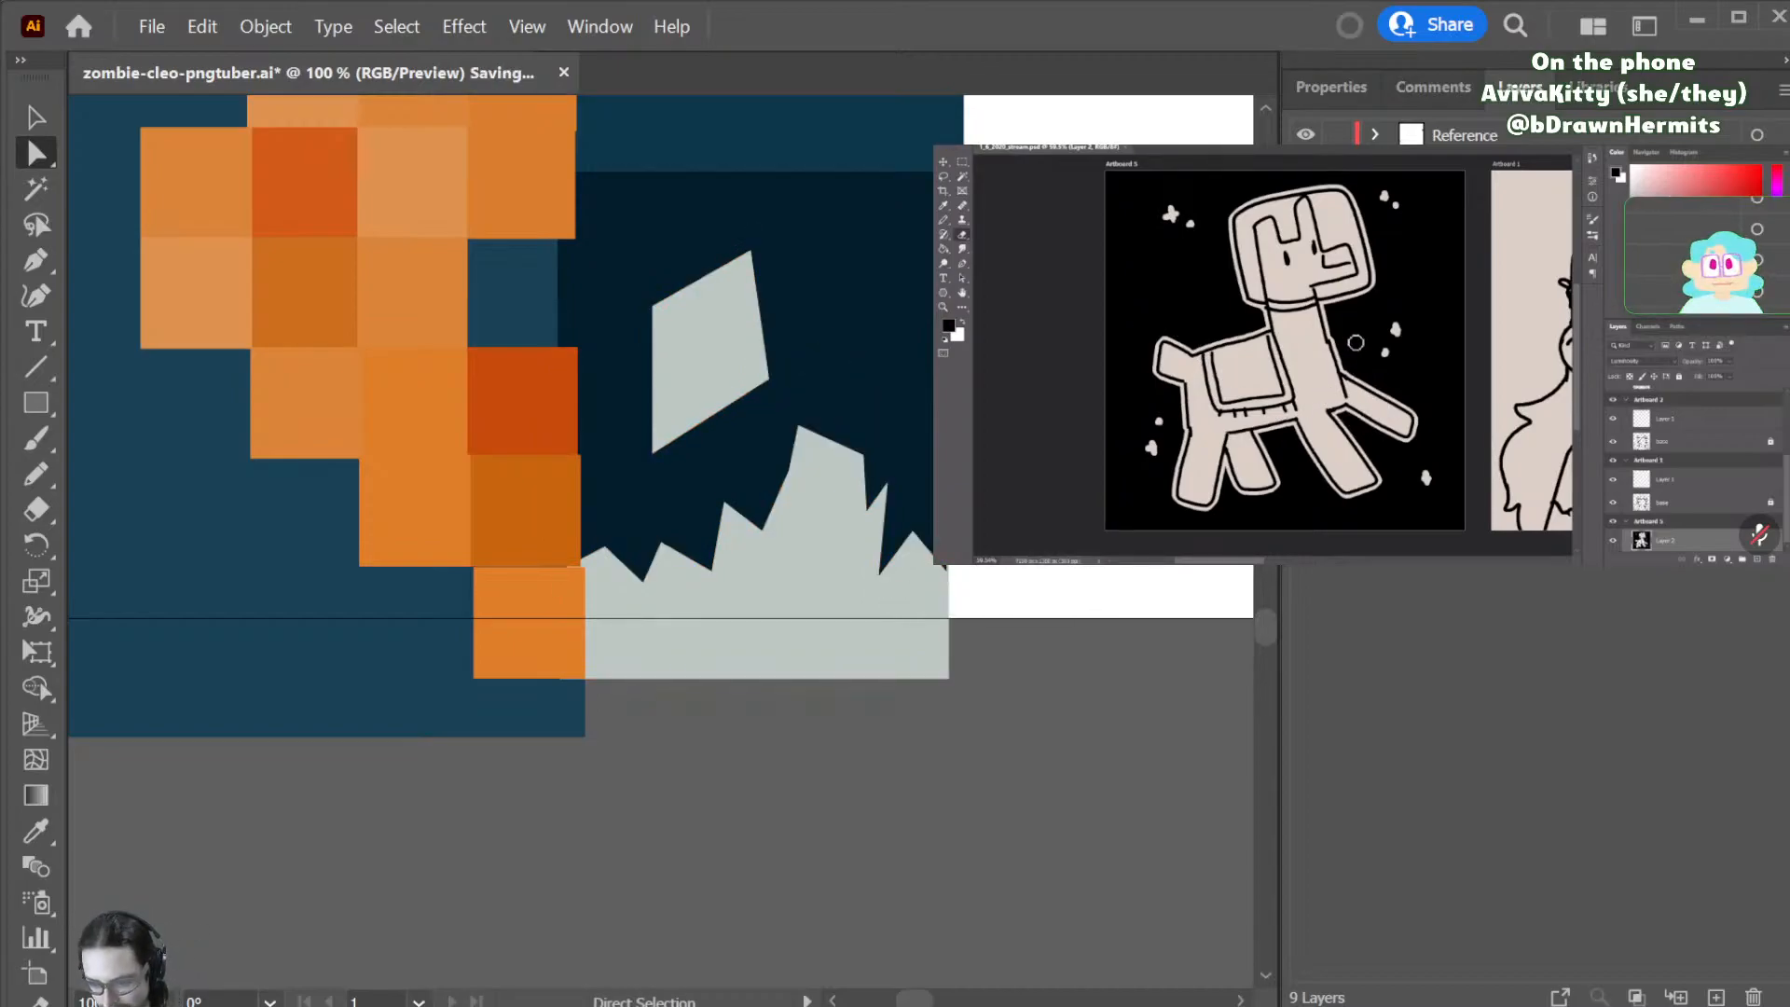
# - Reshape the outer end of the torn hem on the sleeve without the hole so its edge slopes steeply downward
pyautogui.hotkey('ctrl', '-')
pyautogui.hotkey('ctrl', '-')
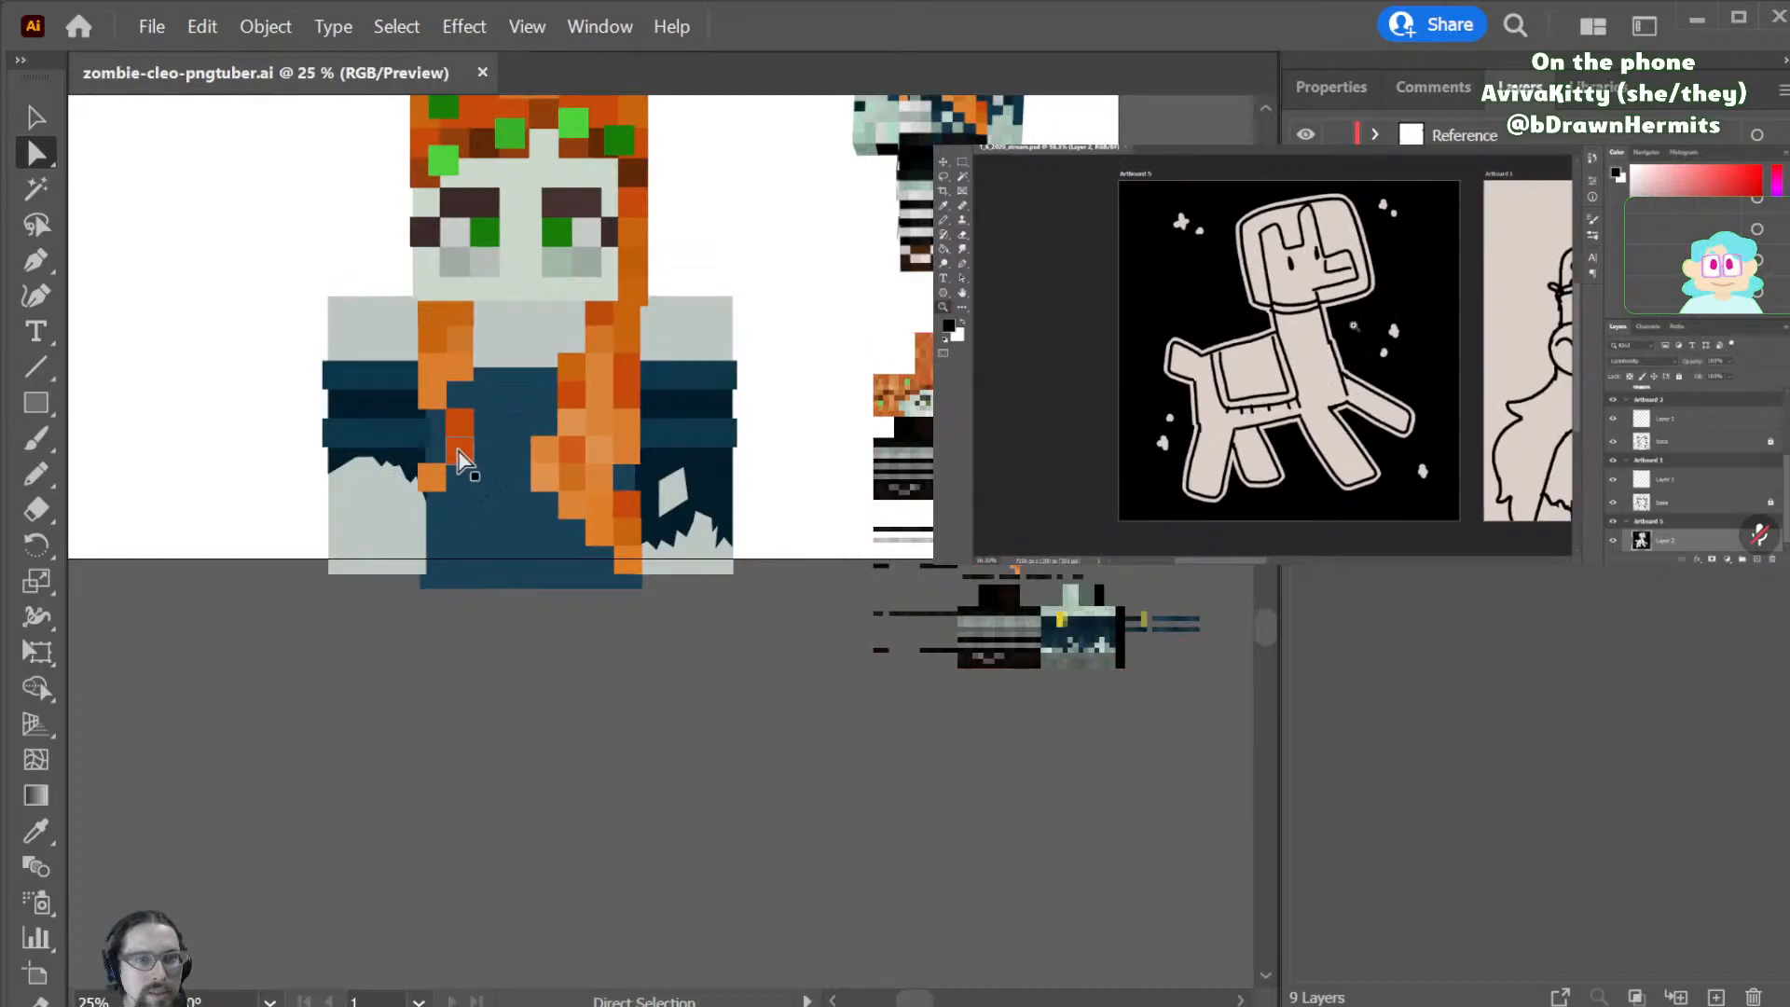
pyautogui.scroll(4, 483, 495)
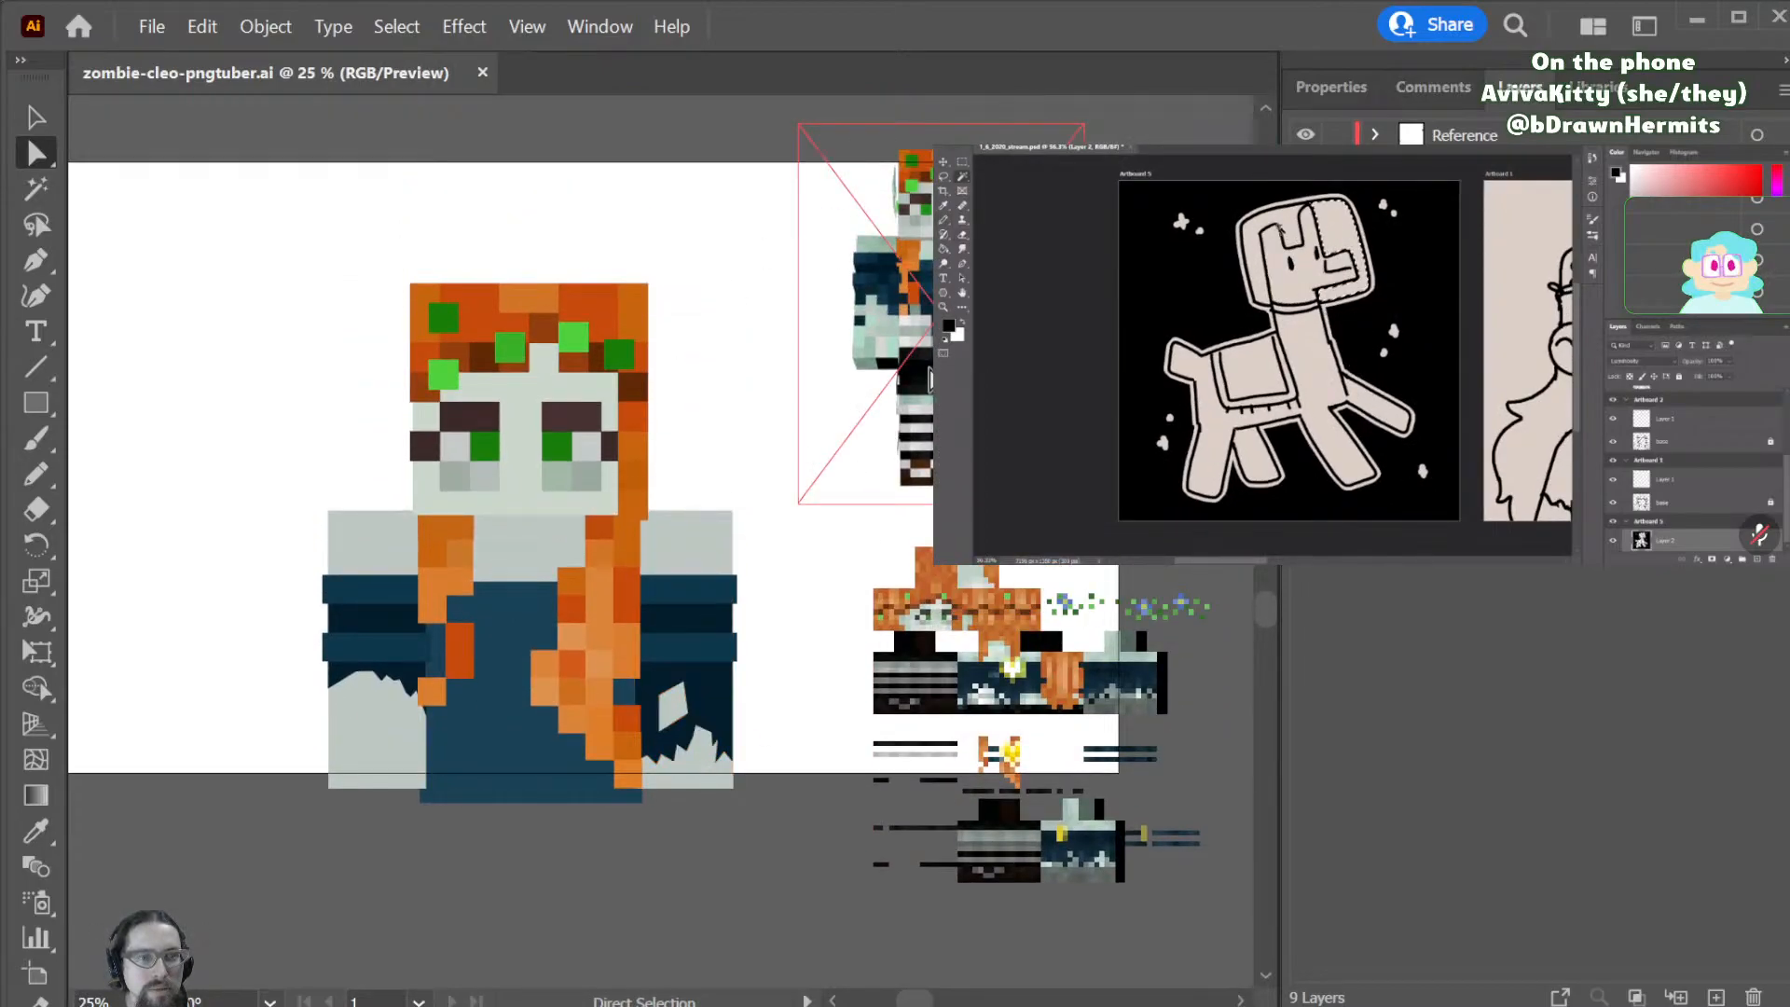
pyautogui.moveTo(328, 691)
pyautogui.mouseDown()
pyautogui.moveTo(327, 711)
pyautogui.moveTo(347, 703)
pyautogui.mouseUp()
pyautogui.press('p')
pyautogui.press('a')
pyautogui.click(827, 507)
pyautogui.scroll(2, 850, 623)
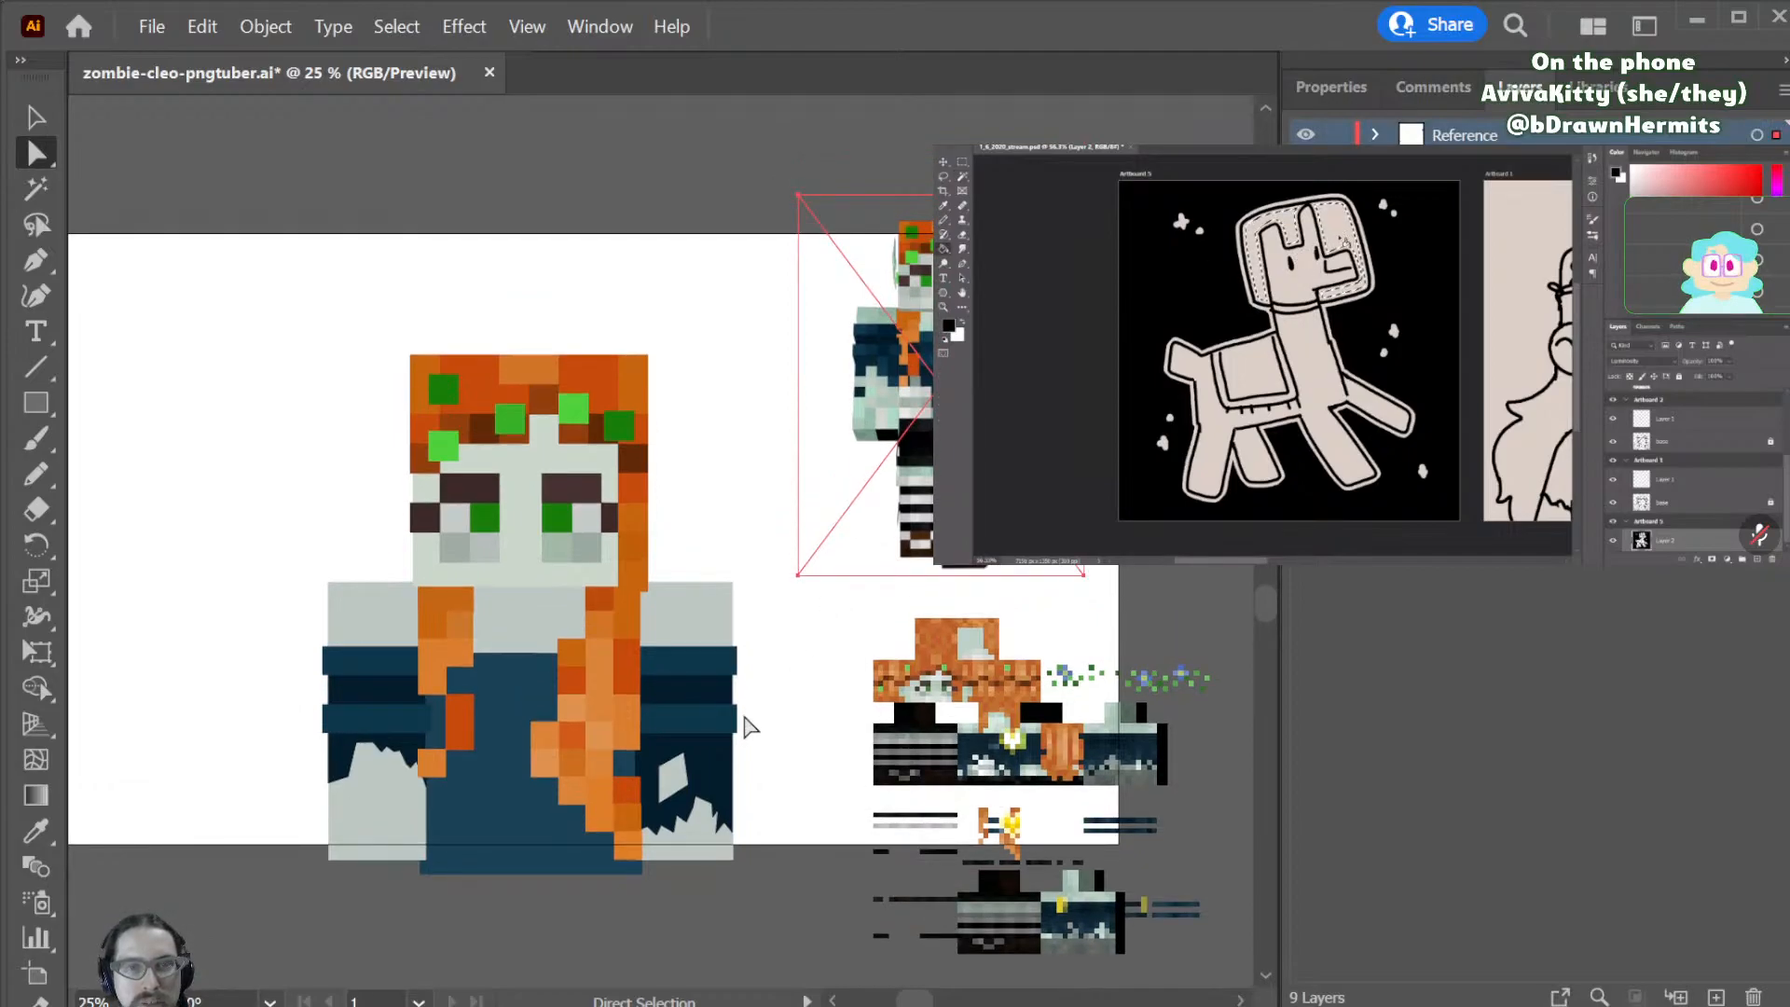
pyautogui.scroll(-3, 732, 726)
pyautogui.click(688, 729)
pyautogui.moveTo(690, 738); pyautogui.dragTo(692, 732)
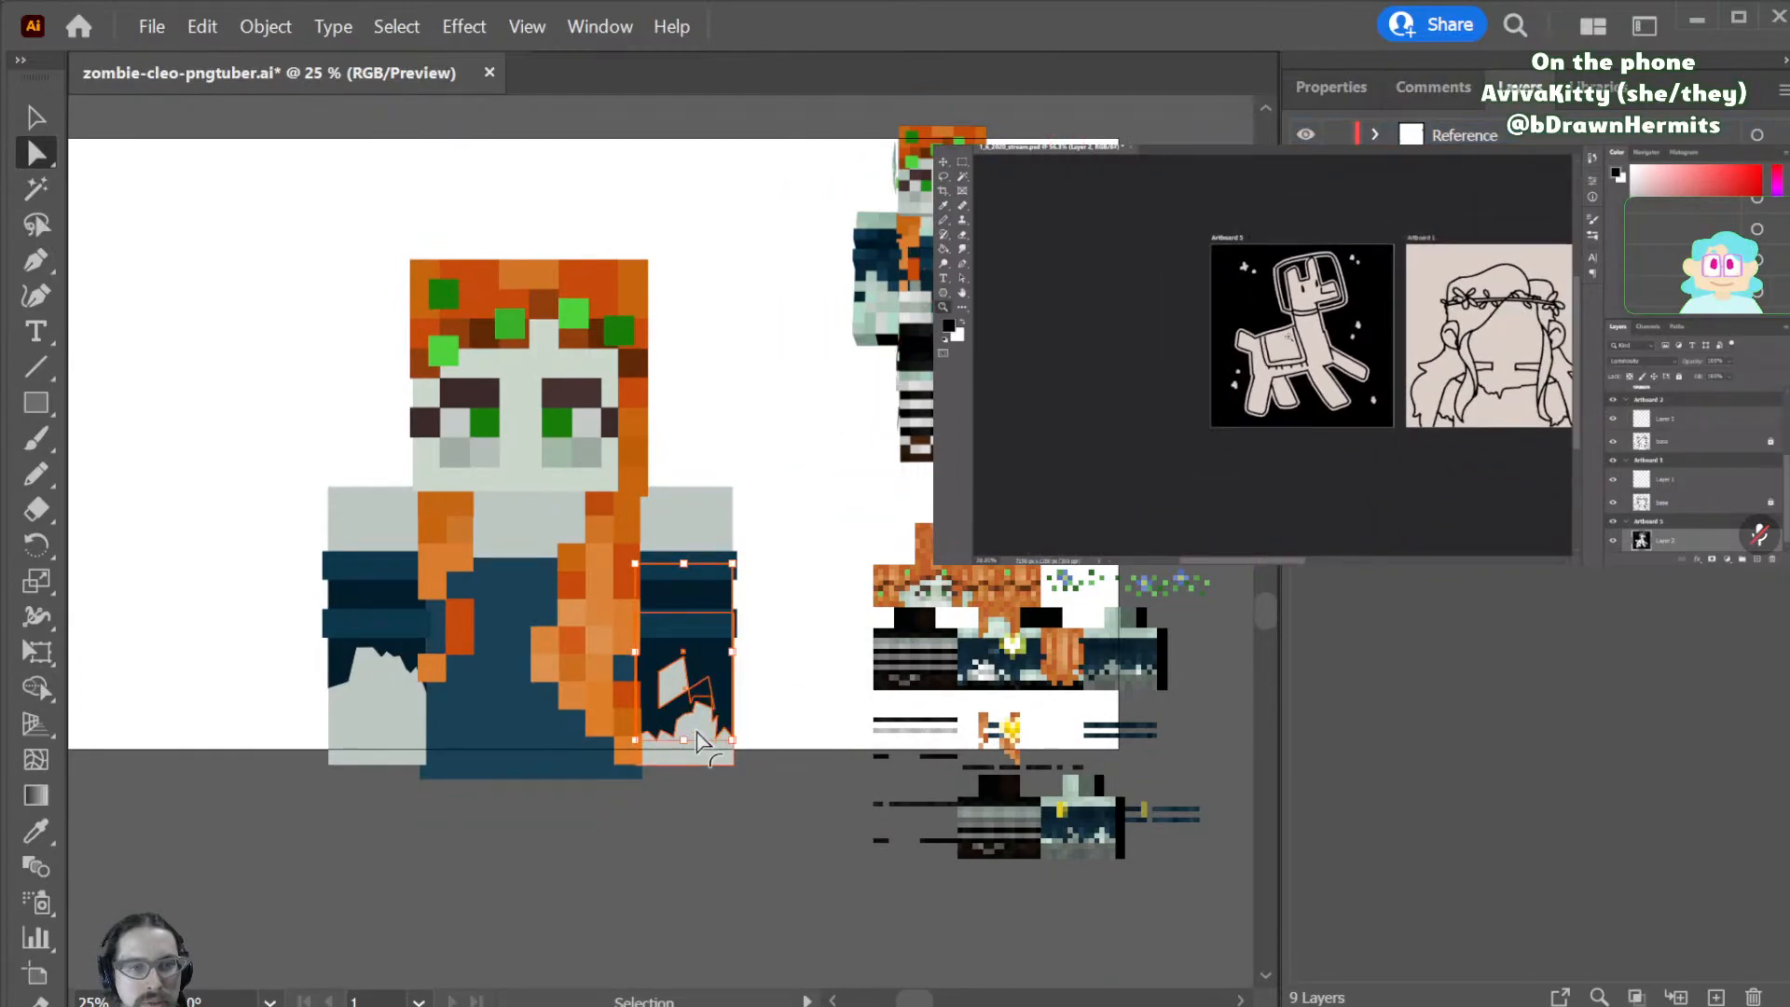
pyautogui.hotkey('ctrl', 'z')
pyautogui.hotkey('ctrl', 'z')
pyautogui.hotkey('ctrl', 'z')
pyautogui.hotkey('ctrl', 'z')
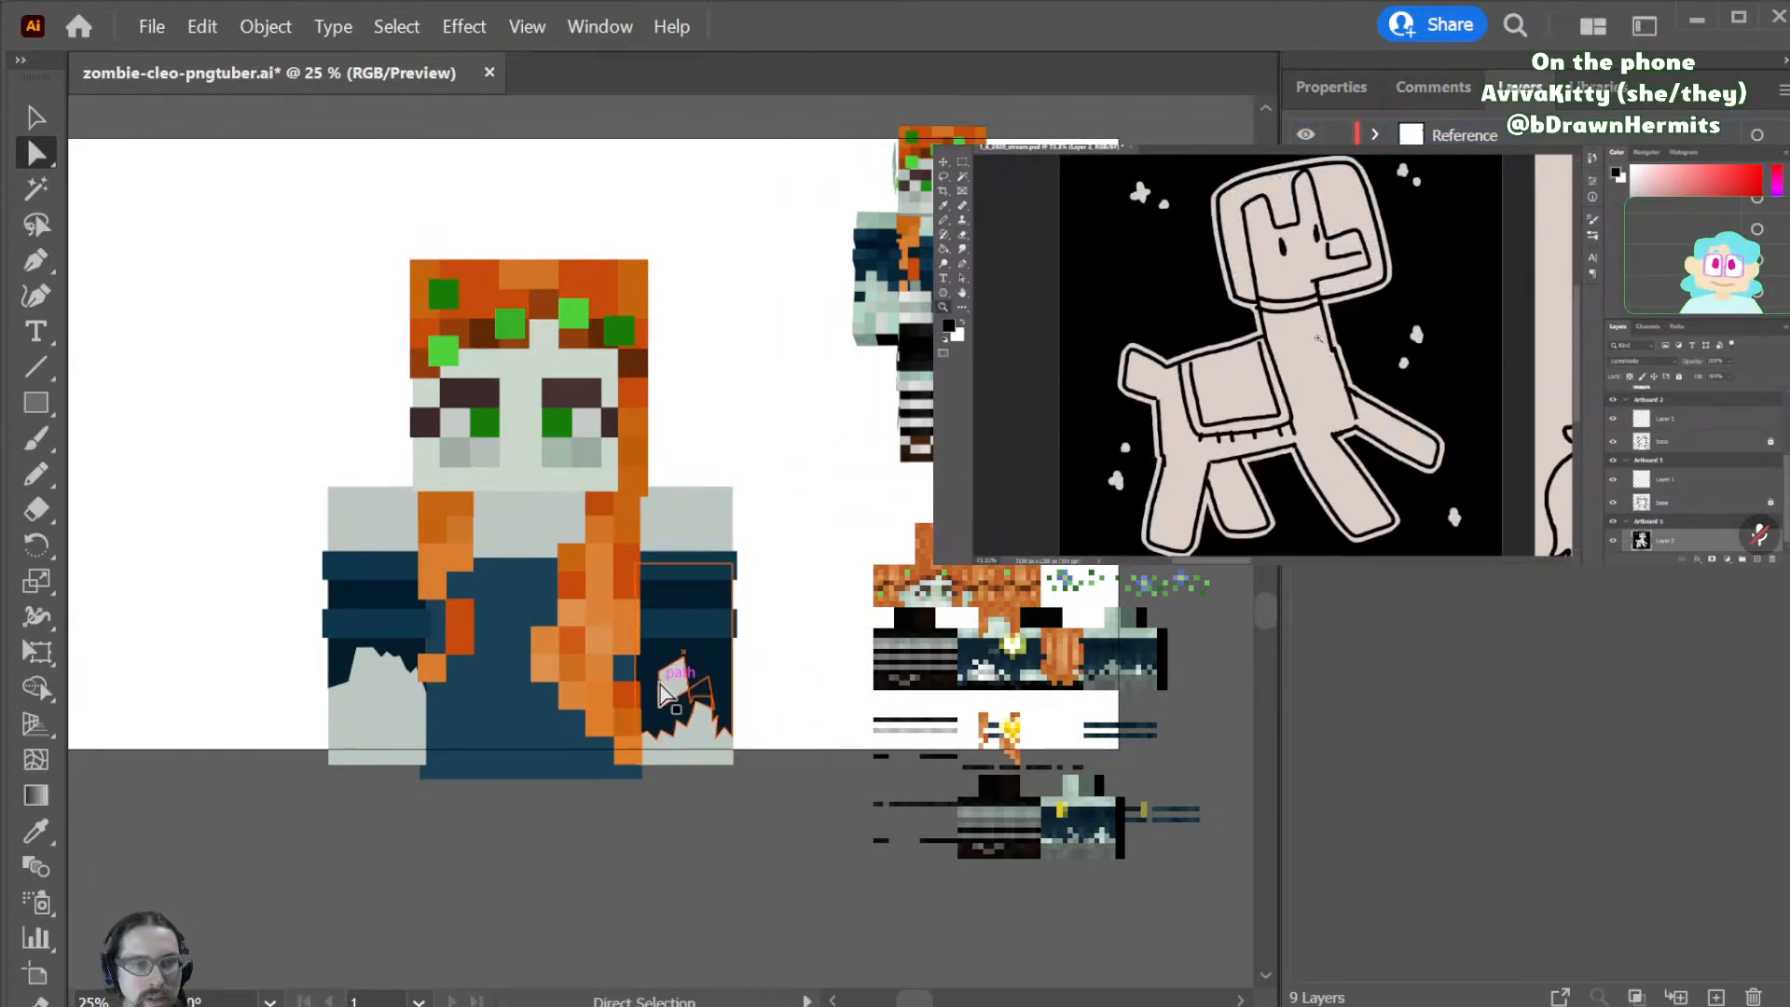
# - Reshape the torso-side slope of the holed sleeve's tallest notch into a stepped edge with a sharp upright spike
pyautogui.hotkey('ctrl', 'shift', 'a')
pyautogui.hotkey('ctrl', '1')
pyautogui.scroll(-10, 689, 722)
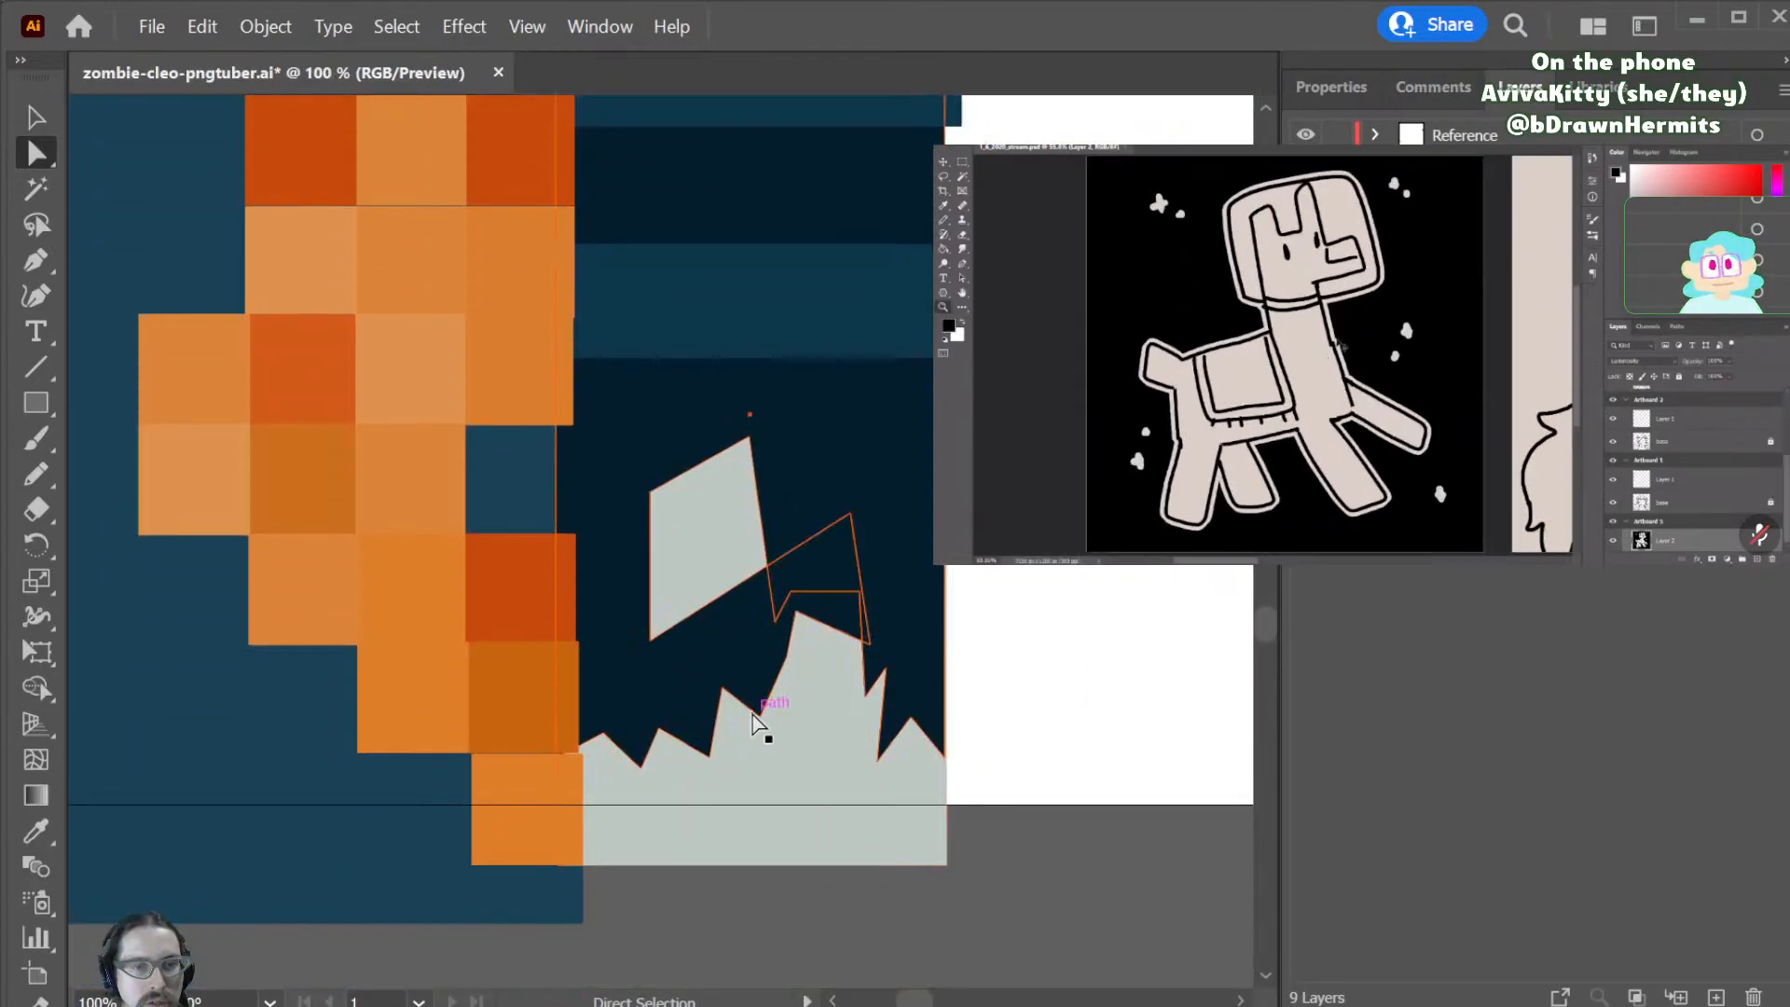
pyautogui.click(759, 718)
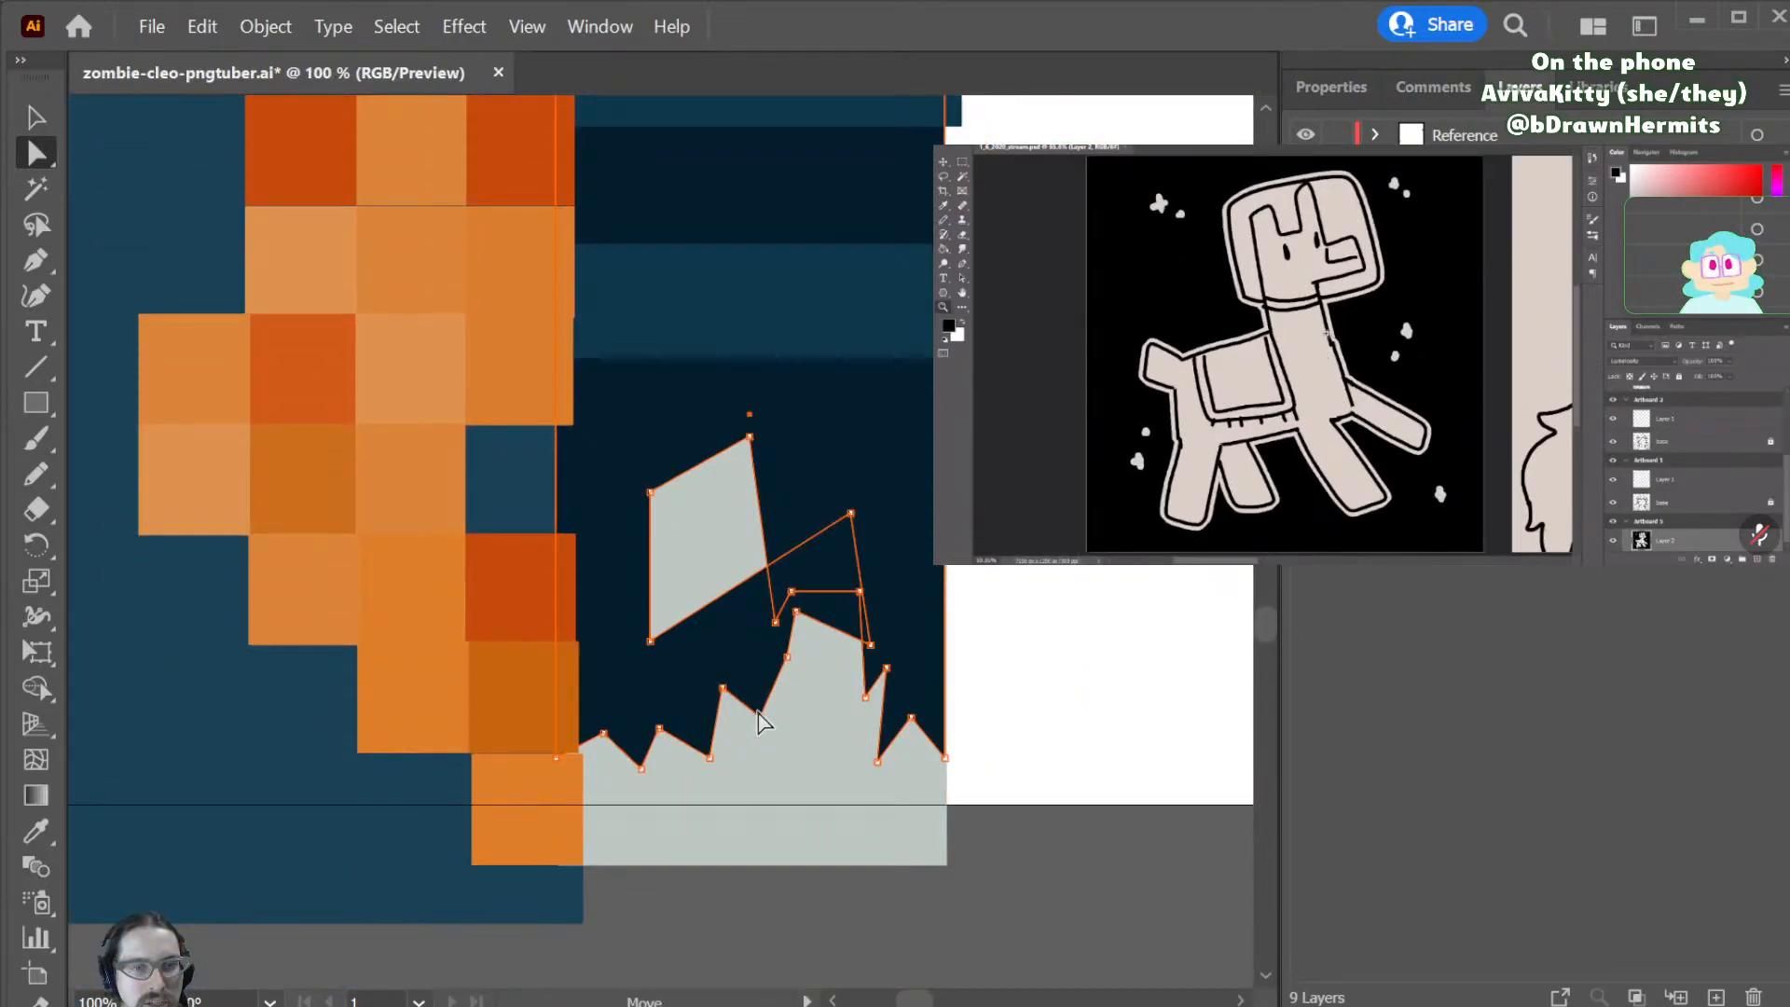
pyautogui.moveTo(758, 719); pyautogui.dragTo(788, 640)
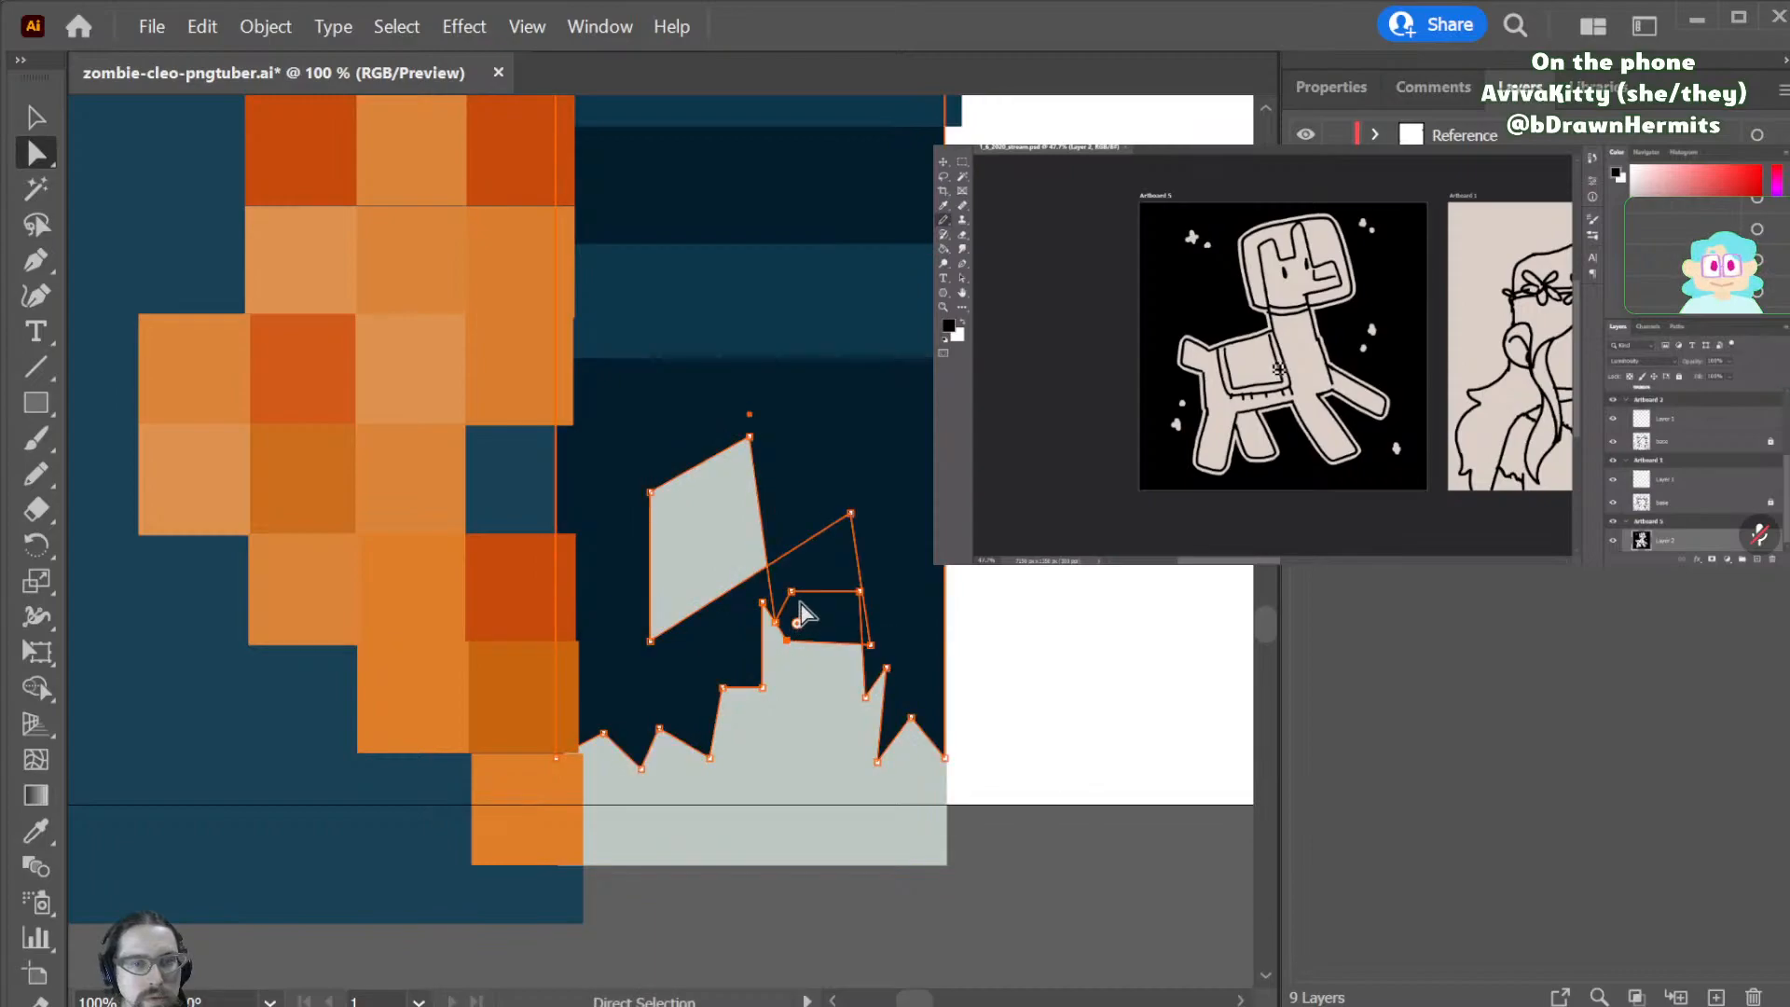
# - Add anchor points to the diamond-shaped sleeve hole, pull them into a rounded, many-sided tear, and save the document
pyautogui.press('p')
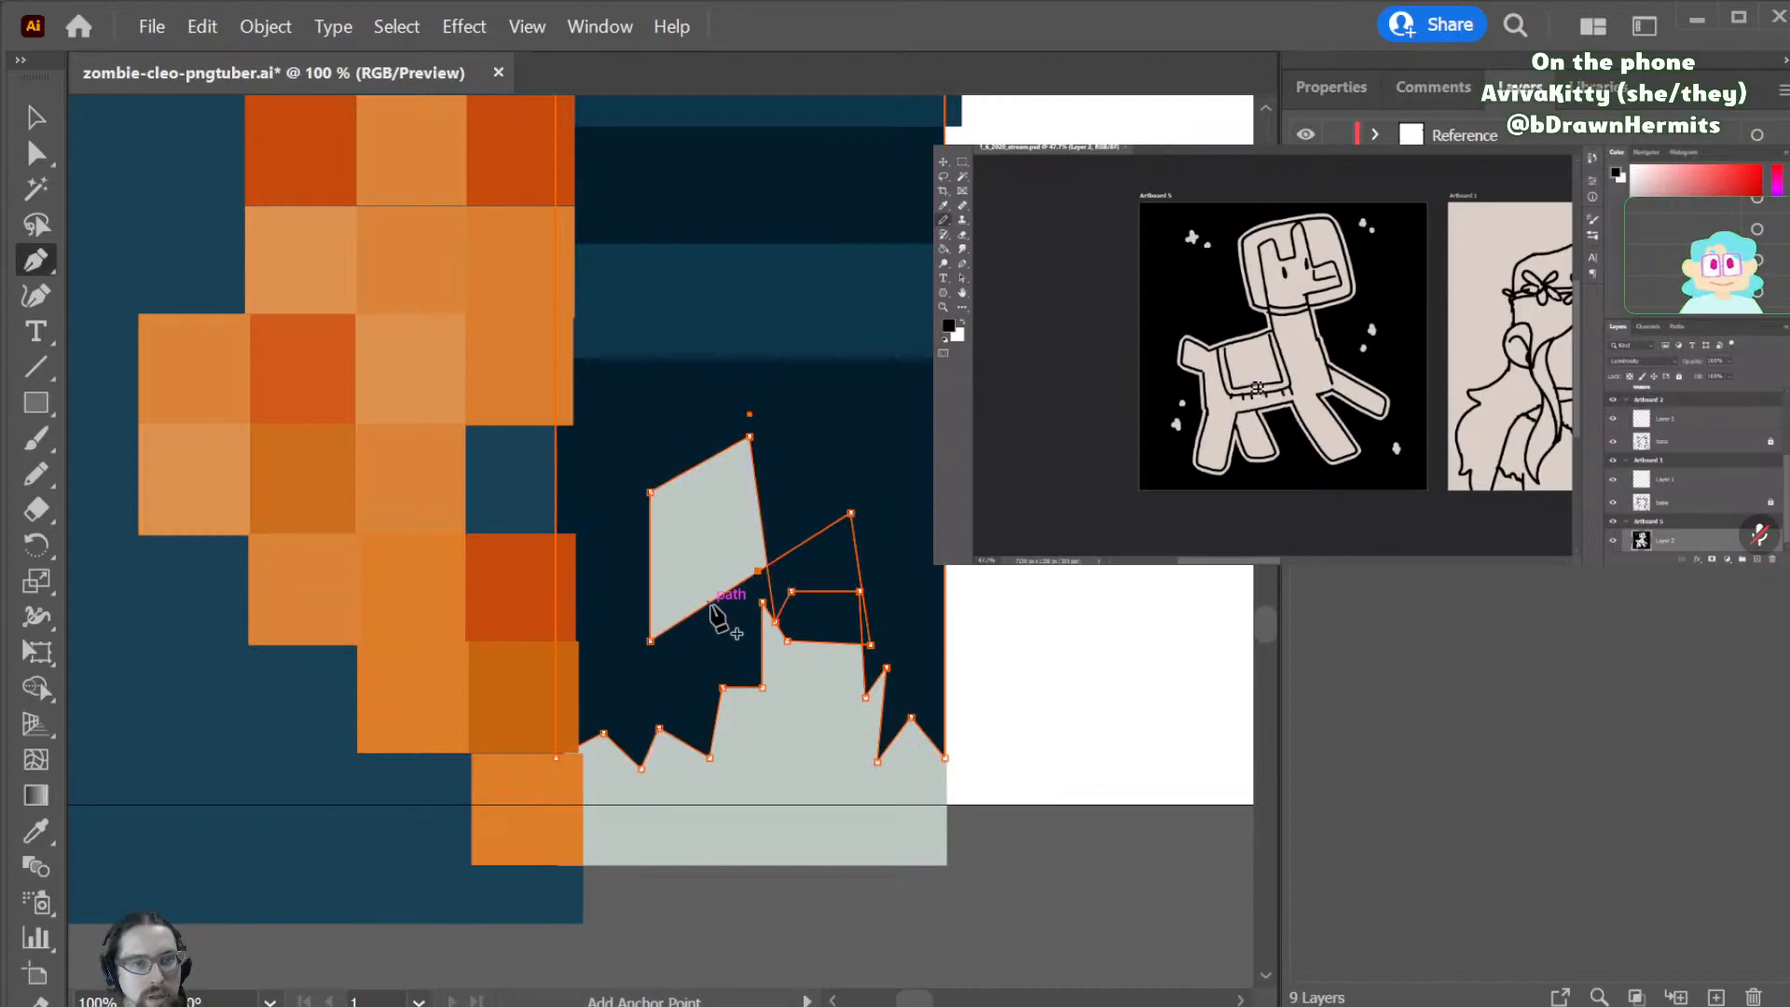
pyautogui.click(713, 602)
pyautogui.click(650, 570)
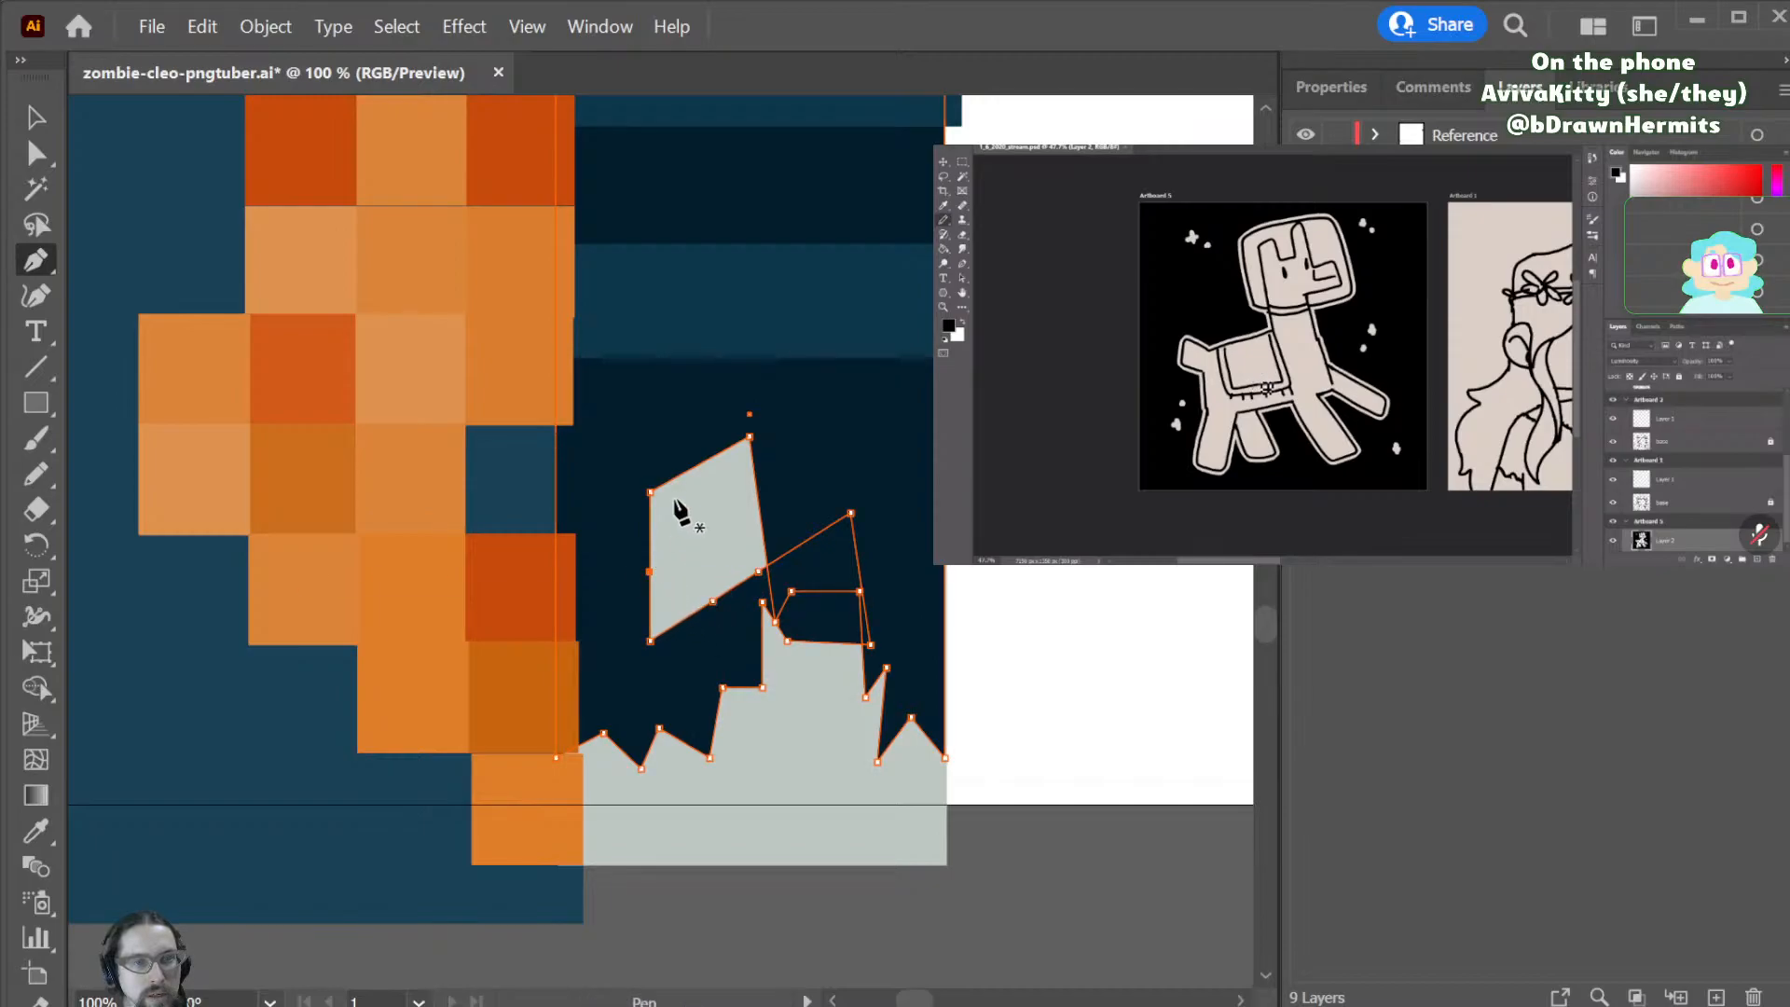
pyautogui.press('a')
pyautogui.moveTo(770, 518); pyautogui.dragTo(685, 439)
pyautogui.moveTo(651, 572); pyautogui.dragTo(623, 569)
pyautogui.moveTo(651, 640); pyautogui.dragTo(722, 613)
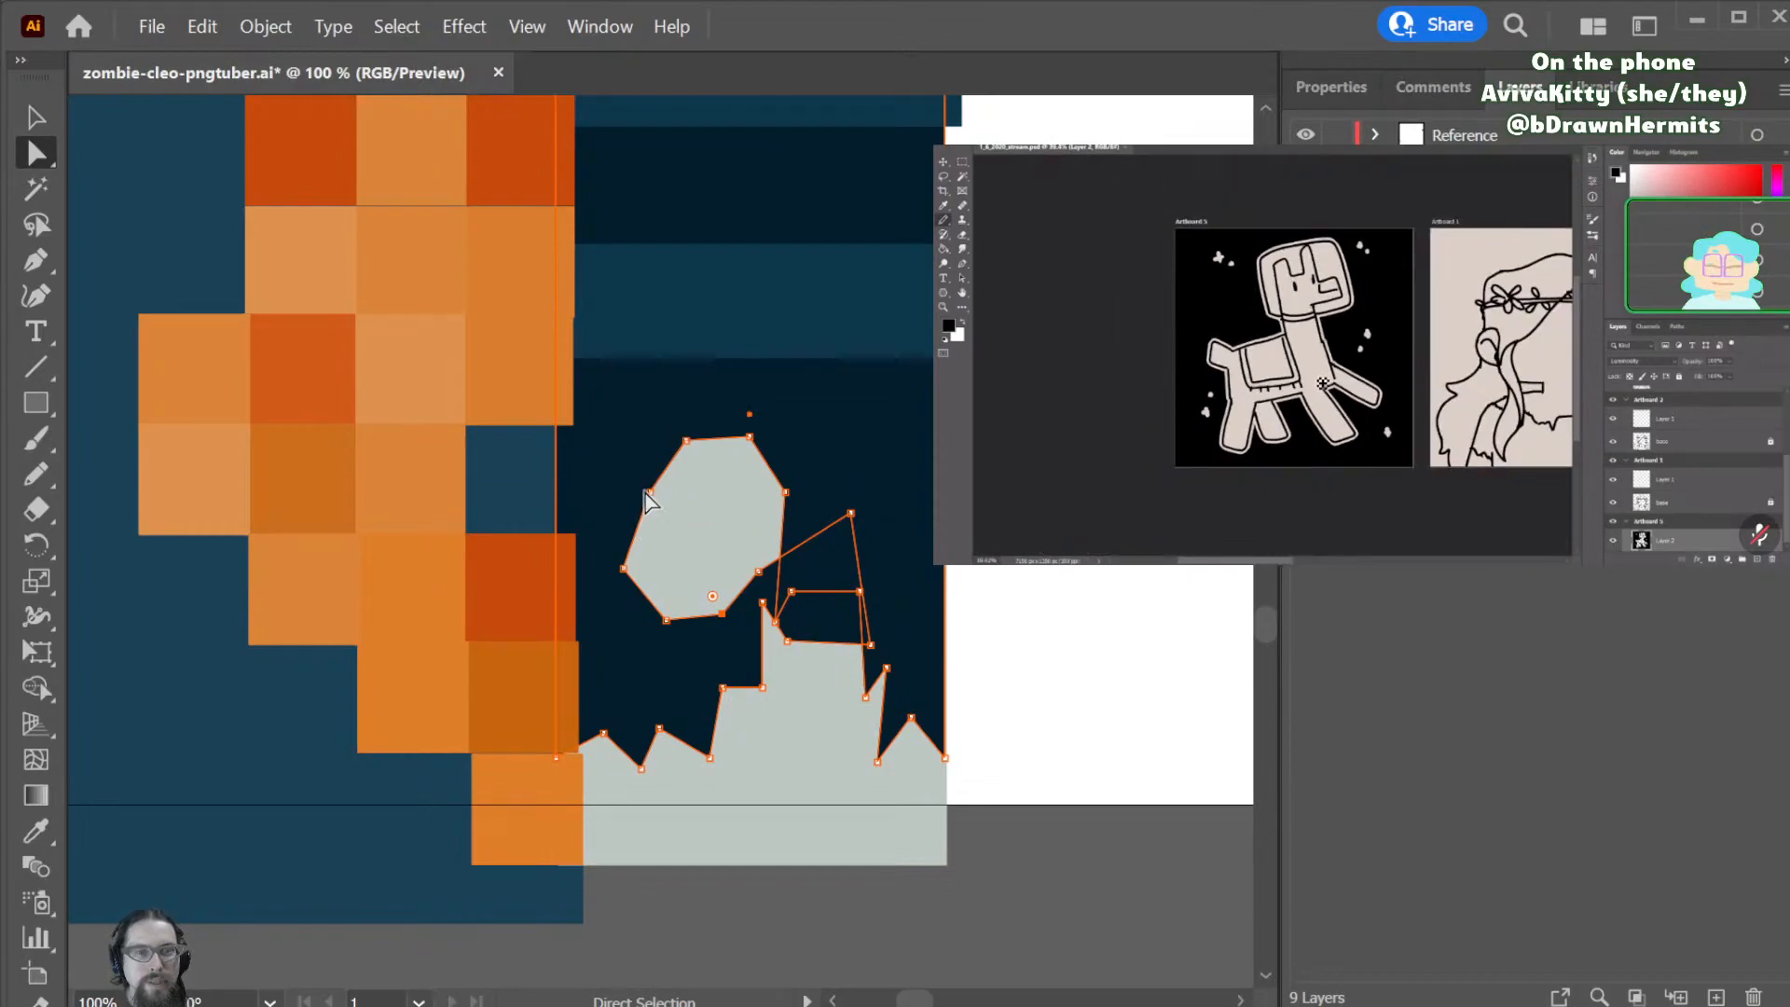
pyautogui.hotkey('ctrl', 'shift', 'a')
pyautogui.scroll(-5, 660, 503)
pyautogui.scroll(4, 660, 503)
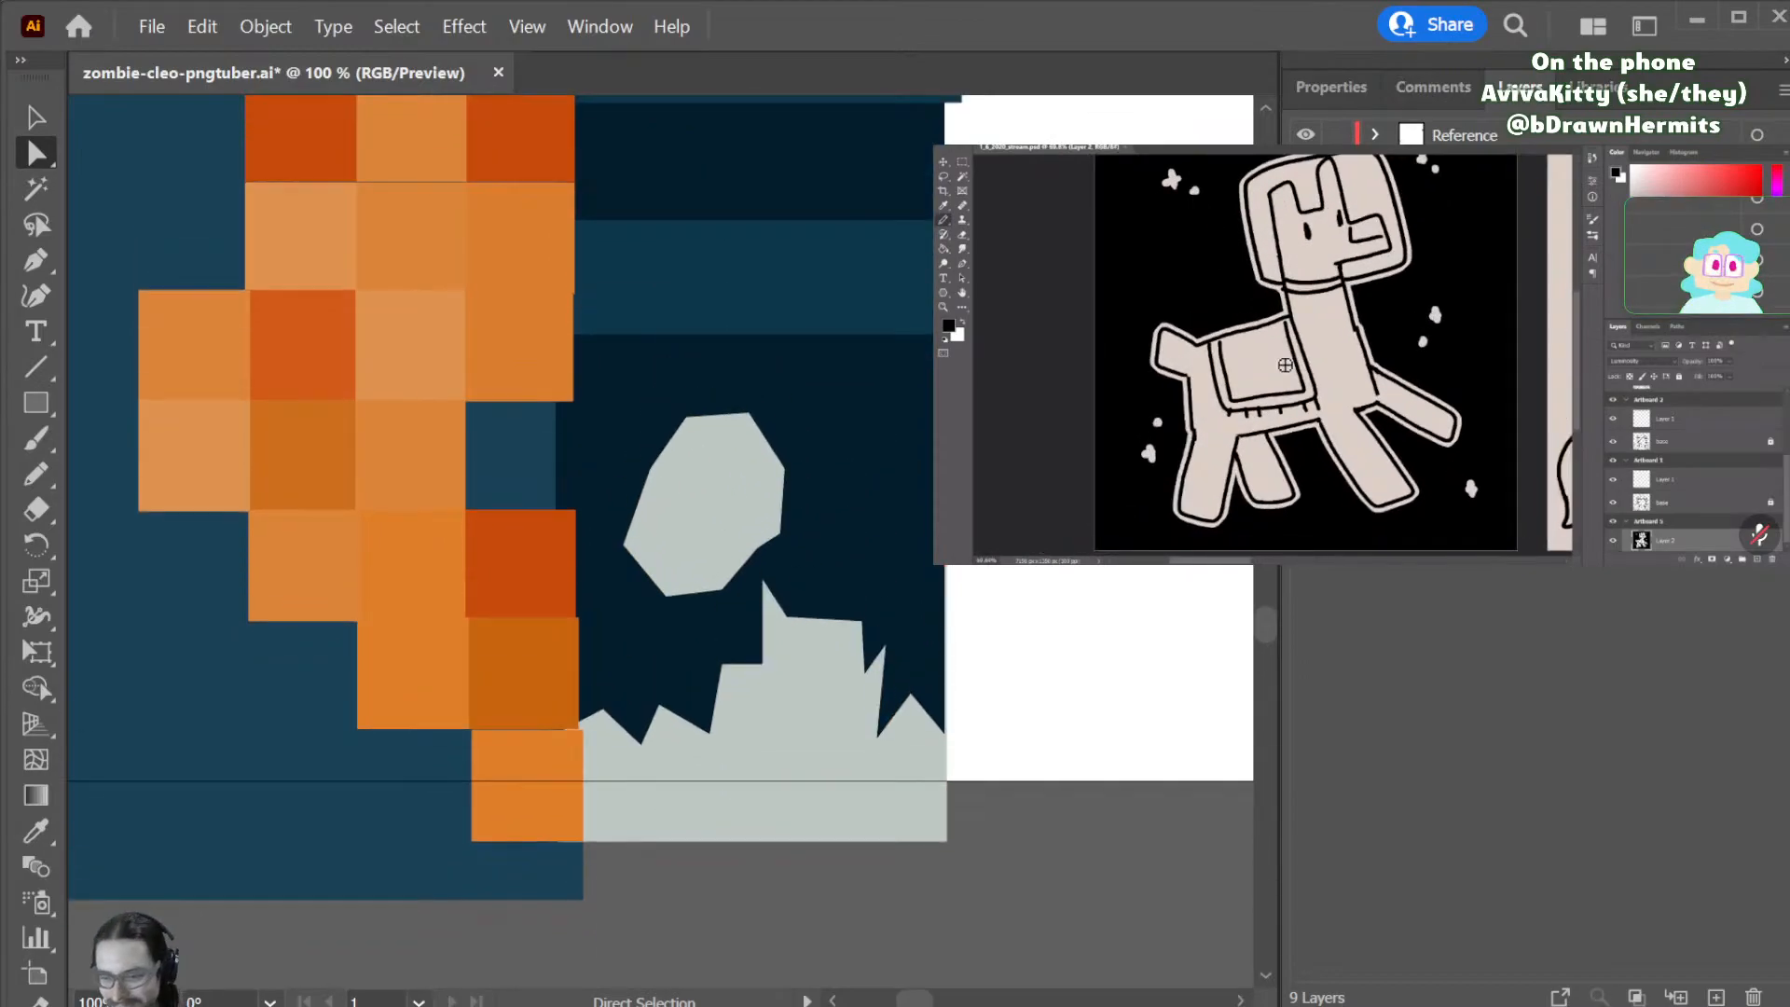
pyautogui.hotkey('ctrl', 's')
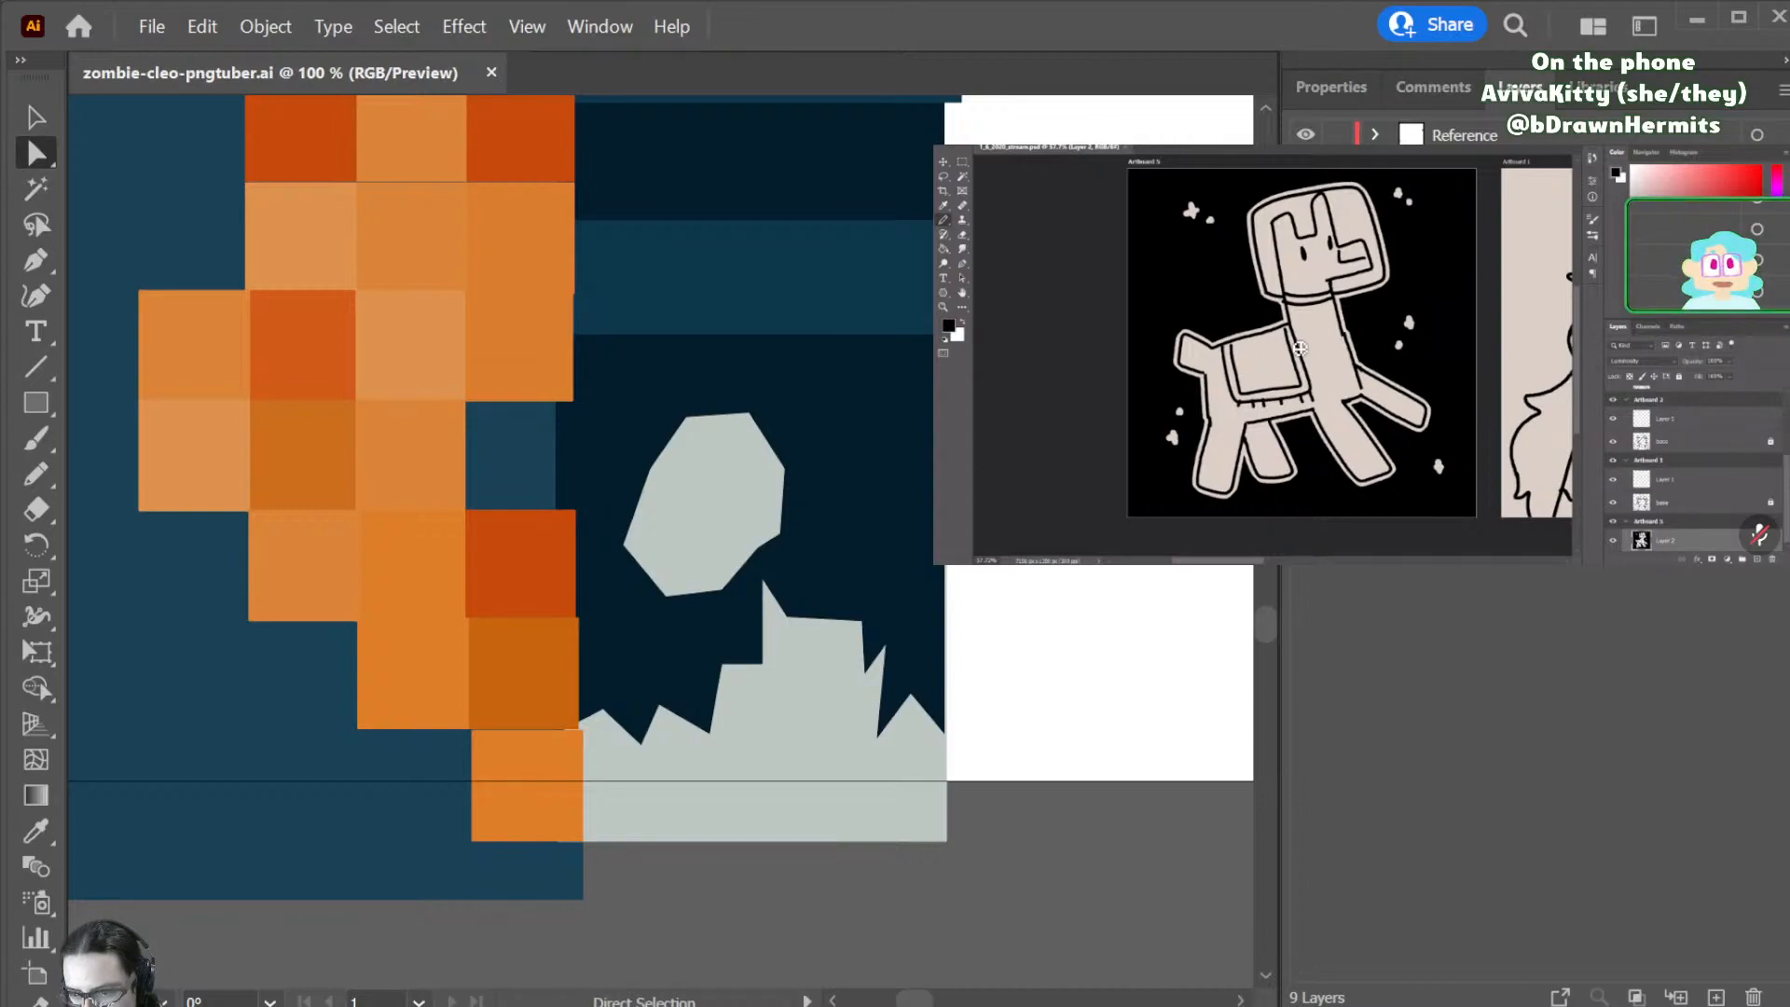
# - Move both reference images off the artboard into the empty space above it
pyautogui.scroll(1, 1308, 335)
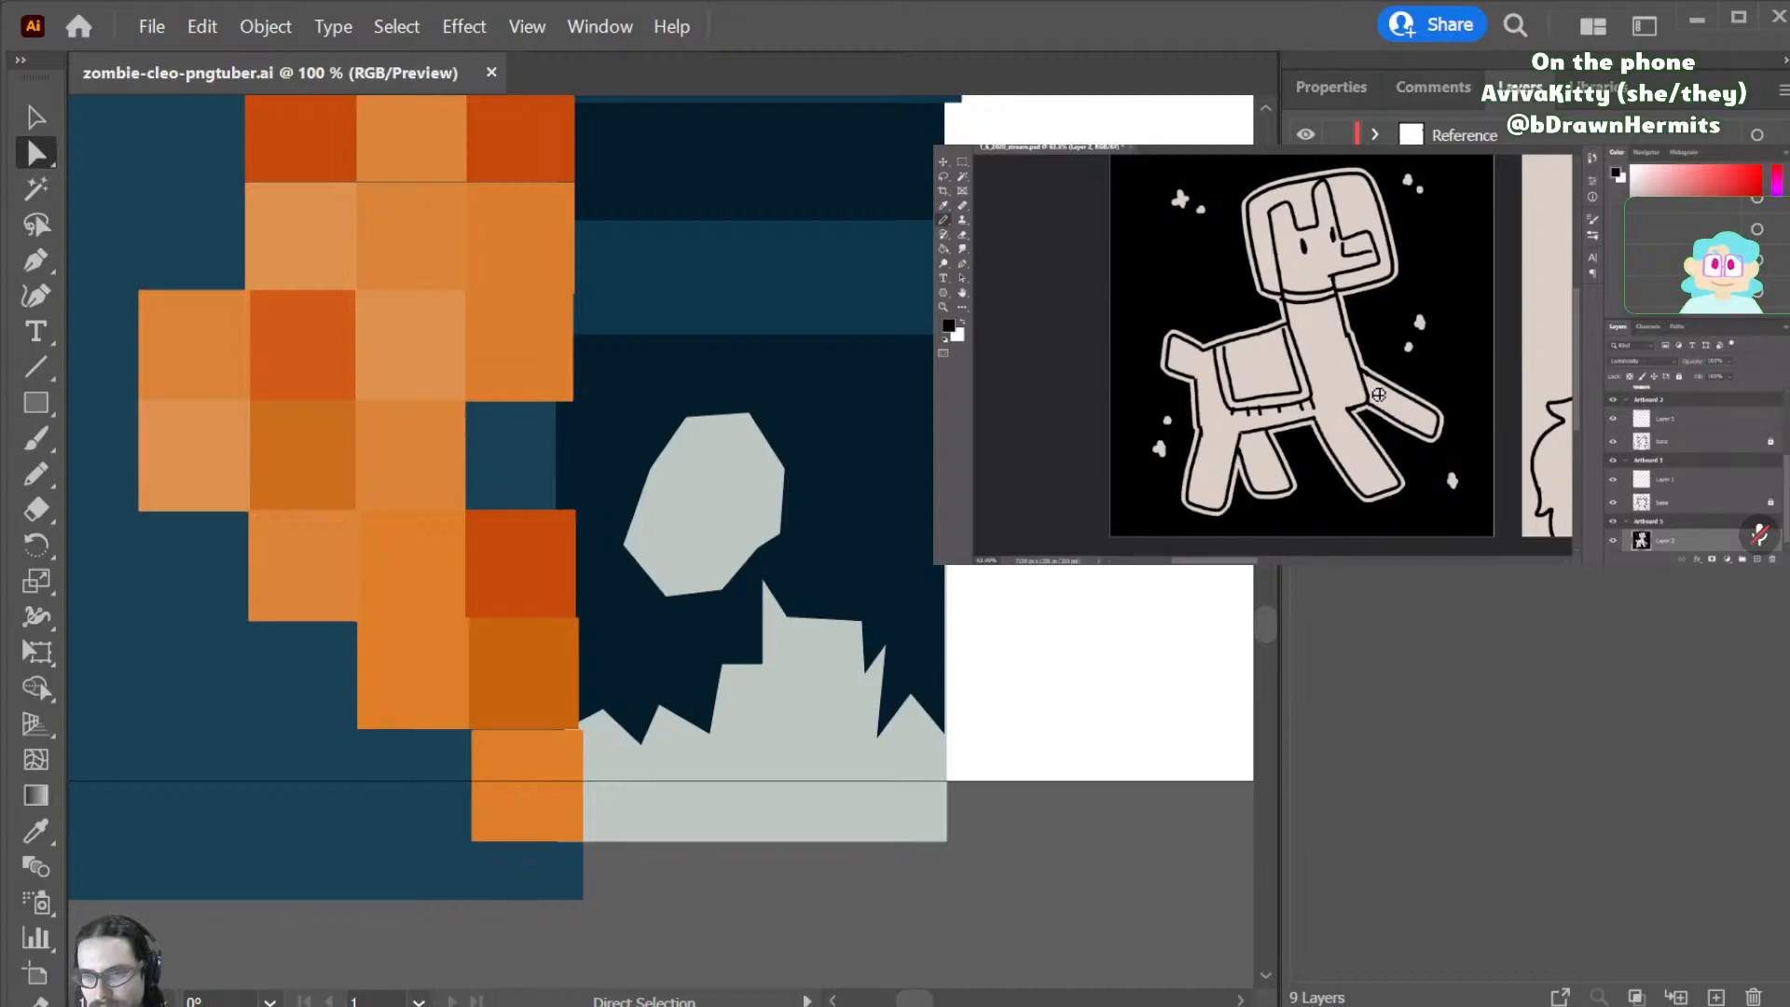
pyautogui.hotkey('ctrl', '-')
pyautogui.hotkey('ctrl', '-')
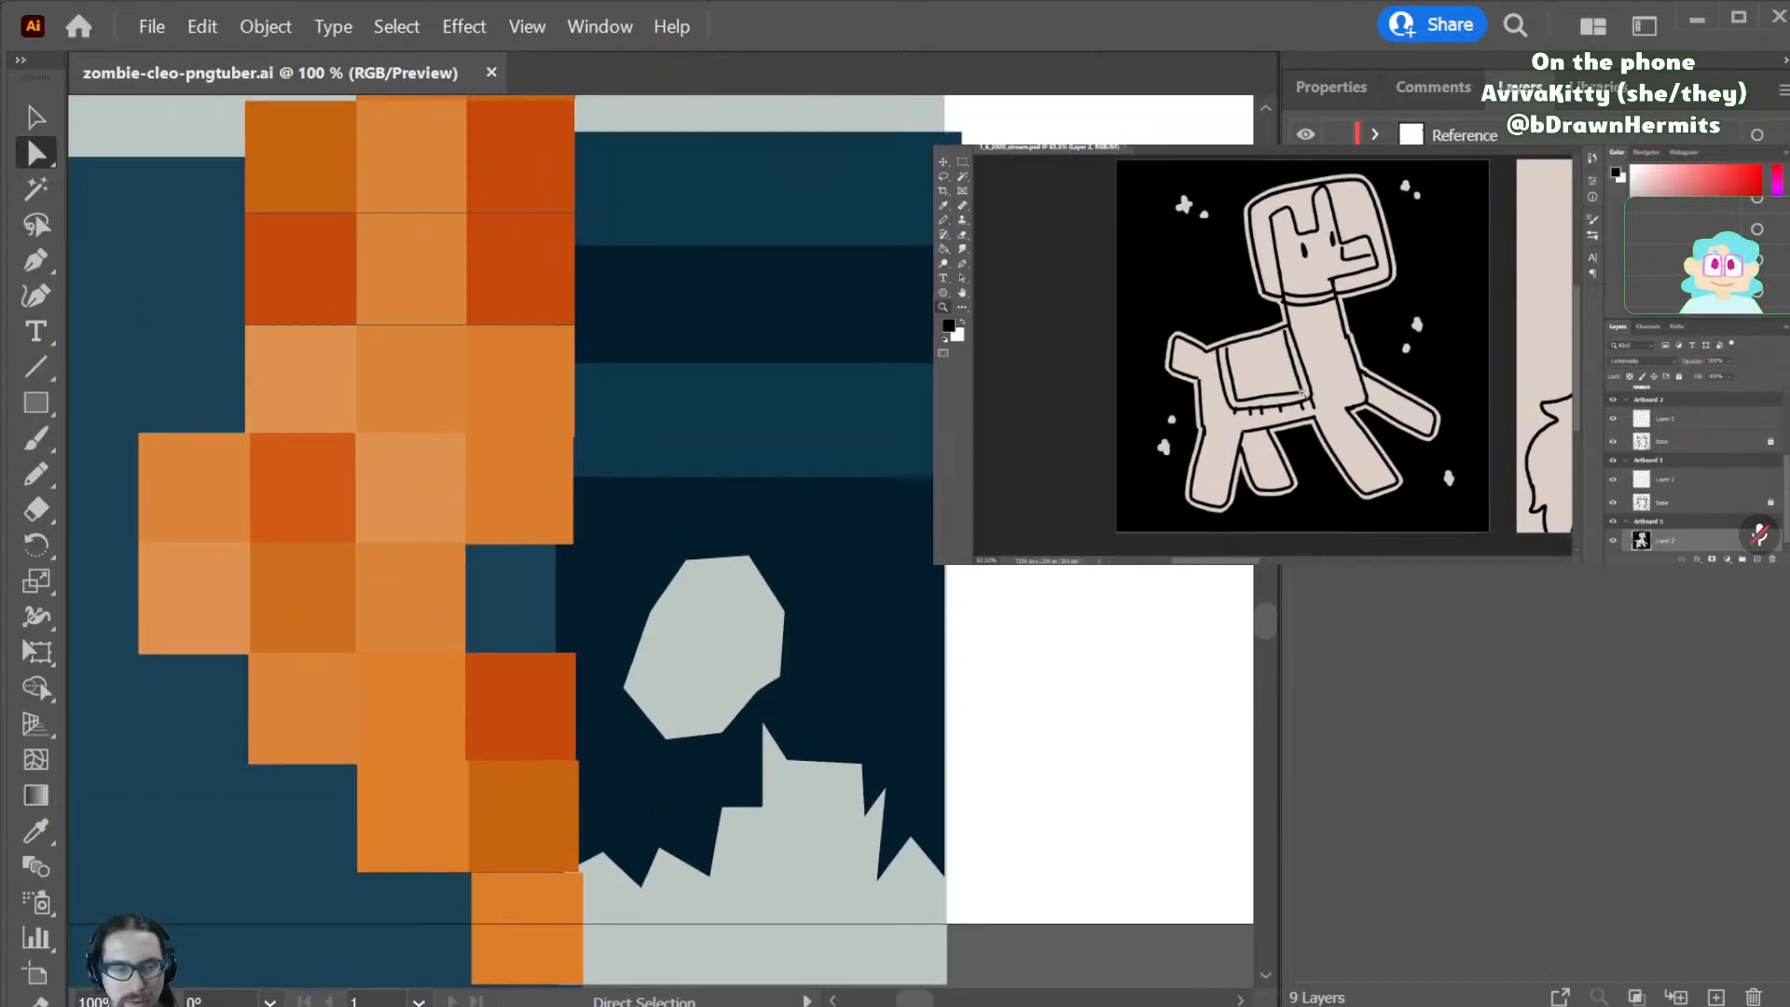
pyautogui.hotkey('ctrl', '-')
pyautogui.hotkey('ctrl', '-')
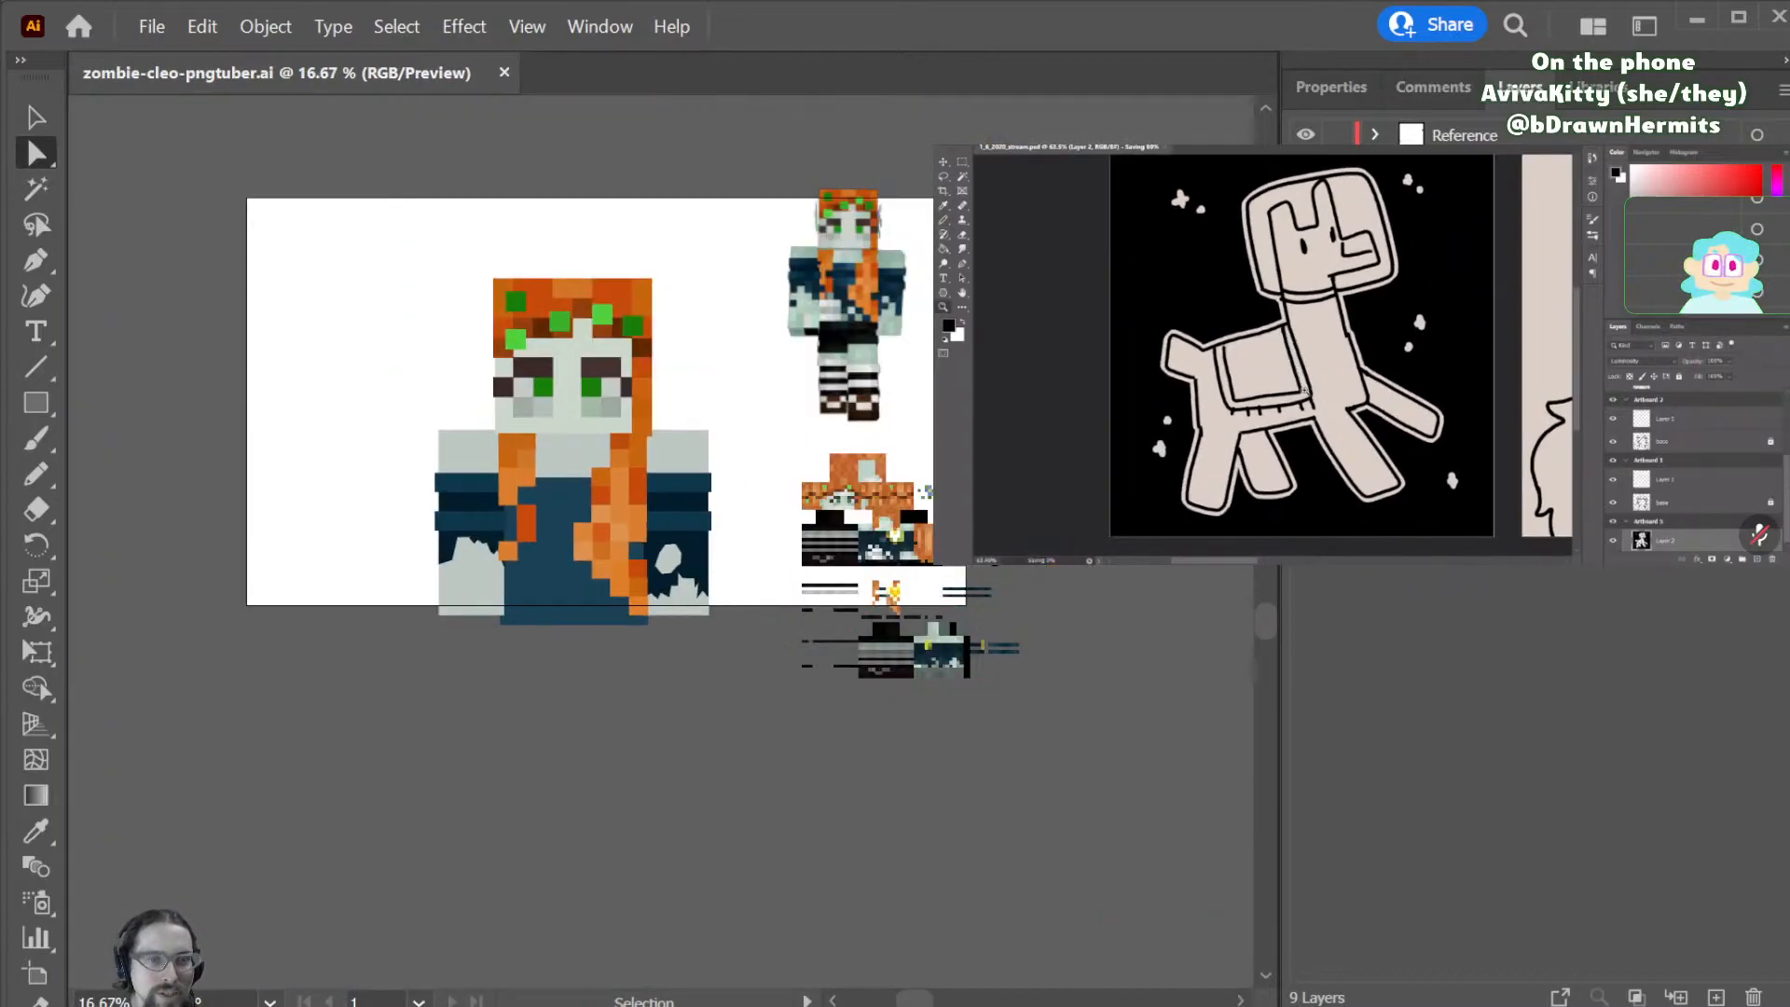
pyautogui.hscroll(-4, 701, 796)
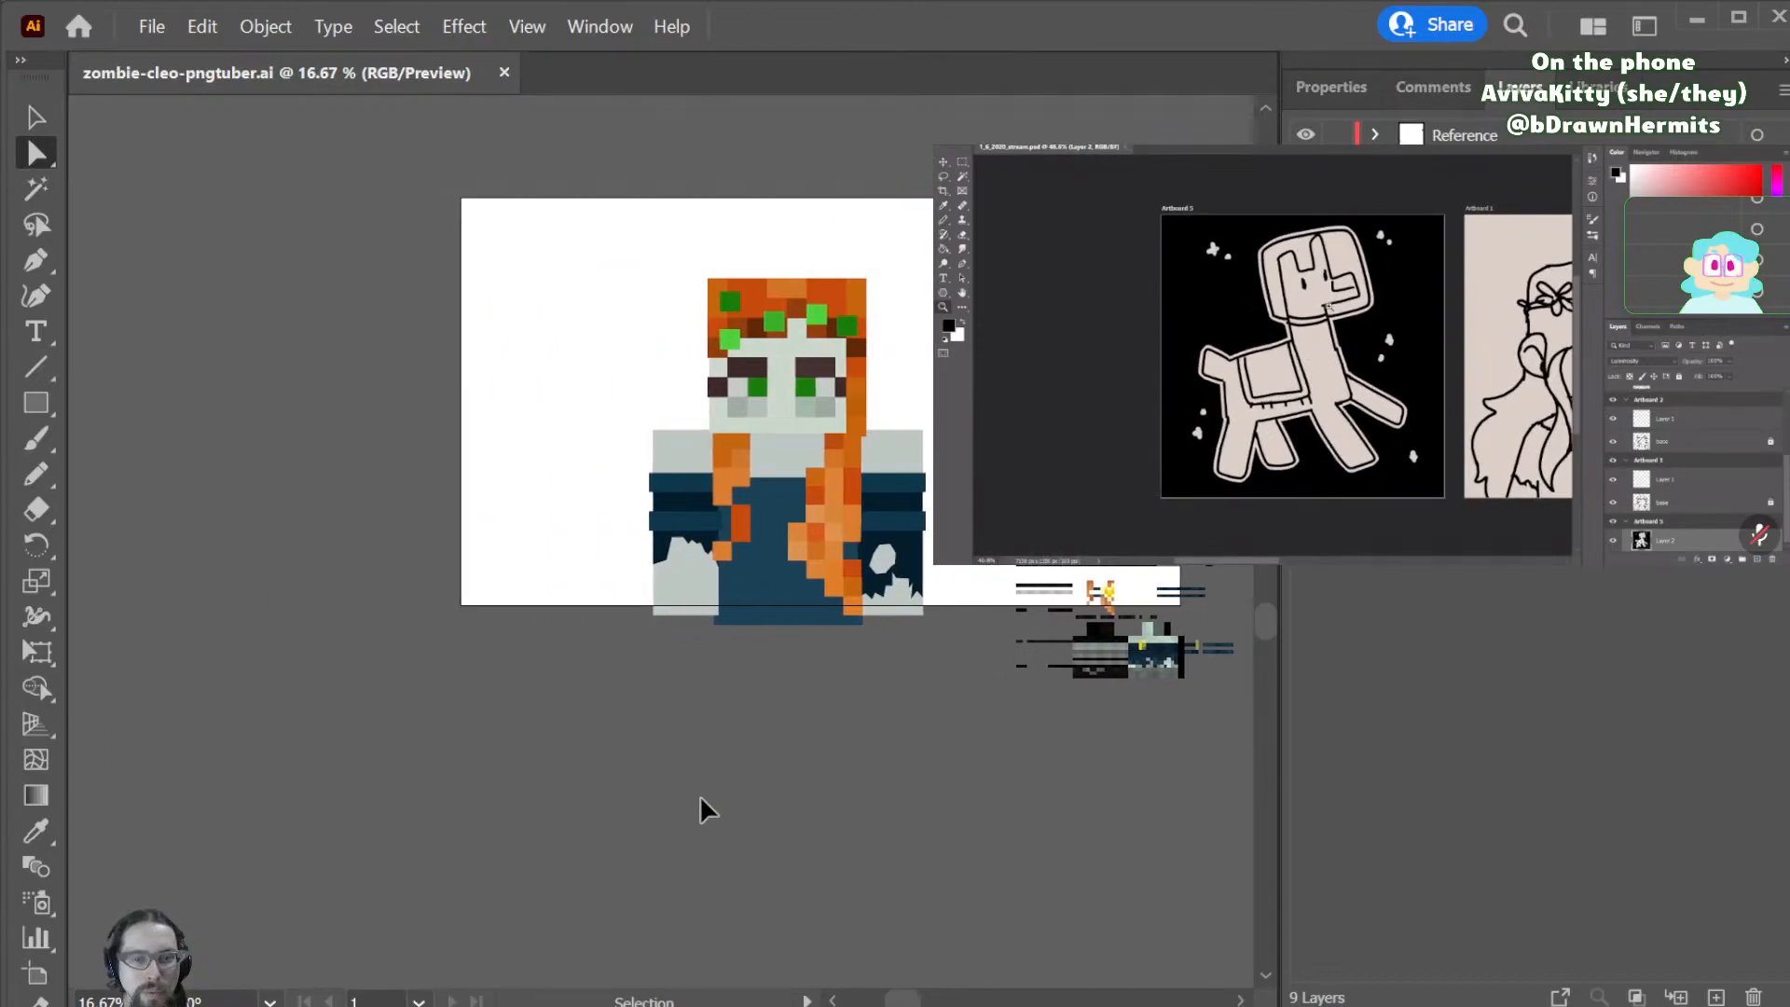
pyautogui.scroll(-1, 703, 790)
pyautogui.hscroll(2, 703, 790)
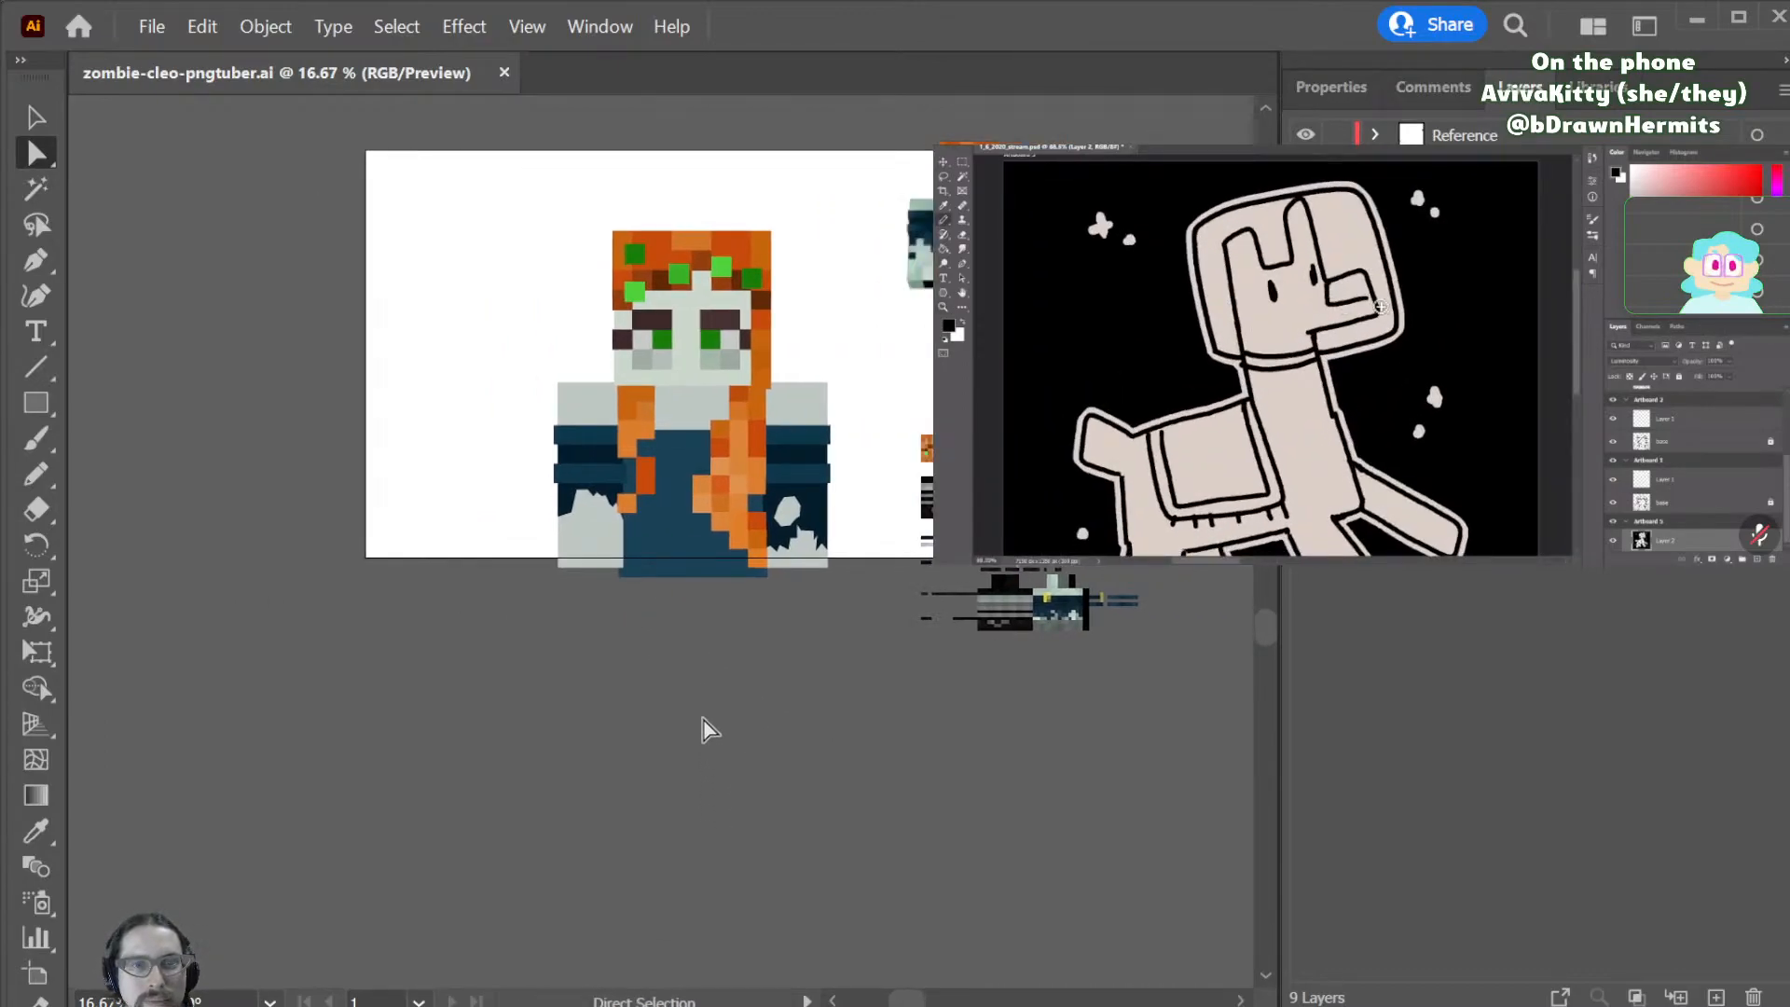
pyautogui.scroll(3, 750, 736)
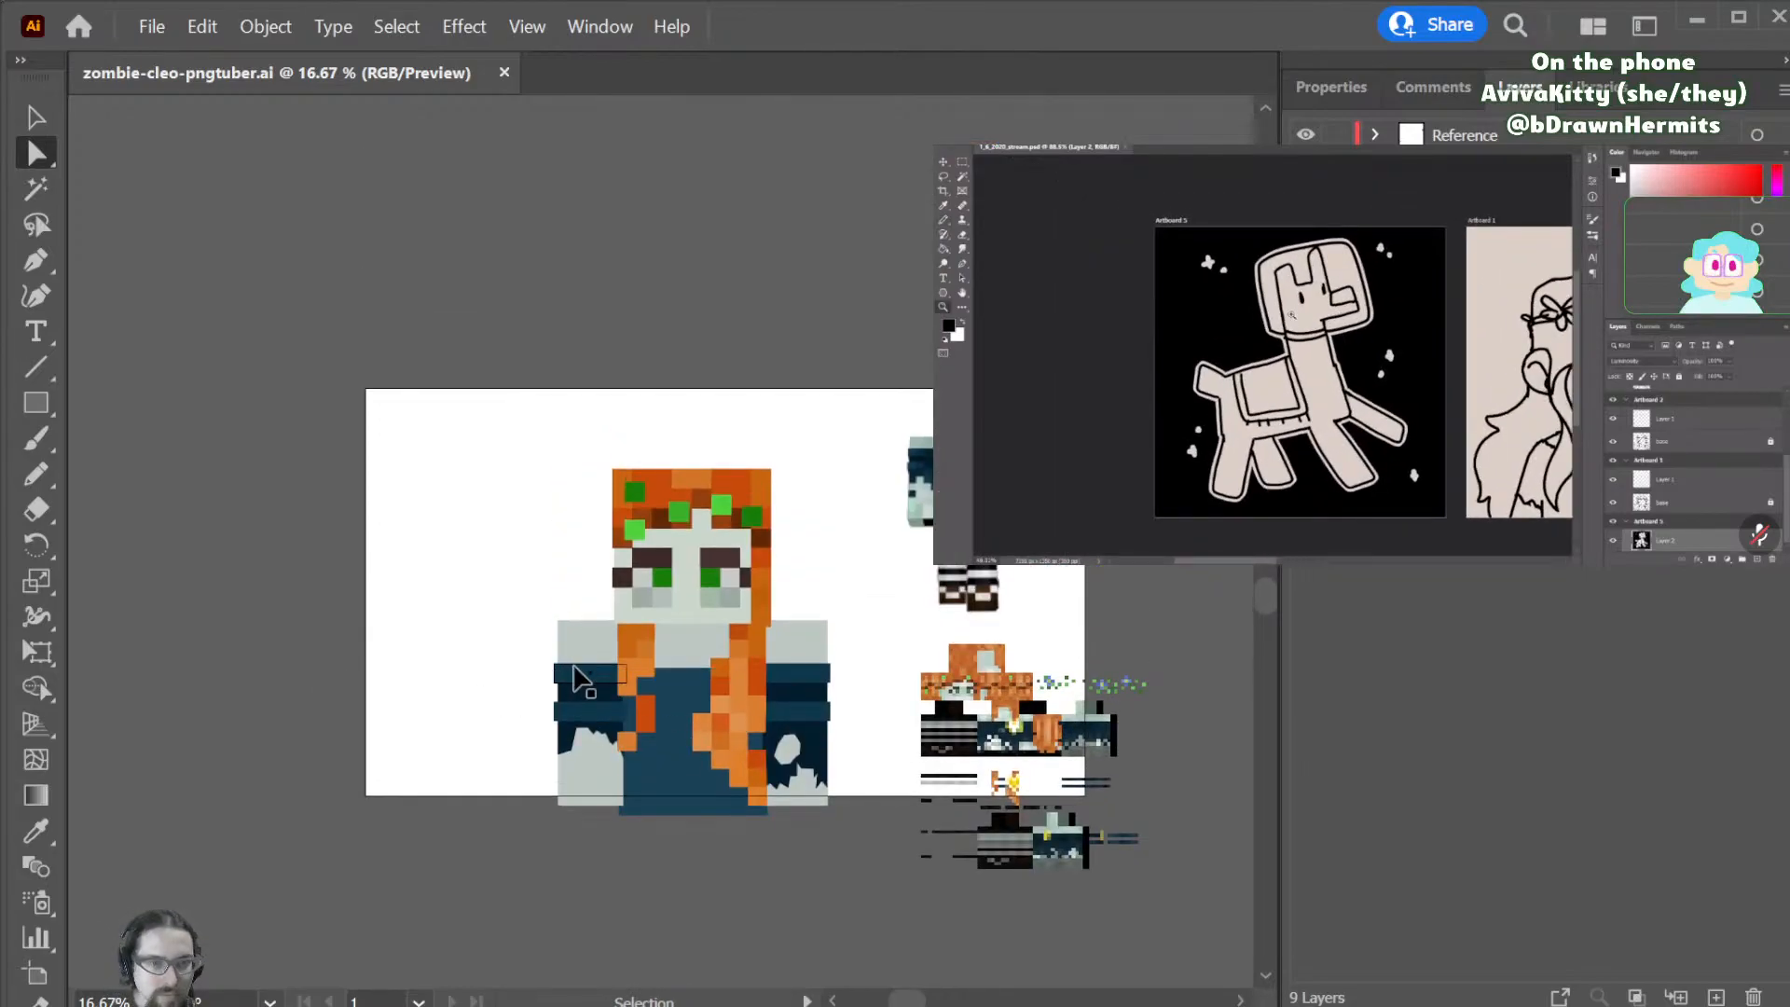
pyautogui.hotkey('ctrl', '-')
pyautogui.hotkey('ctrl', '-')
pyautogui.hotkey('ctrl', '-')
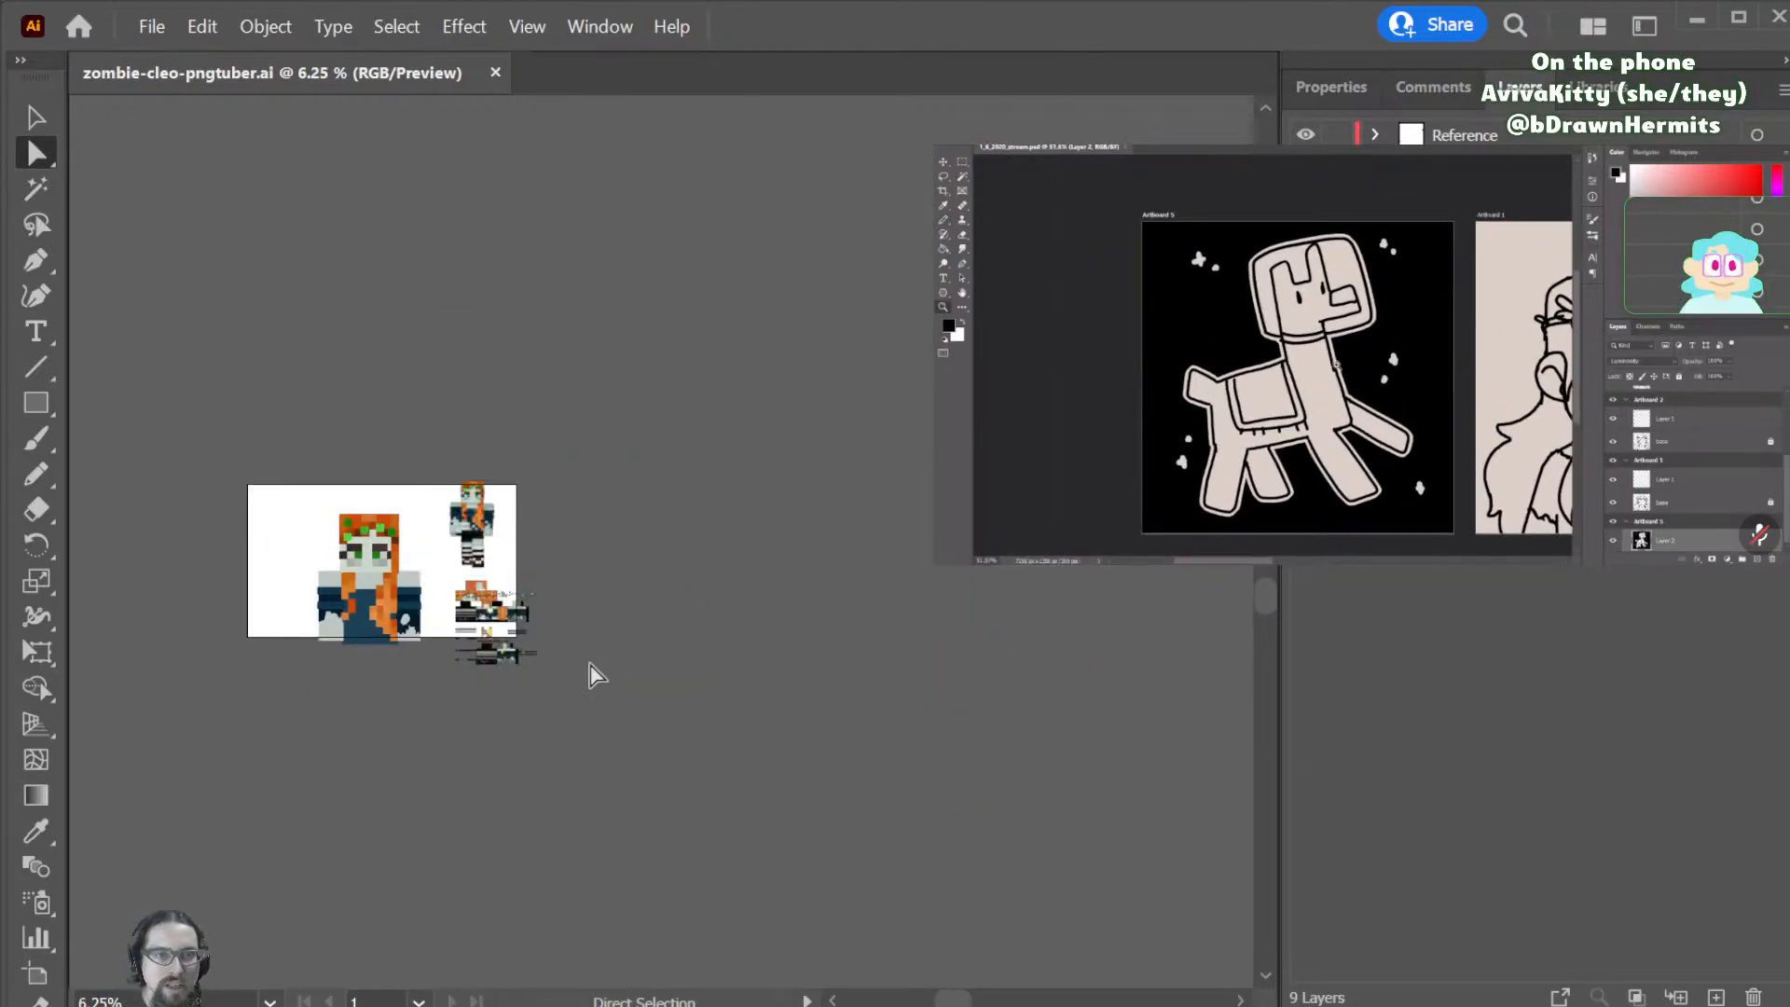
pyautogui.press('v')
pyautogui.moveTo(469, 692); pyautogui.dragTo(470, 369)
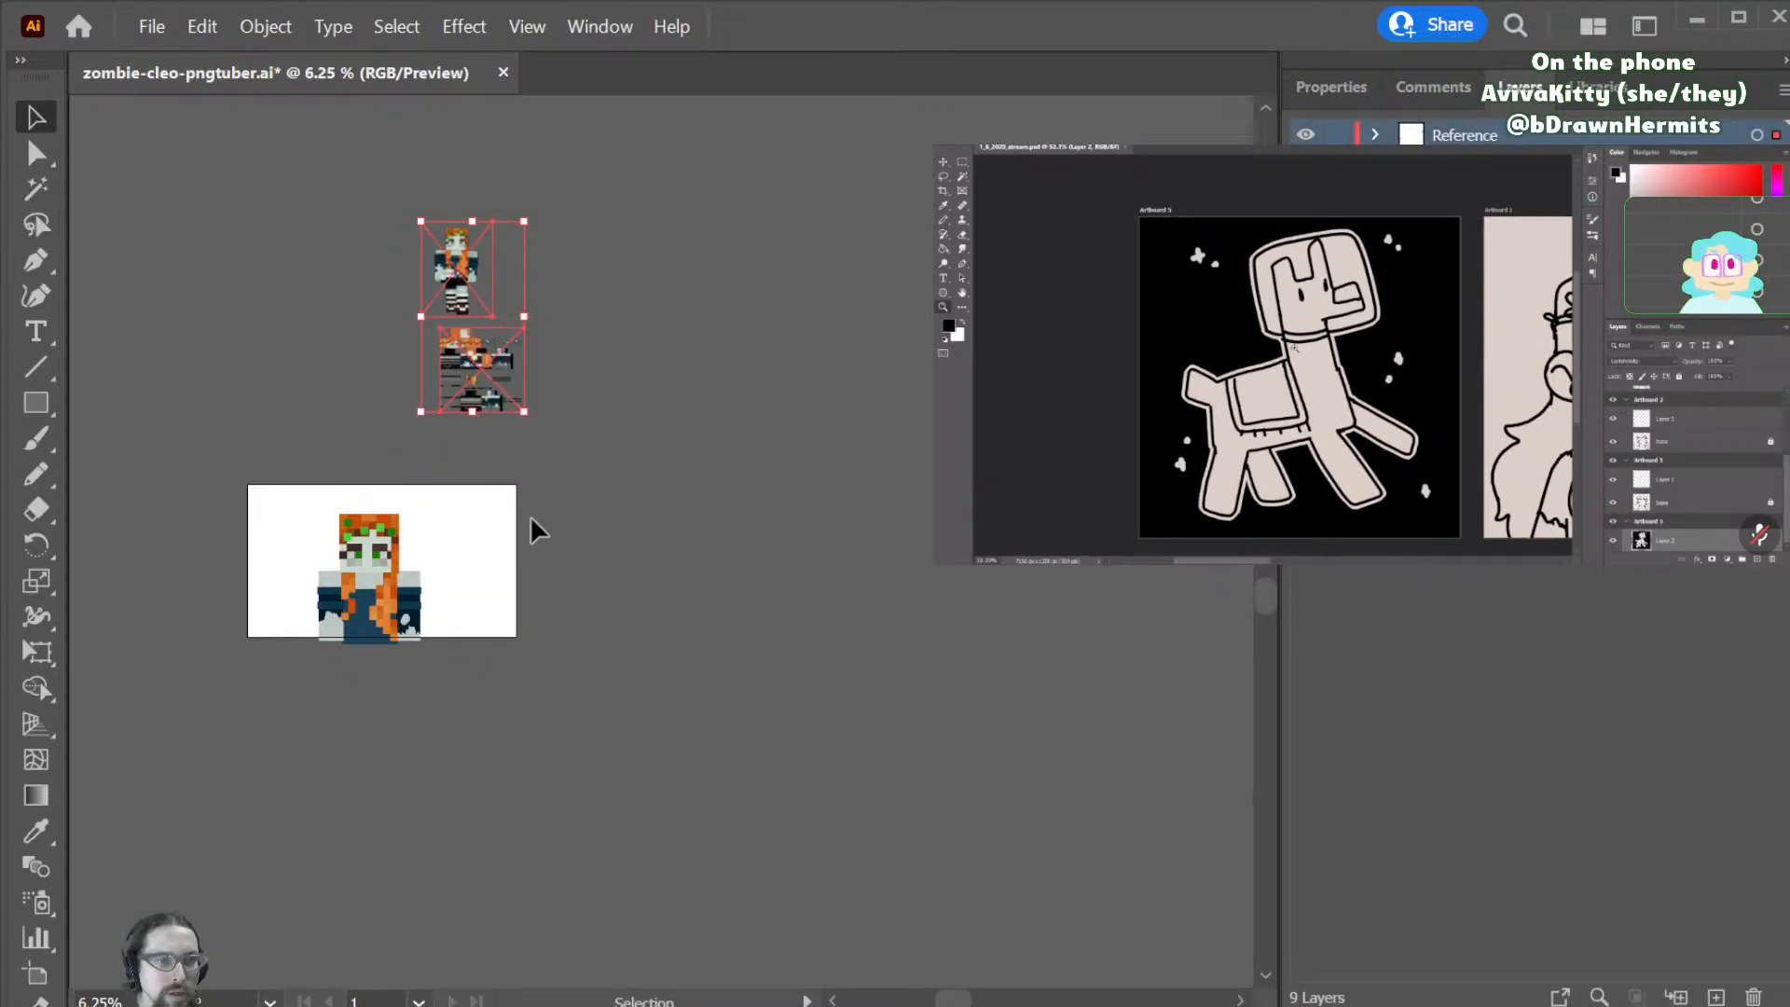
# - Center the character horizontally on the artboard and lower it until its lower torso hangs below the artboard
pyautogui.moveTo(382, 596); pyautogui.dragTo(388, 644)
pyautogui.click(625, 649)
pyautogui.moveTo(386, 654)
pyautogui.mouseDown()
pyautogui.moveTo(371, 643)
pyautogui.moveTo(386, 647)
pyautogui.mouseUp()
pyautogui.click(573, 655)
pyautogui.scroll(1, 210, 699)
pyautogui.hscroll(-5, 312, 725)
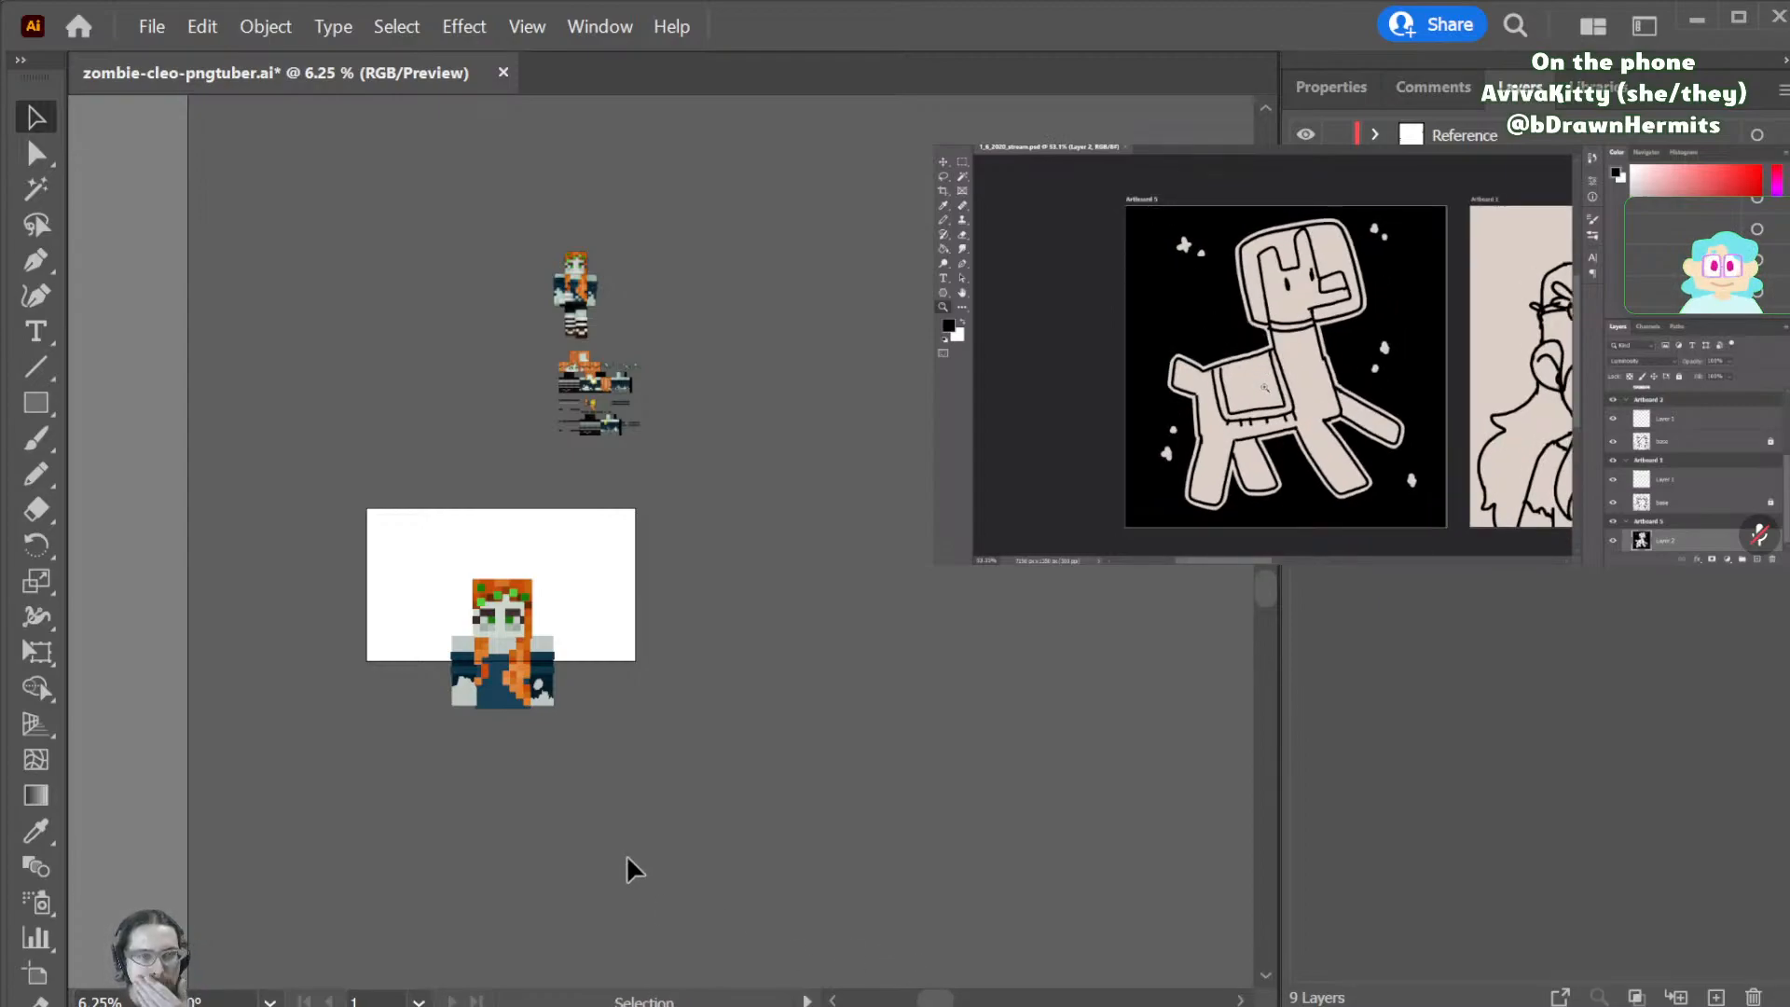
# - Check how the lowered character is framed by the artboard and save the document
pyautogui.hotkey('ctrl', '+')
pyautogui.hotkey('ctrl', '+')
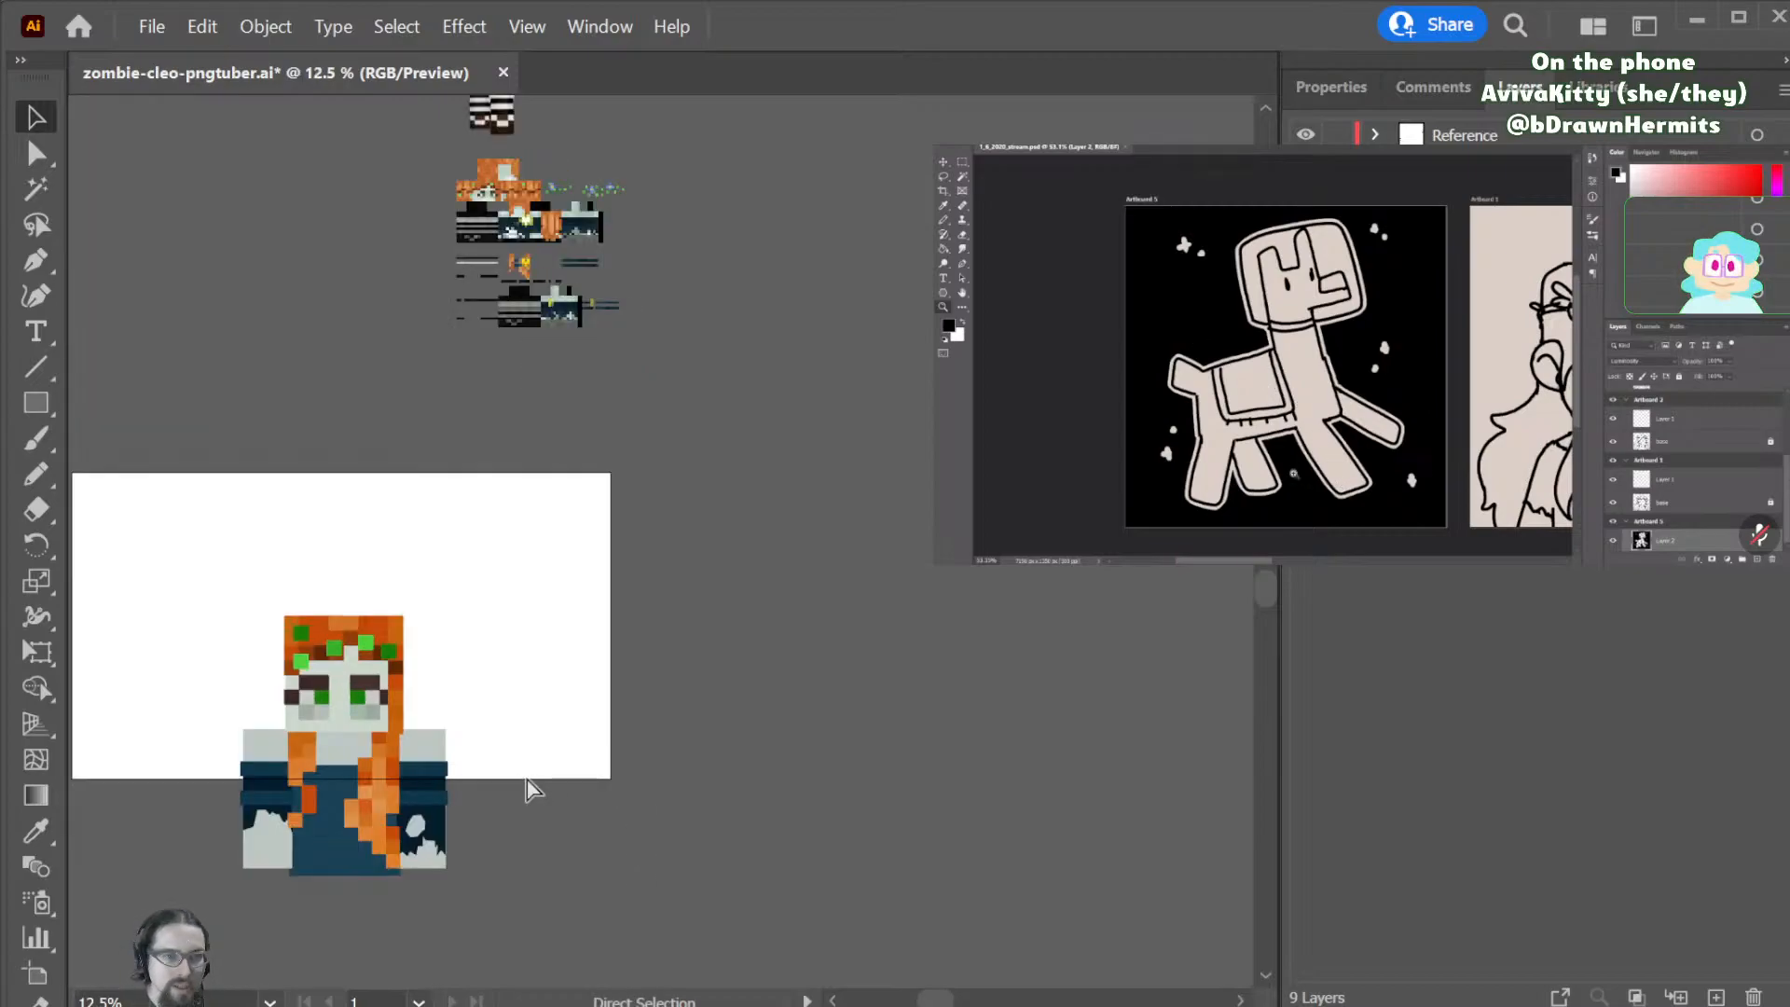
pyautogui.hscroll(-2, 559, 760)
pyautogui.hscroll(-6, 593, 718)
pyautogui.scroll(-3, 585, 717)
pyautogui.scroll(2, 587, 717)
pyautogui.hscroll(-3, 591, 718)
pyautogui.hscroll(-2, 1016, 690)
pyautogui.hscroll(1, 1132, 671)
pyautogui.hscroll(-1, 1131, 672)
pyautogui.scroll(1, 1128, 662)
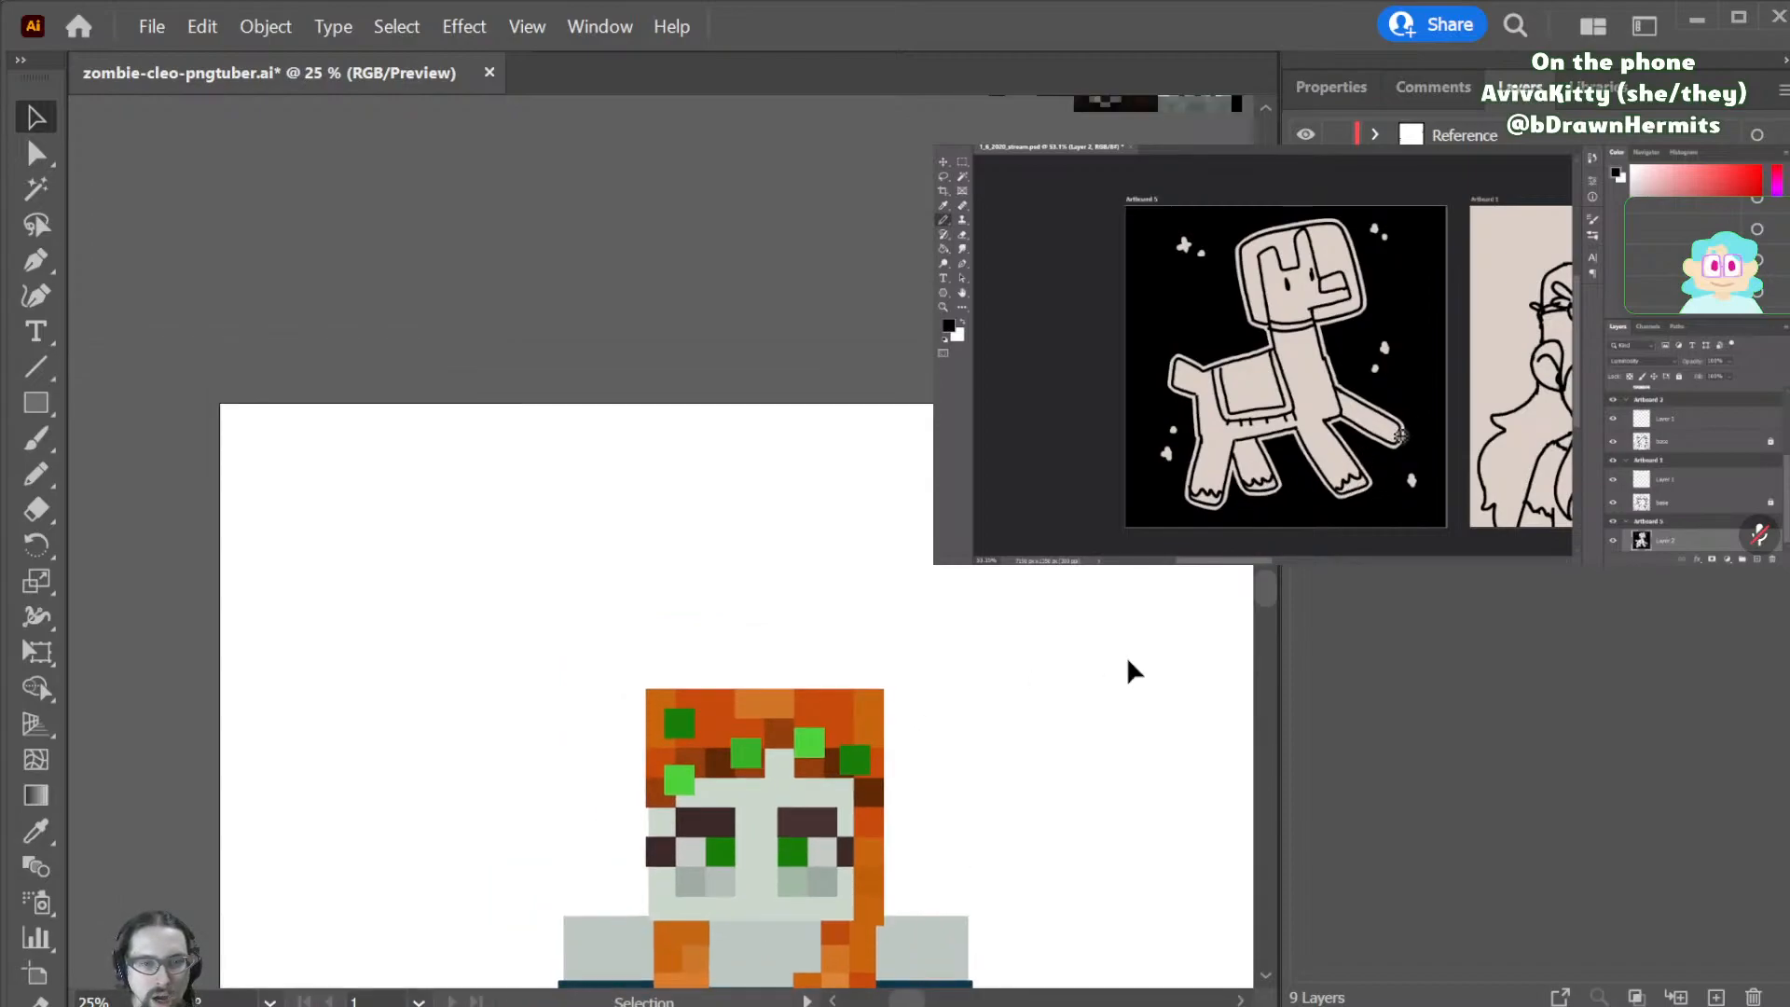
pyautogui.scroll(-1, 1127, 657)
pyautogui.press('ctrl')
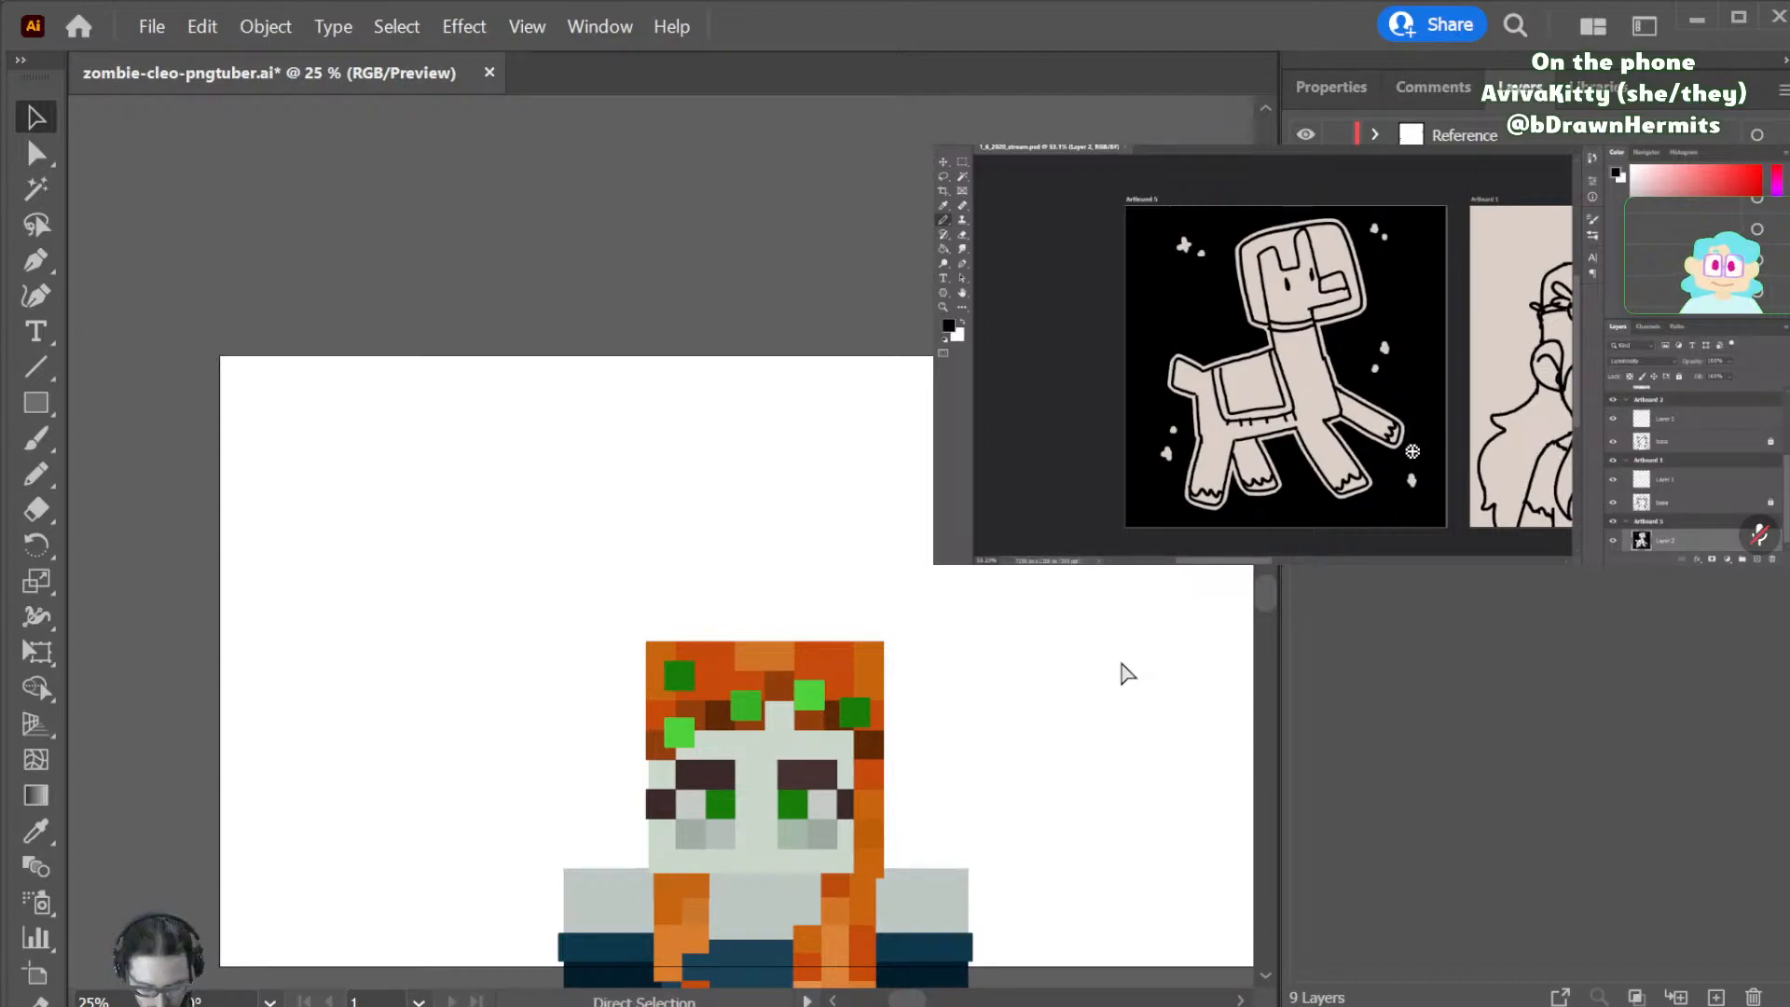
pyautogui.hotkey('ctrl', 's')
# - Try to duplicate the artboard with its character beside the original, and undo the copy
pyautogui.scroll(-5, 1123, 665)
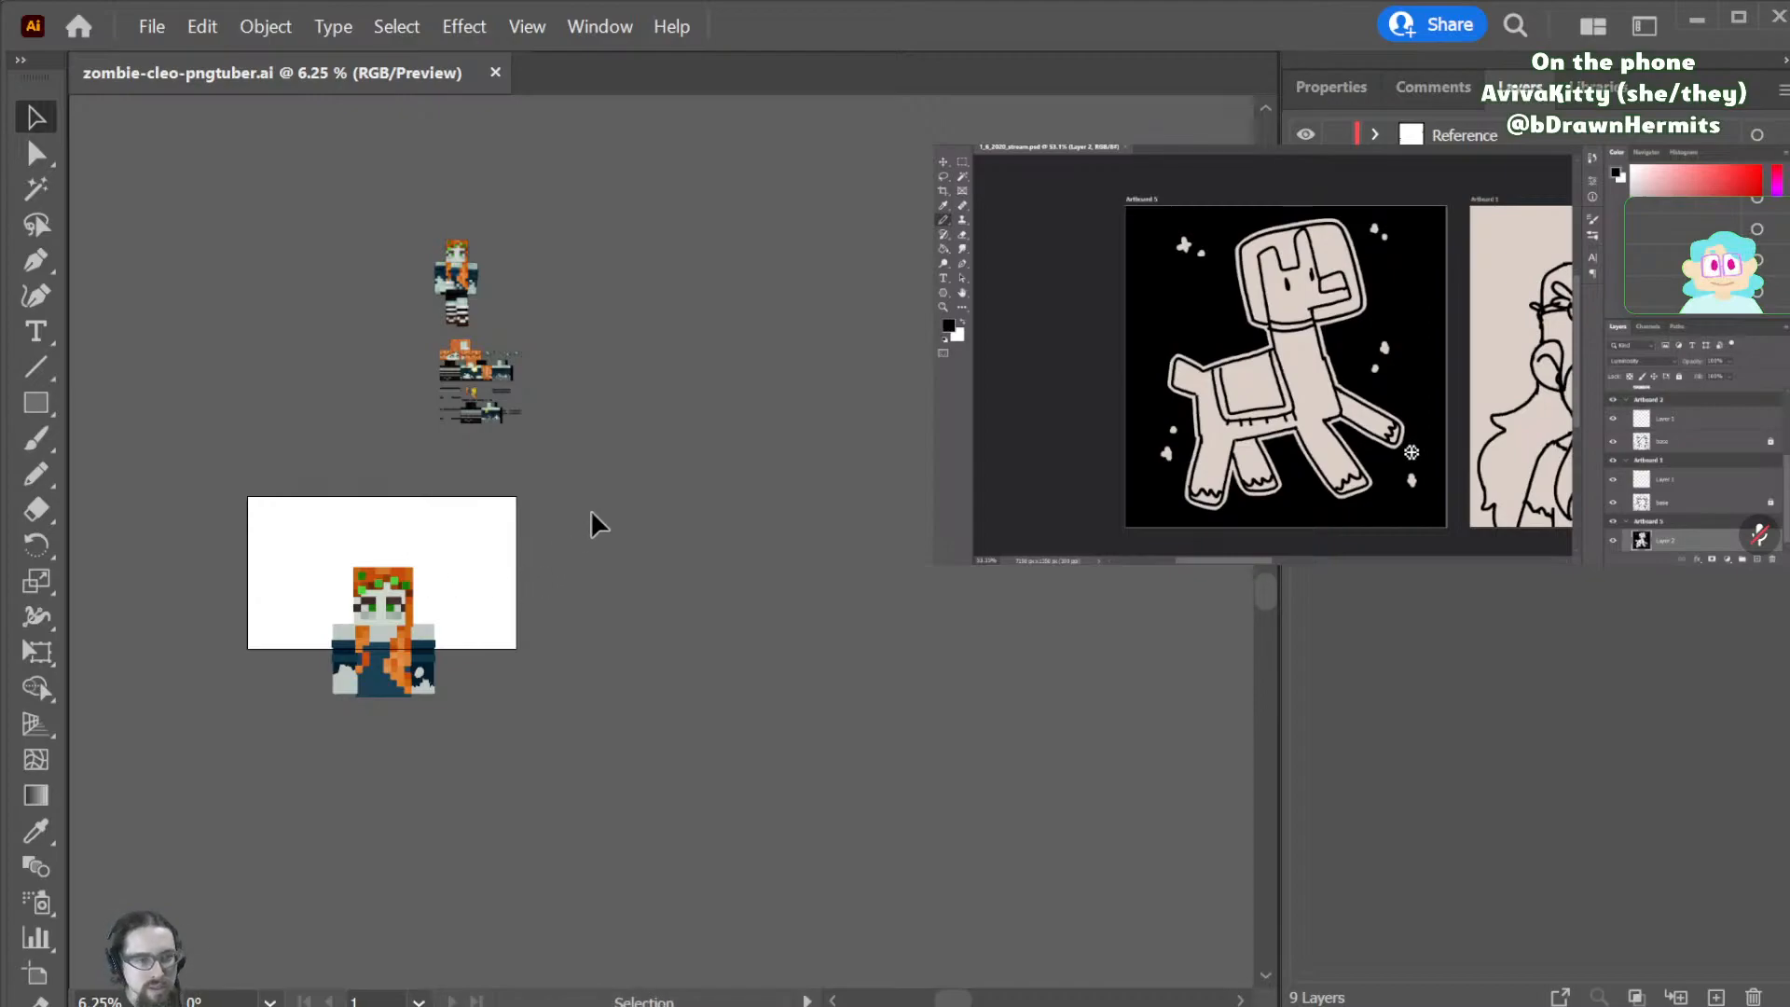
pyautogui.moveTo(634, 472); pyautogui.dragTo(300, 813)
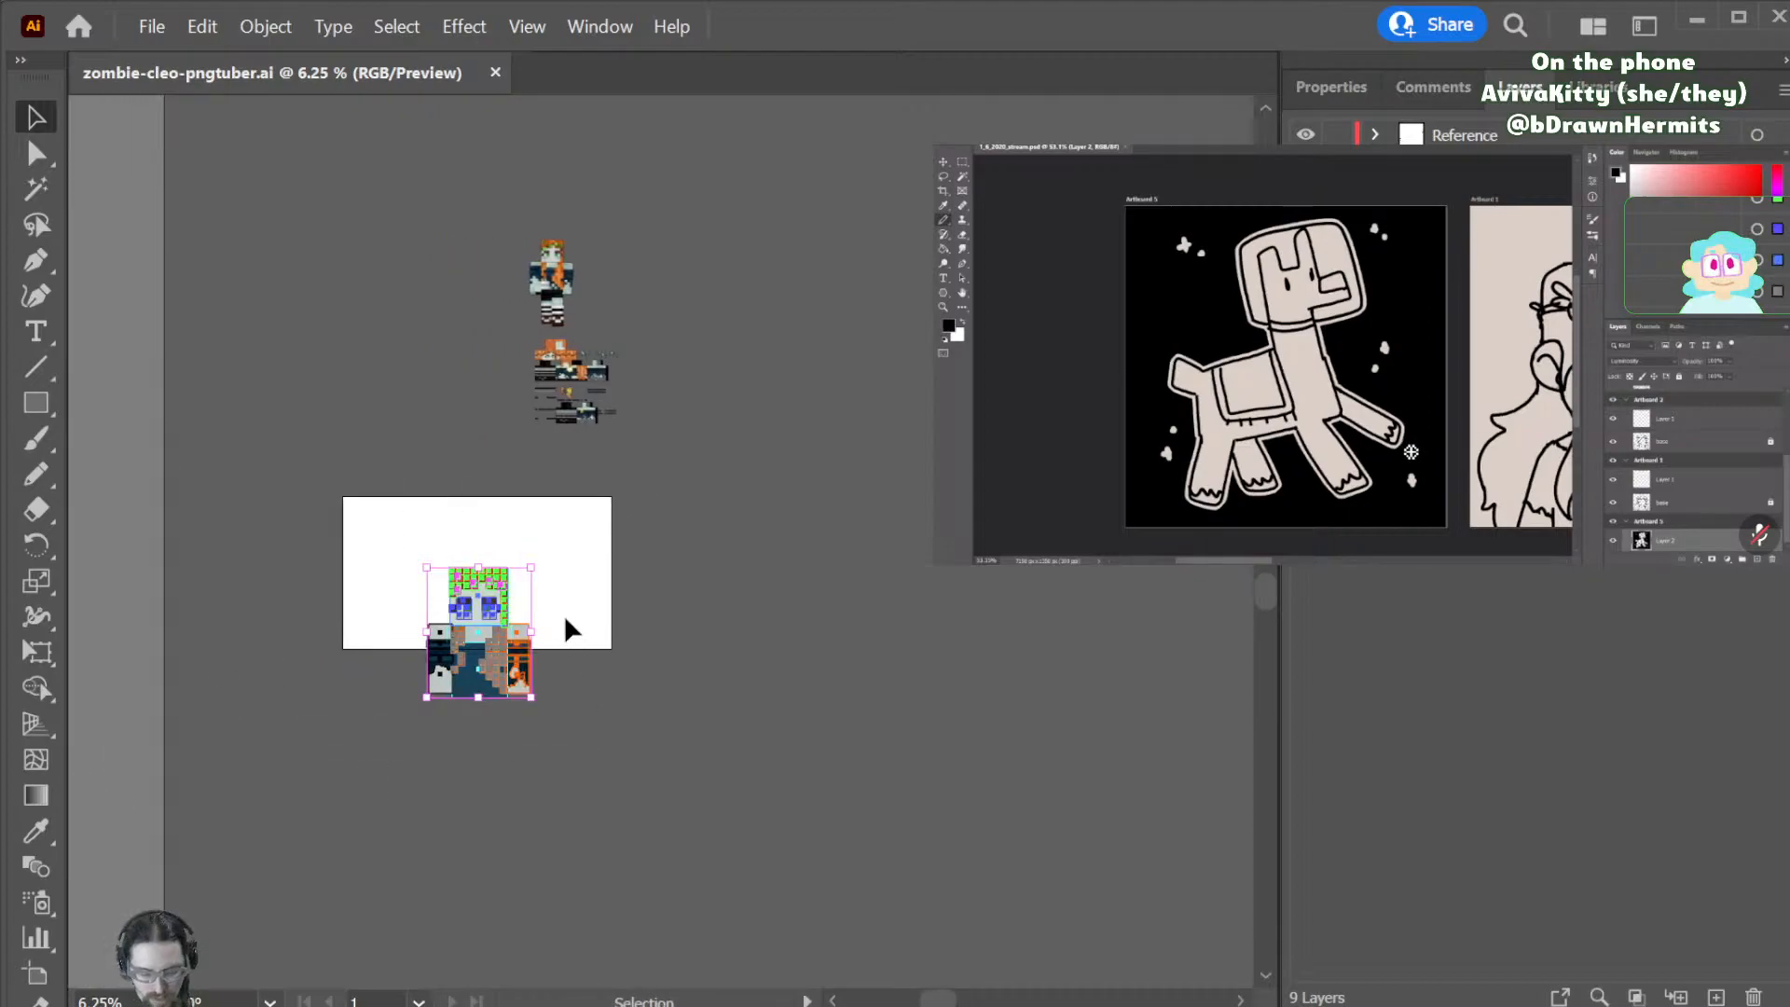
pyautogui.hotkey('shift', 'o')
pyautogui.moveTo(566, 618); pyautogui.dragTo(994, 656)
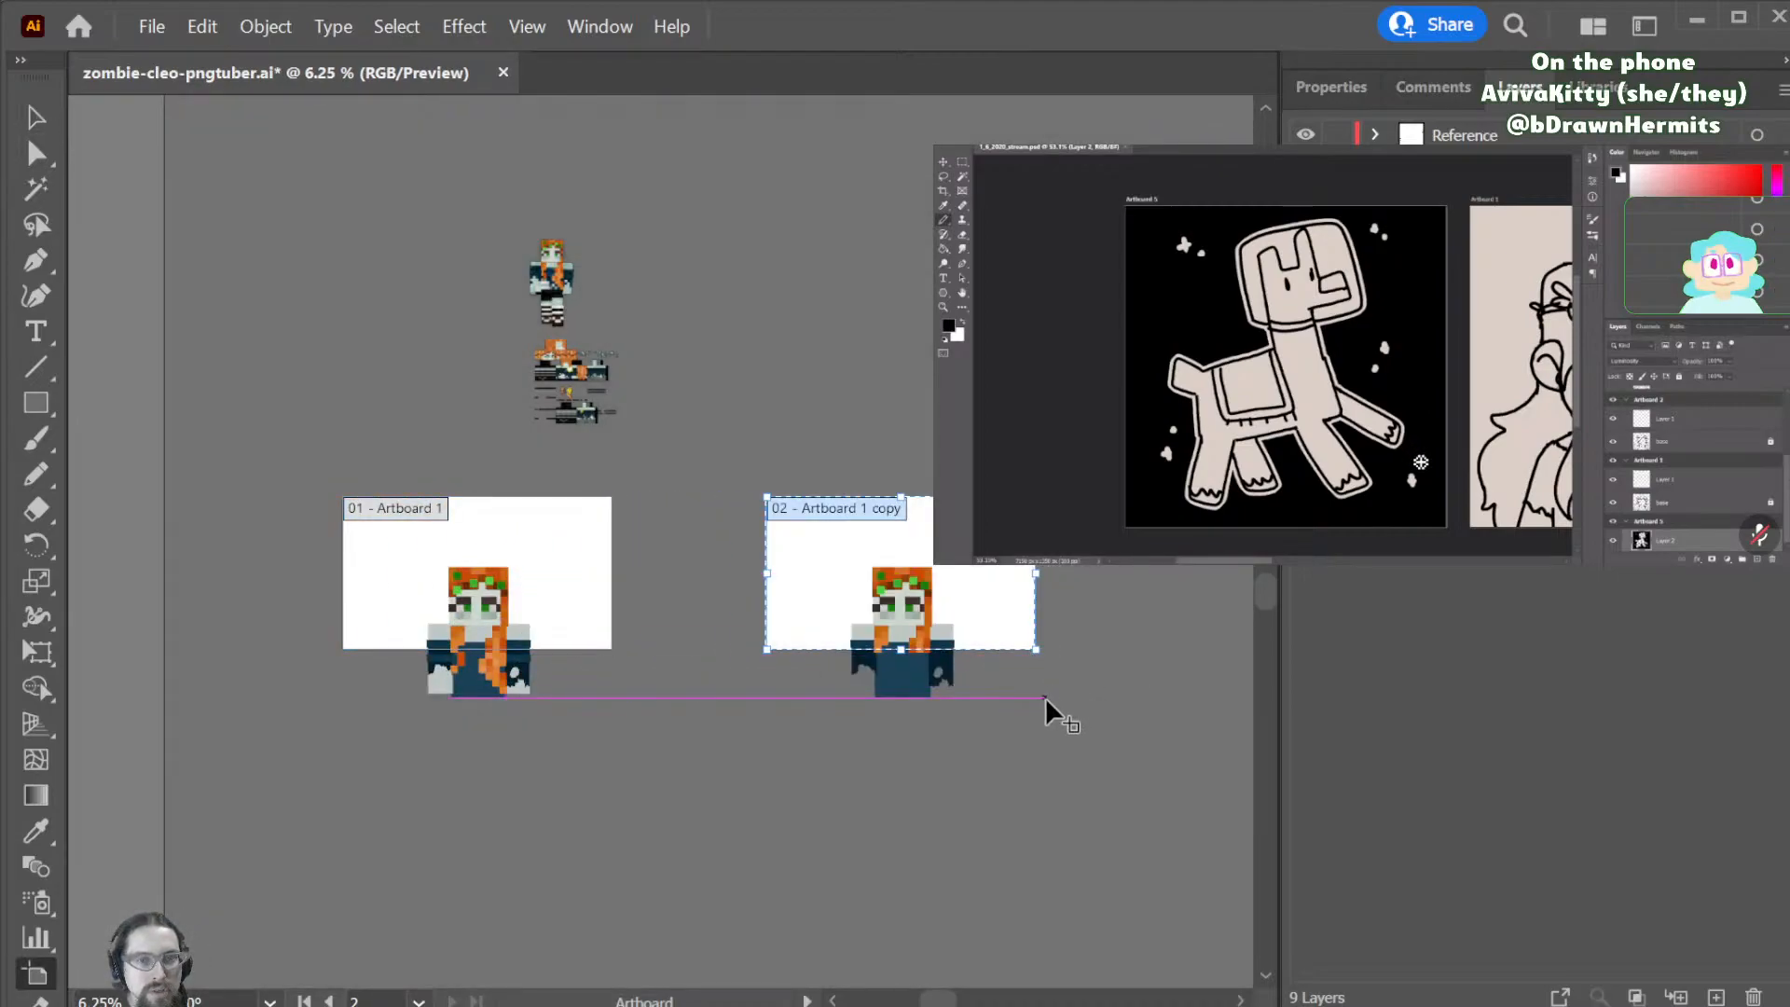
pyautogui.hotkey('ctrl', 'z')
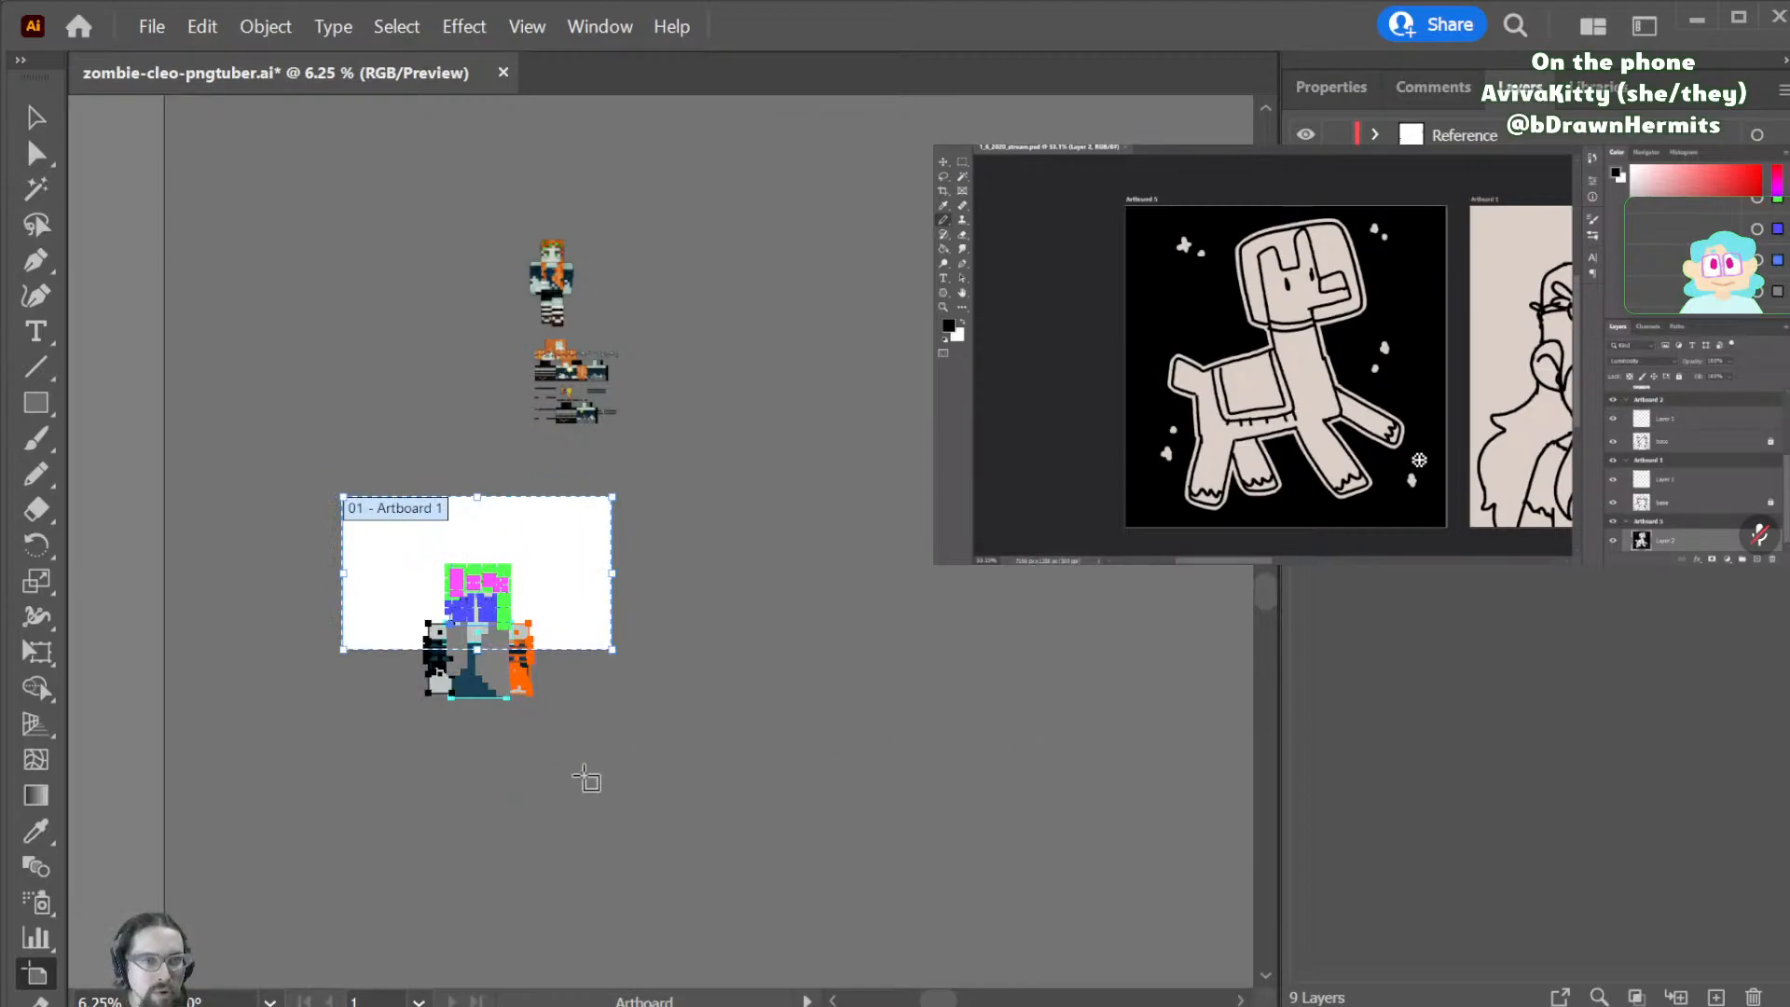
# - Raise the character so its base barely overlaps the artboard's lower edge, and duplicate the artboard with its artwork alongside
pyautogui.press('v')
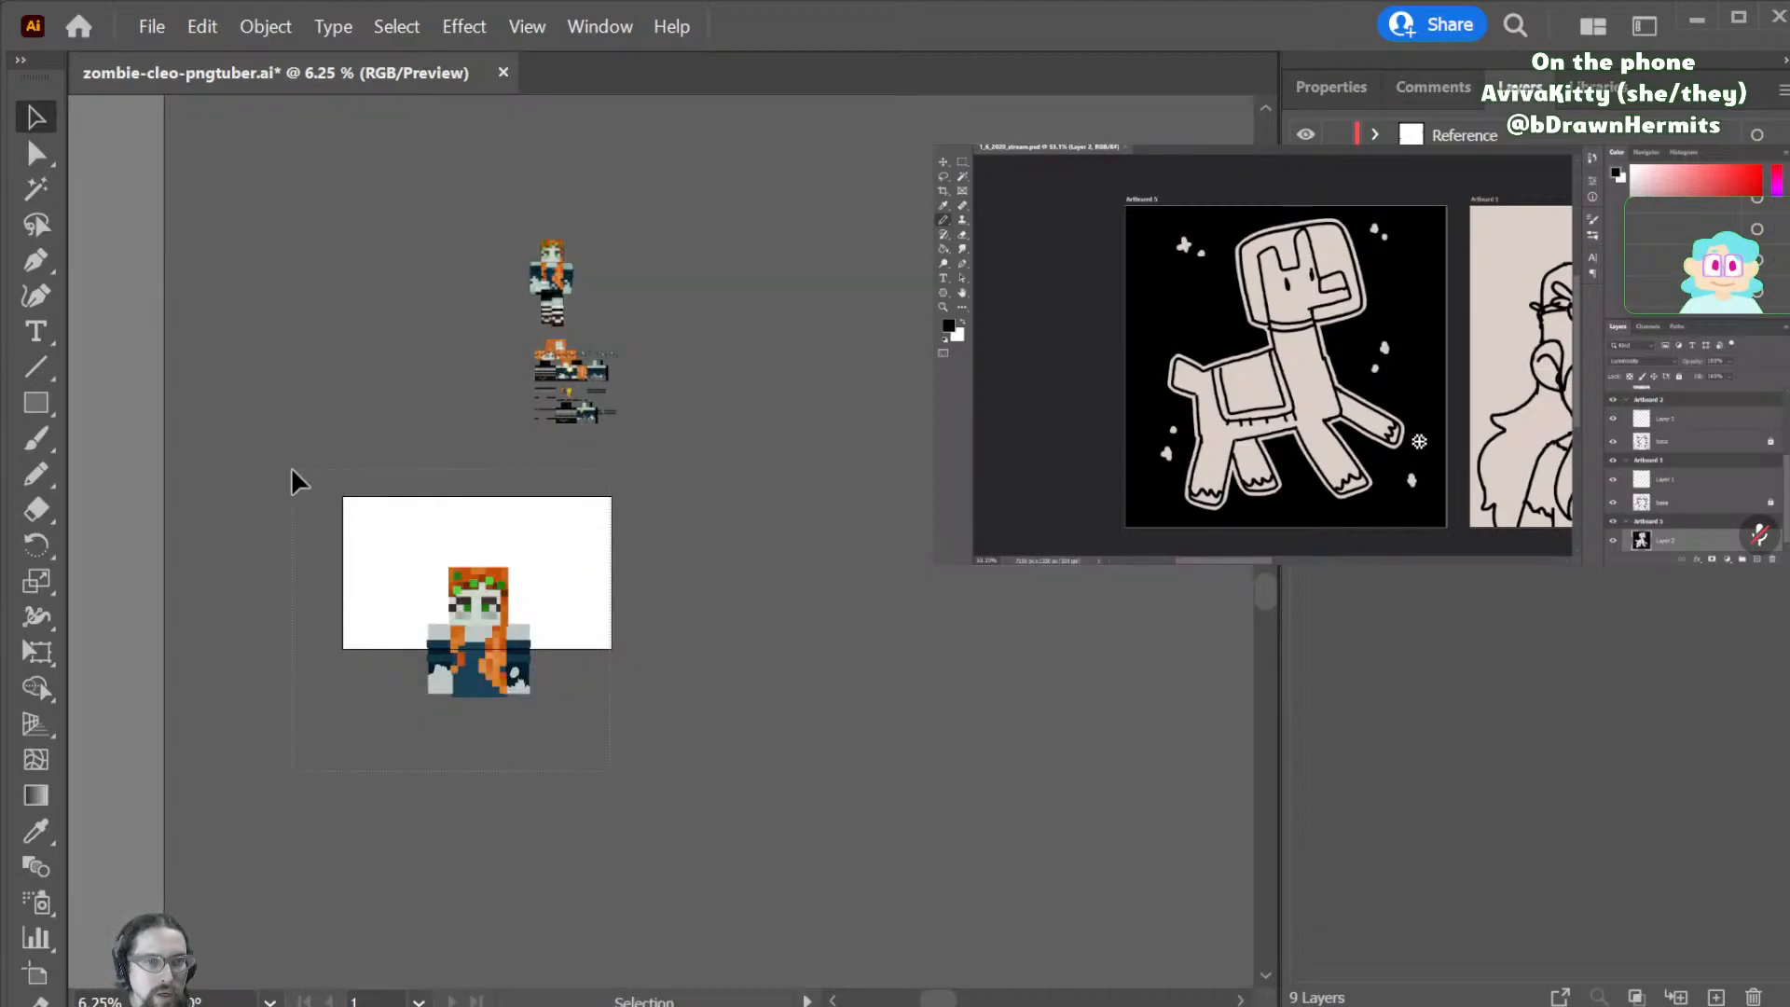
pyautogui.moveTo(485, 679); pyautogui.dragTo(850, 643)
pyautogui.hotkey('shift', 'o')
pyautogui.press('v')
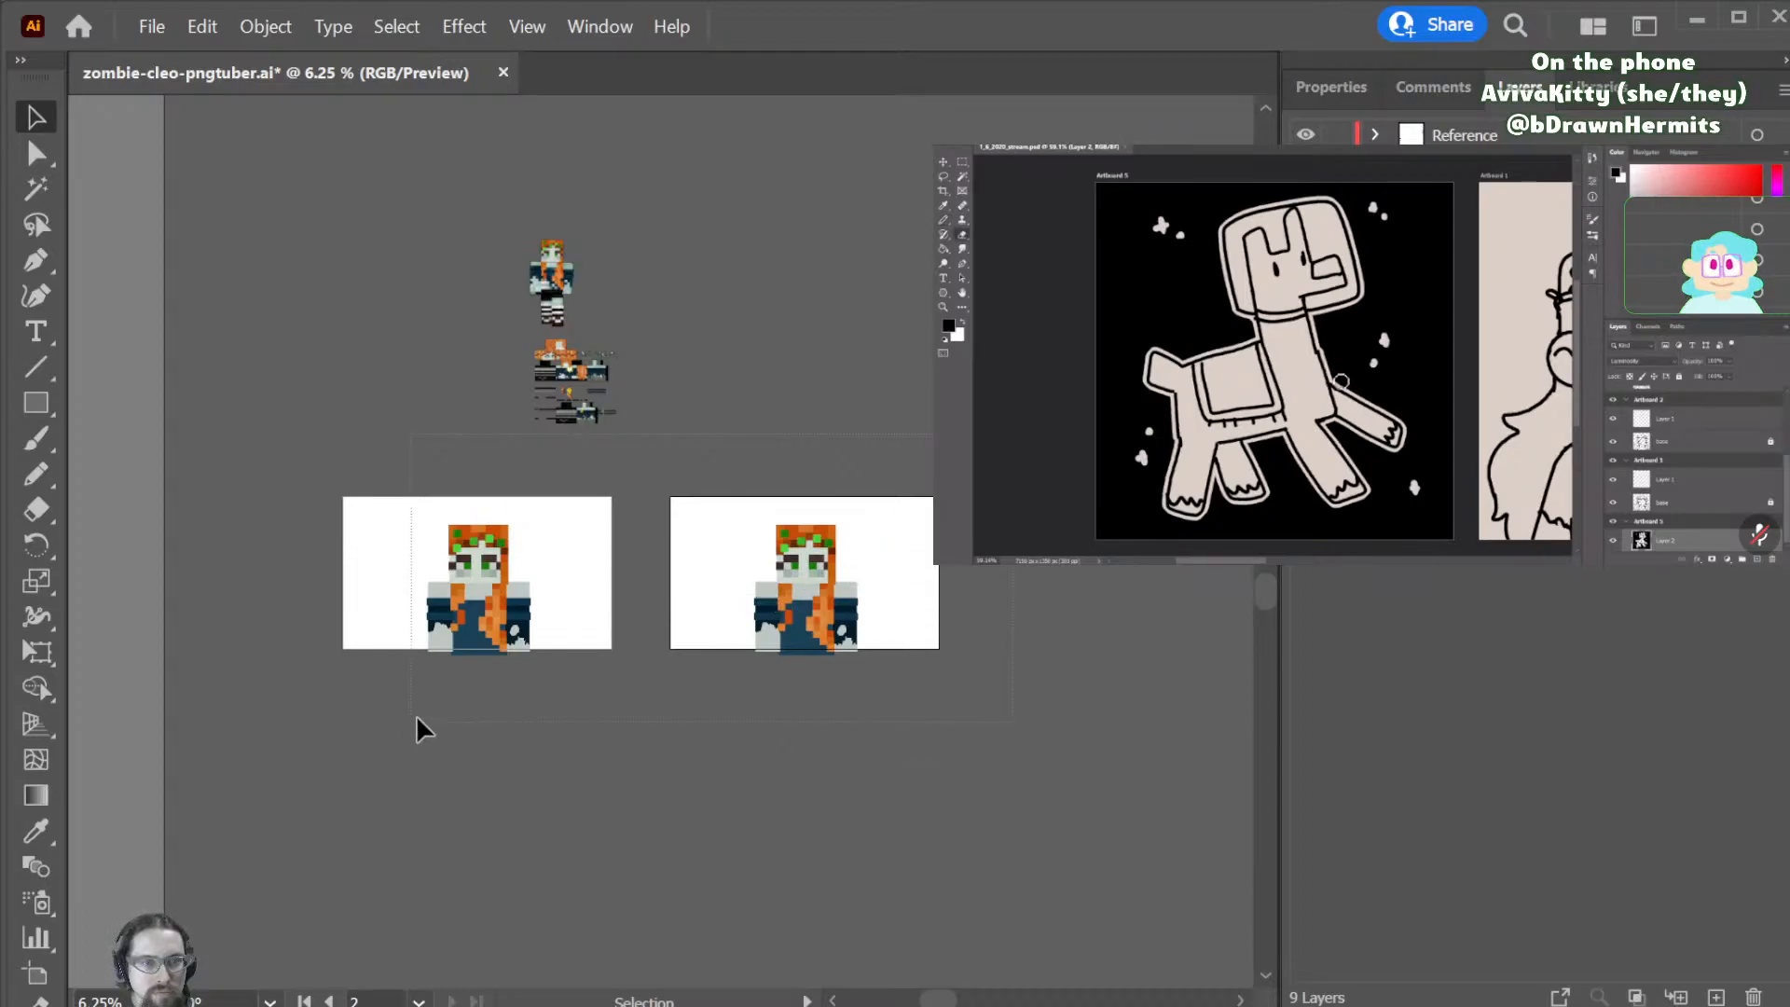
pyautogui.hotkey('ctrl', '-')
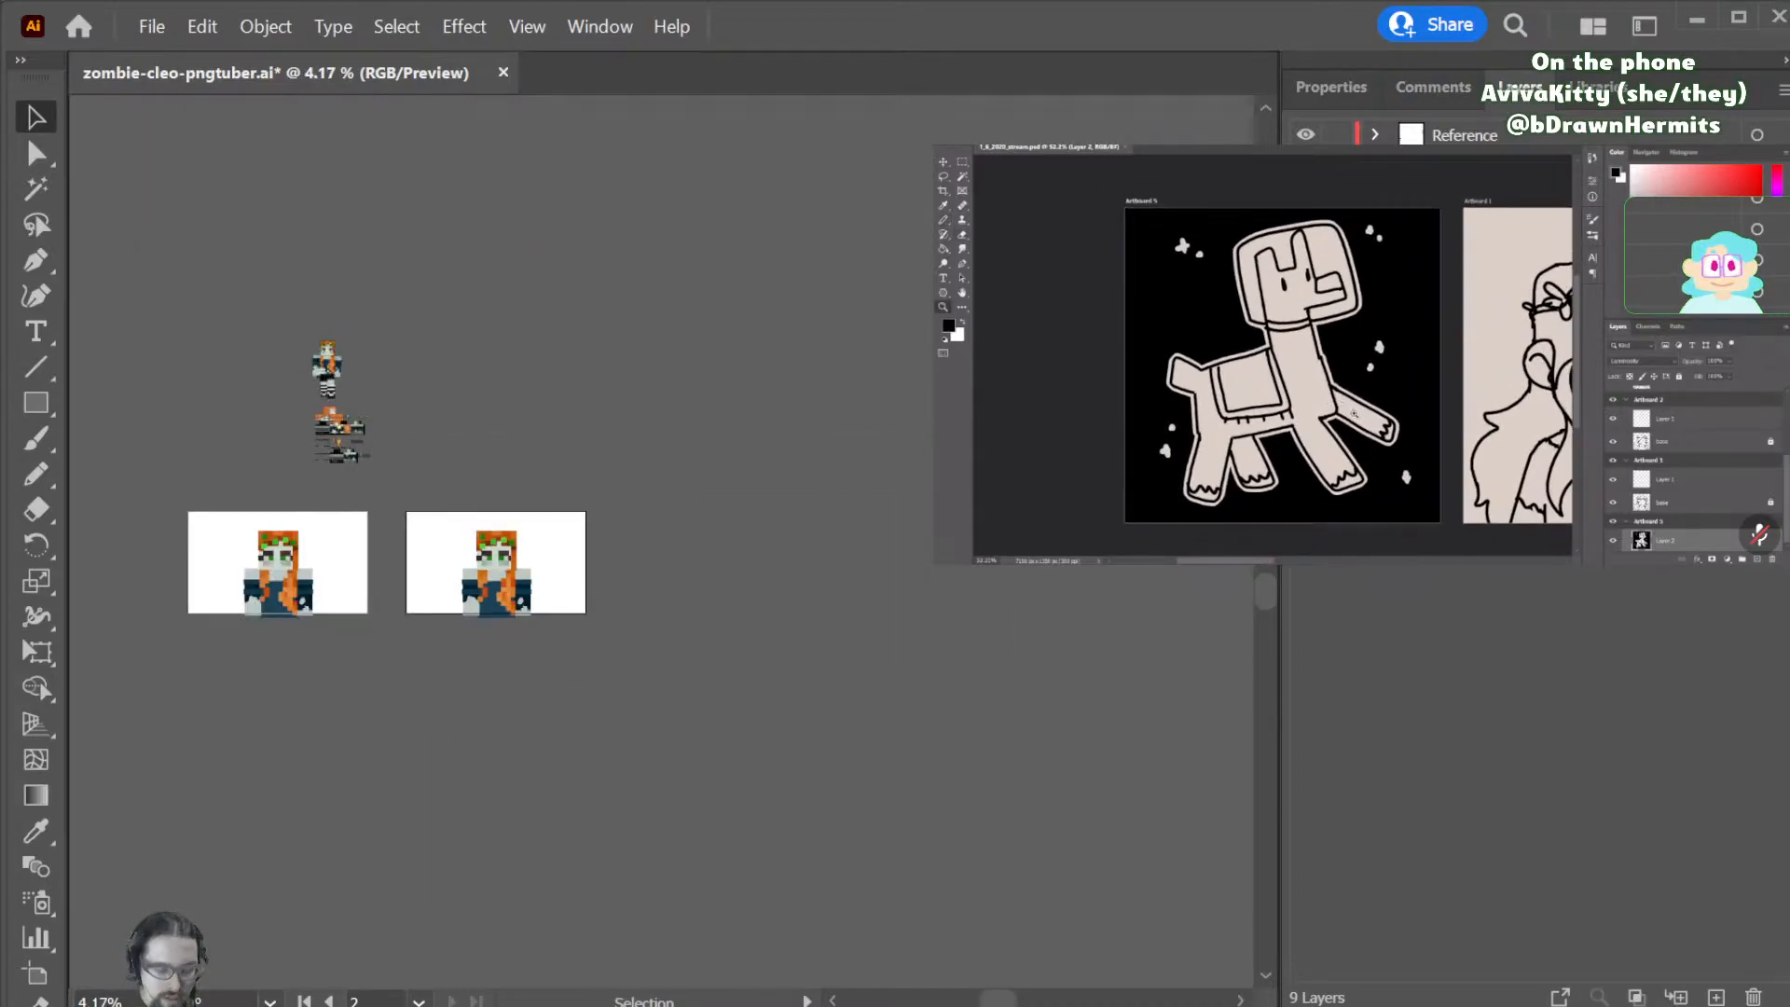
pyautogui.hotkey('shift', 'o')
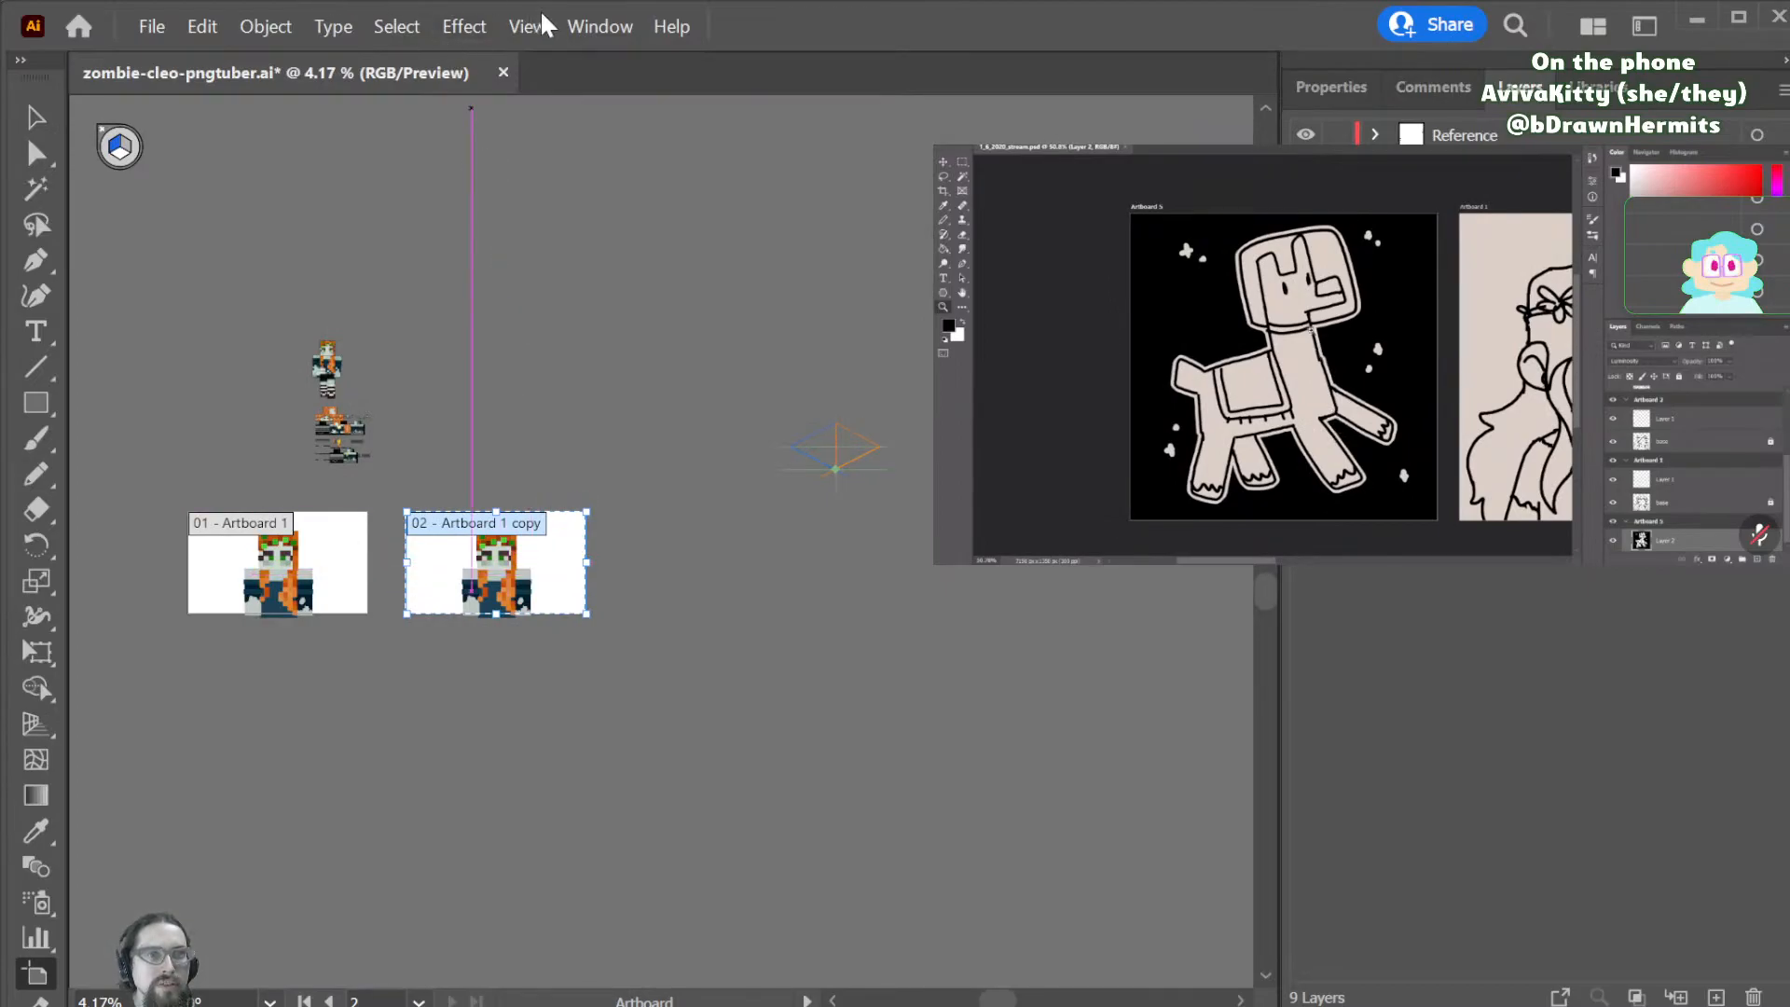
pyautogui.press('y')
pyautogui.press('t')
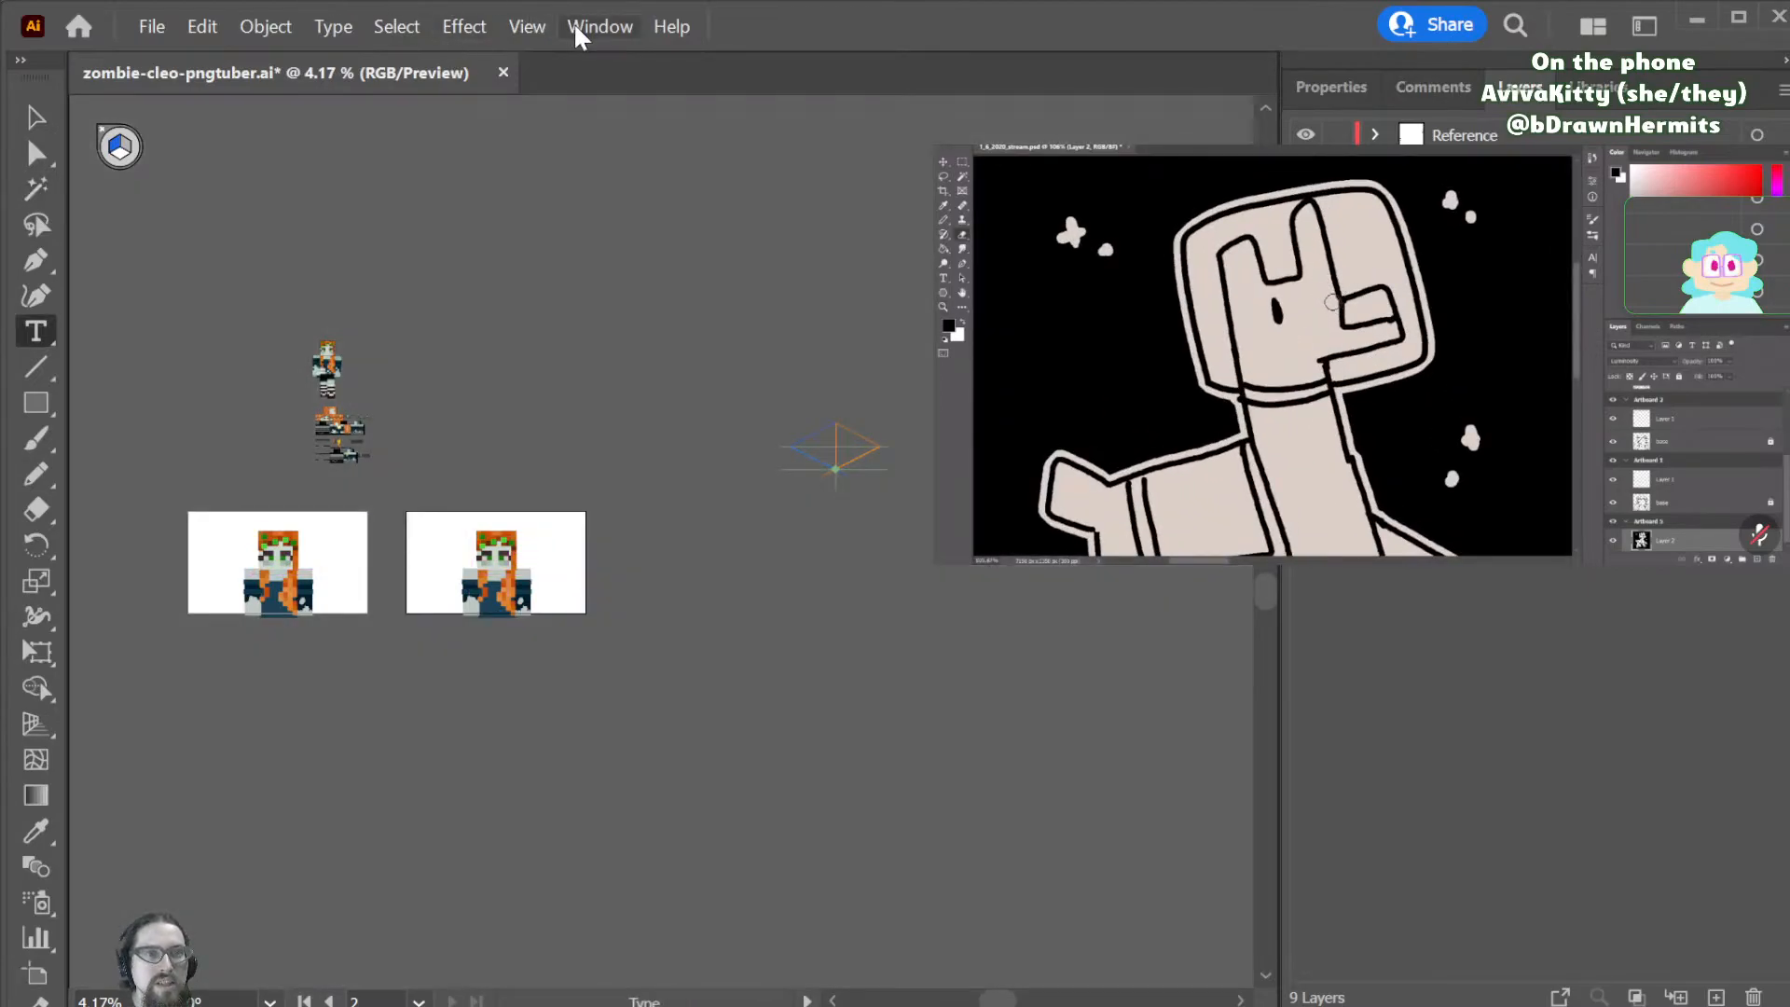
pyautogui.press('s')
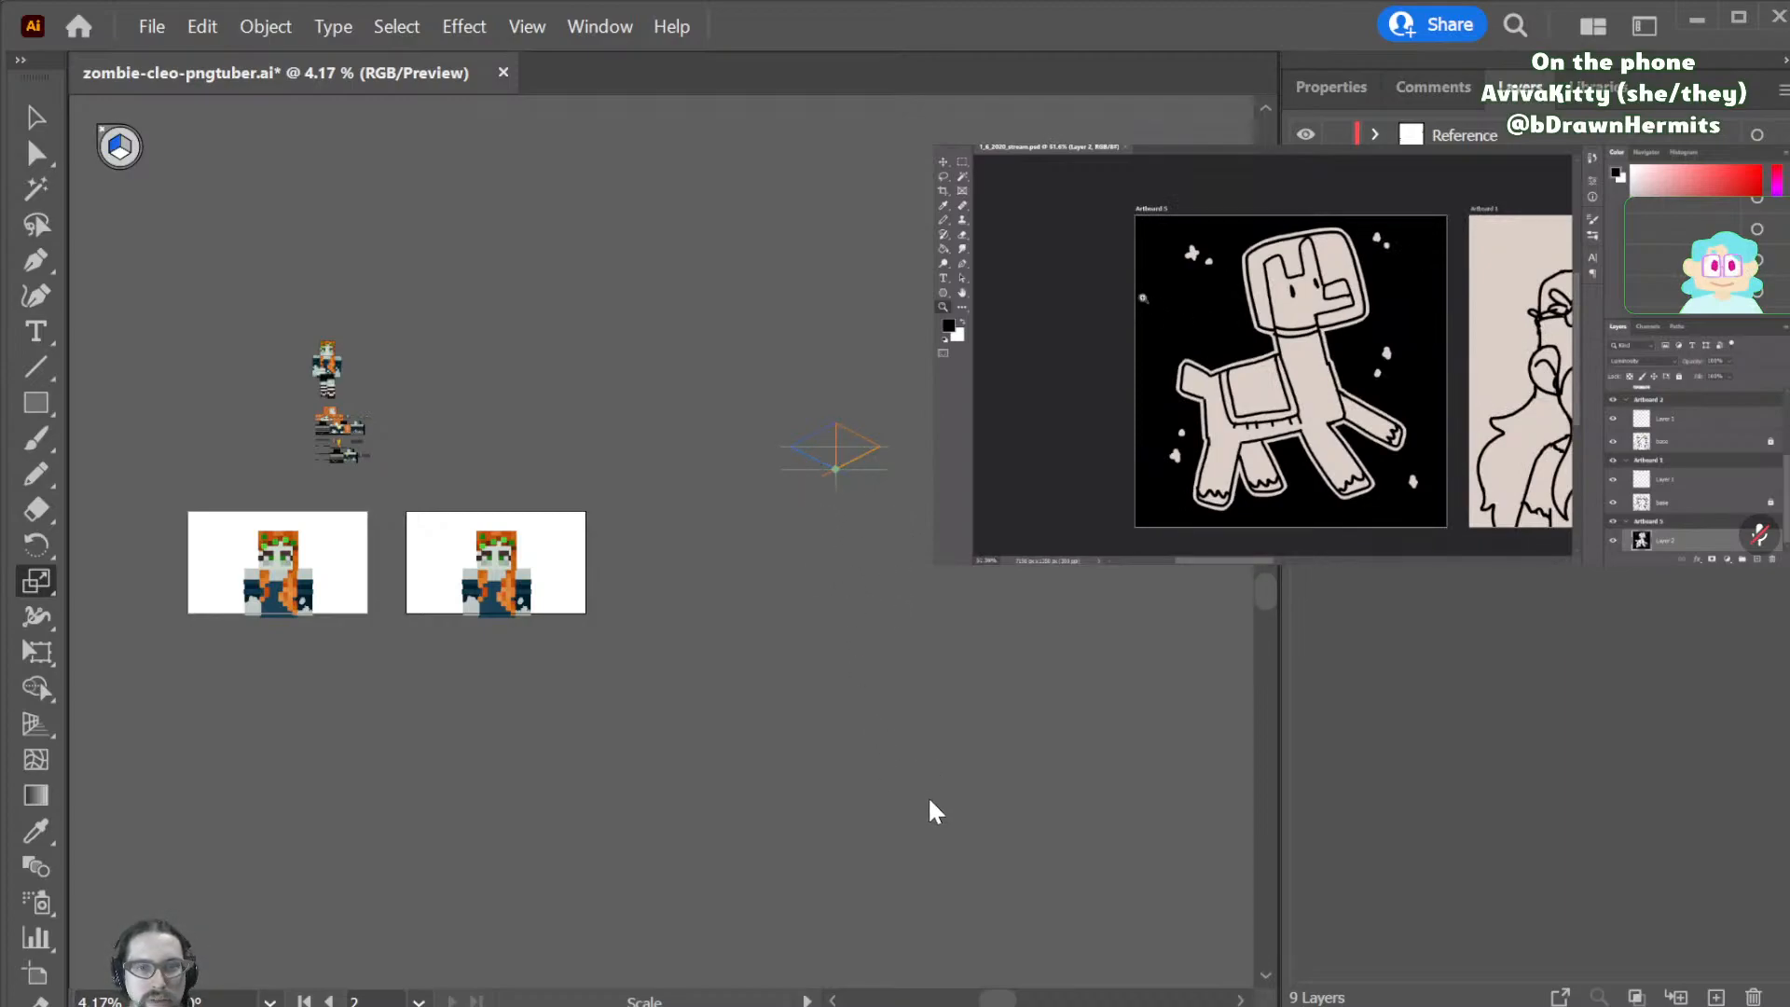
pyautogui.press('v')
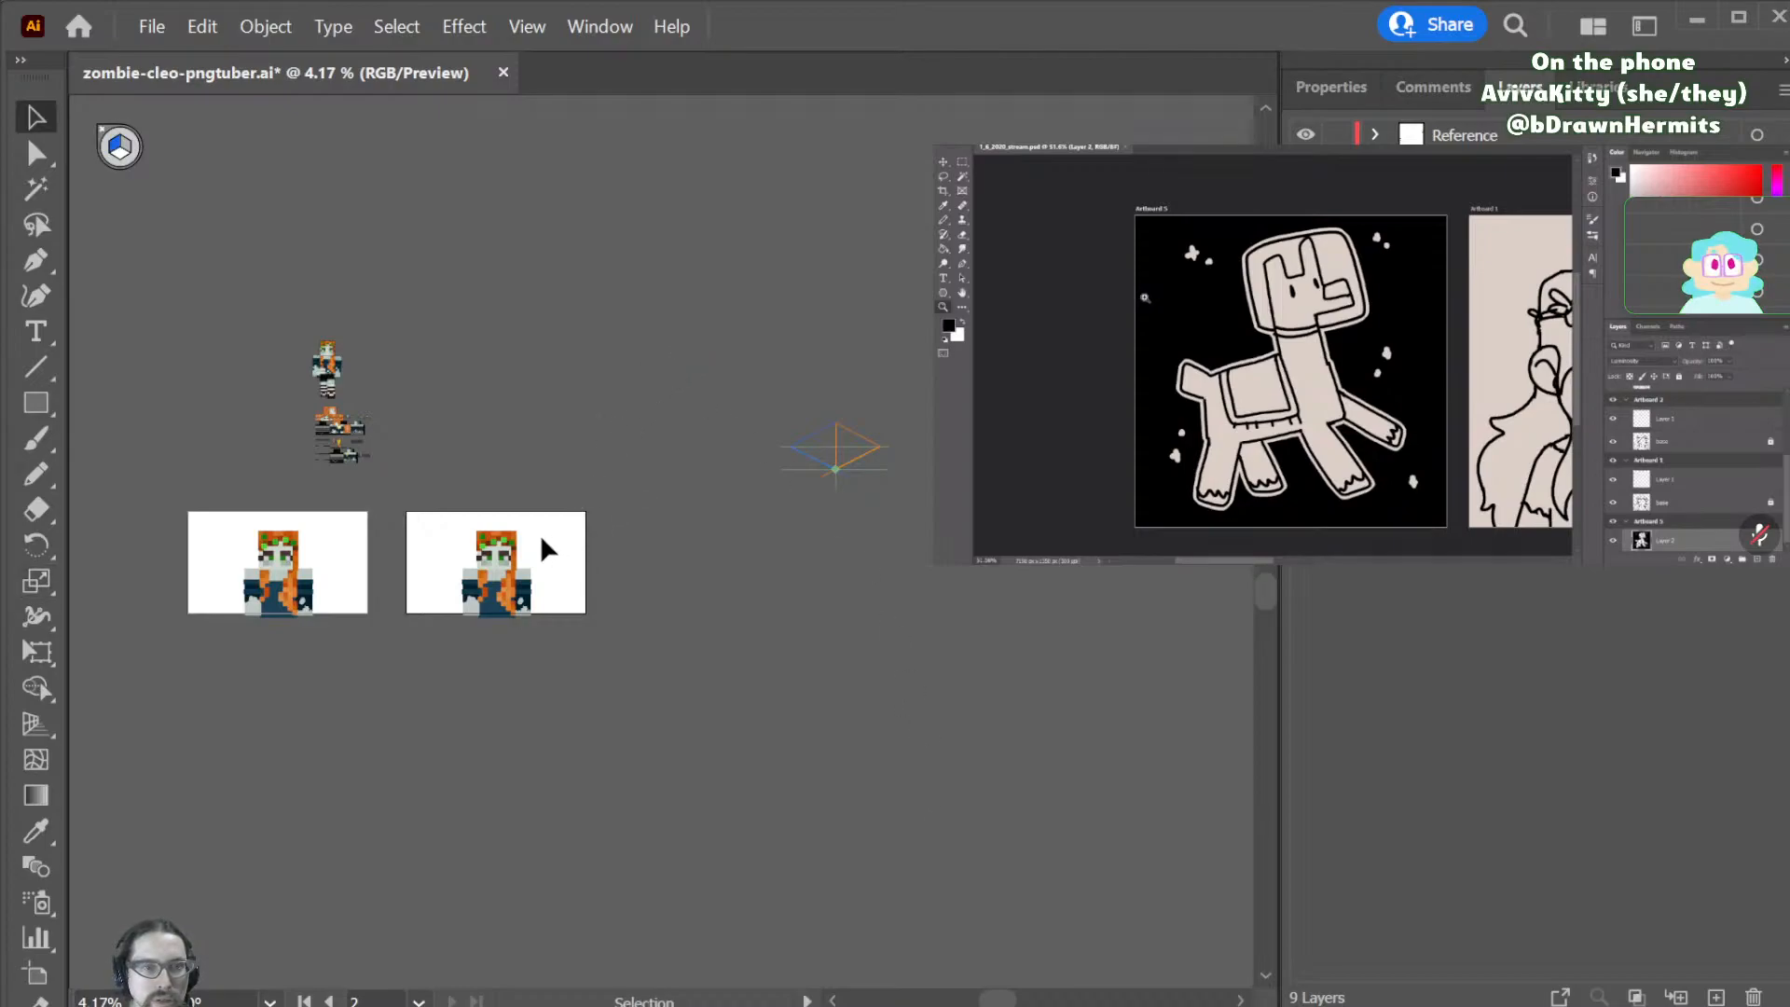
pyautogui.moveTo(612, 501); pyautogui.dragTo(412, 669)
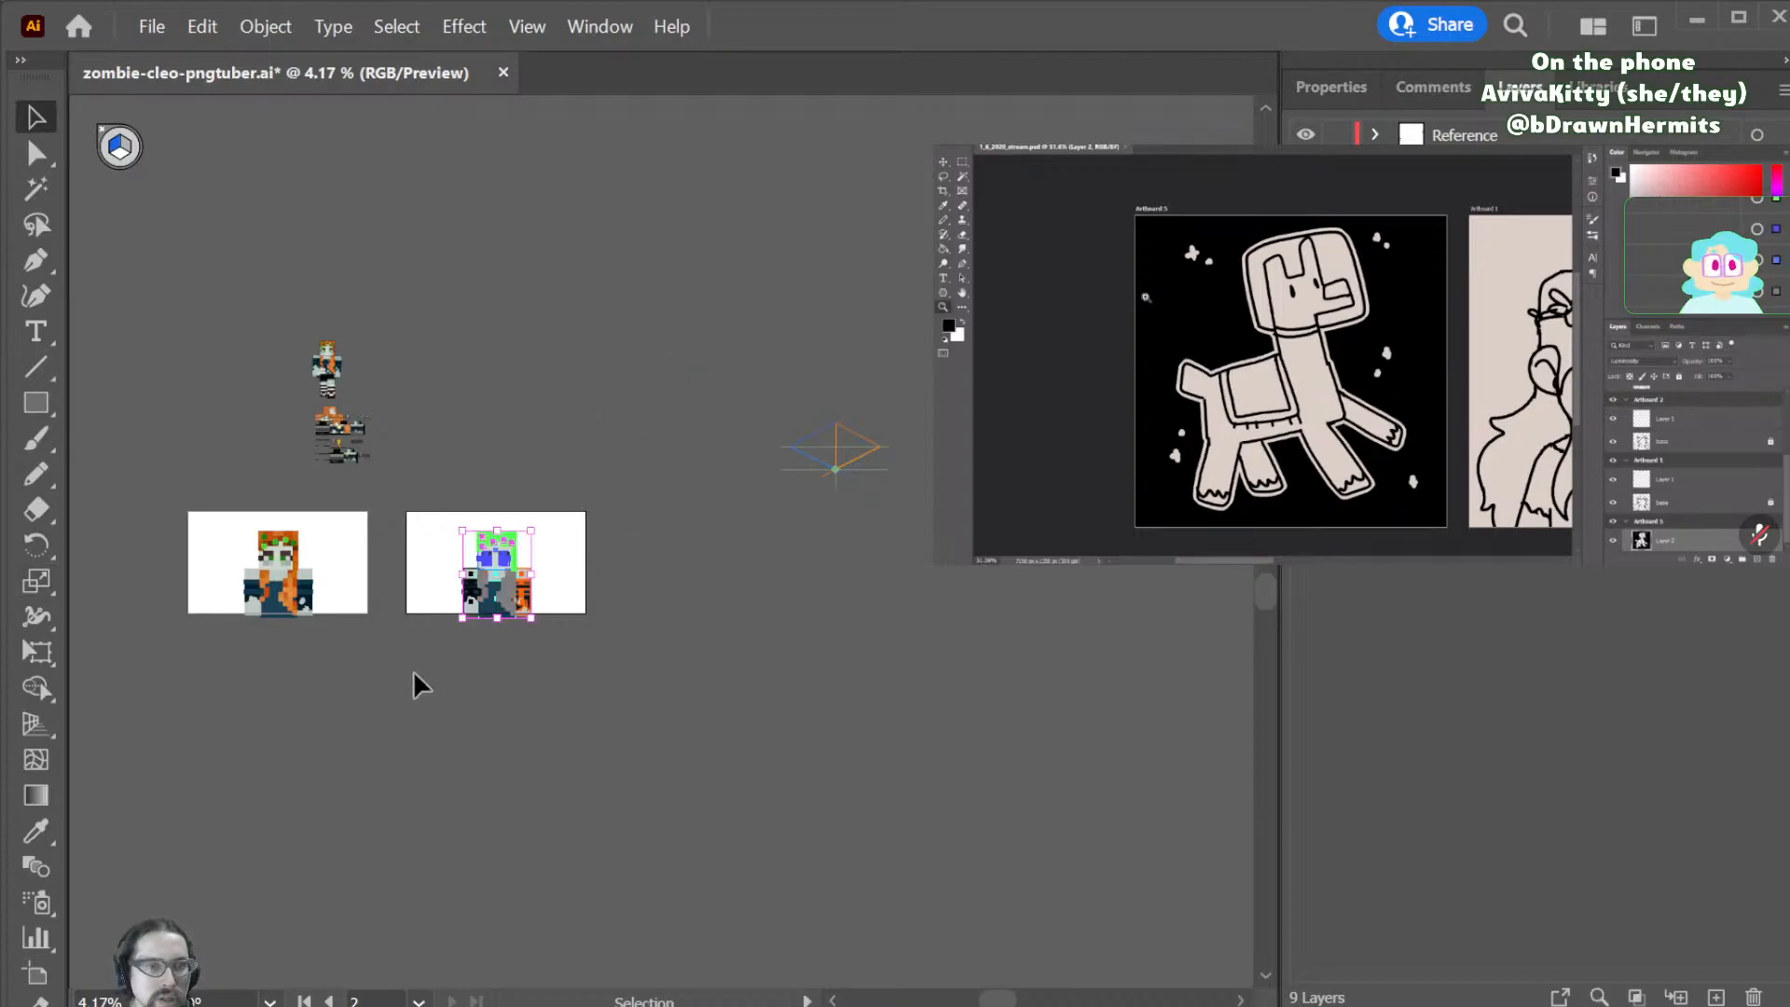
pyautogui.click(567, 502)
pyautogui.press('b')
pyautogui.moveTo(650, 513)
pyautogui.mouseDown()
pyautogui.moveTo(881, 510)
pyautogui.moveTo(907, 725)
pyautogui.mouseUp()
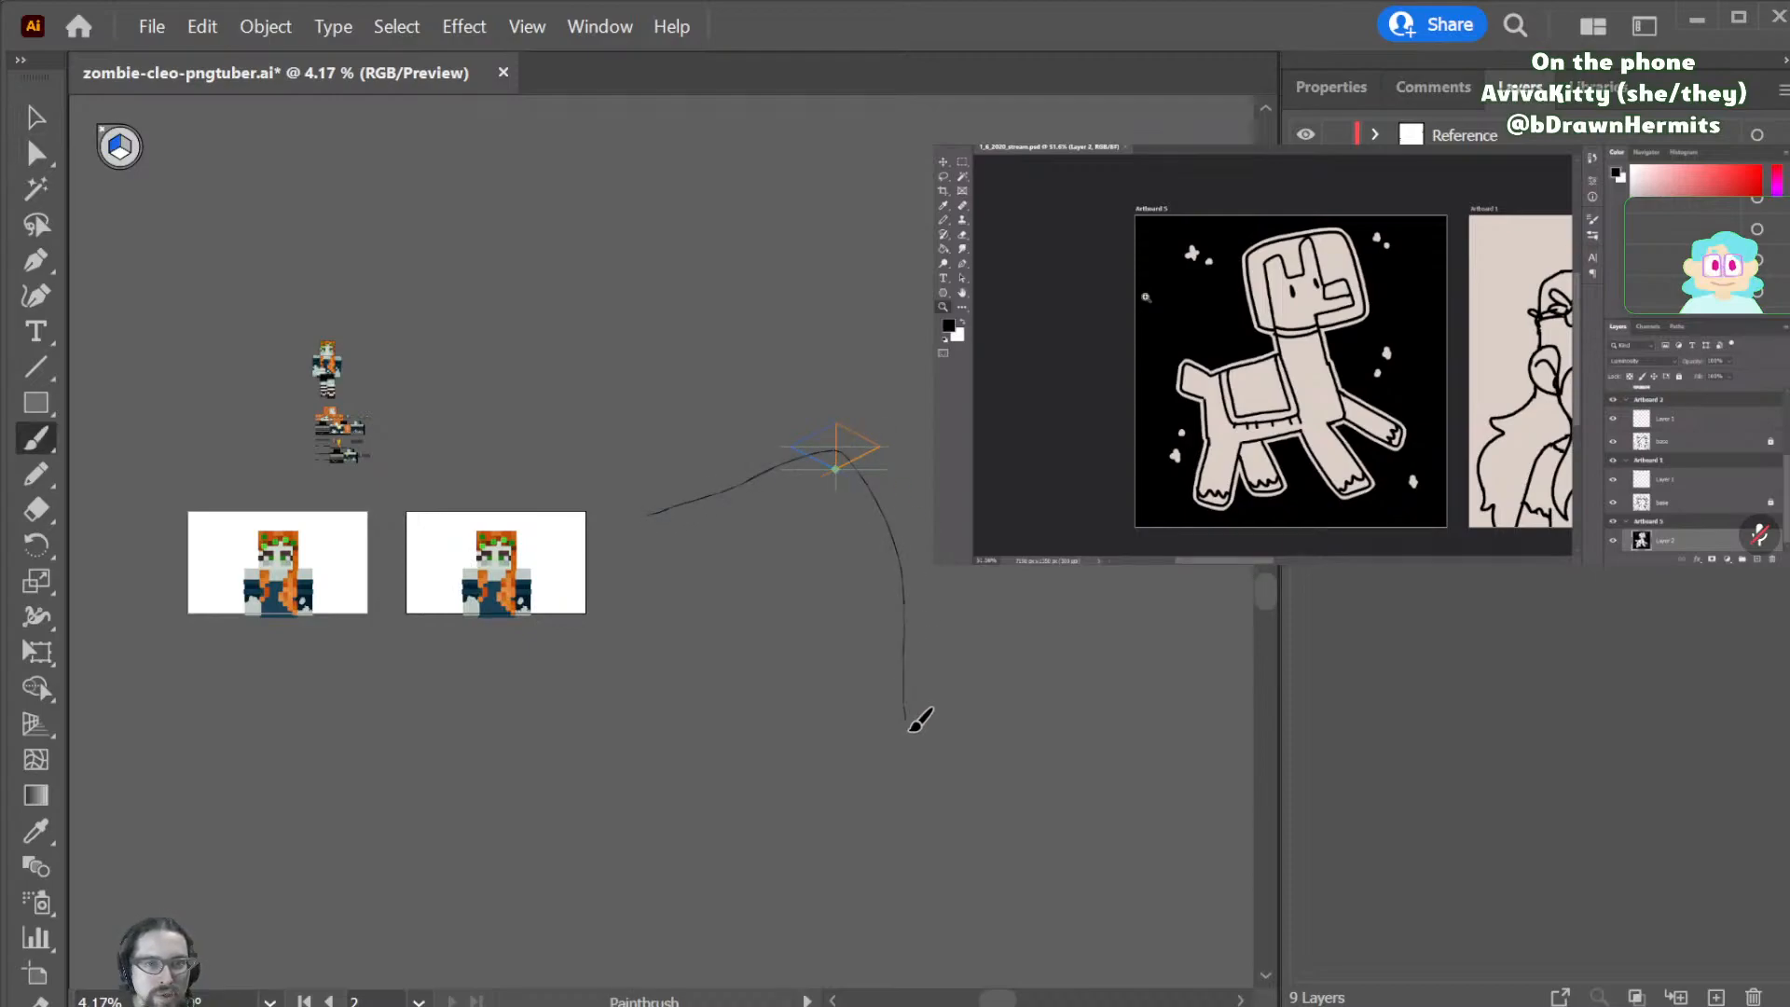
pyautogui.hotkey('ctrl', 'z')
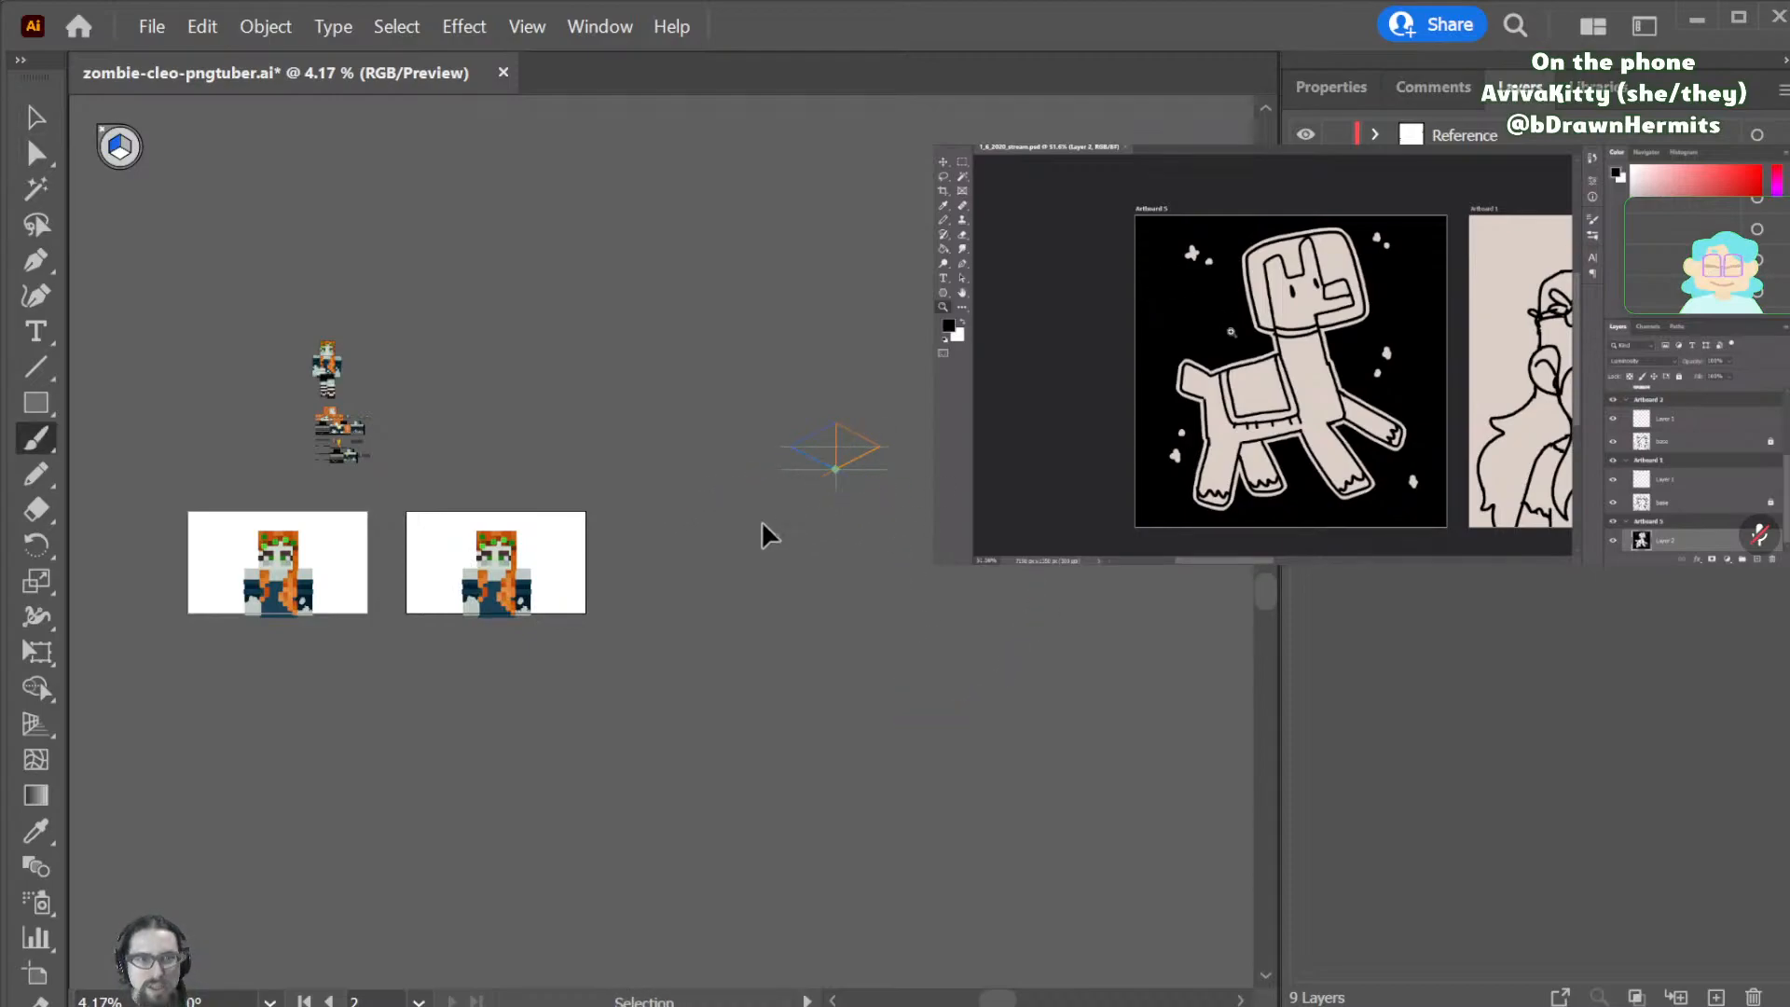
# - Save the document and duplicate the second artboard with its character twice in a row beside it
pyautogui.press('o')
pyautogui.hotkey('ctrl', 's')
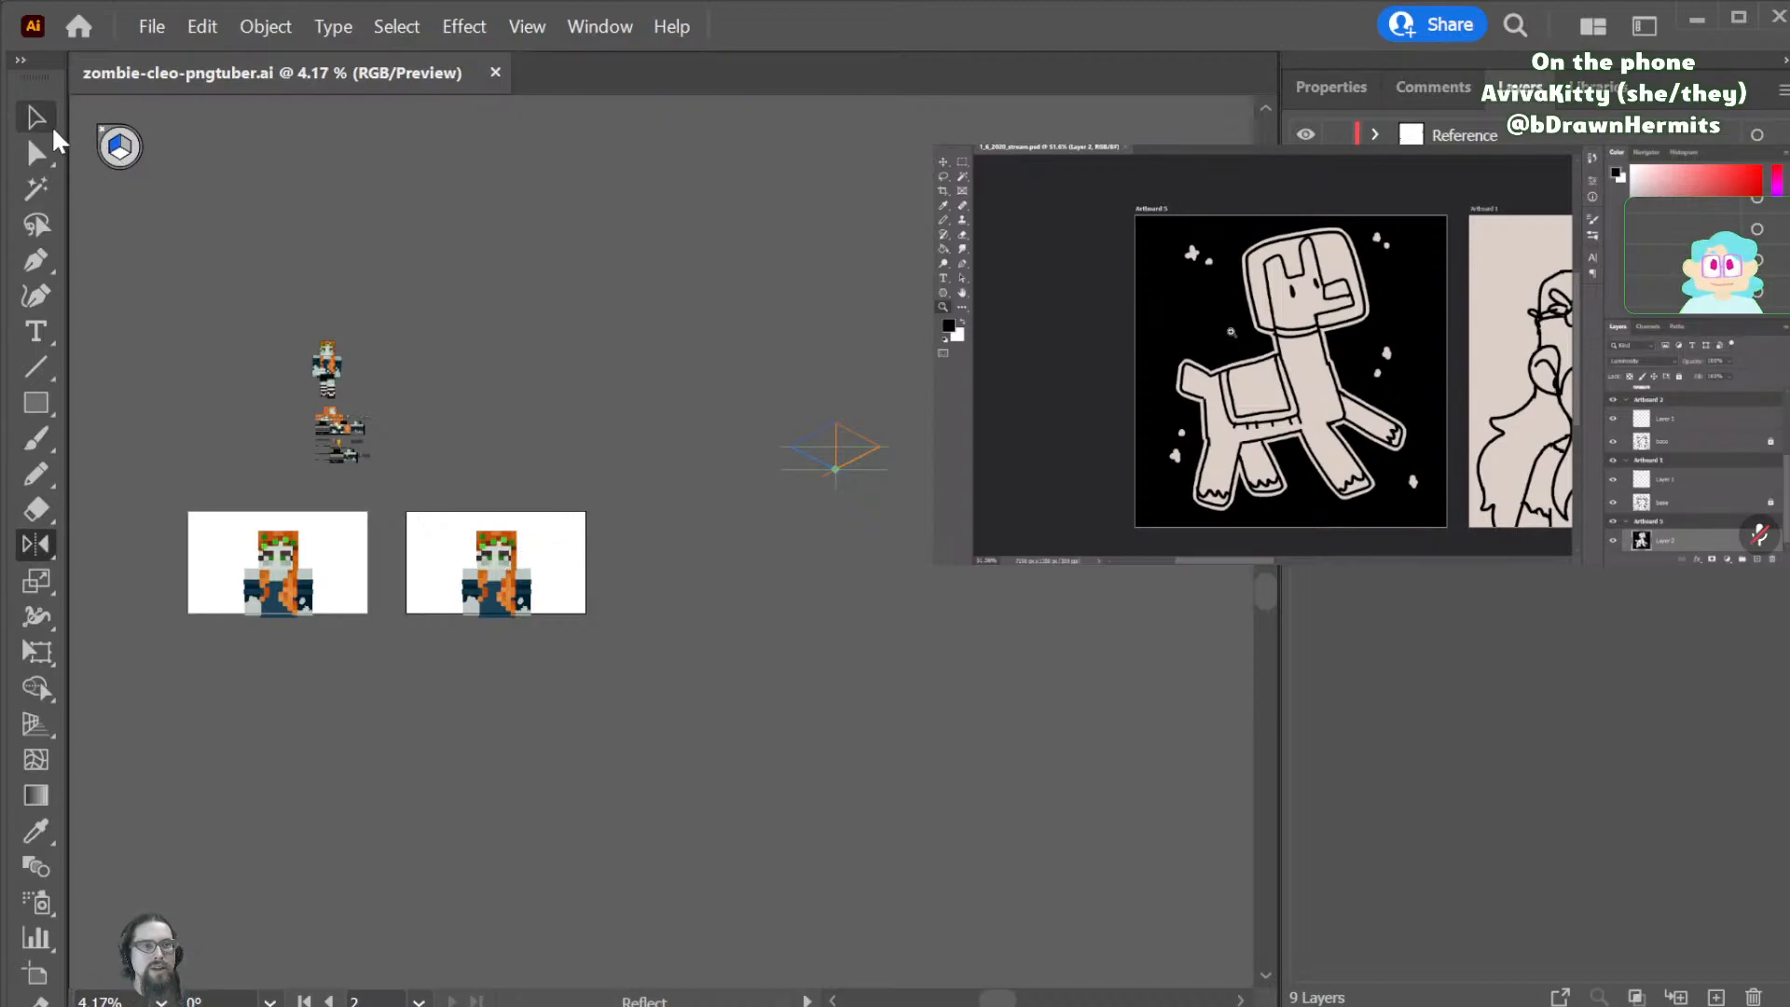
pyautogui.hotkey('shift', 'o')
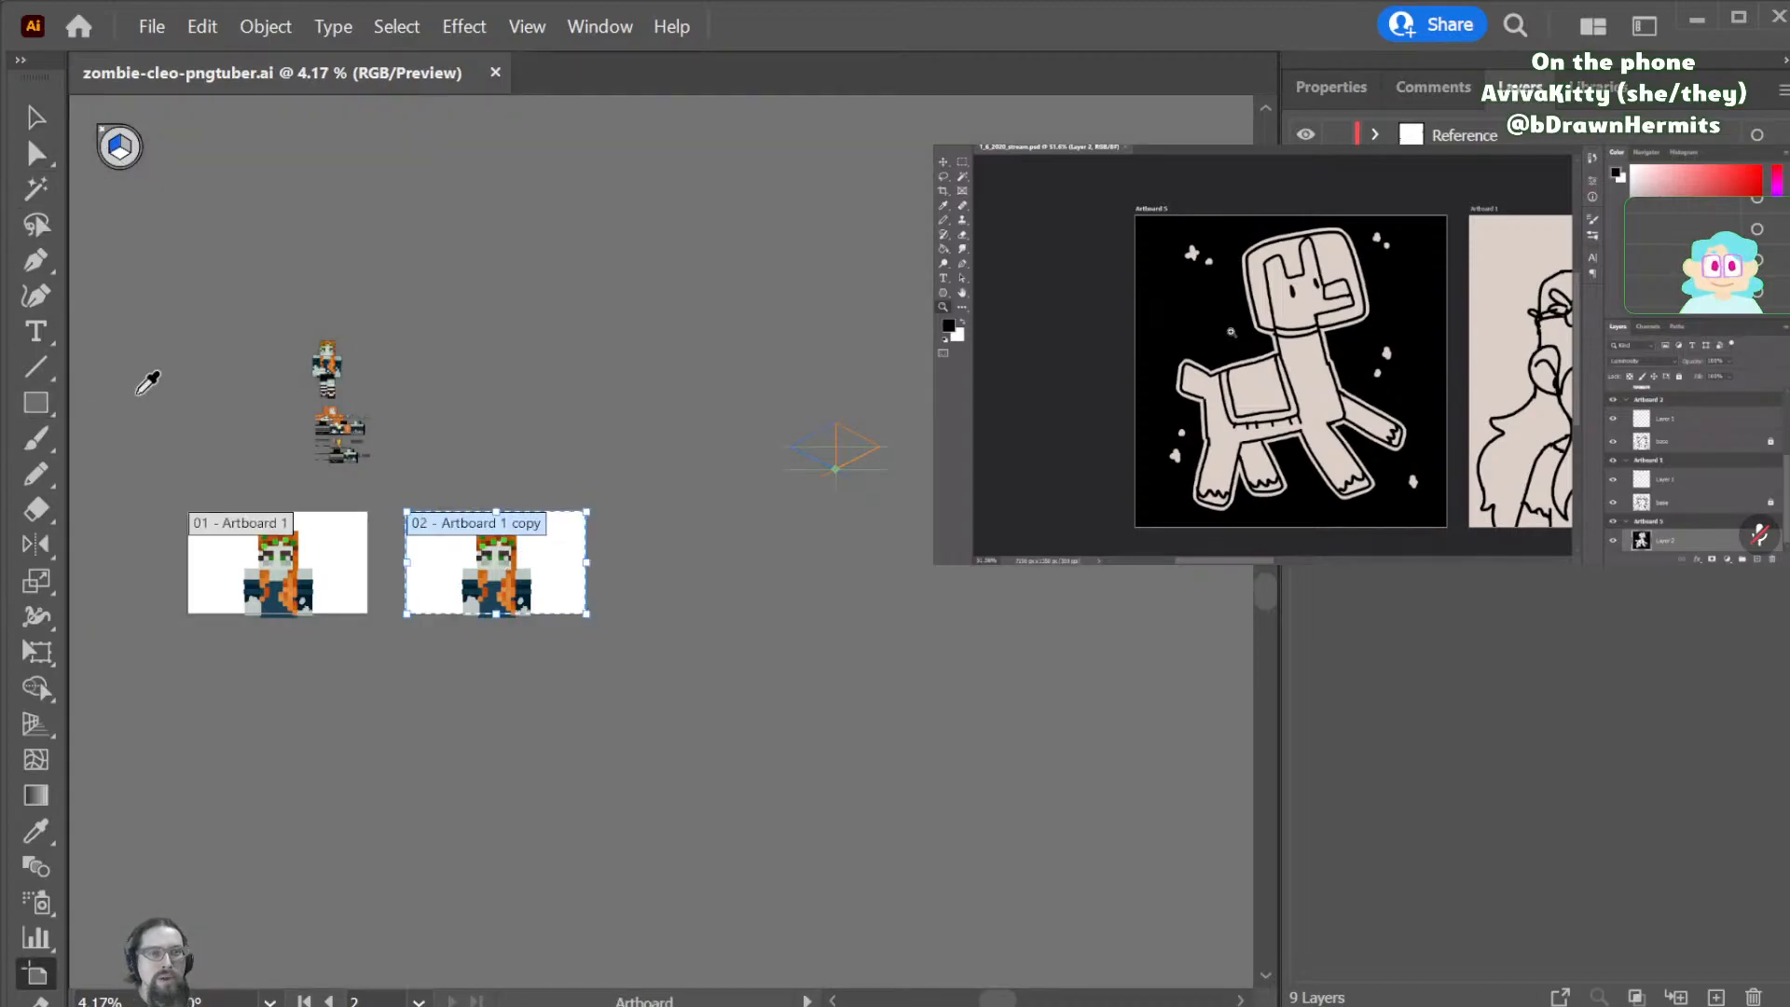
pyautogui.moveTo(515, 556); pyautogui.dragTo(885, 589)
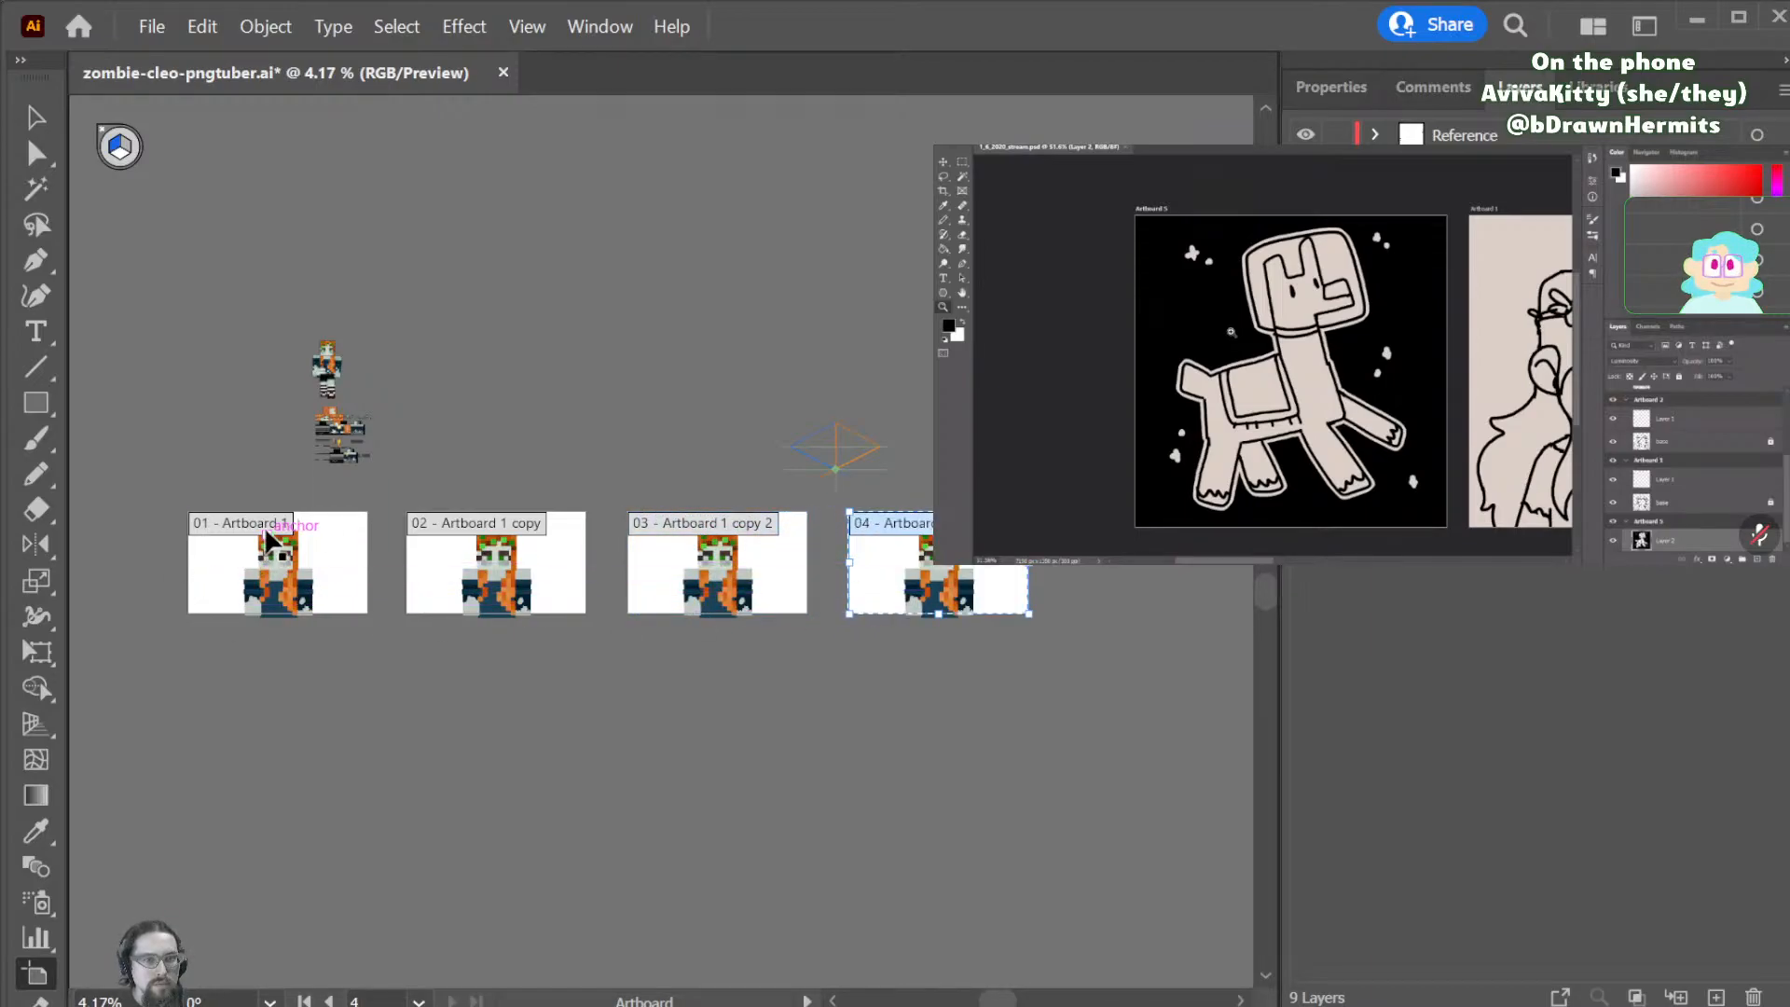
# - Duplicate the first artboard with its character directly below the original
pyautogui.click(357, 572)
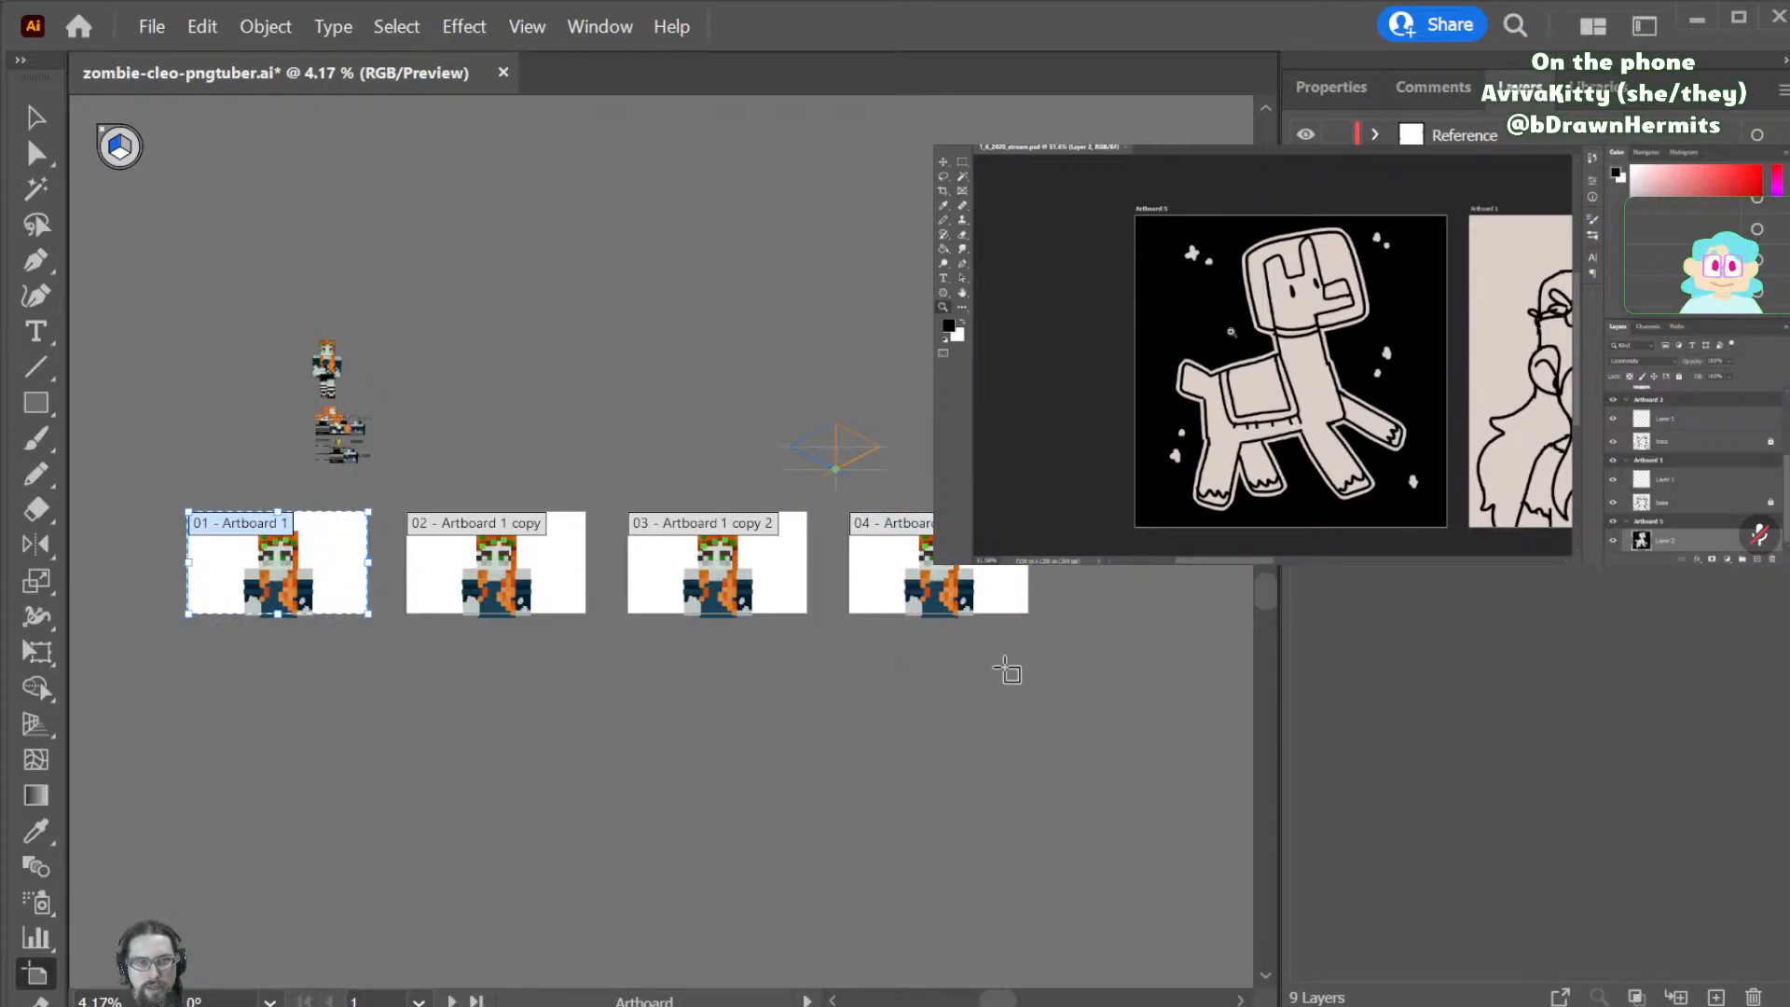
pyautogui.moveTo(352, 593); pyautogui.dragTo(342, 762)
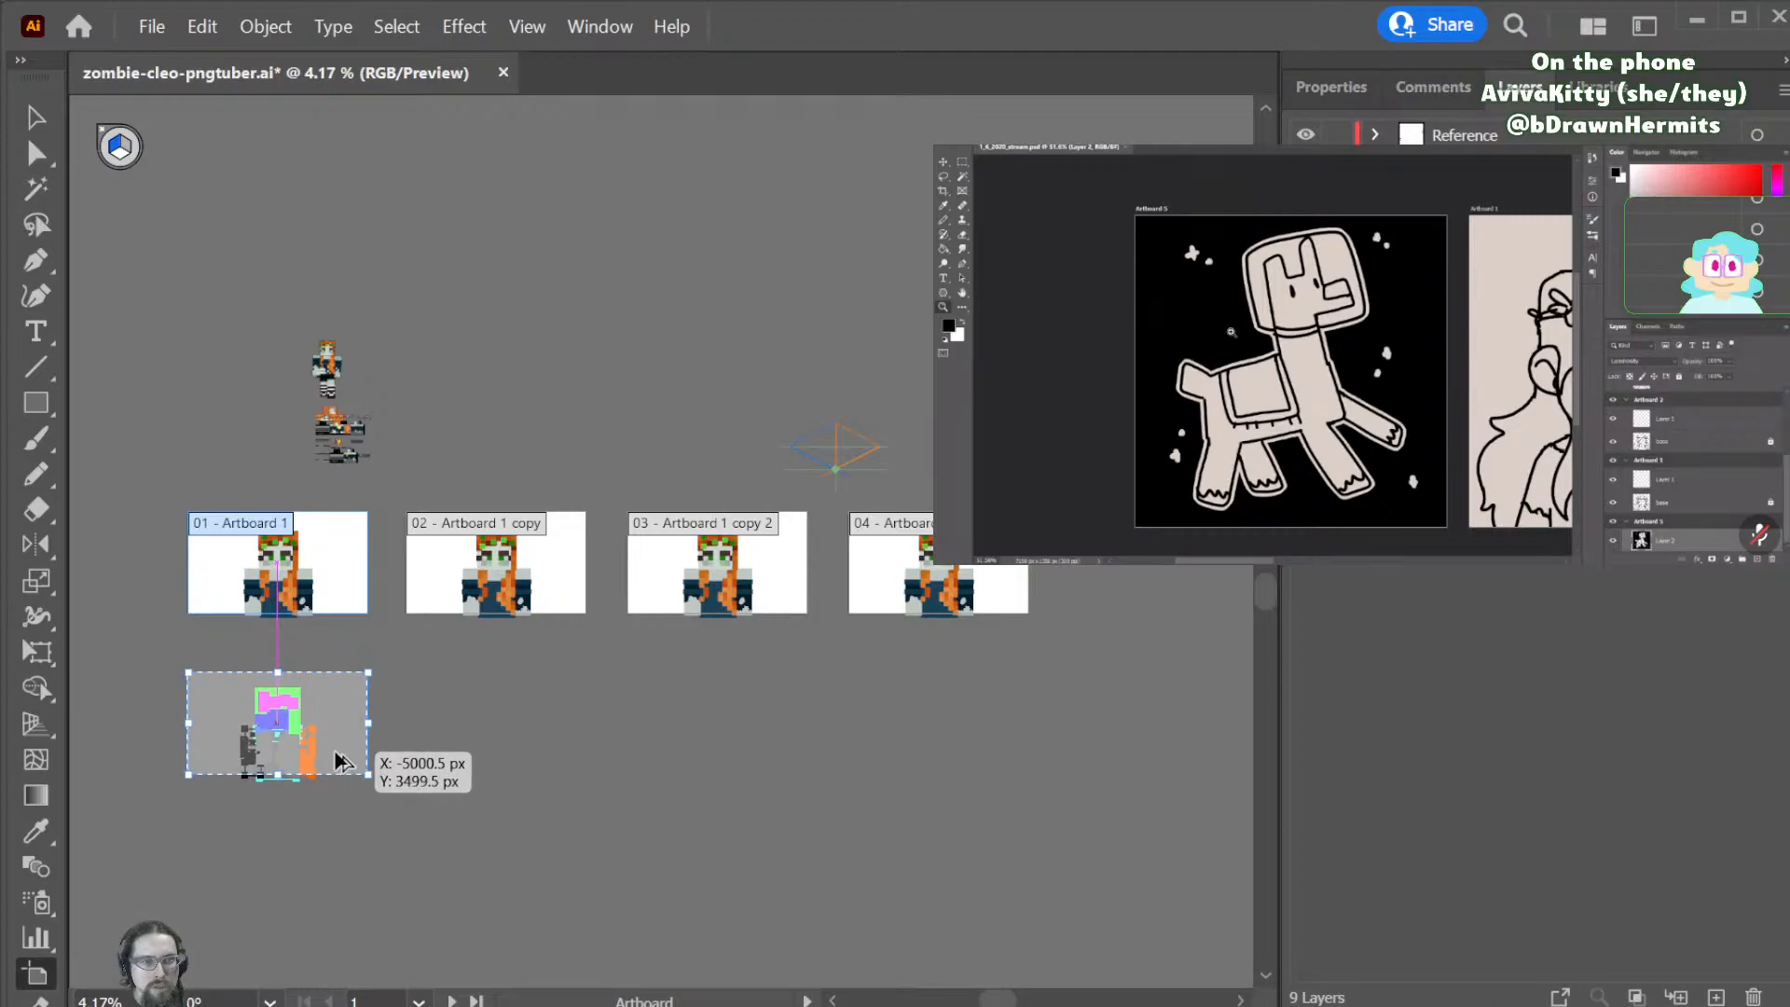
pyautogui.moveTo(342, 761); pyautogui.dragTo(342, 762)
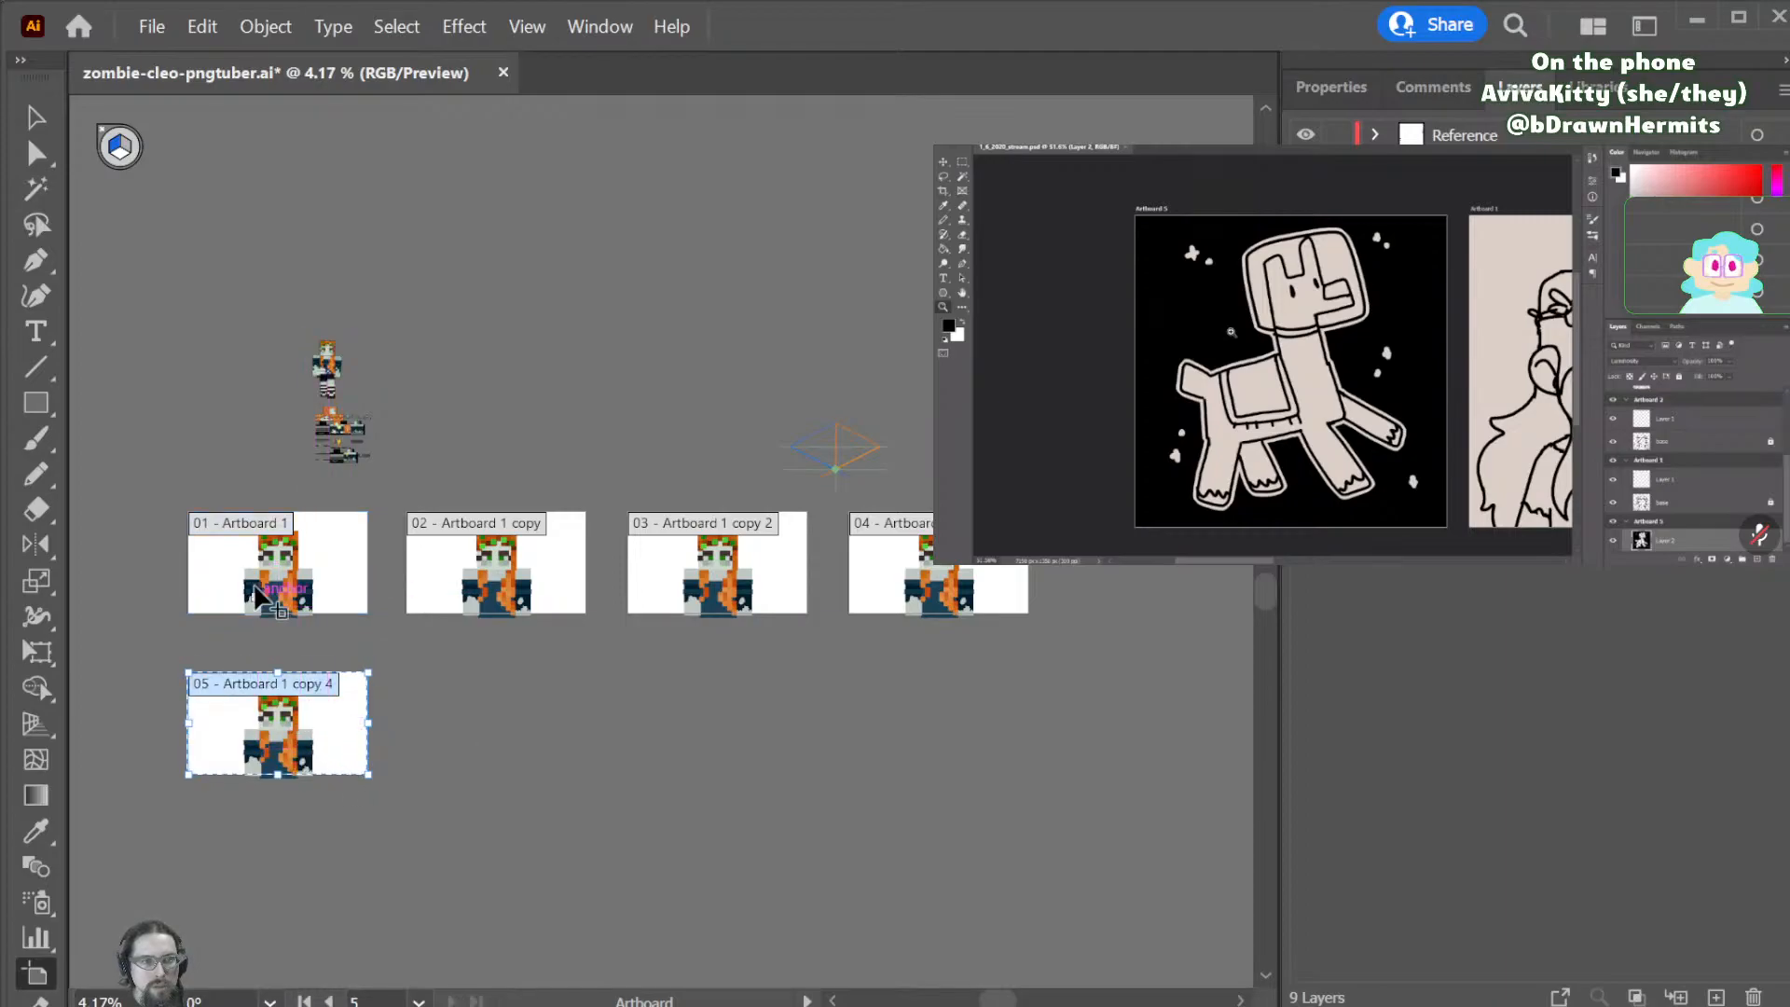
# - Rename the first artboard as source
pyautogui.click(240, 520)
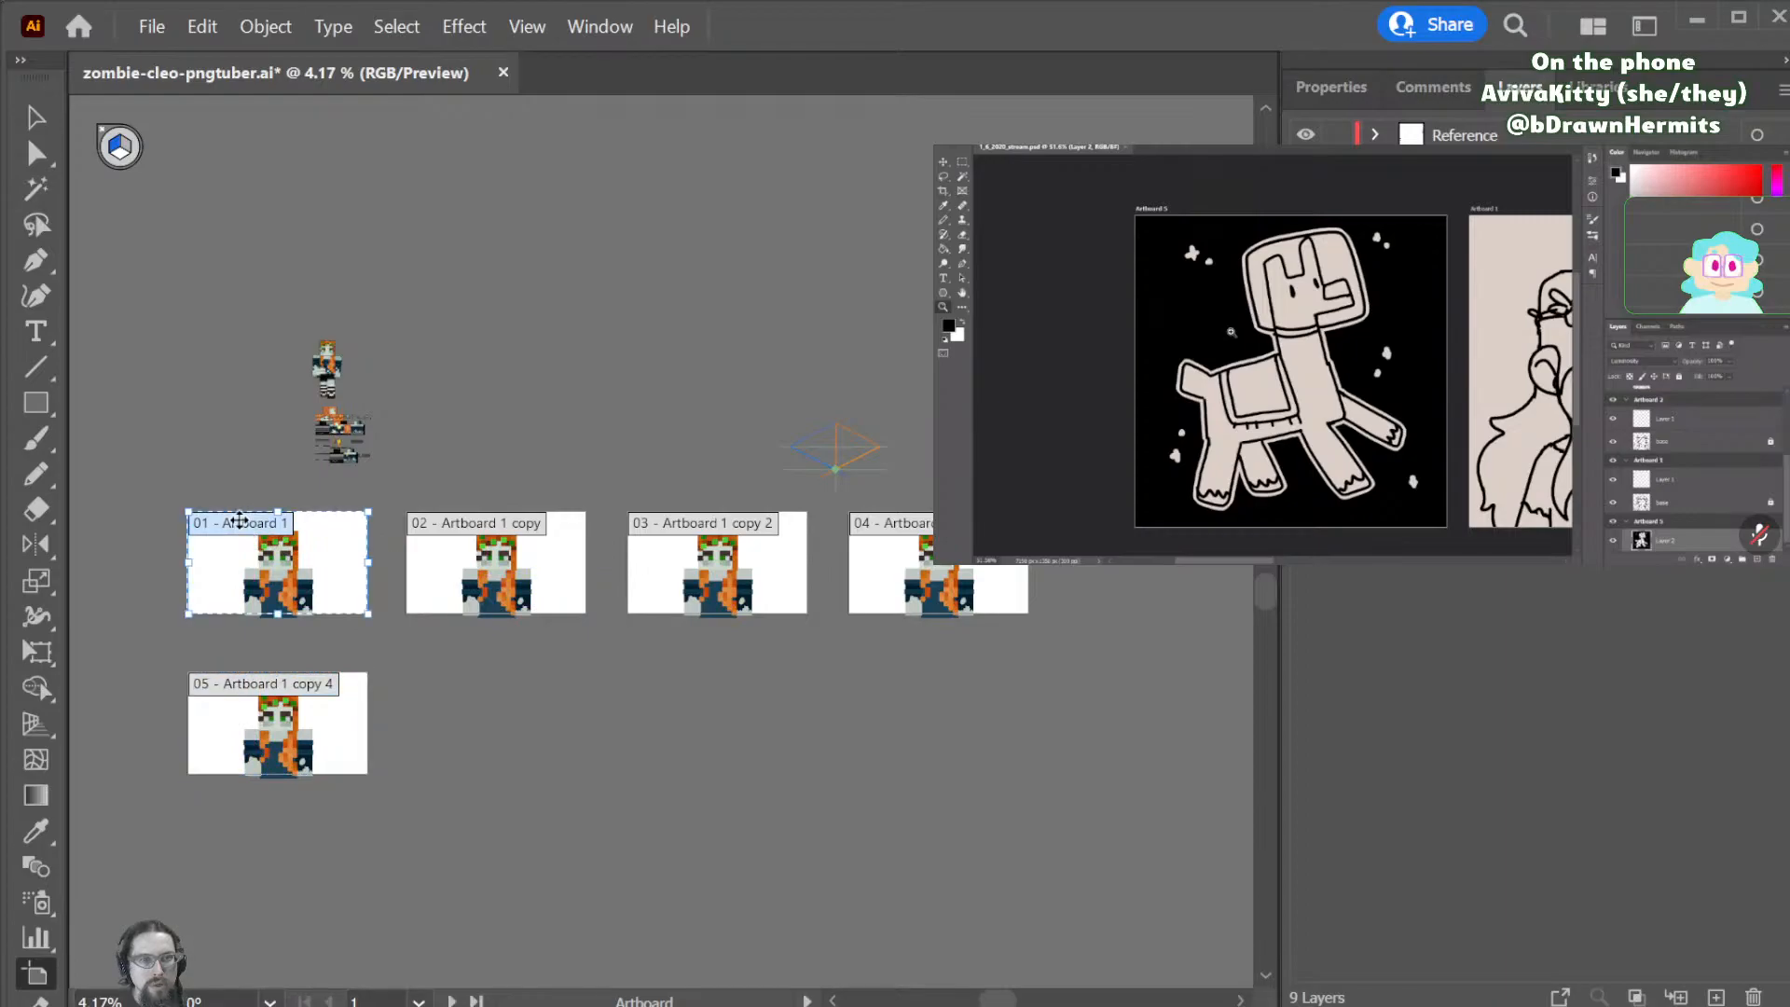
pyautogui.click(1310, 89)
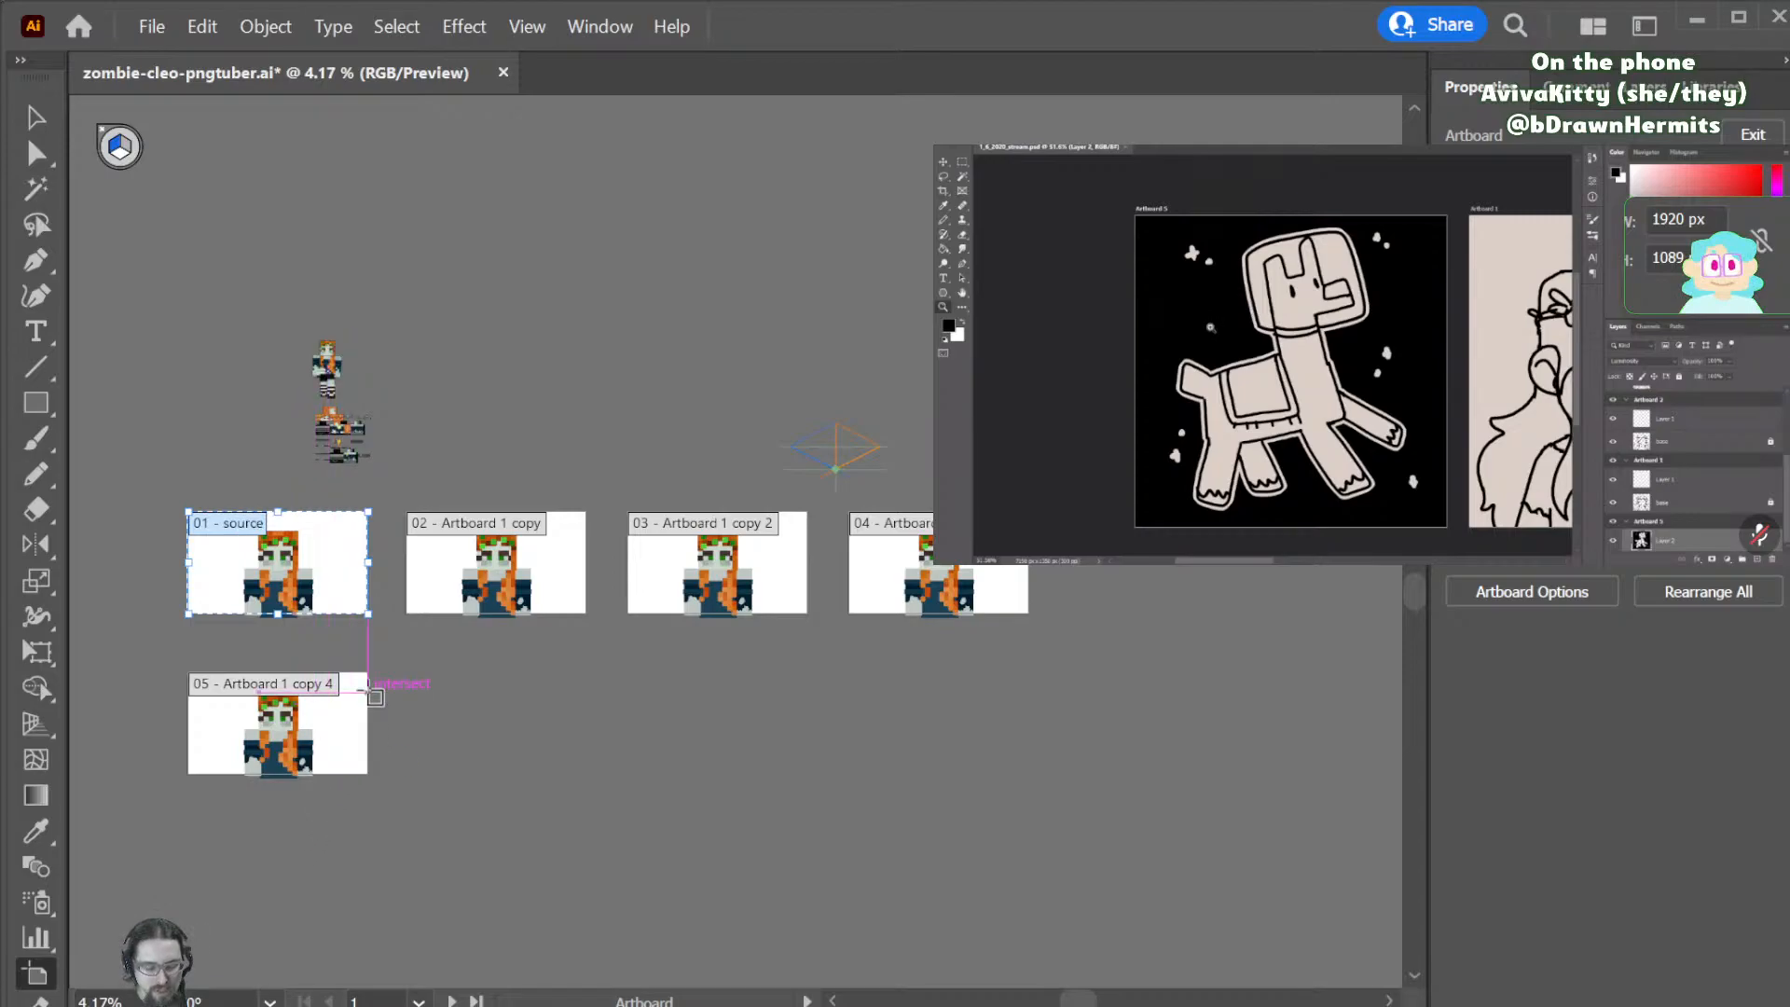
pyautogui.press('Escape')
# - Lower the characters on the four copied artboards together so their torsos hang below the artboard edges
pyautogui.moveTo(503, 601); pyautogui.dragTo(453, 635)
pyautogui.hotkey('ctrl', 'z')
pyautogui.moveTo(385, 684); pyautogui.dragTo(246, 793)
pyautogui.moveTo(455, 591); pyautogui.dragTo(482, 634)
pyautogui.click(492, 785)
pyautogui.scroll(2, 470, 722)
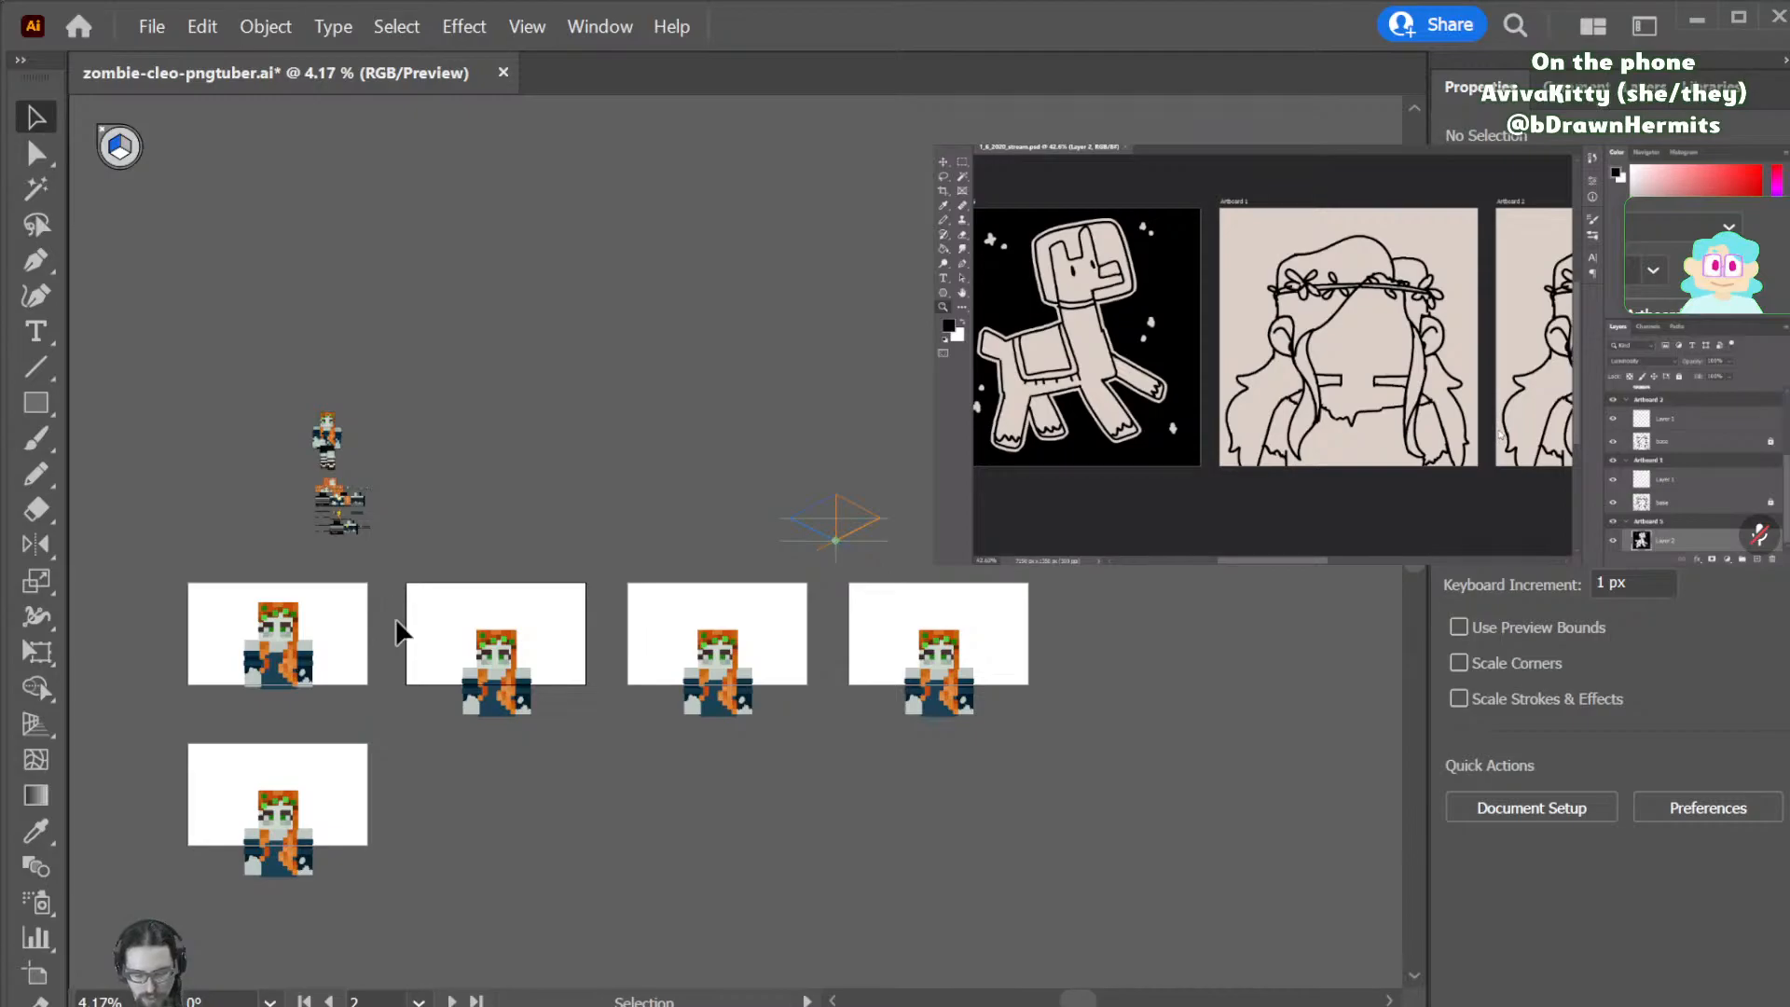
# - Rename the second artboard as neutral and the third artboard as excited
pyautogui.hotkey('shift', 'o')
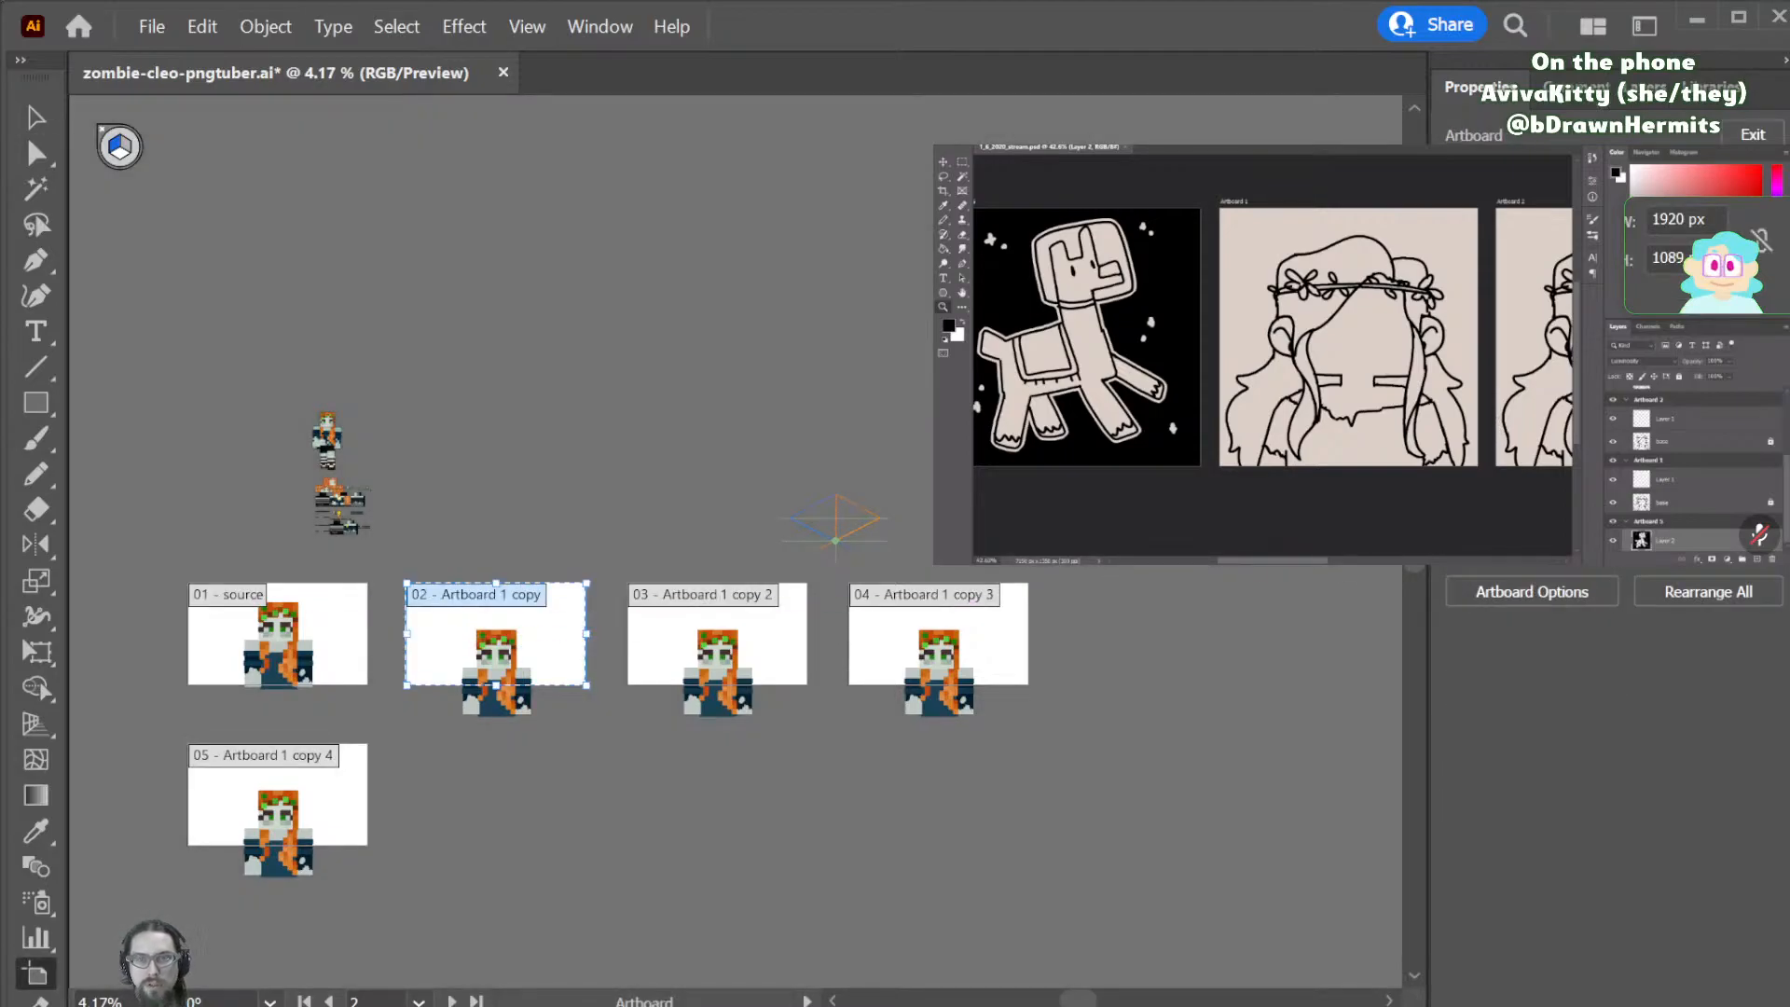
pyautogui.write('neutral')
pyautogui.press('Return')
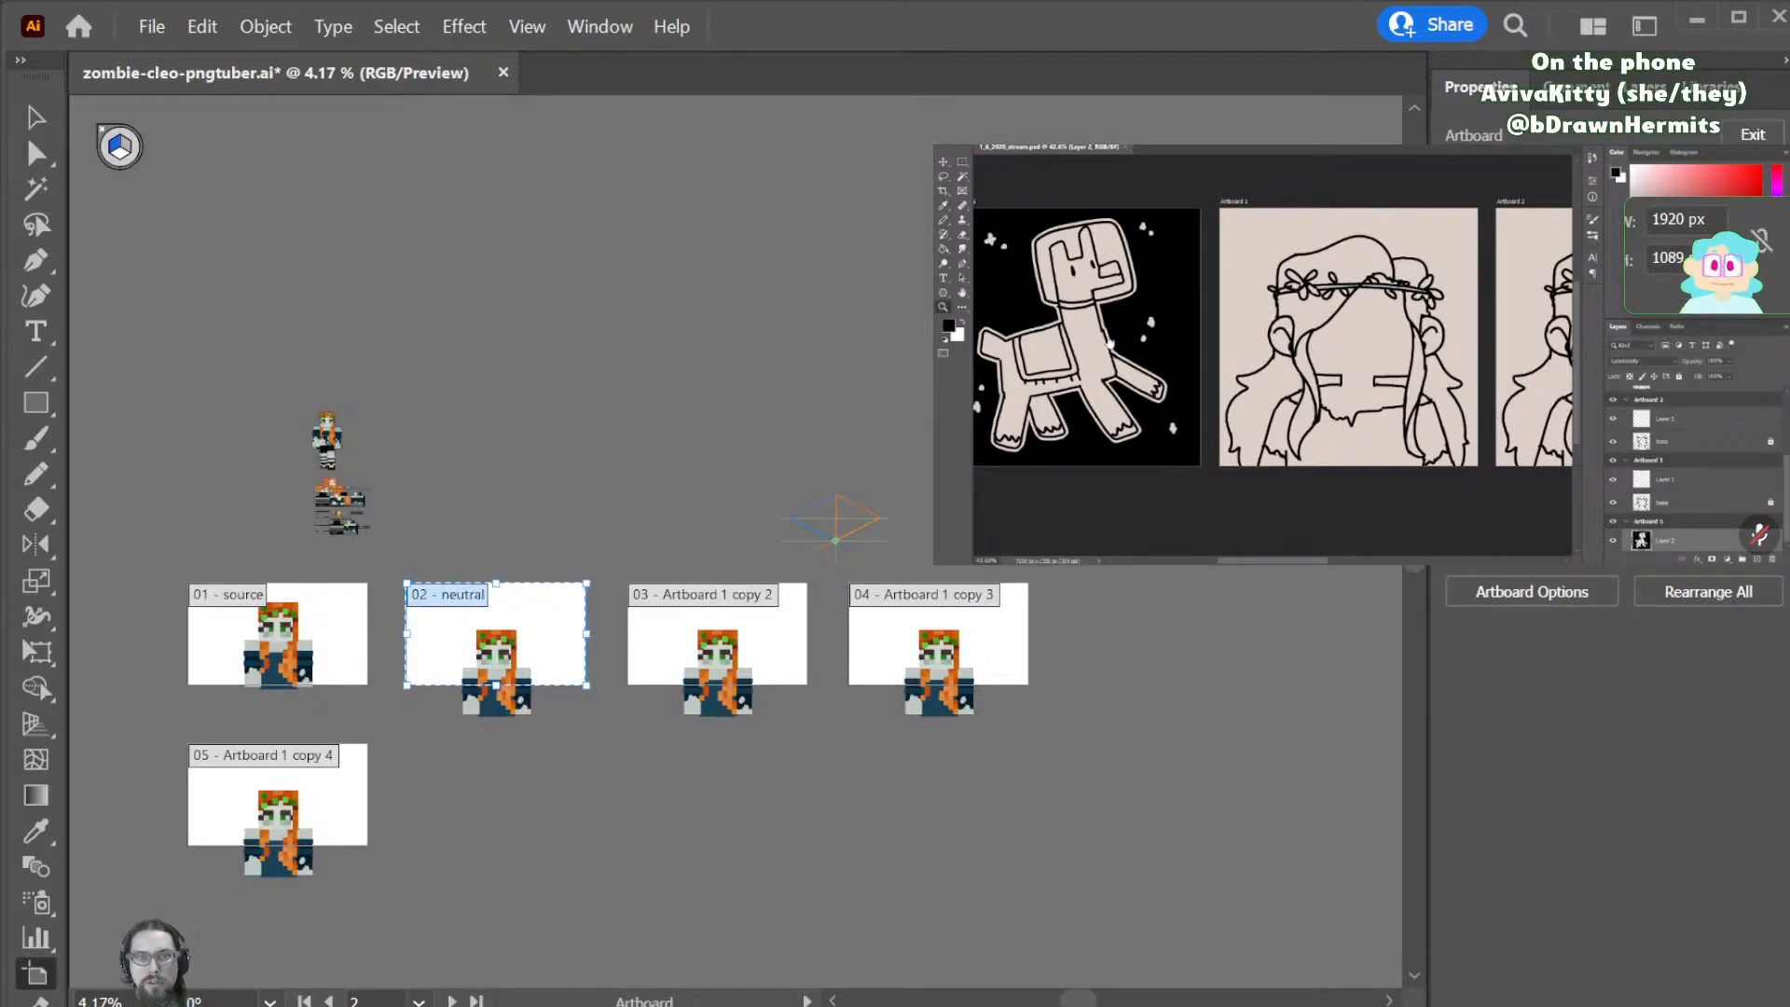
pyautogui.click(770, 630)
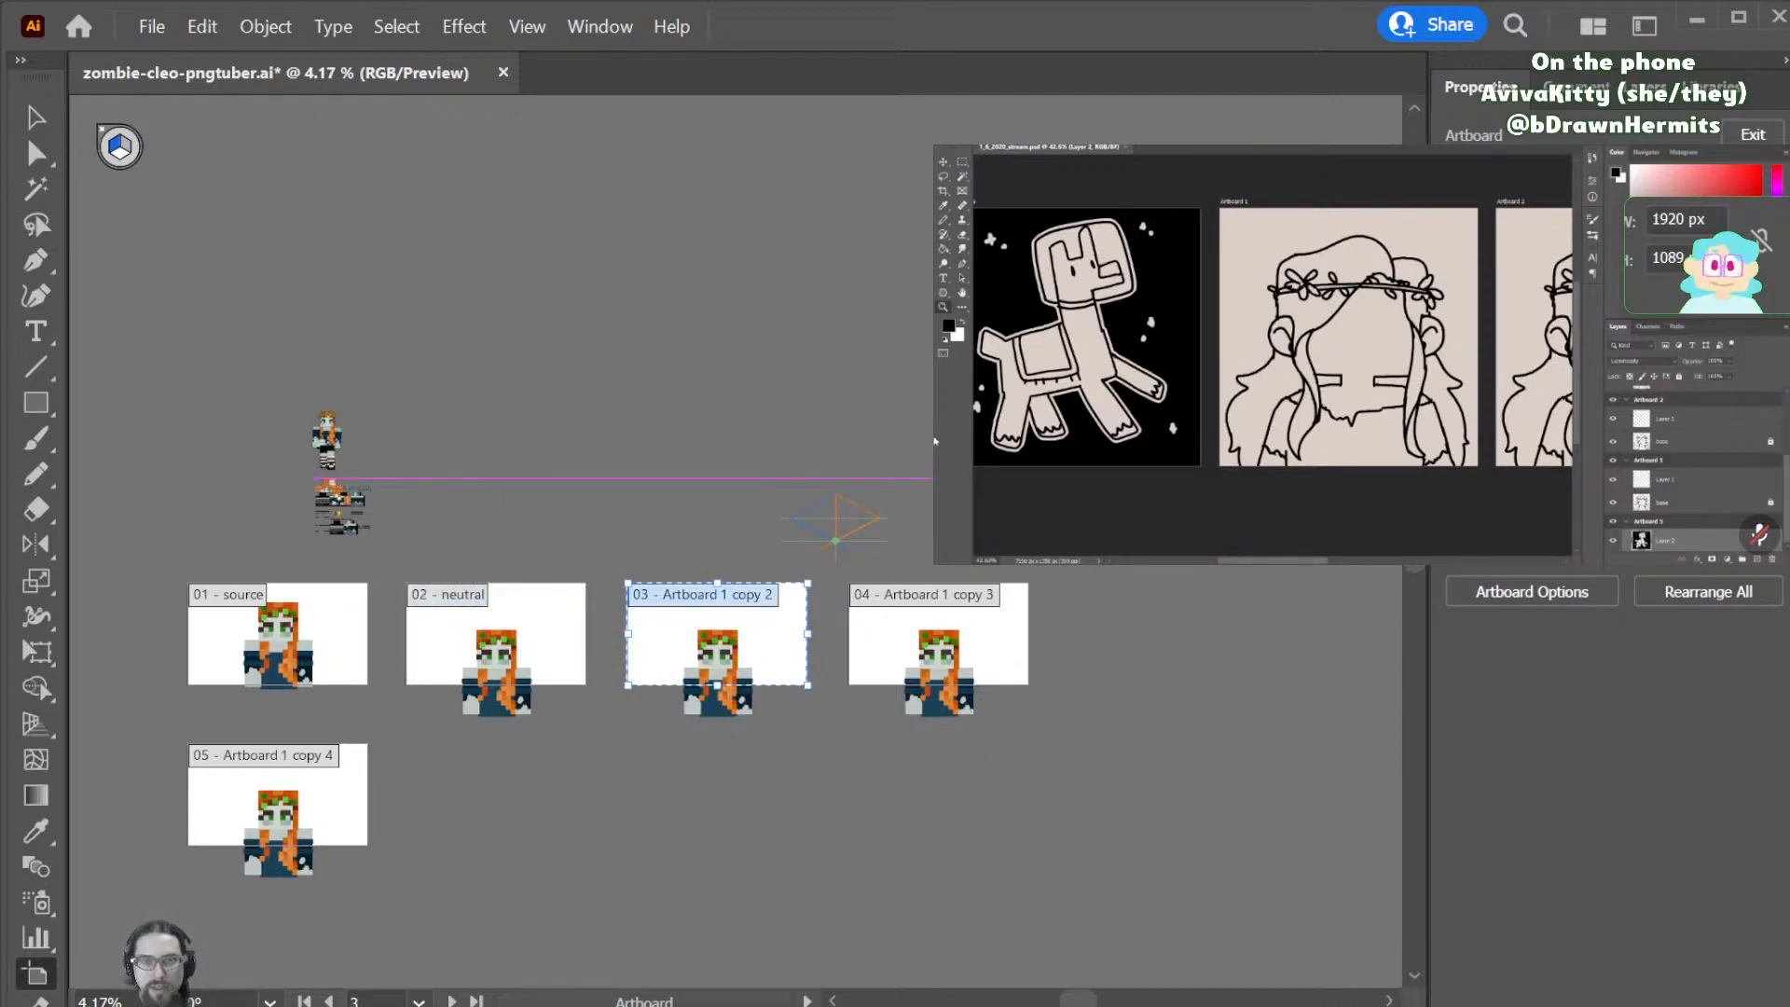
pyautogui.write('excited')
pyautogui.press('Return')
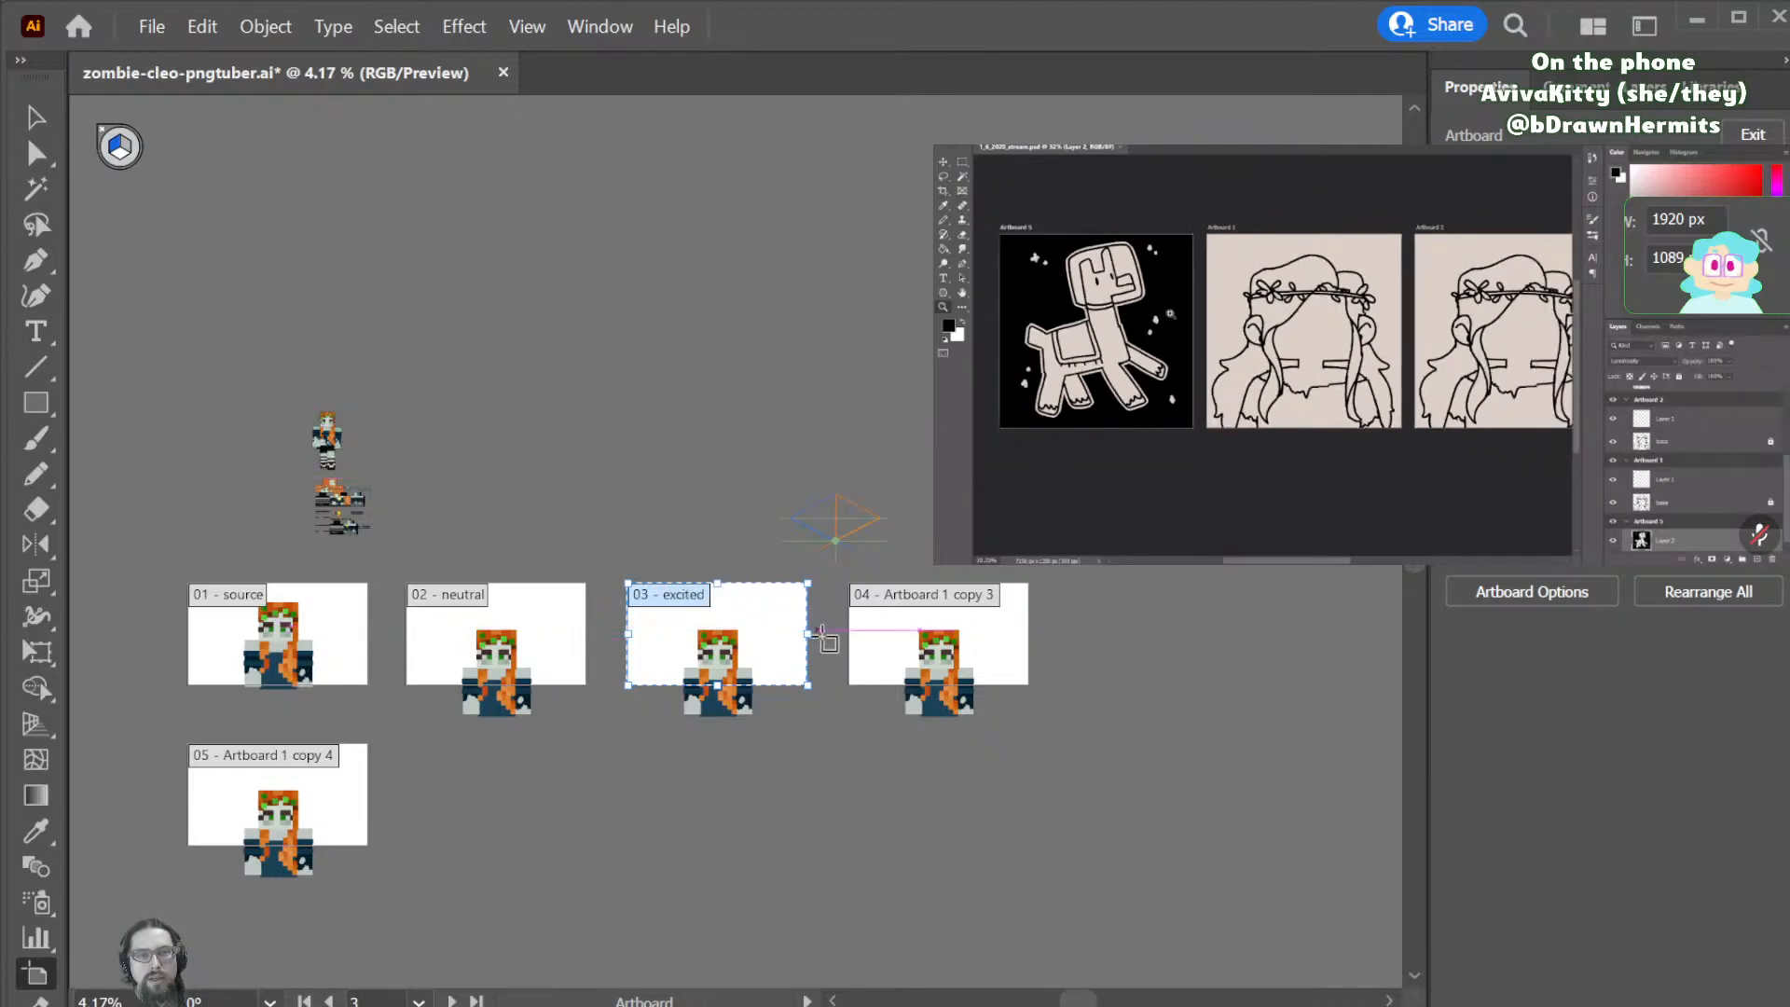
# - Rename the fourth artboard as angry and save the document
pyautogui.click(889, 640)
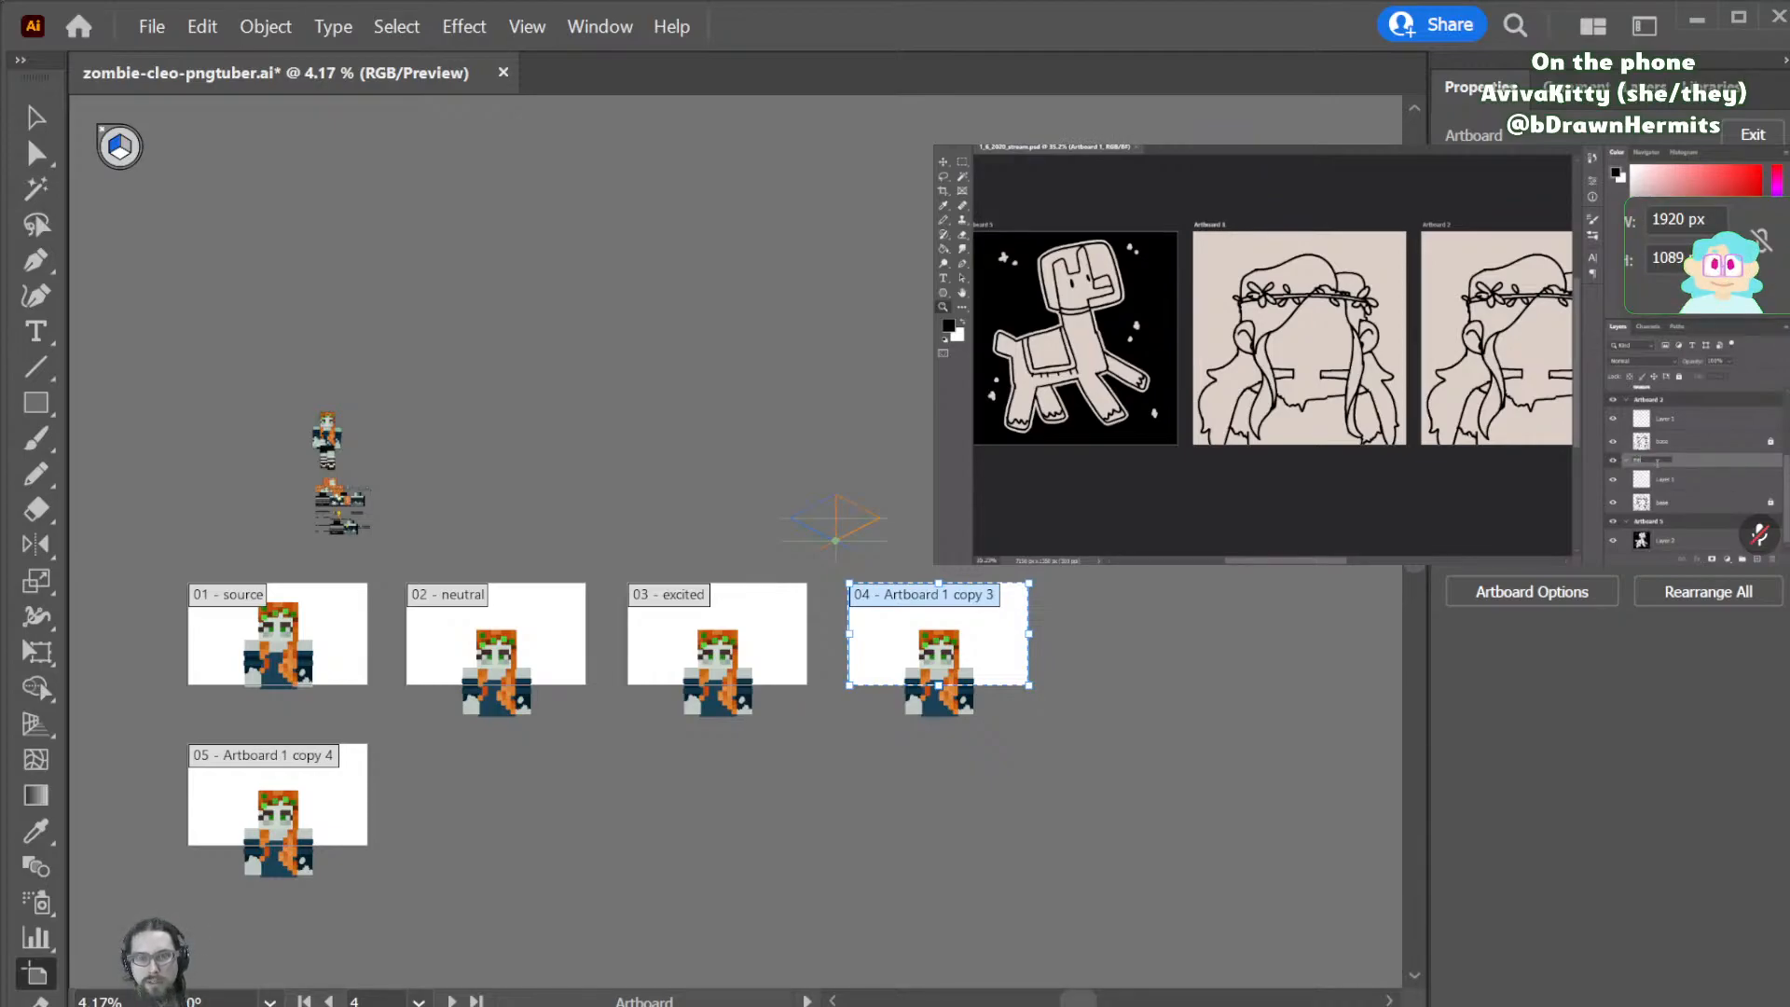
pyautogui.write('angry')
pyautogui.press('Return')
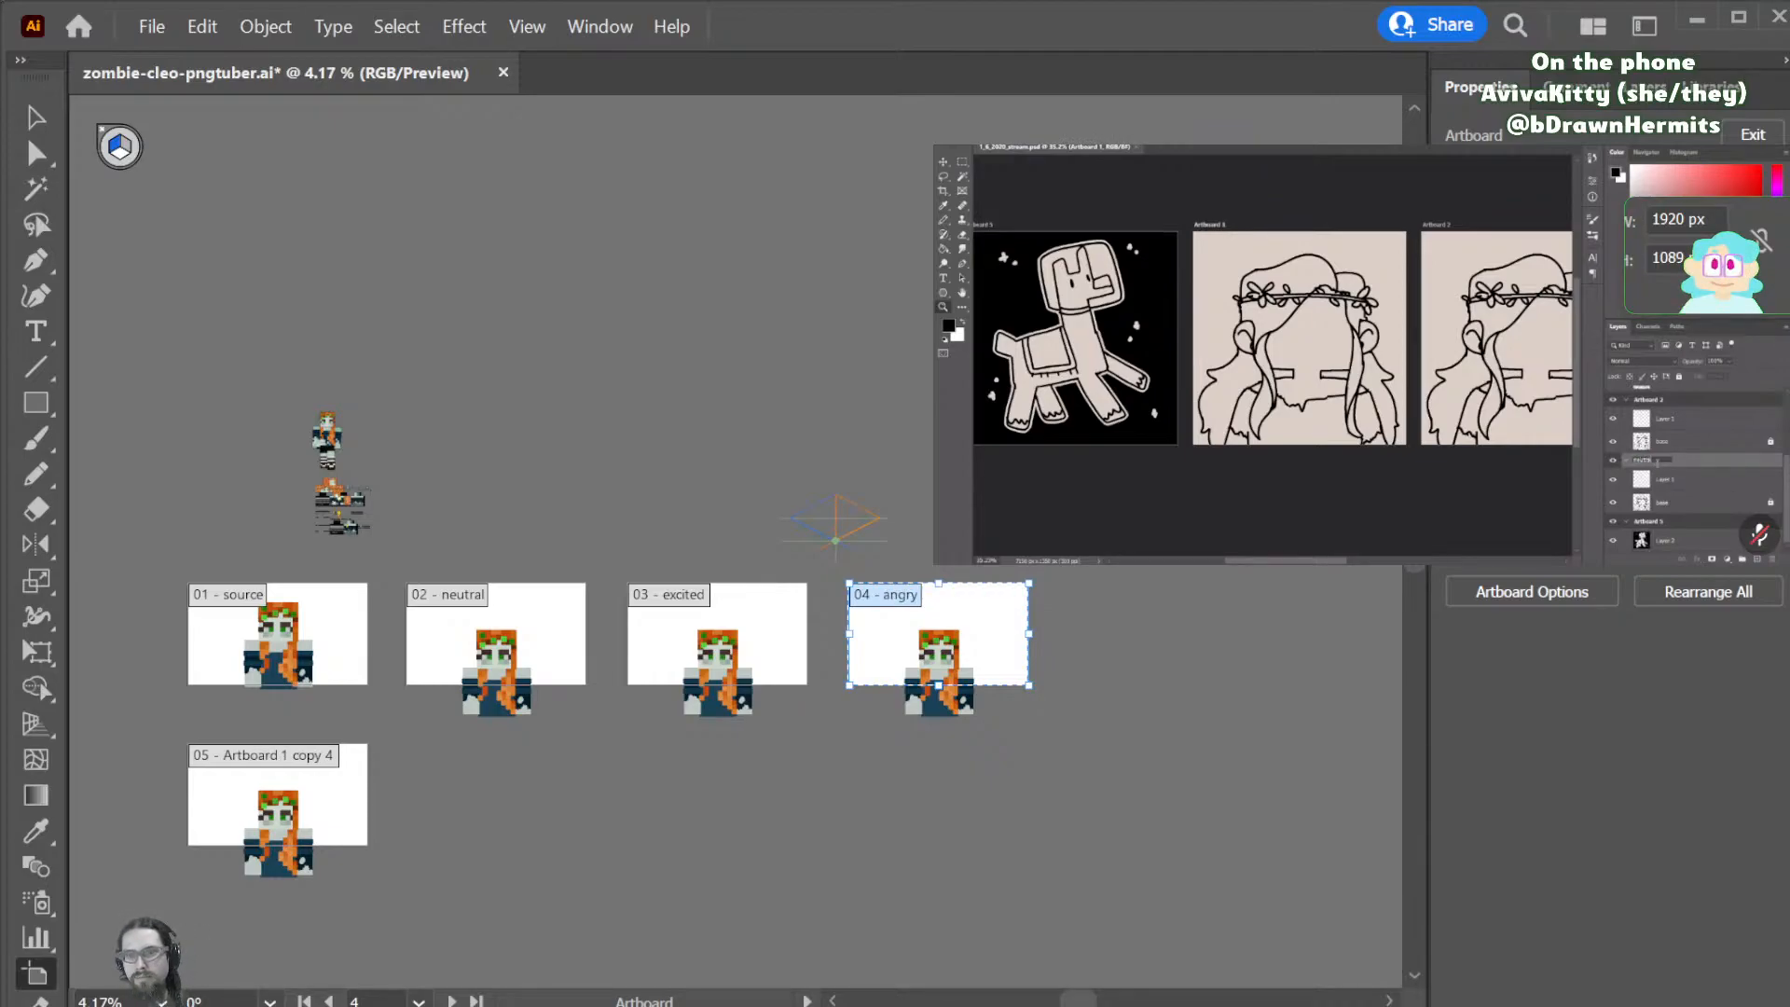
pyautogui.hotkey('ctrl', 's')
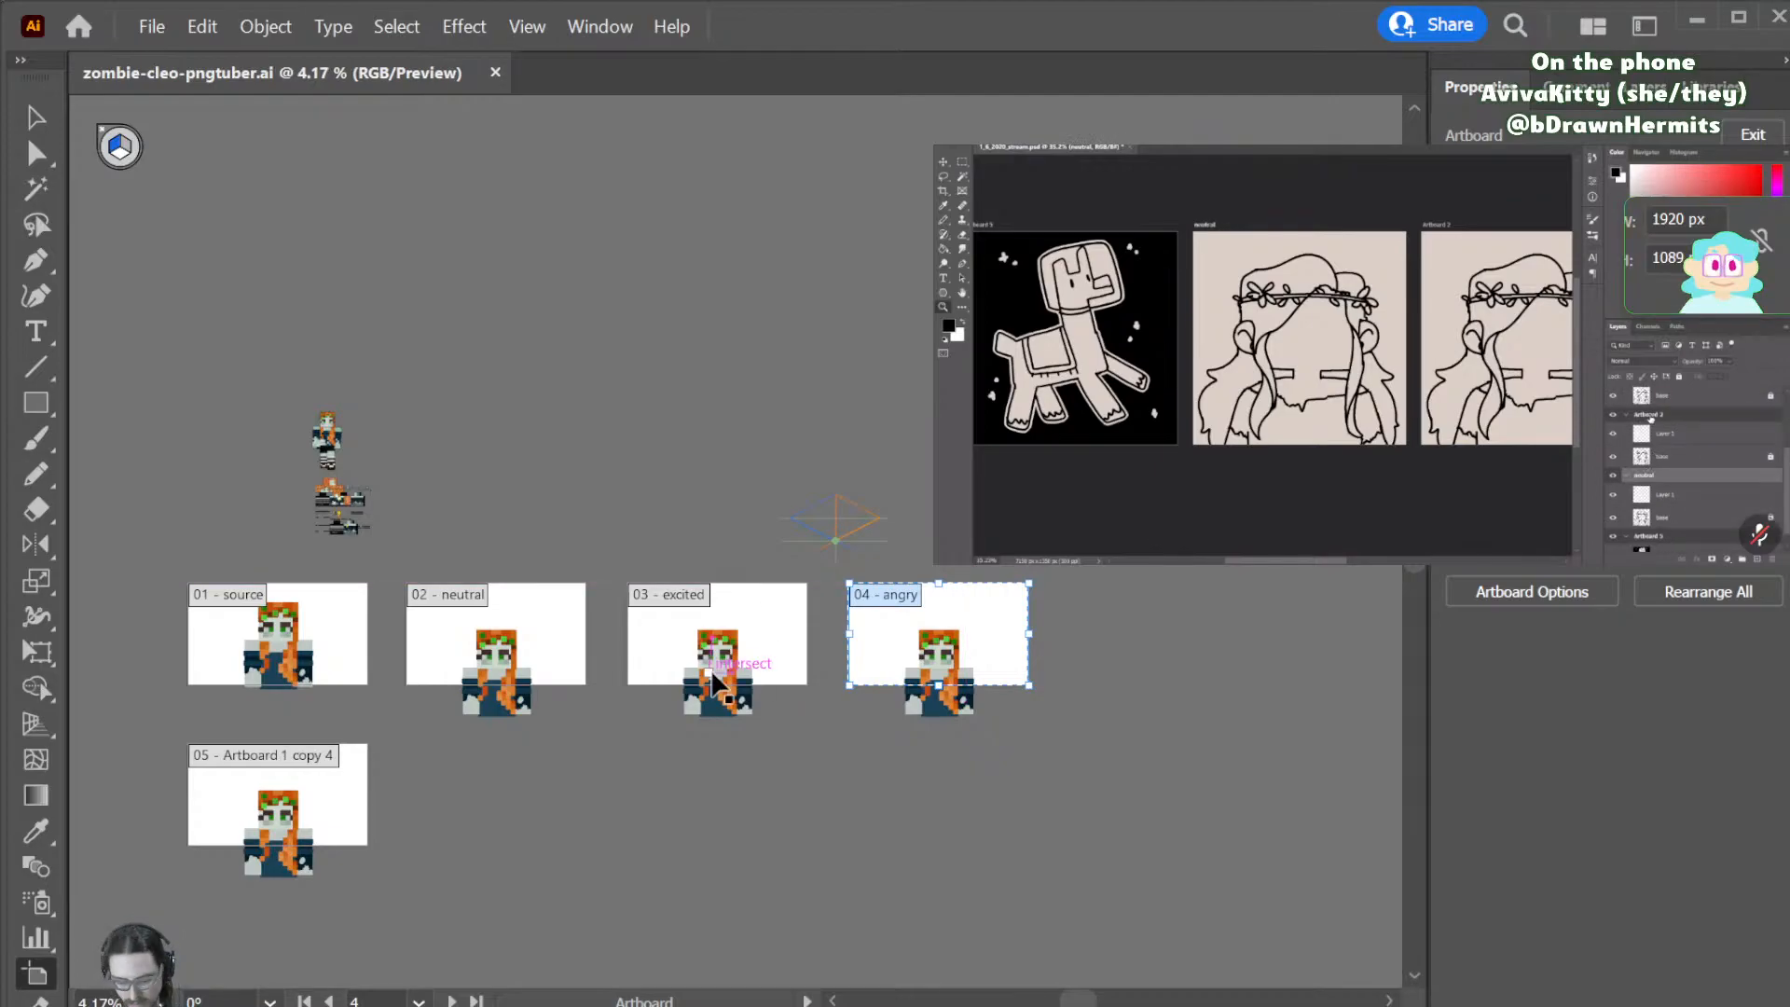
# - Select the arm beside the torso without the holed sleeve on the excited artboard and rotate it outward to nearly horizontal
pyautogui.hotkey('ctrl', '=')
pyautogui.hotkey('ctrl', '=')
pyautogui.hotkey('ctrl', '=')
pyautogui.hscroll(-6, 535, 700)
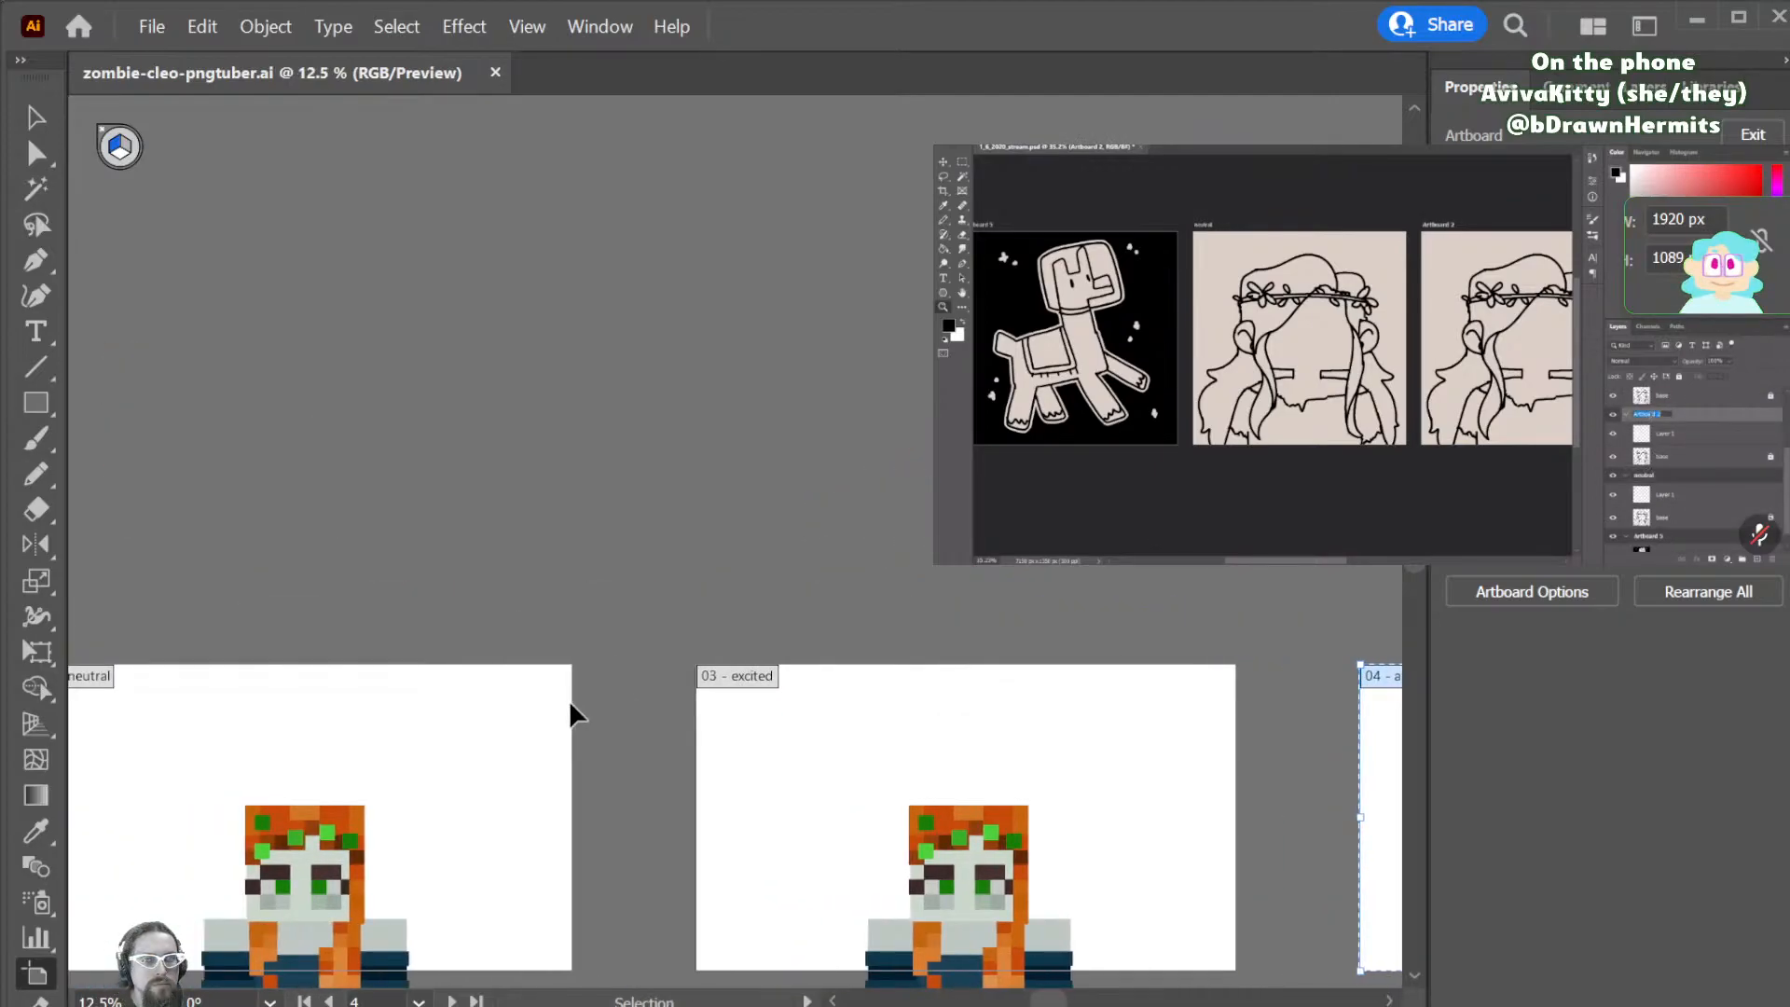
pyautogui.scroll(-1, 562, 671)
pyautogui.scroll(-3, 564, 680)
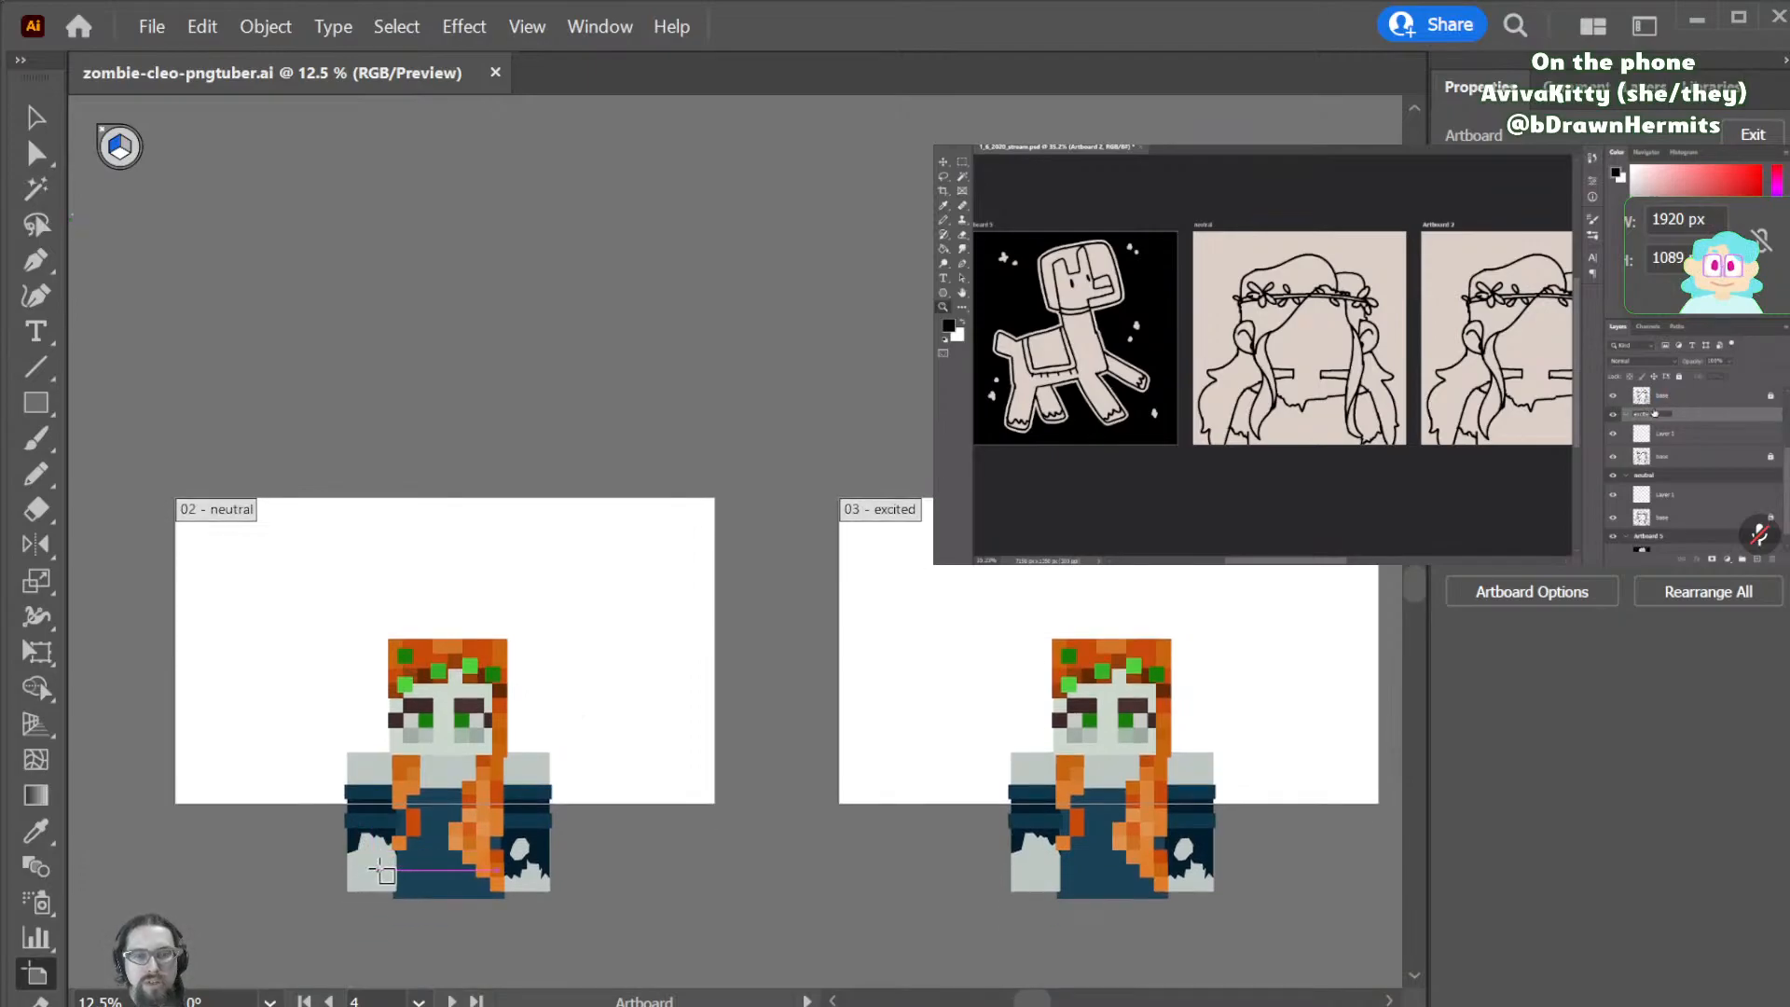
pyautogui.hscroll(5, 623, 823)
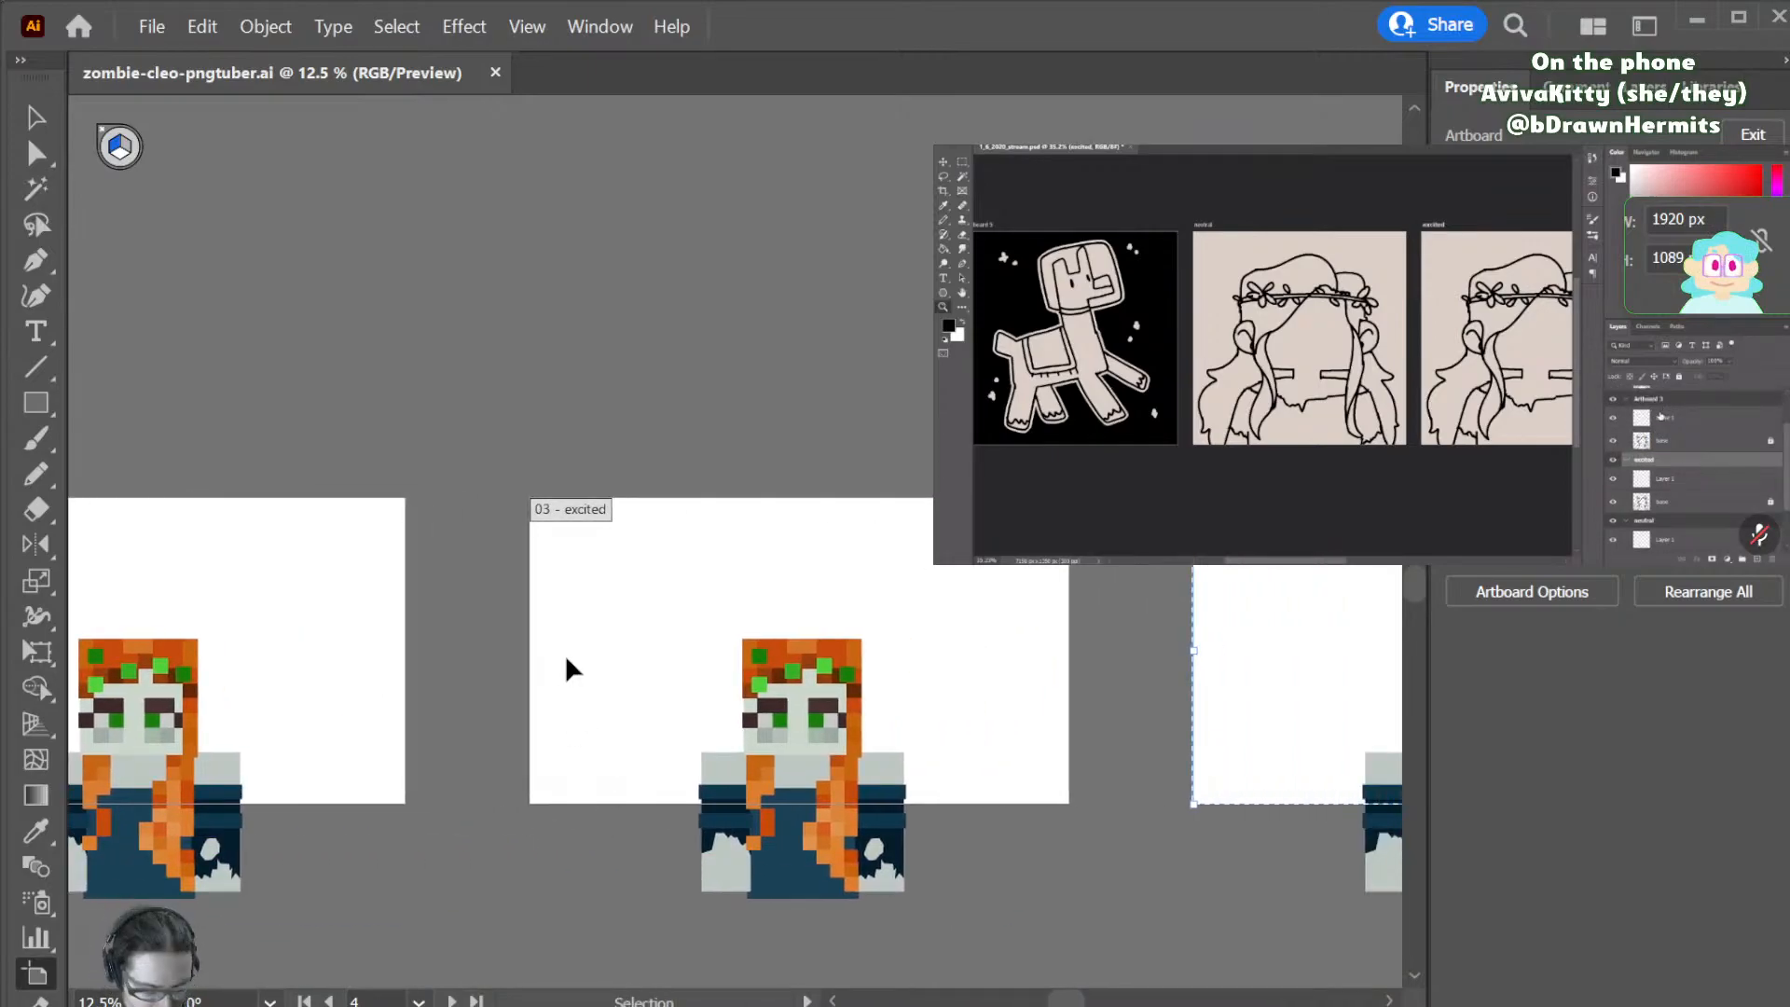
pyautogui.press('v')
pyautogui.moveTo(638, 709); pyautogui.dragTo(89, 762)
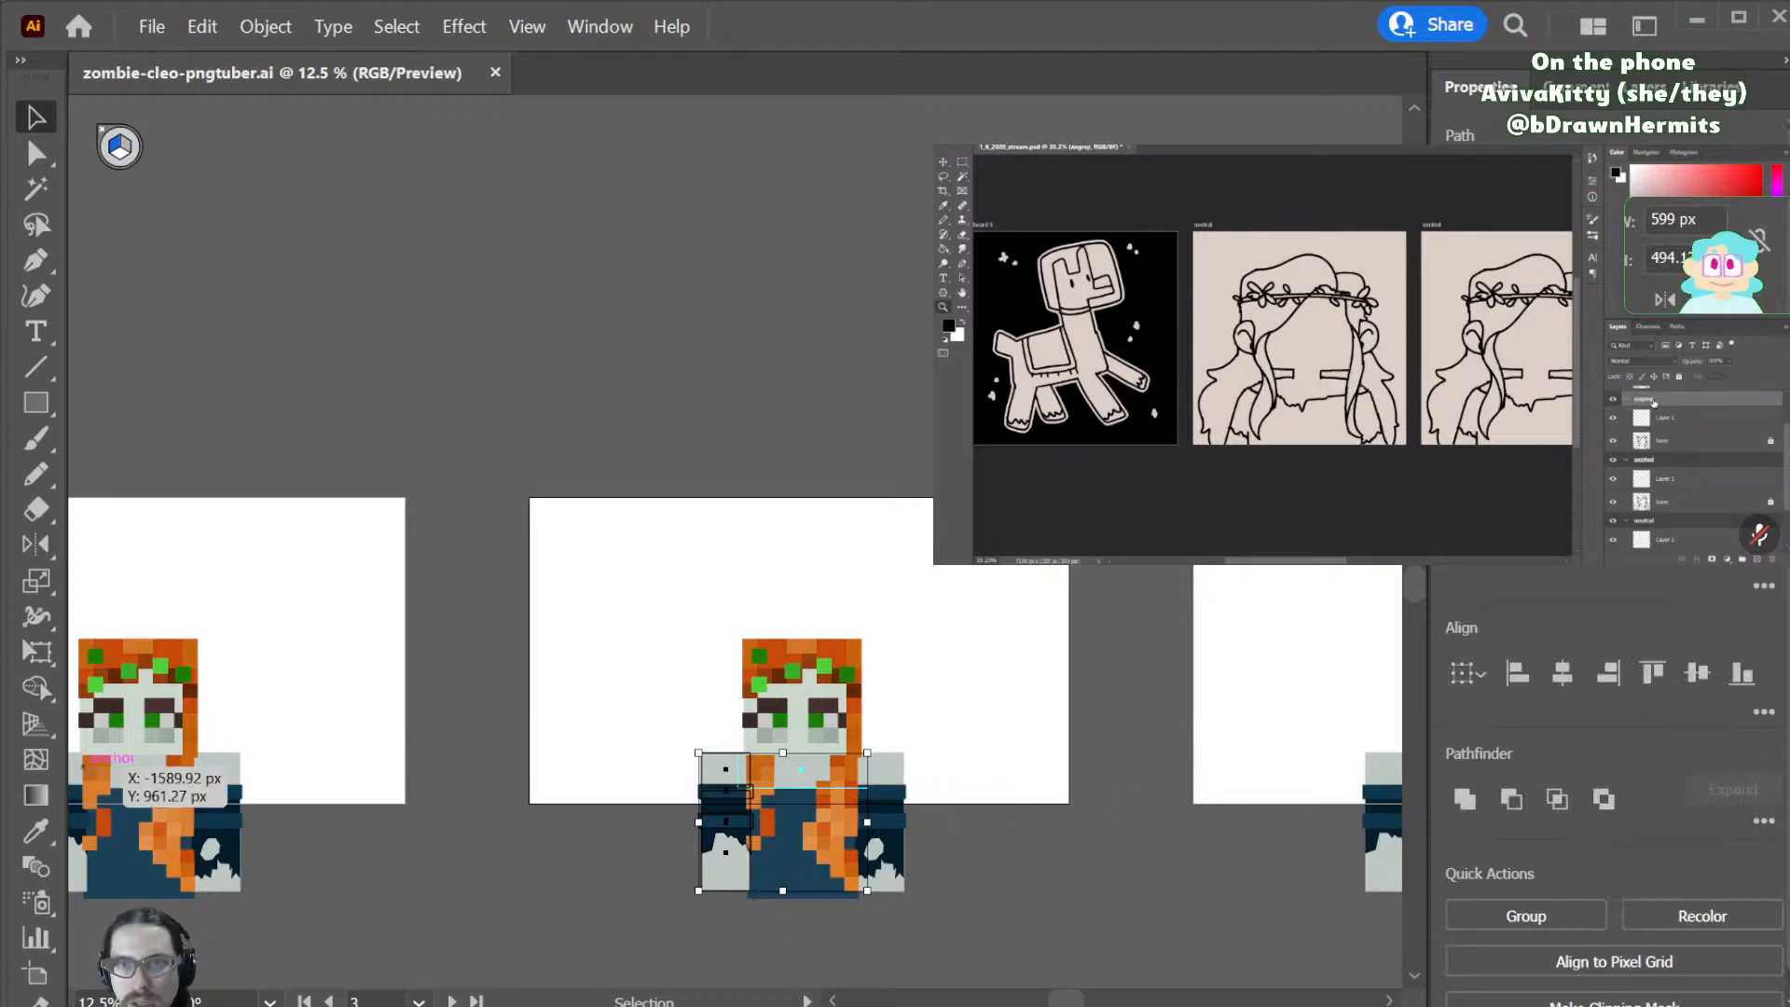
pyautogui.click(1664, 86)
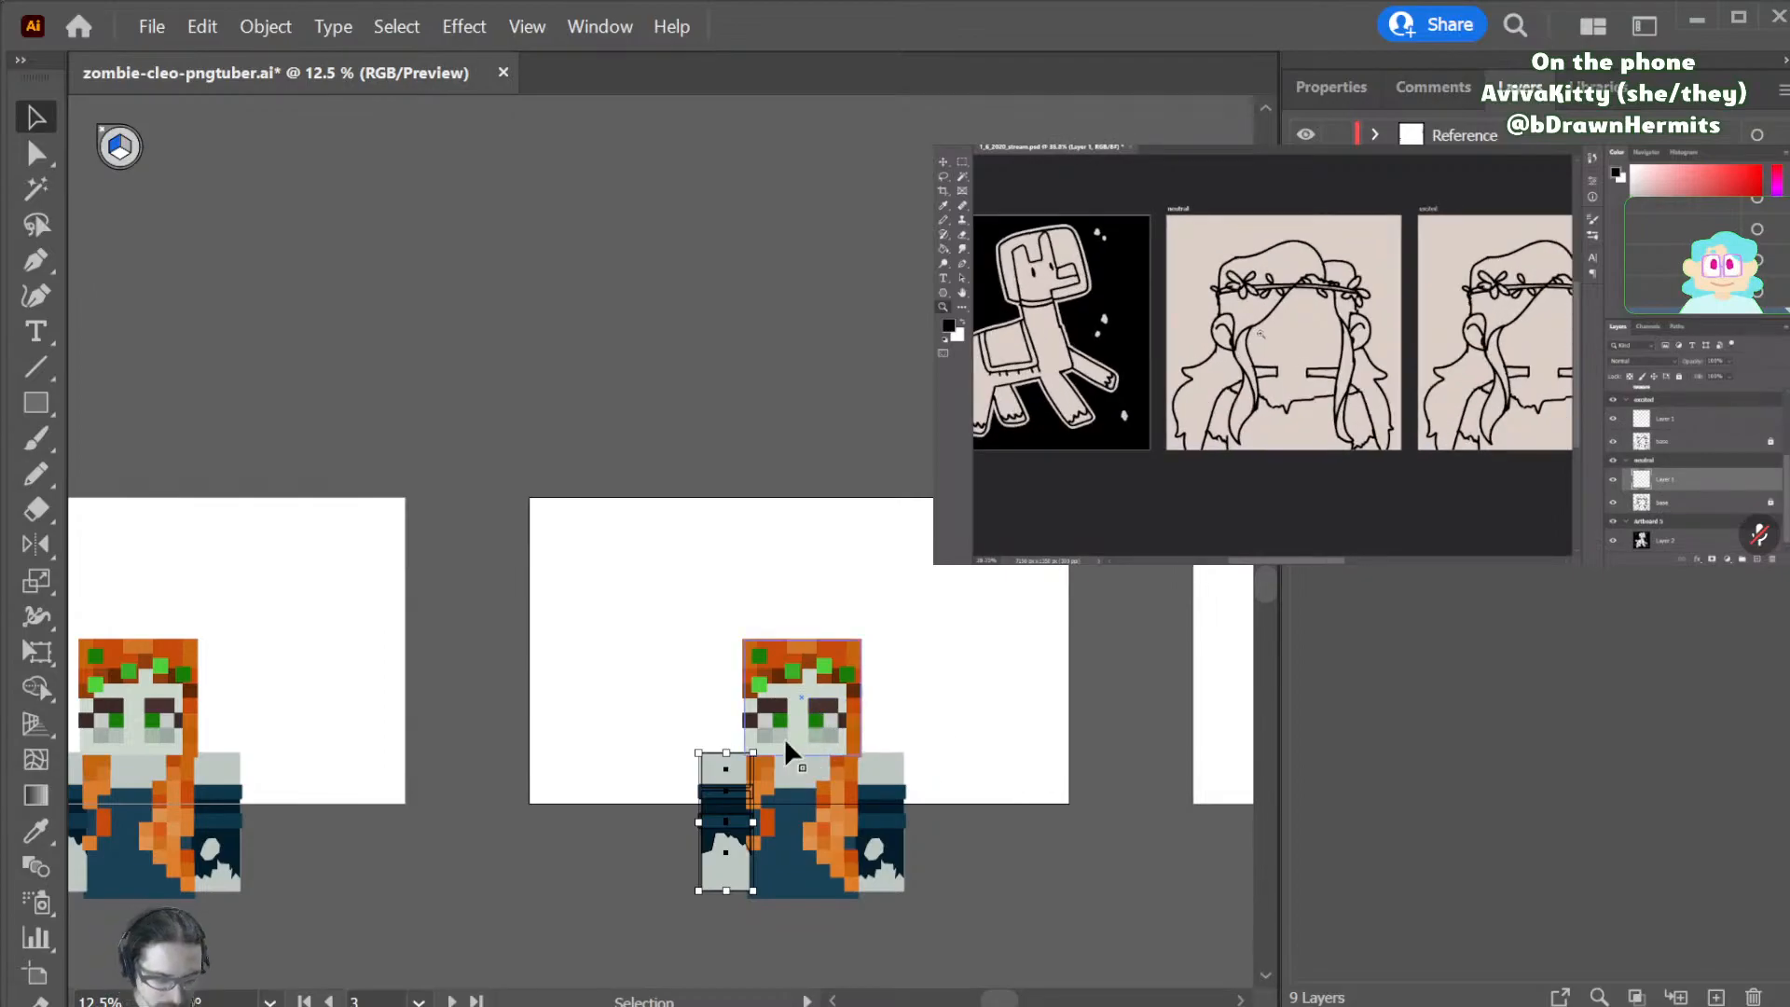
pyautogui.press('r')
pyautogui.moveTo(792, 765); pyautogui.dragTo(807, 898)
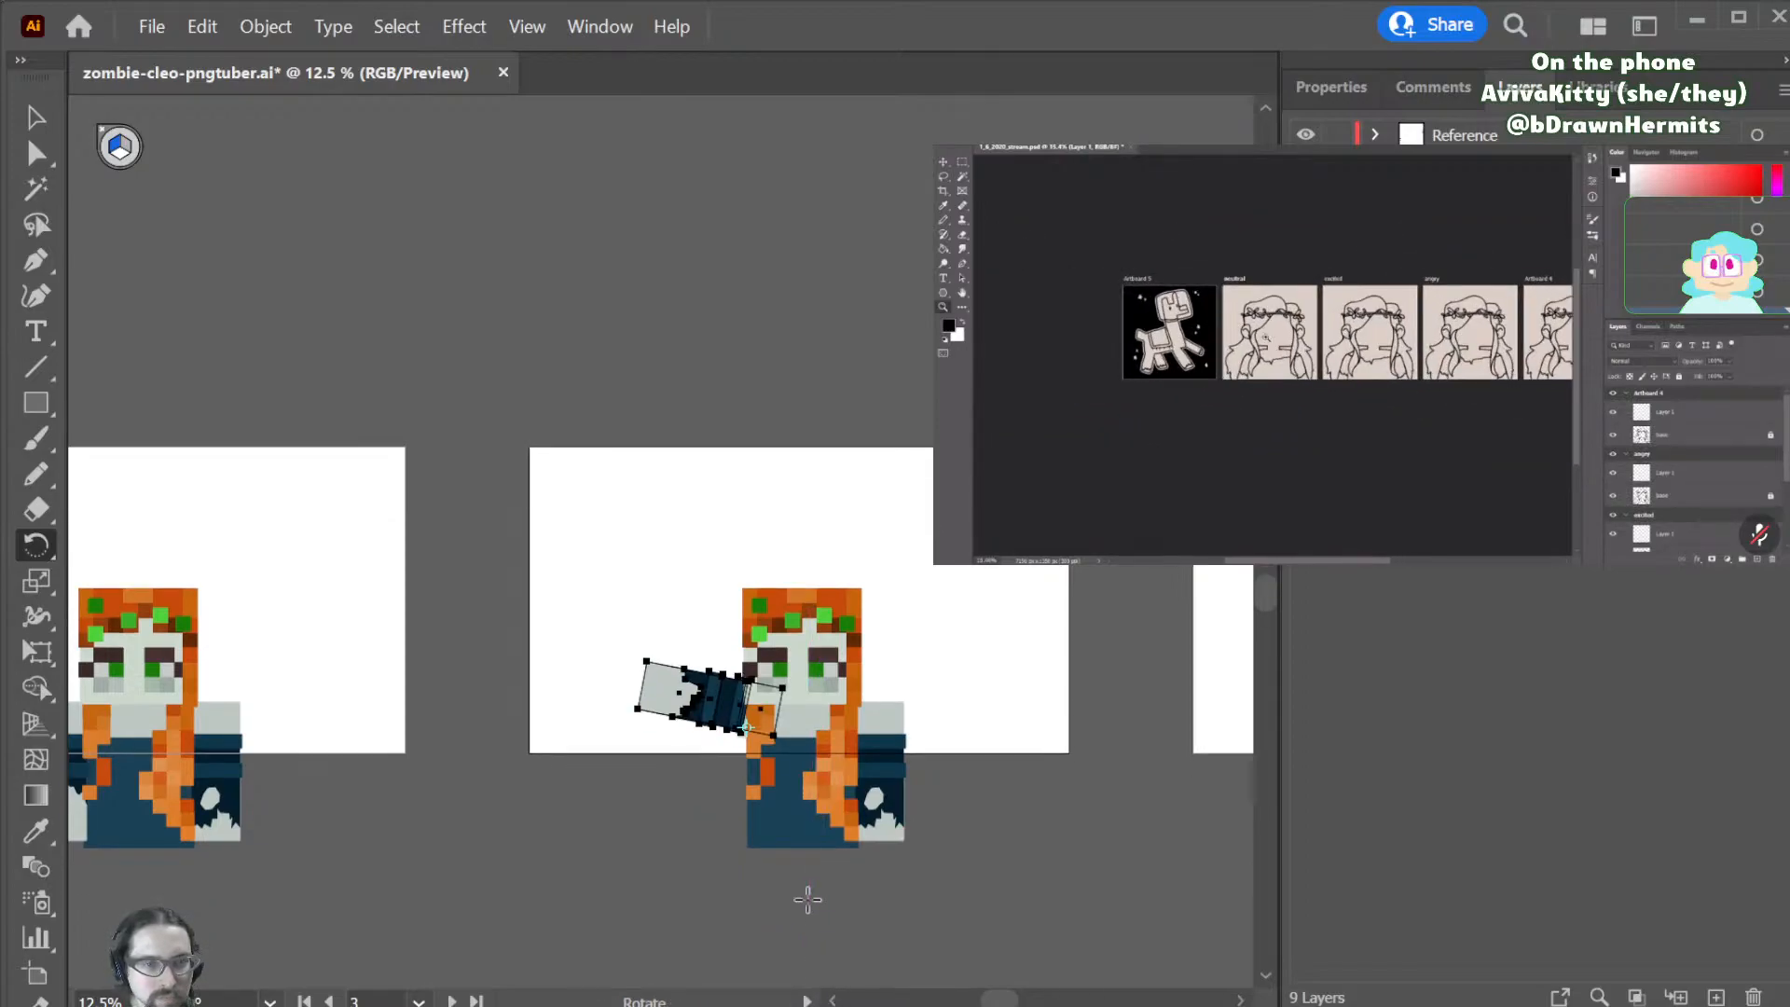
# - Shift the rotated arm outward from the torso and slightly down, and rotate it further into a raised diagonal pose
pyautogui.hotkey('shift', 'Left')
pyautogui.hotkey('shift', 'Left')
pyautogui.hotkey('shift', 'Left')
pyautogui.hotkey('shift', 'Left')
pyautogui.hotkey('shift', 'Left')
pyautogui.hotkey('shift', 'Left')
pyautogui.hotkey('shift', 'Left')
pyautogui.hotkey('shift', 'Left')
pyautogui.hotkey('shift', 'Left')
pyautogui.hotkey('shift', 'Left')
pyautogui.hotkey('shift', 'Down')
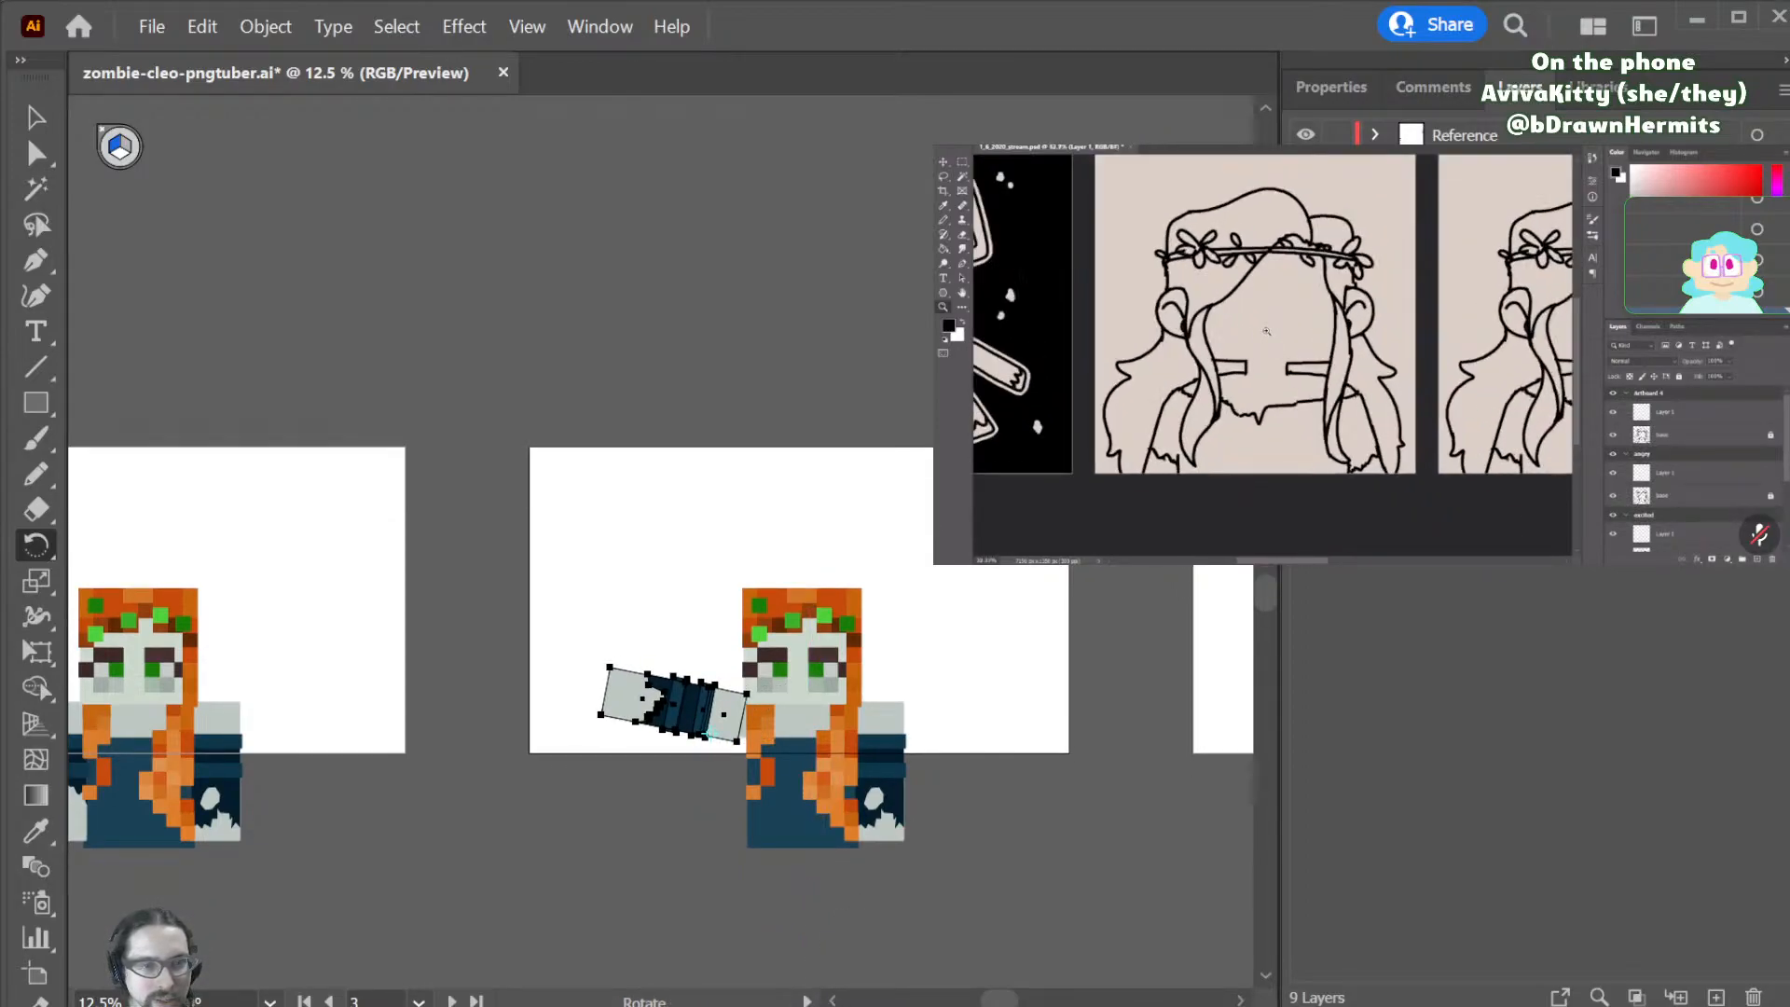
pyautogui.moveTo(803, 495); pyautogui.dragTo(1013, 610)
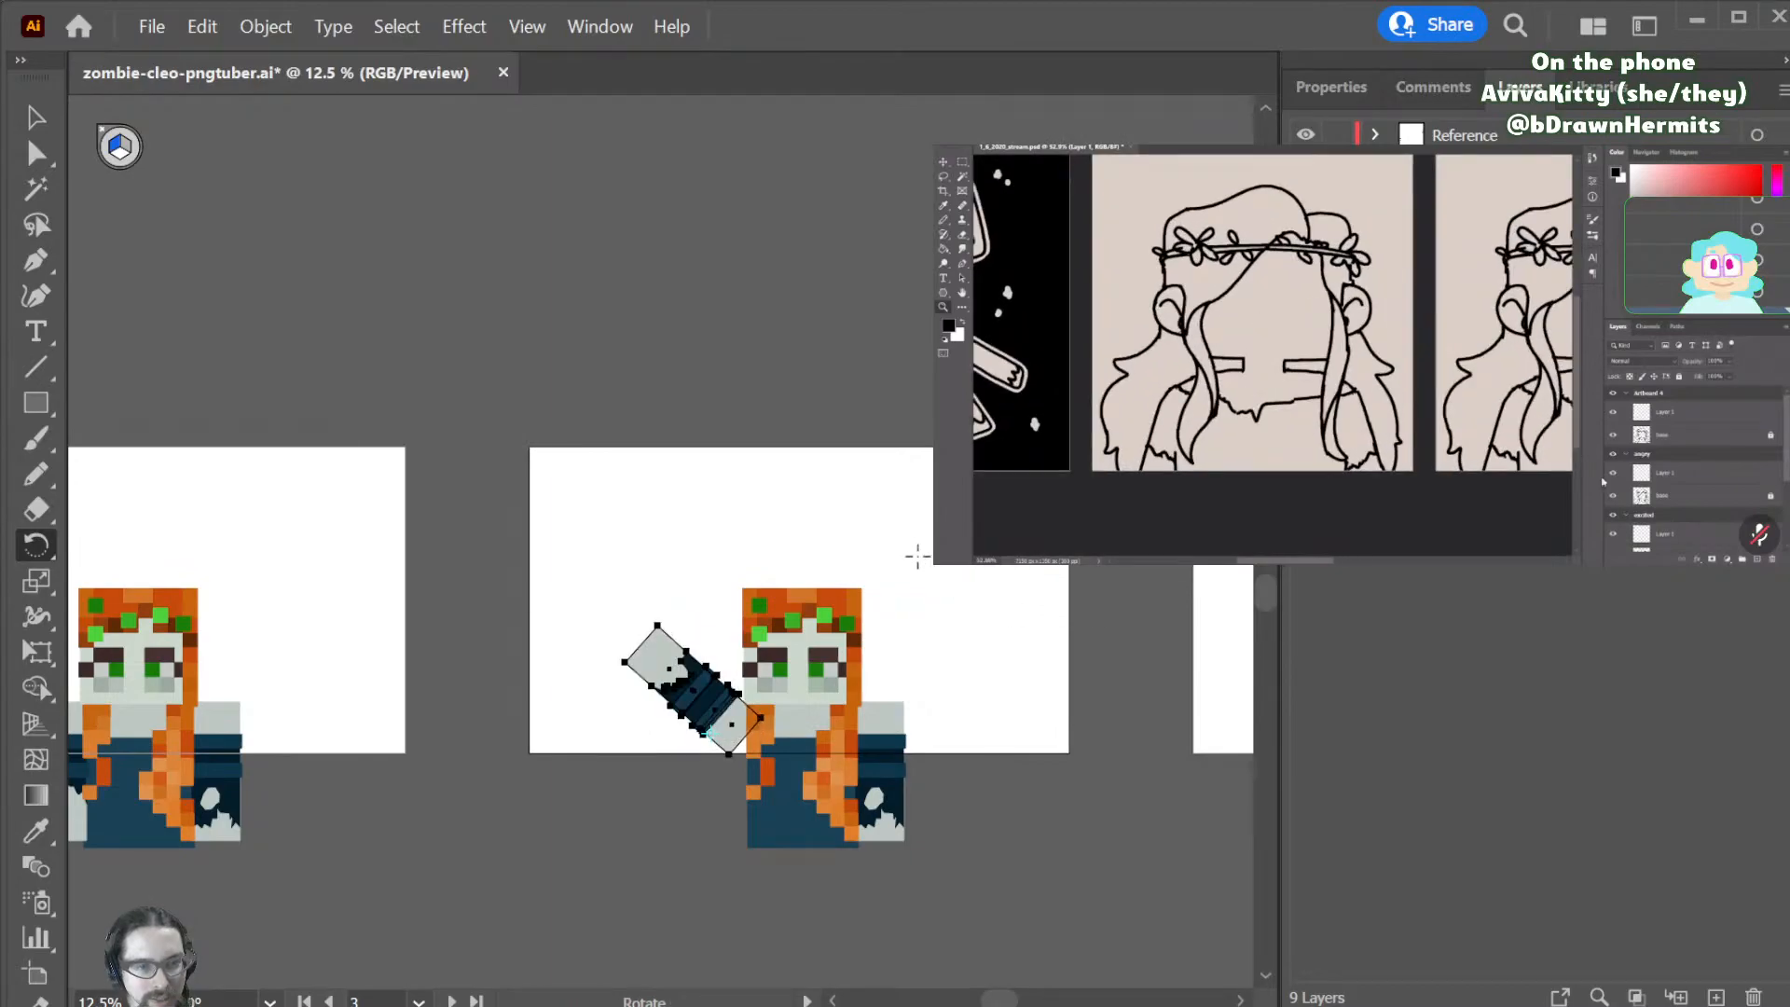
# - Try to shift the raised arm slightly closer to the shoulder, and undo the move
pyautogui.press('v')
pyautogui.moveTo(720, 710)
pyautogui.mouseDown()
pyautogui.moveTo(695, 701)
pyautogui.moveTo(710, 690)
pyautogui.moveTo(765, 751)
pyautogui.moveTo(701, 714)
pyautogui.mouseUp()
pyautogui.click(993, 772)
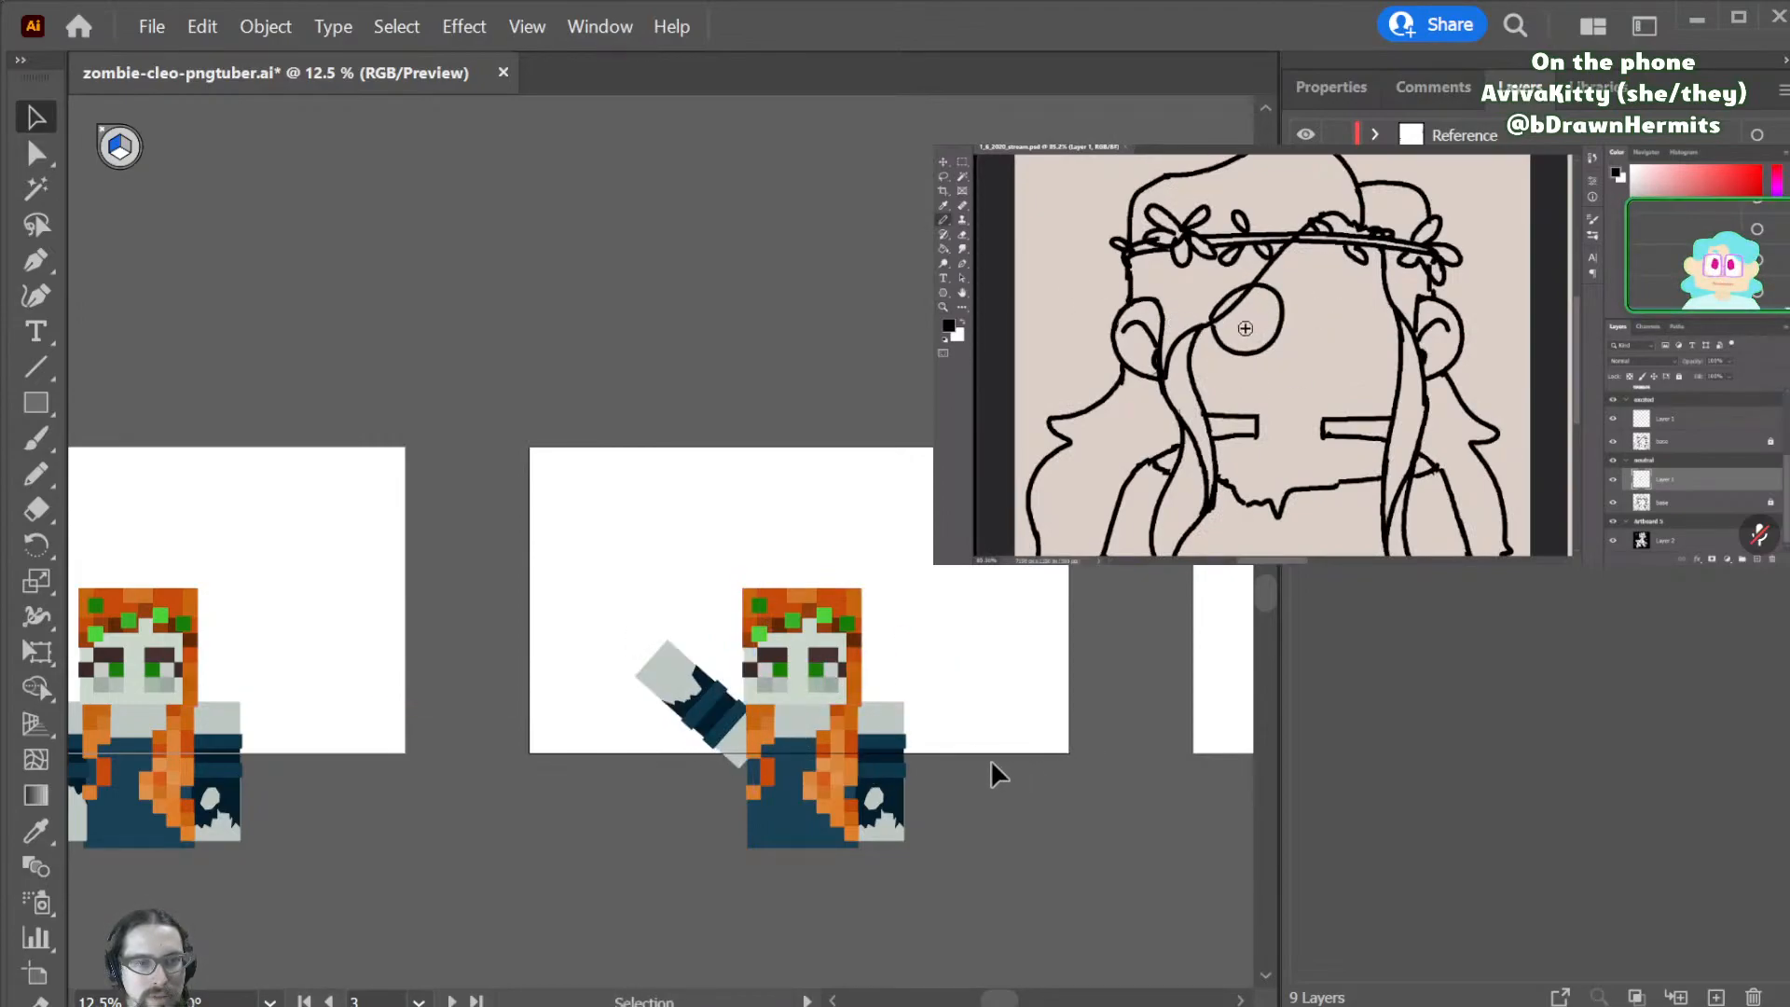
pyautogui.hotkey('ctrl', 'z')
pyautogui.hotkey('ctrl', 'z')
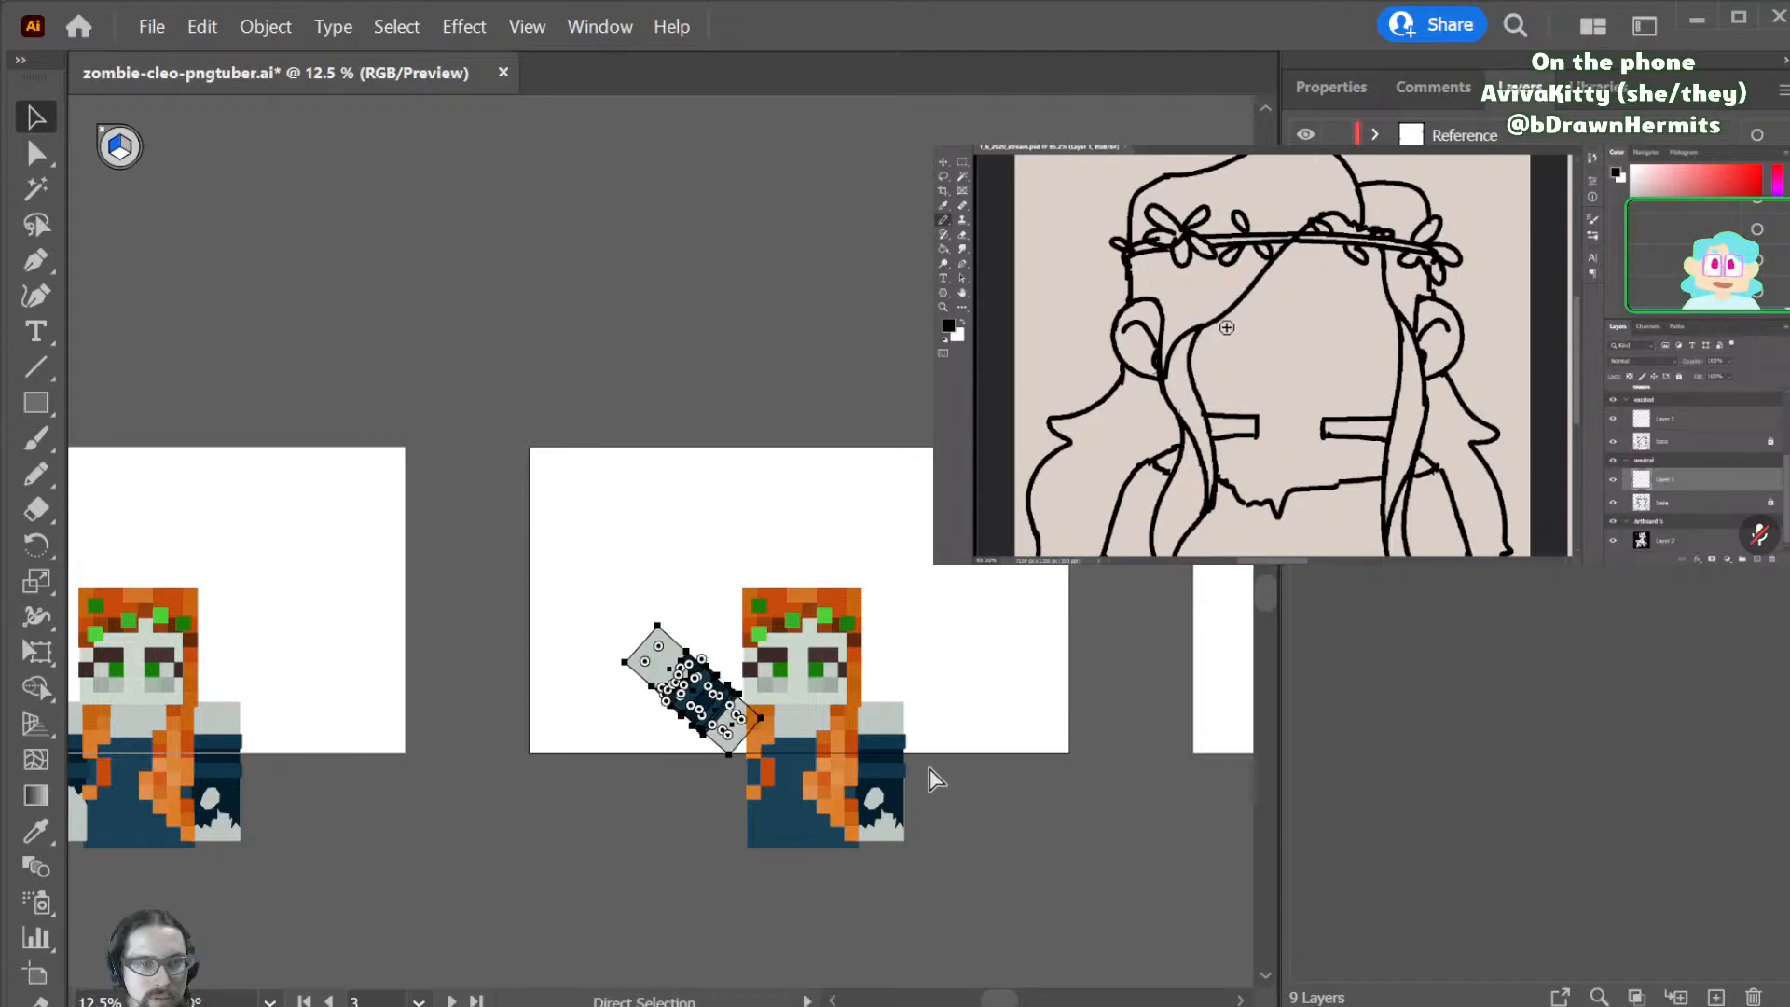
# - Reshape the shoulder end of the raised arm by moving its corner points to meet the torso's side
pyautogui.click(707, 820)
pyautogui.press('a')
pyautogui.click(726, 742)
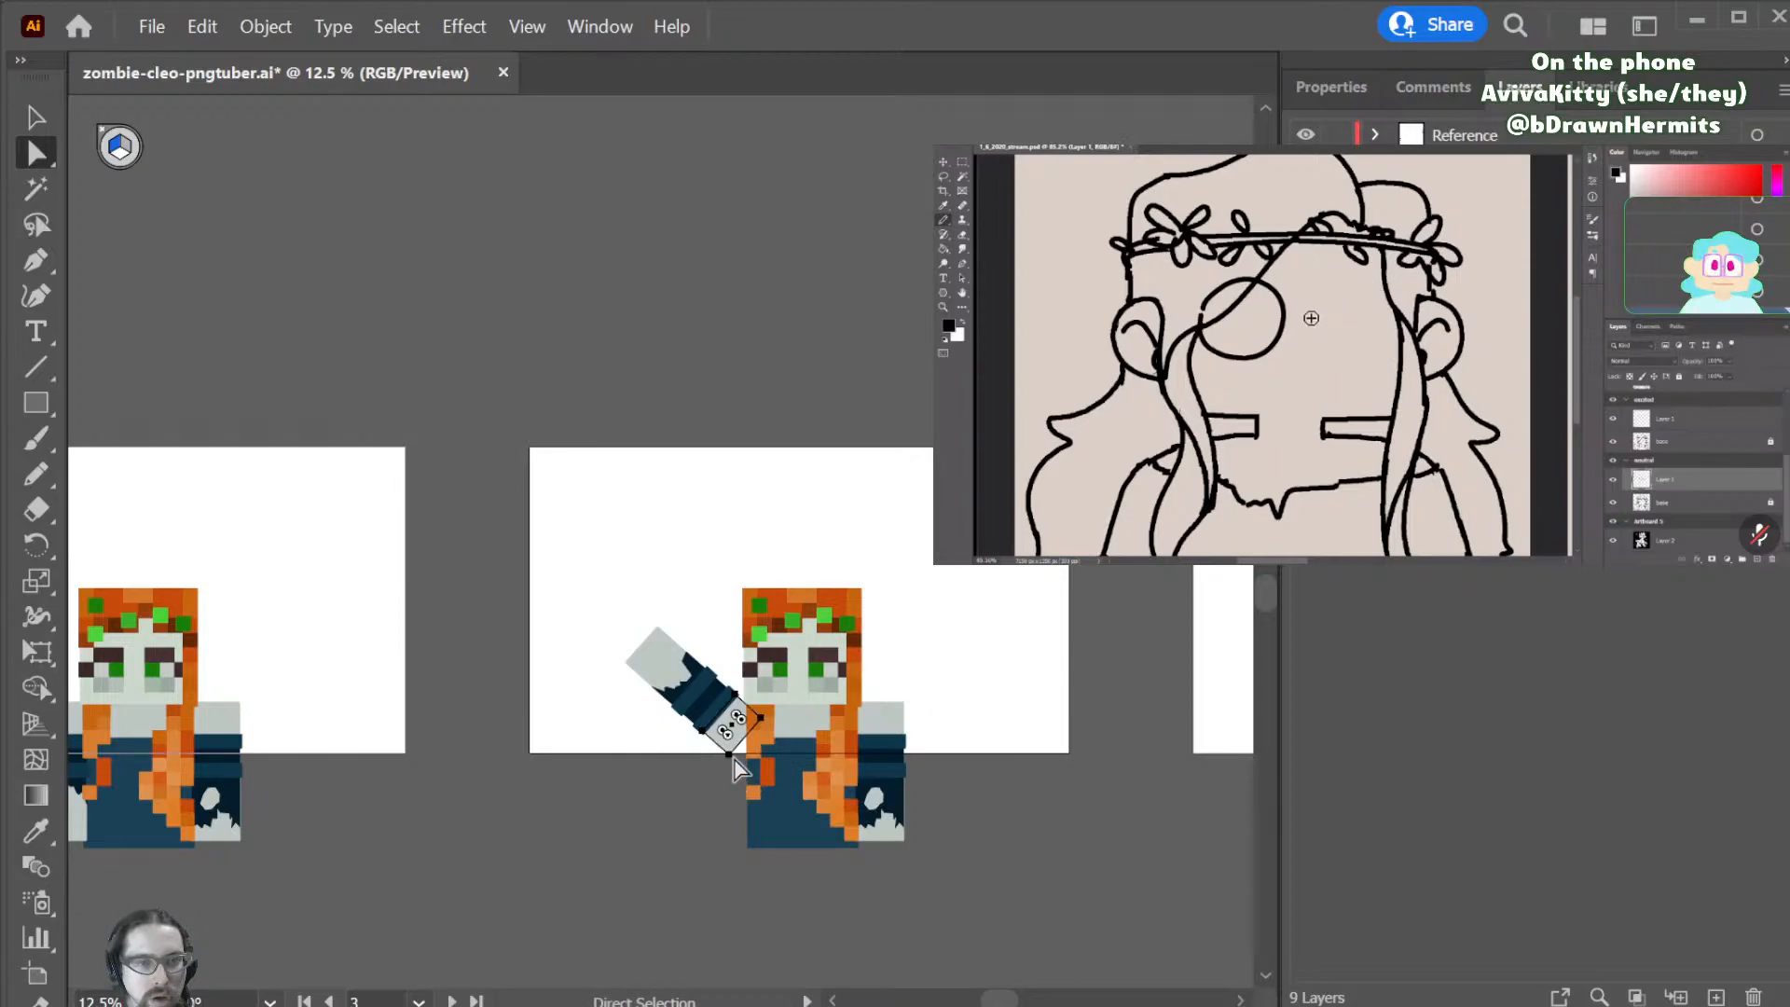
pyautogui.moveTo(730, 766); pyautogui.dragTo(736, 694)
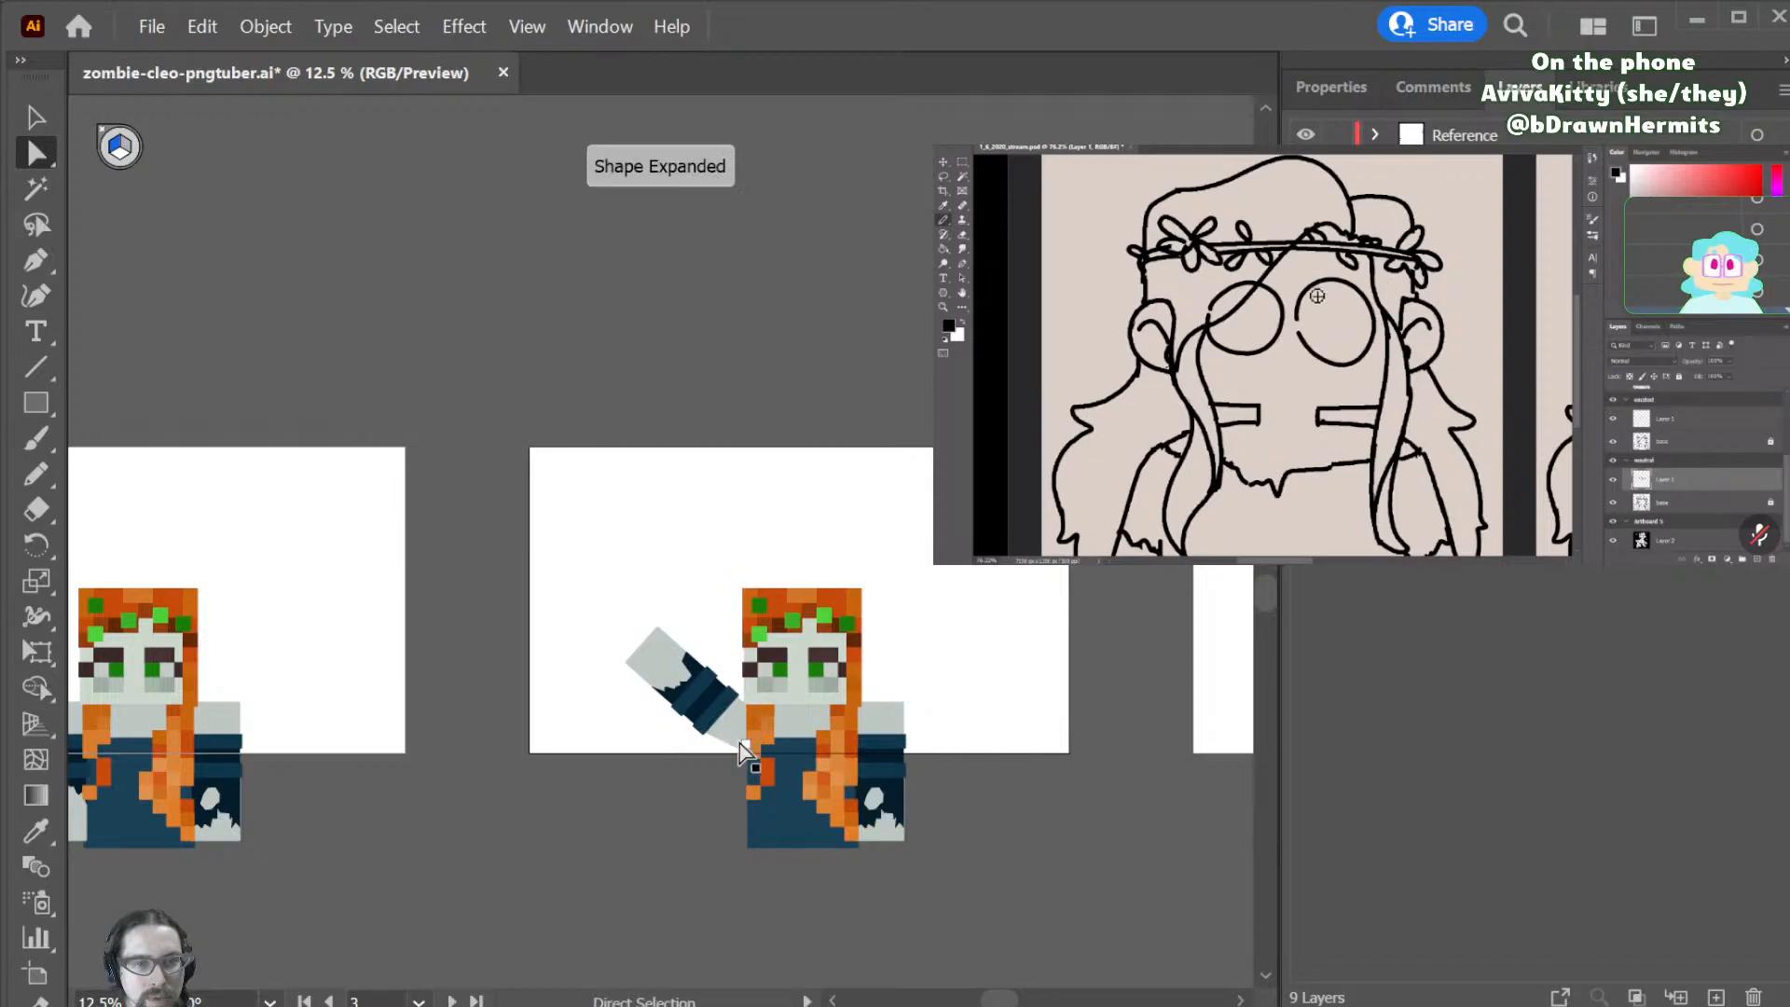
pyautogui.moveTo(747, 756); pyautogui.dragTo(747, 763)
pyautogui.click(969, 763)
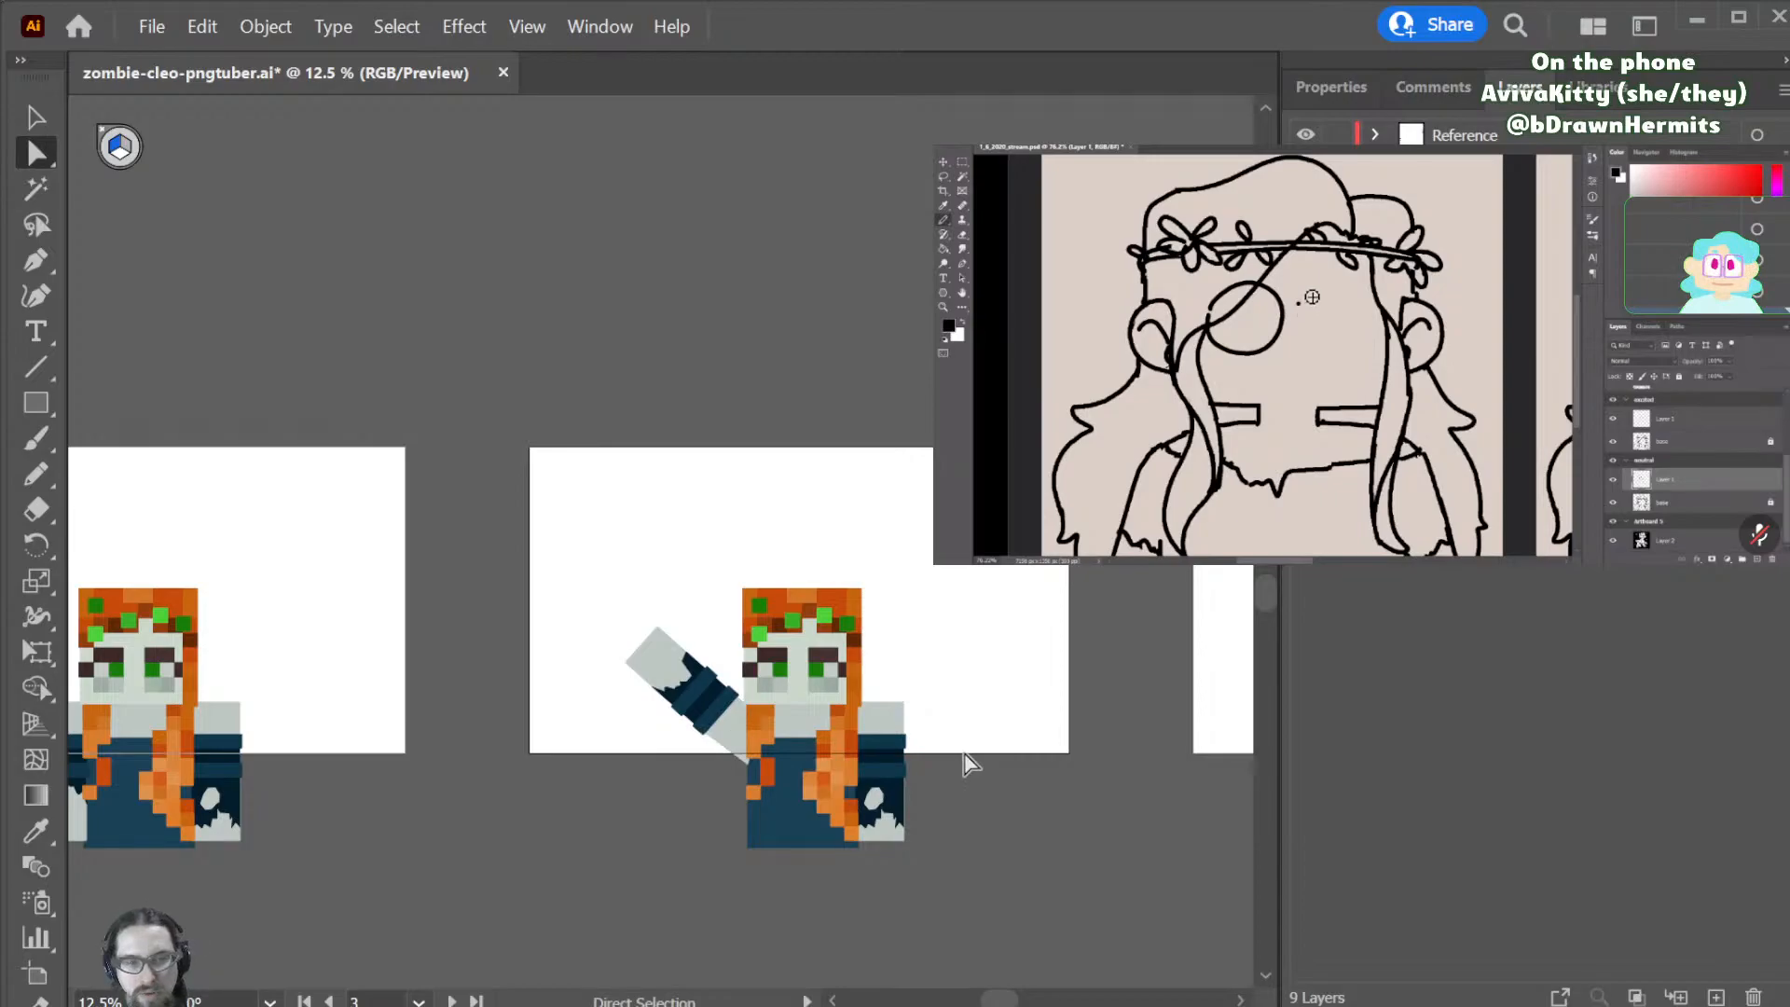
# - Try to raise the holed-sleeve arm diagonally with its torn-sleeve end at the shoulder and reshape that end, and undo the attempt
pyautogui.press('v')
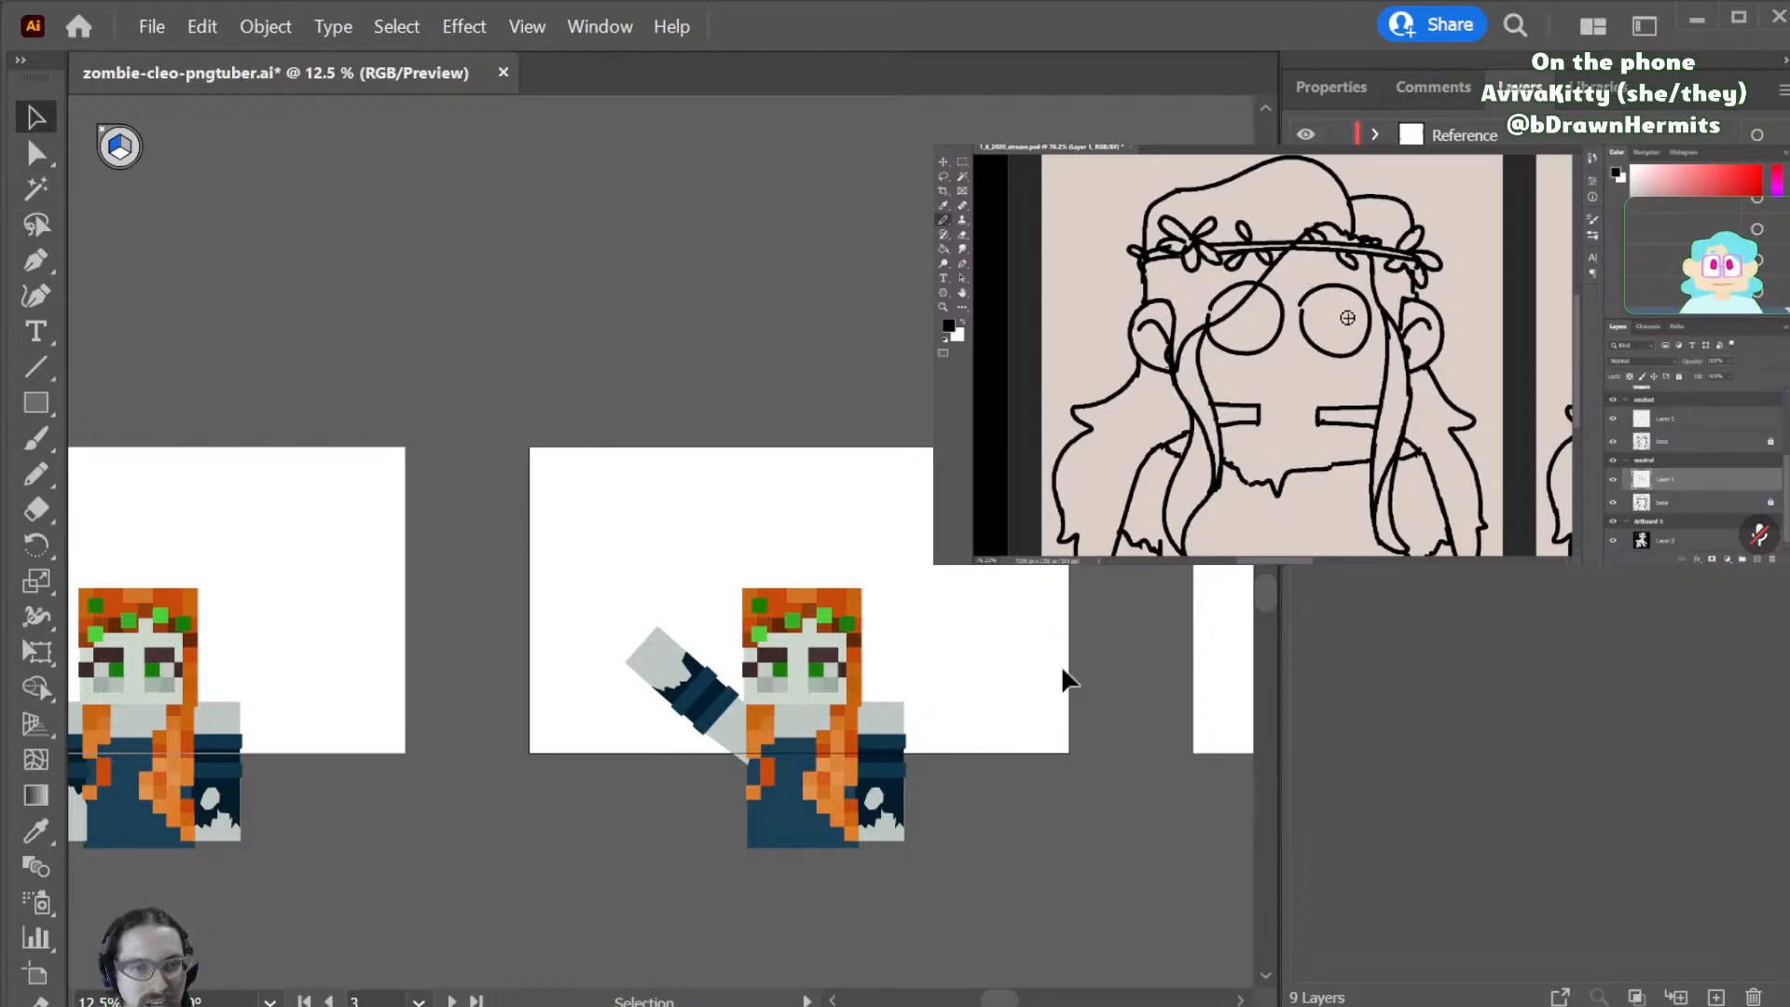
pyautogui.moveTo(884, 867); pyautogui.dragTo(876, 865)
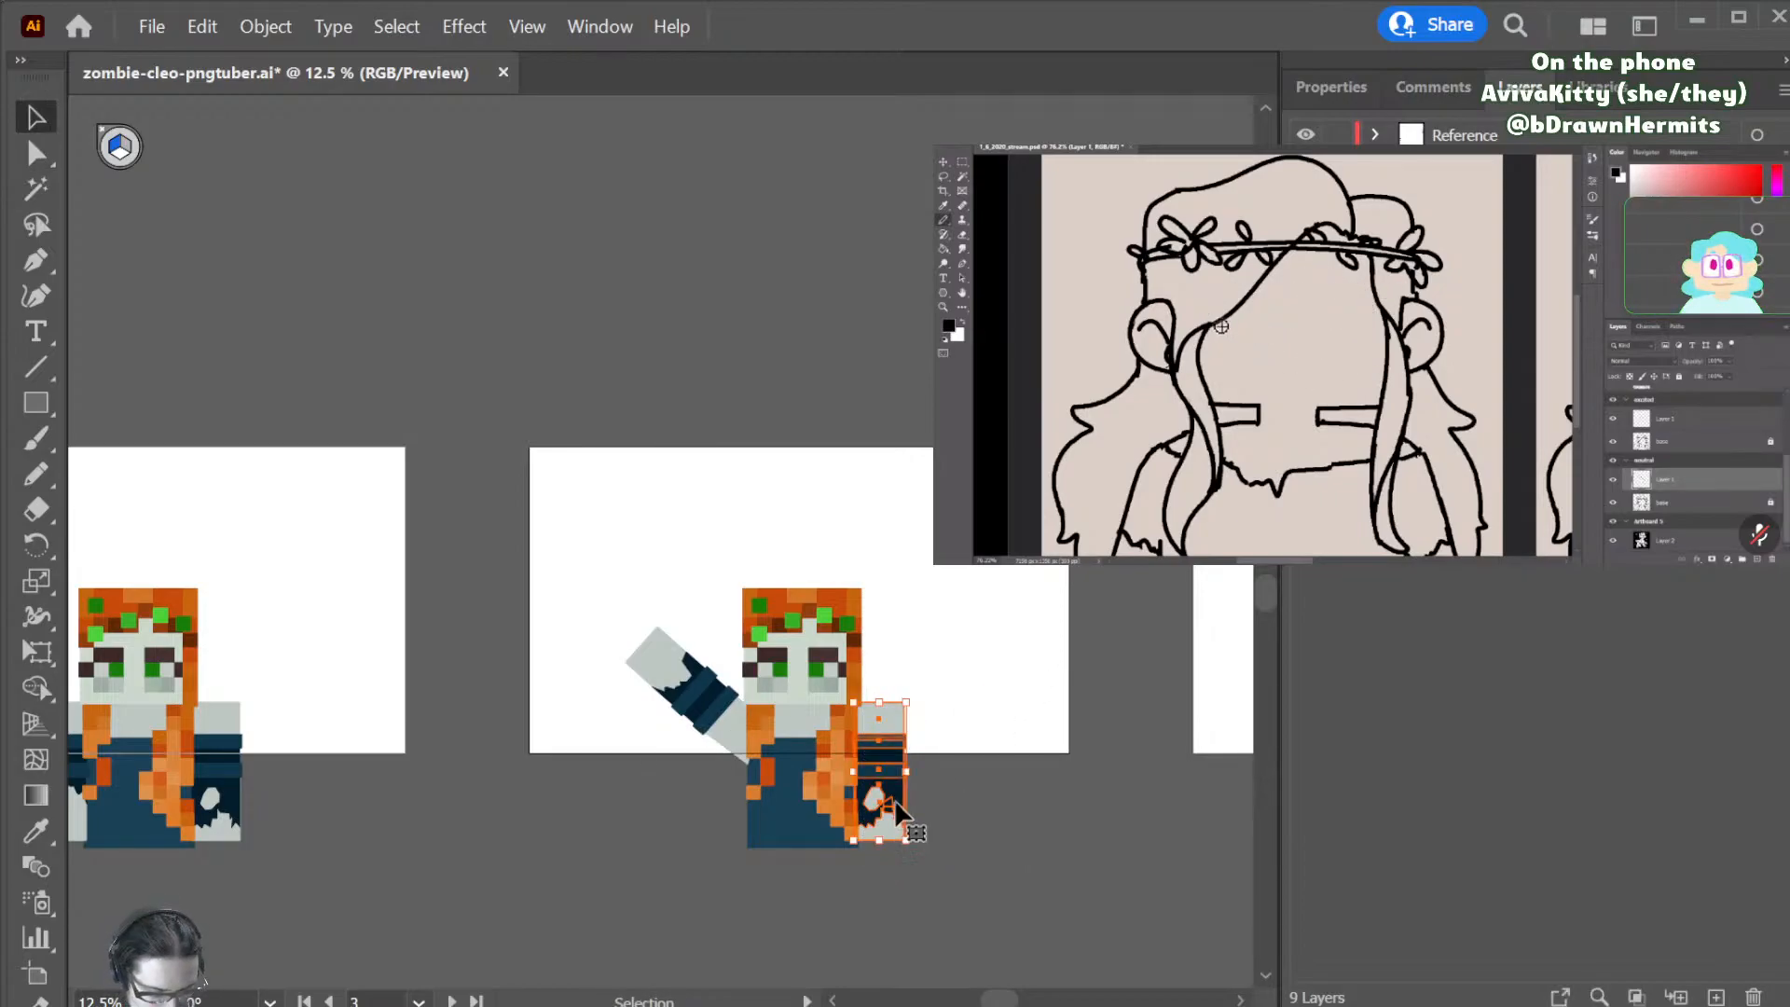
pyautogui.press('r')
pyautogui.moveTo(849, 751)
pyautogui.mouseDown()
pyautogui.moveTo(930, 757)
pyautogui.moveTo(948, 627)
pyautogui.moveTo(852, 562)
pyautogui.moveTo(902, 607)
pyautogui.mouseUp()
pyautogui.press('b')
pyautogui.press('v')
pyautogui.moveTo(895, 769)
pyautogui.mouseDown()
pyautogui.moveTo(932, 671)
pyautogui.moveTo(927, 706)
pyautogui.moveTo(937, 694)
pyautogui.mouseUp()
pyautogui.press('a')
pyautogui.click(885, 767)
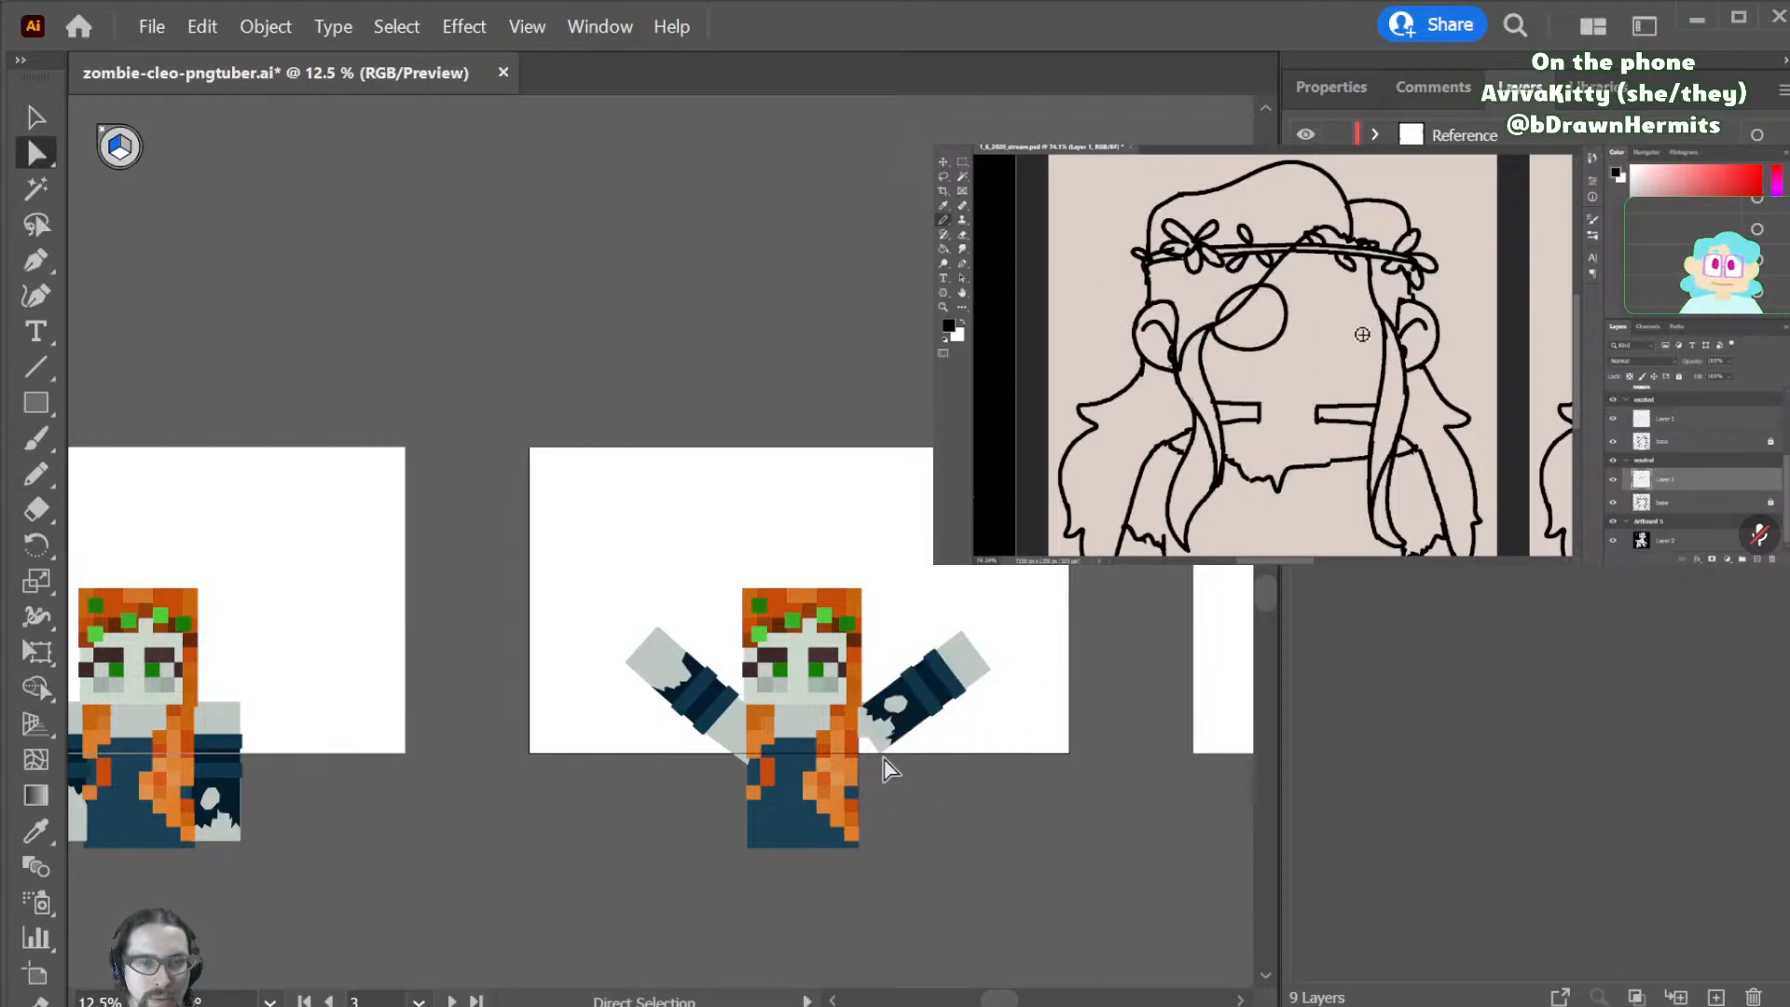
pyautogui.moveTo(869, 774); pyautogui.dragTo(865, 746)
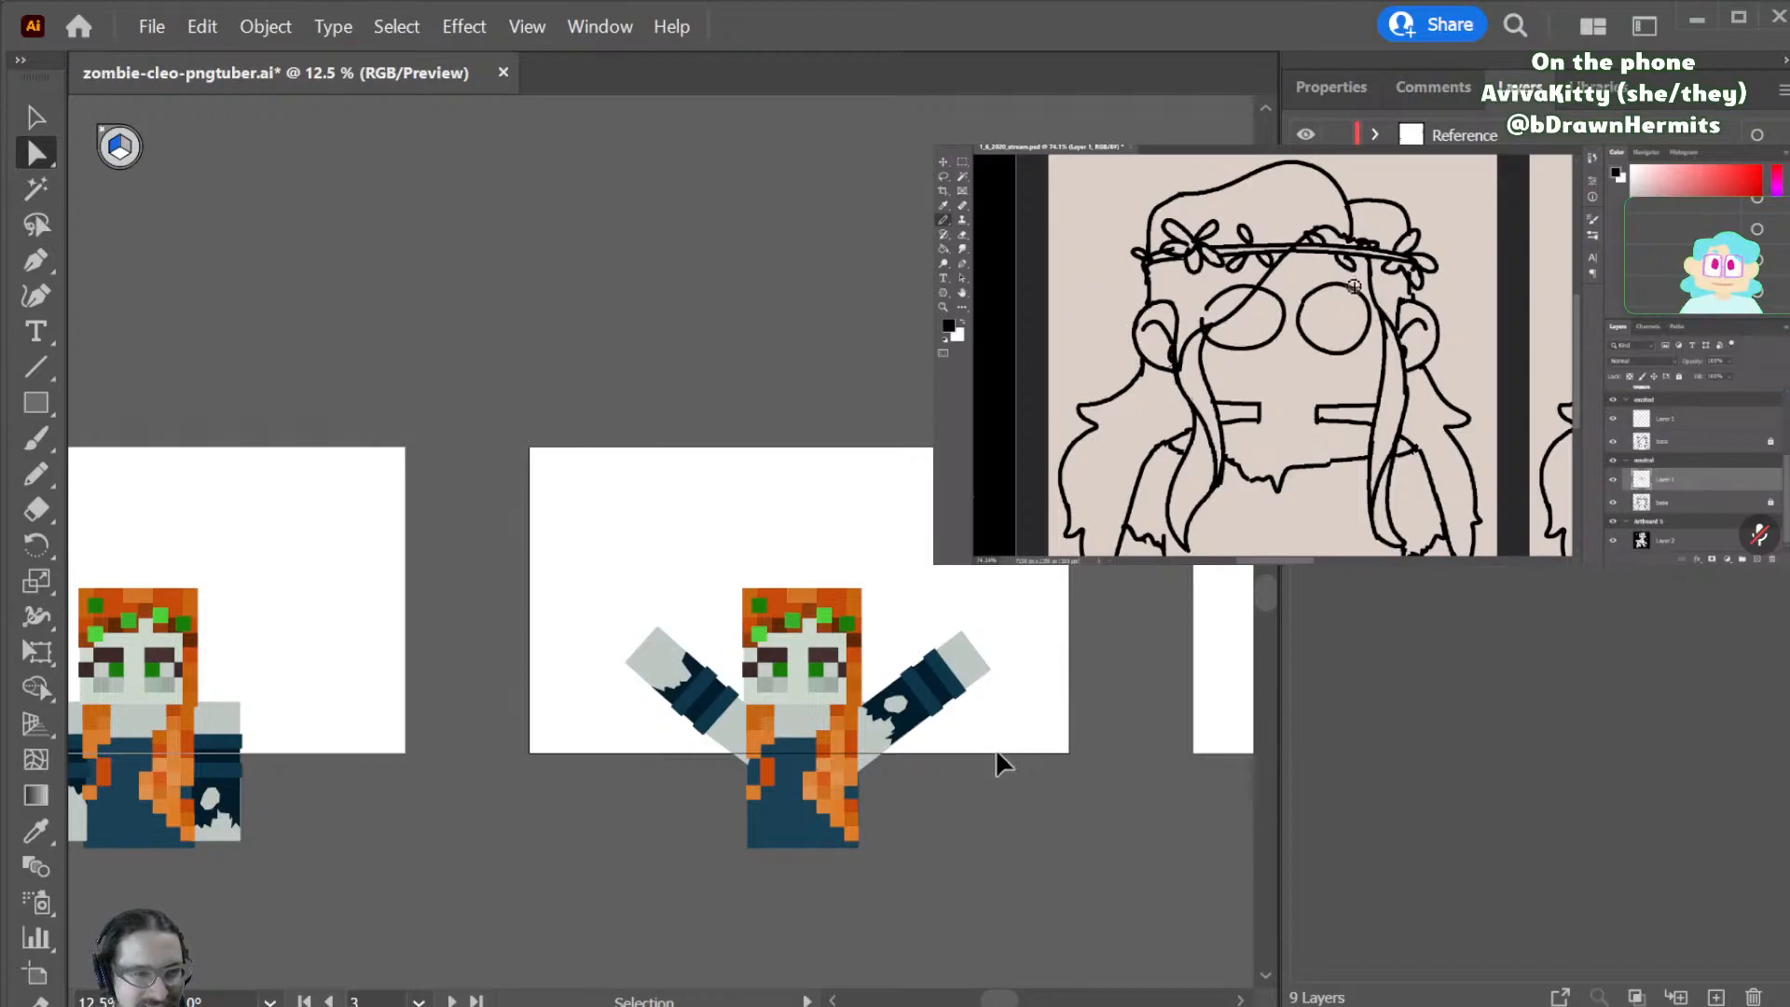
pyautogui.hotkey('ctrl', 'z')
pyautogui.hotkey('ctrl', 'z')
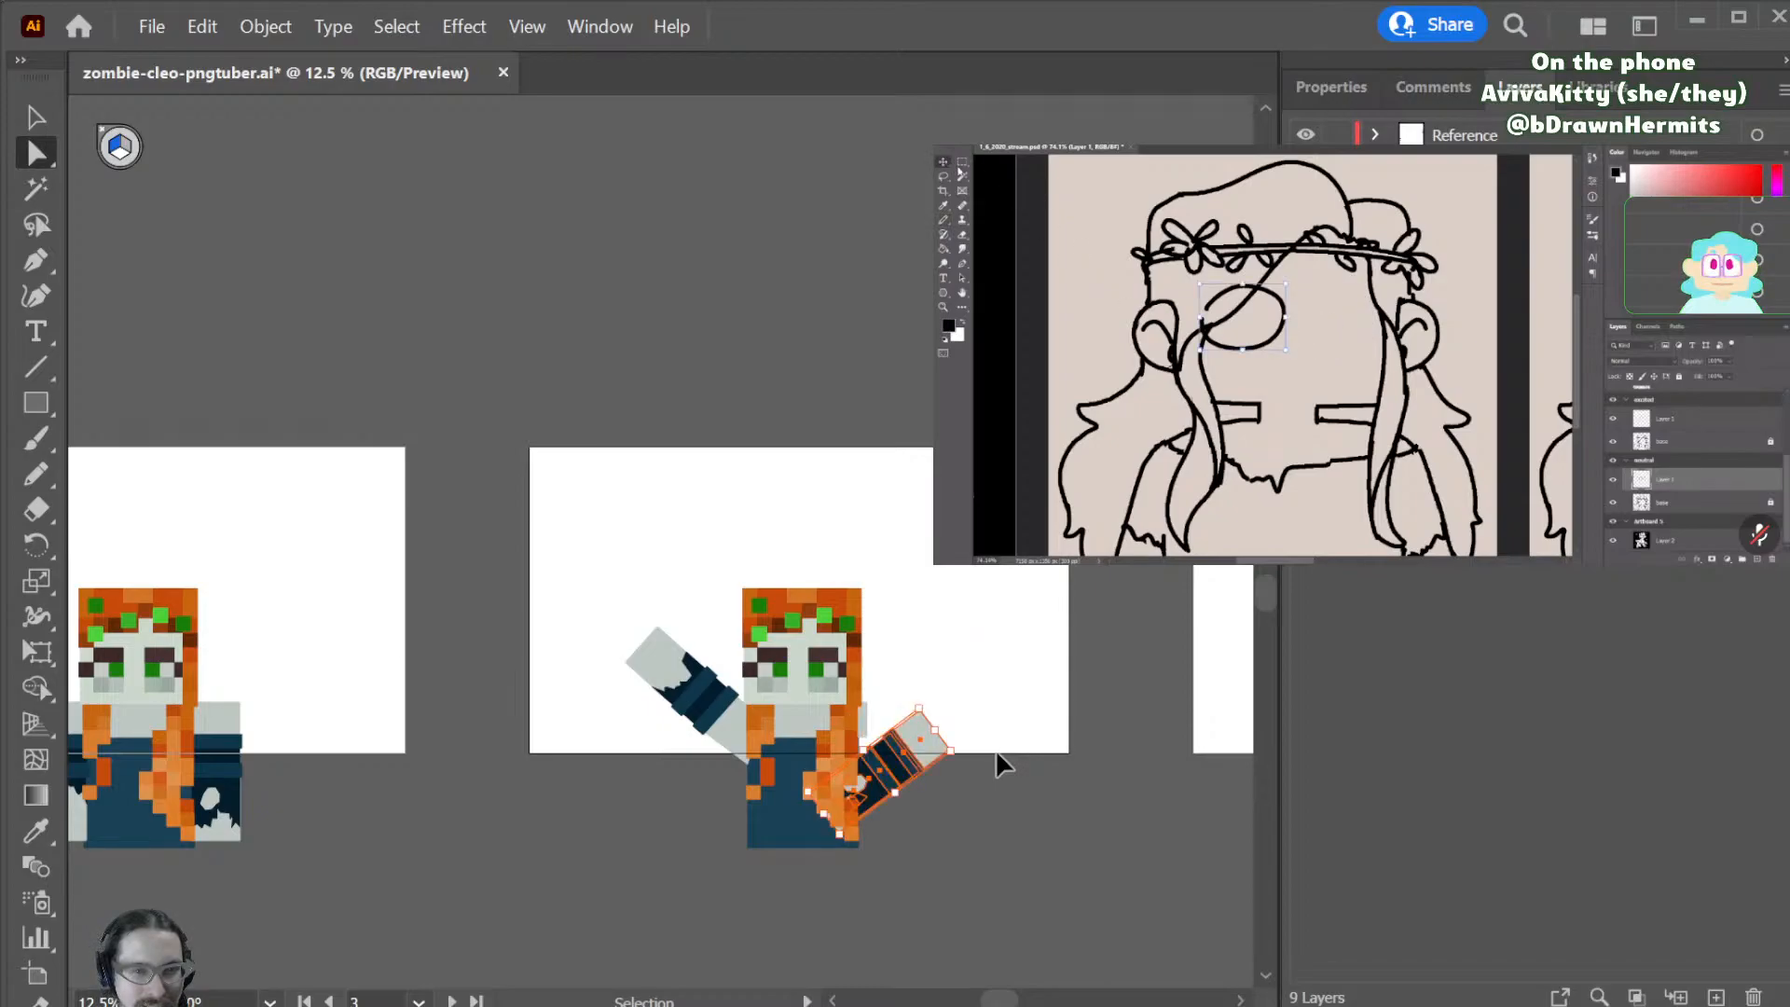
# - Rotate the holed-sleeve arm on the excited artboard outward about its shoulder into a raised diagonal pose and move it against the torso
pyautogui.press('r')
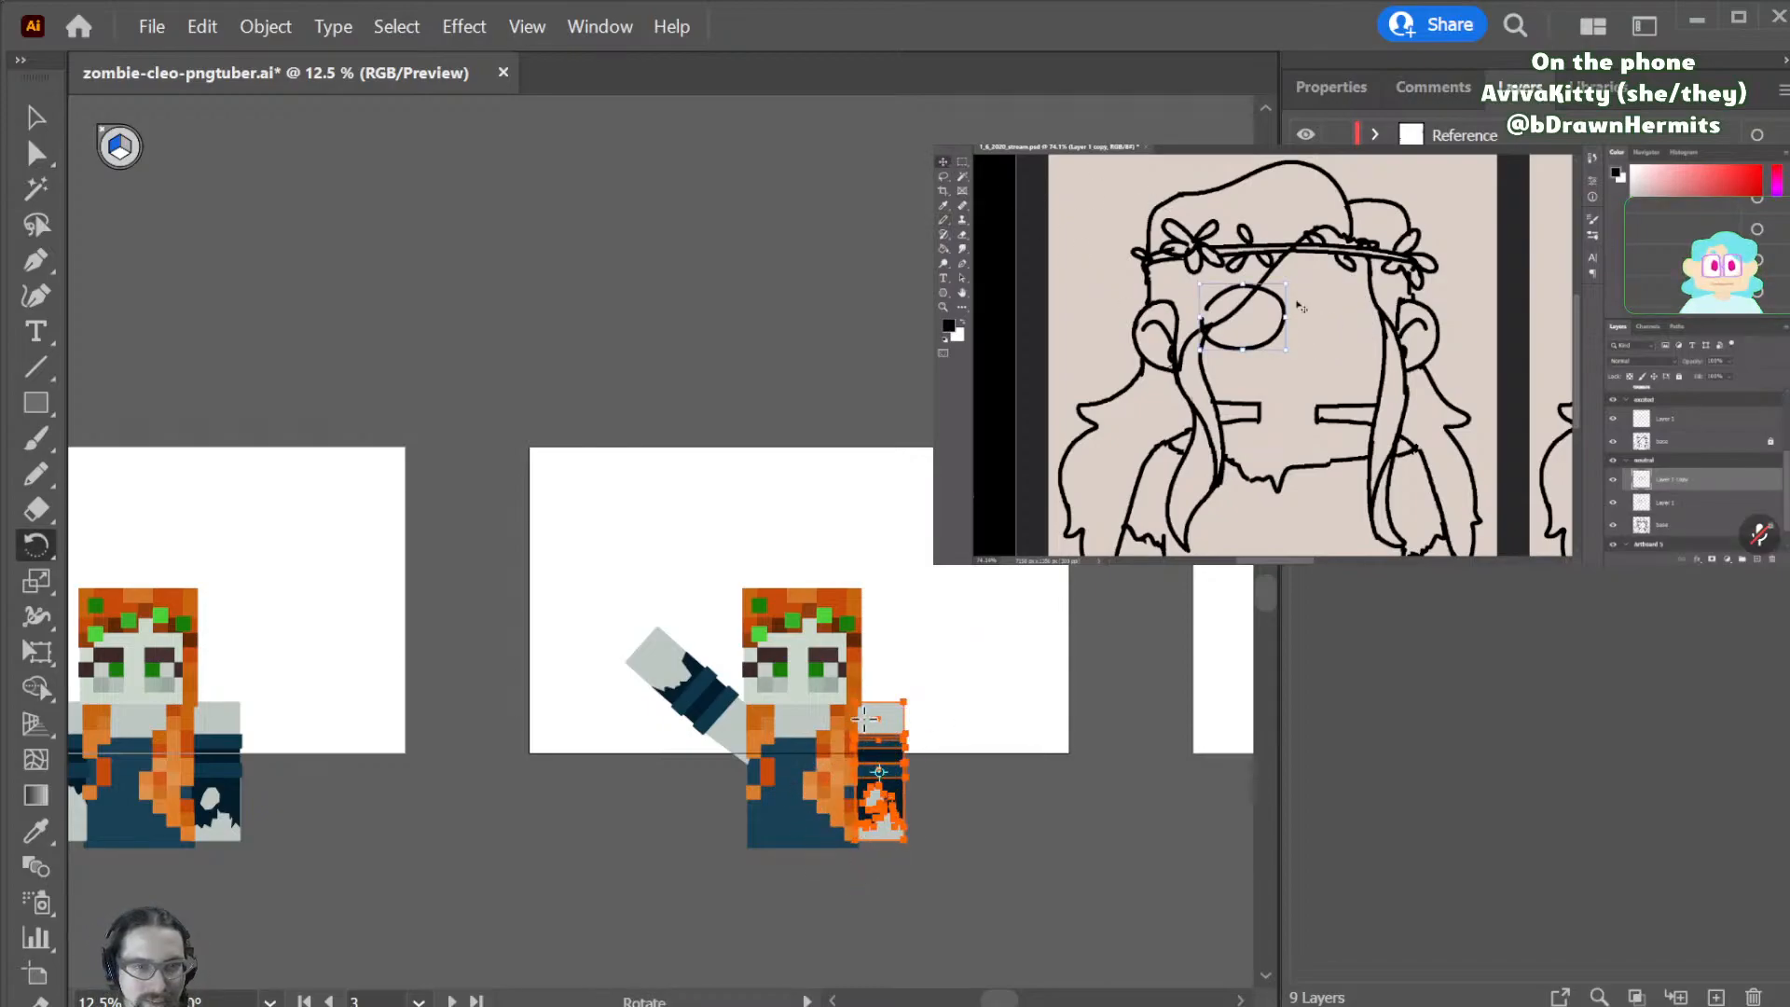
pyautogui.moveTo(951, 815); pyautogui.dragTo(1065, 642)
pyautogui.press('v')
pyautogui.moveTo(938, 674)
pyautogui.mouseDown()
pyautogui.moveTo(932, 718)
pyautogui.moveTo(933, 700)
pyautogui.mouseUp()
# - Reshape the shoulder end of the holed-sleeve arm by moving its lower corner point to the torso's side
pyautogui.press('a')
pyautogui.click(873, 751)
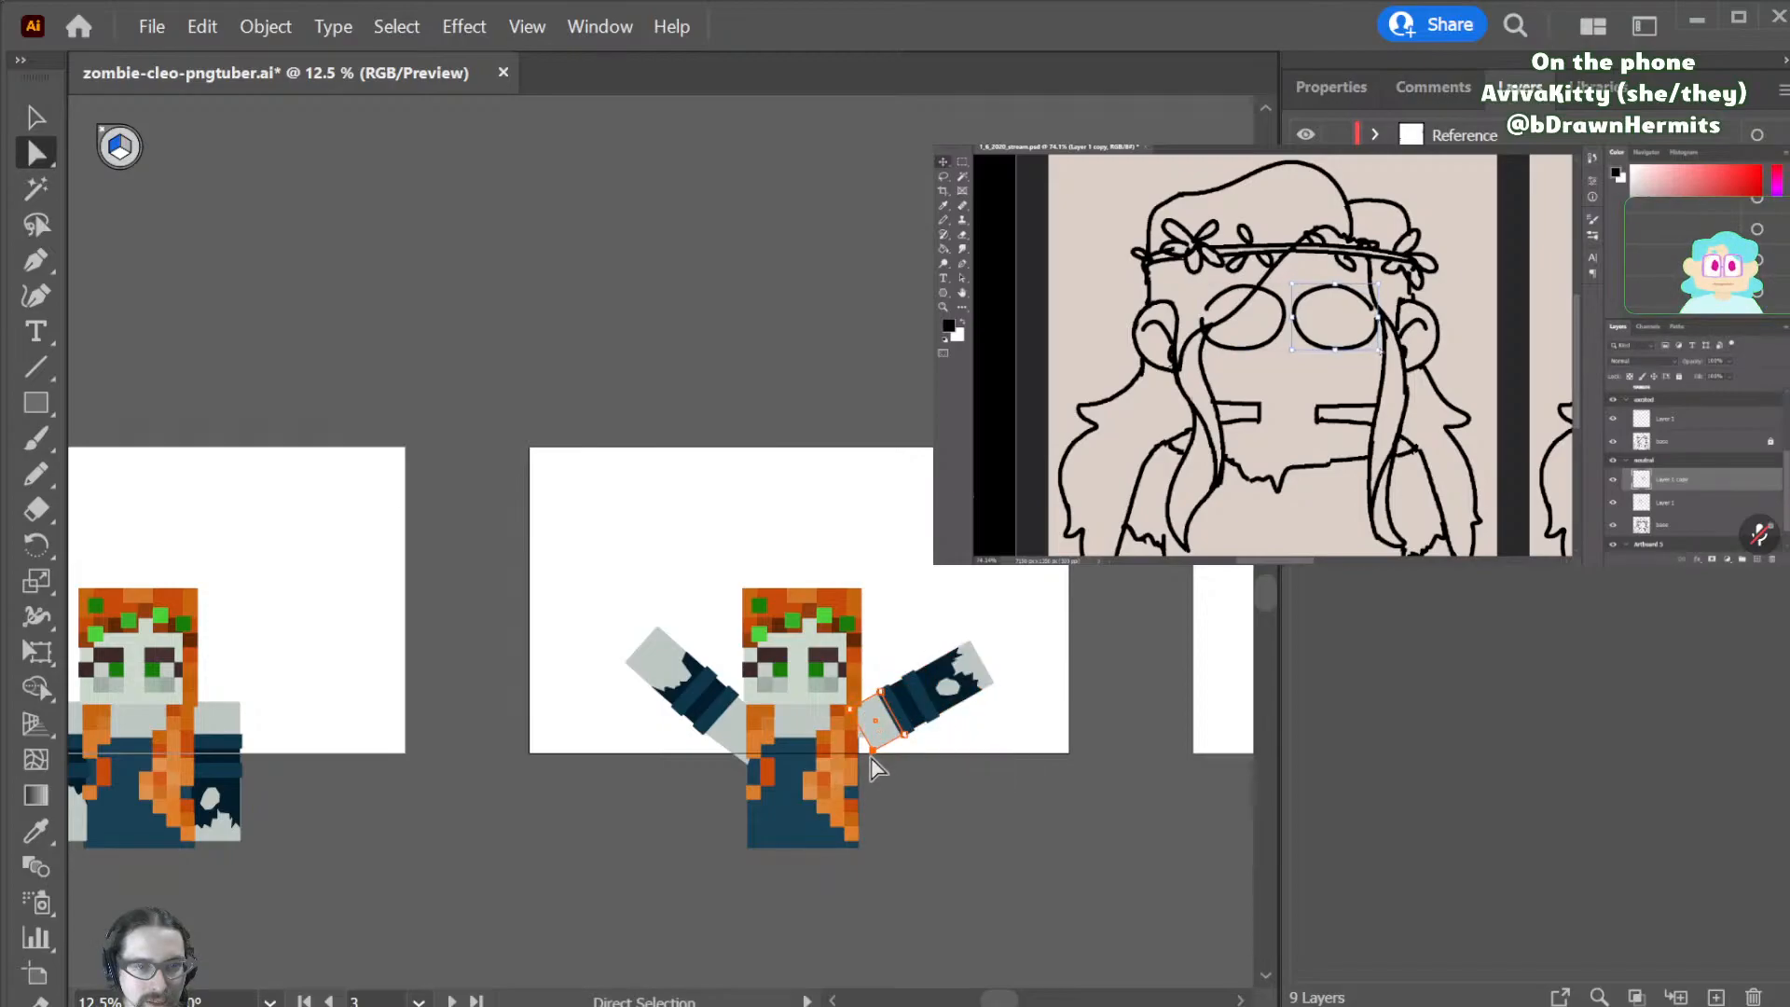
pyautogui.moveTo(863, 776)
pyautogui.mouseDown()
pyautogui.moveTo(872, 760)
pyautogui.moveTo(861, 776)
pyautogui.mouseUp()
pyautogui.moveTo(854, 765); pyautogui.dragTo(856, 762)
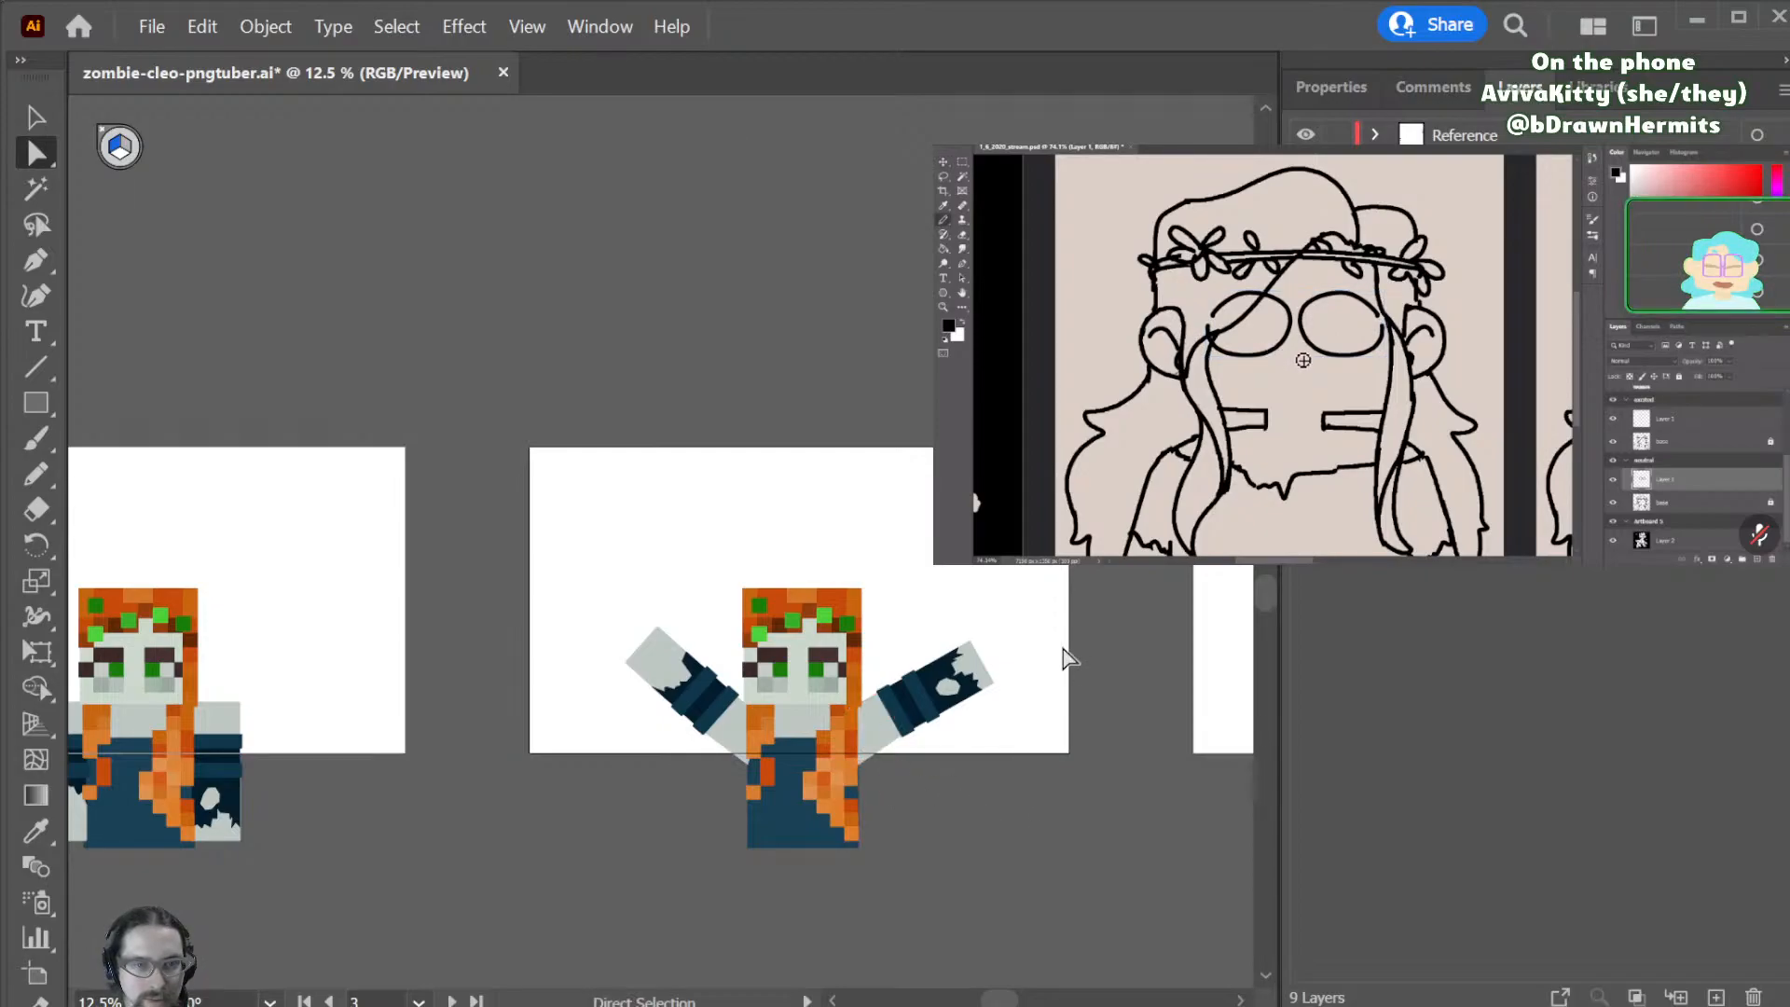
# - Select the whole raised holed-sleeve arm and rotate it about the shoulder to a steeper angle, roughly mirroring the other arm
pyautogui.press('v')
pyautogui.moveTo(1050, 619); pyautogui.dragTo(881, 734)
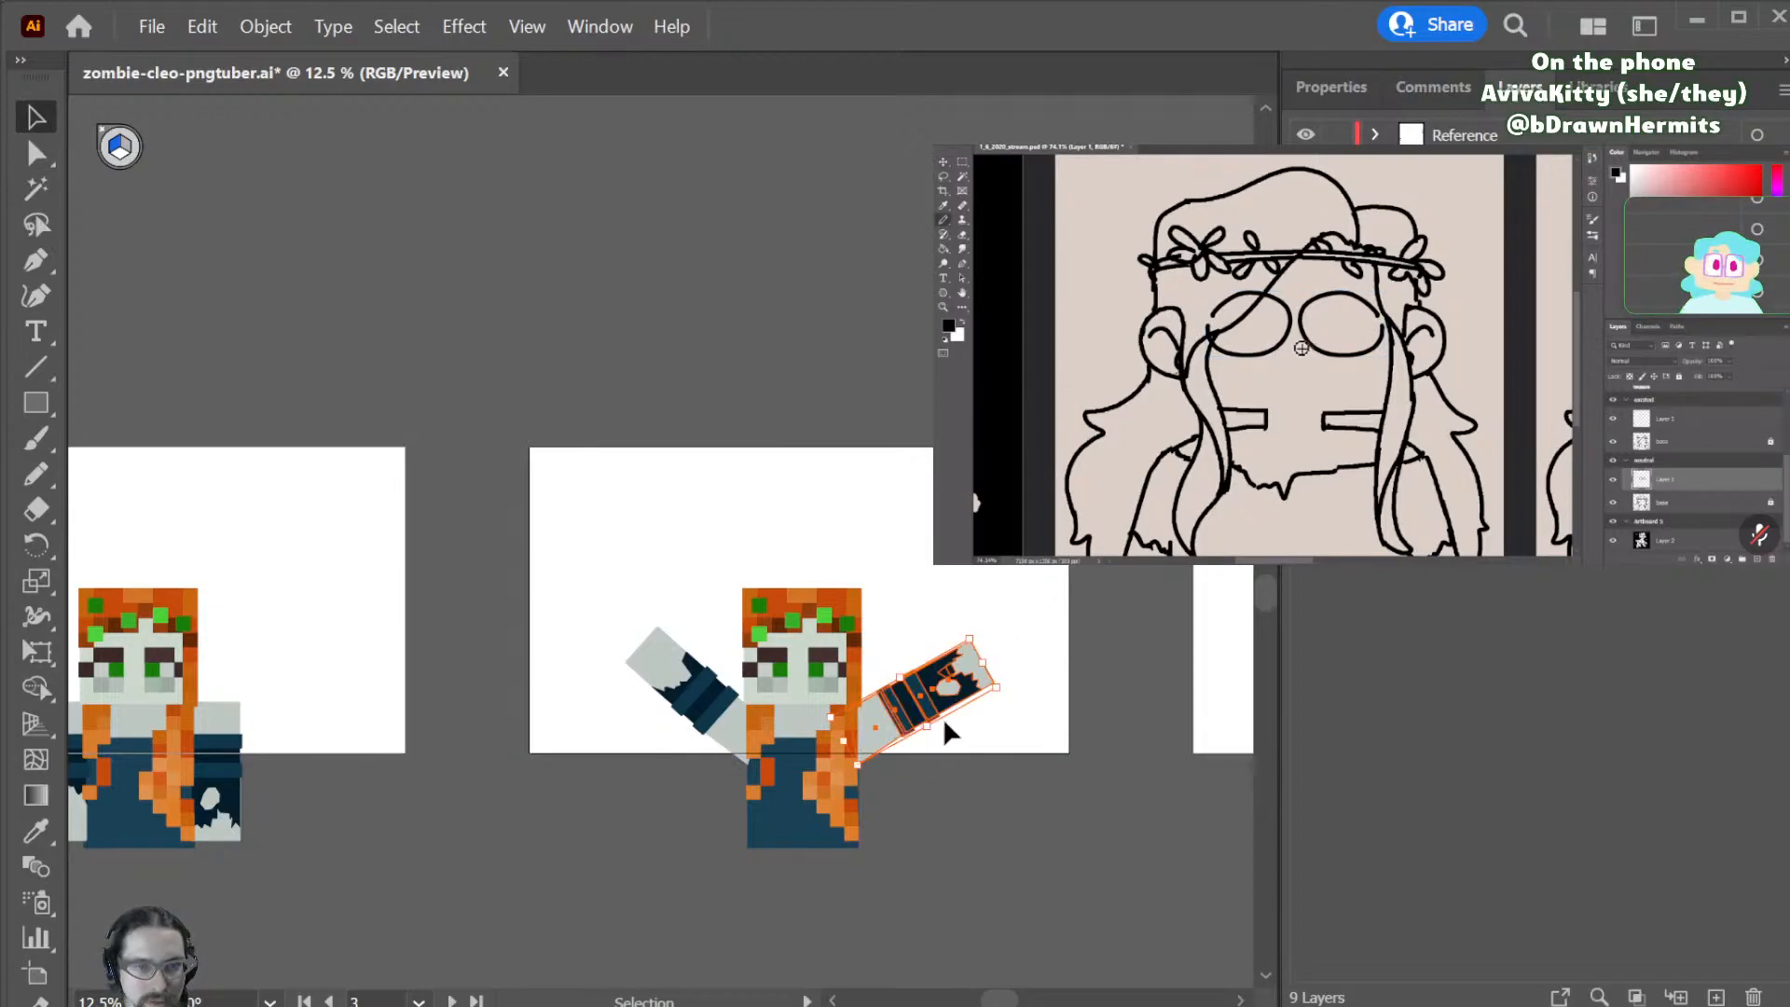
pyautogui.press('r')
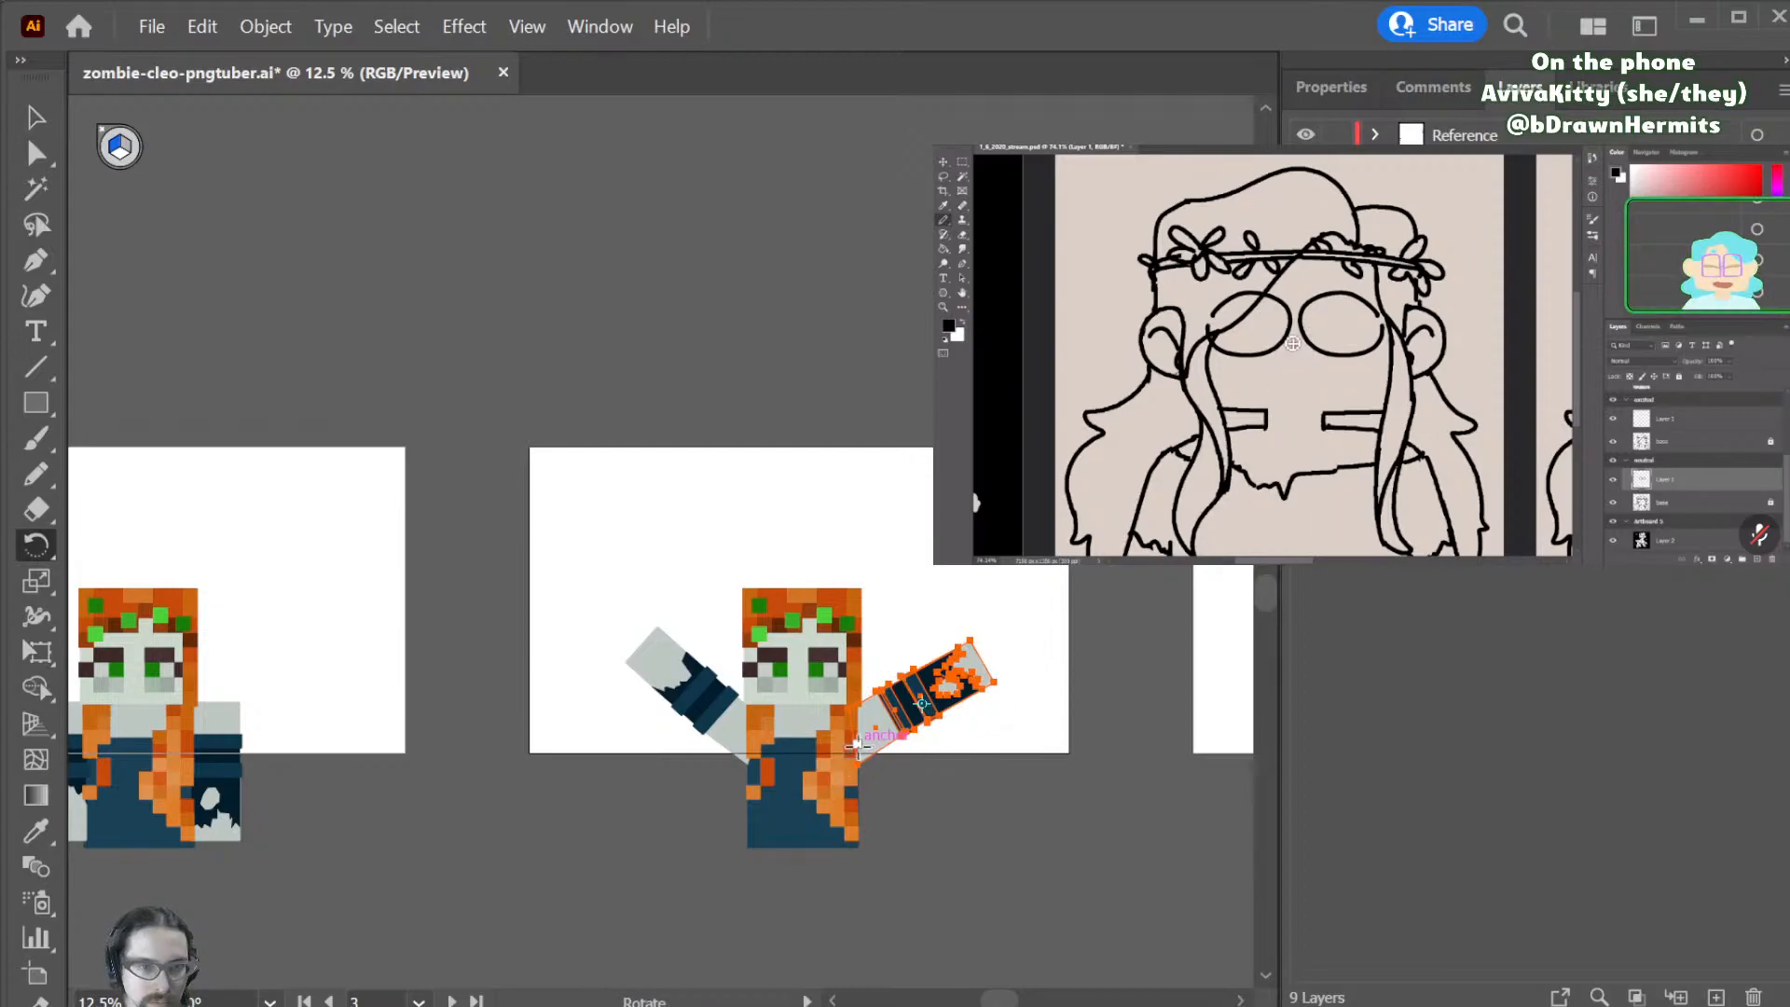
pyautogui.moveTo(985, 710); pyautogui.dragTo(981, 673)
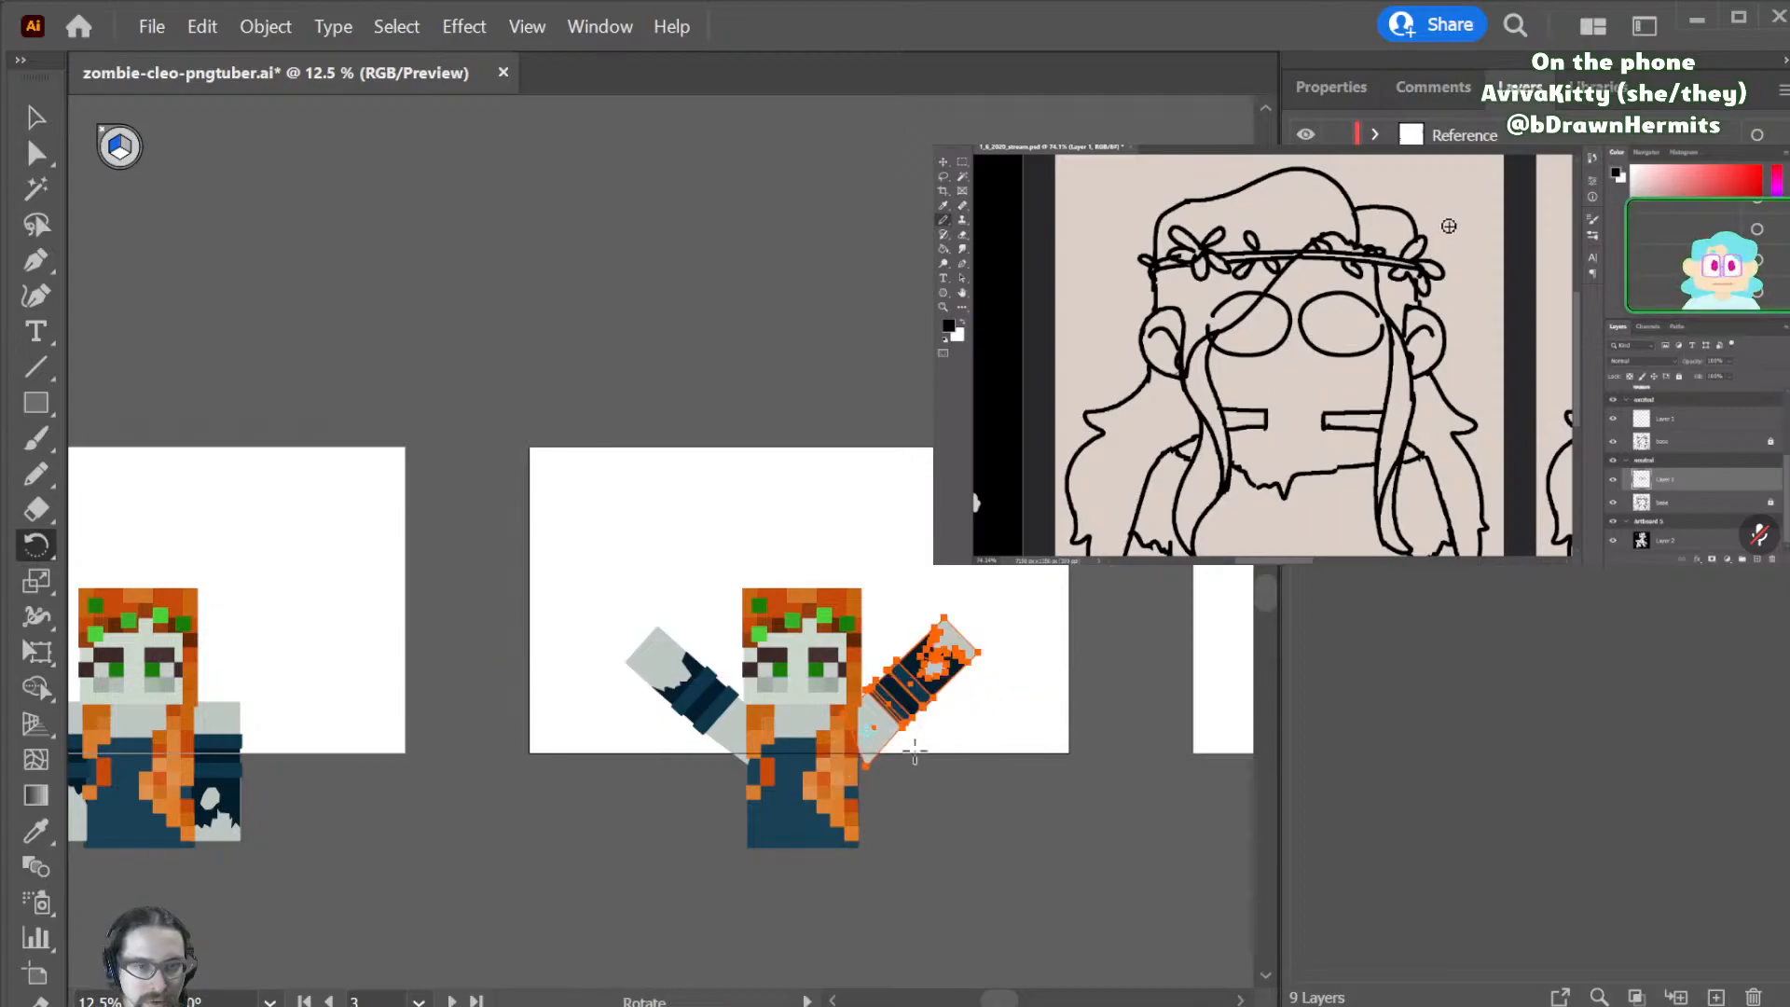
# - Move the lower shoulder corner of the holed-sleeve arm to the torso's side again, and save the document
pyautogui.press('a')
pyautogui.click(872, 775)
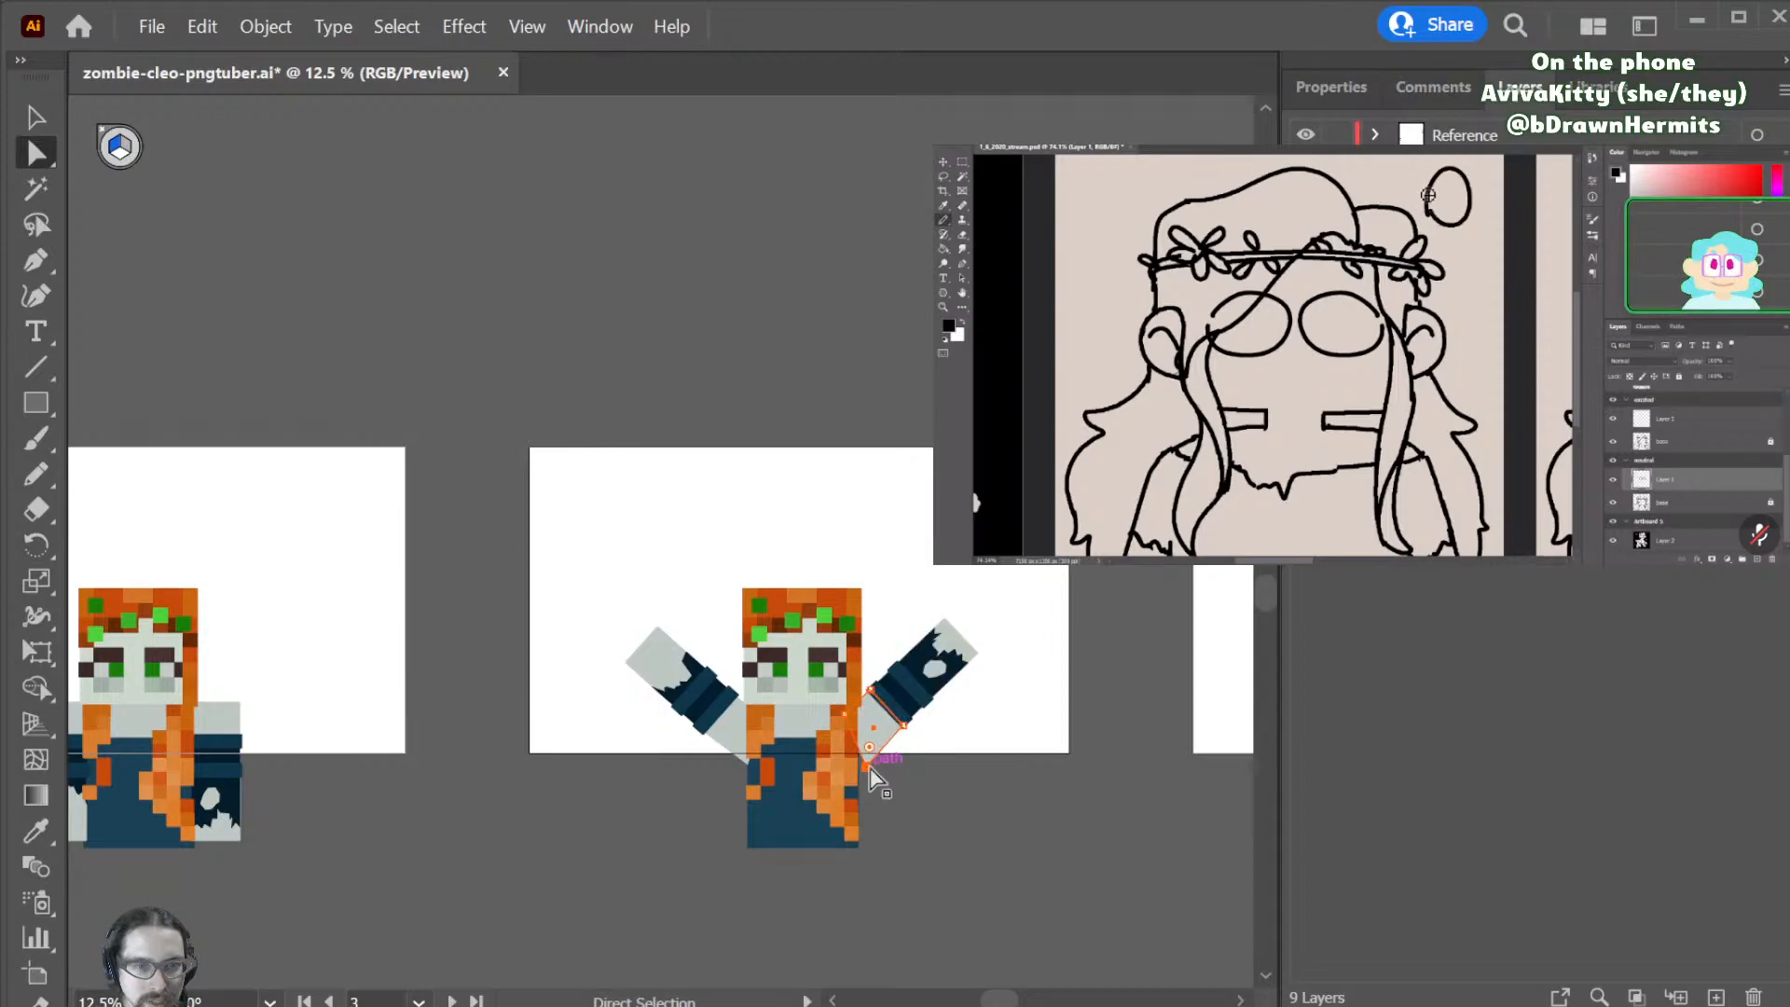
pyautogui.moveTo(866, 766); pyautogui.dragTo(851, 773)
pyautogui.click(895, 779)
pyautogui.scroll(1, 712, 717)
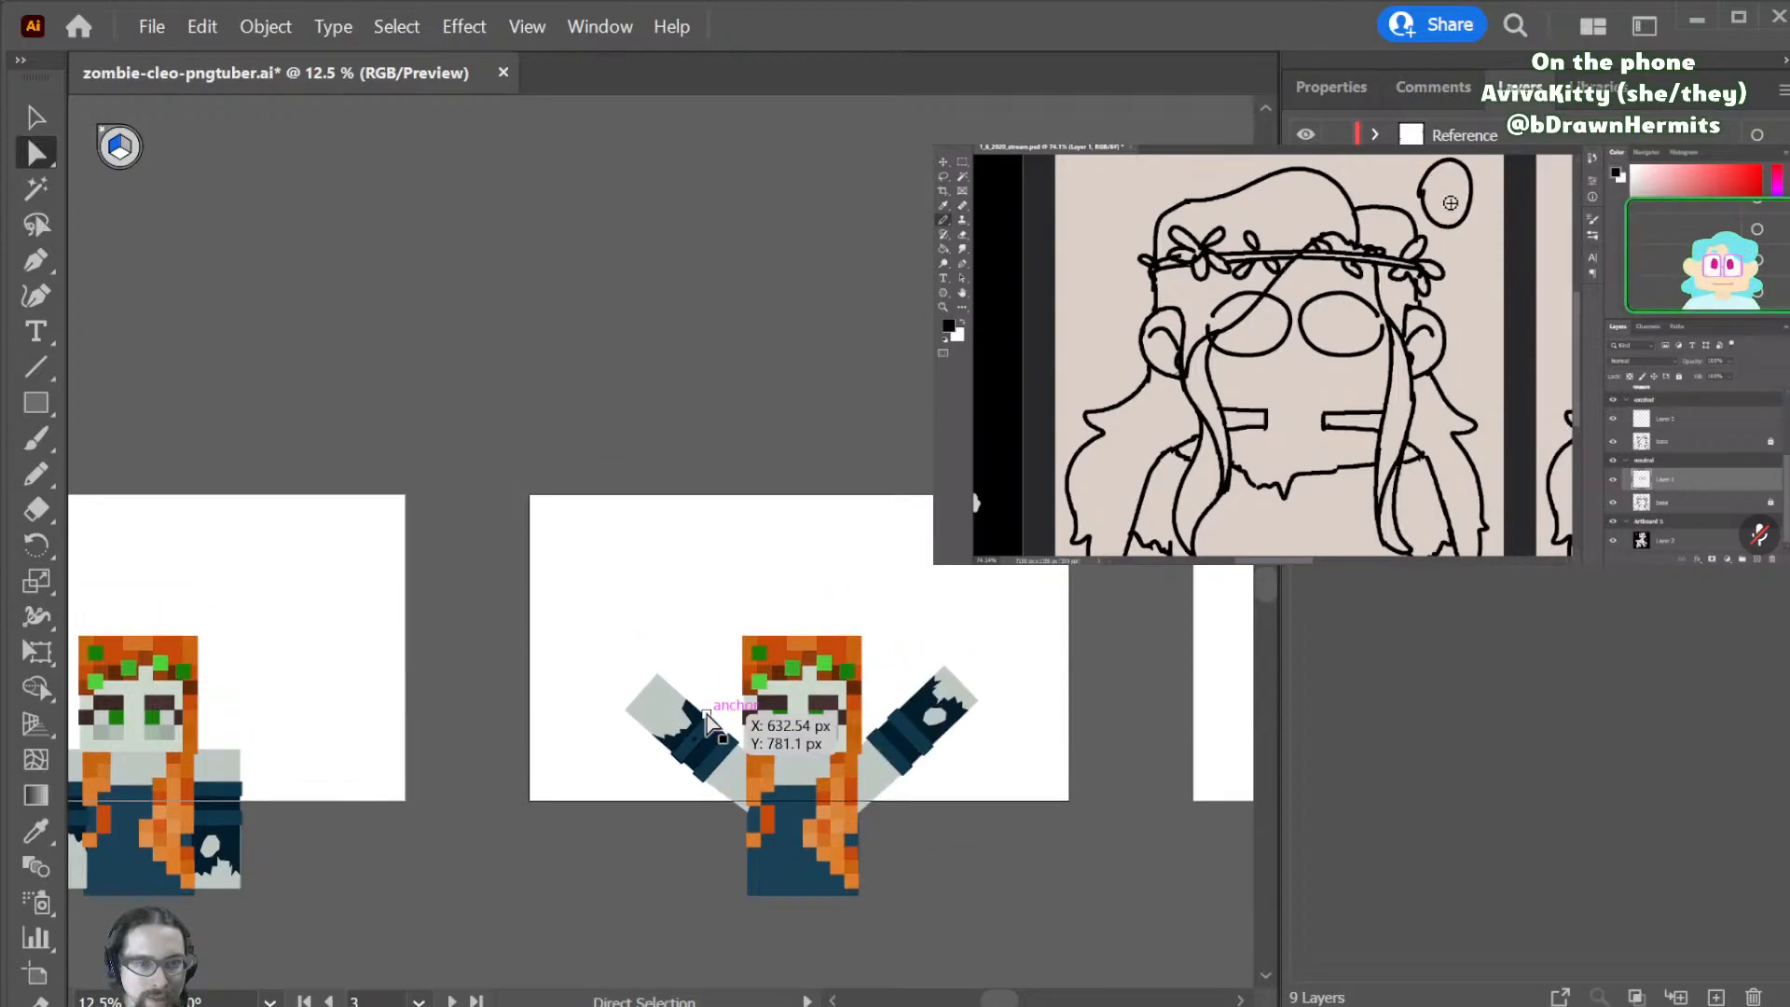
pyautogui.scroll(-1, 721, 705)
pyautogui.hotkey('ctrl', 's')
pyautogui.scroll(3, 720, 710)
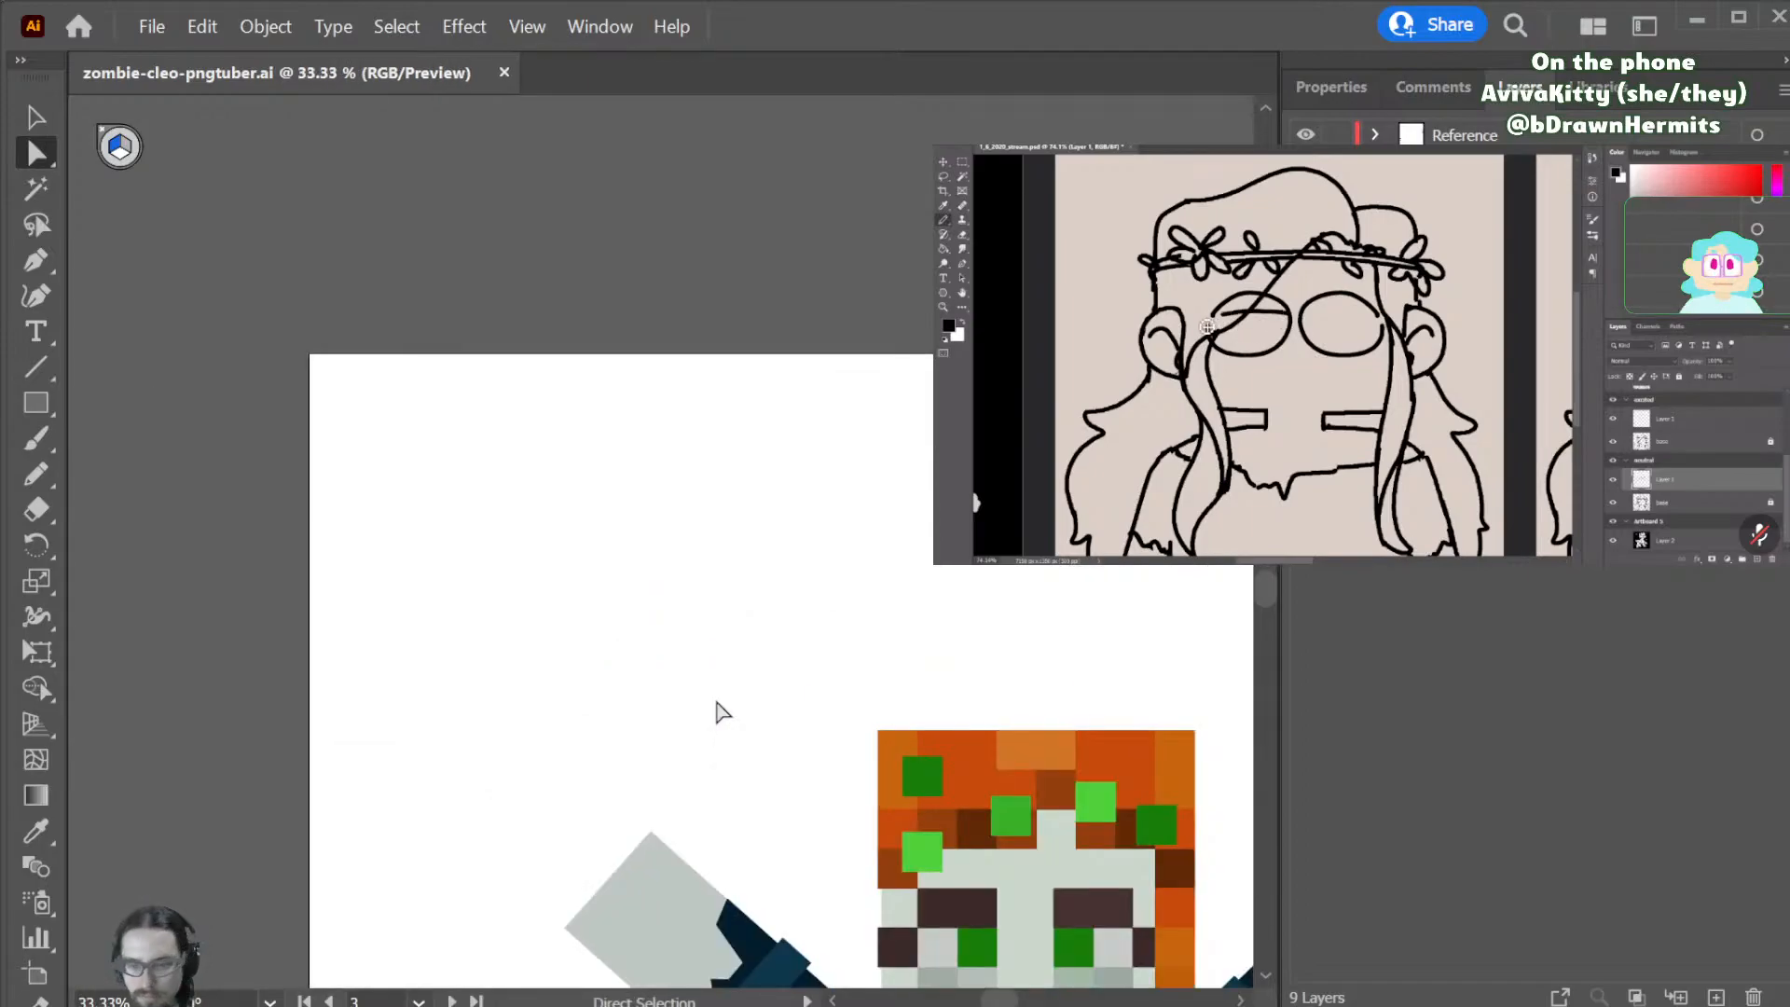
pyautogui.scroll(-2, 727, 714)
pyautogui.hscroll(5, 737, 716)
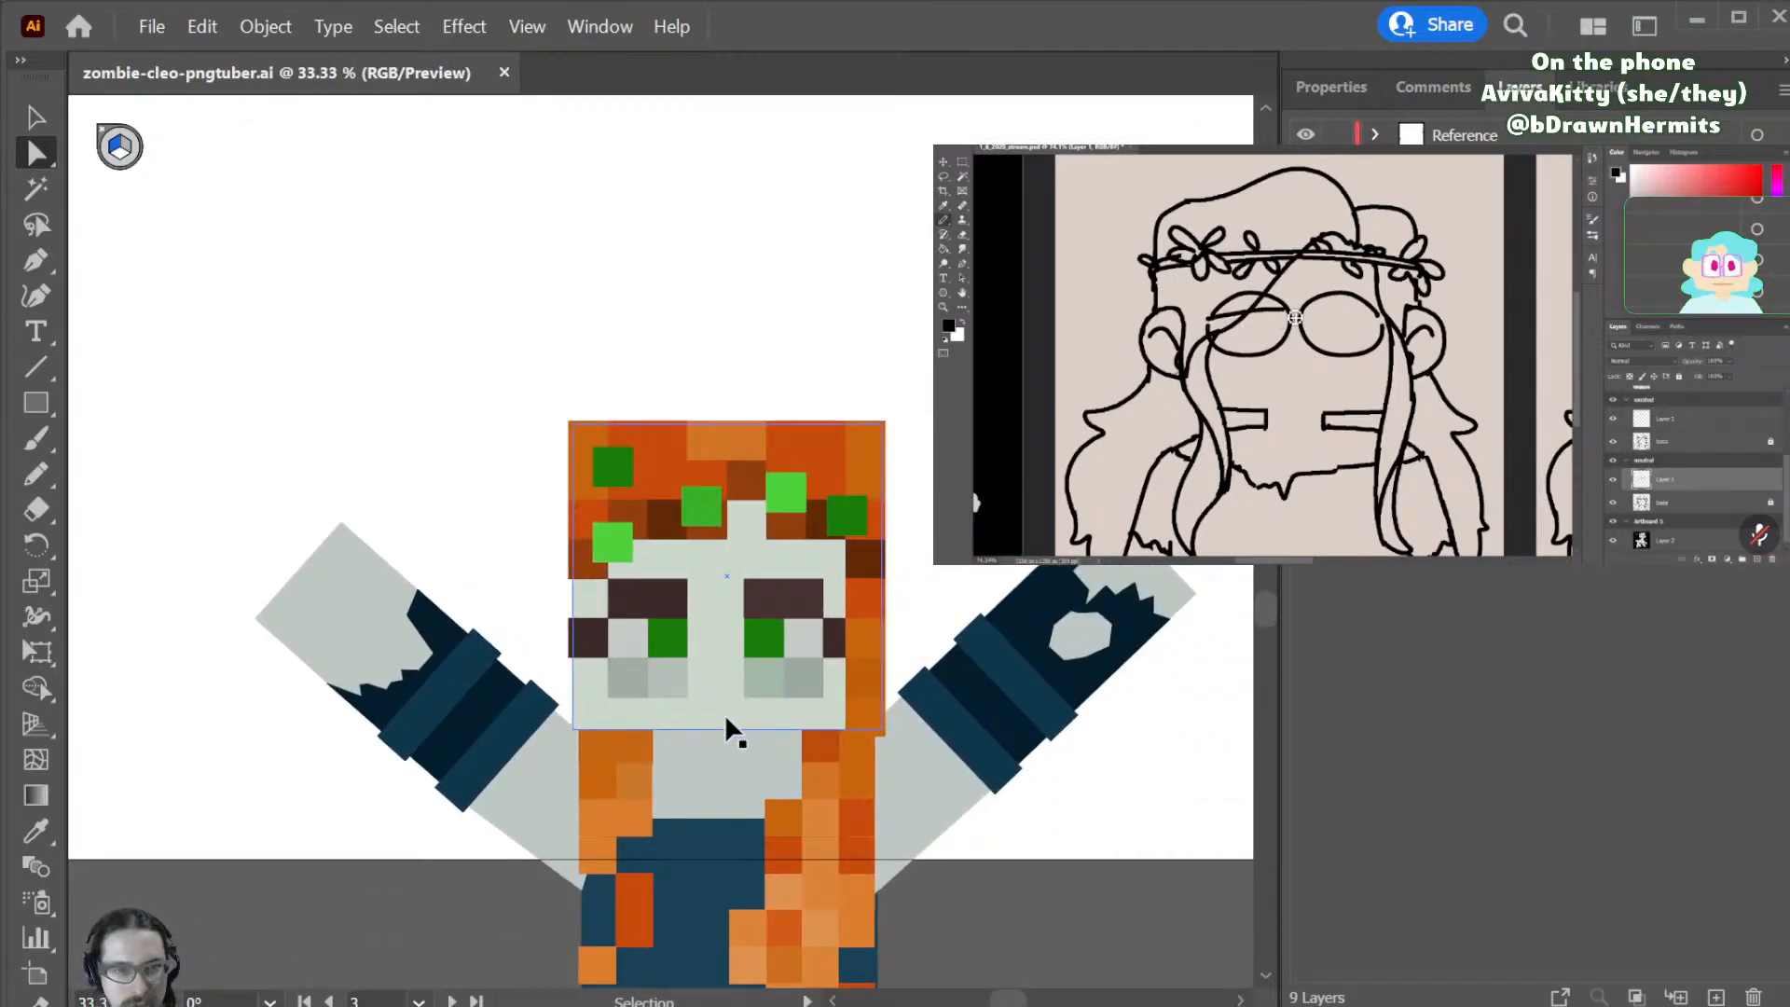
pyautogui.press('v')
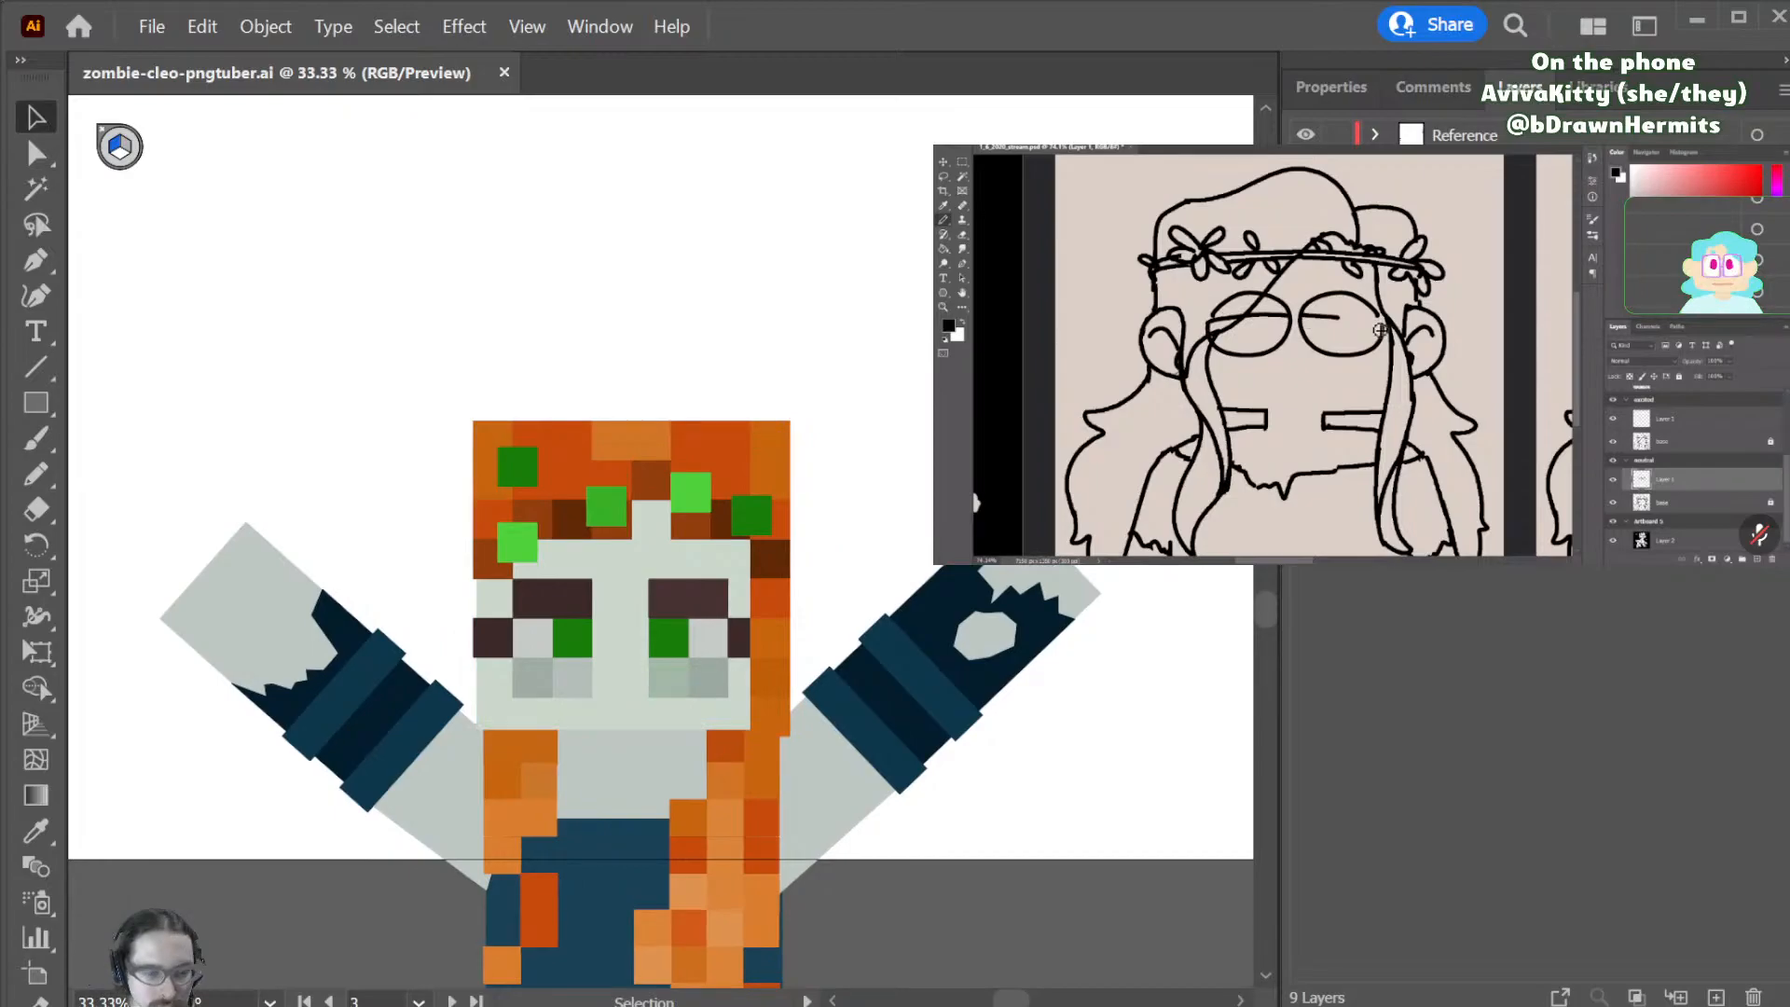
pyautogui.hotkey('ctrl', '-')
pyautogui.hotkey('ctrl', '-')
pyautogui.hotkey('ctrl', '-')
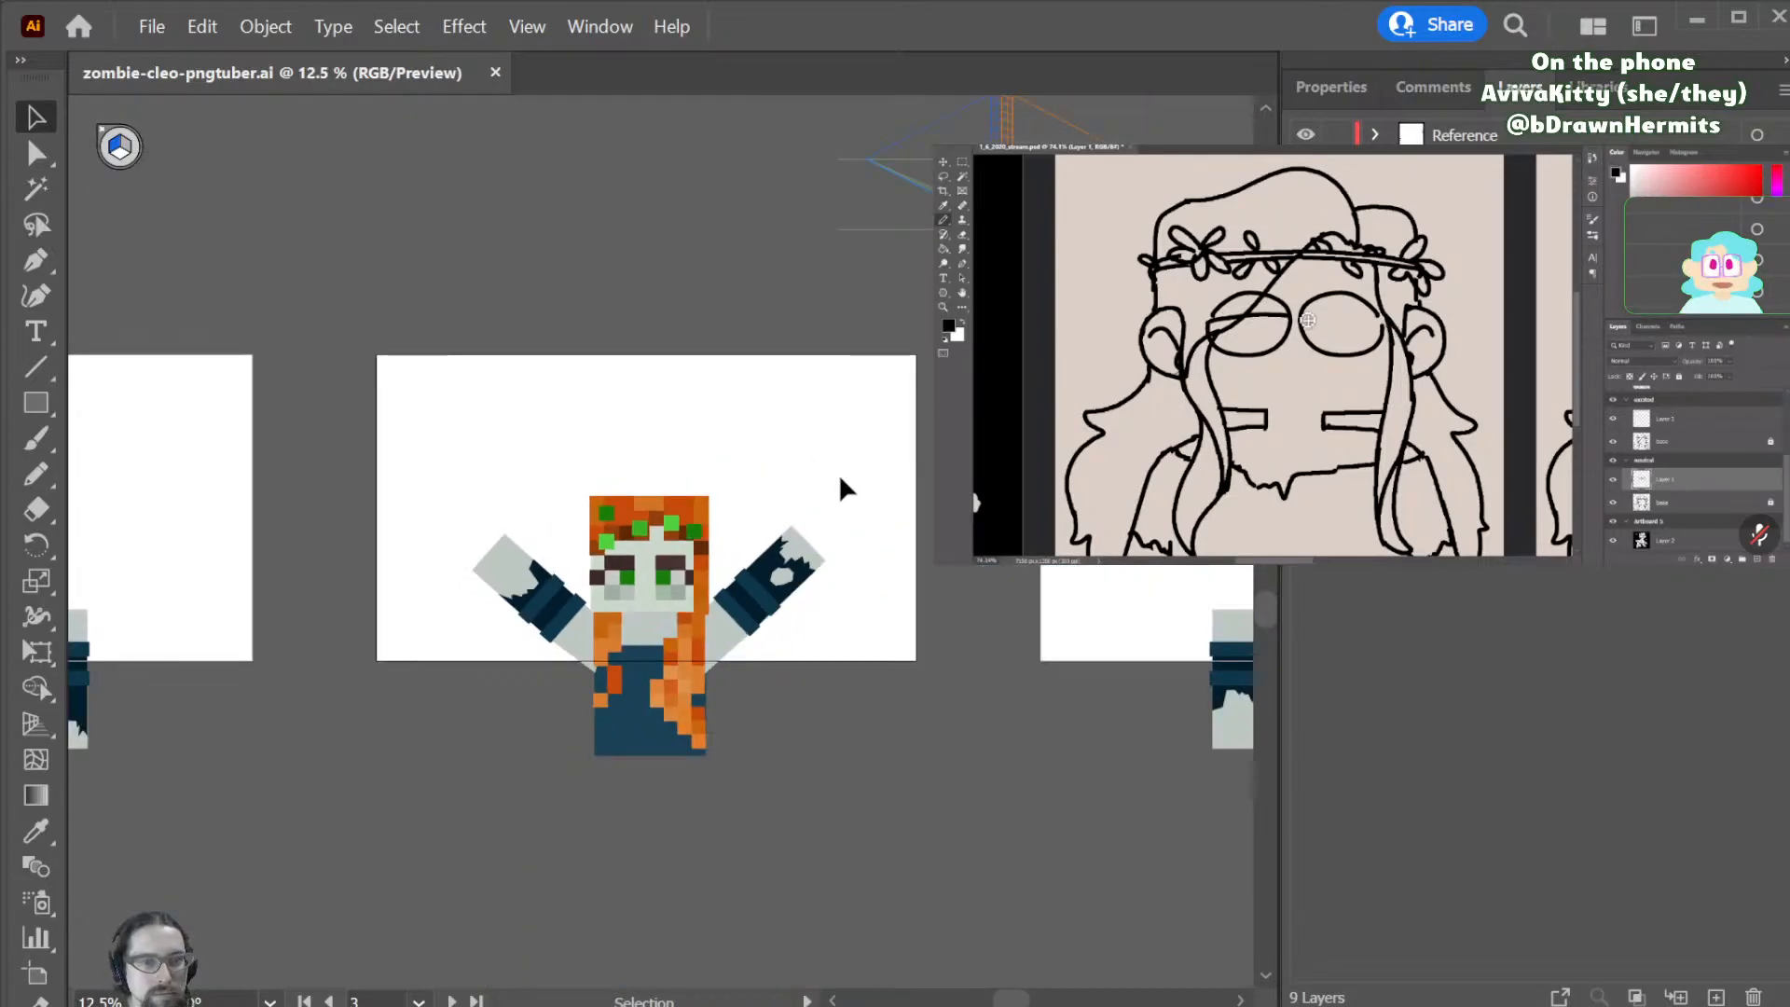
# - Select the entire excited character, including head, hair, both arms and torso, and move it straight up slightly on its artboard
pyautogui.moveTo(492, 731); pyautogui.dragTo(416, 791)
pyautogui.moveTo(664, 704)
pyautogui.mouseDown()
pyautogui.moveTo(658, 677)
pyautogui.moveTo(658, 704)
pyautogui.mouseUp()
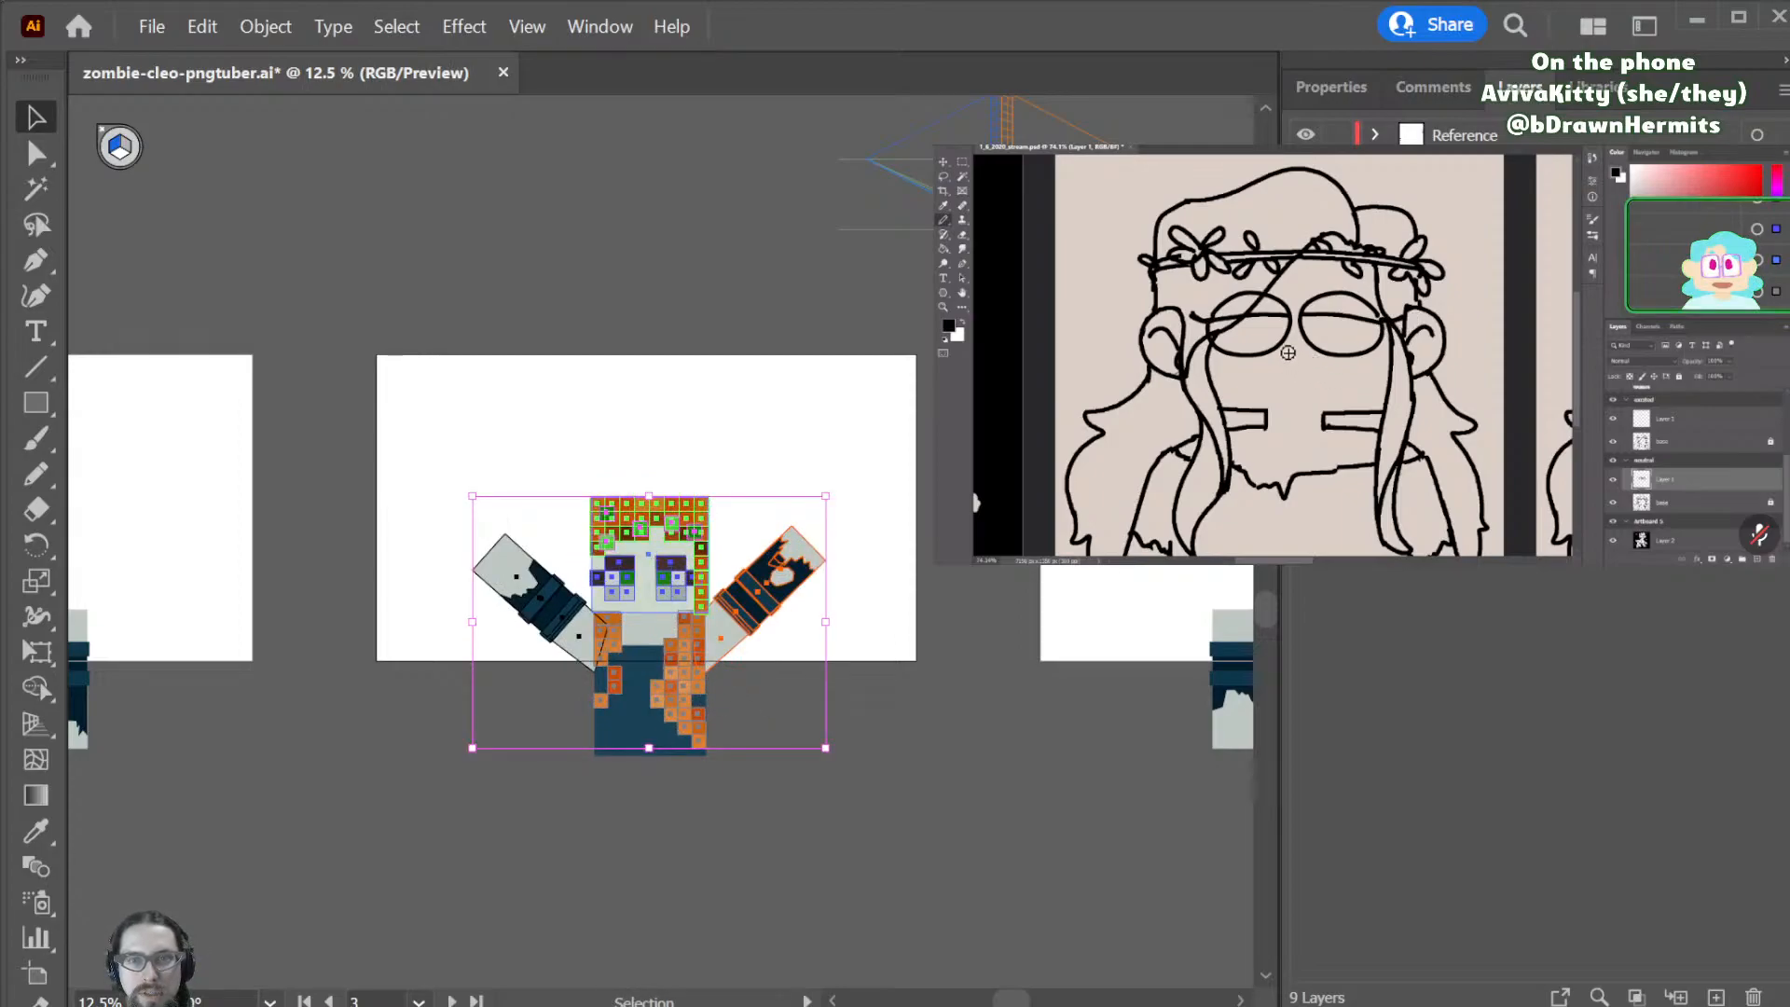
pyautogui.click(825, 450)
pyautogui.moveTo(898, 461); pyautogui.dragTo(557, 742)
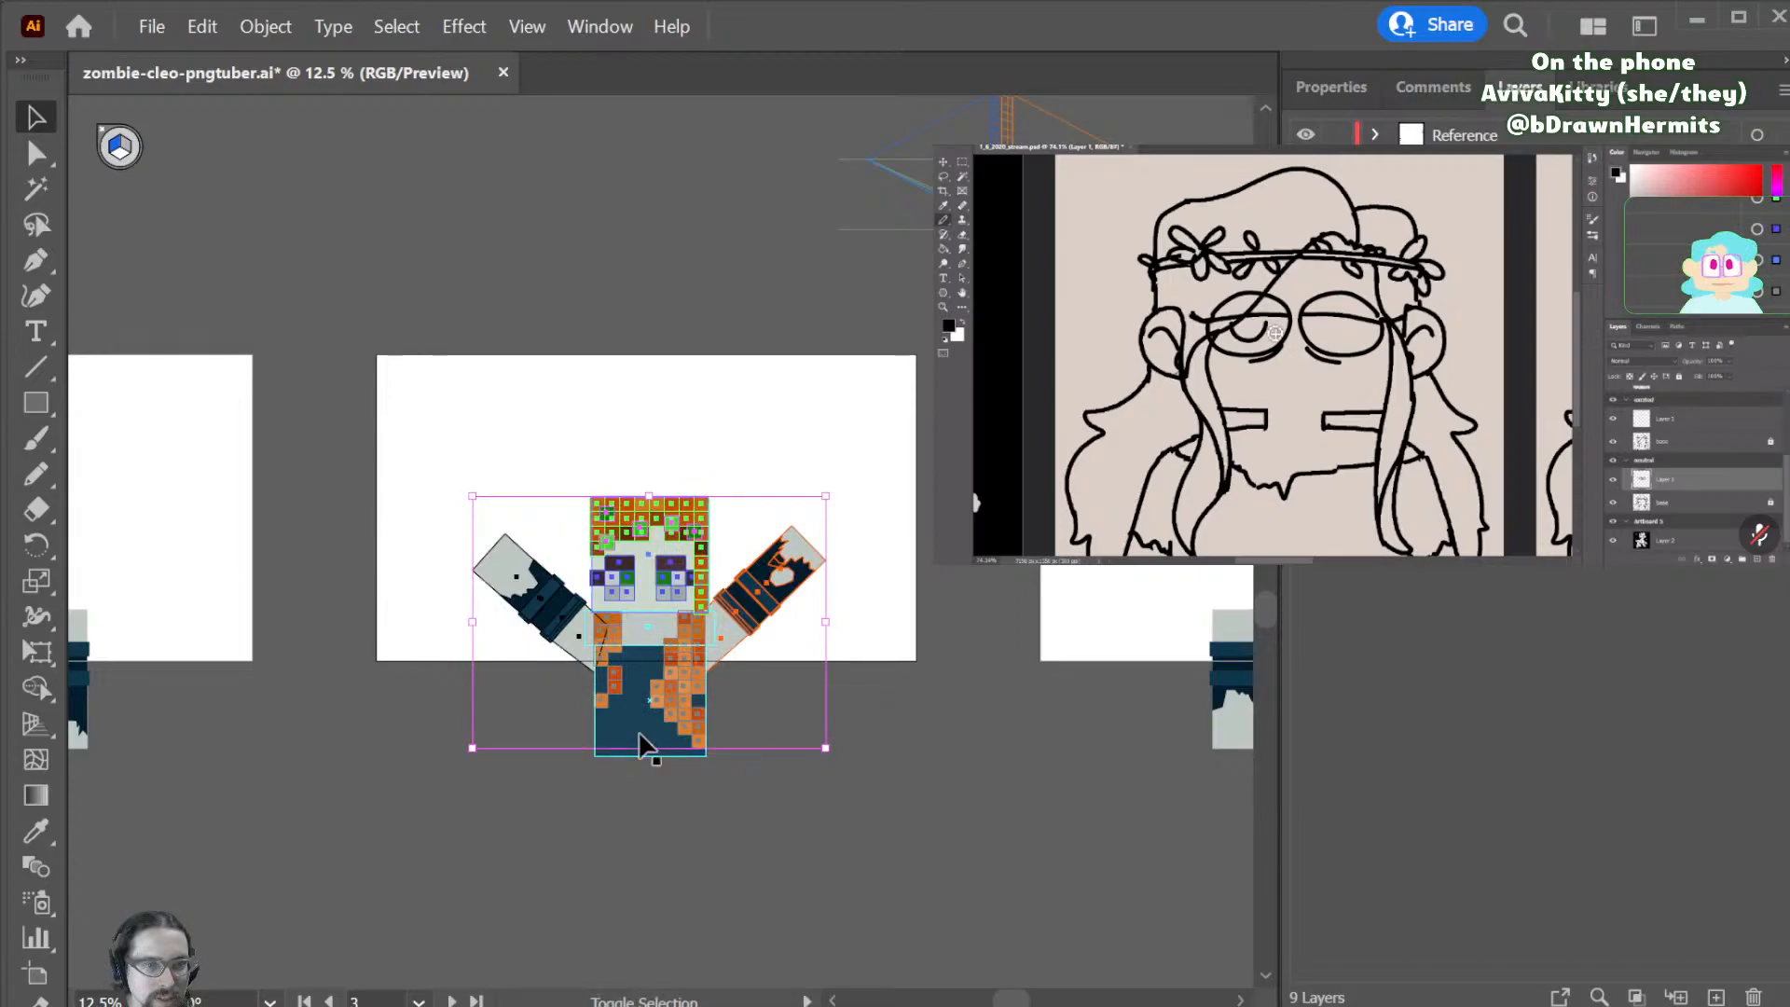
pyautogui.moveTo(638, 686); pyautogui.dragTo(629, 689)
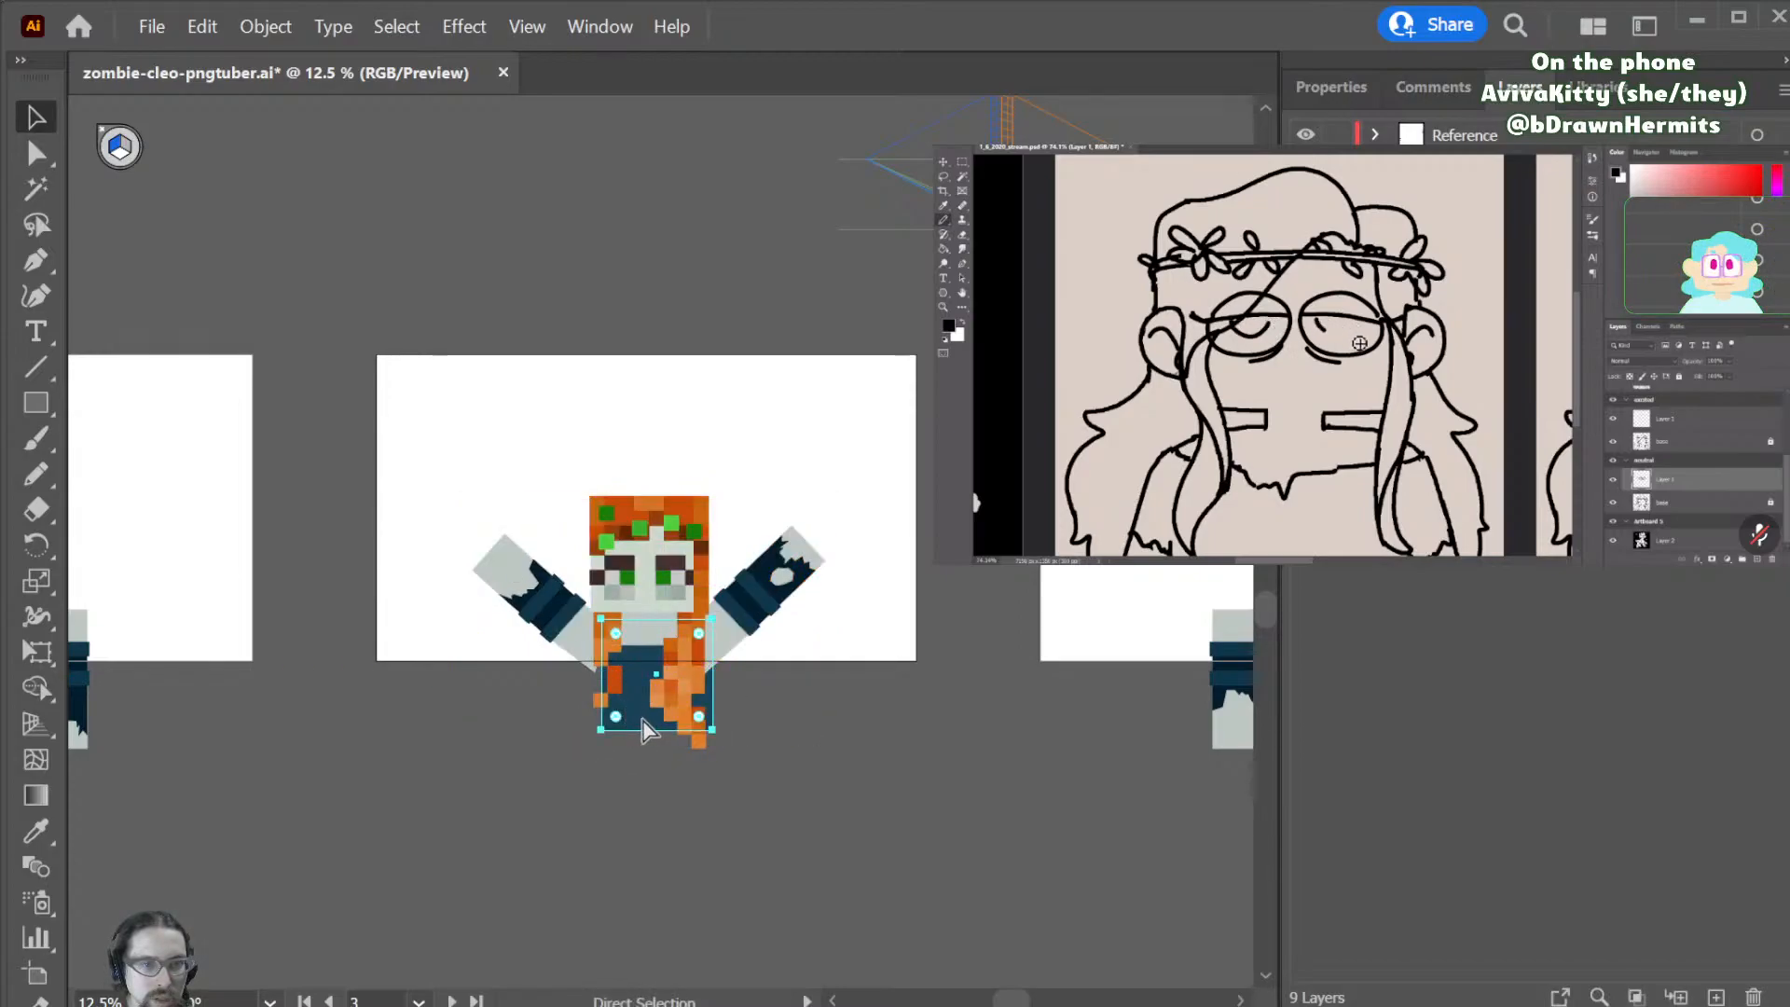
pyautogui.moveTo(883, 455); pyautogui.dragTo(469, 770)
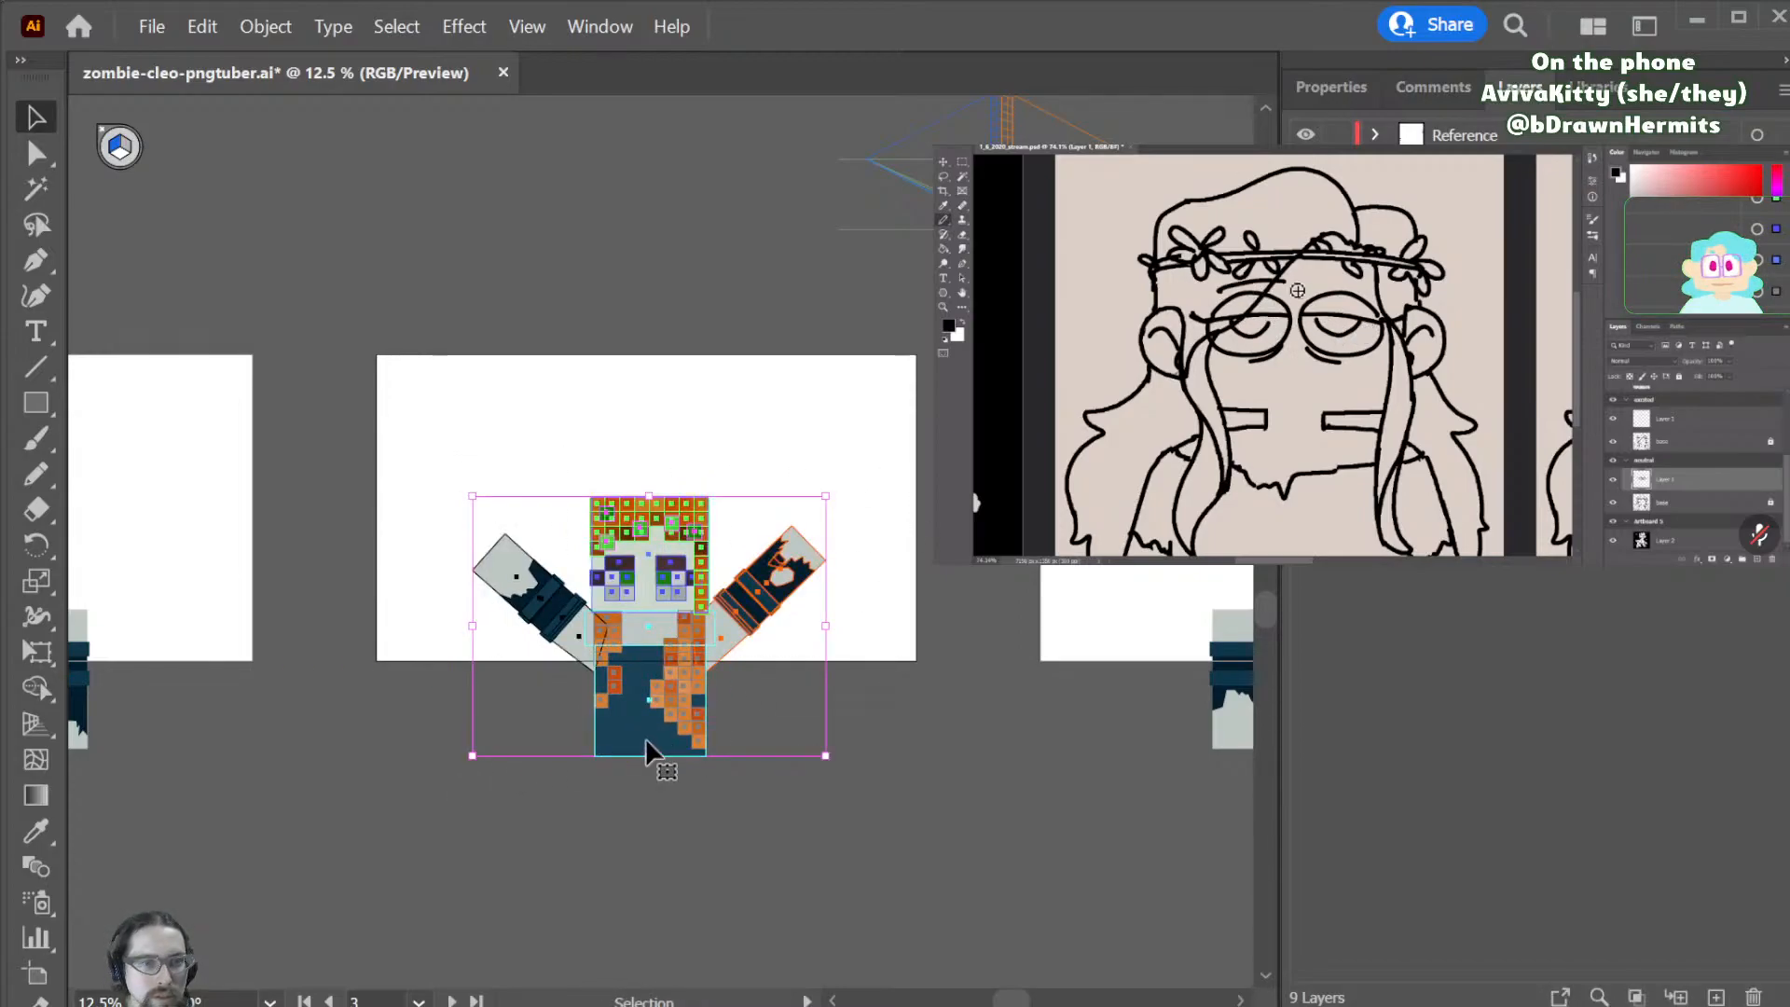
pyautogui.moveTo(645, 736); pyautogui.dragTo(646, 693)
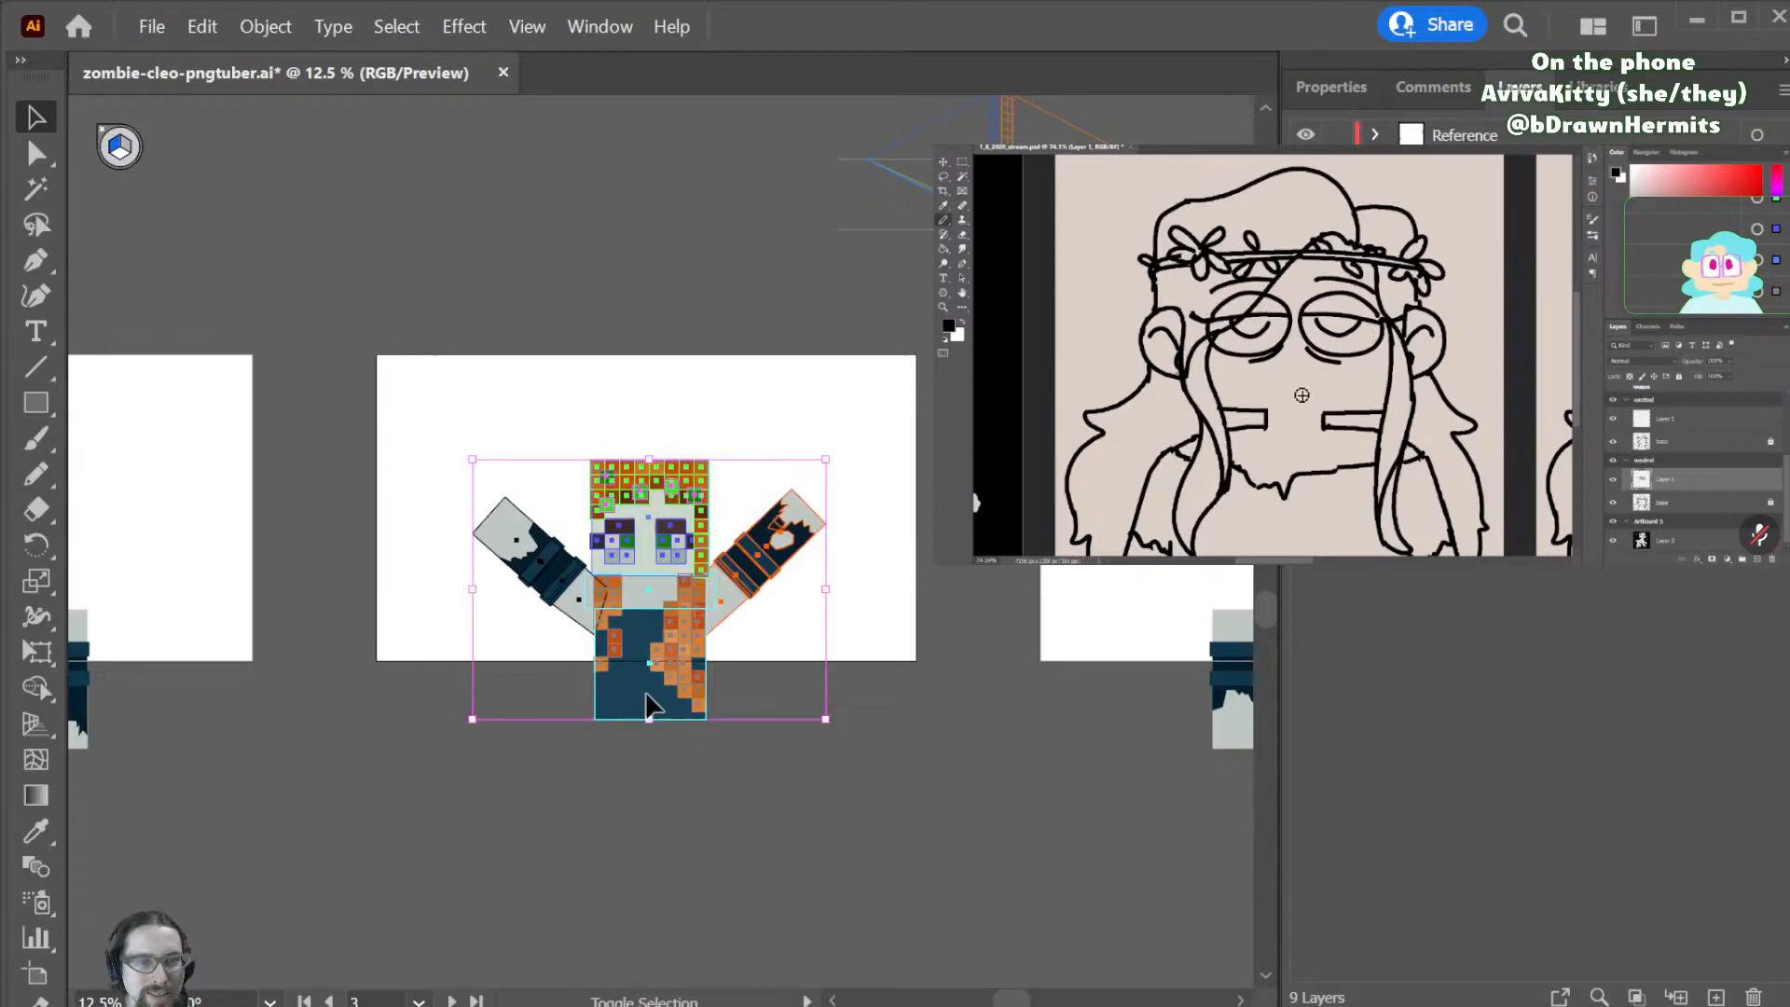
pyautogui.click(803, 690)
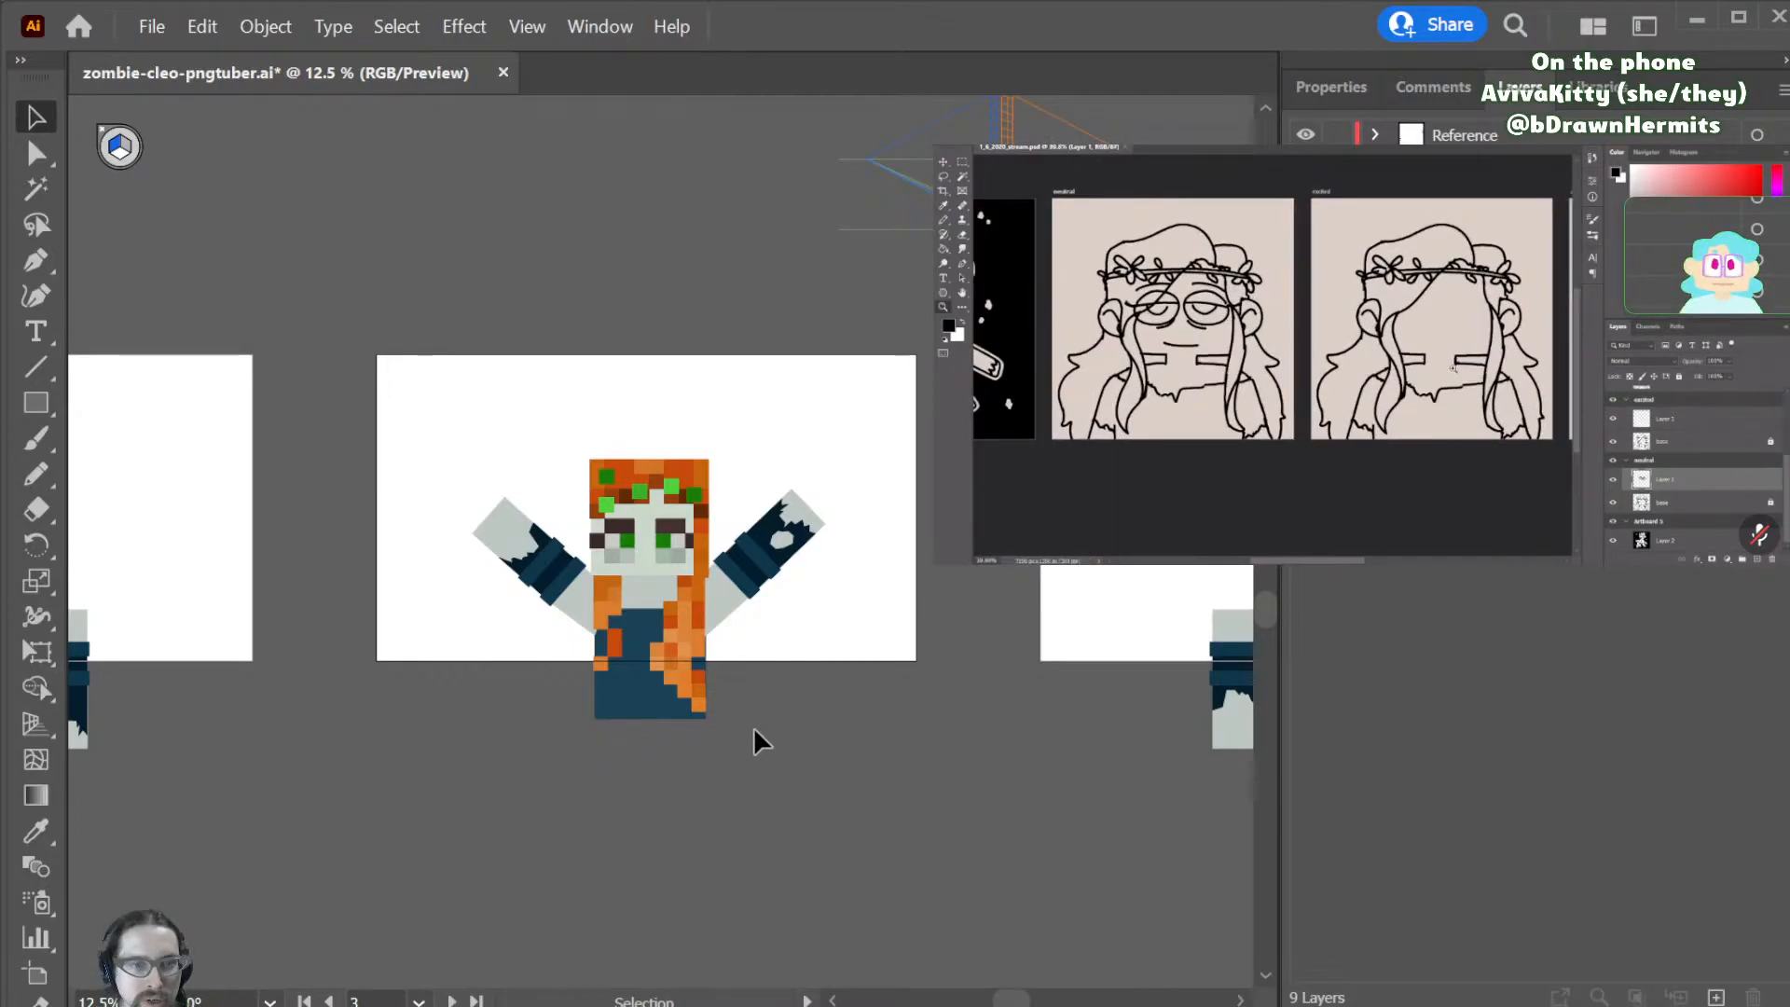
# - Rotate the longer hair lock in front of the excited character's torso slightly outward about its upper end
pyautogui.click(654, 584)
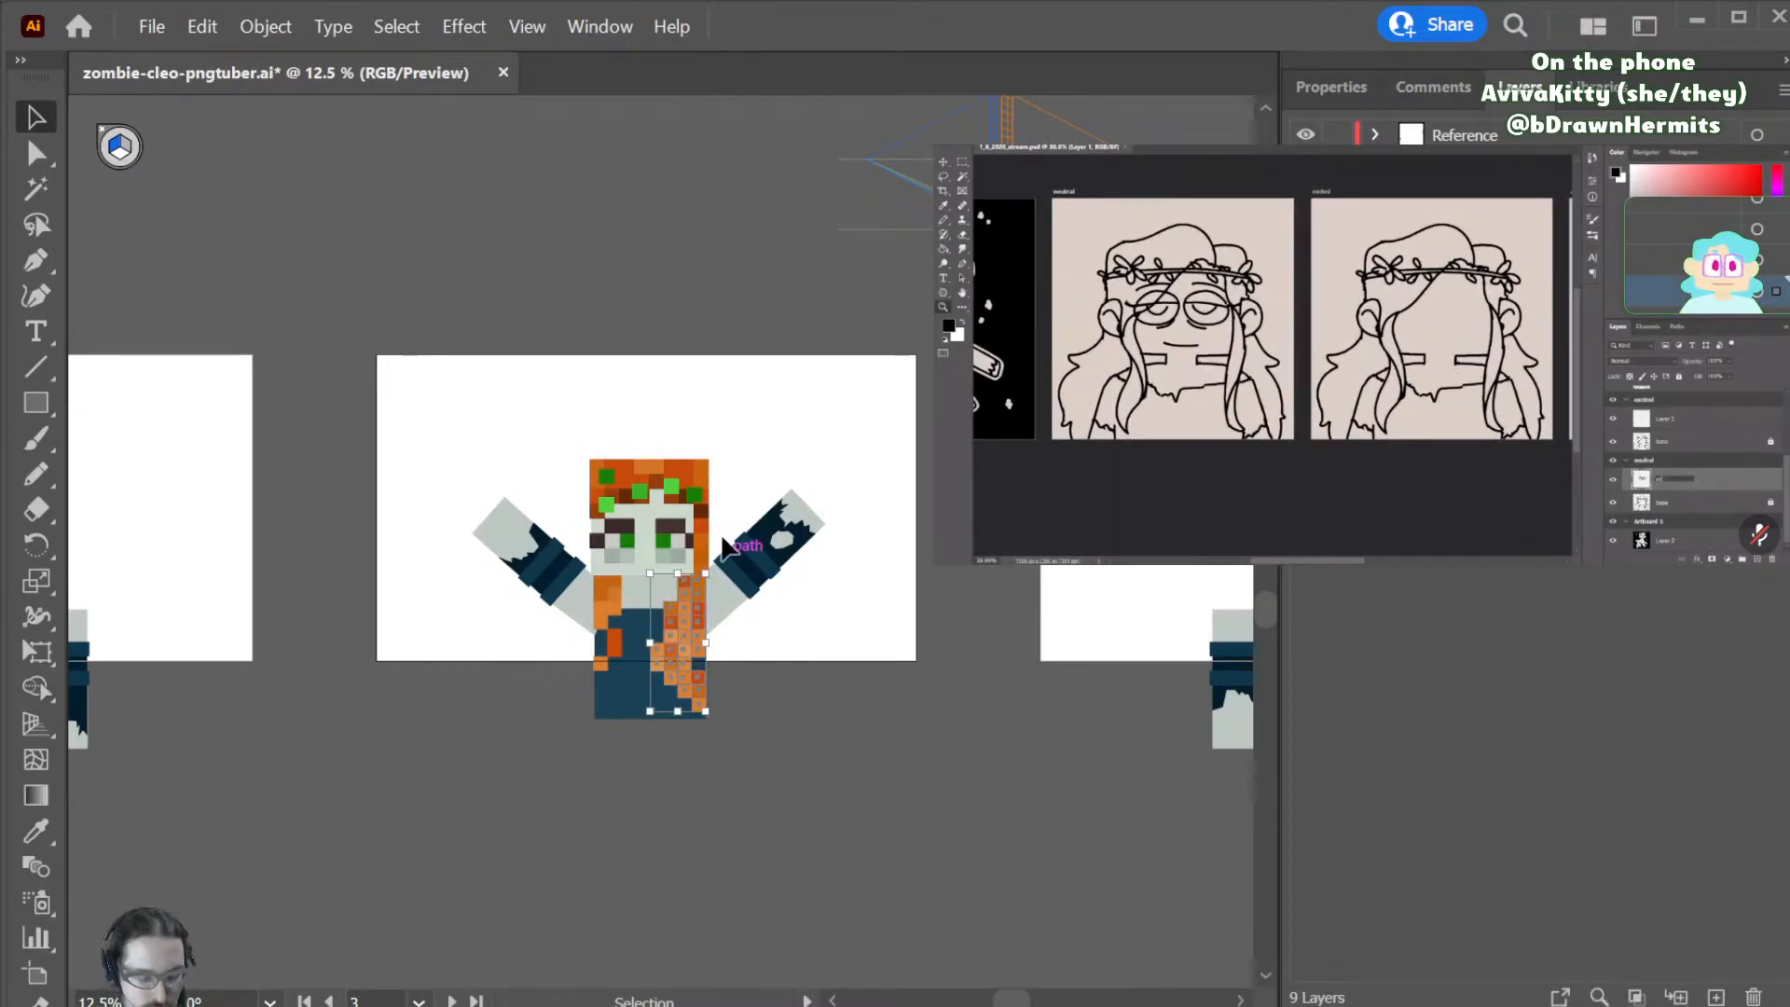
pyautogui.press('r')
pyautogui.moveTo(774, 714); pyautogui.dragTo(792, 764)
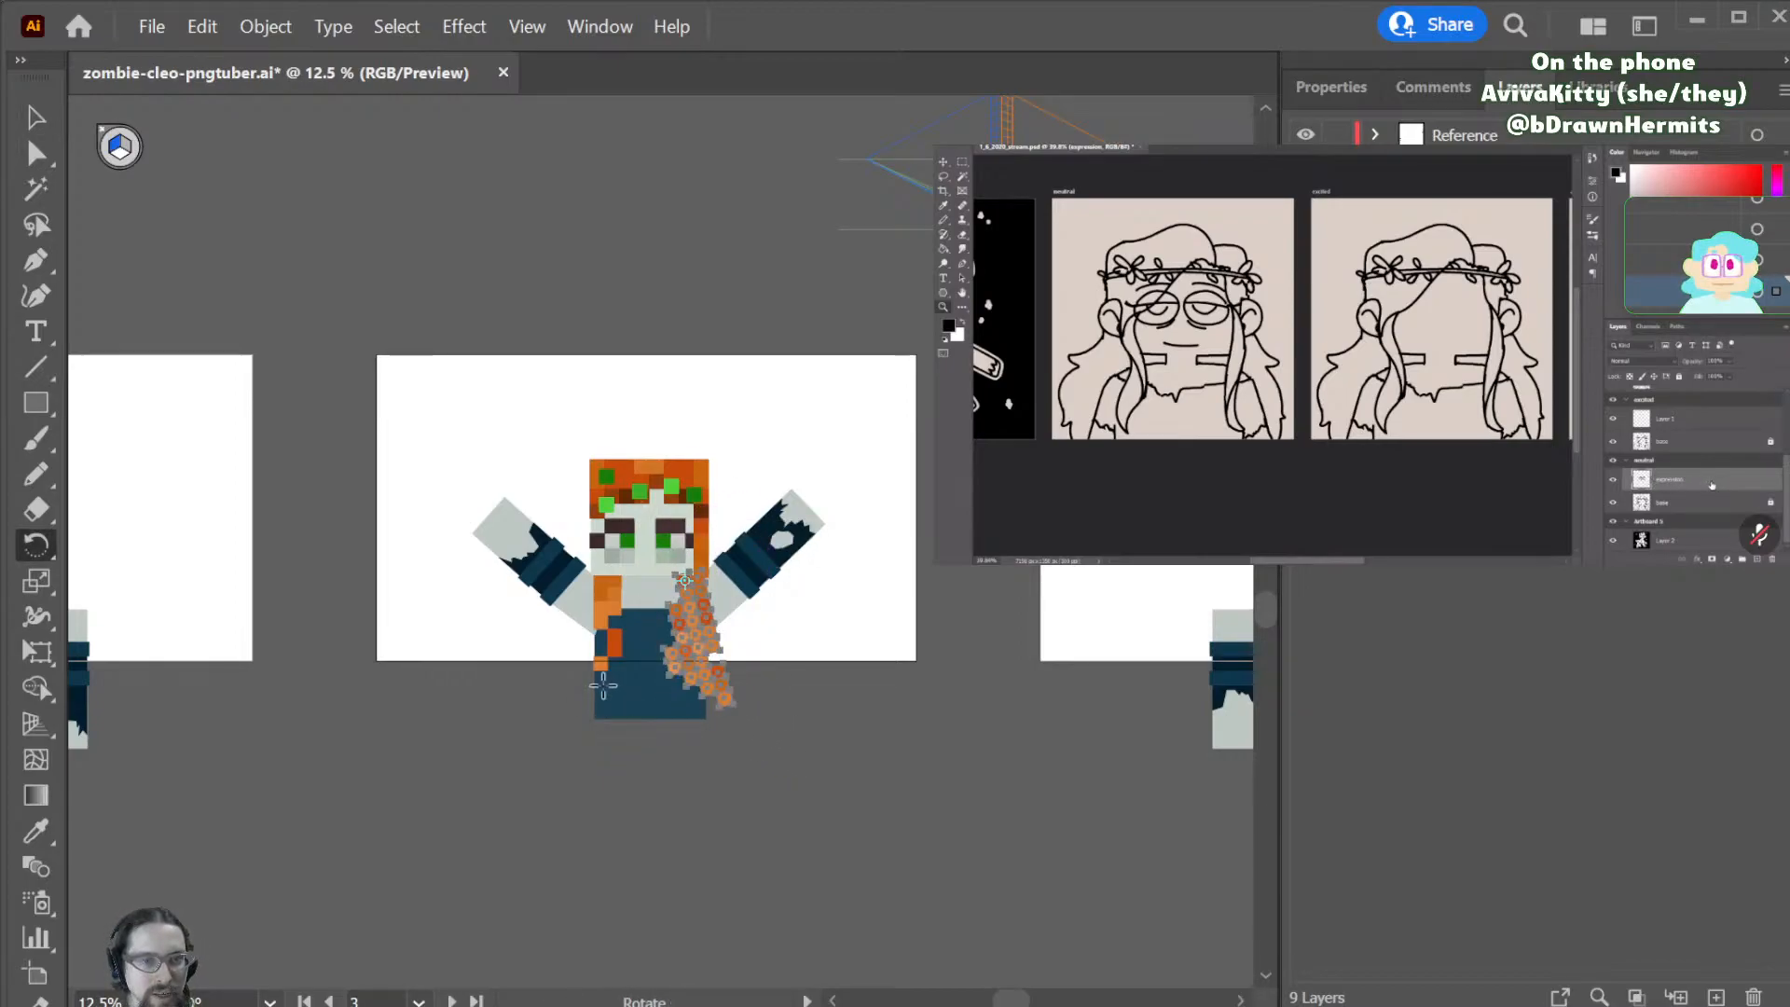
# - Rotate the shorter hair lock on the excited character's other side slightly outward from the torso about its upper end
pyautogui.press('v')
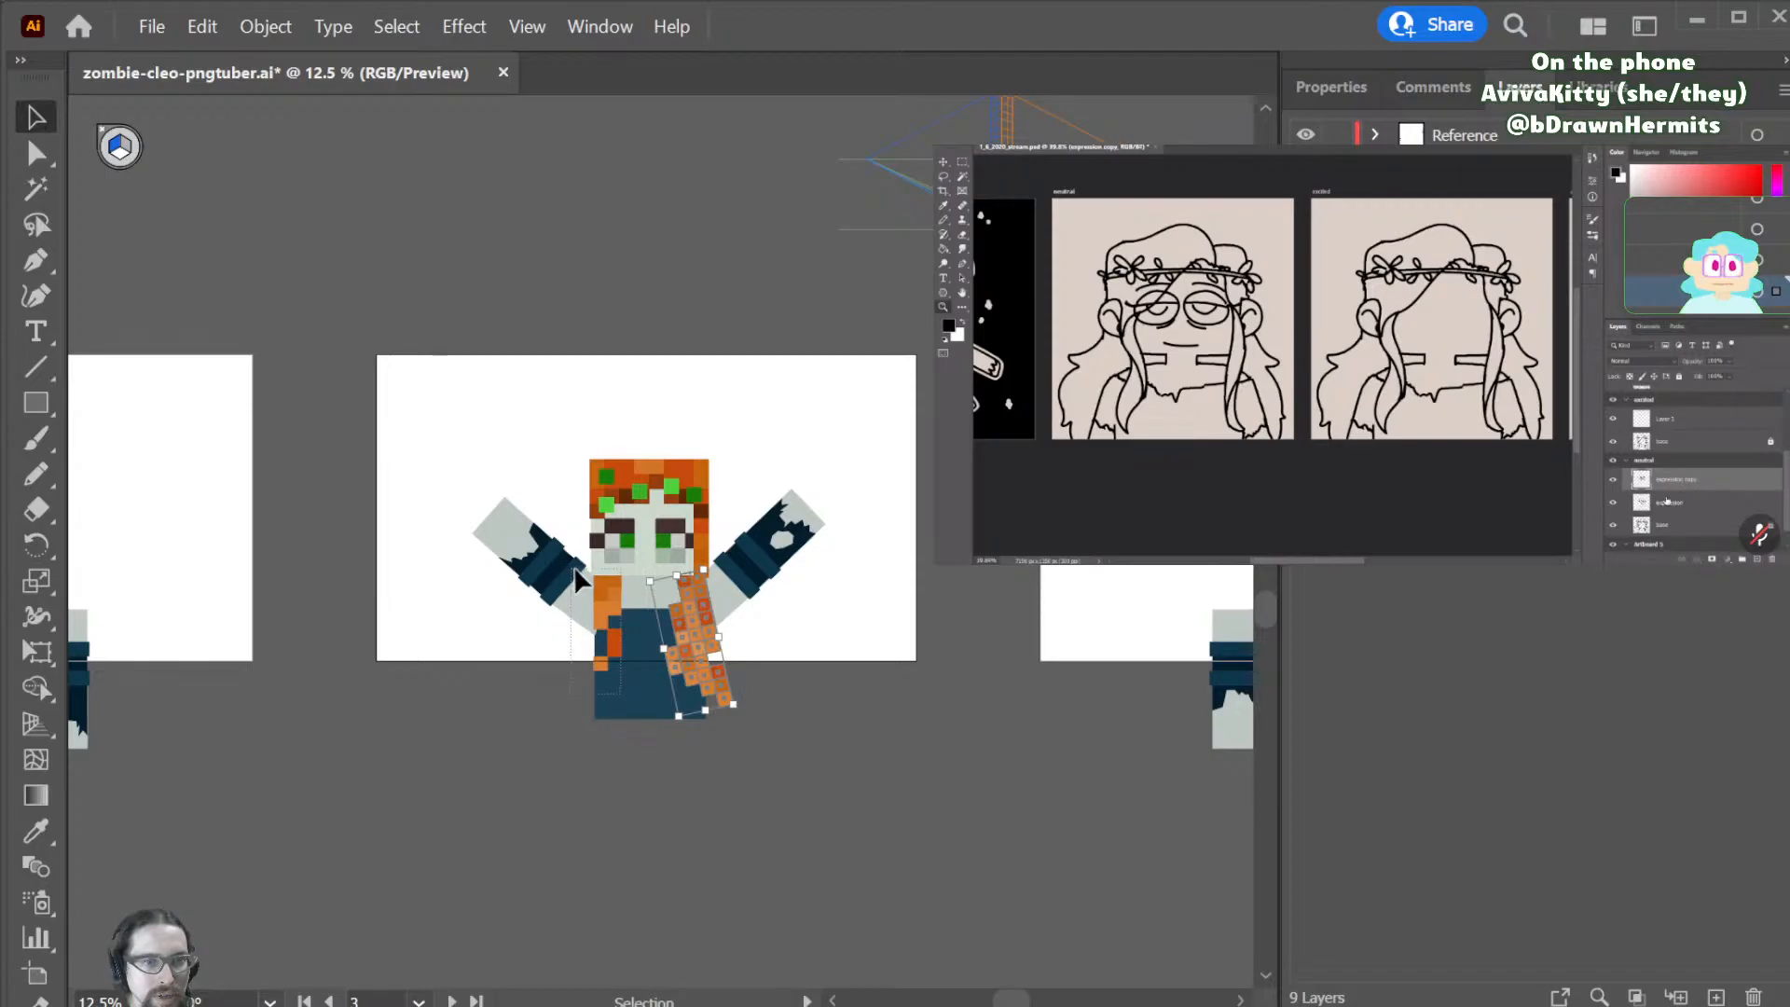
pyautogui.click(610, 585)
pyautogui.press('r')
pyautogui.click(608, 583)
pyautogui.moveTo(624, 643)
pyautogui.mouseDown()
pyautogui.moveTo(603, 658)
pyautogui.moveTo(617, 667)
pyautogui.mouseUp()
pyautogui.hotkey('ctrl', 'z')
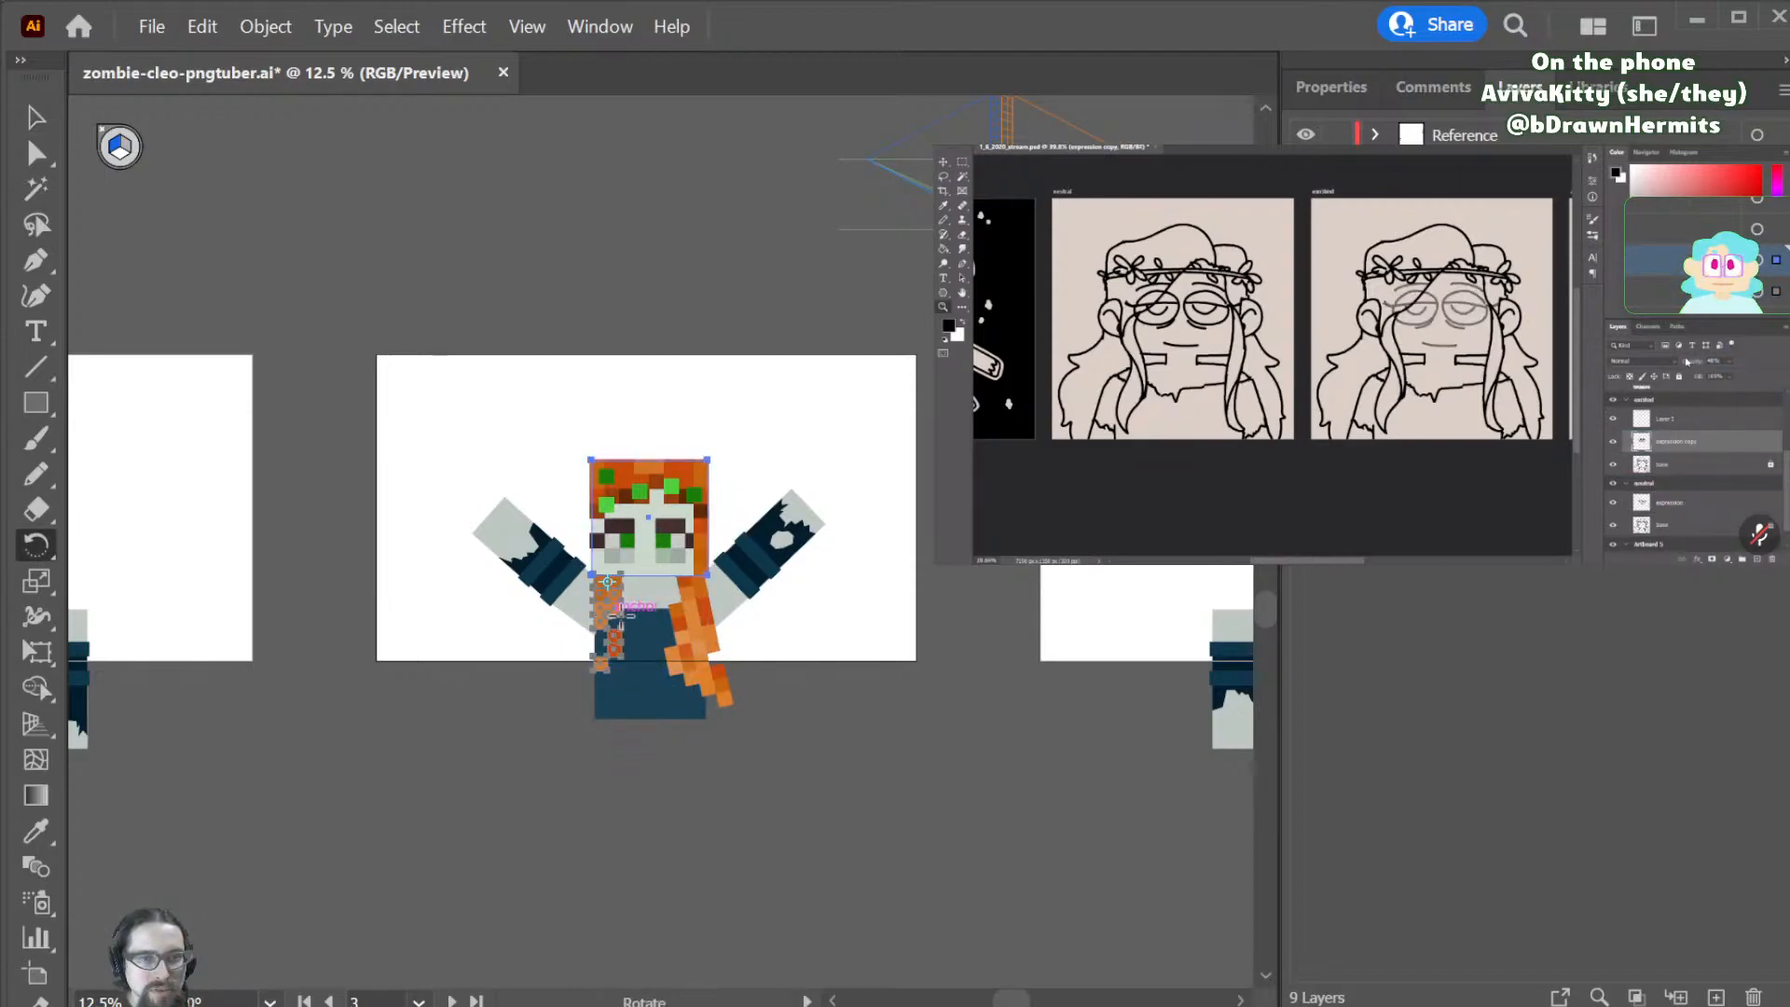
pyautogui.moveTo(727, 597); pyautogui.dragTo(724, 617)
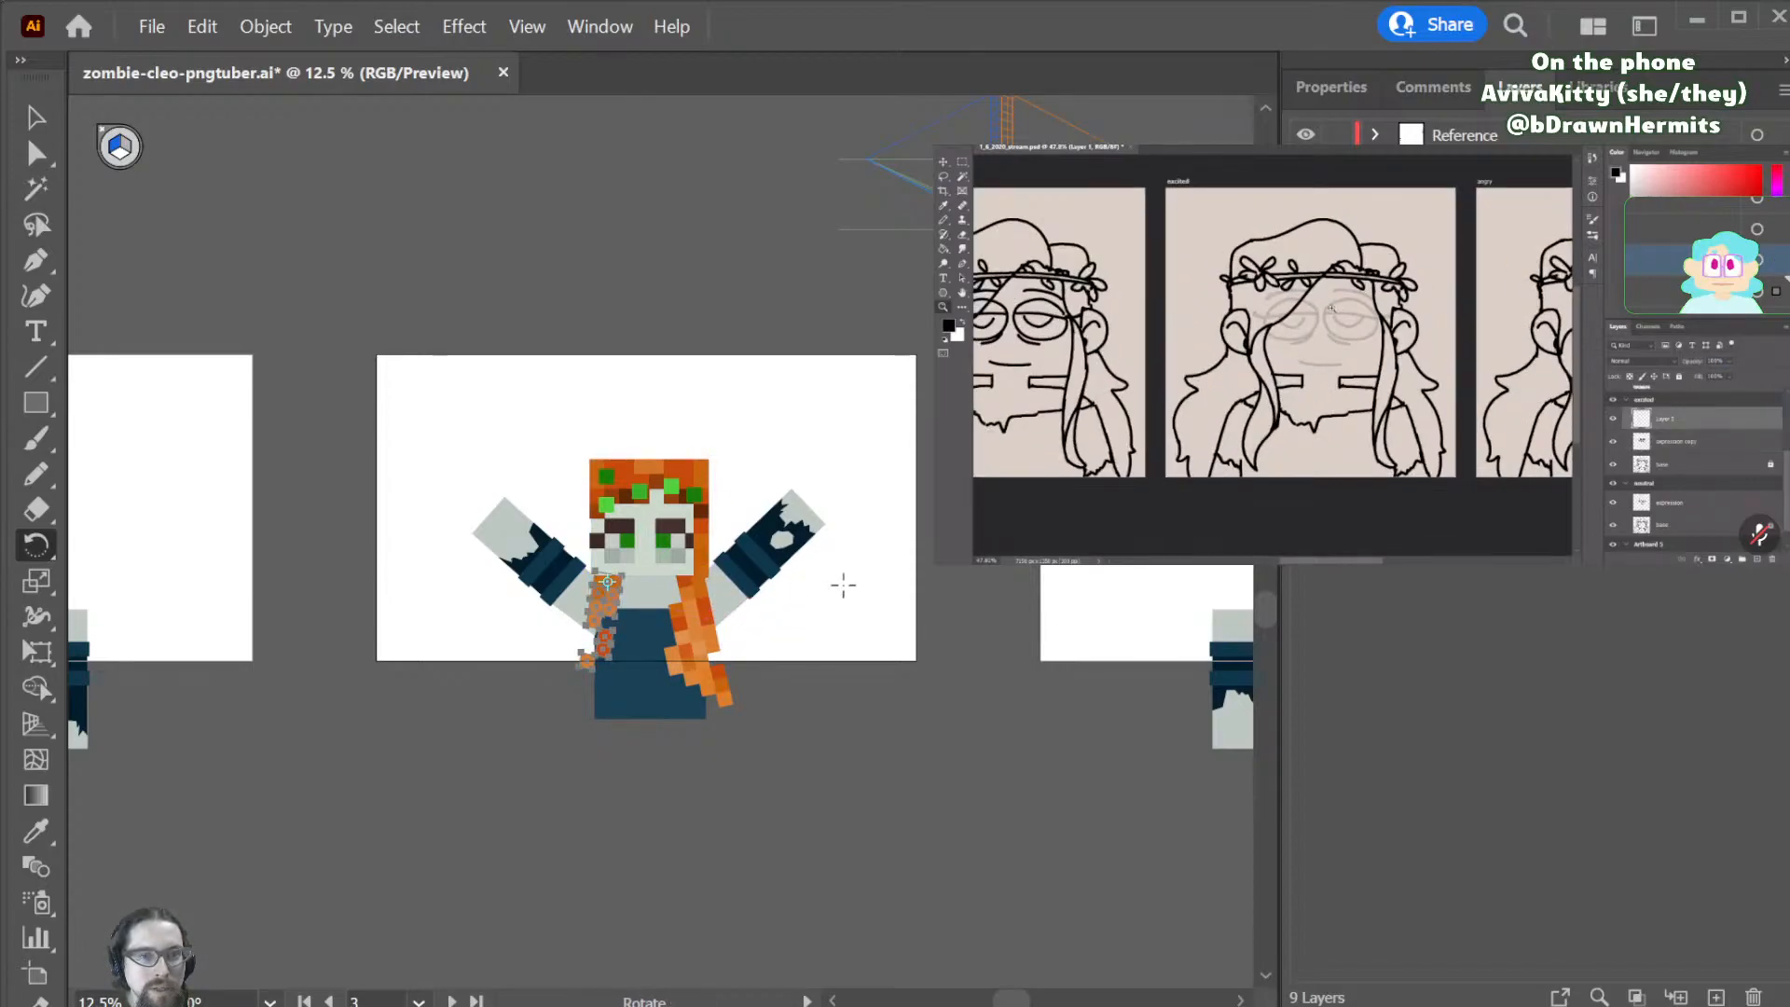
# - Nudge the rotated longer hair lock slightly outward beneath the head, and save the document
pyautogui.press('v')
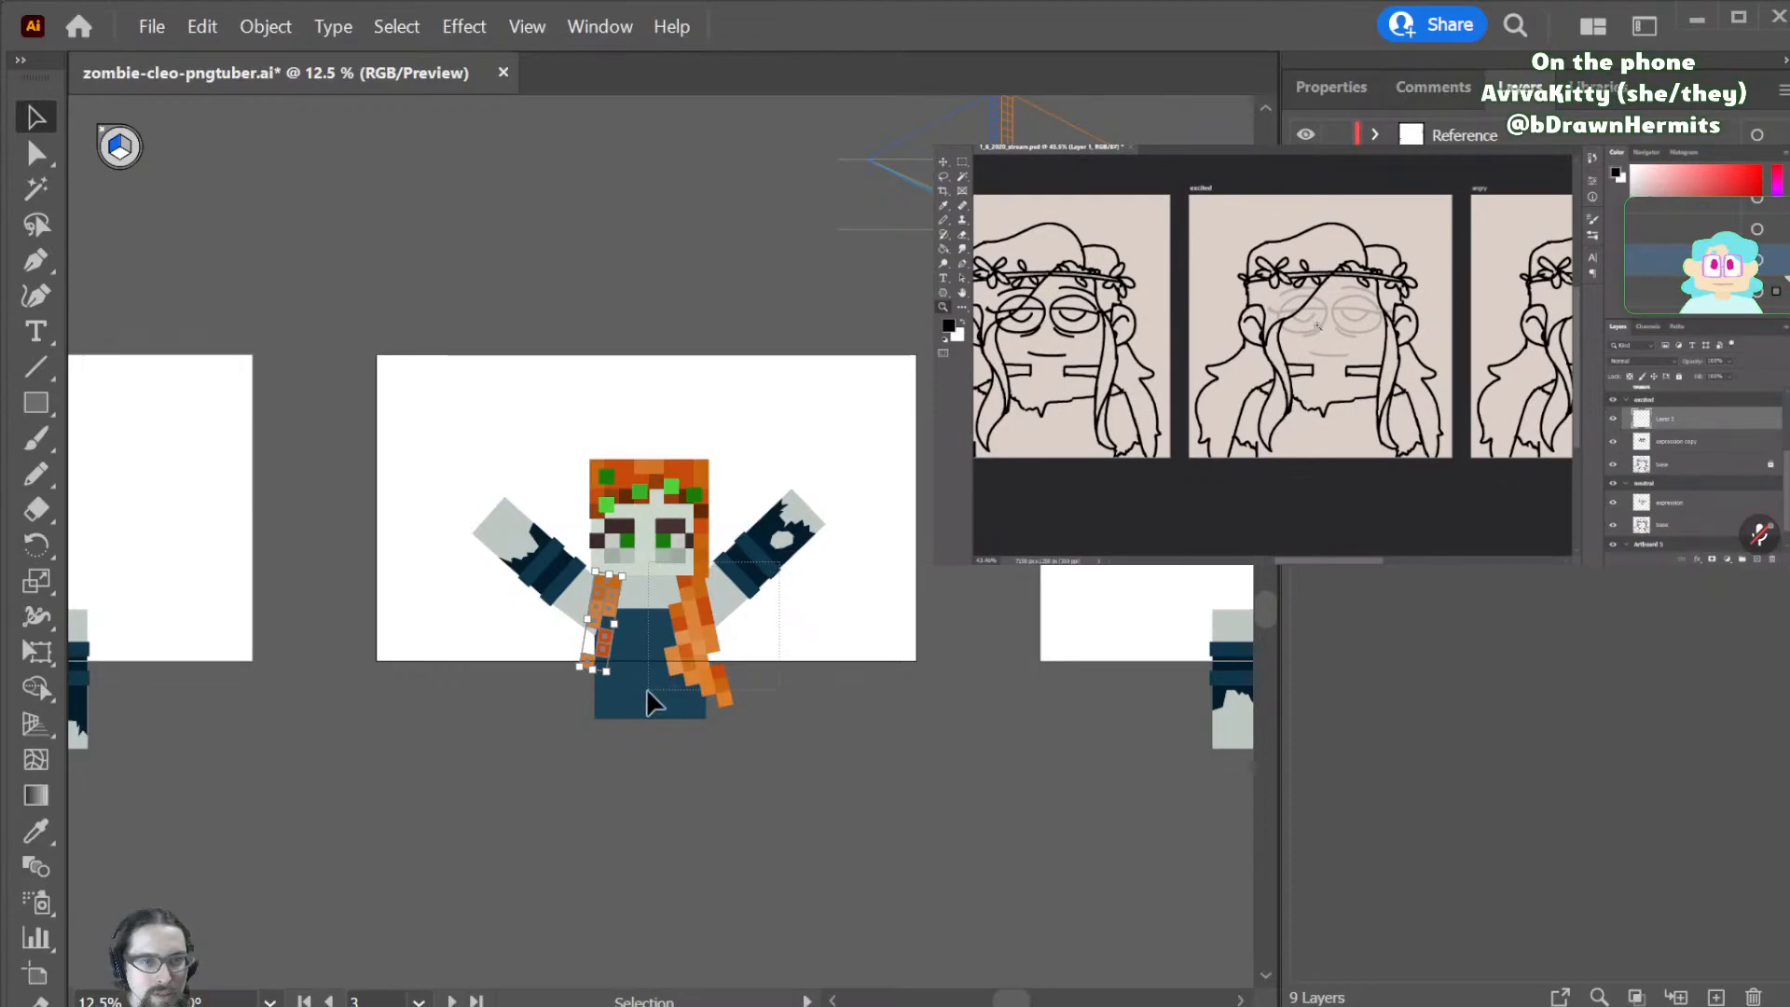
pyautogui.moveTo(647, 690); pyautogui.dragTo(648, 691)
pyautogui.keyDown('shift'); pyautogui.click(701, 562); pyautogui.keyUp('shift')
pyautogui.keyDown('shift'); pyautogui.click(670, 555); pyautogui.keyUp('shift')
pyautogui.hotkey('shift', 'Right')
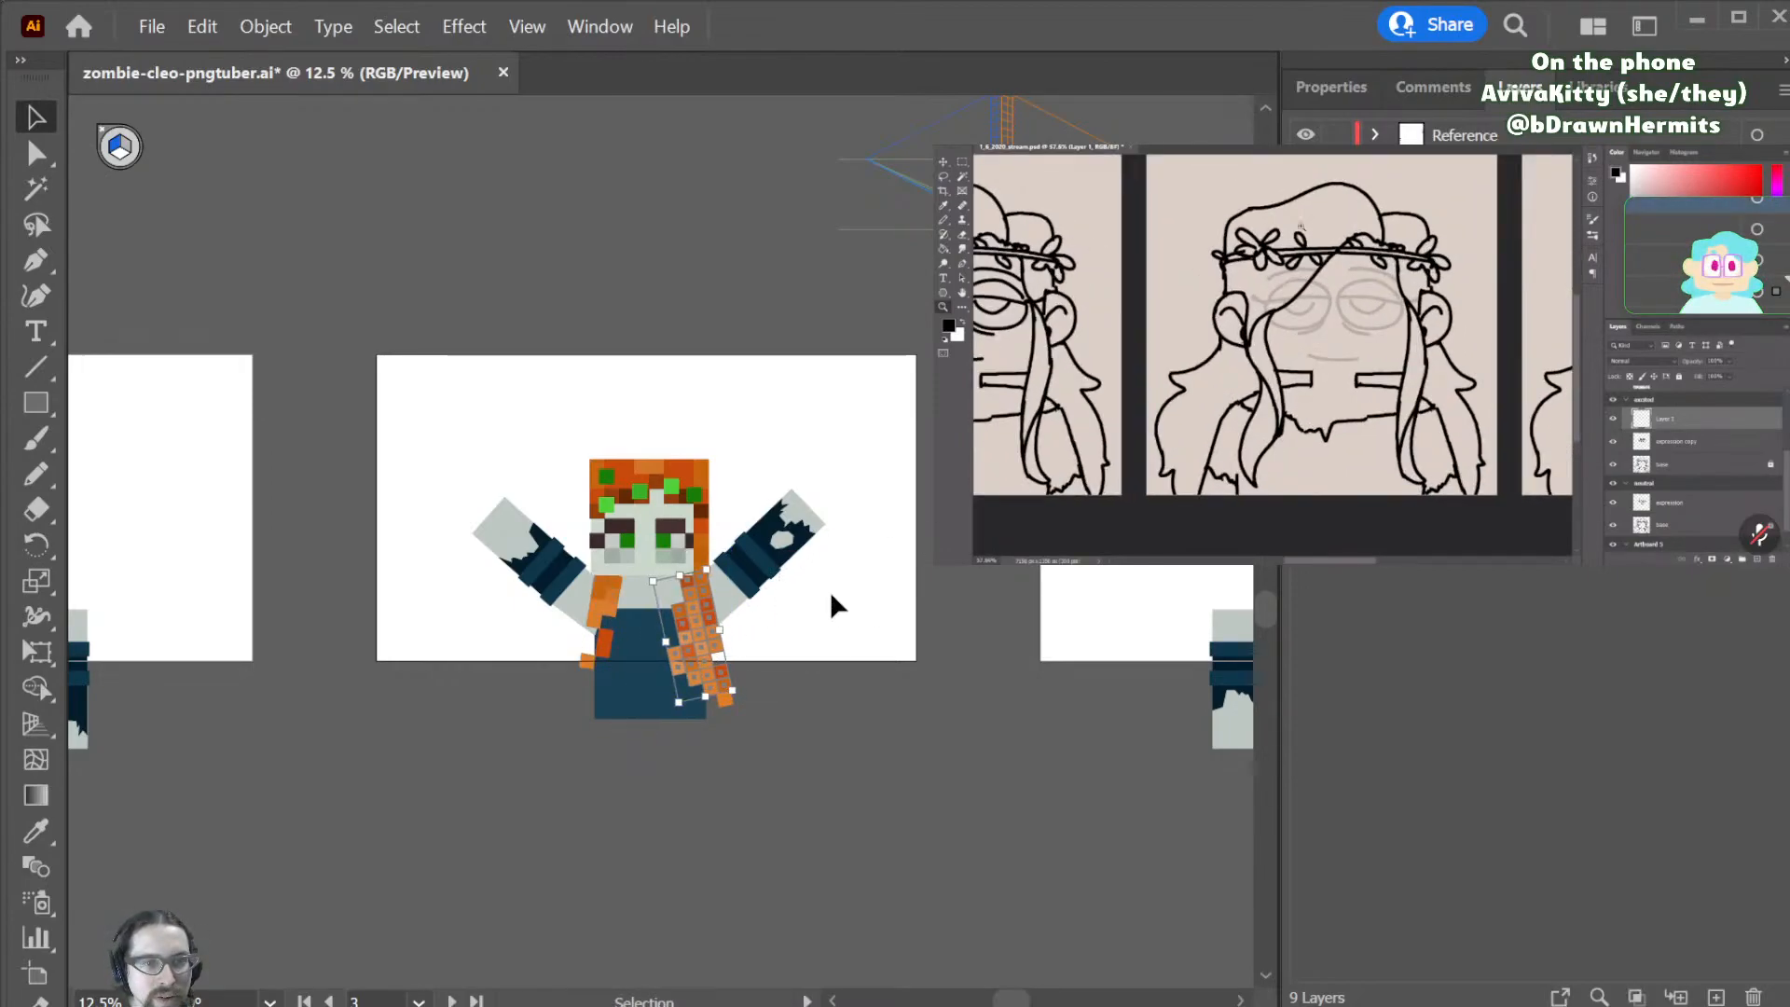
pyautogui.click(826, 690)
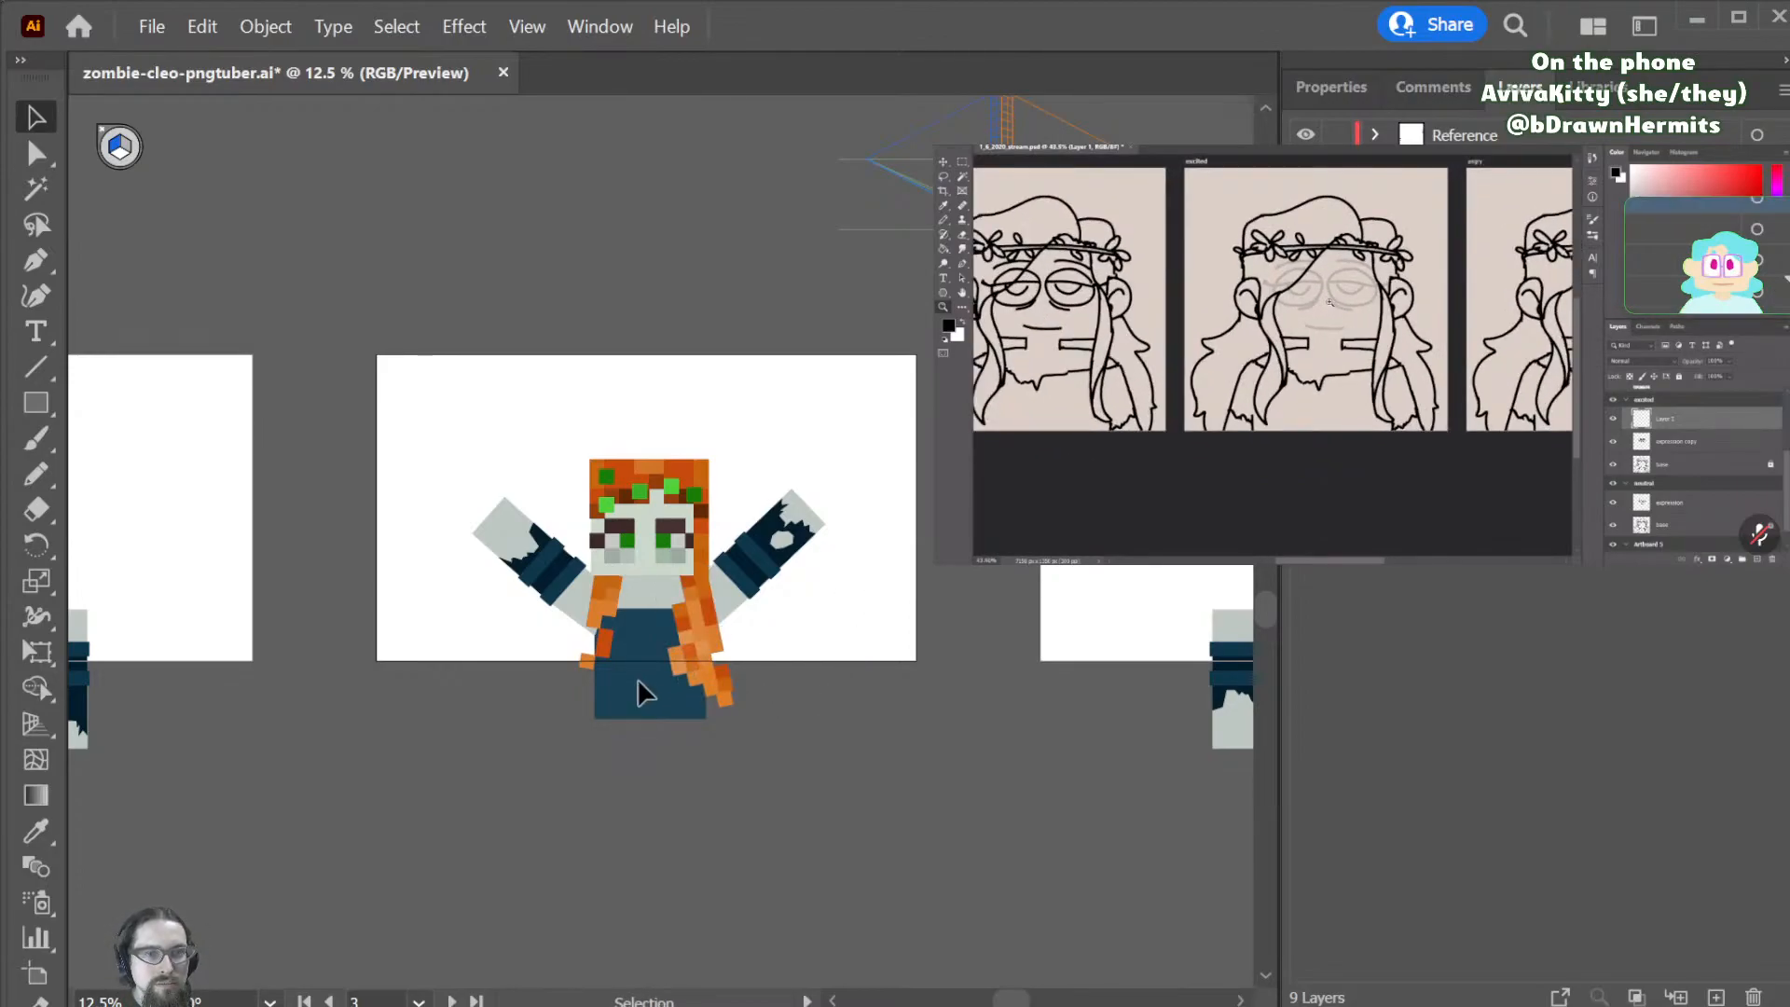
pyautogui.scroll(1, 641, 678)
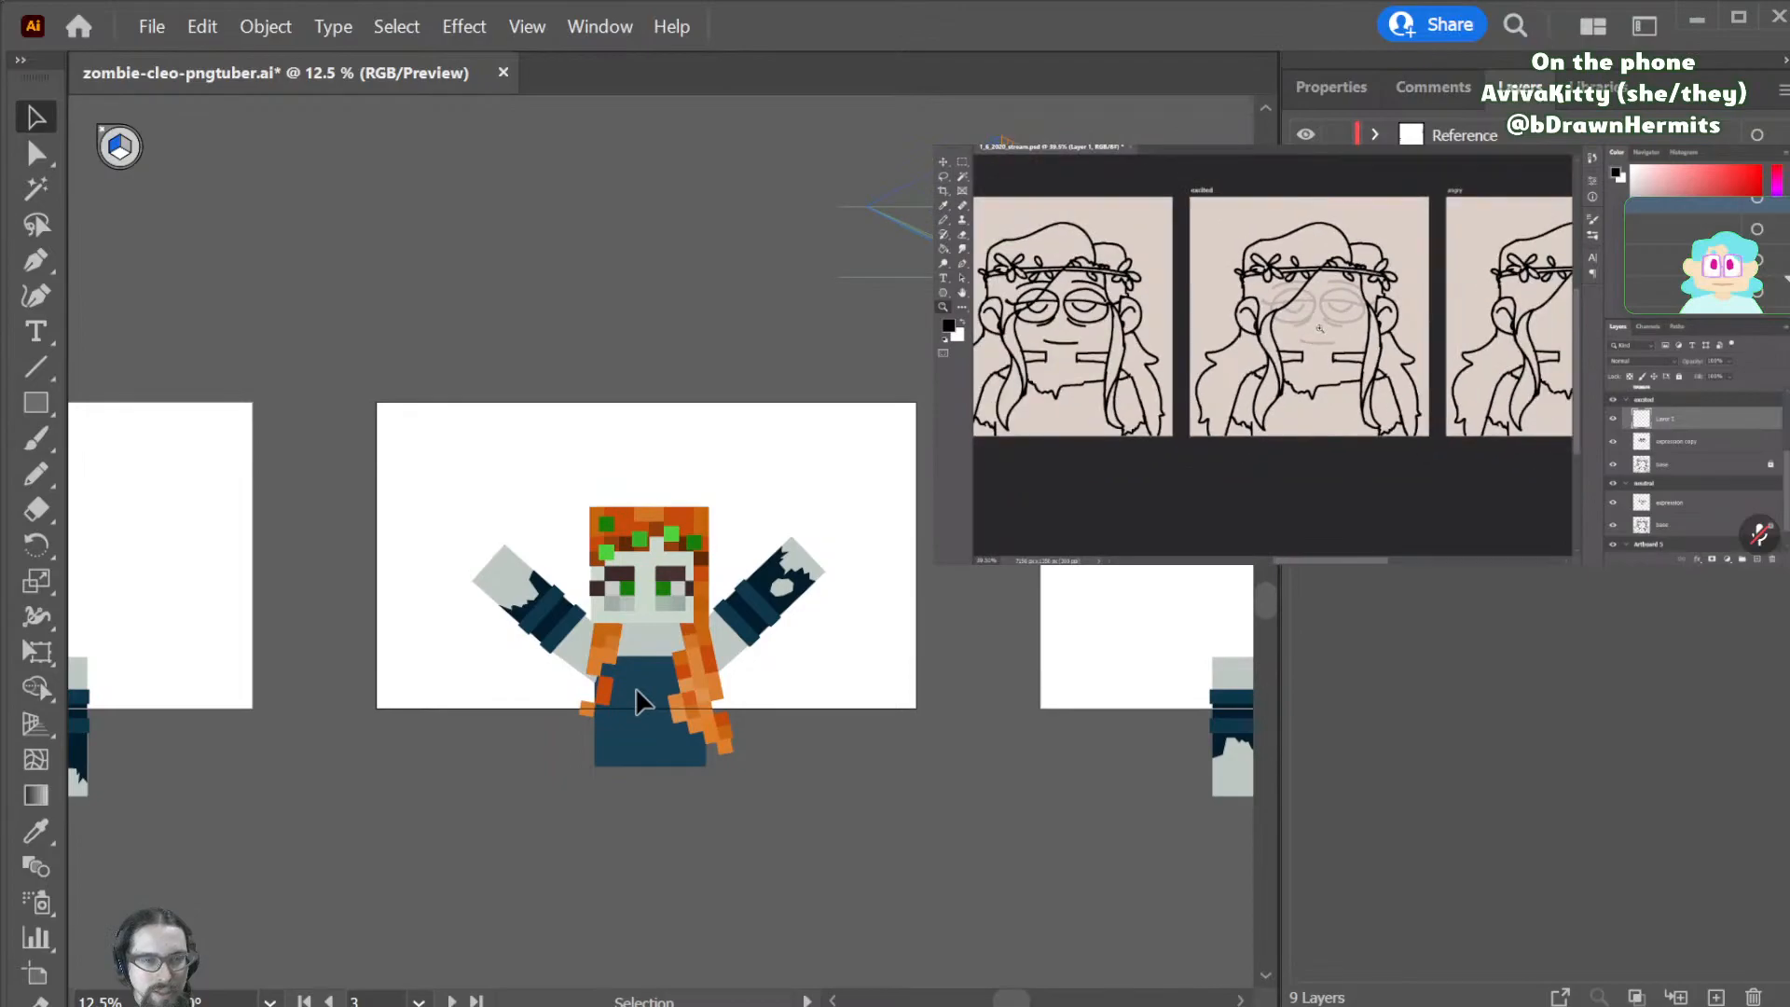
pyautogui.hscroll(-5, 662, 855)
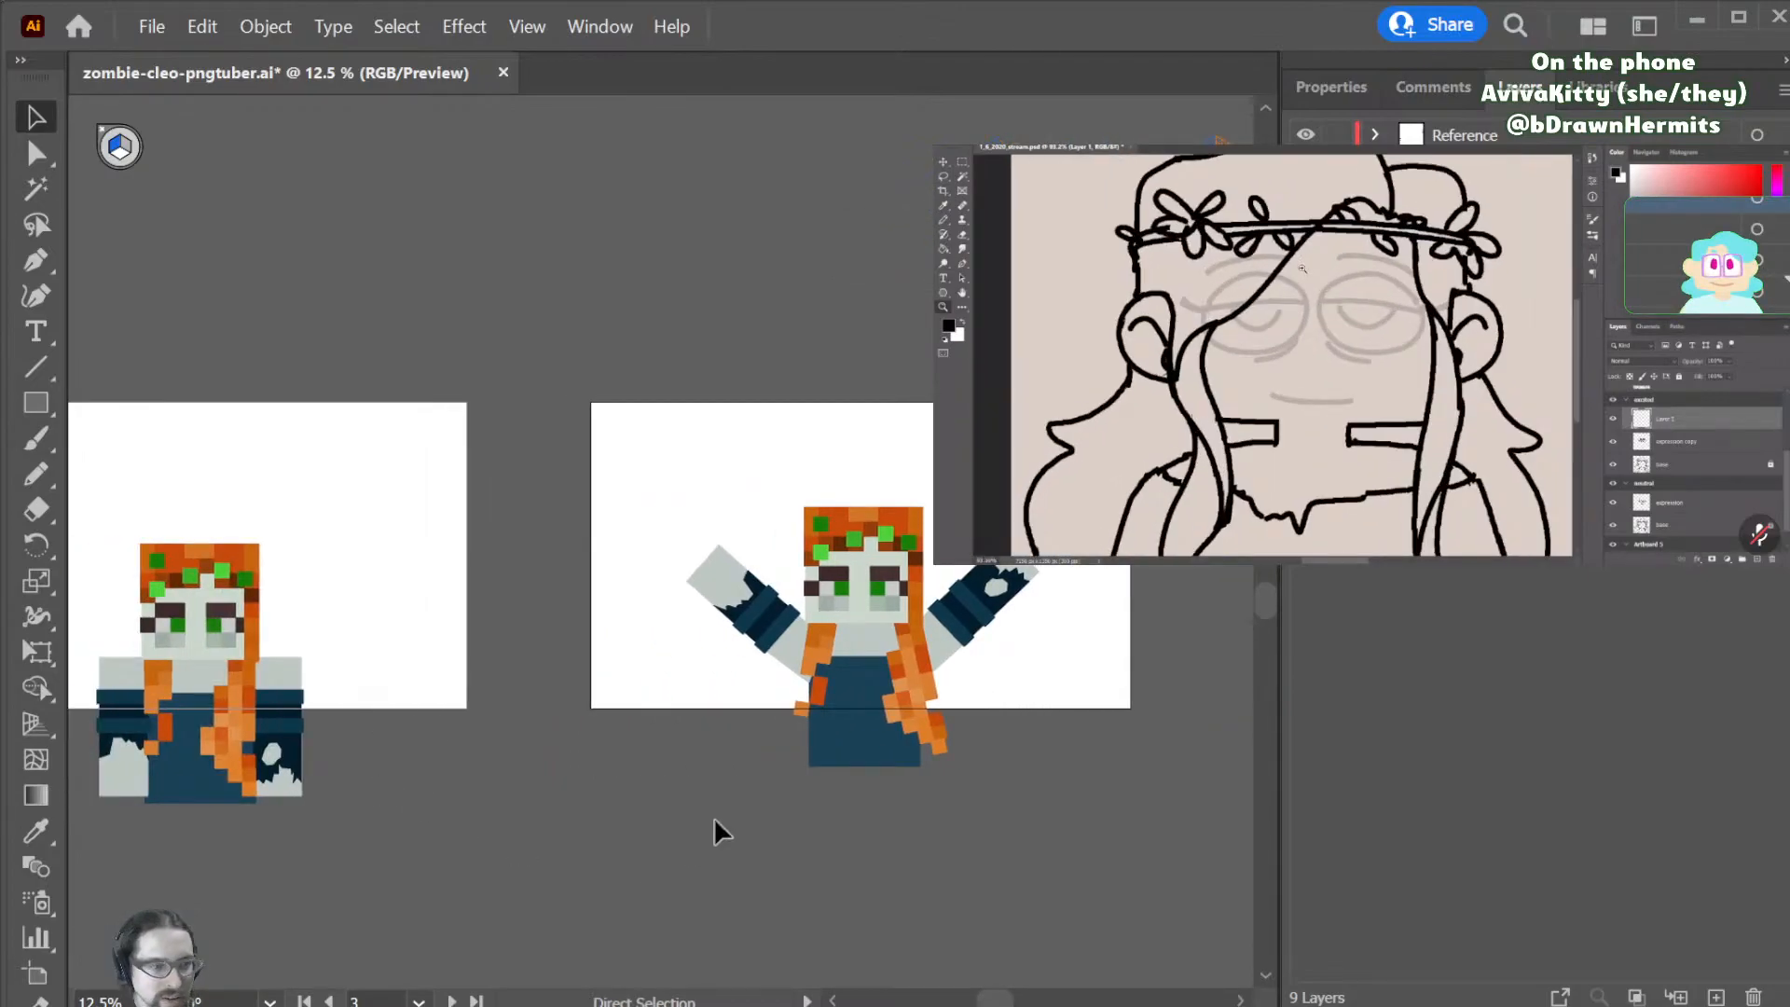
pyautogui.hscroll(2, 715, 827)
pyautogui.hotkey('ctrl', 's')
# - Move the dark squares at the outer corners of the excited character's eyes slightly upward
pyautogui.hotkey('ctrl', '+')
pyautogui.hotkey('ctrl', '+')
pyautogui.hotkey('ctrl', '+')
pyautogui.hotkey('ctrl', '+')
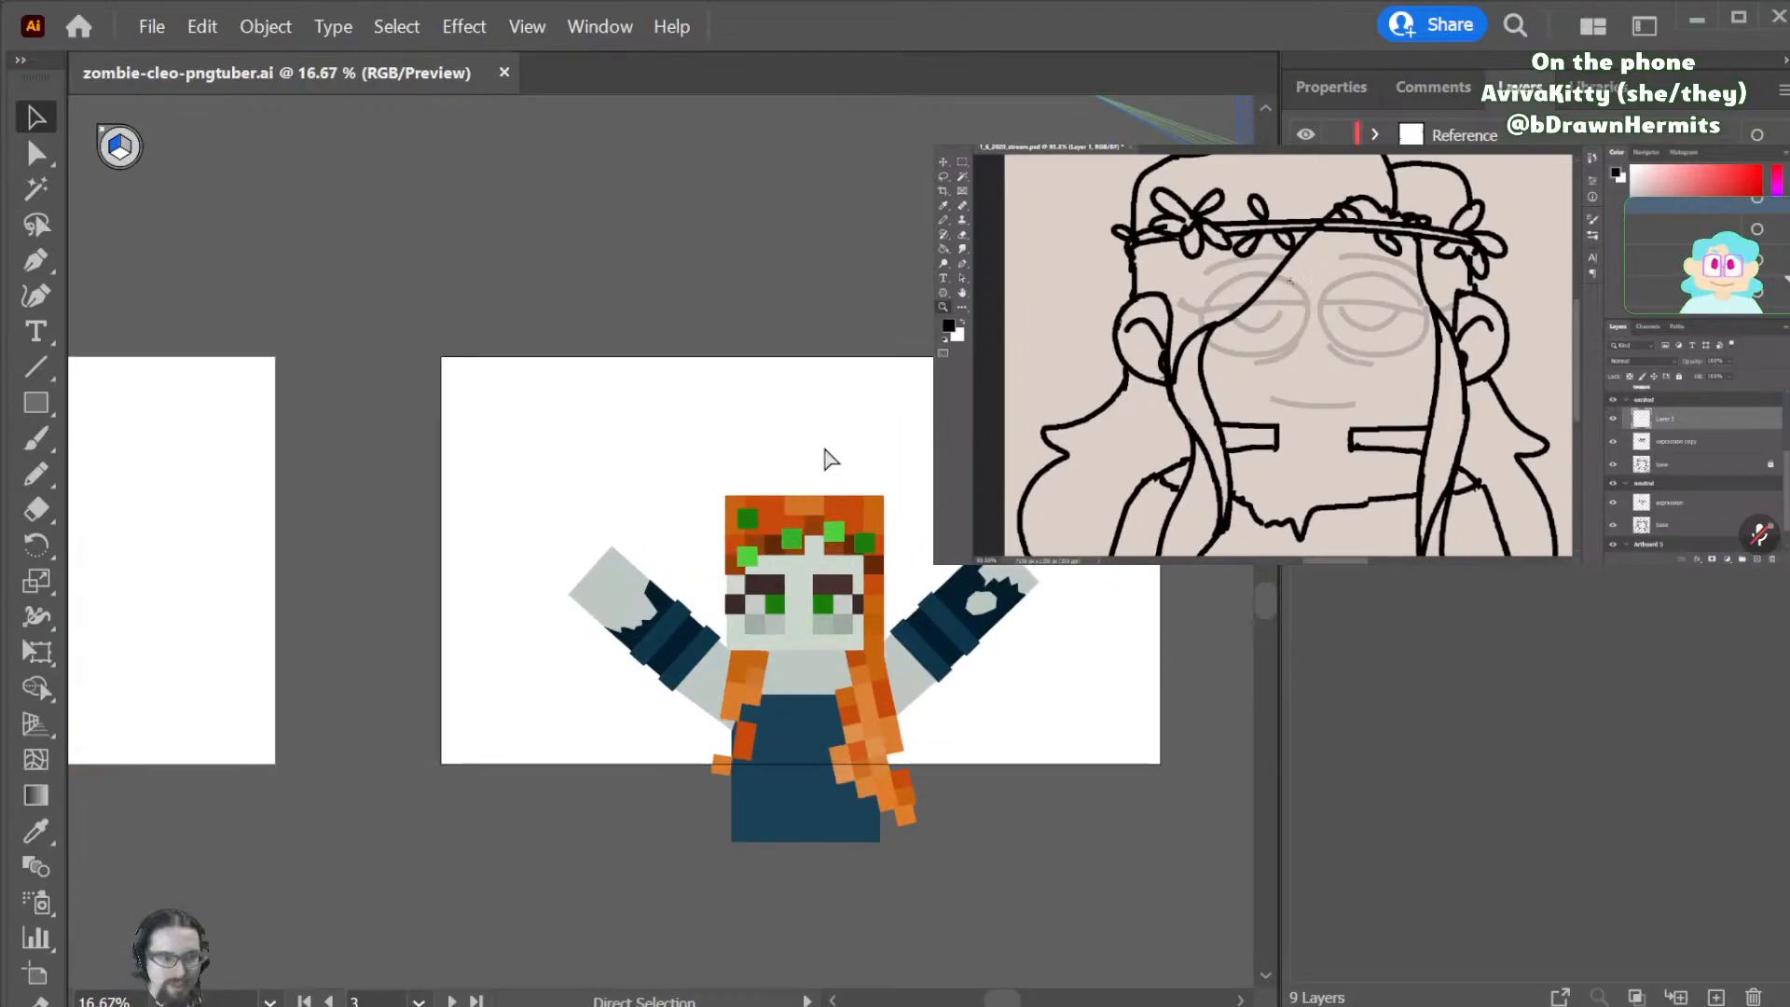
pyautogui.hscroll(1, 825, 414)
pyautogui.scroll(-5, 828, 410)
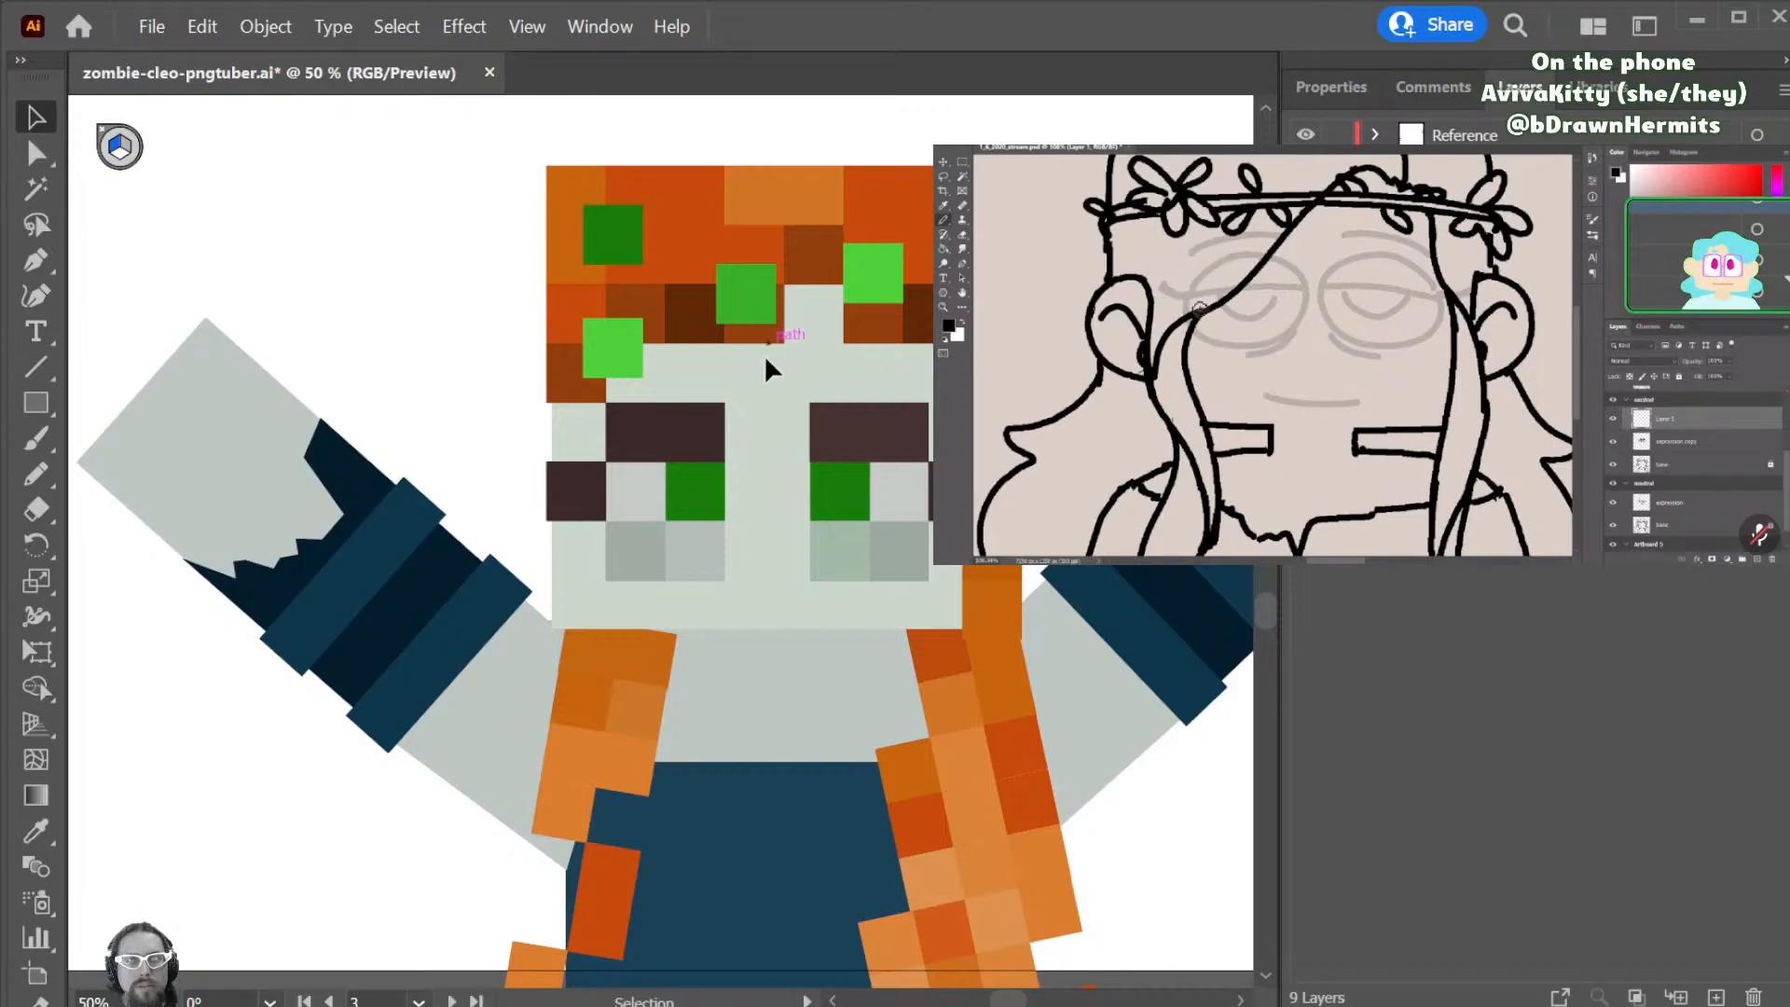
pyautogui.click(550, 504)
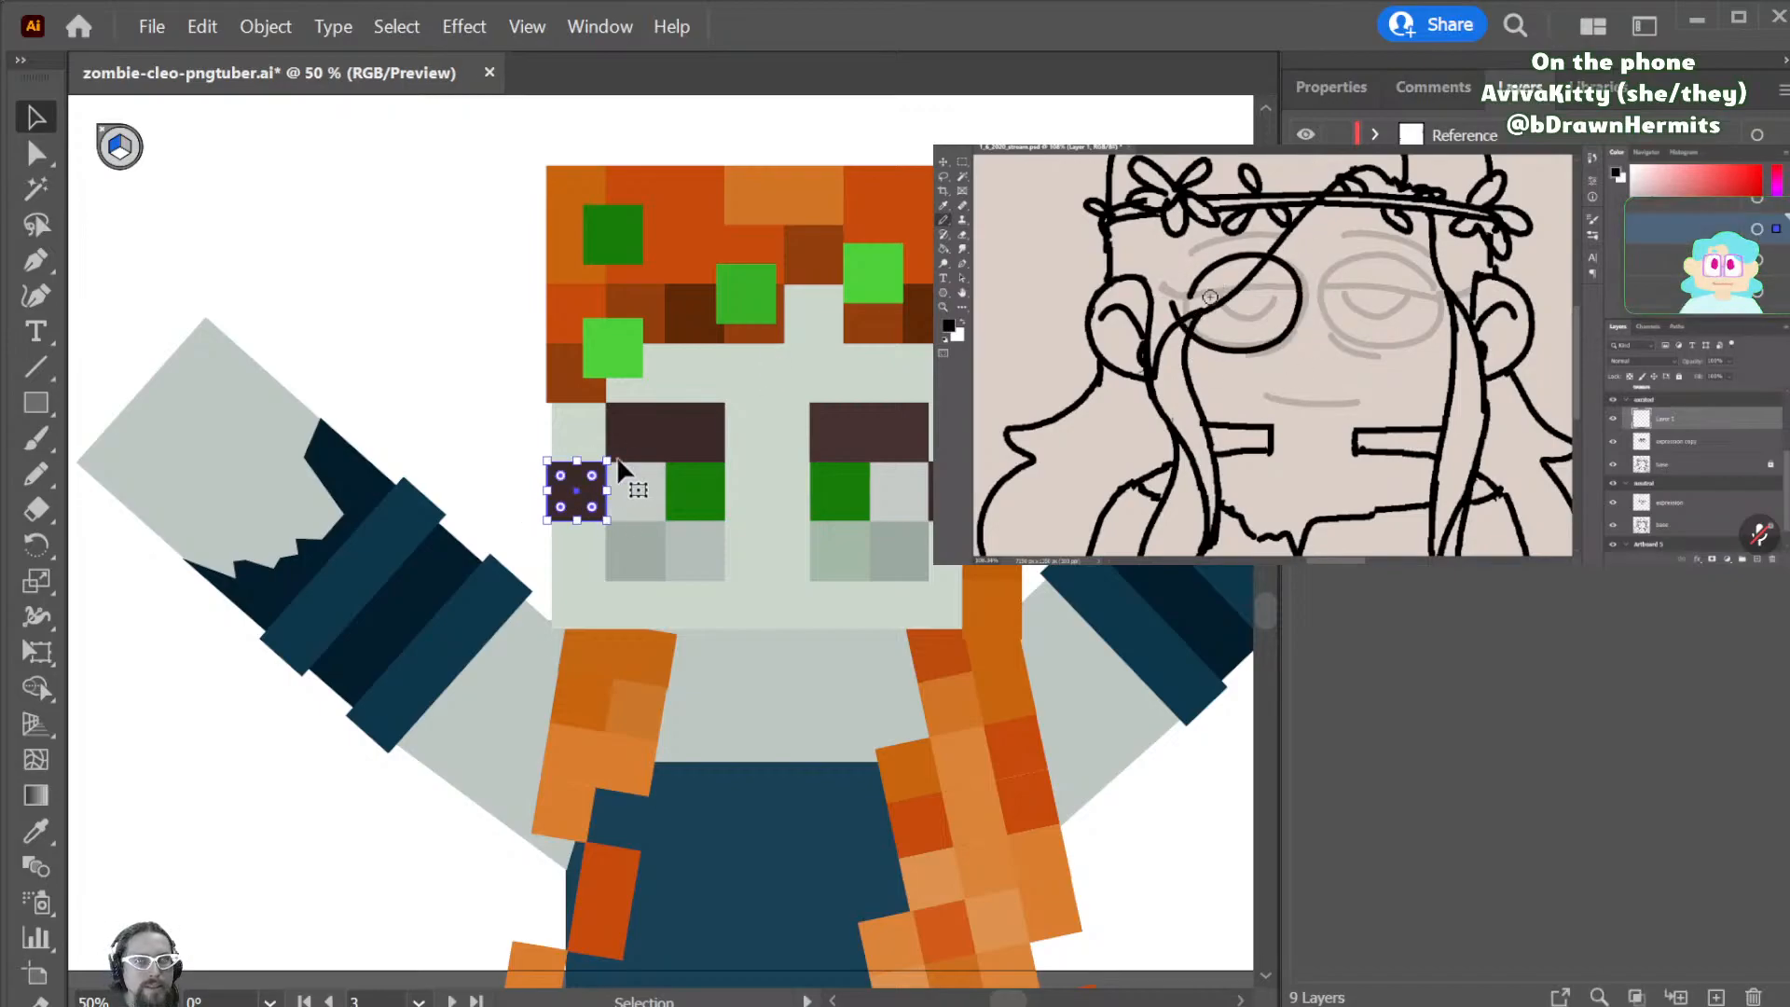
pyautogui.keyDown('shift'); pyautogui.click(704, 455); pyautogui.keyUp('shift')
pyautogui.keyDown('shift'); pyautogui.click(897, 447); pyautogui.keyUp('shift')
pyautogui.keyDown('shift'); pyautogui.click(944, 491); pyautogui.keyUp('shift')
pyautogui.moveTo(944, 491)
pyautogui.mouseDown()
pyautogui.moveTo(943, 462)
pyautogui.moveTo(943, 489)
pyautogui.mouseUp()
pyautogui.hotkey('ctrl', 'shift', 'a')
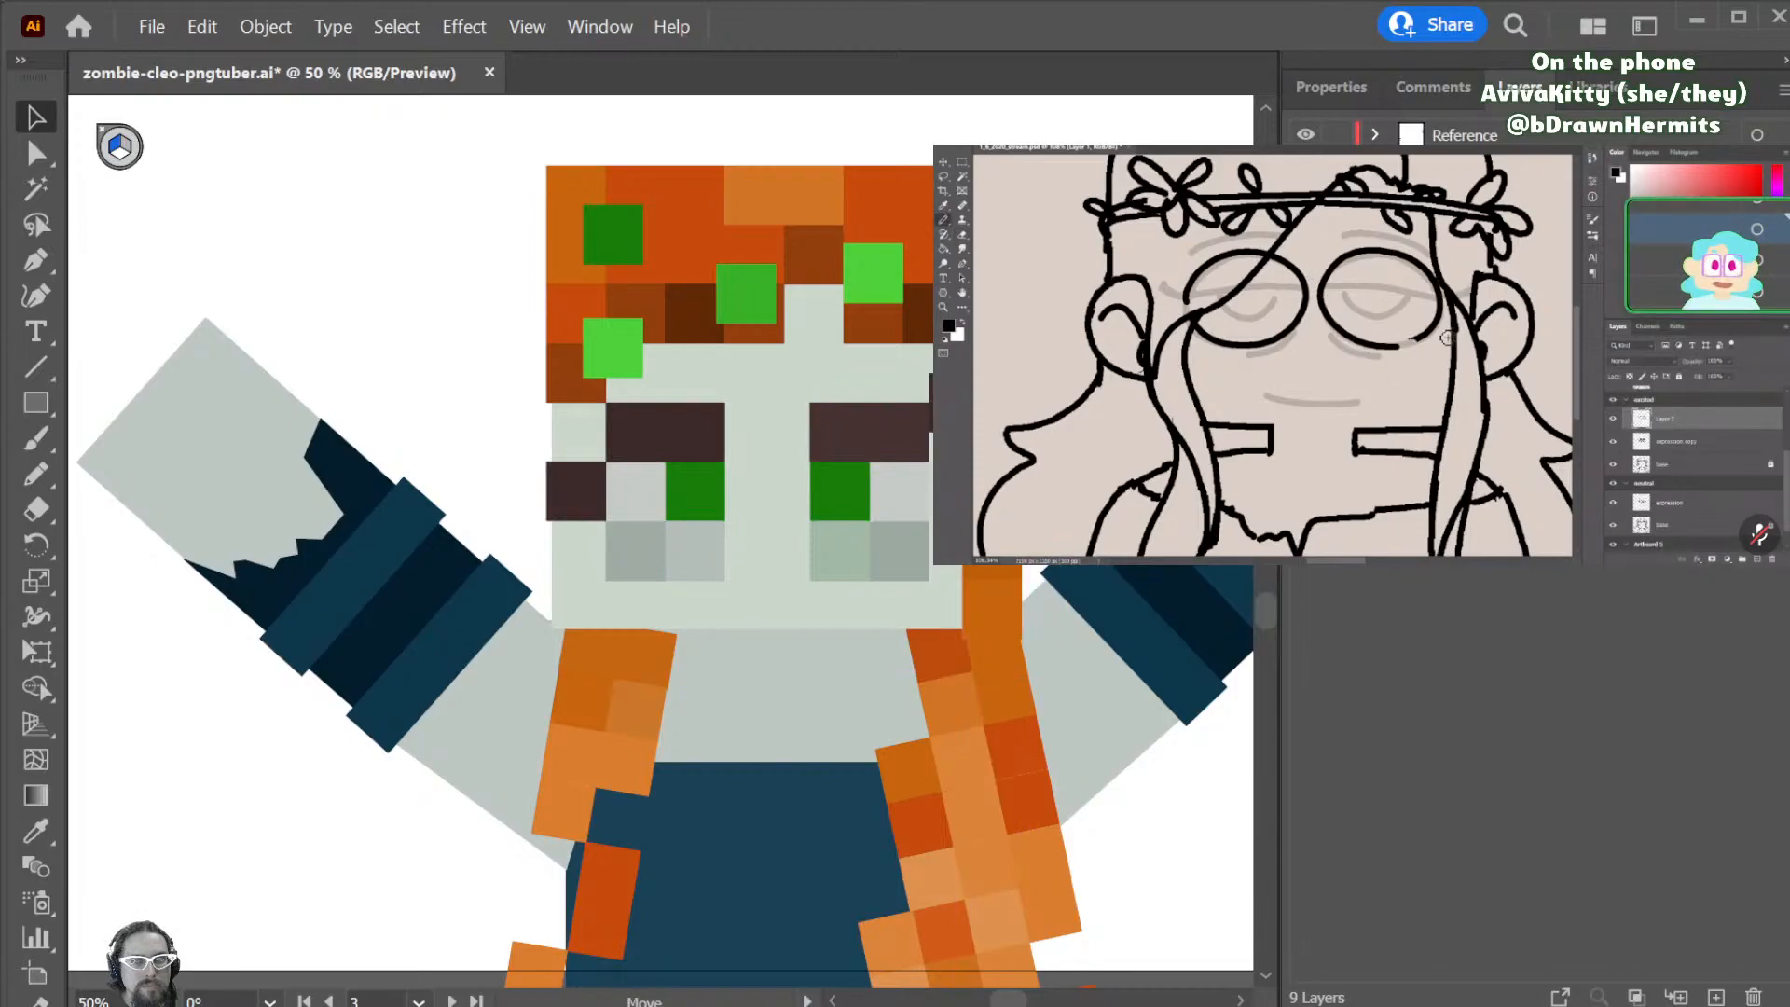
pyautogui.moveTo(944, 489); pyautogui.dragTo(943, 493)
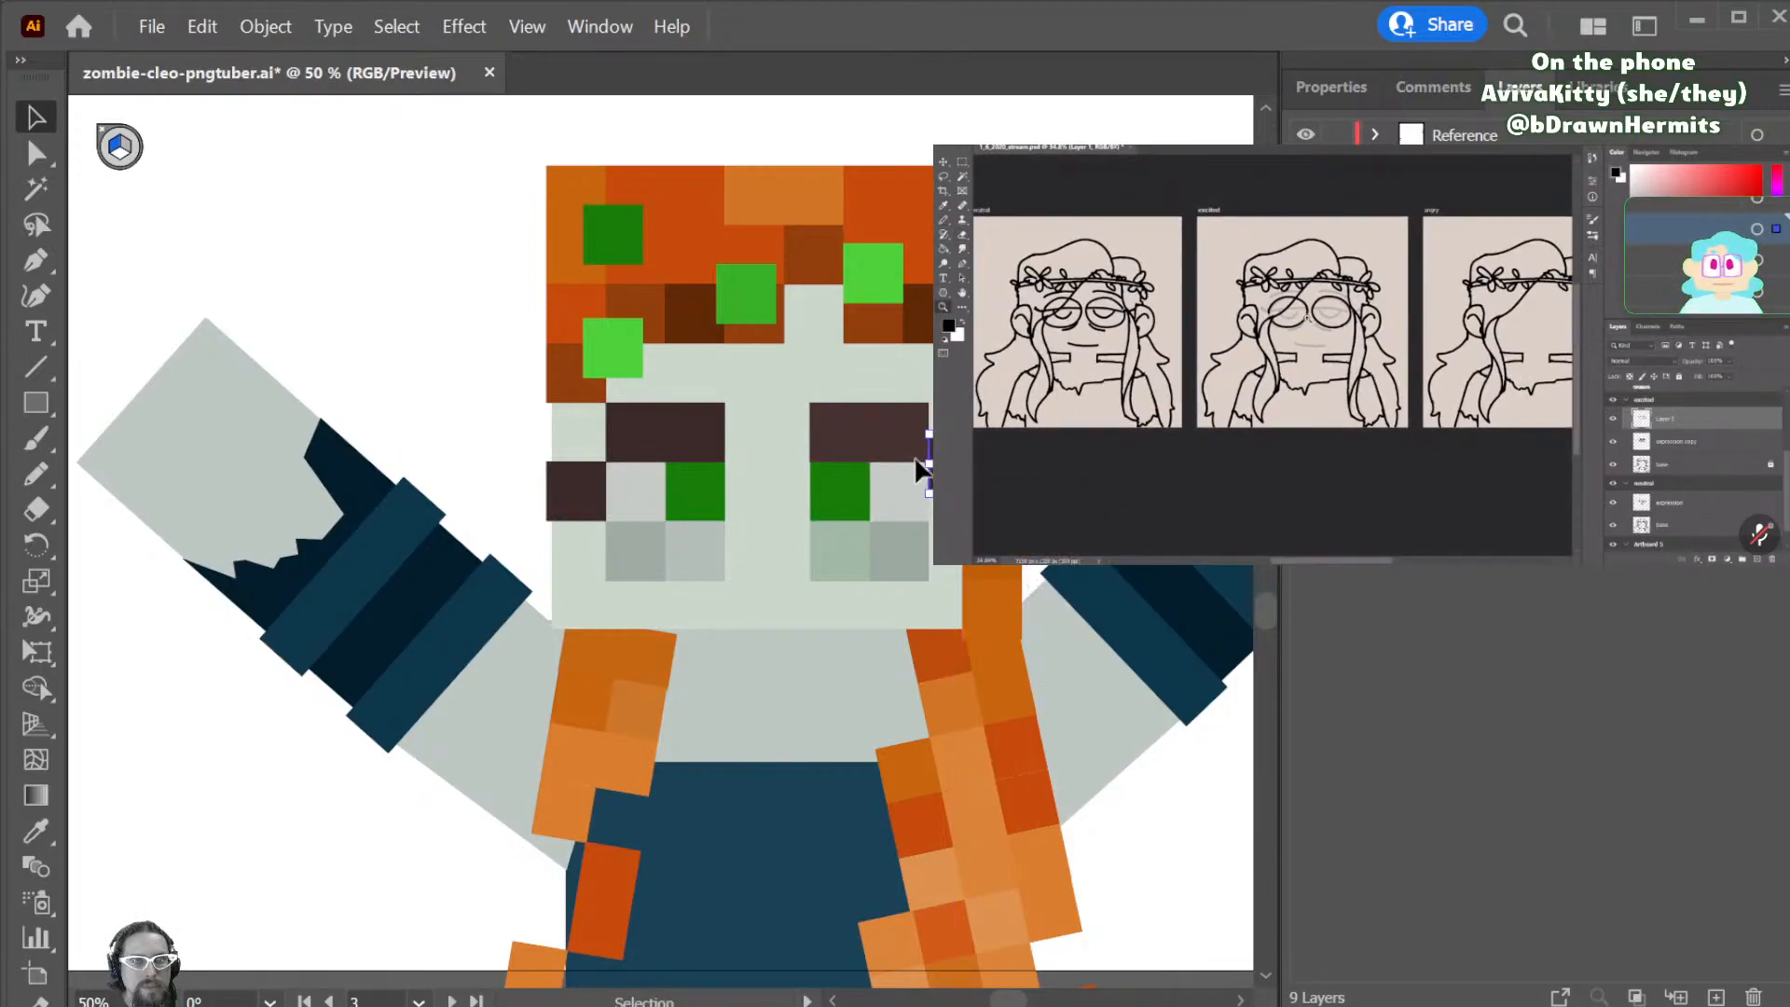
pyautogui.moveTo(597, 508); pyautogui.dragTo(665, 432)
# - Try raising the excited character's brows and deleting the four gray squares under the eyes, and undo both changes
pyautogui.keyDown('shift'); pyautogui.click(664, 445); pyautogui.keyUp('shift')
pyautogui.keyDown('shift'); pyautogui.click(909, 448); pyautogui.keyUp('shift')
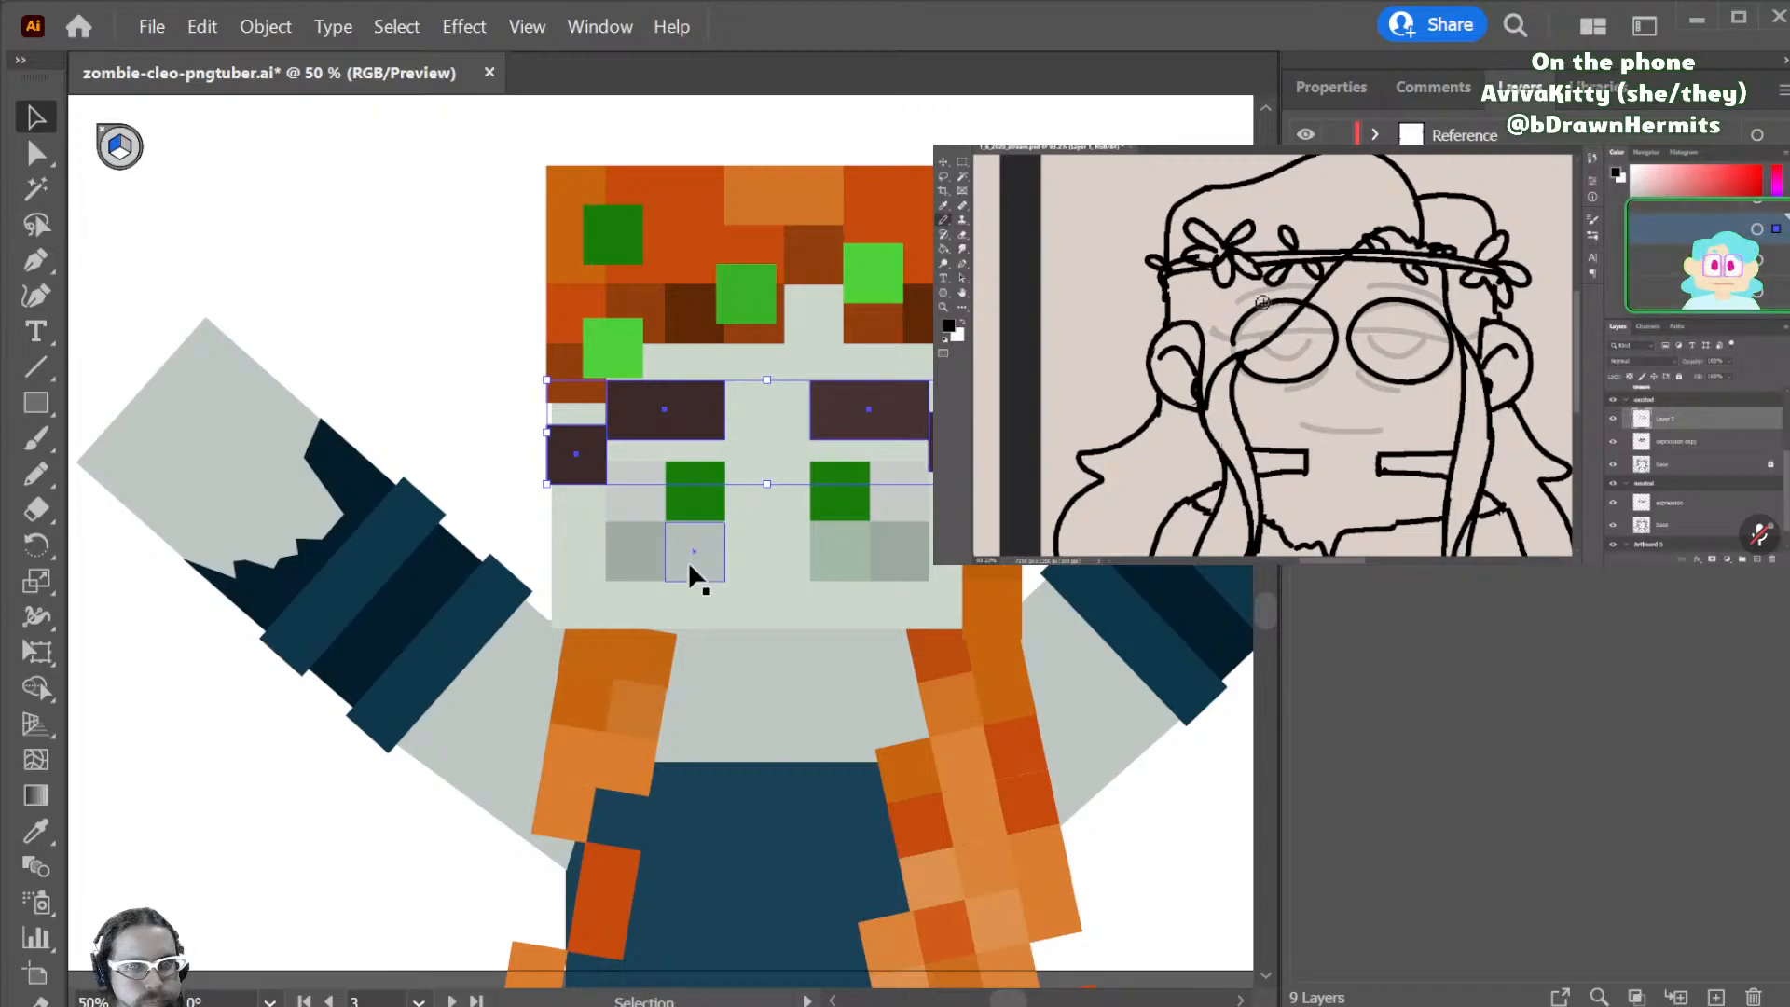
pyautogui.click(645, 572)
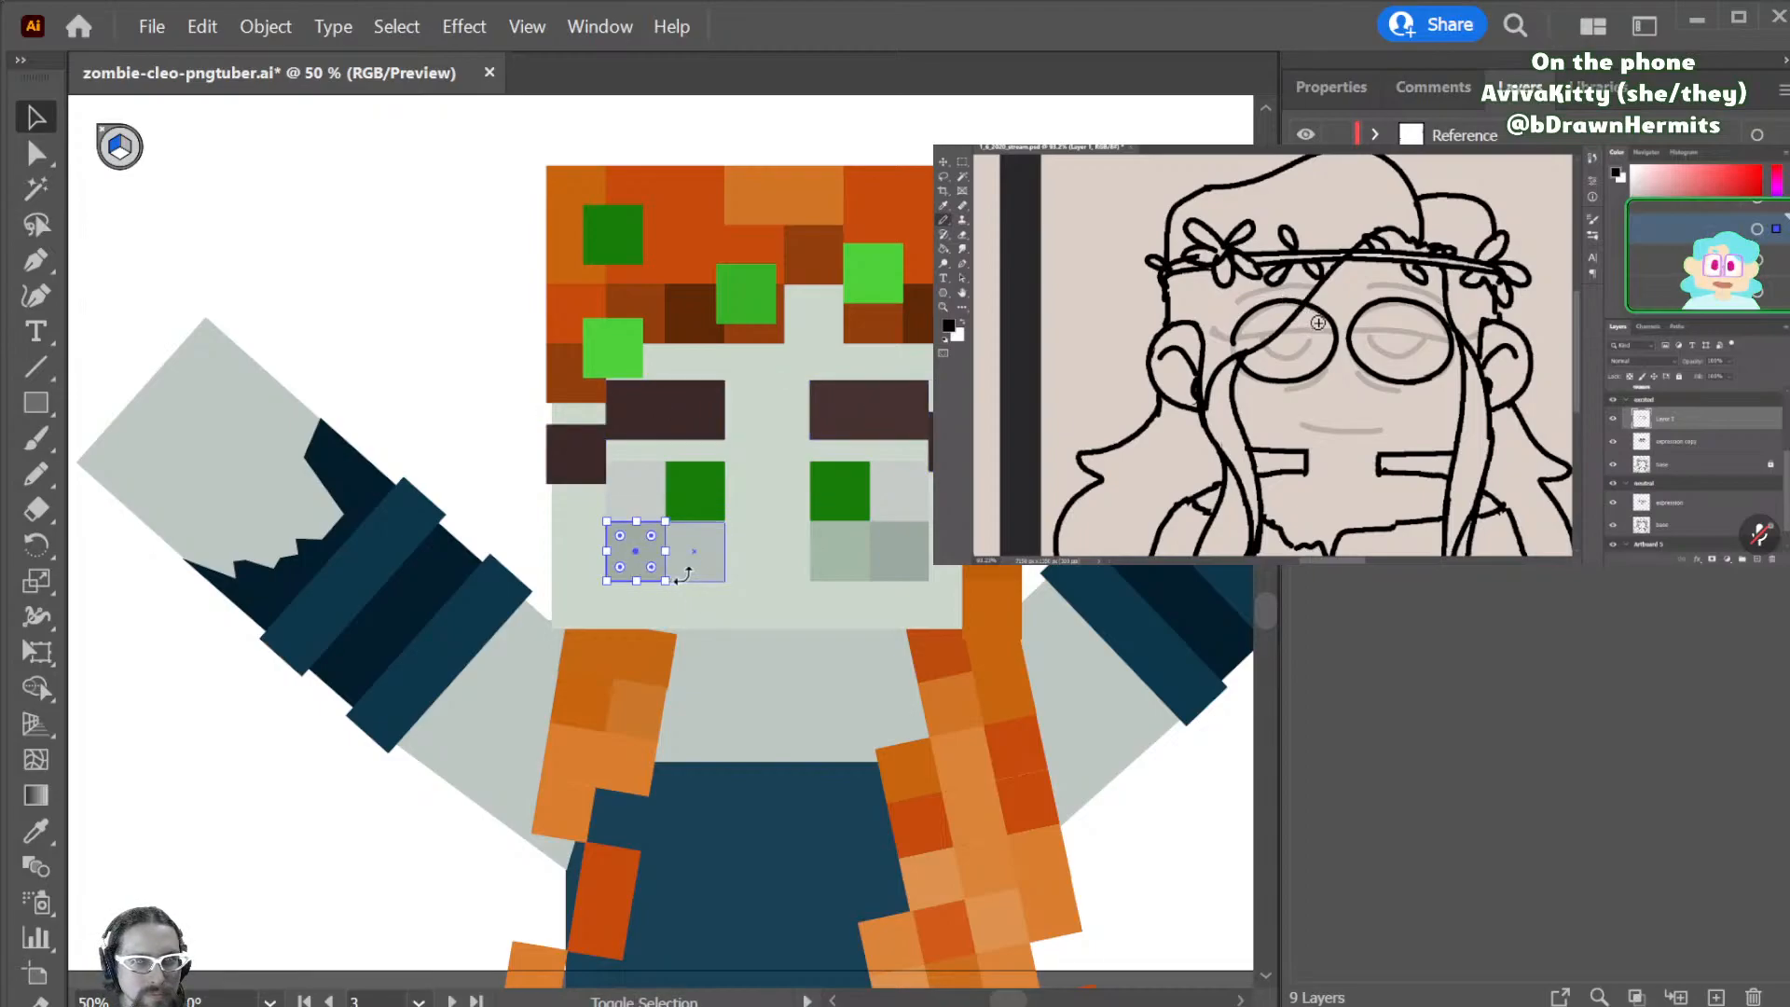
pyautogui.keyDown('shift'); pyautogui.click(718, 573); pyautogui.keyUp('shift')
pyautogui.keyDown('shift'); pyautogui.click(890, 551); pyautogui.keyUp('shift')
pyautogui.keyDown('shift'); pyautogui.click(859, 552); pyautogui.keyUp('shift')
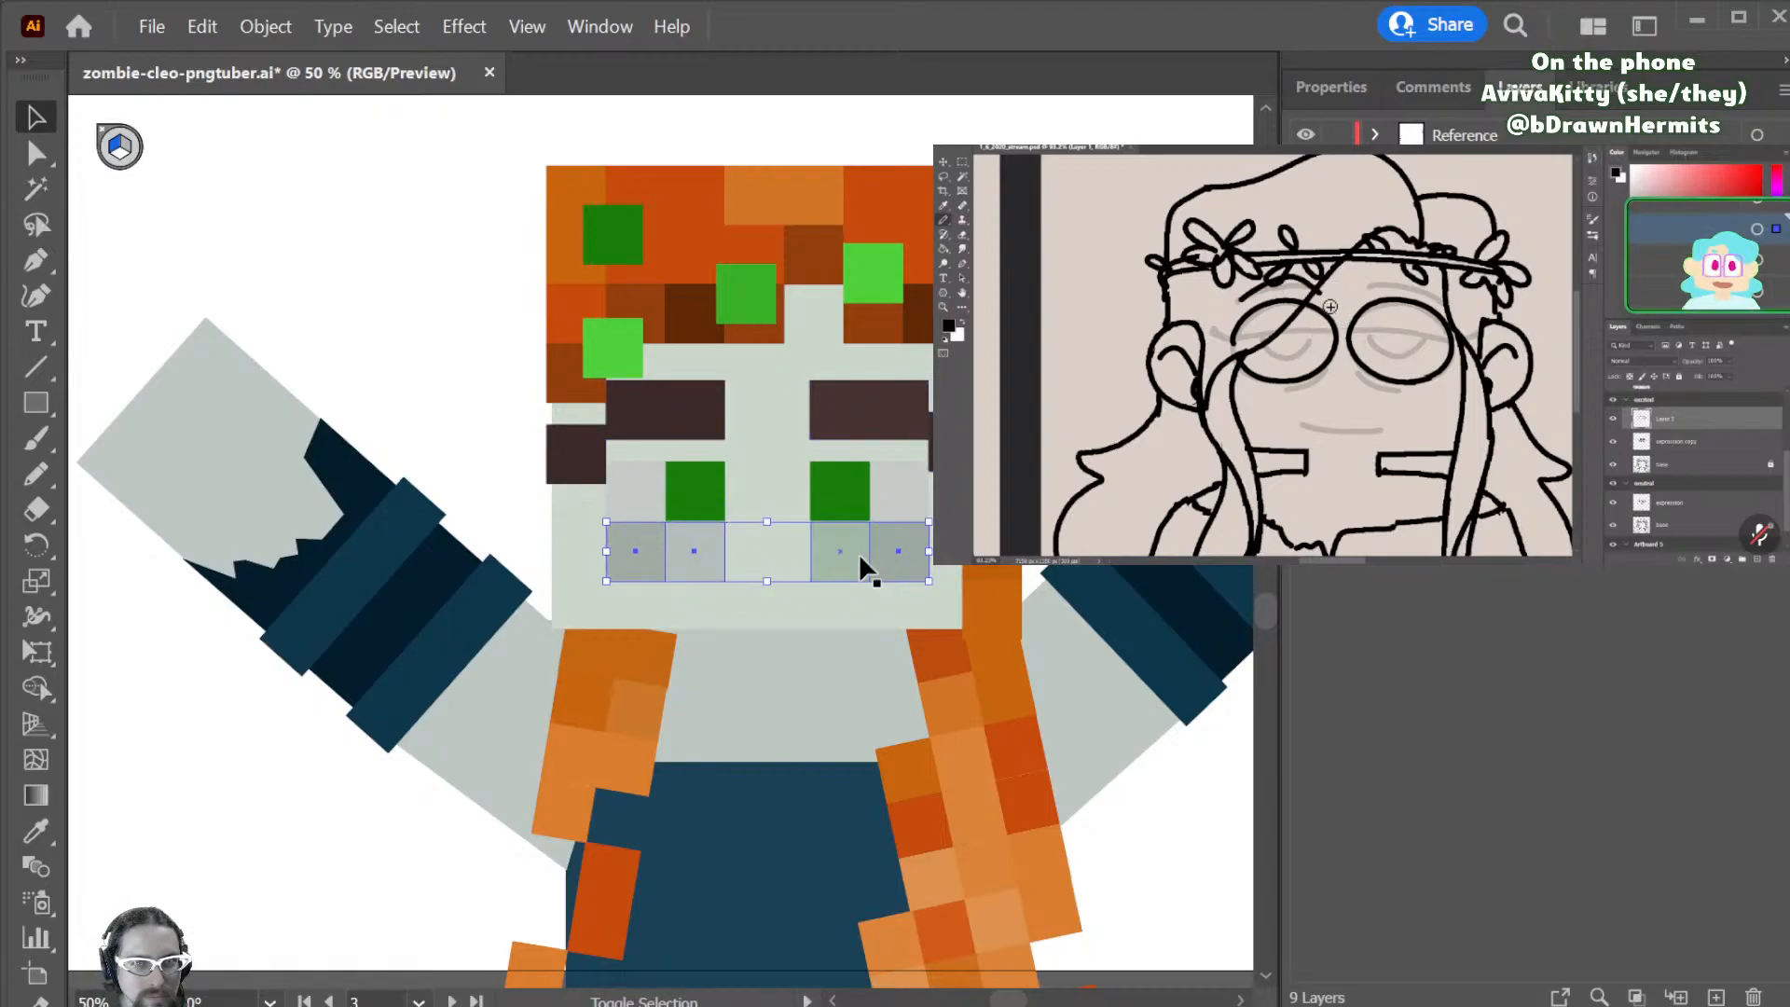
pyautogui.press('Delete')
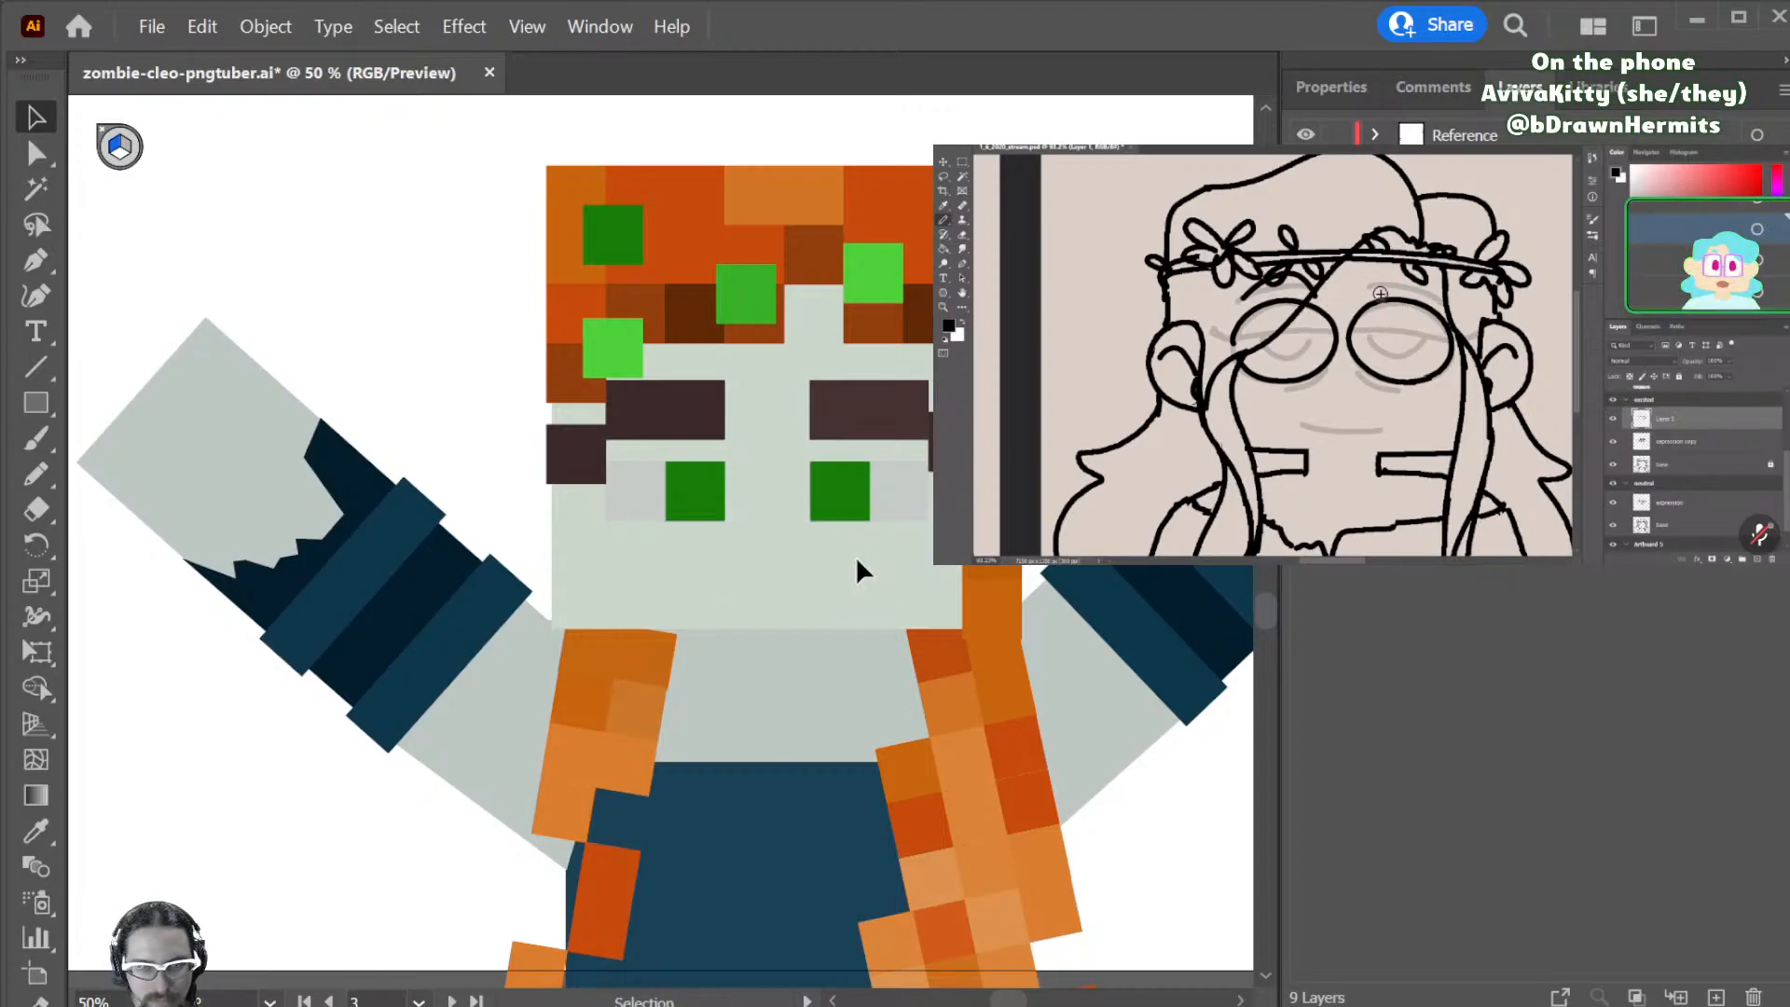
pyautogui.hotkey('ctrl', 'z')
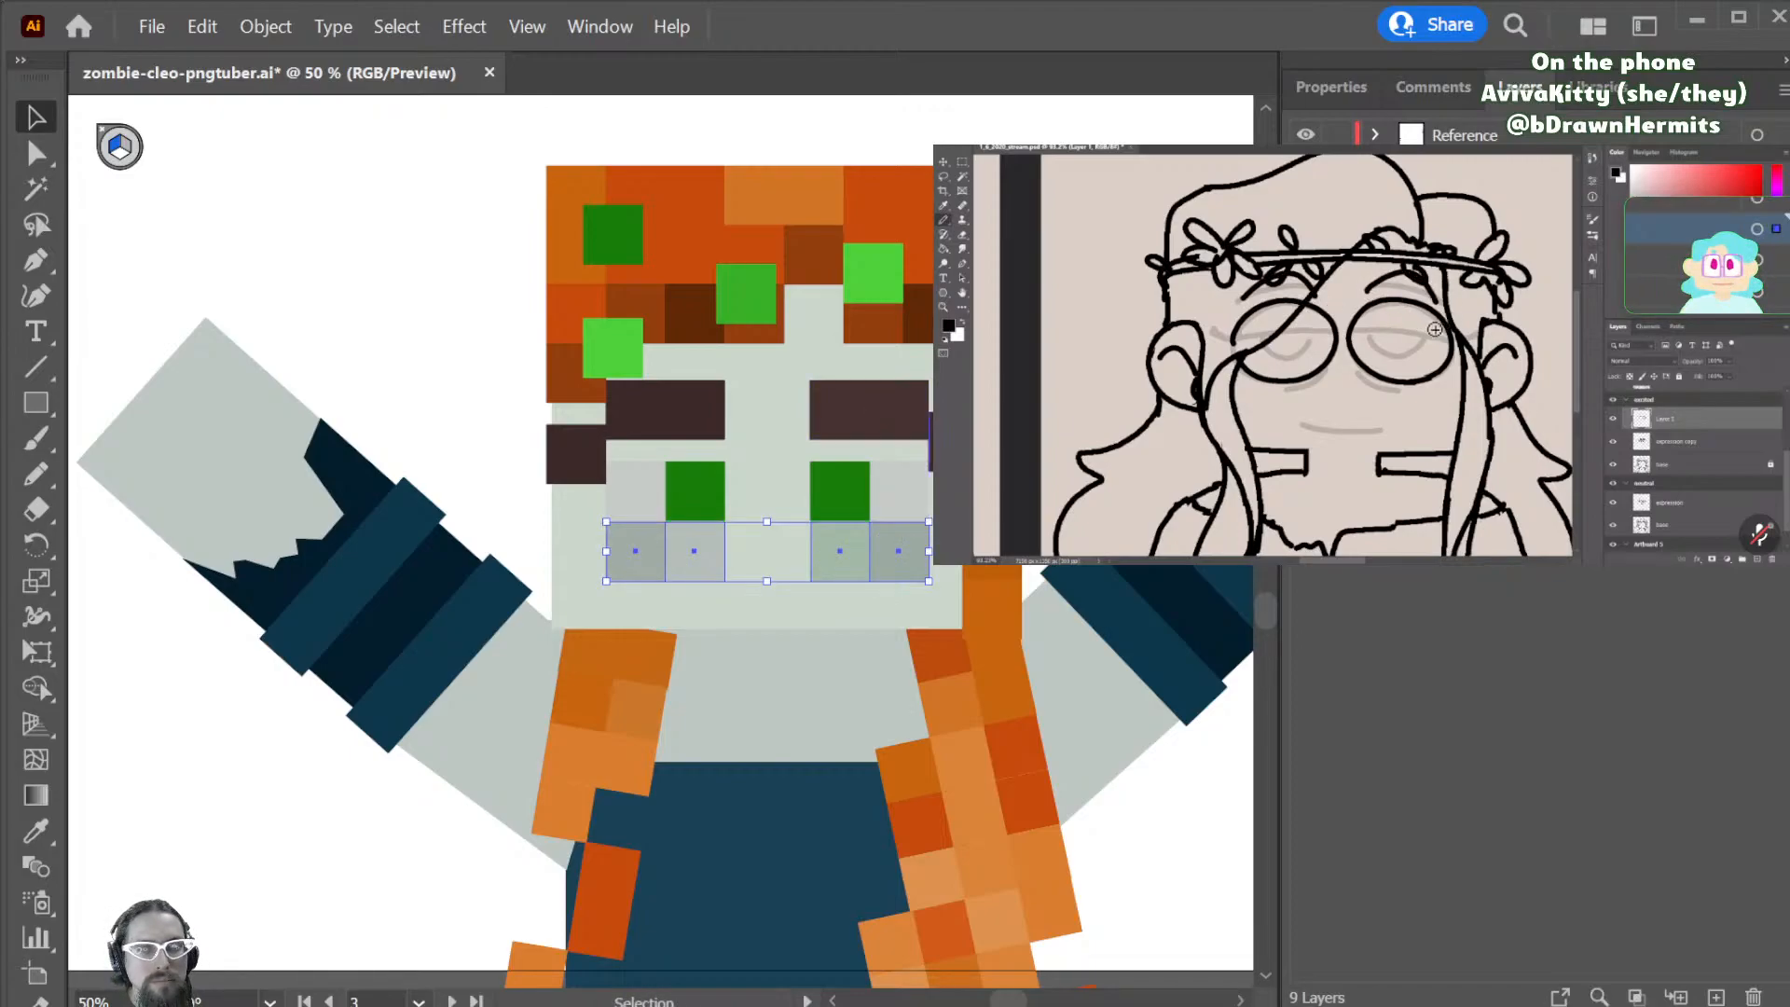
pyautogui.hotkey('ctrl', 'z')
pyautogui.hotkey('ctrl', 'z')
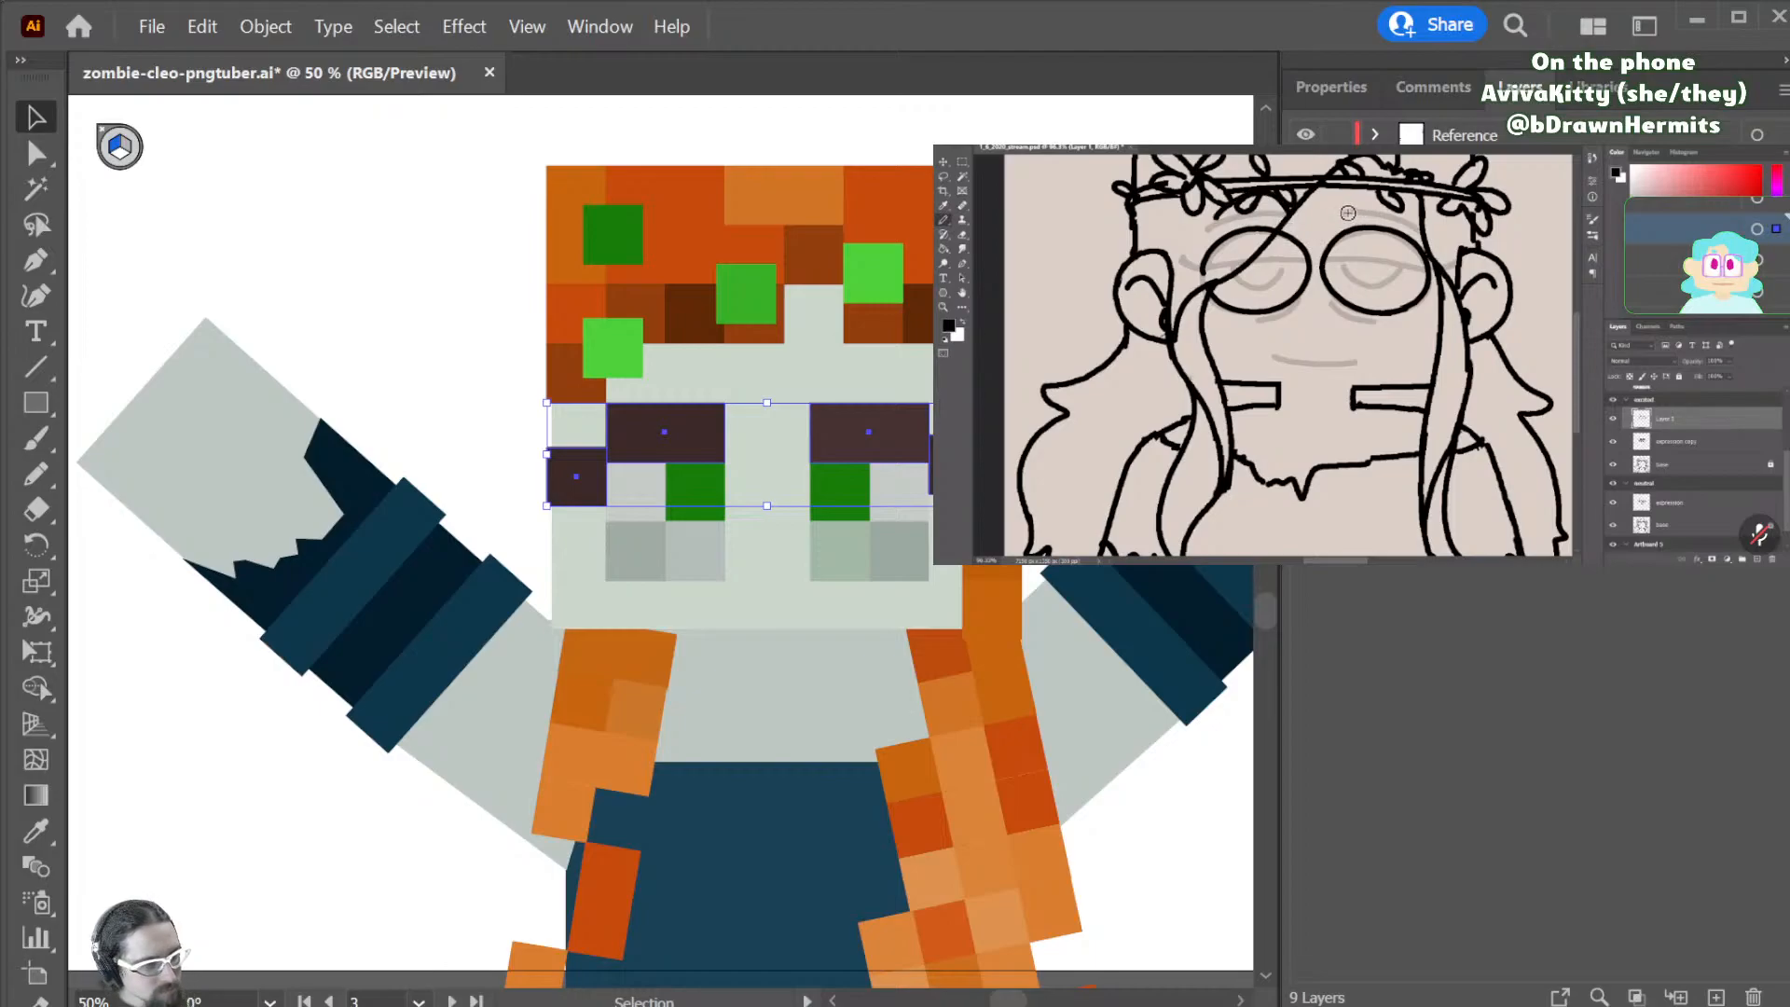
# - Delete the two wide dark brow rectangles above the excited character's eyes
pyautogui.hotkey('ctrl', 'shift', 'a')
pyautogui.click(699, 446)
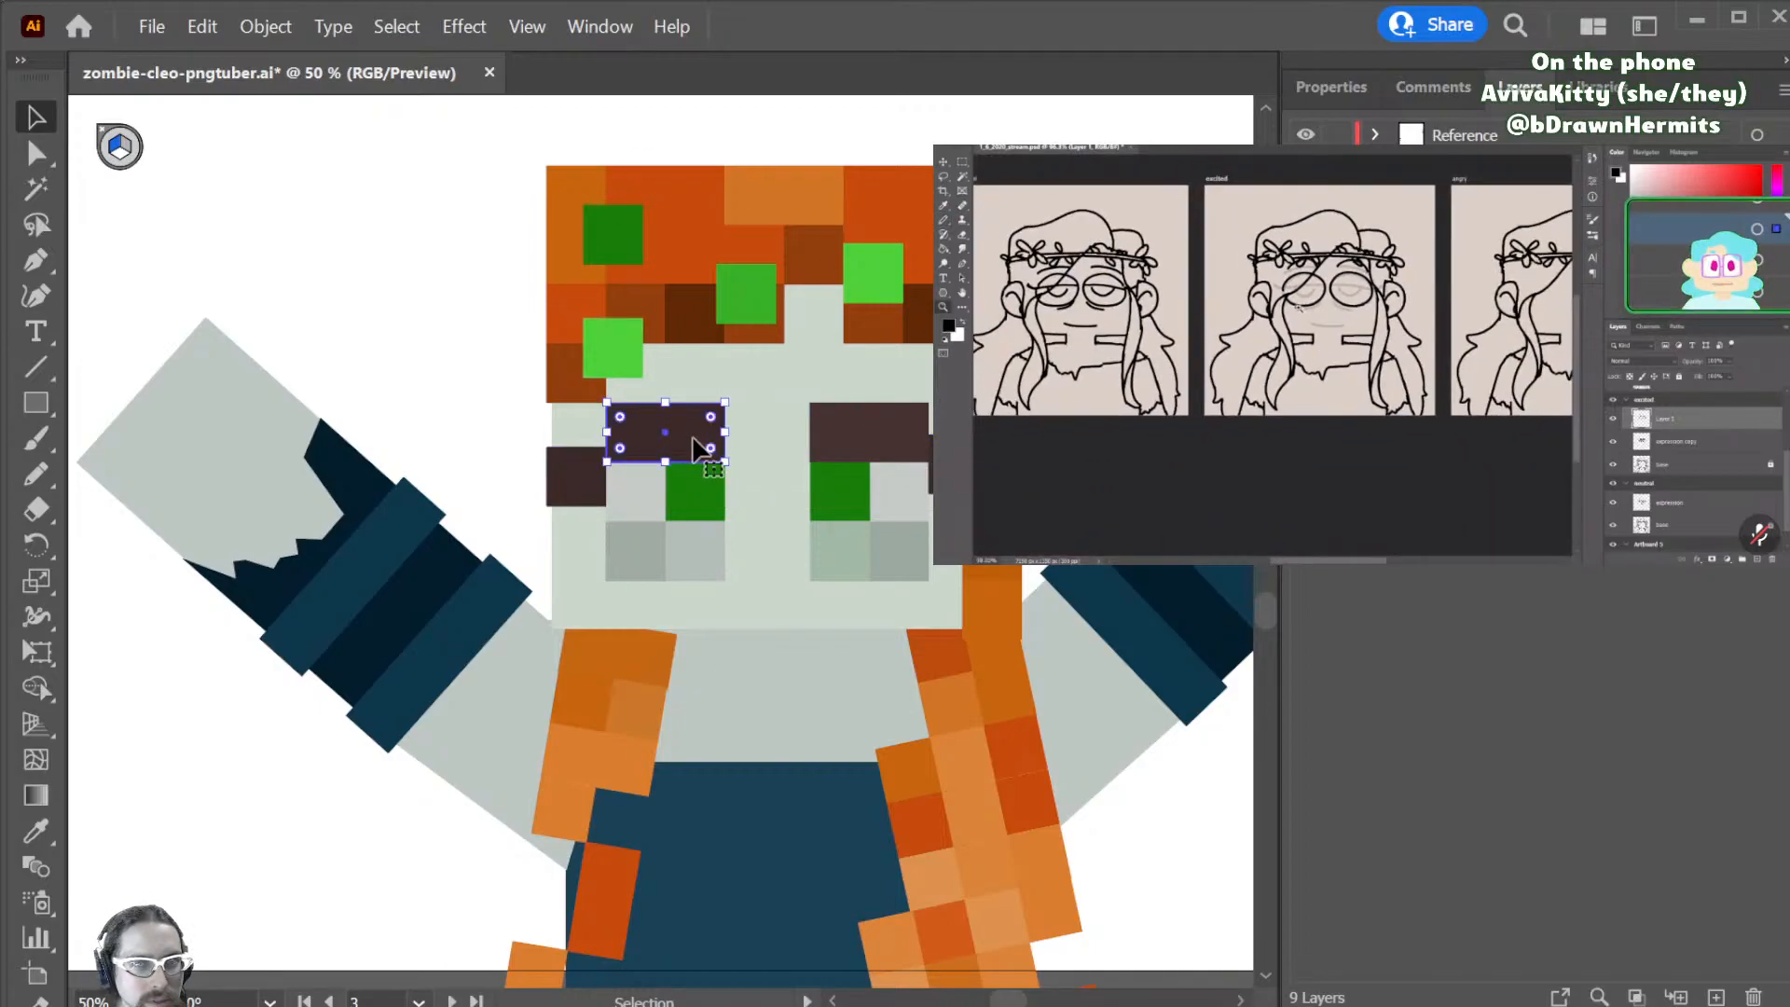
pyautogui.press('Delete')
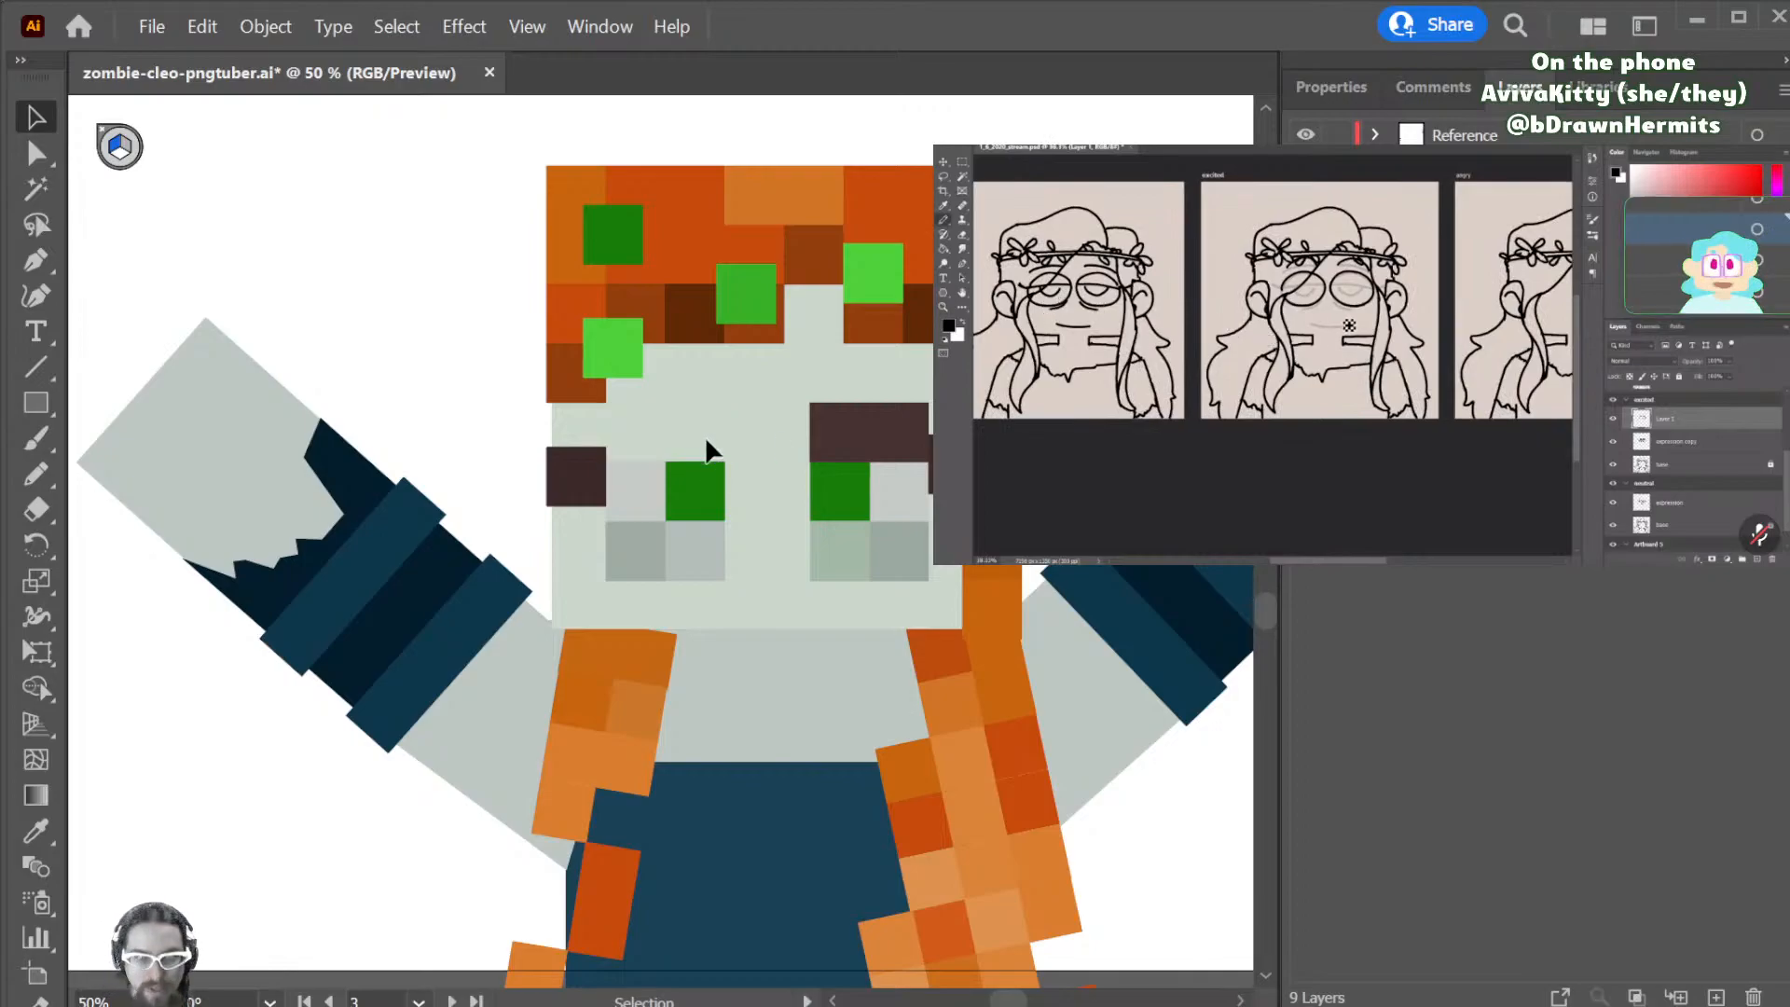
pyautogui.click(869, 445)
pyautogui.press('Delete')
# - Rebuild both brows as stepped arches of three dark squares each, using copies of the small outer squares
pyautogui.moveTo(571, 478)
pyautogui.mouseDown()
pyautogui.moveTo(627, 411)
pyautogui.moveTo(680, 431)
pyautogui.moveTo(687, 412)
pyautogui.moveTo(690, 458)
pyautogui.moveTo(695, 443)
pyautogui.moveTo(773, 480)
pyautogui.moveTo(698, 438)
pyautogui.moveTo(774, 471)
pyautogui.moveTo(695, 448)
pyautogui.moveTo(591, 474)
pyautogui.moveTo(594, 458)
pyautogui.mouseUp()
pyautogui.hotkey('ctrl', 'z')
pyautogui.click(913, 438)
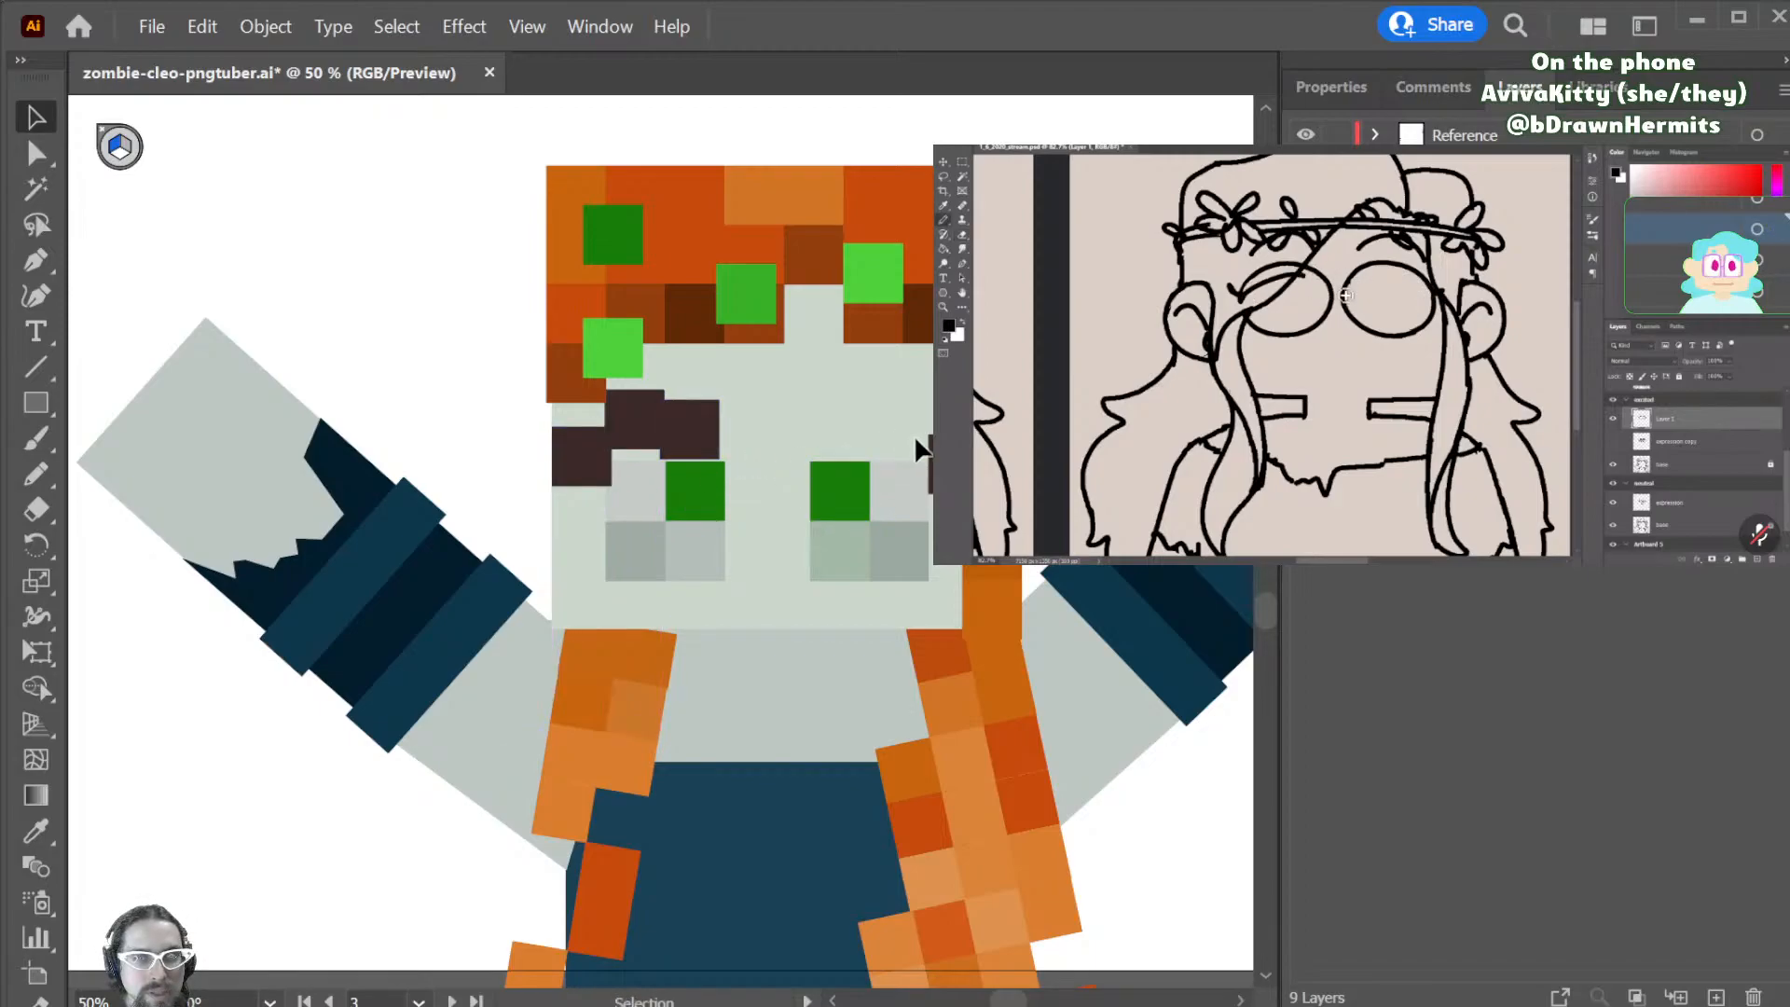
pyautogui.moveTo(959, 465); pyautogui.dragTo(839, 433)
pyautogui.hotkey('ctrl', 'shift', 'a')
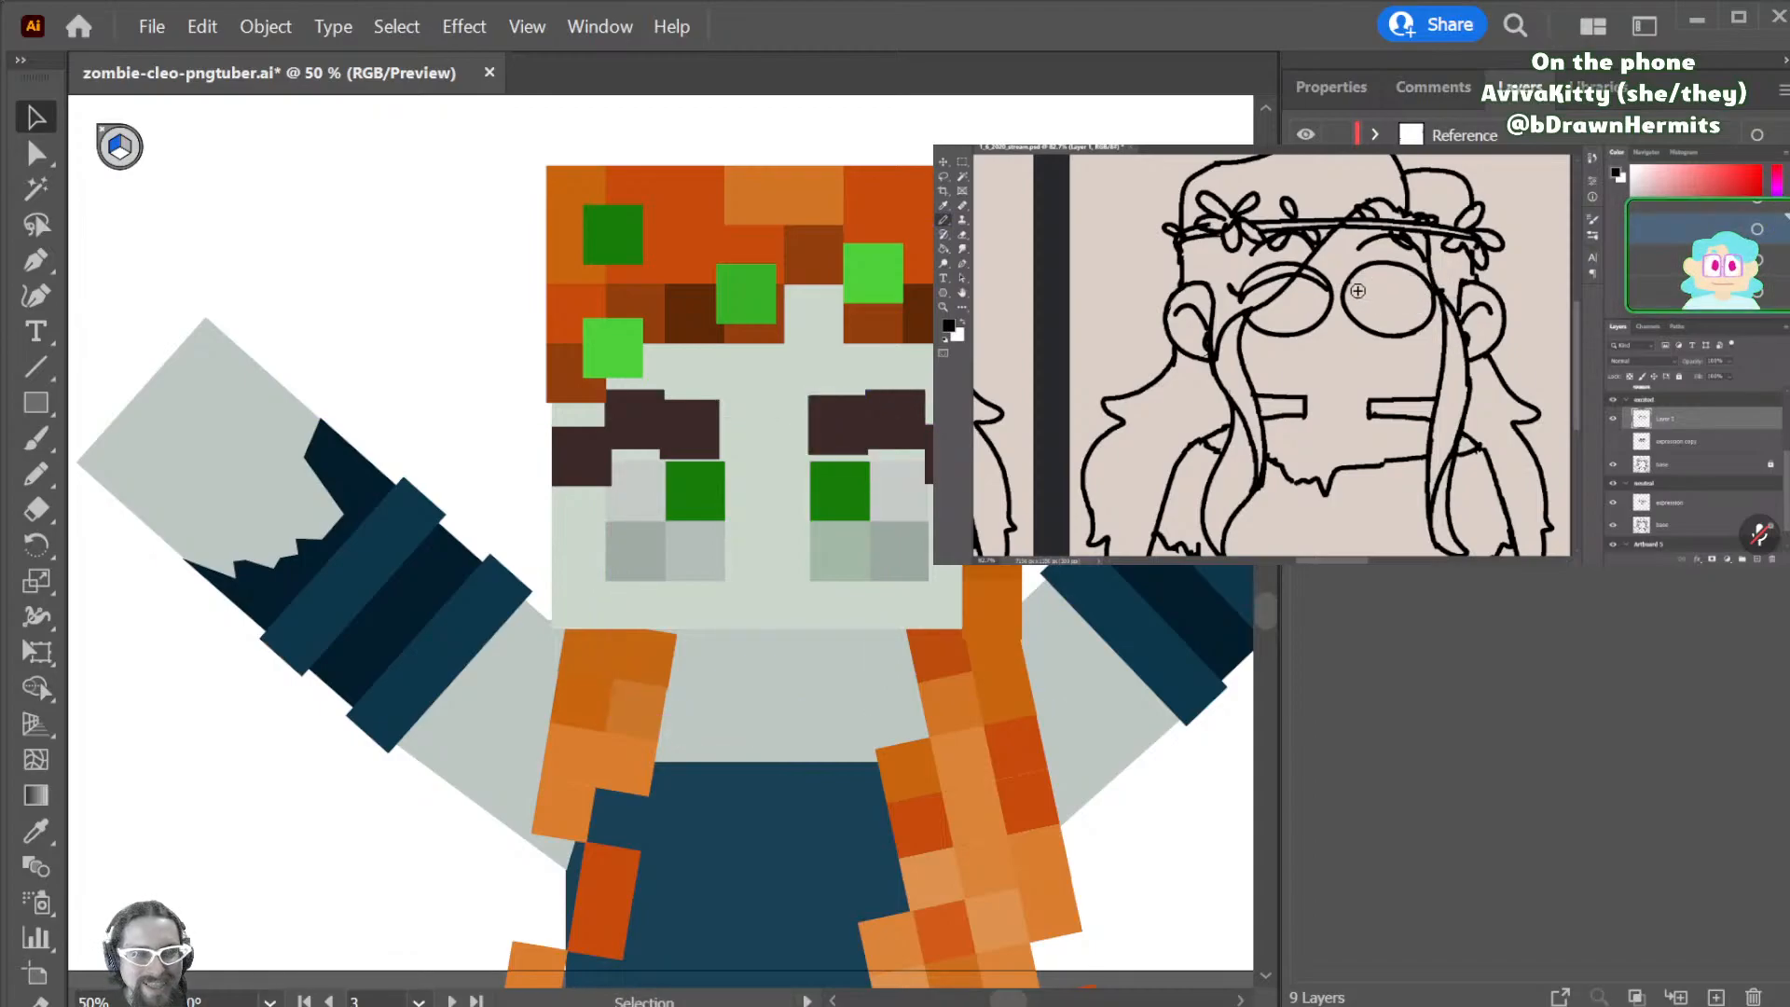
# - Try the excited face without the four gray squares under the eyes, and undo the deletion
pyautogui.hscroll(5, 660, 531)
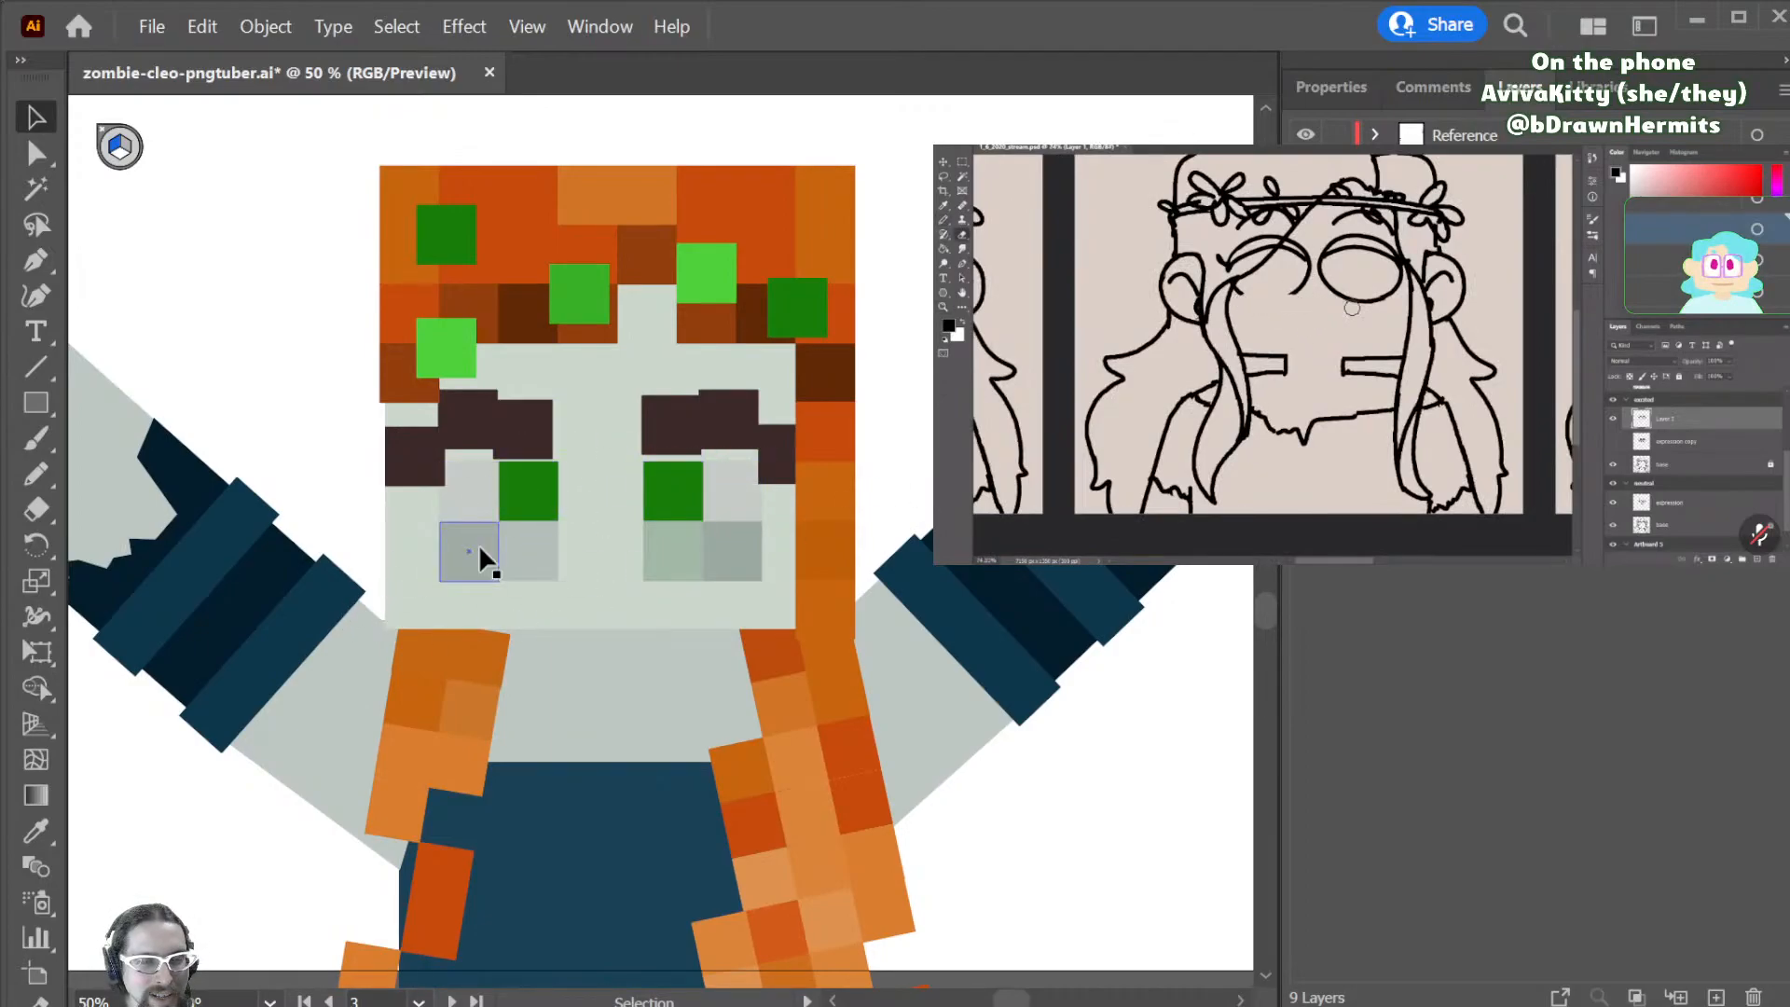
pyautogui.keyDown('shift'); pyautogui.click(535, 552); pyautogui.keyUp('shift')
pyautogui.keyDown('shift'); pyautogui.click(684, 550); pyautogui.keyUp('shift')
pyautogui.keyDown('shift'); pyautogui.click(732, 556); pyautogui.keyUp('shift')
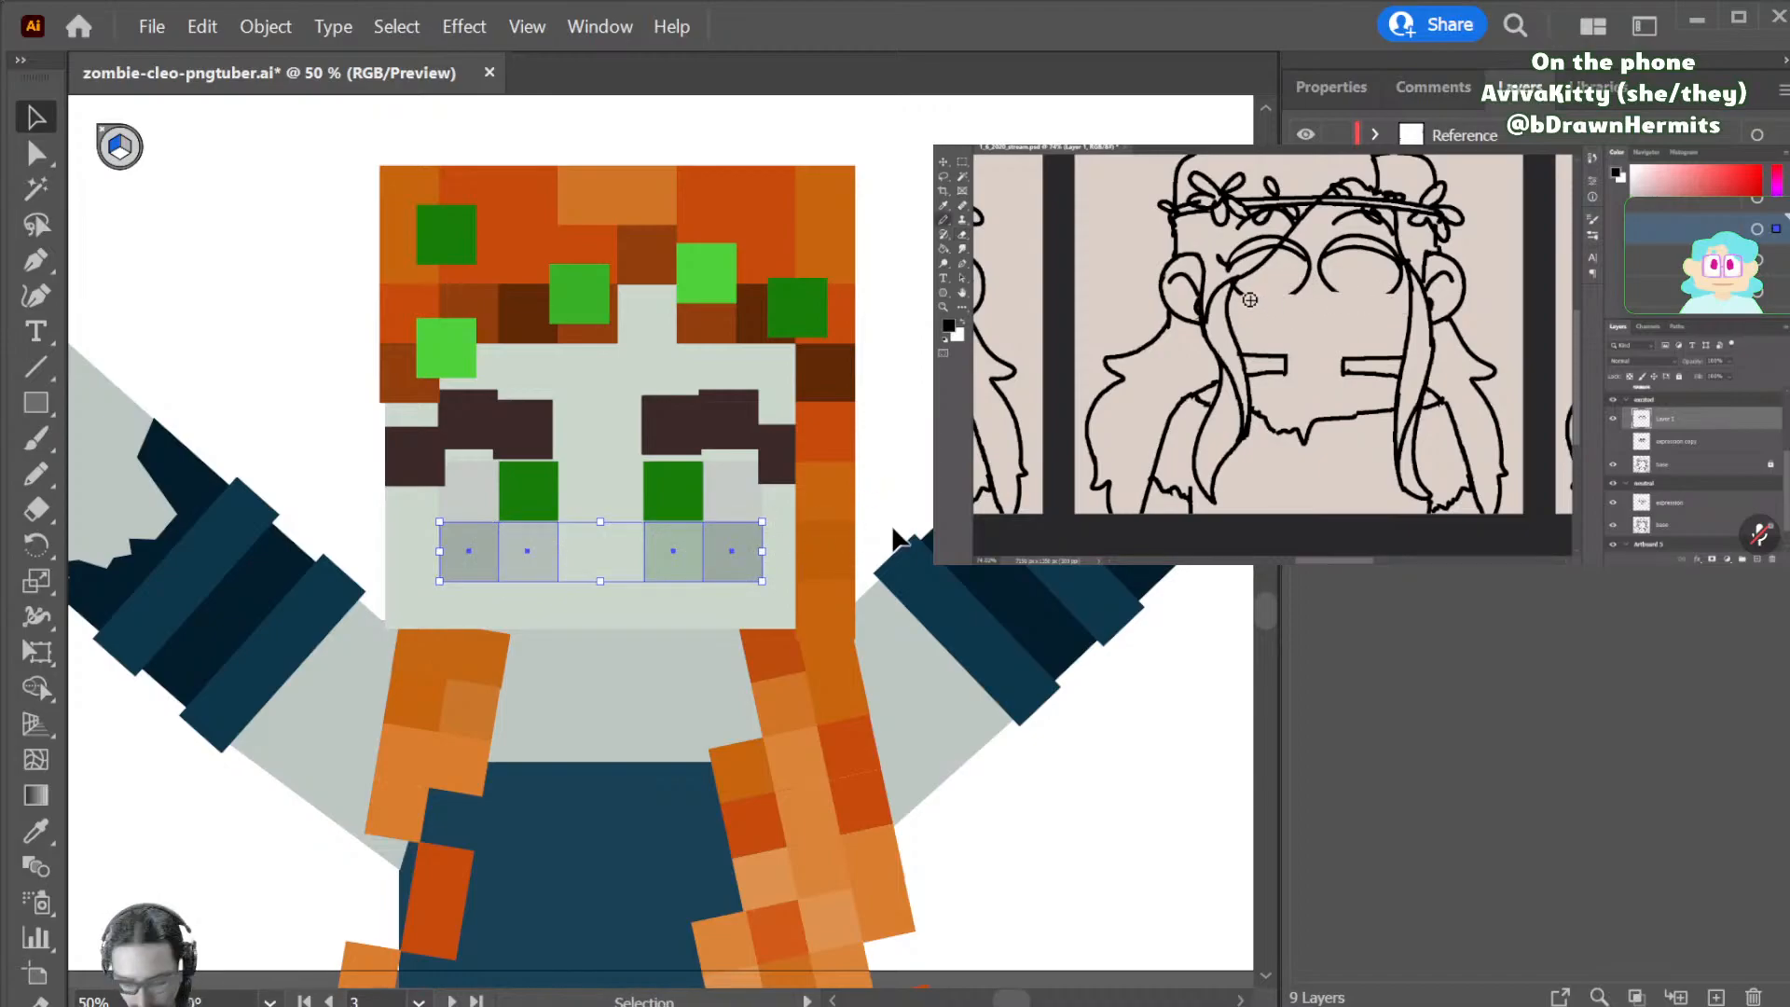
pyautogui.press('Delete')
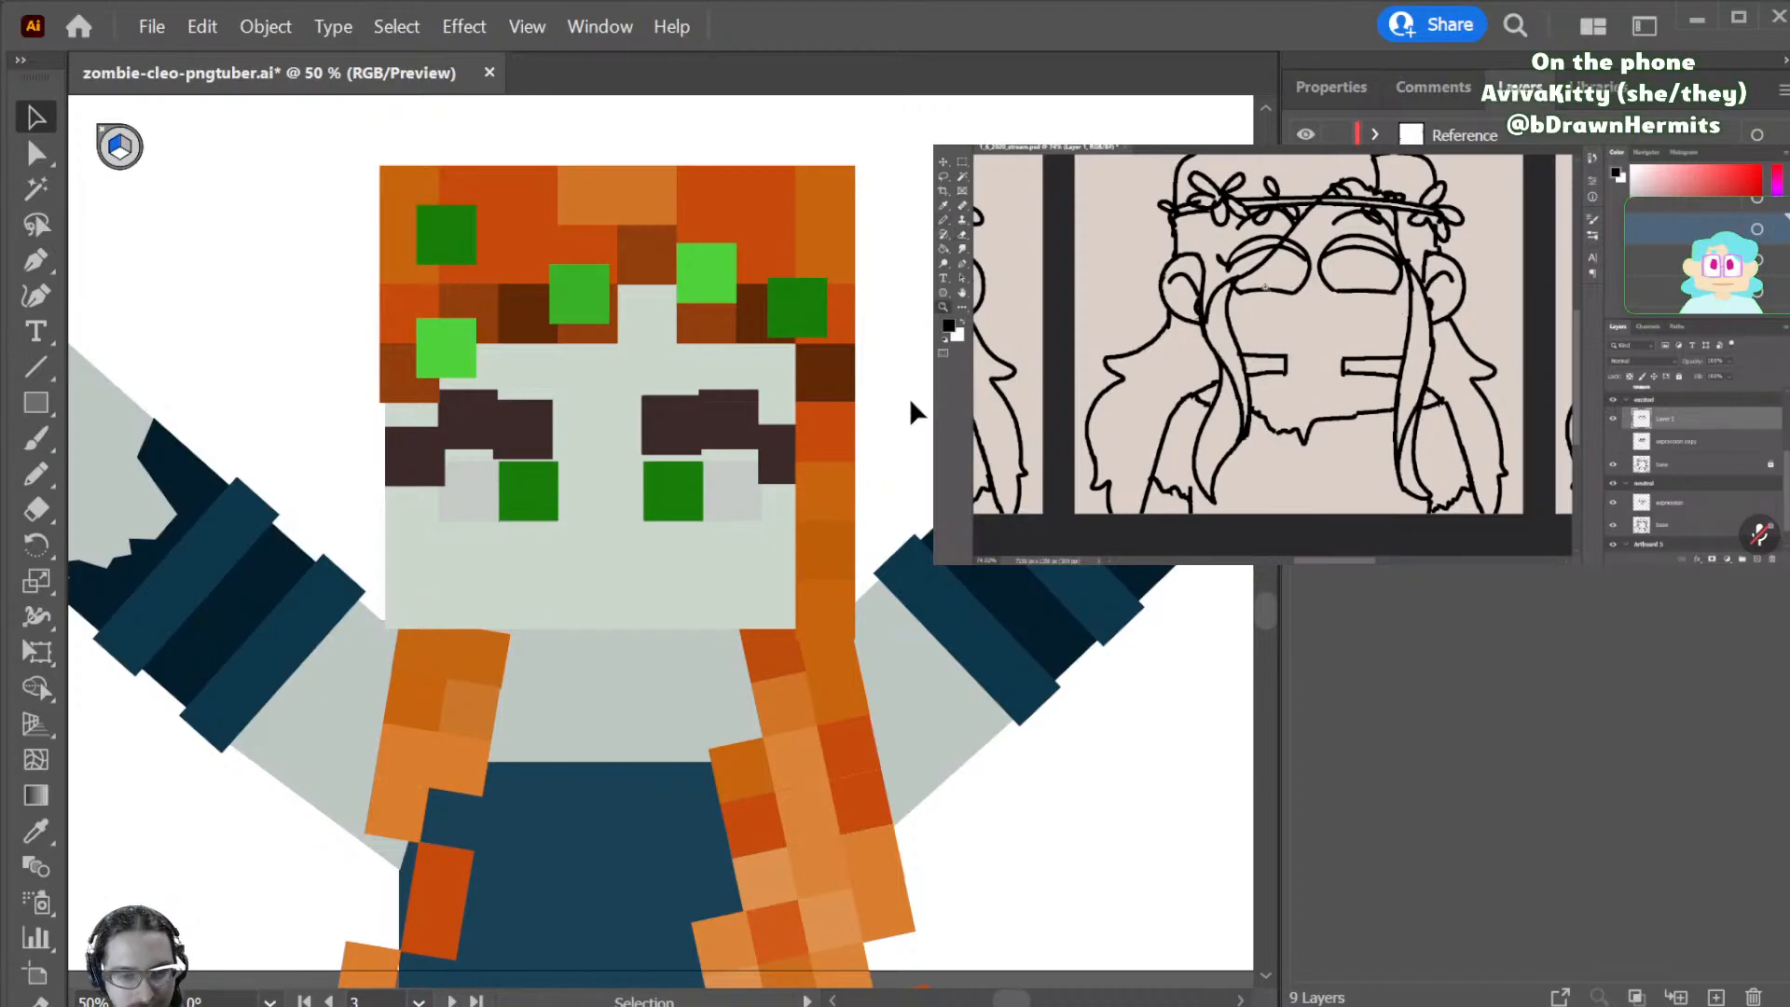
pyautogui.hotkey('ctrl', '-')
pyautogui.hotkey('ctrl', '-')
pyautogui.hotkey('ctrl', '-')
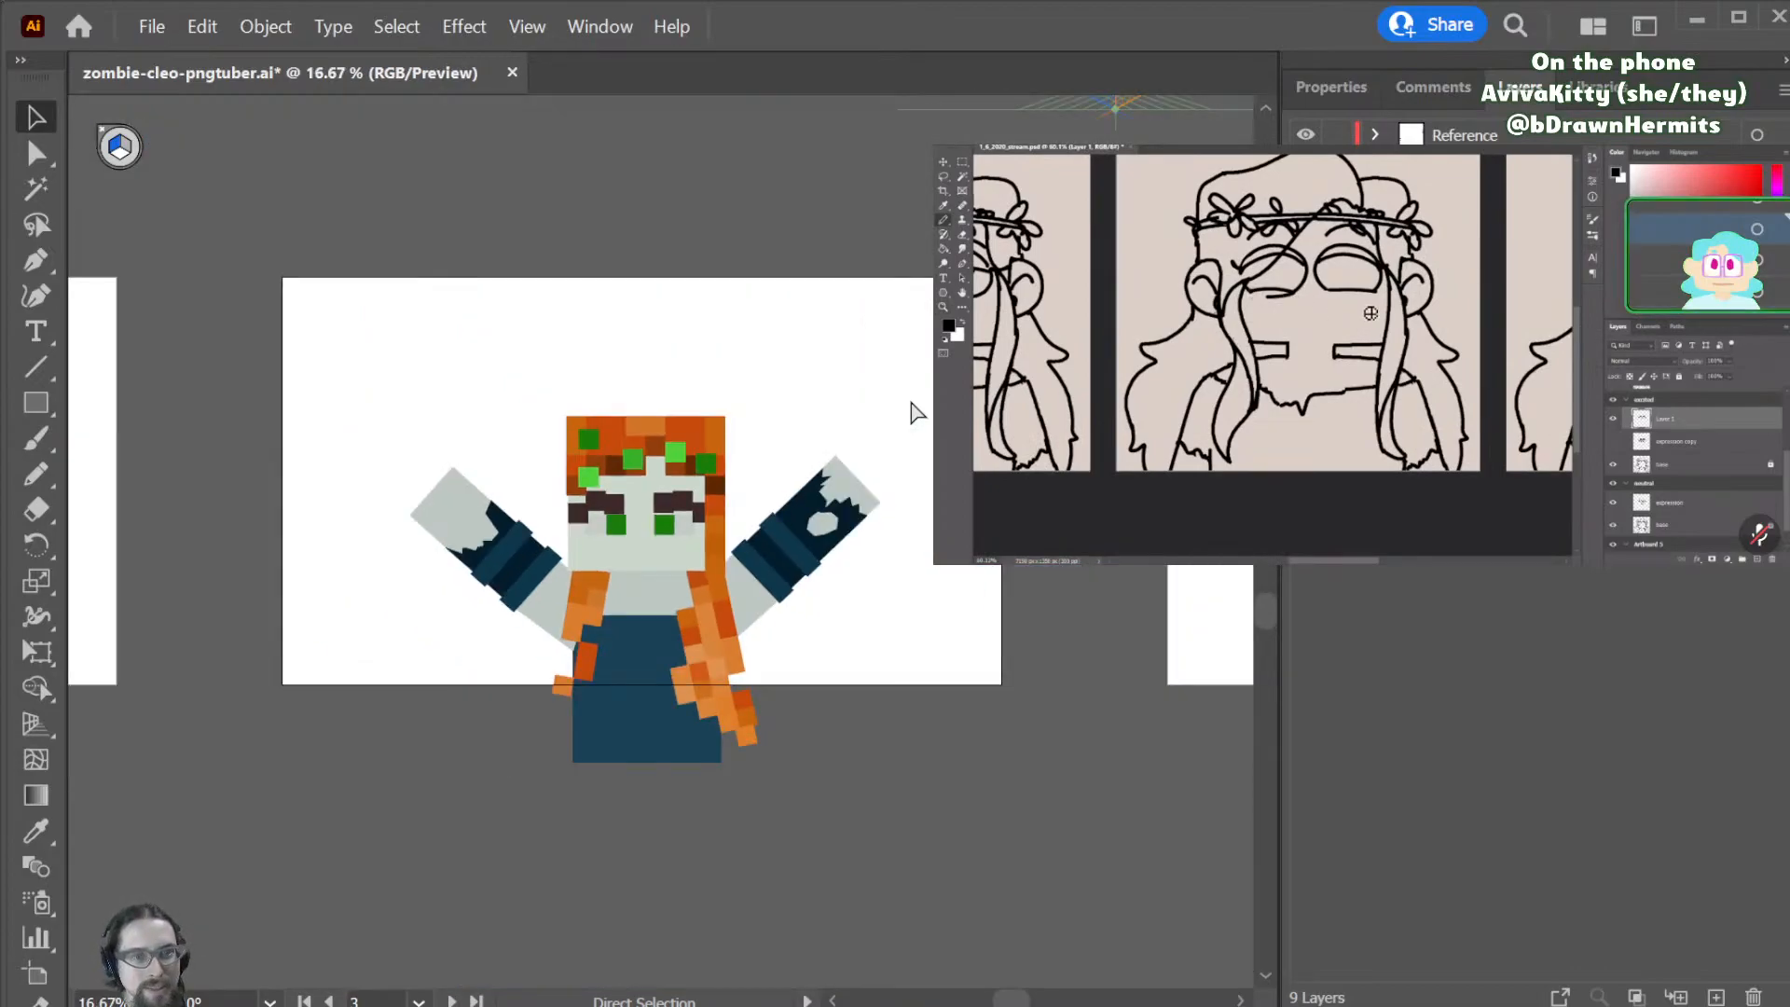
pyautogui.hotkey('ctrl', 'z')
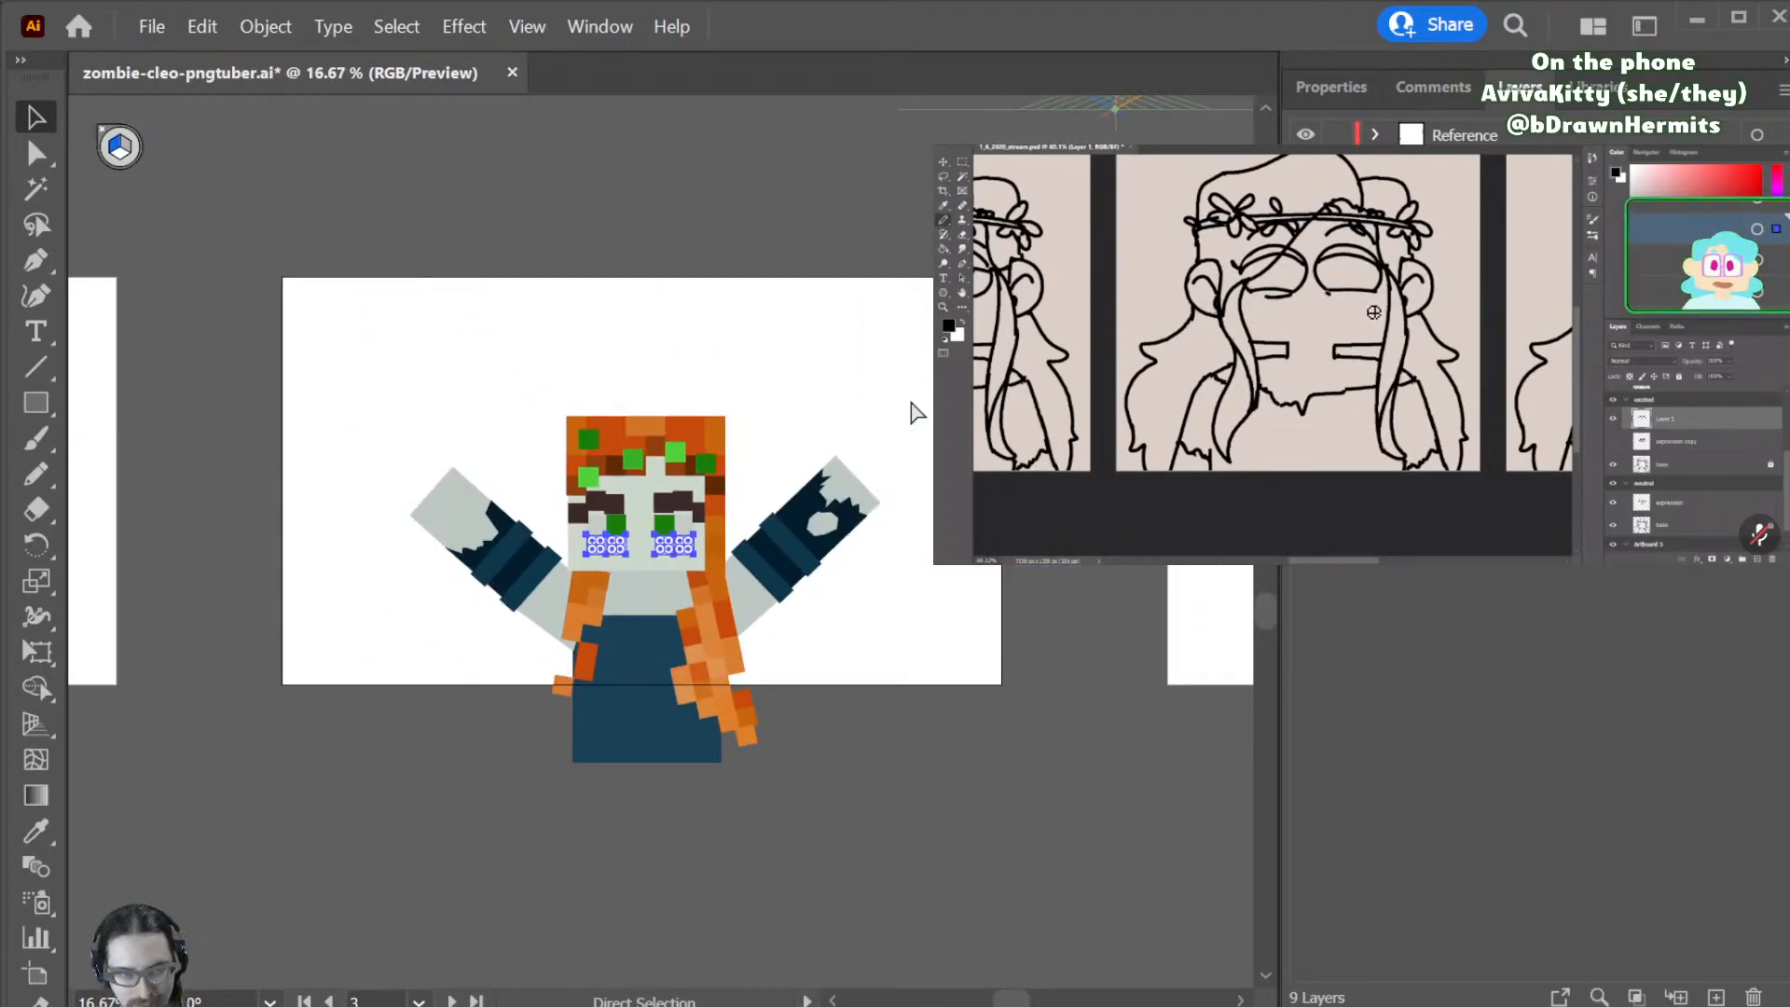
# - Select the excited character's eyes together with the four under-eye squares and nudge them up closer to the brows
pyautogui.click(759, 434)
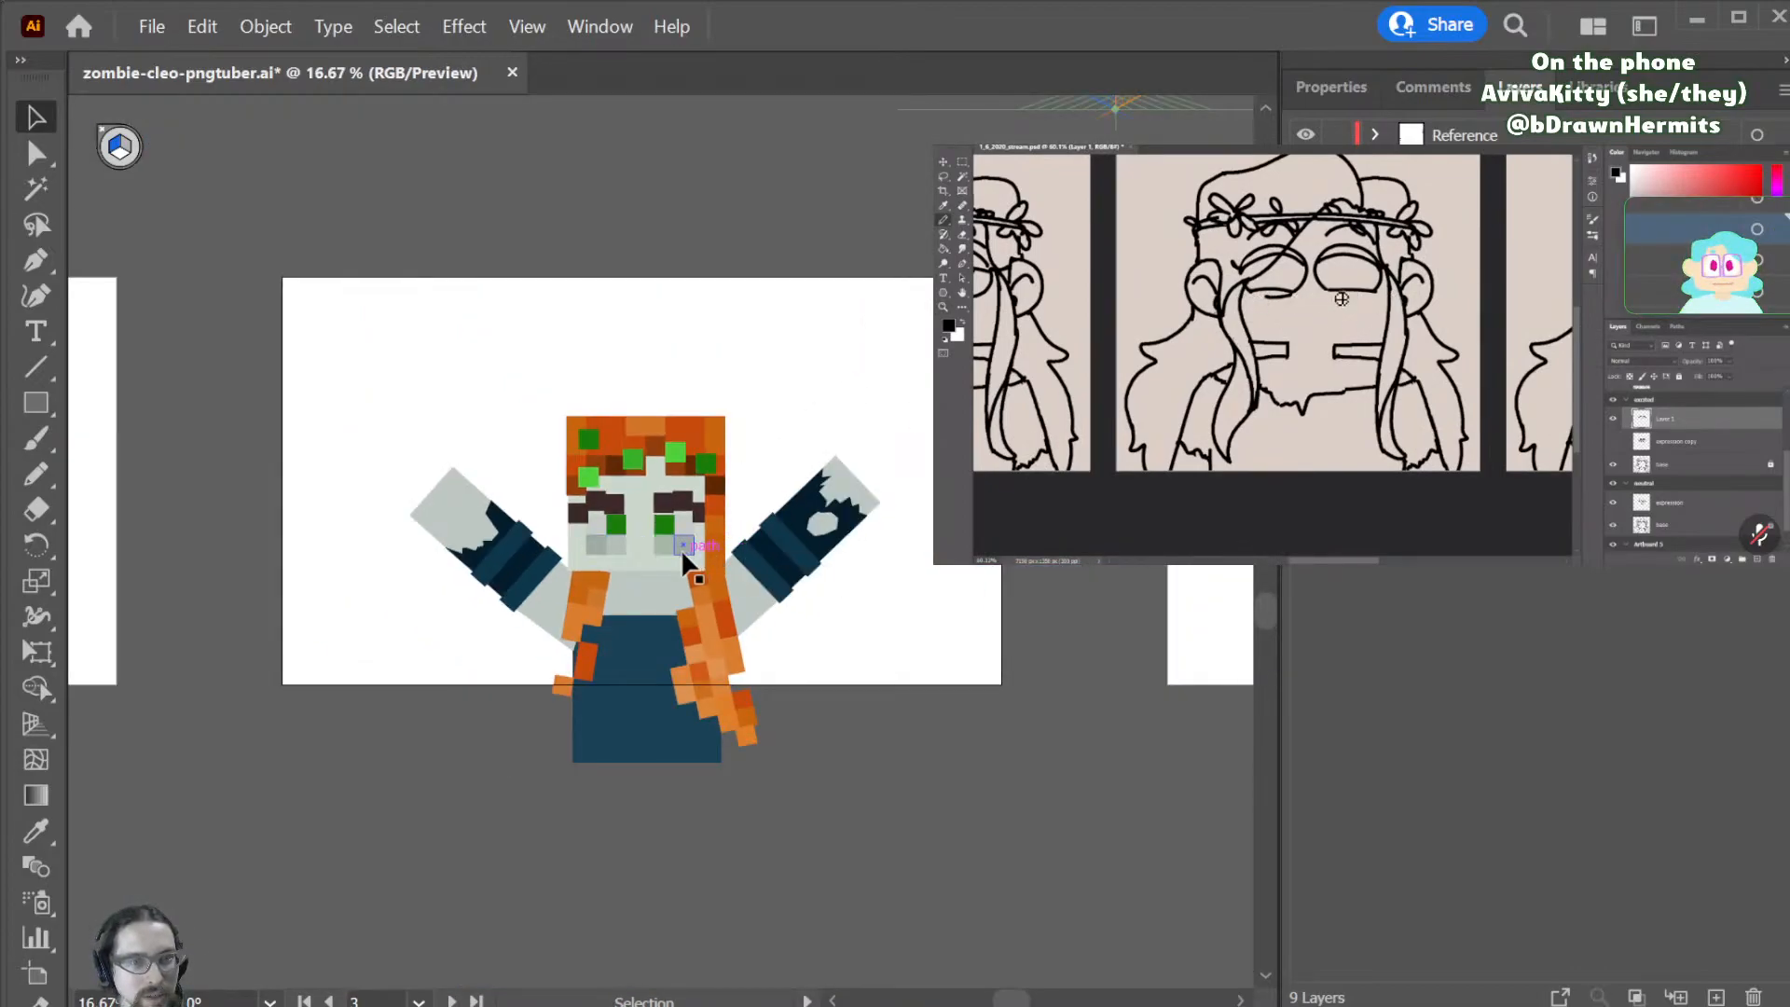
pyautogui.keyDown('shift'); pyautogui.click(681, 545); pyautogui.keyUp('shift')
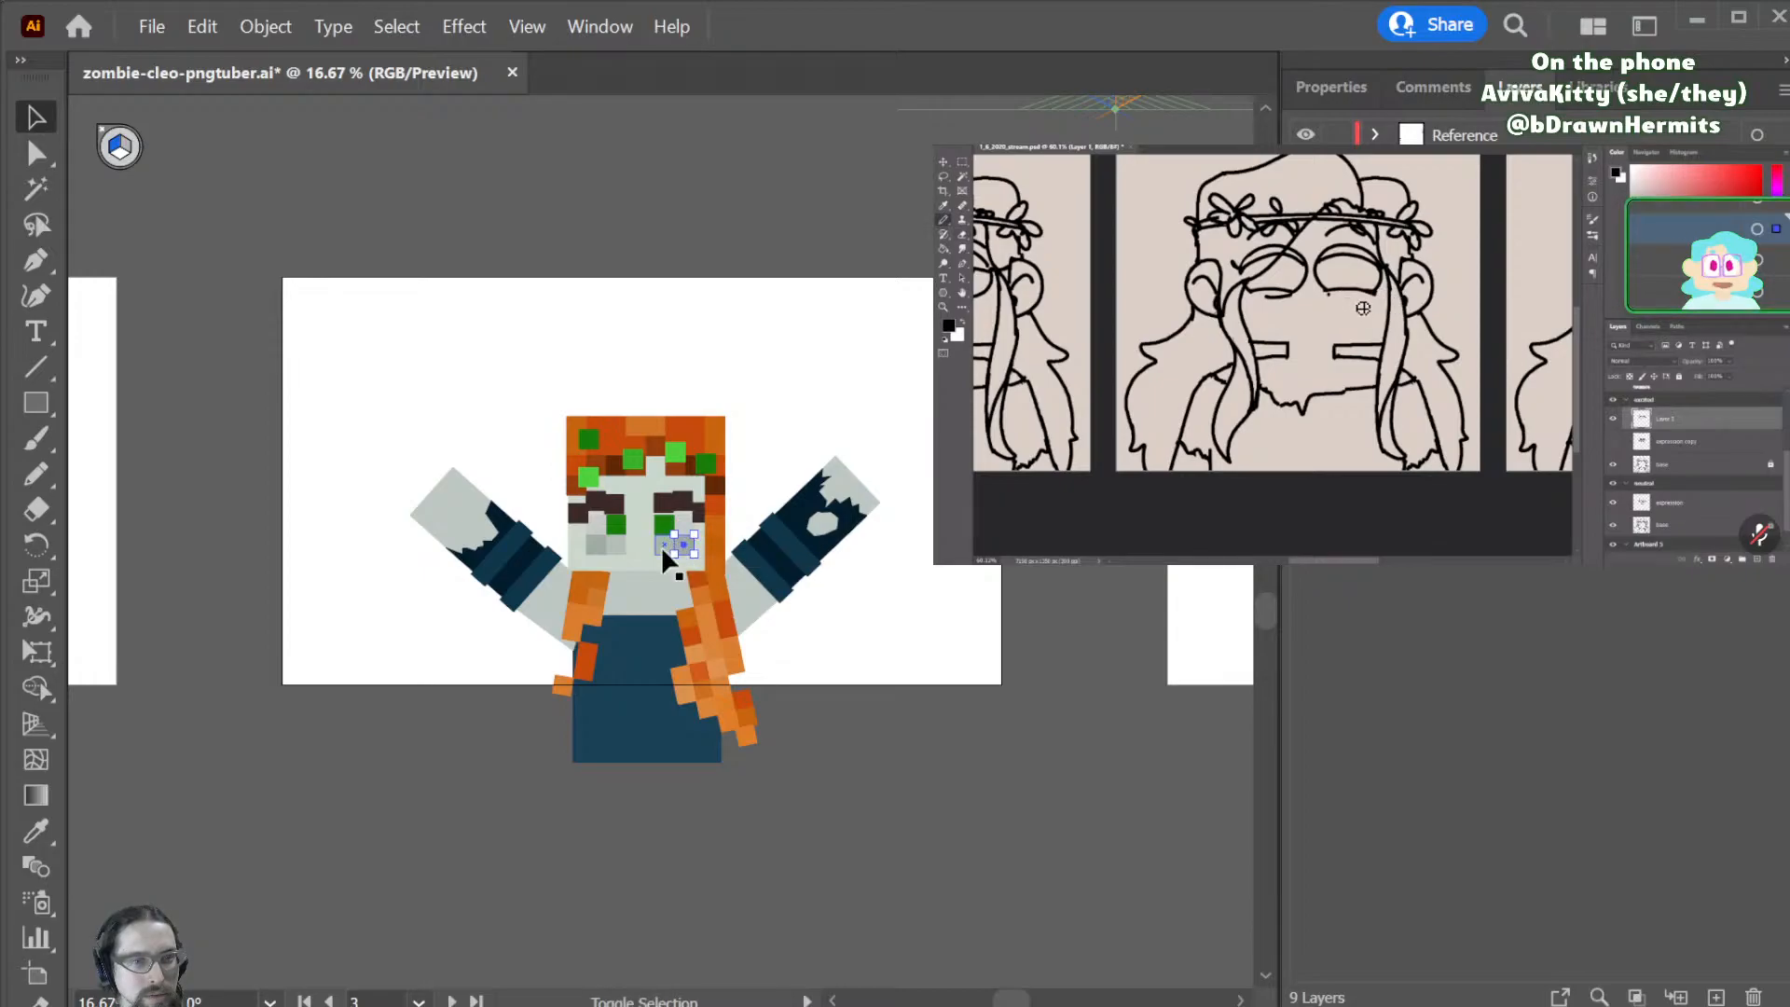
pyautogui.keyDown('shift'); pyautogui.click(609, 544); pyautogui.keyUp('shift')
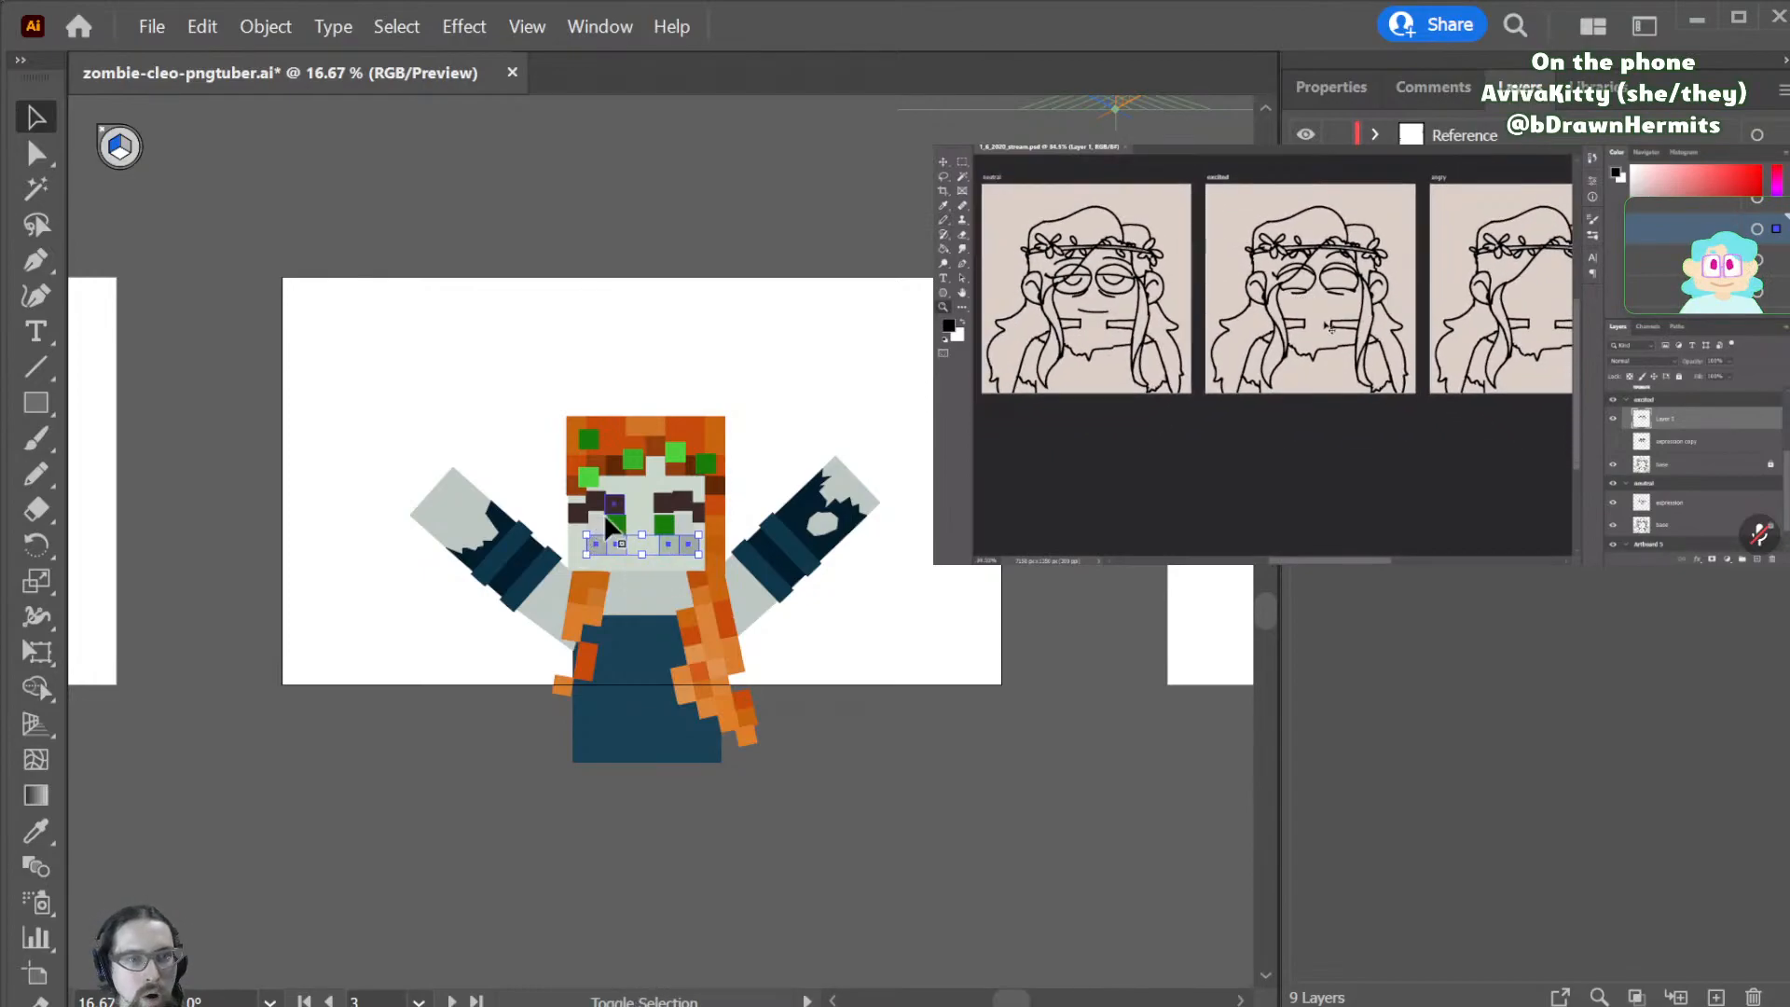
pyautogui.keyDown('shift'); pyautogui.click(691, 527); pyautogui.keyUp('shift')
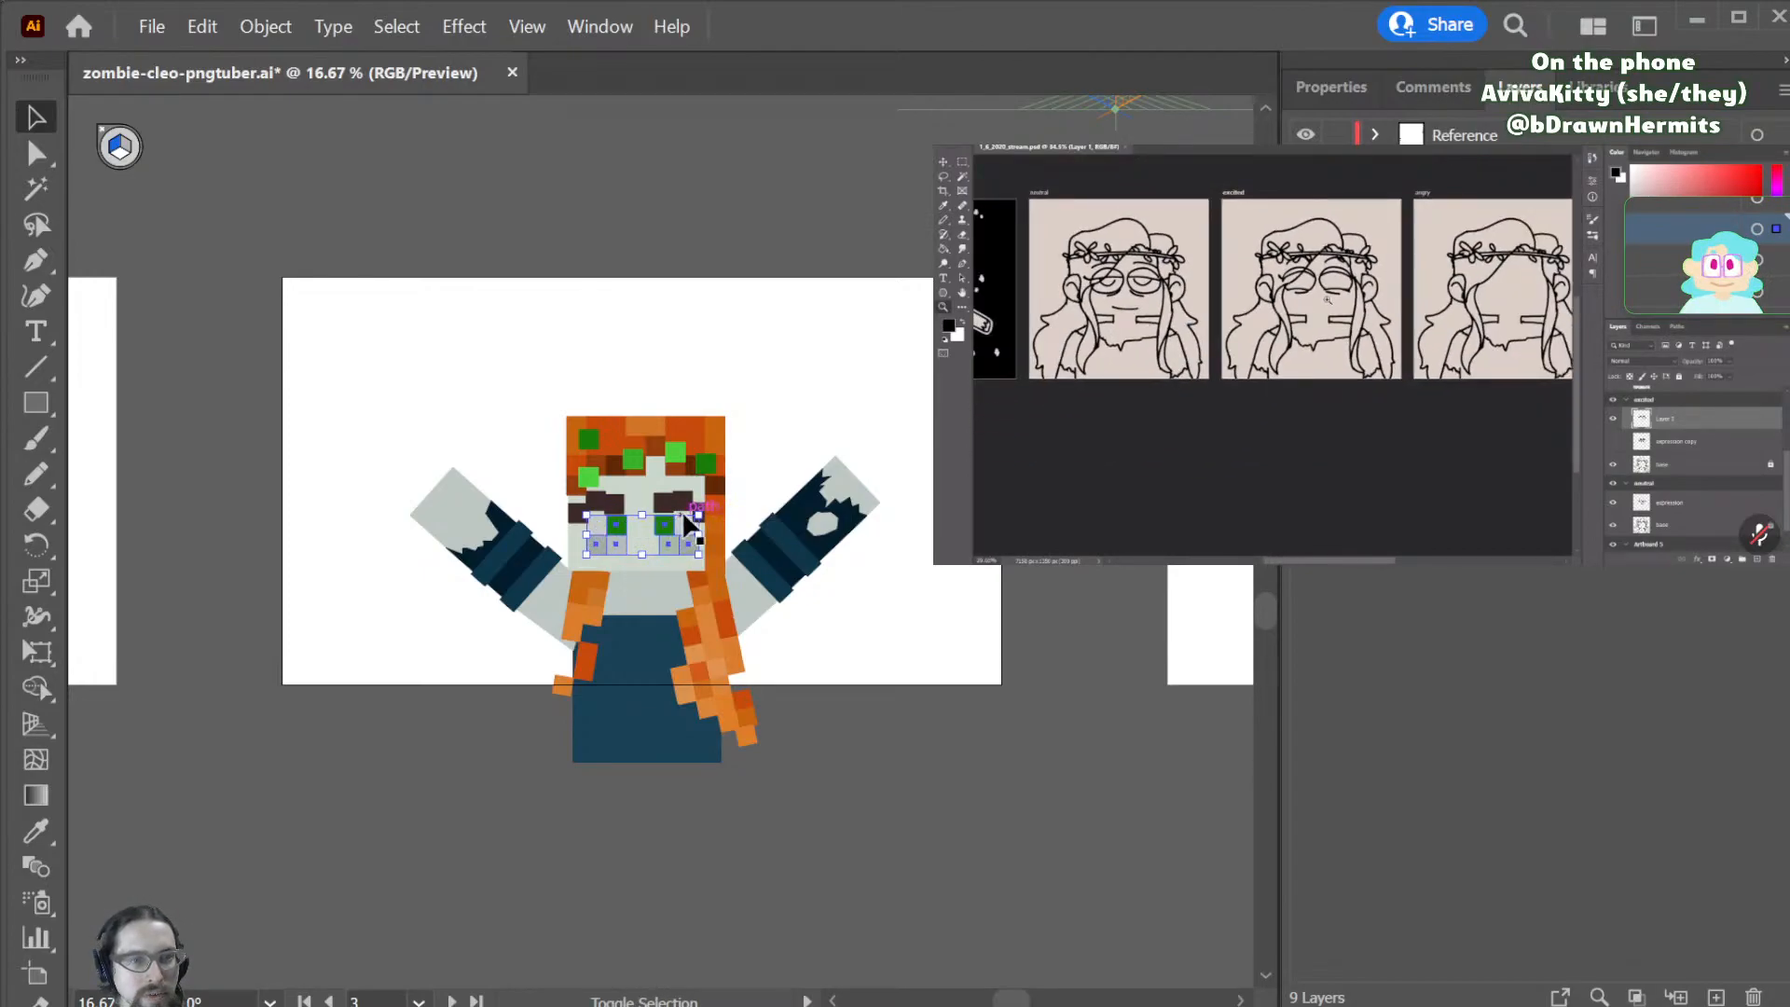
pyautogui.hotkey('shift', 'Up')
pyautogui.hotkey('shift', 'Up')
pyautogui.hotkey('shift', 'Up')
pyautogui.hotkey('shift', 'Up')
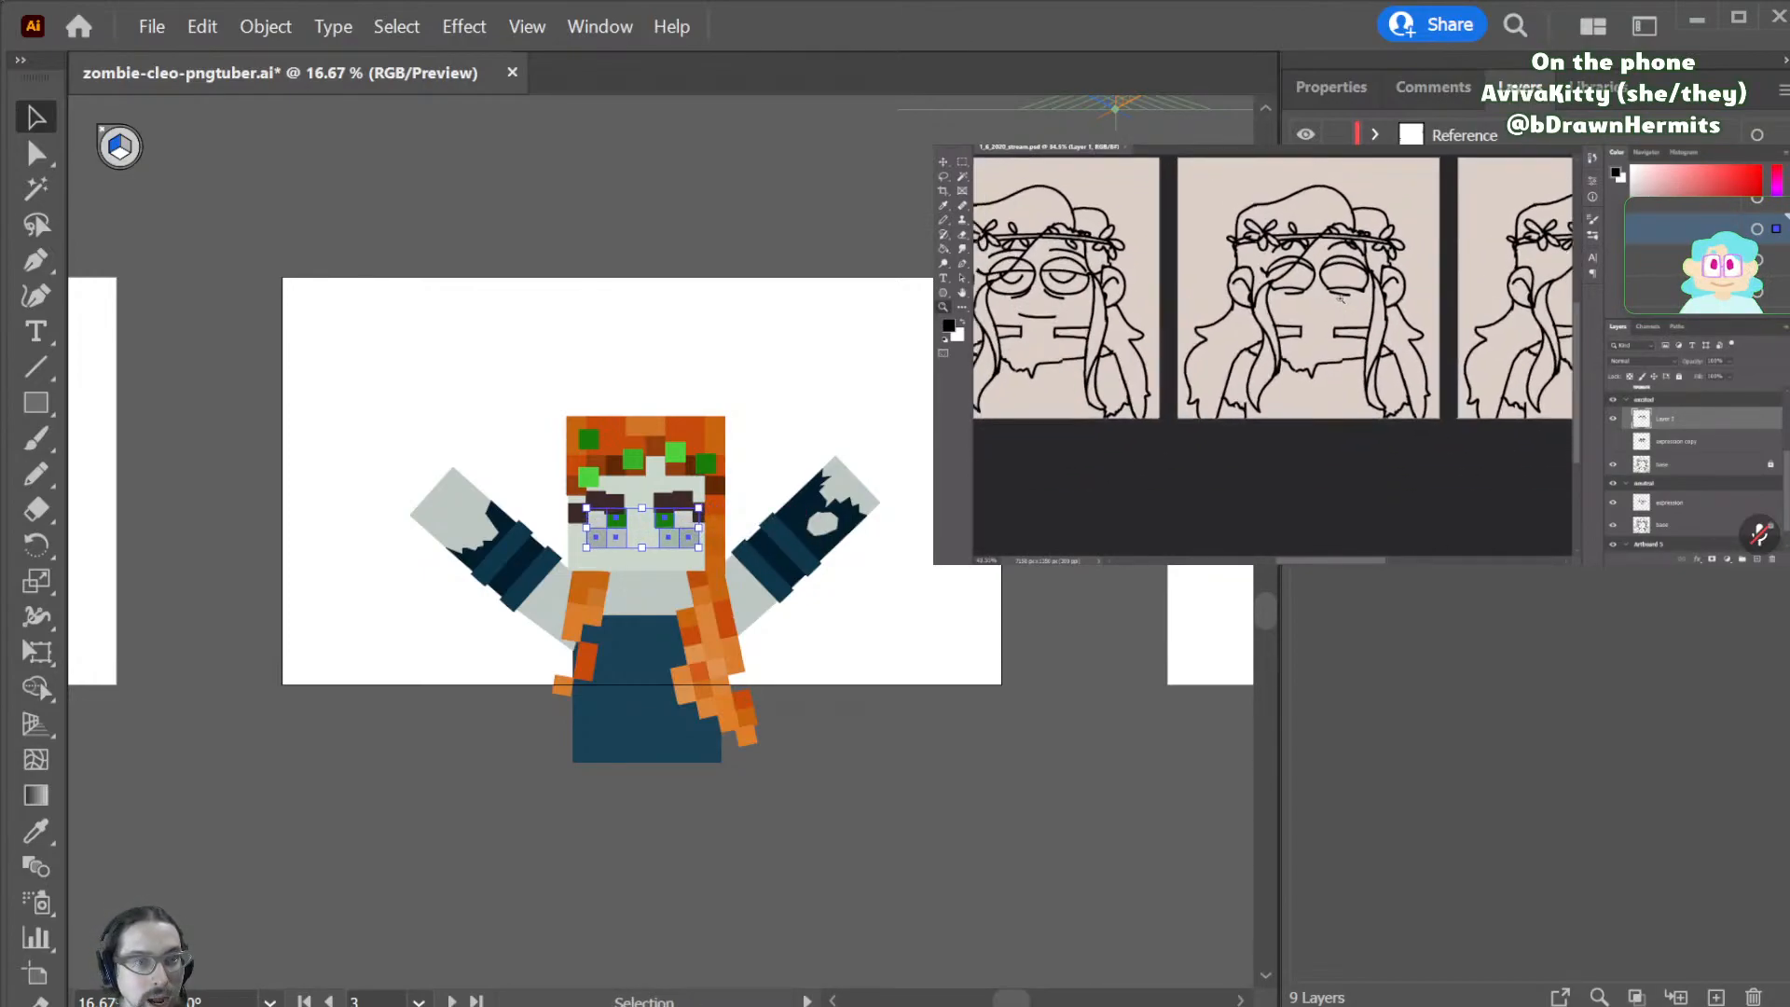
# - Recolor both green irises of the excited character to bright red
pyautogui.click(899, 479)
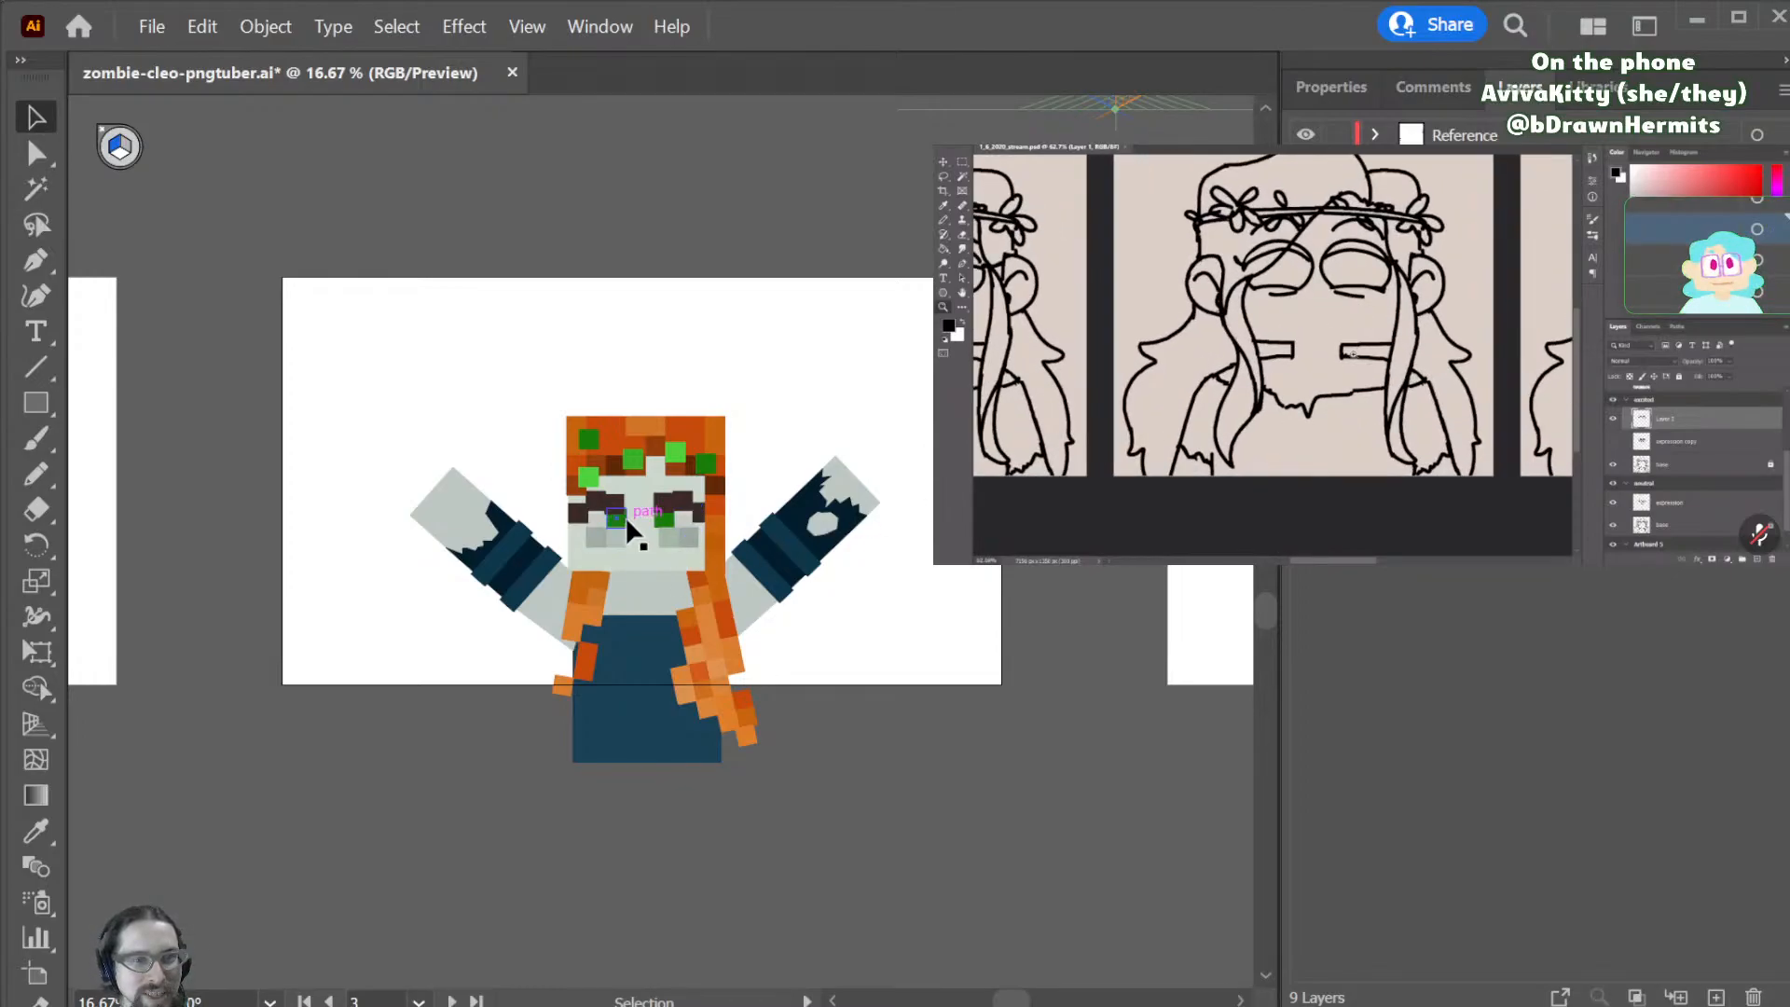
pyautogui.keyDown('shift'); pyautogui.click(669, 522); pyautogui.keyUp('shift')
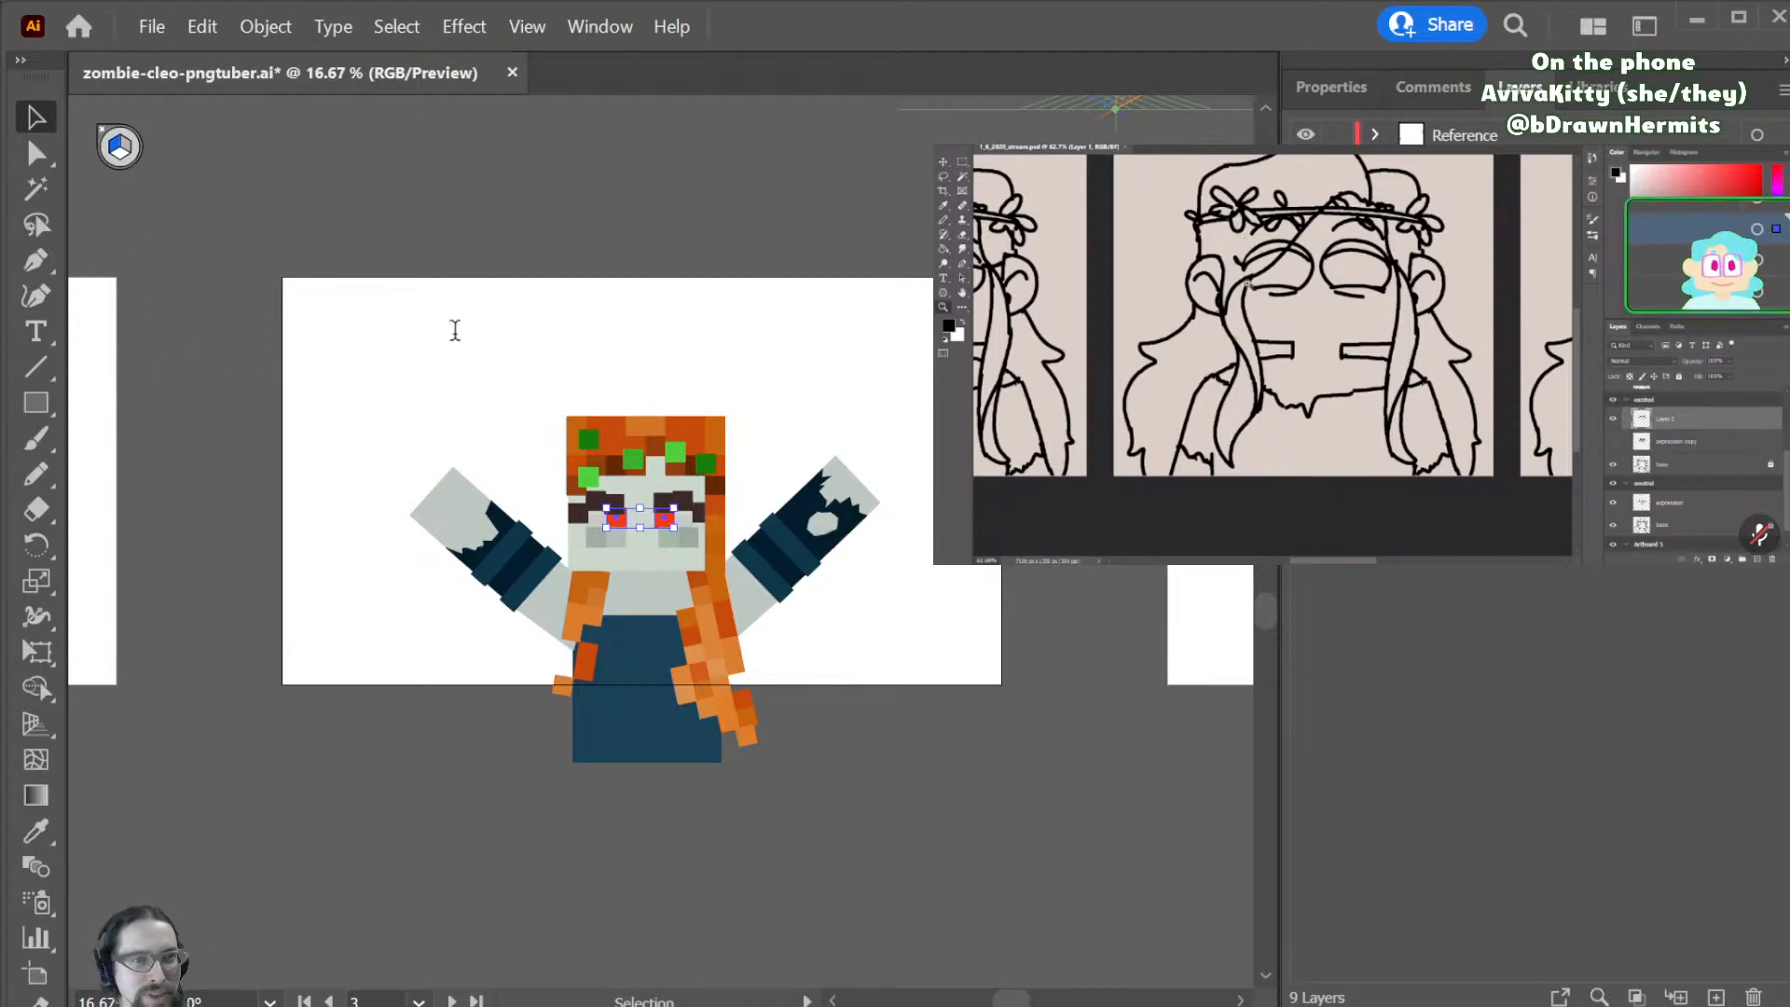
pyautogui.hotkey('ctrl', 'shift', 'a')
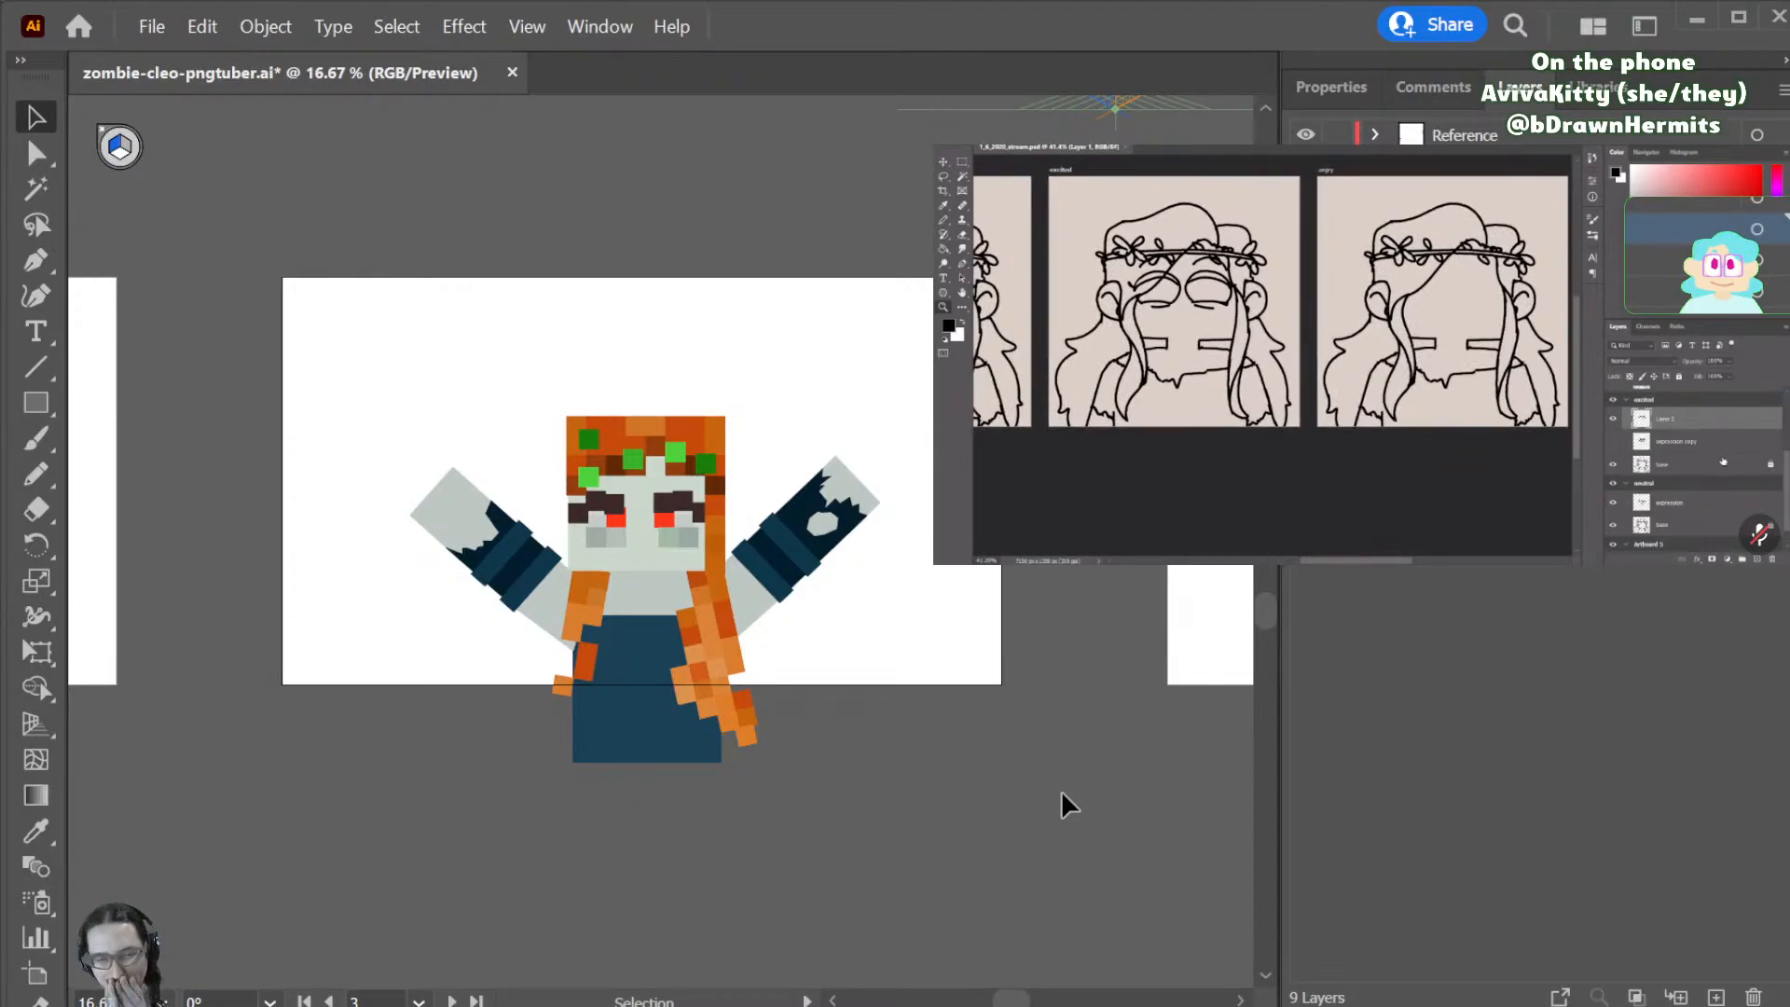
# - Try raising the outer square of each stepped brow on the excited character, and undo the moves
pyautogui.hotkey('ctrl', '=')
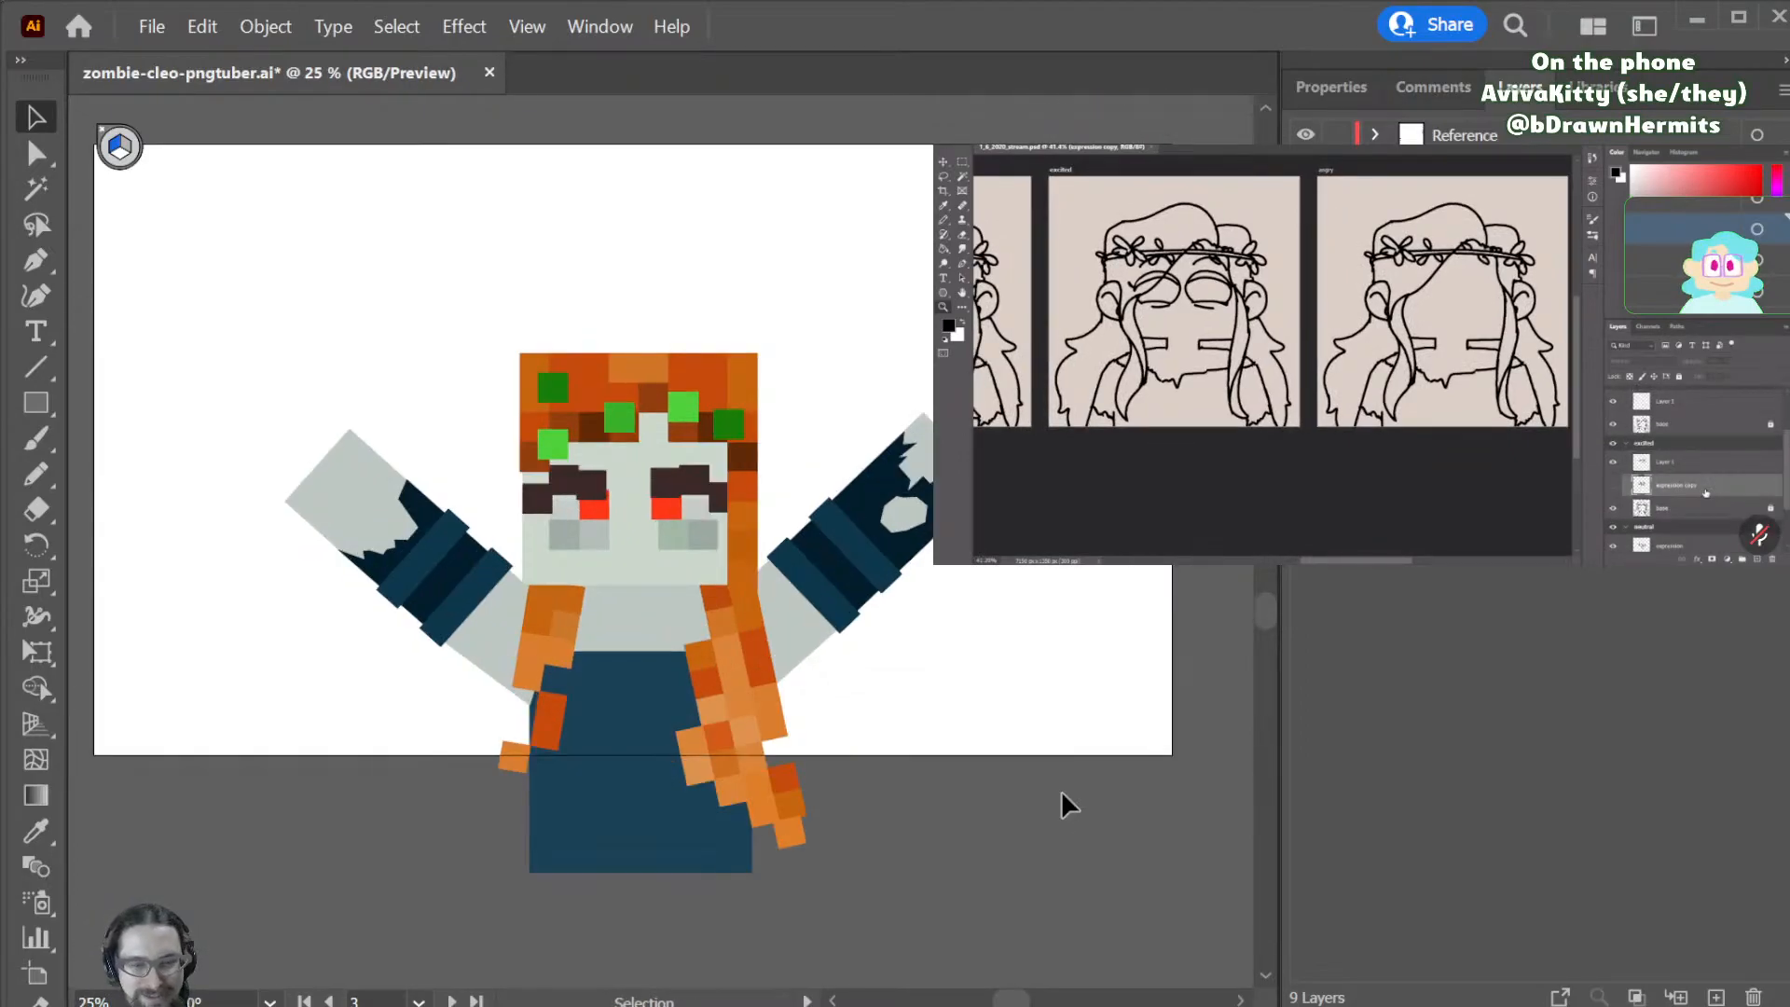
pyautogui.moveTo(539, 483); pyautogui.dragTo(539, 474)
pyautogui.moveTo(717, 492); pyautogui.dragTo(718, 464)
pyautogui.click(839, 447)
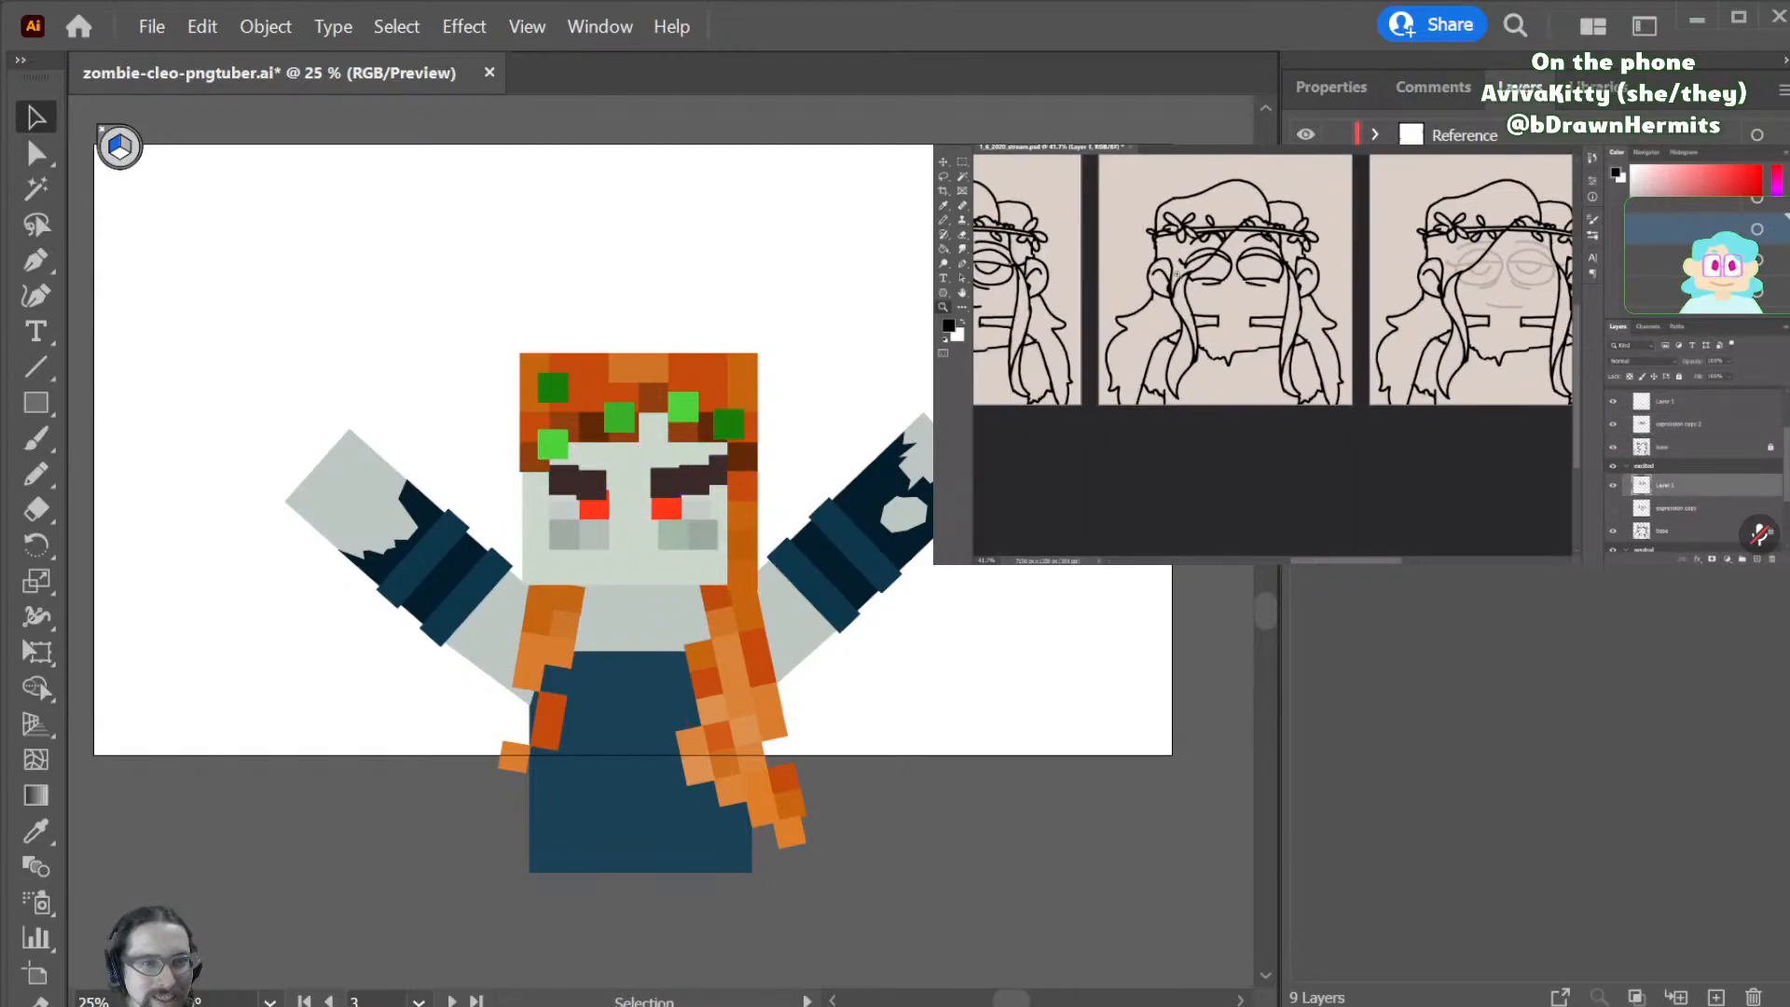
pyautogui.hotkey('ctrl', 'z')
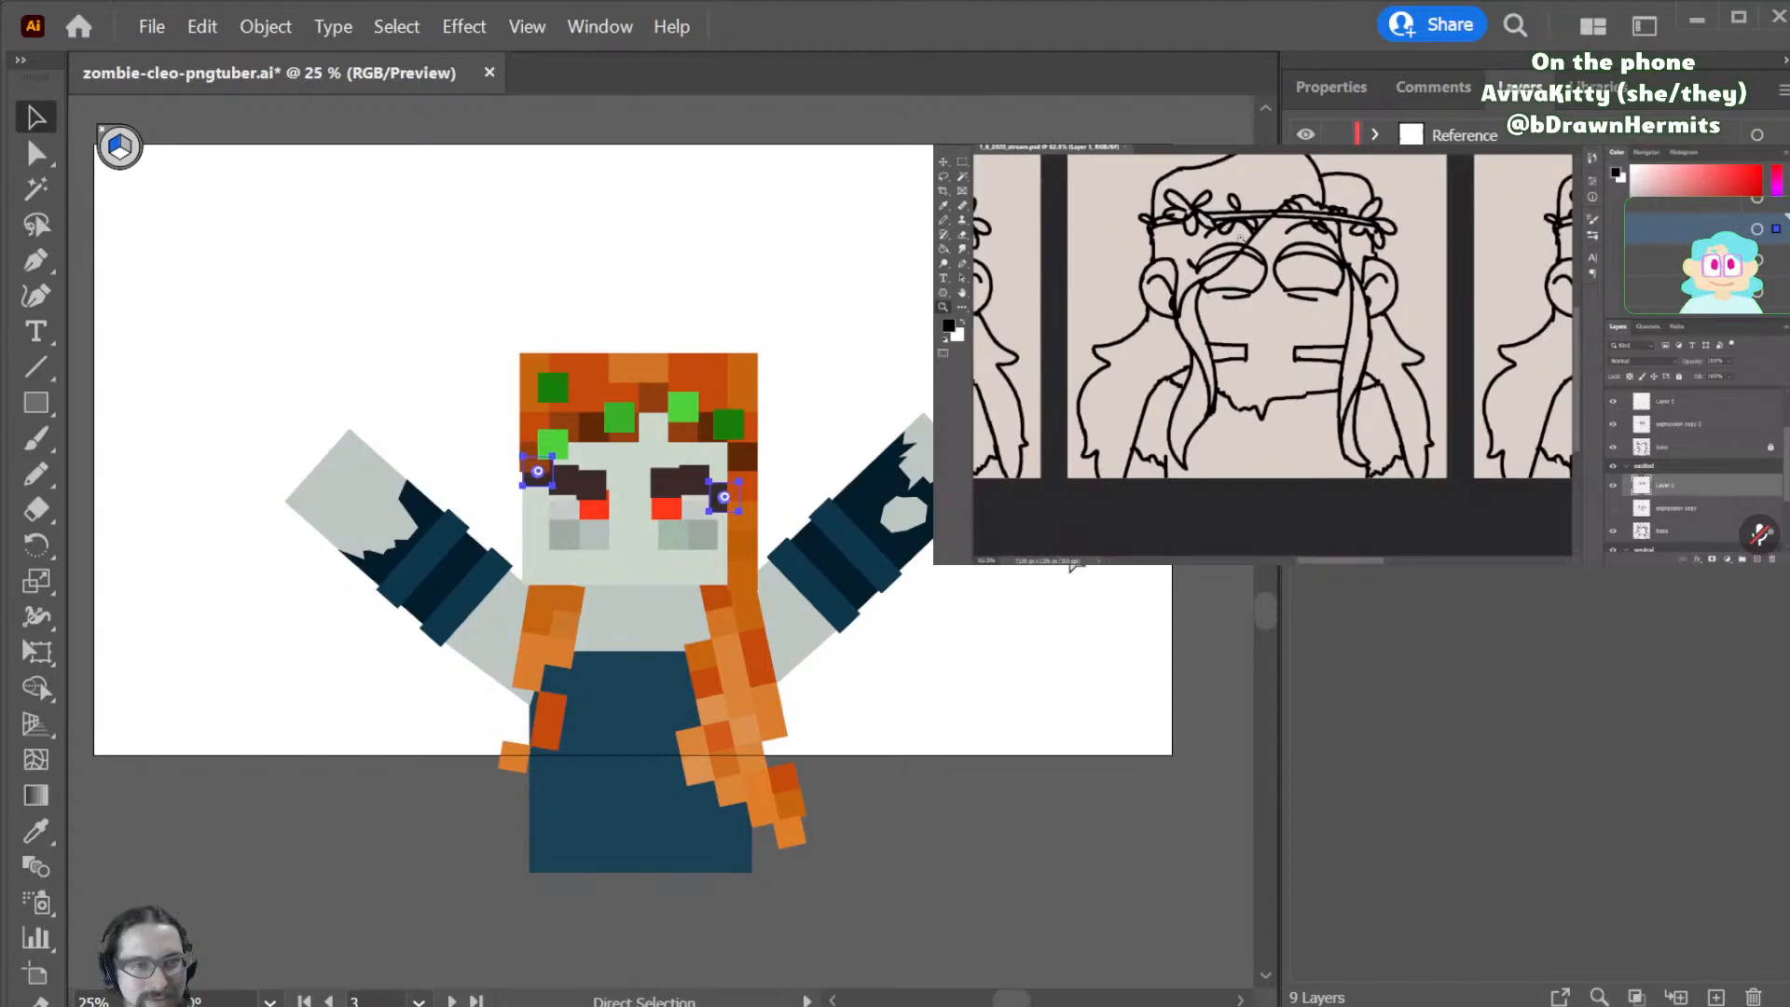
pyautogui.hotkey('ctrl', 'z')
pyautogui.click(1071, 563)
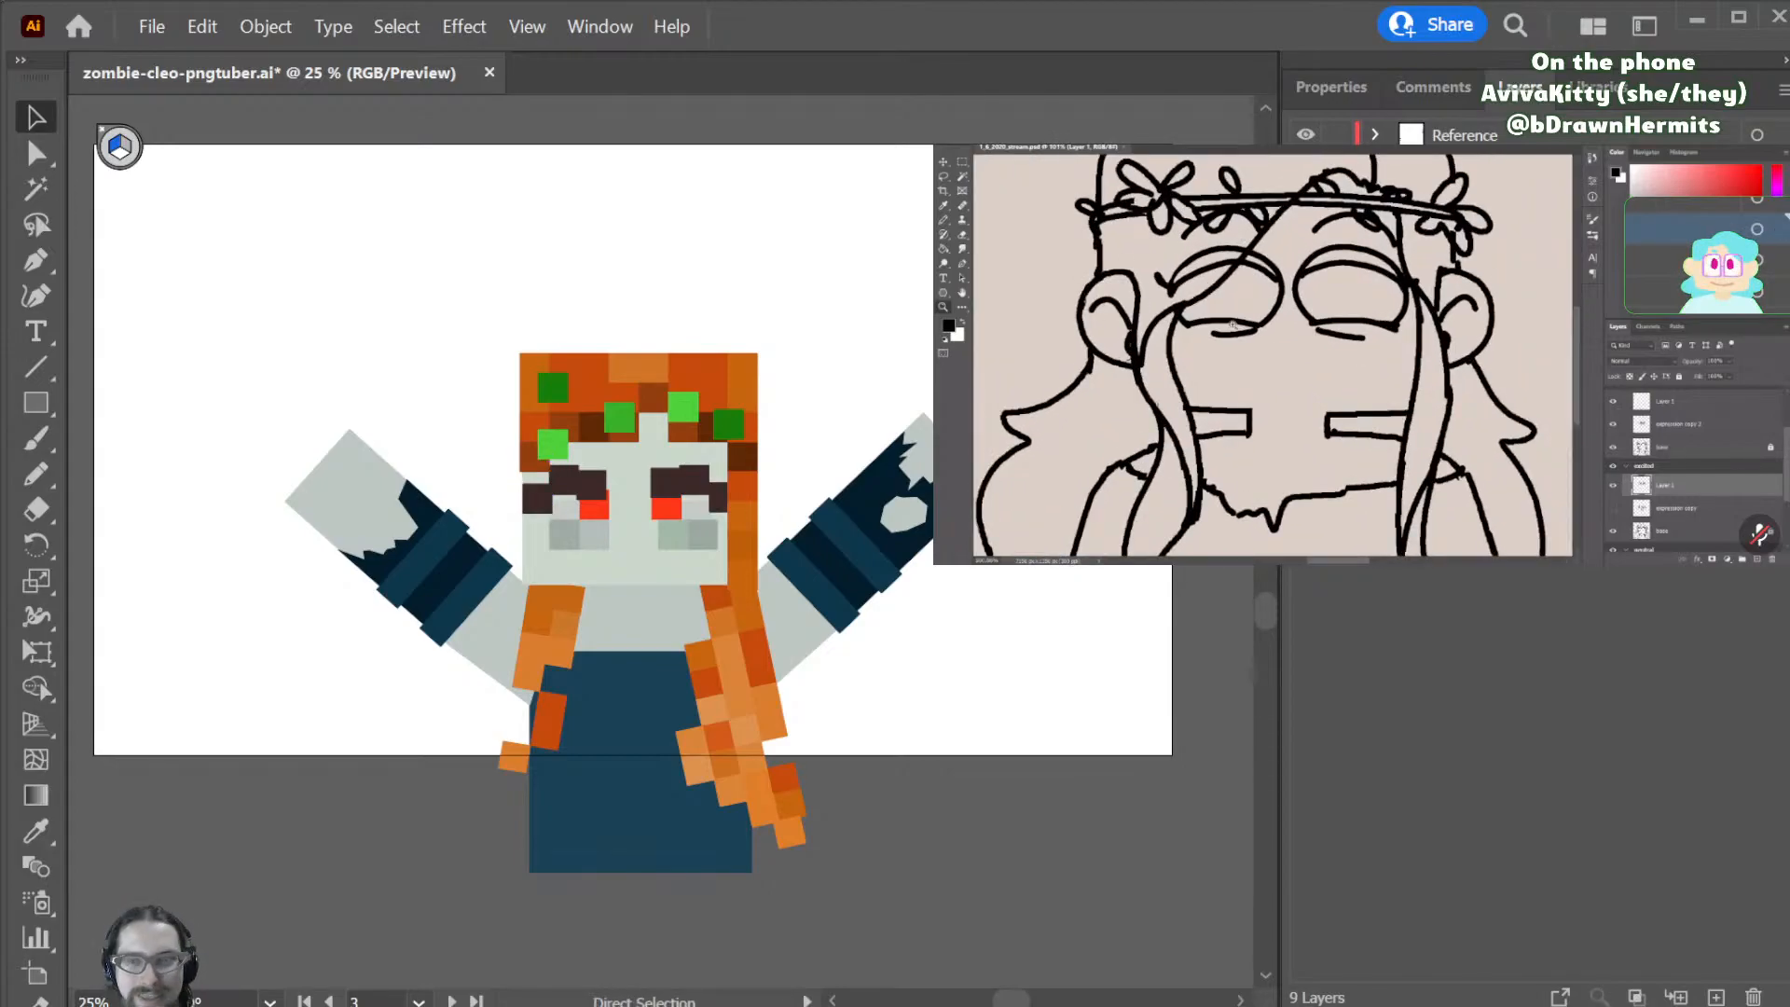
# - Save the document with the excited character's new brows and red eyes
pyautogui.hotkey('ctrl', 's')
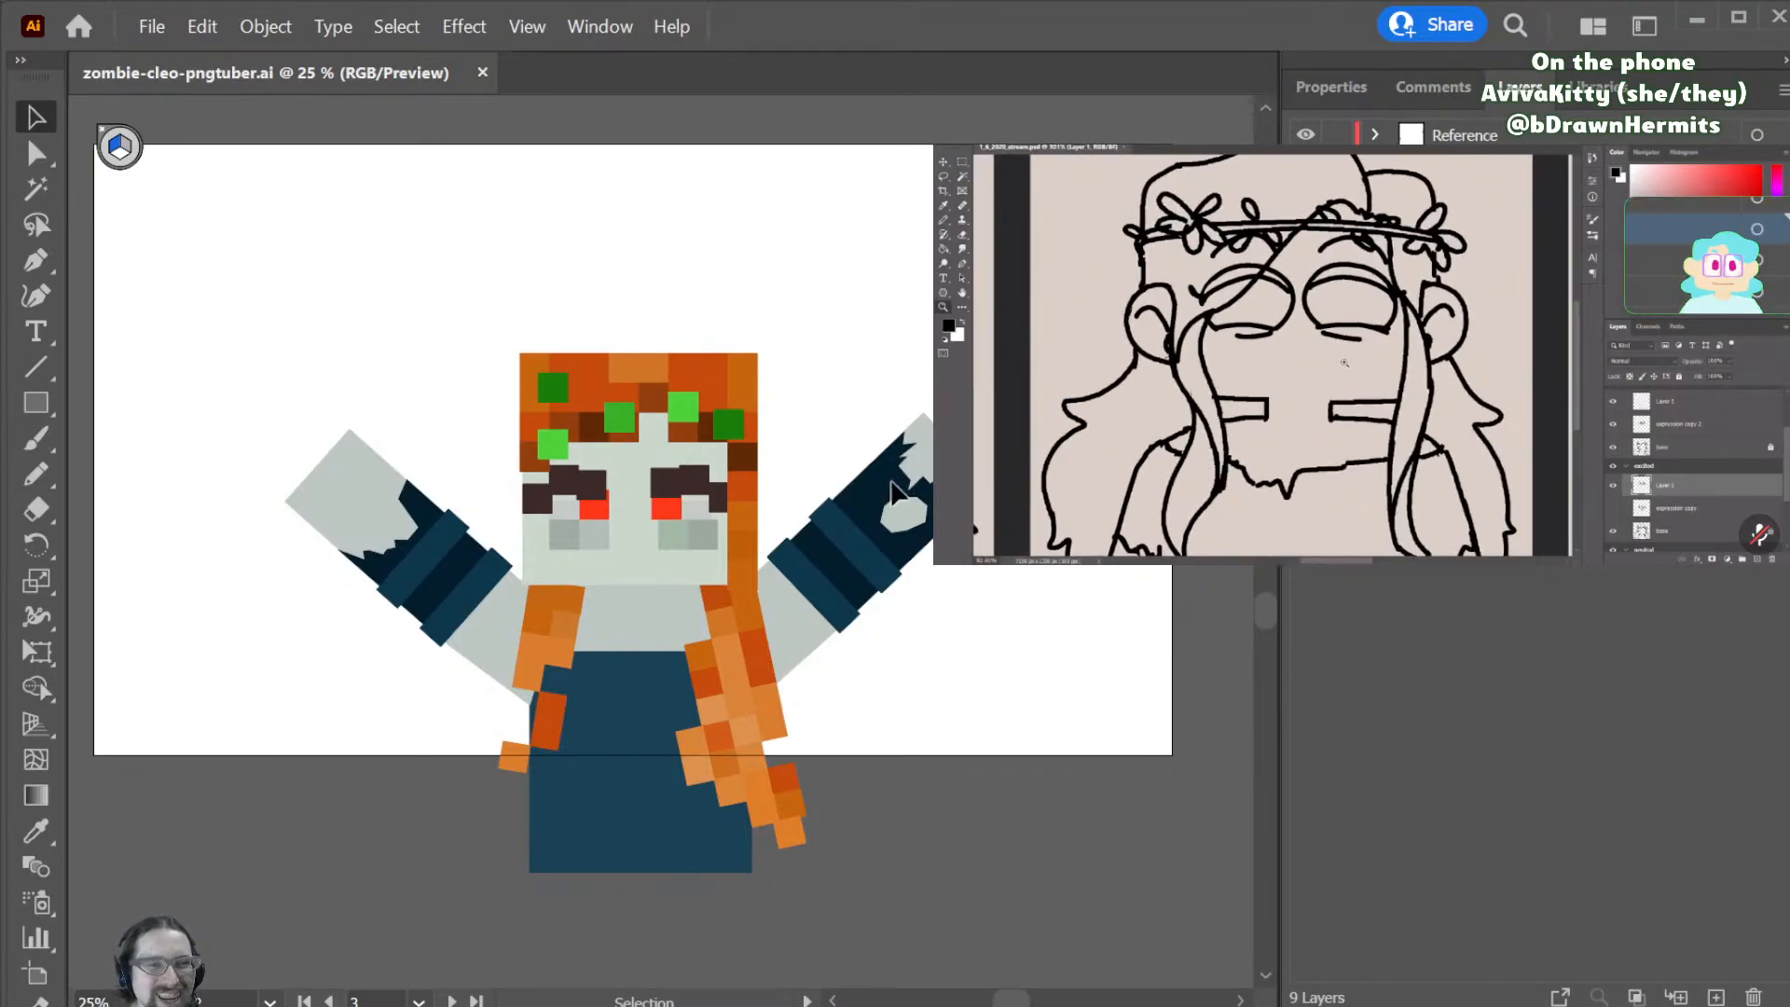
pyautogui.click(714, 647)
pyautogui.click(879, 679)
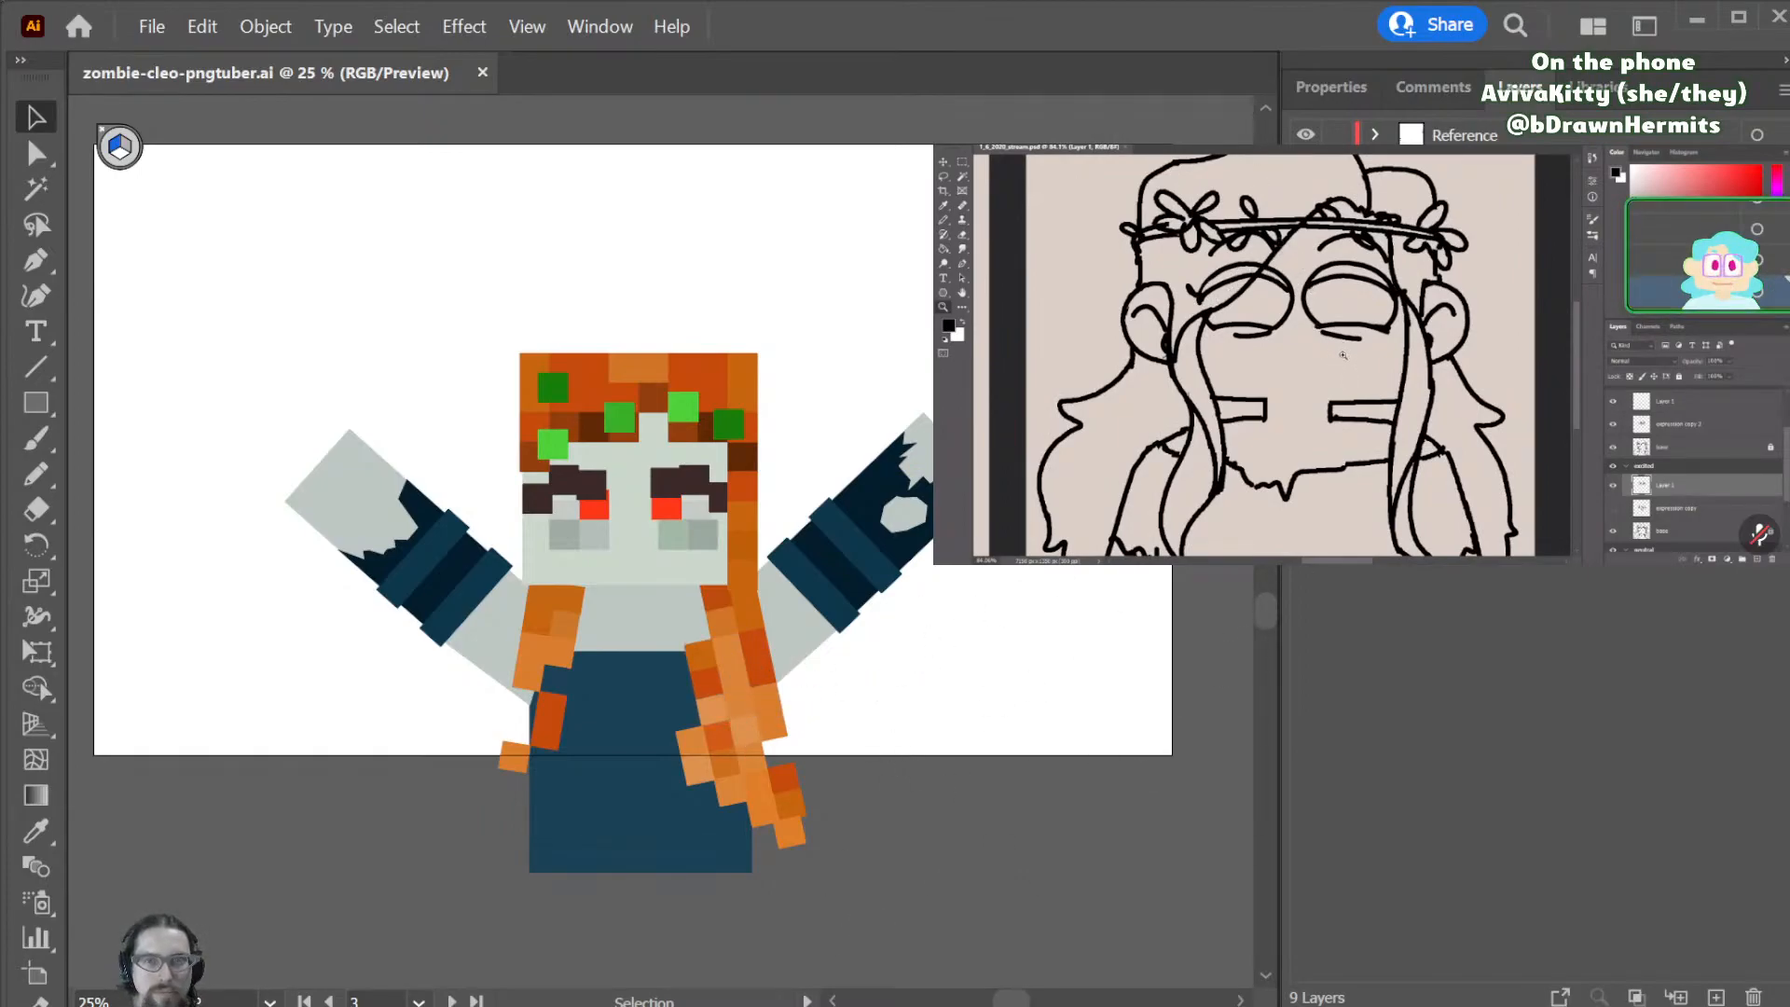
# - Select the four under-eye squares of the excited character and shorten them to about half their height, keeping their upper edge in place
pyautogui.click(576, 533)
pyautogui.keyDown('shift'); pyautogui.click(598, 541); pyautogui.keyUp('shift')
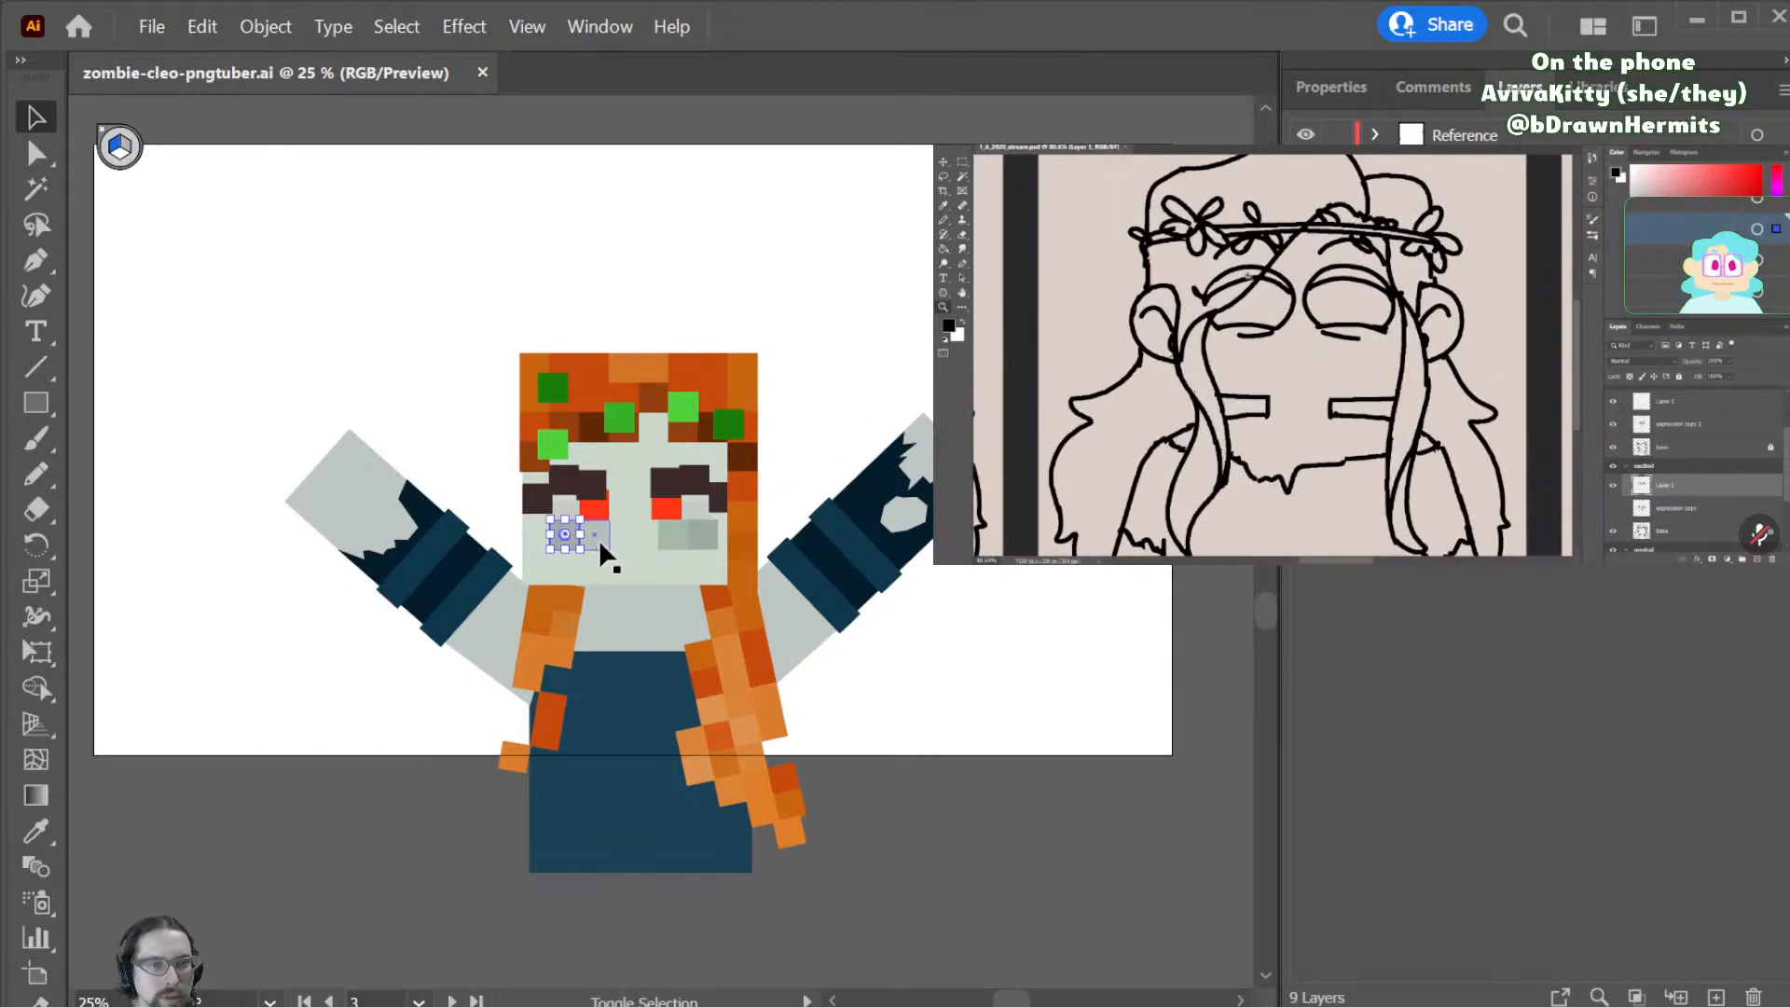
pyautogui.keyDown('shift'); pyautogui.click(672, 546); pyautogui.keyUp('shift')
pyautogui.keyDown('shift'); pyautogui.click(703, 549); pyautogui.keyUp('shift')
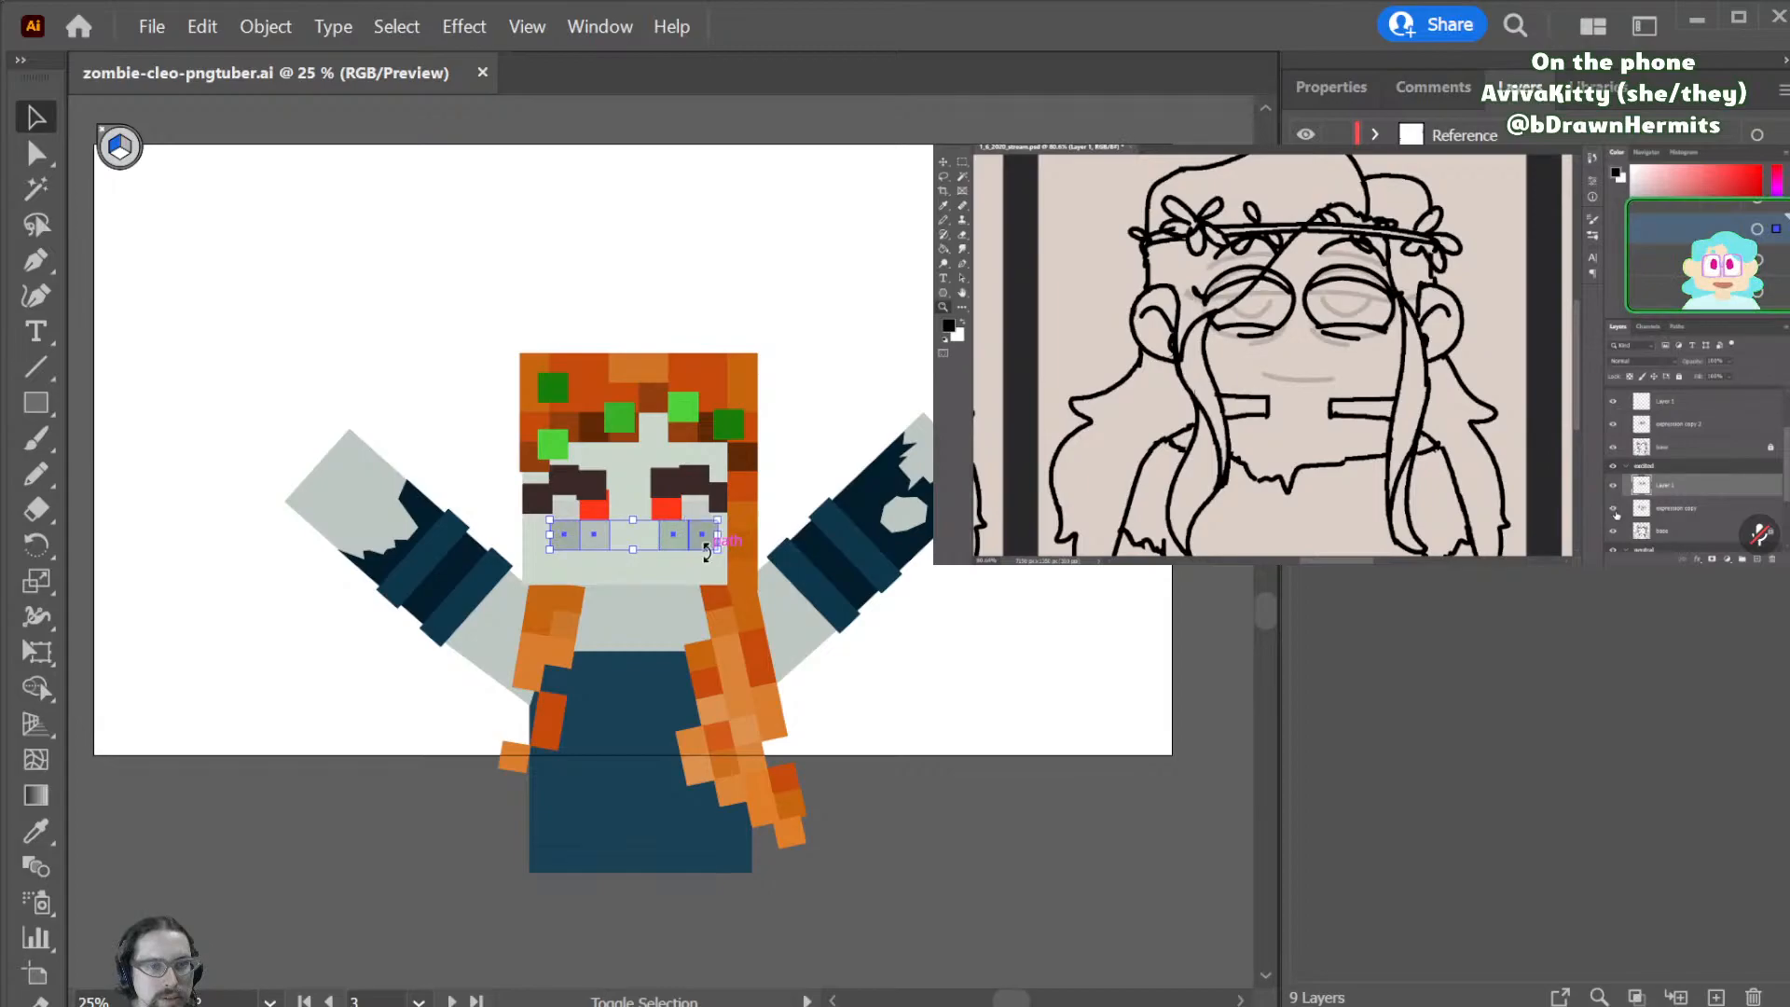
pyautogui.moveTo(633, 551); pyautogui.dragTo(633, 534)
pyautogui.click(837, 362)
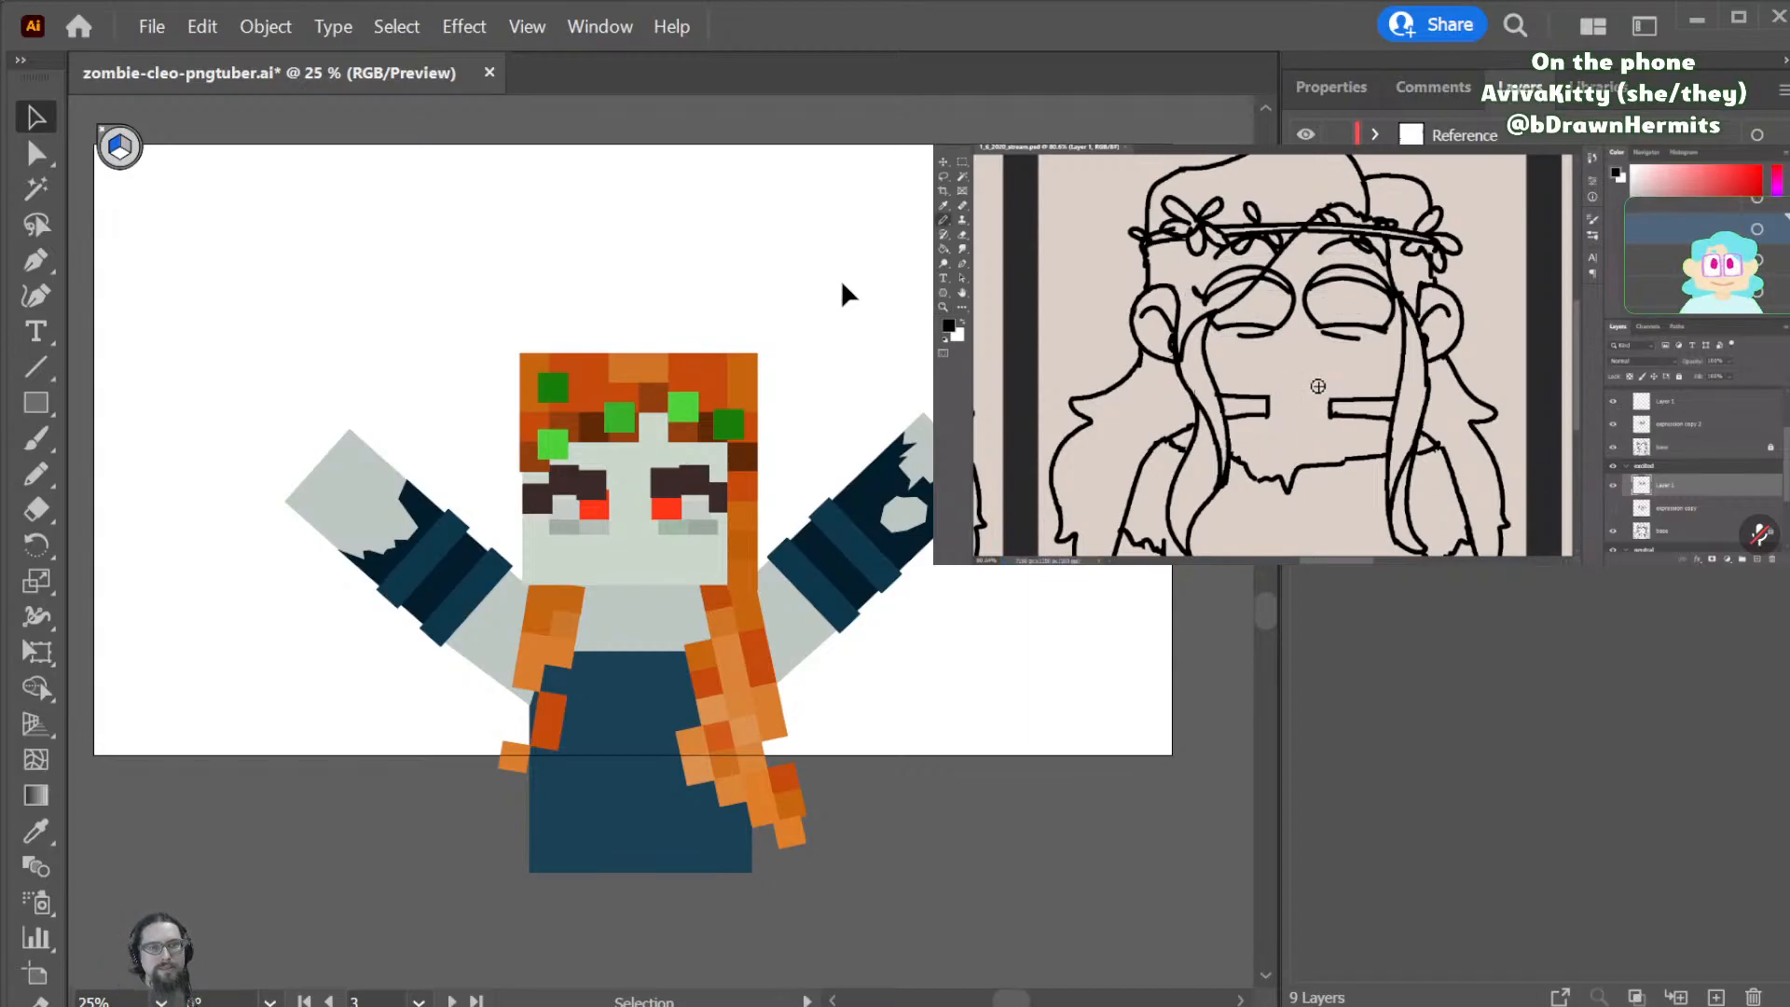
# - Select the outer squares of both eyes on the excited character and nudge them up slightly
pyautogui.click(571, 506)
pyautogui.keyDown('shift'); pyautogui.click(693, 513); pyautogui.keyUp('shift')
pyautogui.press('Up')
pyautogui.press('Up')
pyautogui.press('Up')
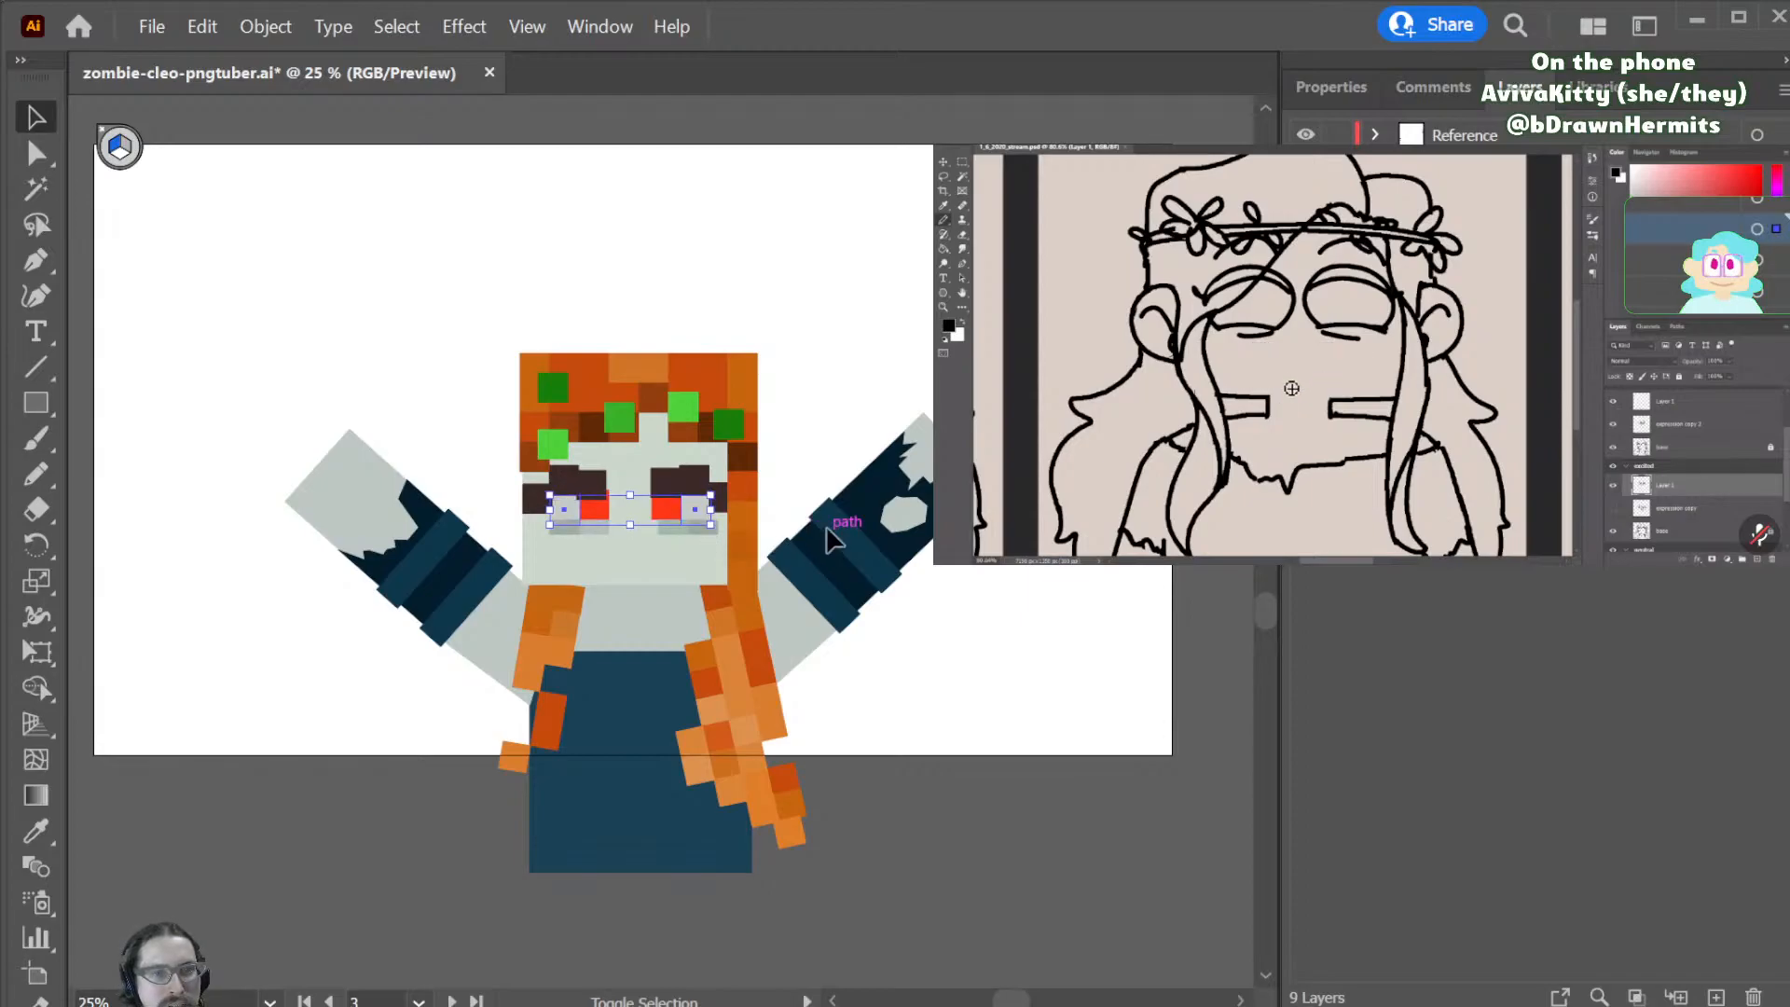
pyautogui.hotkey('ctrl', 'shift', 'a')
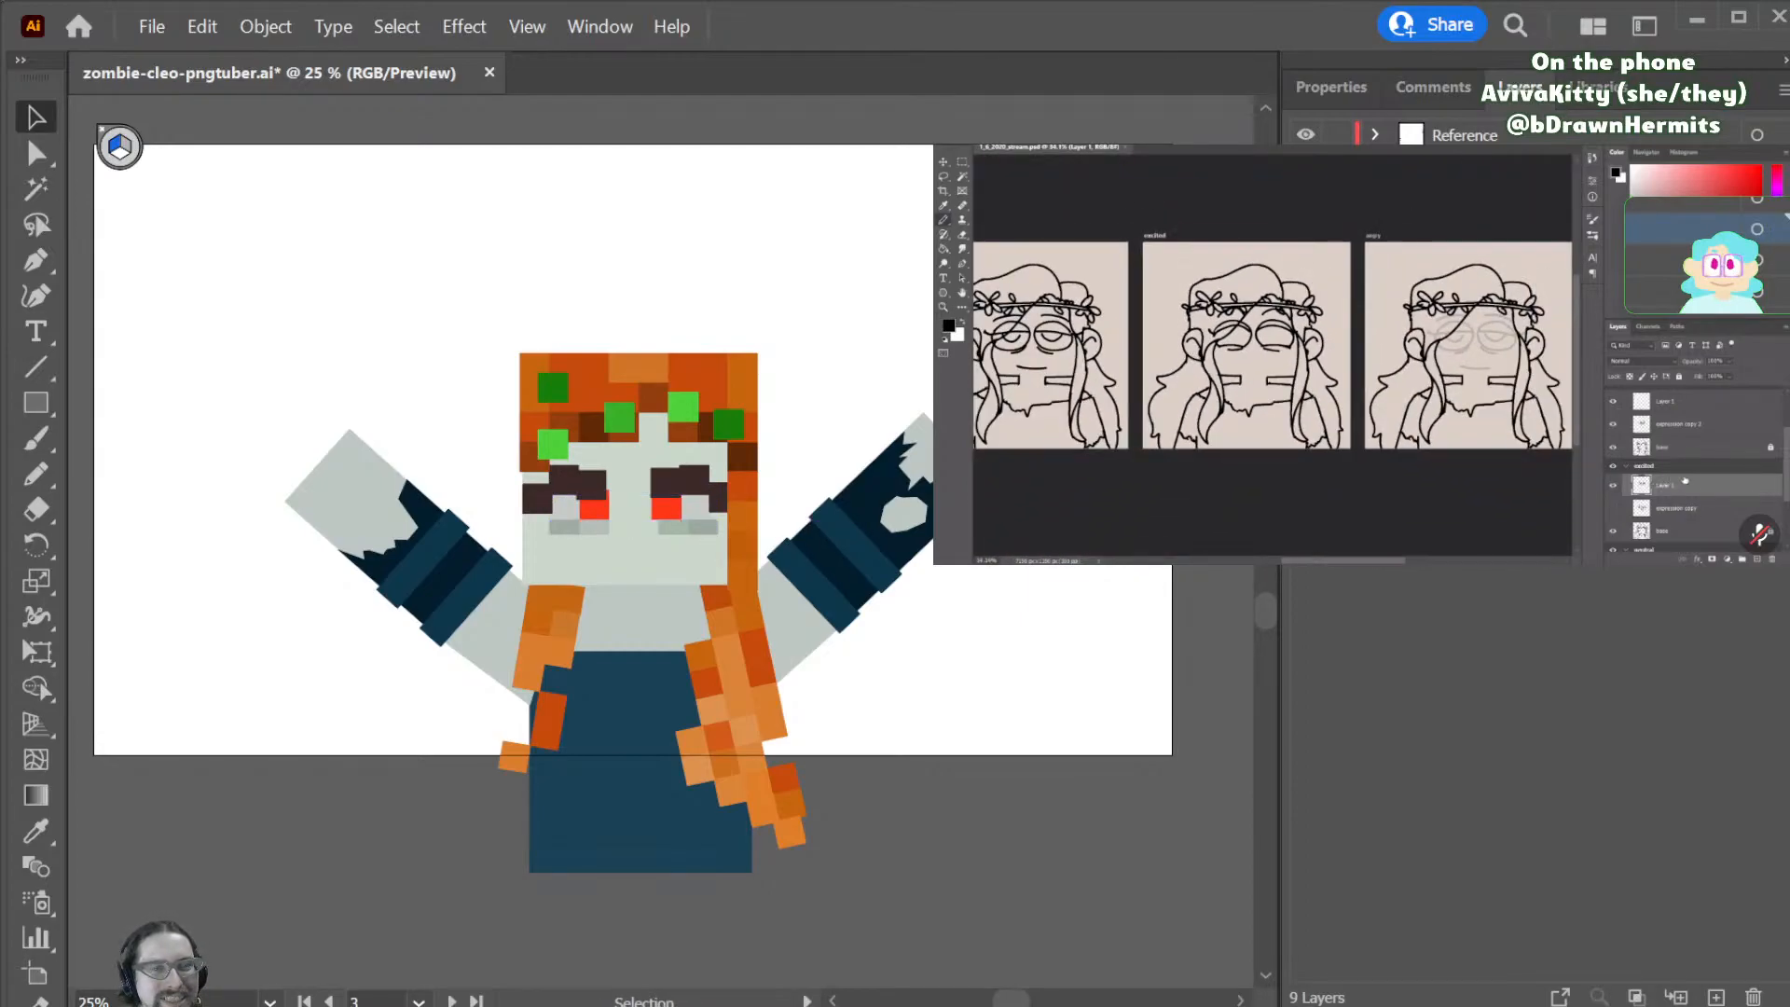
pyautogui.click(1688, 409)
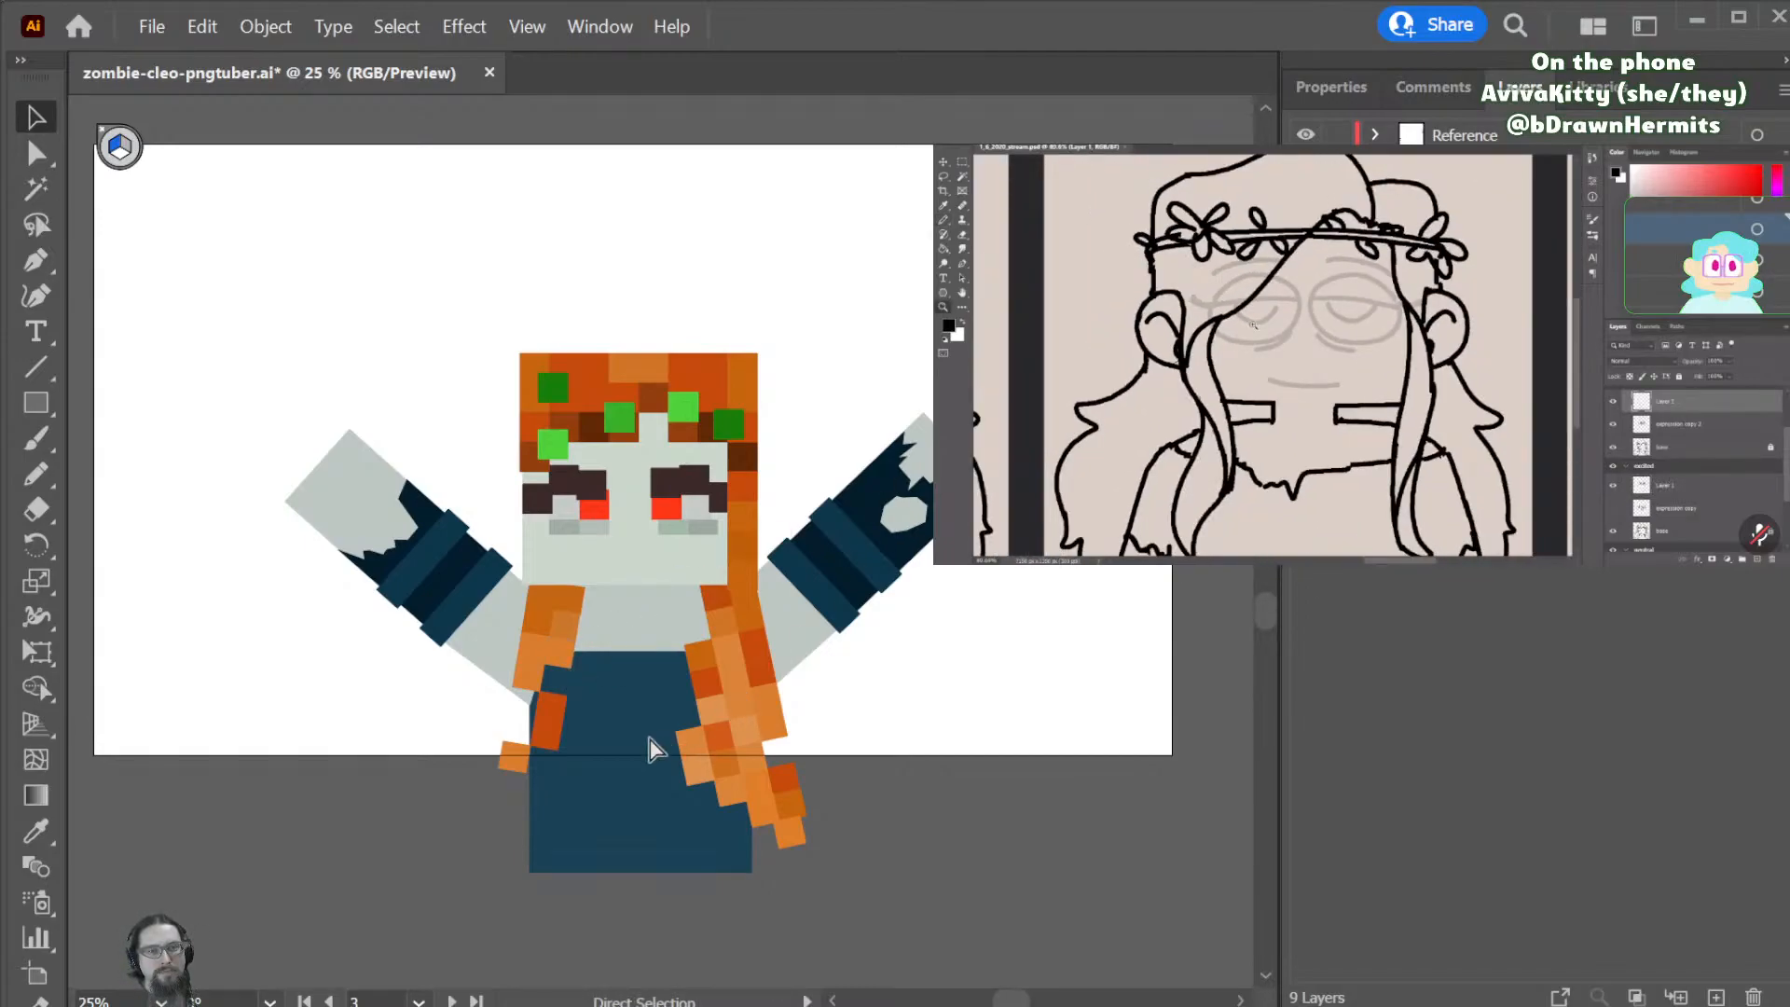
pyautogui.hotkey('ctrl', 's')
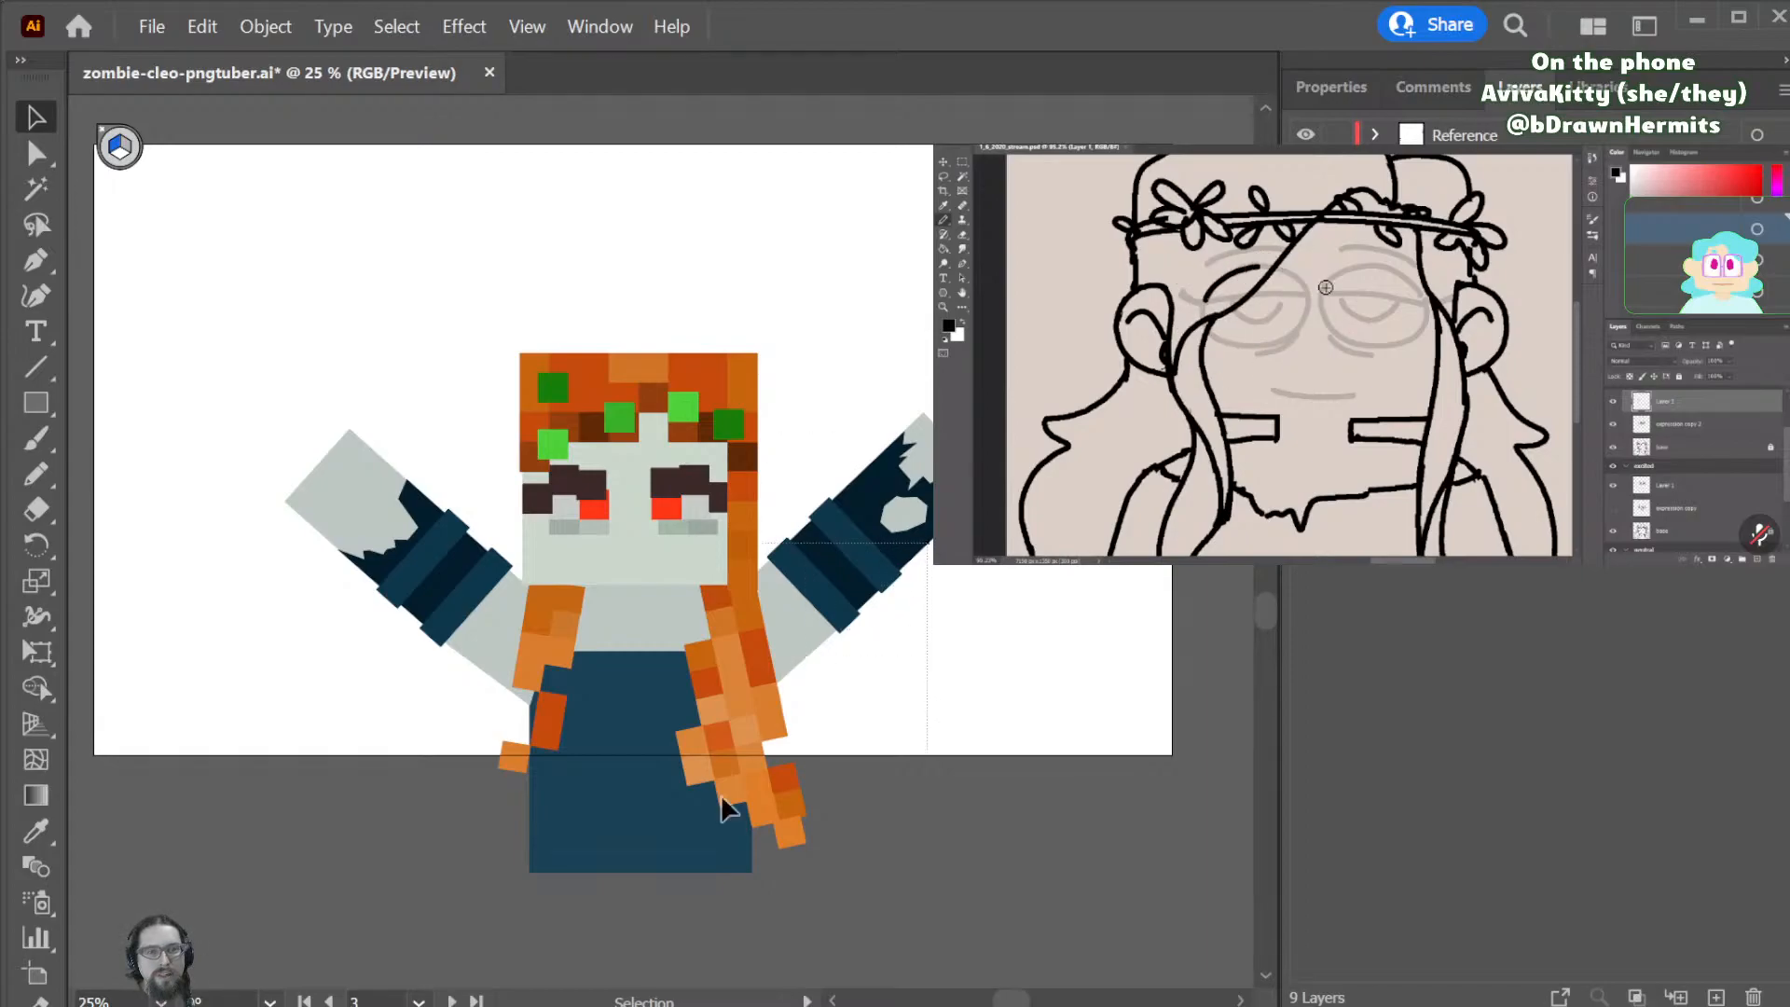
# - Copy both hanging hair strands of the excited character onto a new layer, slightly offset behind the originals
pyautogui.moveTo(941, 564); pyautogui.dragTo(420, 845)
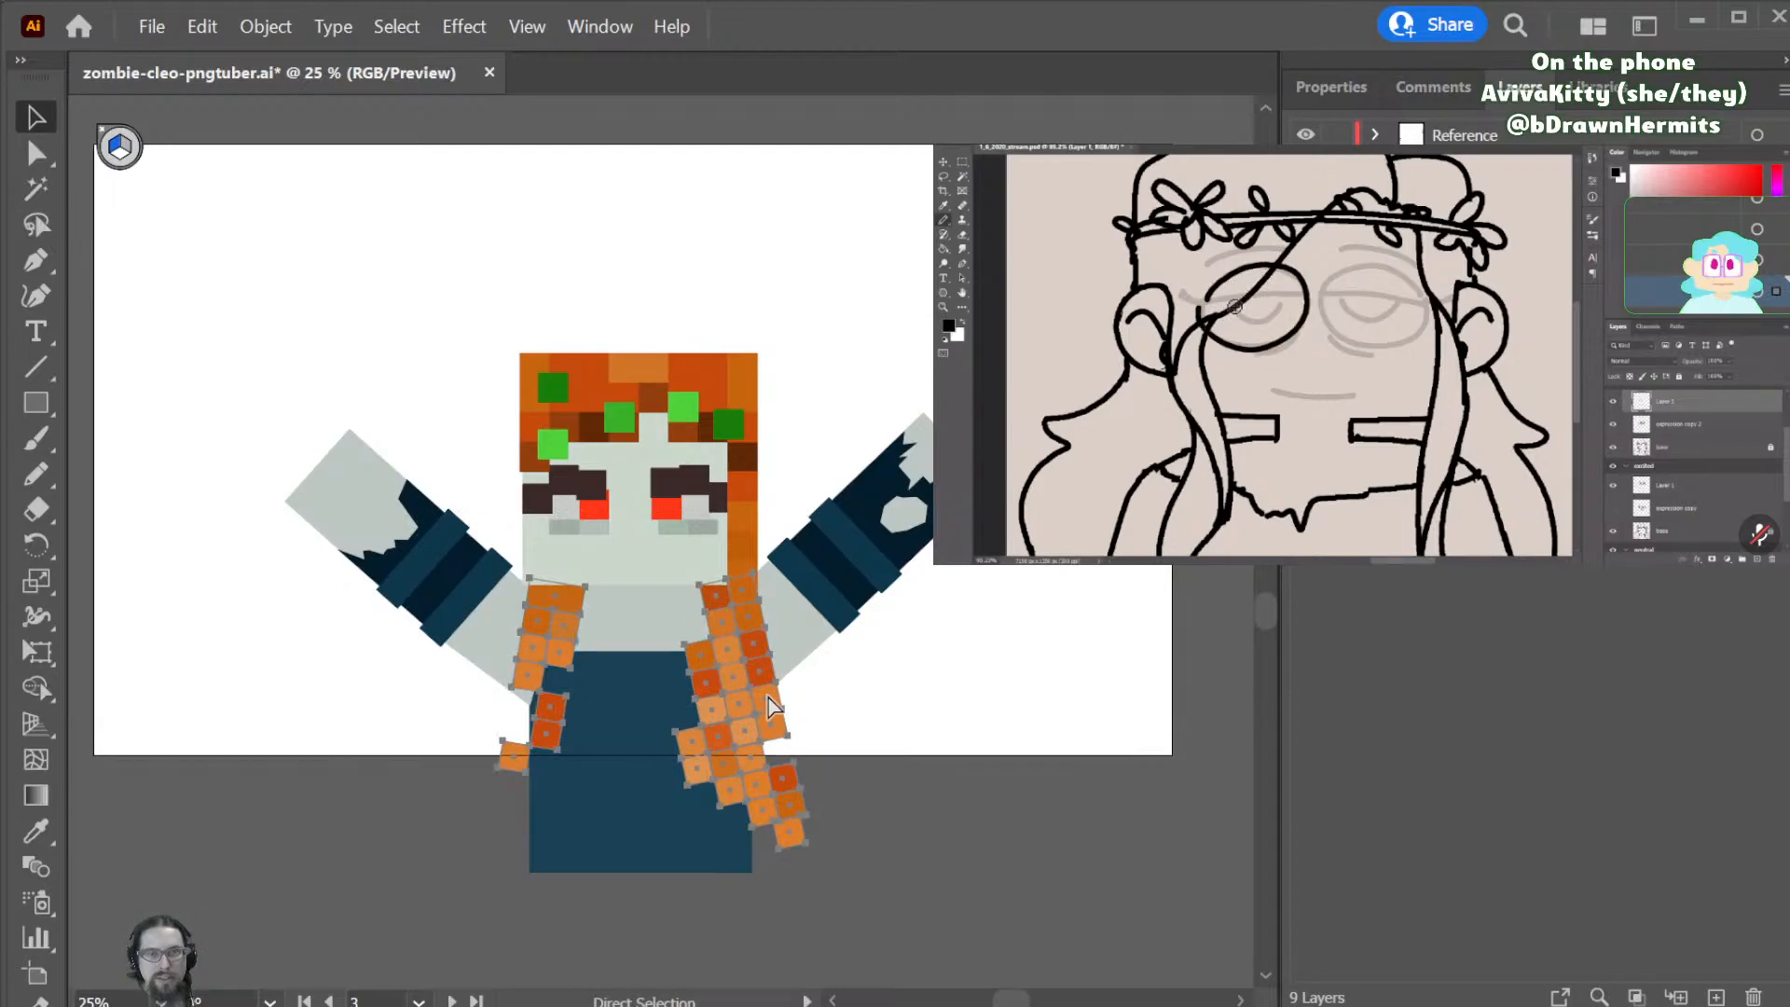
pyautogui.click(1714, 997)
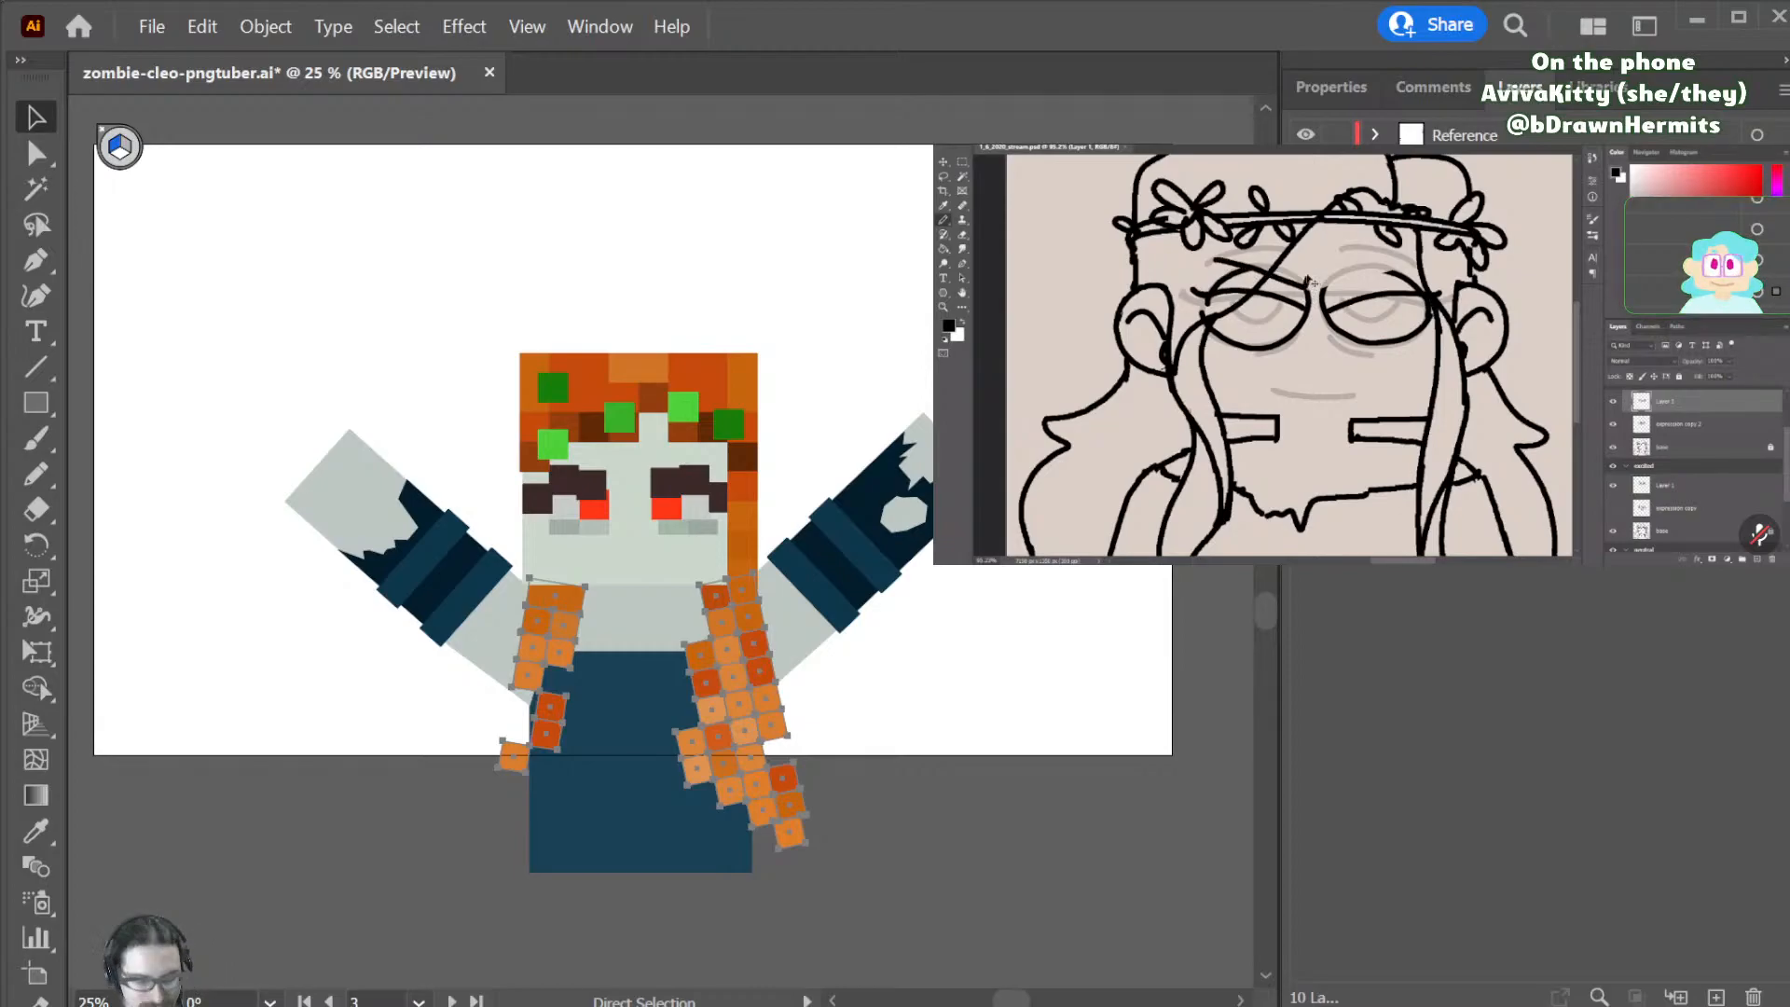
pyautogui.moveTo(806, 710); pyautogui.dragTo(794, 773)
pyautogui.hotkey('ctrl', 'z')
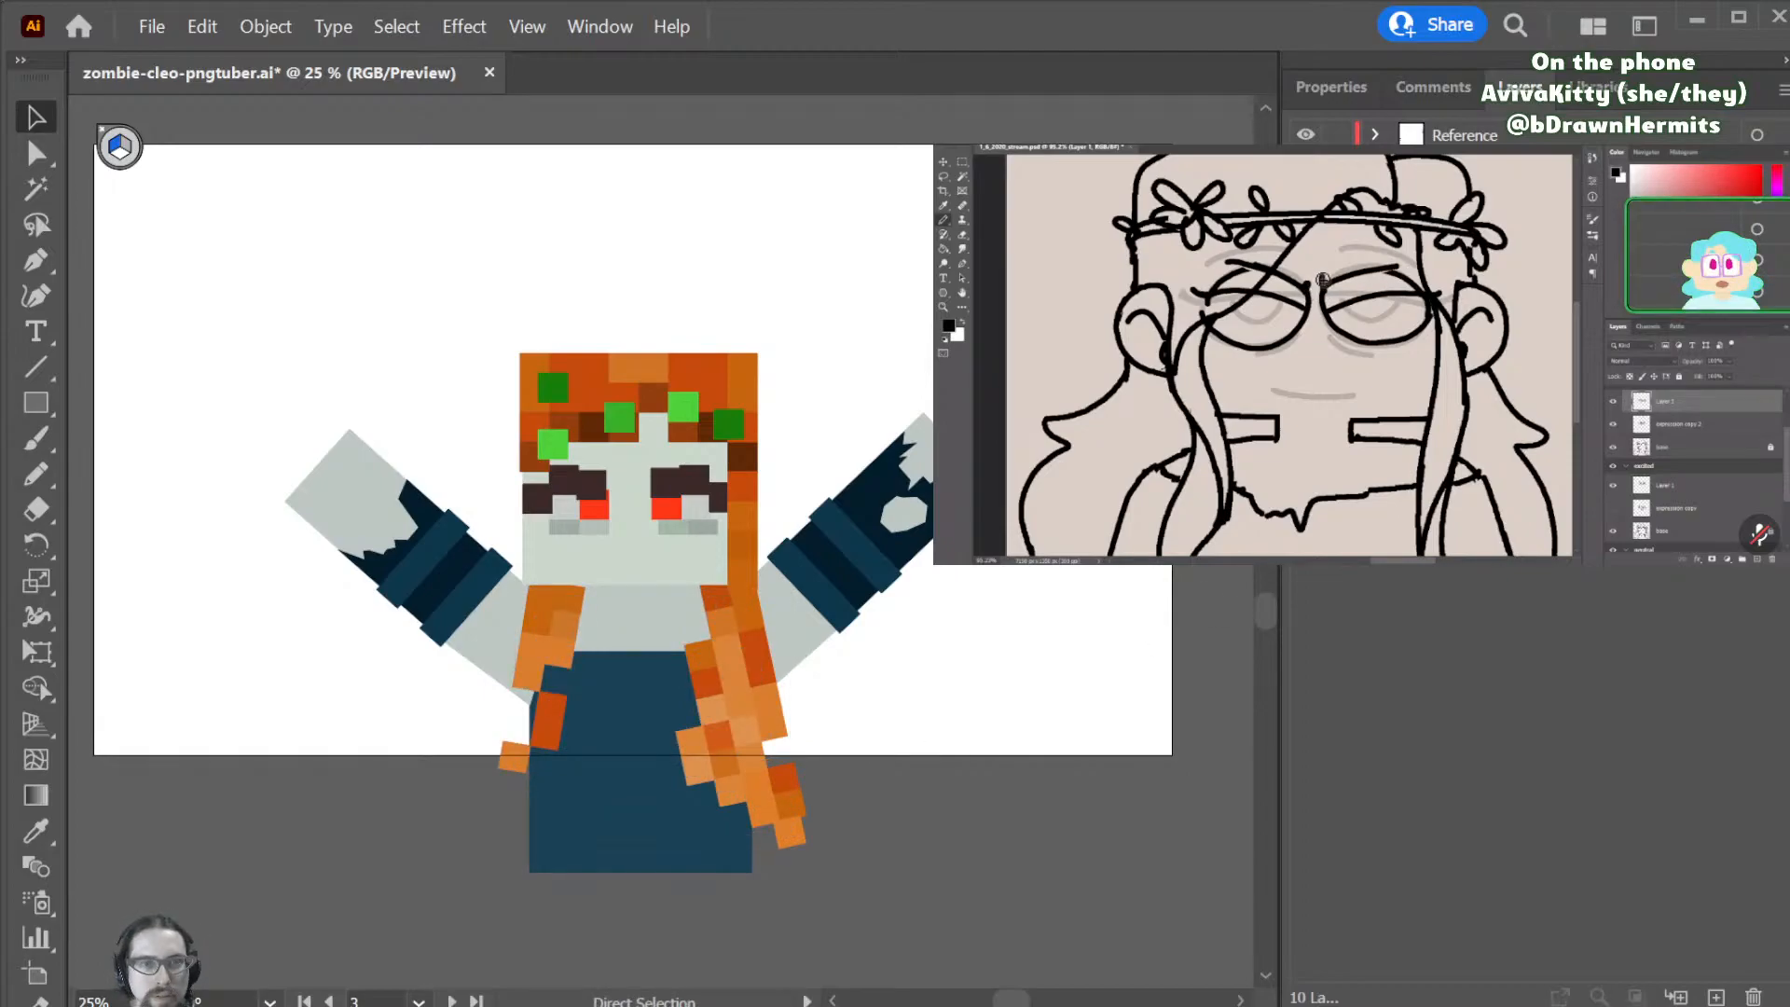
pyautogui.hotkey('ctrl', 'z')
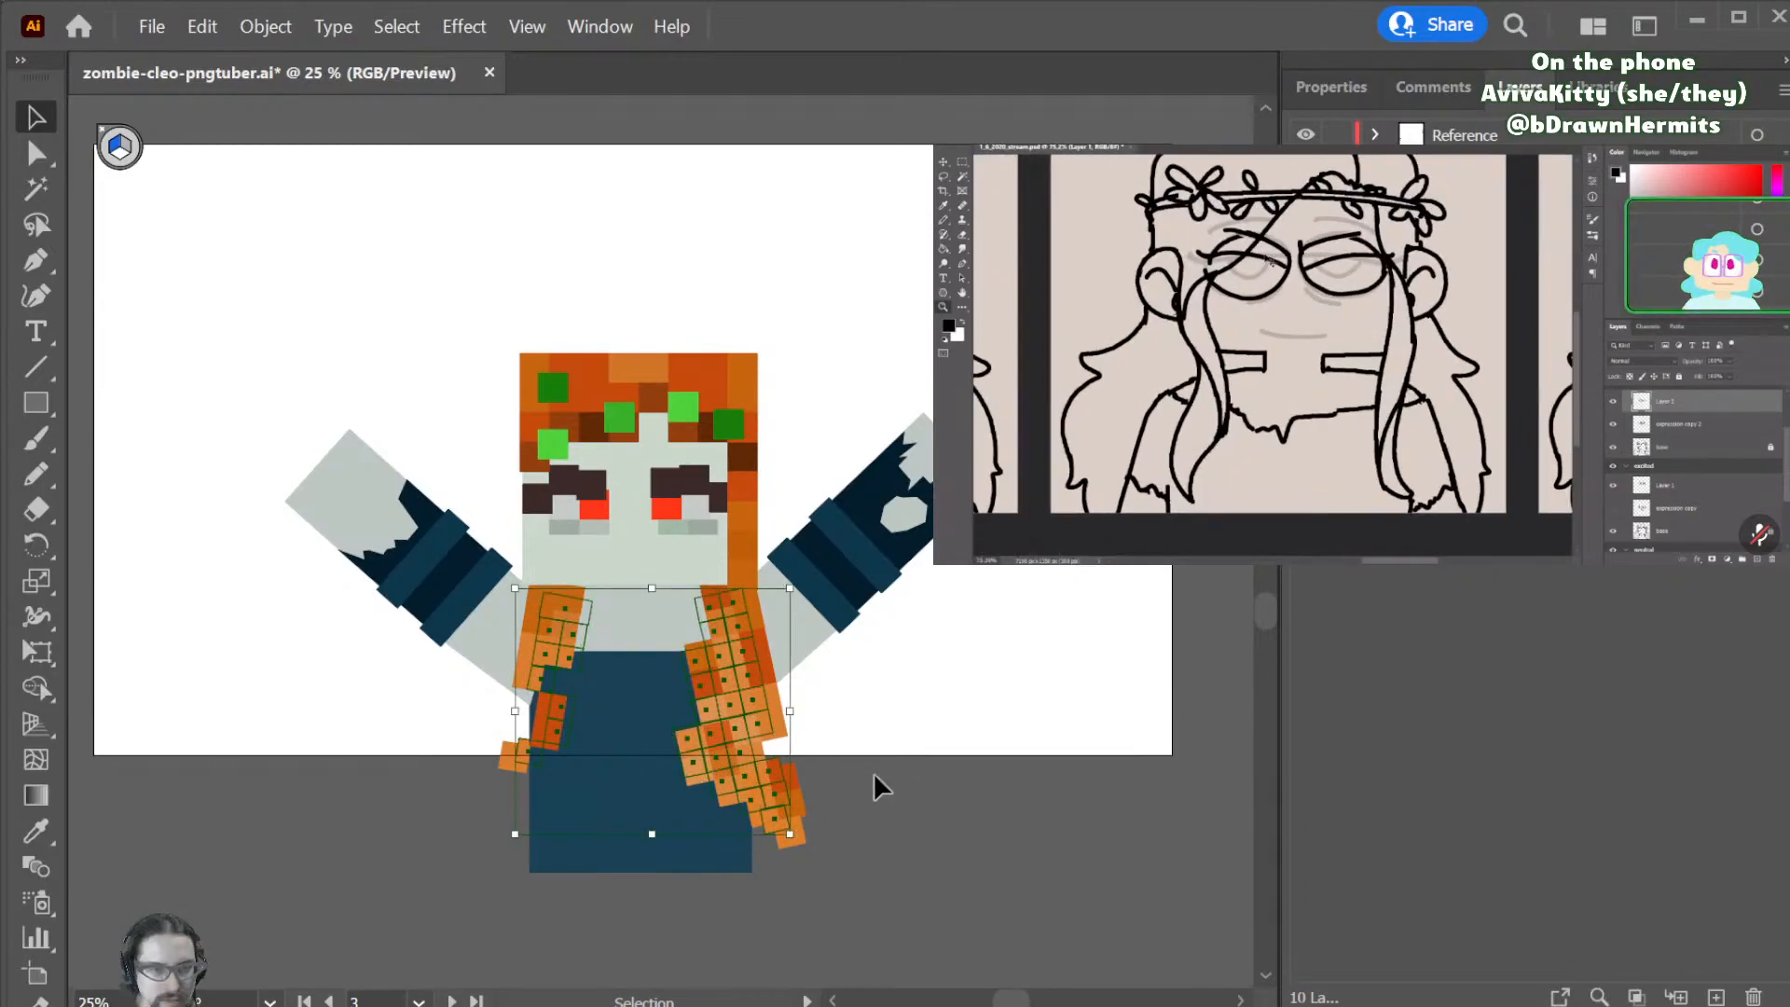
pyautogui.click(904, 638)
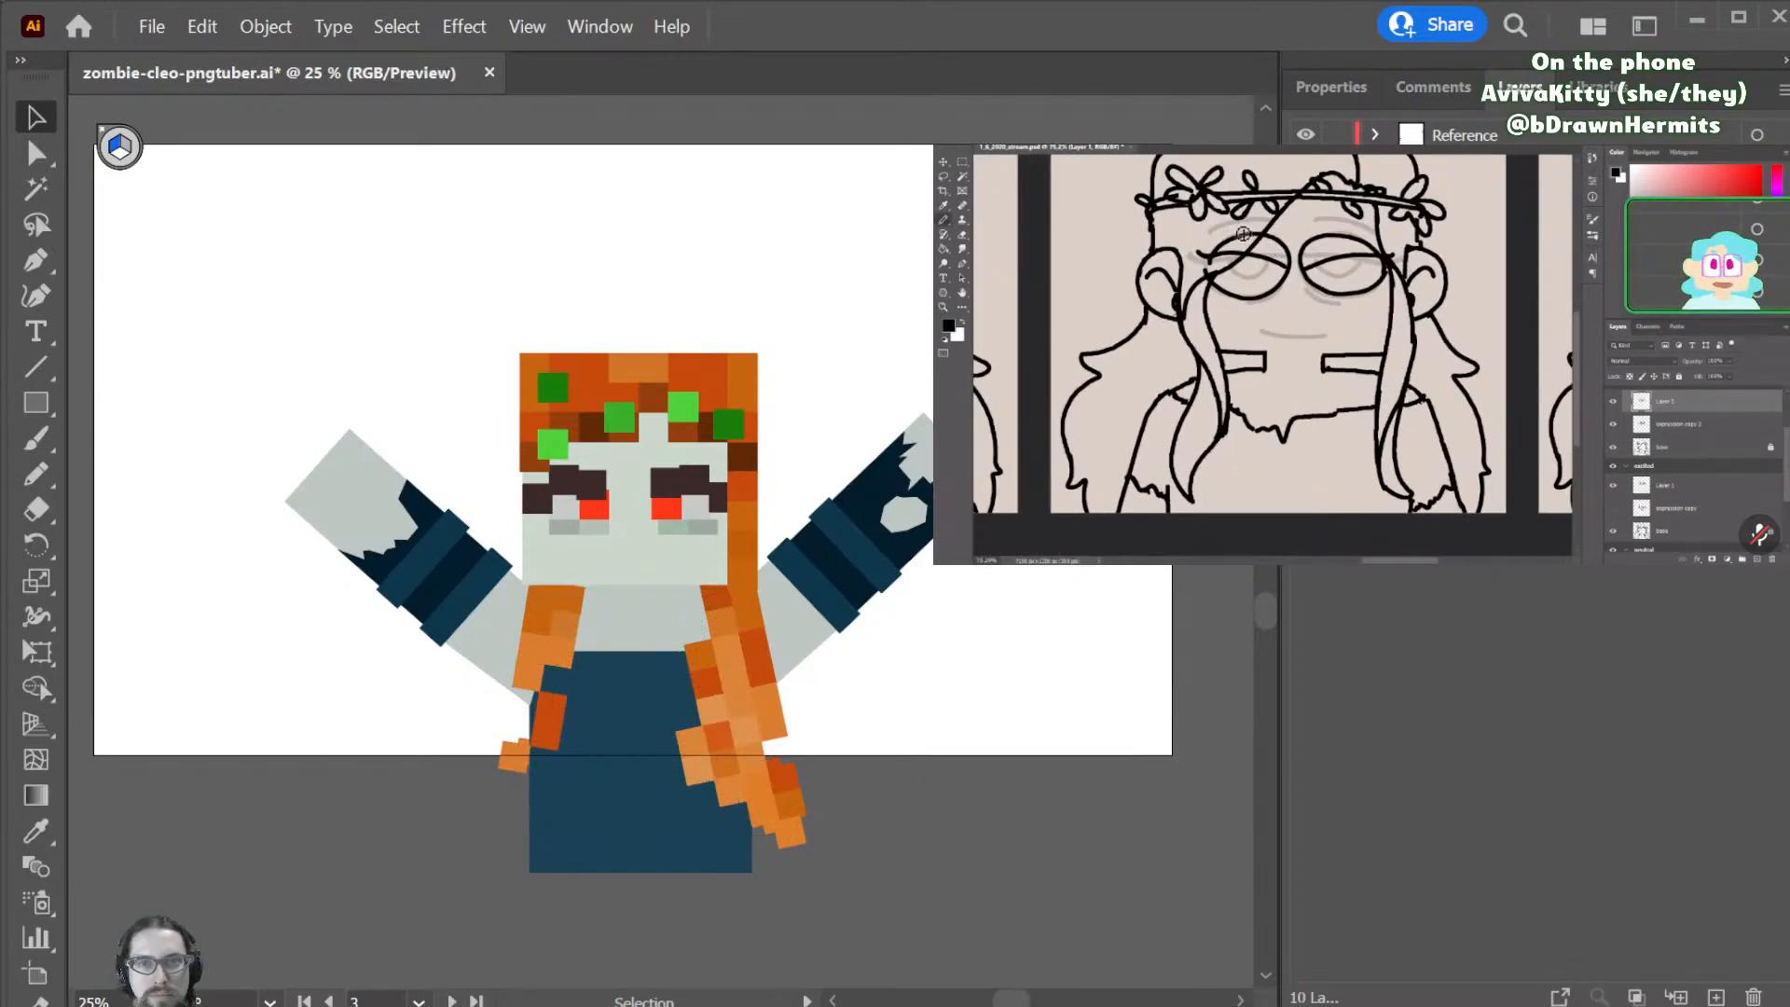
# - Try rotating the copied long hair strand about a point beside the raised arm, and undo the rotation
pyautogui.hotkey('ctrl', 'z')
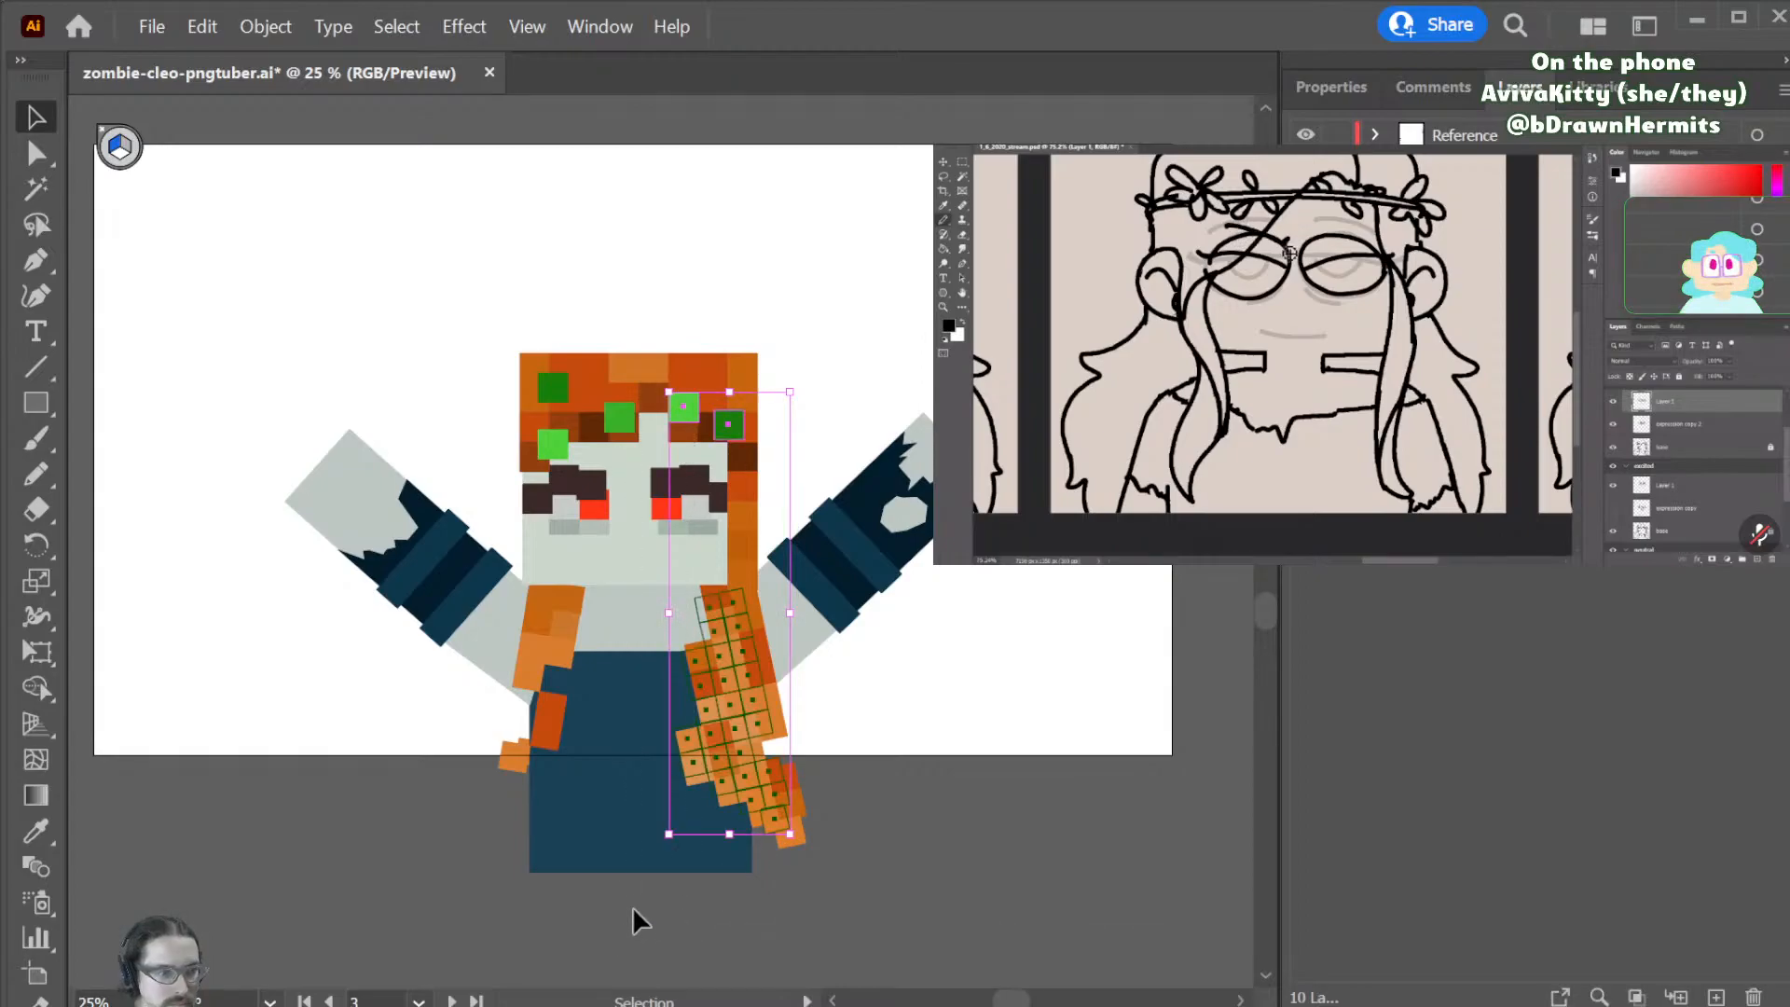
pyautogui.press('r')
pyautogui.moveTo(744, 886); pyautogui.dragTo(895, 678)
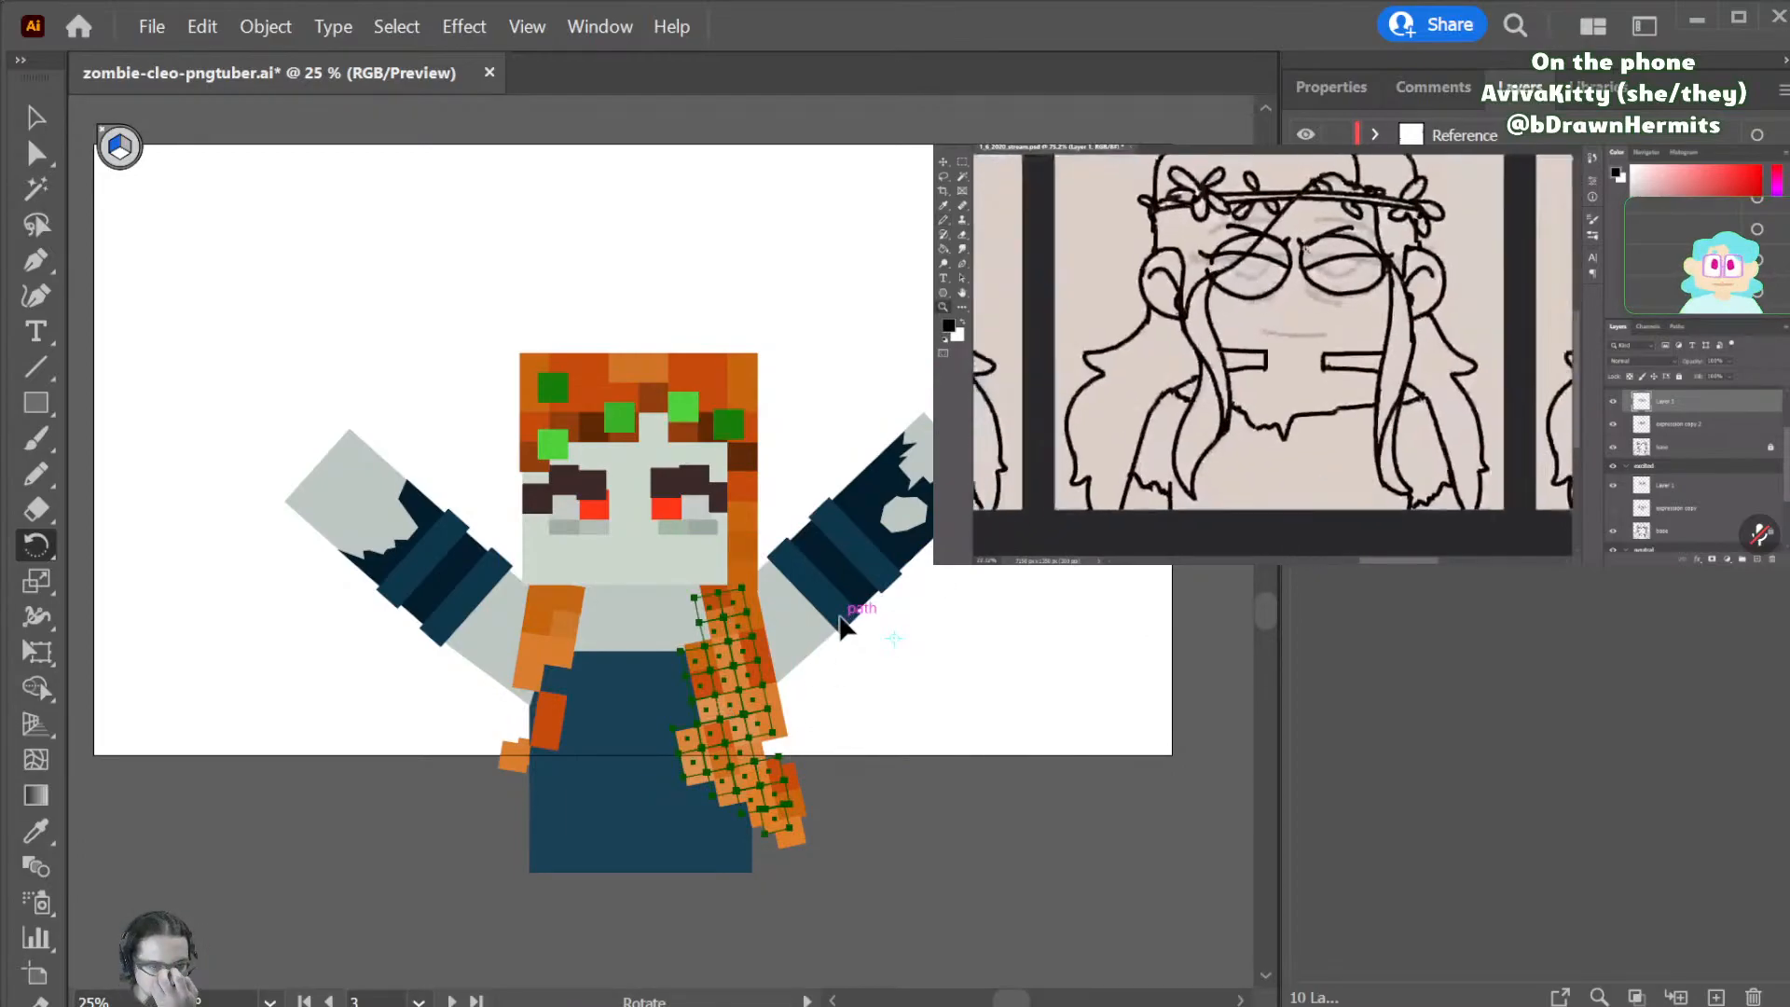
pyautogui.moveTo(1051, 575); pyautogui.dragTo(667, 809)
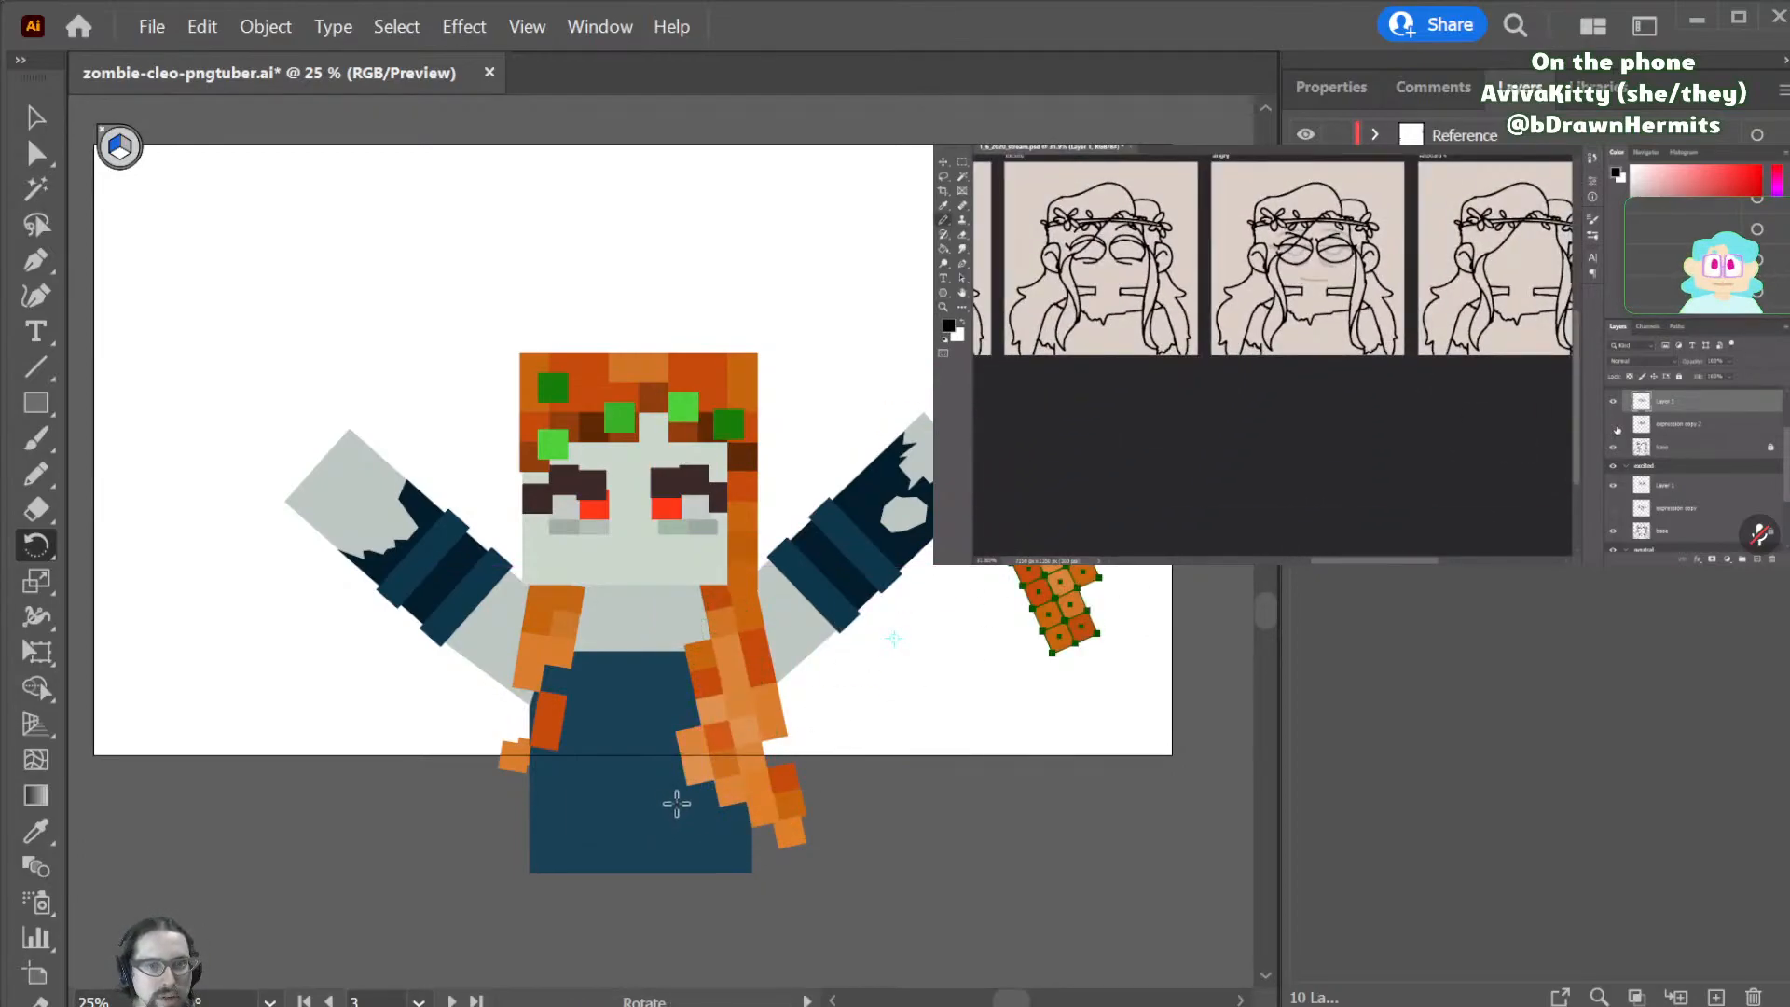
pyautogui.hotkey('ctrl', 'z')
pyautogui.press('v')
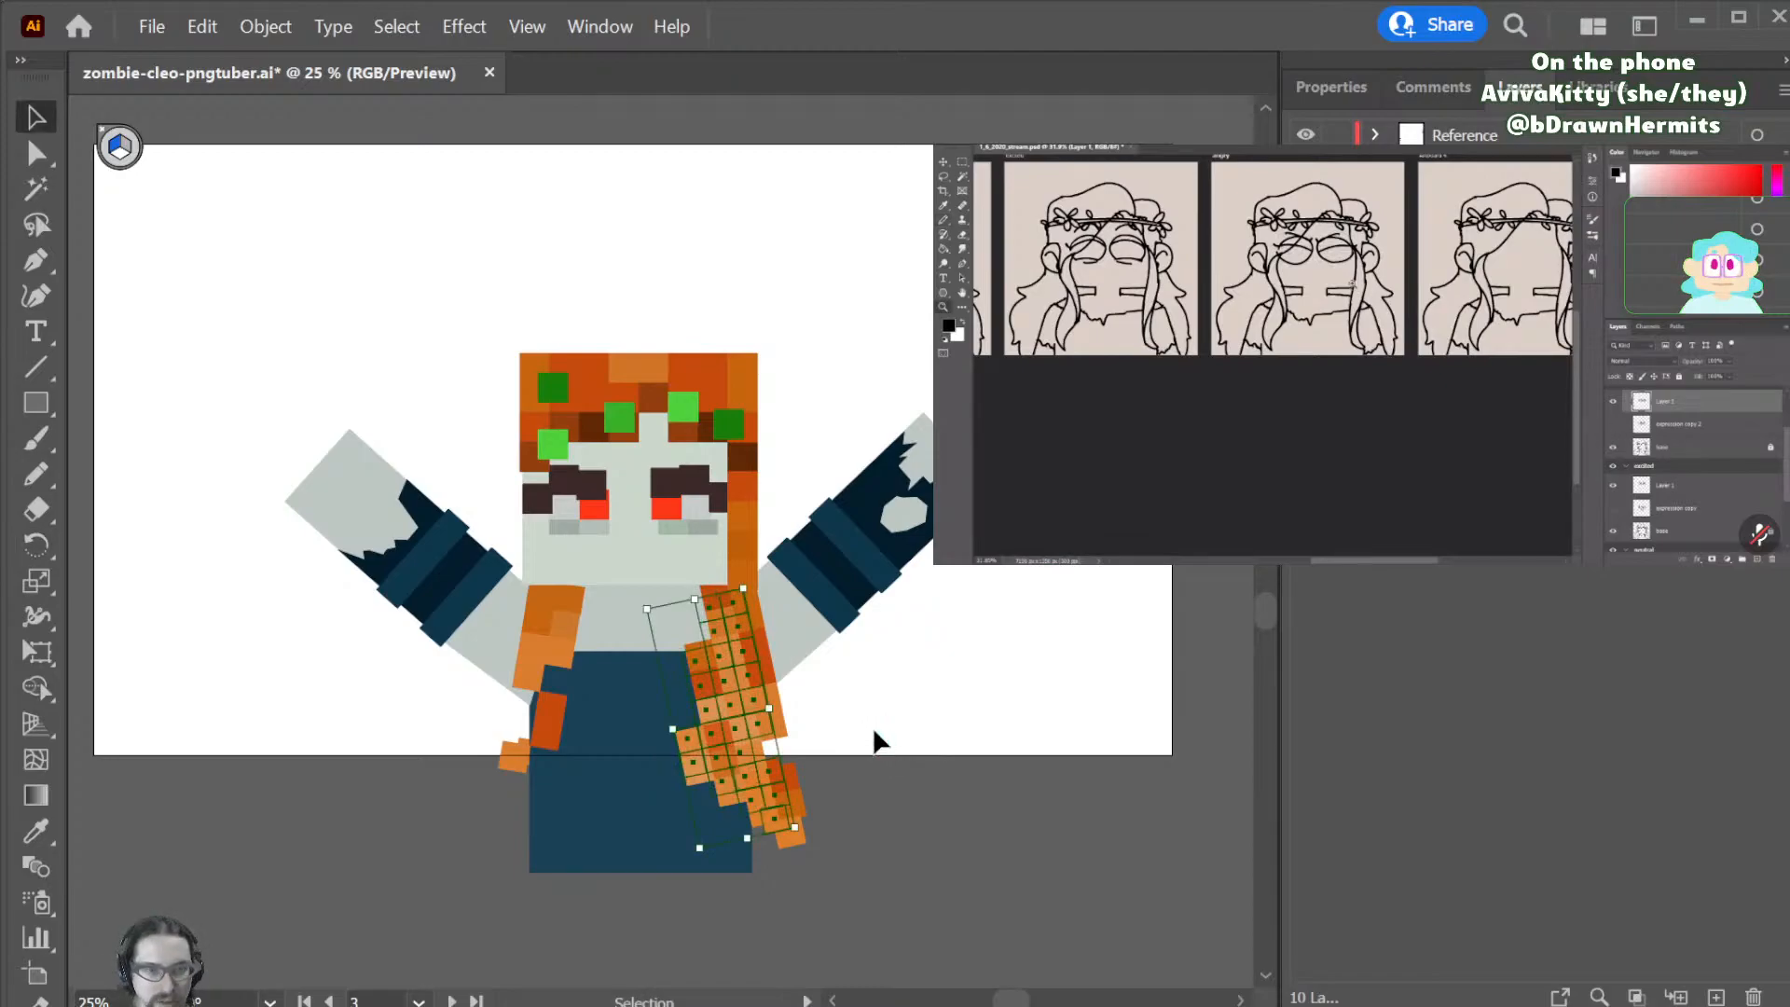
# - Rotate the copied long hair strand outward from the lower corner of the head and place it behind the arm
pyautogui.moveTo(742, 751); pyautogui.dragTo(770, 714)
pyautogui.press('r')
pyautogui.click(748, 568)
pyautogui.moveTo(956, 781); pyautogui.dragTo(994, 670)
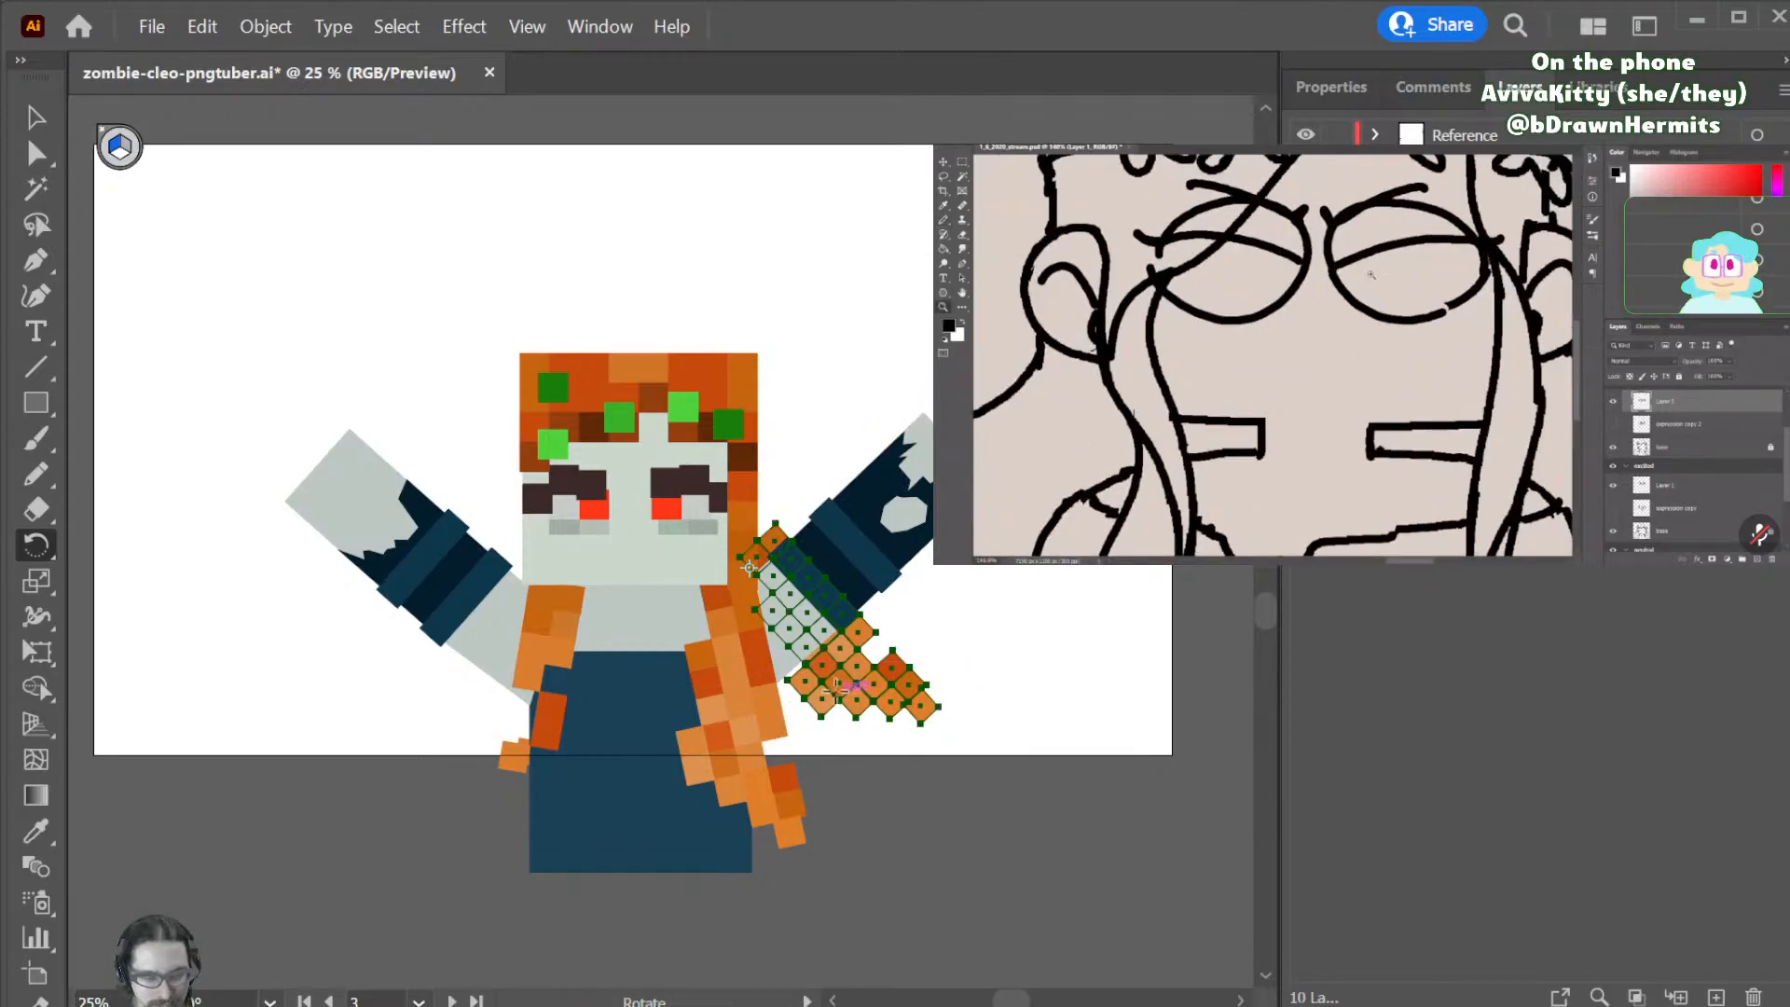
pyautogui.press('v')
pyautogui.moveTo(811, 687); pyautogui.dragTo(875, 702)
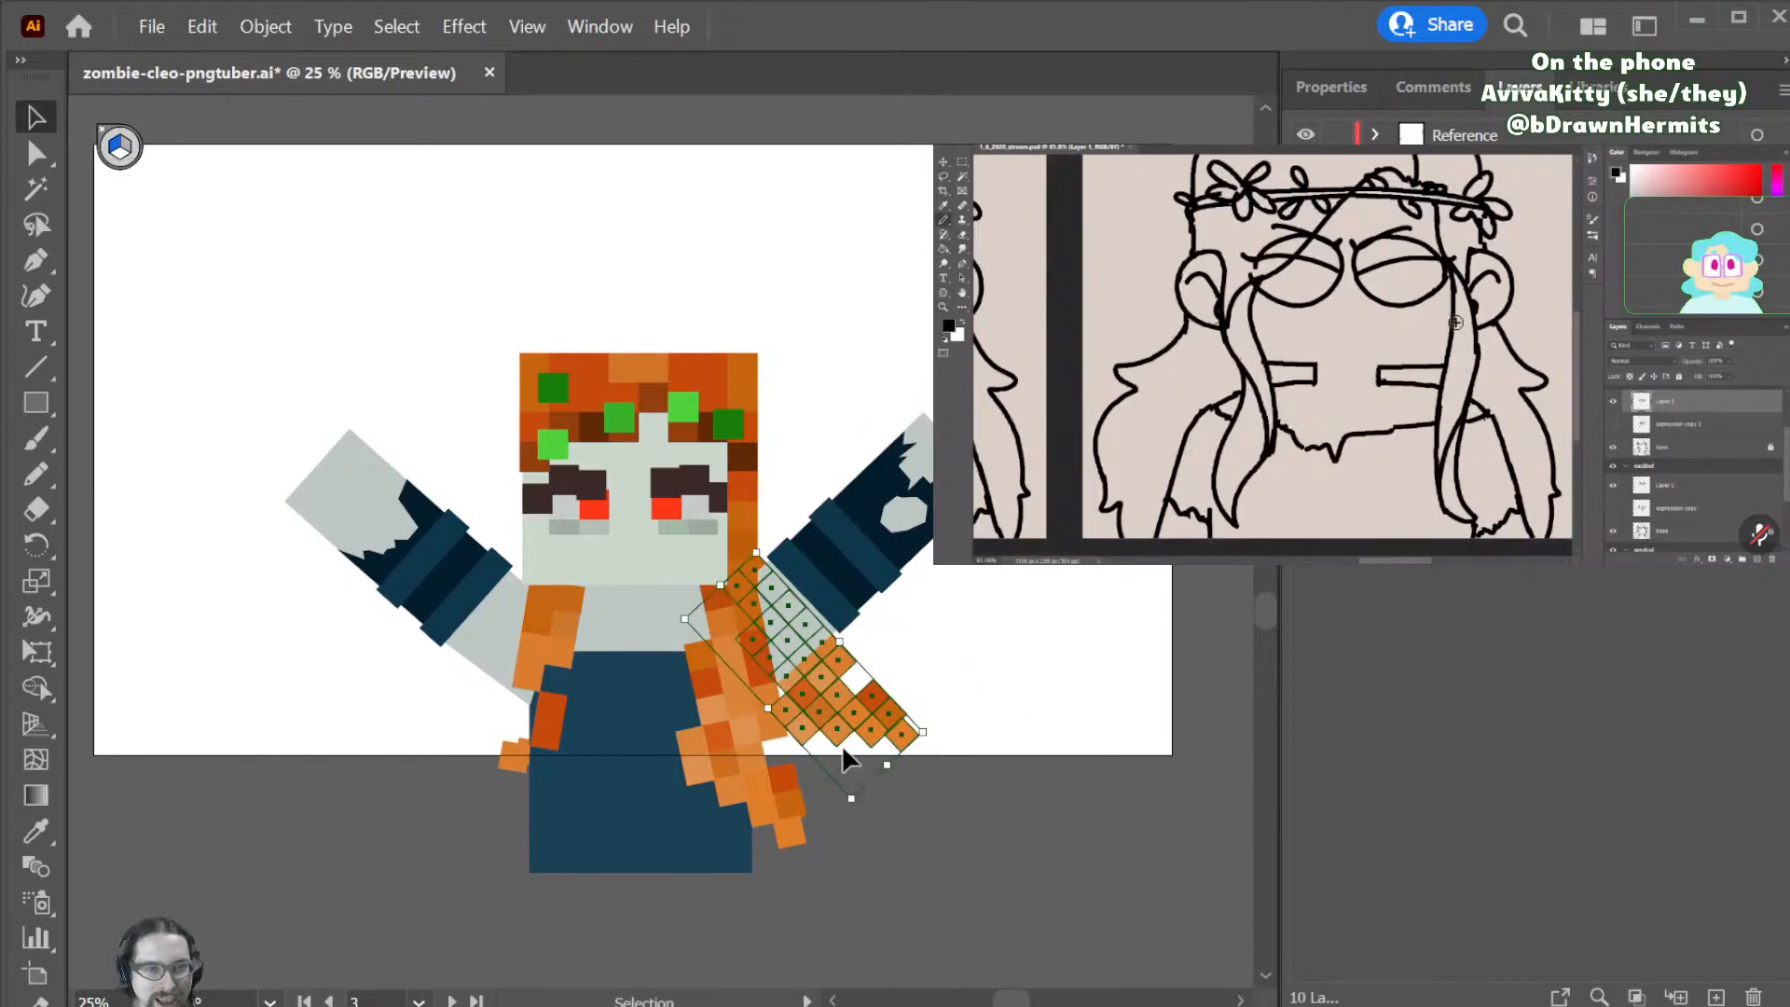
pyautogui.hotkey('ctrl', 'alt', '[')
# - Rotate the copied short hair strand outward so it flares away from the body behind the other arm
pyautogui.moveTo(536, 662); pyautogui.dragTo(557, 618)
pyautogui.press('r')
pyautogui.press('v')
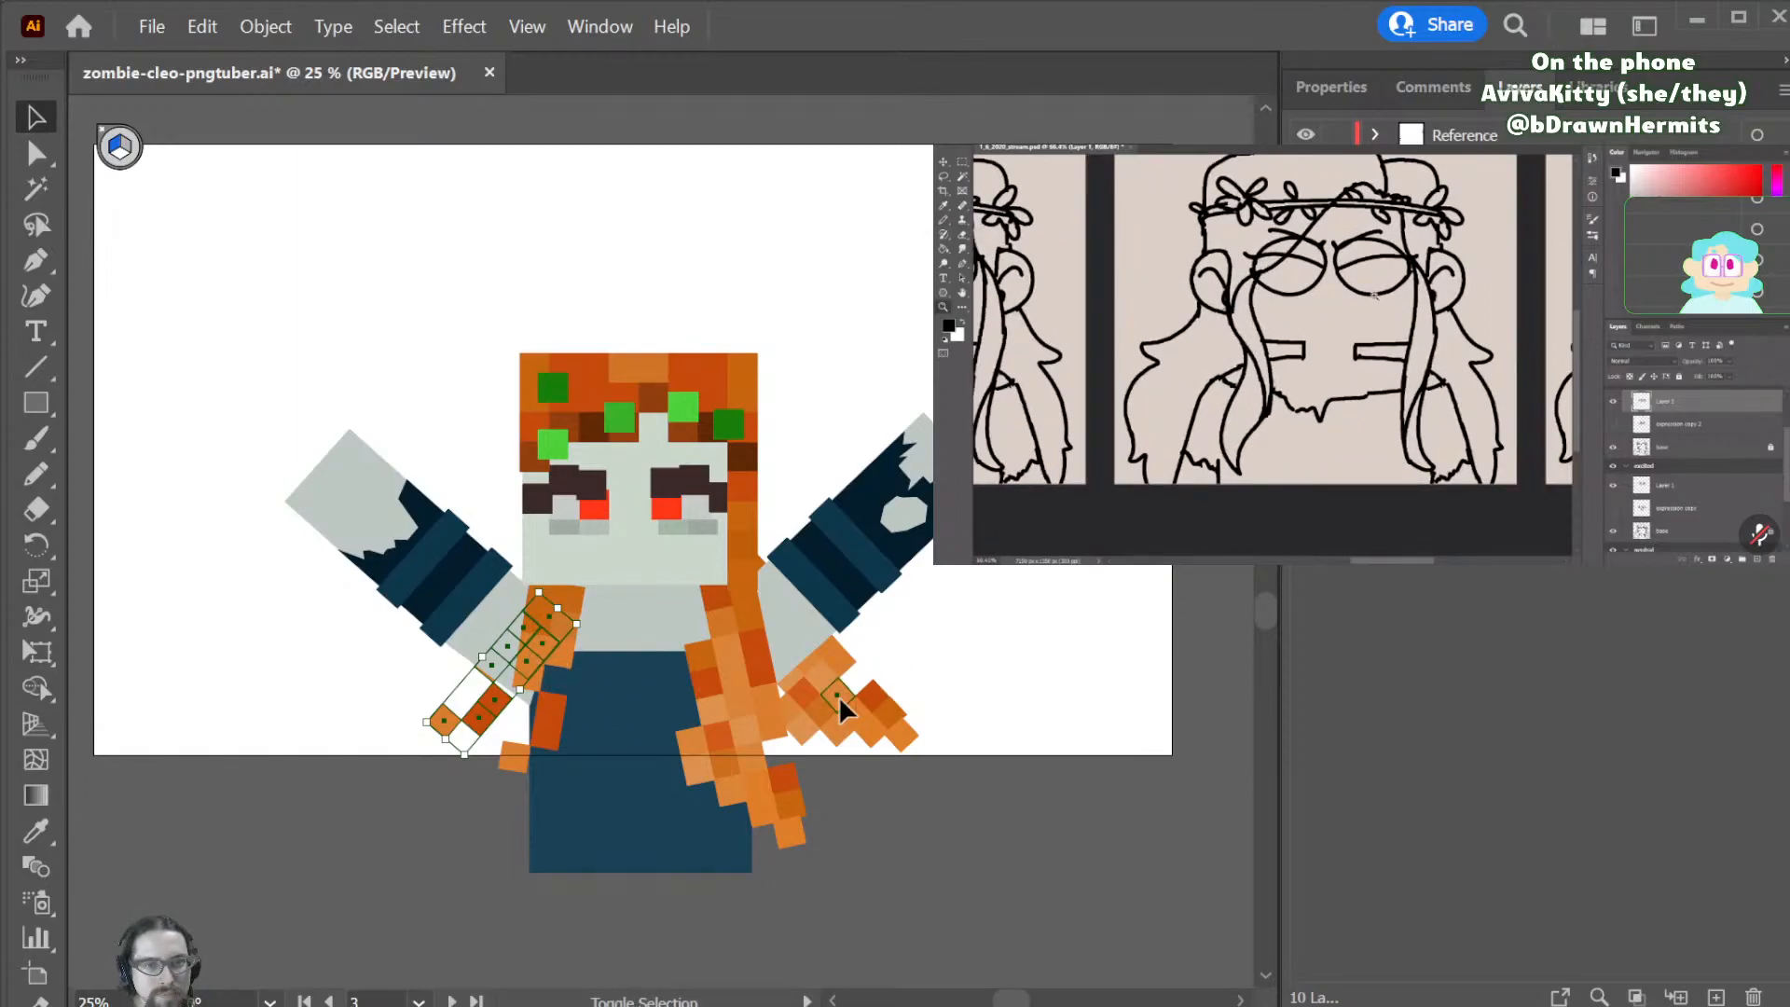
# - Mirror a copy of the flared hair strands across the body and move it up behind the head and raised arms
pyautogui.moveTo(1061, 536); pyautogui.dragTo(350, 824)
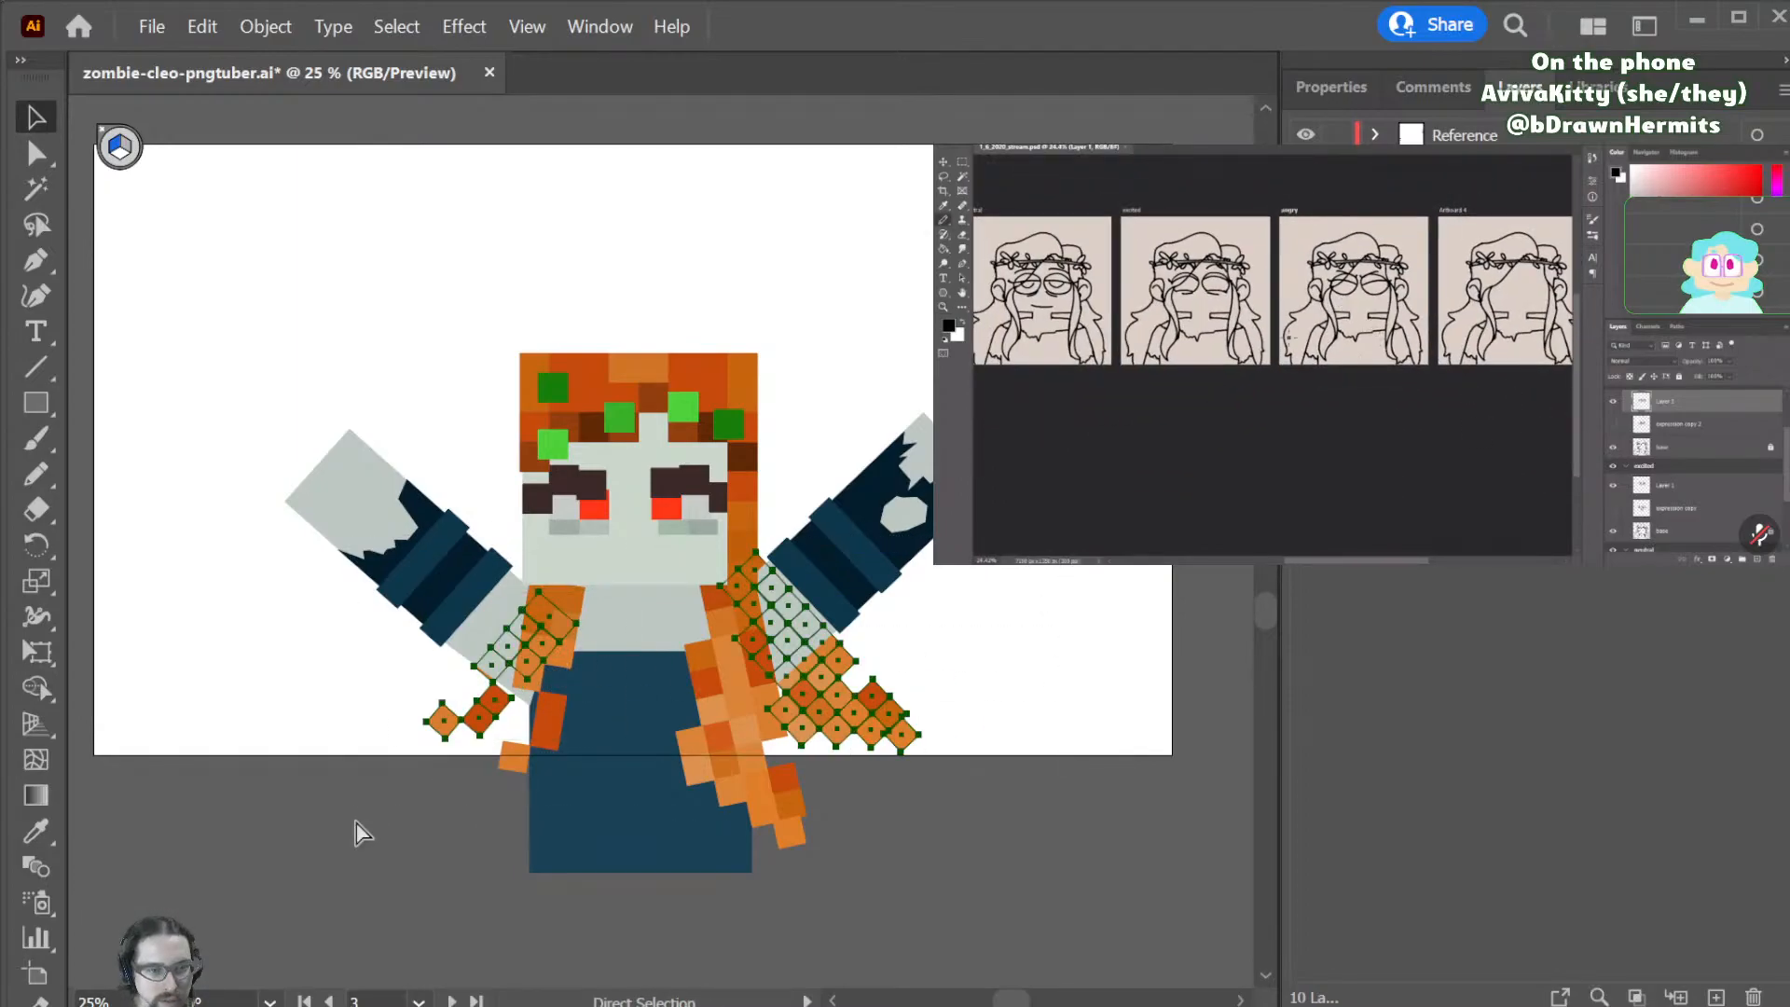
pyautogui.press('o')
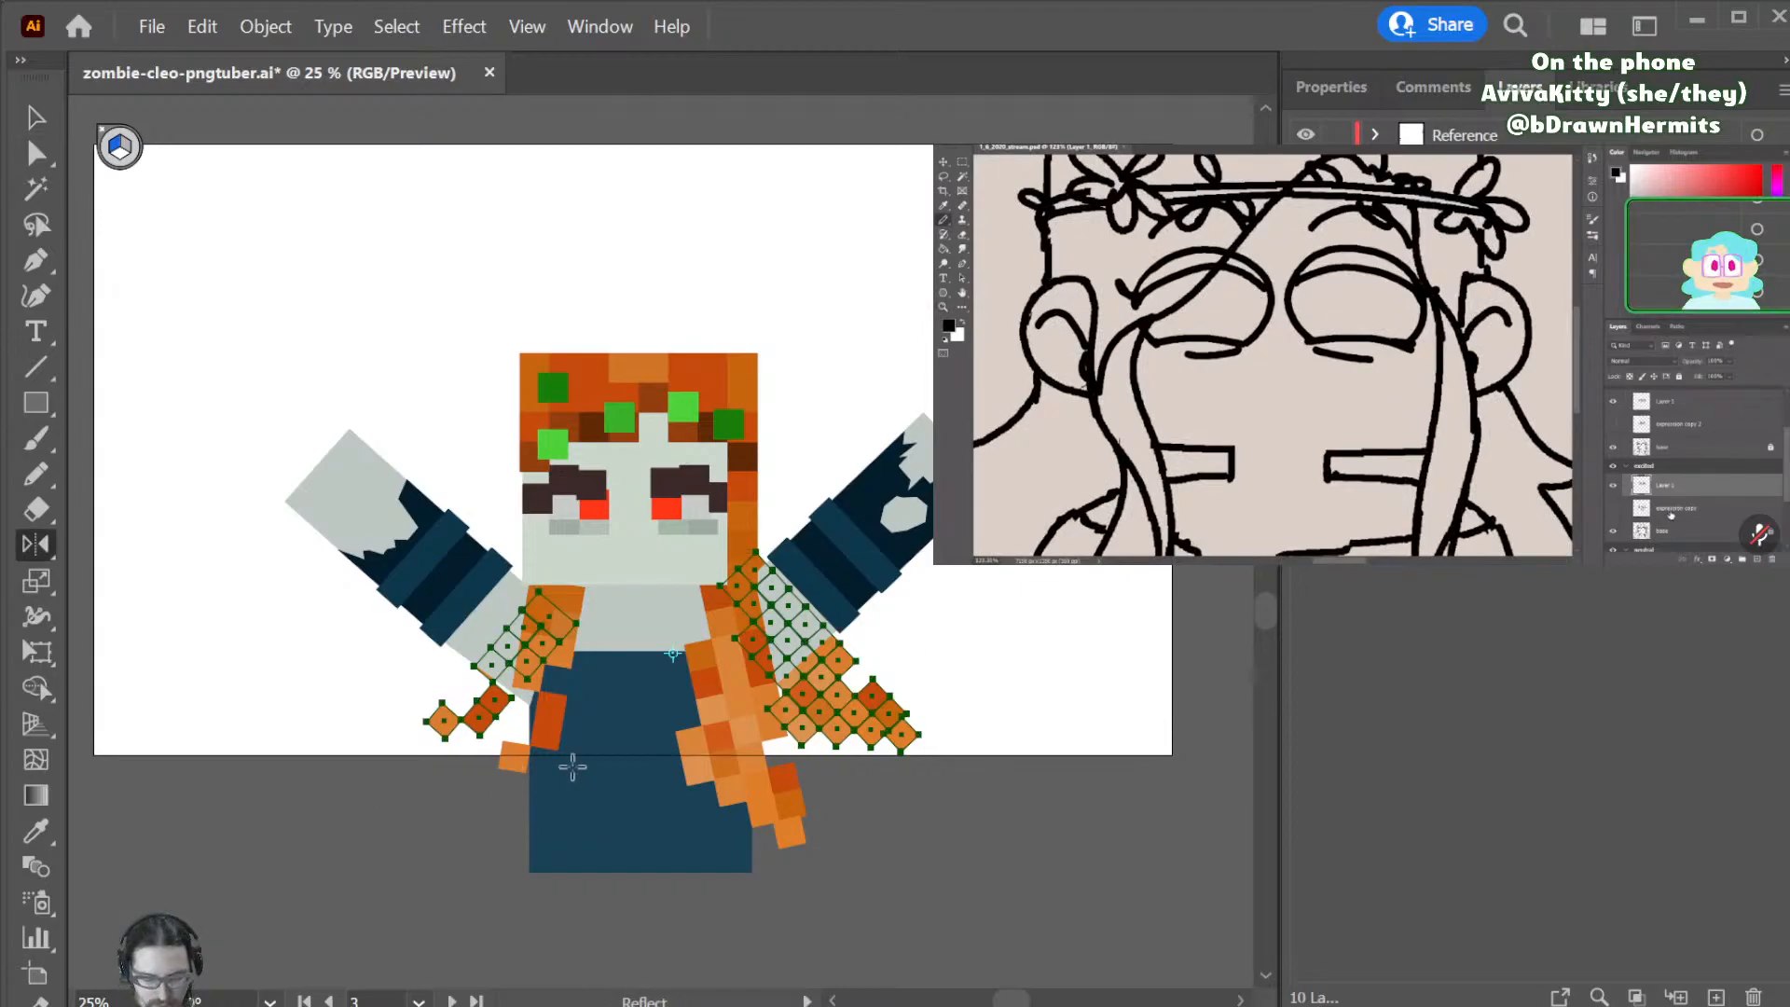
pyautogui.moveTo(1005, 656); pyautogui.dragTo(347, 738)
pyautogui.hotkey('shift', 'Up')
pyautogui.hotkey('shift', 'Up')
pyautogui.hotkey('shift', 'Up')
pyautogui.hotkey('shift', 'Left')
pyautogui.hotkey('shift', 'Up')
pyautogui.hotkey('shift', 'Up')
pyautogui.hotkey('shift', 'Up')
pyautogui.hotkey('shift', 'Up')
pyautogui.hotkey('shift', 'Left')
pyautogui.hotkey('shift', 'Up')
pyautogui.hotkey('shift', 'Left')
pyautogui.hotkey('shift', 'Up')
pyautogui.hotkey('shift', 'Left')
pyautogui.hotkey('shift', 'Up')
pyautogui.hotkey('shift', 'Left')
pyautogui.hotkey('shift', 'Up')
pyautogui.hotkey('shift', 'Left')
pyautogui.hotkey('shift', 'Up')
pyautogui.hotkey('shift', 'Left')
pyautogui.hotkey('shift', 'Up')
pyautogui.hotkey('shift', 'Left')
pyautogui.hotkey('shift', 'Up')
pyautogui.hotkey('shift', 'Left')
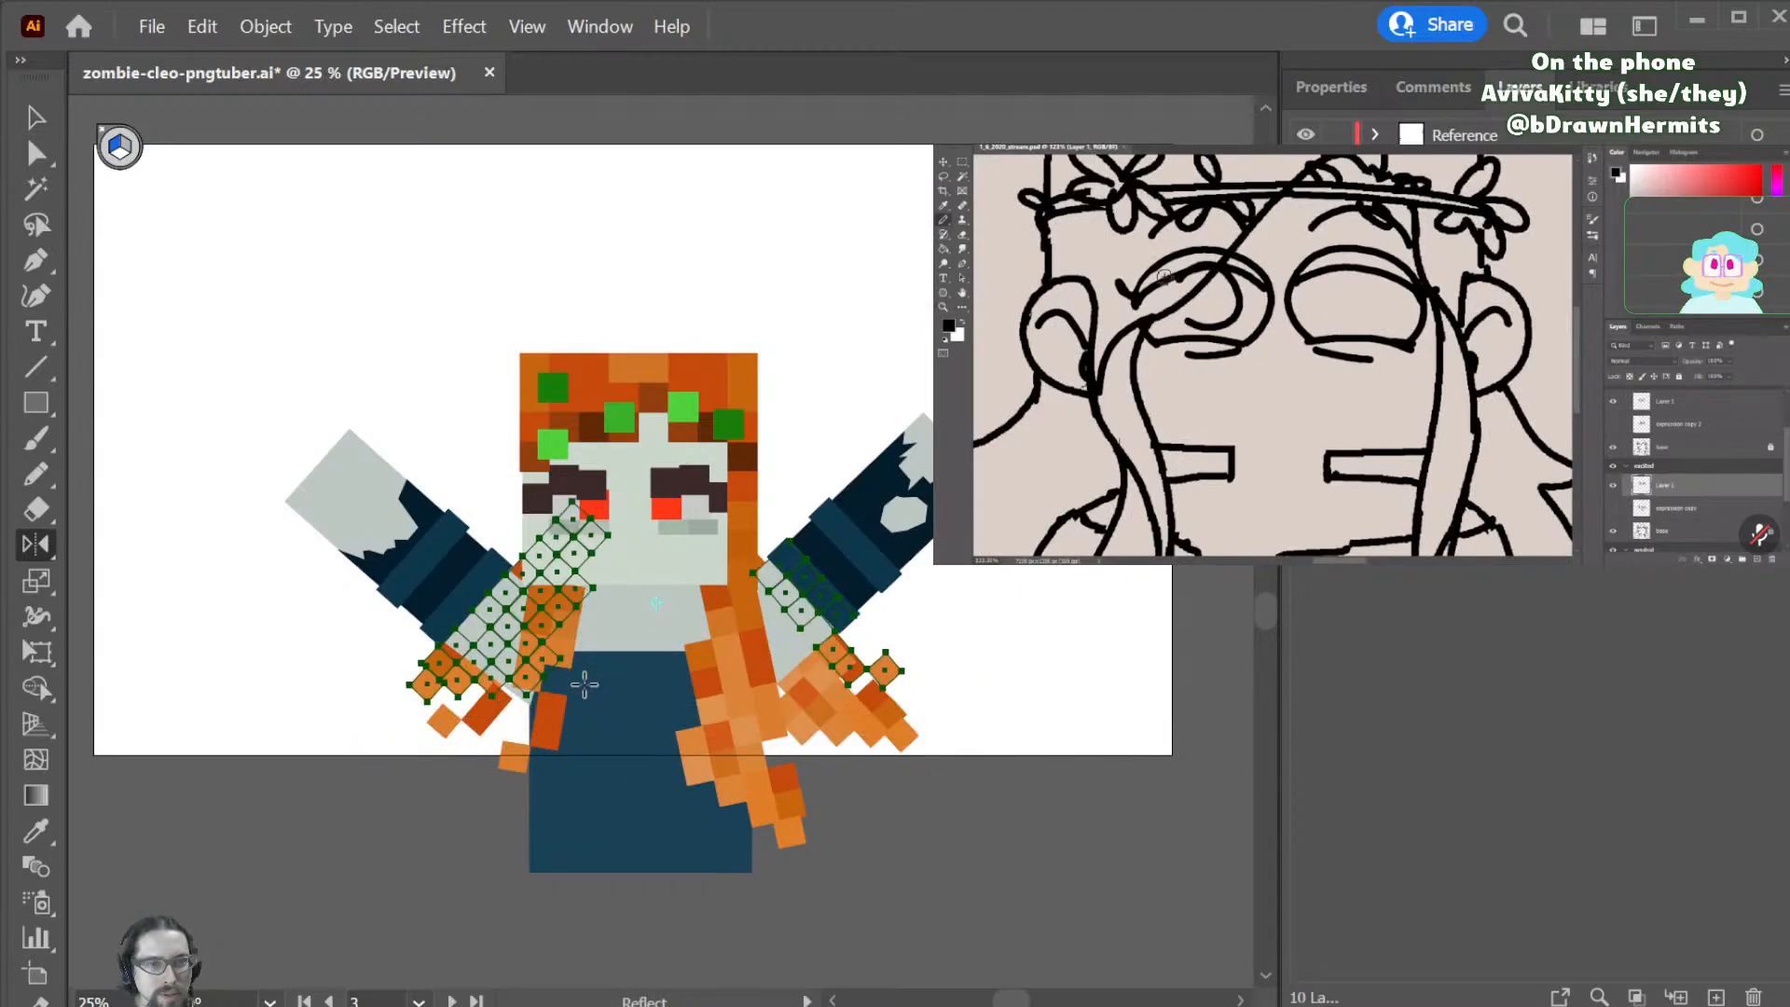
pyautogui.hotkey('shift', 'Up')
pyautogui.hotkey('shift', 'Up')
pyautogui.hotkey('shift', 'Up')
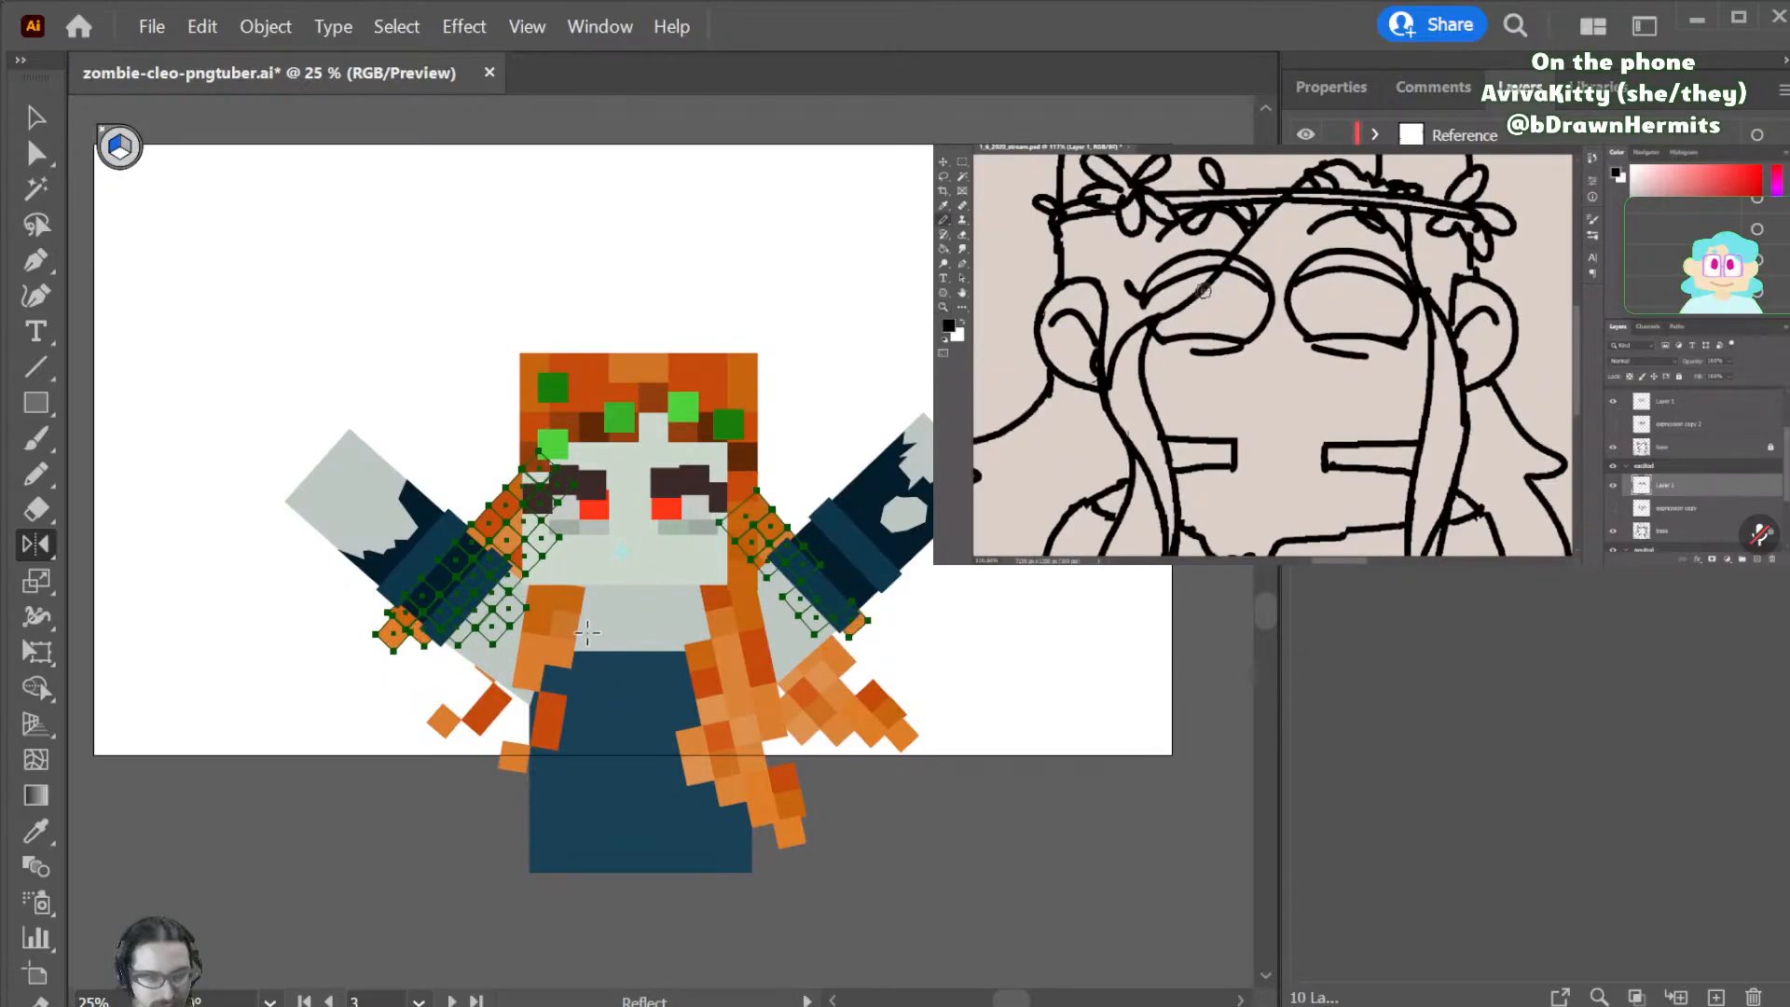
pyautogui.press('v')
pyautogui.hotkey('ctrl', 'shift', 'a')
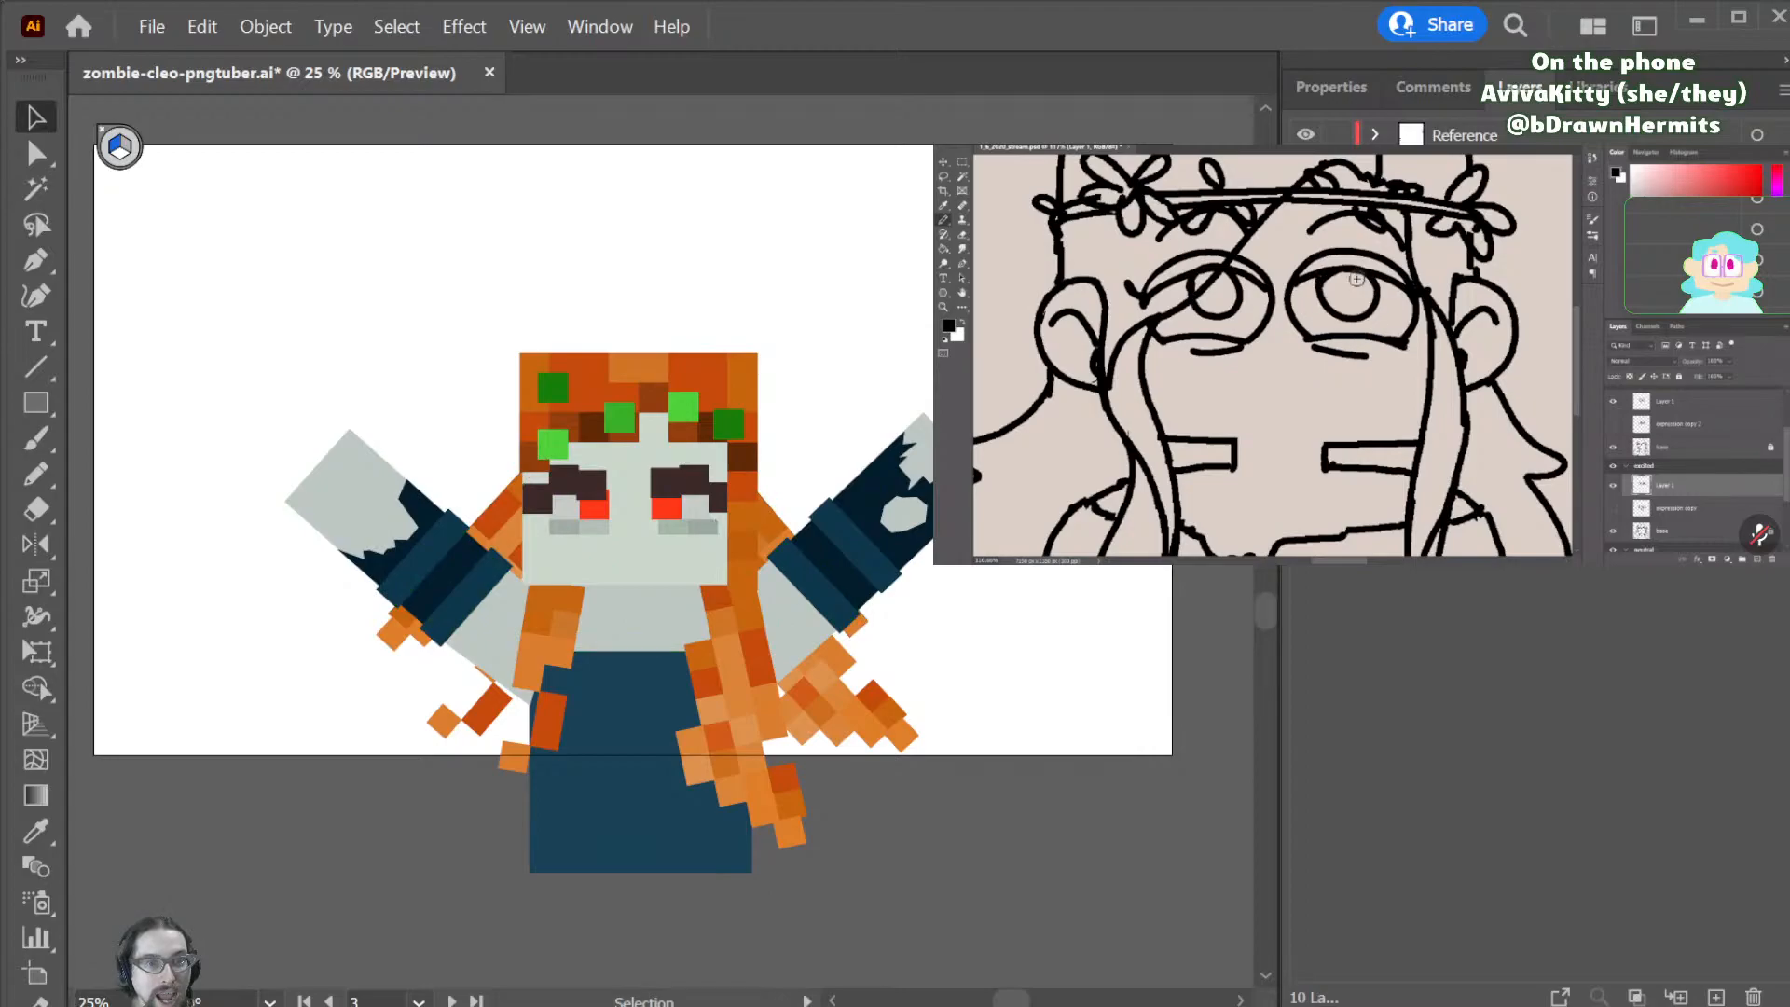
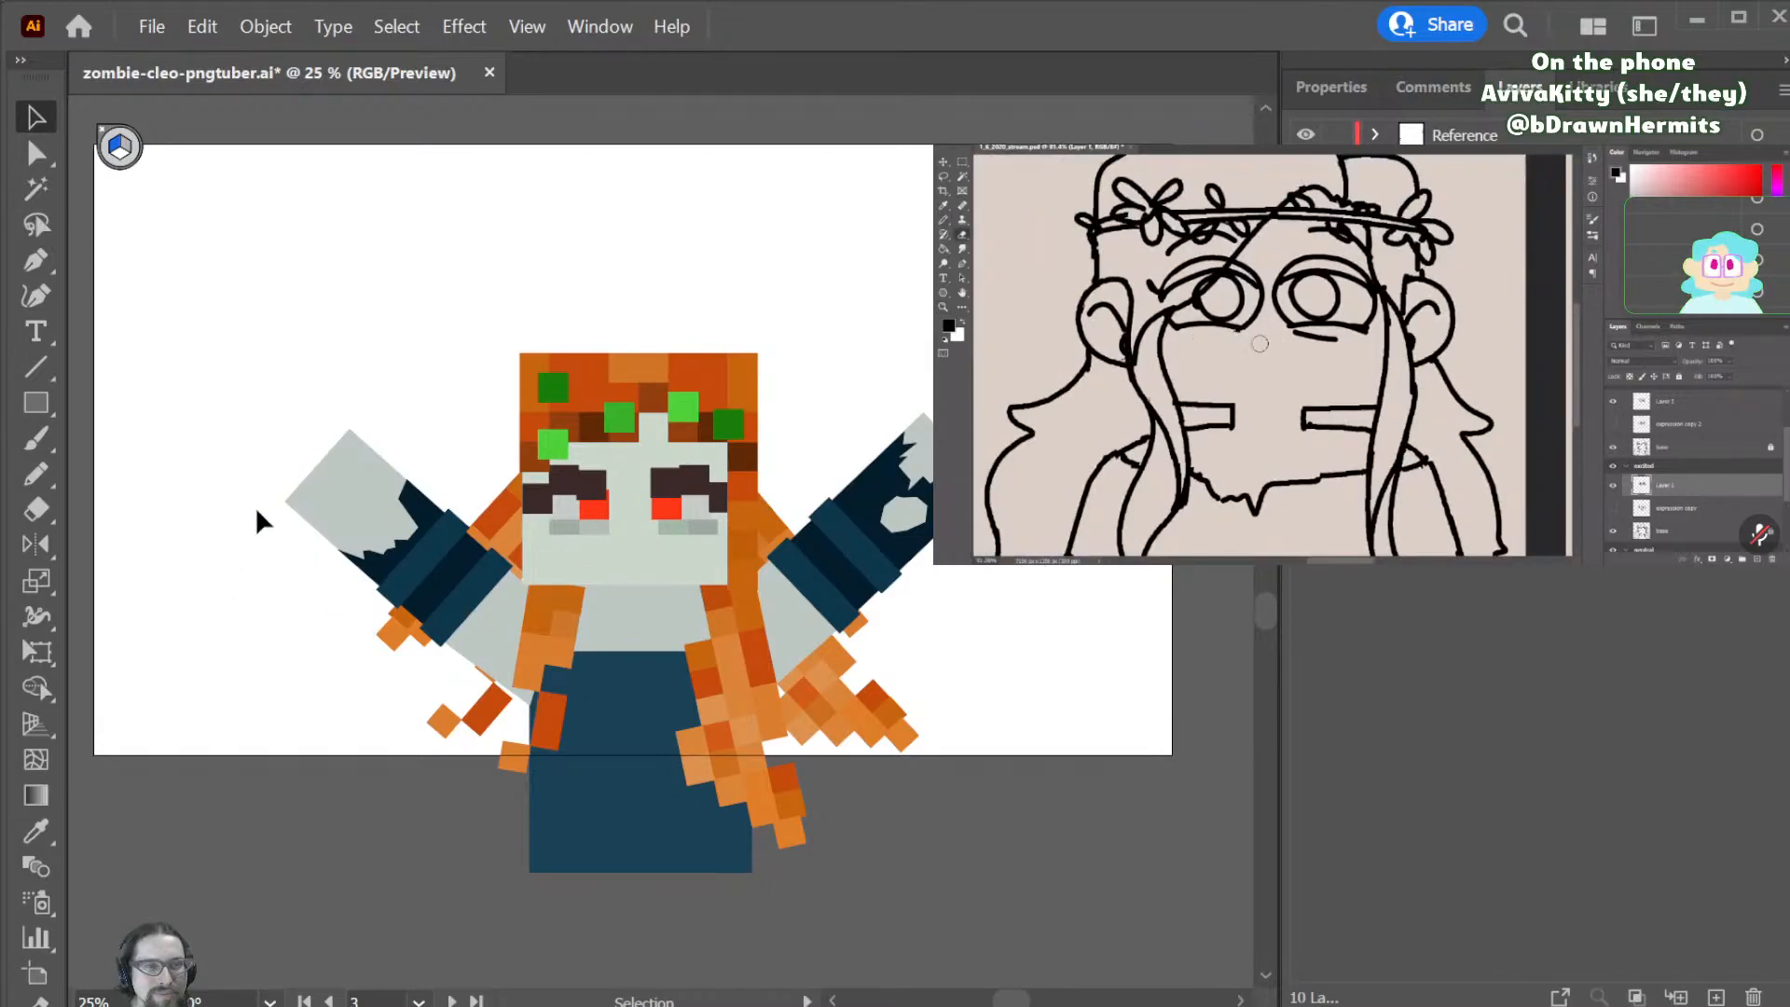
# - Shift the back hair pieces on the short-strand side slightly outward and down from the head
pyautogui.scroll(2, 278, 485)
pyautogui.moveTo(183, 547); pyautogui.dragTo(582, 930)
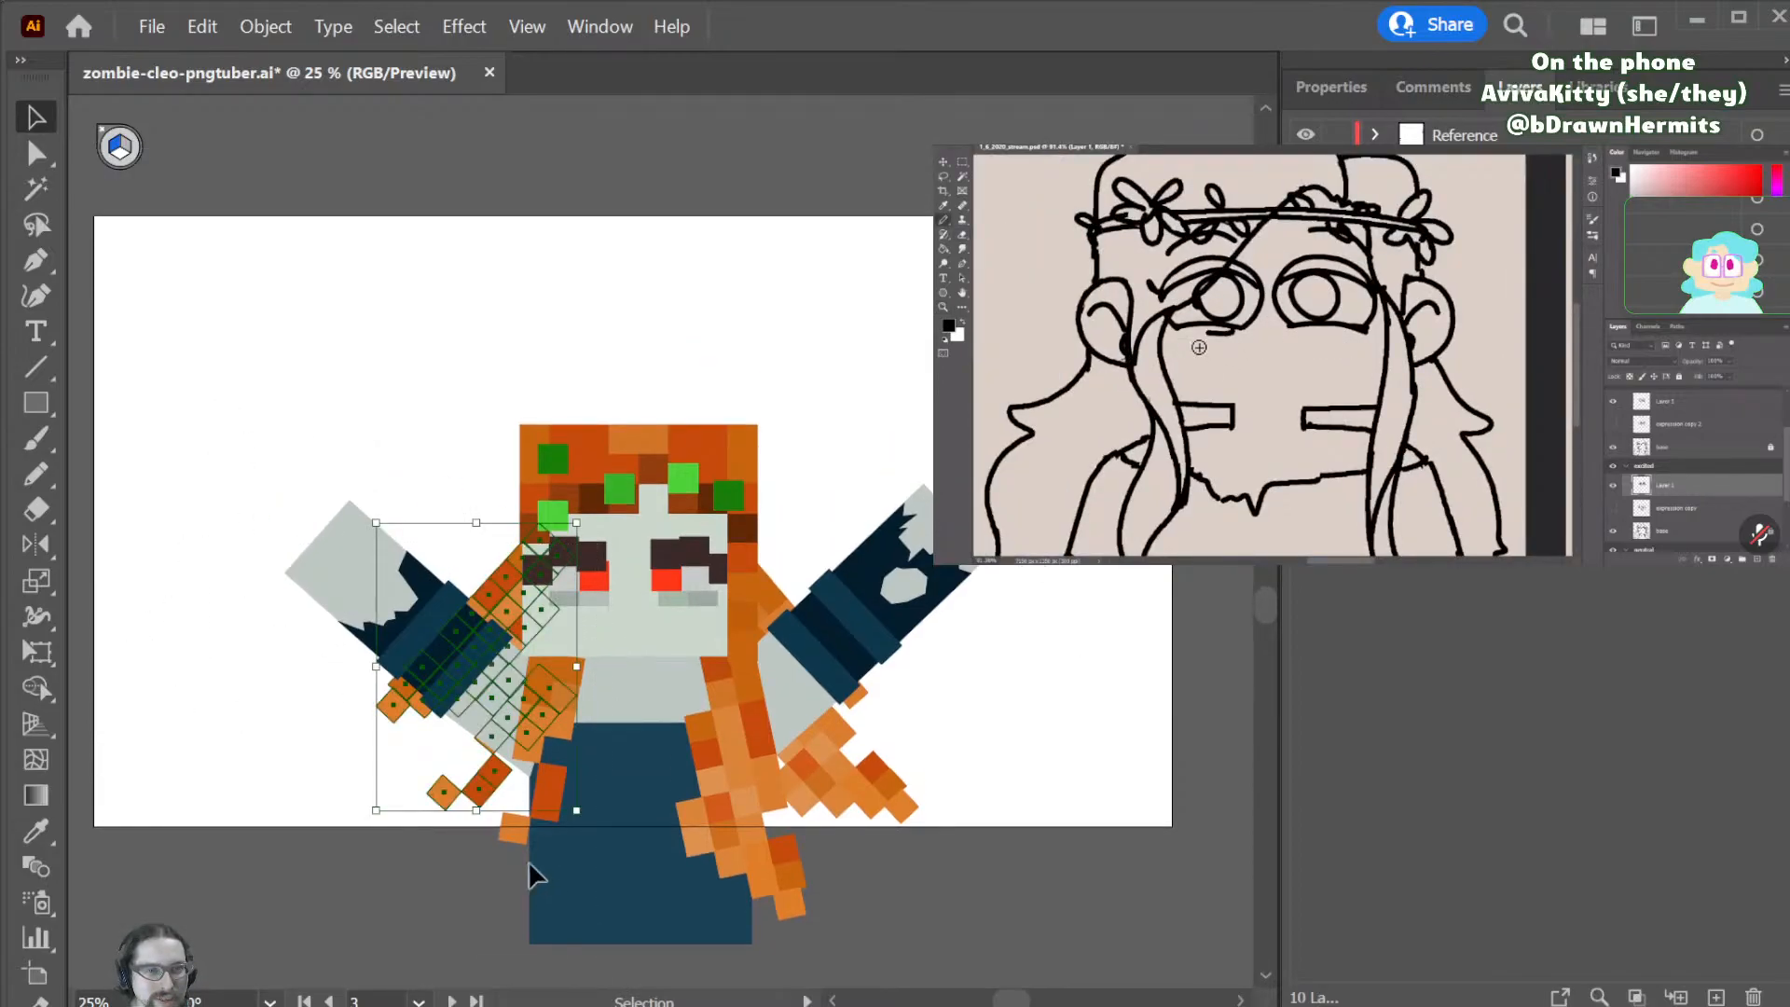
pyautogui.moveTo(516, 709)
pyautogui.mouseDown()
pyautogui.moveTo(486, 691)
pyautogui.moveTo(505, 727)
pyautogui.mouseUp()
pyautogui.click(1076, 723)
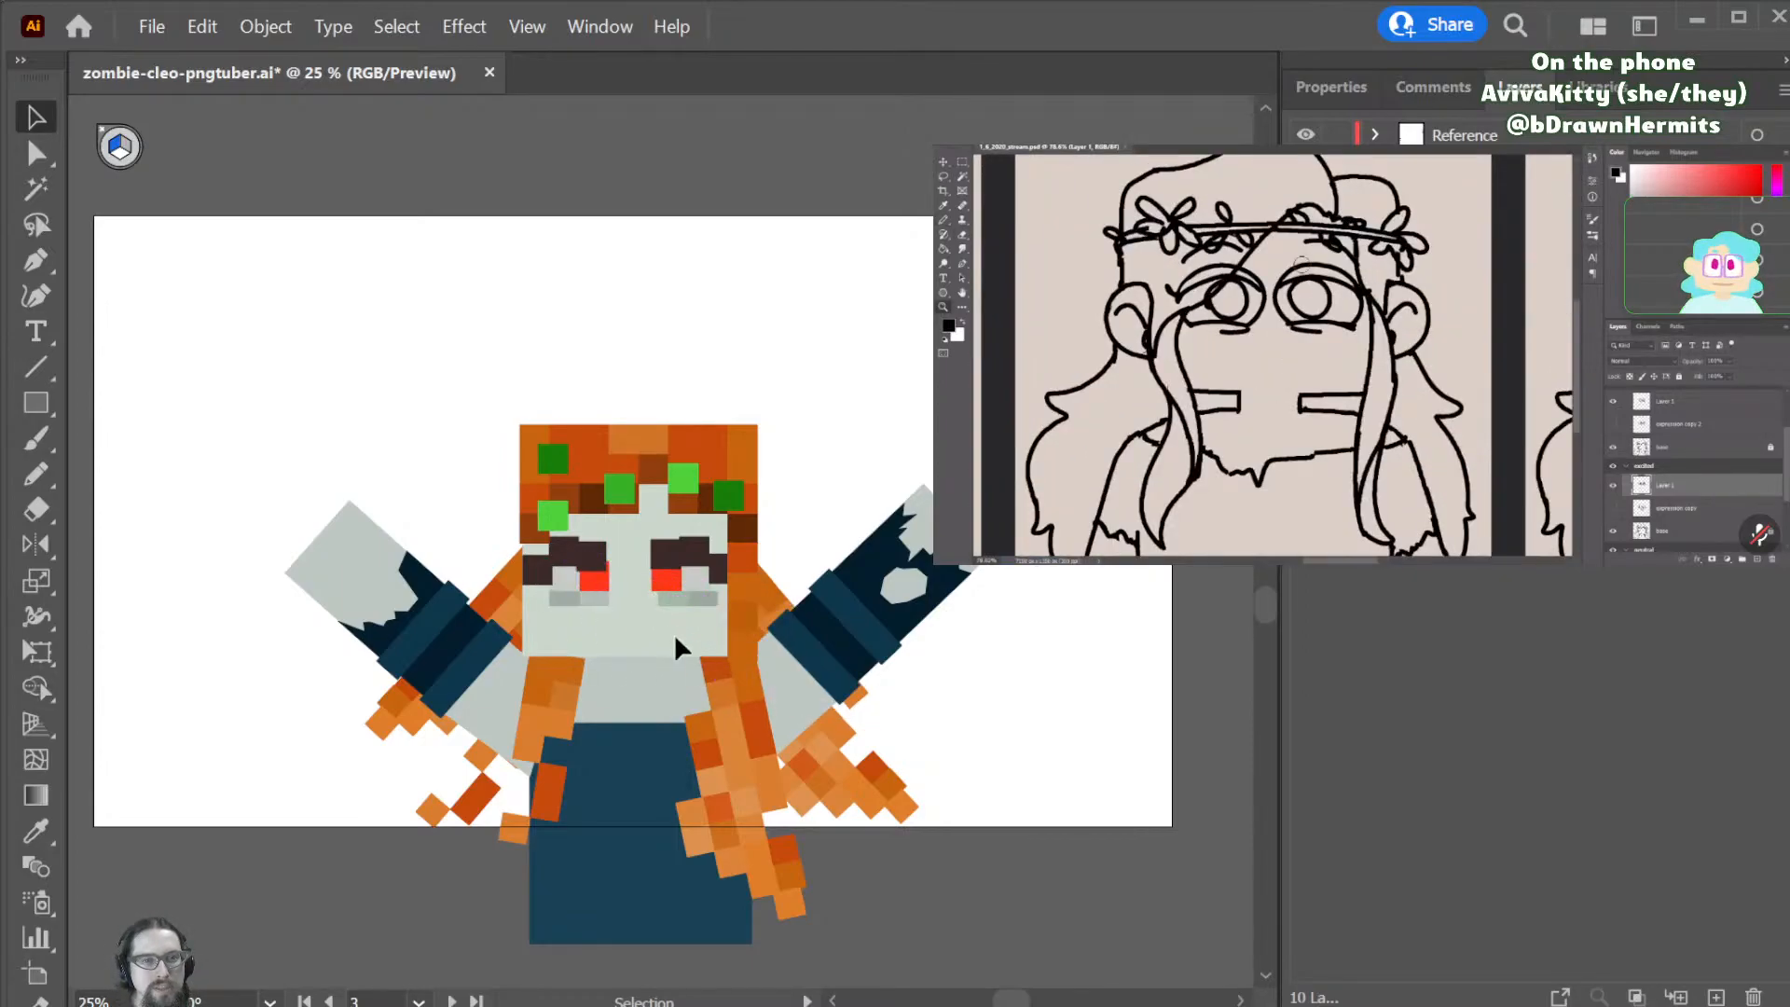
pyautogui.press('m')
pyautogui.moveTo(601, 615); pyautogui.dragTo(891, 727)
pyautogui.hotkey('ctrl', 'z')
pyautogui.press('v')
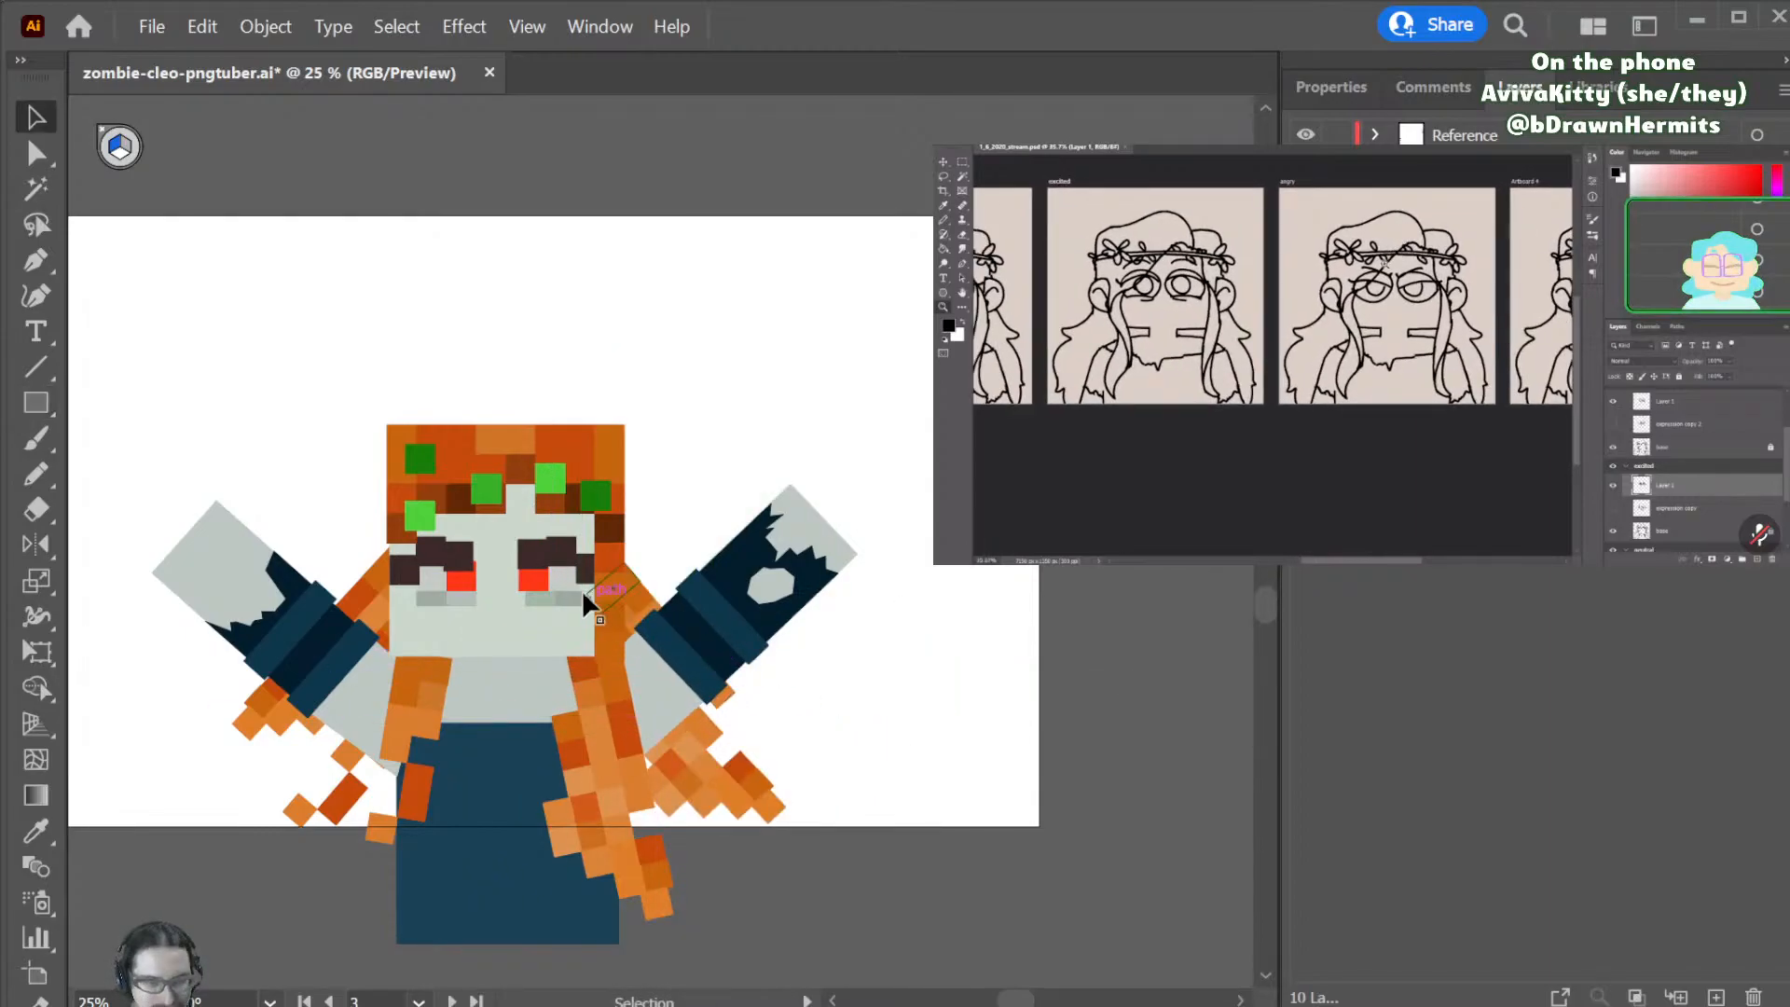
# - Save the document with the excited character's flared back hair
pyautogui.press('ctrl')
pyautogui.hotkey('ctrl', 's')
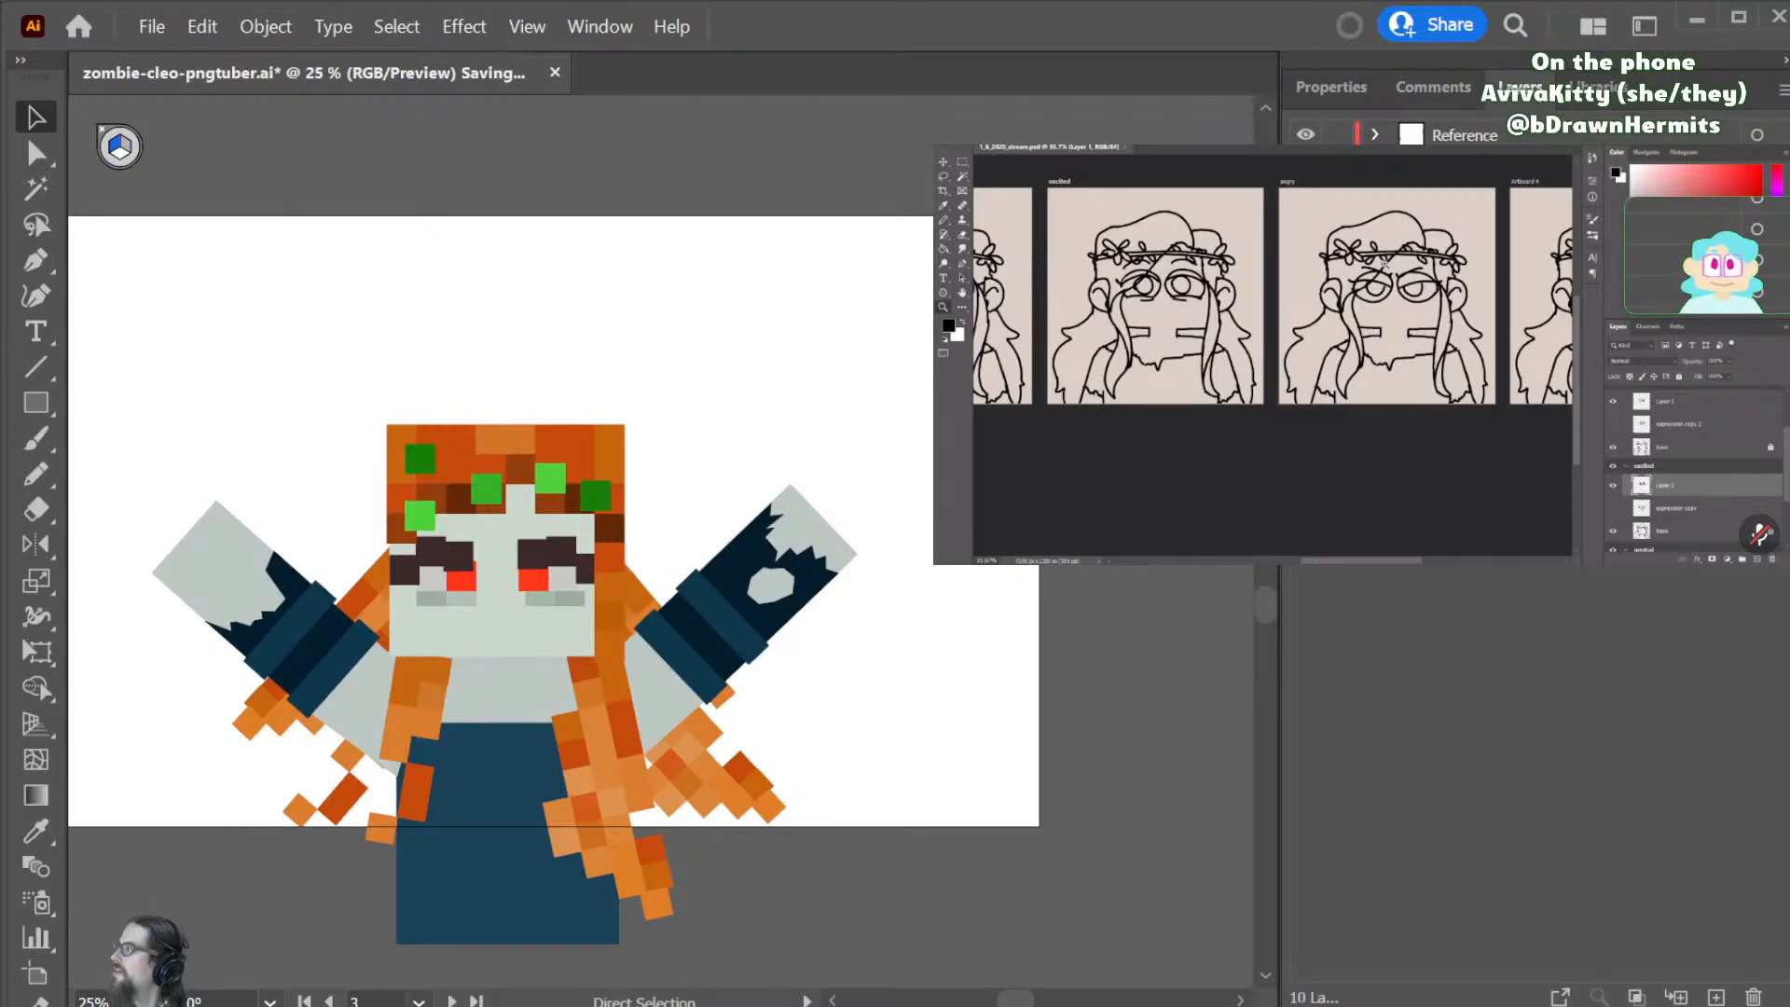
pyautogui.scroll(5, 1105, 314)
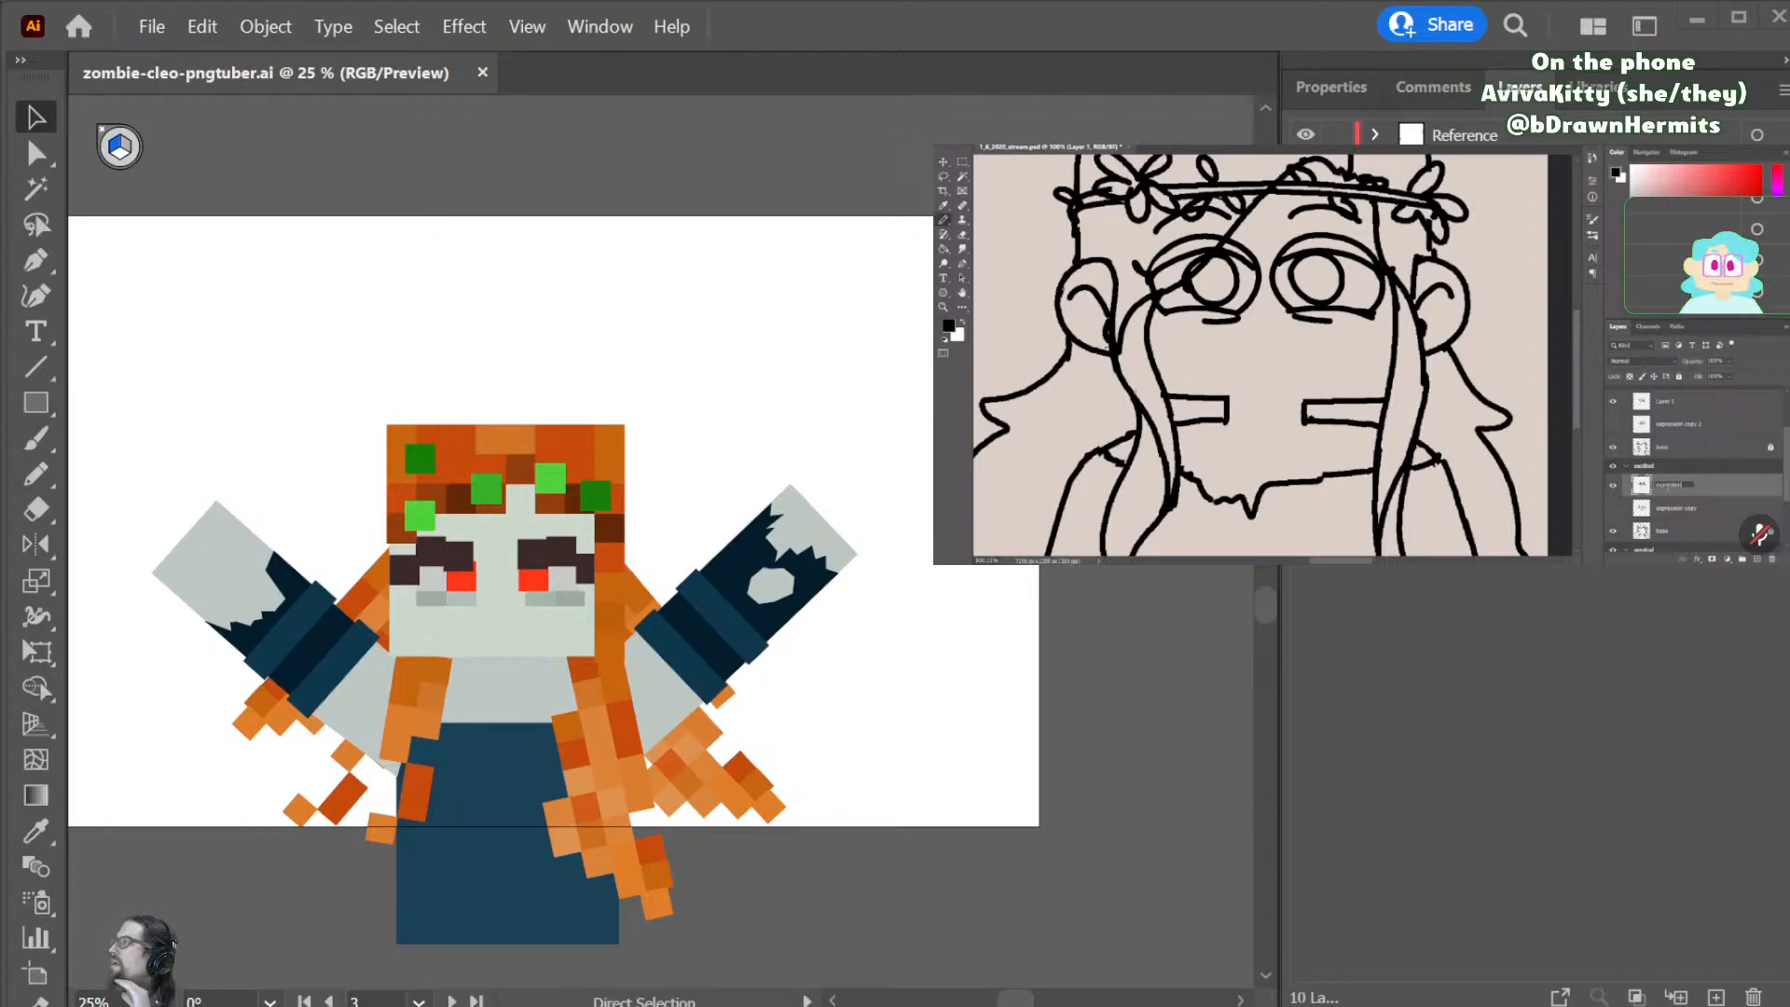
pyautogui.doubleClick(1695, 508)
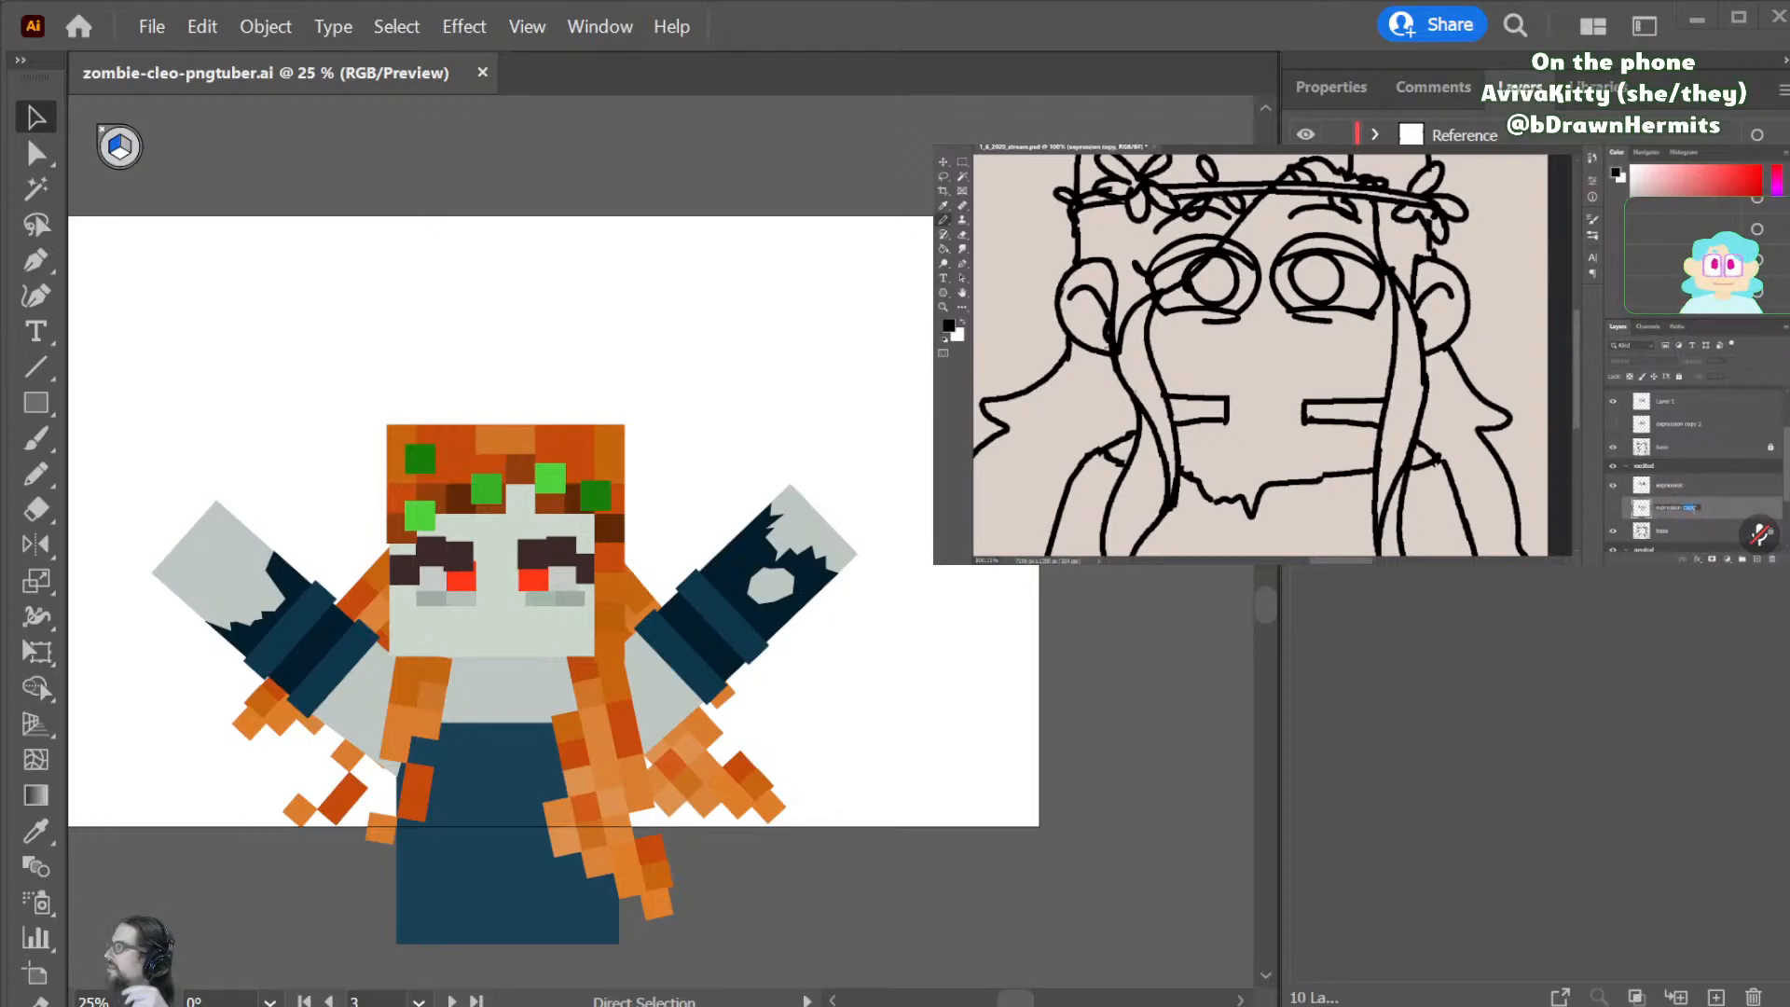
pyautogui.doubleClick(1688, 433)
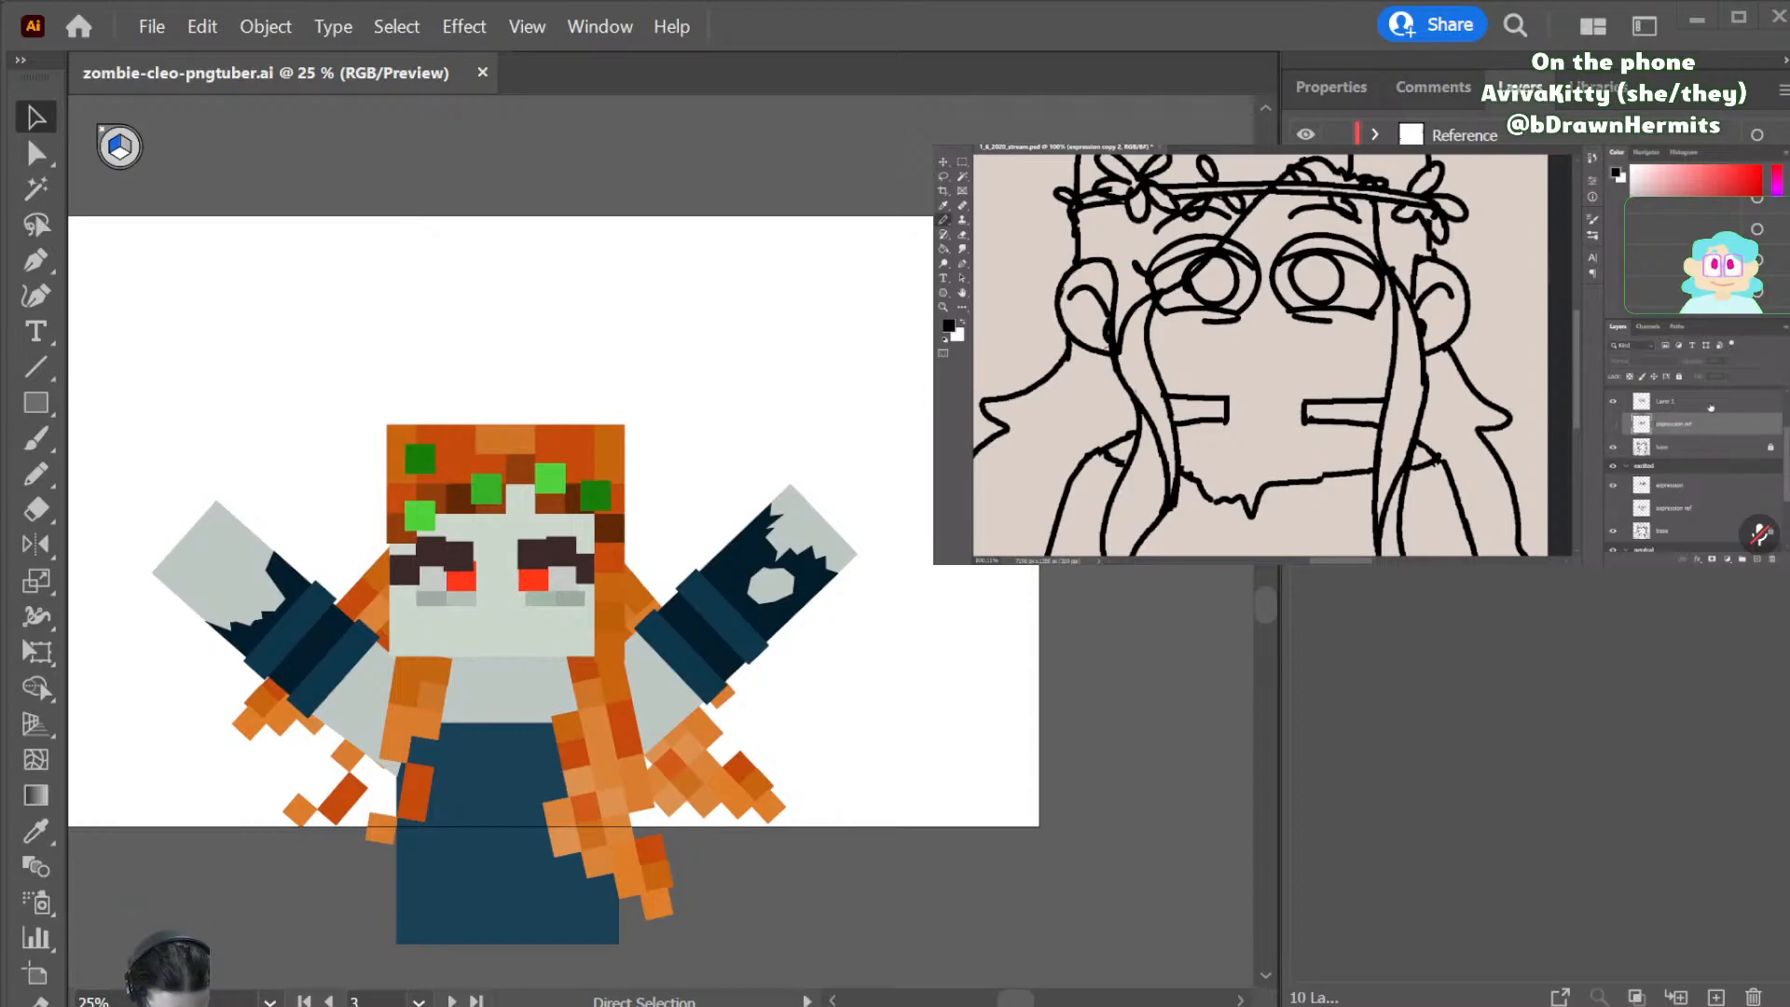
pyautogui.click(1670, 408)
pyautogui.doubleClick(1668, 486)
pyautogui.hotkey('ctrl', 'c')
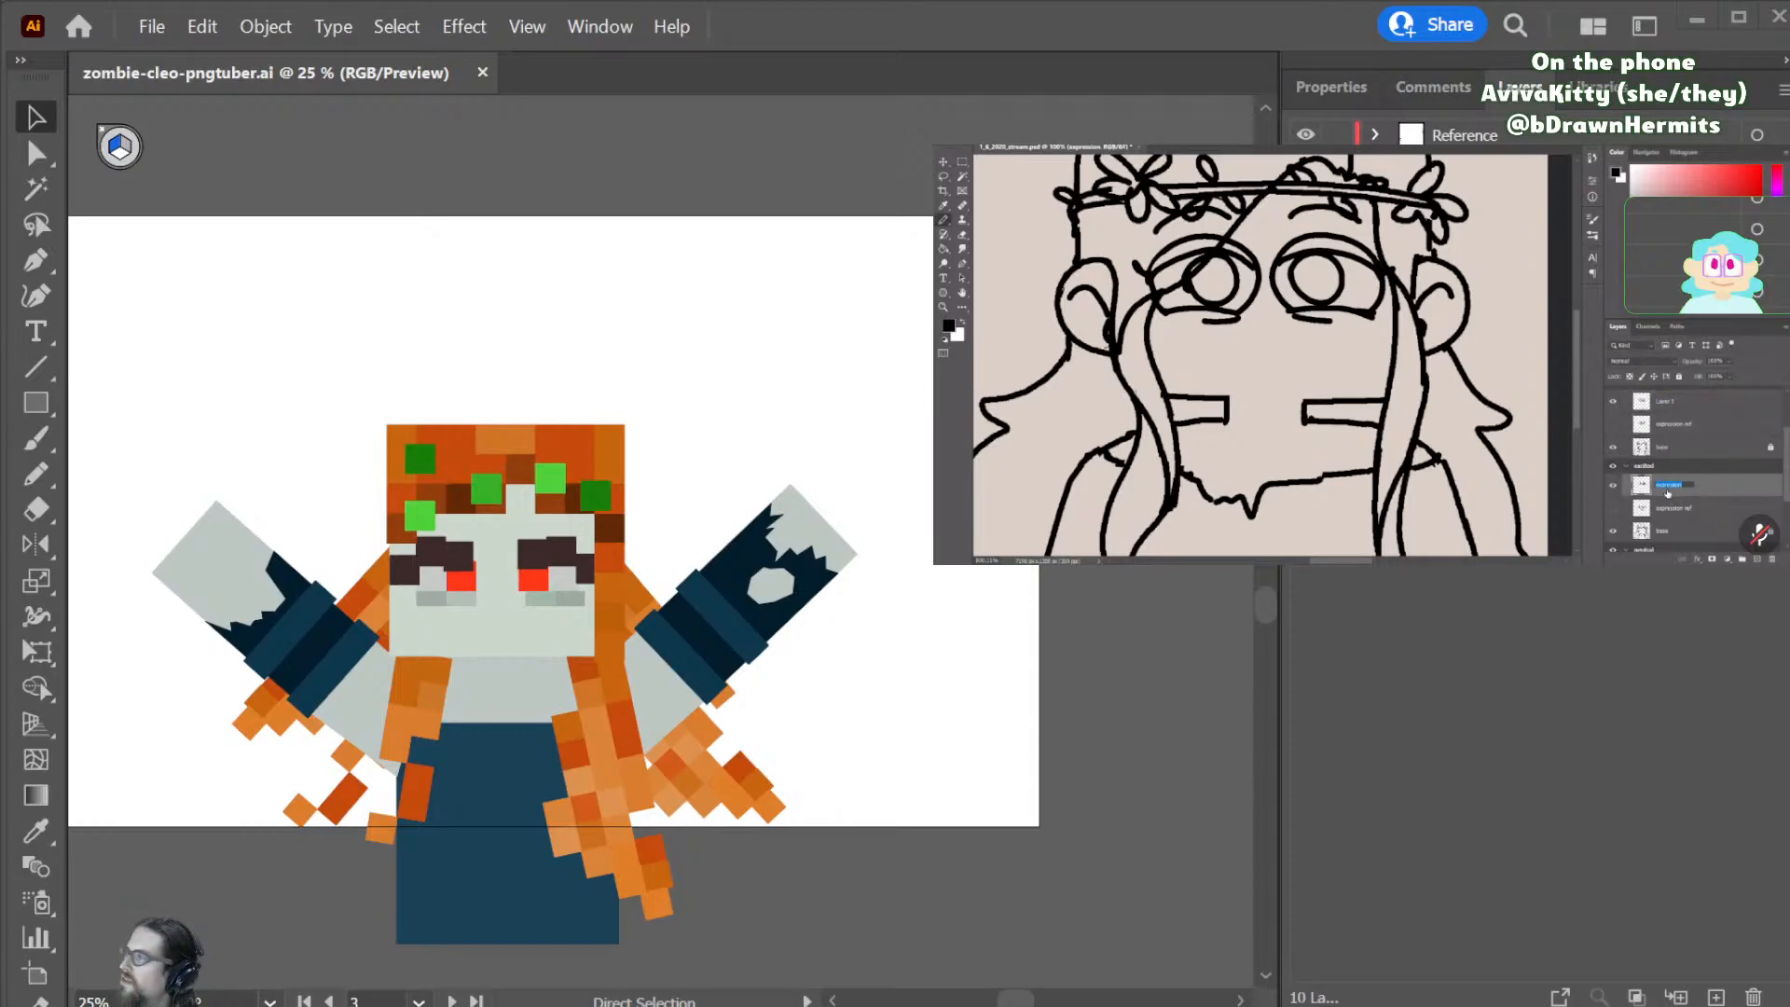
pyautogui.doubleClick(1674, 404)
pyautogui.hotkey('ctrl', 'v')
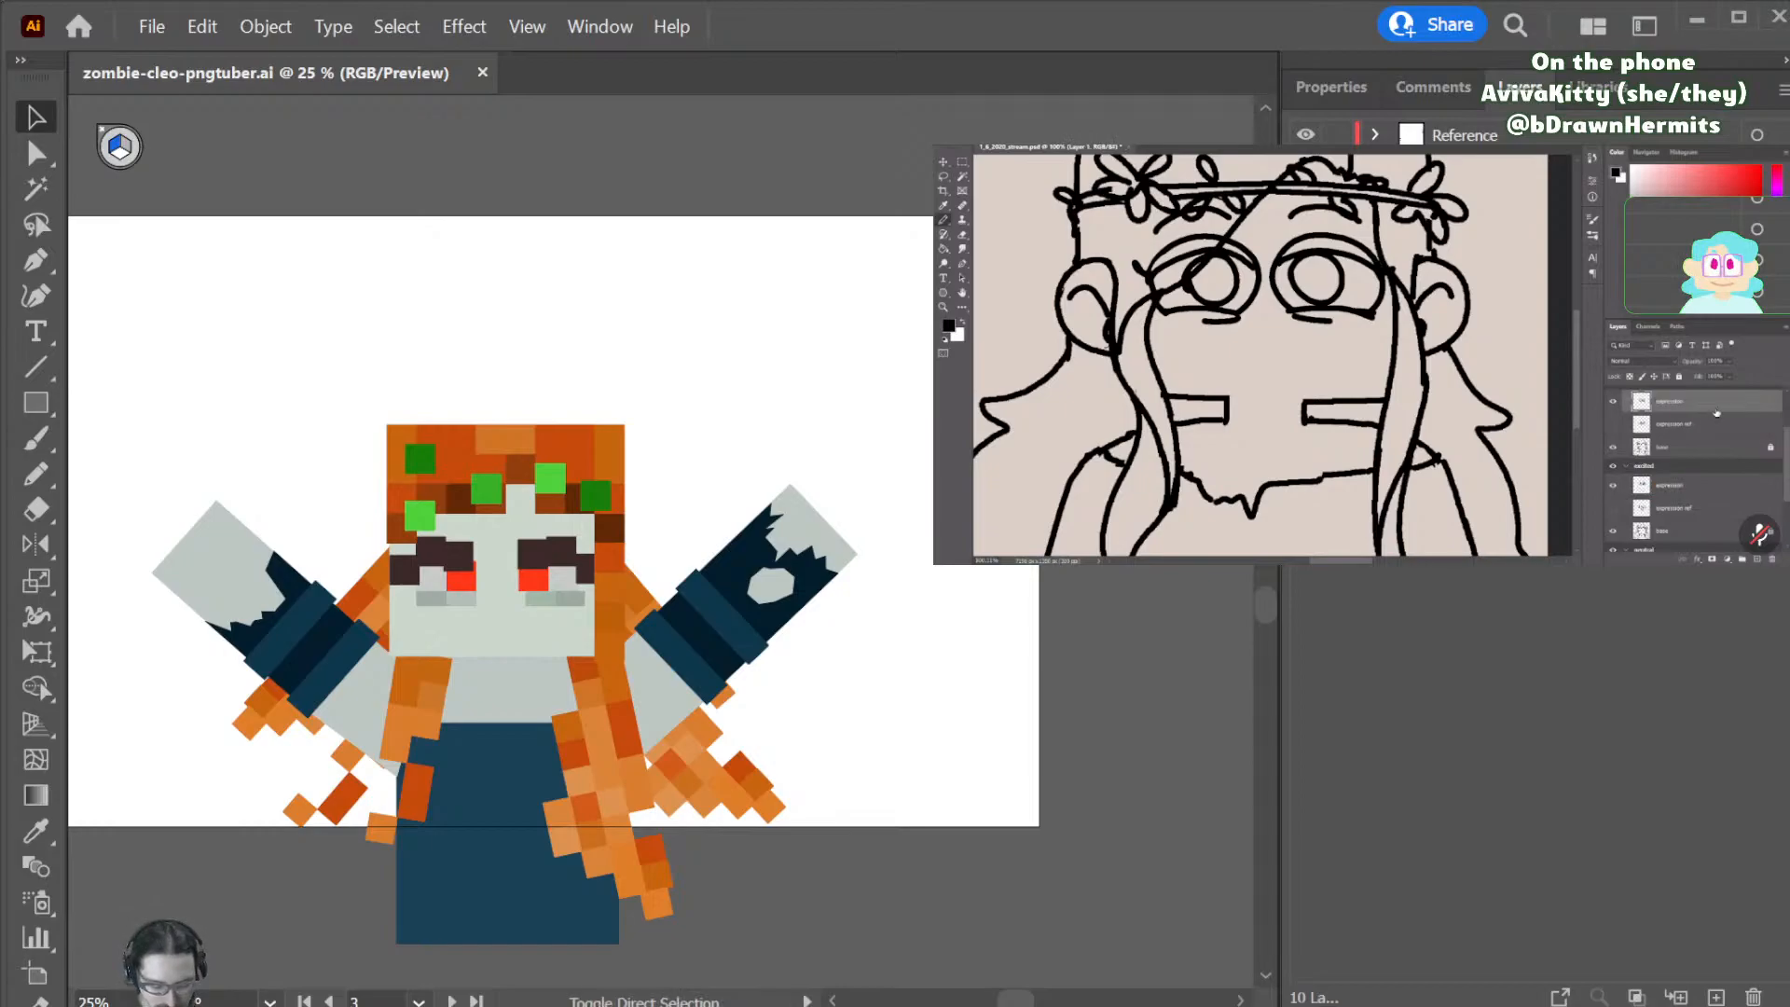
pyautogui.press('Return')
pyautogui.scroll(-5, 1176, 295)
# - Draw a small wide rectangle as a mouth low on the excited character's face and fill it with a sampled pale grey tone
pyautogui.press('m')
pyautogui.moveTo(501, 290)
pyautogui.mouseDown()
pyautogui.moveTo(687, 355)
pyautogui.moveTo(891, 389)
pyautogui.moveTo(759, 483)
pyautogui.moveTo(620, 223)
pyautogui.moveTo(654, 388)
pyautogui.mouseUp()
pyautogui.hotkey('ctrl', 'z')
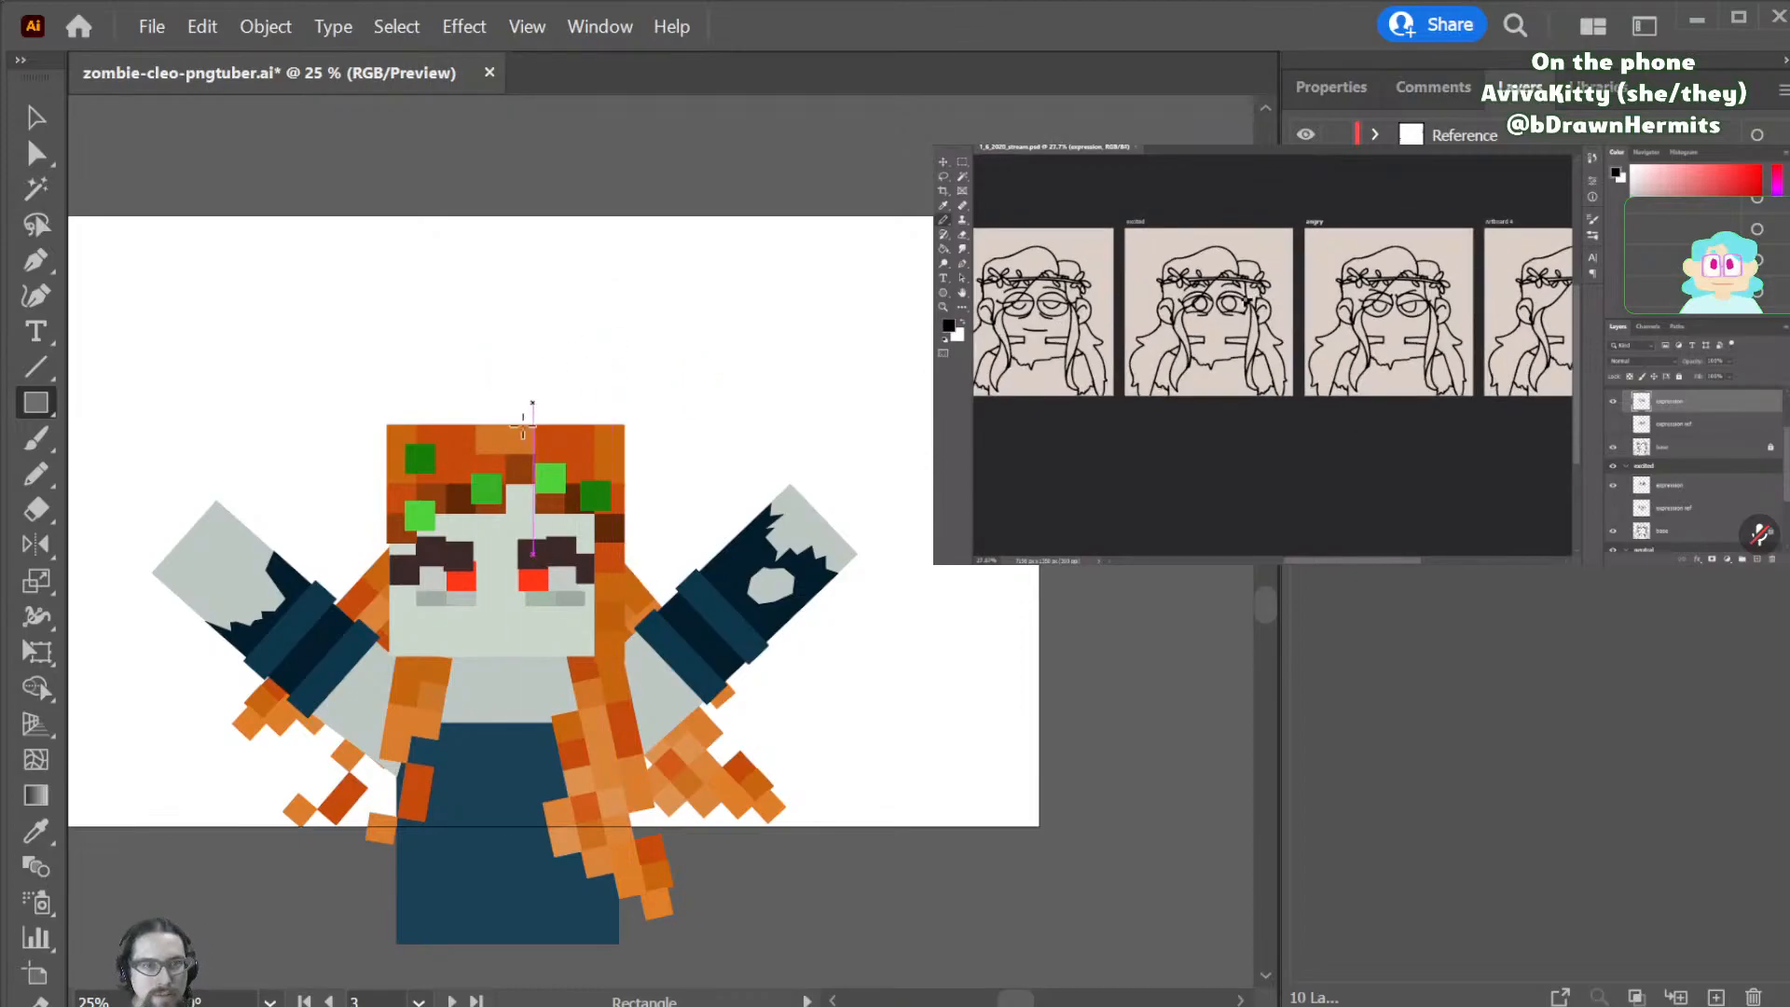
pyautogui.moveTo(471, 633); pyautogui.dragTo(522, 648)
pyautogui.press('i')
pyautogui.press('v')
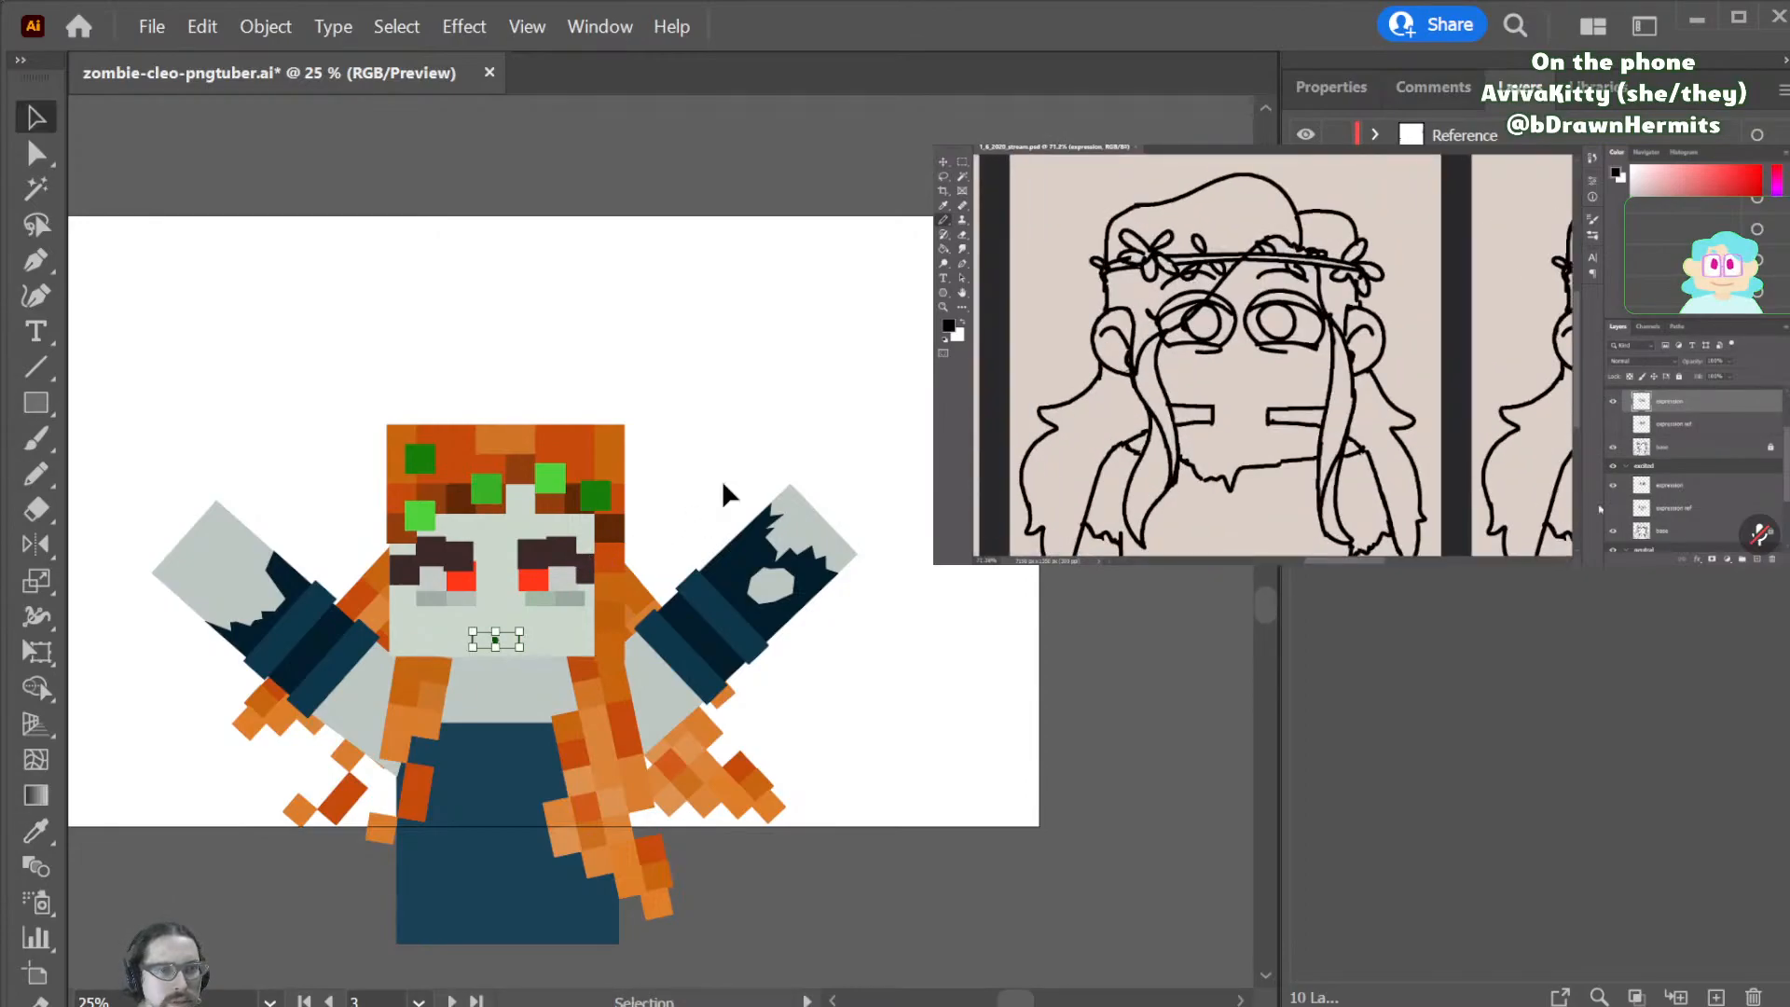
pyautogui.click(722, 479)
# - Cut the mouth rectangle and paste it back in front at the same position on the face
pyautogui.click(501, 643)
pyautogui.press('a')
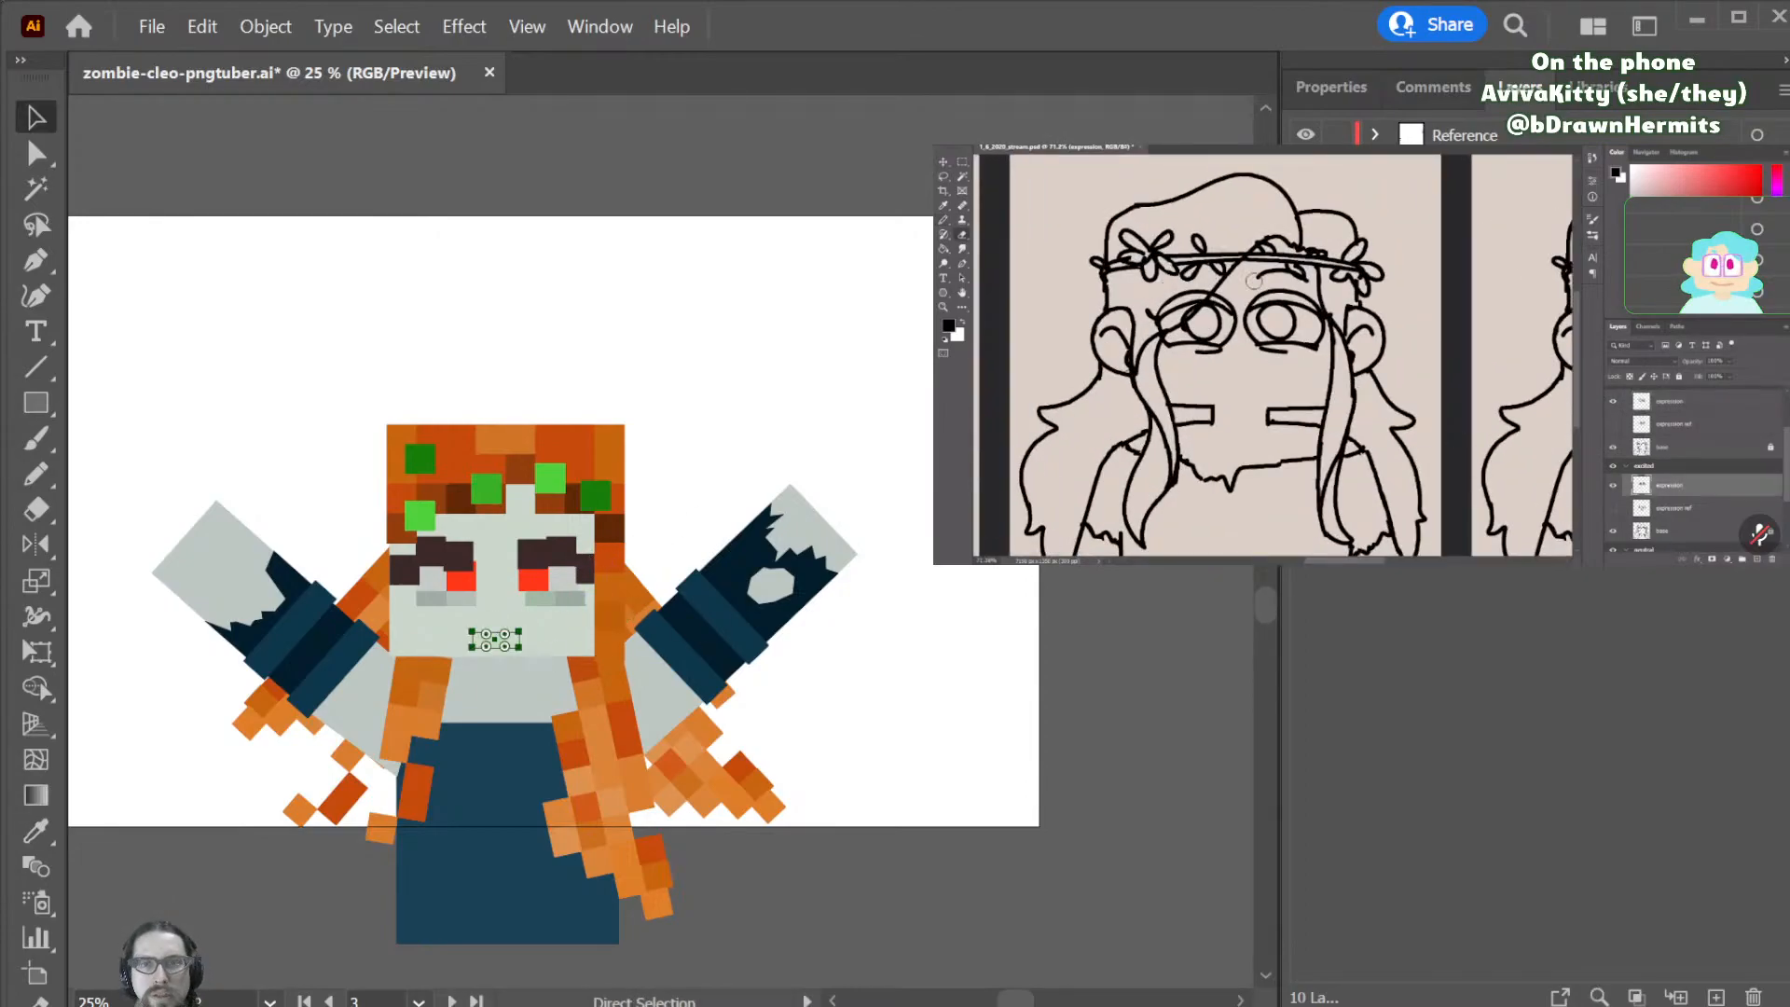
pyautogui.hotkey('ctrl', 'x')
pyautogui.hotkey('ctrl', 'f')
pyautogui.press('v')
pyautogui.click(821, 363)
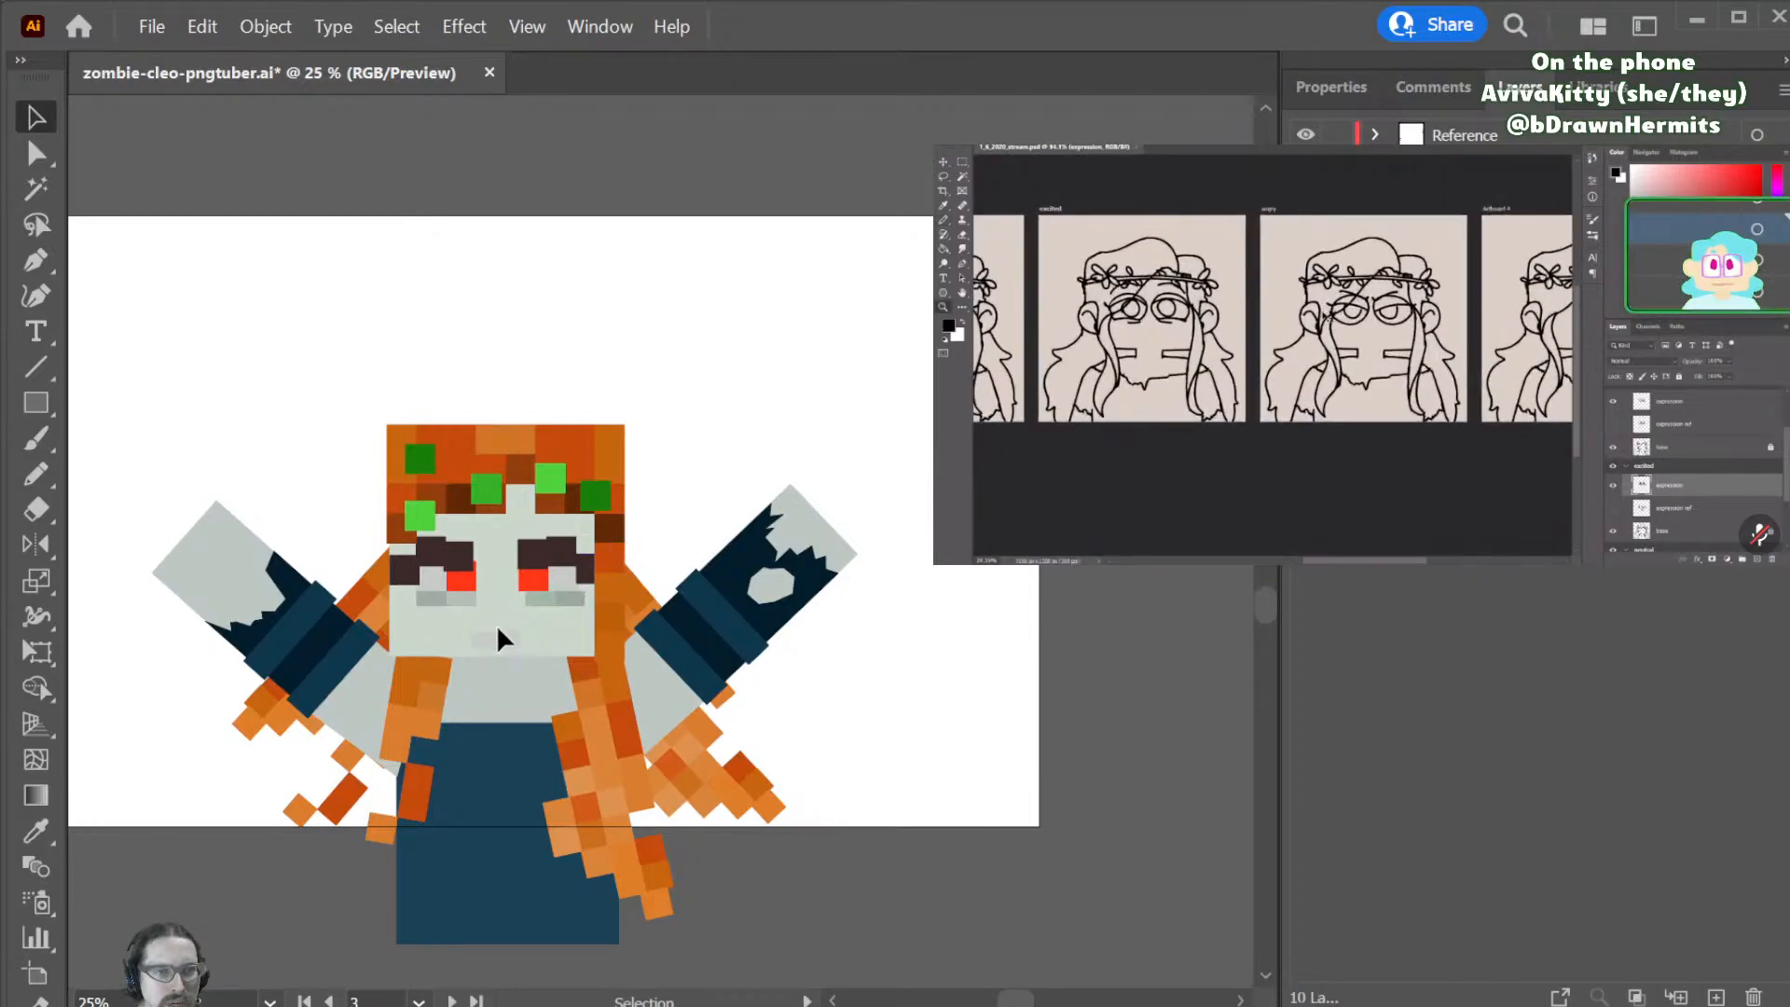
# - Try to shift the red pupils slightly sideways within the eyes, and undo the moves
pyautogui.hotkey('ctrl', '+')
pyautogui.hotkey('ctrl', '+')
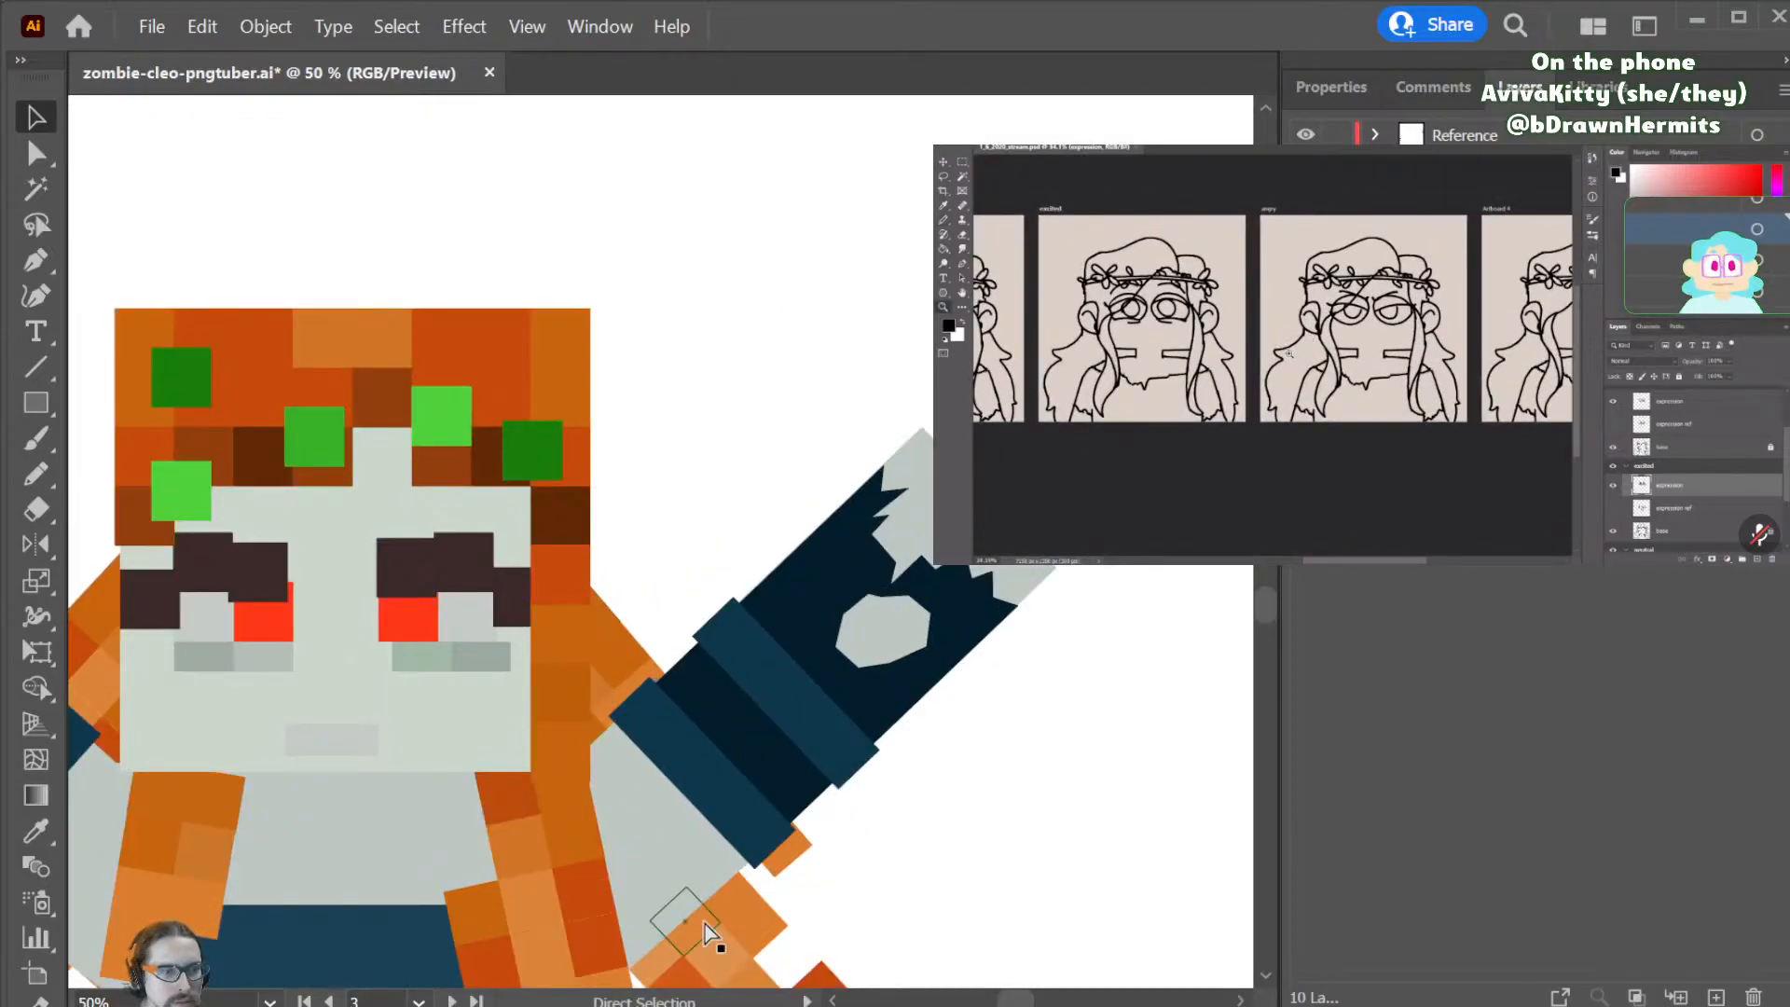
pyautogui.hscroll(-2, 706, 925)
pyautogui.moveTo(456, 743); pyautogui.dragTo(486, 724)
pyautogui.click(859, 494)
pyautogui.moveTo(534, 627); pyautogui.dragTo(548, 626)
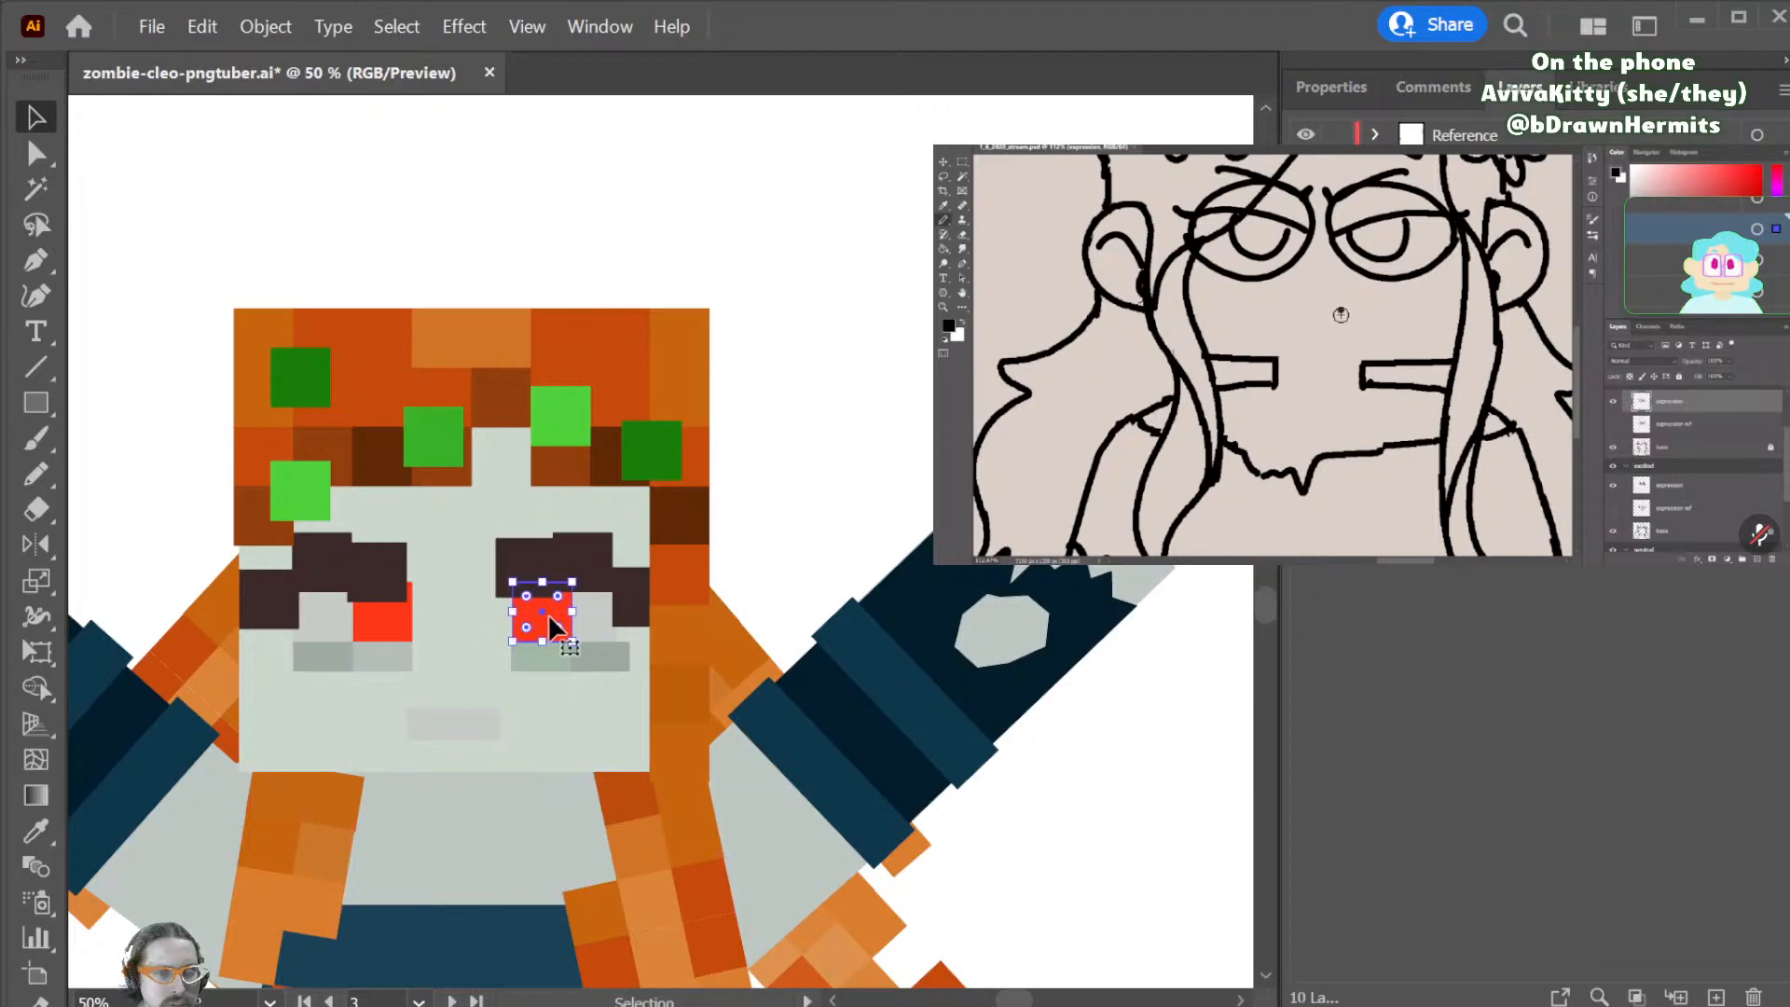
pyautogui.moveTo(386, 631); pyautogui.dragTo(381, 631)
pyautogui.hotkey('ctrl', 'z')
pyautogui.hotkey('ctrl', 'z')
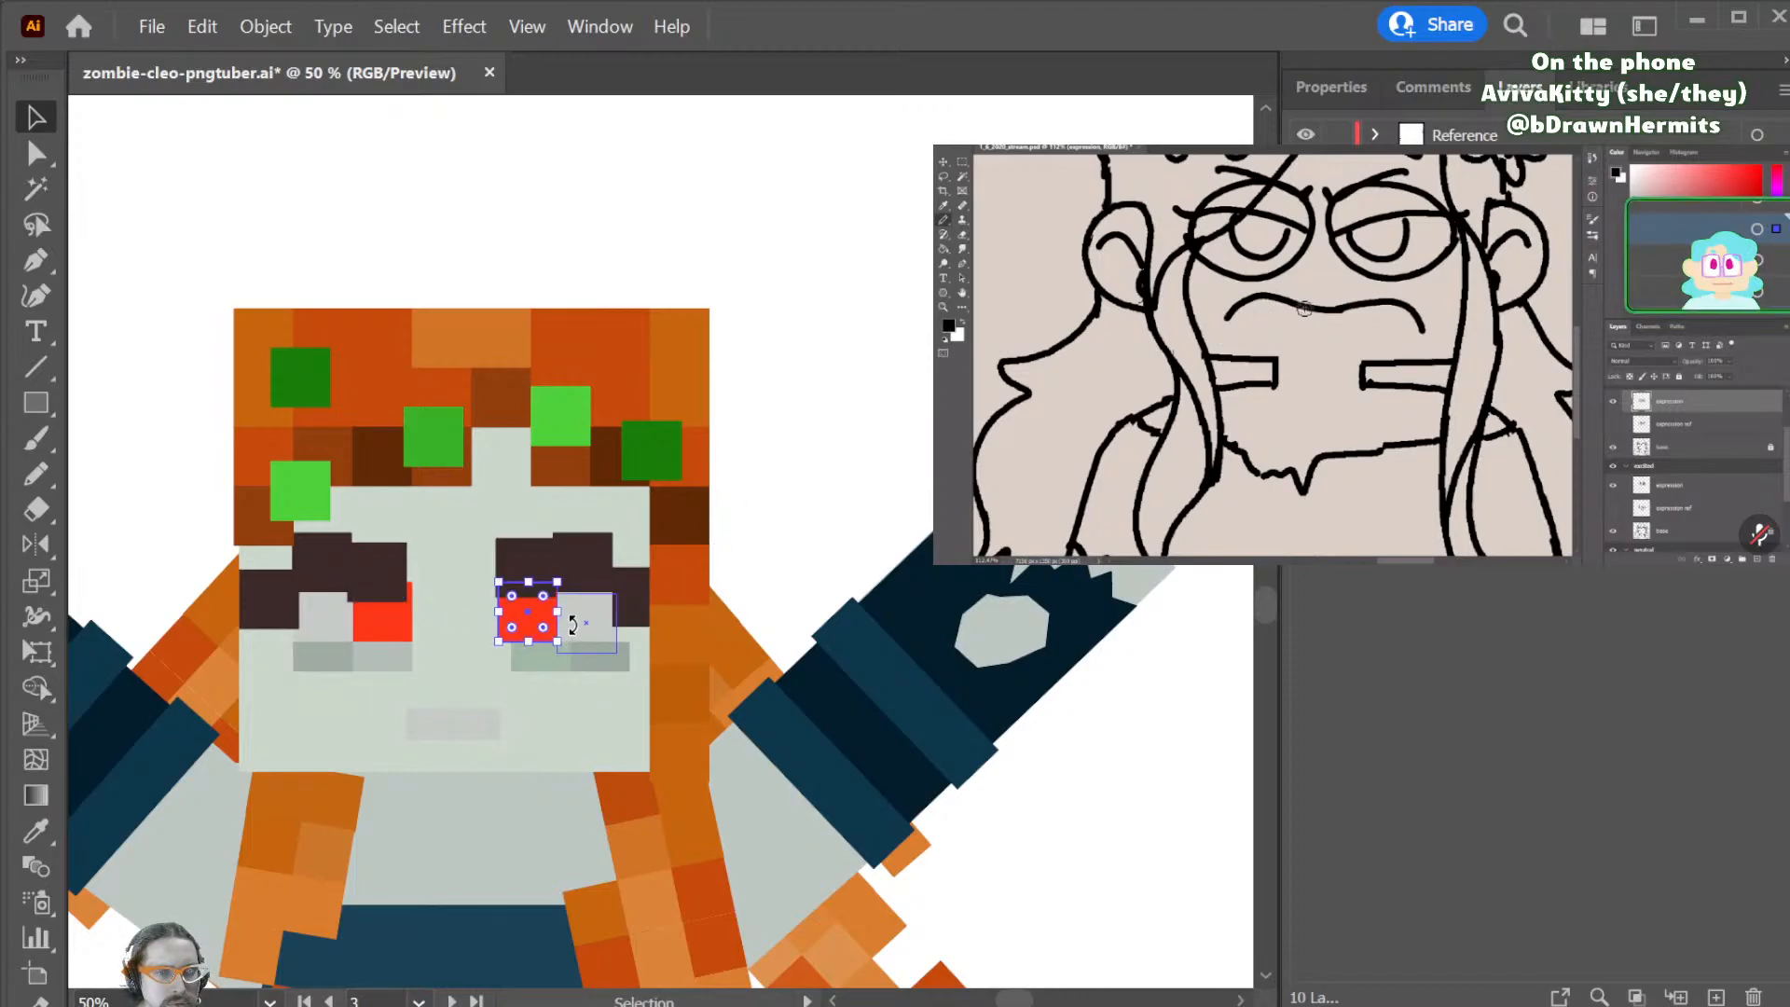
pyautogui.moveTo(543, 651); pyautogui.dragTo(545, 662)
pyautogui.hotkey('ctrl', 'z')
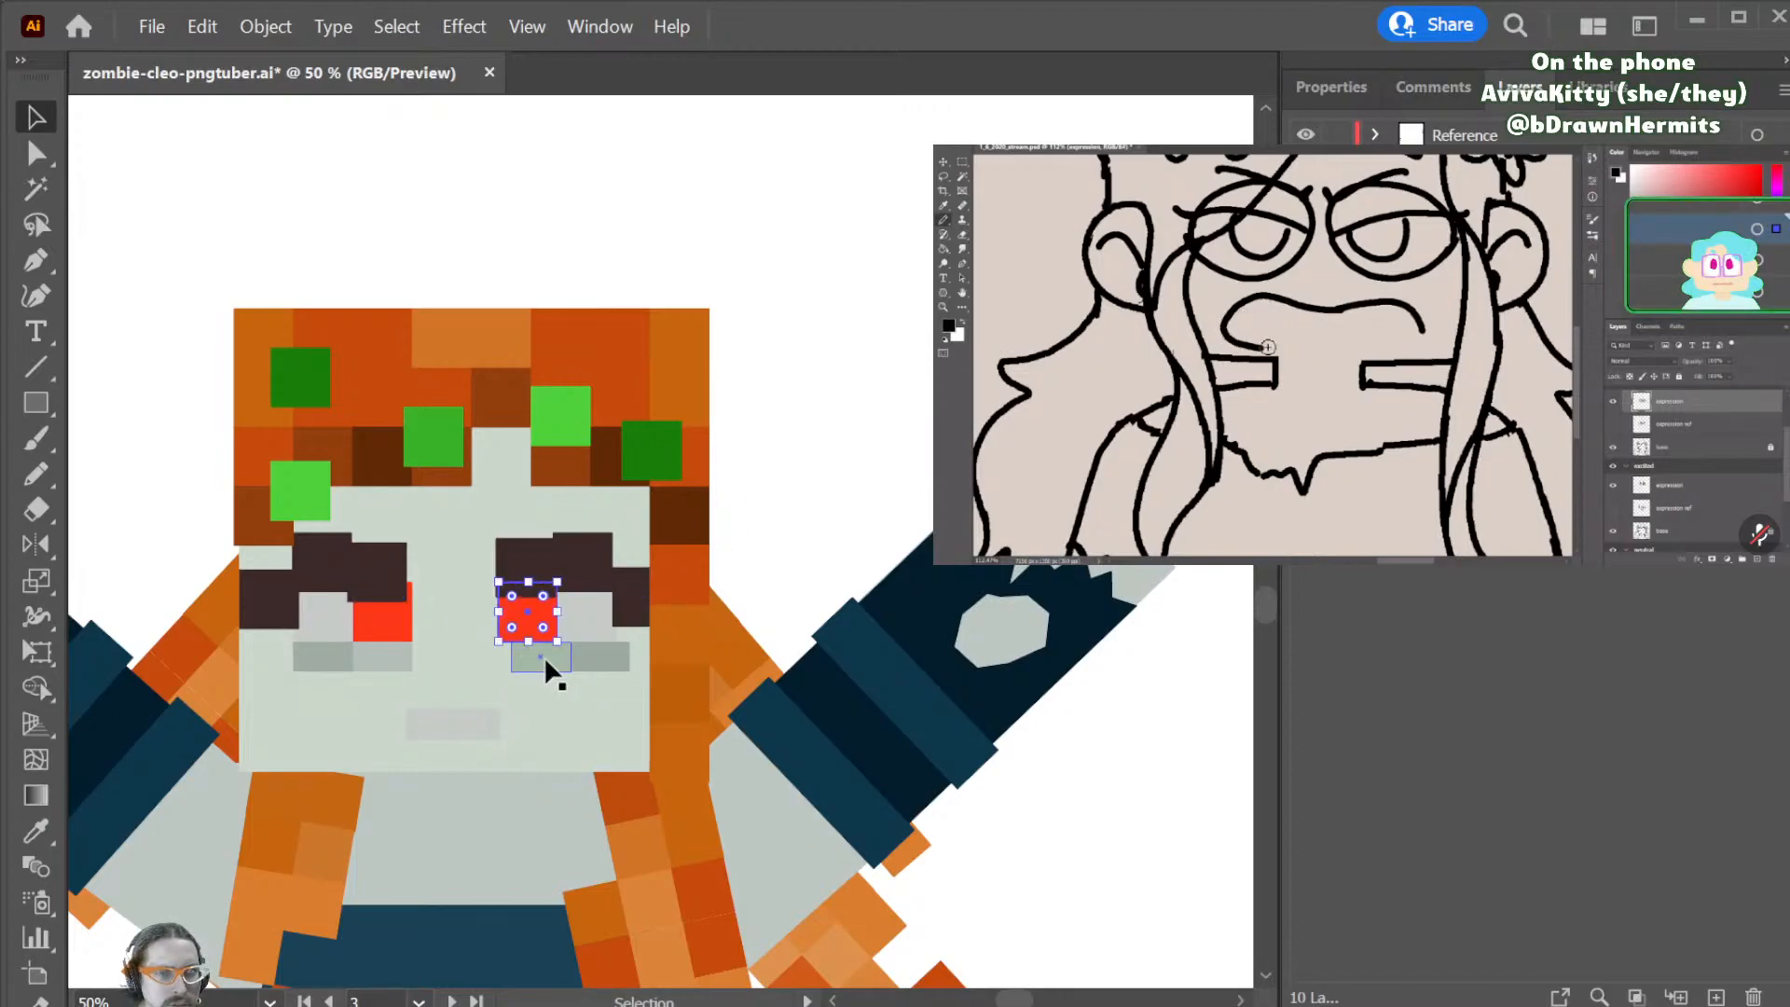
# - Enlarge the grey mouth rectangle from its centre to about twice its width and height
pyautogui.click(470, 726)
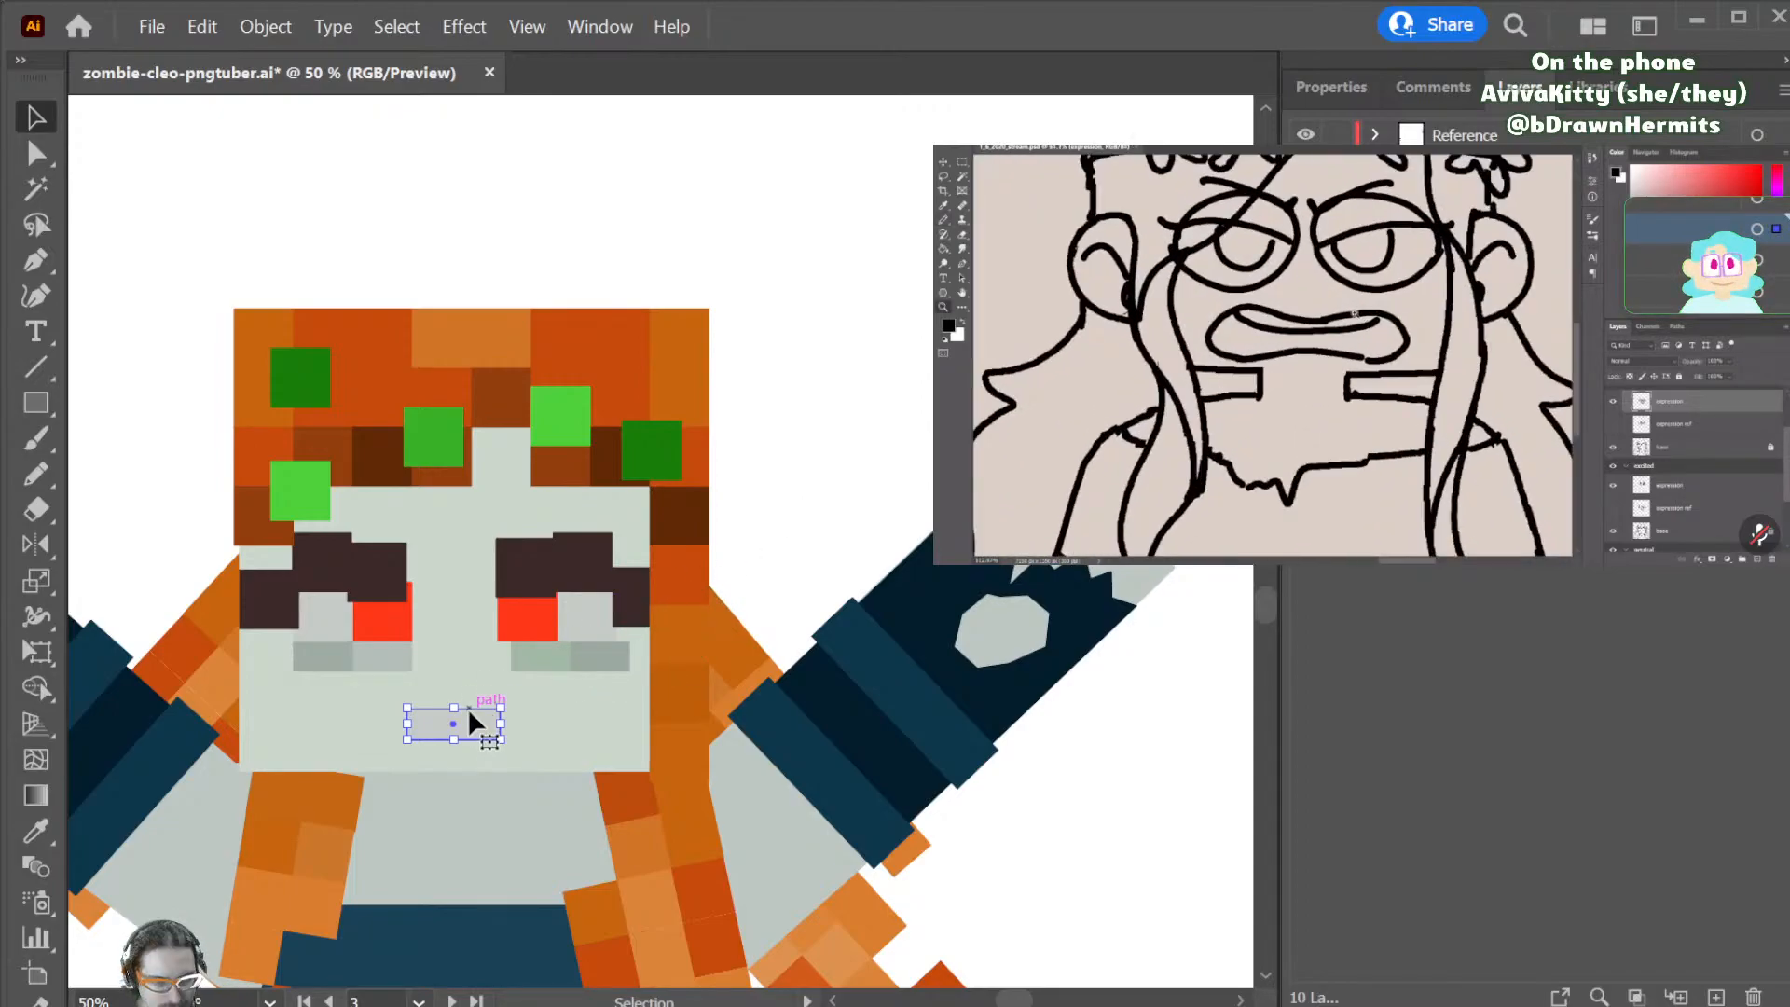
pyautogui.moveTo(501, 723); pyautogui.dragTo(556, 728)
pyautogui.click(857, 505)
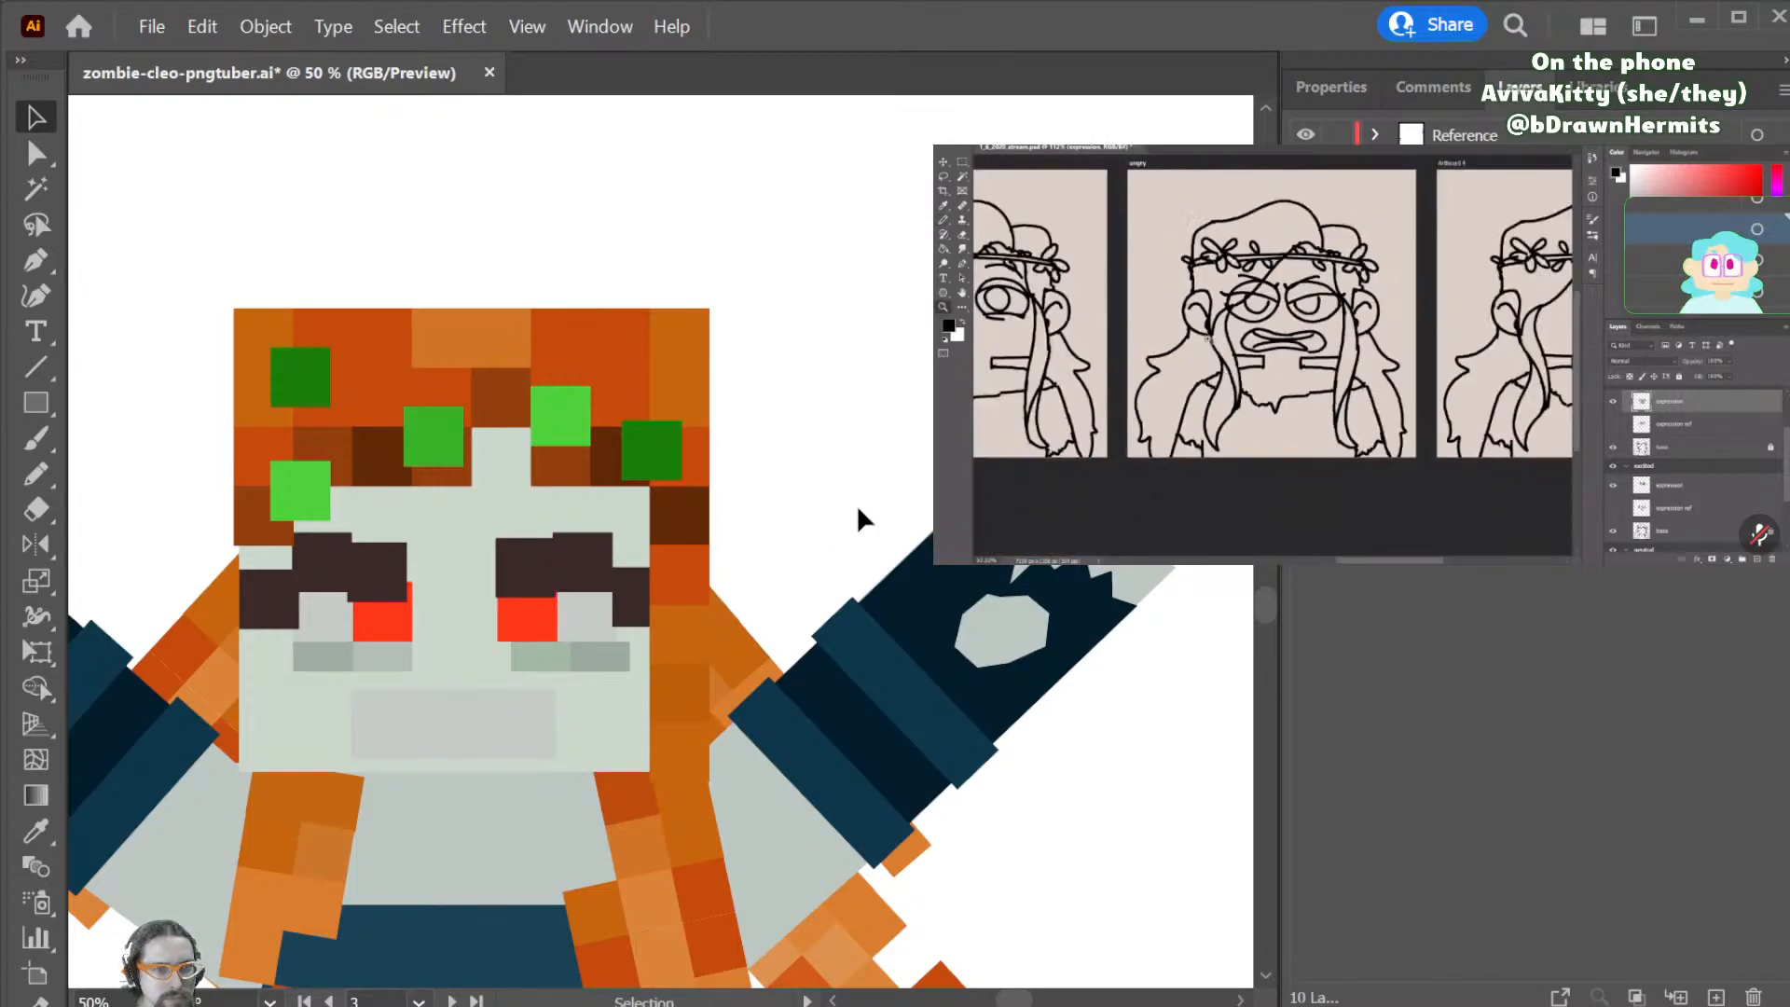
# - Move the two grey shadow blocks under the right-hand eye leftward so they line up with the eye
pyautogui.click(537, 662)
pyautogui.hotkey('shift', 'Left')
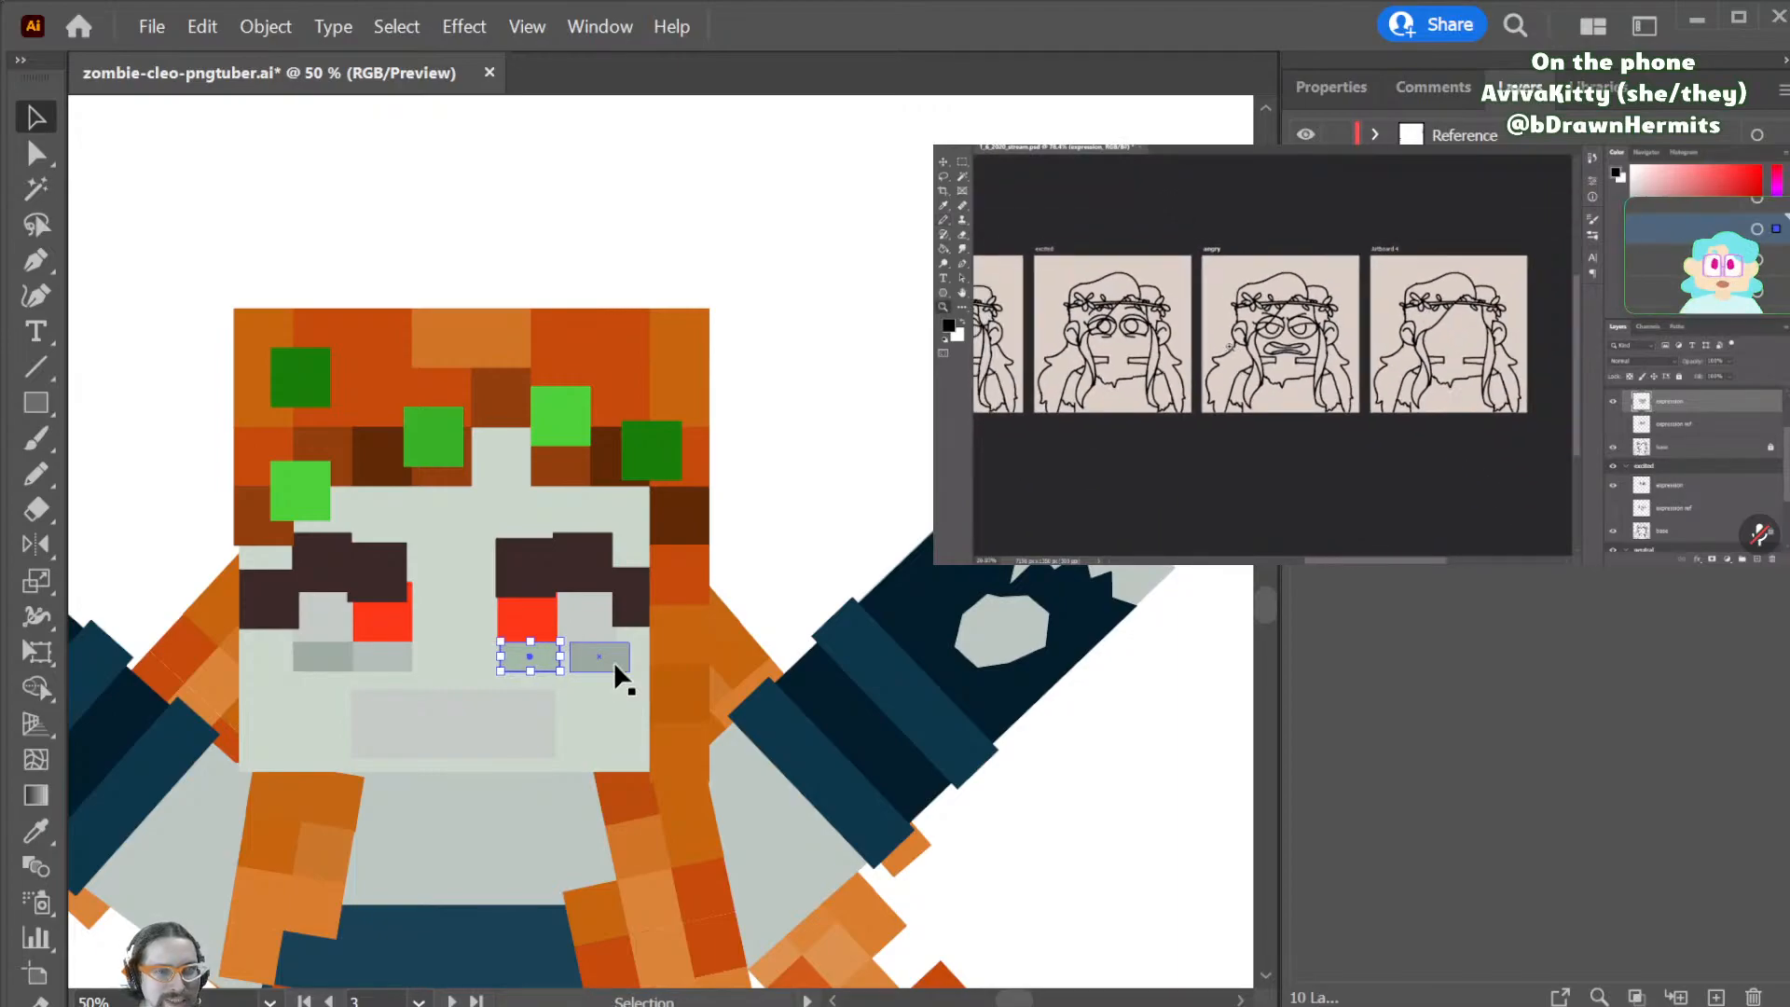
pyautogui.click(614, 662)
pyautogui.click(798, 548)
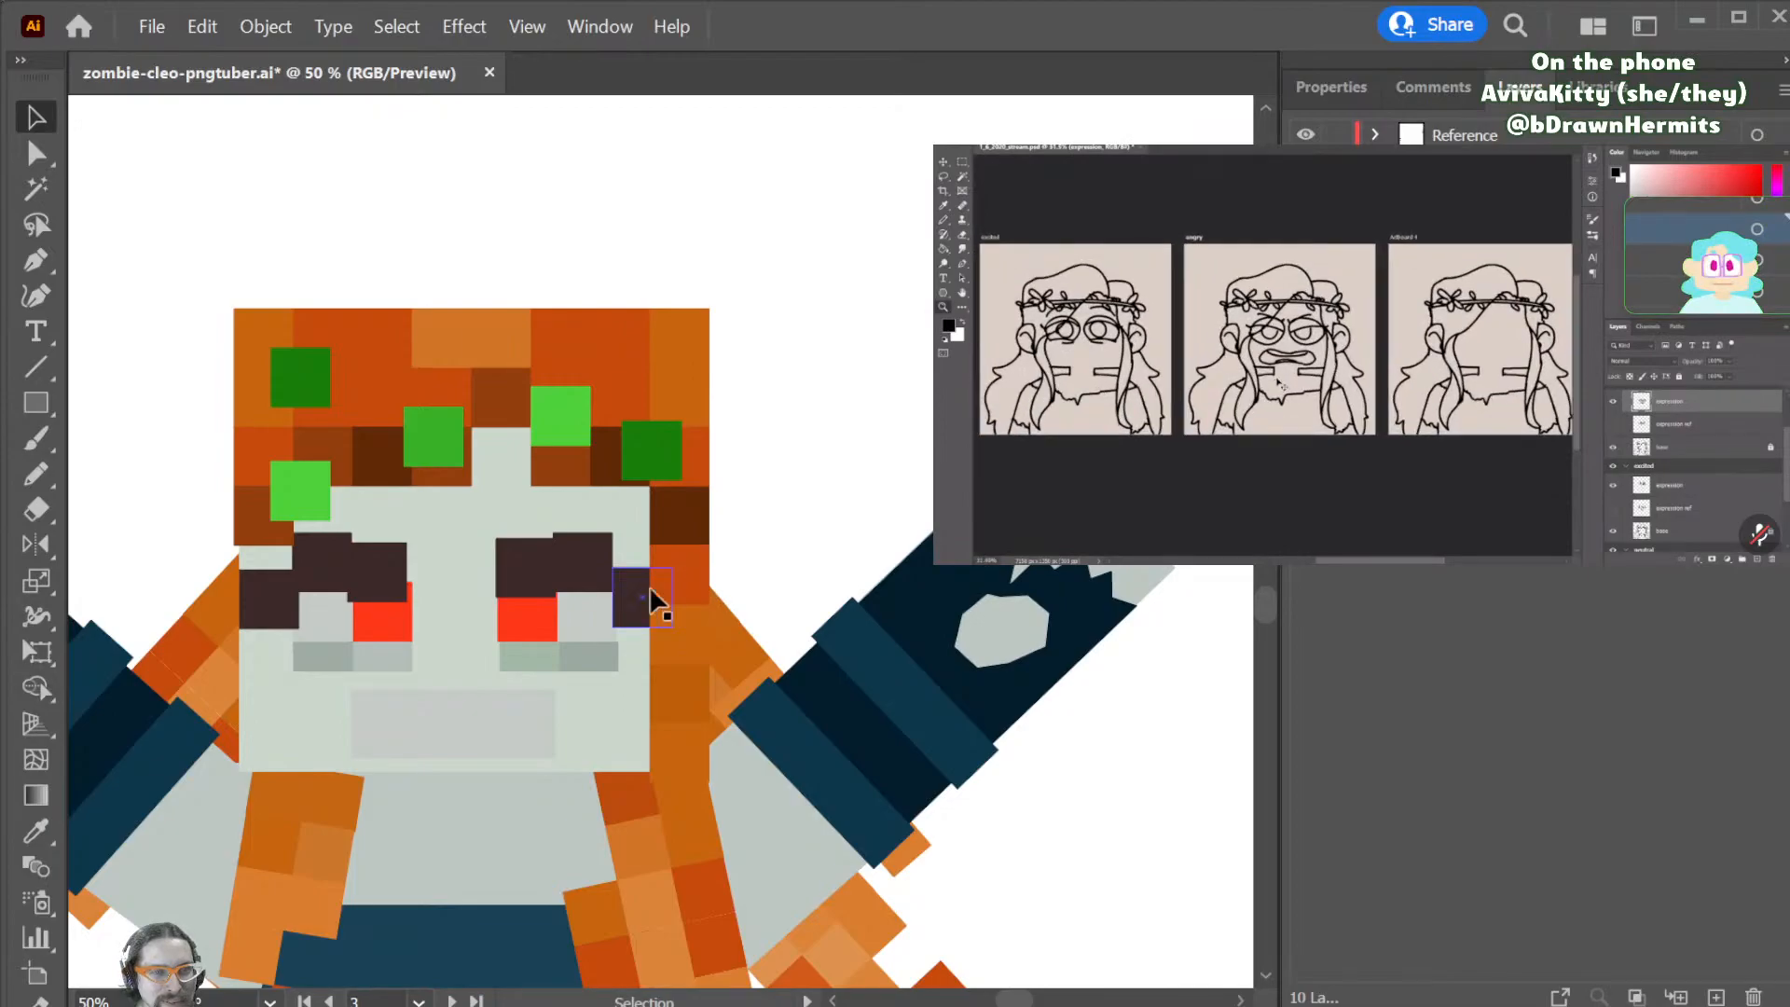
# - Nudge the two inner blocks of the left-hand eyebrow to the right so they line up with the red pupil
pyautogui.click(371, 578)
pyautogui.hotkey('shift', 'Right')
pyautogui.hotkey('shift', 'Left')
pyautogui.press('Right')
pyautogui.press('Right')
pyautogui.press('Right')
pyautogui.press('Right')
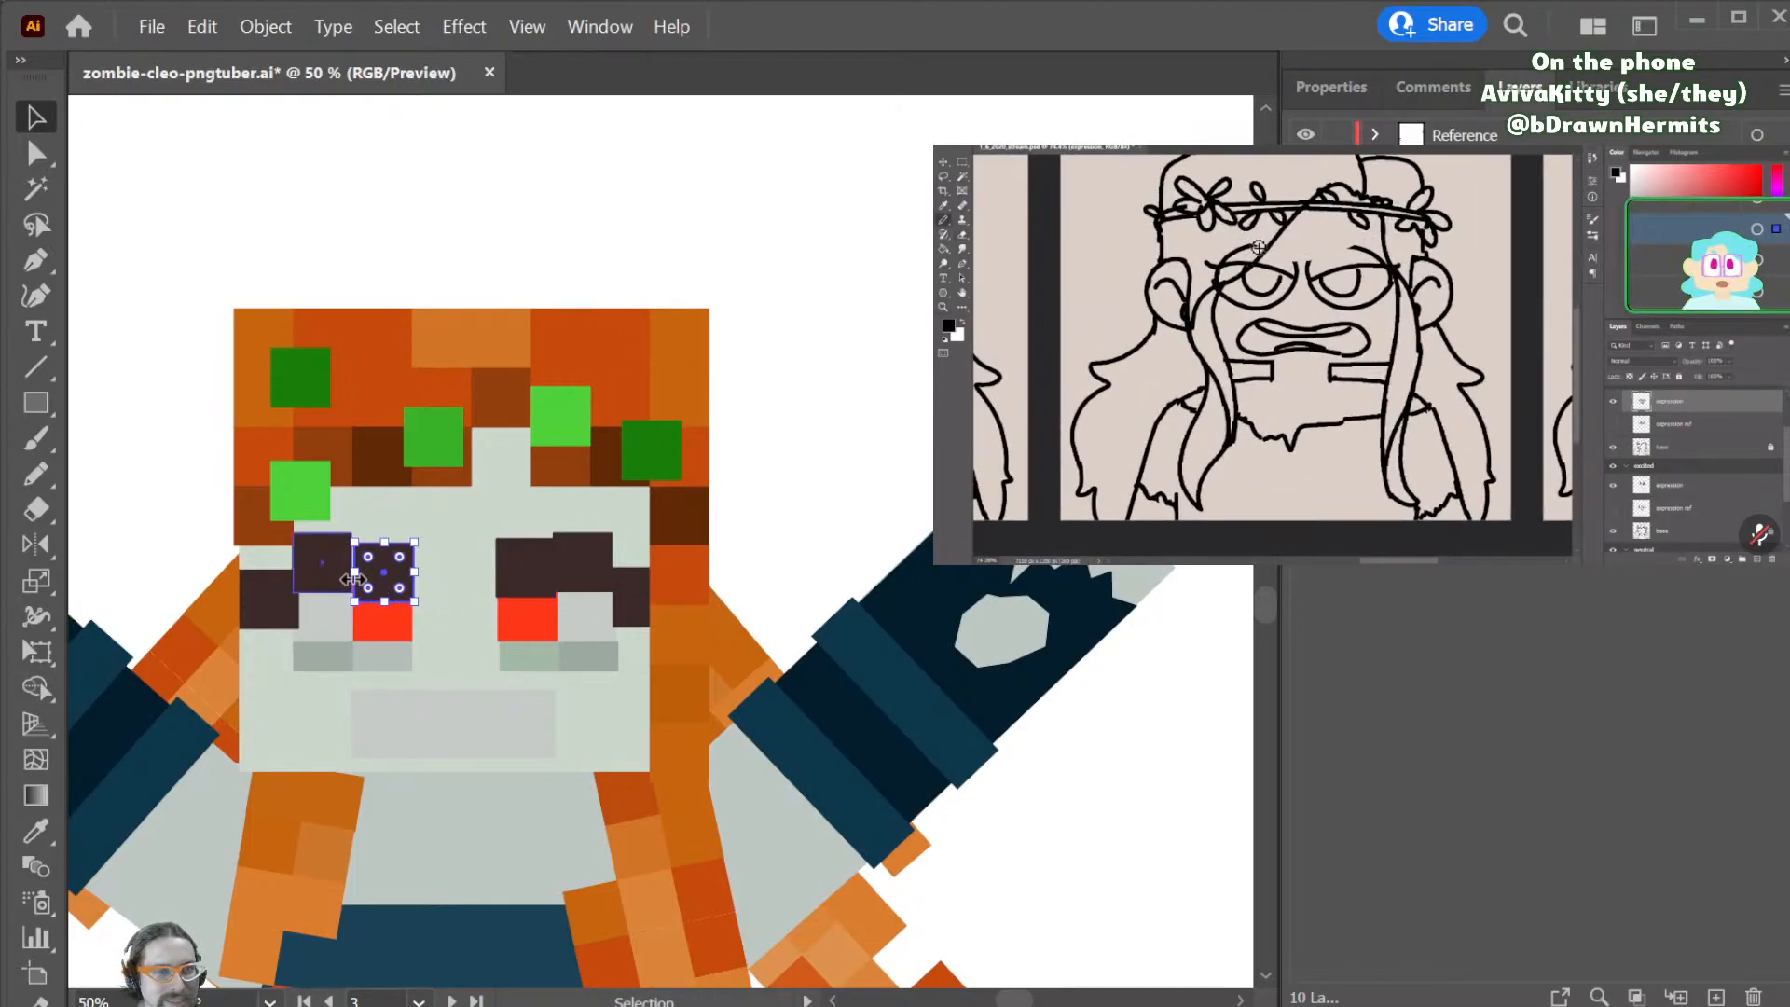
pyautogui.moveTo(392, 590); pyautogui.dragTo(332, 580)
pyautogui.press('Right')
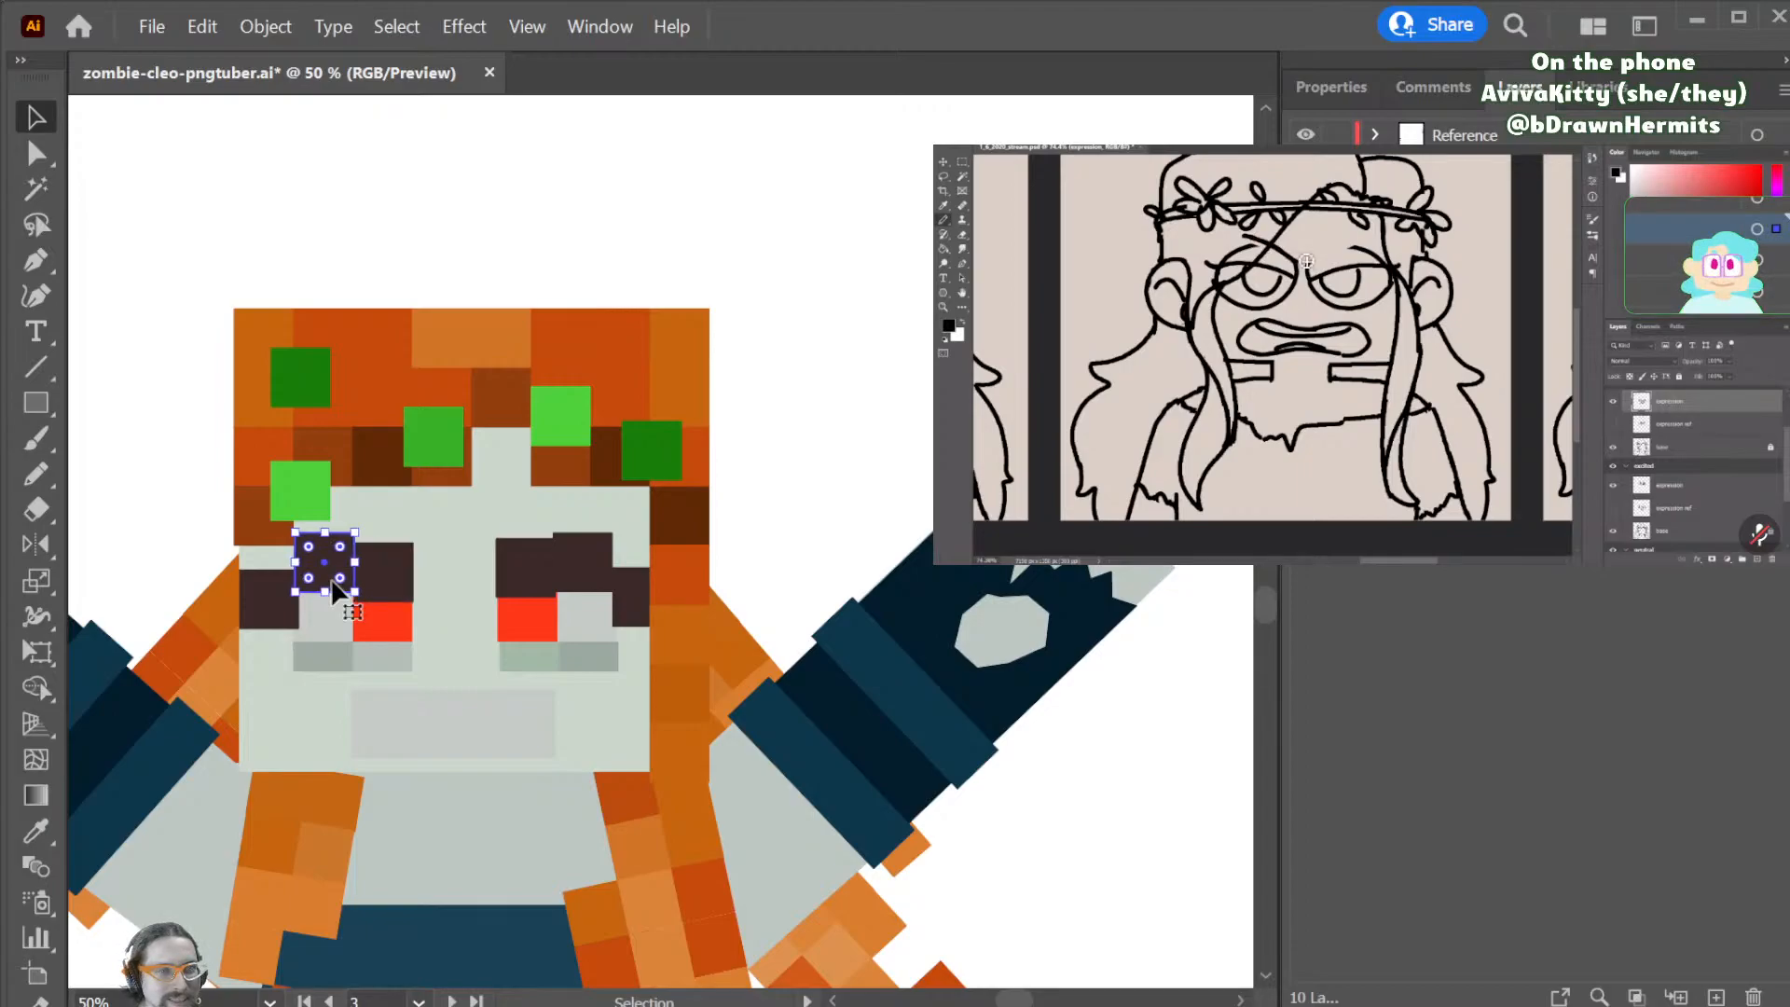
pyautogui.click(769, 459)
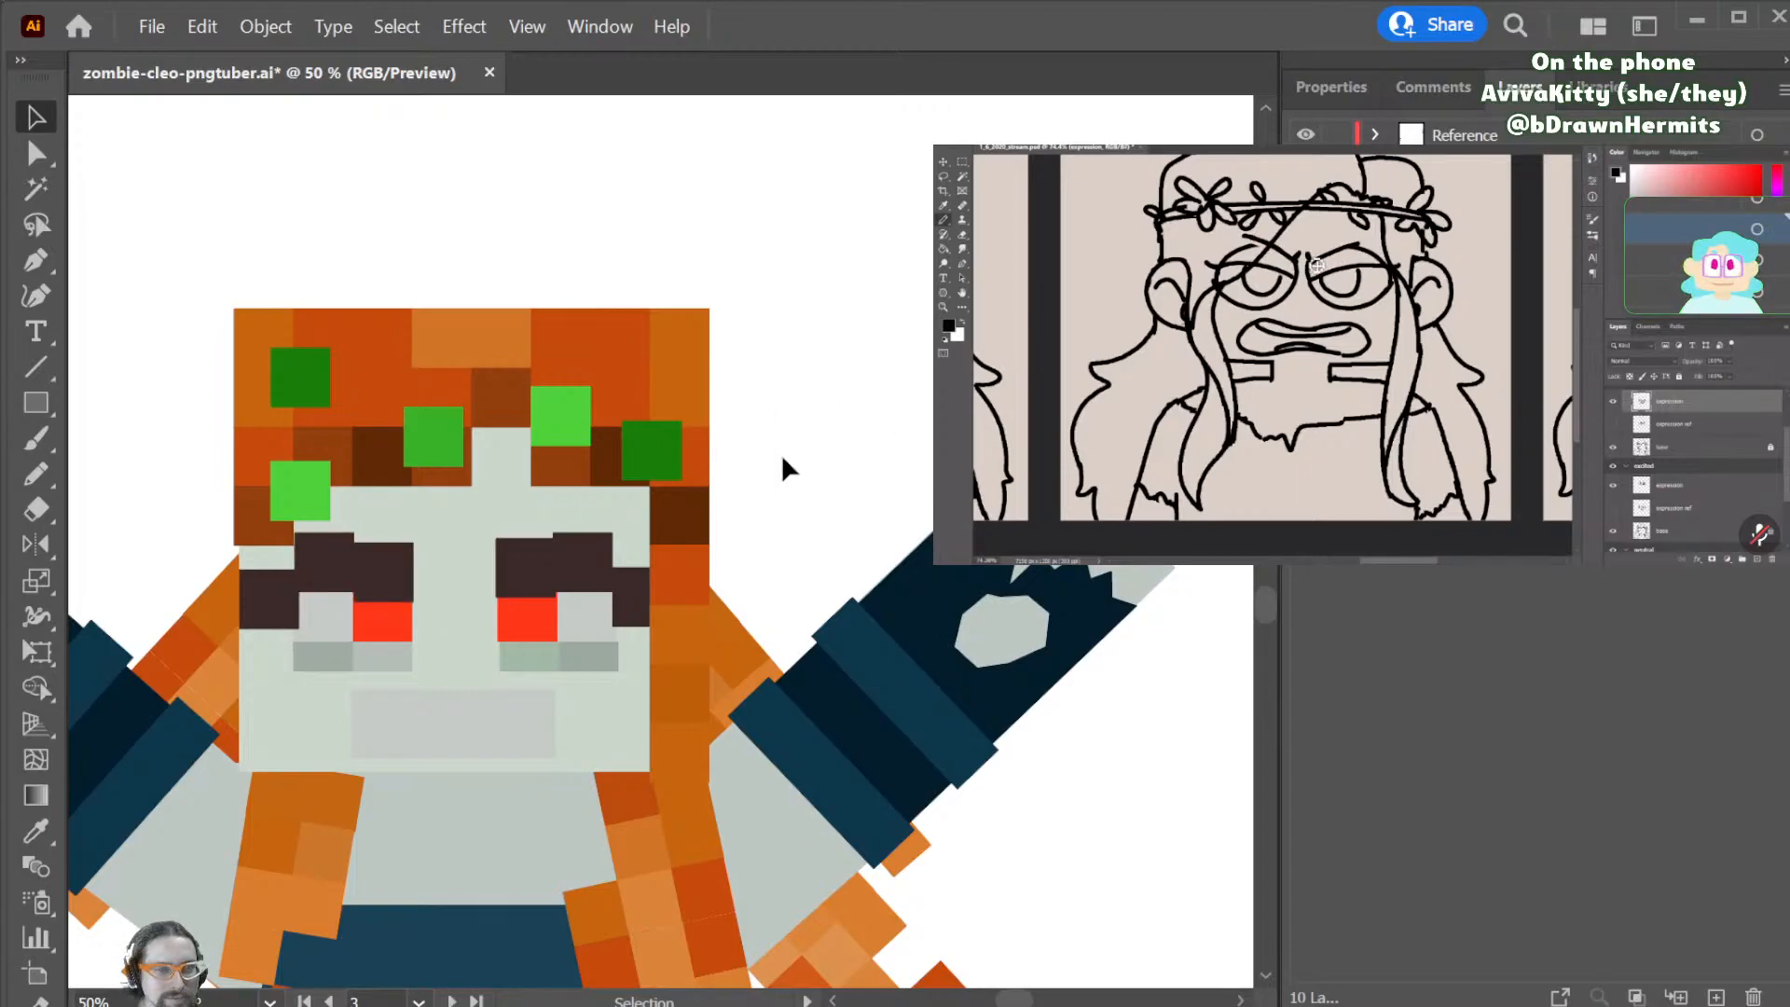
# - Duplicate the grey mouth rectangle in place and fill the copy with the dark brown sampled from the hair
pyautogui.hotkey('ctrl', '-')
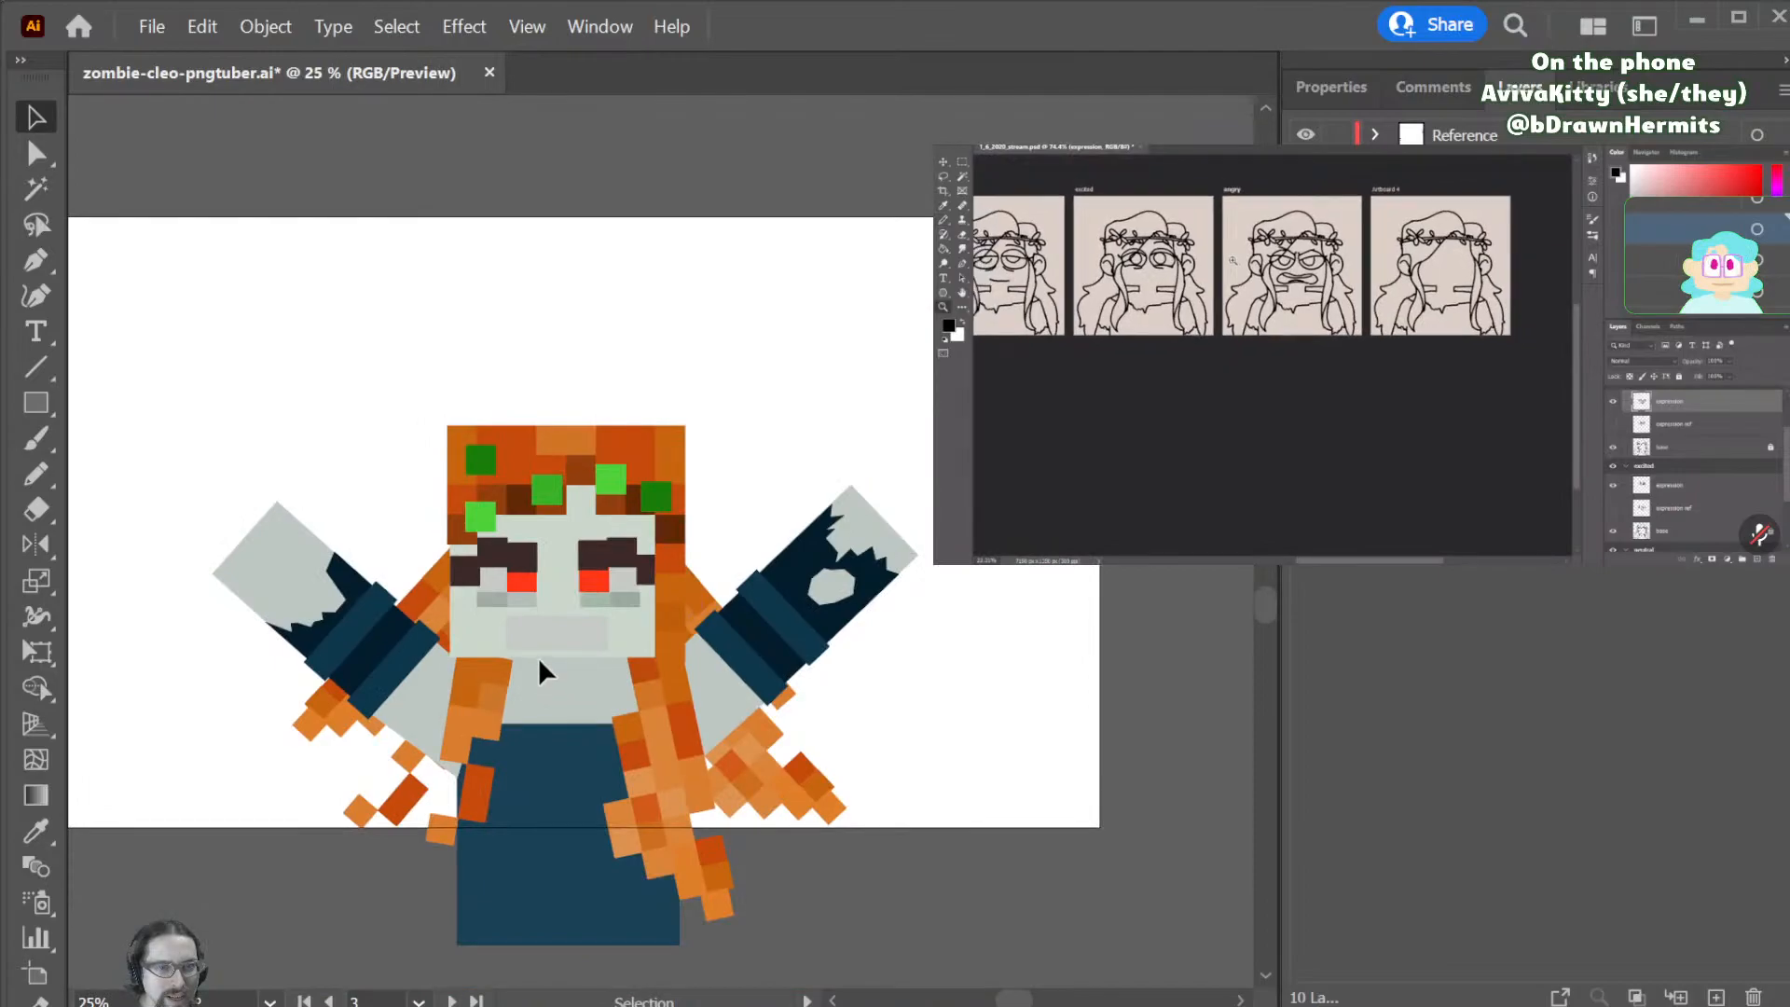
pyautogui.click(546, 632)
pyautogui.press('a')
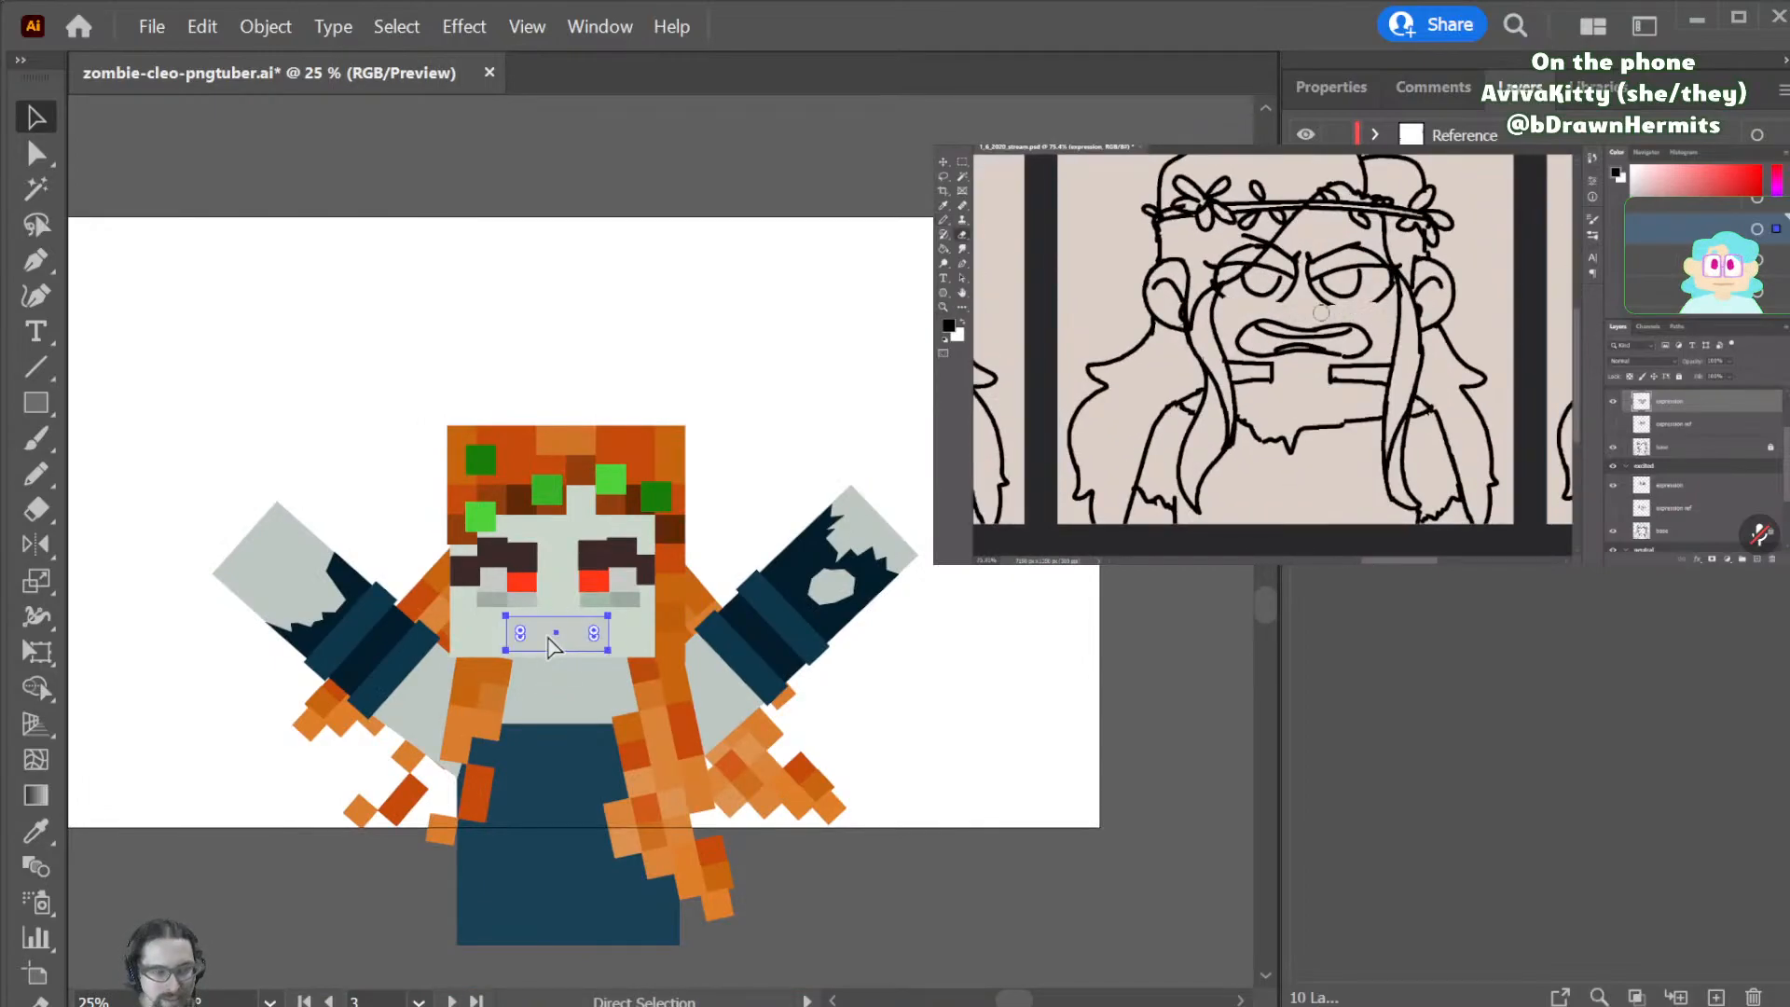
pyautogui.hotkey('ctrl', '+')
pyautogui.hotkey('ctrl', '+')
pyautogui.hotkey('ctrl', '+')
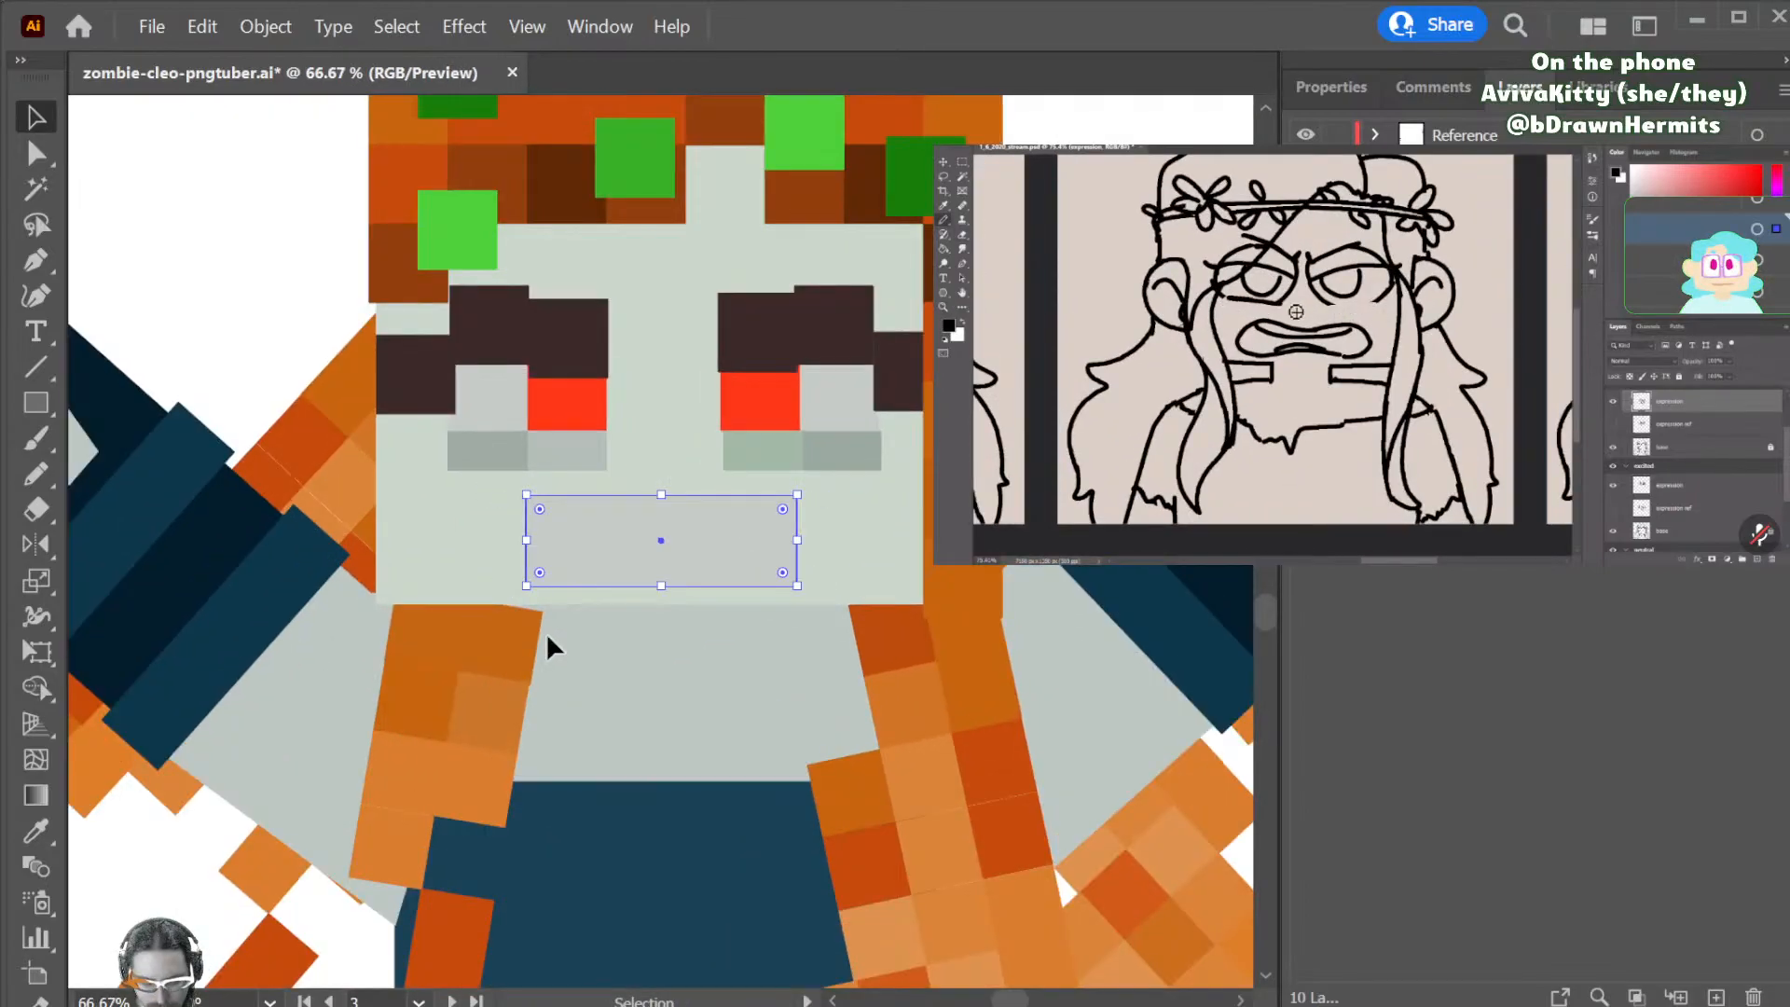
pyautogui.press('i')
pyautogui.click(940, 371)
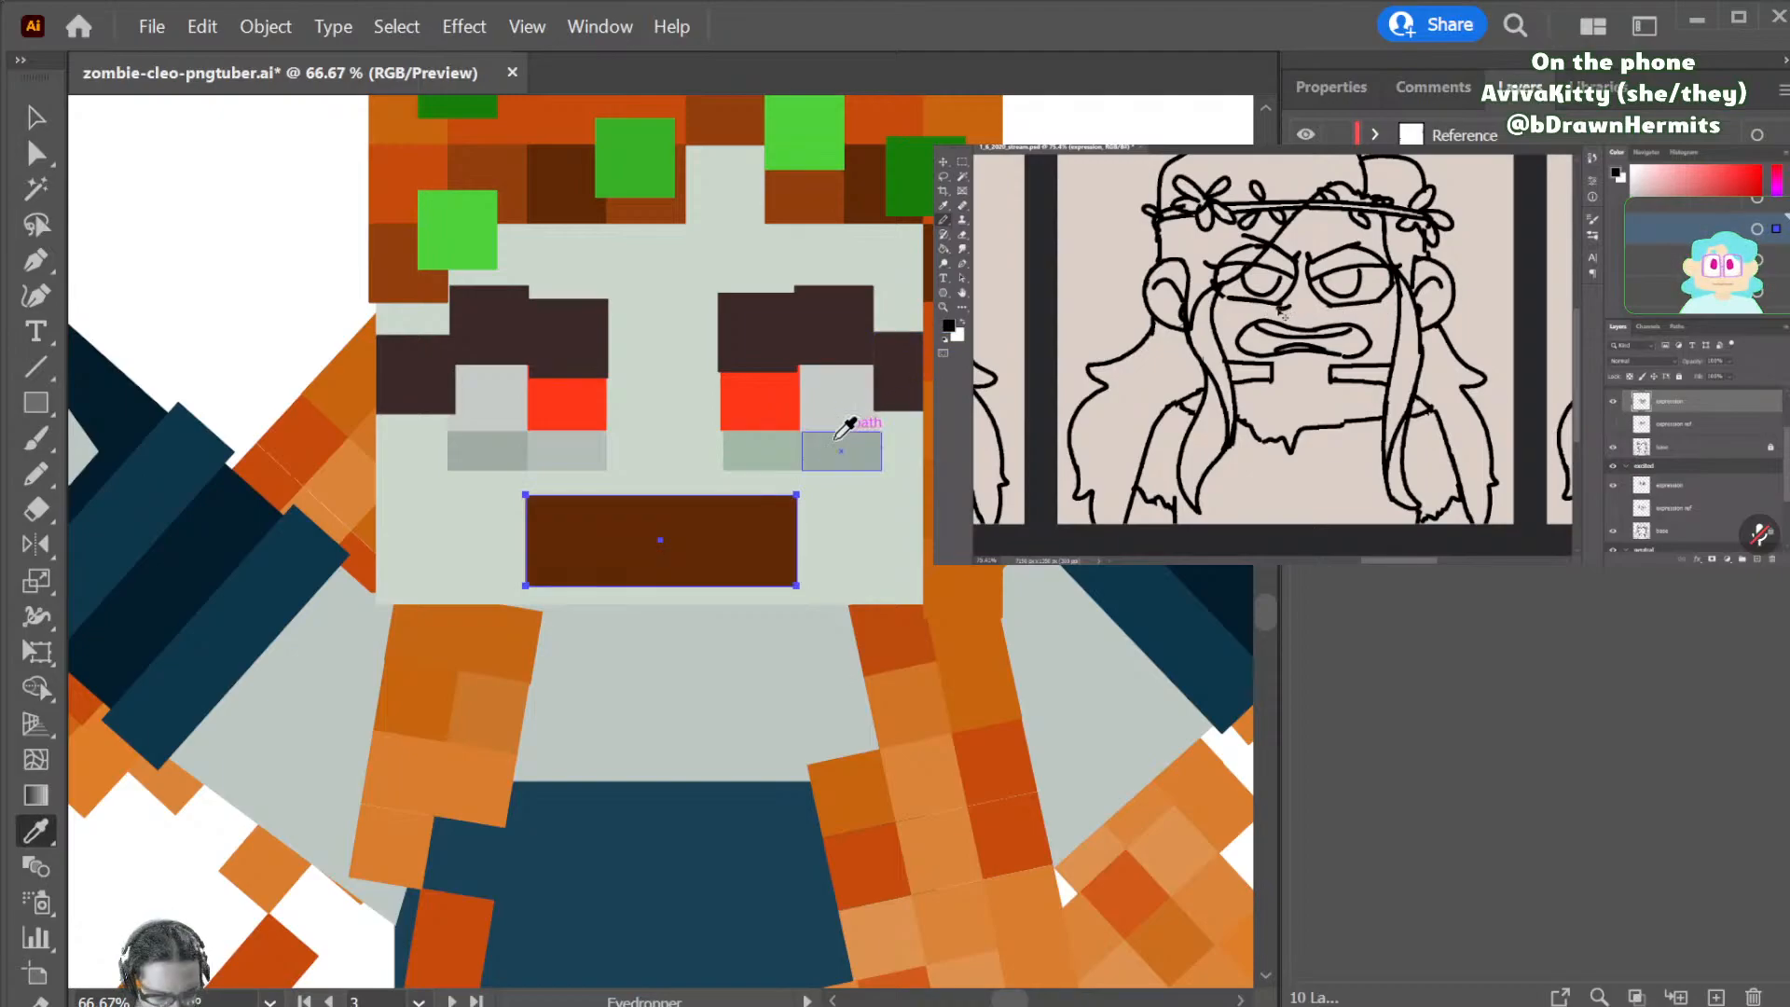
# - Shrink the brown mouth copy's height from its centre to a narrow band inside the grey mouth
pyautogui.press('c')
pyautogui.press('v')
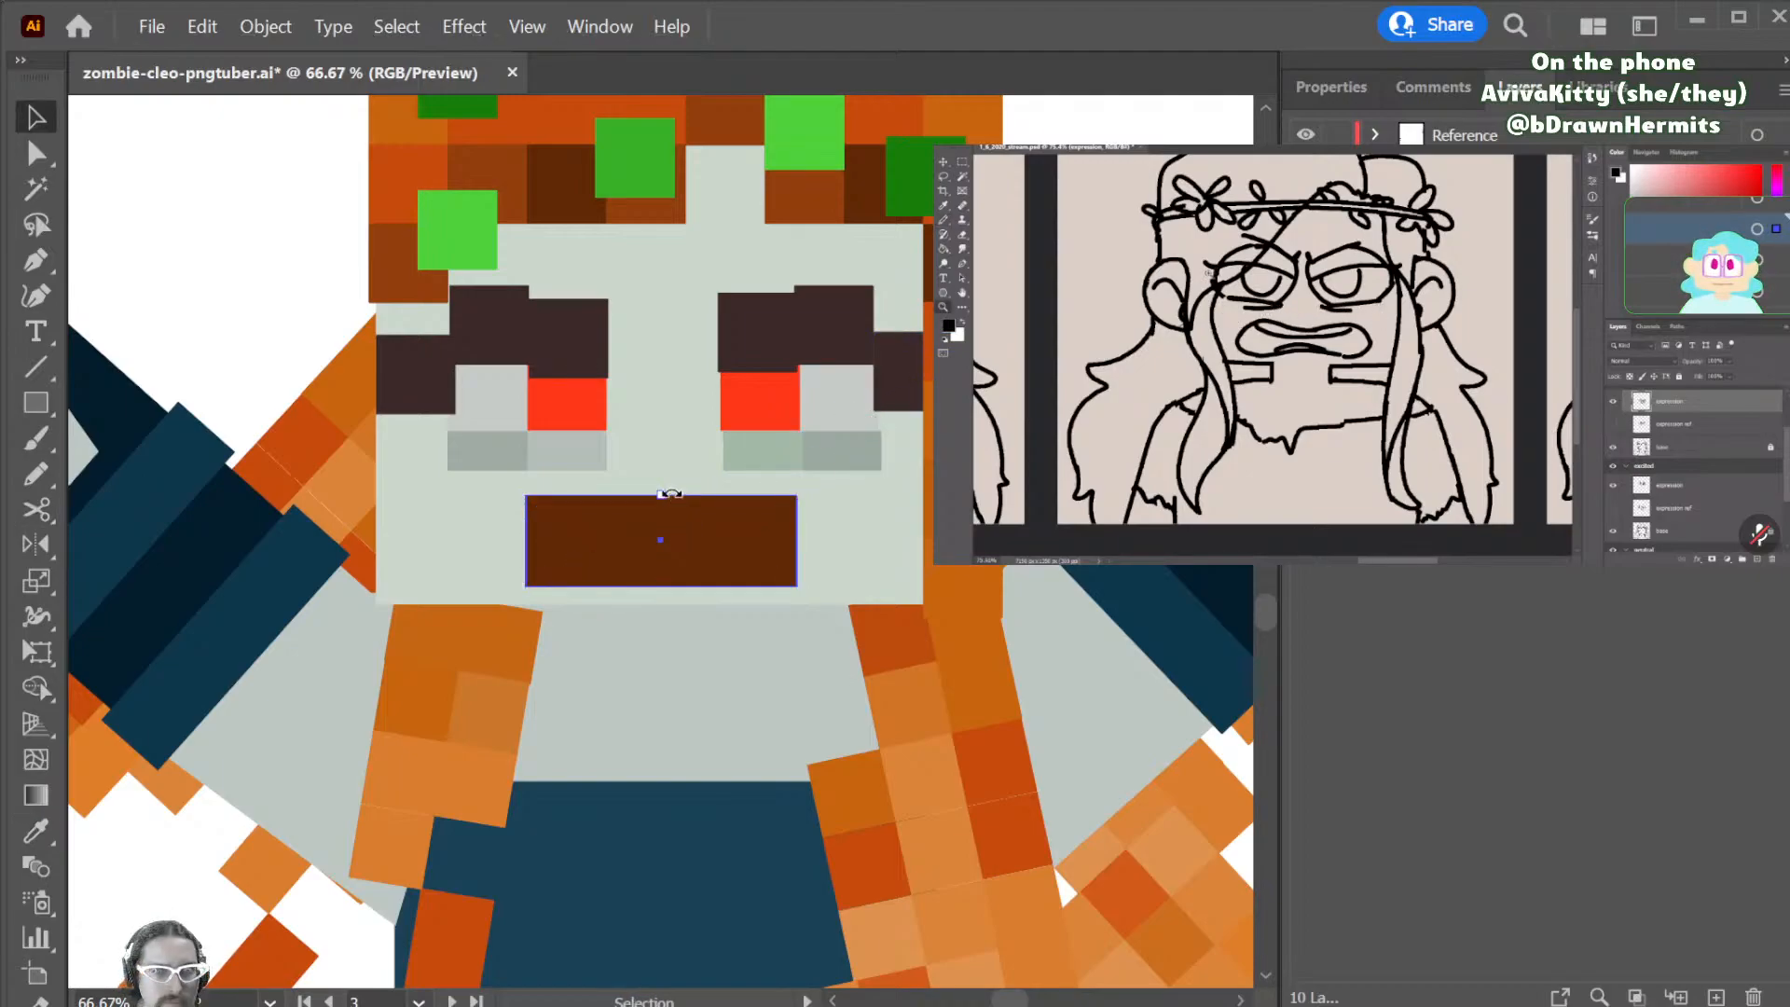
pyautogui.moveTo(661, 497); pyautogui.dragTo(668, 522)
pyautogui.moveTo(527, 540)
pyautogui.mouseDown()
pyautogui.moveTo(543, 540)
pyautogui.moveTo(526, 538)
pyautogui.mouseUp()
pyautogui.hotkey('ctrl', 'shift', 'a')
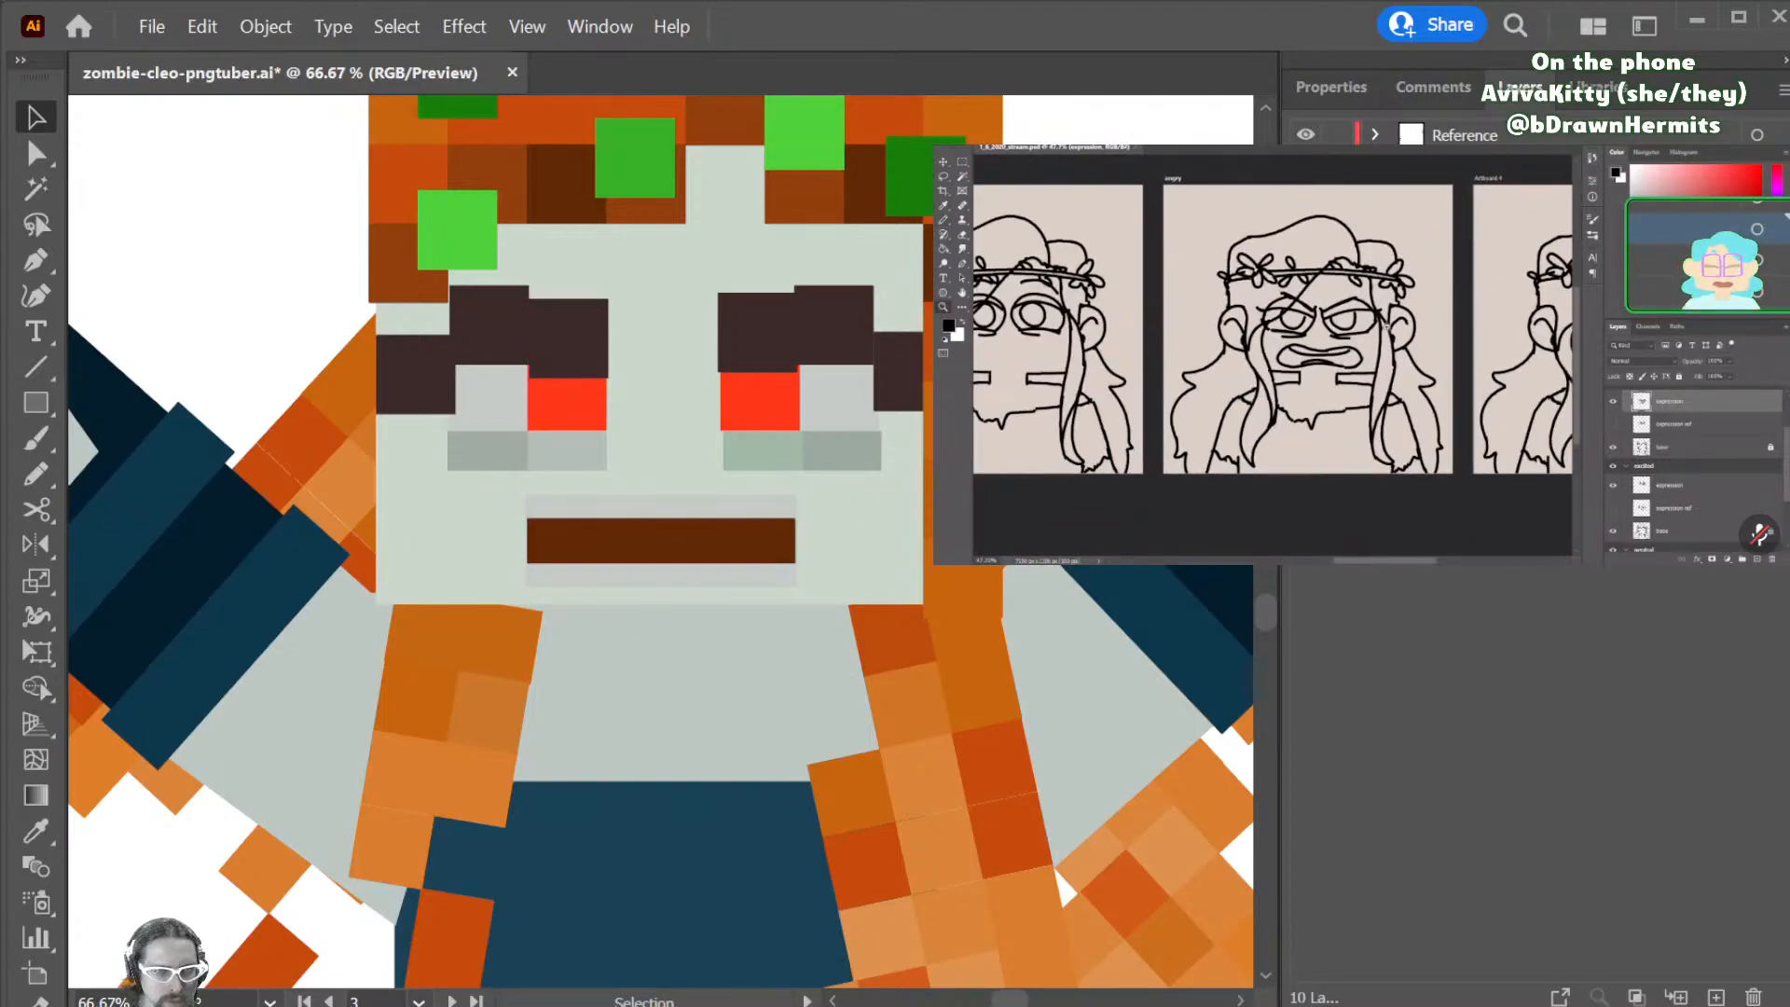
# - Add a smooth anchor at the middle of the brown mouth's lower edge and raise it to arch the edge upward
pyautogui.hotkey('ctrl', '-')
pyautogui.hotkey('ctrl', '-')
pyautogui.hotkey('ctrl', '+')
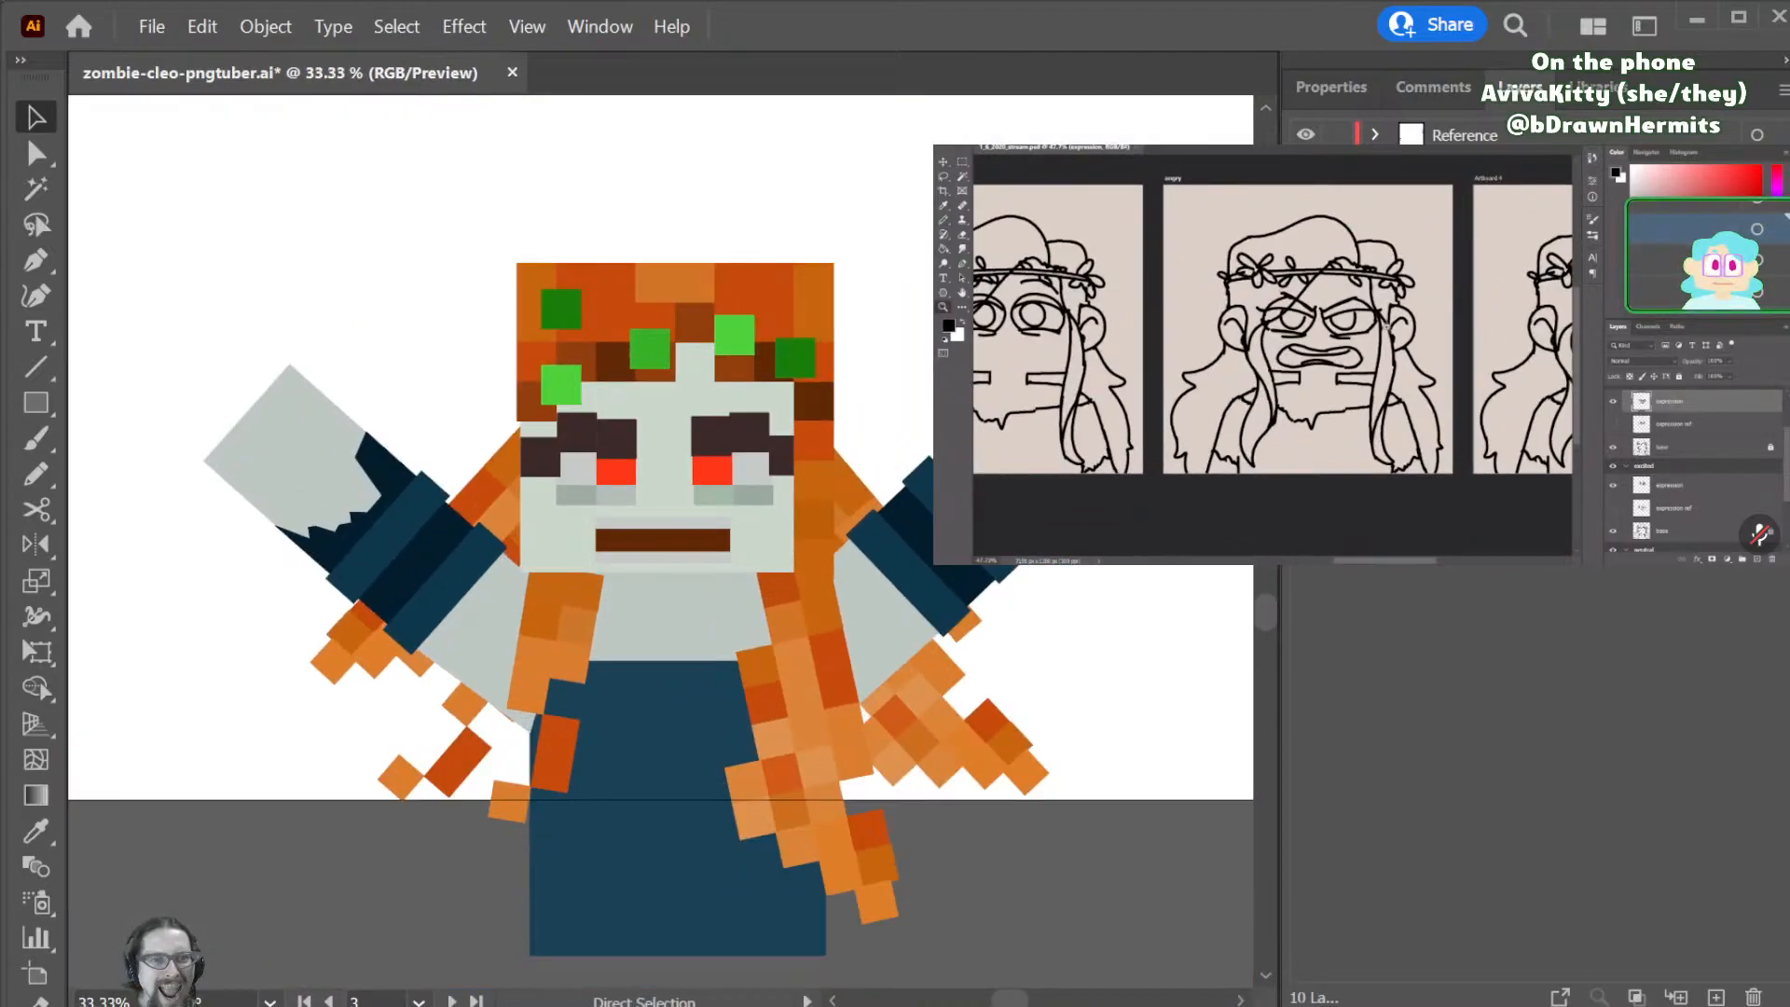
pyautogui.hotkey('ctrl', '+')
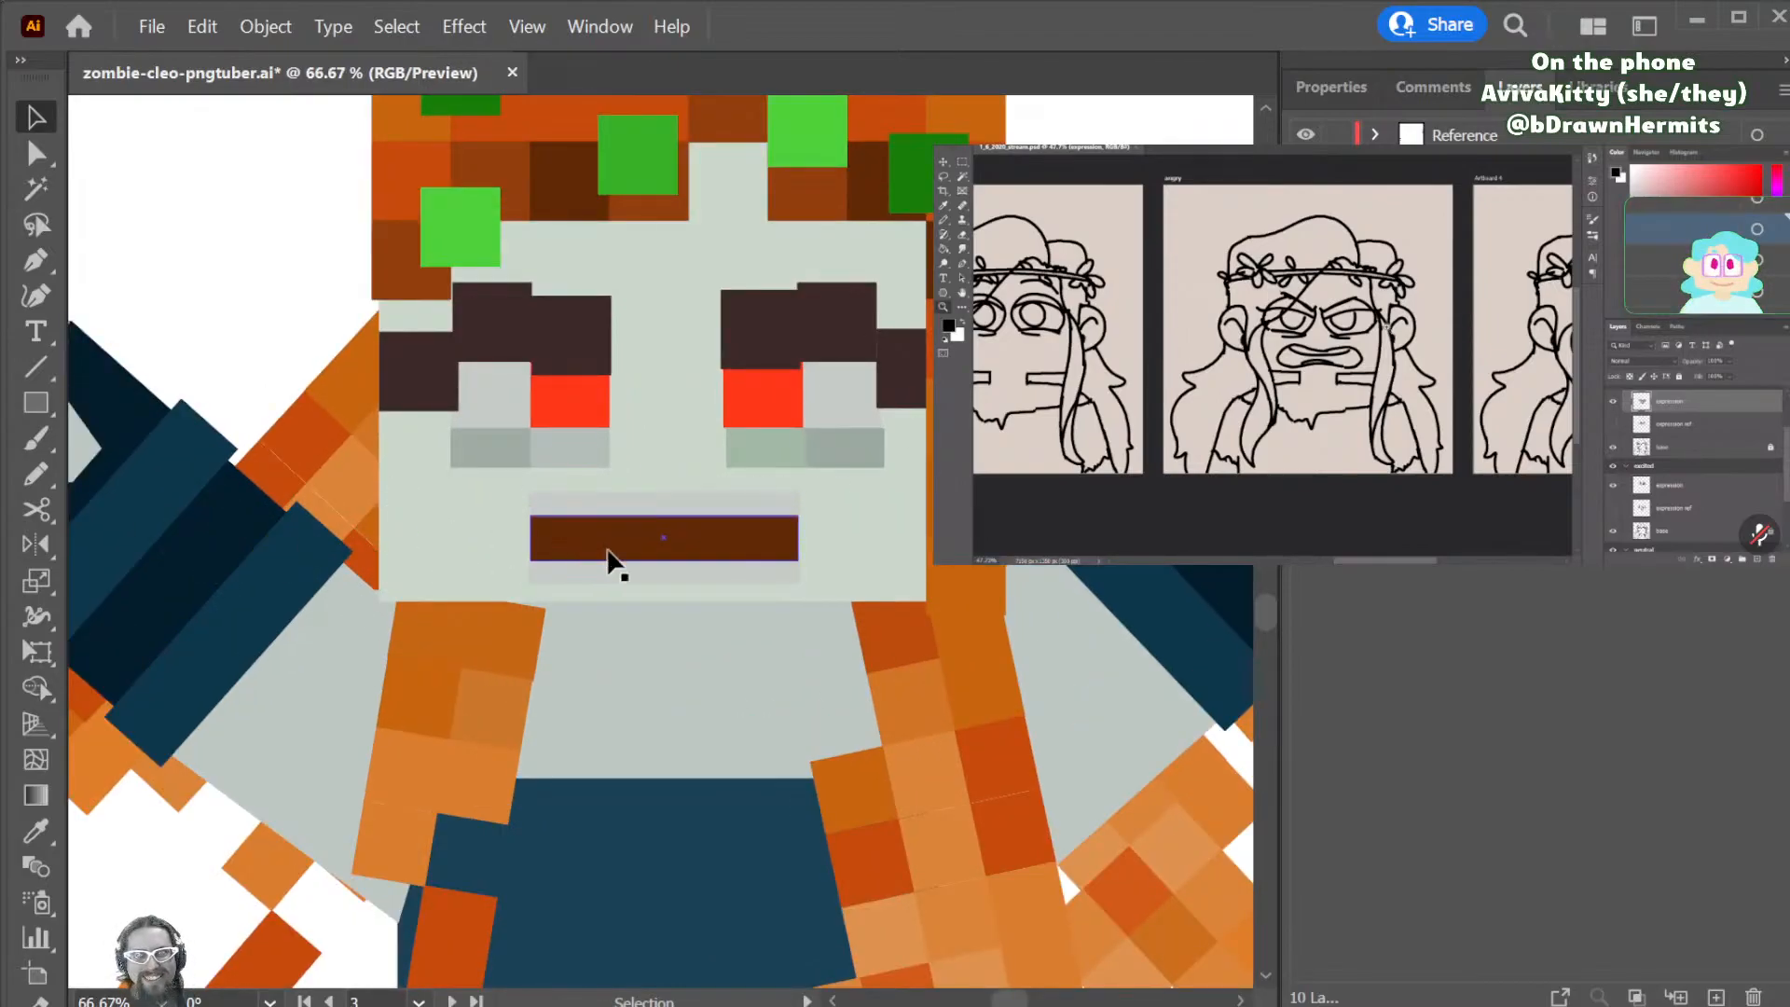
pyautogui.click(695, 552)
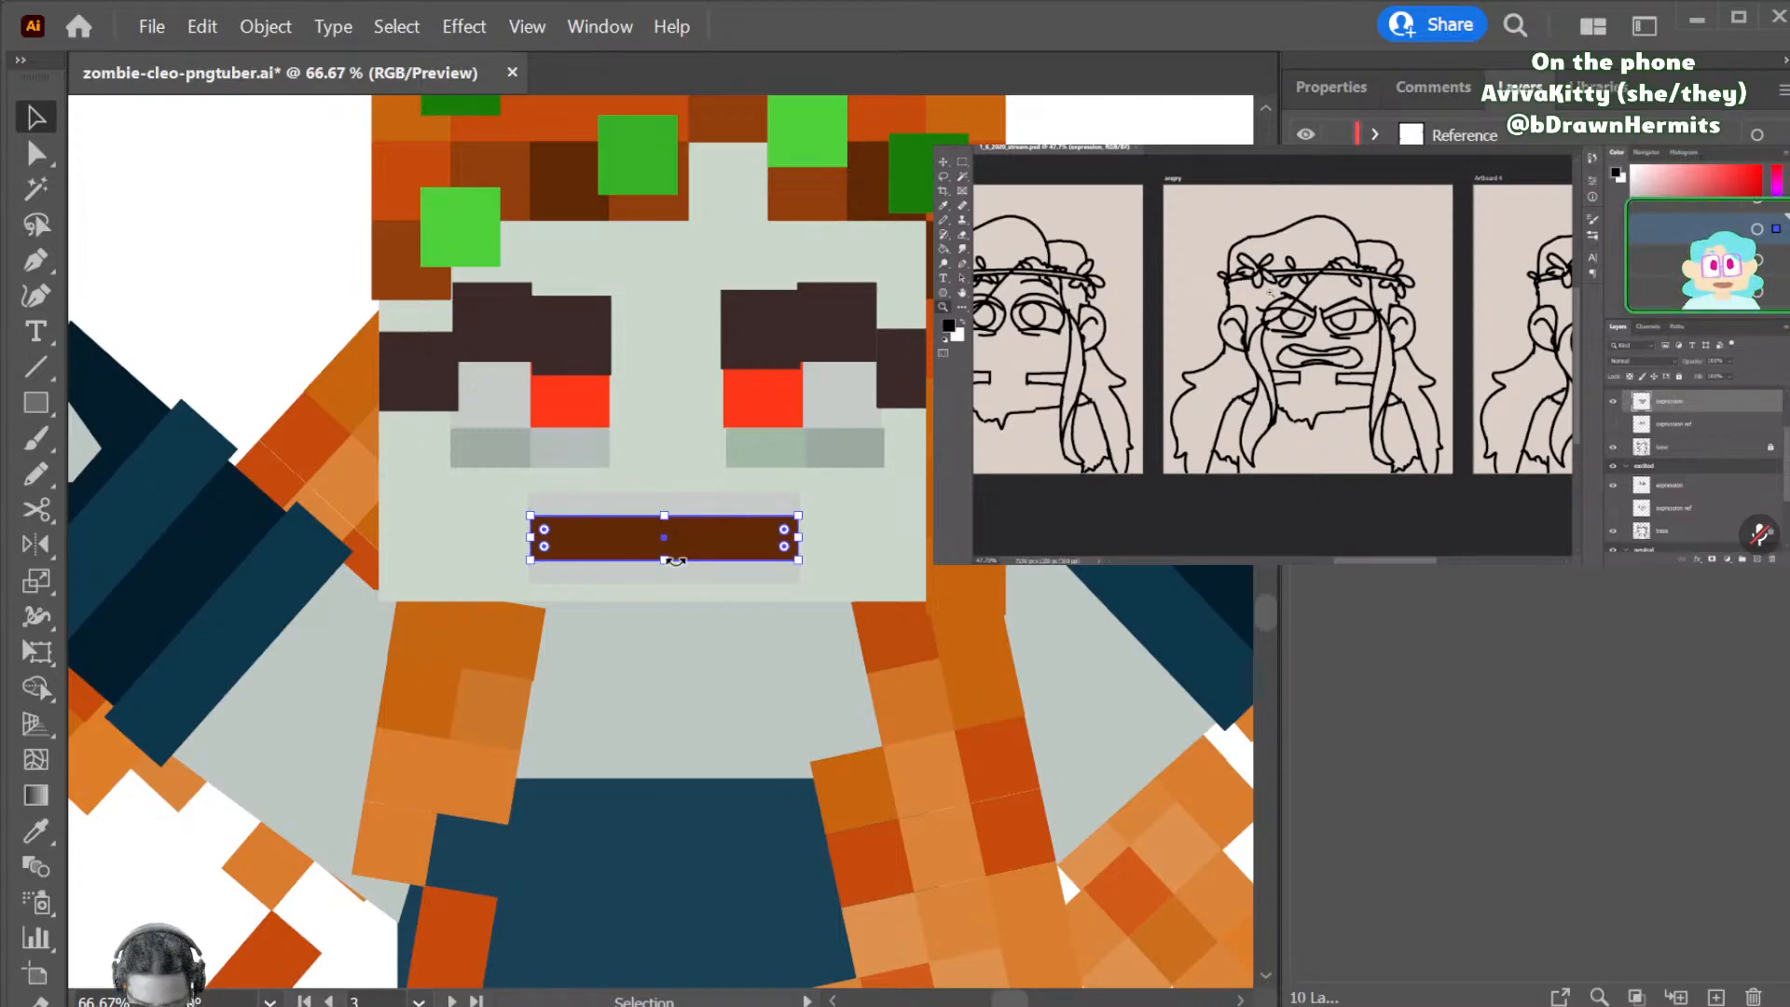
pyautogui.press('p')
pyautogui.click(664, 560)
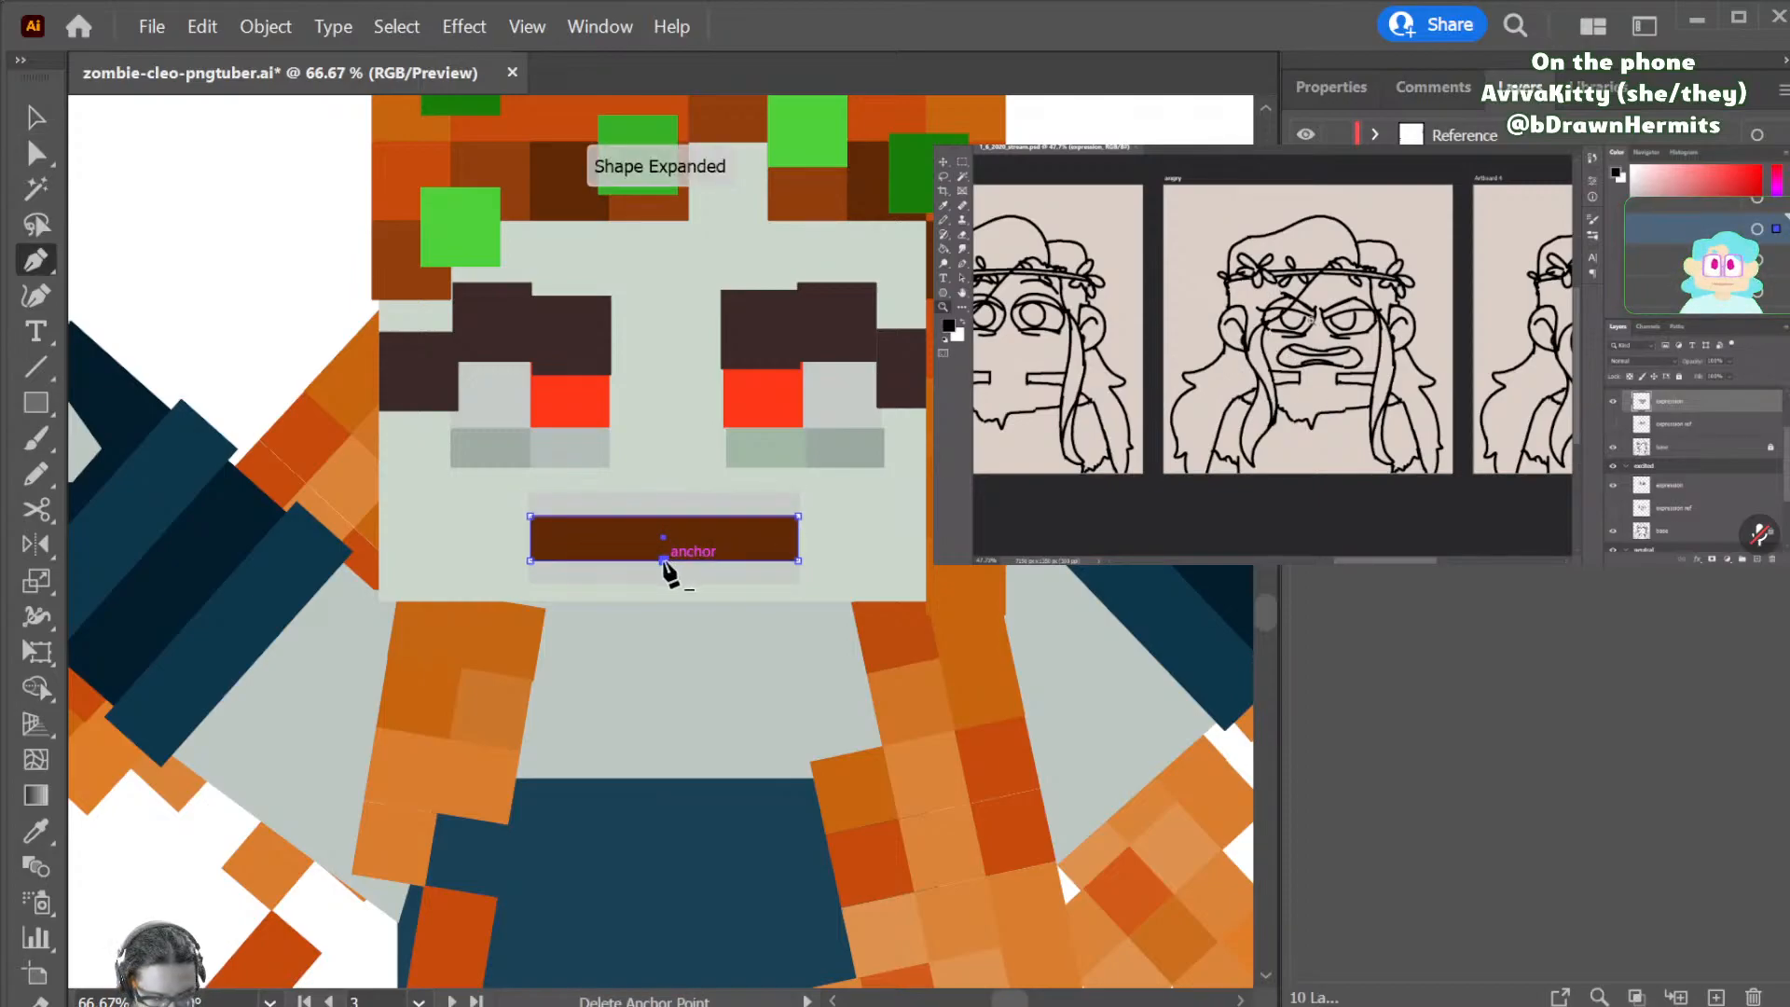
pyautogui.moveTo(663, 560); pyautogui.dragTo(610, 563)
pyautogui.hotkey('shift', 'Up')
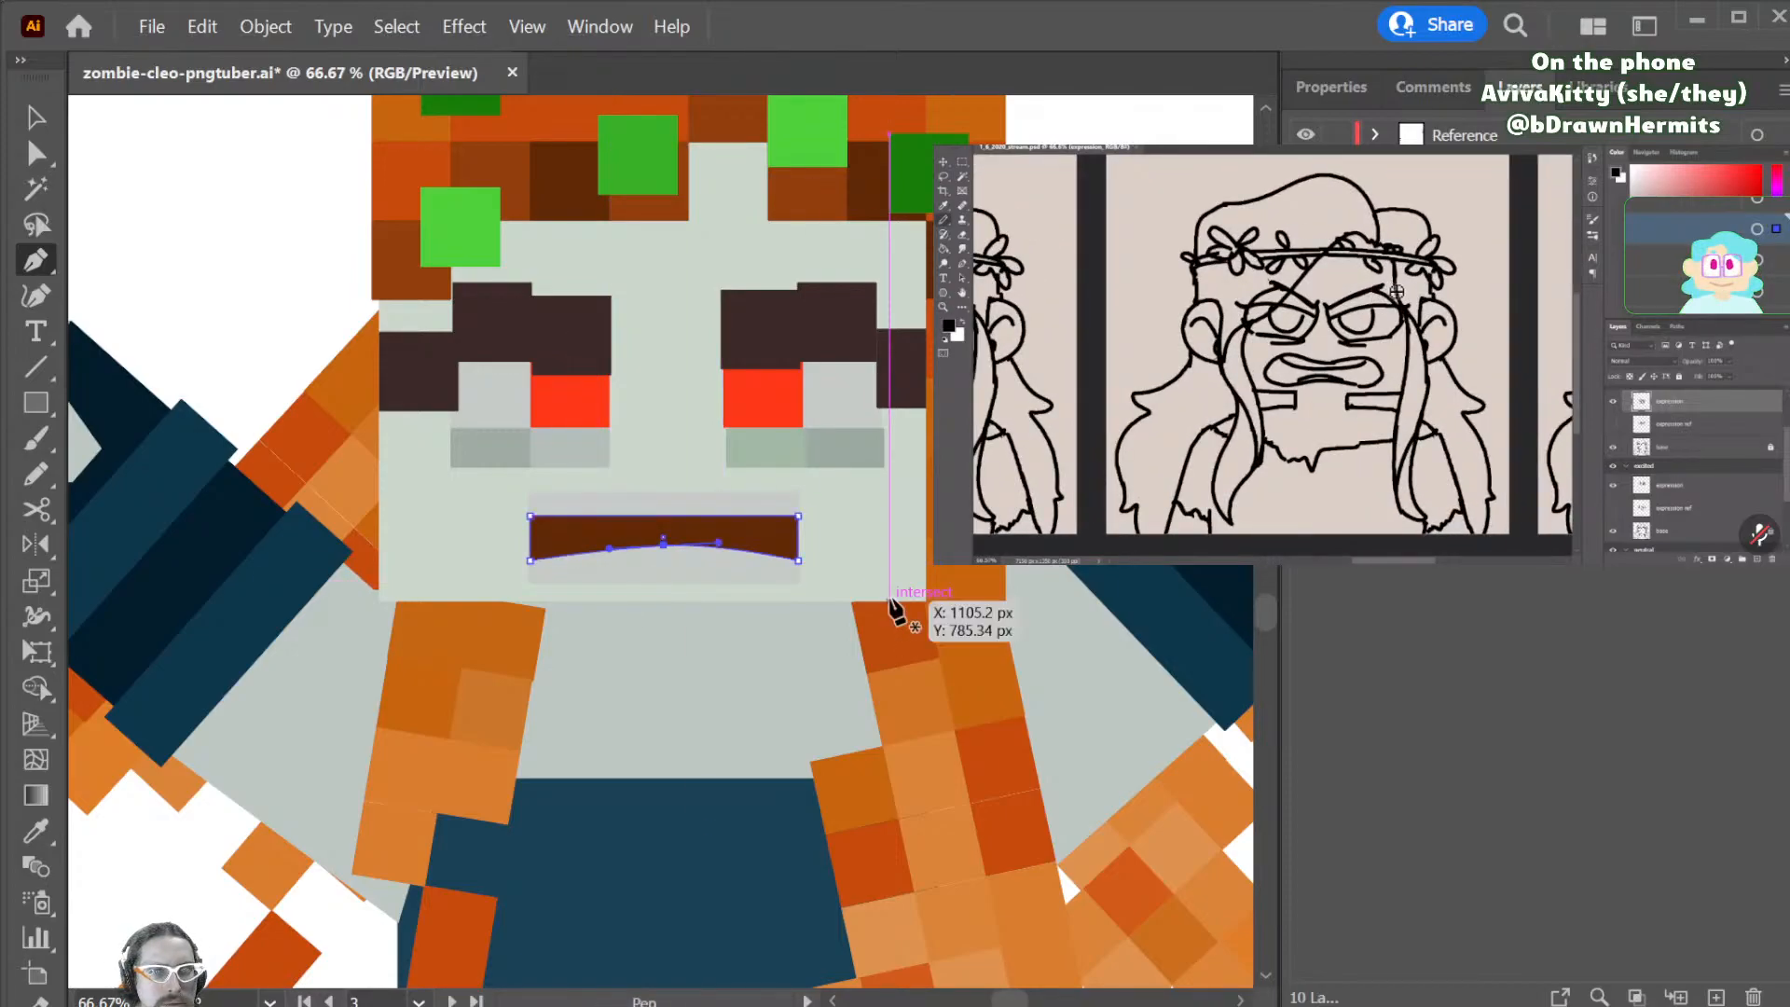
pyautogui.hotkey('shift', 'Down')
pyautogui.hotkey('shift', 'Up')
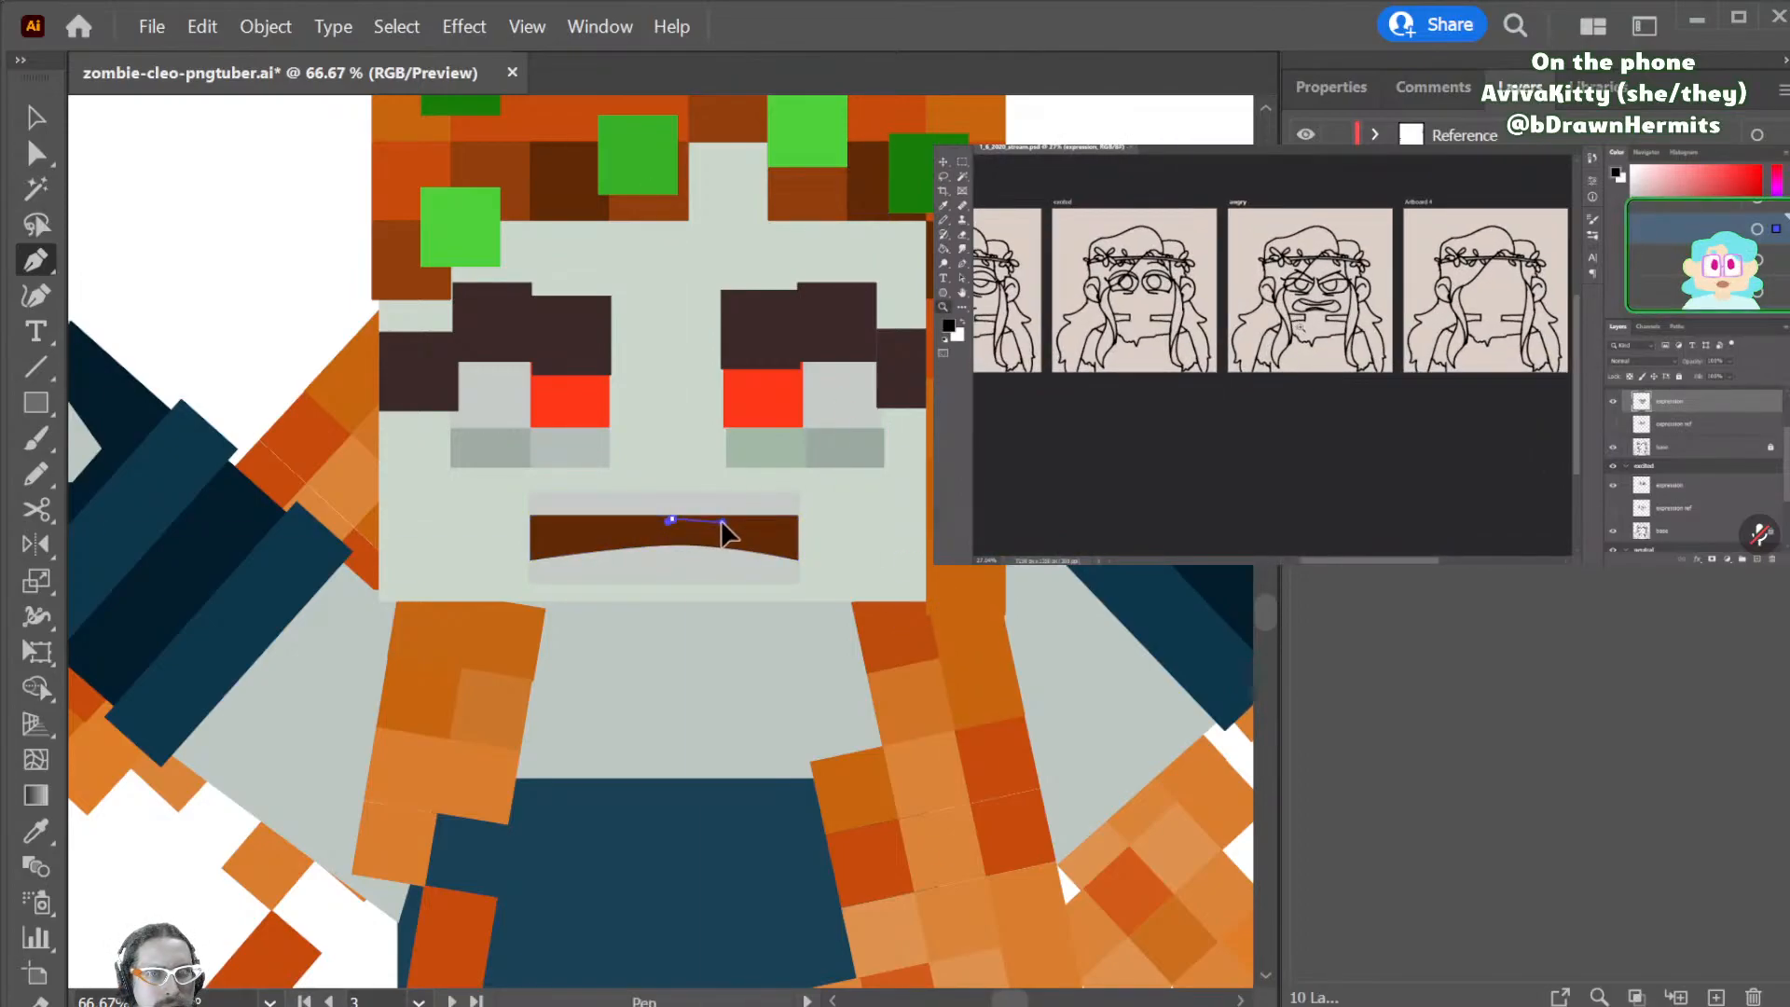
# - Add a smooth anchor at the middle of the brown mouth's upper edge and nudge it down to dip the edge
pyautogui.press('ctrl')
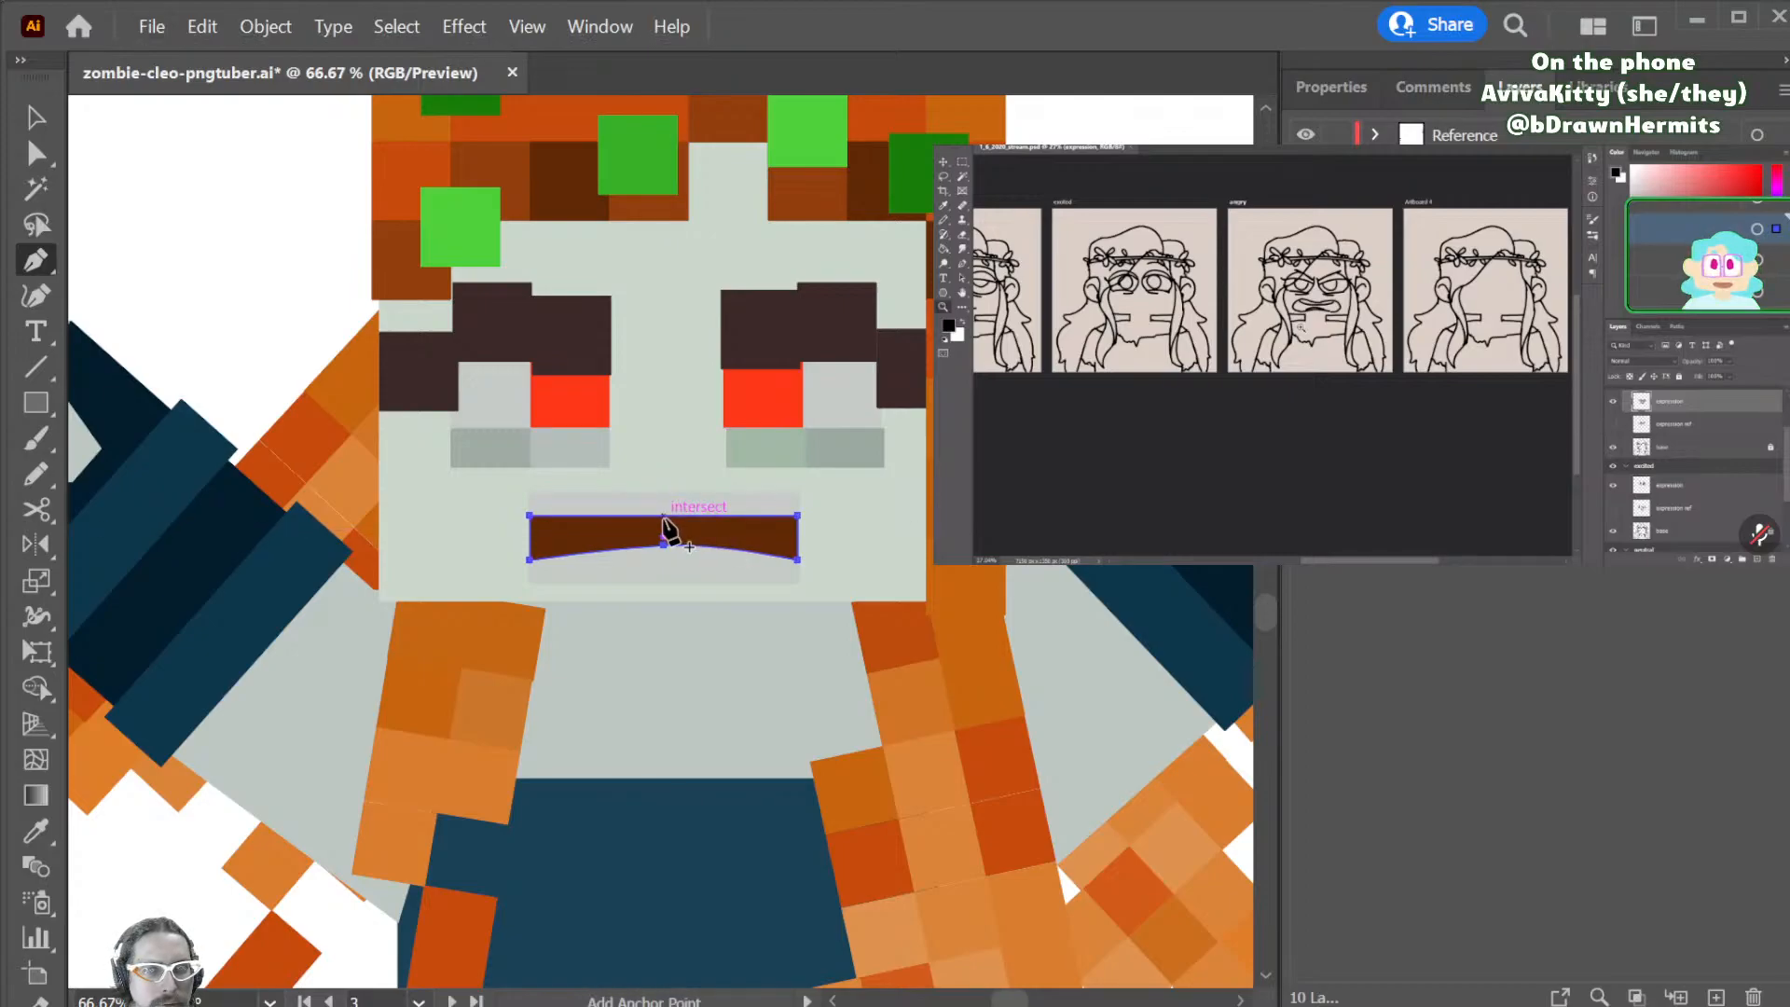
pyautogui.moveTo(664, 516); pyautogui.dragTo(730, 520)
pyautogui.press('Down')
pyautogui.press('Down')
pyautogui.press('Down')
pyautogui.press('Down')
pyautogui.press('Down')
pyautogui.press('Down')
pyautogui.press('Down')
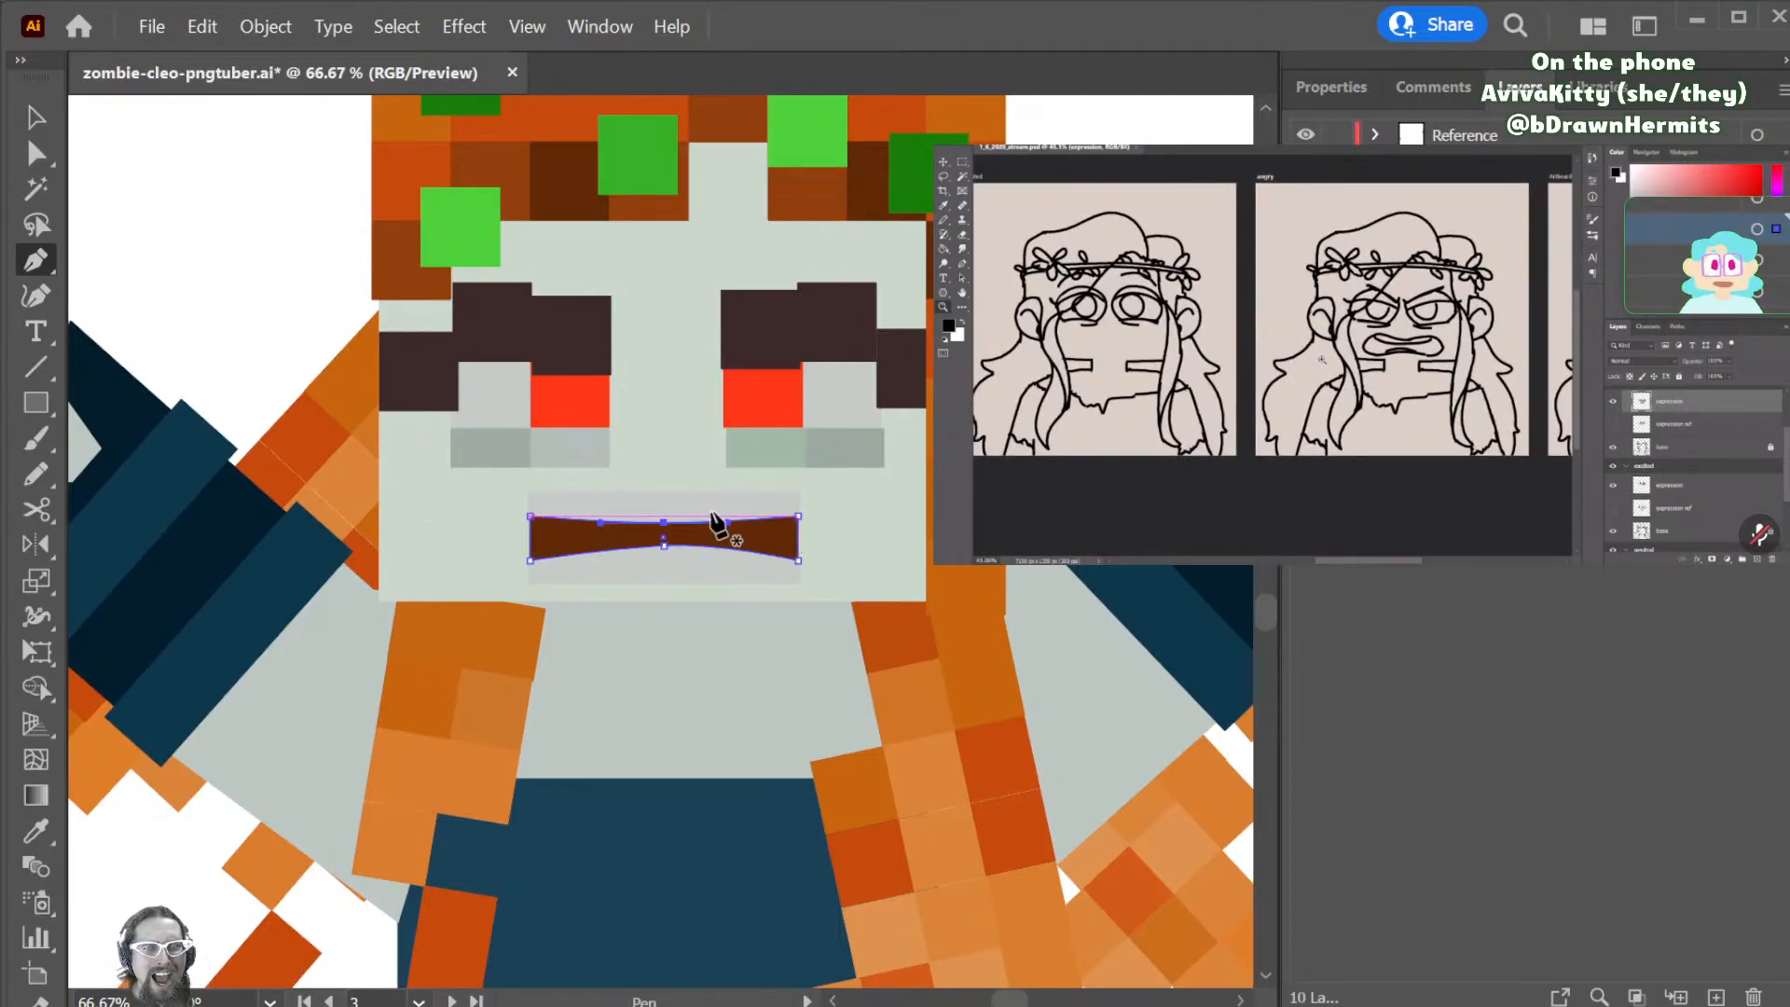
pyautogui.hotkey('ctrl', 'shift', 'a')
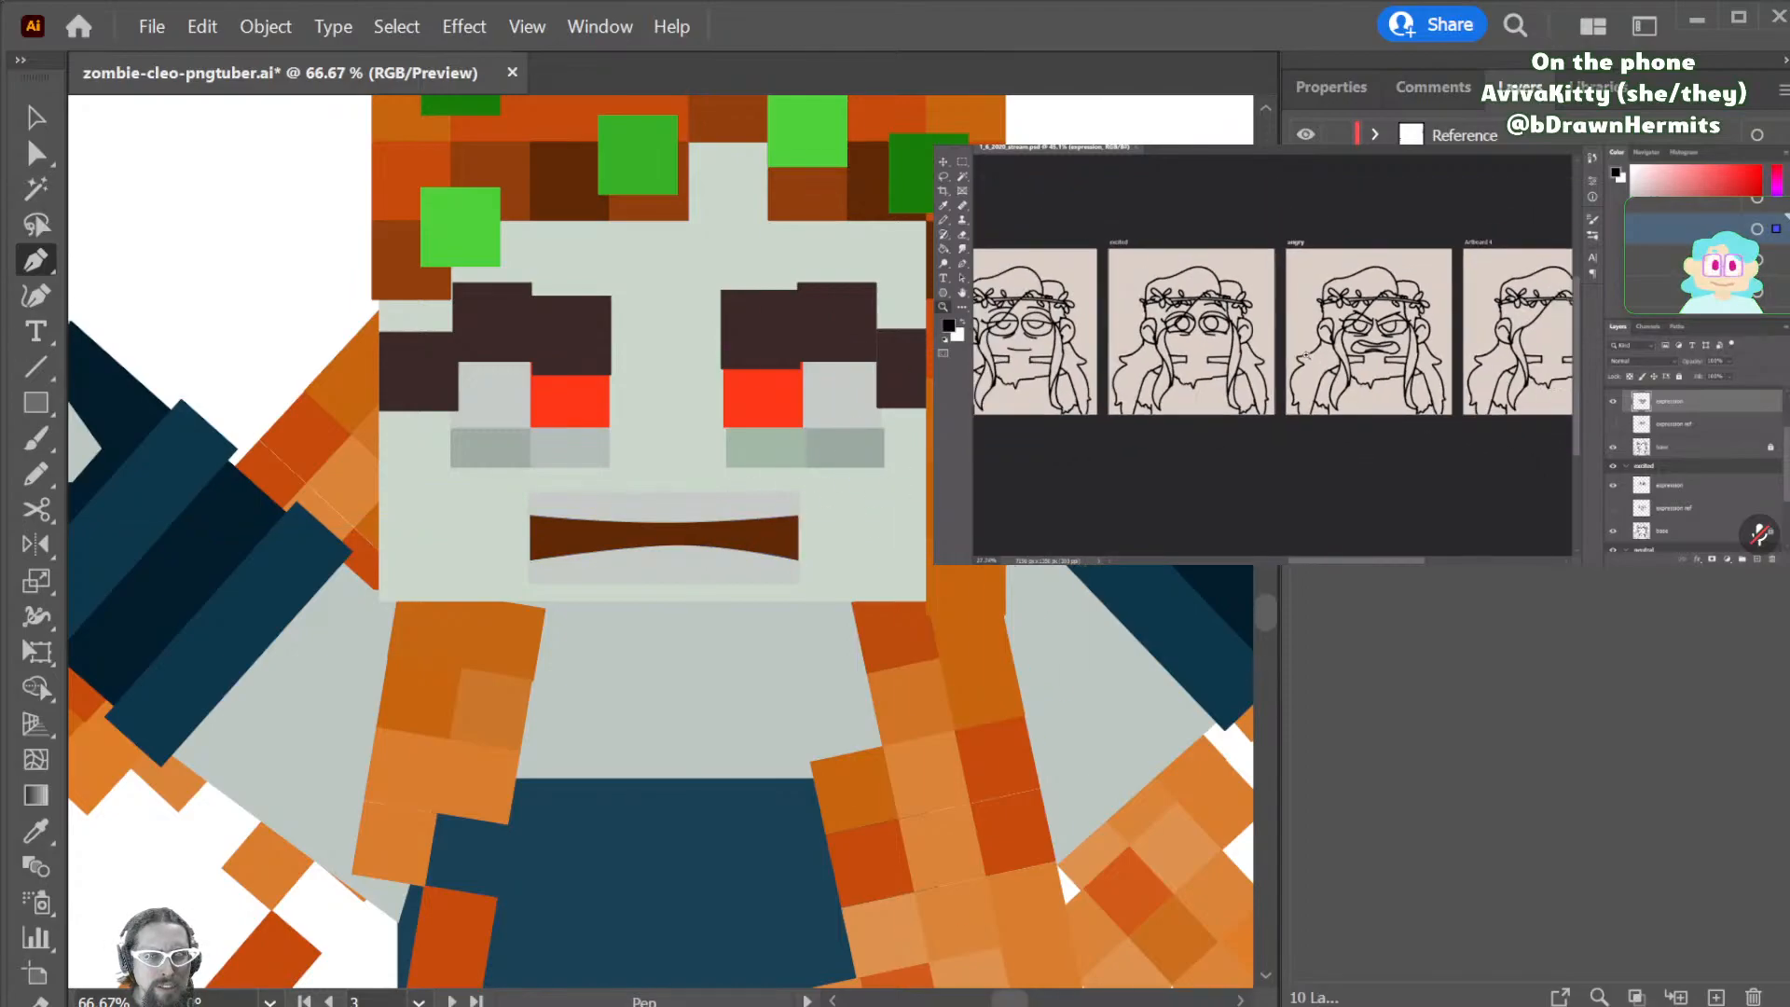
# - Save the document with the finished angry mouth
pyautogui.hotkey('ctrl', '-')
pyautogui.hotkey('ctrl', '-')
pyautogui.hotkey('ctrl', '-')
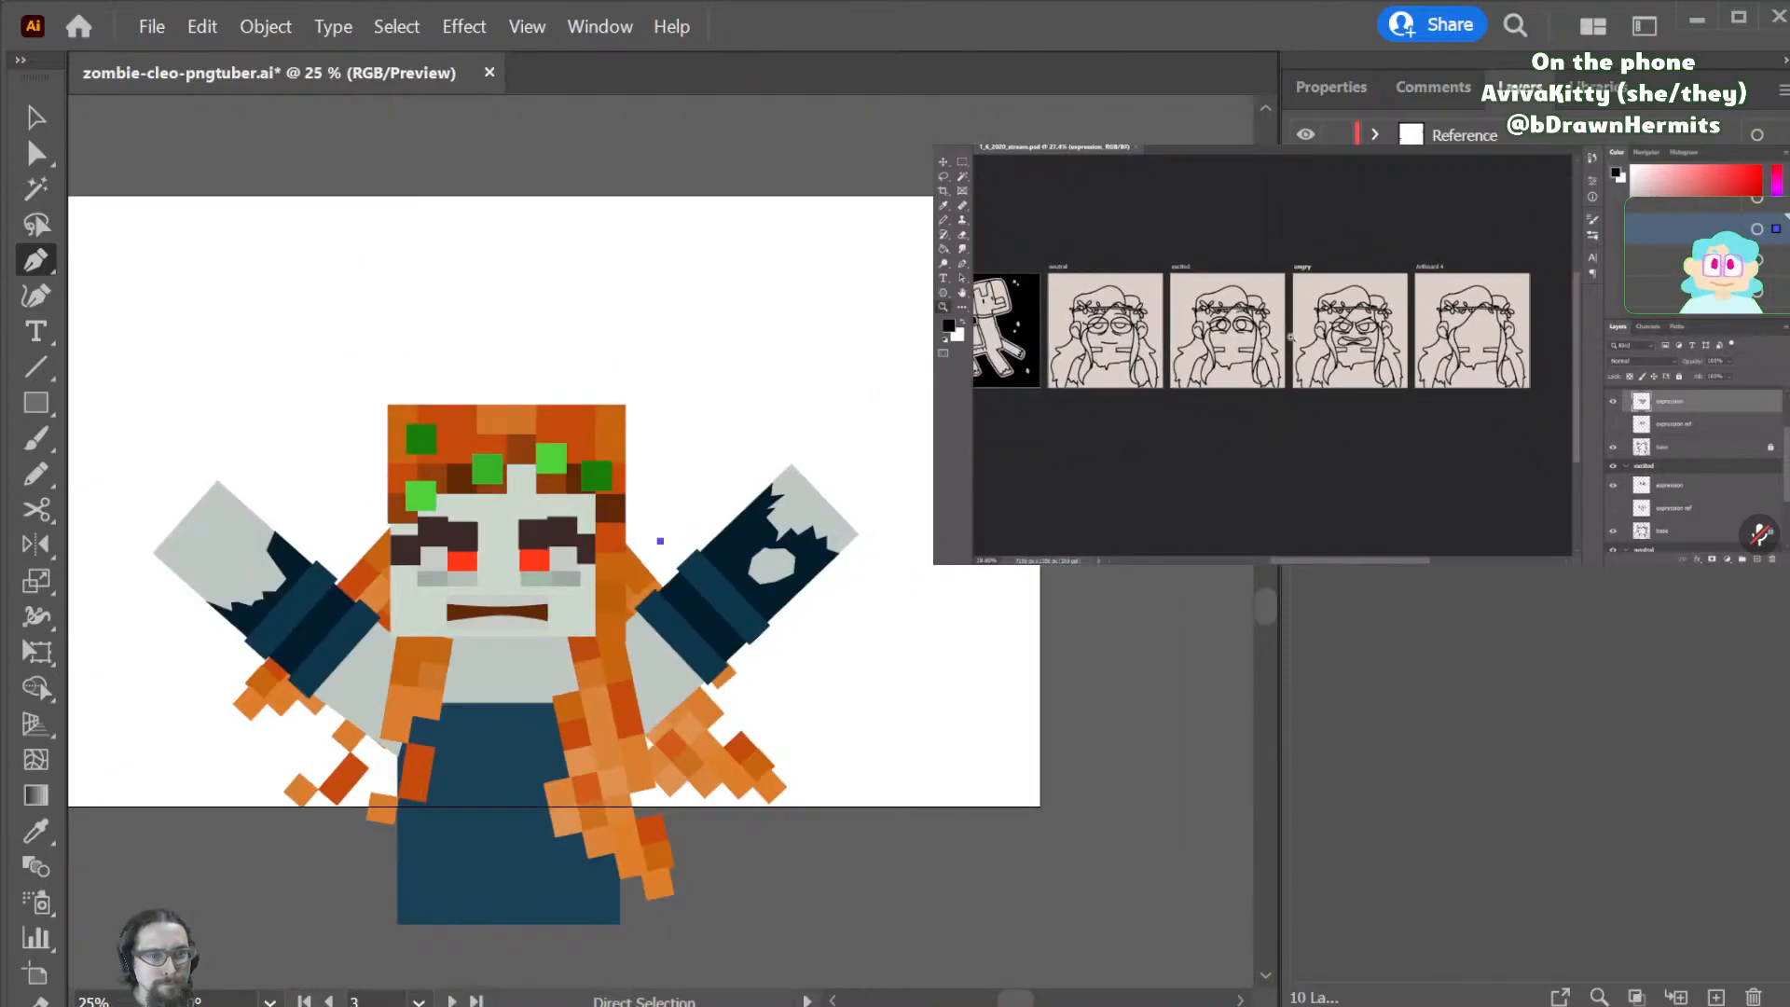
pyautogui.hscroll(-8, 656, 757)
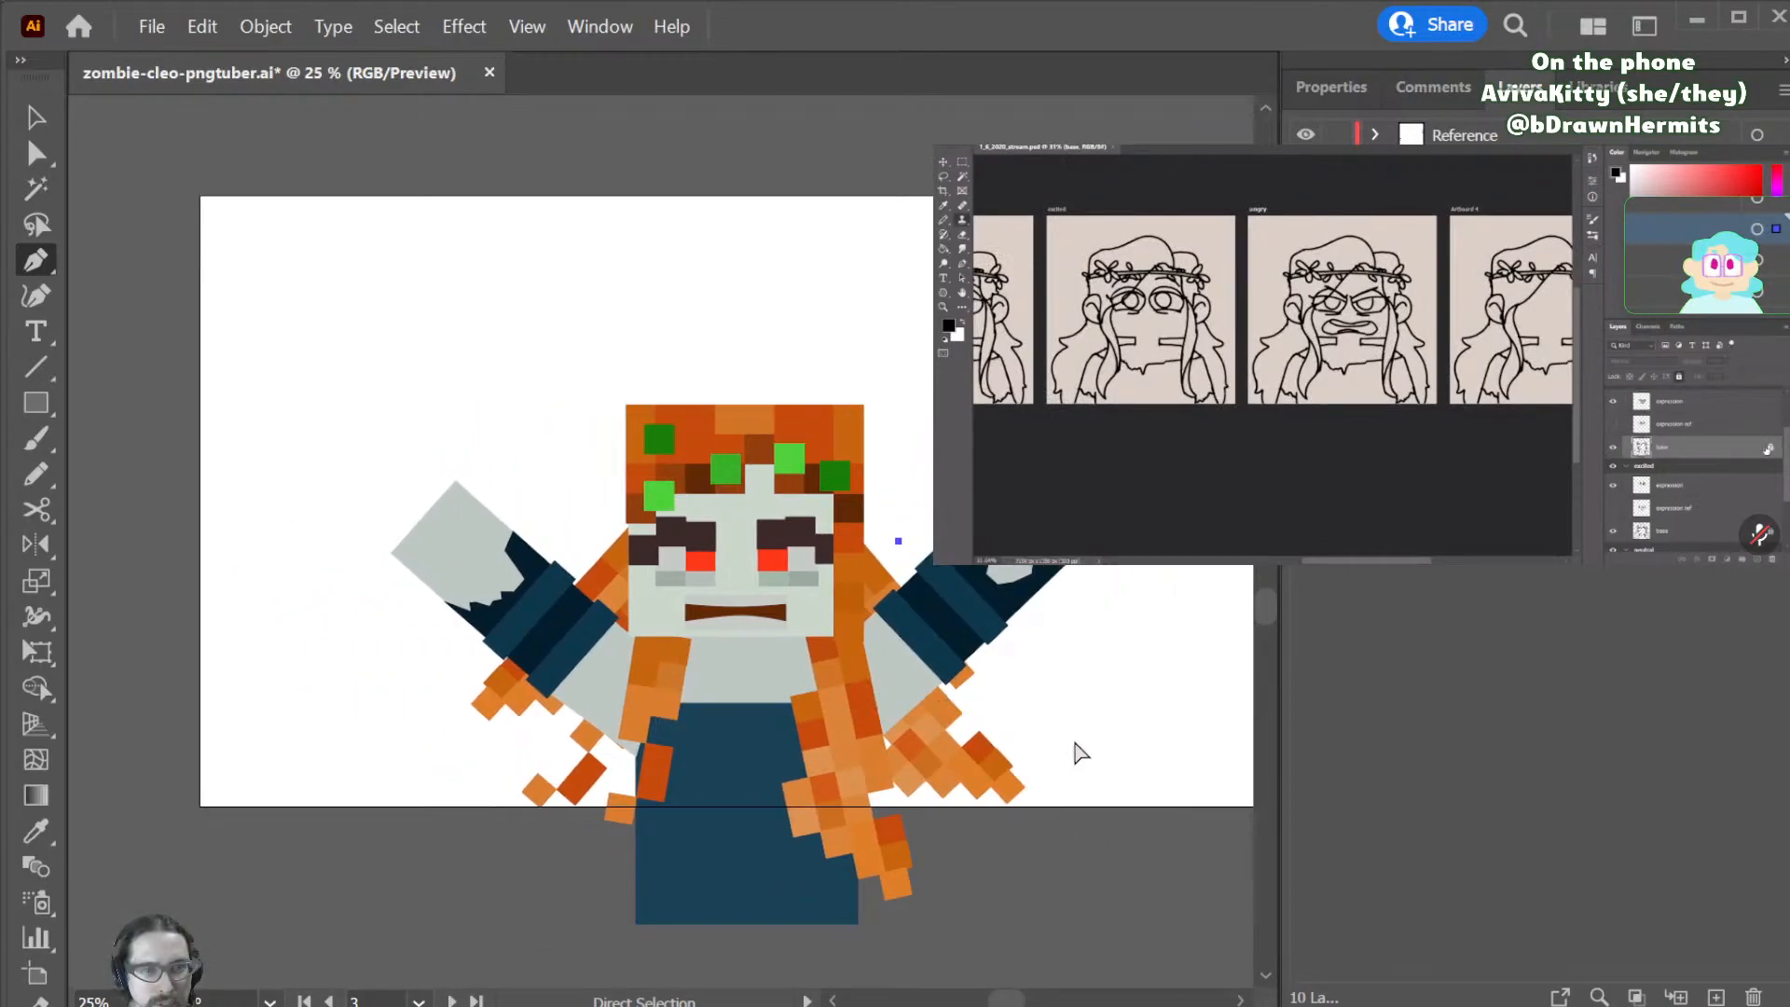
pyautogui.hotkey('ctrl', 's')
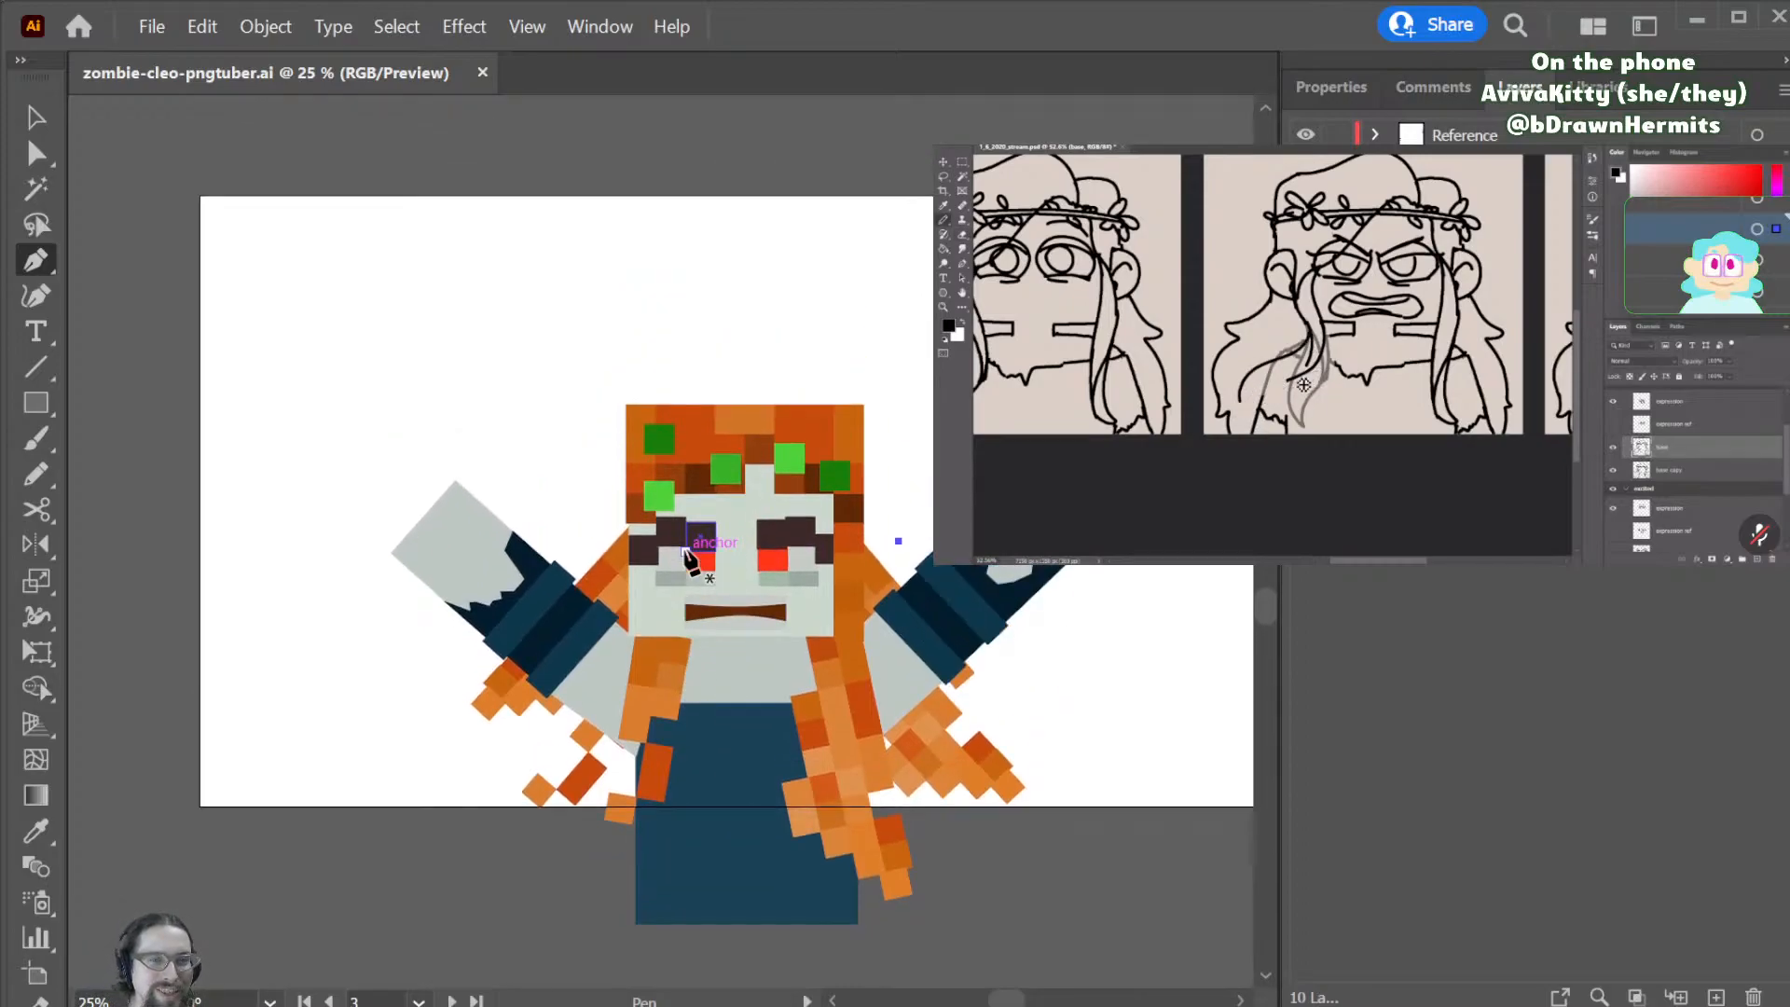
# - Compare the red-eyed, raised-arm character with the characters on the neighbouring artboards
pyautogui.hotkey('ctrl', '-')
pyautogui.hotkey('ctrl', '-')
pyautogui.hotkey('ctrl', '-')
pyautogui.hotkey('ctrl', '-')
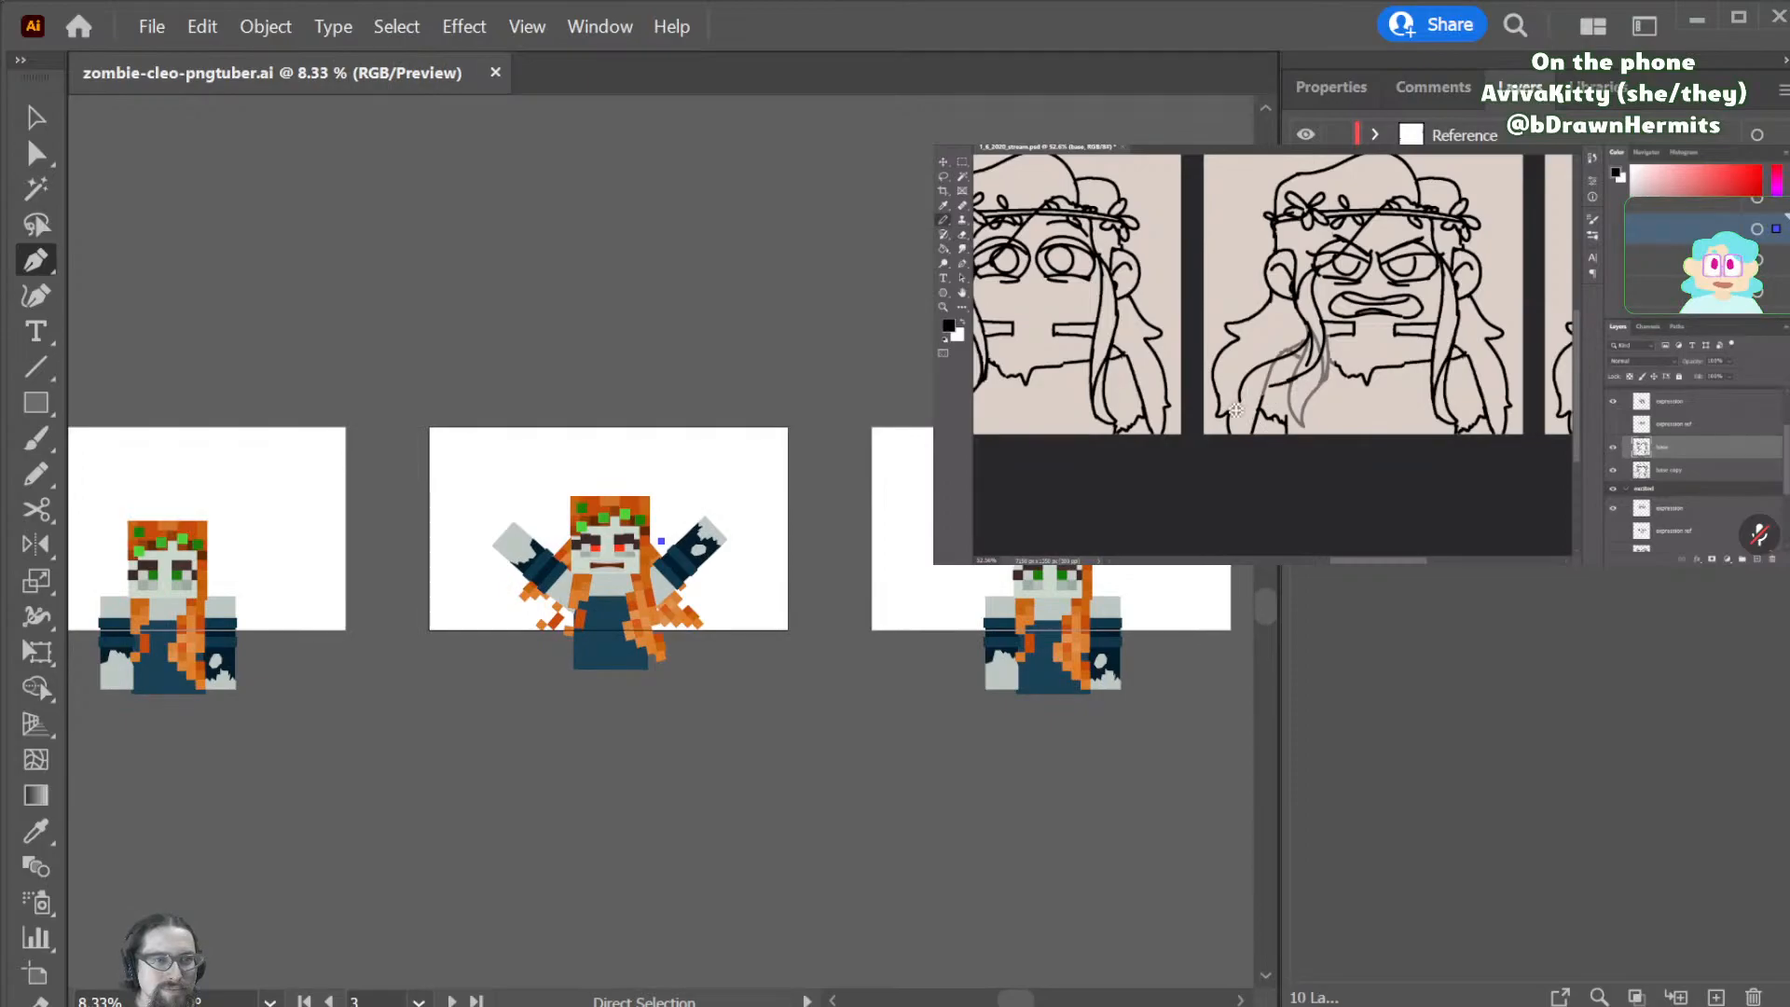
pyautogui.hotkey('ctrl', '+')
pyautogui.hotkey('ctrl', '-')
pyautogui.hotkey('ctrl', '+')
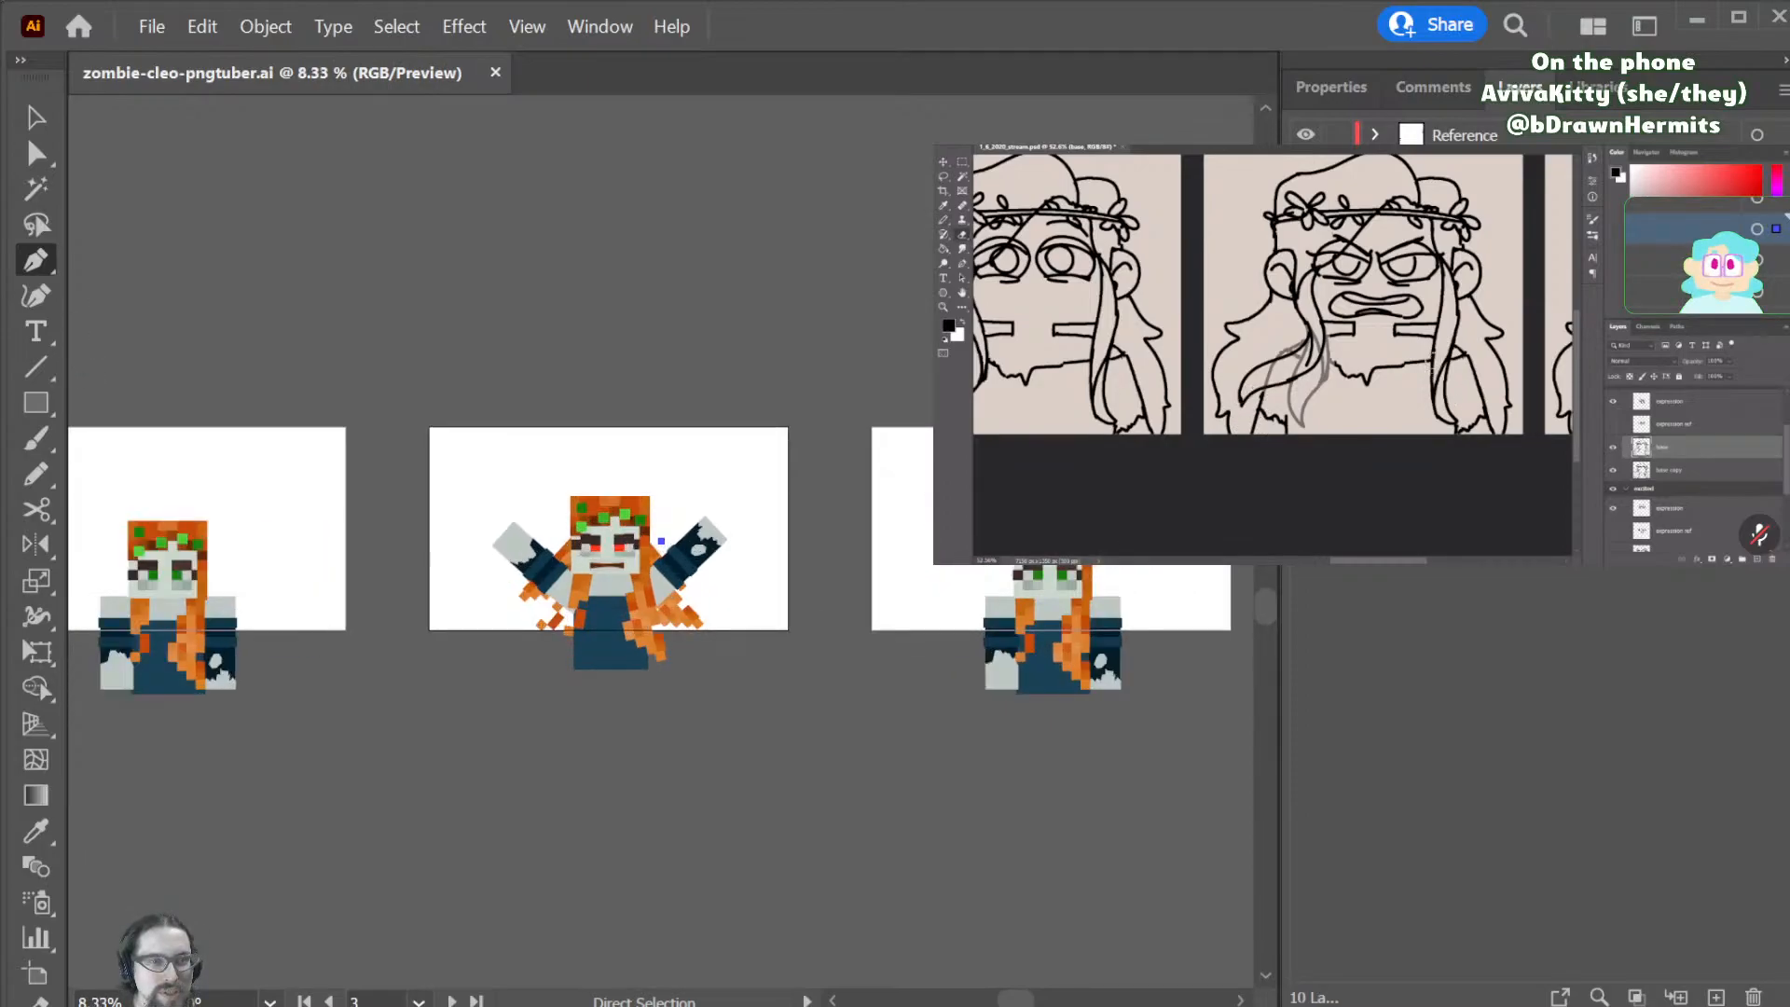
pyautogui.hscroll(-5, 660, 541)
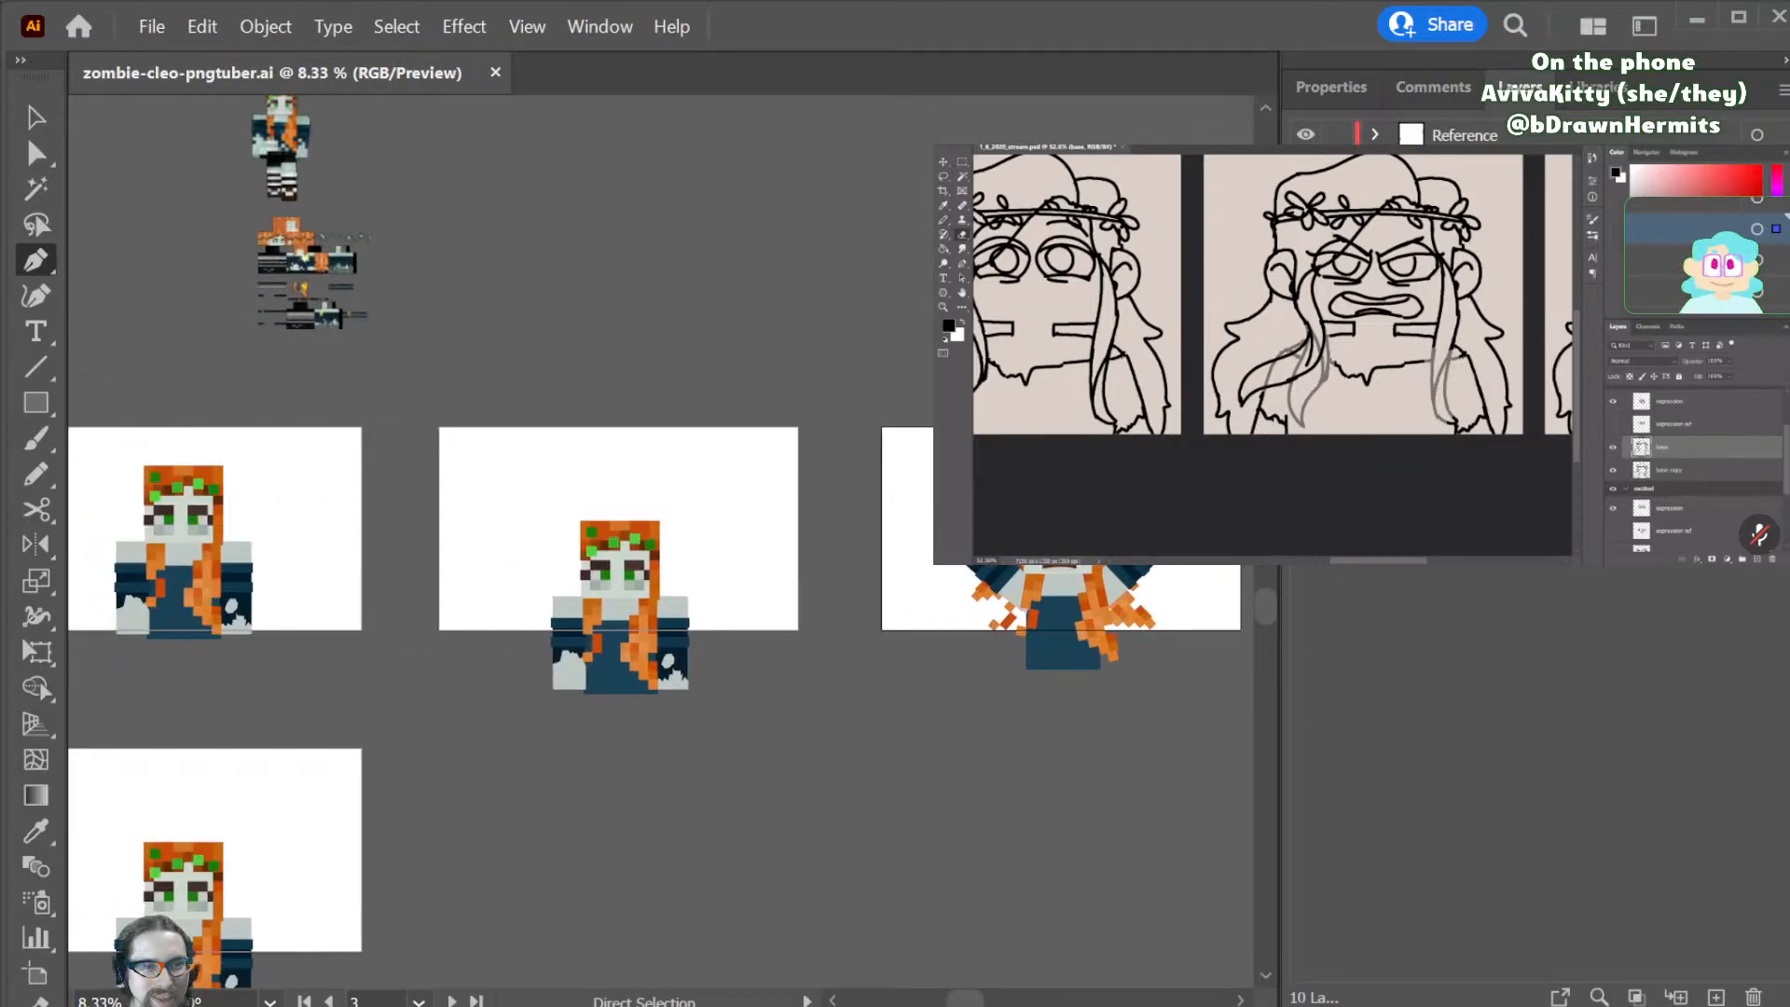
pyautogui.hscroll(2, 660, 541)
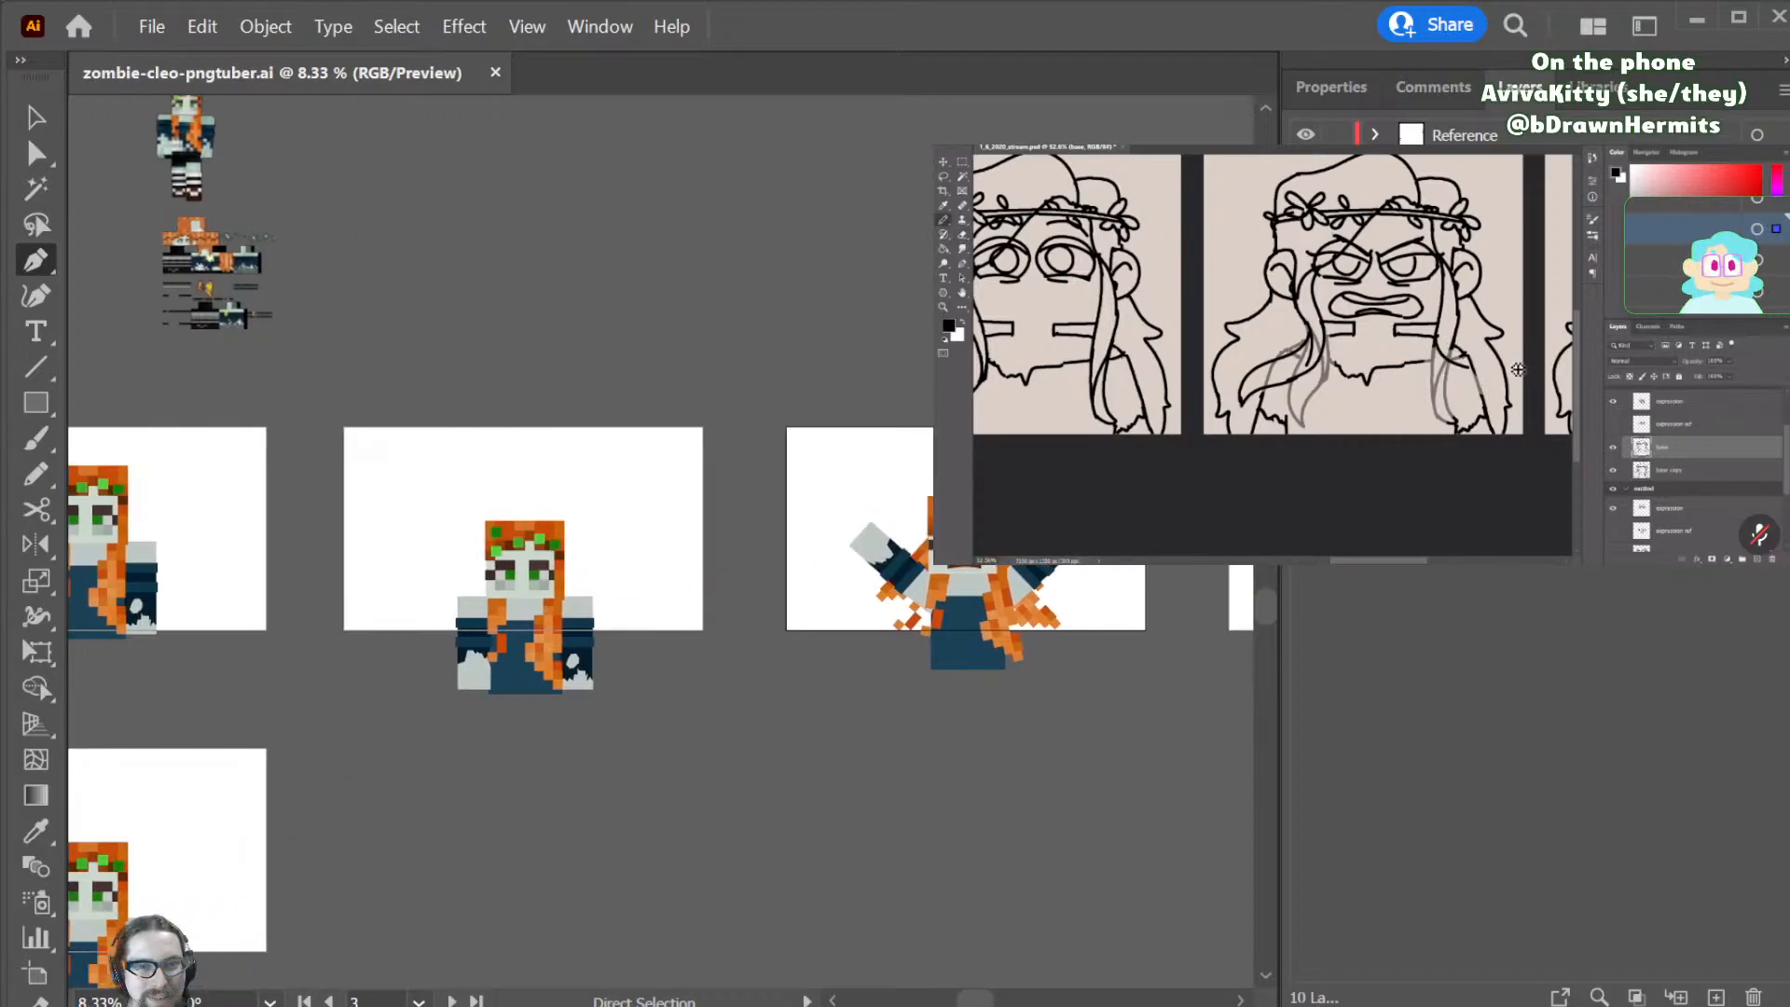
pyautogui.hscroll(2, 660, 541)
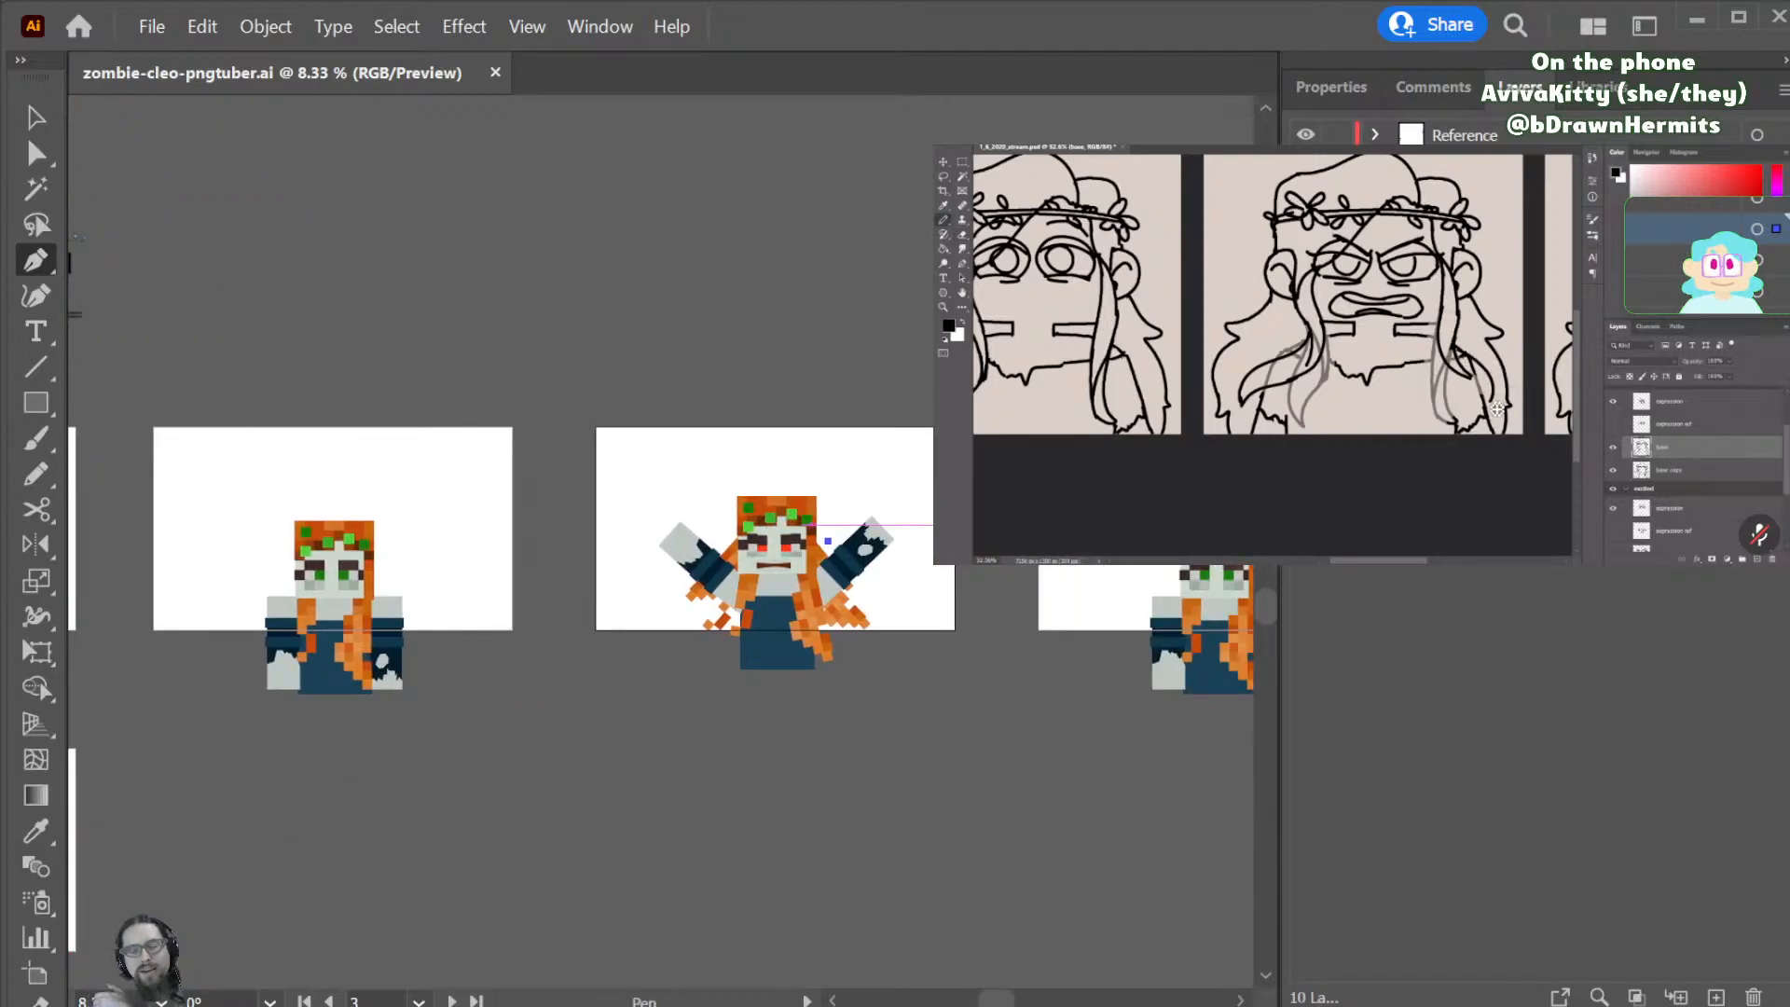
pyautogui.hotkey('ctrl', '+')
pyautogui.hotkey('ctrl', '+')
pyautogui.hotkey('ctrl', '+')
pyautogui.hotkey('ctrl', '+')
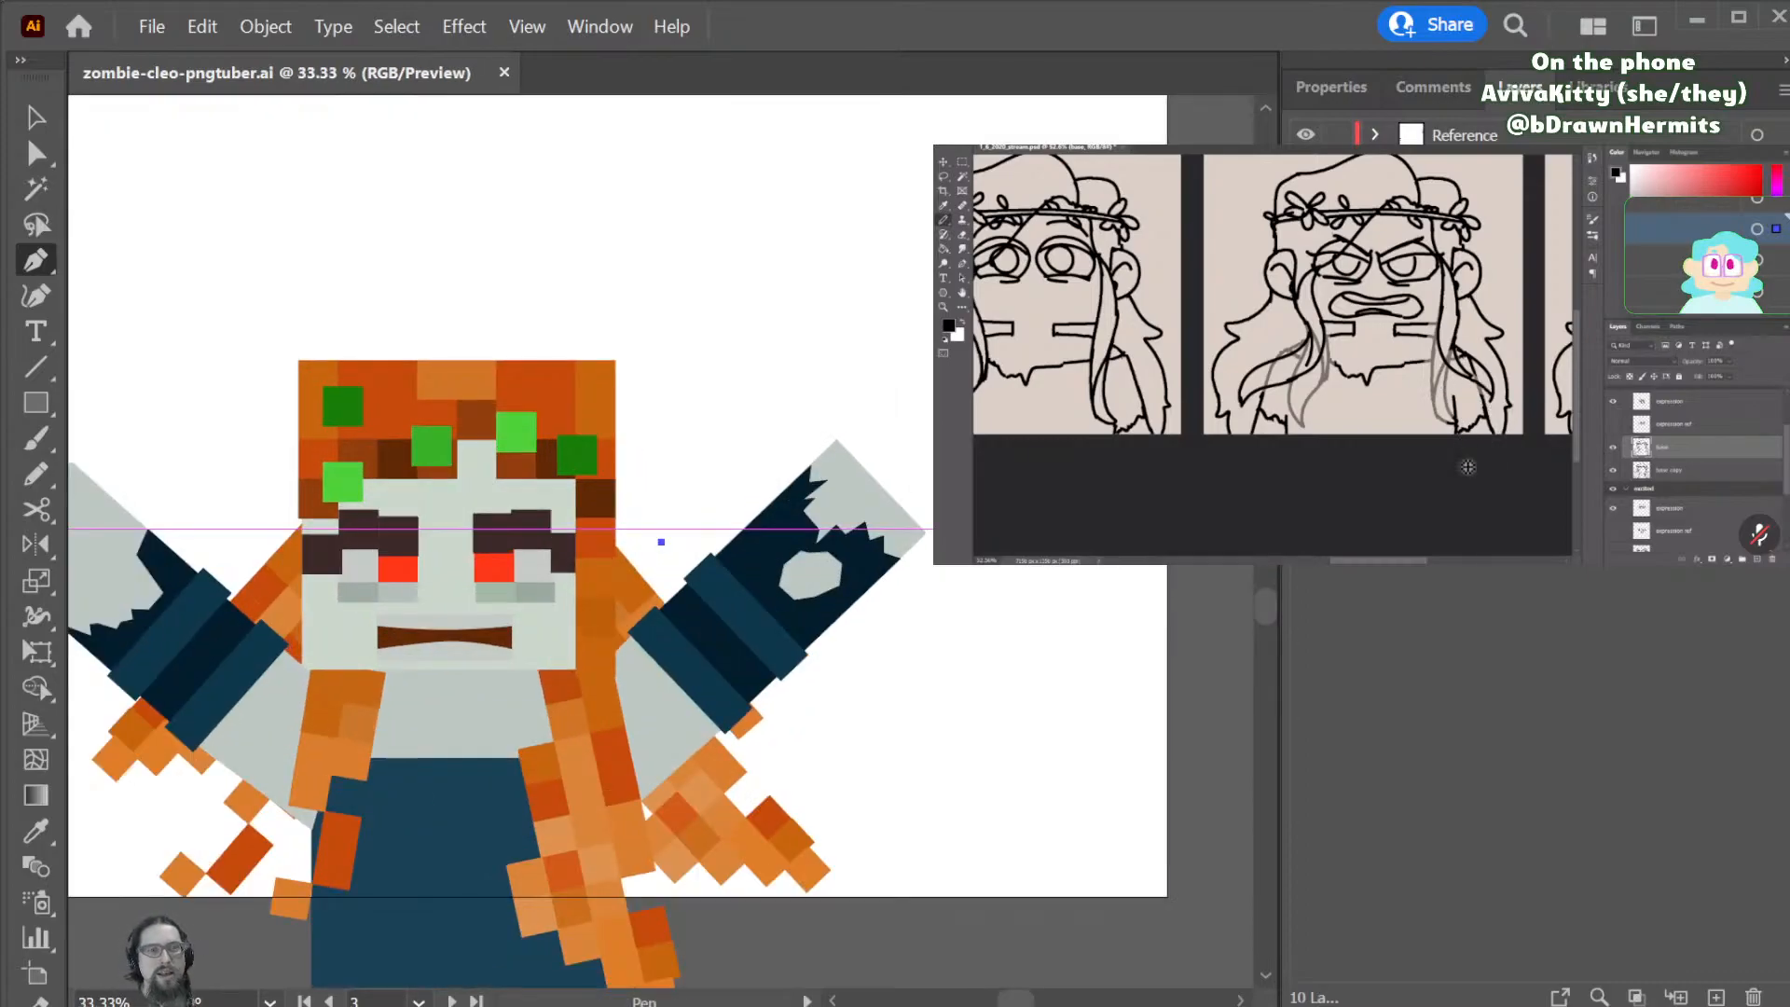
# - Enlarge the angry character's whole head slightly about its centre, including the hair, green squares and face
pyautogui.hscroll(-2, 570, 623)
pyautogui.hscroll(-2, 571, 629)
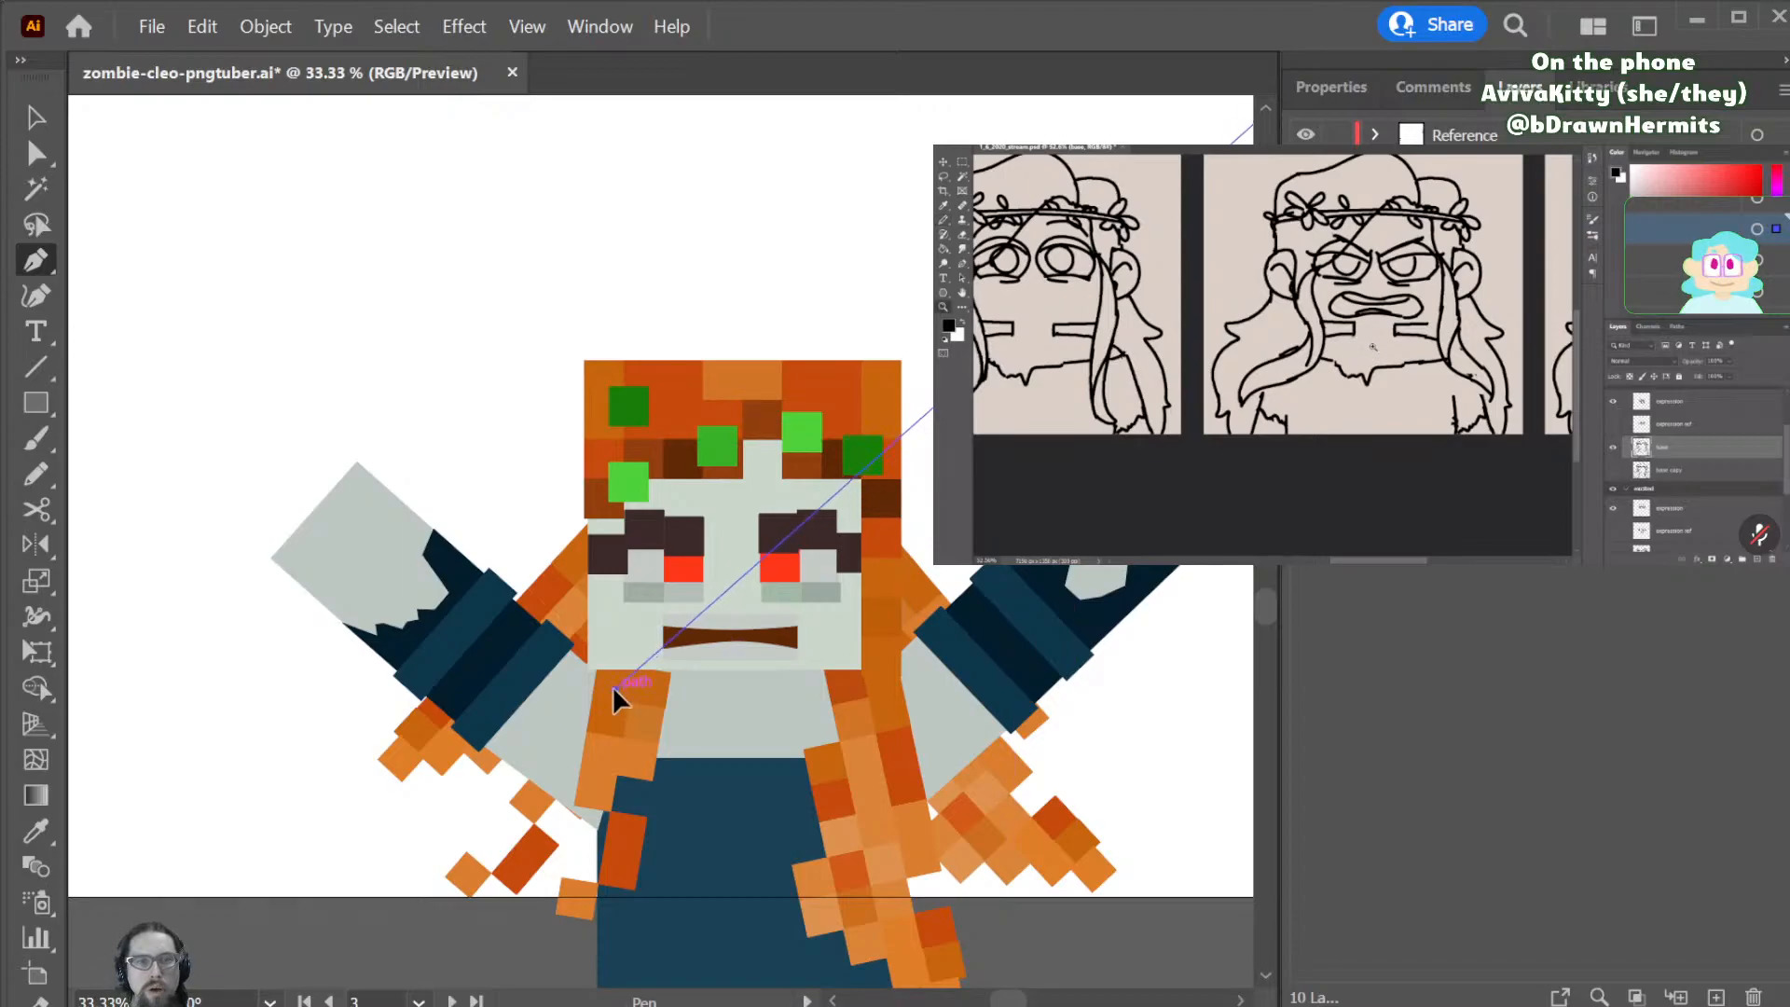
pyautogui.press('v')
pyautogui.moveTo(980, 284); pyautogui.dragTo(536, 679)
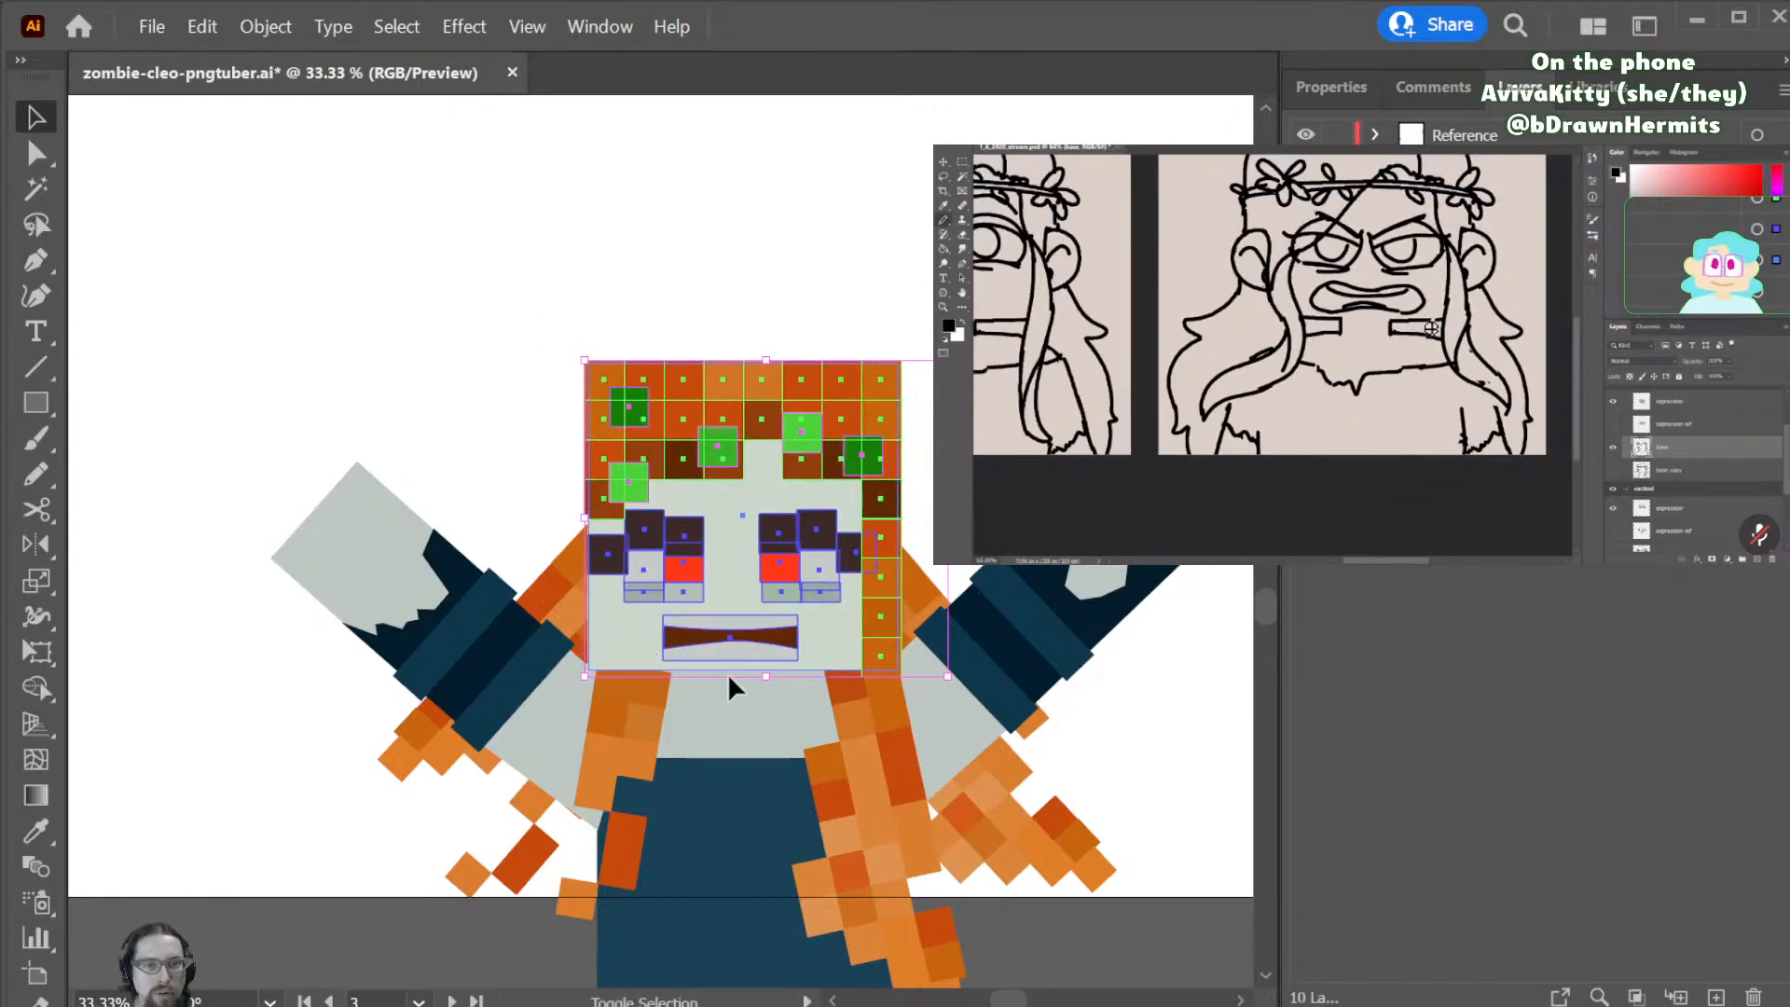
pyautogui.moveTo(764, 687); pyautogui.dragTo(765, 699)
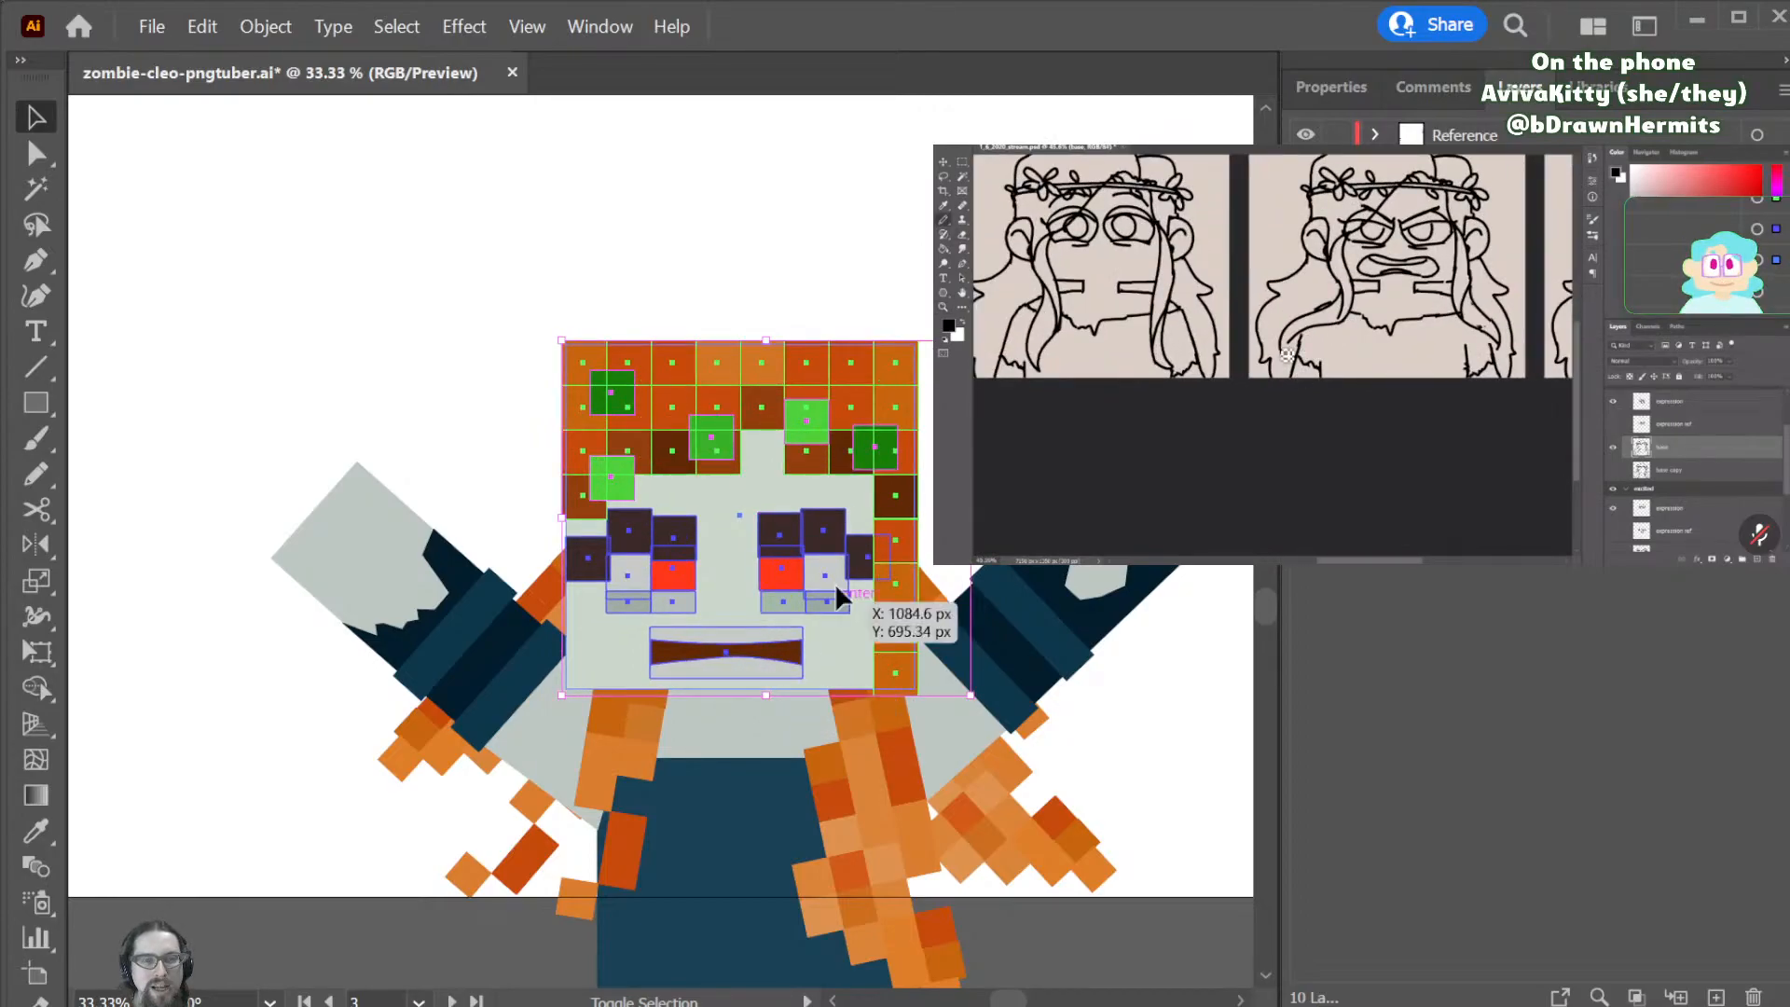
pyautogui.hotkey('ctrl', 'shift', 'a')
# - Rotate the five green squares on the hair individually about their own centres by random angles
pyautogui.click(613, 395)
pyautogui.keyDown('shift'); pyautogui.click(617, 480); pyautogui.keyUp('shift')
pyautogui.keyDown('shift'); pyautogui.click(711, 444); pyautogui.keyUp('shift')
pyautogui.keyDown('shift'); pyautogui.click(810, 426); pyautogui.keyUp('shift')
pyautogui.keyDown('shift'); pyautogui.click(876, 451); pyautogui.keyUp('shift')
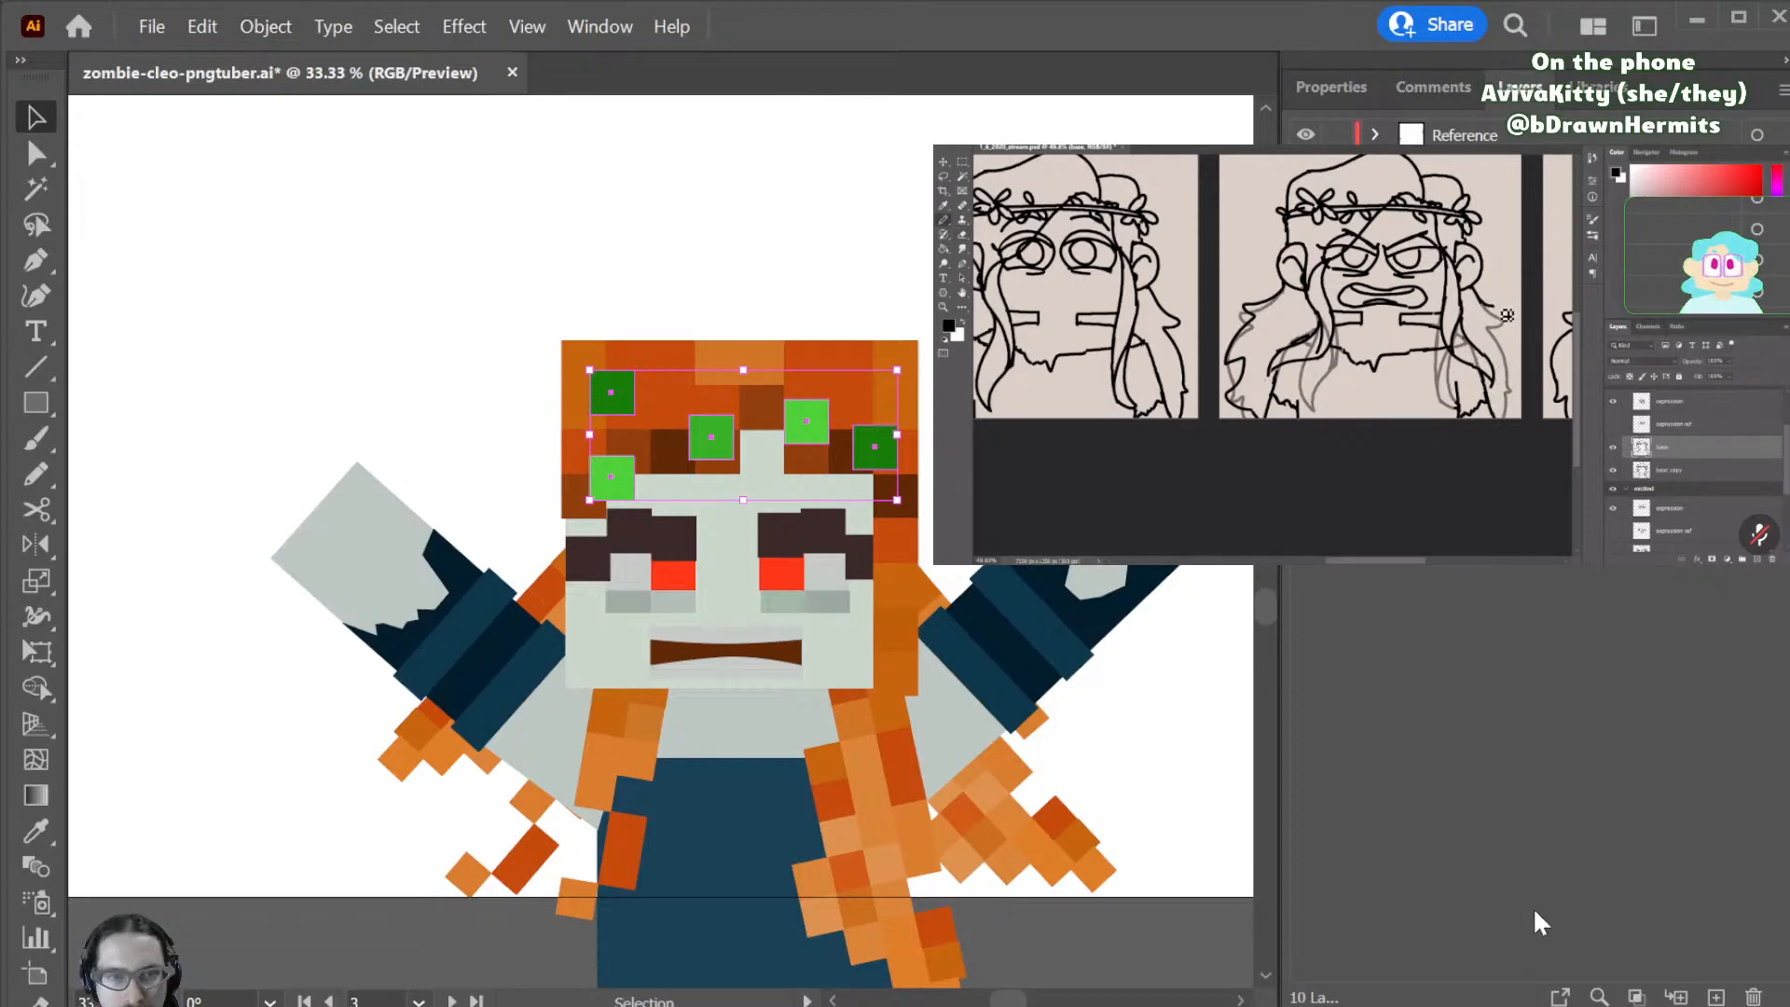
pyautogui.click(1268, 673)
pyautogui.click(1303, 707)
pyautogui.click(1276, 738)
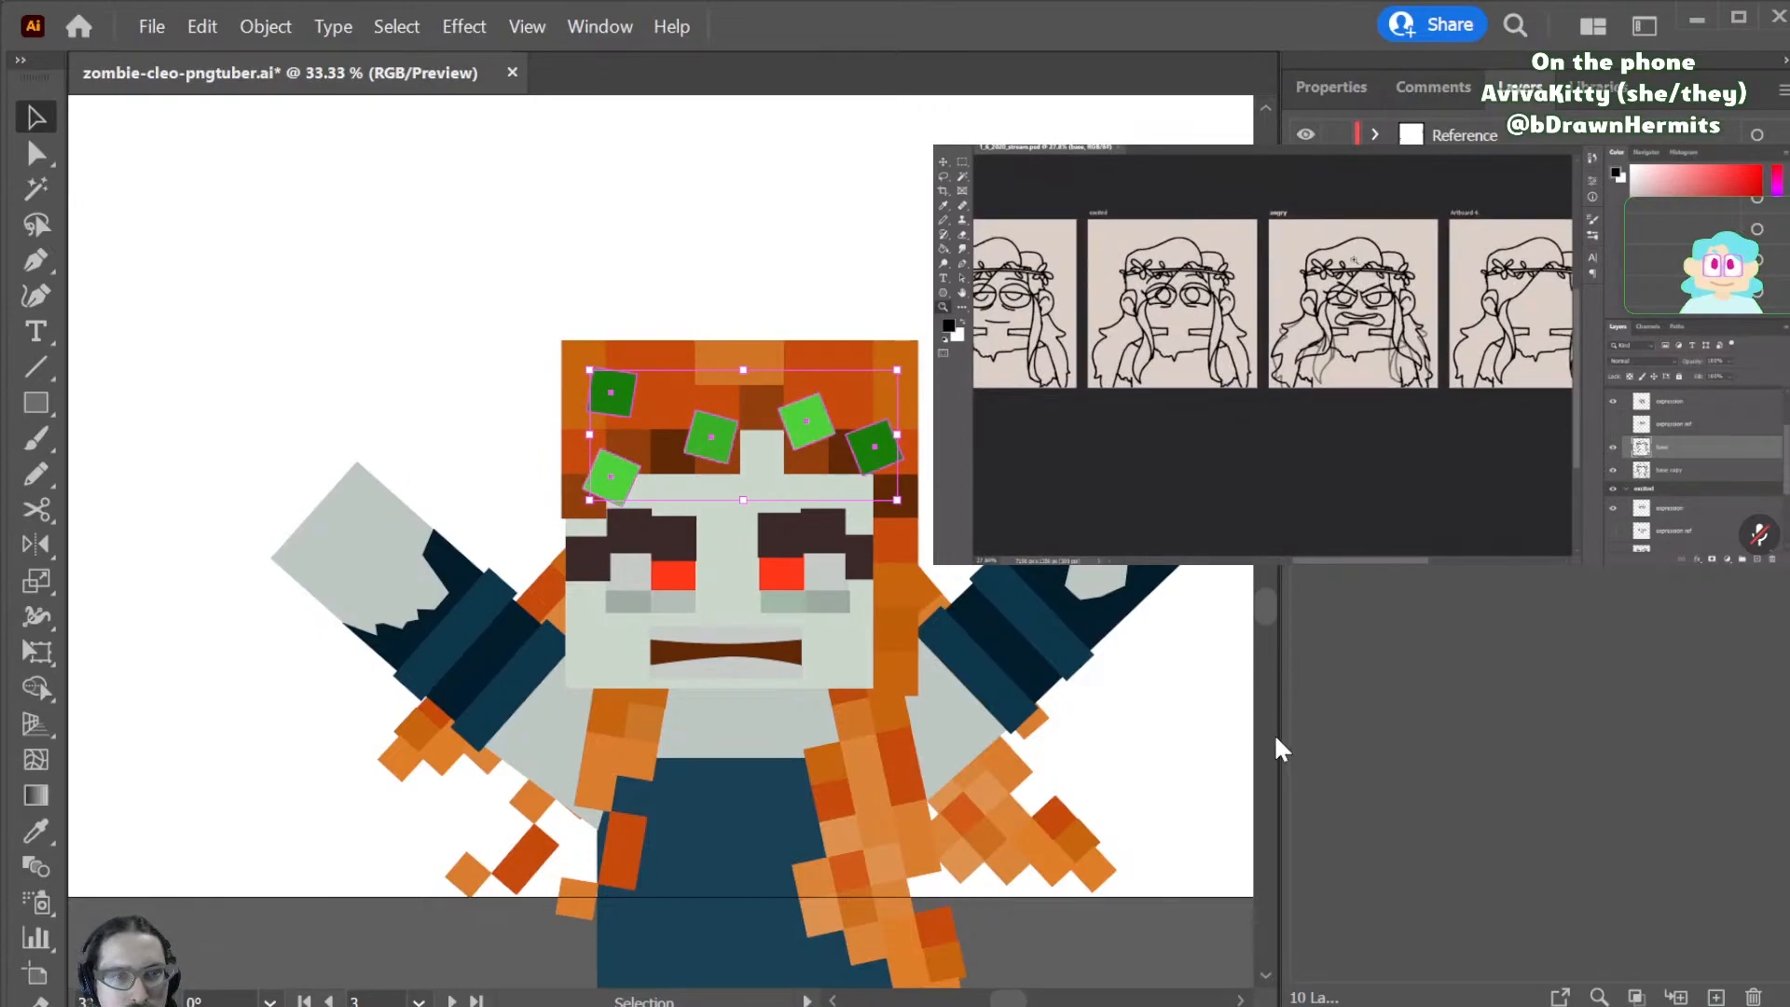
pyautogui.click(1243, 720)
pyautogui.click(1285, 733)
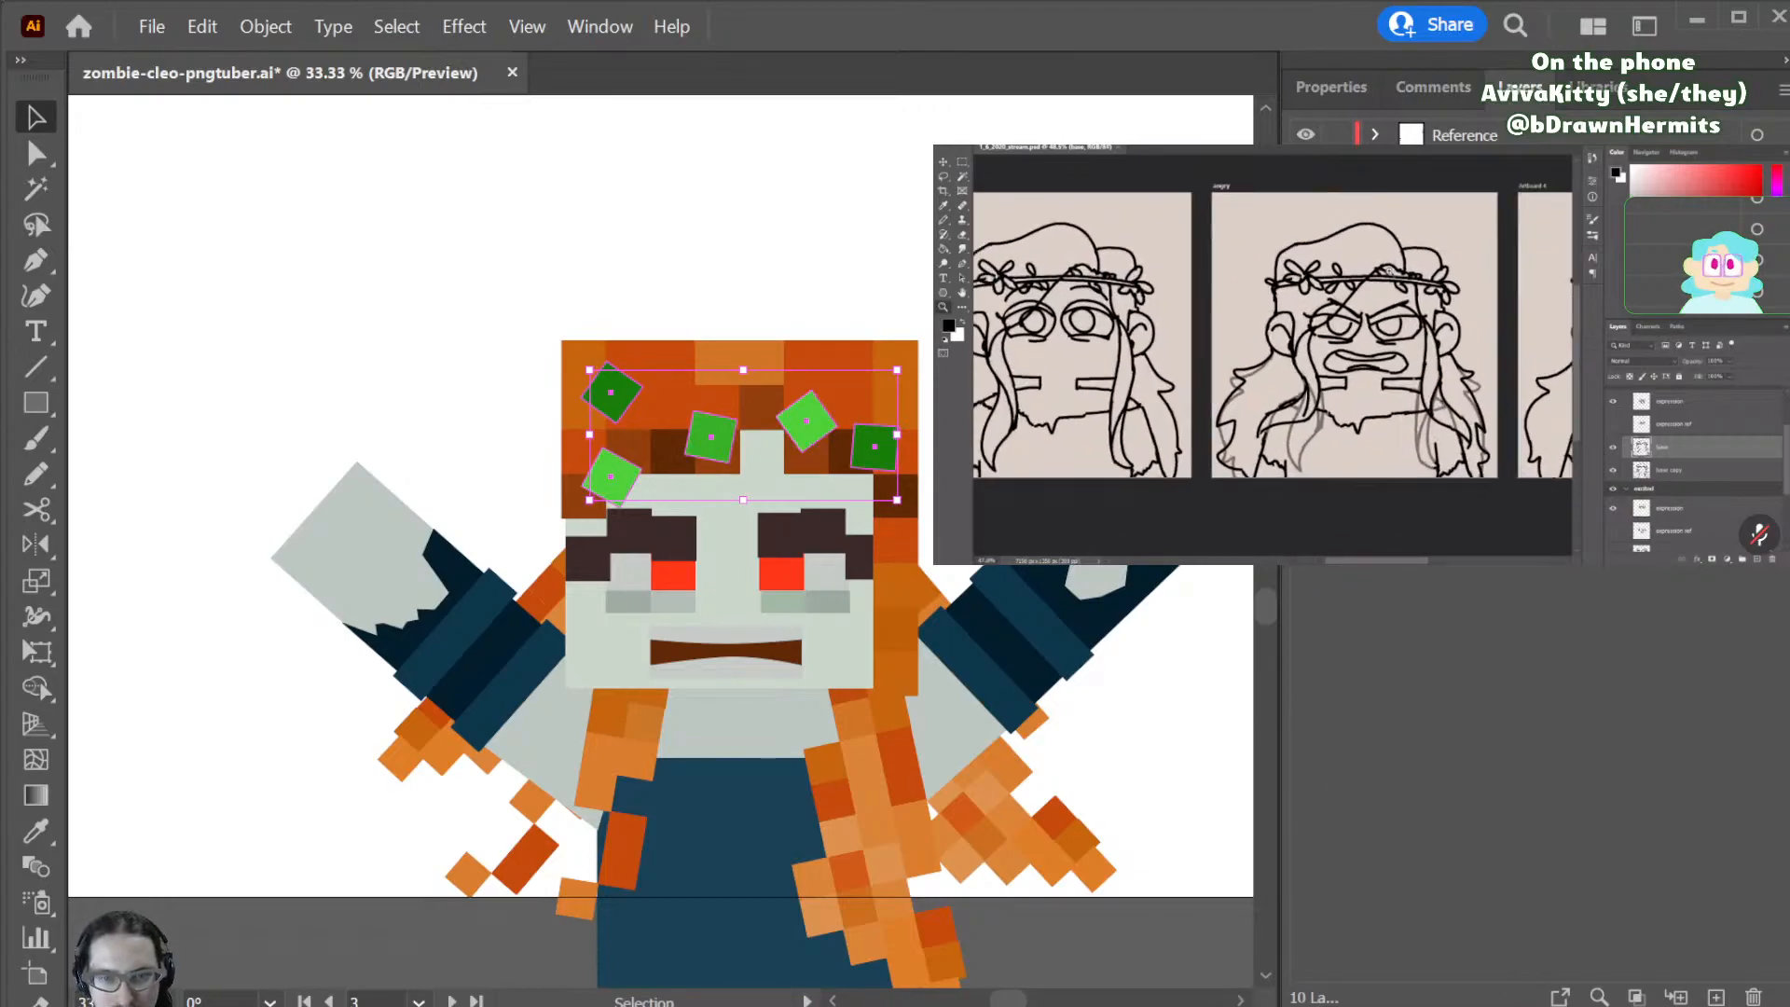
pyautogui.press('Return')
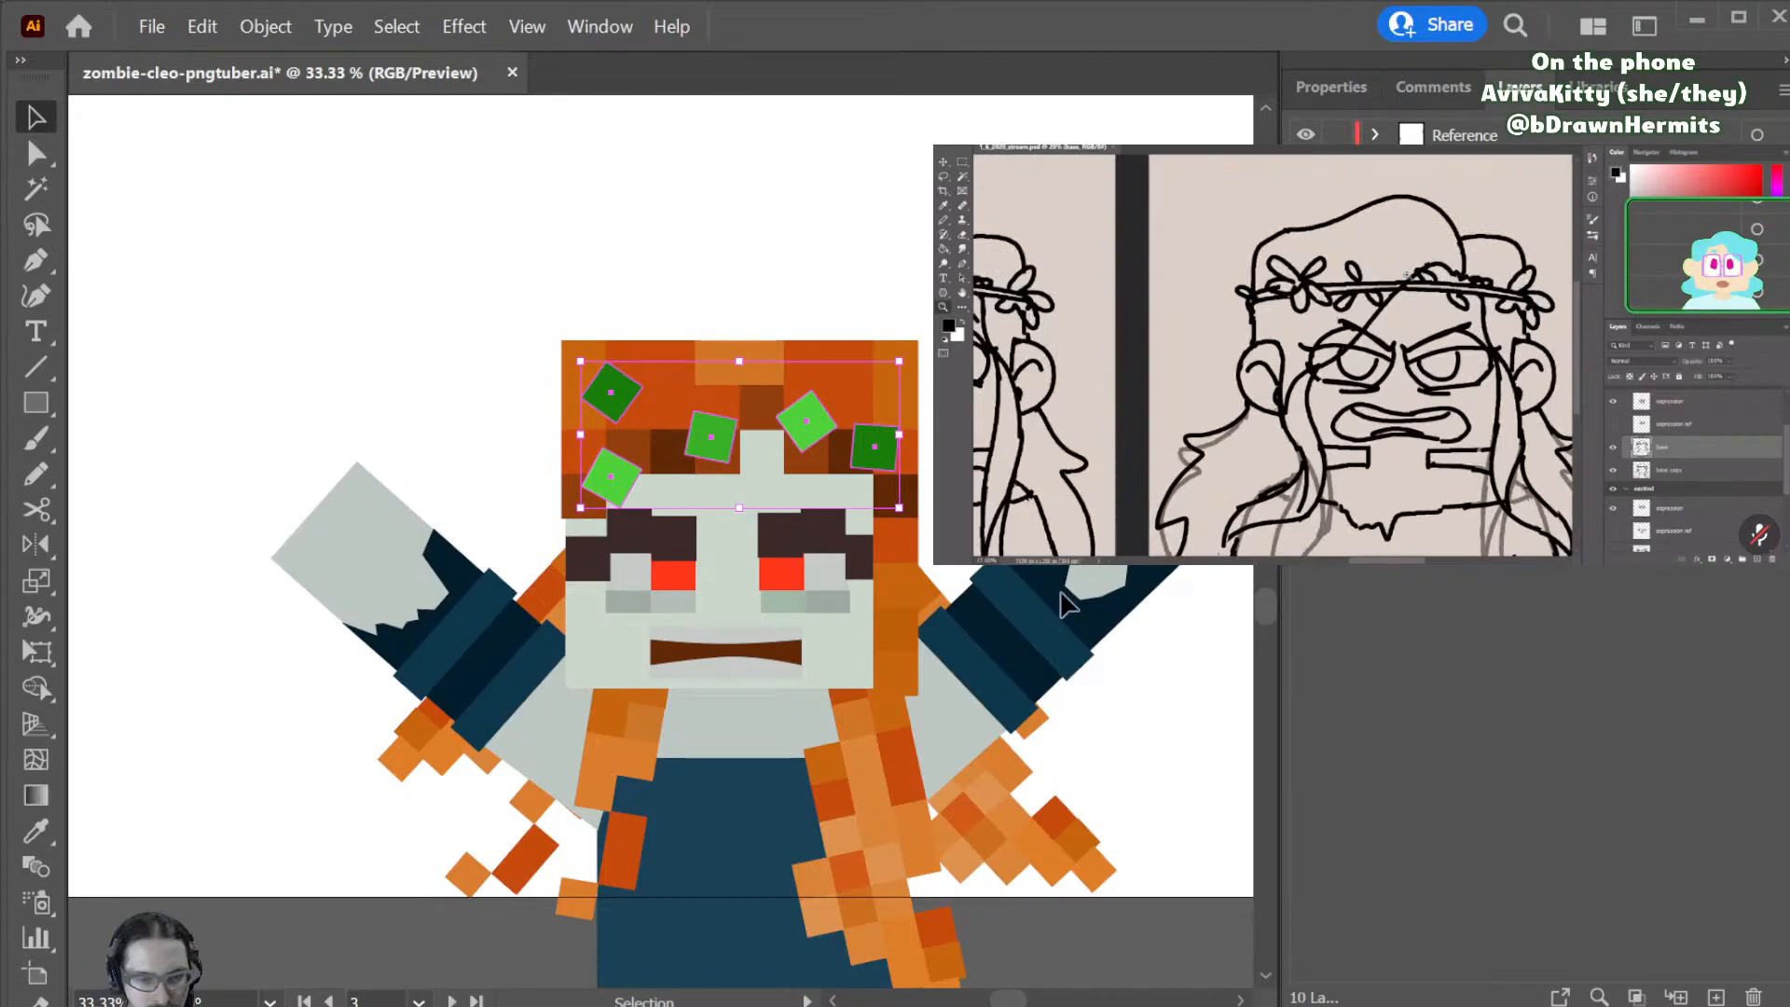
# - Rotate the dark green square nearest the hair's right edge further clockwise and save the document
pyautogui.scroll(2, 652, 540)
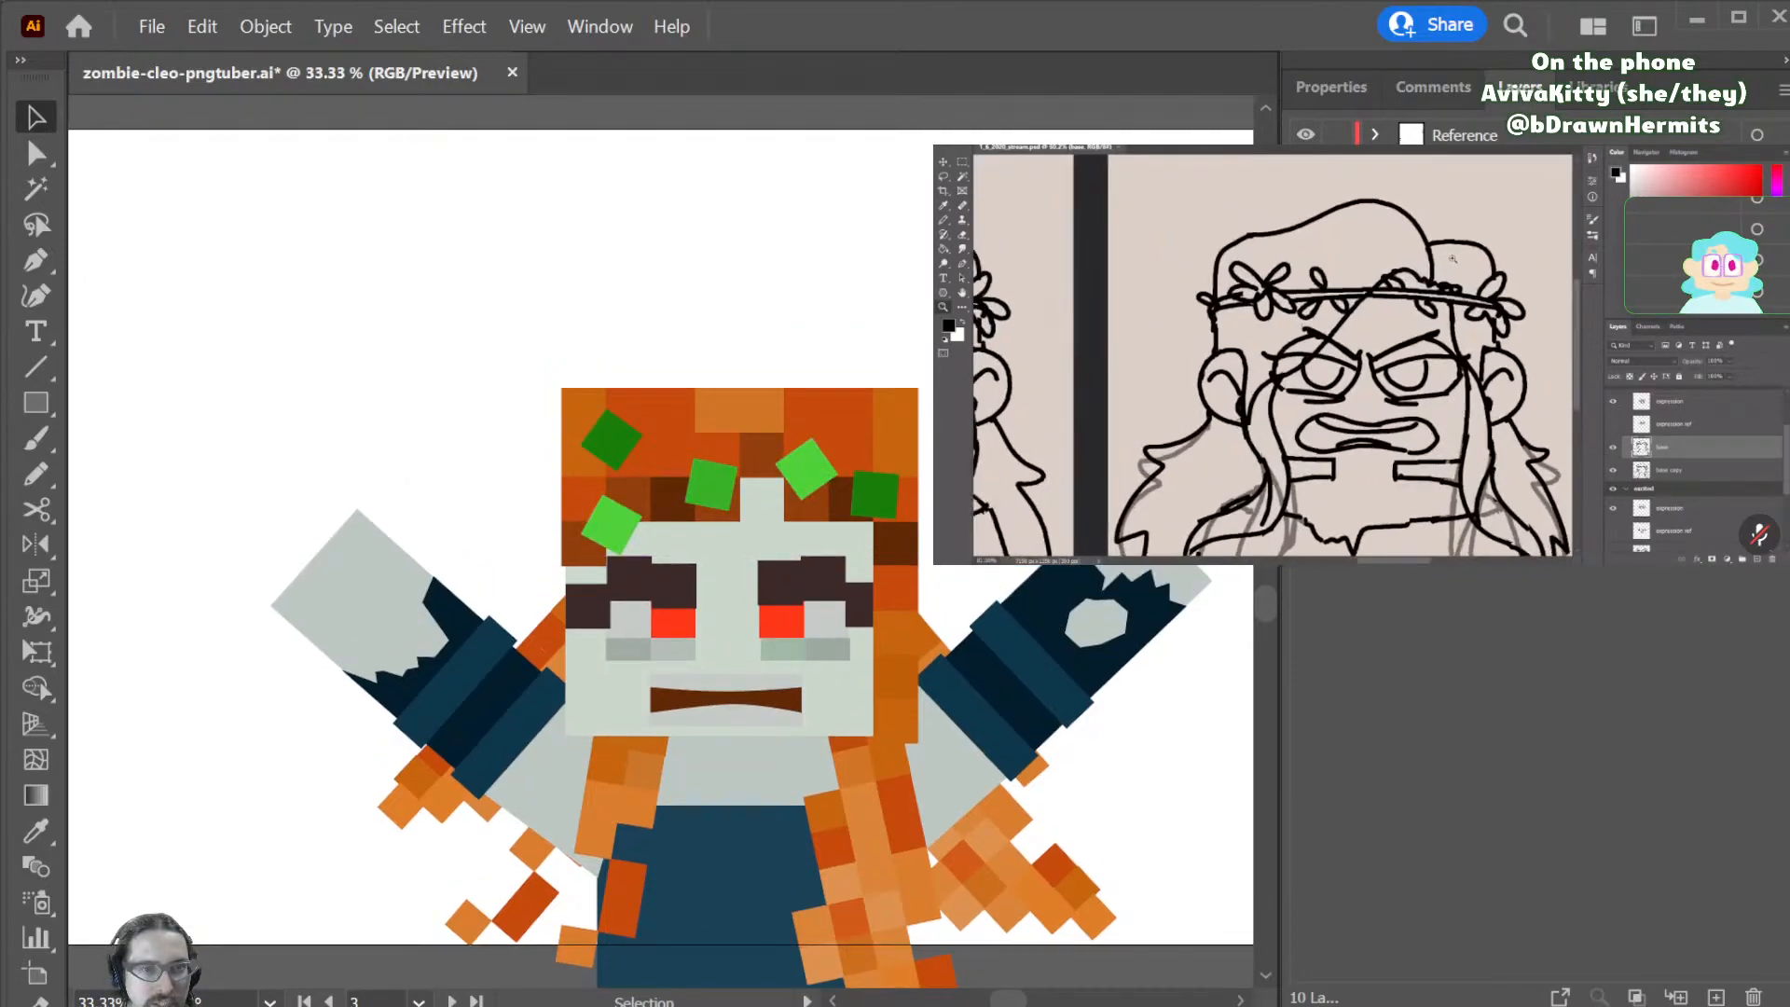
pyautogui.click(875, 498)
pyautogui.press('r')
pyautogui.moveTo(913, 508); pyautogui.dragTo(1033, 585)
pyautogui.press('v')
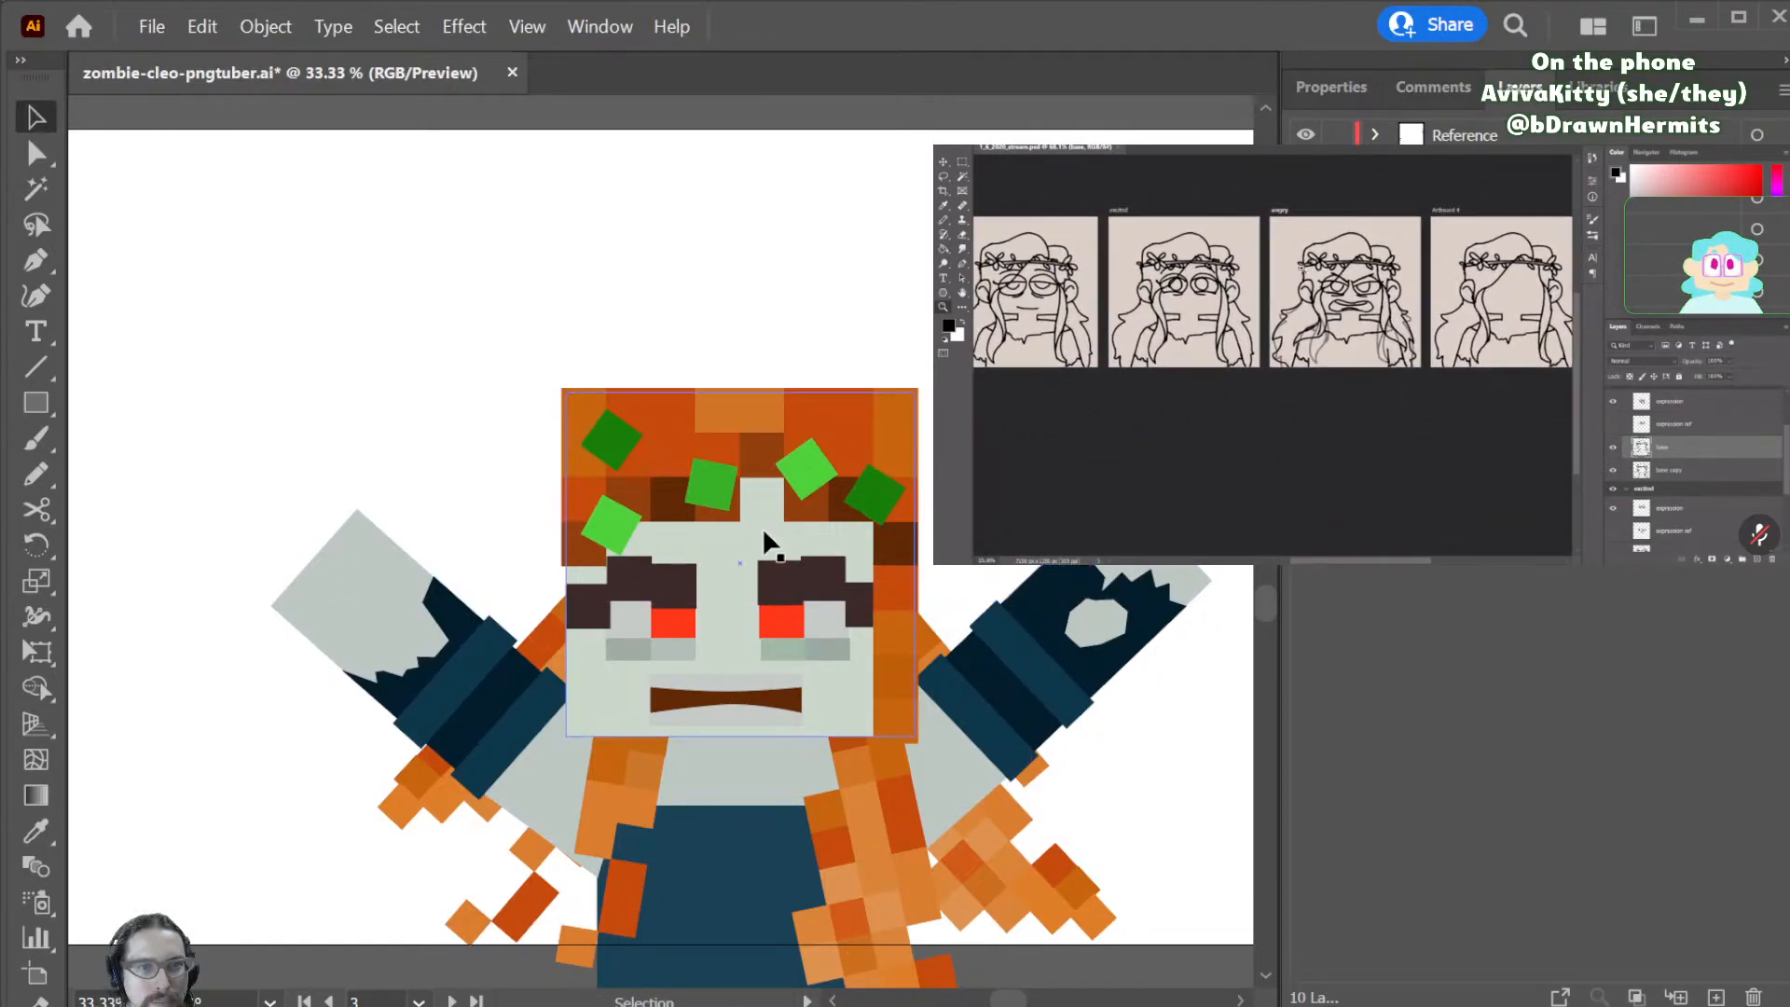
pyautogui.scroll(3, 774, 532)
pyautogui.click(788, 540)
pyautogui.hotkey('ctrl', 's')
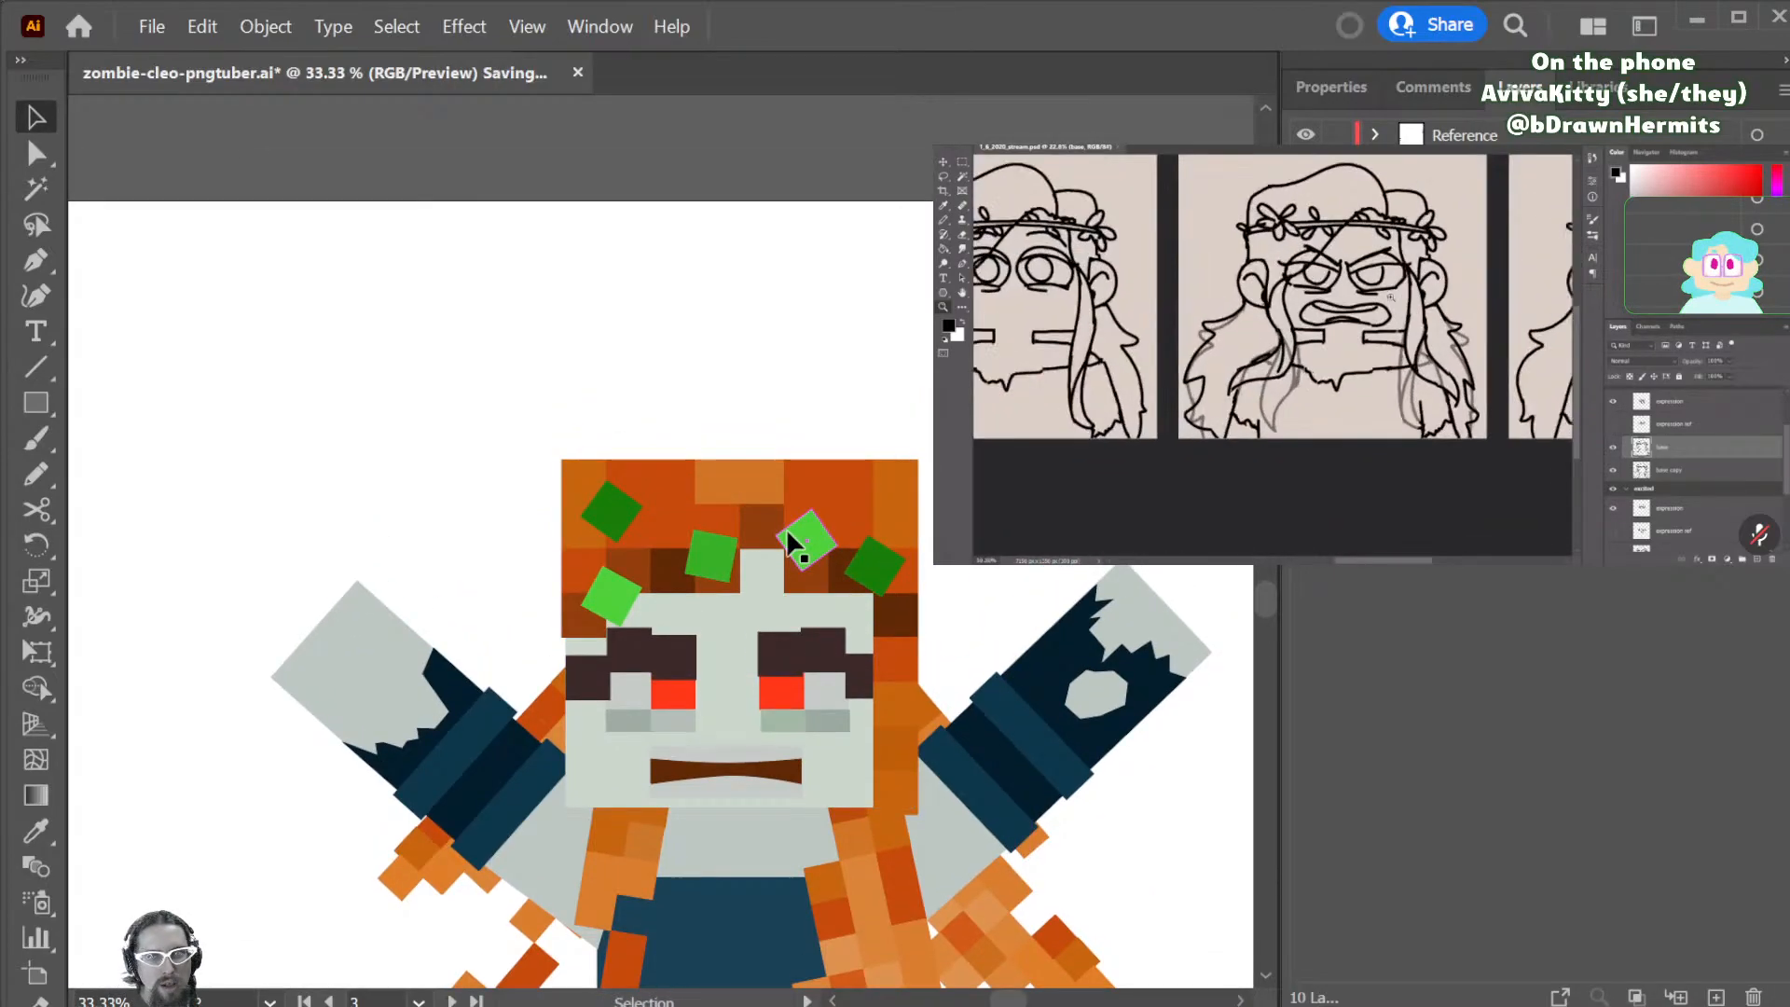
pyautogui.click(601, 688)
pyautogui.keyDown('shift'); pyautogui.click(643, 652); pyautogui.keyUp('shift')
pyautogui.keyDown('shift'); pyautogui.click(678, 659); pyautogui.keyUp('shift')
pyautogui.keyDown('shift'); pyautogui.click(776, 648); pyautogui.keyUp('shift')
pyautogui.keyDown('shift'); pyautogui.click(823, 648); pyautogui.keyUp('shift')
pyautogui.keyDown('shift'); pyautogui.click(859, 678); pyautogui.keyUp('shift')
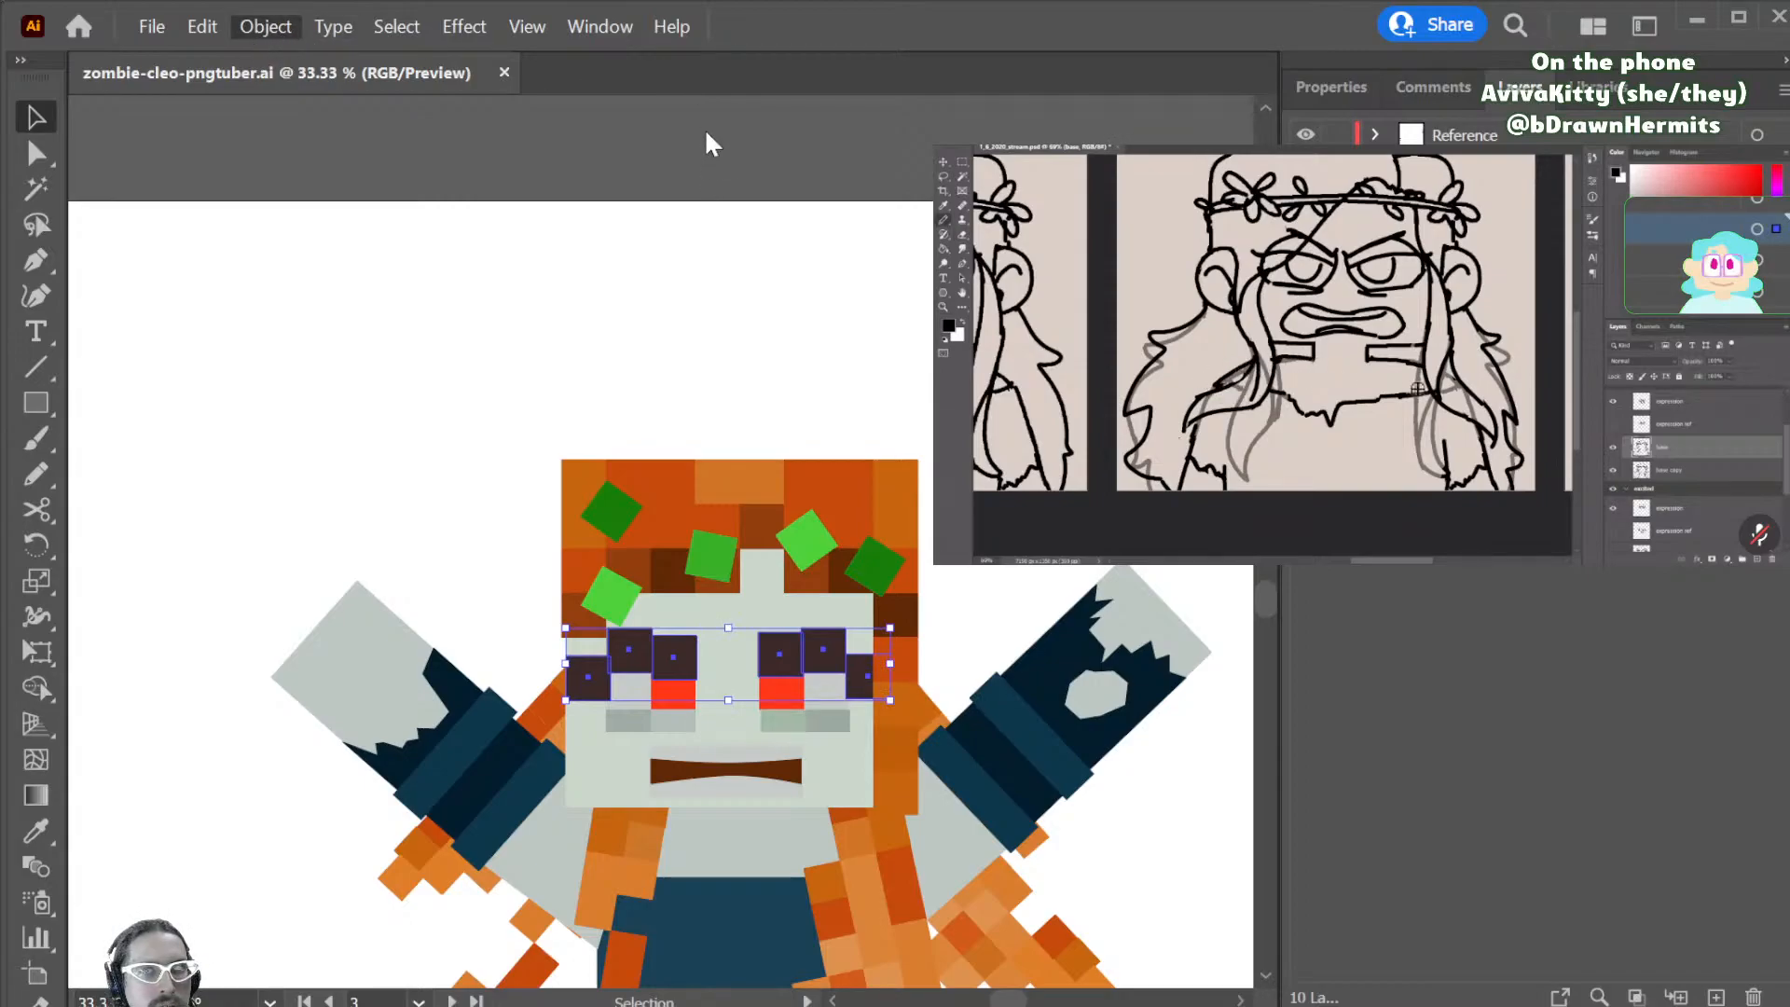
pyautogui.hotkey('ctrl', 'd')
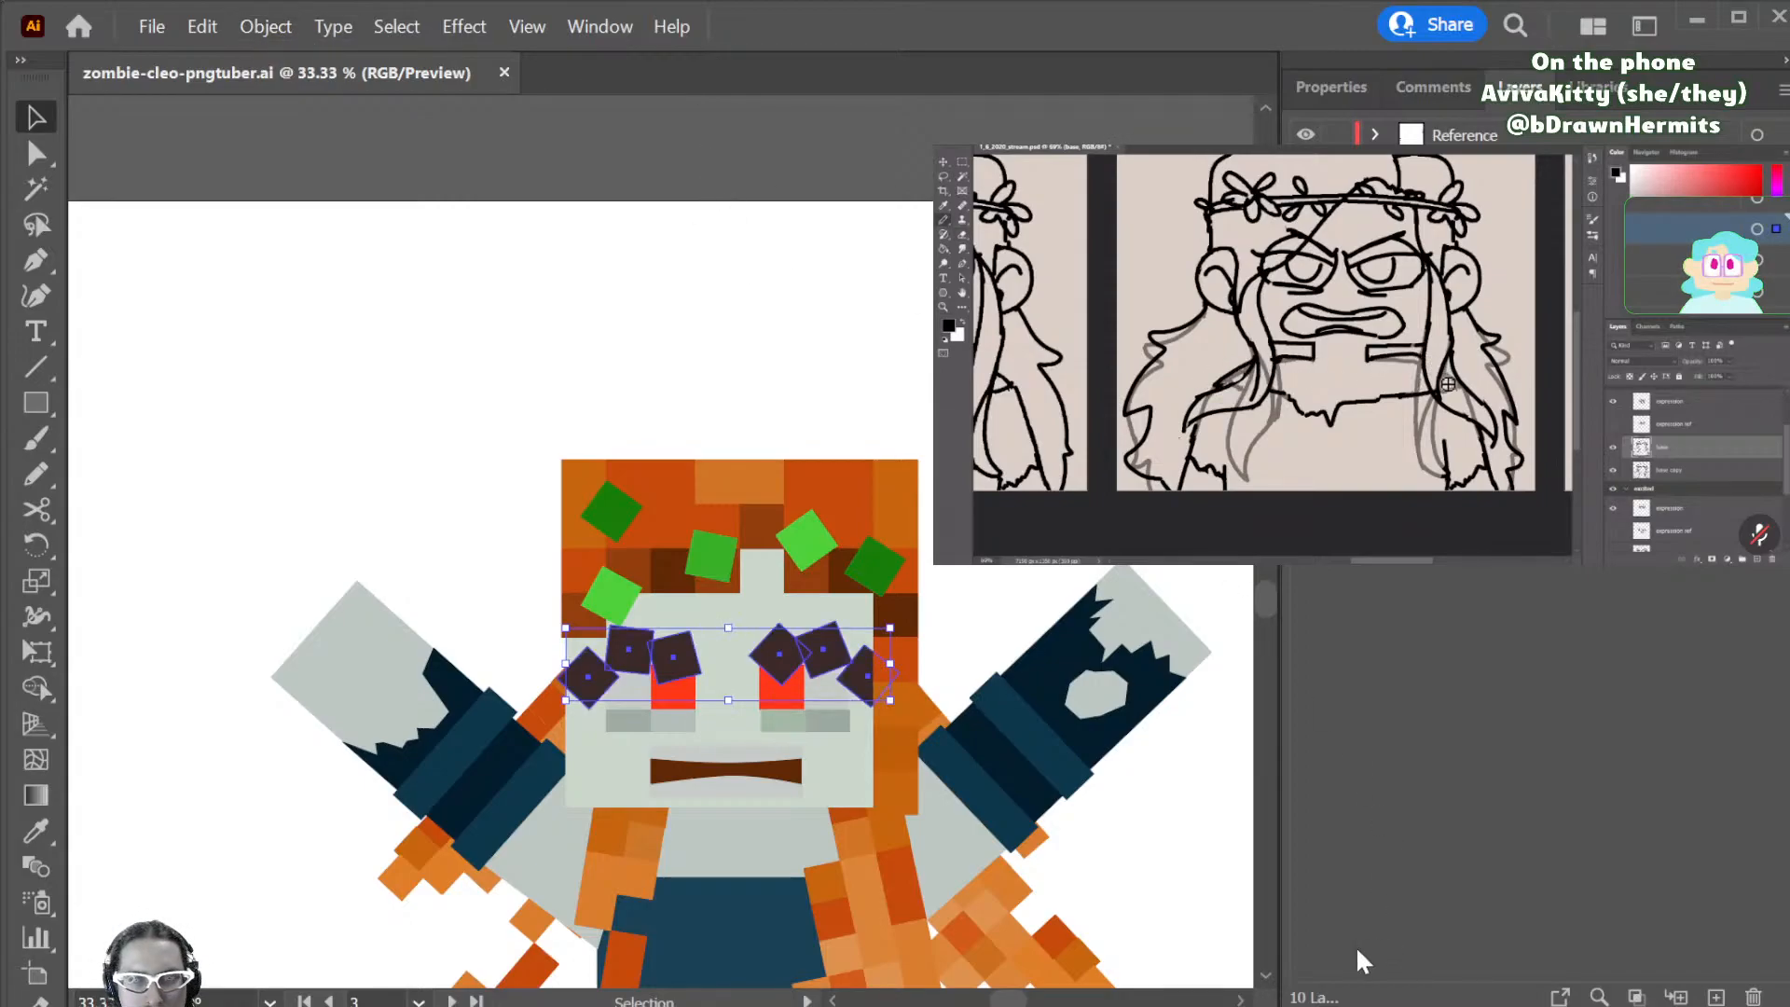
pyautogui.hotkey('ctrl', 'd')
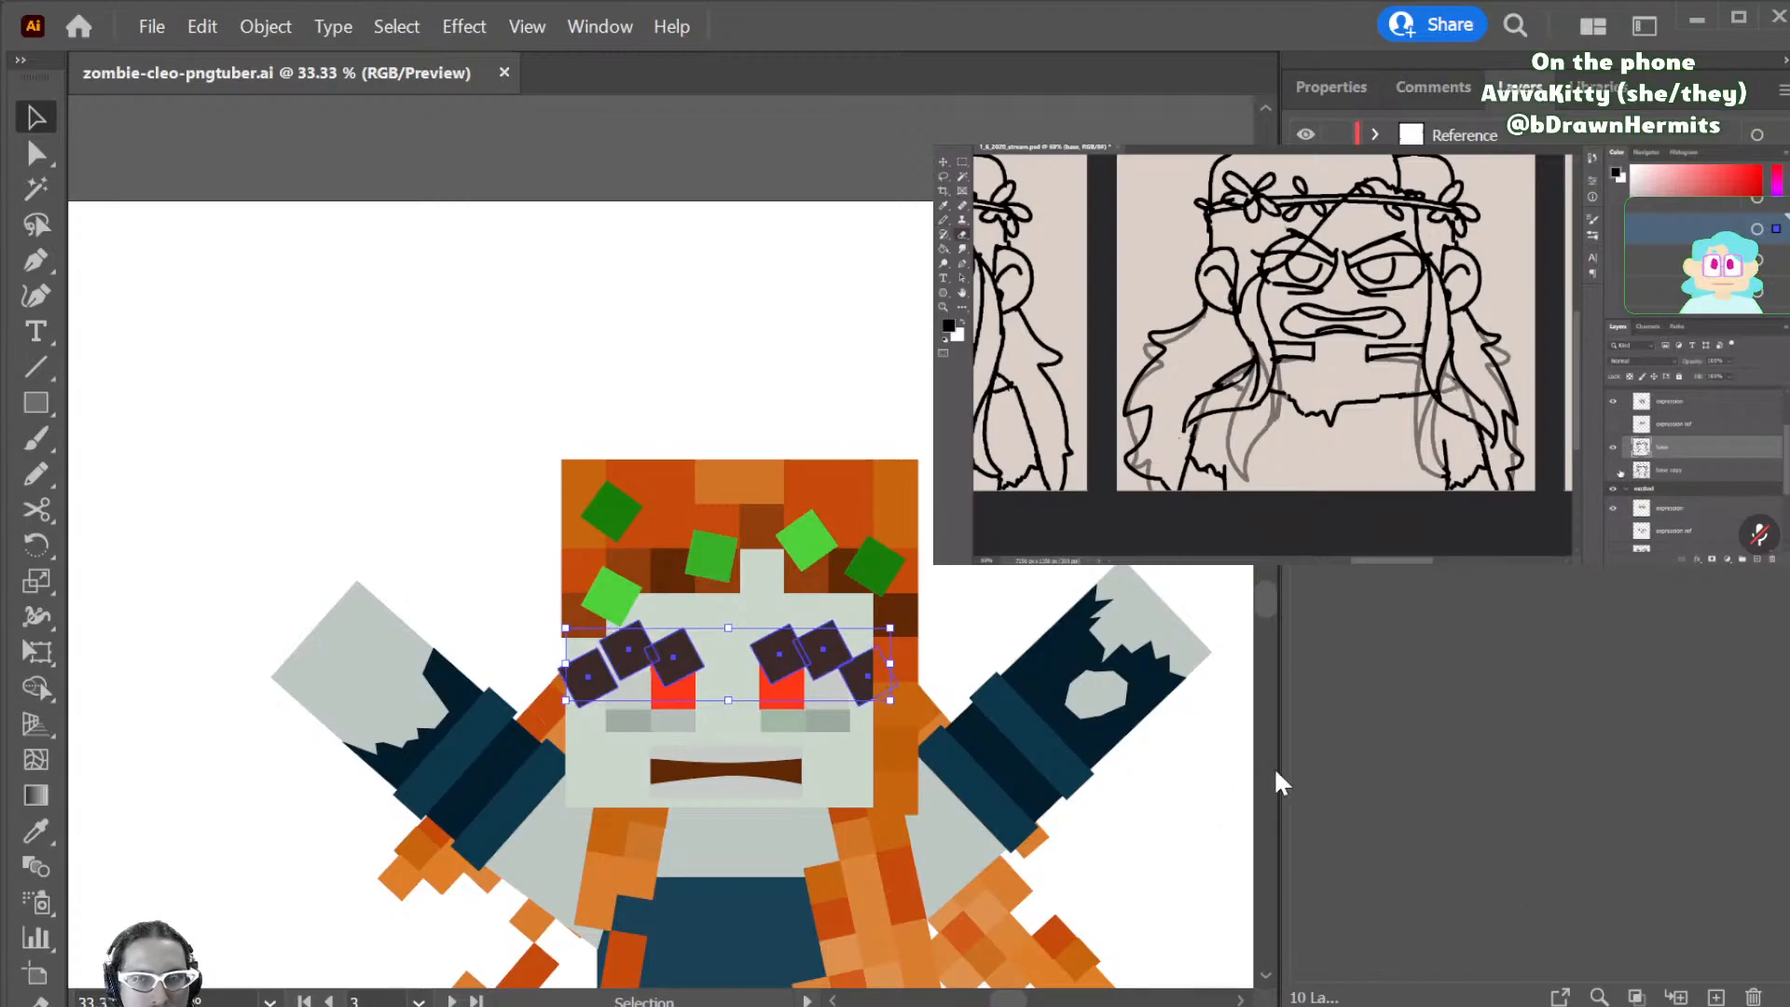
pyautogui.hotkey('ctrl', 'd')
pyautogui.hotkey('ctrl', 'd')
pyautogui.hotkey('ctrl', 'd')
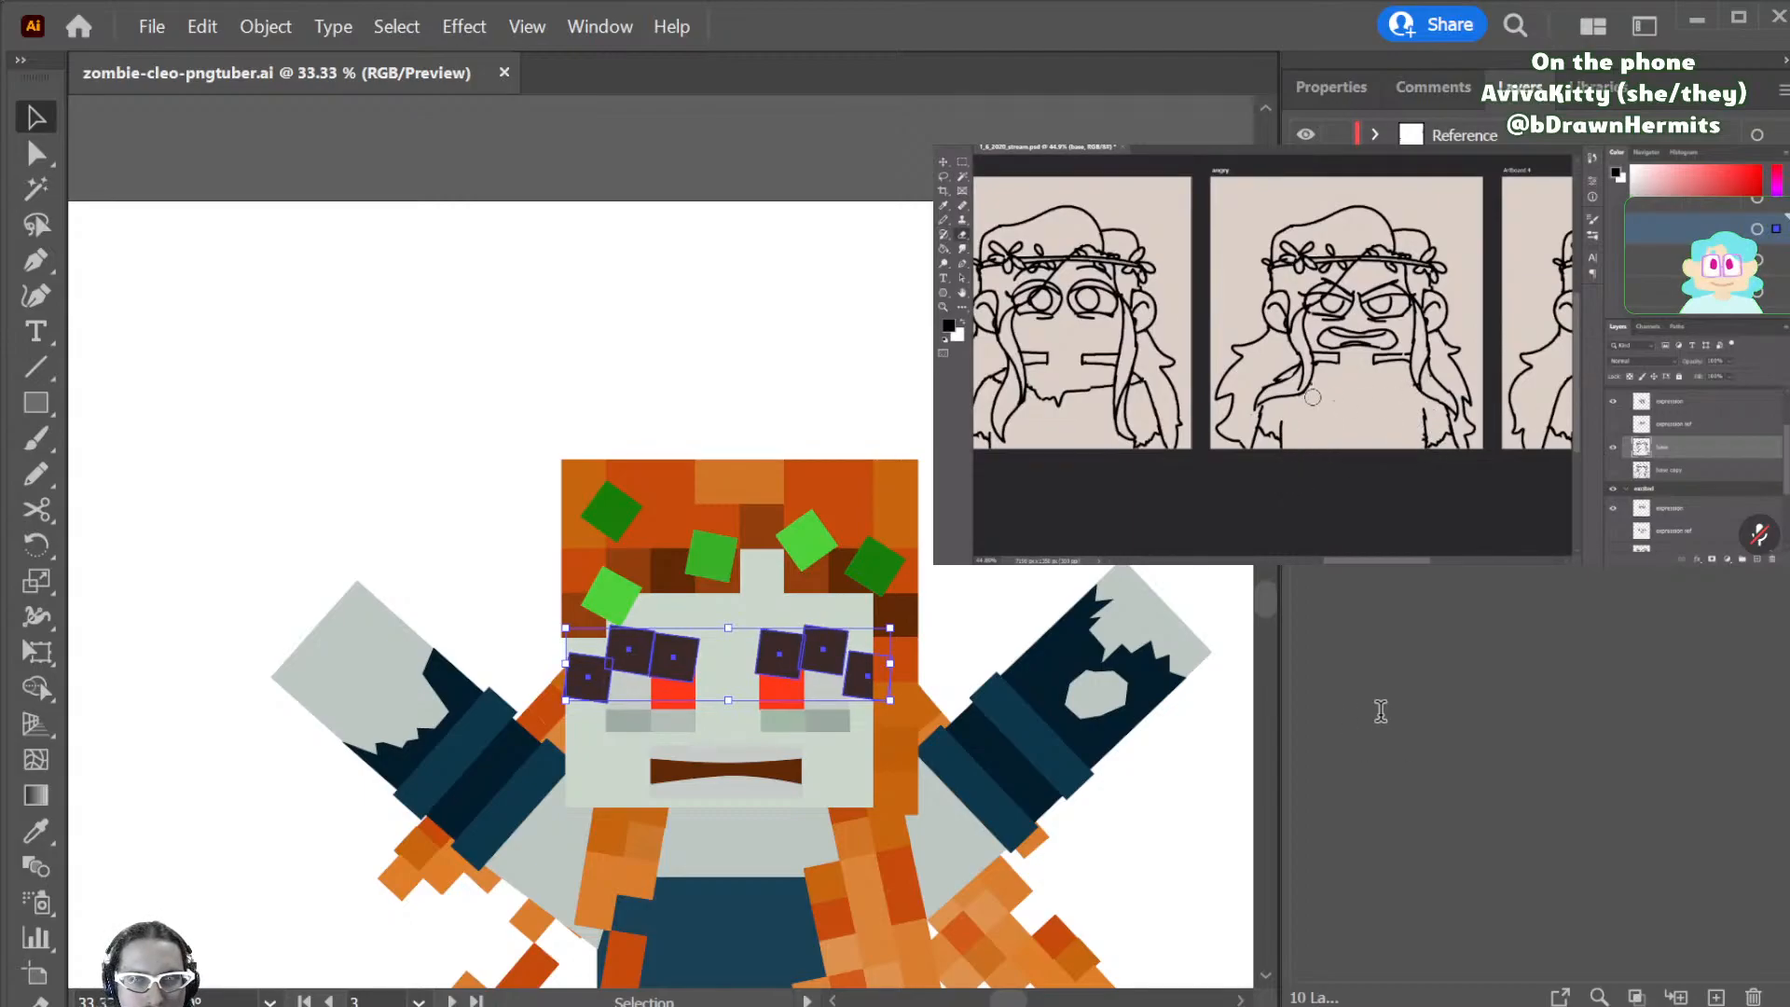
pyautogui.press('Up')
pyautogui.press('Up')
pyautogui.press('Up')
pyautogui.press('Up')
pyautogui.press('Up')
pyautogui.press('Up')
pyautogui.press('Up')
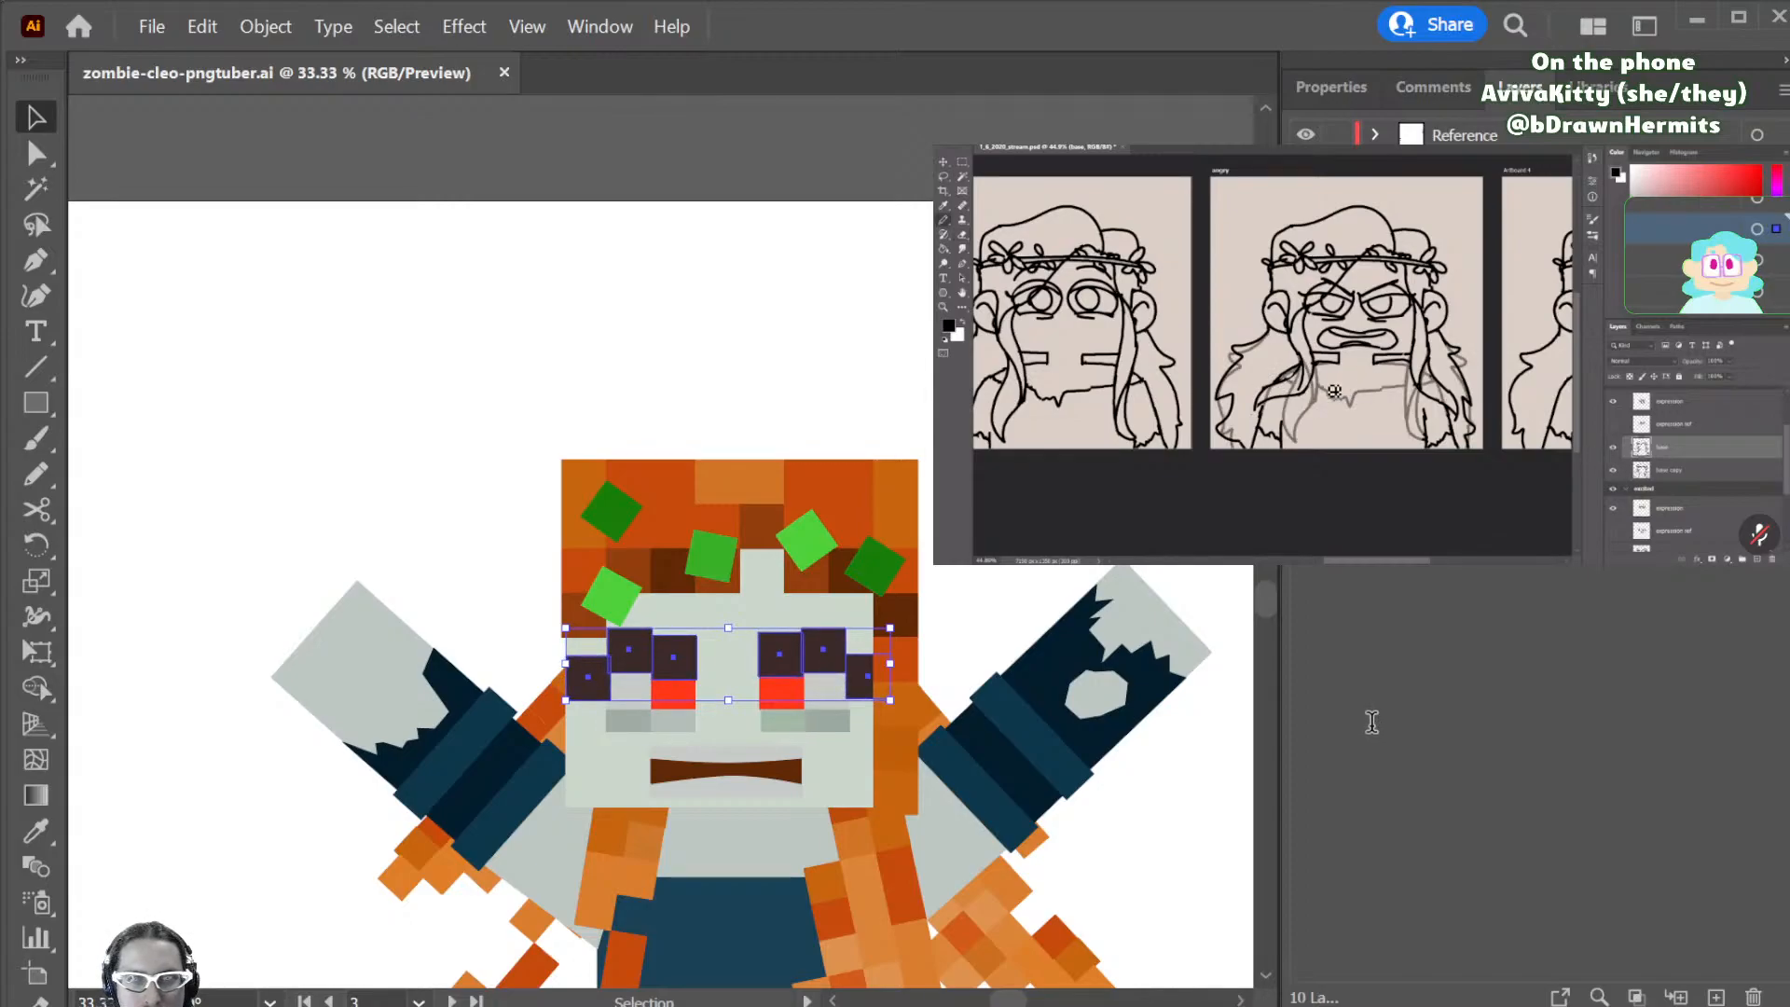
pyautogui.press('Down')
pyautogui.press('Down')
pyautogui.press('Down')
pyautogui.press('Down')
pyautogui.press('Up')
pyautogui.press('Up')
pyautogui.press('Up')
pyautogui.press('Up')
pyautogui.press('Up')
pyautogui.press('Up')
pyautogui.press('Up')
pyautogui.press('Up')
pyautogui.press('Up')
pyautogui.press('Up')
pyautogui.press('Up')
pyautogui.press('Up')
pyautogui.press('Up')
pyautogui.press('Up')
pyautogui.press('Up')
pyautogui.press('Up')
pyautogui.press('Up')
pyautogui.press('Up')
pyautogui.press('Up')
pyautogui.press('Up')
pyautogui.press('Up')
pyautogui.press('Up')
pyautogui.press('Up')
pyautogui.press('Up')
pyautogui.press('Up')
pyautogui.press('Up')
pyautogui.press('Up')
pyautogui.press('Up')
pyautogui.press('Up')
pyautogui.press('Up')
pyautogui.press('Up')
pyautogui.press('Up')
pyautogui.press('Up')
pyautogui.press('Up')
pyautogui.press('Up')
pyautogui.press('Up')
pyautogui.press('Up')
pyautogui.press('Up')
pyautogui.press('Up')
pyautogui.press('Up')
pyautogui.press('Up')
pyautogui.press('Up')
pyautogui.press('Up')
pyautogui.press('Up')
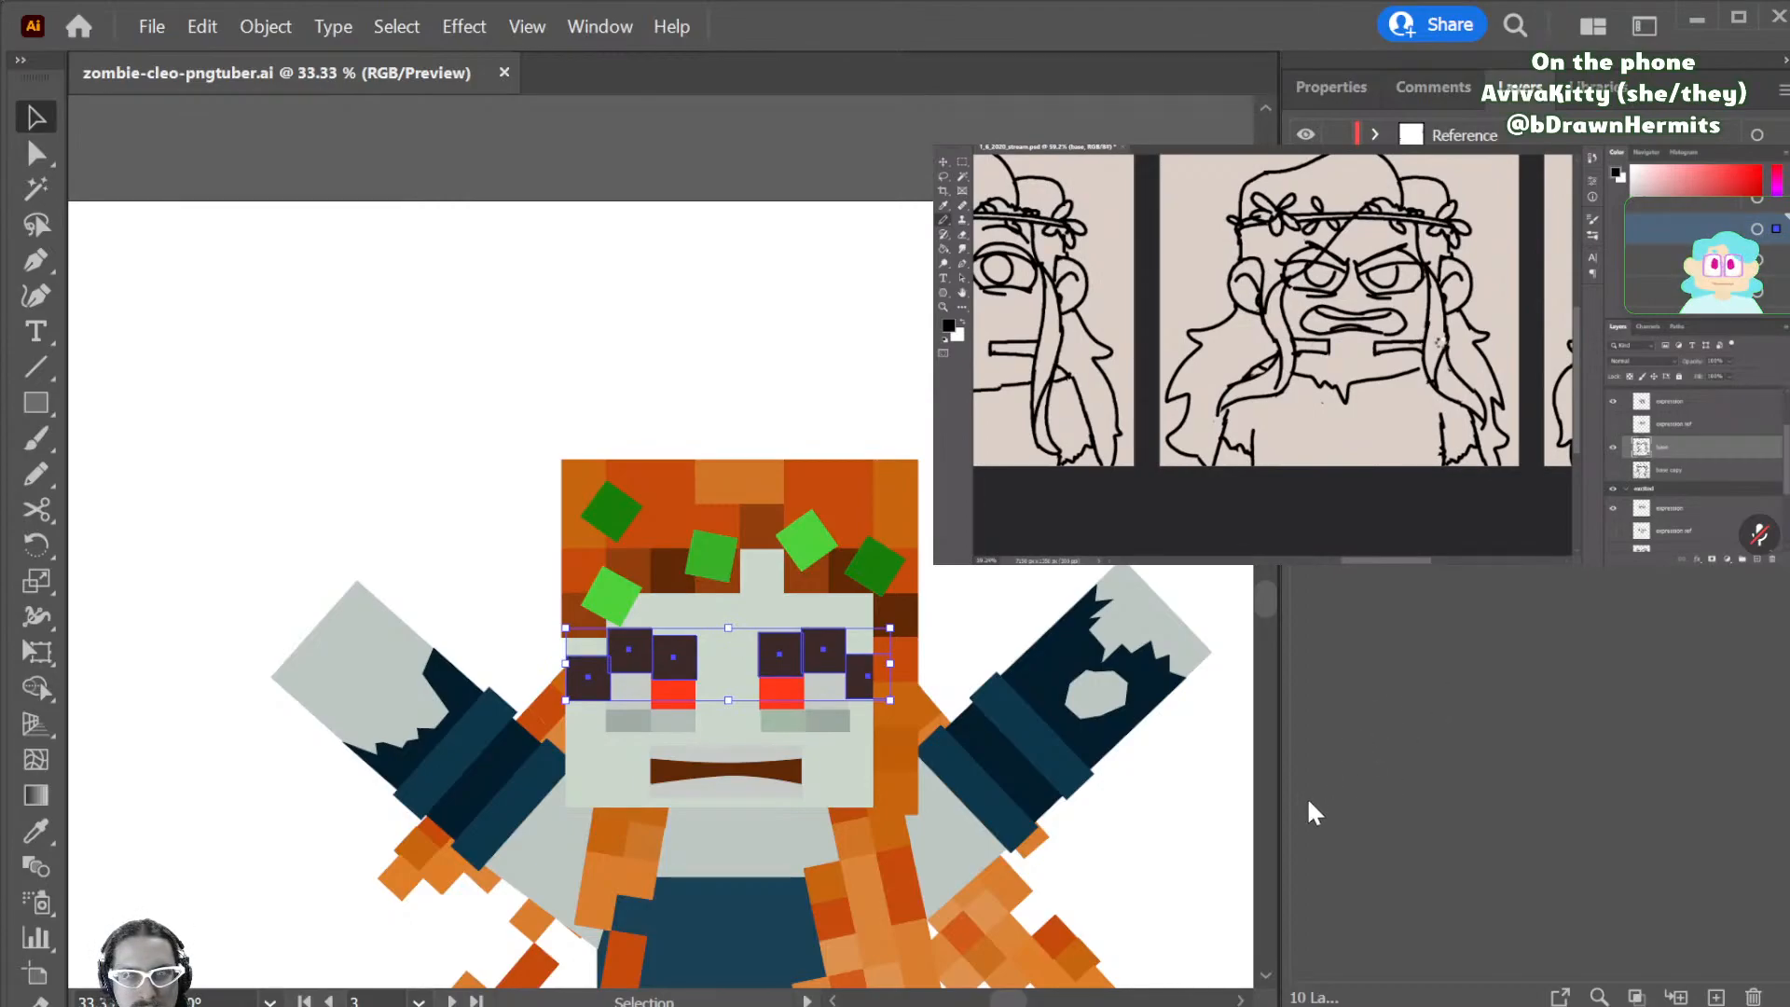
pyautogui.press('Up')
pyautogui.press('Up')
pyautogui.press('Up')
pyautogui.press('Up')
pyautogui.press('Up')
pyautogui.press('Up')
pyautogui.press('Up')
pyautogui.press('Up')
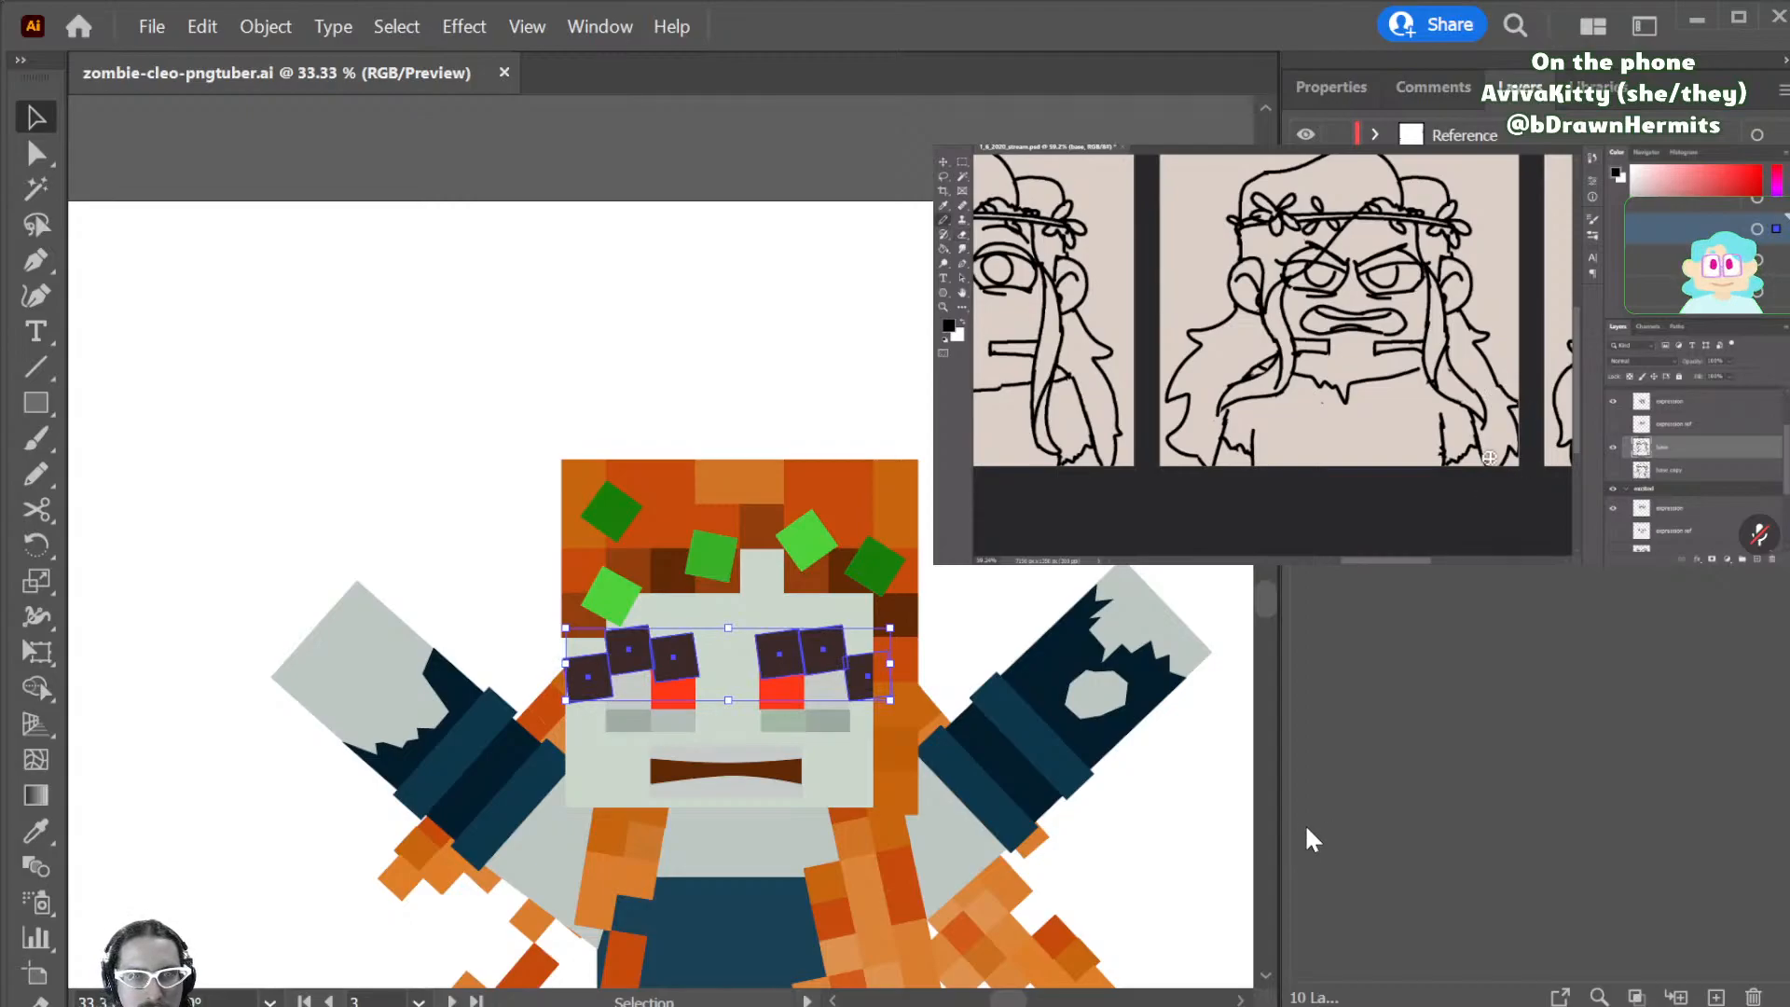
pyautogui.hotkey('ctrl', 'z')
pyautogui.click(1035, 603)
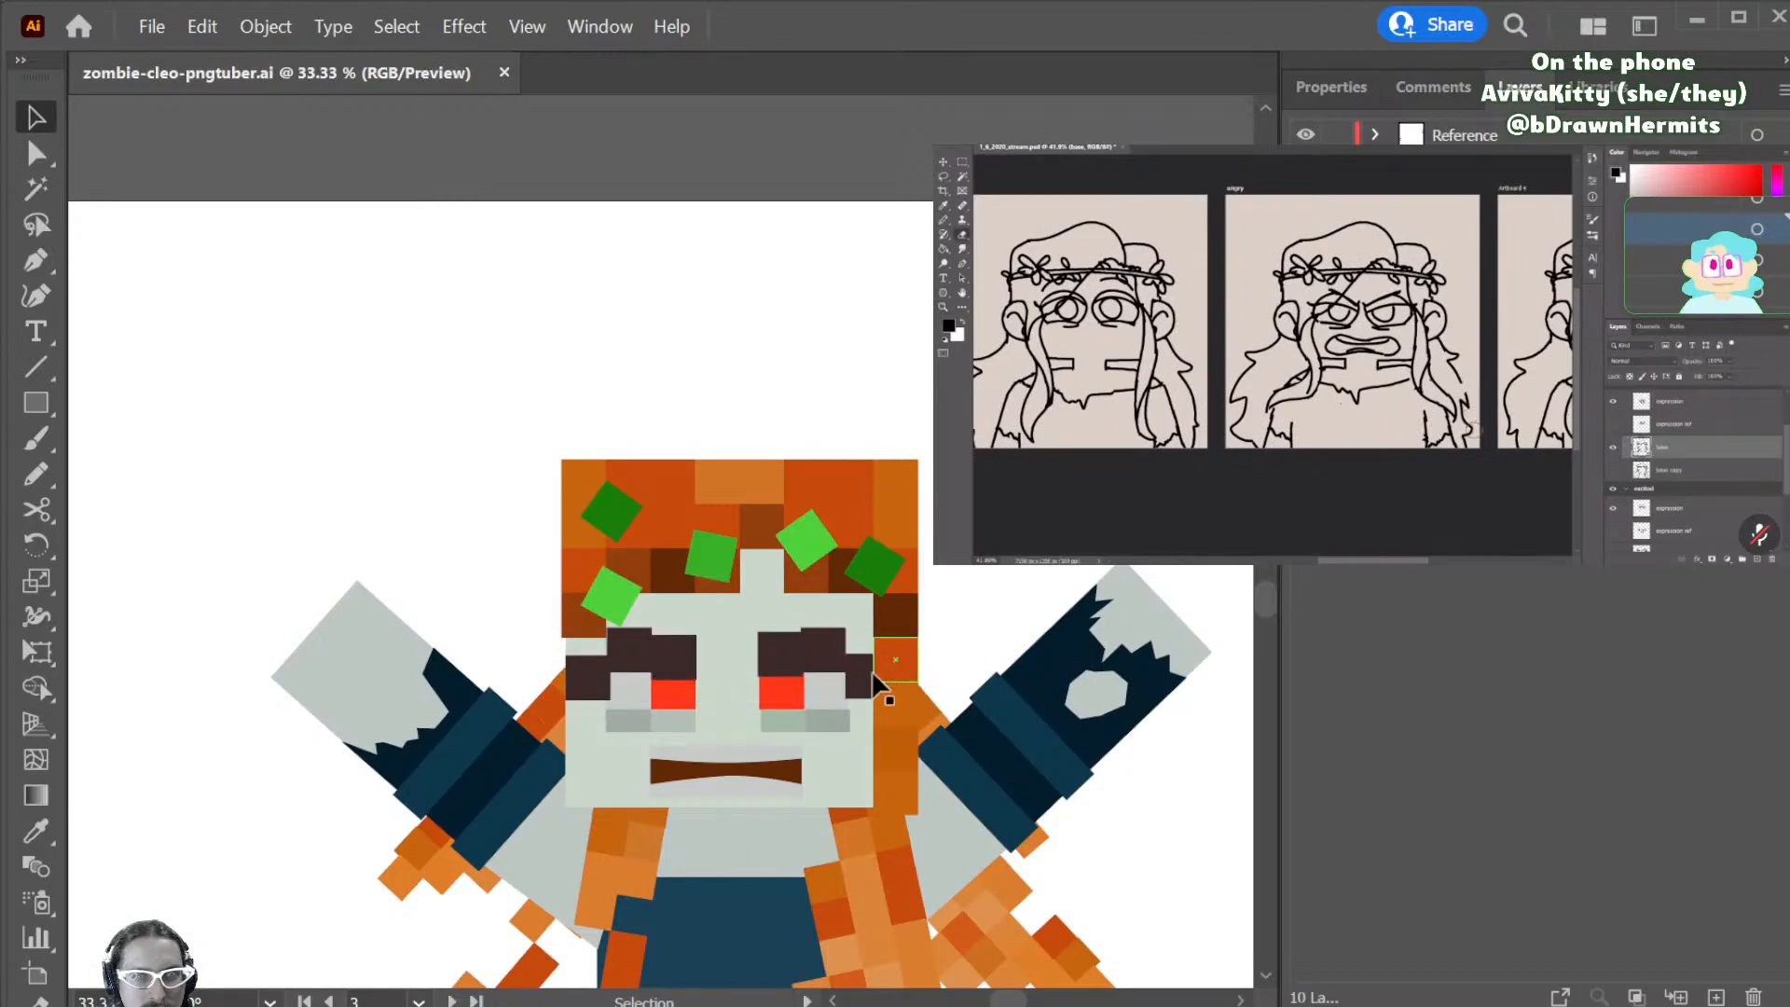
# - Tilt the three squares of the right-hand eyebrow slightly counter-clockwise, each about its own centre
pyautogui.click(852, 680)
pyautogui.keyDown('shift'); pyautogui.click(825, 651); pyautogui.keyUp('shift')
pyautogui.keyDown('shift'); pyautogui.click(774, 664); pyautogui.keyUp('shift')
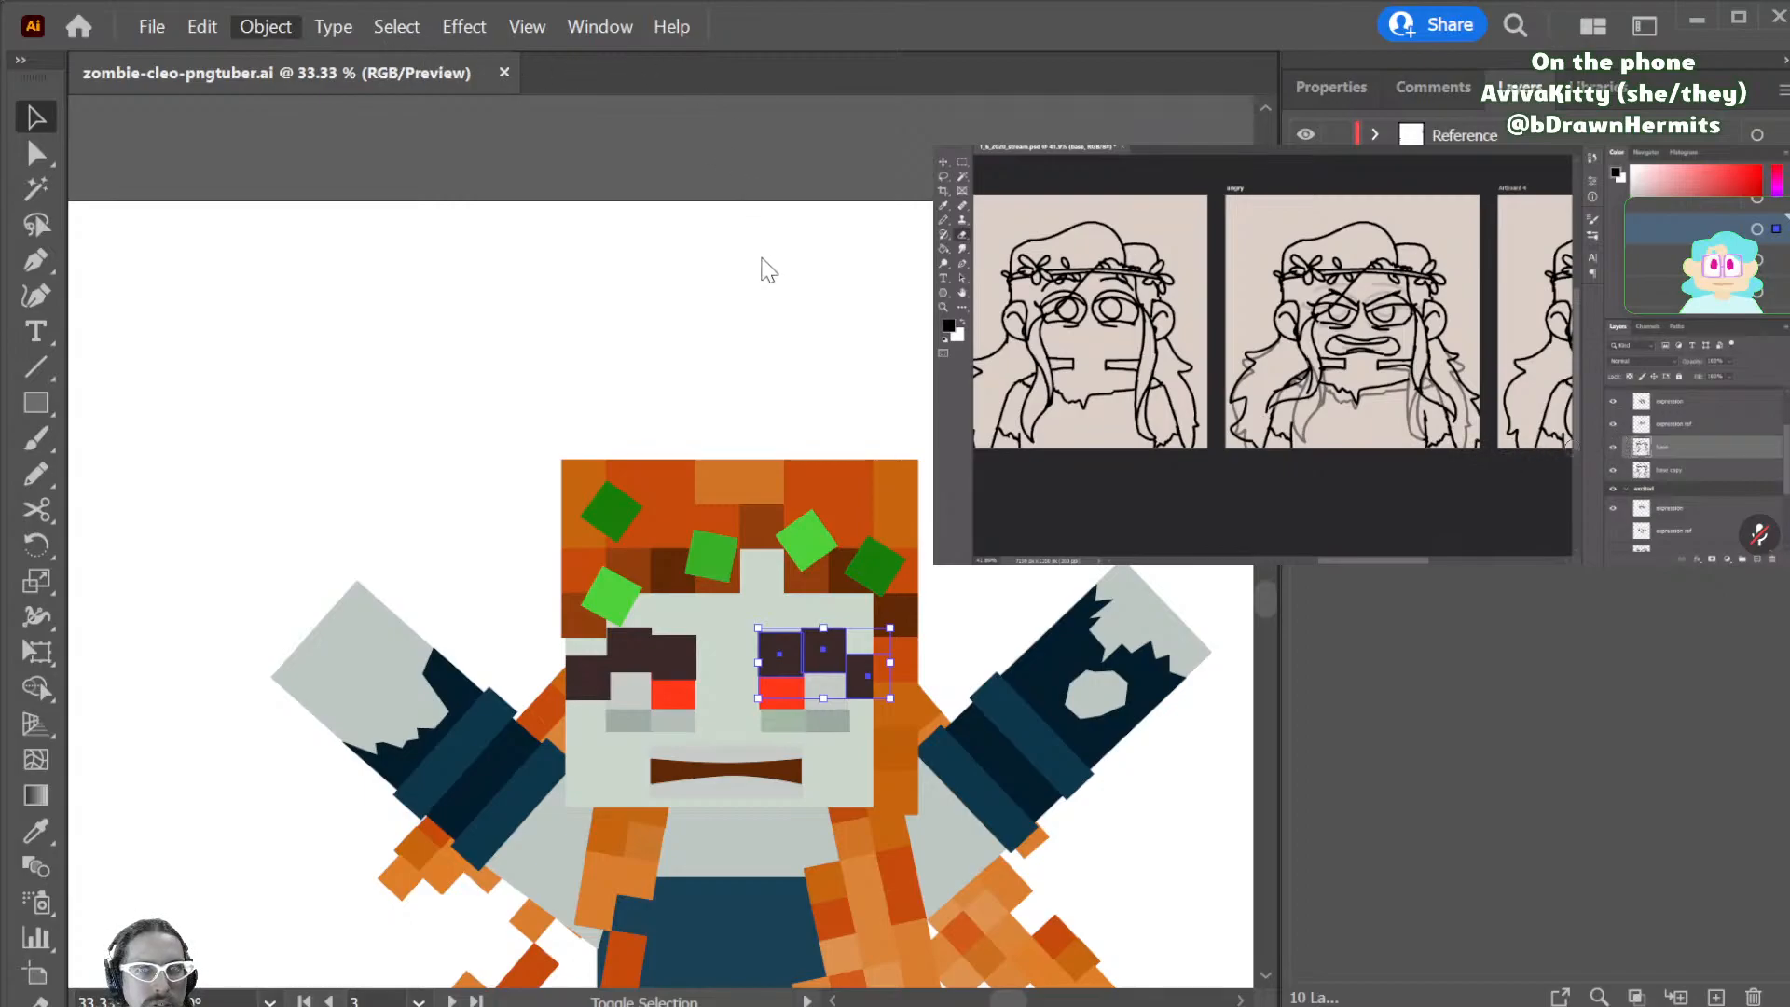
pyautogui.click(763, 260)
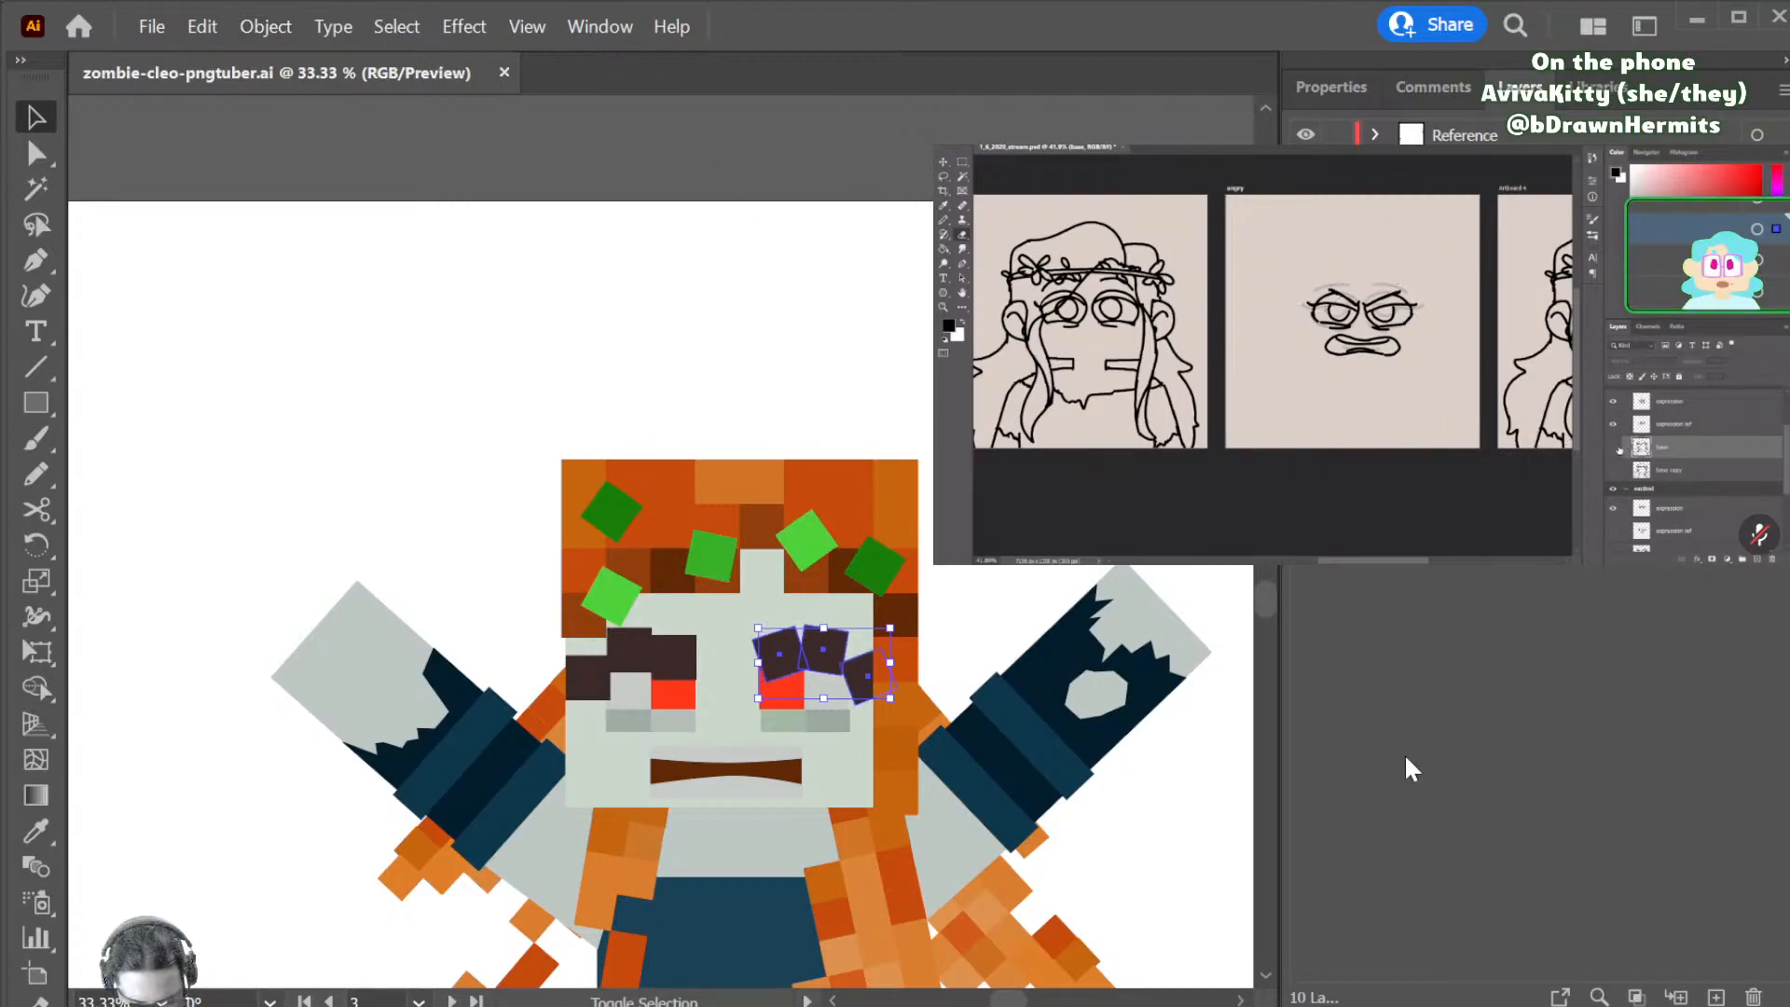
pyautogui.click(1555, 929)
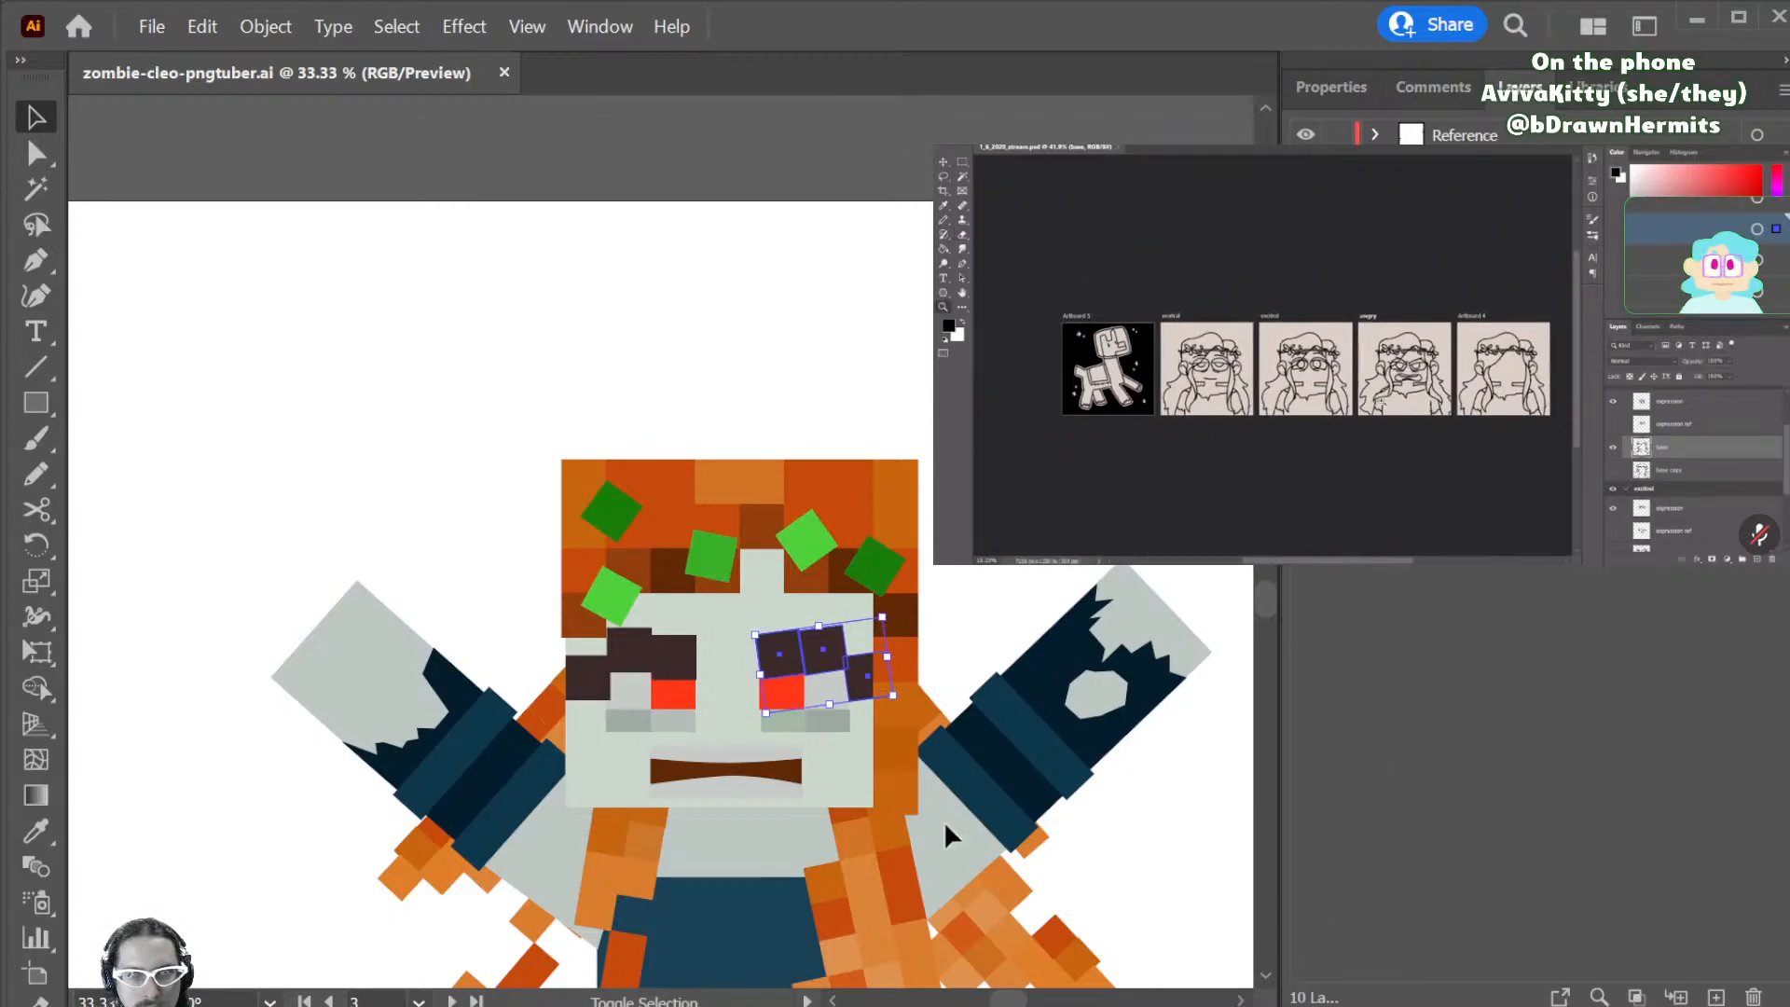
# - Tilt the three squares of the left-hand eyebrow slightly clockwise, each about its own centre, mirroring the other eyebrow
pyautogui.click(673, 657)
pyautogui.keyDown('shift'); pyautogui.click(617, 655); pyautogui.keyUp('shift')
pyautogui.keyDown('shift'); pyautogui.click(587, 678); pyautogui.keyUp('shift')
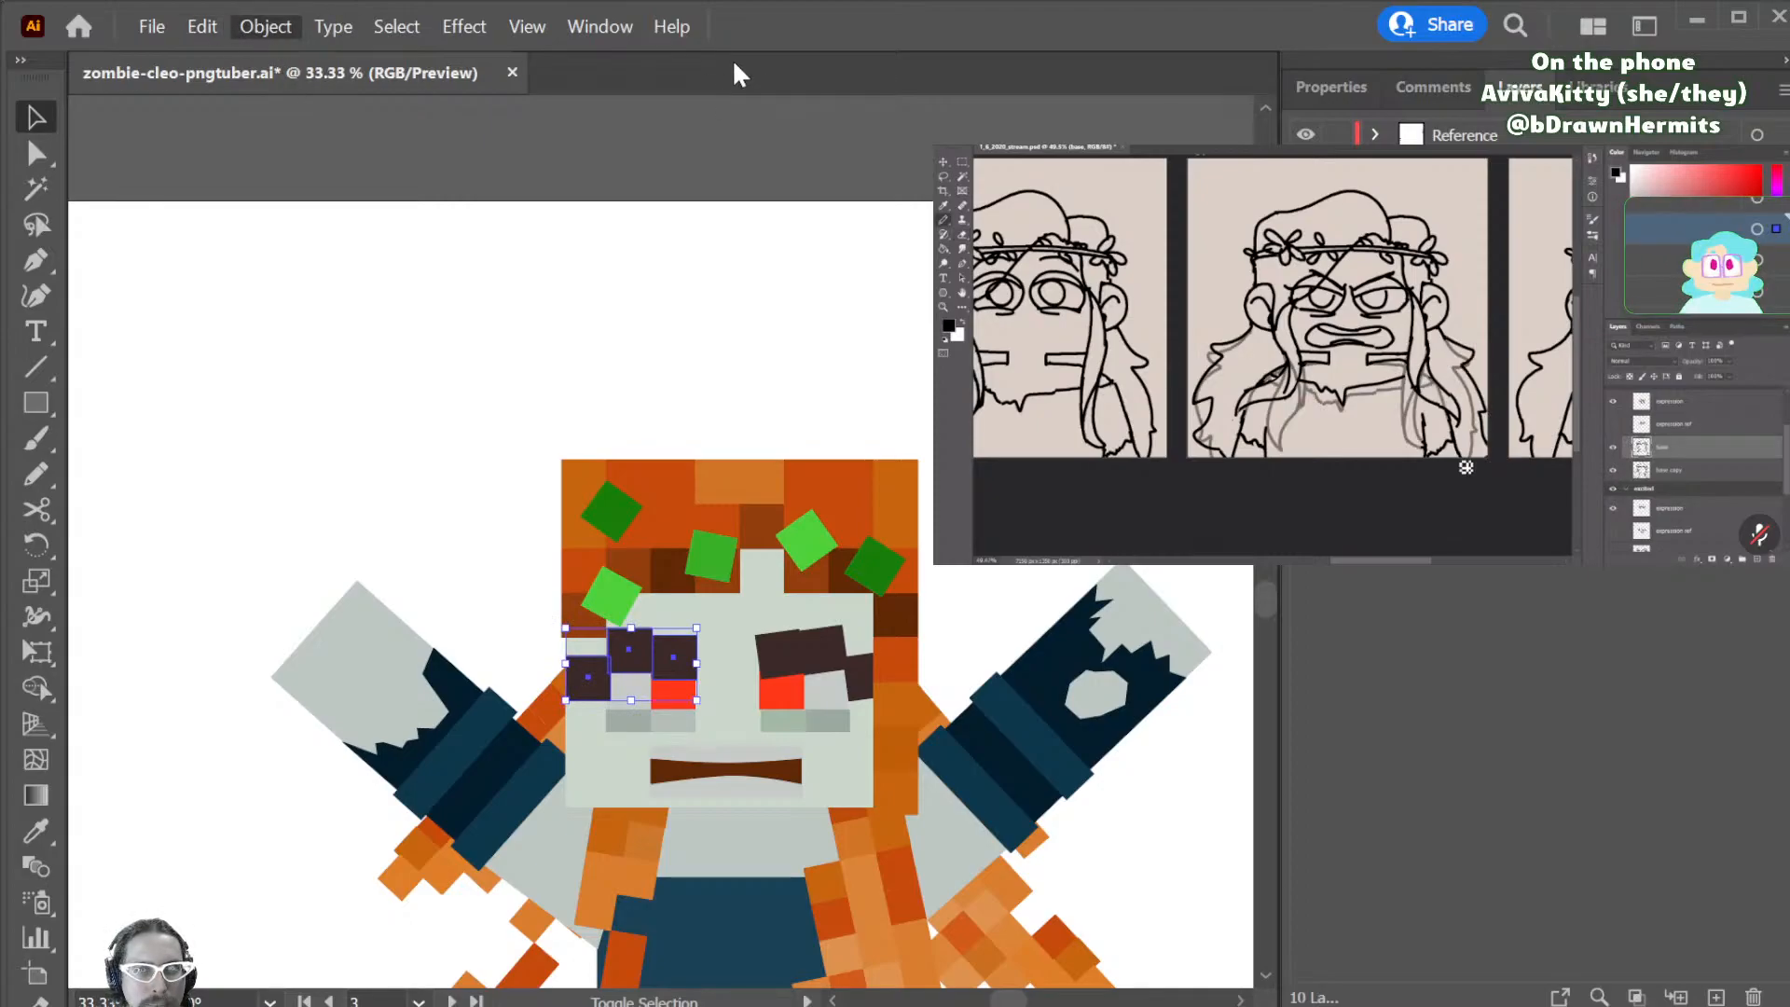
pyautogui.click(740, 260)
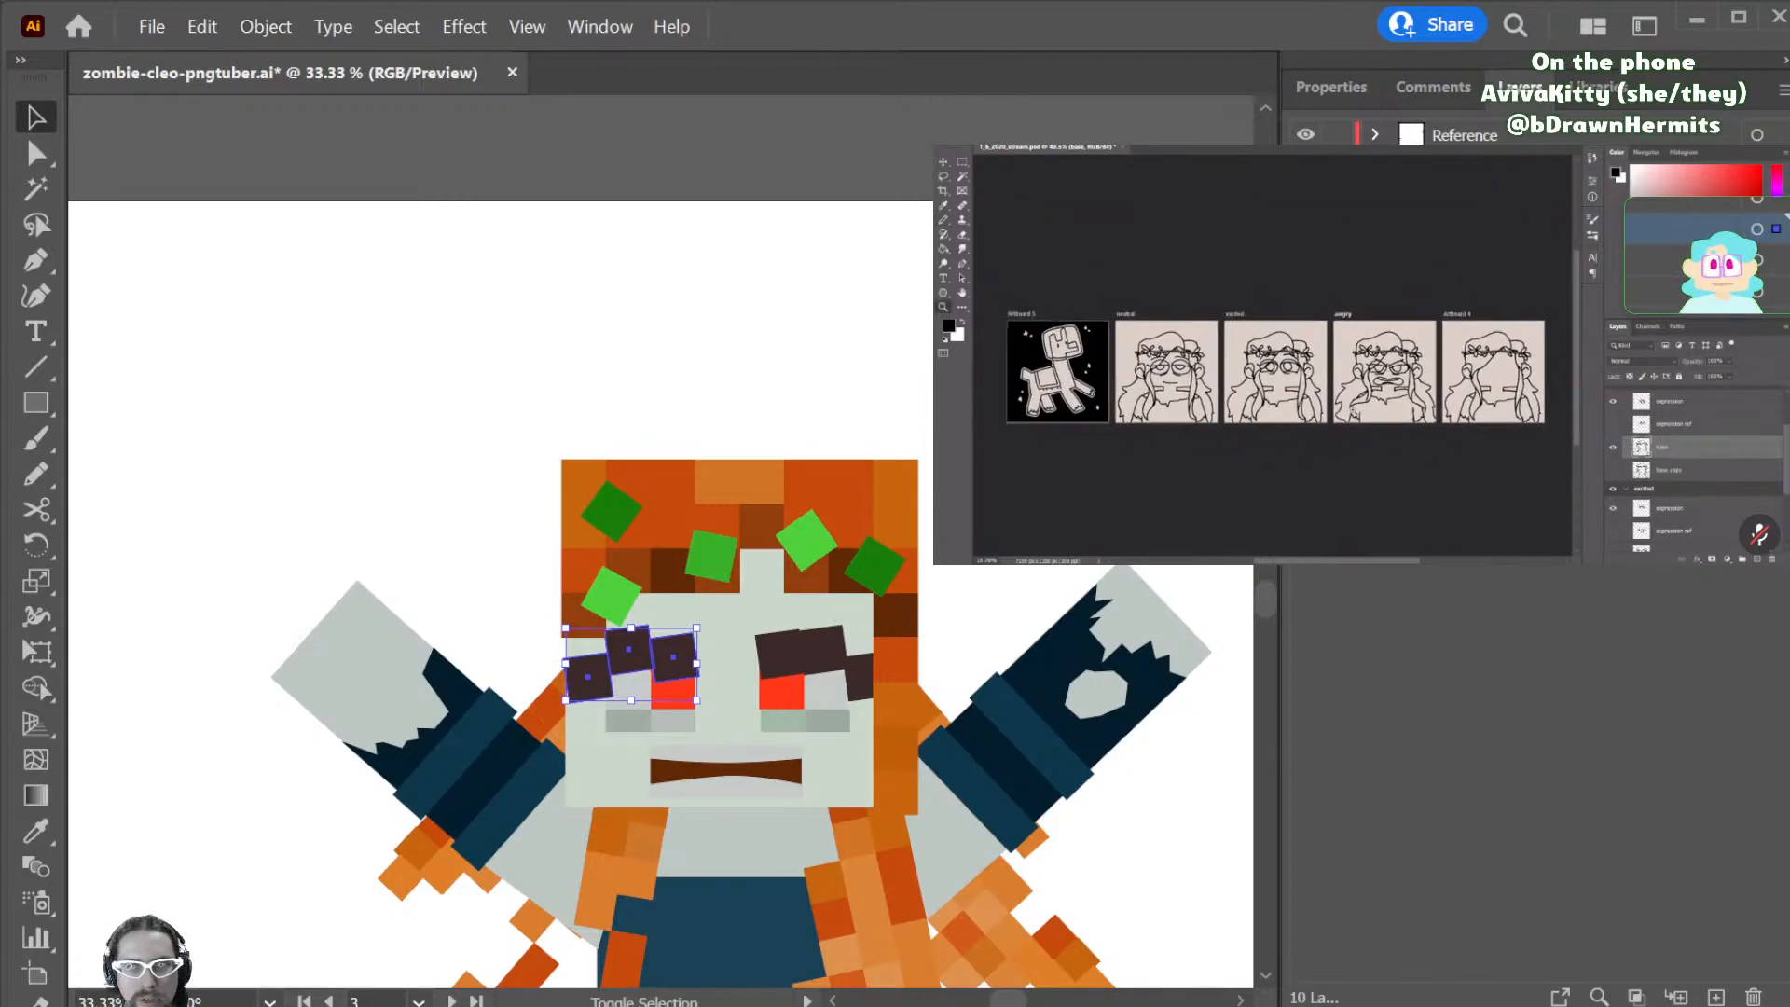
pyautogui.hotkey('ctrl', 'z')
pyautogui.hotkey('ctrl', 'shift', 'z')
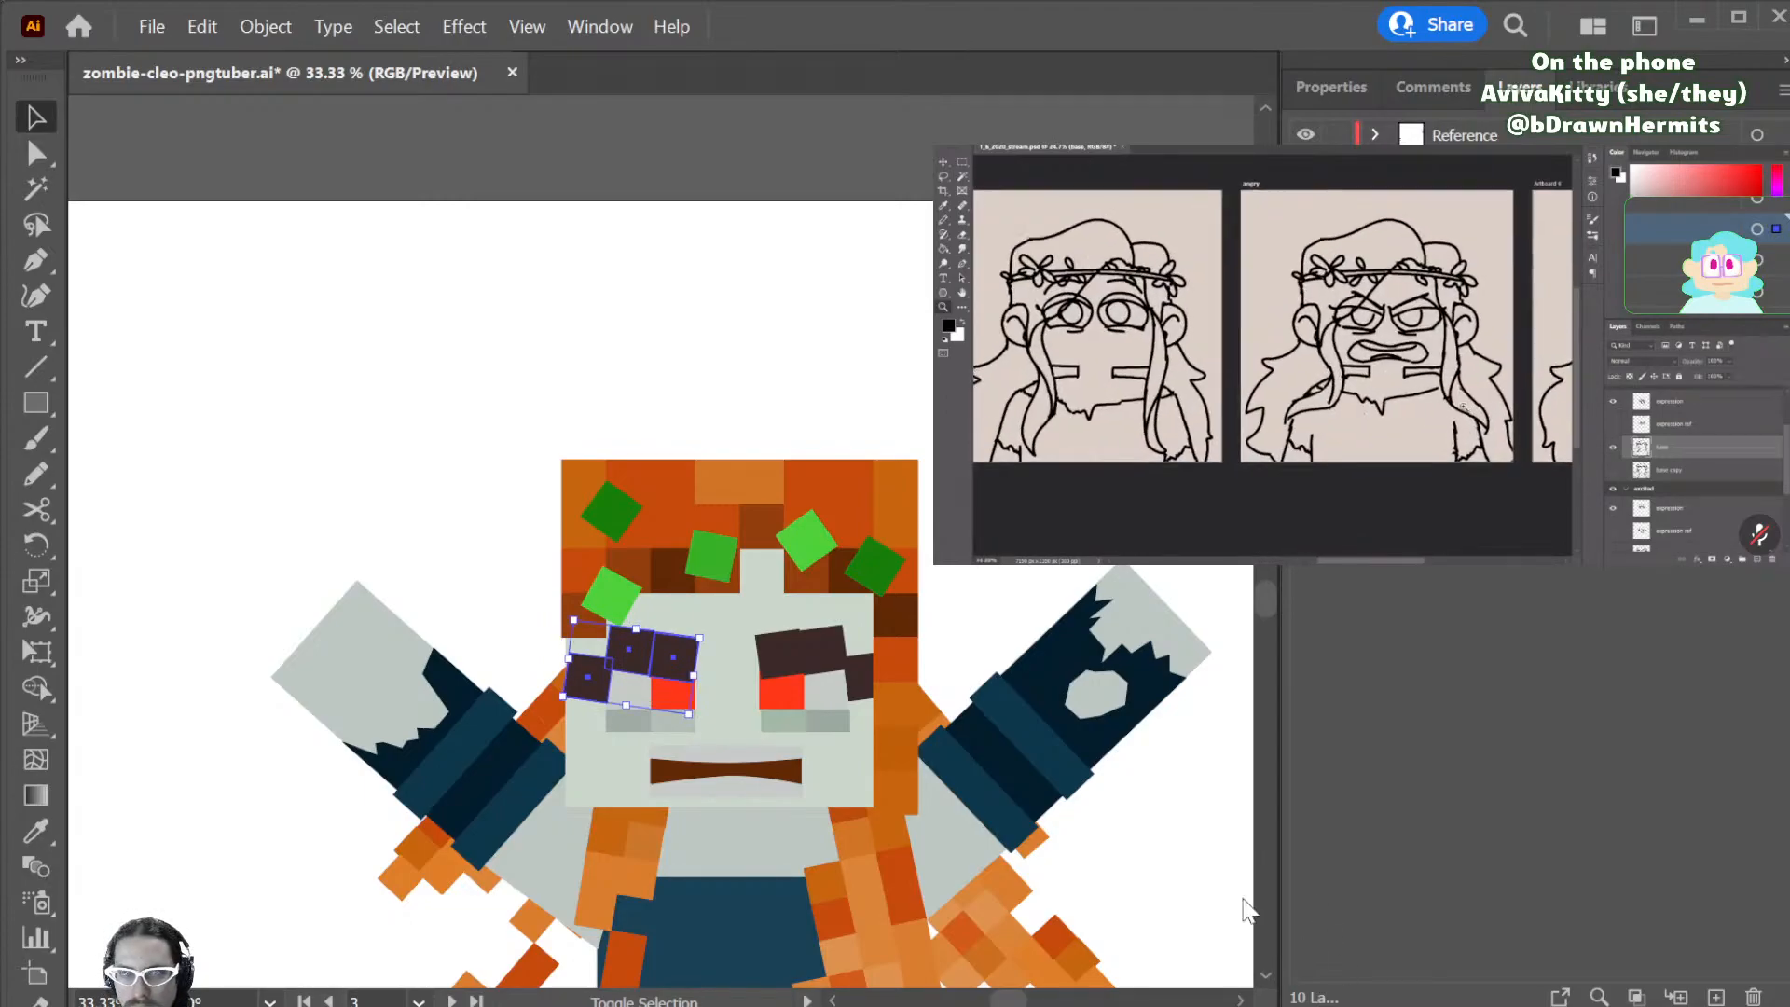
# - Nudge the innermost squares of both eyebrows up slightly
pyautogui.hotkey('ctrl', 'shift', 'a')
pyautogui.click(688, 652)
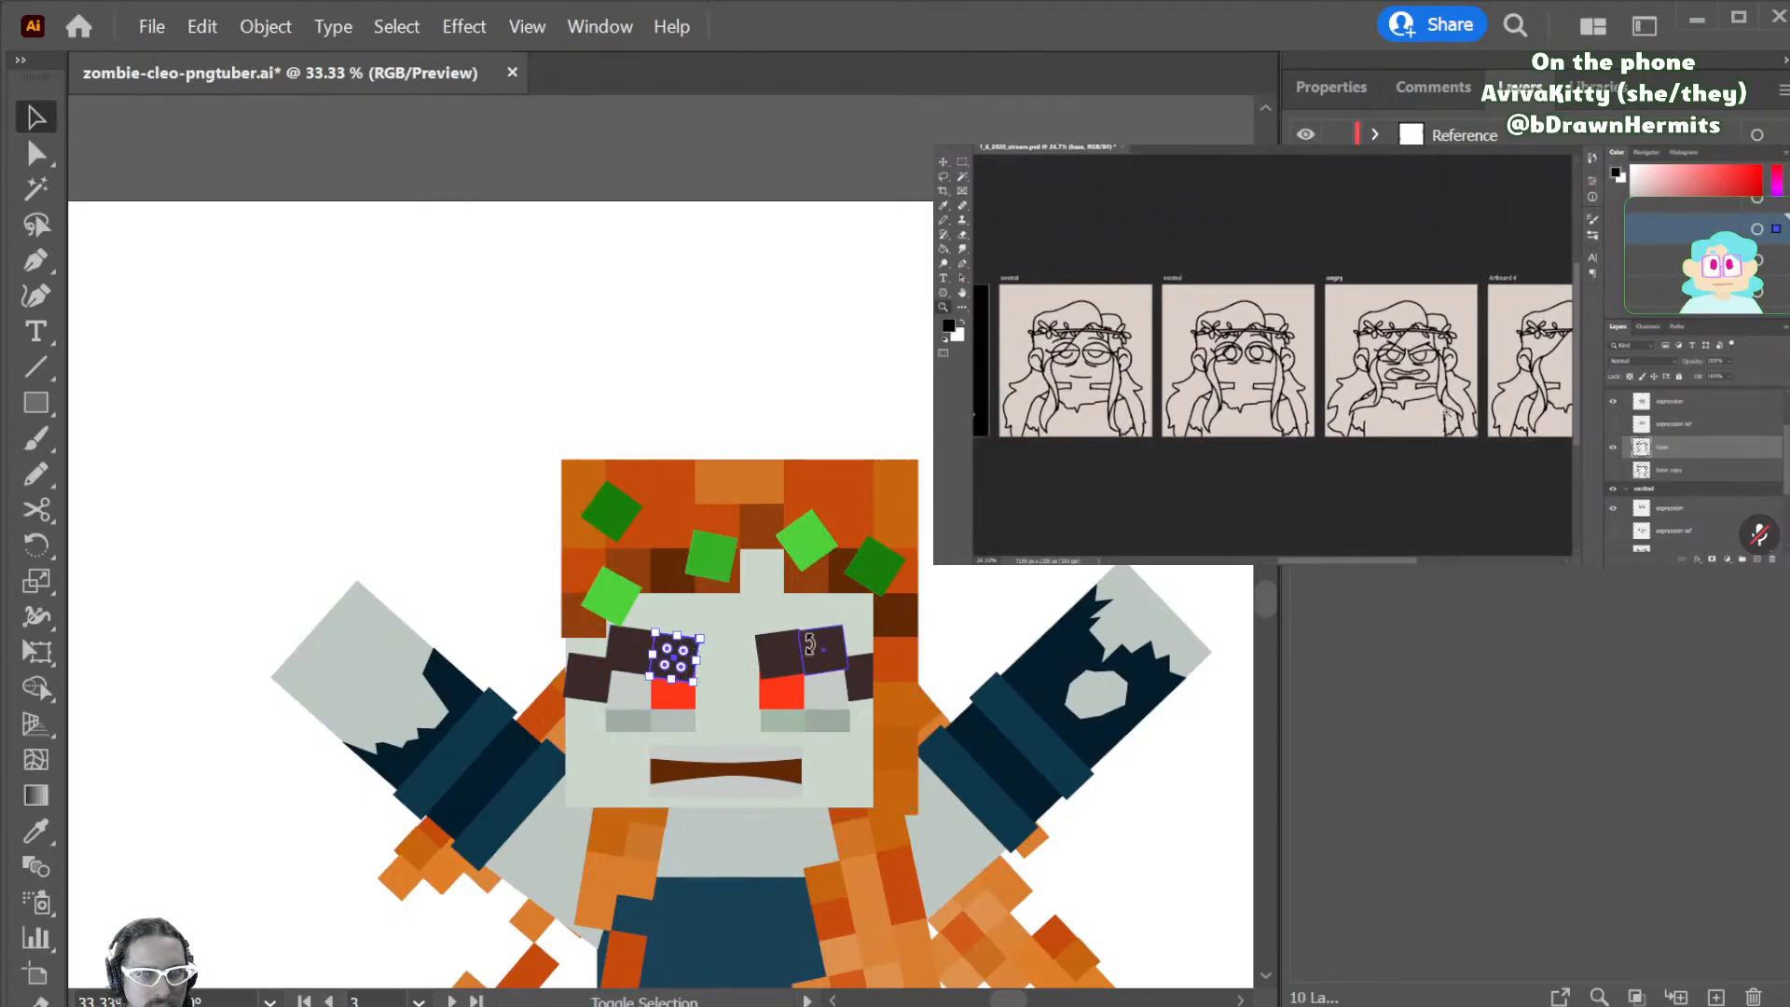
pyautogui.click(826, 654)
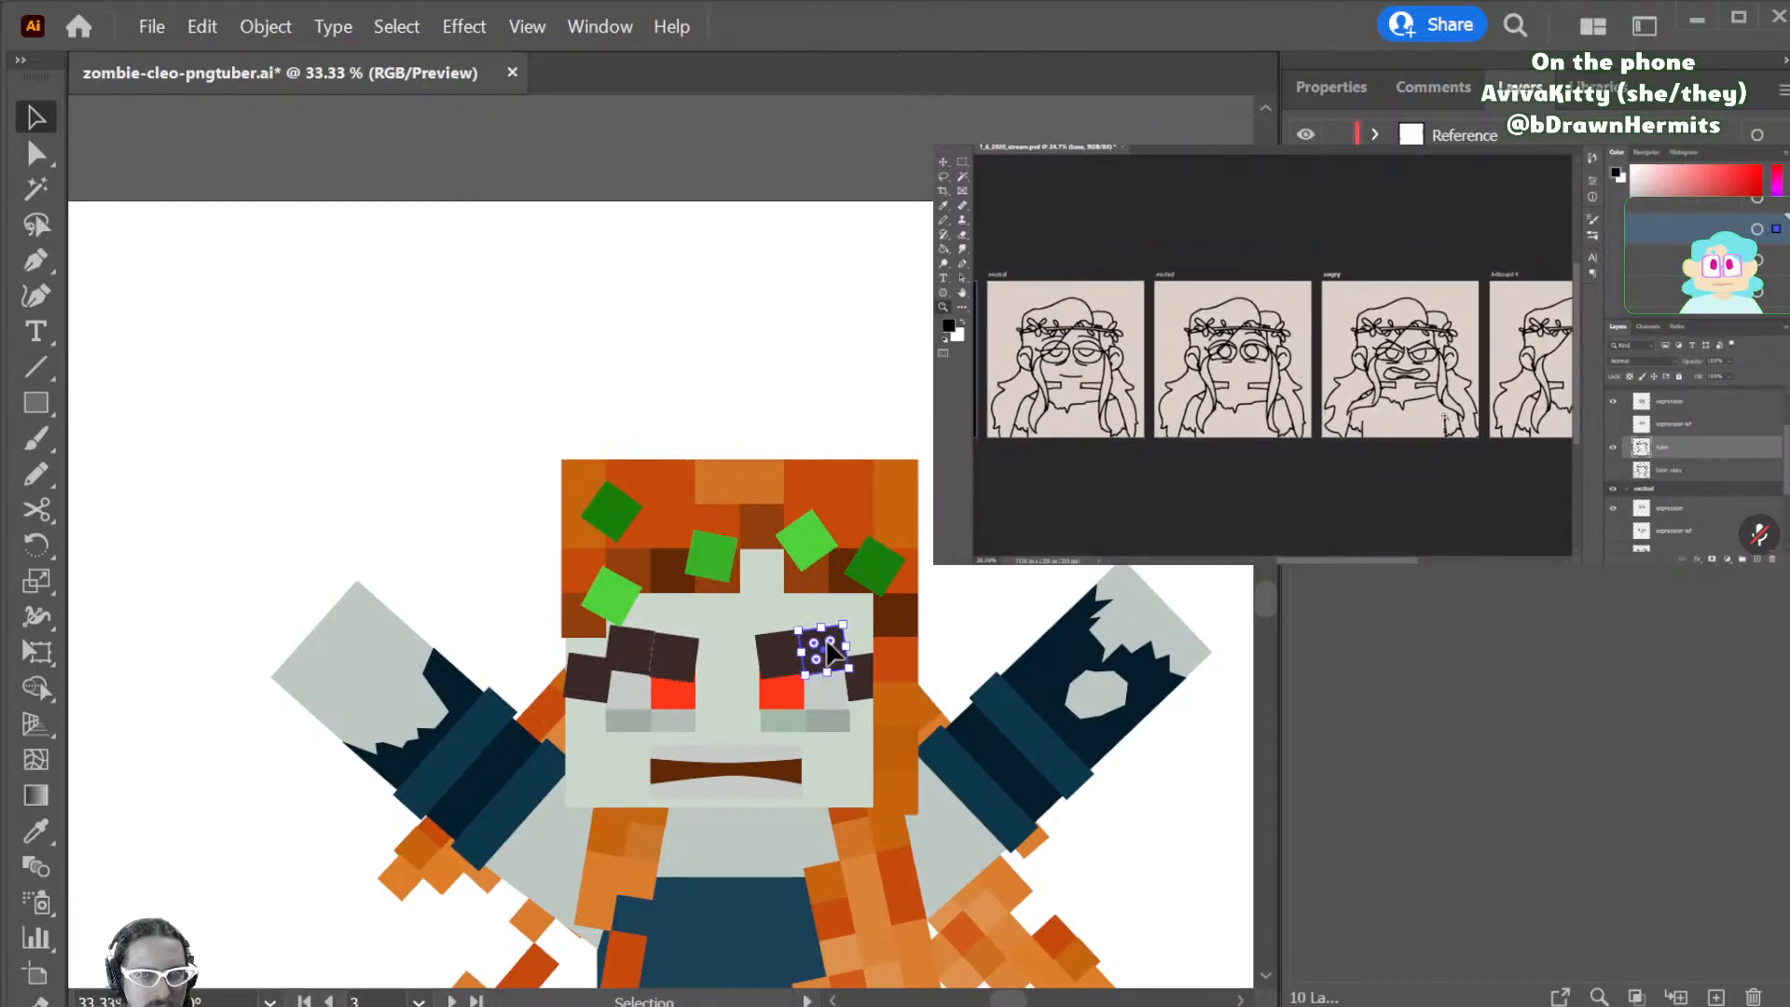
pyautogui.click(677, 655)
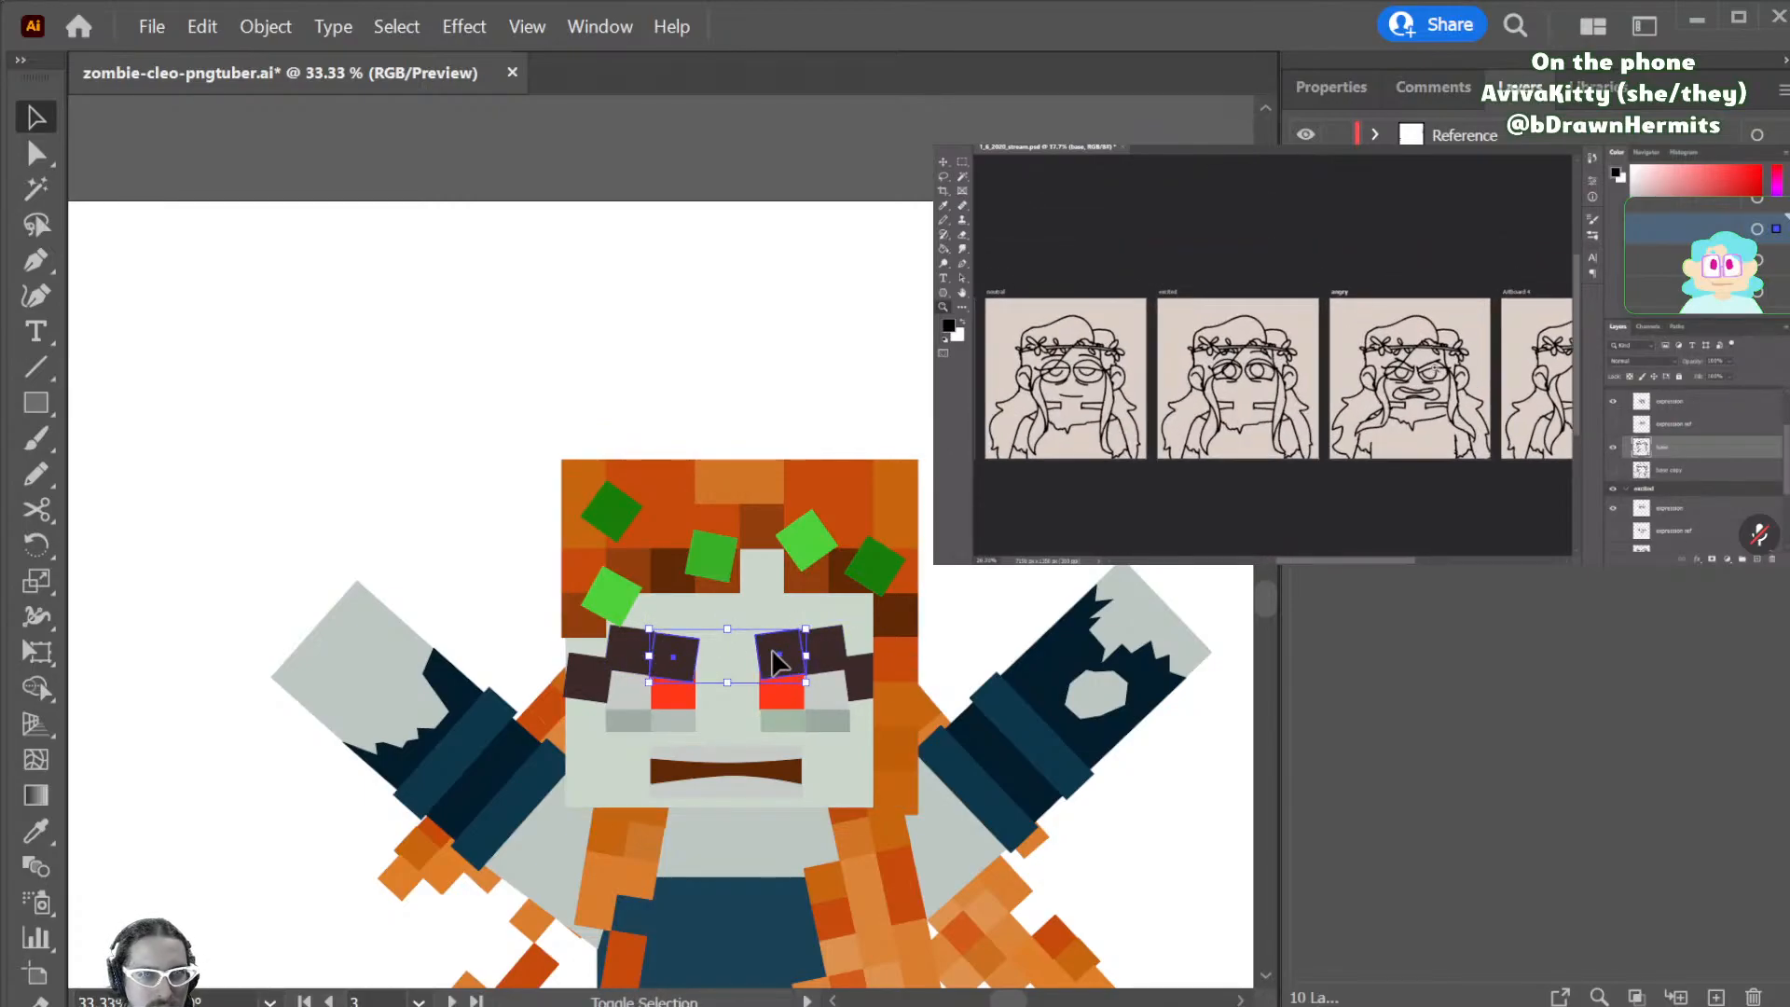
pyautogui.keyDown('shift'); pyautogui.click(772, 653); pyautogui.keyUp('shift')
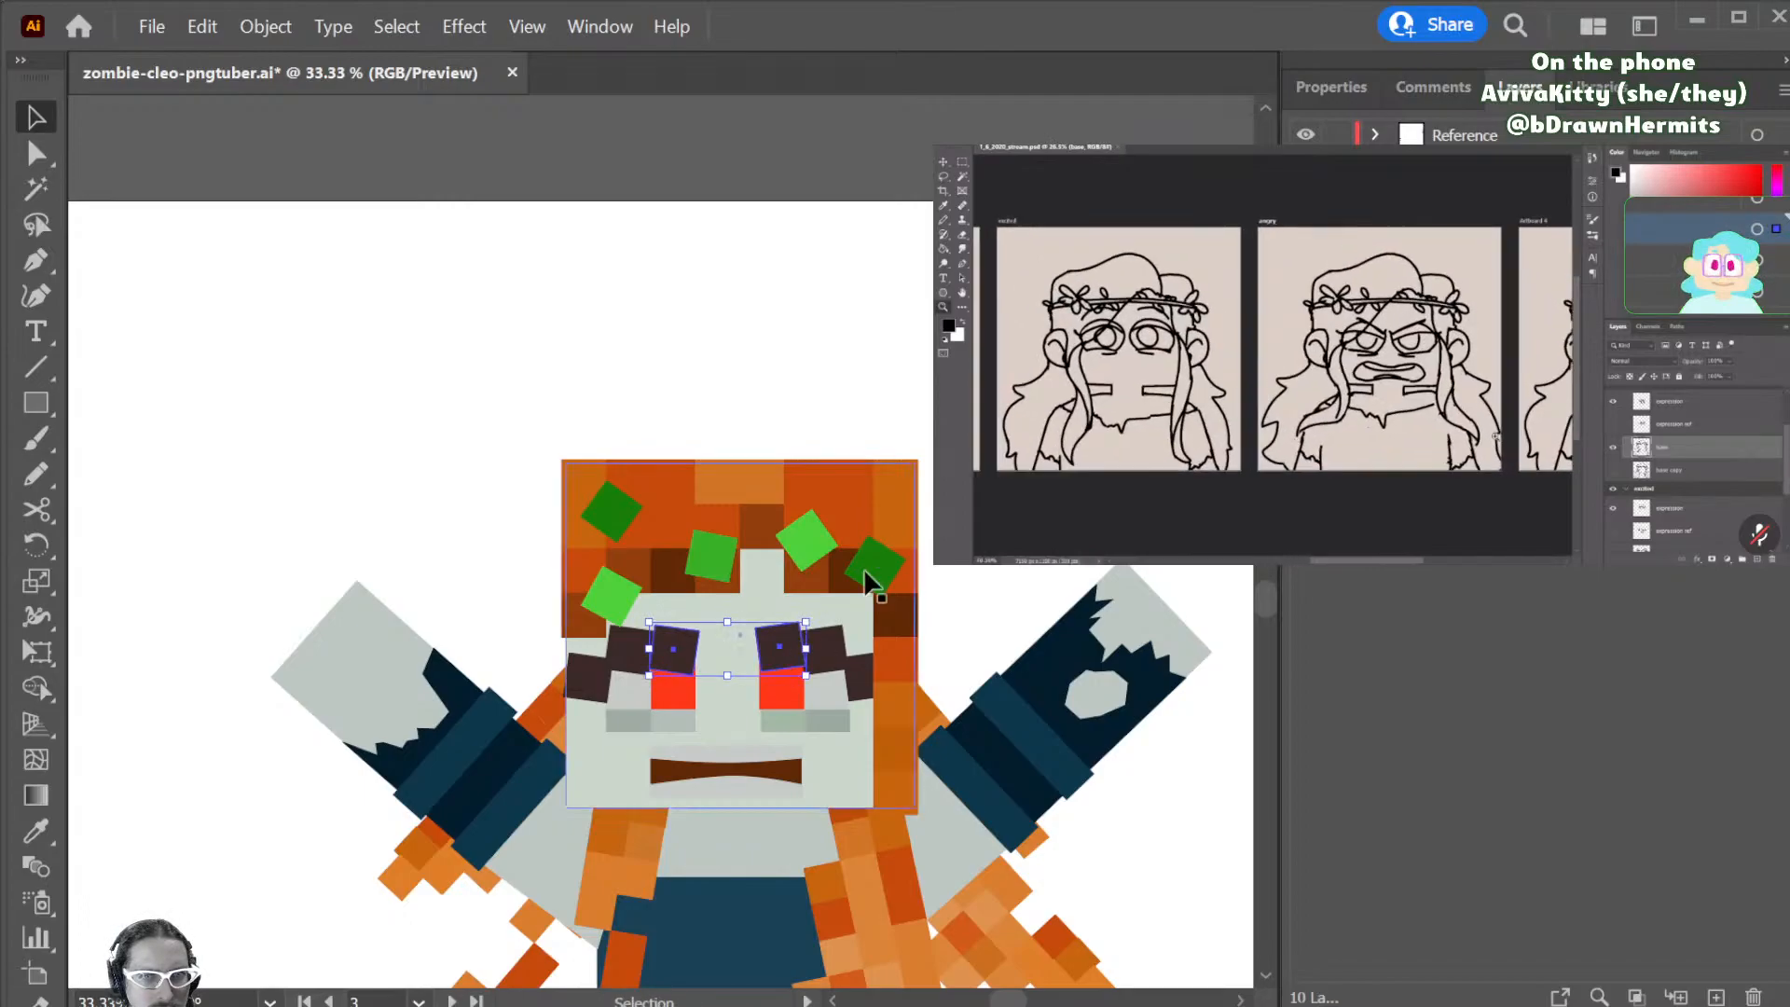
pyautogui.click(1030, 573)
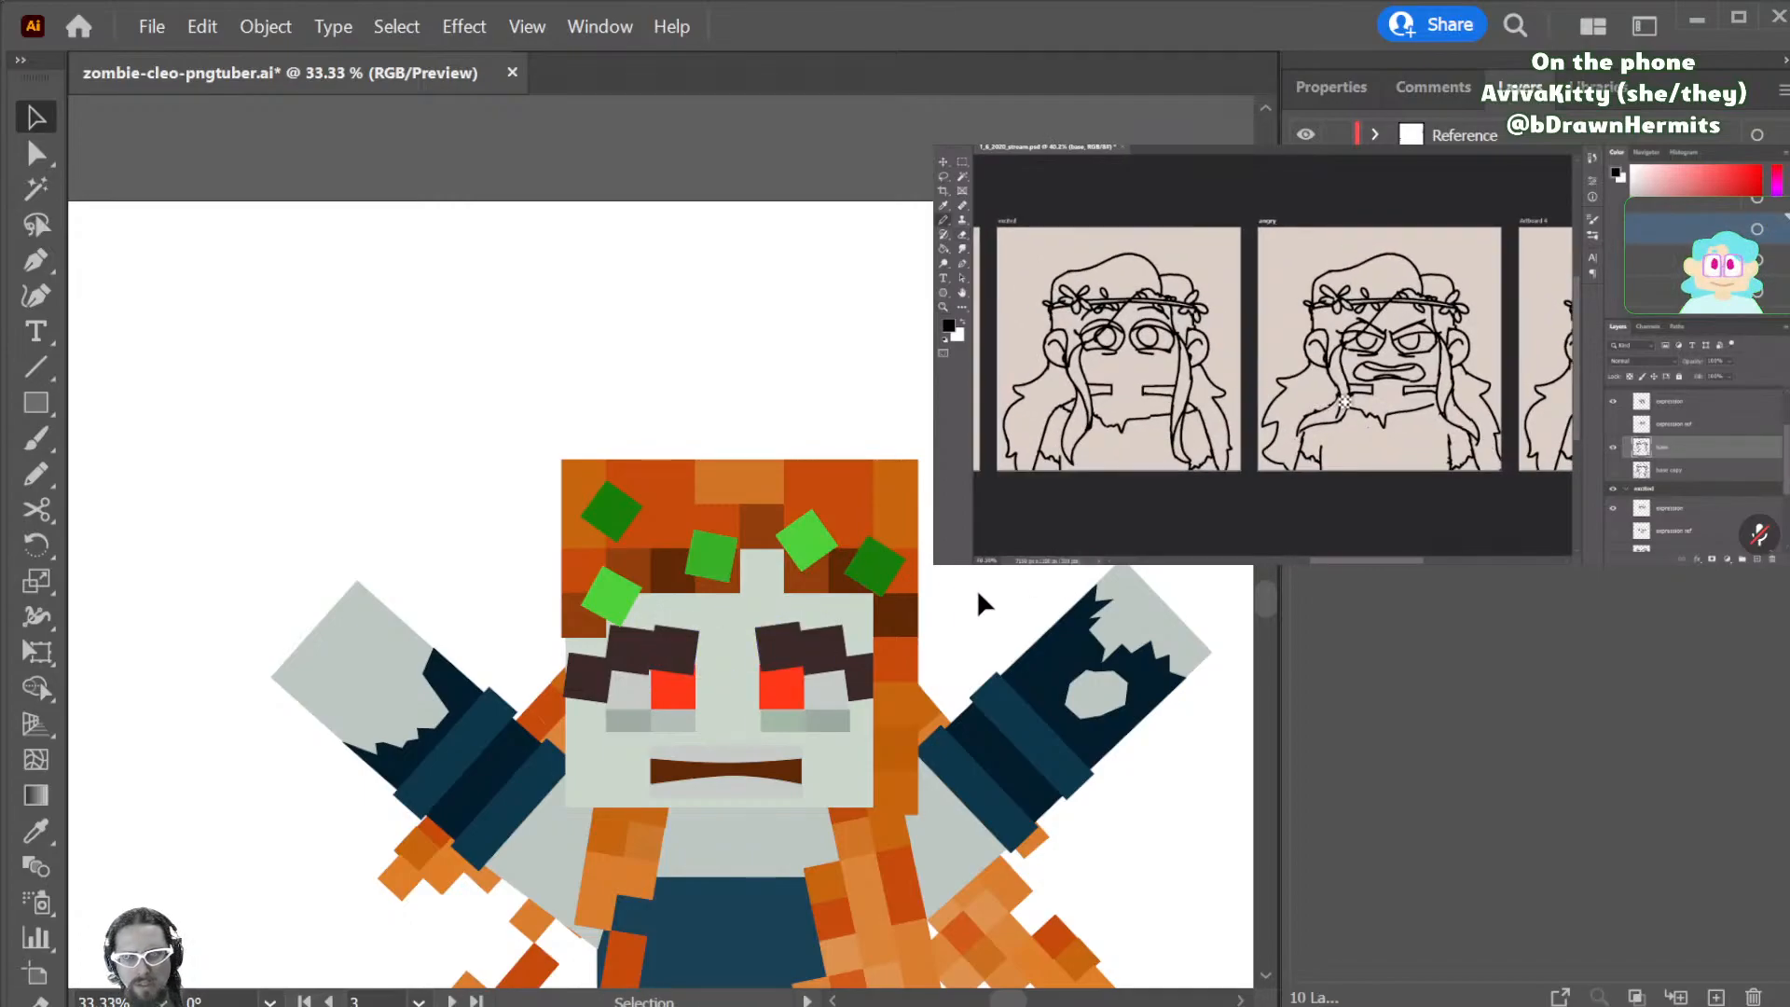
# - Raise the outermost squares of both eyebrows until they line up with the middle squares
pyautogui.click(853, 676)
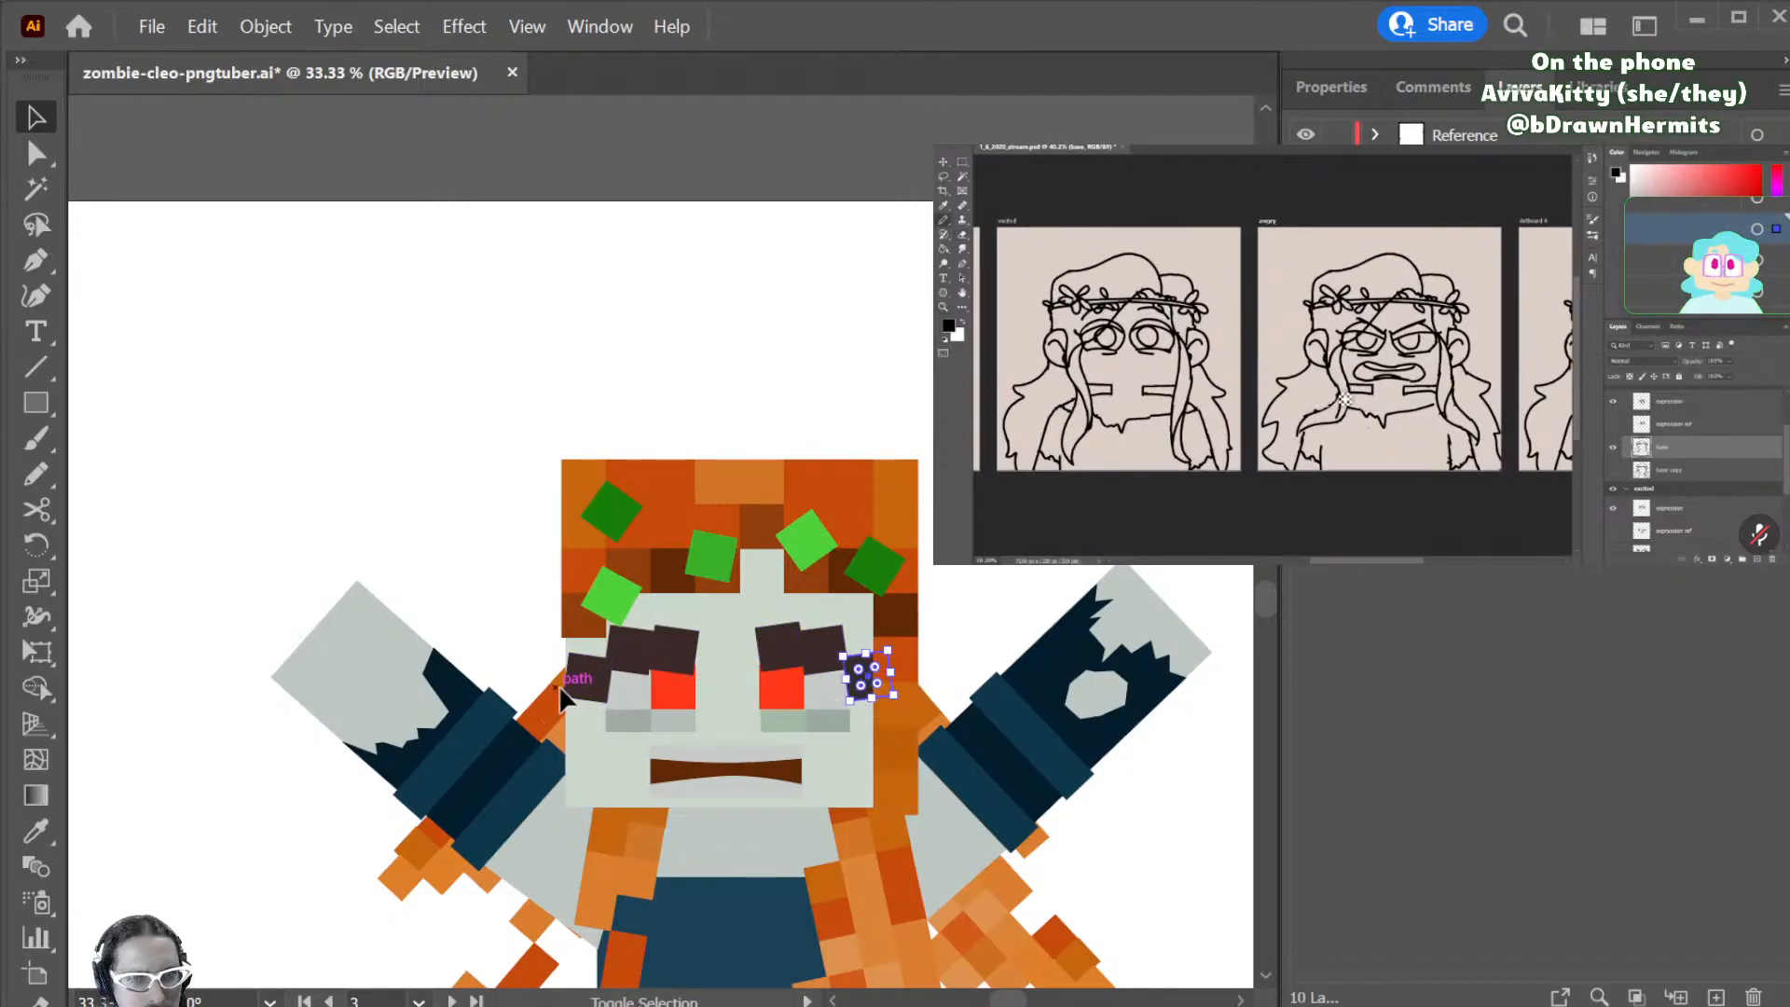
pyautogui.keyDown('shift'); pyautogui.click(587, 679); pyautogui.keyUp('shift')
pyautogui.press('Up')
pyautogui.press('Up')
pyautogui.press('Up')
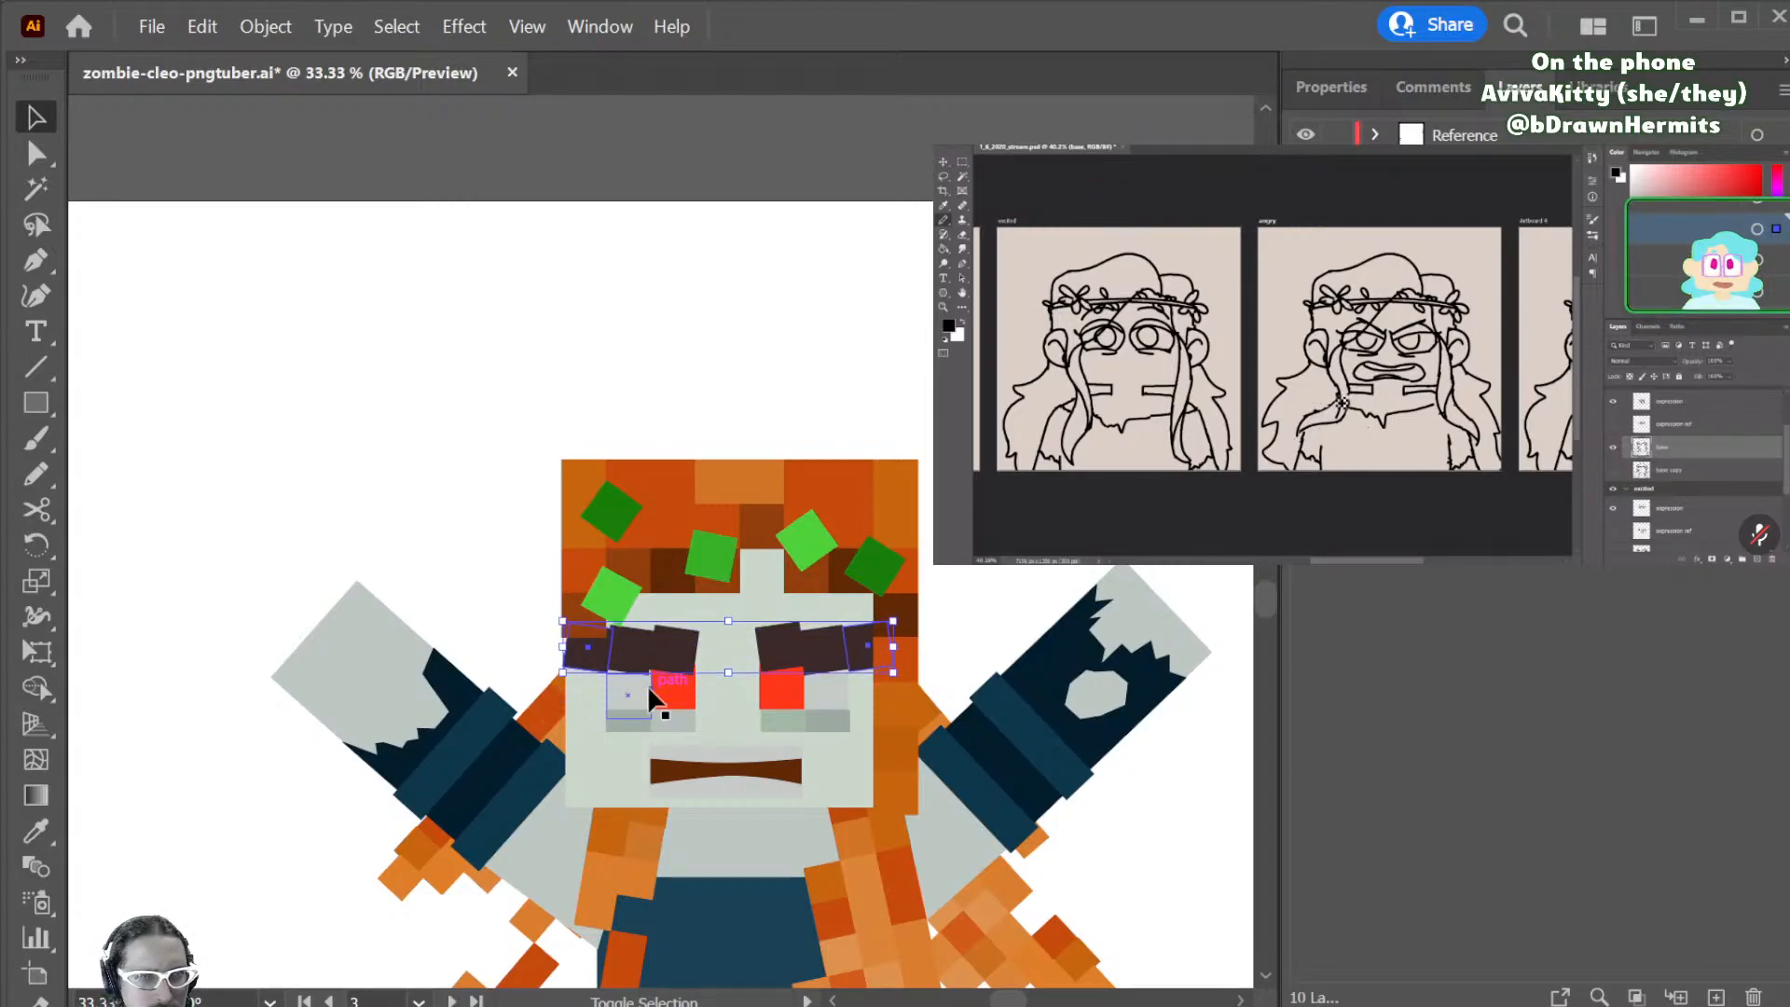
# - Nudge the middle squares of both eyebrows down slightly
pyautogui.click(630, 646)
pyautogui.keyDown('shift'); pyautogui.click(824, 652); pyautogui.keyUp('shift')
pyautogui.press('Down')
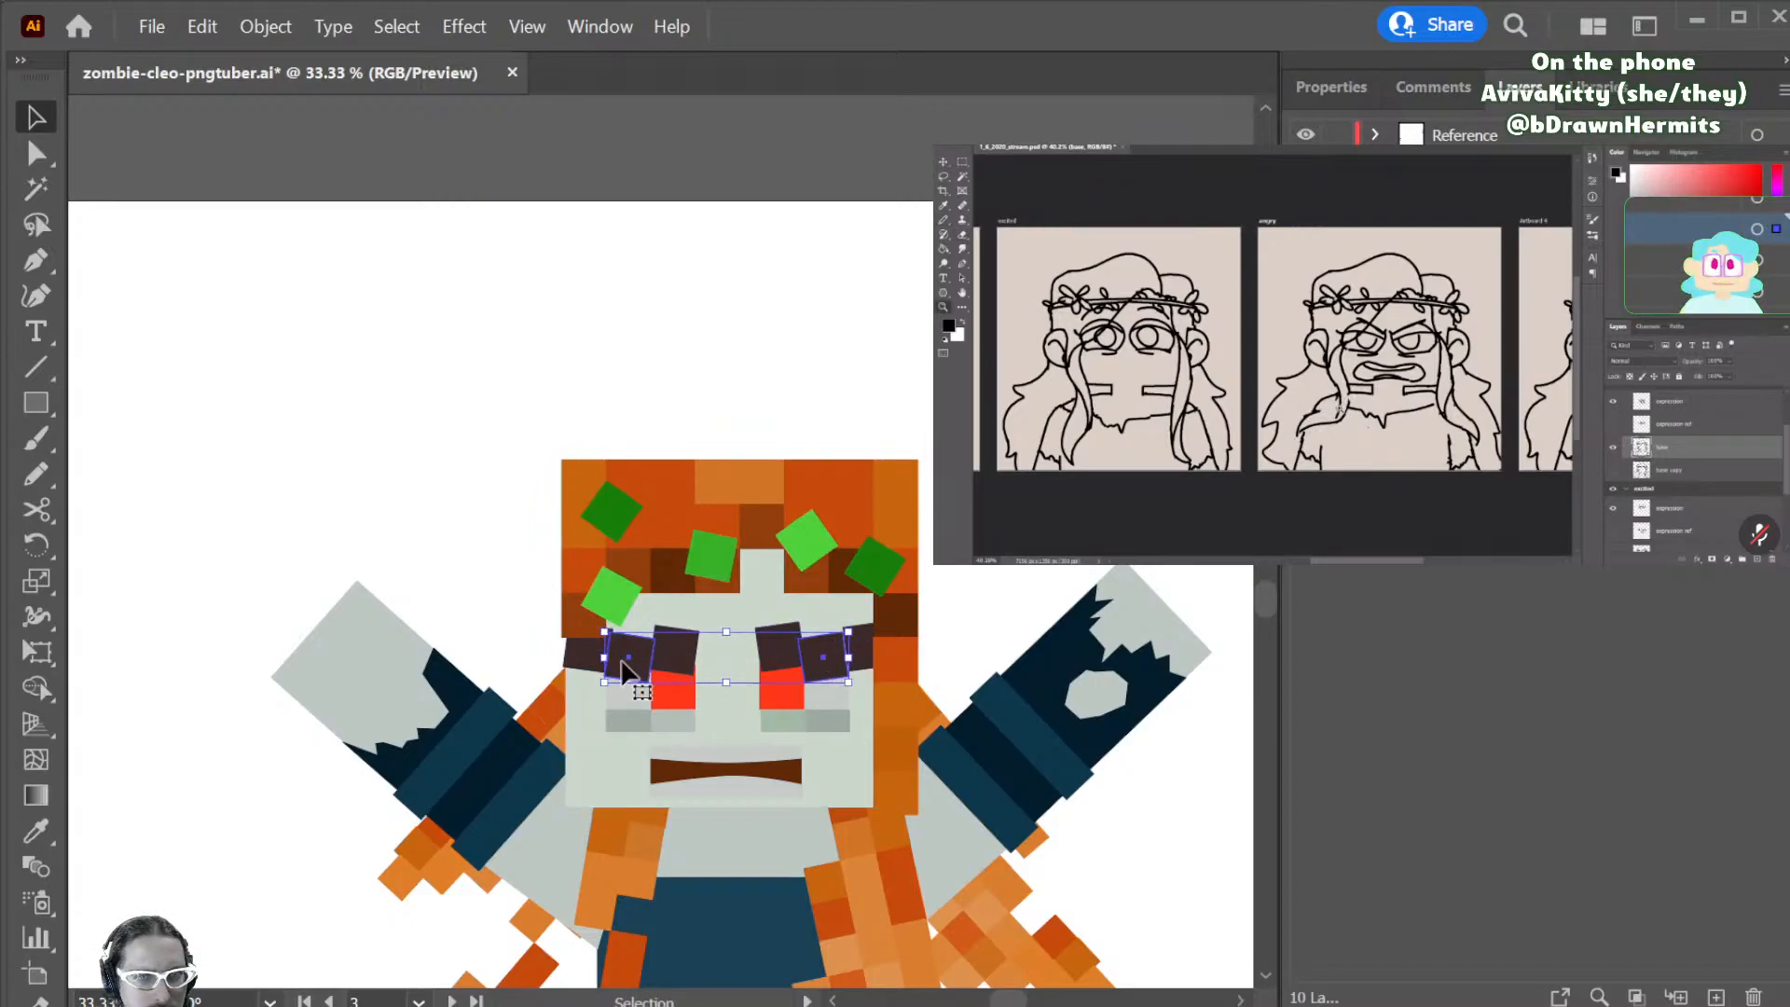
# - Nudge the innermost squares of both eyebrows back down
pyautogui.click(673, 649)
pyautogui.keyDown('shift'); pyautogui.click(783, 663); pyautogui.keyUp('shift')
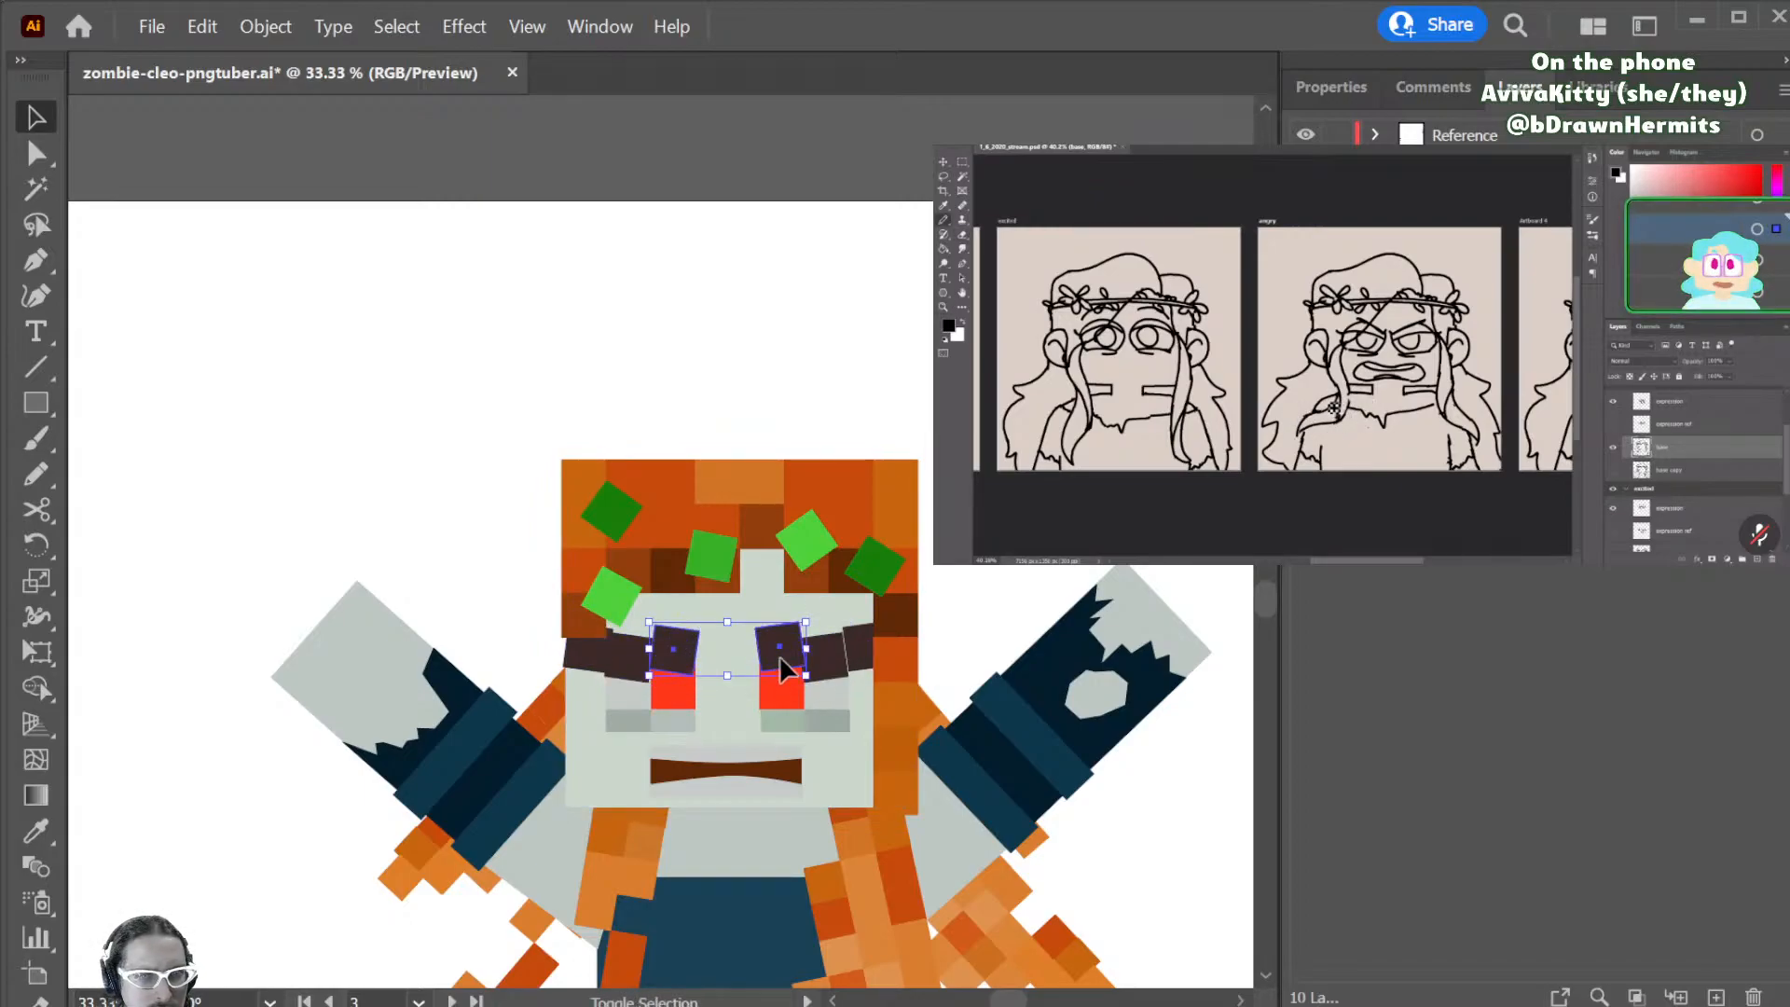
pyautogui.press('Down')
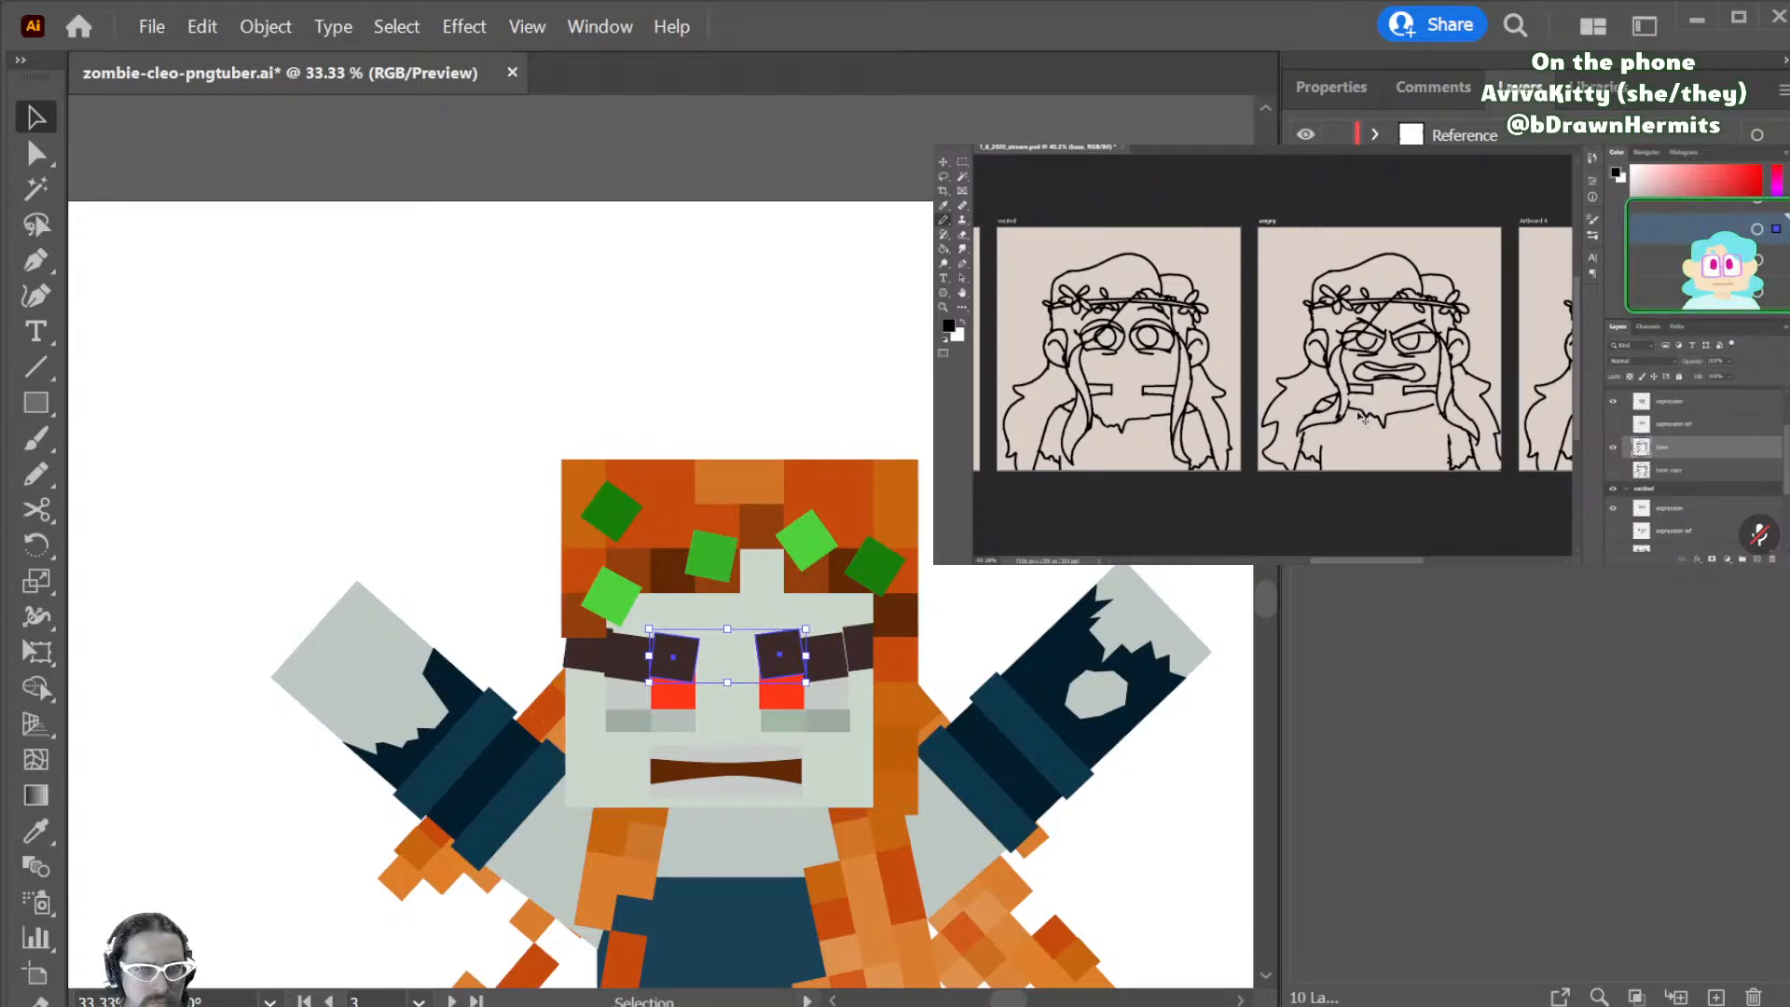
# - Raise the middle squares of both eyebrows slightly above the neighbouring squares and save the file
pyautogui.click(825, 665)
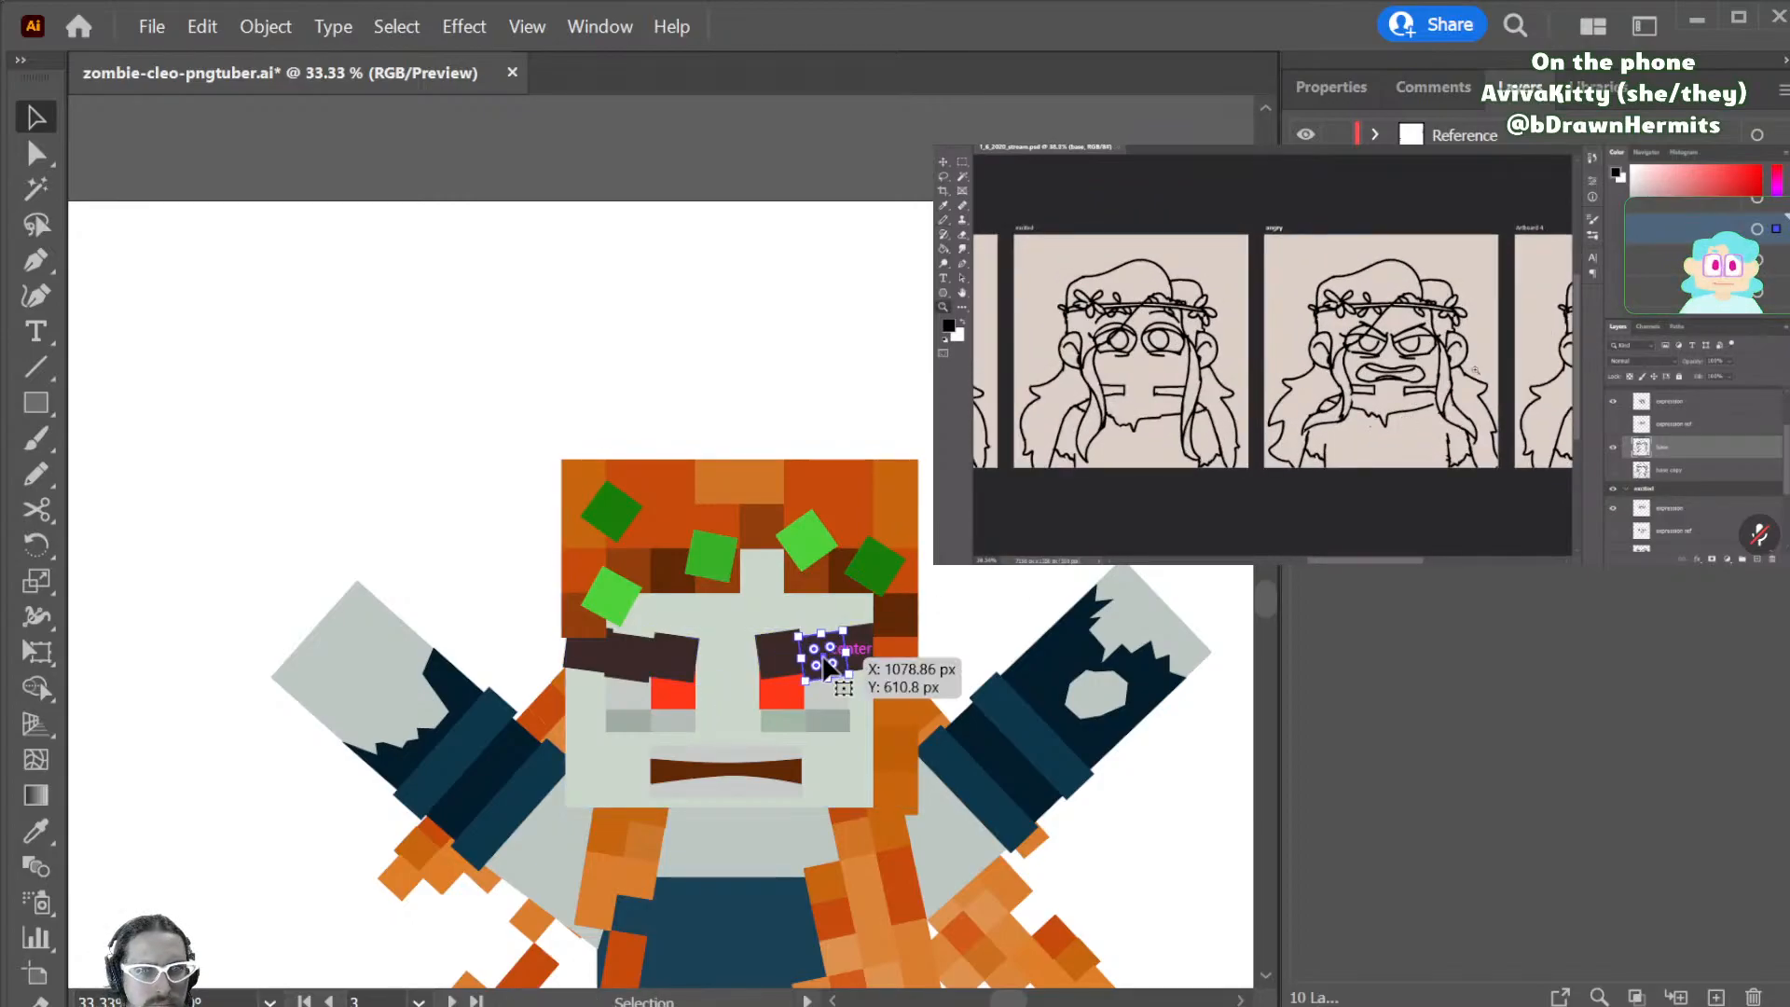
pyautogui.moveTo(633, 674); pyautogui.dragTo(636, 643)
pyautogui.moveTo(820, 654); pyautogui.dragTo(819, 642)
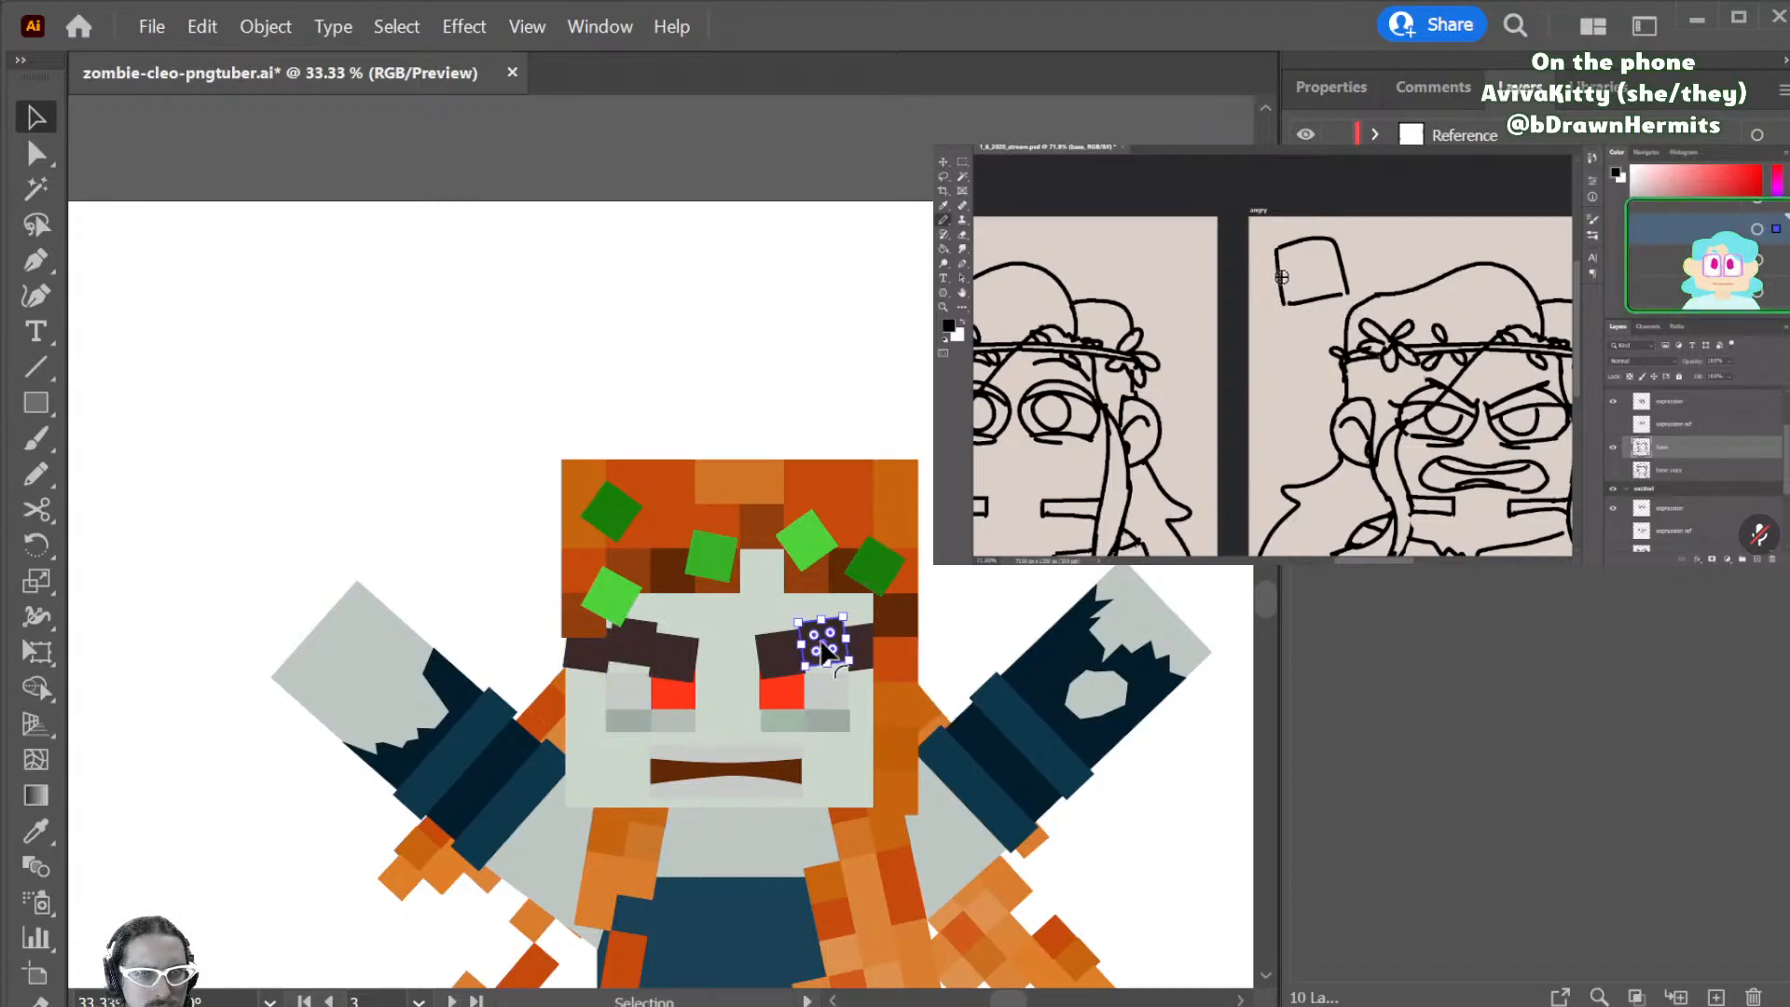
pyautogui.click(955, 592)
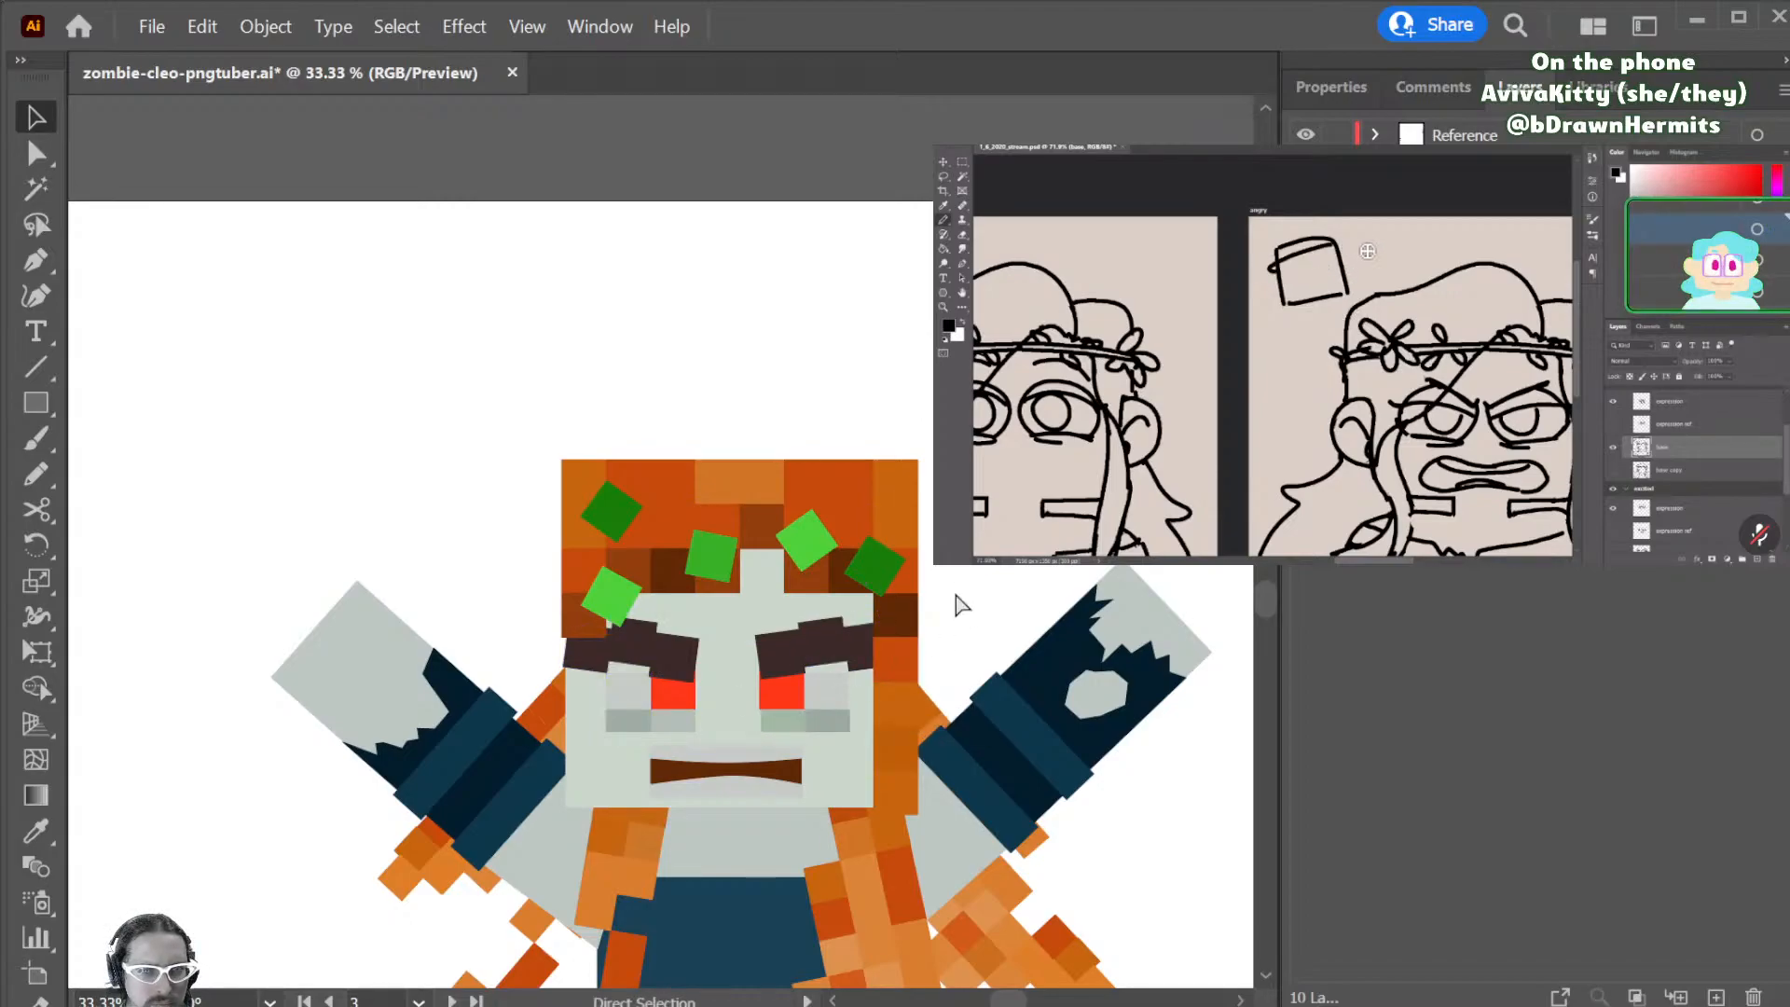
pyautogui.hotkey('ctrl', 's')
# - Enlarge the five green flowers on the head together, scaling them slightly outward from their common centre
pyautogui.hotkey('ctrl', '-')
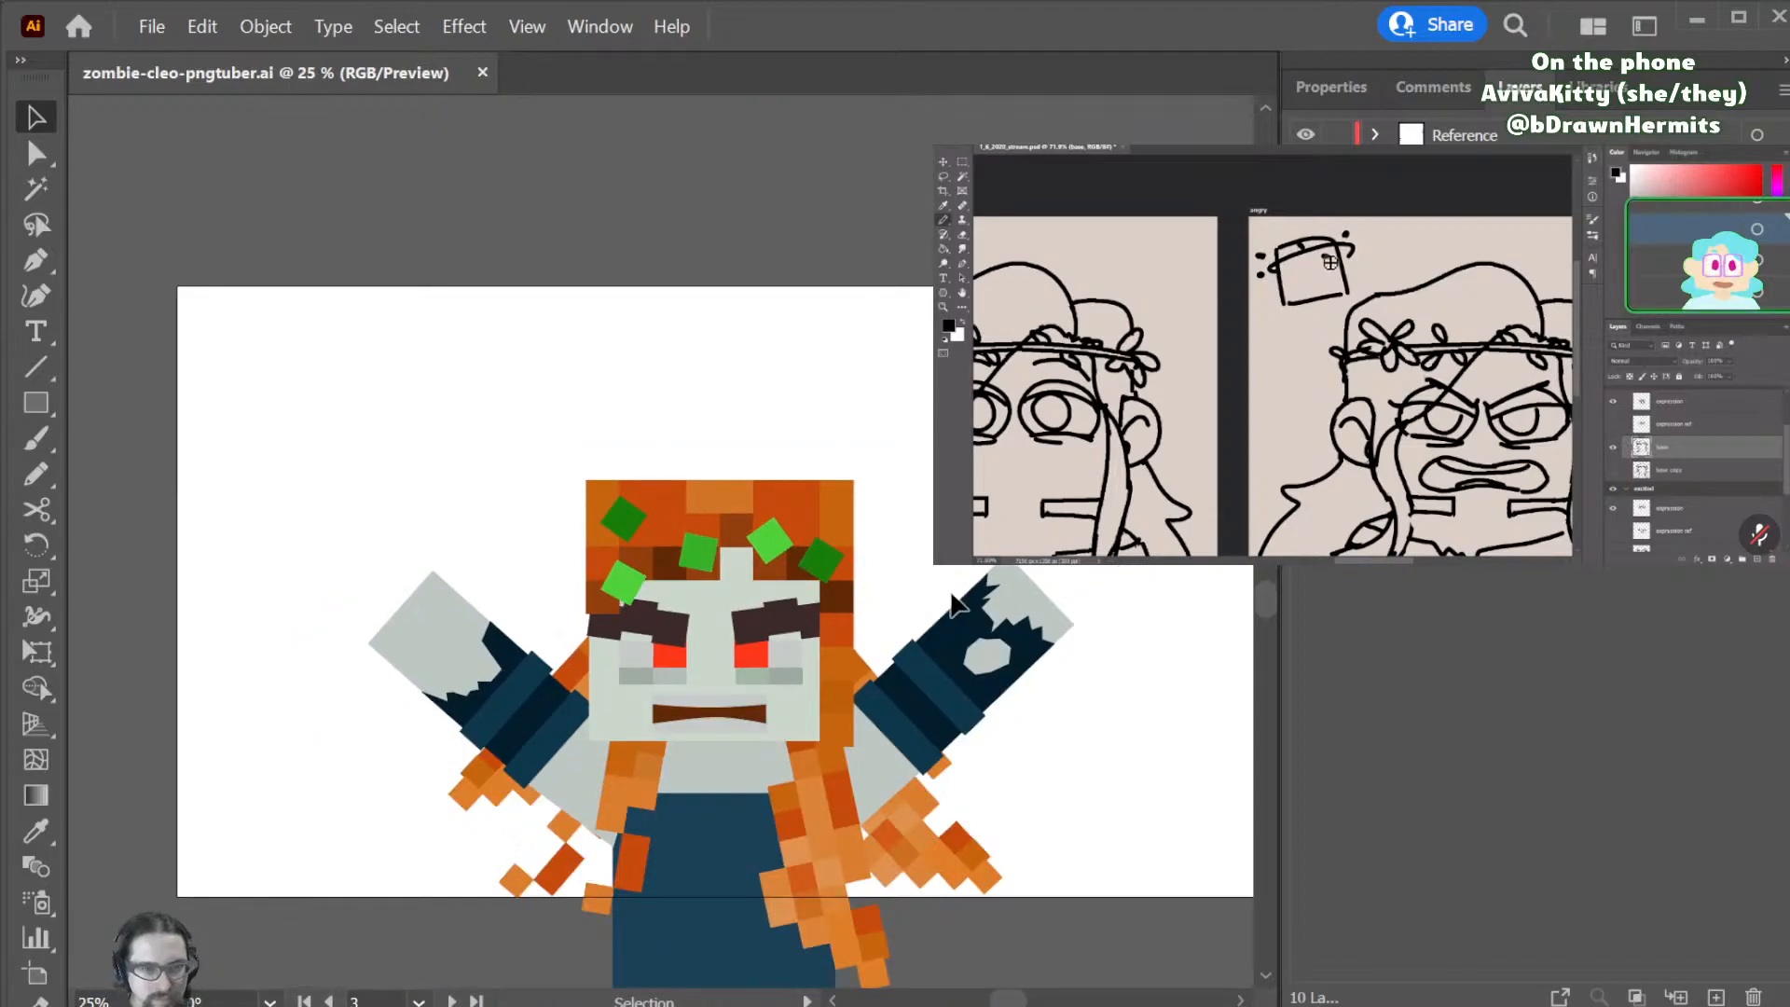
pyautogui.click(628, 518)
pyautogui.click(626, 517)
pyautogui.keyDown('shift'); pyautogui.click(624, 583); pyautogui.keyUp('shift')
pyautogui.keyDown('shift'); pyautogui.click(706, 552); pyautogui.keyUp('shift')
pyautogui.click(865, 432)
pyautogui.click(623, 522)
pyautogui.keyDown('shift'); pyautogui.click(627, 580); pyautogui.keyUp('shift')
pyautogui.keyDown('shift'); pyautogui.click(701, 552); pyautogui.keyUp('shift')
pyautogui.keyDown('shift'); pyautogui.click(768, 539); pyautogui.keyUp('shift')
pyautogui.keyDown('shift'); pyautogui.click(823, 560); pyautogui.keyUp('shift')
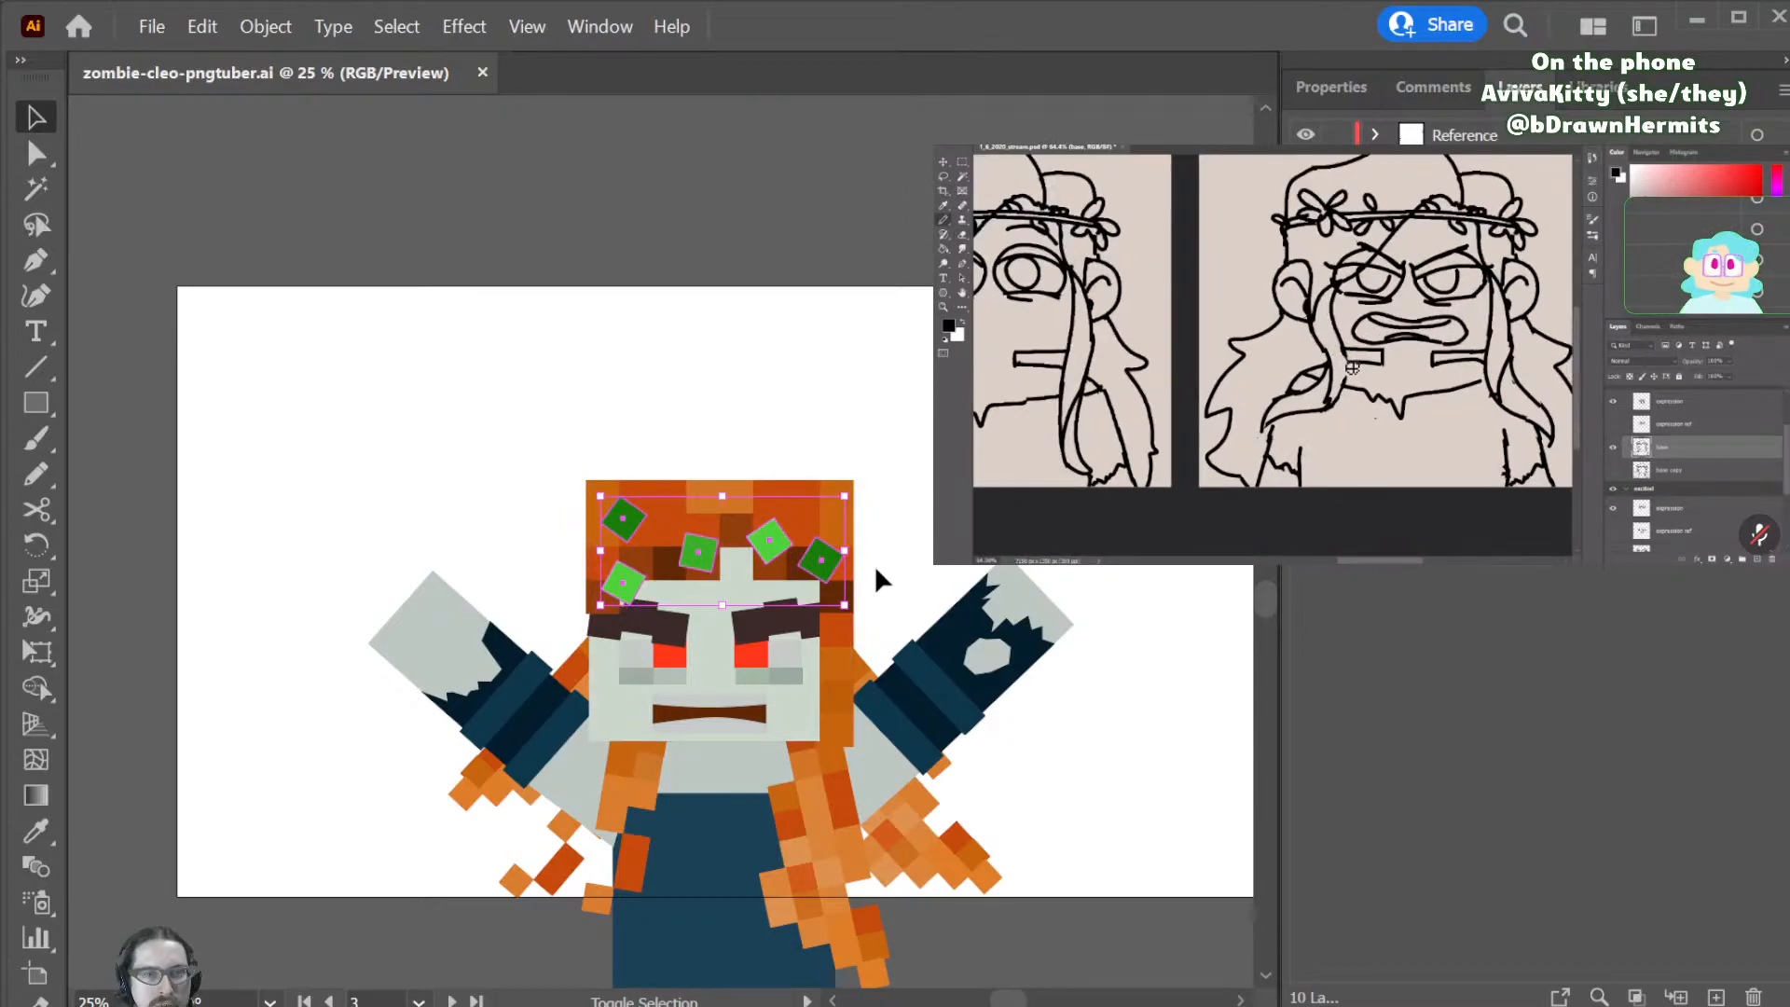
pyautogui.moveTo(854, 551); pyautogui.dragTo(874, 552)
# - Nudge the five enlarged flowers up slightly and save the file
pyautogui.press('Up')
pyautogui.press('Up')
pyautogui.press('Up')
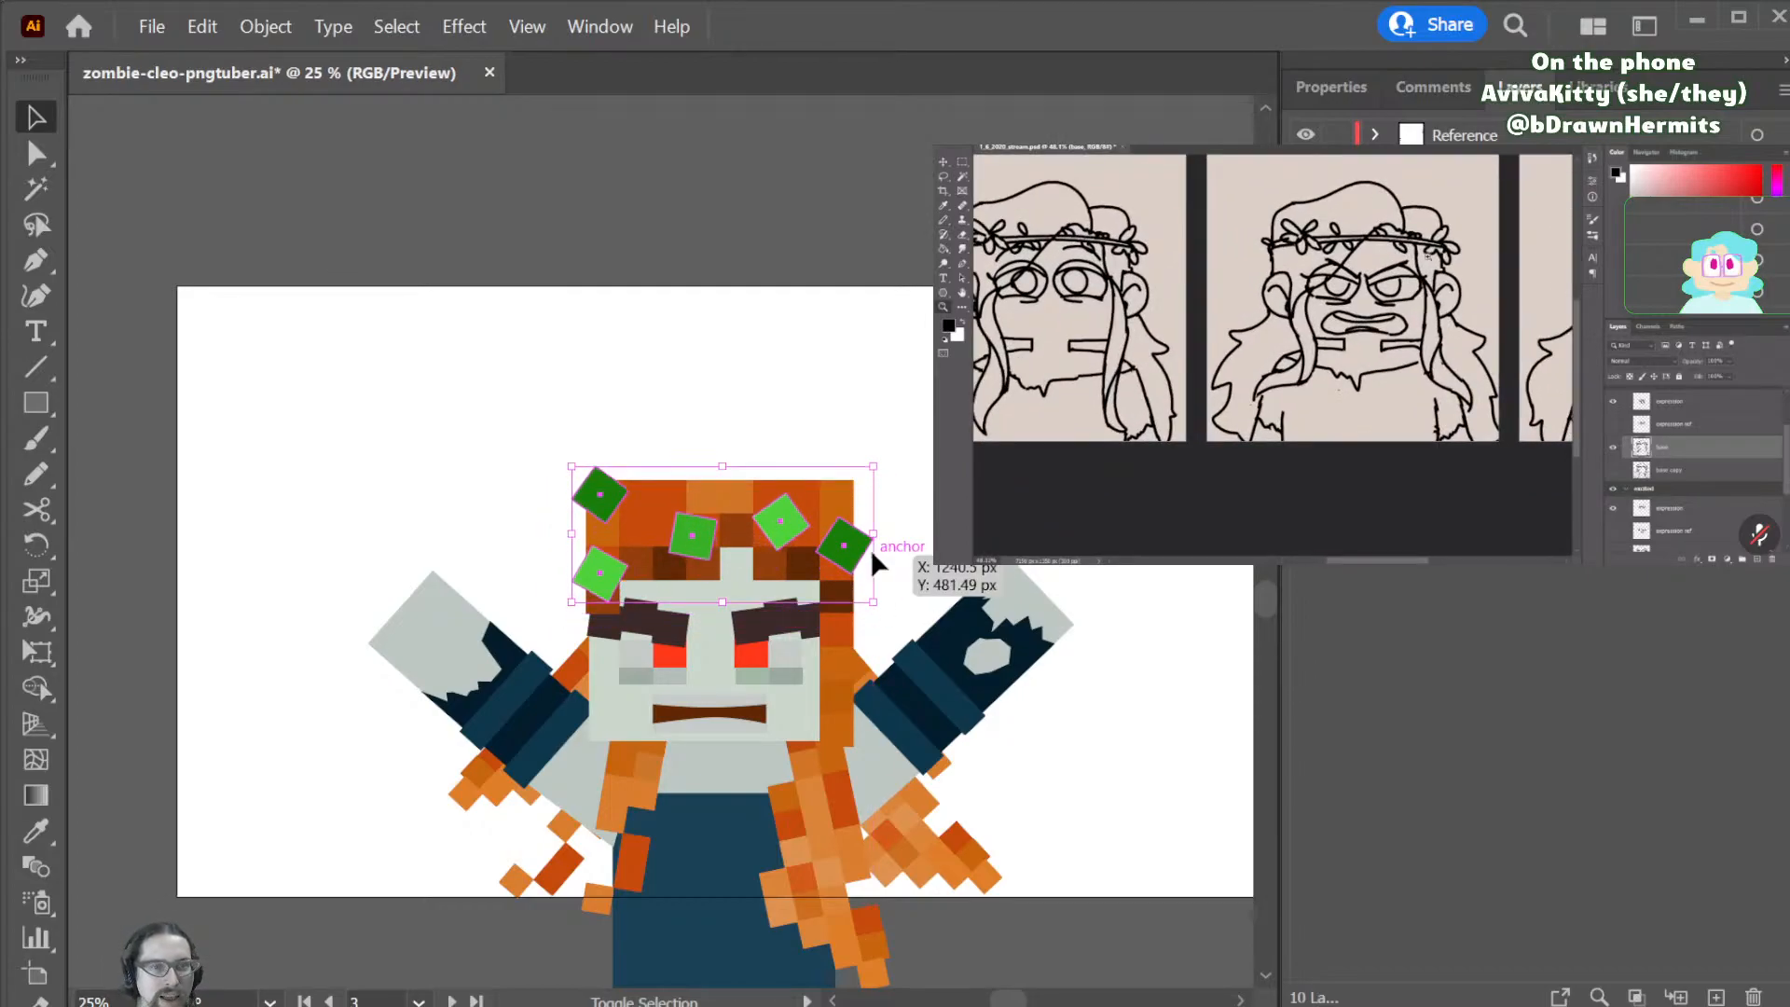
pyautogui.click(919, 360)
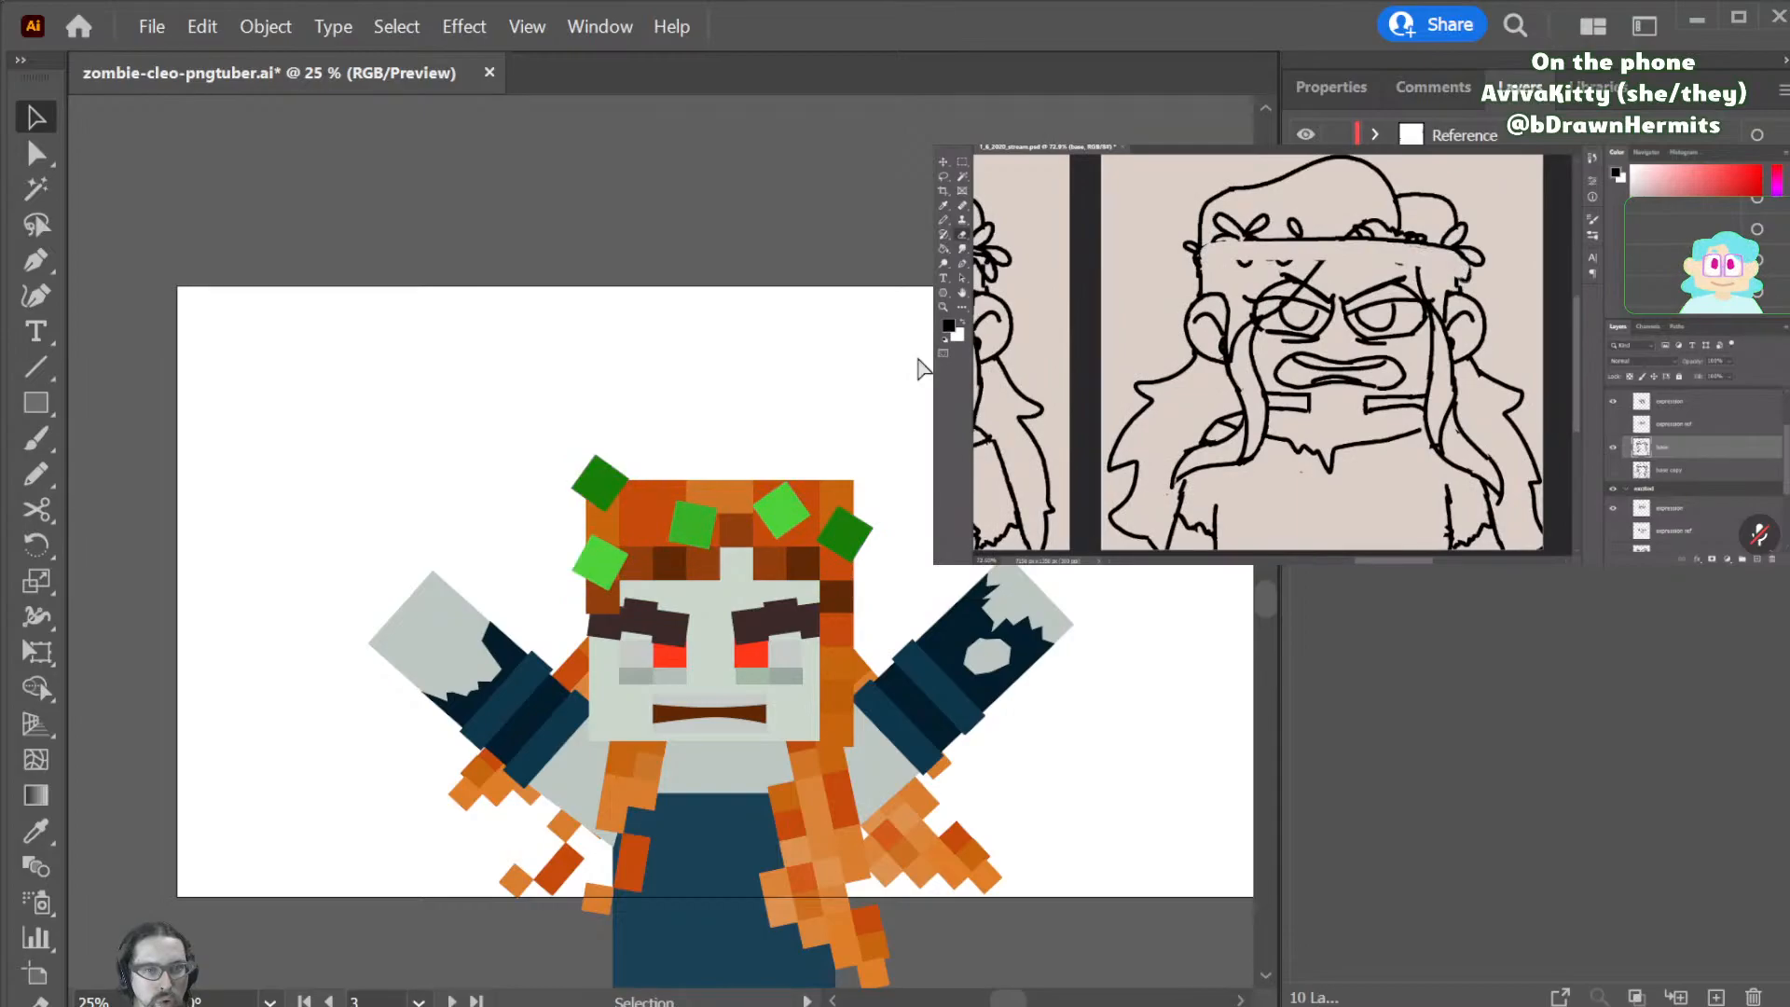
pyautogui.hotkey('ctrl', 's')
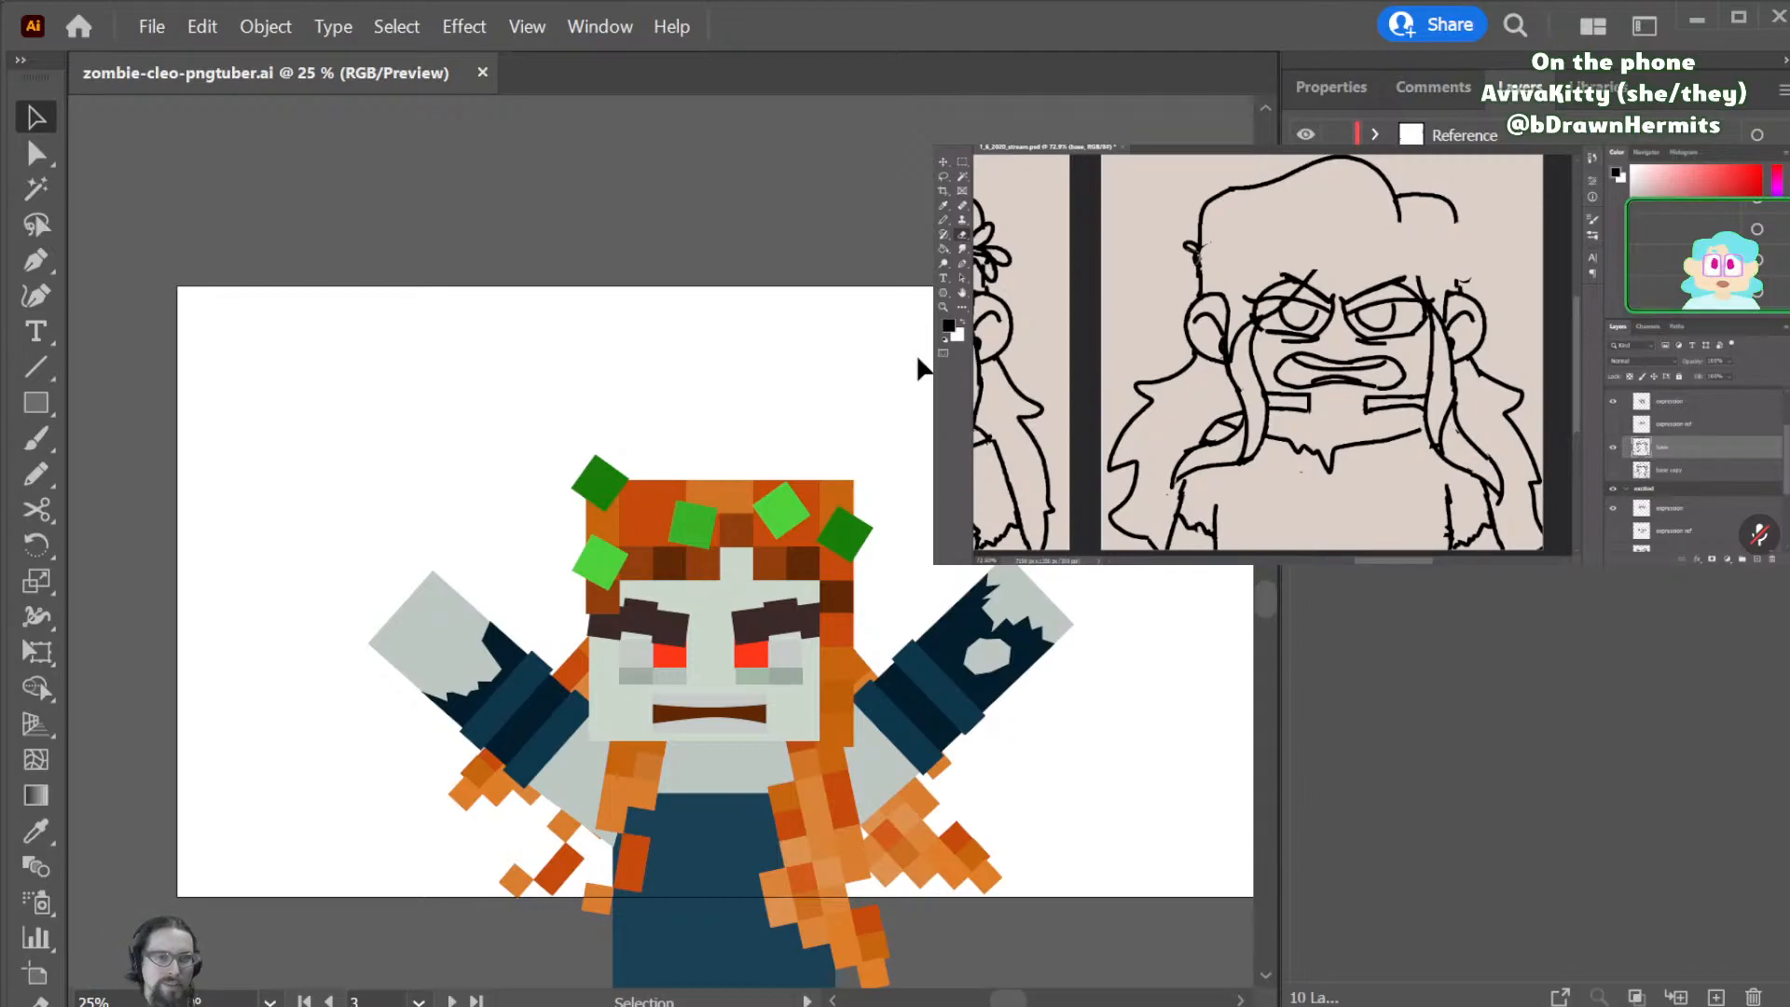
# - Select the five green flowers on the head, trying out their deletion and undoing it
pyautogui.click(589, 487)
pyautogui.keyDown('shift'); pyautogui.click(615, 572); pyautogui.keyUp('shift')
pyautogui.keyDown('shift'); pyautogui.click(704, 544); pyautogui.keyUp('shift')
pyautogui.keyDown('shift'); pyautogui.click(784, 512); pyautogui.keyUp('shift')
pyautogui.keyDown('shift'); pyautogui.click(845, 533); pyautogui.keyUp('shift')
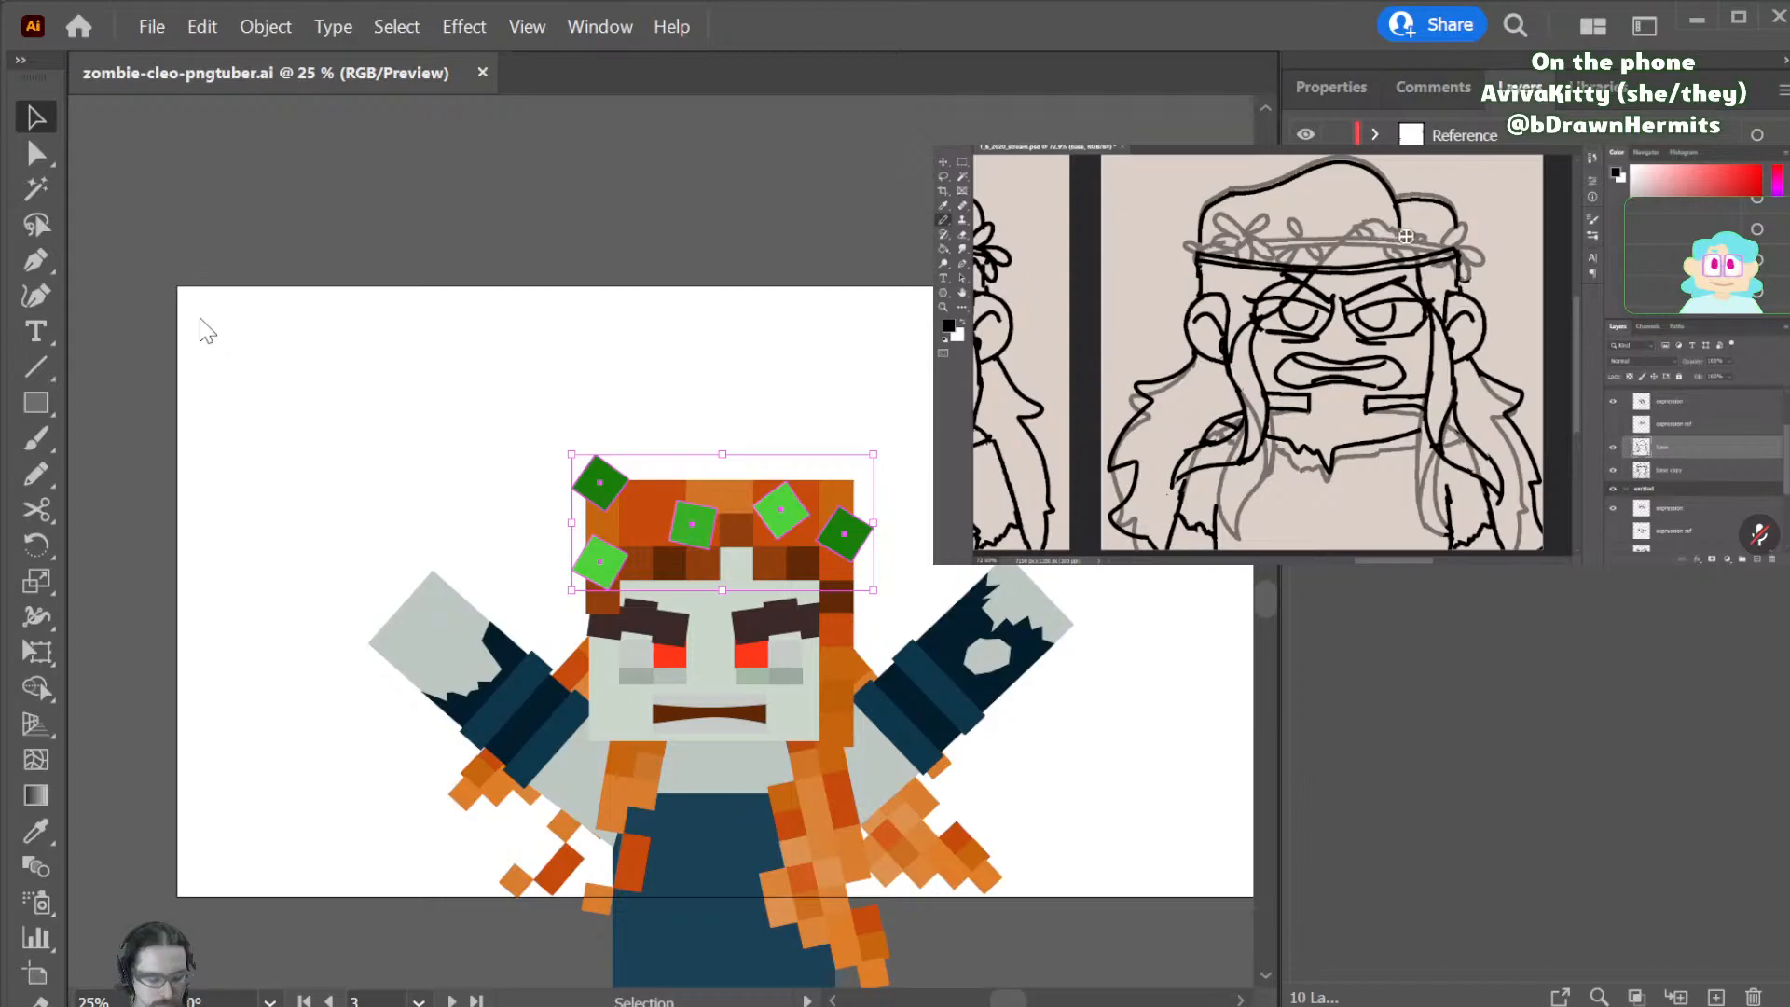
pyautogui.press('Delete')
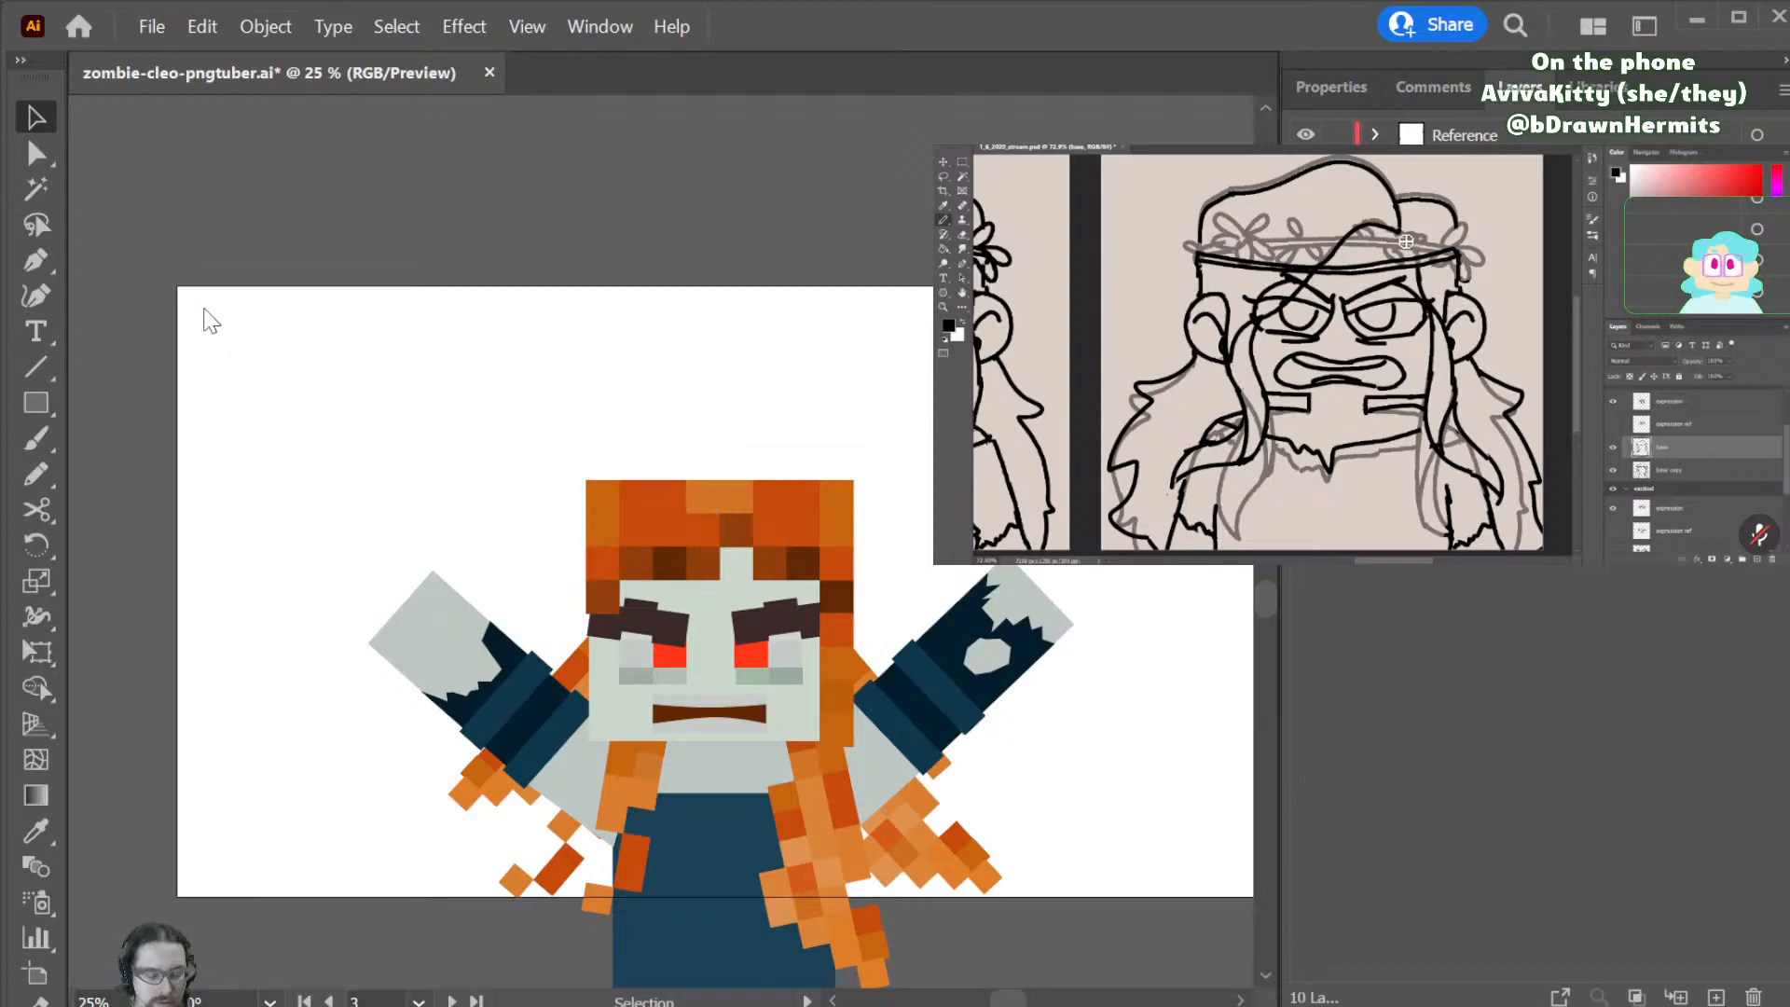
pyautogui.hotkey('ctrl', 'z')
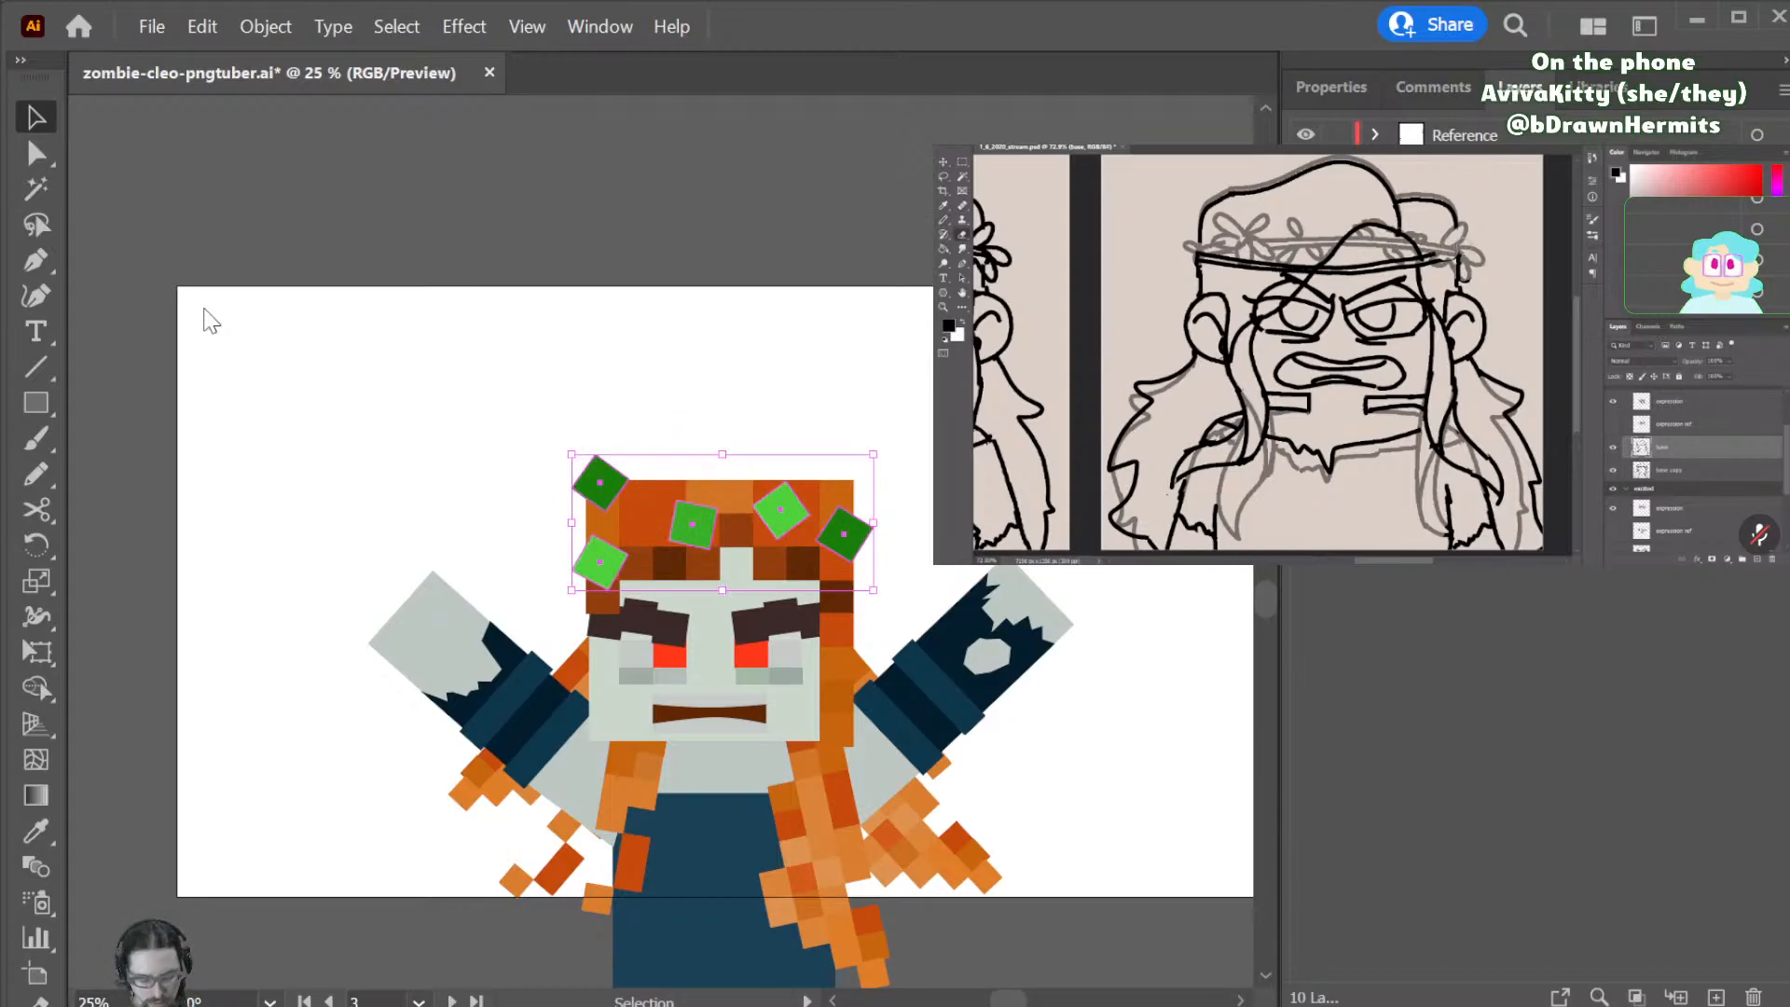
# - Try giving the five flowers the red of the eyes with the Eyedropper and undo it
pyautogui.press('i')
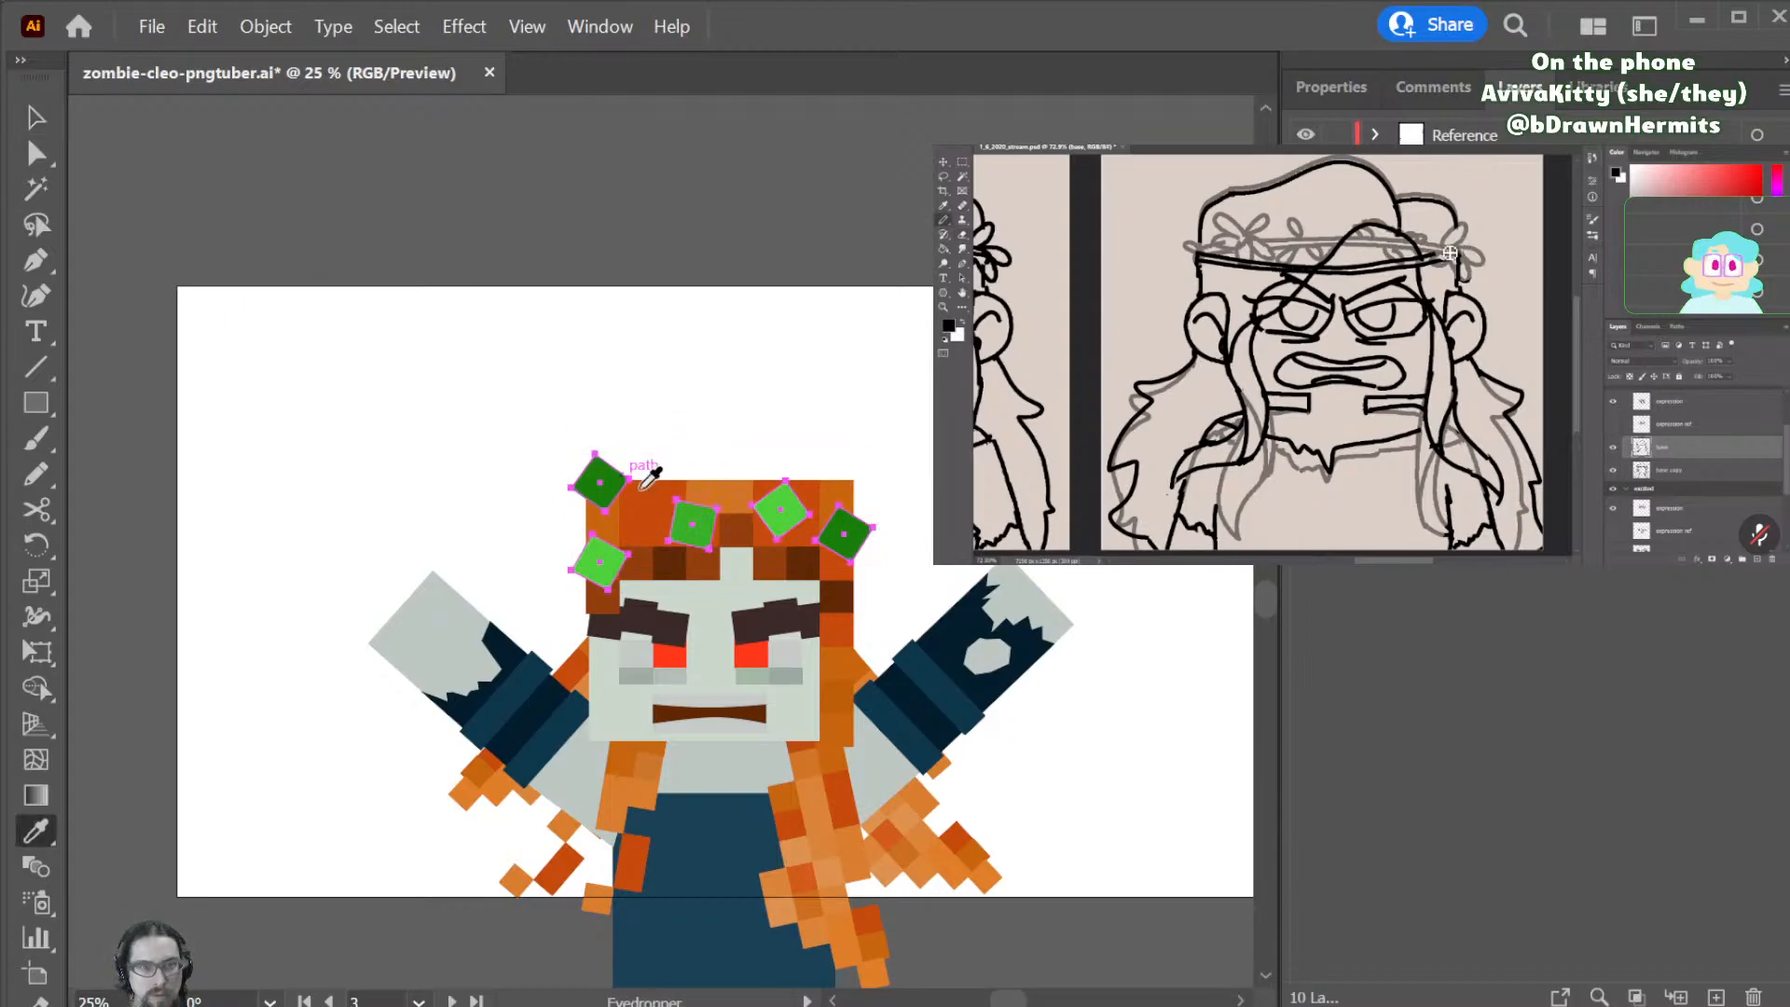
pyautogui.click(682, 647)
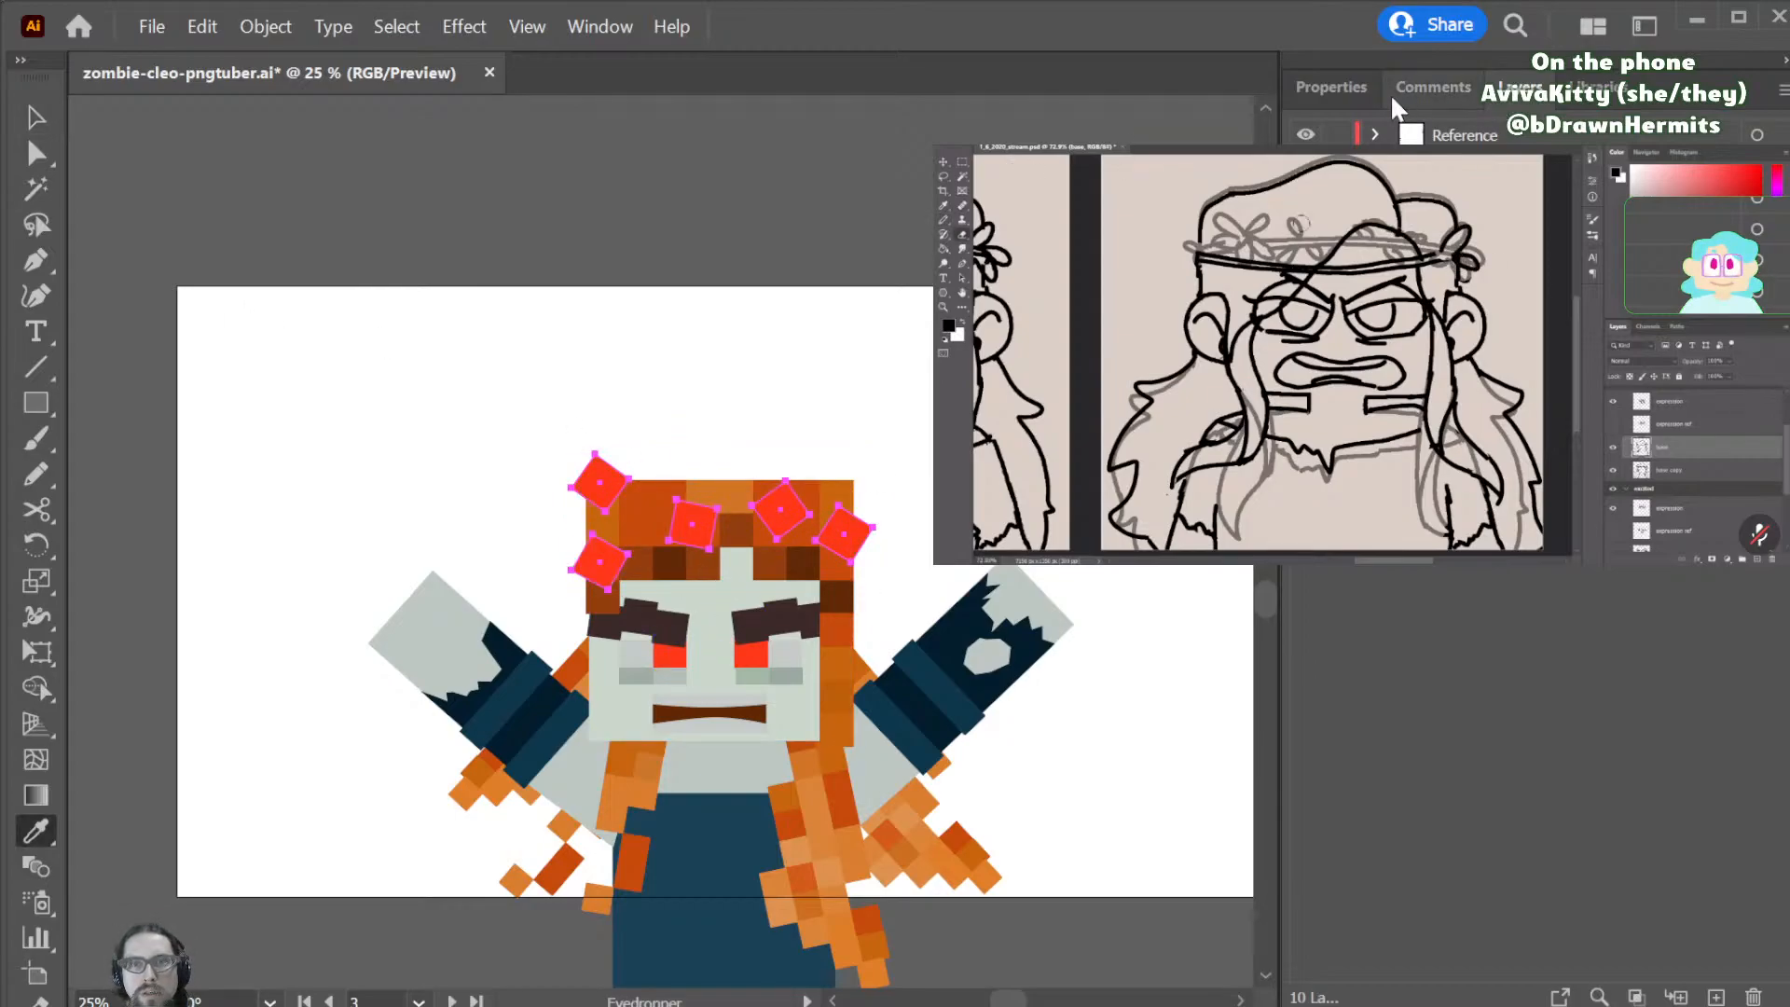
pyautogui.click(1339, 88)
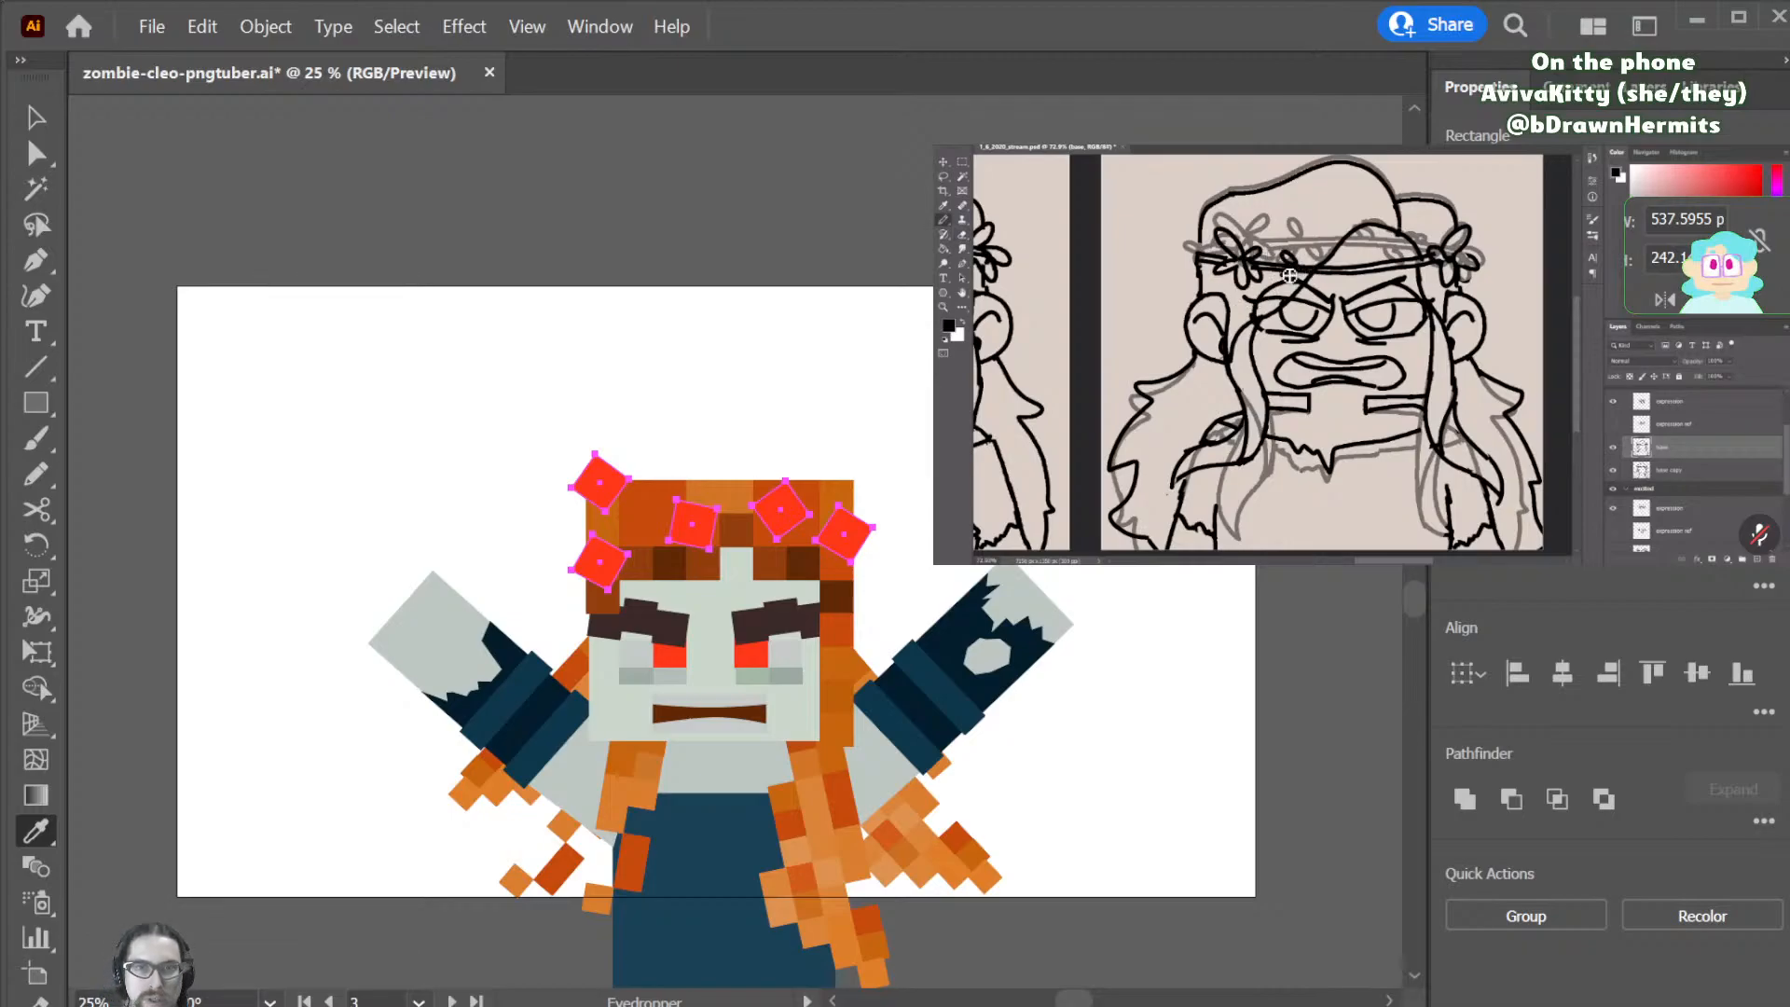
pyautogui.press('ctrl')
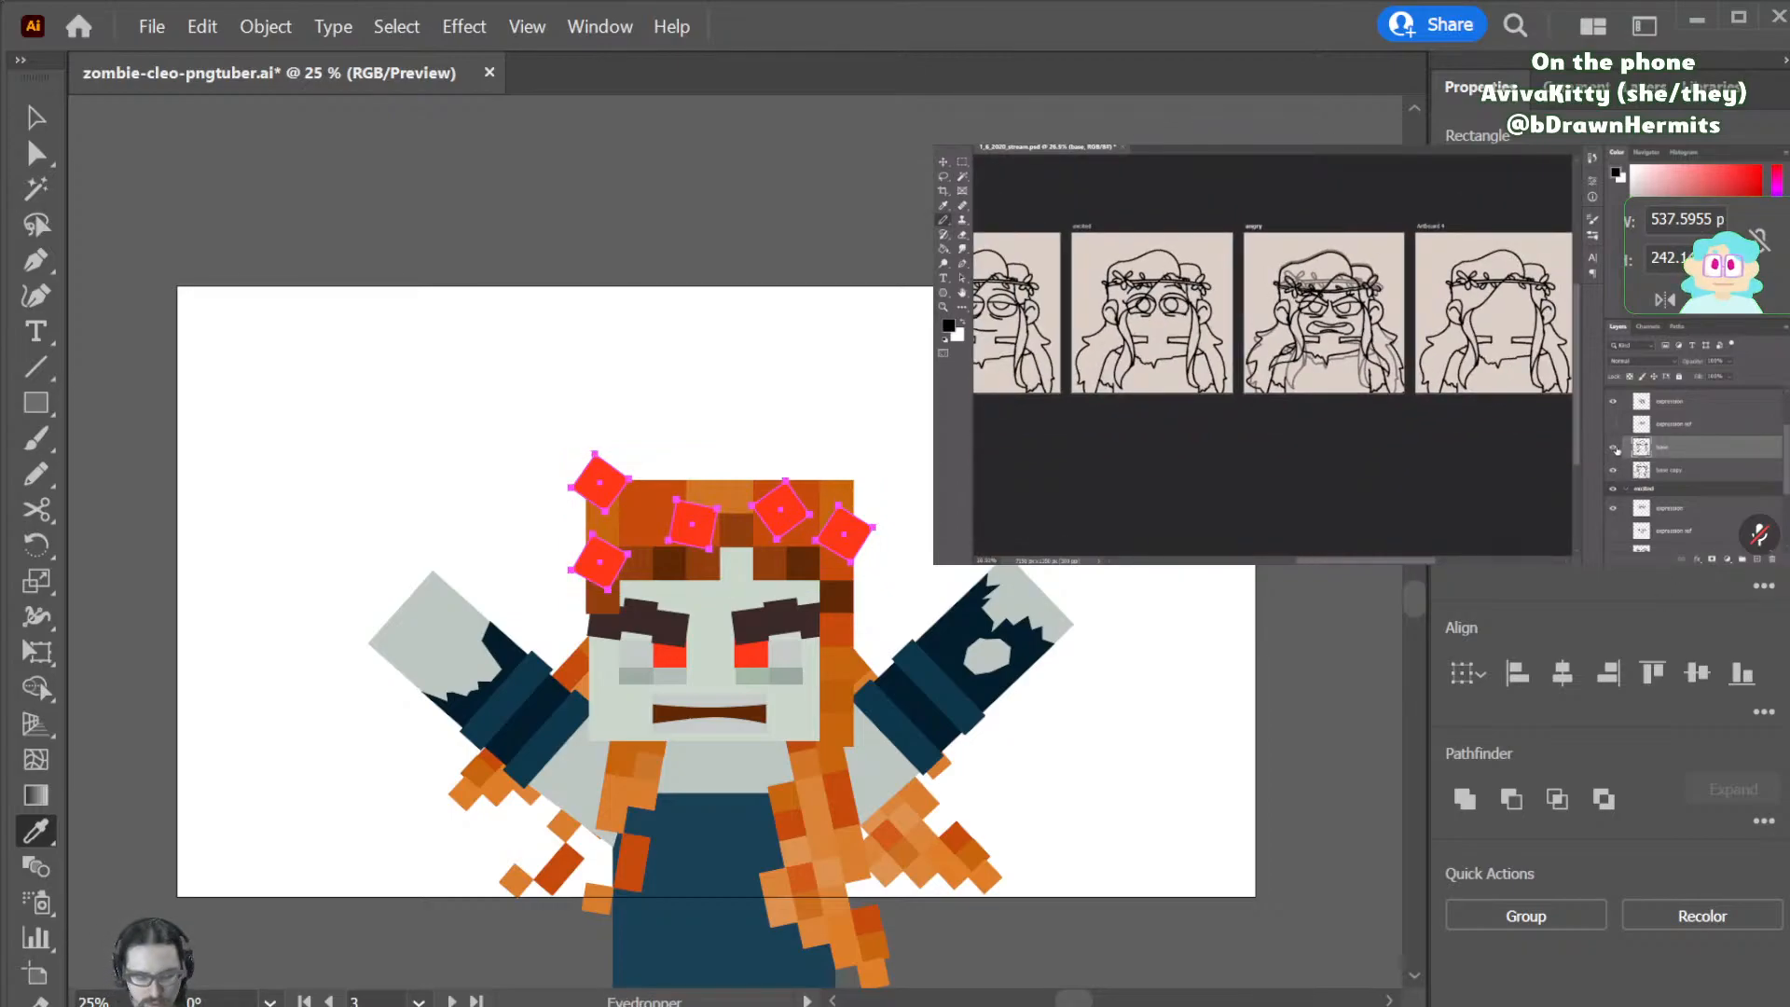
pyautogui.hotkey('ctrl', 'z')
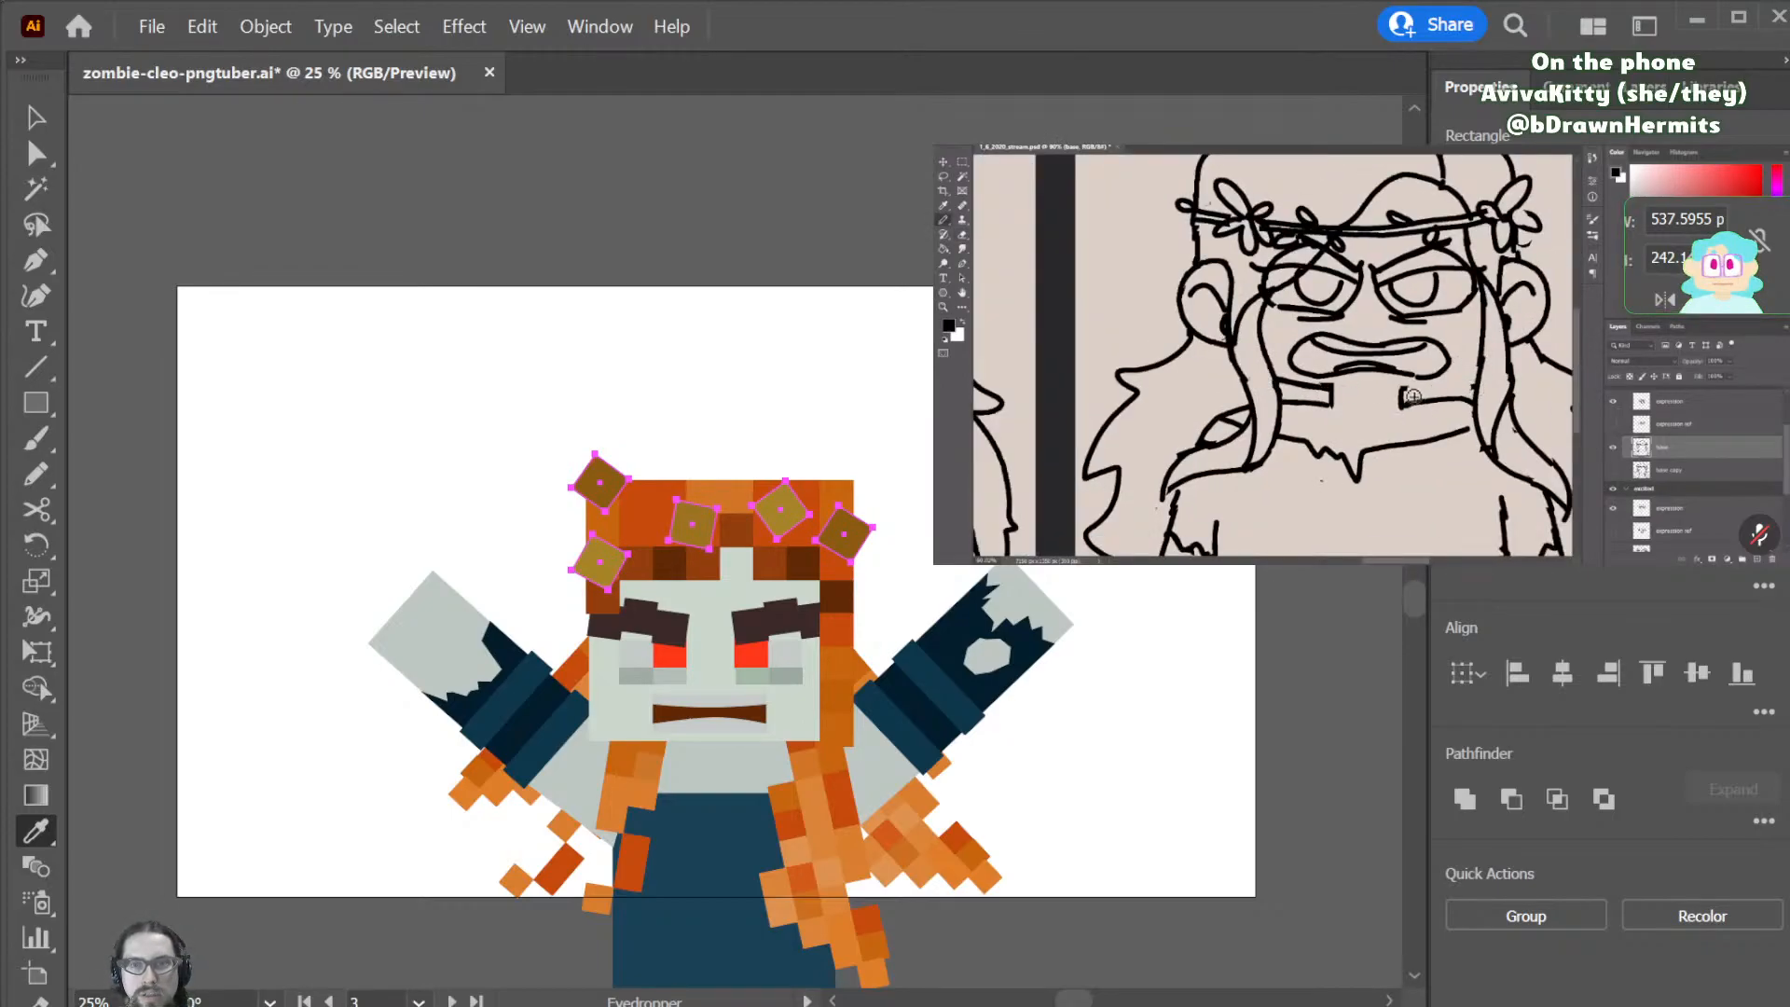
# - Recolour the five flowers together, trying orange, olive, yellow and dark red variations before settling on bright green and lime
pyautogui.hotkey('ctrl', 'shift', 'z')
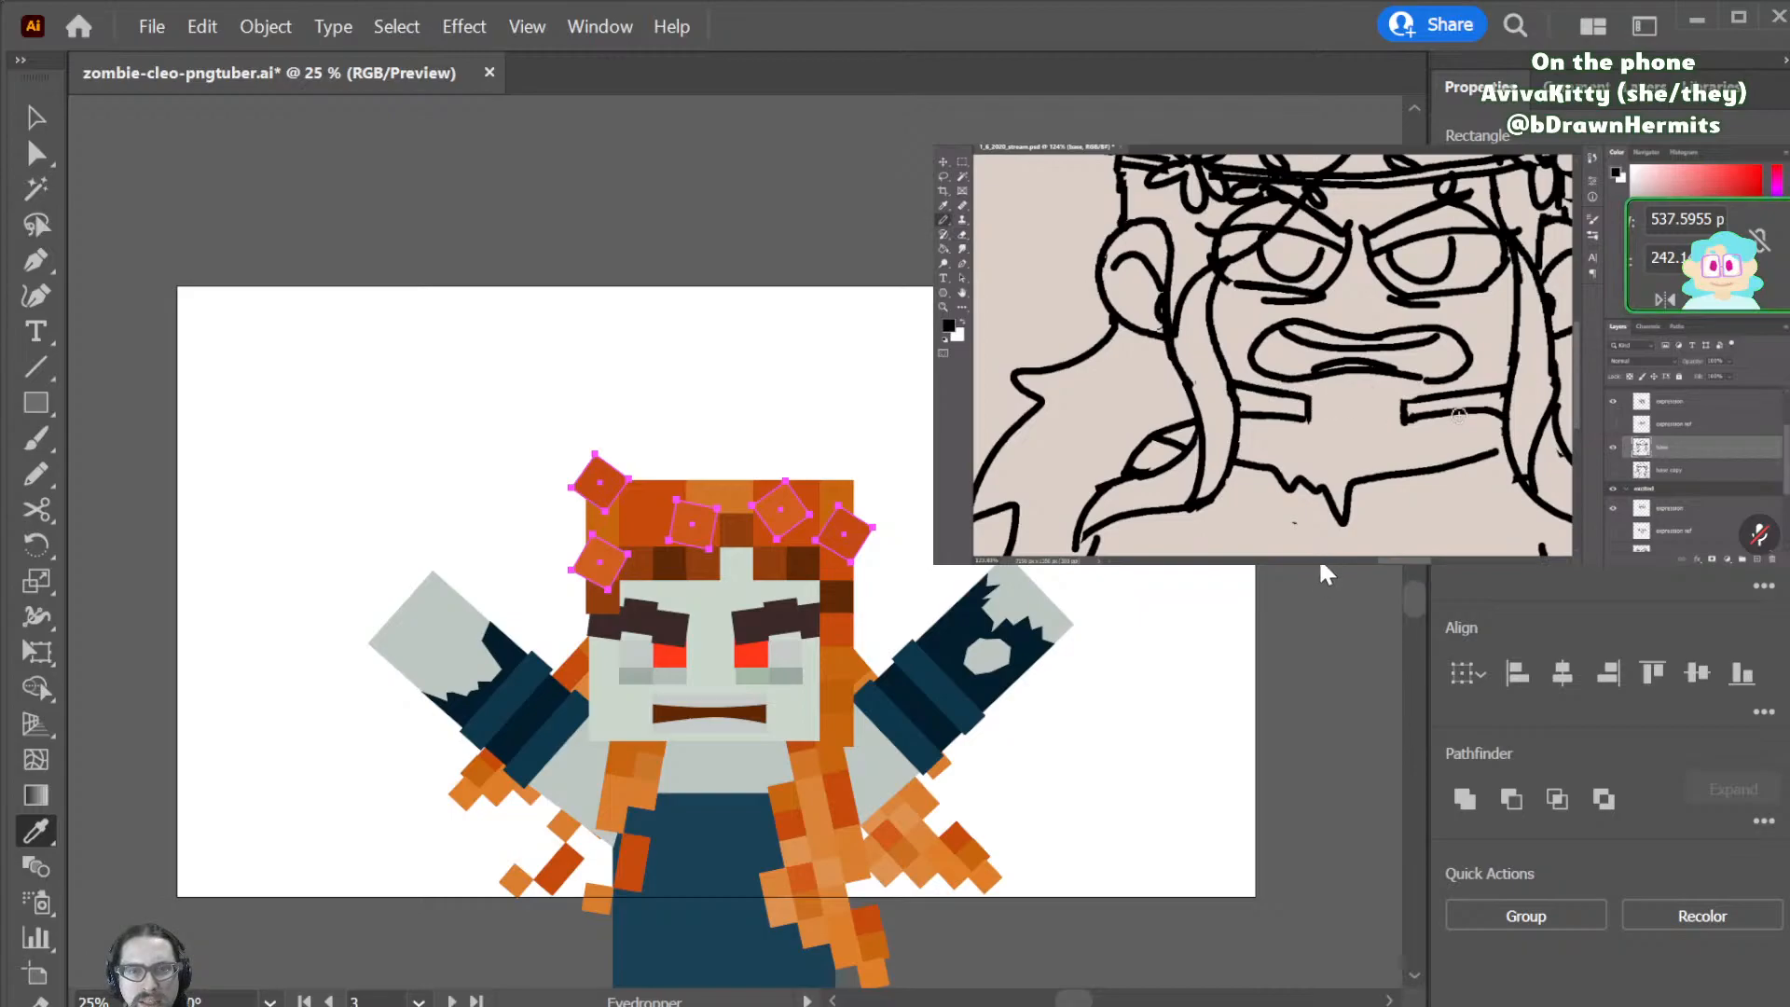
pyautogui.hotkey('ctrl', 'z')
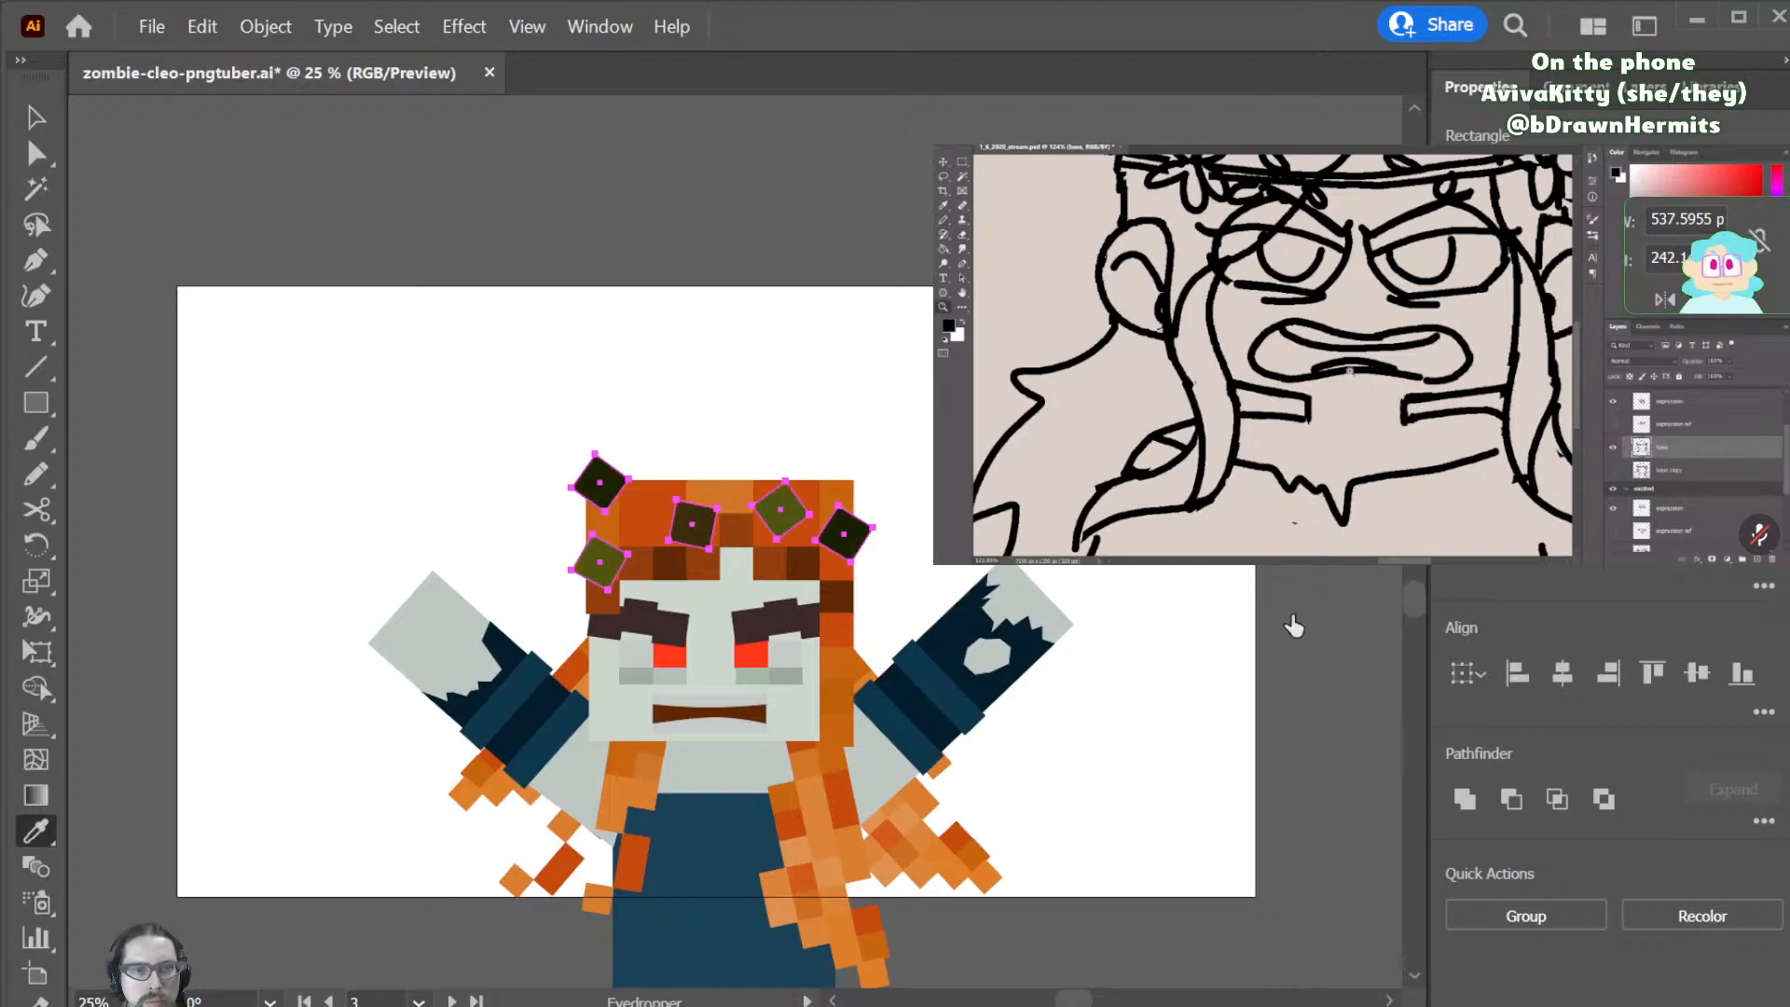
pyautogui.hotkey('ctrl', 'z')
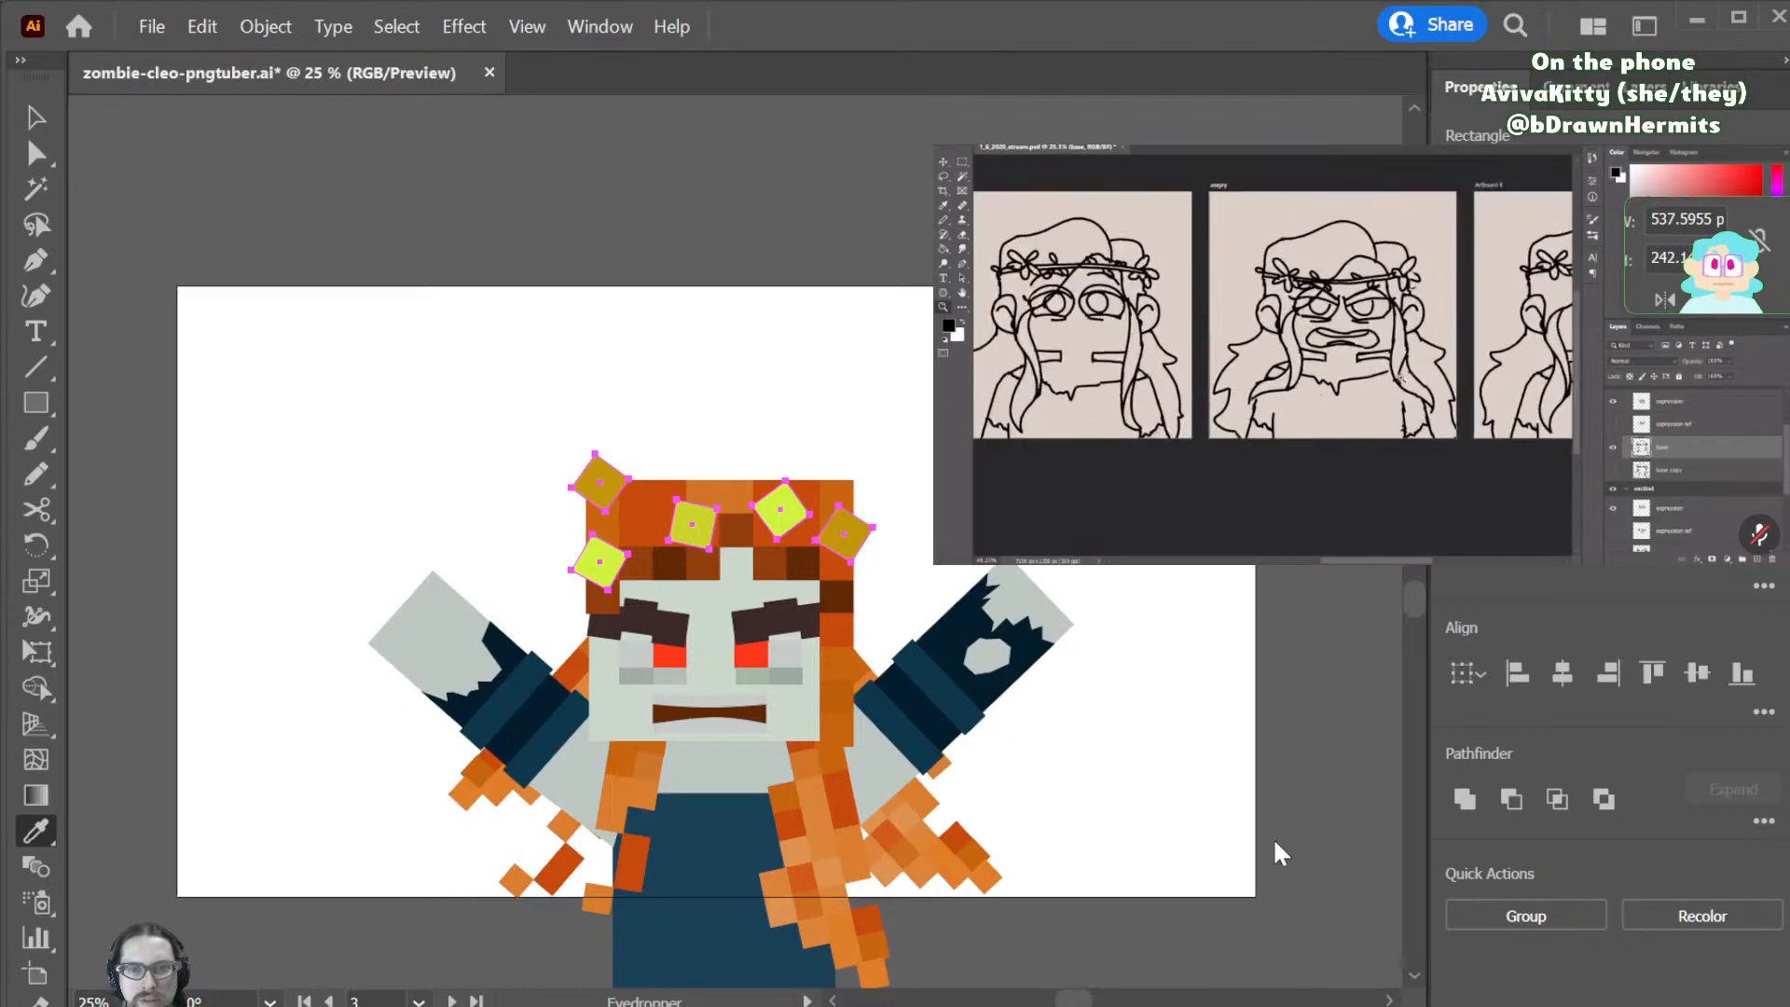
pyautogui.hotkey('ctrl', 'z')
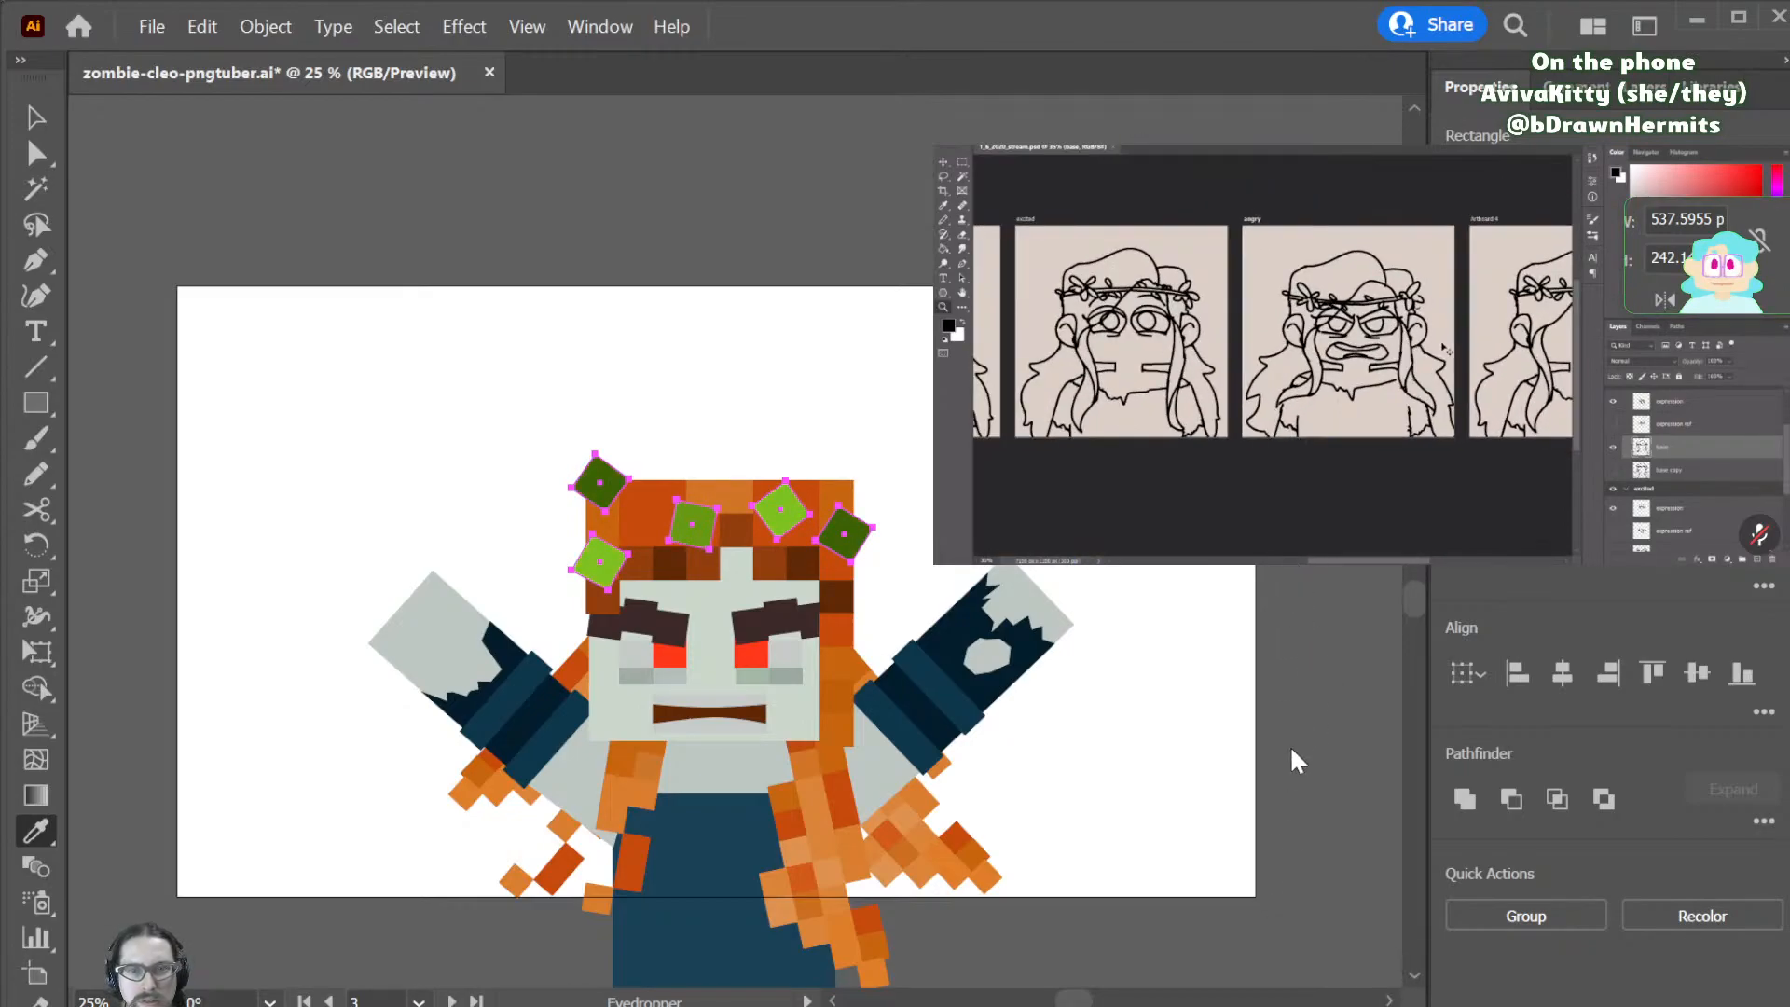
pyautogui.hotkey('ctrl', 'z')
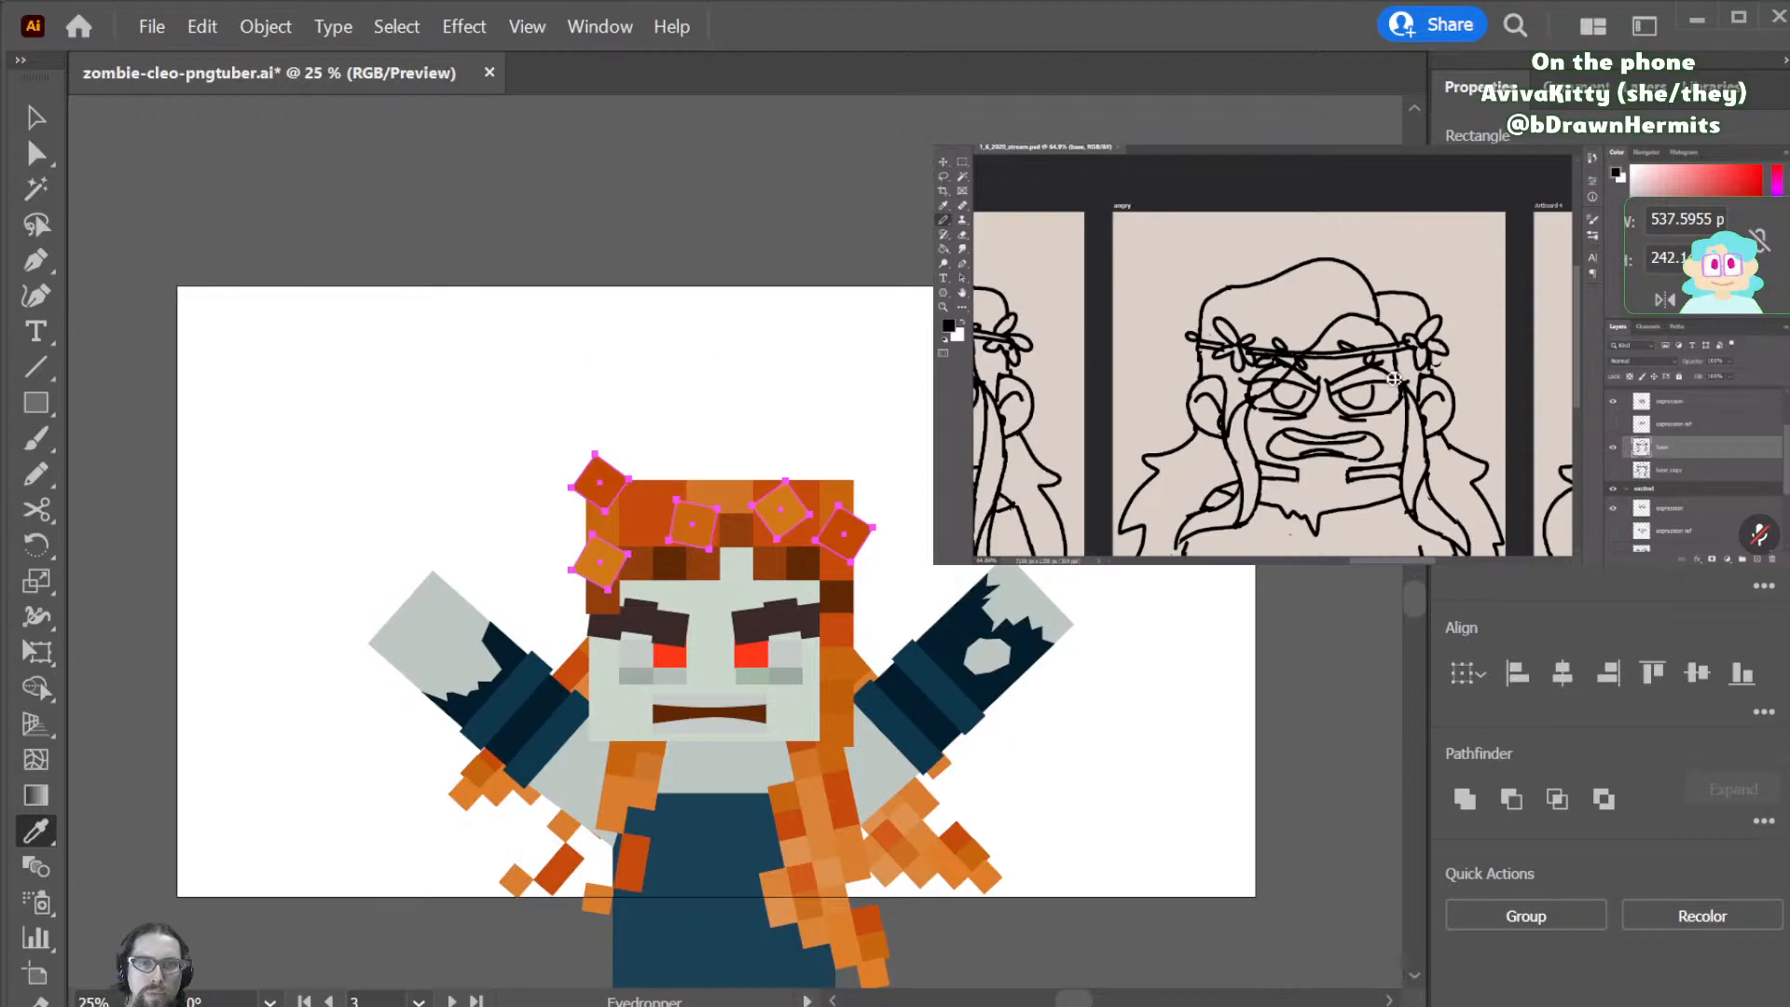
pyautogui.hotkey('ctrl', 'z')
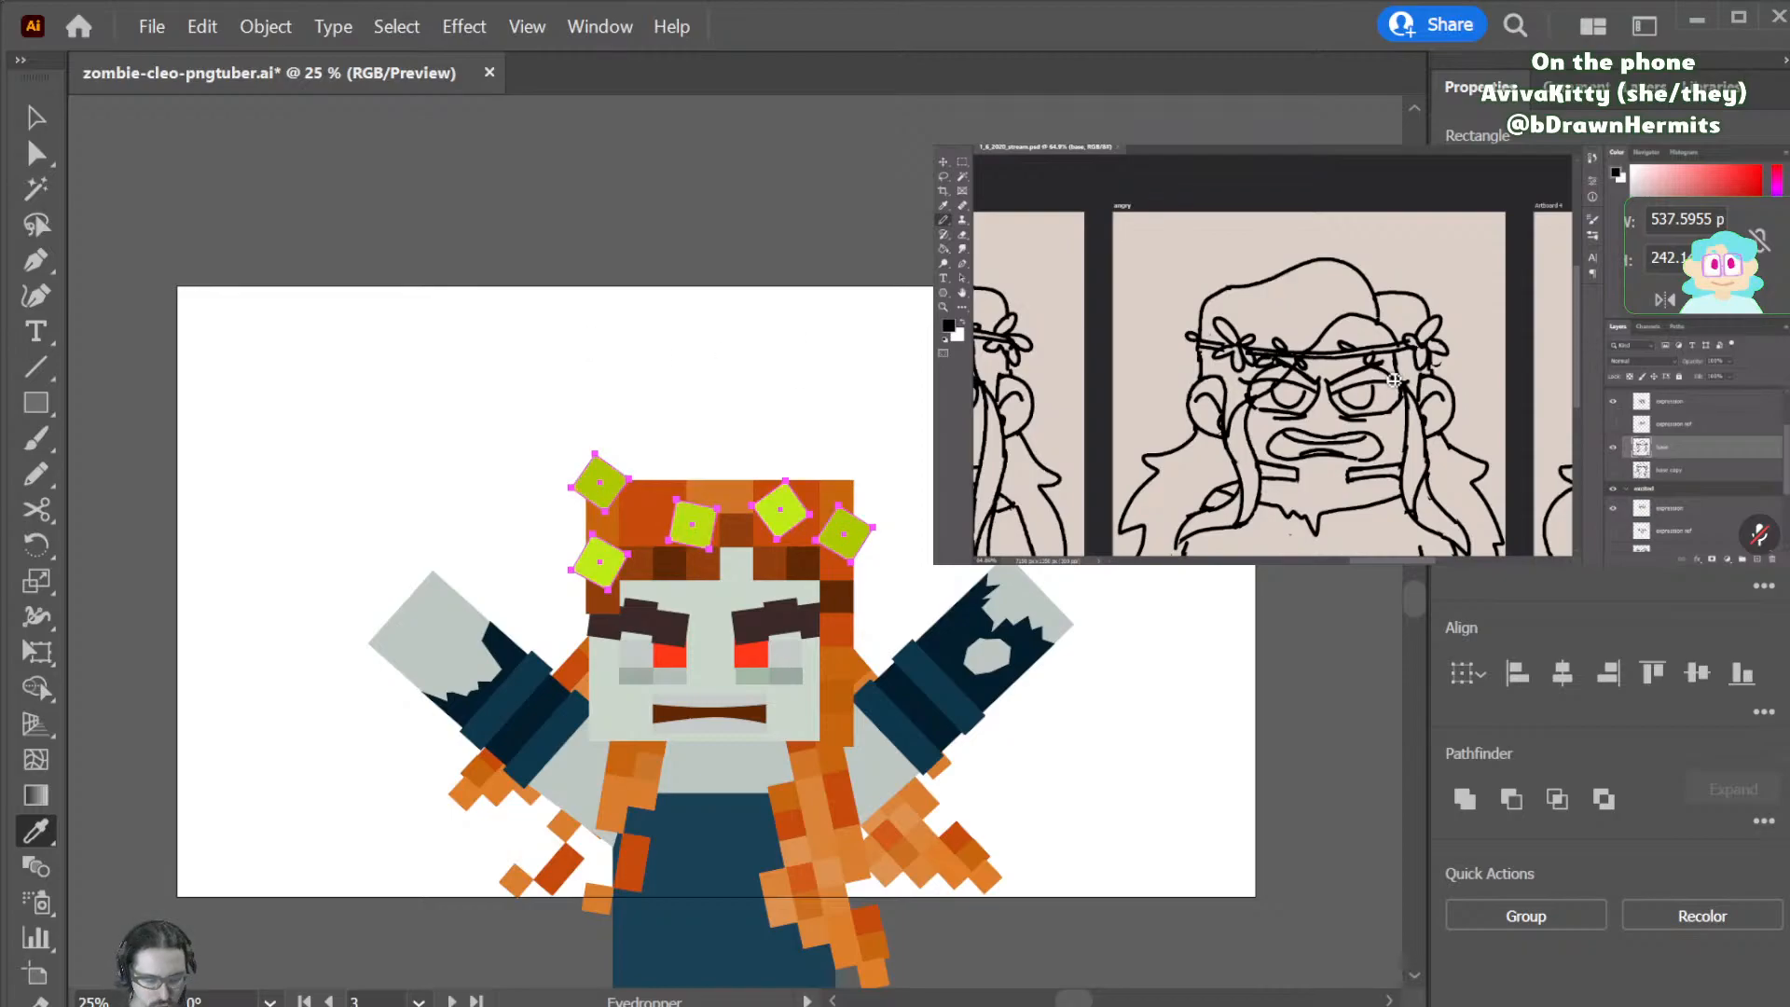
pyautogui.press('v')
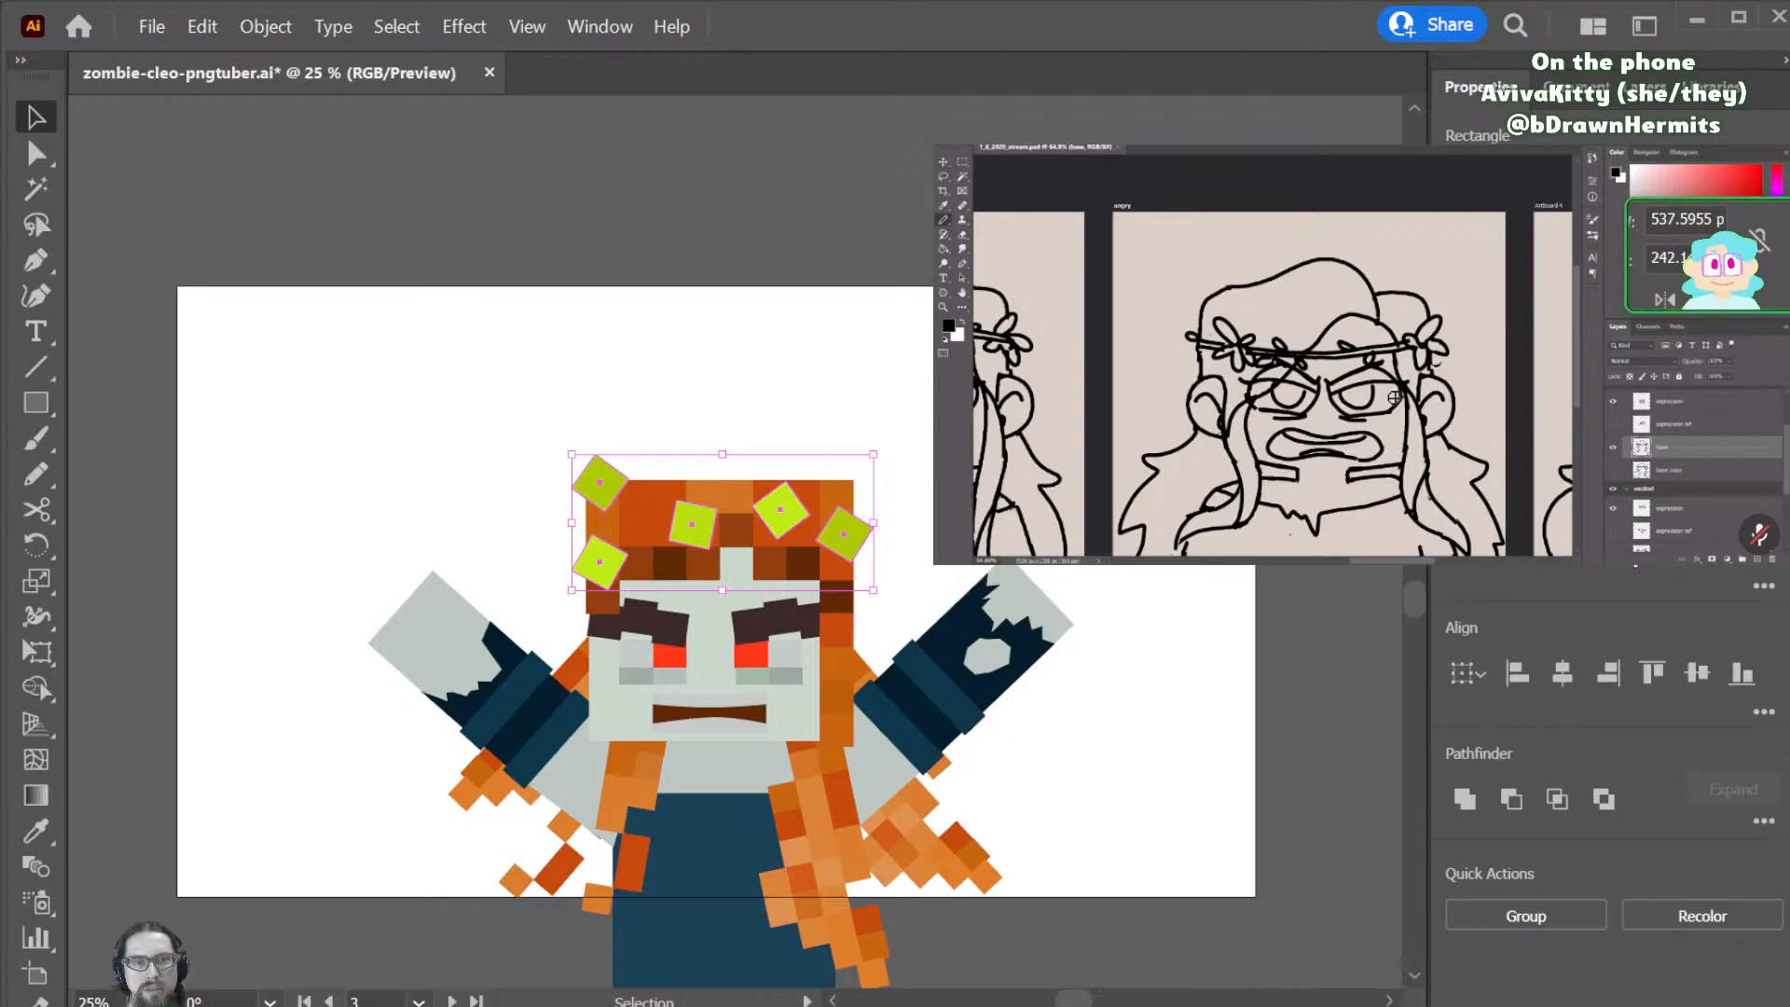
pyautogui.hotkey('ctrl', 'z')
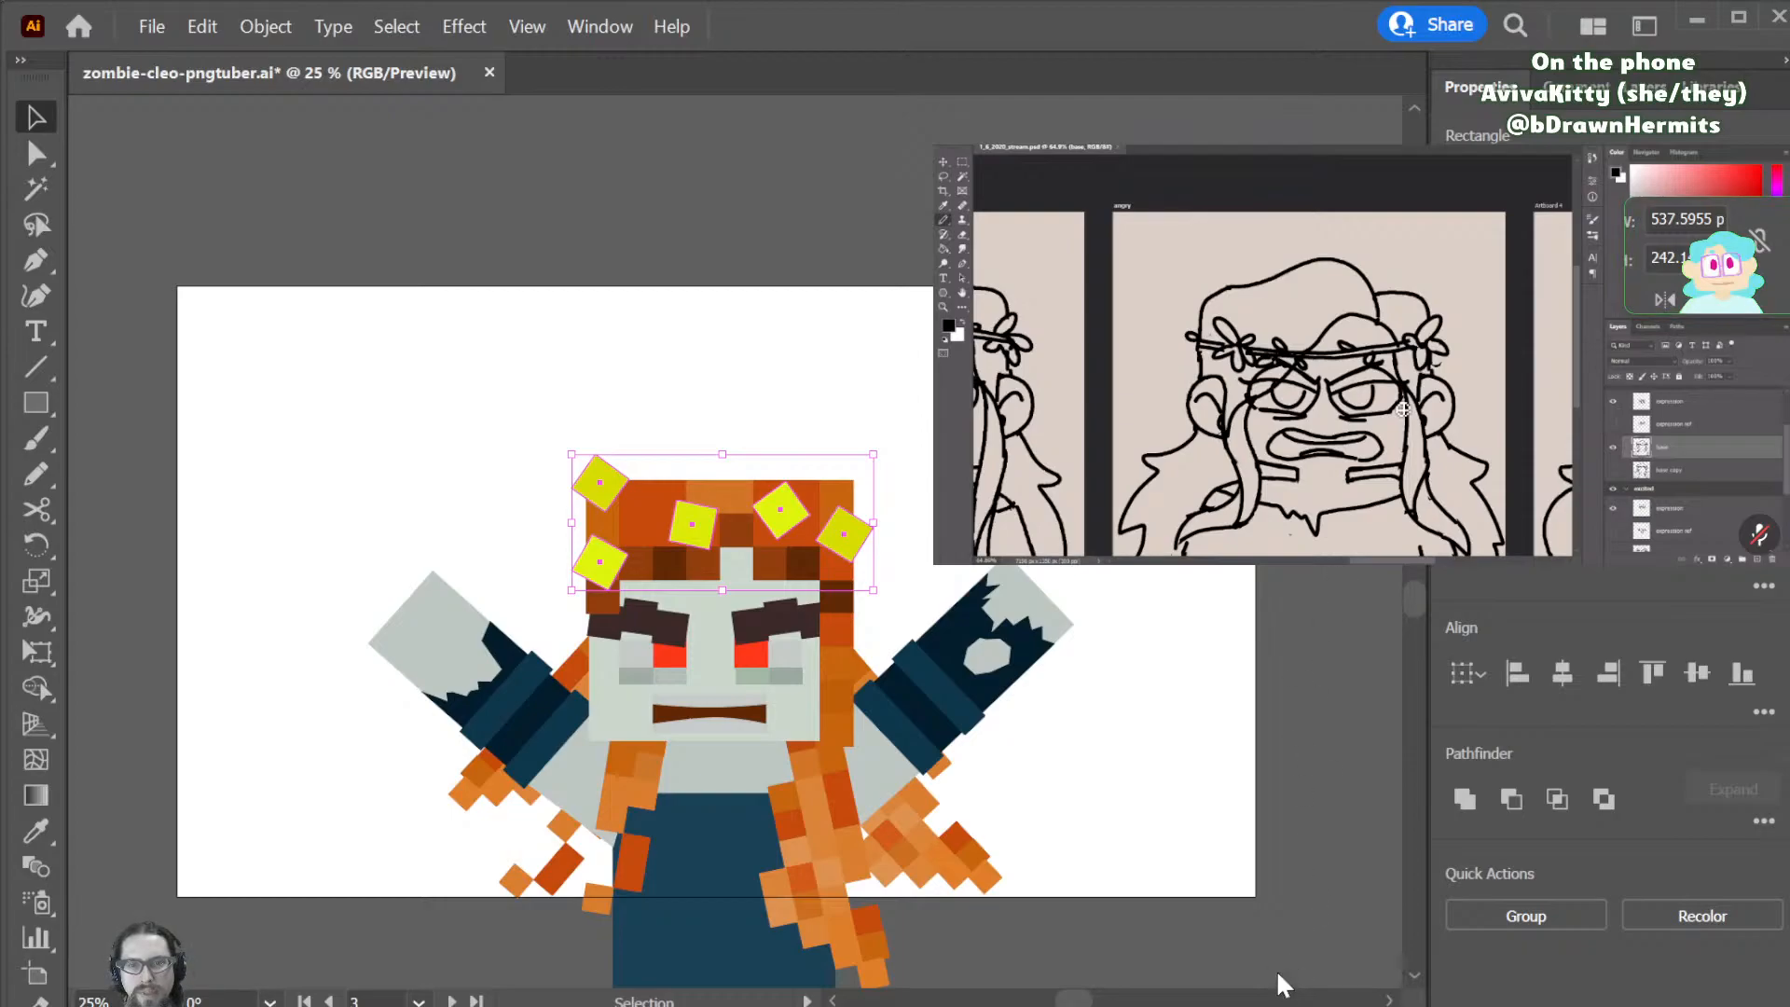
pyautogui.hotkey('ctrl', 'z')
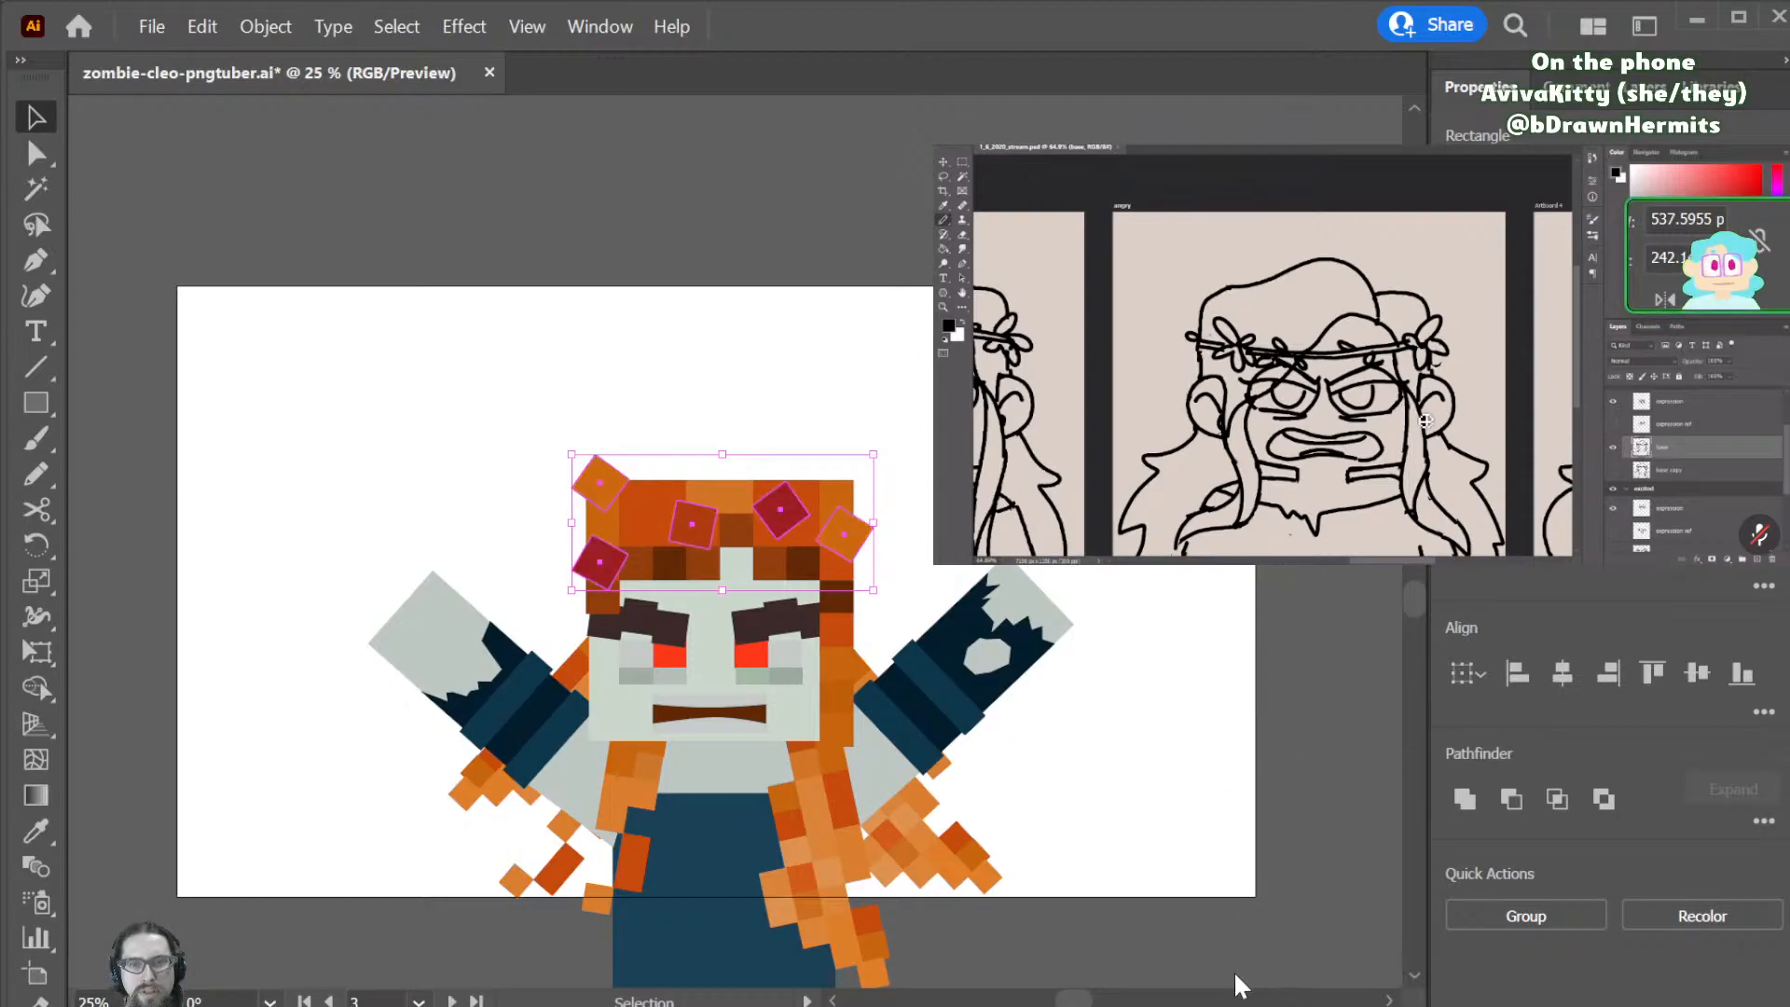
pyautogui.hotkey('ctrl', 'z')
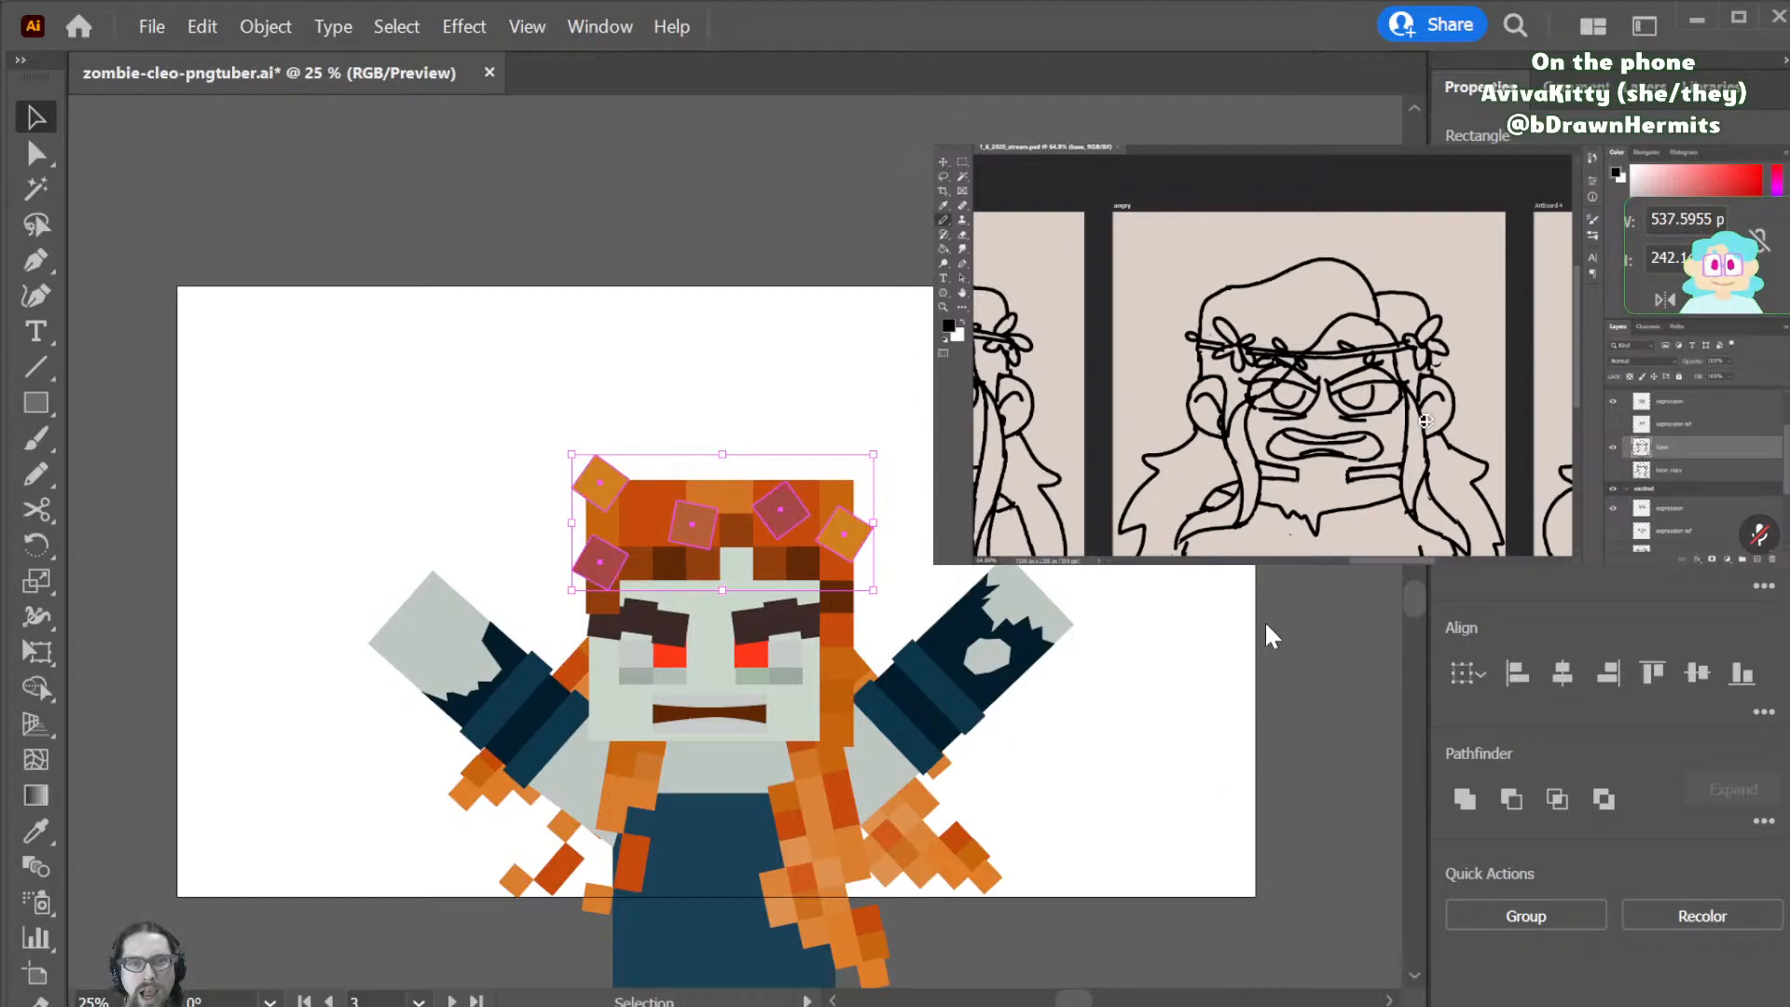
pyautogui.hotkey('ctrl', 'z')
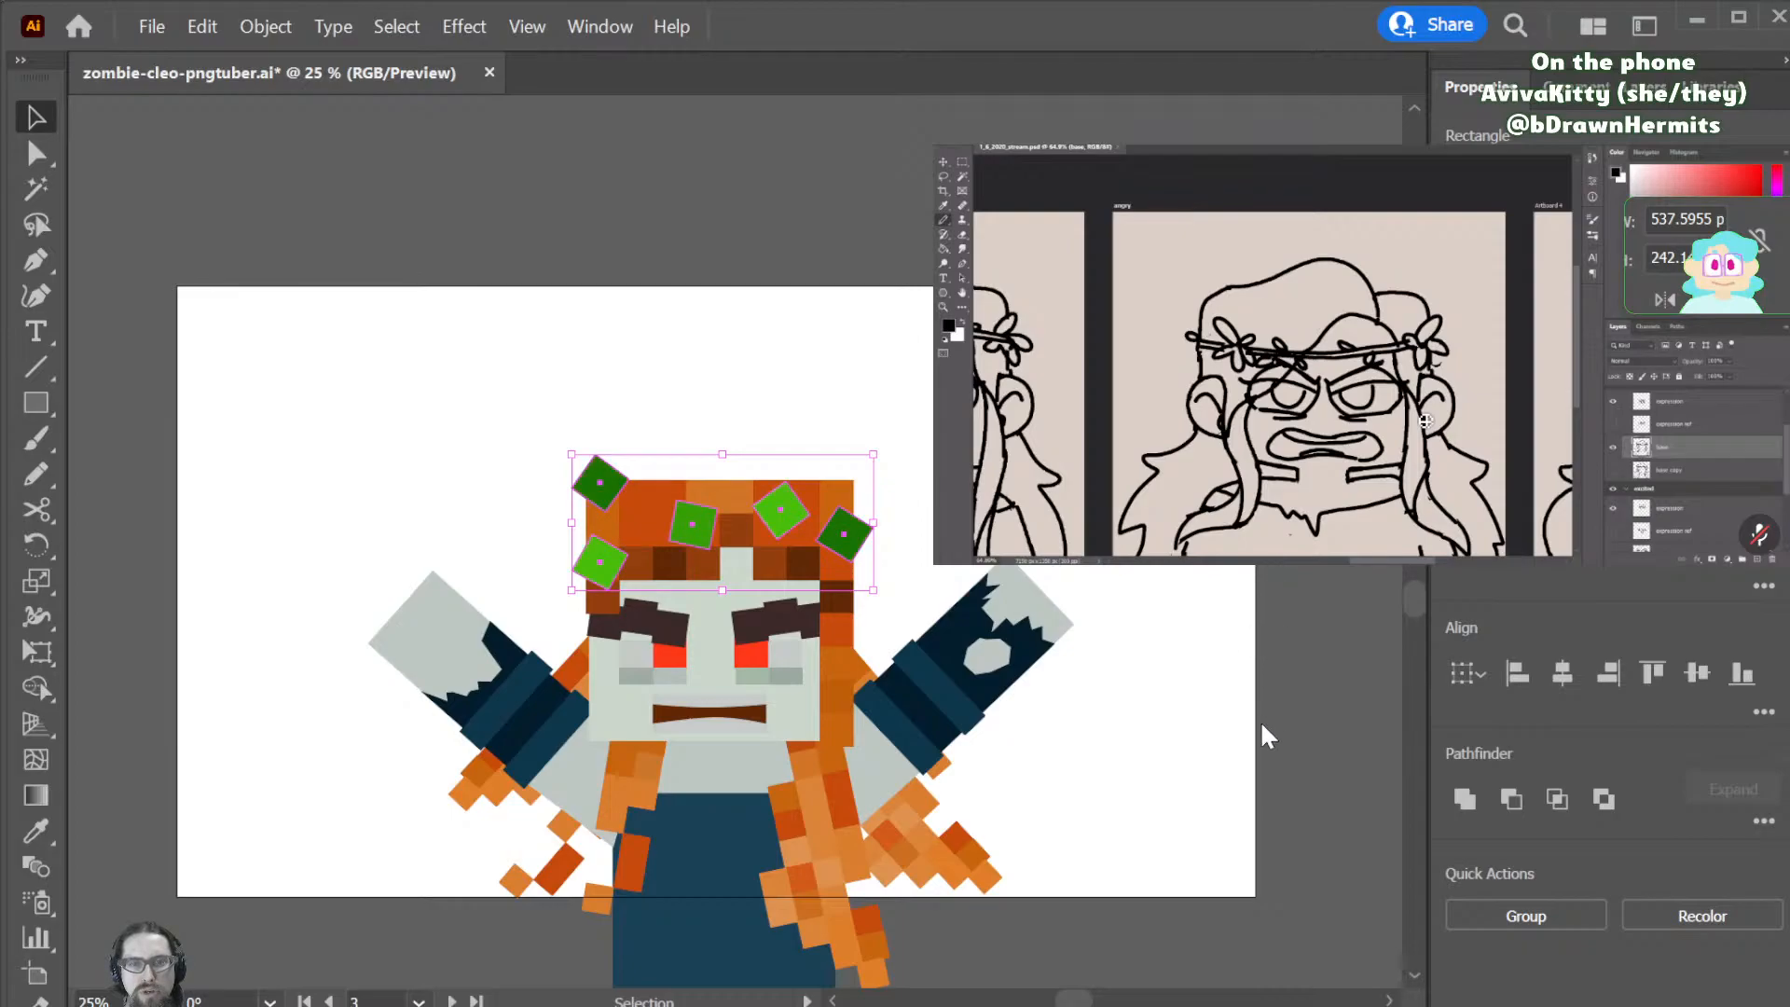
pyautogui.hotkey('ctrl', 'z')
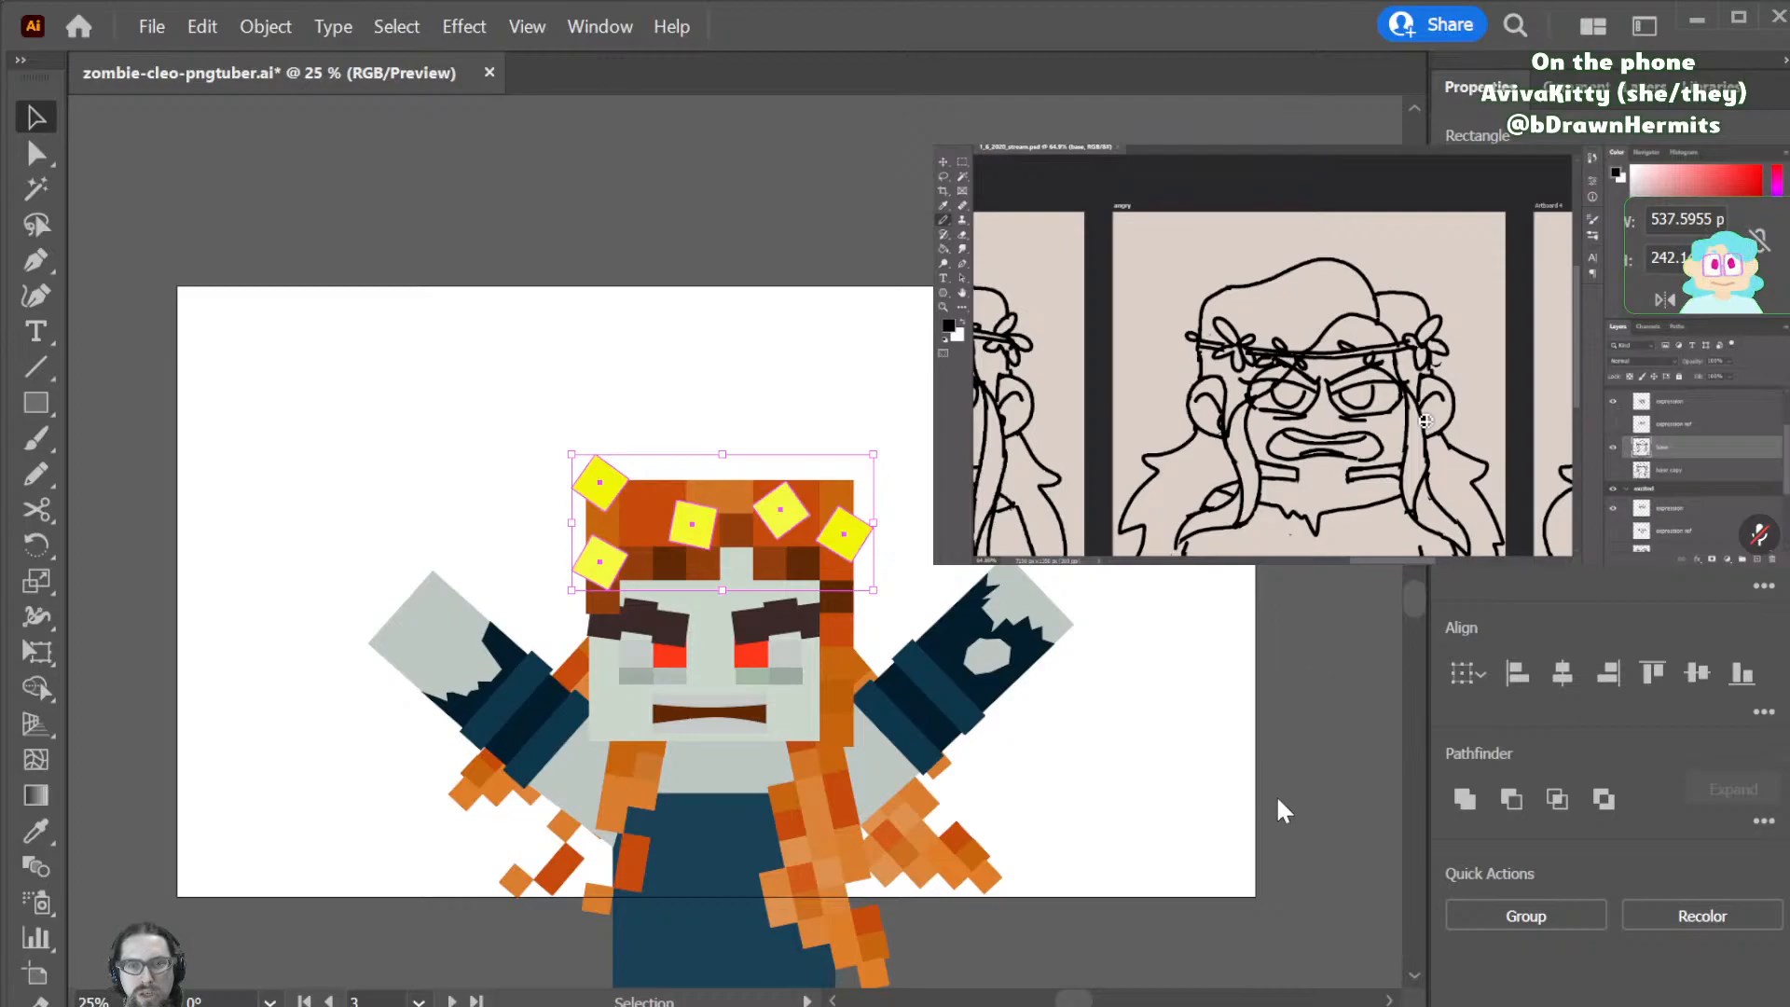
pyautogui.hotkey('ctrl', 'shift', 'z')
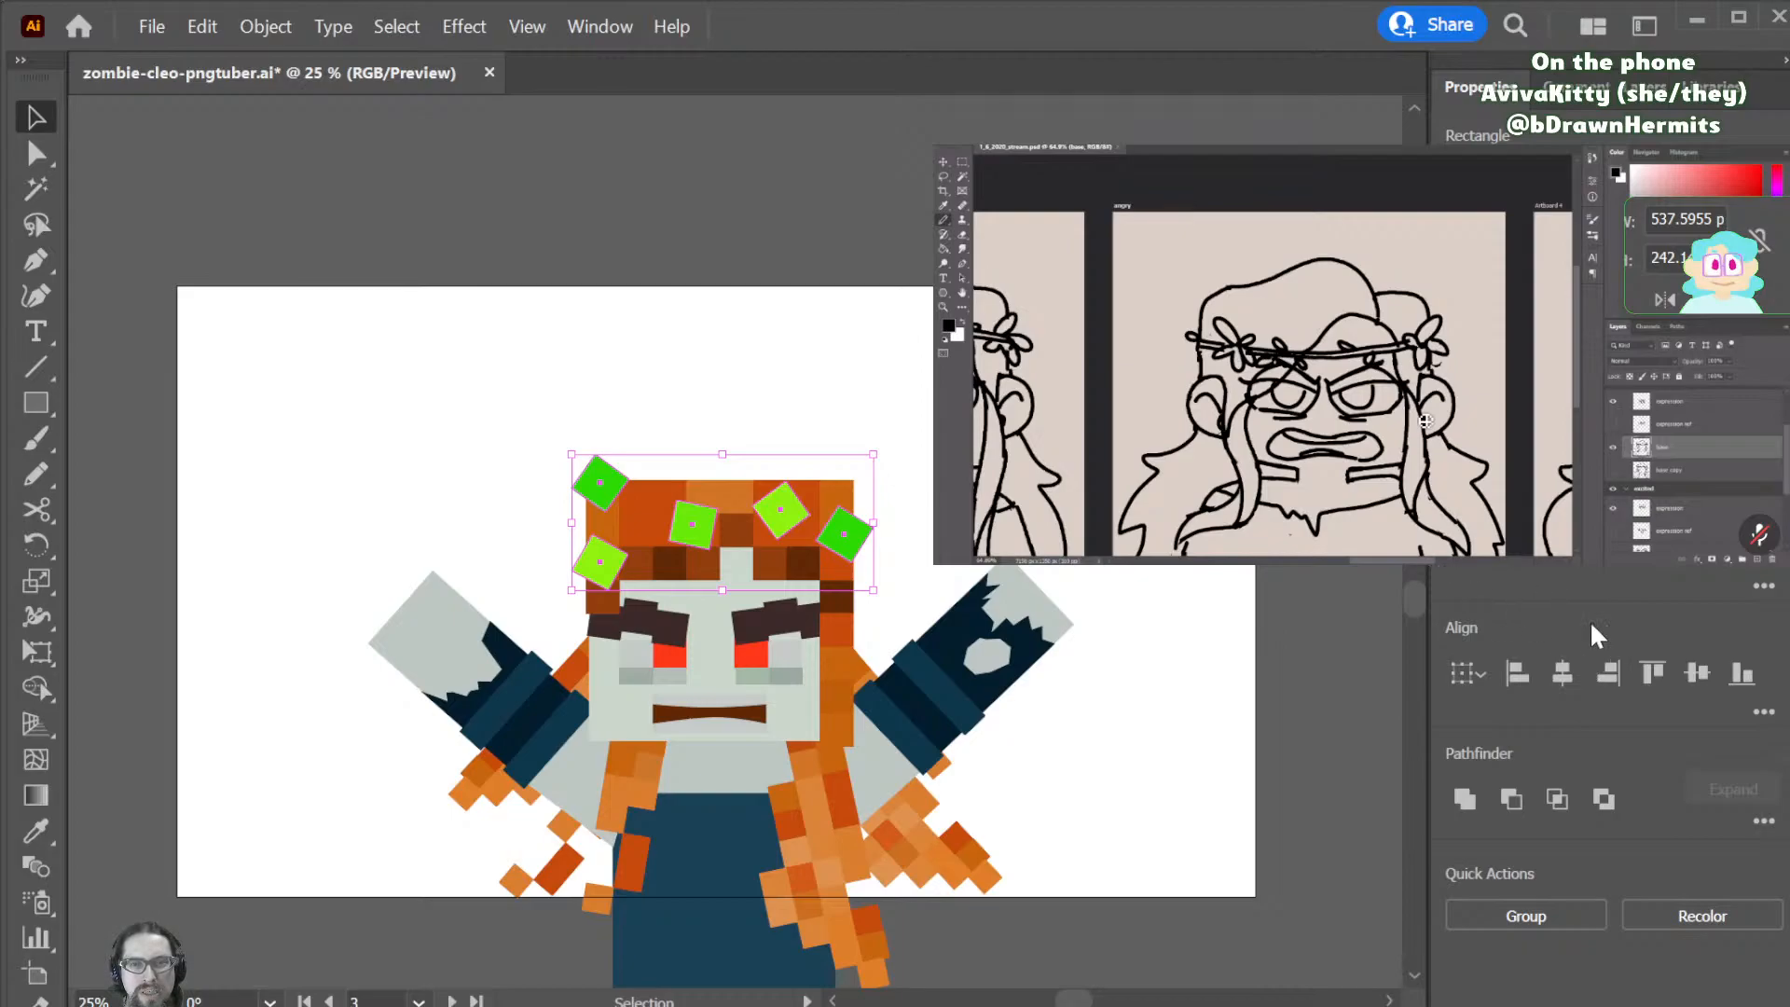
# - Deselect the recoloured flowers and save the file
pyautogui.hscroll(-5, 1124, 648)
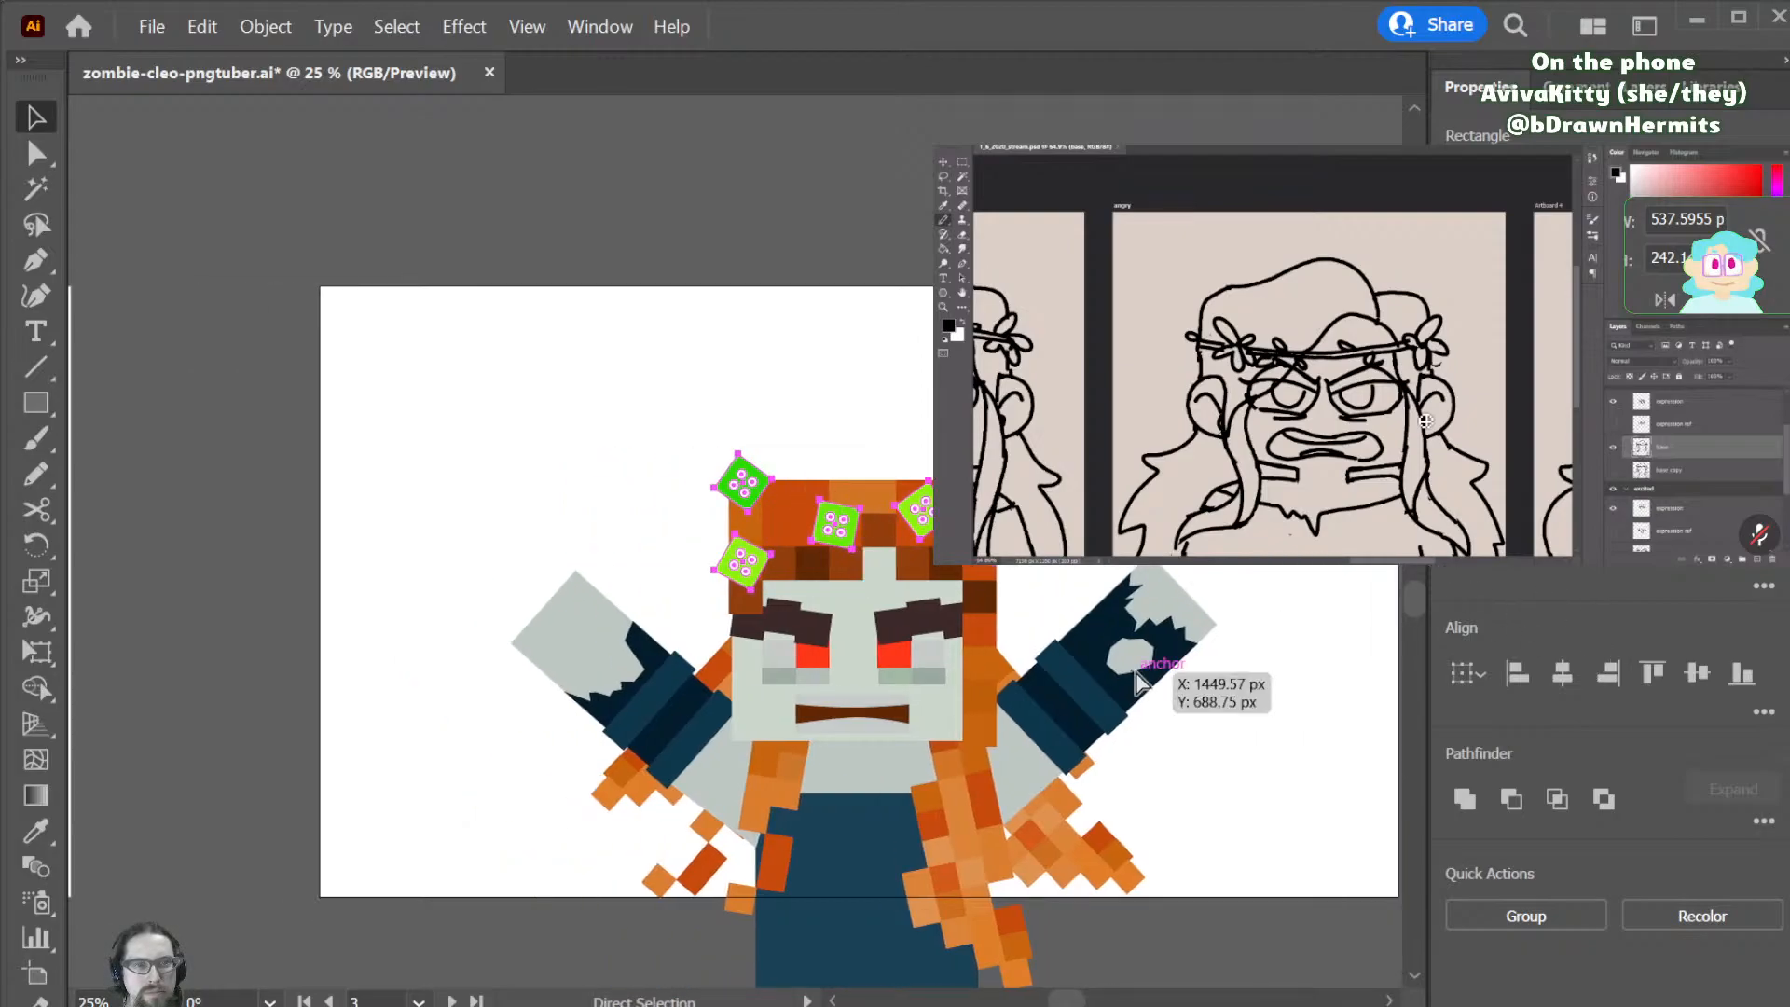
pyautogui.hscroll(-3, 1081, 701)
pyautogui.hscroll(7, 1082, 701)
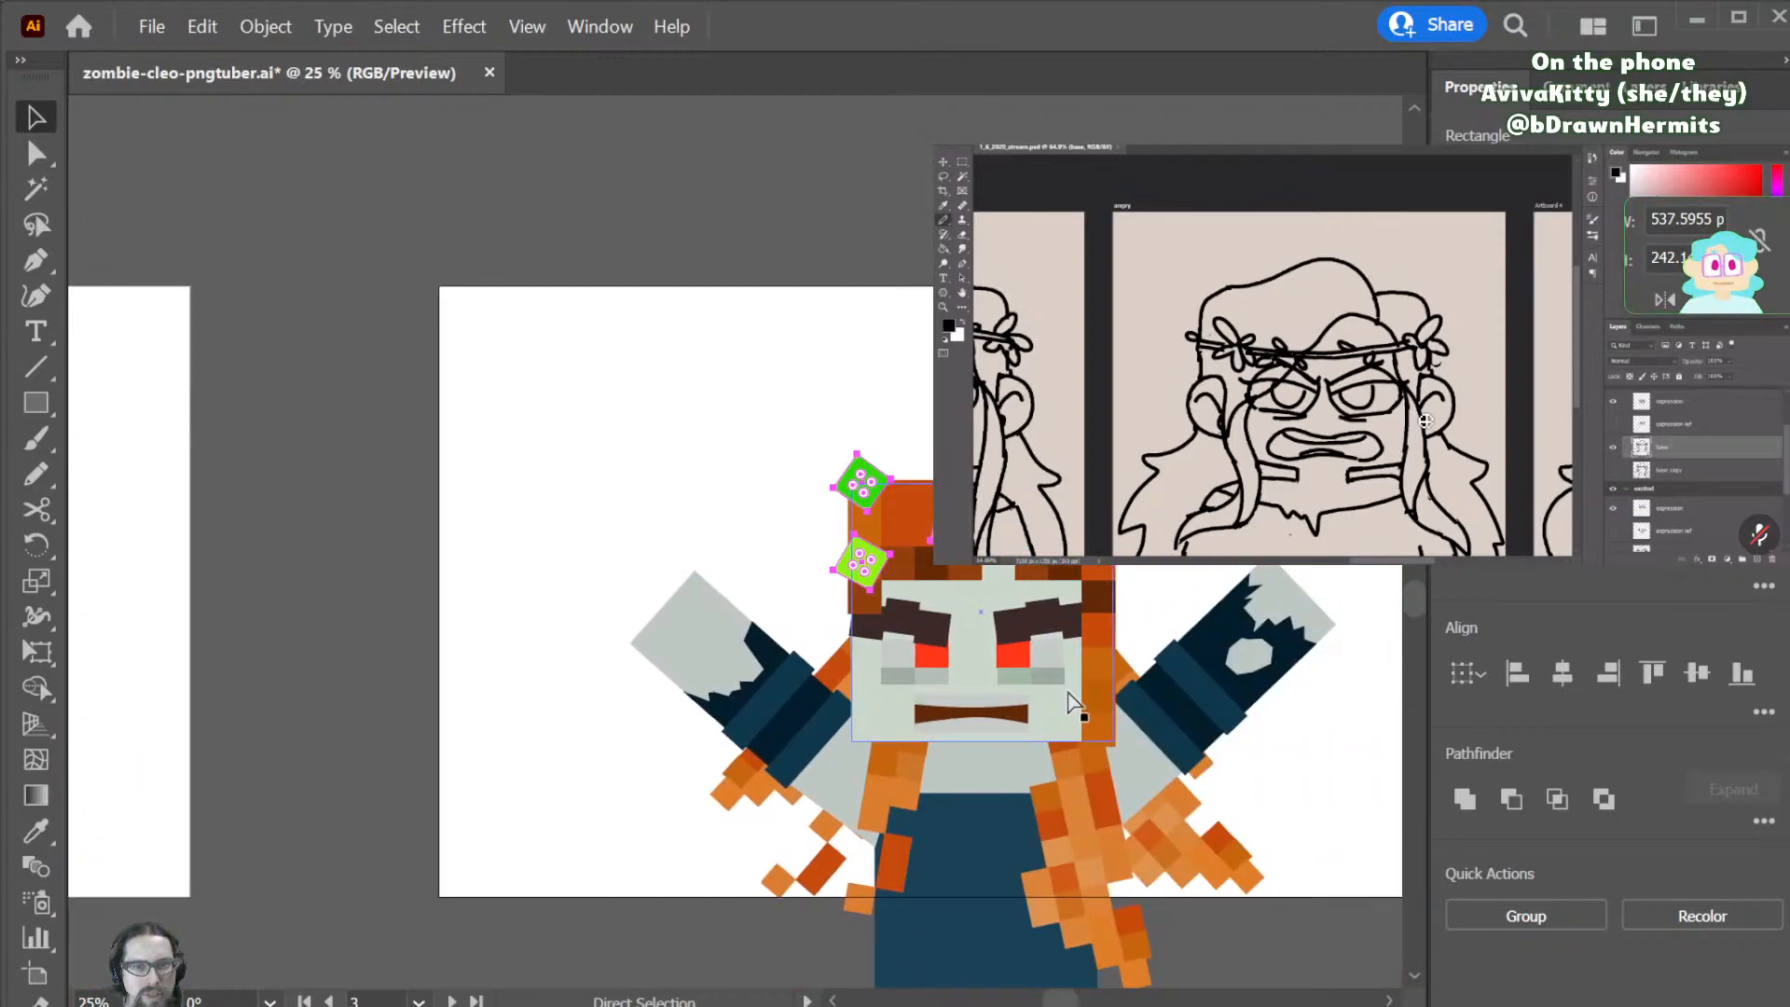
pyautogui.click(925, 504)
pyautogui.click(920, 312)
pyautogui.hotkey('ctrl', '-')
pyautogui.hotkey('ctrl', '-')
pyautogui.hotkey('ctrl', '-')
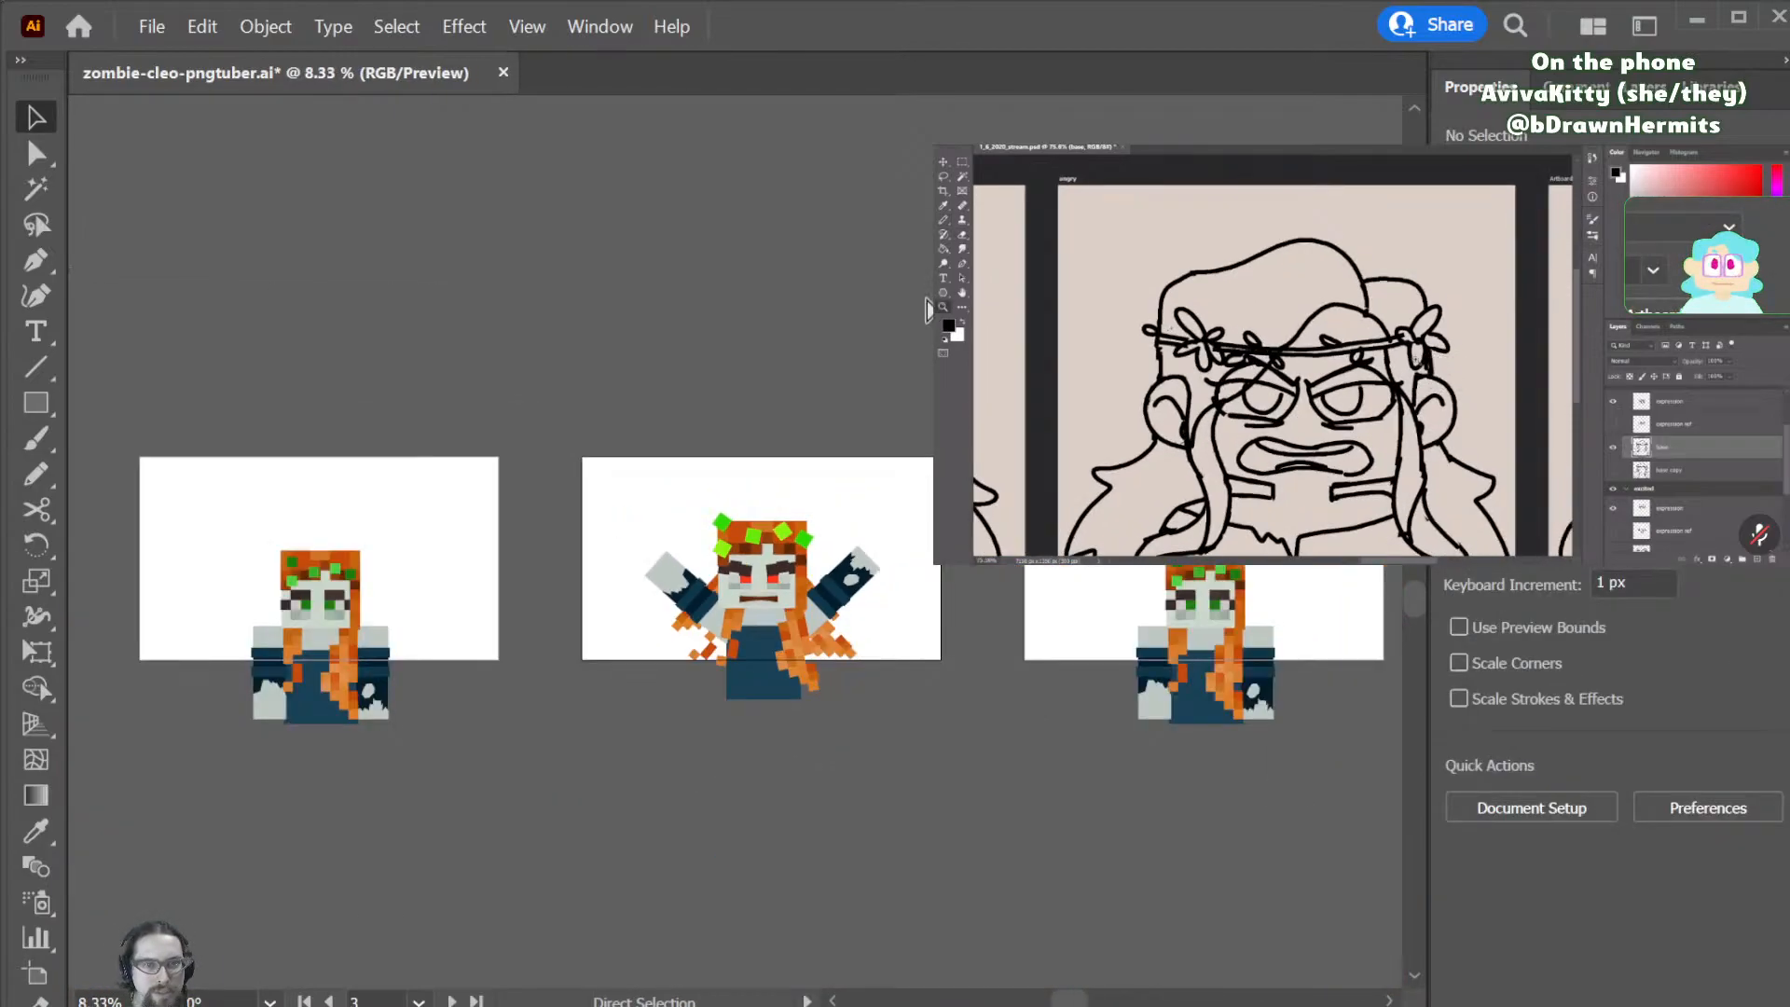
pyautogui.hotkey('ctrl', 's')
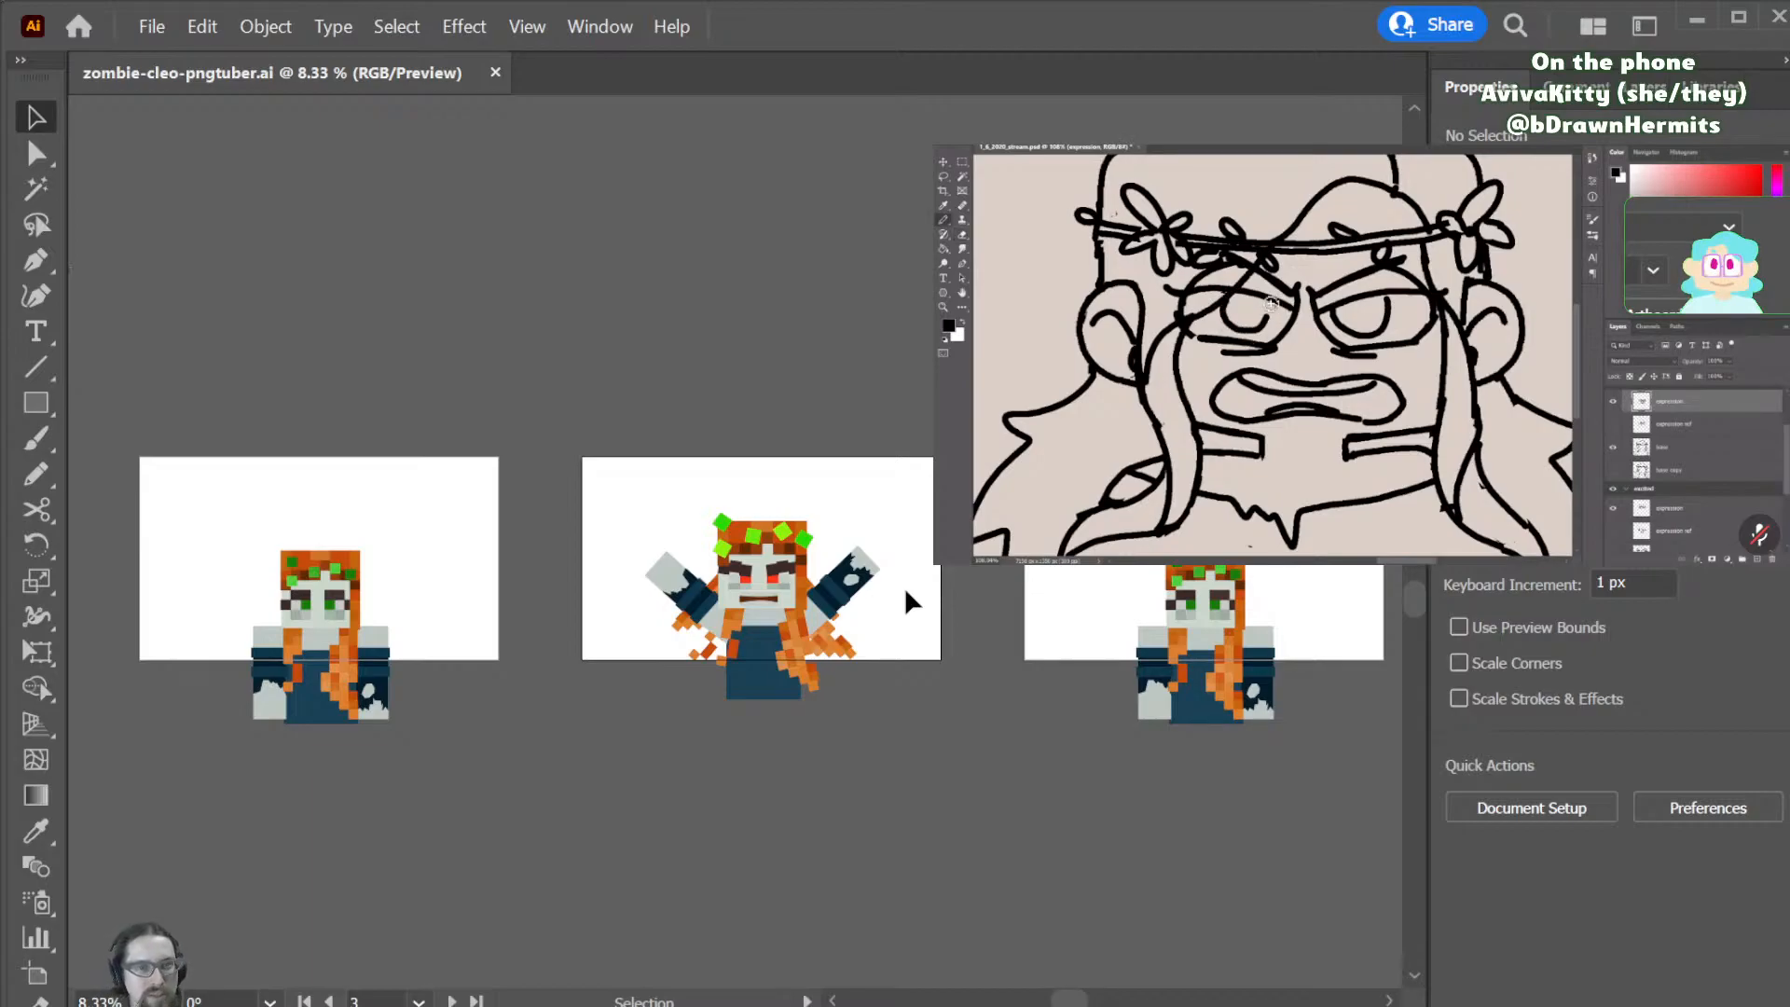
pyautogui.hotkey('ctrl', '=')
pyautogui.hotkey('ctrl', '=')
pyautogui.hotkey('ctrl', '=')
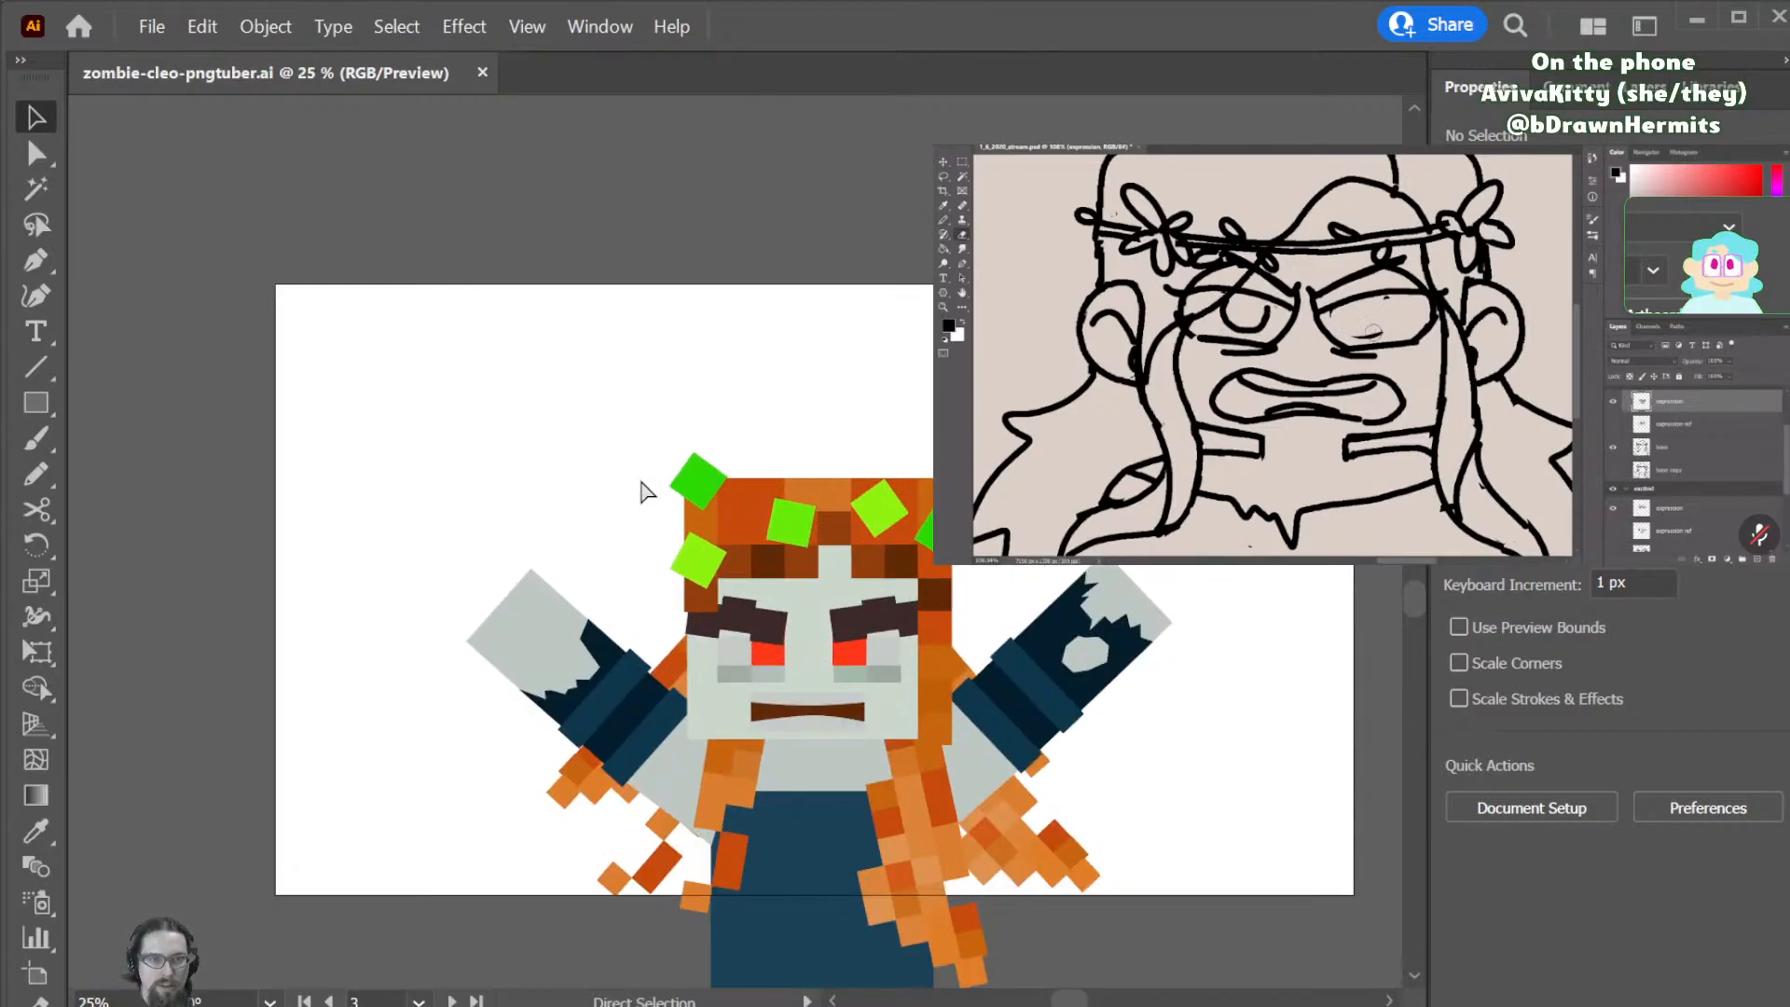
pyautogui.hotkey('ctrl', '-')
pyautogui.hotkey('ctrl', '-')
pyautogui.hotkey('ctrl', '-')
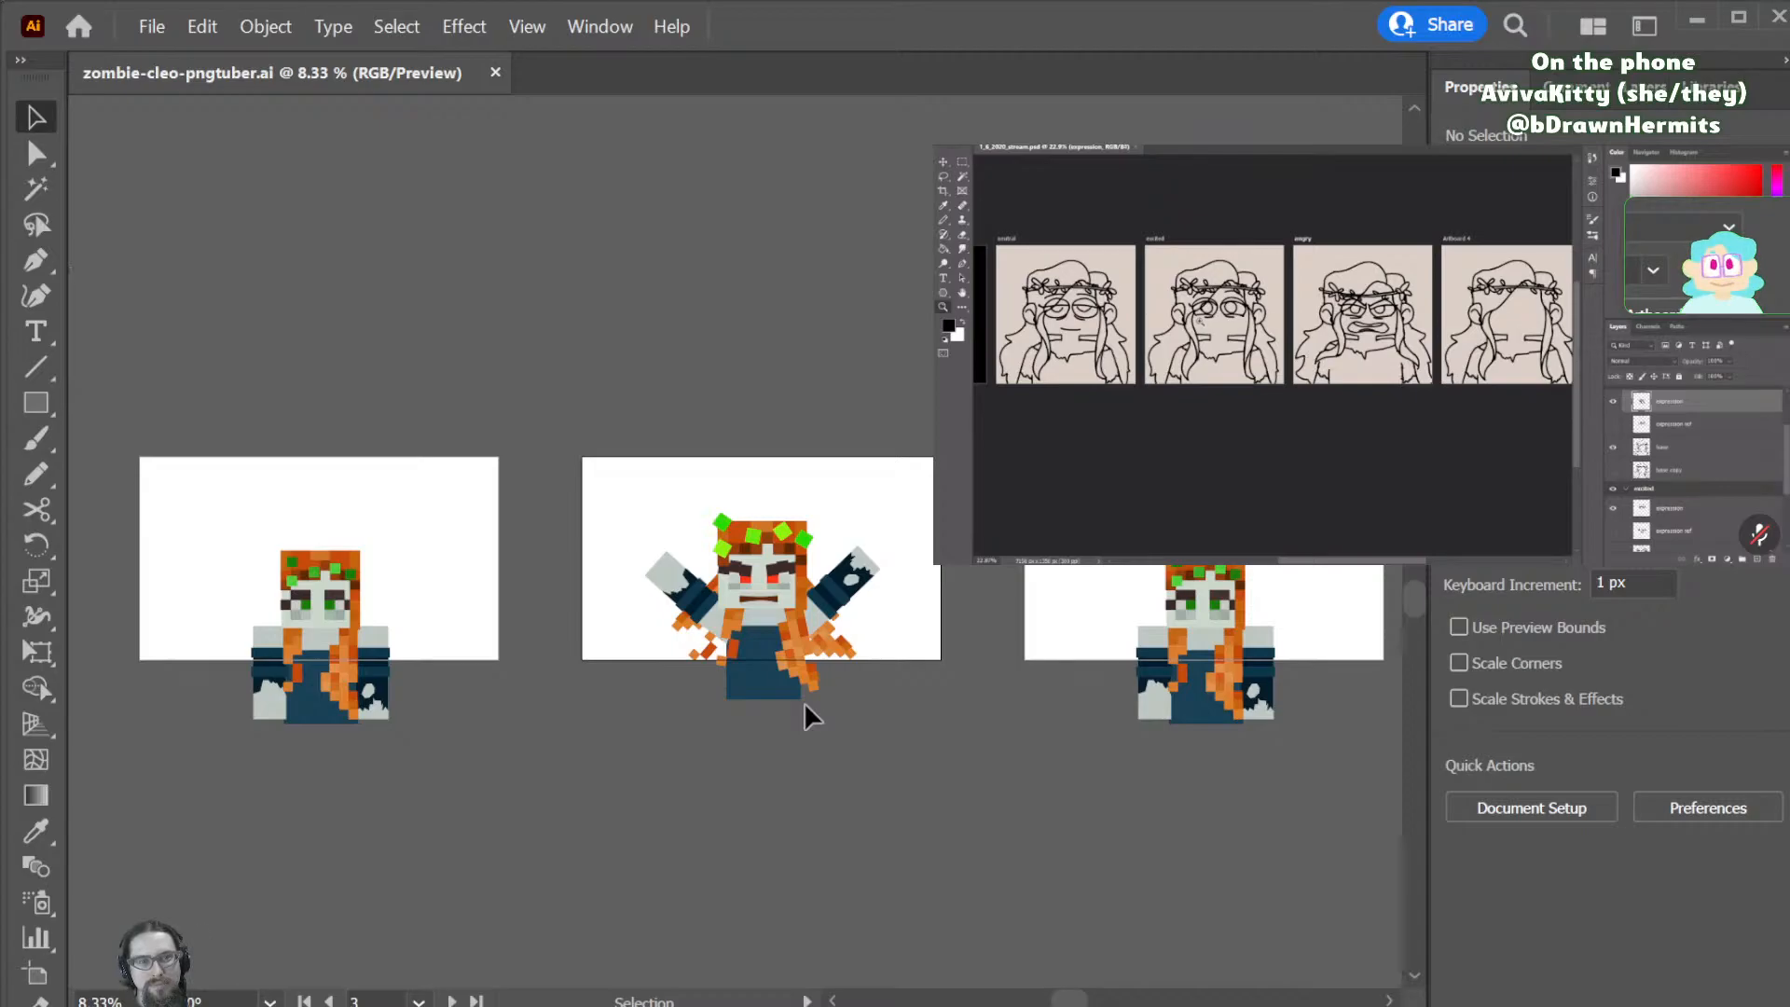
# - Rename the third artboard, holding the raised-arm character, to 03 - shouty
pyautogui.hscroll(3, 825, 683)
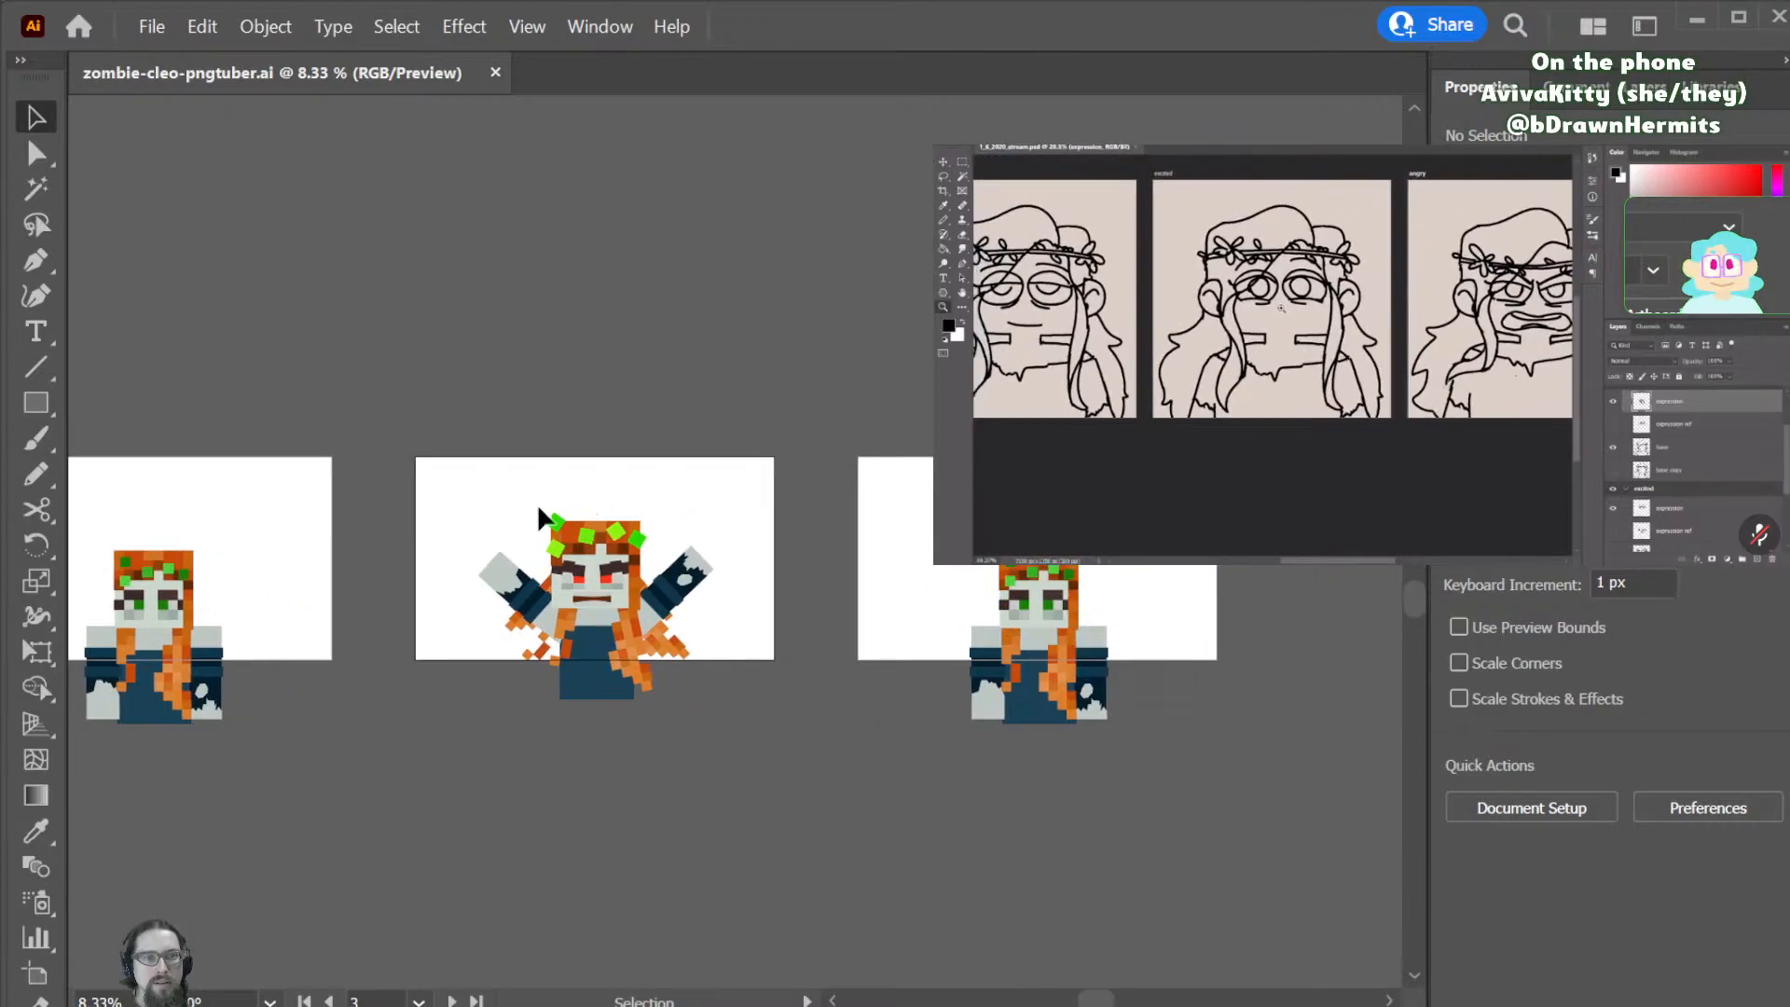
pyautogui.hotkey('shift', 'o')
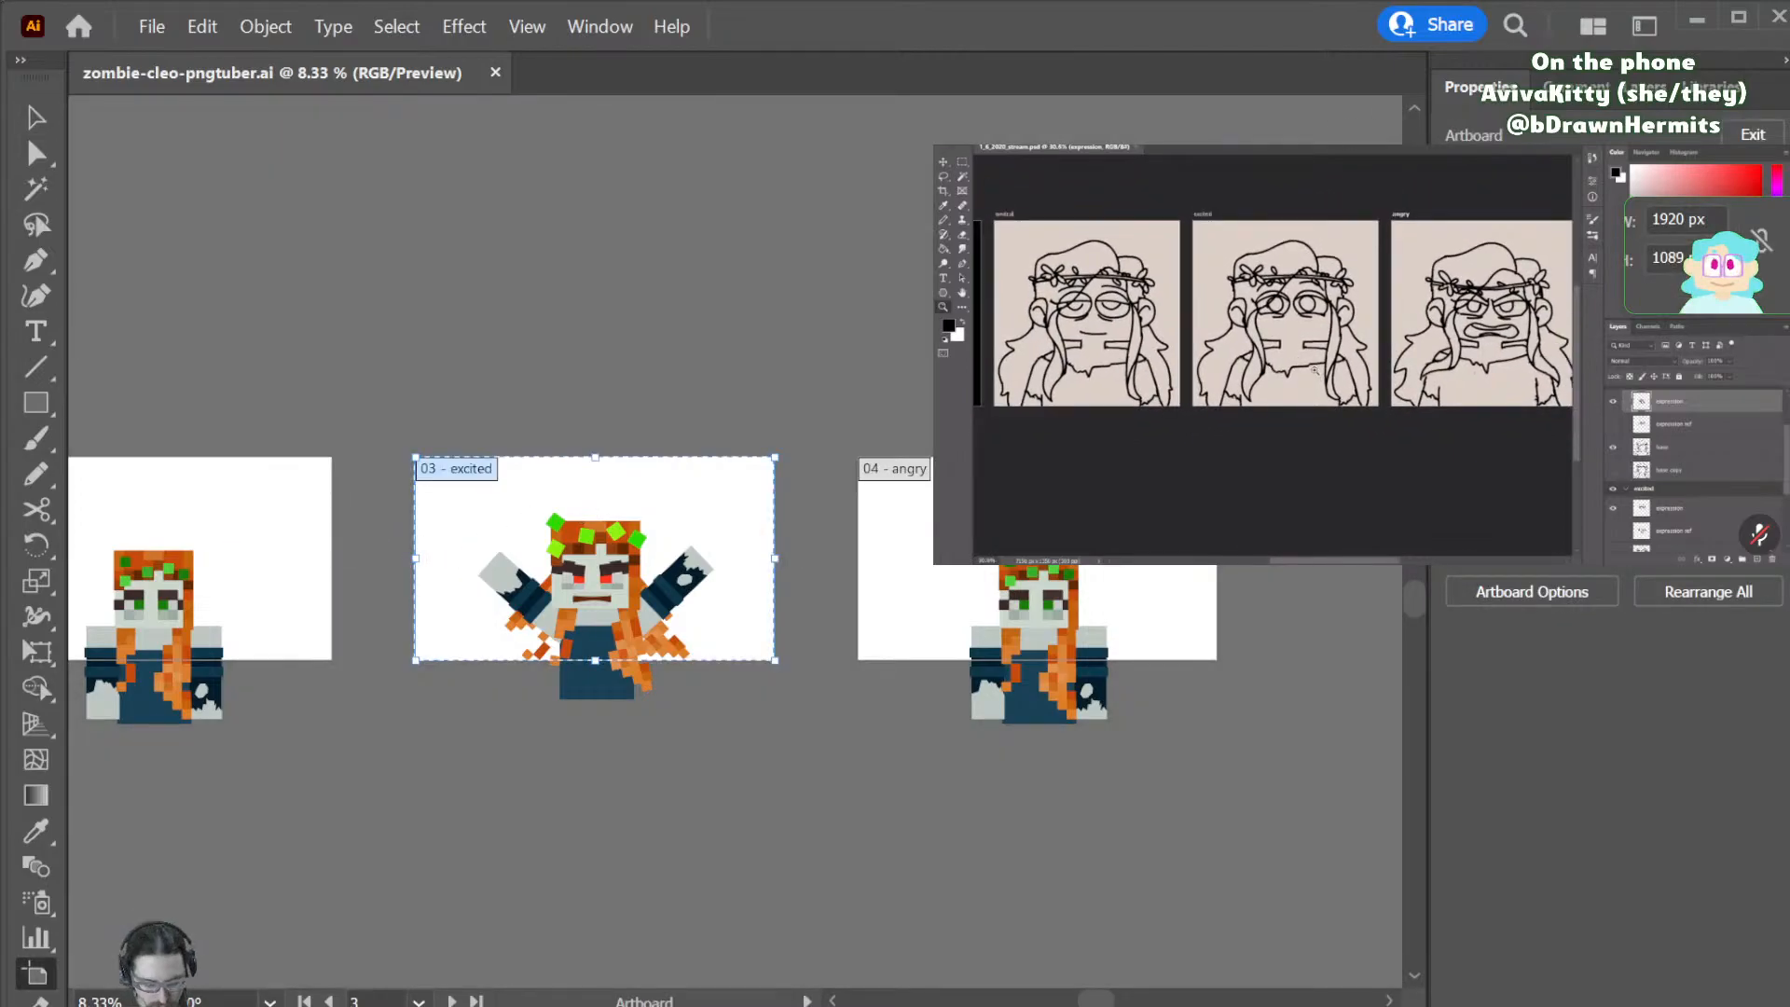
pyautogui.press('Return')
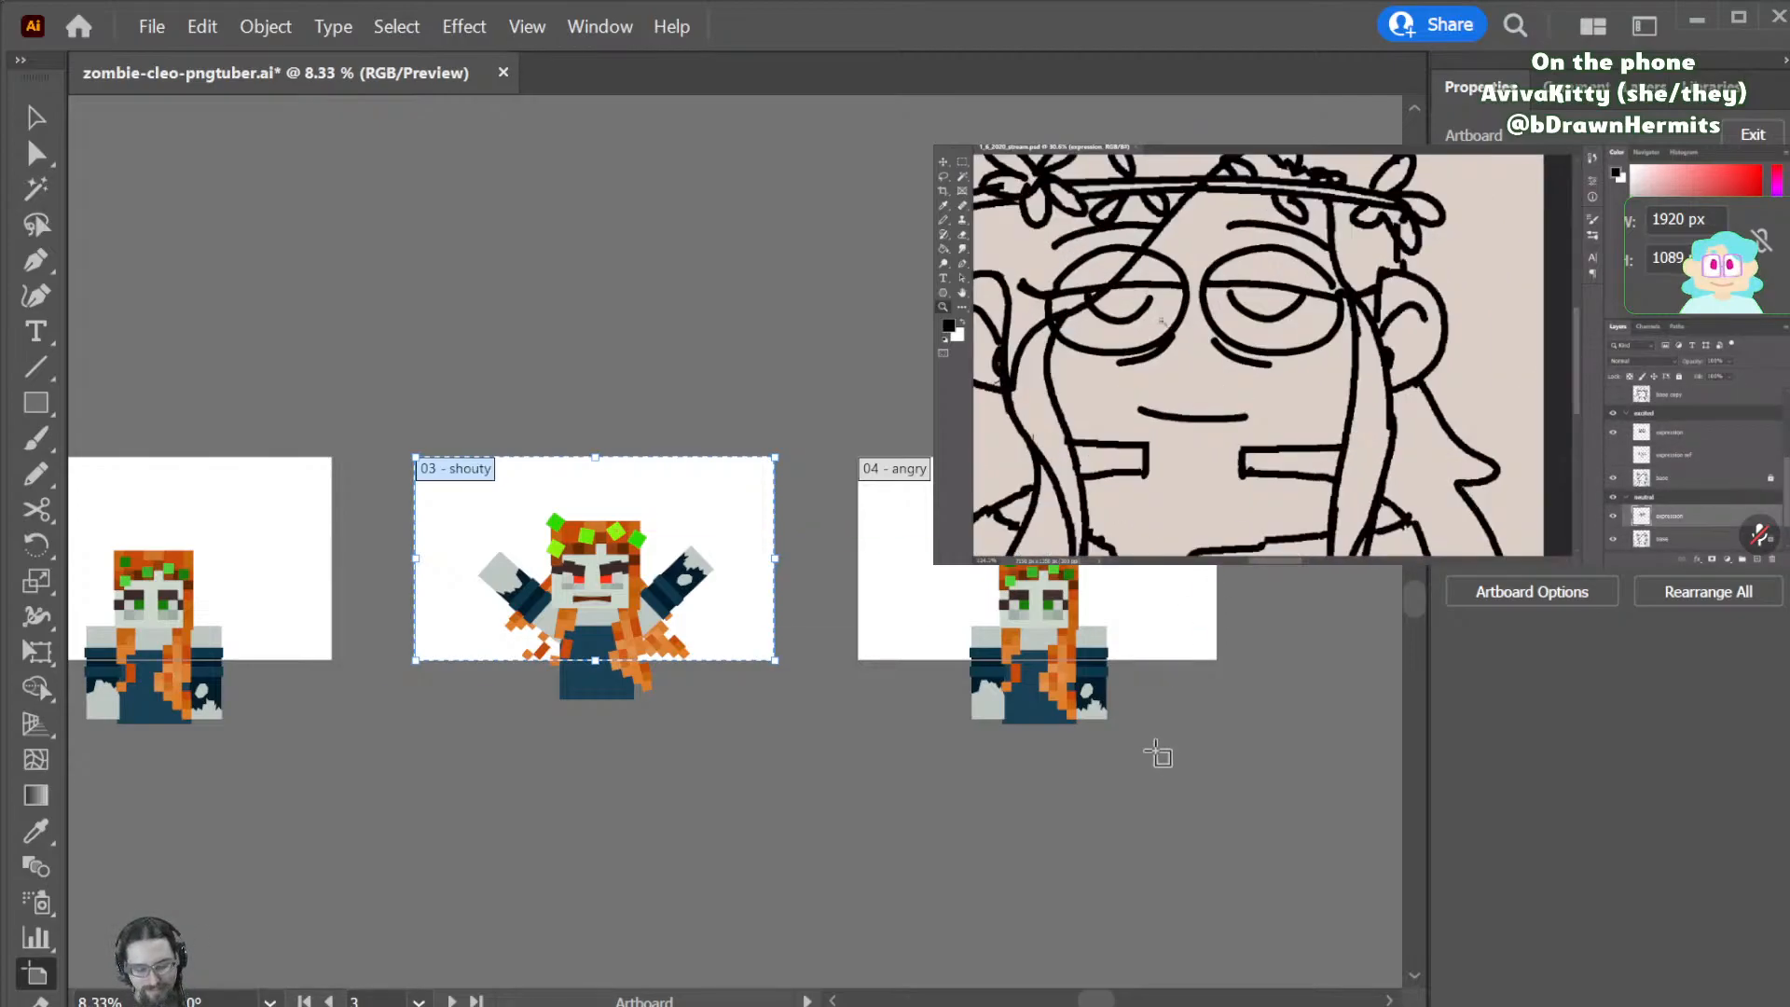
pyautogui.press('v')
pyautogui.moveTo(1197, 541); pyautogui.dragTo(932, 785)
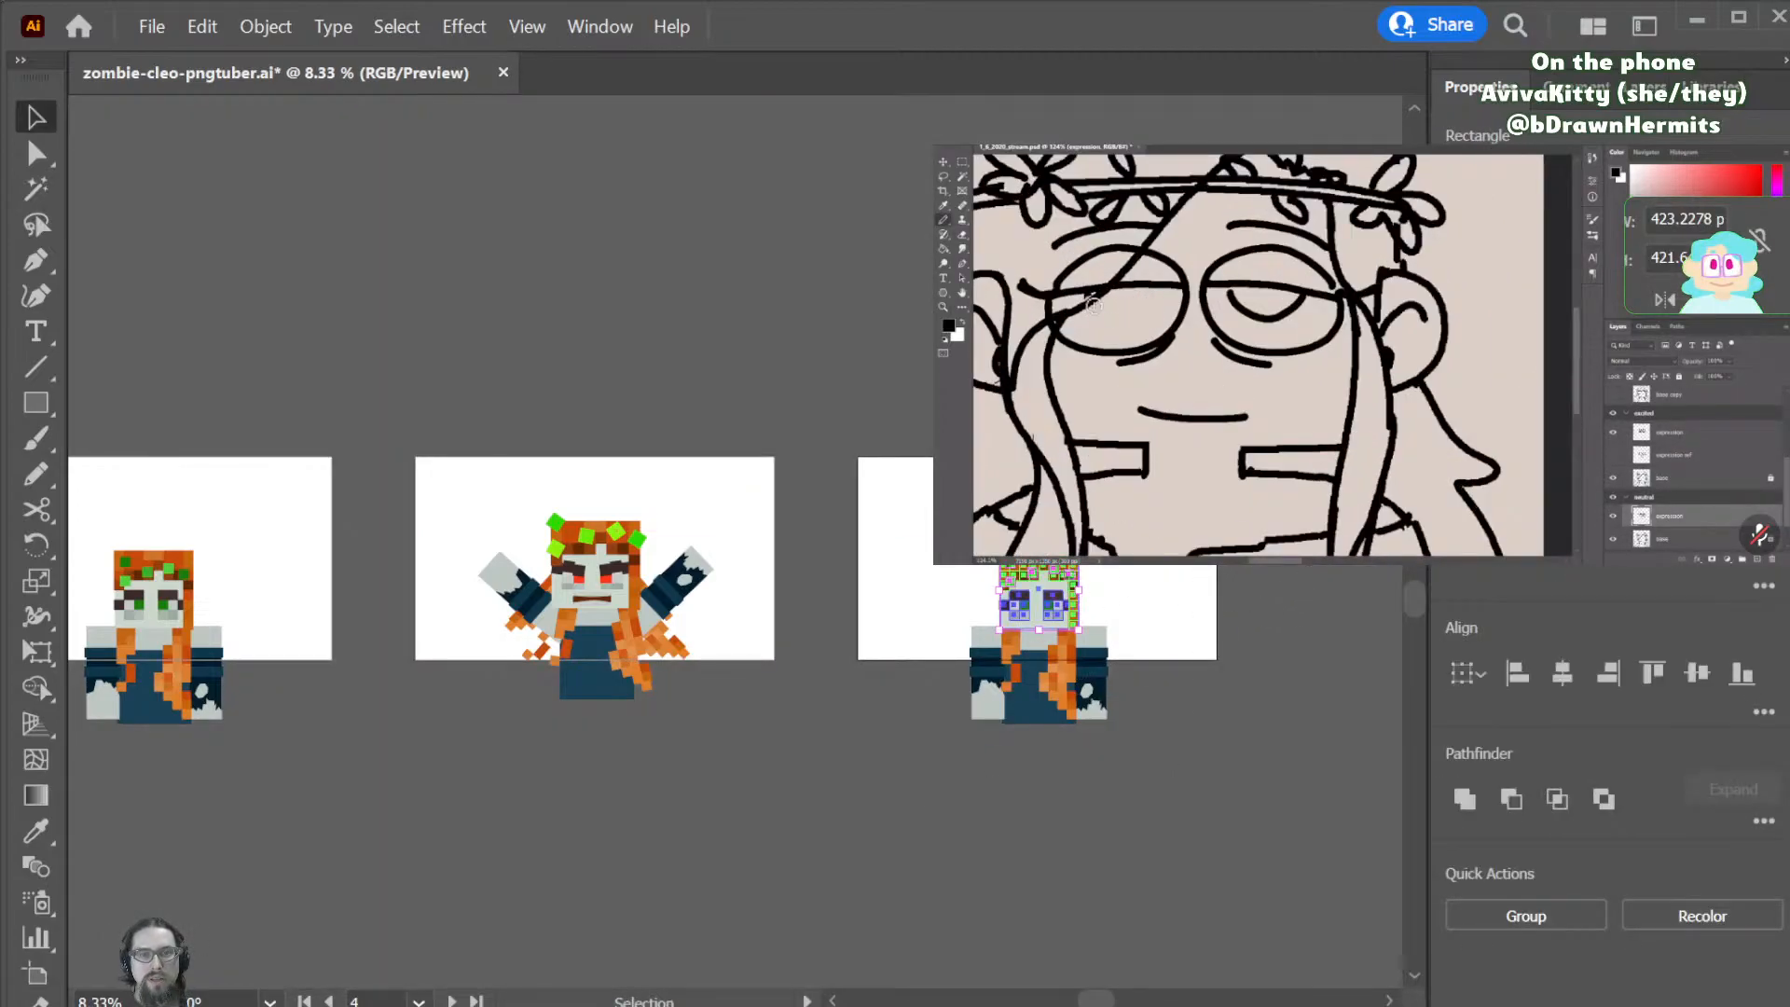
pyautogui.click(935, 795)
pyautogui.hotkey('shift', 'o')
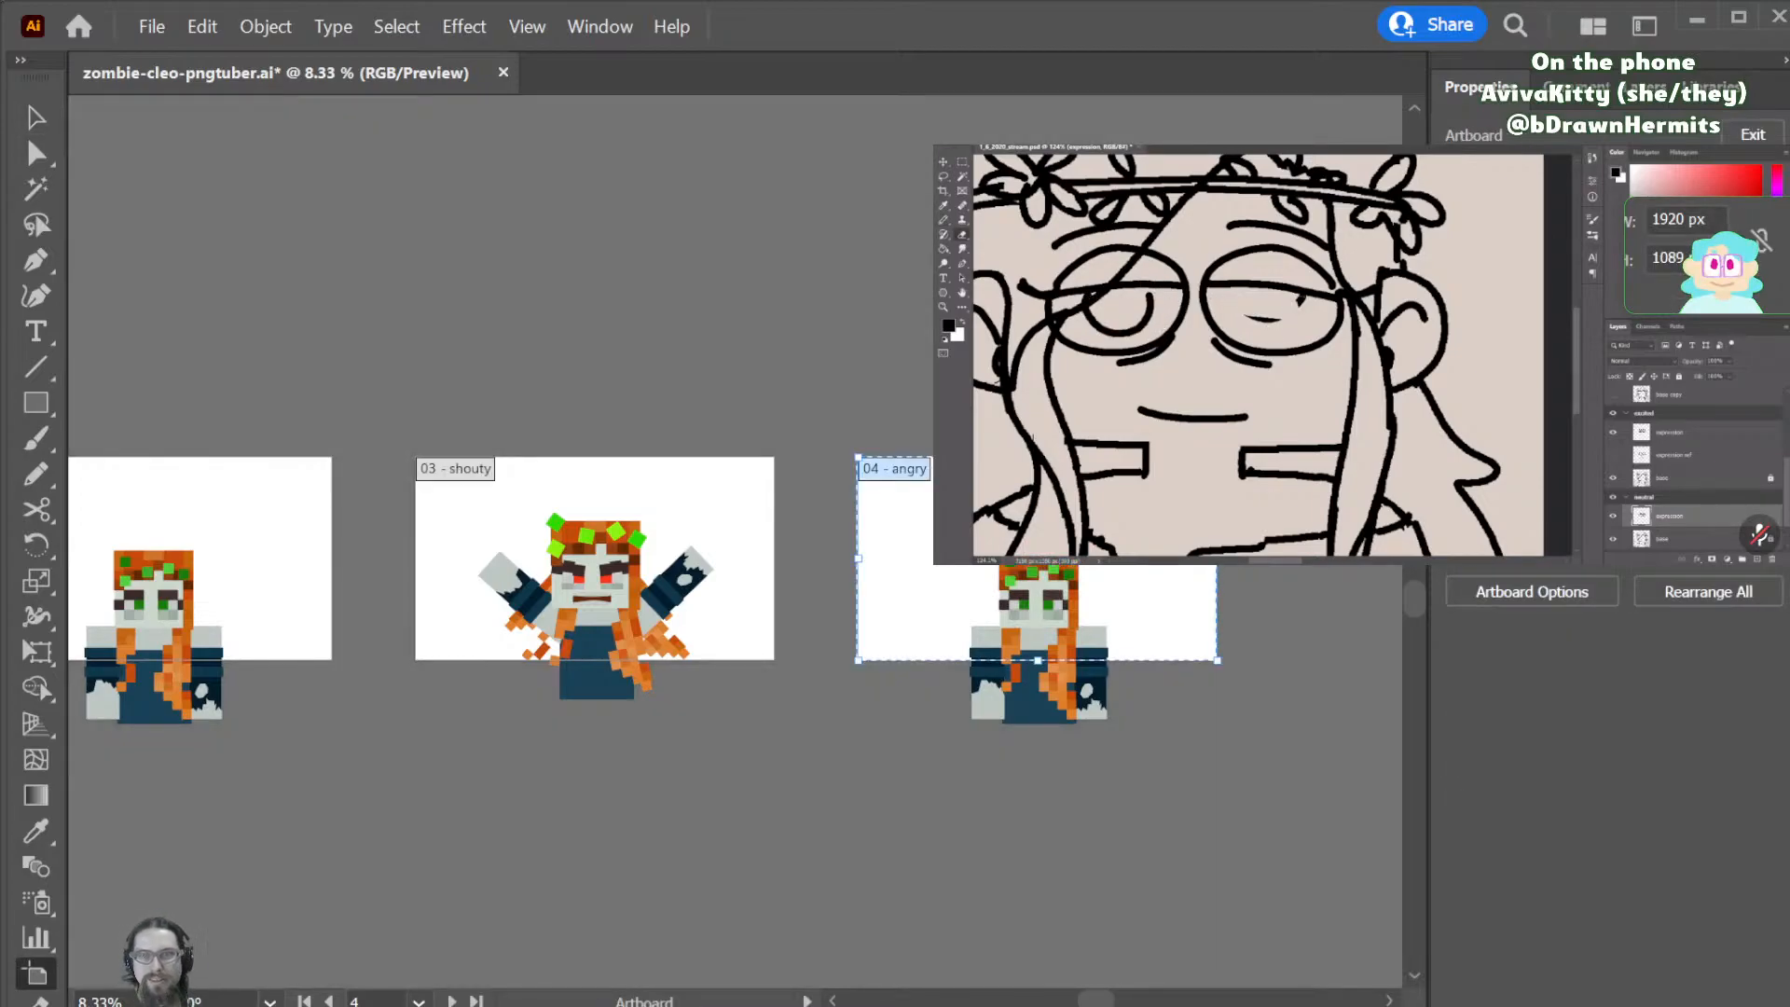
pyautogui.press('v')
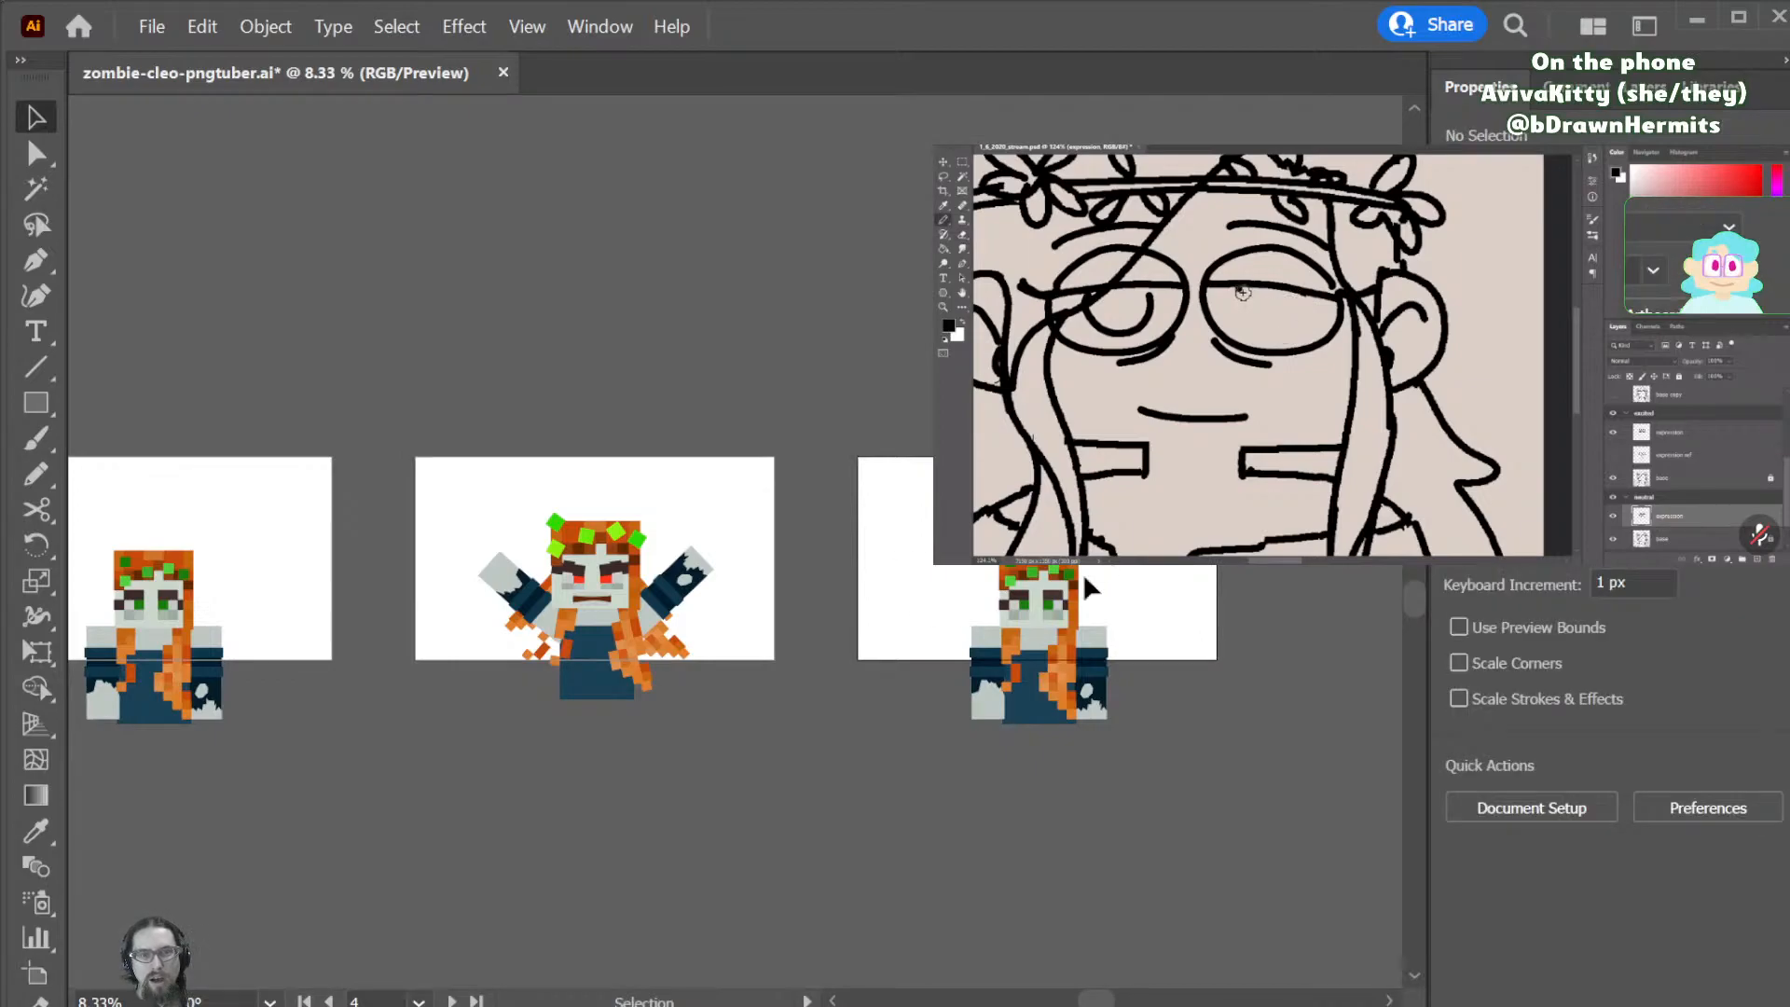
pyautogui.hotkey('ctrl', '=')
pyautogui.hotkey('ctrl', '=')
pyautogui.hscroll(10, 1070, 591)
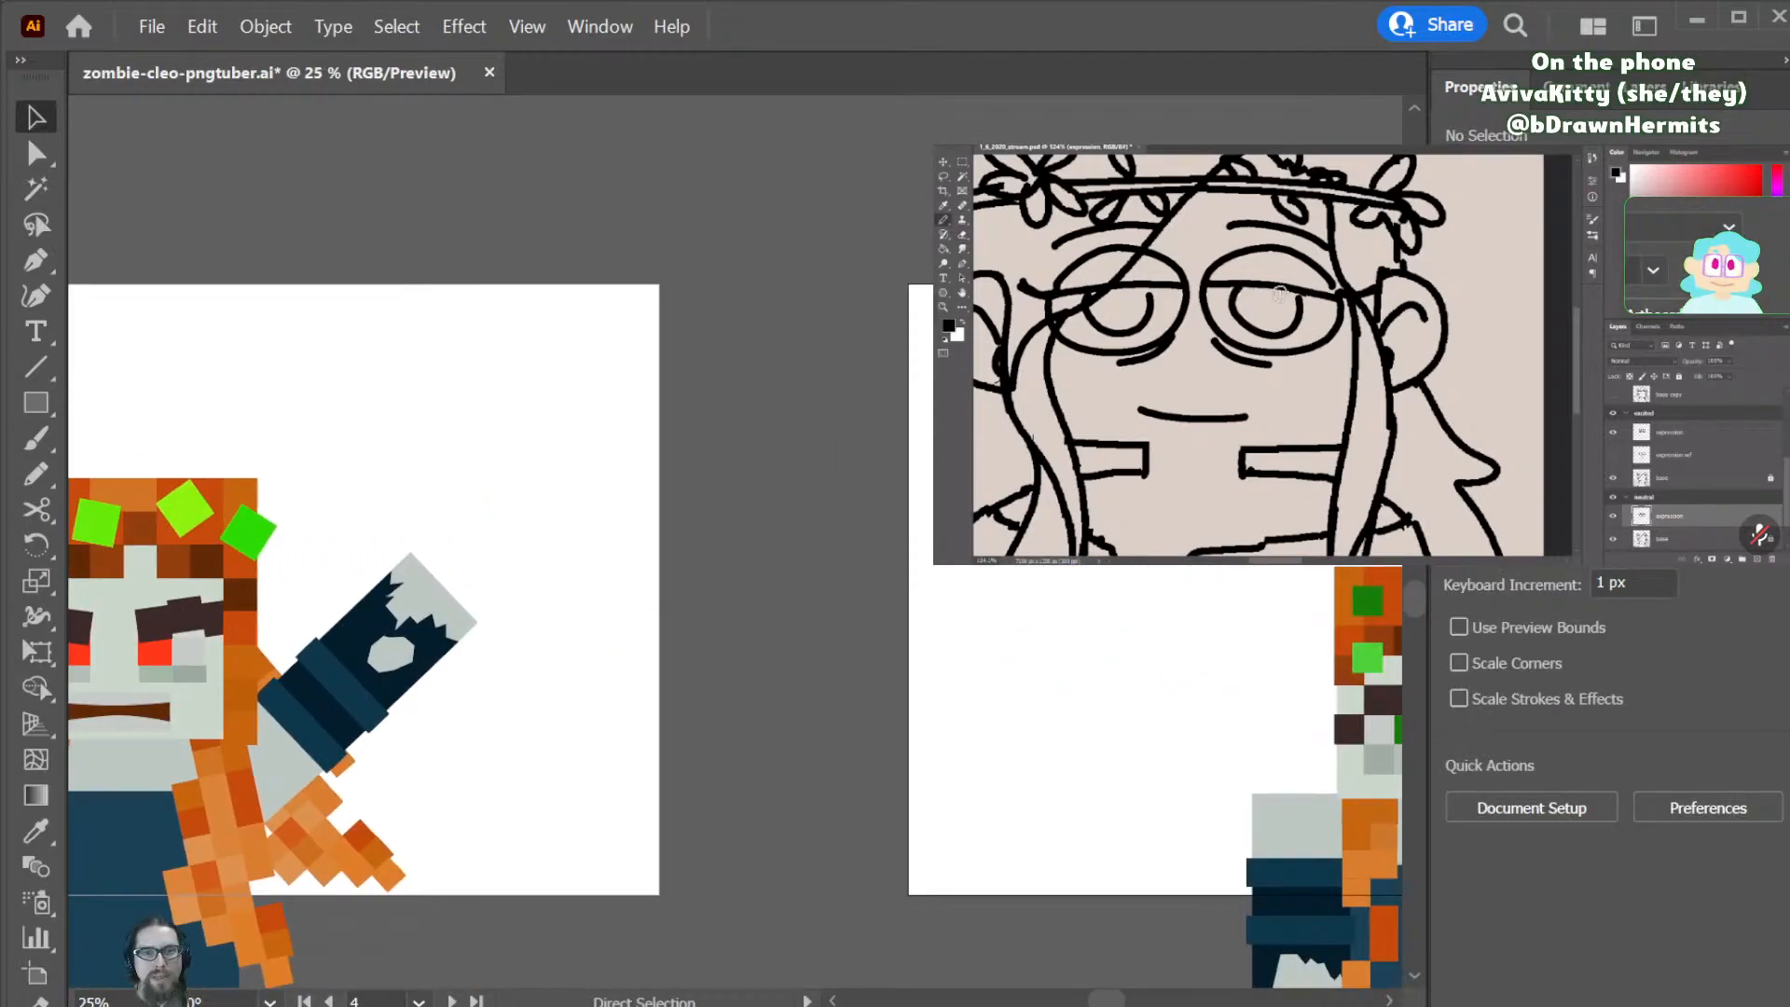
pyautogui.hotkey('ctrl', '-')
pyautogui.hotkey('ctrl', '-')
pyautogui.hotkey('ctrl', '-')
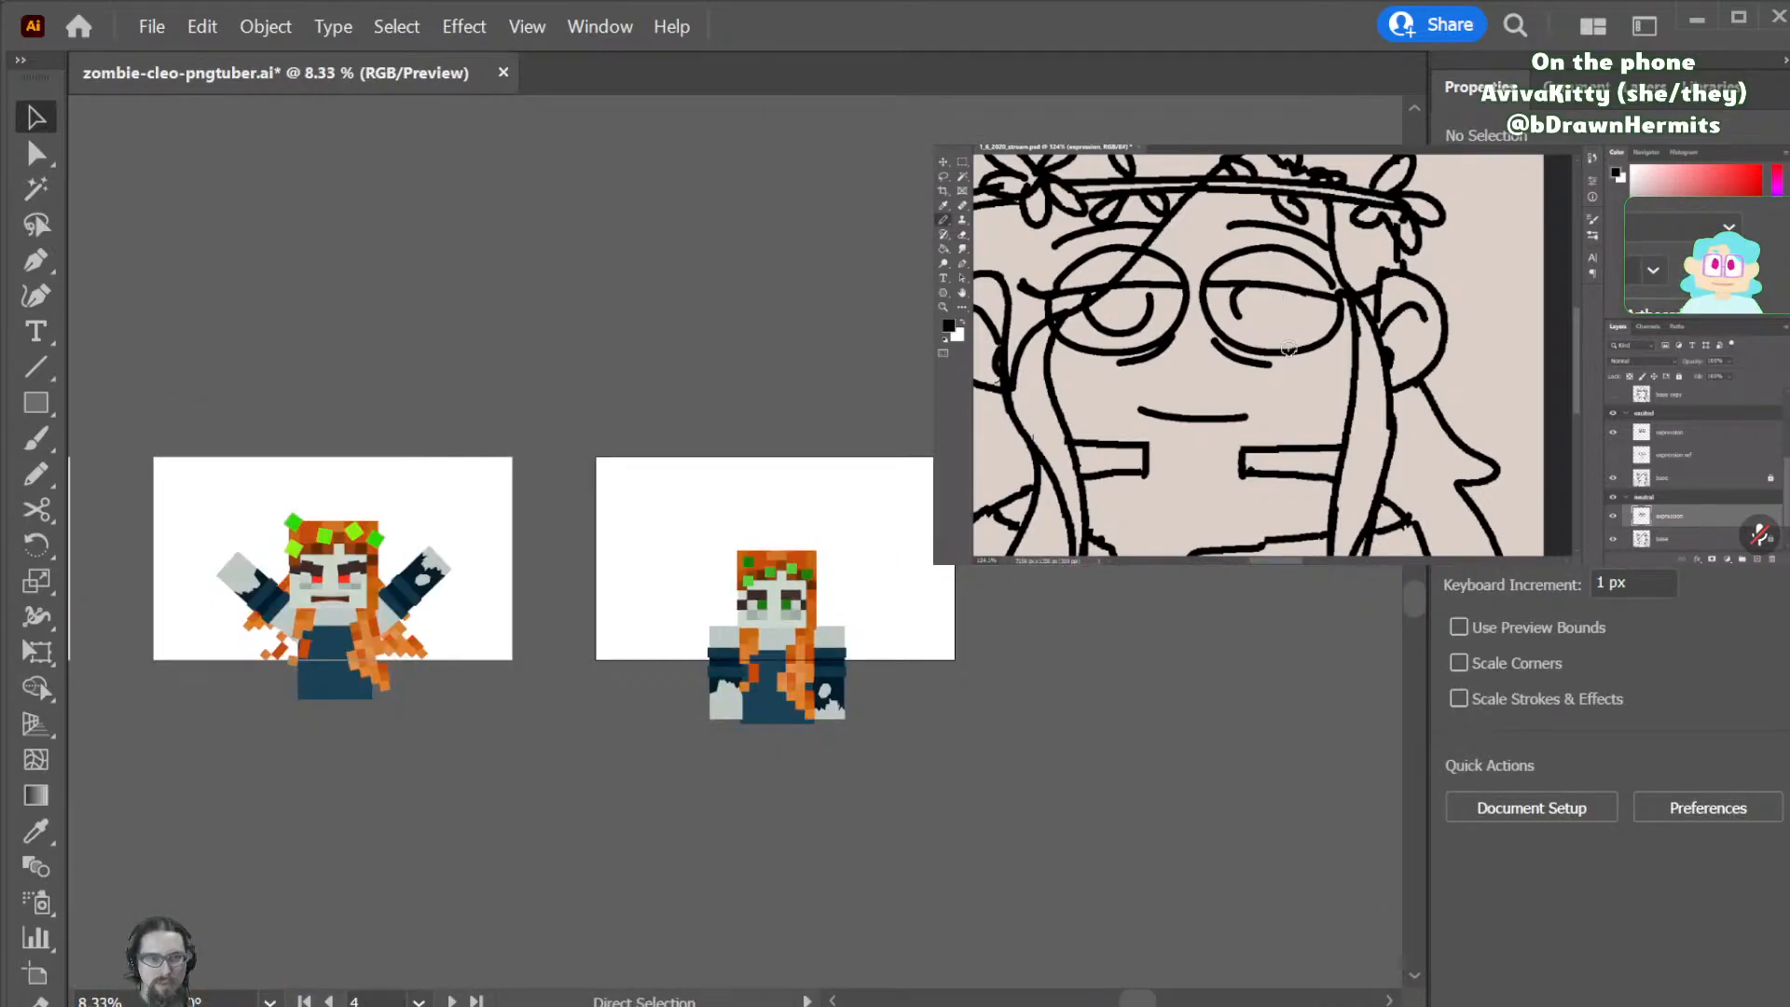
pyautogui.hscroll(2, 923, 484)
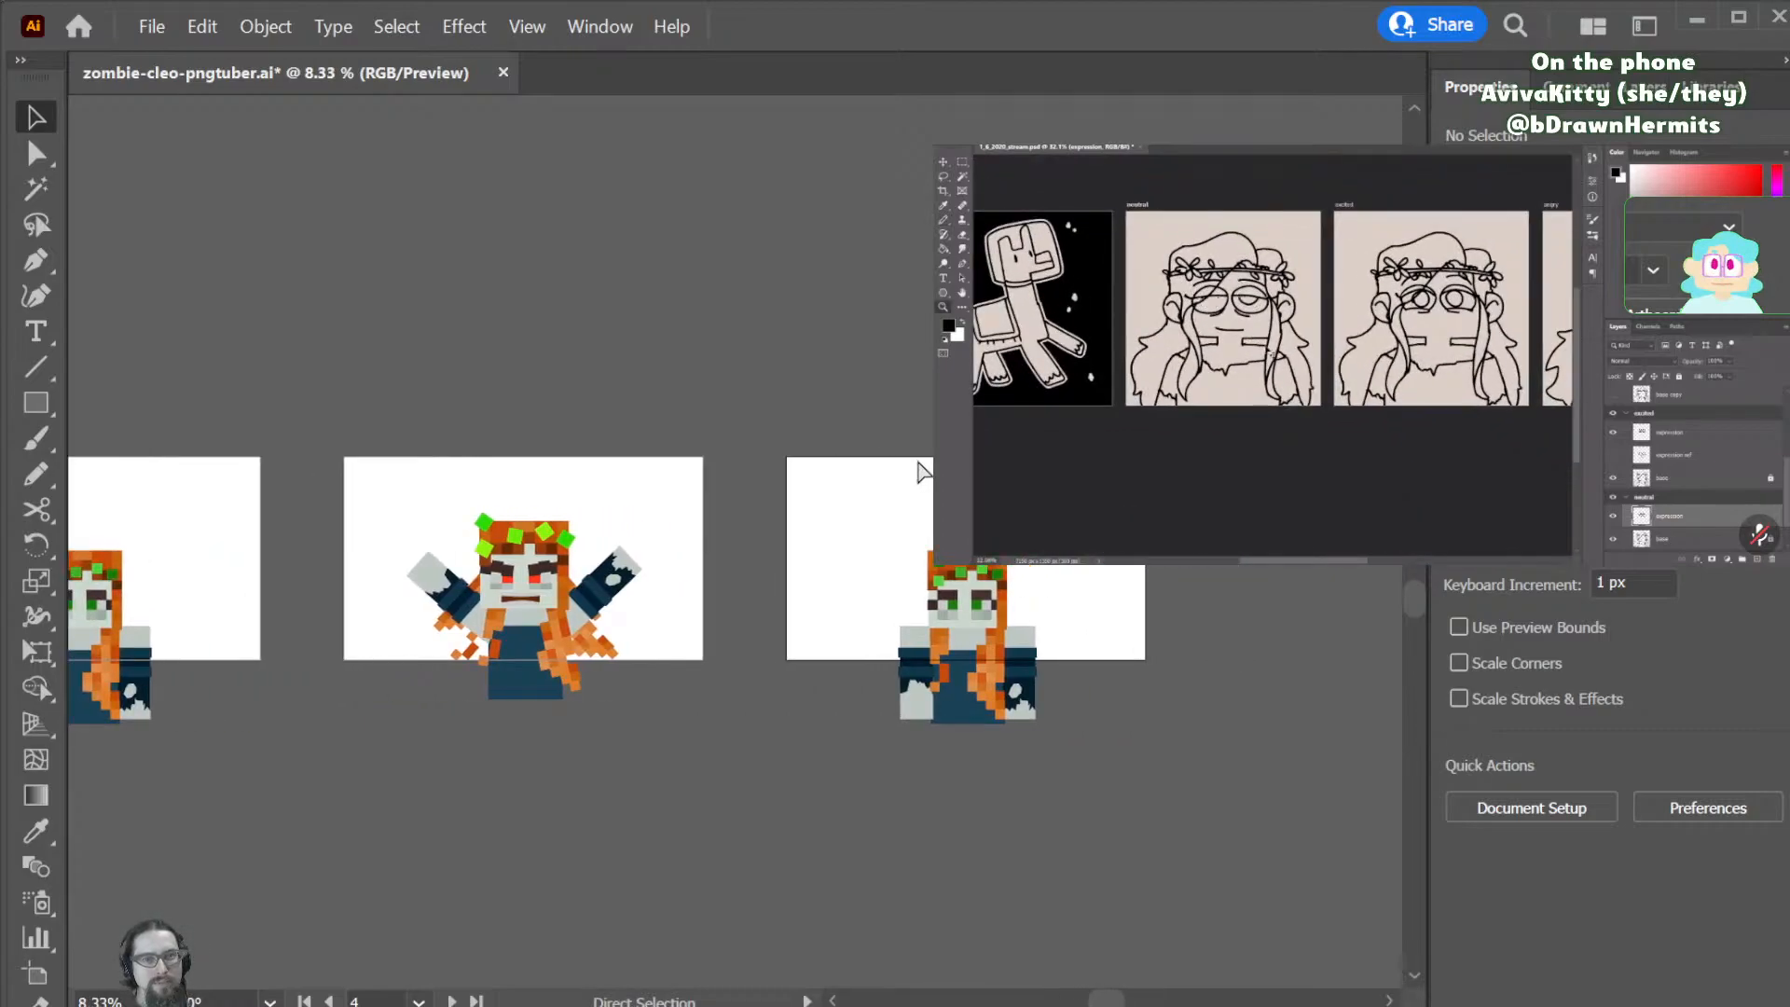
pyautogui.click(966, 596)
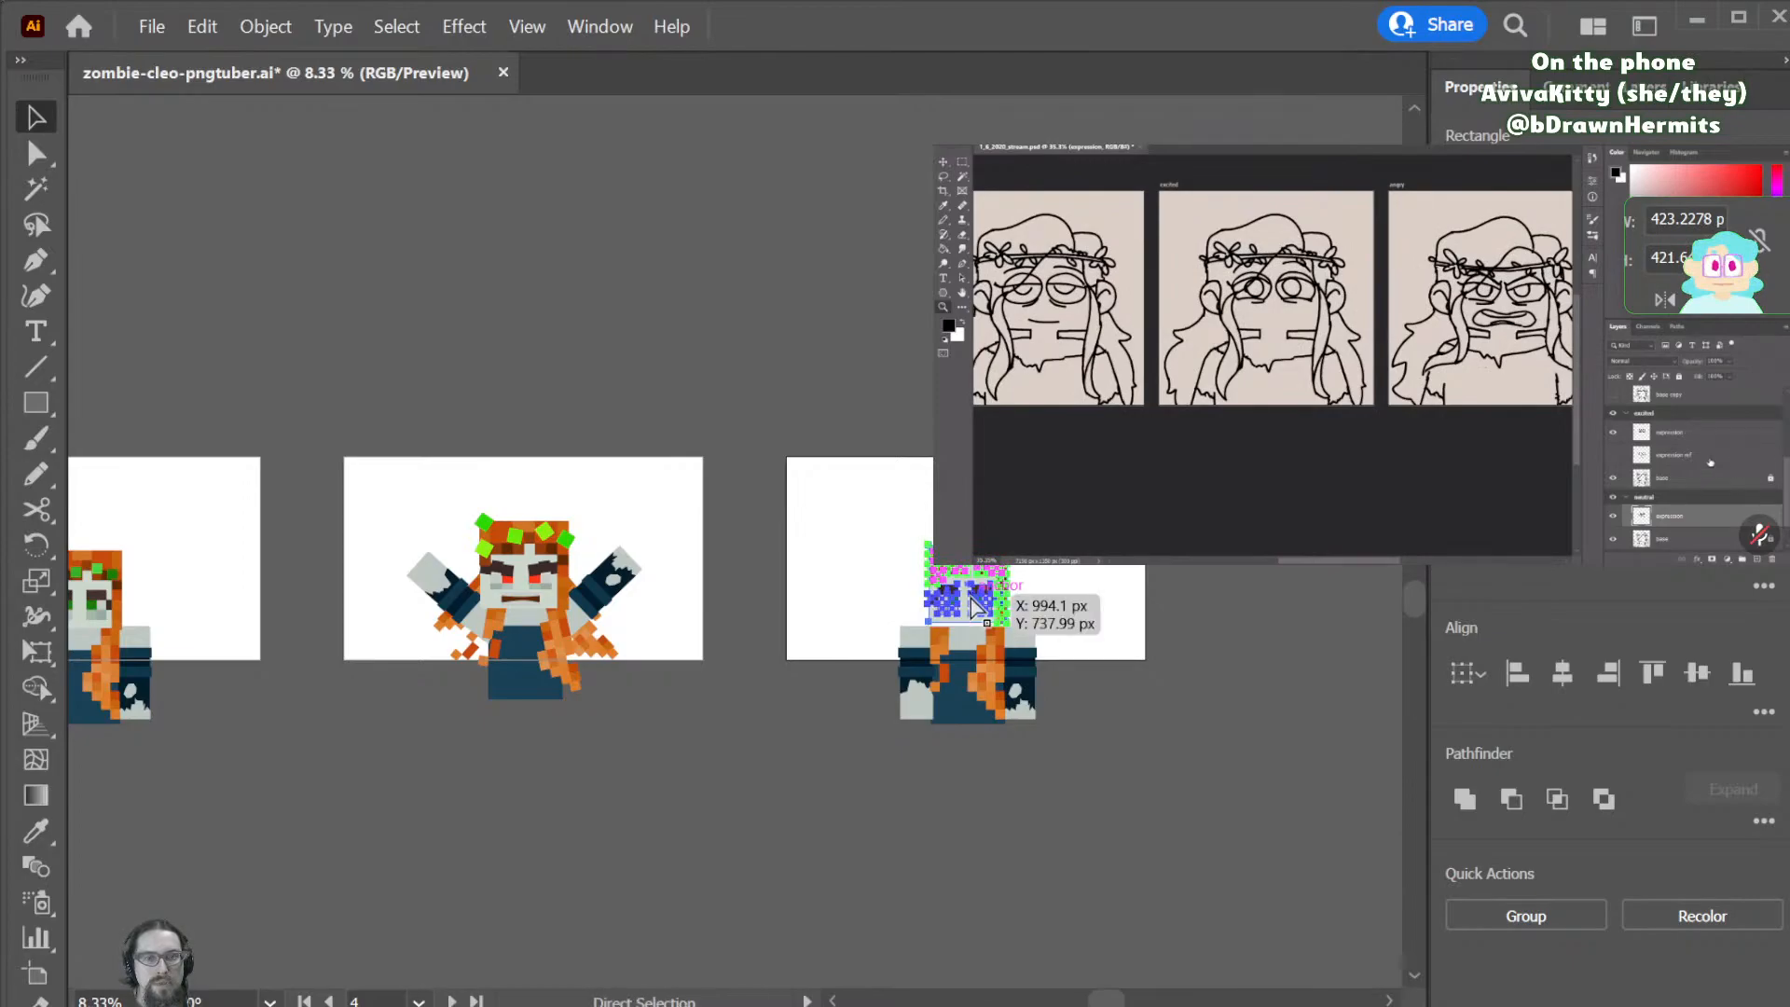
pyautogui.click(1149, 612)
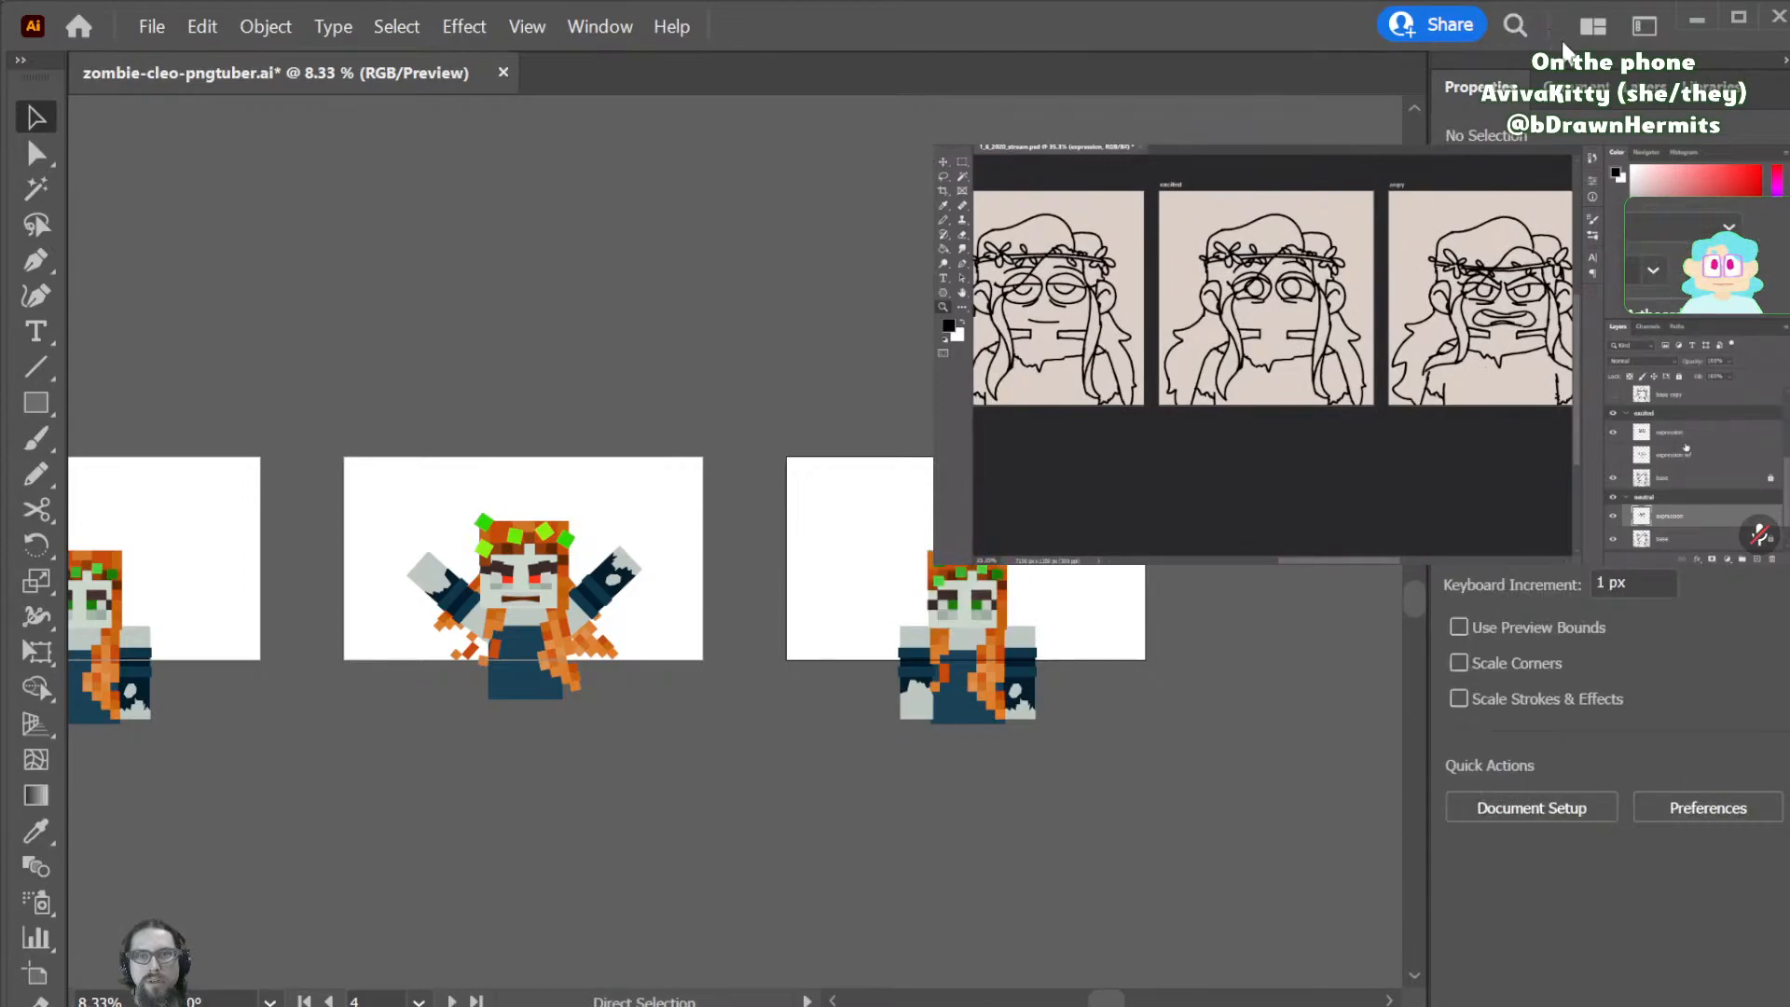
# - Move the whole character on the 04 - angry artboard up slightly, deselect it and save the file
pyautogui.click(1645, 87)
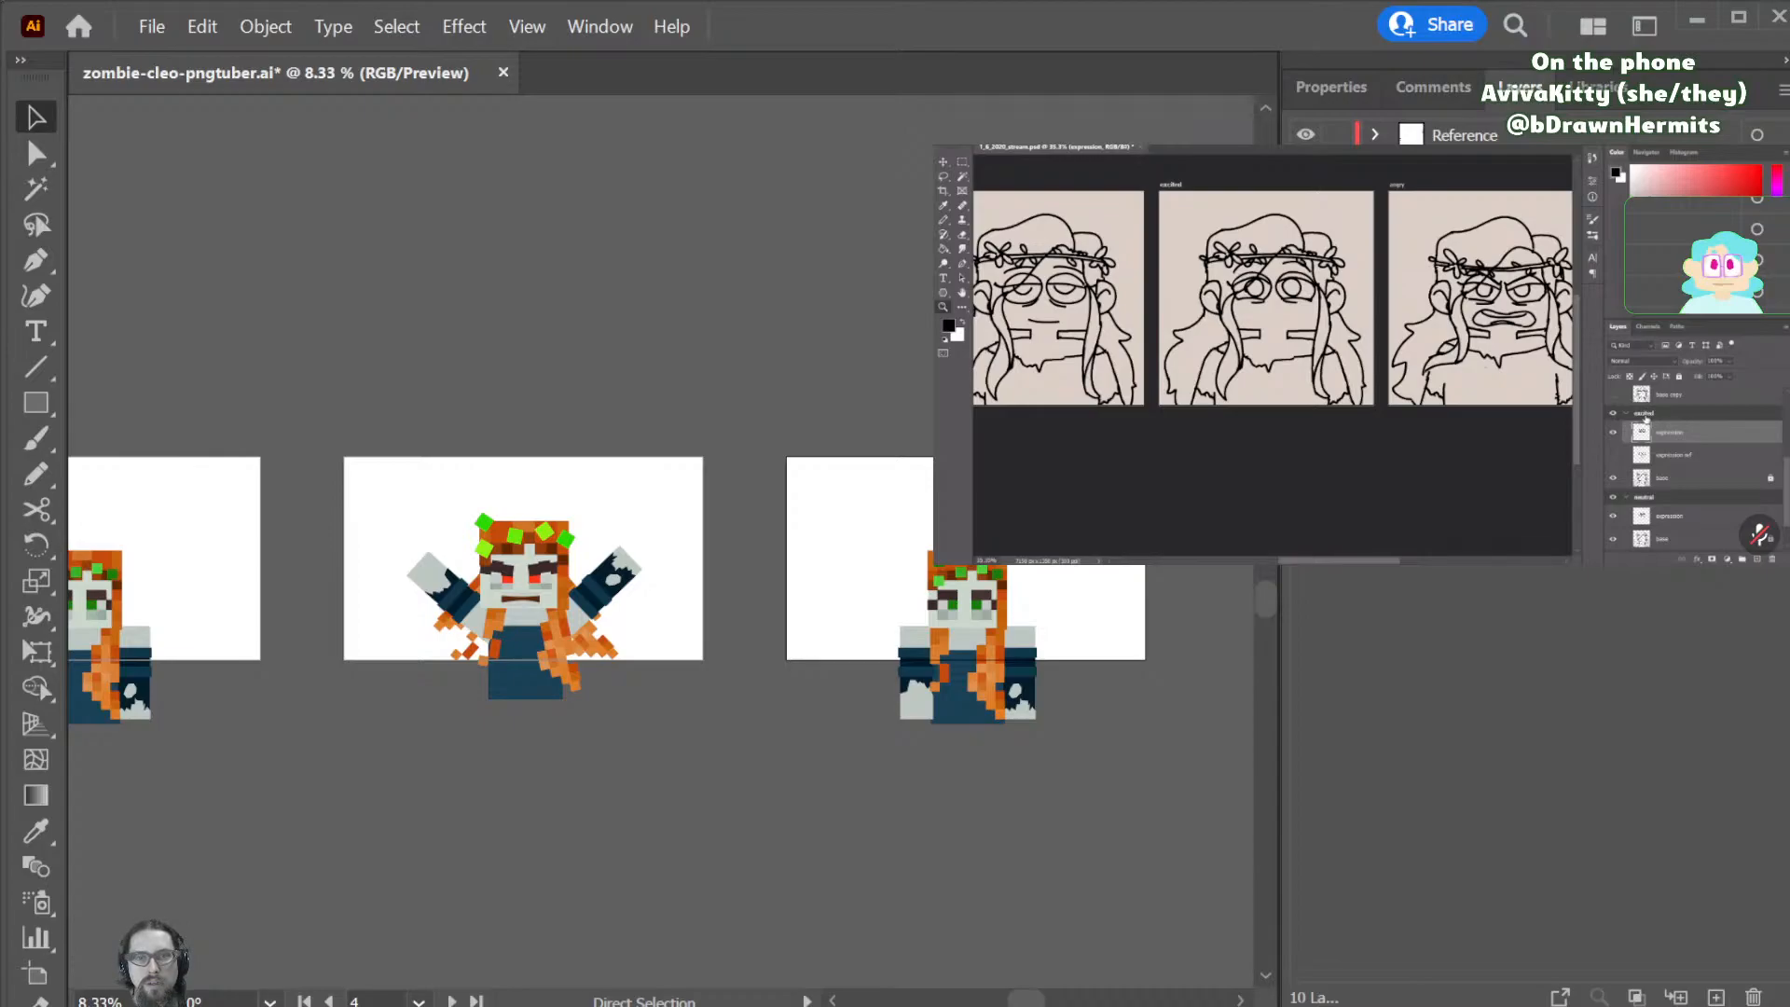
pyautogui.moveTo(830, 737); pyautogui.dragTo(835, 733)
pyautogui.moveTo(974, 701); pyautogui.dragTo(982, 665)
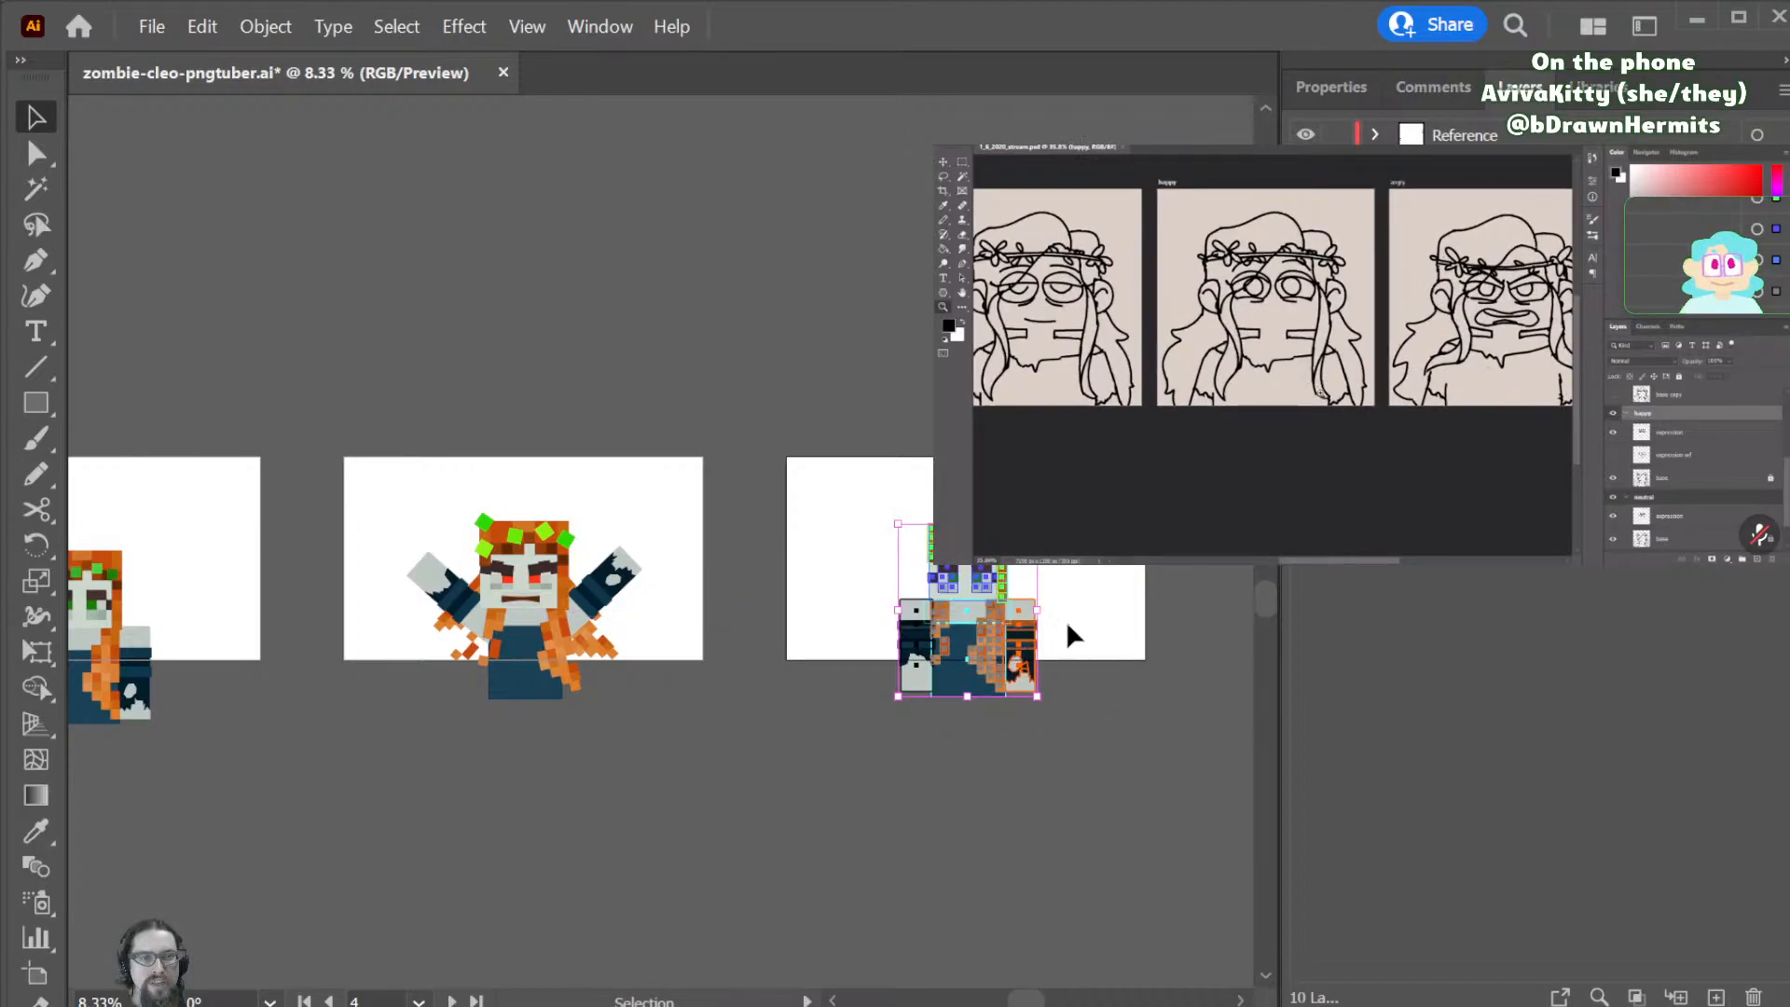
pyautogui.hotkey('ctrl', 'shift', 'a')
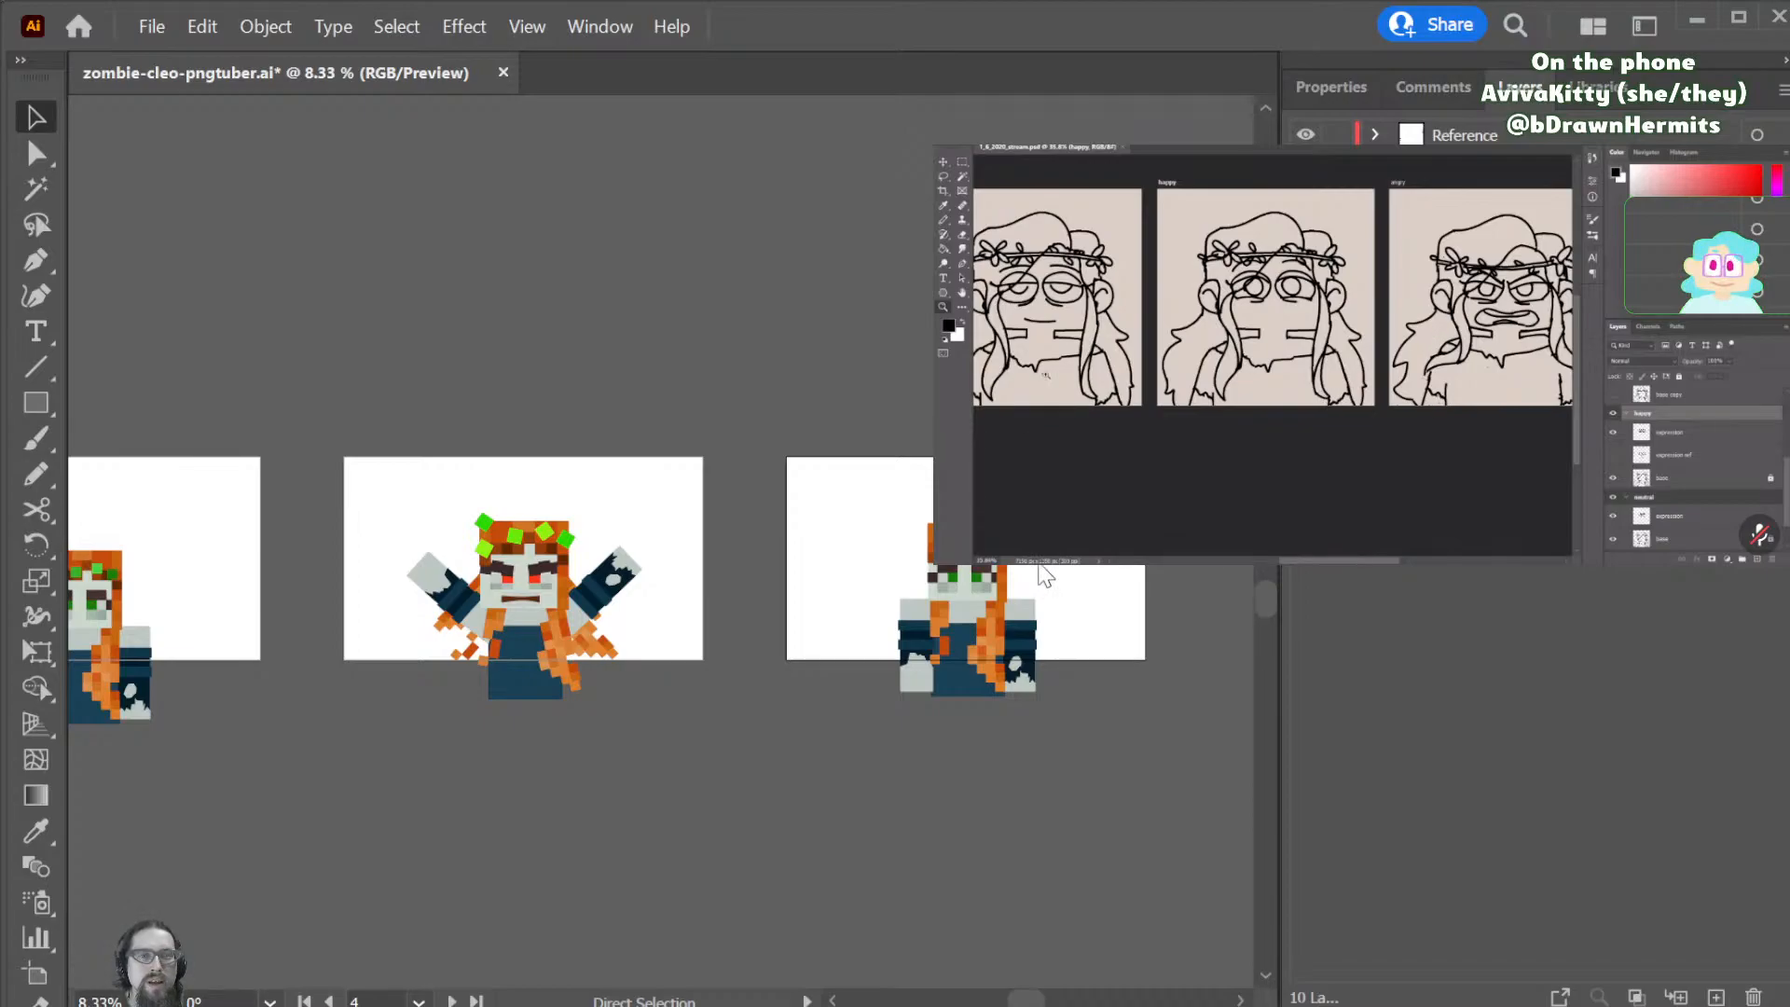
pyautogui.hotkey('ctrl', 's')
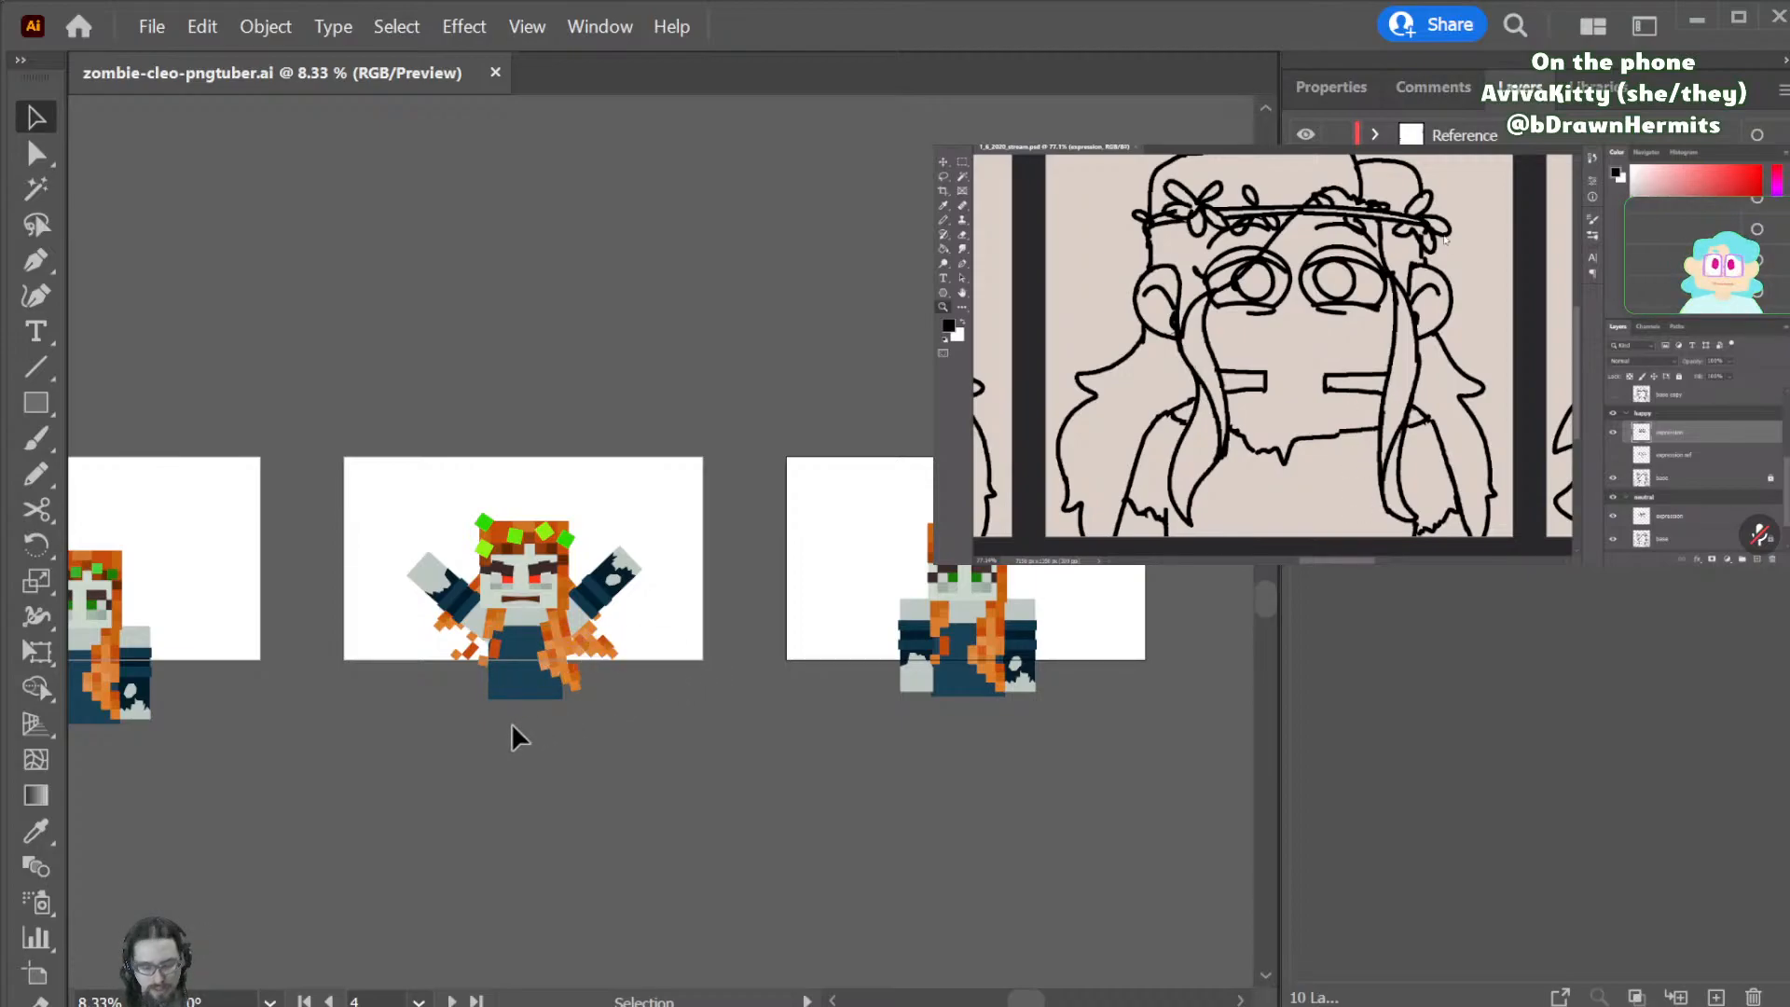
# - Compare the shouty character's face with the one on the 04 - angry artboard, checking its eyebrow shapes
pyautogui.hotkey('ctrl', '+')
pyautogui.hotkey('ctrl', '+')
pyautogui.hotkey('ctrl', '+')
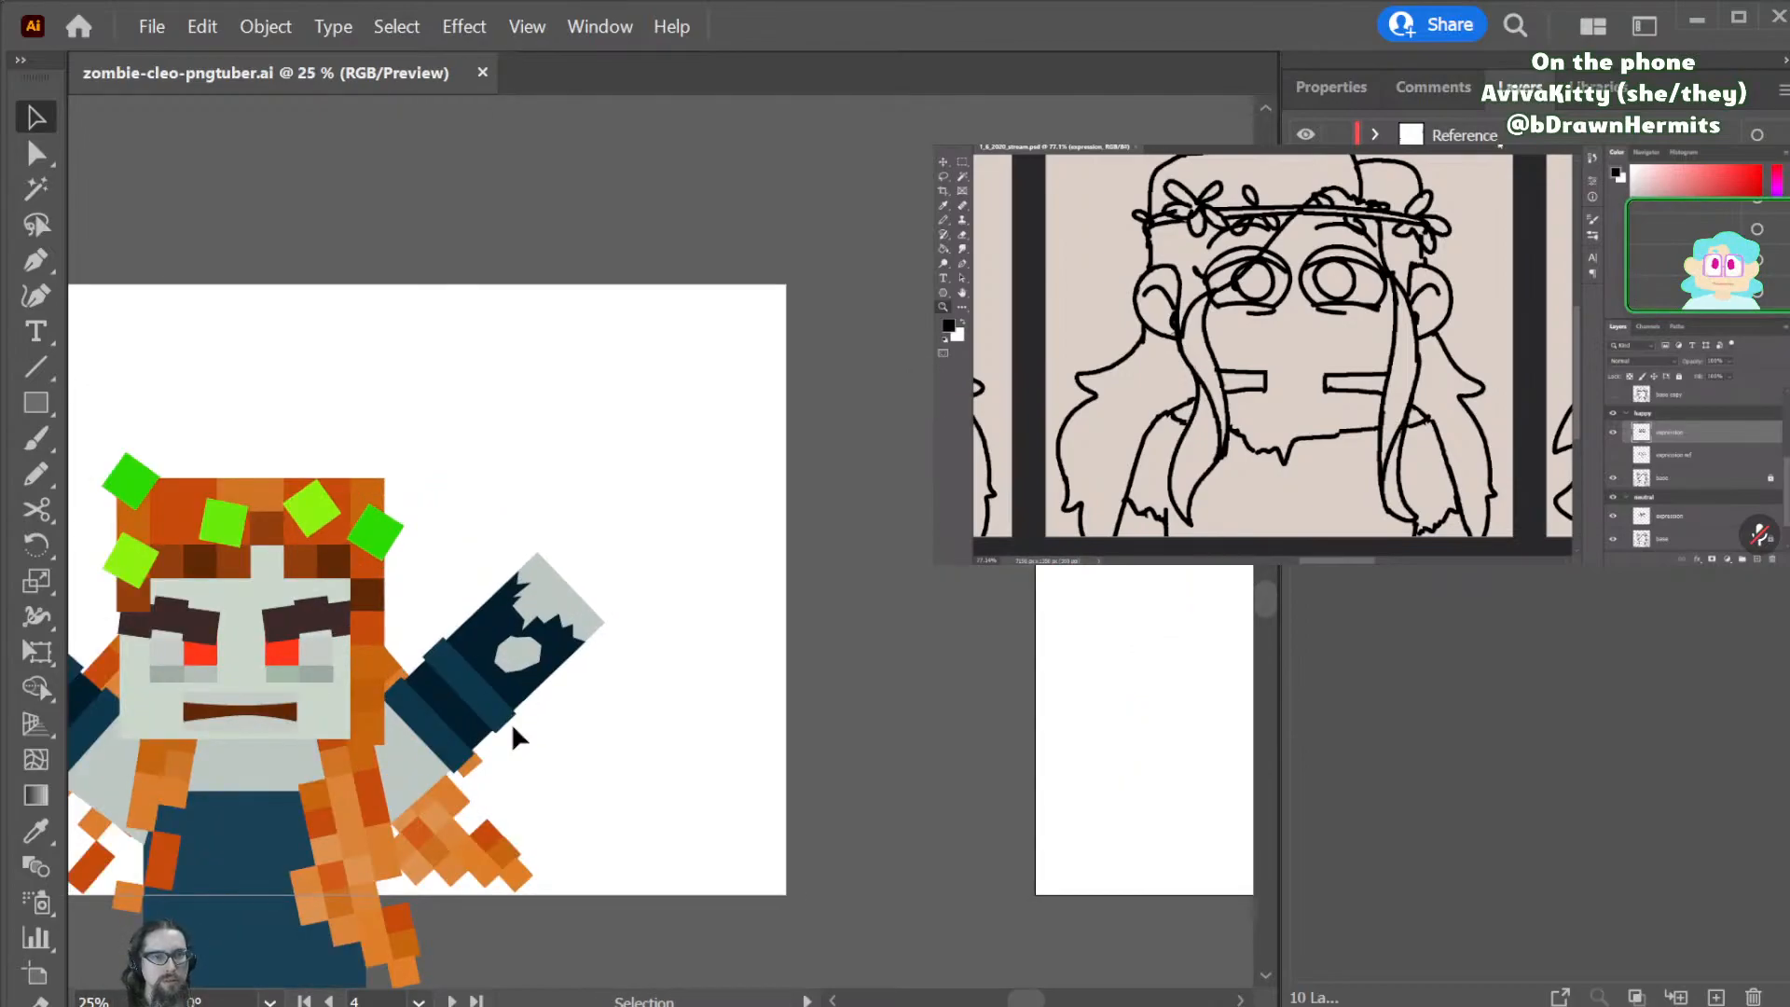
pyautogui.hscroll(-6, 708, 858)
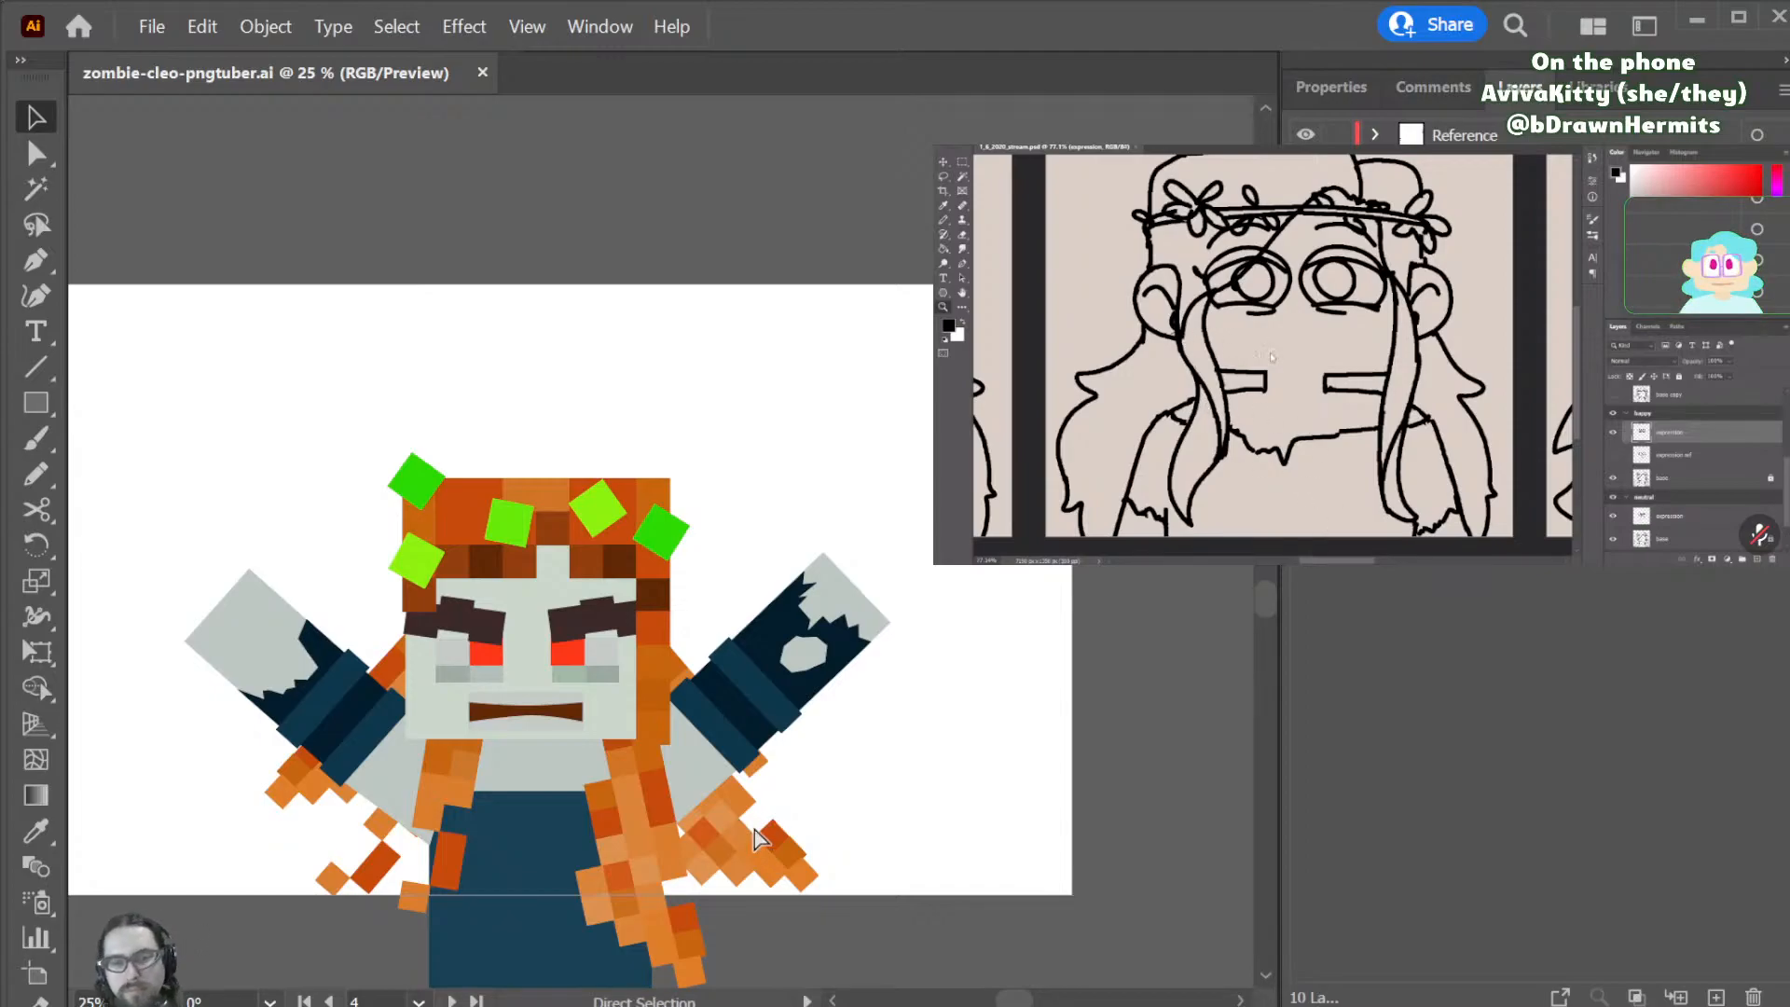
pyautogui.hscroll(15, 757, 837)
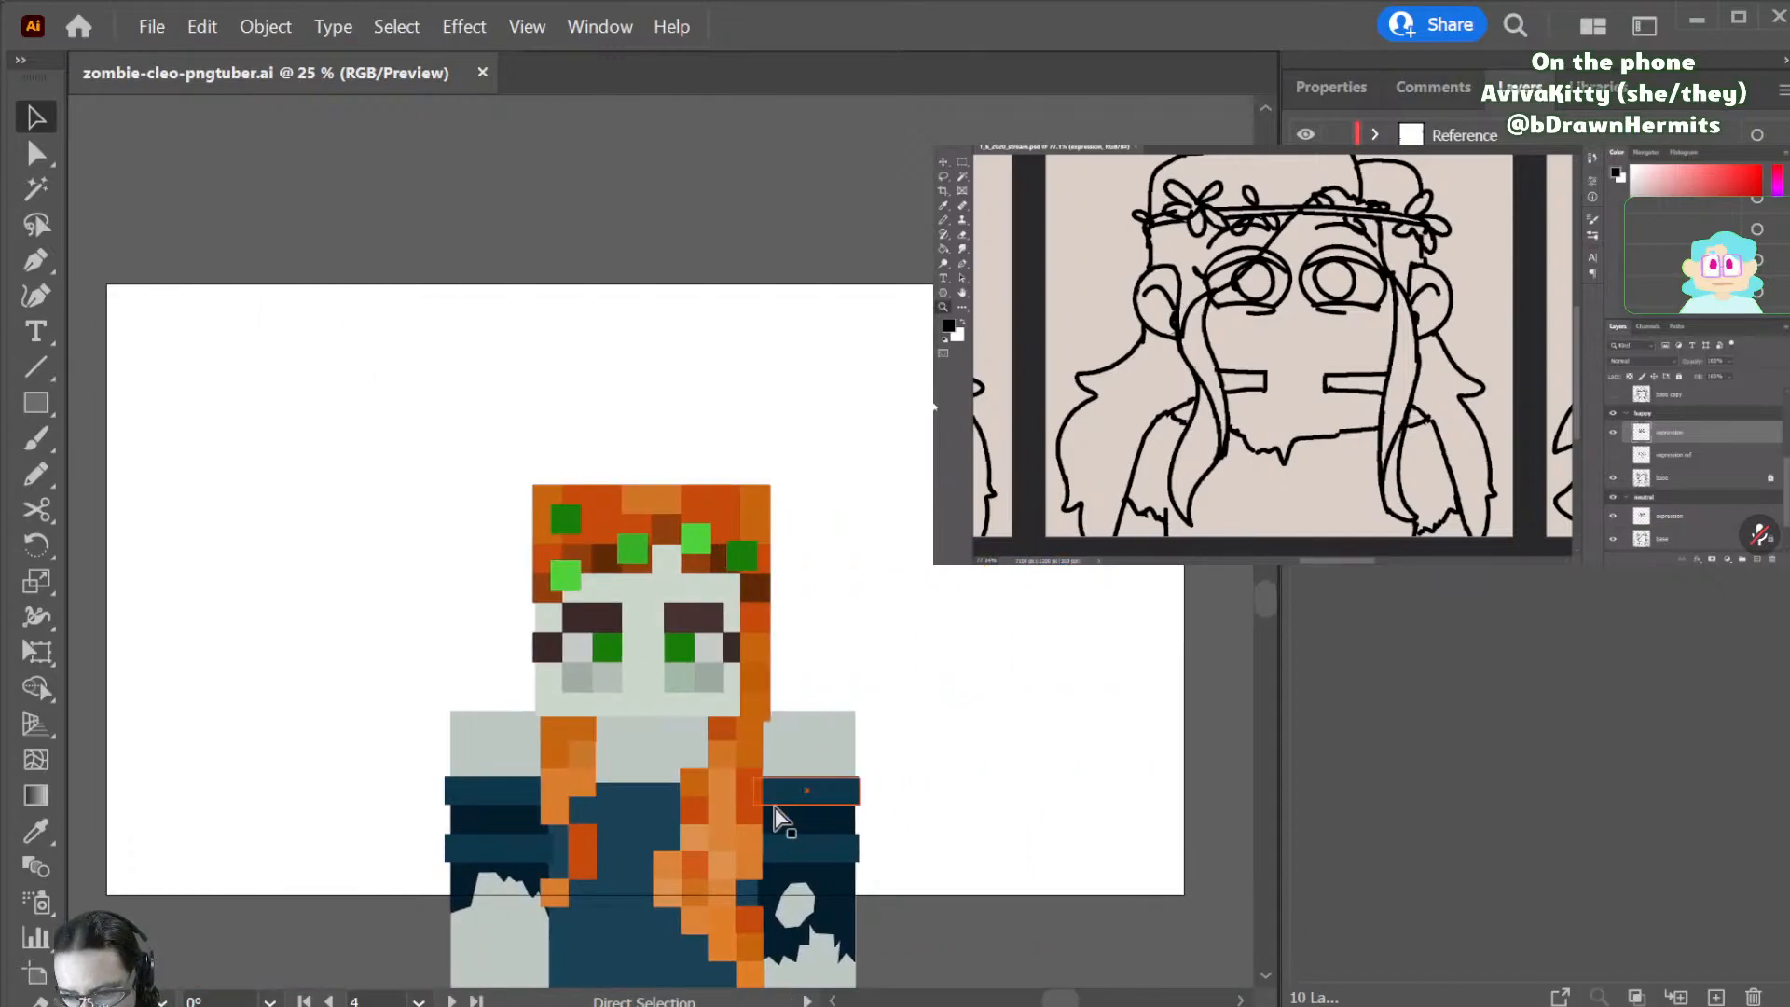
pyautogui.hscroll(-2, 774, 807)
pyautogui.hscroll(1, 780, 808)
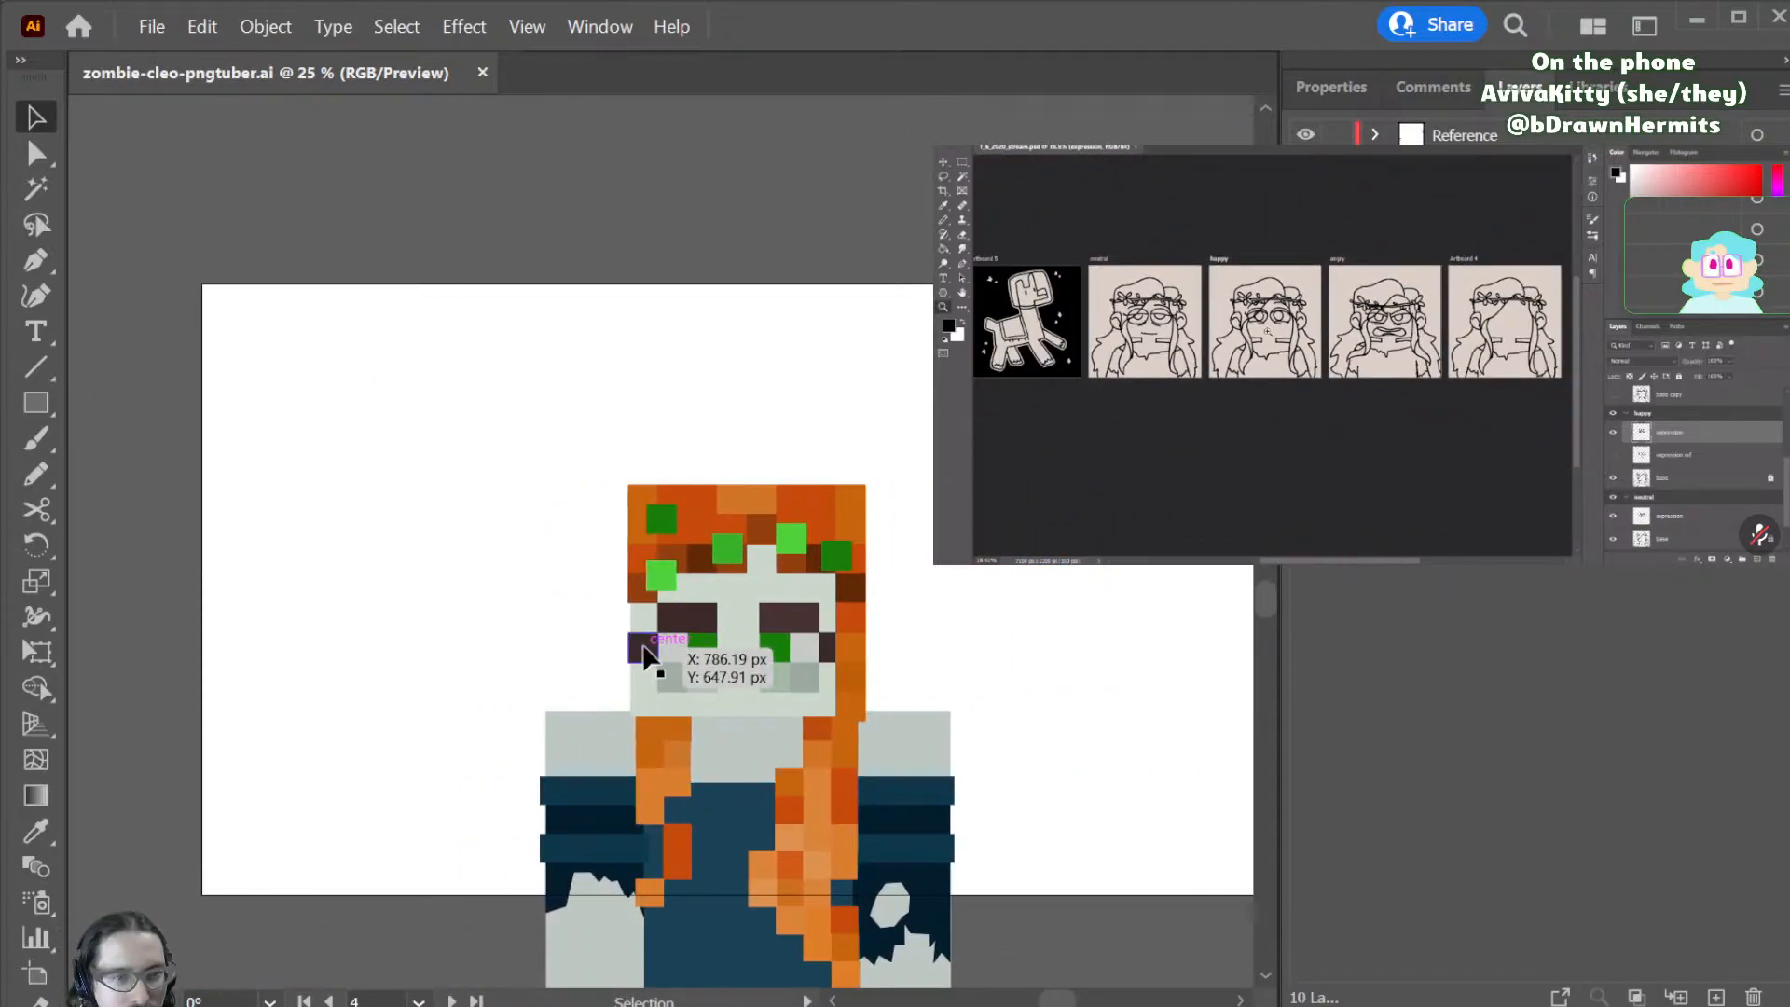
pyautogui.click(645, 653)
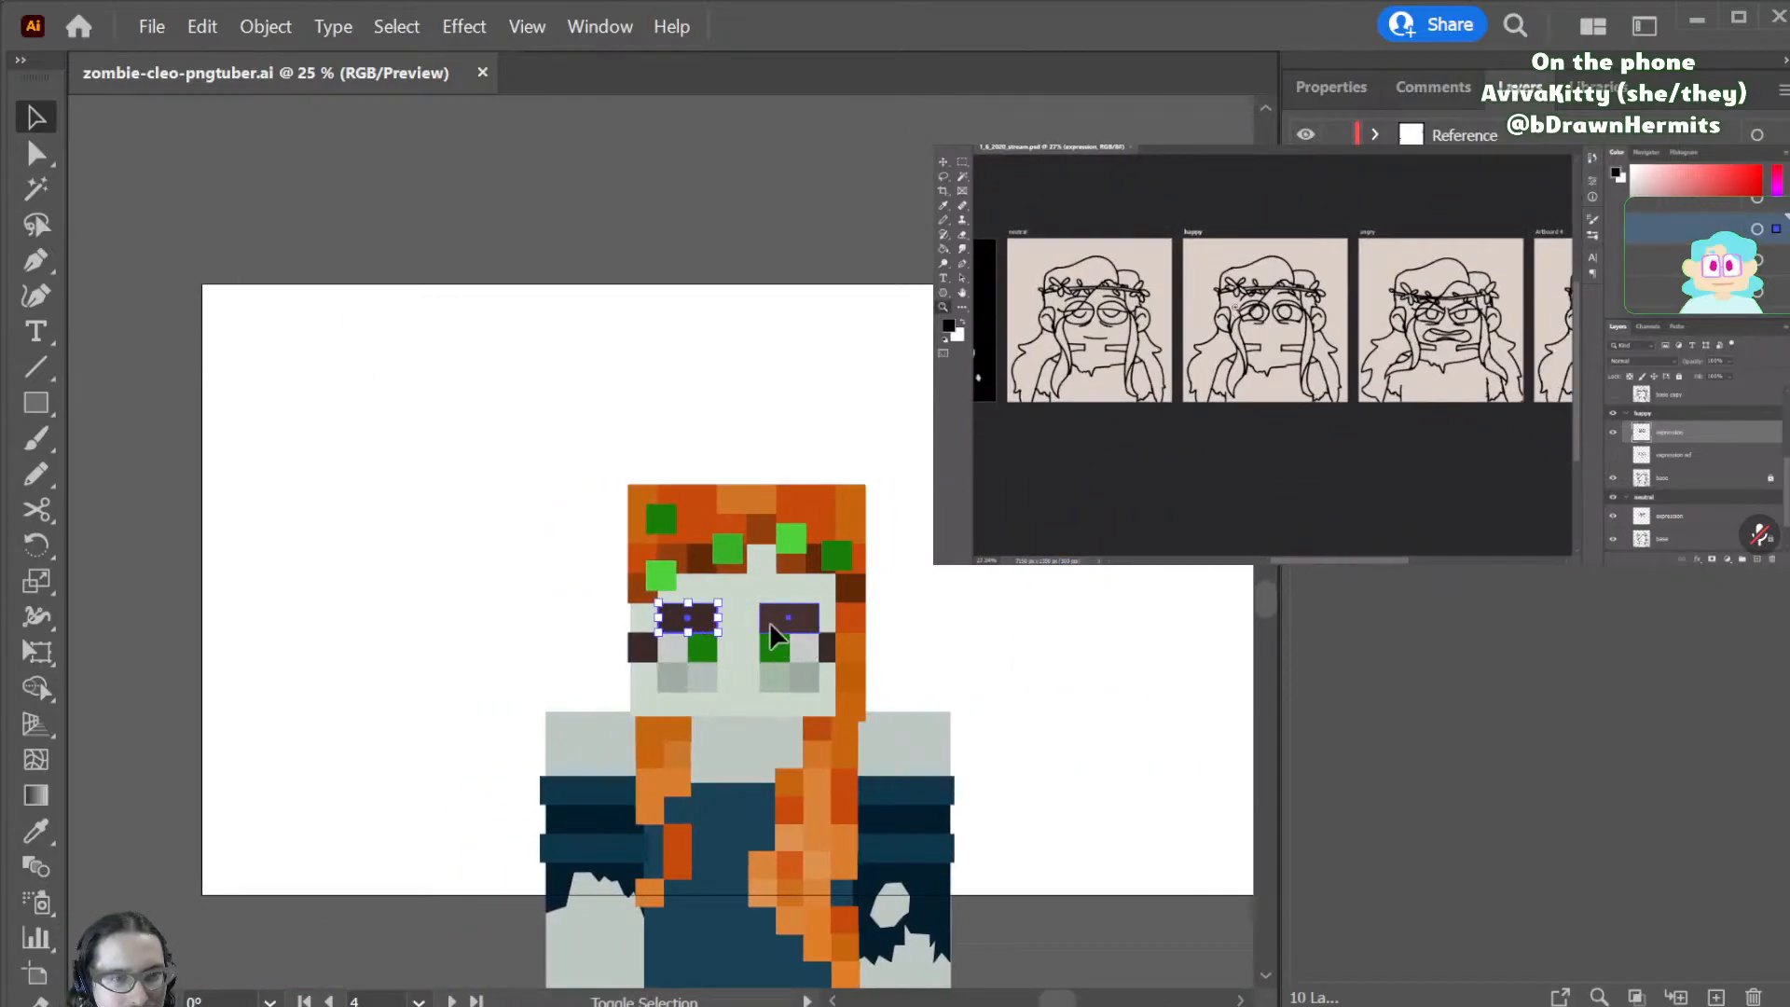
pyautogui.click(769, 621)
pyautogui.click(933, 639)
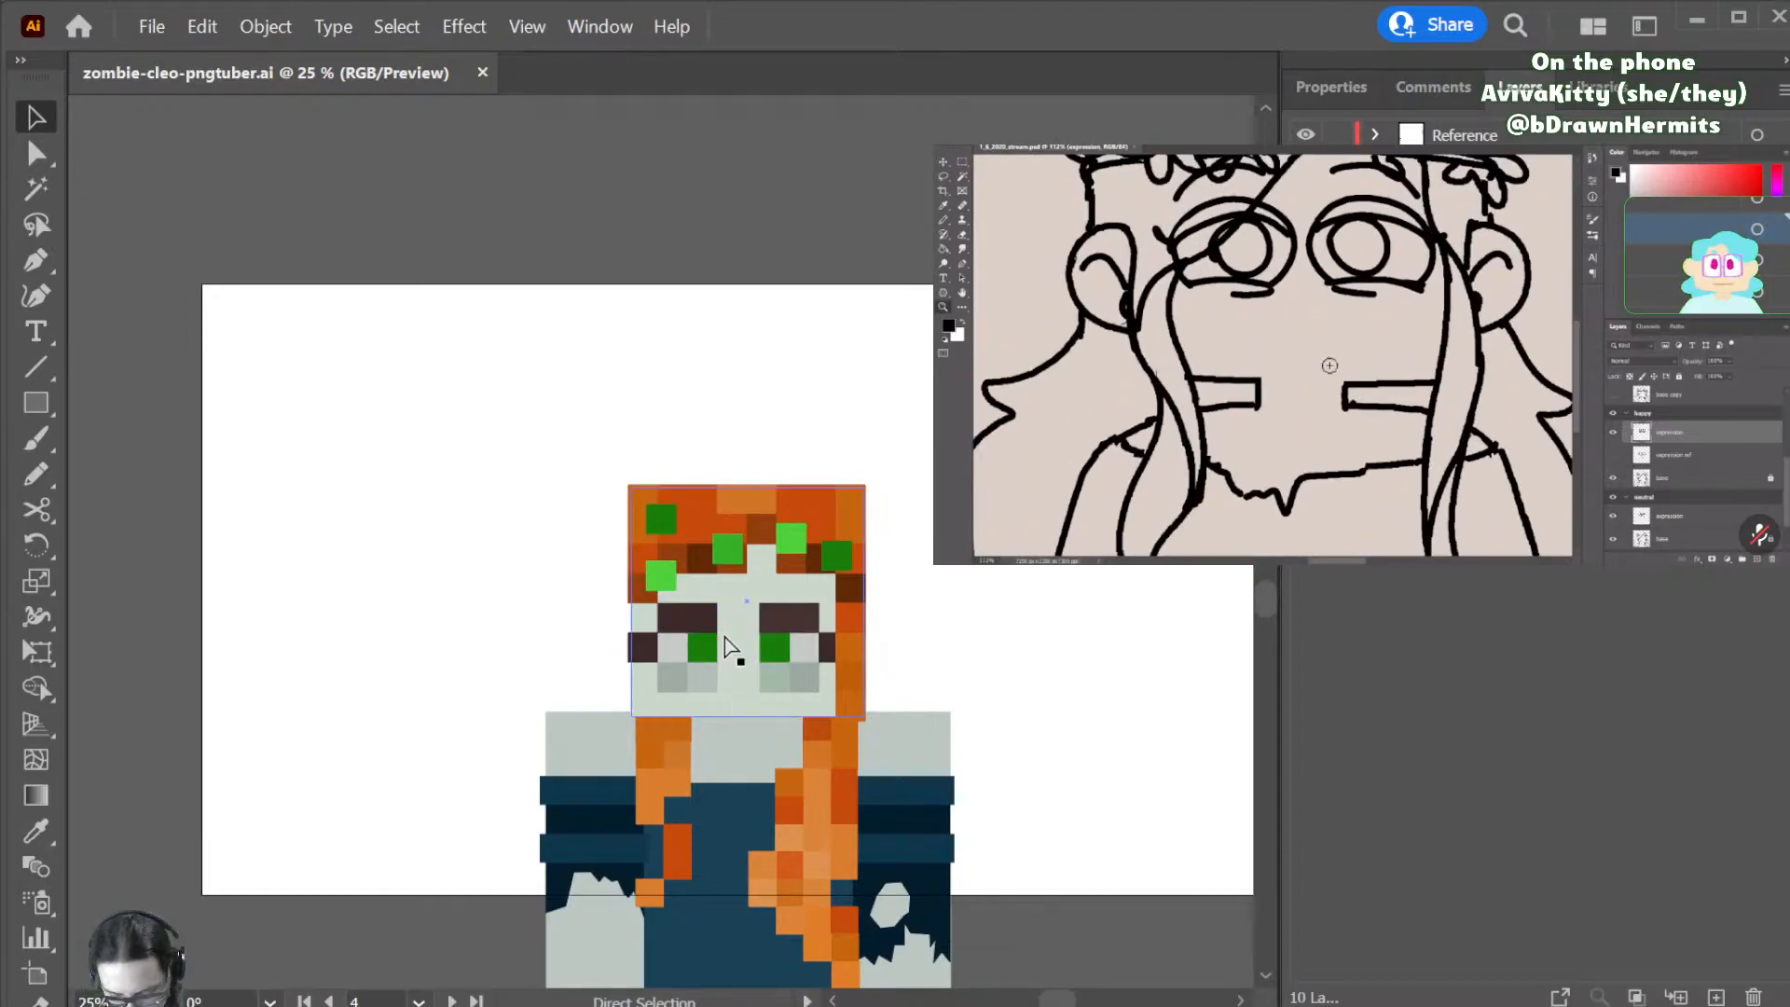
# - Shorten the two inner grey shadow squares under the angry character's eyes together by raising their bottom edge
pyautogui.hotkey('ctrl', '+')
pyautogui.scroll(-2, 745, 624)
pyautogui.click(695, 713)
pyautogui.moveTo(694, 708)
pyautogui.mouseDown()
pyautogui.moveTo(842, 718)
pyautogui.moveTo(684, 714)
pyautogui.mouseUp()
pyautogui.keyDown('shift'); pyautogui.click(736, 713); pyautogui.keyUp('shift')
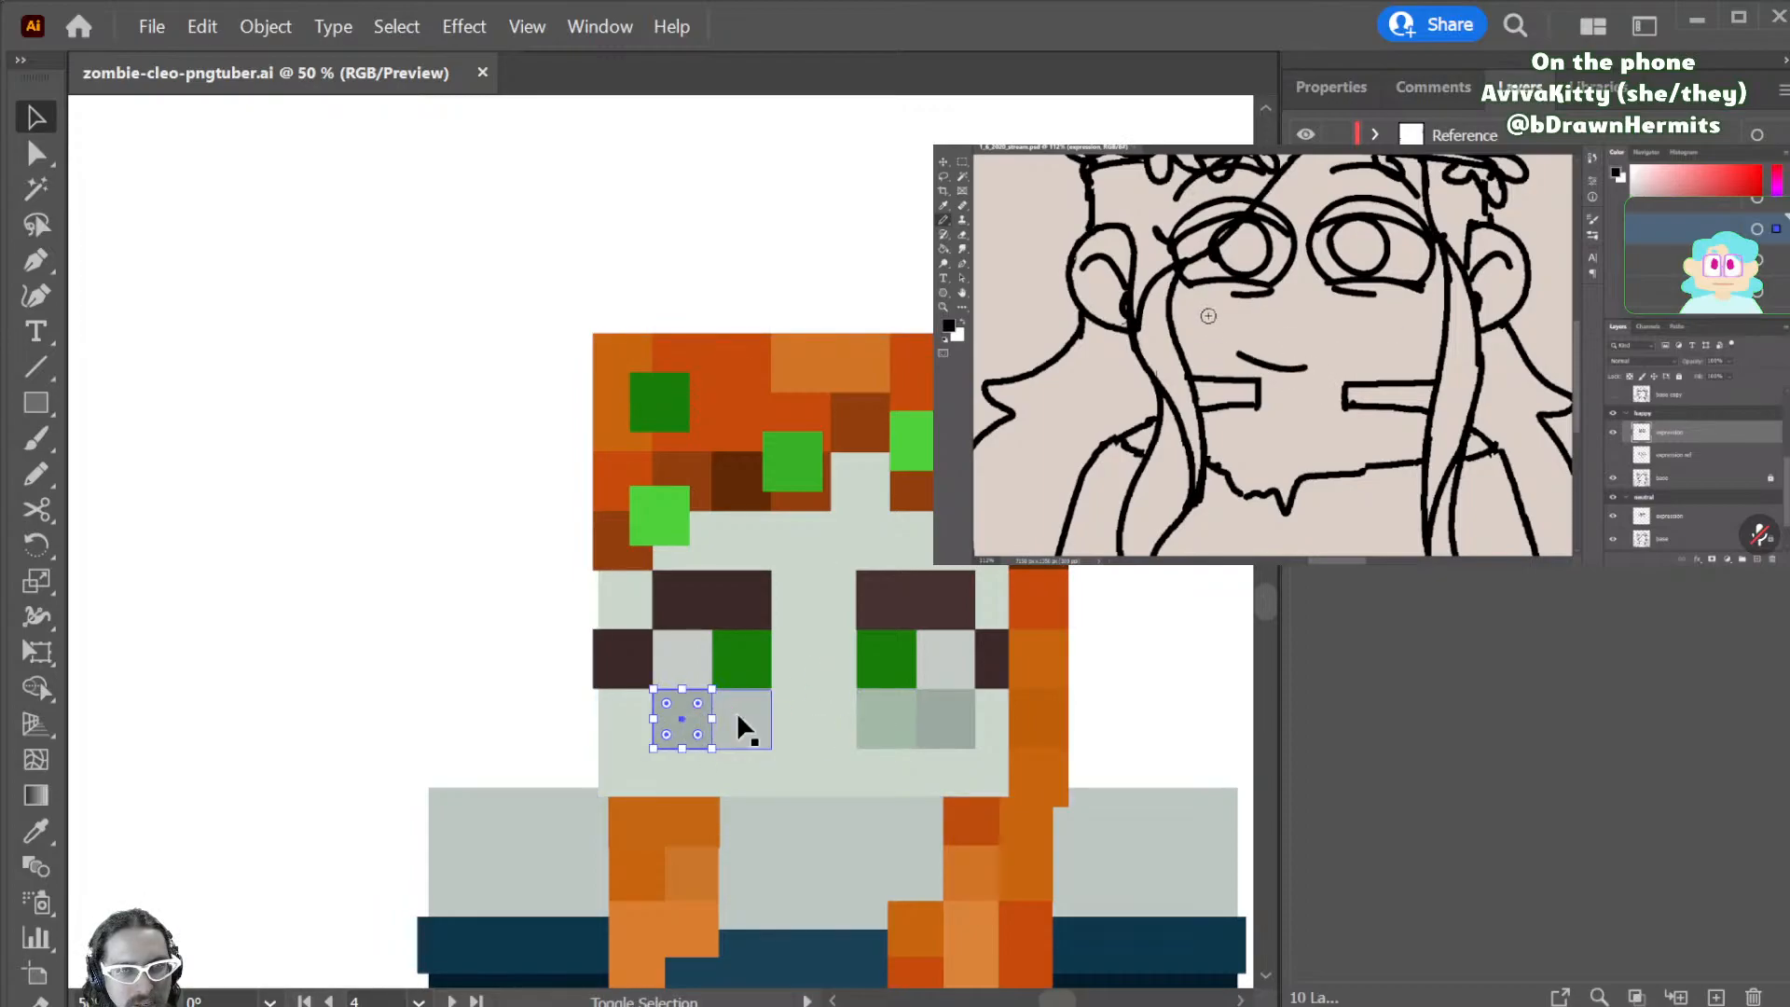
pyautogui.click(867, 729)
pyautogui.keyDown('shift'); pyautogui.click(735, 720); pyautogui.keyUp('shift')
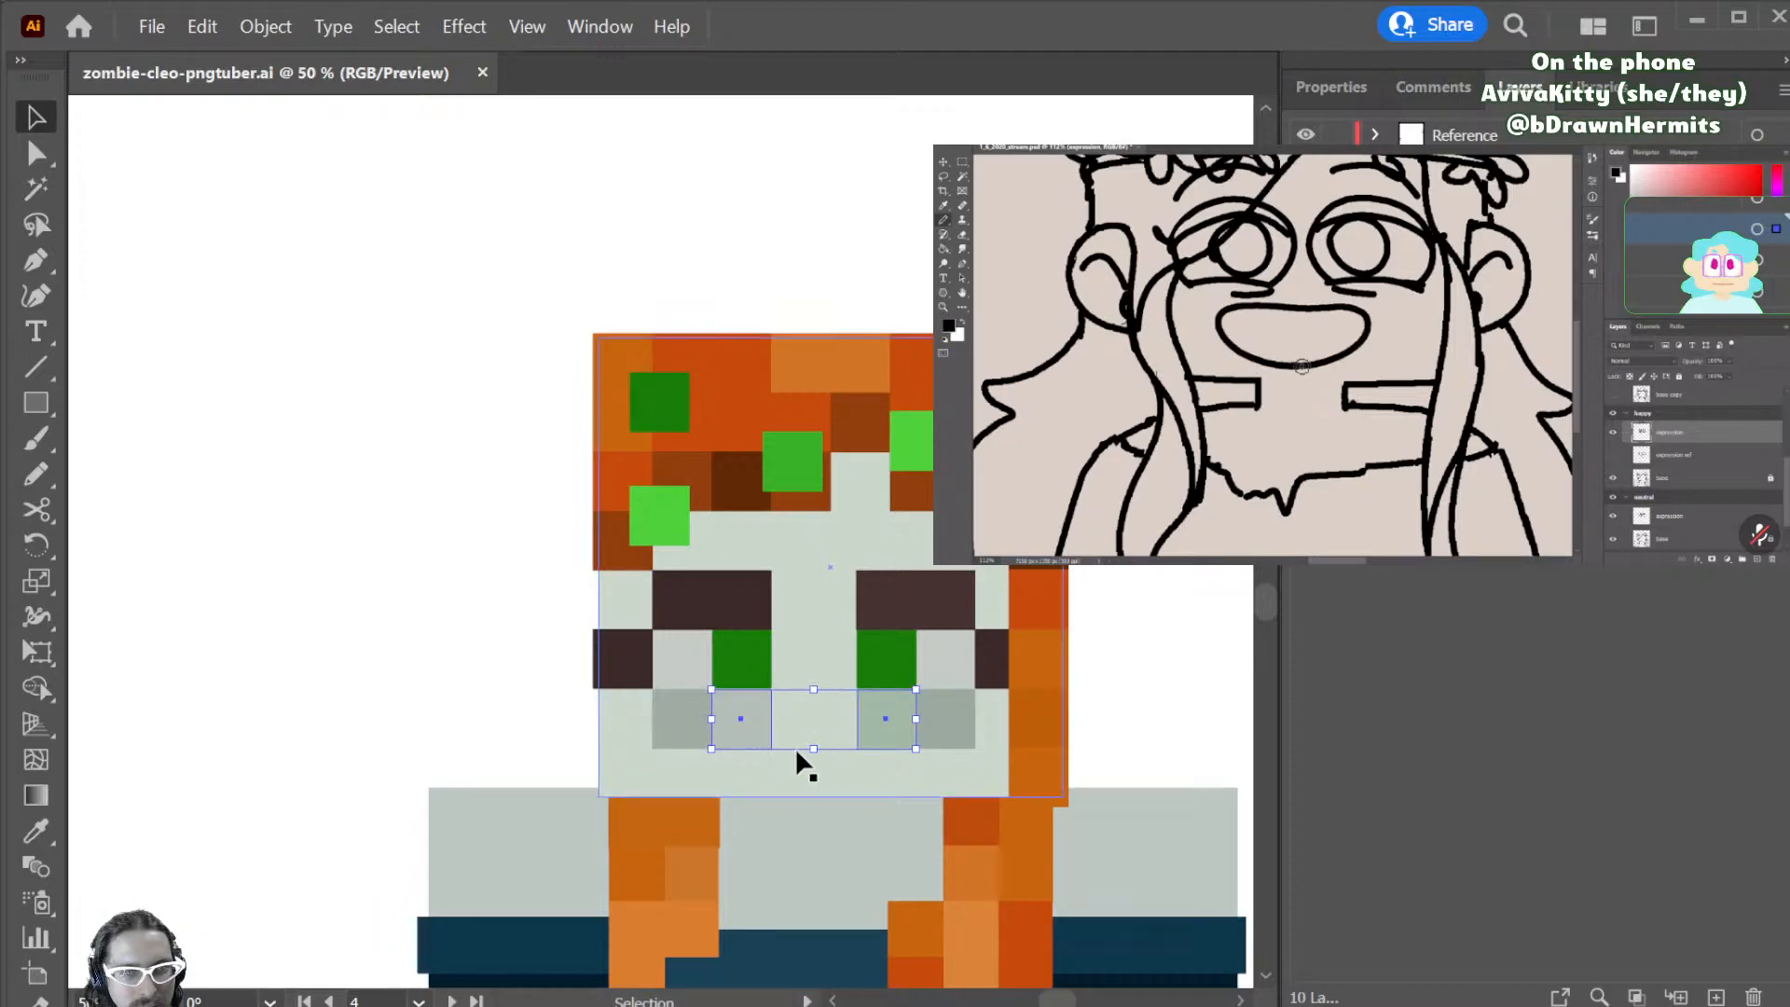
pyautogui.moveTo(815, 748); pyautogui.dragTo(817, 724)
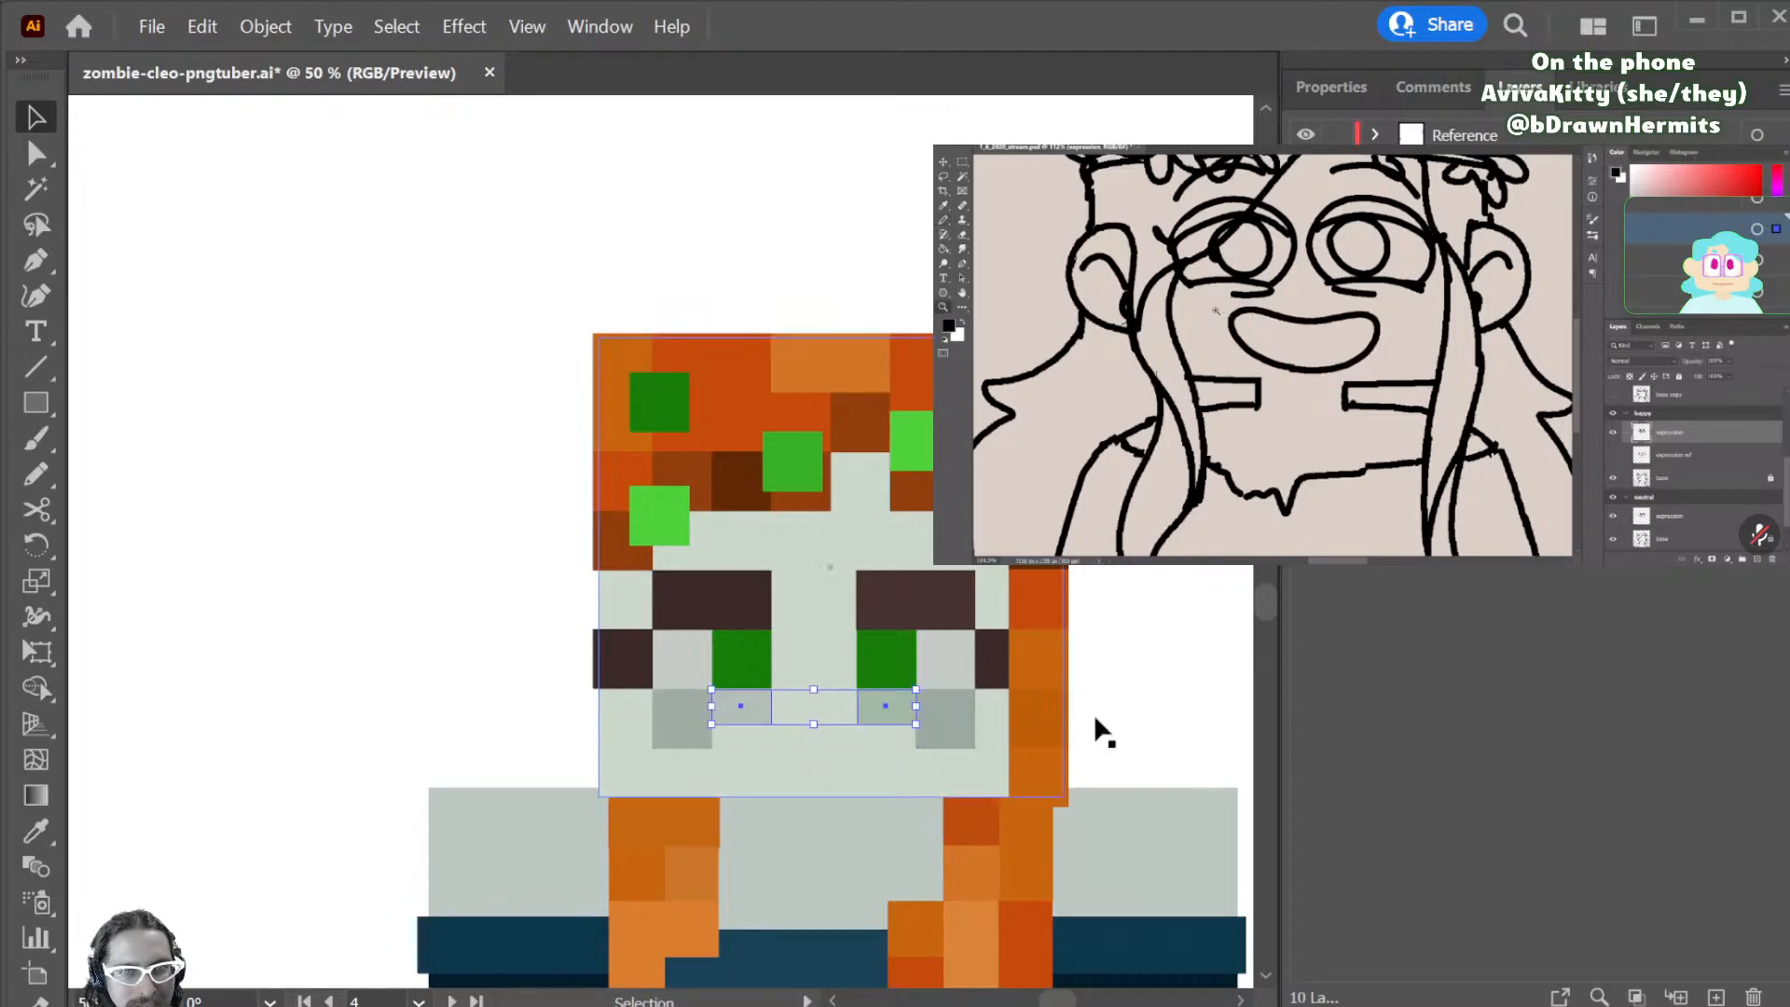
pyautogui.click(1070, 707)
# - Slant the bottoms of the two outer under-eye shadow squares by raising their inner lower corners towards the shortened inner shadows
pyautogui.click(932, 730)
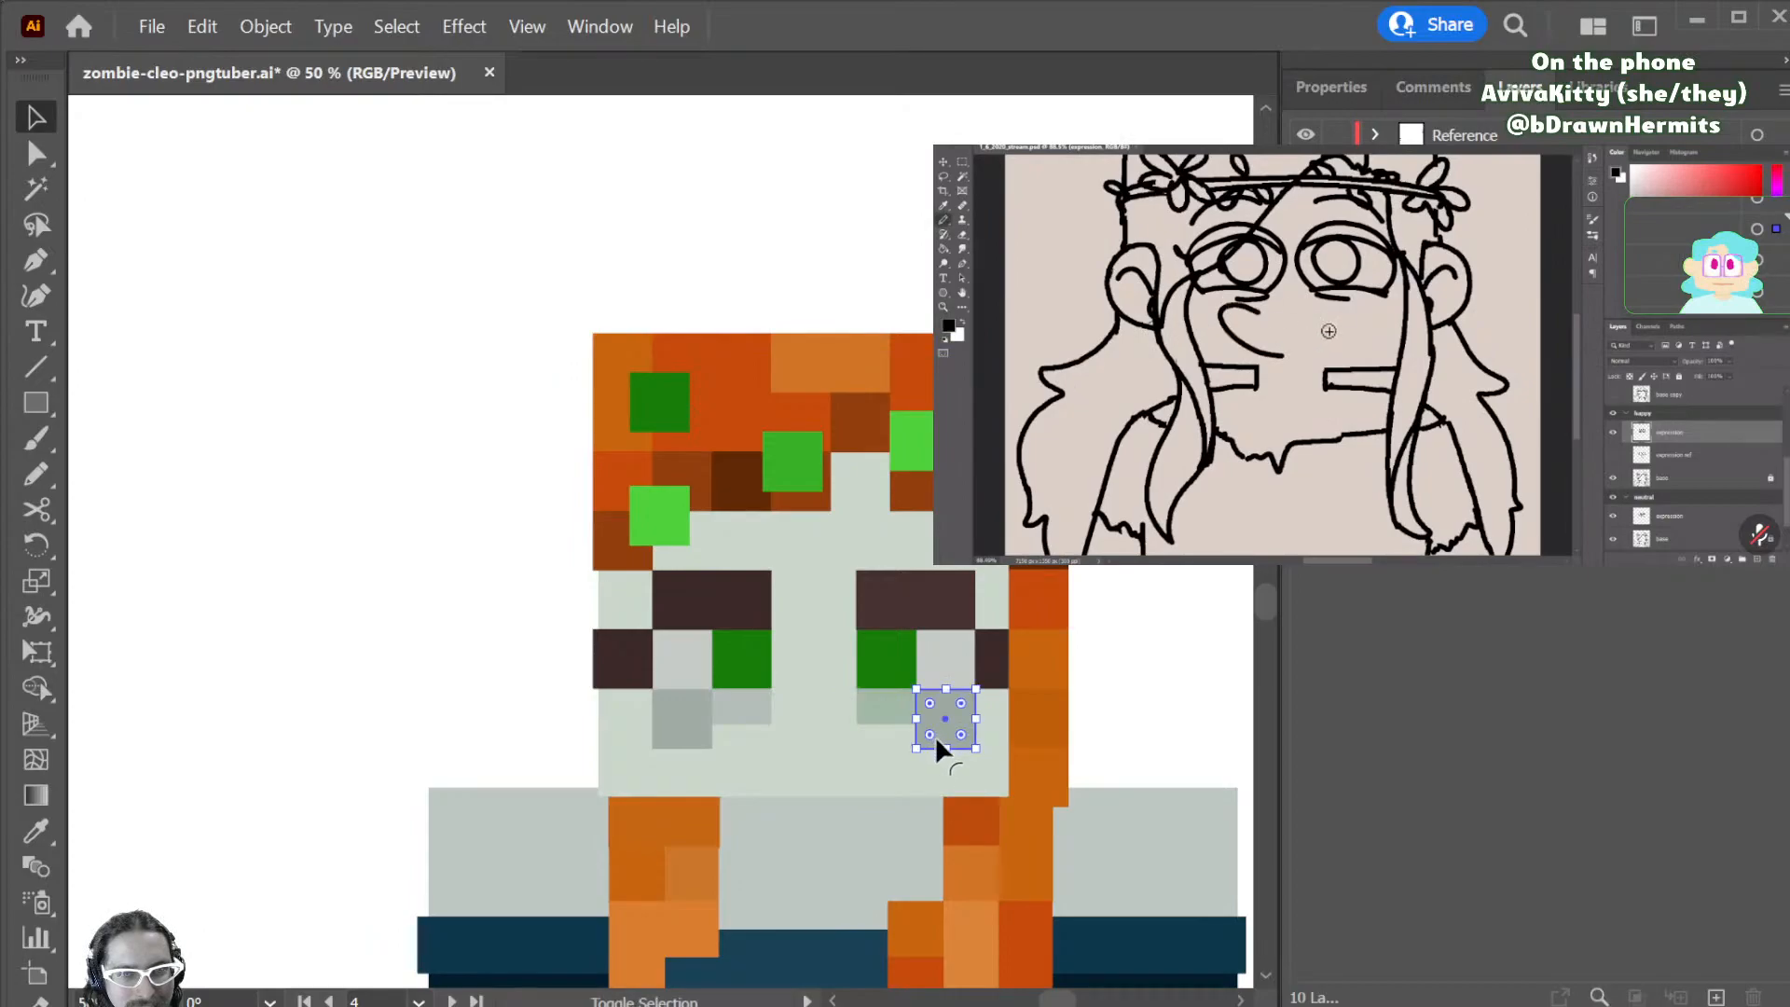
pyautogui.keyDown('shift'); pyautogui.click(699, 739); pyautogui.keyUp('shift')
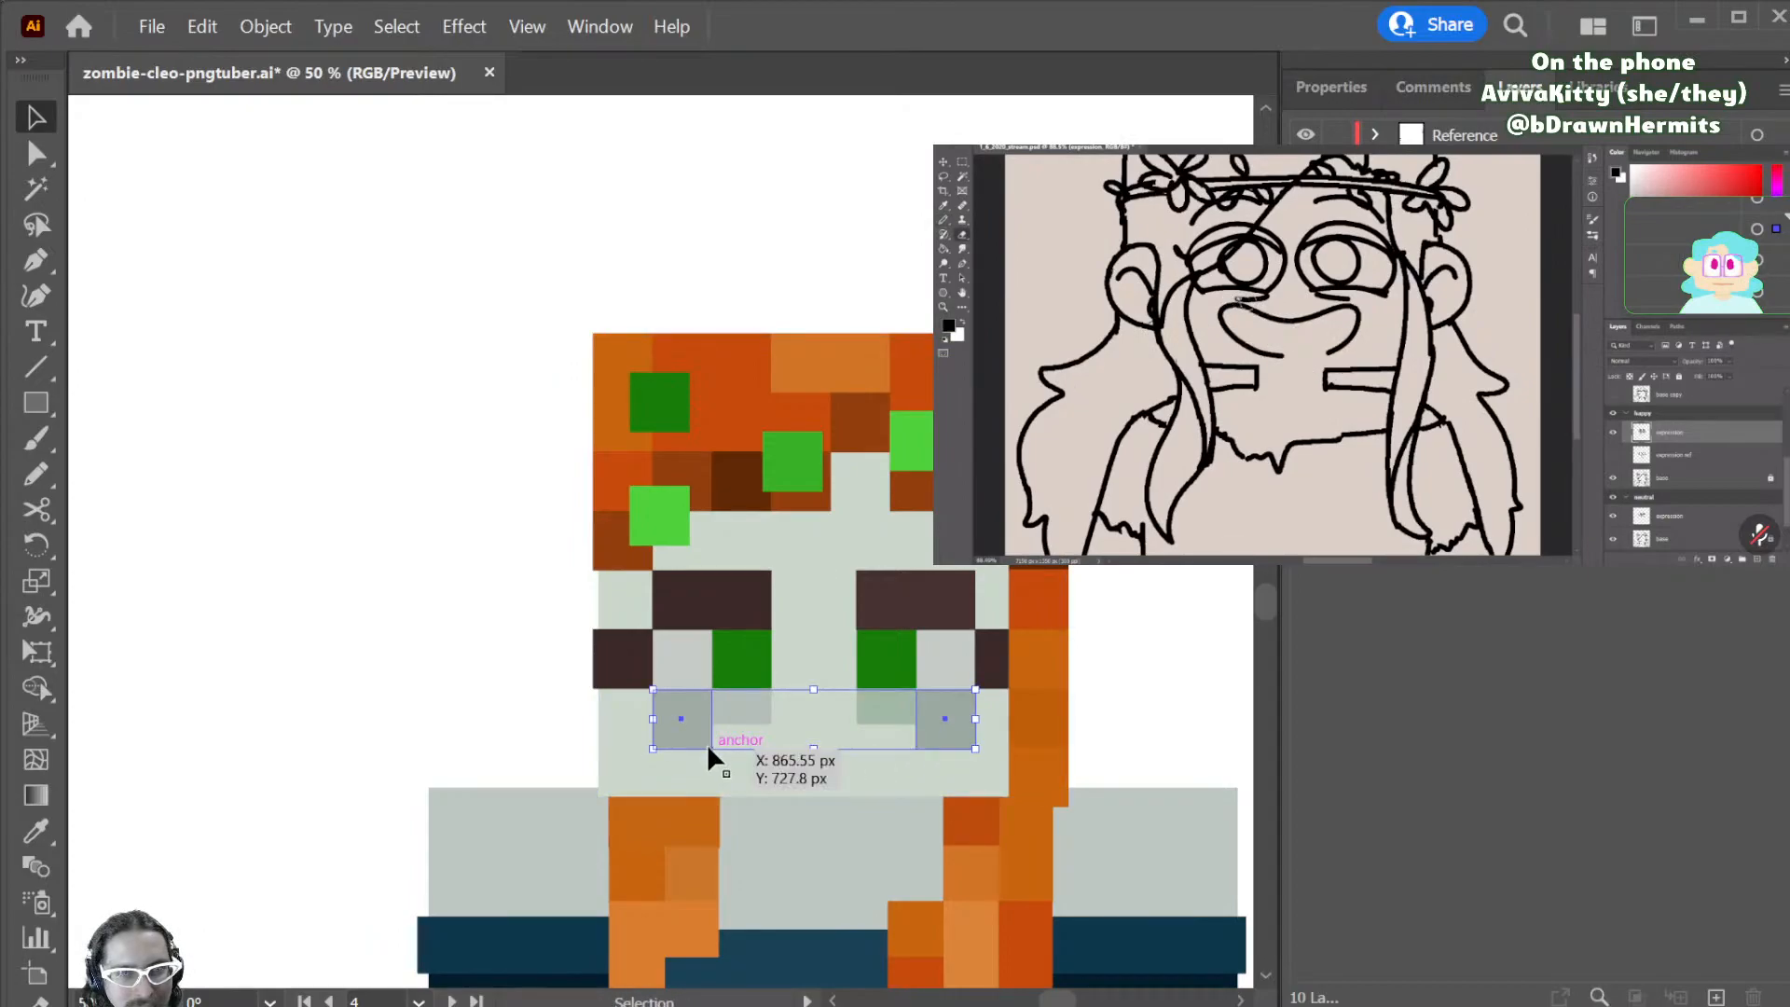
pyautogui.click(1111, 655)
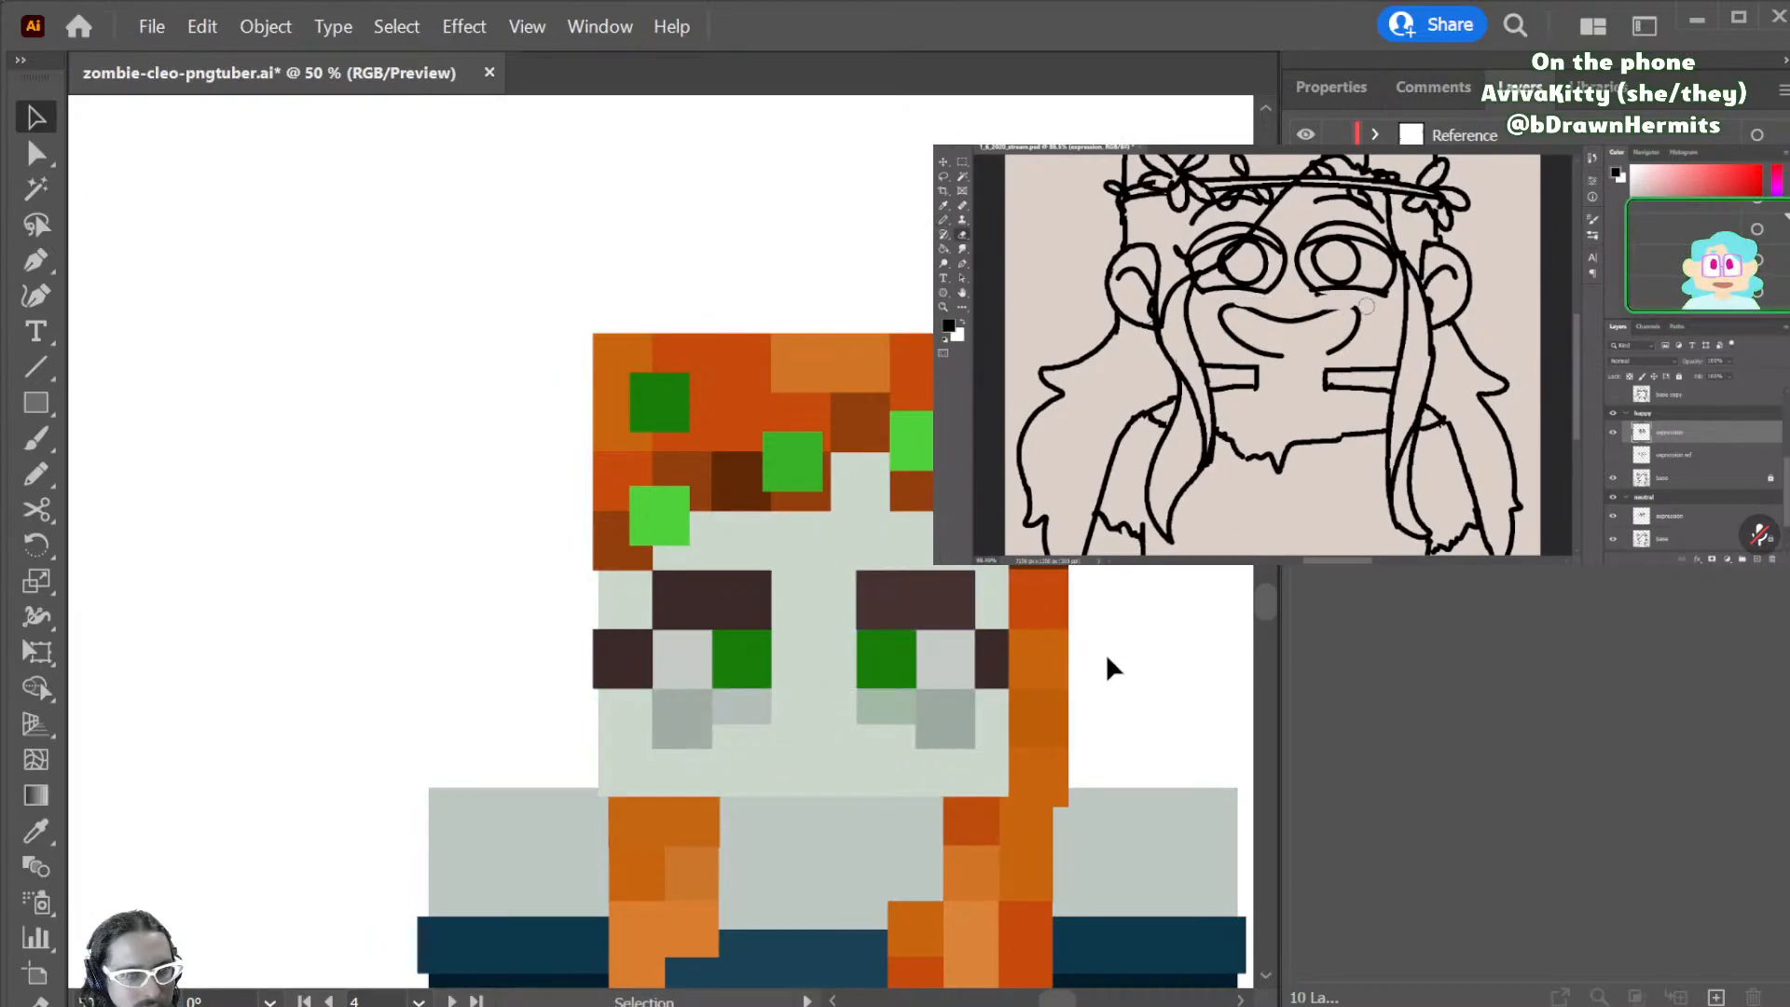
pyautogui.click(824, 712)
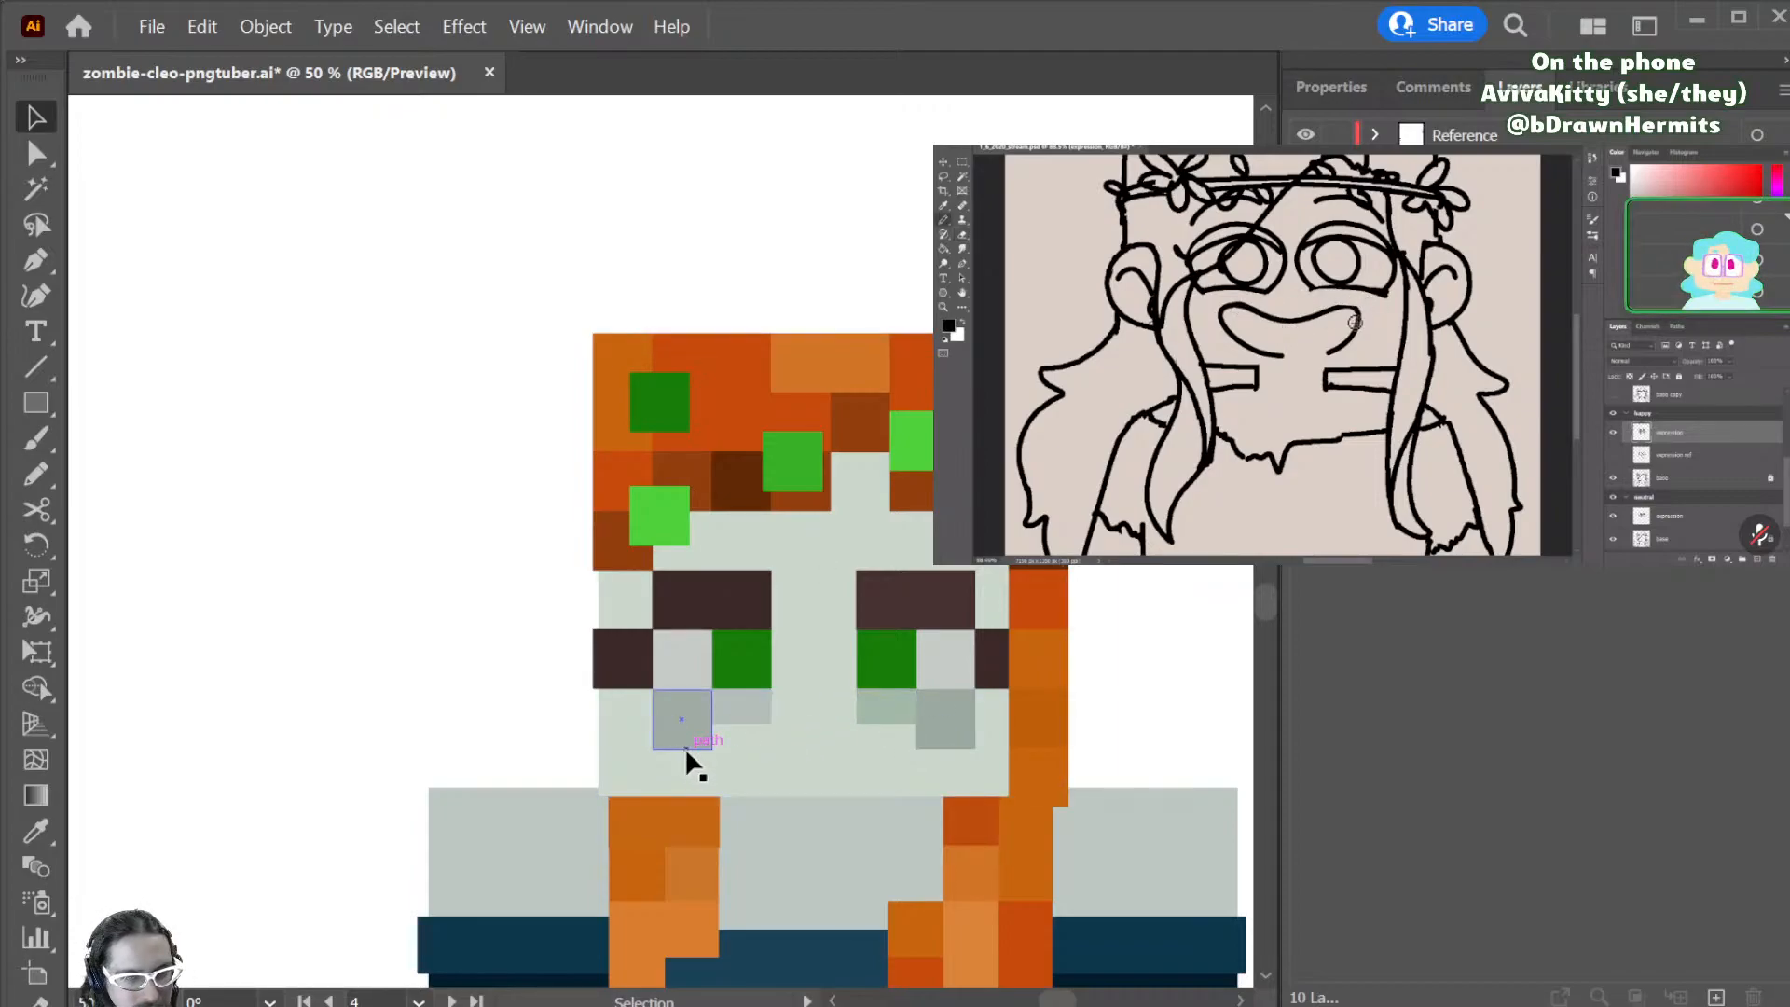
pyautogui.press('a')
pyautogui.moveTo(711, 749)
pyautogui.mouseDown()
pyautogui.moveTo(690, 729)
pyautogui.moveTo(711, 720)
pyautogui.mouseUp()
pyautogui.click(923, 746)
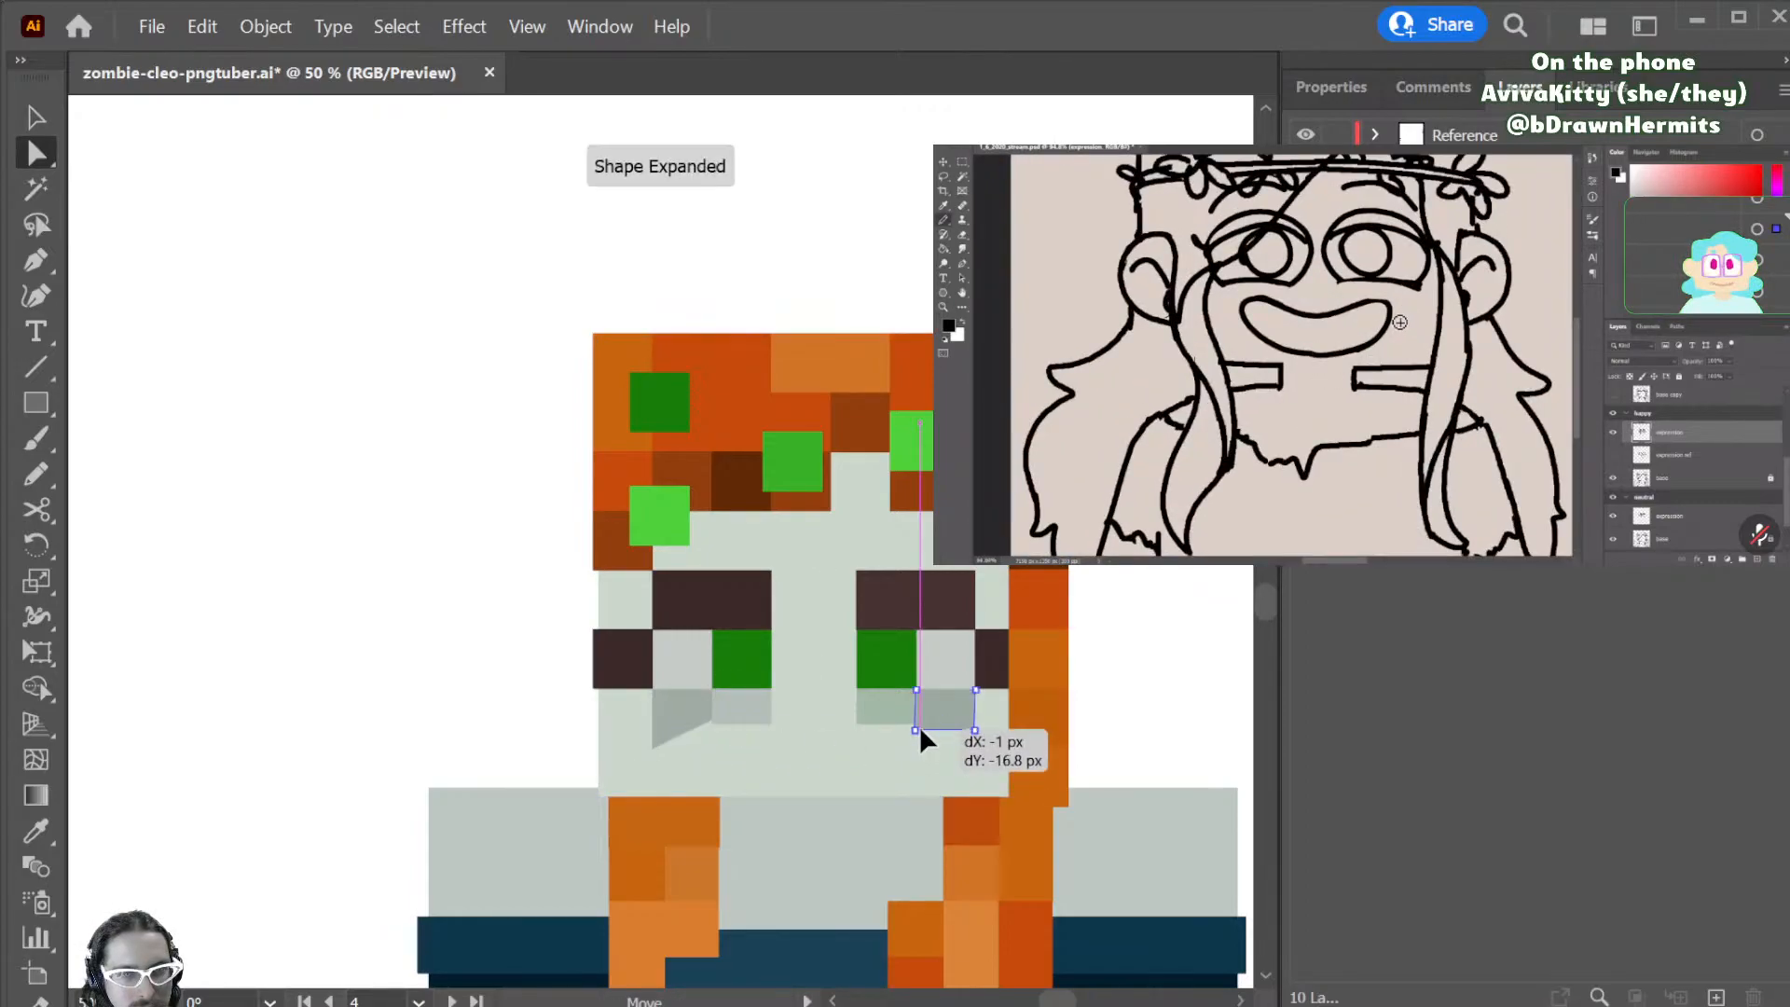
pyautogui.moveTo(921, 748); pyautogui.dragTo(921, 740)
pyautogui.click(712, 725)
pyautogui.moveTo(711, 724); pyautogui.dragTo(711, 725)
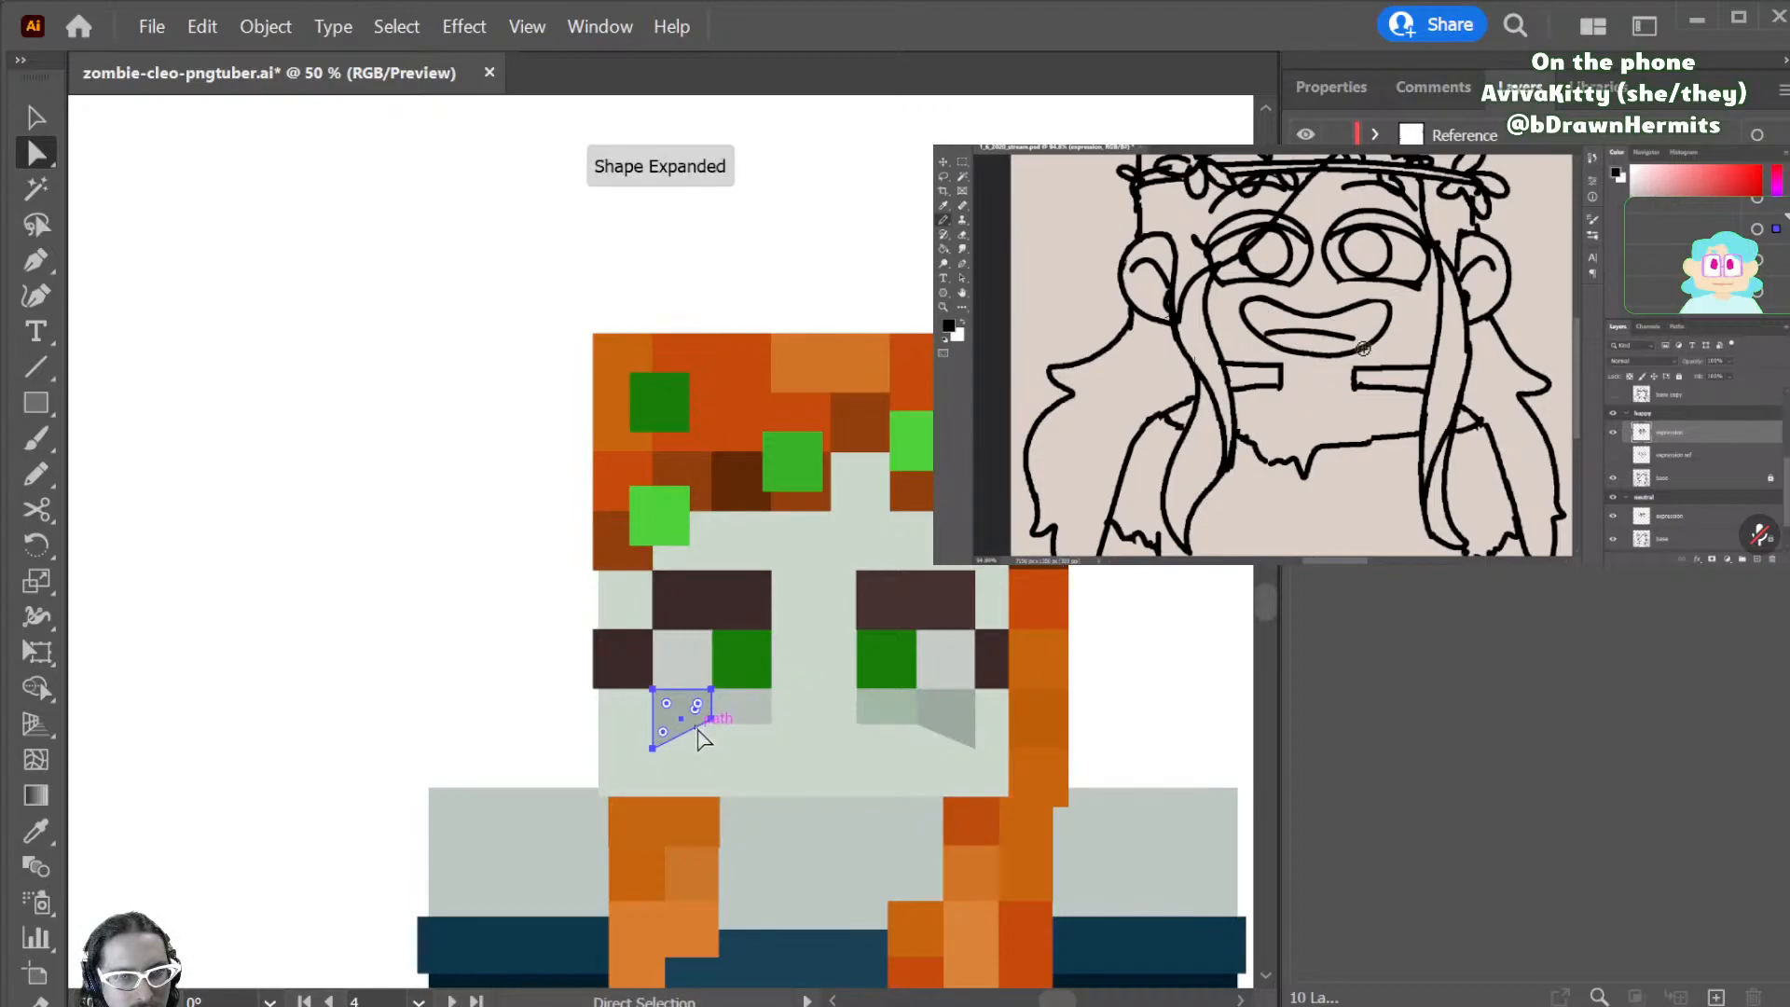
pyautogui.click(1179, 665)
# - Draw a wide, thin grey mouth rectangle below the eyes and dip the middle of its top edge slightly with an added anchor point
pyautogui.press('m')
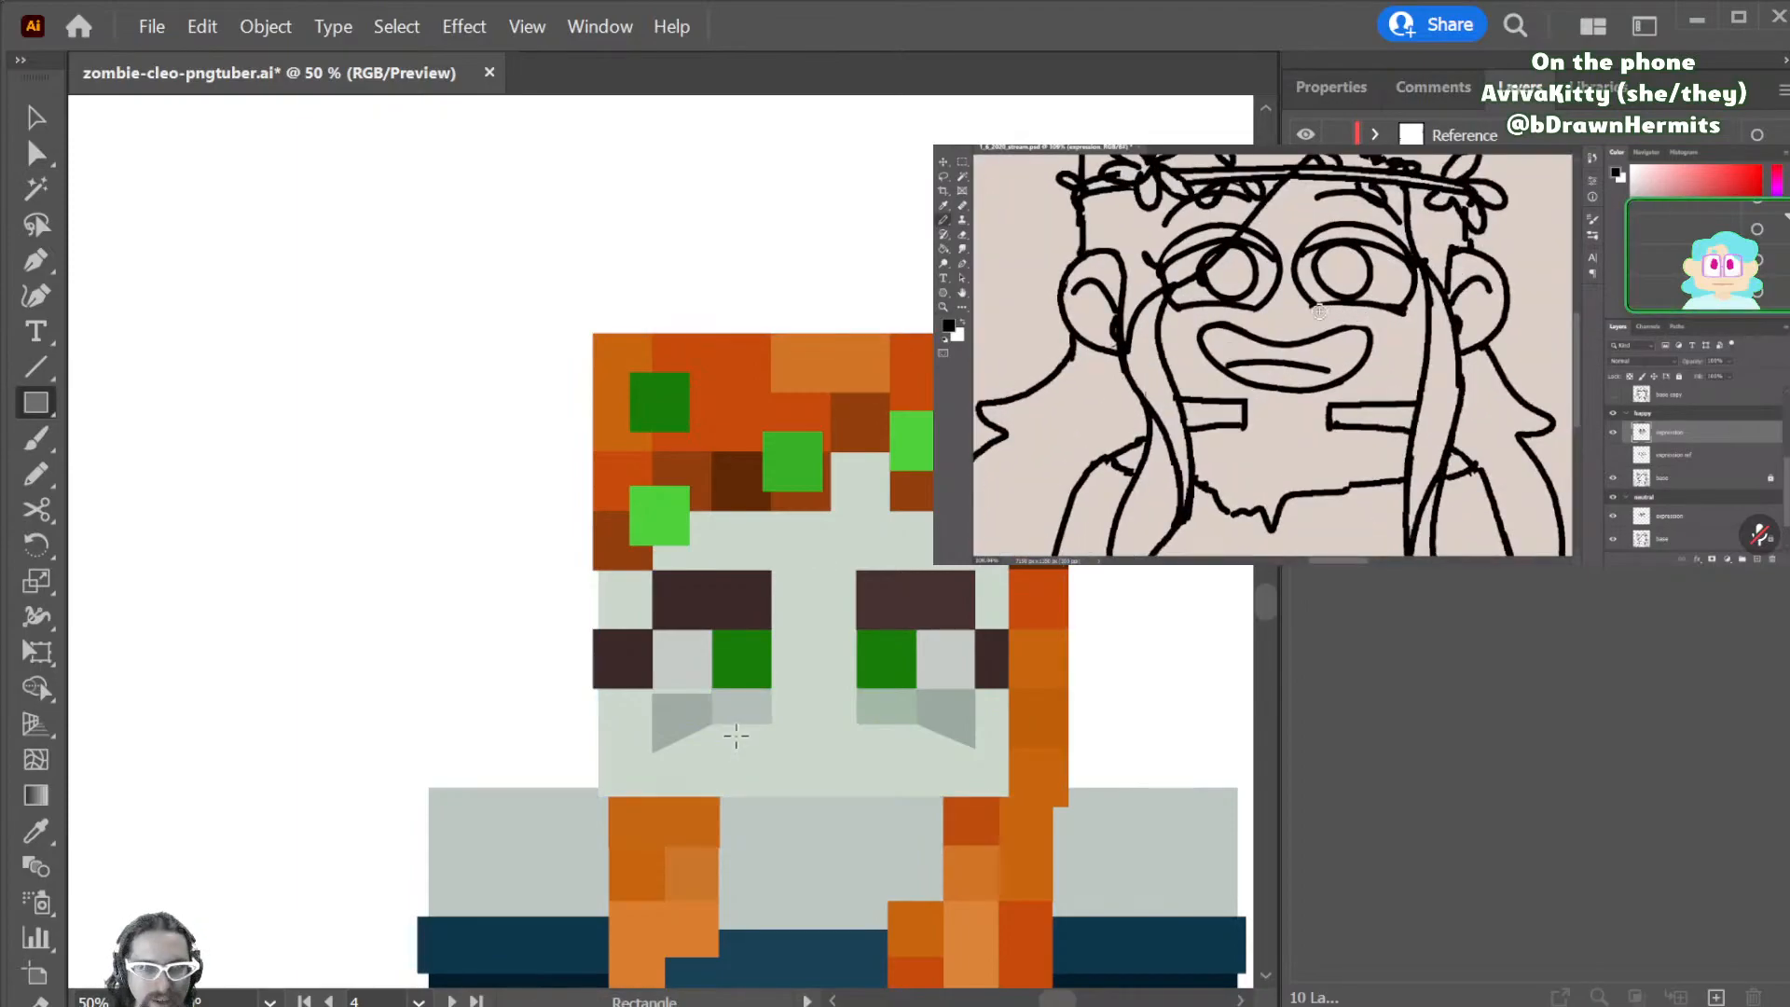
pyautogui.moveTo(704, 750); pyautogui.dragTo(920, 776)
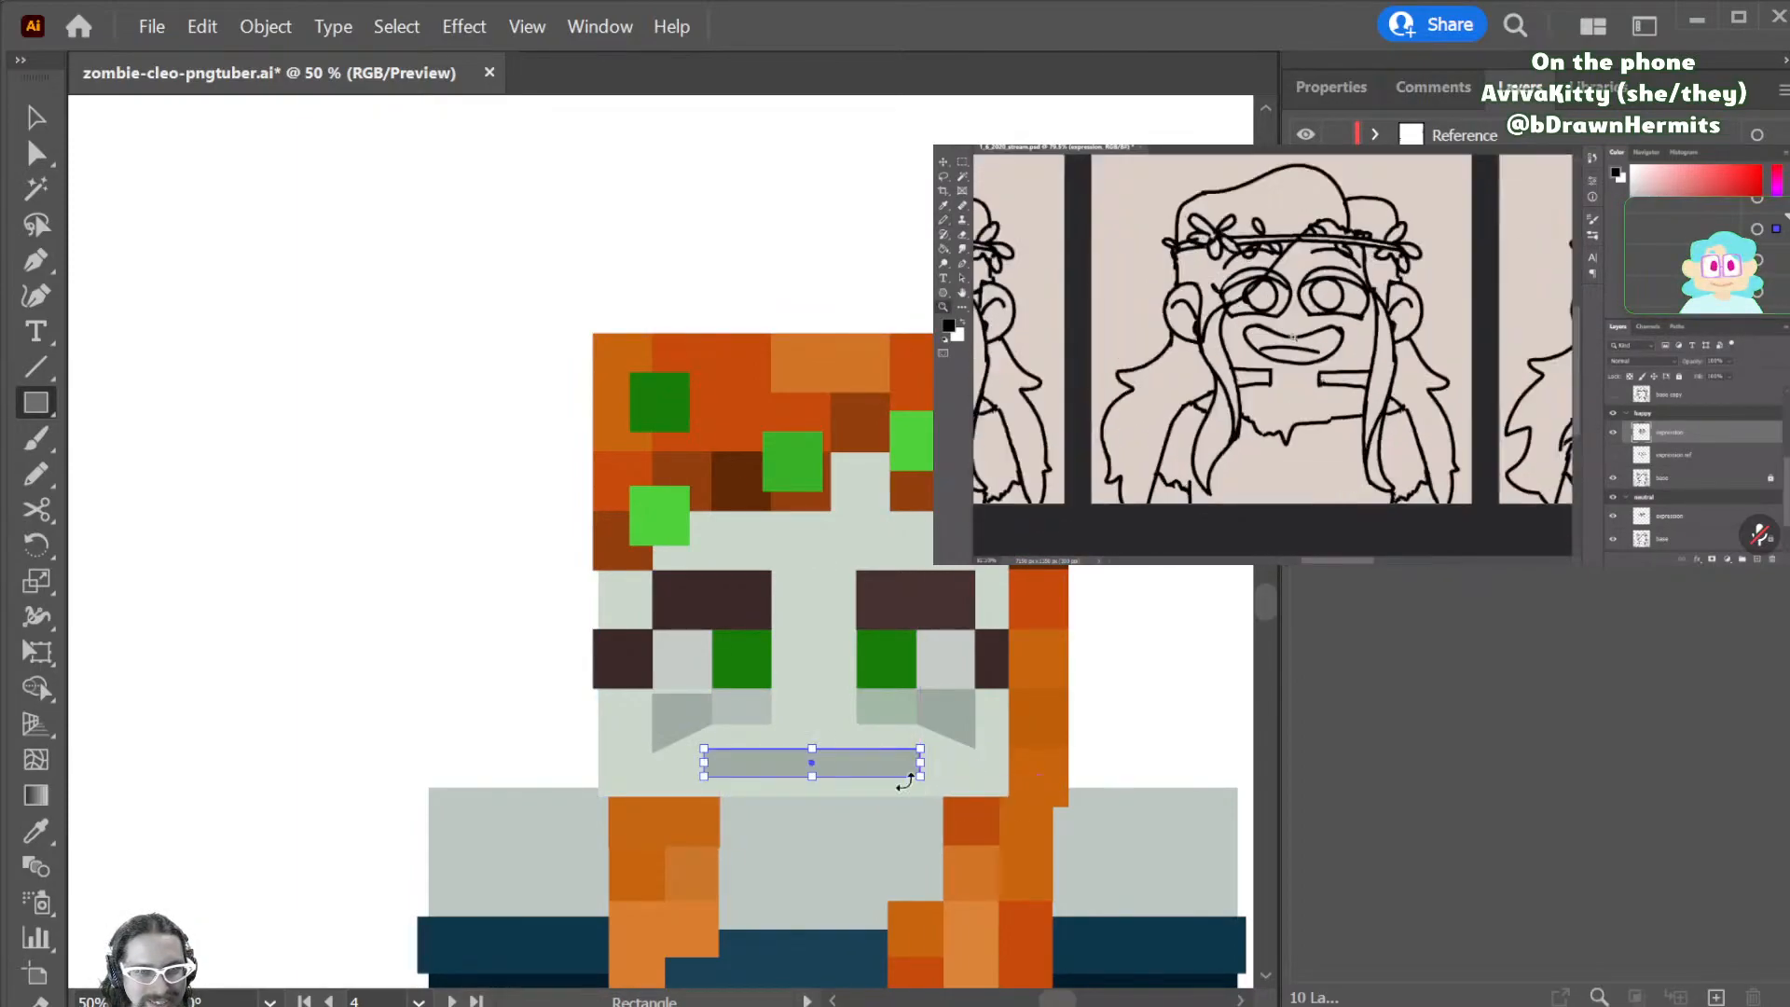
pyautogui.press('+')
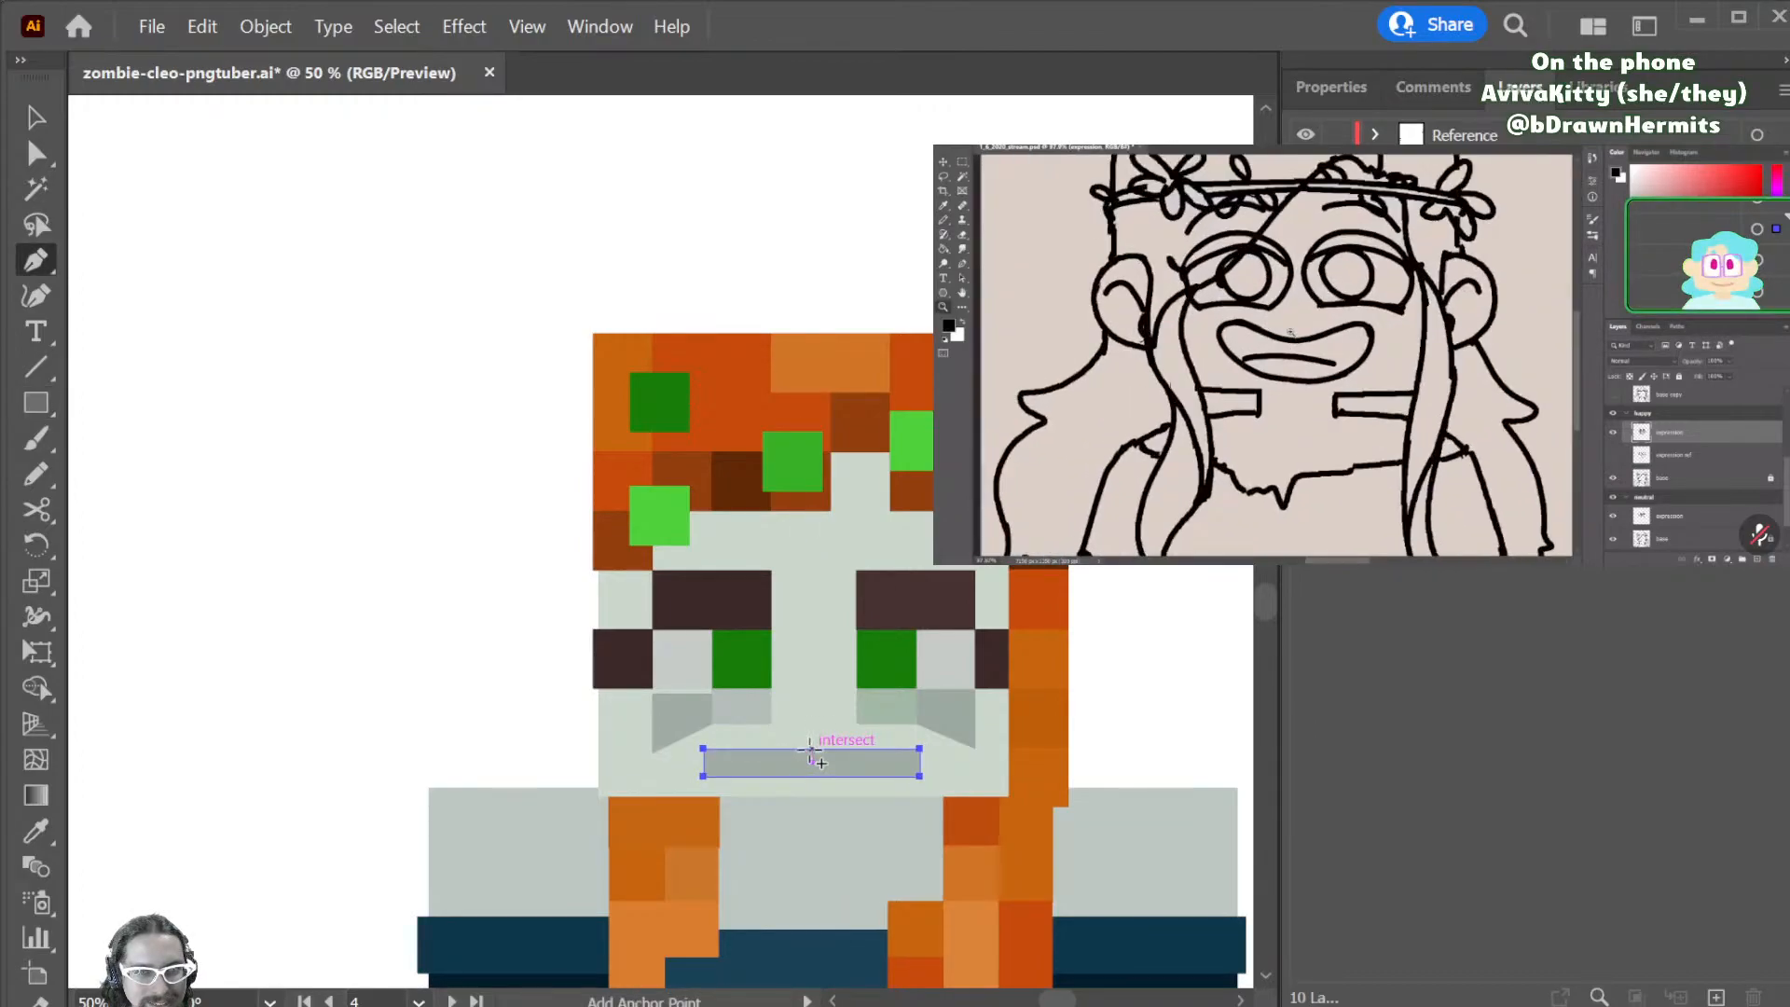
pyautogui.click(808, 750)
pyautogui.press('a')
pyautogui.moveTo(807, 751); pyautogui.dragTo(805, 781)
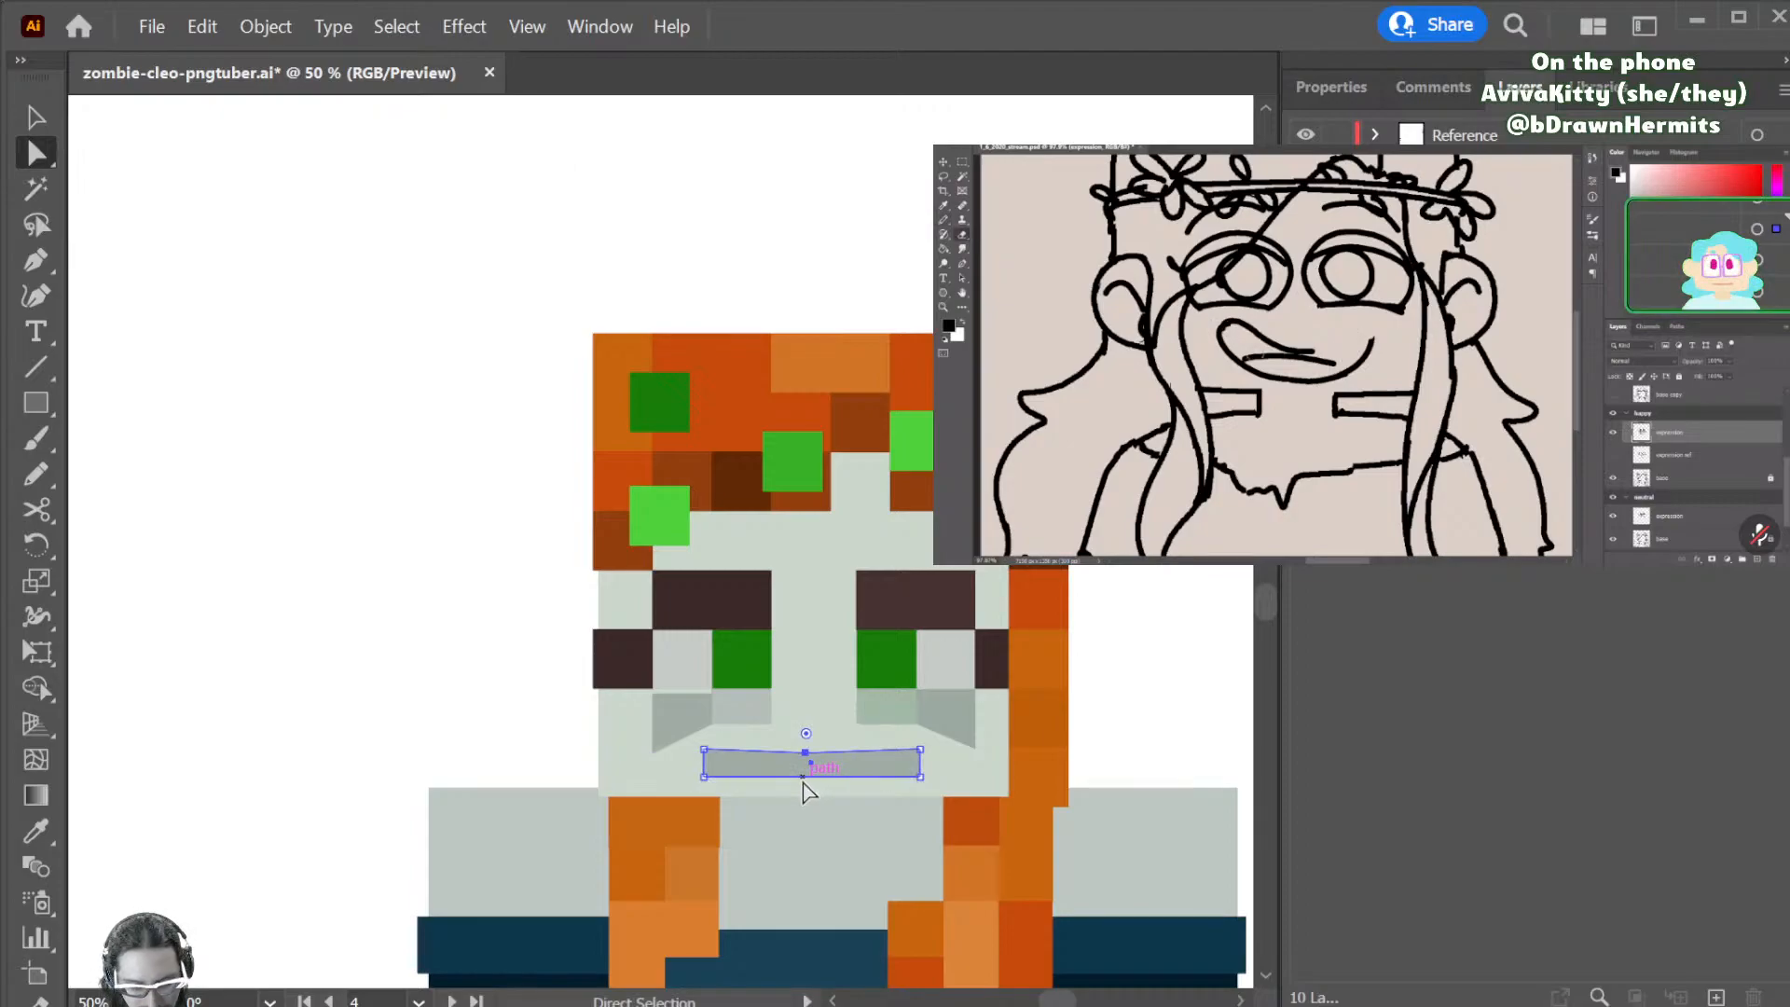
# - Add an anchor point at the middle of the mouth's bottom edge and pull horizontal curve handles from both middle anchors
pyautogui.press('+')
pyautogui.press('a')
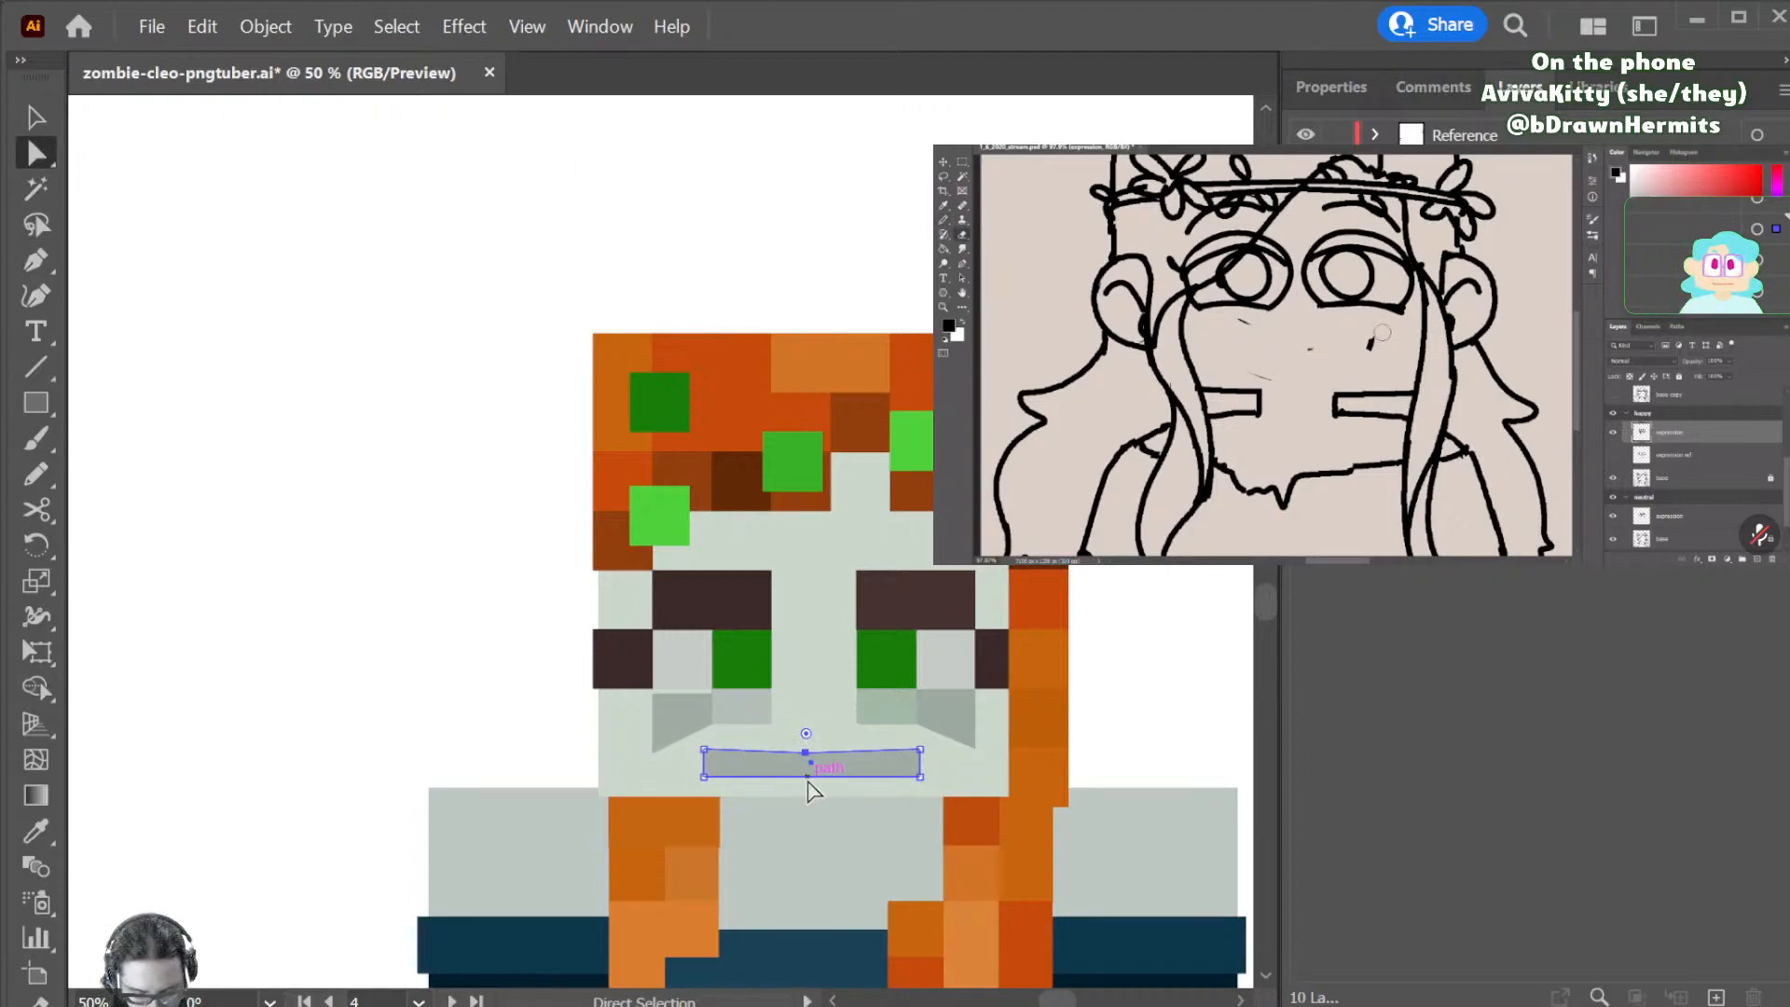
pyautogui.press('+')
pyautogui.click(804, 776)
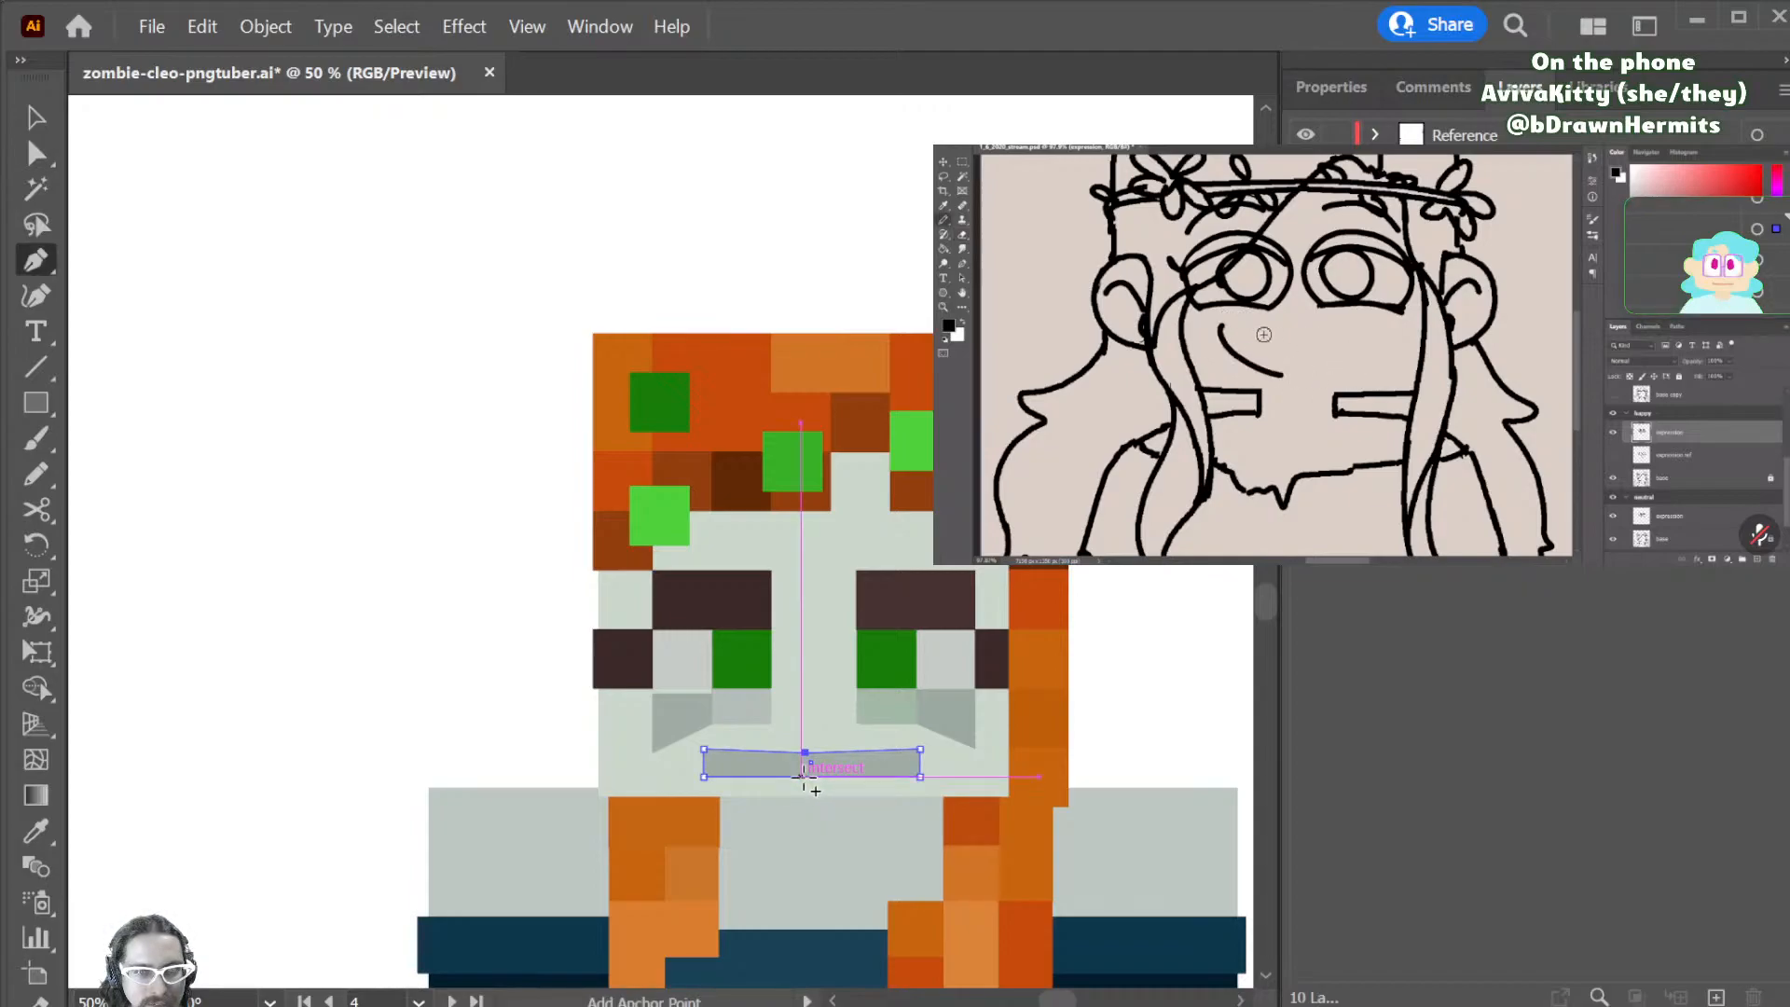
pyautogui.press('a')
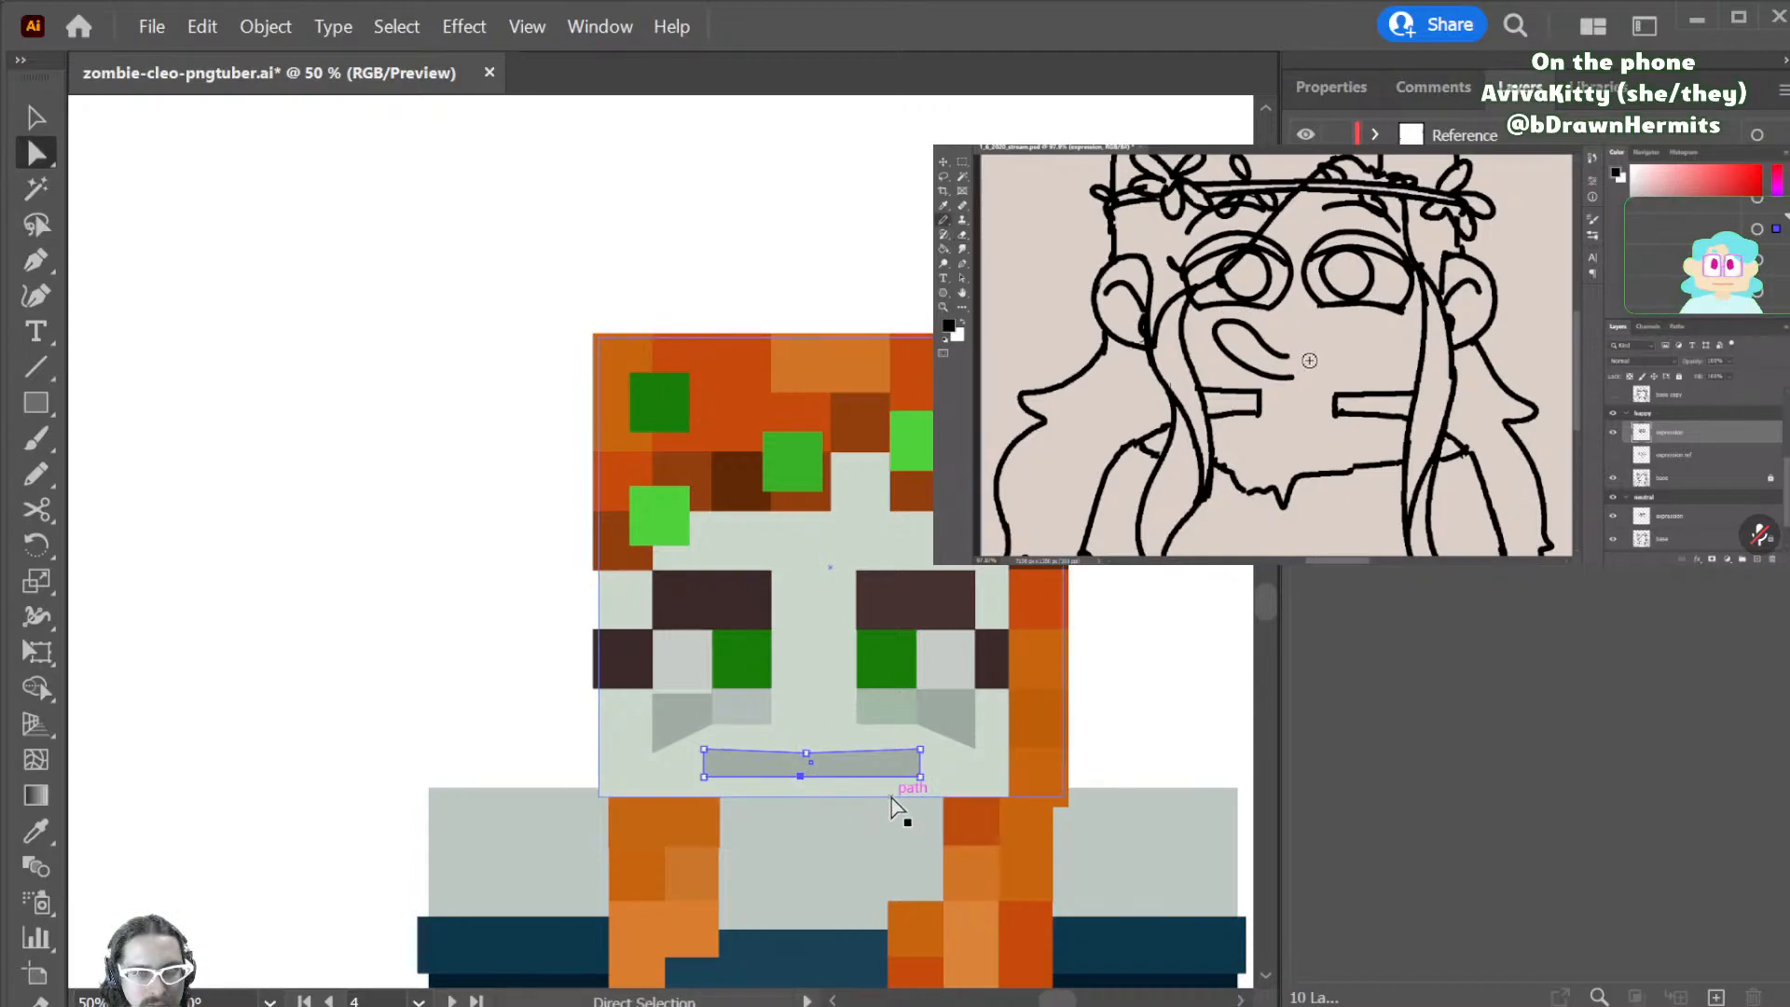
pyautogui.press('p')
pyautogui.moveTo(806, 776); pyautogui.dragTo(846, 777)
pyautogui.moveTo(805, 752); pyautogui.dragTo(856, 753)
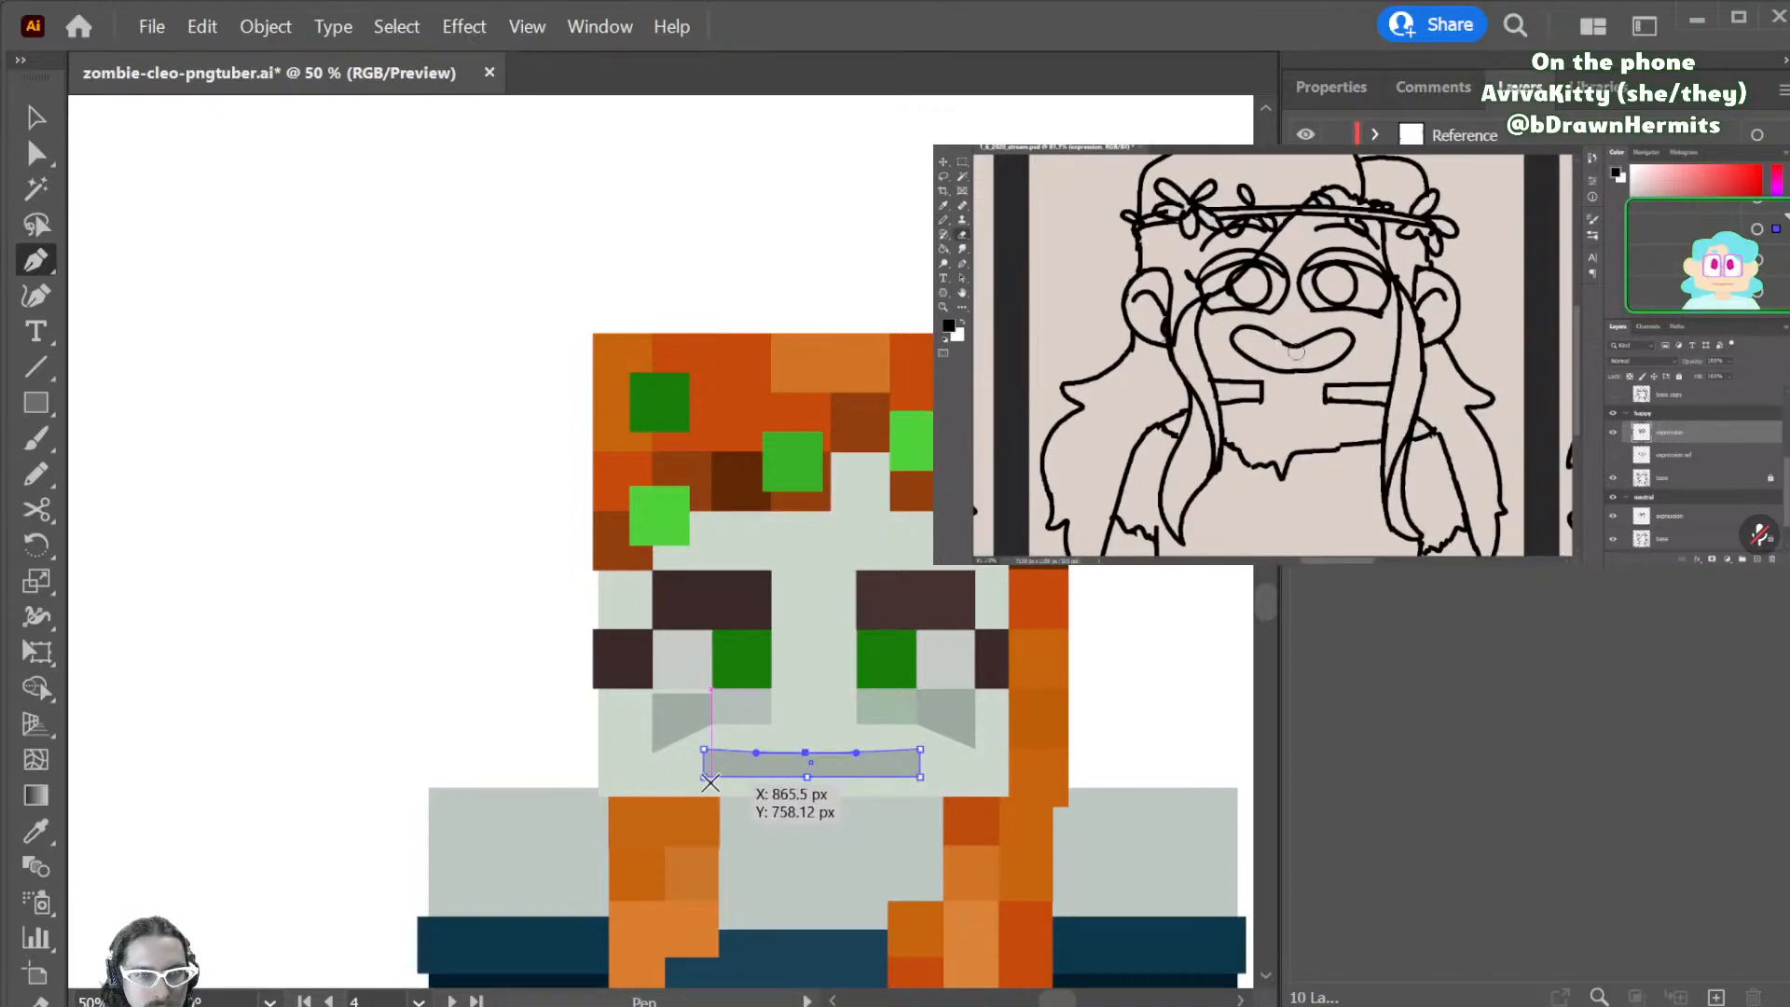
# - Raise the mouth's four corner points slightly to strengthen its upward curve
pyautogui.press('a')
pyautogui.click(704, 748)
pyautogui.keyDown('shift'); pyautogui.click(708, 783); pyautogui.keyUp('shift')
pyautogui.keyDown('shift'); pyautogui.click(704, 778); pyautogui.keyUp('shift')
pyautogui.keyDown('shift'); pyautogui.click(919, 749); pyautogui.keyUp('shift')
pyautogui.keyDown('shift'); pyautogui.click(920, 777); pyautogui.keyUp('shift')
pyautogui.keyDown('shift'); pyautogui.click(955, 779); pyautogui.keyUp('shift')
pyautogui.press('Up')
pyautogui.press('Up')
pyautogui.press('Up')
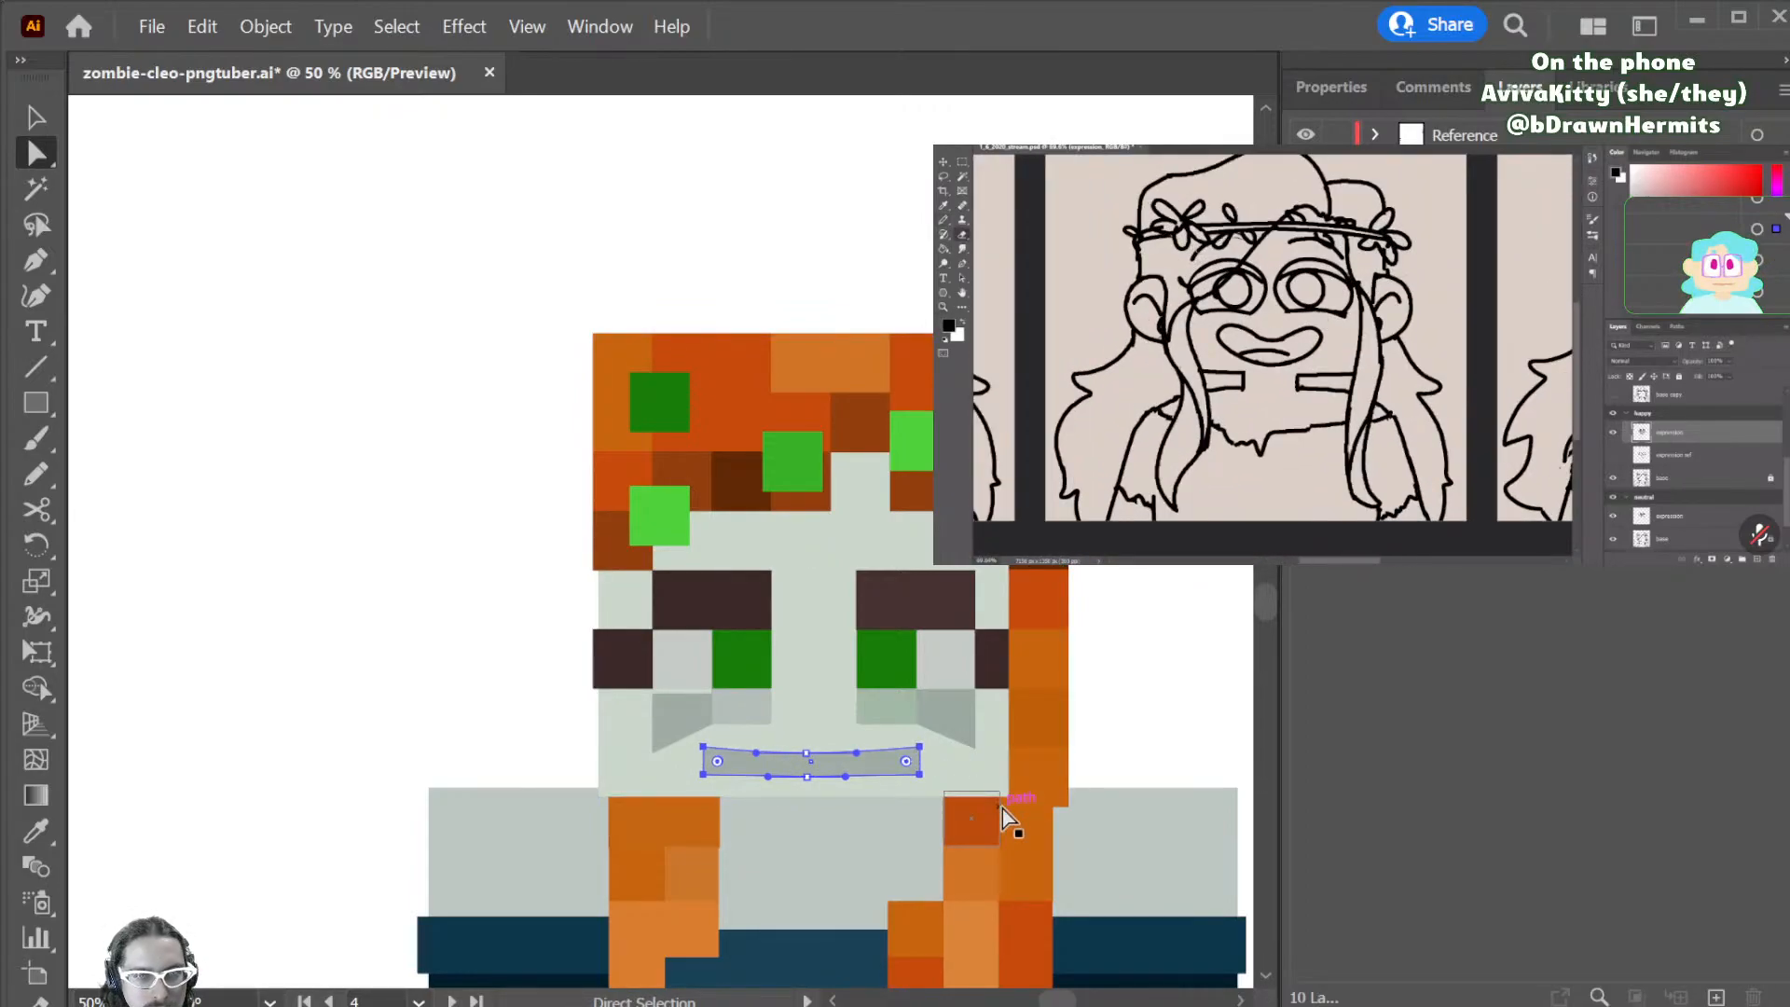
pyautogui.keyDown('alt'); pyautogui.click(807, 776); pyautogui.keyUp('alt')
pyautogui.moveTo(809, 779)
pyautogui.mouseDown()
pyautogui.moveTo(873, 777)
pyautogui.moveTo(845, 778)
pyautogui.mouseUp()
pyautogui.hotkey('ctrl', 'z')
pyautogui.hotkey('ctrl', 'z')
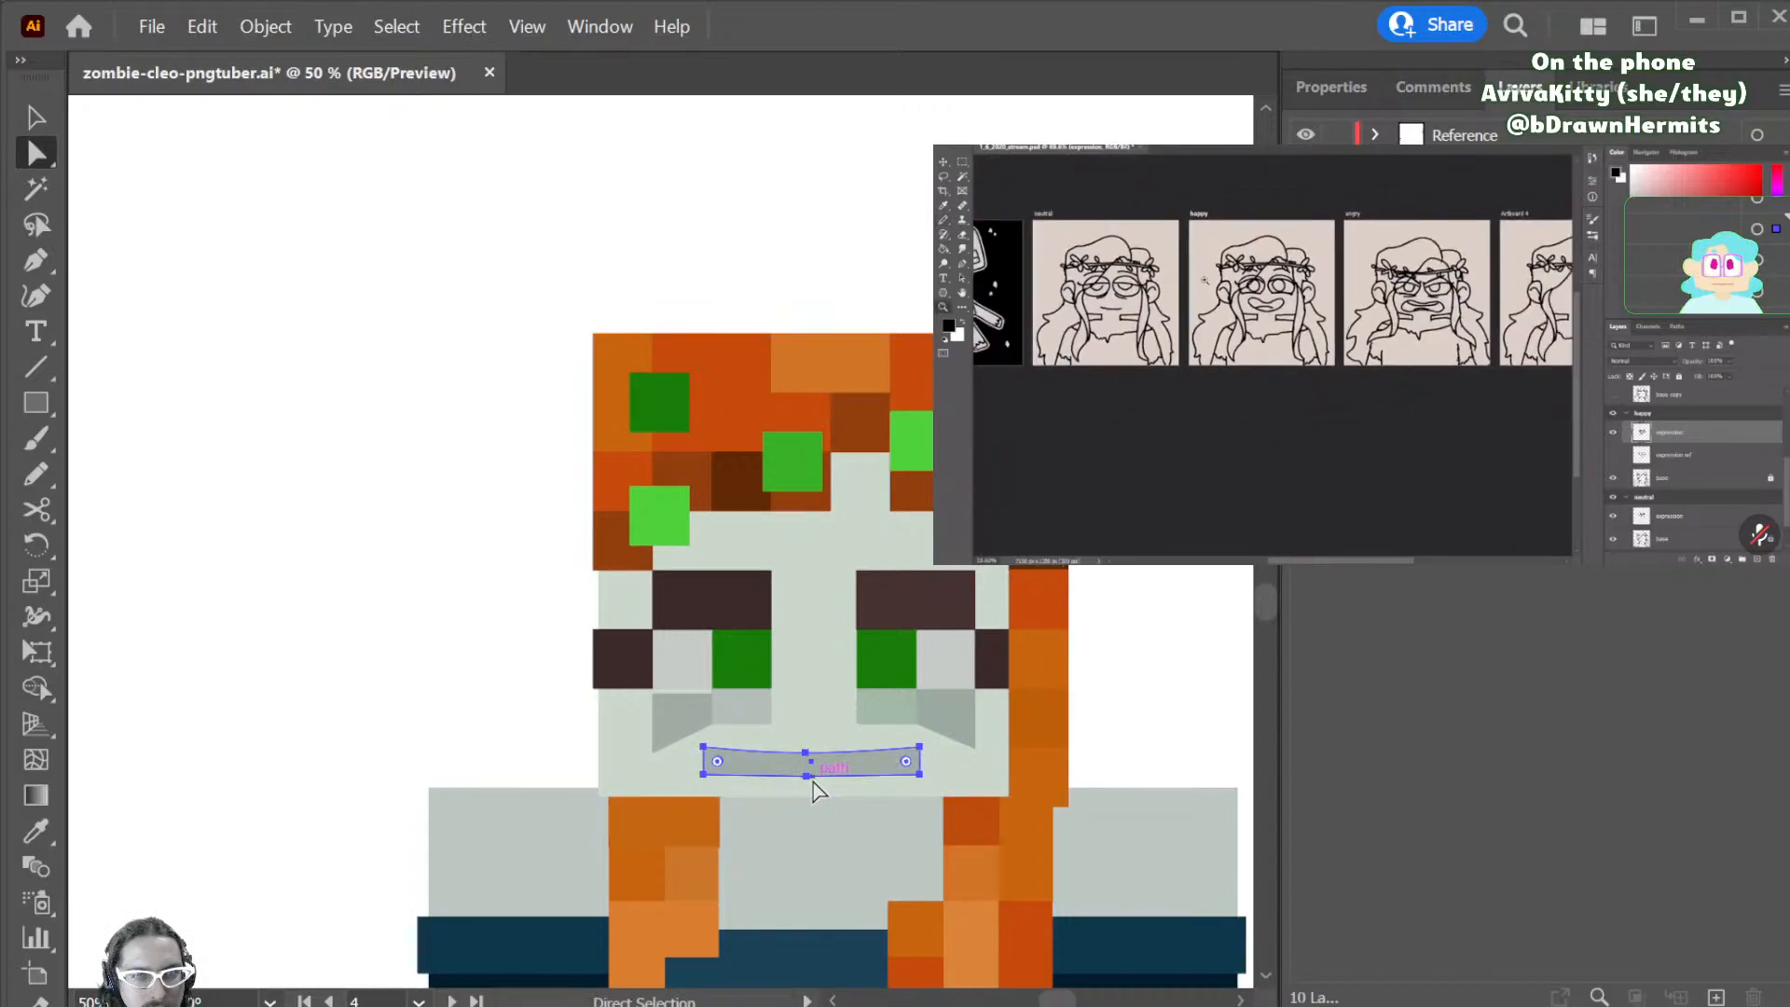
# - Lengthen the curve handles of the middle anchor on the mouth's bottom edge
pyautogui.click(808, 780)
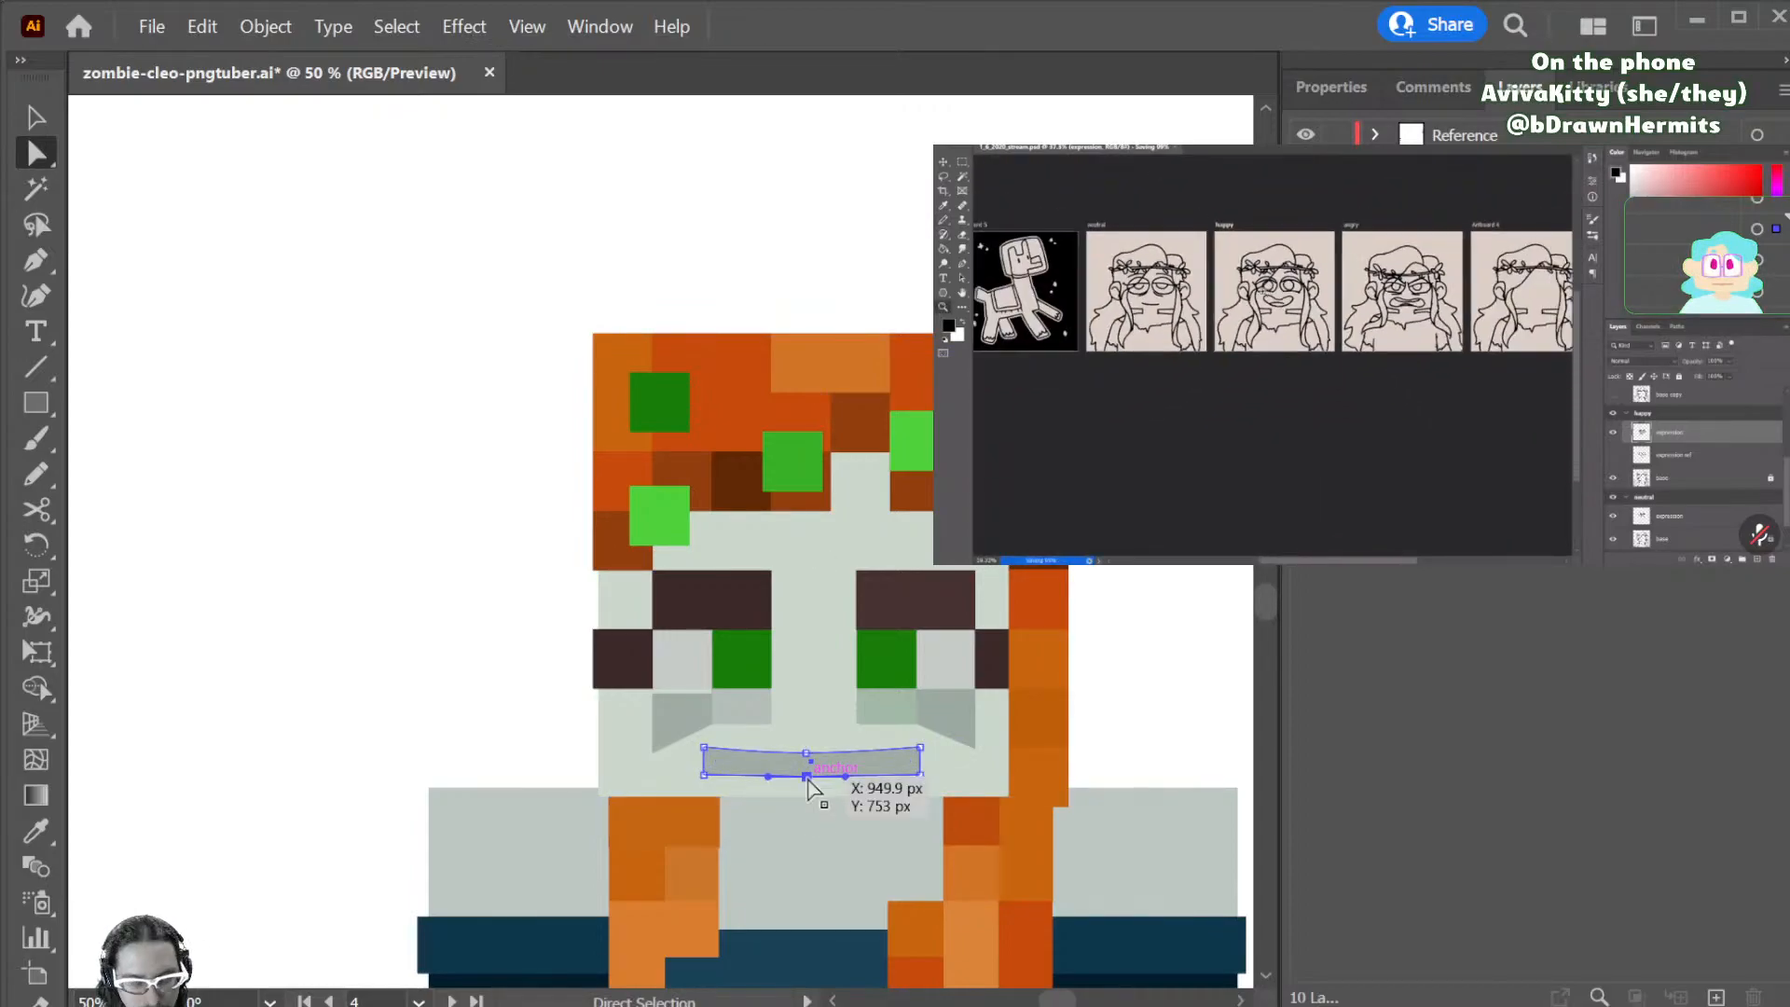
pyautogui.press('p')
pyautogui.moveTo(807, 777); pyautogui.dragTo(733, 774)
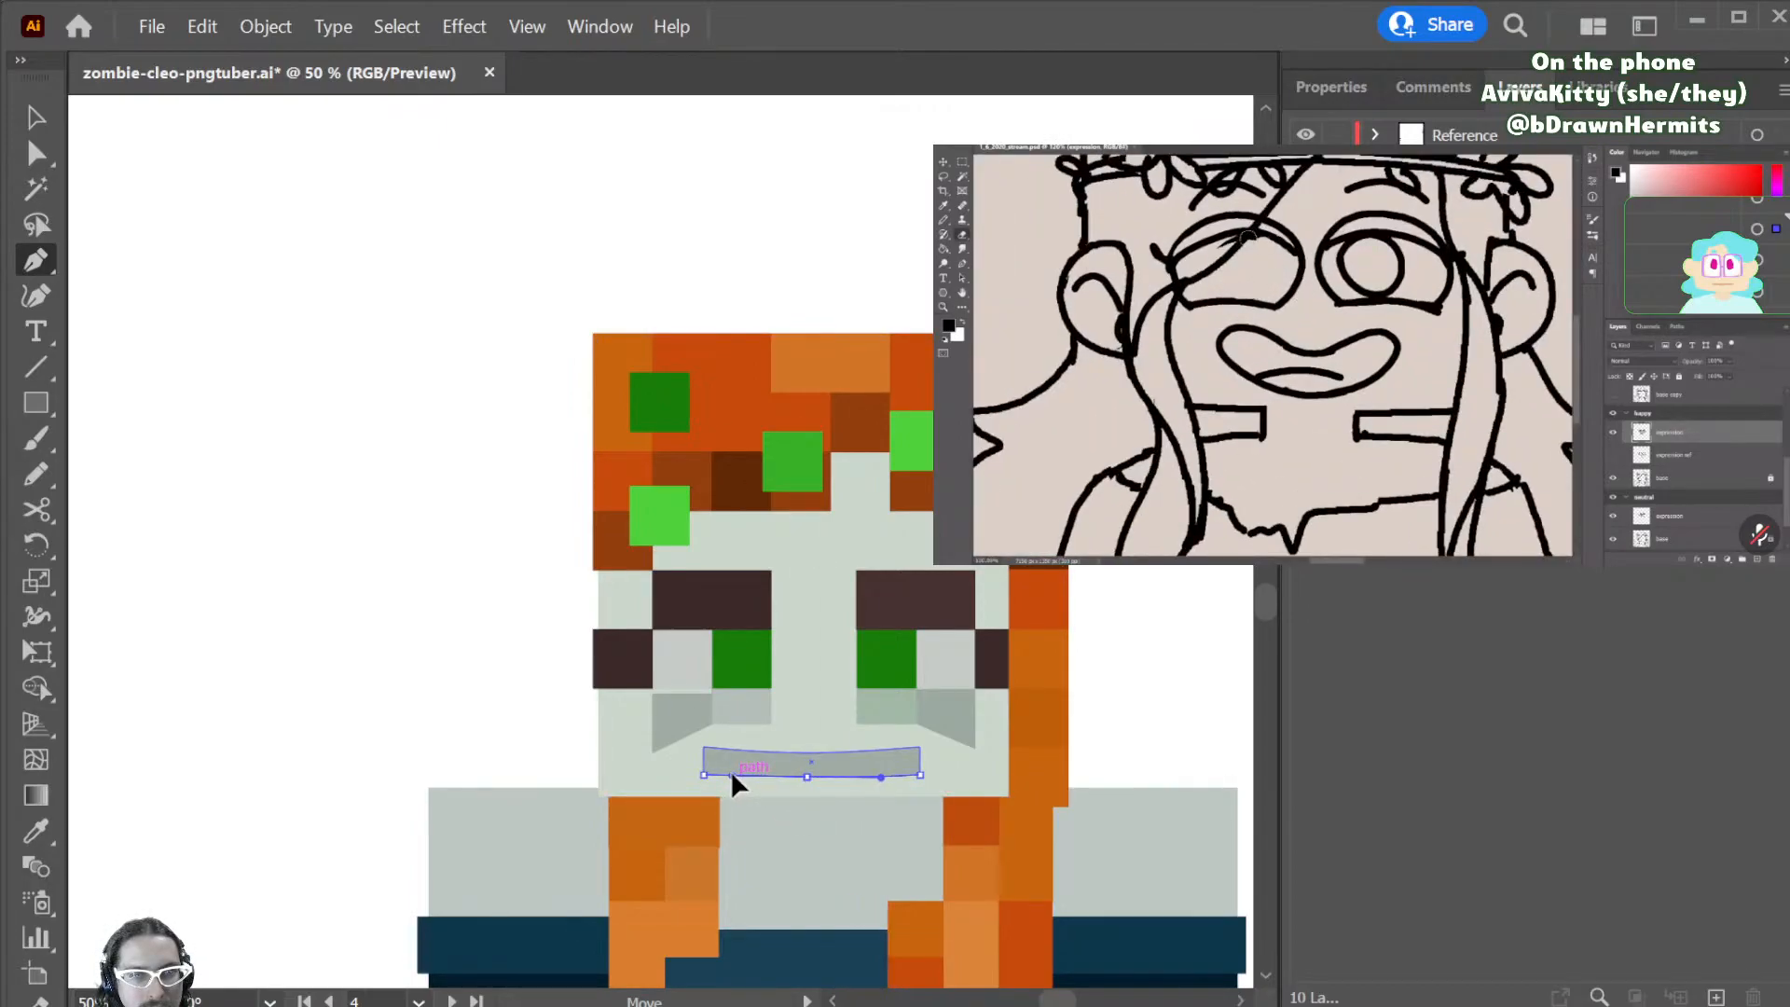
# - Move both lower corners of the mouth inward so its ends taper, and deselect it
pyautogui.keyDown('ctrl'); pyautogui.click(732, 776); pyautogui.keyUp('ctrl')
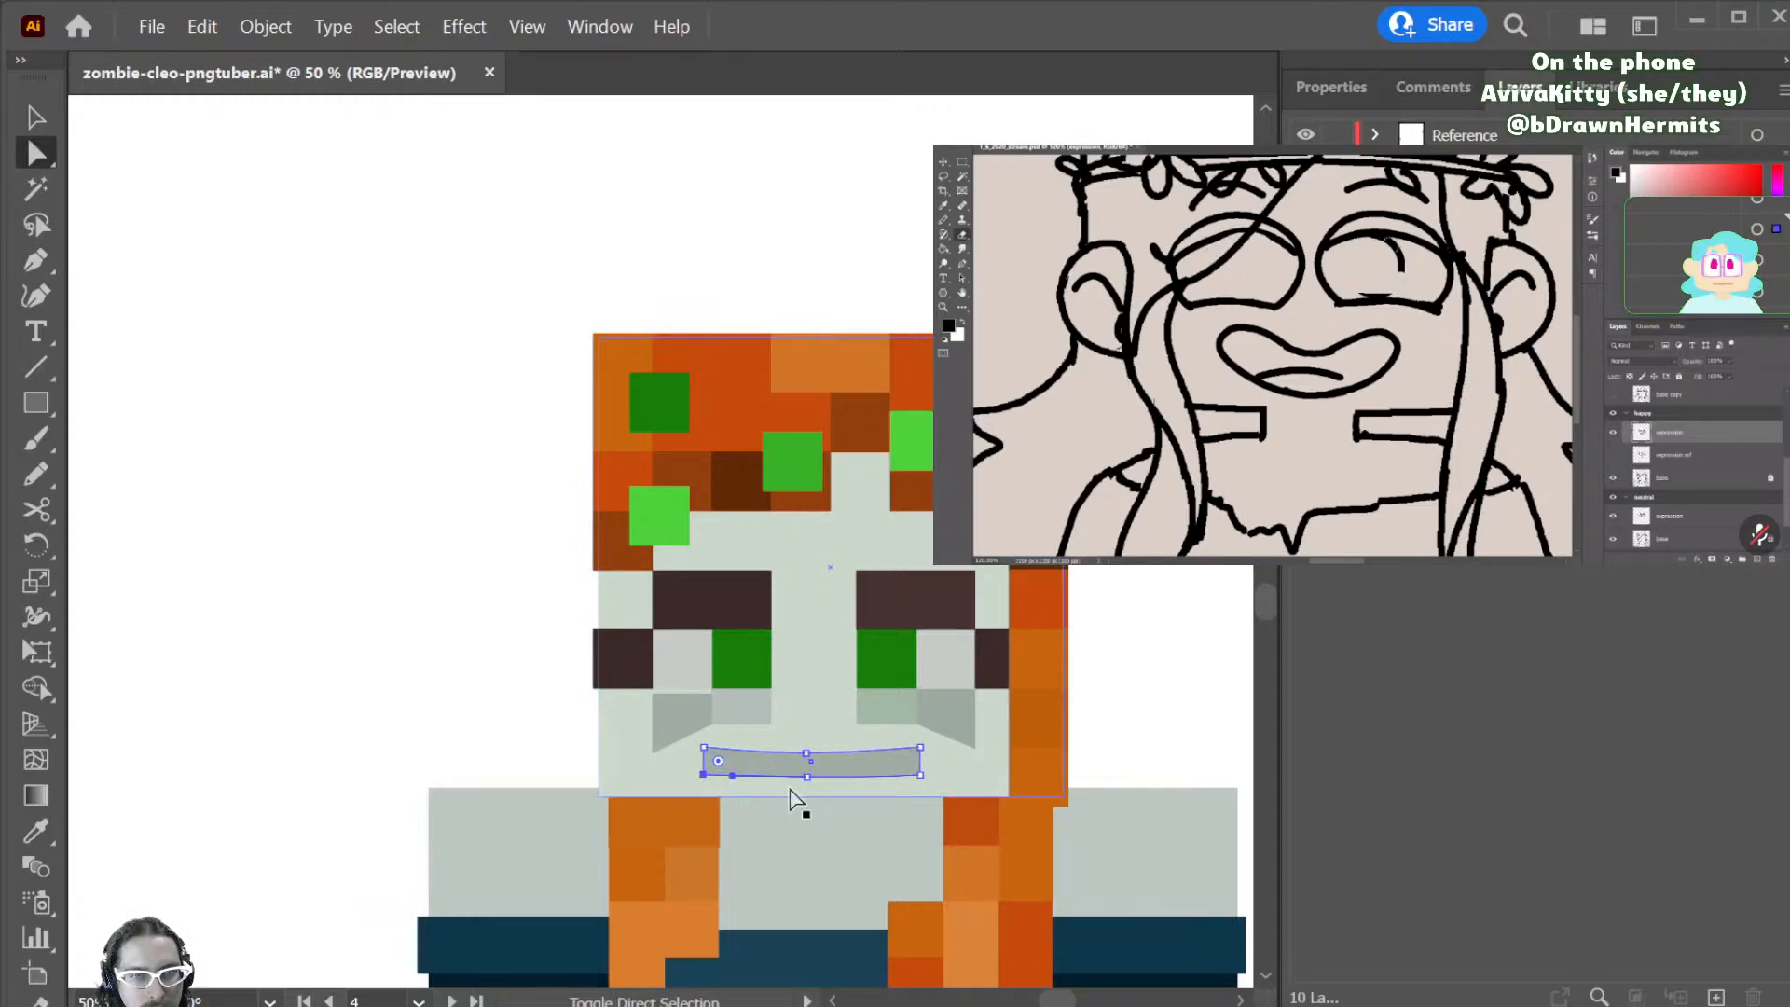
pyautogui.click(919, 775)
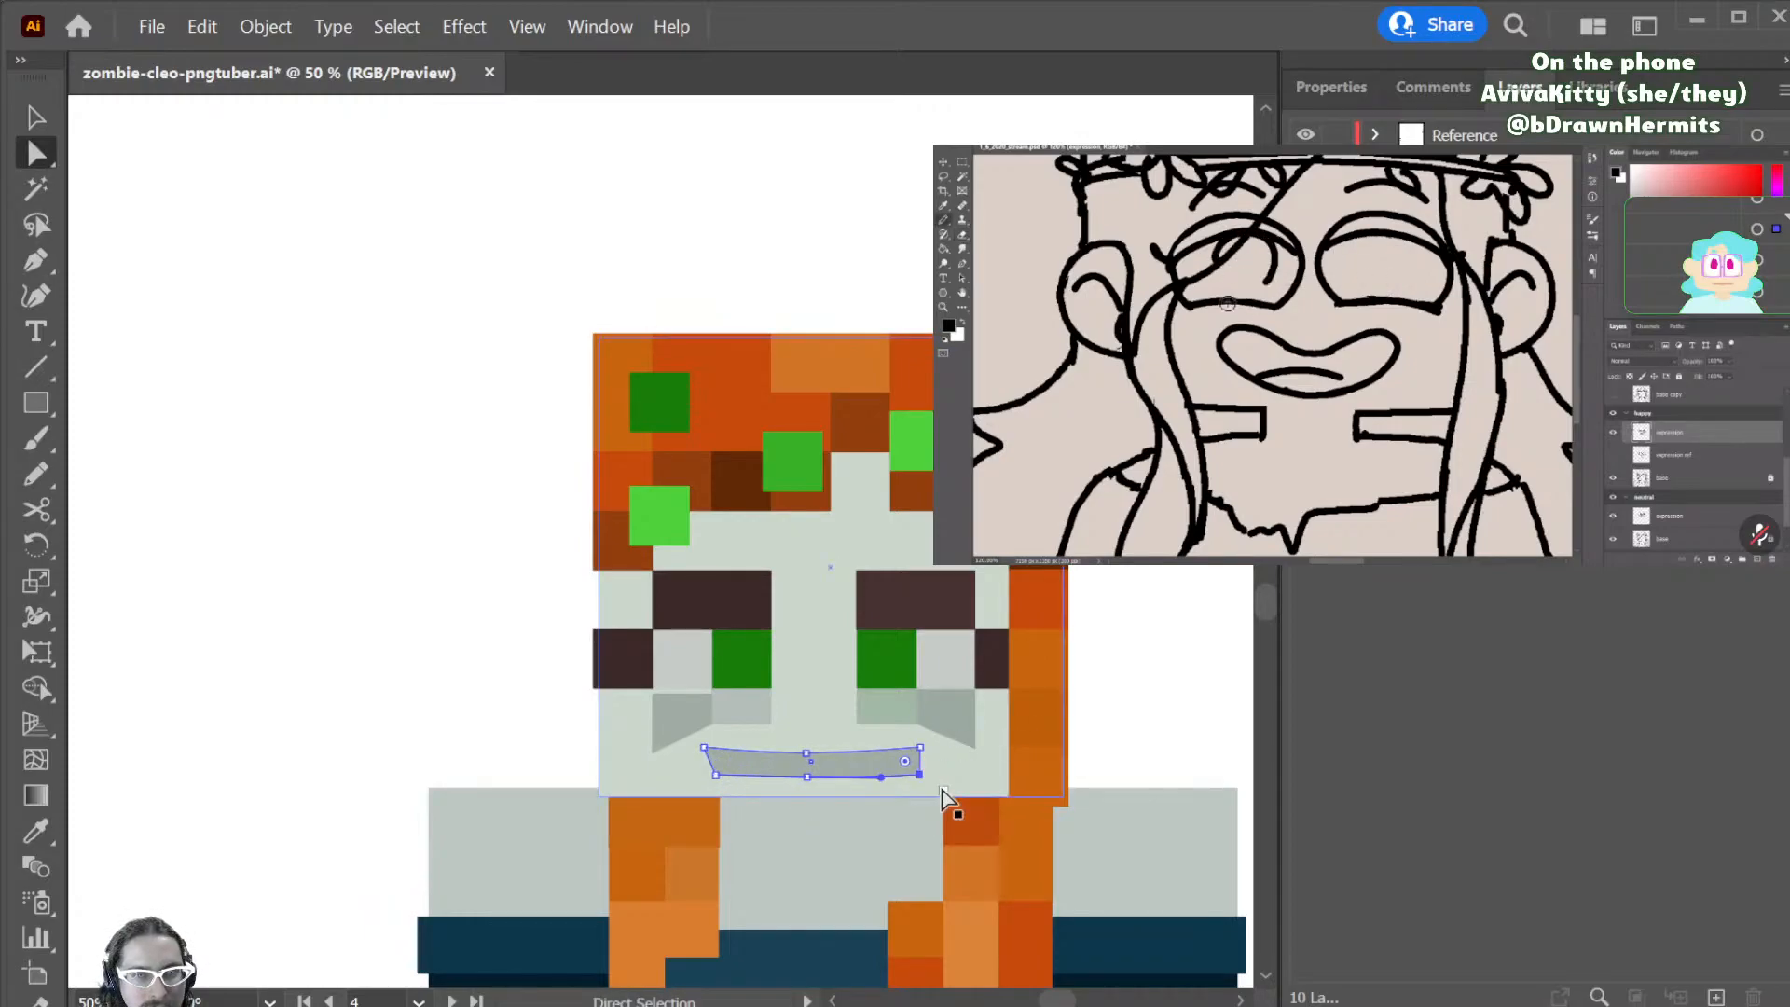
pyautogui.click(1184, 670)
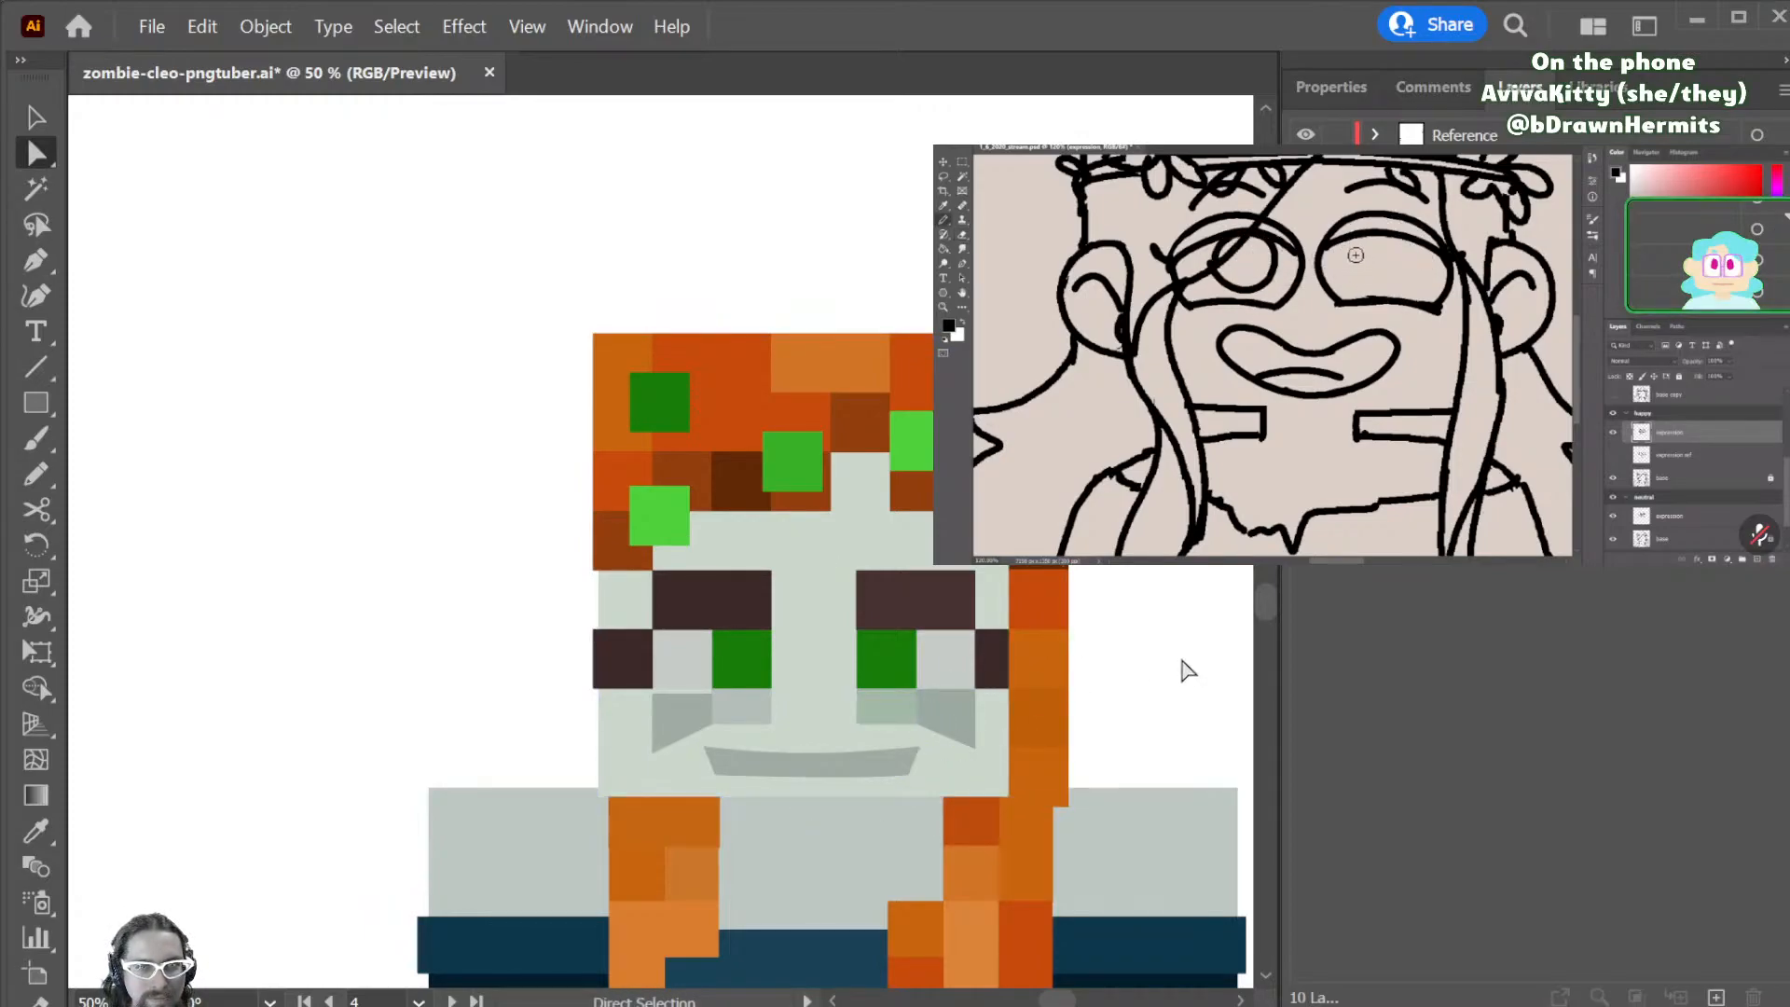
# - Raise the outer lower corners of the two outer under-eye shadows almost level with the inner shadows, and save the file
pyautogui.keyDown('ctrl'); pyautogui.click(659, 746); pyautogui.keyUp('ctrl')
pyautogui.keyDown('ctrl'); pyautogui.keyDown('shift'); pyautogui.click(962, 739); pyautogui.keyUp('shift'); pyautogui.keyUp('ctrl')
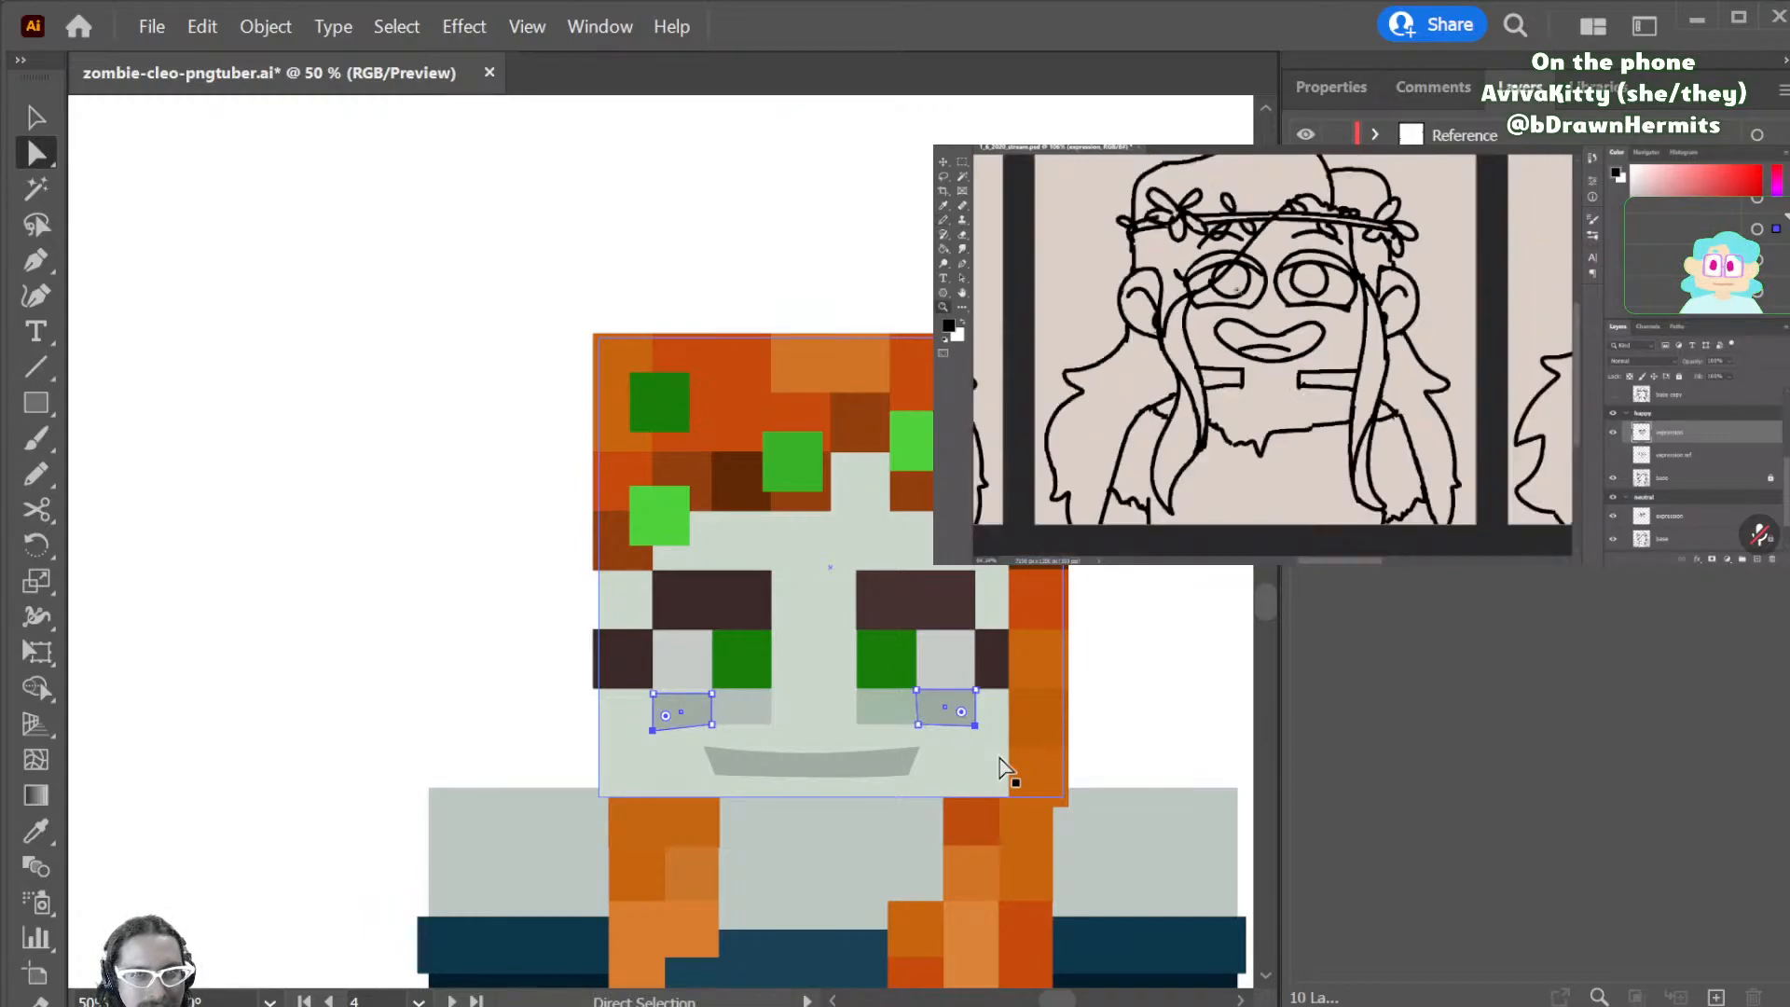
pyautogui.click(1178, 623)
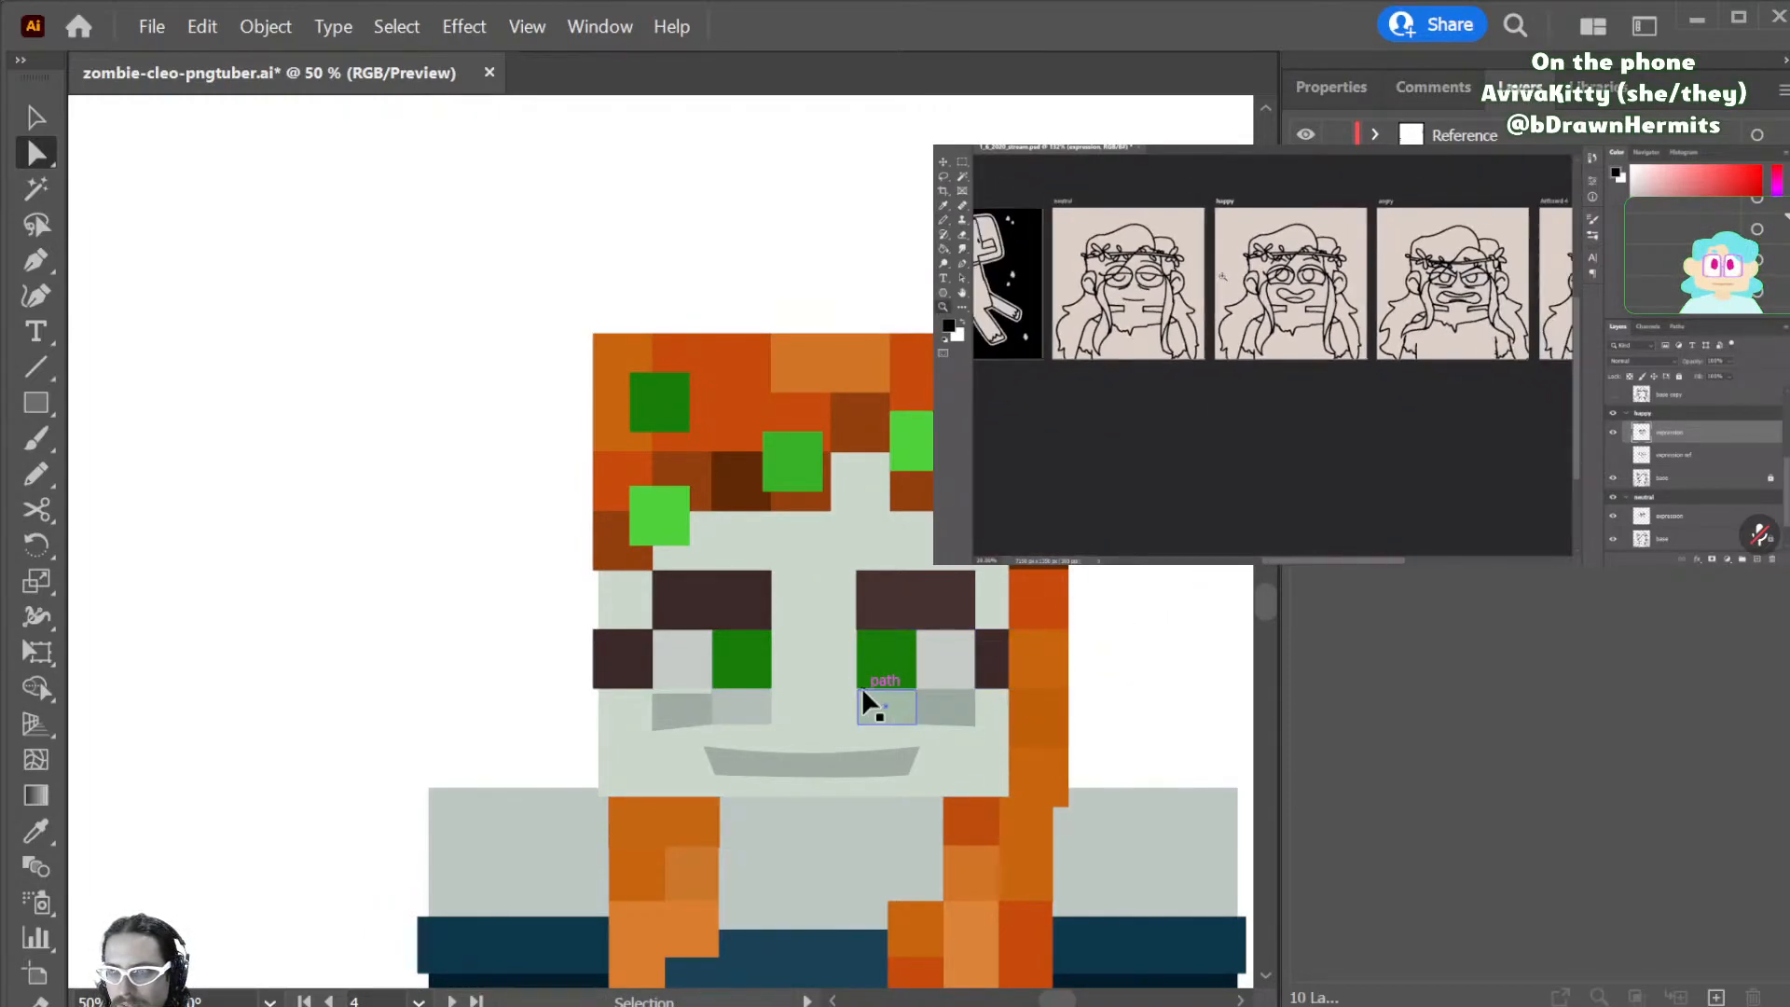
pyautogui.click(866, 686)
pyautogui.hotkey('ctrl', 's')
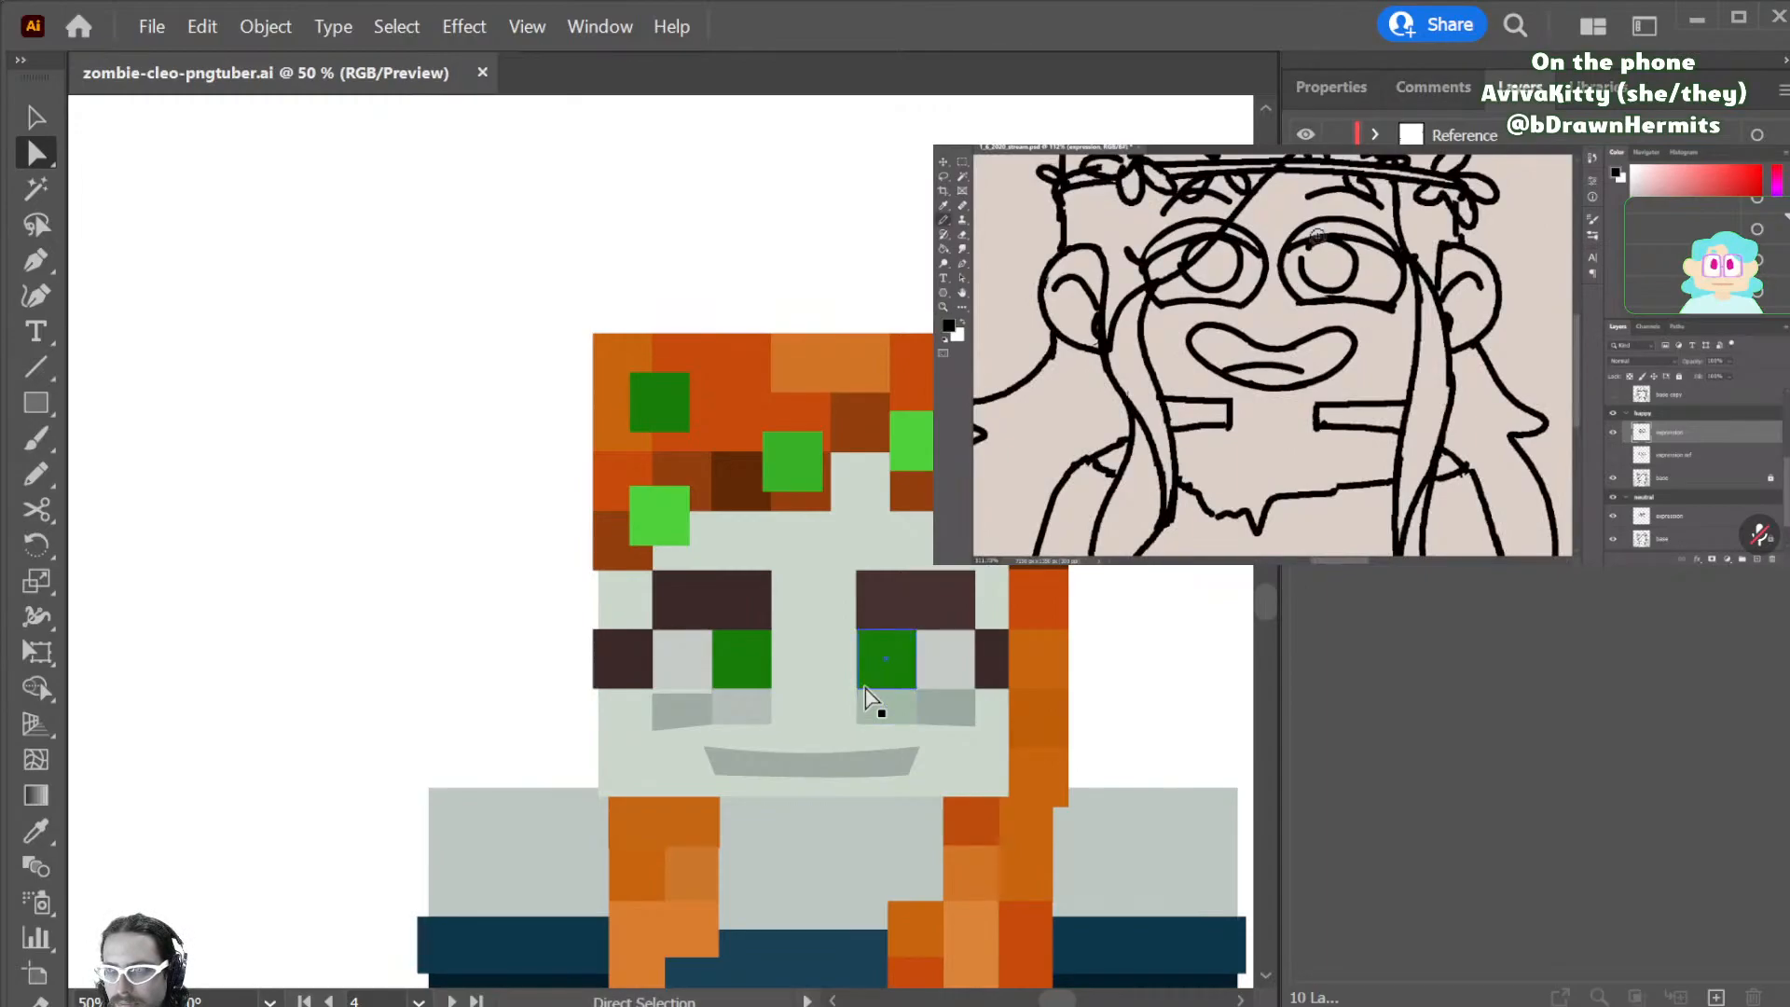
pyautogui.scroll(-1, 866, 699)
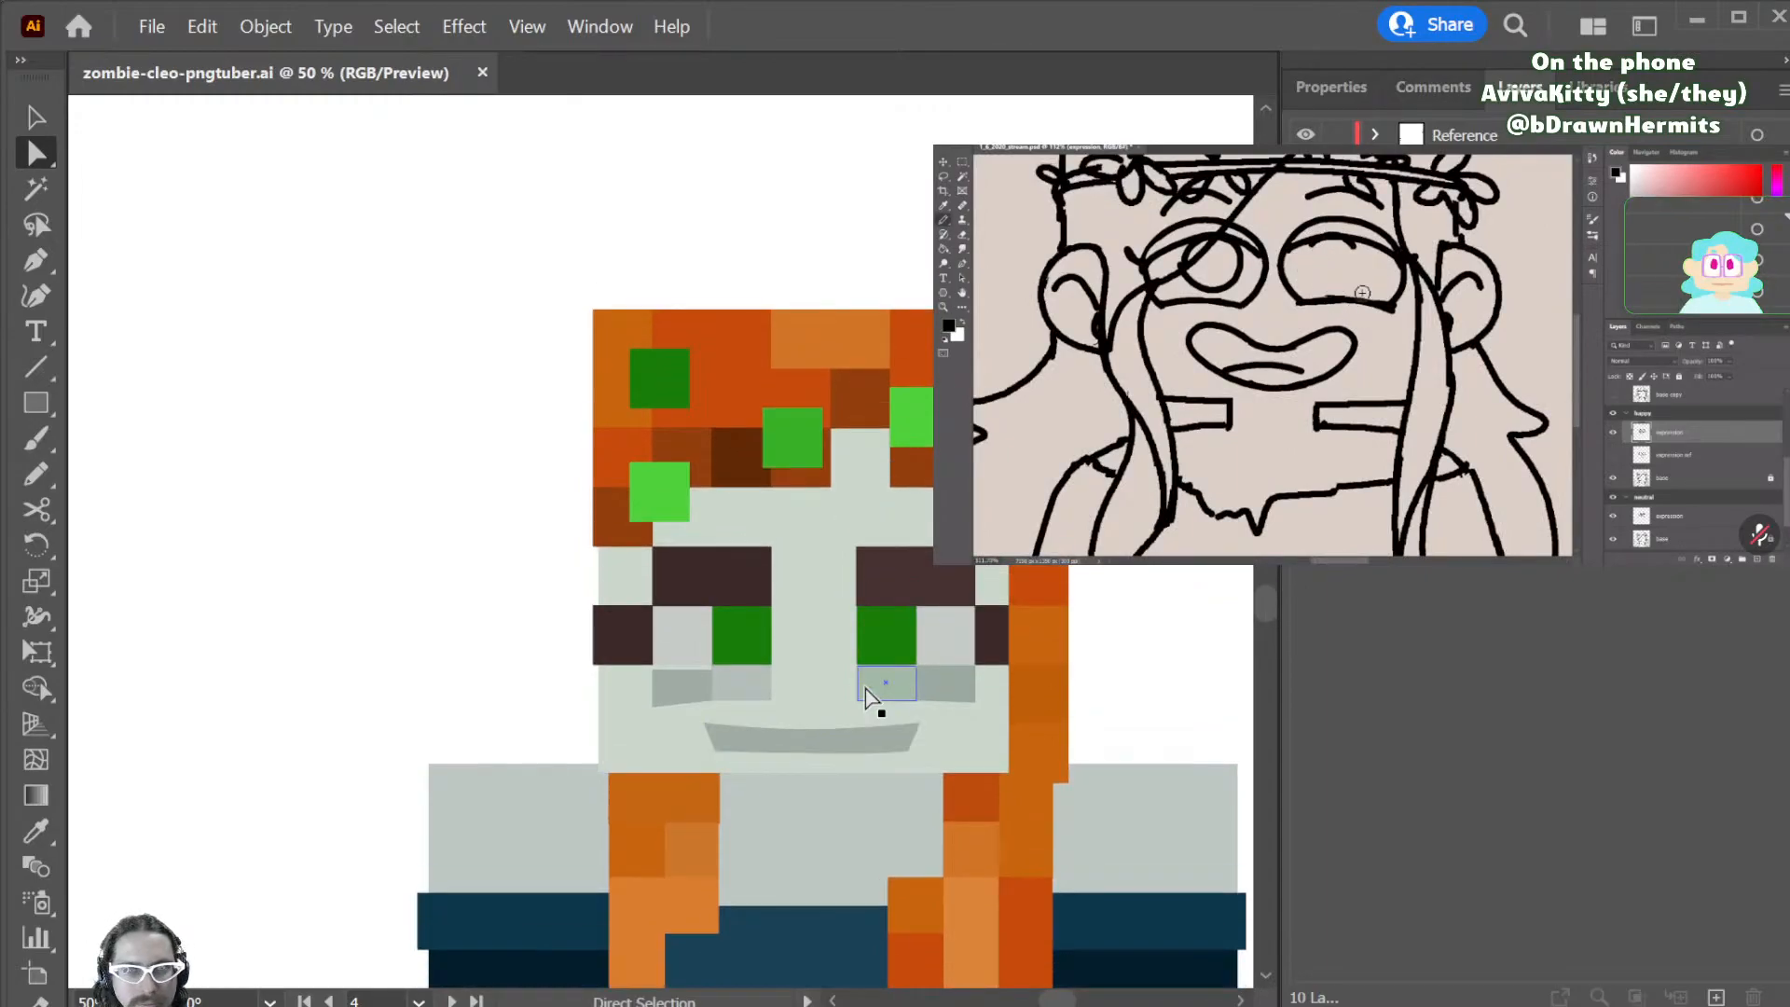
pyautogui.click(659, 377)
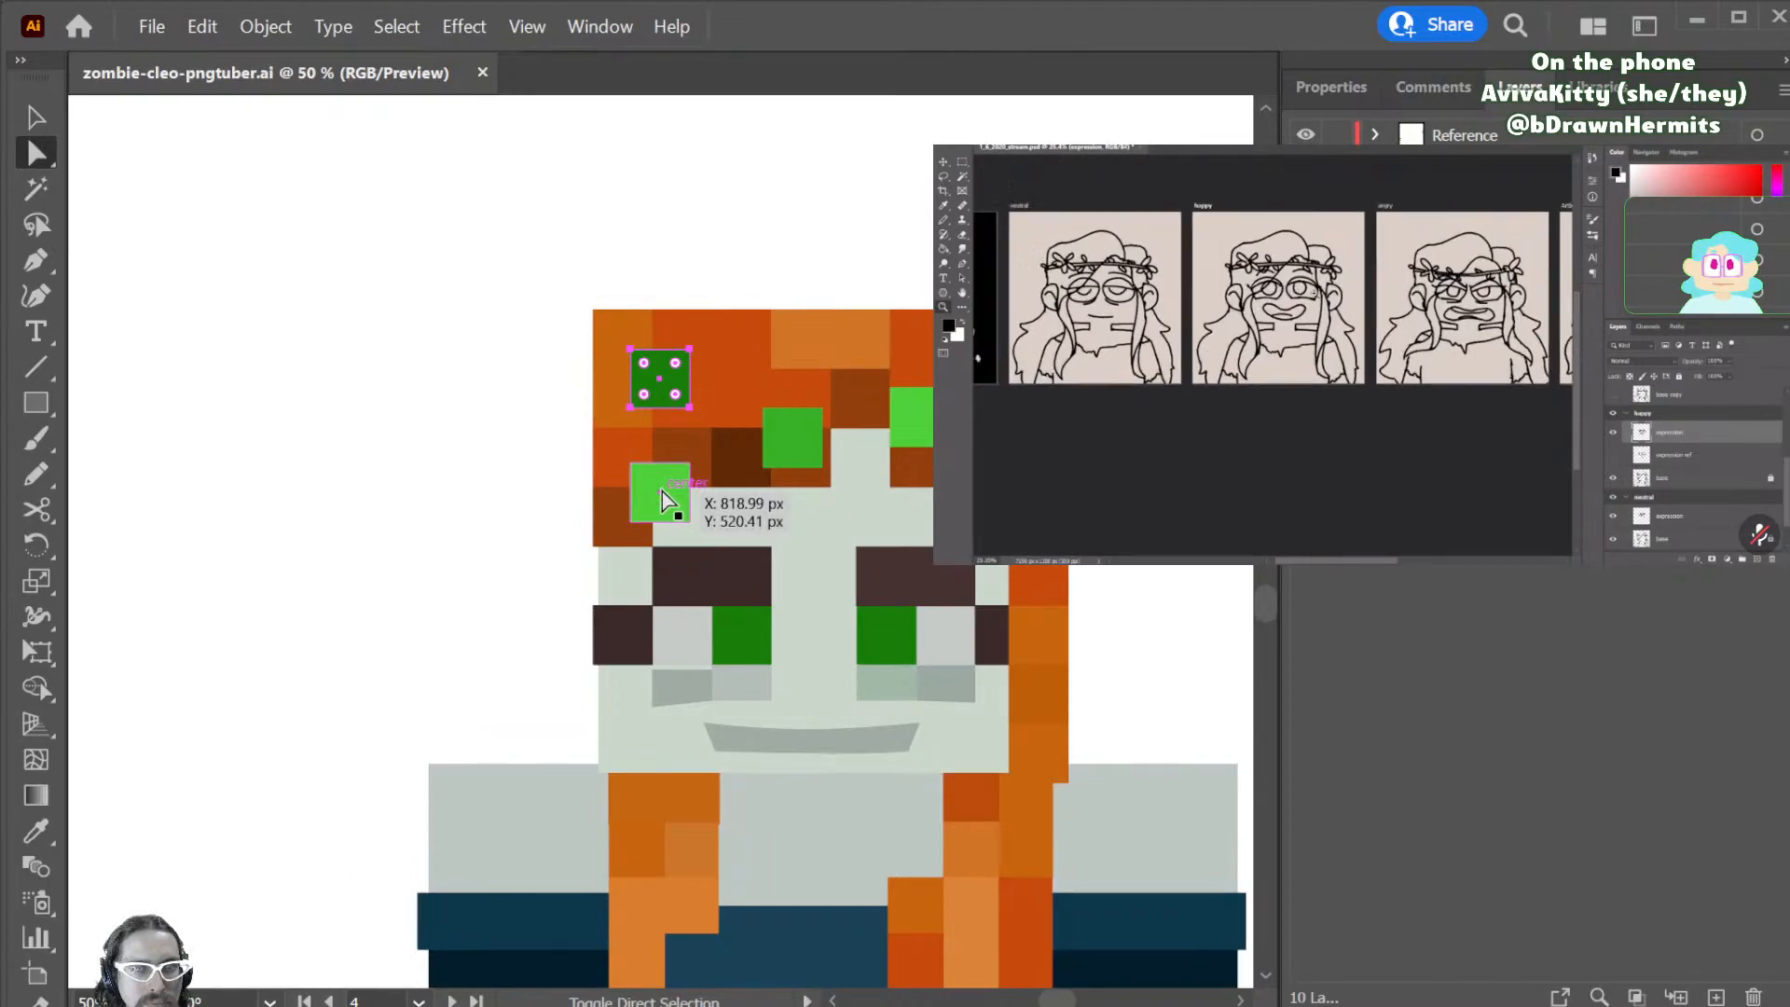
pyautogui.keyDown('shift'); pyautogui.click(659, 490); pyautogui.keyUp('shift')
pyautogui.keyDown('shift'); pyautogui.click(802, 459); pyautogui.keyUp('shift')
pyautogui.hotkey('ctrl', 'shift', 'a')
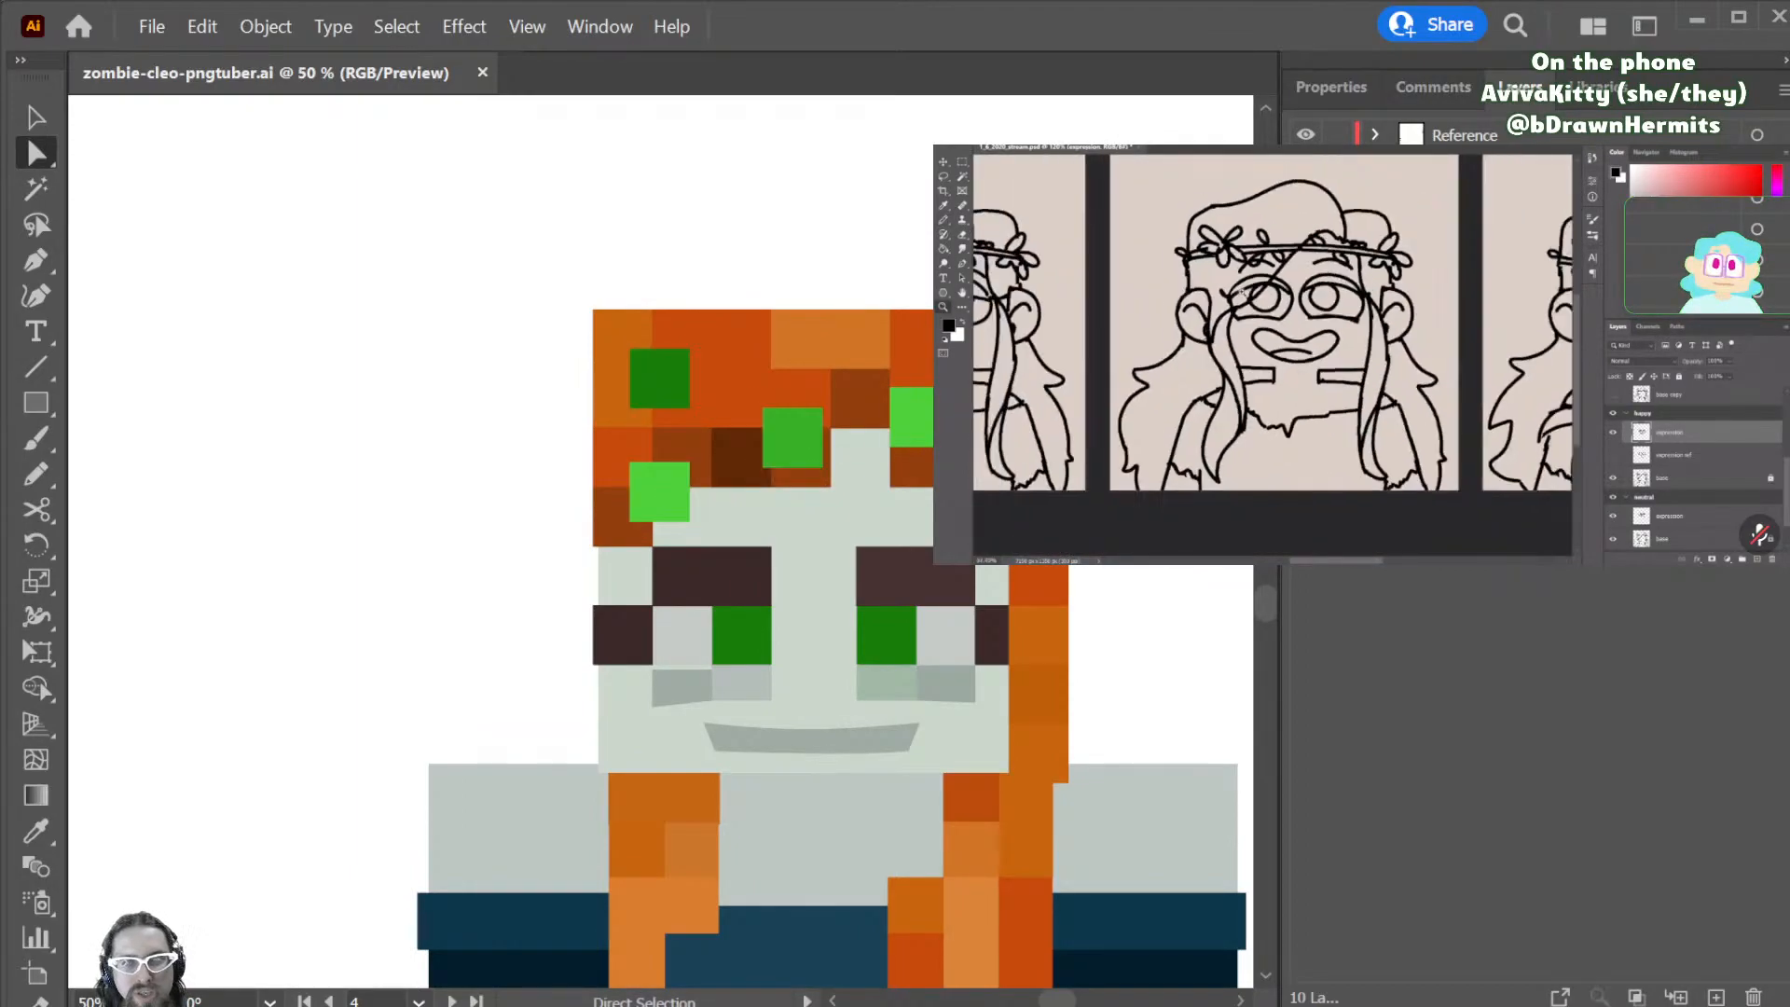
# - Nudge the outer shadow under the left eye up until it meets the eye's lower edge
pyautogui.click(700, 685)
pyautogui.click(698, 685)
pyautogui.press('Up')
pyautogui.press('Up')
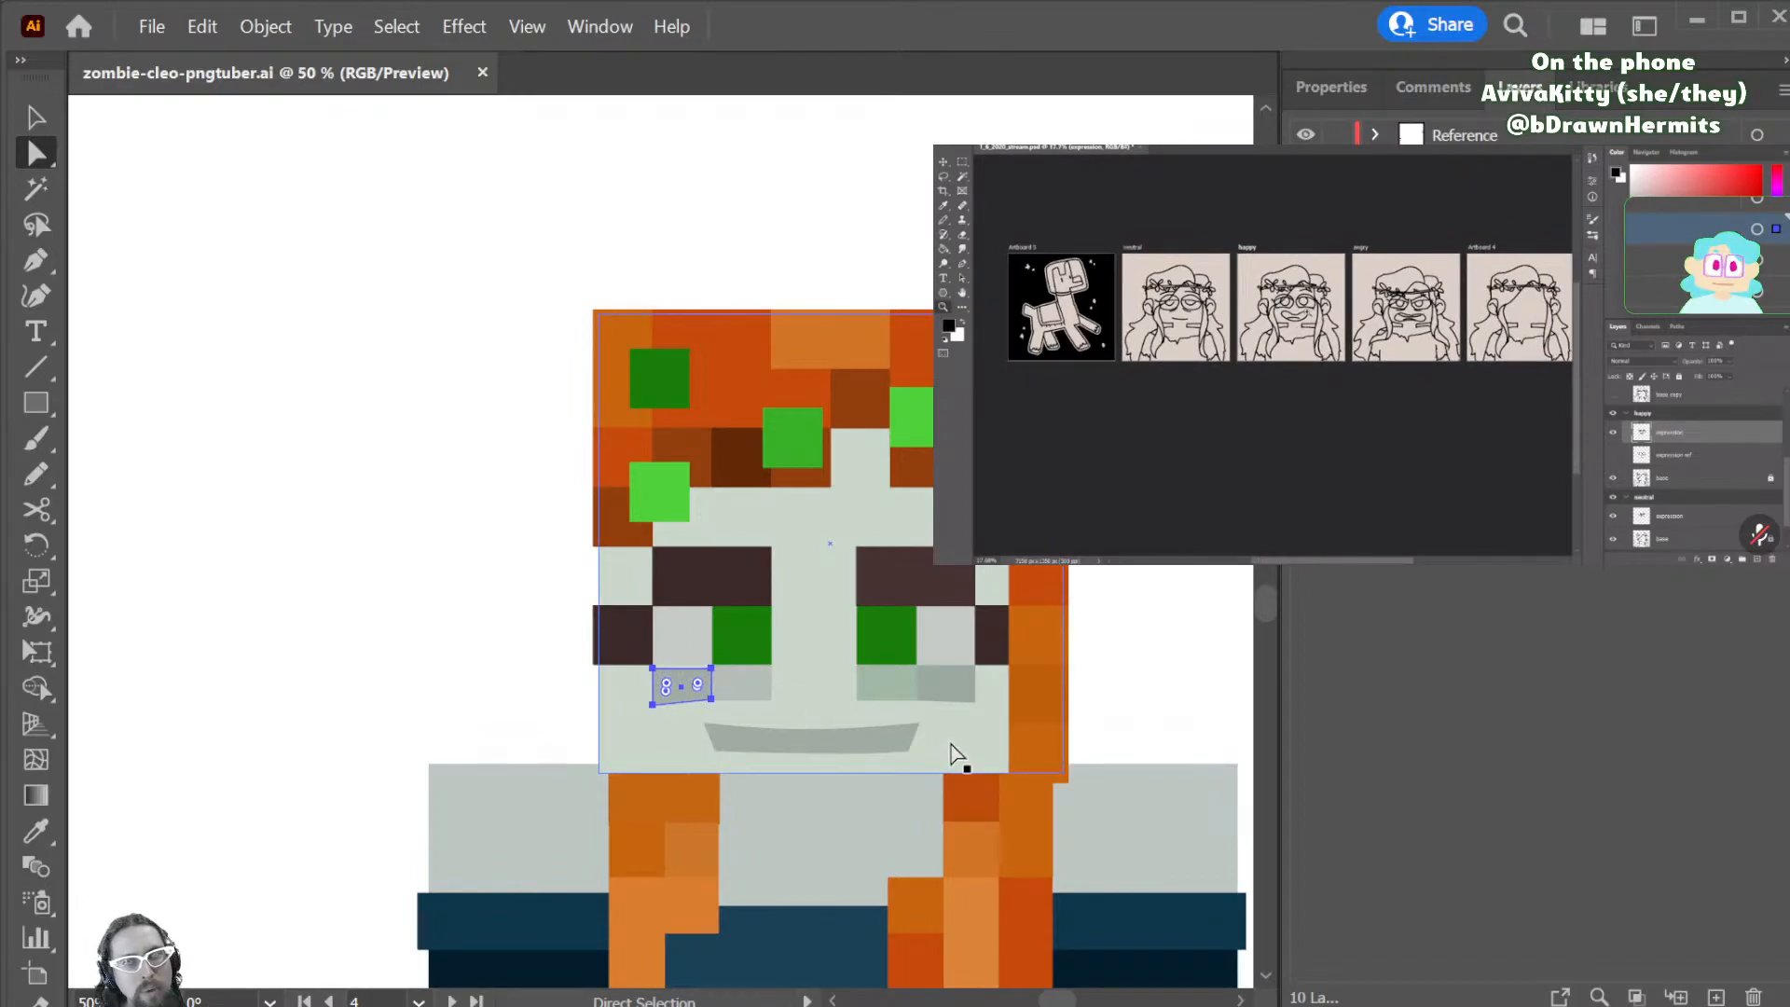
pyautogui.click(1157, 641)
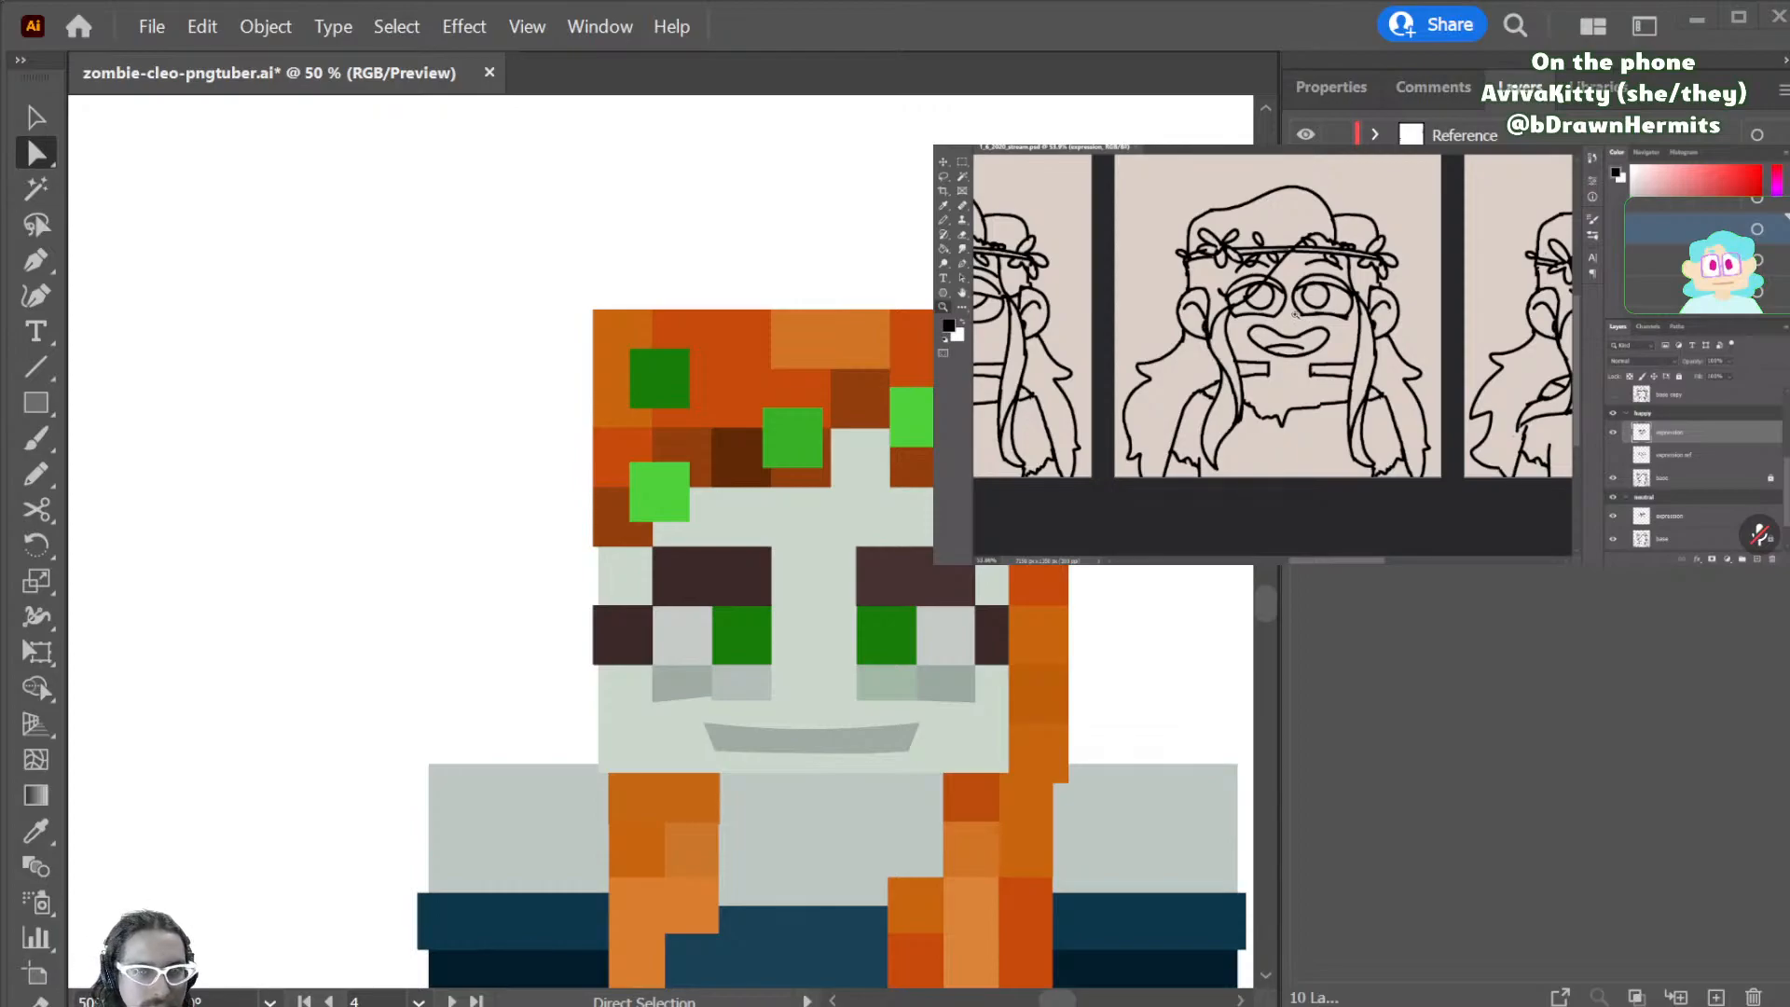
# - Shorten the two inner under-eye shadows slightly by raising their lower corners together
pyautogui.press('q')
pyautogui.press('a')
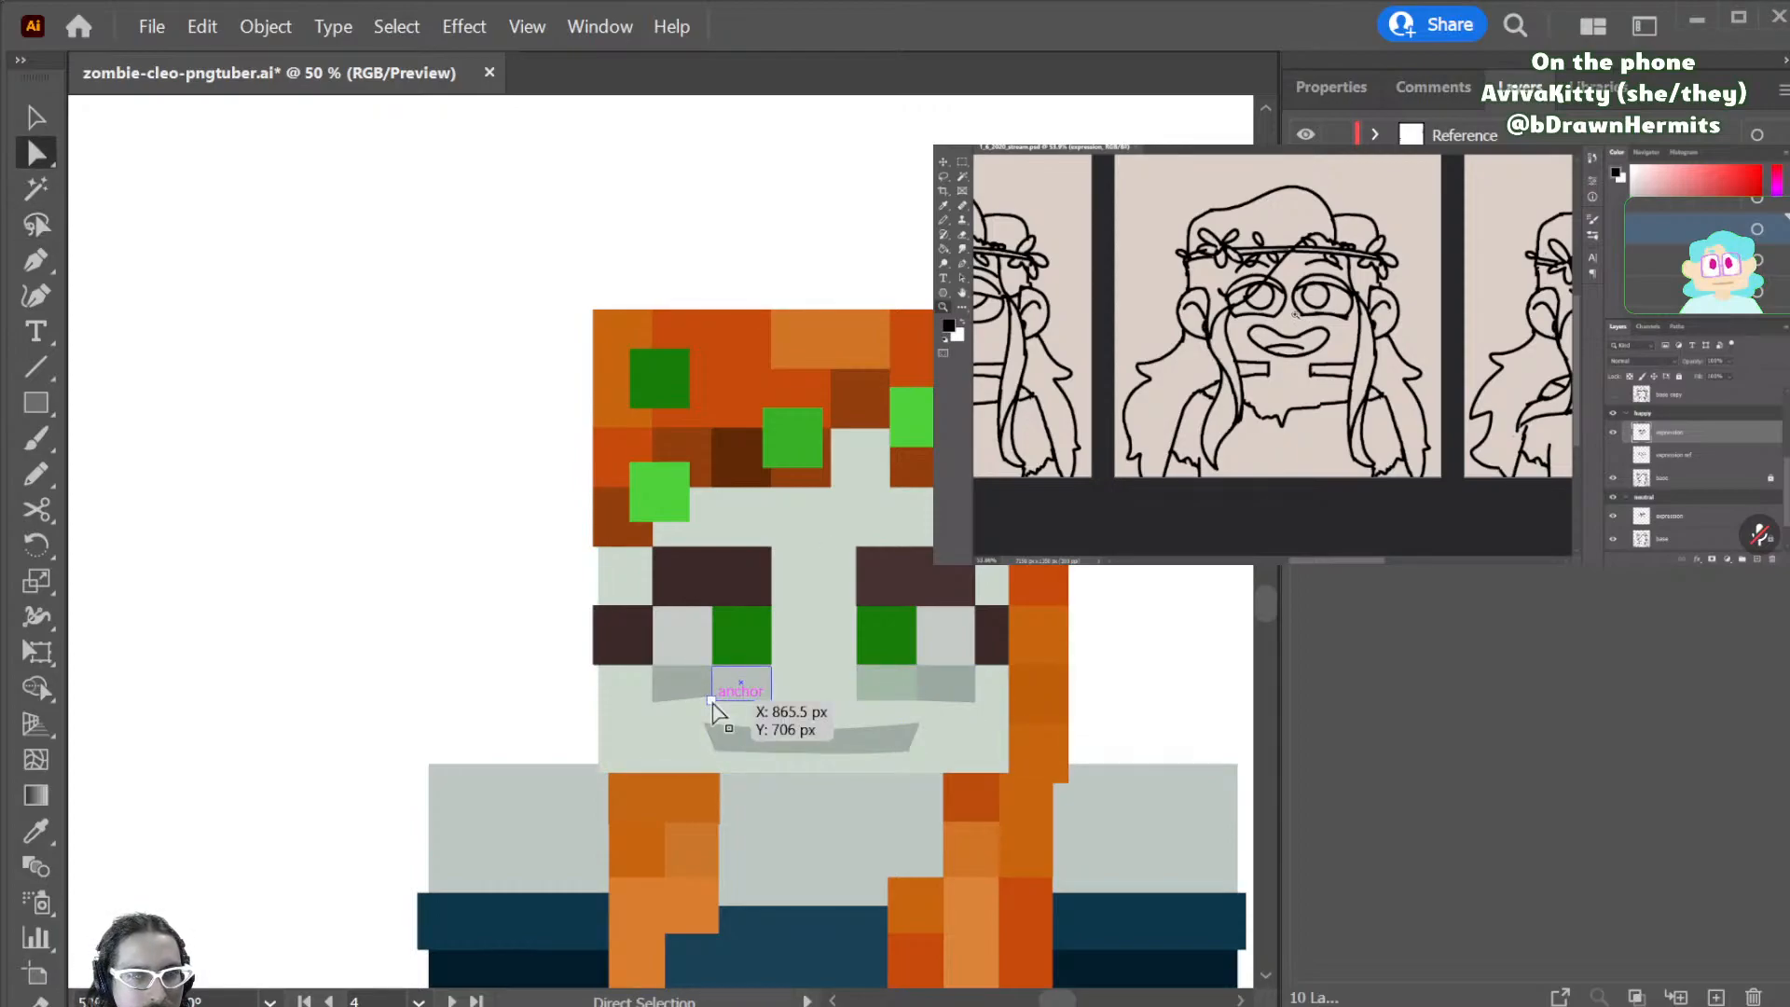
pyautogui.keyDown('shift'); pyautogui.click(775, 707); pyautogui.keyUp('shift')
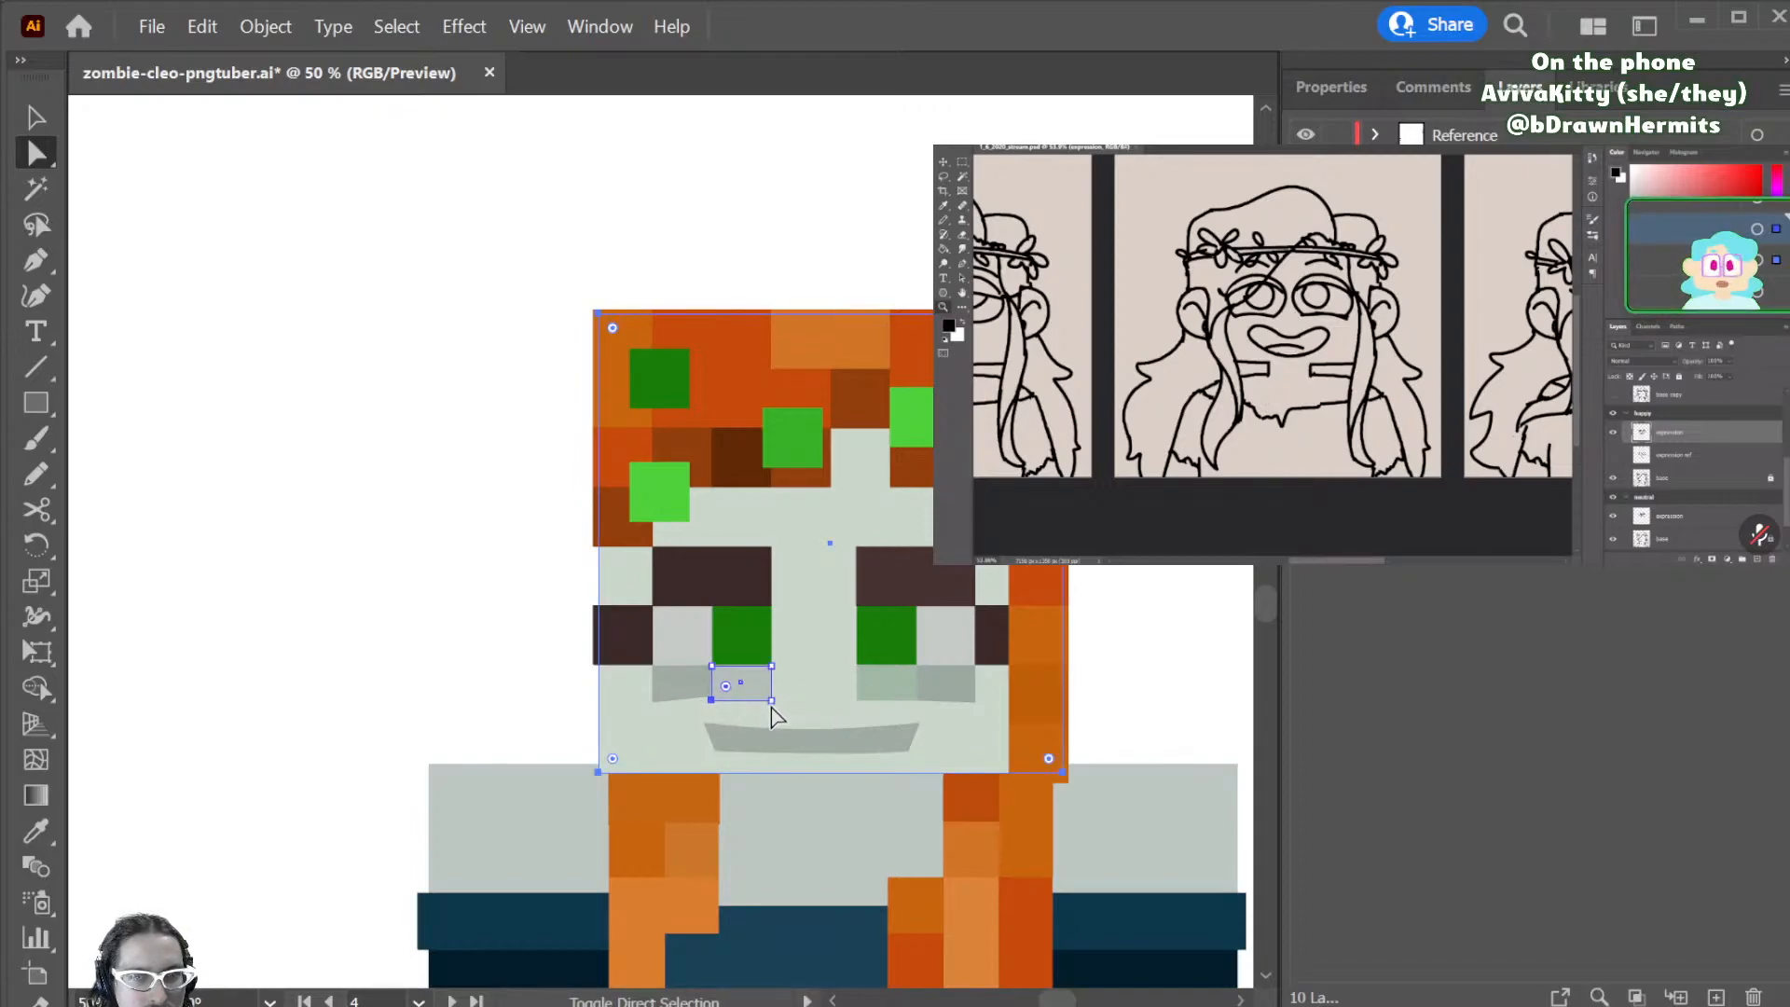
pyautogui.moveTo(775, 713); pyautogui.dragTo(916, 712)
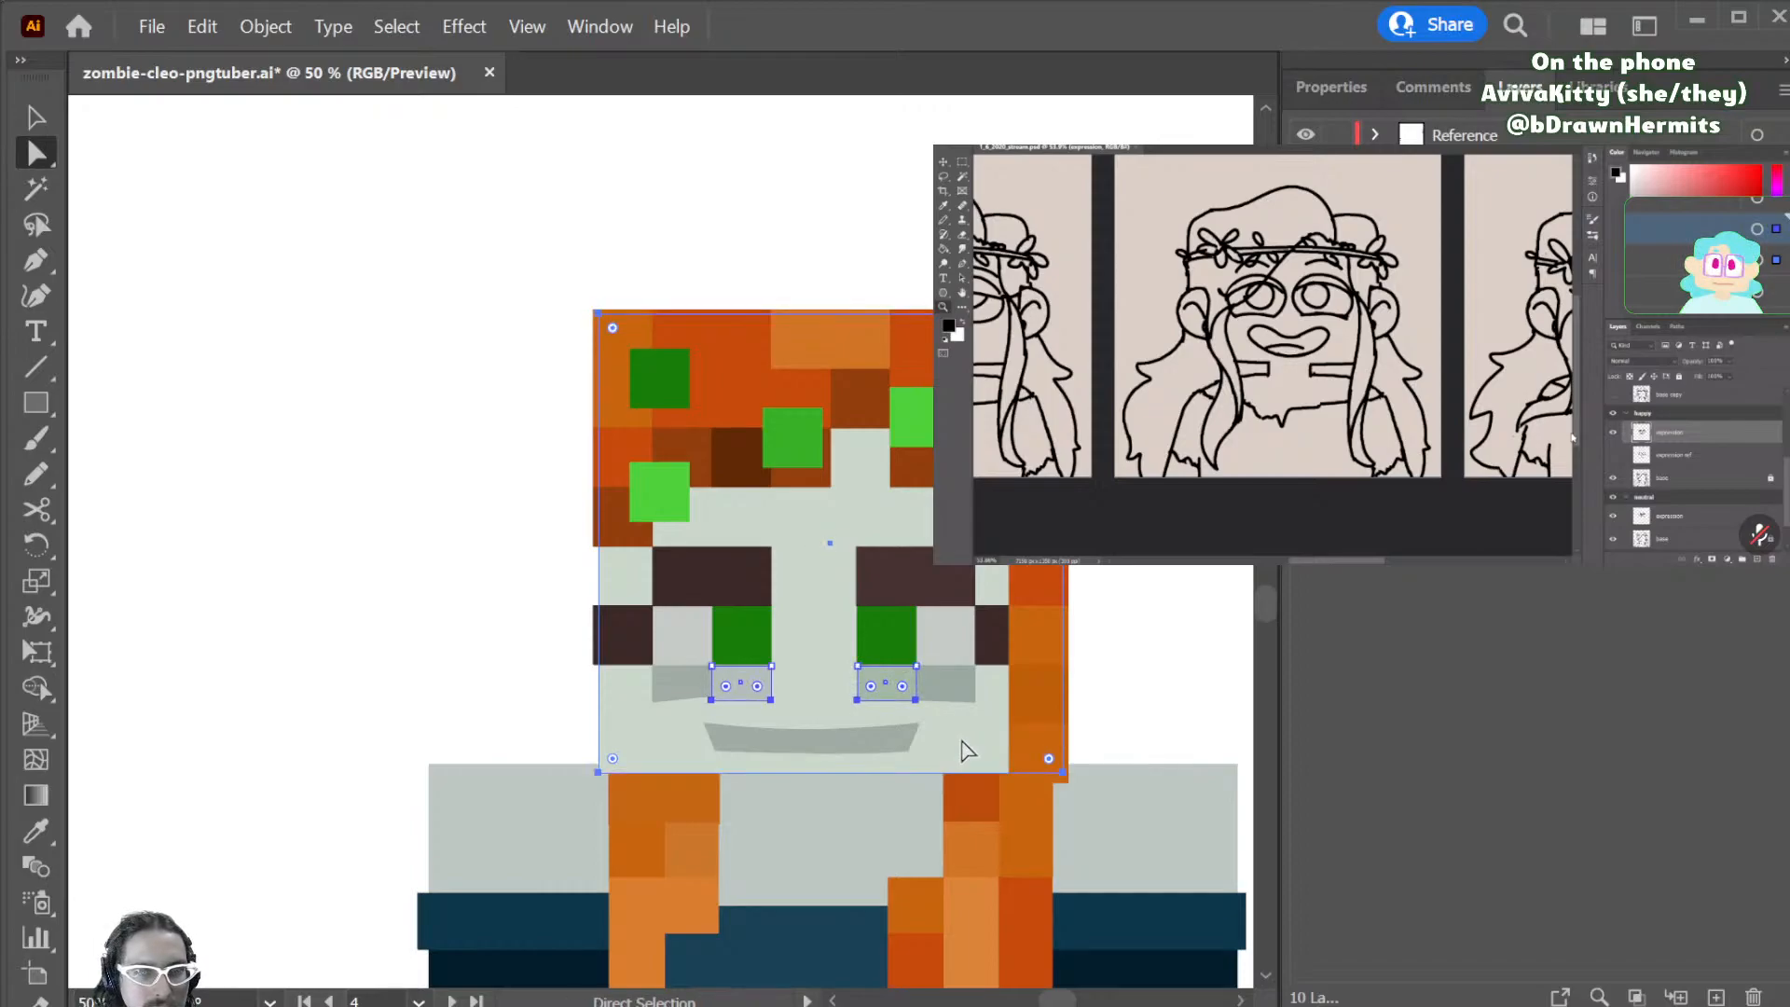
pyautogui.press('Up')
pyautogui.press('Up')
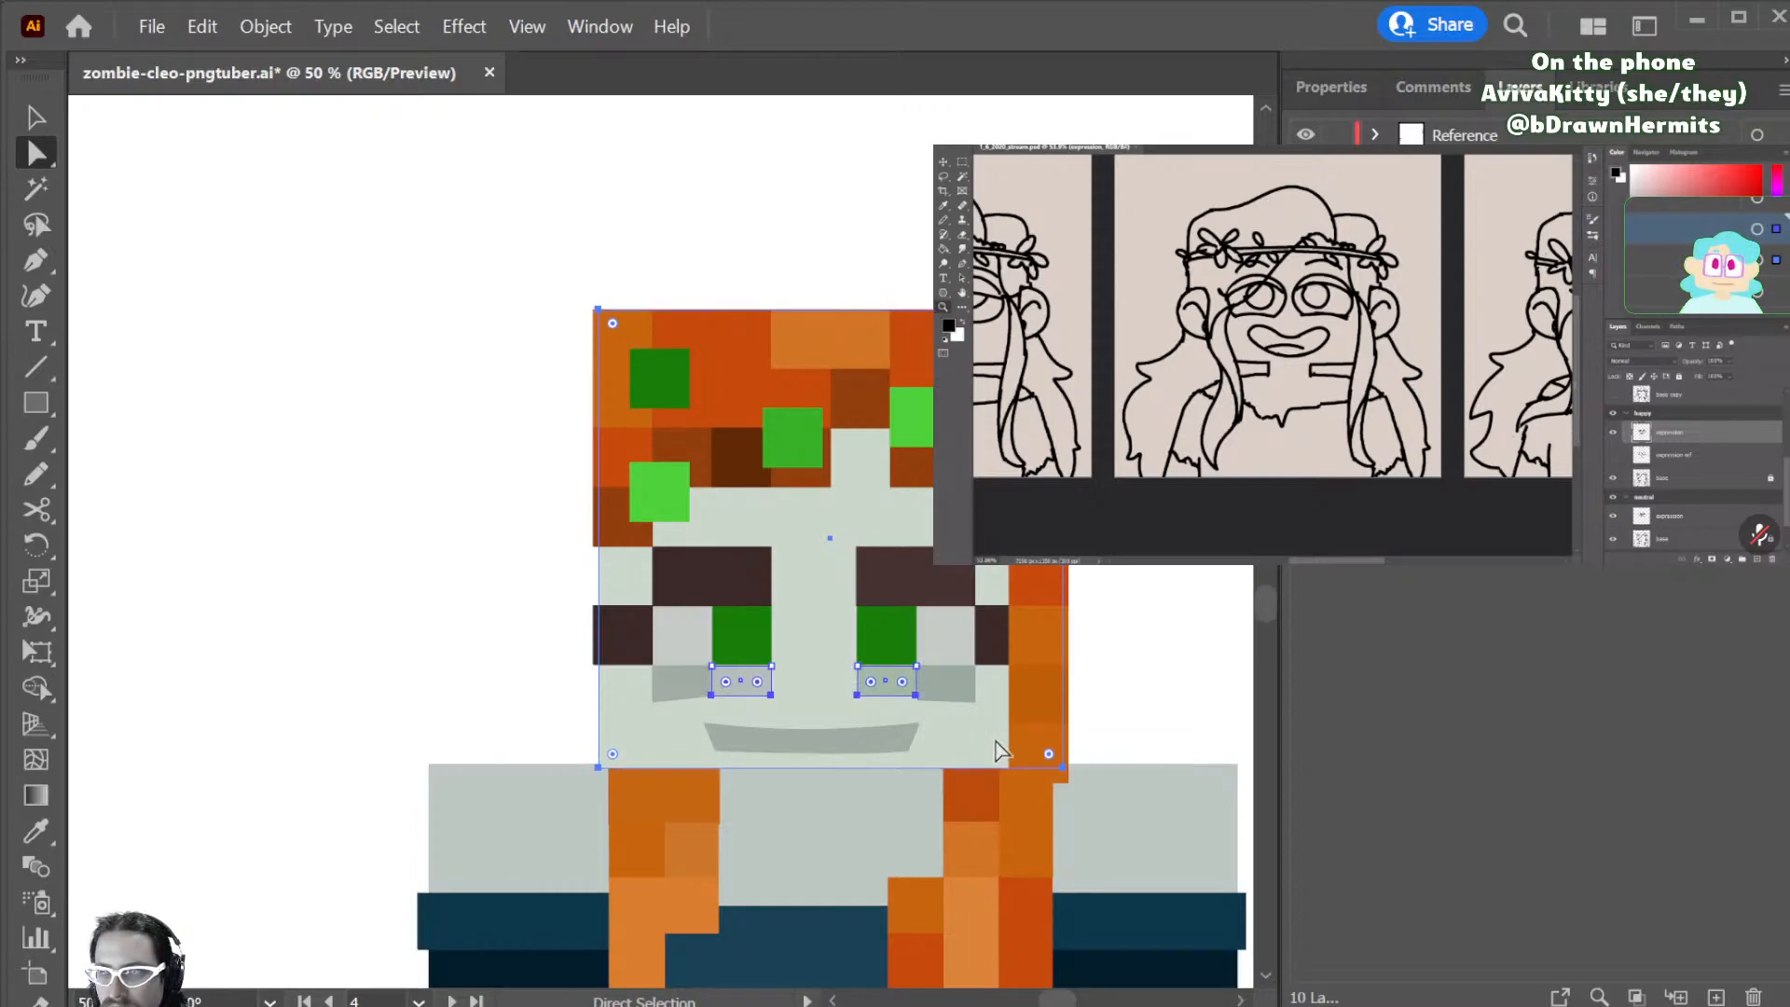
pyautogui.click(1182, 695)
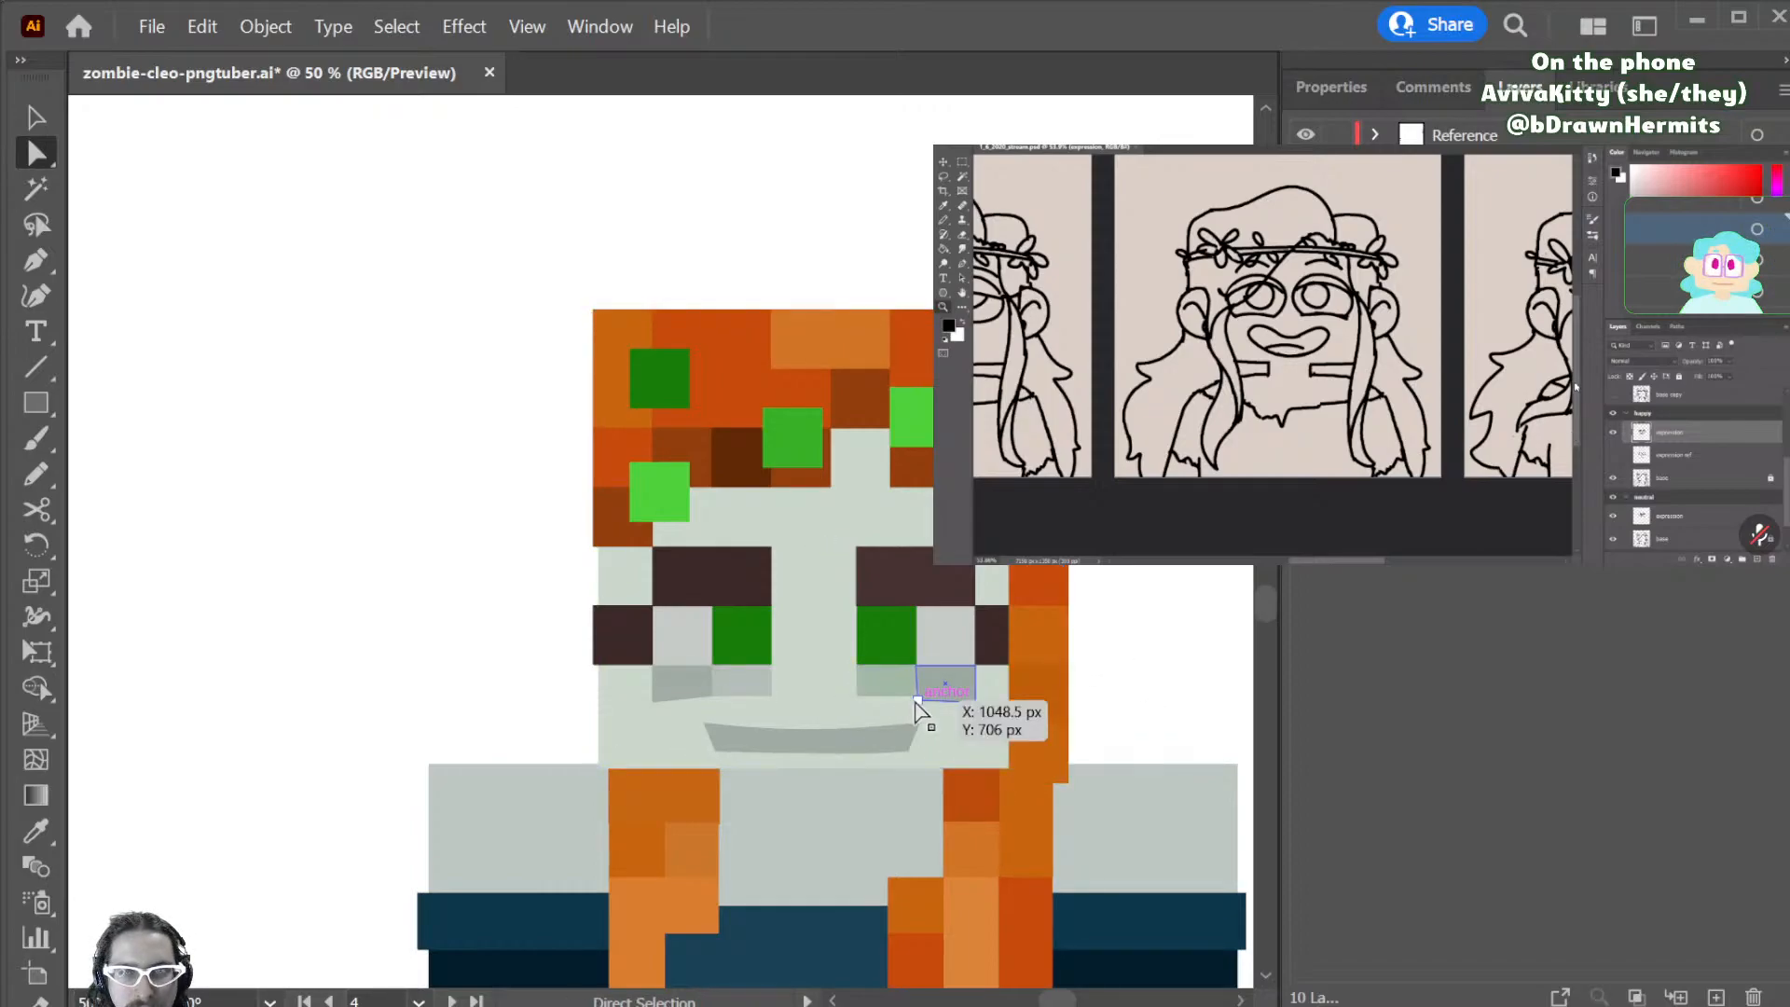
# - Raise the inner lower corner of the right eye's outer shadow to meet the shortened inner shadow, and save the file
pyautogui.moveTo(917, 700); pyautogui.dragTo(915, 694)
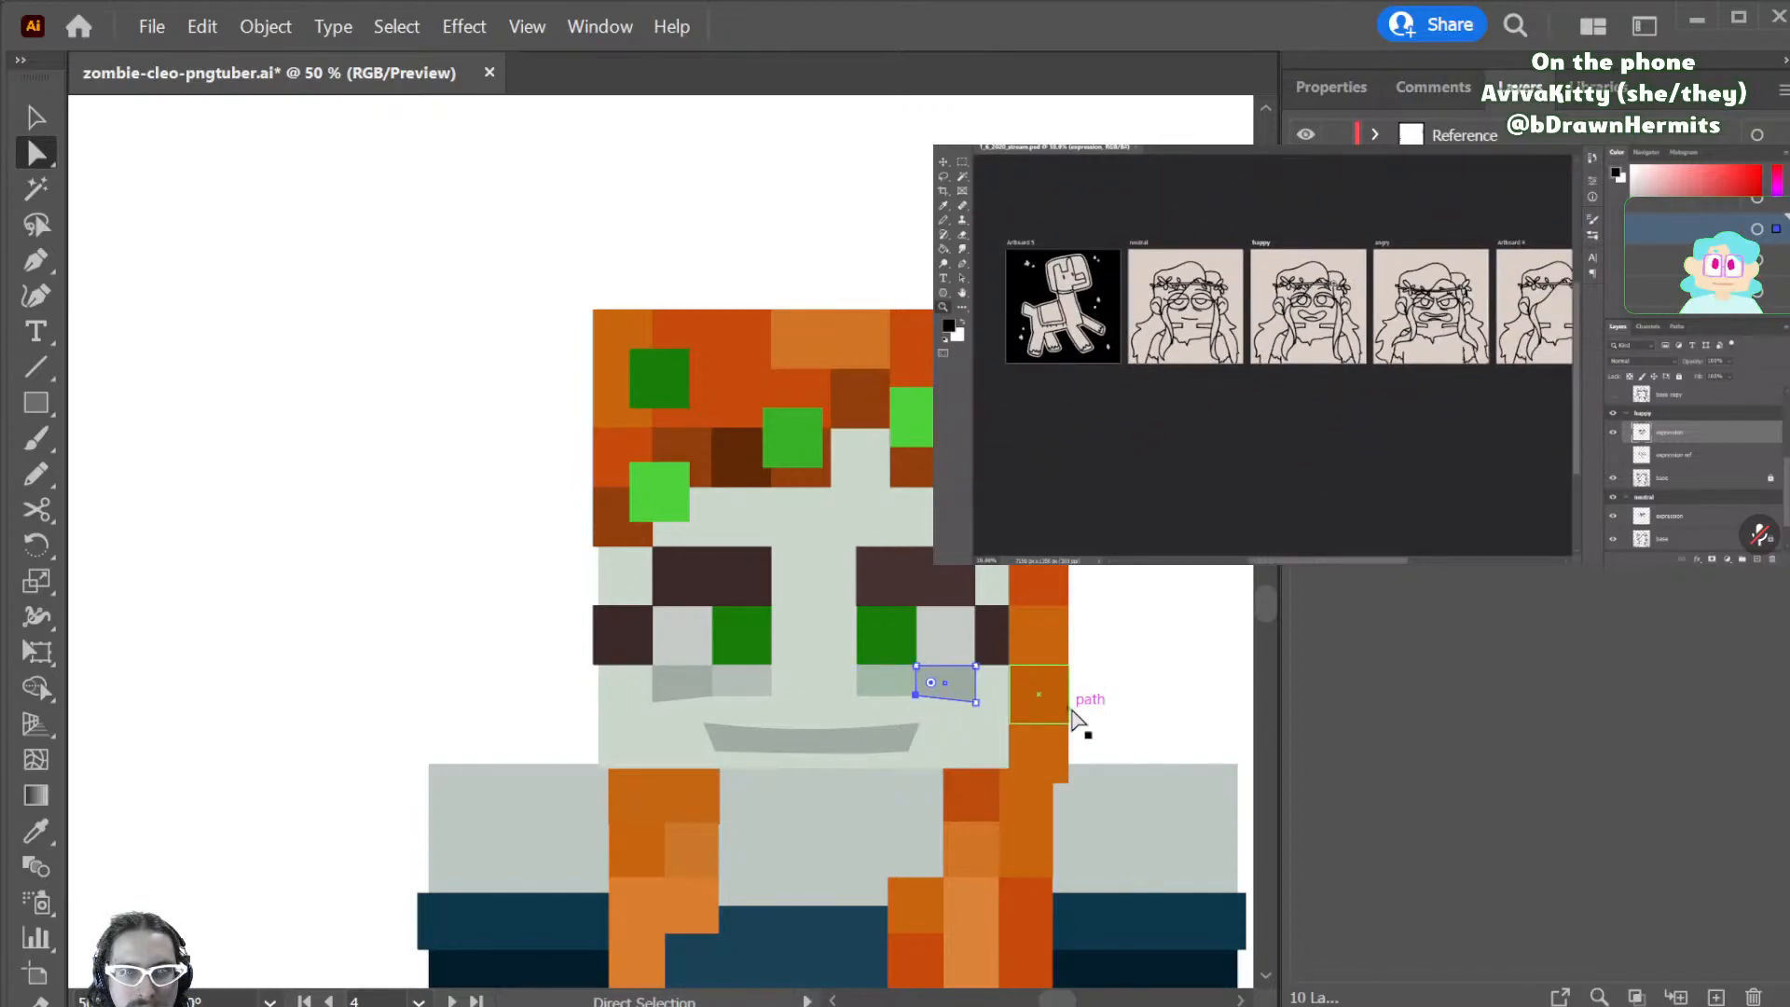
pyautogui.click(1239, 682)
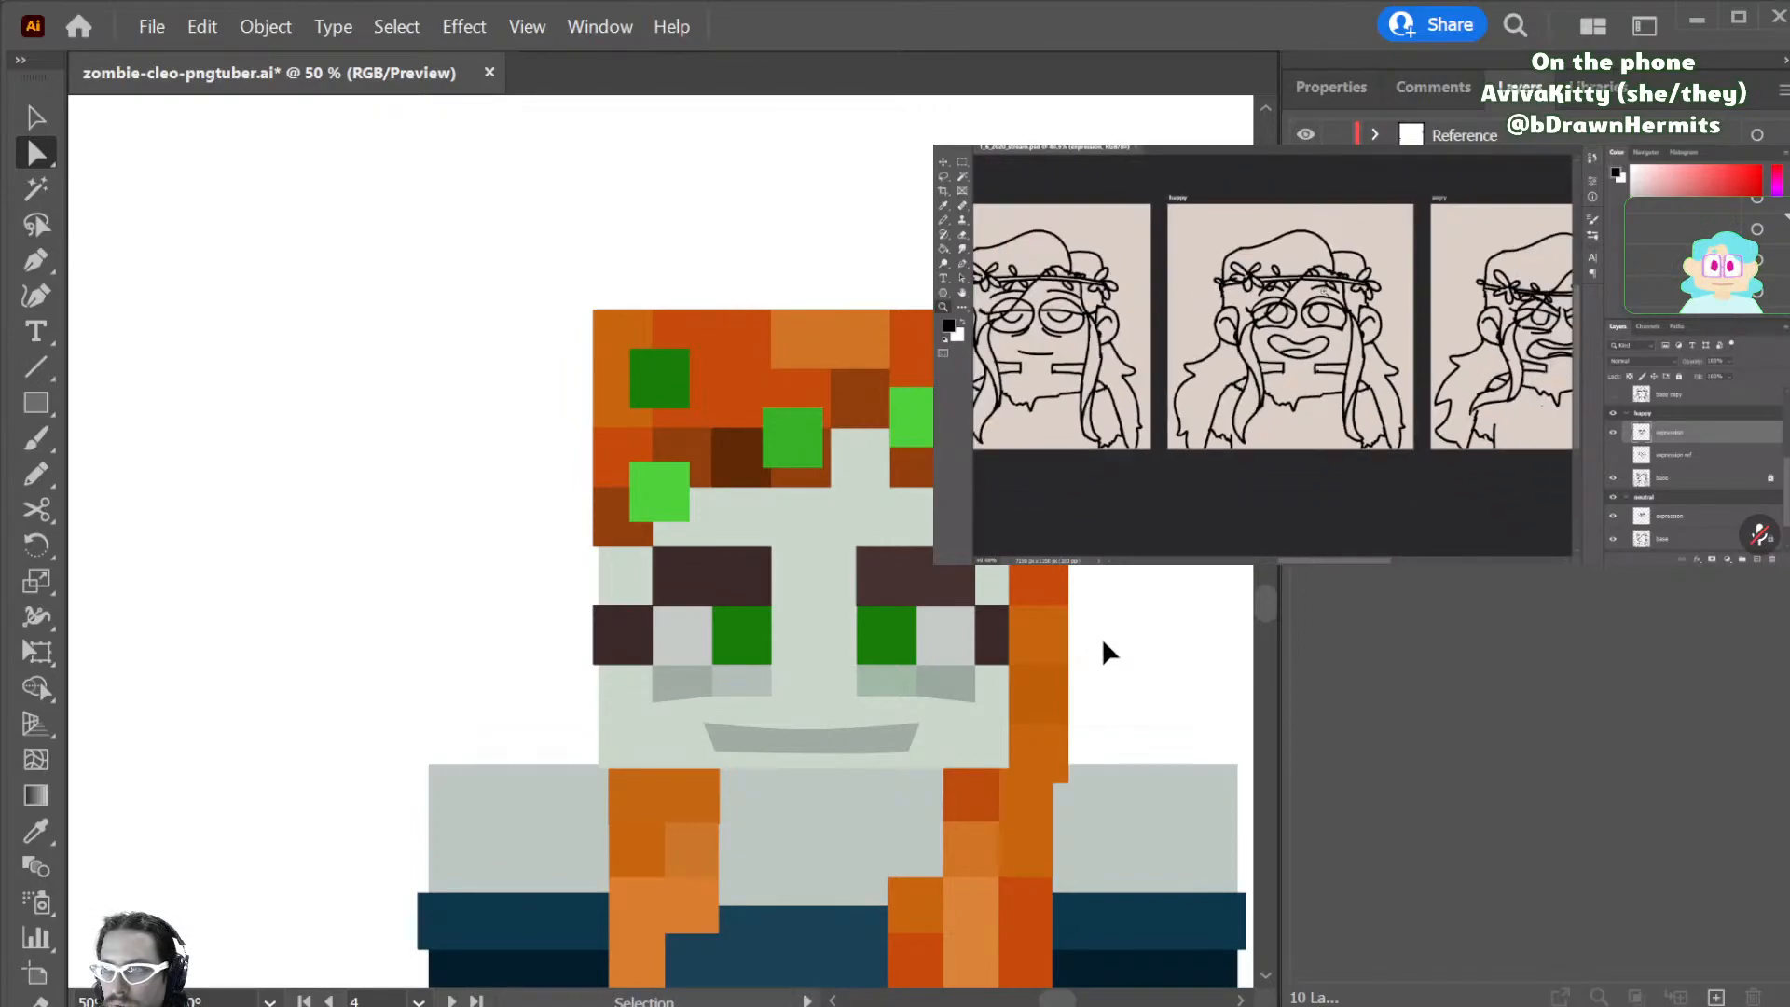
pyautogui.hotkey('ctrl', 's')
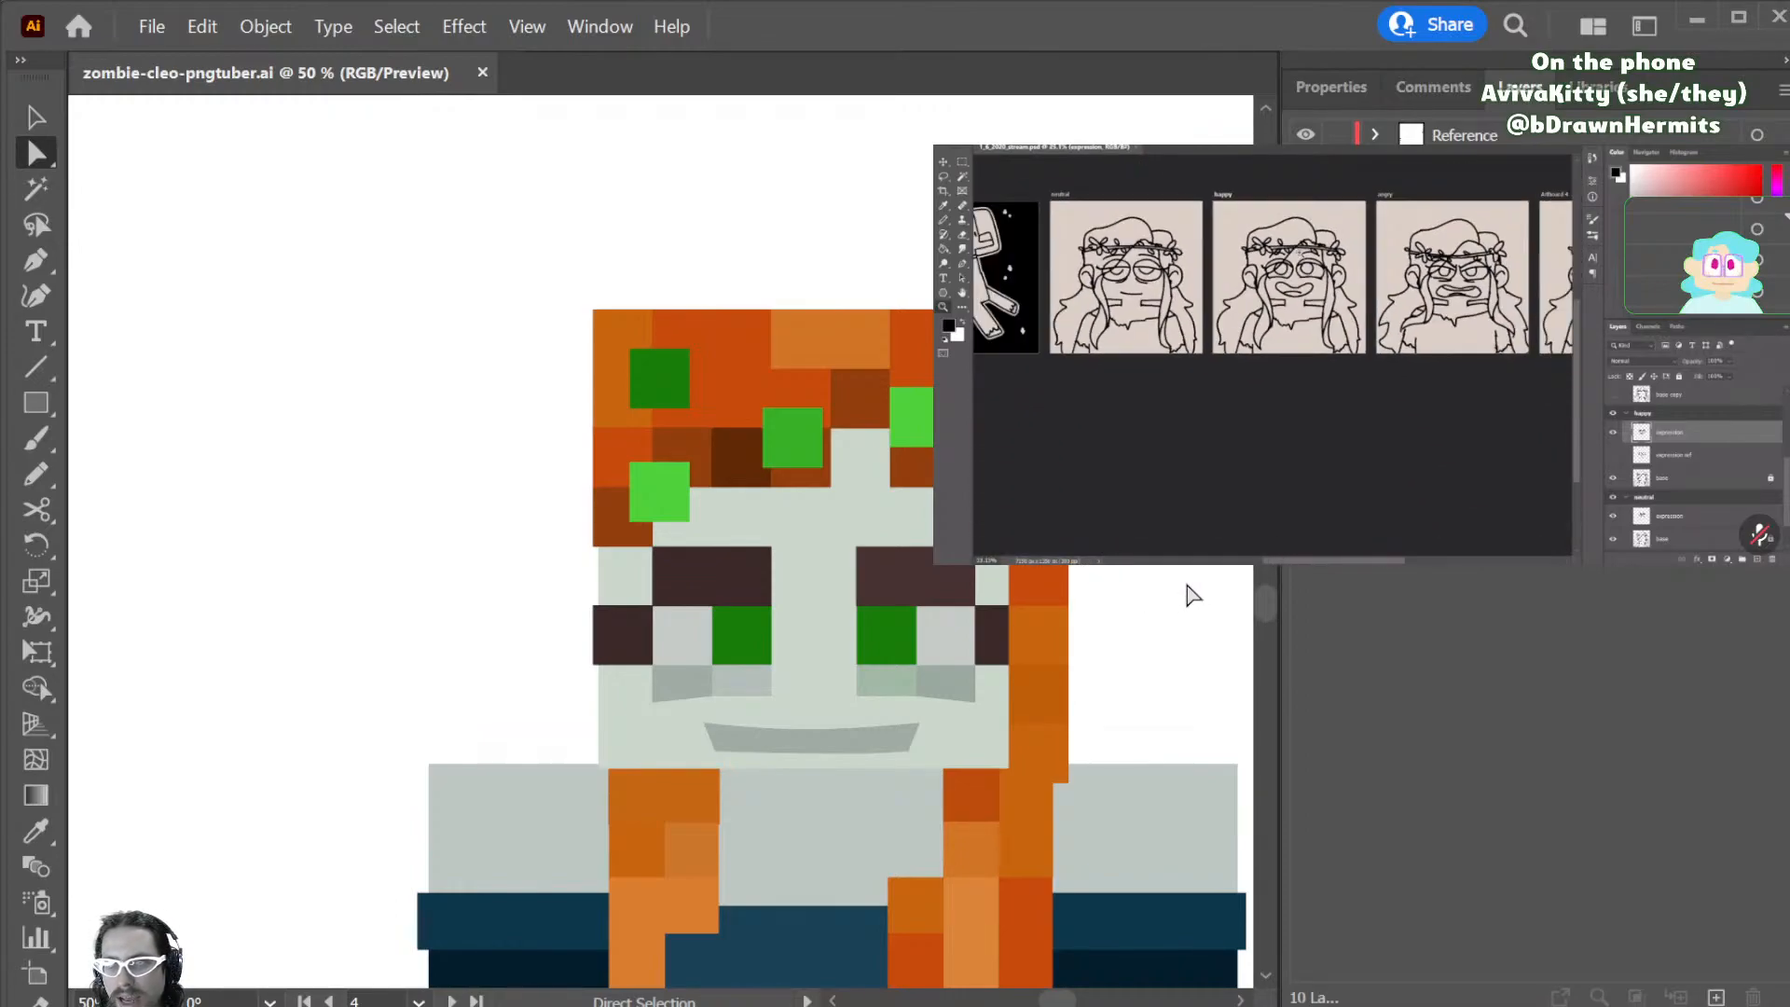
# - Move all the green leaf squares in the hair up together slightly and deselect them
pyautogui.keyDown('ctrl'); pyautogui.click(630, 481); pyautogui.keyUp('ctrl')
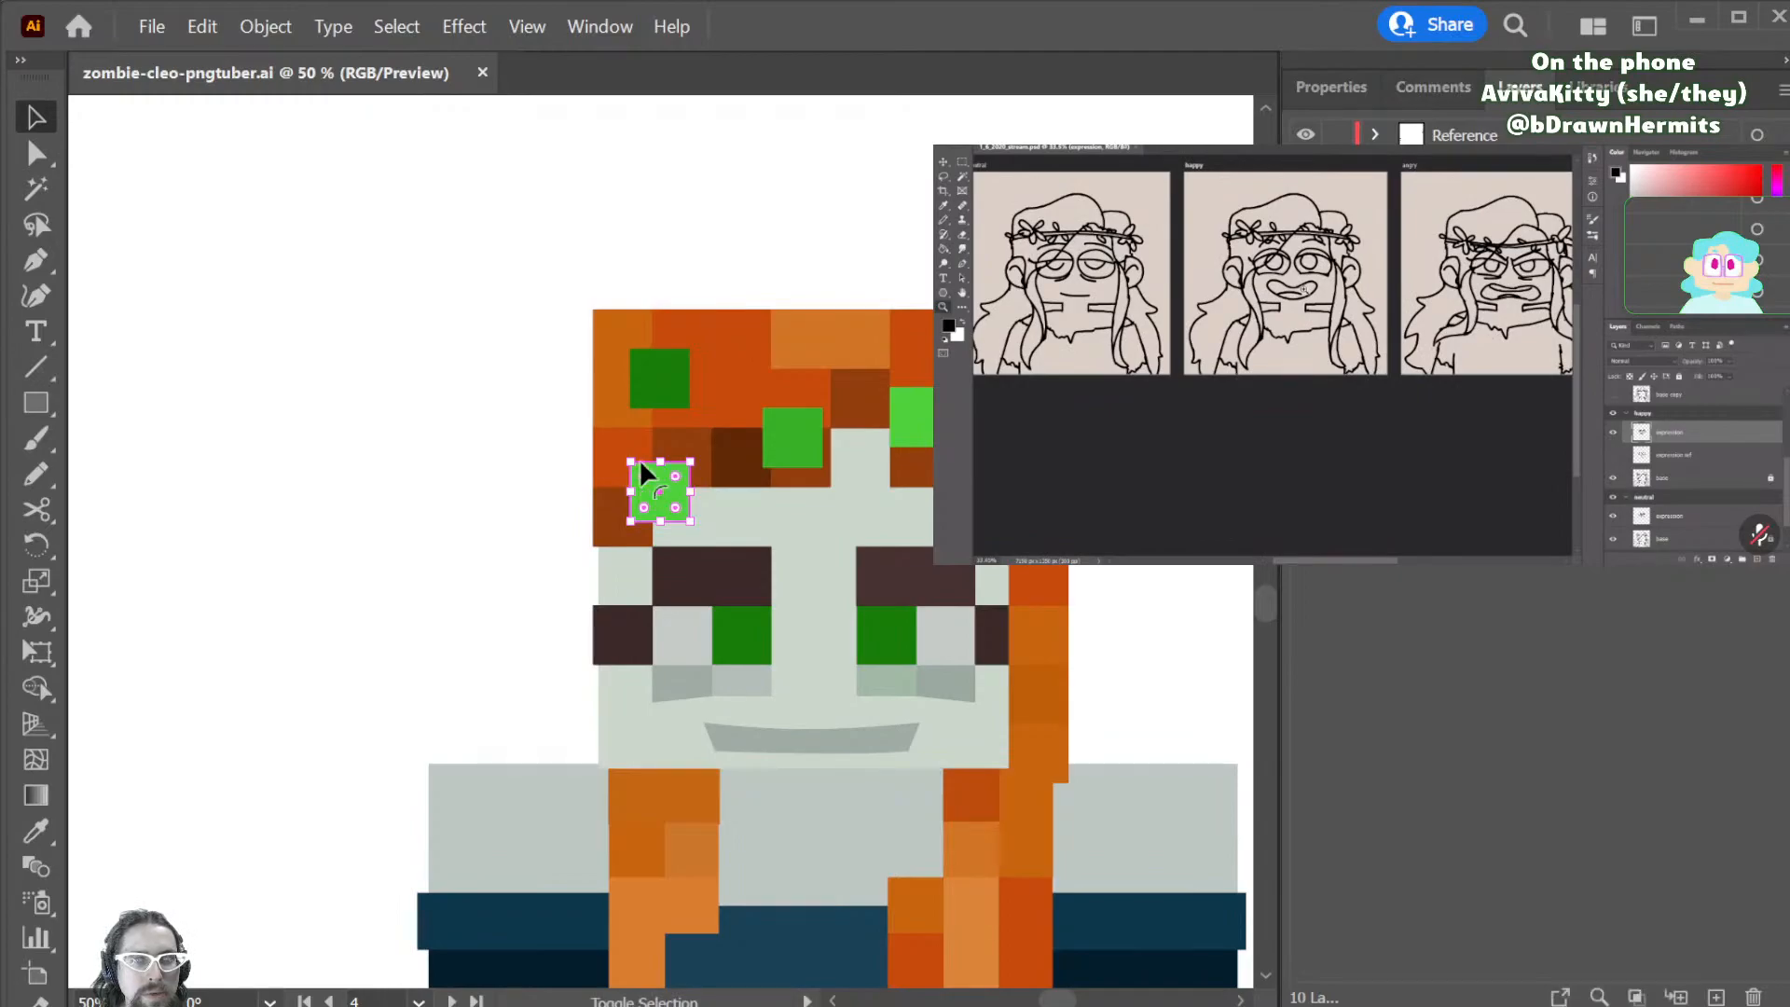
pyautogui.keyDown('ctrl'); pyautogui.keyDown('shift'); pyautogui.click(678, 399); pyautogui.keyUp('shift'); pyautogui.keyUp('ctrl')
pyautogui.keyDown('ctrl'); pyautogui.keyDown('shift'); pyautogui.click(786, 456); pyautogui.keyUp('shift'); pyautogui.keyUp('ctrl')
pyautogui.keyDown('shift'); pyautogui.click(1010, 466); pyautogui.keyUp('shift')
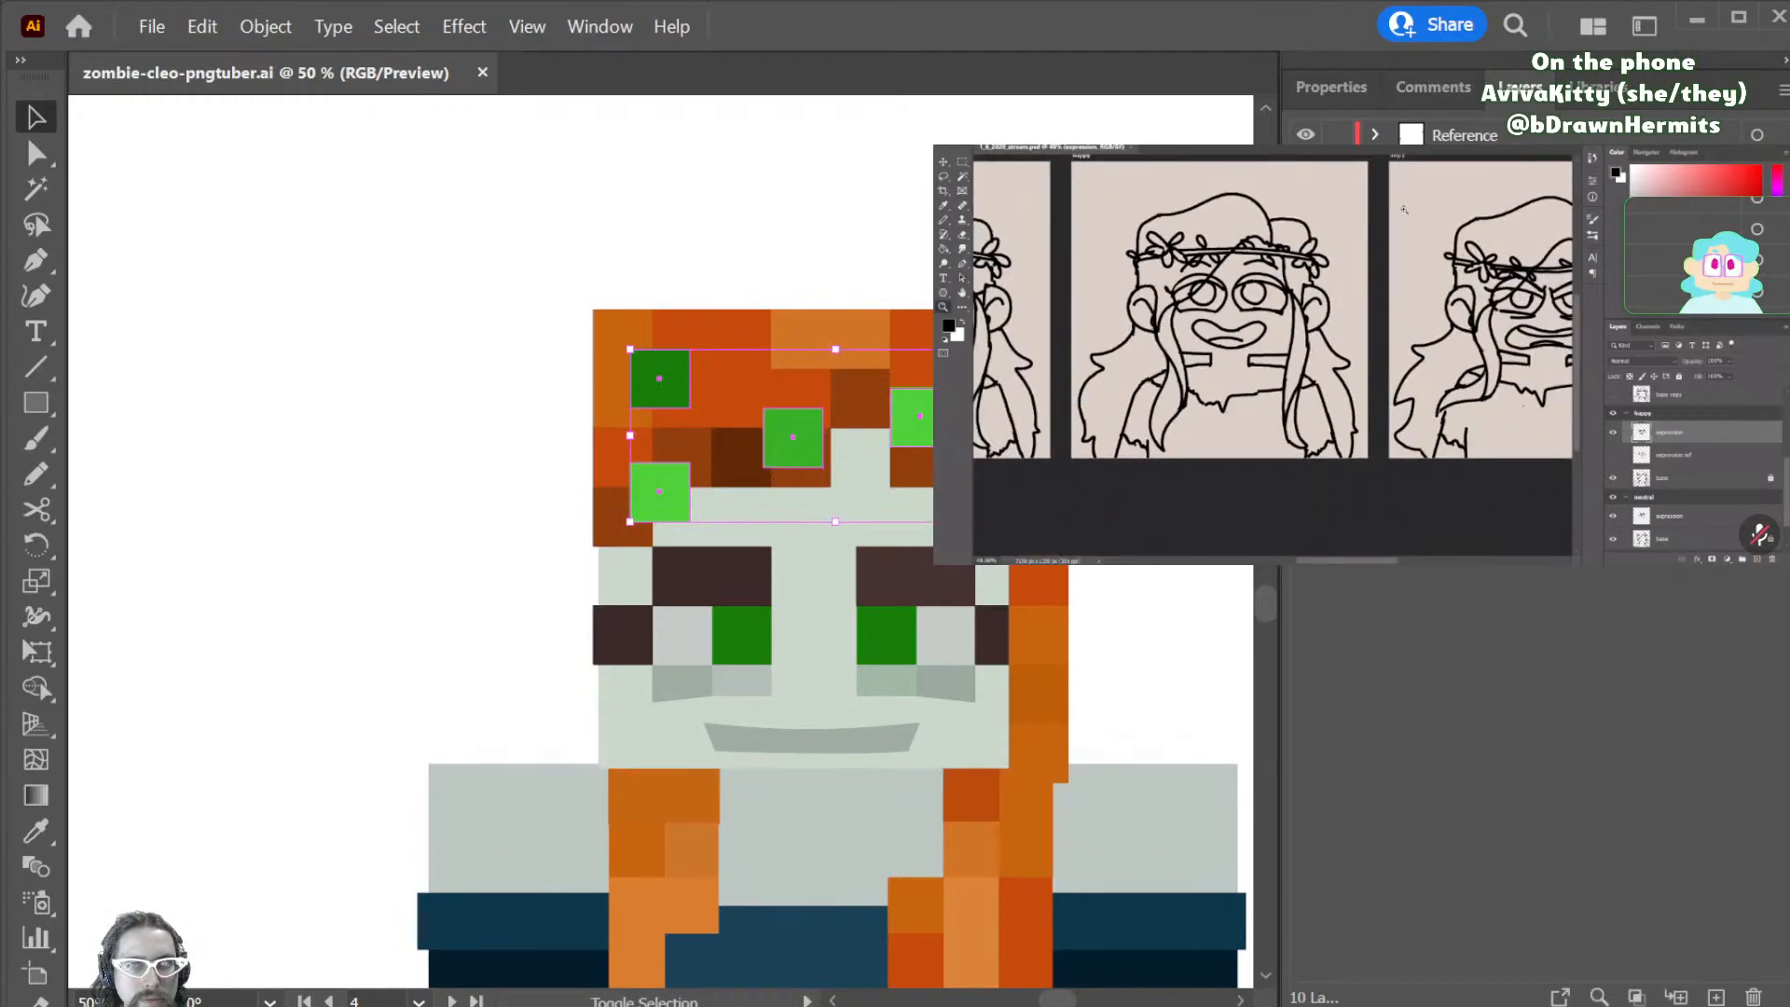
pyautogui.hotkey('shift', 'Up')
pyautogui.hotkey('shift', 'Up')
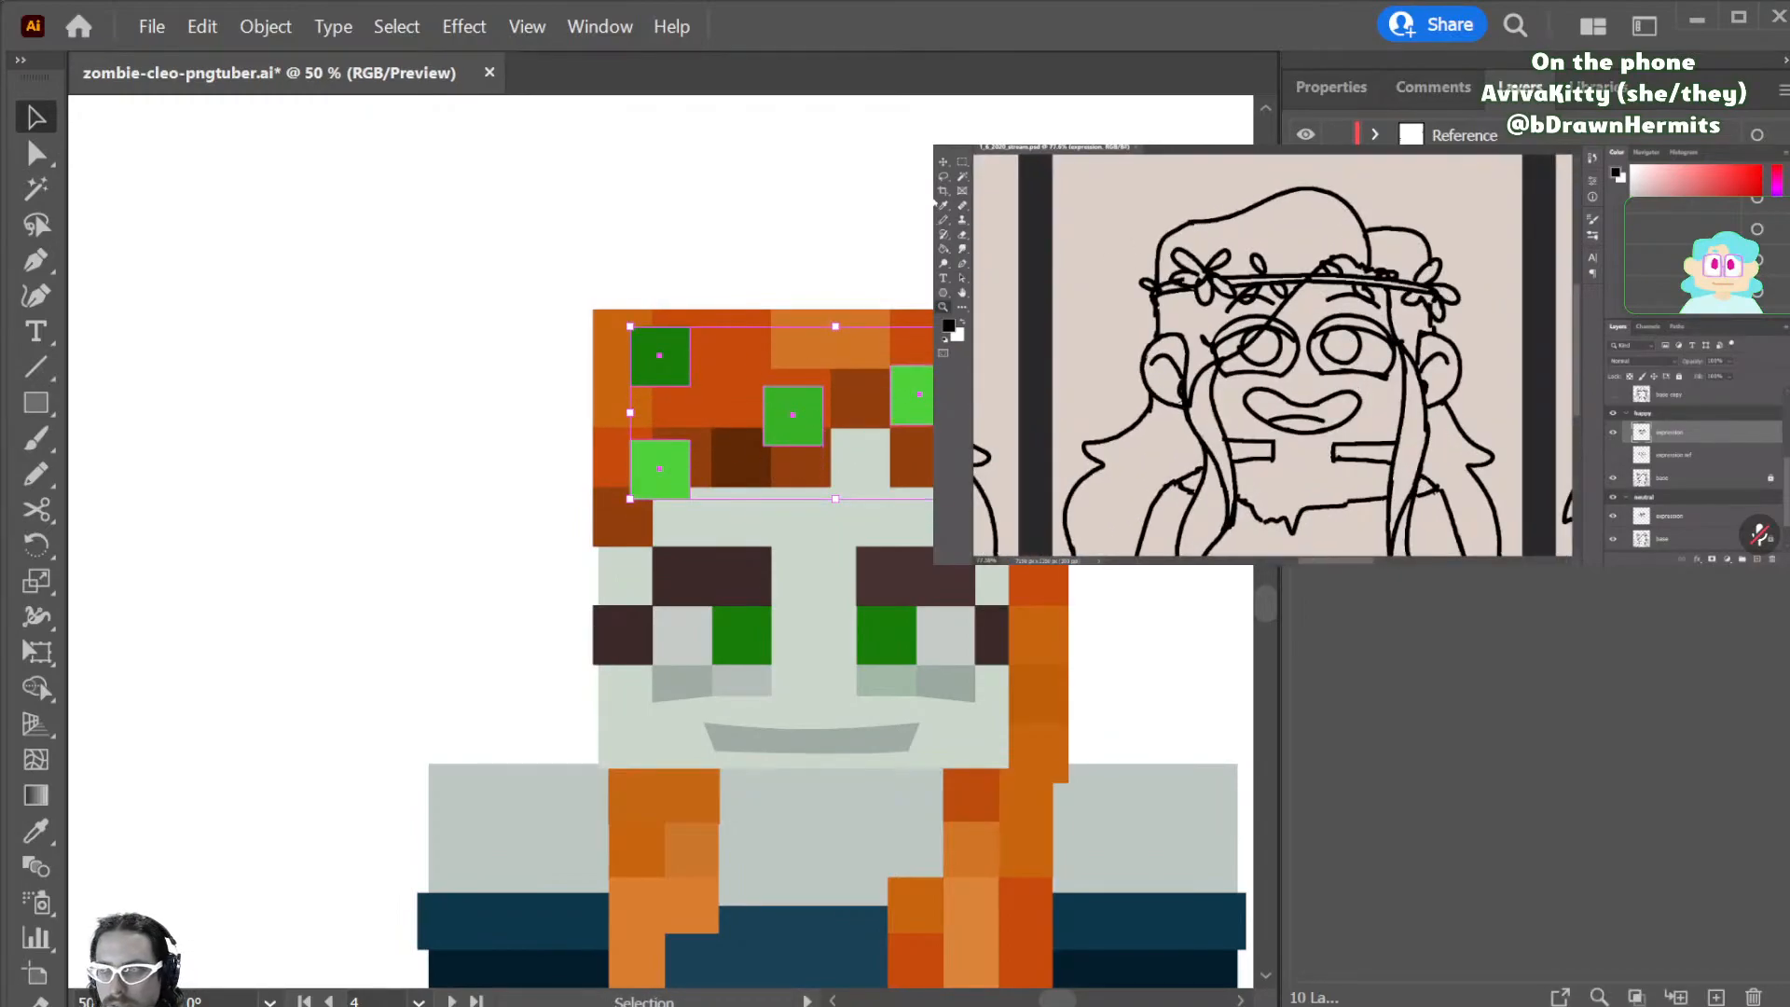
pyautogui.hotkey('ctrl', 'shift', 'a')
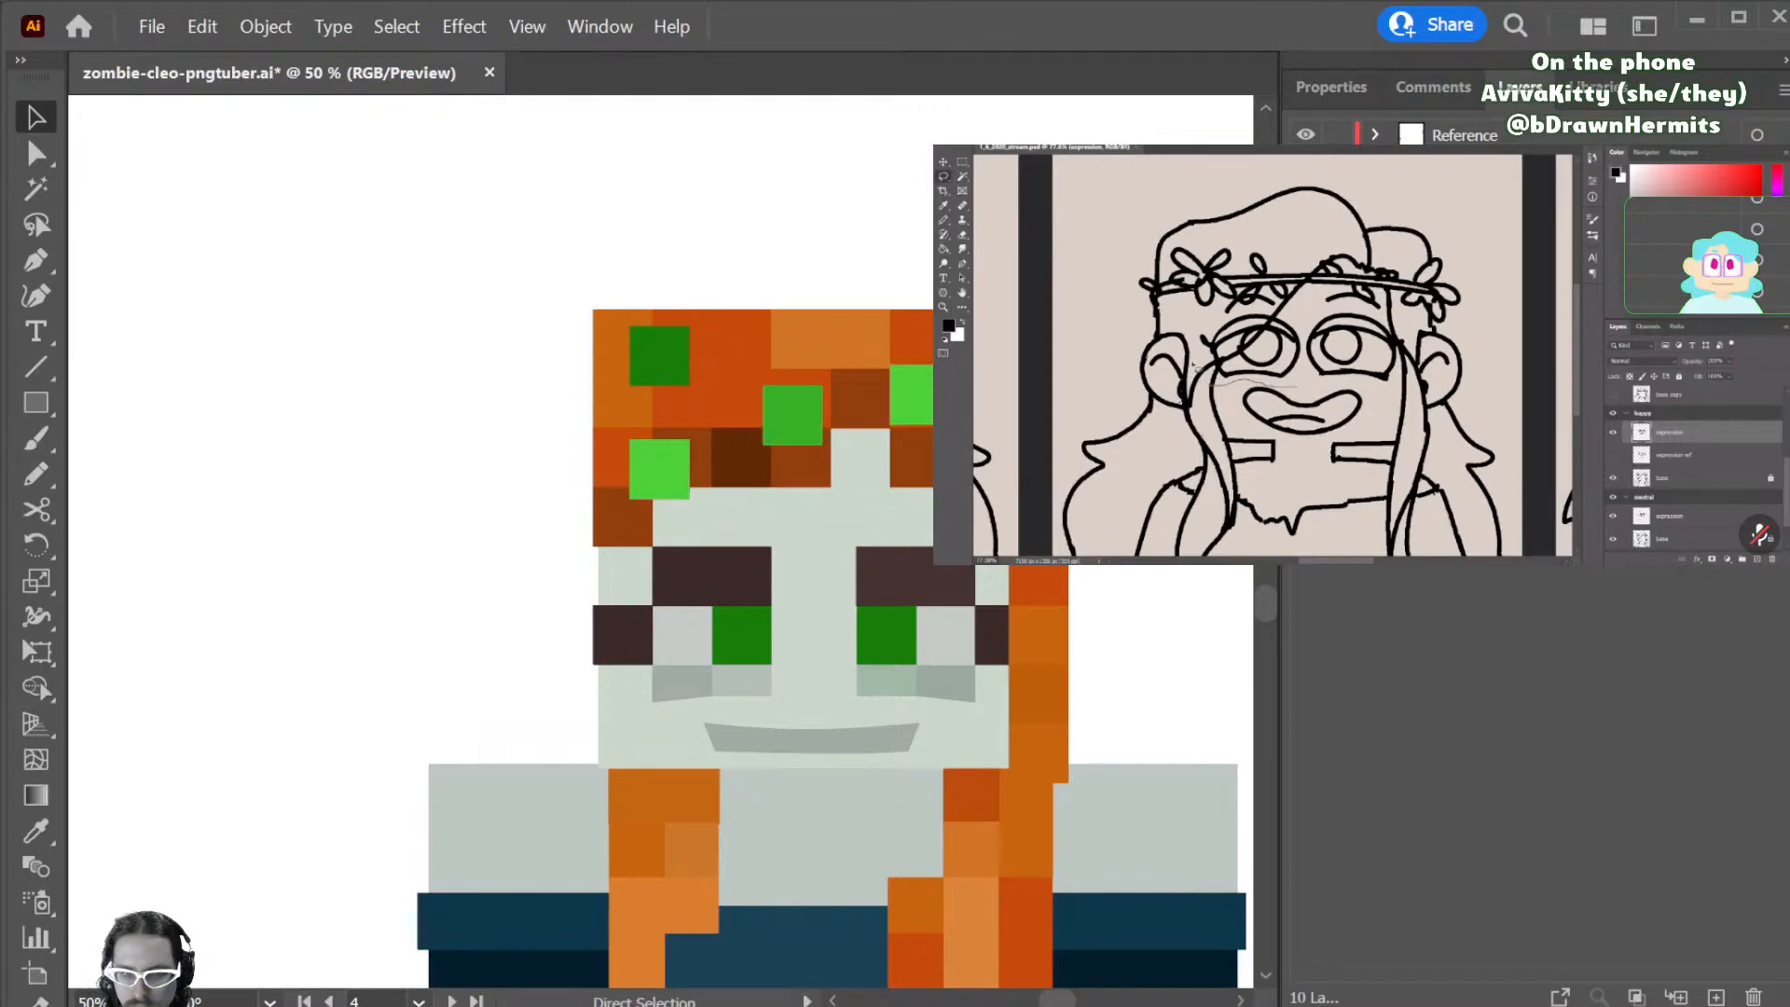
# - Save the file and move the eyes, eyebrows and under-eye shadows up together on the fourth artboard's face
pyautogui.hotkey('ctrl', 's')
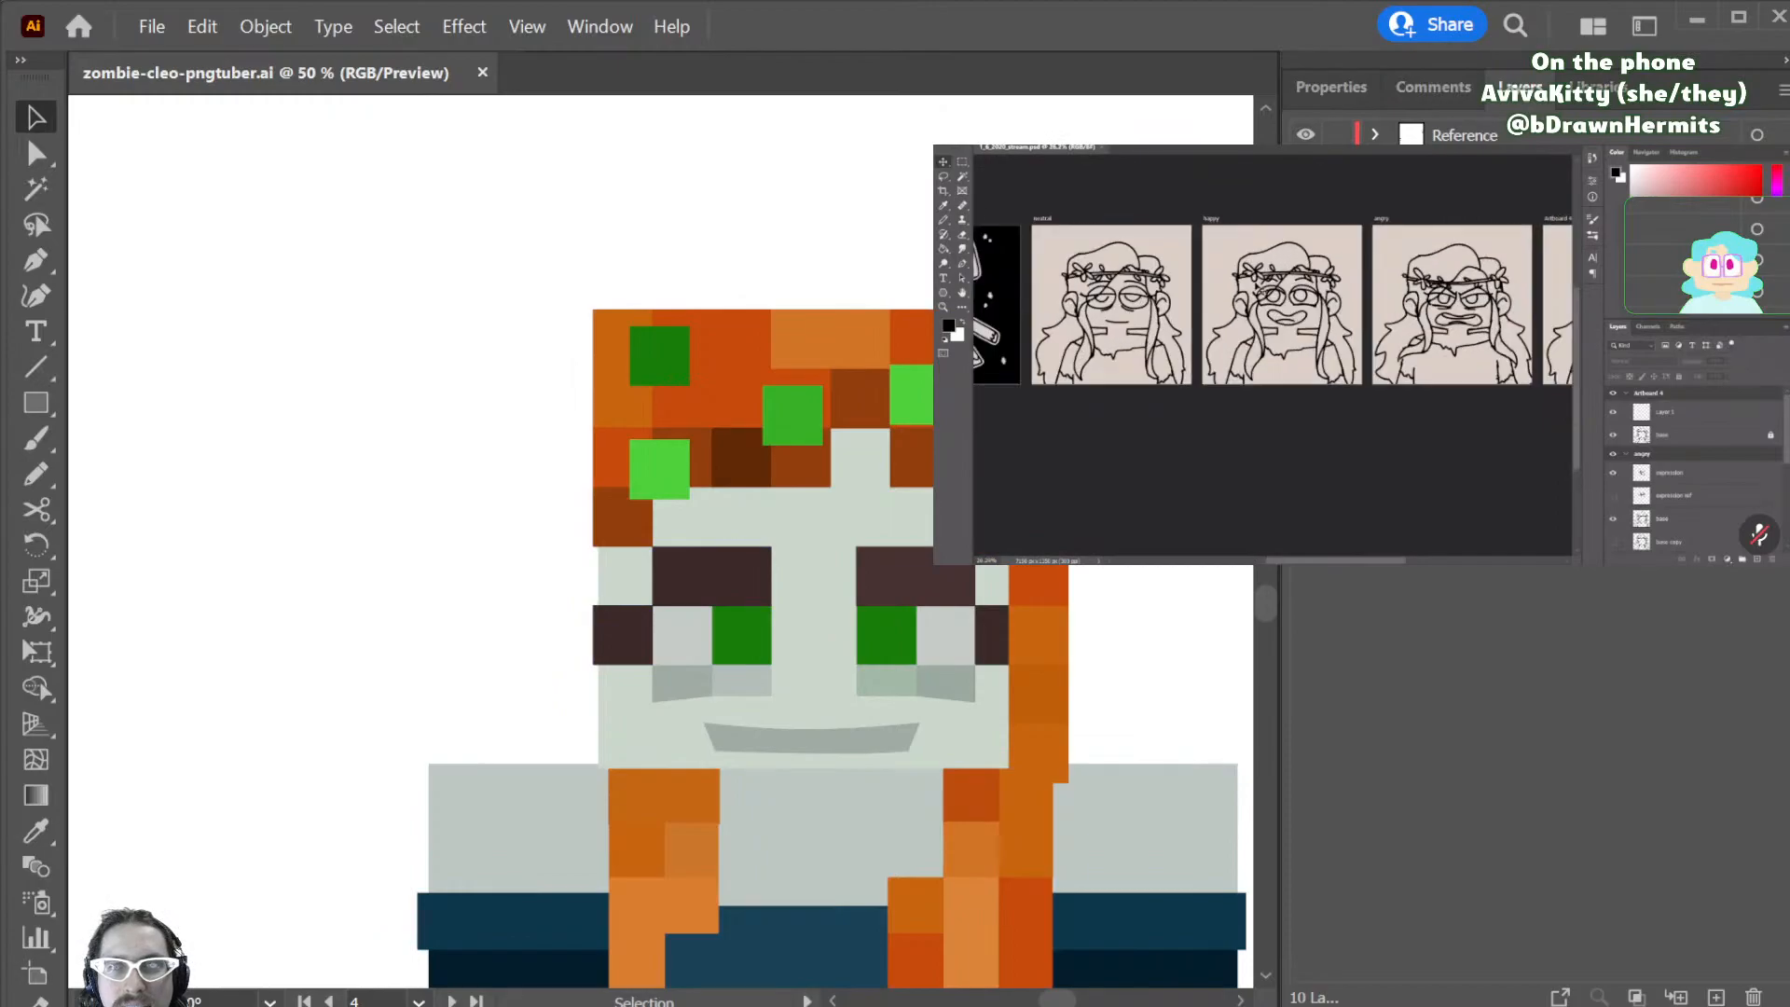
pyautogui.moveTo(569, 575); pyautogui.dragTo(630, 582)
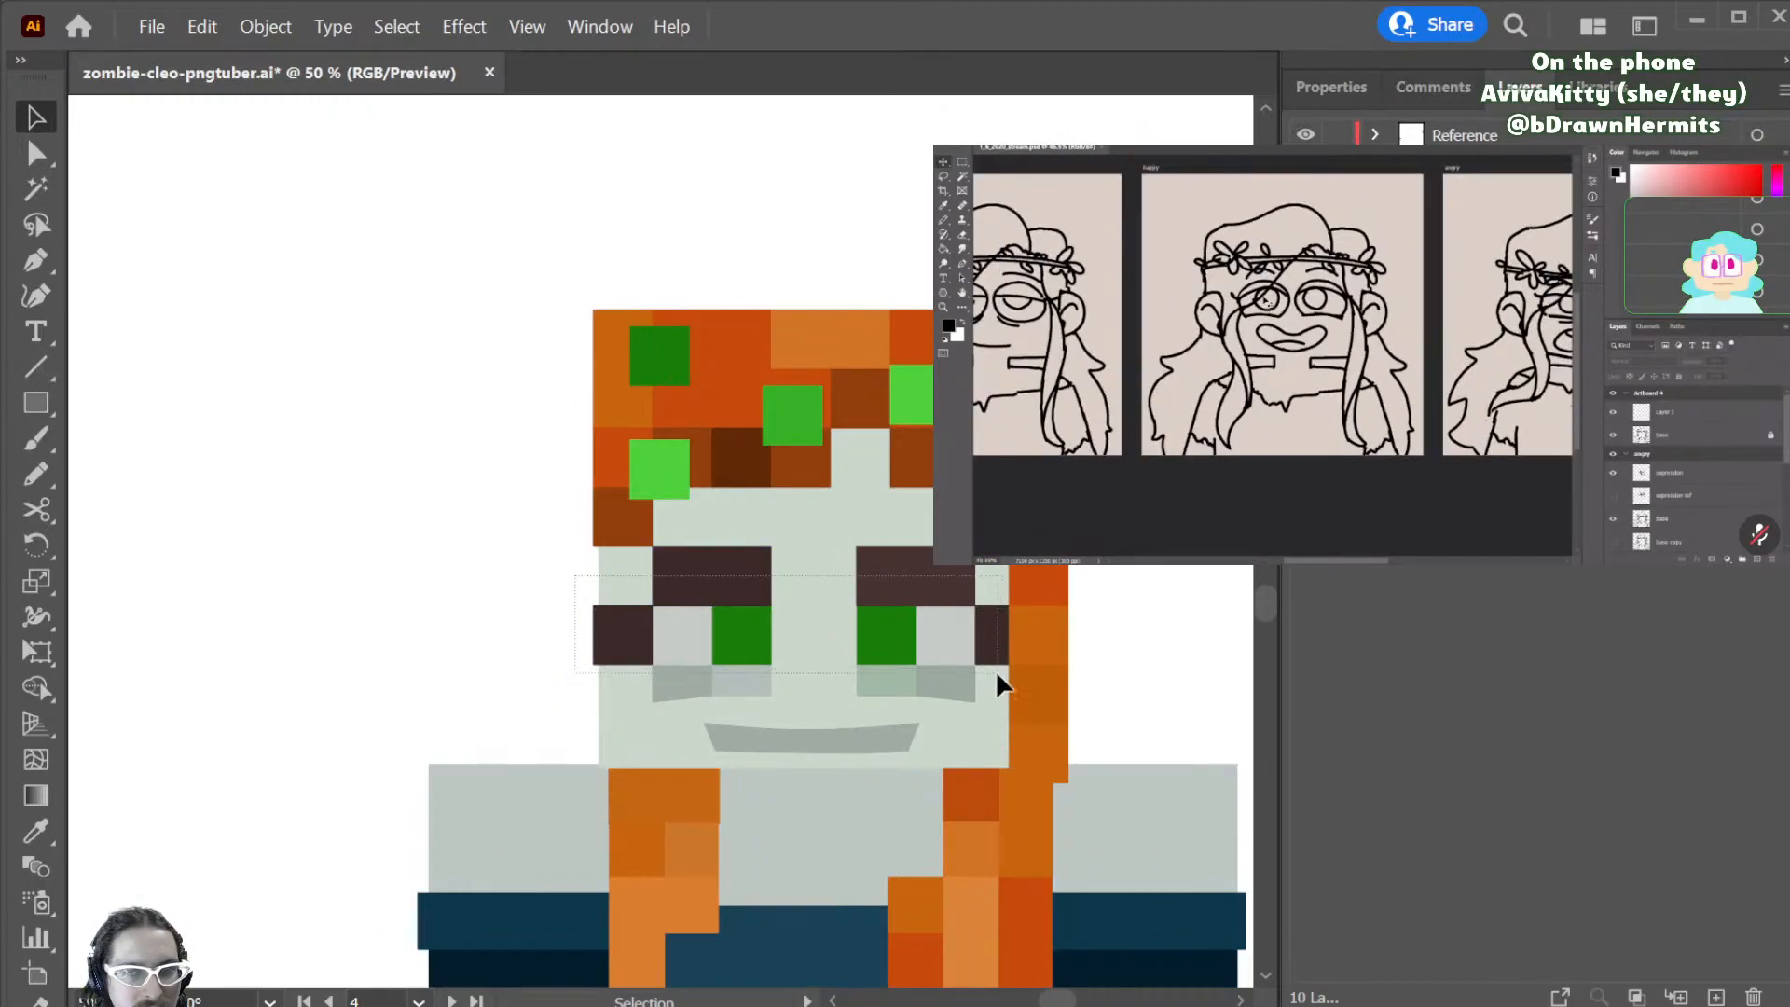
pyautogui.moveTo(999, 666); pyautogui.dragTo(969, 678)
pyautogui.press('Up')
pyautogui.press('Up')
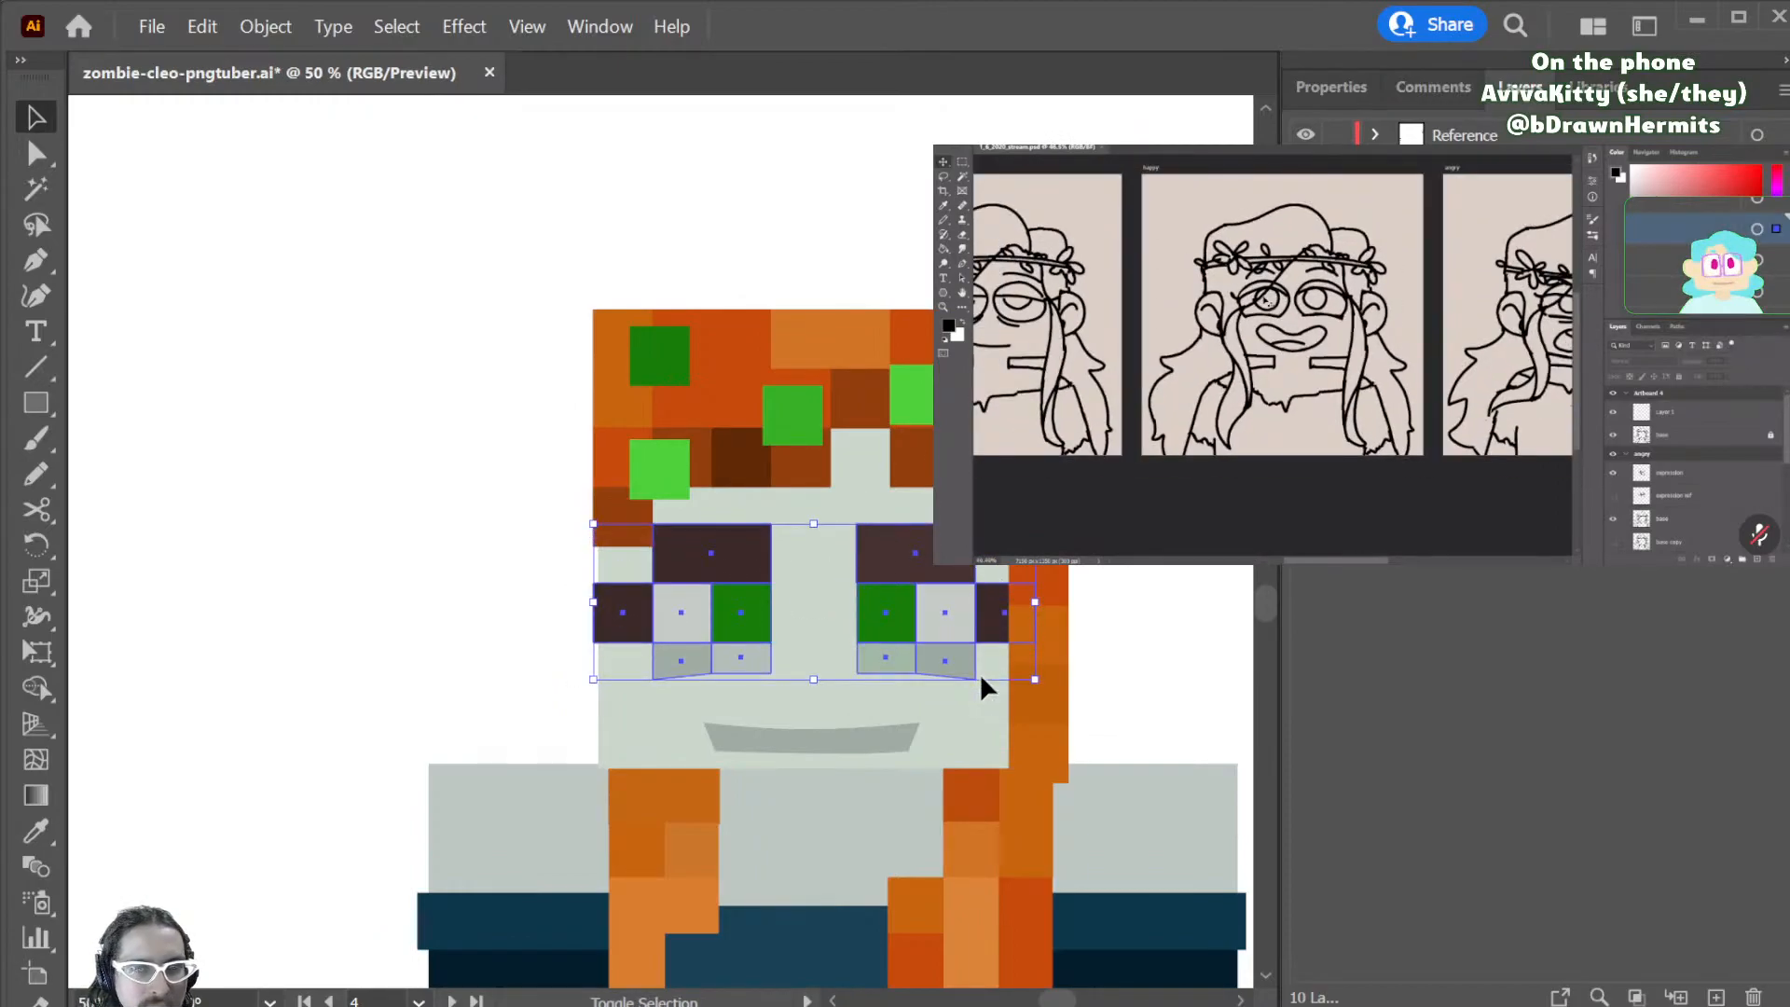
pyautogui.press('Up')
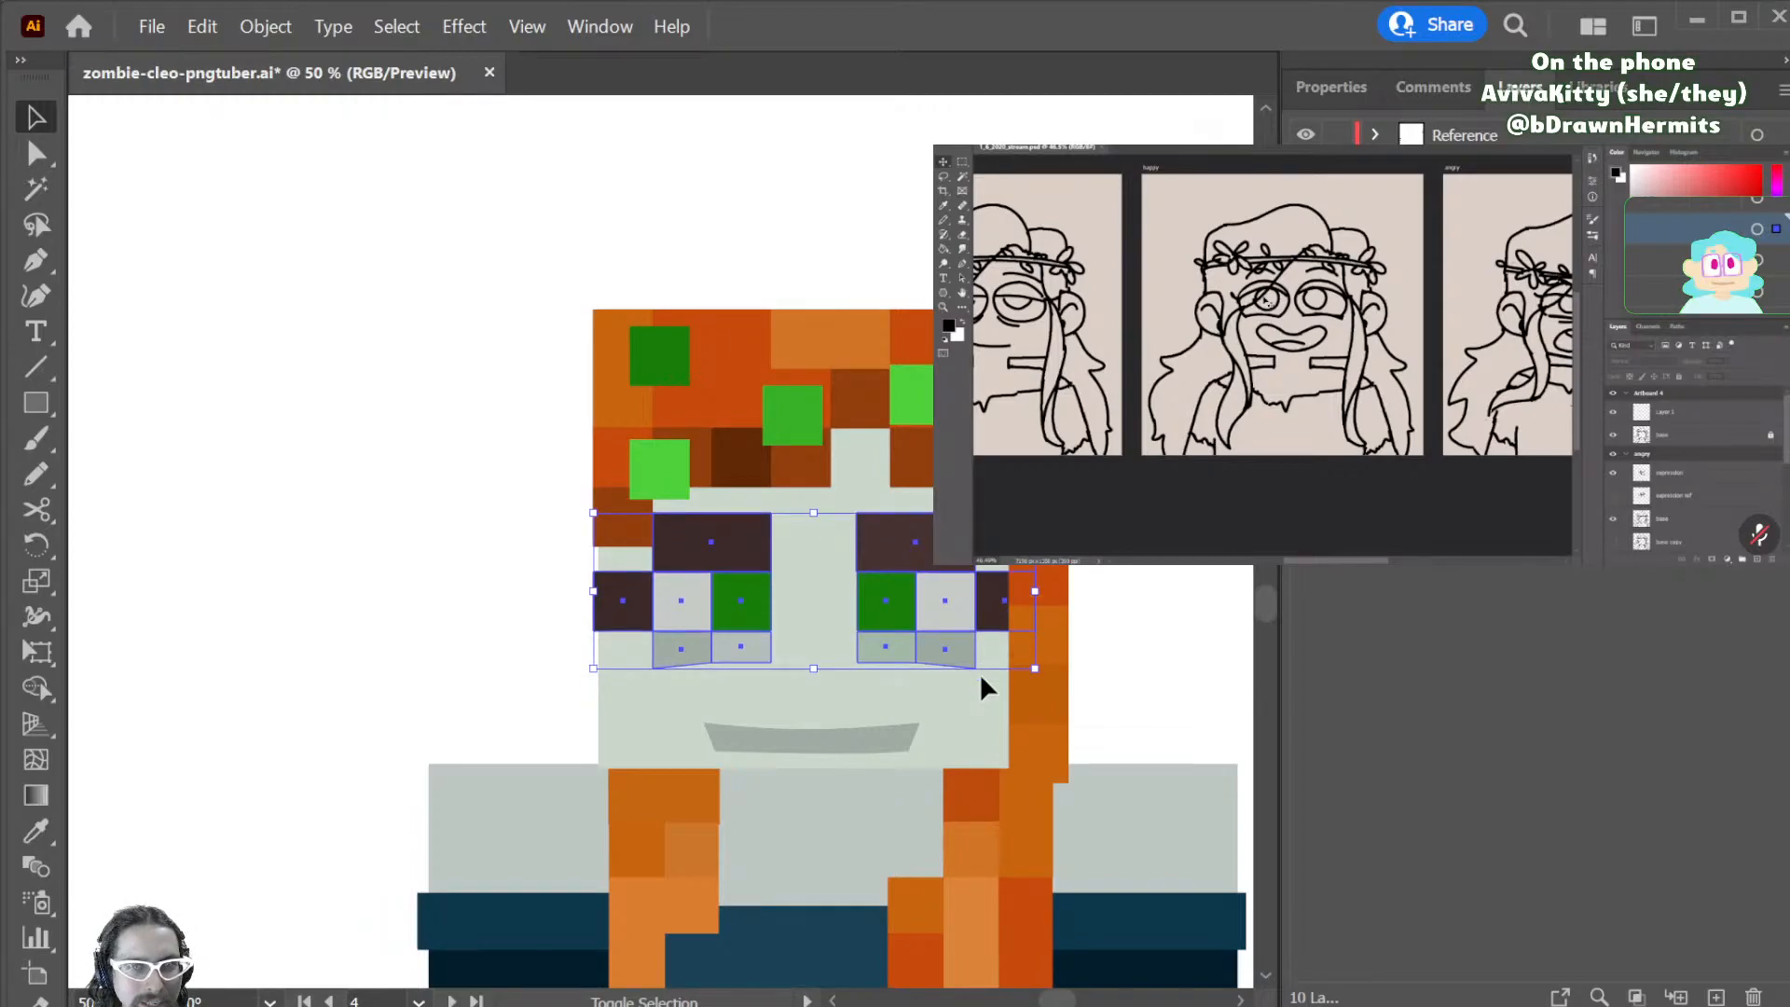
# - Move the mouth up to match the raised eyes, deselect it and save the file
pyautogui.click(892, 739)
pyautogui.press('Up')
pyautogui.press('Up')
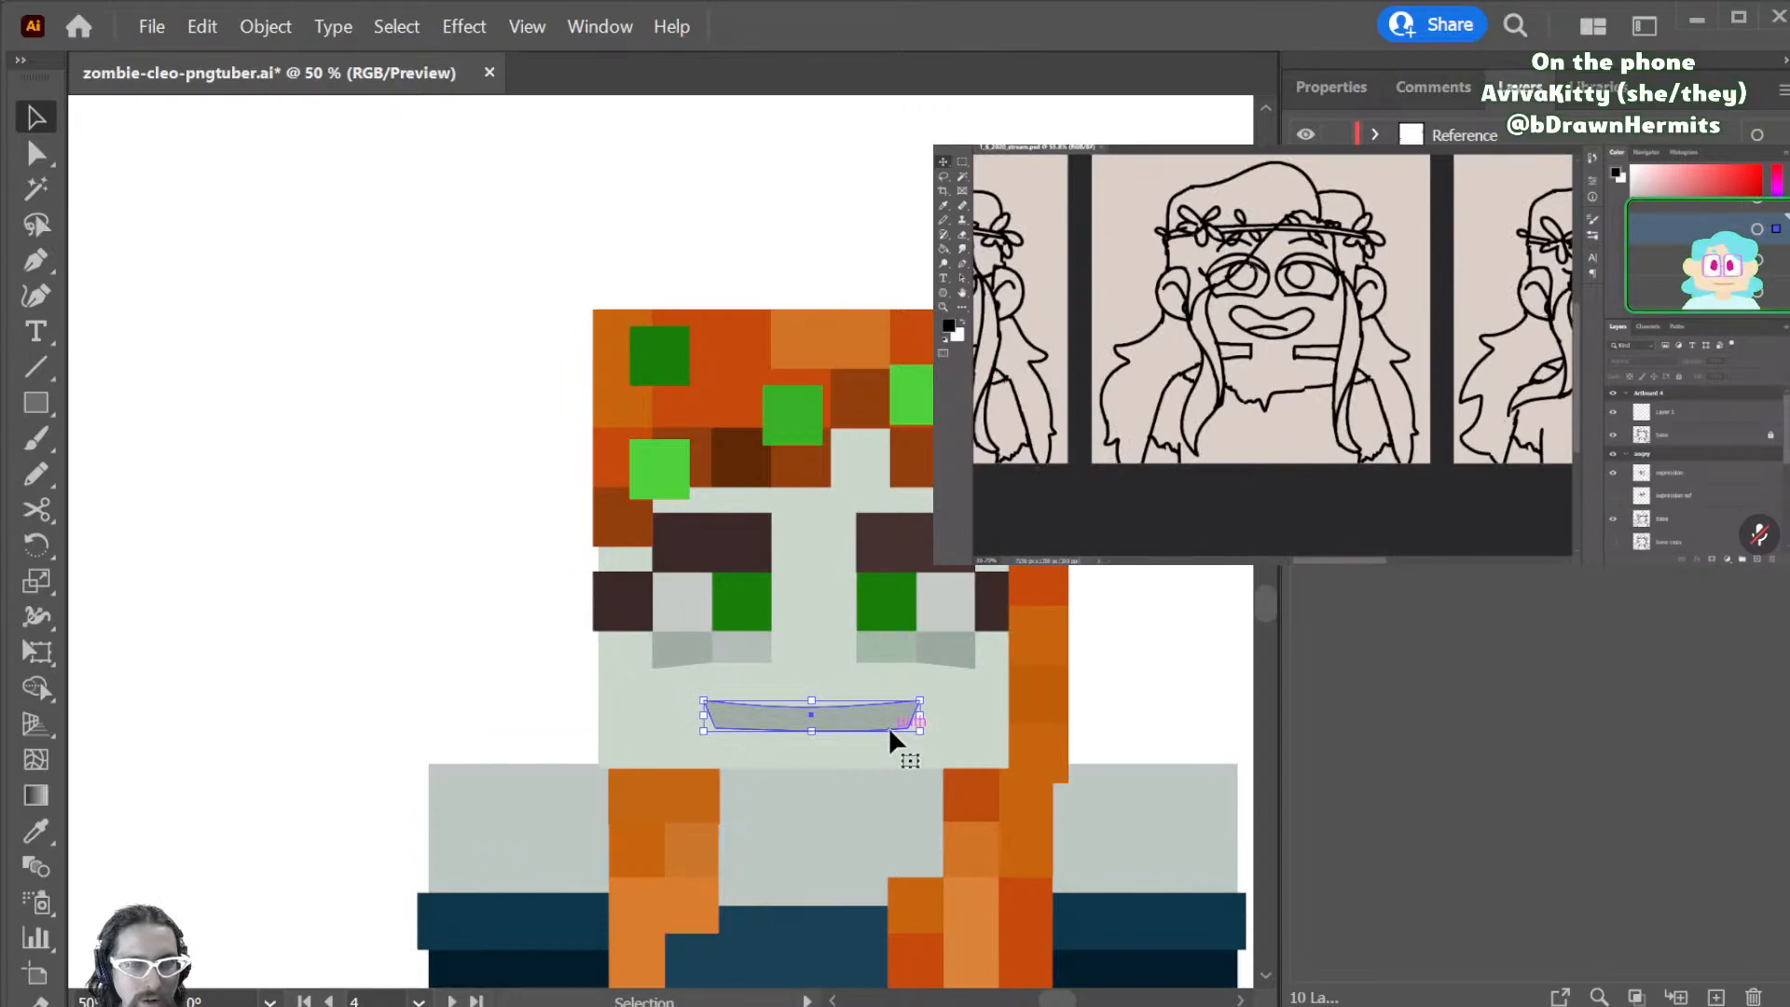
pyautogui.click(1135, 708)
pyautogui.hotkey('ctrl', 's')
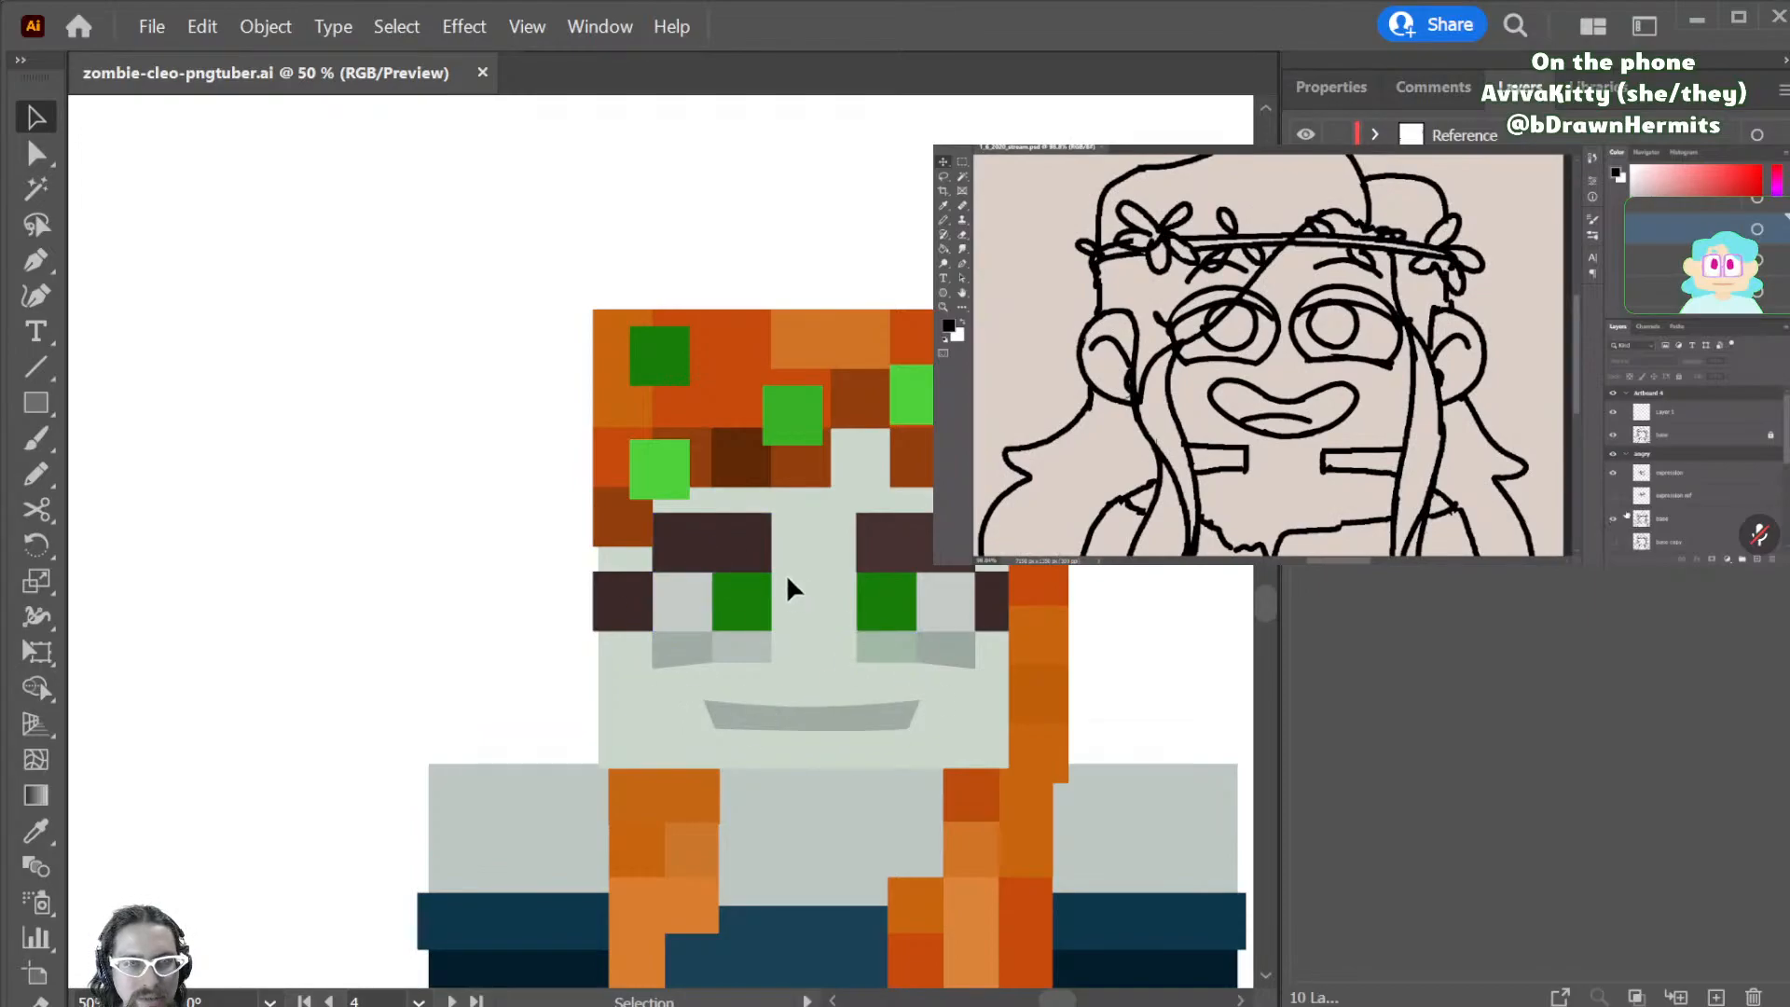
# - Delete the smiling mouth from the face on the fourth artboard
pyautogui.click(876, 733)
pyautogui.press('Delete')
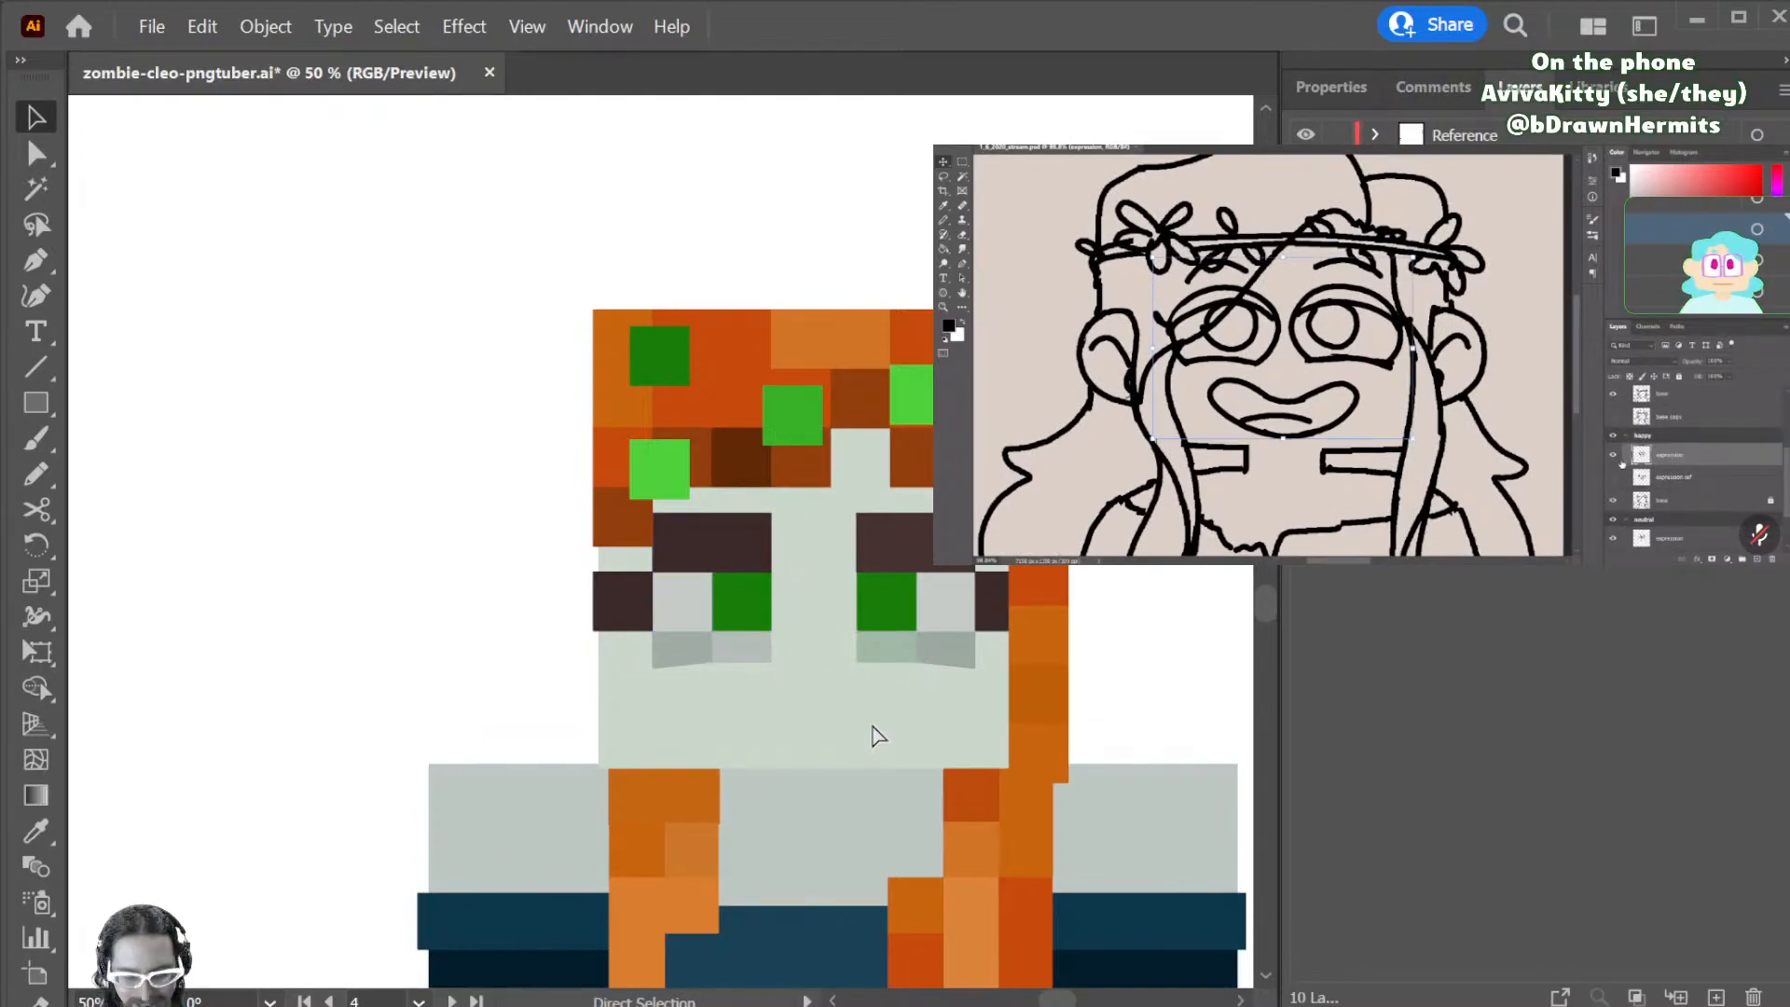
# - On the third artboard's angry face, raise the outer lower corner of the left eye's outer shadow to slant its lower edge
pyautogui.hotkey('ctrl', '-')
pyautogui.hotkey('ctrl', '-')
pyautogui.hotkey('ctrl', '-')
pyautogui.hotkey('ctrl', '-')
pyautogui.hotkey('ctrl', '-')
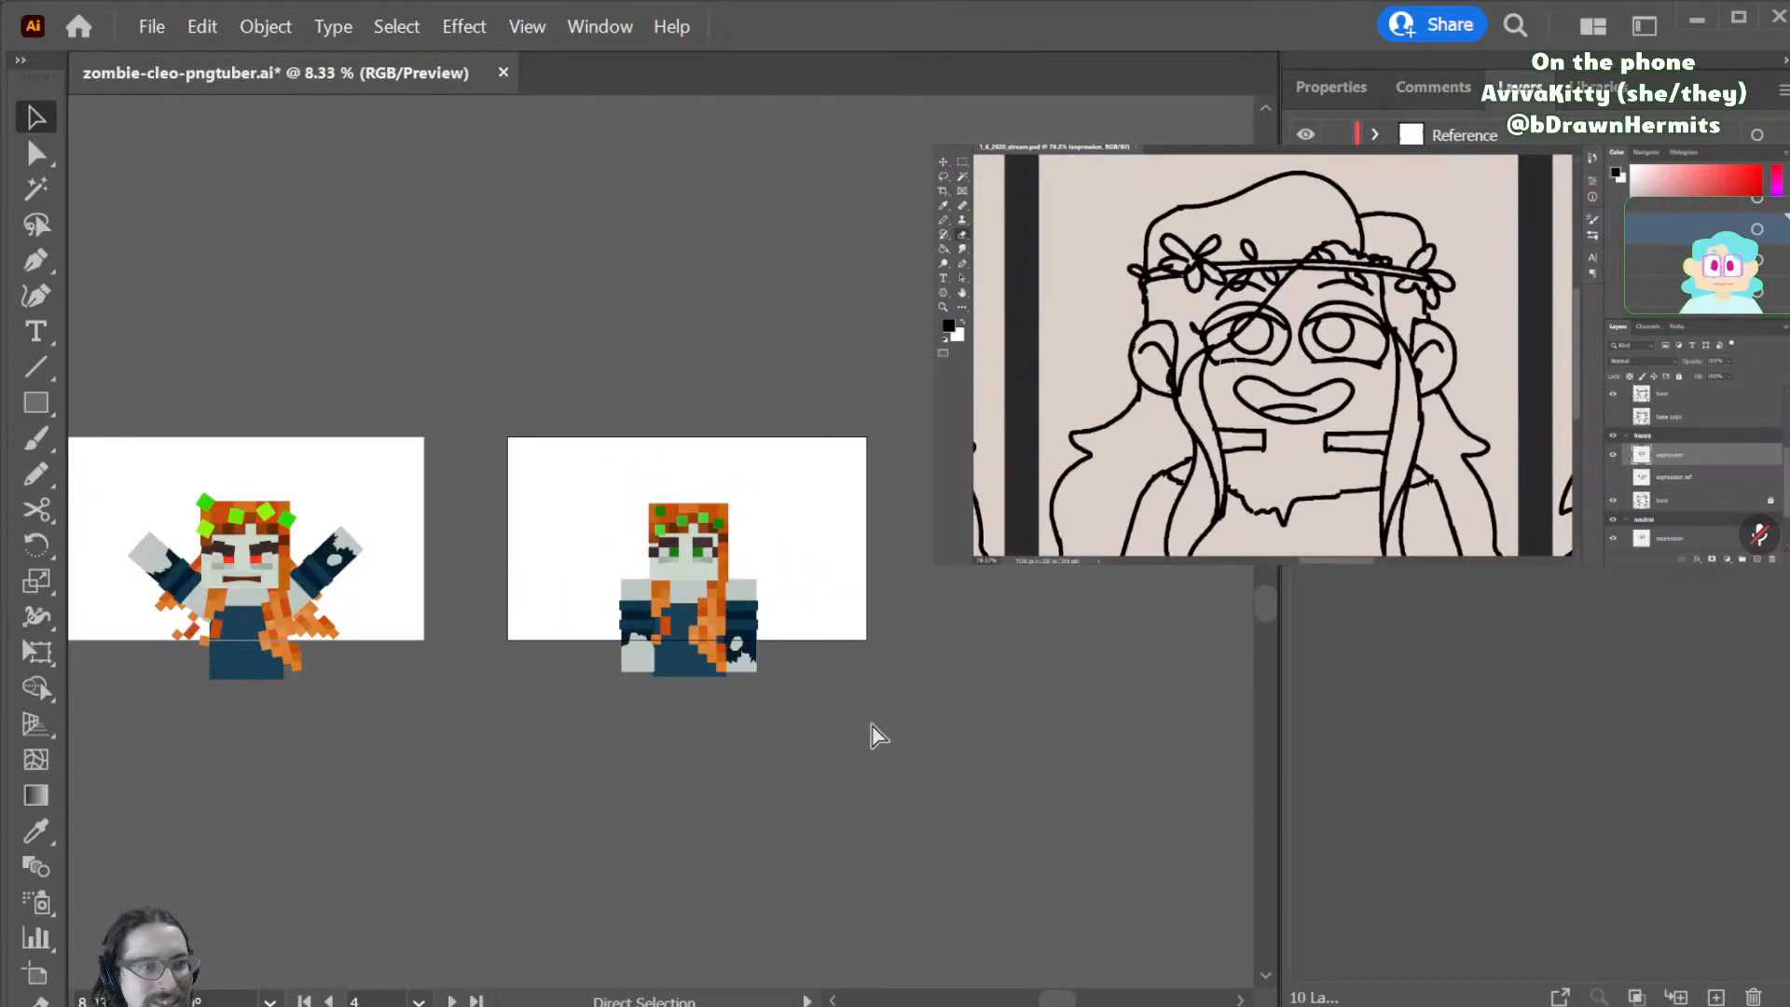
pyautogui.hotkey('ctrl', '-')
pyautogui.hotkey('ctrl', '+')
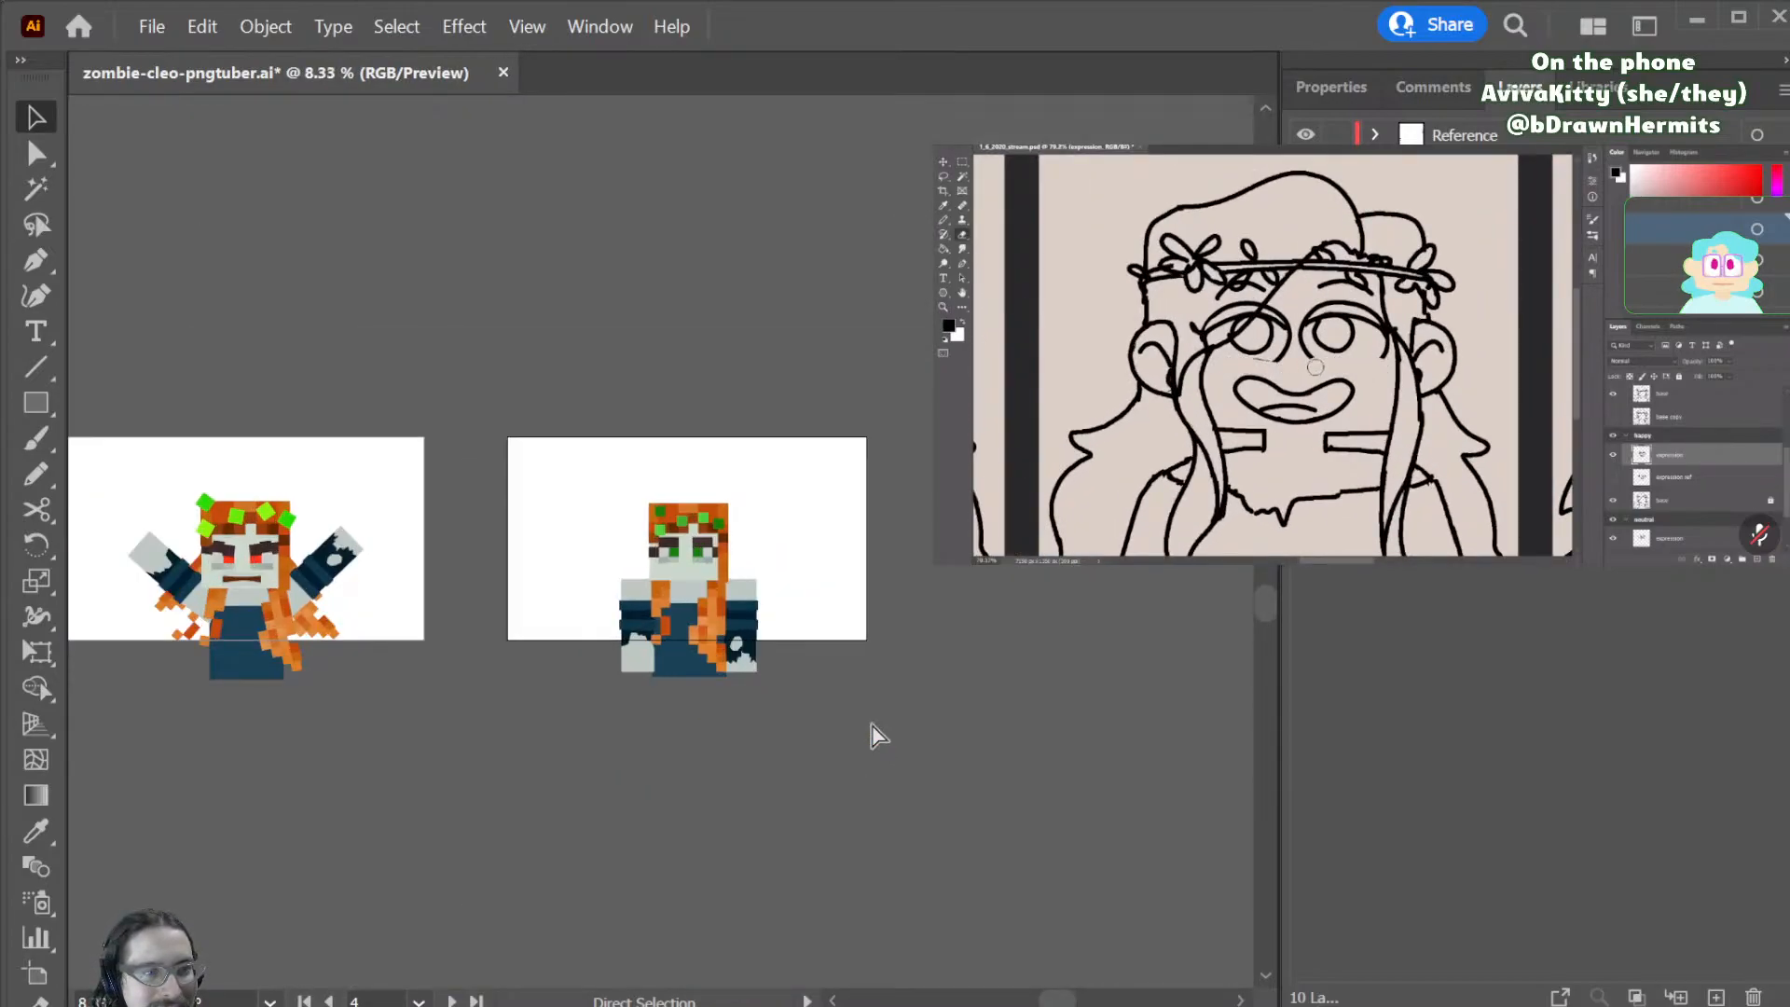
pyautogui.hotkey('ctrl', '+')
pyautogui.hotkey('ctrl', '+')
pyautogui.hotkey('ctrl', '+')
pyautogui.hotkey('ctrl', '+')
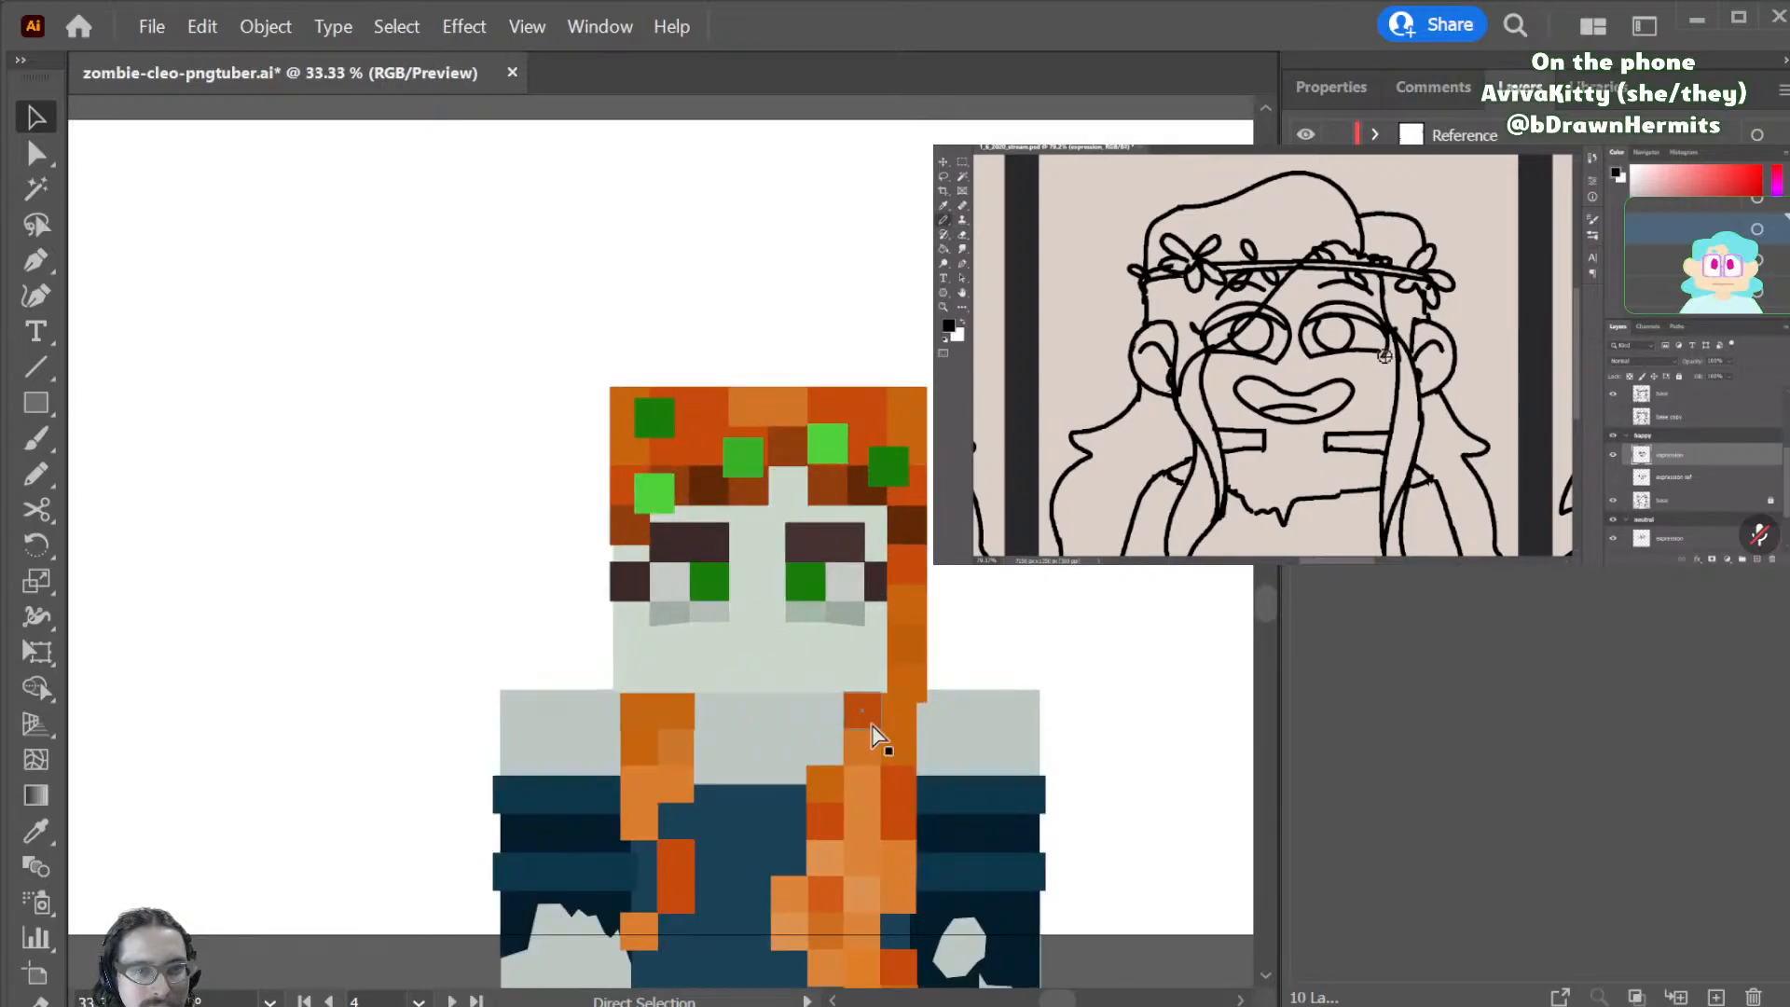
pyautogui.hscroll(-15, 736, 732)
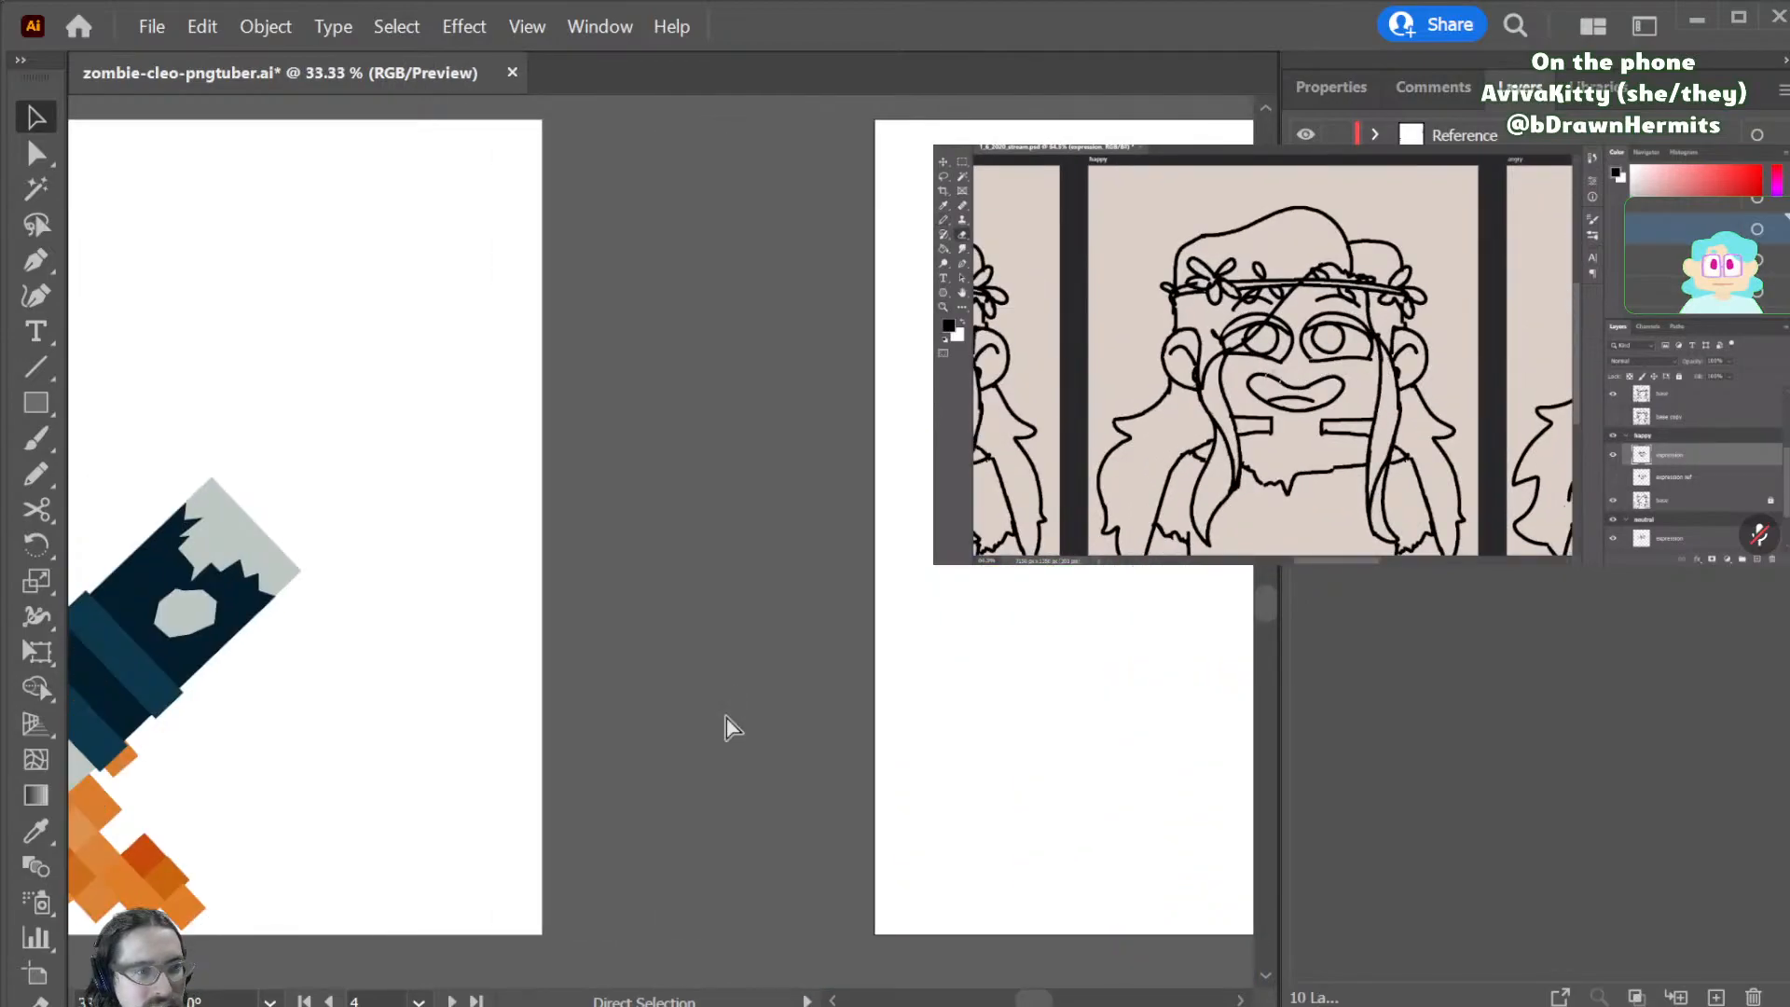
pyautogui.hscroll(-5, 720, 700)
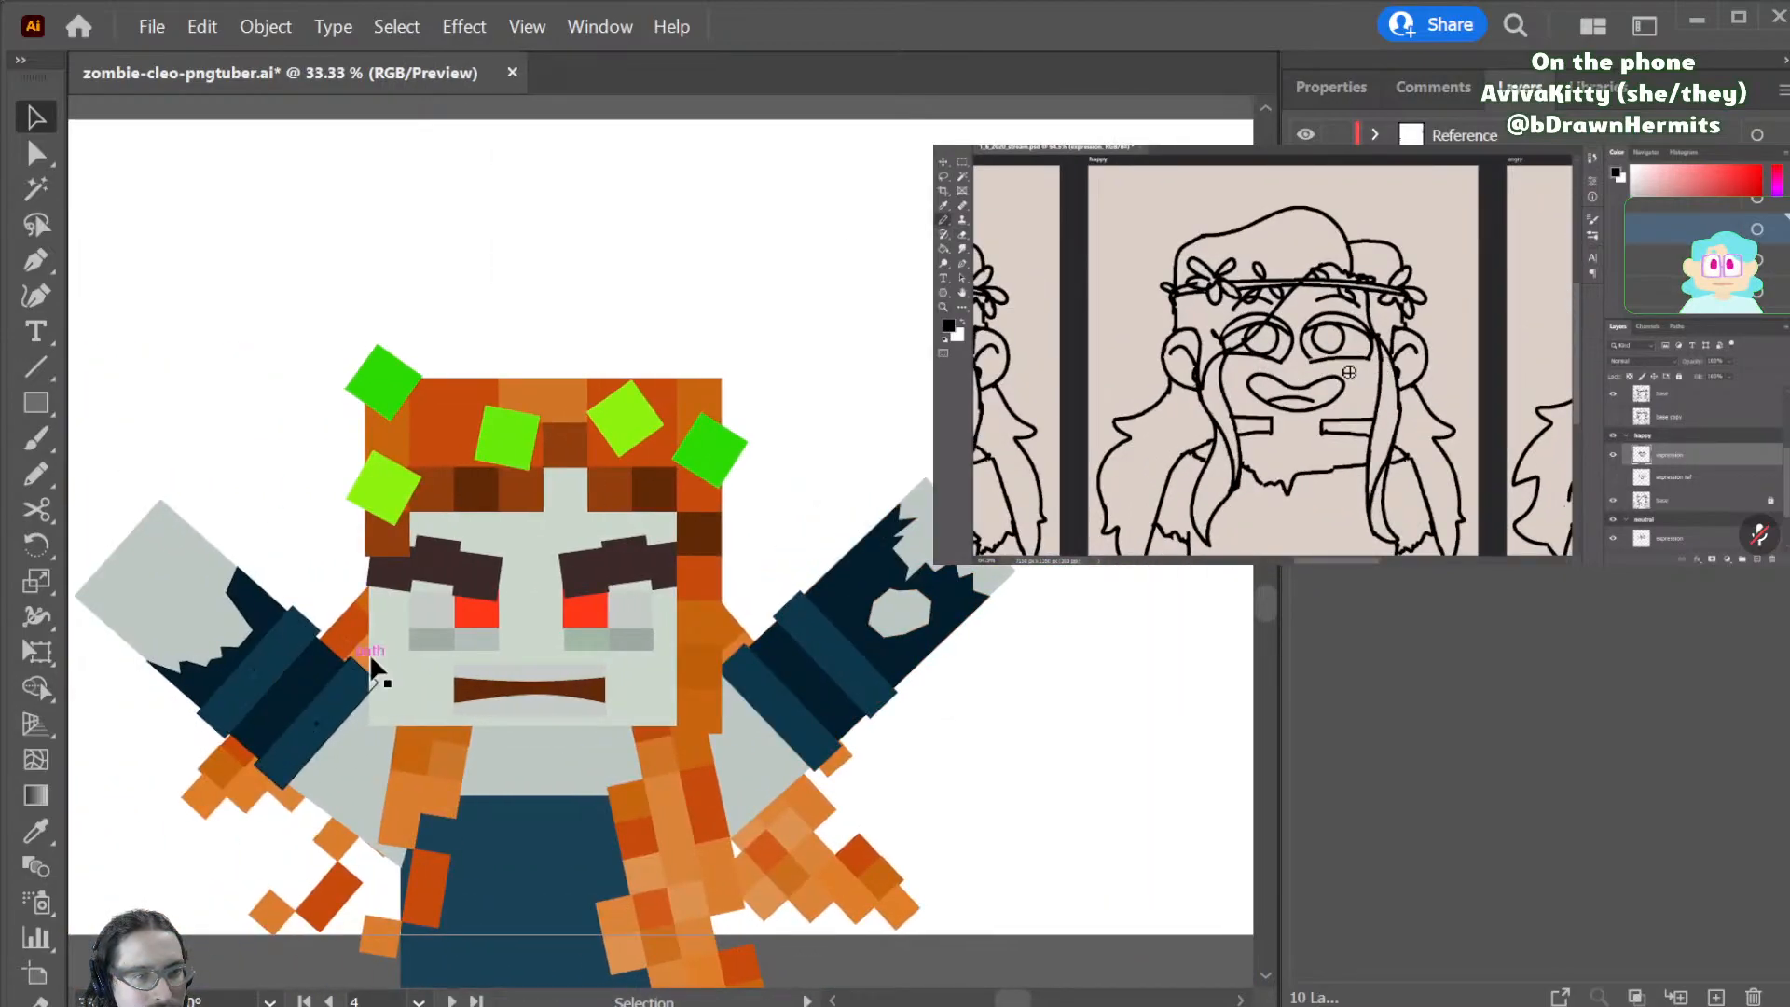
pyautogui.press('a')
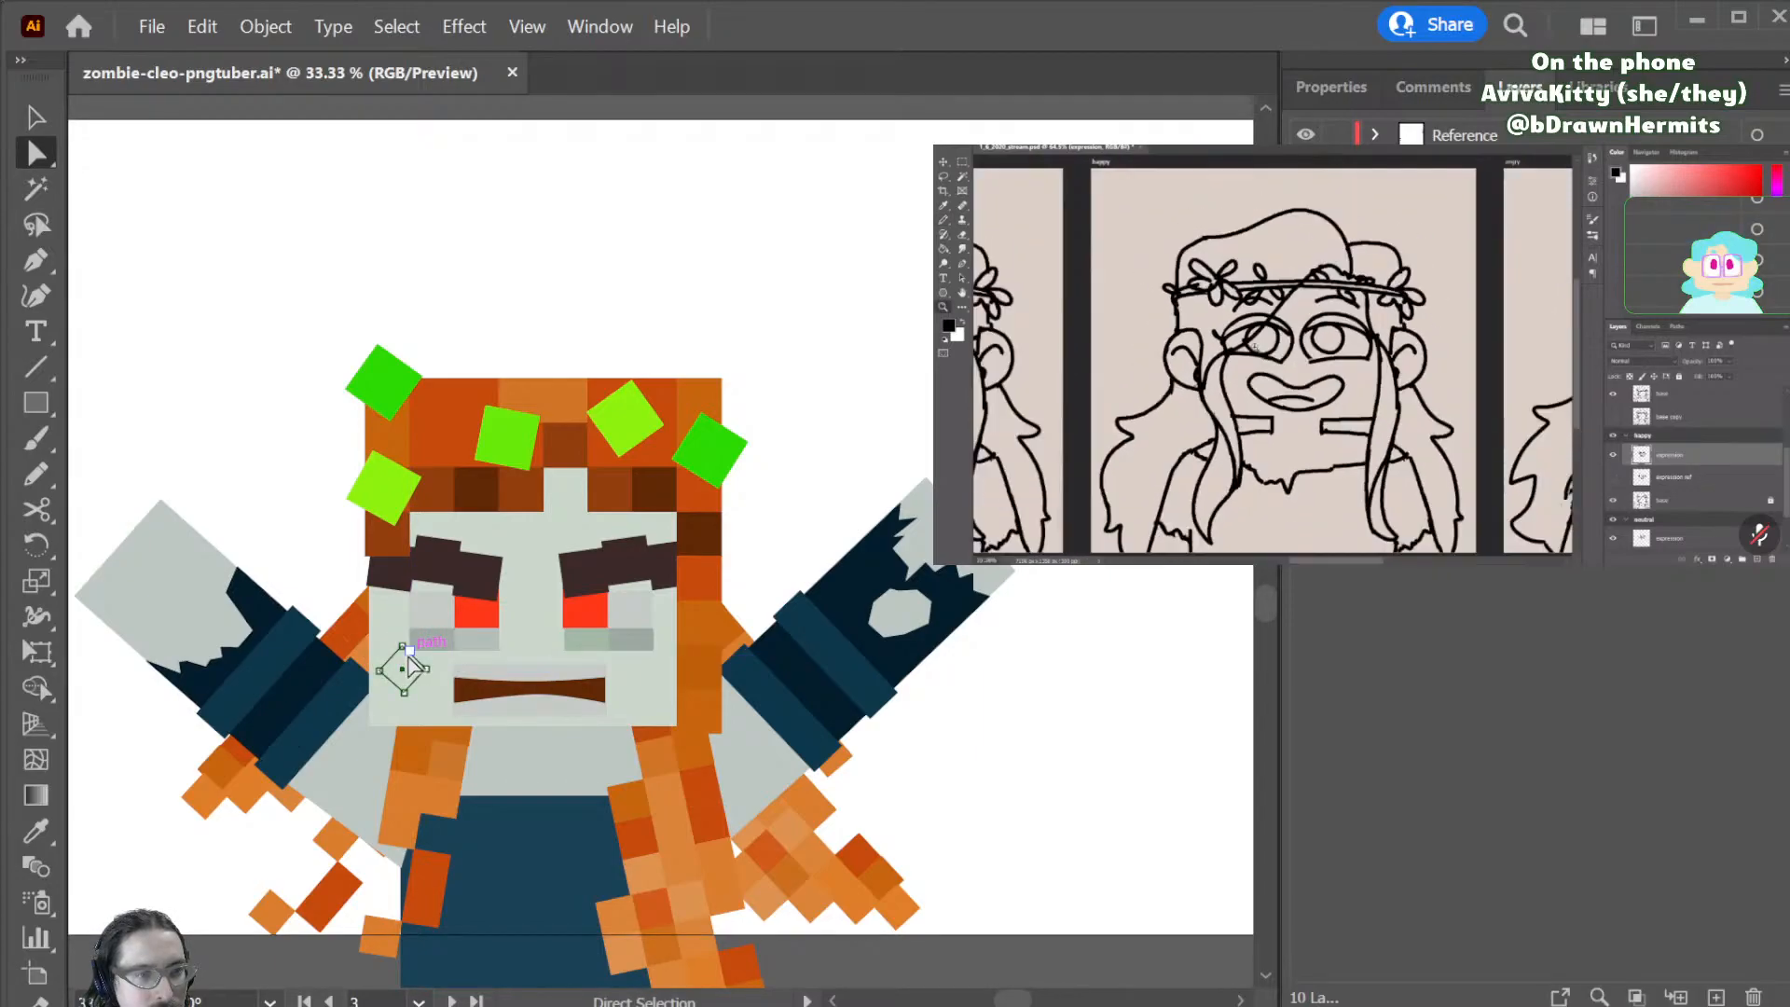
pyautogui.click(410, 648)
pyautogui.click(409, 650)
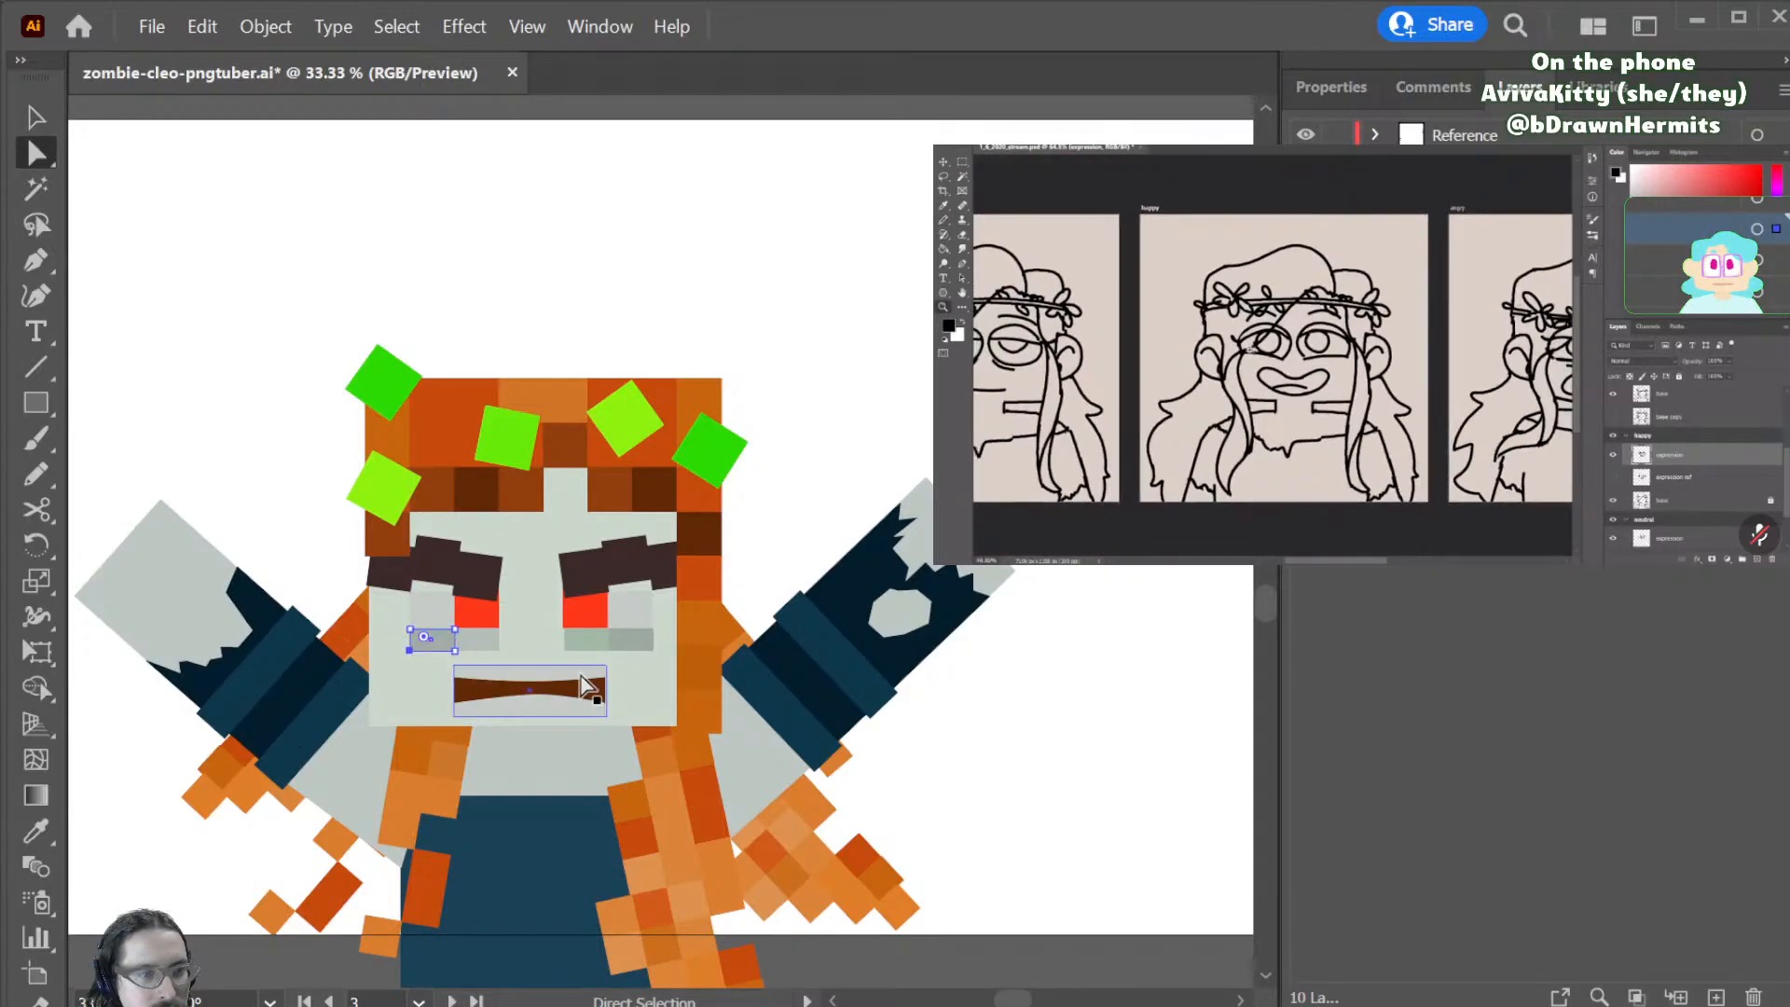
pyautogui.hotkey('shift', 'Up')
pyautogui.hotkey('shift', 'Up')
pyautogui.hotkey('shift', 'Up')
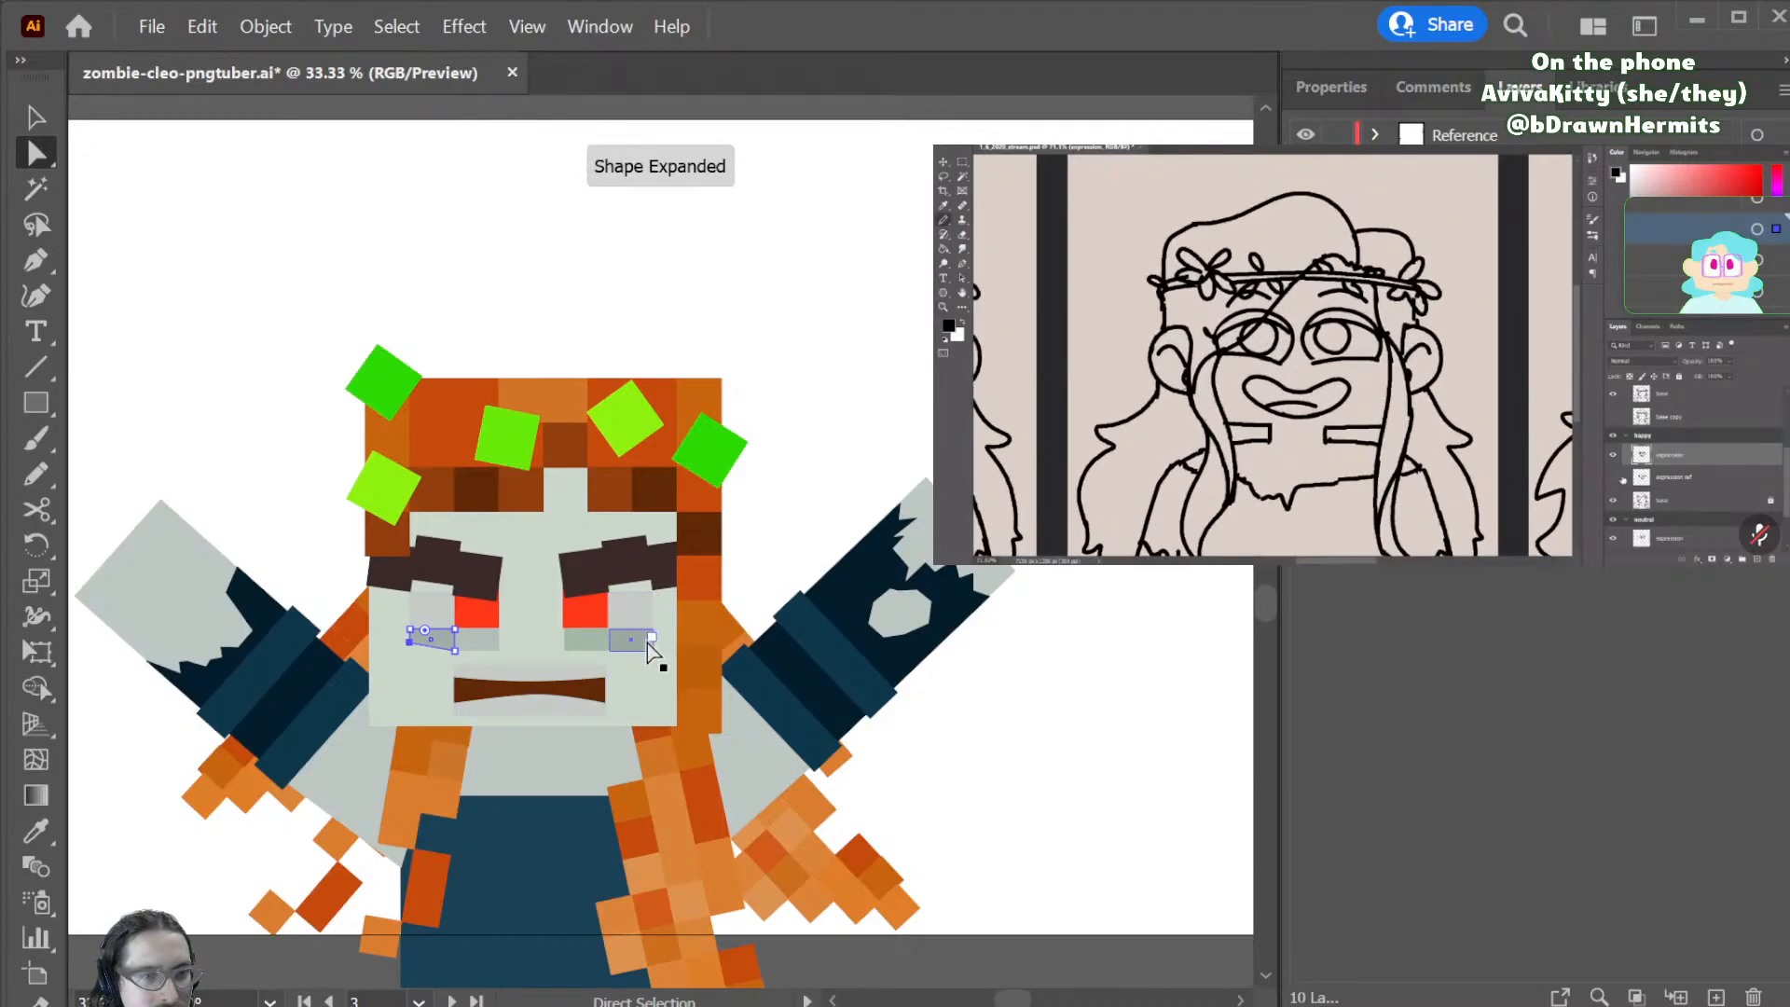
# - Raise the outer lower corner of the angry face's right outer under-eye shadow to mirror the left one, and deselect it
pyautogui.click(651, 650)
pyautogui.hotkey('shift', 'Up')
pyautogui.hotkey('shift', 'Up')
pyautogui.hotkey('shift', 'Up')
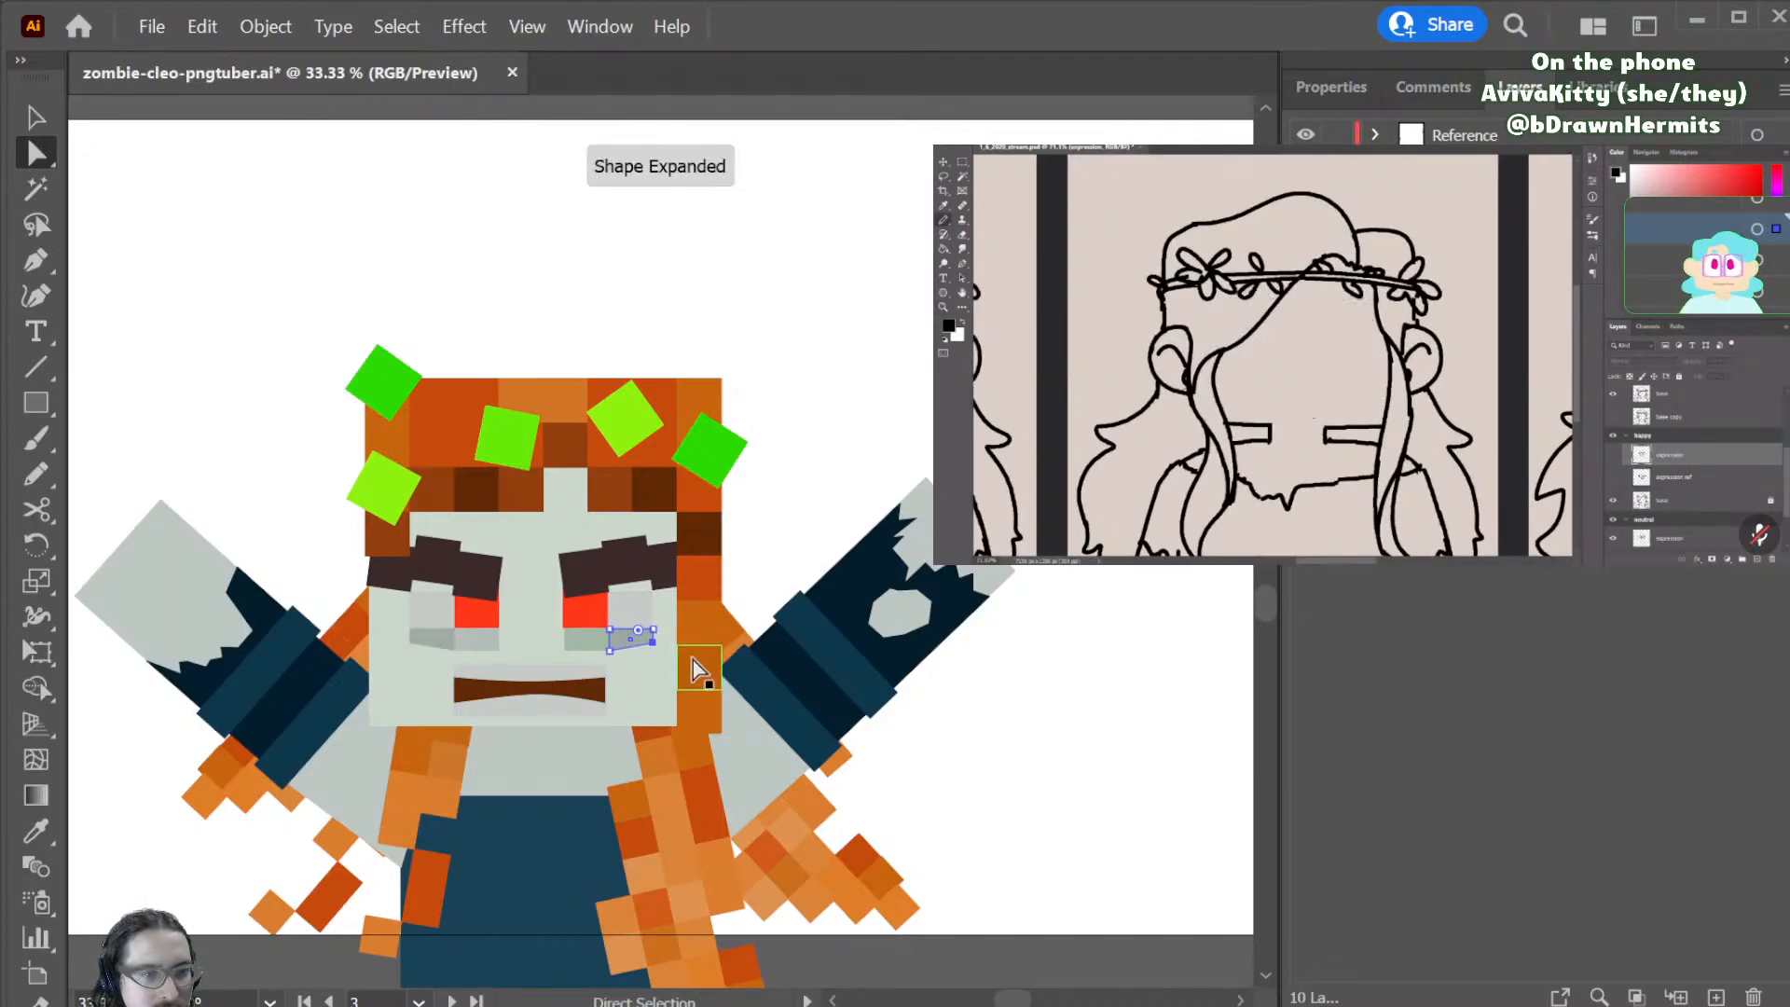
pyautogui.click(791, 439)
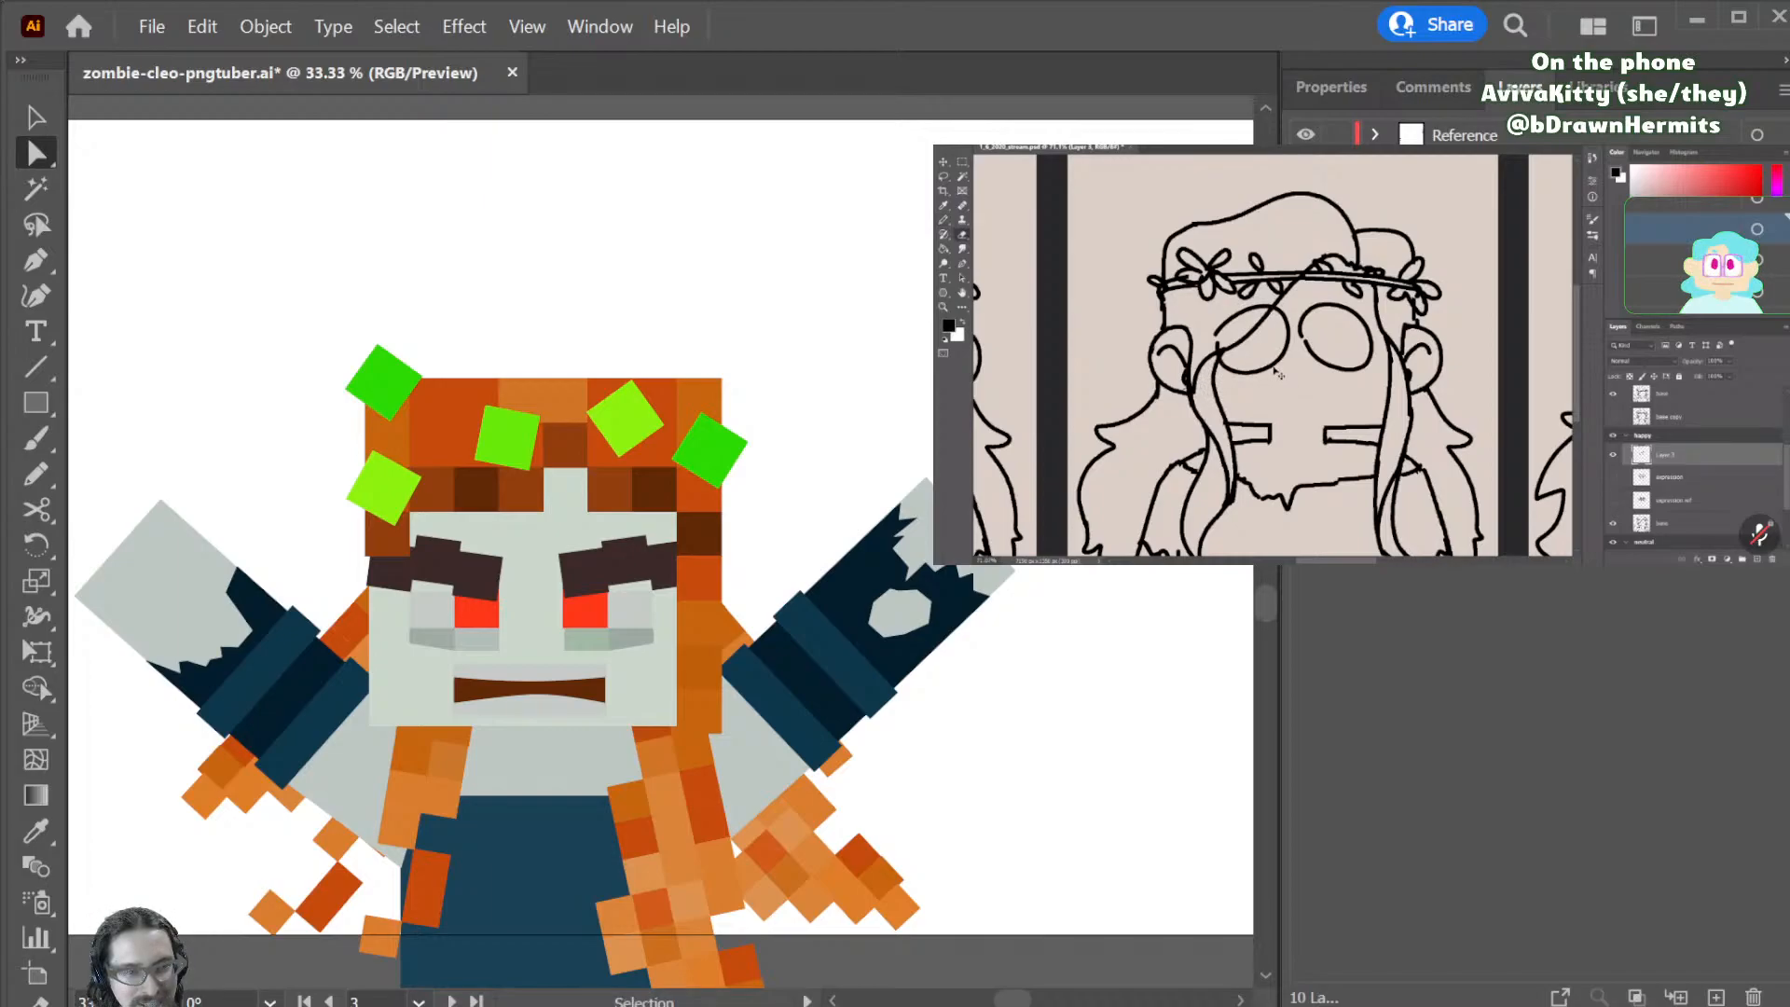
# - Draw a closed teardrop petal with the Pen tool across the upper left corner of the hair on the fourth artboard
pyautogui.hscroll(15, 652, 522)
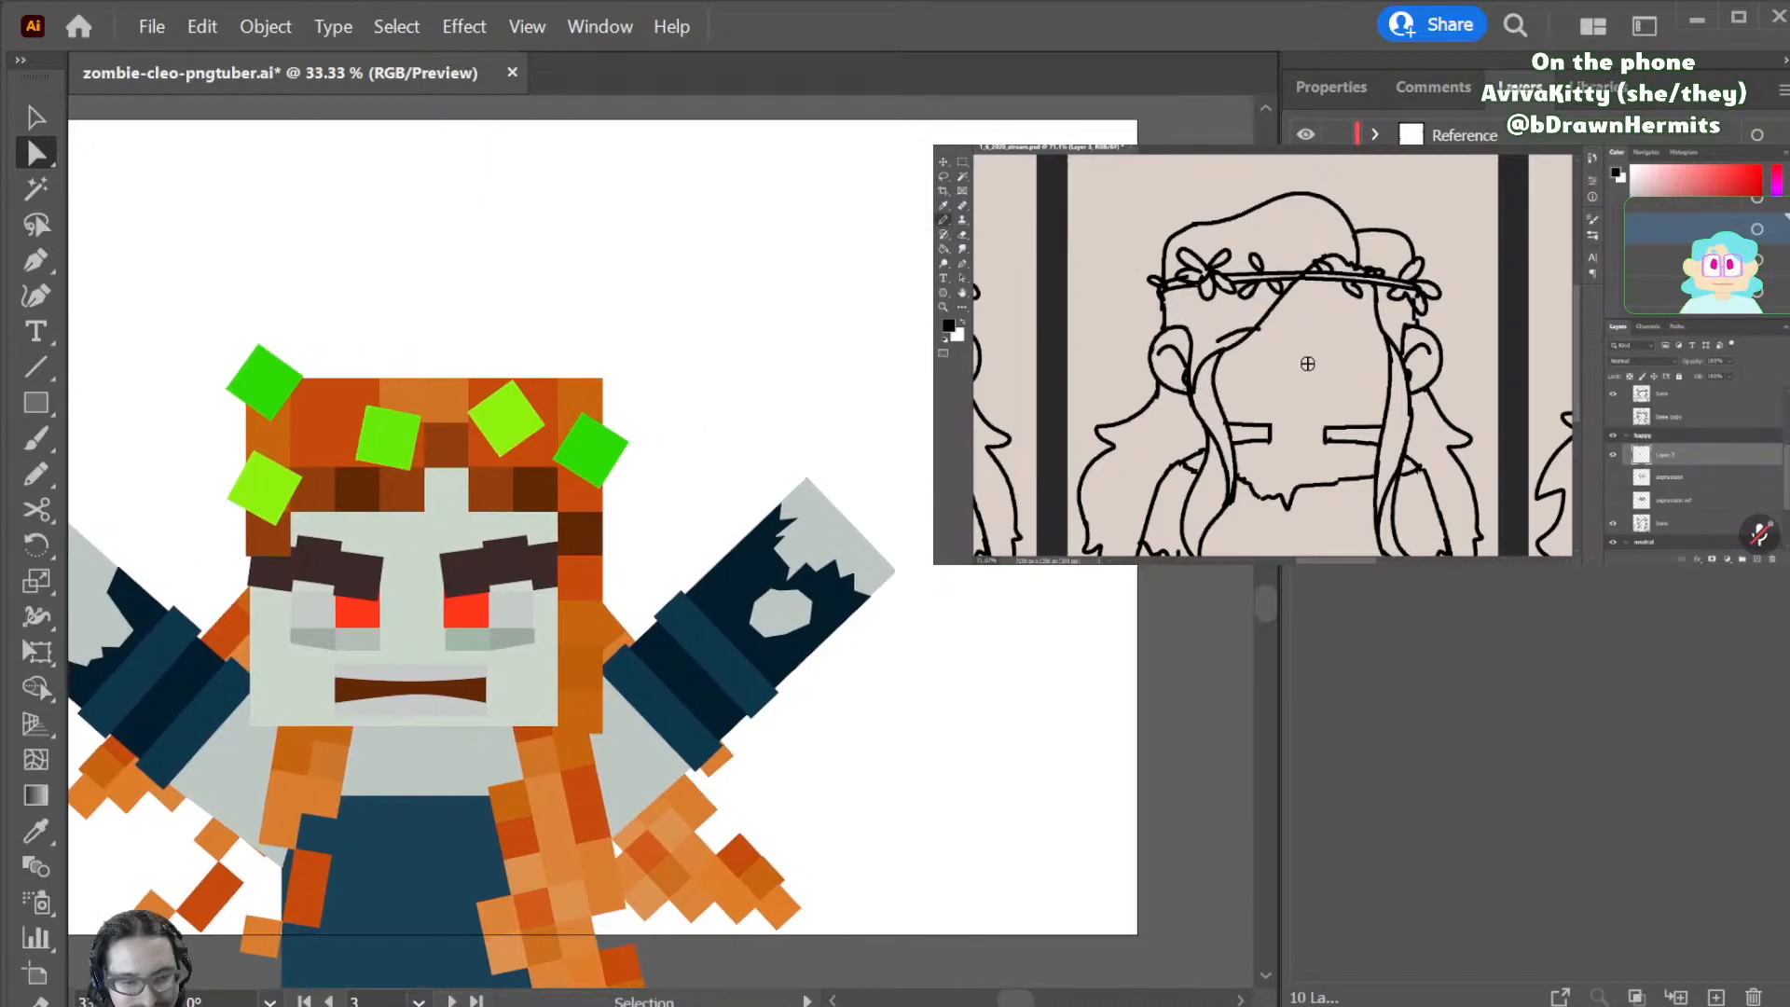
pyautogui.hscroll(15, 653, 522)
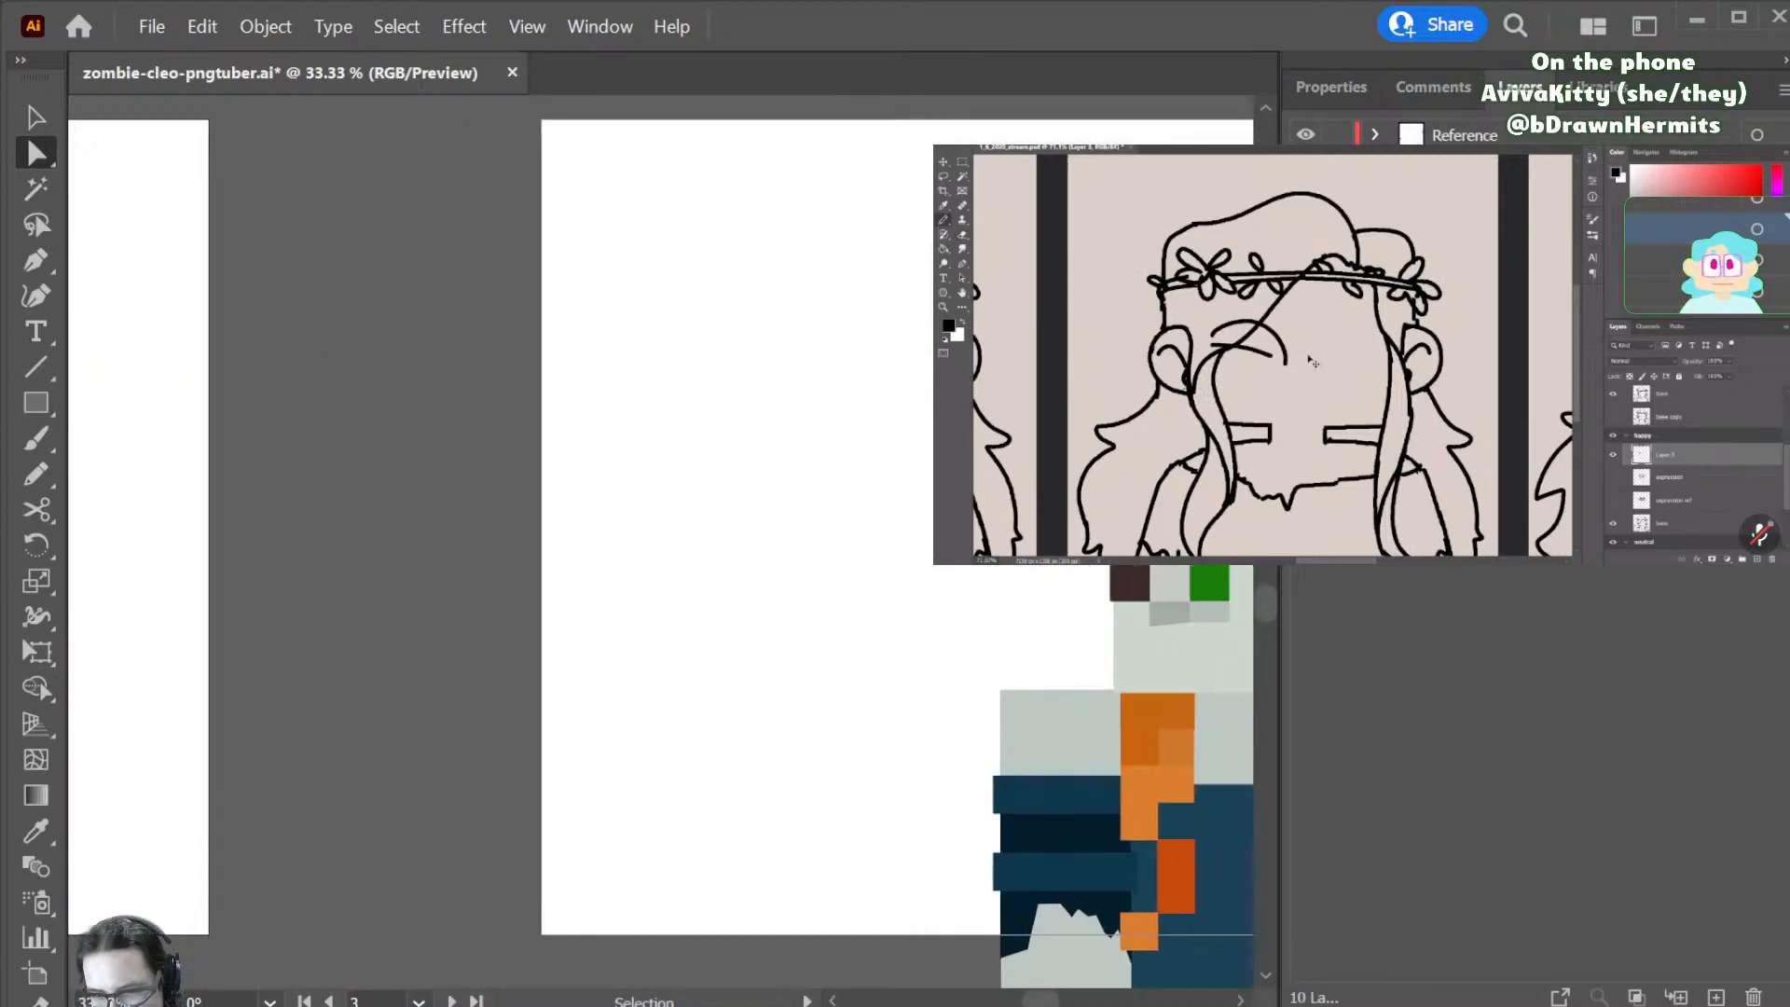
pyautogui.hscroll(7, 652, 522)
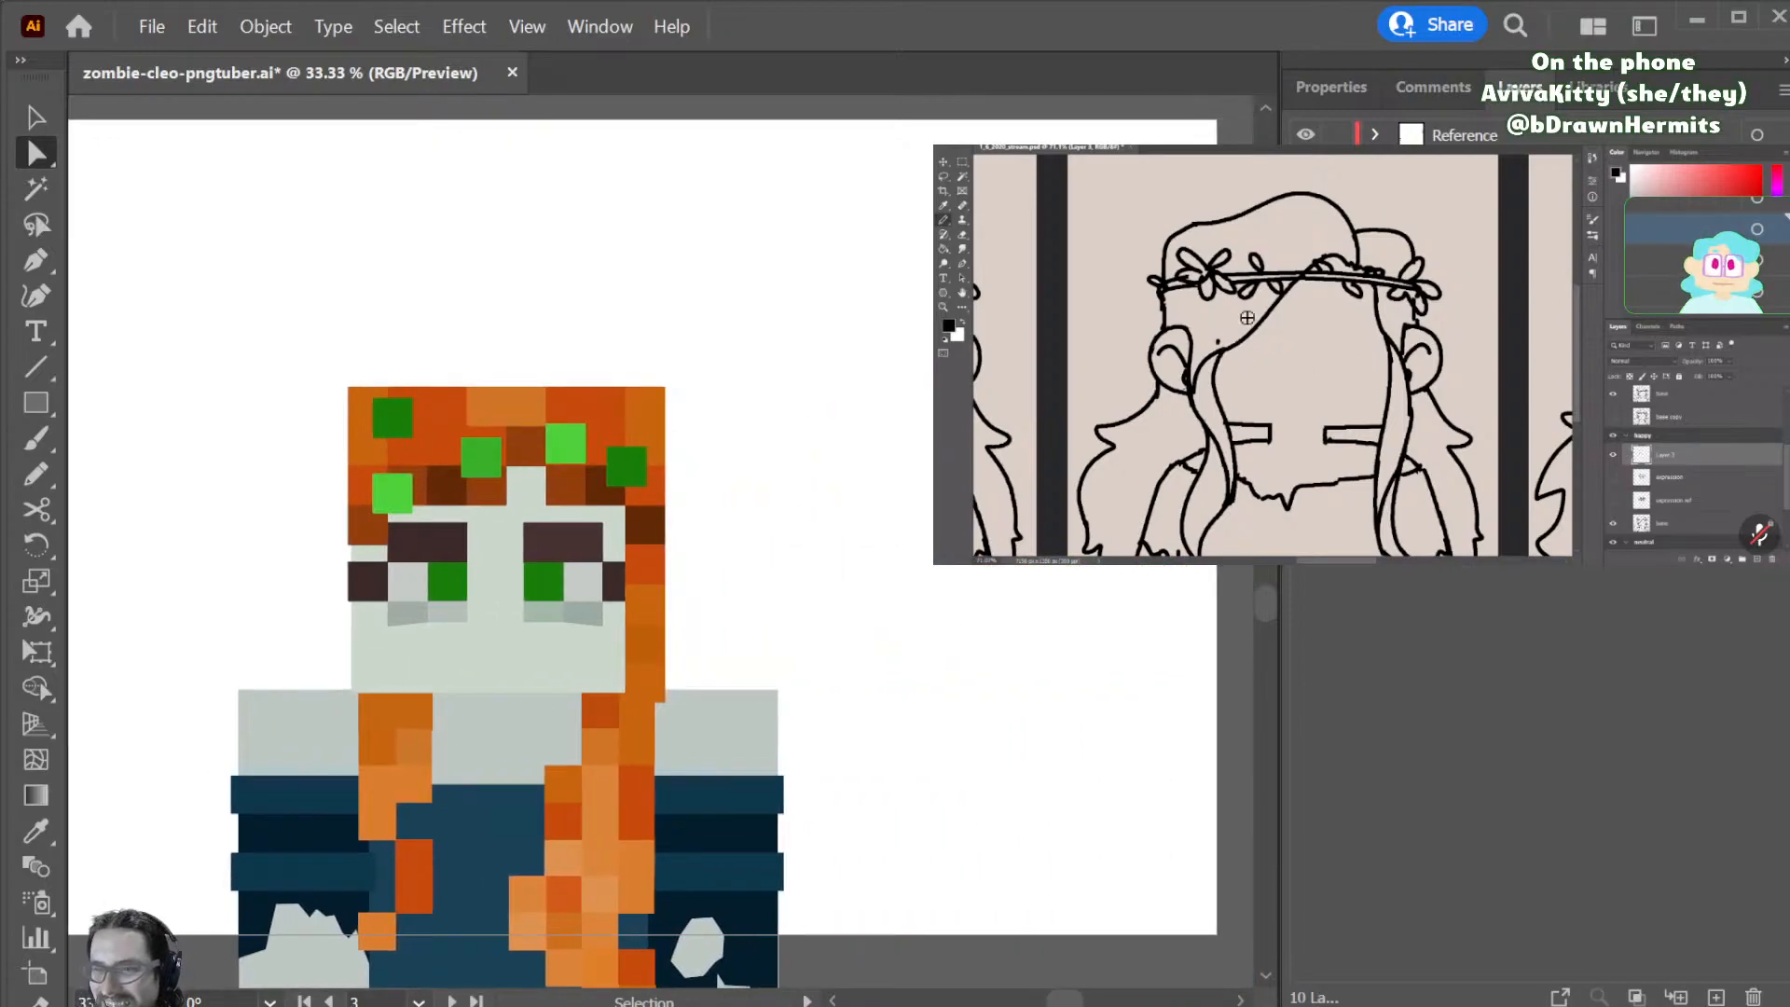
pyautogui.hscroll(-5, 653, 522)
pyautogui.hscroll(3, 652, 522)
pyautogui.hscroll(-10, 652, 522)
pyautogui.hscroll(-2, 678, 442)
pyautogui.hscroll(2, 678, 443)
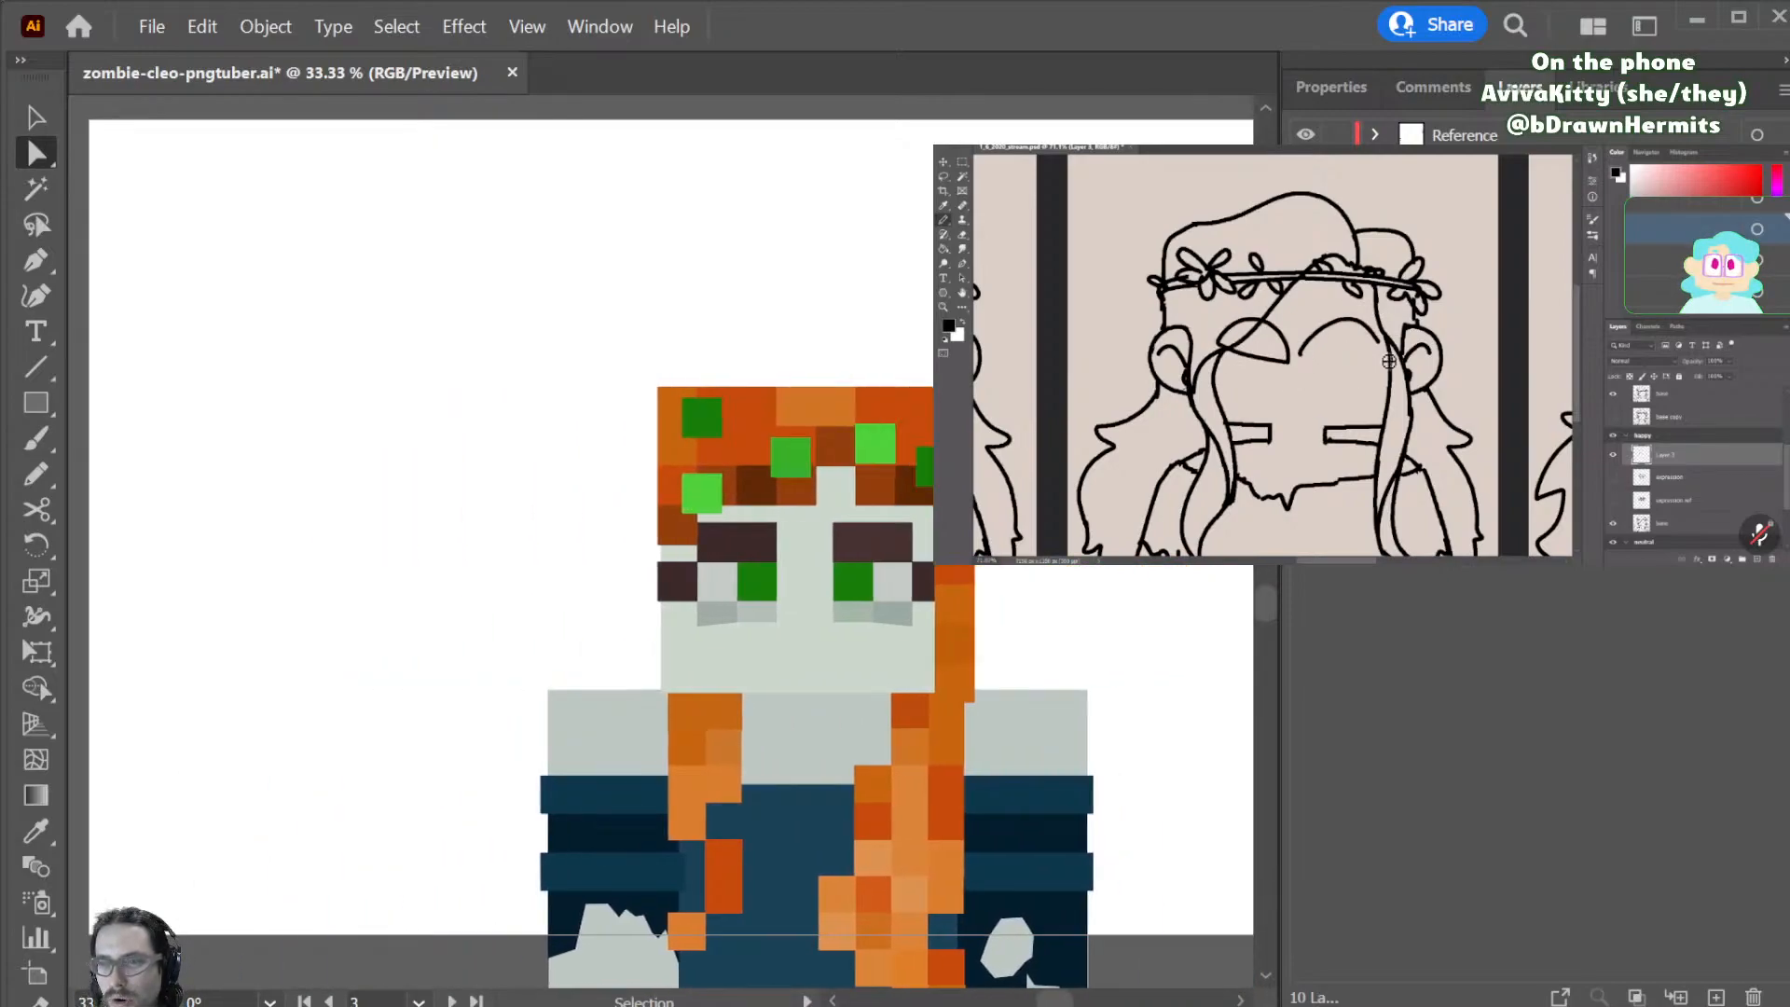
pyautogui.click(1614, 500)
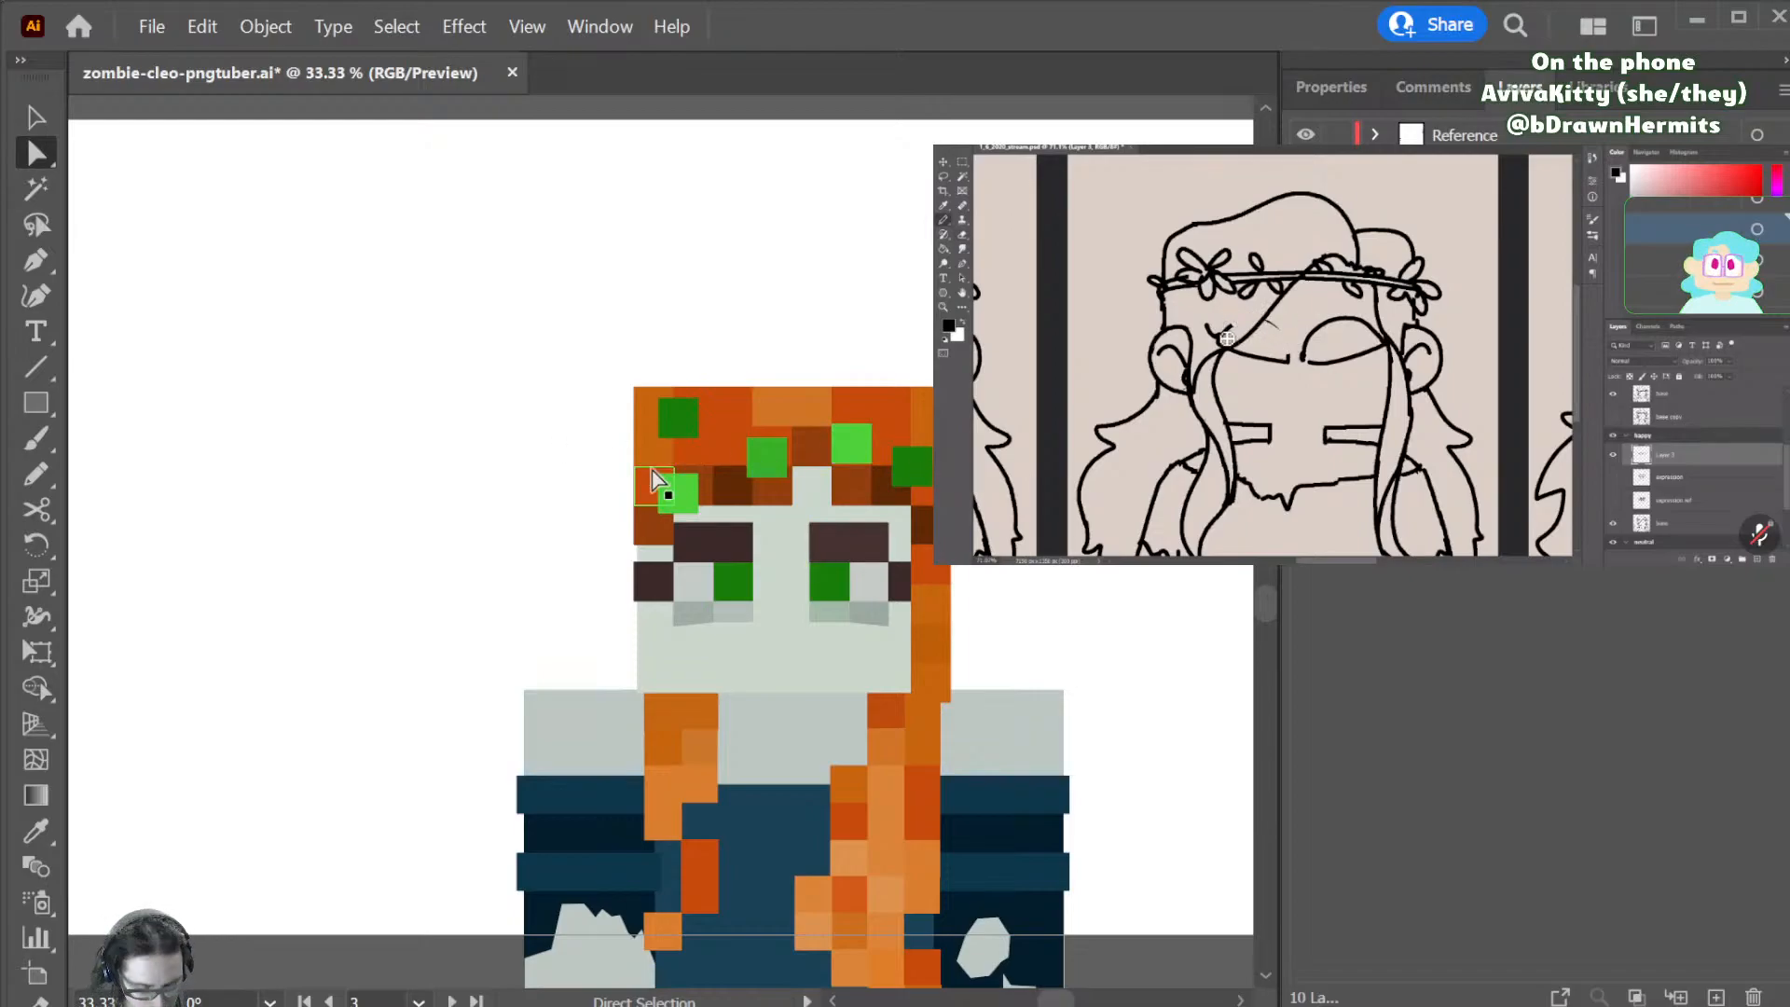
pyautogui.press('p')
pyautogui.click(671, 432)
pyautogui.moveTo(593, 427); pyautogui.dragTo(594, 376)
pyautogui.moveTo(616, 384); pyautogui.dragTo(672, 426)
pyautogui.click(673, 426)
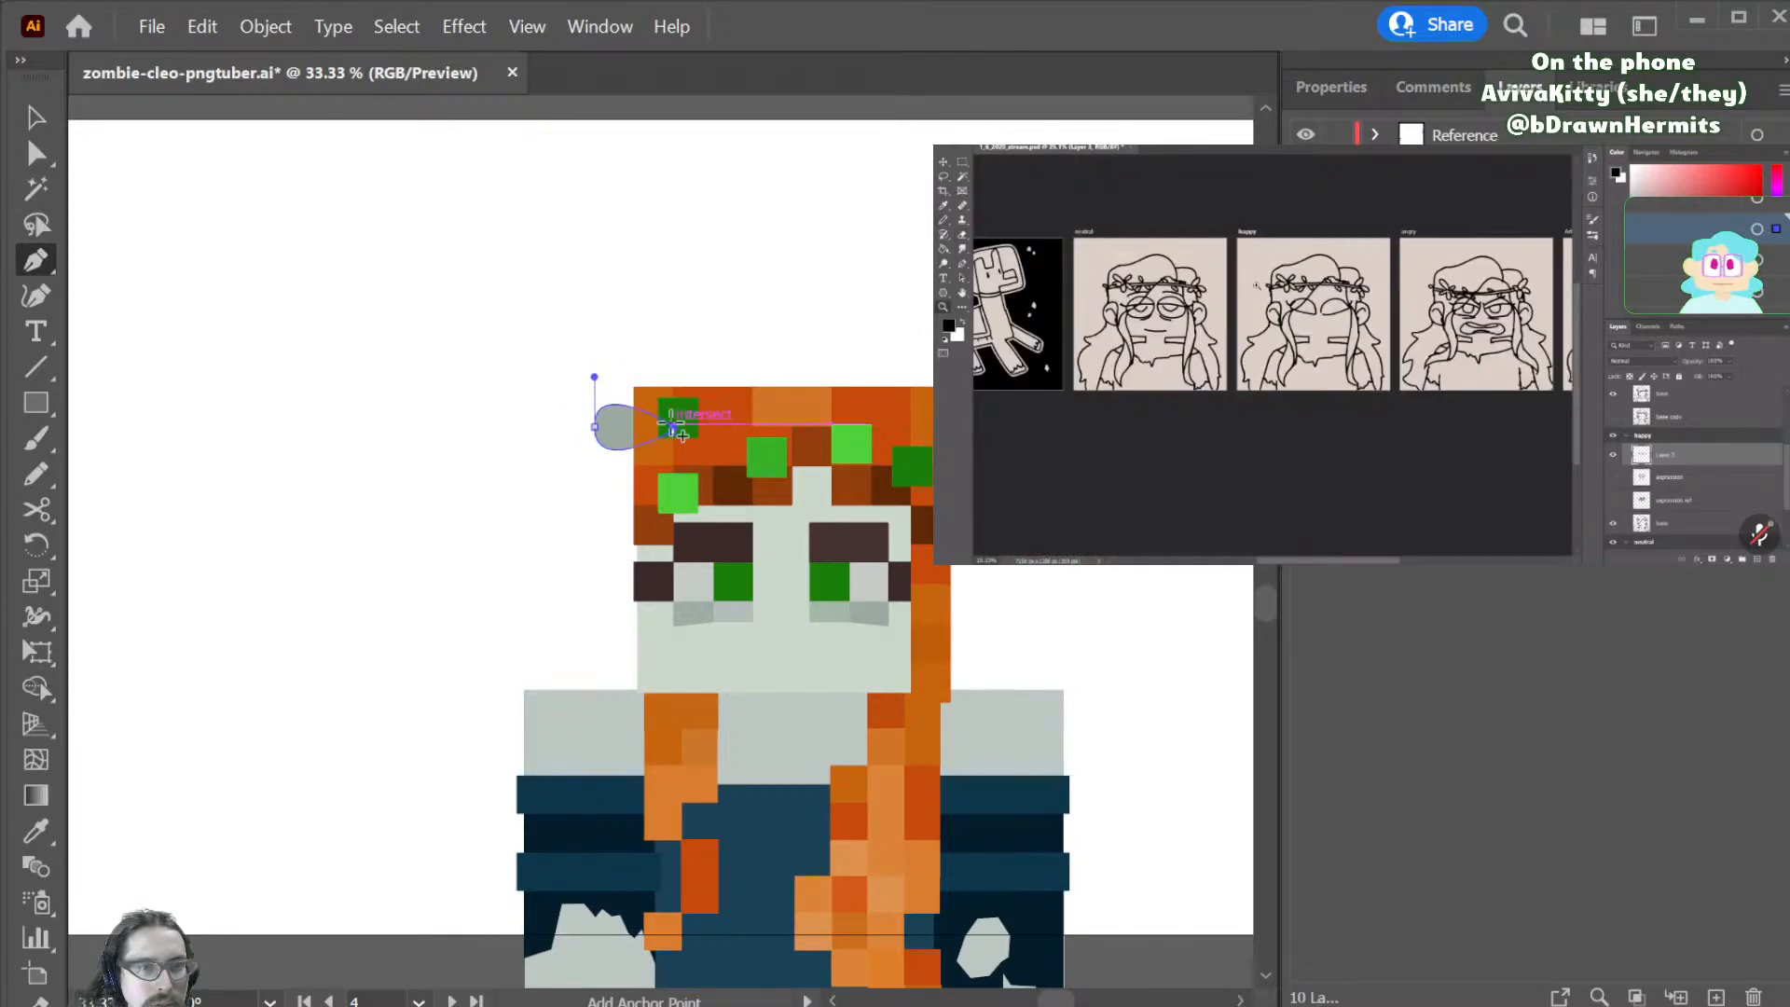
# - Arrange rotated copies of the petal in a ring to form a flower at the hair's upper left corner
pyautogui.press('v')
pyautogui.hotkey('ctrl', 'z')
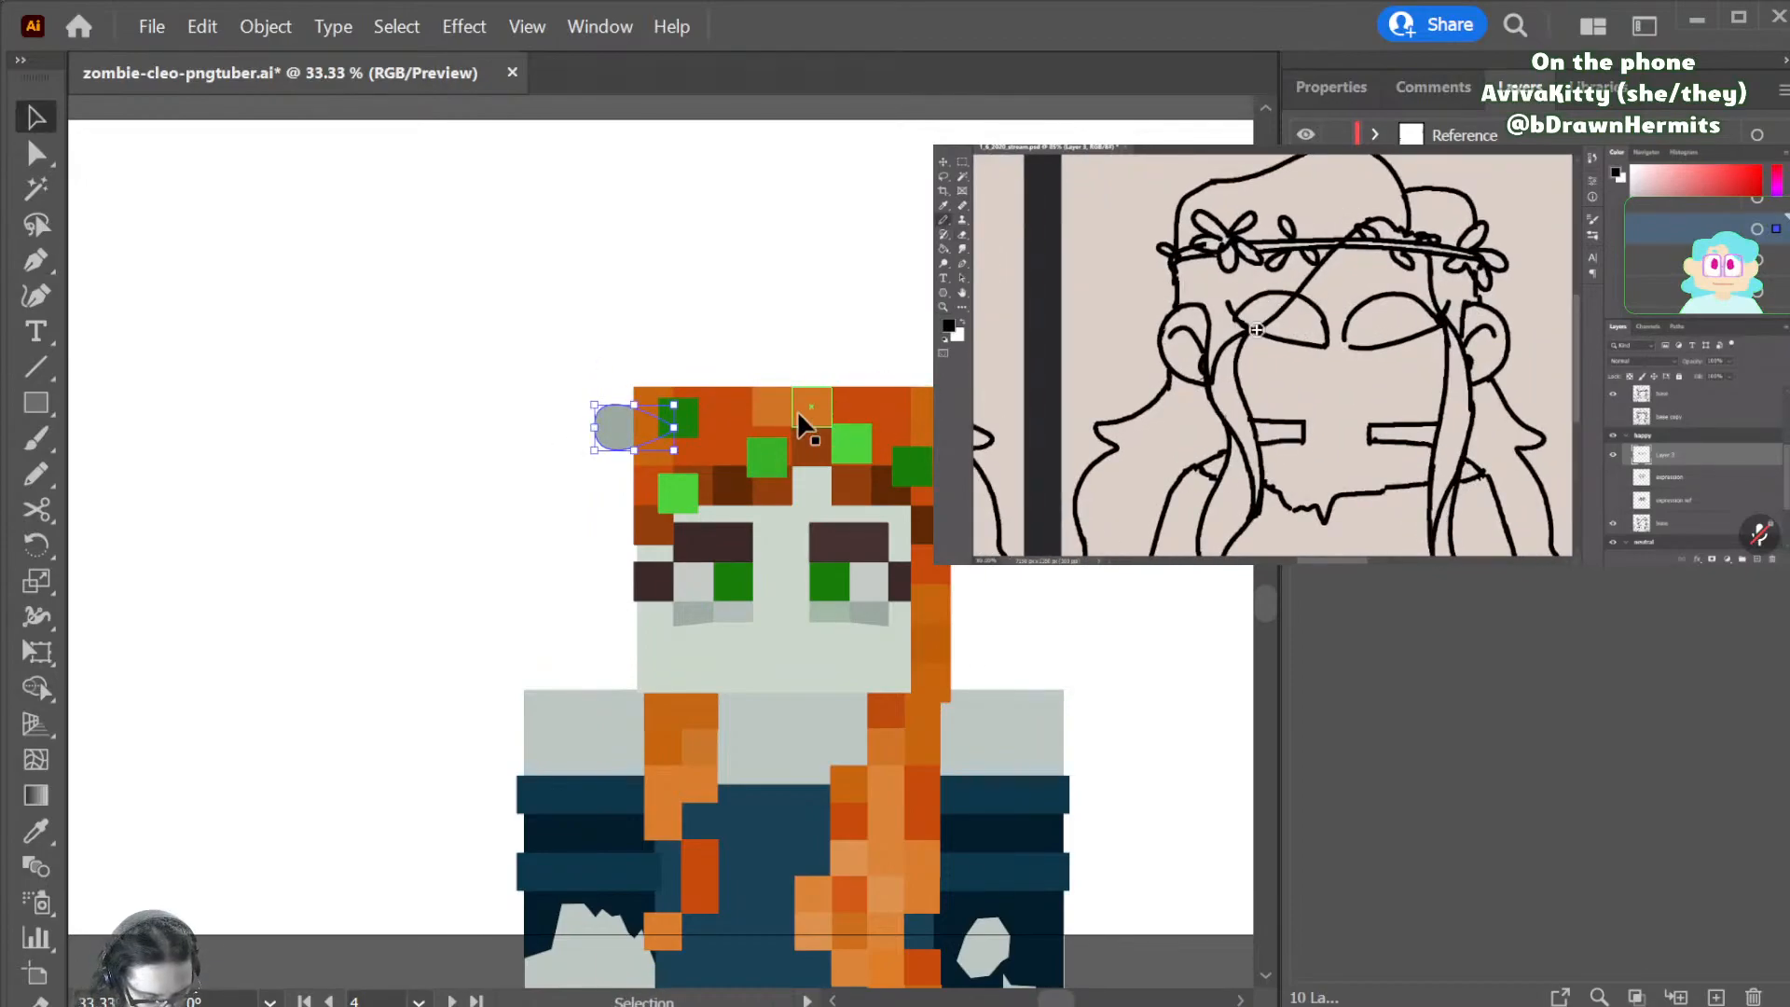
pyautogui.press('a')
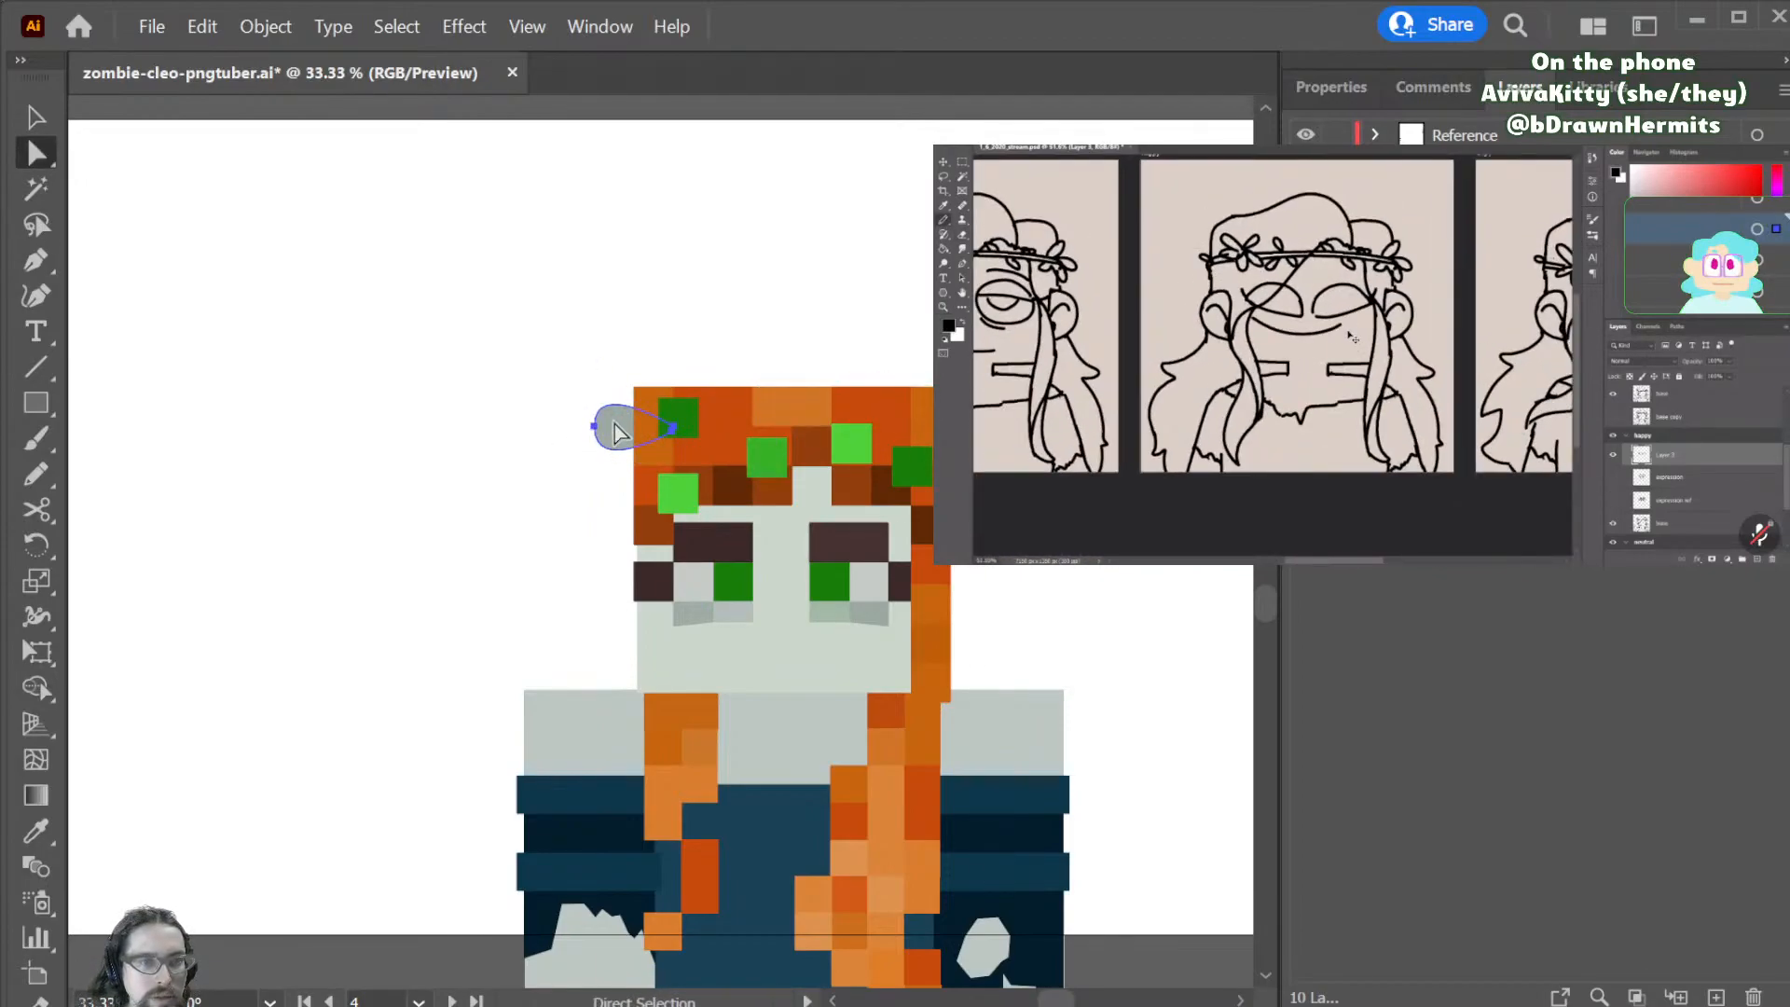
pyautogui.hotkey('ctrl', 'z')
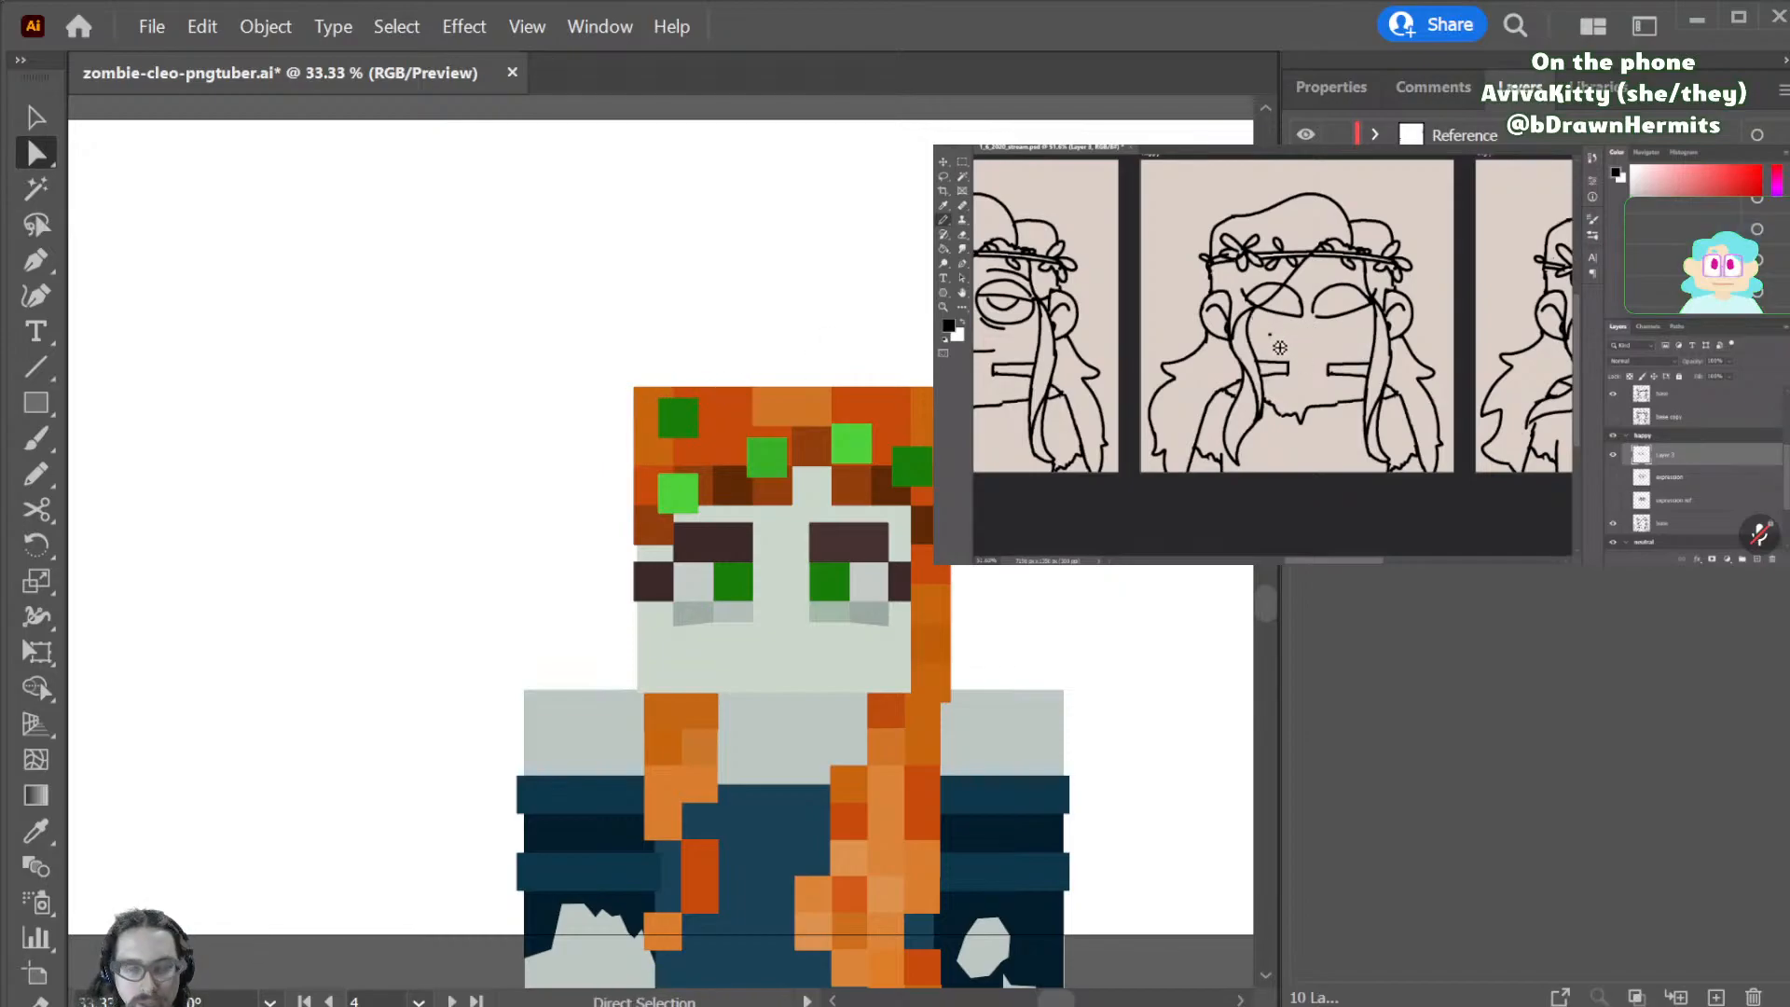
pyautogui.hotkey('ctrl', 'shift', 'z')
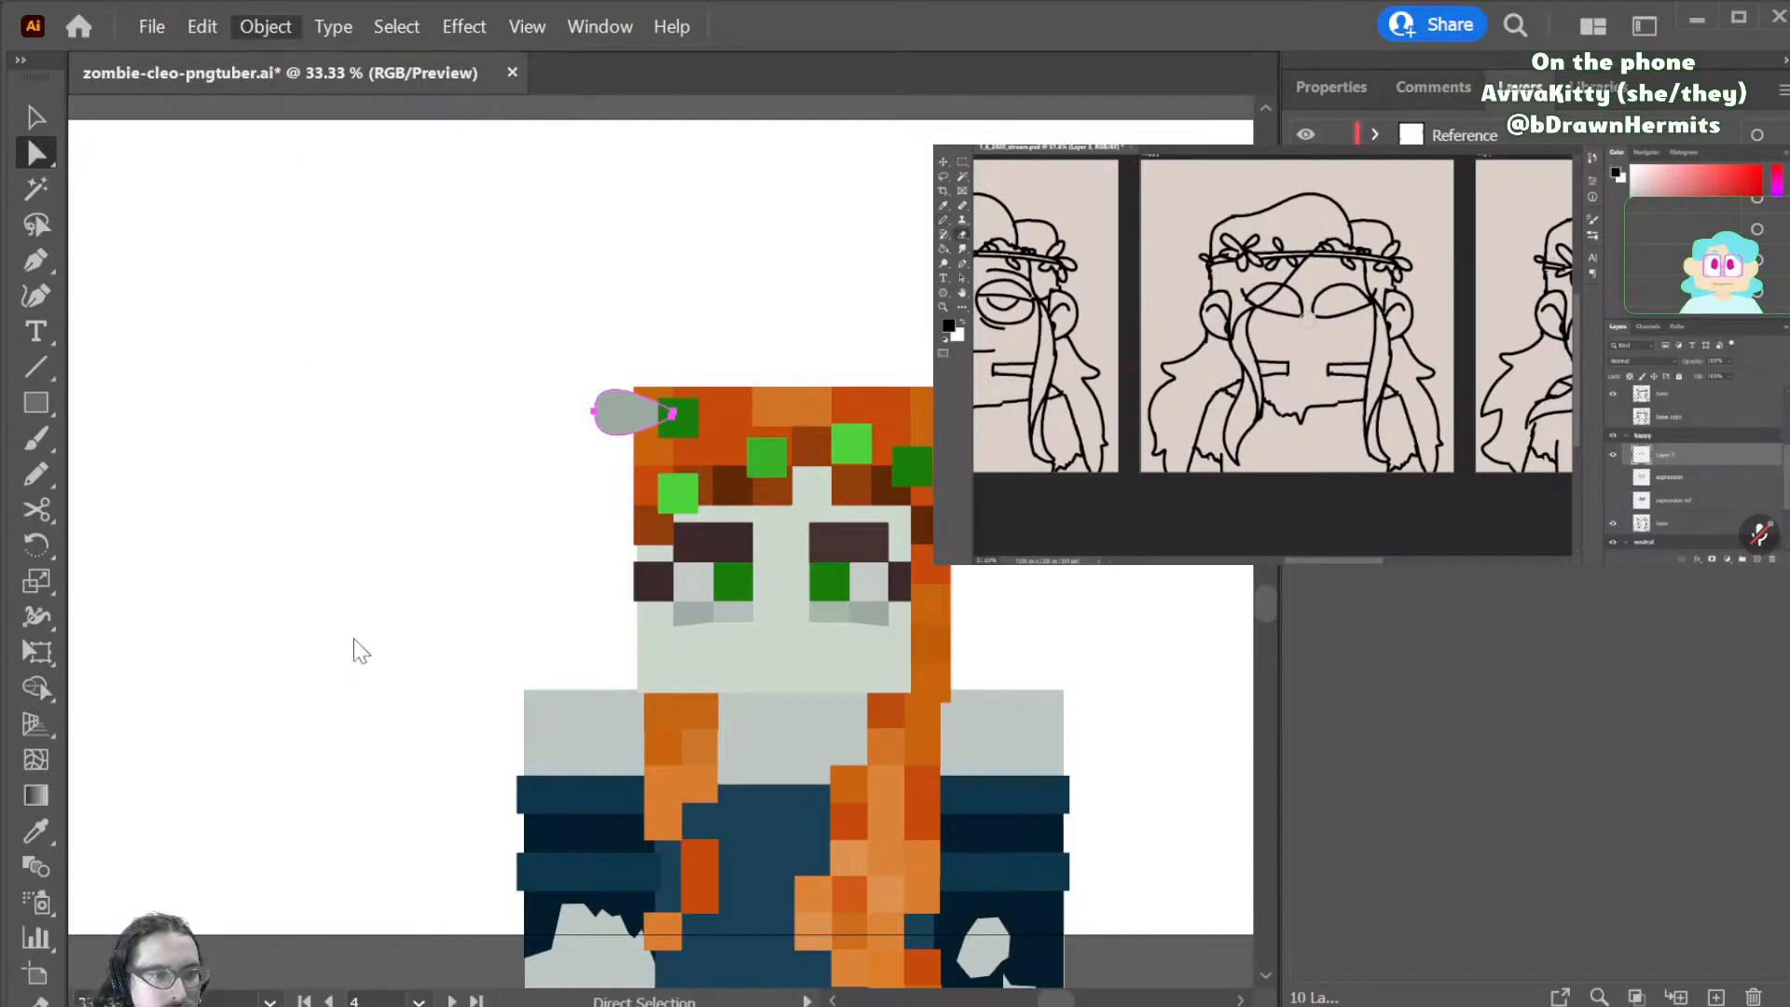
pyautogui.hotkey('ctrl', 'shift', 'z')
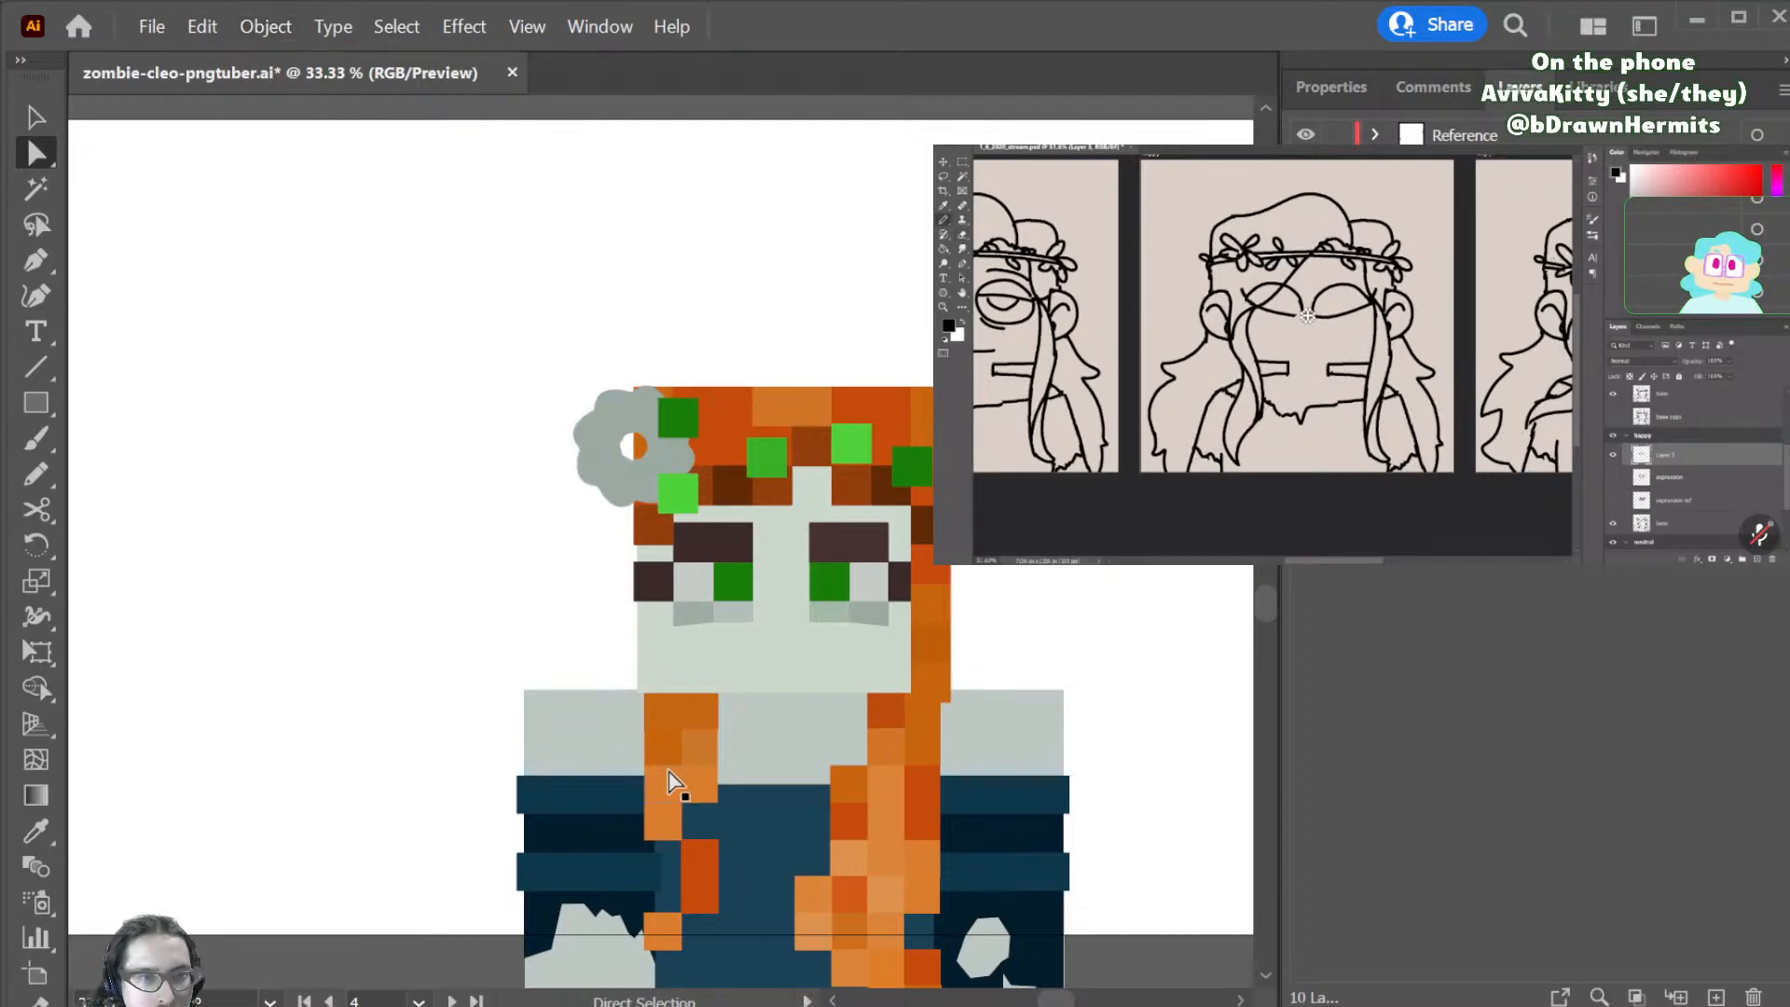
# - Recolour all the flower's petals bright magenta and move the flower so it surrounds the upper left dark green leaf square
pyautogui.click(676, 431)
pyautogui.press('v')
pyautogui.click(593, 416)
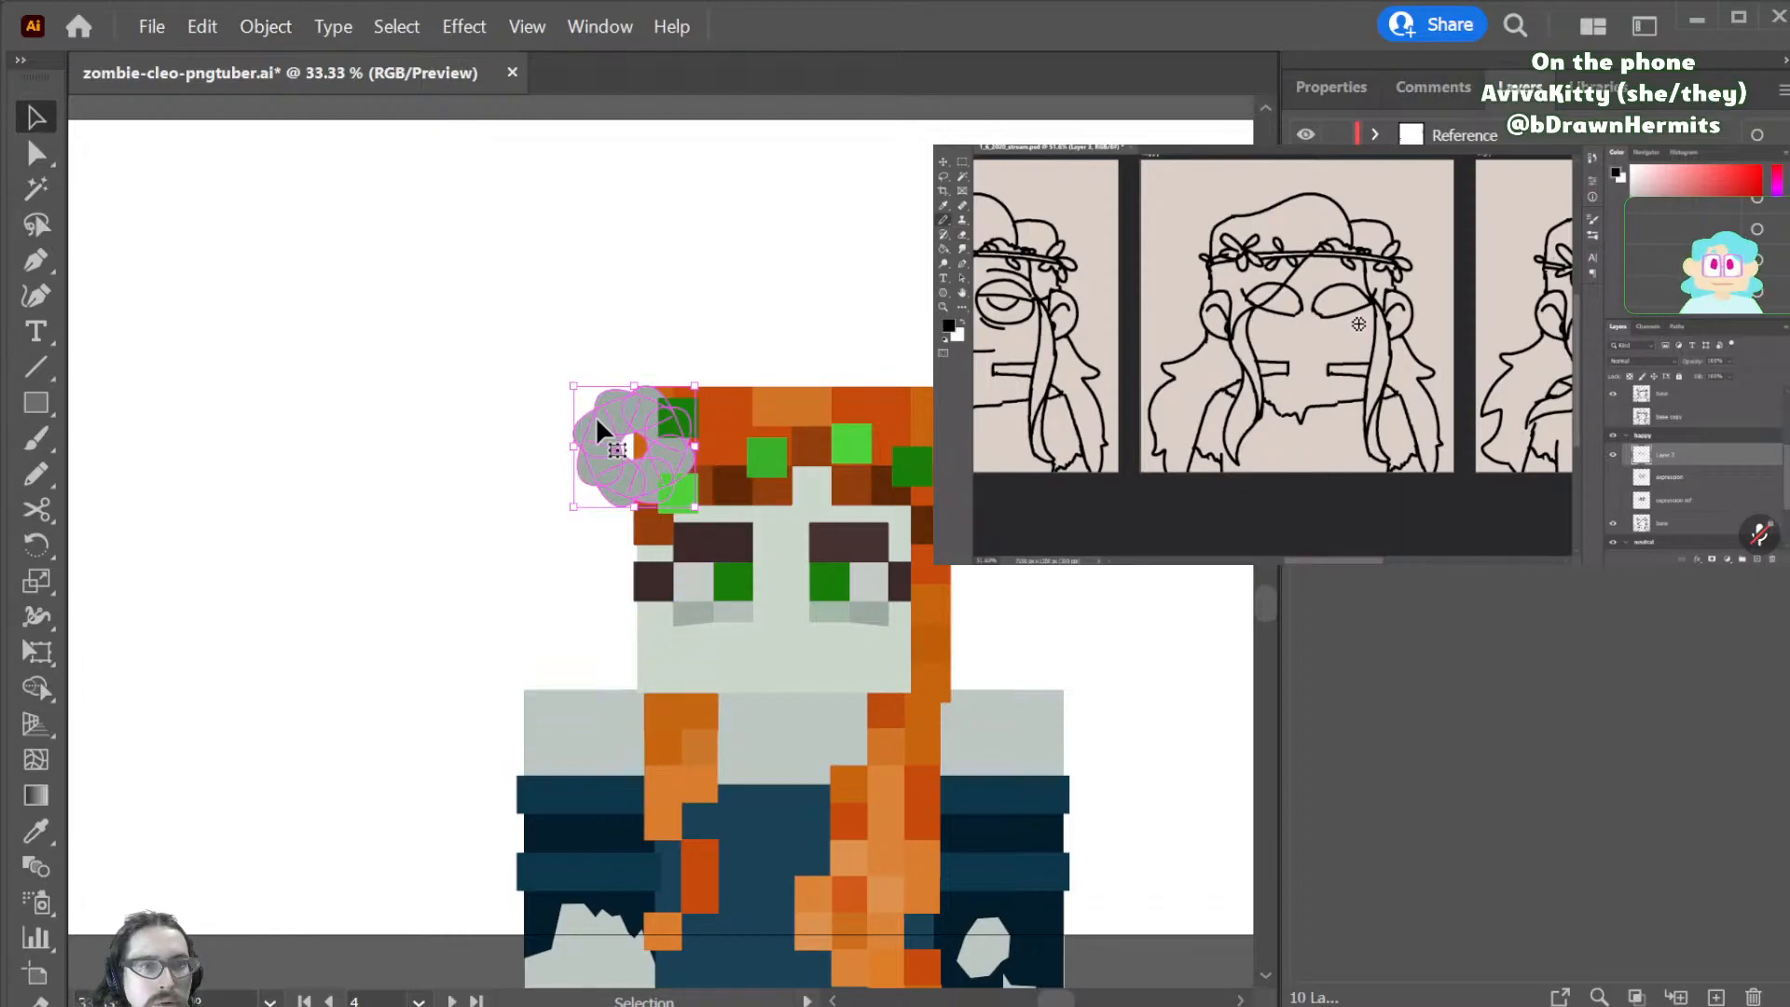
pyautogui.click(339, 371)
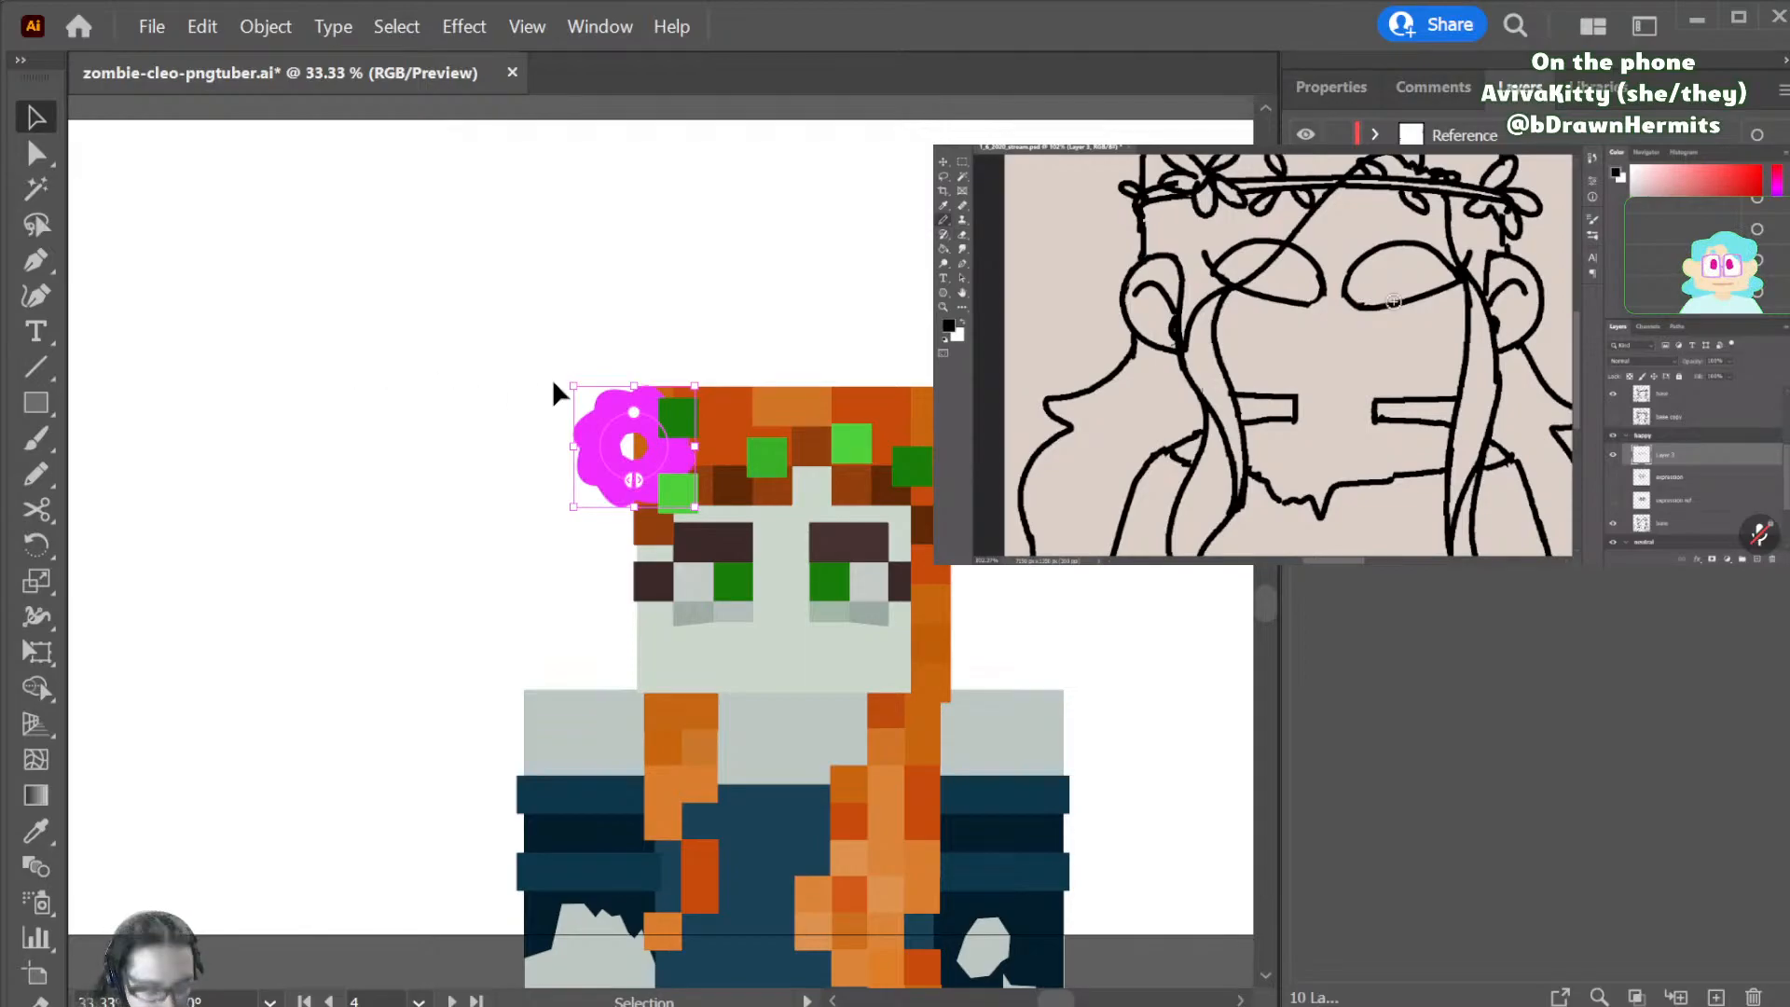
pyautogui.moveTo(586, 412); pyautogui.dragTo(652, 399)
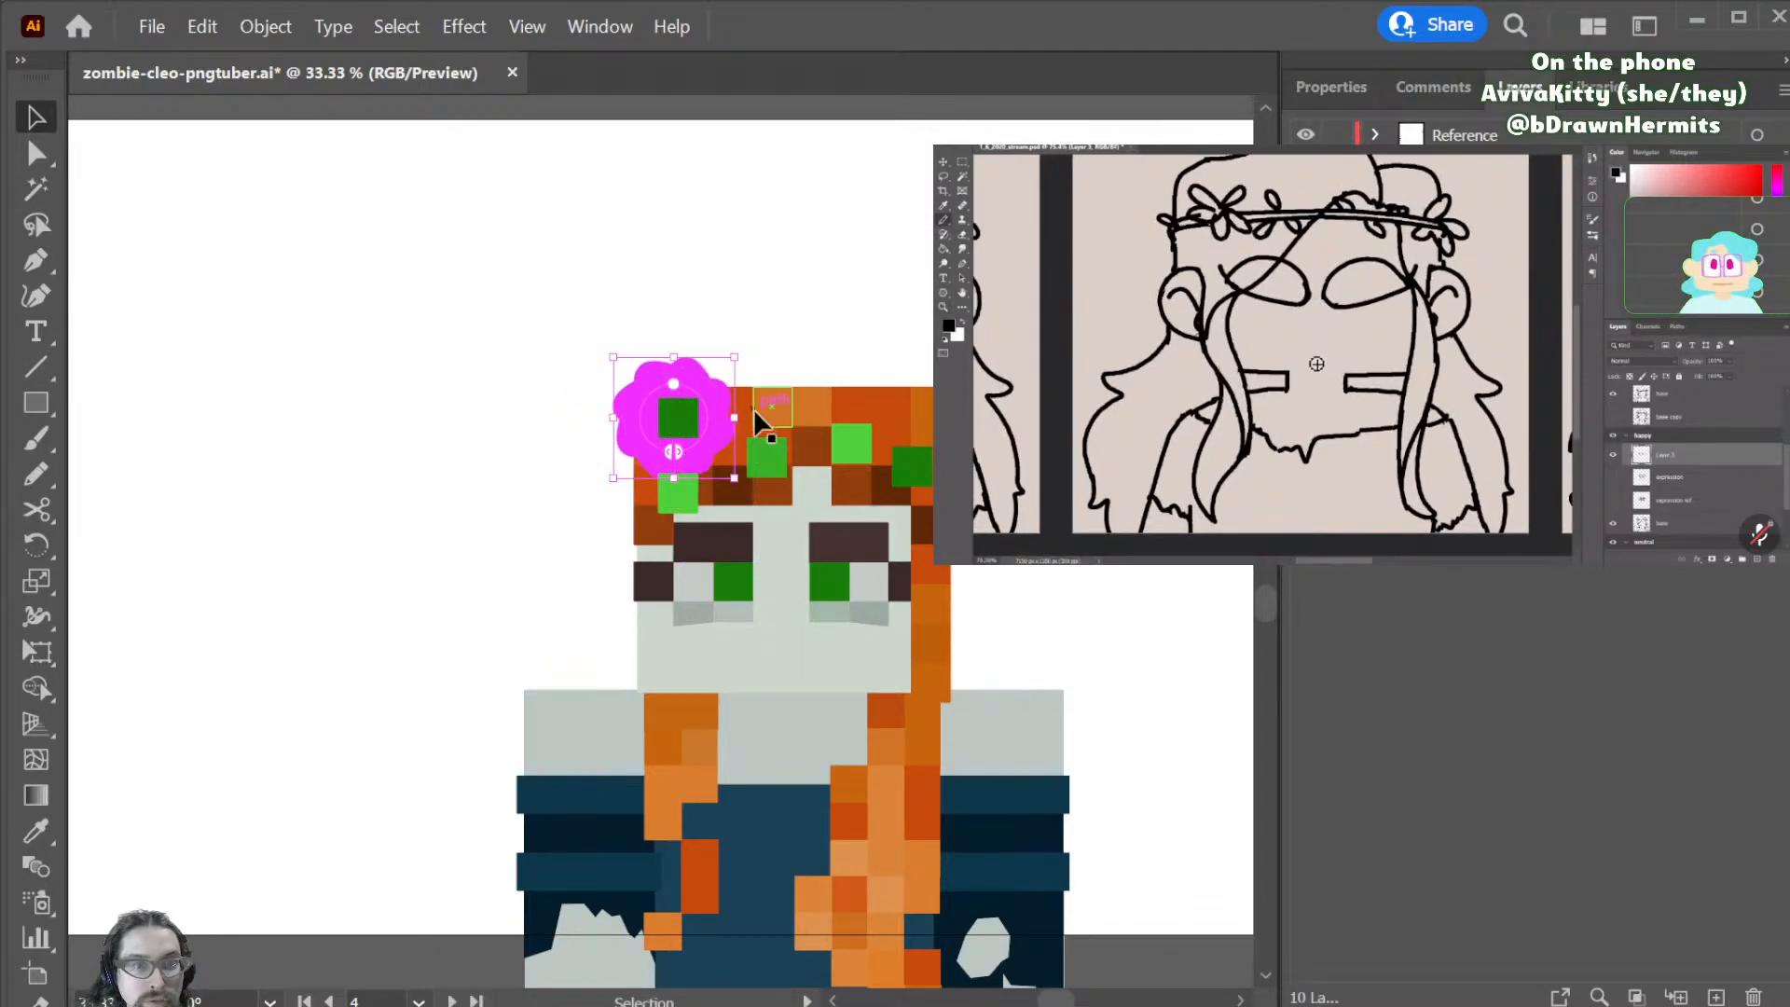
pyautogui.moveTo(718, 404); pyautogui.dragTo(726, 402)
# - Select all five green leaf squares in the hair, recolour them yellow and show their properties
pyautogui.click(682, 417)
pyautogui.keyDown('shift'); pyautogui.click(678, 494); pyautogui.keyUp('shift')
pyautogui.keyDown('shift'); pyautogui.click(766, 454); pyautogui.keyUp('shift')
pyautogui.keyDown('shift'); pyautogui.click(837, 450); pyautogui.keyUp('shift')
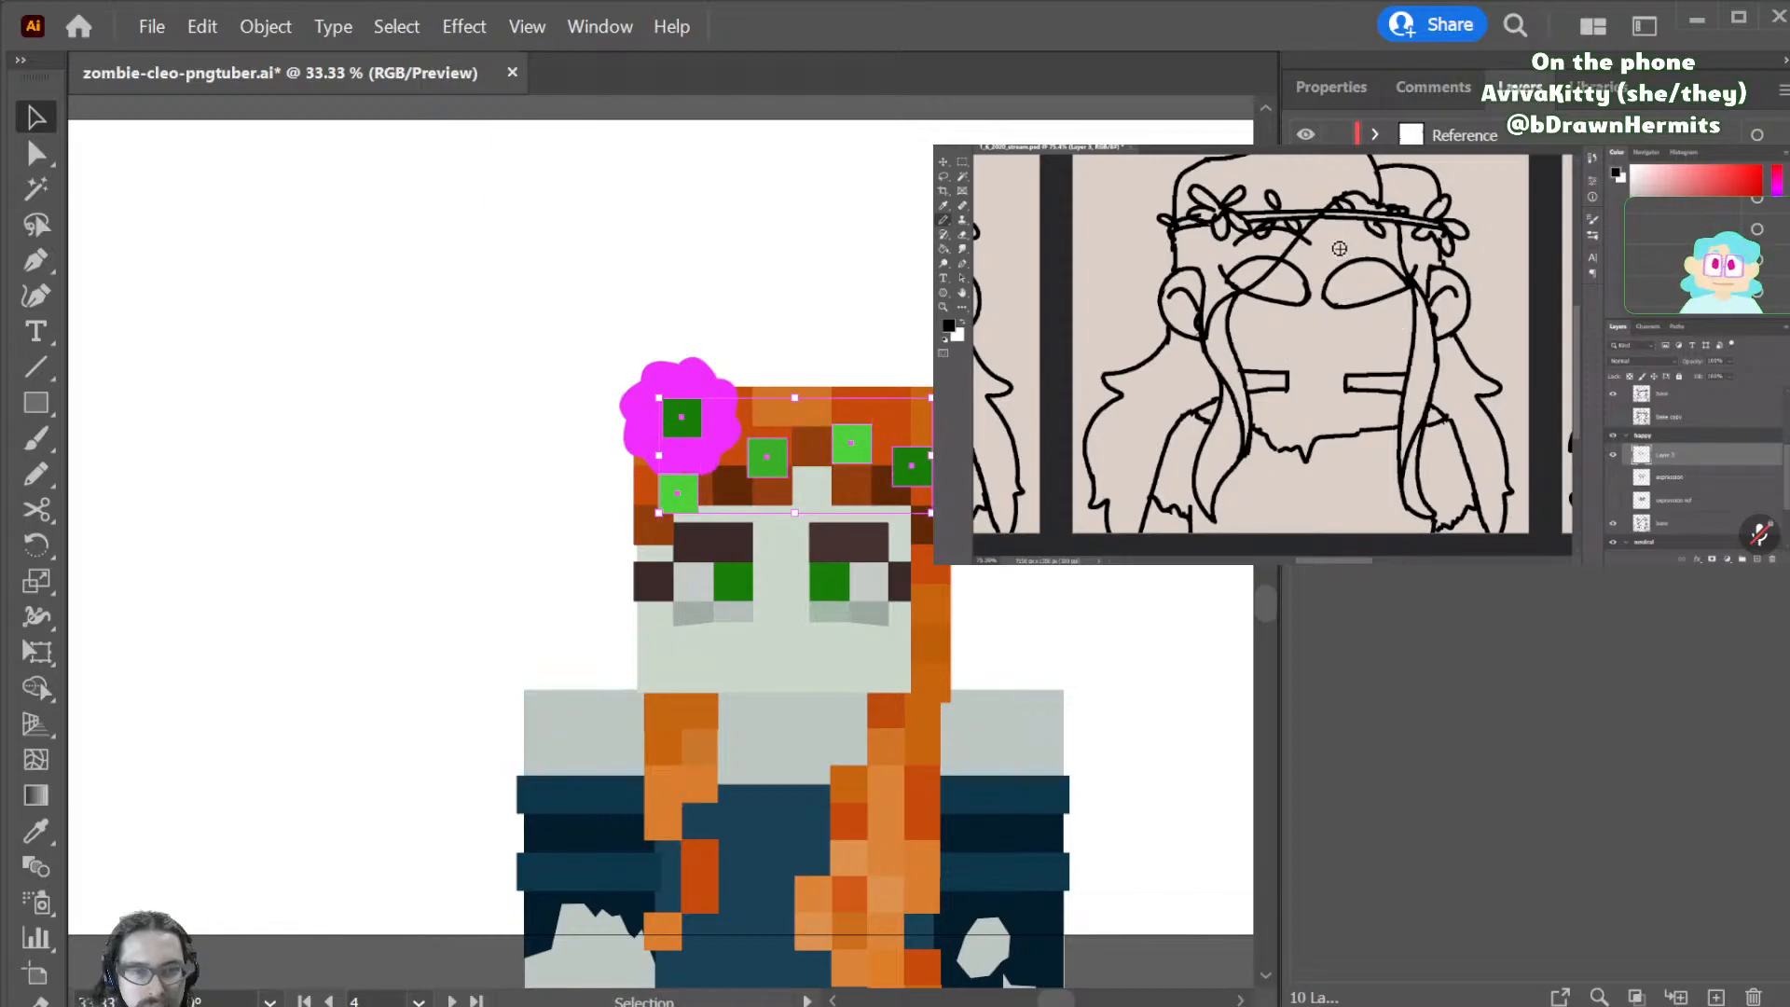
pyautogui.press('a')
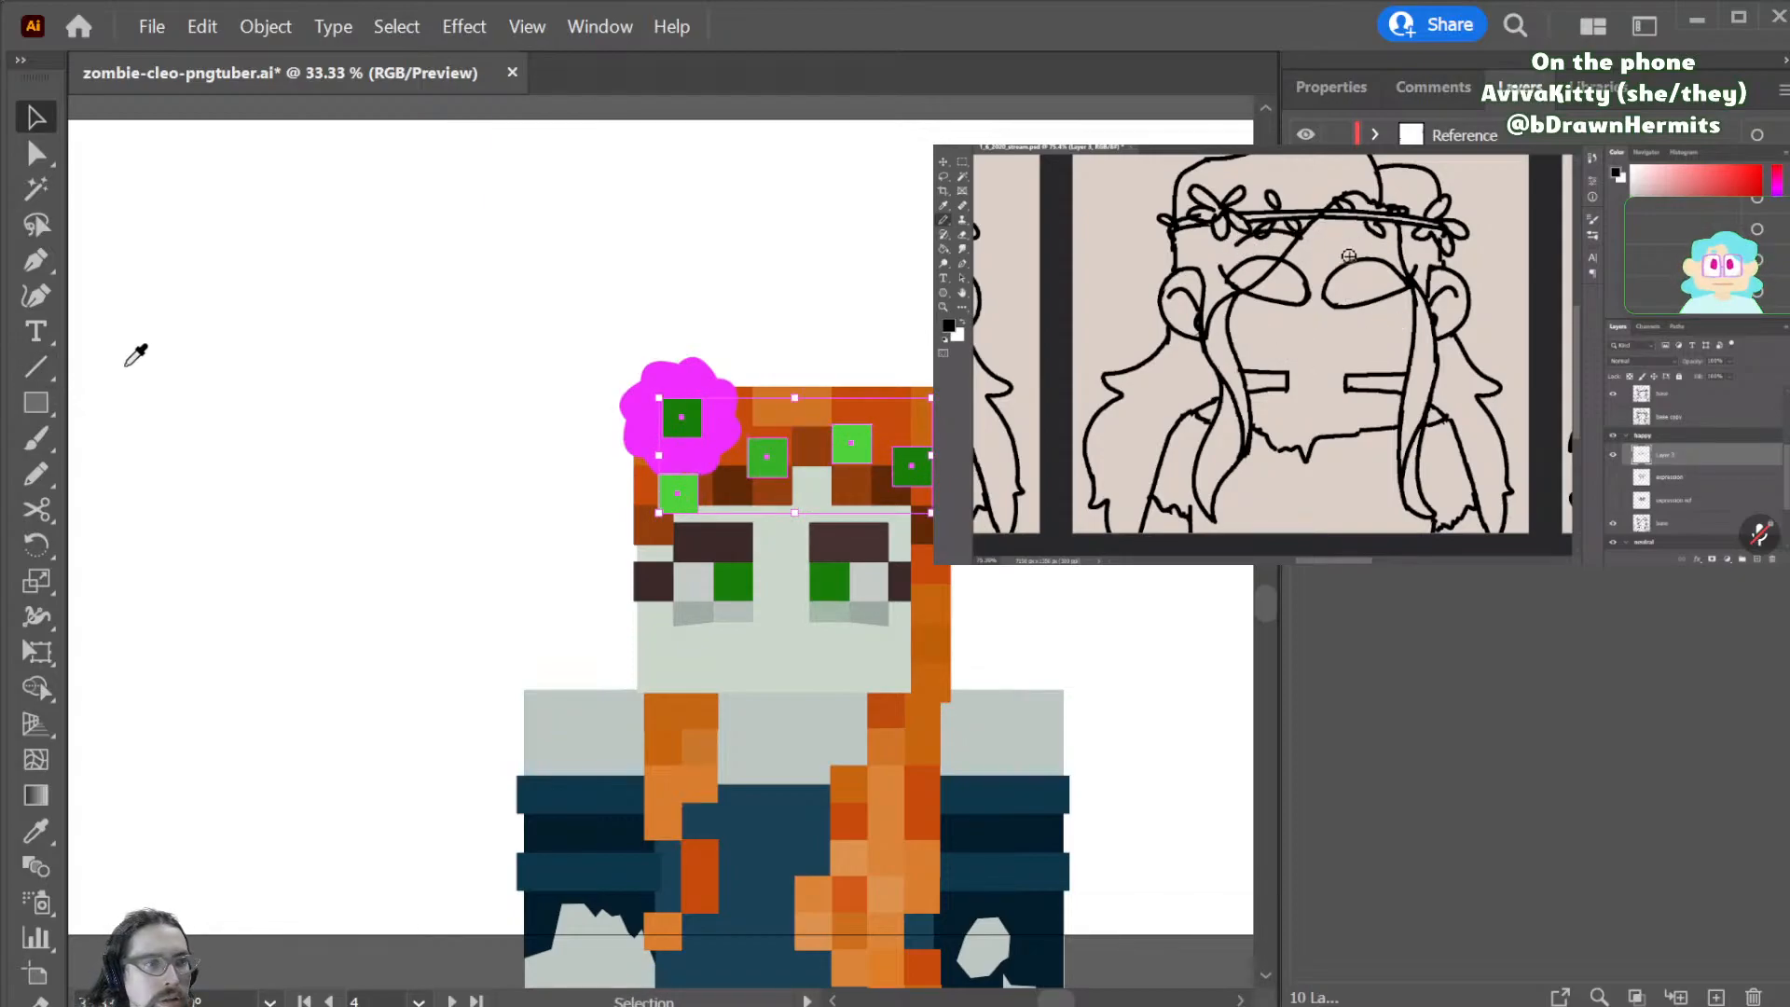
pyautogui.click(129, 379)
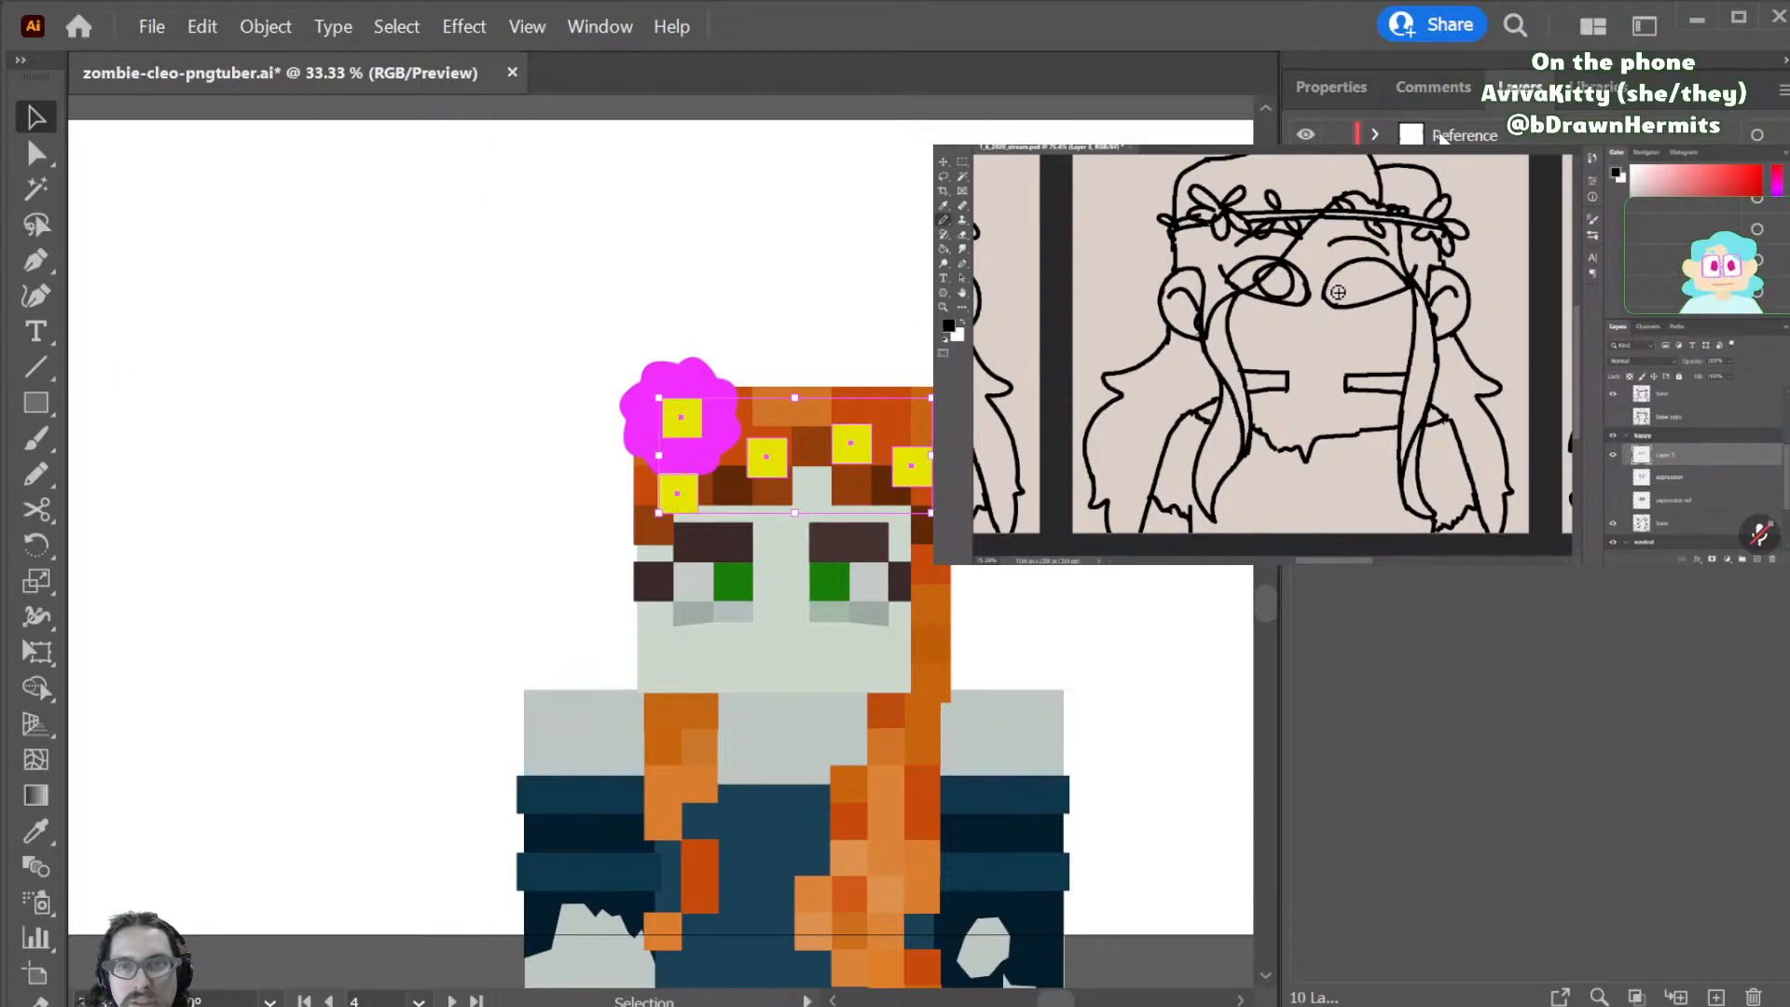
pyautogui.click(1318, 89)
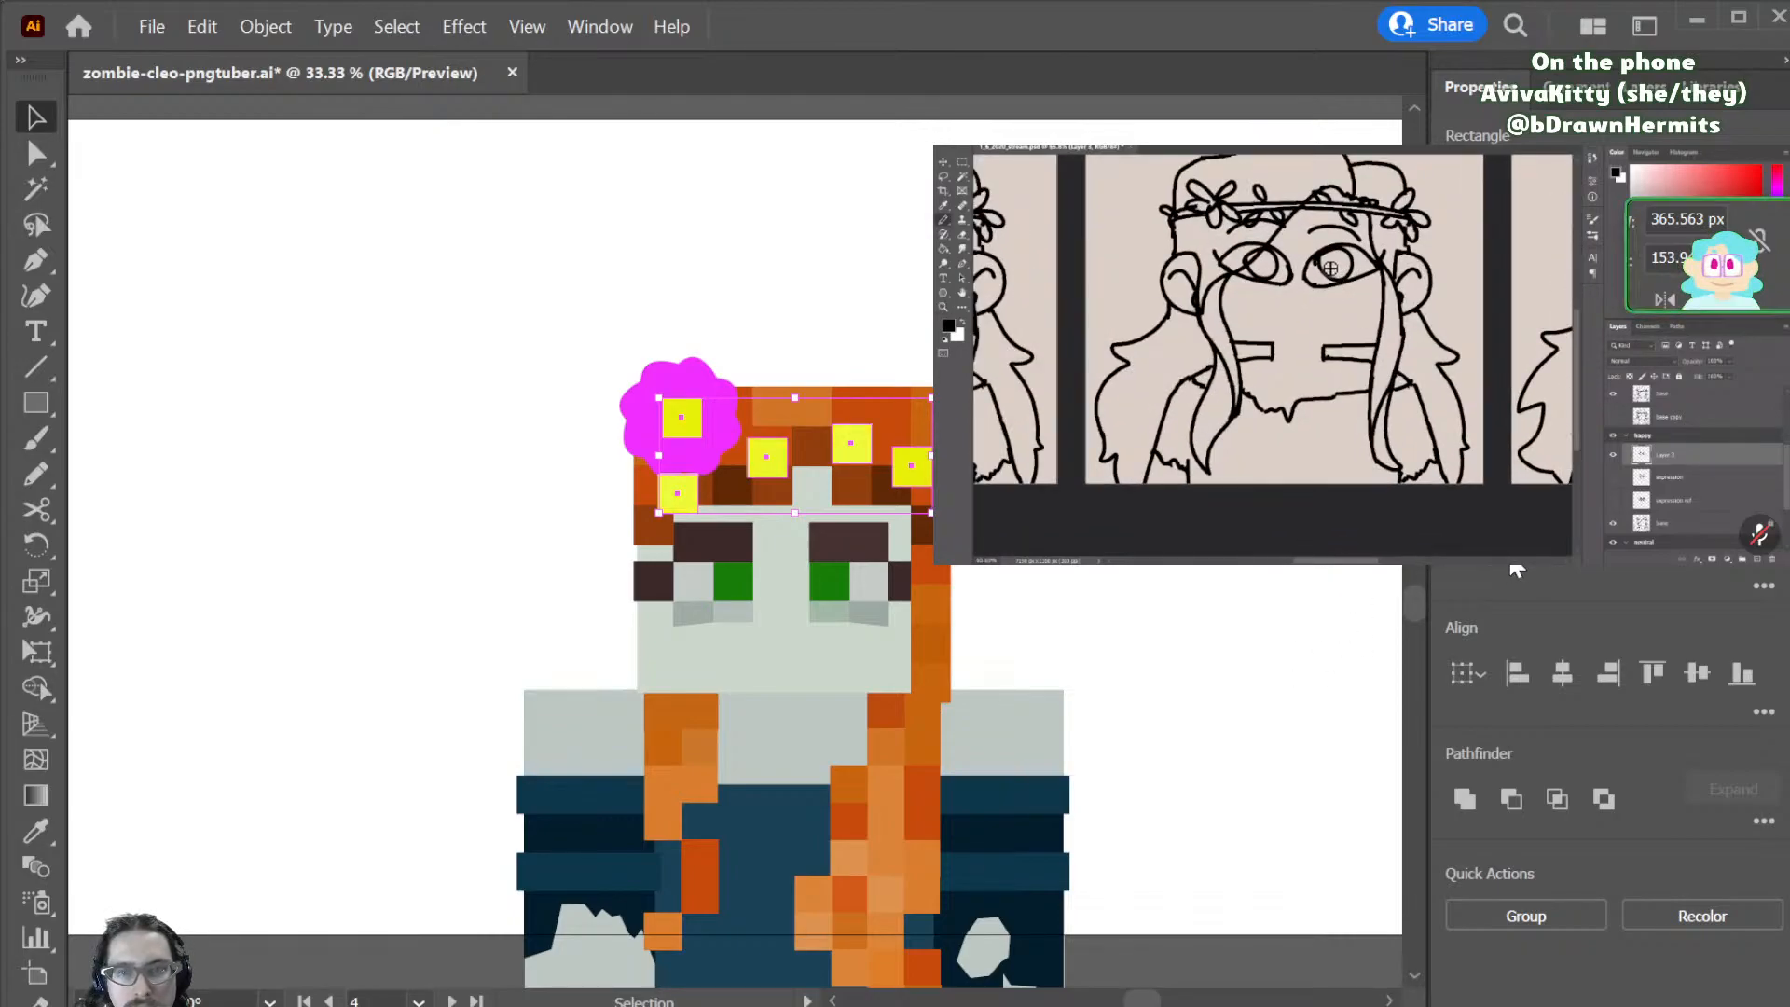
# - Undo the recolouring of the five leaf squares in the hair to restore their original greens
pyautogui.moveTo(1465, 558); pyautogui.dragTo(1476, 557)
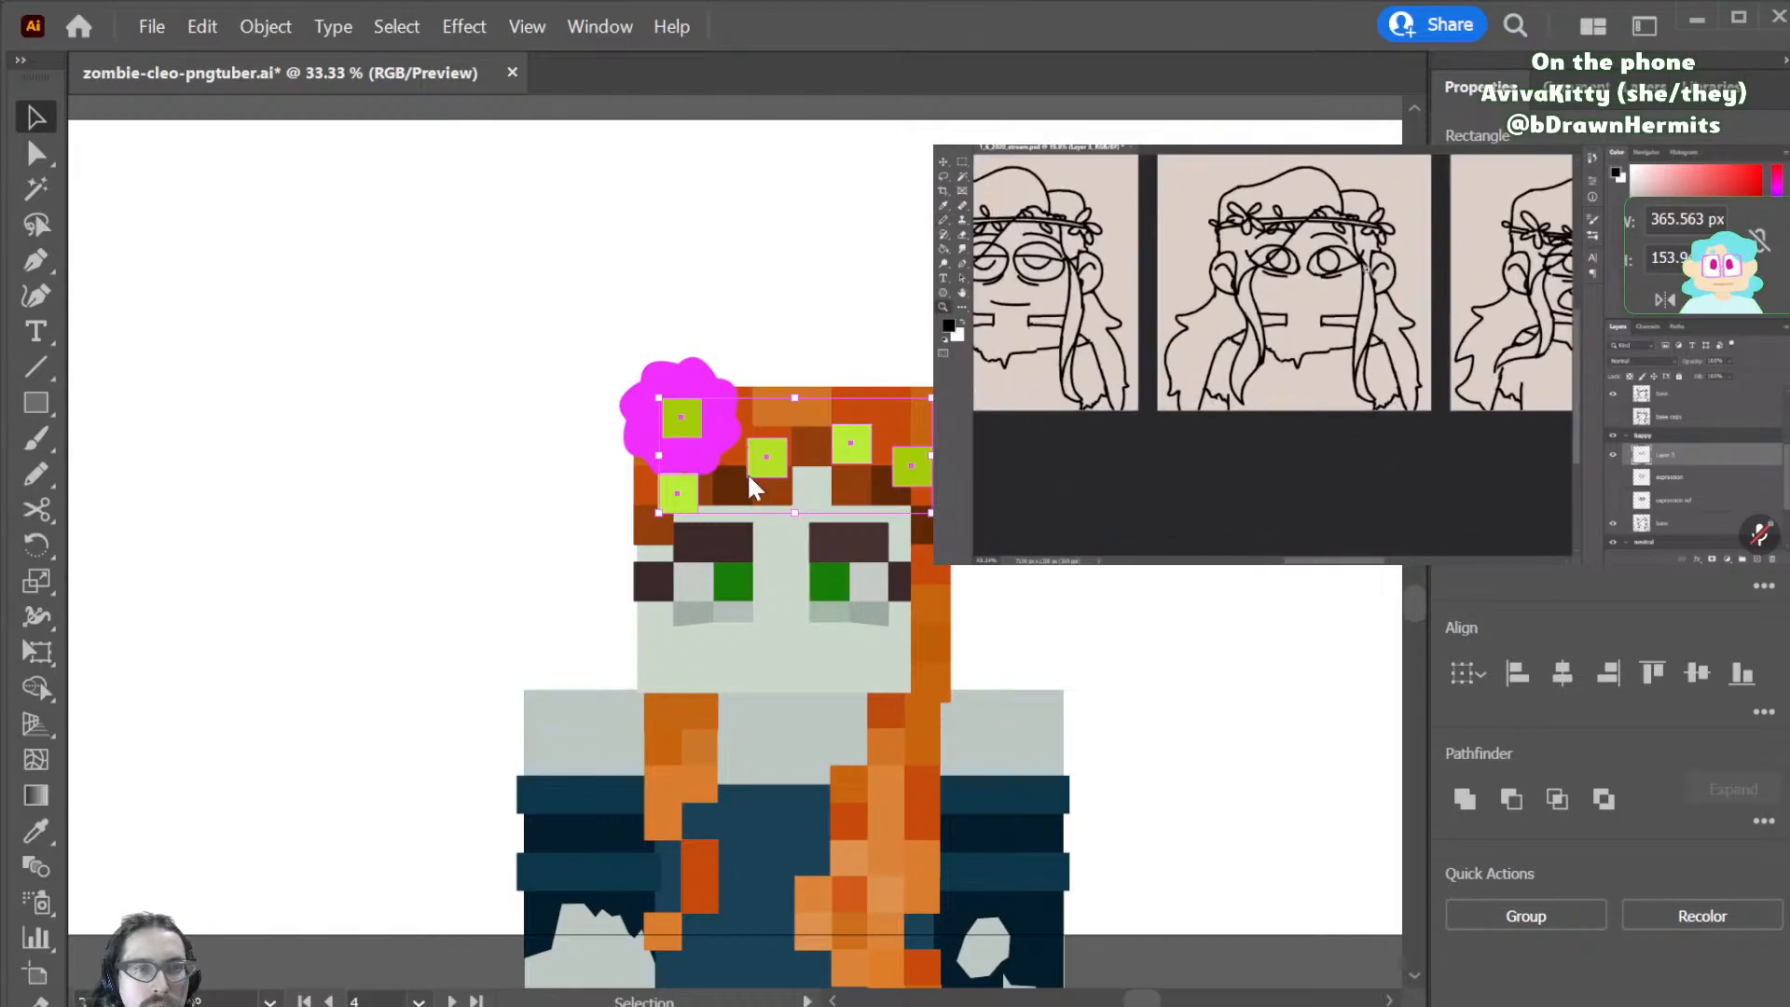
pyautogui.hotkey('ctrl', 'z')
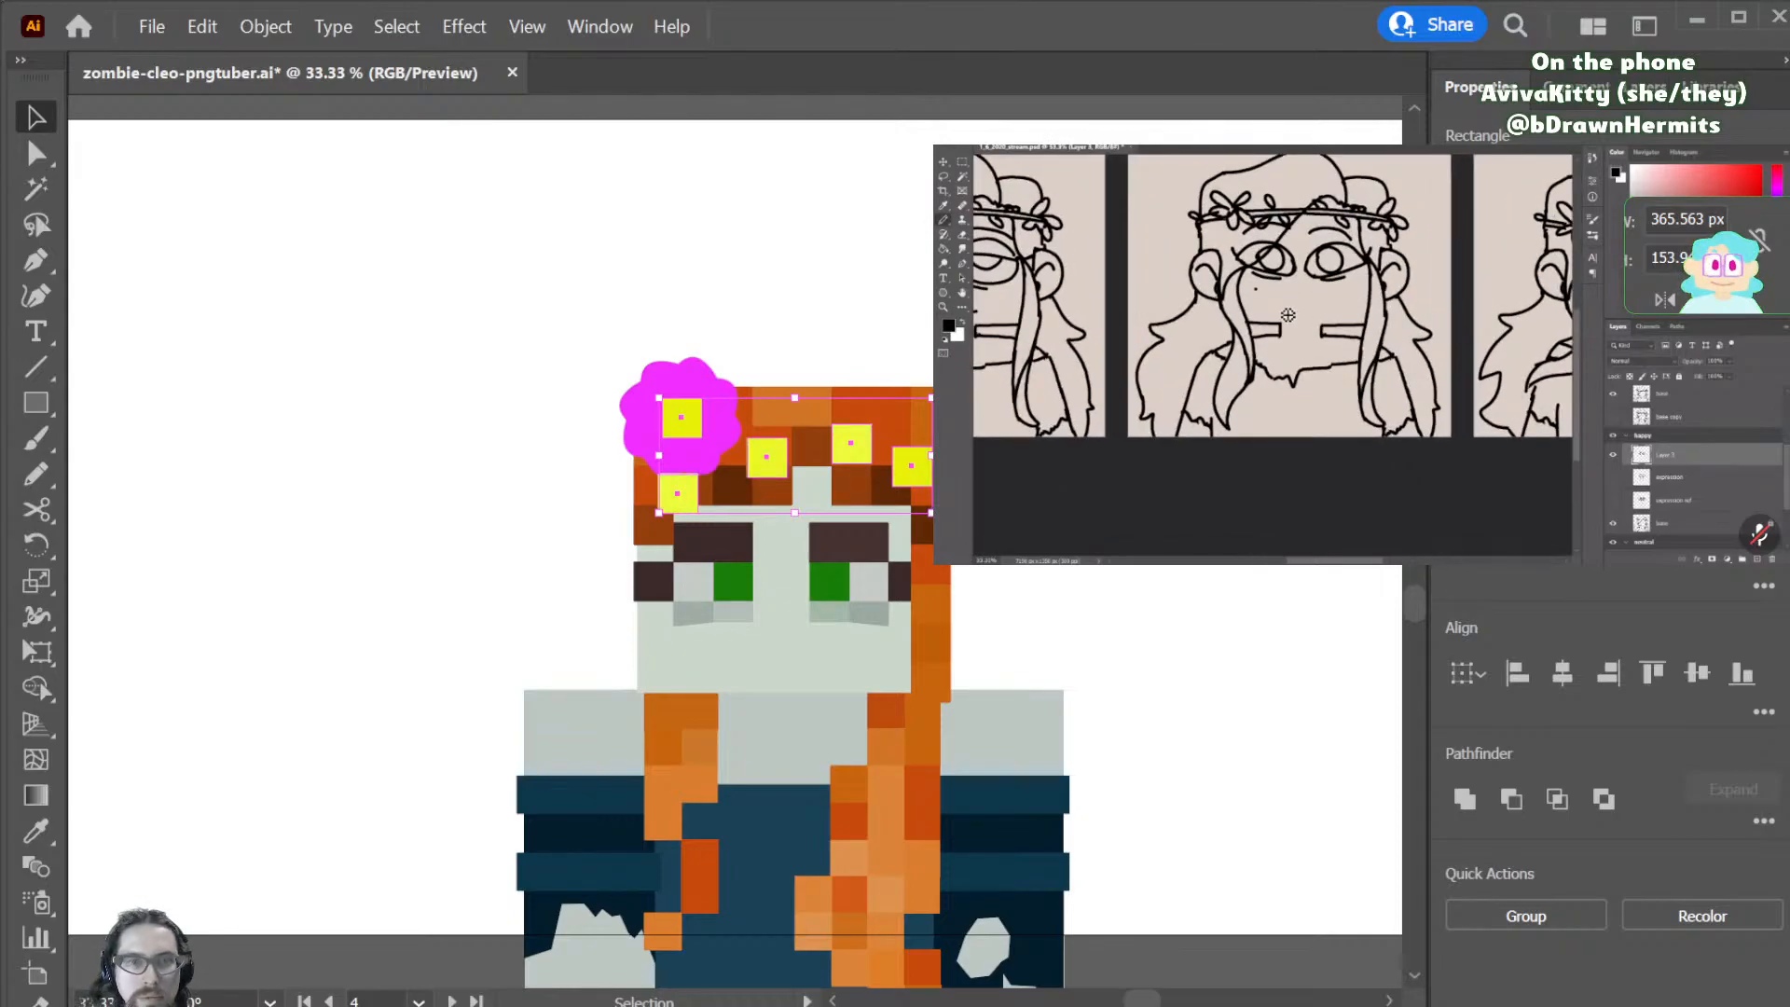
pyautogui.hotkey('ctrl', 'z')
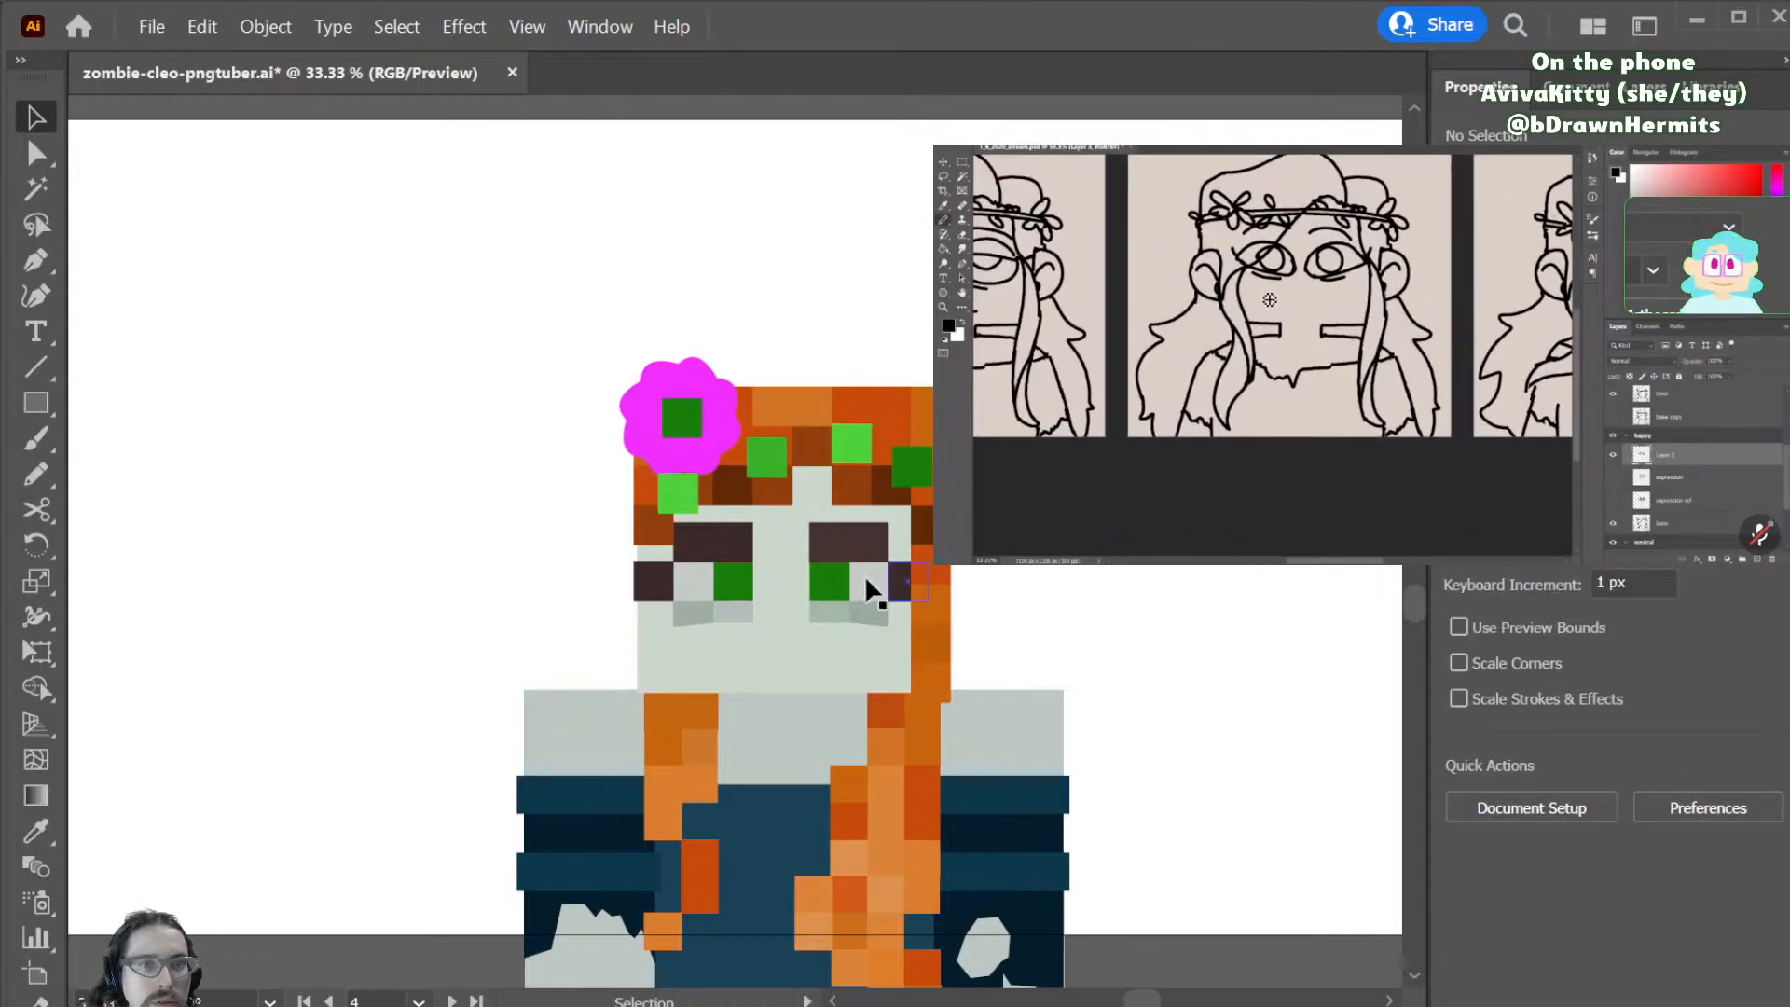
# - Select the five green leaf squares in the hair and smooth their paths slightly so their corners become rounded
pyautogui.click(683, 417)
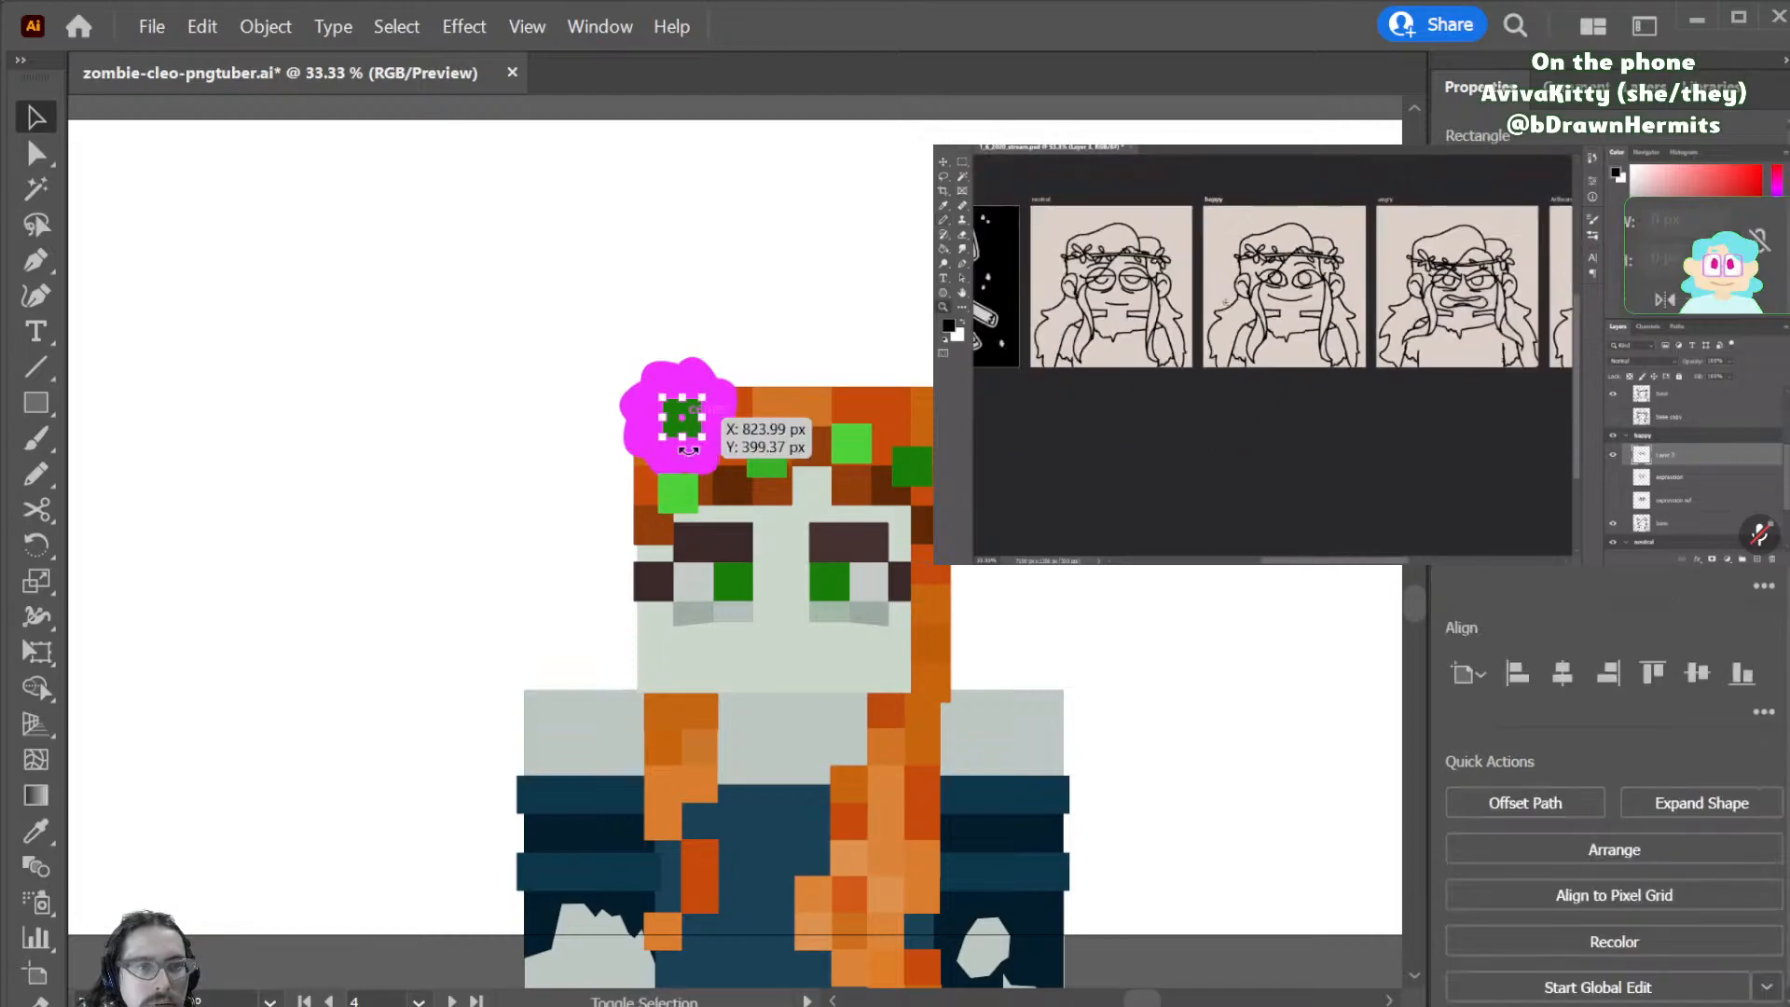
pyautogui.keyDown('shift'); pyautogui.click(676, 499); pyautogui.keyUp('shift')
pyautogui.keyDown('shift'); pyautogui.click(766, 456); pyautogui.keyUp('shift')
pyautogui.keyDown('shift'); pyautogui.click(851, 444); pyautogui.keyUp('shift')
pyautogui.keyDown('shift'); pyautogui.click(918, 464); pyautogui.keyUp('shift')
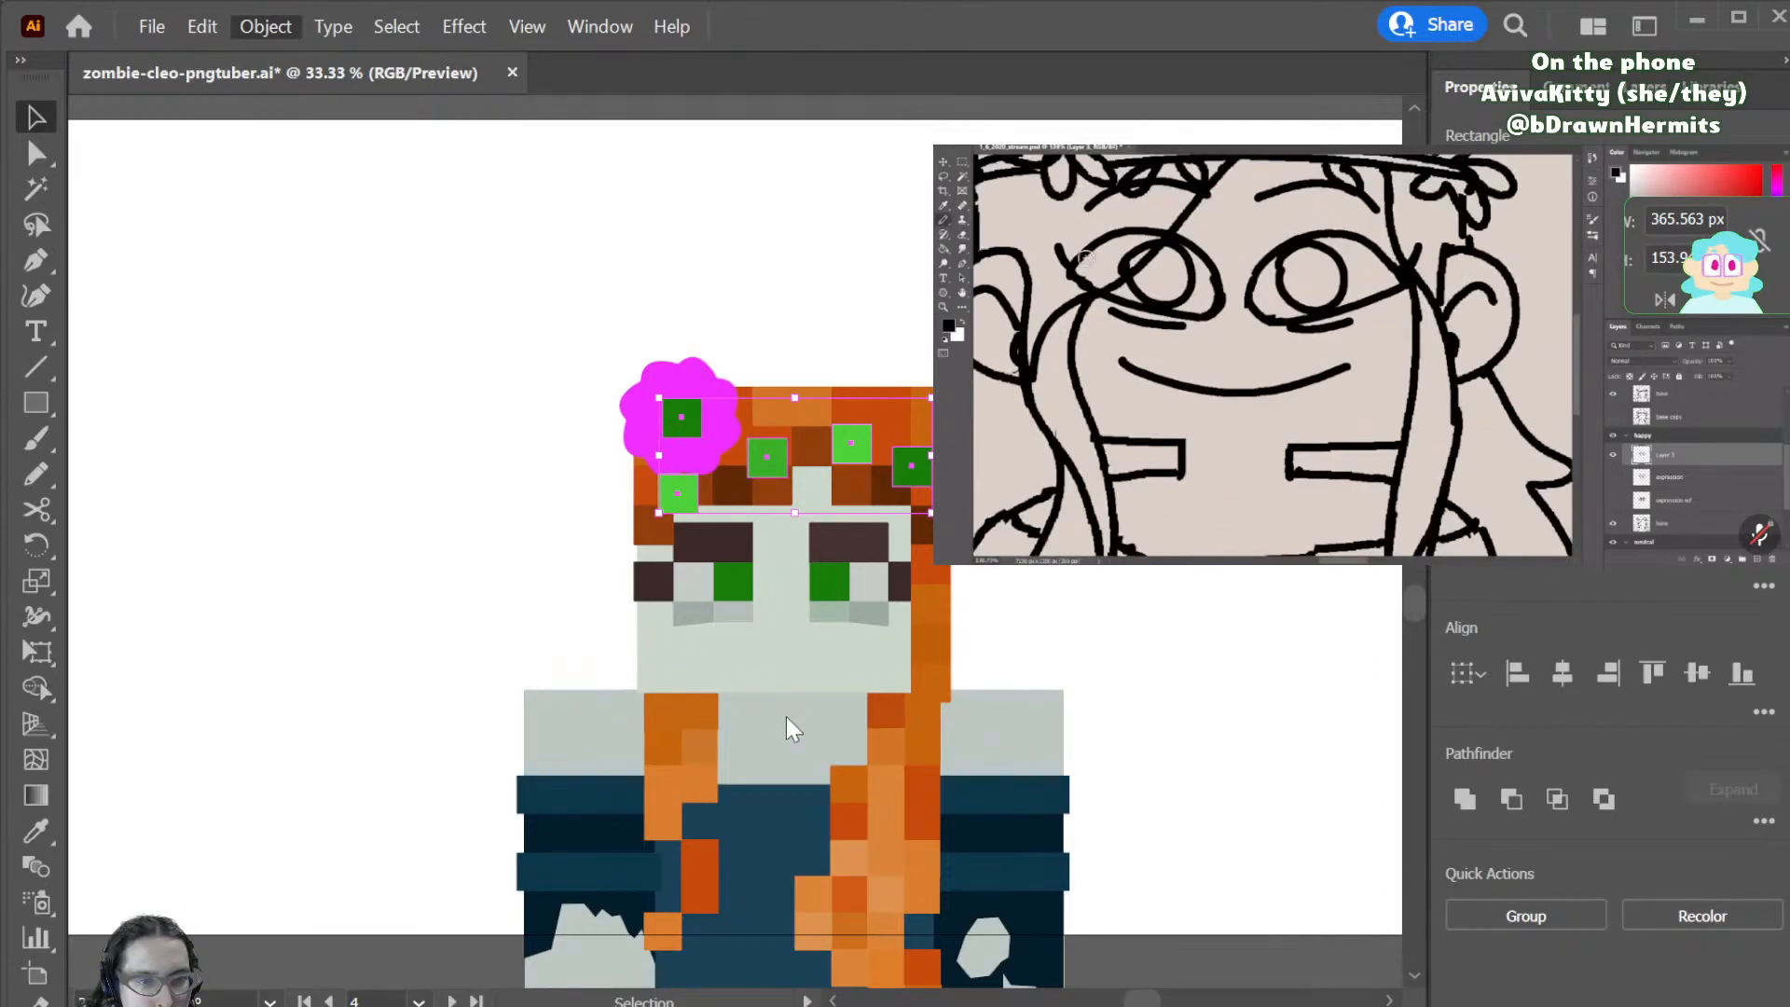
pyautogui.click(777, 829)
pyautogui.moveTo(714, 572); pyautogui.dragTo(551, 590)
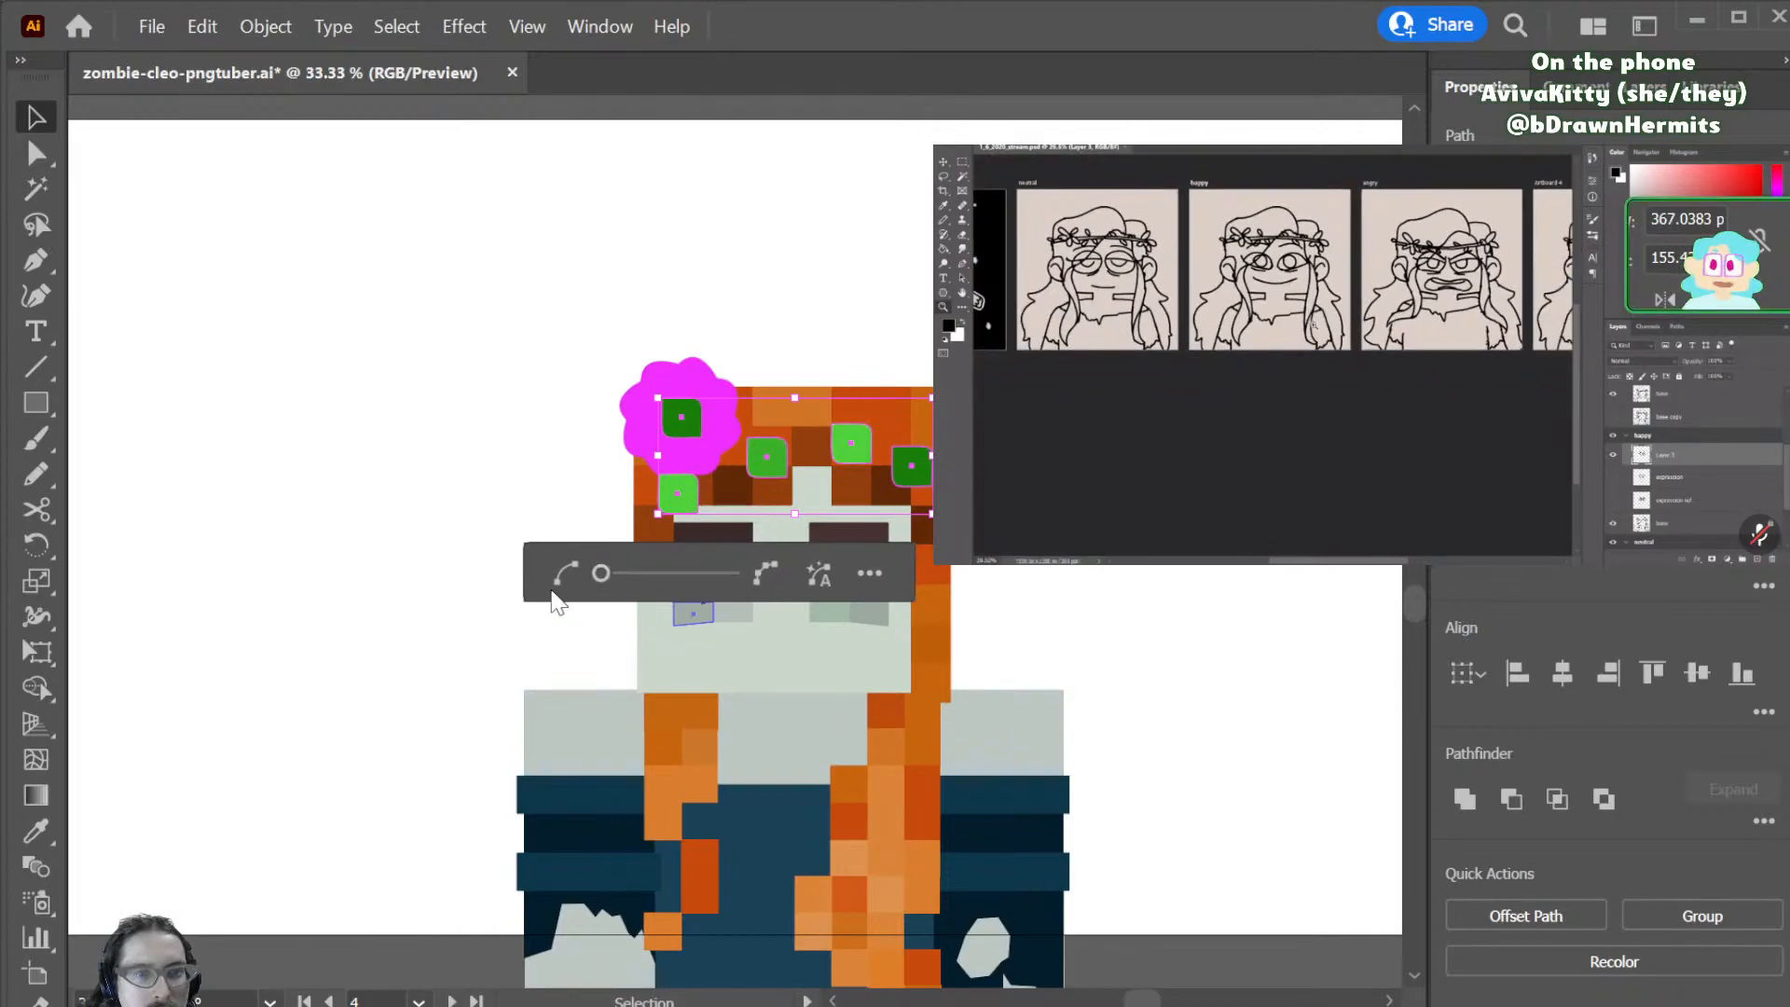
pyautogui.click(884, 572)
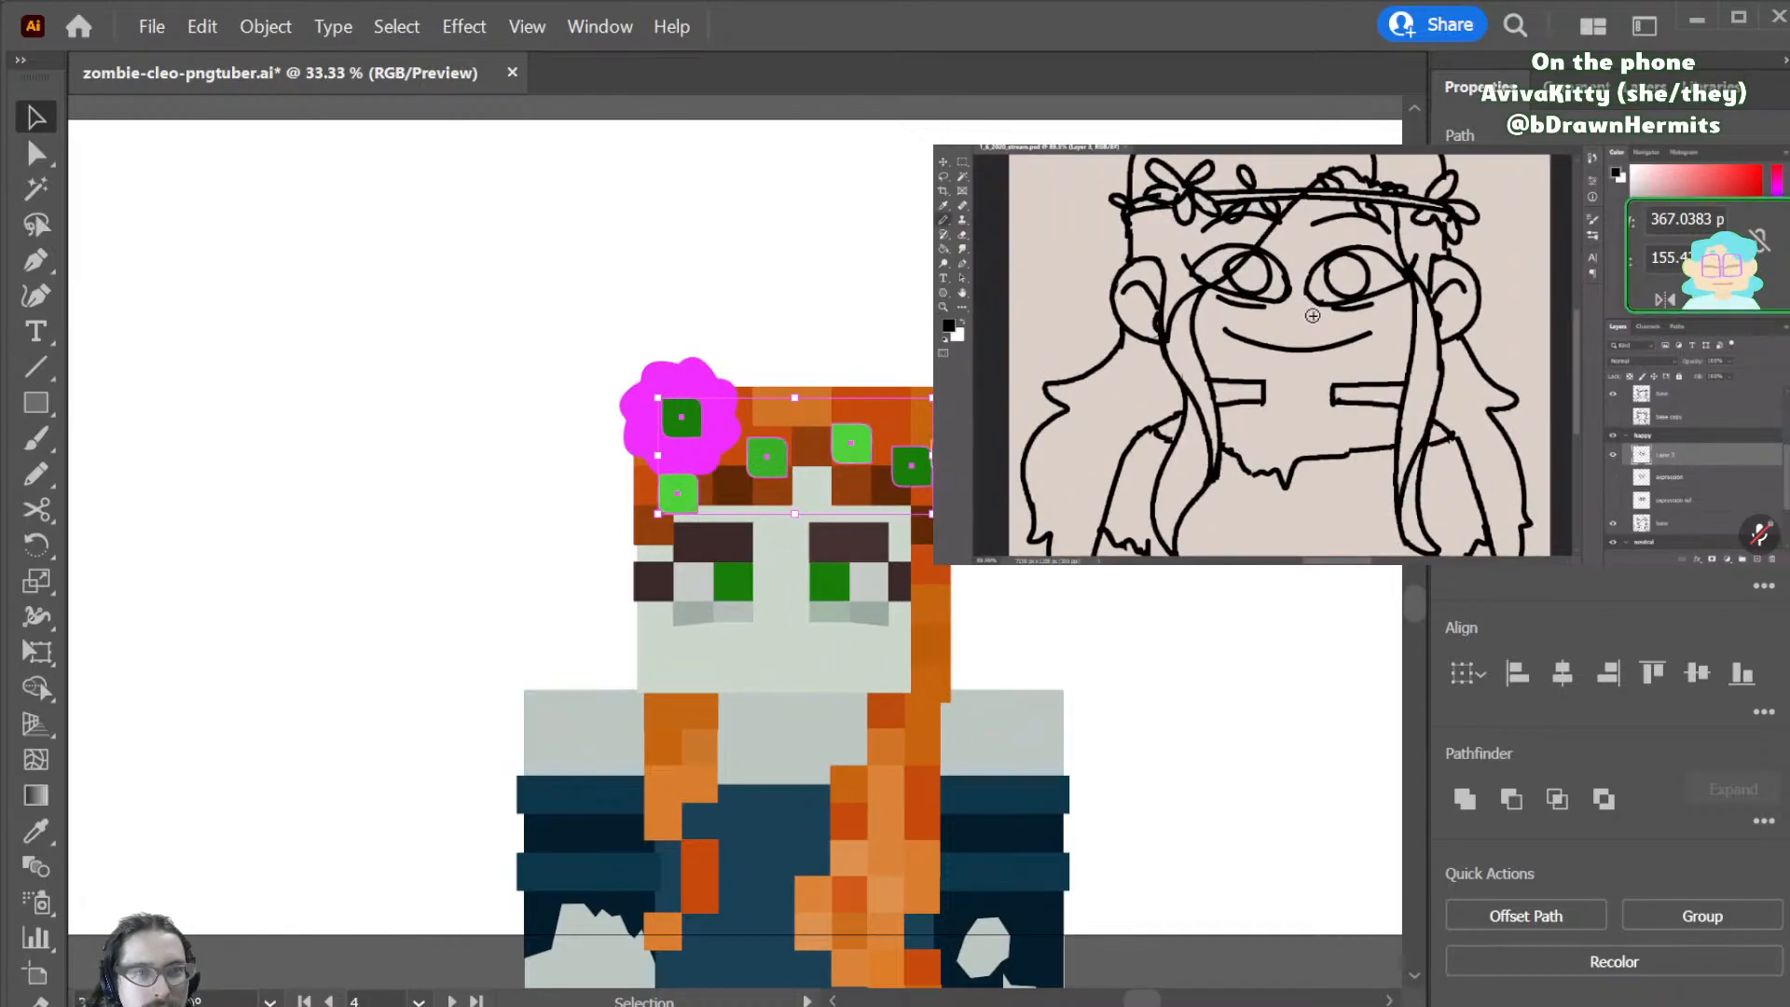
pyautogui.click(781, 205)
# - Duplicate the magenta flower and line up the copies in a horizontal row above the hair
pyautogui.scroll(3, 742, 384)
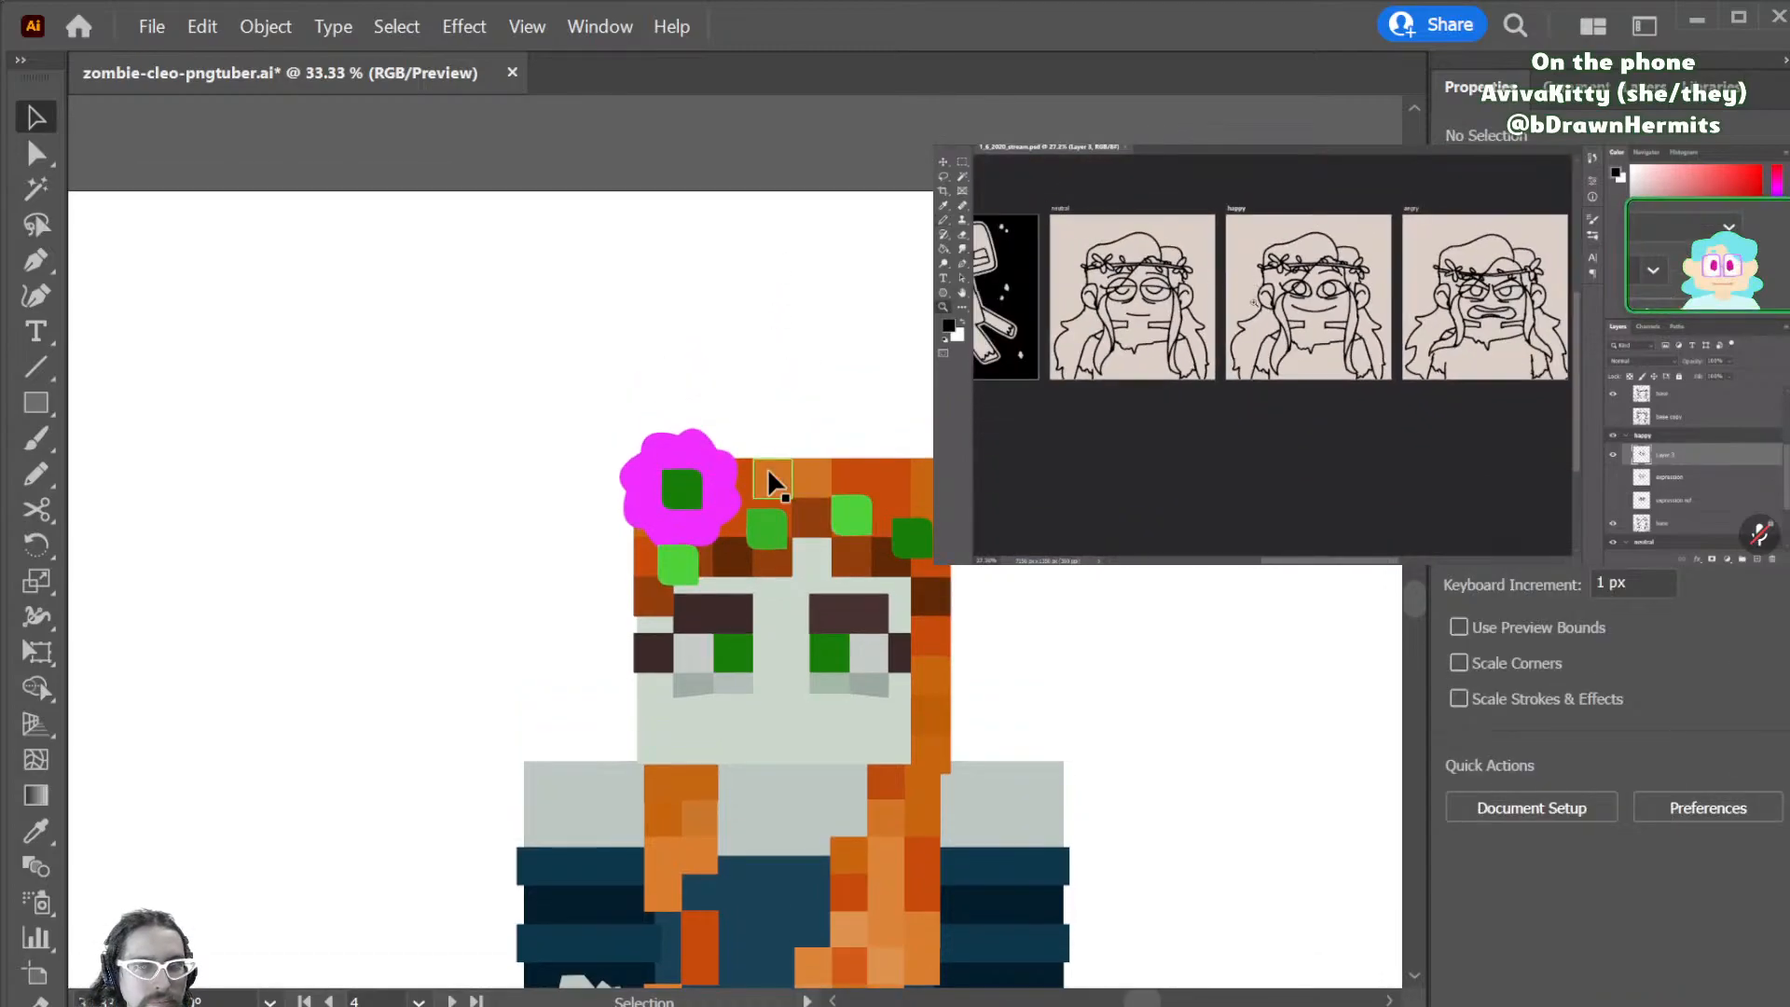
pyautogui.scroll(-2, 768, 468)
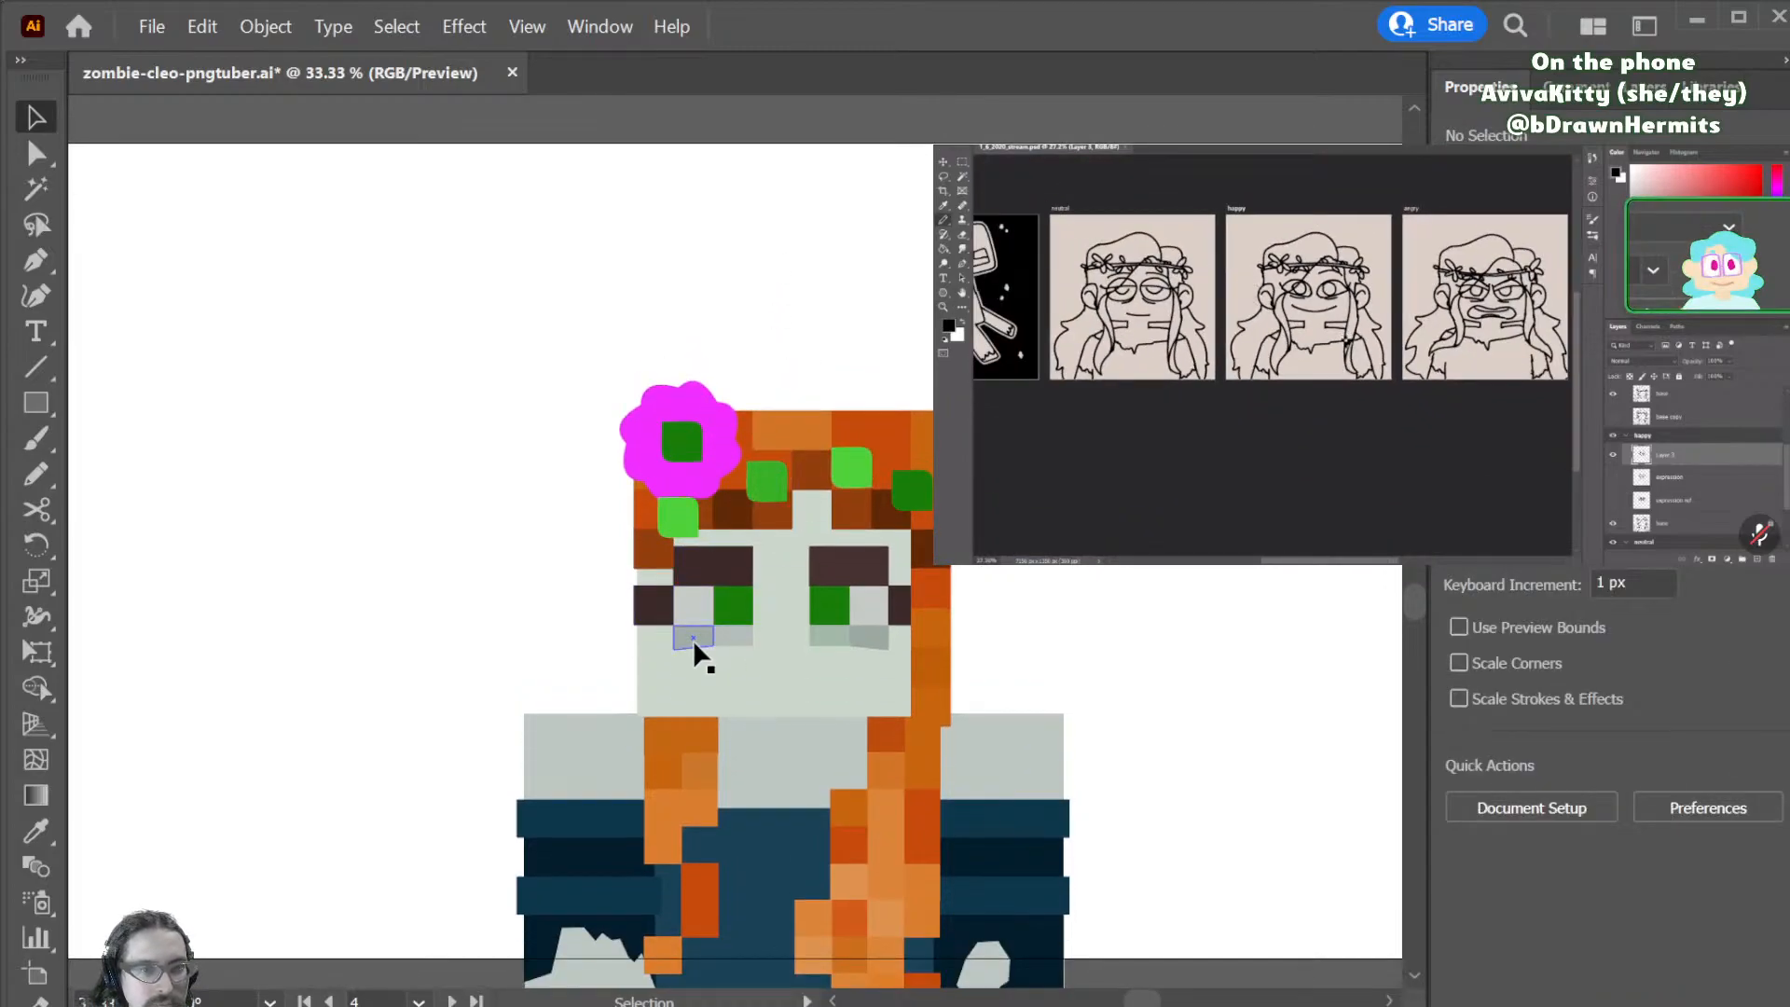
pyautogui.click(701, 431)
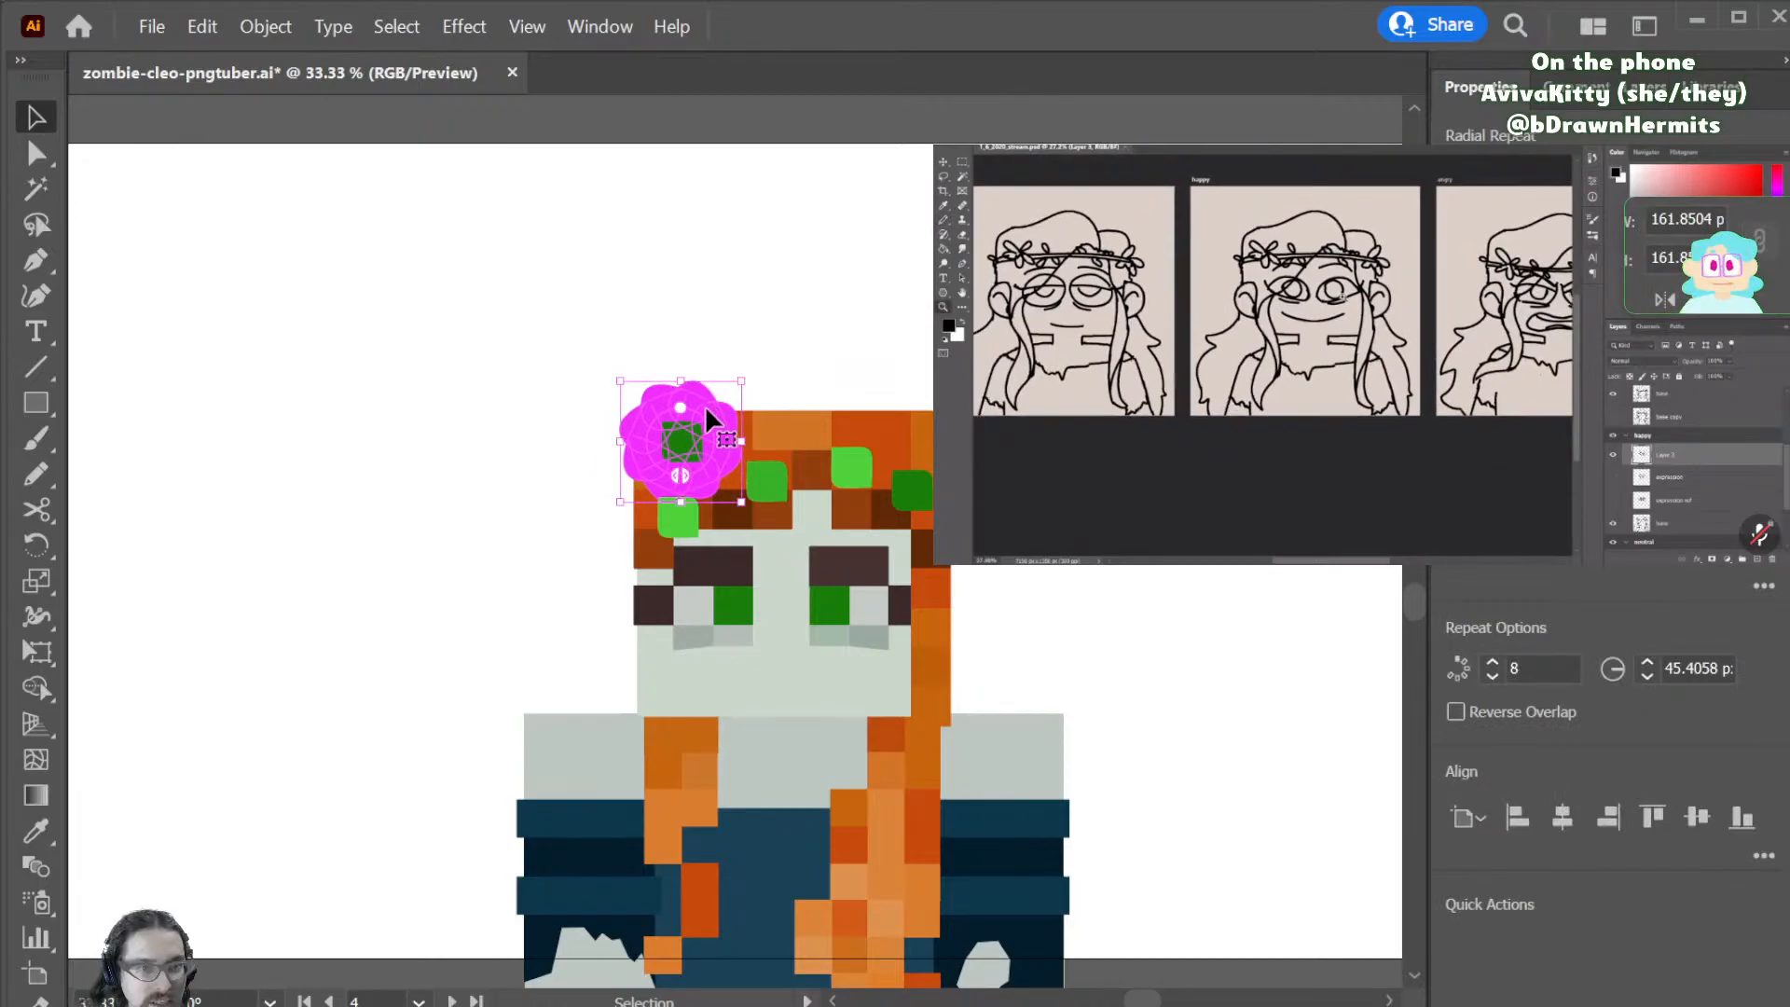
pyautogui.moveTo(690, 419); pyautogui.dragTo(704, 292)
pyautogui.moveTo(704, 292); pyautogui.dragTo(850, 302)
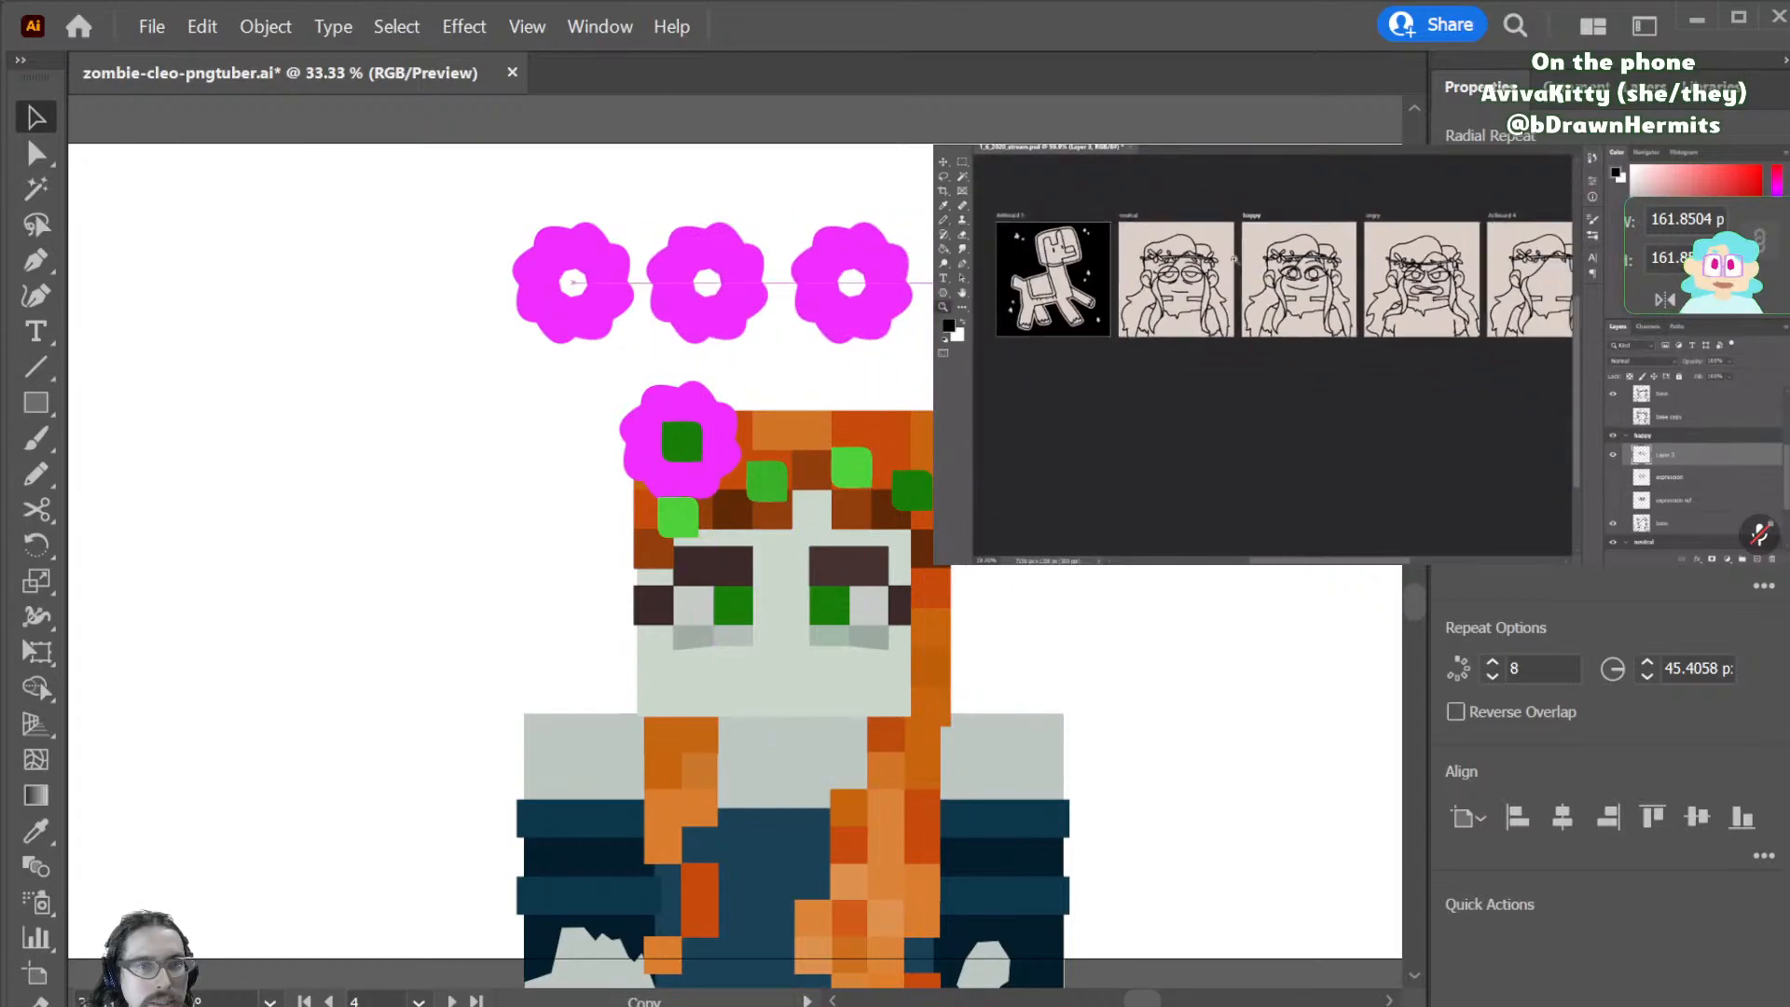
# - Recolour the first three flower copies above the head red, yellow and blue from left to right
pyautogui.click(608, 311)
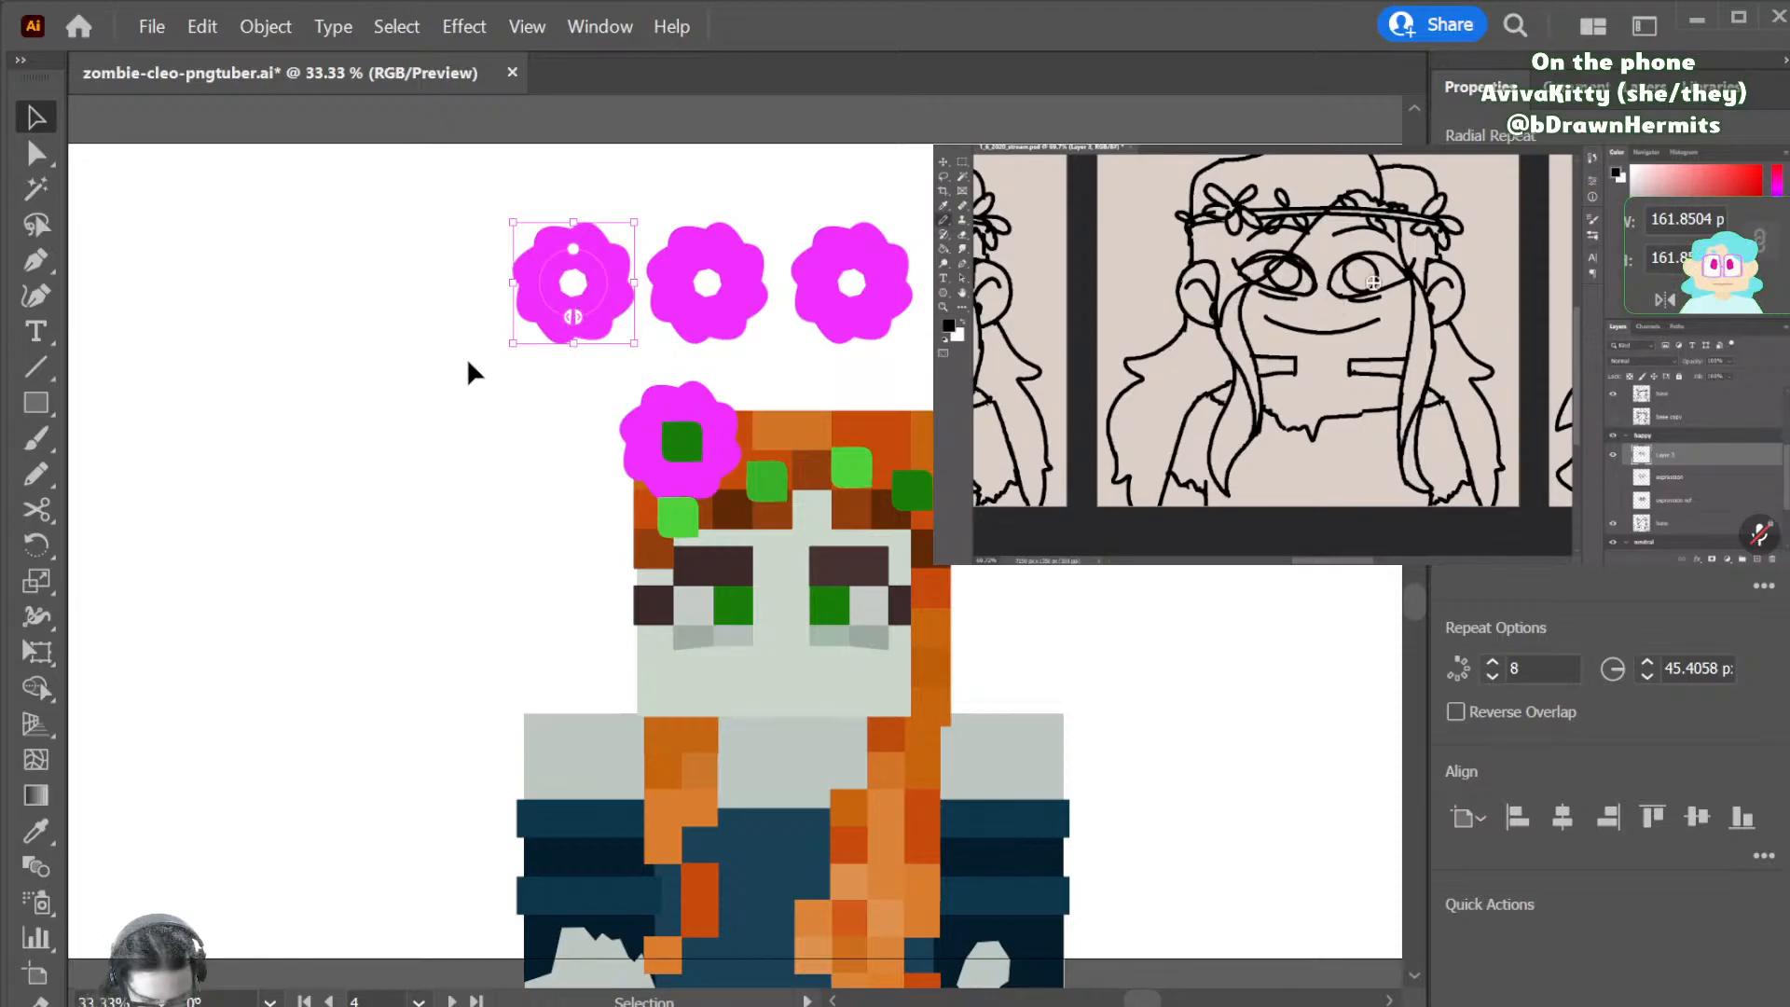
pyautogui.press('i')
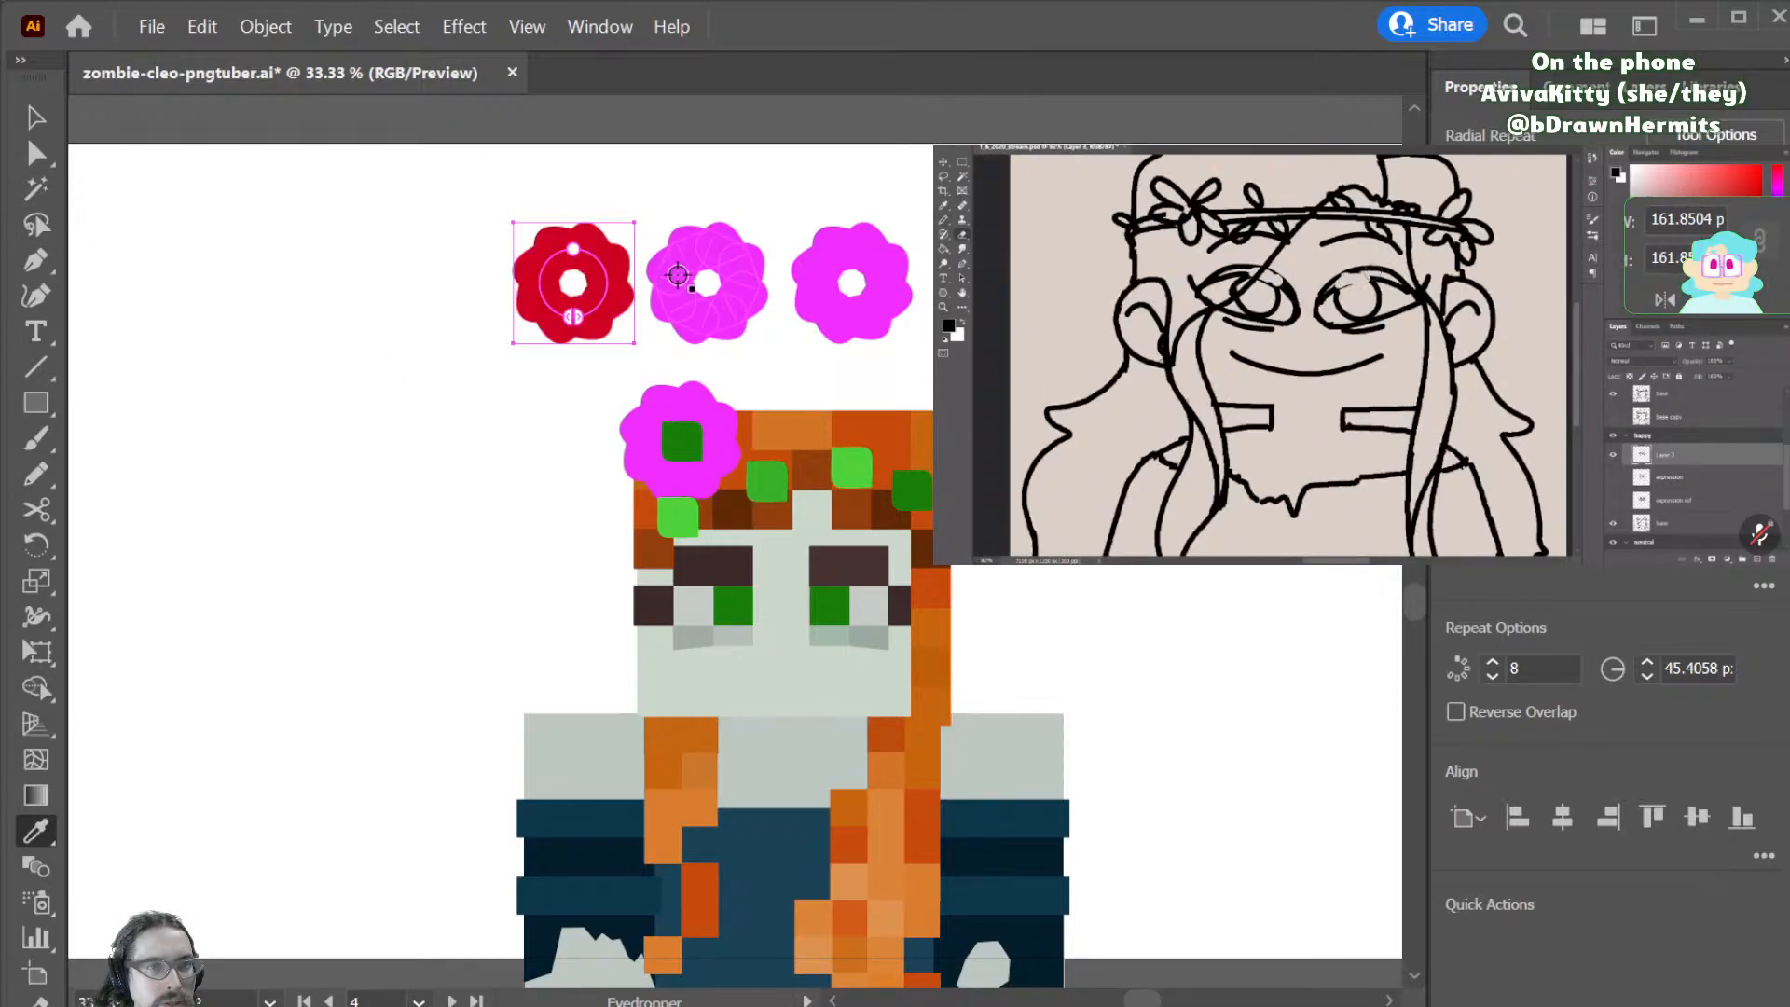
pyautogui.press('v')
pyautogui.click(740, 289)
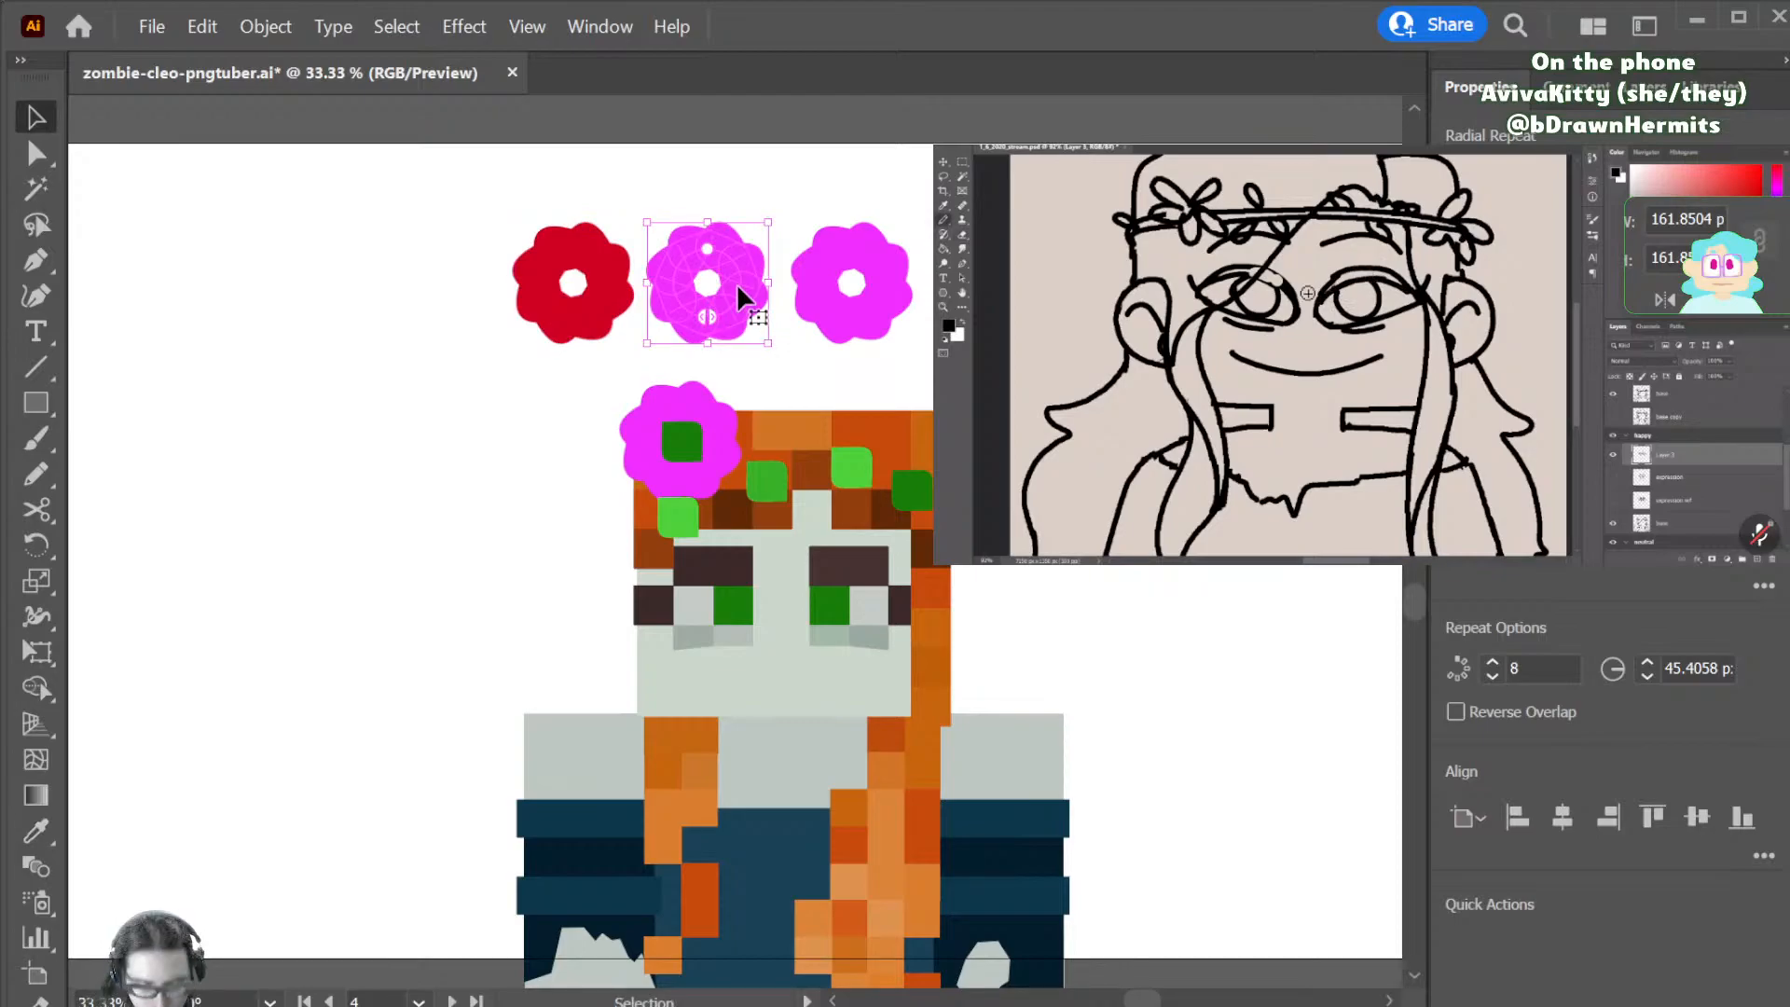
pyautogui.click(133, 375)
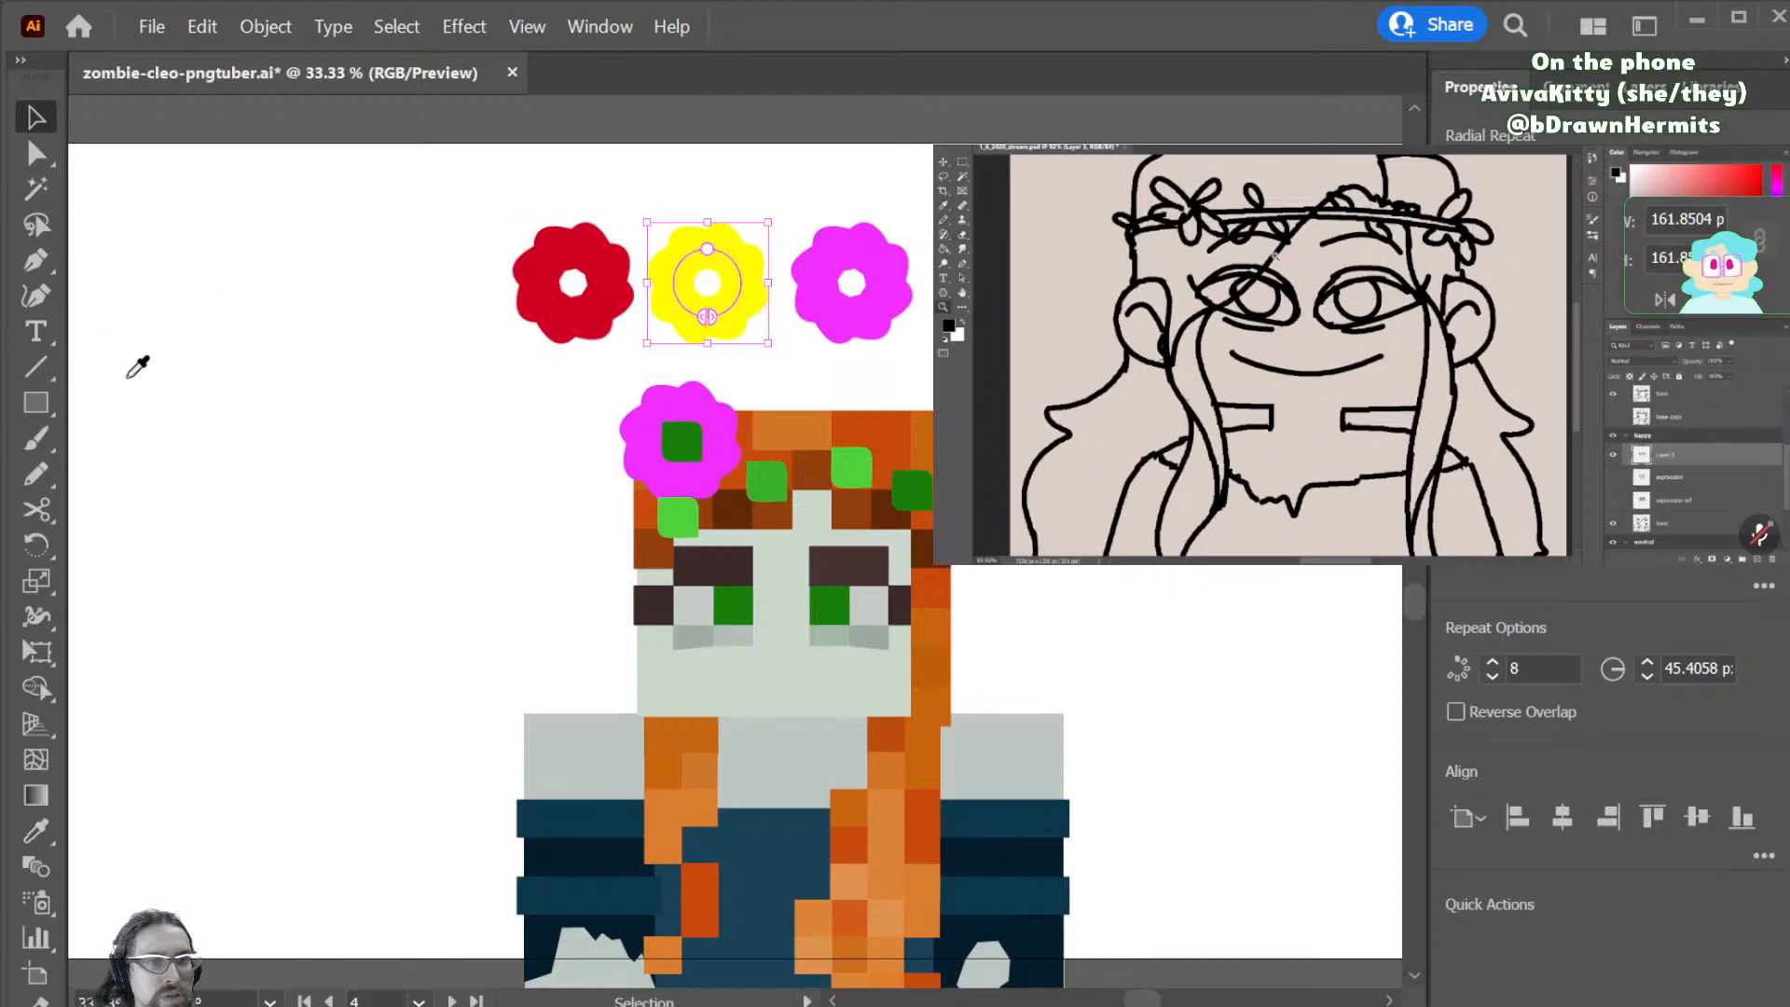
pyautogui.press('b')
pyautogui.press('v')
pyautogui.click(846, 298)
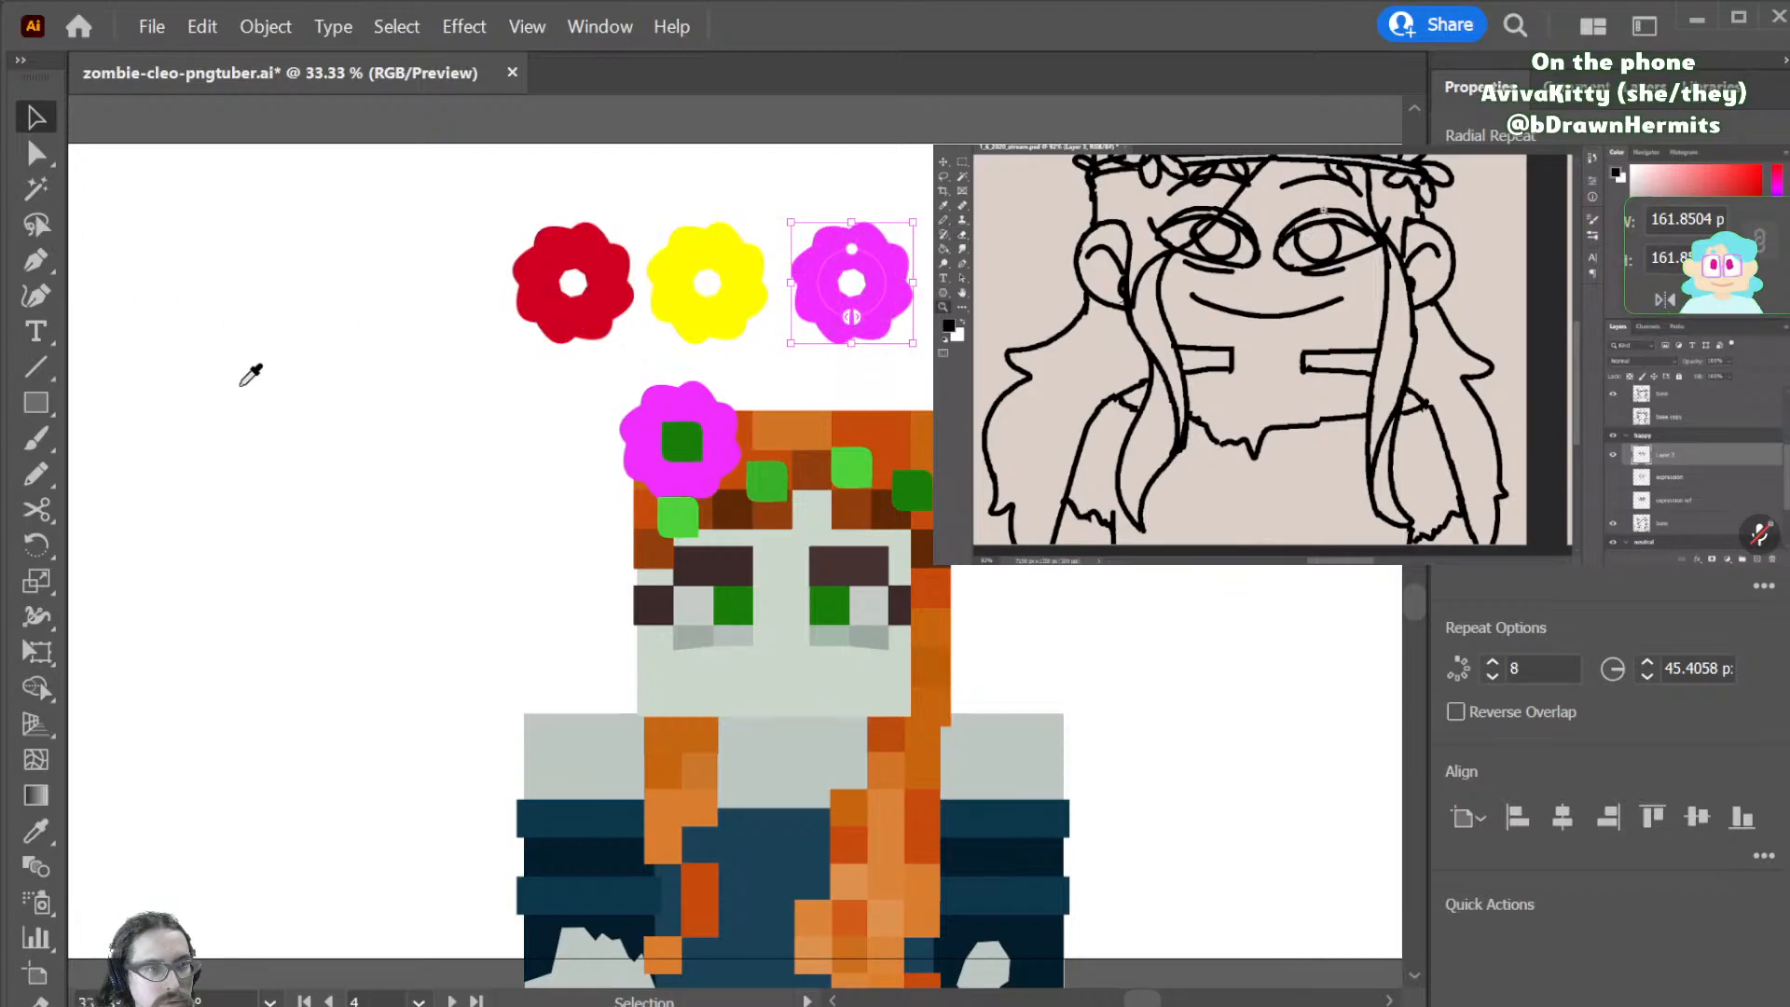
pyautogui.click(181, 380)
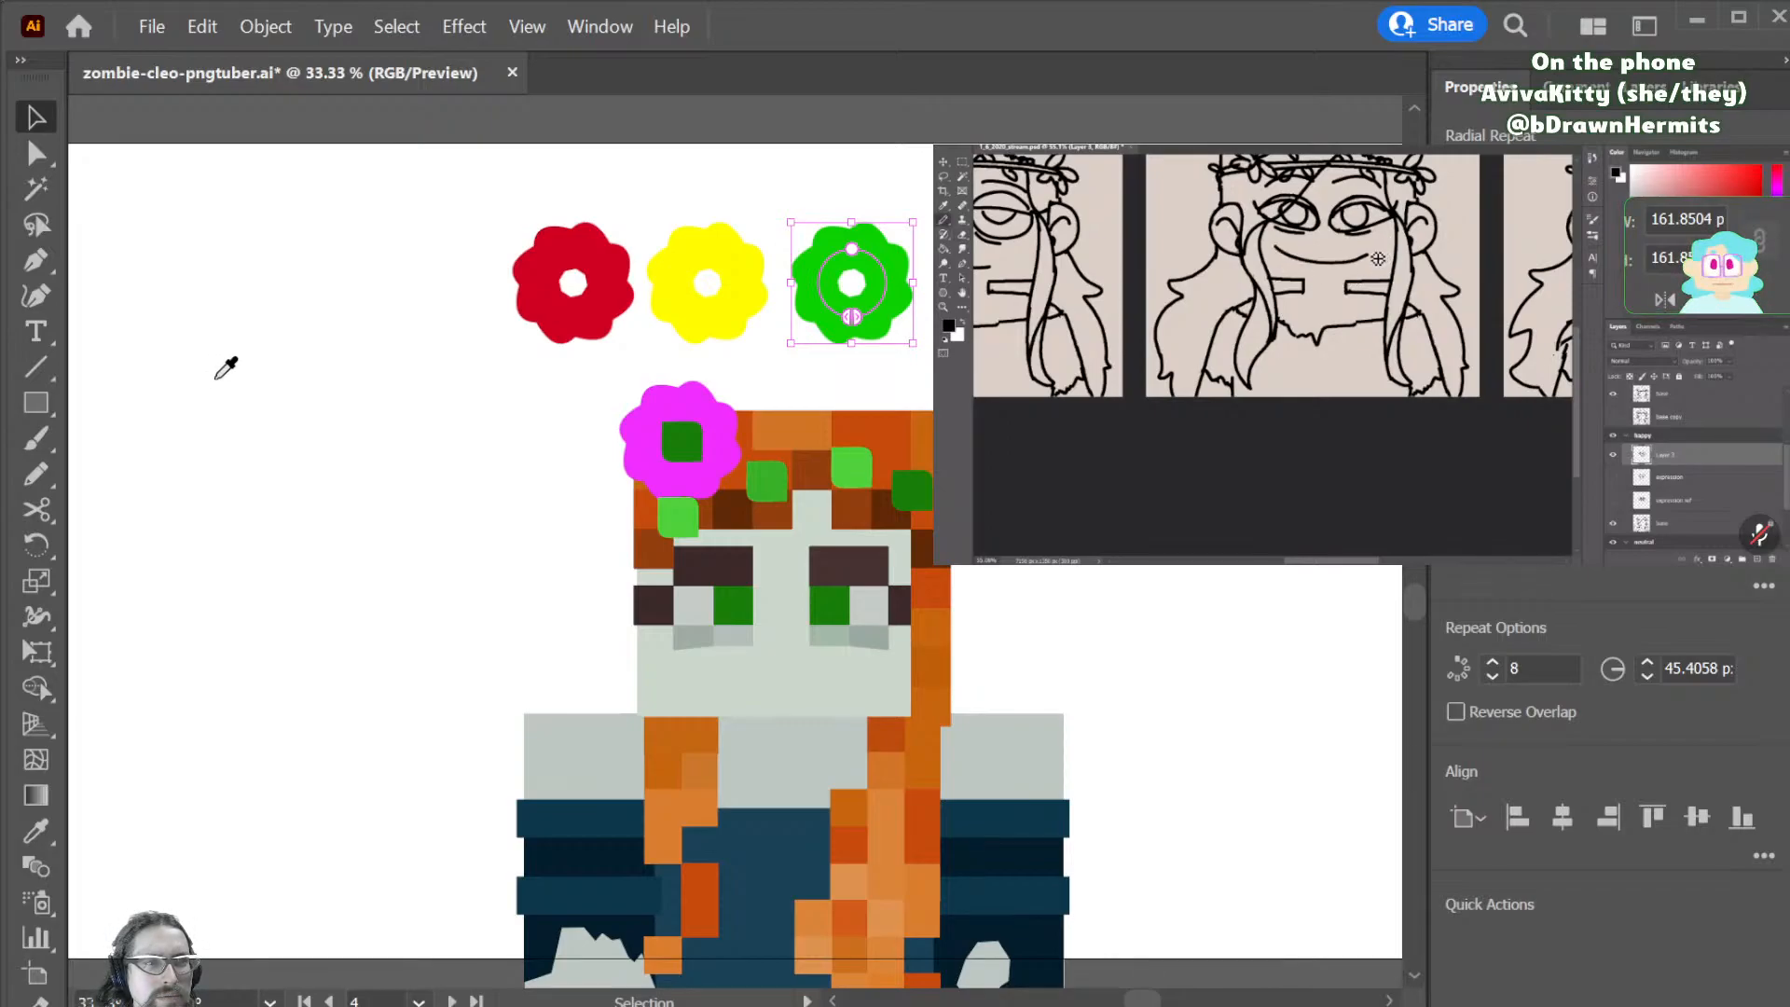
pyautogui.click(276, 380)
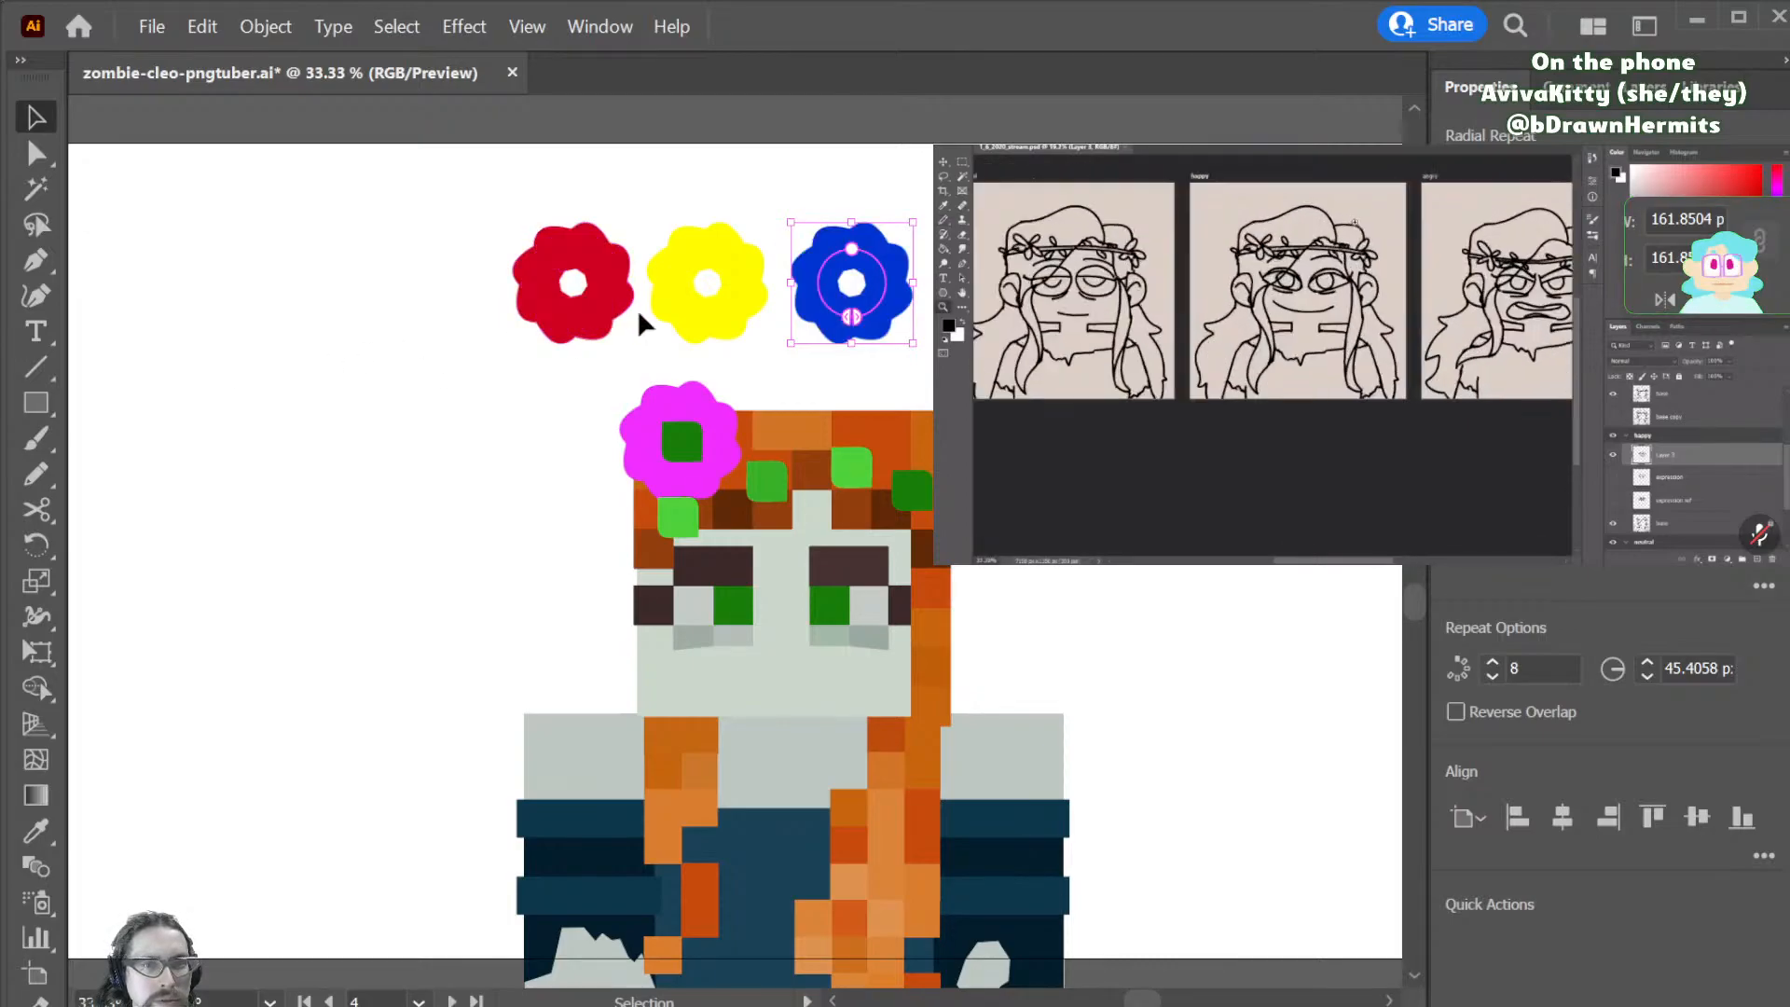
pyautogui.hotkey('ctrl', 'shift', 'a')
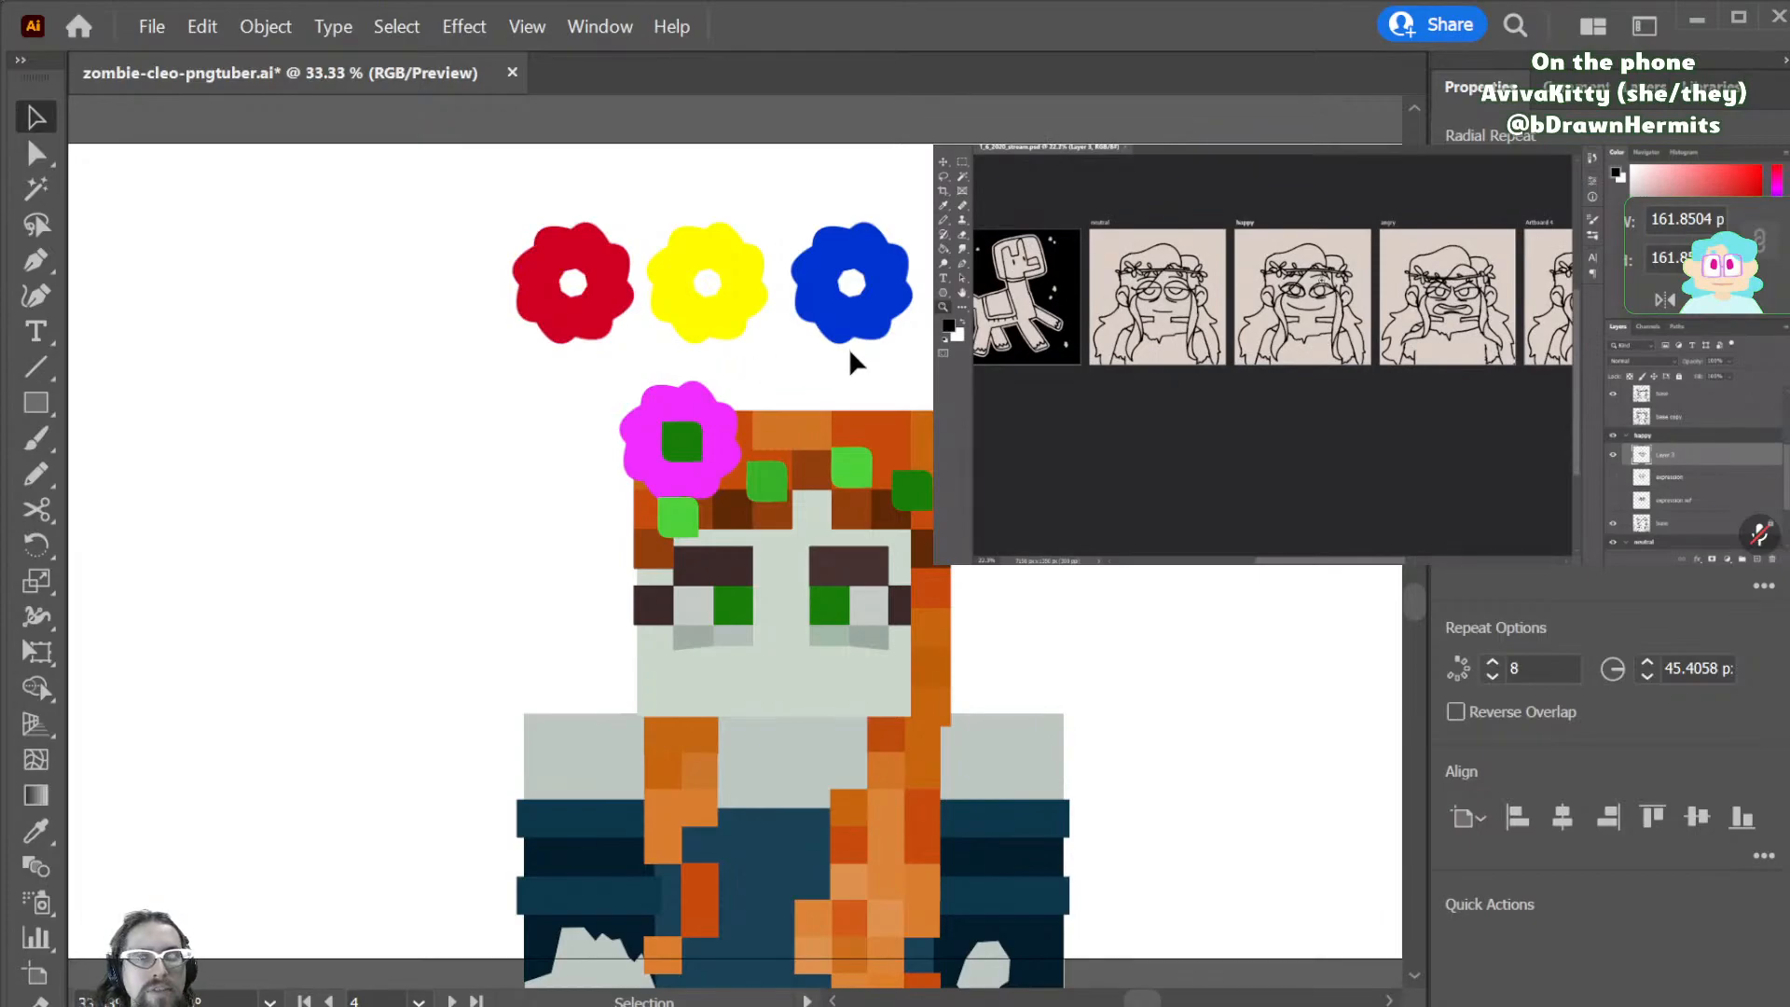
# - Delete the original magenta flower and place the red, yellow, blue, purple and magenta copies around the five leaf squares
pyautogui.click(710, 412)
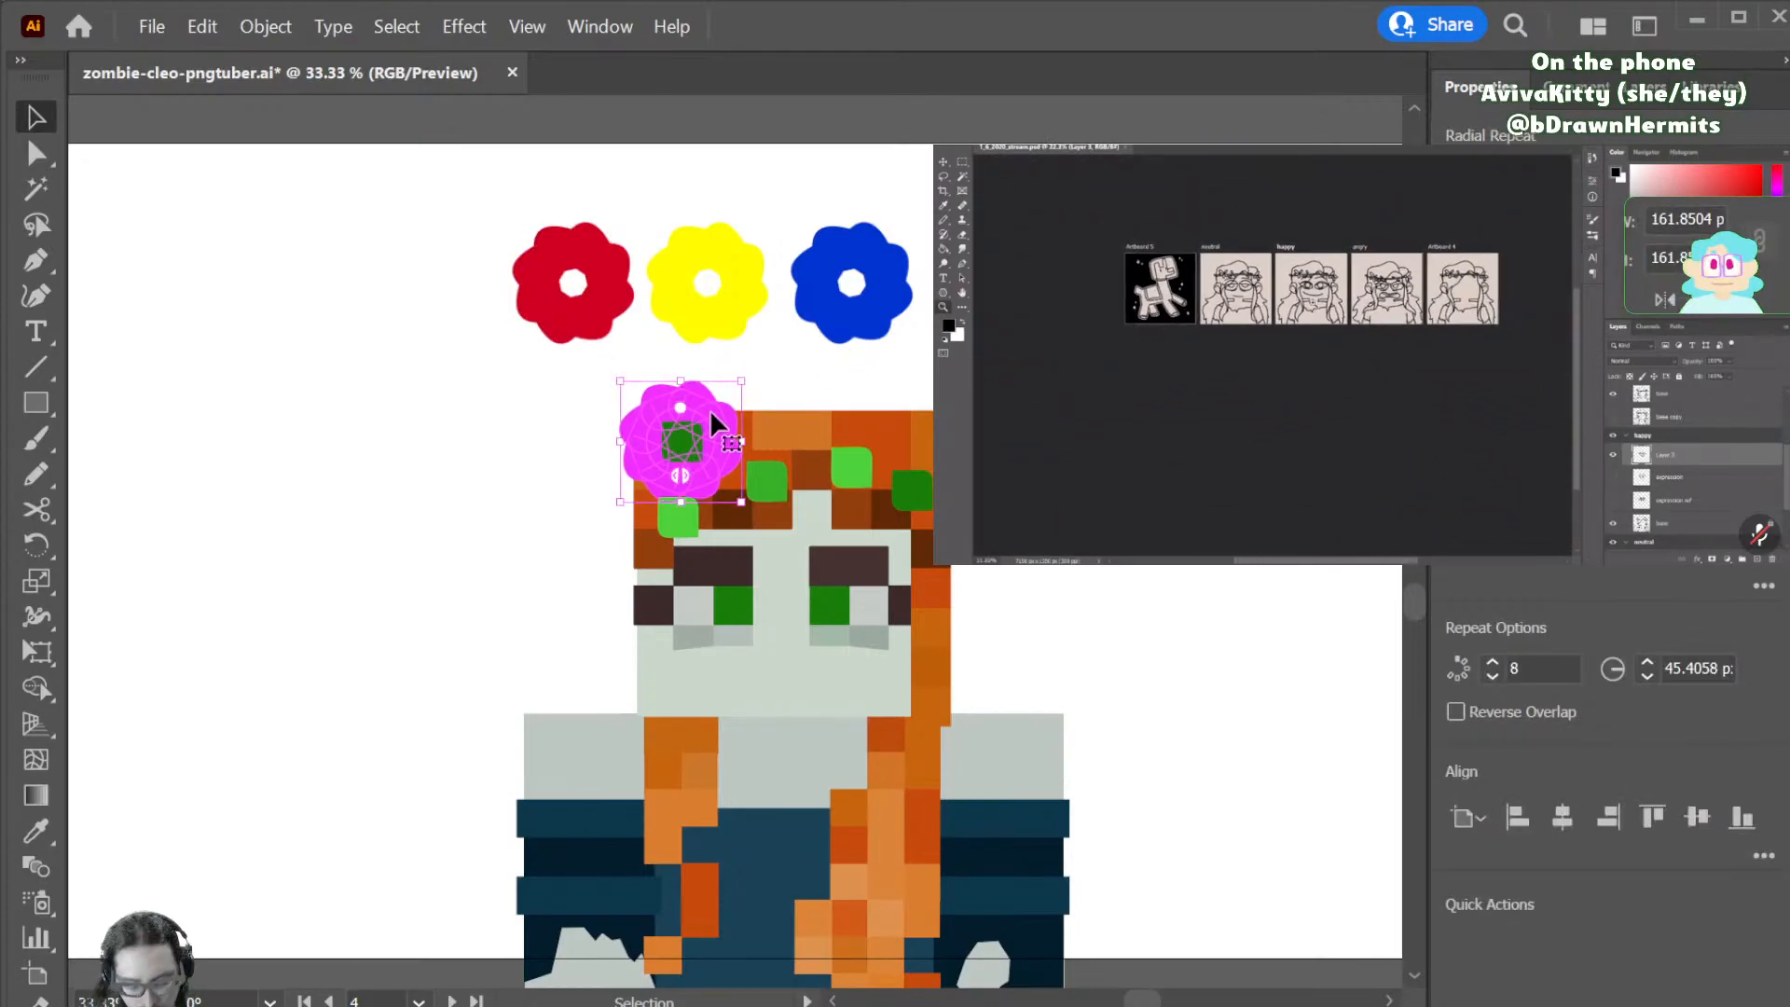
pyautogui.press('Delete')
pyautogui.moveTo(600, 280); pyautogui.dragTo(680, 449)
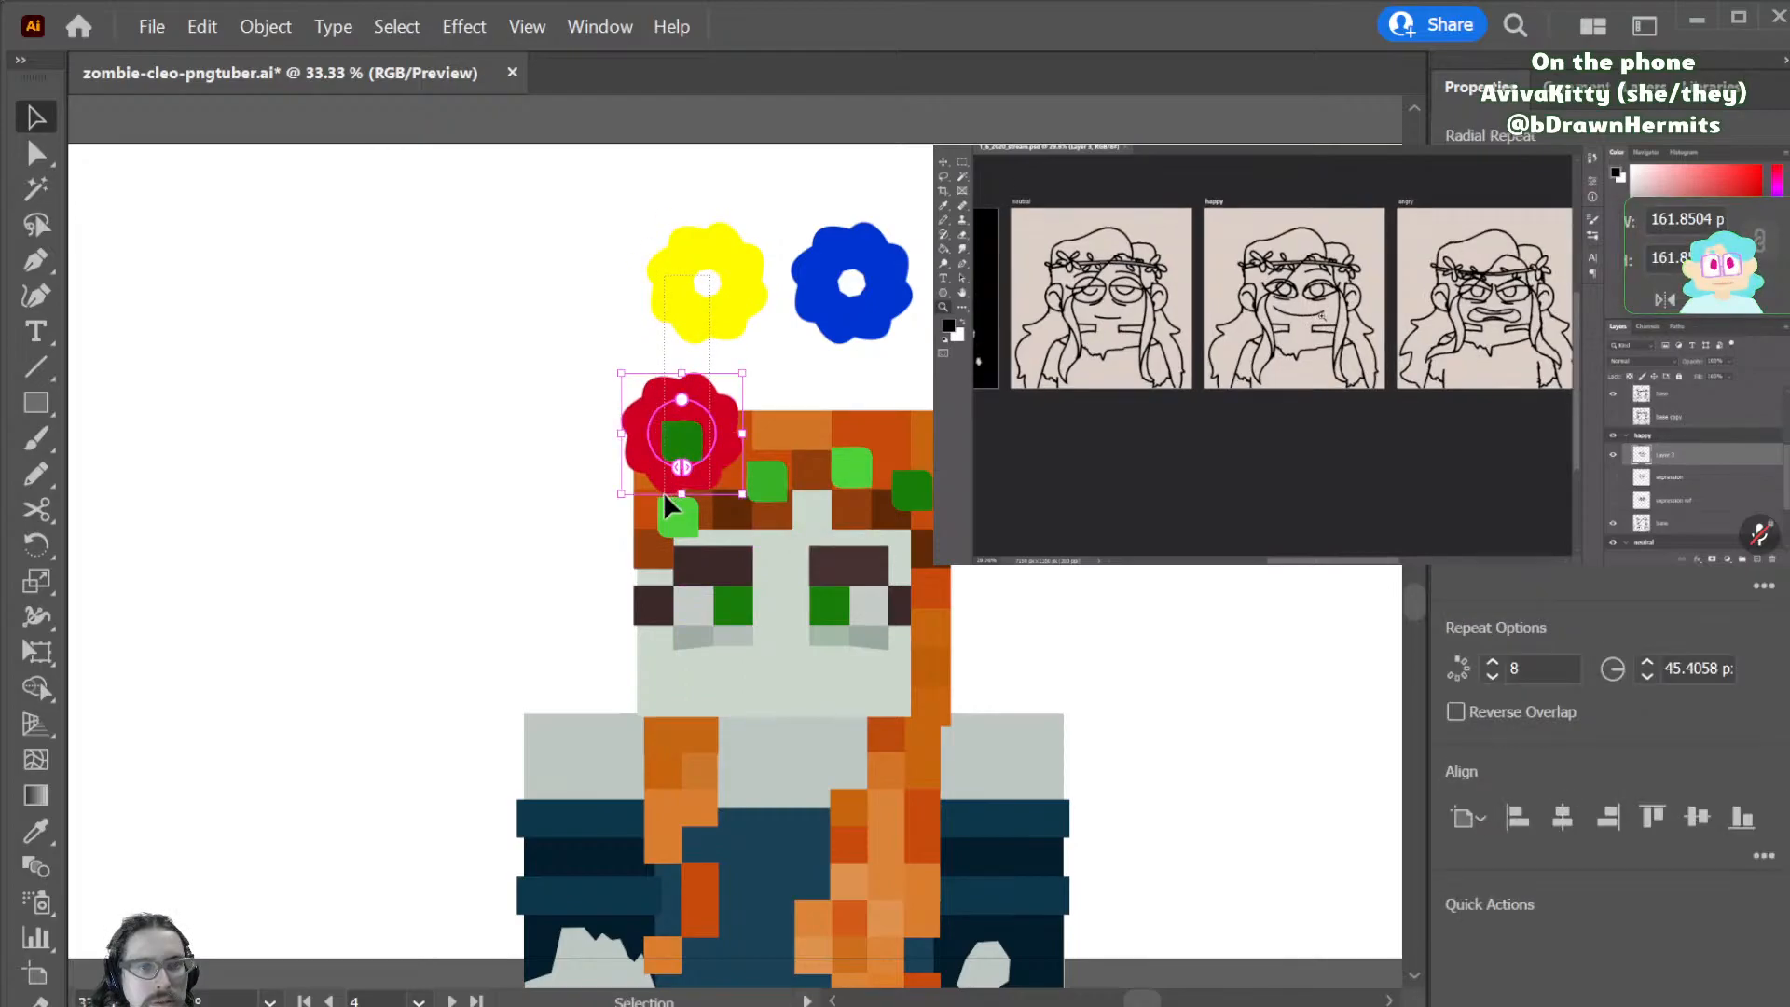
pyautogui.click(708, 288)
pyautogui.moveTo(724, 293); pyautogui.dragTo(704, 531)
pyautogui.moveTo(881, 290); pyautogui.dragTo(797, 491)
pyautogui.moveTo(960, 345); pyautogui.dragTo(822, 484)
pyautogui.moveTo(1035, 401); pyautogui.dragTo(888, 493)
pyautogui.click(1007, 429)
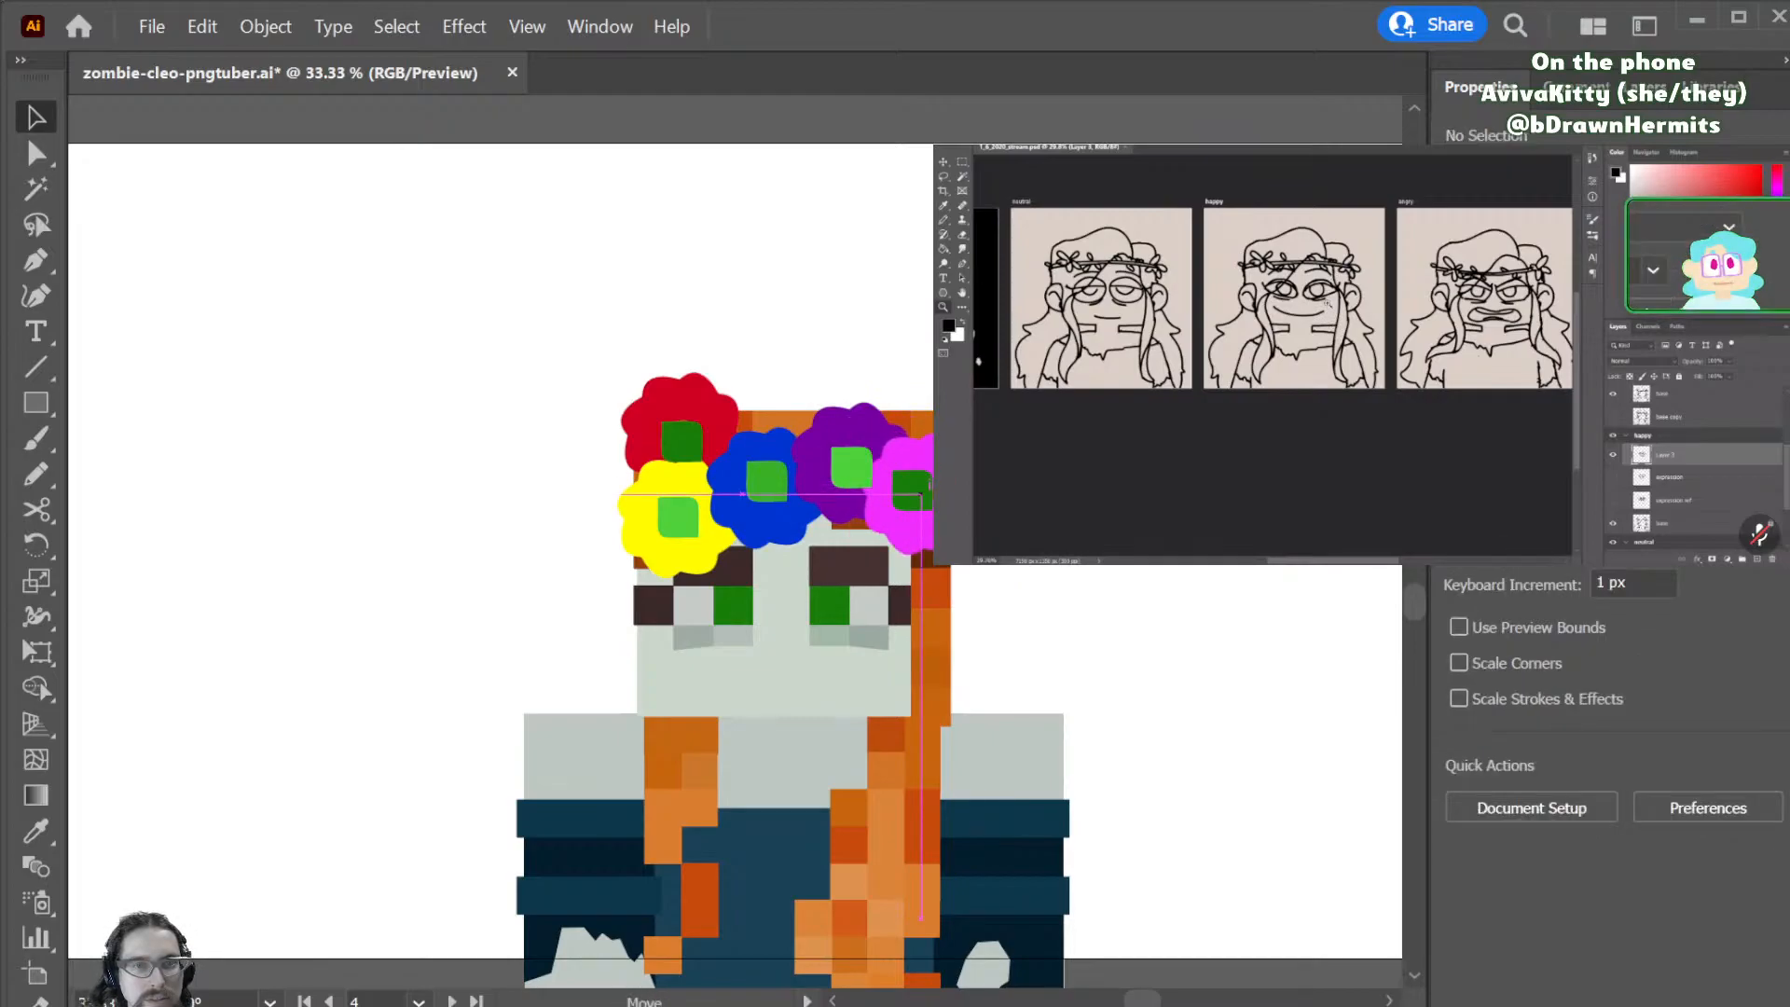
# - Soften the five flowers' colours to dusty mauve, muted purple, lighter blue, muted red and paler yellow
pyautogui.click(895, 485)
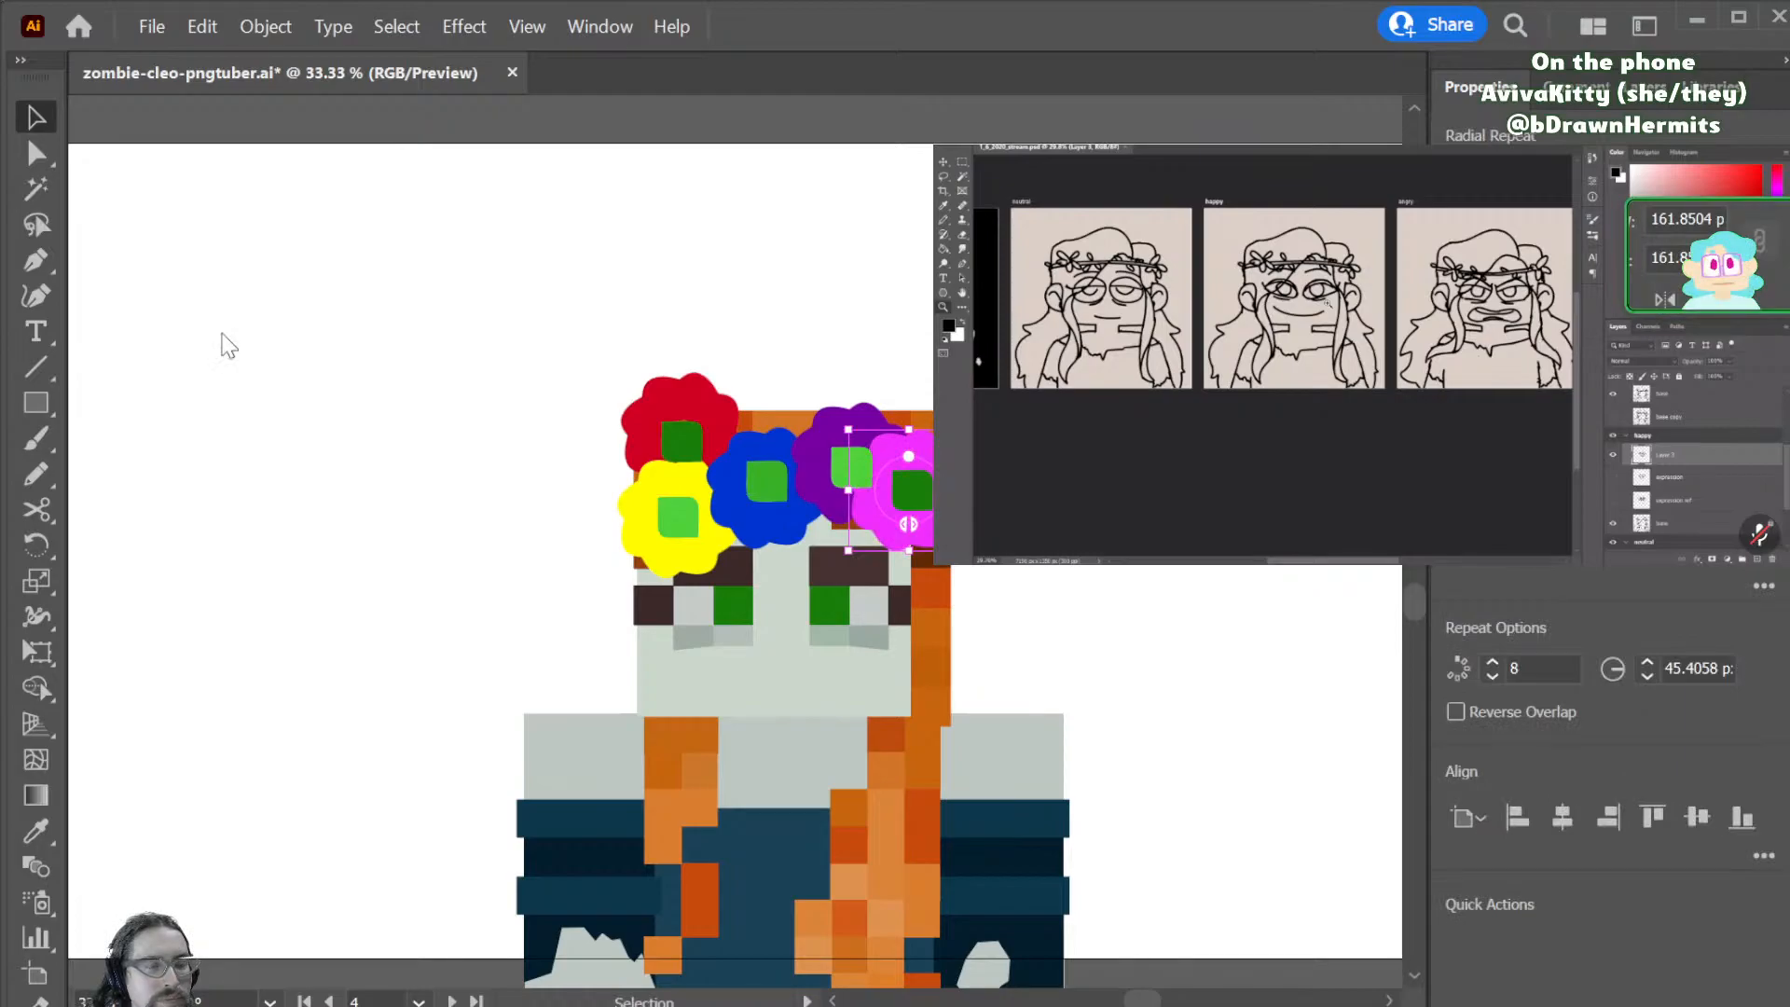
pyautogui.hotkey('ctrl', '+')
pyautogui.hotkey('ctrl', '+')
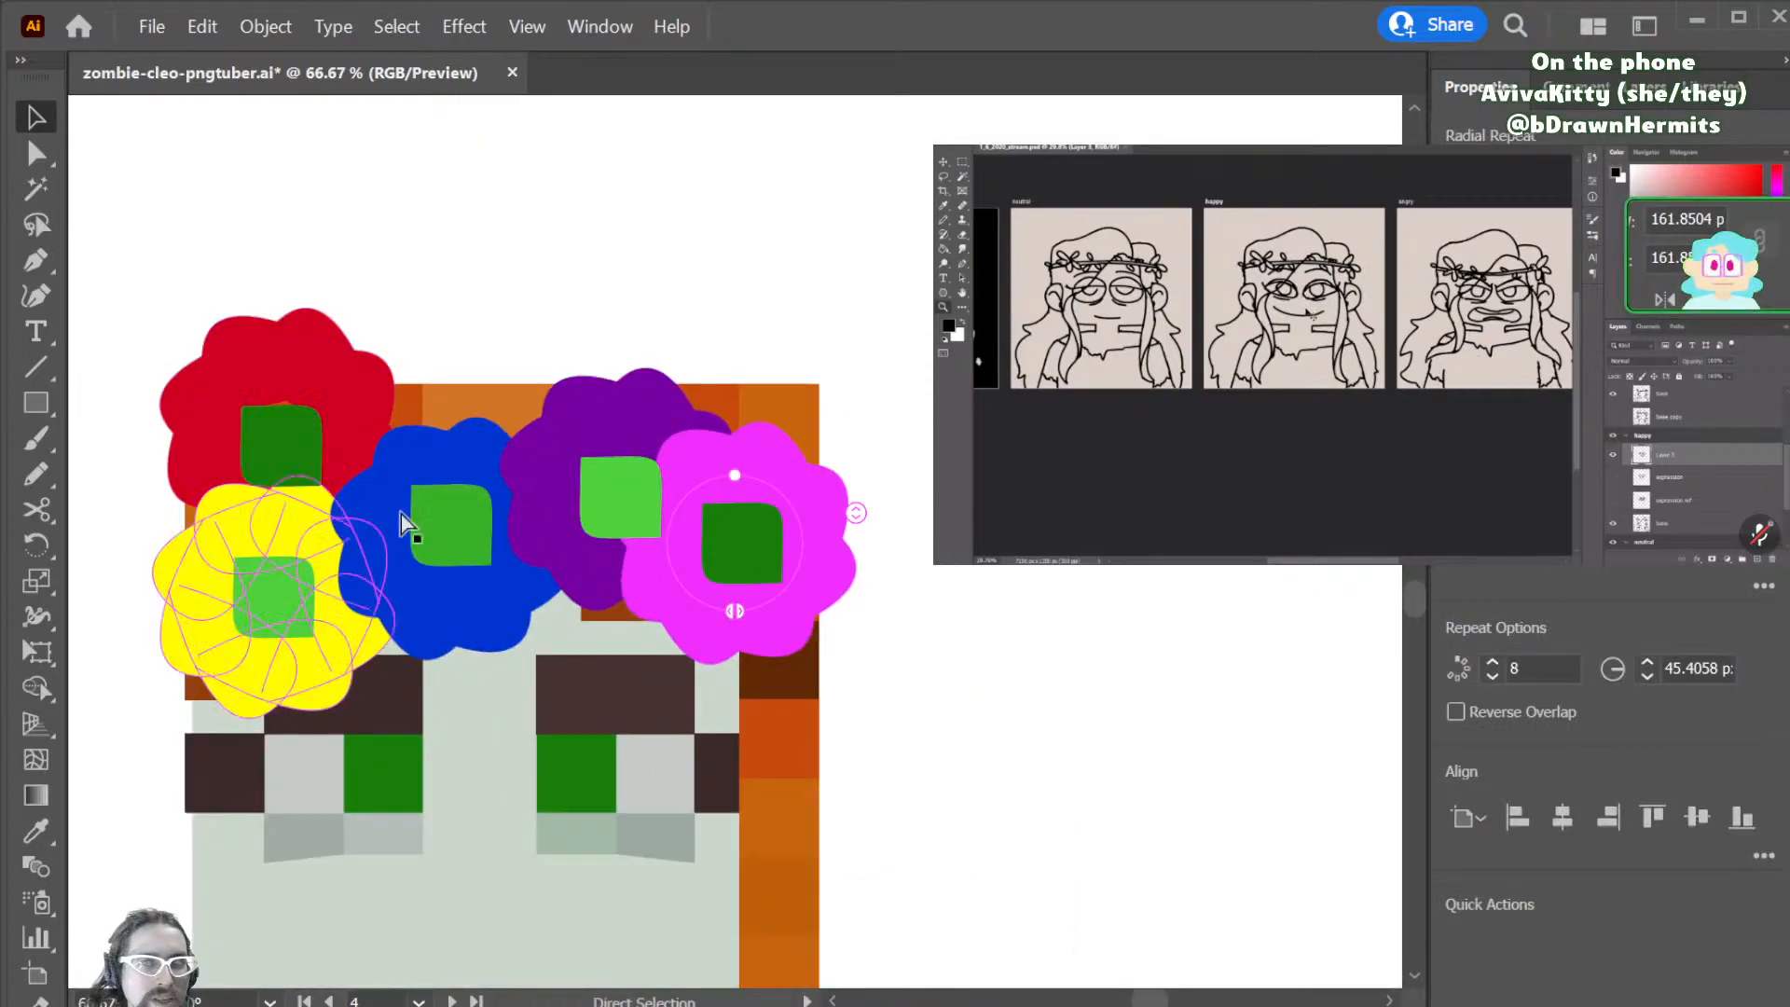
pyautogui.hscroll(-2, 1147, 650)
pyautogui.hscroll(-4, 1148, 649)
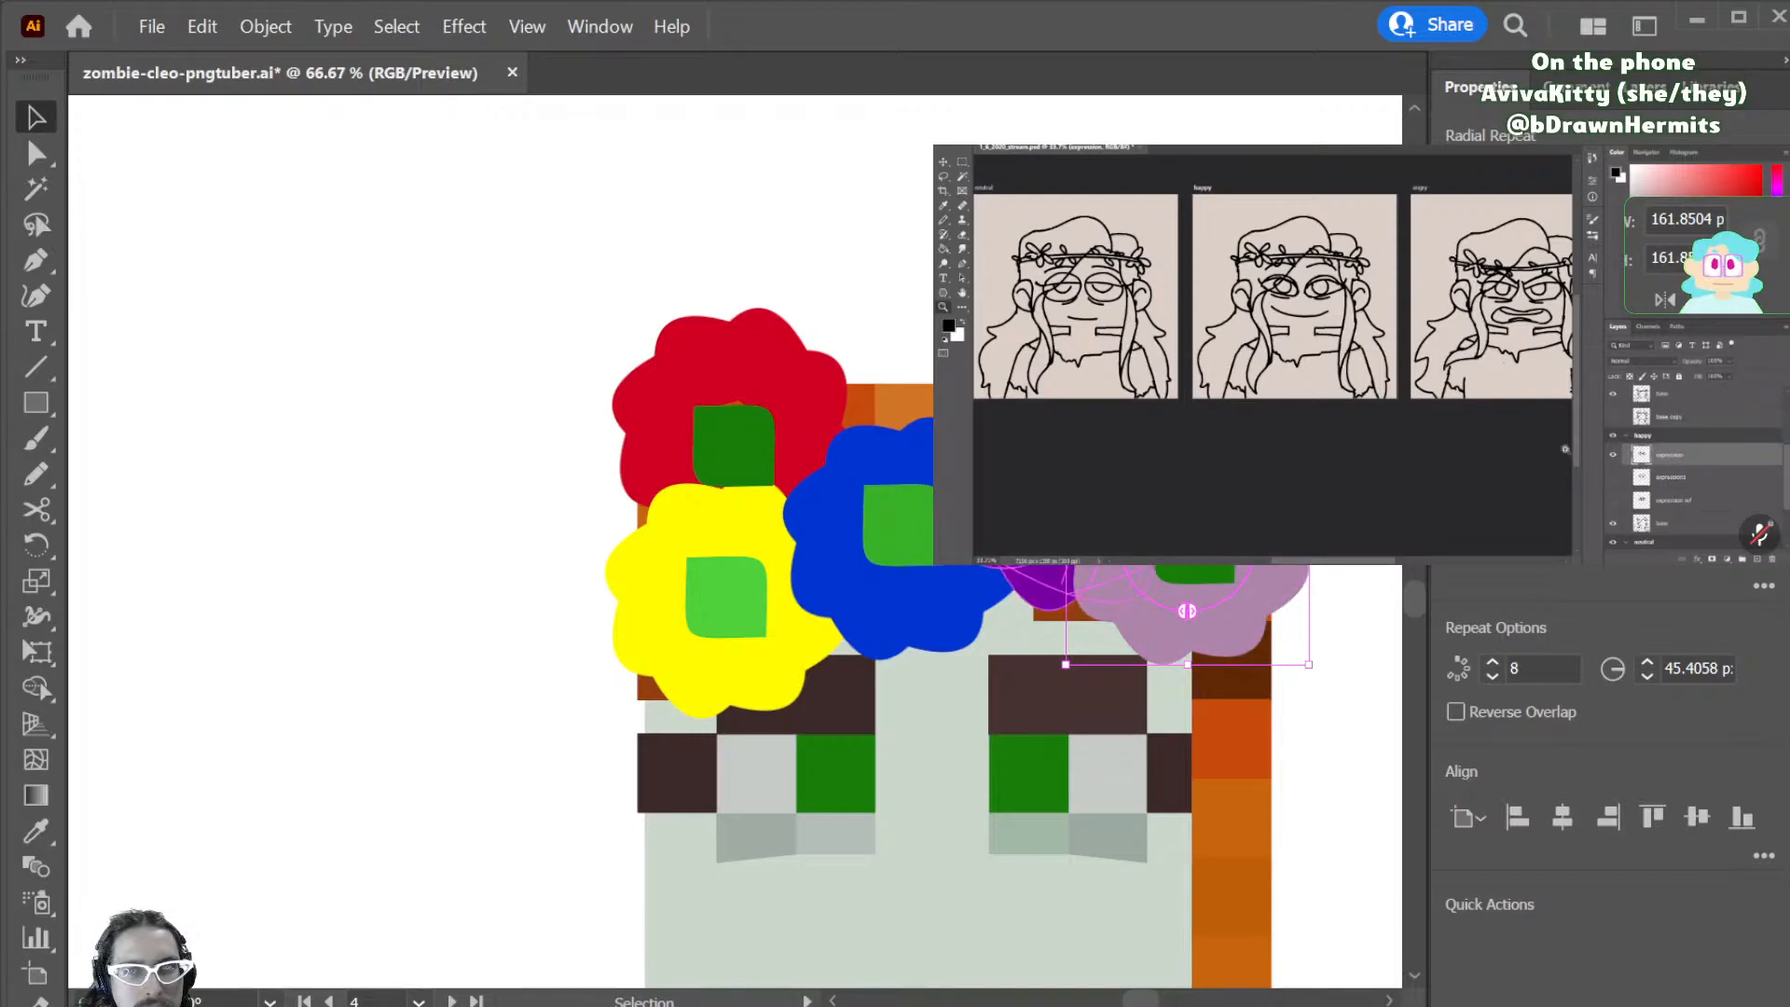
pyautogui.click(1048, 550)
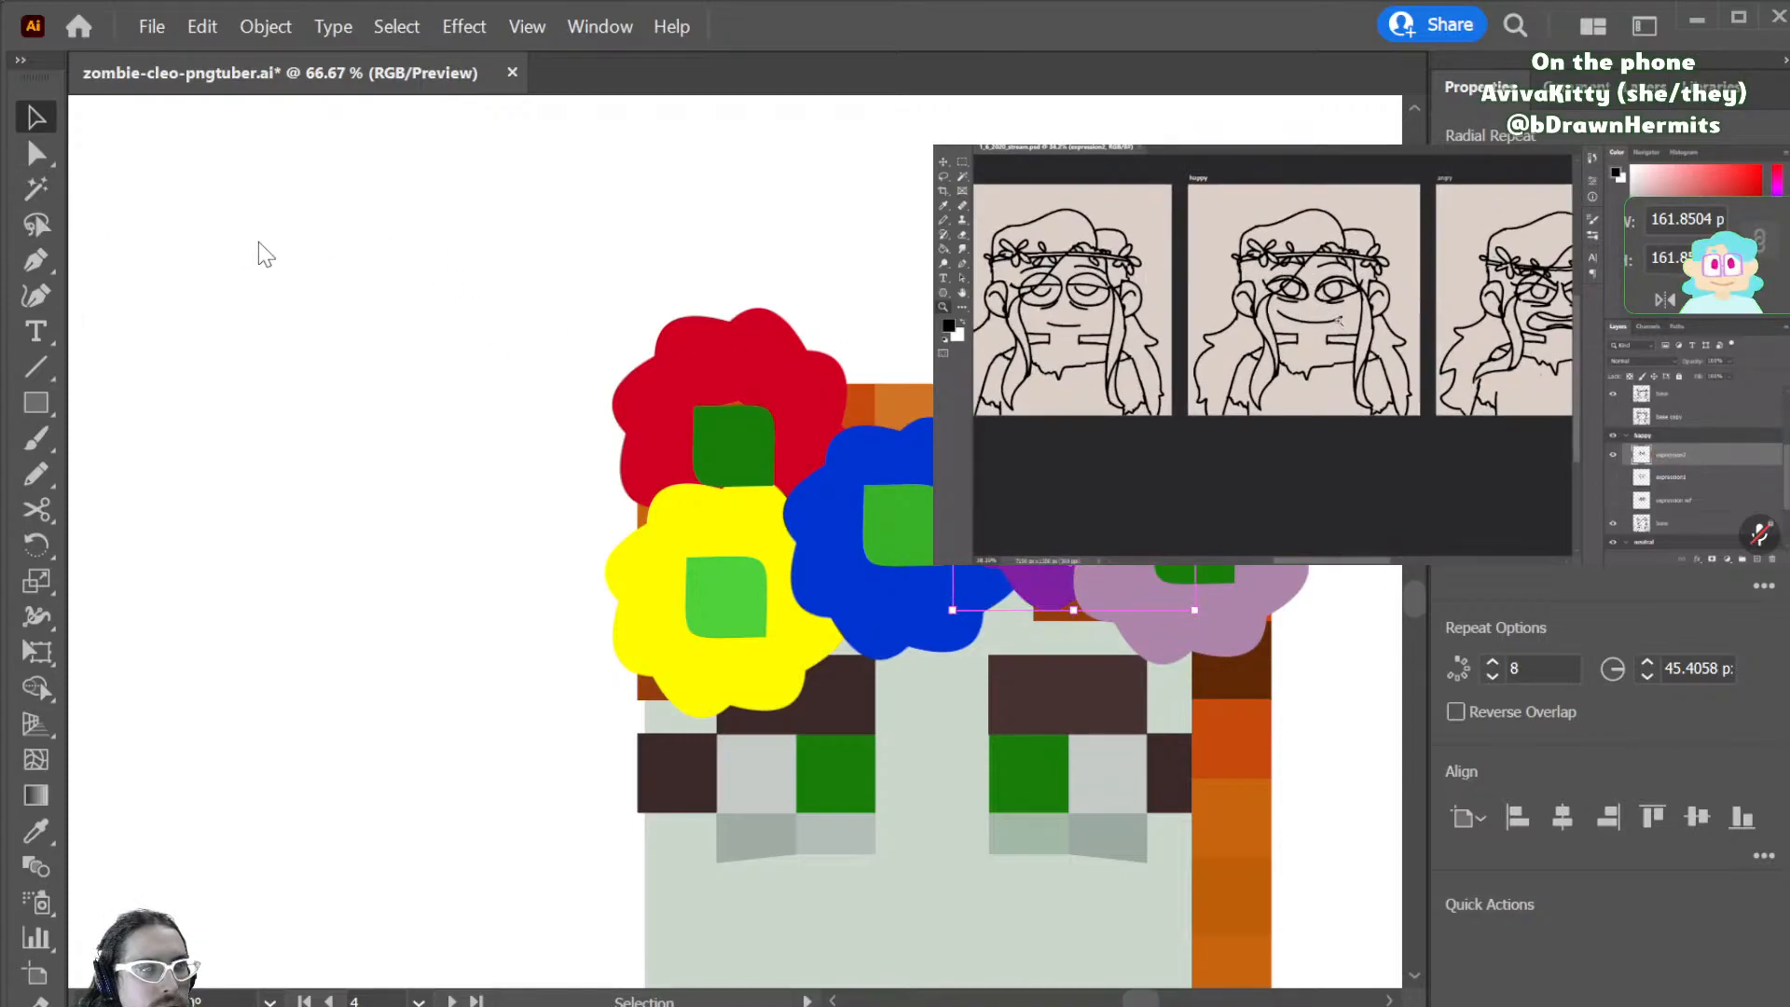
pyautogui.click(853, 461)
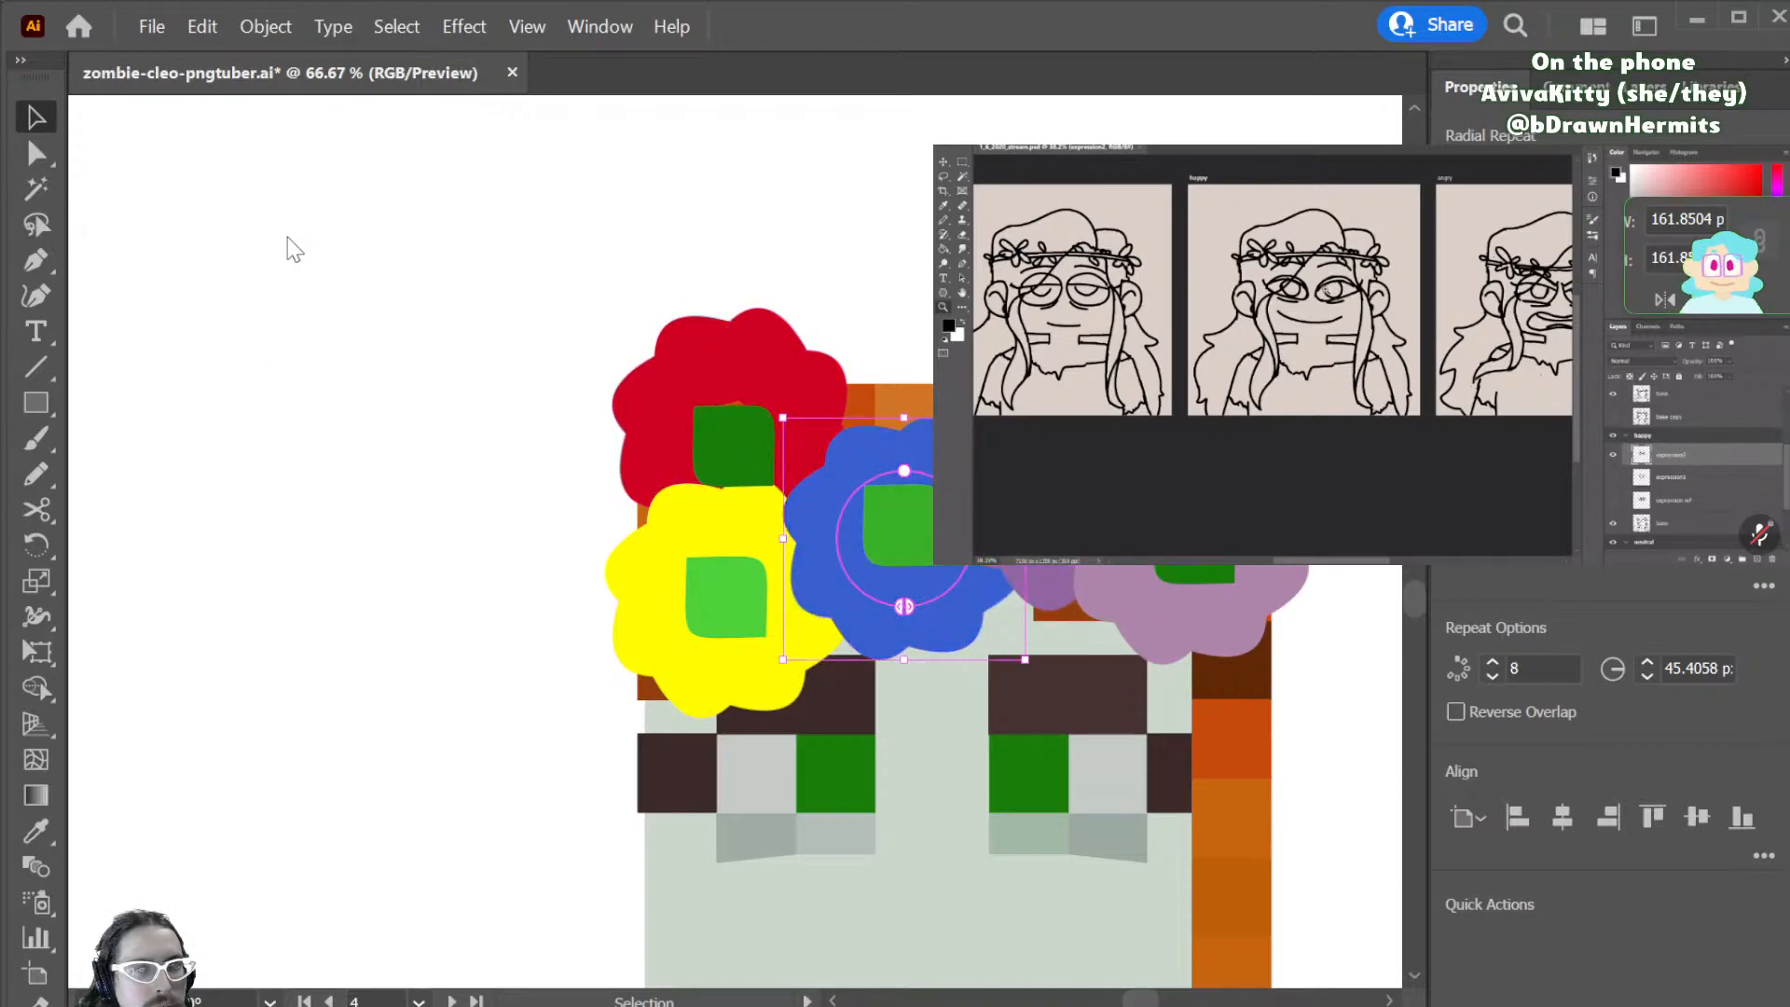
pyautogui.click(741, 377)
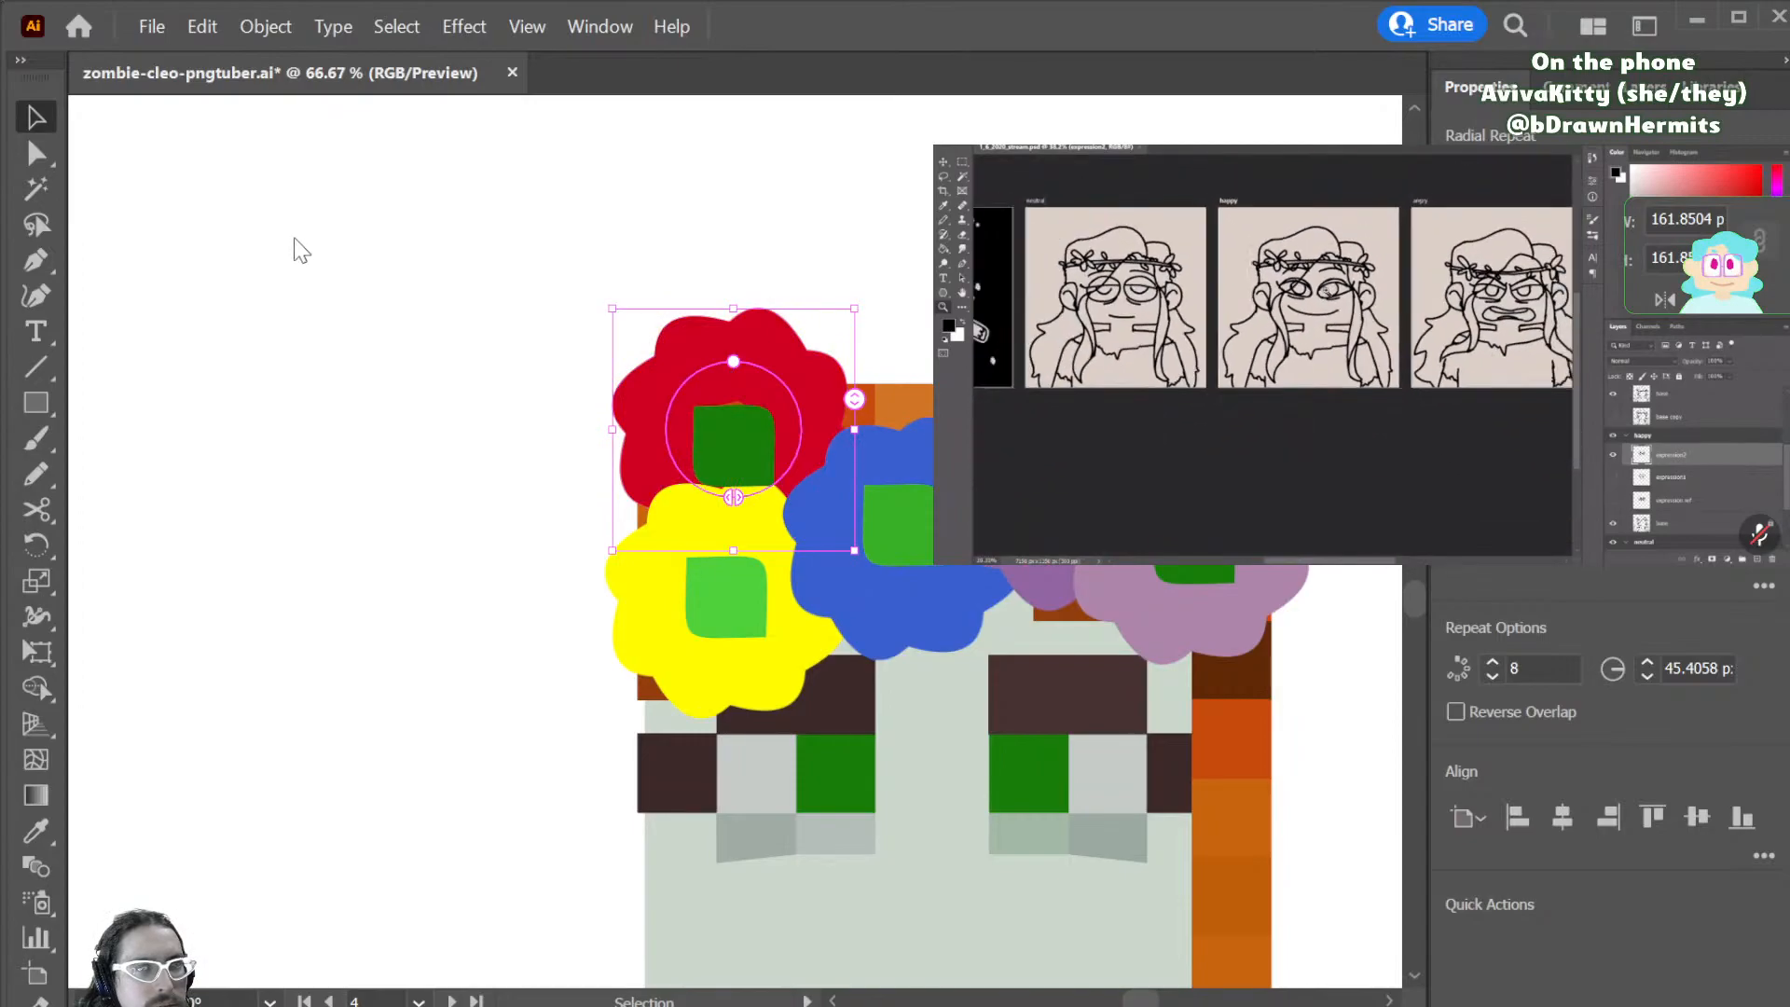
pyautogui.click(679, 588)
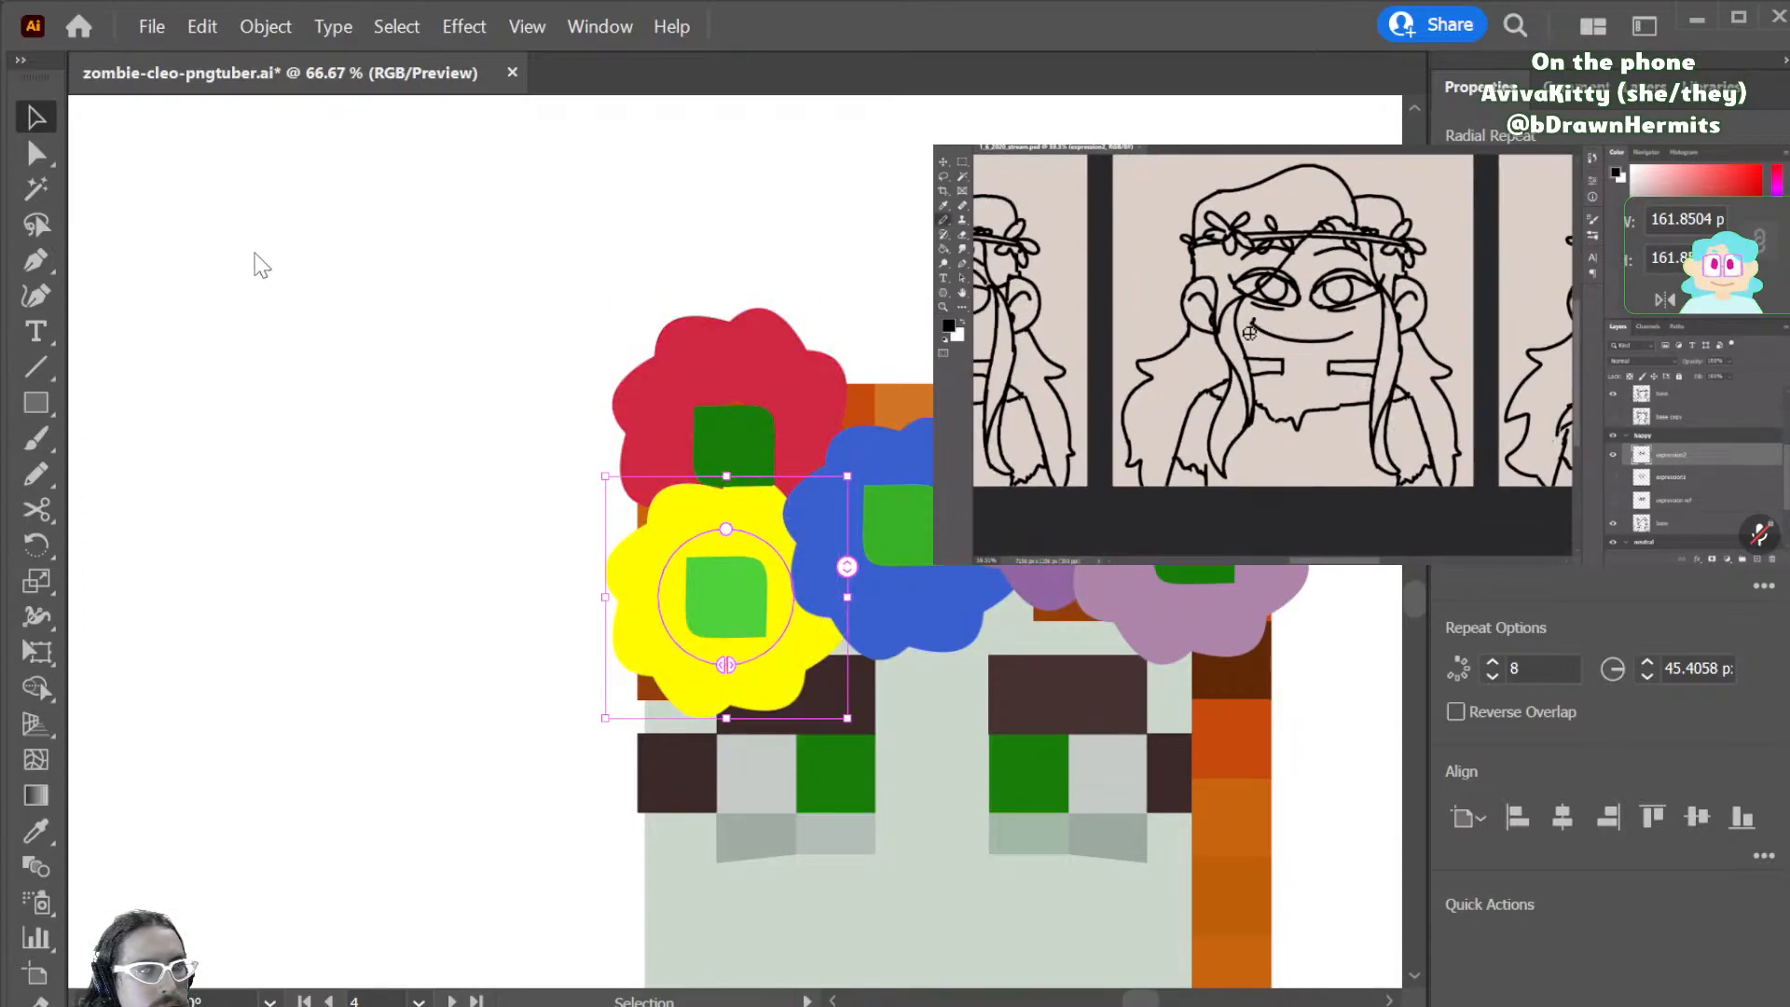
pyautogui.click(530, 250)
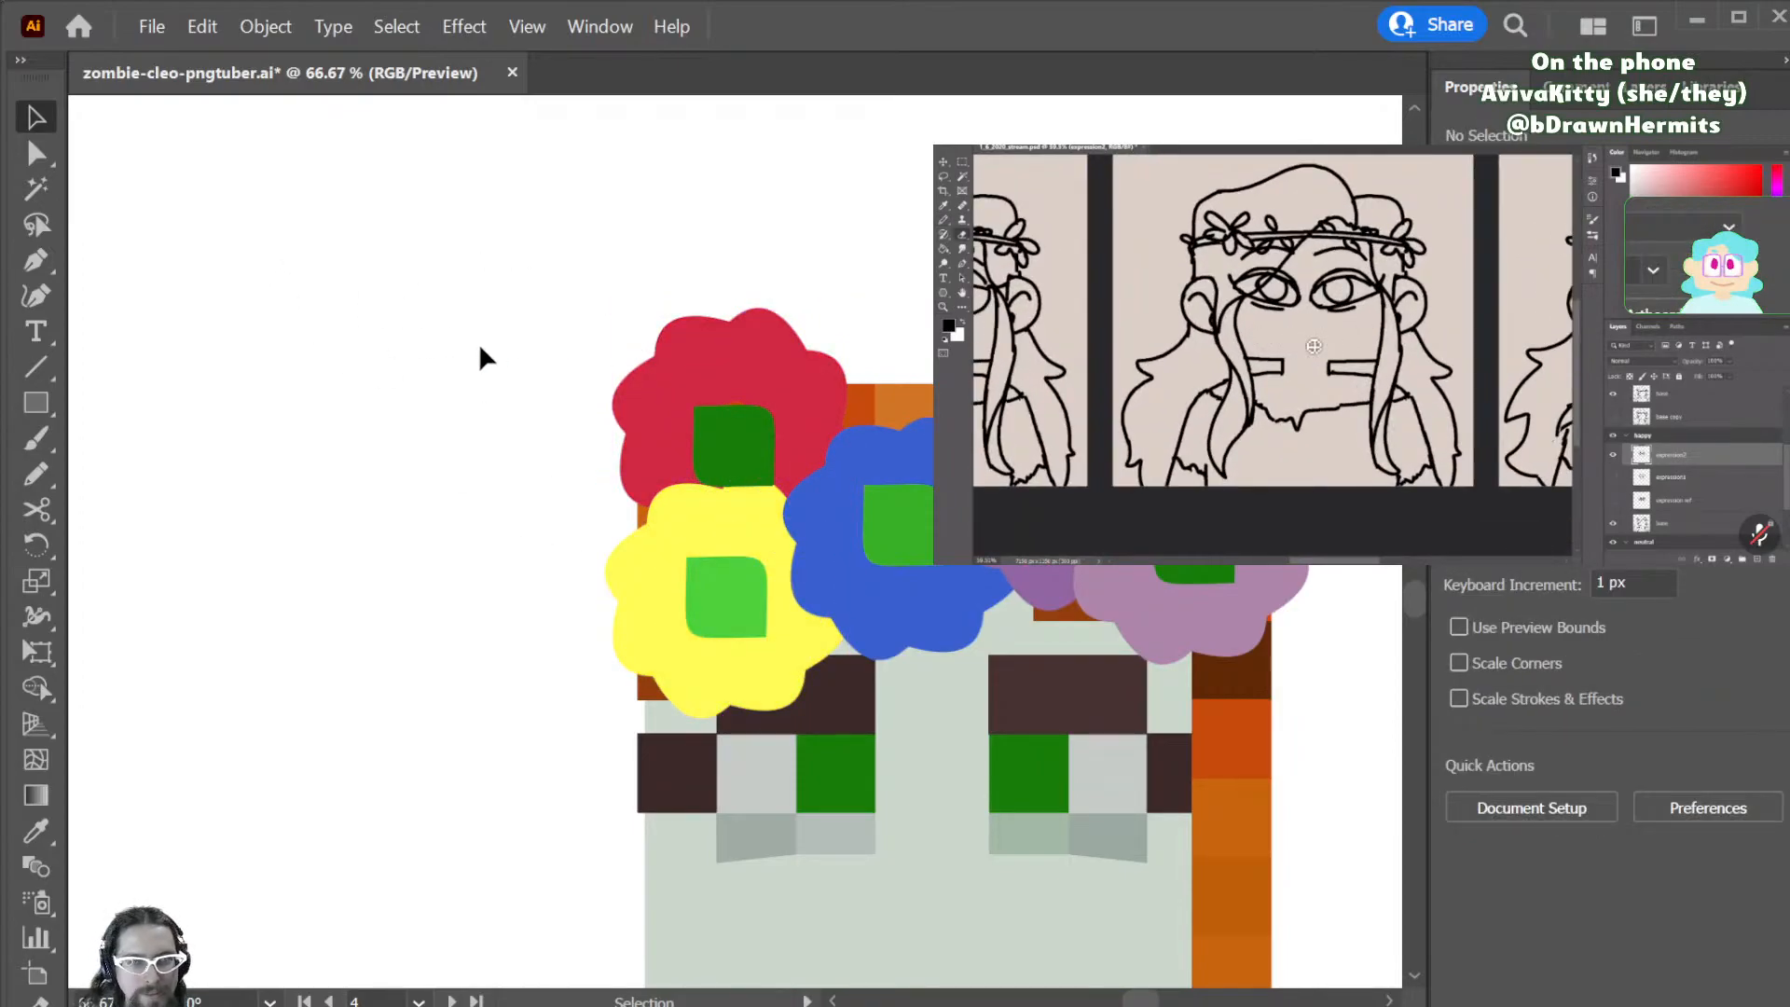
# - Move the red flower together with its dark green centre outward past the hair's upper left corner
pyautogui.click(798, 412)
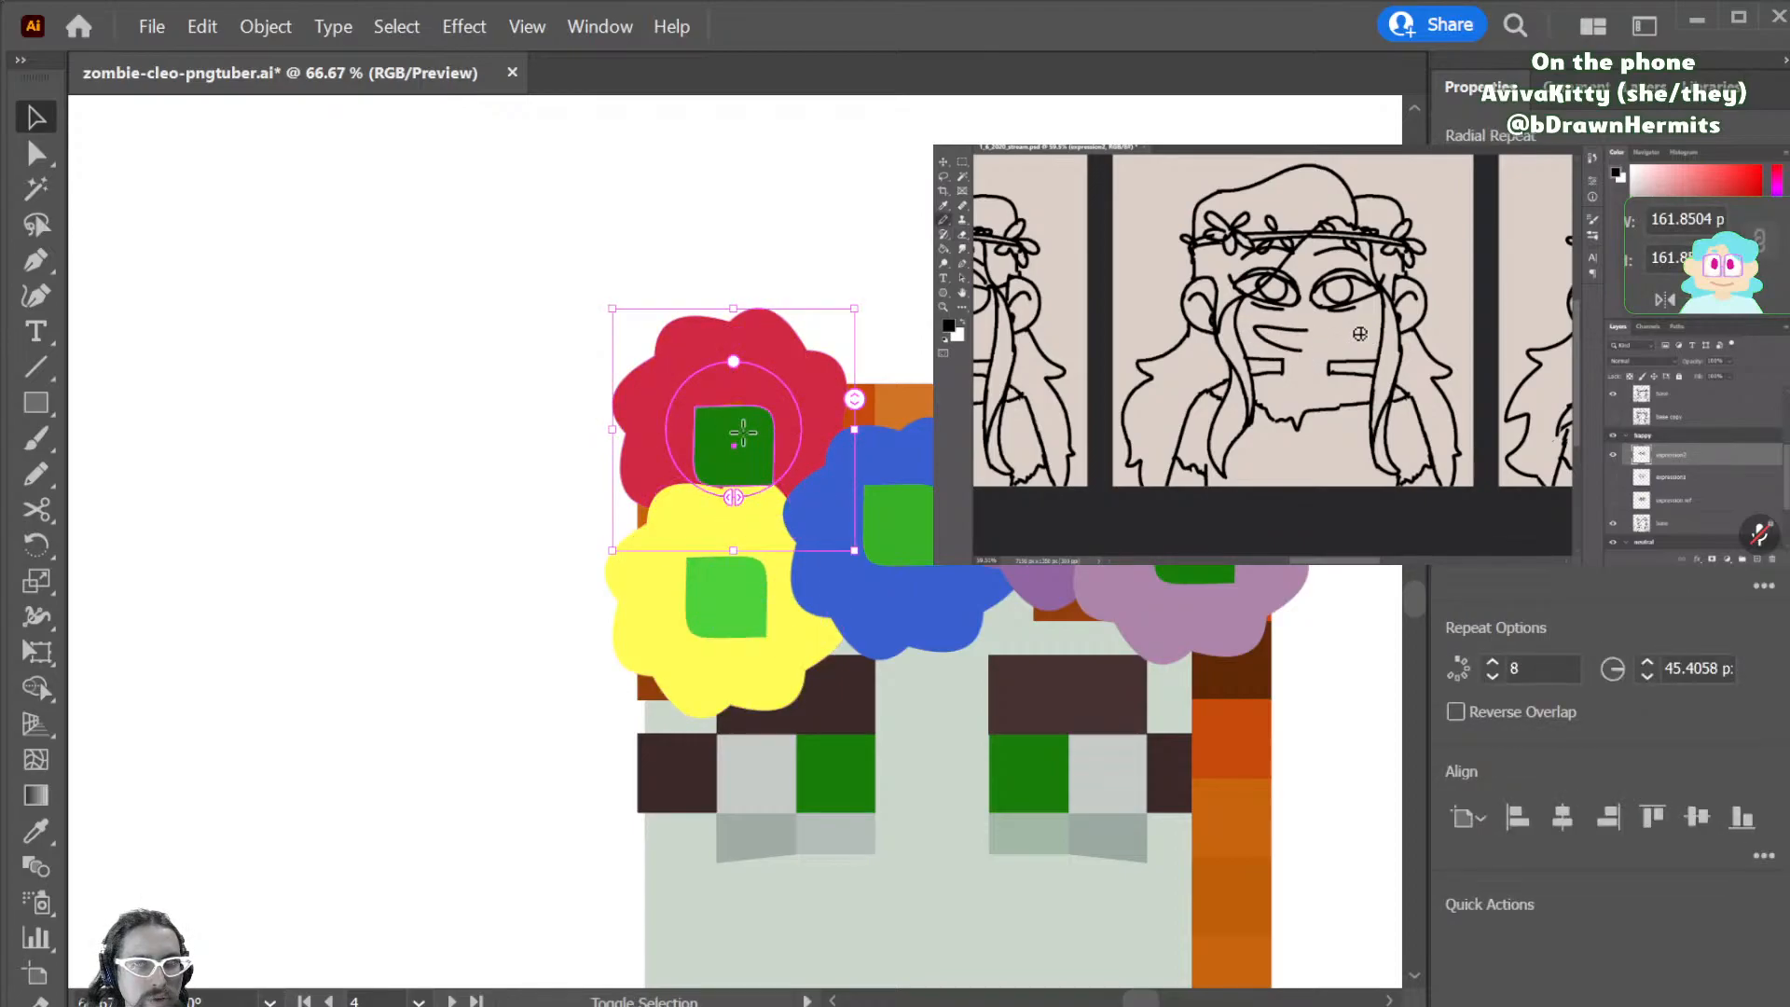
pyautogui.keyDown('shift'); pyautogui.click(742, 434); pyautogui.keyUp('shift')
pyautogui.moveTo(746, 431); pyautogui.dragTo(688, 429)
pyautogui.click(871, 224)
pyautogui.moveTo(730, 346); pyautogui.dragTo(747, 382)
pyautogui.click(885, 299)
pyautogui.moveTo(680, 443); pyautogui.dragTo(649, 427)
# - Spread the mauve flower further right and the purple flower up and right, each with its green centre
pyautogui.click(1212, 548)
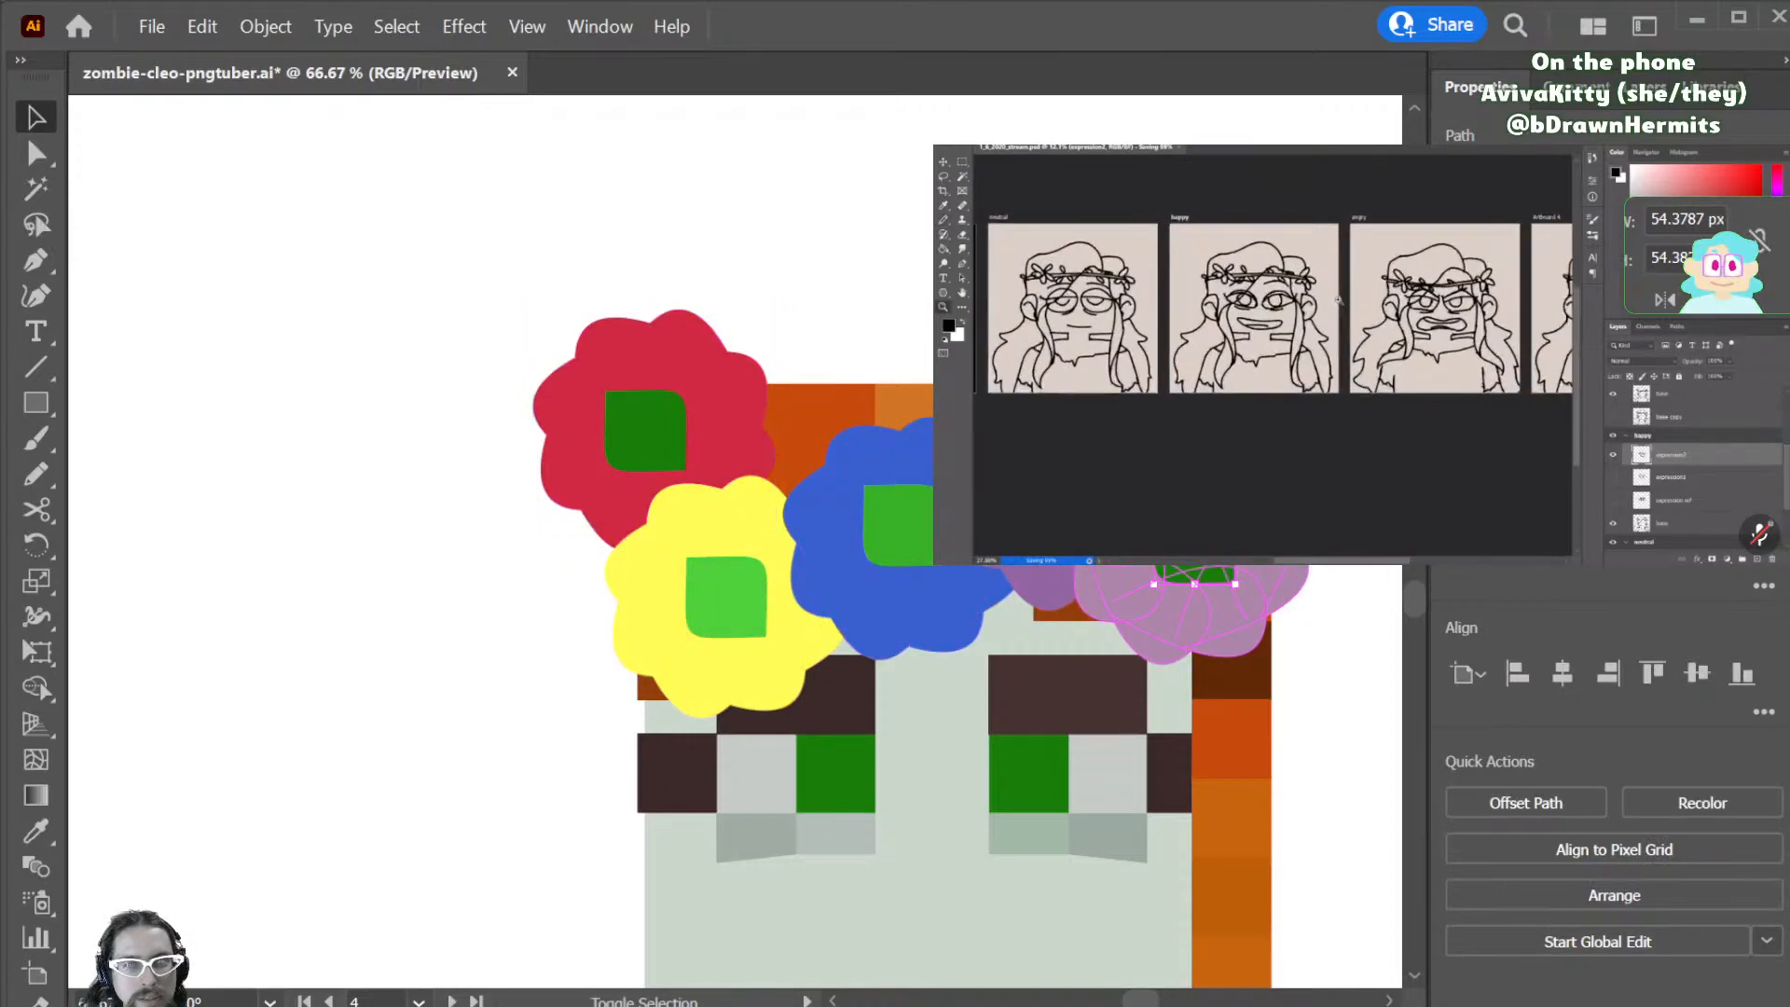
pyautogui.keyDown('shift'); pyautogui.click(1266, 513); pyautogui.keyUp('shift')
pyautogui.moveTo(1266, 512); pyautogui.dragTo(1343, 528)
pyautogui.click(1119, 545)
pyautogui.keyDown('shift'); pyautogui.click(1073, 494); pyautogui.keyUp('shift')
pyautogui.moveTo(1073, 494); pyautogui.dragTo(1104, 450)
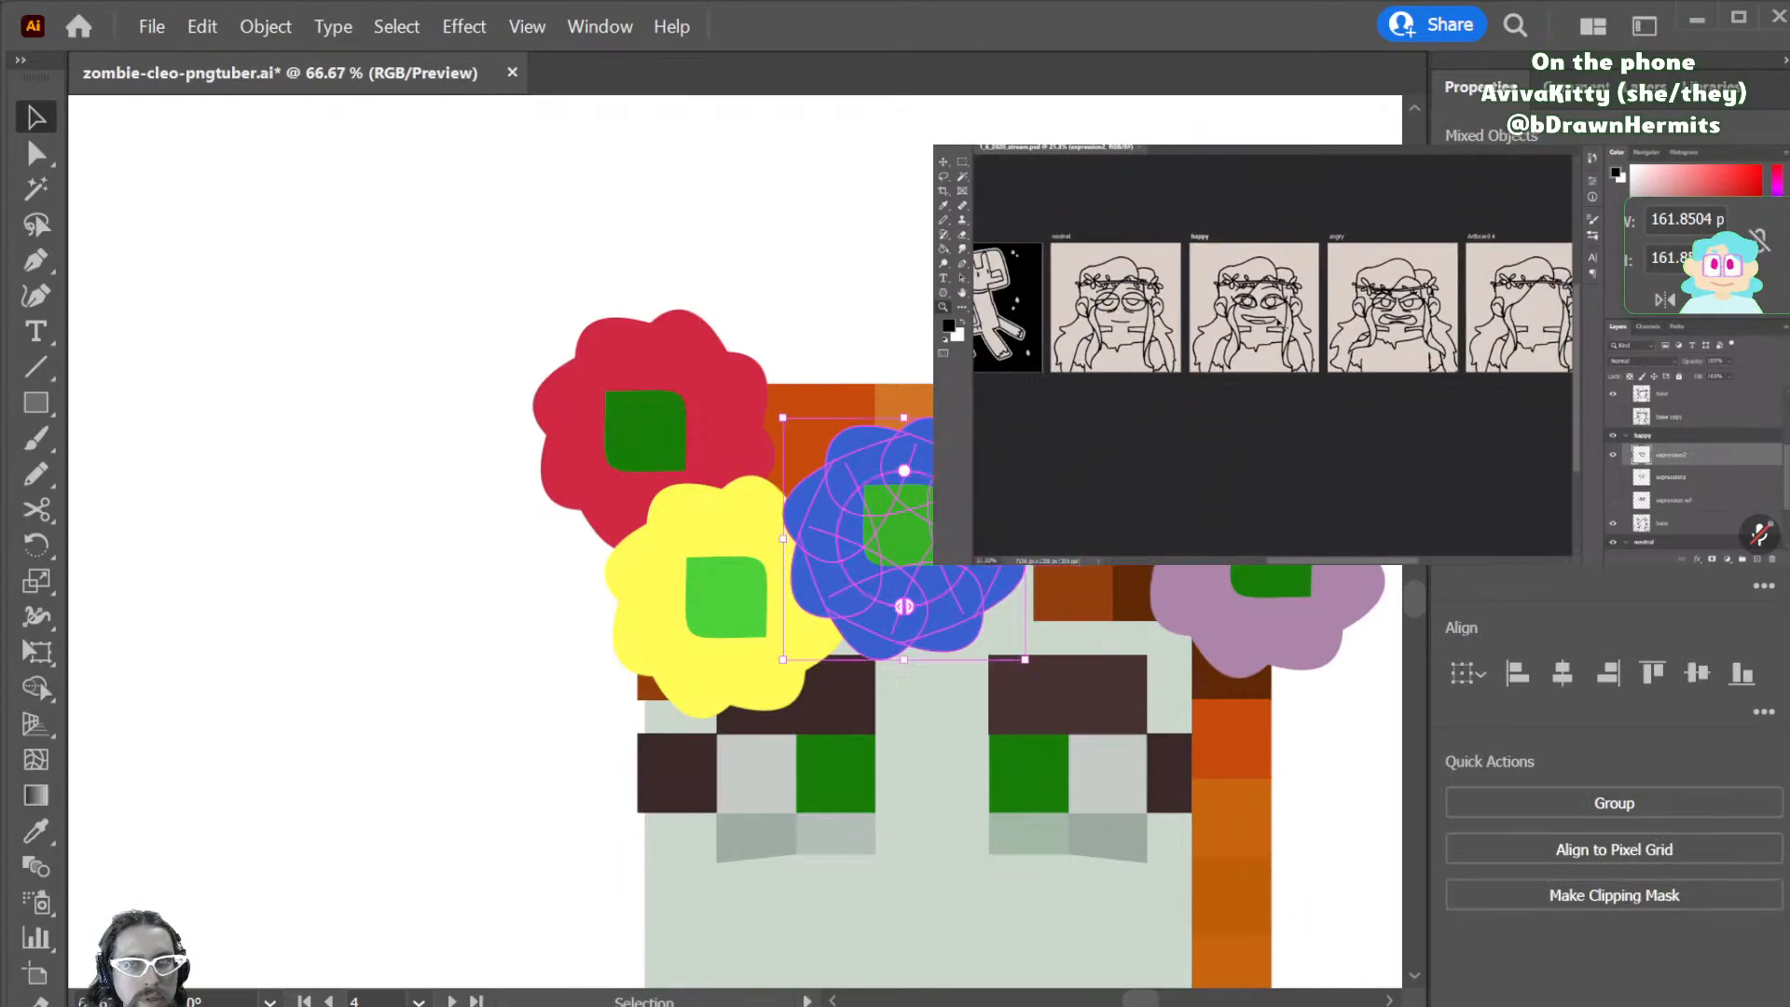
# - Move the blue flower together with its green centre slightly upward so it clears the eyebrow
pyautogui.click(960, 508)
pyautogui.keyDown('shift'); pyautogui.click(899, 514); pyautogui.keyUp('shift')
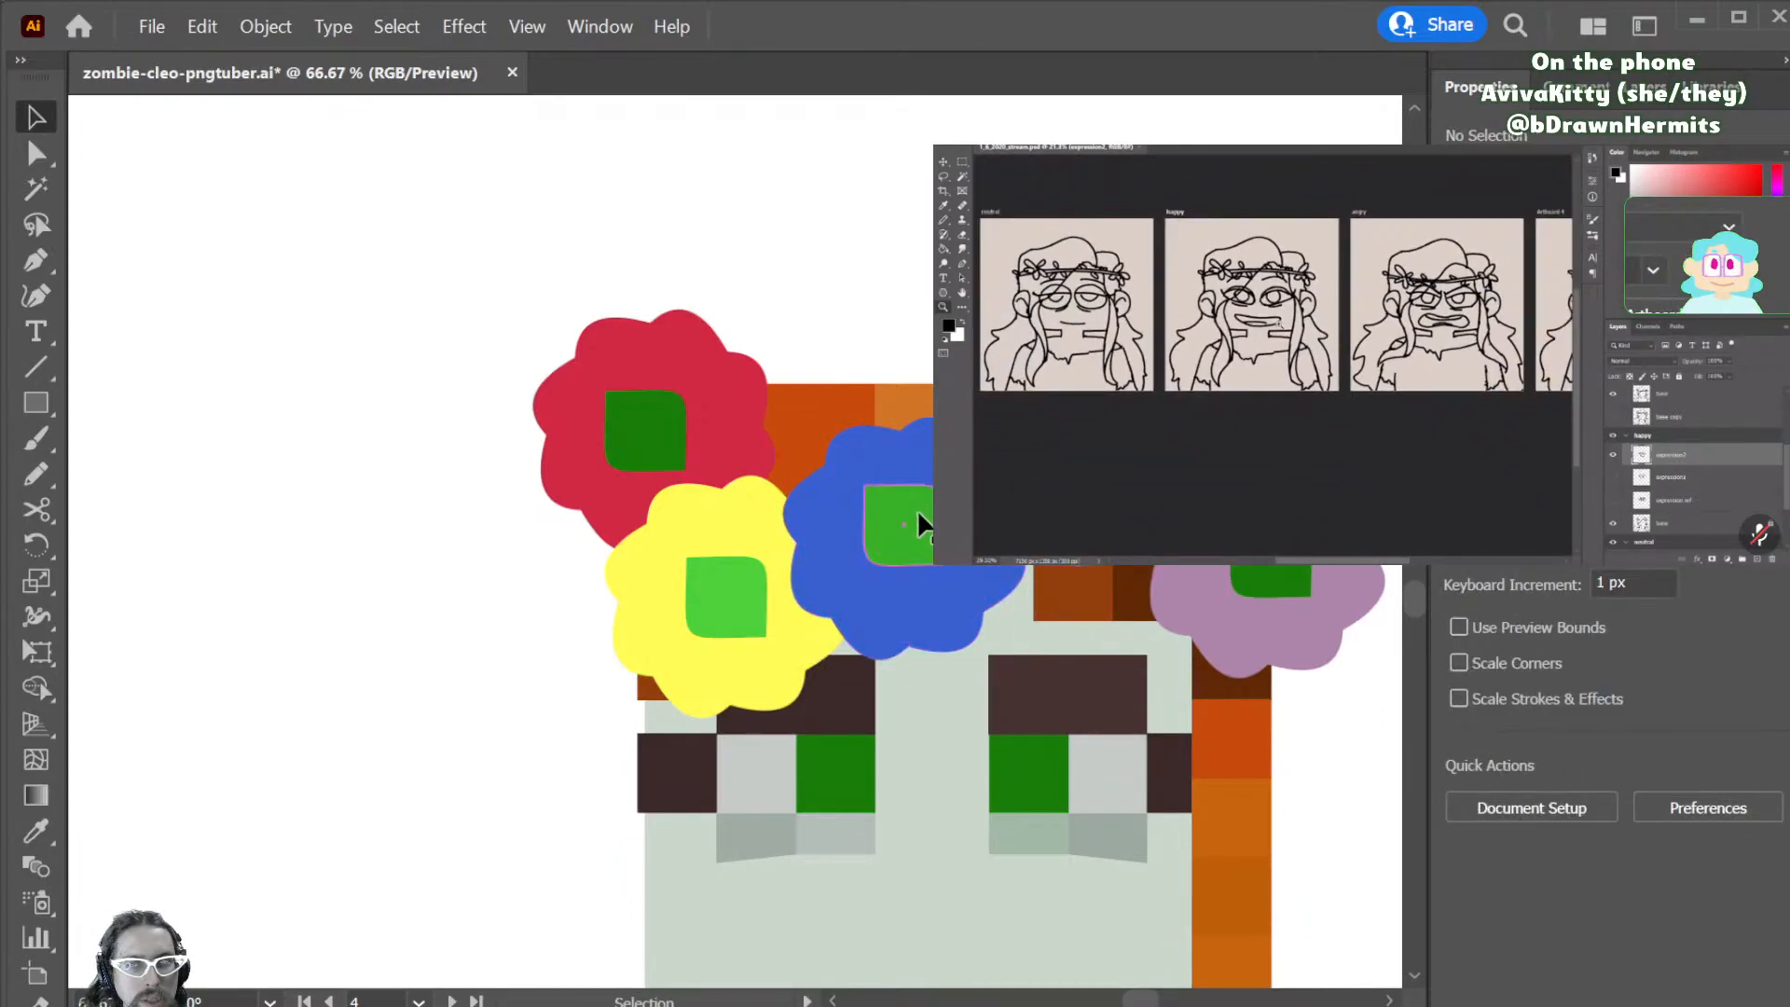
pyautogui.click(918, 514)
pyautogui.keyDown('shift'); pyautogui.click(853, 527); pyautogui.keyUp('shift')
pyautogui.moveTo(898, 526)
pyautogui.mouseDown()
pyautogui.moveTo(907, 475)
pyautogui.moveTo(909, 497)
pyautogui.mouseUp()
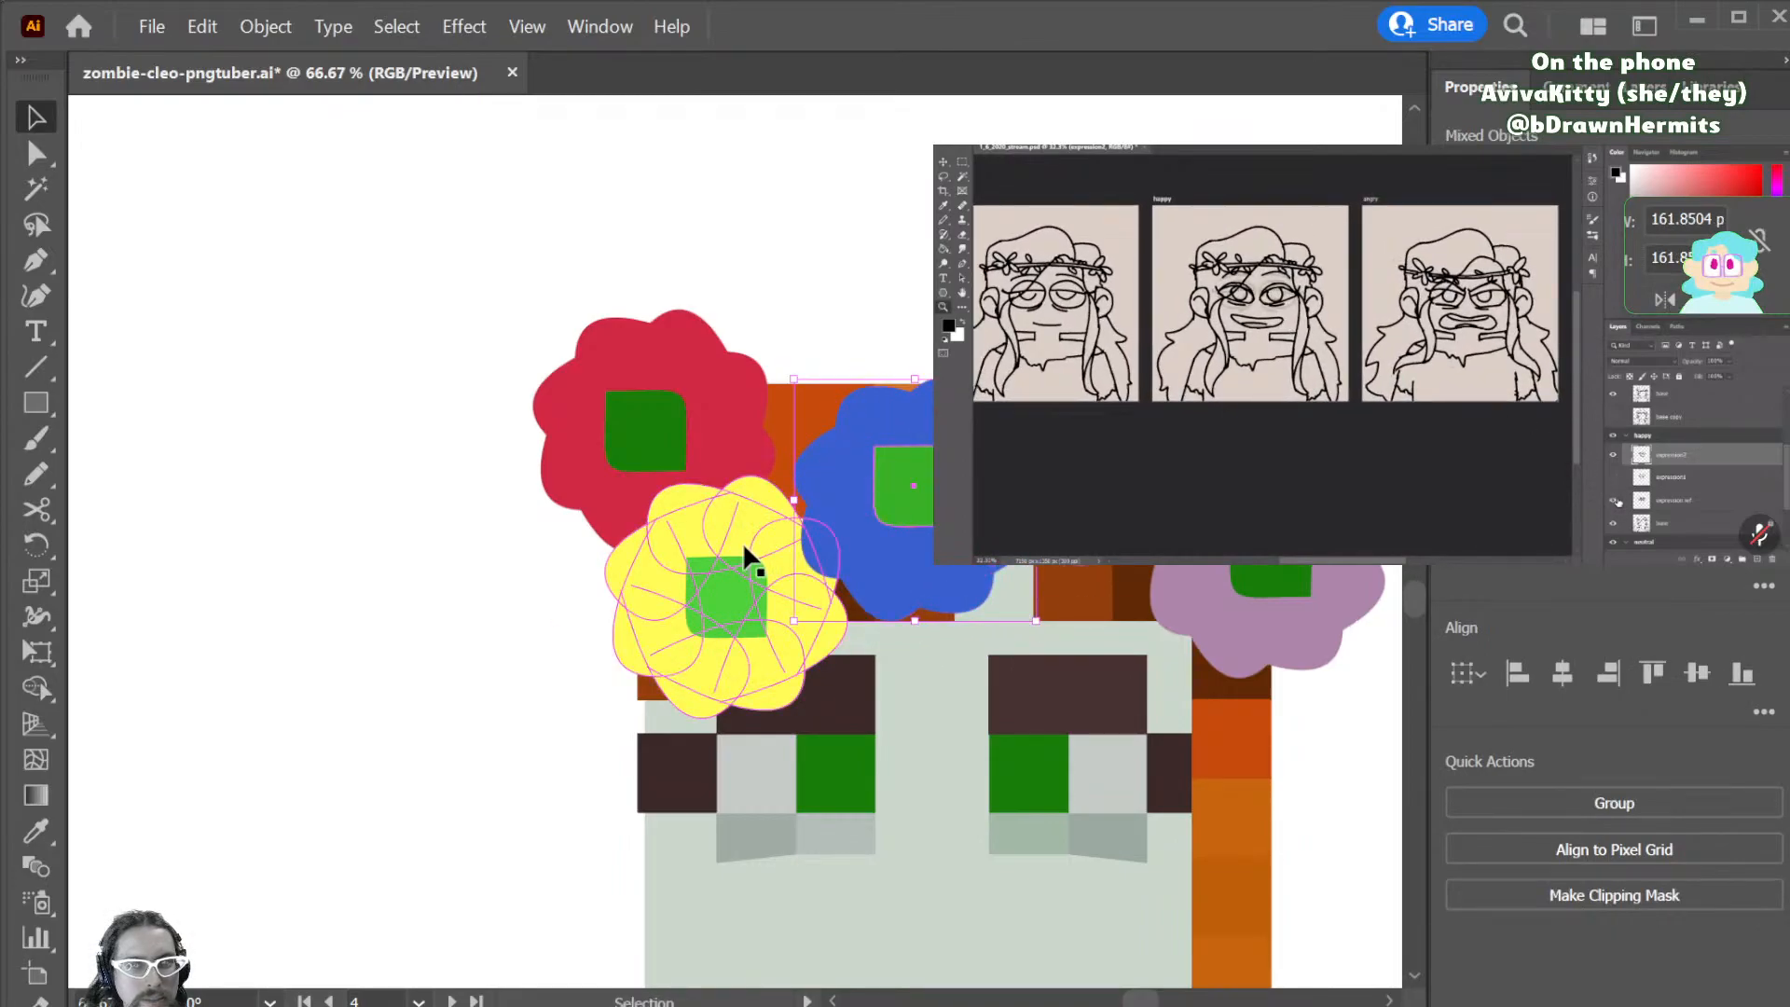
# - Deselect the flowers and save the avatar document
pyautogui.hotkey('ctrl', 'shift', 'a')
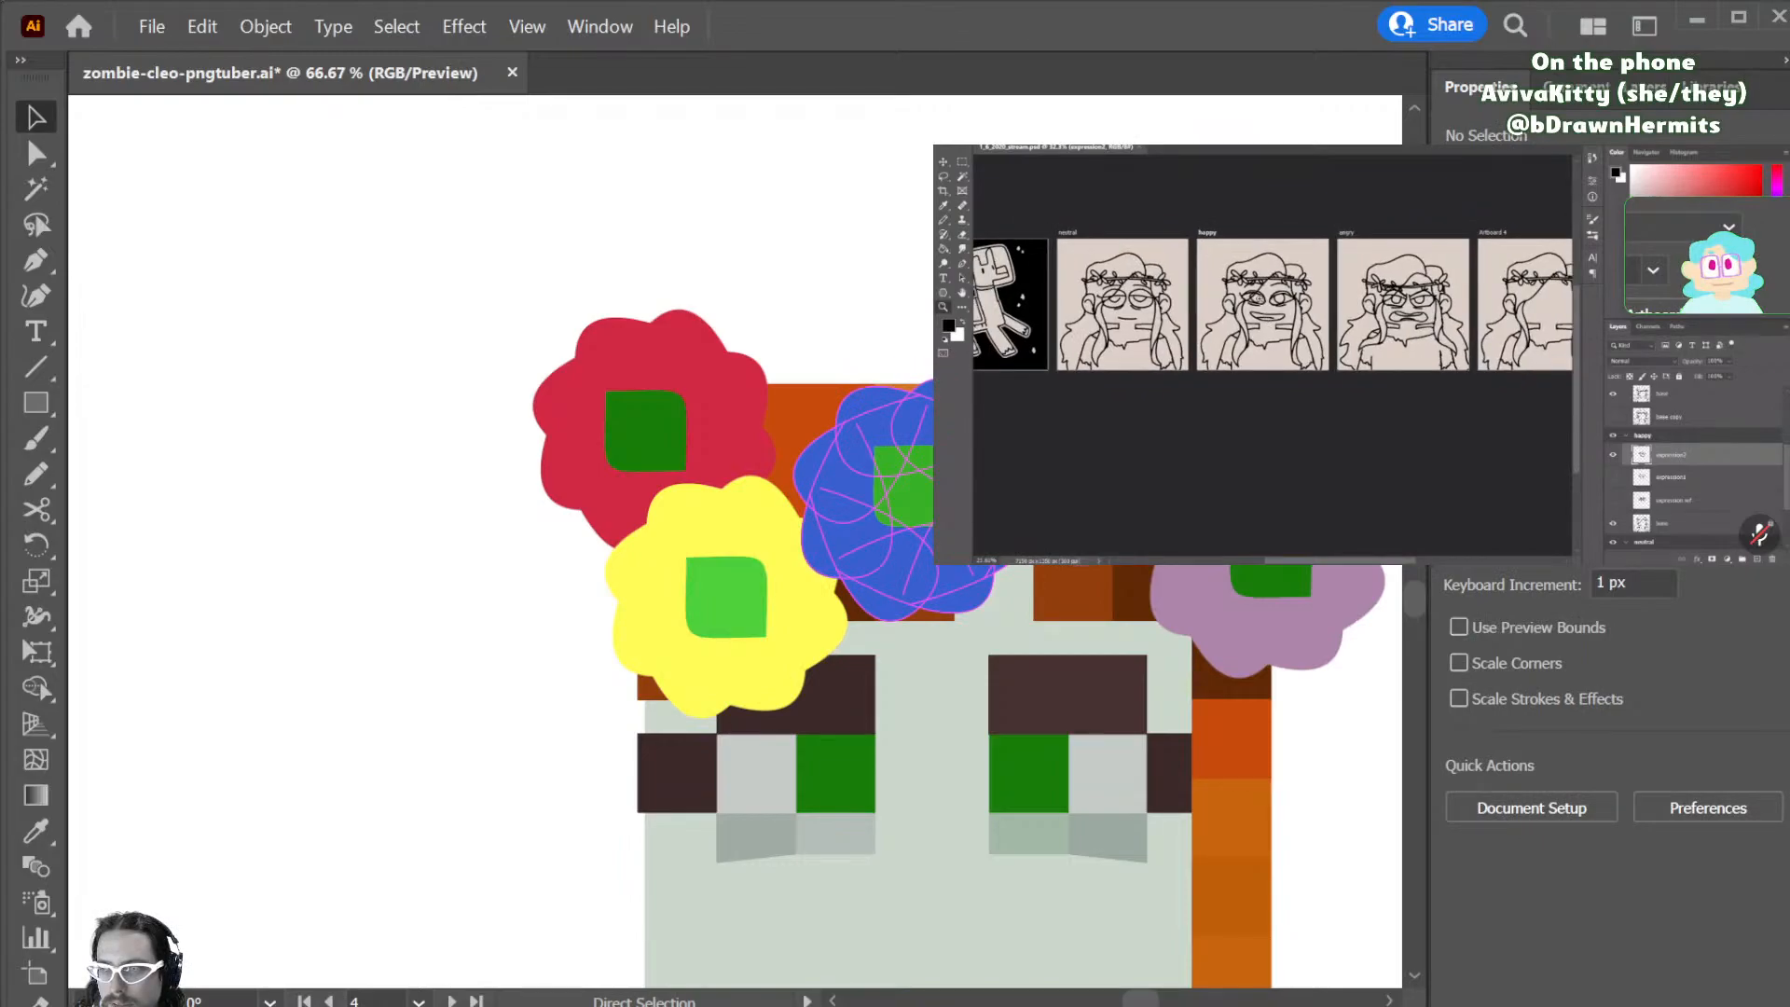
pyautogui.scroll(-3, 858, 571)
pyautogui.hotkey('ctrl', 's')
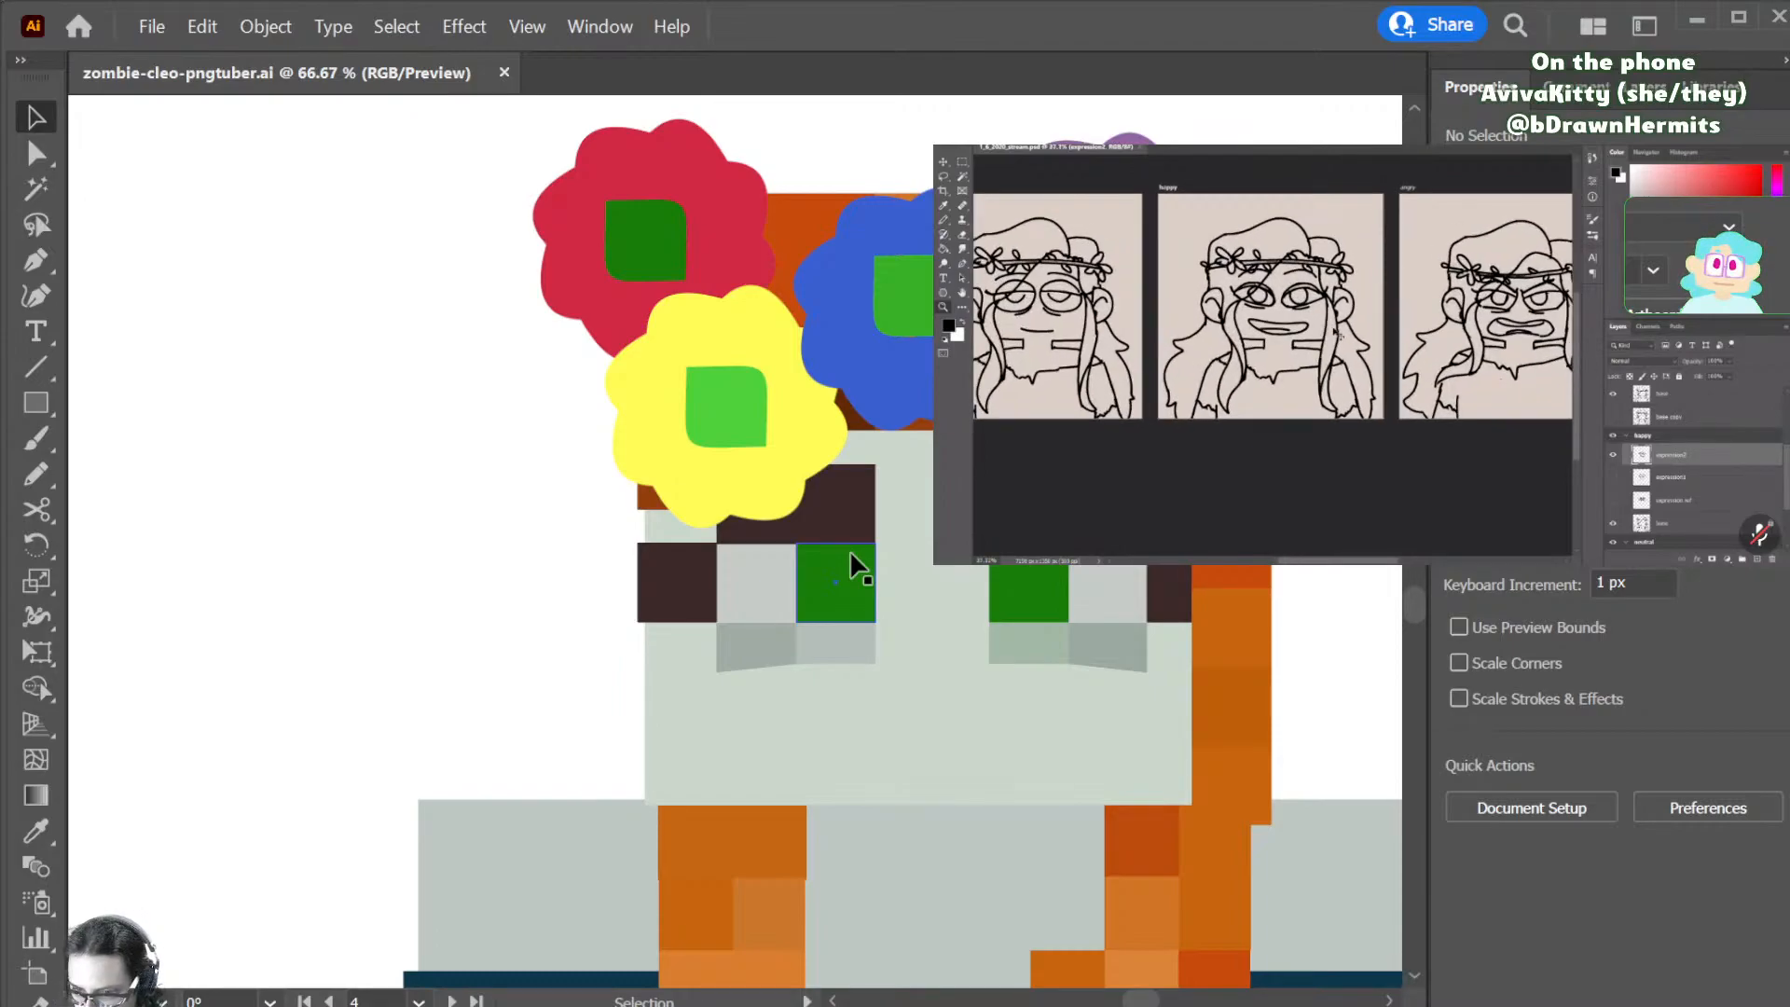
# - Lower the inner bottom corners of the under-eye shadow blocks beneath both green irises by 2 px
pyautogui.scroll(-5, 853, 559)
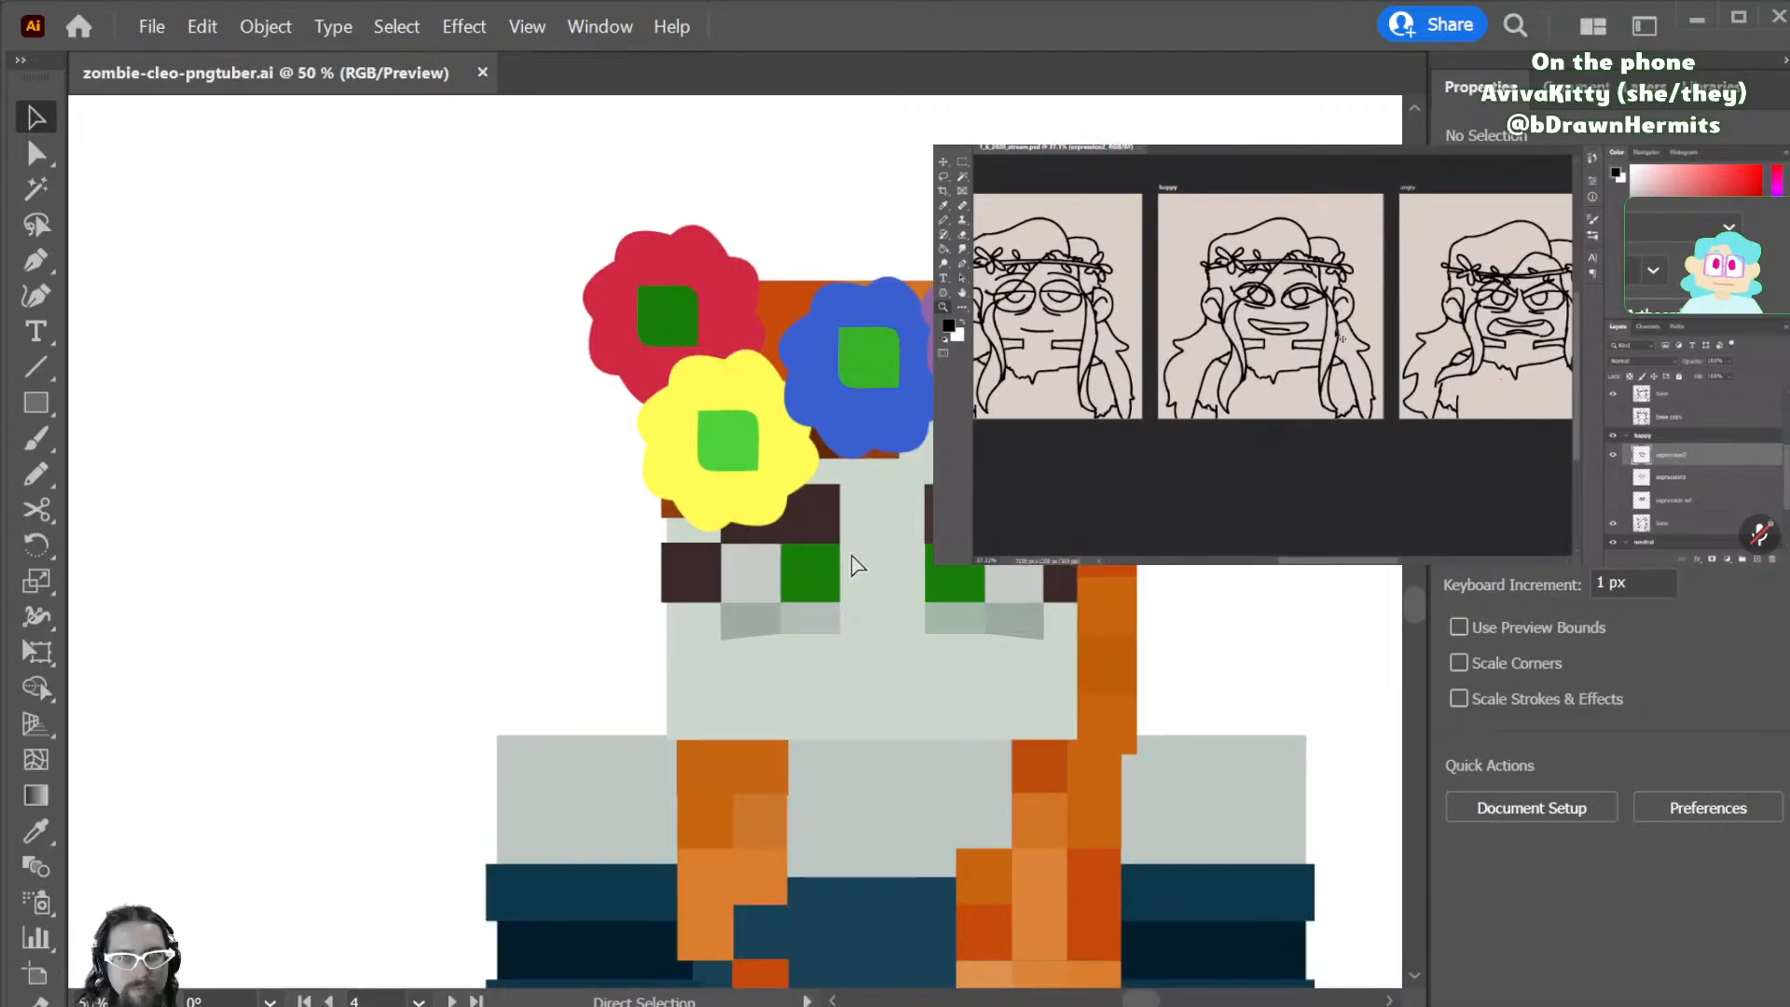
pyautogui.scroll(2, 853, 559)
pyautogui.scroll(2, 853, 562)
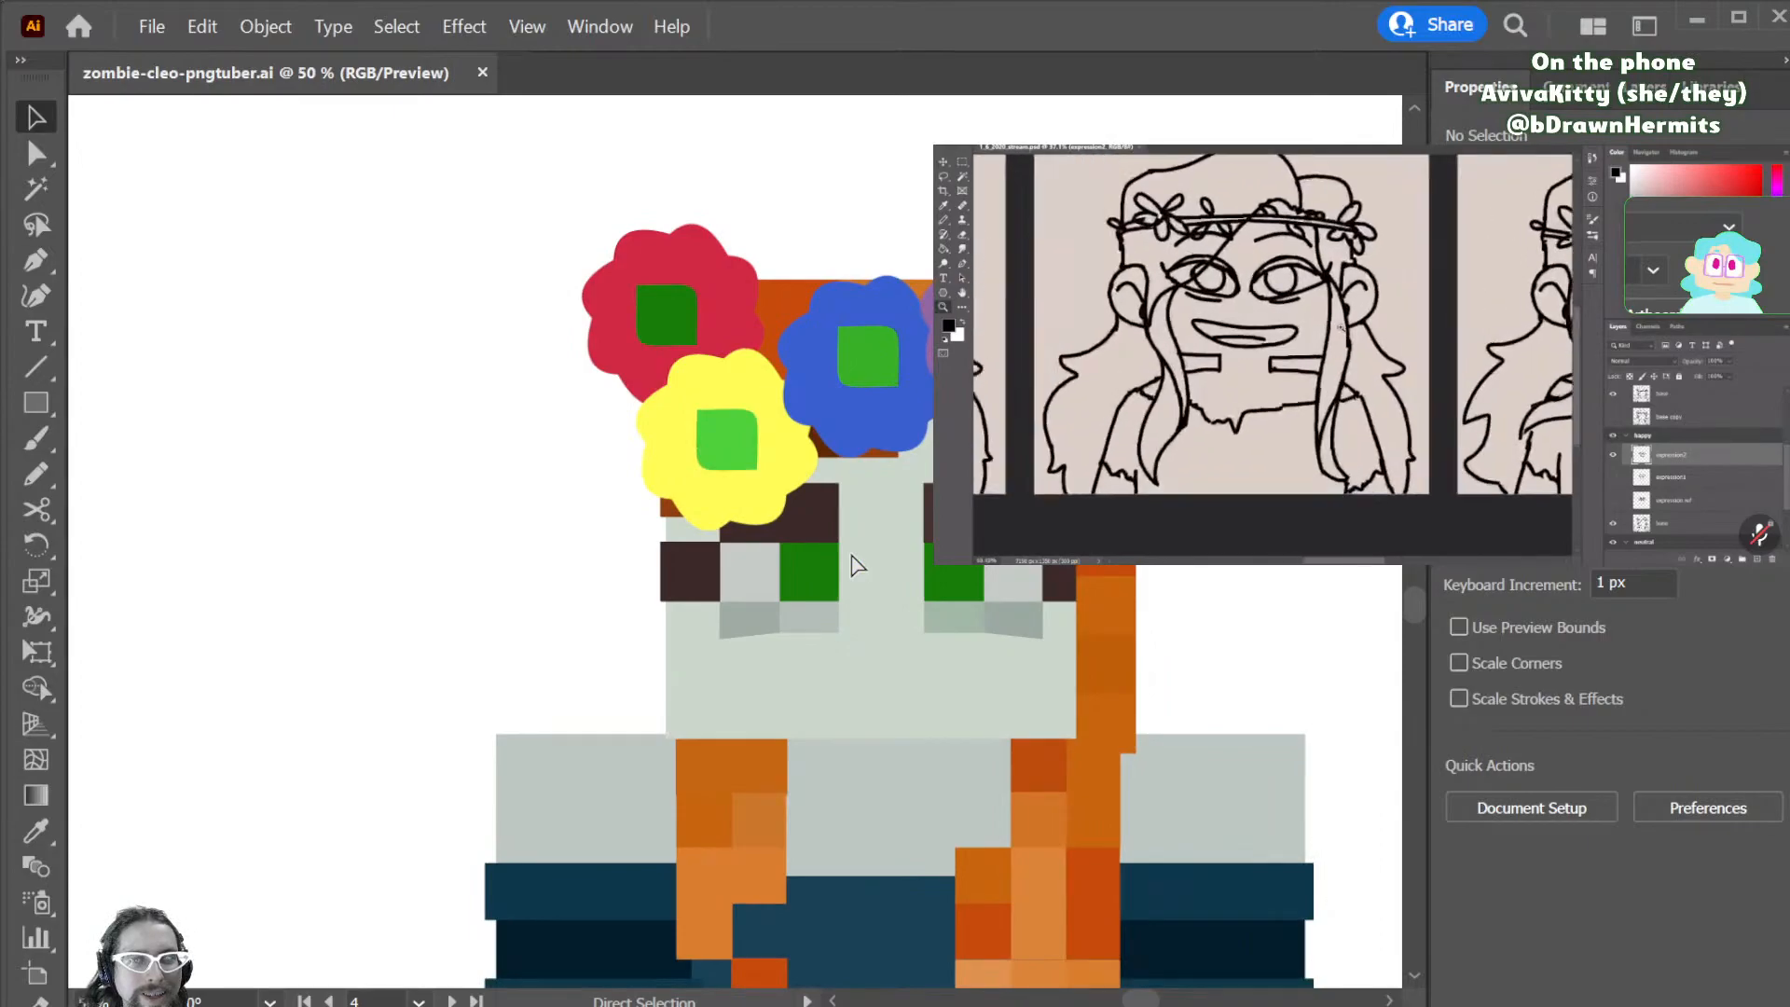
pyautogui.press('a')
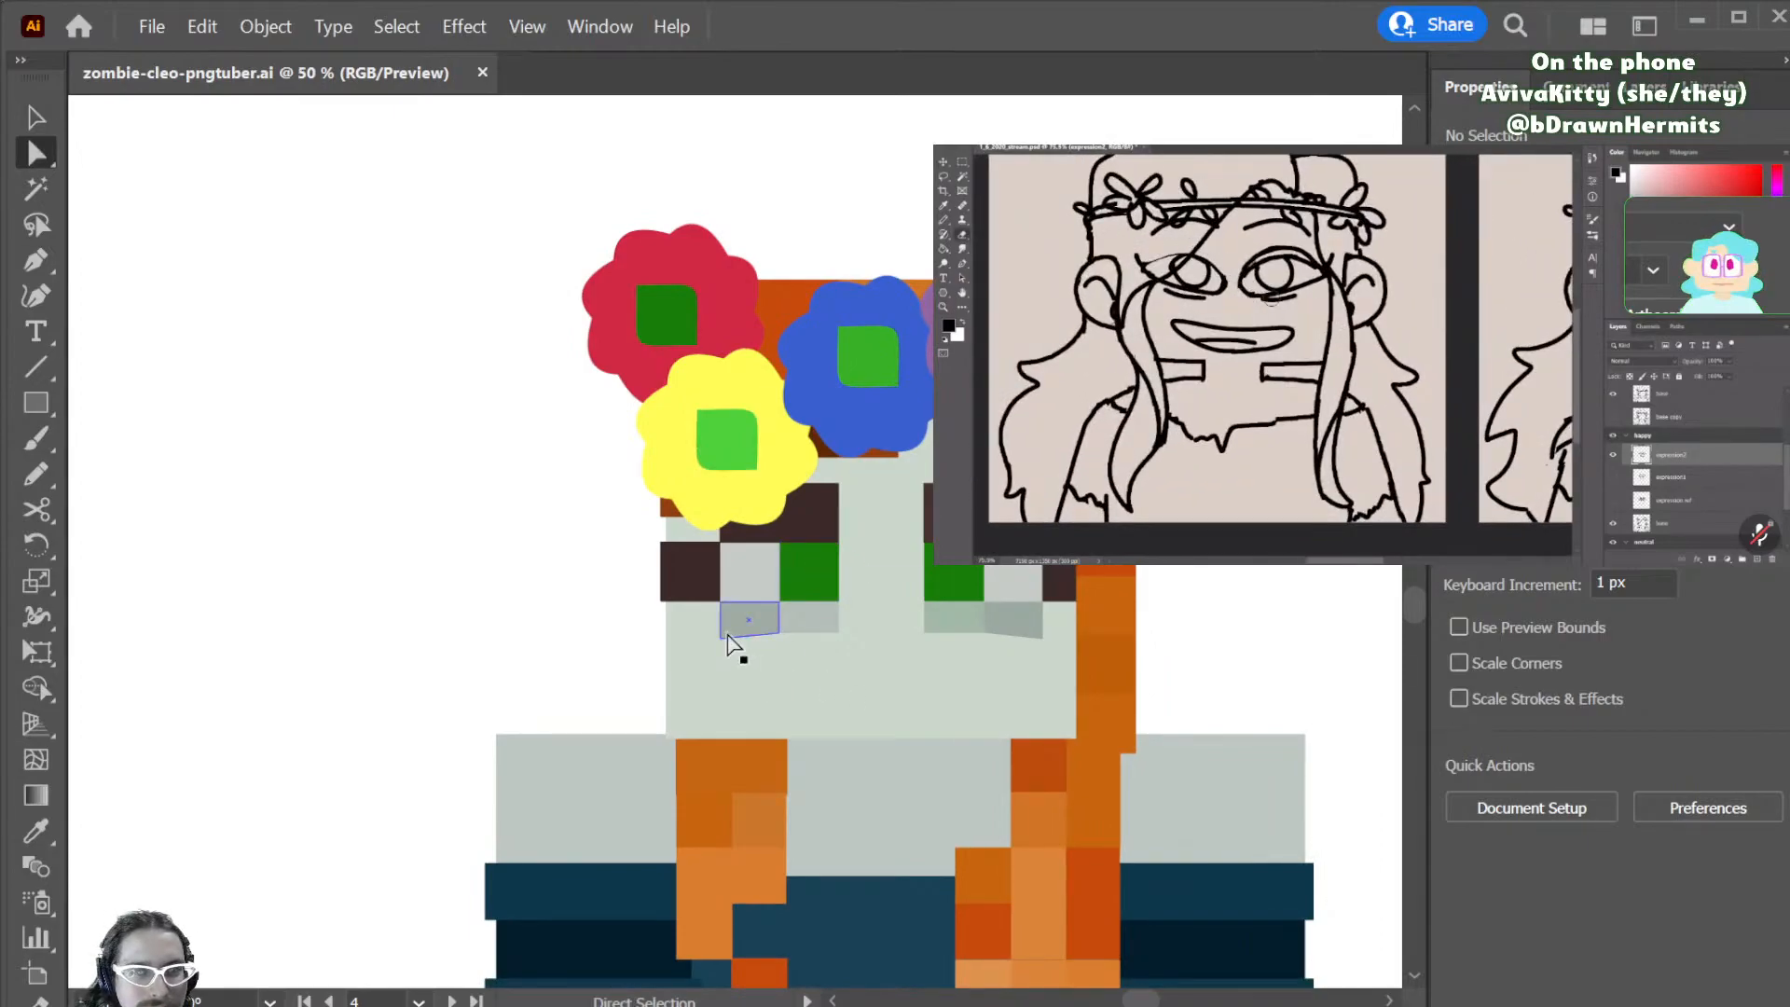
pyautogui.click(720, 637)
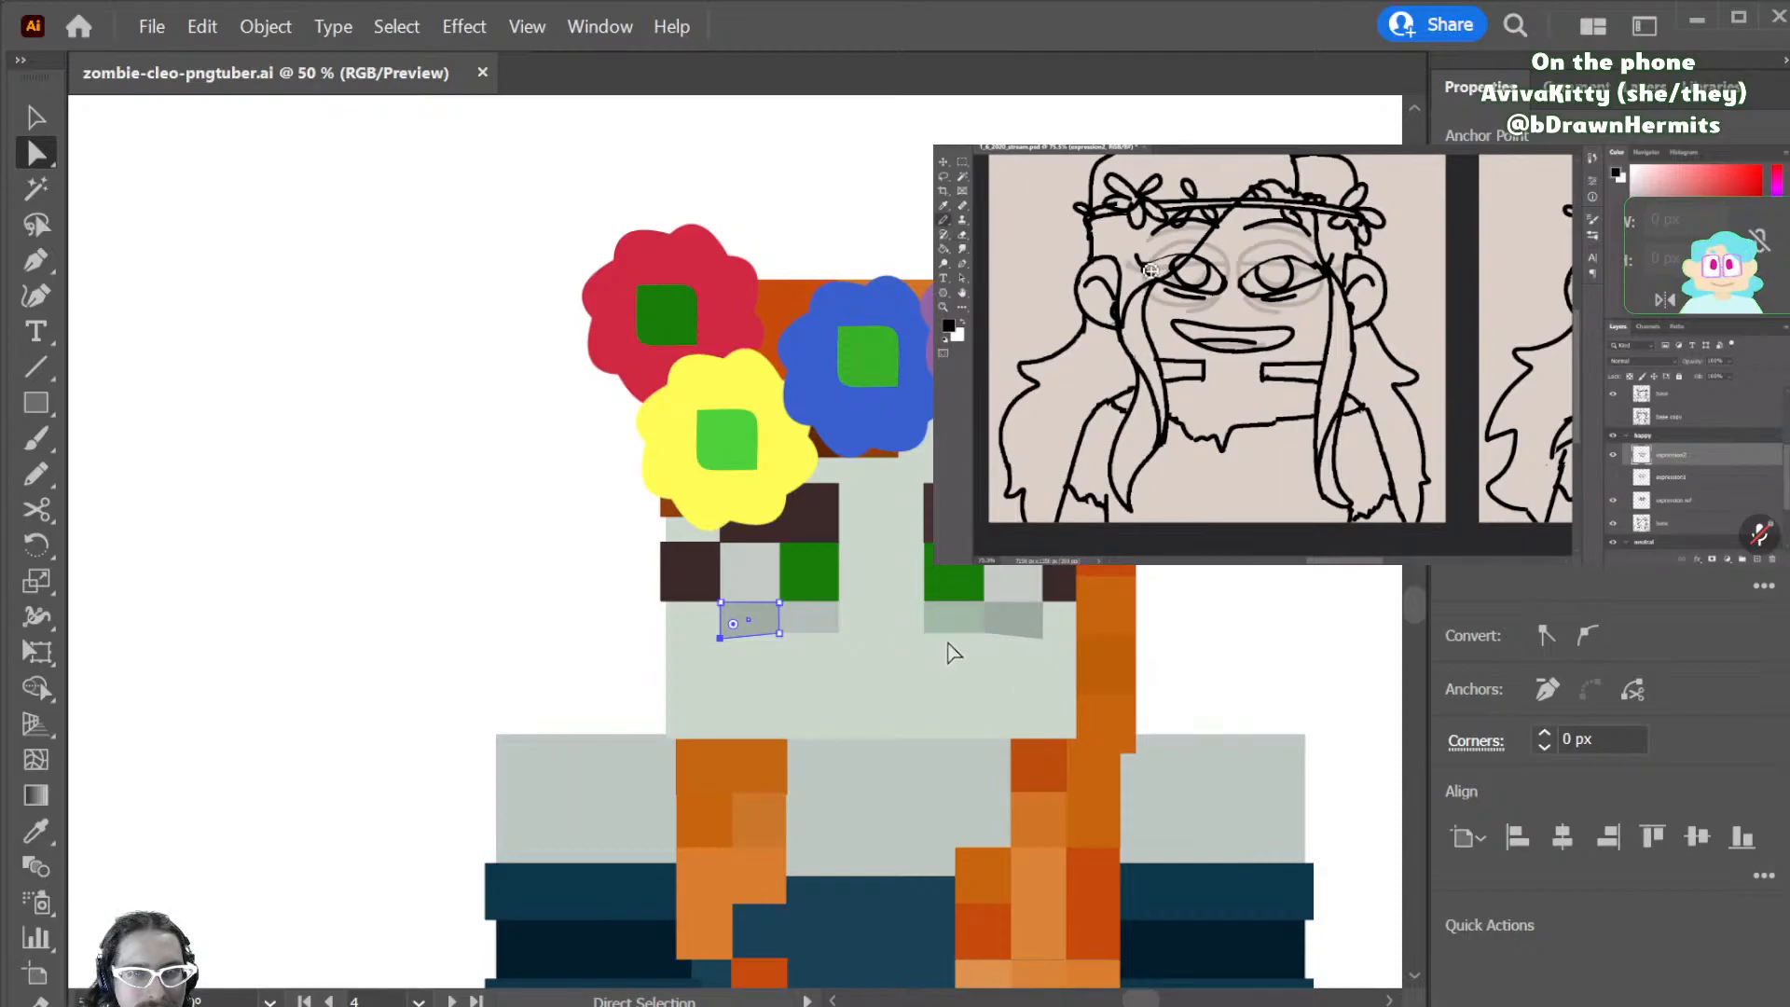
pyautogui.click(925, 632)
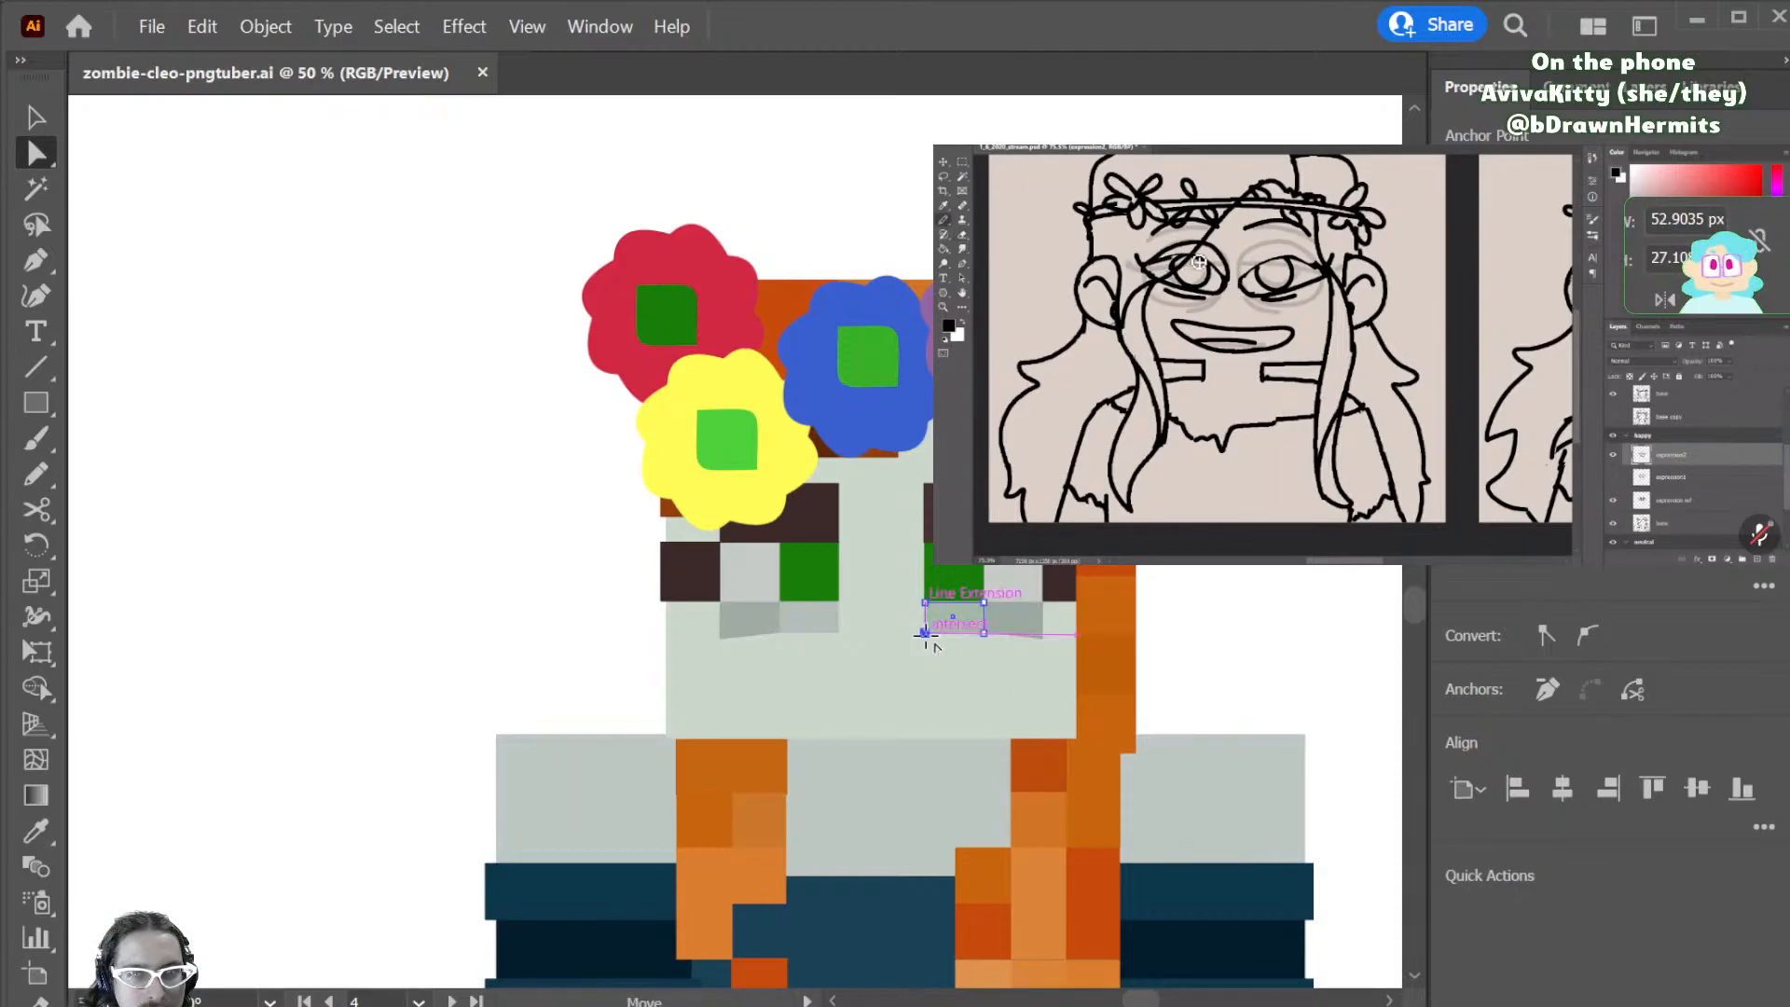
pyautogui.keyDown('shift'); pyautogui.click(834, 623); pyautogui.keyUp('shift')
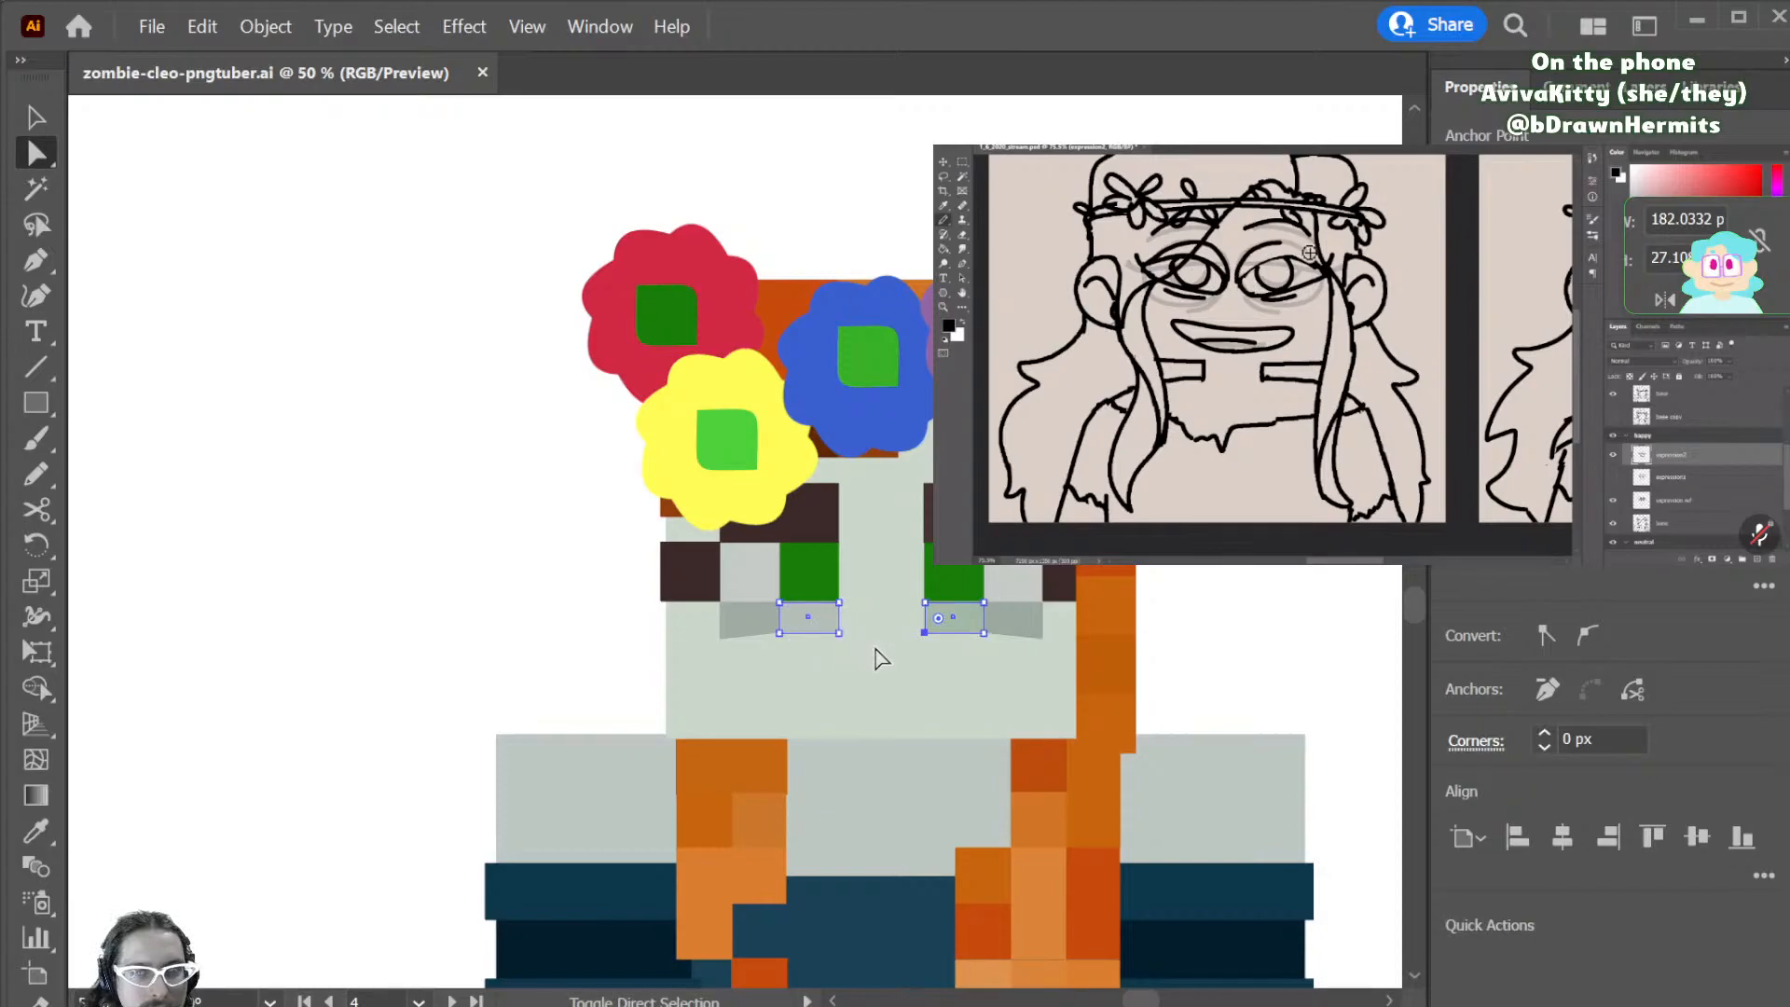
pyautogui.press('Down')
pyautogui.press('Down')
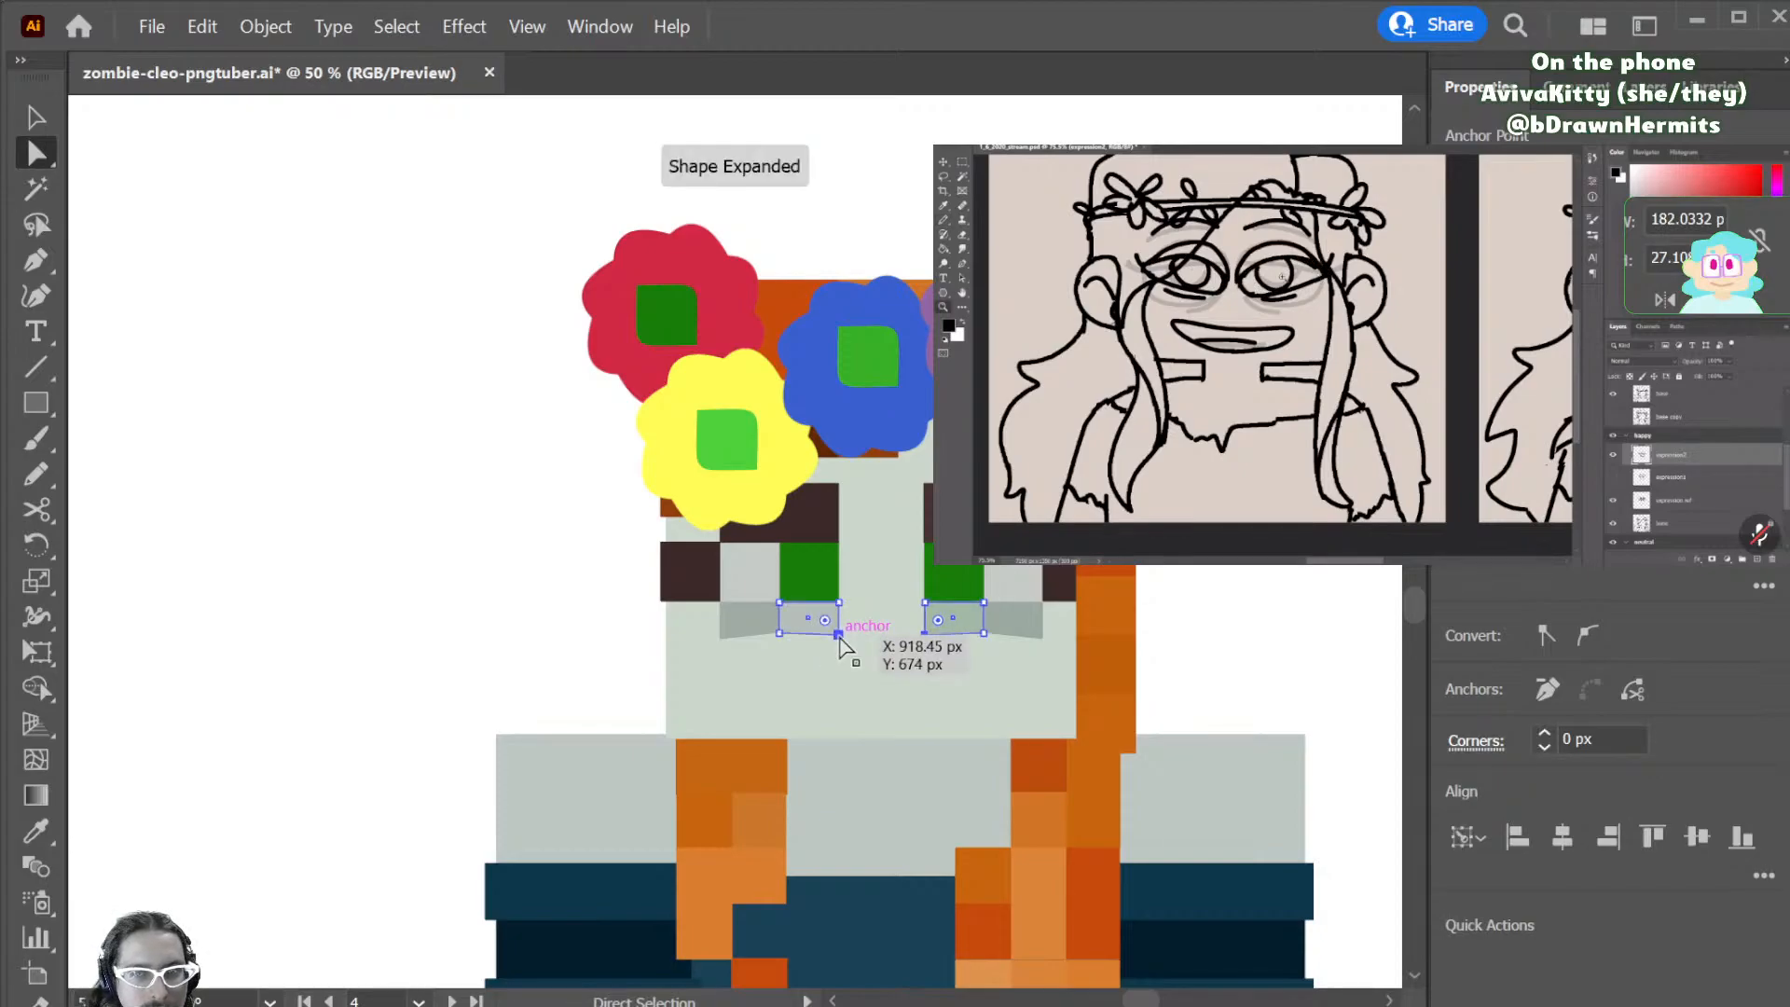
# - Try tilting the dark blocks at the outer sides of both eyes by rotating each one
pyautogui.click(1308, 544)
pyautogui.click(690, 572)
pyautogui.press('r')
pyautogui.moveTo(799, 567); pyautogui.dragTo(696, 570)
pyautogui.press('v')
pyautogui.click(1250, 579)
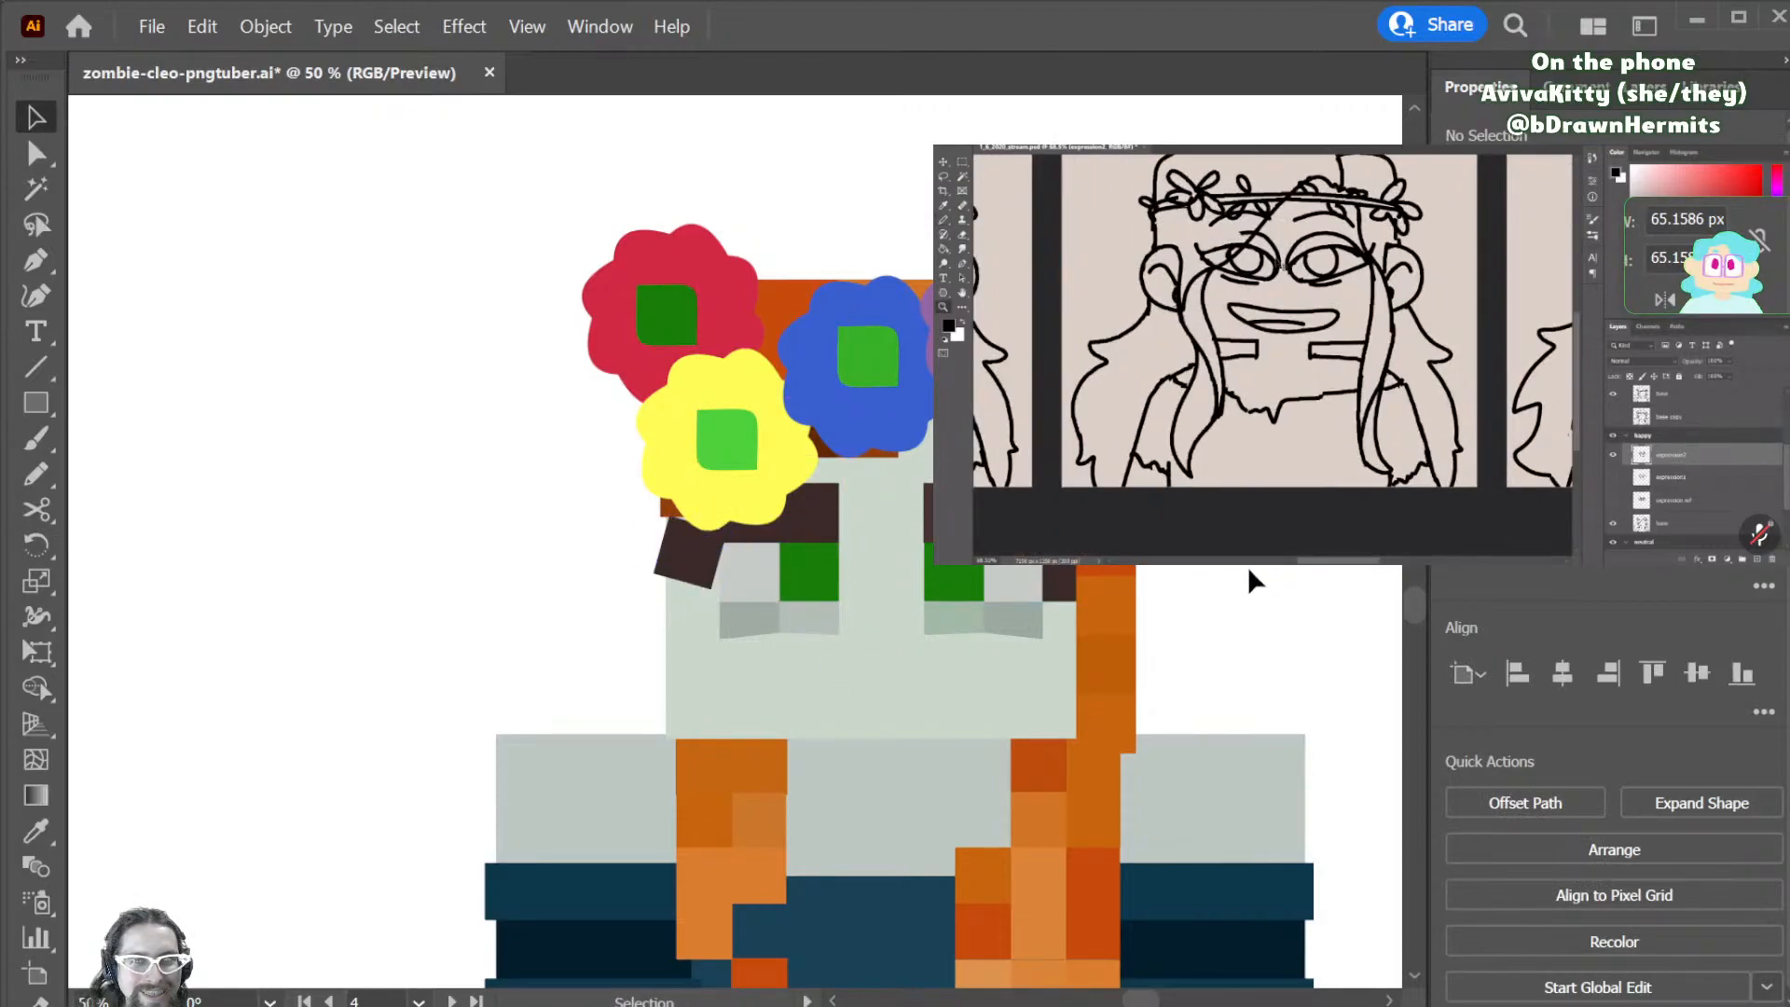
pyautogui.click(1061, 581)
pyautogui.press('r')
pyautogui.moveTo(1251, 627); pyautogui.dragTo(1284, 542)
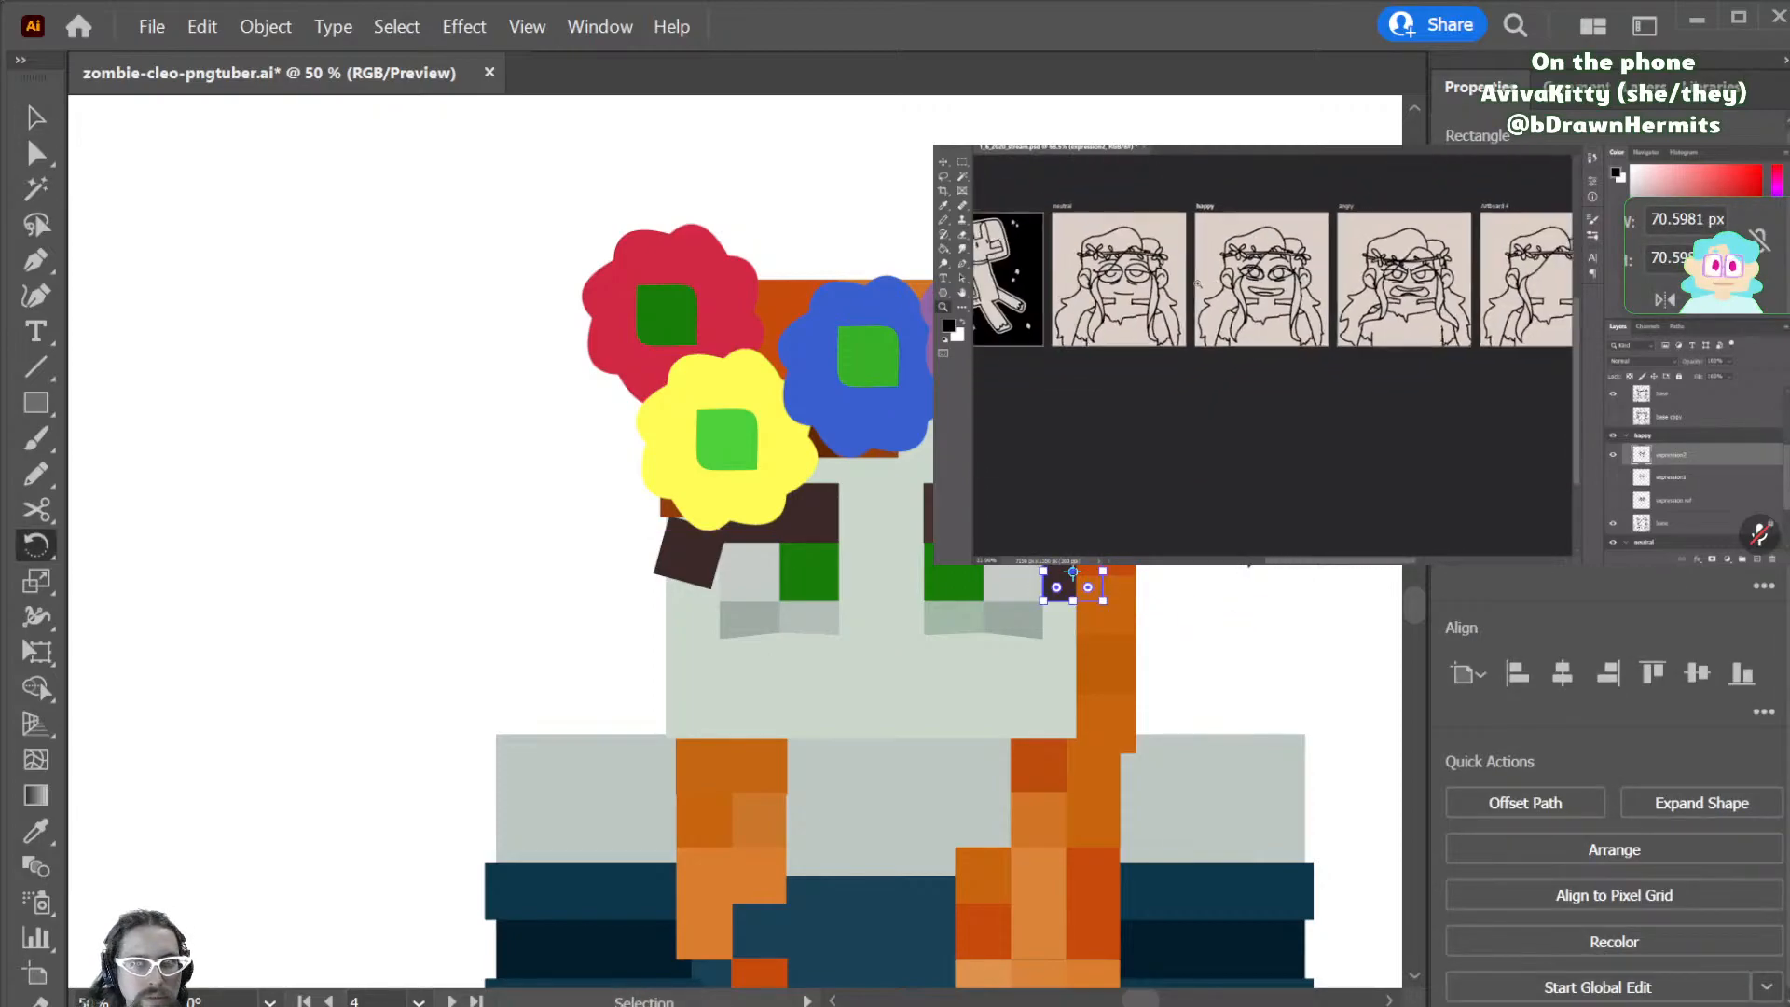
# - Undo the rotations of the dark blocks beside the eyes
pyautogui.hotkey('ctrl', 'z')
pyautogui.hotkey('ctrl', 'z')
pyautogui.press('ctrl')
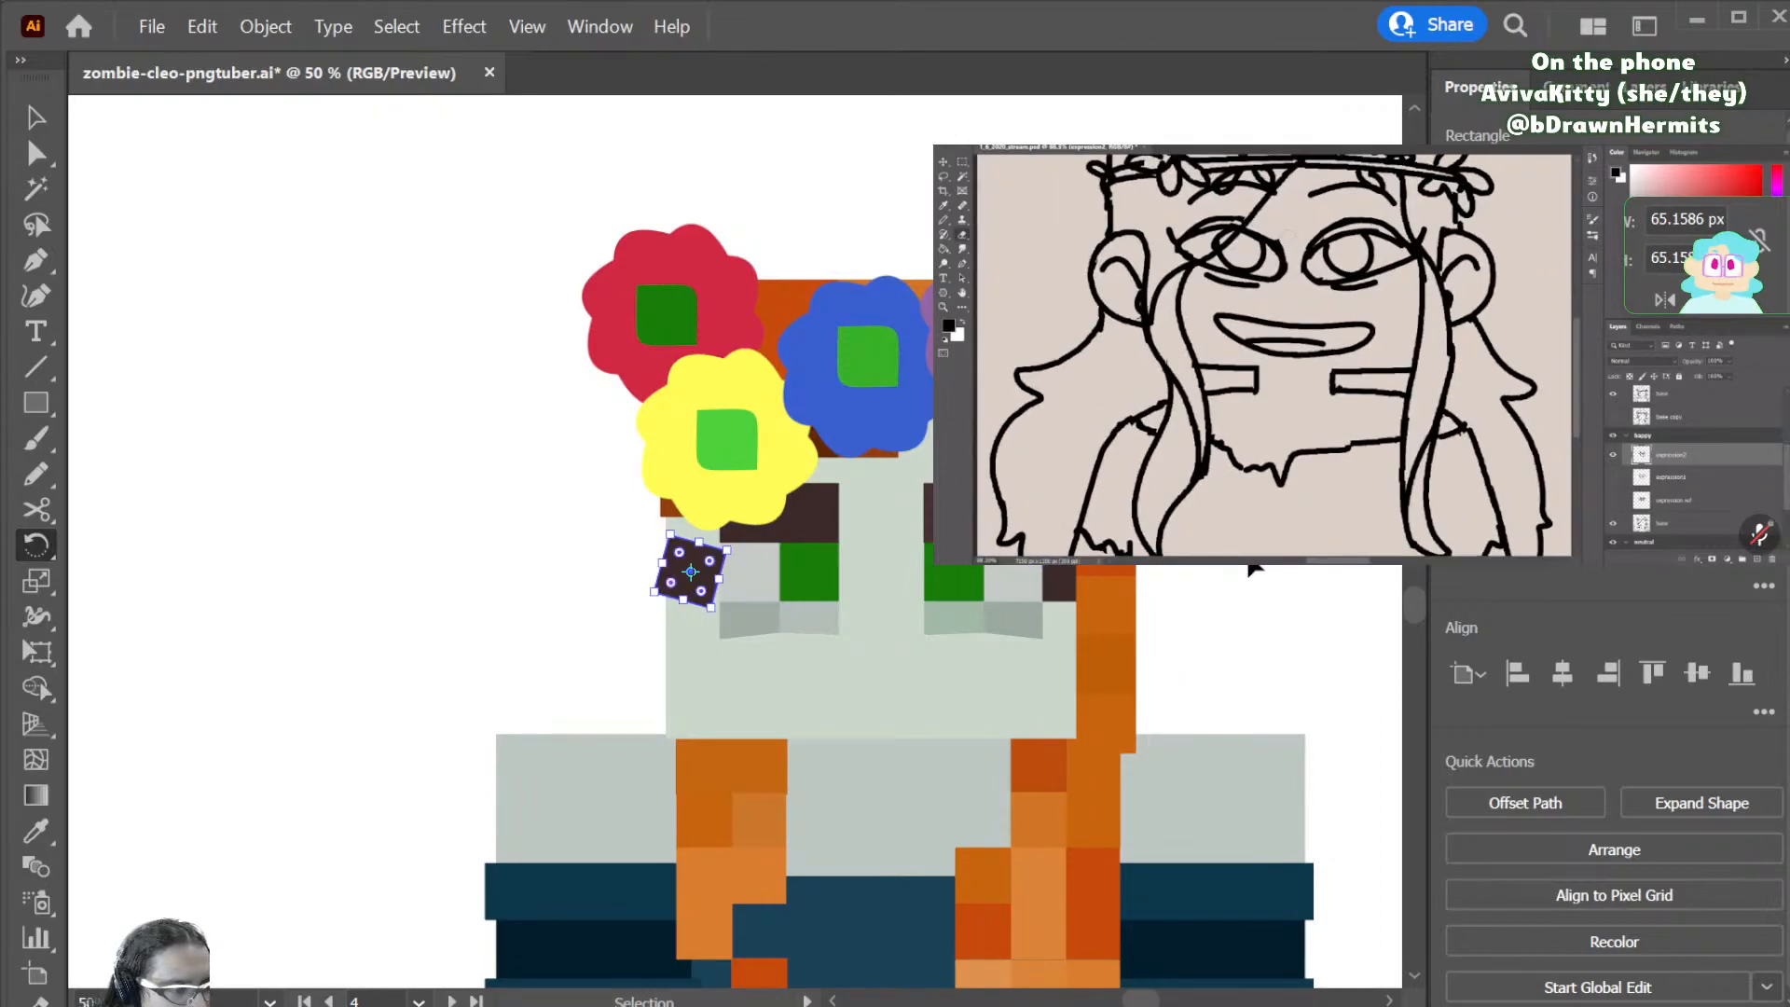
pyautogui.hotkey('ctrl', 'z')
# - Raise the left eyebrow and the dark block at that eye's outer side slightly
pyautogui.press('v')
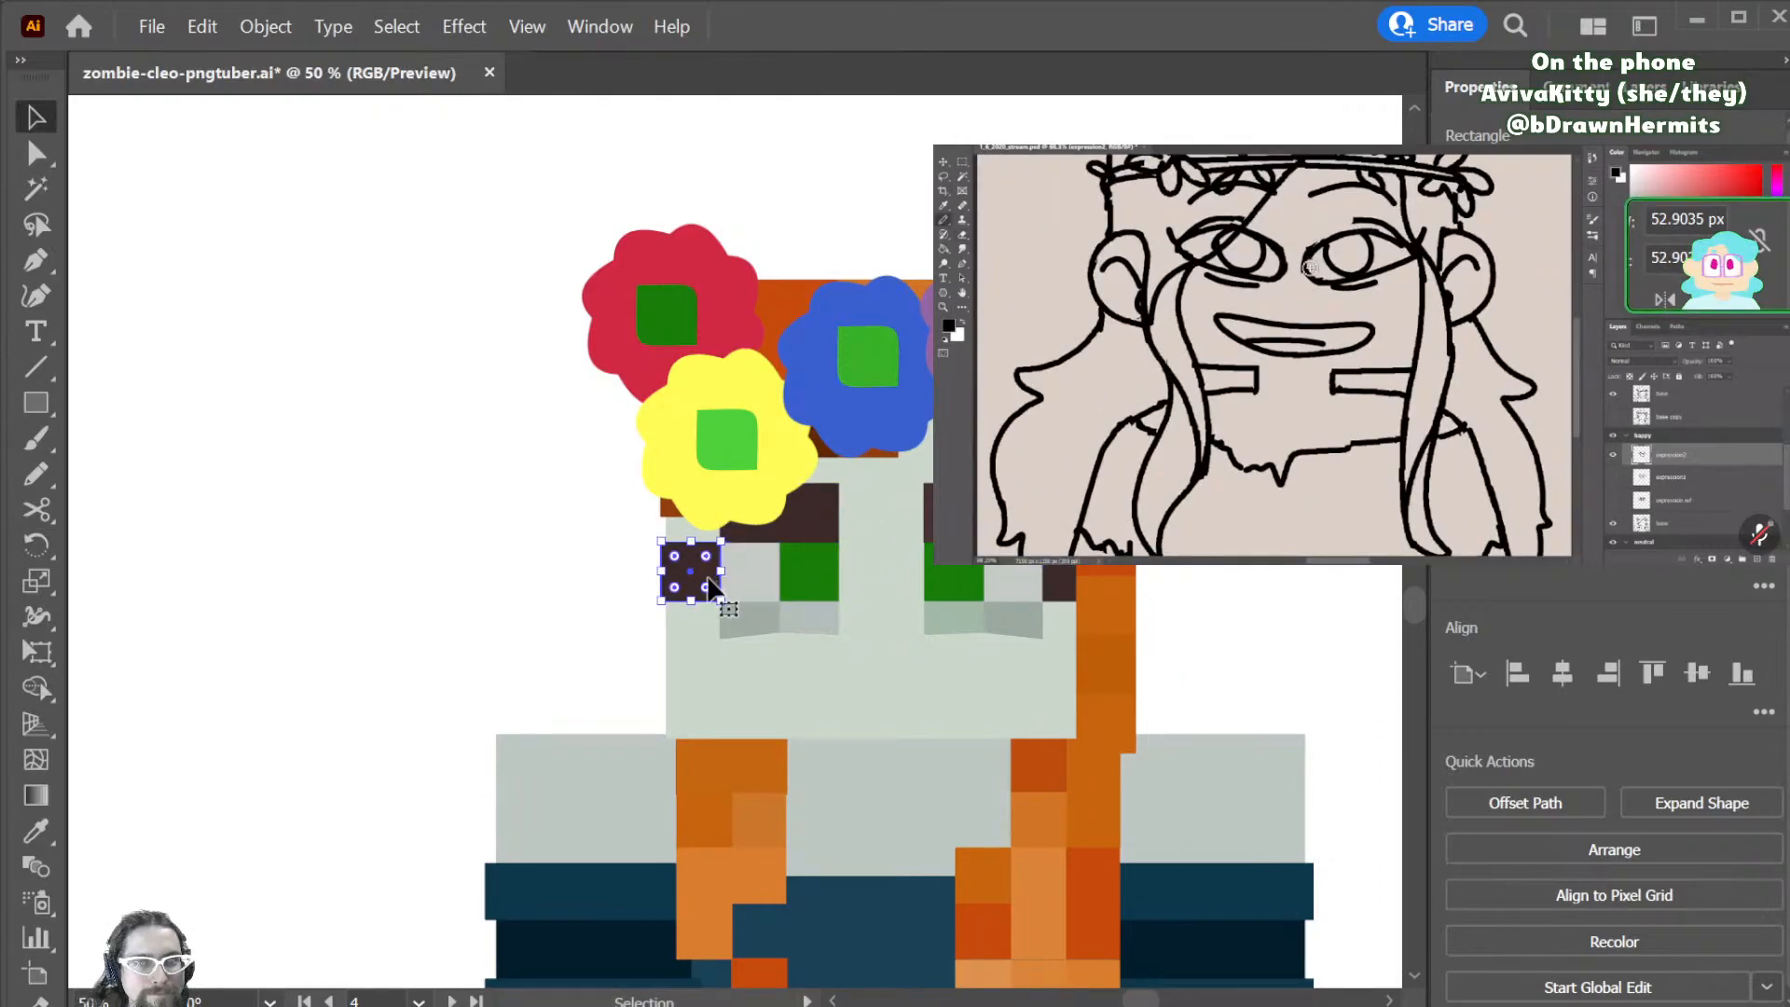
pyautogui.keyDown('shift'); pyautogui.click(810, 529); pyautogui.keyUp('shift')
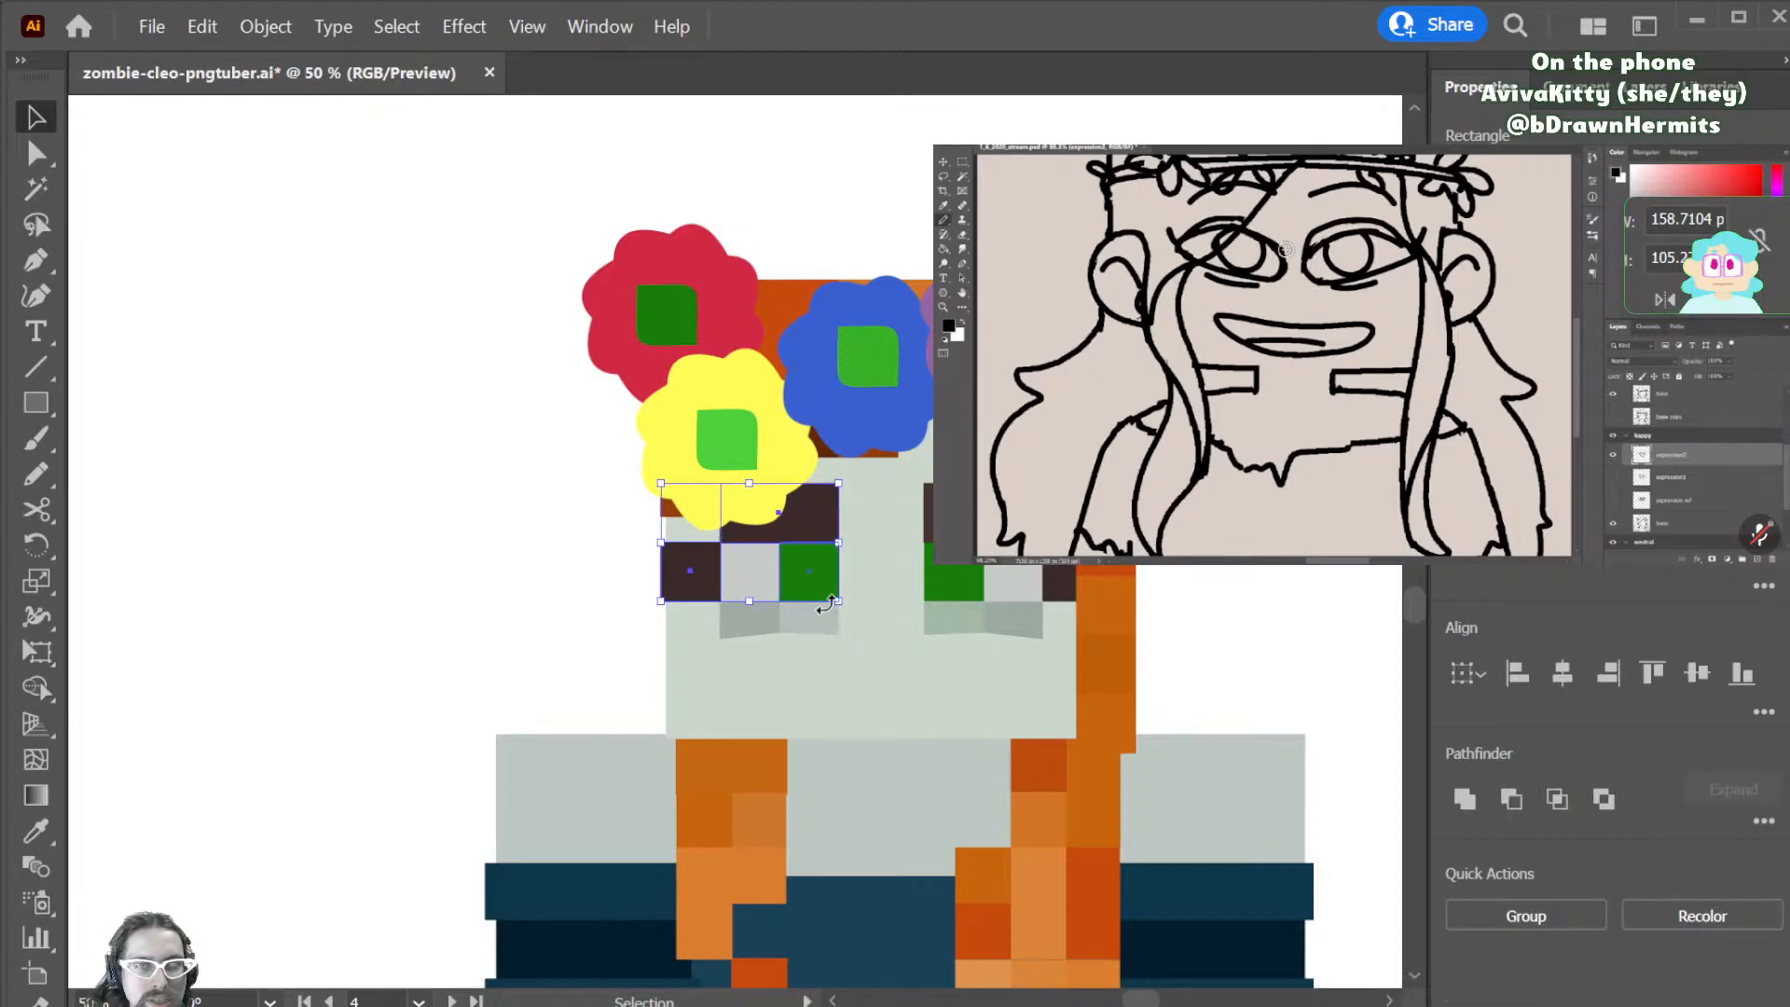
pyautogui.press('Up')
pyautogui.press('Up')
pyautogui.press('Down')
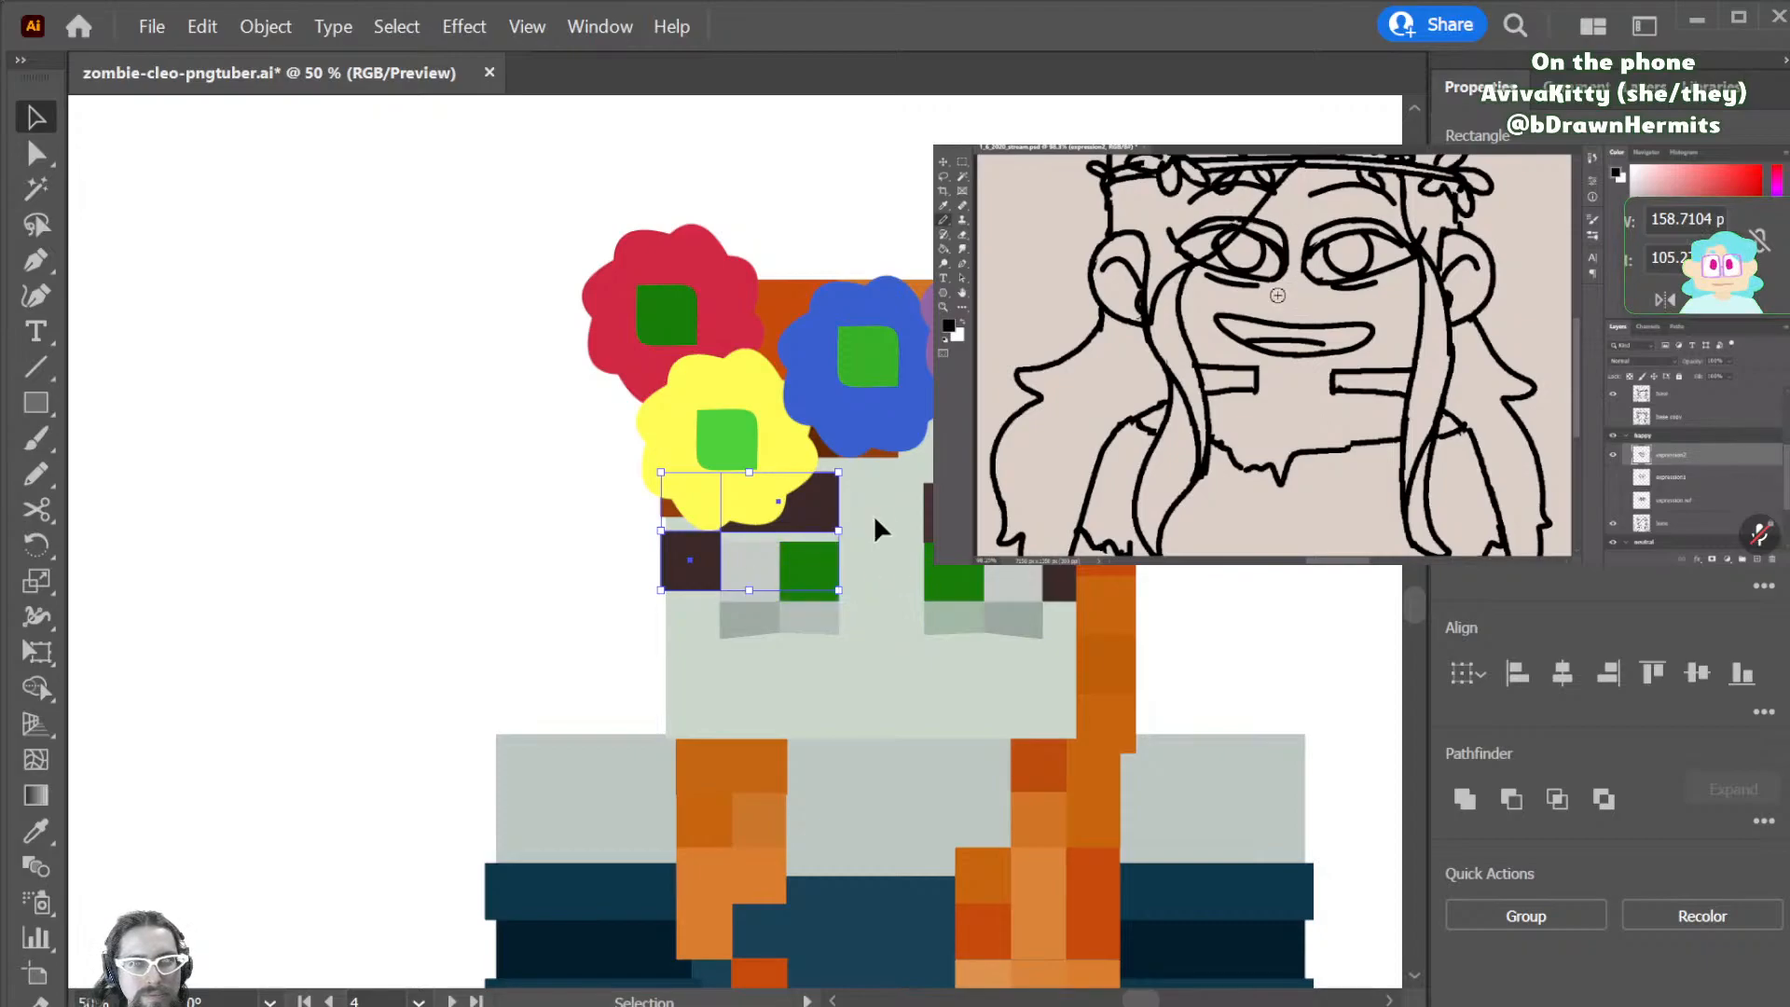
# - Raise the right eyebrow and its outer dark block slightly to match the left side
pyautogui.keyDown('shift'); pyautogui.click(982, 513); pyautogui.keyUp('shift')
pyautogui.keyDown('shift'); pyautogui.click(1068, 568); pyautogui.keyUp('shift')
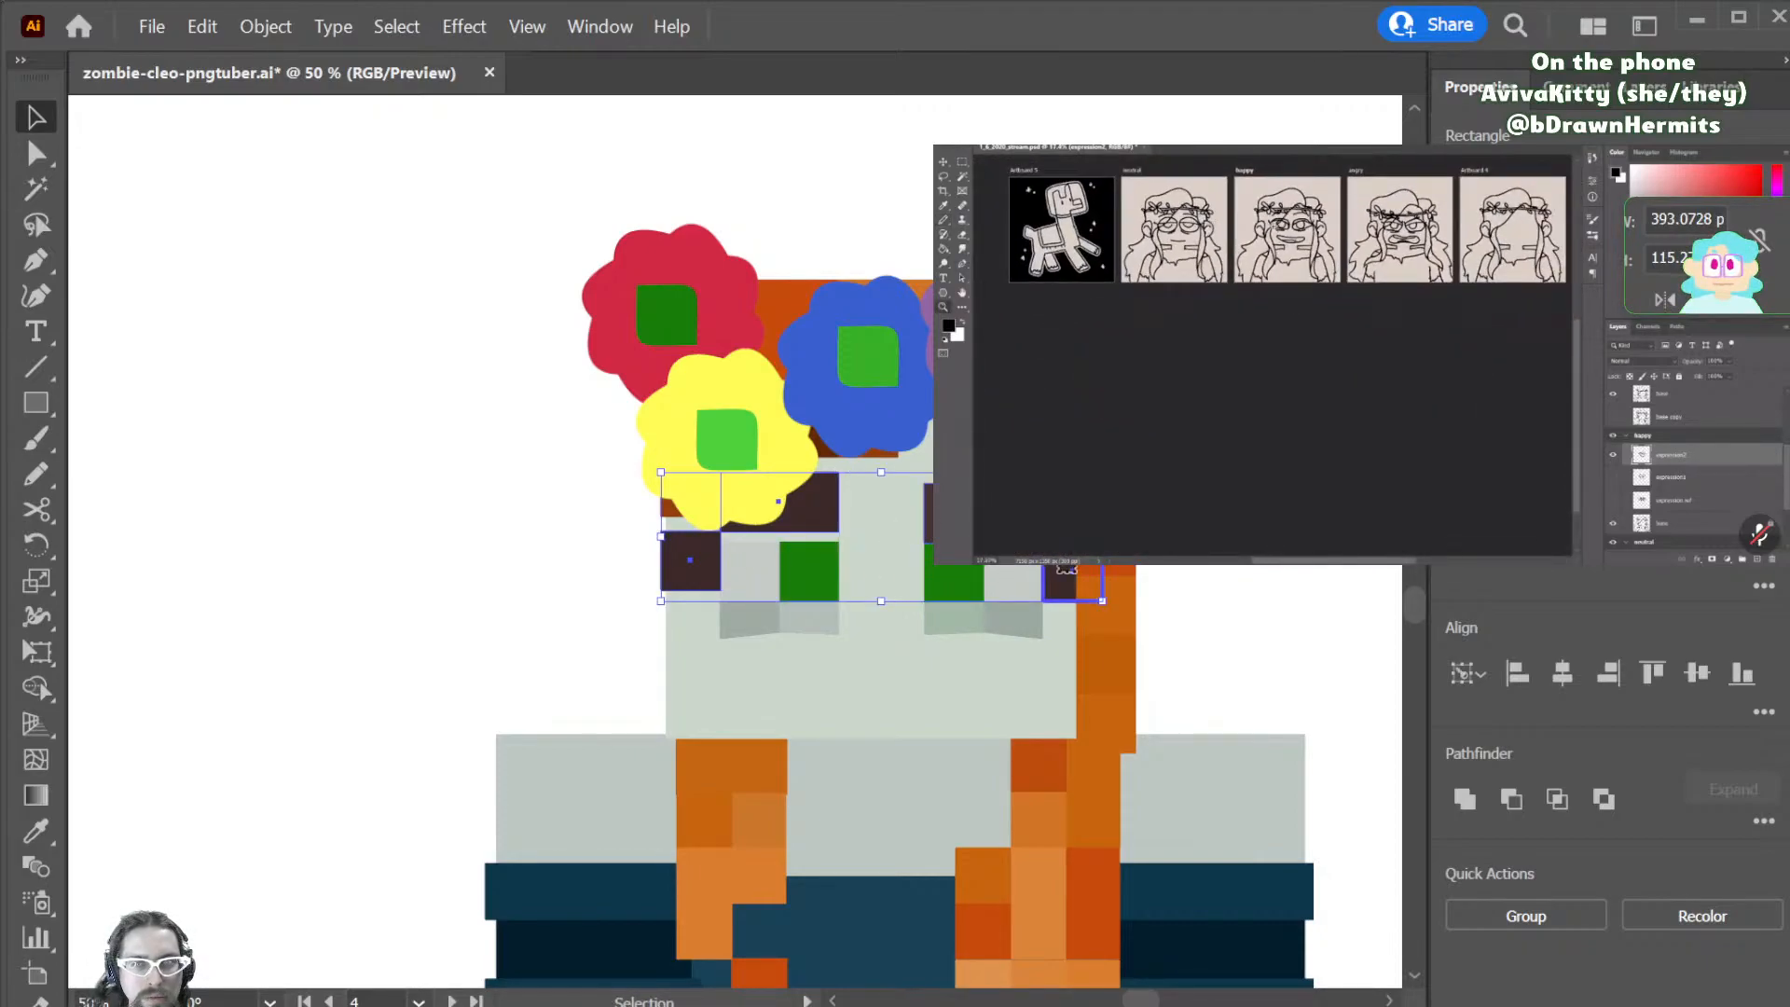
pyautogui.hotkey('ctrl', 'shift', 'a')
pyautogui.click(1061, 568)
pyautogui.keyDown('shift'); pyautogui.click(982, 513); pyautogui.keyUp('shift')
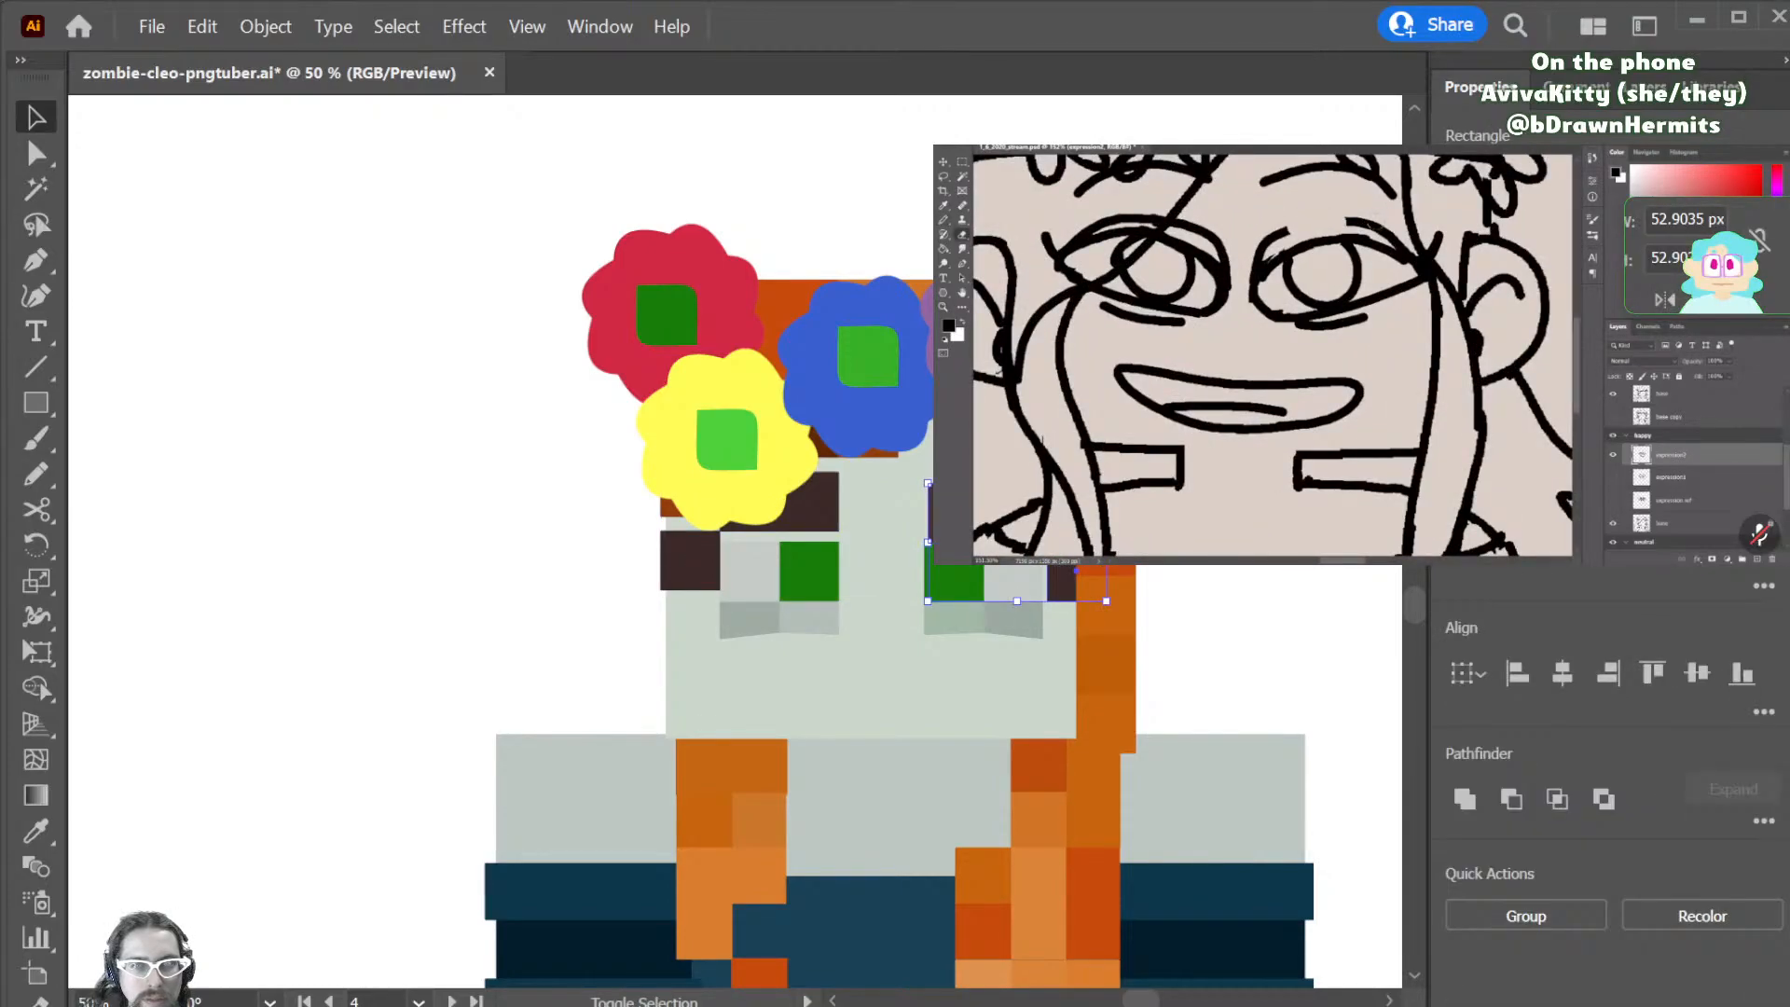
pyautogui.moveTo(1063, 574); pyautogui.dragTo(1060, 561)
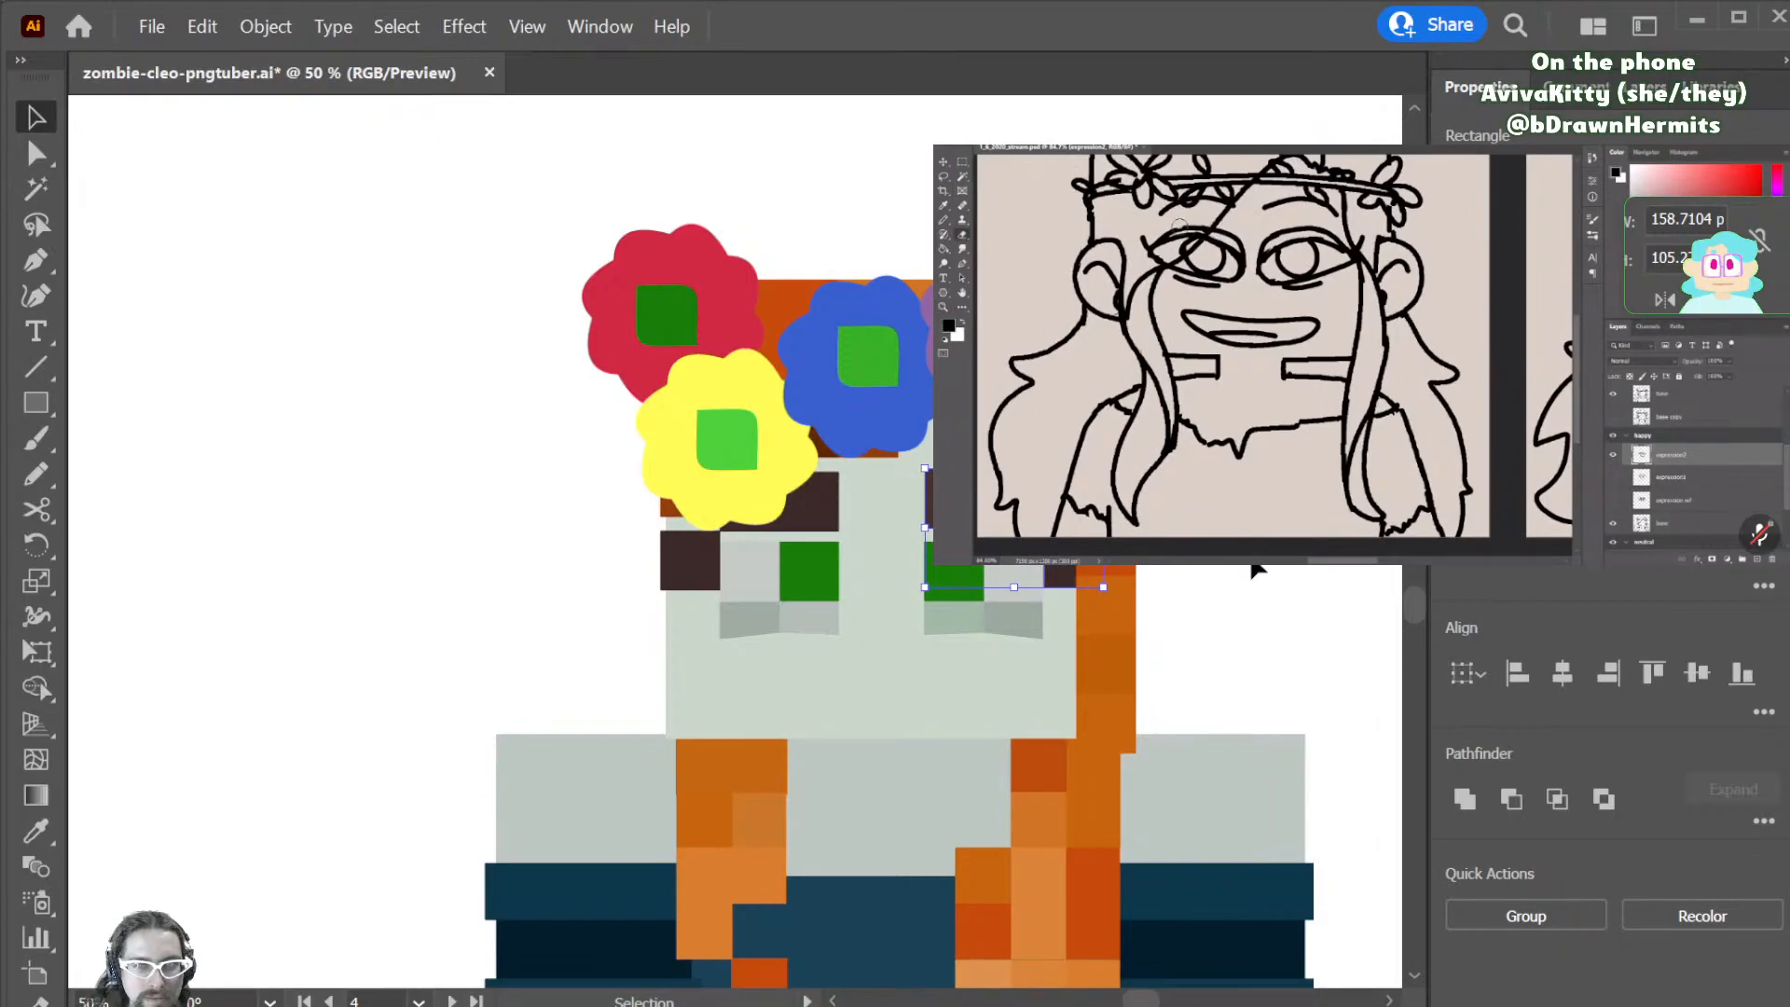
pyautogui.click(1256, 570)
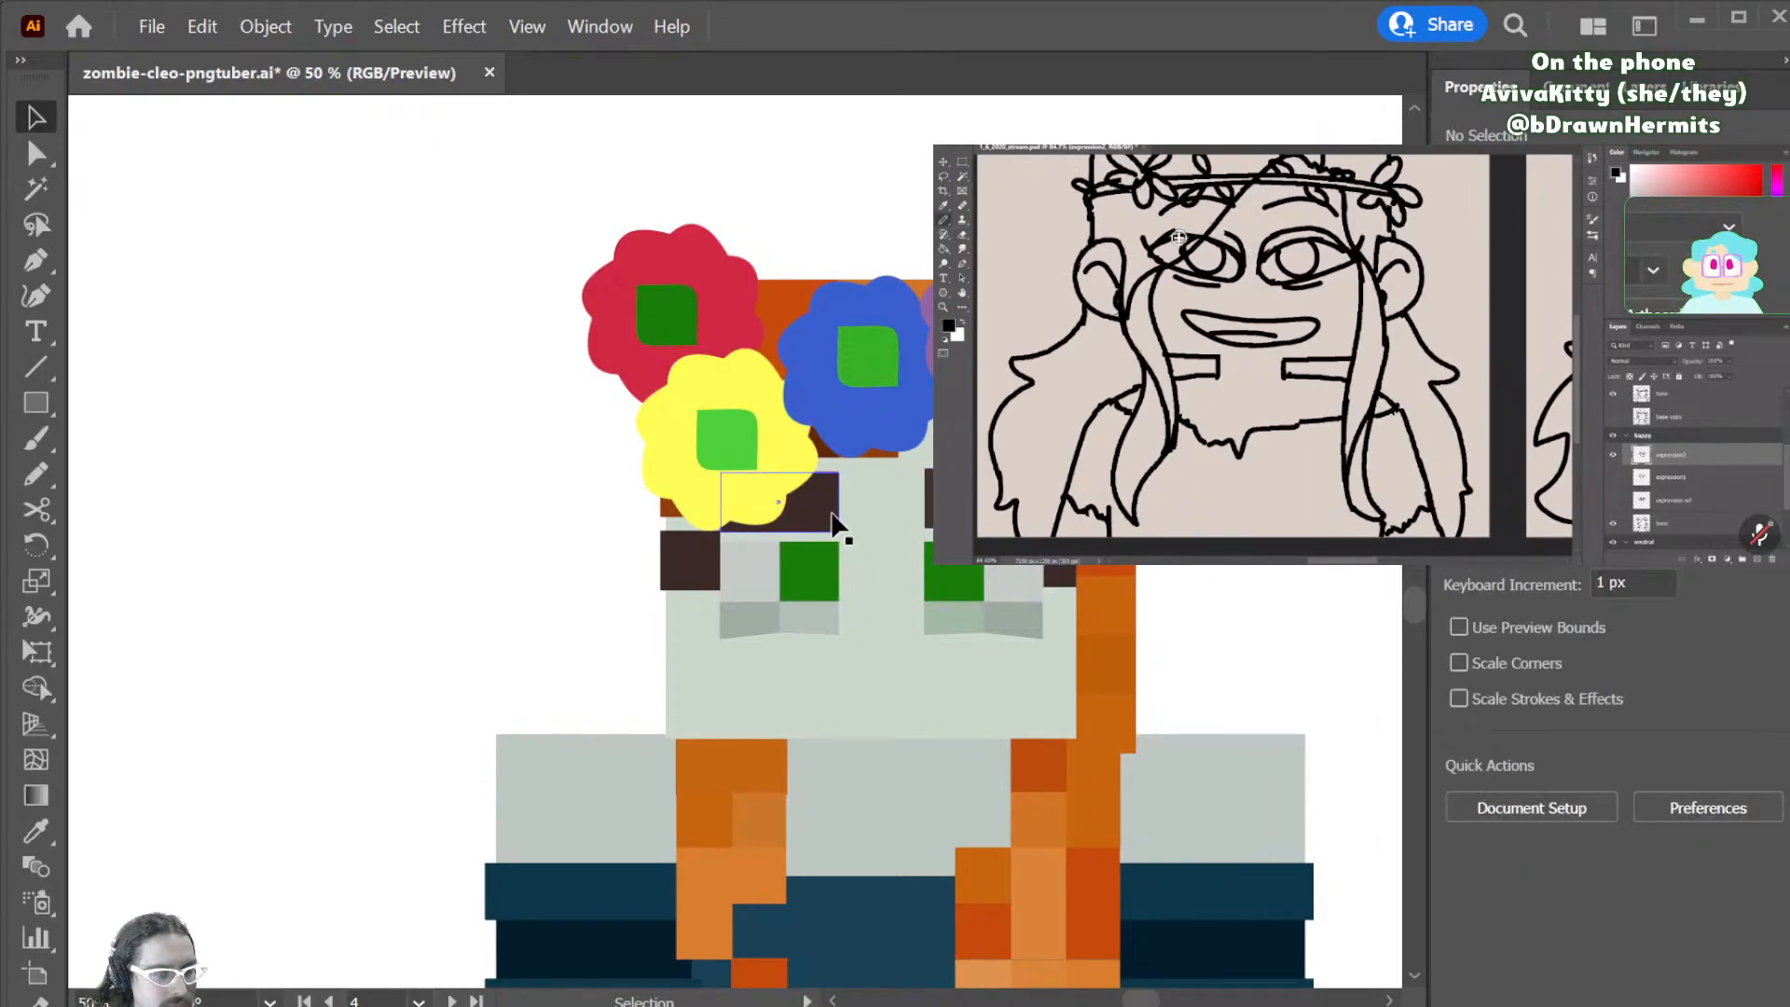
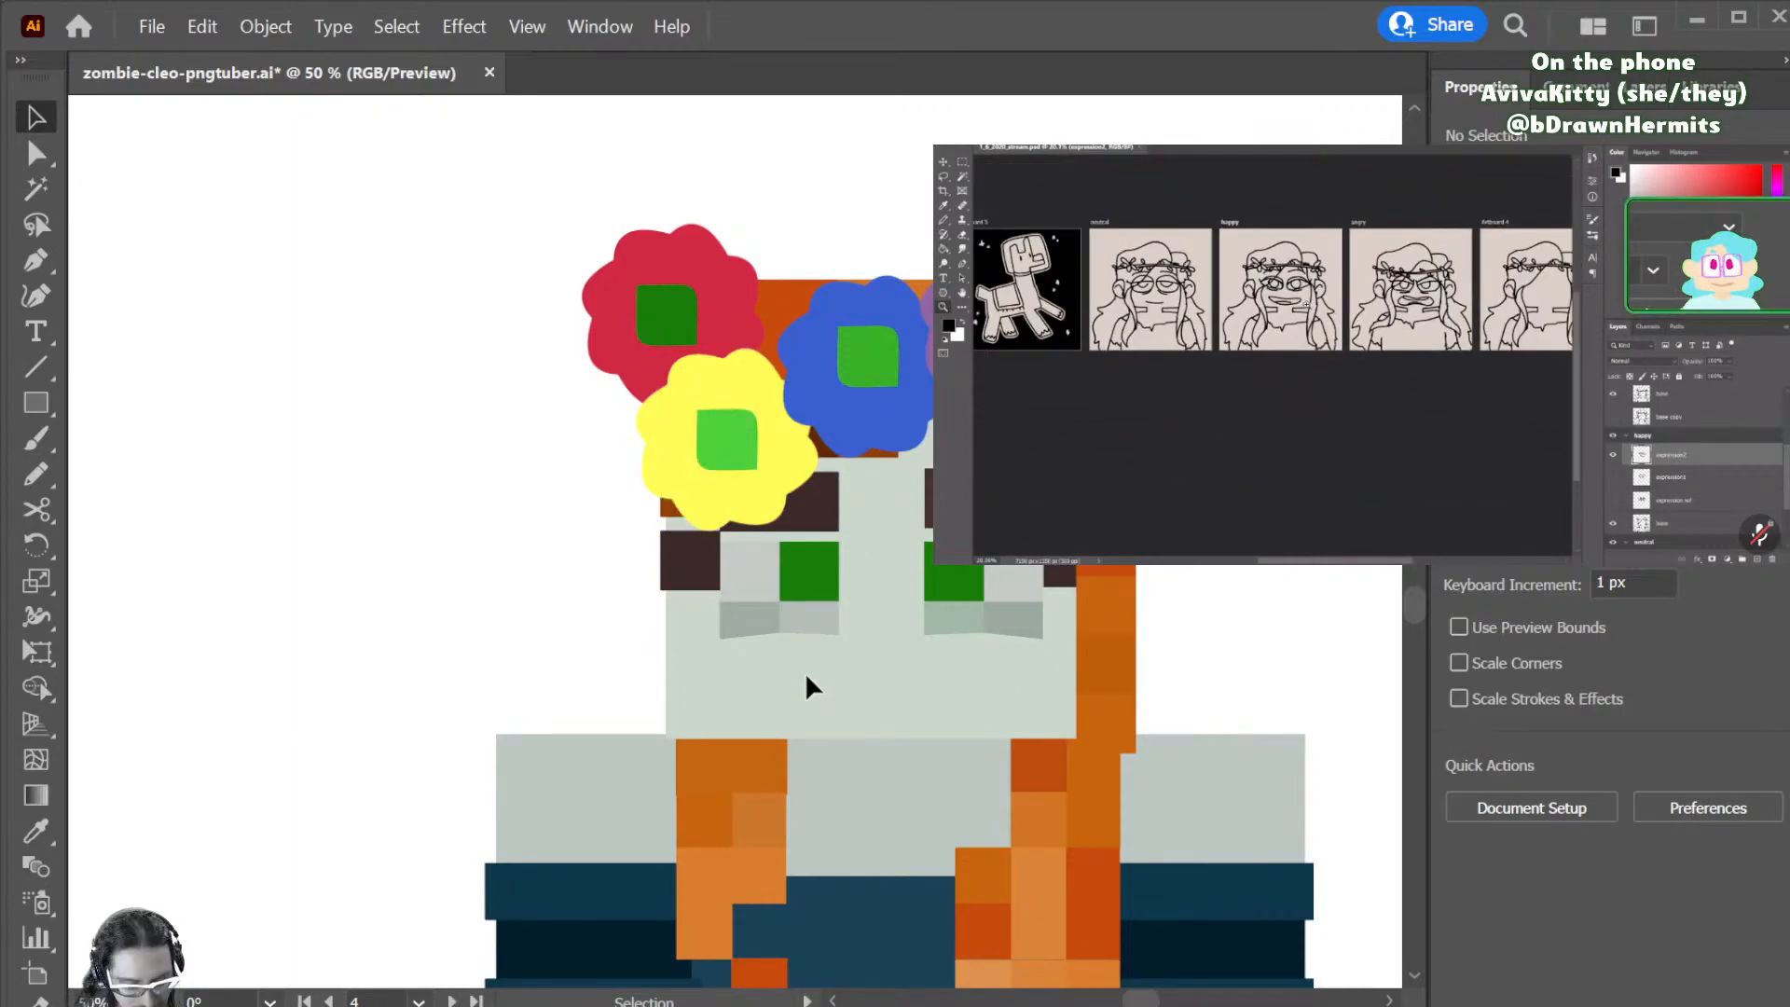
# - Try painting a single-line smile on the lower face with the 3 pt. Round brush, undoing each stroke
pyautogui.press('b')
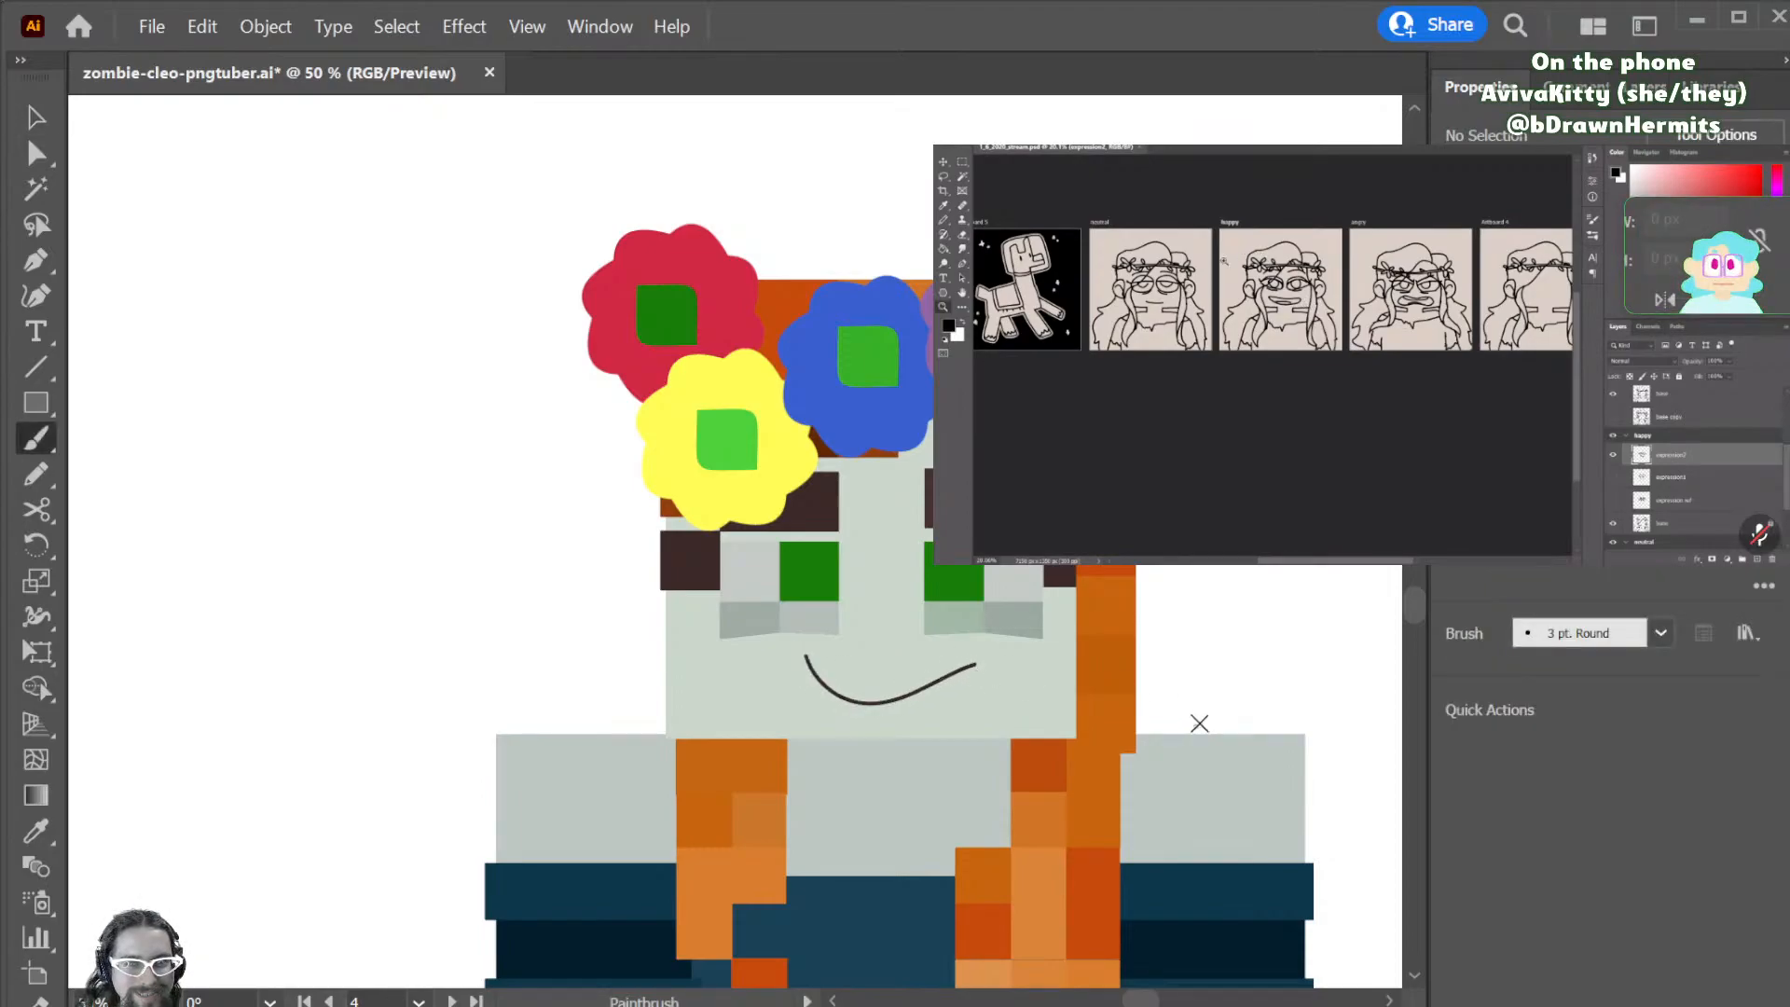
pyautogui.hotkey('ctrl', 'z')
pyautogui.moveTo(805, 677); pyautogui.dragTo(971, 673)
pyautogui.hotkey('ctrl', 'z')
pyautogui.moveTo(825, 701)
pyautogui.mouseDown()
pyautogui.moveTo(979, 688)
pyautogui.moveTo(982, 661)
pyautogui.mouseUp()
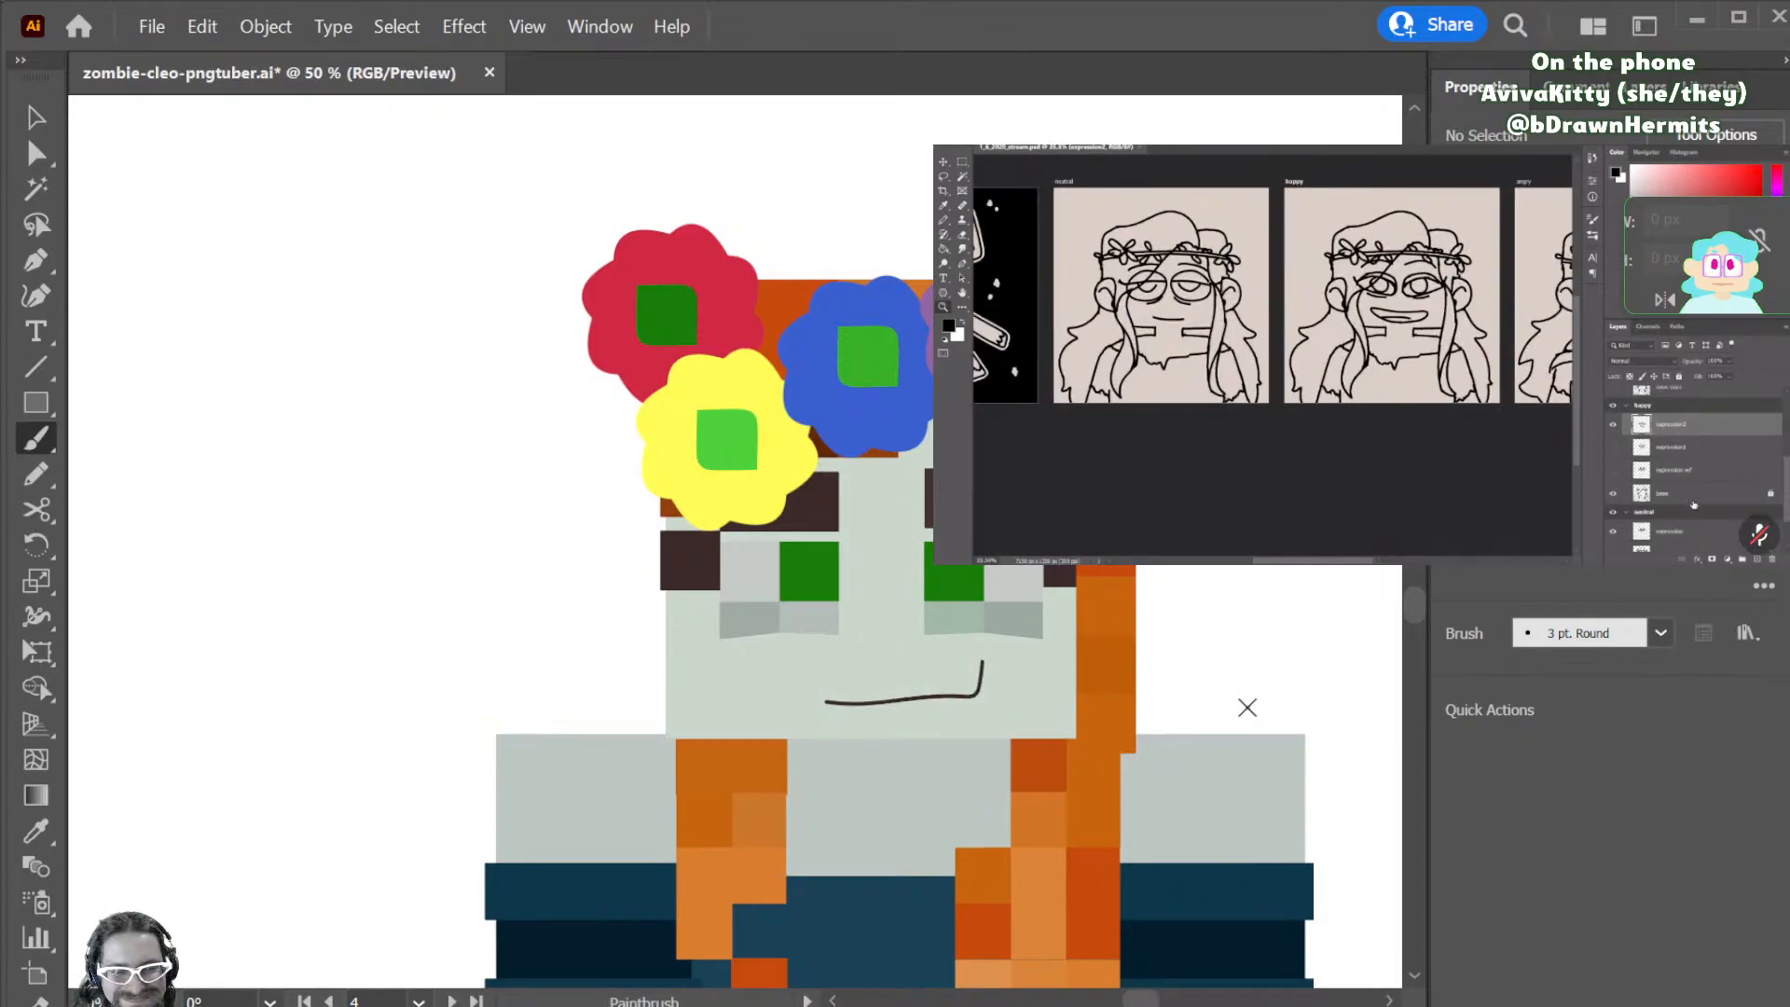
pyautogui.hscroll(5, 1236, 719)
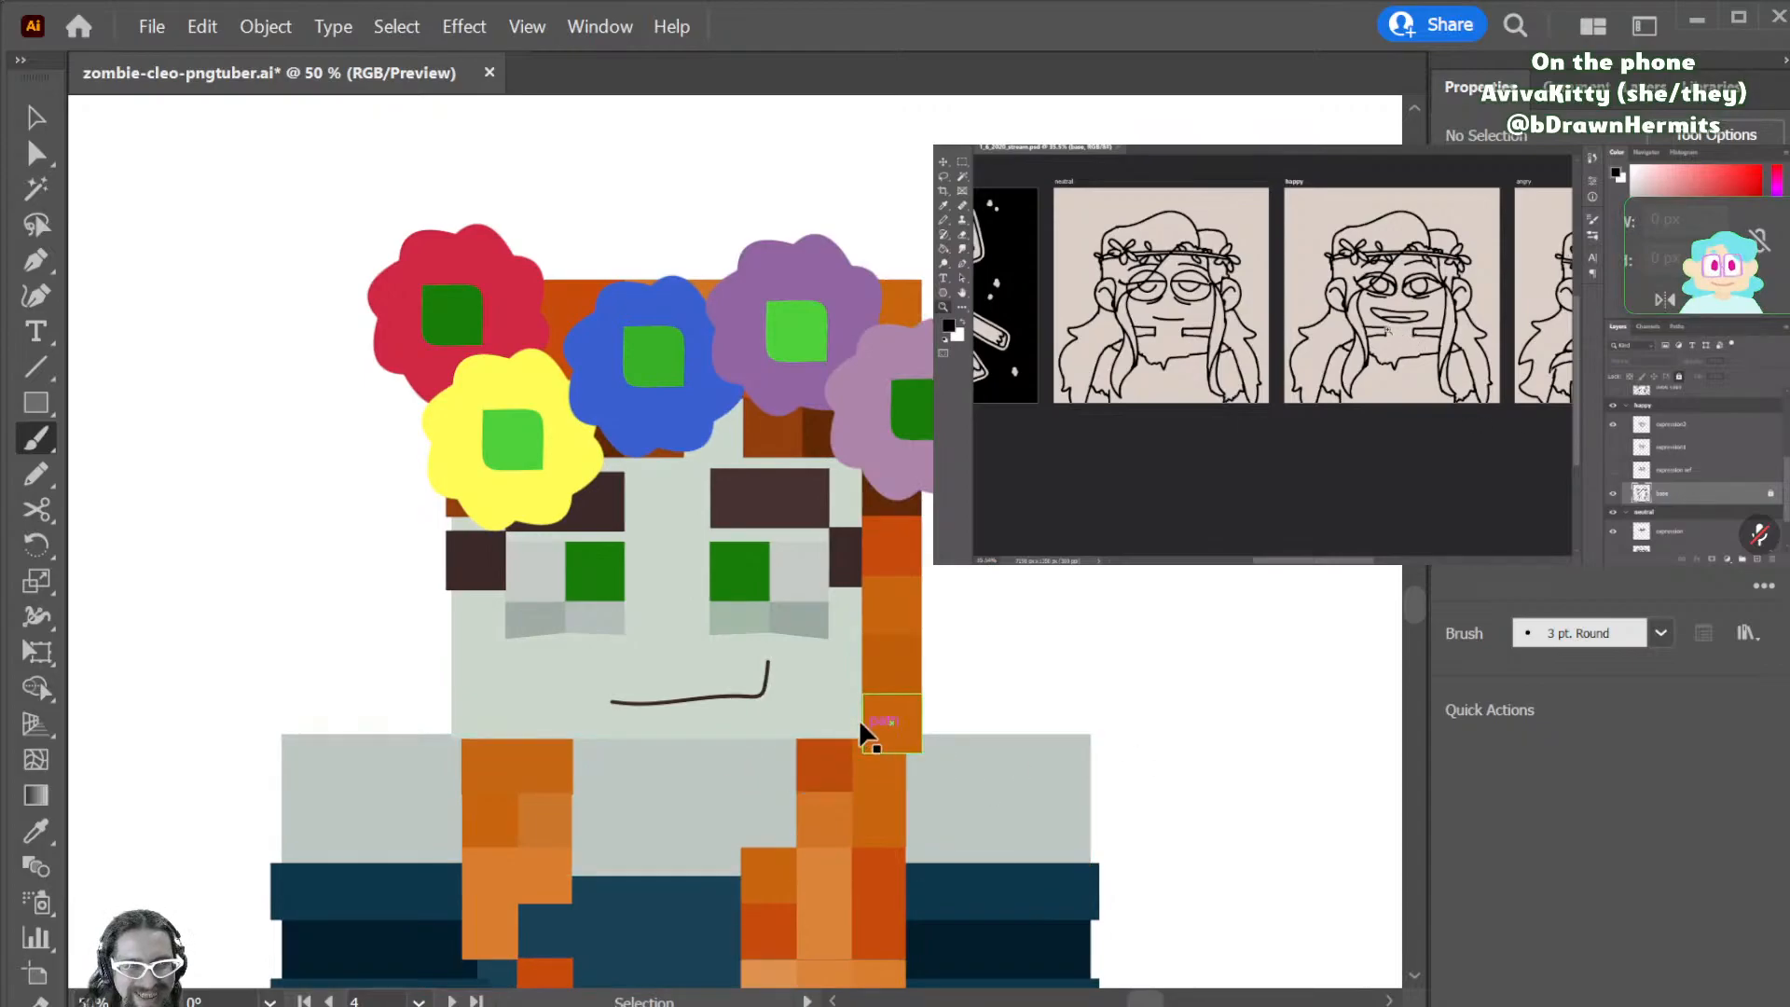
pyautogui.hotkey('ctrl', 'z')
# - Try outlining a closed, wide-grinning mouth on the lower face with the Paintbrush, undoing the drawn strokes
pyautogui.moveTo(639, 655)
pyautogui.mouseDown()
pyautogui.moveTo(814, 680)
pyautogui.moveTo(692, 729)
pyautogui.moveTo(634, 710)
pyautogui.moveTo(685, 676)
pyautogui.moveTo(678, 648)
pyautogui.moveTo(674, 680)
pyautogui.moveTo(758, 678)
pyautogui.moveTo(767, 724)
pyautogui.mouseUp()
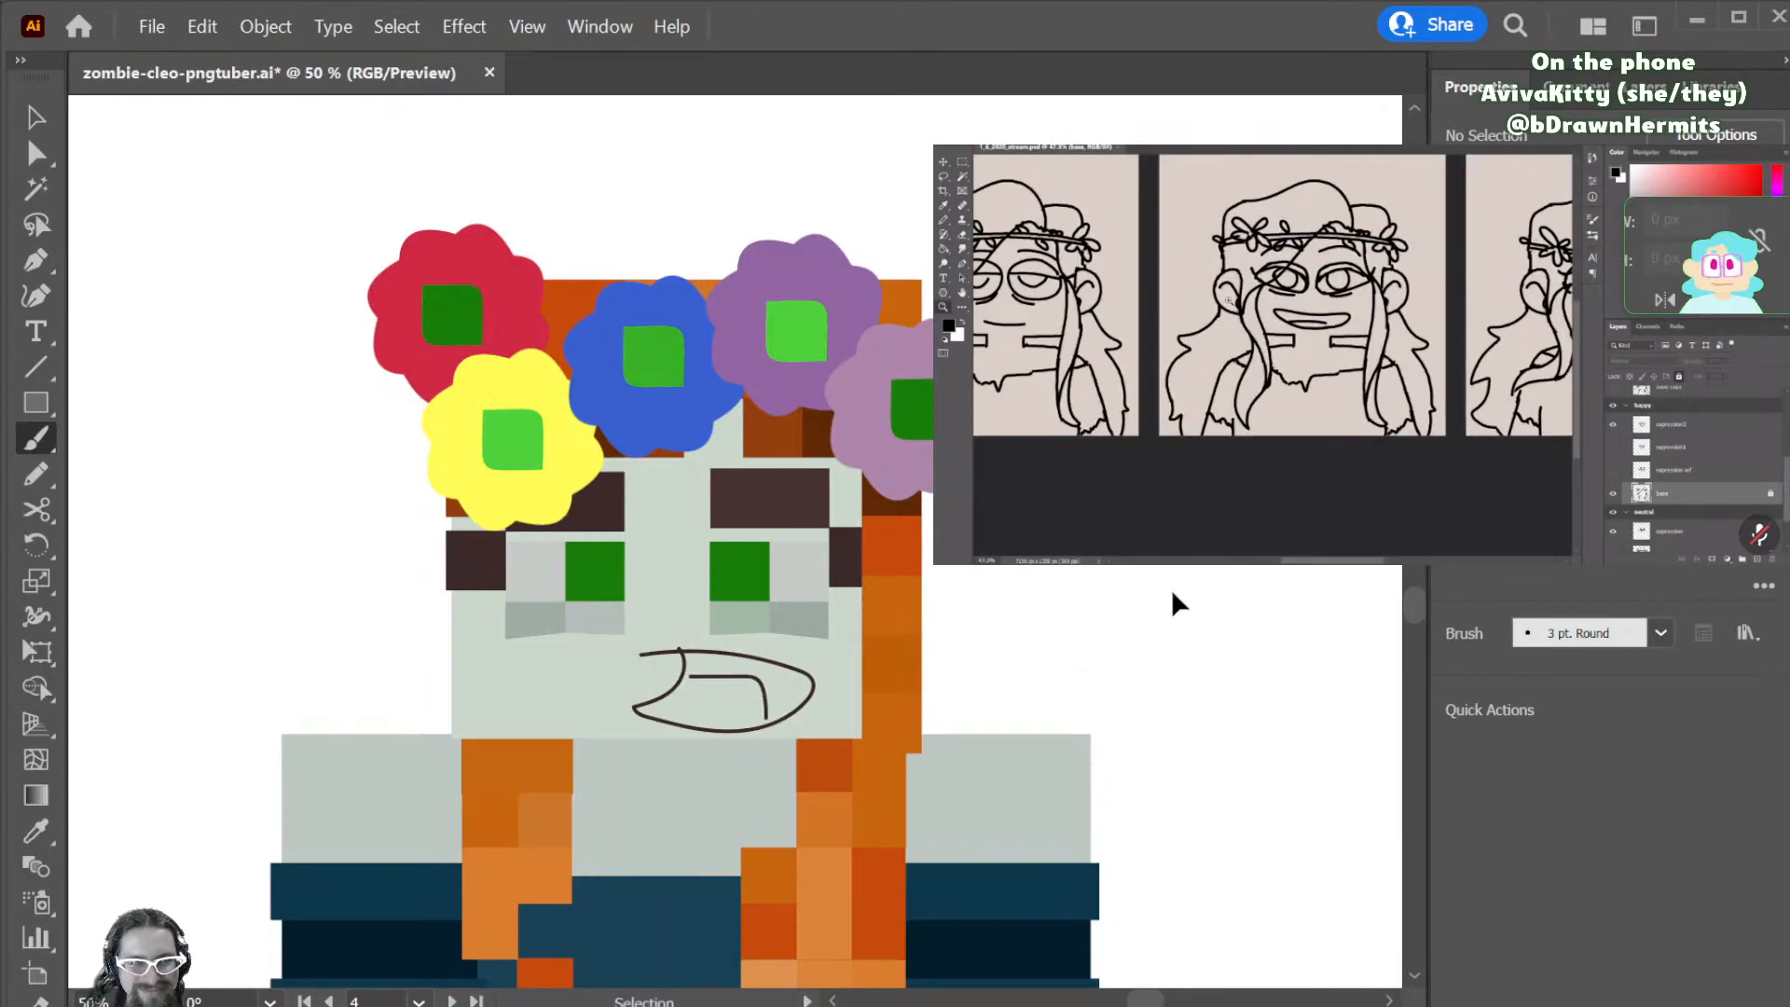
pyautogui.hotkey('ctrl', 'z')
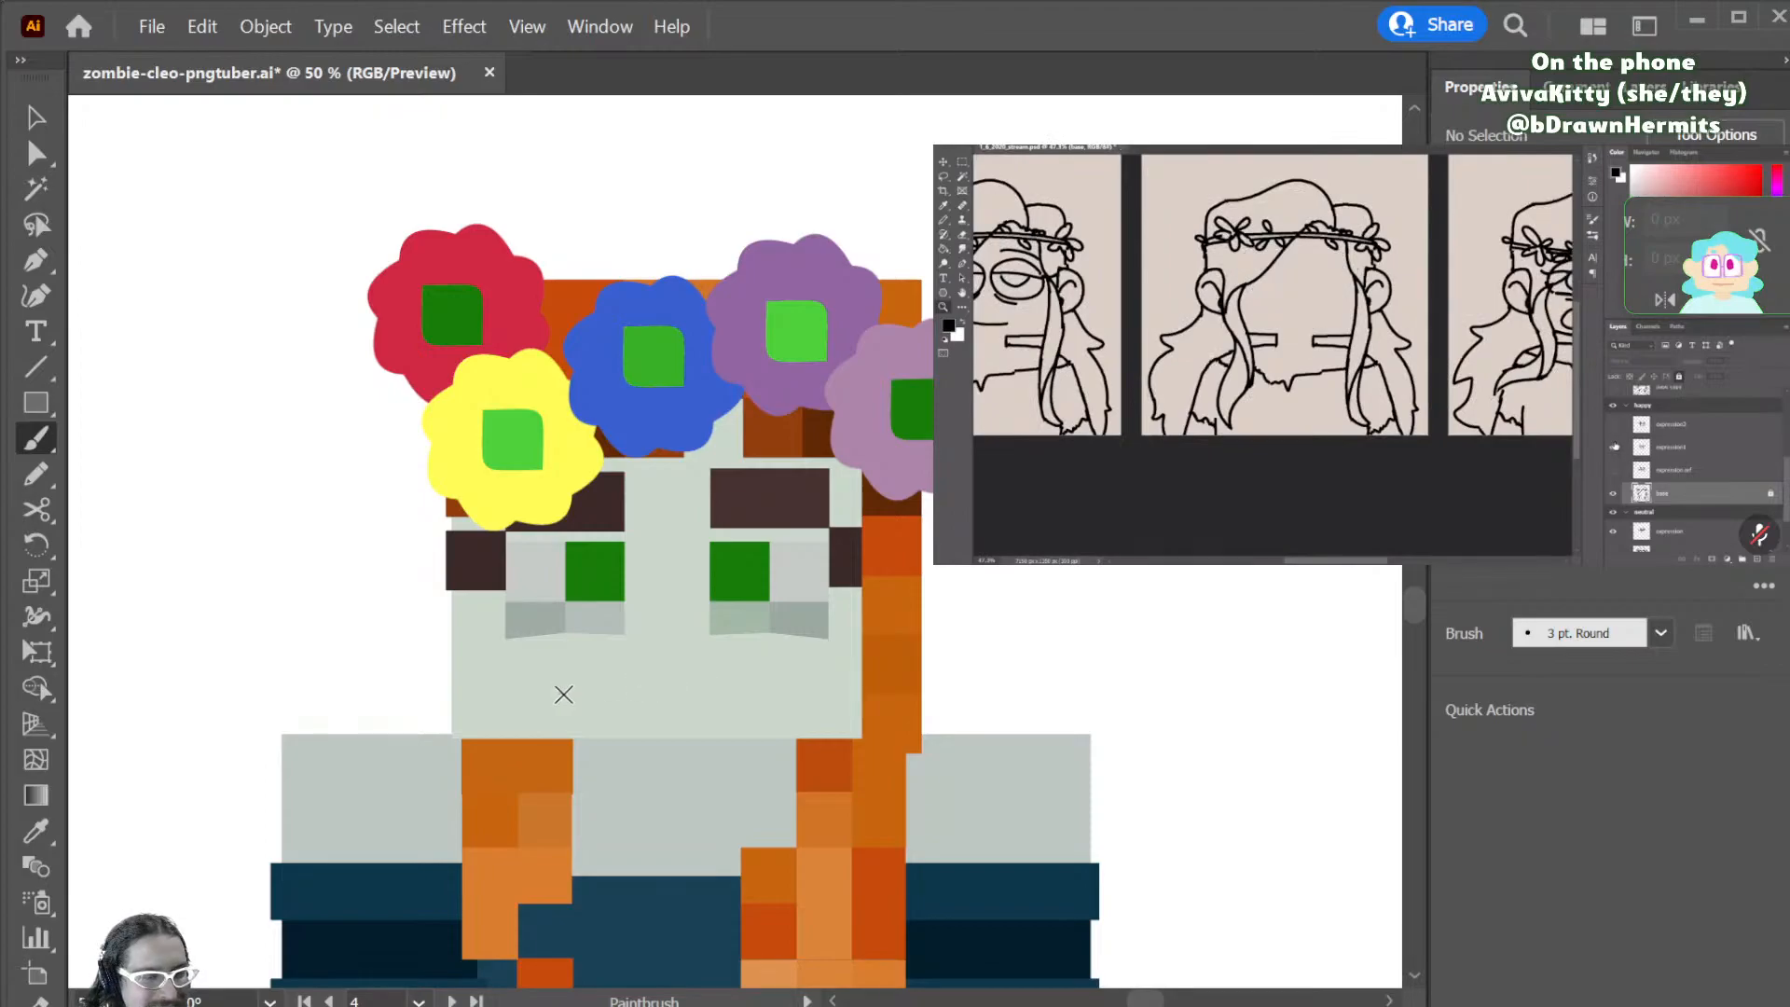
pyautogui.moveTo(527, 676)
pyautogui.mouseDown()
pyautogui.moveTo(820, 642)
pyautogui.moveTo(736, 733)
pyautogui.moveTo(527, 703)
pyautogui.moveTo(524, 660)
pyautogui.moveTo(571, 708)
pyautogui.moveTo(642, 696)
pyautogui.mouseUp()
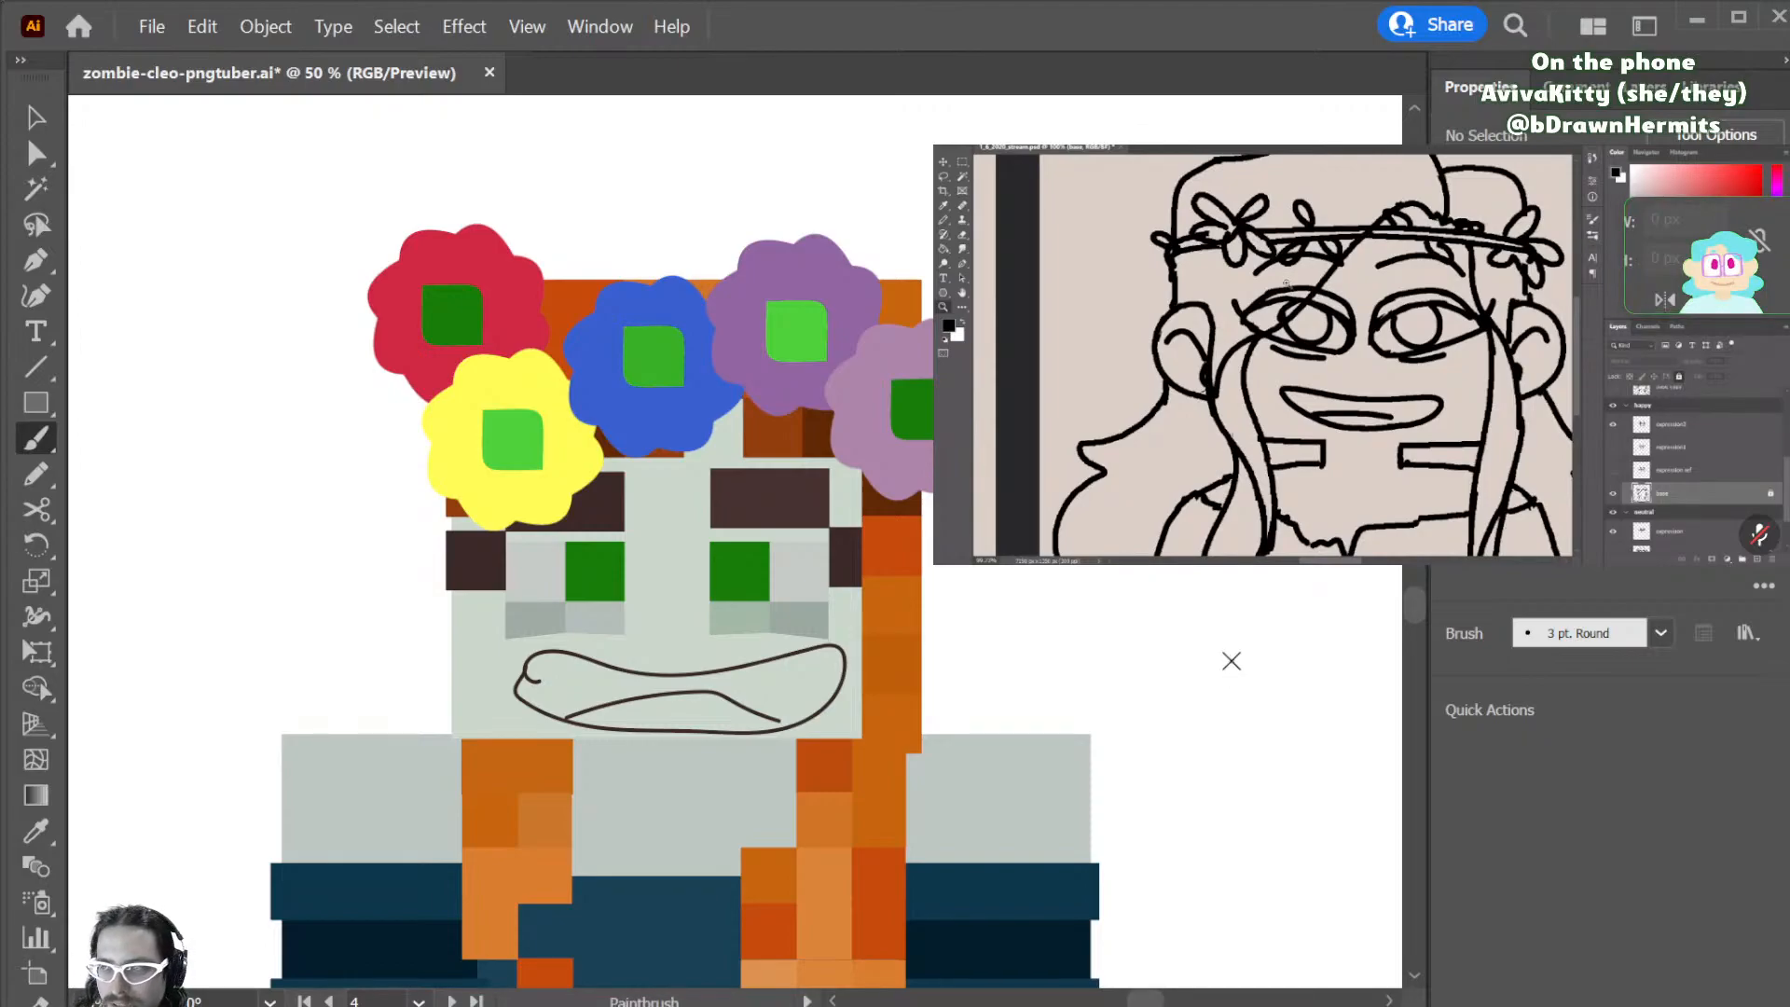
pyautogui.hotkey('ctrl', 'z')
pyautogui.hotkey('ctrl', 'z')
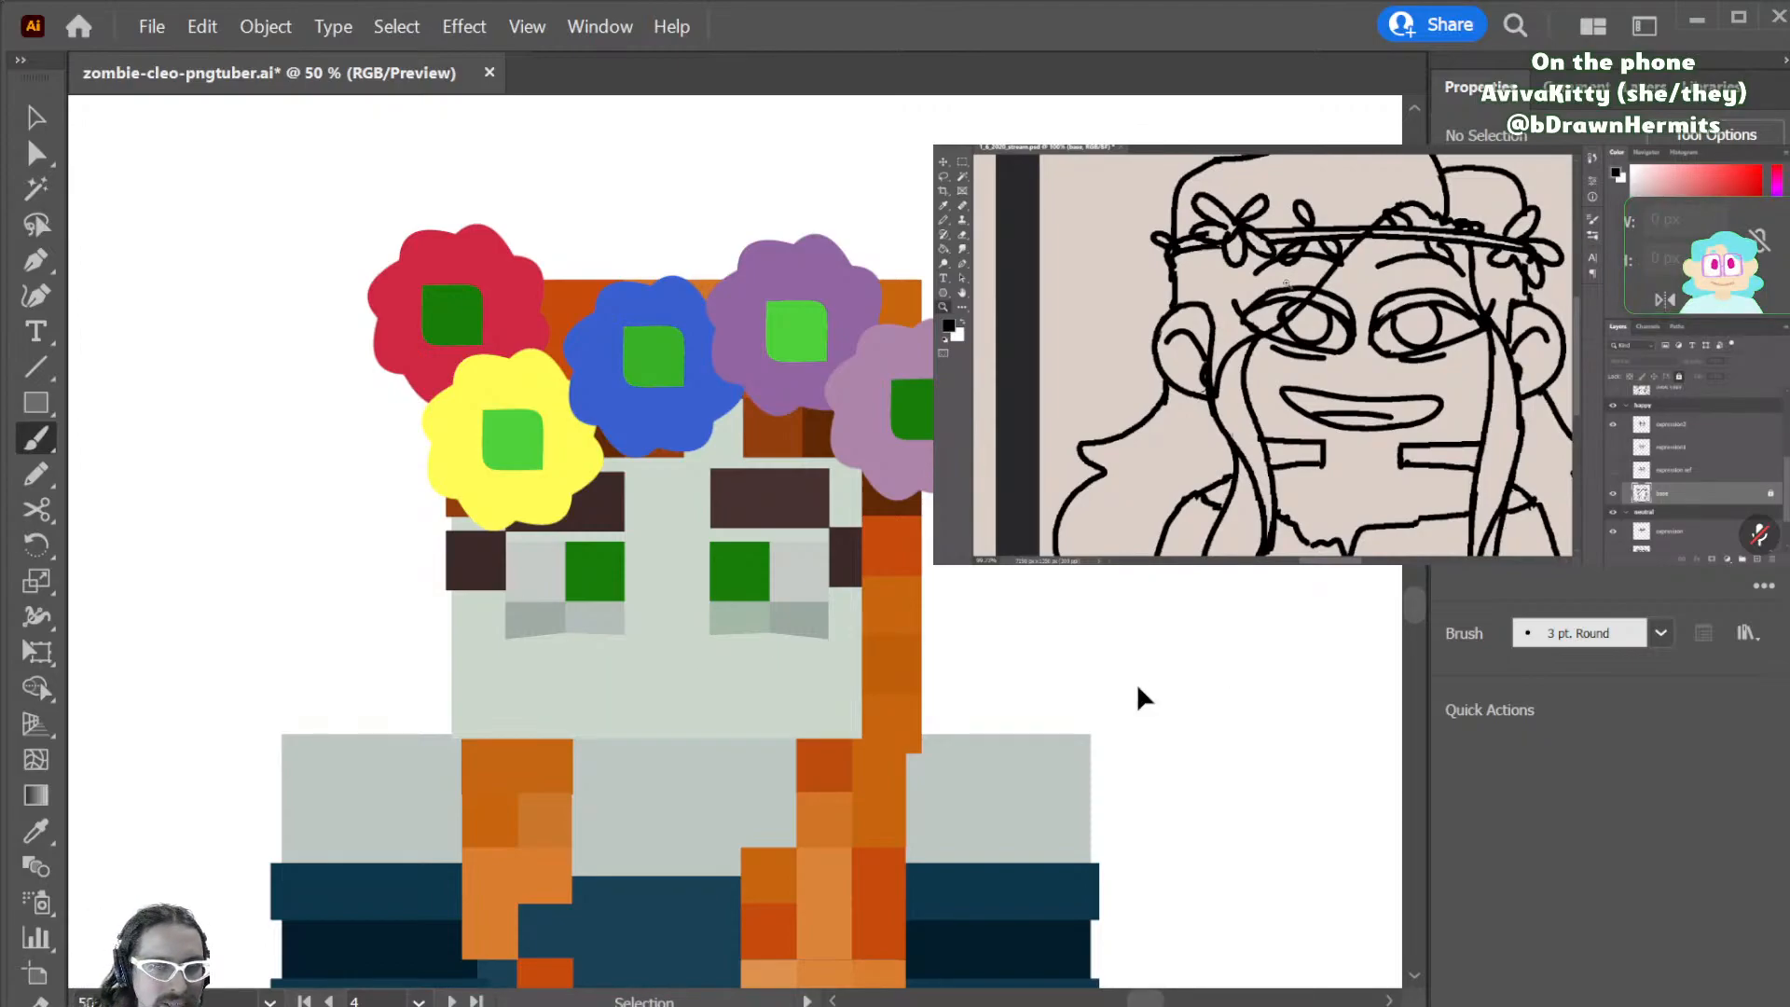
# - Recolour the four grey-green shadow blocks under the eyes to pinkish grey, one block at a time
pyautogui.press('v')
pyautogui.click(799, 620)
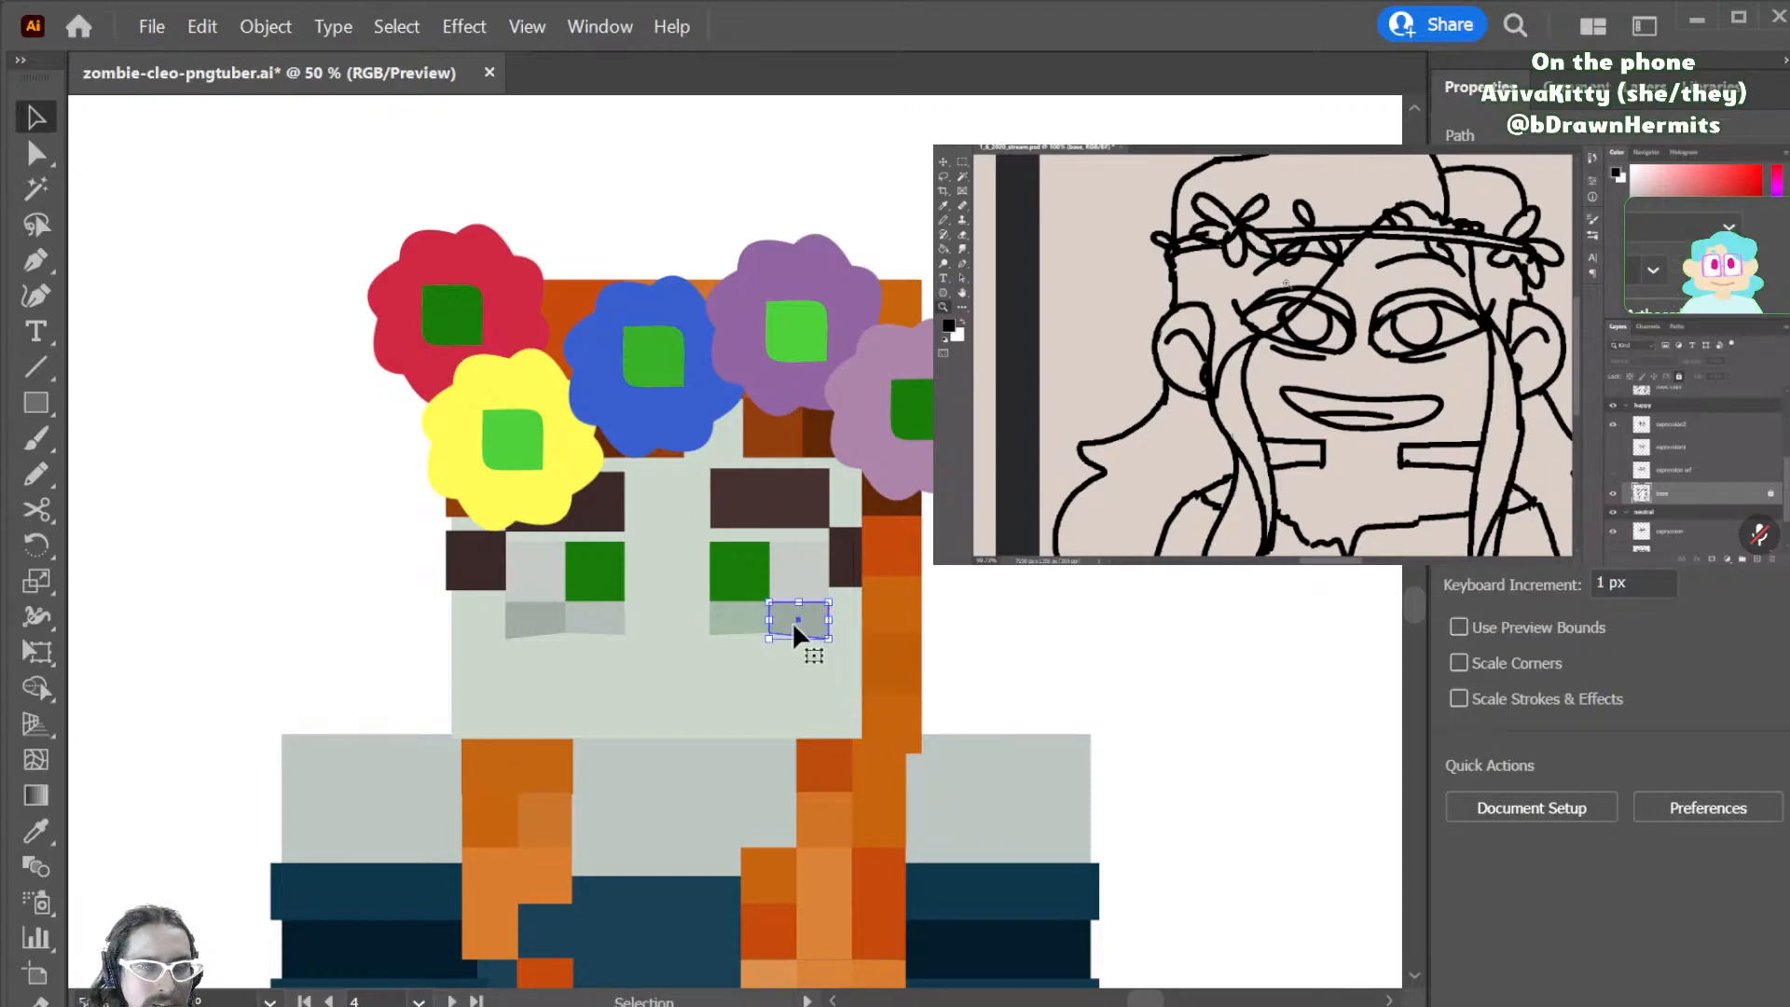
pyautogui.keyDown('shift'); pyautogui.click(538, 634); pyautogui.keyUp('shift')
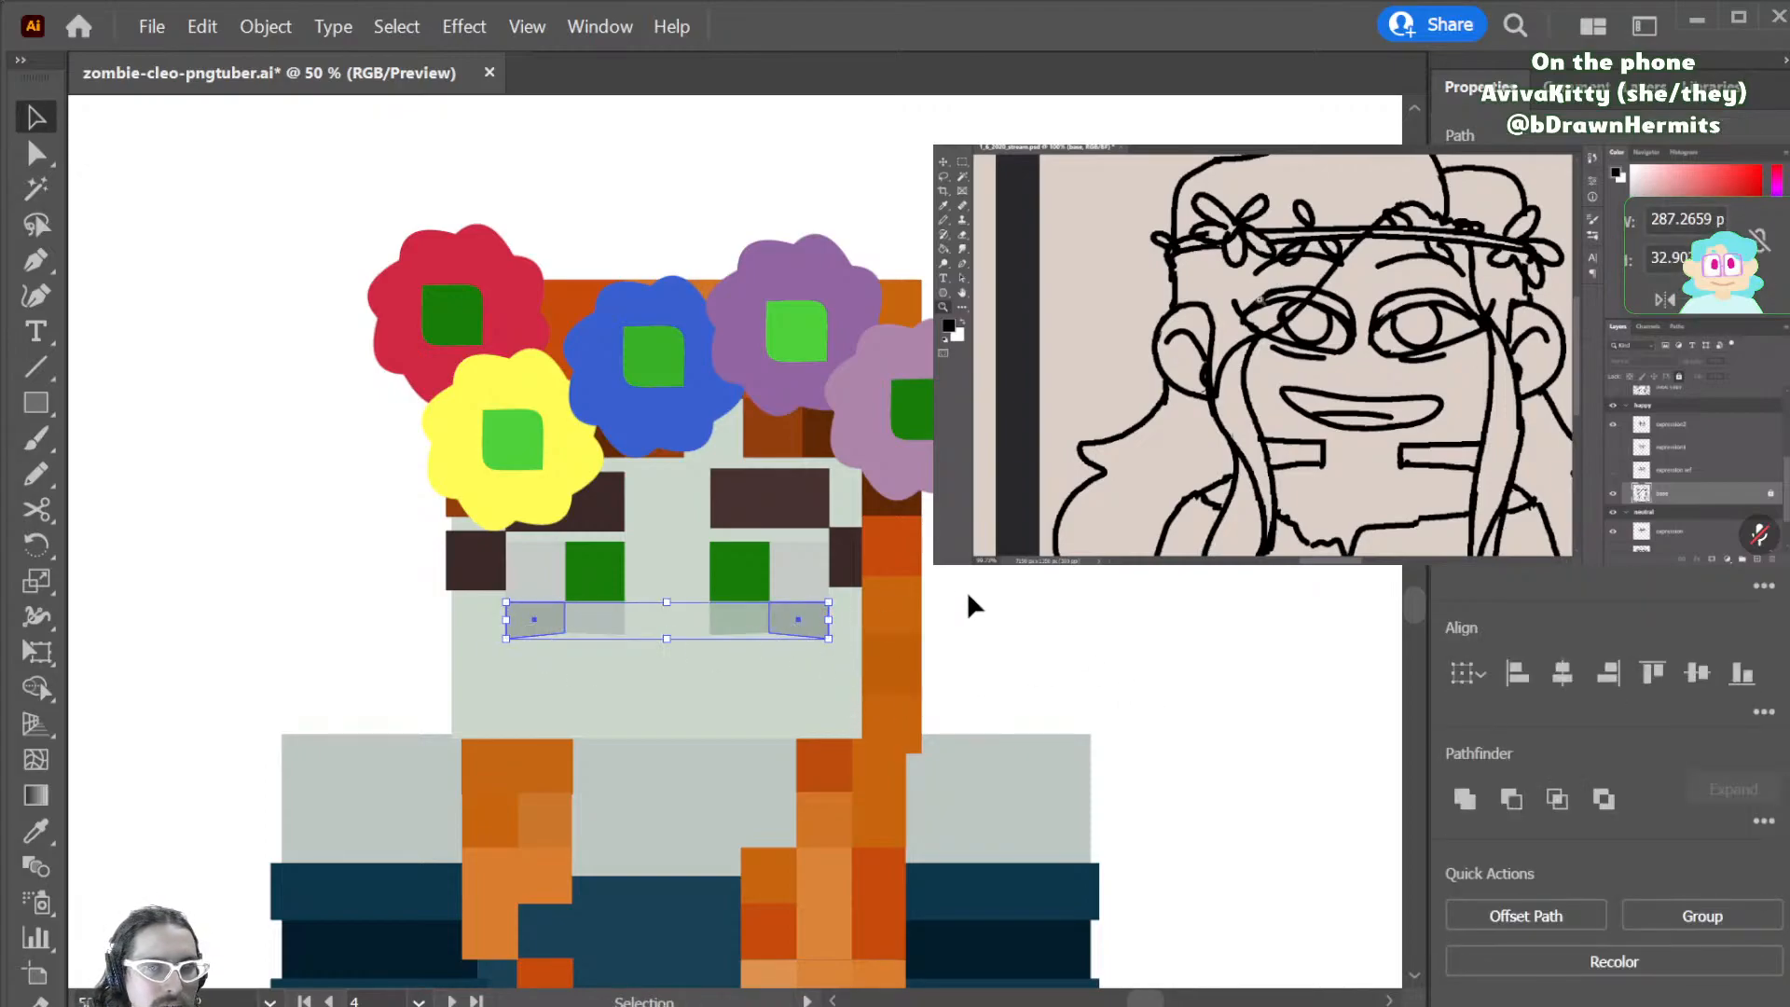
pyautogui.click(965, 606)
pyautogui.click(822, 634)
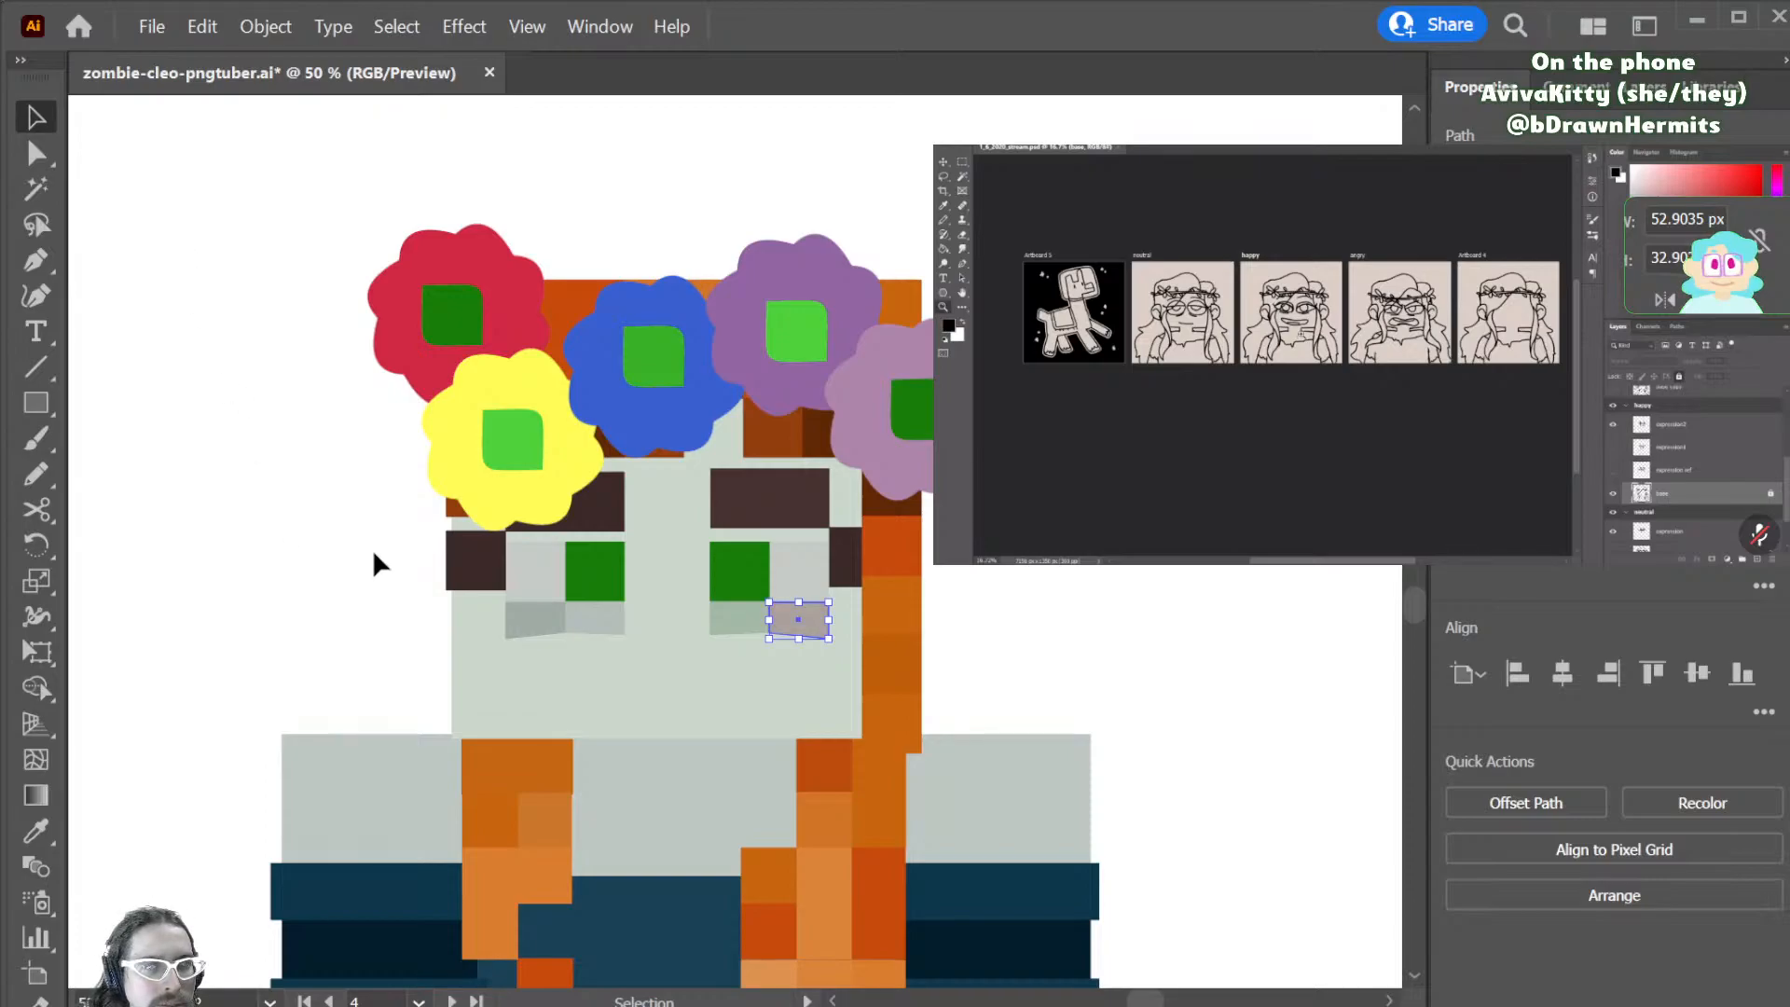
pyautogui.click(531, 622)
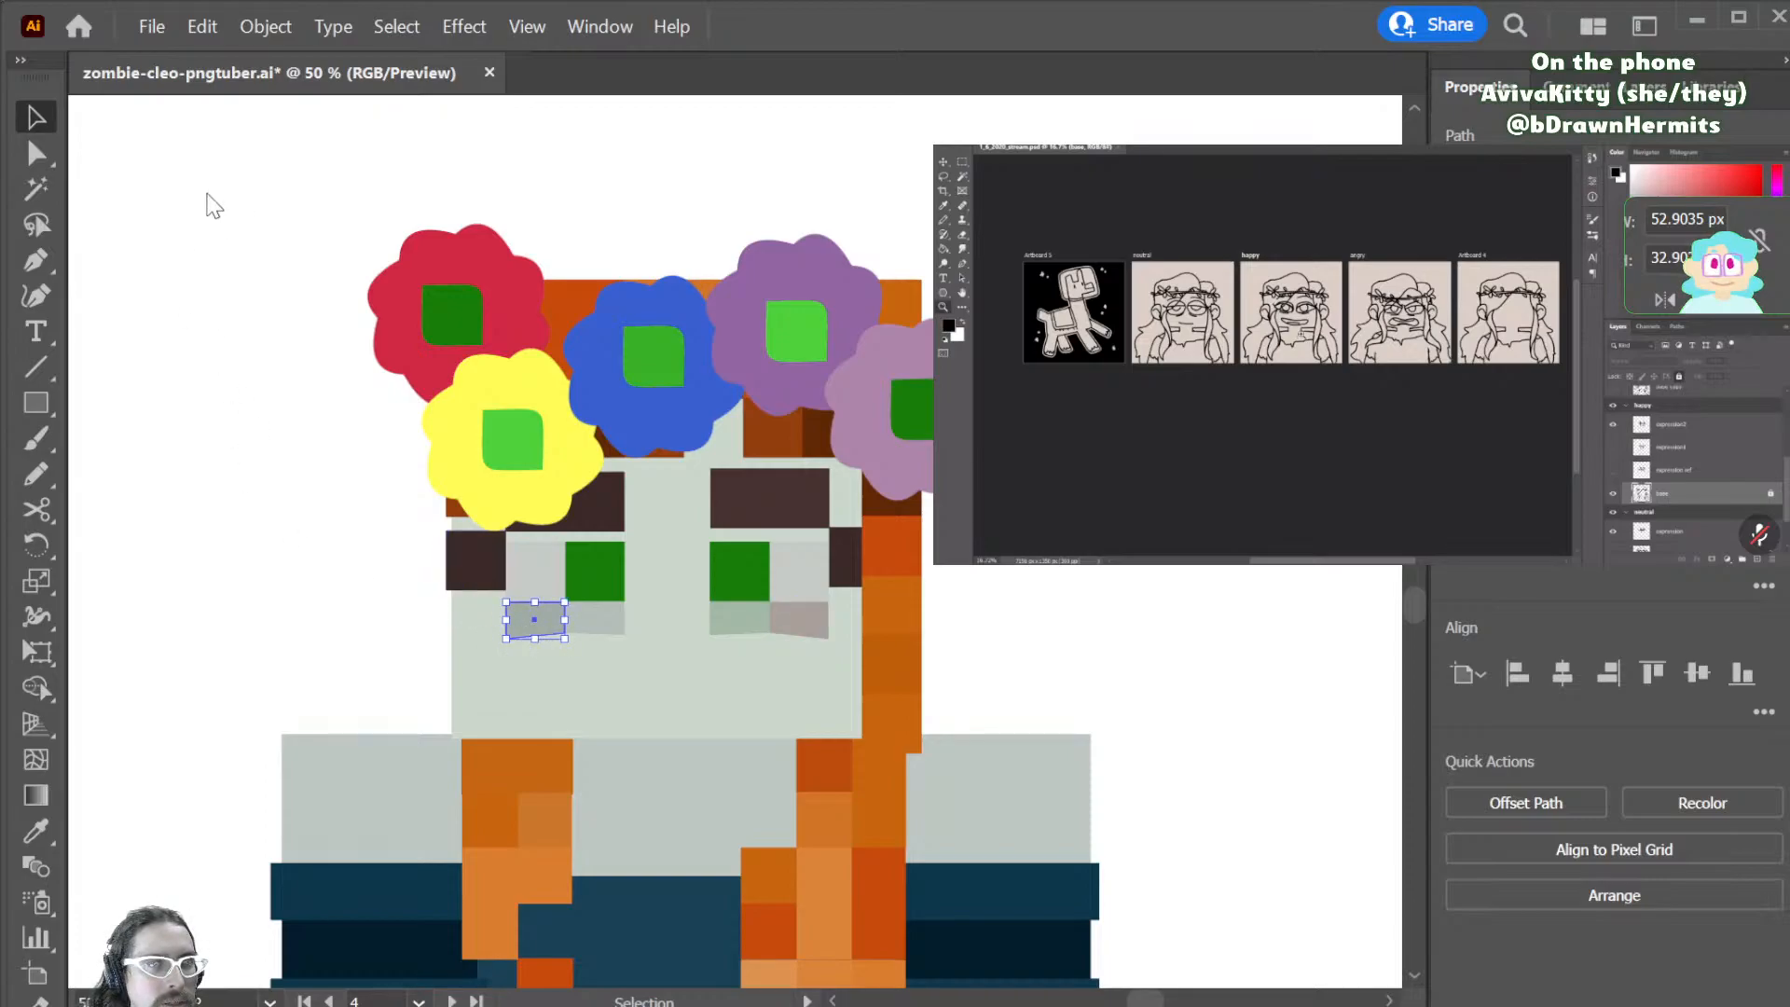
pyautogui.click(610, 638)
pyautogui.click(585, 623)
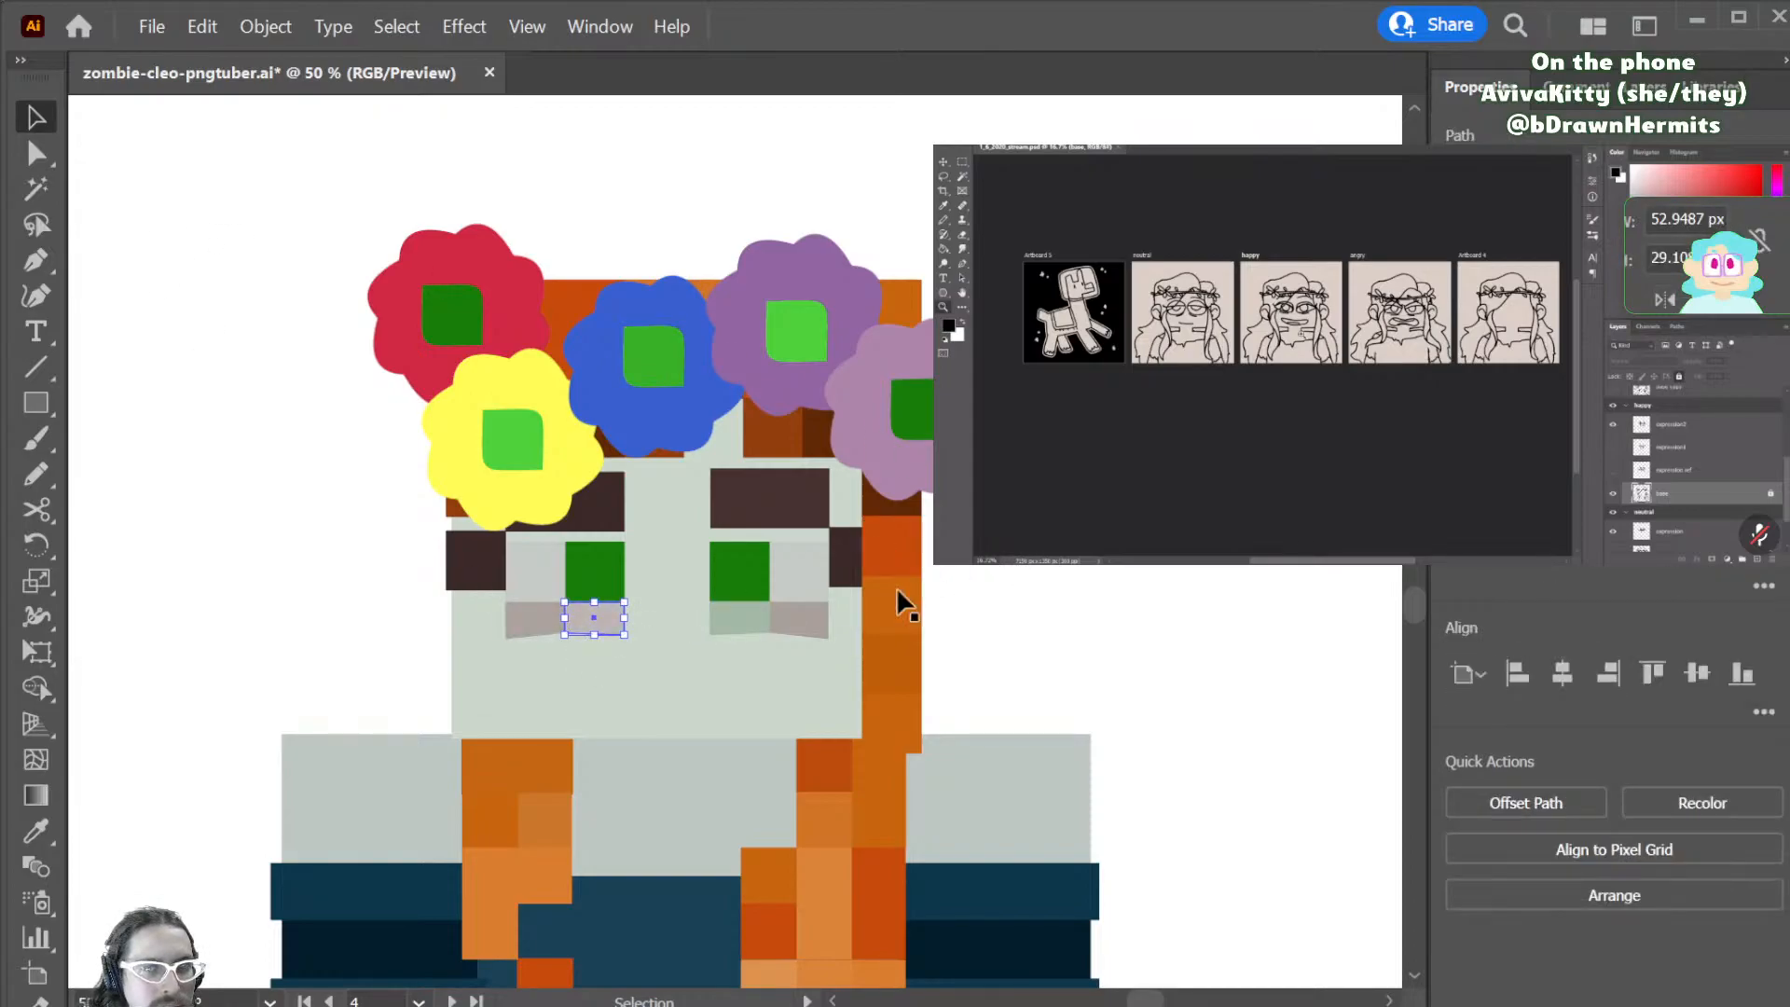
pyautogui.click(737, 627)
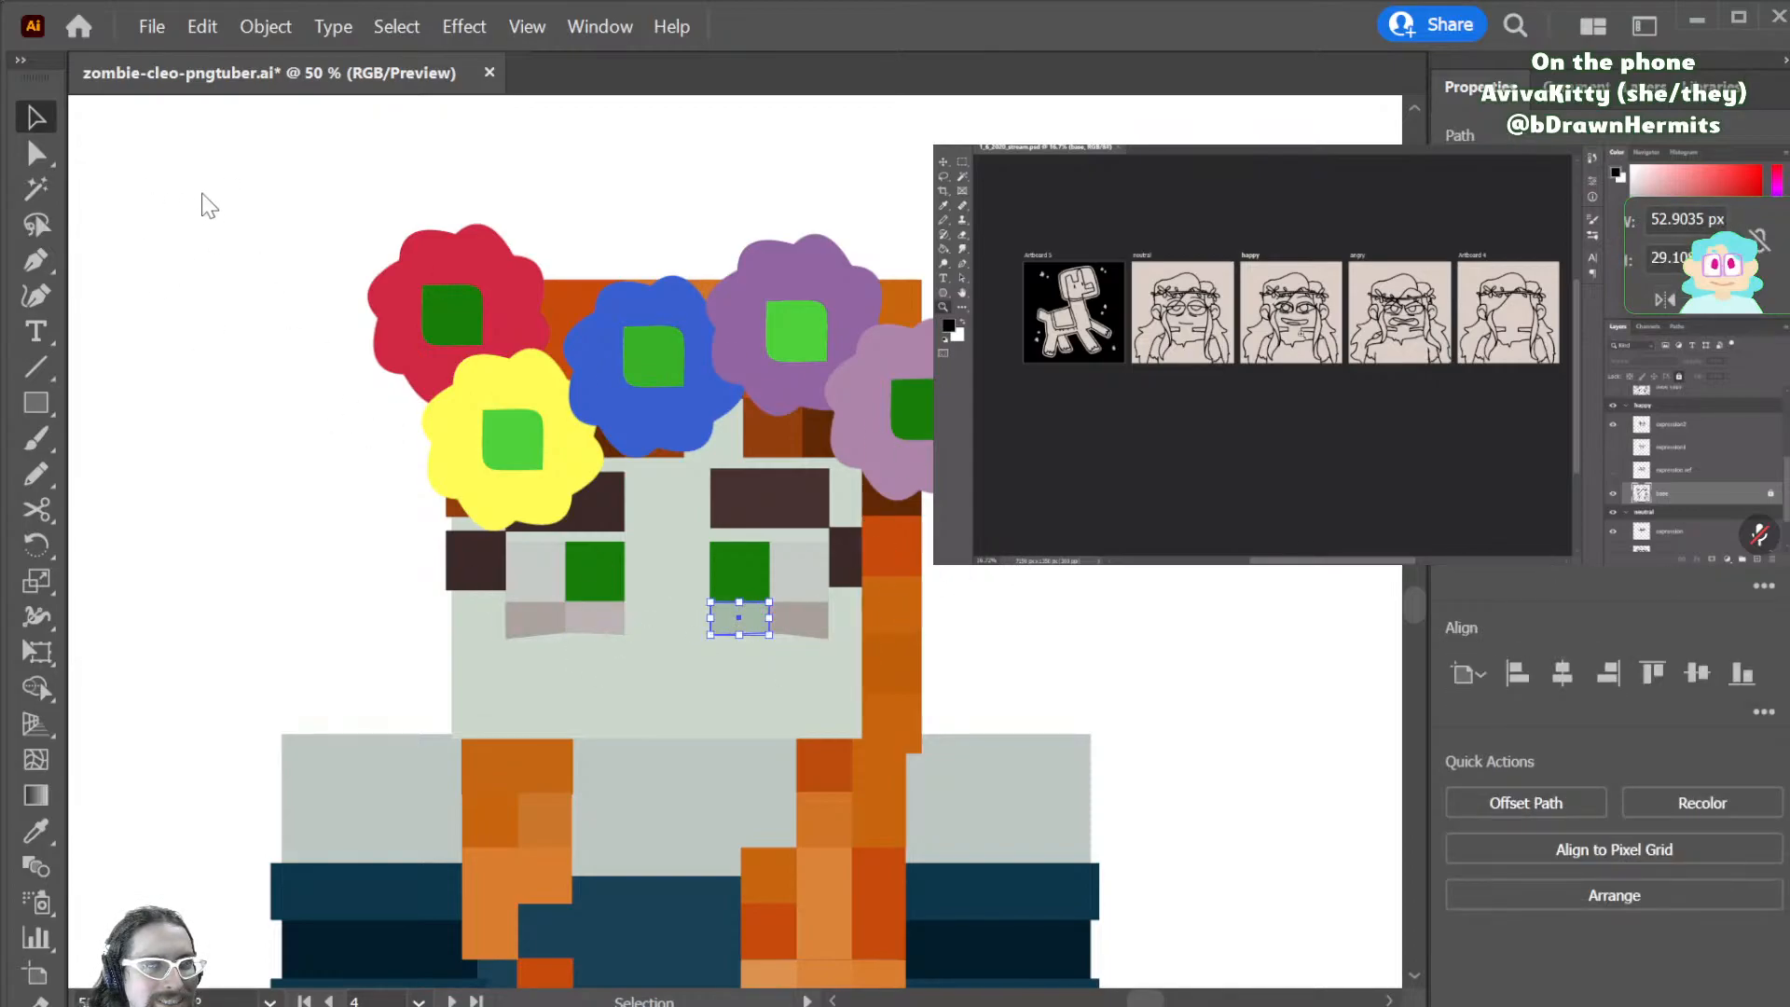
pyautogui.click(167, 201)
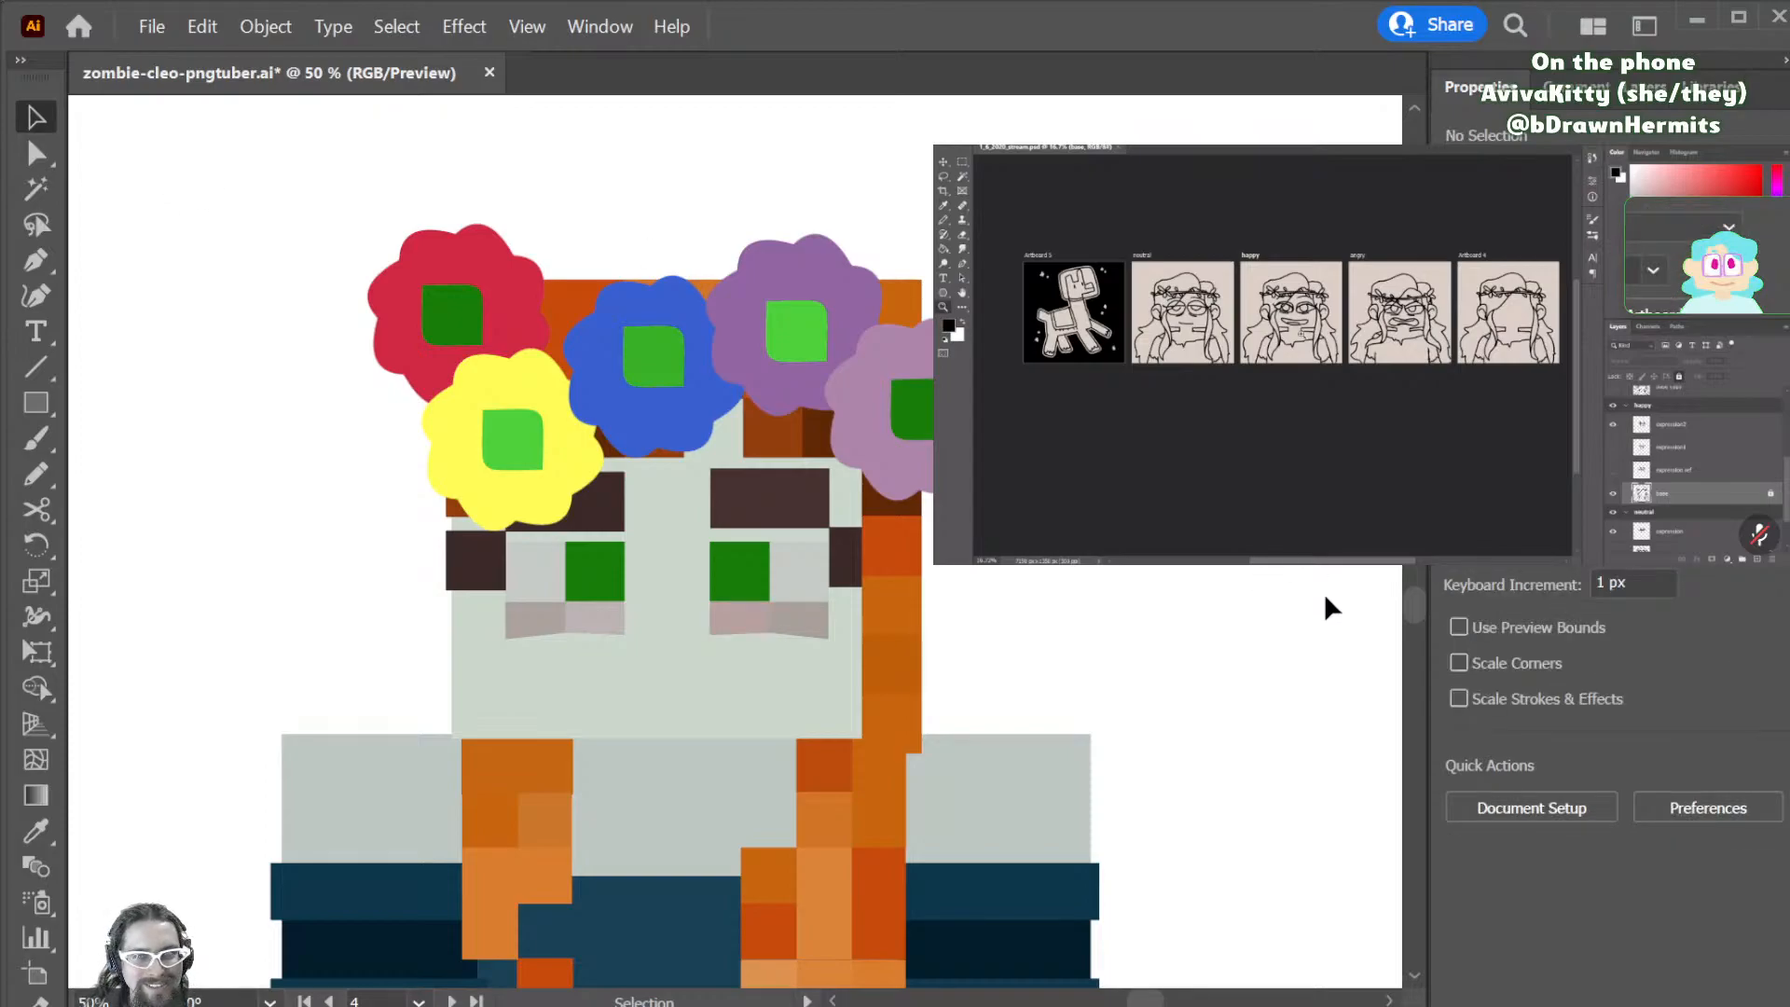
pyautogui.hotkey('ctrl', '-')
pyautogui.hotkey('ctrl', '-')
pyautogui.hotkey('ctrl', '-')
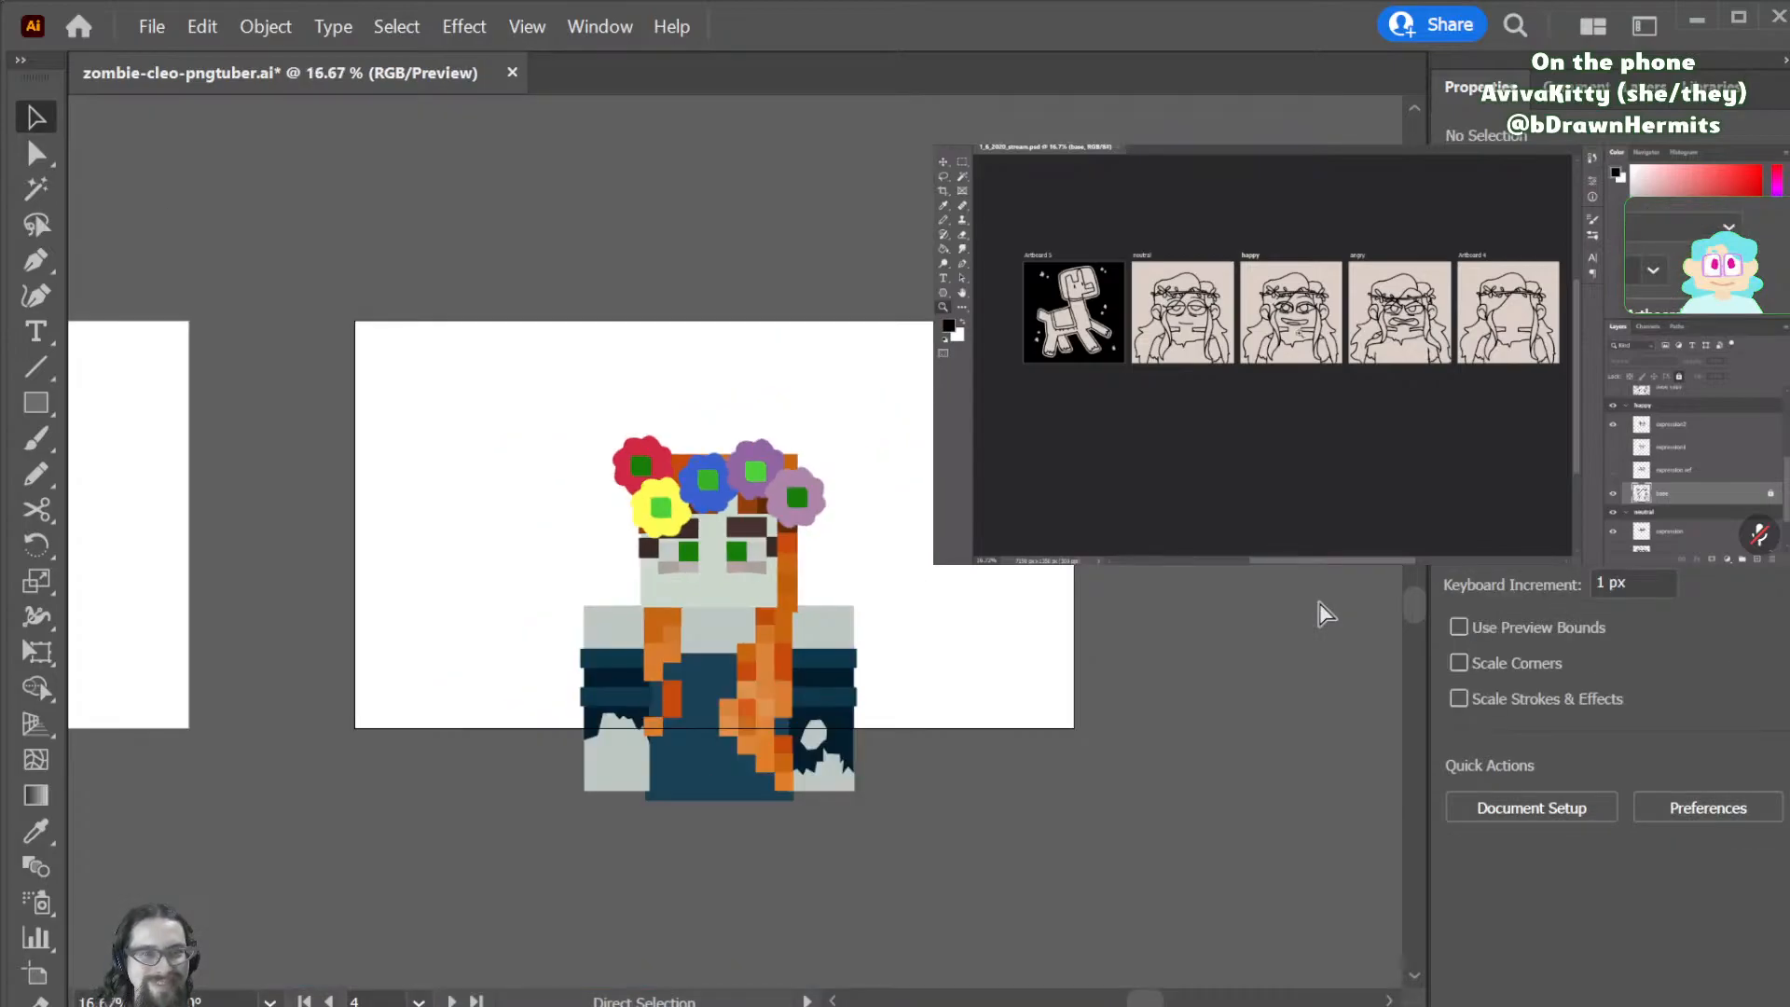
pyautogui.hotkey('ctrl', '+')
pyautogui.hotkey('ctrl', '+')
pyautogui.hotkey('ctrl', '-')
pyautogui.hotkey('ctrl', '-')
pyautogui.hotkey('ctrl', '+')
pyautogui.hotkey('ctrl', '-')
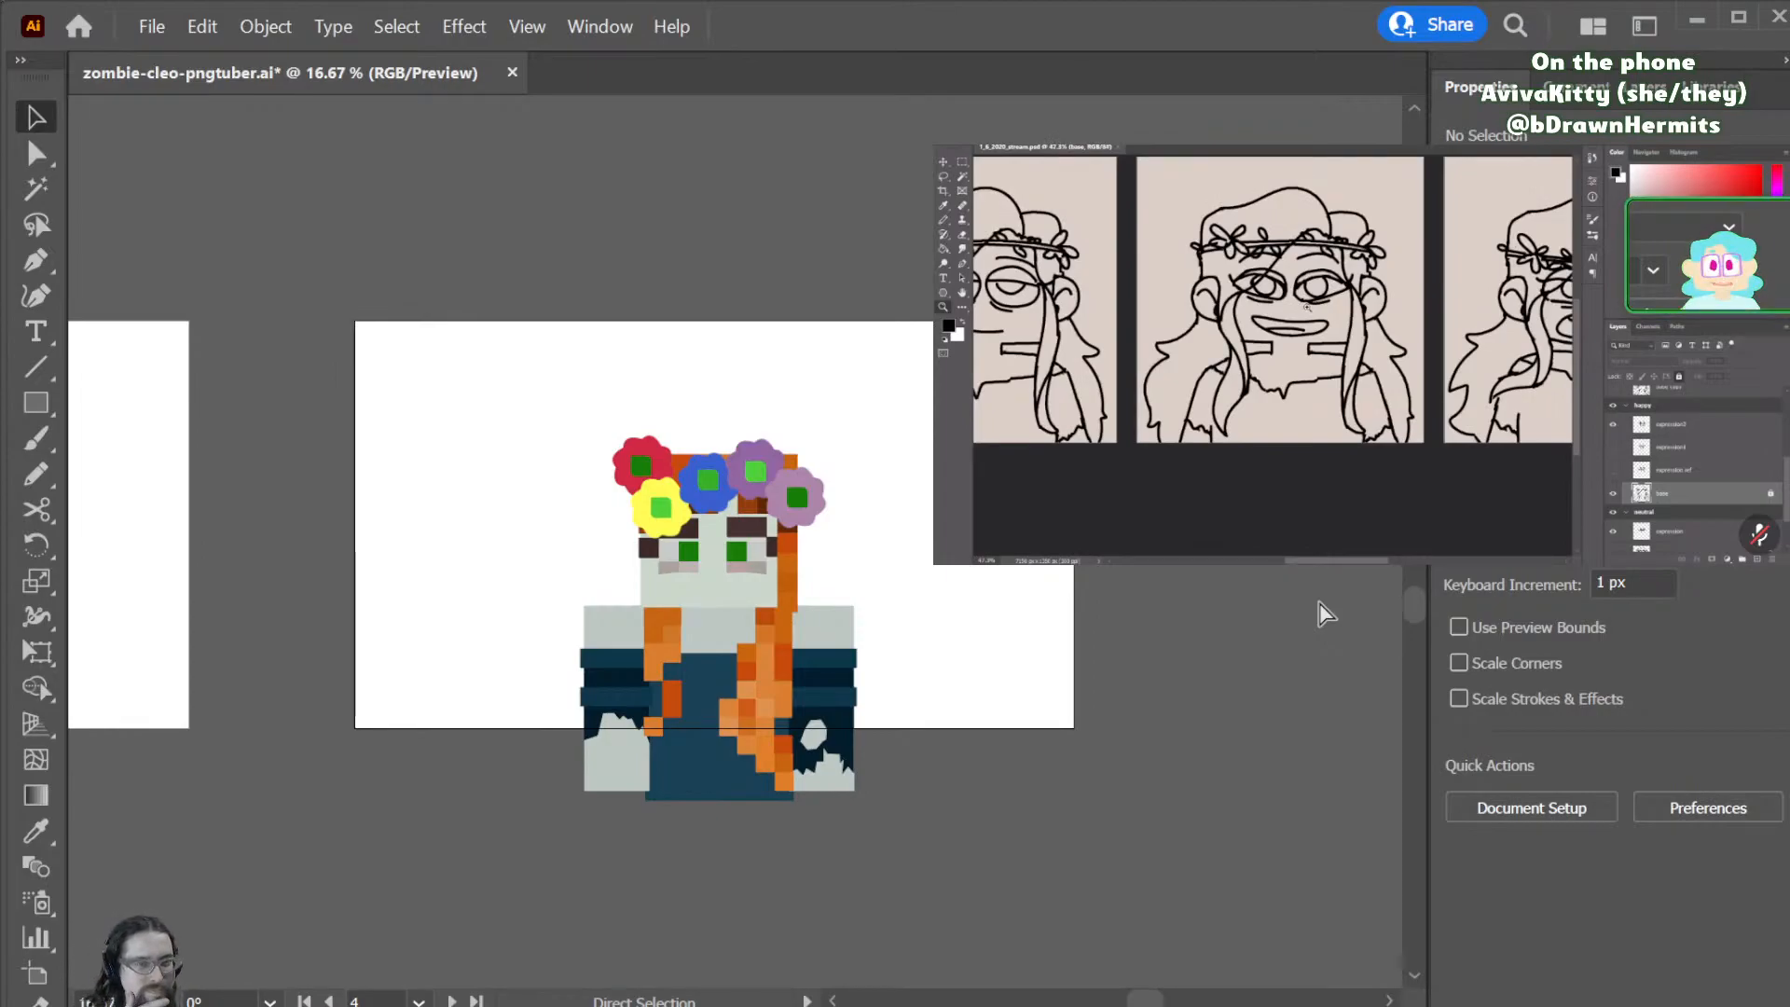
# - Raise the upper outer corners of both green irises slightly so their top edges slant
pyautogui.hotkey('ctrl', '+')
pyautogui.hotkey('ctrl', '+')
pyautogui.hotkey('ctrl', '+')
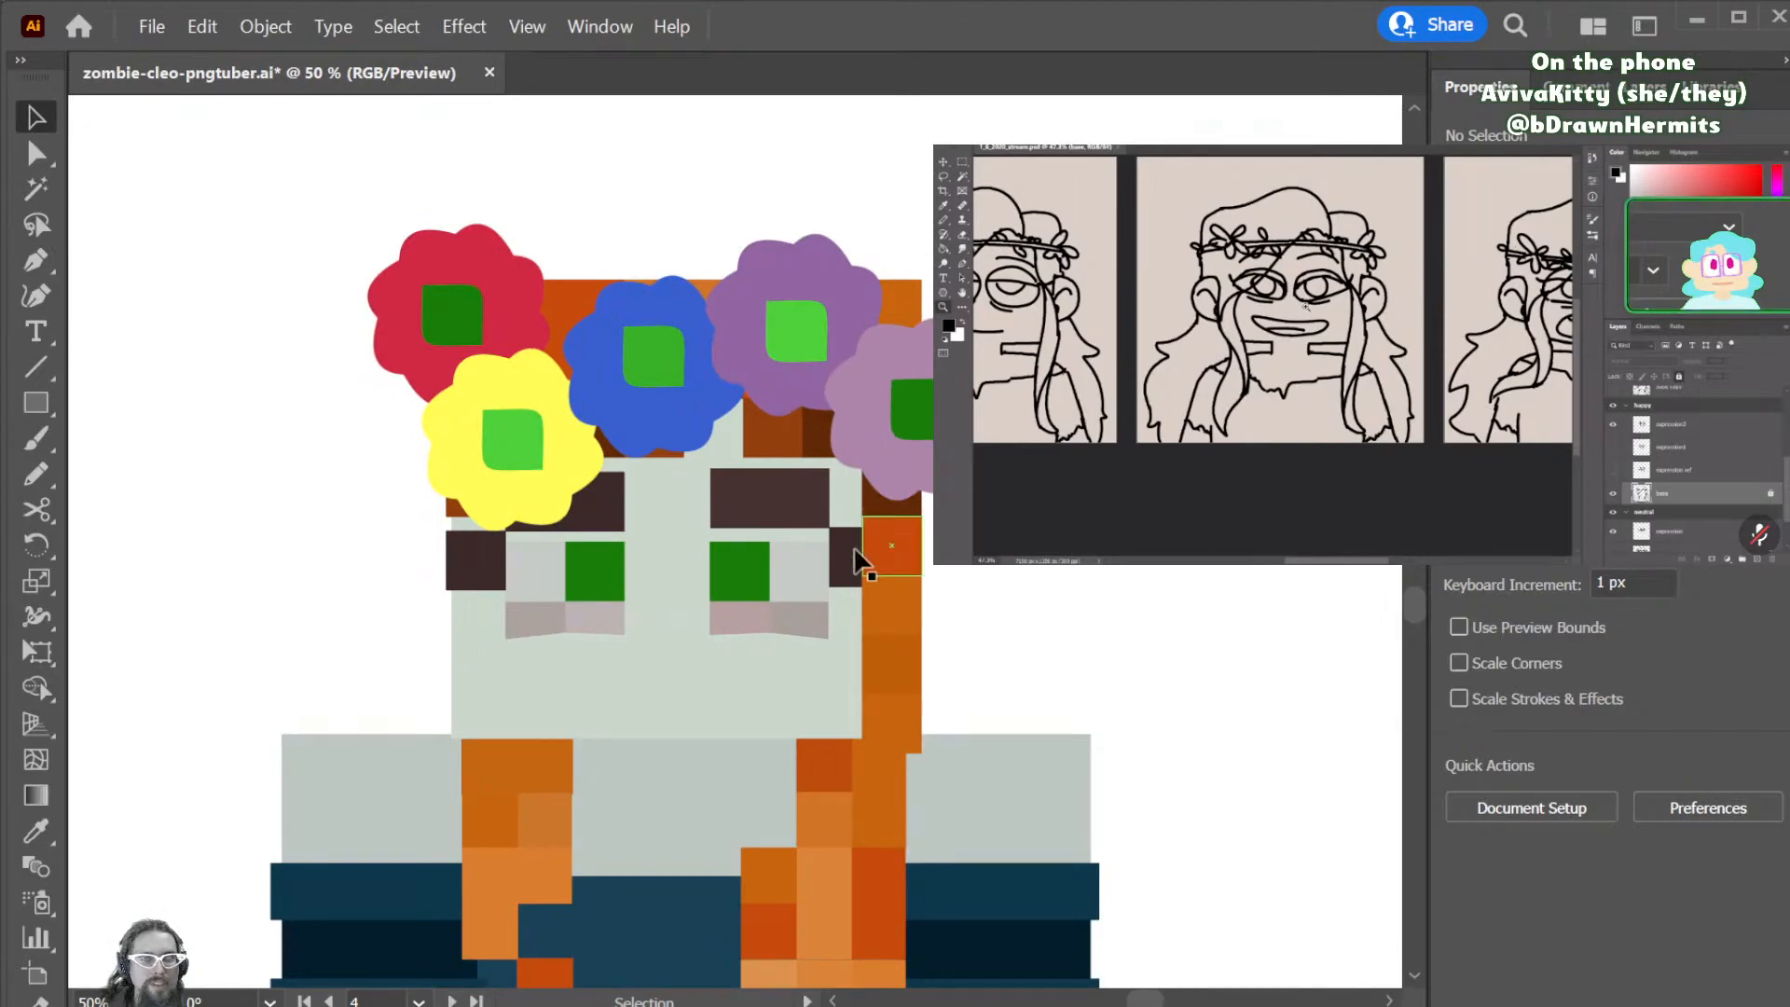
pyautogui.press('a')
pyautogui.click(570, 545)
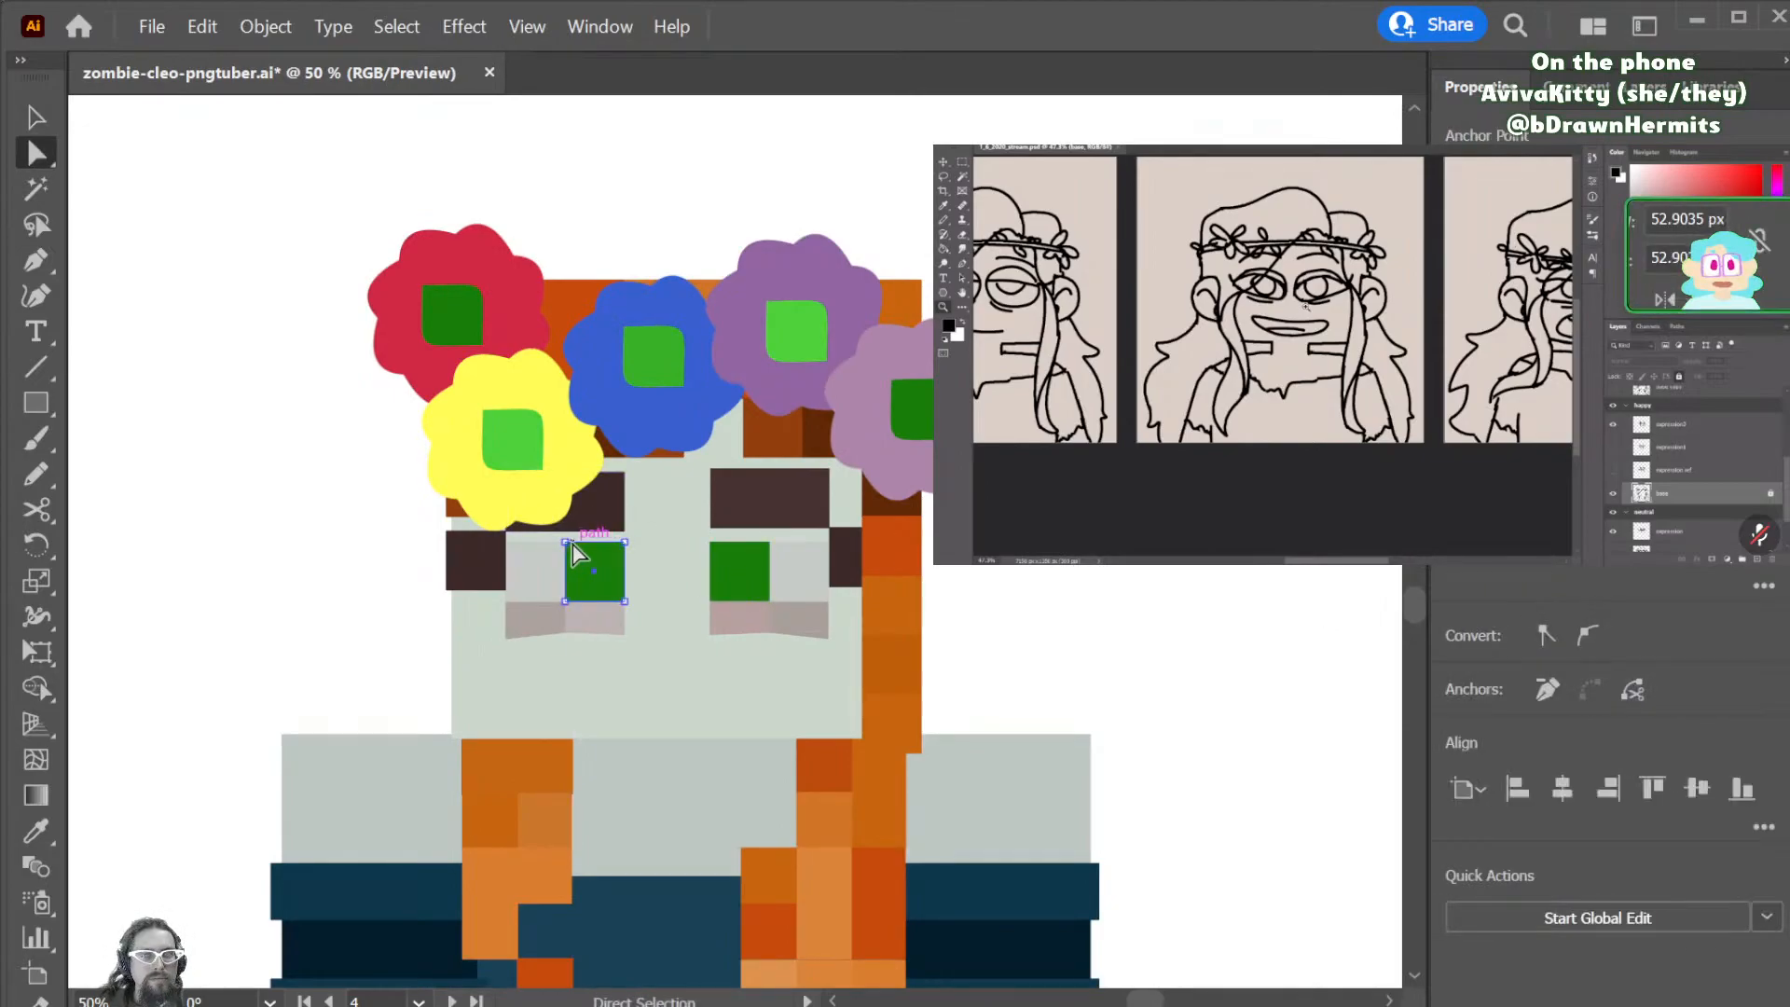
pyautogui.keyDown('shift'); pyautogui.click(563, 543); pyautogui.keyUp('shift')
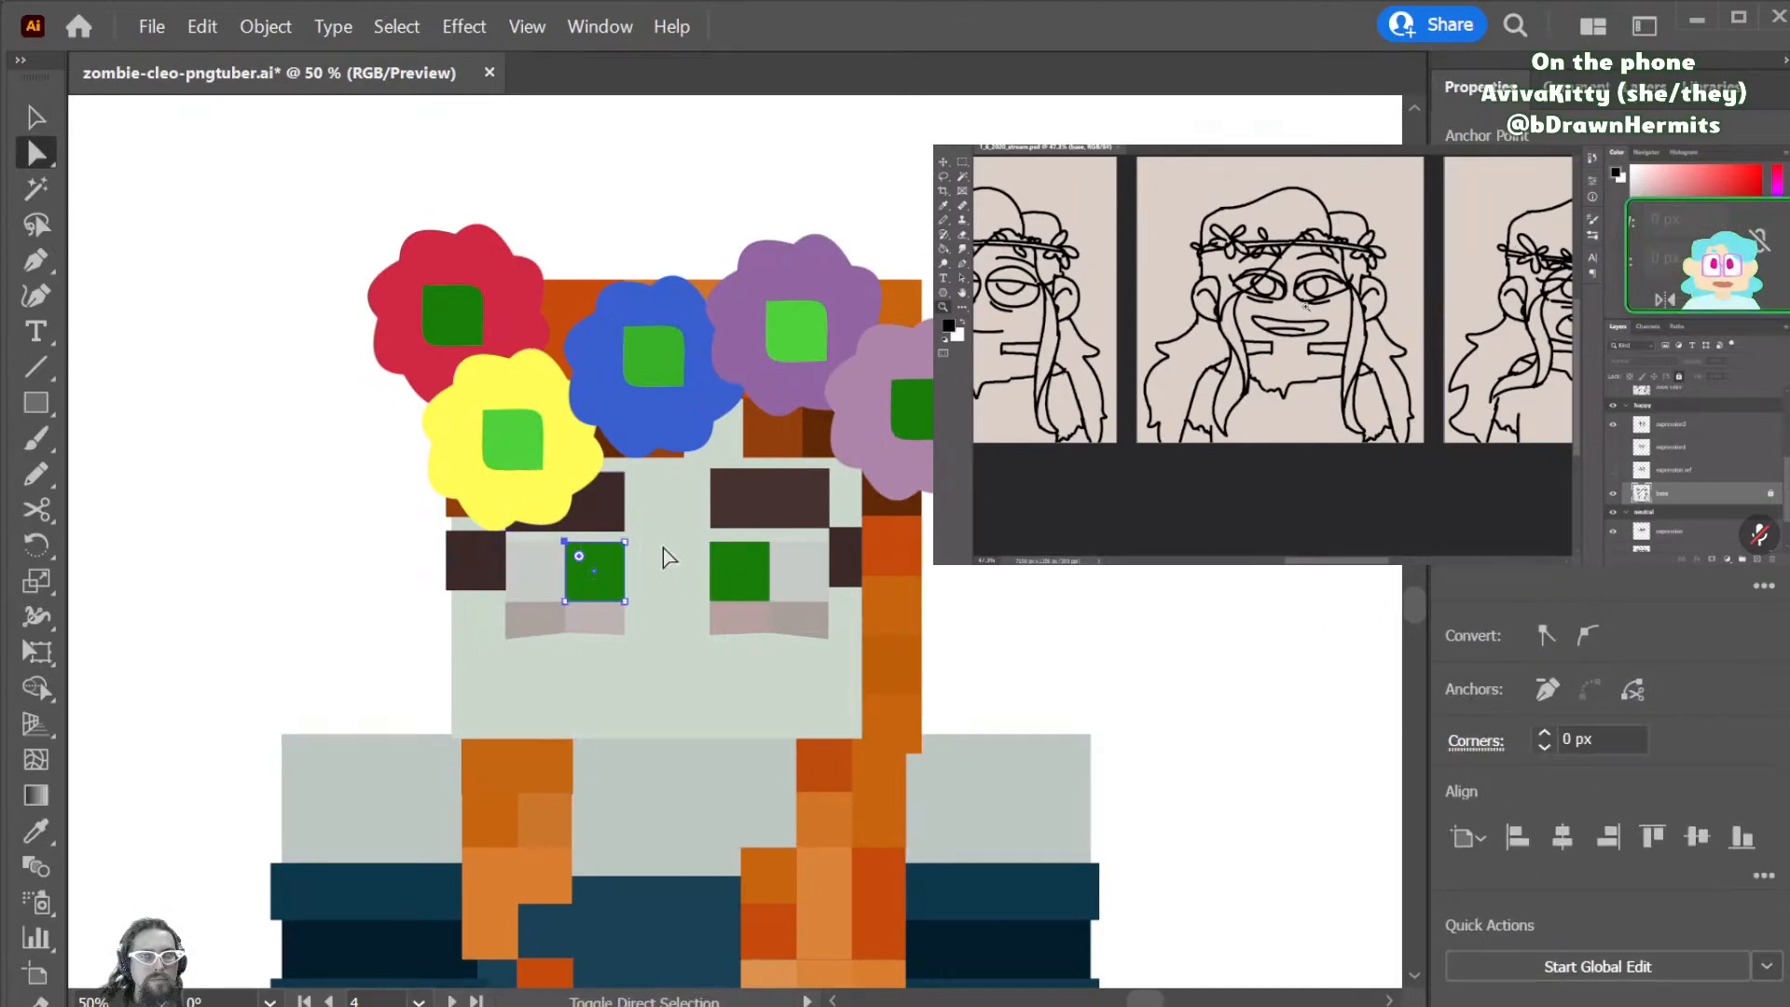
pyautogui.keyDown('shift'); pyautogui.click(768, 543); pyautogui.keyUp('shift')
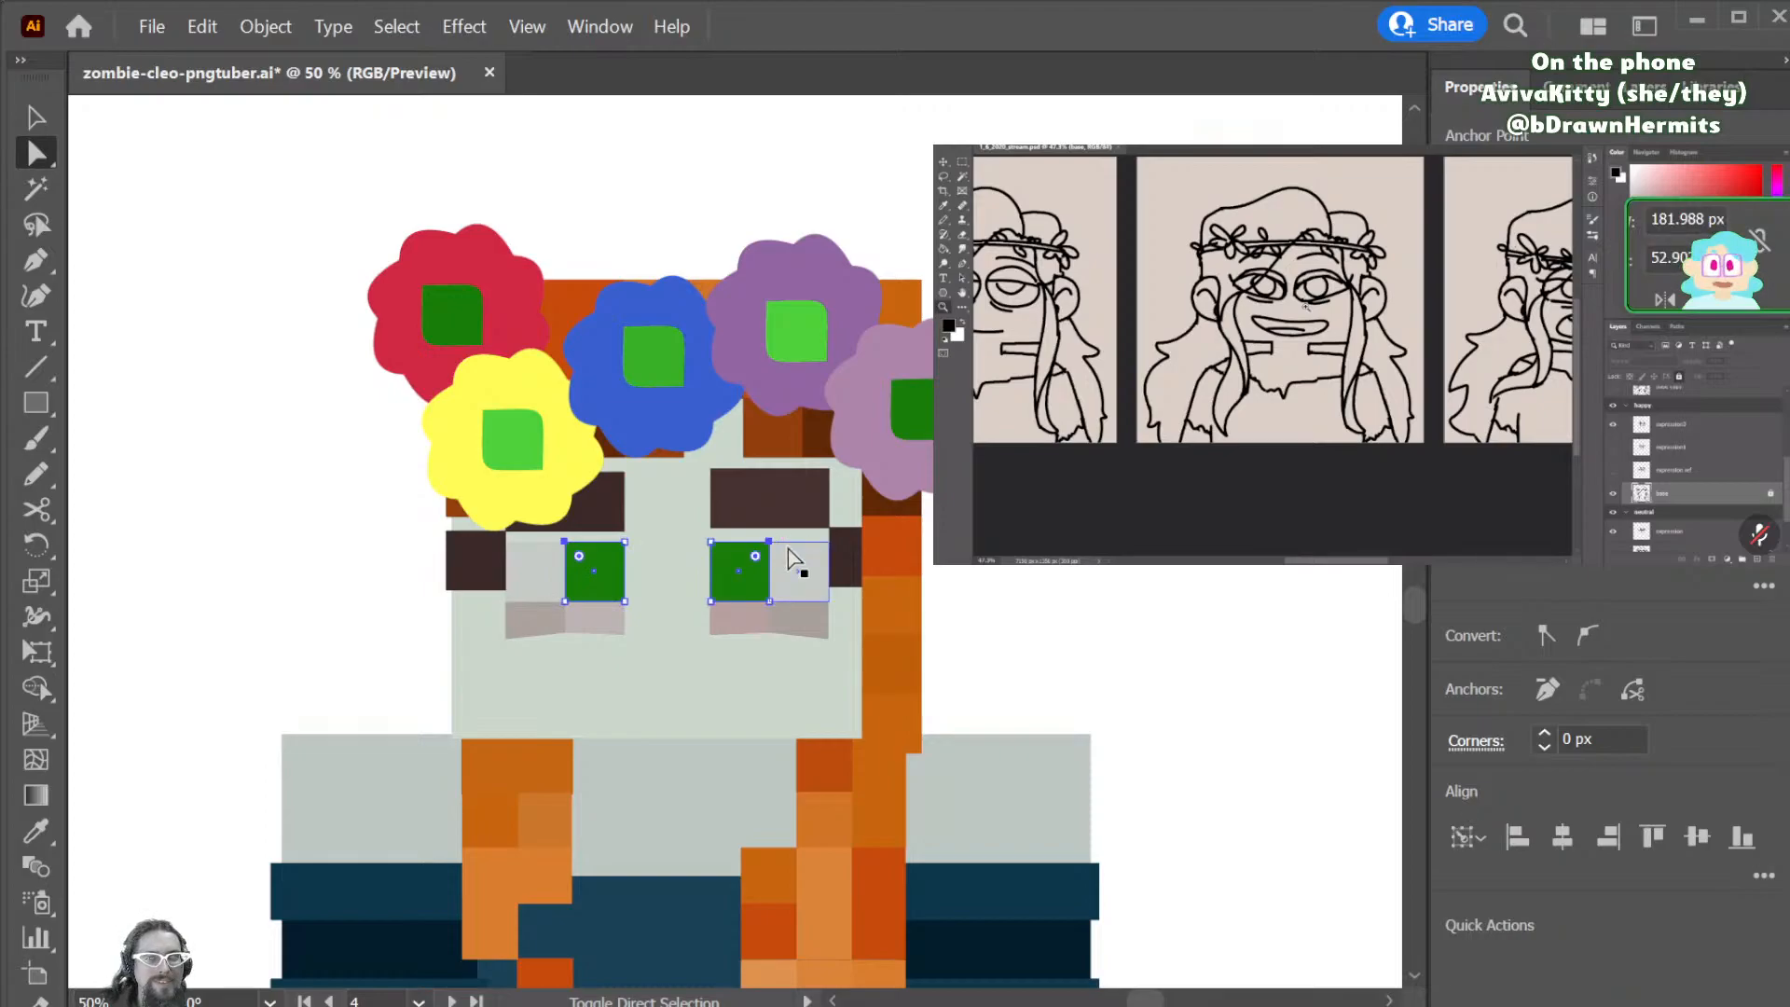
pyautogui.hotkey('shift', 'Up')
pyautogui.hotkey('shift', 'Up')
# - Raise the upper corner of each eye white where it meets the iris to match the iris's raised corner
pyautogui.click(787, 552)
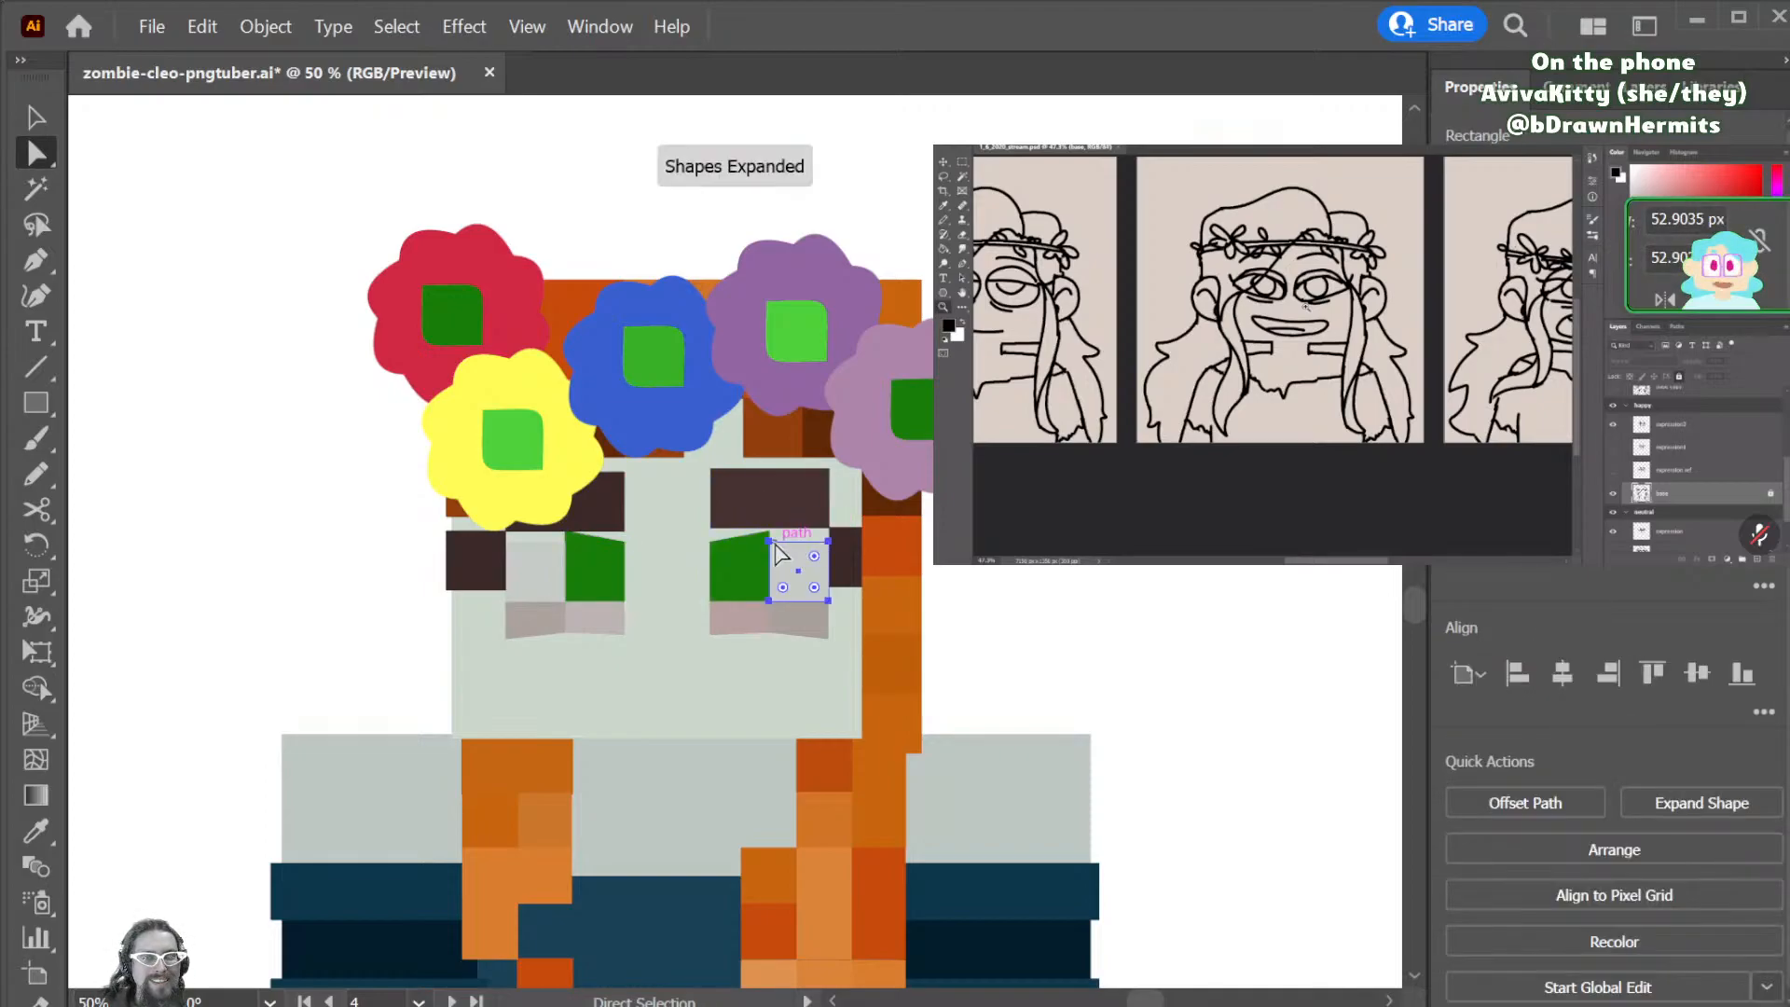
pyautogui.click(768, 541)
pyautogui.hotkey('shift', 'Up')
pyautogui.hotkey('shift', 'Up')
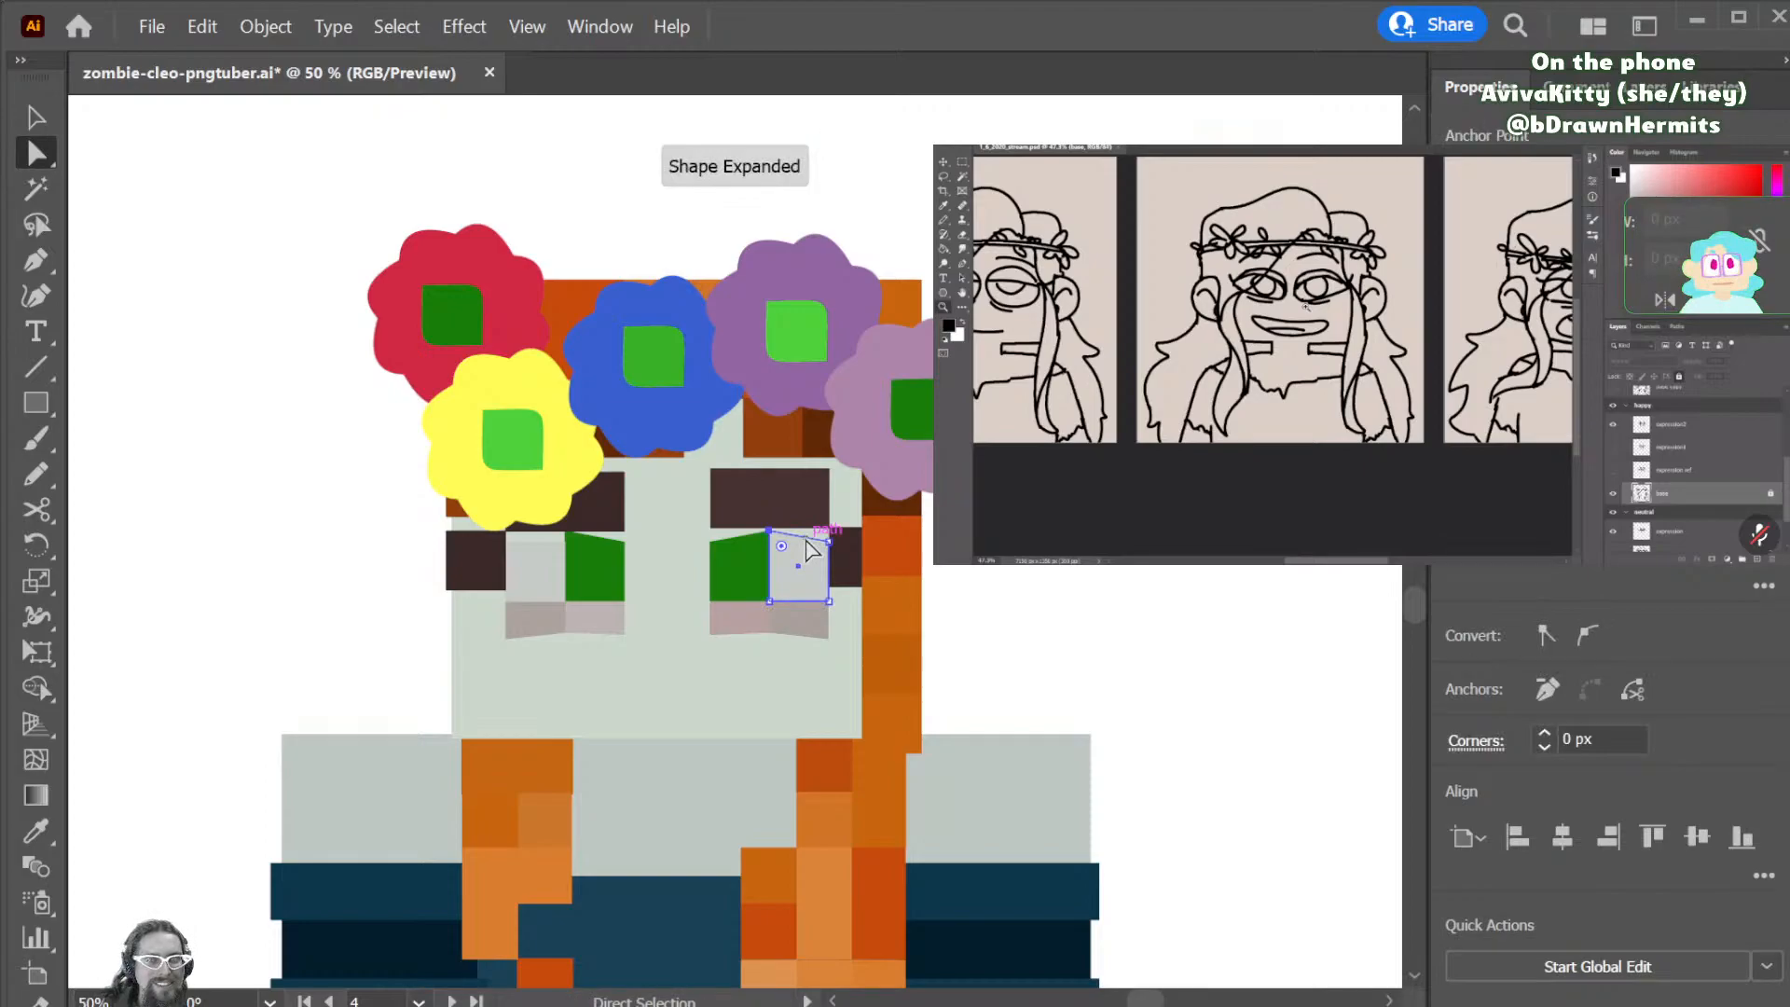
pyautogui.click(548, 585)
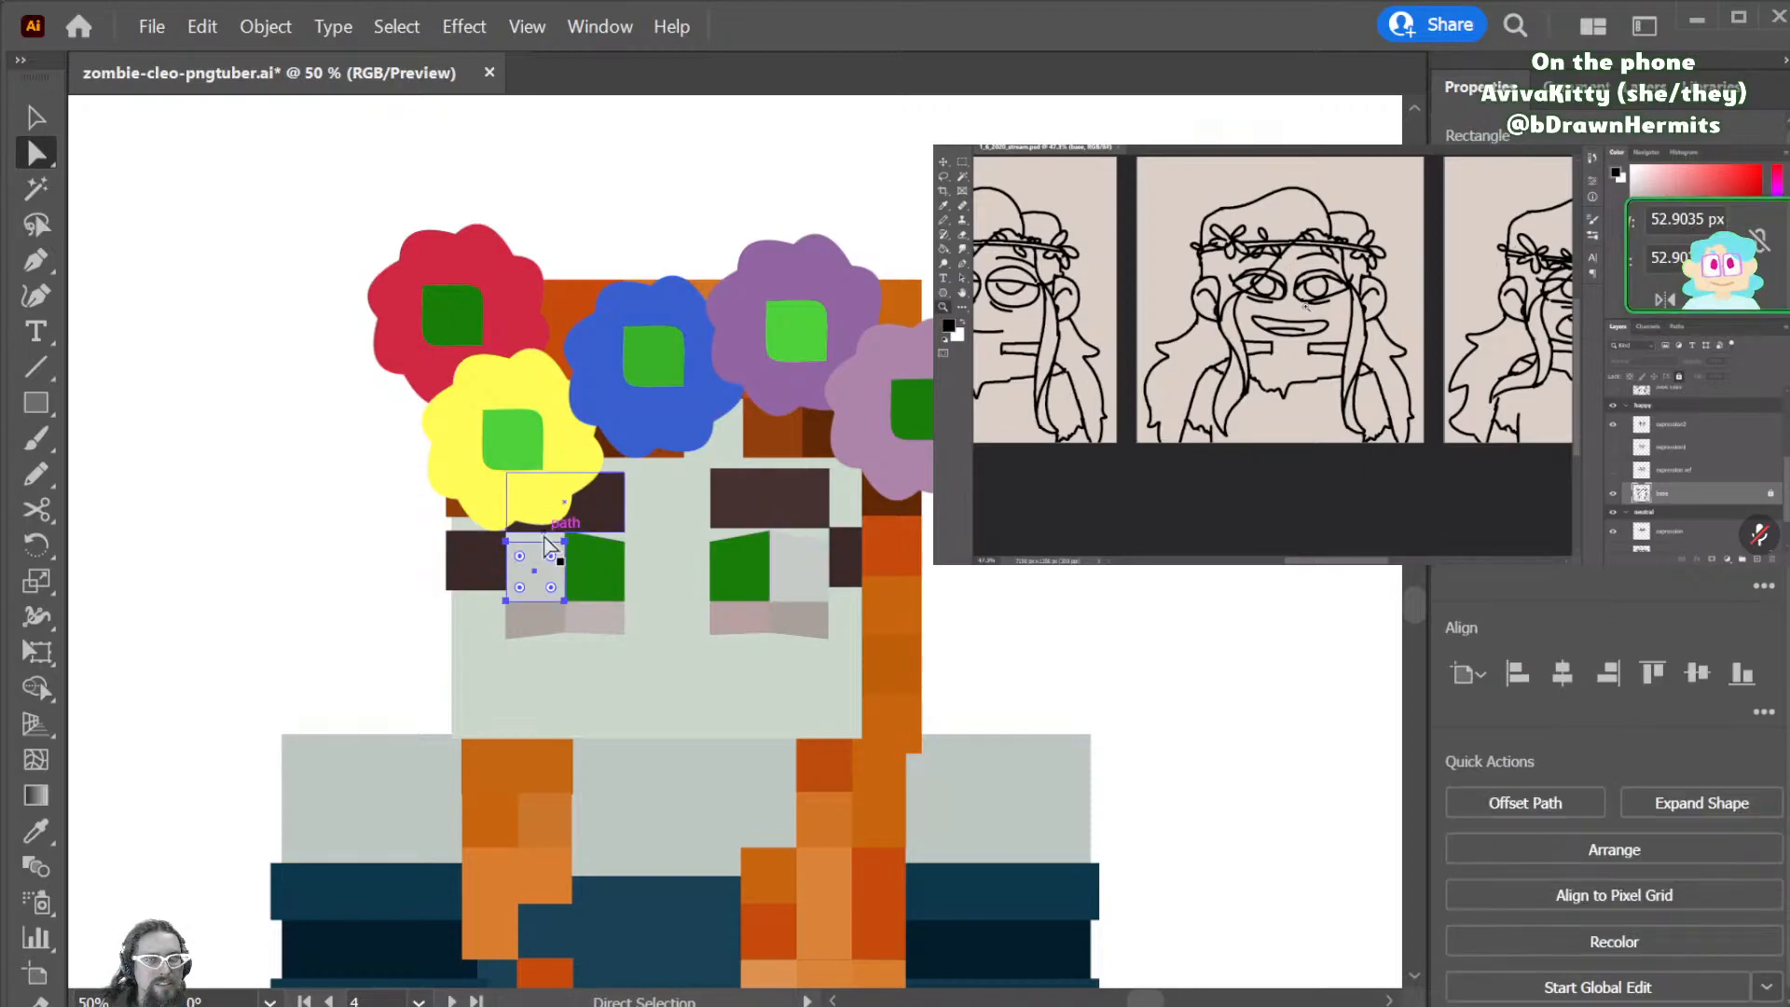
pyautogui.click(564, 542)
pyautogui.hotkey('shift', 'Up')
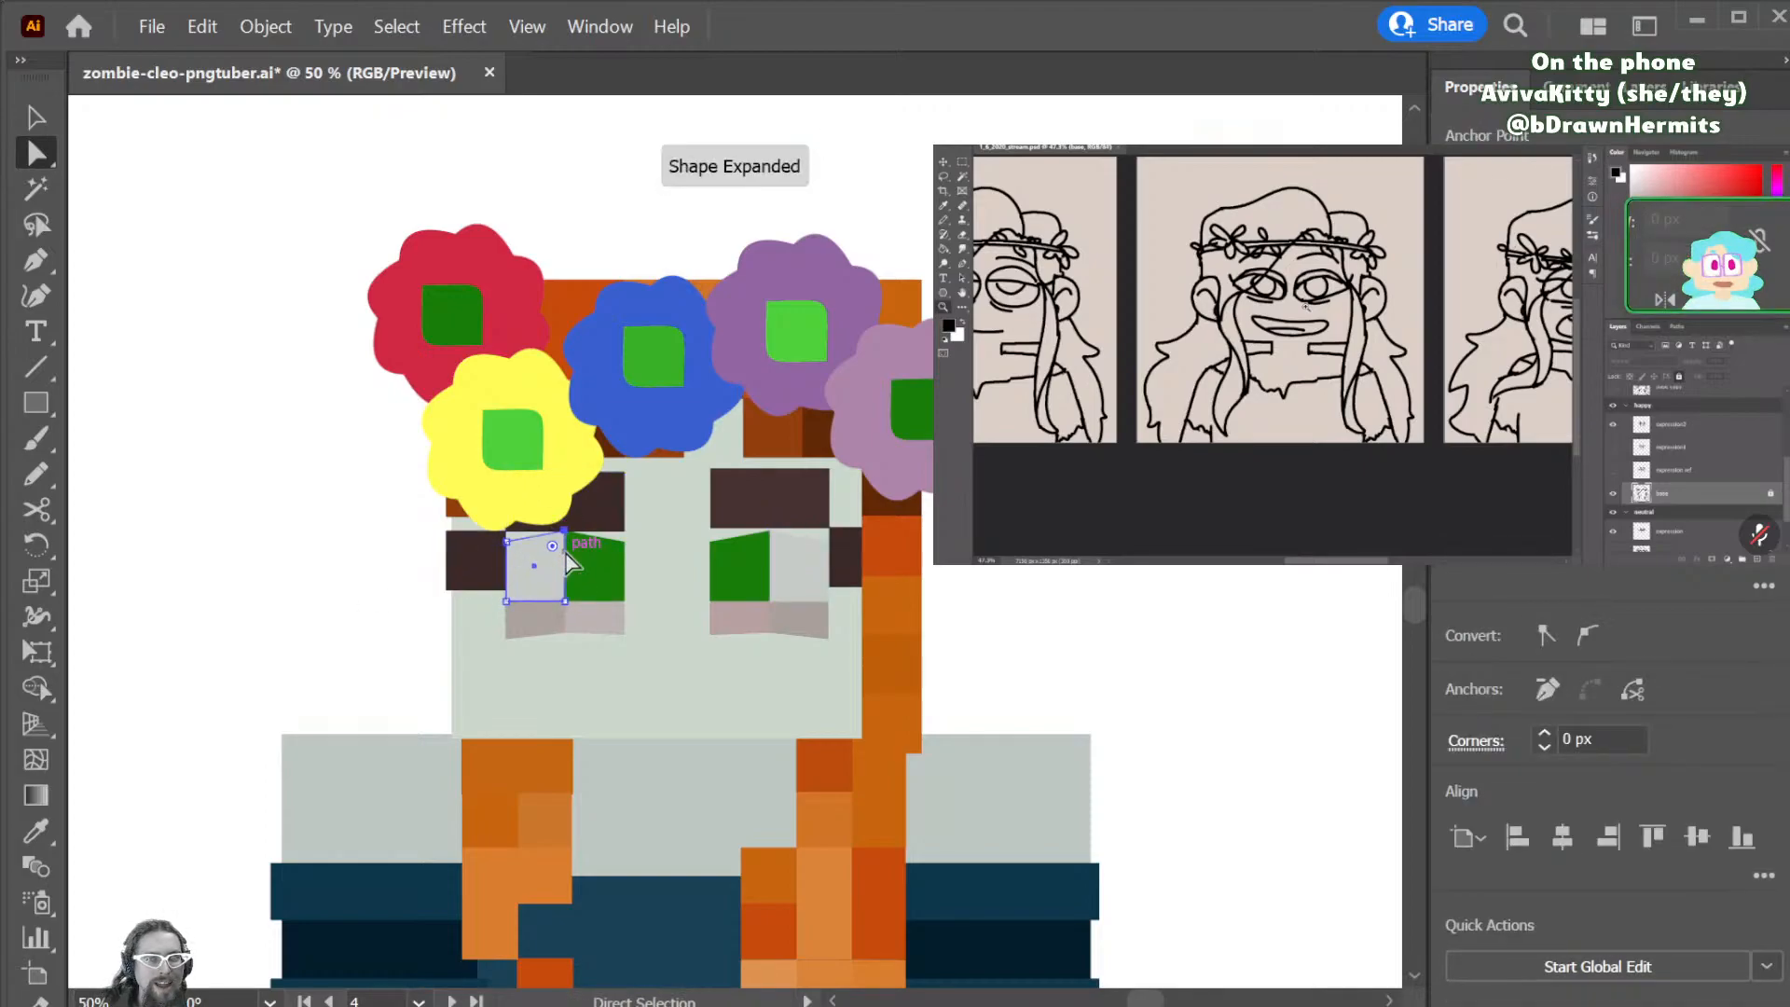
pyautogui.click(1180, 580)
# - Lower the bottom outer corners of both green irises slightly and bring the irises in front of the under-eye shading
pyautogui.click(577, 594)
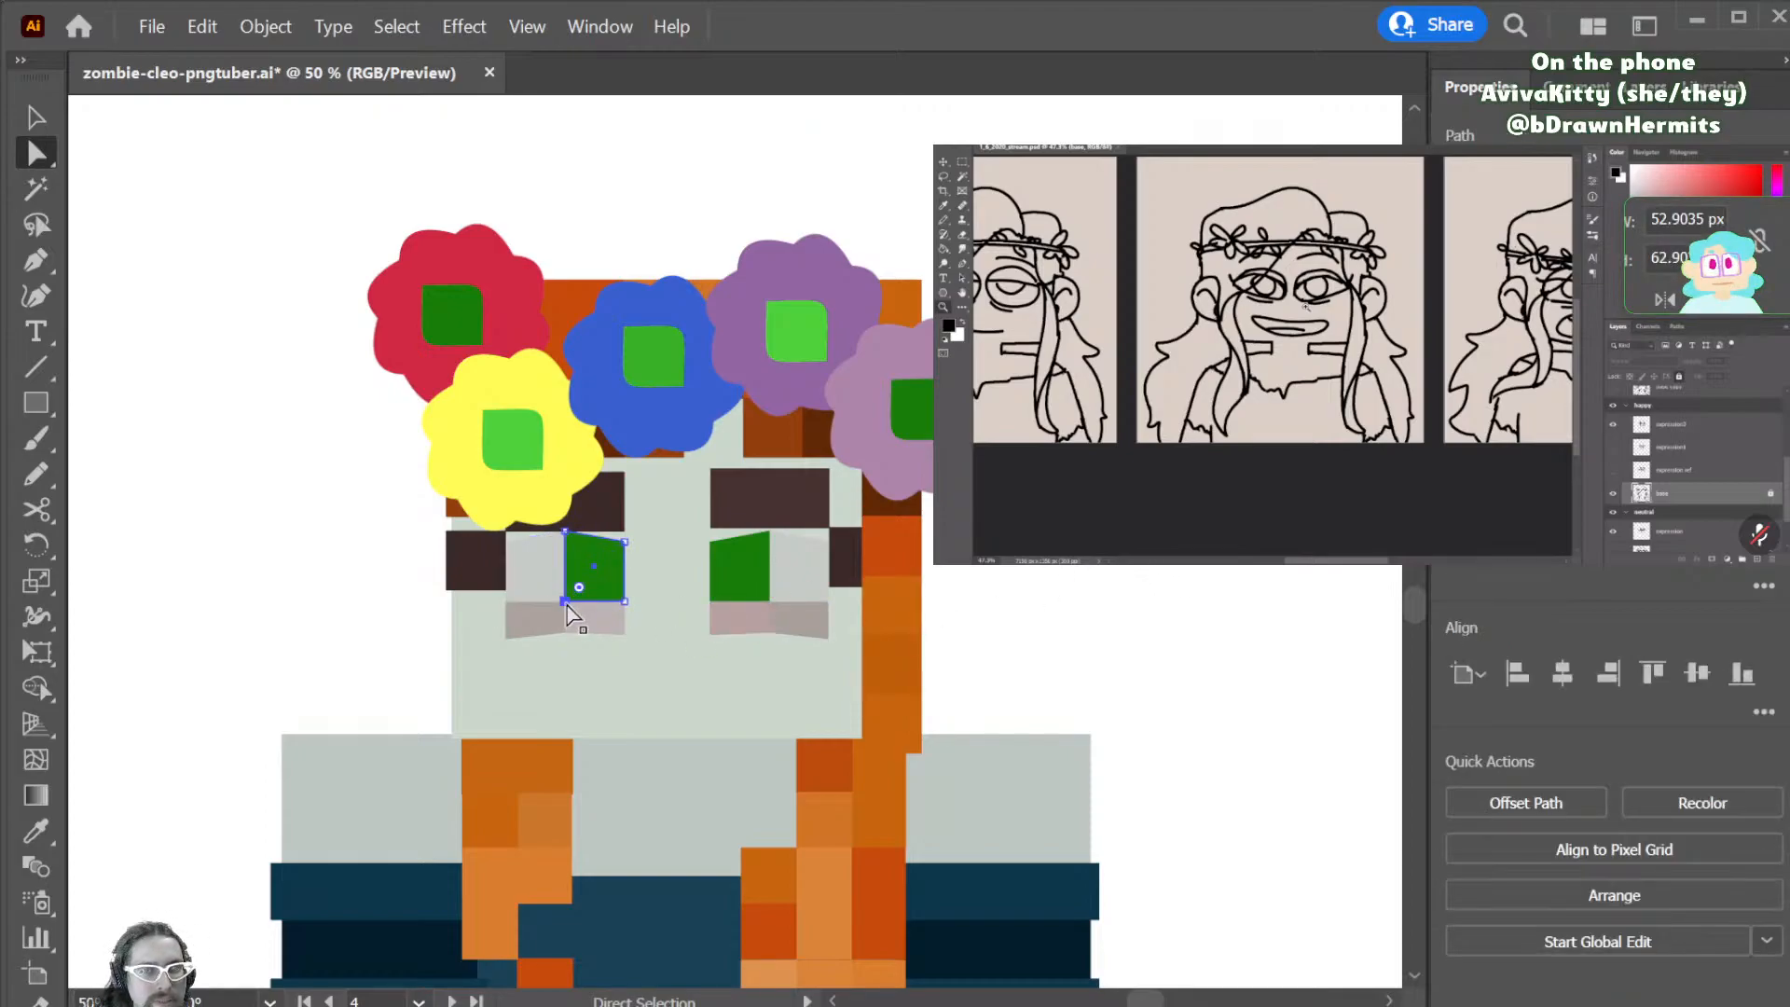
pyautogui.click(565, 602)
pyautogui.hotkey('shift', 'Down')
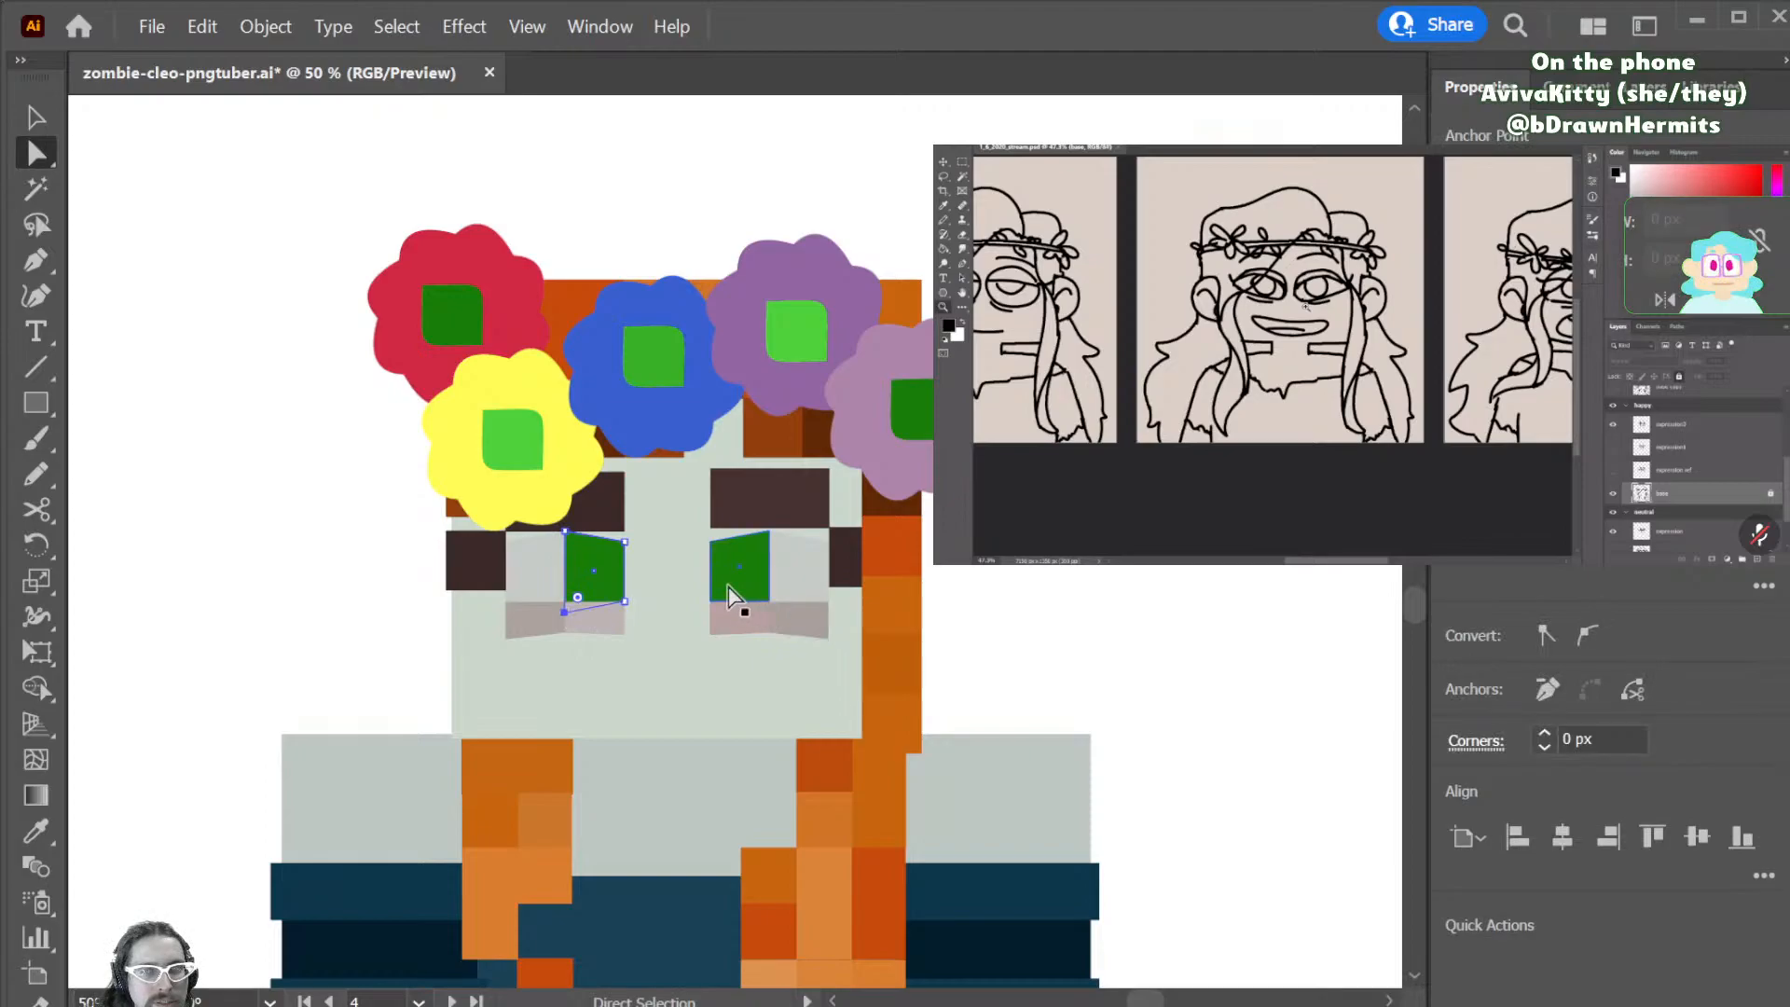
pyautogui.click(732, 594)
pyautogui.click(767, 601)
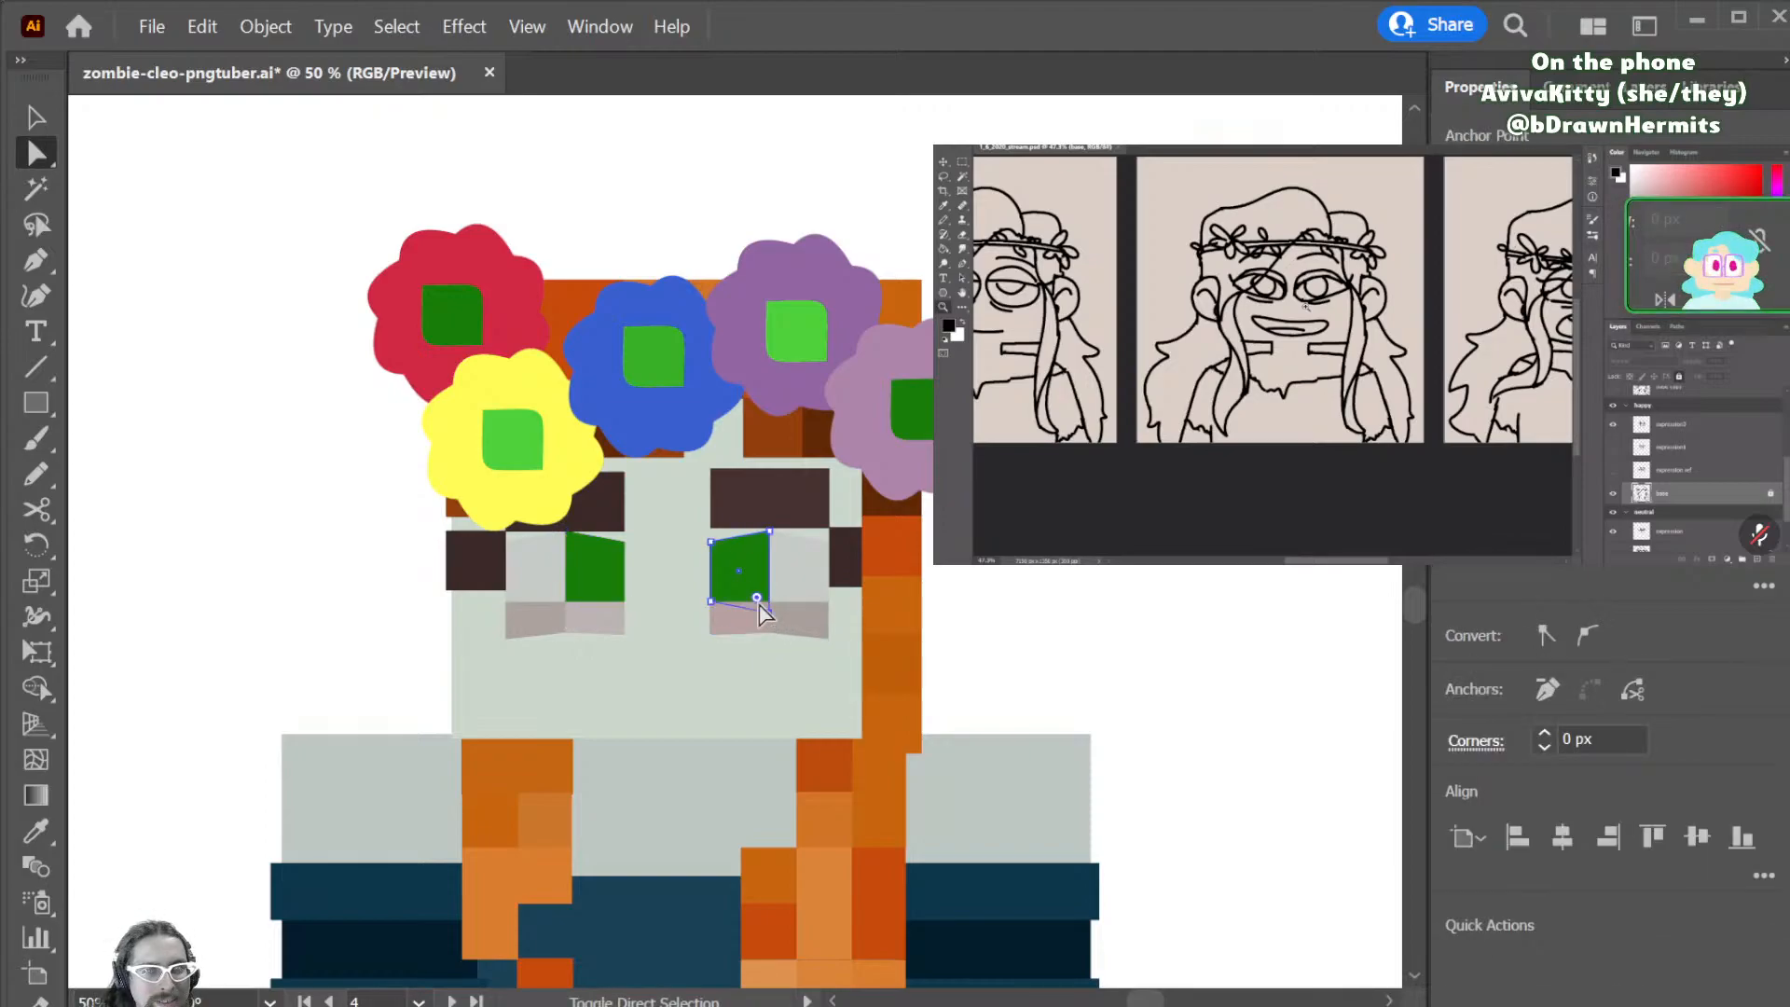
pyautogui.keyDown('shift'); pyautogui.click(601, 573); pyautogui.keyUp('shift')
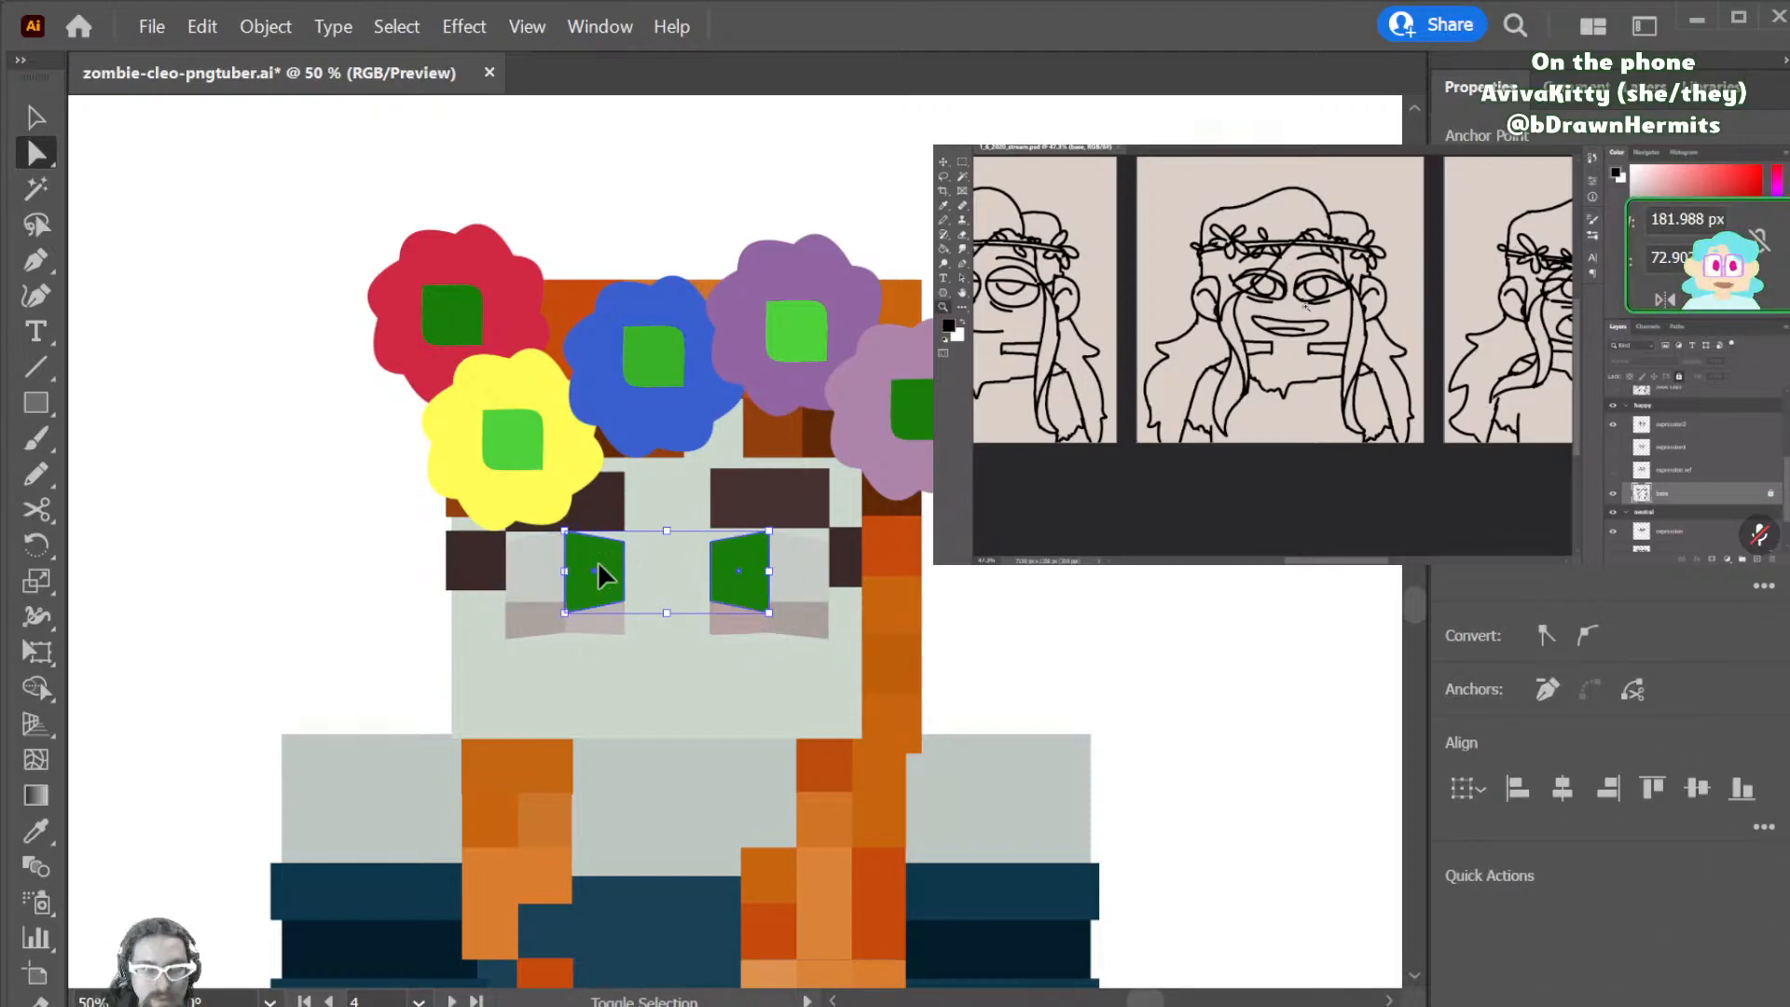
pyautogui.hotkey('ctrl', '2')
# - Lower each eye white's bottom corner beside the iris to match it and place the whites in front of the under-eye shading
pyautogui.click(526, 588)
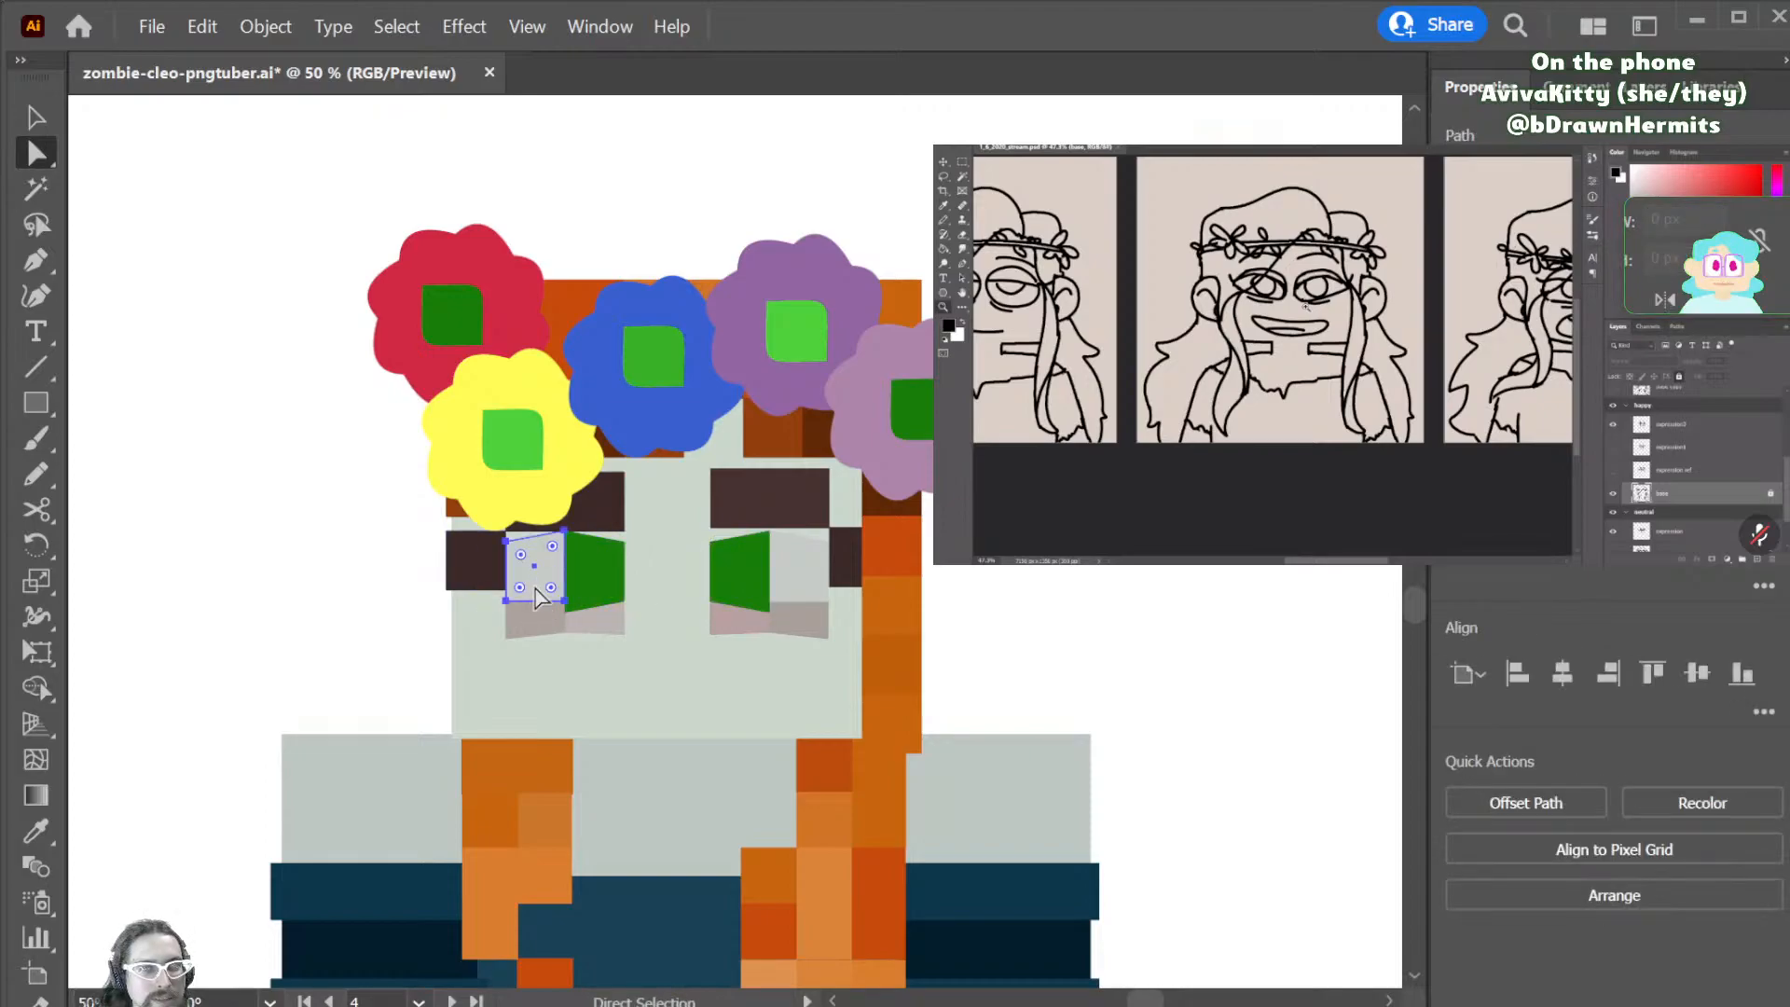
pyautogui.keyDown('shift'); pyautogui.click(564, 602); pyautogui.keyUp('shift')
pyautogui.hotkey('shift', 'Down')
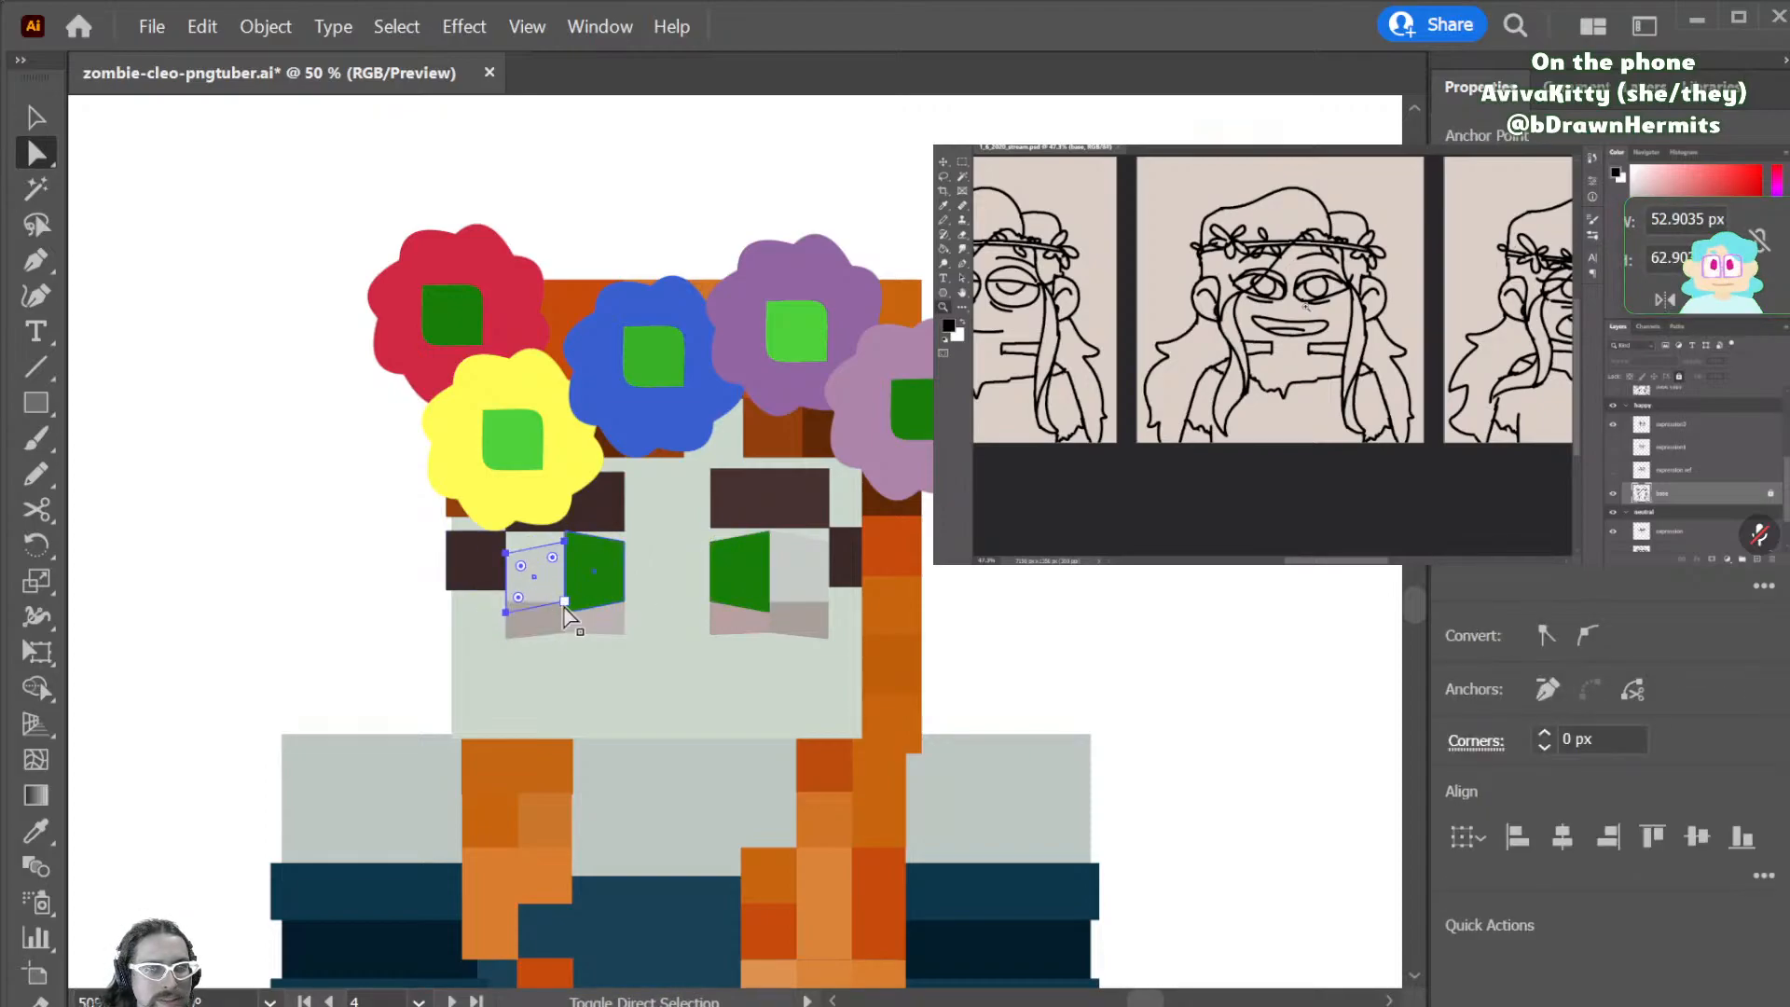
pyautogui.hotkey('ctrl', 'z')
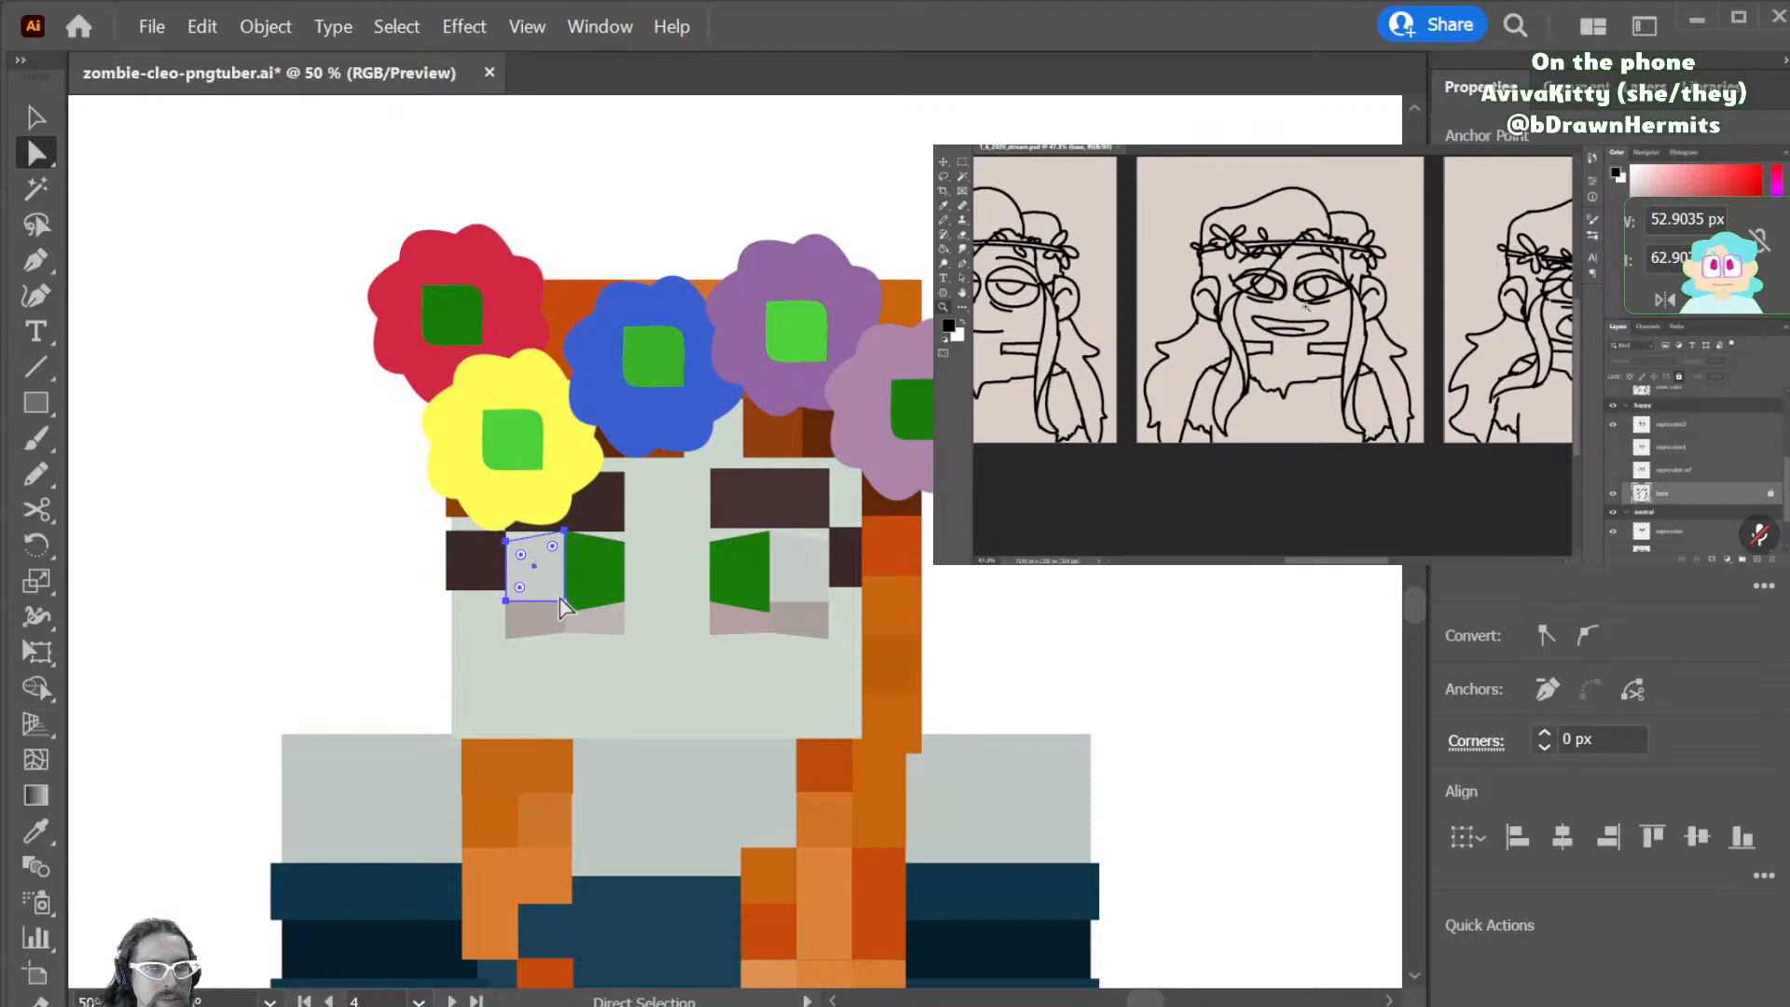
pyautogui.moveTo(565, 601); pyautogui.dragTo(565, 613)
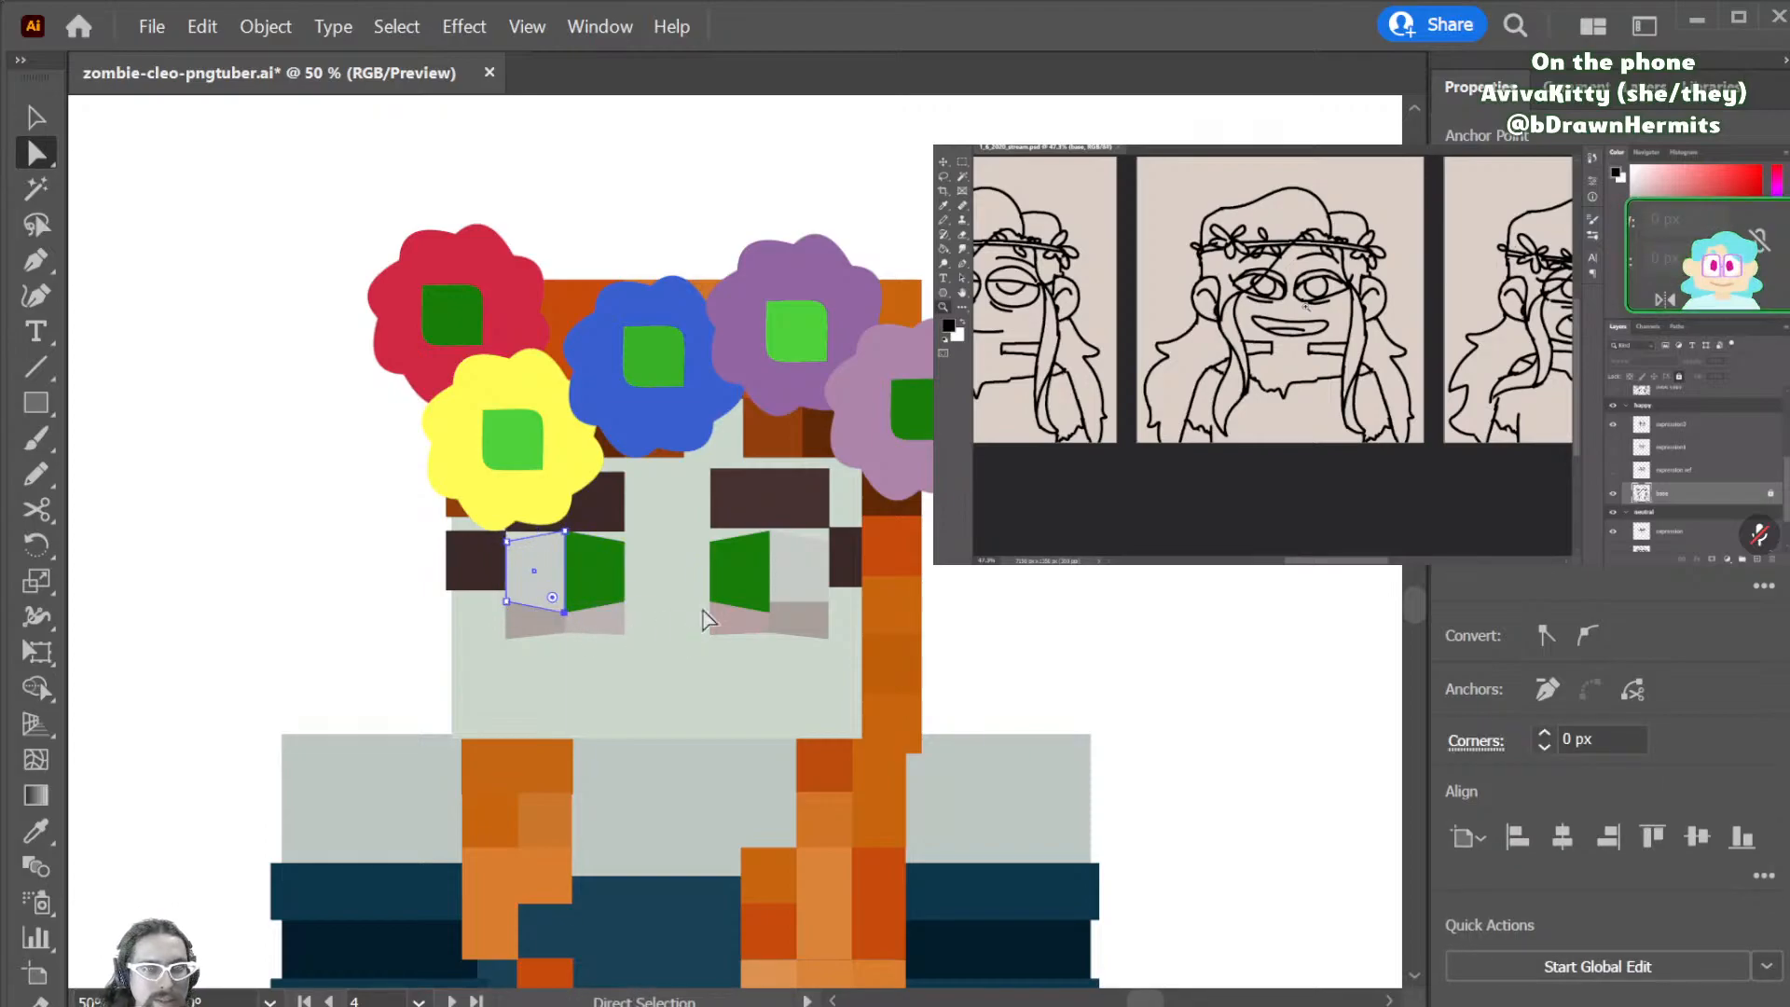
pyautogui.click(781, 592)
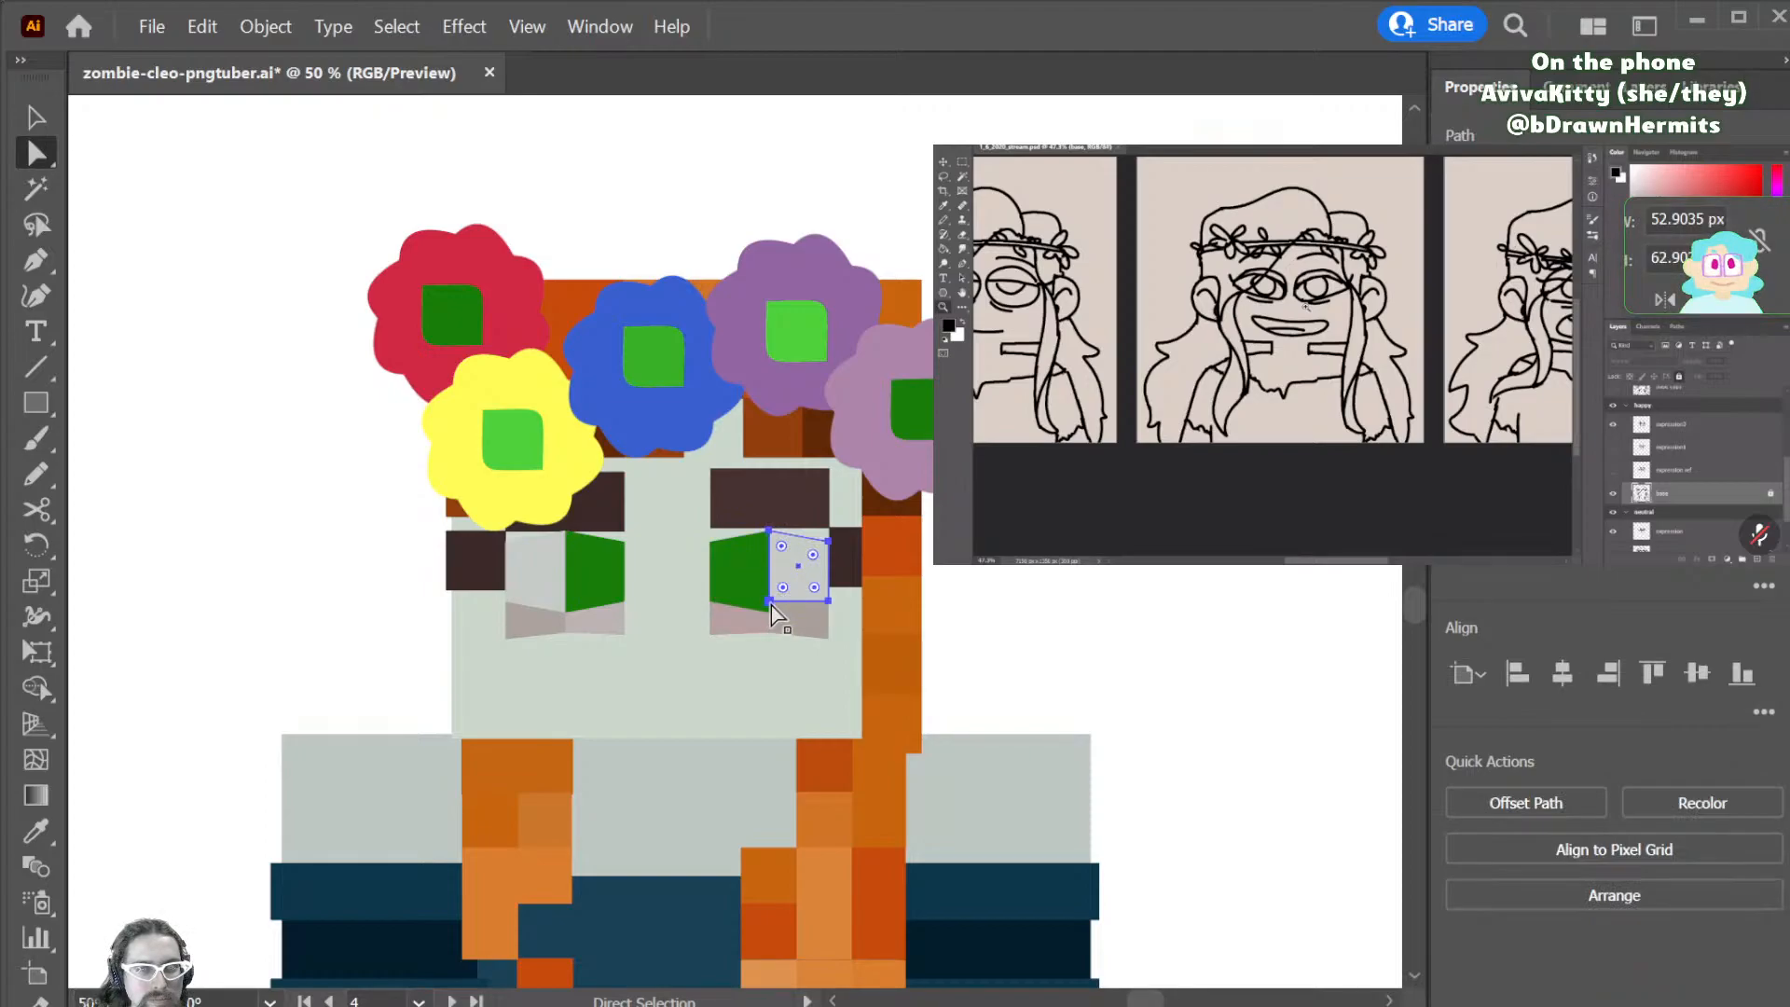
pyautogui.click(770, 602)
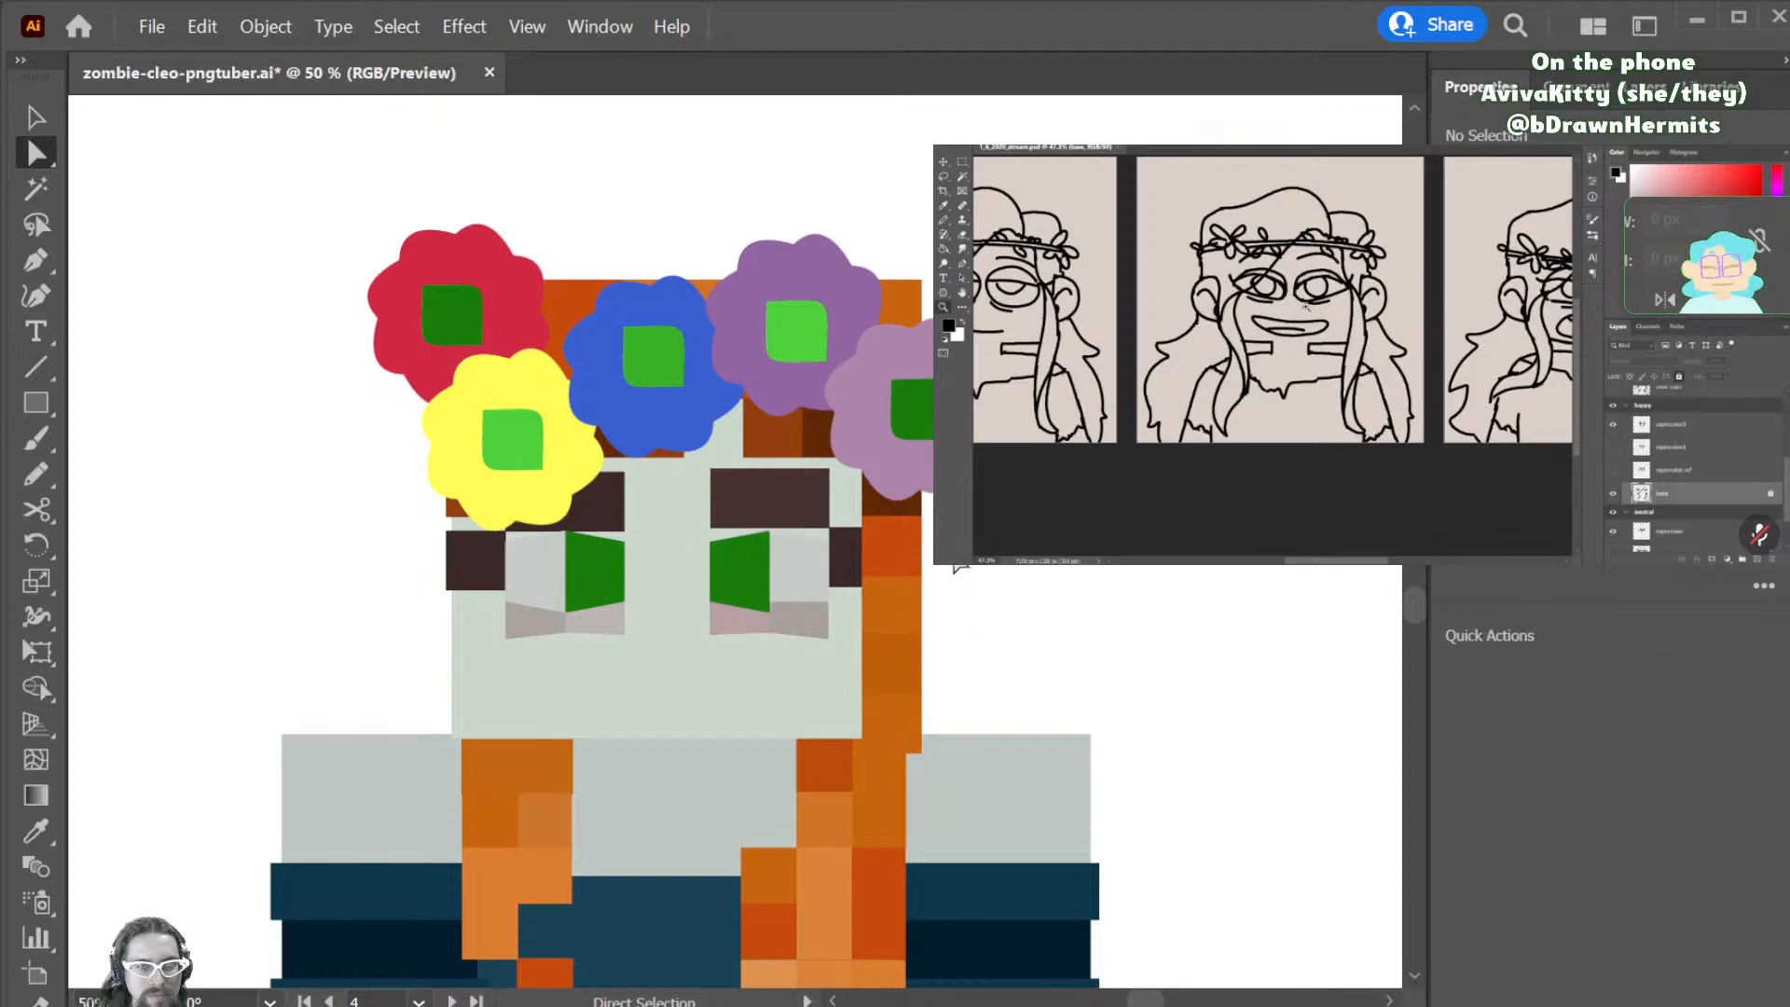
pyautogui.click(821, 585)
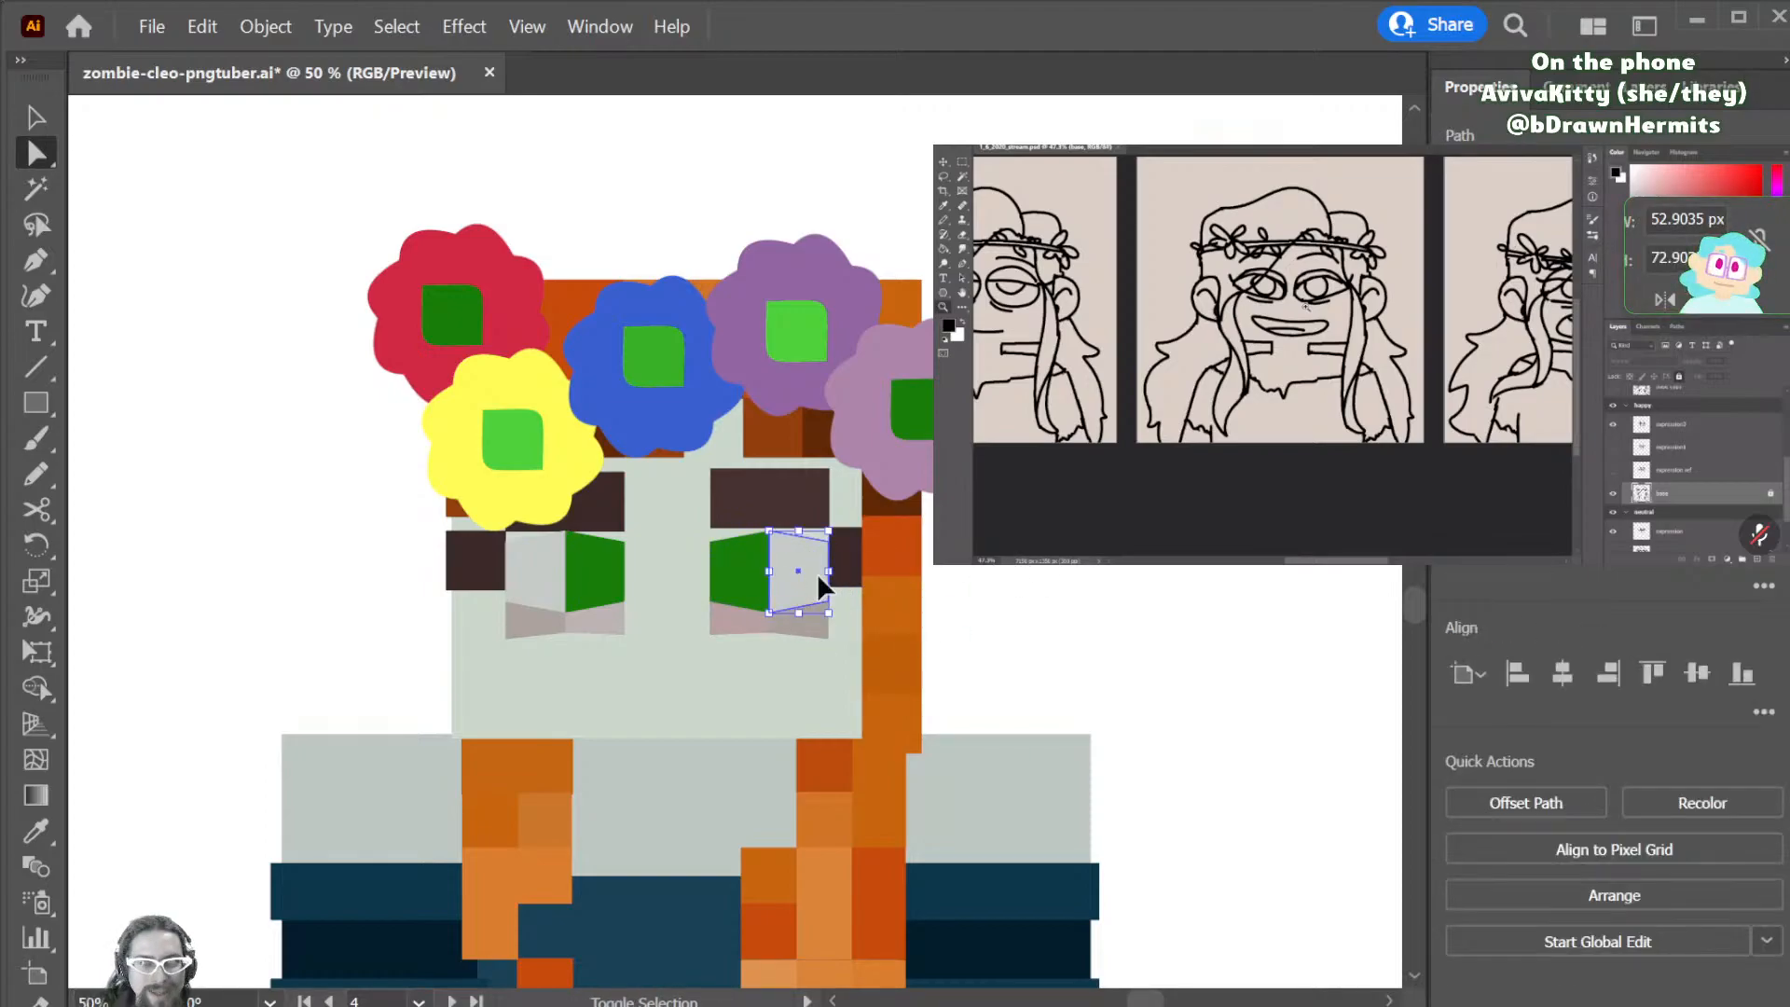
pyautogui.click(1107, 601)
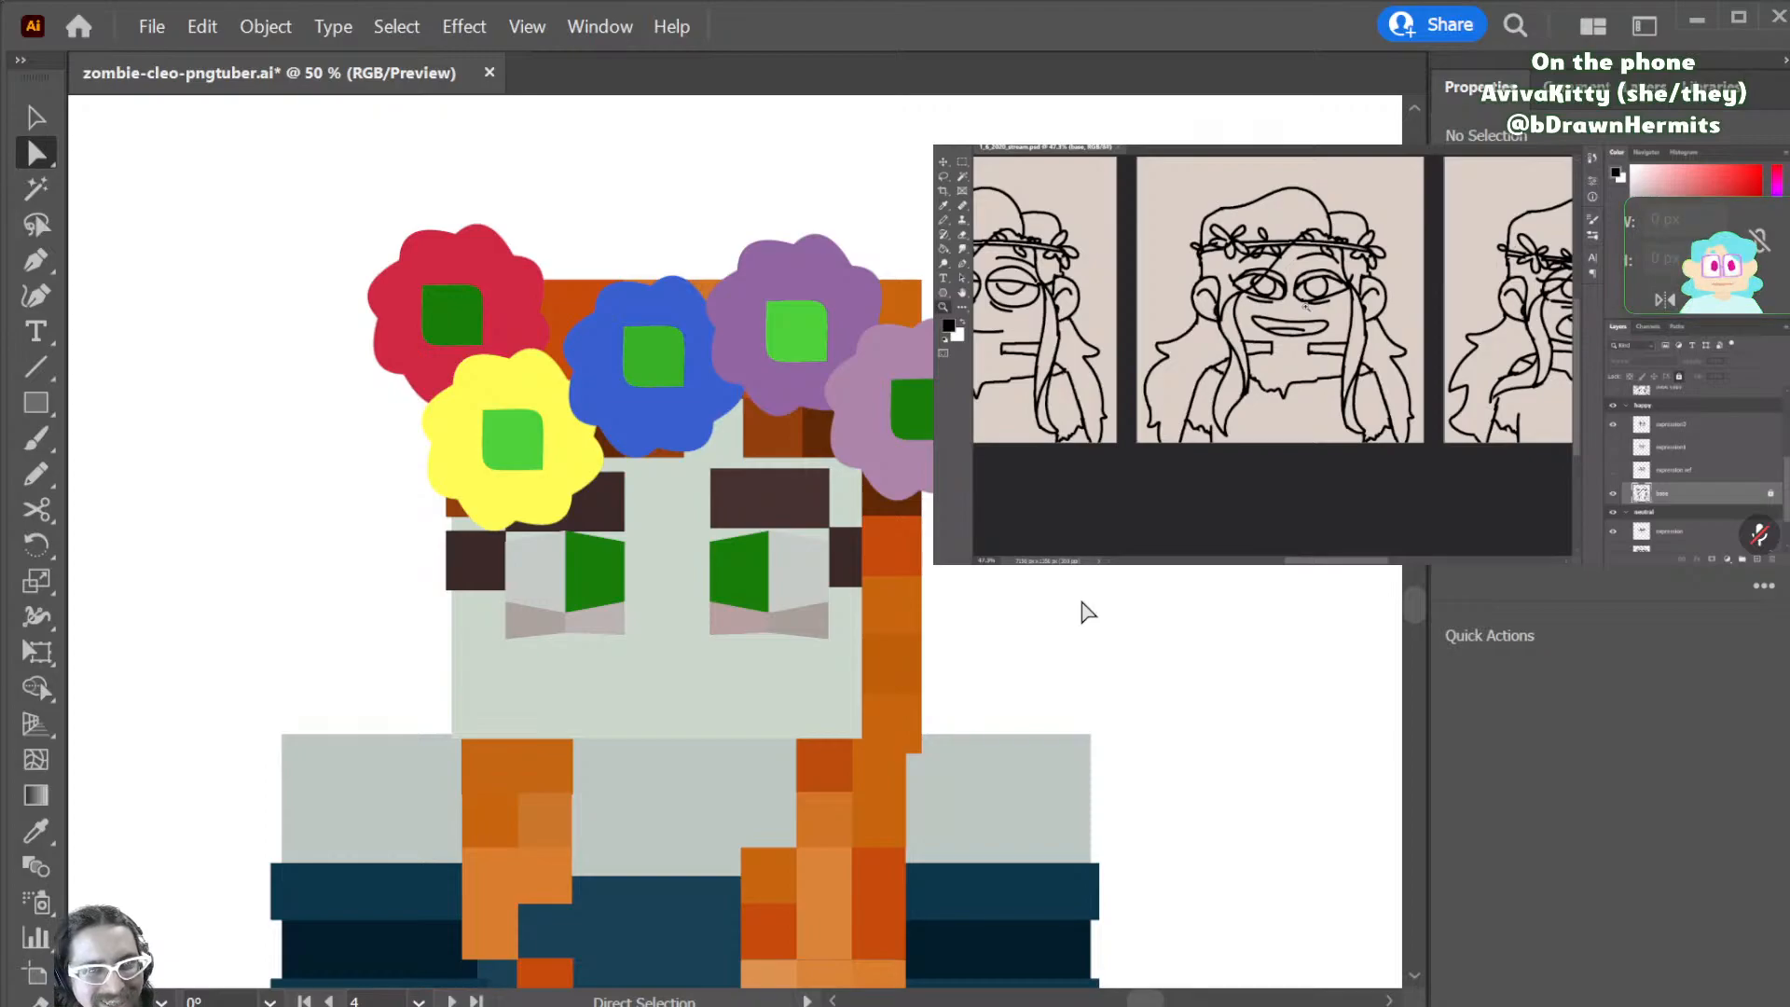
# - Move both large eyebrow blocks down slightly so they meet the reshaped eyes
pyautogui.click(611, 516)
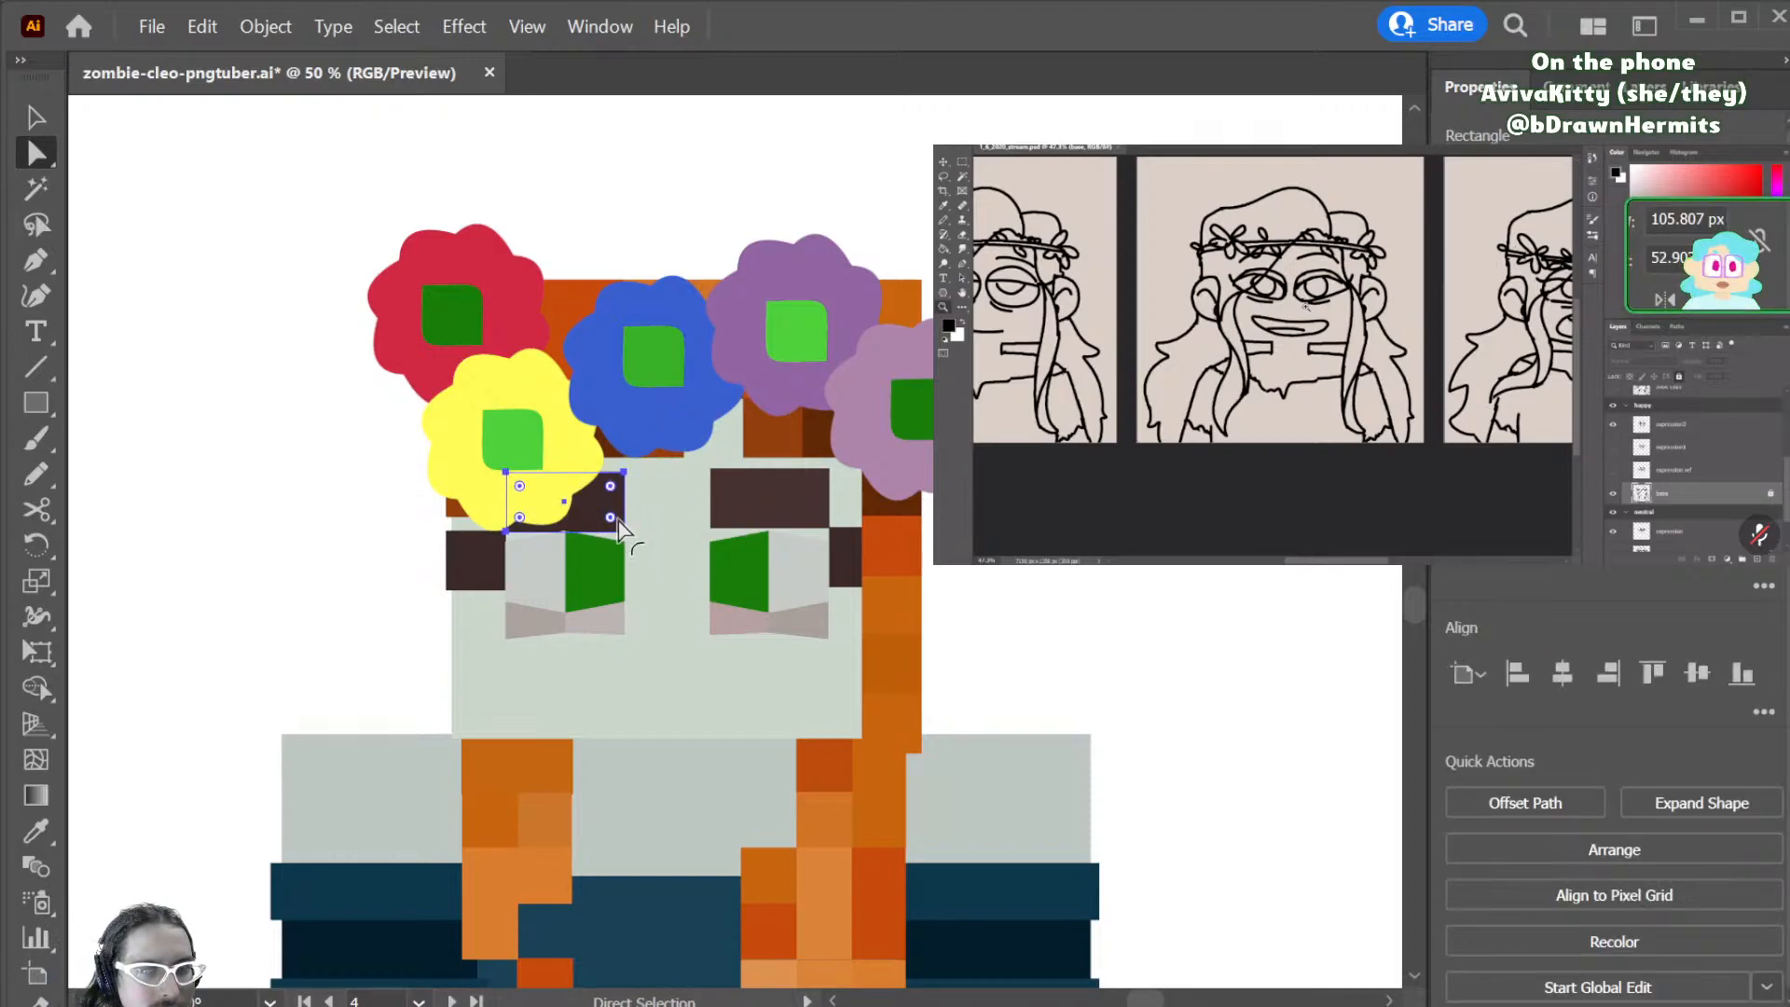
pyautogui.keyDown('shift'); pyautogui.click(739, 511); pyautogui.keyUp('shift')
pyautogui.press('Down')
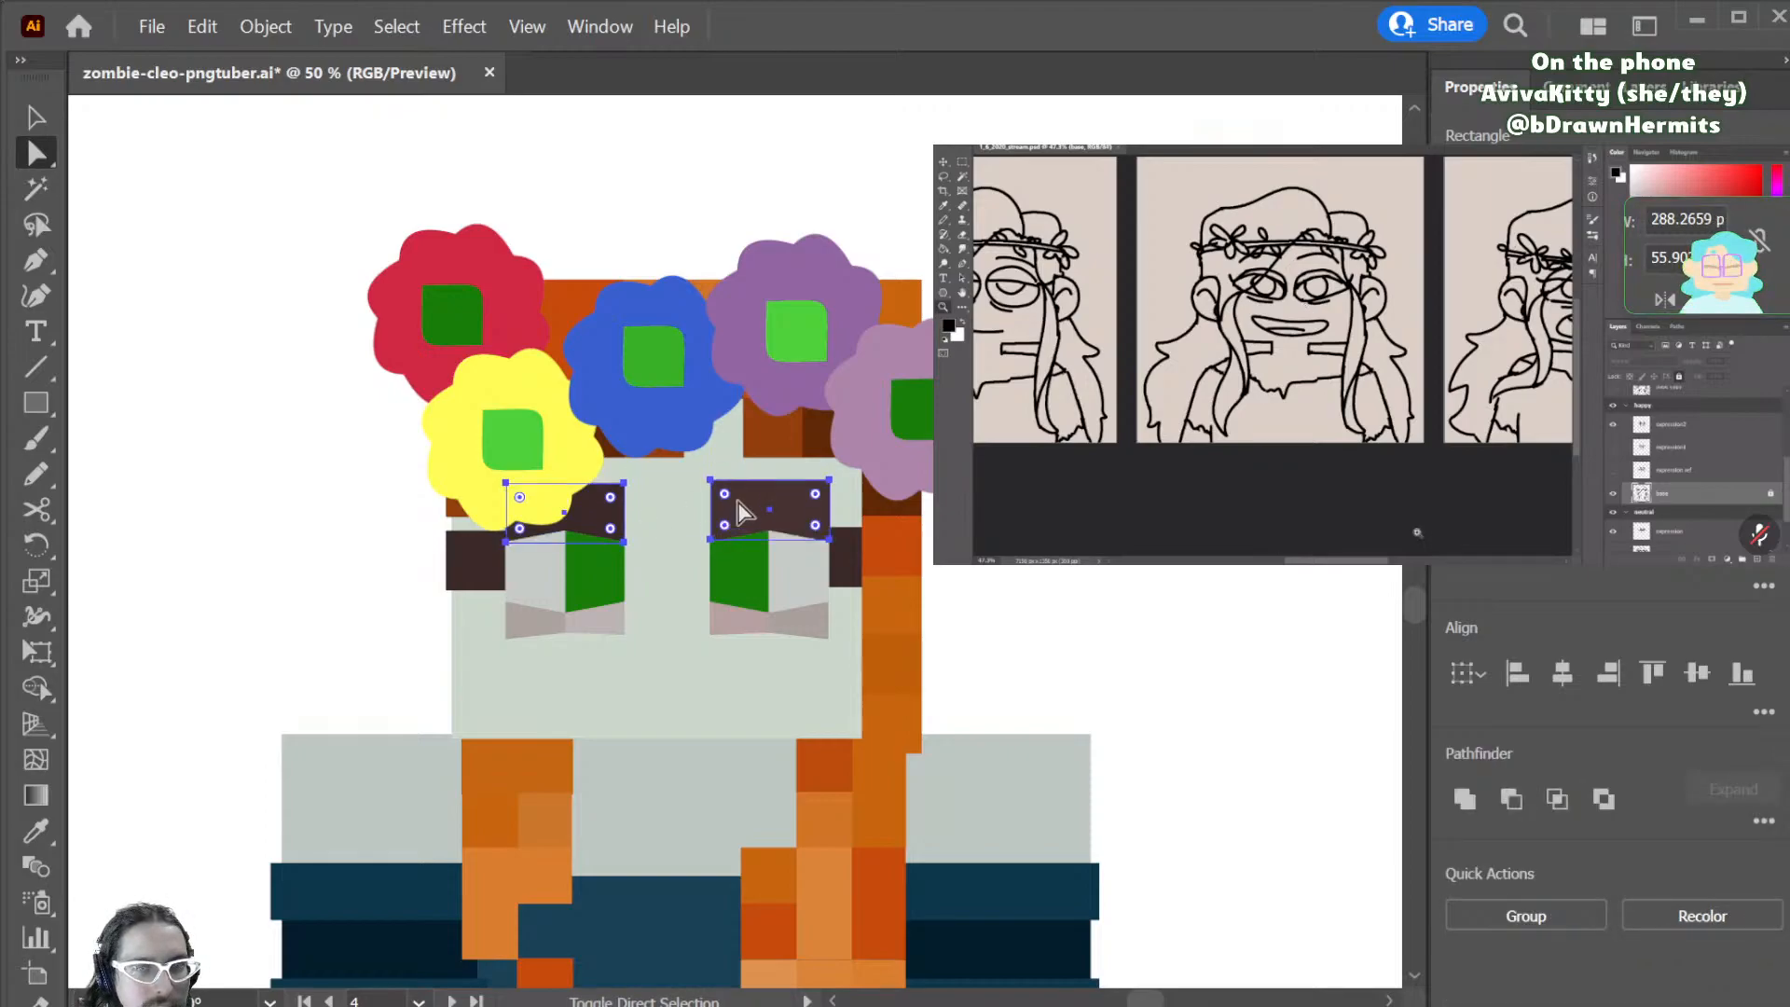
pyautogui.click(1067, 568)
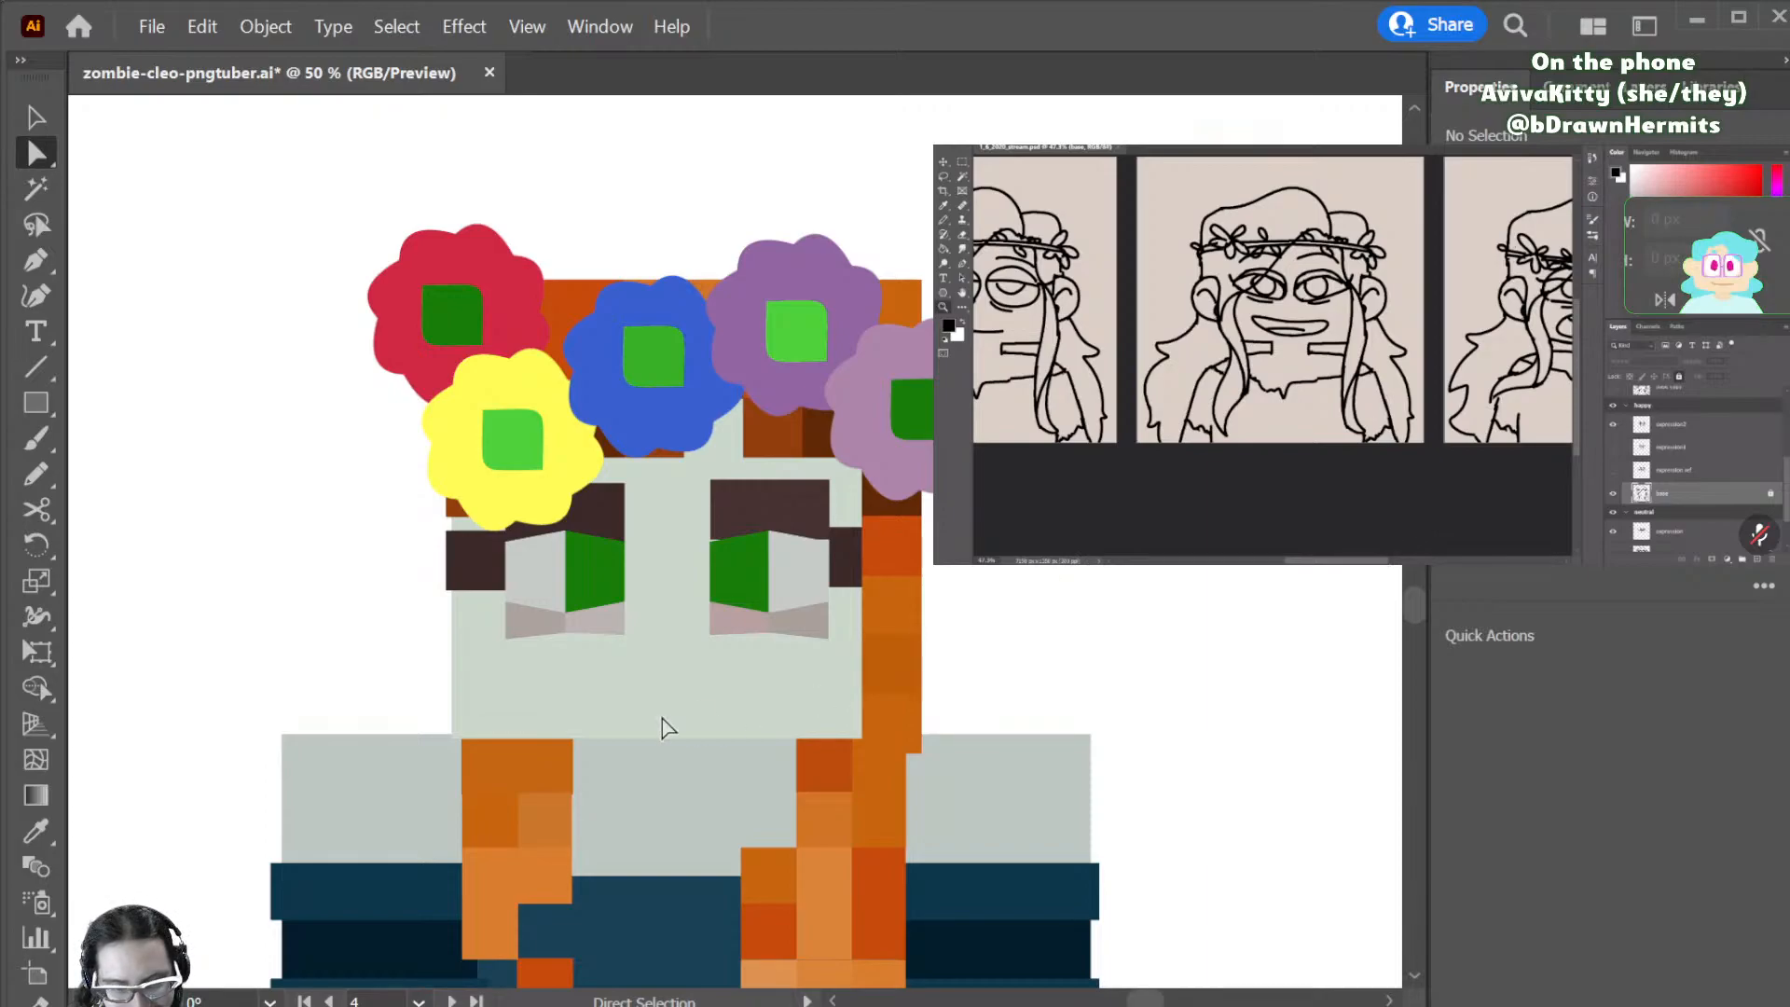
# - Try thinning the under-eye shading by raising its outer bottom corners, followed by its inner bottom corners, on both sides
pyautogui.click(505, 638)
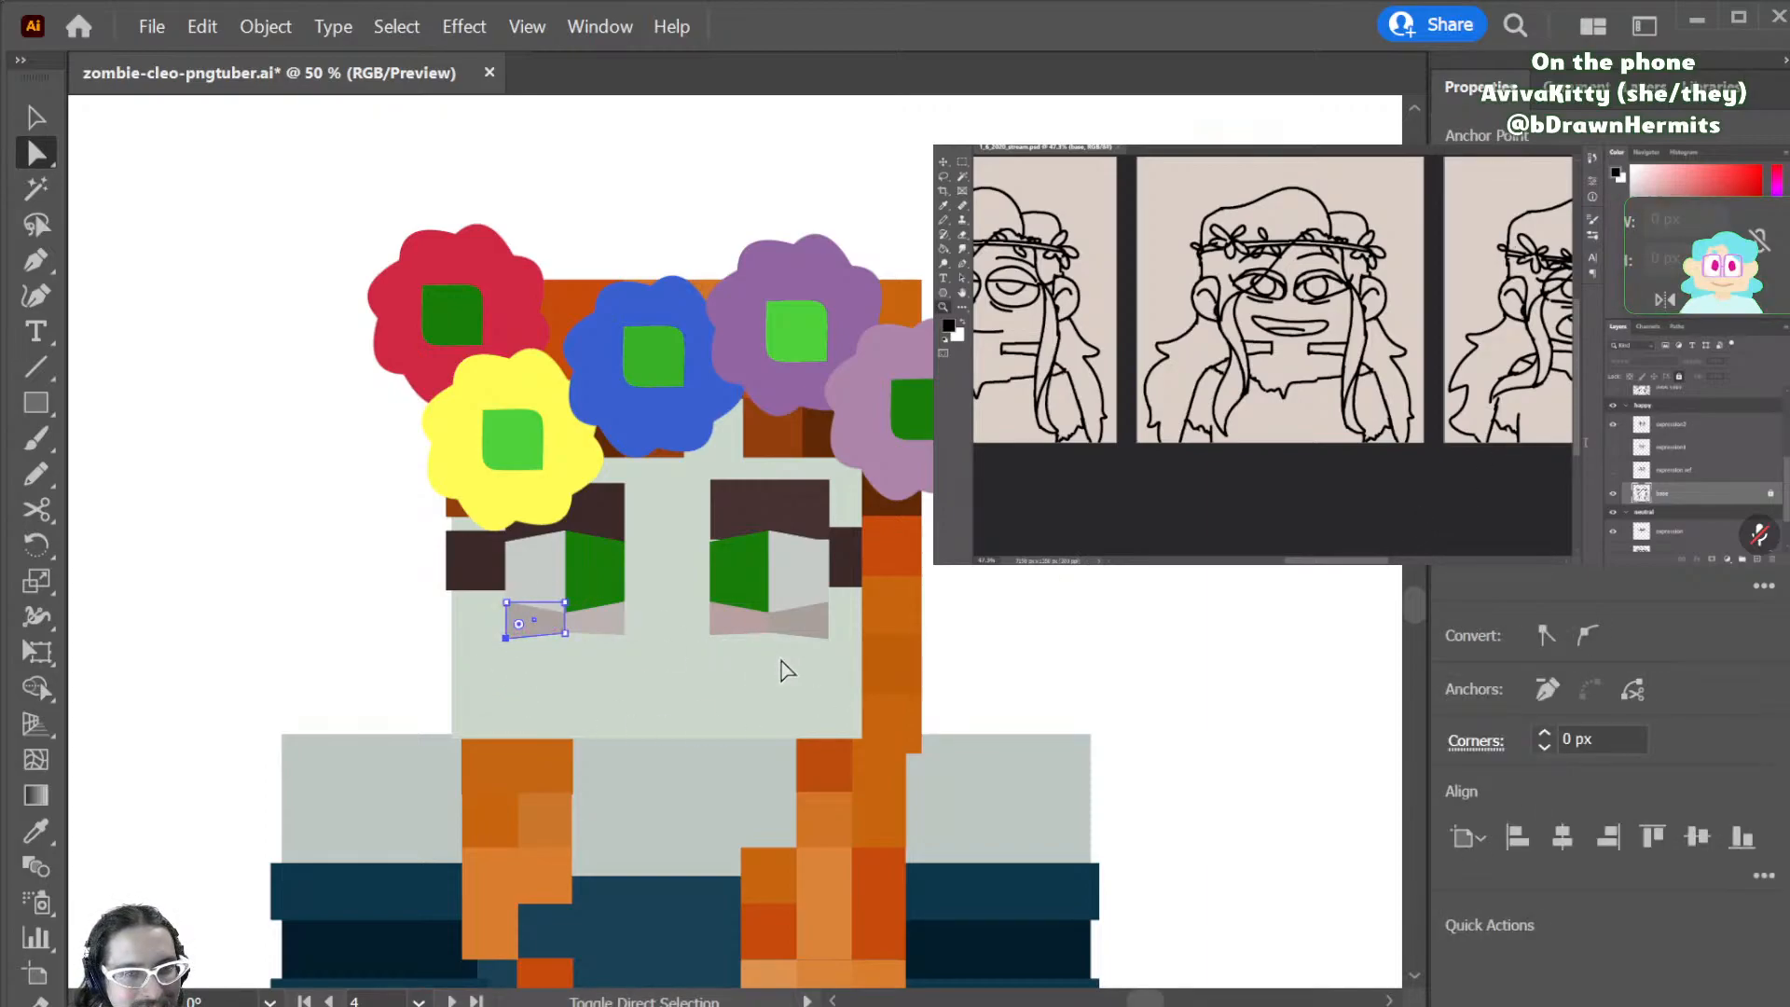
pyautogui.keyDown('shift'); pyautogui.click(828, 639); pyautogui.keyUp('shift')
pyautogui.press('Up')
pyautogui.press('Up')
pyautogui.click(732, 623)
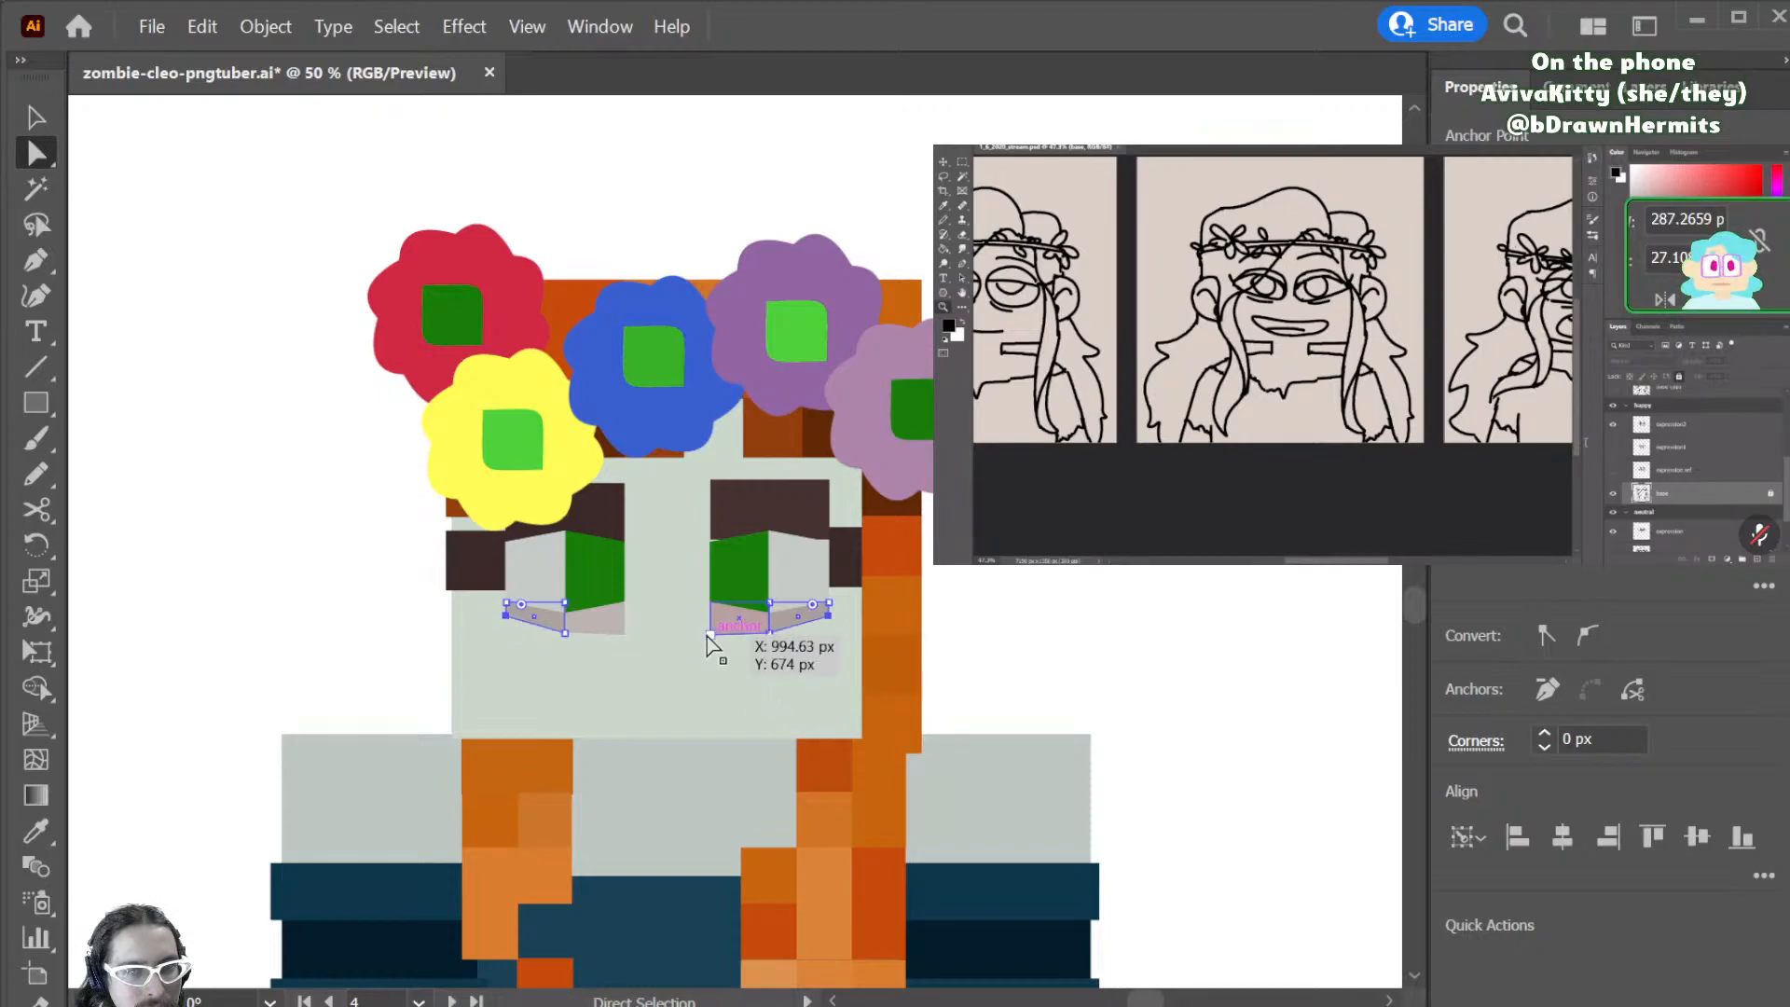
pyautogui.keyDown('shift'); pyautogui.click(617, 627); pyautogui.keyUp('shift')
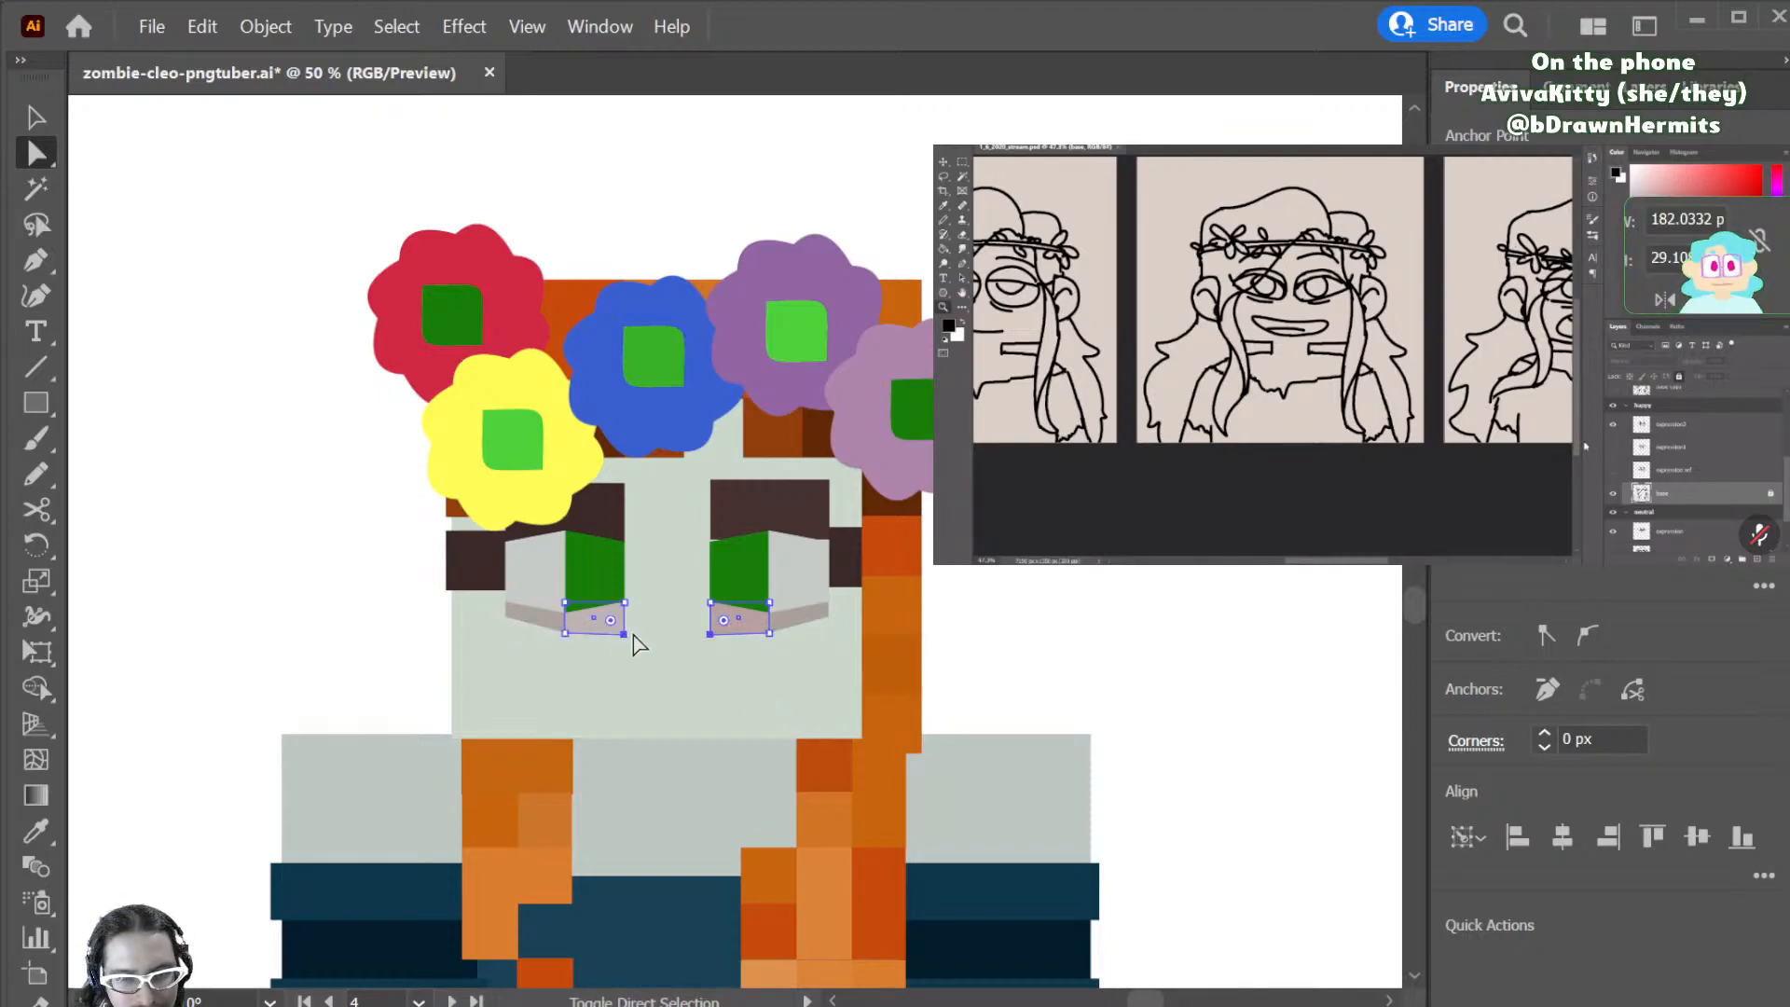
pyautogui.click(1180, 681)
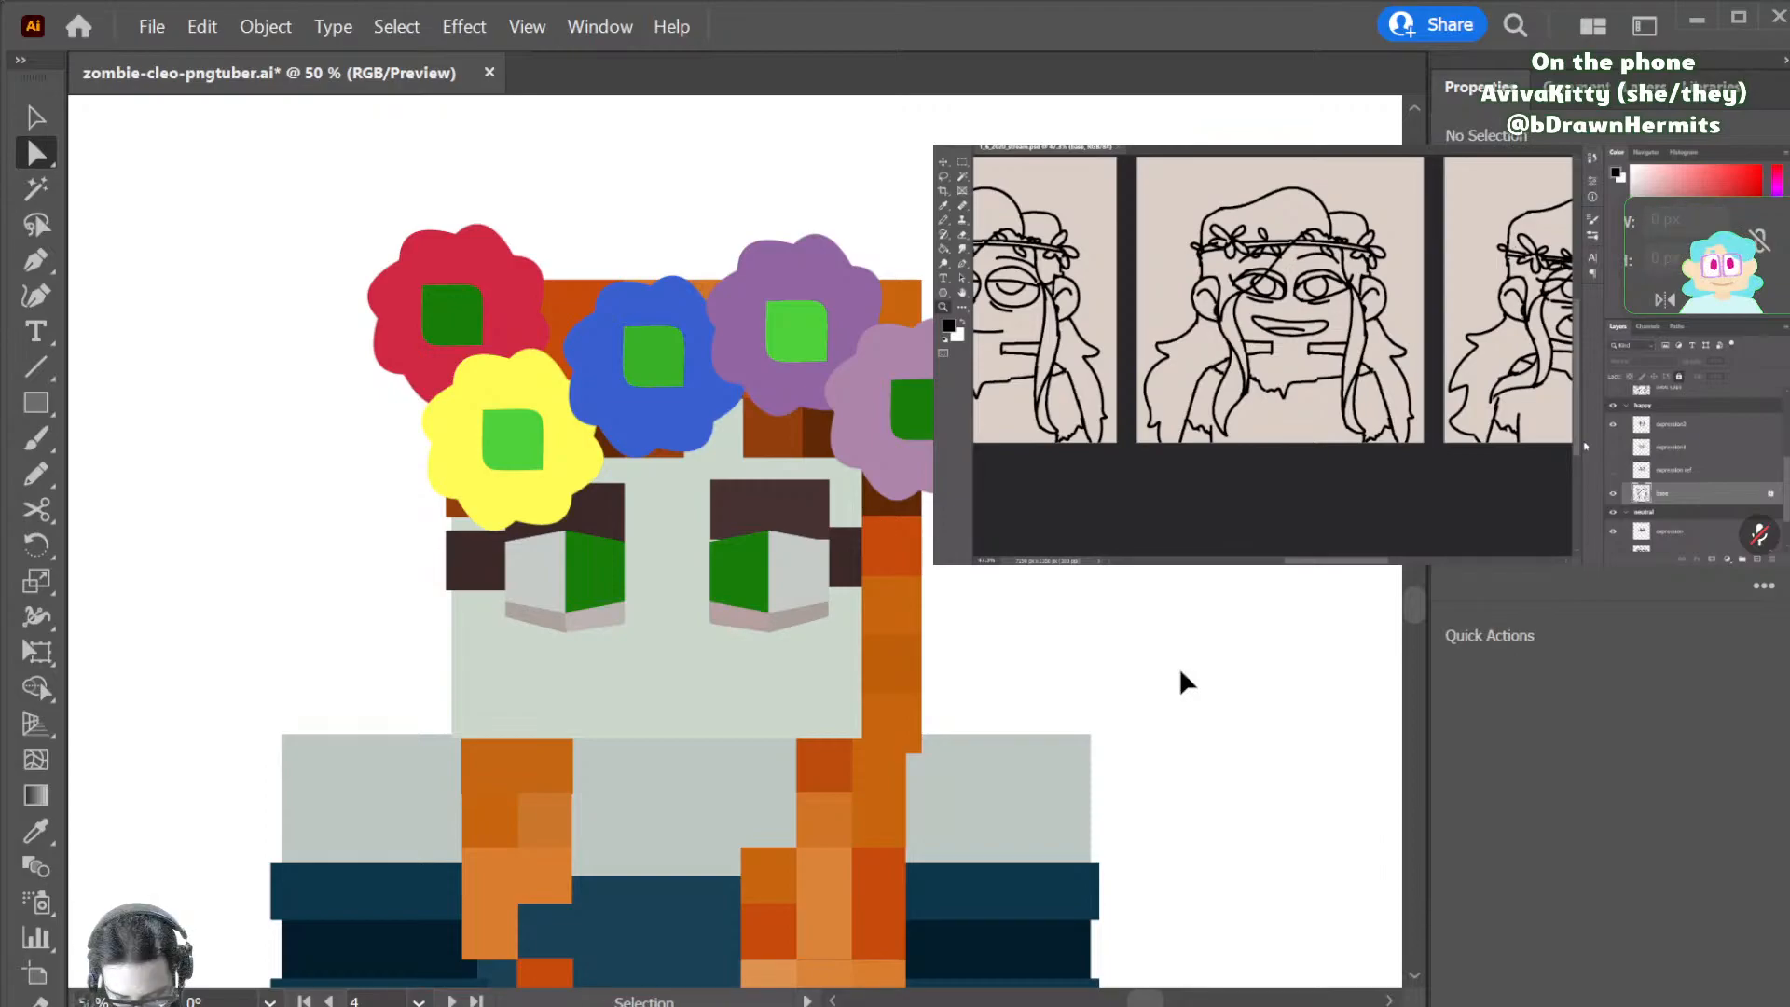
# - Undo the corner changes to the under-eye shading on both sides
pyautogui.hotkey('ctrl', '-')
pyautogui.hotkey('ctrl', '-')
pyautogui.hotkey('ctrl', '-')
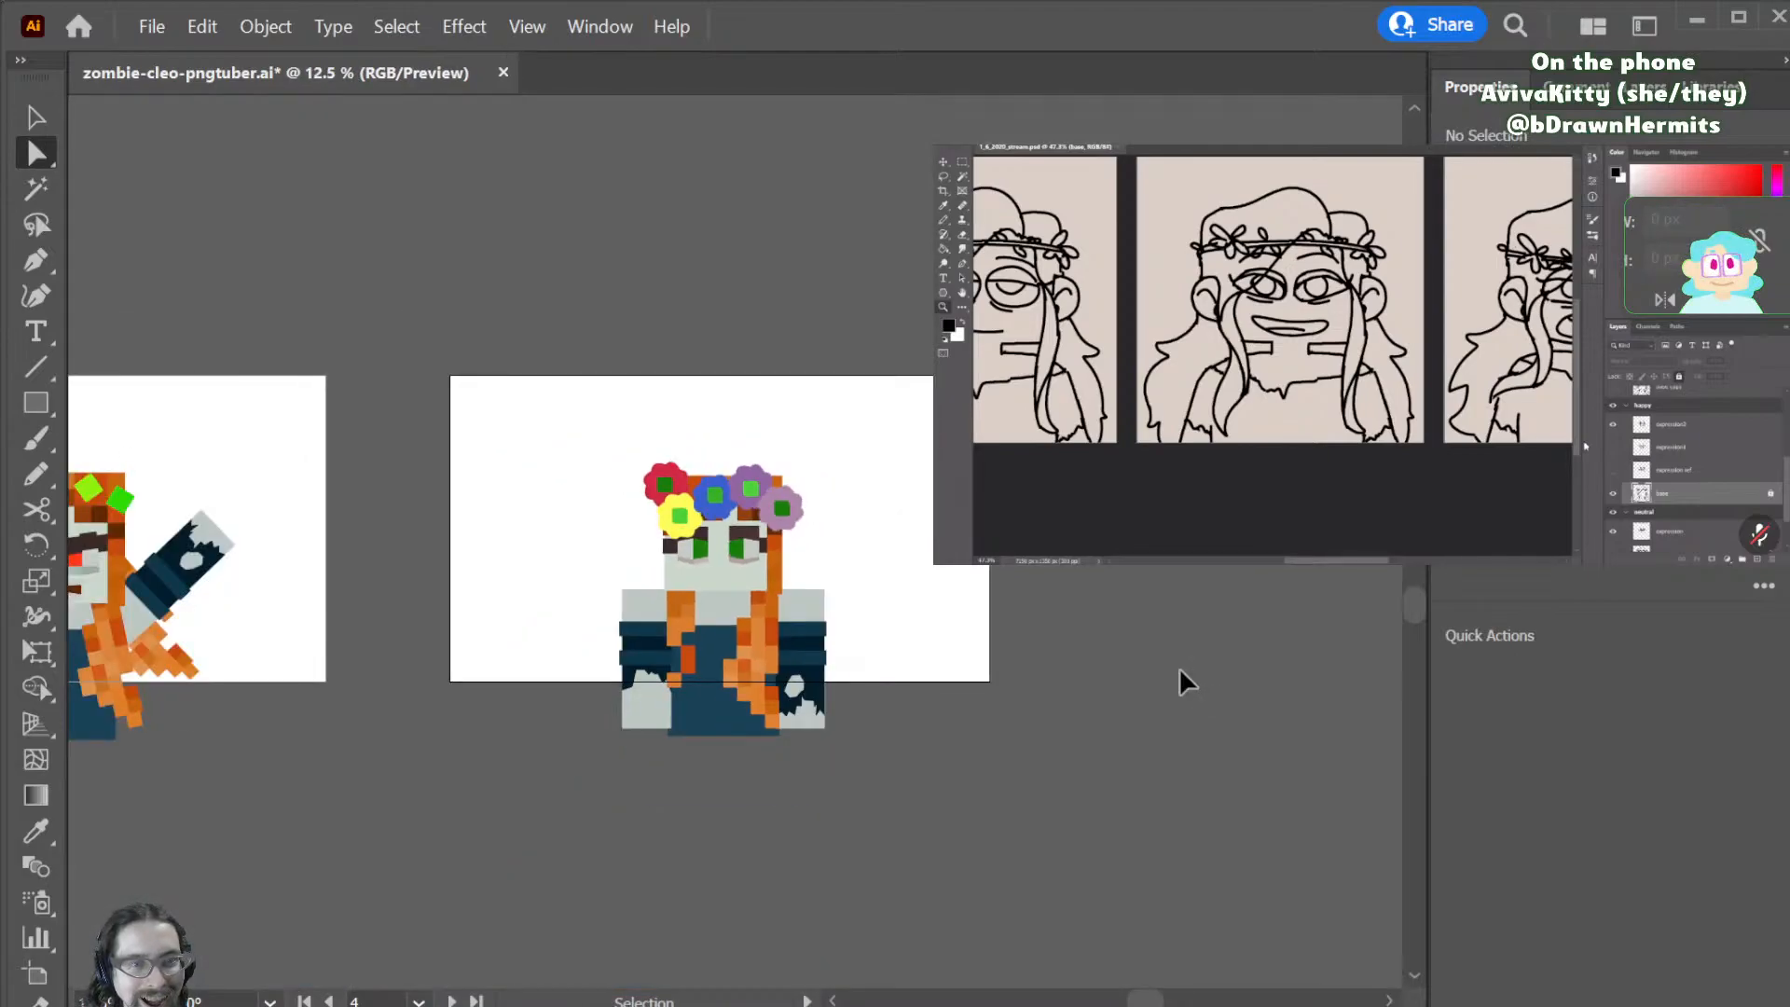
pyautogui.hotkey('ctrl', 'z')
pyautogui.hotkey('ctrl', 'z')
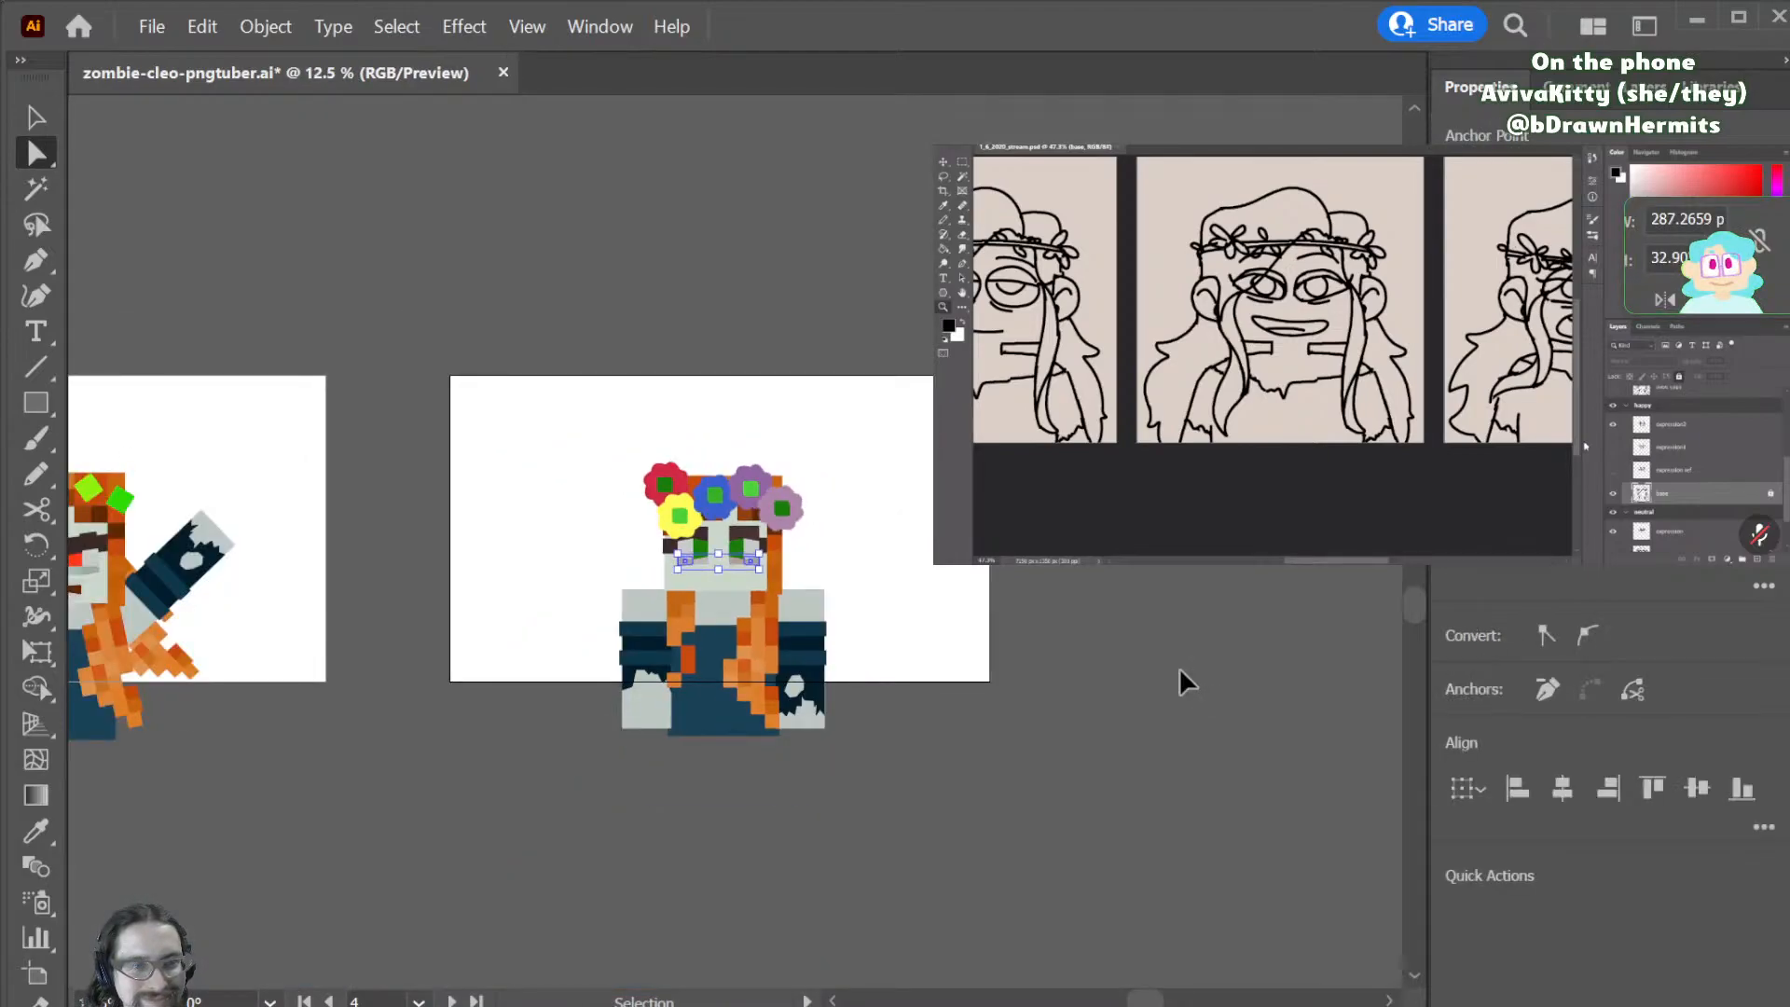
pyautogui.click(1181, 681)
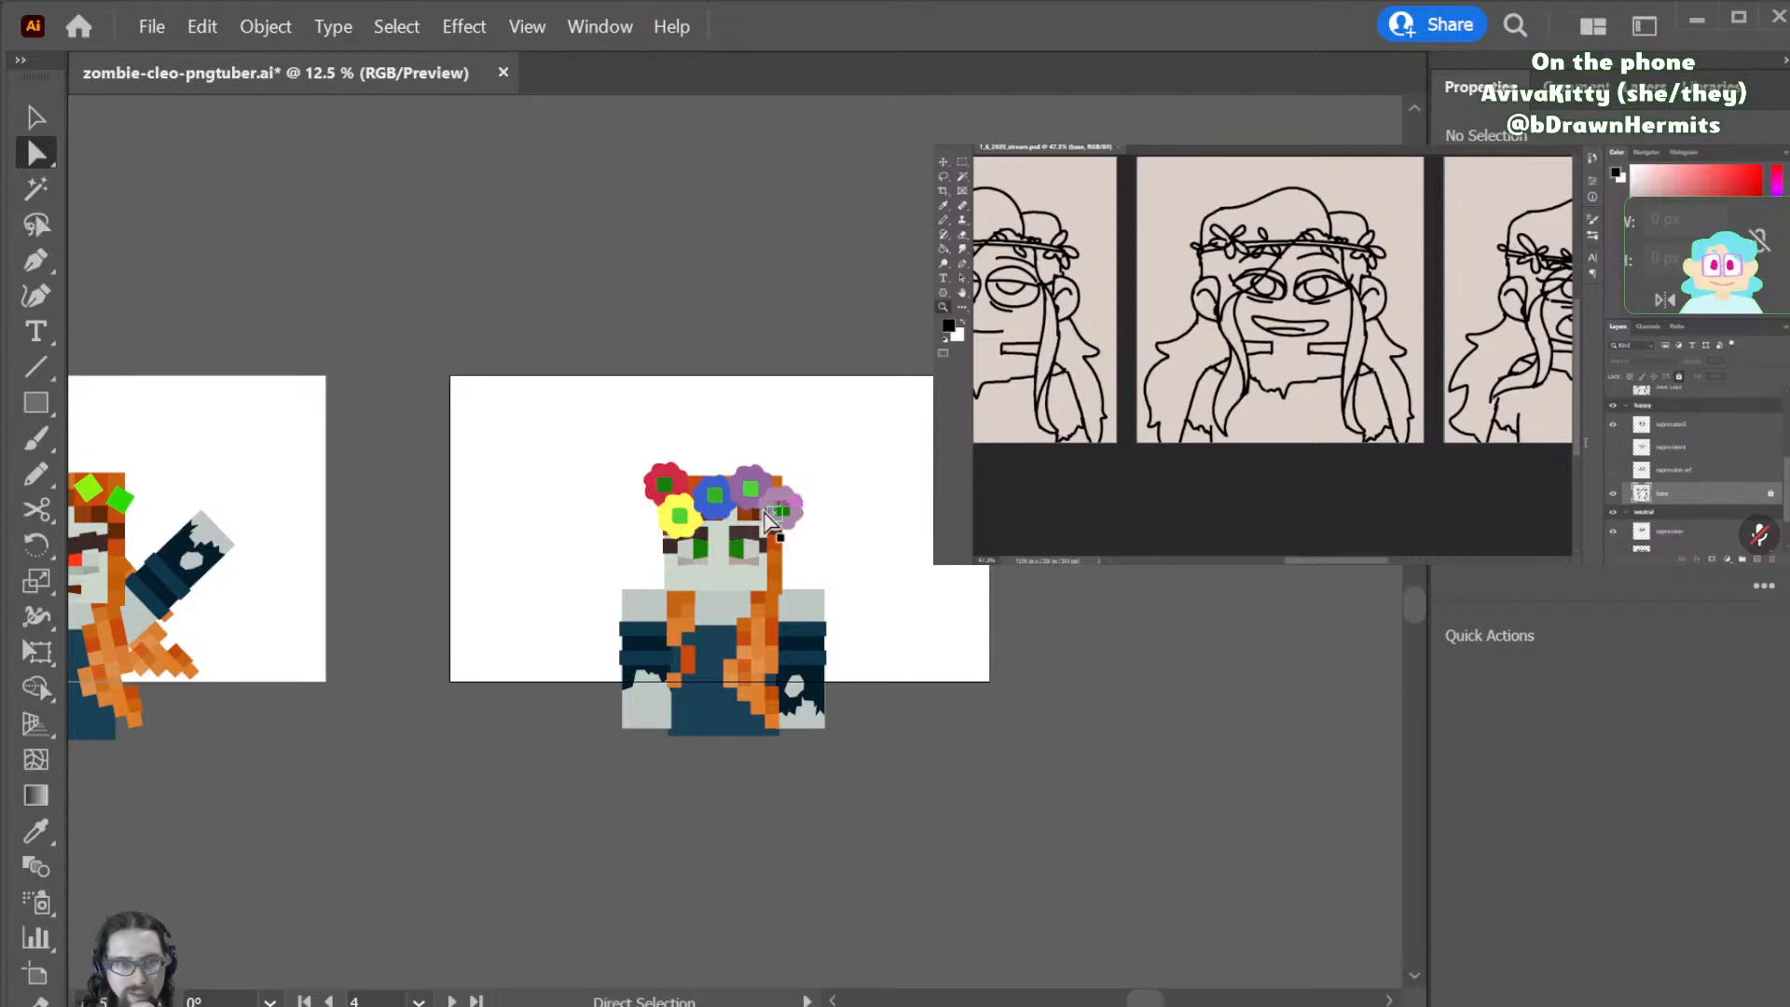
# - Recolour the green centres of all five crown flowers with softer, less saturated greens and save the document
pyautogui.scroll(3, 763, 507)
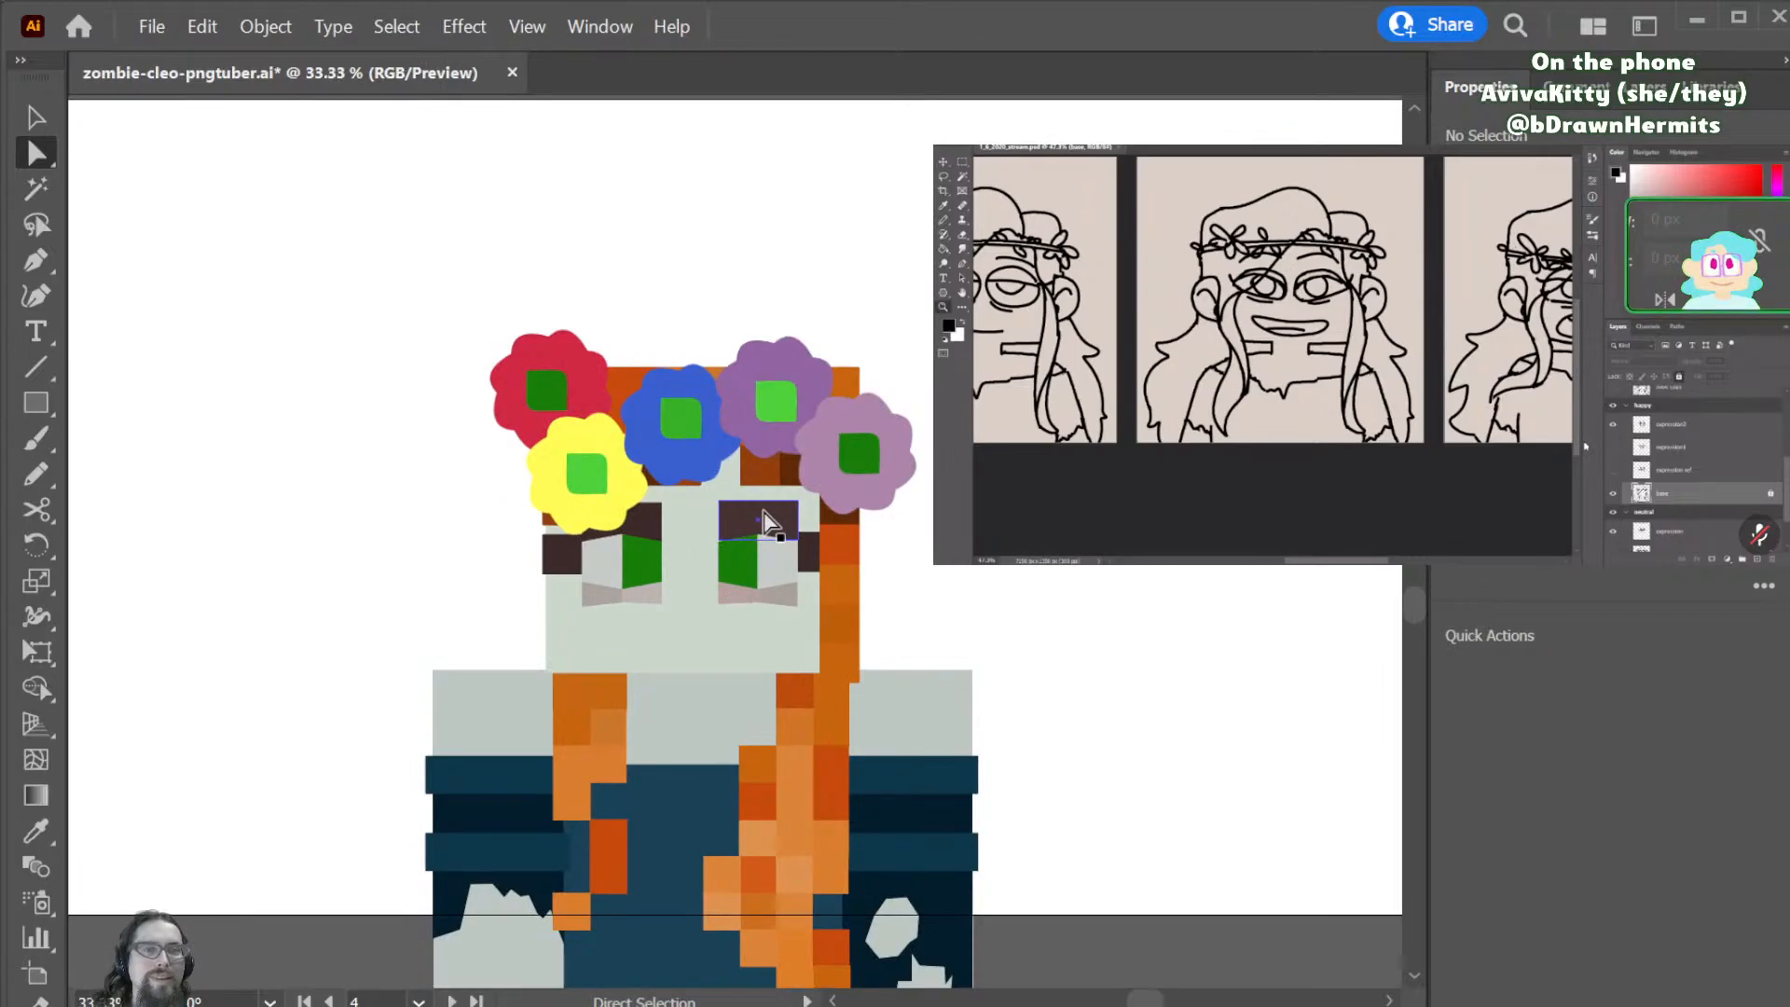
pyautogui.click(781, 399)
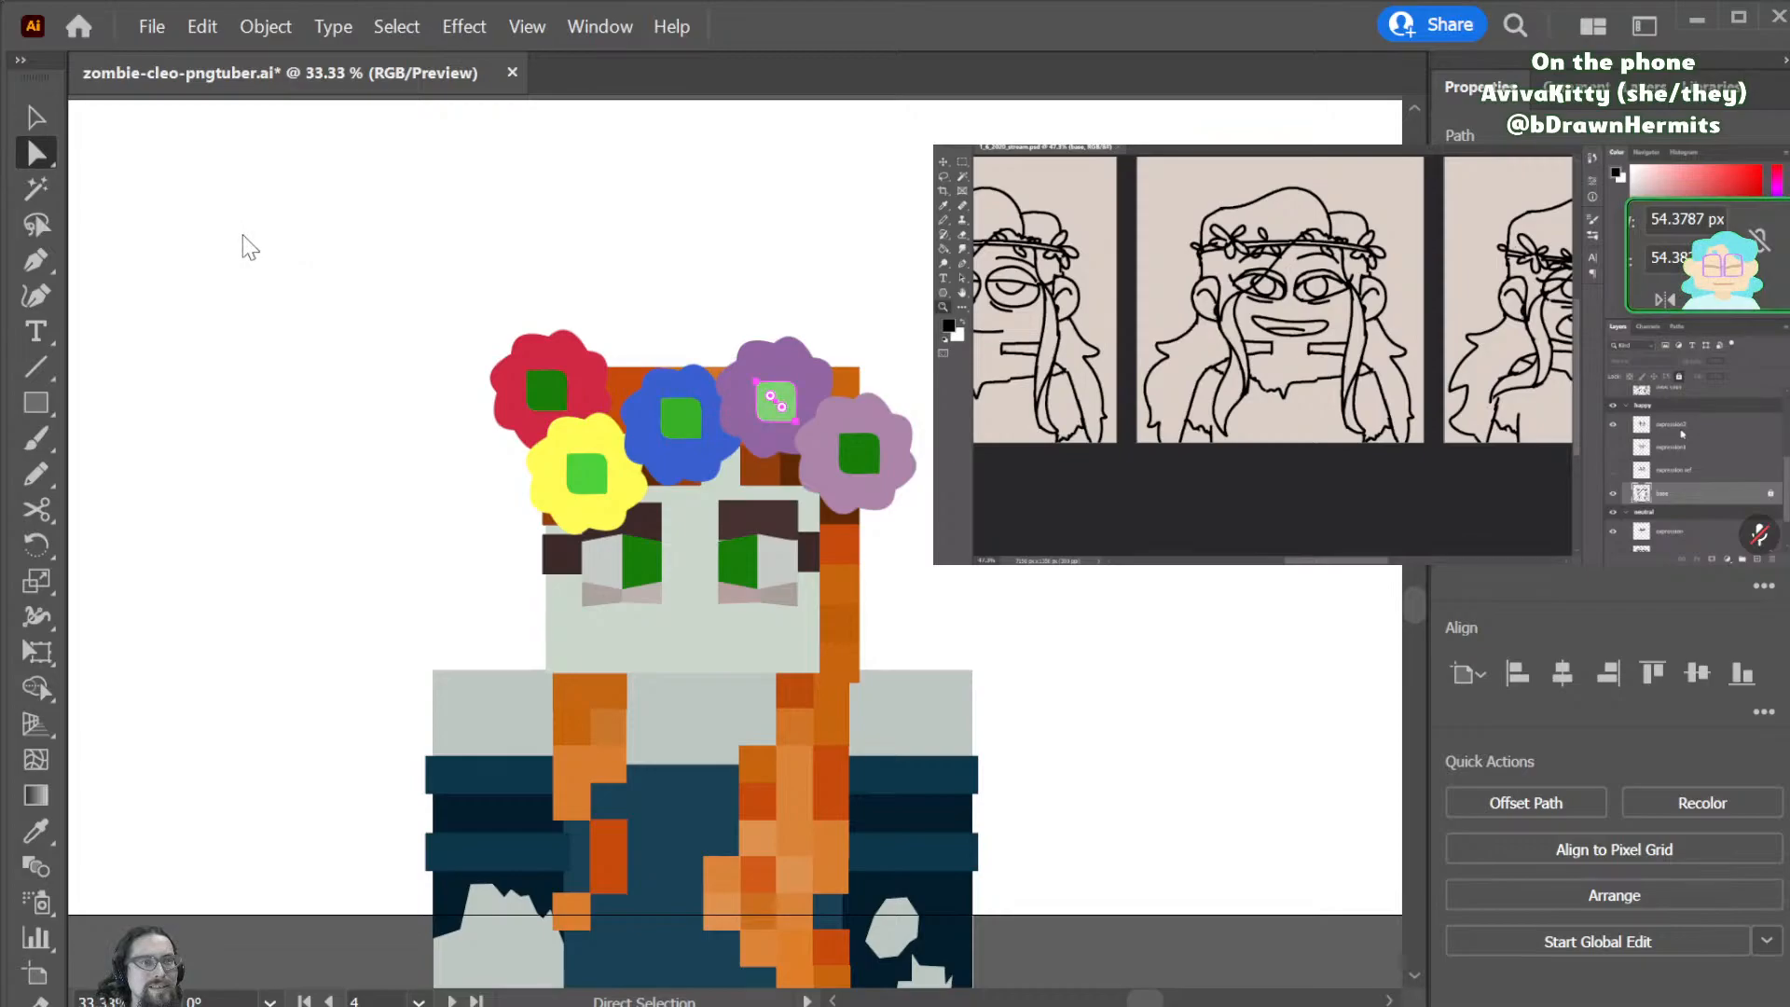
pyautogui.click(678, 425)
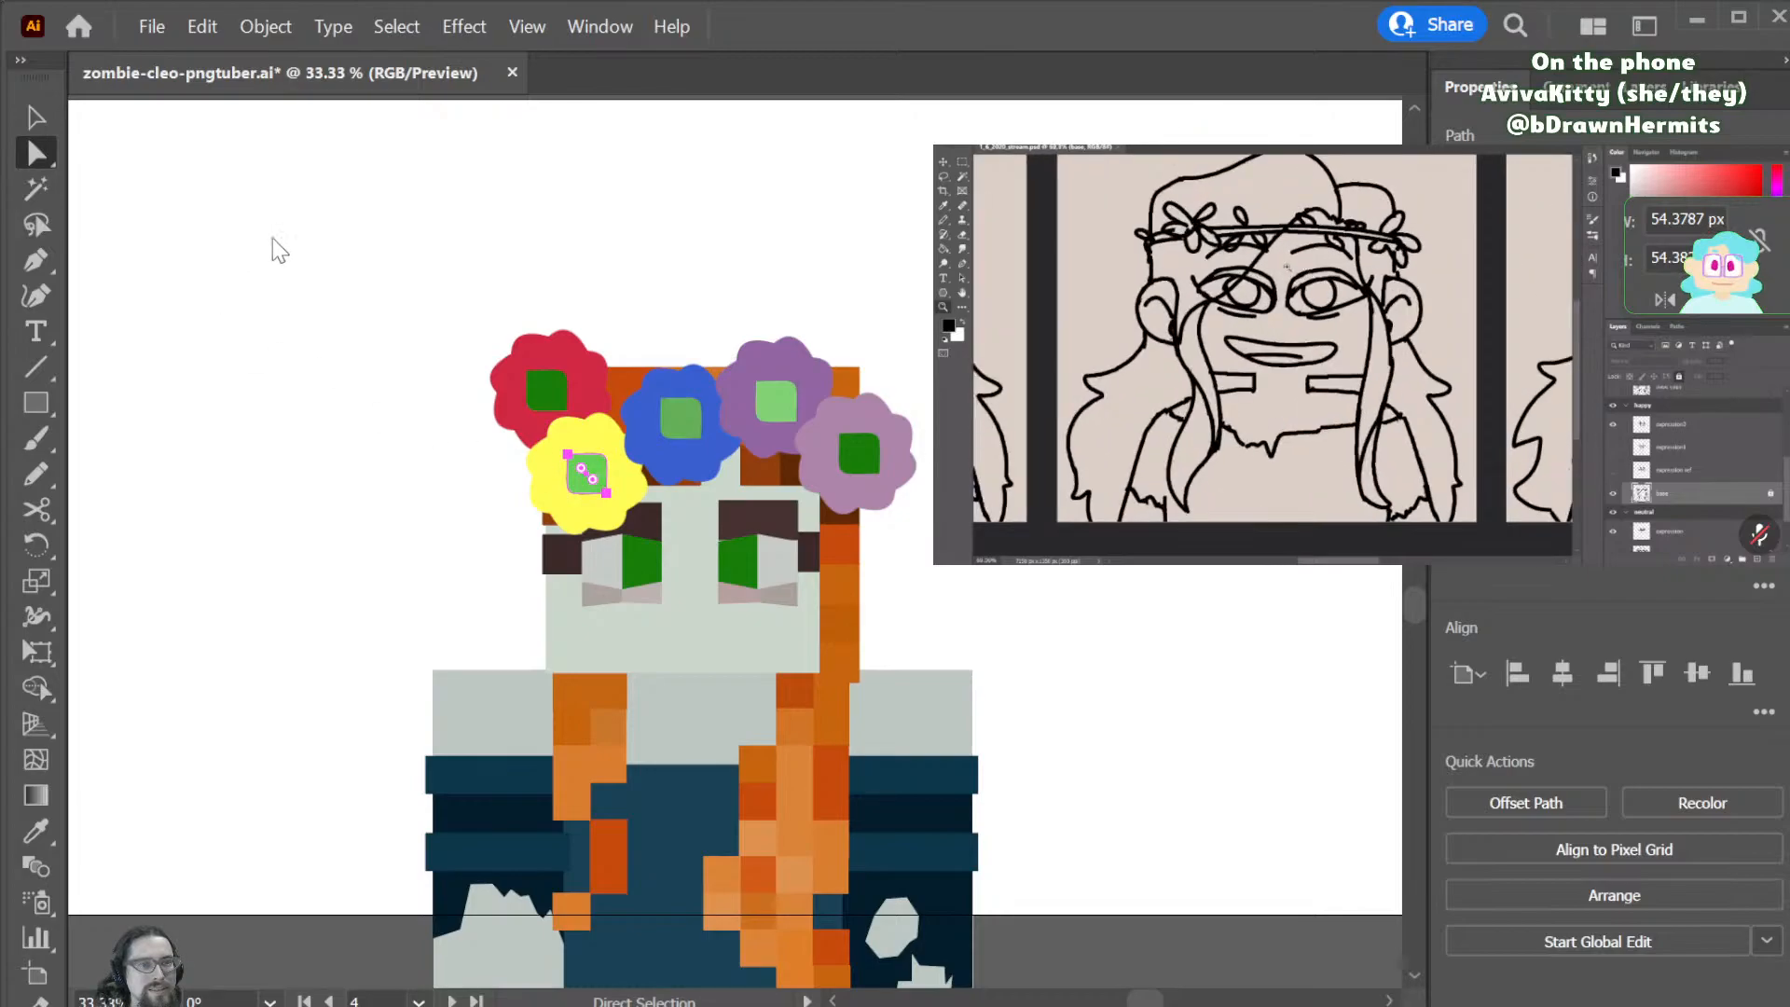
pyautogui.click(547, 386)
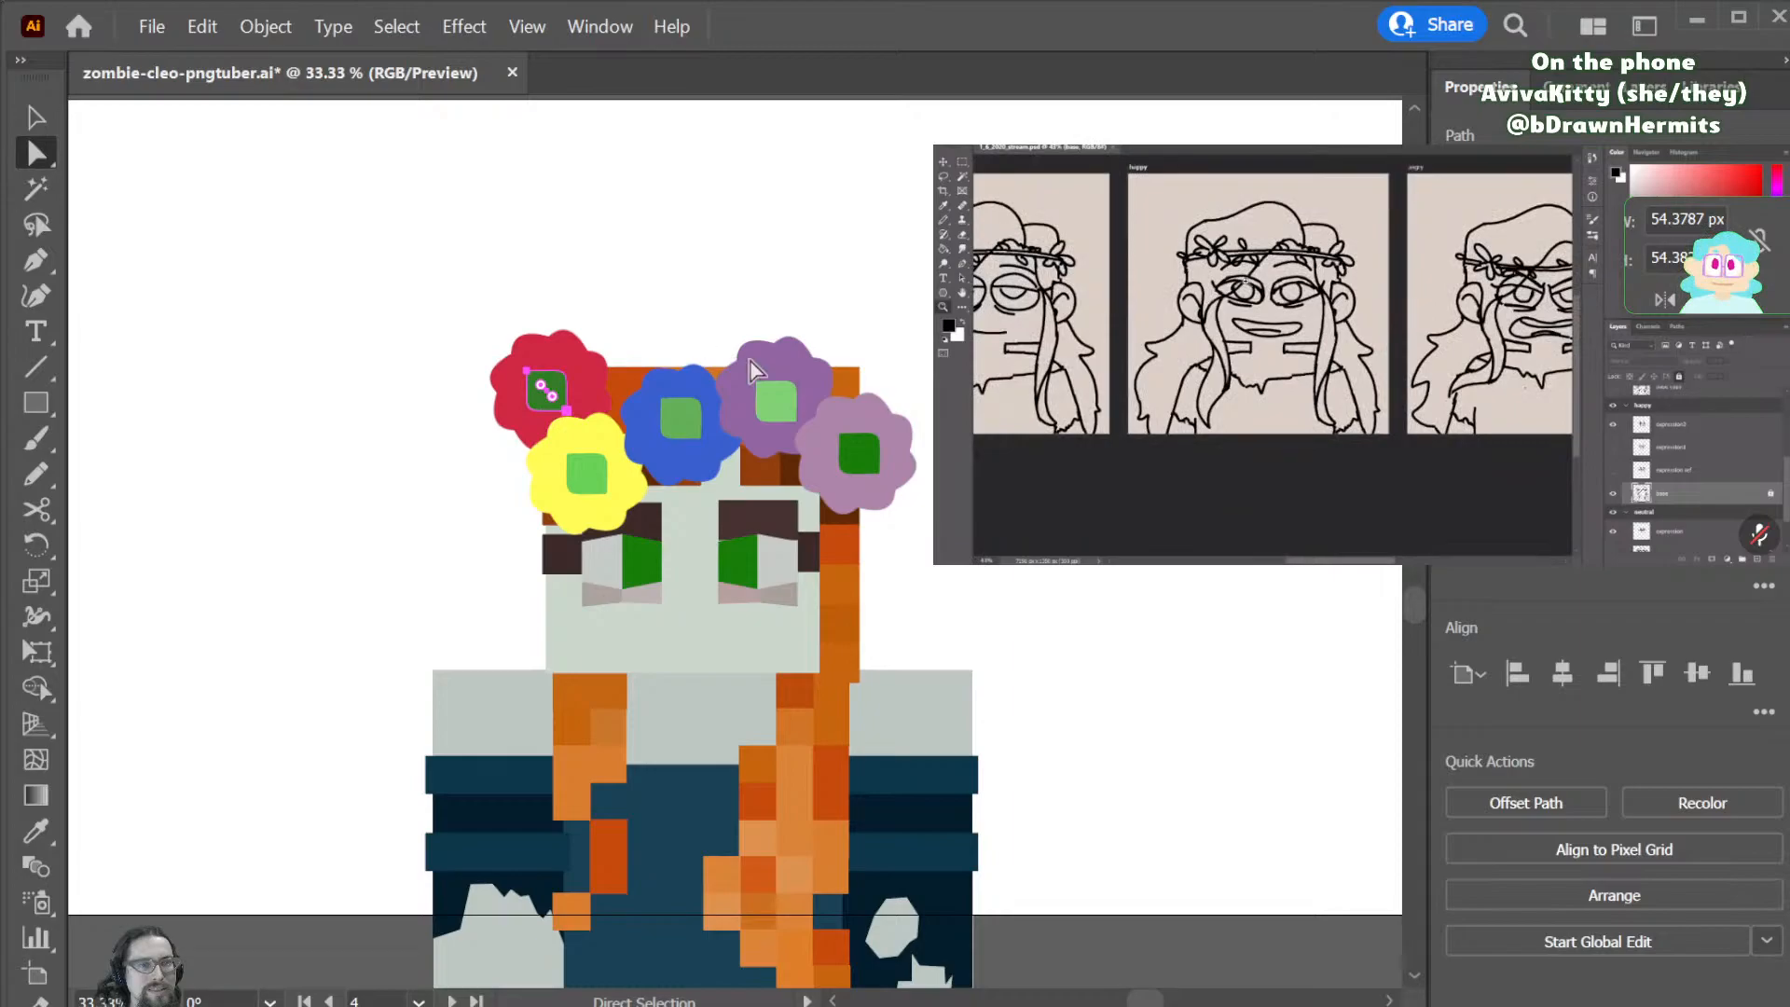
pyautogui.click(858, 454)
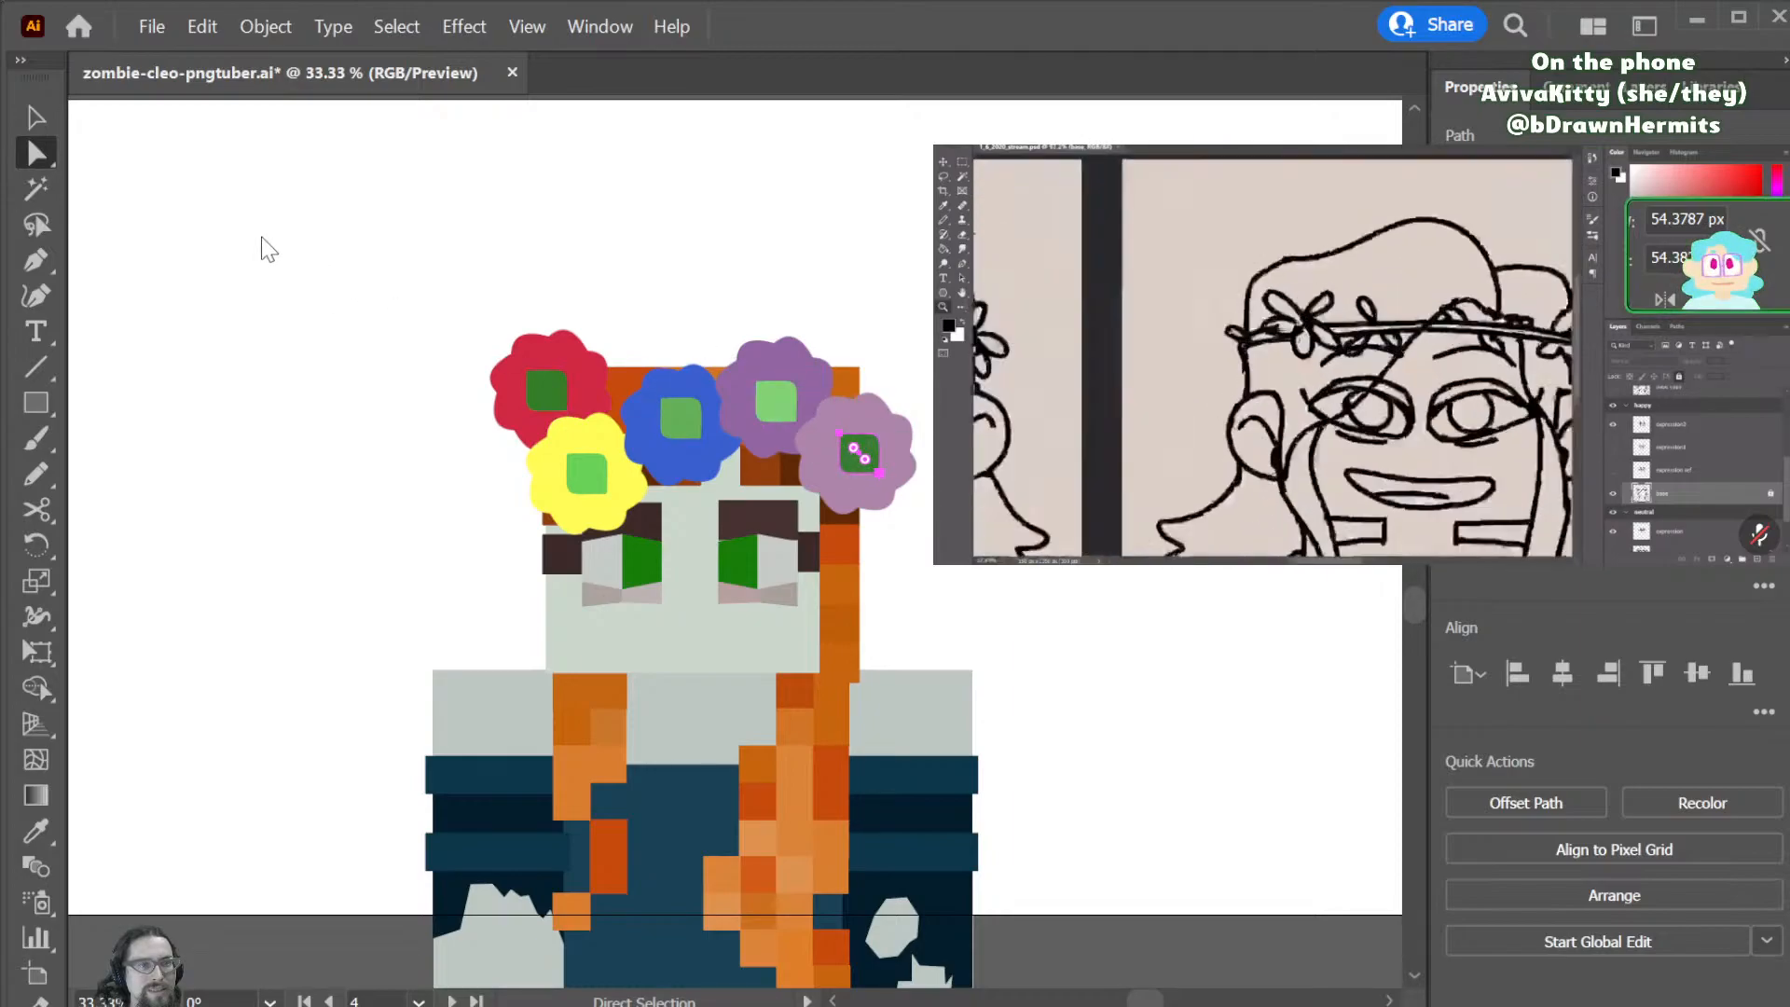
pyautogui.click(1010, 566)
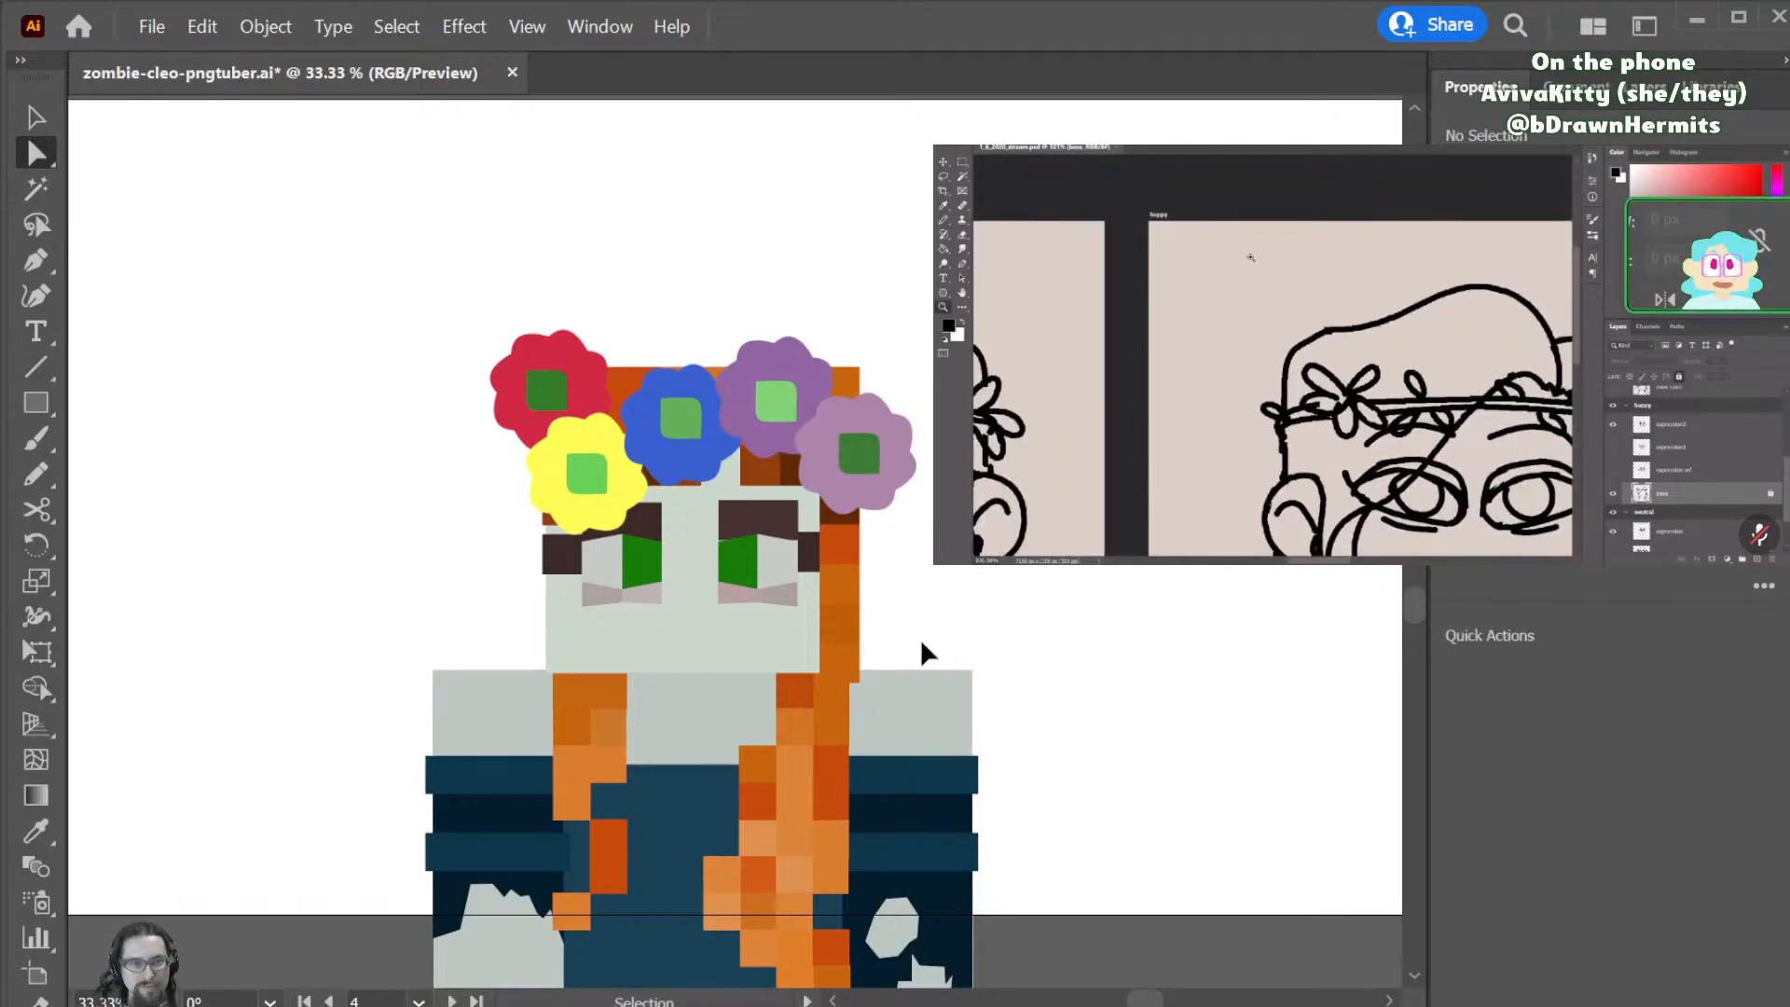
pyautogui.hotkey('ctrl', 's')
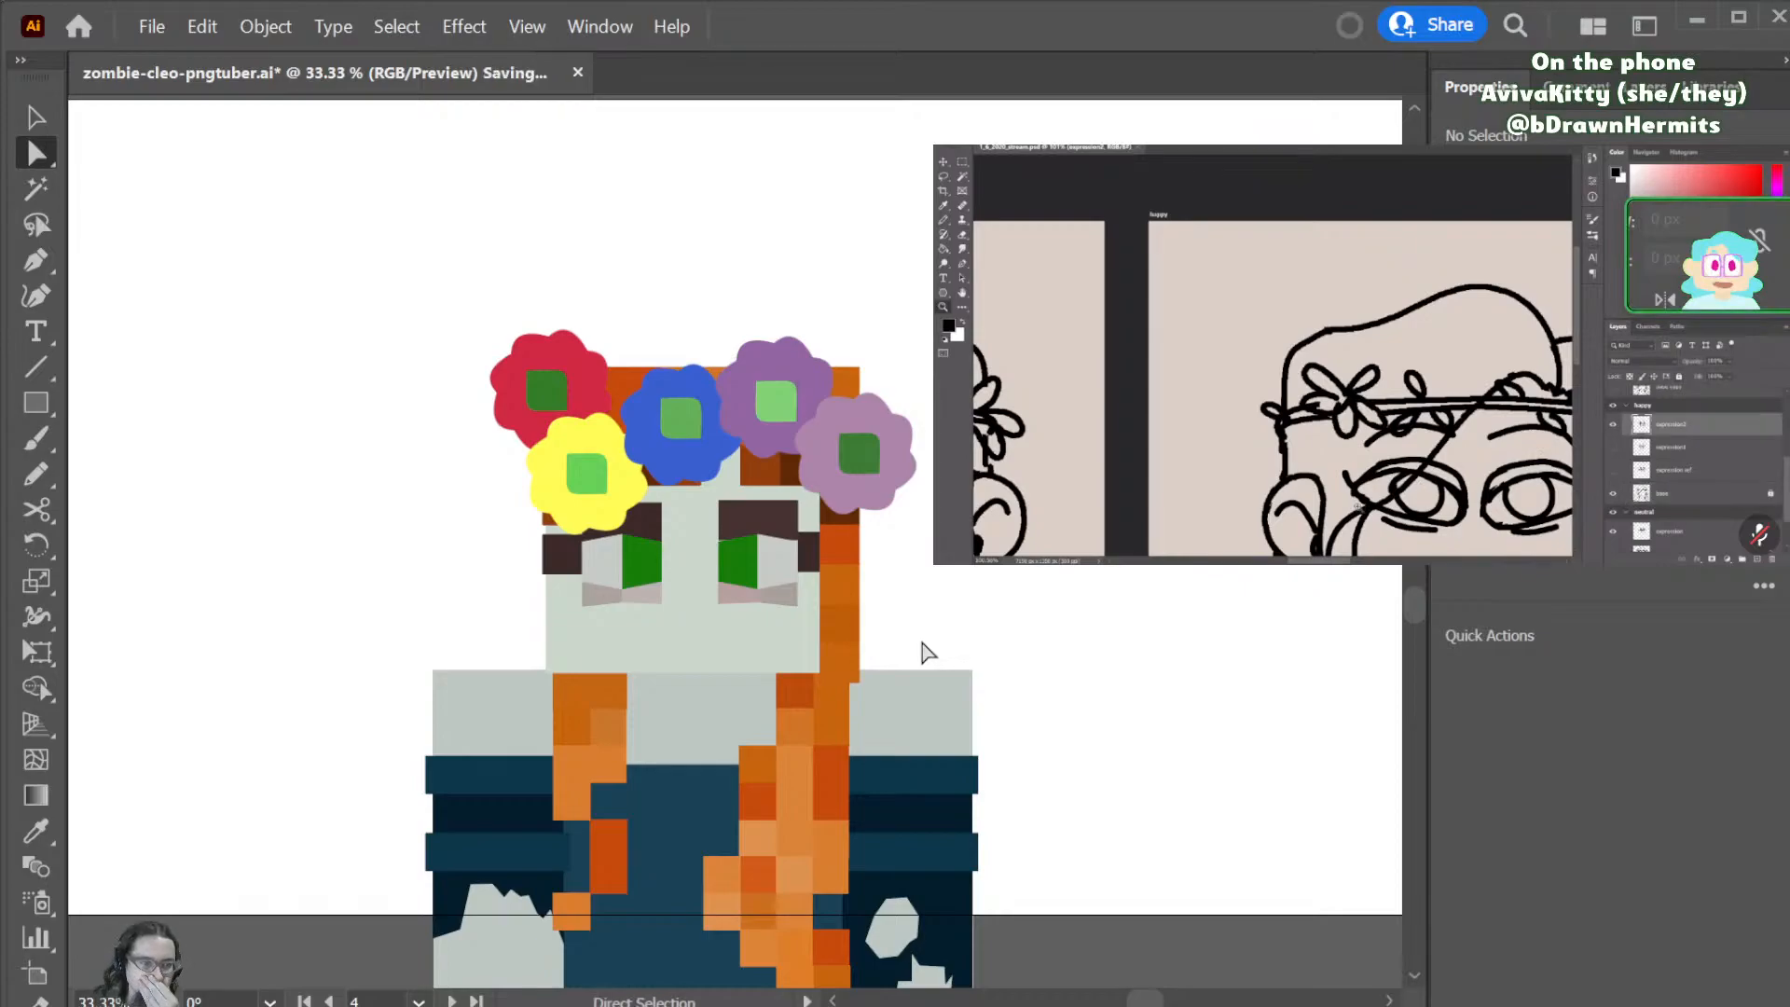
# - Raise the bottom corners of the white and iris where they meet in the left-hand eye
pyautogui.scroll(-2, 927, 653)
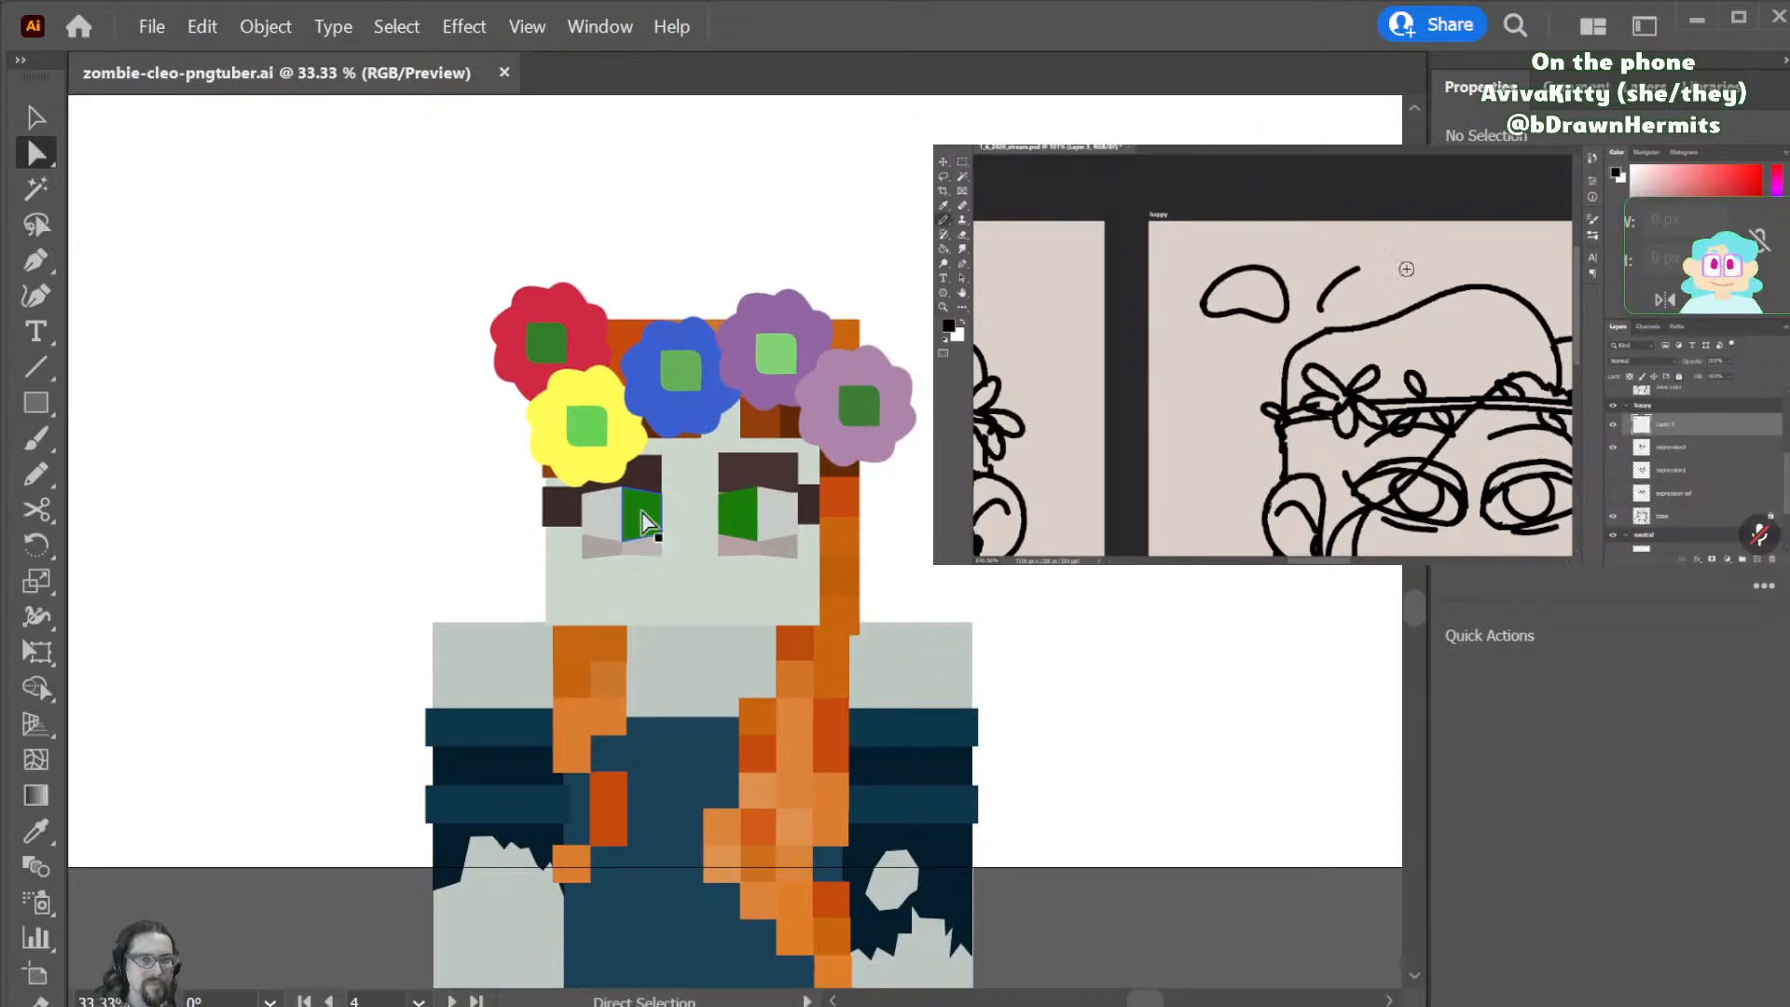
pyautogui.click(623, 541)
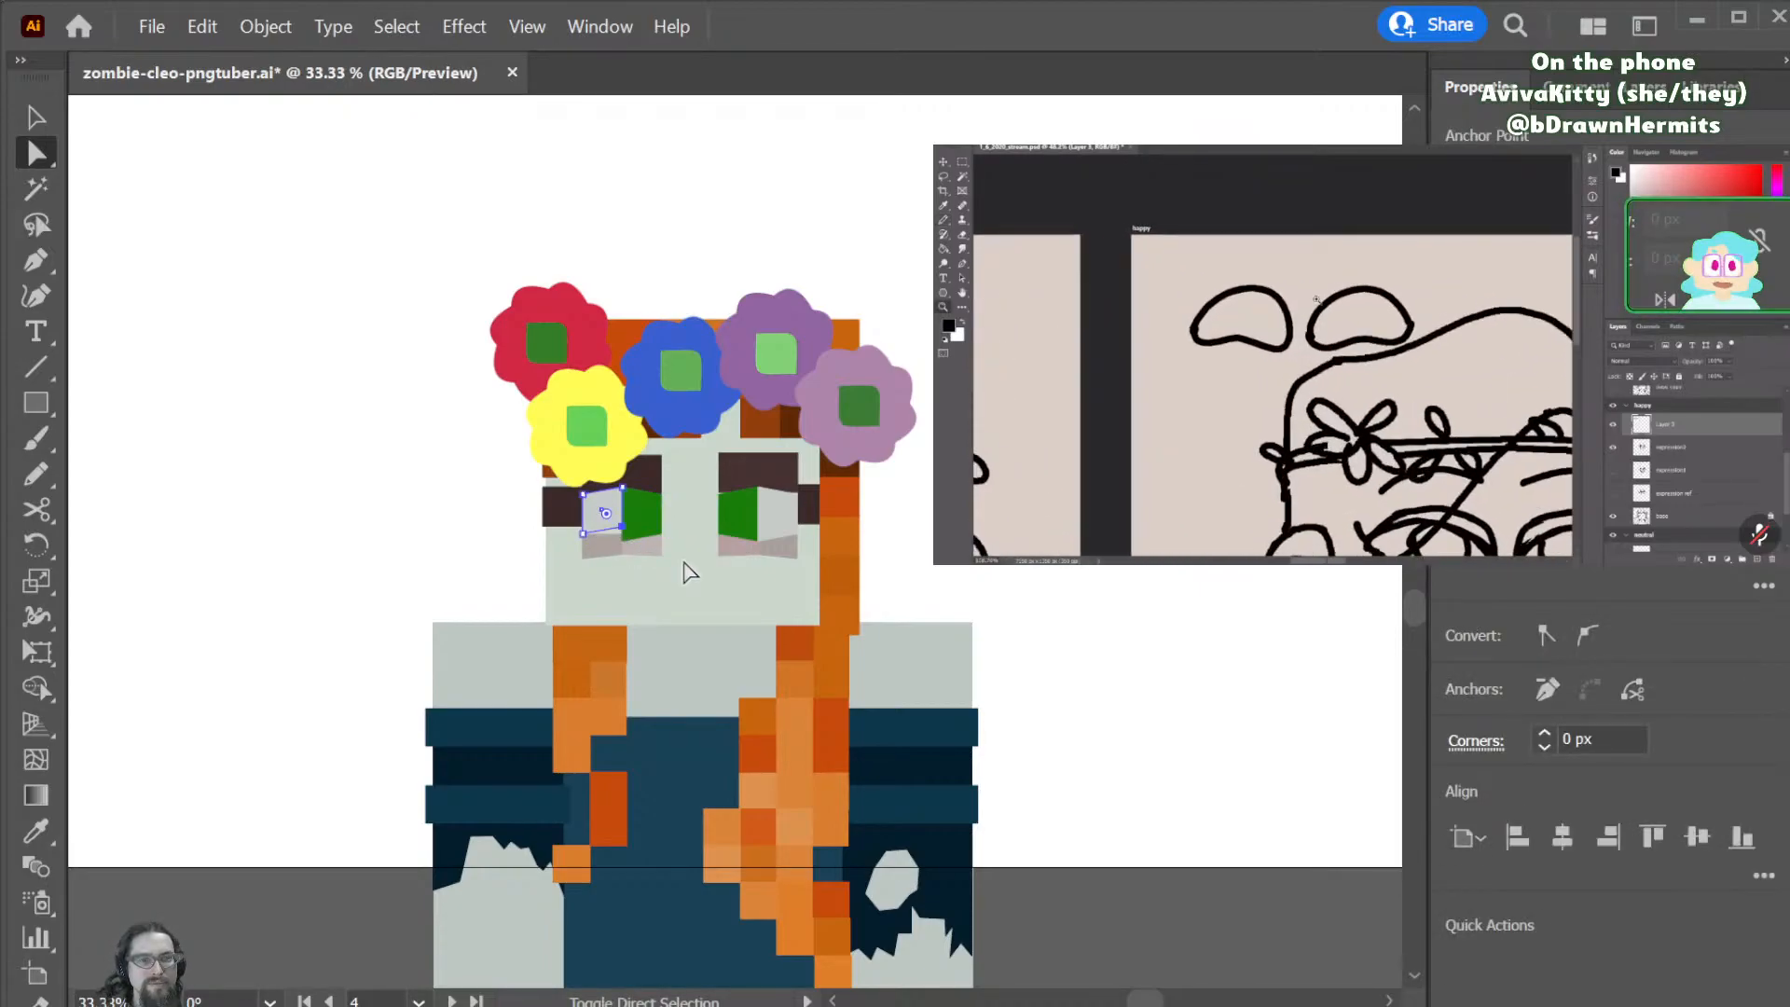
pyautogui.click(624, 530)
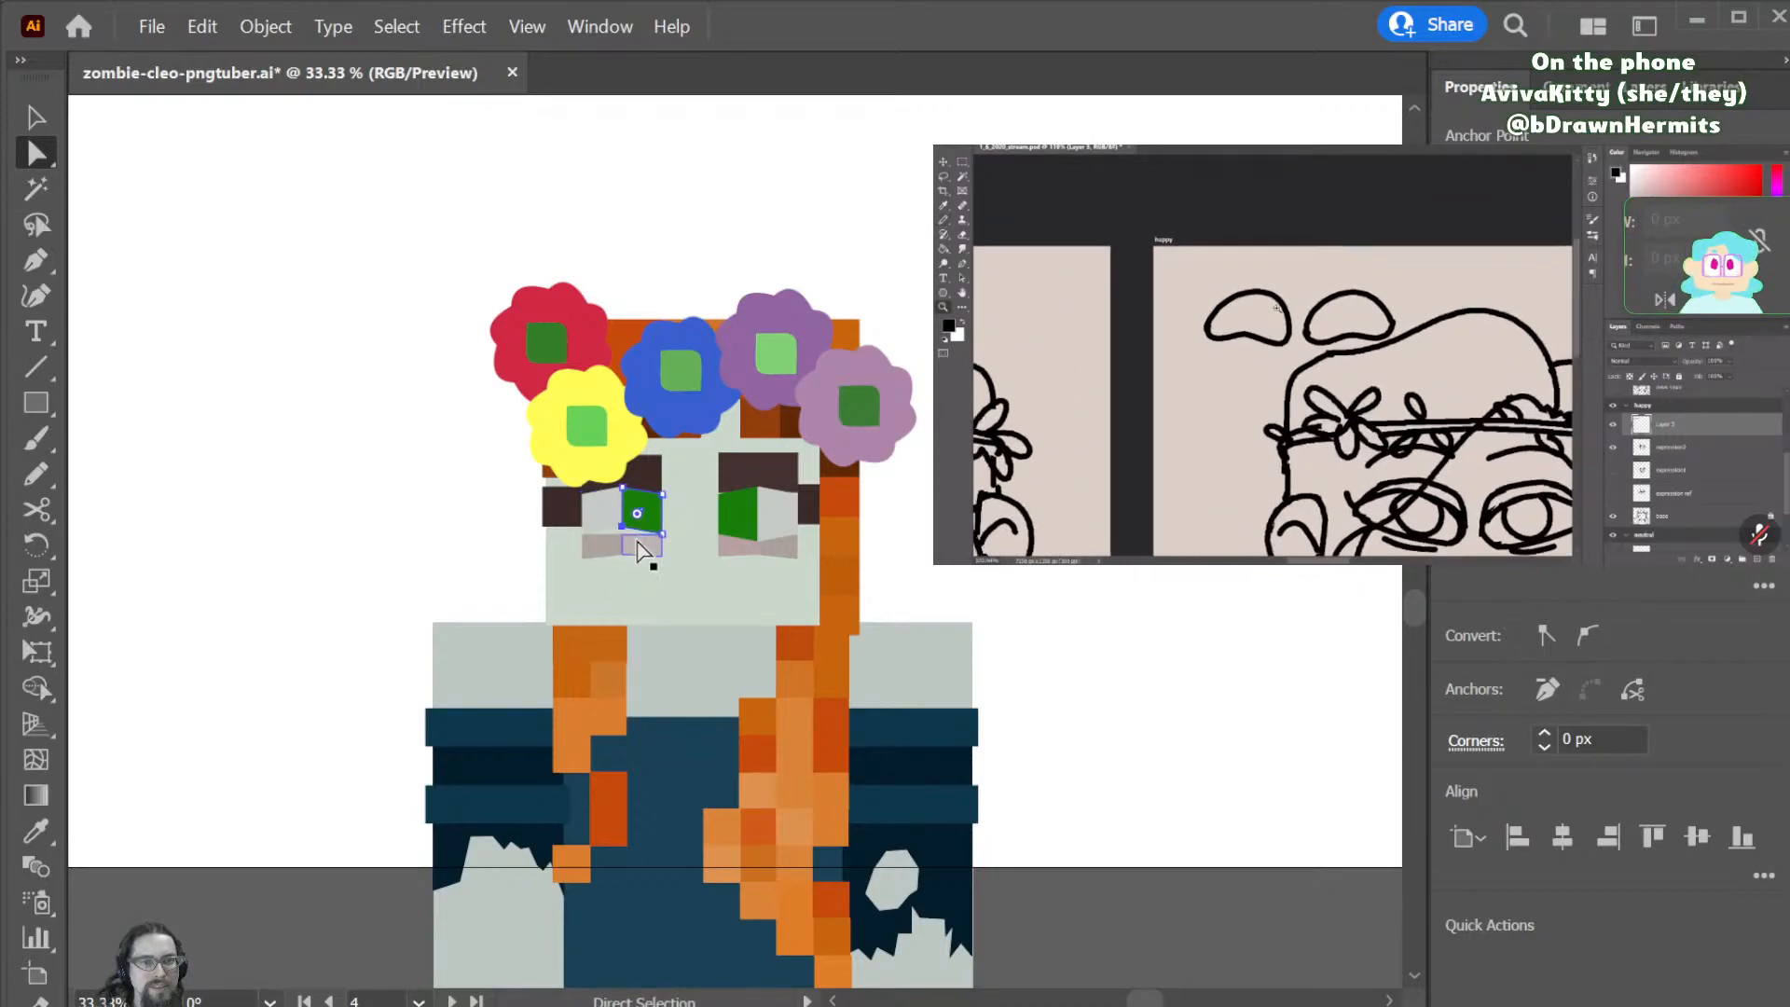
pyautogui.click(723, 591)
# - Raise the matching bottom corners of the white and iris in the right-hand eye, undoing the misplaced shape changes
pyautogui.click(767, 545)
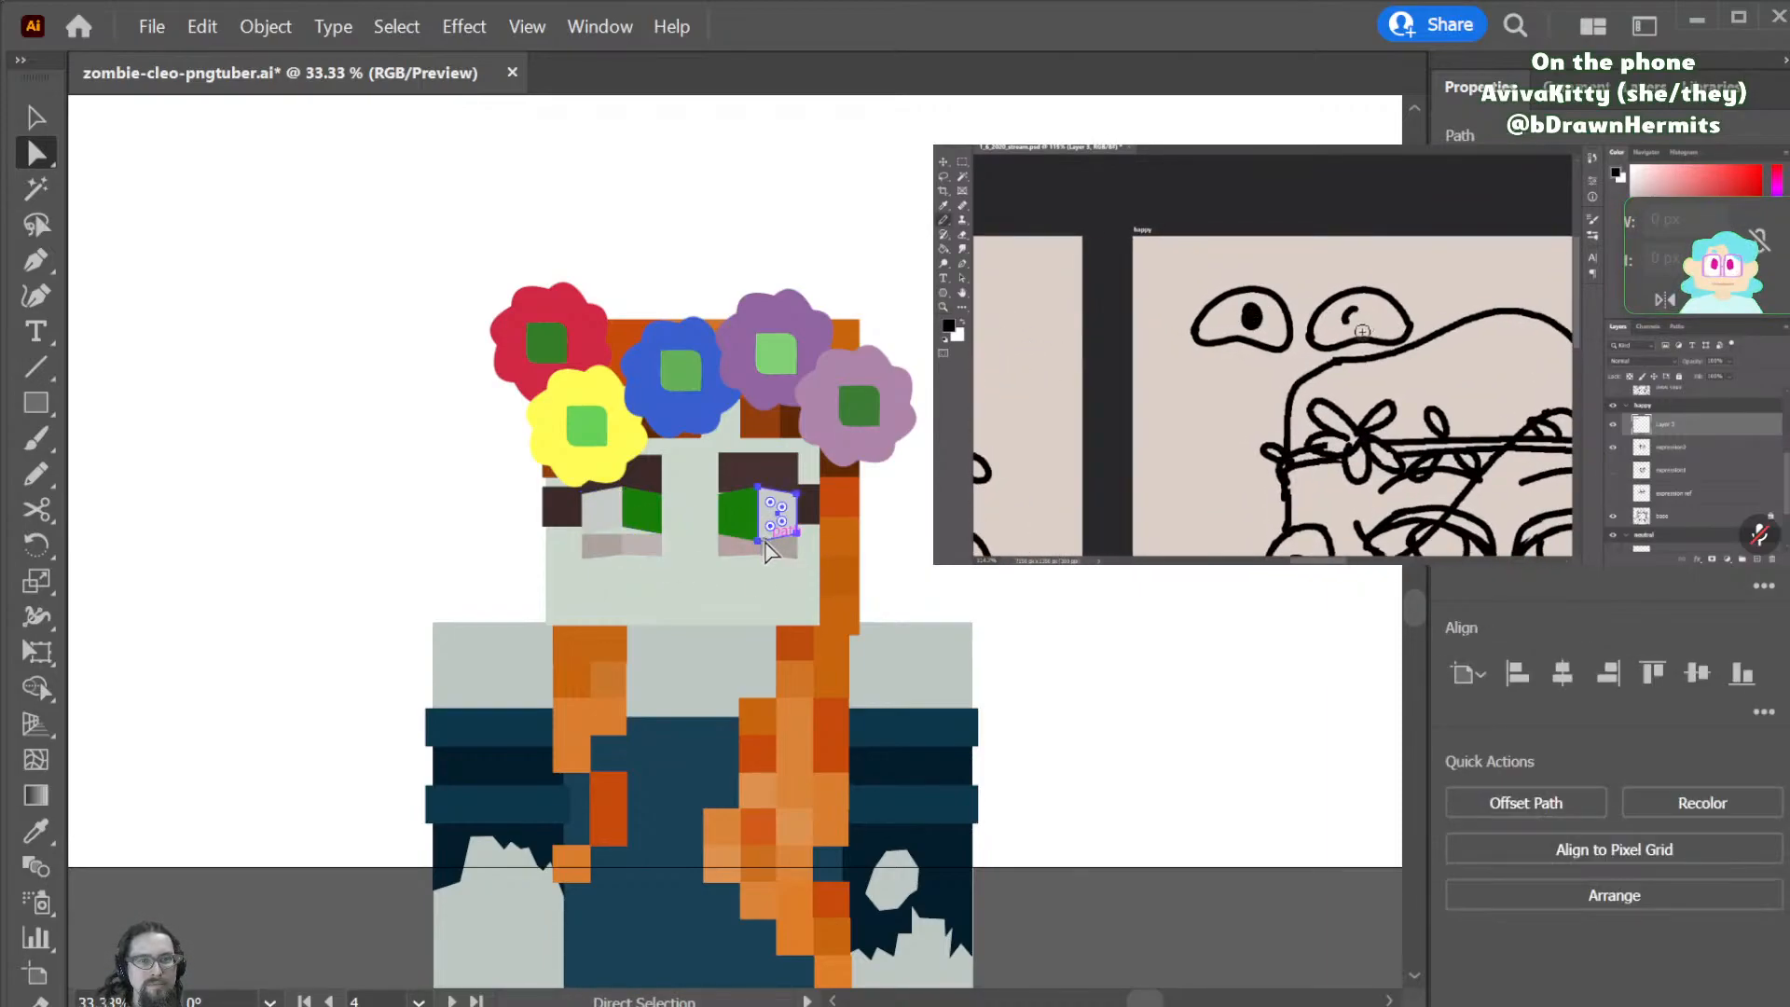
pyautogui.click(758, 544)
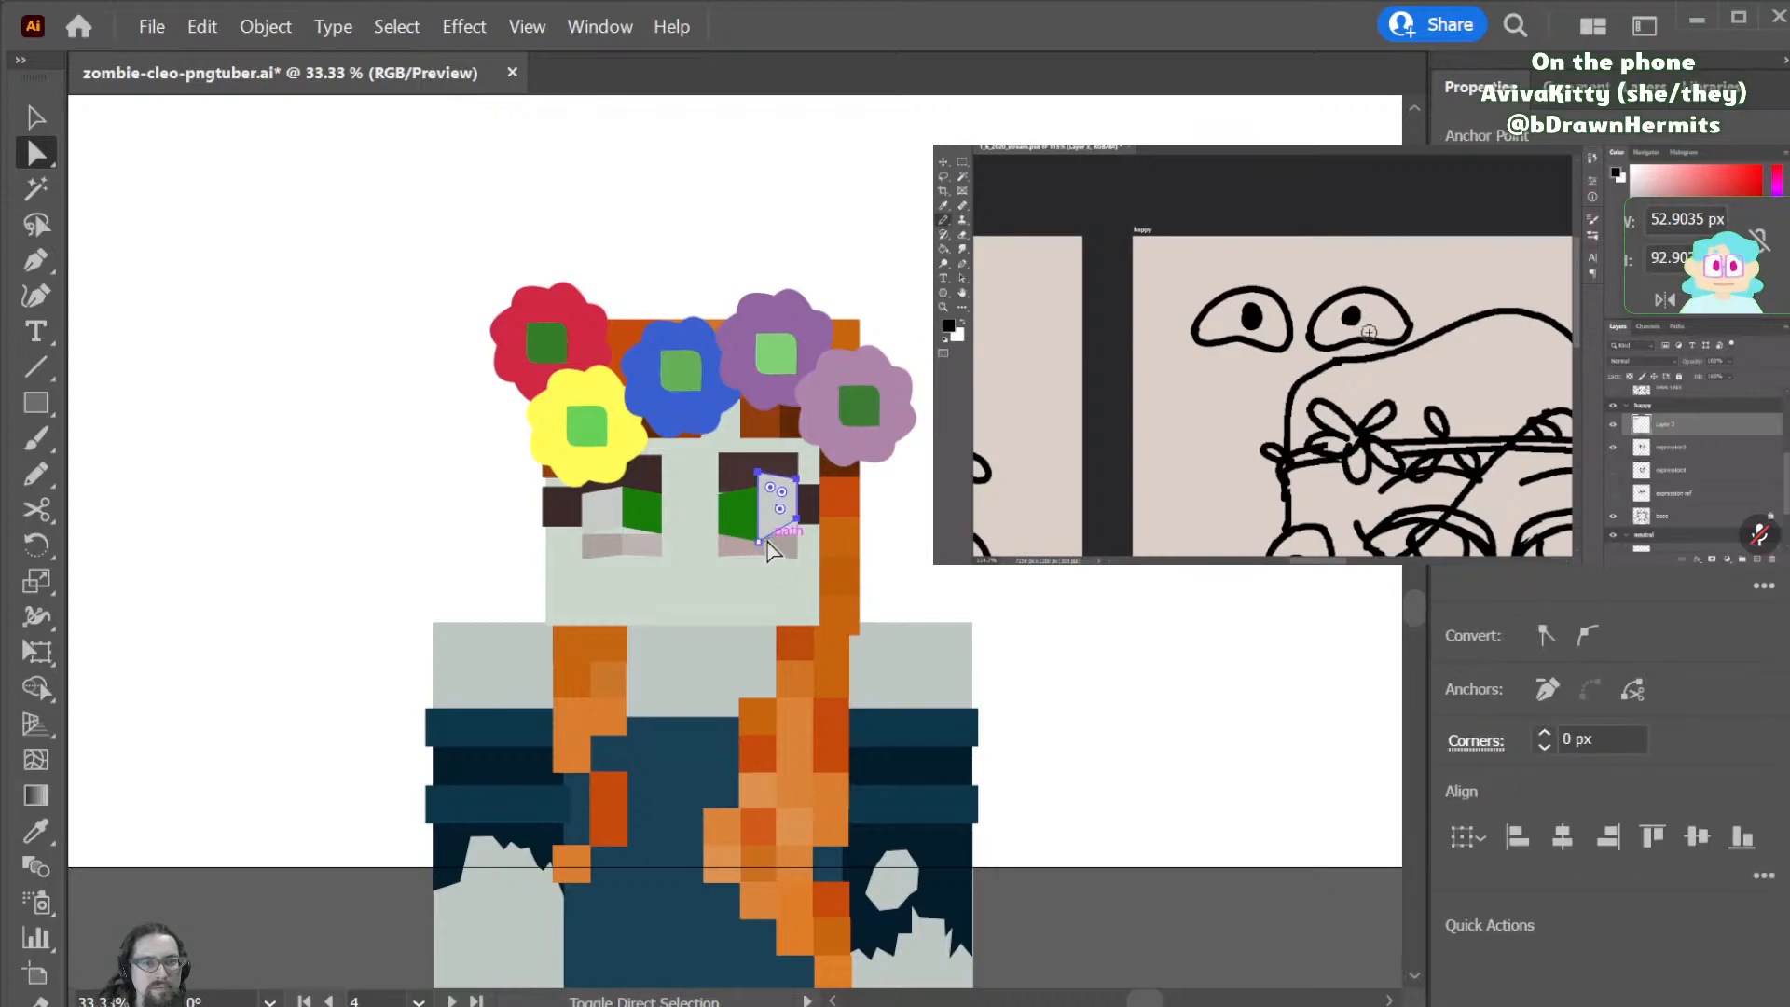
pyautogui.moveTo(767, 541); pyautogui.dragTo(775, 550)
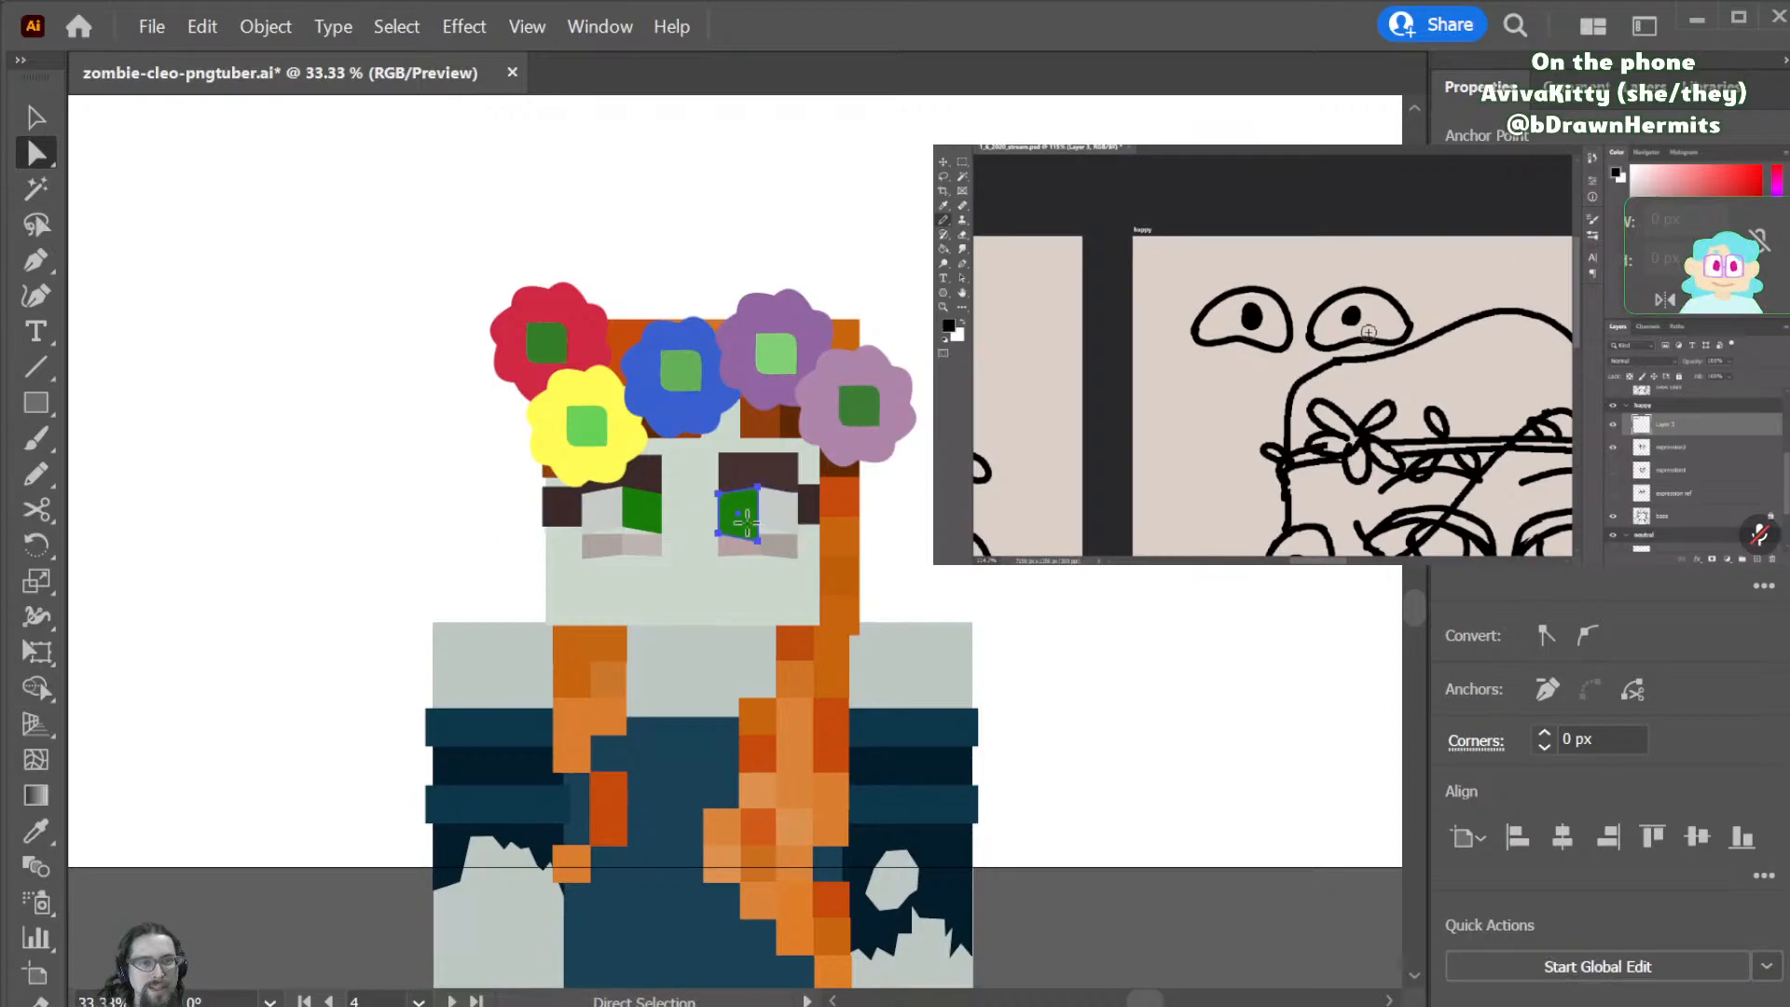
pyautogui.click(741, 520)
pyautogui.click(759, 543)
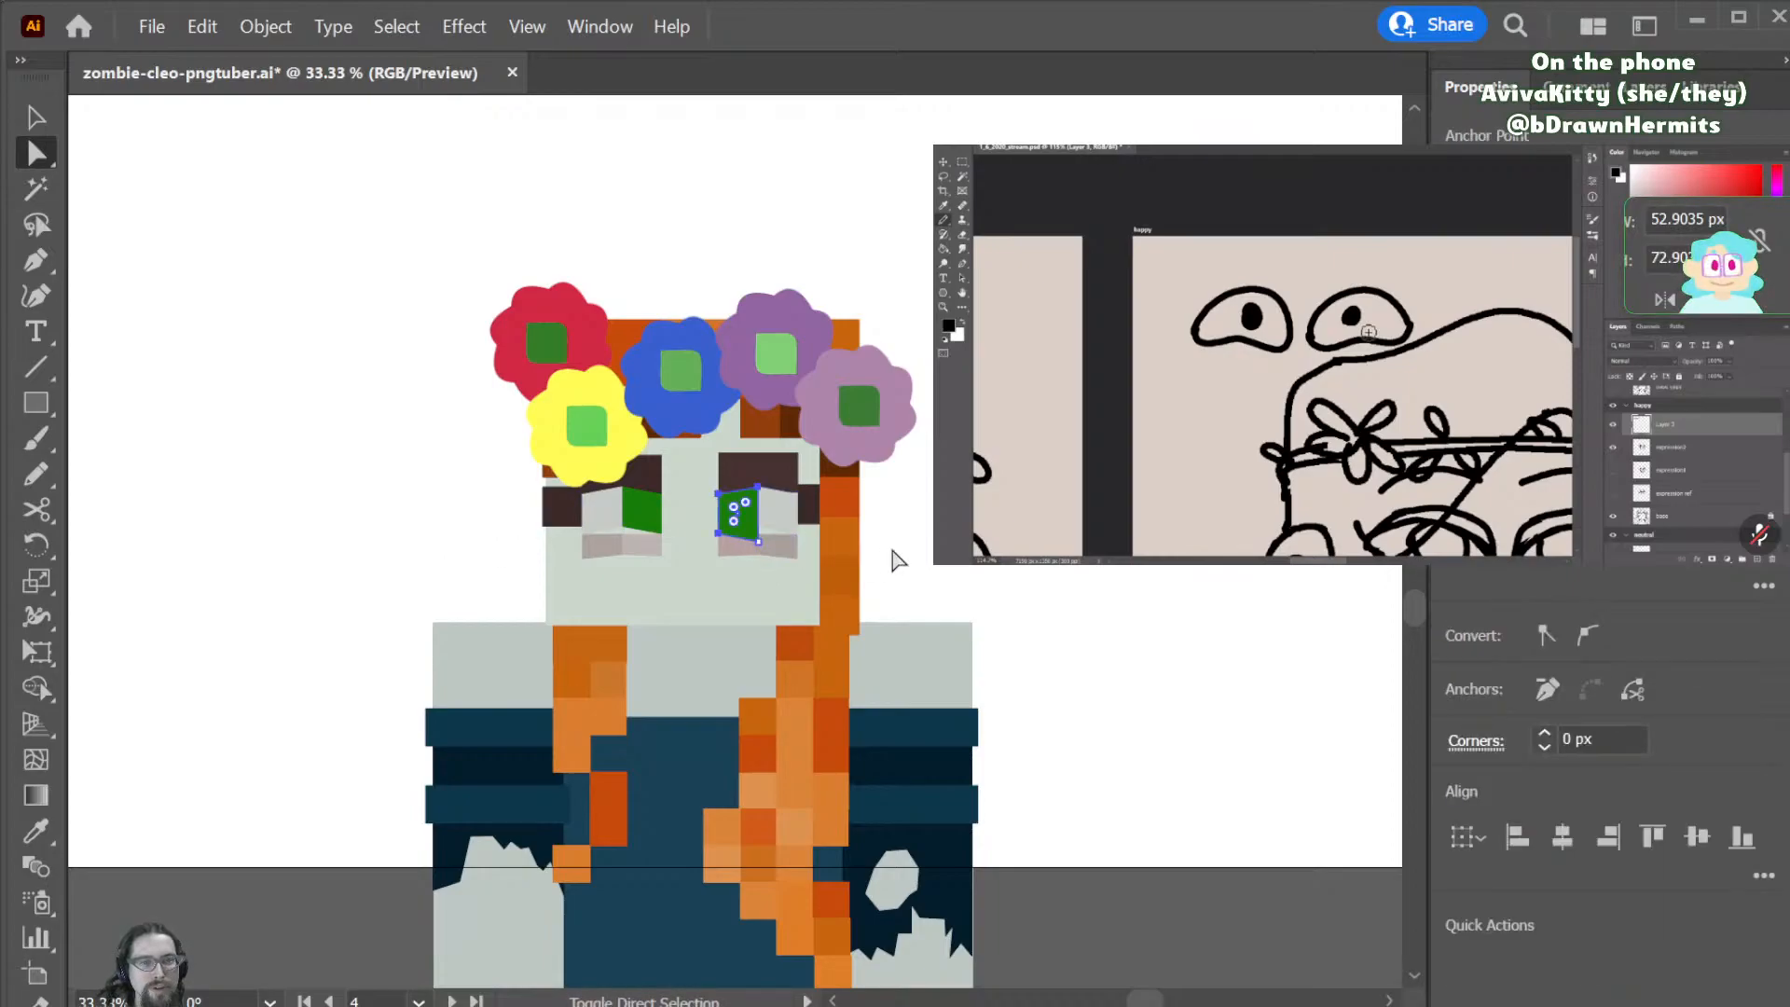
pyautogui.hotkey('ctrl', 'z')
pyautogui.hotkey('ctrl', 'z')
pyautogui.click(921, 617)
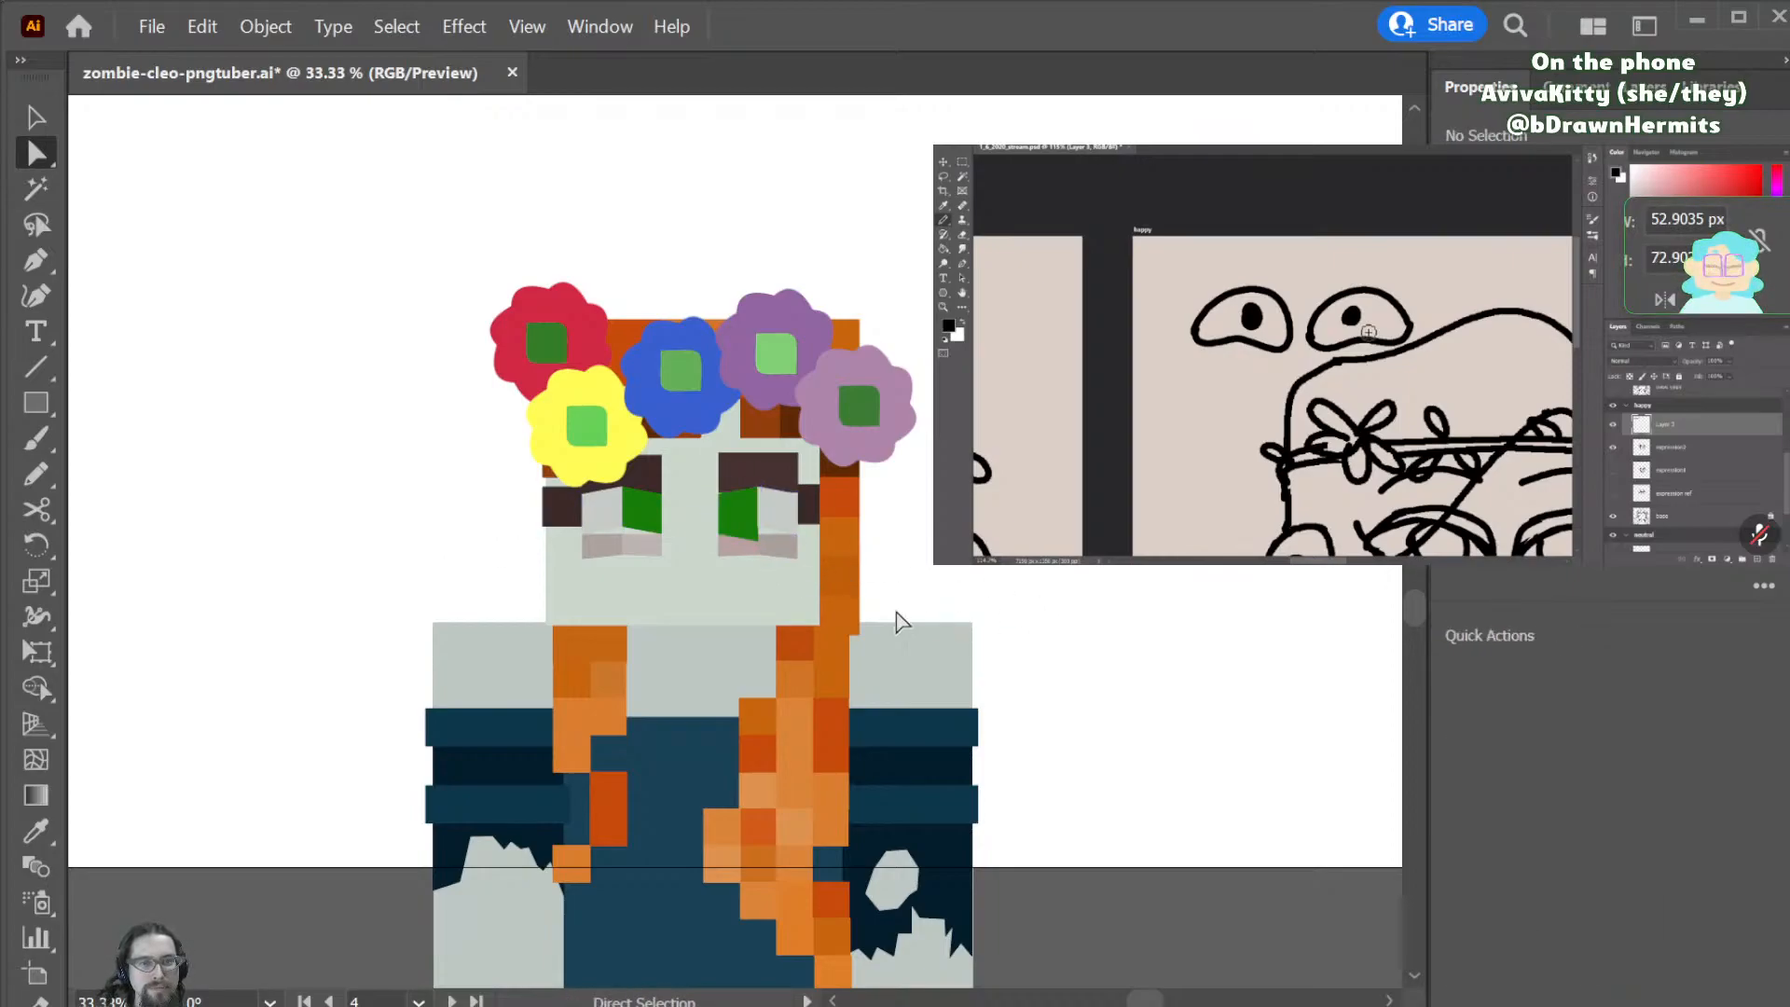
pyautogui.click(759, 542)
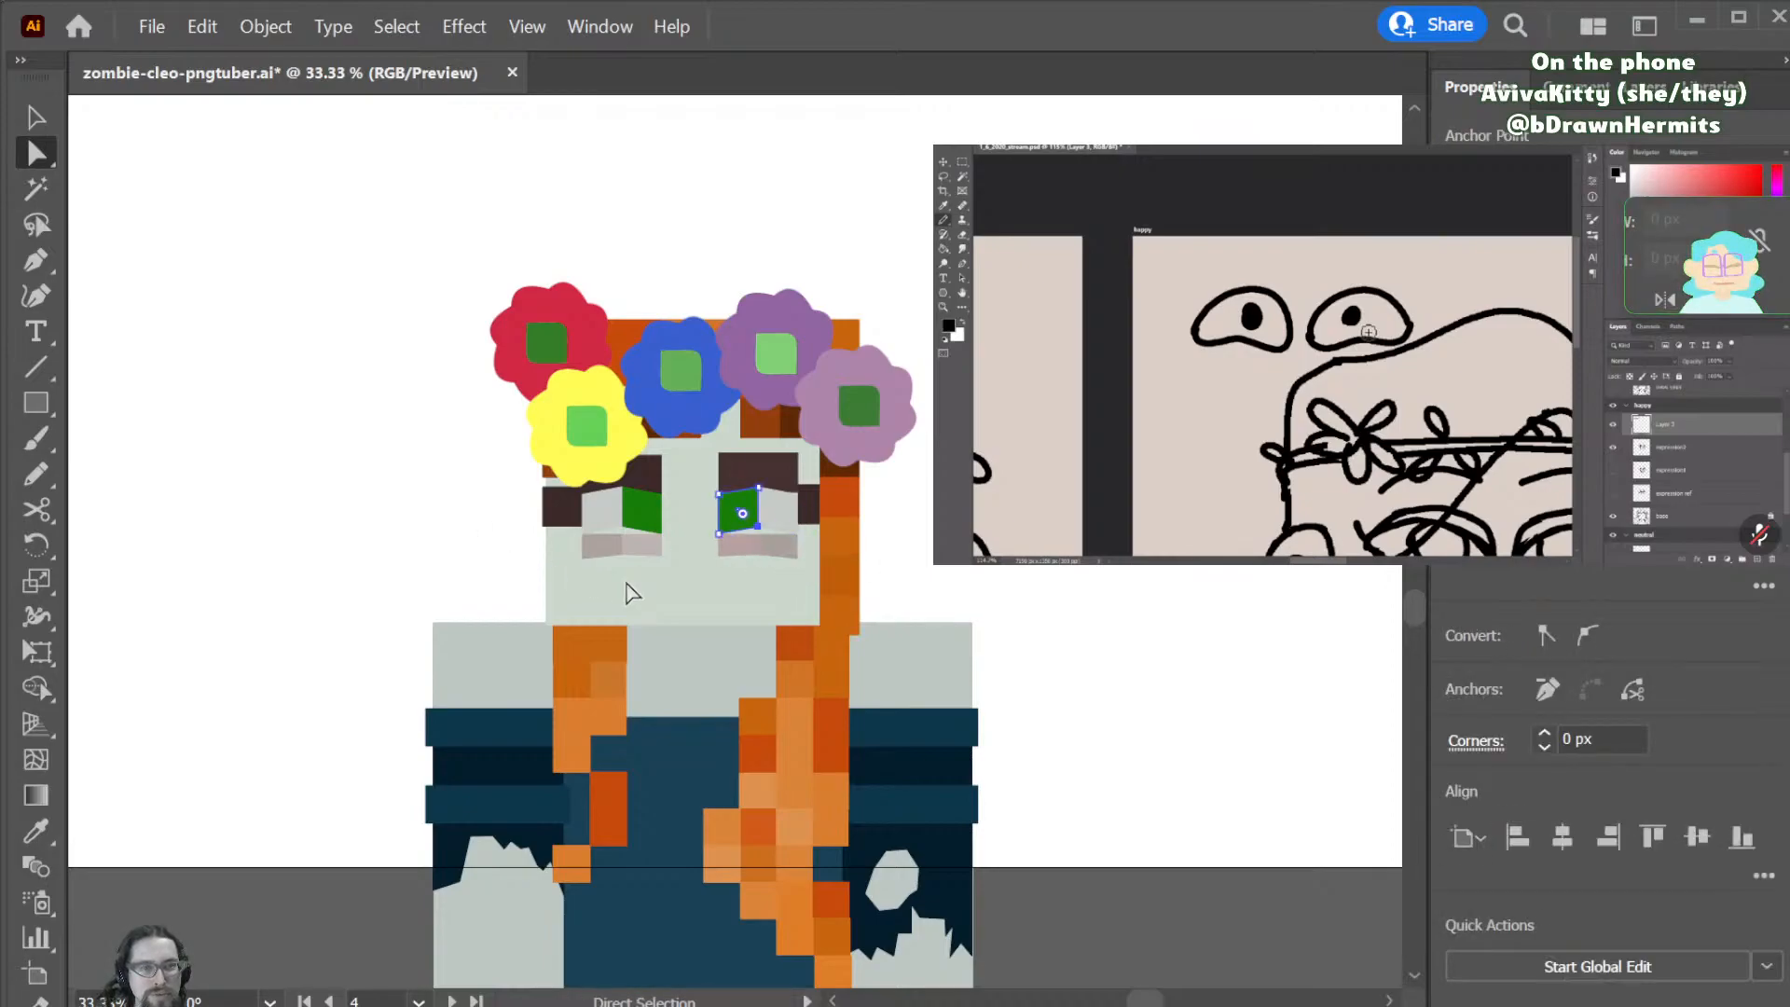
# - Raise the upper middle corners of the shading blocks beneath the left-hand eye to meet the white and iris
pyautogui.hotkey('ctrl', '=')
pyautogui.hotkey('ctrl', '=')
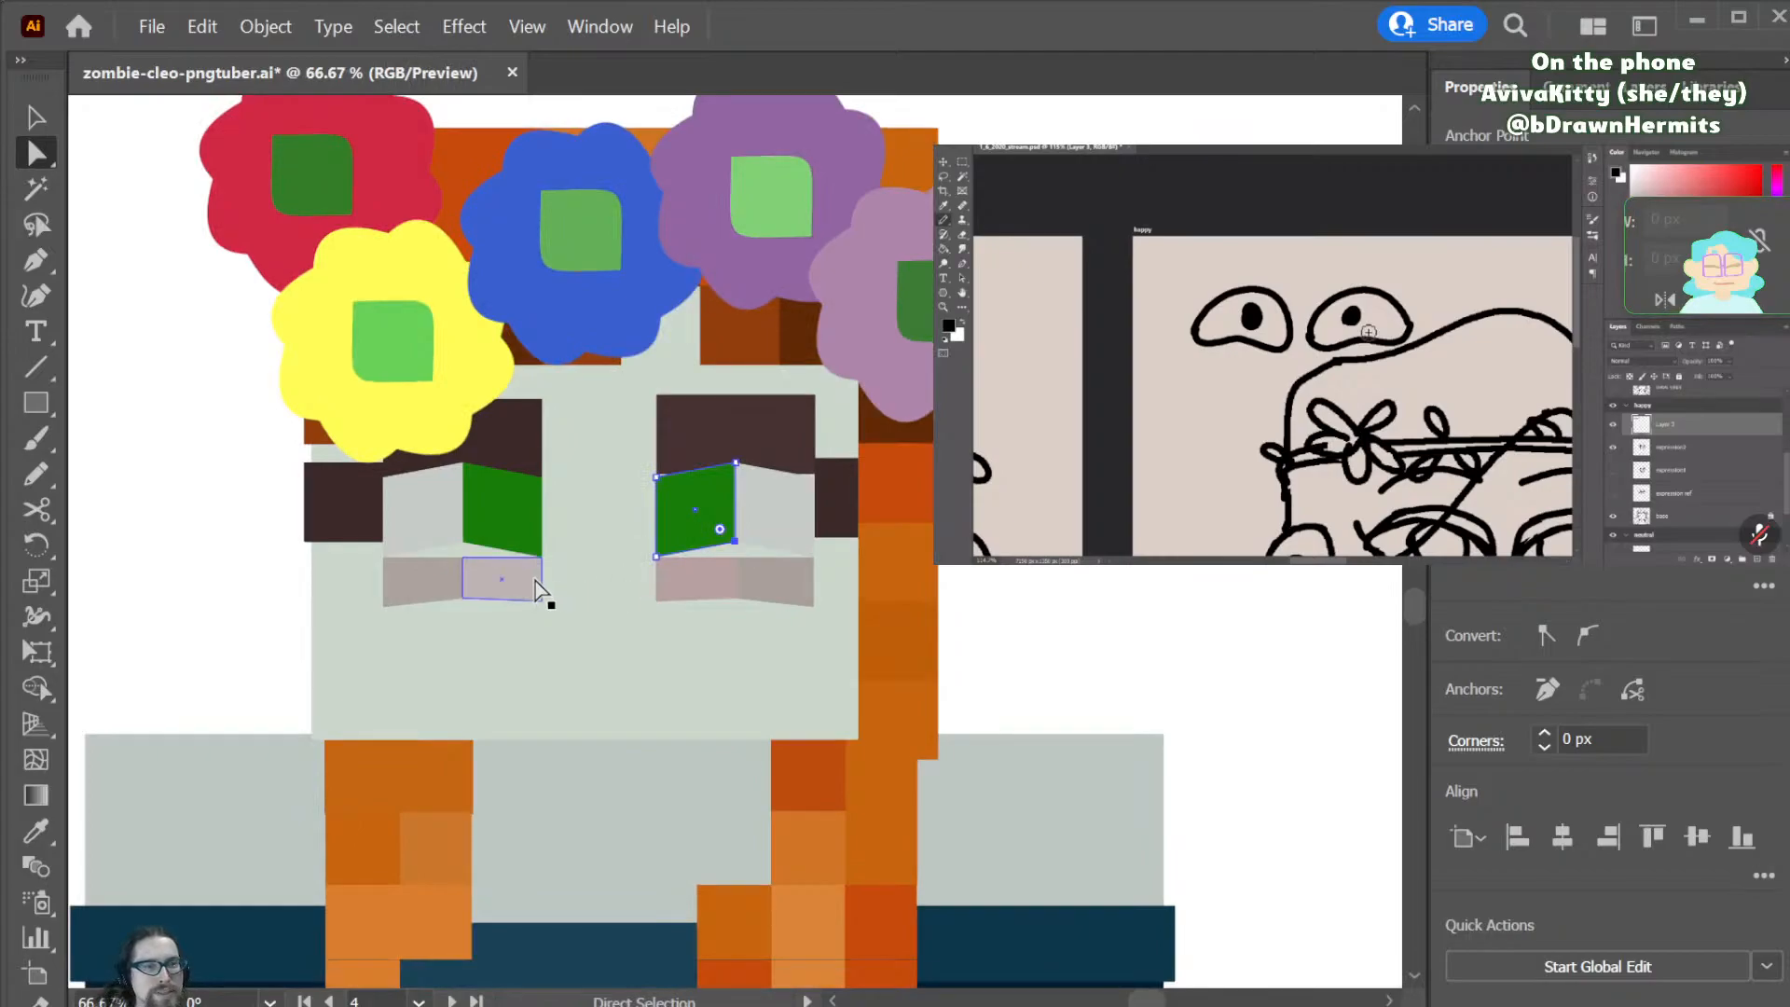
pyautogui.click(463, 557)
pyautogui.moveTo(463, 557)
pyautogui.mouseDown()
pyautogui.moveTo(462, 542)
pyautogui.moveTo(464, 559)
pyautogui.mouseUp()
pyautogui.click(526, 589)
pyautogui.hotkey('shift', 'Up')
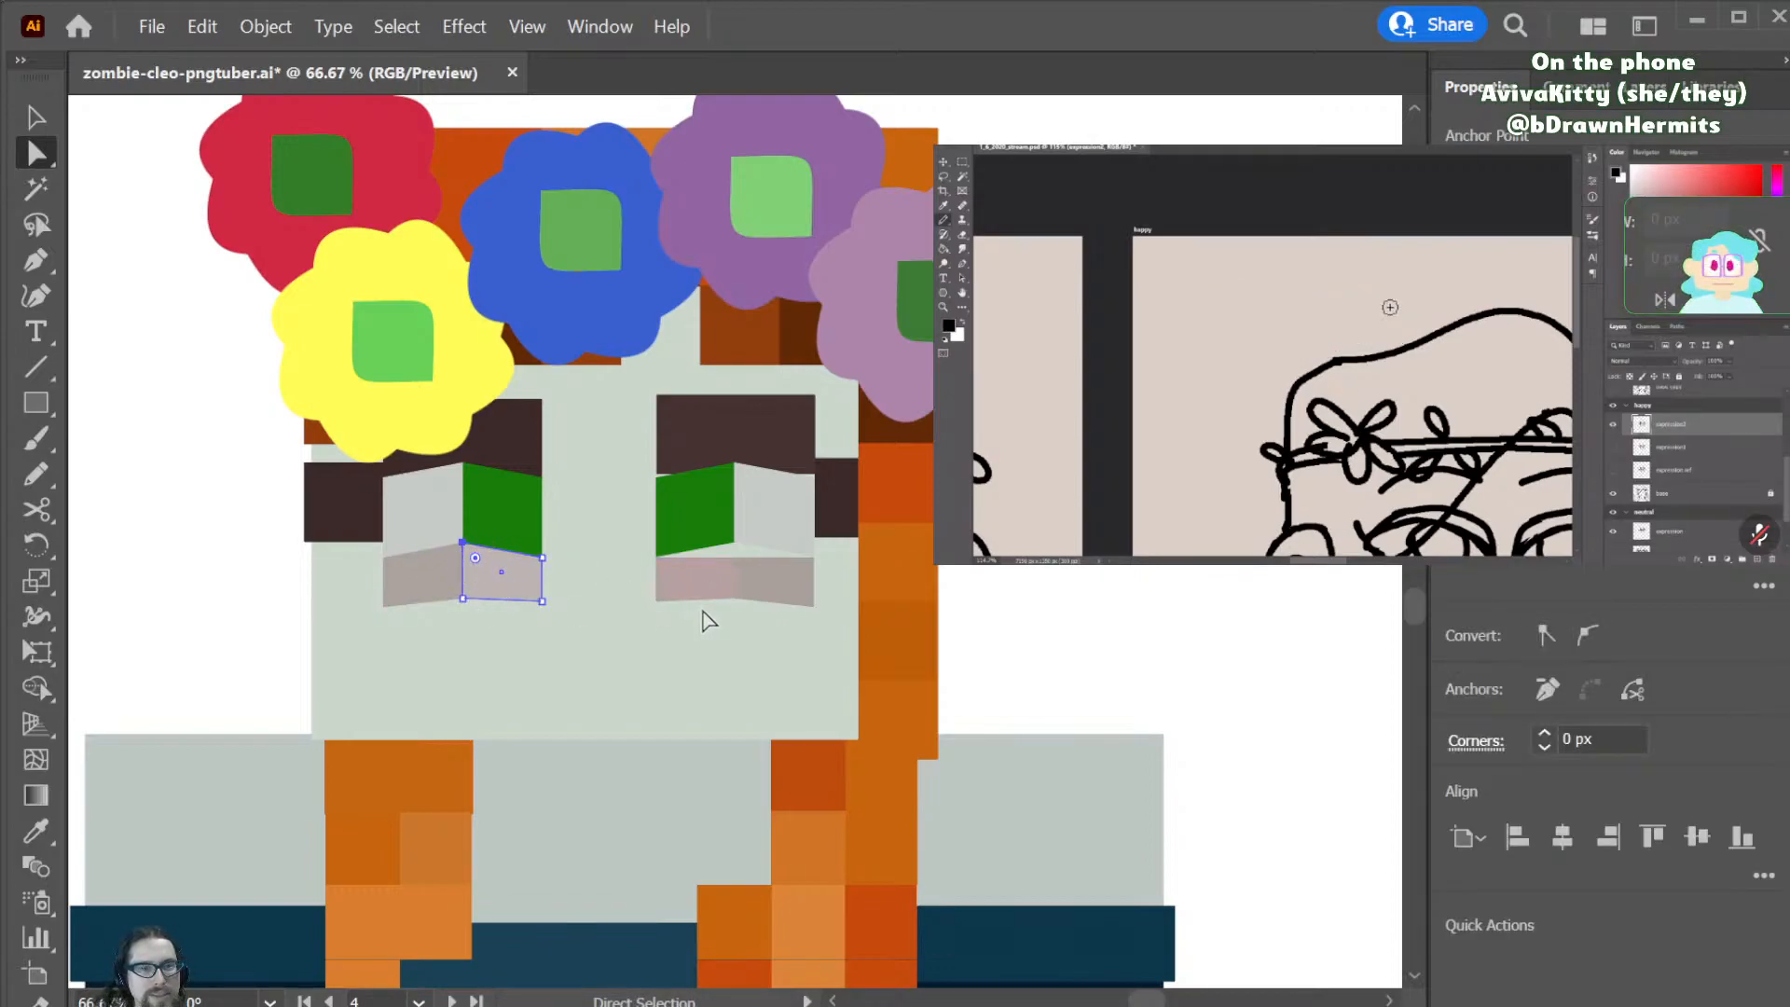
# - Raise the matching upper middle corners of the shading beneath the right-hand eye and save the document
pyautogui.click(733, 570)
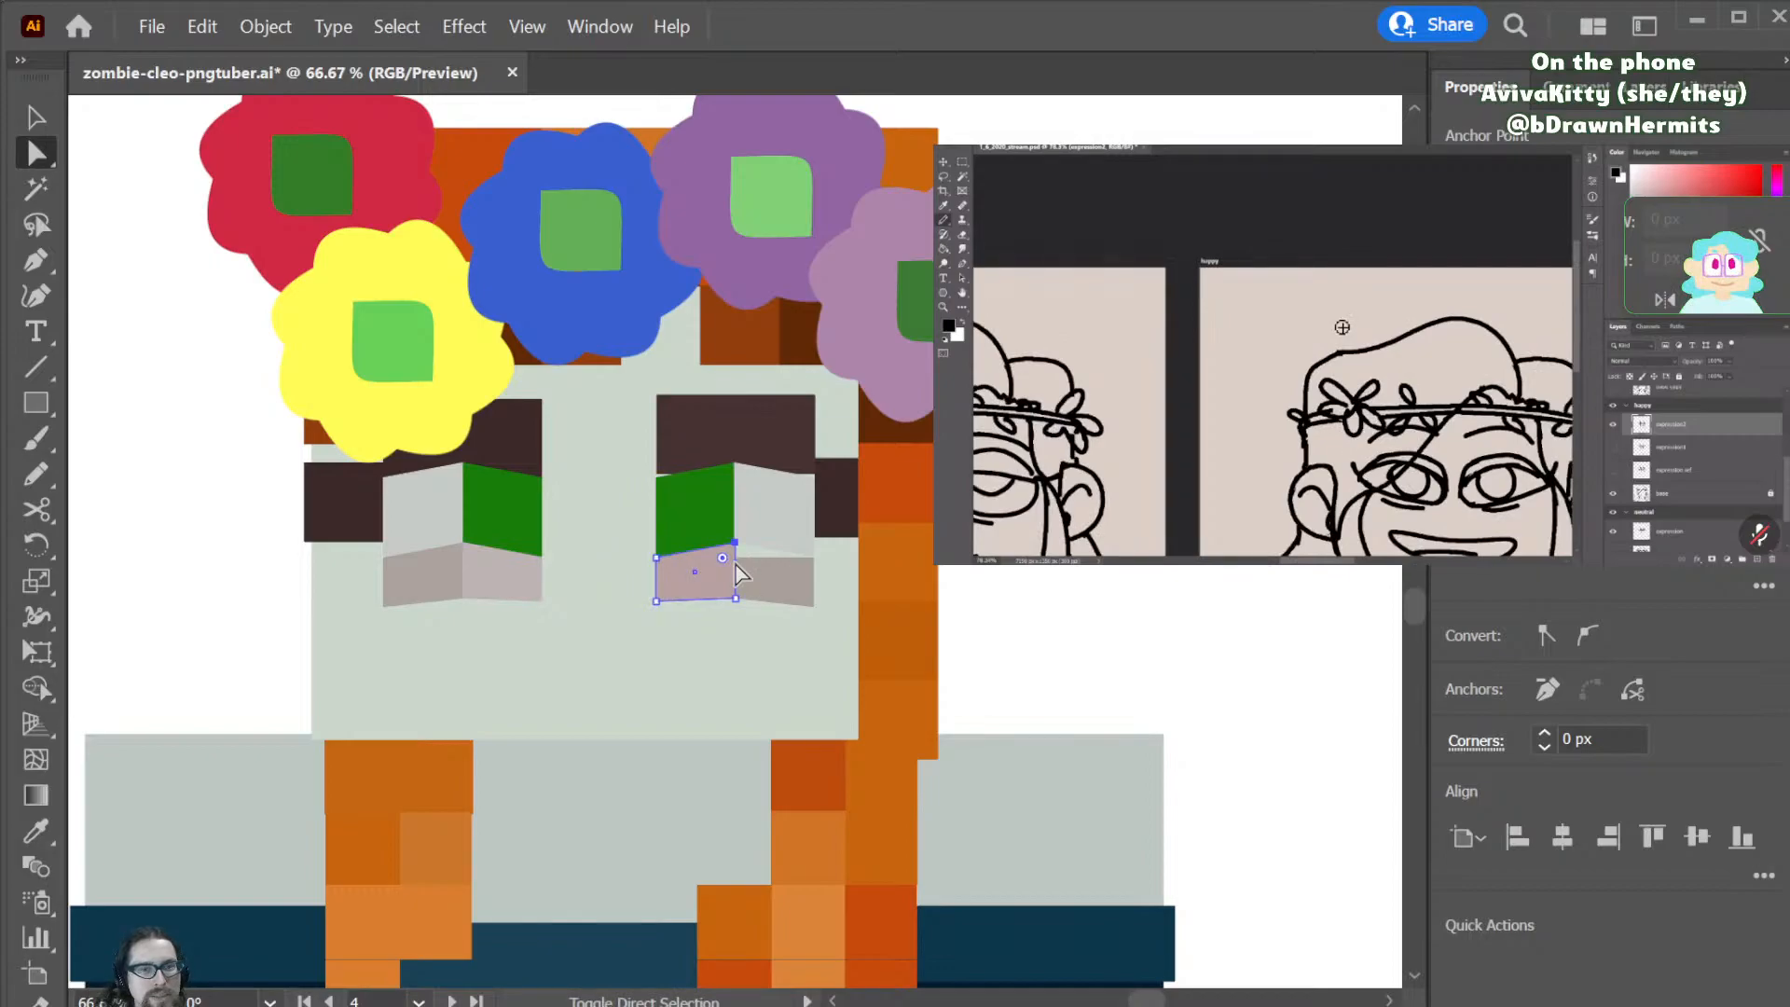
pyautogui.click(764, 578)
pyautogui.moveTo(736, 557); pyautogui.dragTo(736, 560)
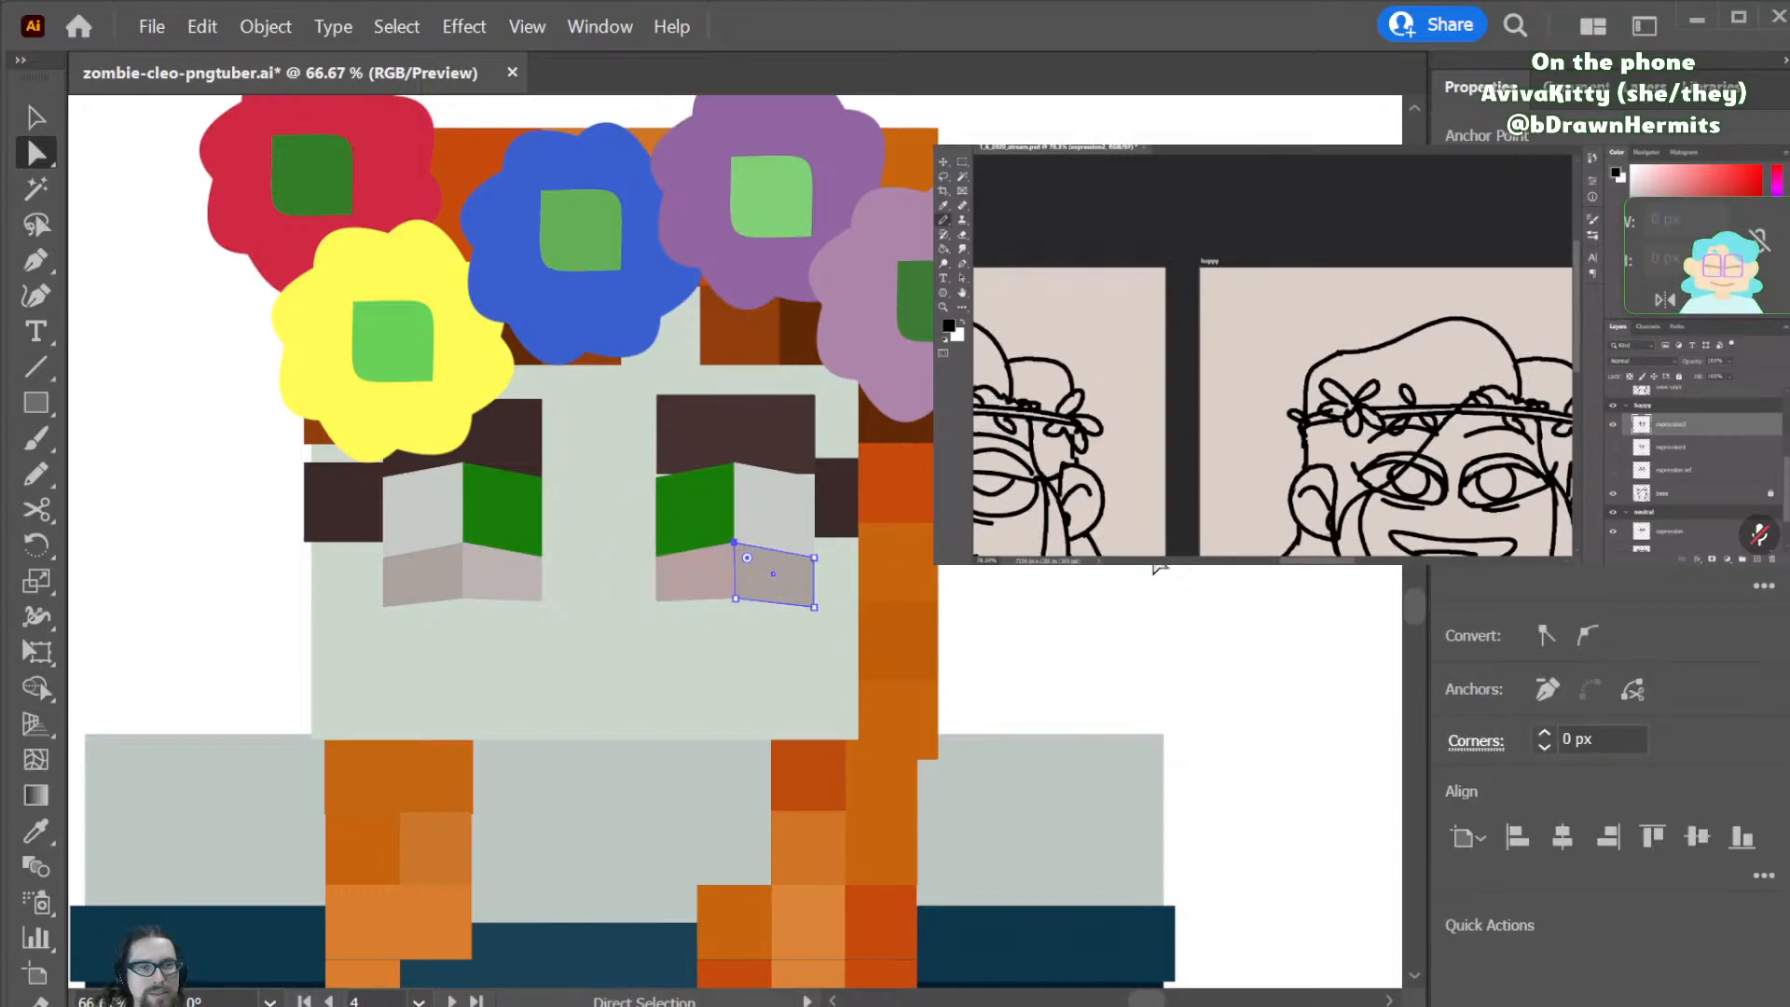
pyautogui.click(1156, 566)
pyautogui.hotkey('ctrl', '-')
pyautogui.hotkey('ctrl', '-')
pyautogui.hotkey('ctrl', '-')
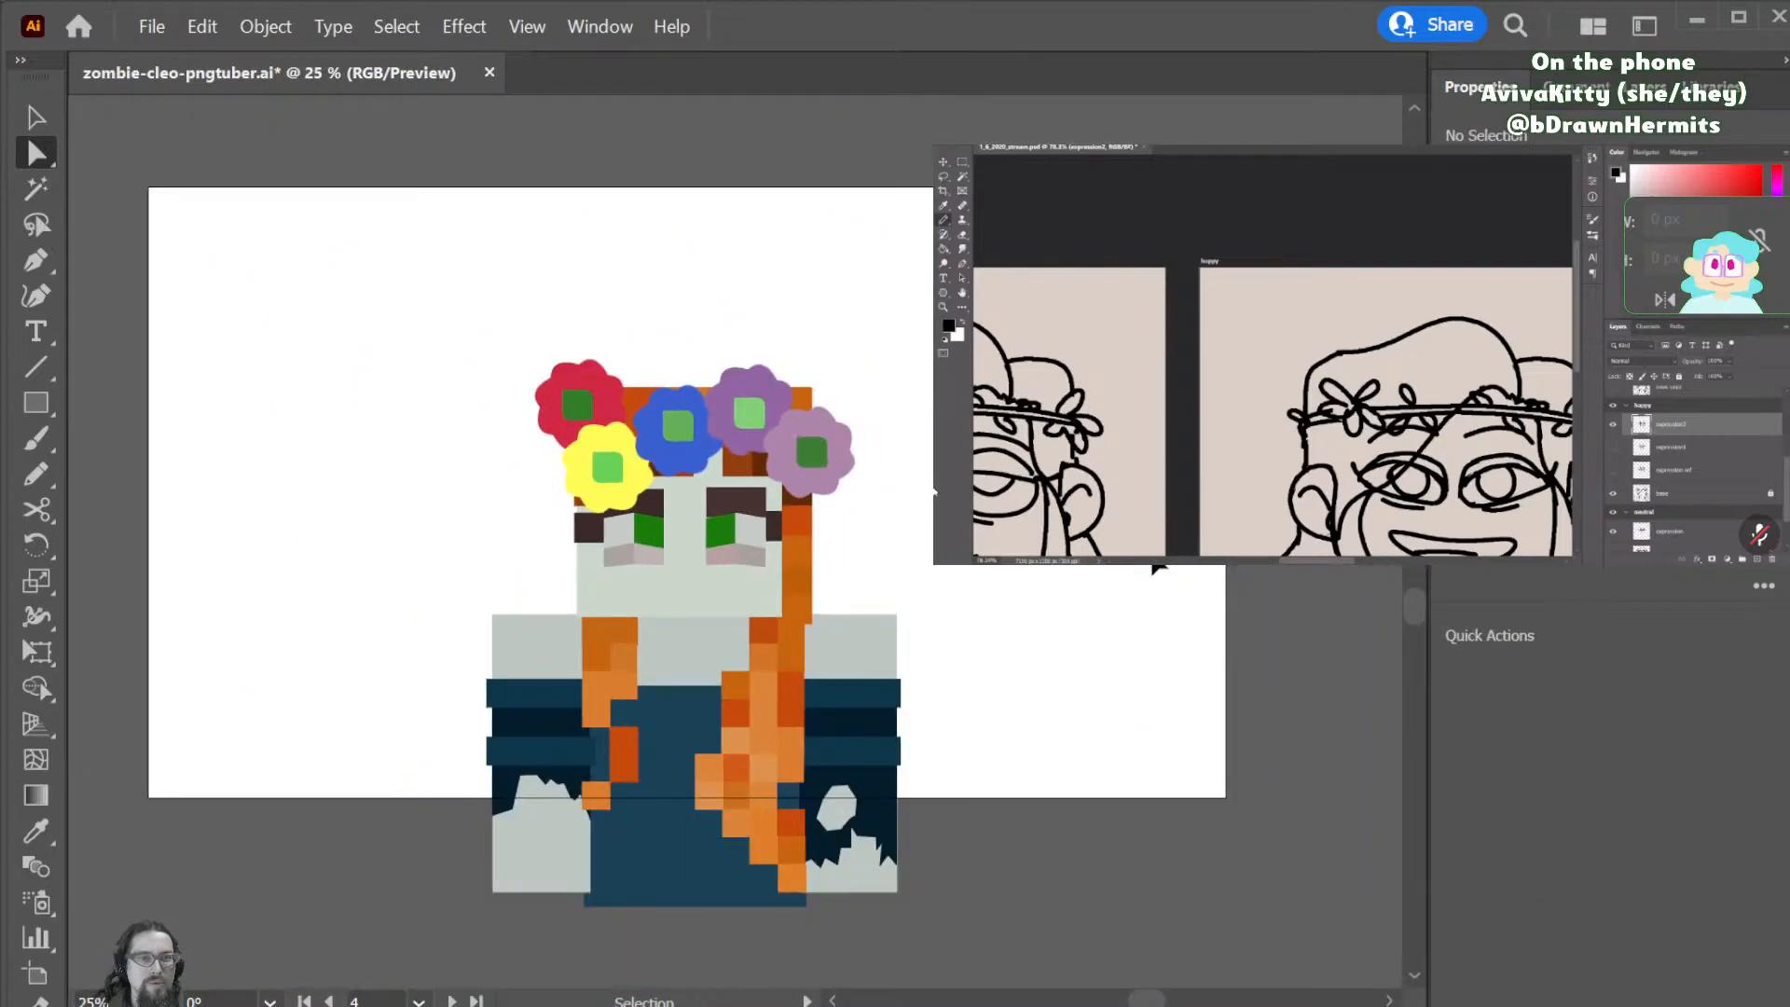
pyautogui.hotkey('ctrl', 's')
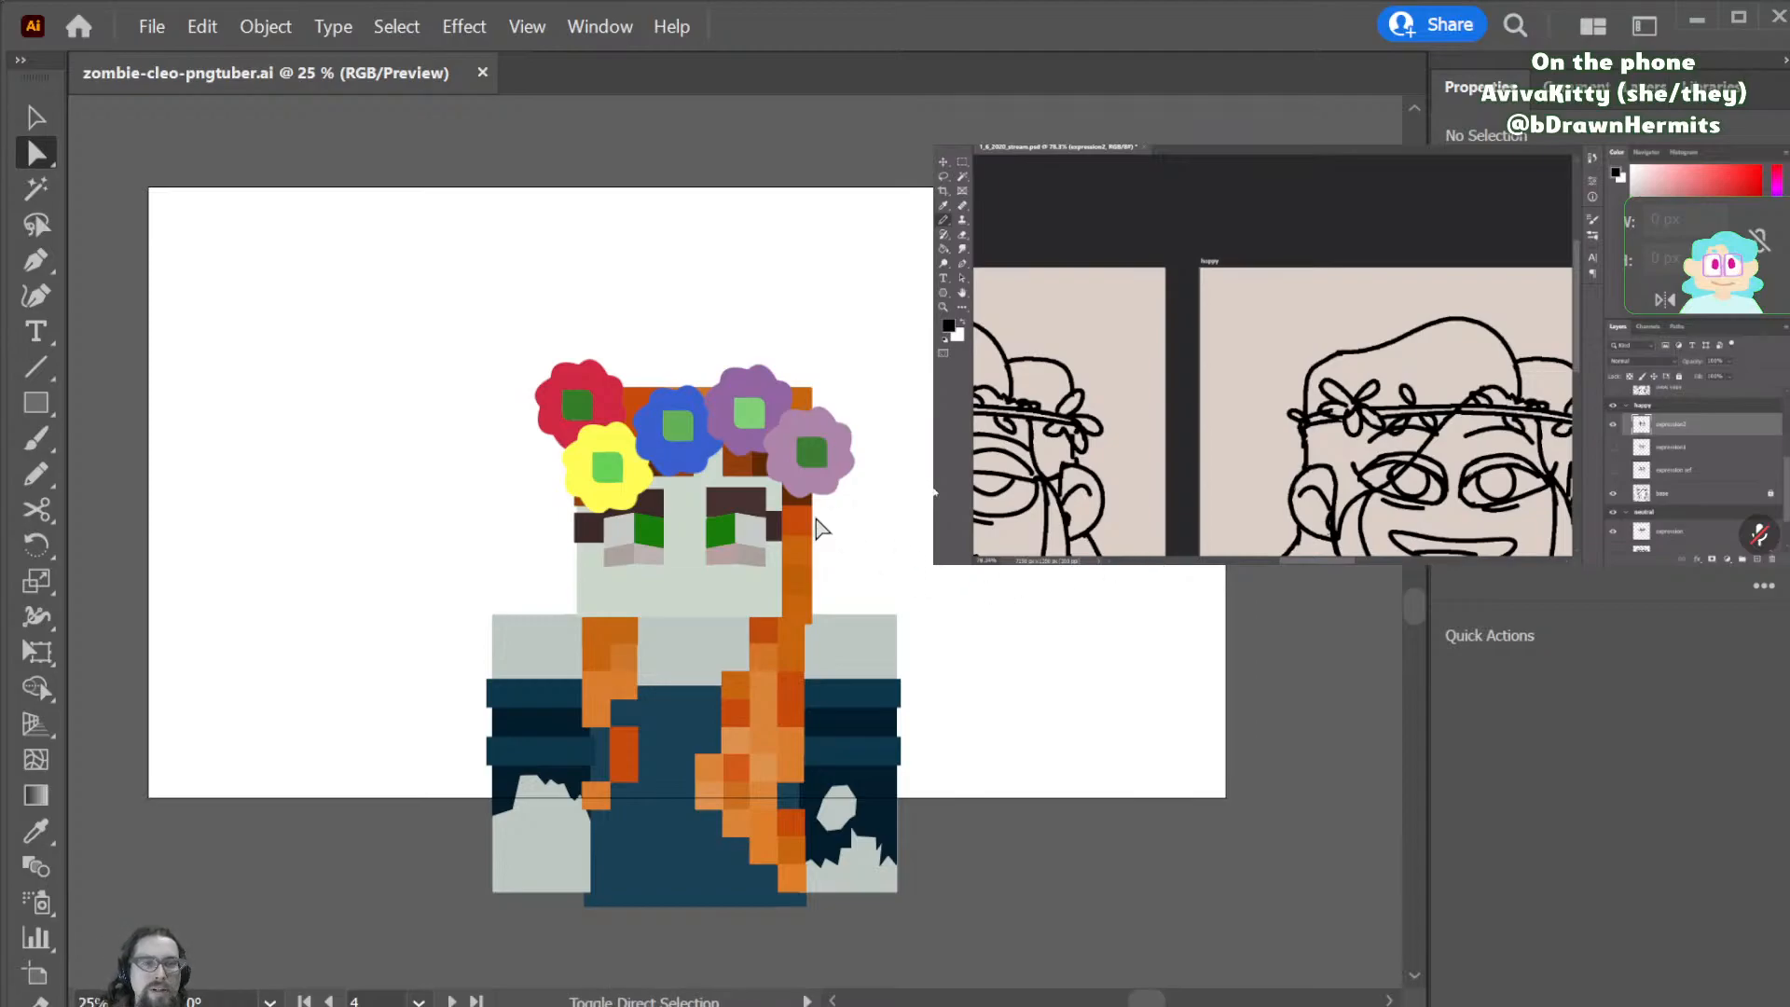
pyautogui.click(736, 491)
pyautogui.press('p')
pyautogui.moveTo(736, 492); pyautogui.dragTo(797, 491)
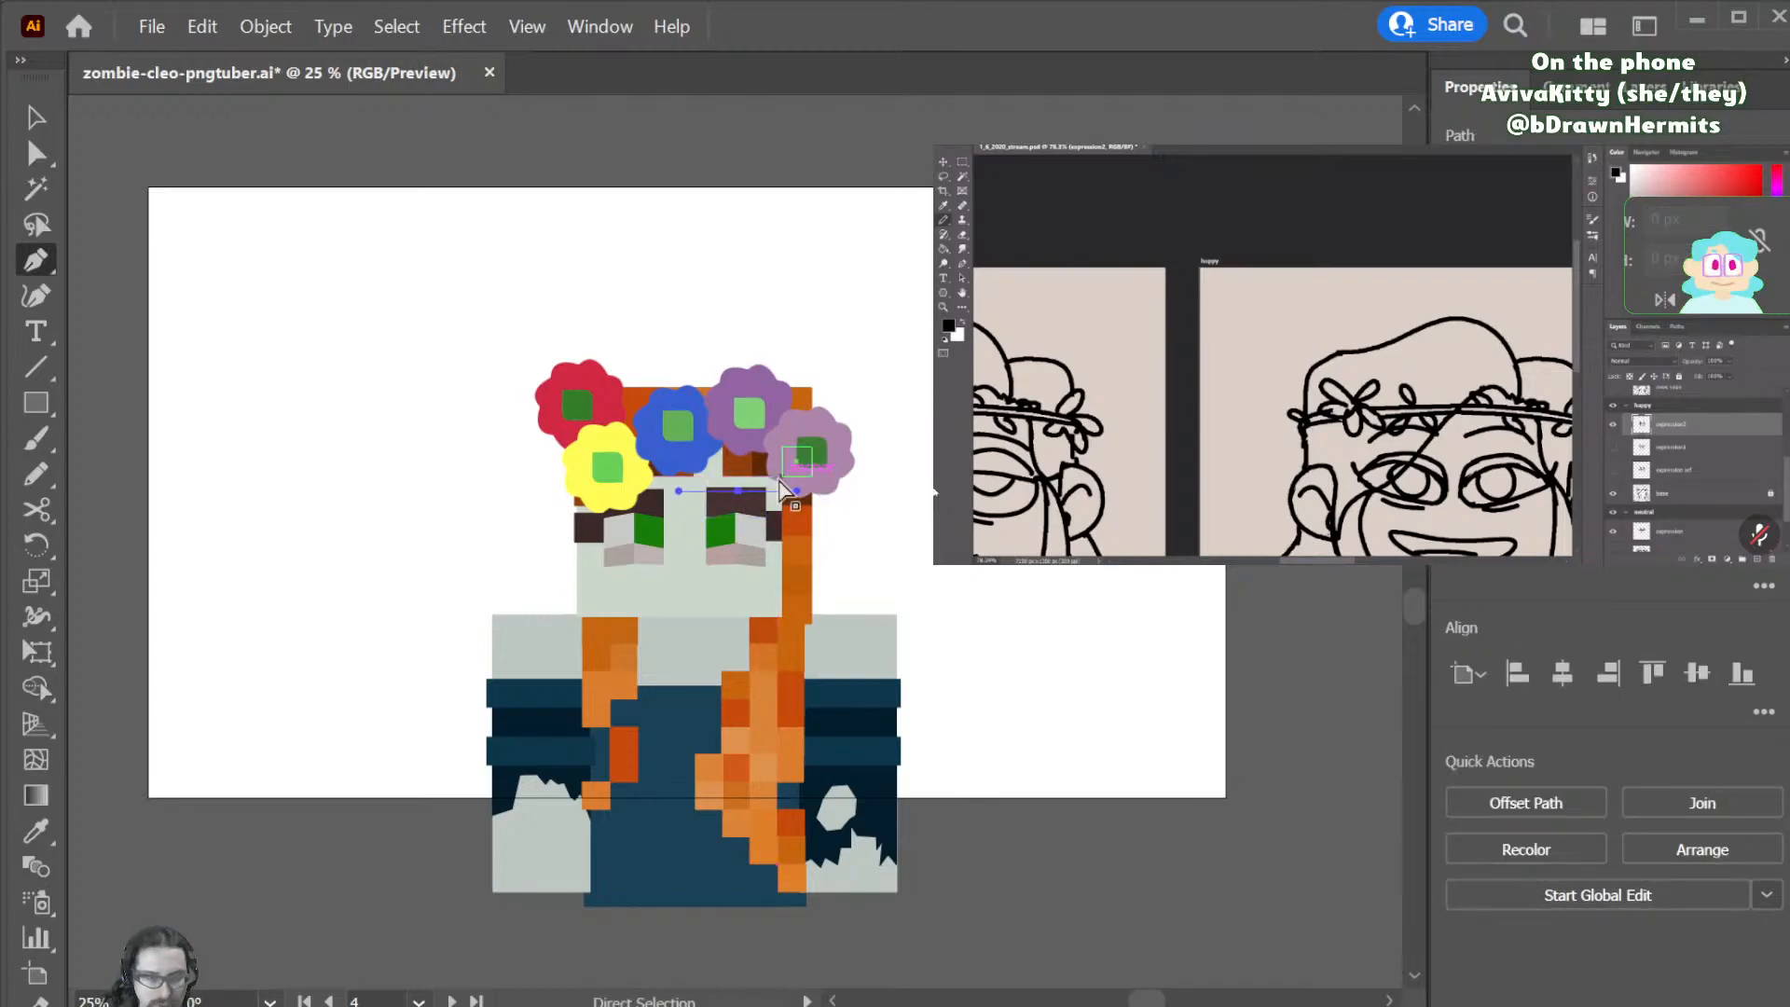
pyautogui.hotkey('ctrl', 'z')
# - Add a smooth anchor point midway along the right-hand eyebrow's top edge and raise it about 10 px into an arch
pyautogui.scroll(5, 741, 490)
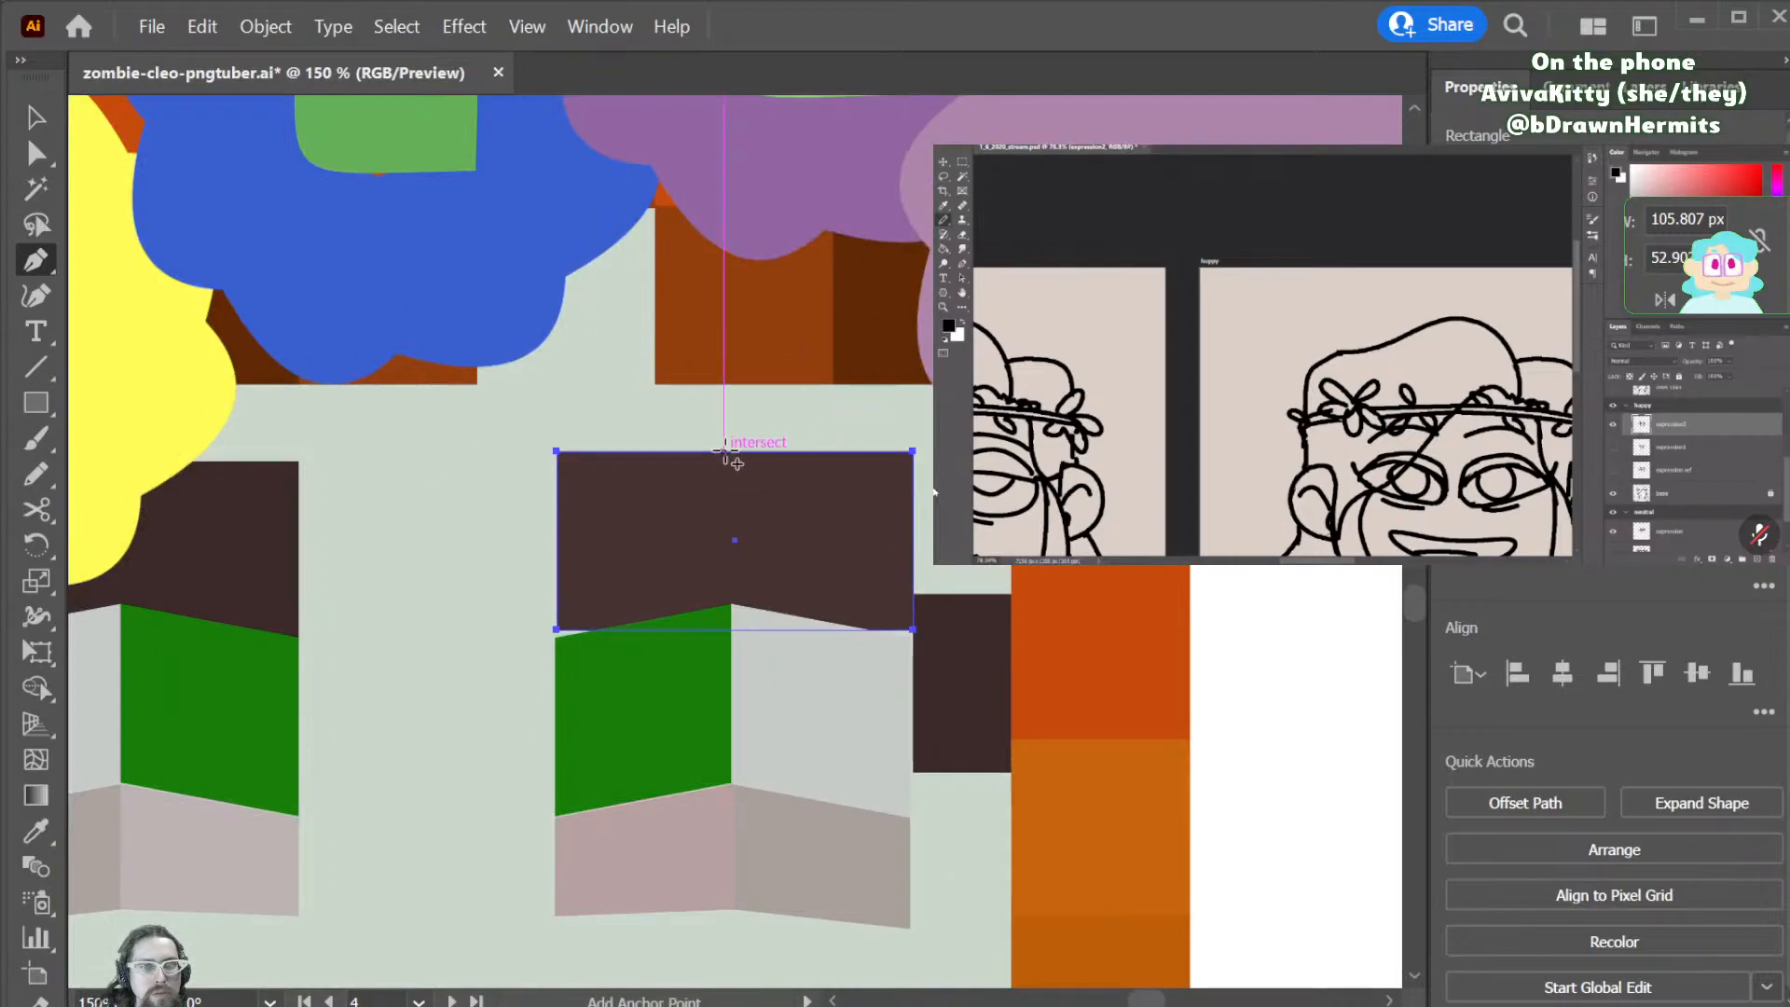
pyautogui.click(732, 447)
pyautogui.hotkey('ctrl', 'z')
pyautogui.click(732, 449)
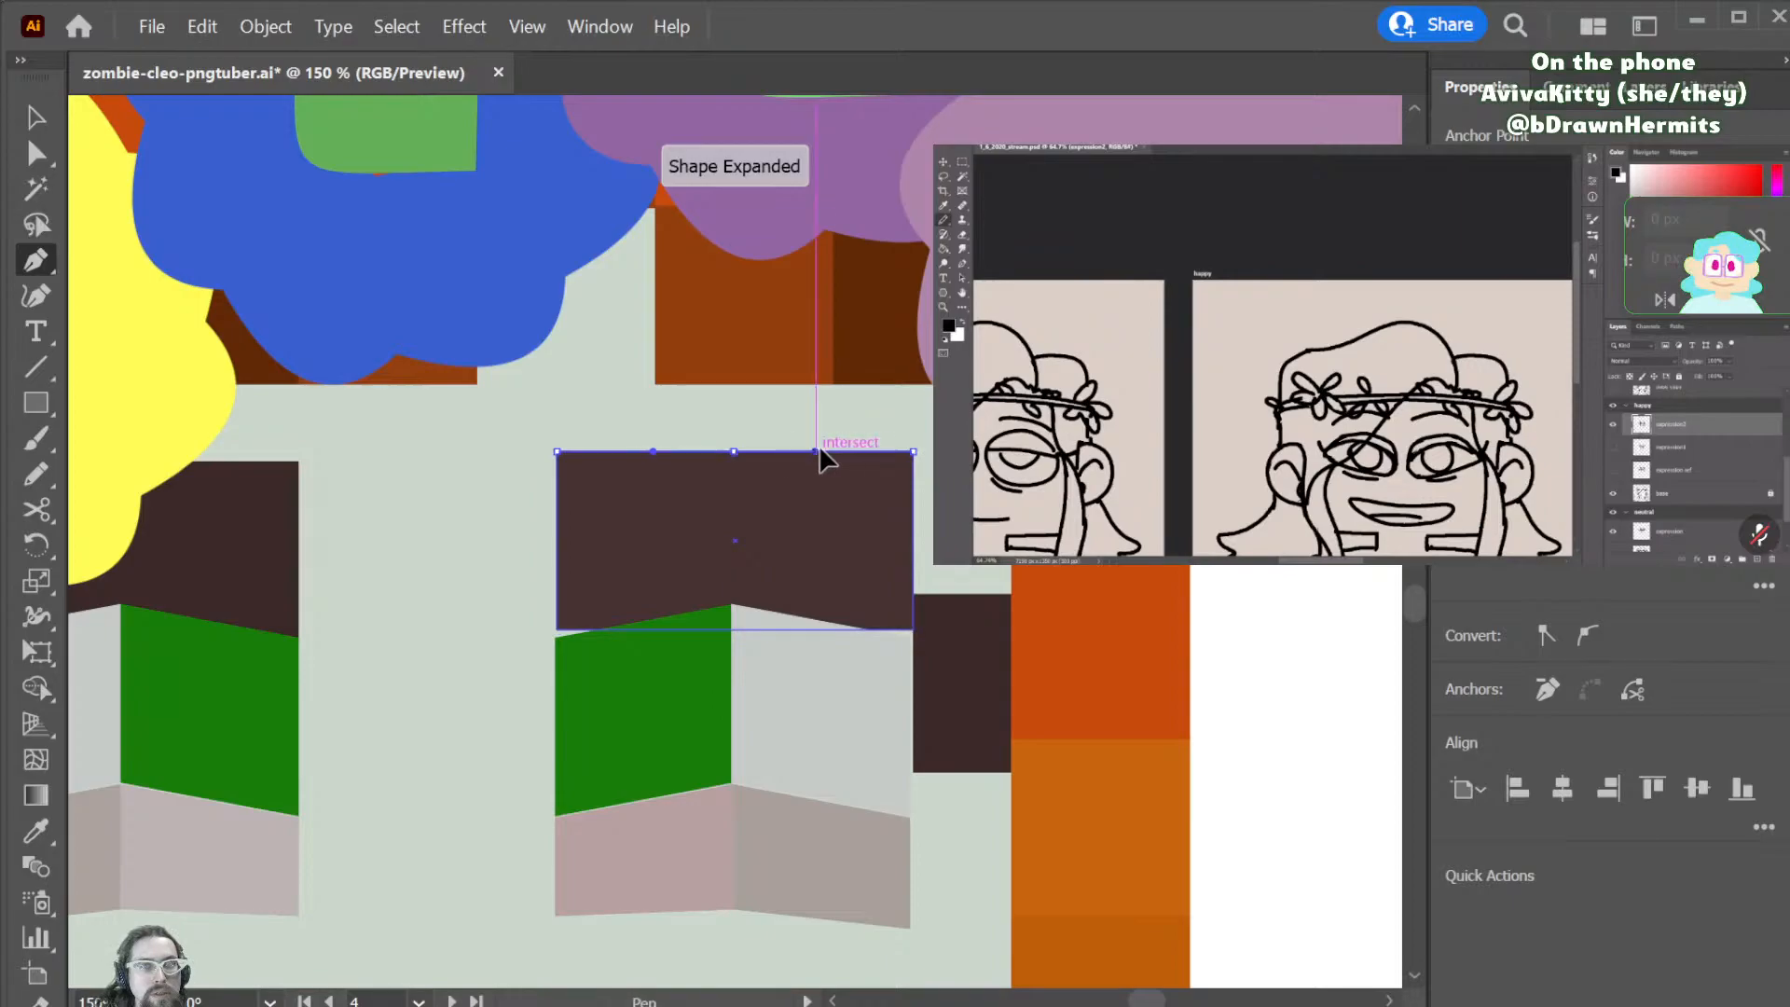
pyautogui.press('a')
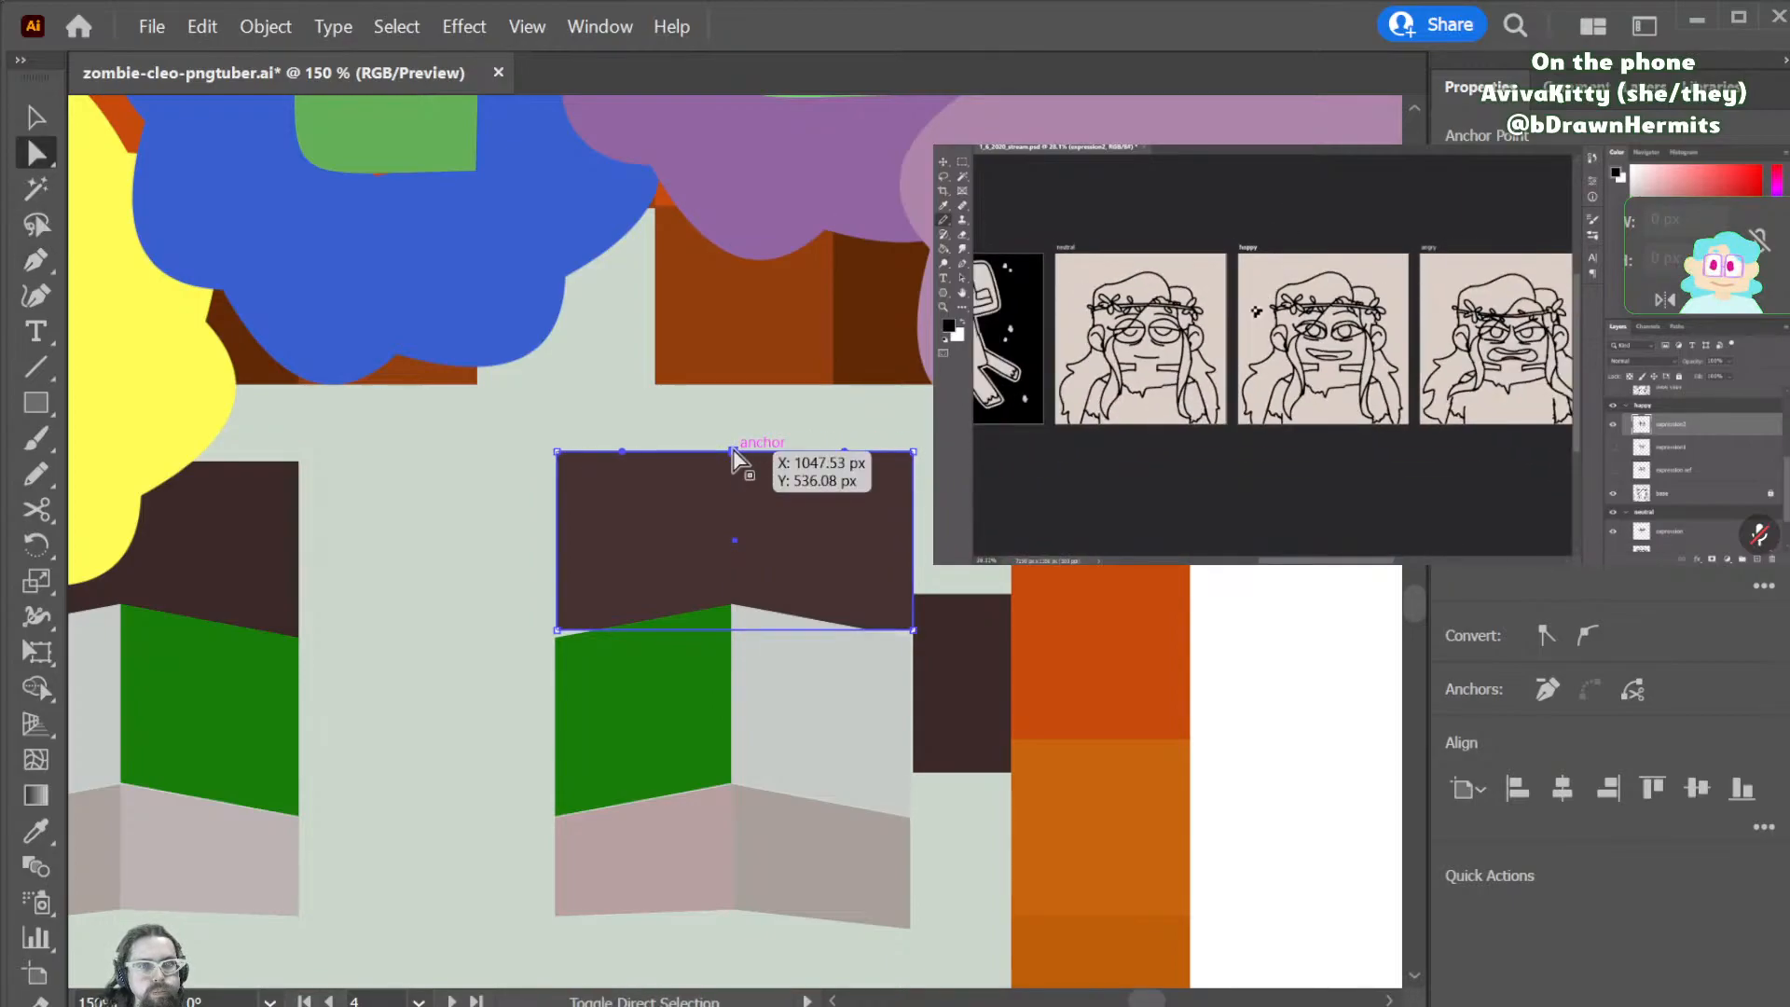
pyautogui.hotkey('shift', 'Up')
pyautogui.hotkey('shift', 'Up')
pyautogui.click(715, 543)
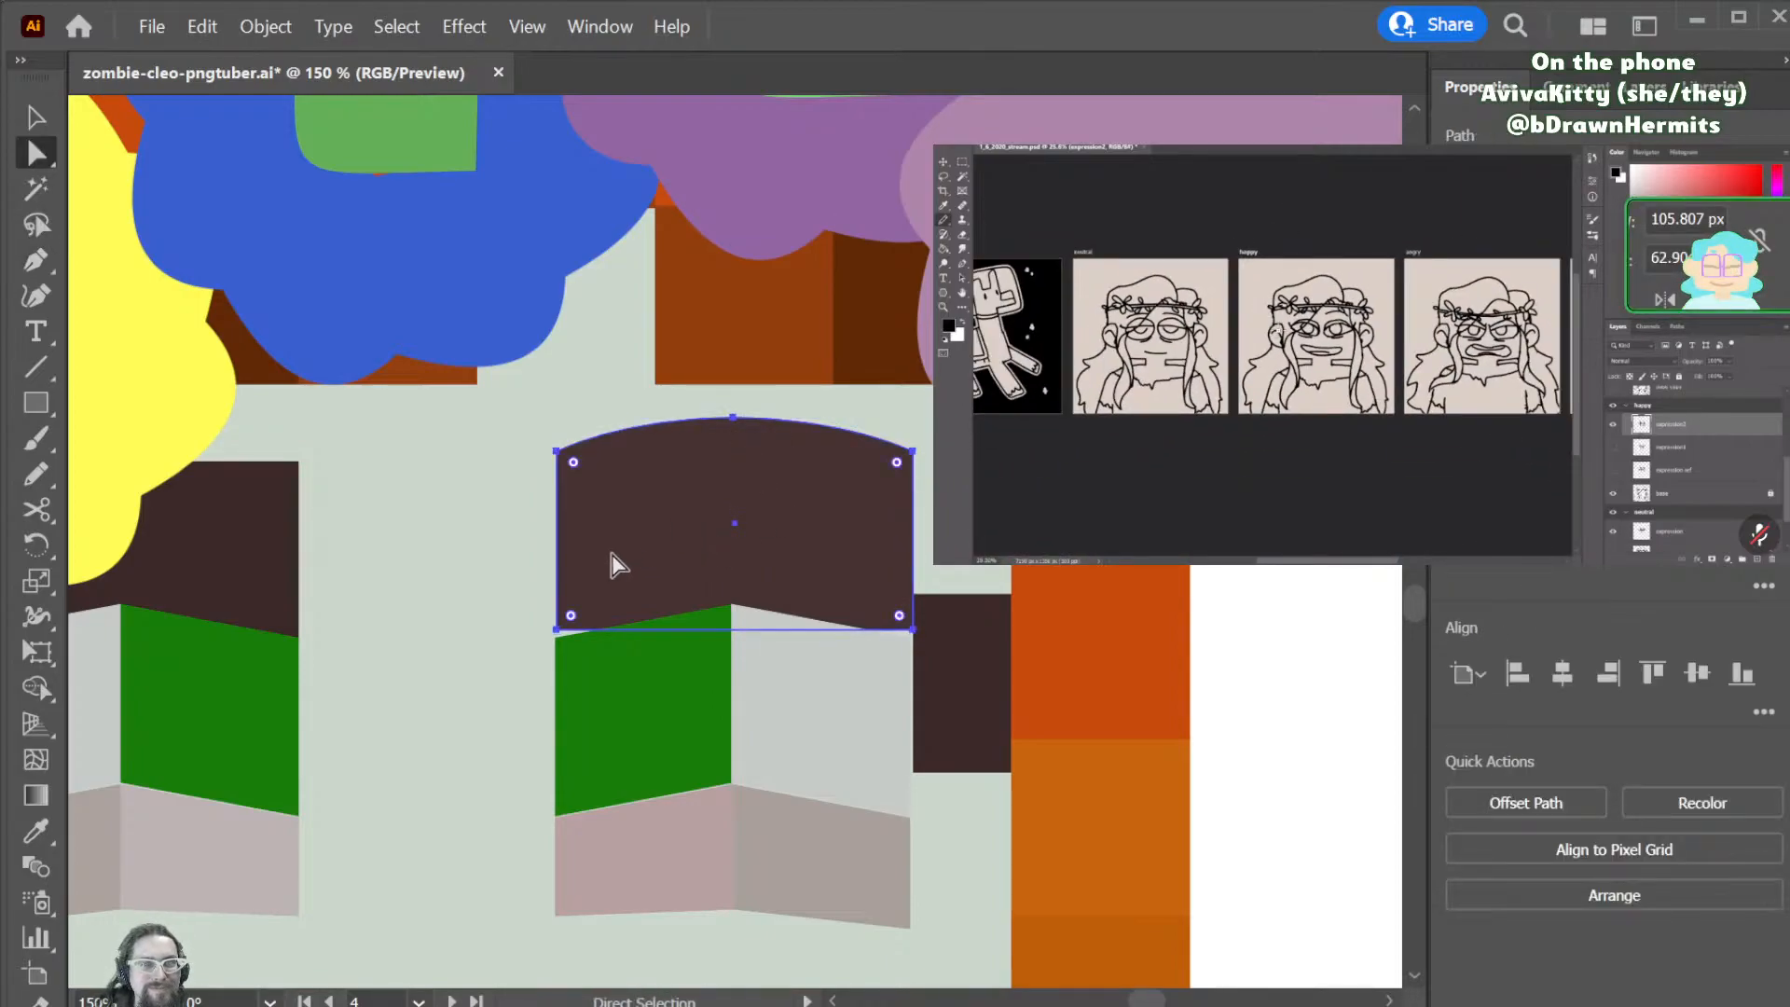
# - Move the right-hand eyebrow up off the eye and curve its bottom edge upward from a smooth middle anchor point
pyautogui.moveTo(675, 556); pyautogui.dragTo(737, 533)
pyautogui.keyDown('shift'); pyautogui.click(745, 617); pyautogui.keyUp('shift')
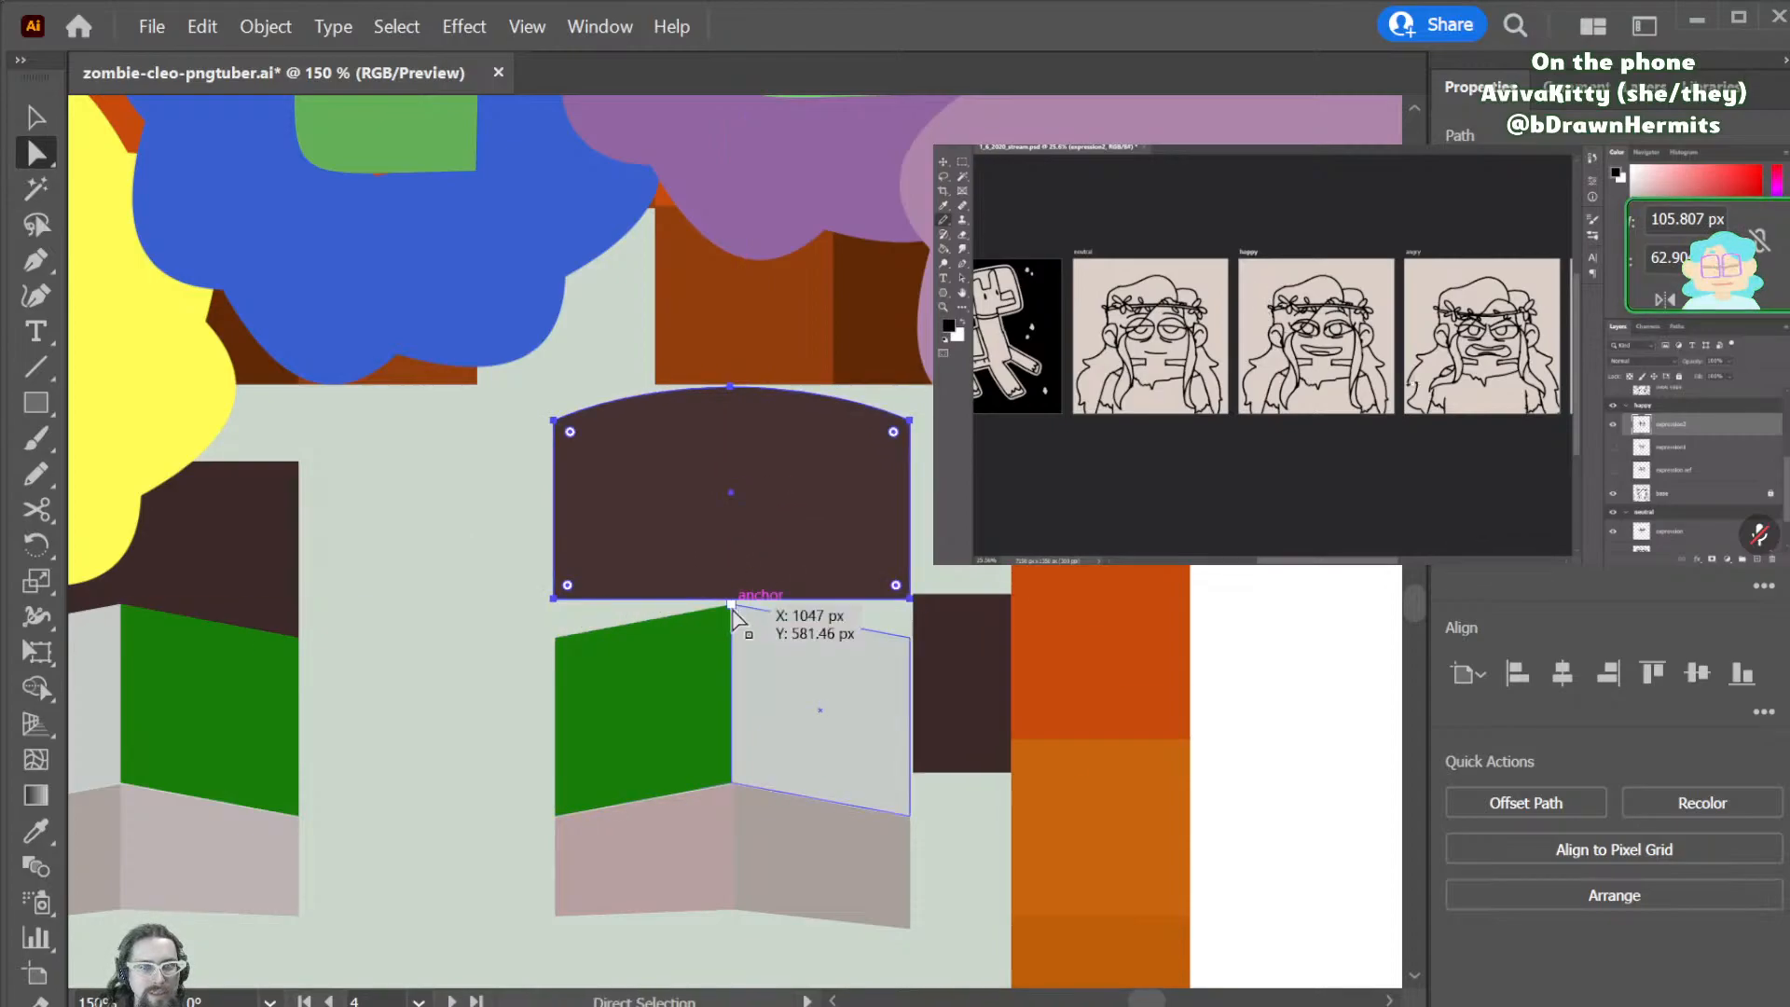
pyautogui.press('p')
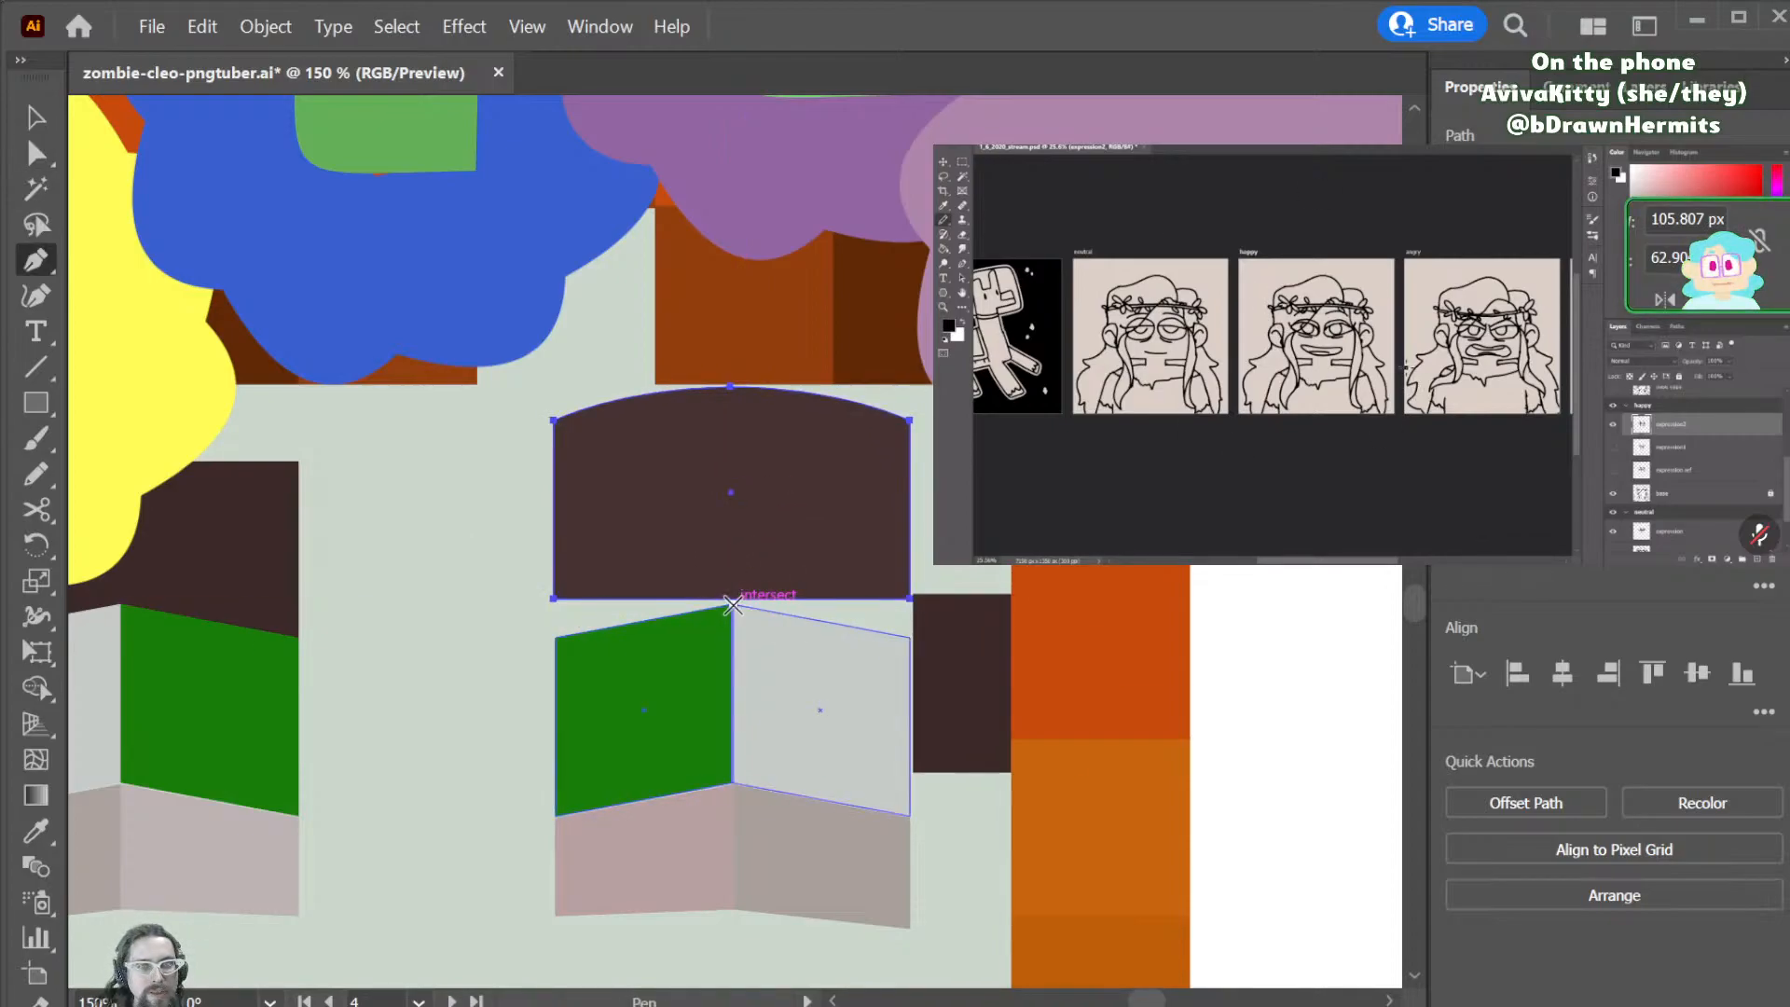
pyautogui.click(734, 600)
pyautogui.press('alt')
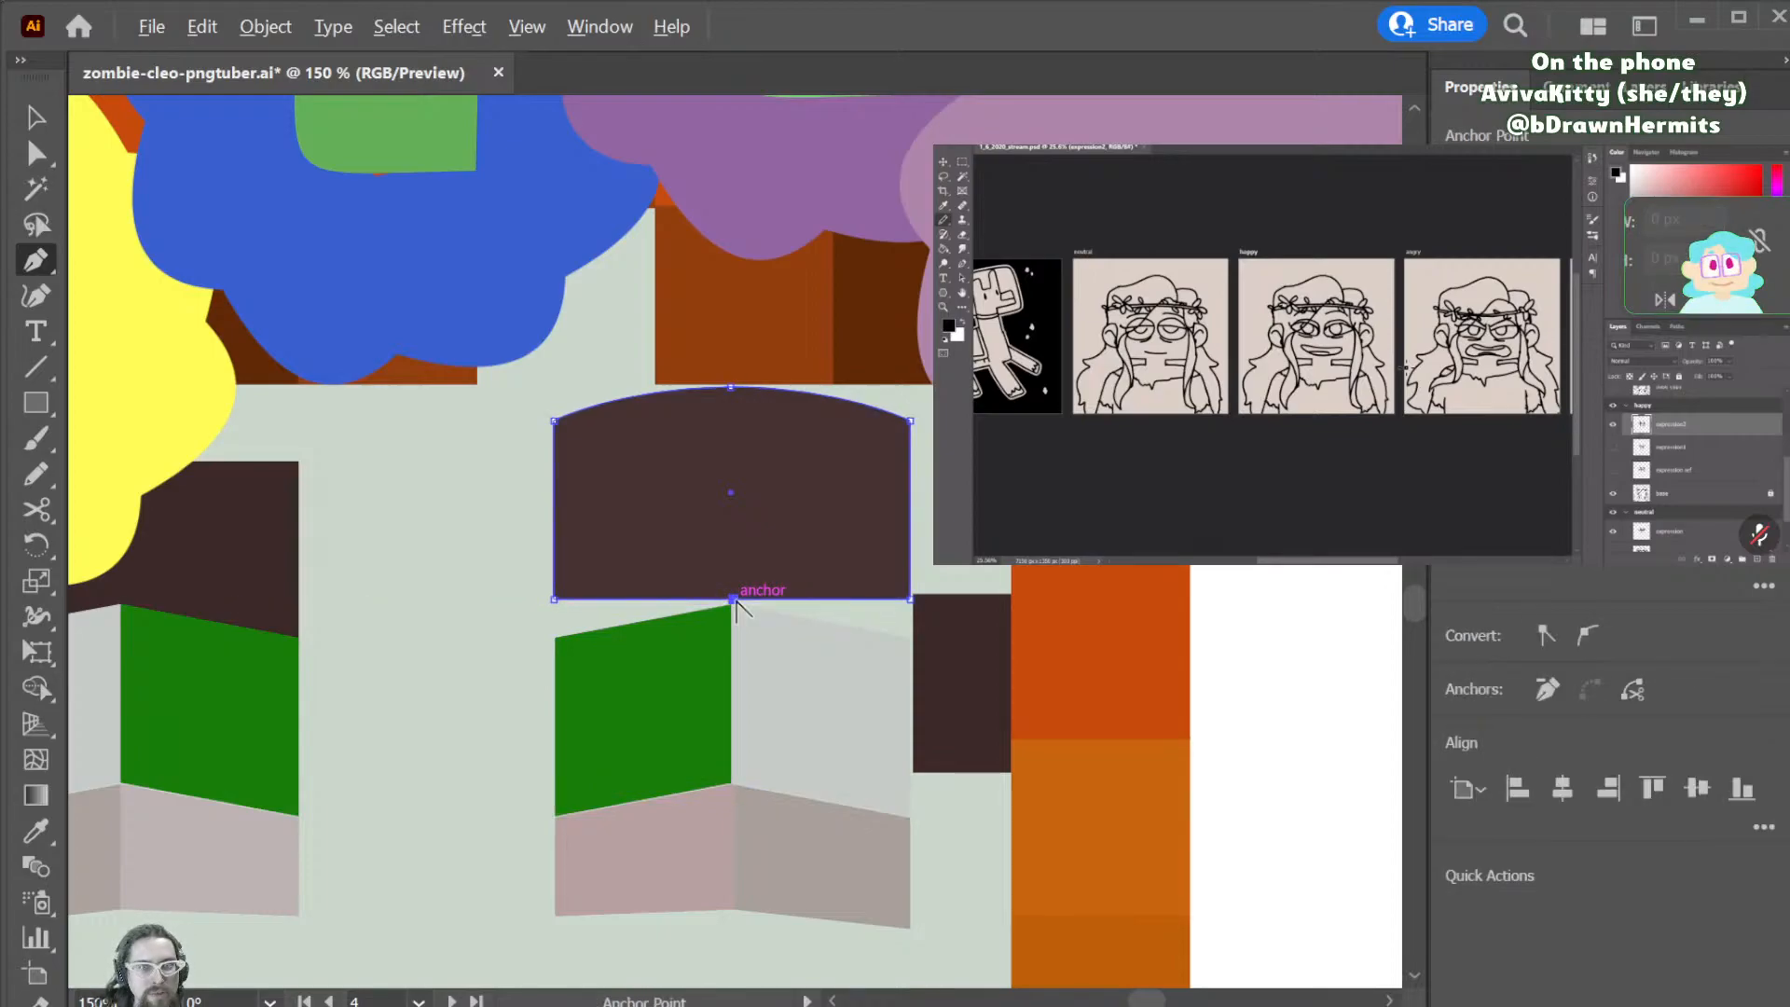
pyautogui.moveTo(733, 602); pyautogui.dragTo(599, 604)
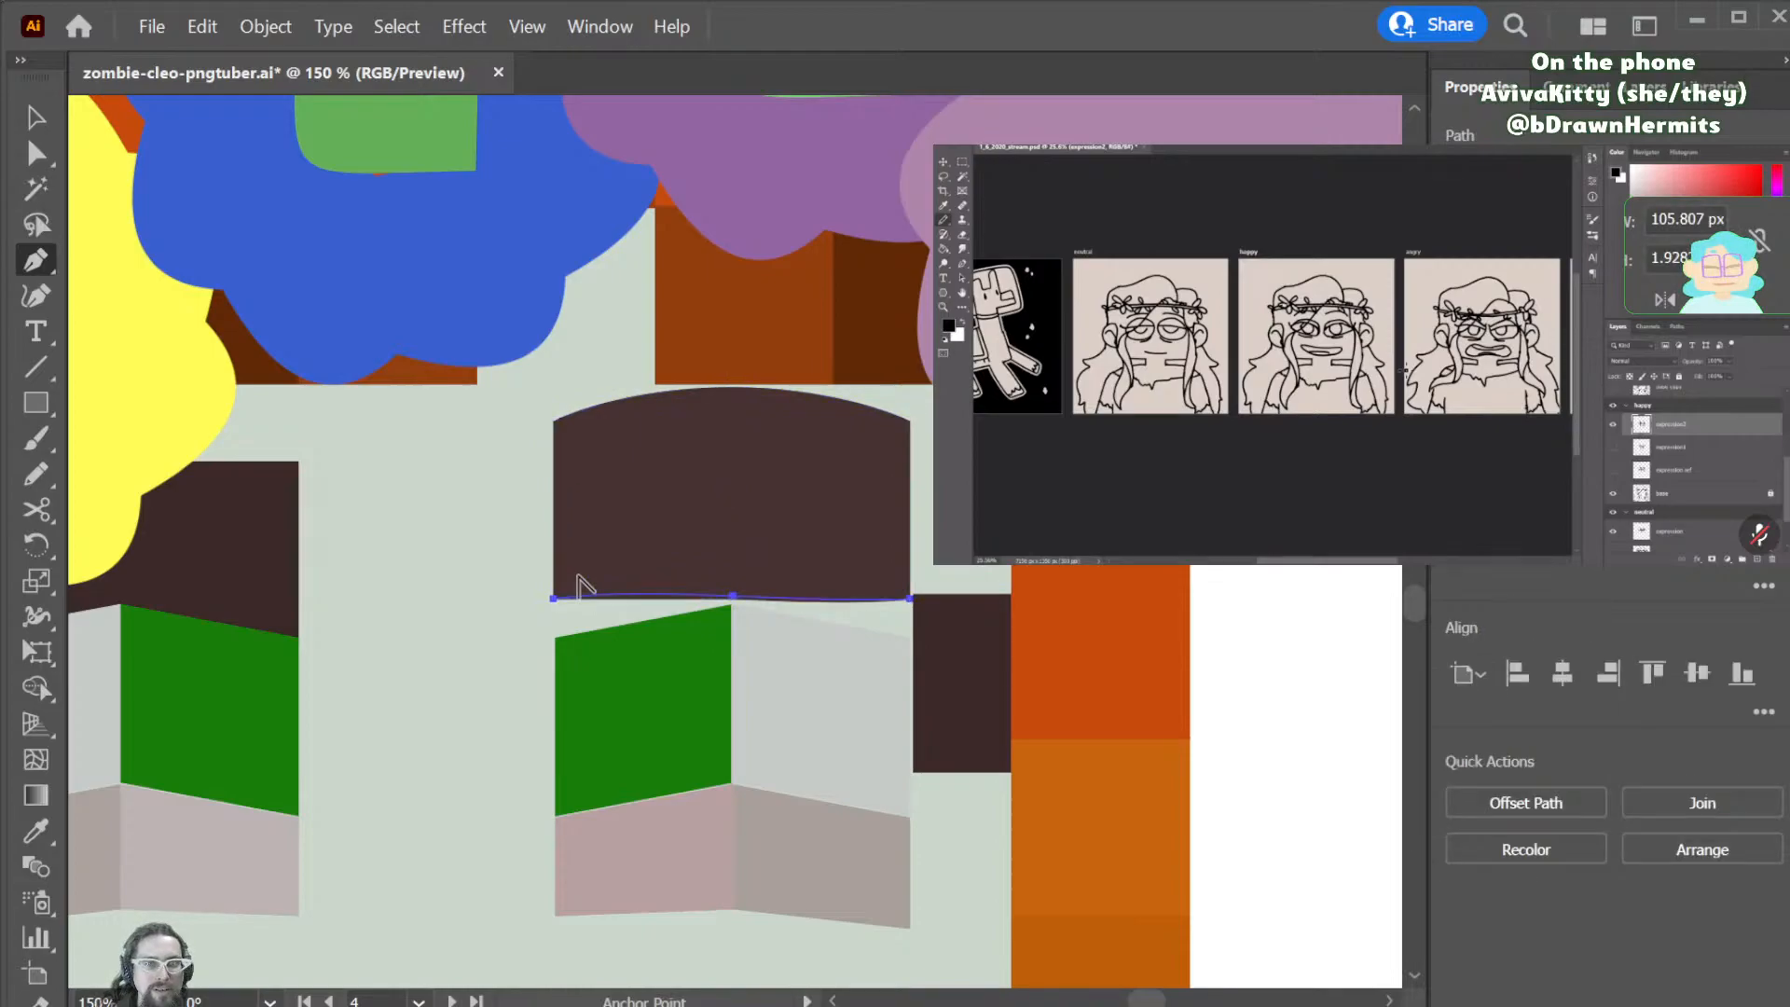
pyautogui.press('a')
pyautogui.moveTo(732, 595)
pyautogui.mouseDown()
pyautogui.moveTo(751, 562)
pyautogui.moveTo(729, 560)
pyautogui.moveTo(733, 600)
pyautogui.mouseUp()
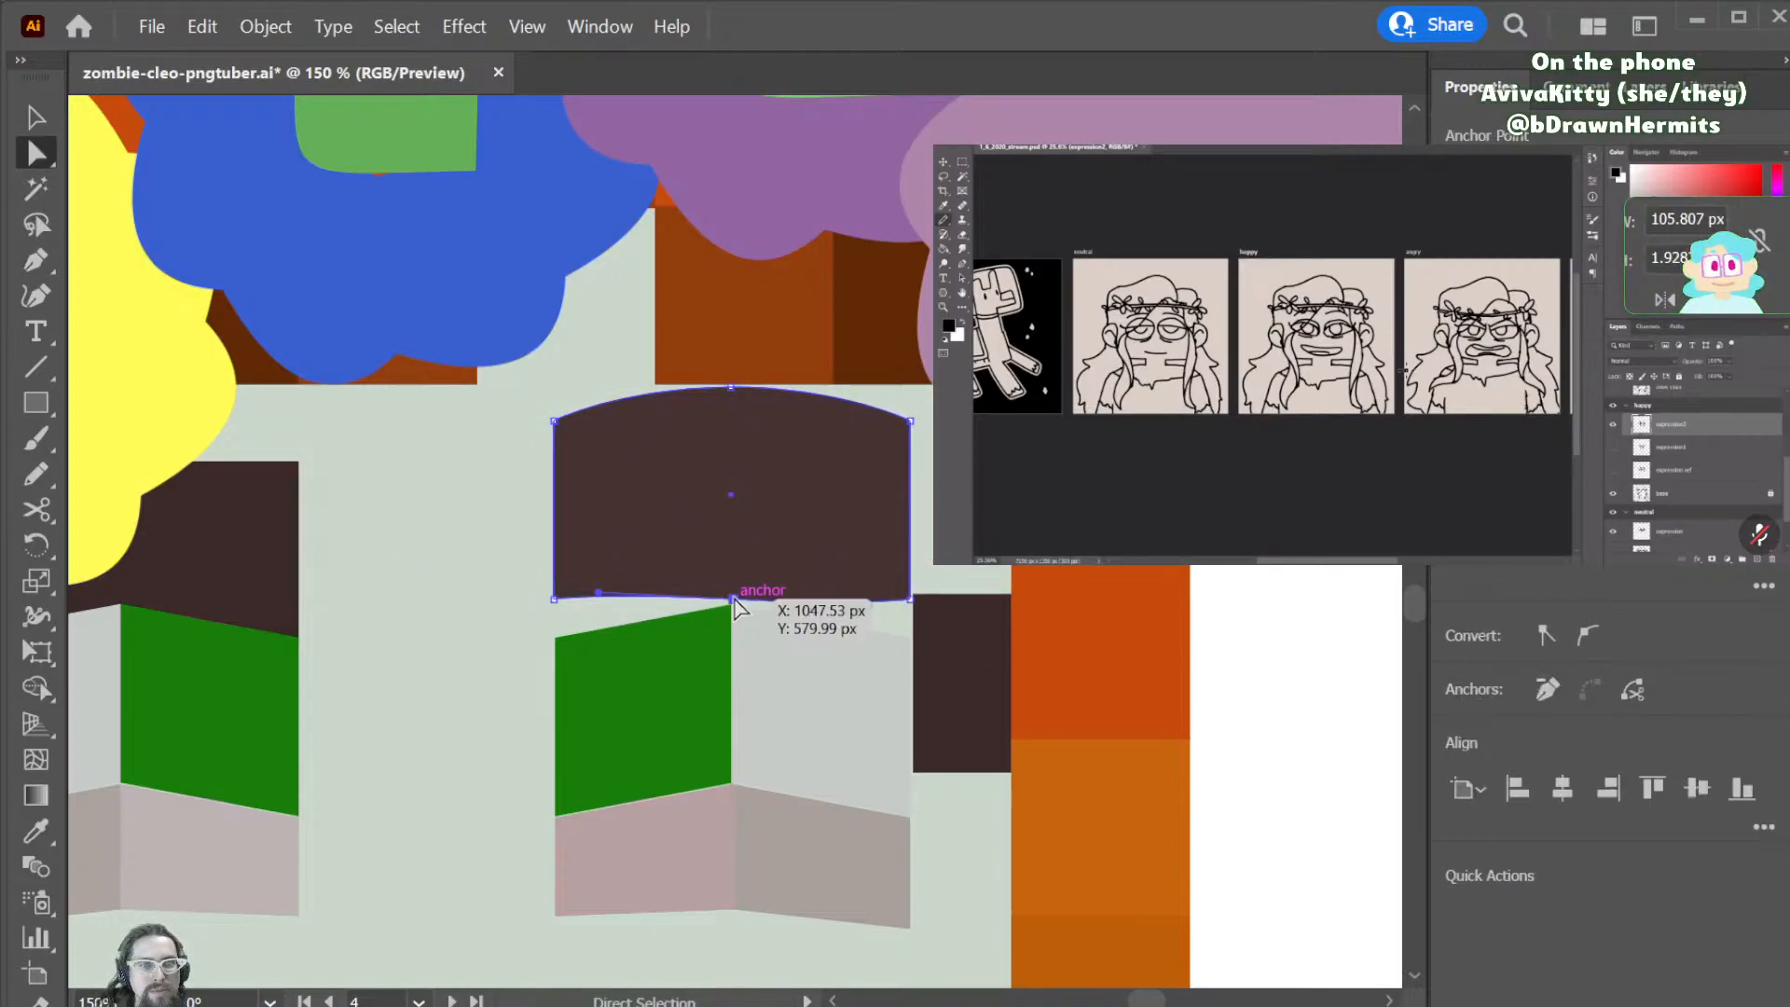
pyautogui.hotkey('ctrl', 'z')
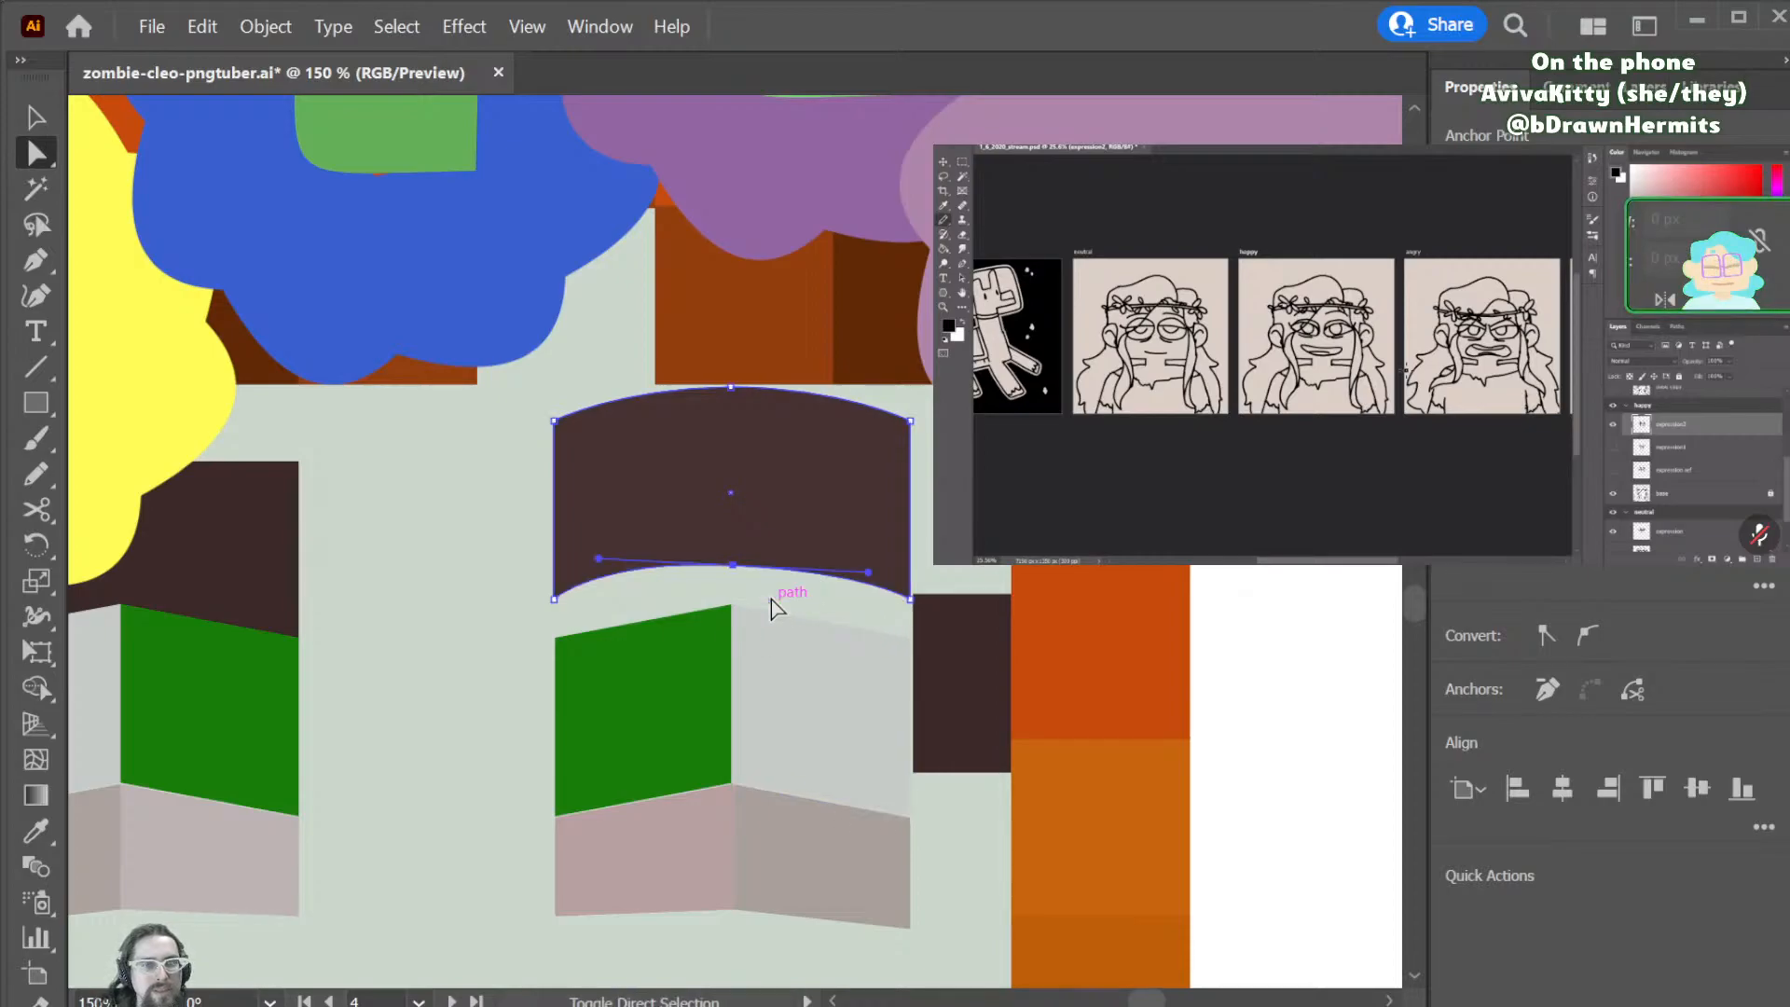
pyautogui.moveTo(910, 598)
pyautogui.mouseDown()
pyautogui.moveTo(985, 733)
pyautogui.moveTo(1040, 725)
pyautogui.moveTo(1033, 752)
pyautogui.moveTo(979, 726)
pyautogui.moveTo(912, 592)
pyautogui.mouseUp()
pyautogui.moveTo(742, 597)
pyautogui.mouseDown()
pyautogui.moveTo(750, 517)
pyautogui.moveTo(746, 563)
pyautogui.mouseUp()
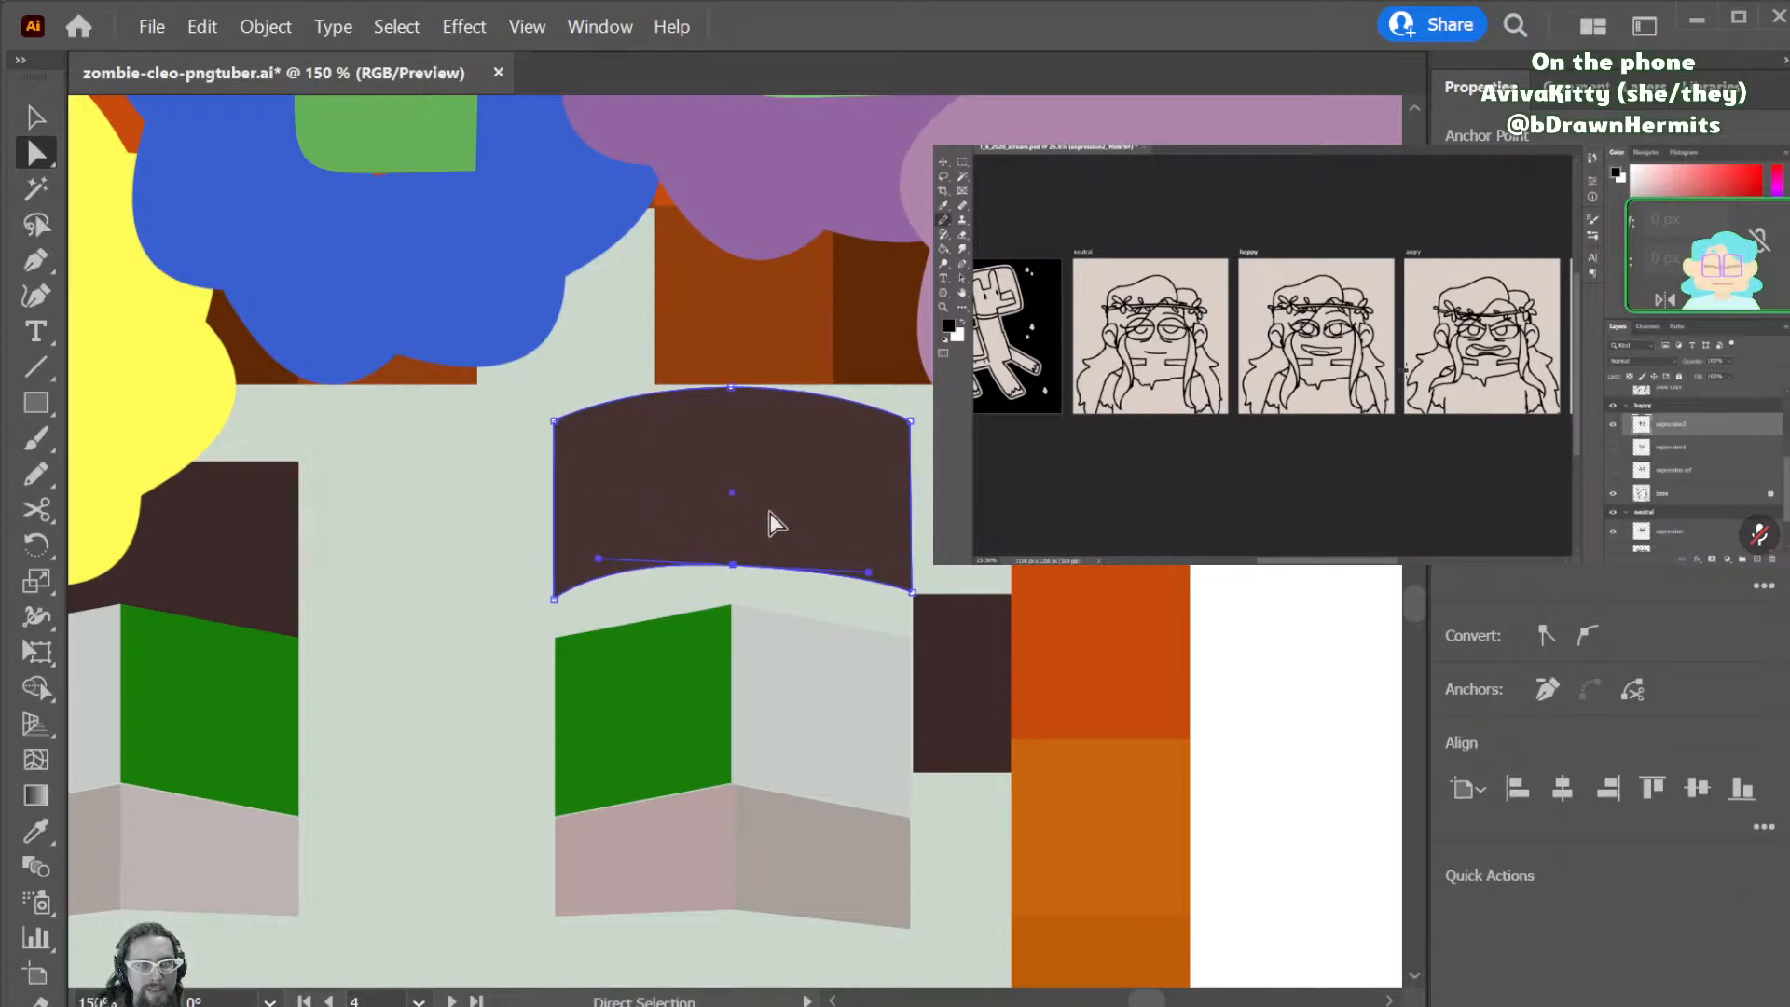
# - Flatten the arched right-hand eyebrow into a thinner curved strip above the eye and select the dark block beside that eye
pyautogui.press('v')
pyautogui.moveTo(731, 386); pyautogui.dragTo(745, 485)
pyautogui.click(744, 568)
pyautogui.click(747, 578)
pyautogui.press('Delete')
pyautogui.click(986, 651)
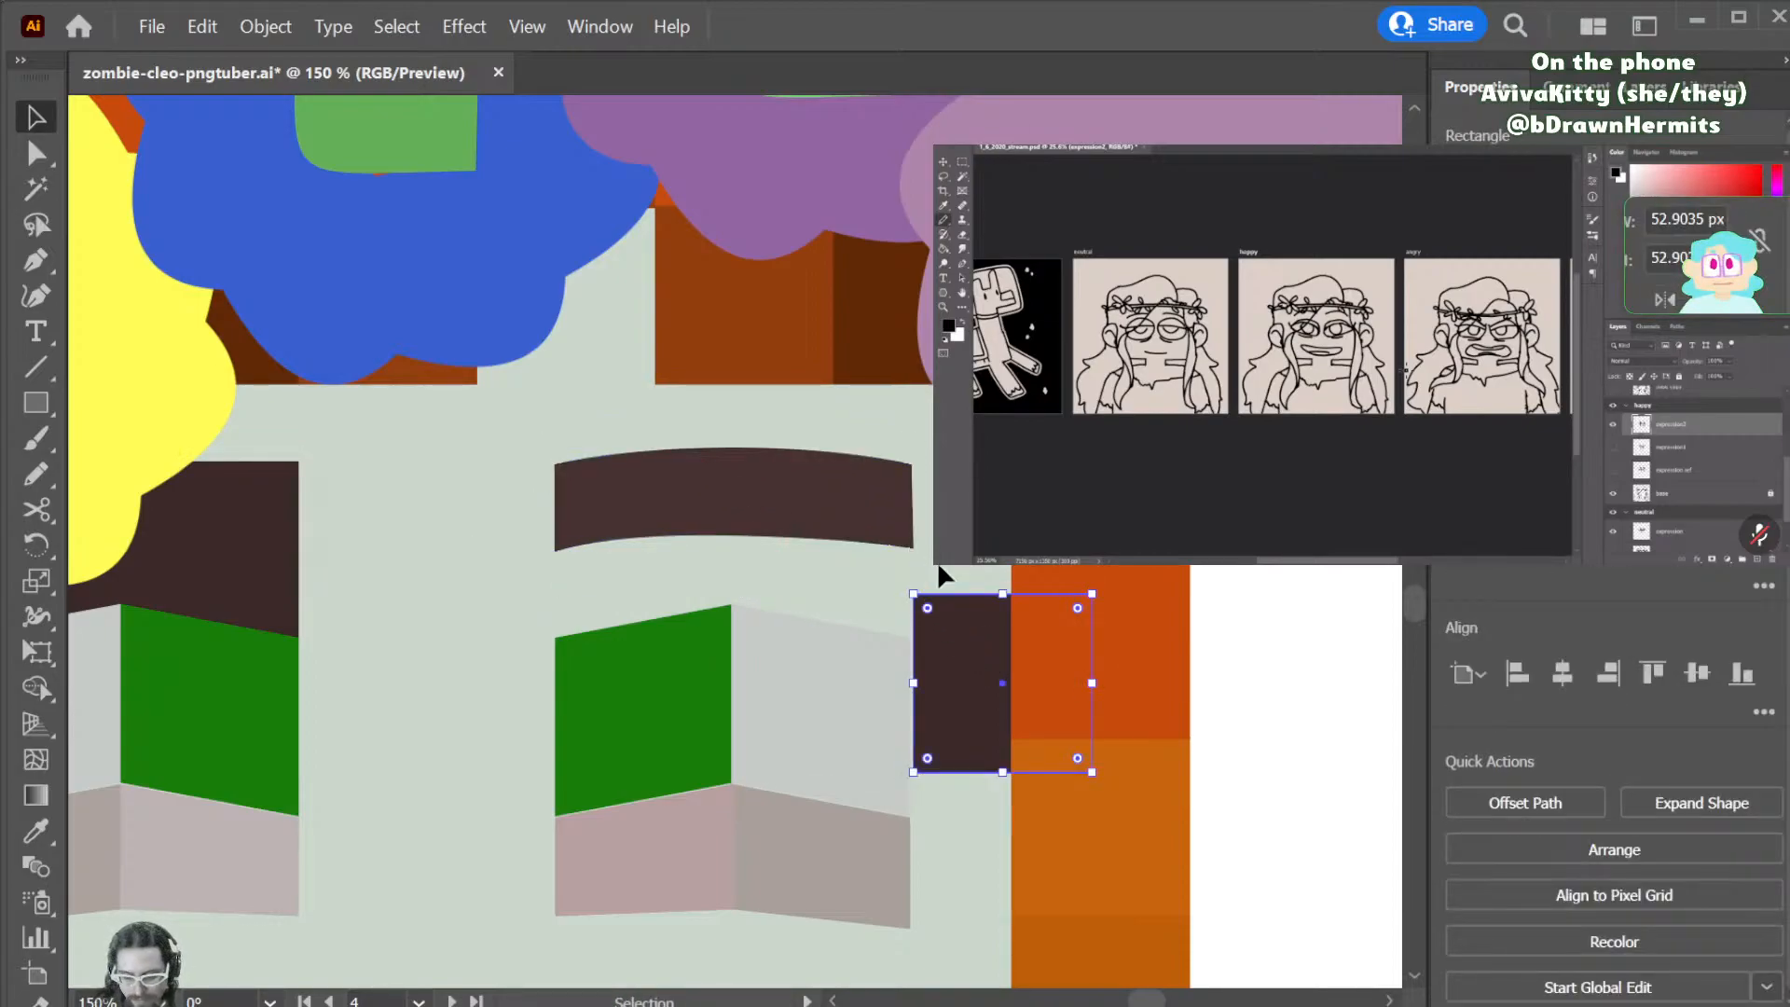
# - Delete the dark block beside the right-hand eye and extend the right-hand eyebrow's outer end outward and slightly down
pyautogui.click(905, 571)
pyautogui.press('a')
pyautogui.click(911, 548)
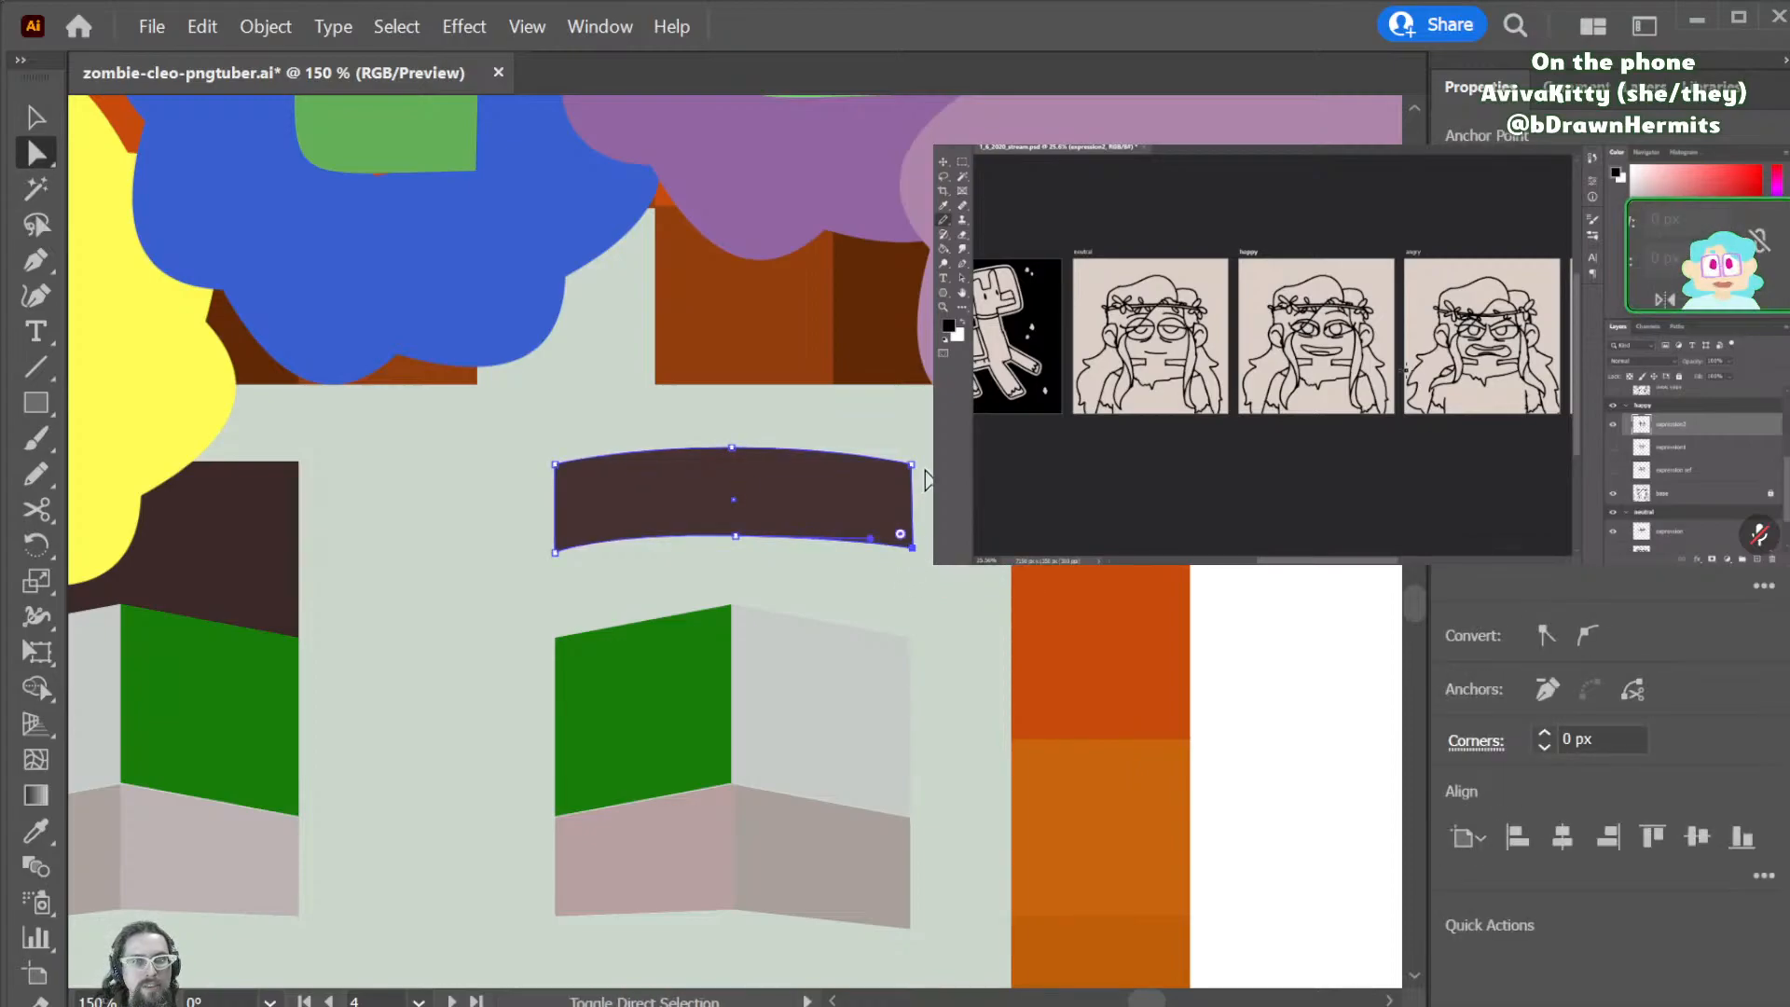
pyautogui.moveTo(914, 476); pyautogui.dragTo(997, 511)
# - Delete the old dark brow block above the left-hand eye and the small dark block beside that eye
pyautogui.click(171, 563)
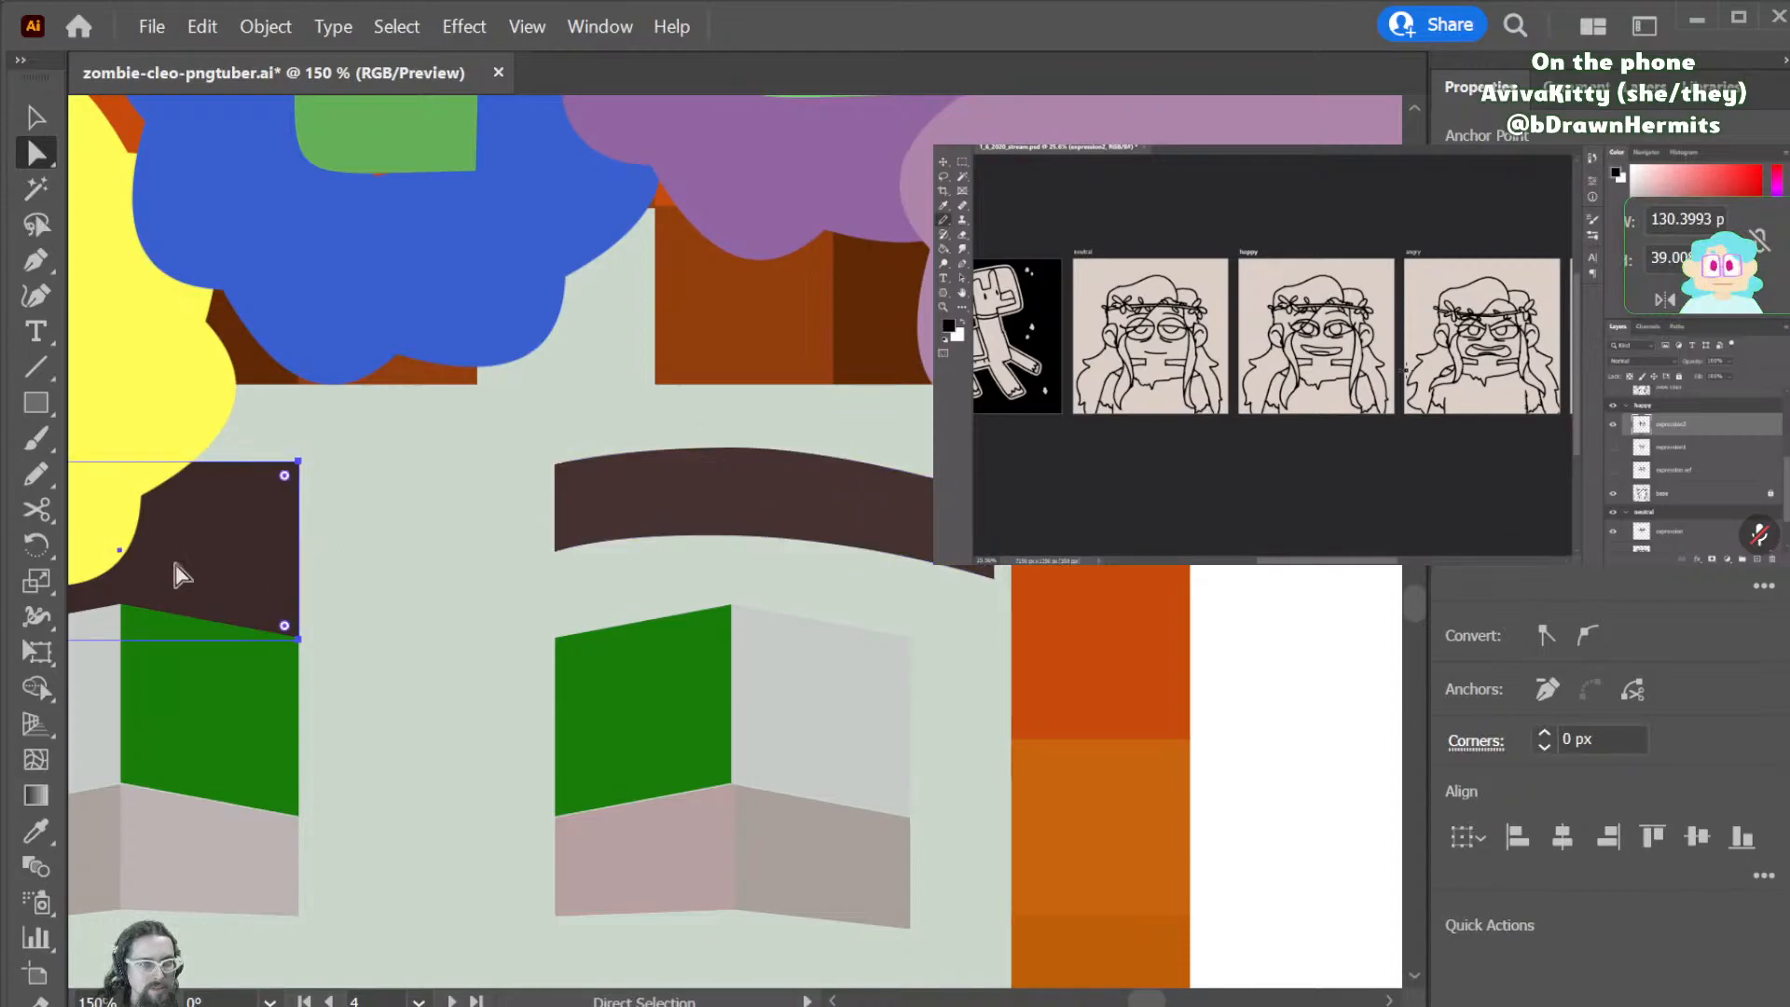
pyautogui.press('Delete')
pyautogui.hotkey('ctrl', '-')
pyautogui.hotkey('ctrl', '-')
pyautogui.hotkey('ctrl', '-')
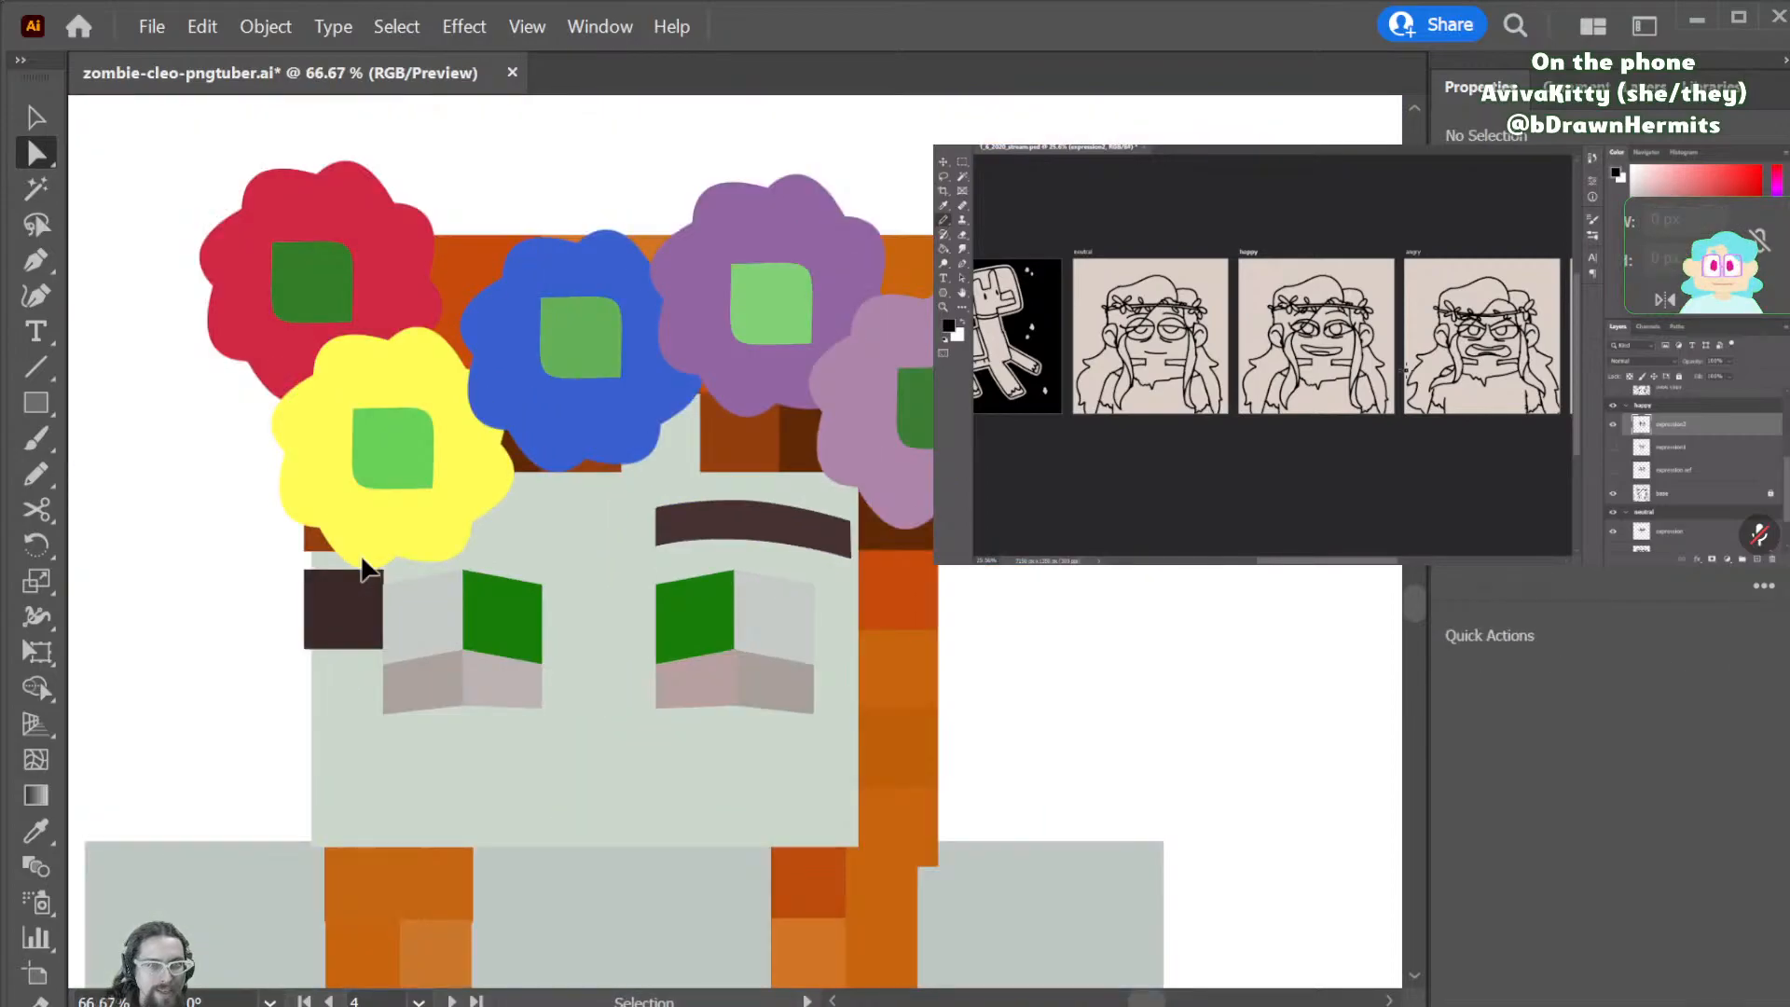
pyautogui.click(431, 592)
pyautogui.press('Delete')
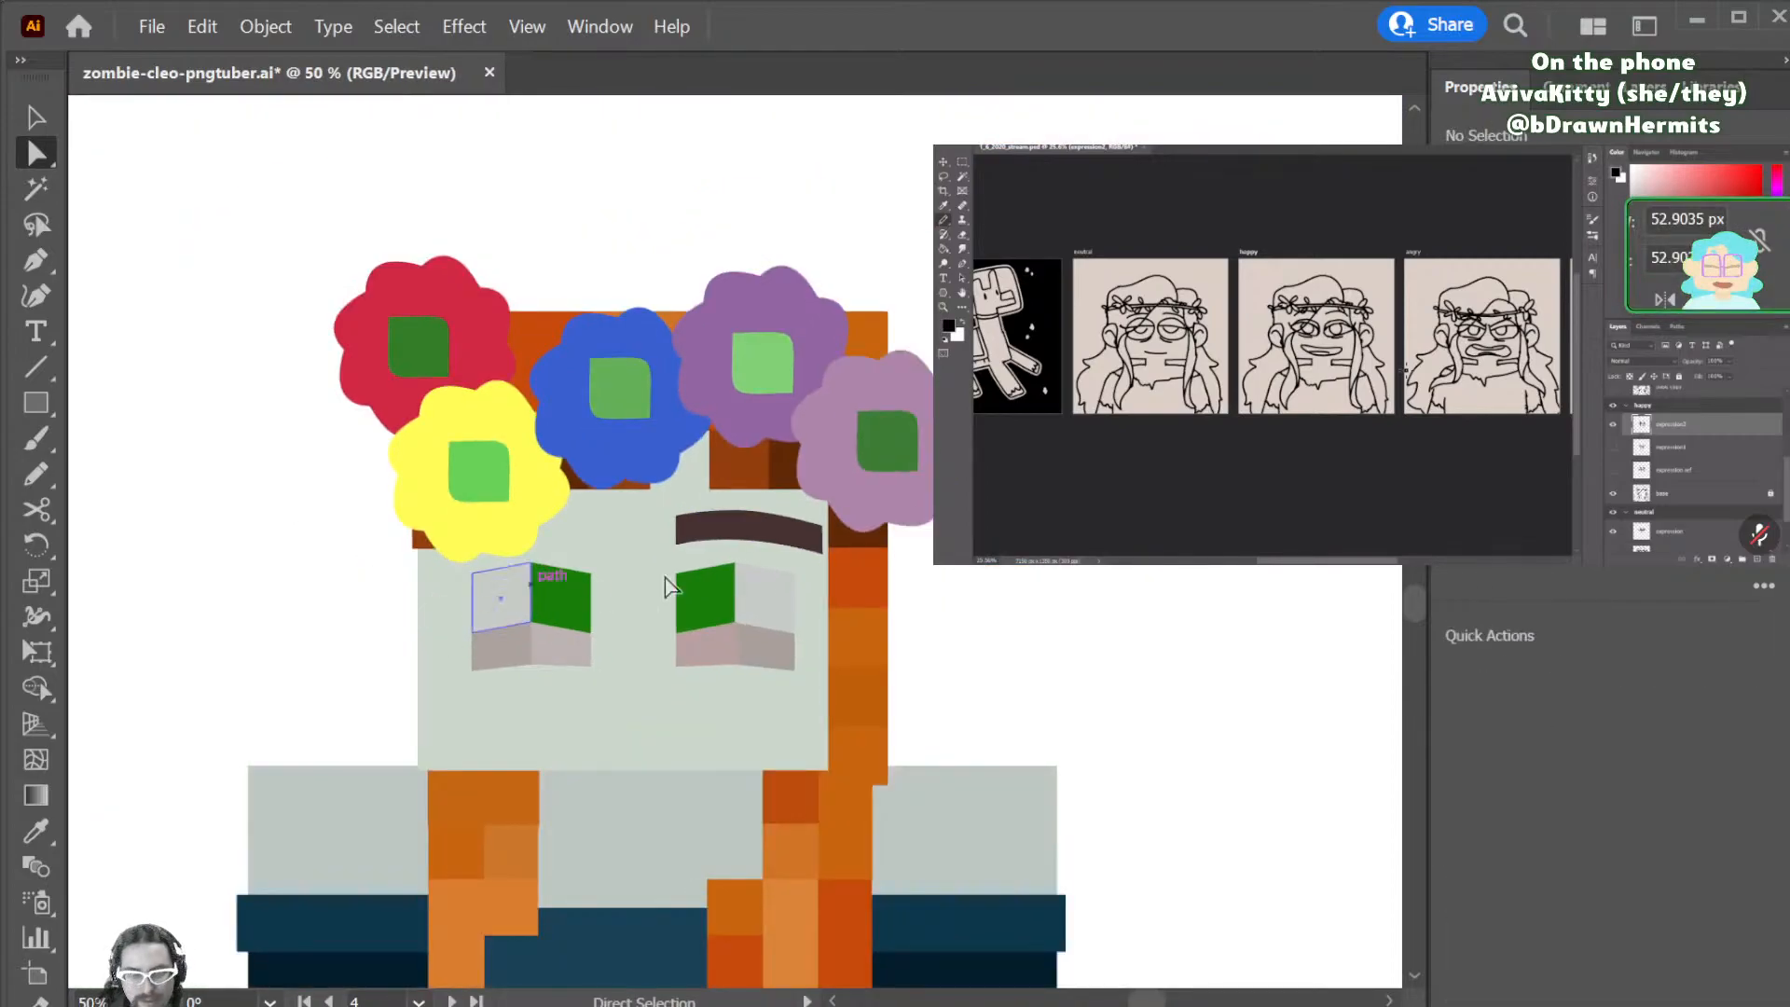
# - Duplicate the arched right-hand eyebrow above the left-hand eye and reflect the copy horizontally
pyautogui.click(797, 540)
pyautogui.moveTo(758, 531); pyautogui.dragTo(565, 506)
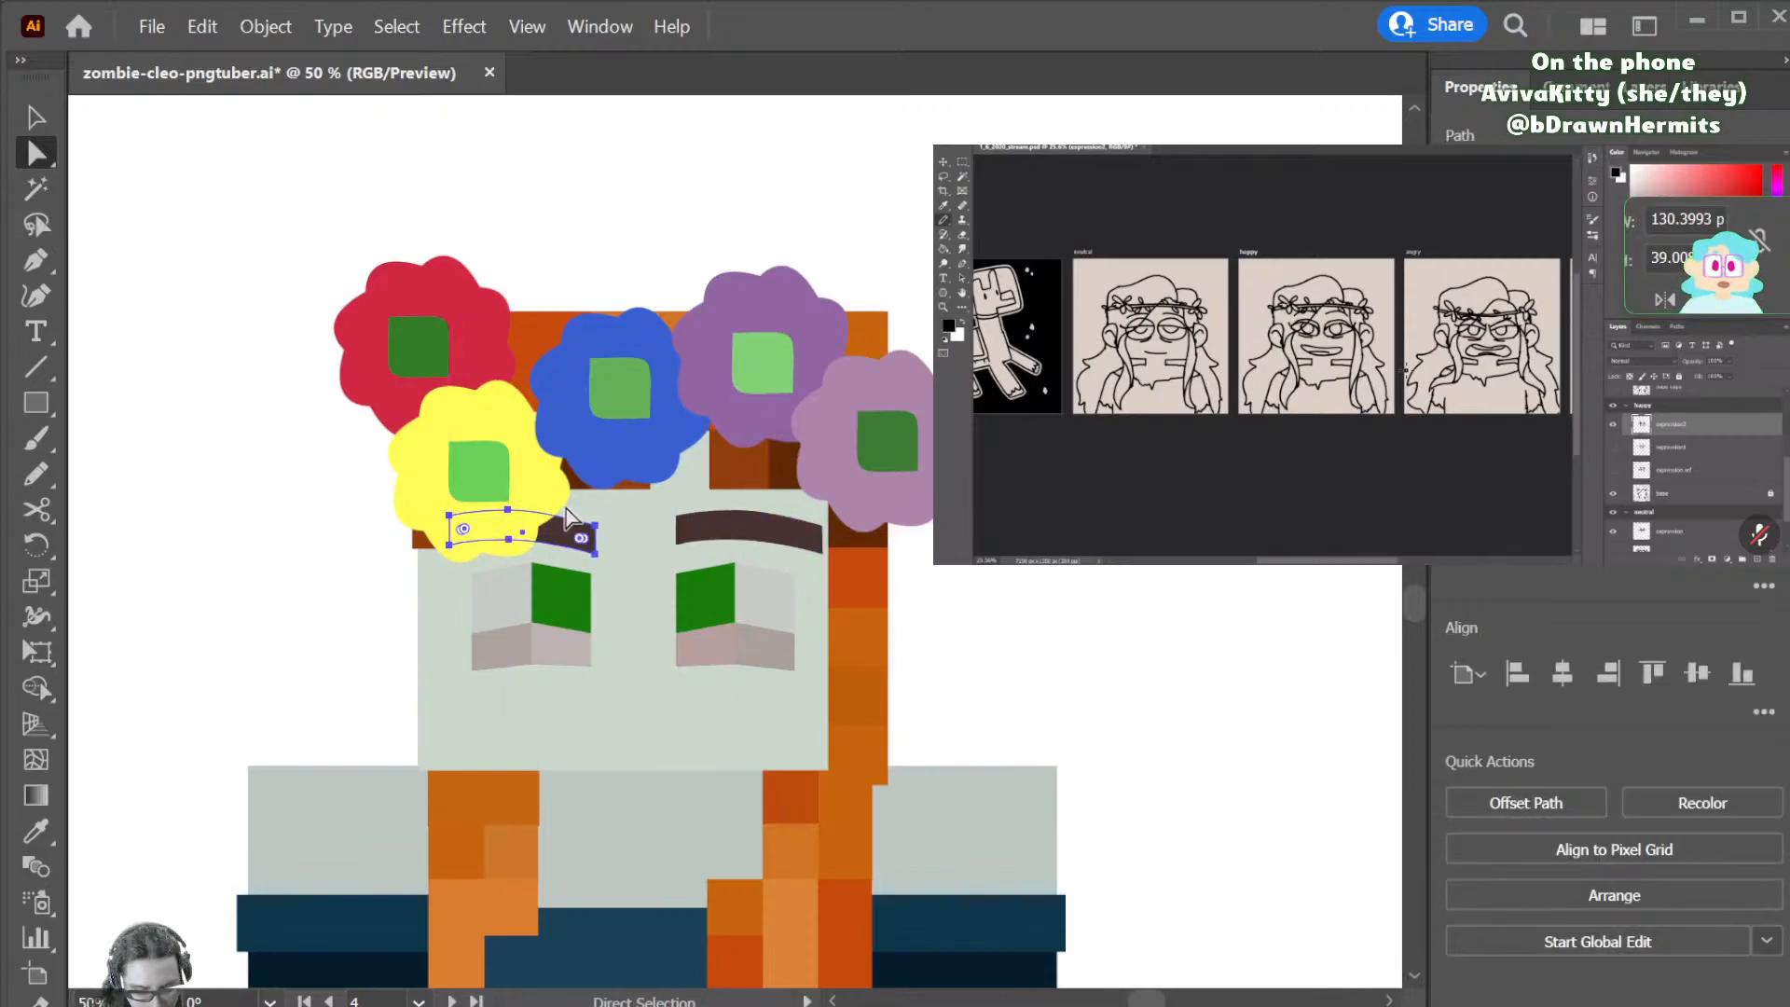
pyautogui.press('o')
pyautogui.moveTo(704, 531); pyautogui.dragTo(444, 539)
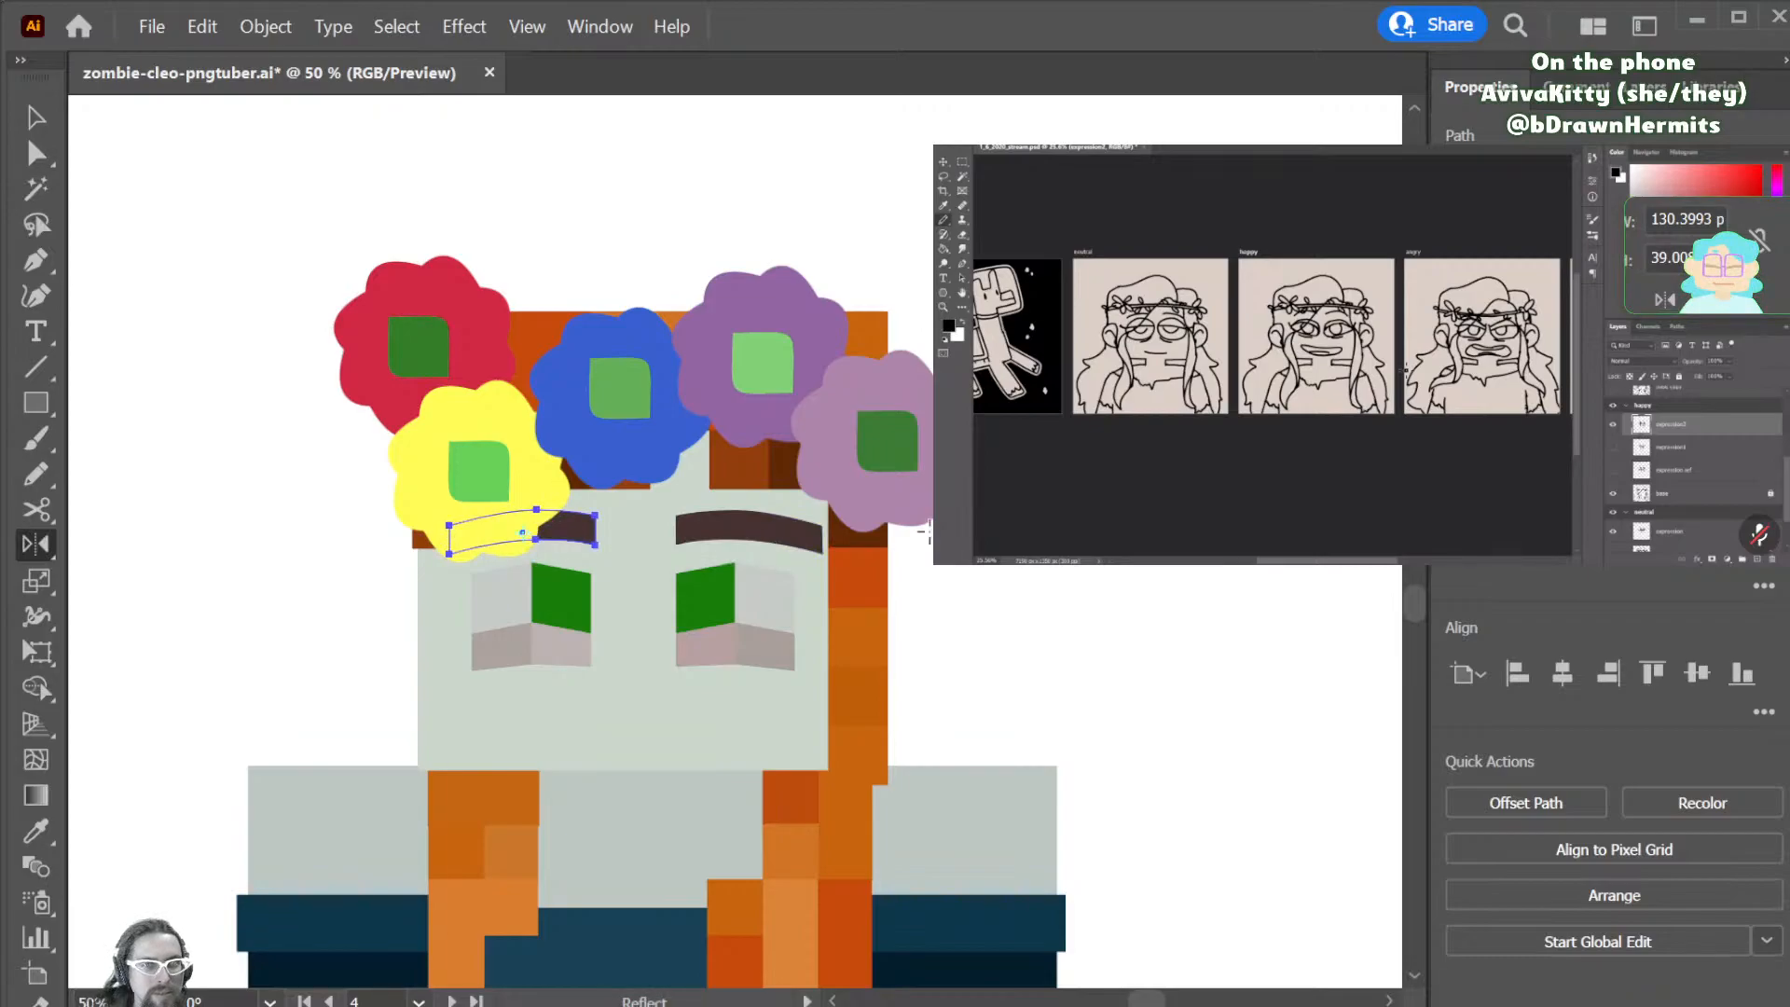
pyautogui.press('v')
pyautogui.click(1067, 579)
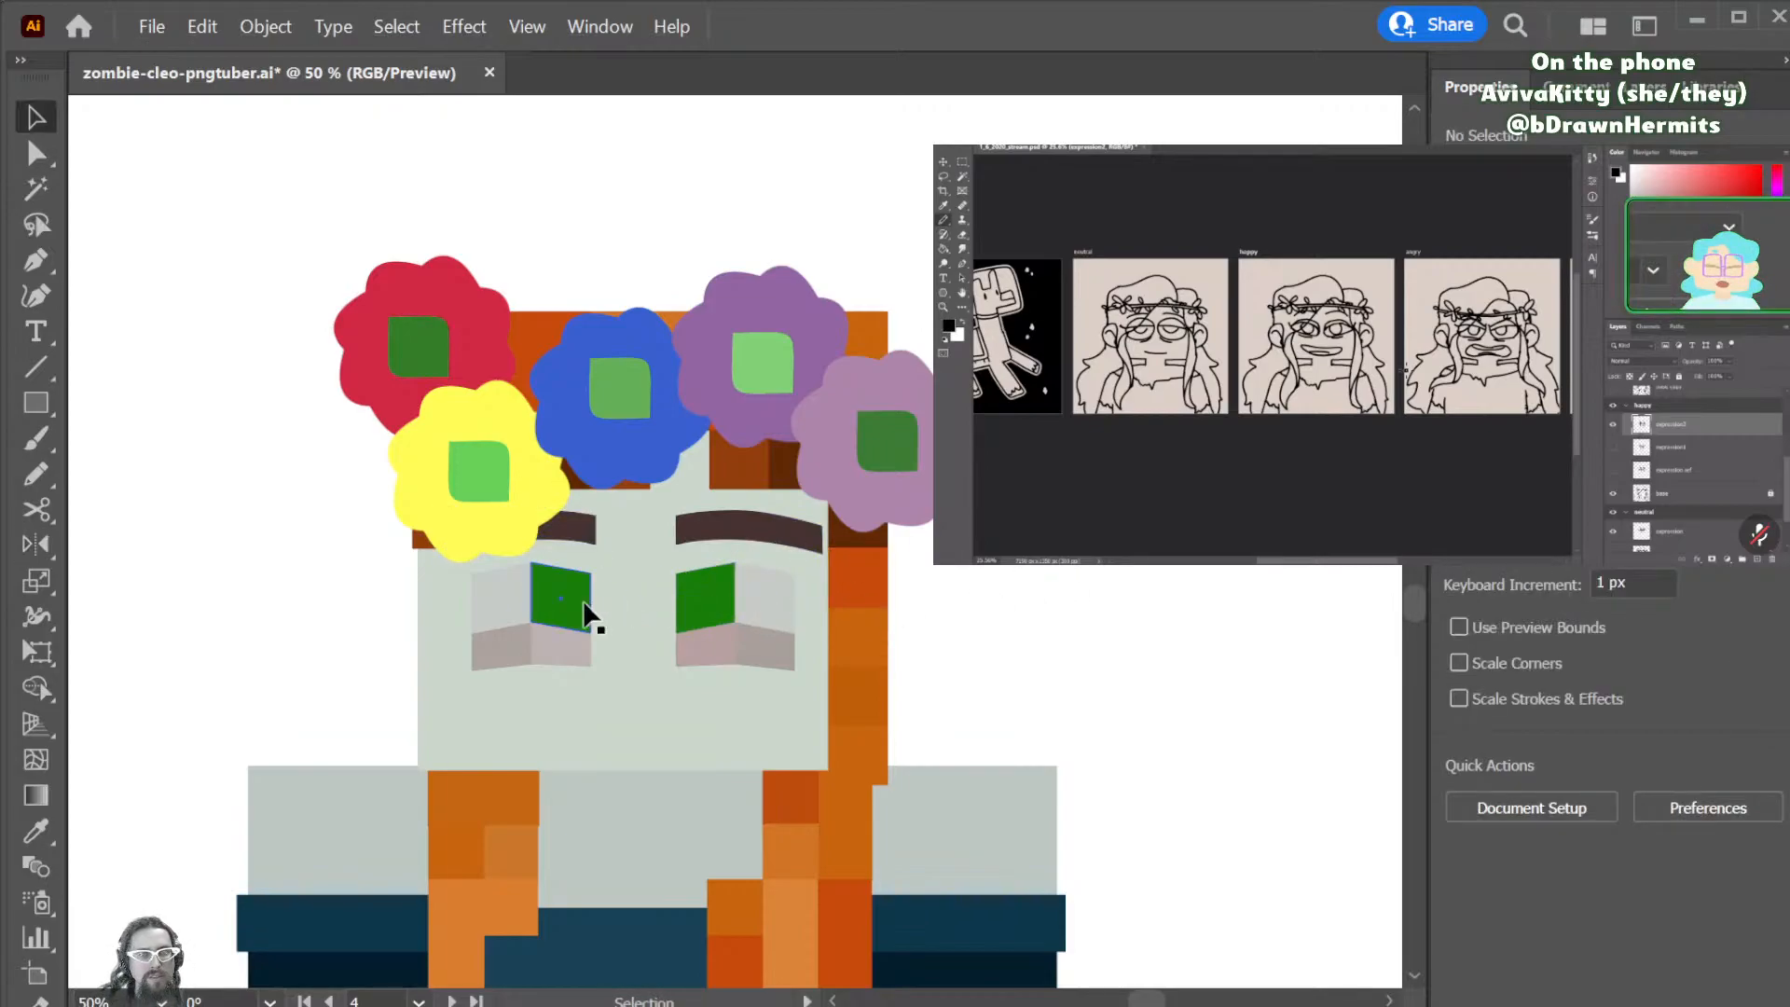
# - Try to raise both green irises together toward the eyebrows, and undo the move
pyautogui.click(587, 623)
pyautogui.click(512, 607)
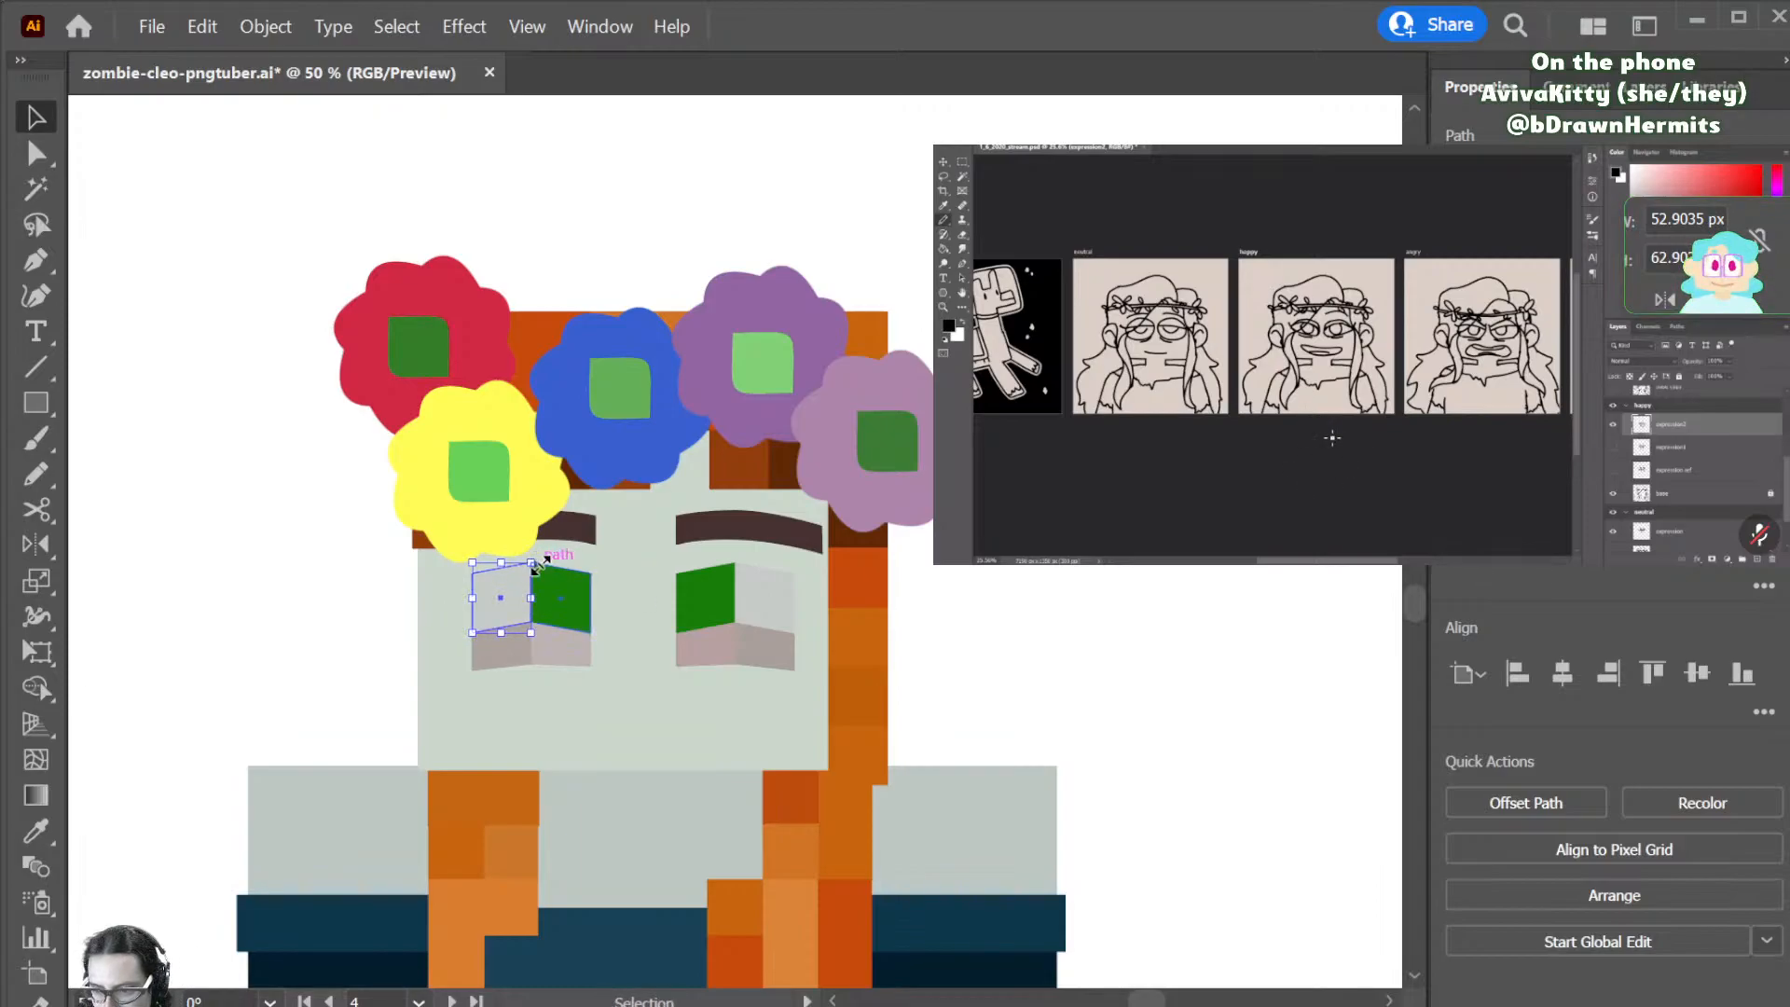
pyautogui.click(697, 595)
pyautogui.keyDown('shift'); pyautogui.click(560, 598); pyautogui.keyUp('shift')
pyautogui.hotkey('shift', 'Up')
pyautogui.hotkey('shift', 'Up')
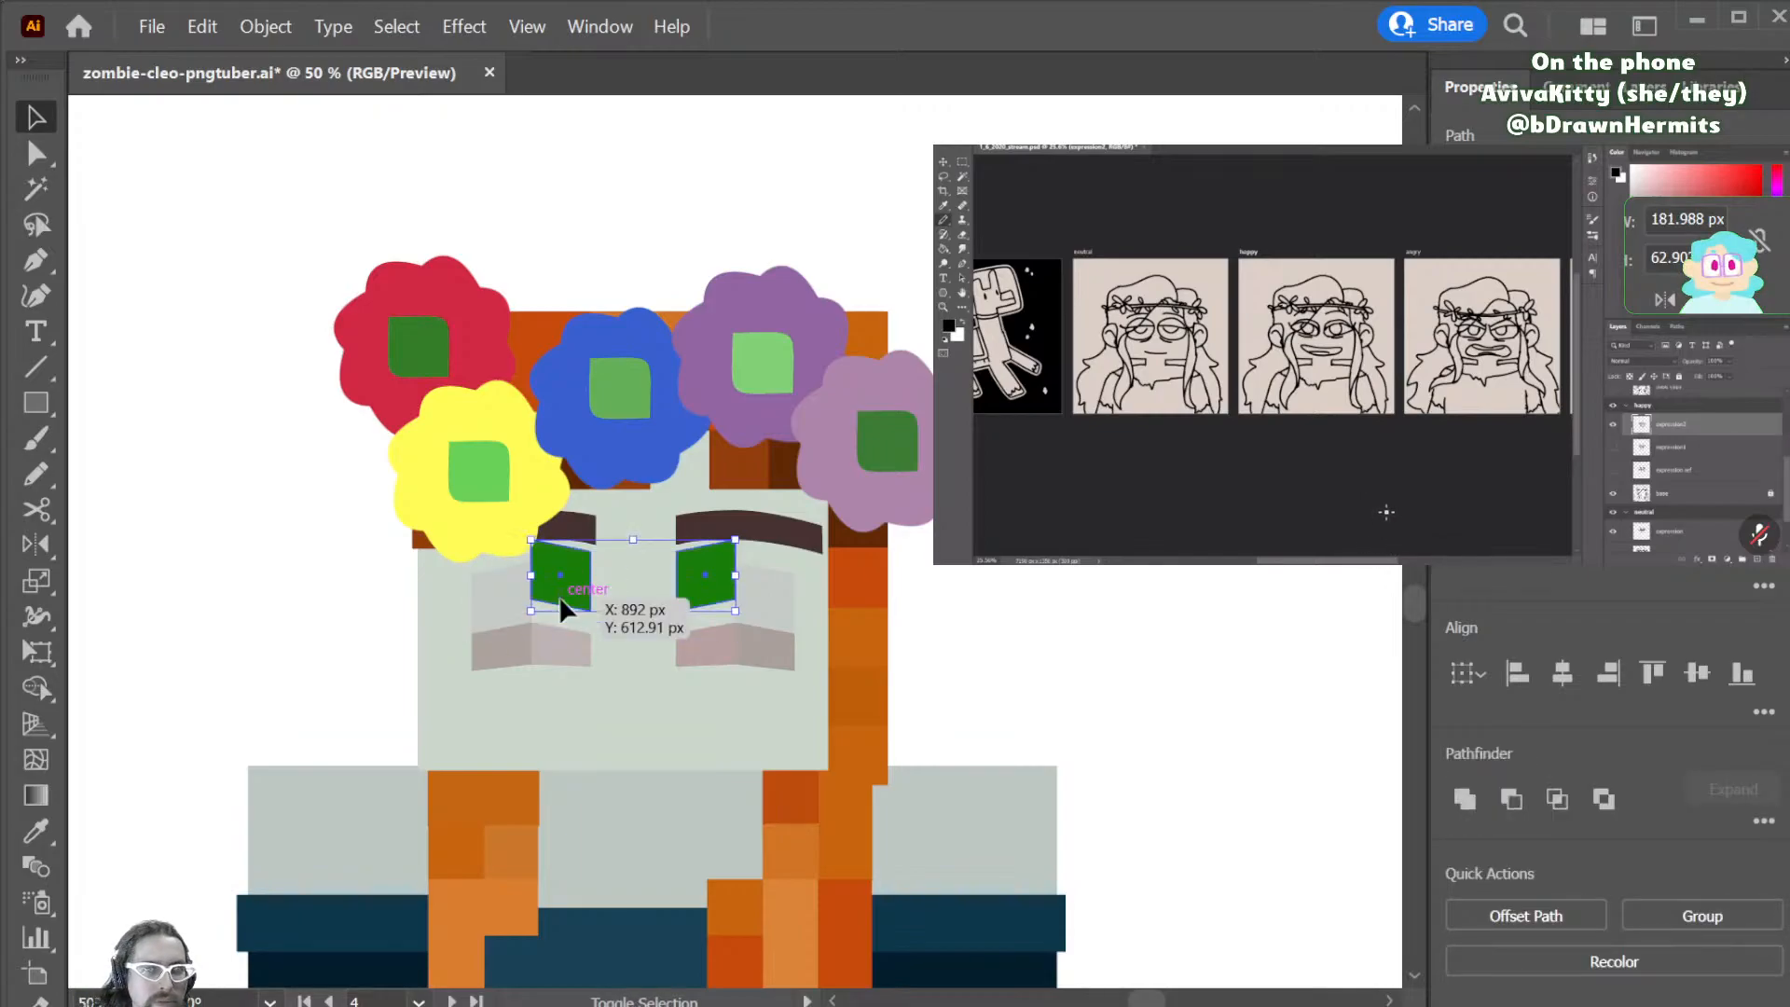
pyautogui.hotkey('shift', 'Up')
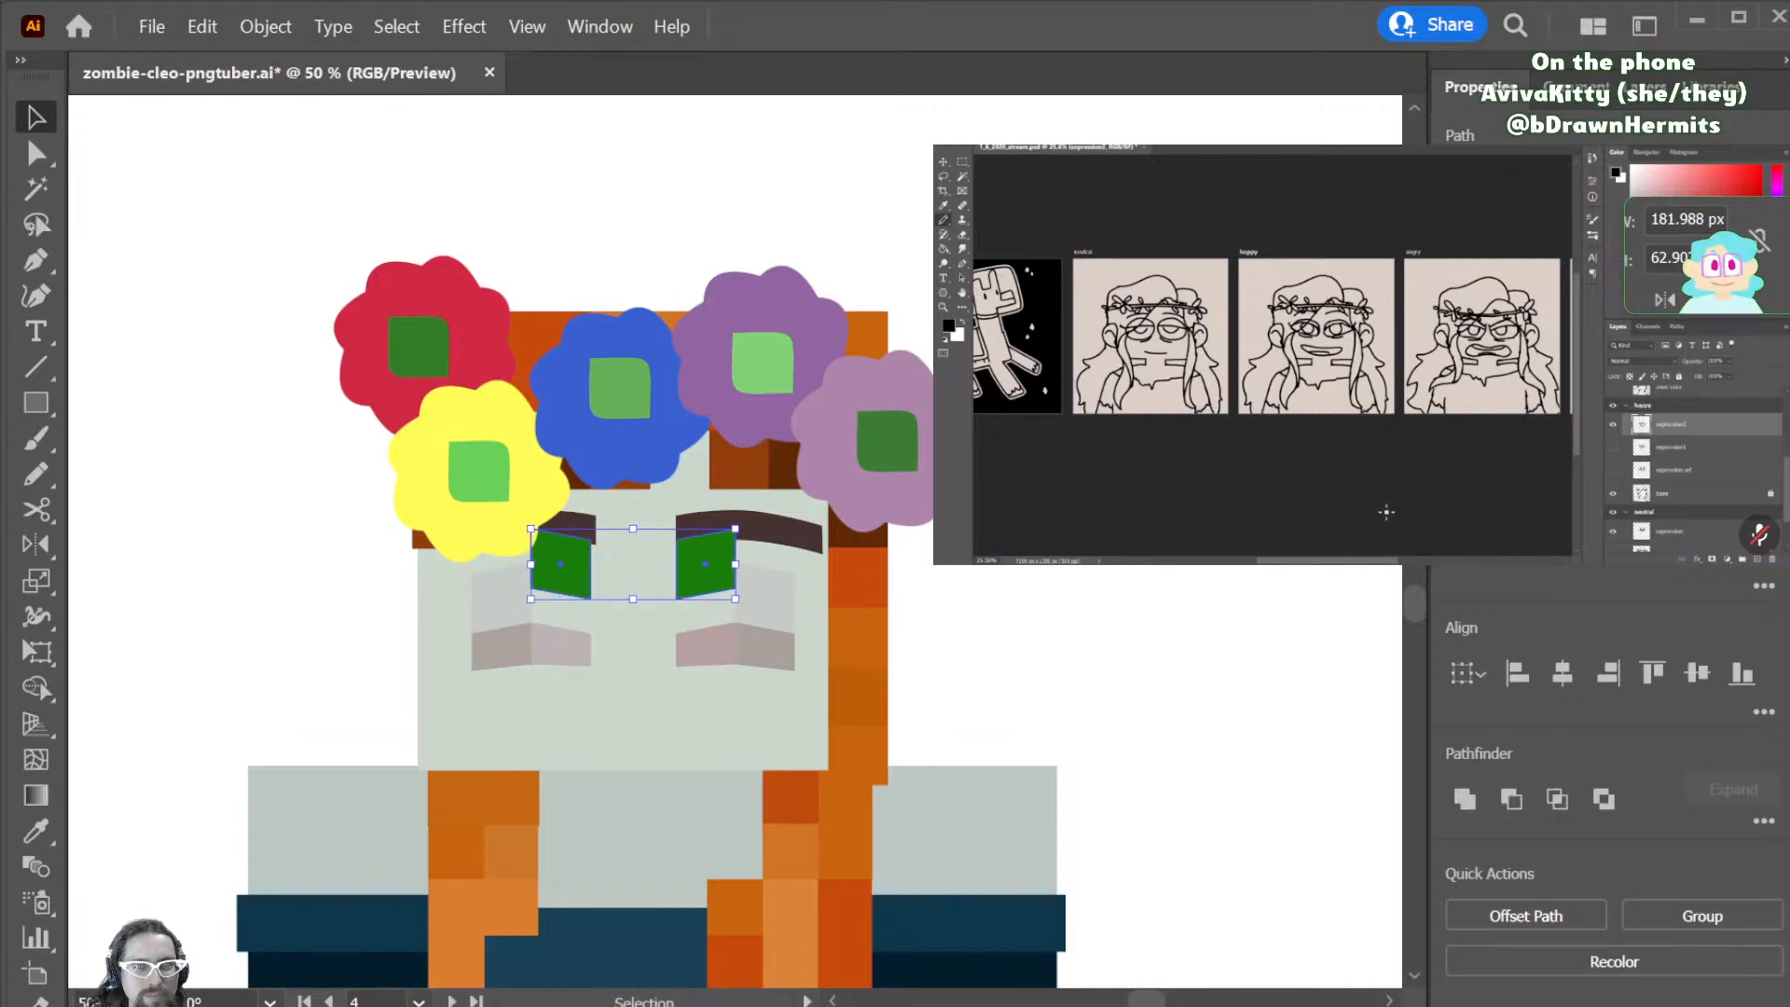
pyautogui.hotkey('ctrl', 'shift', 'a')
pyautogui.hotkey('ctrl', 'z')
pyautogui.hotkey('ctrl', 'z')
pyautogui.hotkey('ctrl', 'shift', 'a')
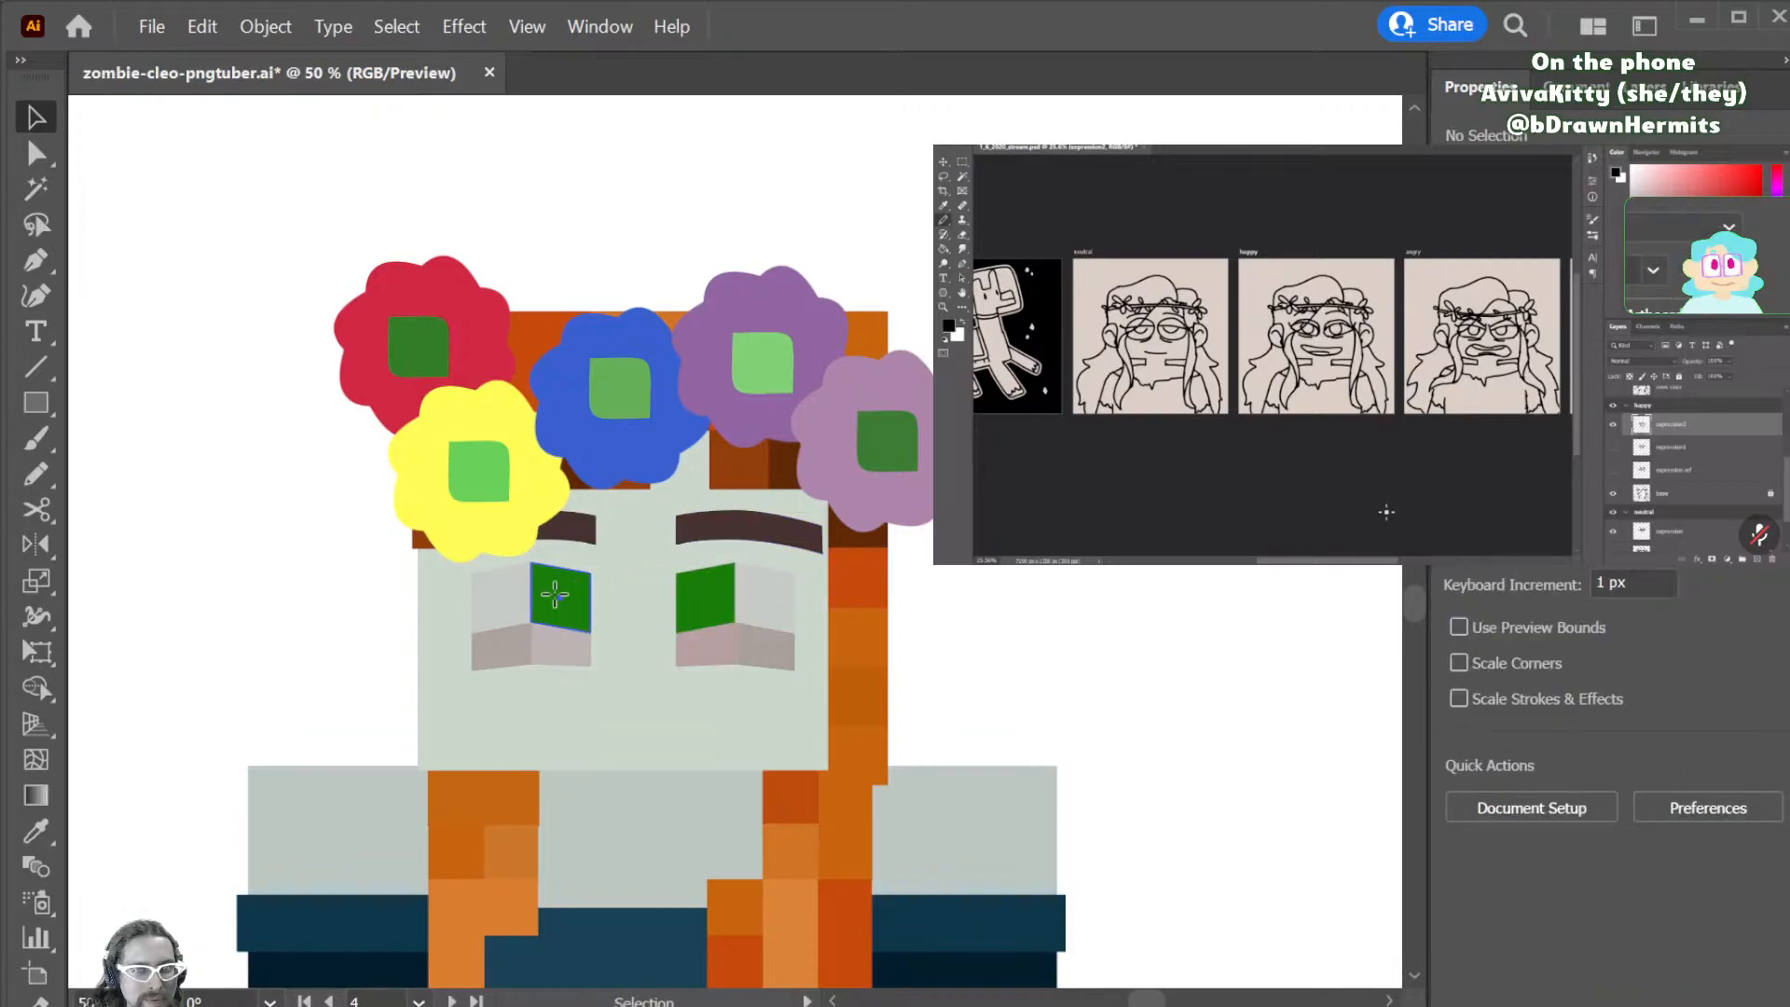
# - Try to shorten both green irises from their bottom edge to about 39.5 px tall, and undo the change
pyautogui.click(564, 573)
pyautogui.keyDown('shift'); pyautogui.click(702, 601); pyautogui.keyUp('shift')
pyautogui.moveTo(632, 633); pyautogui.dragTo(625, 608)
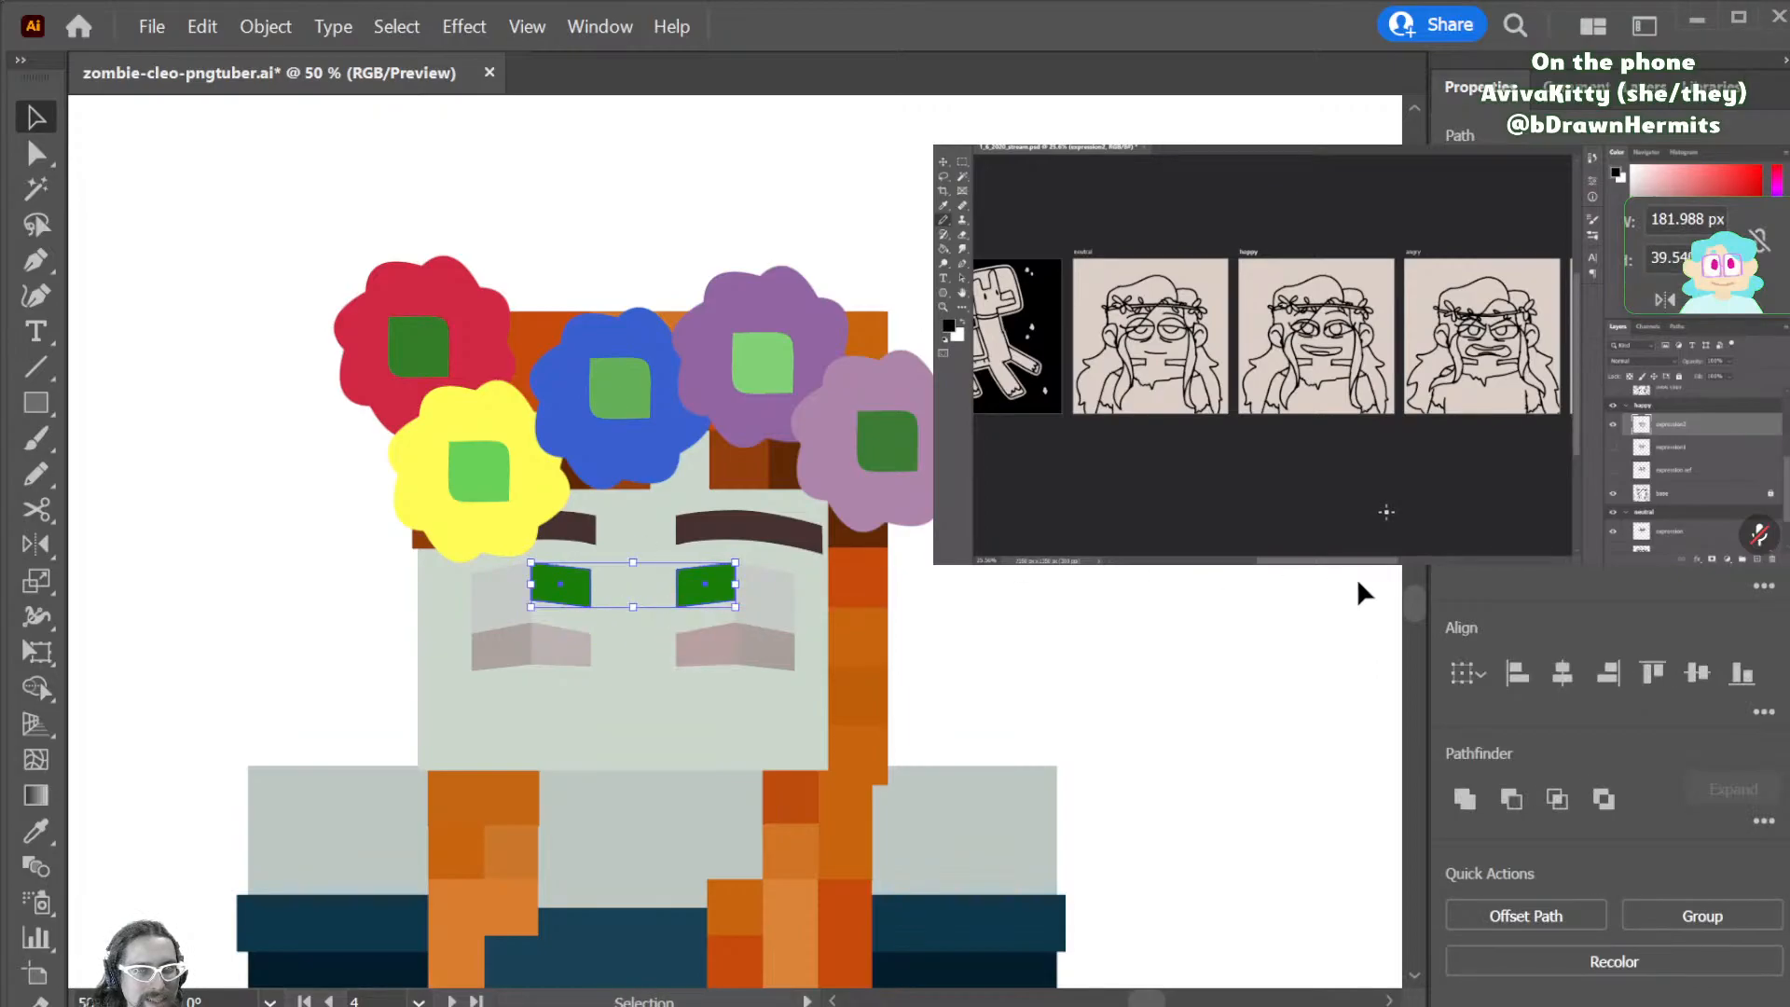
pyautogui.click(1155, 583)
pyautogui.hotkey('ctrl', 'z')
pyautogui.click(1129, 590)
# - Examine the face on the fourth artboard at full-figure scale beside the neighbouring expression
pyautogui.hotkey('ctrl', '-')
pyautogui.hotkey('ctrl', '-')
pyautogui.hotkey('ctrl', '-')
pyautogui.hotkey('ctrl', '-')
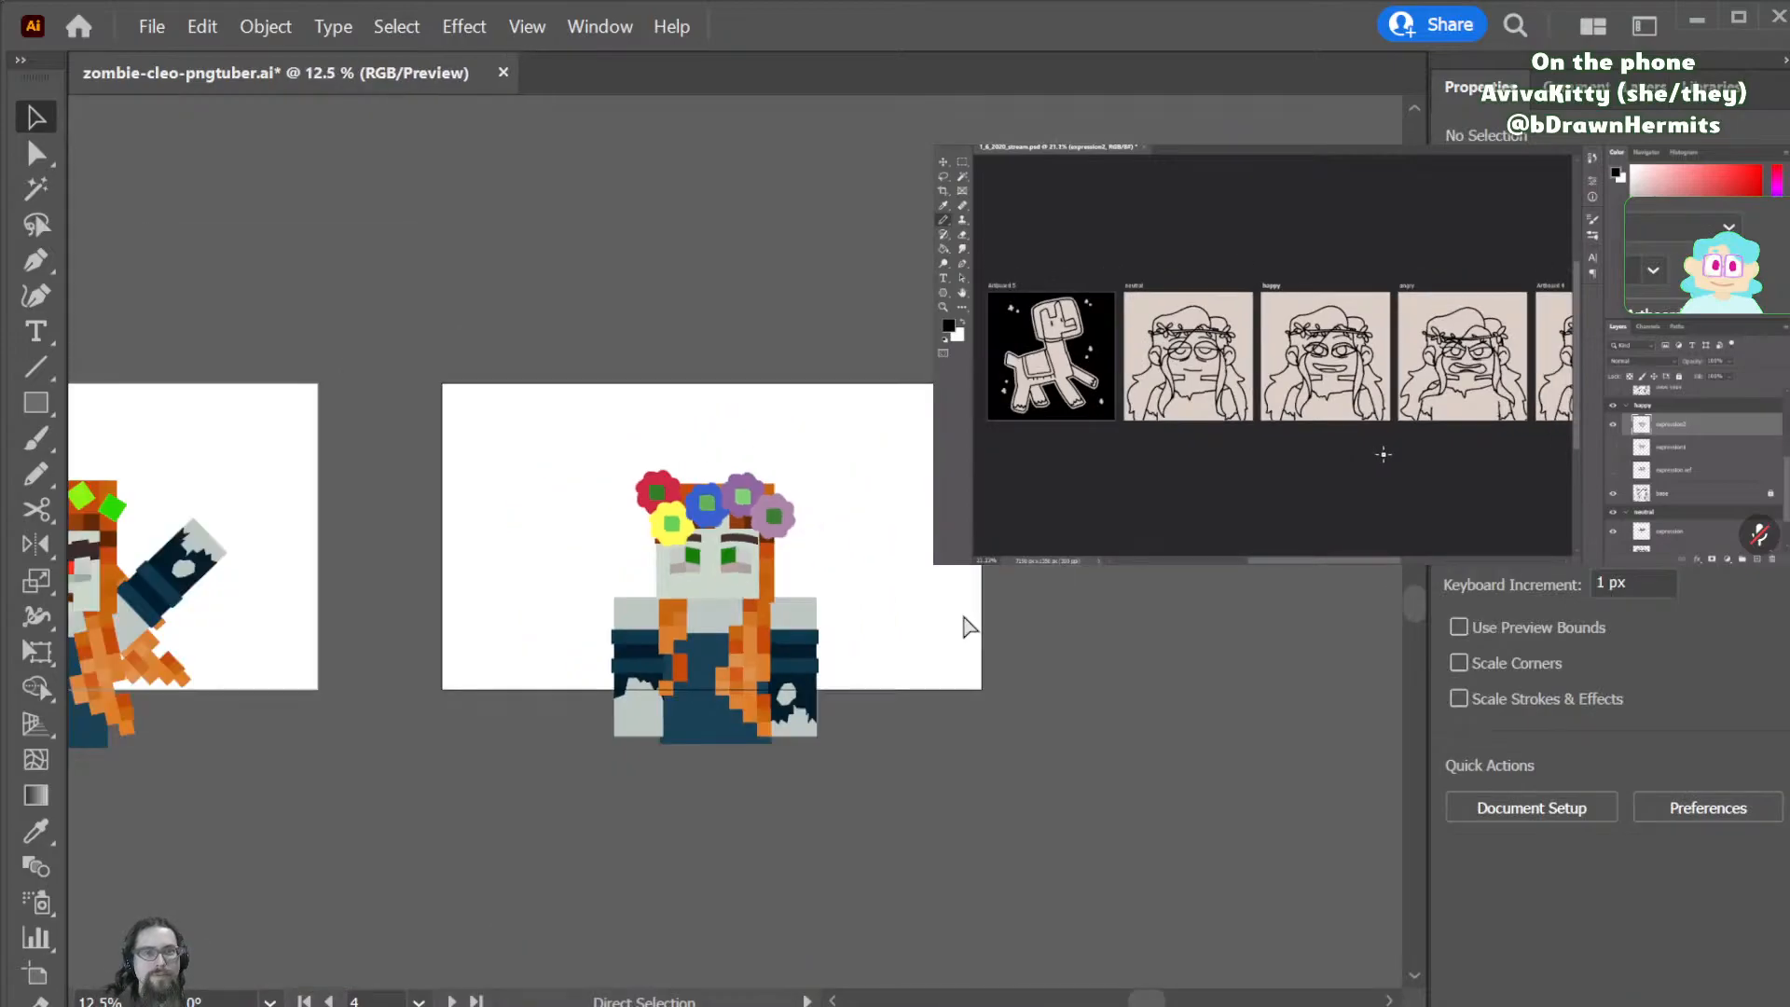
pyautogui.hotkey('ctrl', '-')
pyautogui.hotkey('ctrl', '+')
pyautogui.hotkey('ctrl', '+')
pyautogui.hotkey('ctrl', '+')
pyautogui.hotkey('ctrl', '+')
pyautogui.hotkey('ctrl', '+')
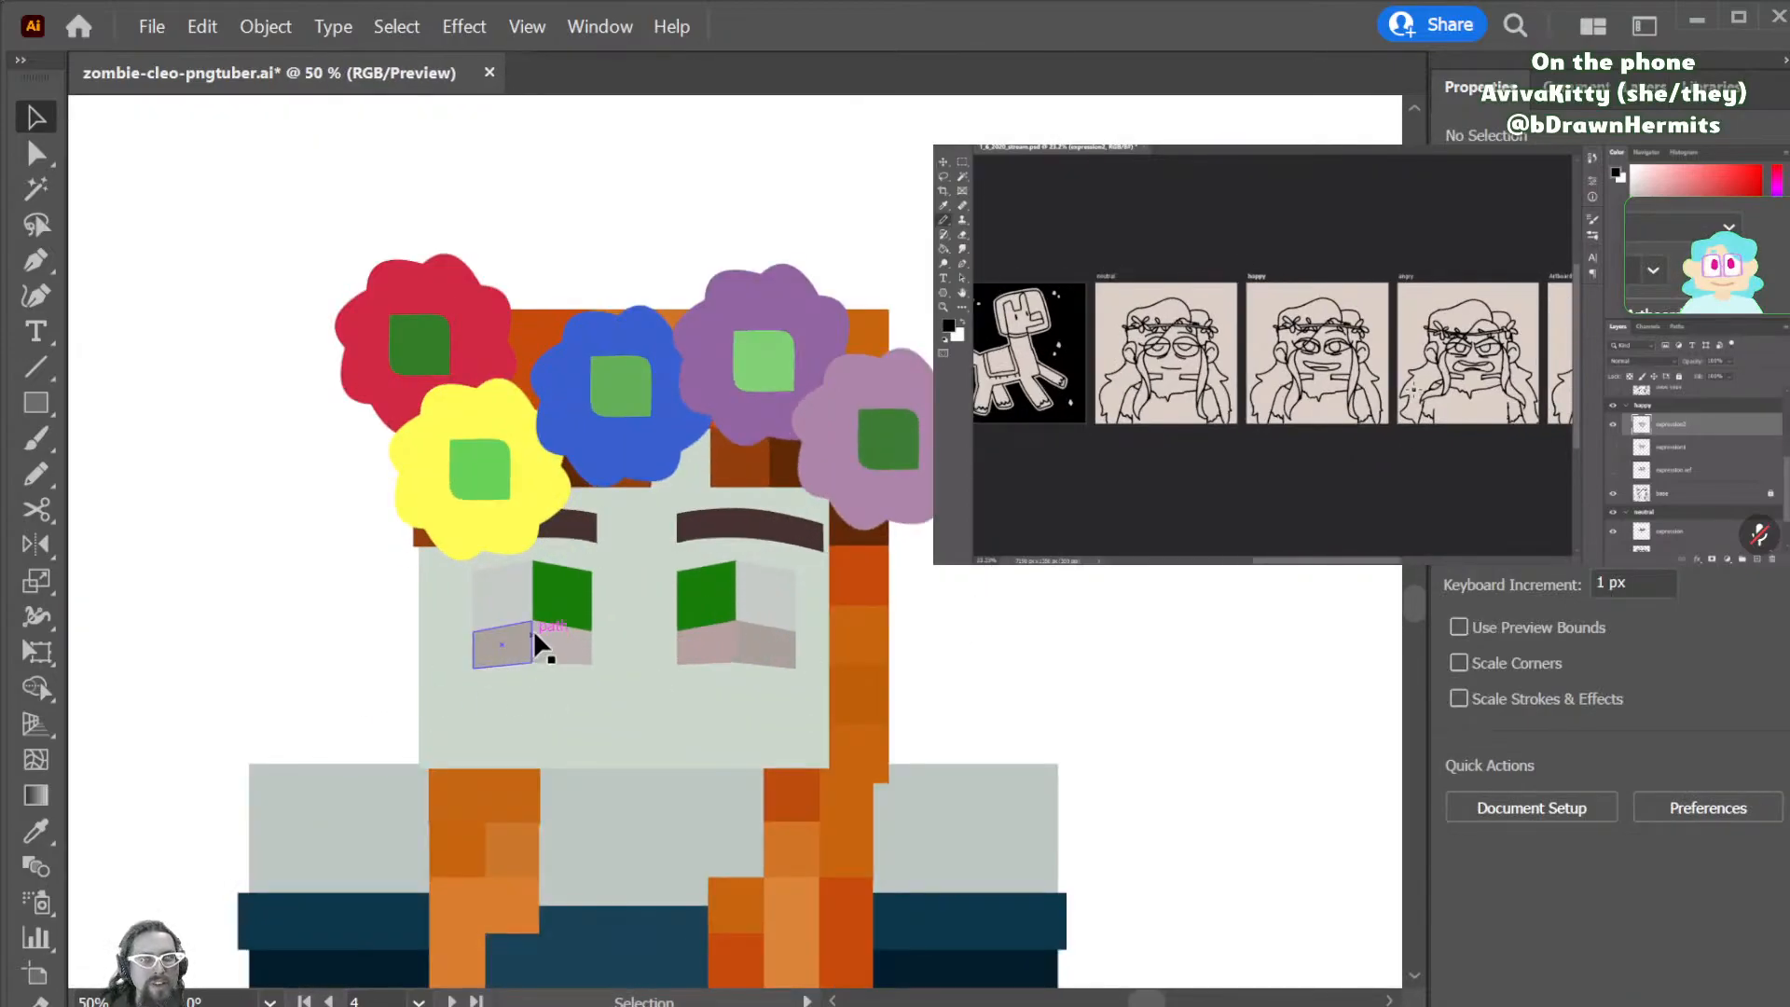
# - Space the eyes wider by shifting the left-hand eye and its shading outward and the right-hand eye outward to match
pyautogui.keyDown('shift'); pyautogui.click(502, 619); pyautogui.keyUp('shift')
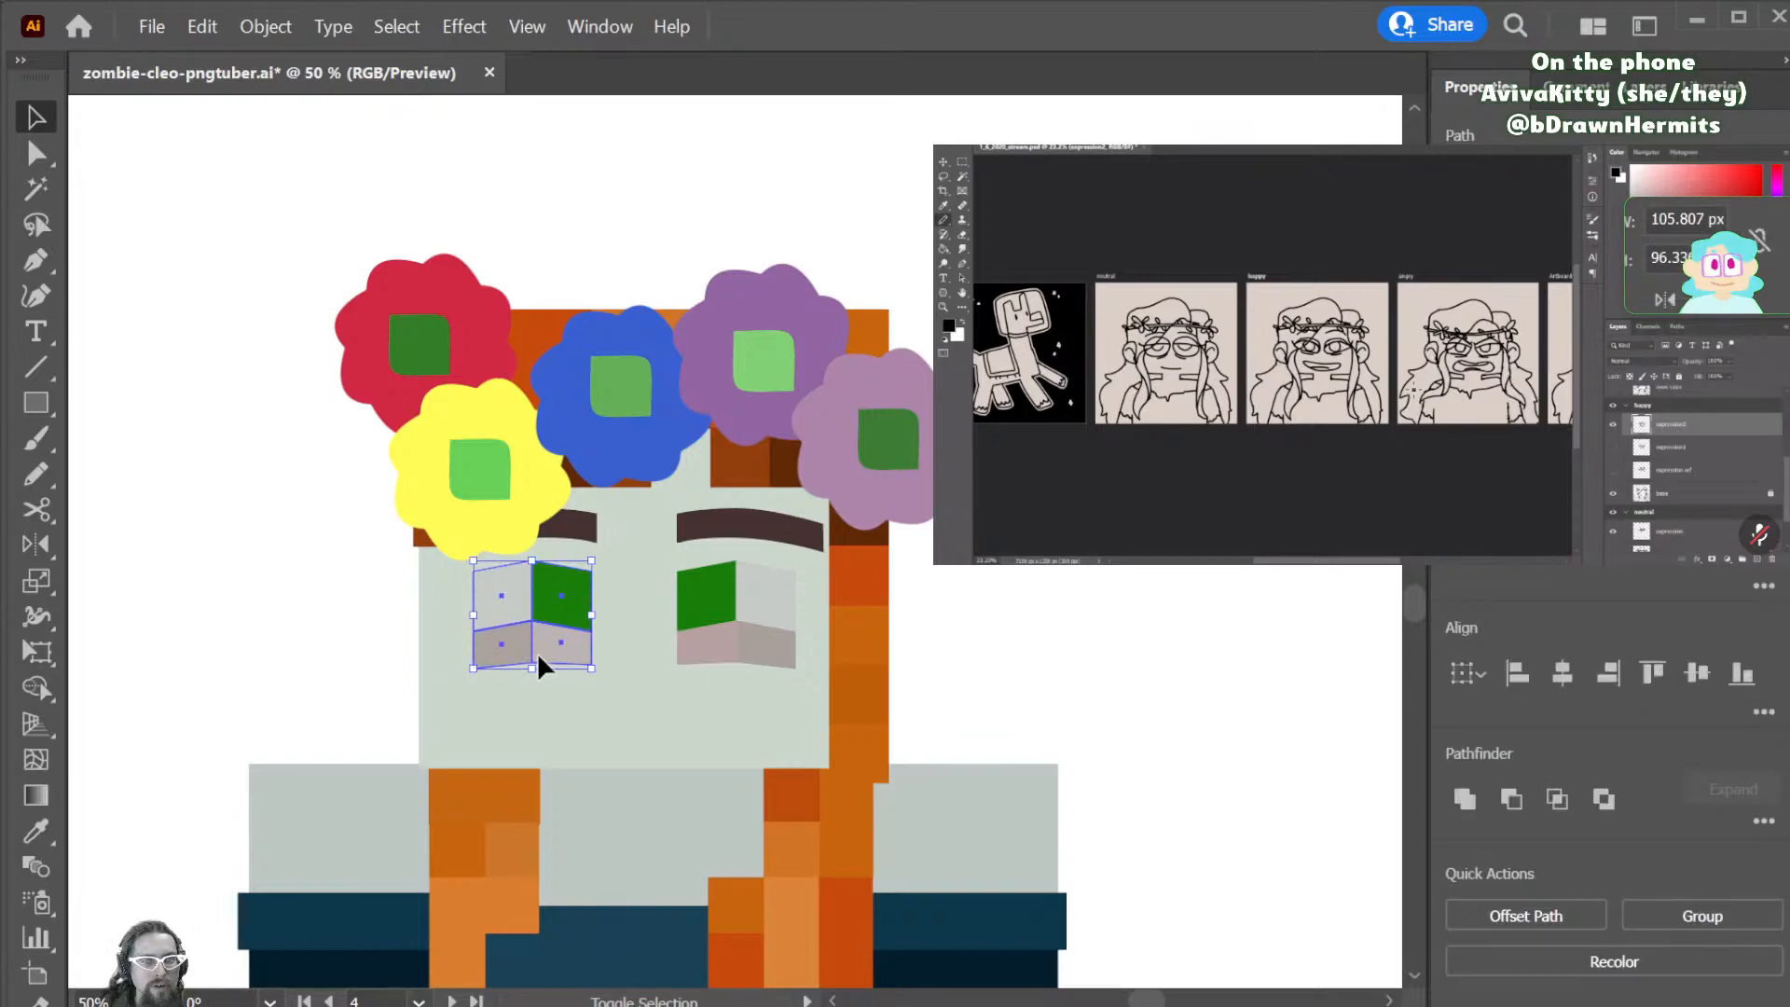
pyautogui.press('Left')
pyautogui.press('Left')
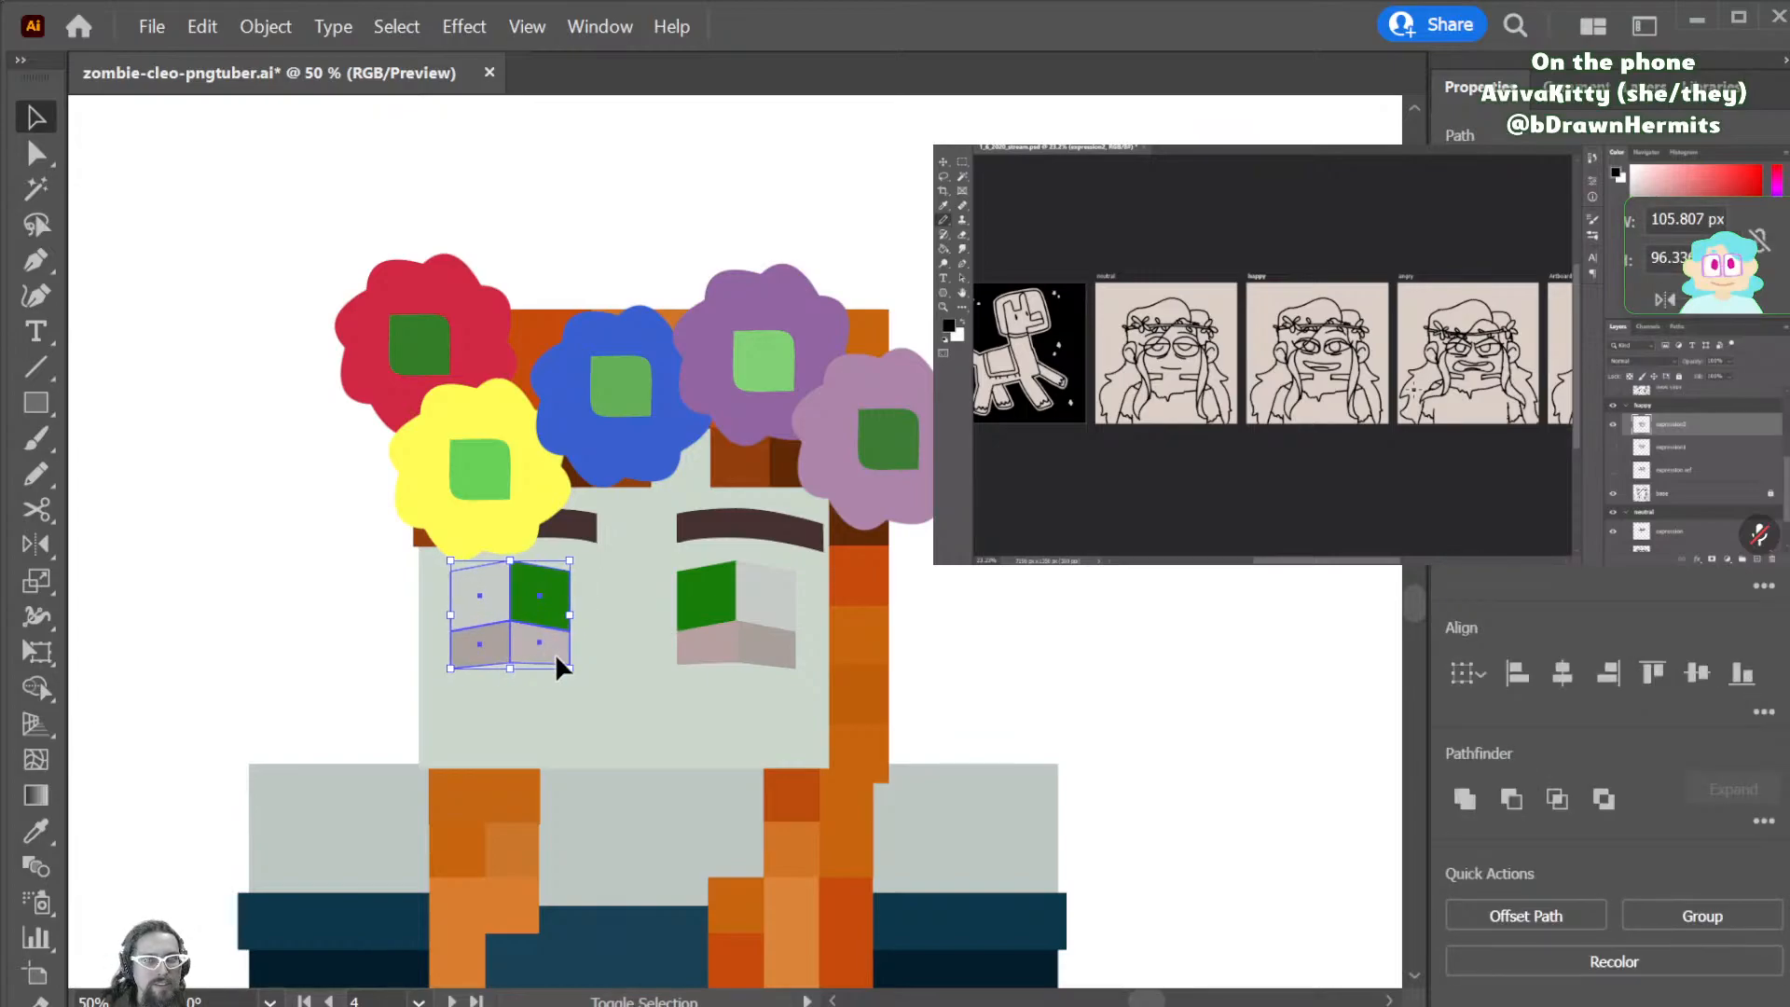
pyautogui.click(725, 610)
pyautogui.keyDown('shift'); pyautogui.click(789, 611); pyautogui.keyUp('shift')
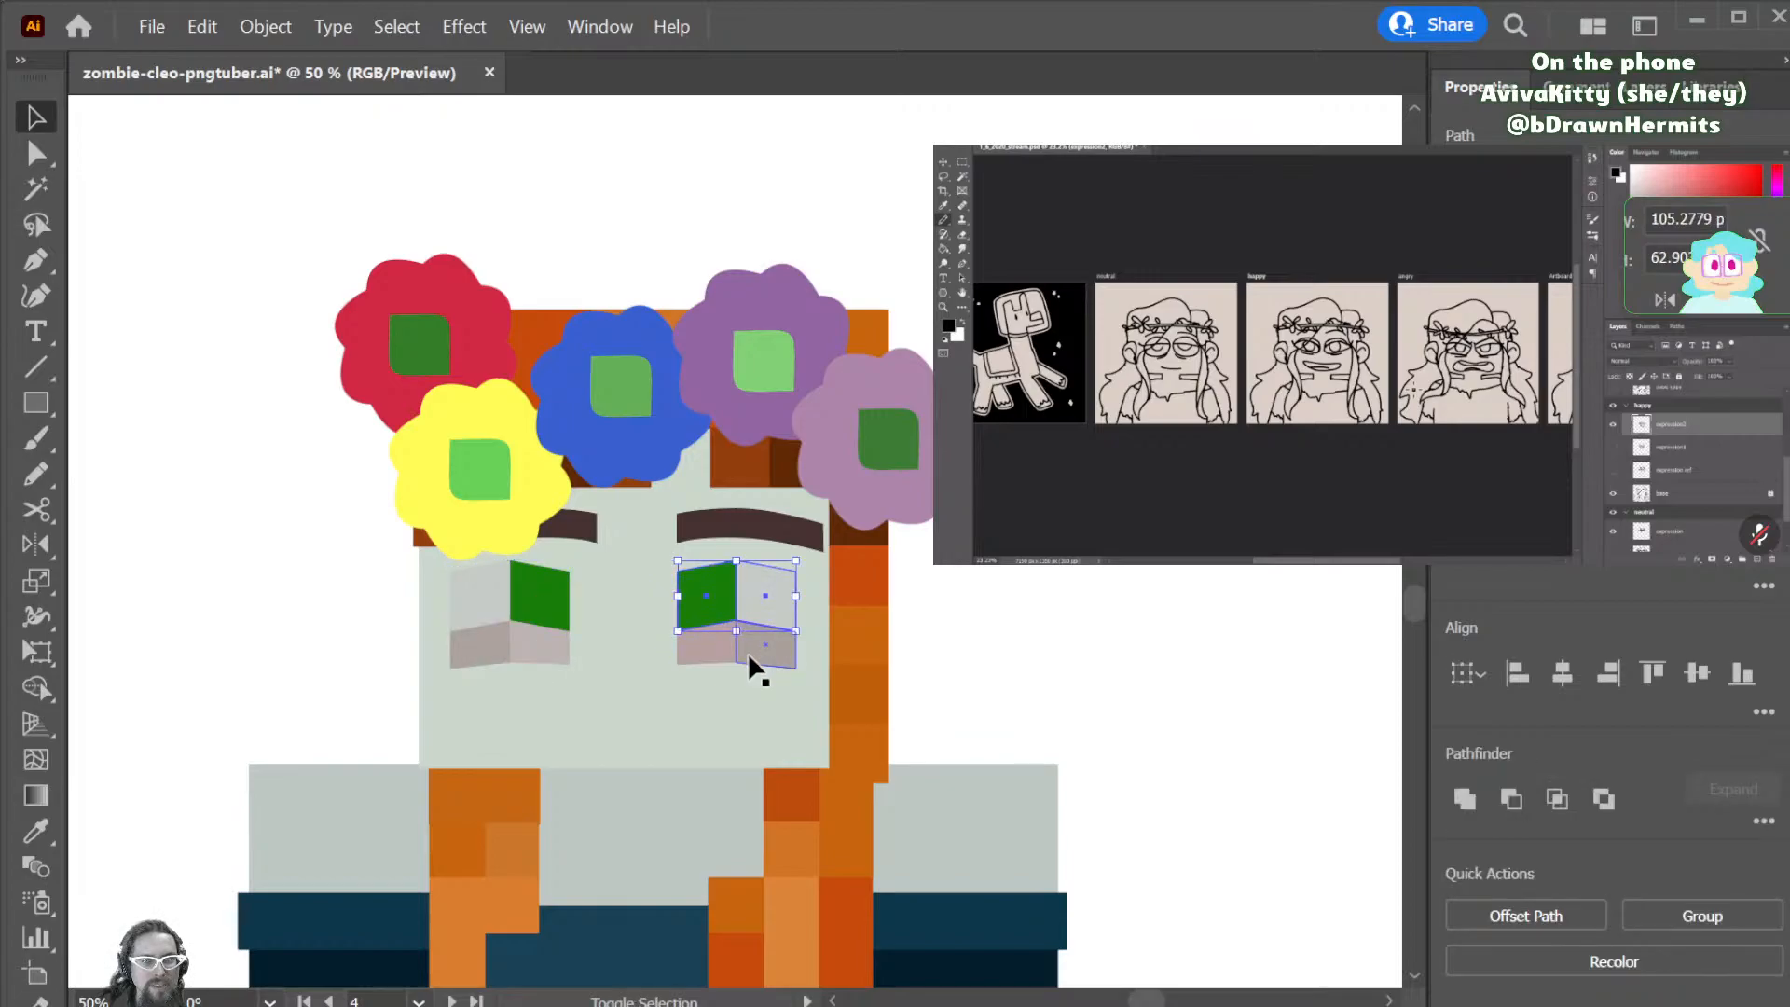
pyautogui.press('Right')
pyautogui.press('Right')
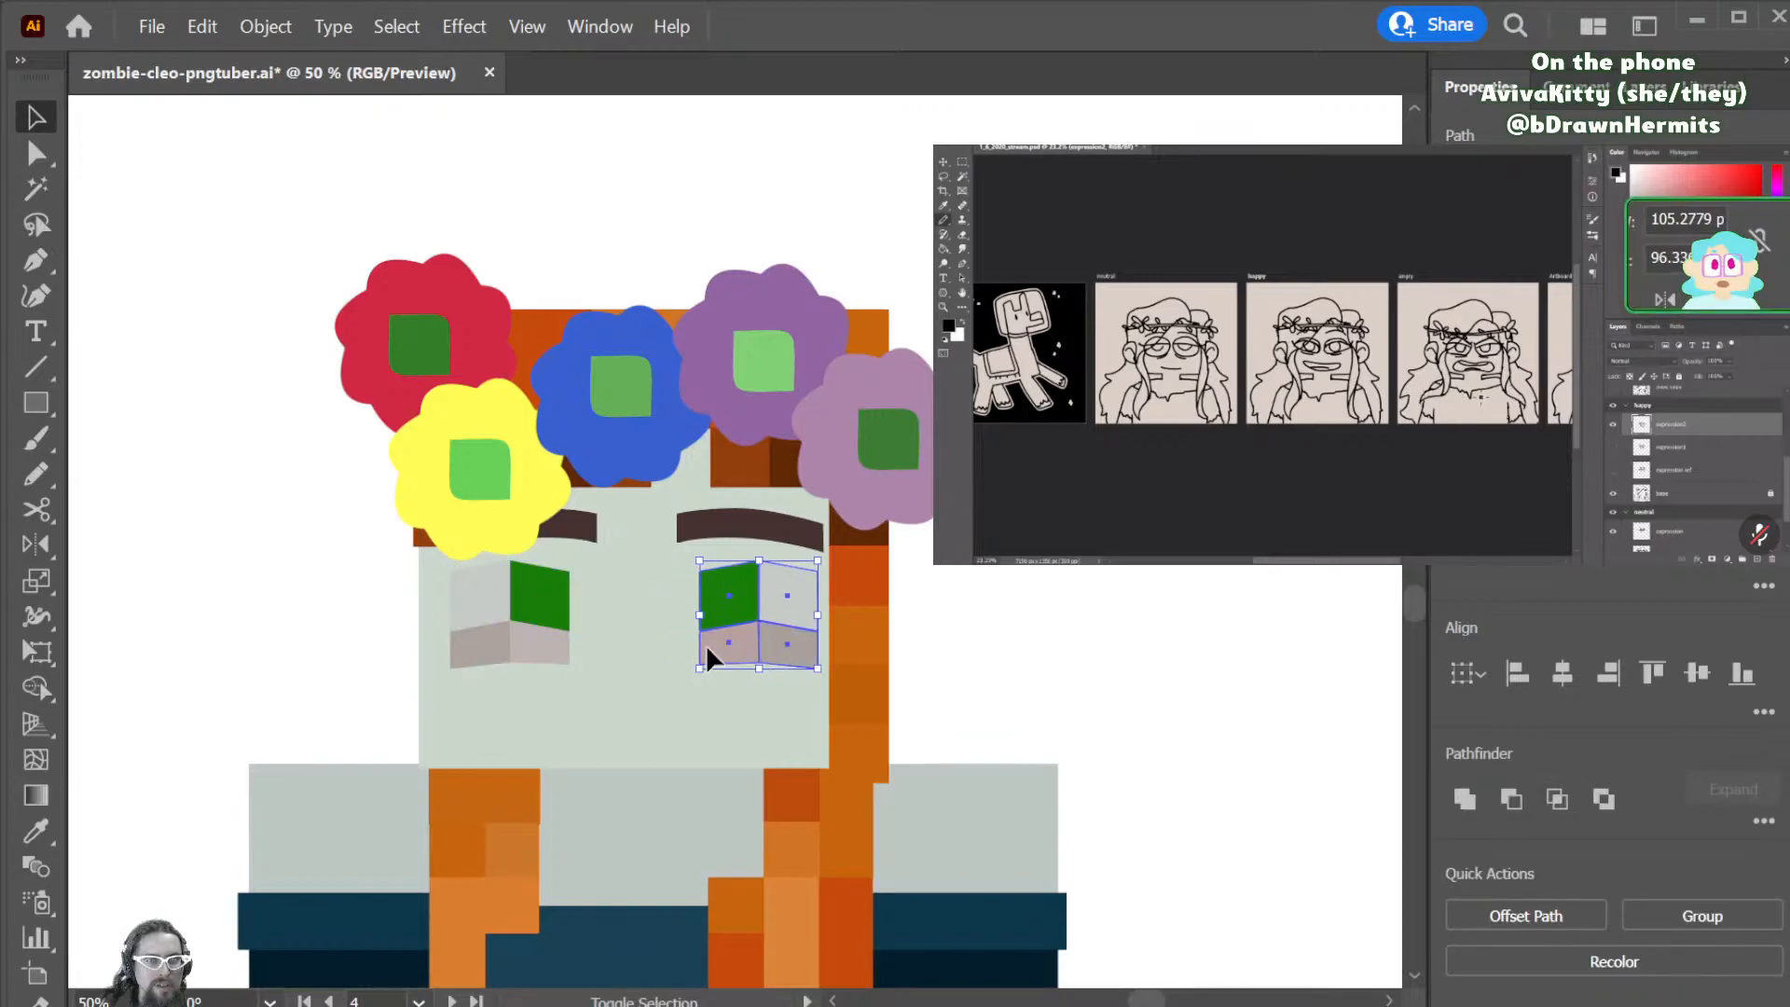
pyautogui.click(1072, 563)
# - Compare the fourth artboard's figure with the other expression artboards at small scale
pyautogui.hotkey('ctrl', '-')
pyautogui.hotkey('ctrl', '-')
pyautogui.hotkey('ctrl', '-')
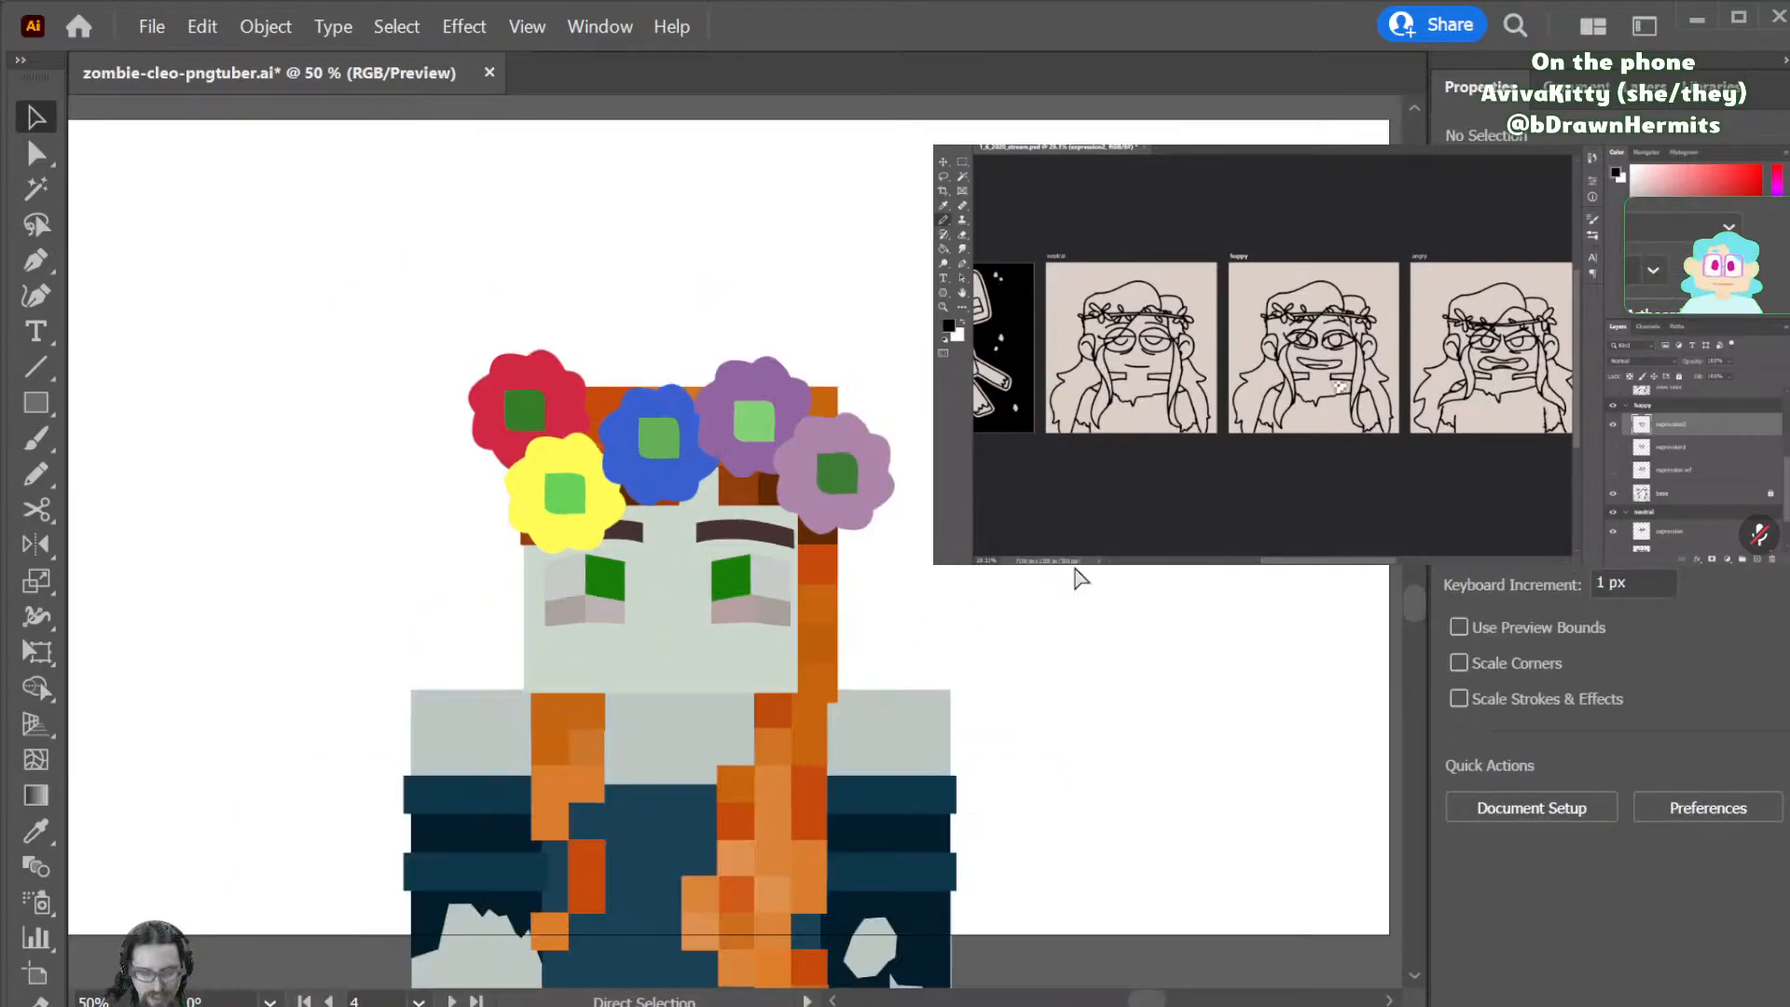
pyautogui.hotkey('ctrl', '-')
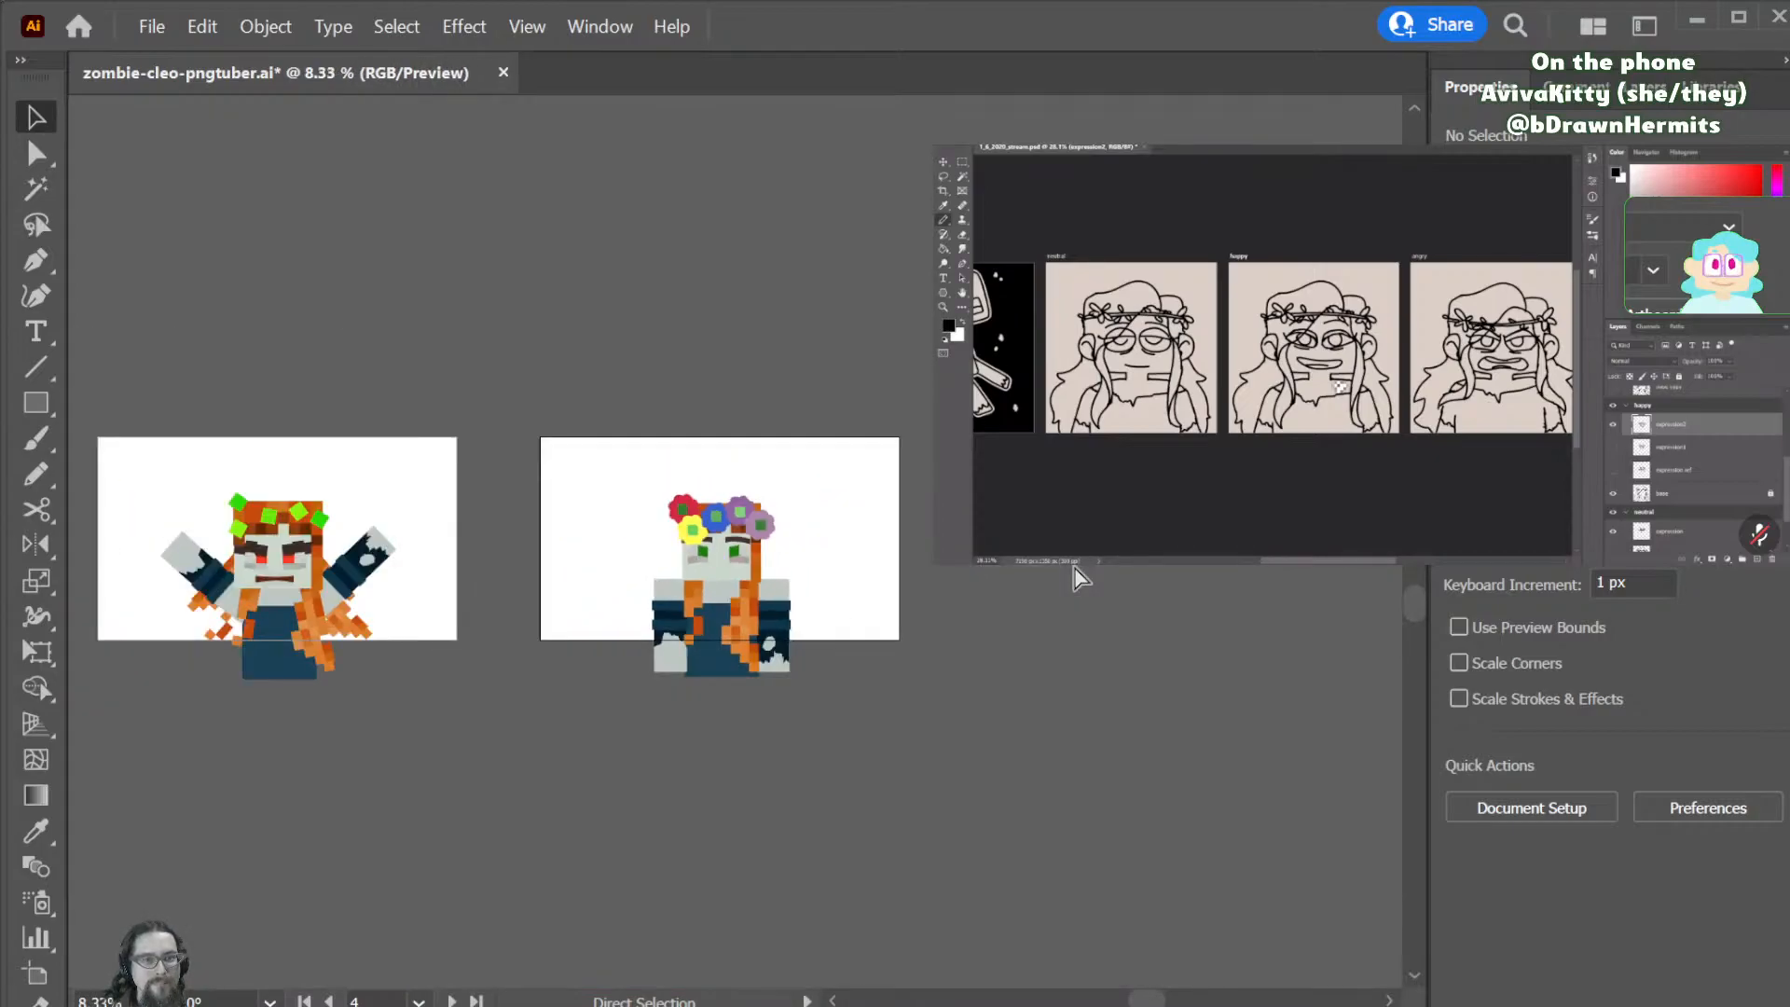
pyautogui.hotkey('ctrl', '-')
pyautogui.hotkey('ctrl', '-')
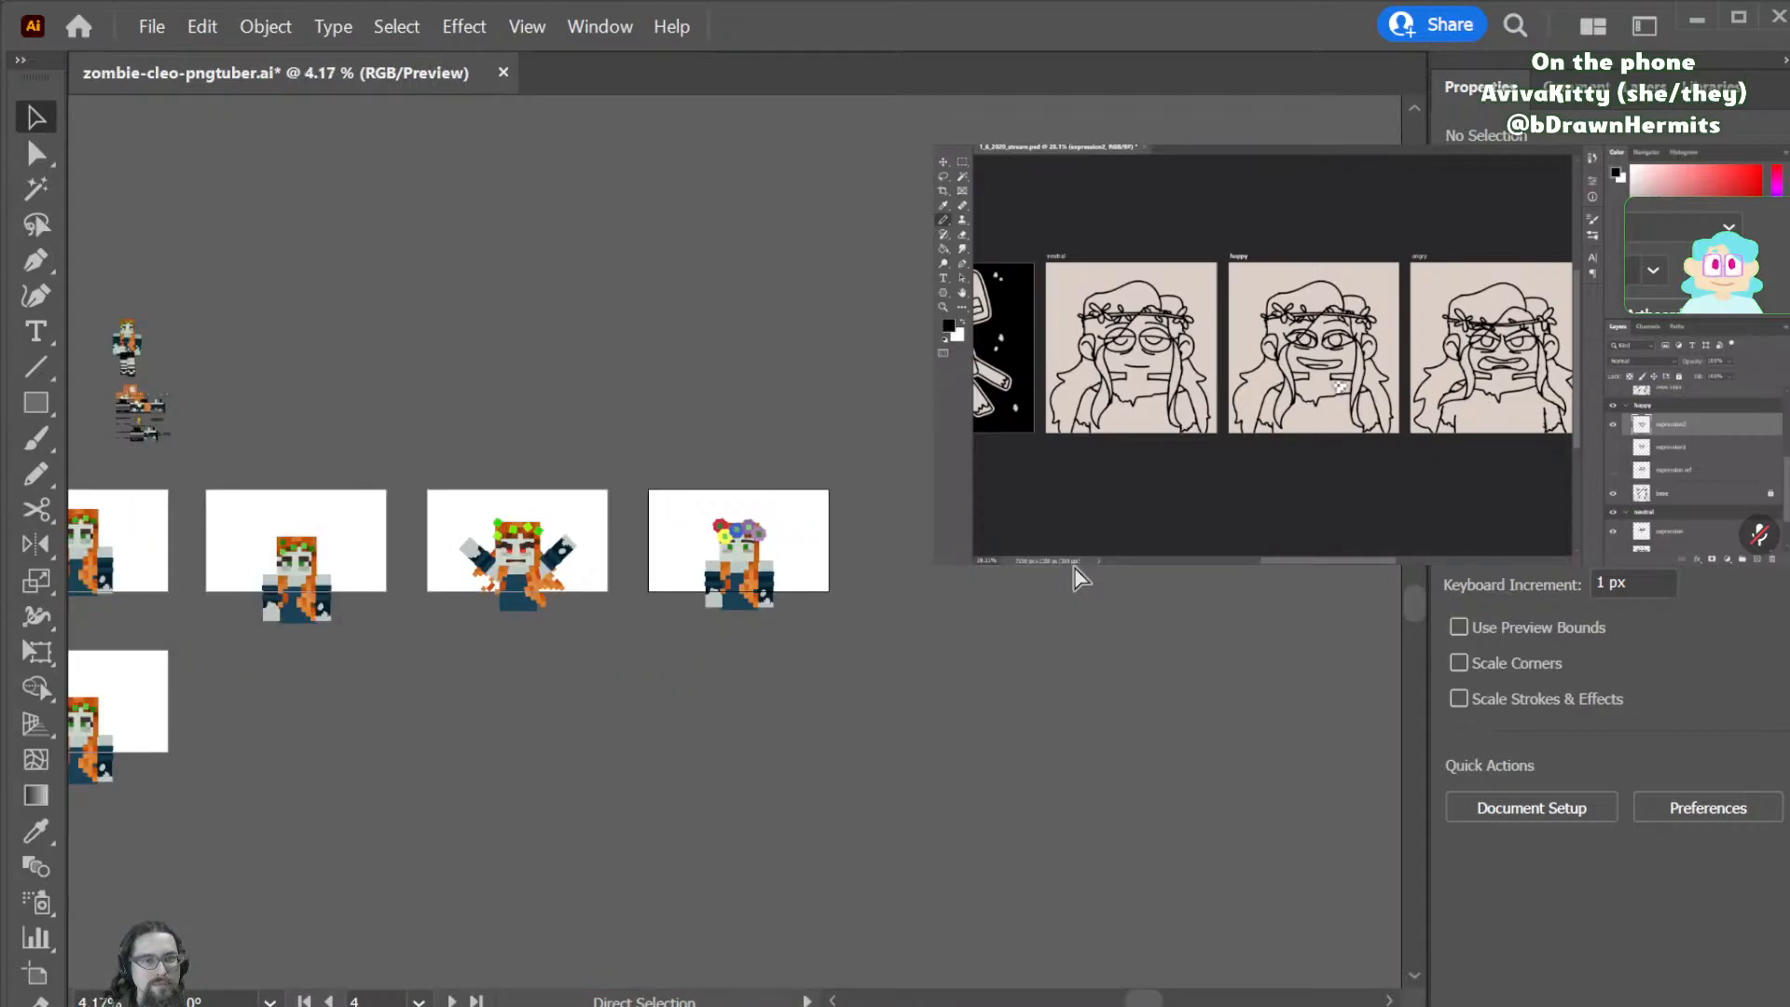
pyautogui.hotkey('ctrl', '+')
pyautogui.hotkey('ctrl', '+')
pyautogui.hotkey('ctrl', '+')
pyautogui.hotkey('ctrl', '+')
pyautogui.hotkey('ctrl', '+')
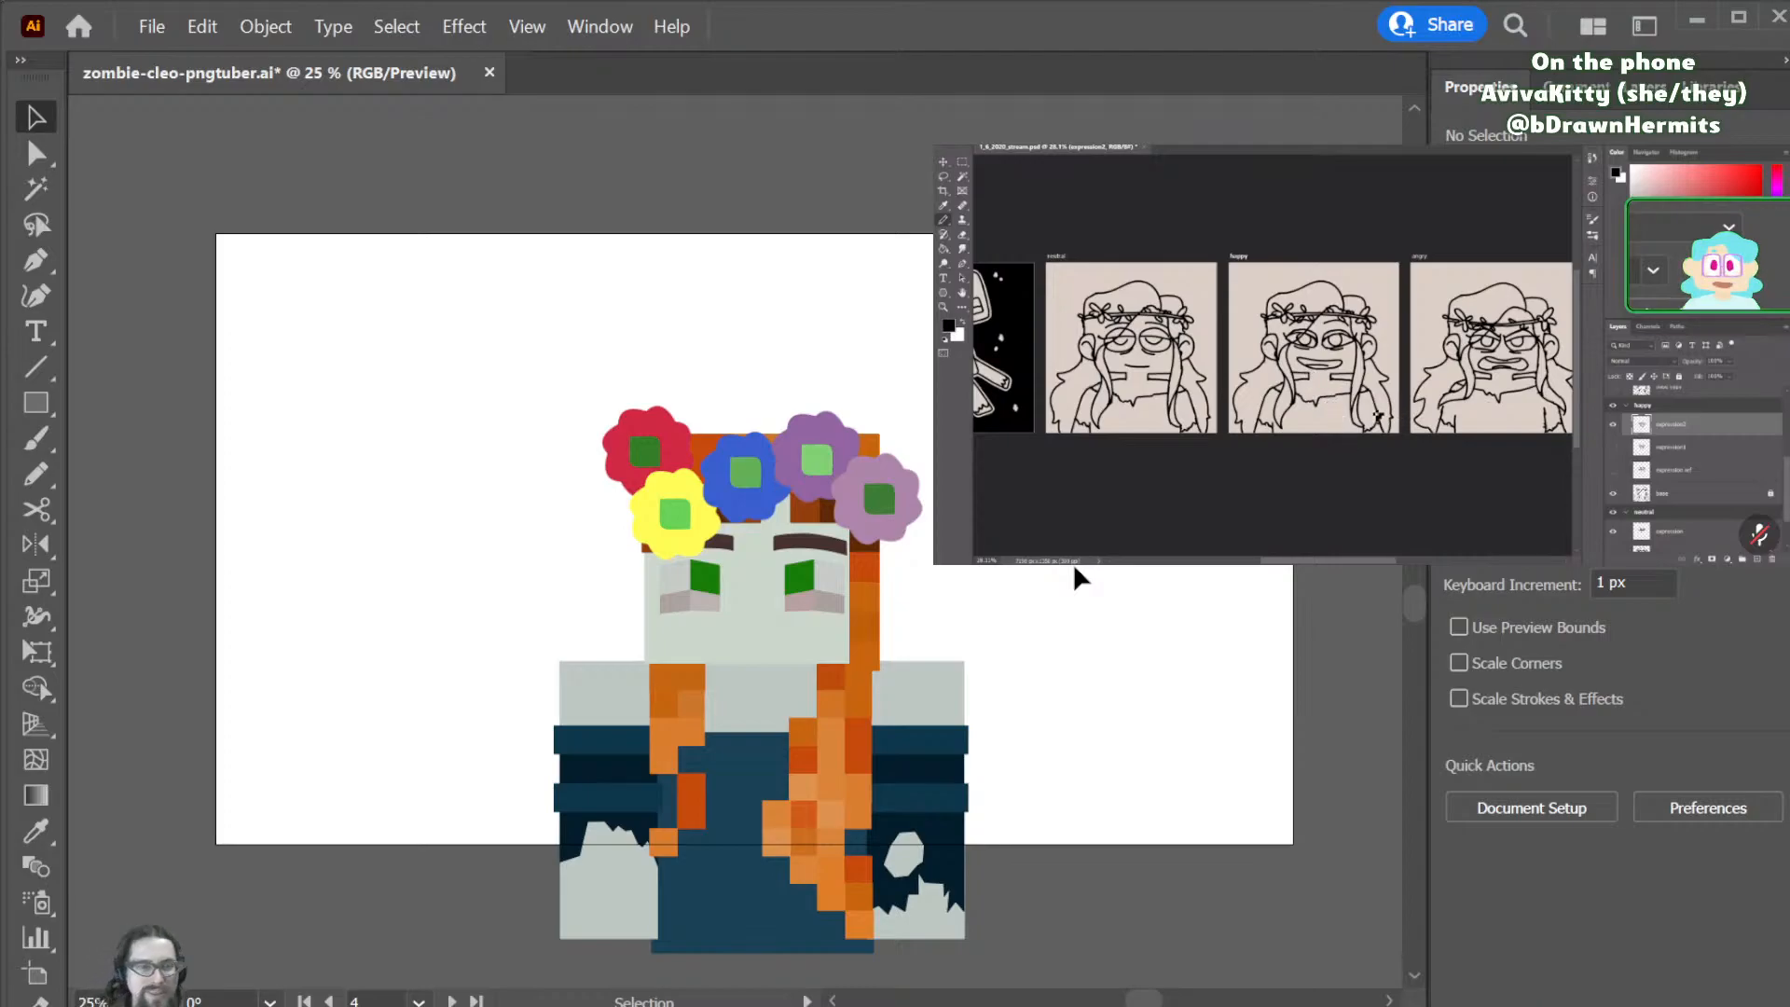
# - Try to paint a curved smiling mouth across the lower face with the 3 pt. Round brush, and undo the strokes
pyautogui.click(812, 542)
pyautogui.click(910, 645)
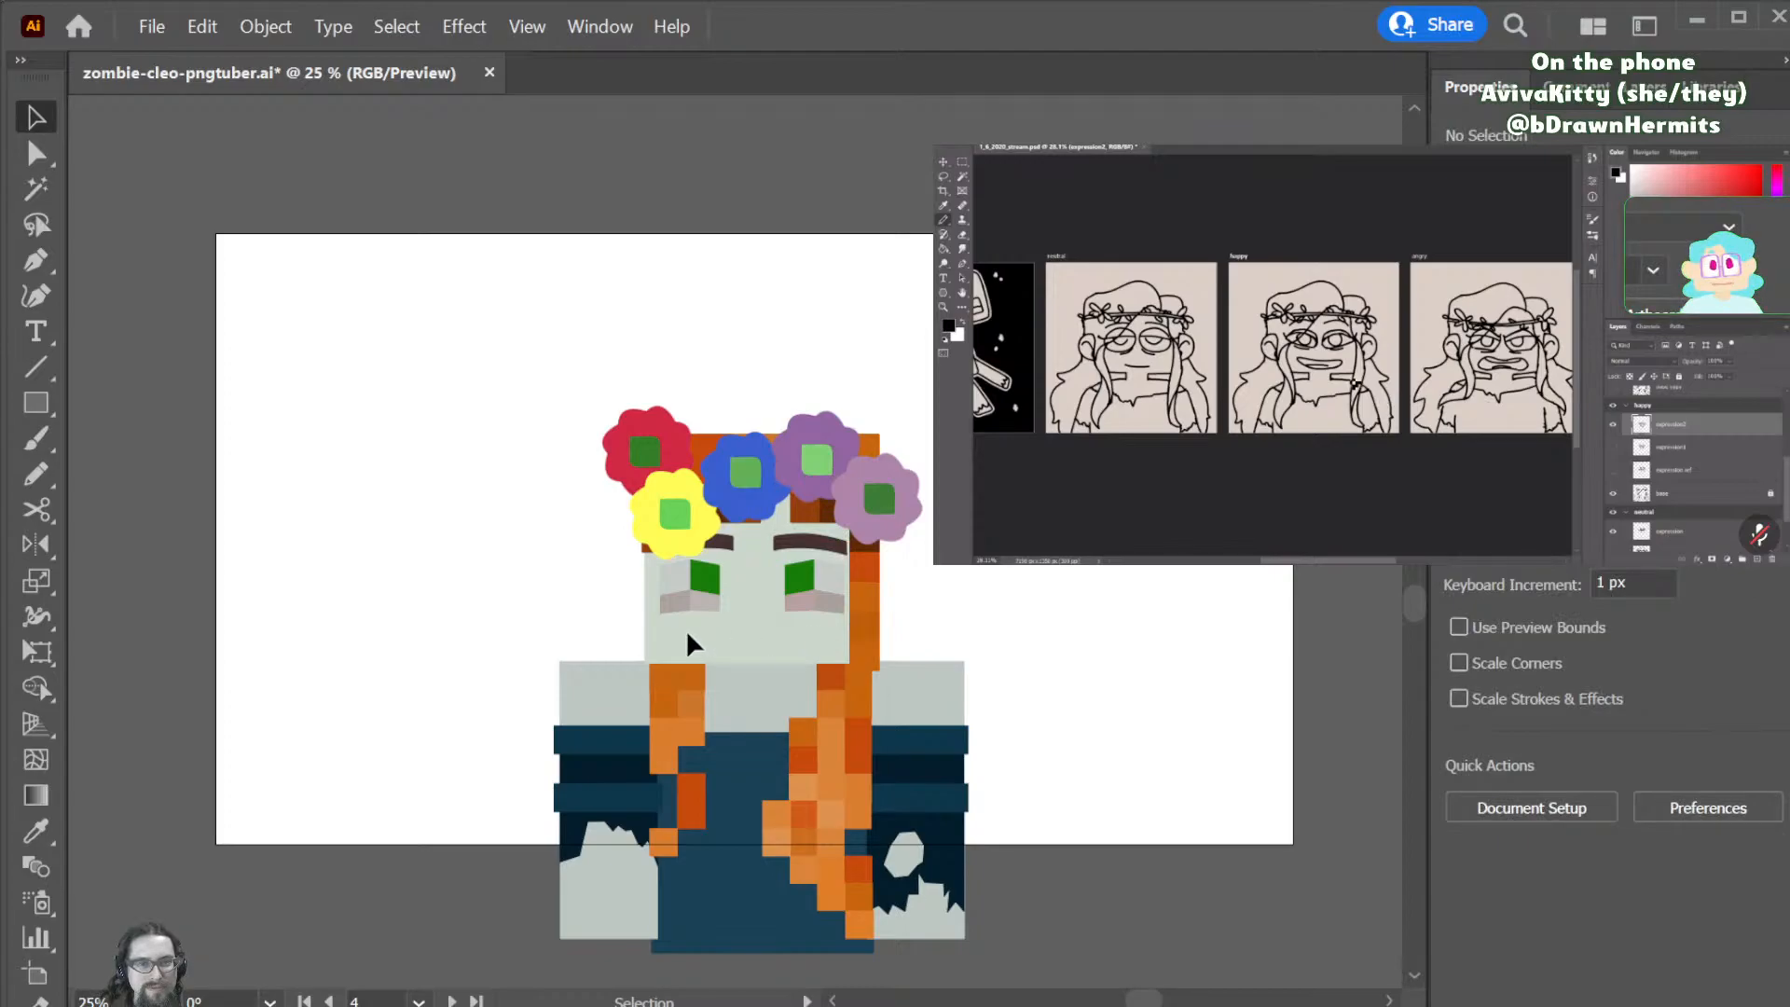
pyautogui.press('b')
pyautogui.moveTo(687, 632); pyautogui.dragTo(813, 630)
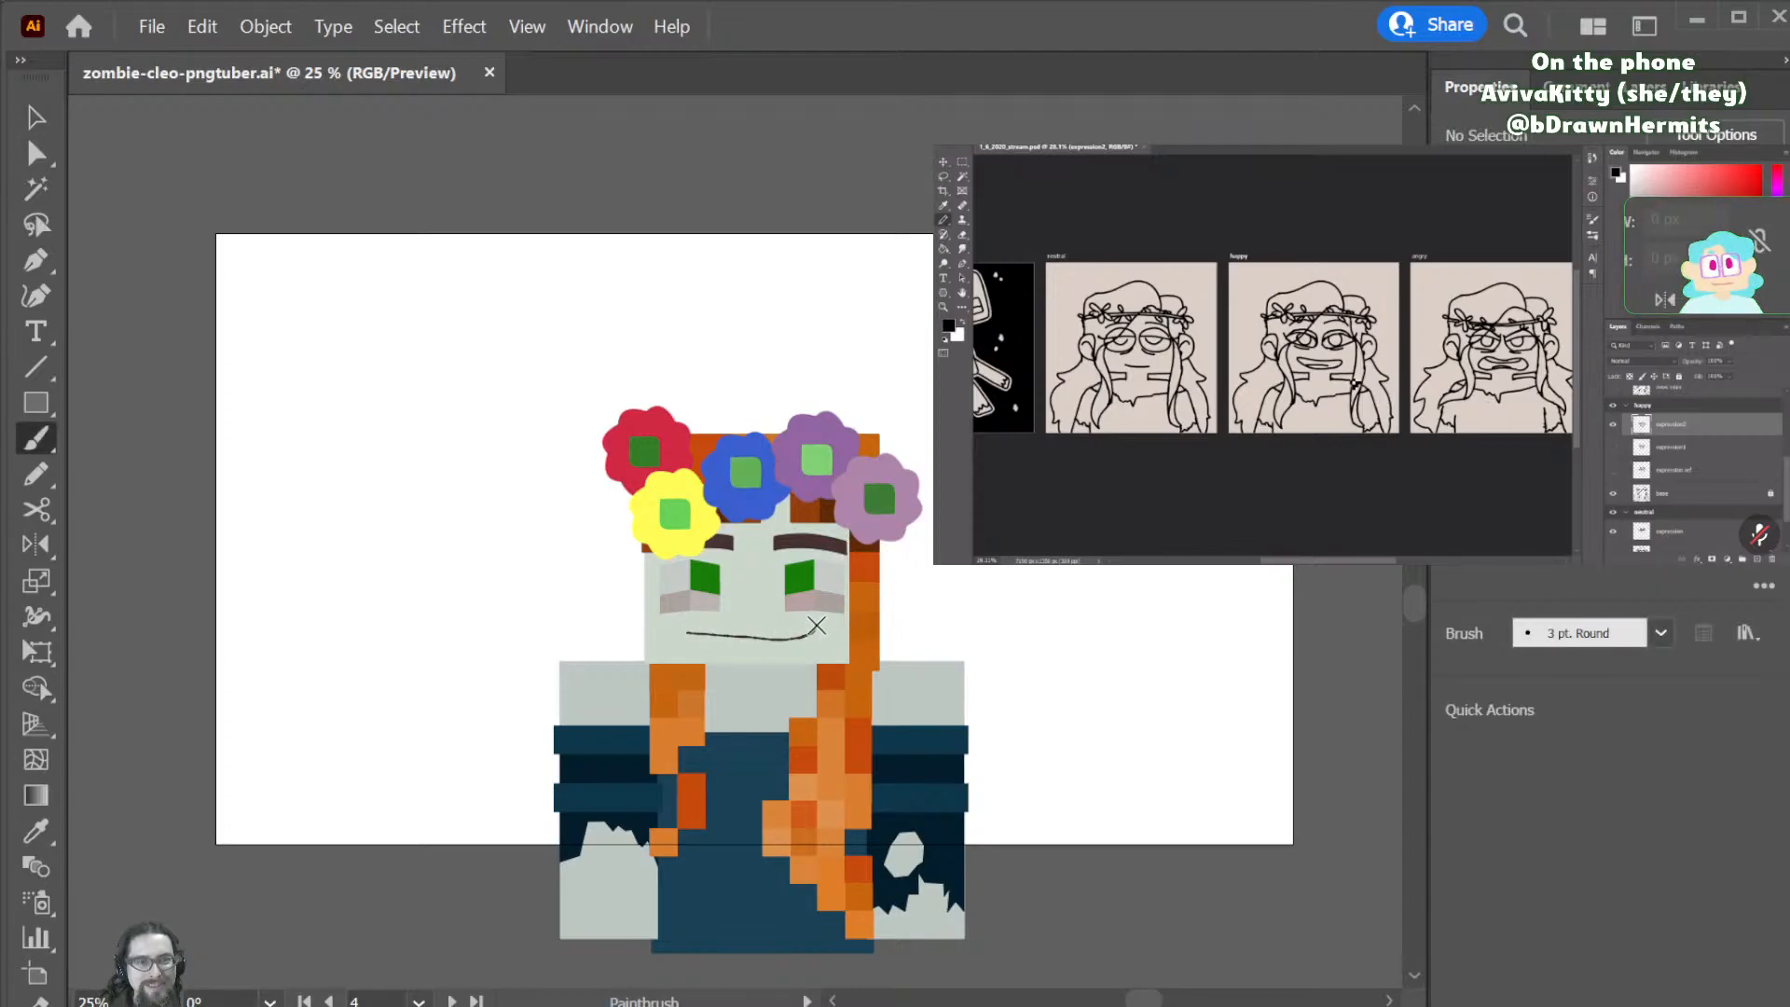
pyautogui.hotkey('ctrl', 'z')
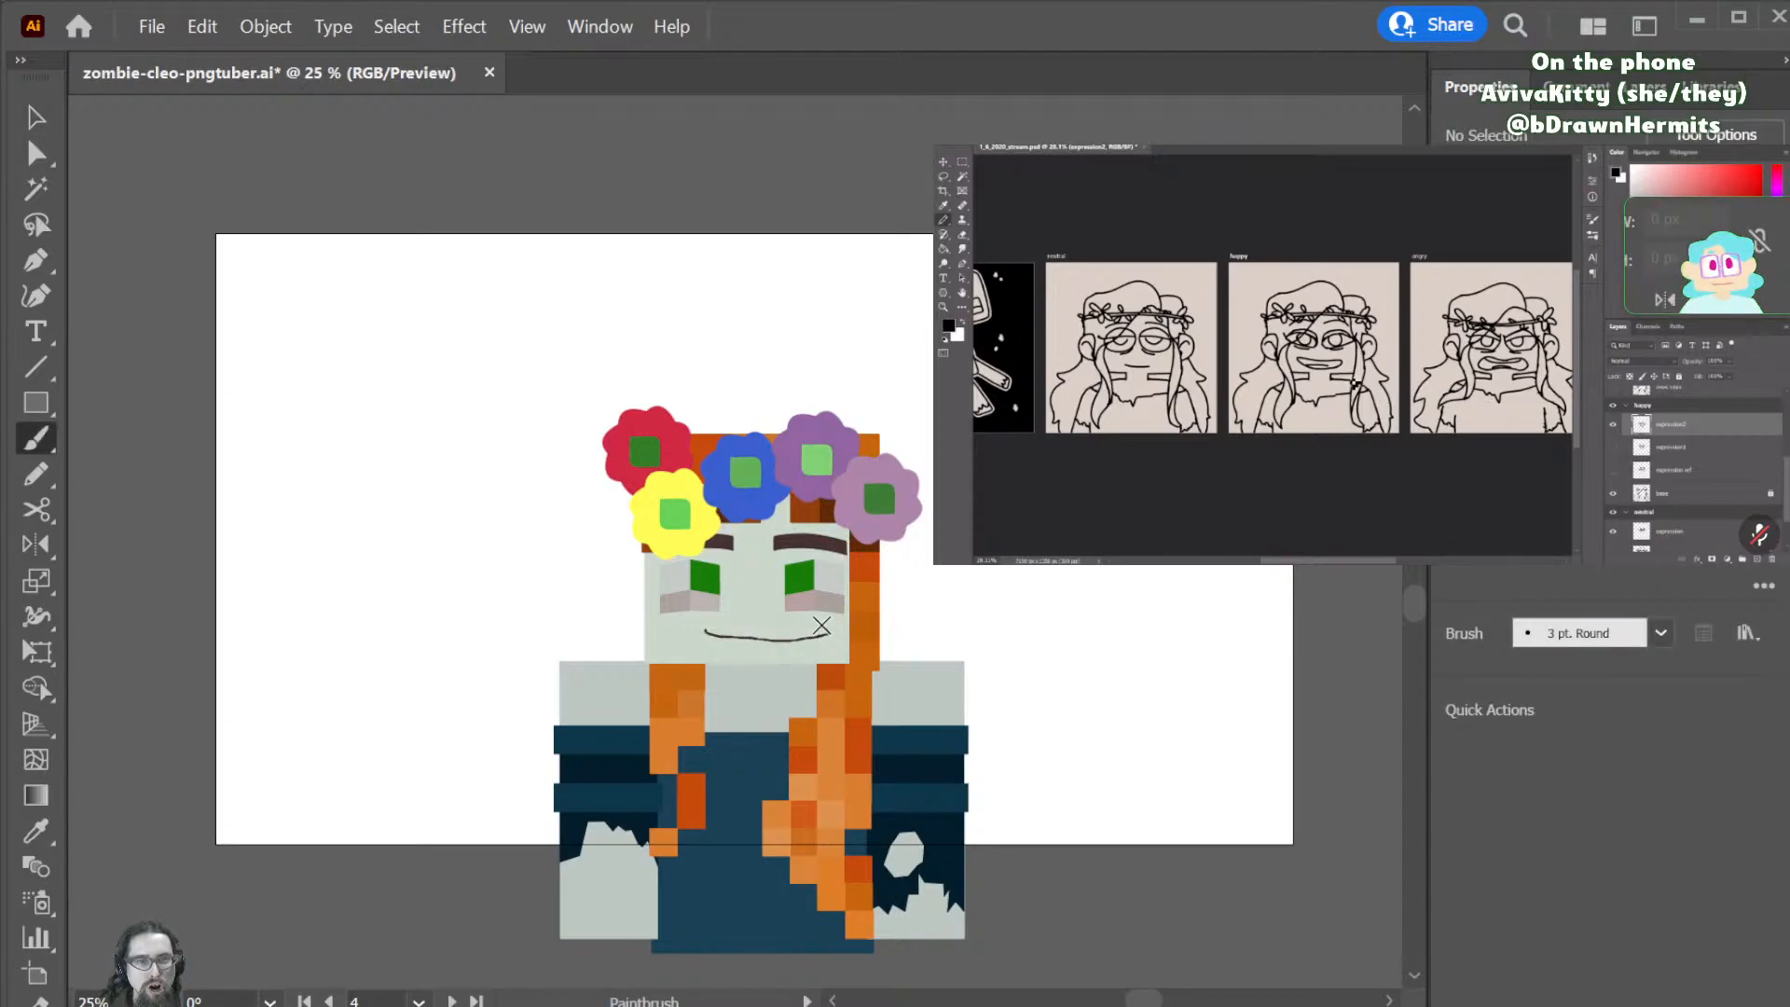
pyautogui.hotkey('ctrl', 'z')
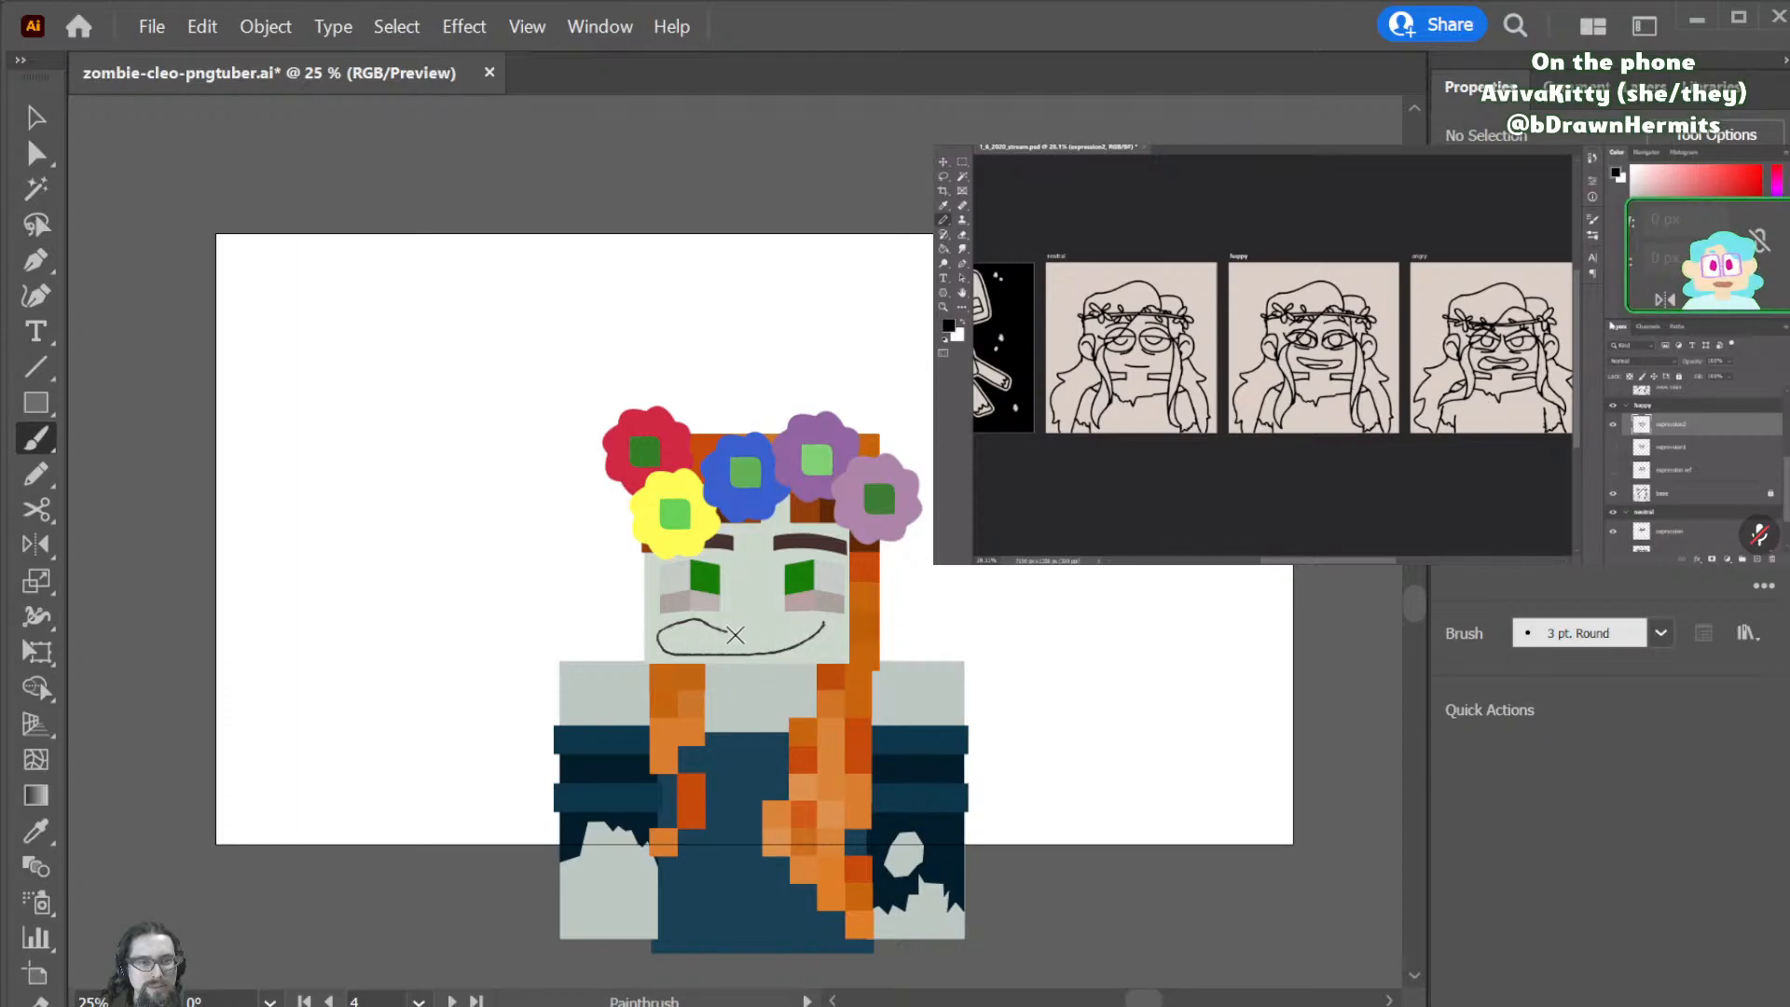
pyautogui.hotkey('ctrl', 'z')
# - Undo the outward shifts of the right-hand and left-hand eyes
pyautogui.hotkey('ctrl', 'z')
pyautogui.hotkey('ctrl', 'z')
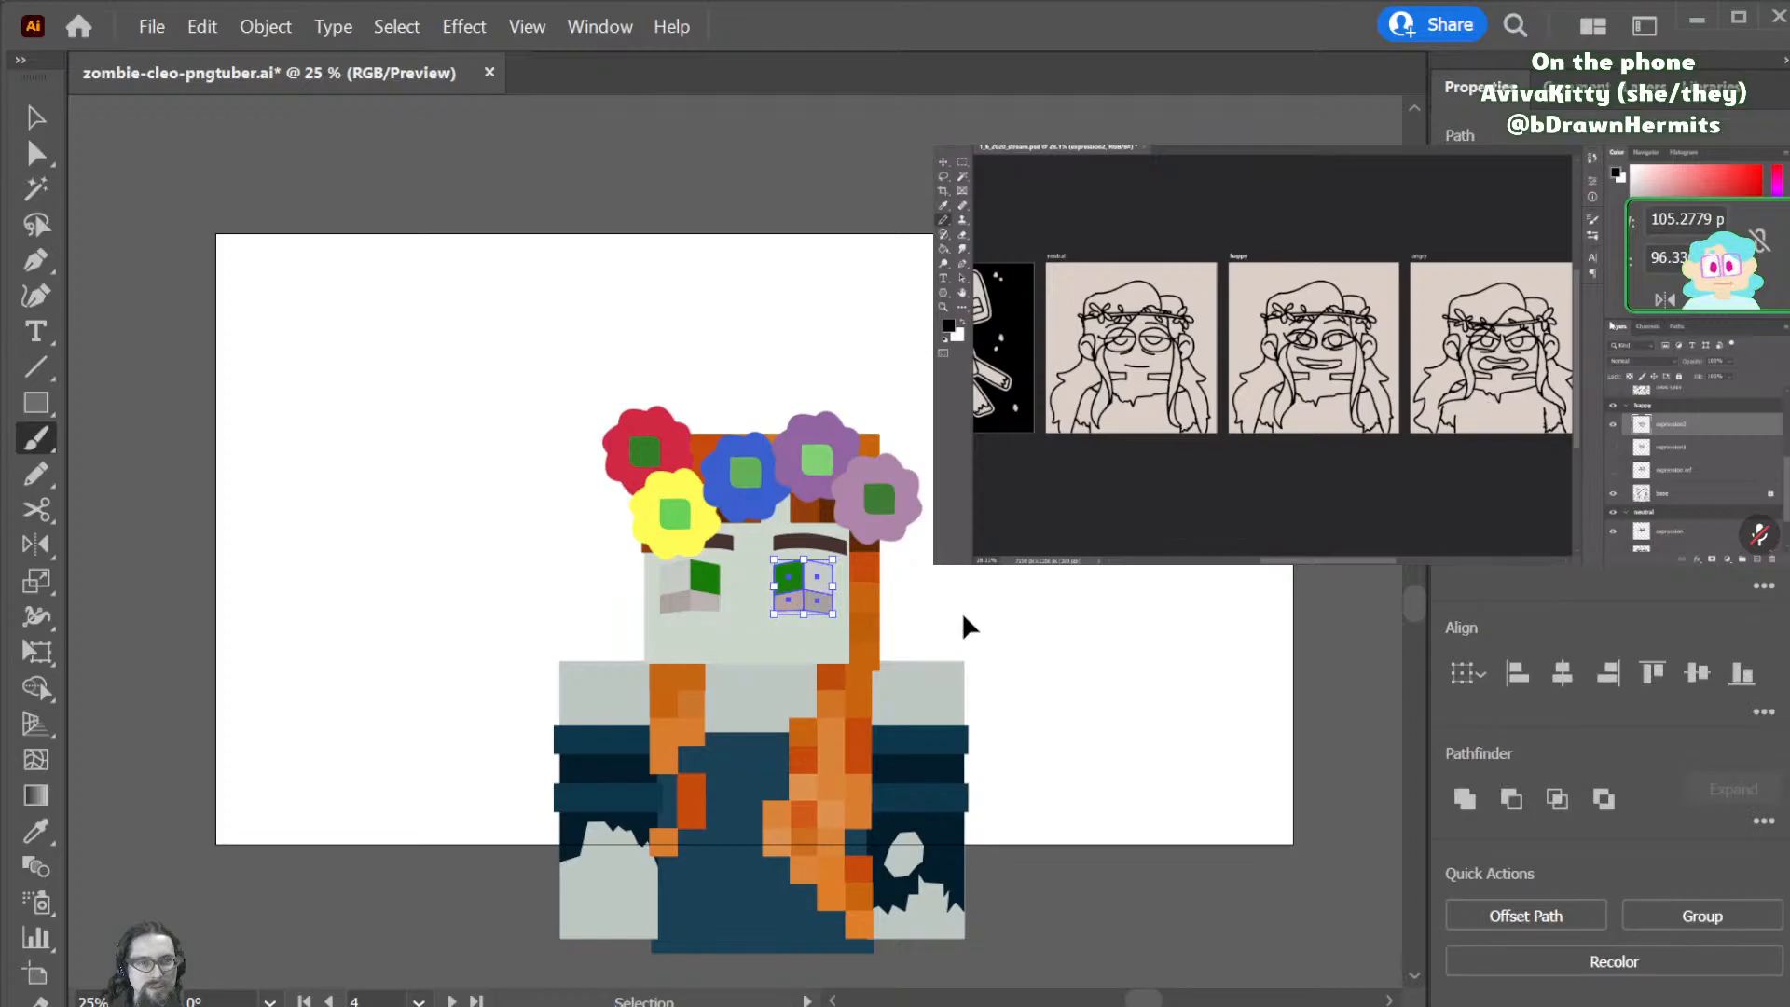
pyautogui.hotkey('ctrl', 'z')
pyautogui.hotkey('ctrl', 'z')
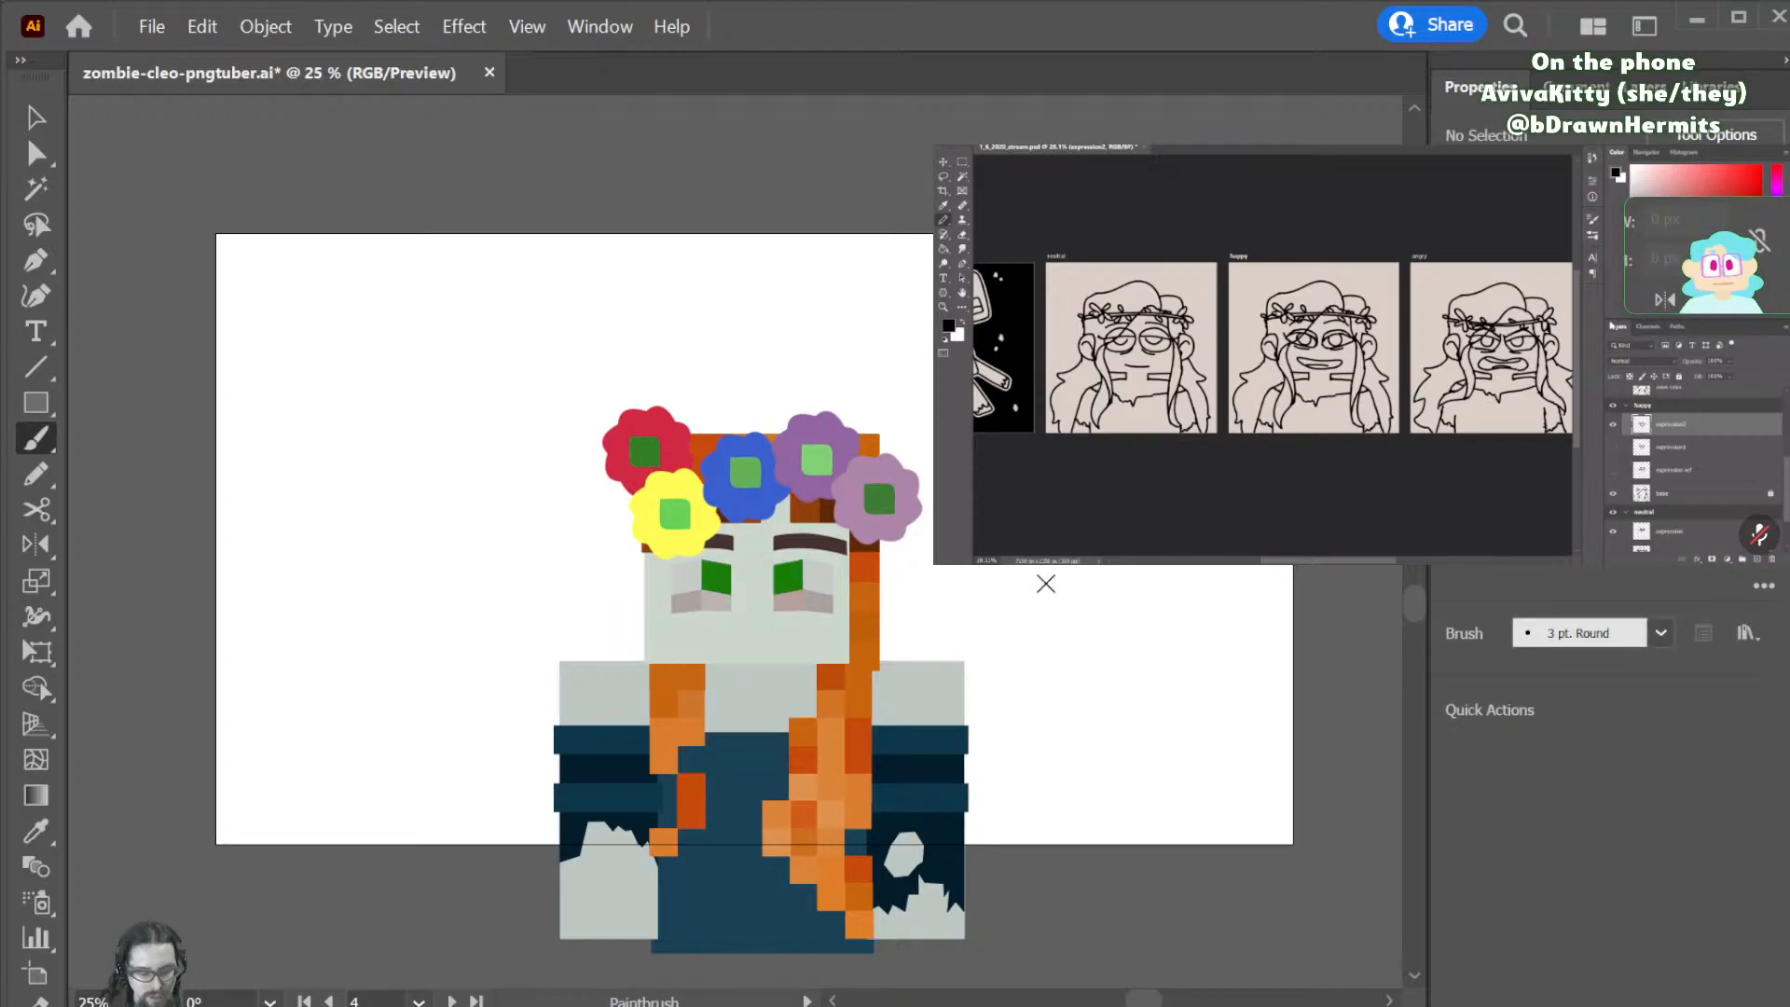
# - Shift both green irises outward so they tuck partly behind the whites, and check the gaze at small scale
pyautogui.moveTo(731, 576); pyautogui.dragTo(810, 577)
pyautogui.click(795, 580)
pyautogui.click(1121, 597)
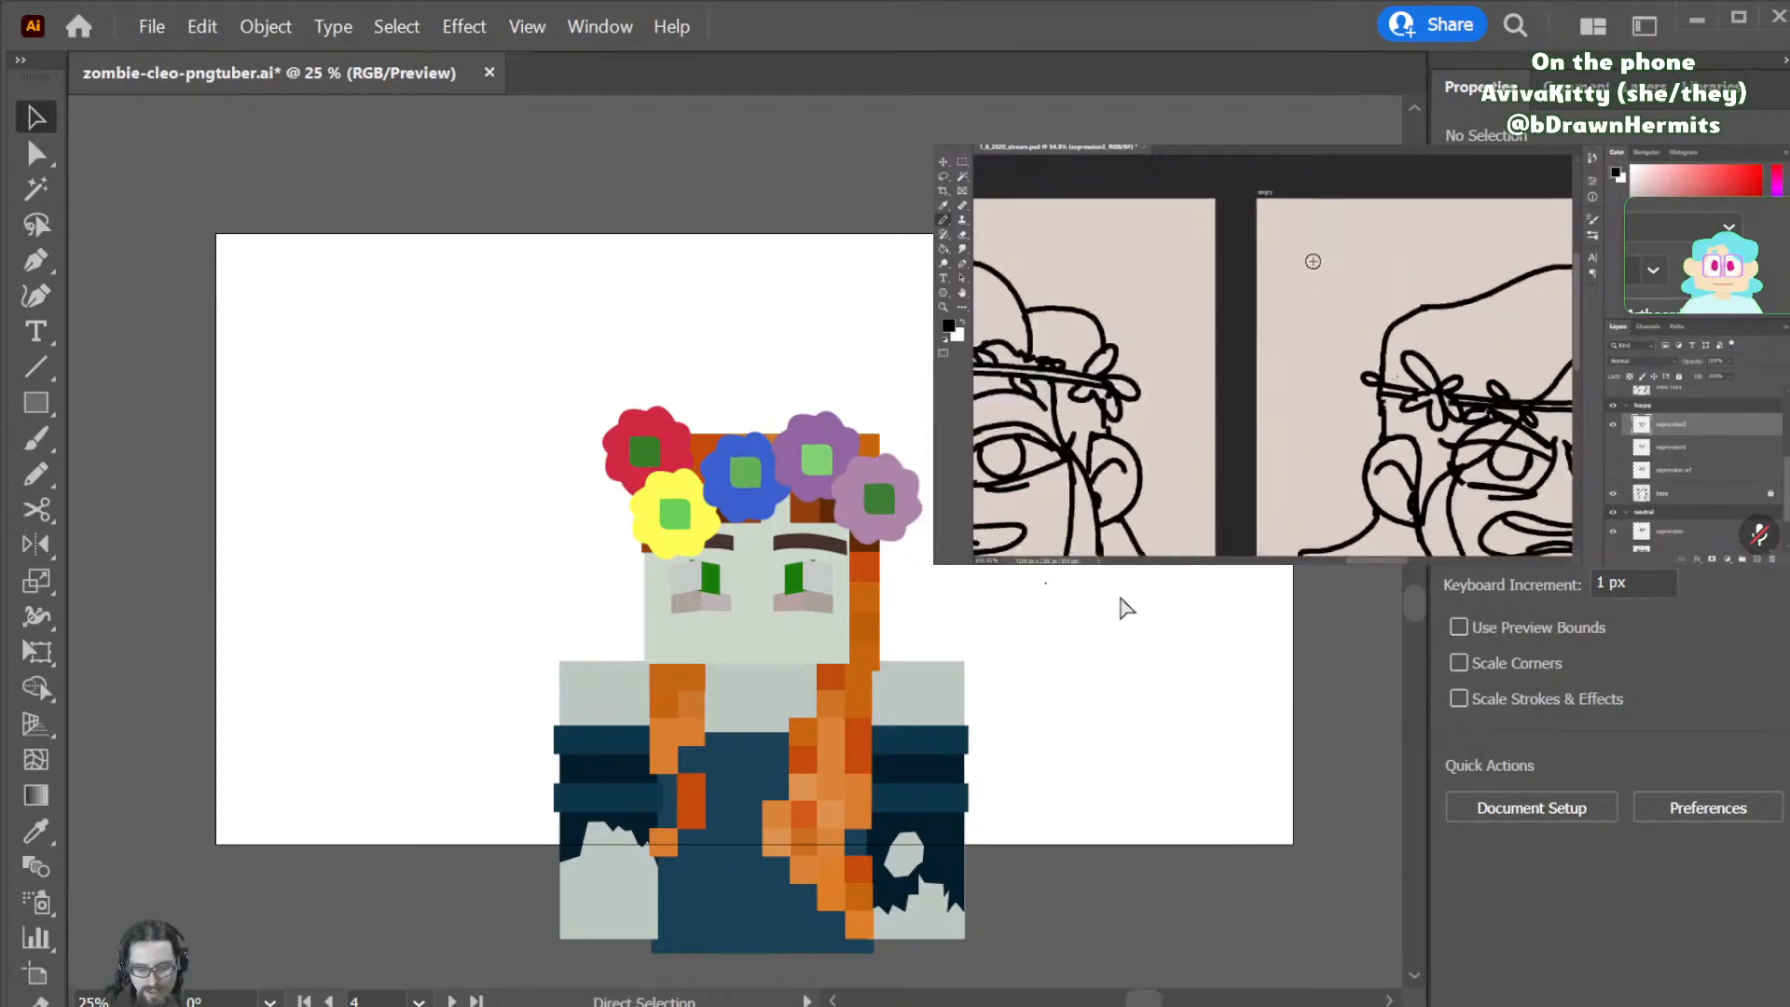
pyautogui.hotkey('ctrl', '-')
pyautogui.hotkey('ctrl', '-')
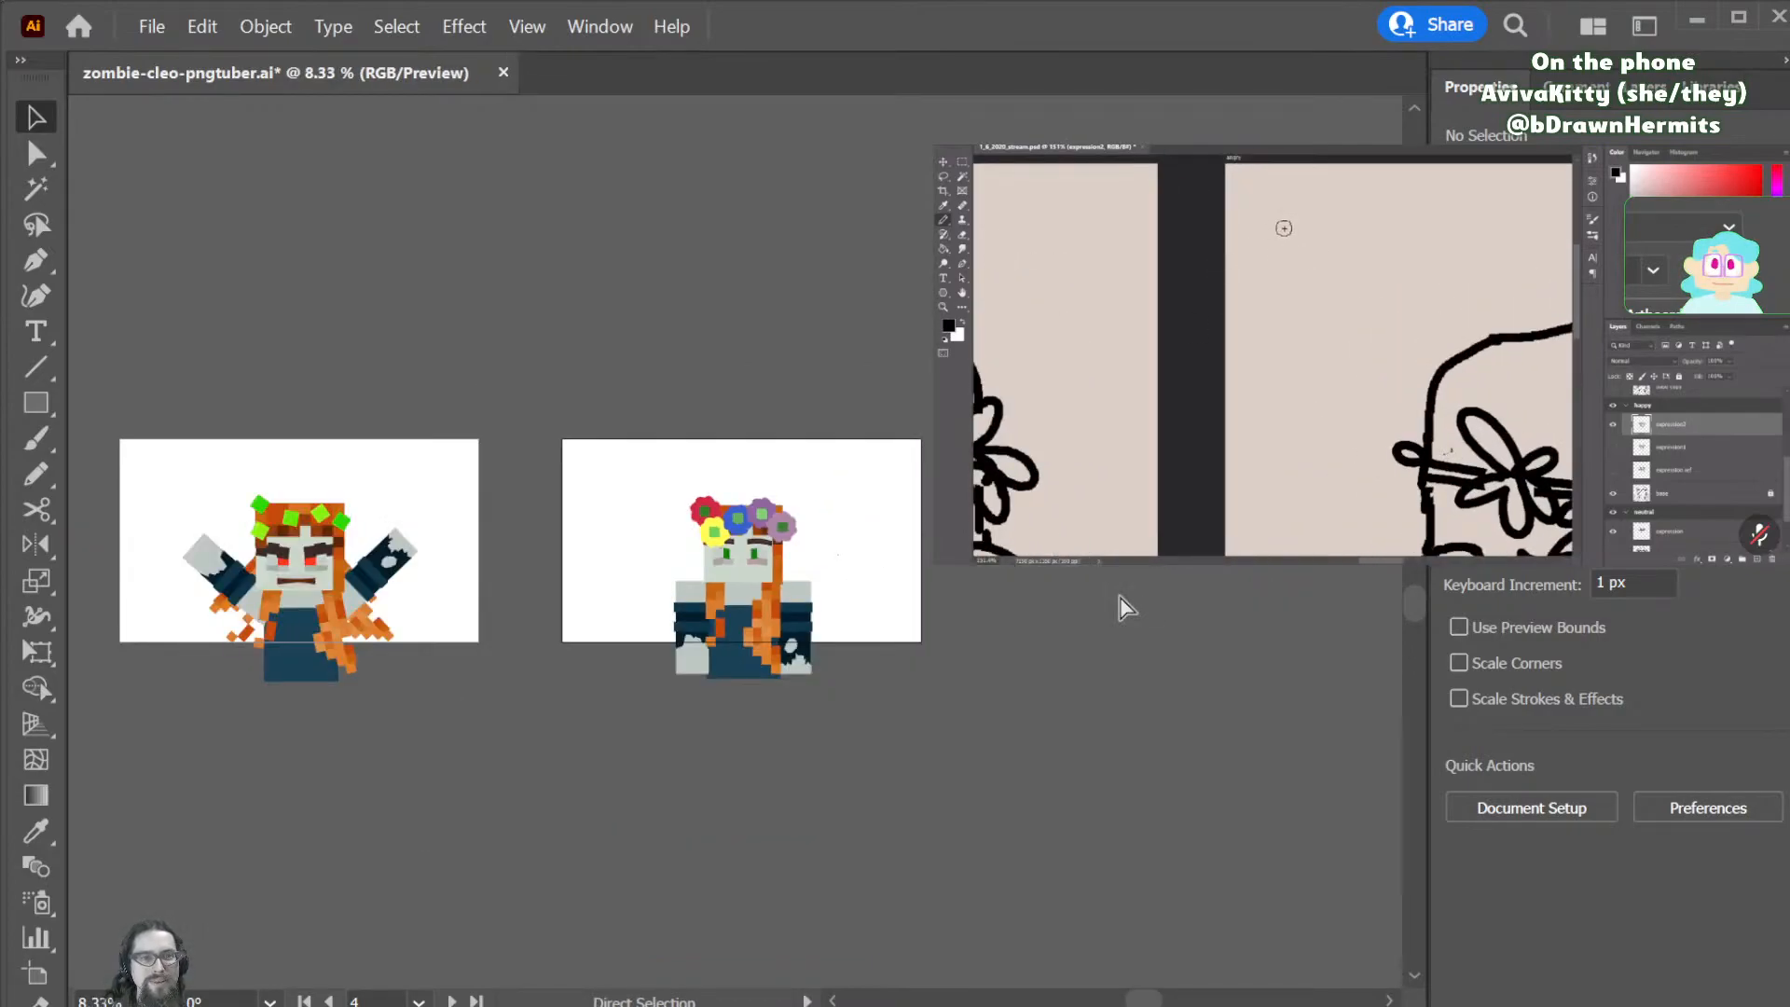
pyautogui.hotkey('ctrl', '+')
pyautogui.hotkey('ctrl', '+')
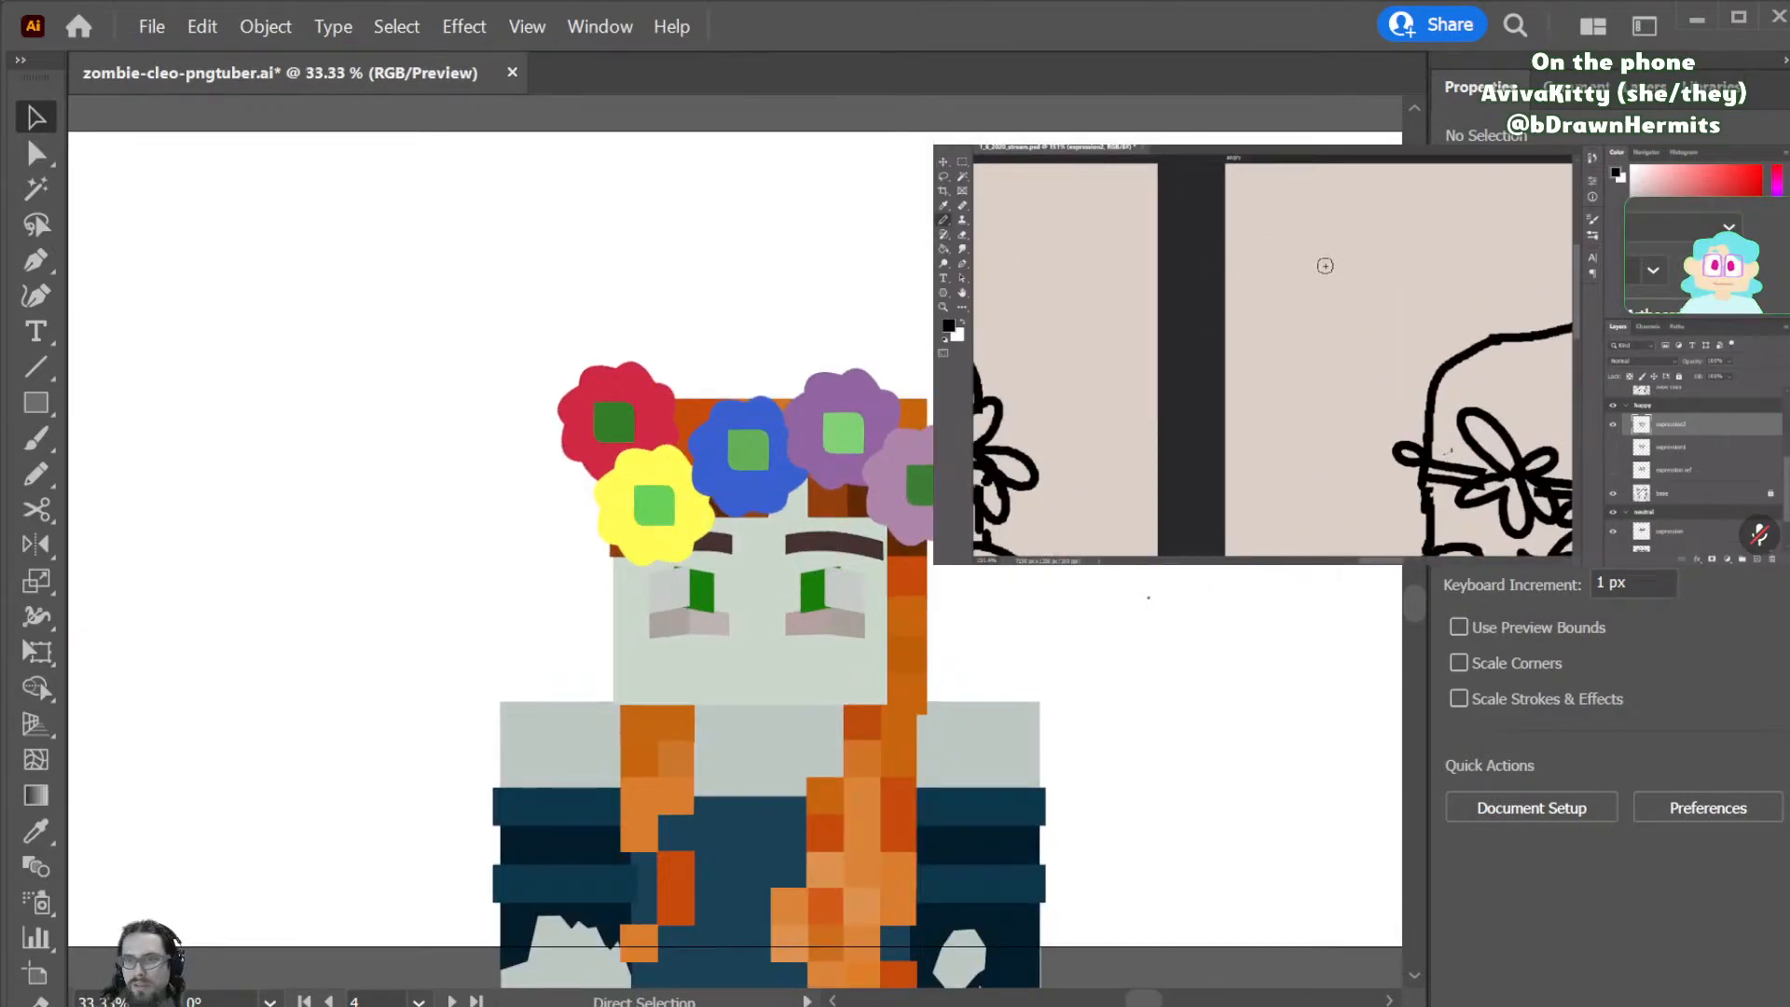
# - Move both green irises back to the inner edges of the eyes, flush with the shading beneath
pyautogui.click(805, 589)
pyautogui.moveTo(714, 612); pyautogui.dragTo(729, 612)
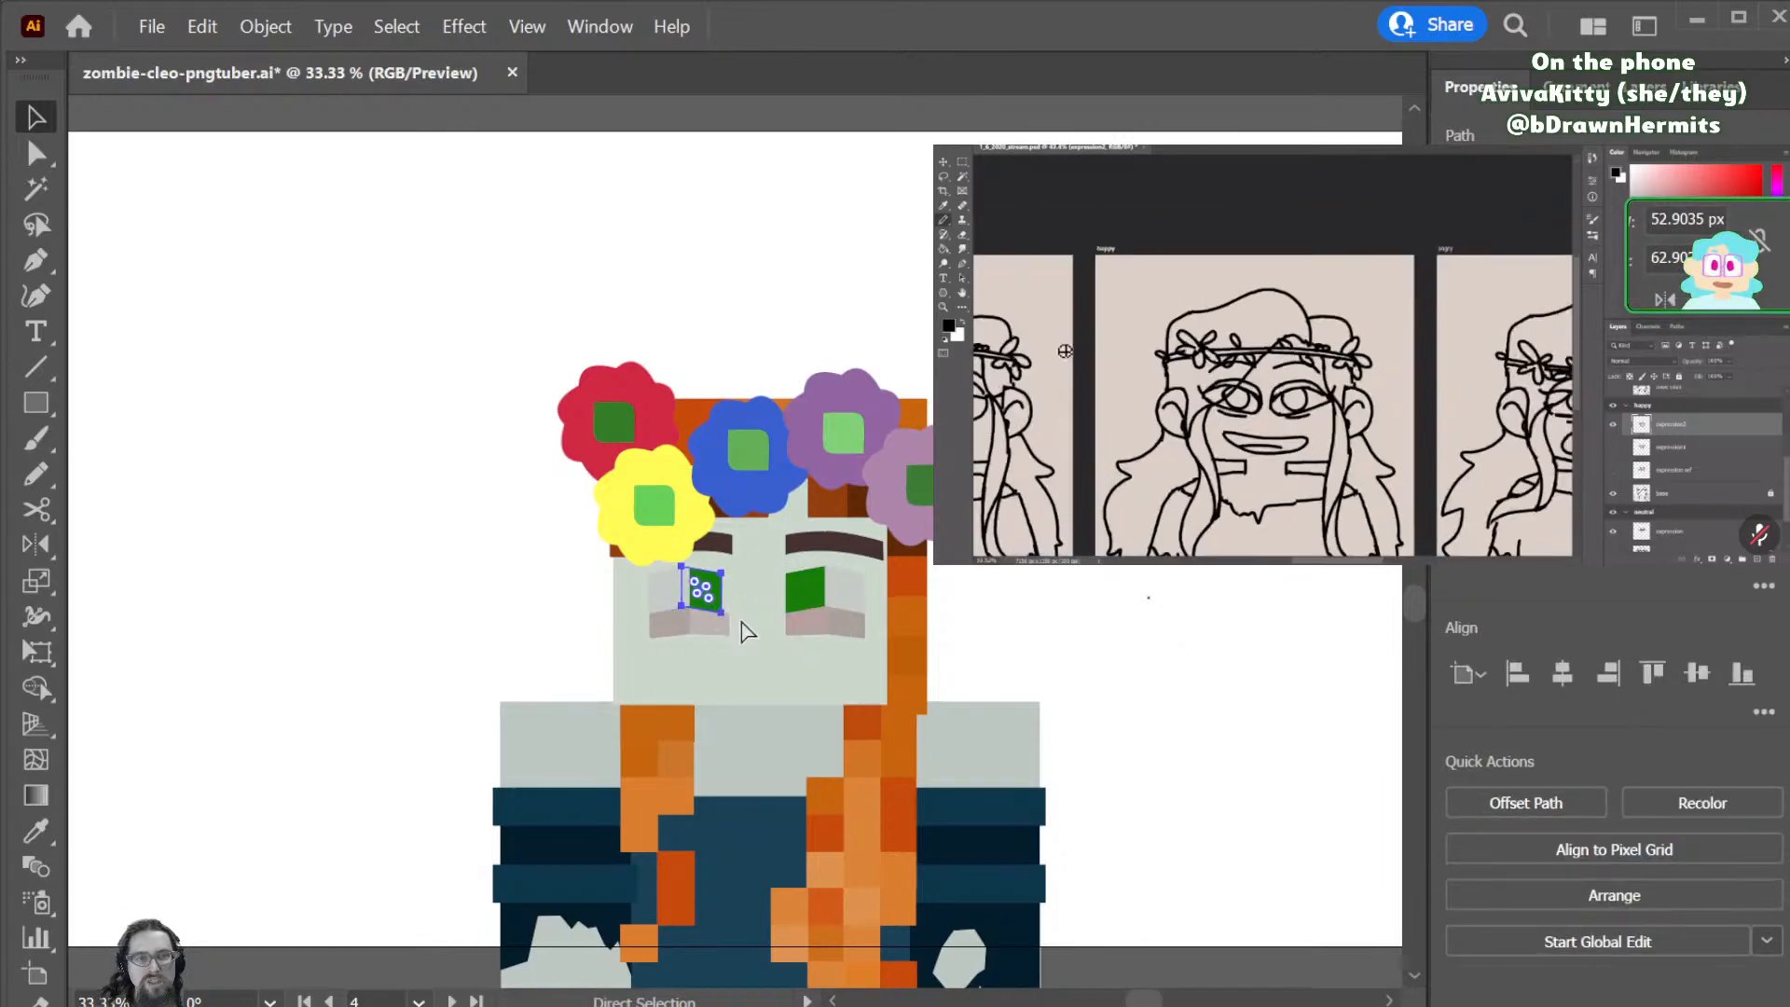
pyautogui.click(1039, 568)
pyautogui.press('a')
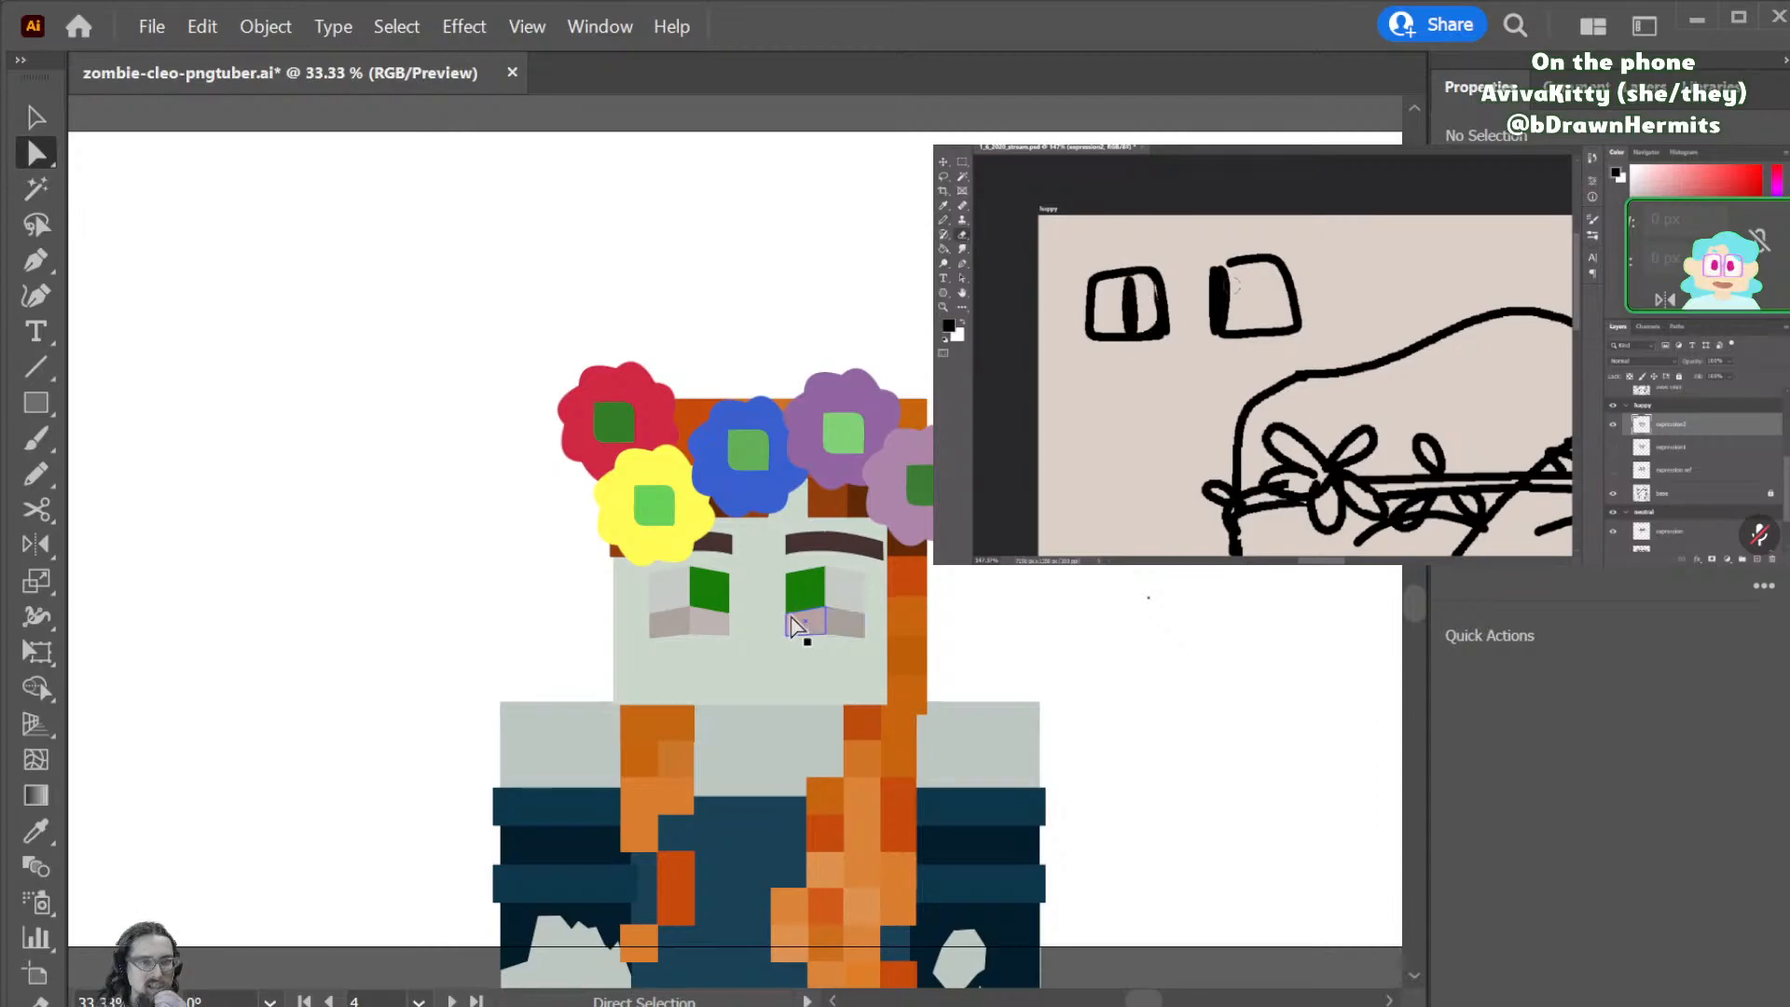
# - Duplicate the two outer eye whites as narrower, horizontally mirrored copies between the eyes
pyautogui.hotkey('ctrl', '+')
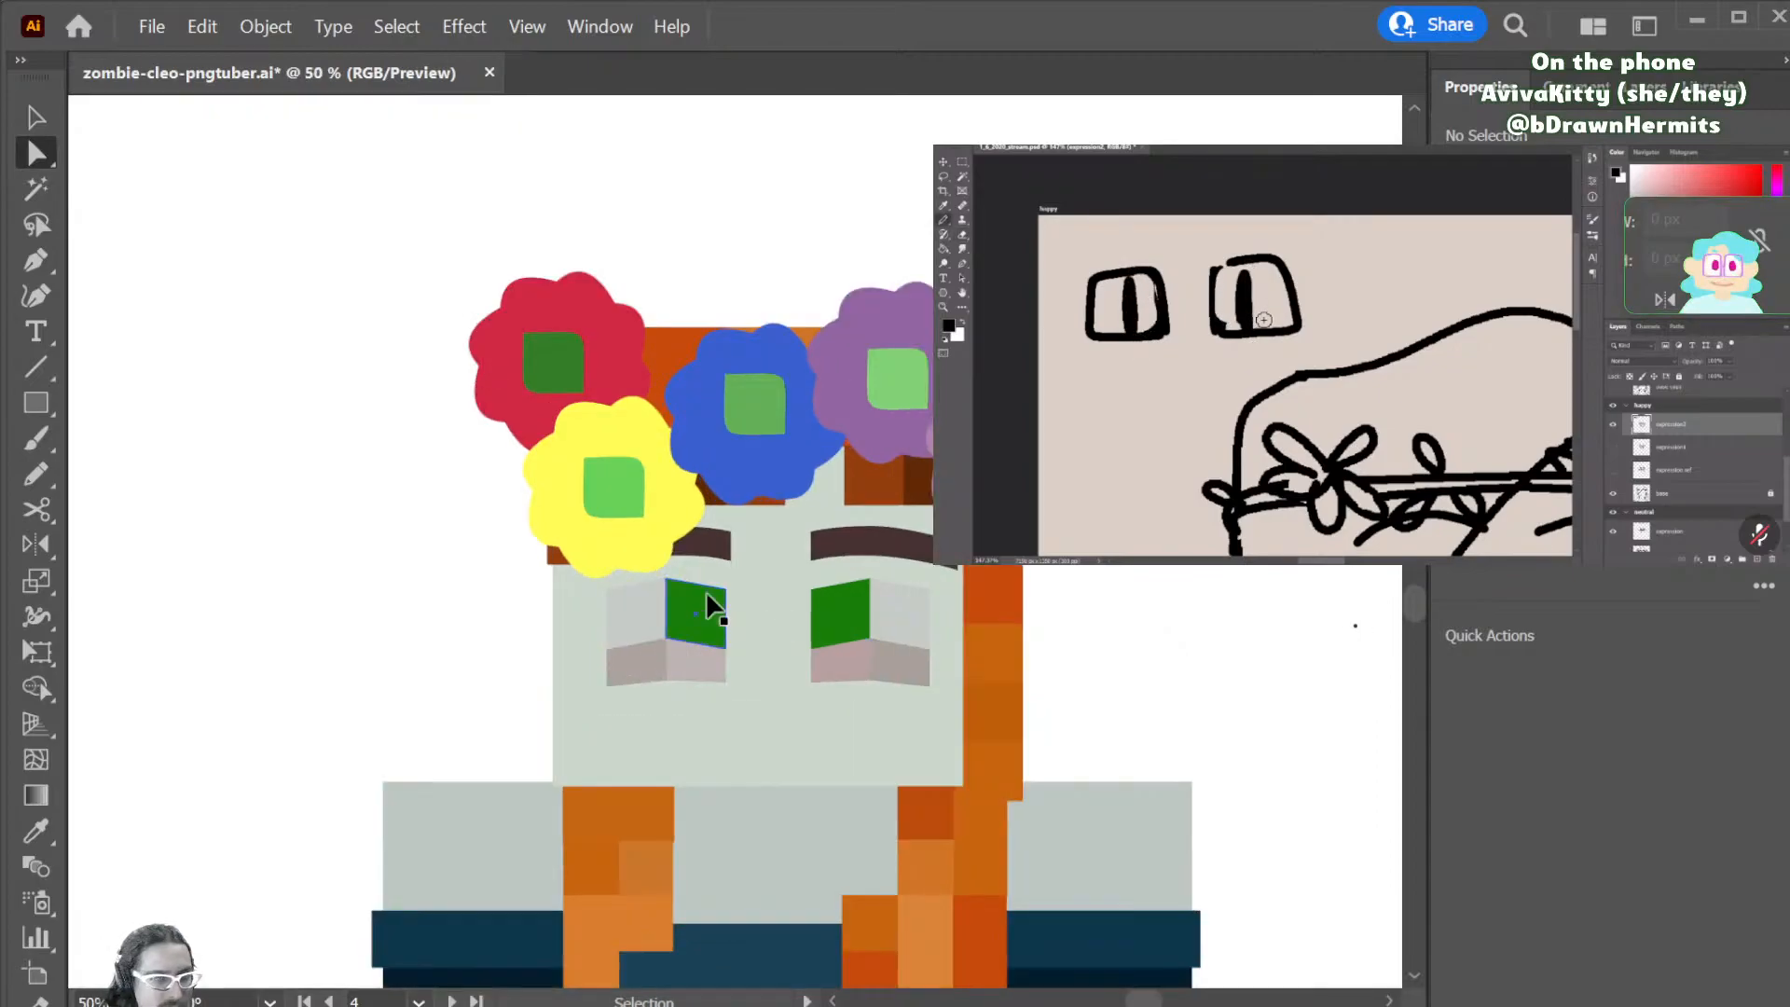
pyautogui.hotkey('ctrl', '+')
pyautogui.click(604, 637)
pyautogui.keyDown('shift'); pyautogui.click(970, 636); pyautogui.keyUp('shift')
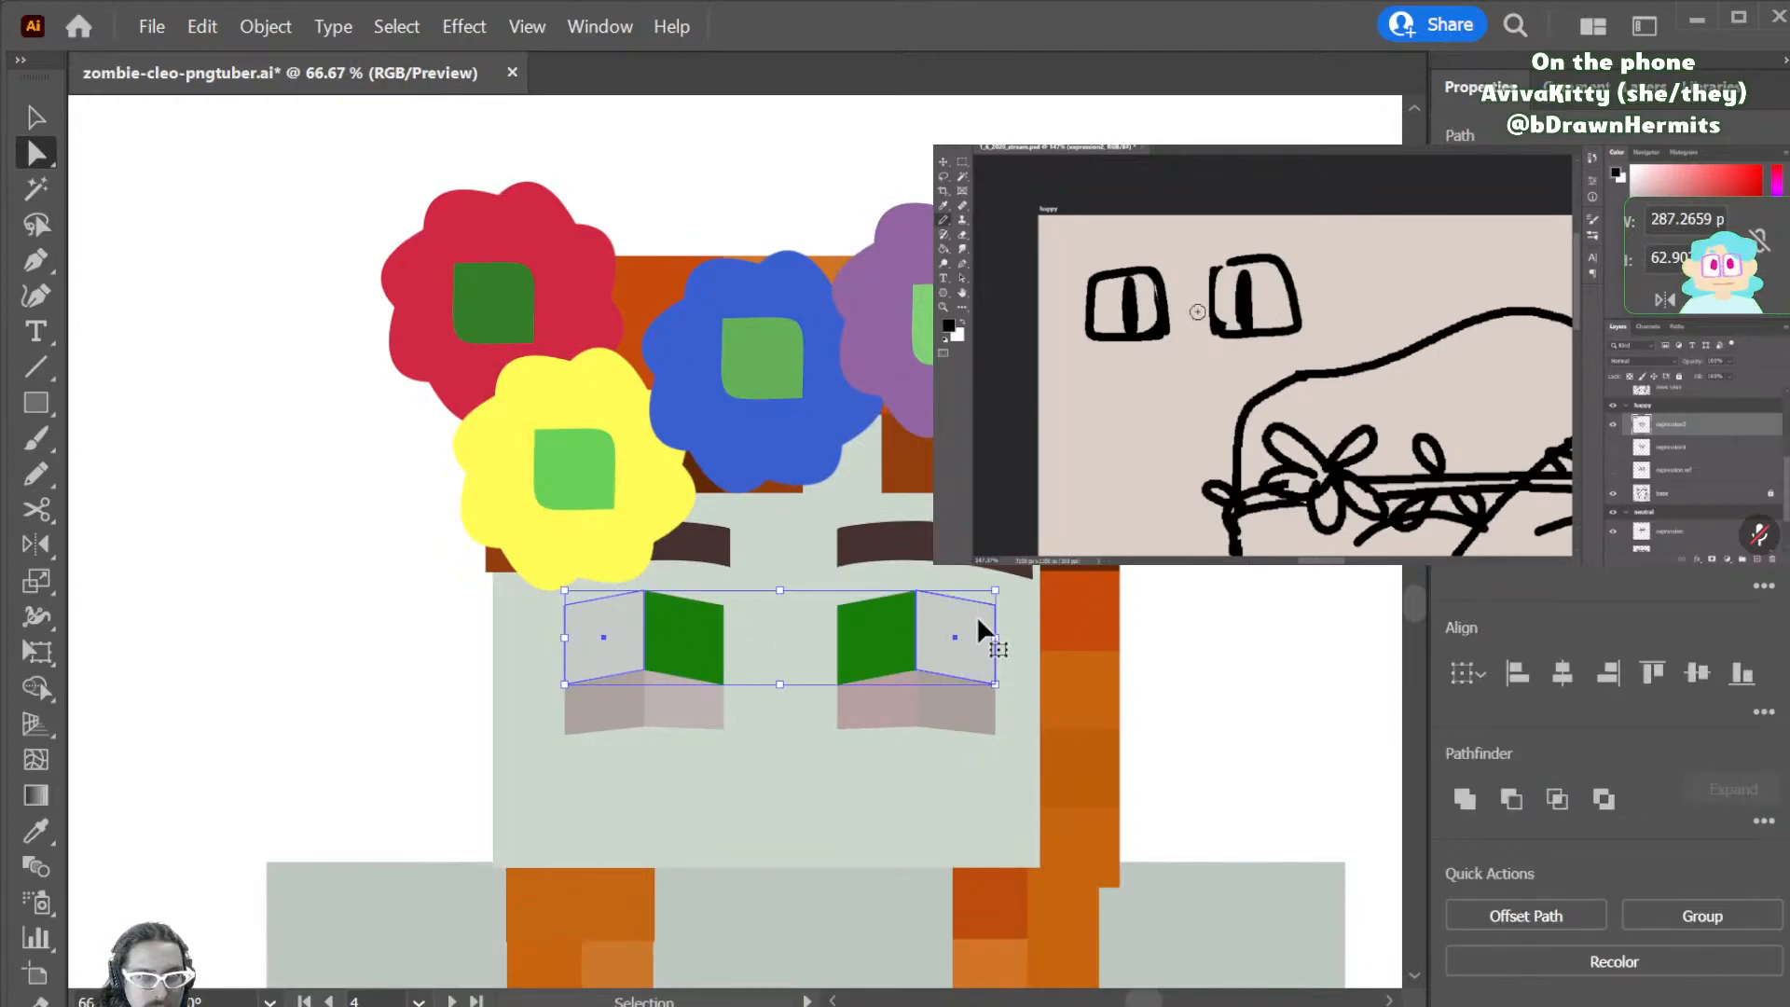
pyautogui.press('v')
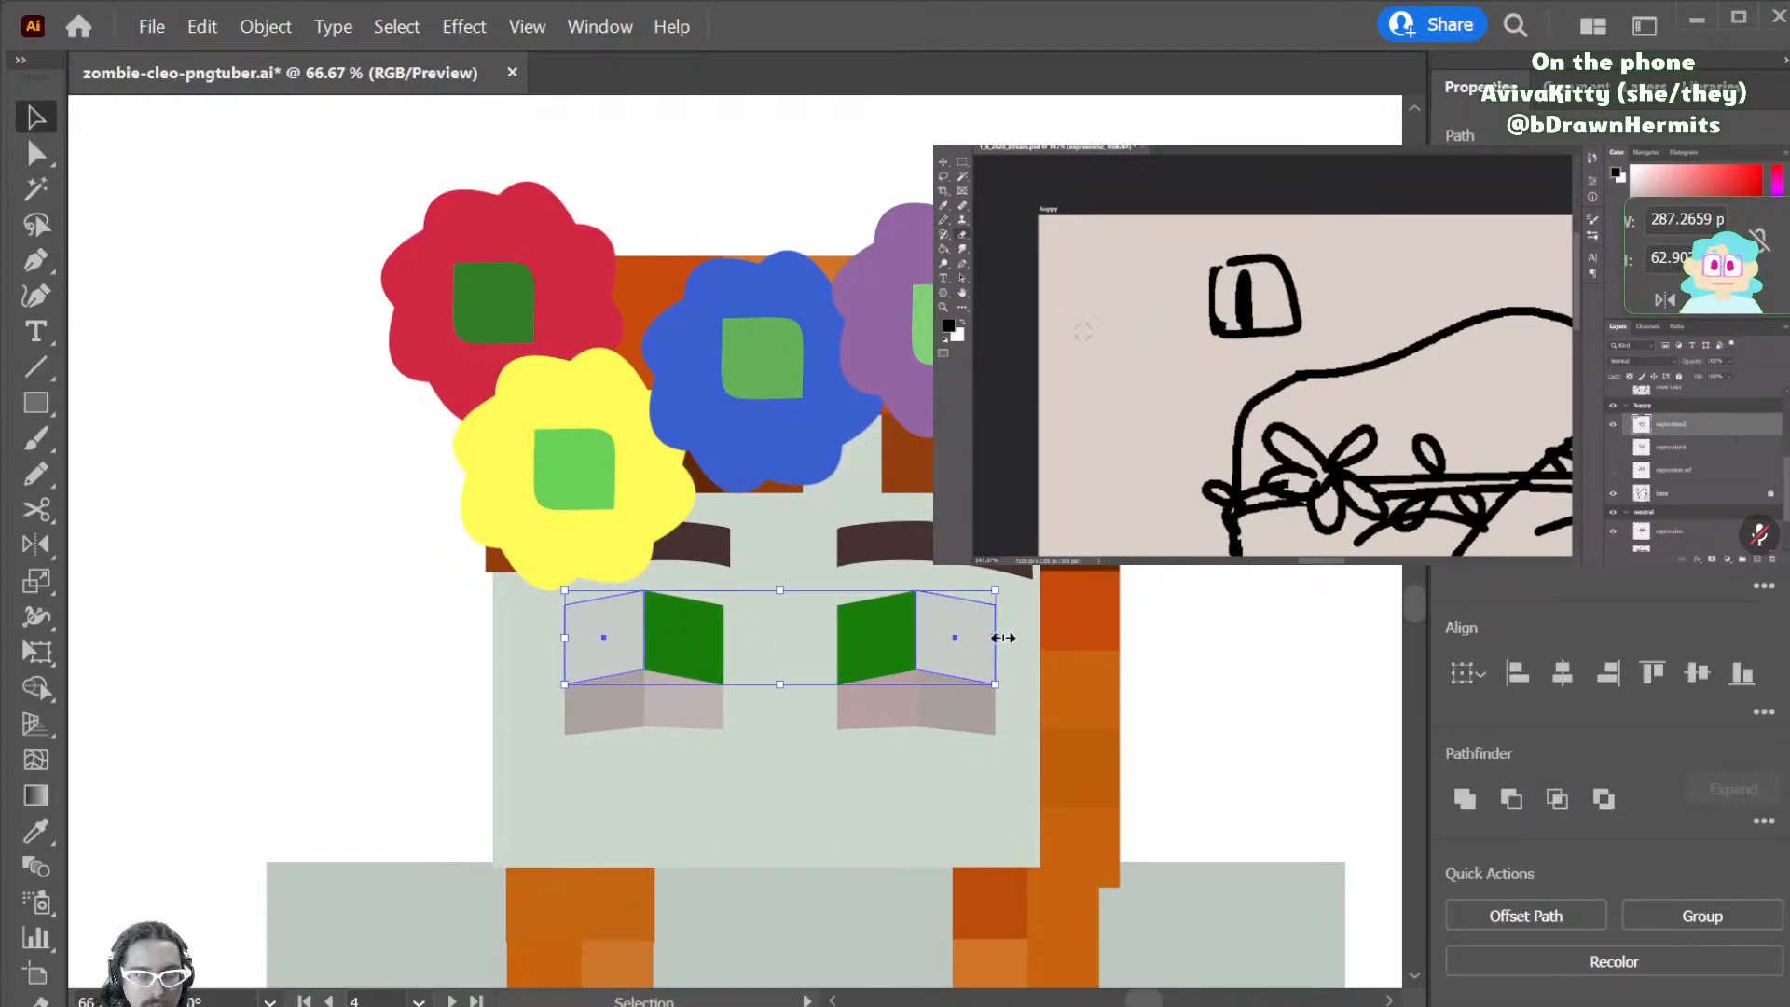
pyautogui.moveTo(996, 637); pyautogui.dragTo(714, 630)
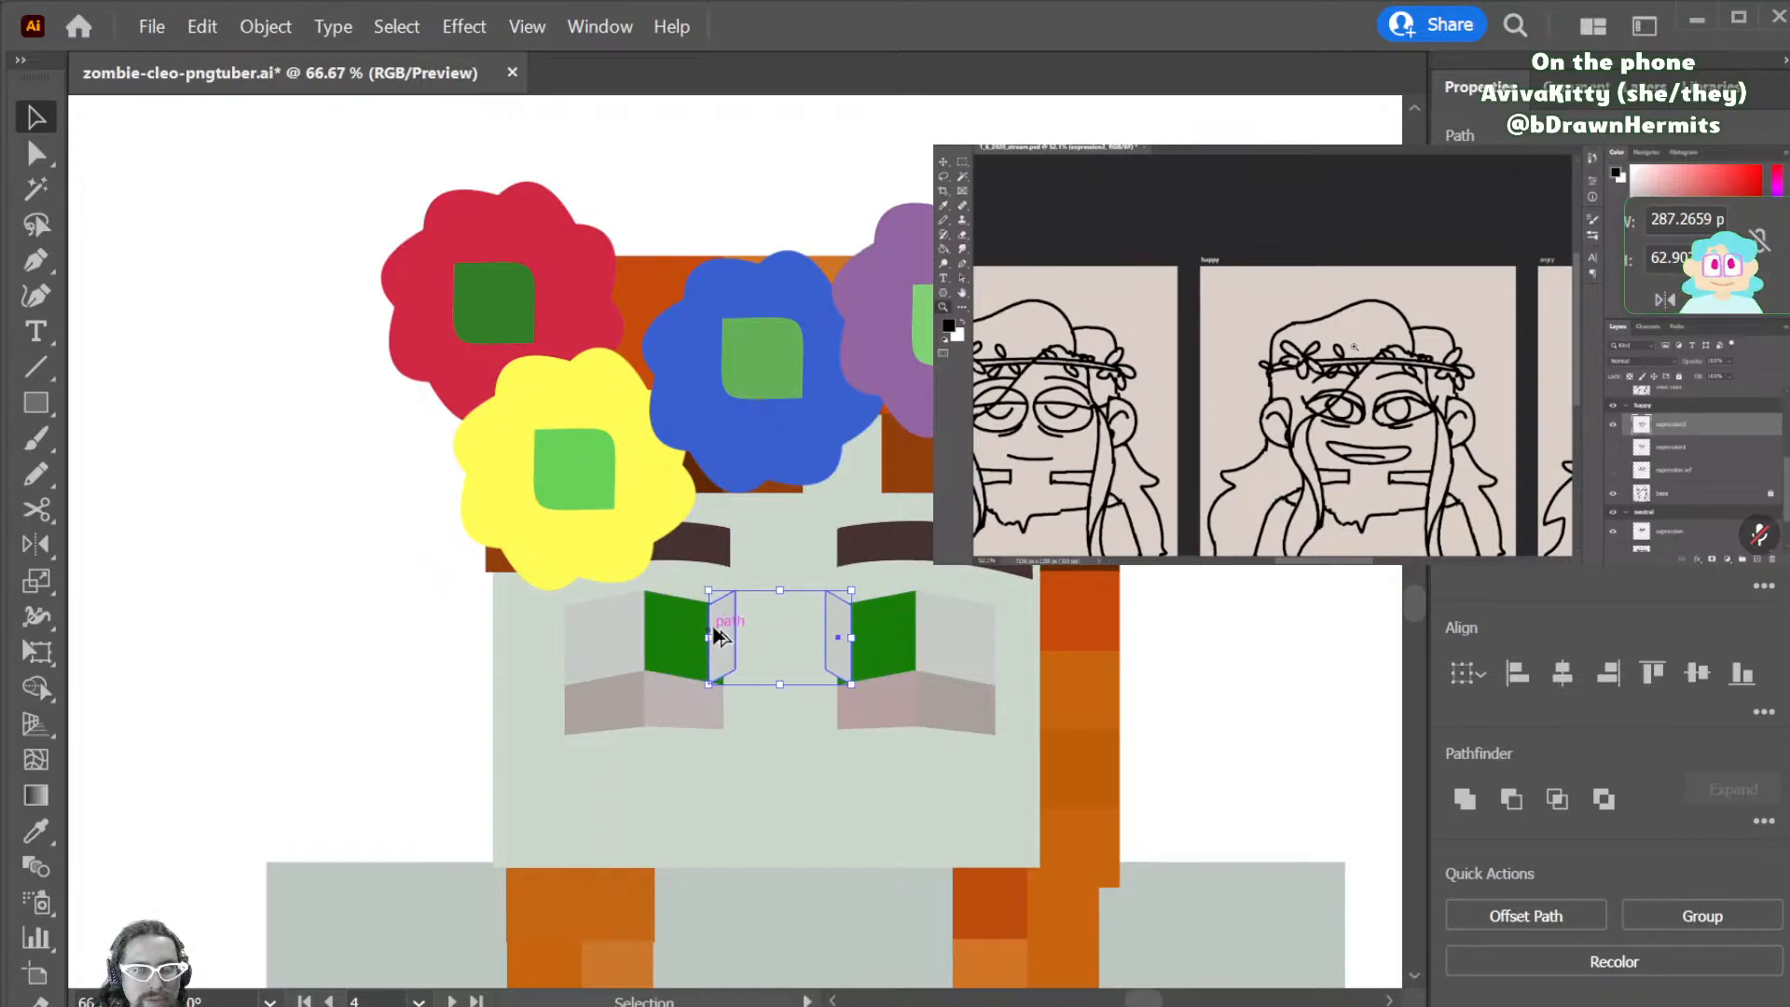
# - Reflect the copied eye whites so their slanted edges match the inner halves of the eyes
pyautogui.press('o')
pyautogui.moveTo(932, 667); pyautogui.dragTo(634, 641)
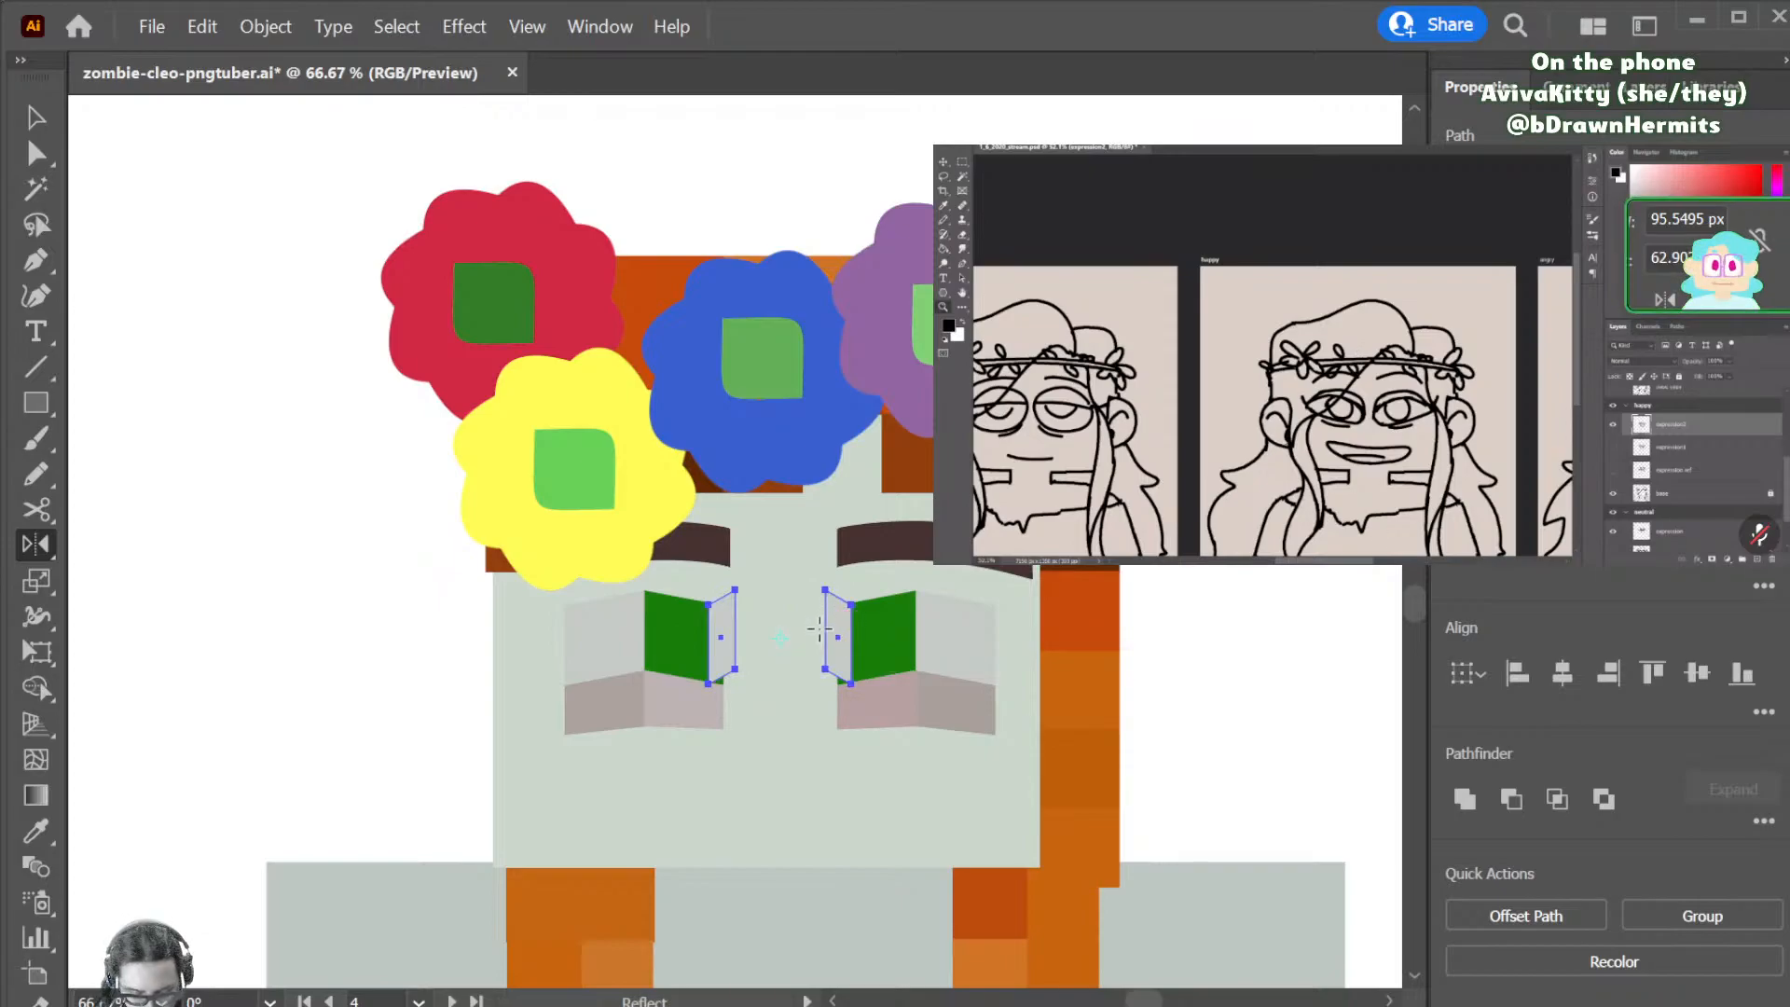
pyautogui.moveTo(814, 623); pyautogui.dragTo(547, 580)
pyautogui.moveTo(756, 652); pyautogui.dragTo(785, 600)
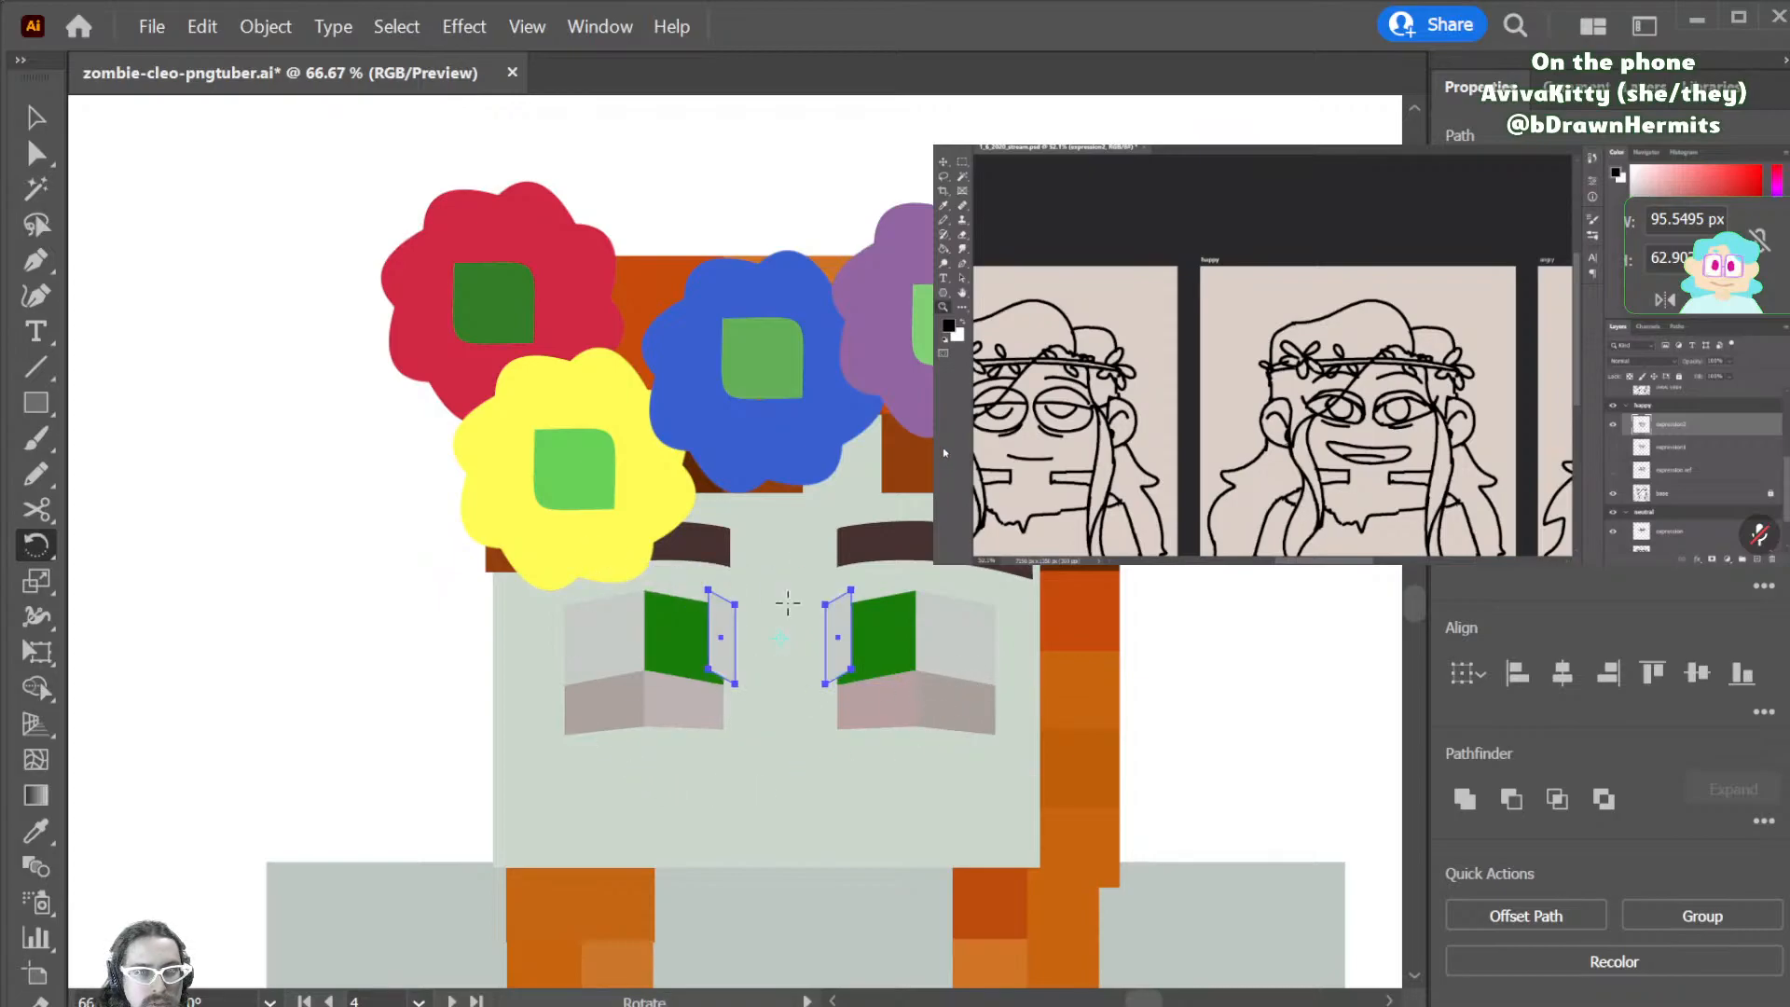
pyautogui.press('v')
pyautogui.hotkey('shift', 'Down')
pyautogui.hotkey('shift', 'Up')
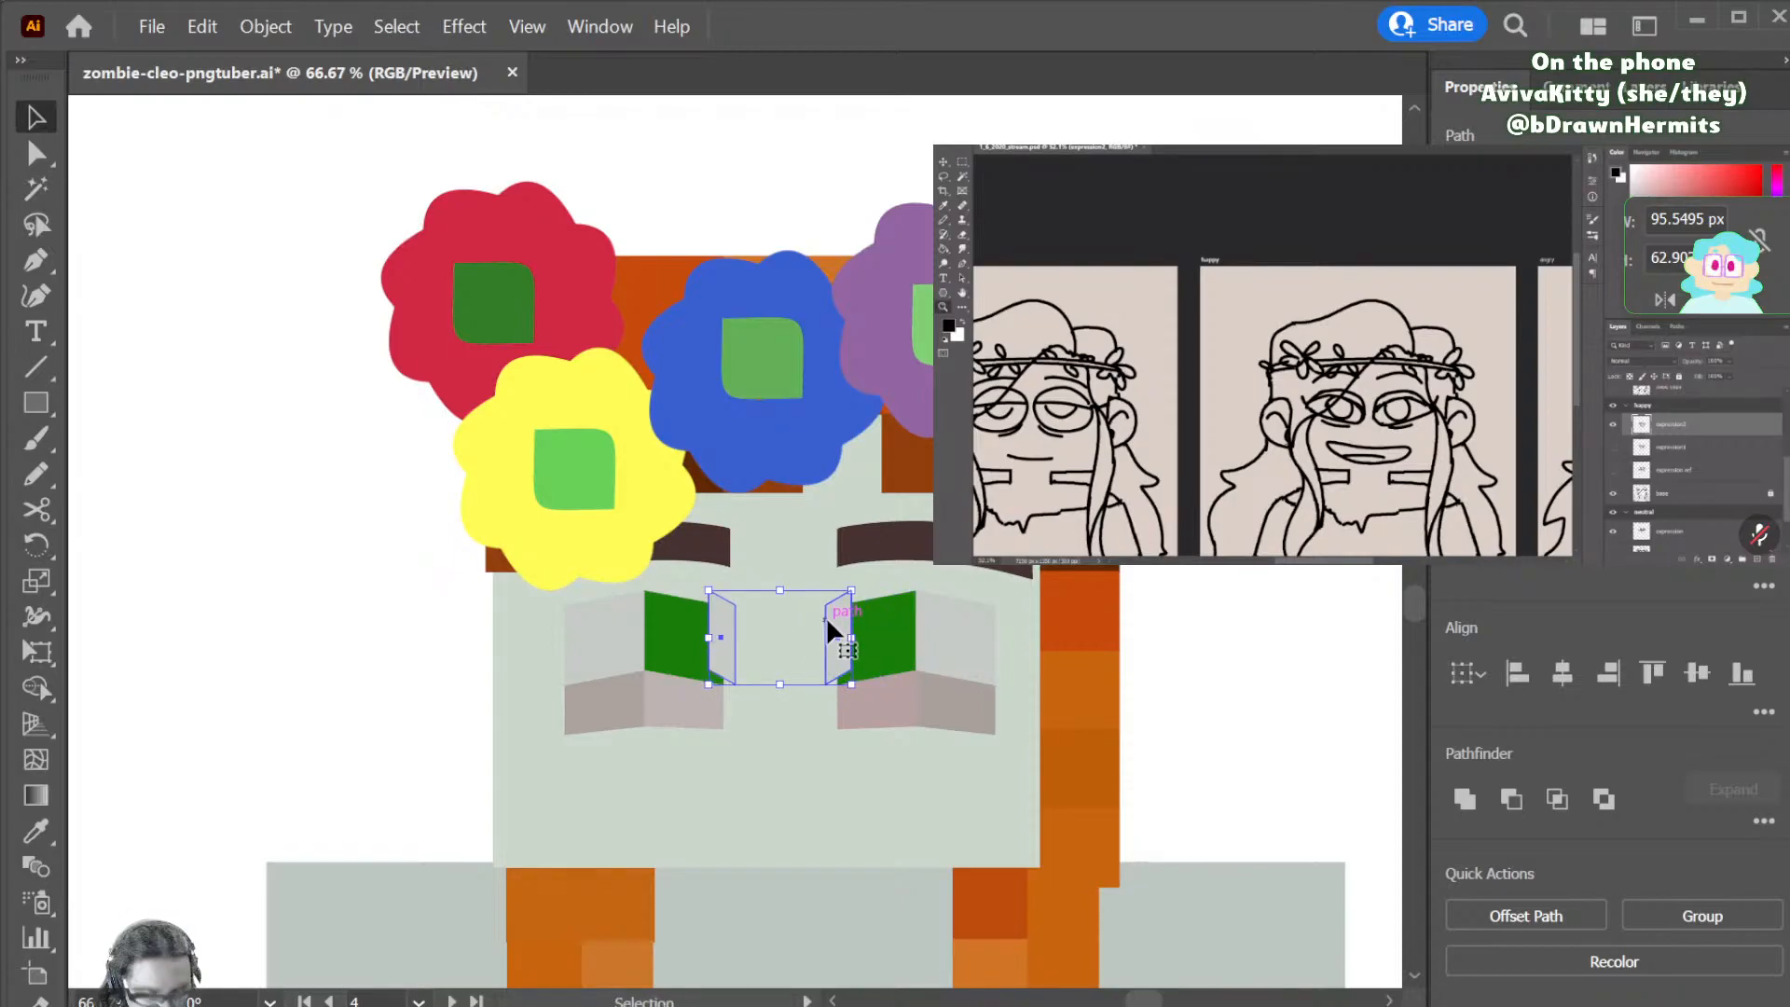
# - Widen the copied whites from their centre and place one over the inner part of each green iris
pyautogui.moveTo(851, 637); pyautogui.dragTo(916, 645)
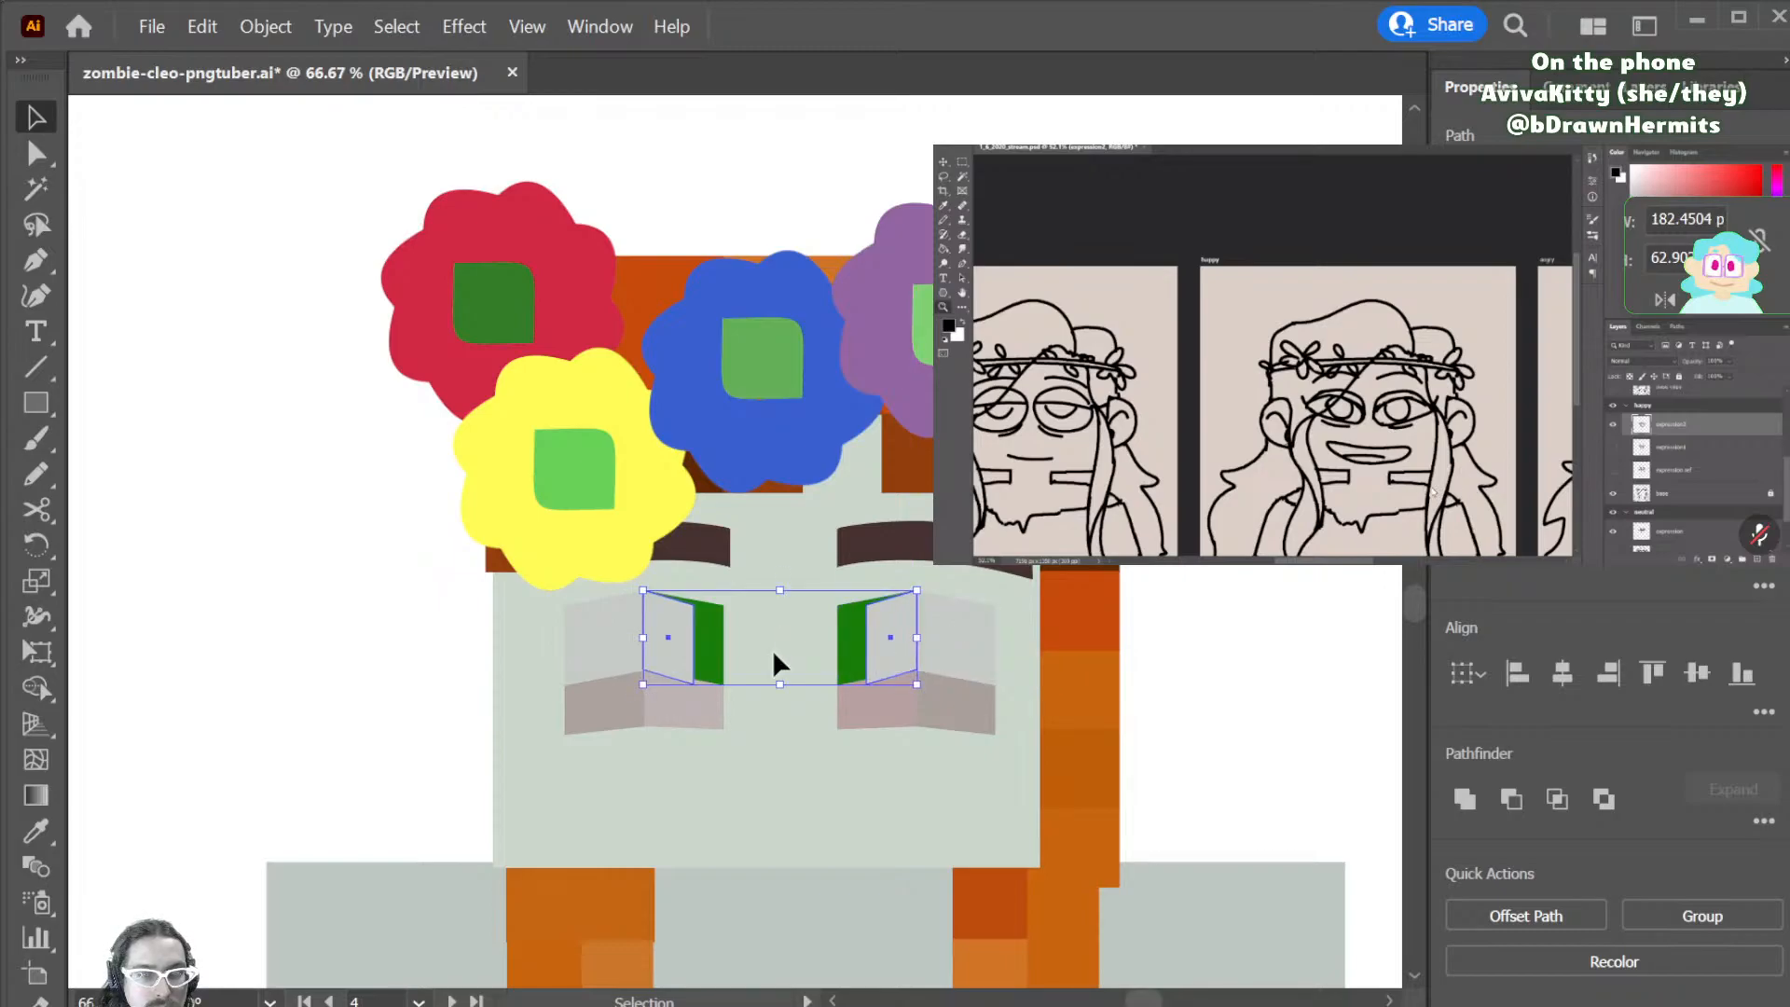
pyautogui.click(774, 655)
pyautogui.moveTo(694, 652); pyautogui.dragTo(720, 650)
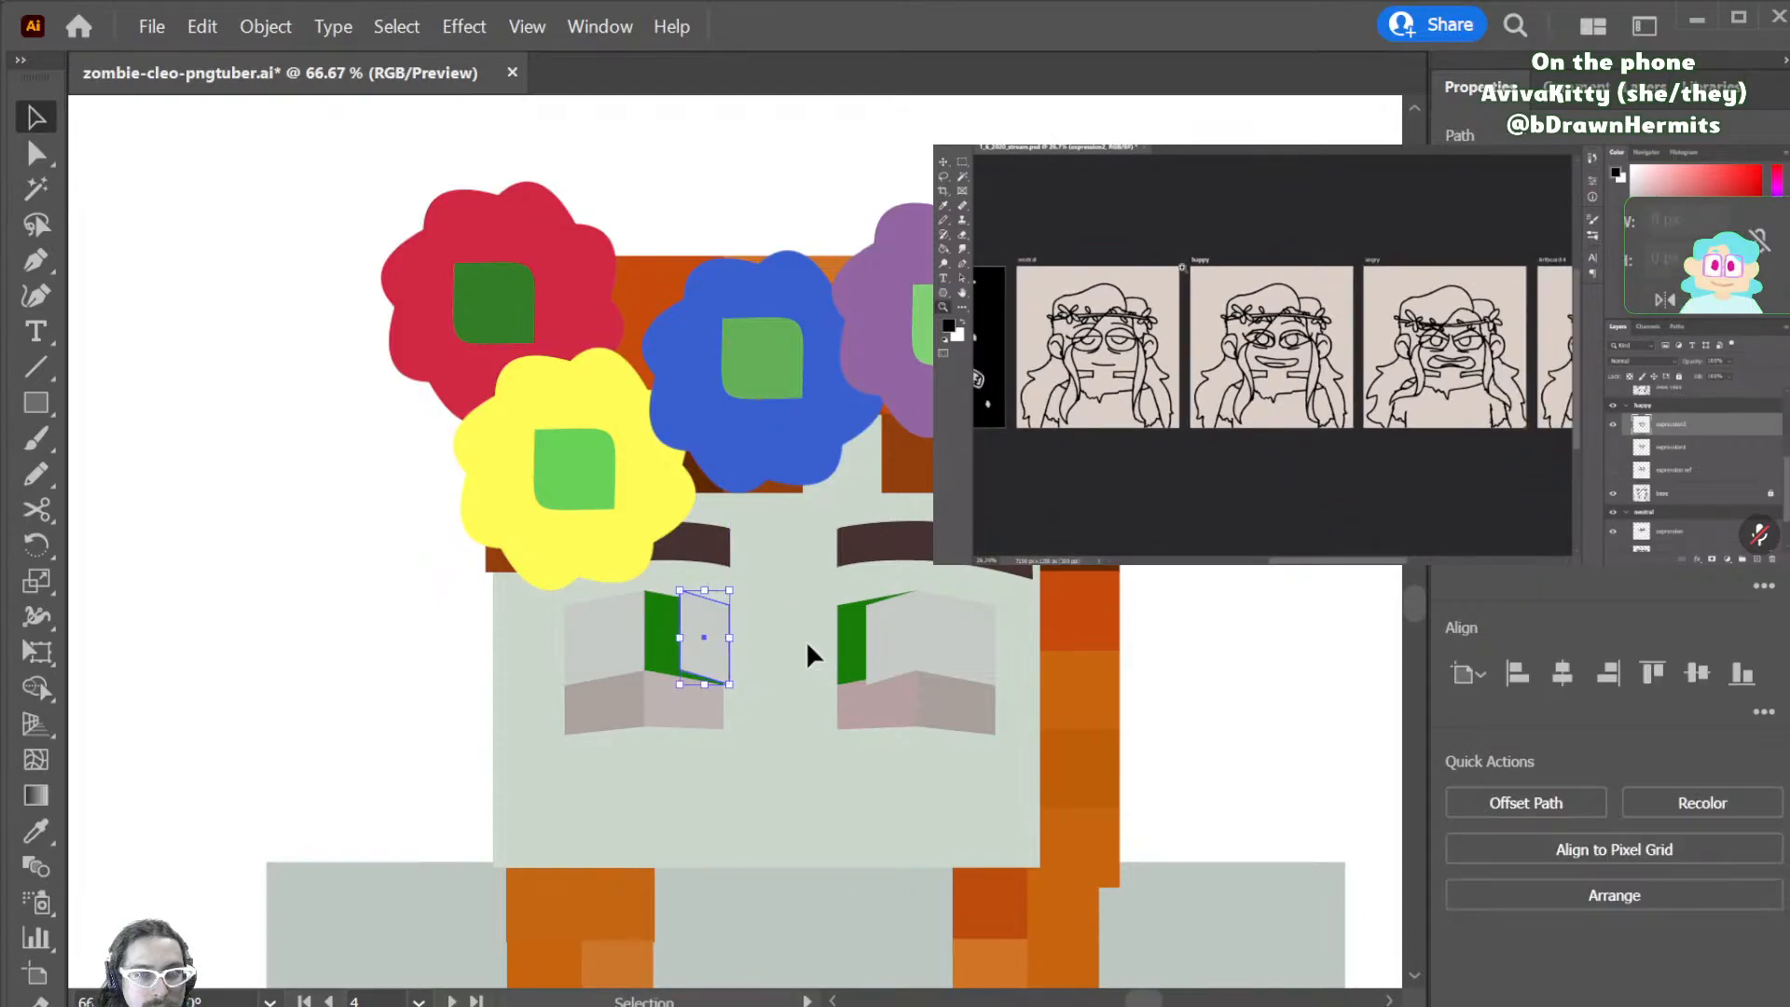
pyautogui.moveTo(873, 642)
pyautogui.mouseDown()
pyautogui.moveTo(854, 641)
pyautogui.moveTo(857, 660)
pyautogui.moveTo(854, 637)
pyautogui.mouseUp()
pyautogui.click(1171, 627)
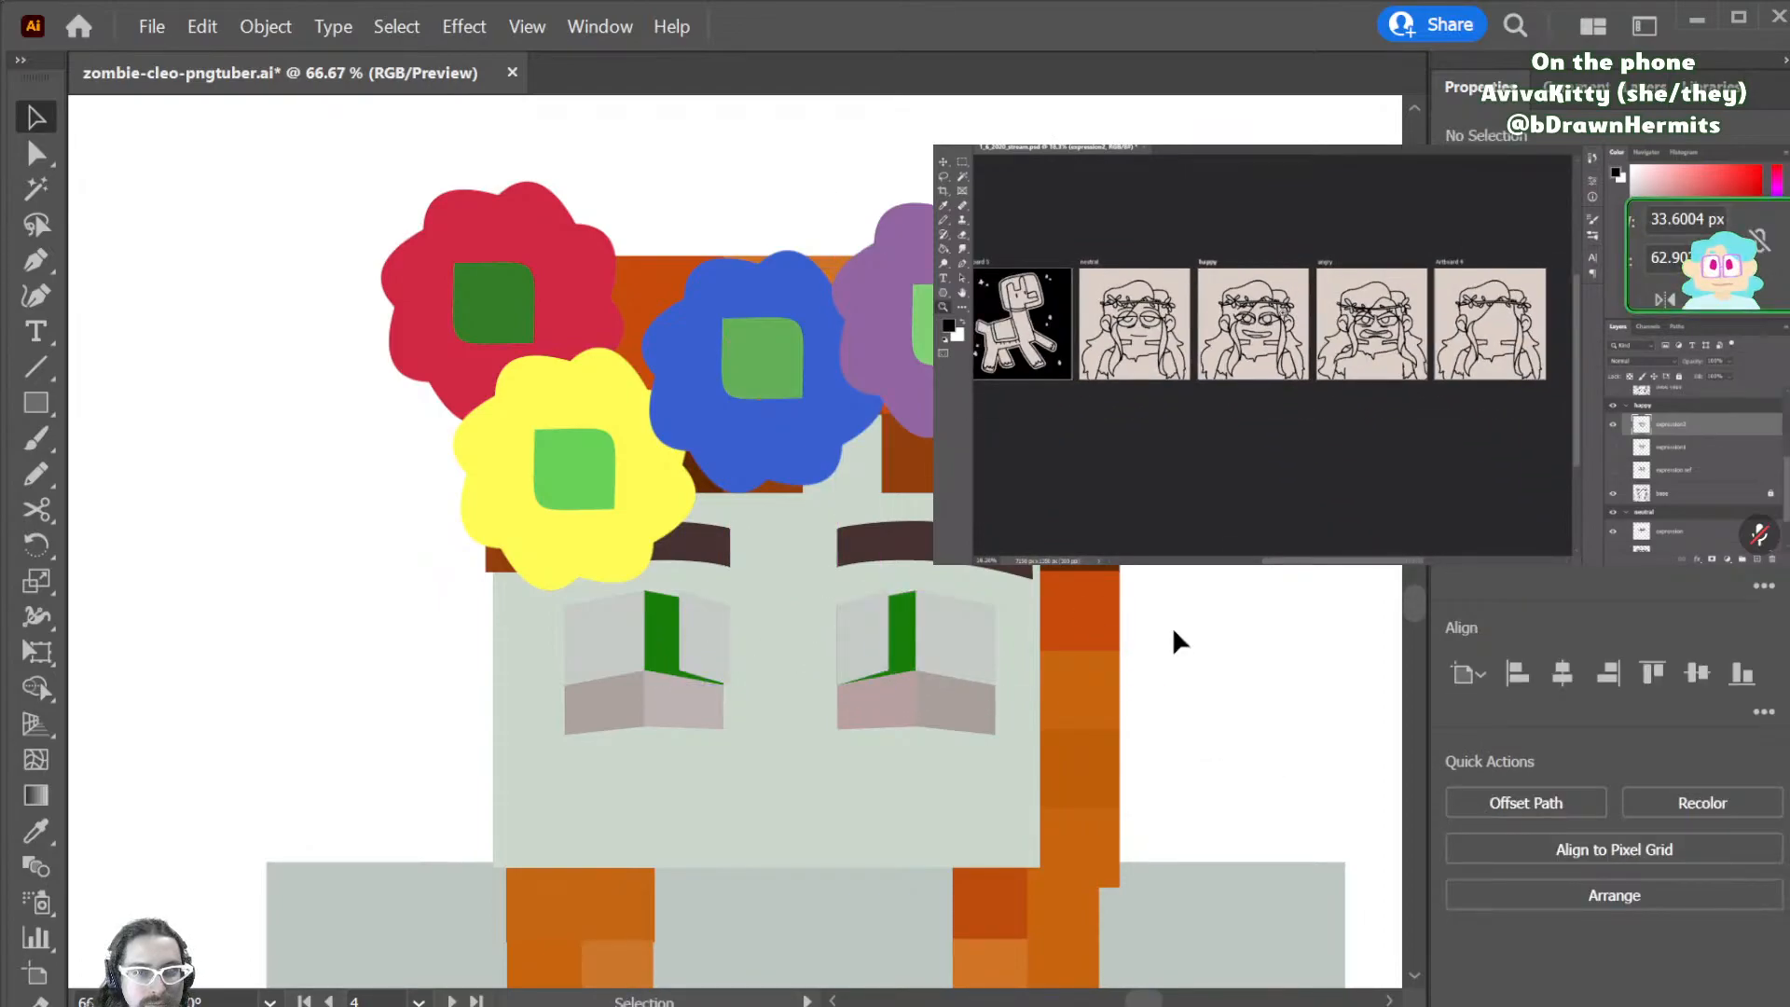
# - Examine the narrowed irises with the whole character in view
pyautogui.hotkey('ctrl', '-')
pyautogui.hotkey('ctrl', '-')
pyautogui.hotkey('ctrl', '-')
pyautogui.hotkey('ctrl', '-')
pyautogui.hotkey('ctrl', '-')
pyautogui.hotkey('ctrl', '-')
pyautogui.hotkey('ctrl', '-')
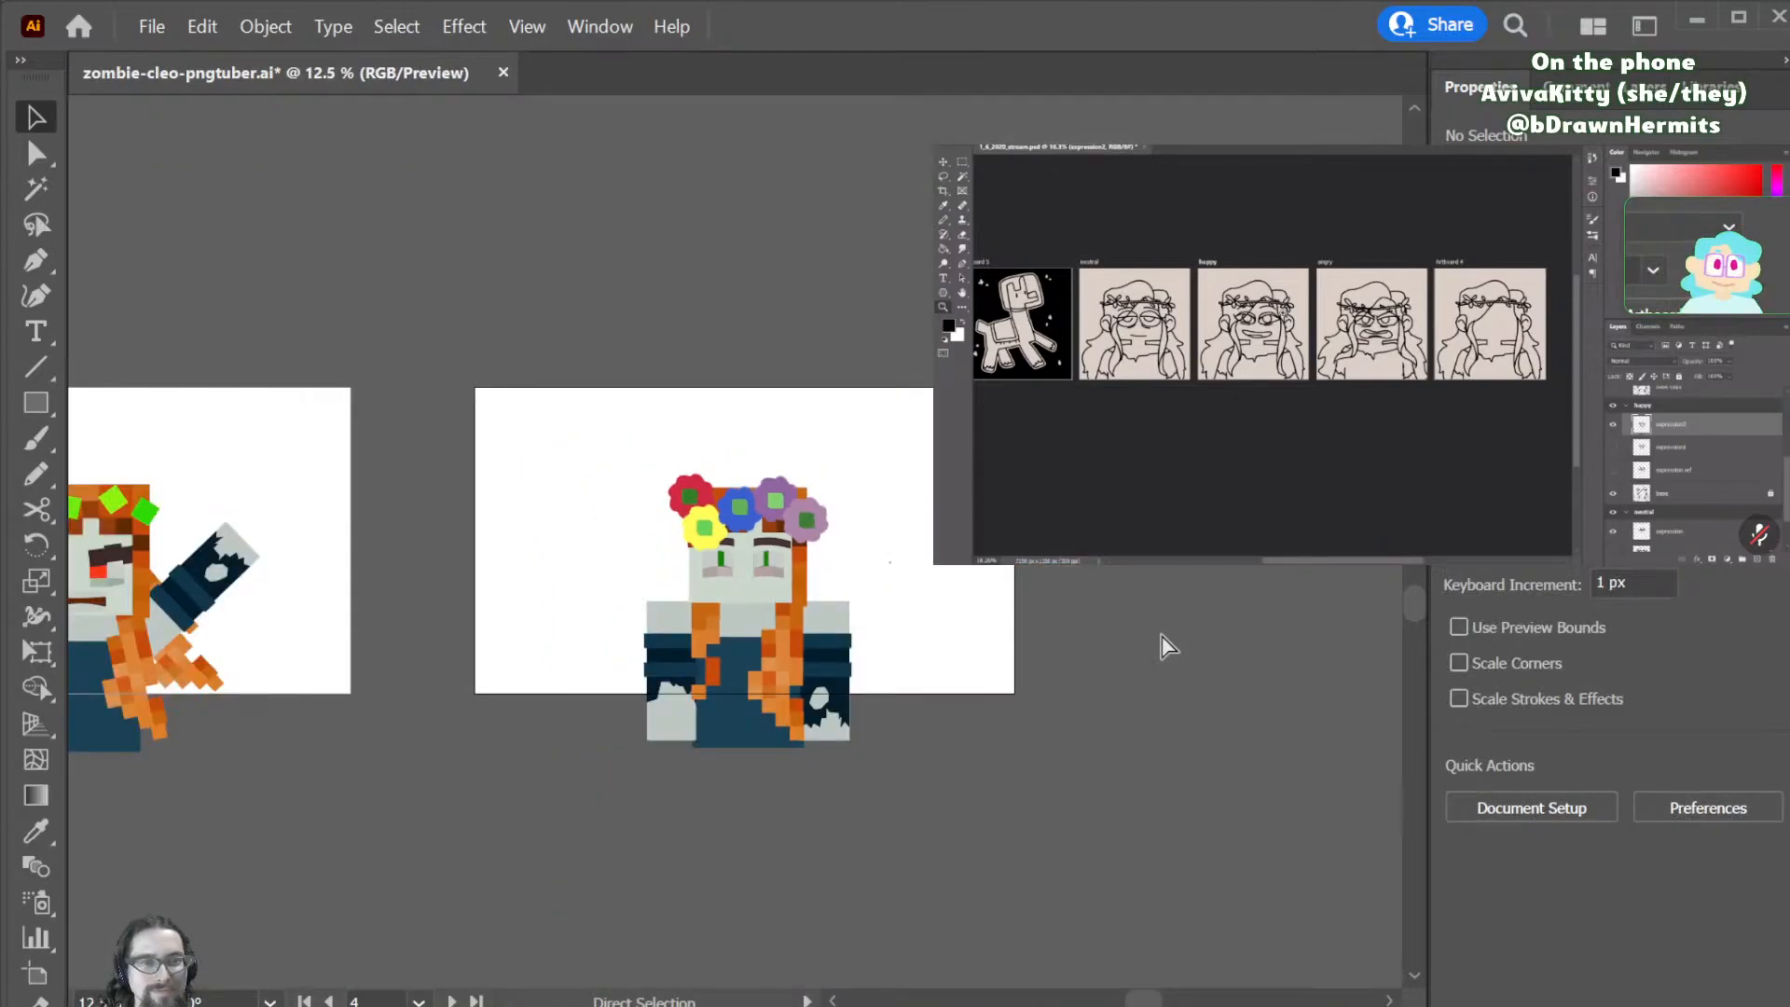
pyautogui.hotkey('ctrl', '=')
pyautogui.hotkey('ctrl', '=')
pyautogui.hotkey('ctrl', '=')
pyautogui.hotkey('ctrl', '=')
pyautogui.hotkey('ctrl', '=')
pyautogui.hotkey('ctrl', '=')
pyautogui.hotkey('ctrl', '=')
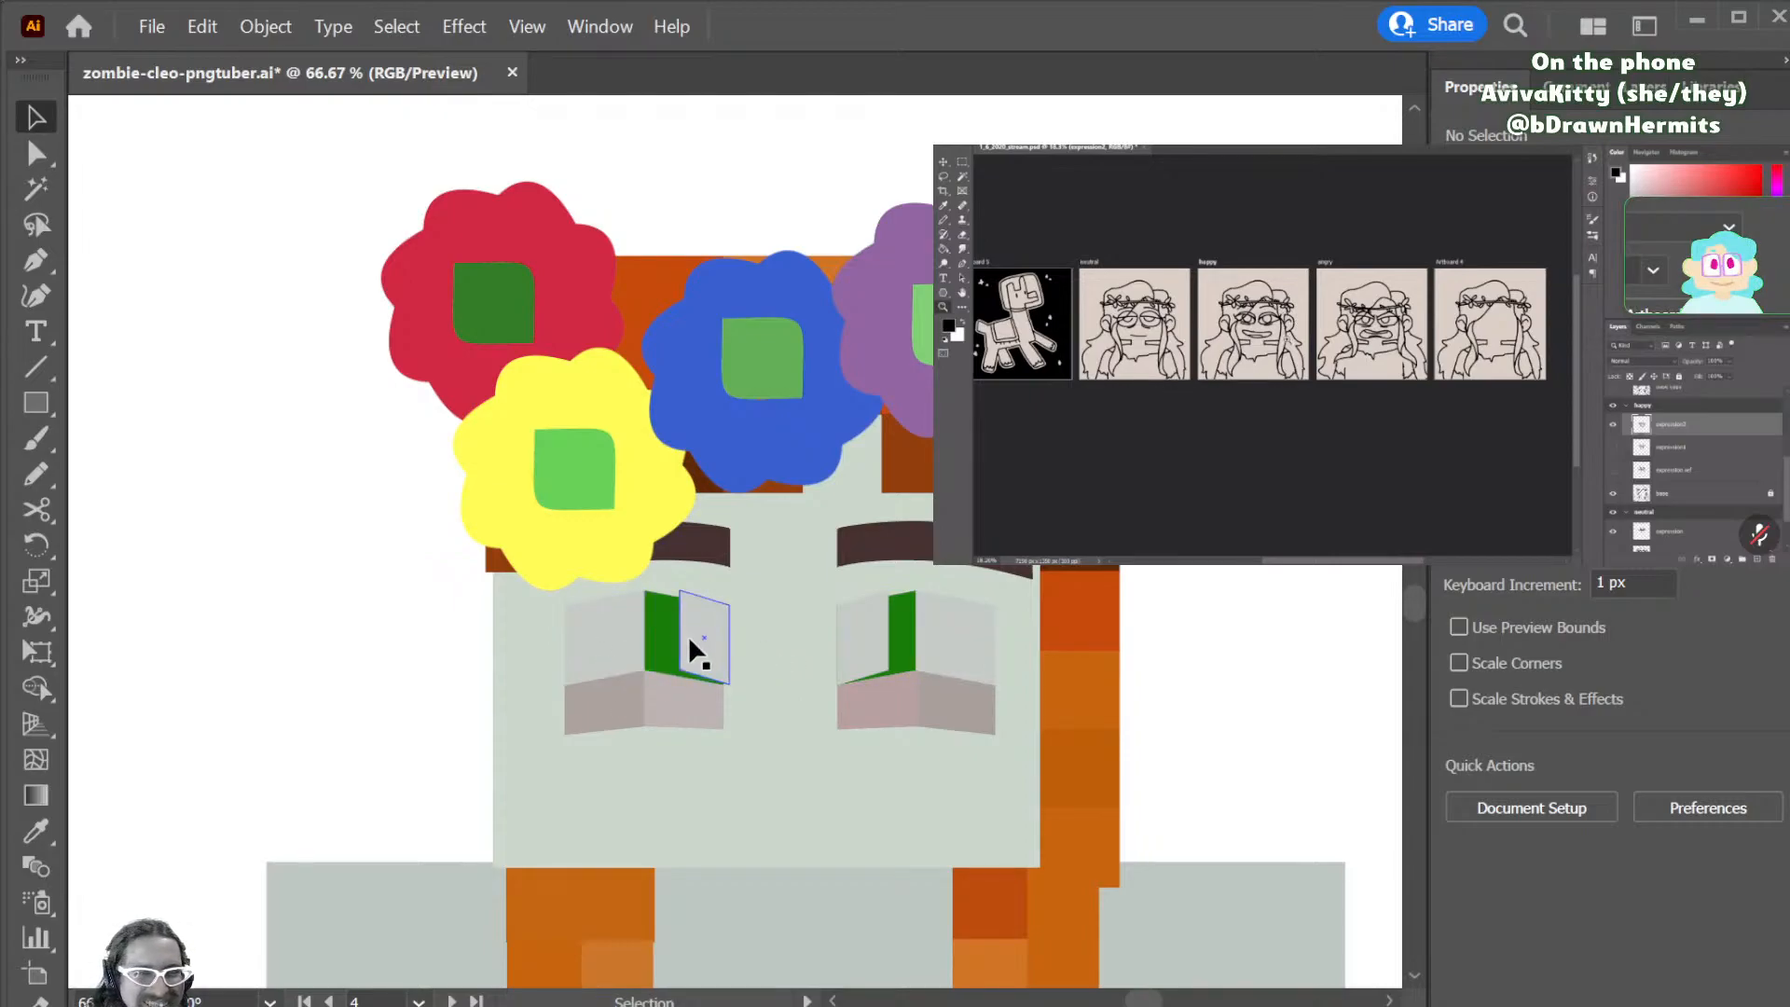
# - Narrow both inner eye whites toward the nose so more of each green iris is exposed
pyautogui.press('a')
pyautogui.moveTo(681, 643); pyautogui.dragTo(708, 660)
pyautogui.click(881, 634)
pyautogui.moveTo(891, 632); pyautogui.dragTo(858, 675)
pyautogui.hotkey('ctrl', 'z')
pyautogui.click(1251, 687)
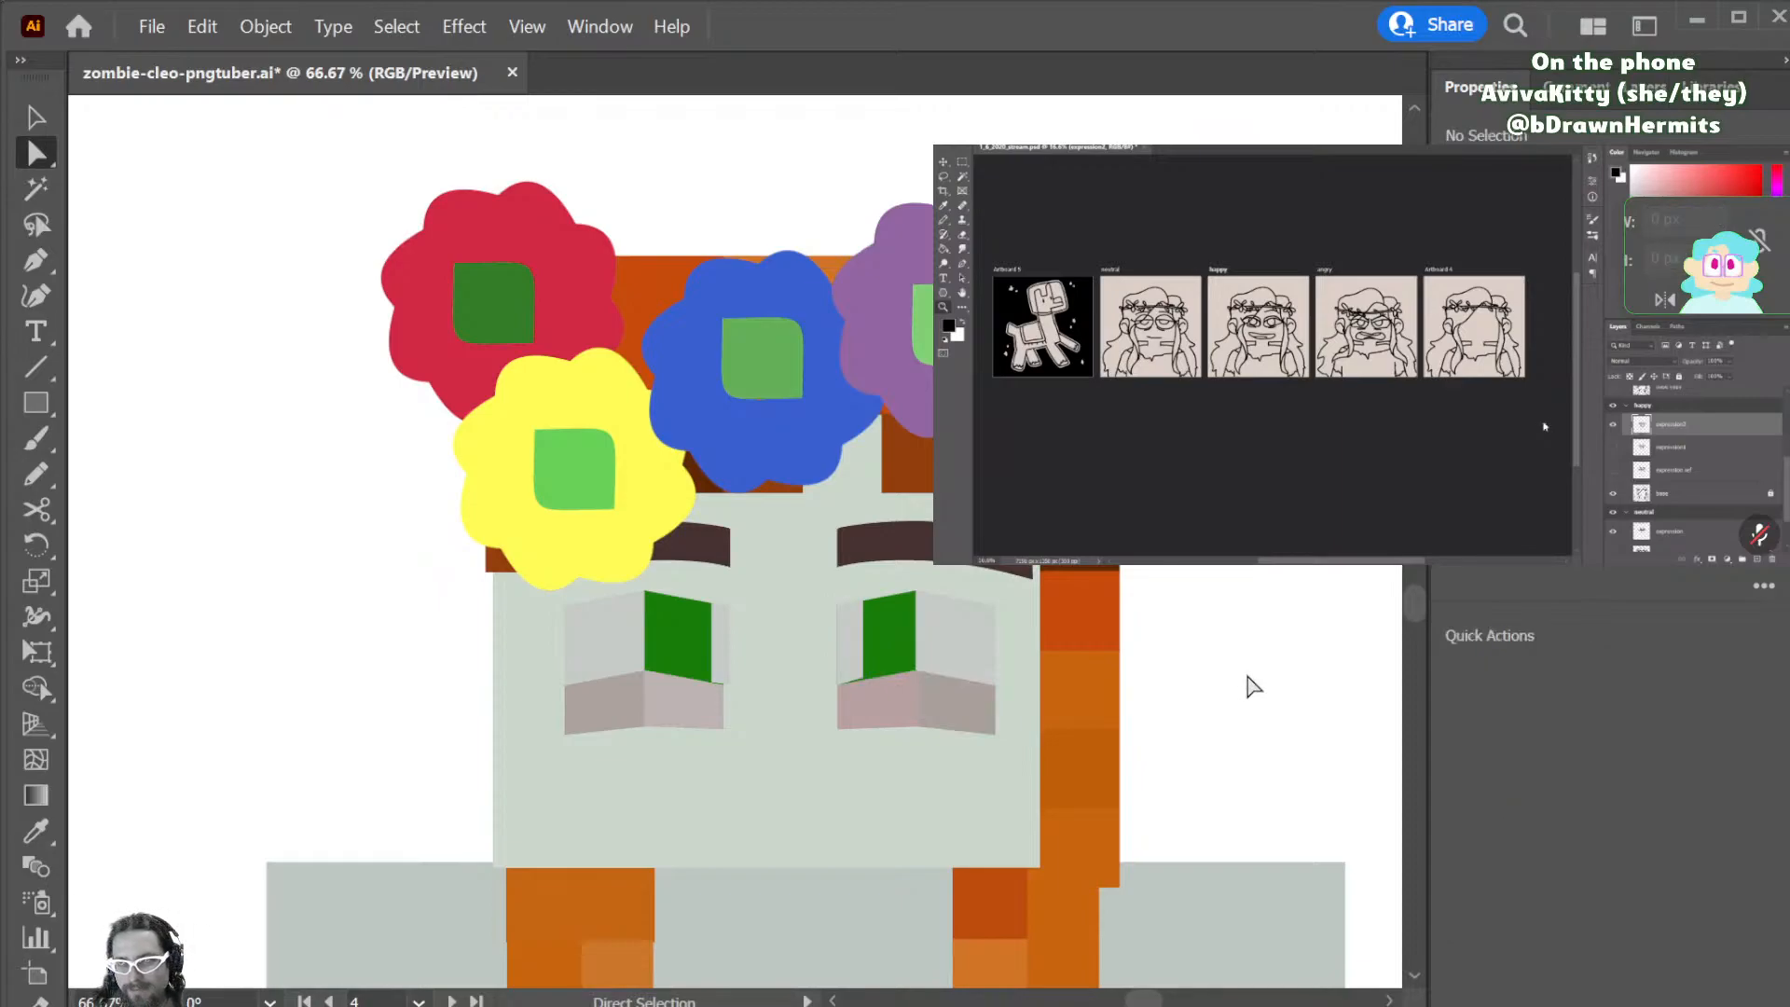
# - Compare the adjusted eyes with the angry character on the neighbouring artboard
pyautogui.hotkey('ctrl', '-')
pyautogui.hotkey('ctrl', '-')
pyautogui.hotkey('ctrl', '-')
pyautogui.hotkey('ctrl', '-')
pyautogui.hotkey('ctrl', '-')
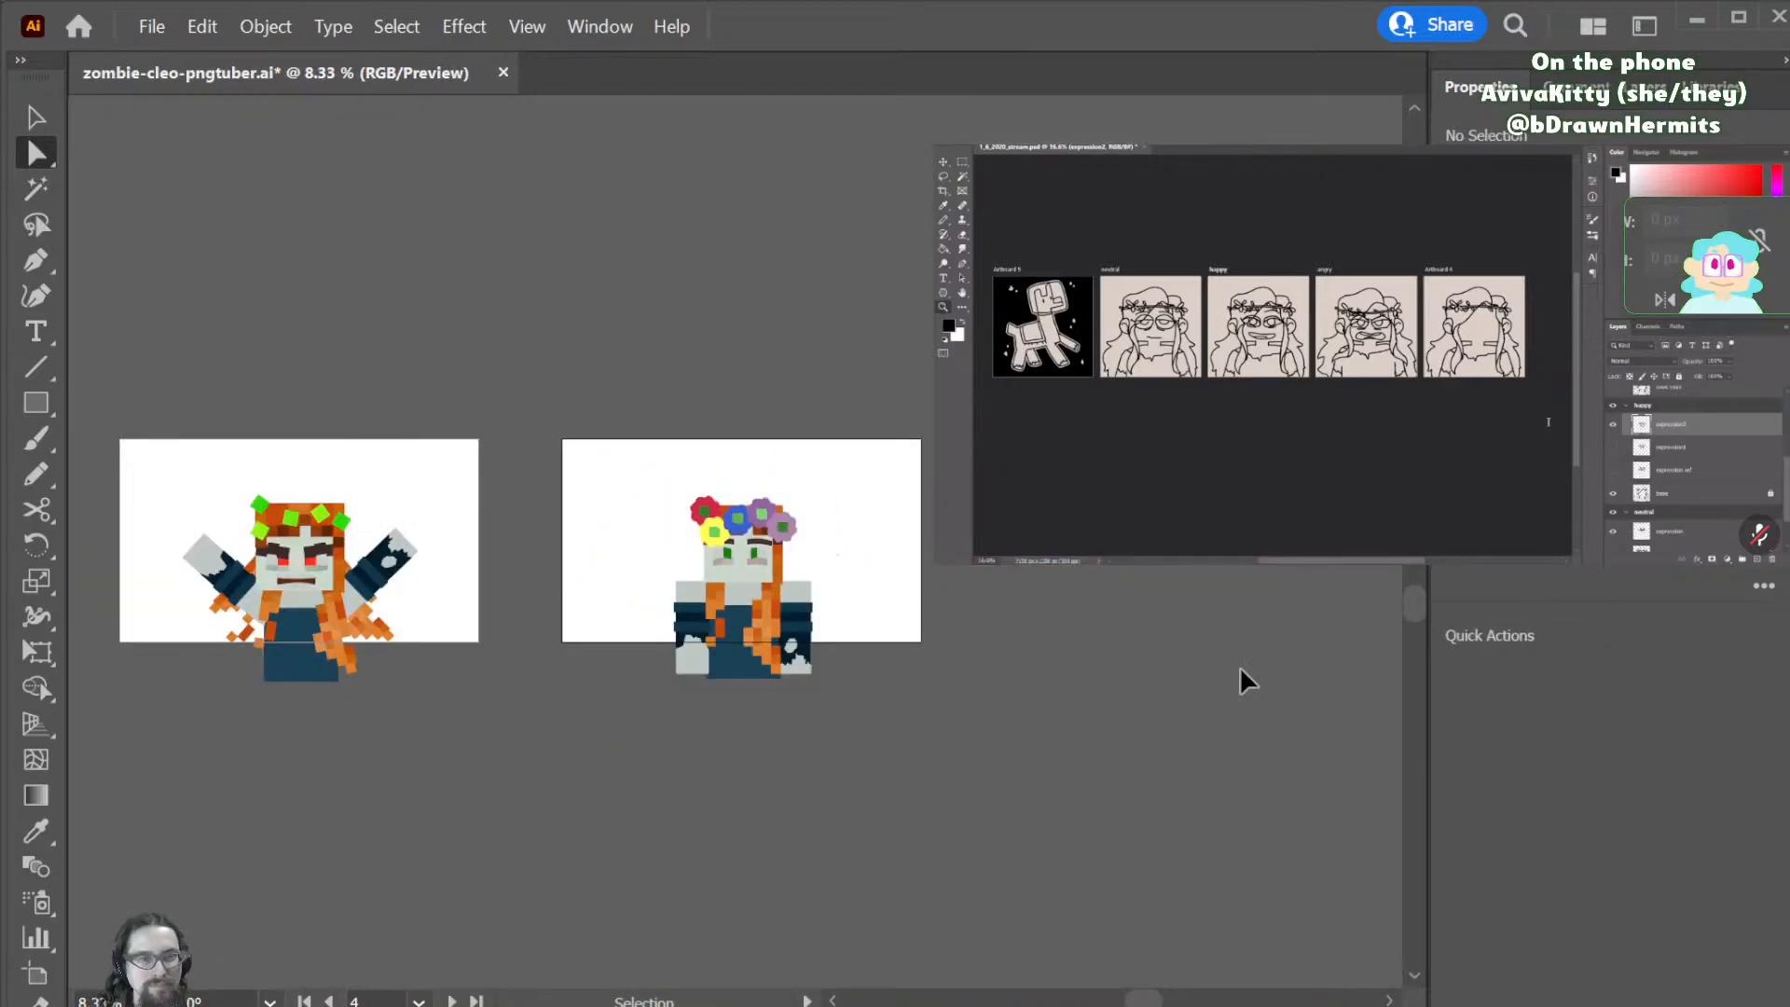
pyautogui.hotkey('ctrl', '=')
pyautogui.hotkey('ctrl', '=')
pyautogui.hotkey('ctrl', '=')
pyautogui.hotkey('ctrl', '=')
pyautogui.hotkey('ctrl', '=')
pyautogui.hotkey('ctrl', '=')
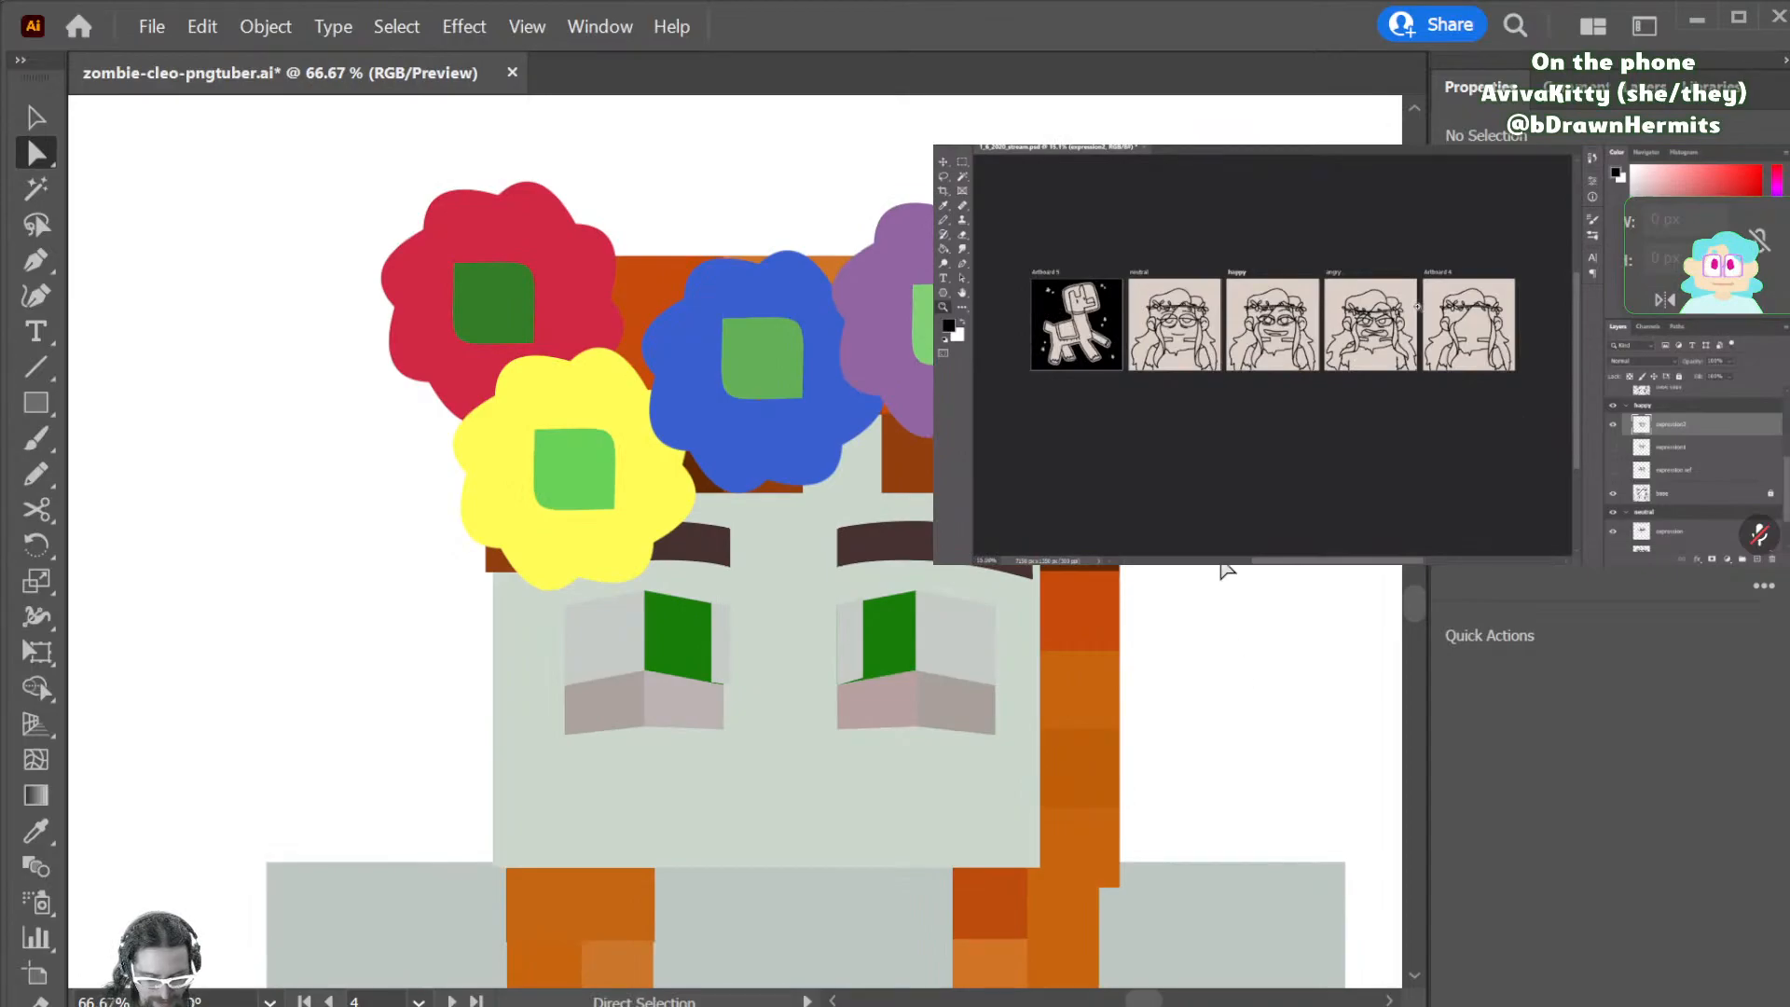
# - Move the pieces of both eyes off the face to the empty area beside the character, below the artboard
pyautogui.click(603, 660)
pyautogui.keyDown('shift'); pyautogui.click(719, 669); pyautogui.keyUp('shift')
pyautogui.keyDown('shift'); pyautogui.click(659, 706); pyautogui.keyUp('shift')
pyautogui.keyDown('shift'); pyautogui.click(614, 720); pyautogui.keyUp('shift')
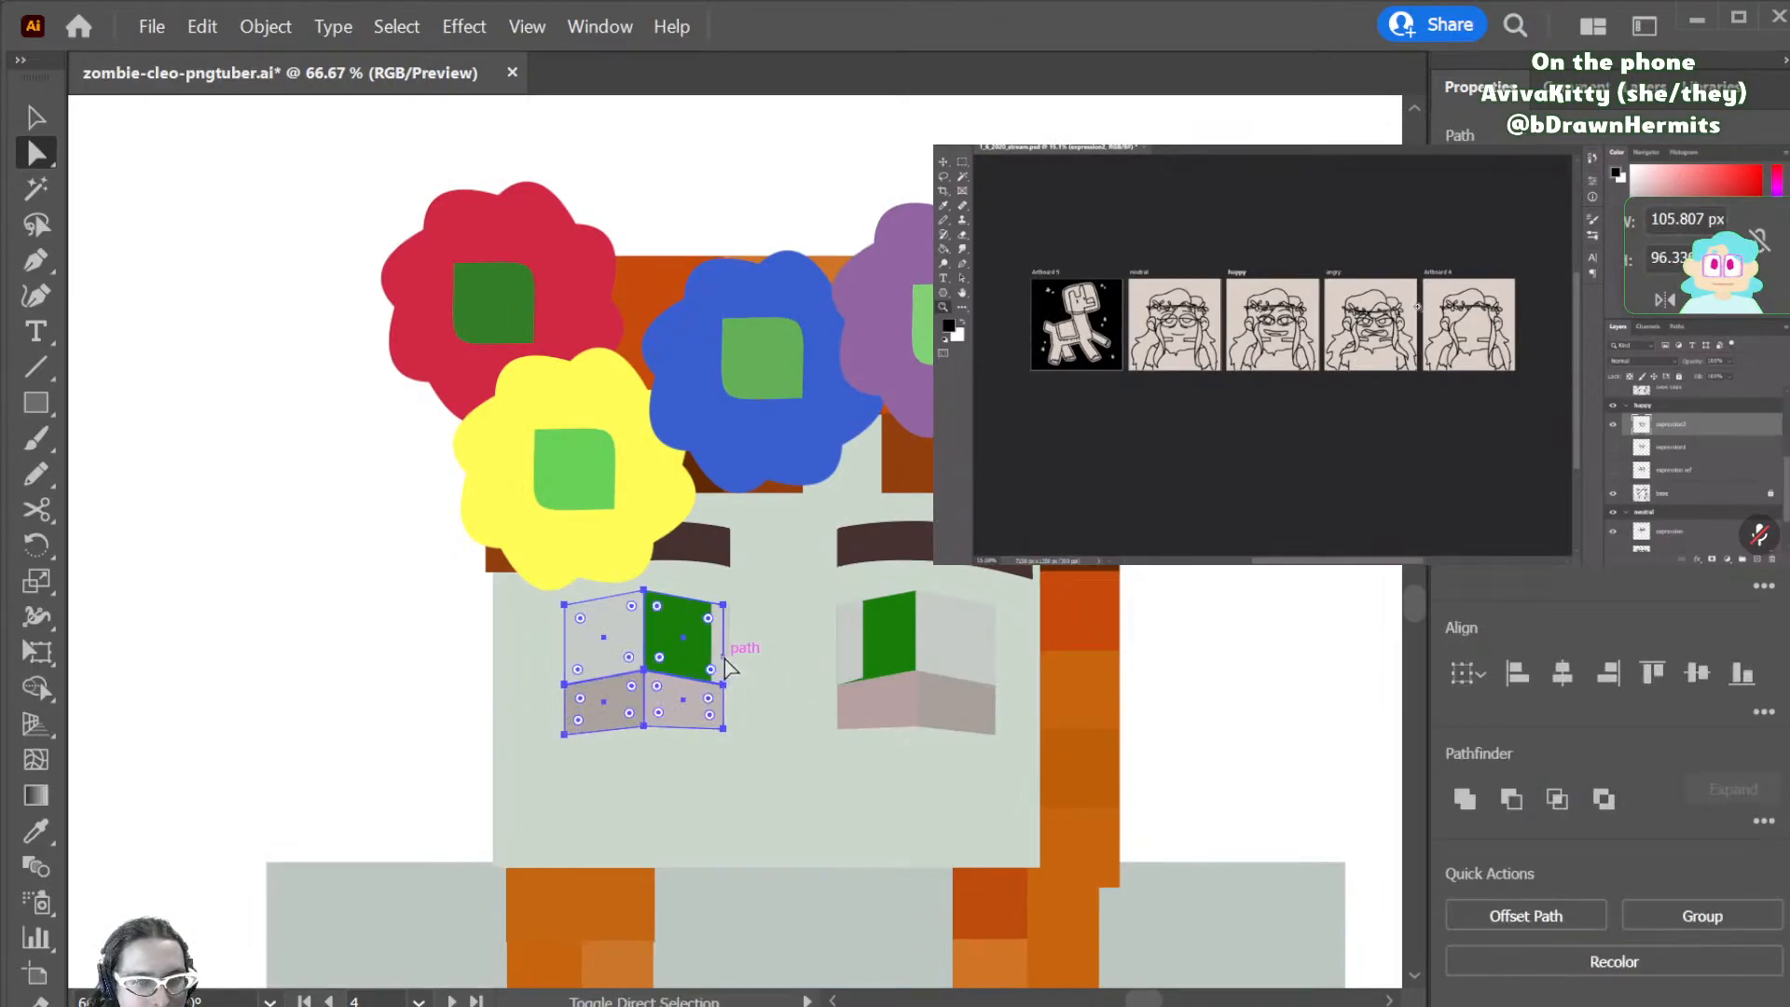
pyautogui.keyDown('shift'); pyautogui.click(851, 648); pyautogui.keyUp('shift')
pyautogui.keyDown('shift'); pyautogui.click(888, 635); pyautogui.keyUp('shift')
pyautogui.keyDown('shift'); pyautogui.click(956, 643); pyautogui.keyUp('shift')
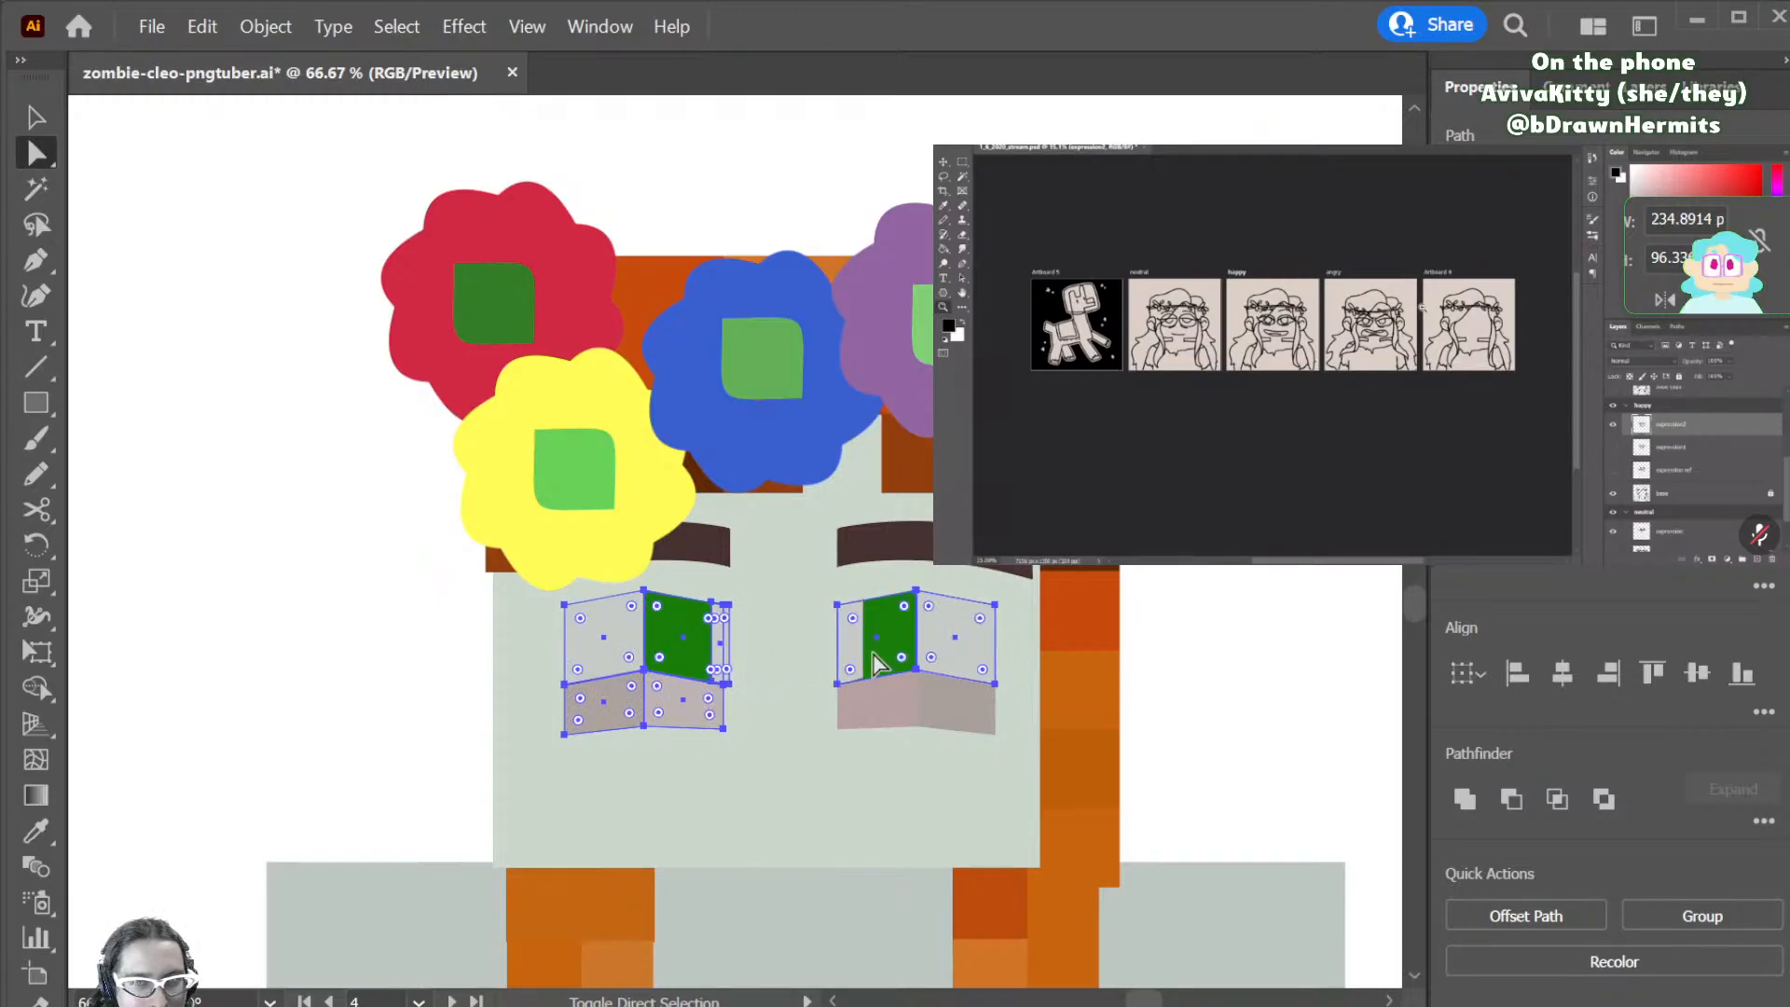
pyautogui.keyDown('shift'); pyautogui.click(871, 706); pyautogui.keyUp('shift')
pyautogui.keyDown('shift'); pyautogui.click(937, 713); pyautogui.keyUp('shift')
pyautogui.hotkey('ctrl', '-')
pyautogui.hotkey('ctrl', '-')
pyautogui.hotkey('ctrl', '-')
pyautogui.moveTo(790, 555); pyautogui.dragTo(1160, 882)
pyautogui.click(1263, 851)
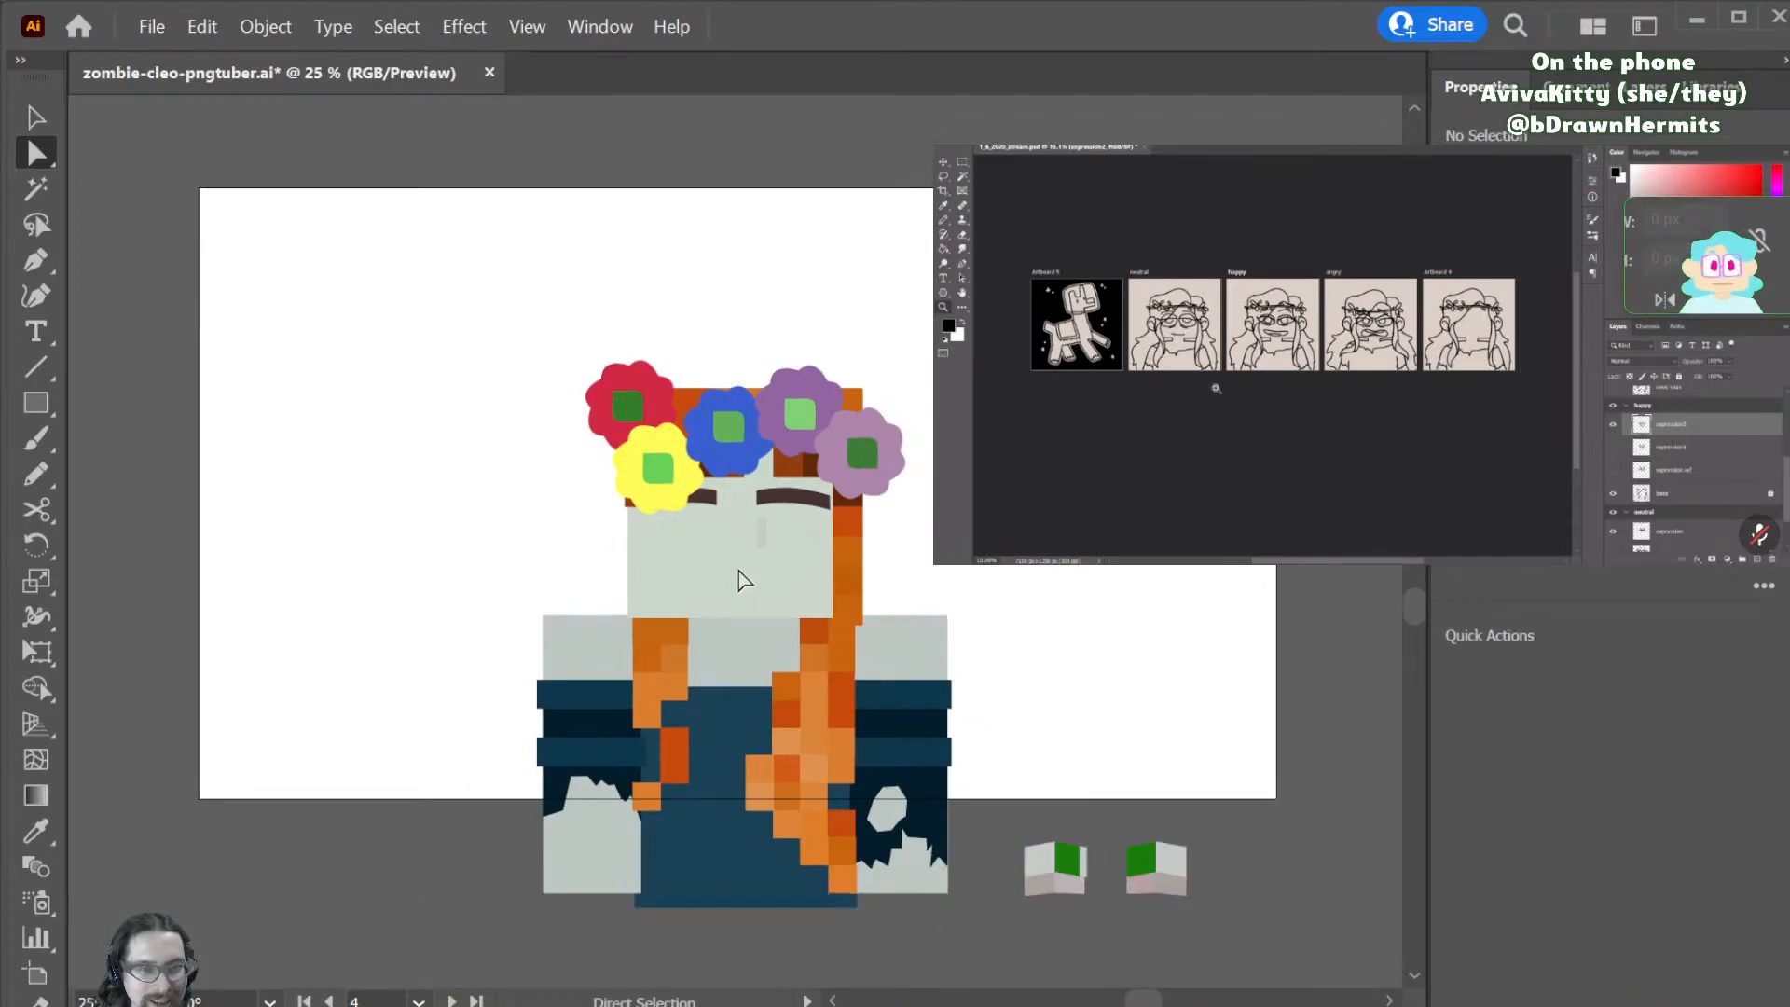
# - Move the inner eye white left on the face onto the matching set-aside eye
pyautogui.moveTo(766, 539); pyautogui.dragTo(1062, 814)
pyautogui.hotkey('ctrl', 'z')
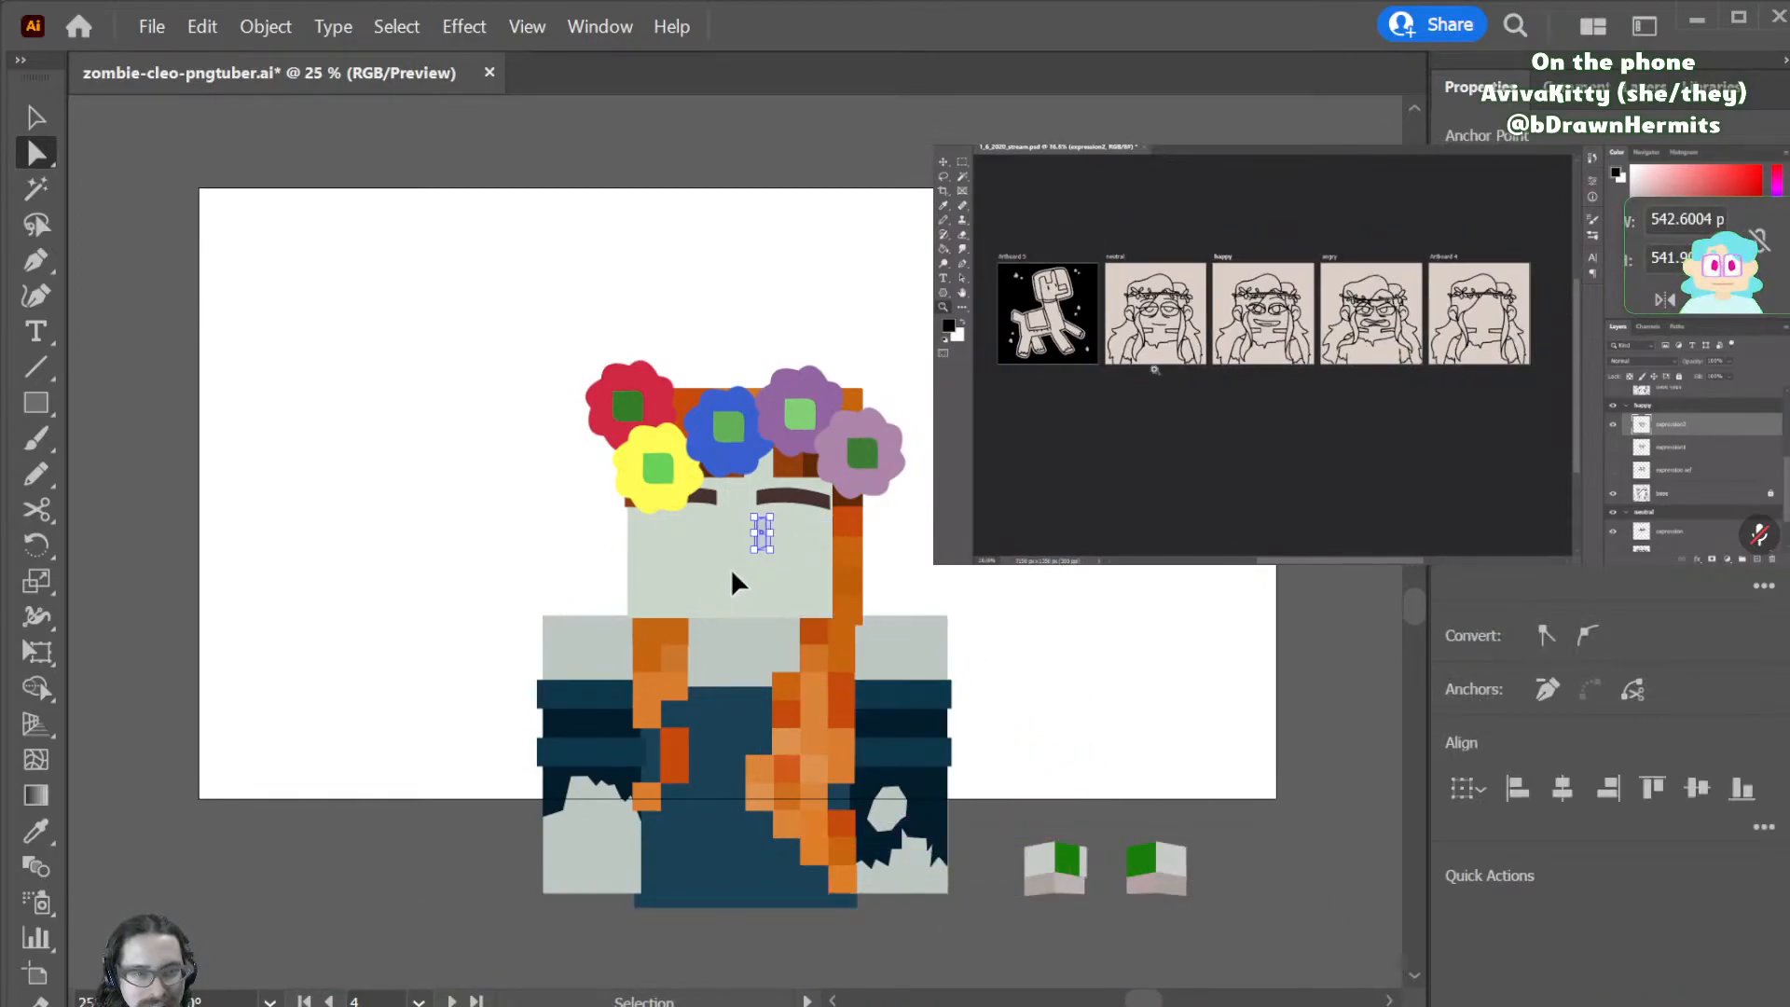
pyautogui.click(1128, 593)
pyautogui.press('v')
pyautogui.moveTo(764, 529); pyautogui.dragTo(1138, 867)
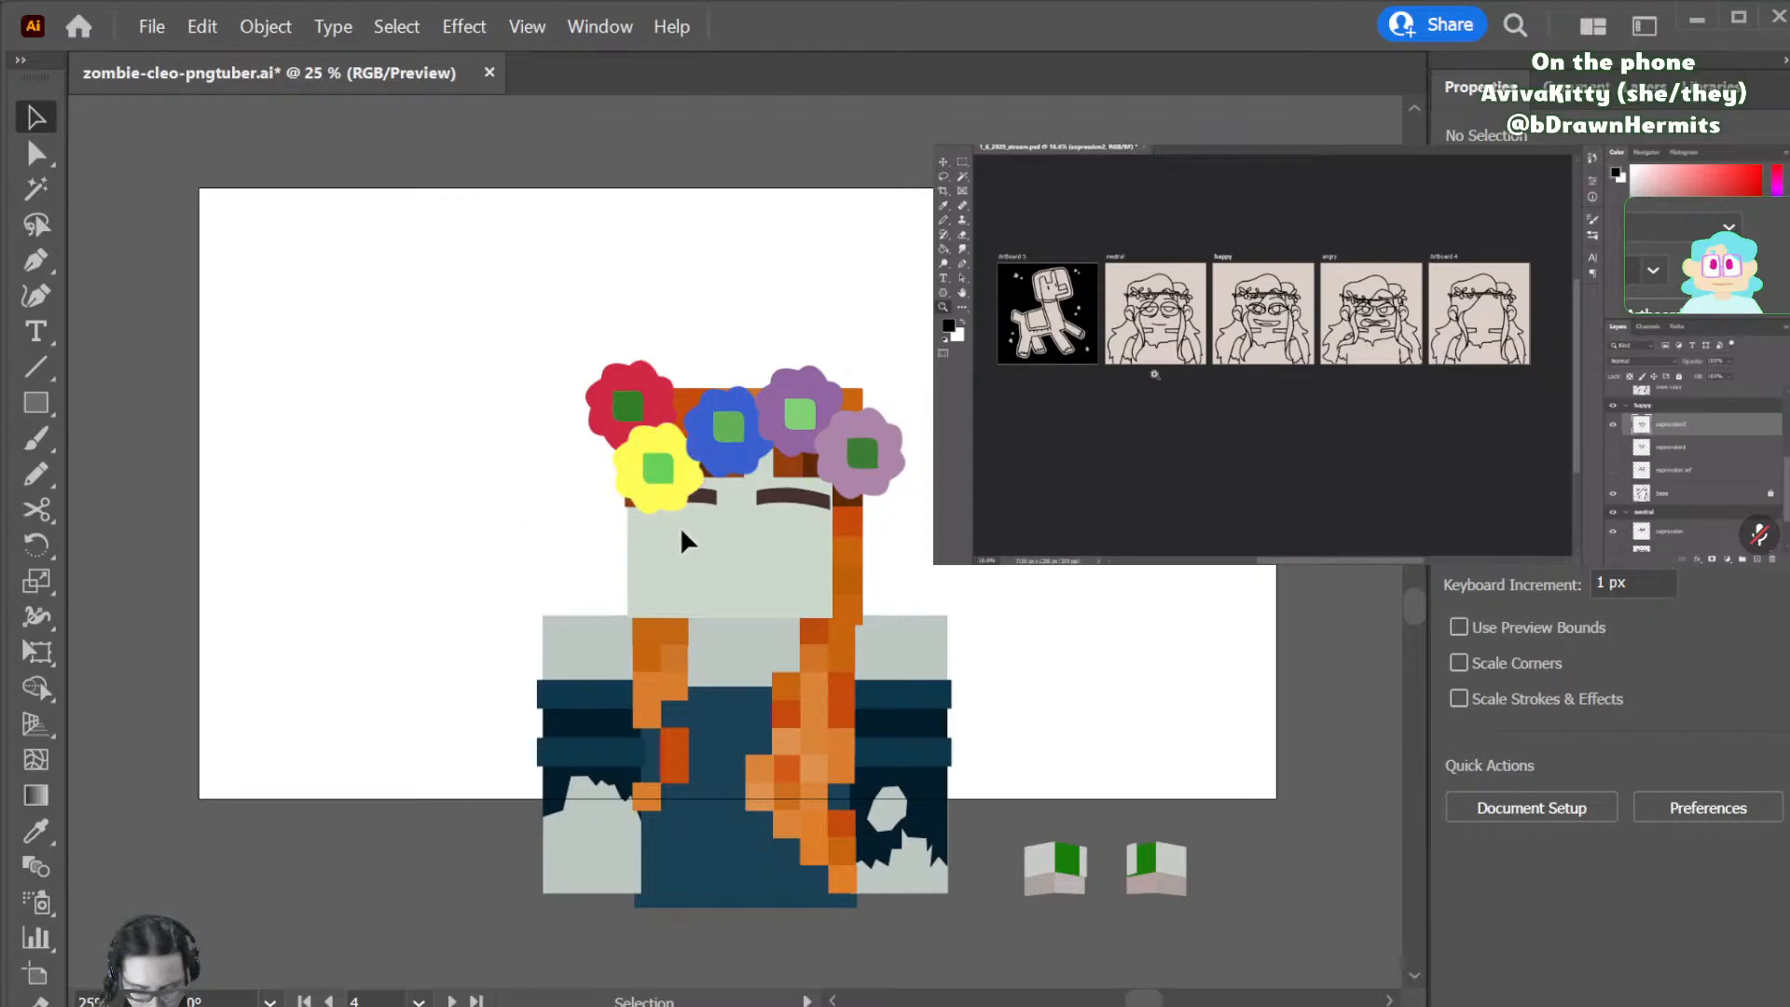
# - Draw a circle under each eyebrow, one about 51 px wide filled with the iris green from the set-aside eyes
pyautogui.press('l')
pyautogui.moveTo(665, 521); pyautogui.dragTo(809, 555)
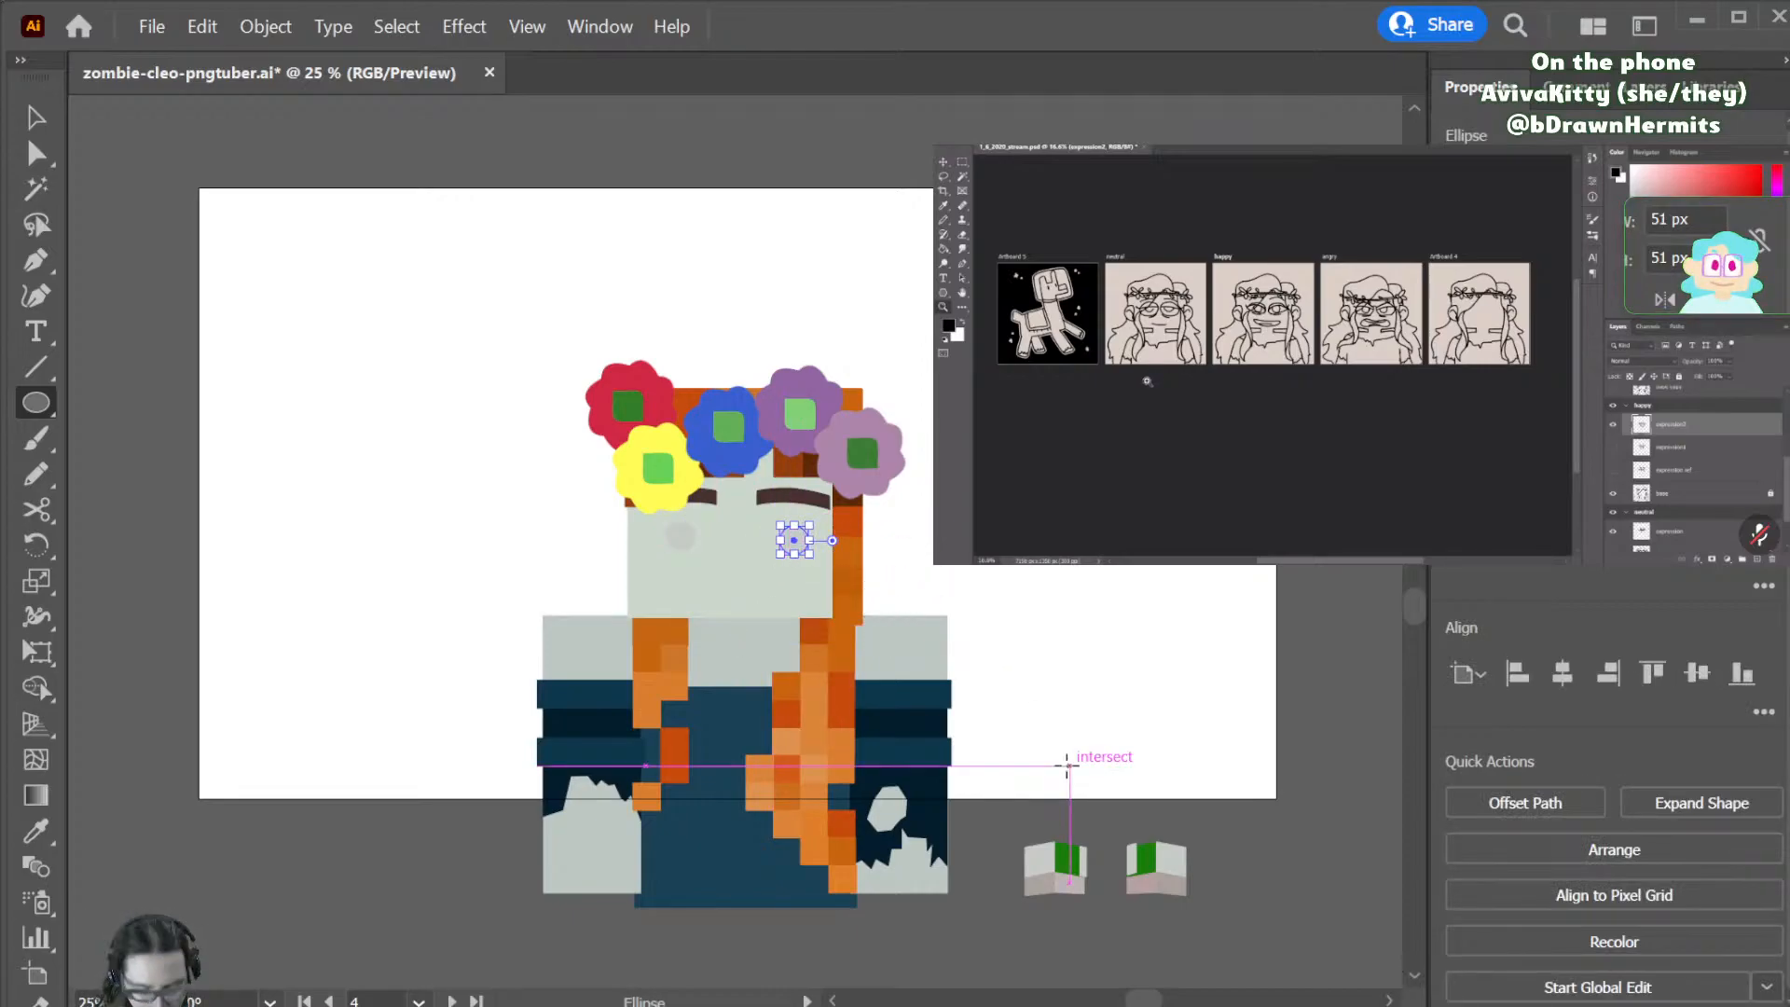
pyautogui.press('i')
pyautogui.click(1133, 842)
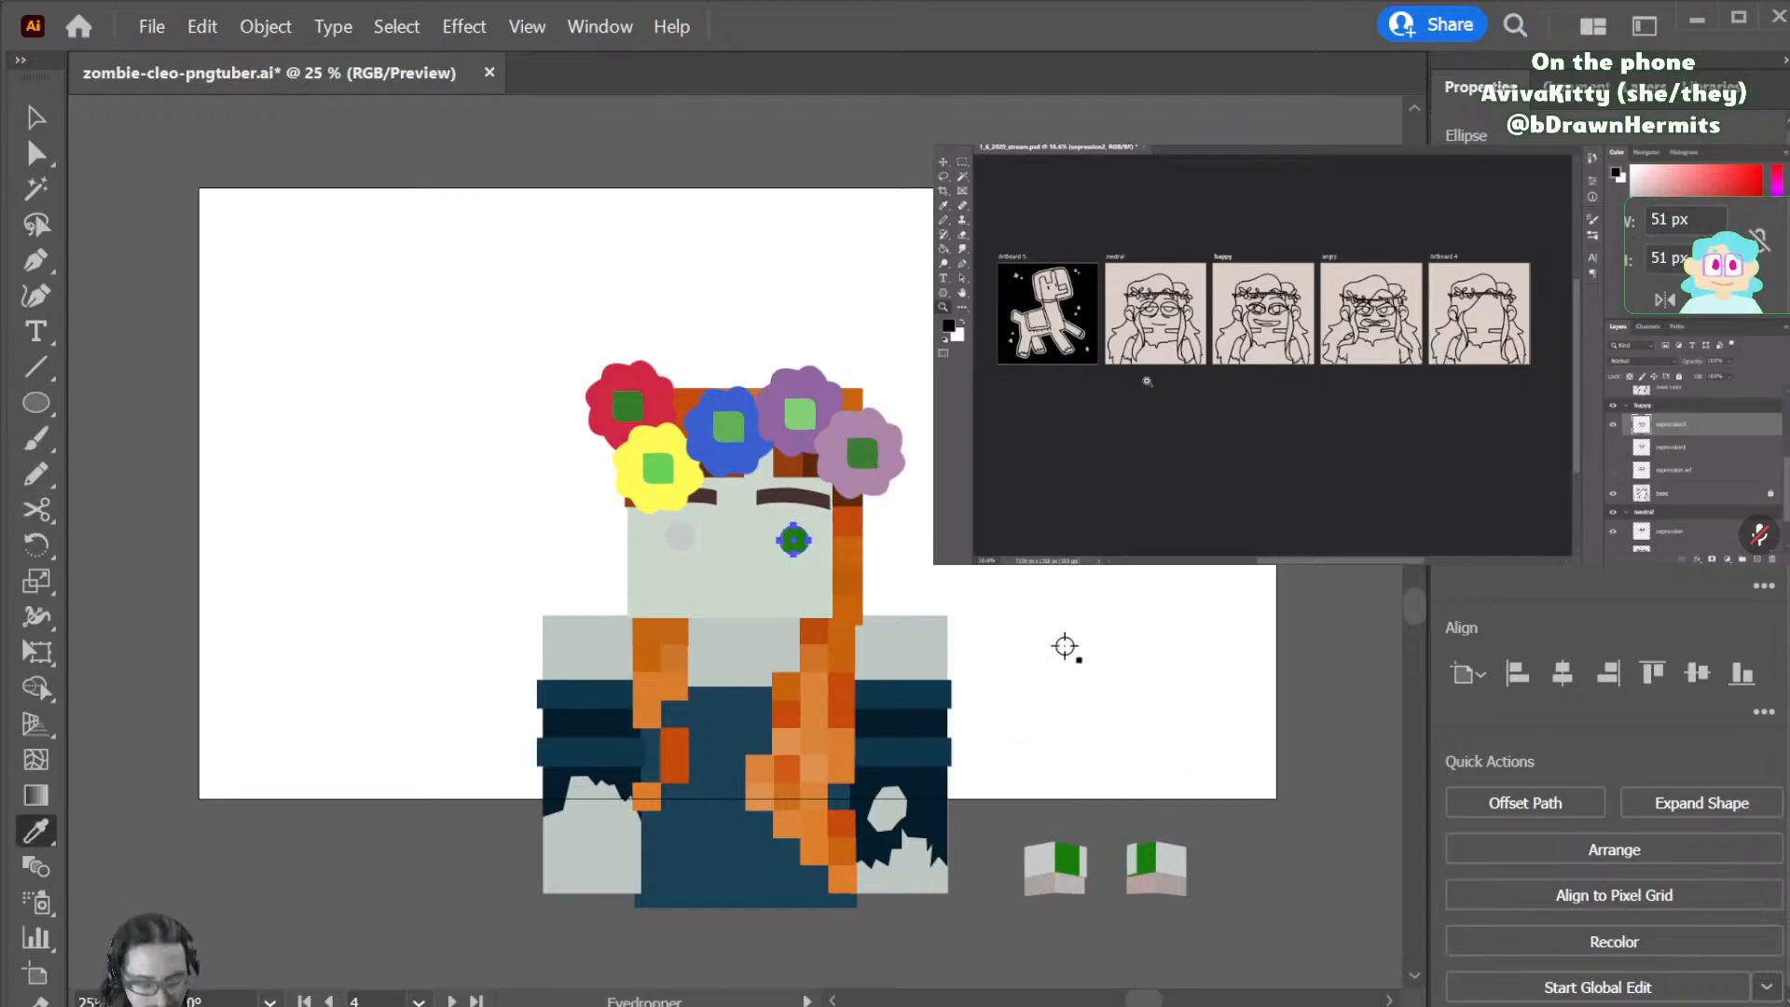
pyautogui.press('v')
pyautogui.click(881, 537)
pyautogui.click(784, 543)
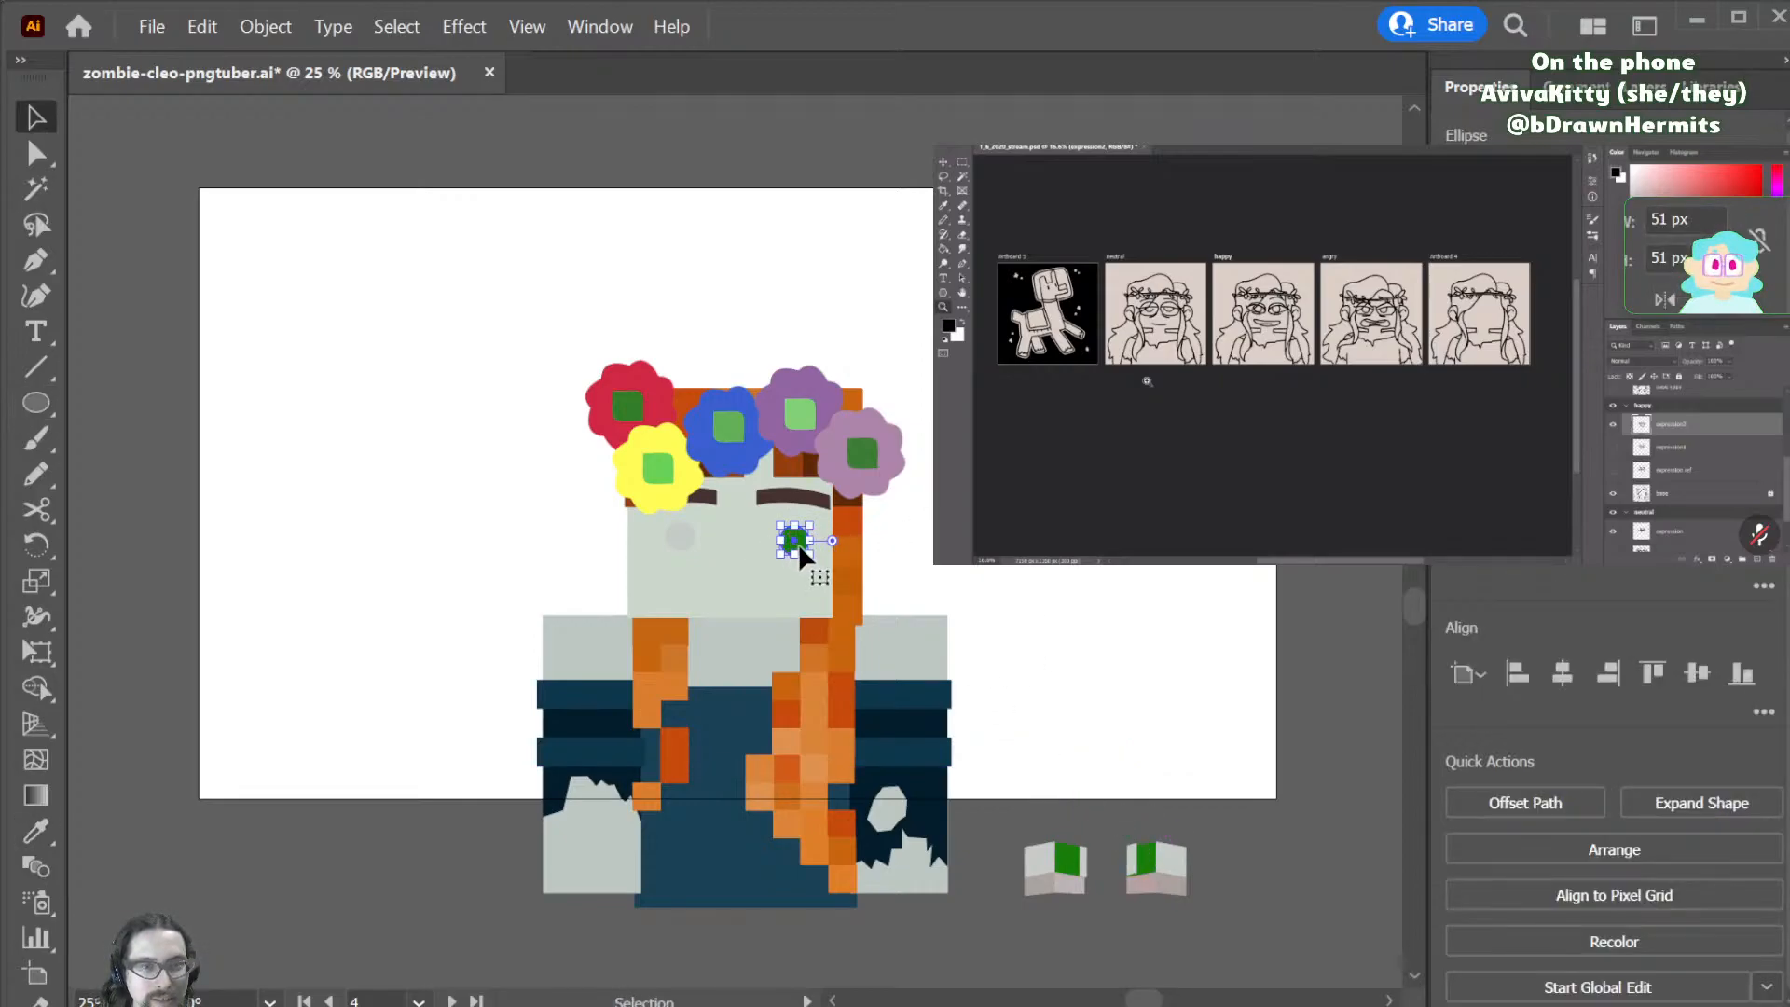
# - Move the green circle toward the middle of the face and delete the grey circles
pyautogui.hotkey('ctrl', '=')
pyautogui.hotkey('ctrl', '=')
pyautogui.hotkey('ctrl', '=')
pyautogui.moveTo(753, 526); pyautogui.dragTo(597, 528)
pyautogui.click(734, 538)
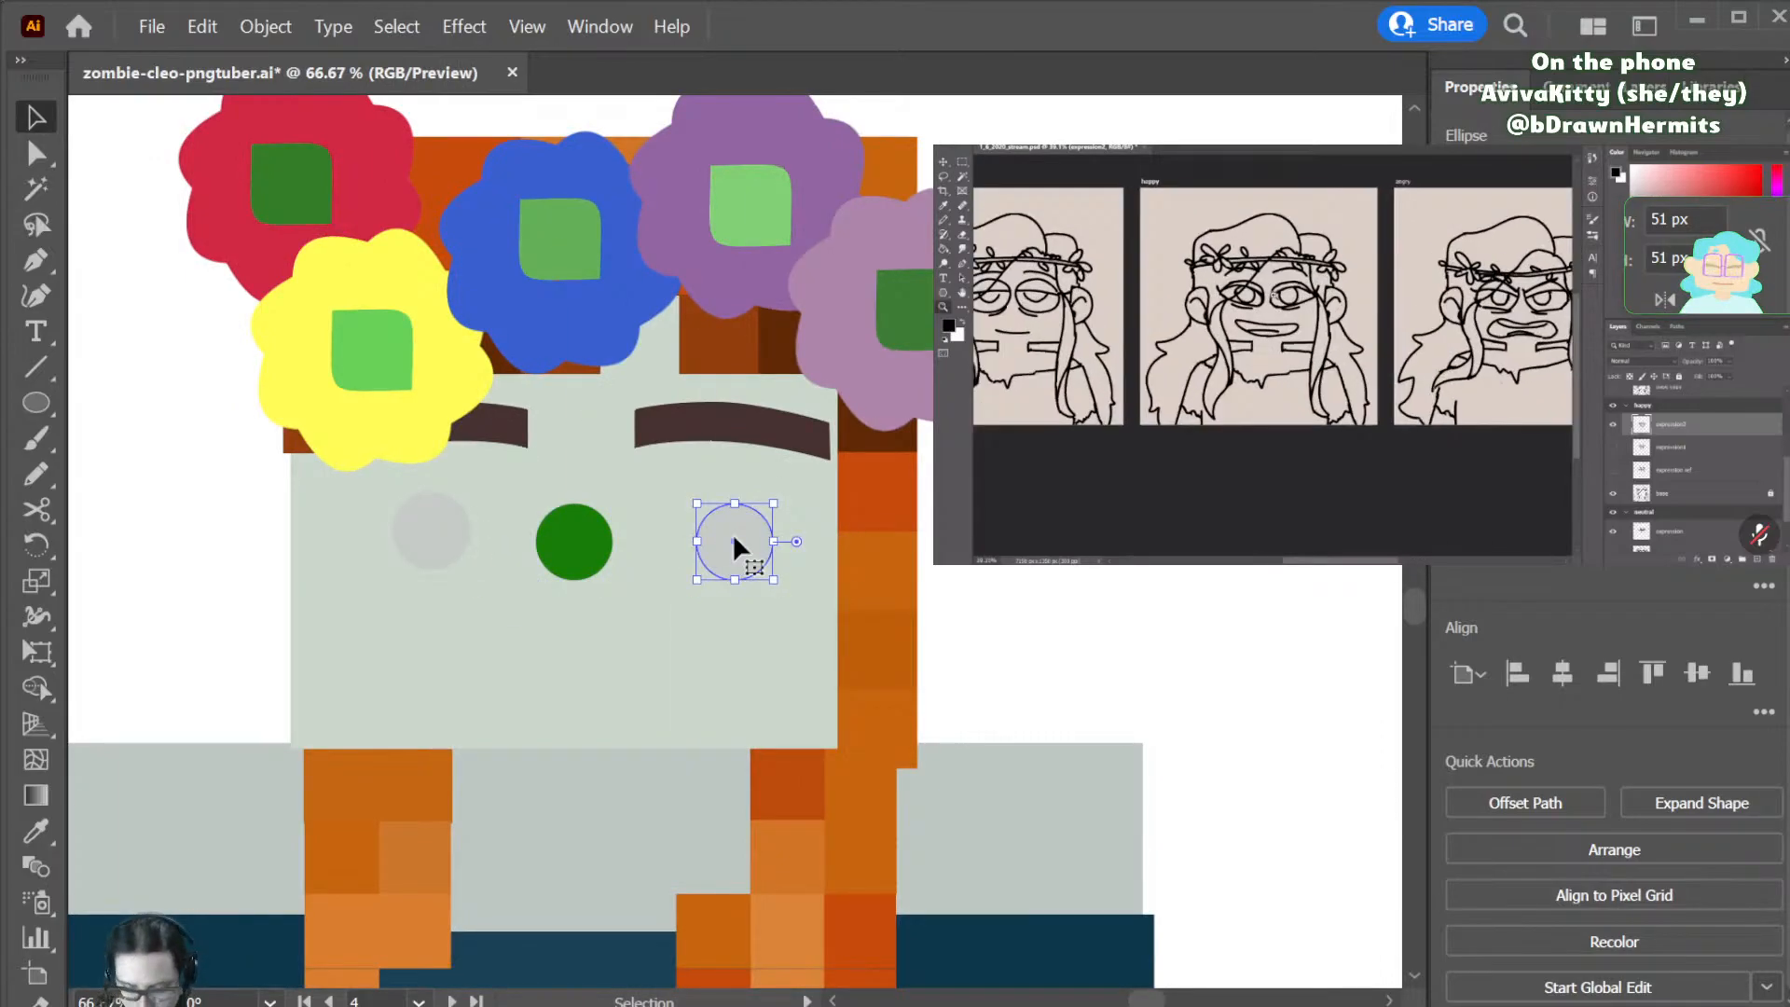
pyautogui.press('Delete')
pyautogui.click(411, 526)
pyautogui.press('Delete')
# - Place a matching pair of green iris circles on the face, one under each eyebrow
pyautogui.press('l')
pyautogui.moveTo(559, 548); pyautogui.dragTo(716, 523)
pyautogui.moveTo(411, 548); pyautogui.dragTo(441, 545)
pyautogui.moveTo(723, 539); pyautogui.dragTo(723, 527)
# - Duplicate the two green circles as wider ovals, spanning about 310 px across the face
pyautogui.click(467, 536)
pyautogui.press('a')
pyautogui.keyDown('shift'); pyautogui.click(732, 534); pyautogui.keyUp('shift')
pyautogui.press('v')
pyautogui.moveTo(758, 520); pyautogui.dragTo(813, 528)
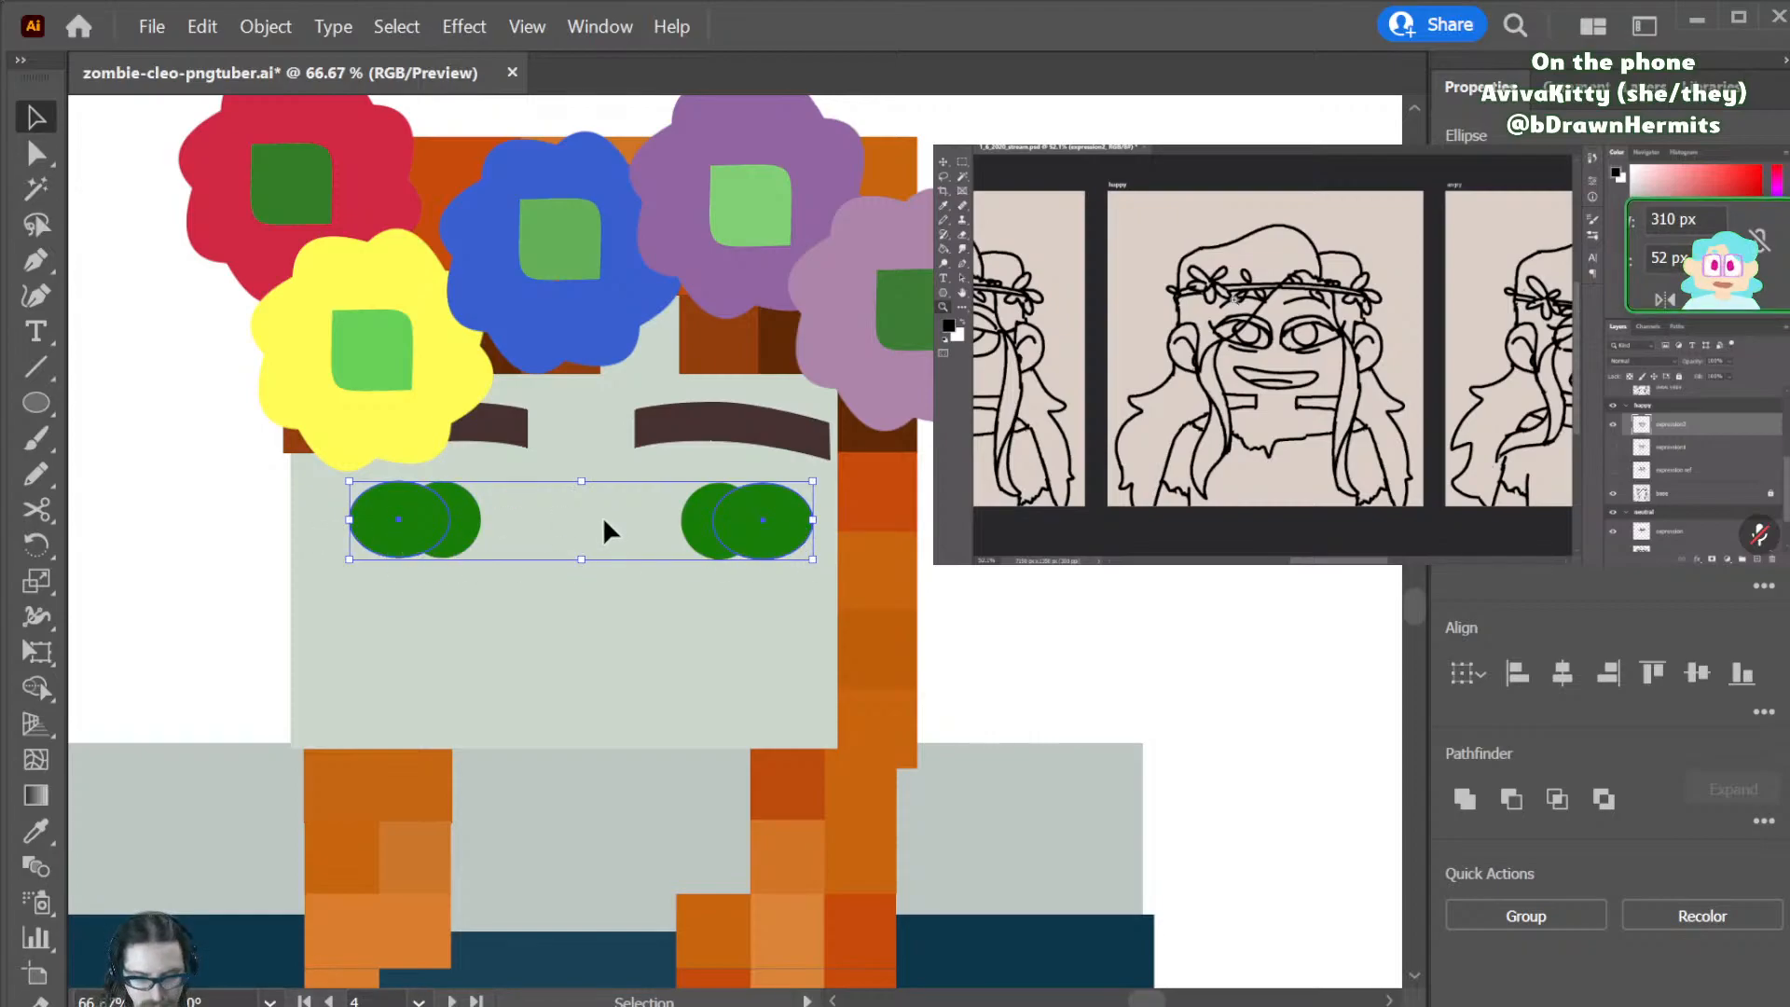
# - Fill both ovals with the grey eye-white colour sampled from the set-aside eyes
pyautogui.press('i')
pyautogui.scroll(-10, 687, 556)
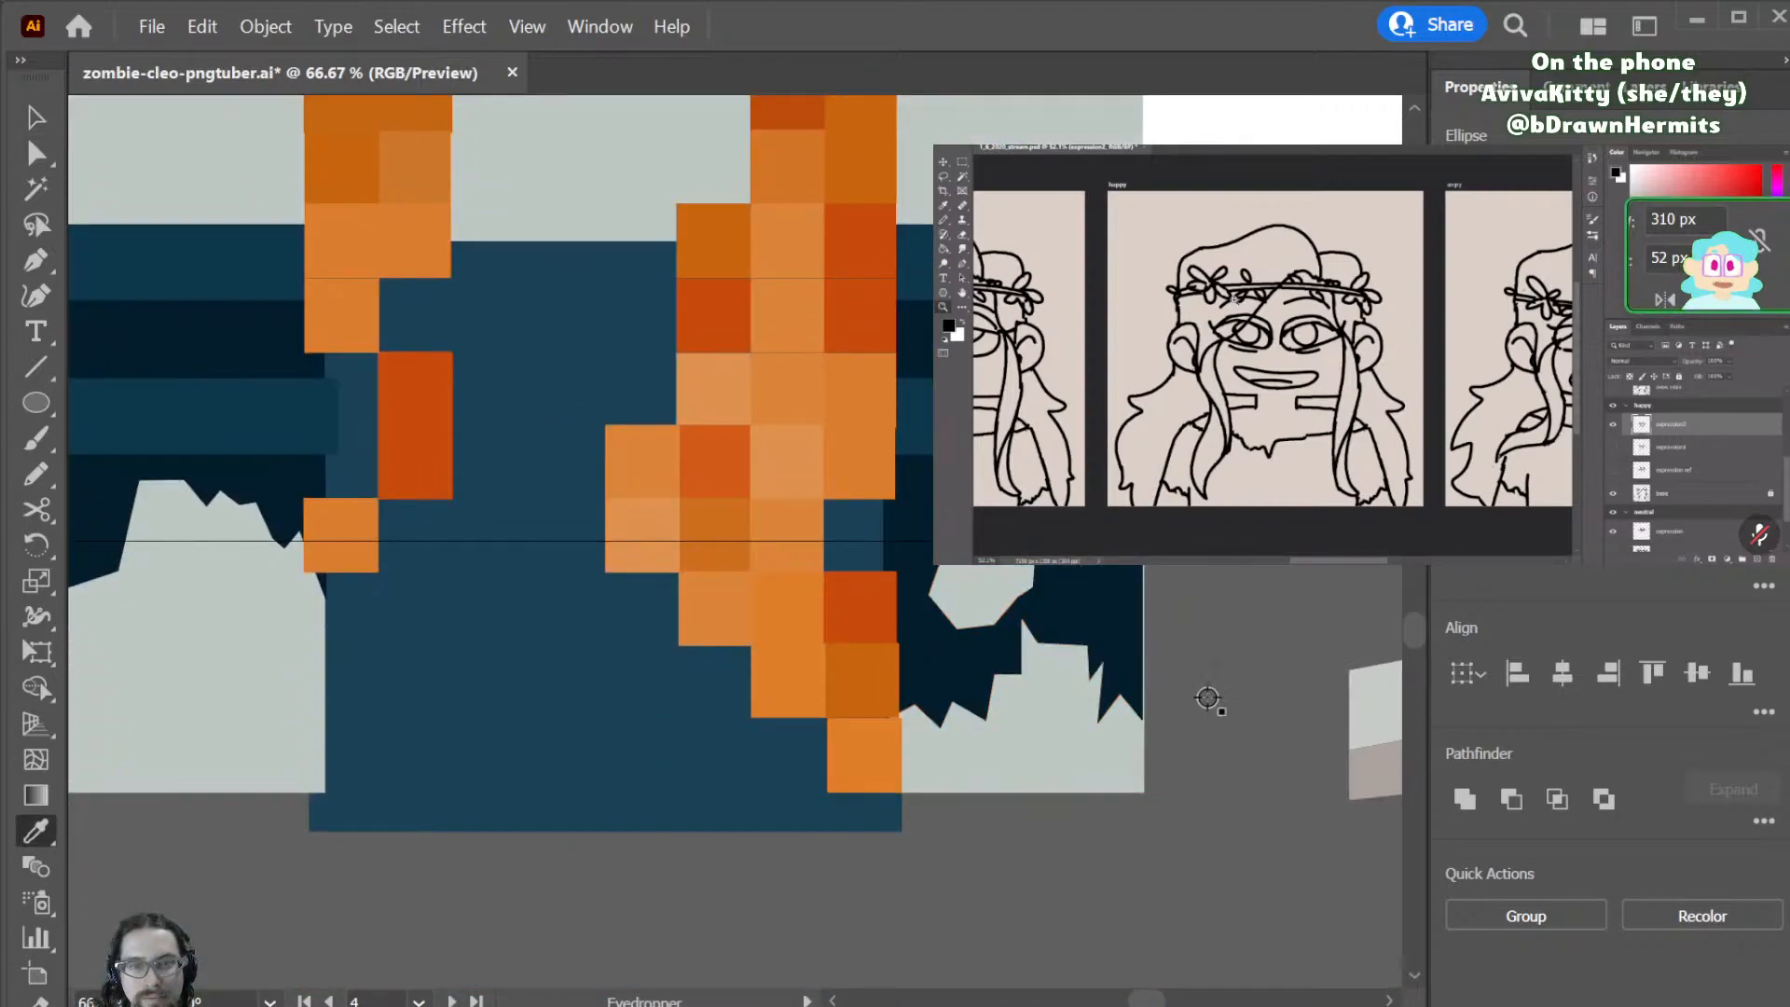
pyautogui.scroll(7, 811, 611)
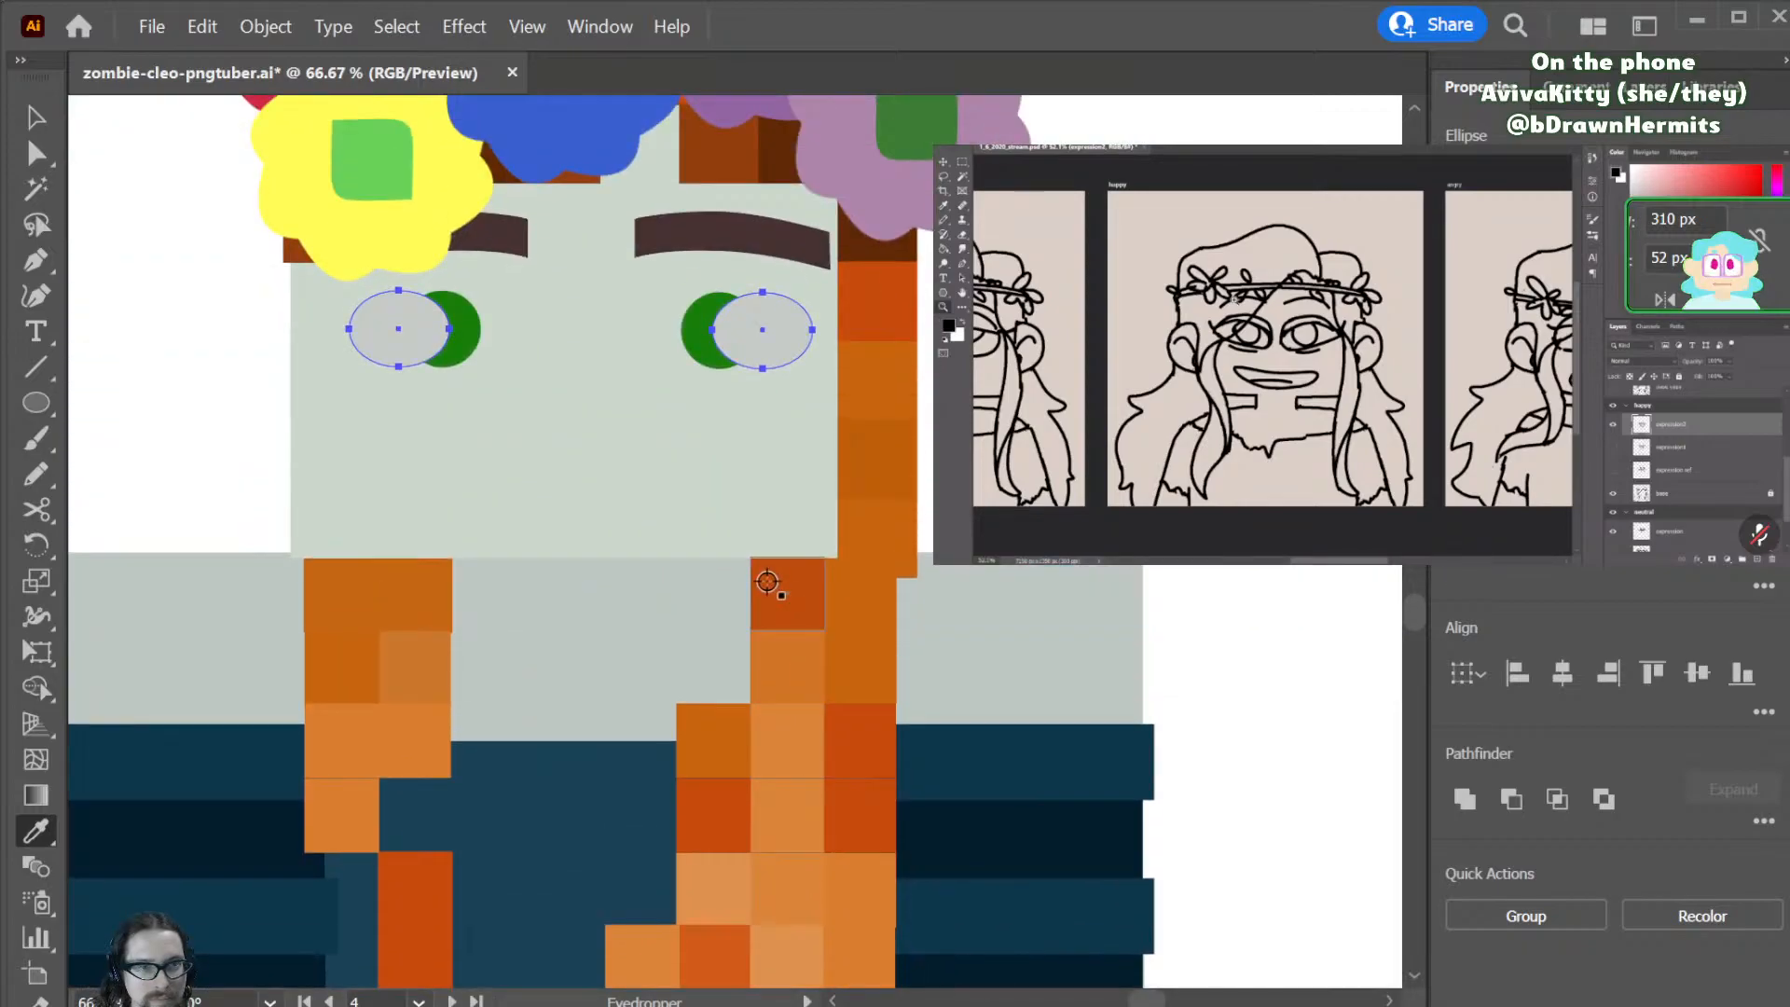
pyautogui.scroll(3, 766, 581)
pyautogui.hotkey('ctrl', 'z')
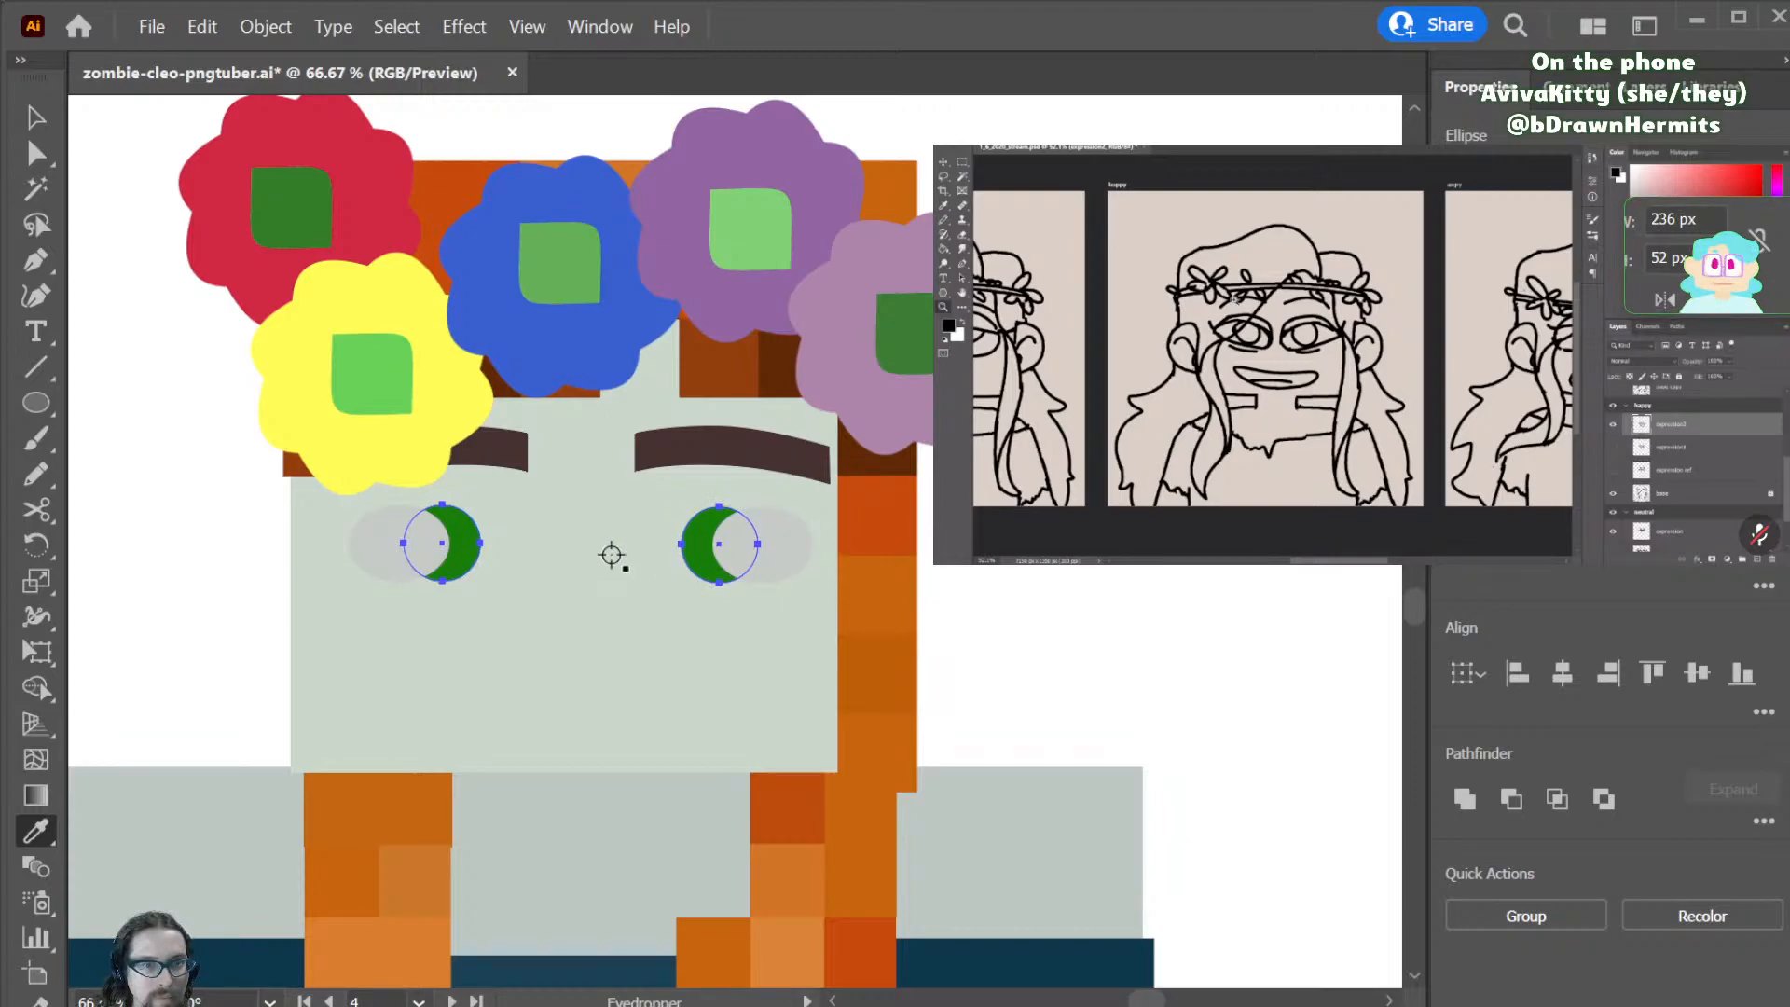
# - Send both grey ovals behind the green iris circles
pyautogui.press('v')
pyautogui.click(746, 606)
pyautogui.click(775, 541)
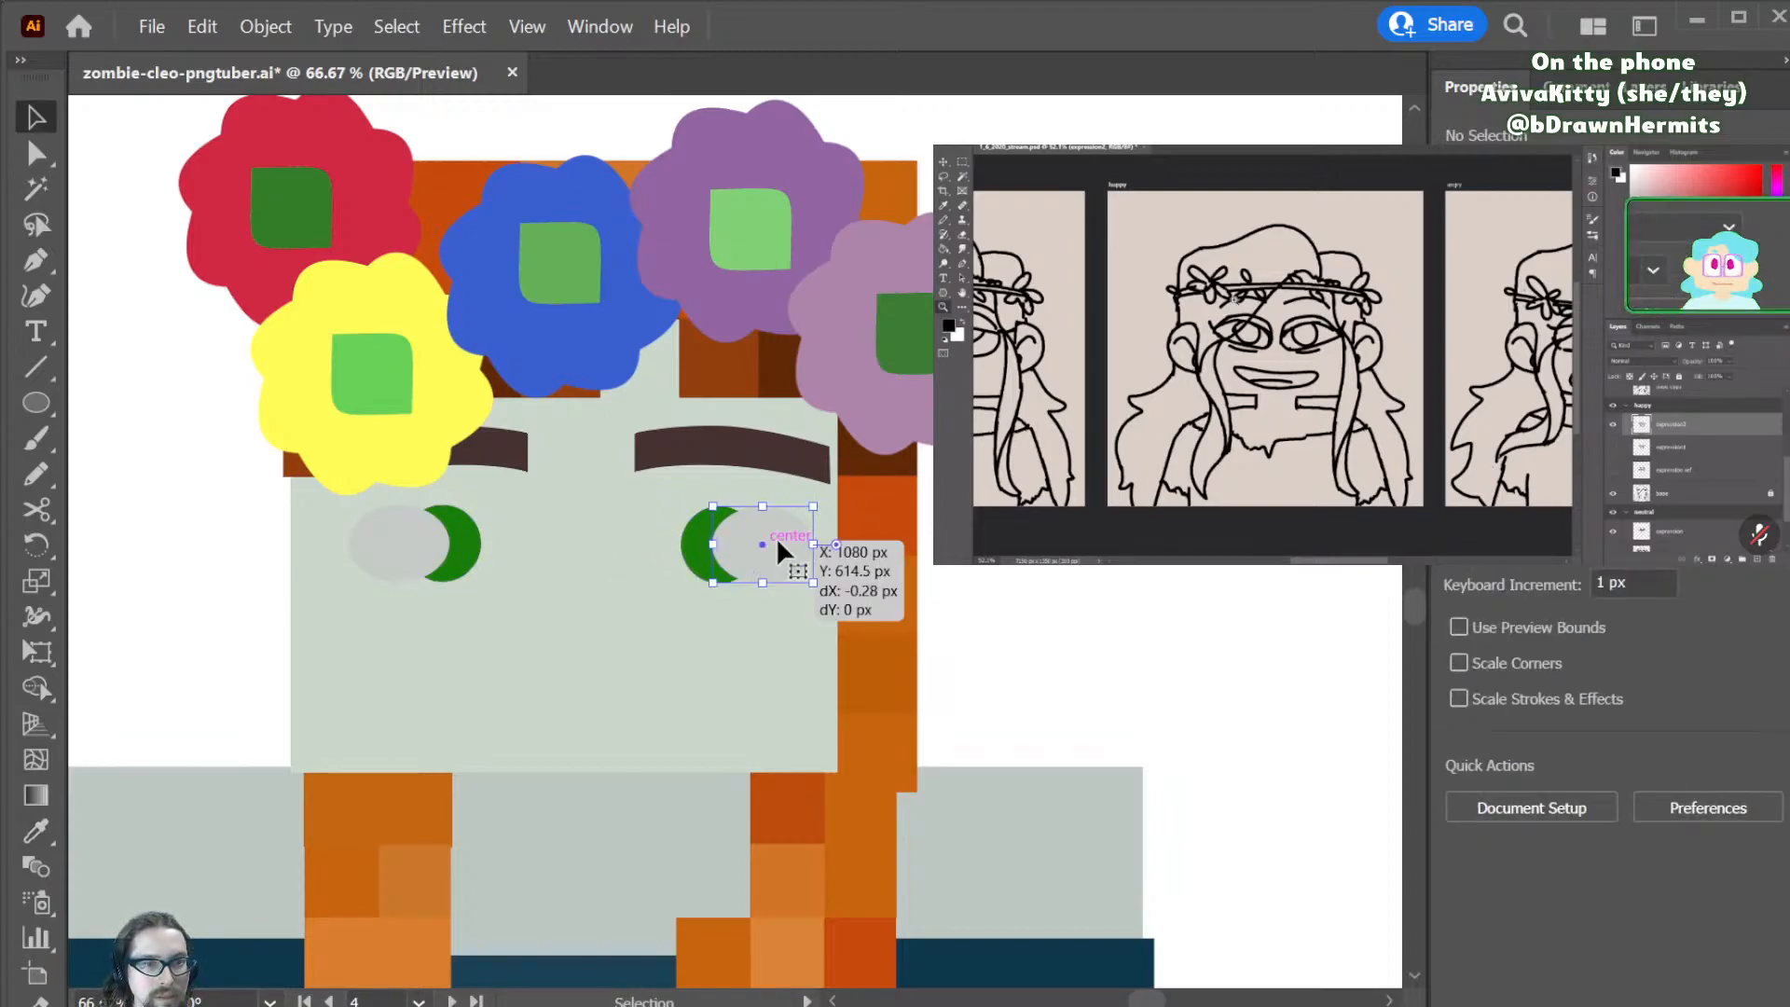
pyautogui.keyDown('shift'); pyautogui.click(382, 545); pyautogui.keyUp('shift')
pyautogui.hotkey('ctrl', '[')
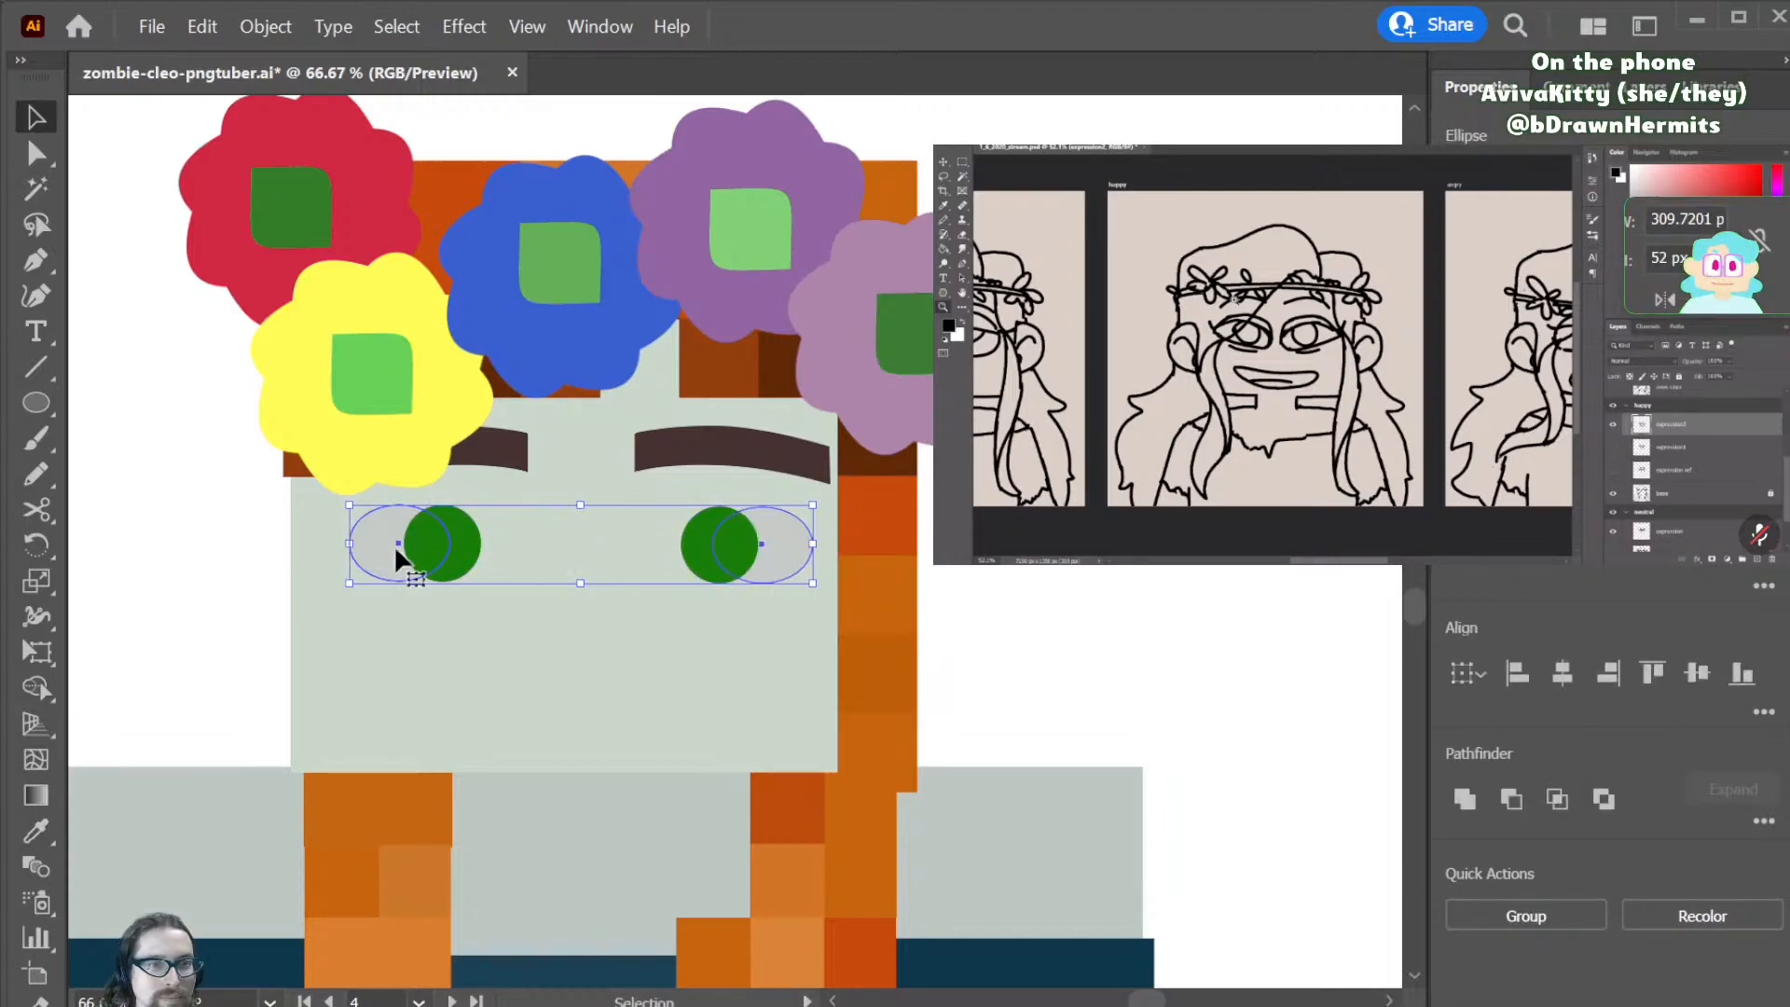
# - Nudge each grey oval inward so it sits further behind its green iris
pyautogui.click(1115, 611)
pyautogui.click(764, 545)
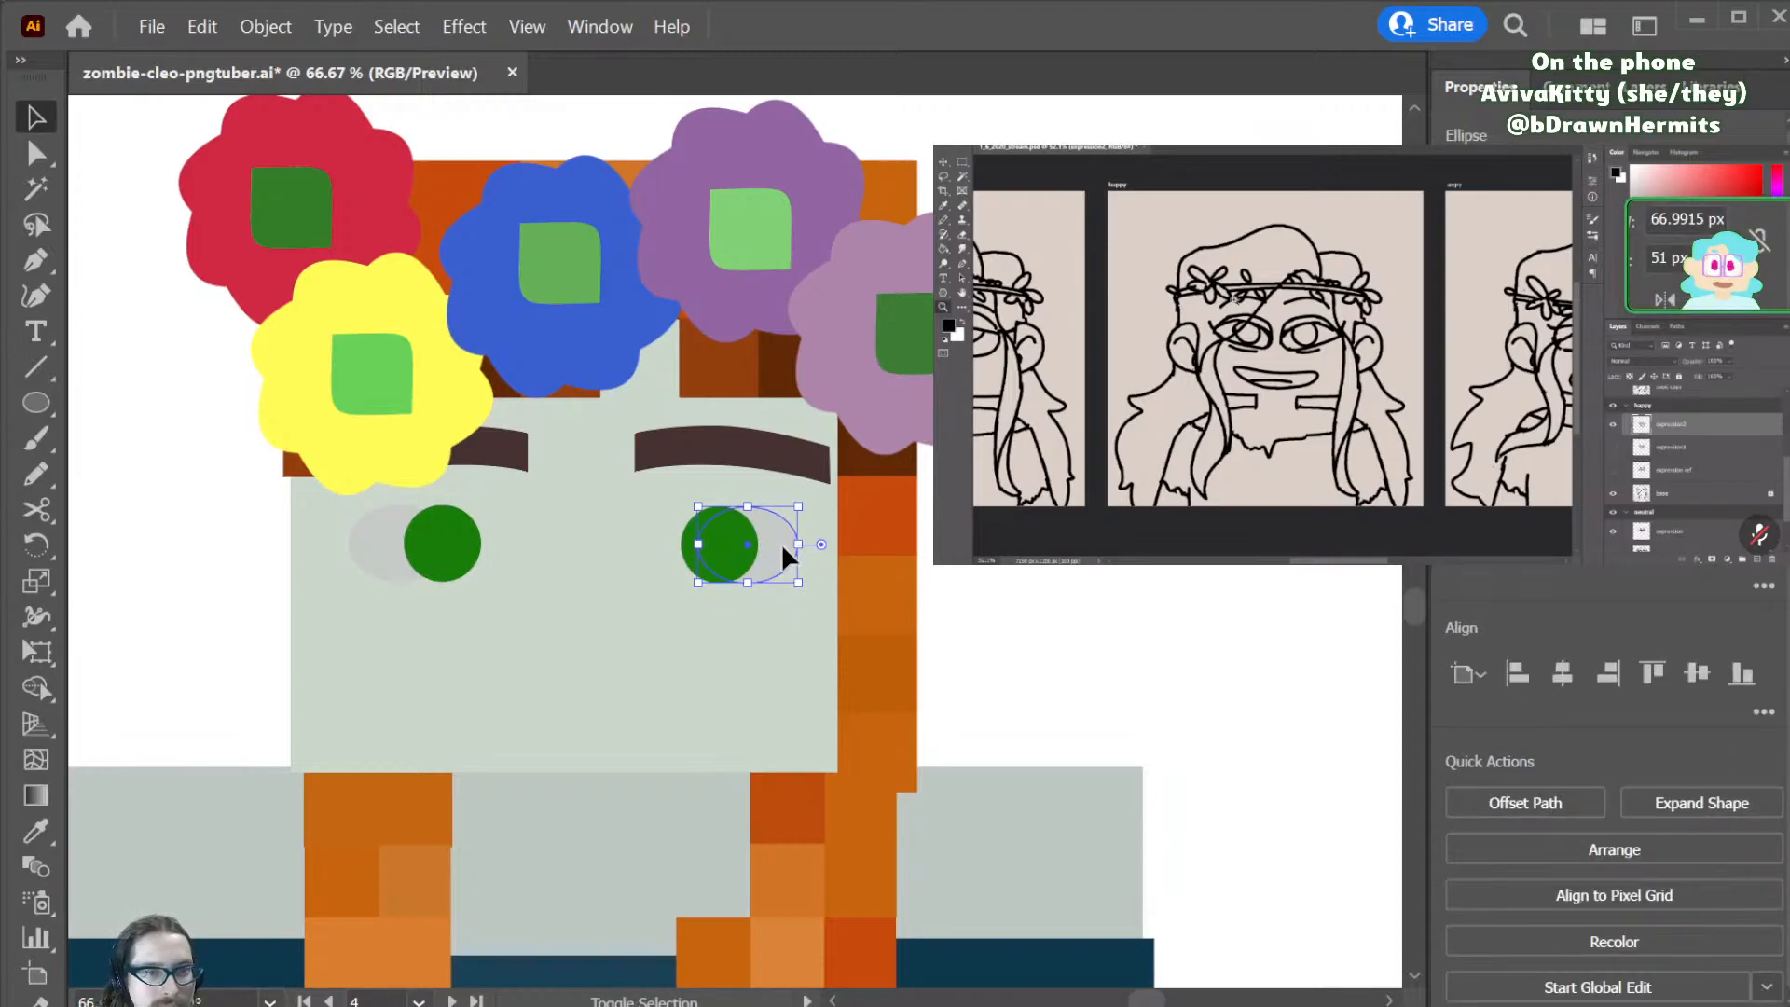
pyautogui.click(366, 552)
pyautogui.hotkey('shift', 'Right')
pyautogui.hotkey('shift', 'Right')
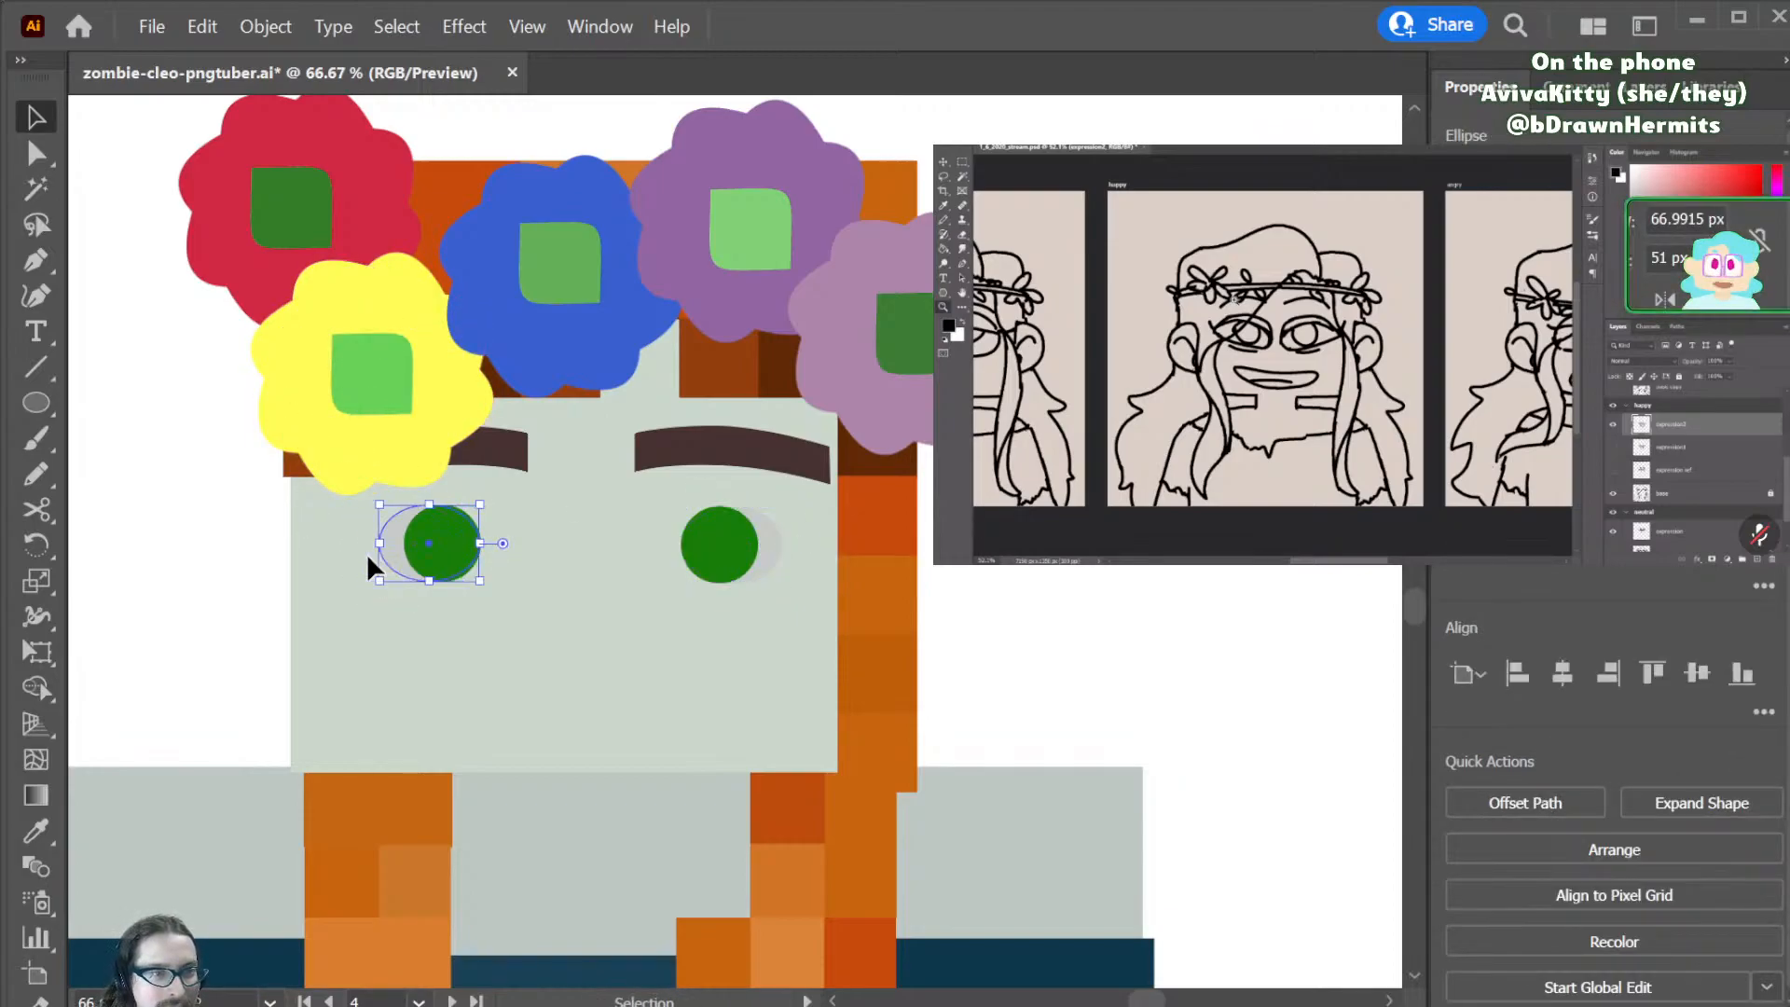
pyautogui.click(1082, 570)
# - Delete both green iris circles and both grey ovals from the face
pyautogui.hotkey('ctrl', '-')
pyautogui.hotkey('ctrl', '-')
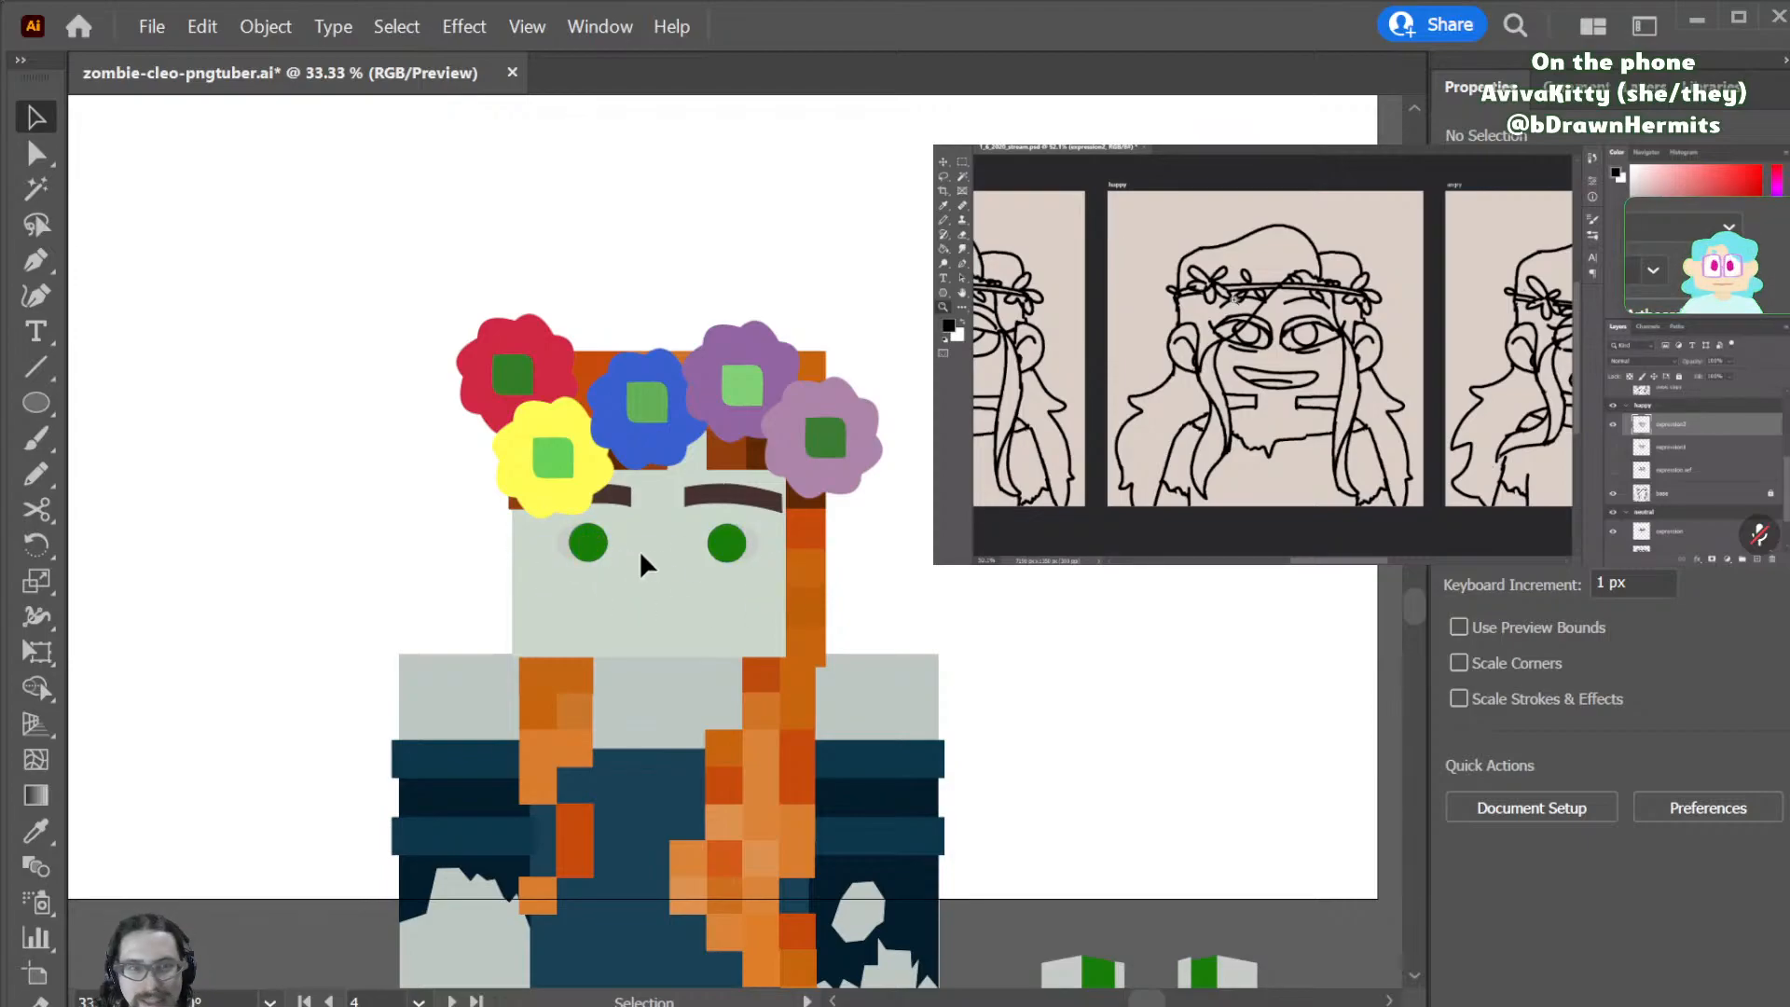
pyautogui.moveTo(591, 553); pyautogui.dragTo(714, 578)
pyautogui.hotkey('ctrl', 'z')
pyautogui.click(604, 524)
pyautogui.click(580, 546)
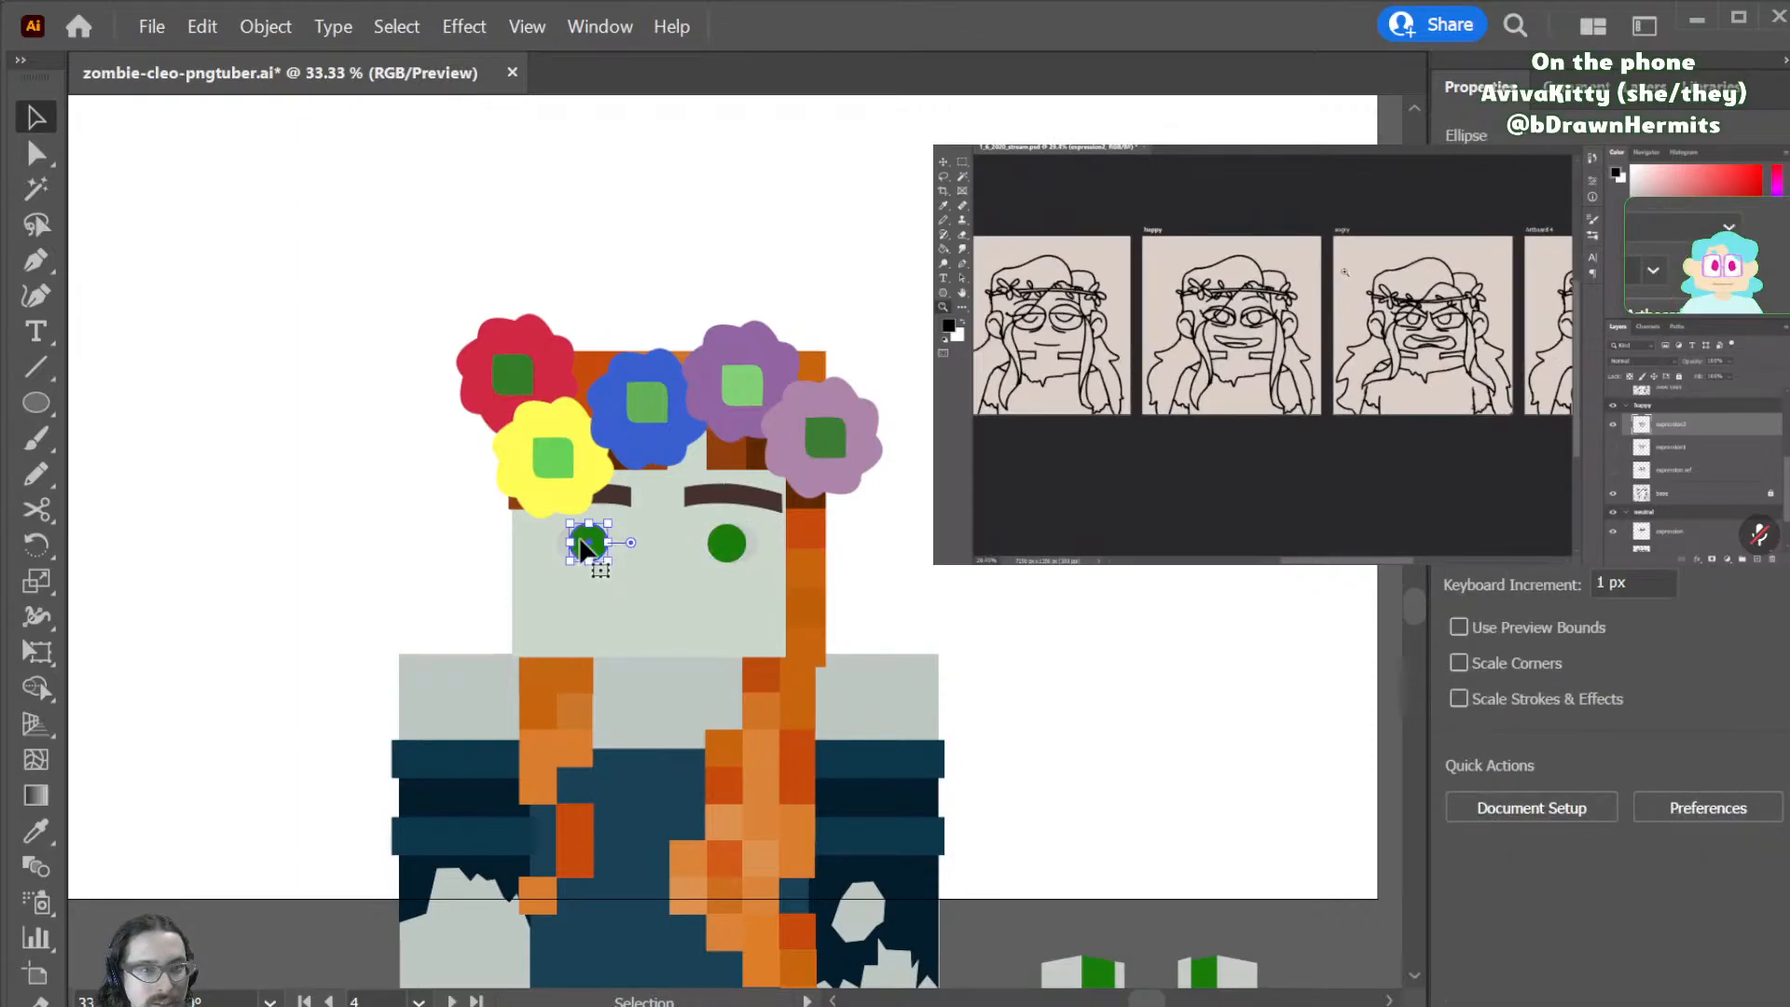
pyautogui.press('Delete')
pyautogui.click(591, 541)
pyautogui.press('Delete')
pyautogui.click(727, 544)
pyautogui.press('Delete')
pyautogui.click(746, 546)
pyautogui.press('Delete')
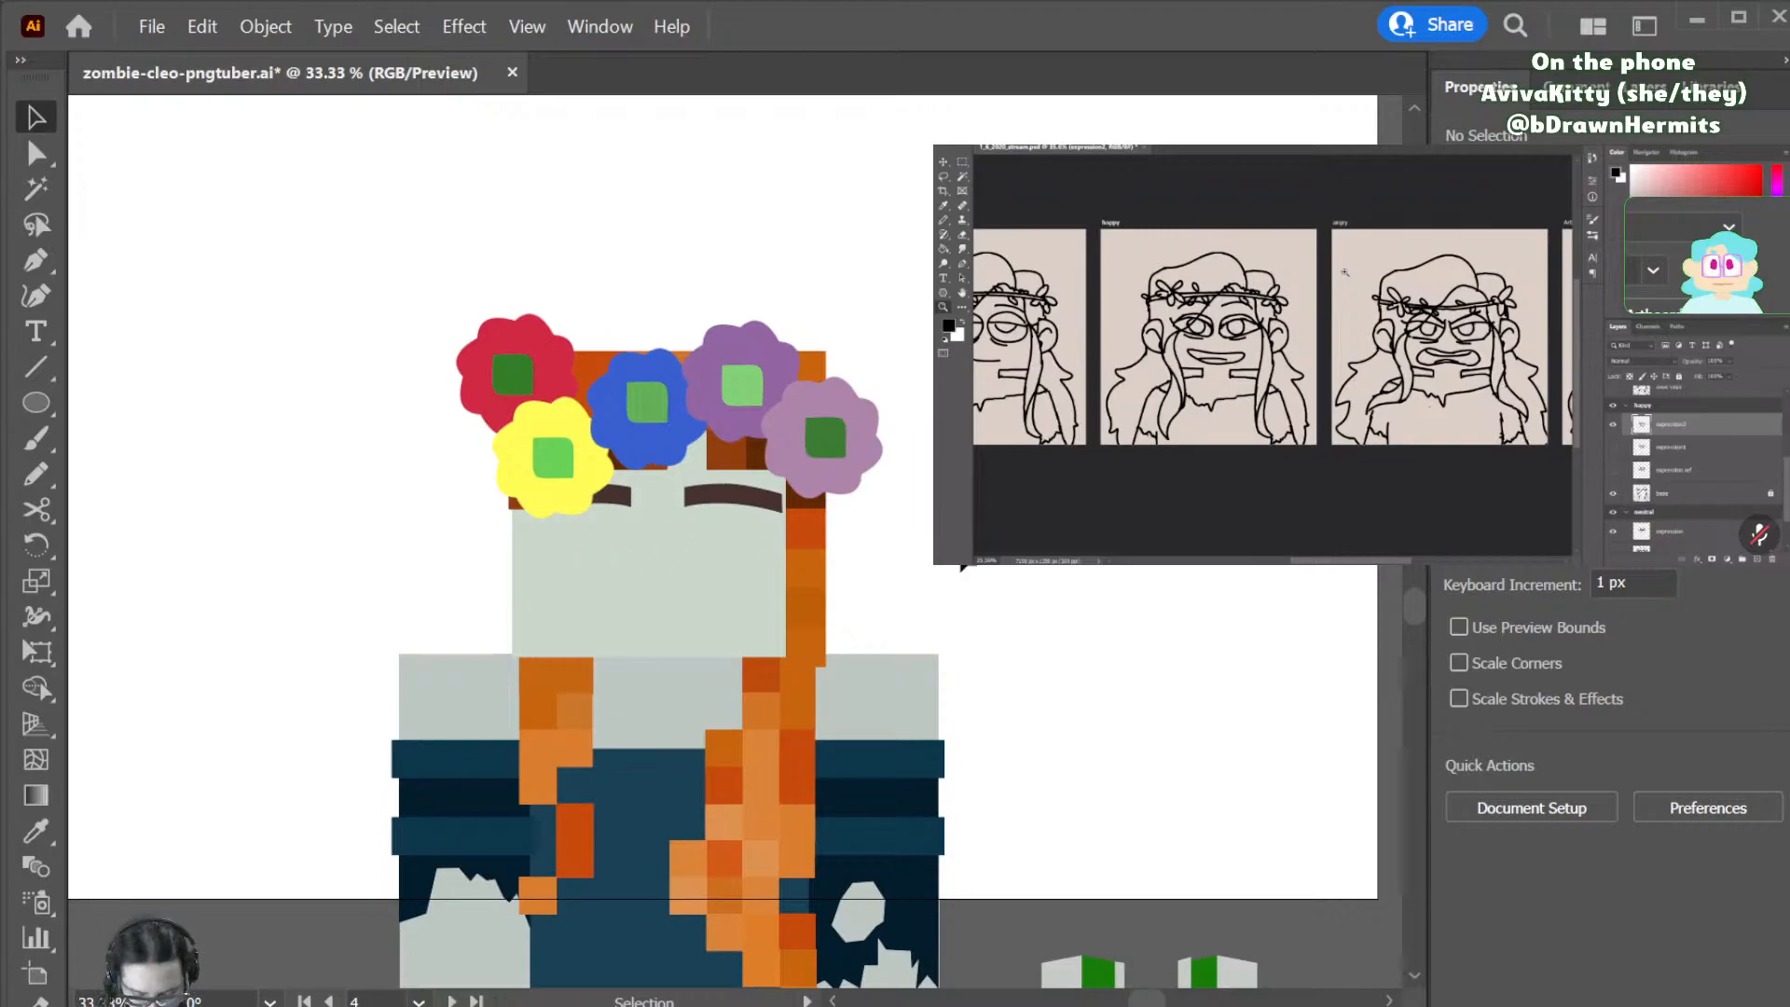
# - Draw a 165 by 29 px rectangle beside the face and fill it with the green sampled from the set-aside eyes
pyautogui.press('m')
pyautogui.moveTo(930, 527); pyautogui.dragTo(1059, 550)
pyautogui.press('i')
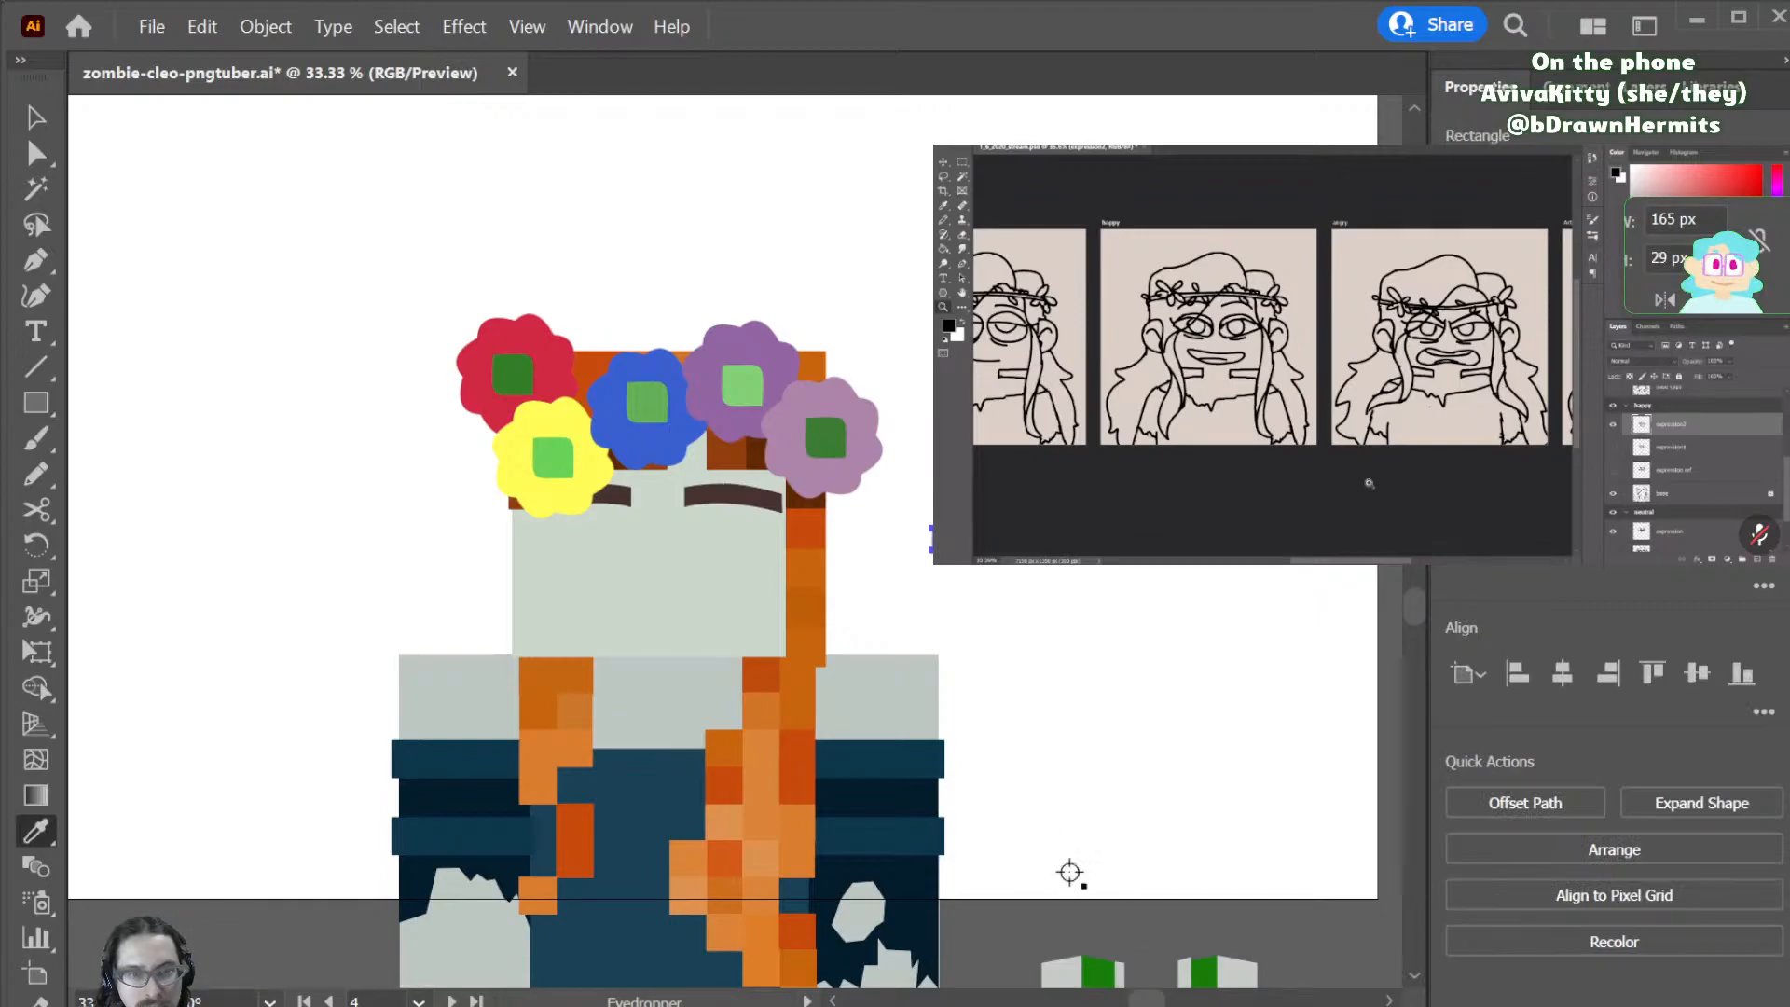
# - Add middle anchor points to the green rectangle's long edges and raise them to form a chevron 59 px high
pyautogui.press('p')
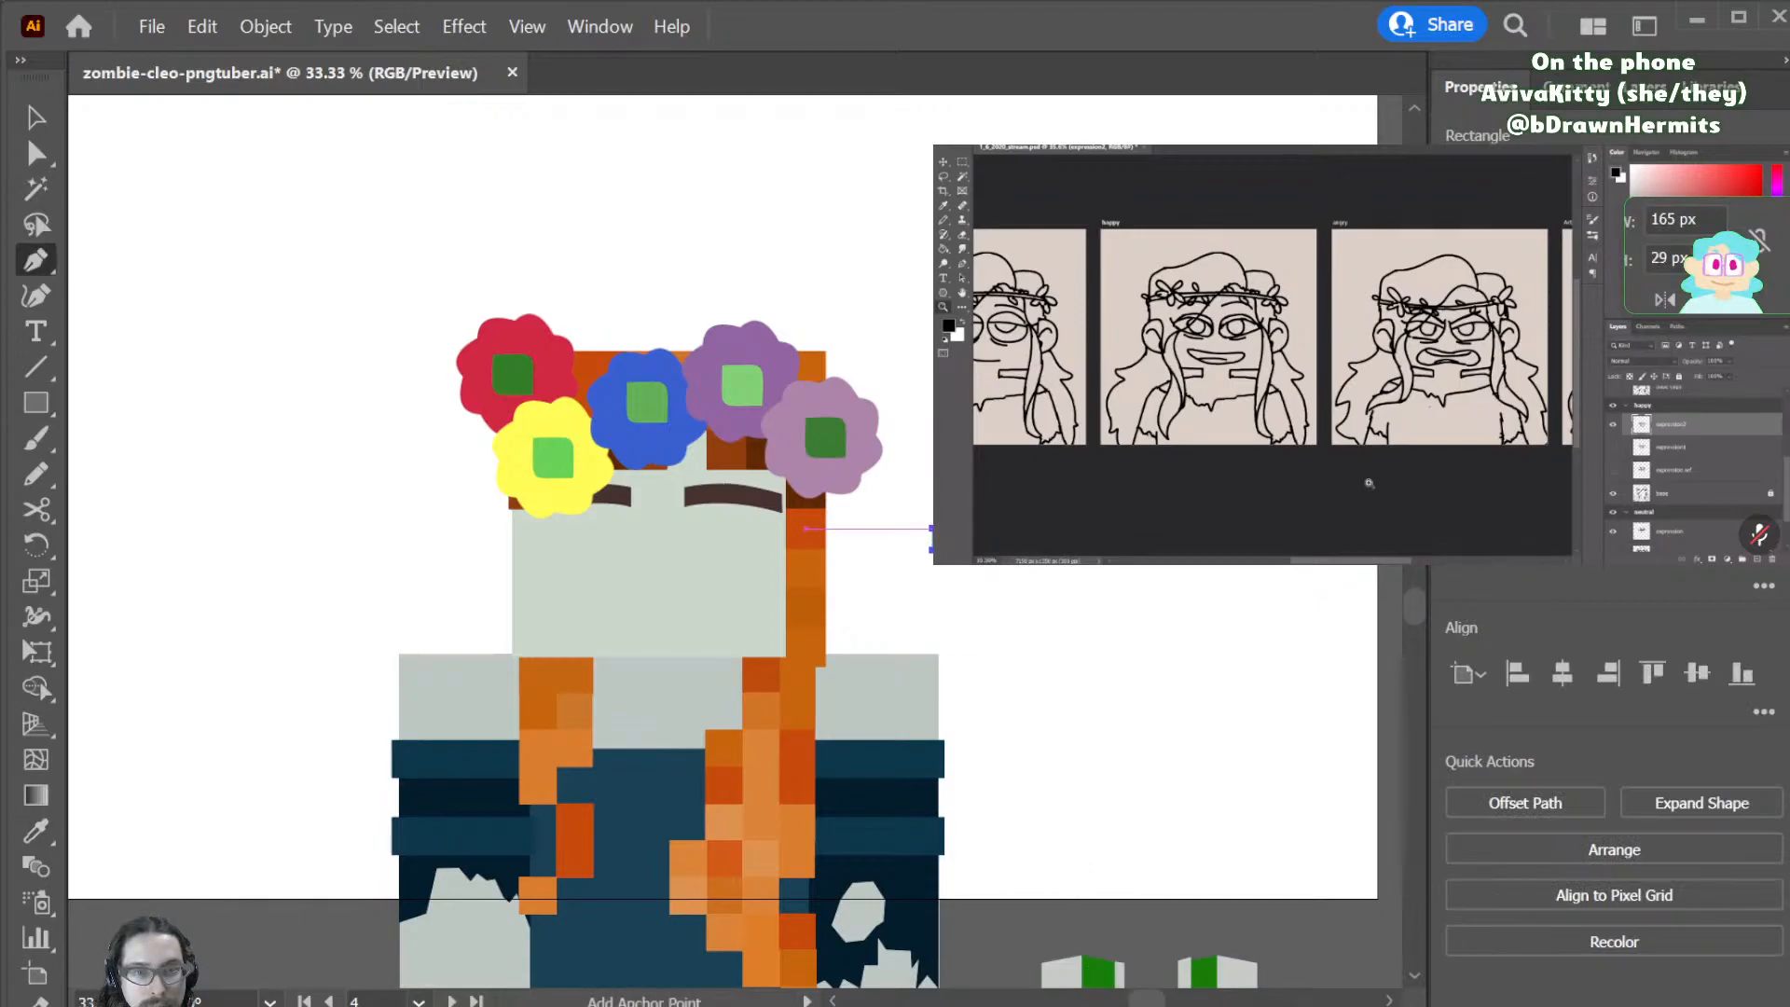
pyautogui.click(993, 563)
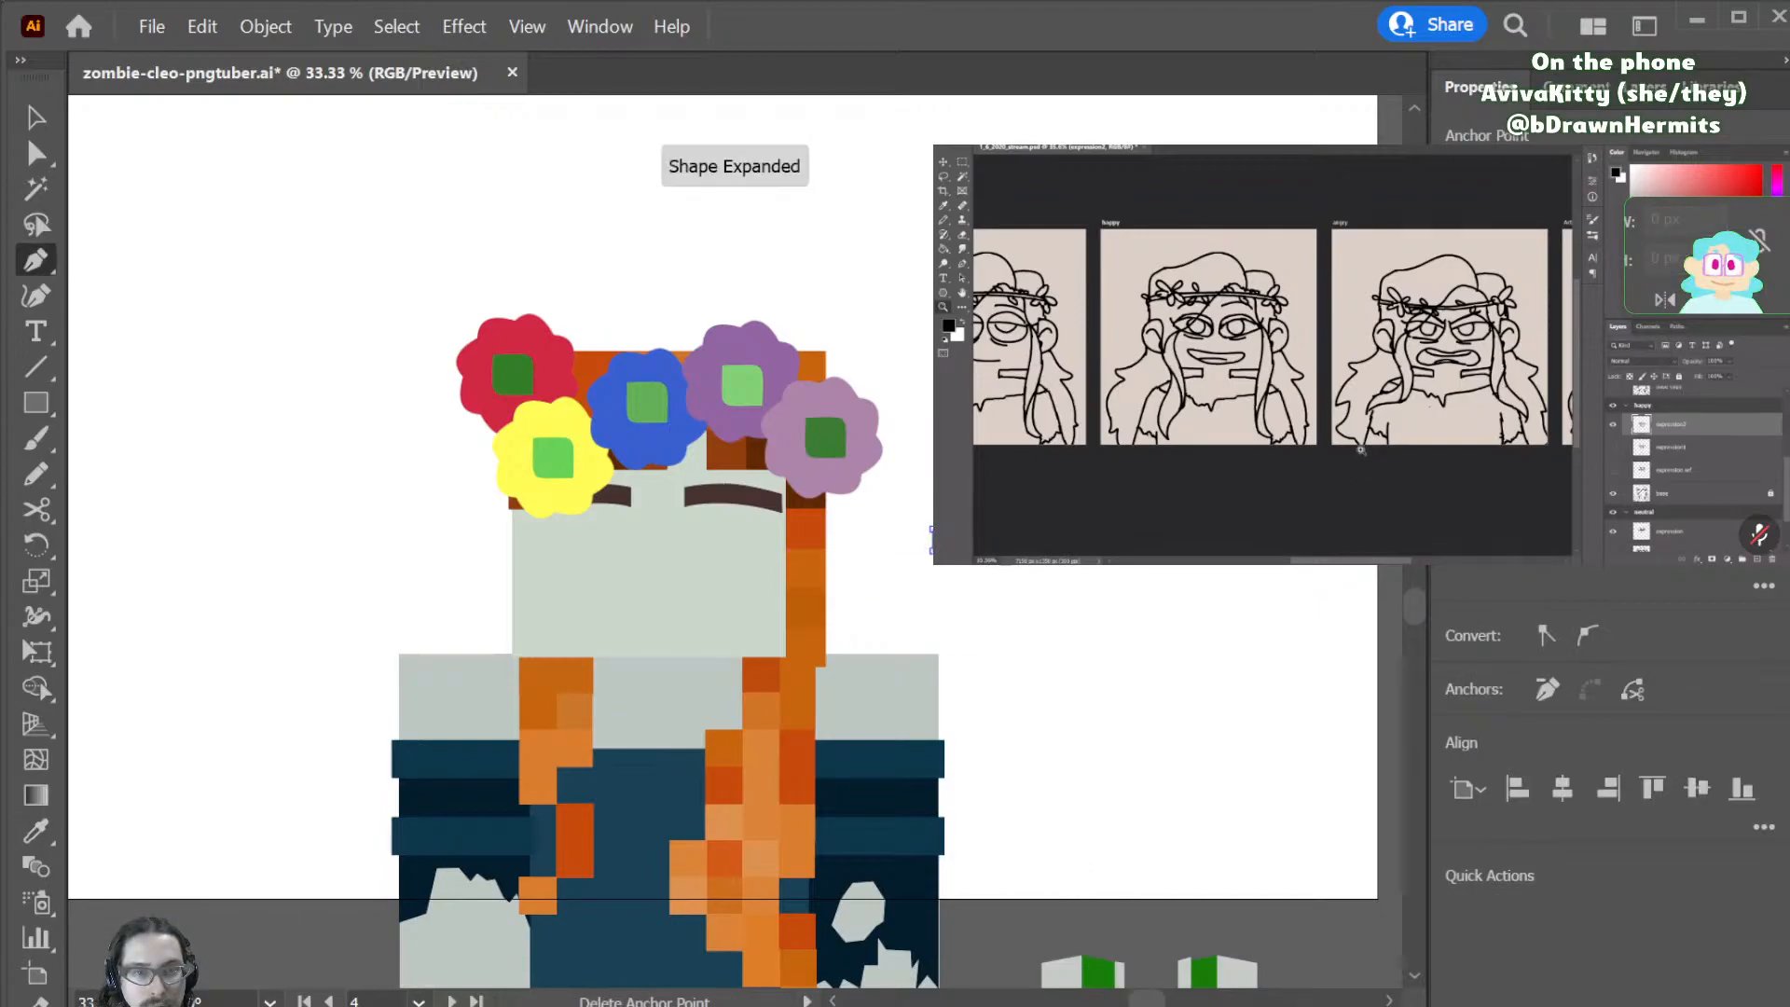
pyautogui.press('ctrl')
pyautogui.click(1023, 565)
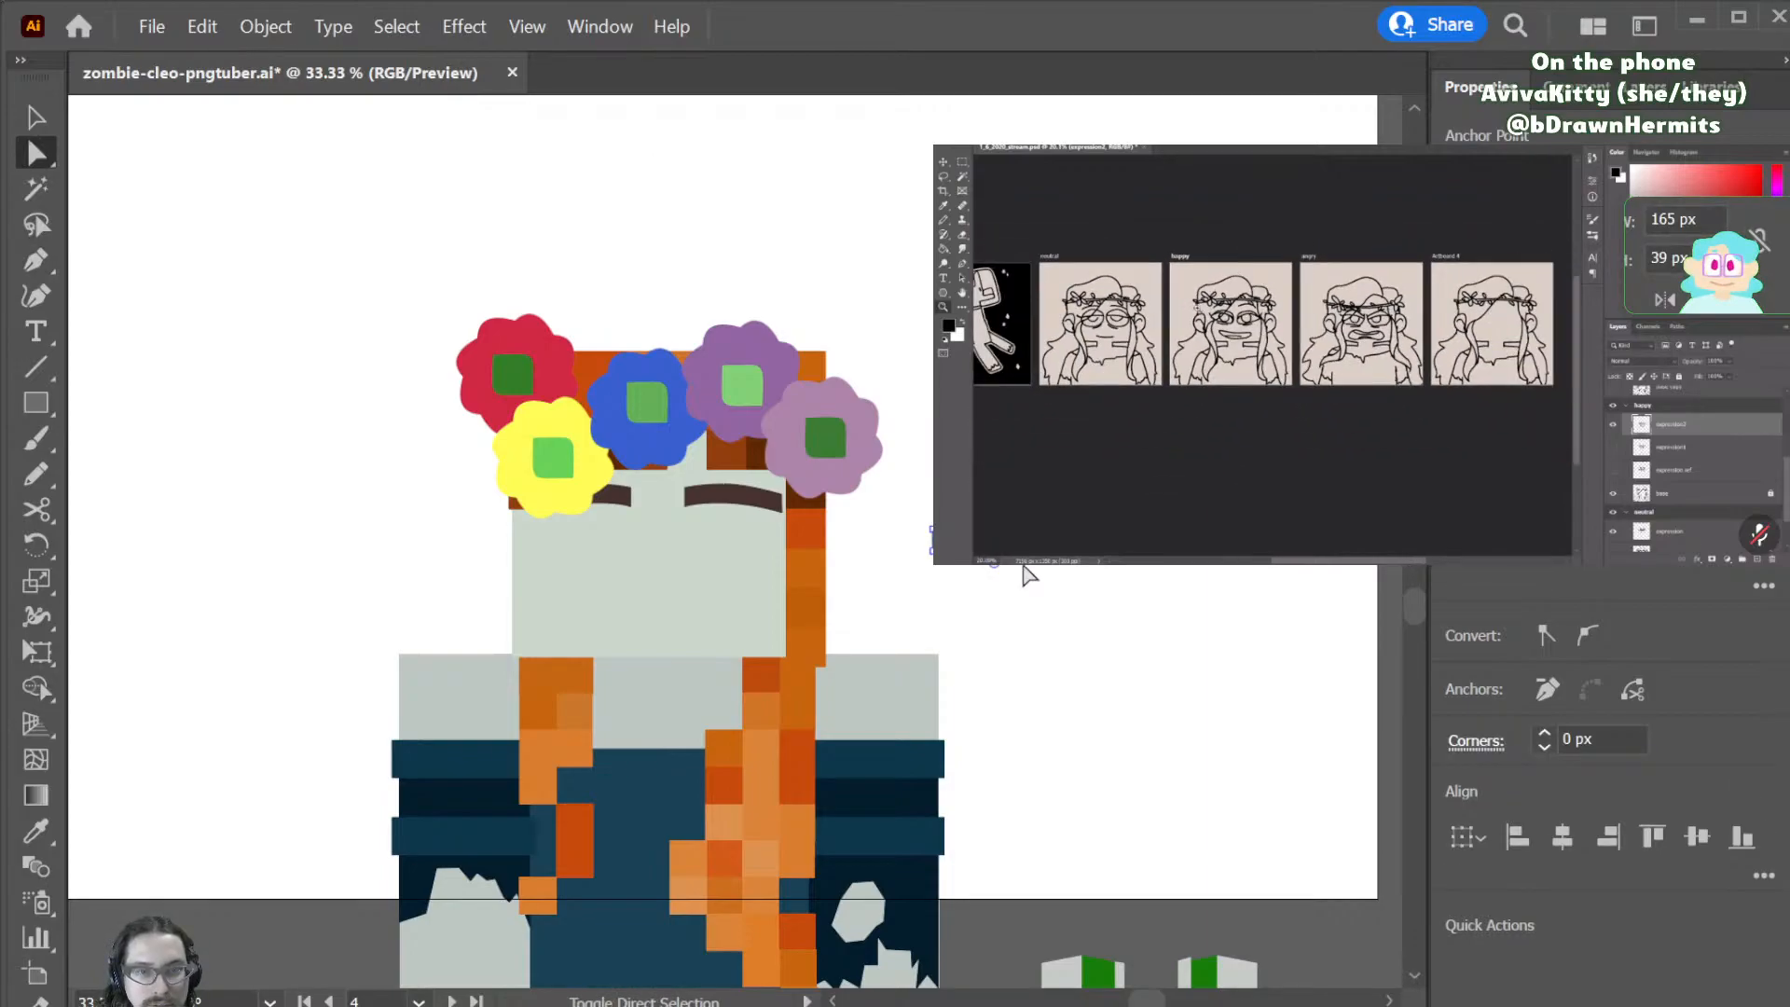
pyautogui.hotkey('shift', 'Up')
pyautogui.hotkey('shift', 'Up')
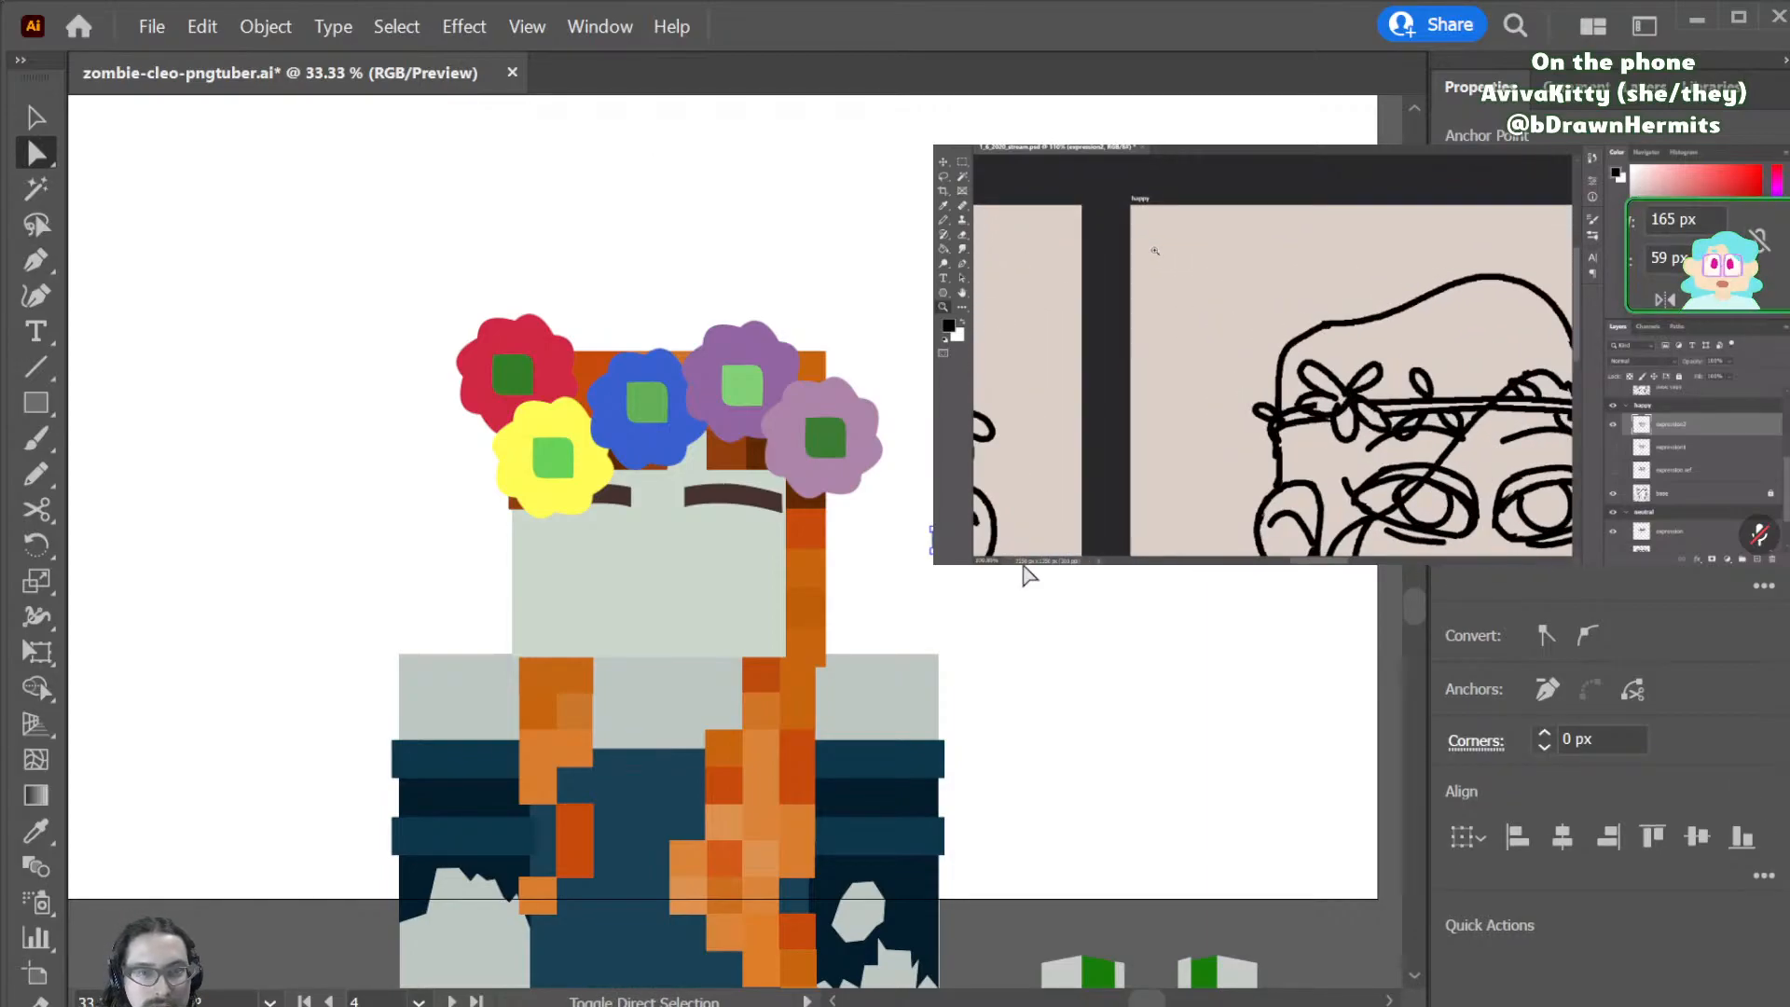
# - Place the green chevron on the face as a closed eye and duplicate it alongside for the other eye
pyautogui.press('v')
pyautogui.click(1054, 565)
pyautogui.moveTo(1059, 550); pyautogui.dragTo(766, 560)
pyautogui.moveTo(737, 499); pyautogui.dragTo(730, 496)
pyautogui.hotkey('ctrl', 'z')
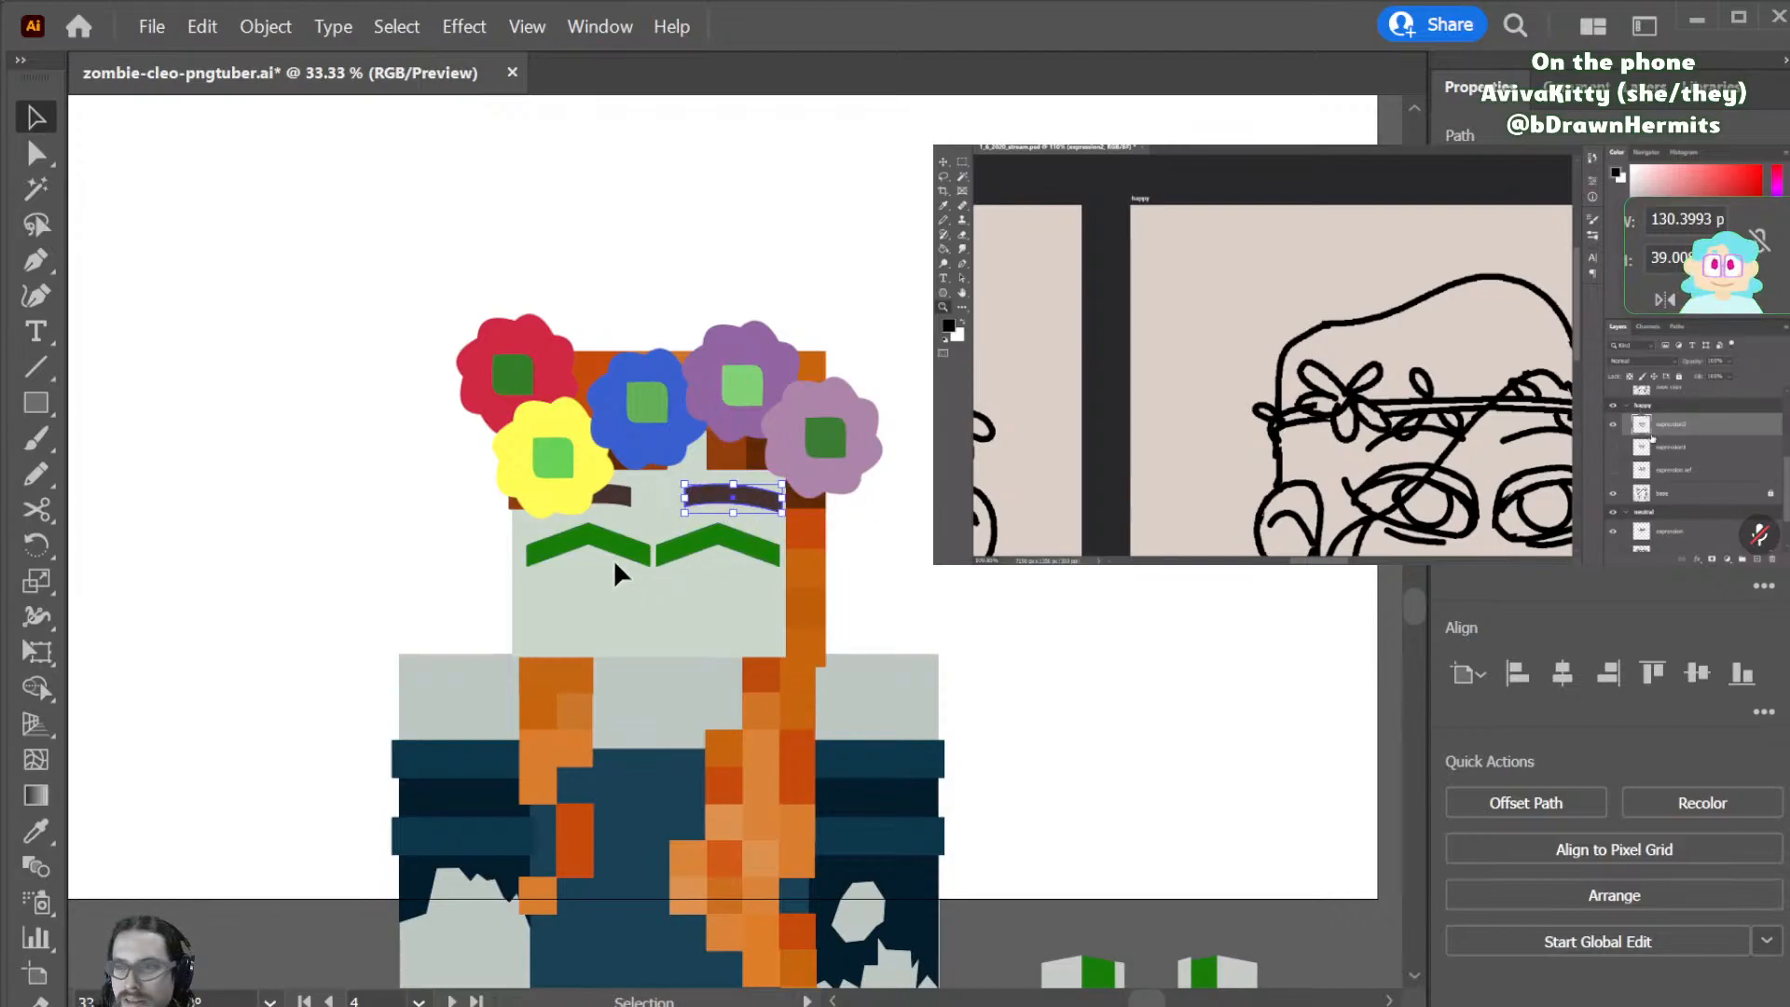
pyautogui.moveTo(690, 546); pyautogui.dragTo(698, 537)
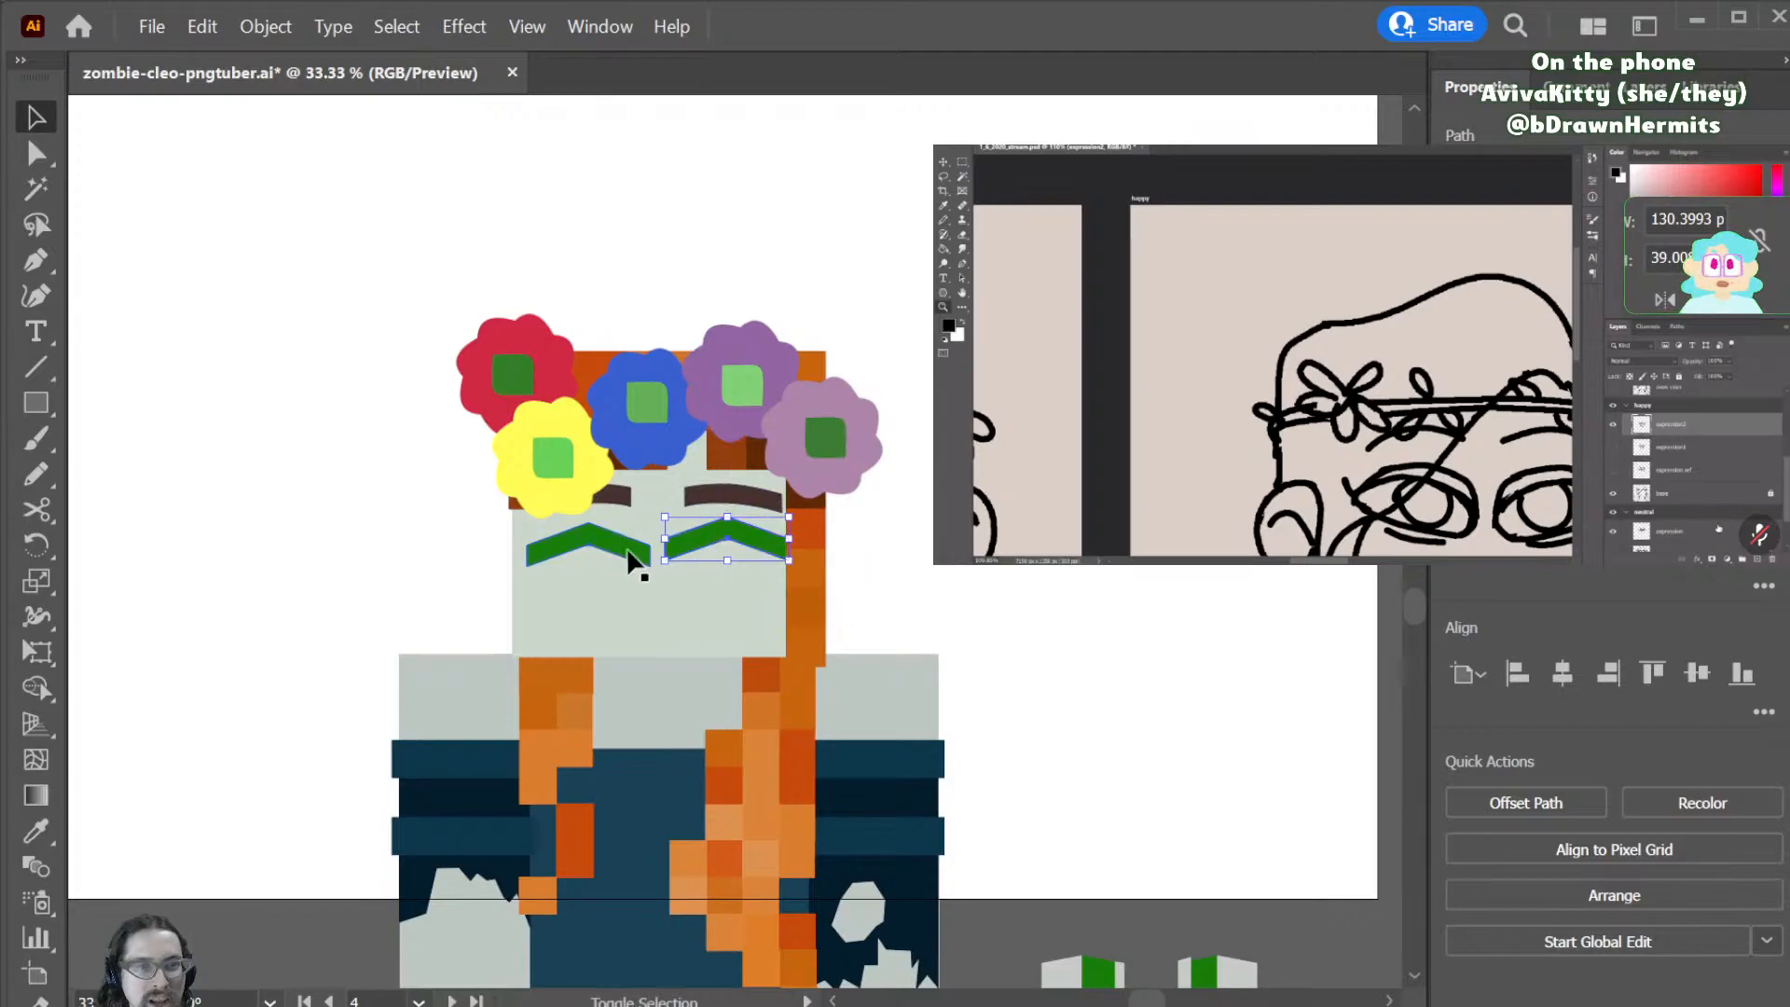
pyautogui.keyDown('shift'); pyautogui.click(623, 541); pyautogui.keyUp('shift')
pyautogui.click(957, 565)
pyautogui.hotkey('ctrl', 'z')
pyautogui.click(956, 565)
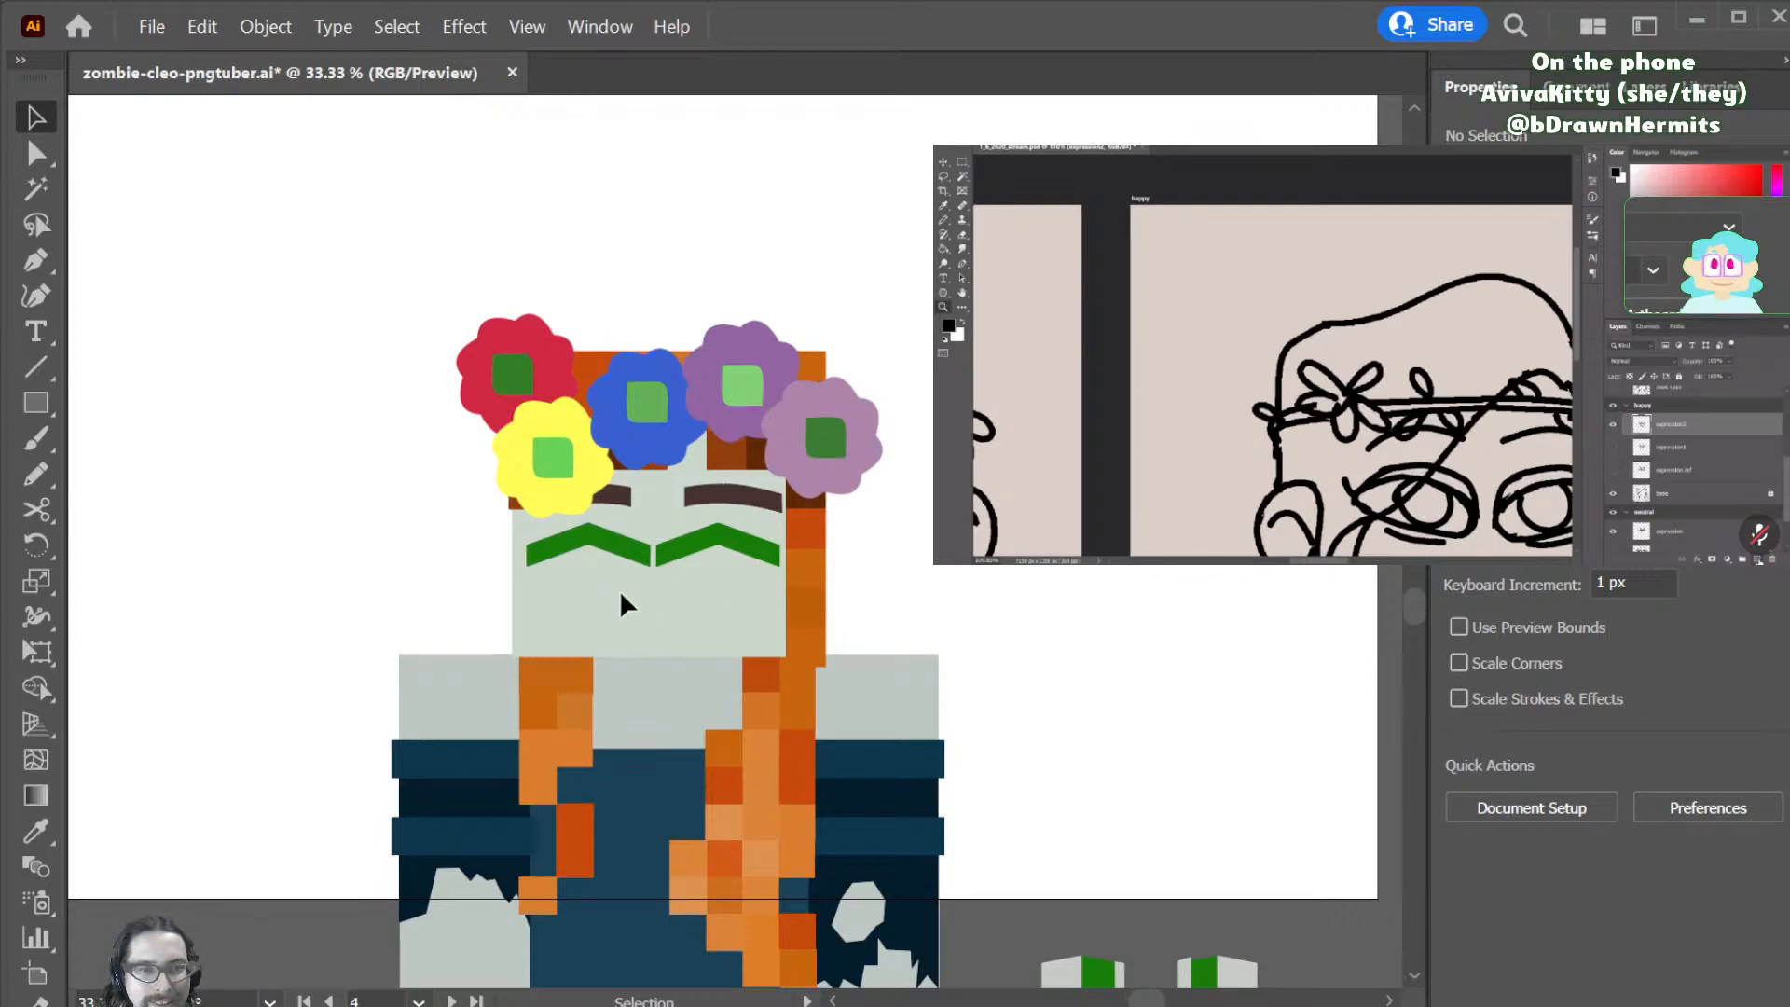
pyautogui.click(634, 556)
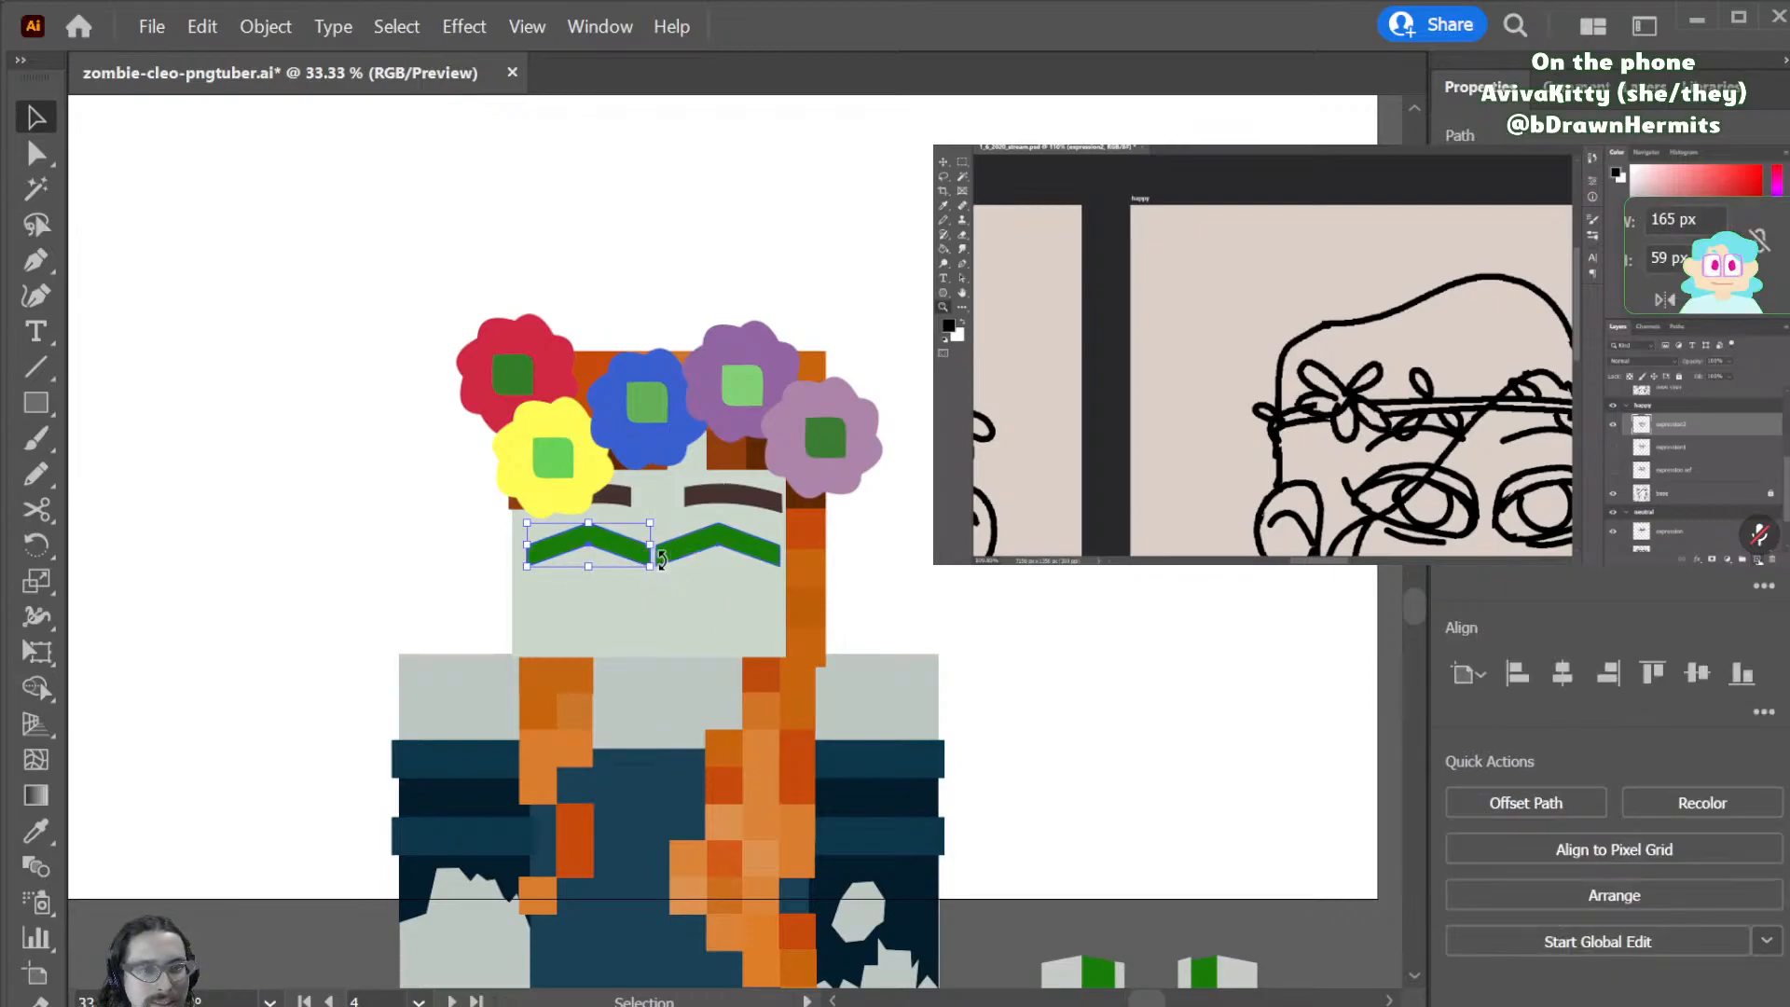
pyautogui.keyDown('shift'); pyautogui.click(696, 539); pyautogui.keyUp('shift')
pyautogui.moveTo(696, 540); pyautogui.dragTo(1150, 545)
pyautogui.click(1148, 608)
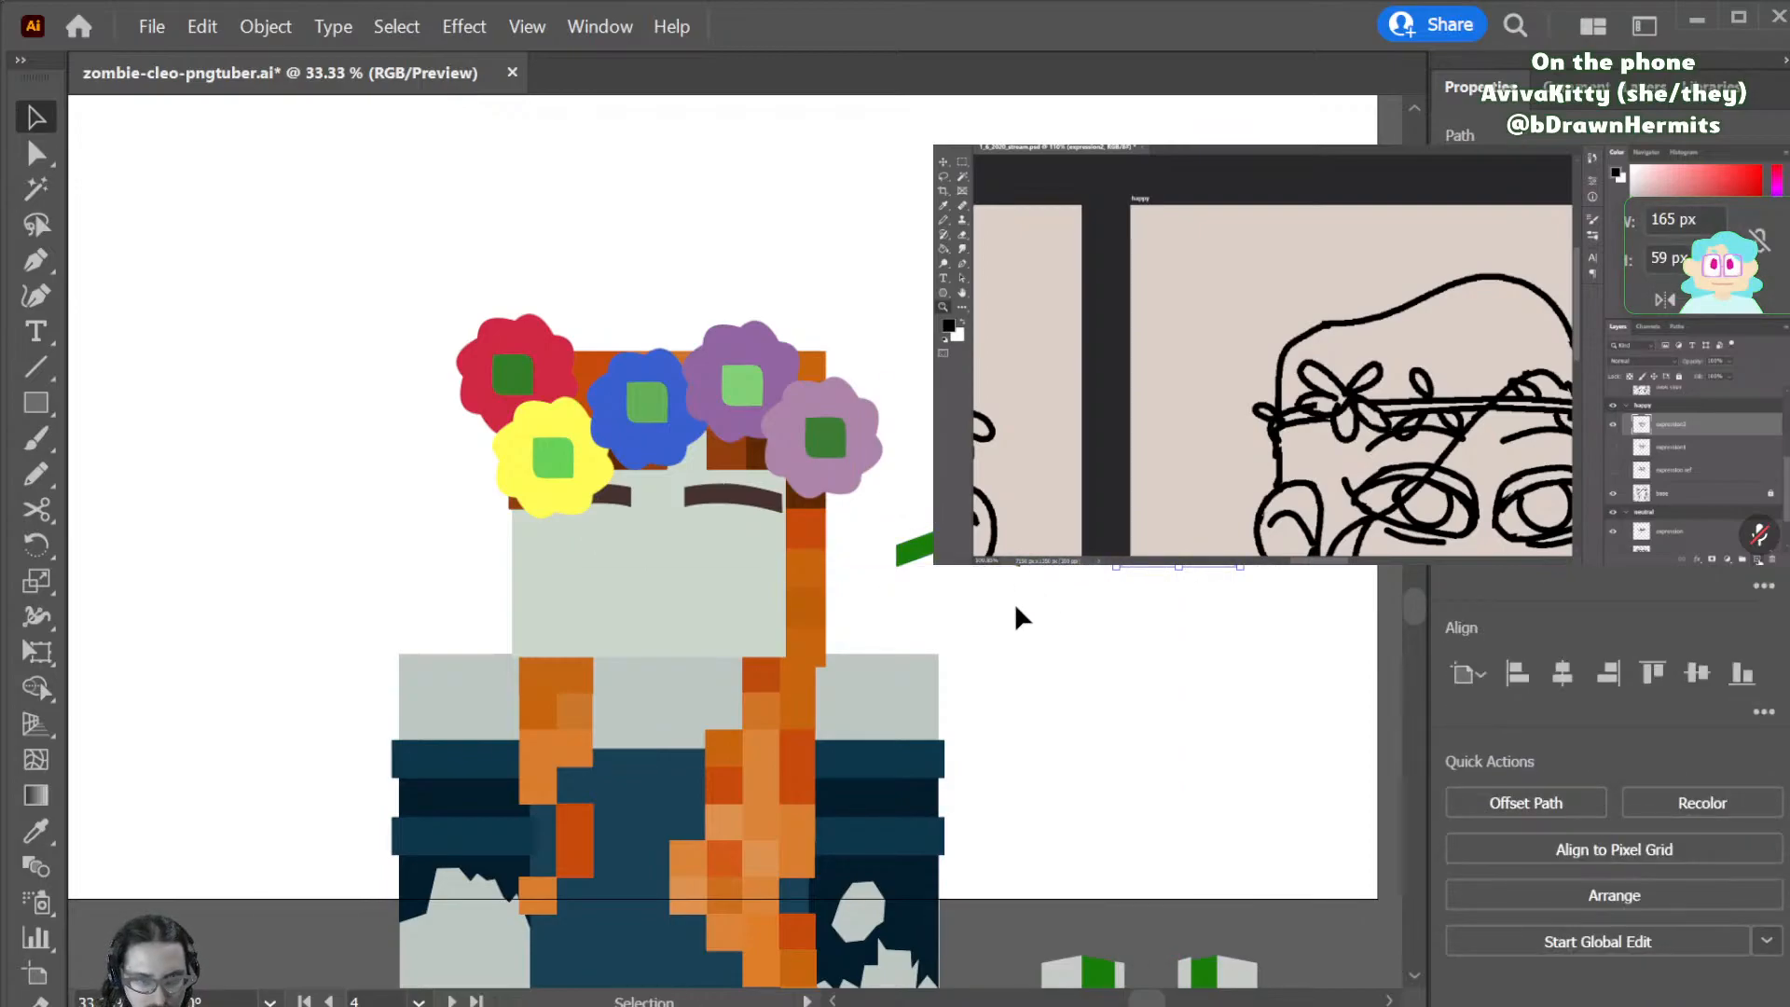
pyautogui.press('ctrl')
pyautogui.click(1202, 591)
pyautogui.hotkey('ctrl', 'z')
pyautogui.hotkey('ctrl', 'z')
pyautogui.hotkey('ctrl', 'z')
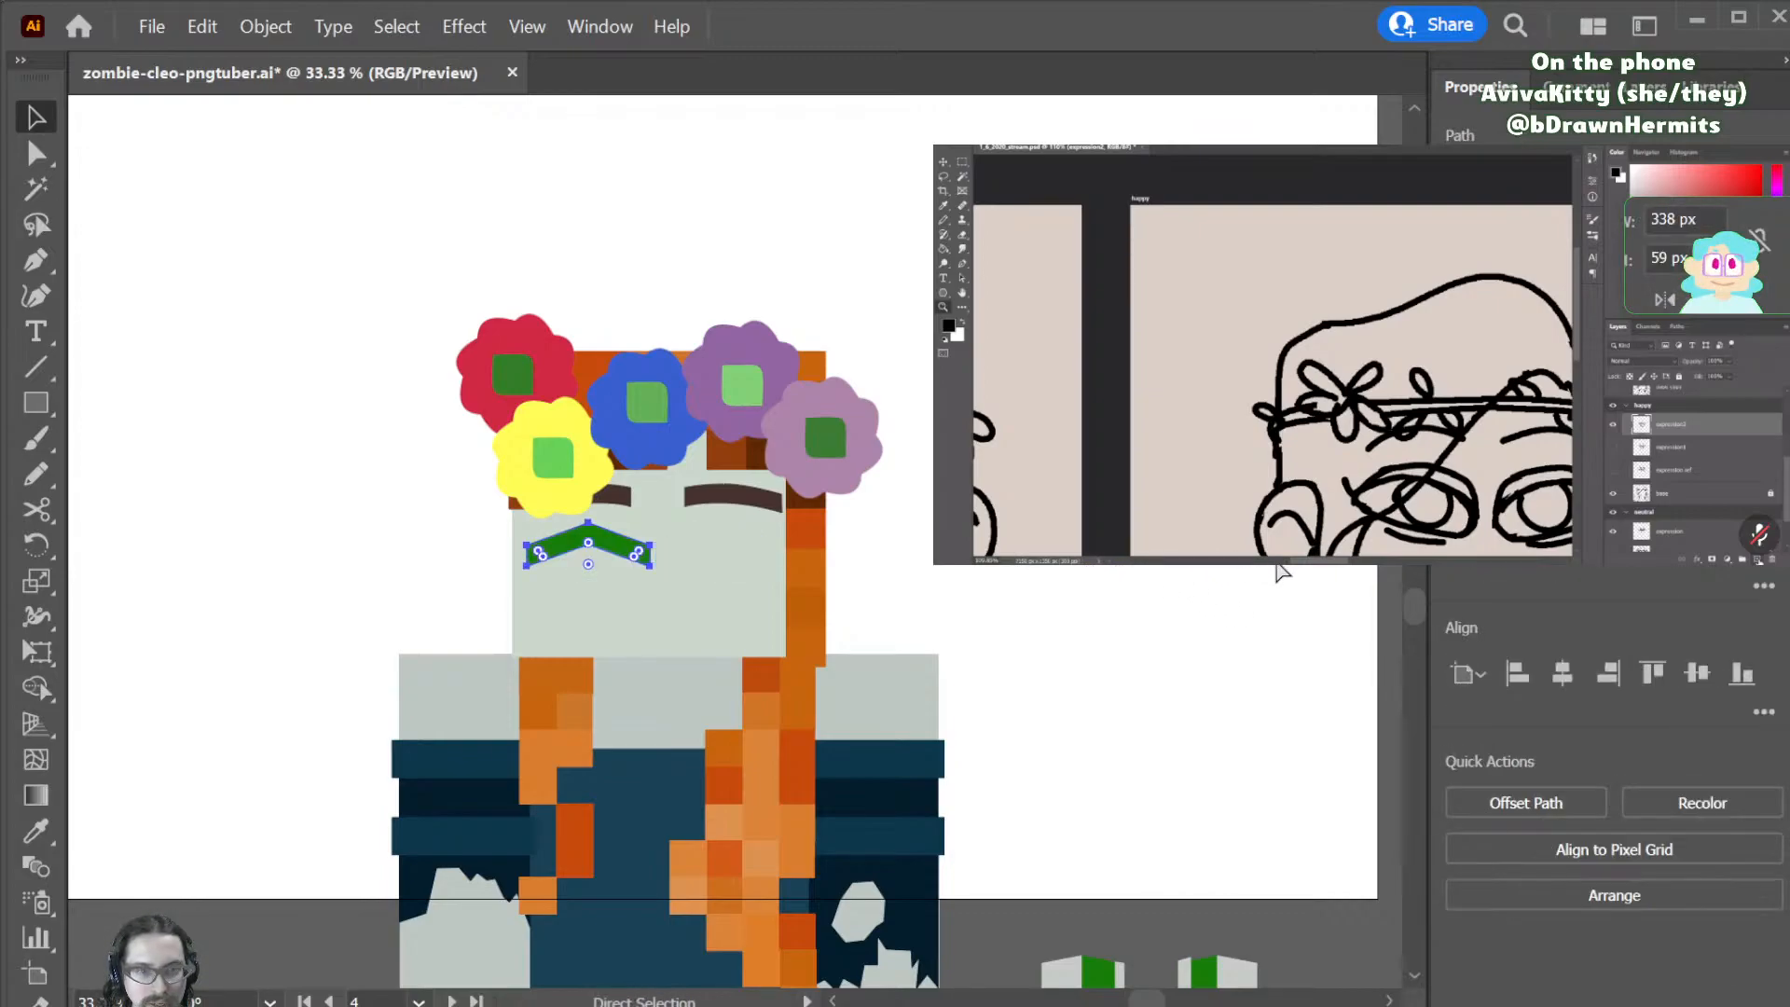
# - Step back to the straight green rectangle, restore the chevron eye, and place a copy of the rectangle on the face as the mouth
pyautogui.hotkey('ctrl', 'z')
pyautogui.hotkey('ctrl', 'z')
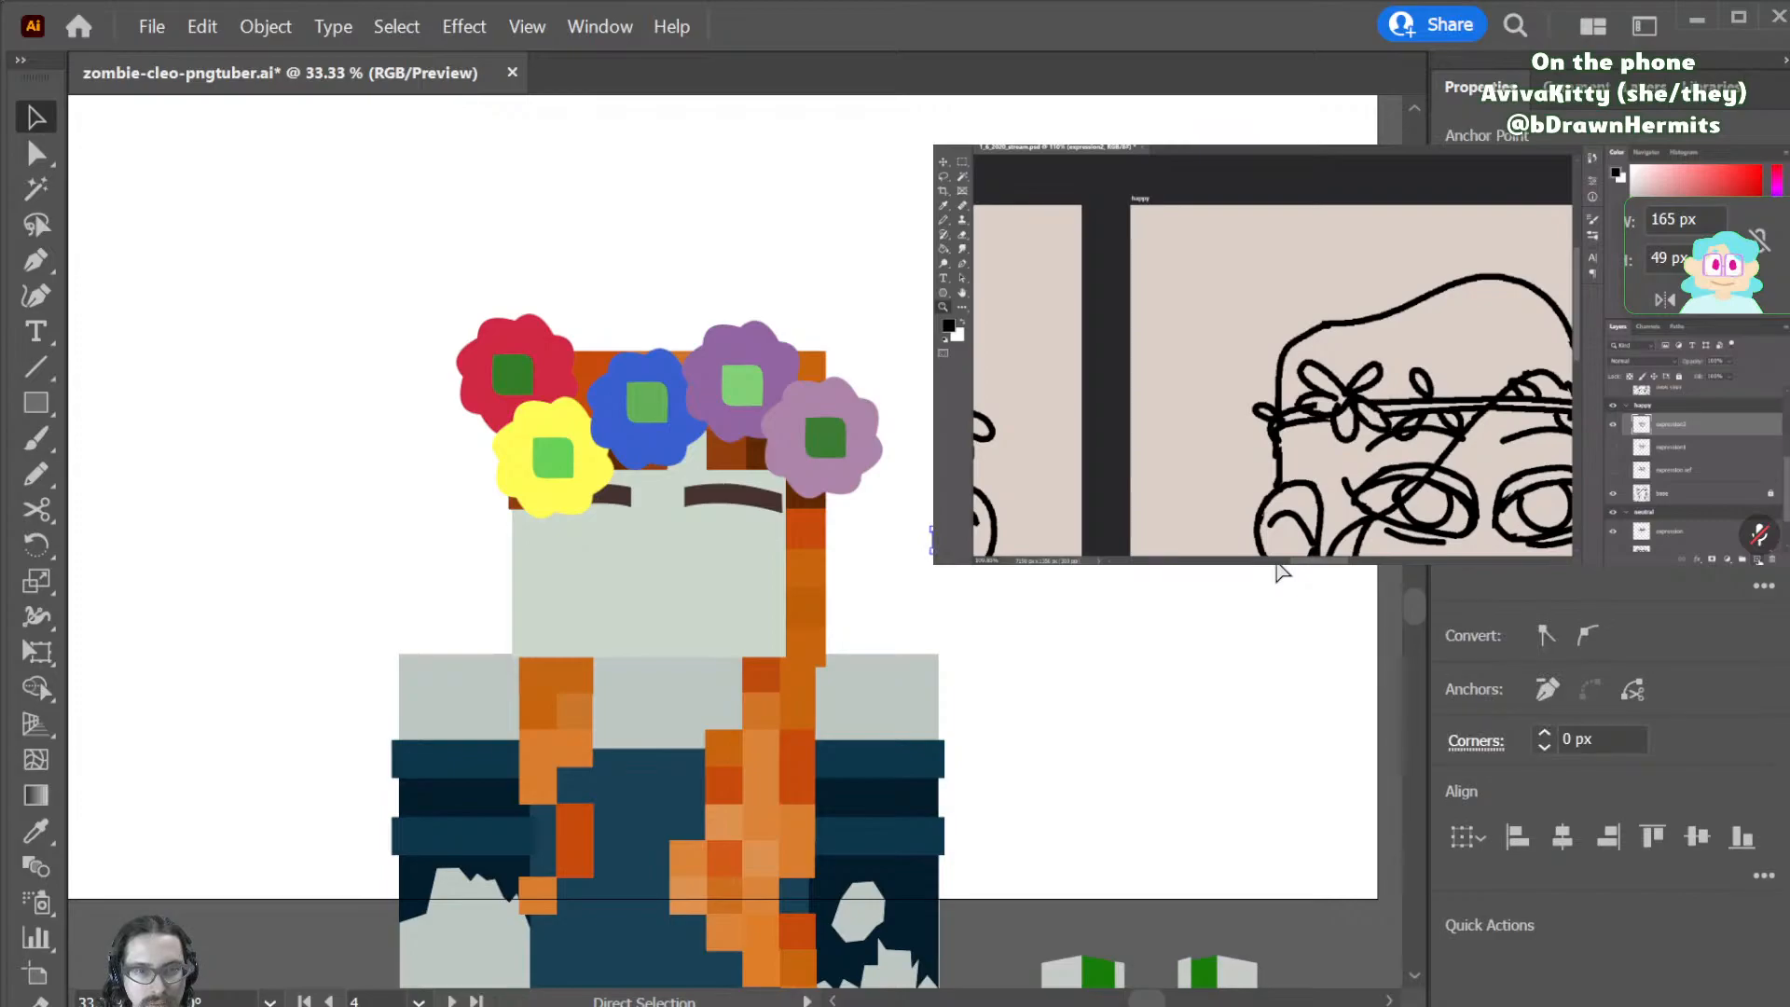
pyautogui.hotkey('ctrl', 'z')
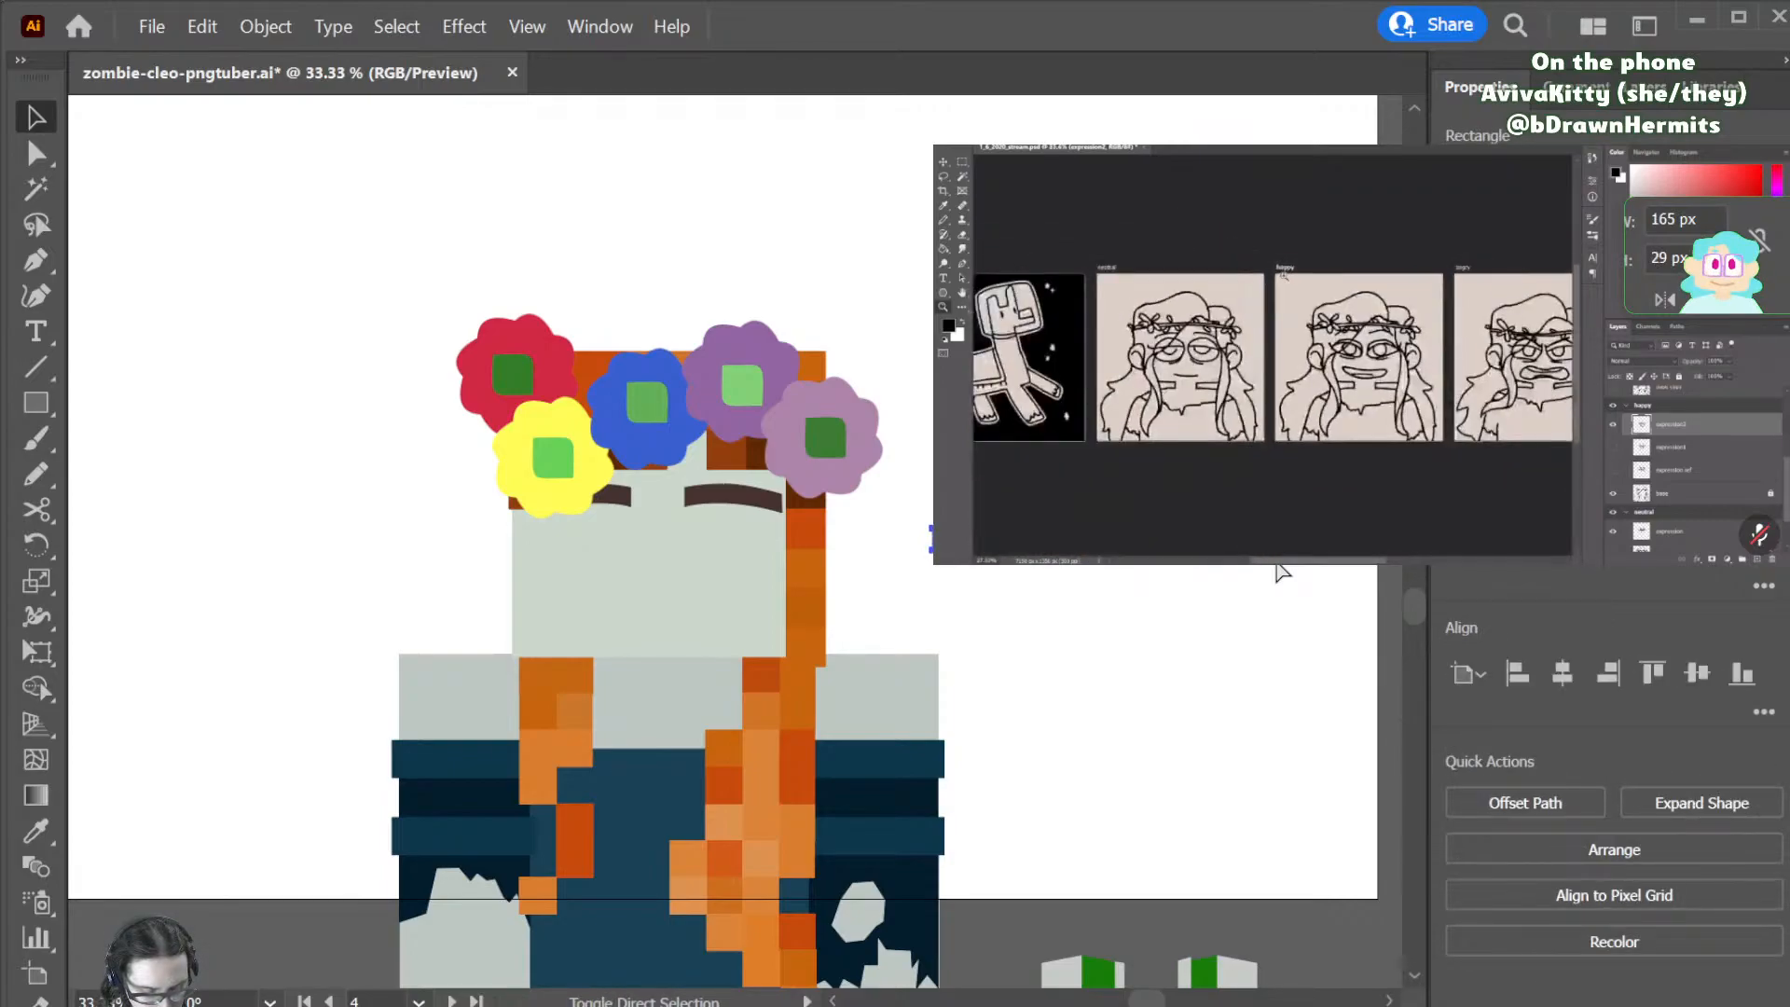
pyautogui.hotkey('ctrl', 'z')
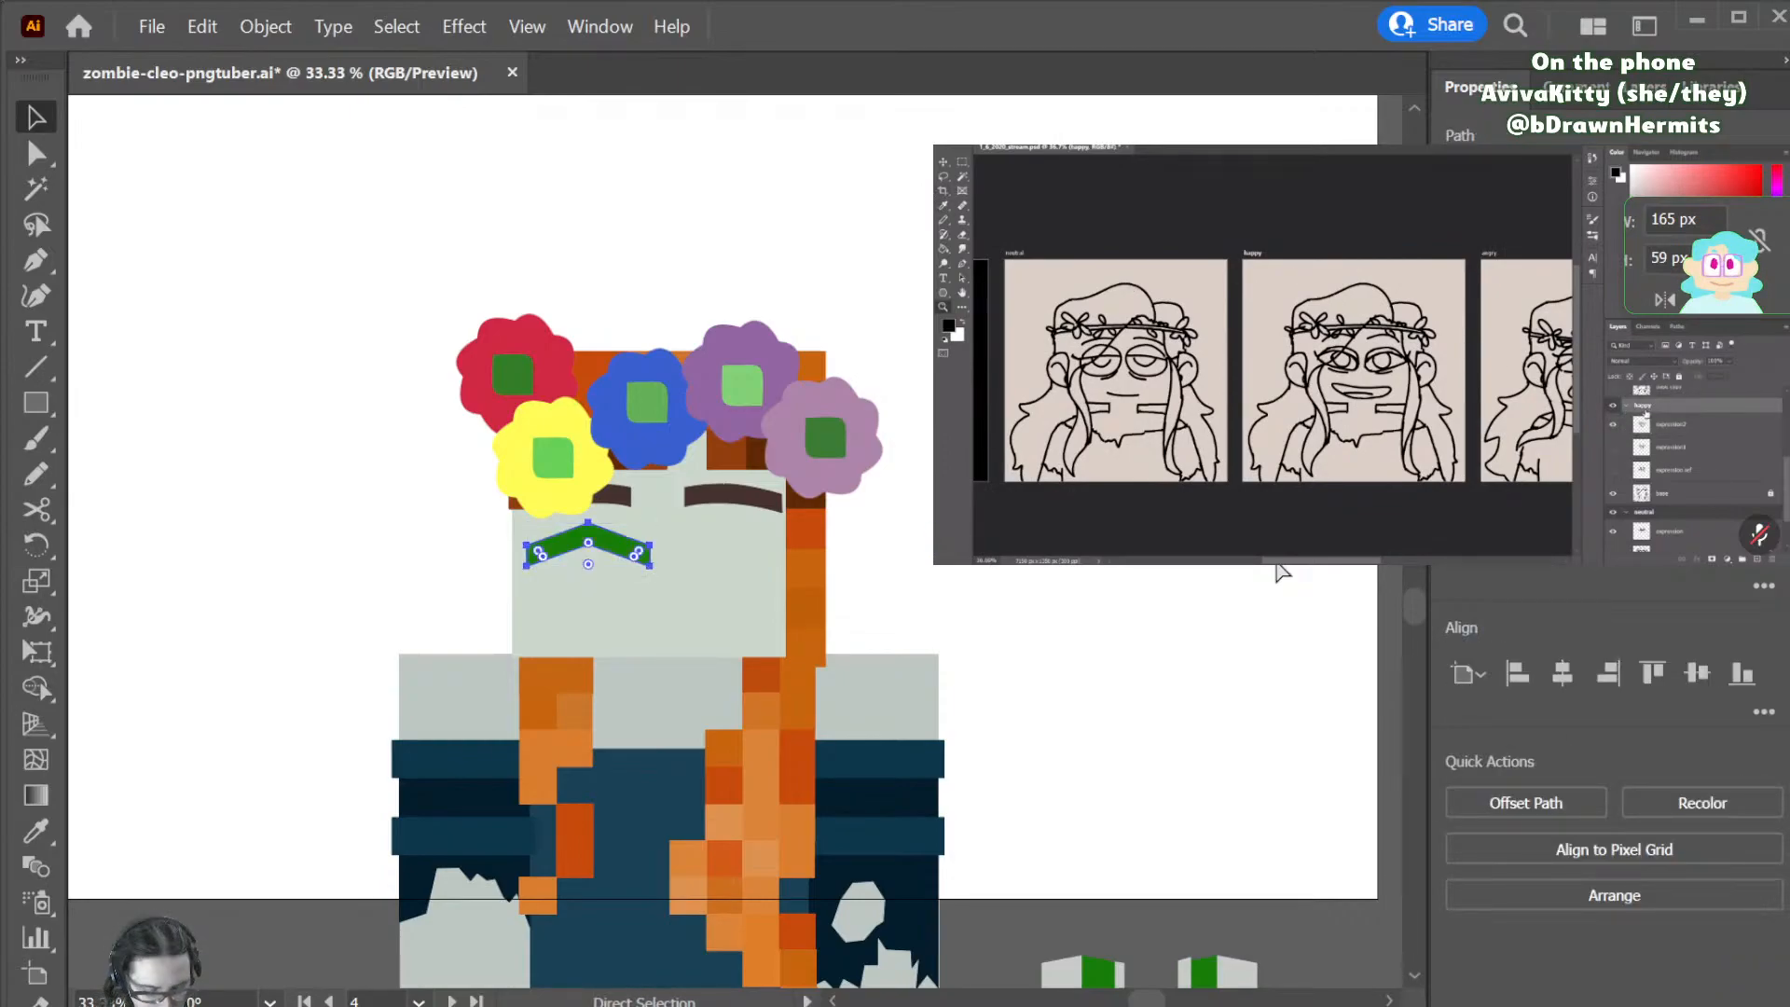
pyautogui.hotkey('ctrl', 'shift', 'z')
pyautogui.moveTo(734, 540); pyautogui.dragTo(647, 617)
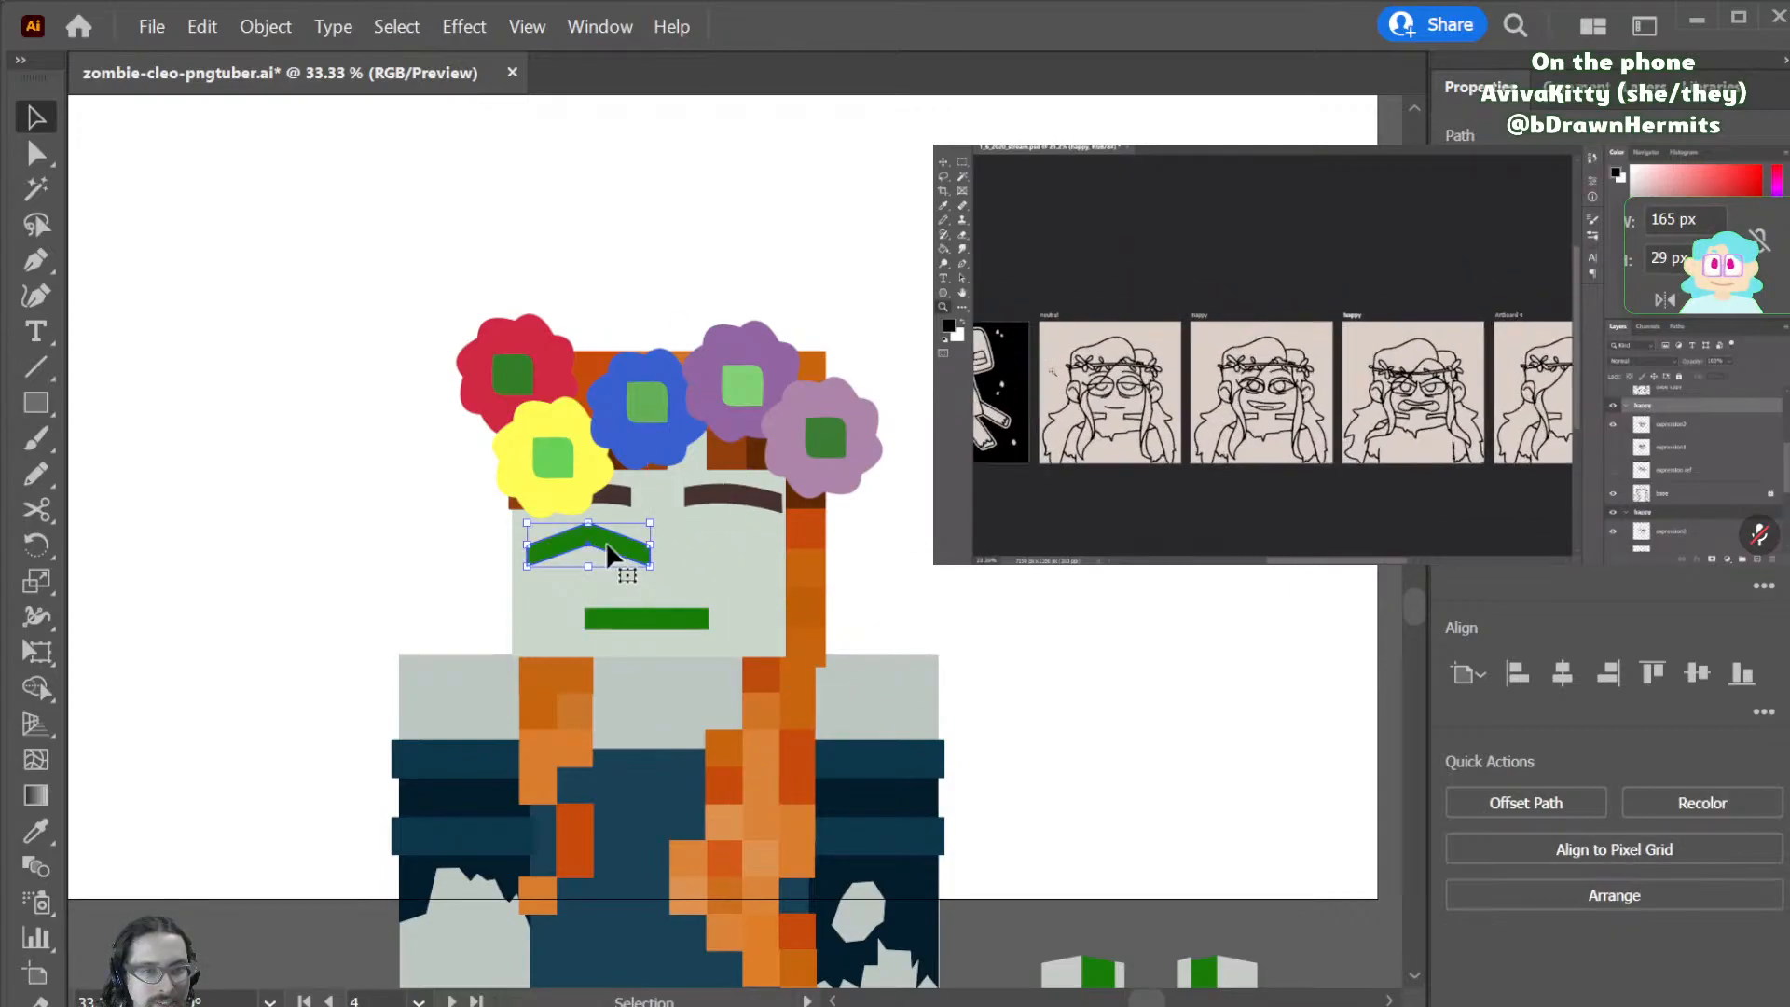
# - Duplicate the chevron horizontally under the other eyebrow and nudge the original chevron slightly outward
pyautogui.keyDown('alt'); pyautogui.keyDown('shift'); pyautogui.moveTo(610, 552); pyautogui.dragTo(739, 568); pyautogui.keyUp('shift'); pyautogui.keyUp('alt')
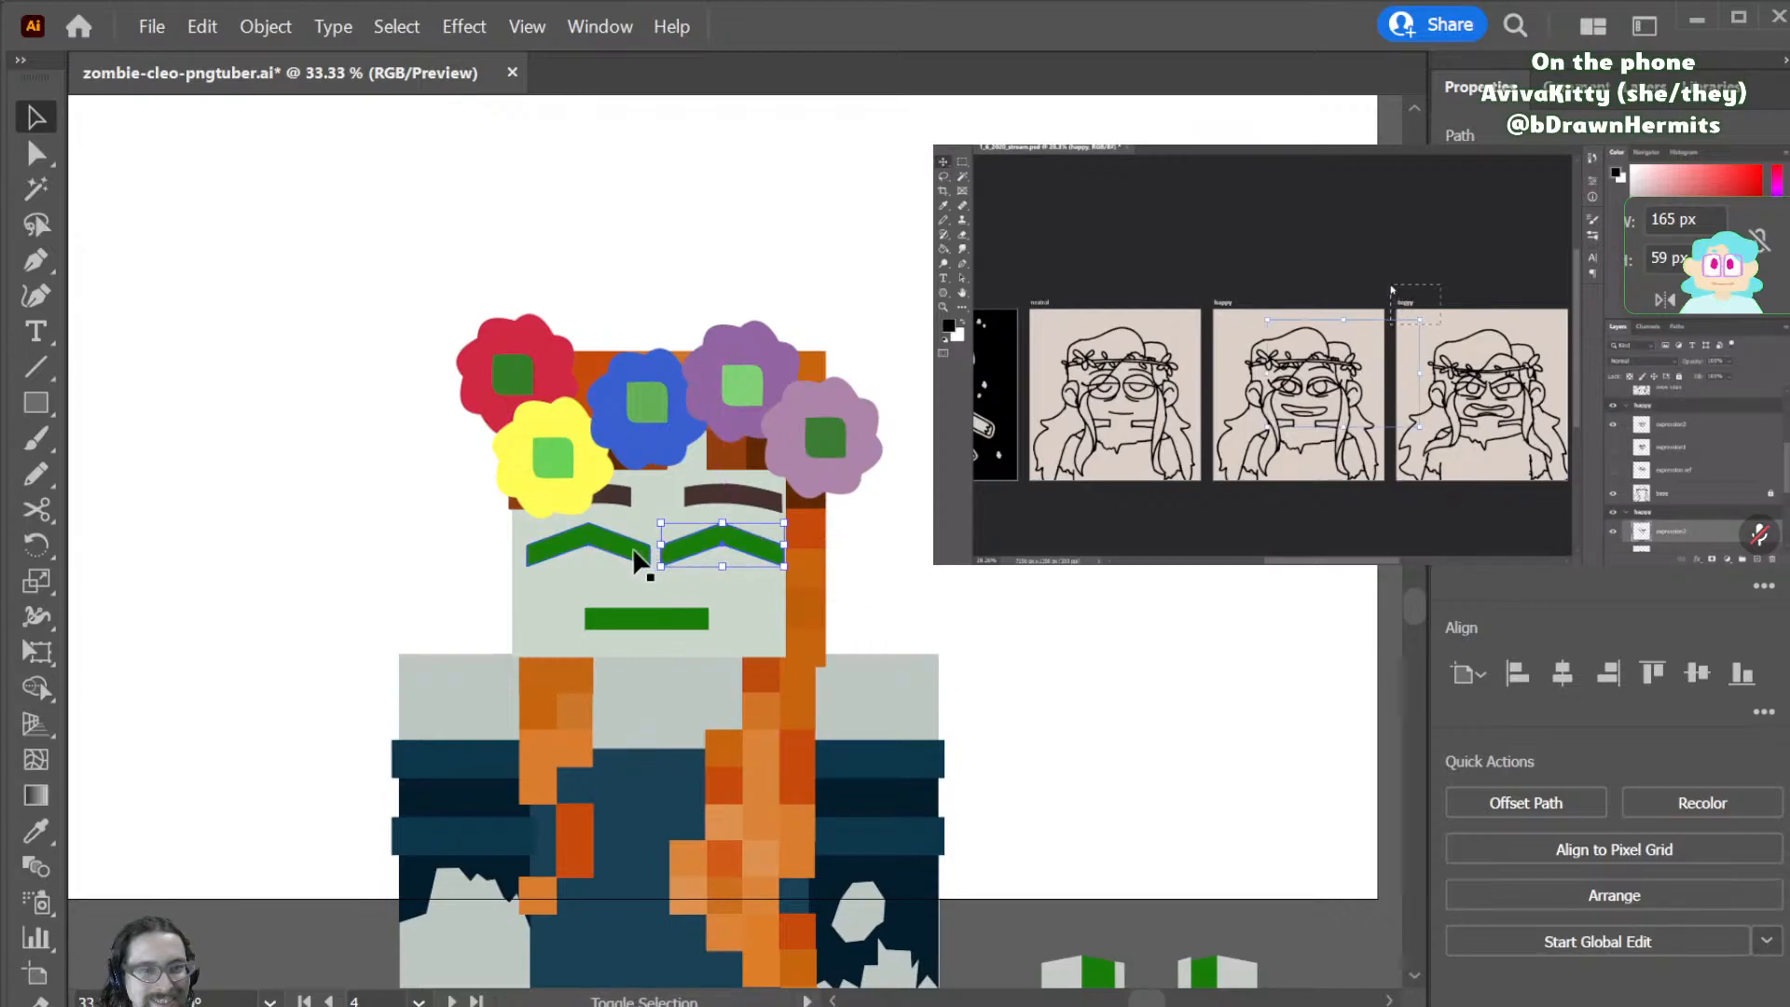
pyautogui.click(993, 580)
pyautogui.hscroll(-2, 997, 583)
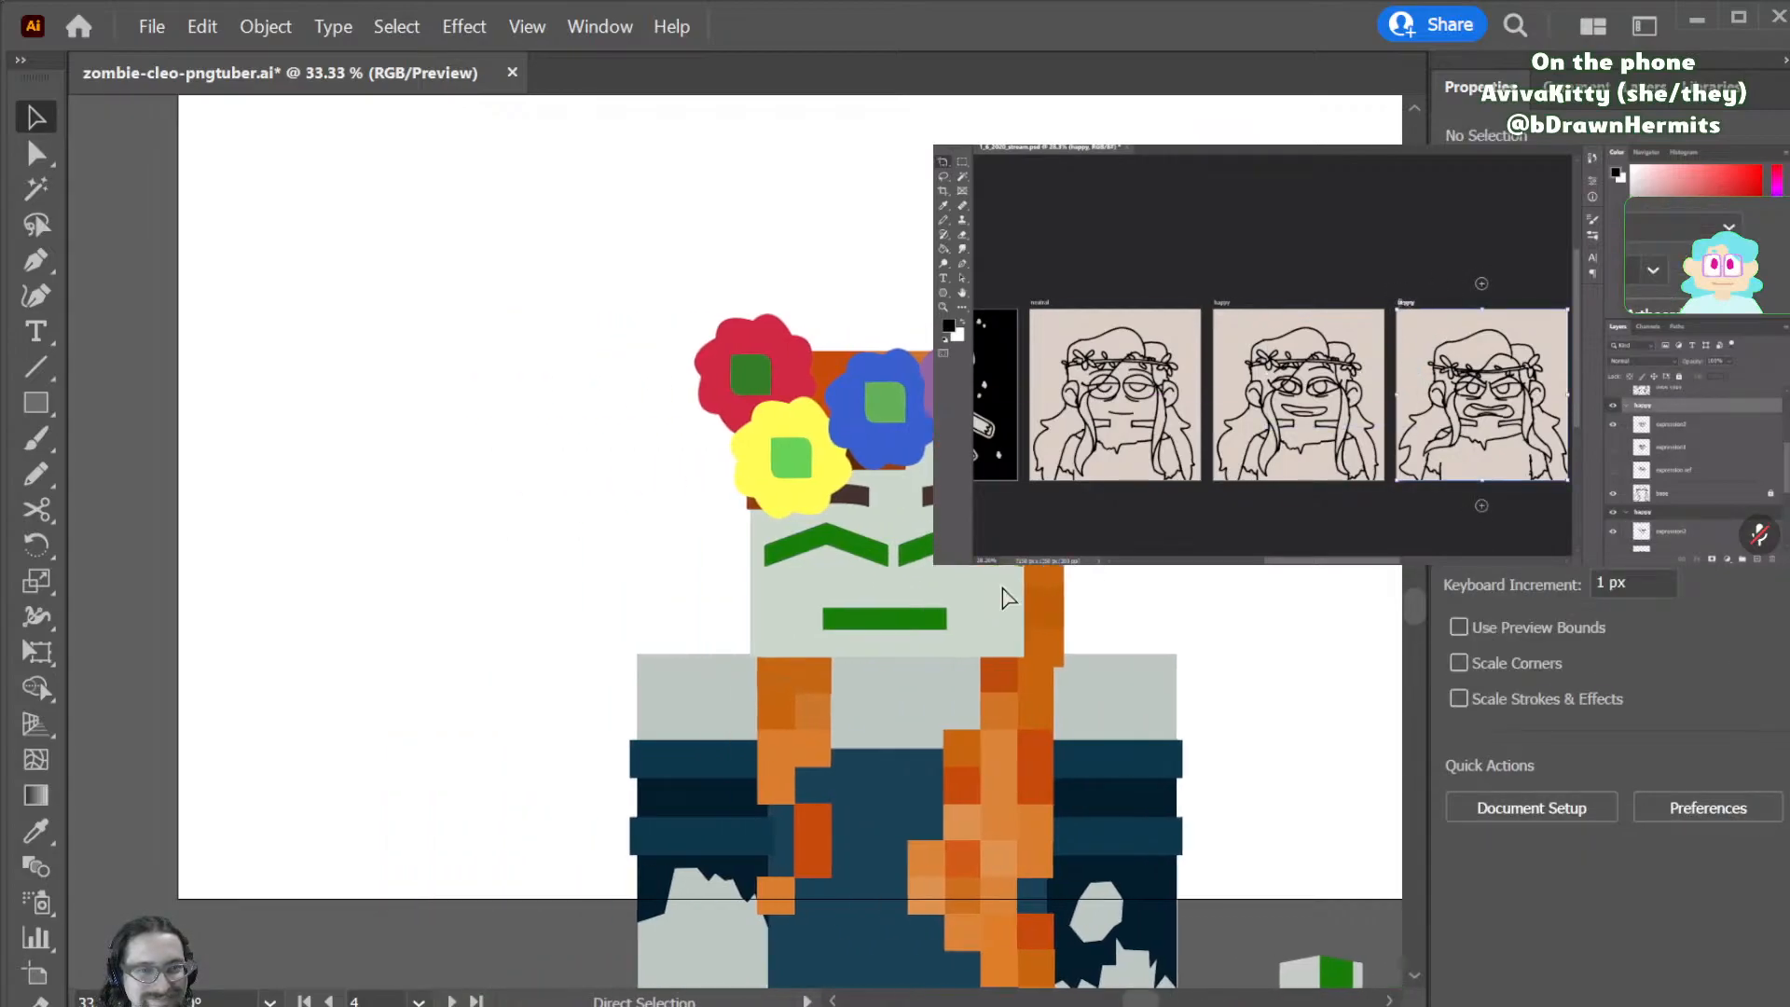
pyautogui.hscroll(1, 783, 644)
pyautogui.hscroll(1, 795, 653)
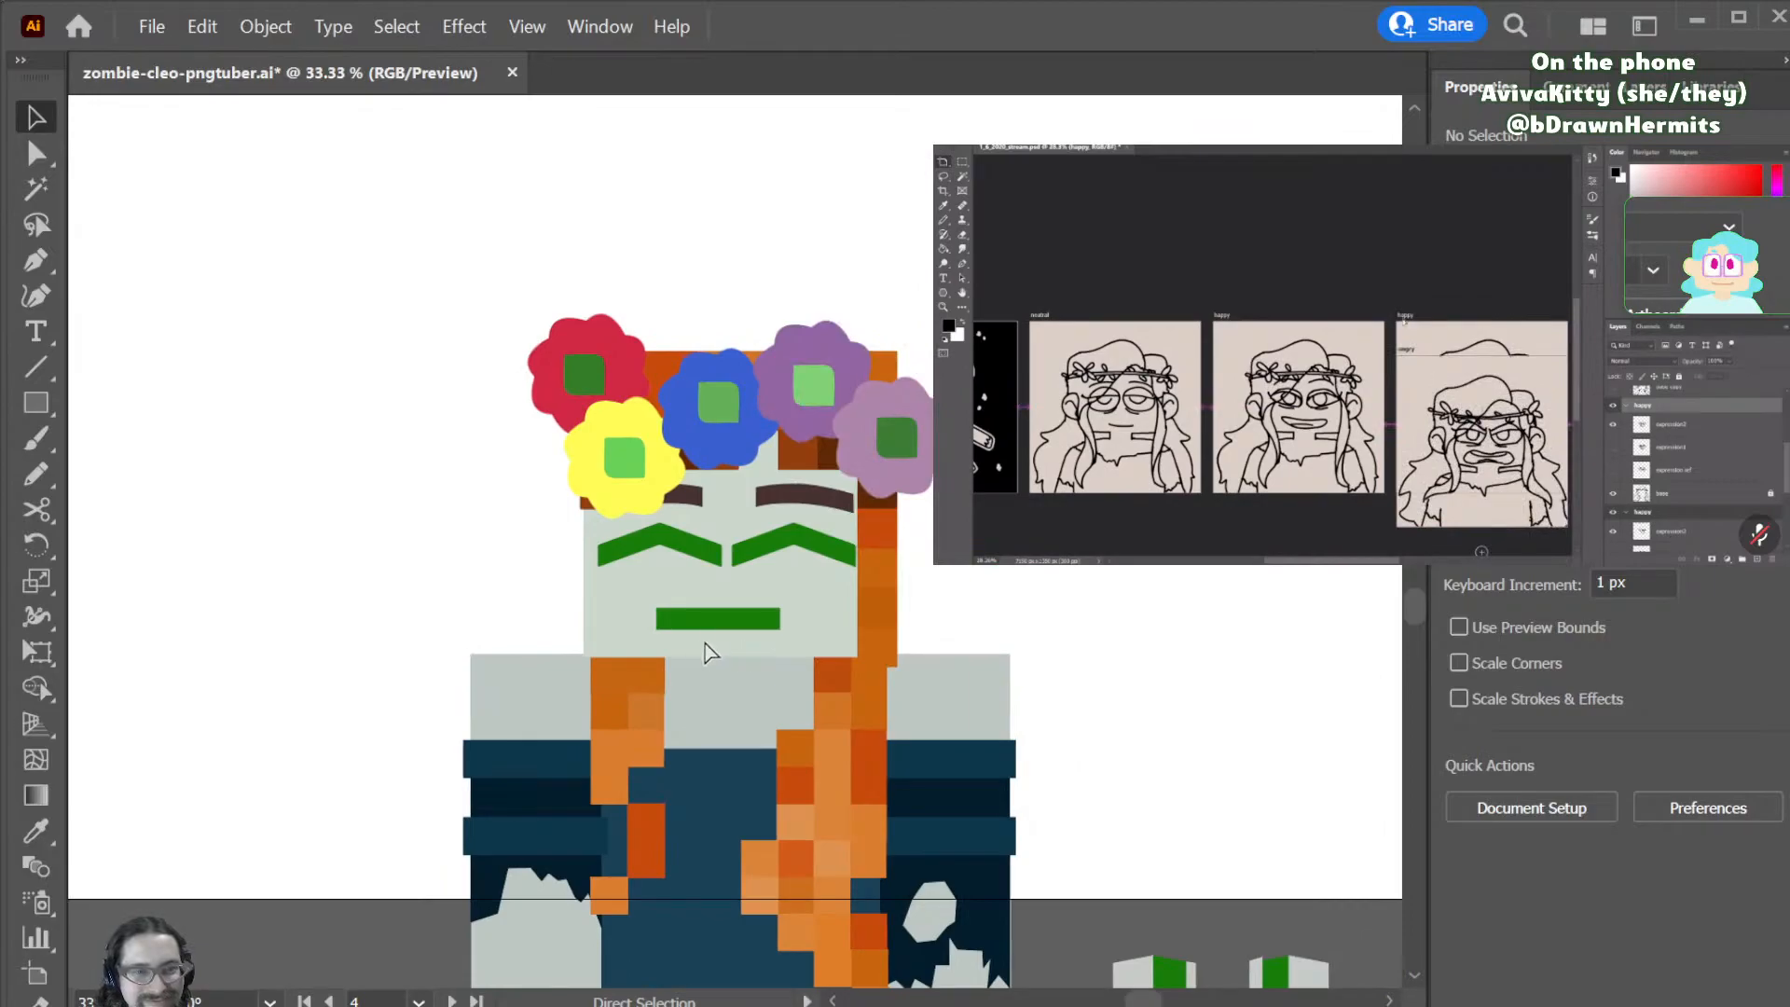
pyautogui.click(701, 552)
pyautogui.click(703, 556)
pyautogui.click(835, 545)
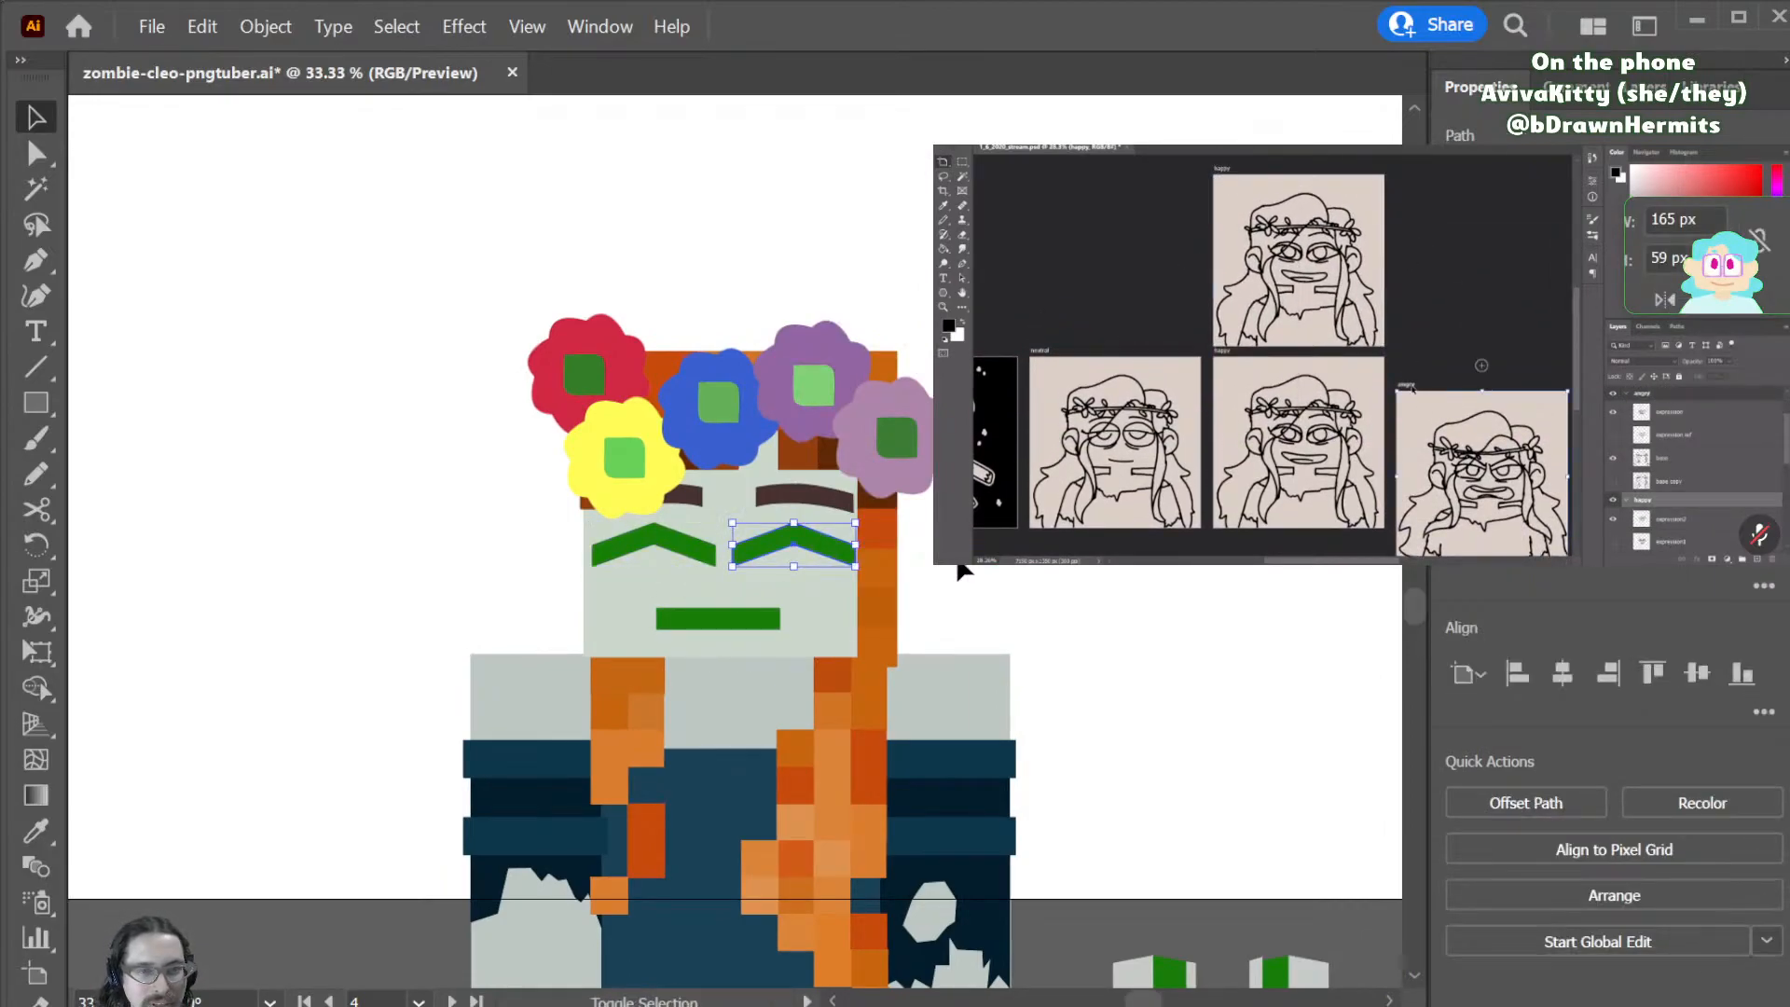
pyautogui.click(1026, 569)
# - Move both chevron eyes outward, past the edges of the face, to widen the gap between them
pyautogui.scroll(-2, 1025, 569)
pyautogui.scroll(2, 1025, 567)
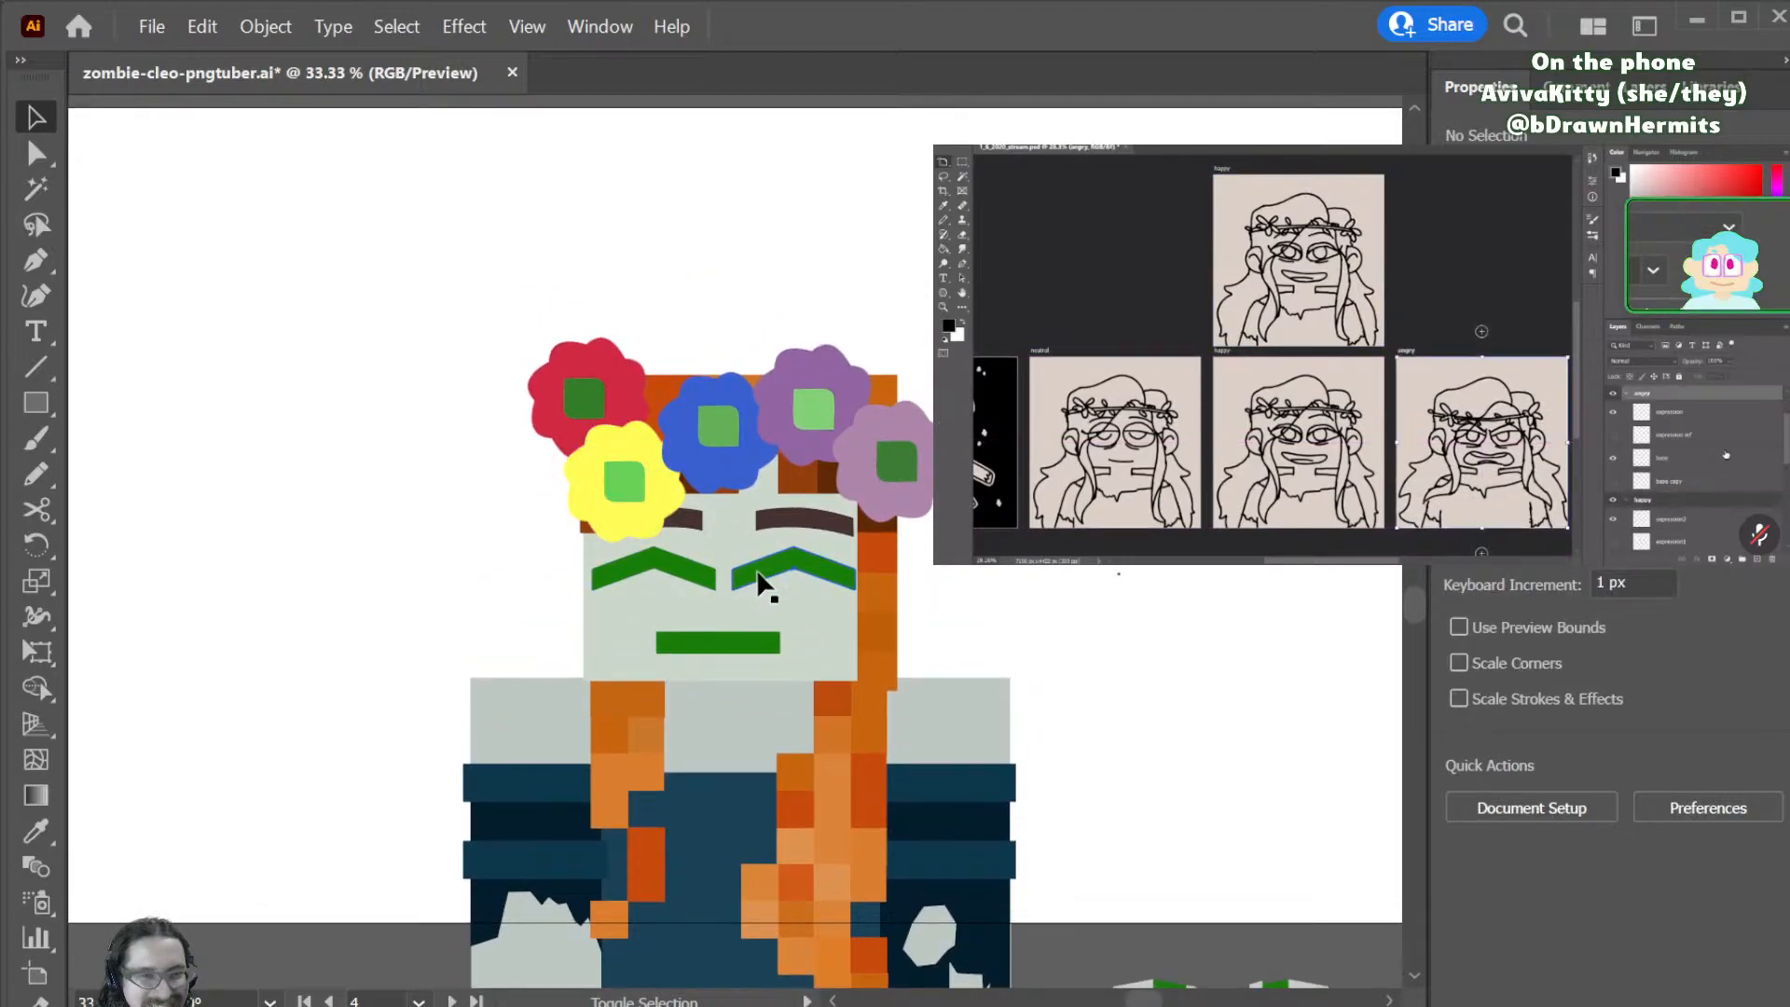
pyautogui.moveTo(753, 578); pyautogui.dragTo(811, 573)
pyautogui.moveTo(688, 575); pyautogui.dragTo(620, 569)
# - Narrow the two chevron eyes and the mouth together to an overall width of 301 px
pyautogui.keyDown('shift'); pyautogui.click(844, 580); pyautogui.keyUp('shift')
pyautogui.keyDown('shift'); pyautogui.click(731, 644); pyautogui.keyUp('shift')
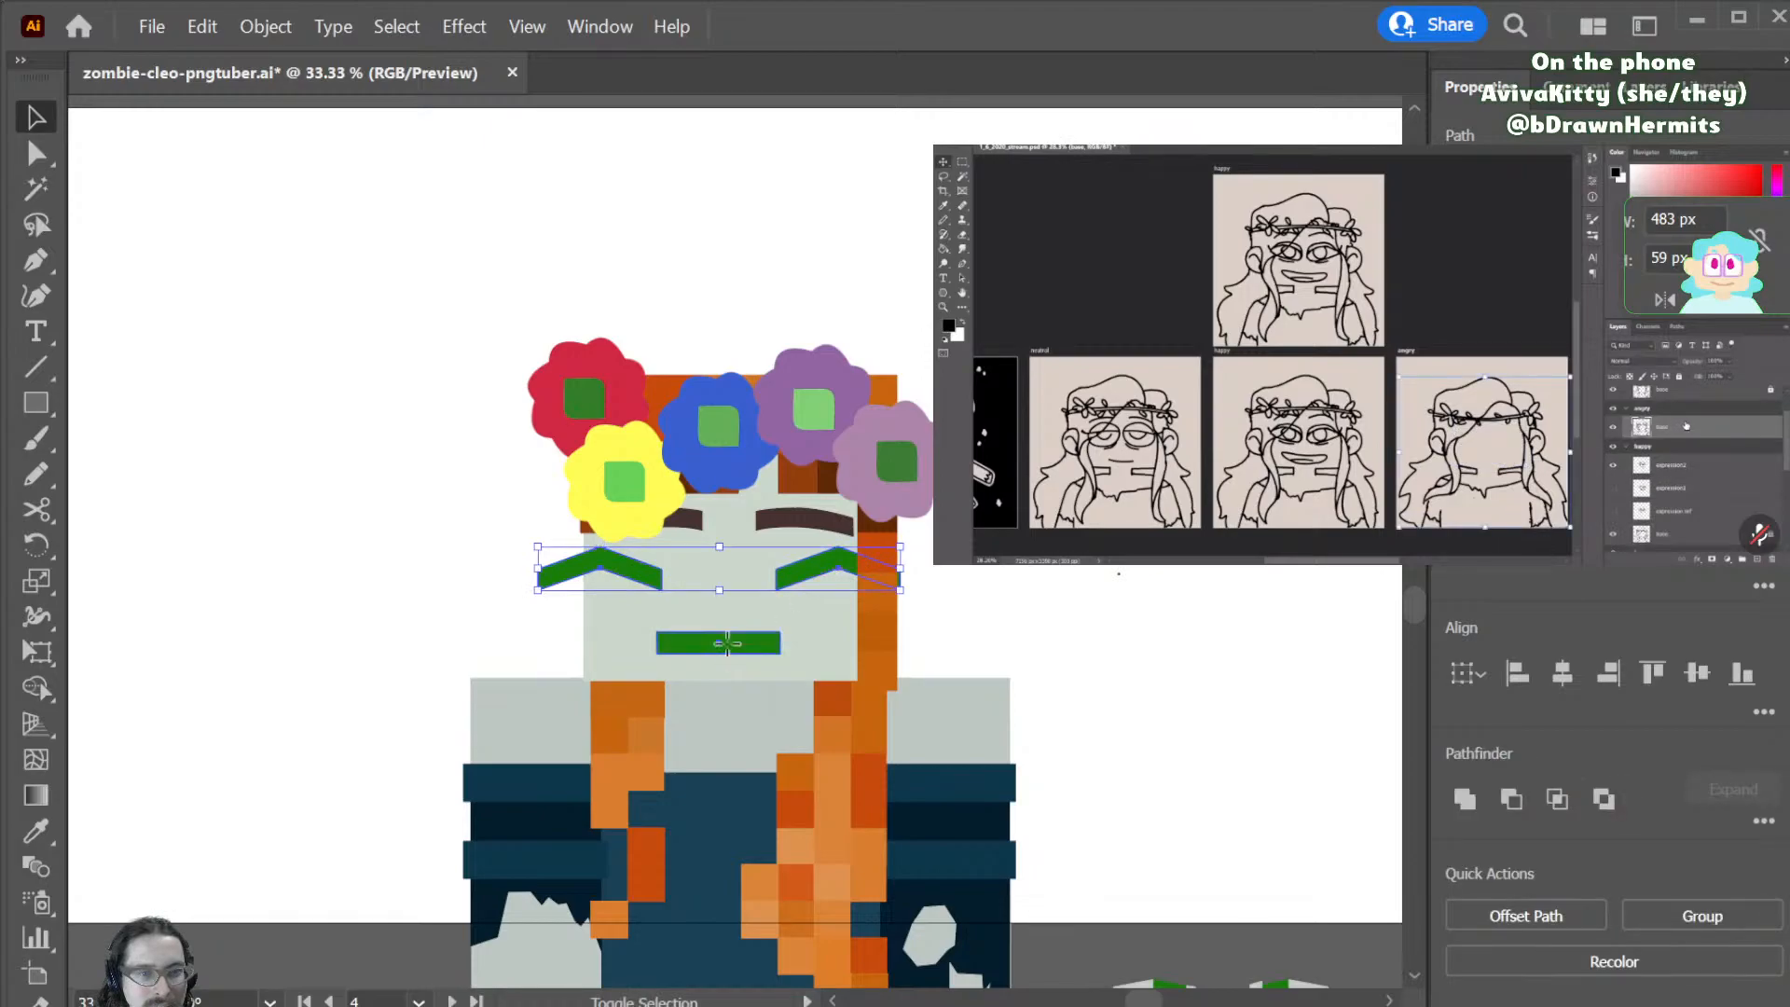
pyautogui.moveTo(907, 608); pyautogui.dragTo(831, 611)
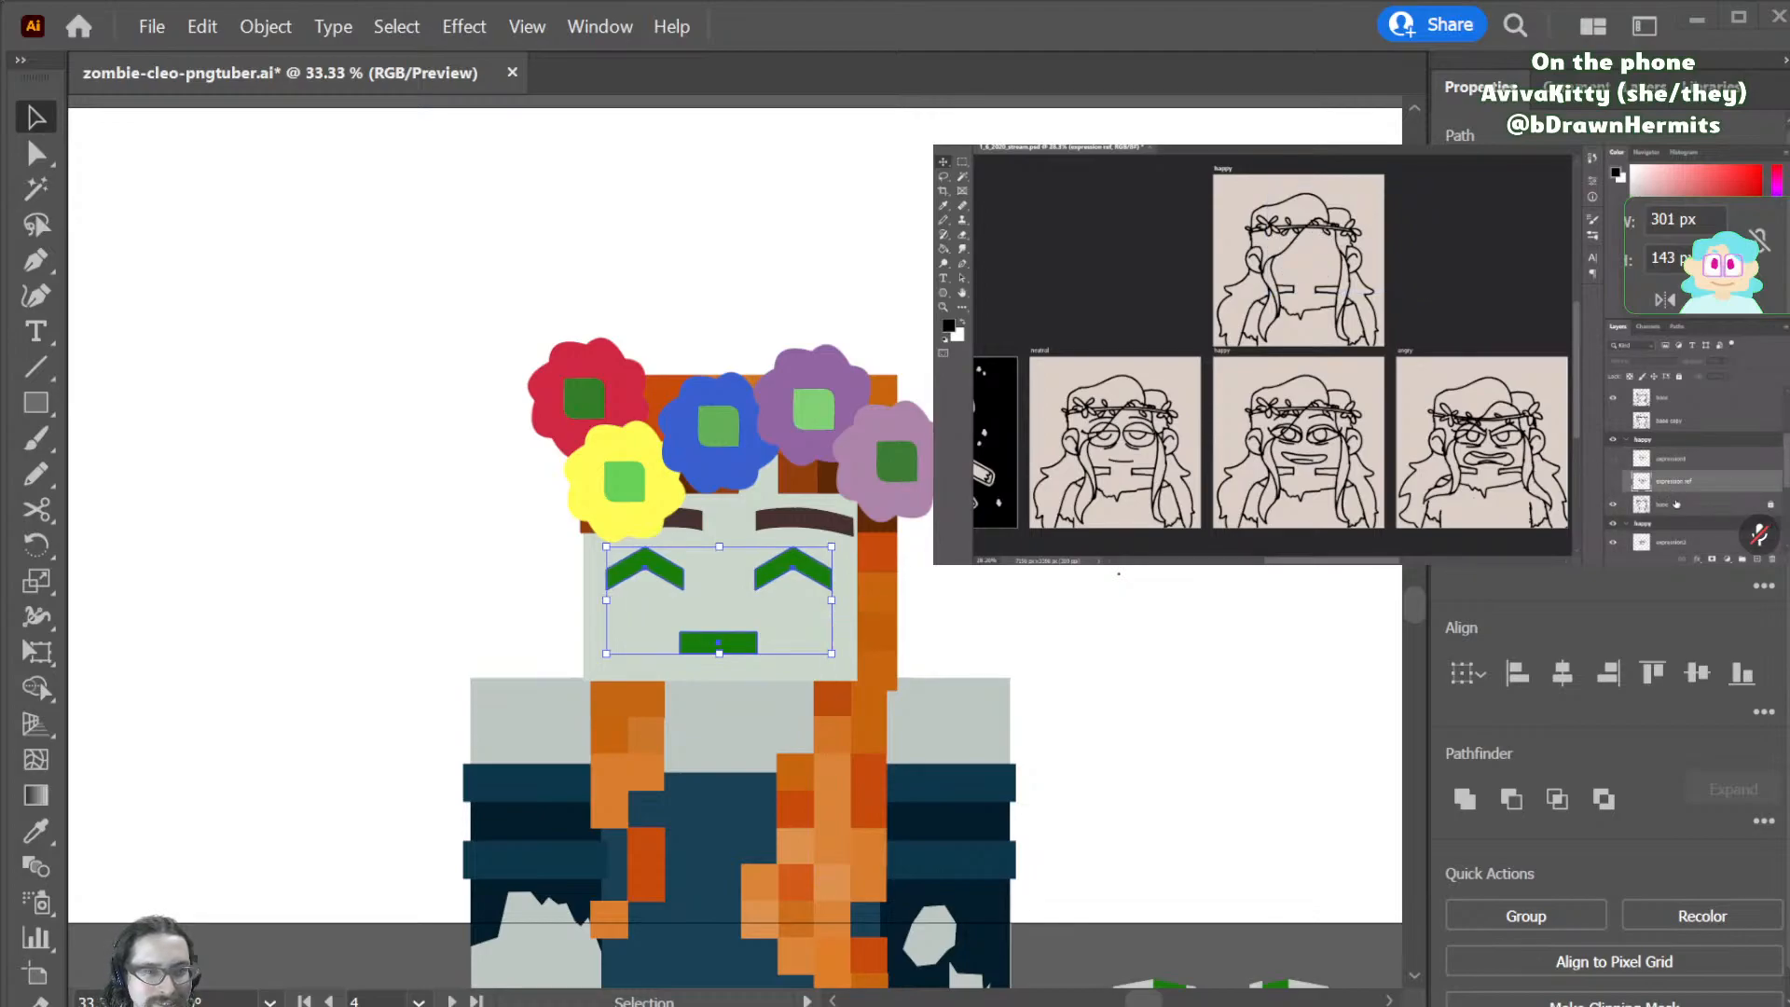
pyautogui.click(876, 593)
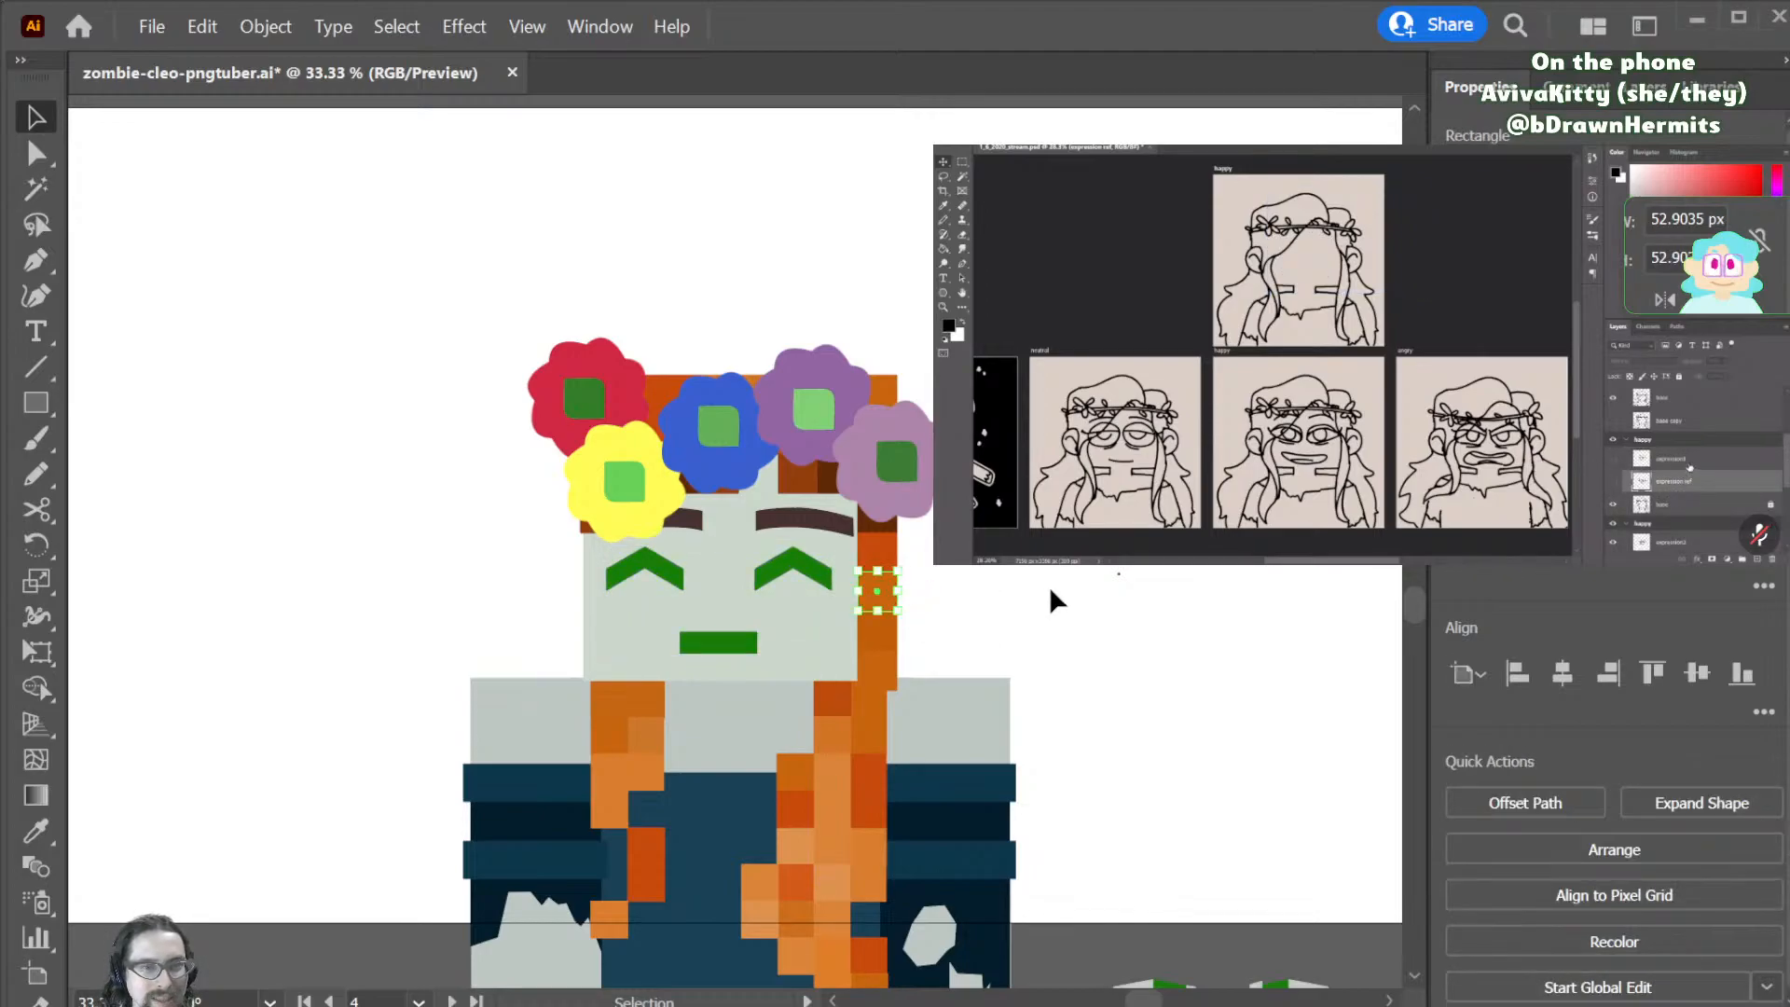
pyautogui.click(1049, 585)
# - Shift the chevron eyes and the mouth together slightly to the right on the face, and save the file
pyautogui.click(671, 574)
pyautogui.keyDown('shift'); pyautogui.click(785, 569); pyautogui.keyUp('shift')
pyautogui.keyDown('shift'); pyautogui.click(735, 639); pyautogui.keyUp('shift')
pyautogui.hotkey('shift', 'Right')
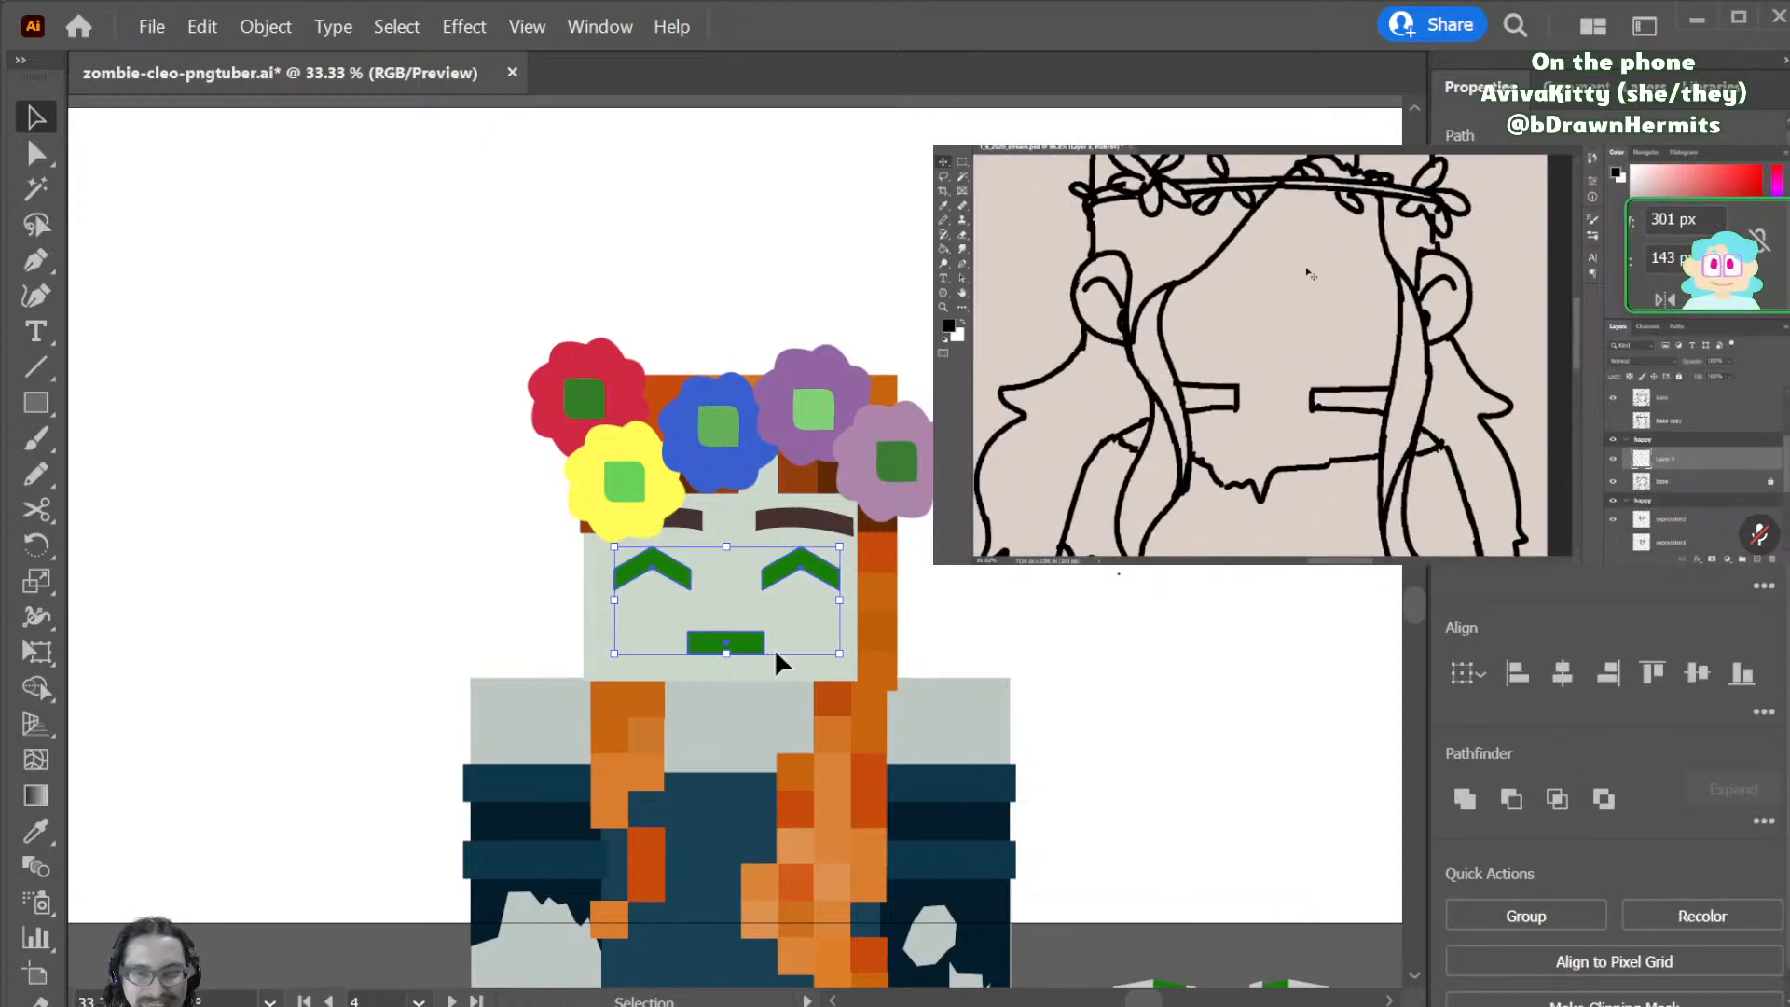
pyautogui.hotkey('ctrl', 'shift', 'a')
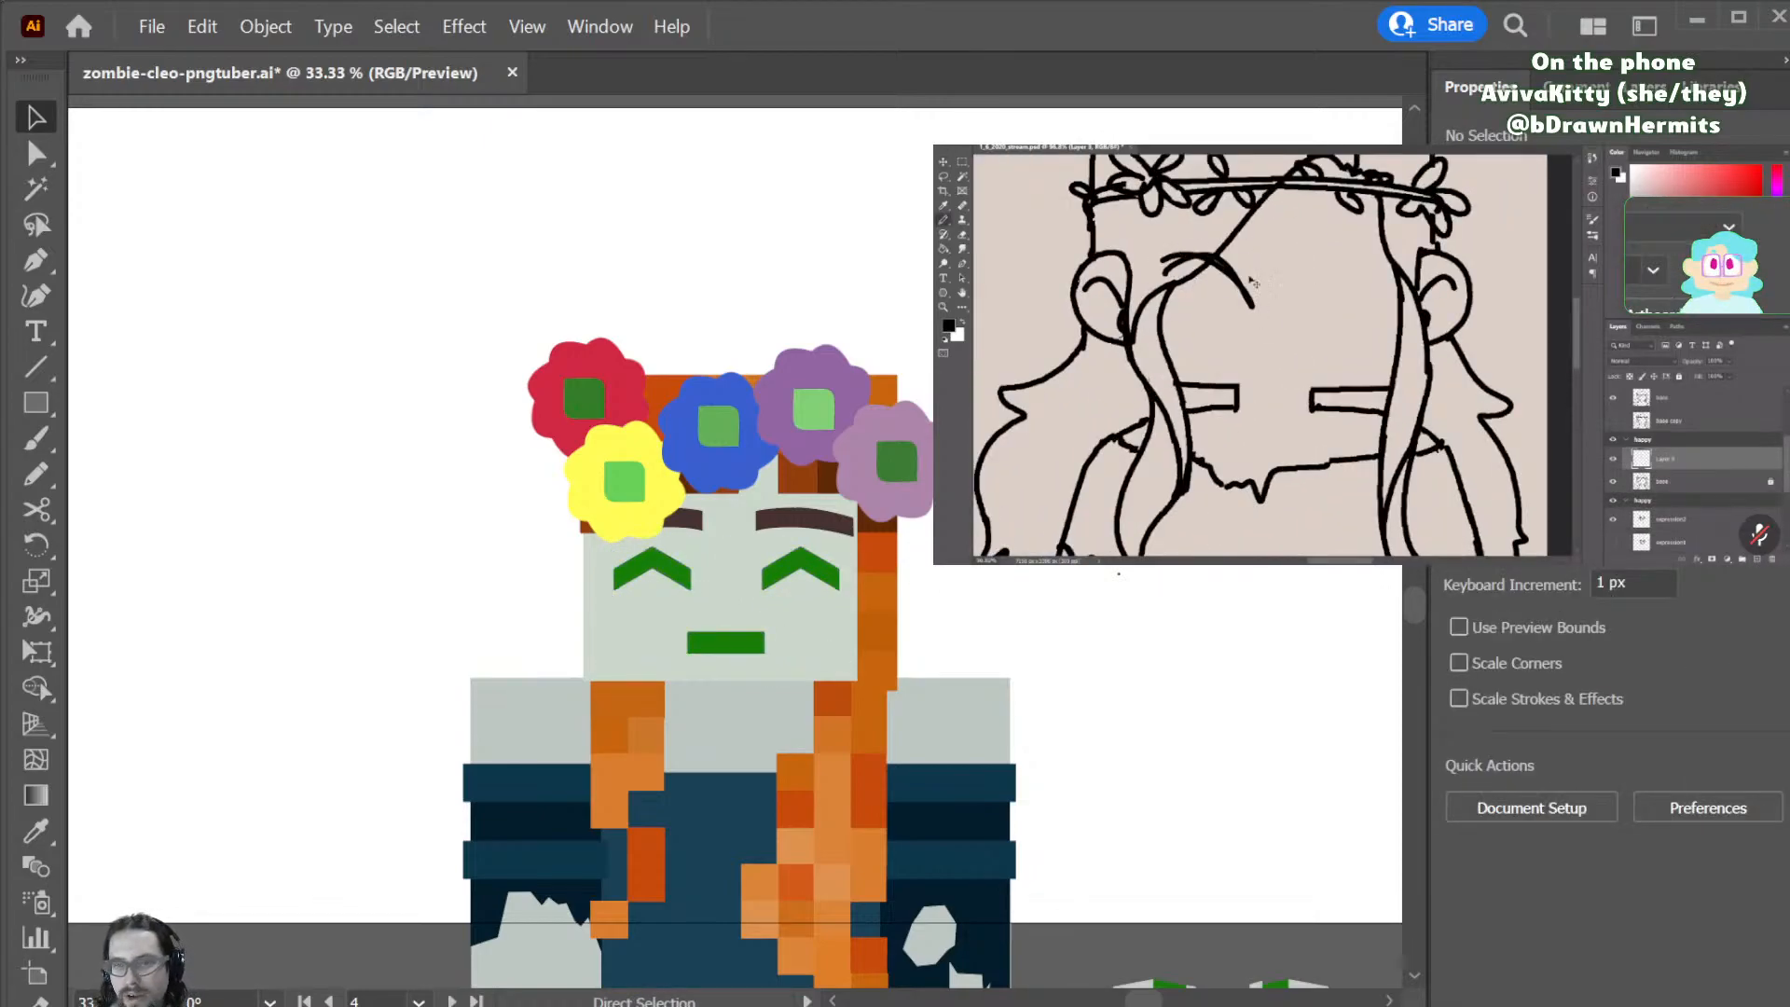
pyautogui.hotkey('ctrl', 's')
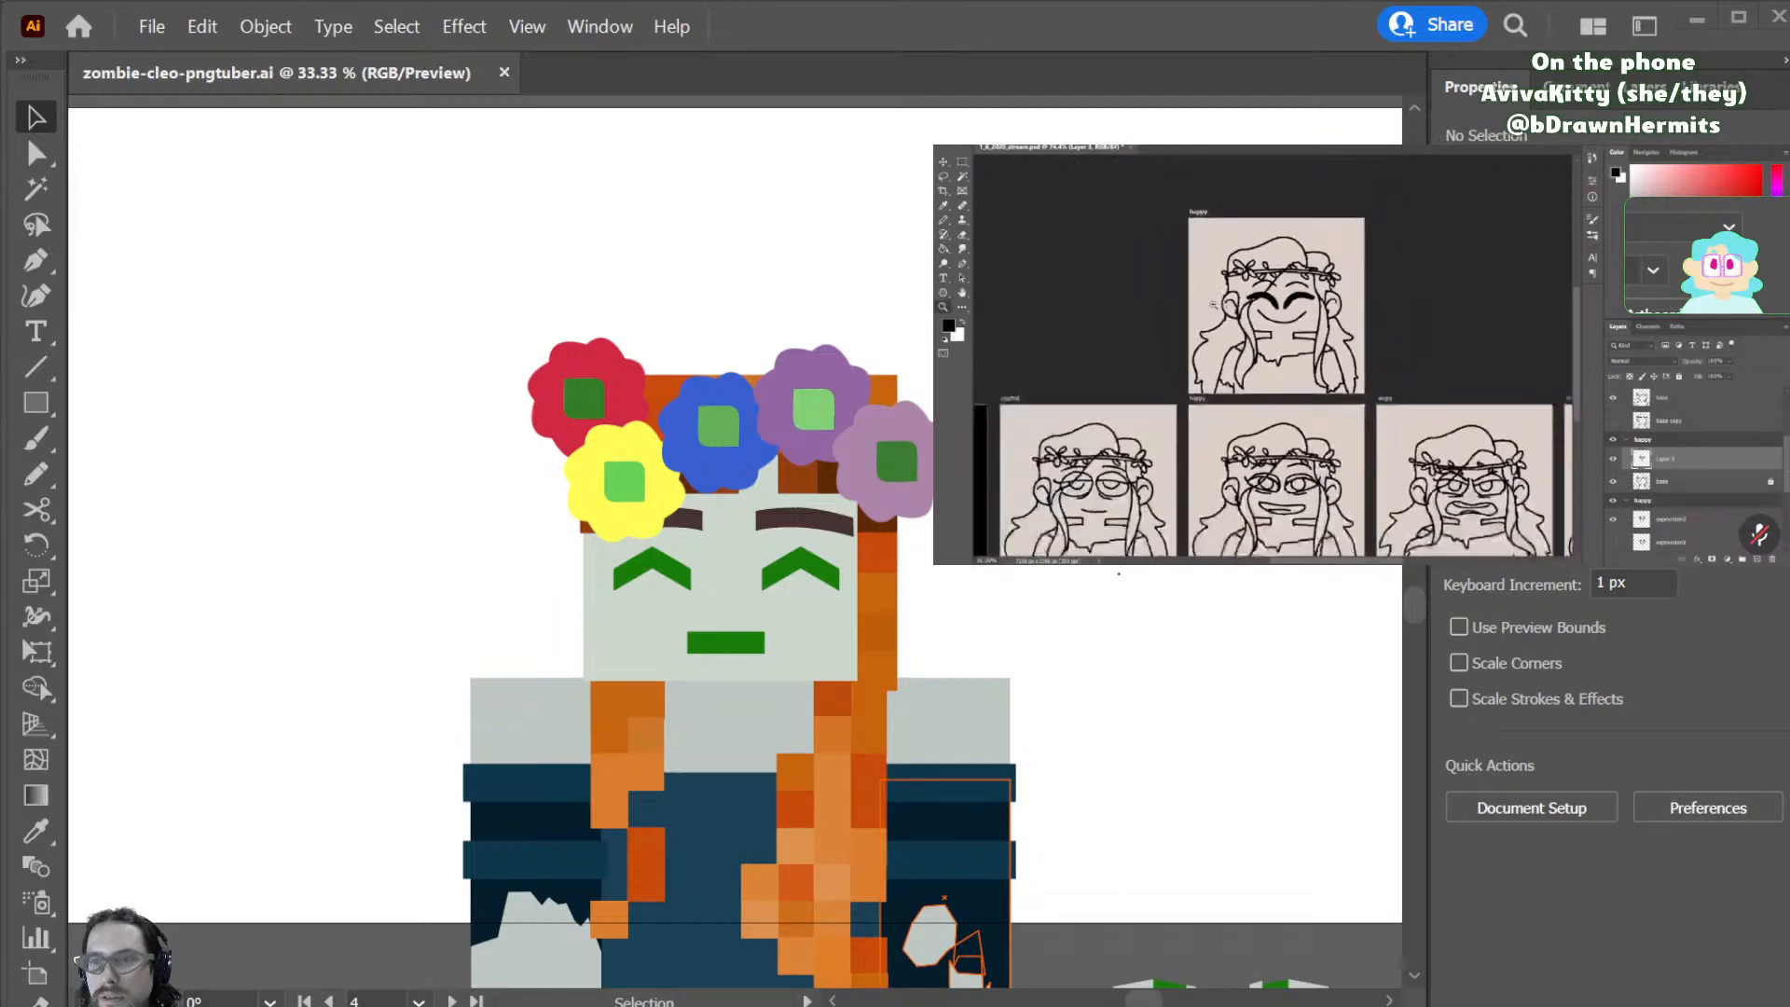
pyautogui.hotkey('ctrl', 'v')
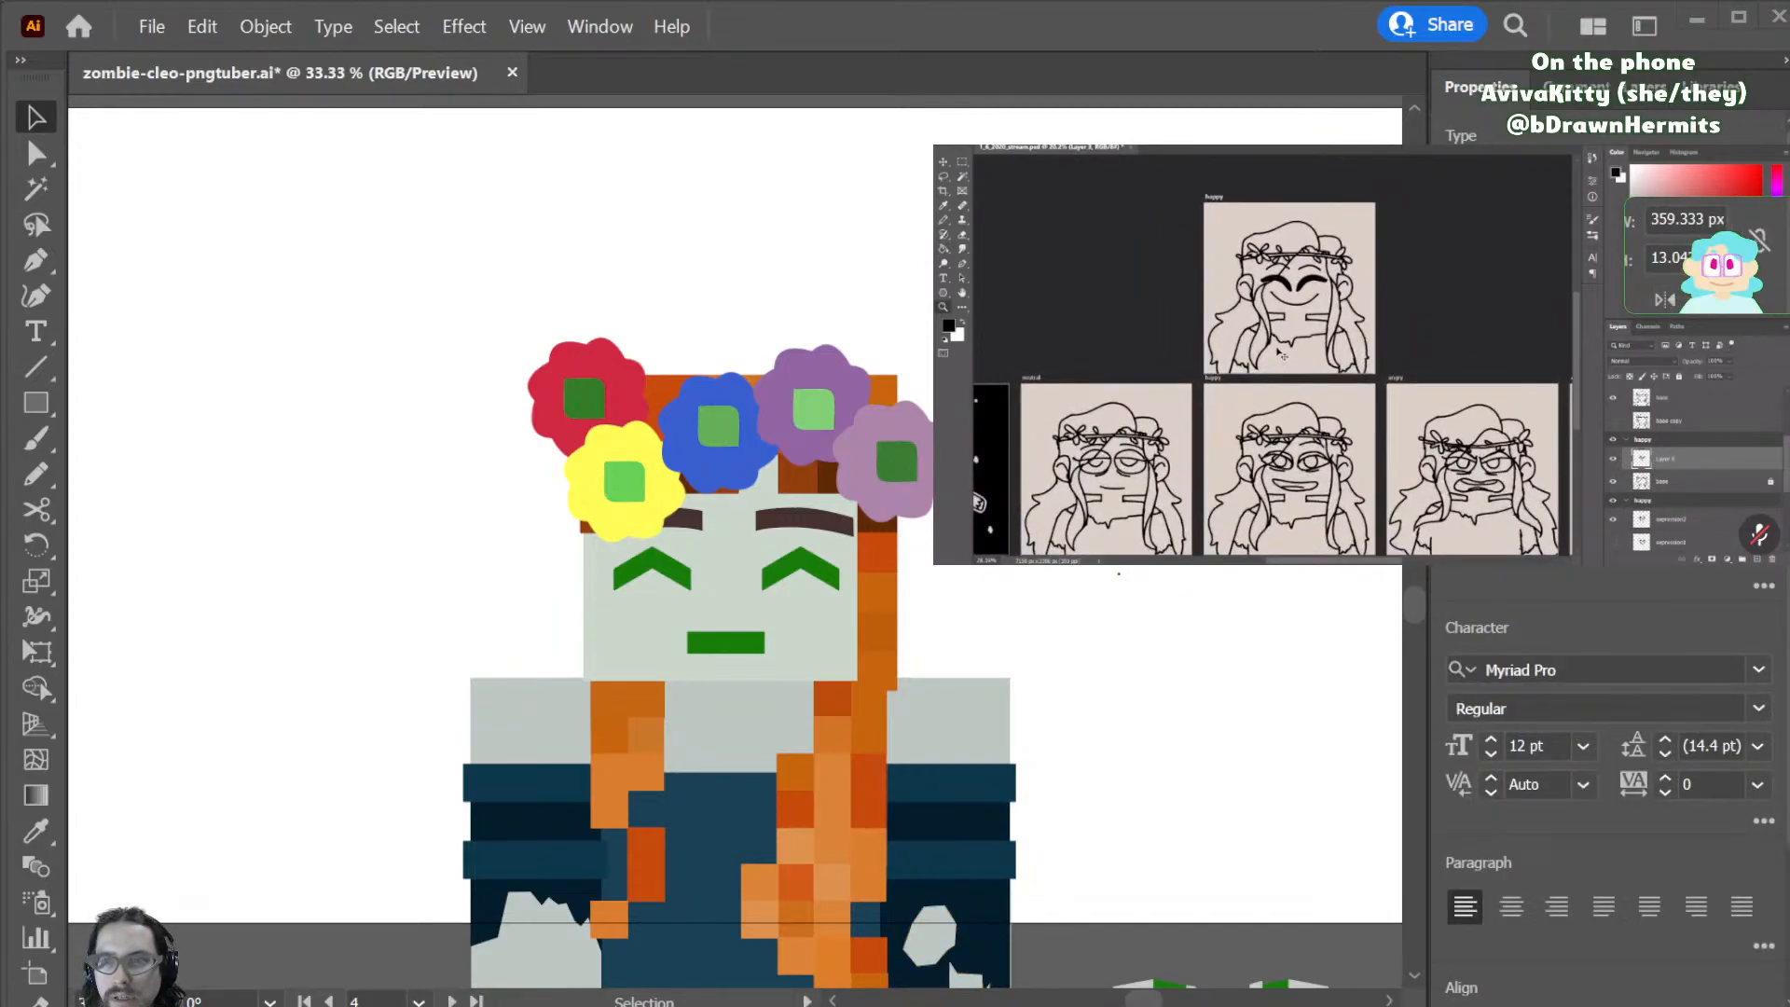
pyautogui.press('Delete')
pyautogui.hotkey('ctrl', 'z')
pyautogui.hotkey('ctrl', 'z')
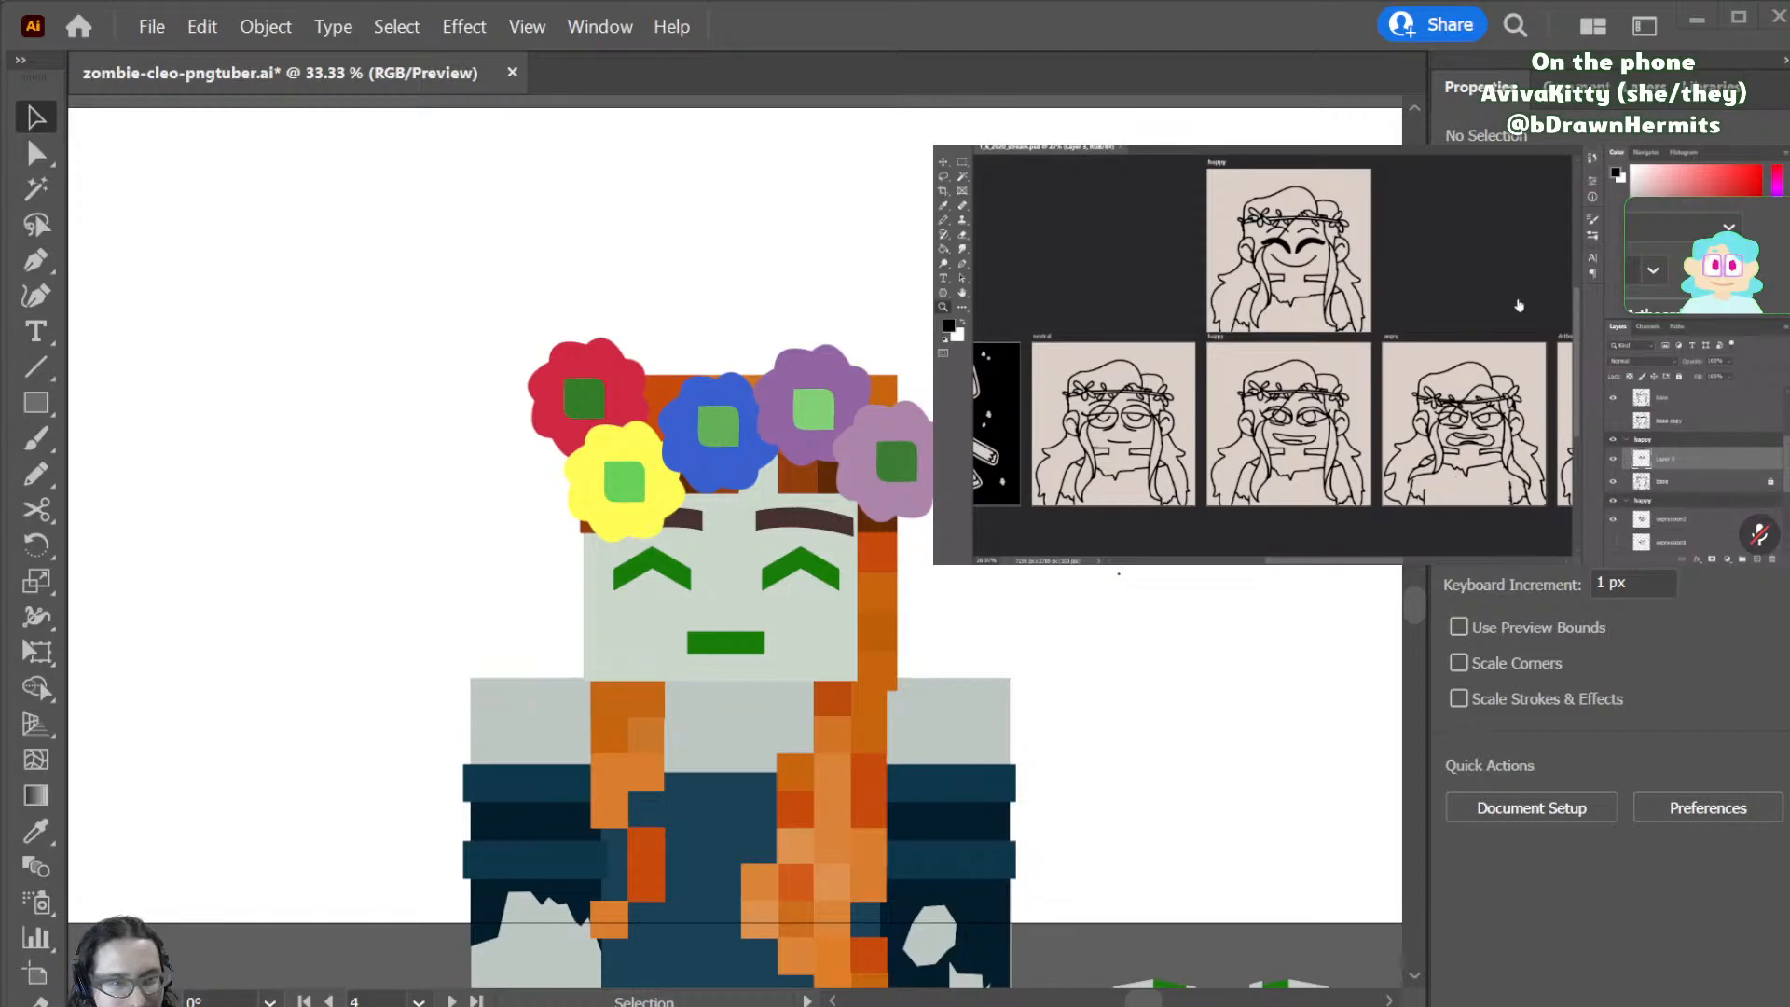
pyautogui.click(768, 531)
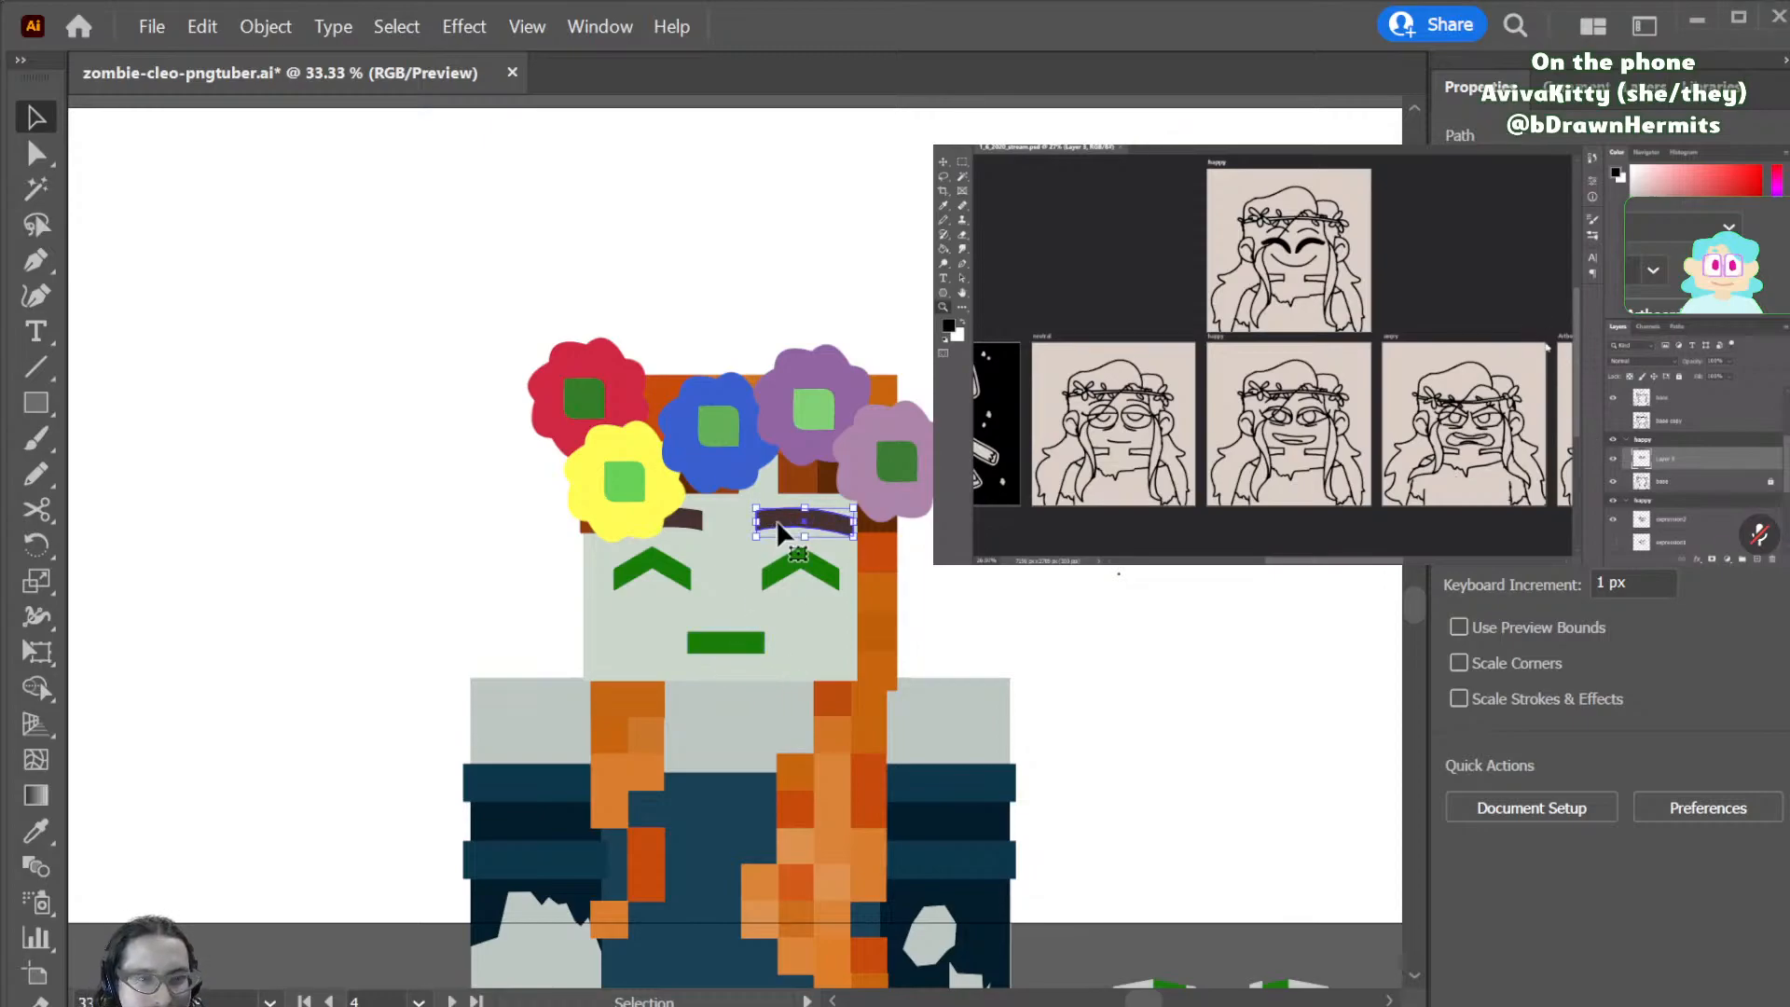
pyautogui.click(1089, 691)
# - Move the set-aside pair of original eyes from below the artboard to the empty canvas above the artboards
pyautogui.hotkey('ctrl', '-')
pyautogui.hotkey('ctrl', '-')
pyautogui.hotkey('ctrl', '-')
pyautogui.hotkey('ctrl', '-')
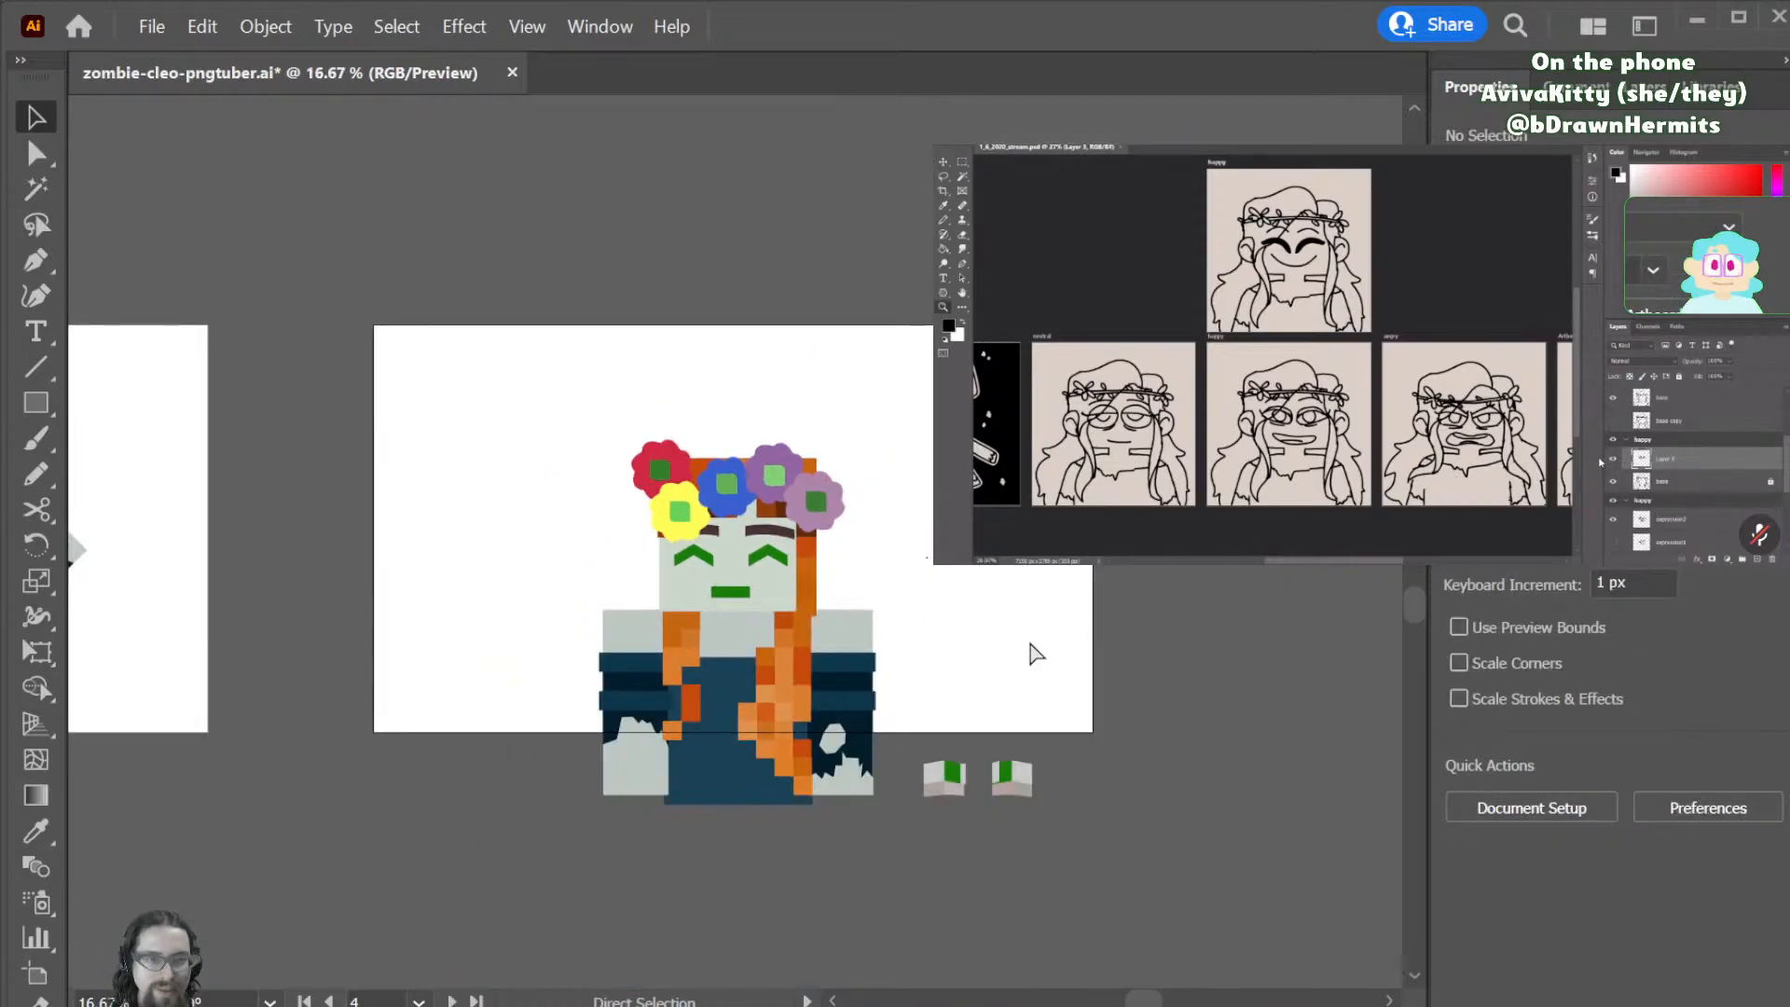
pyautogui.hscroll(-5, 695, 872)
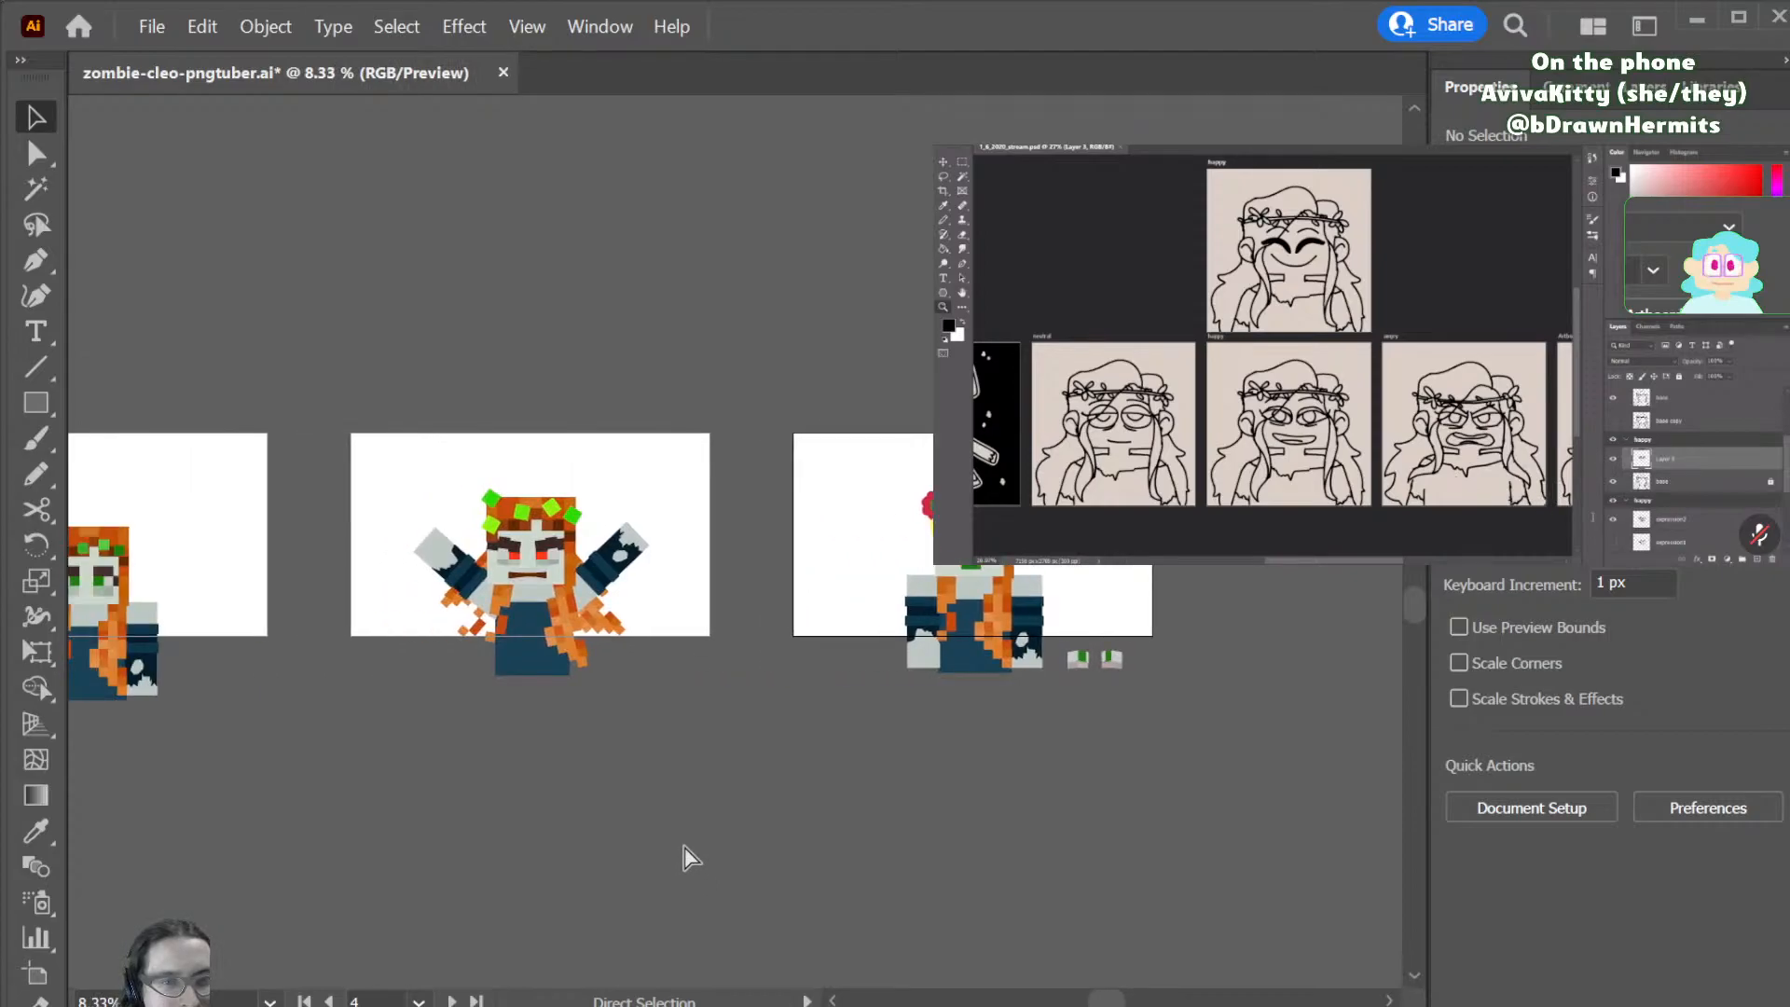
pyautogui.moveTo(1352, 647); pyautogui.dragTo(1210, 694)
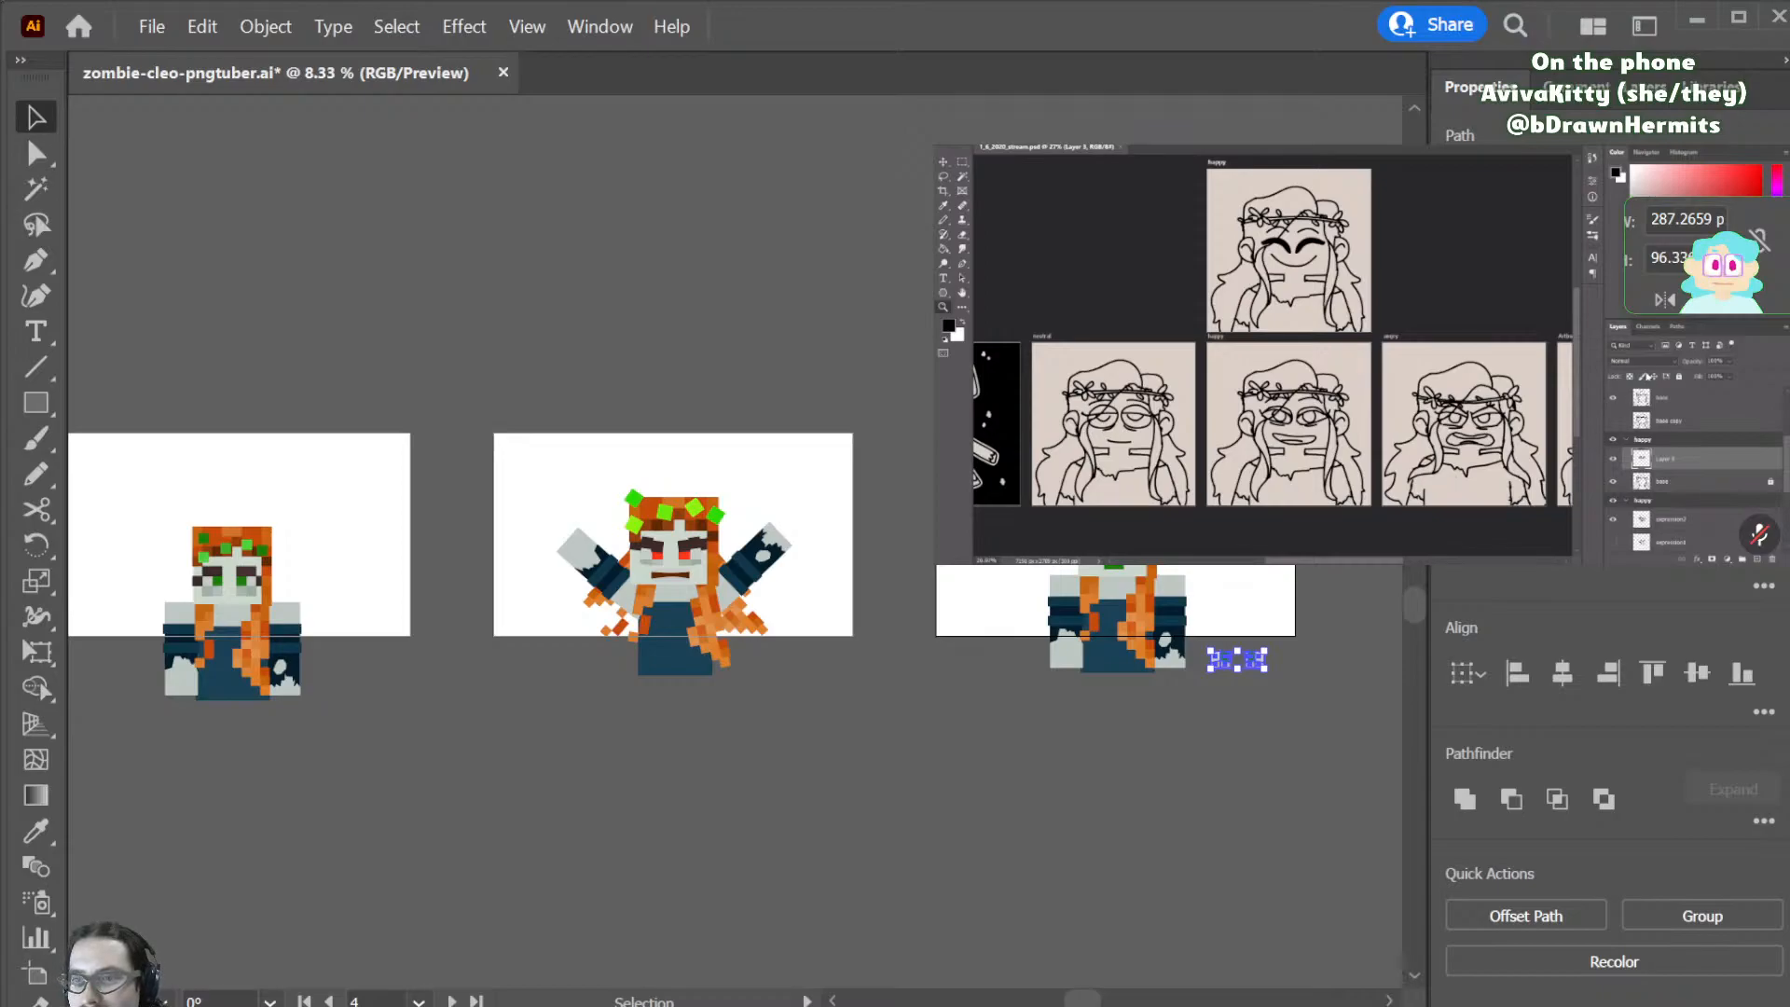
pyautogui.click(1185, 808)
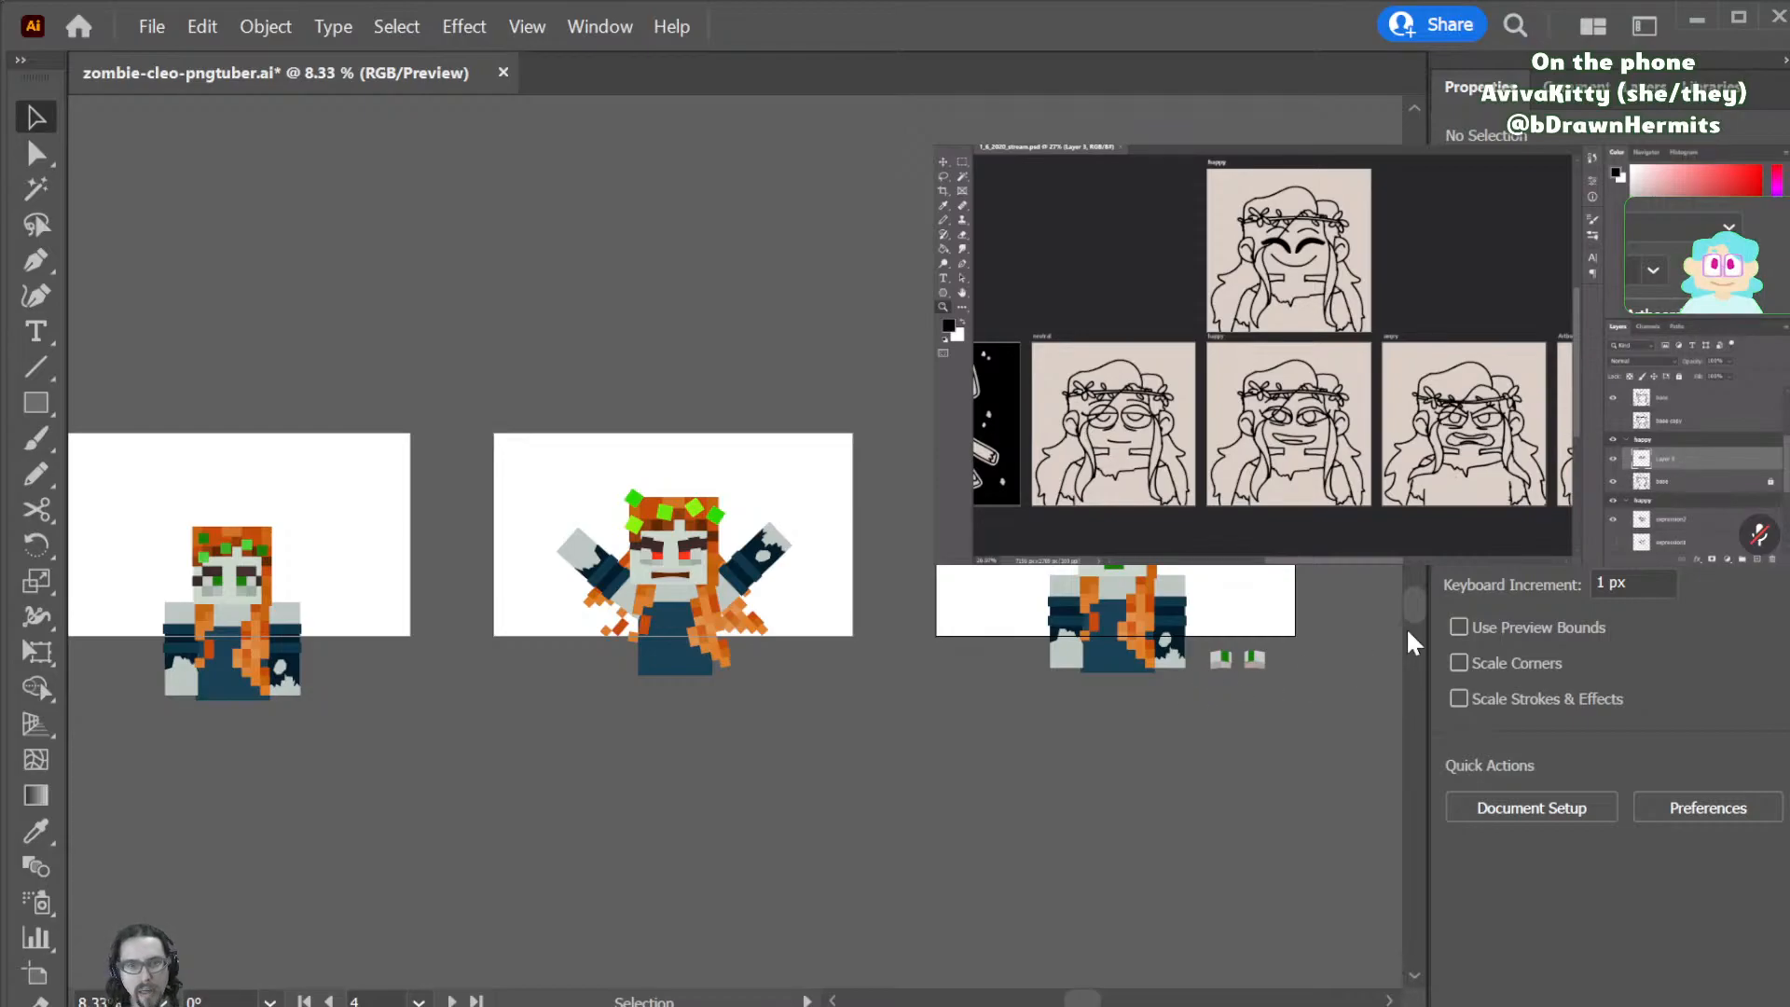
pyautogui.moveTo(1220, 658); pyautogui.dragTo(890, 231)
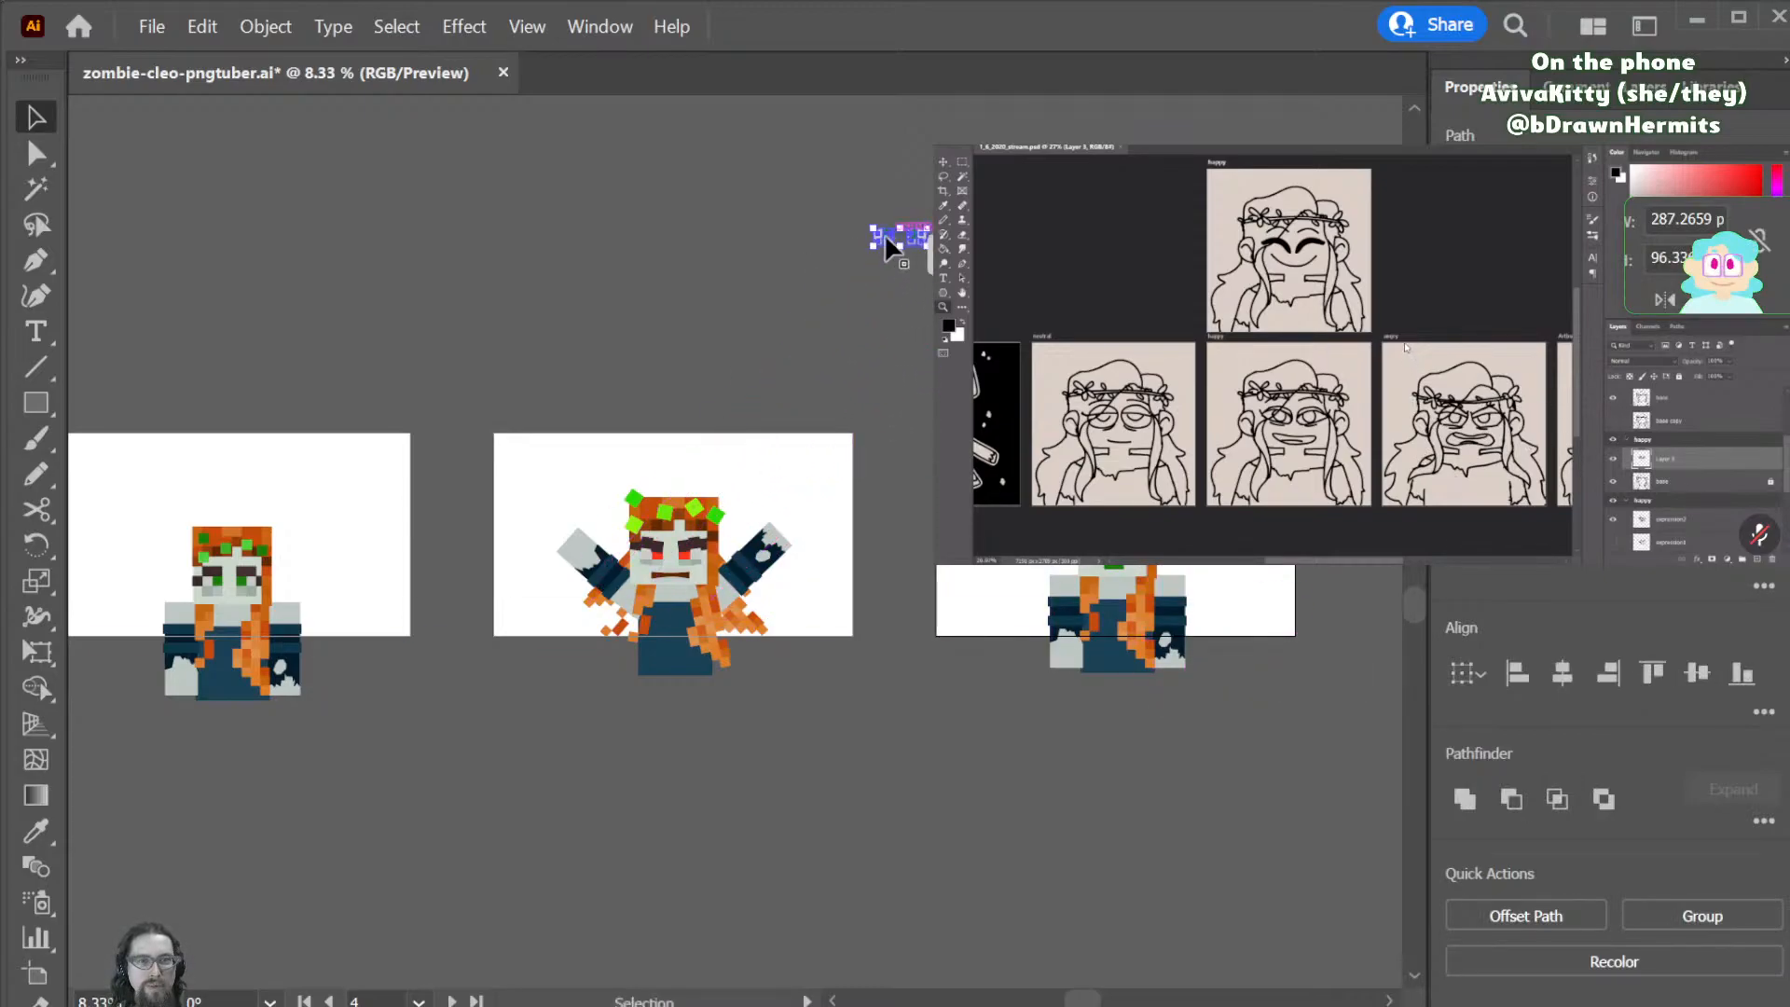
pyautogui.click(913, 481)
pyautogui.press('a')
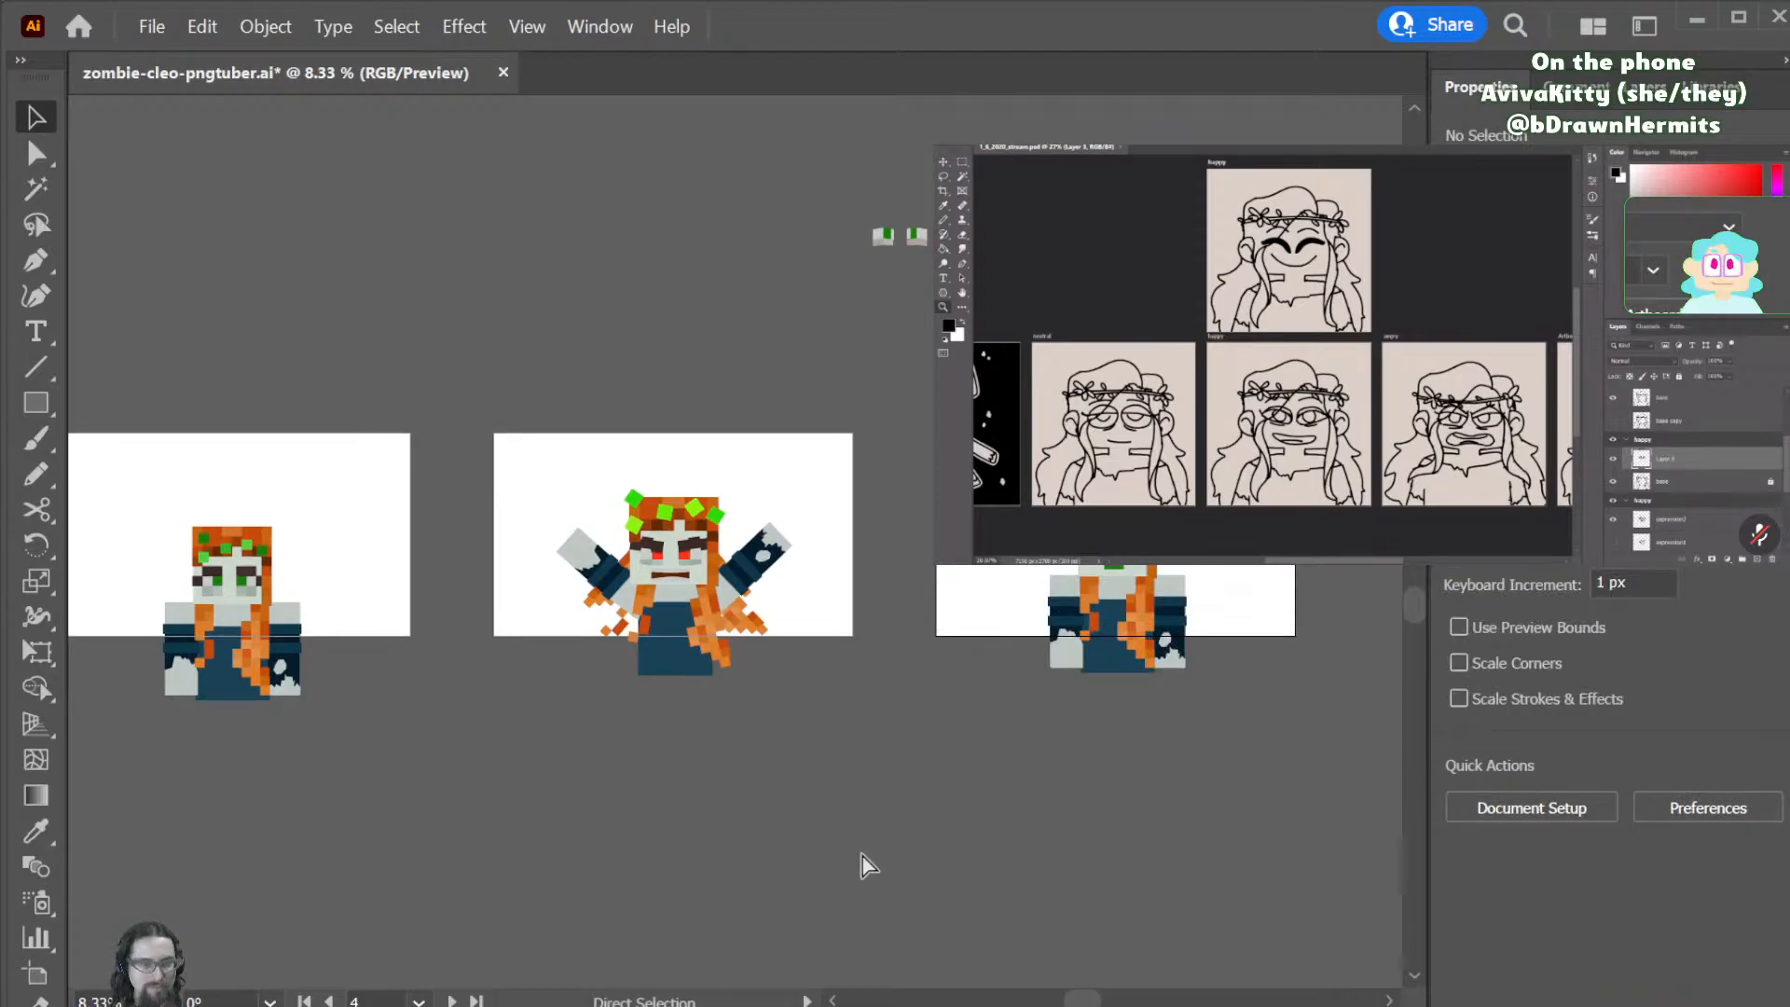
# - Save the artwork file
pyautogui.scroll(5, 1024, 826)
pyautogui.hotkey('ctrl', 's')
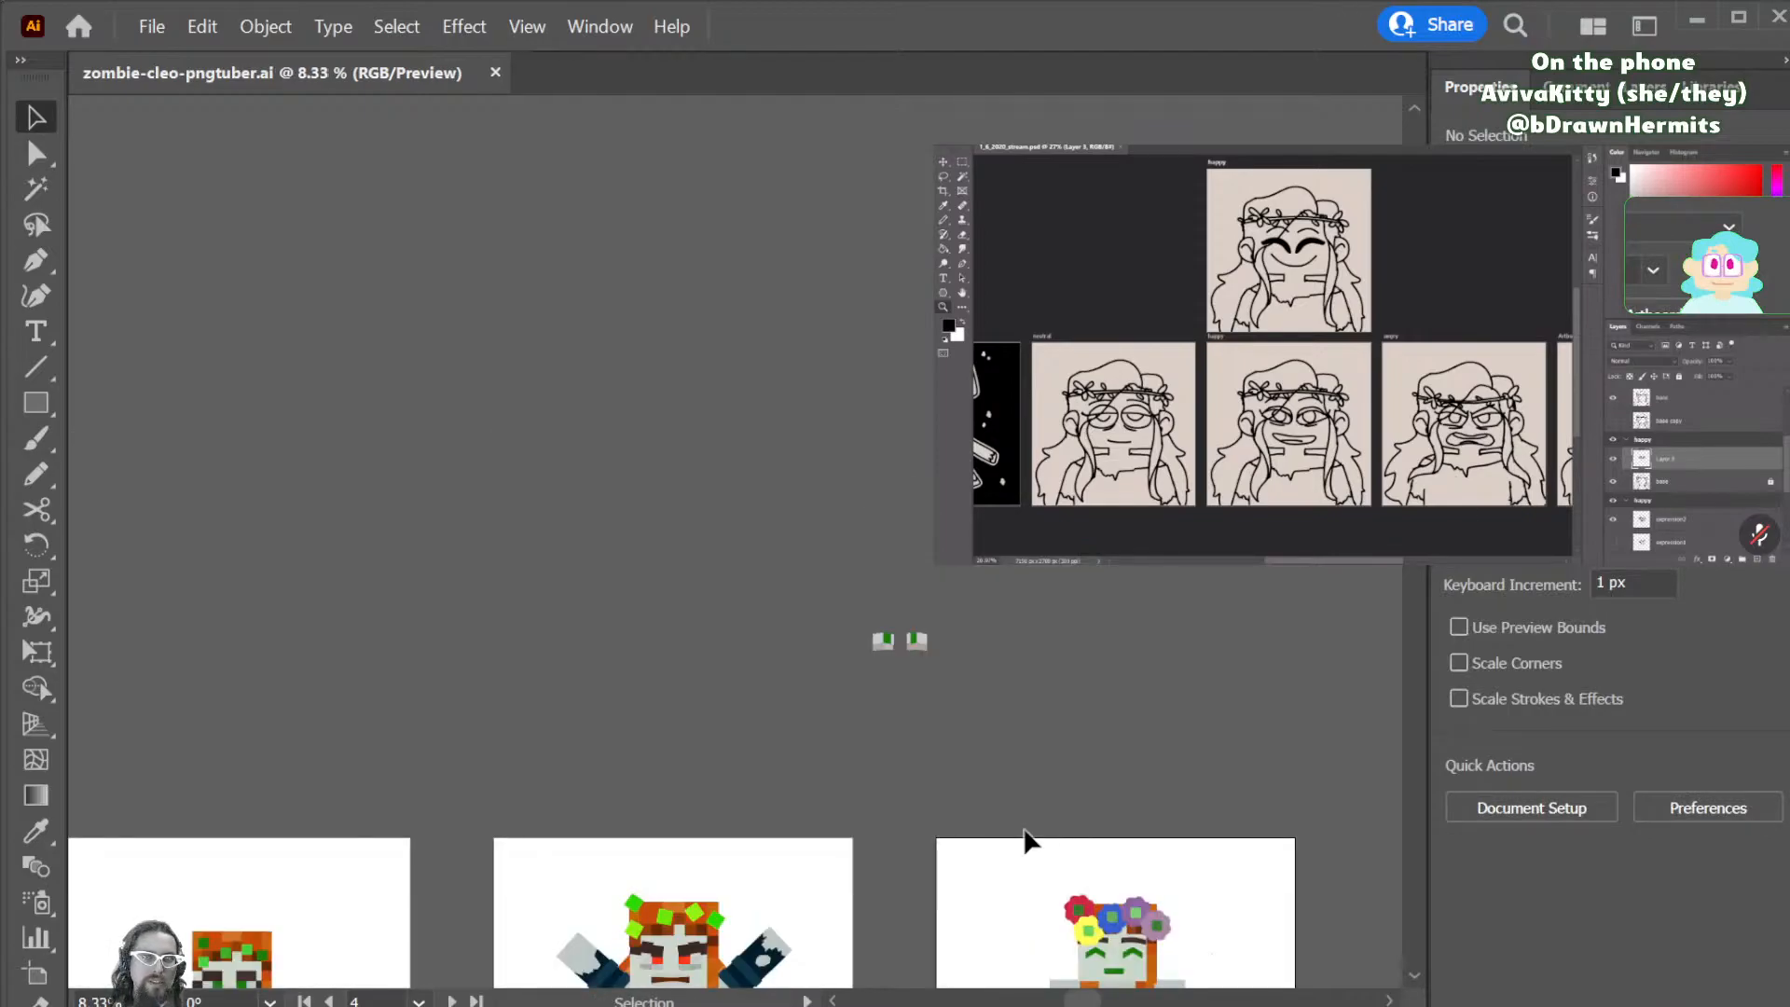
pyautogui.scroll(-5, 841, 825)
pyautogui.hscroll(-3, 858, 843)
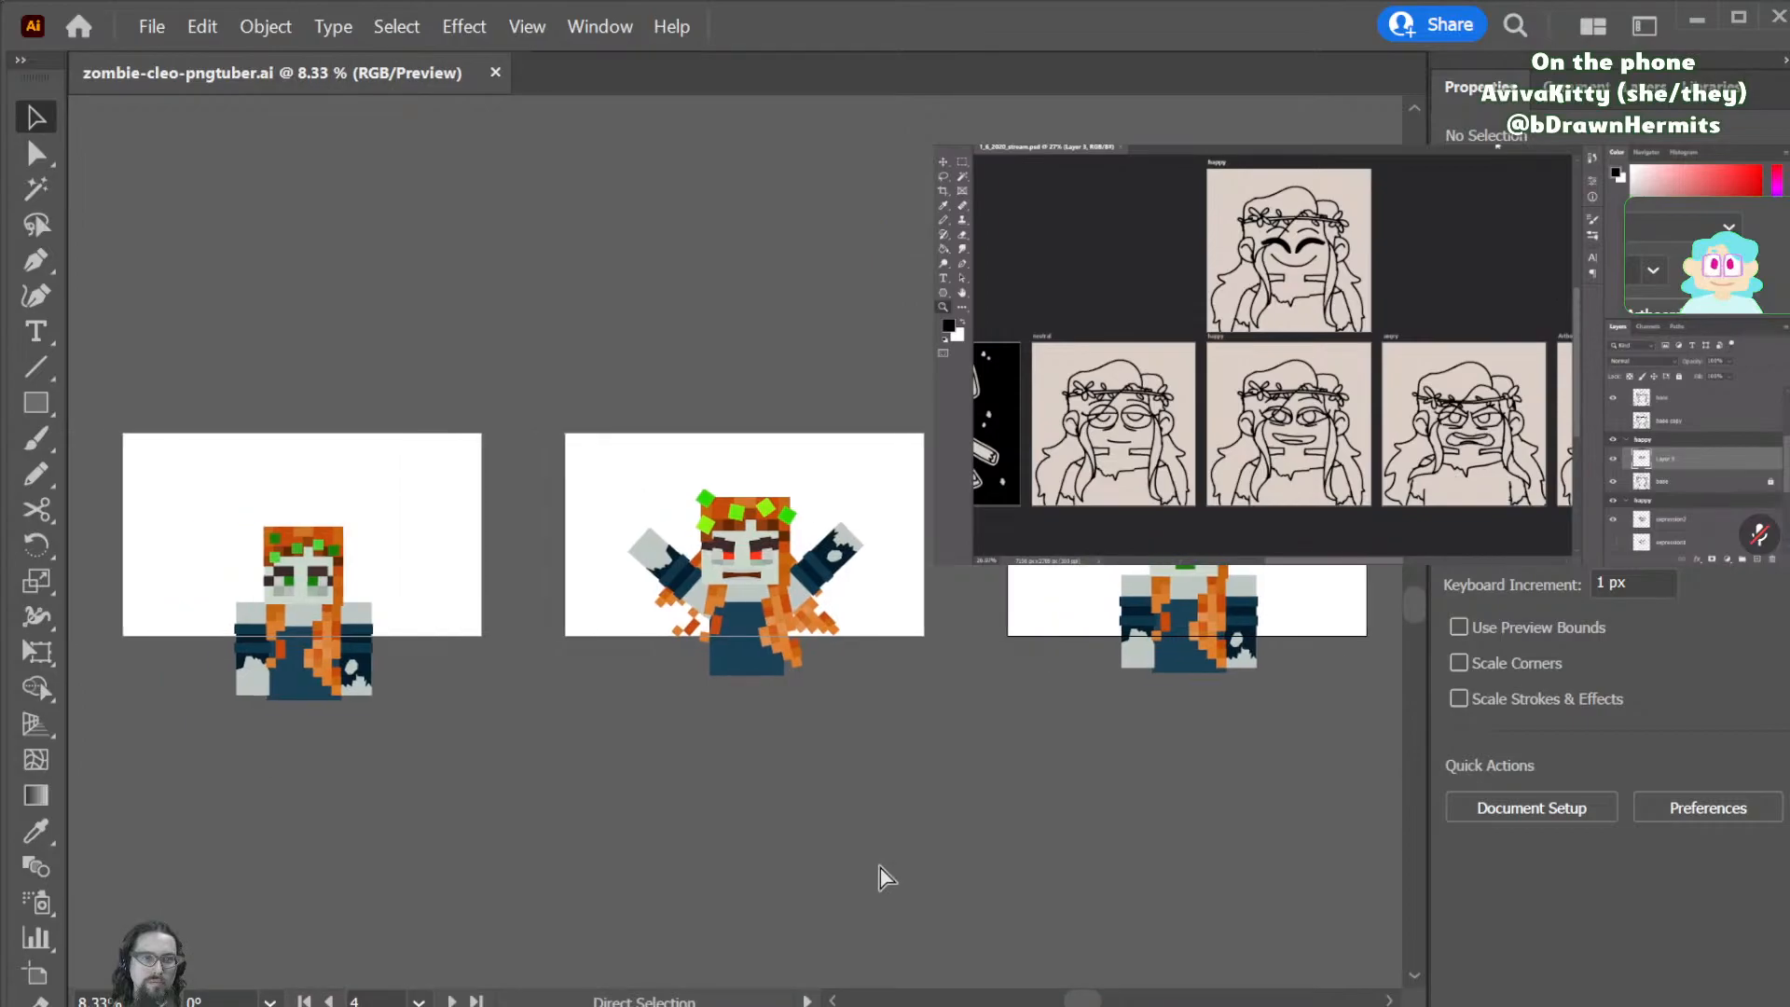
pyautogui.hscroll(-4, 886, 876)
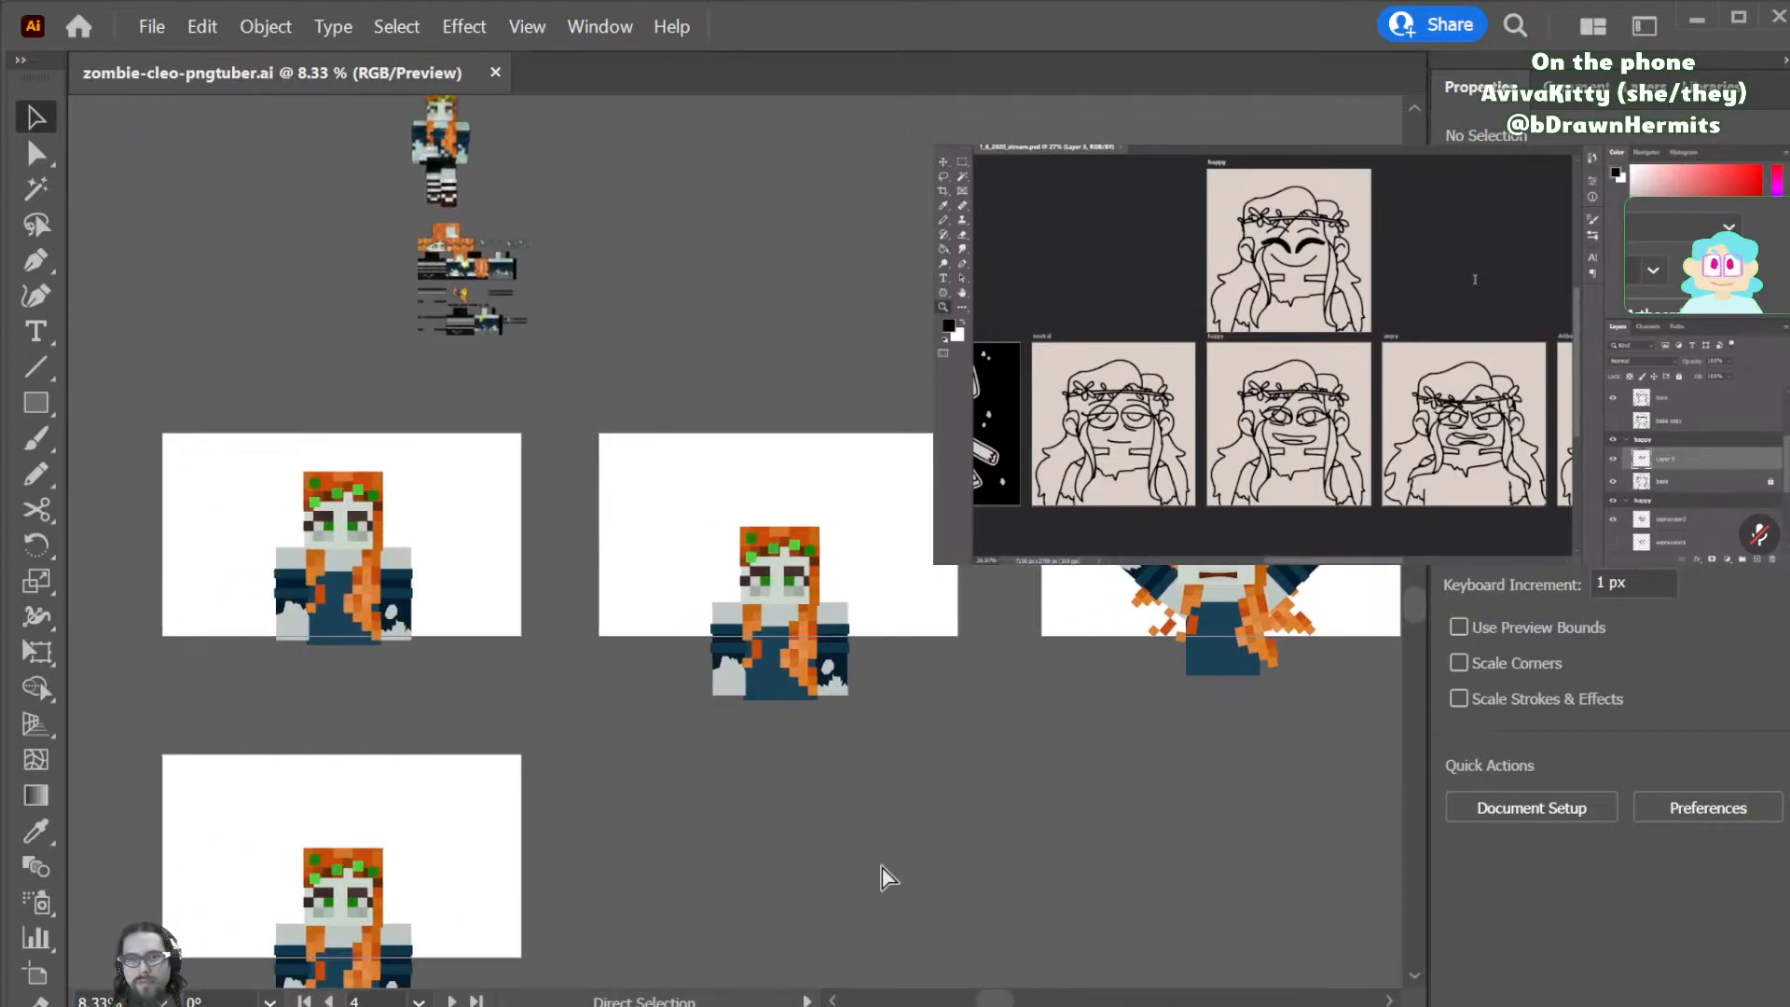
pyautogui.hscroll(5, 883, 876)
pyautogui.hscroll(-4, 882, 876)
pyautogui.hscroll(4, 883, 876)
pyautogui.hscroll(-4, 883, 876)
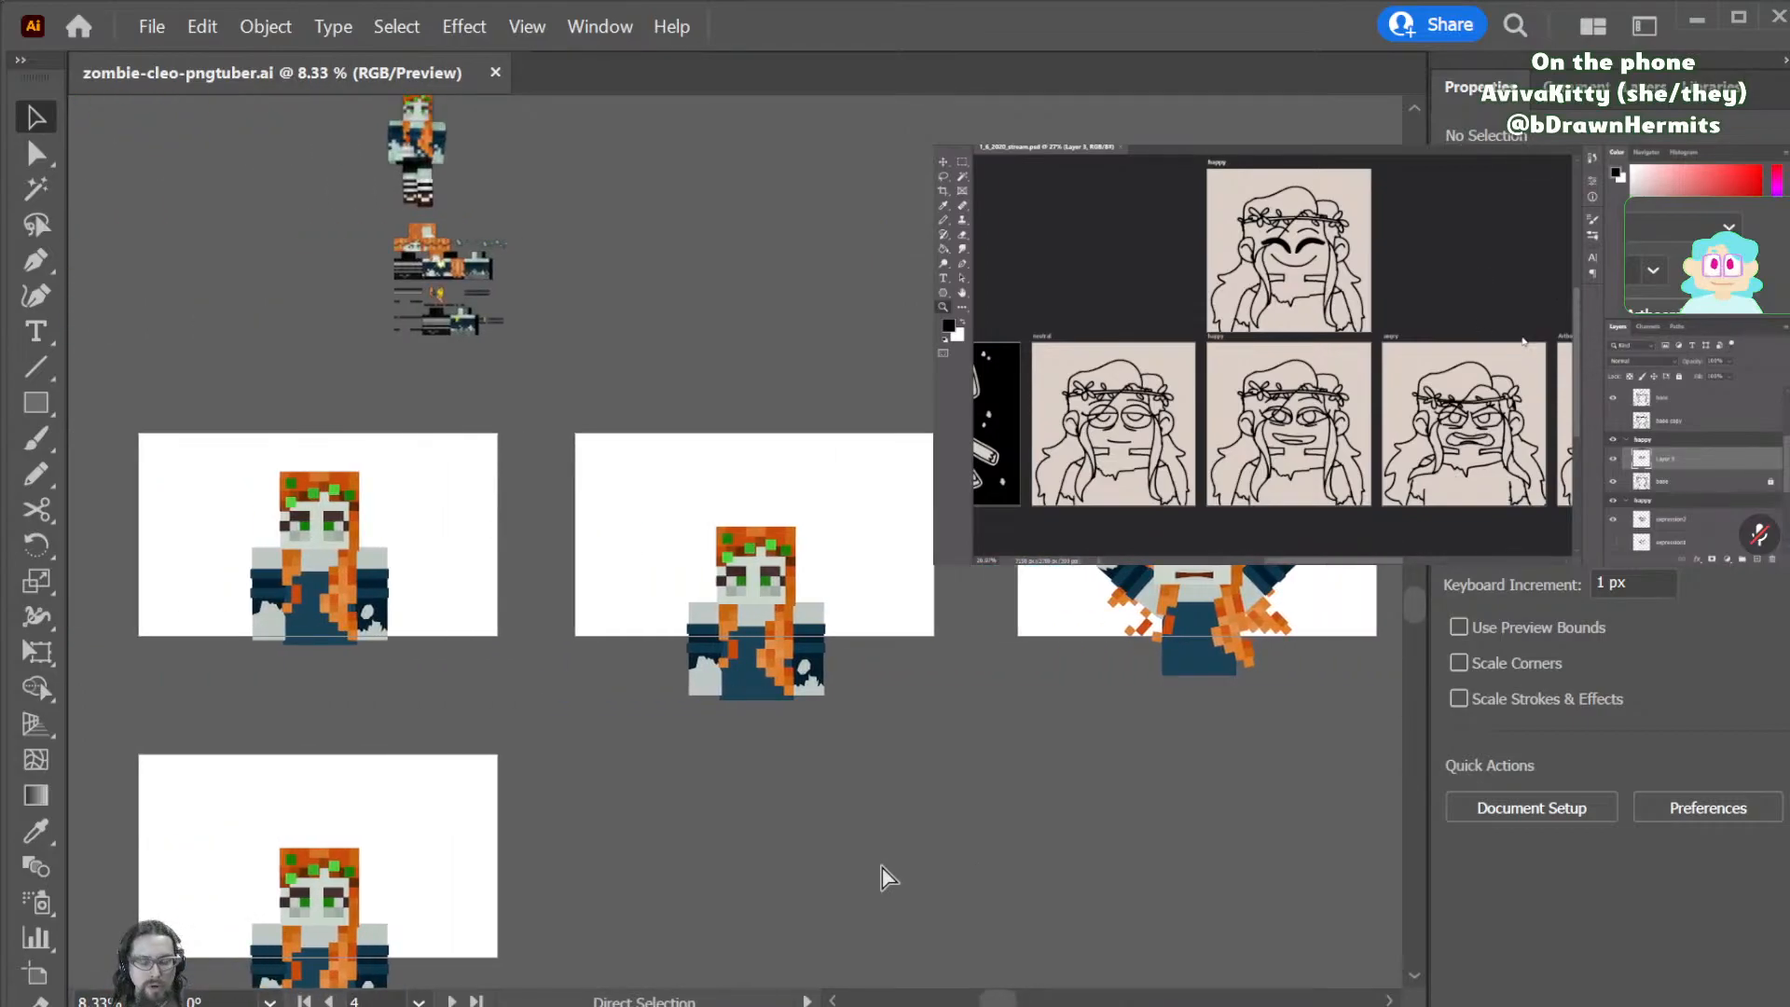
pyautogui.click(412, 835)
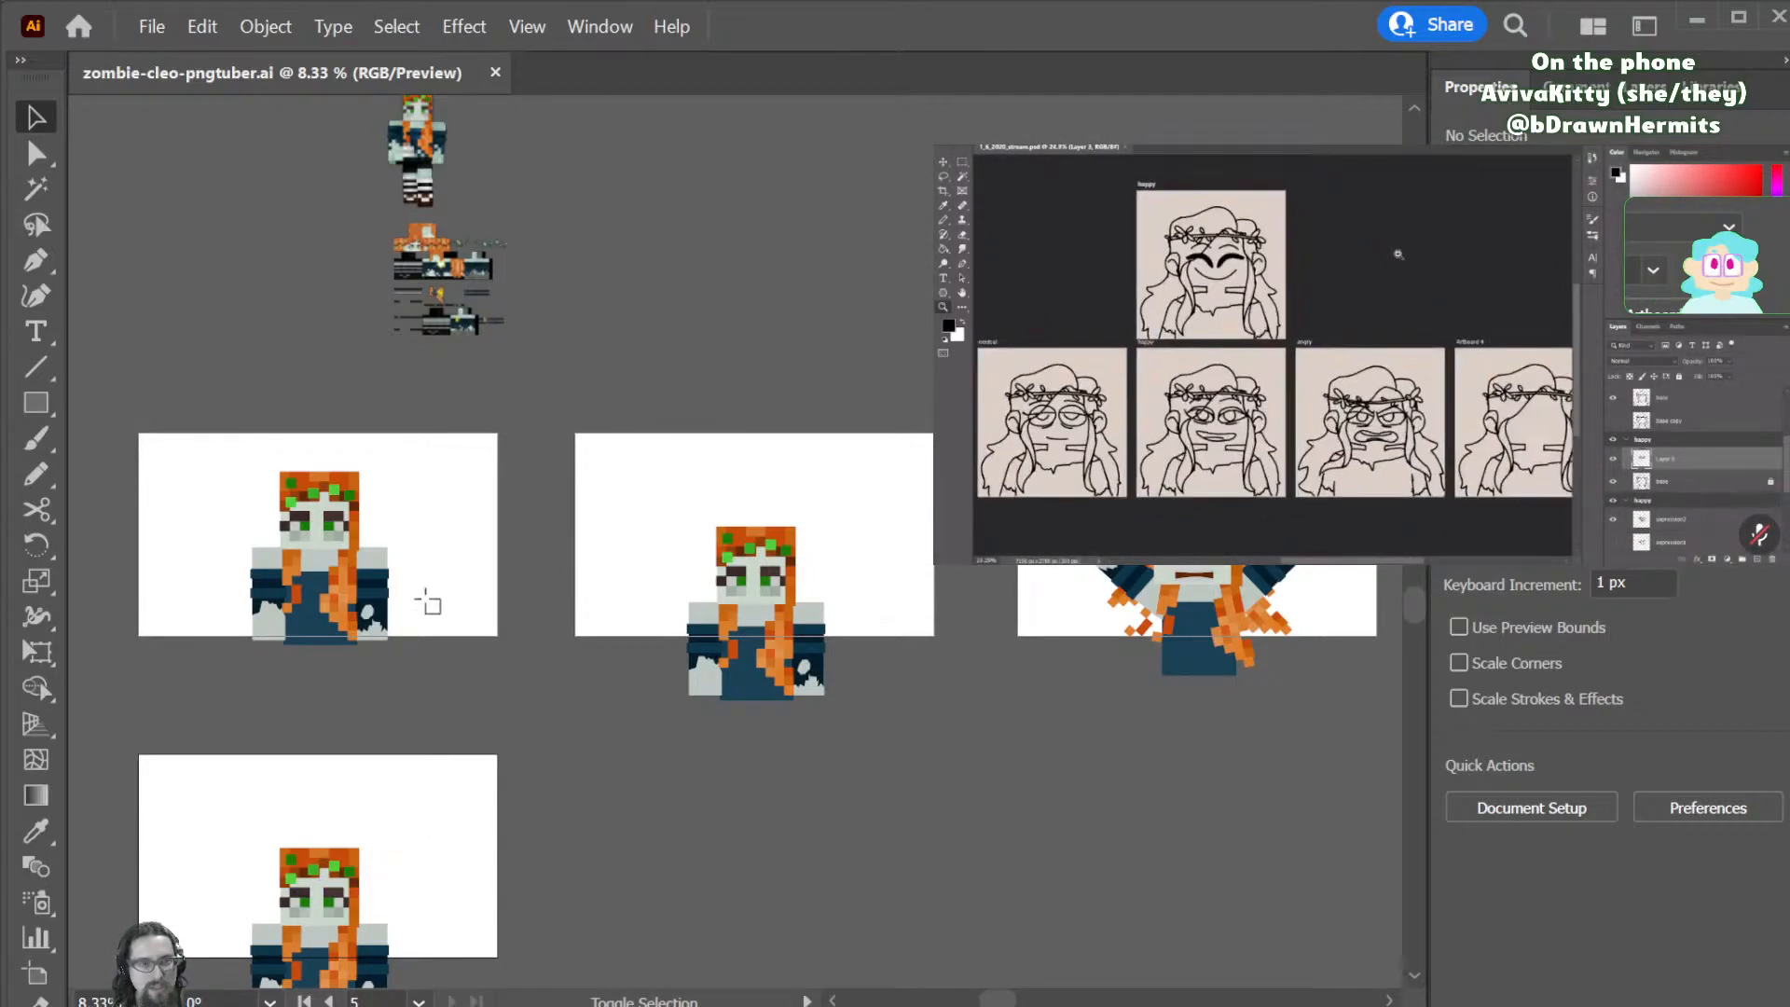
pyautogui.hotkey('shift', 'o')
pyautogui.moveTo(412, 540); pyautogui.dragTo(839, 836)
pyautogui.hotkey('ctrl', 'z')
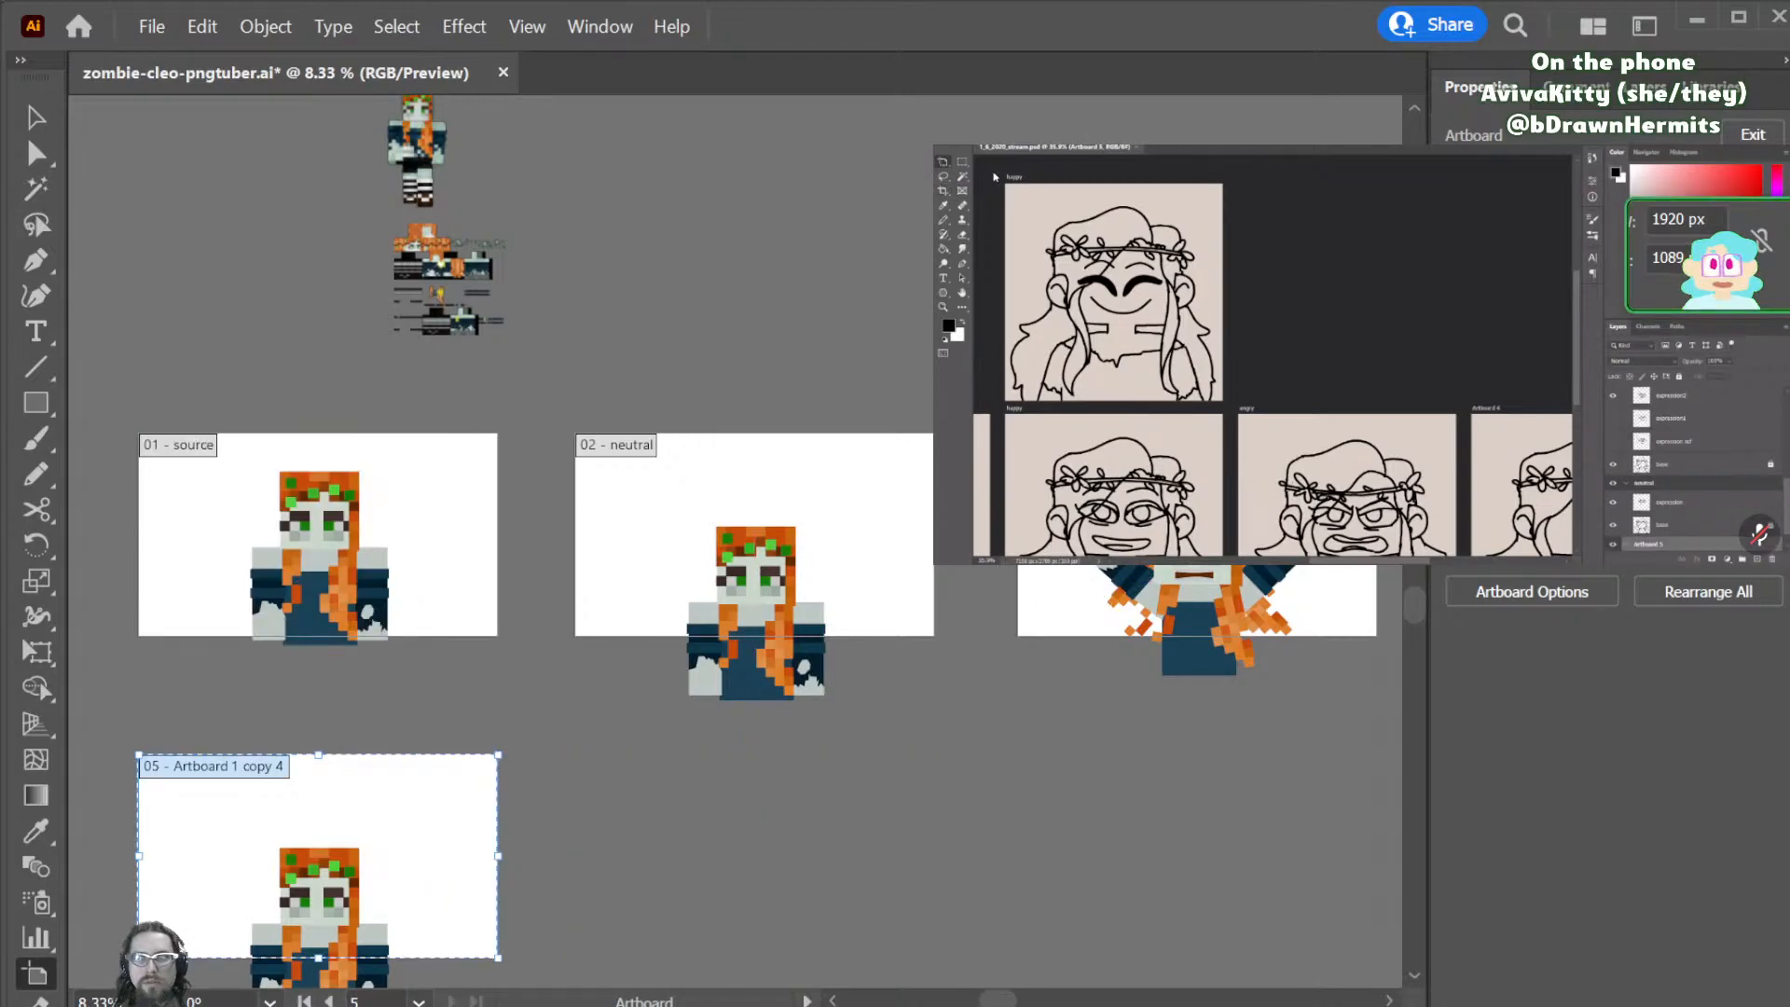
# - Duplicate the source artboard together with its character into the empty space to the right of artboard 5
pyautogui.click(1565, 99)
pyautogui.click(1520, 88)
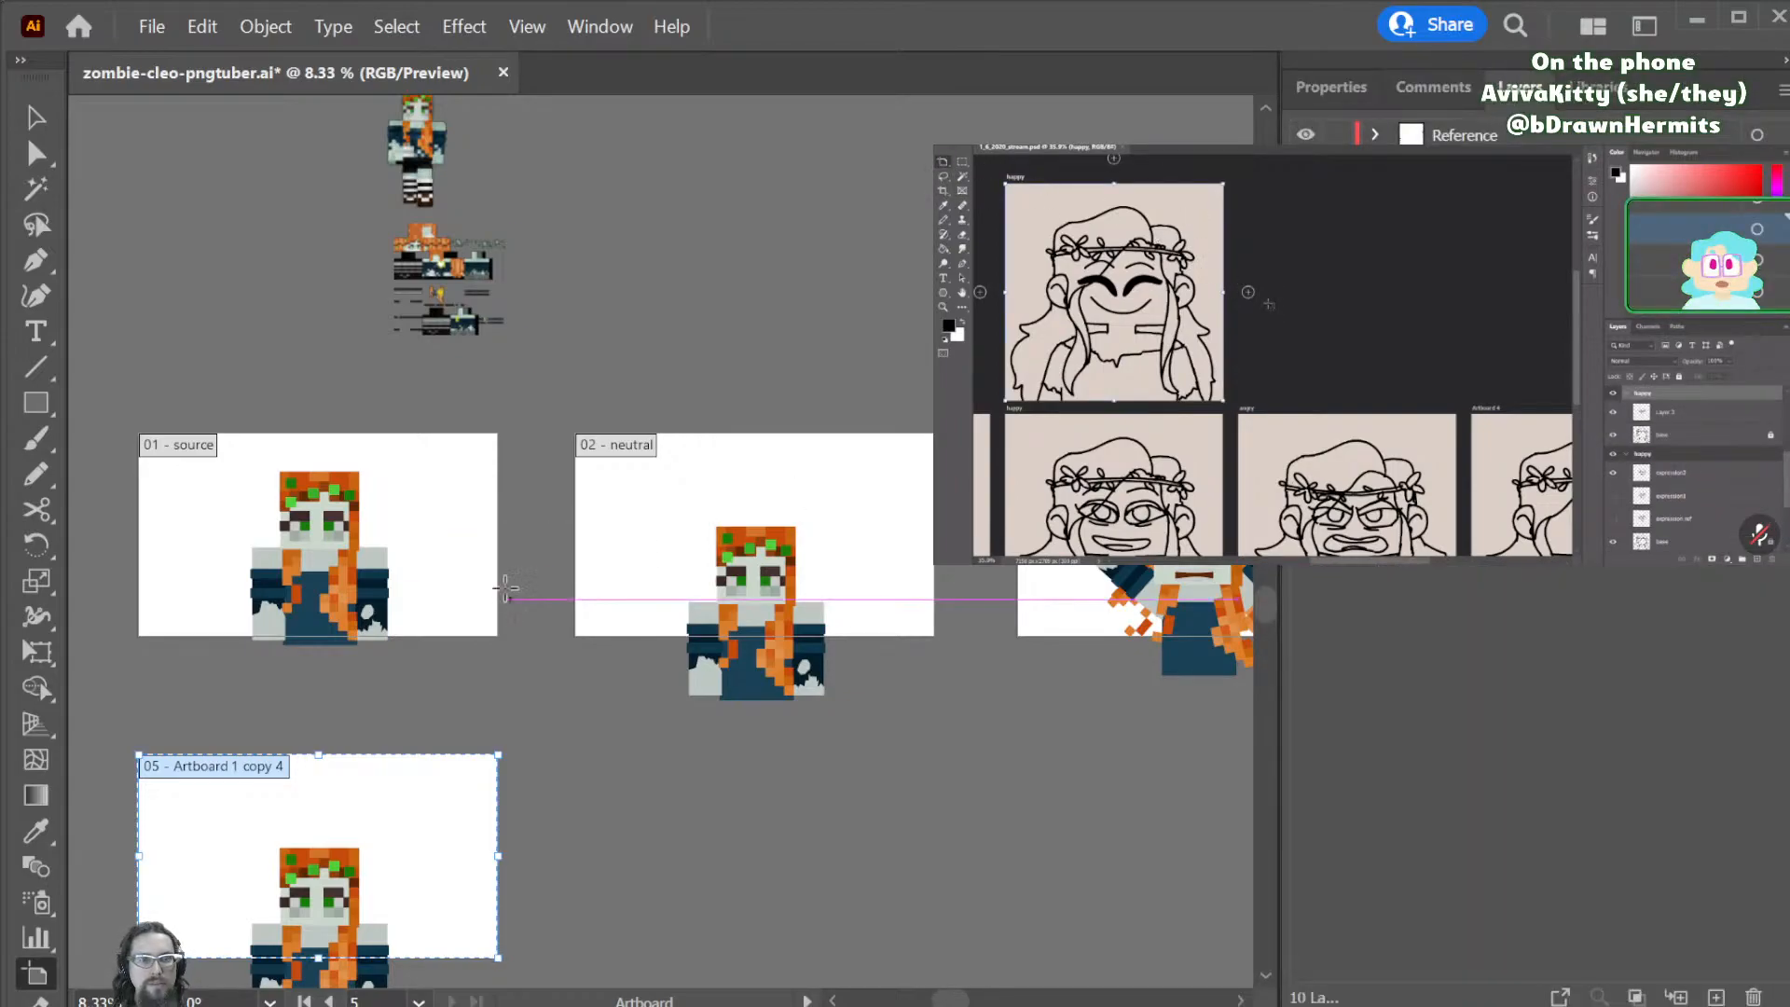
pyautogui.scroll(-1, 460, 871)
pyautogui.scroll(3, 457, 874)
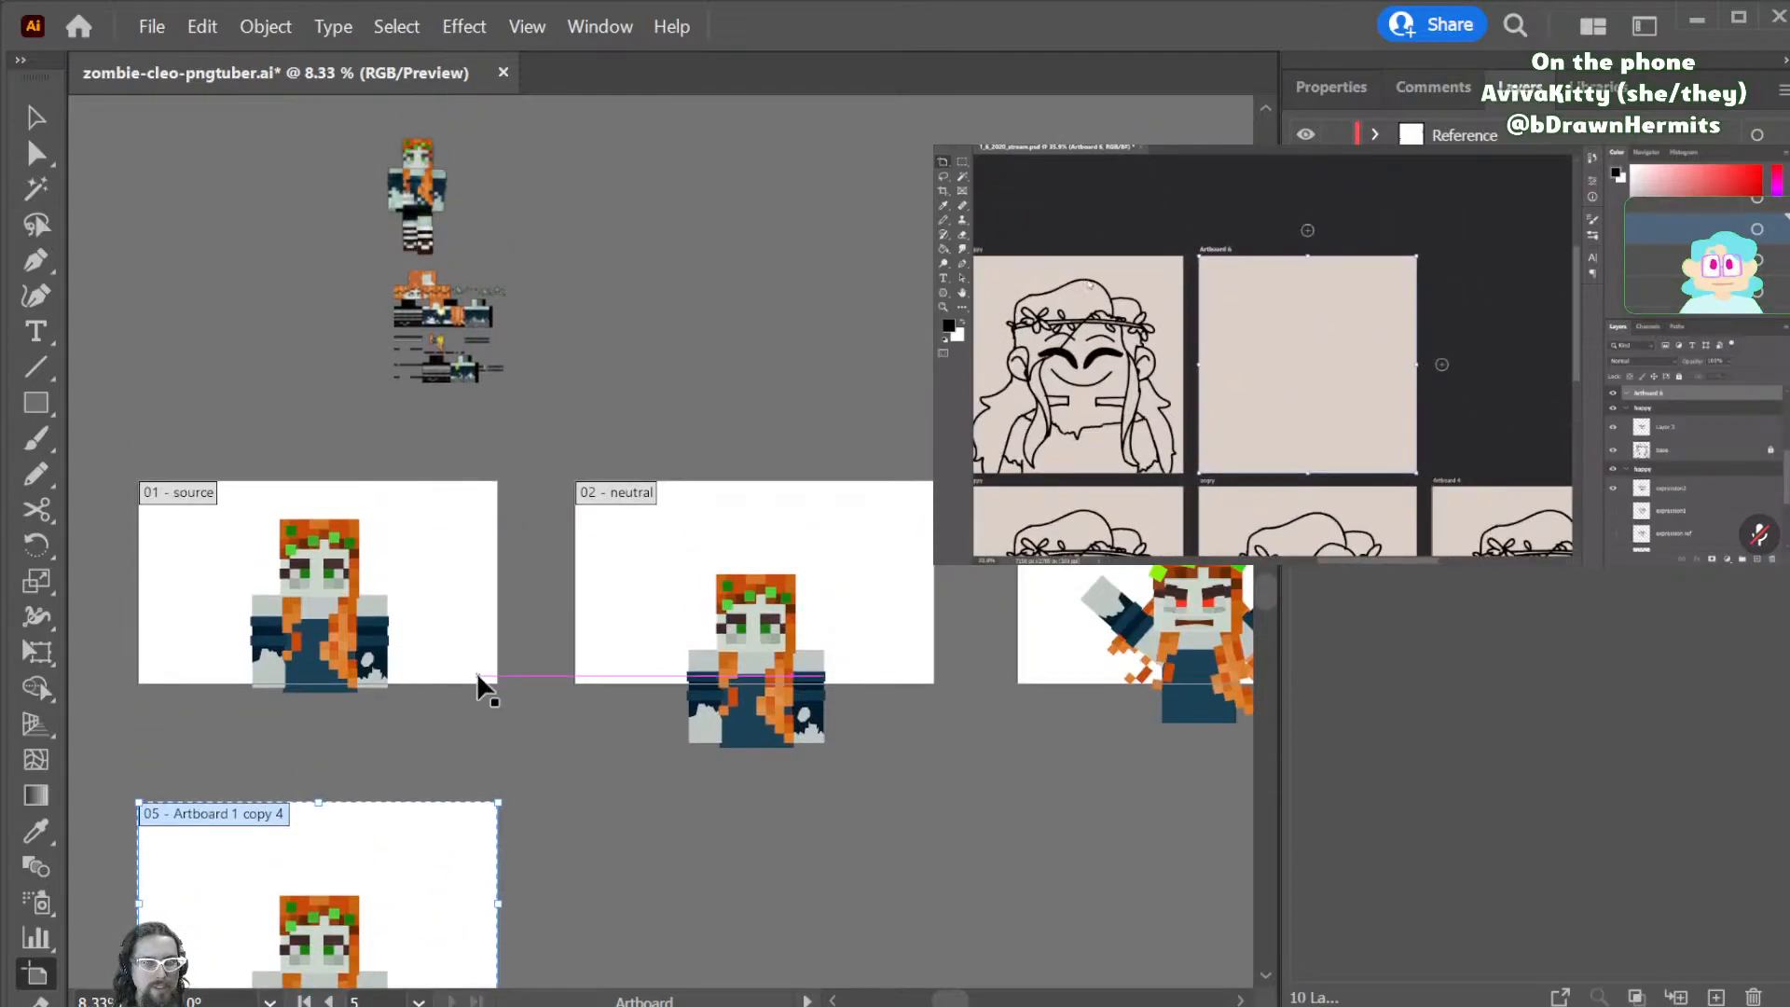
pyautogui.moveTo(432, 586); pyautogui.dragTo(863, 908)
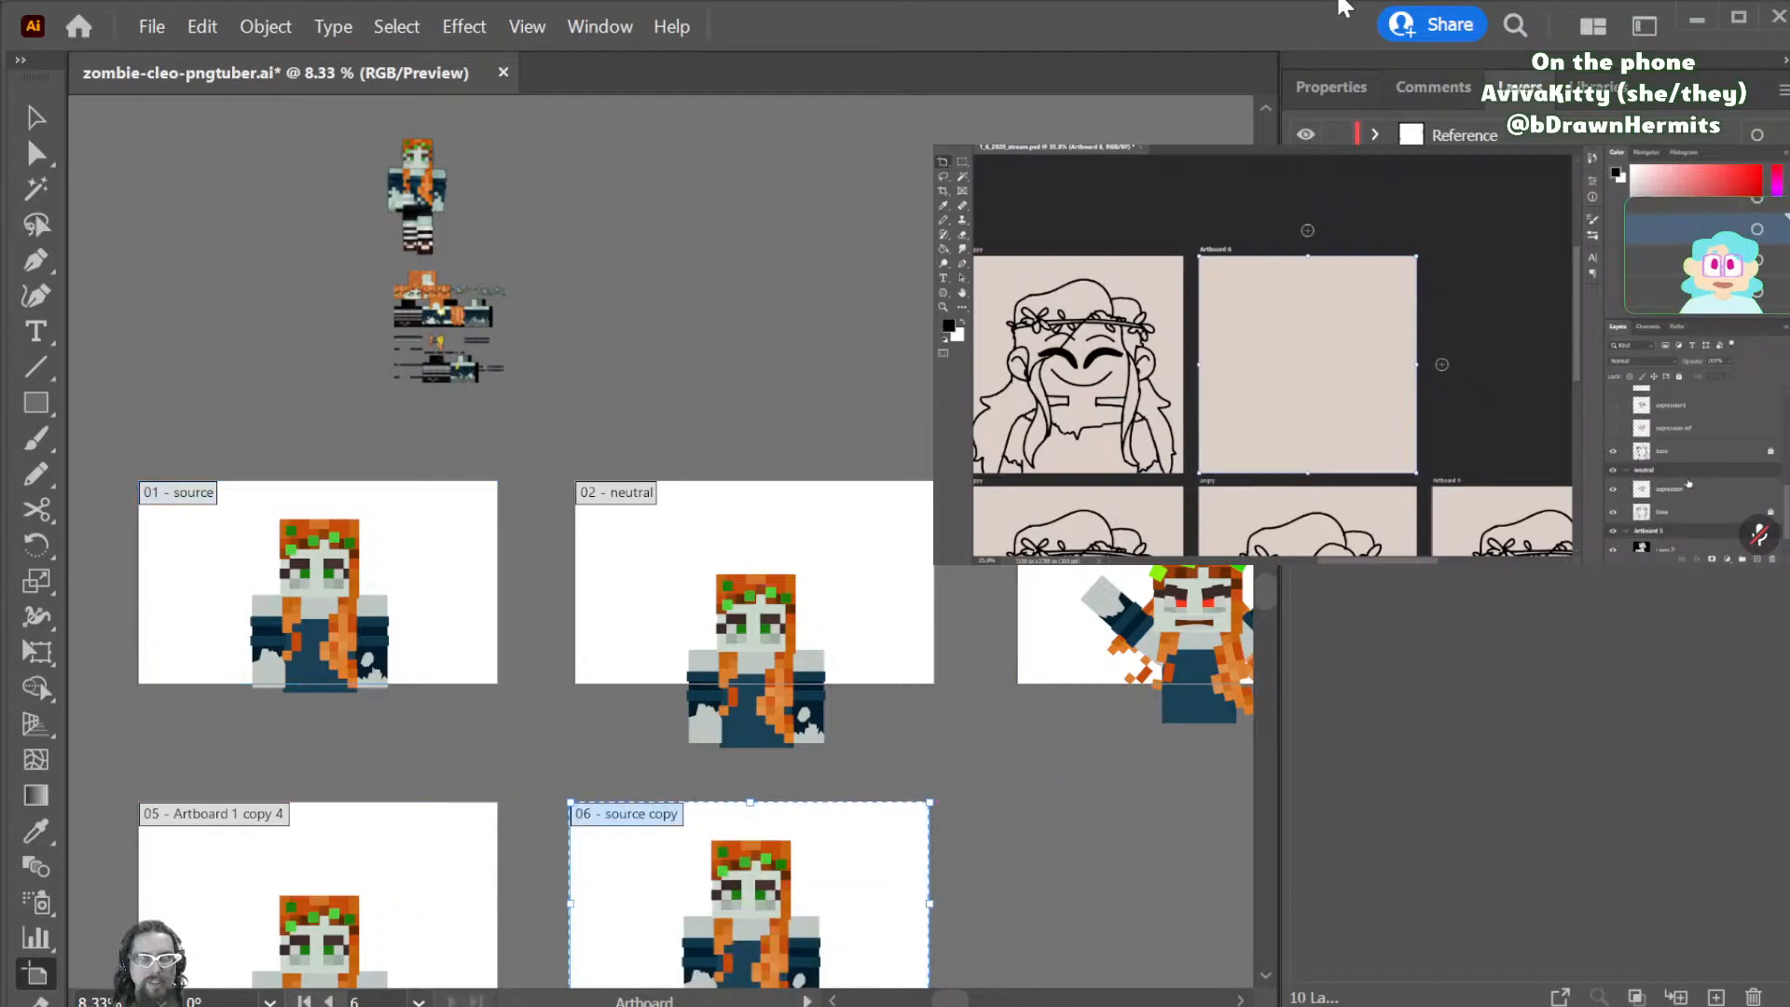
# - Rename the duplicated source artboard as Facepalm
pyautogui.click(1331, 87)
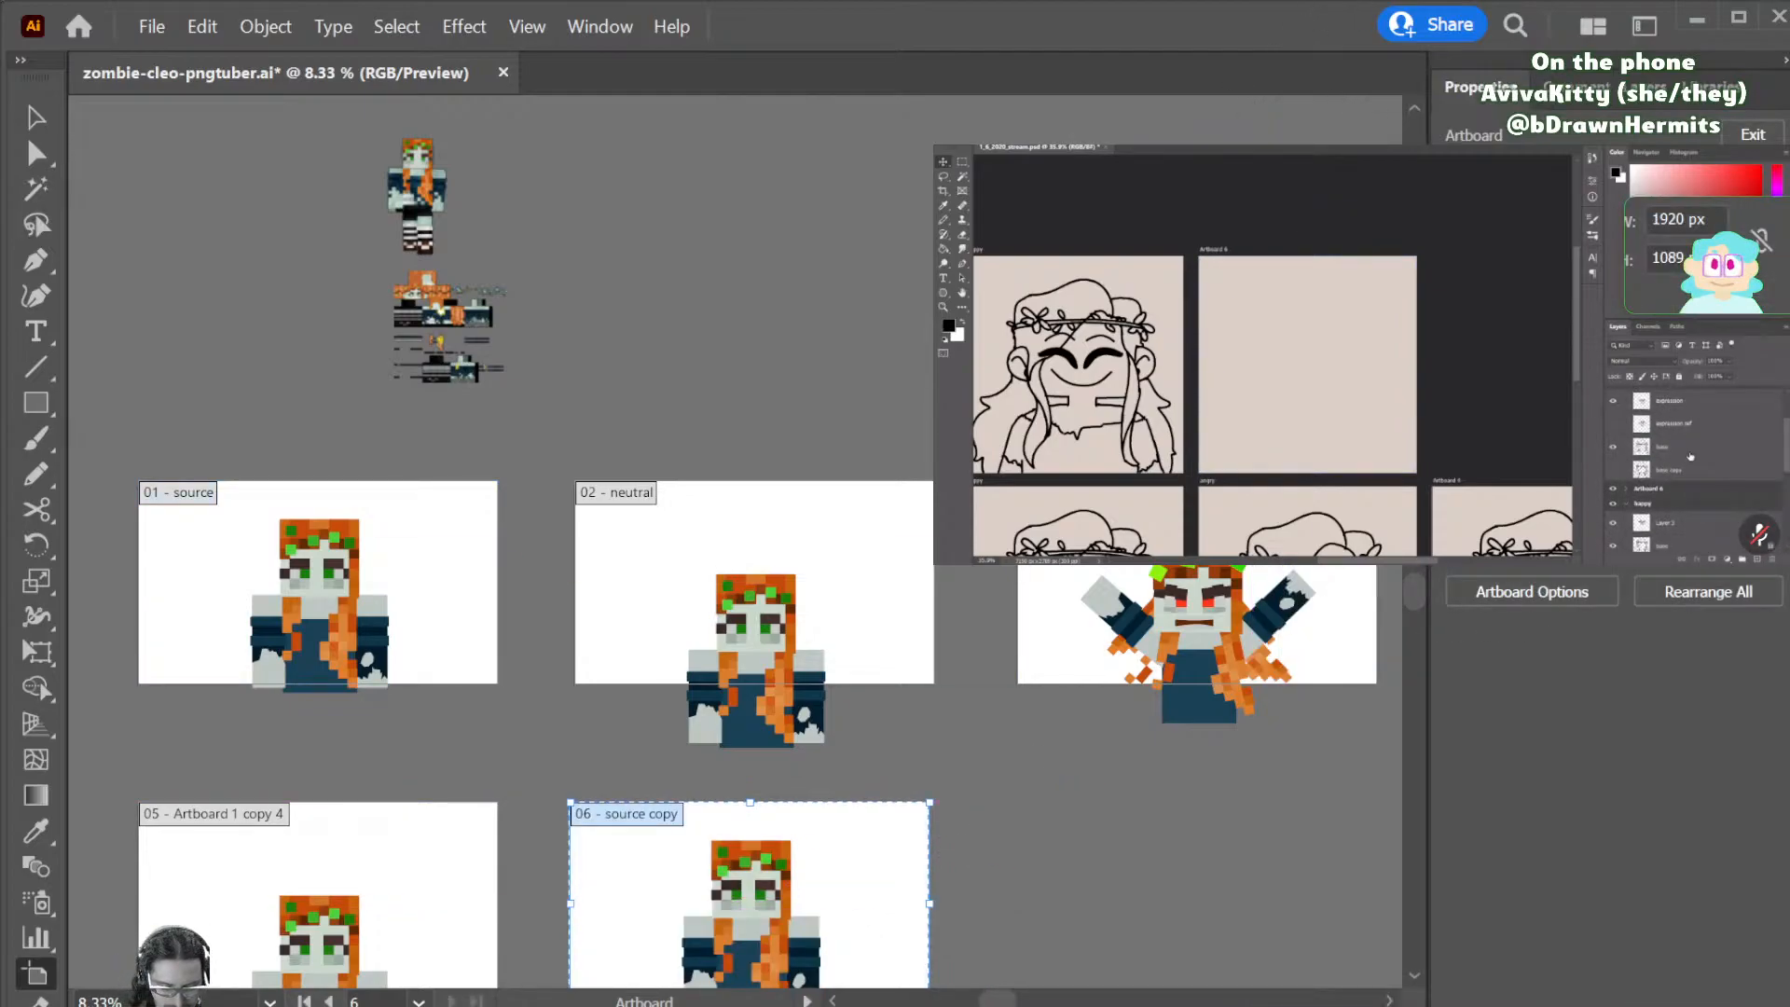
pyautogui.write('Facepal')
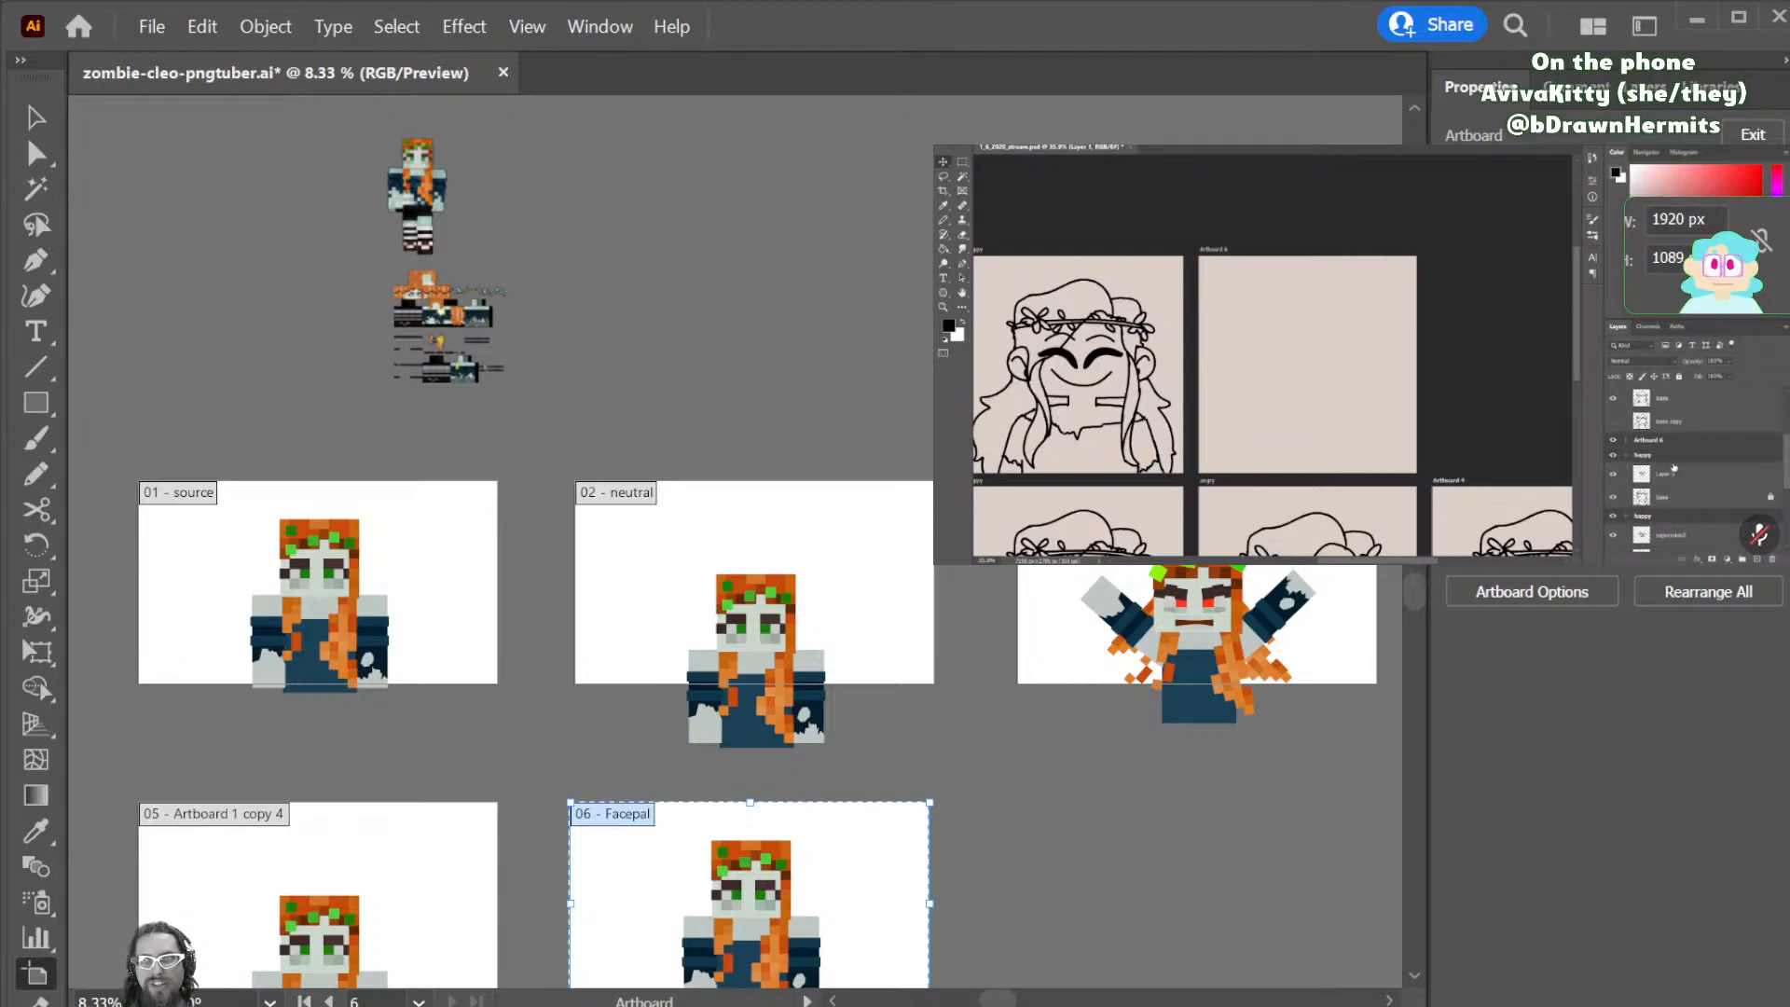
pyautogui.write('m')
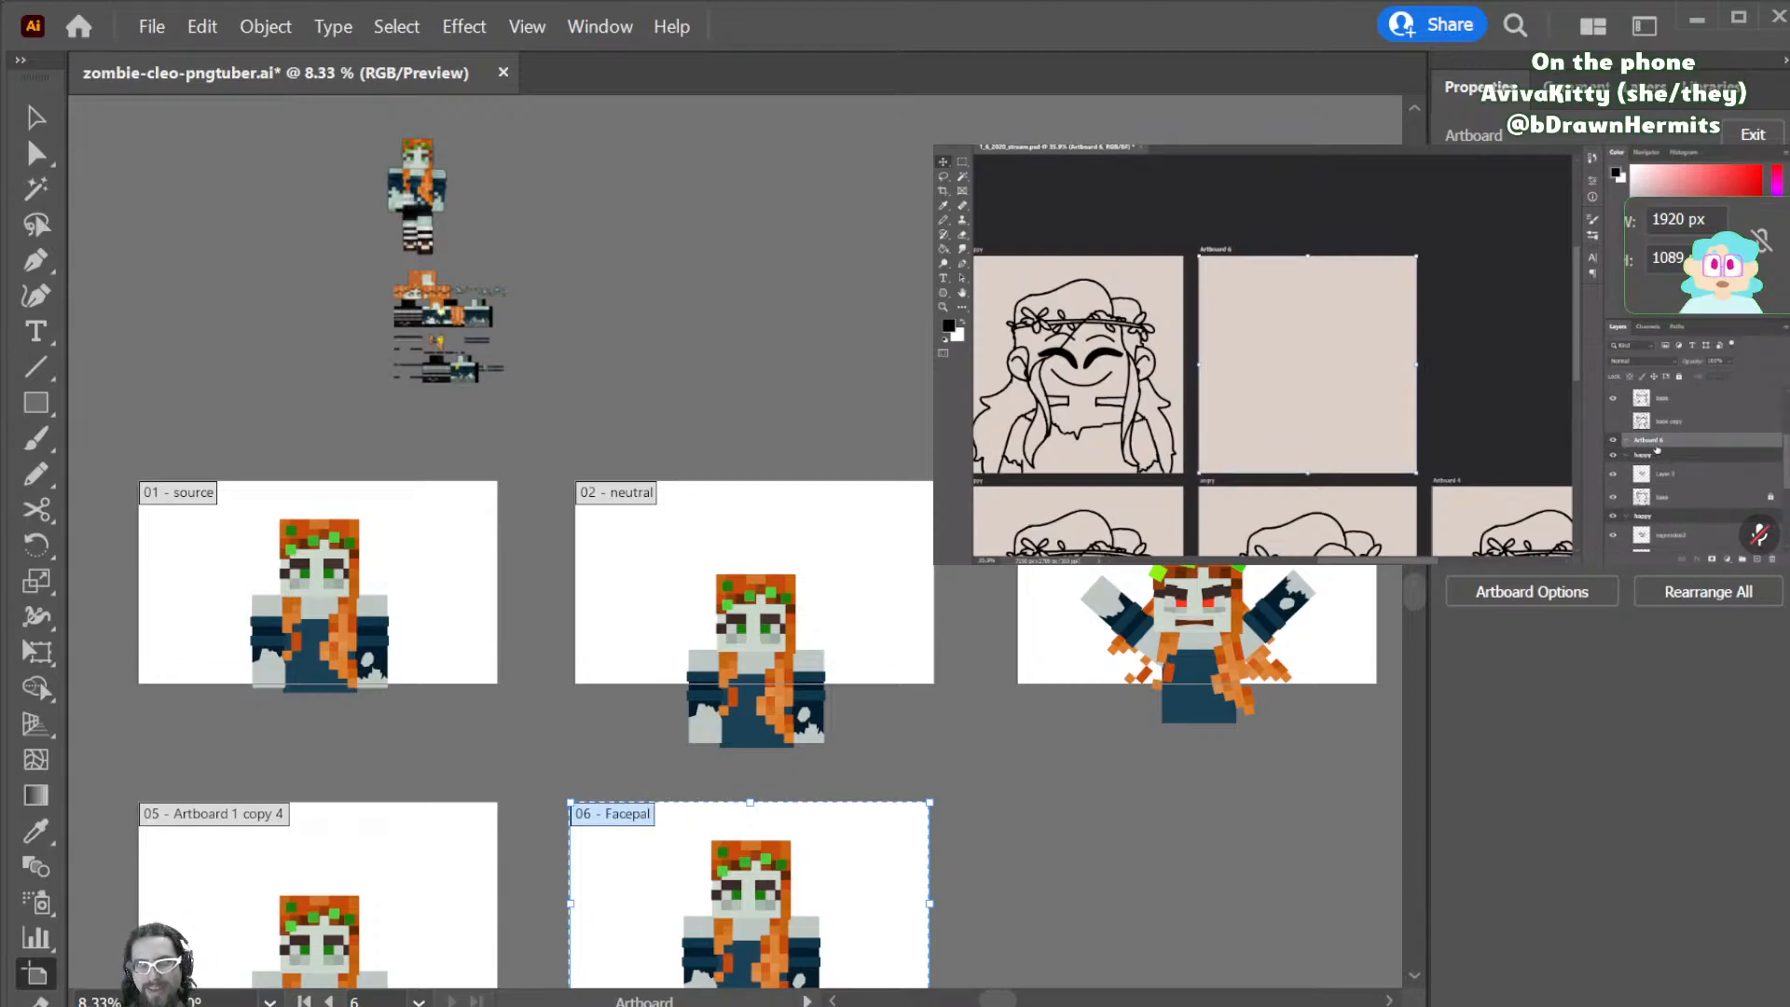
# - Rotate the arm on the left side of the Facepalm character roughly half a turn about its centre
pyautogui.scroll(-1, 820, 897)
pyautogui.scroll(-5, 821, 897)
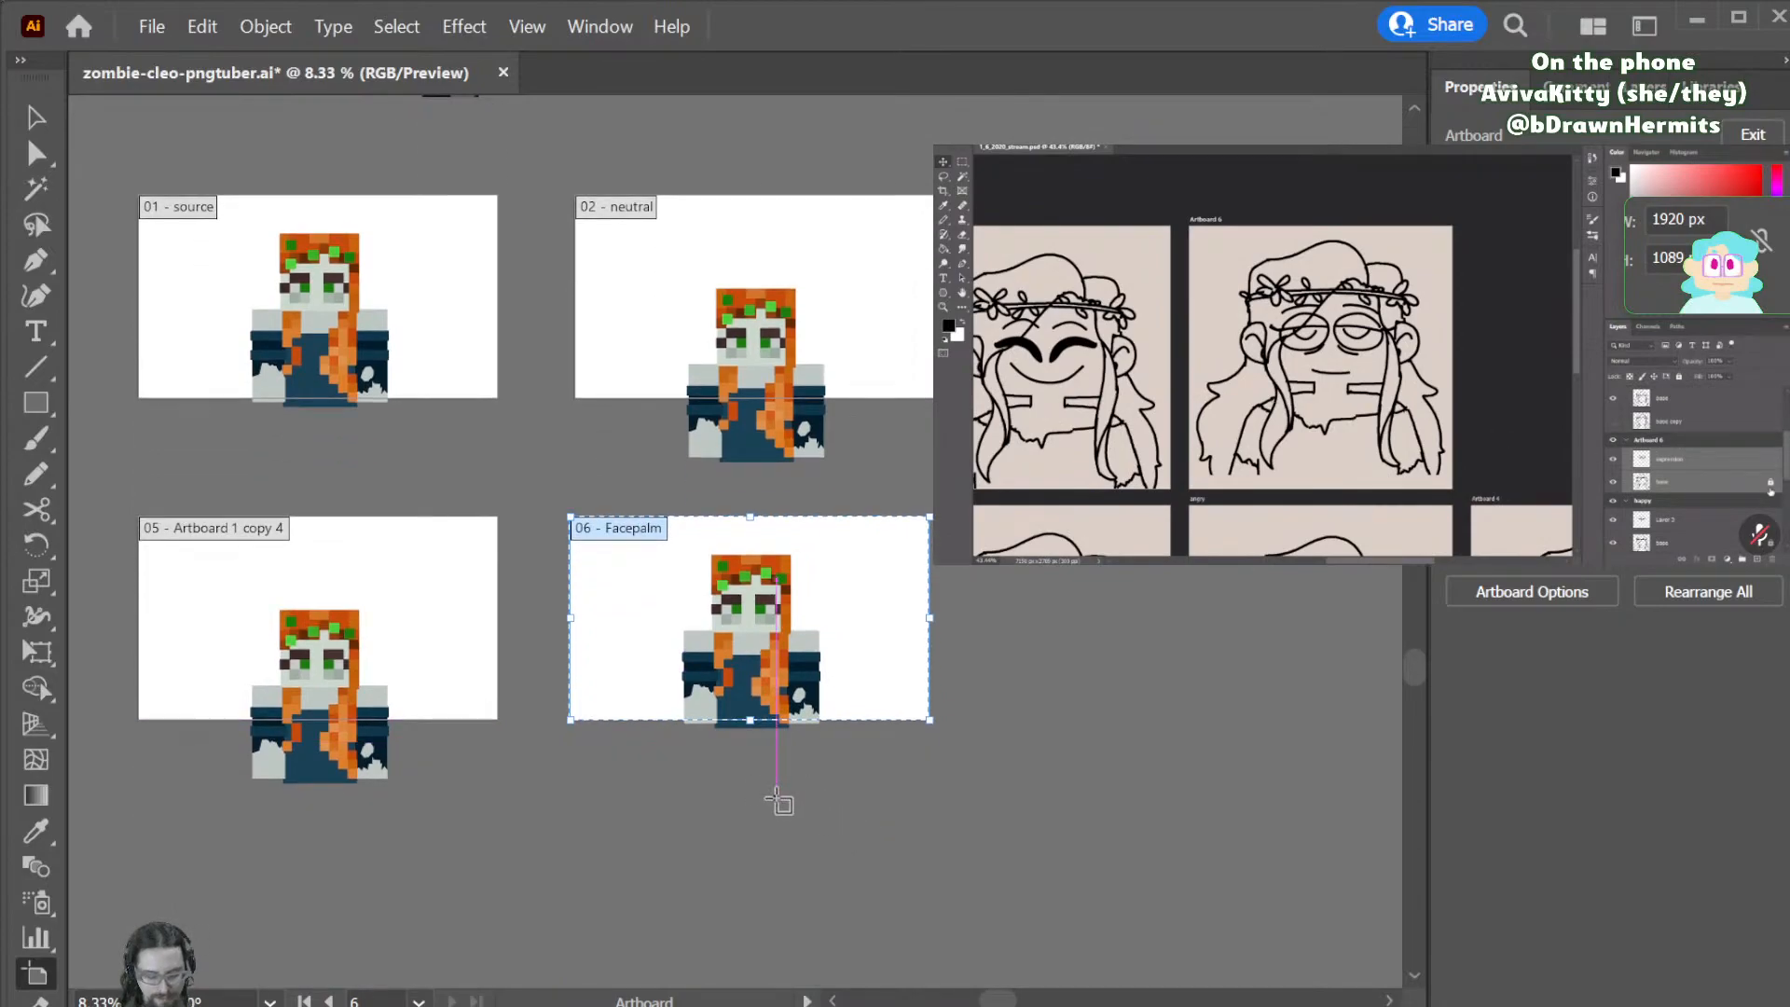
pyautogui.press('v')
pyautogui.moveTo(660, 592); pyautogui.dragTo(693, 750)
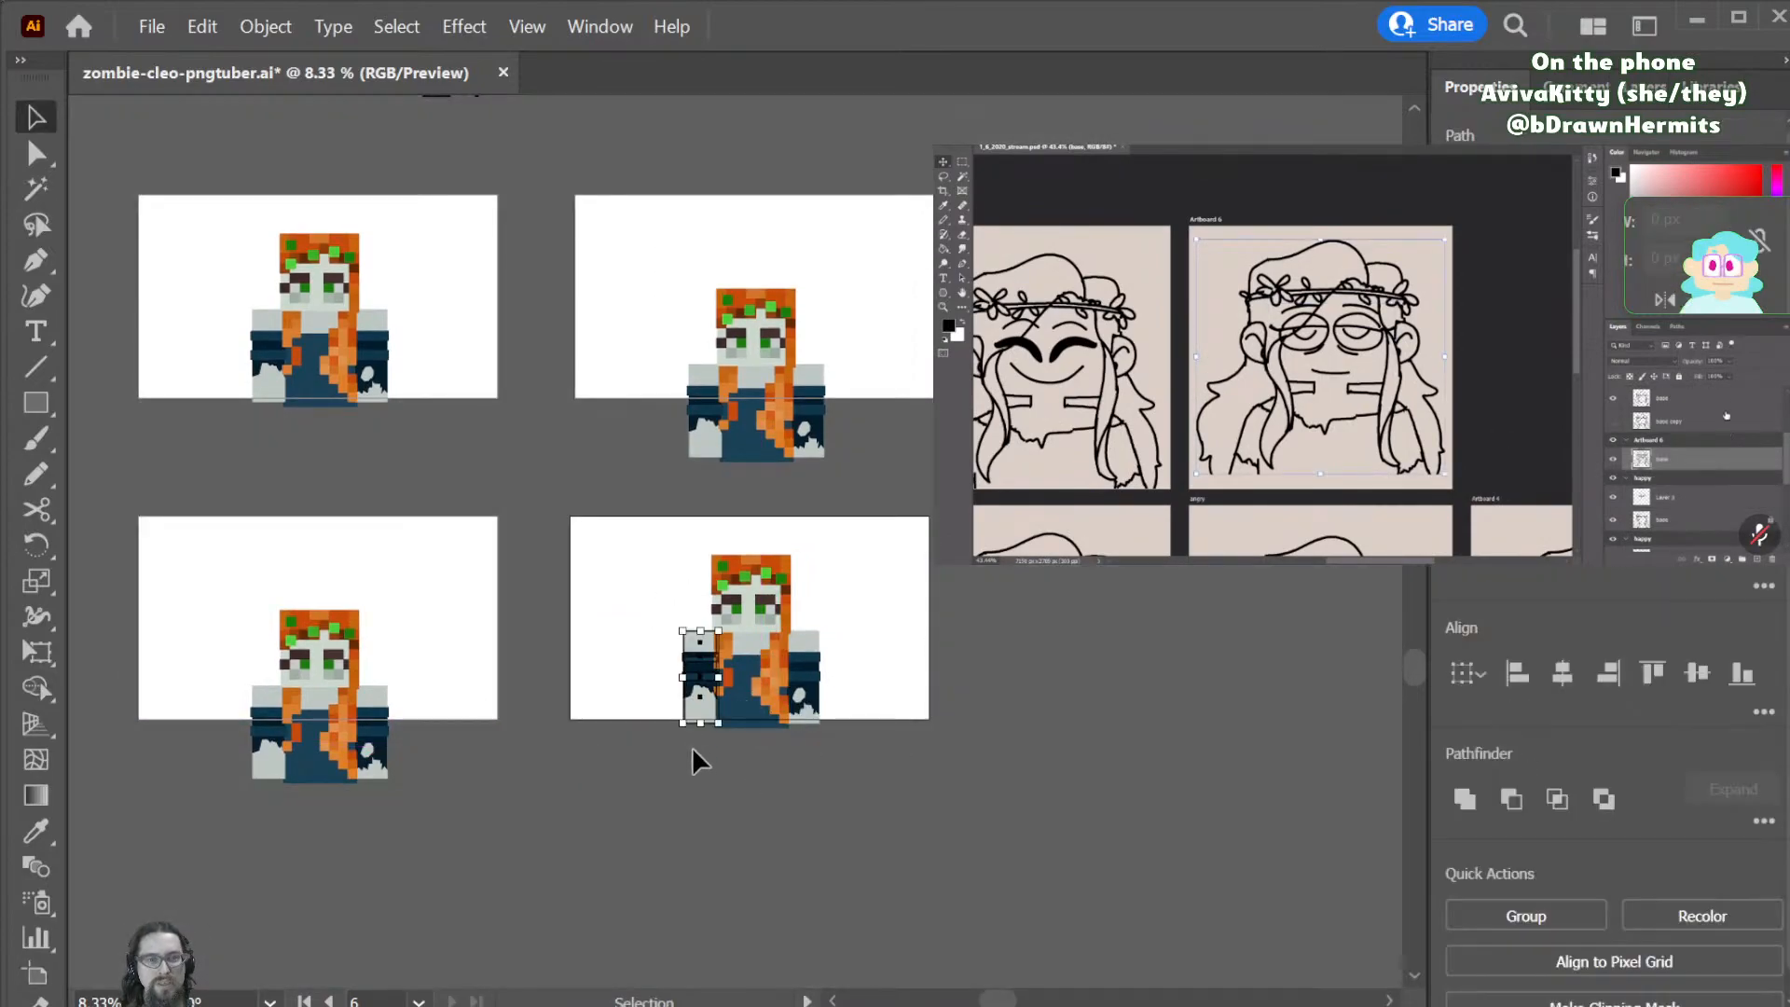
pyautogui.press('r')
pyautogui.moveTo(752, 830); pyautogui.dragTo(657, 611)
pyautogui.press('v')
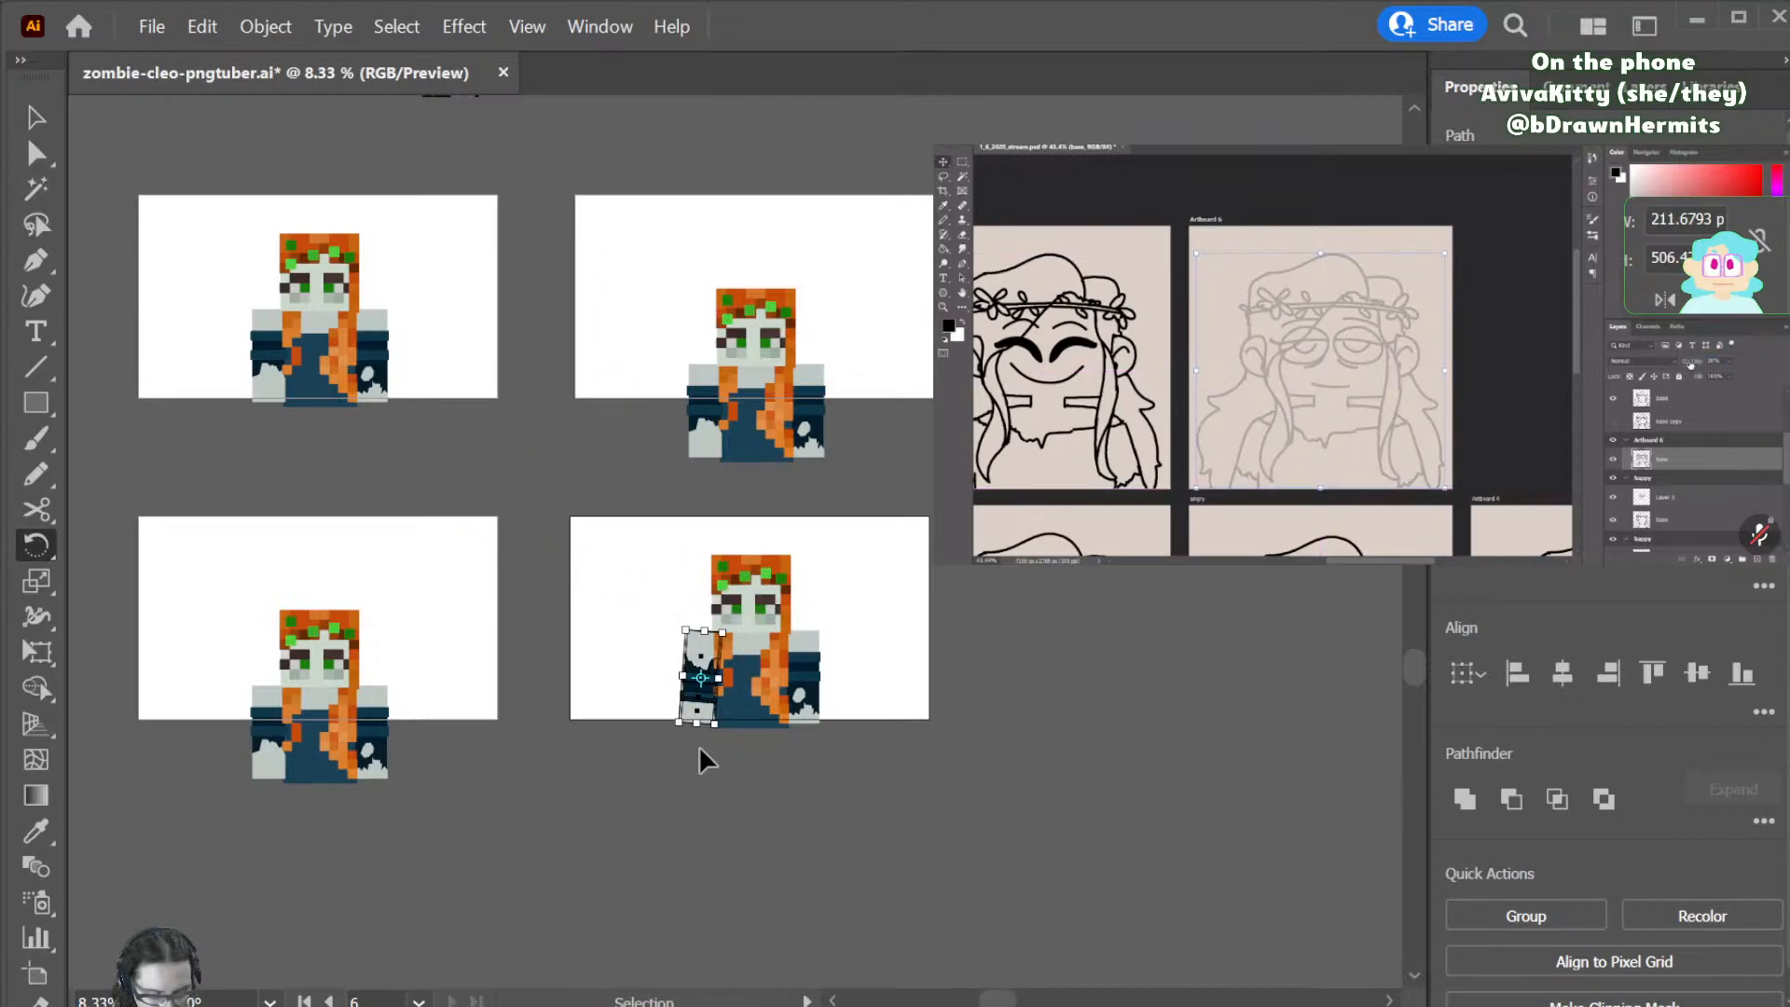
# - Cut the rotated arm from the Facepalm character, create a new layer, and paste the arm in place on it
pyautogui.press('Delete')
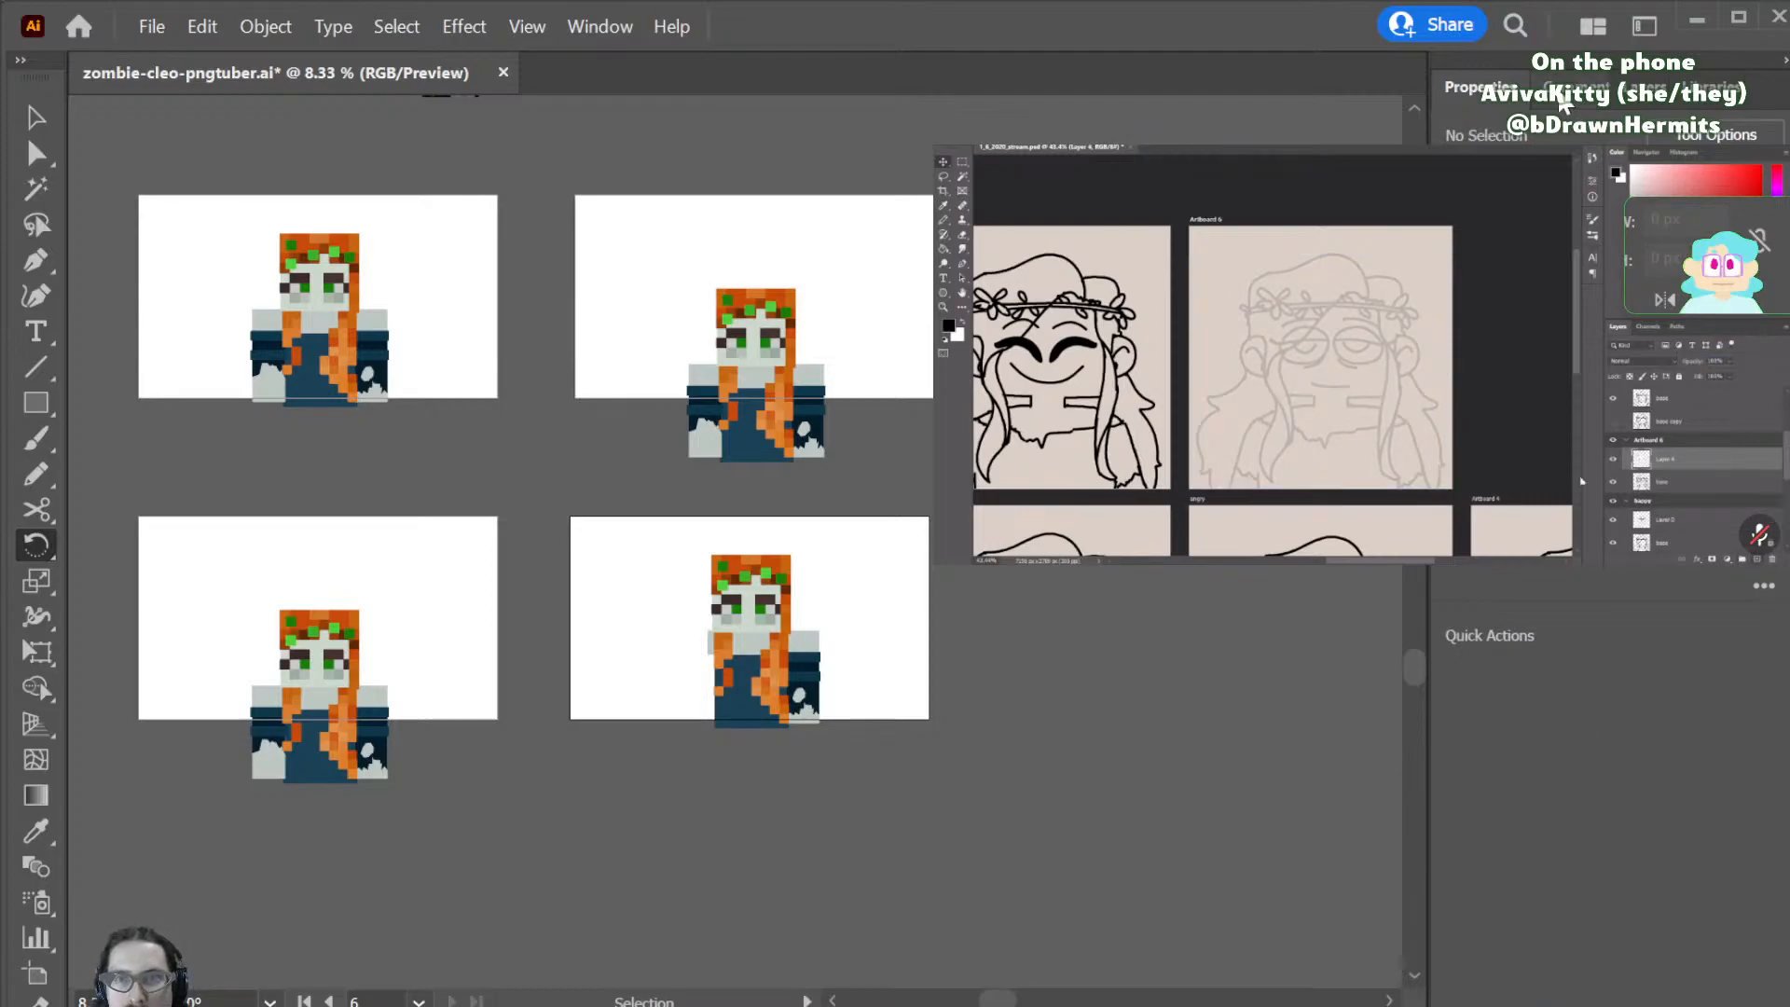
pyautogui.click(1571, 91)
pyautogui.click(1529, 93)
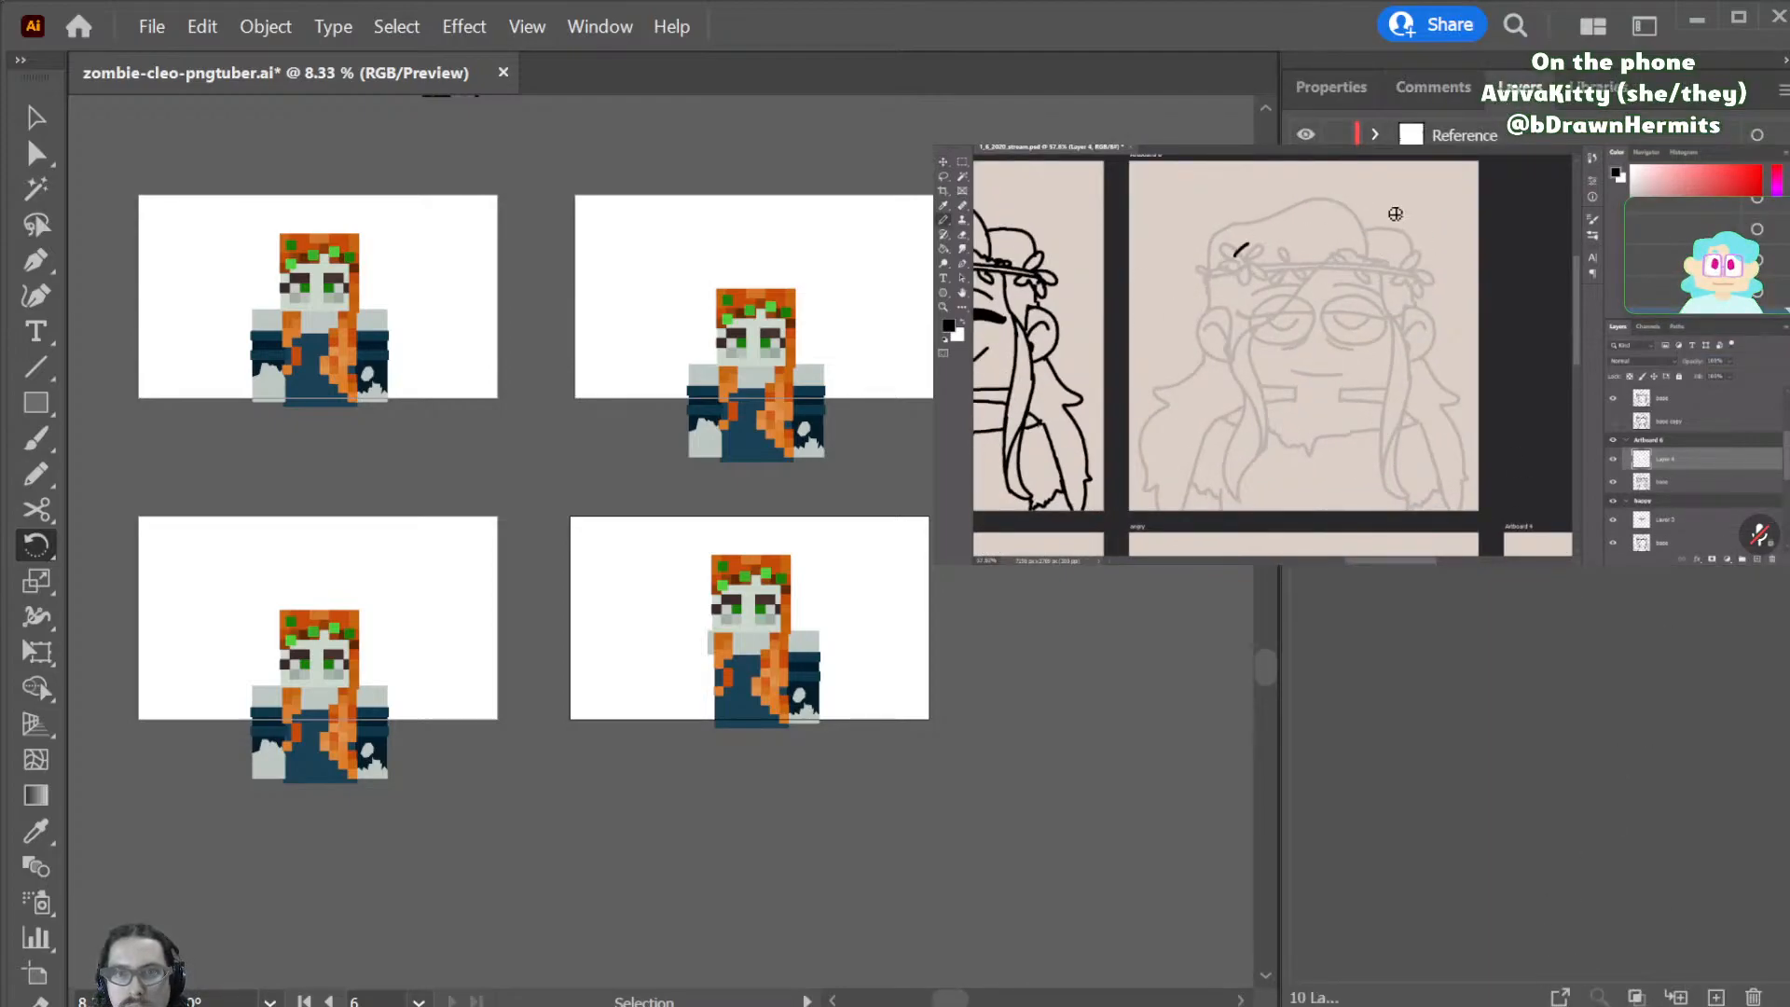
pyautogui.click(1715, 996)
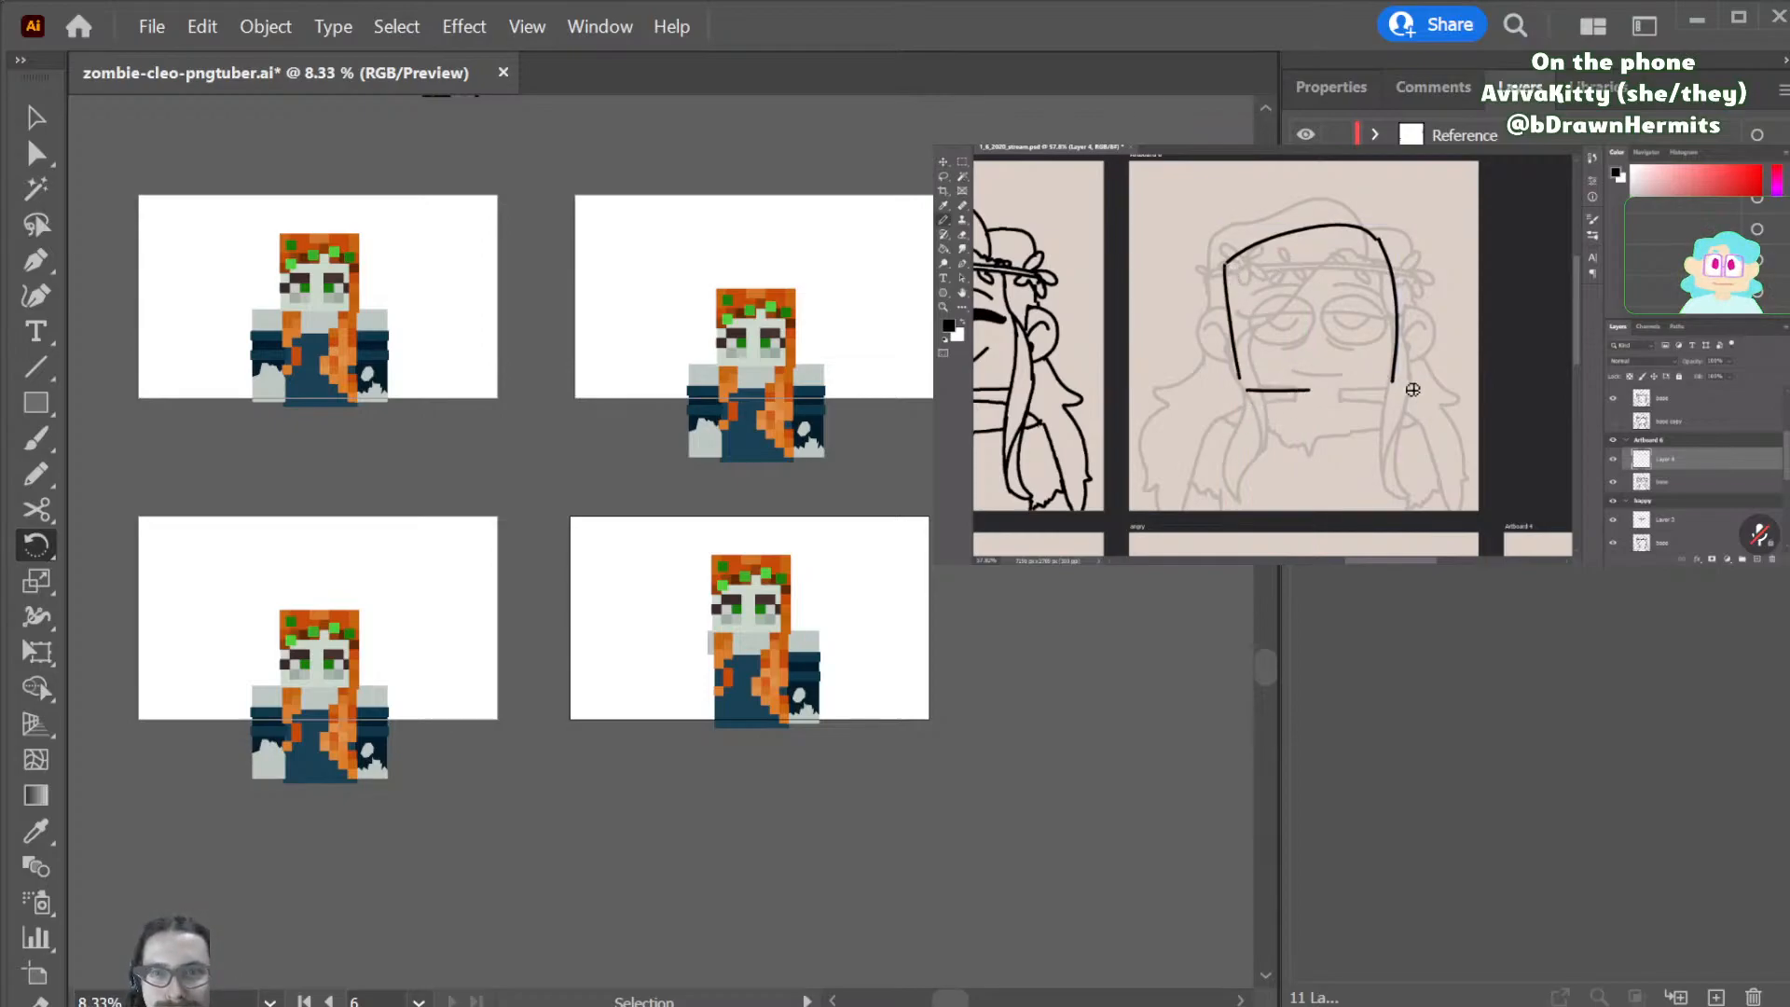
pyautogui.hotkey('ctrl', 'f')
# - Rotate the pasted arm to a diagonal and move it up so its upper end overlaps the Facepalm character's face
pyautogui.moveTo(551, 566); pyautogui.dragTo(678, 540)
pyautogui.press('v')
pyautogui.moveTo(703, 715); pyautogui.dragTo(729, 662)
pyautogui.press('r')
pyautogui.moveTo(839, 537); pyautogui.dragTo(820, 687)
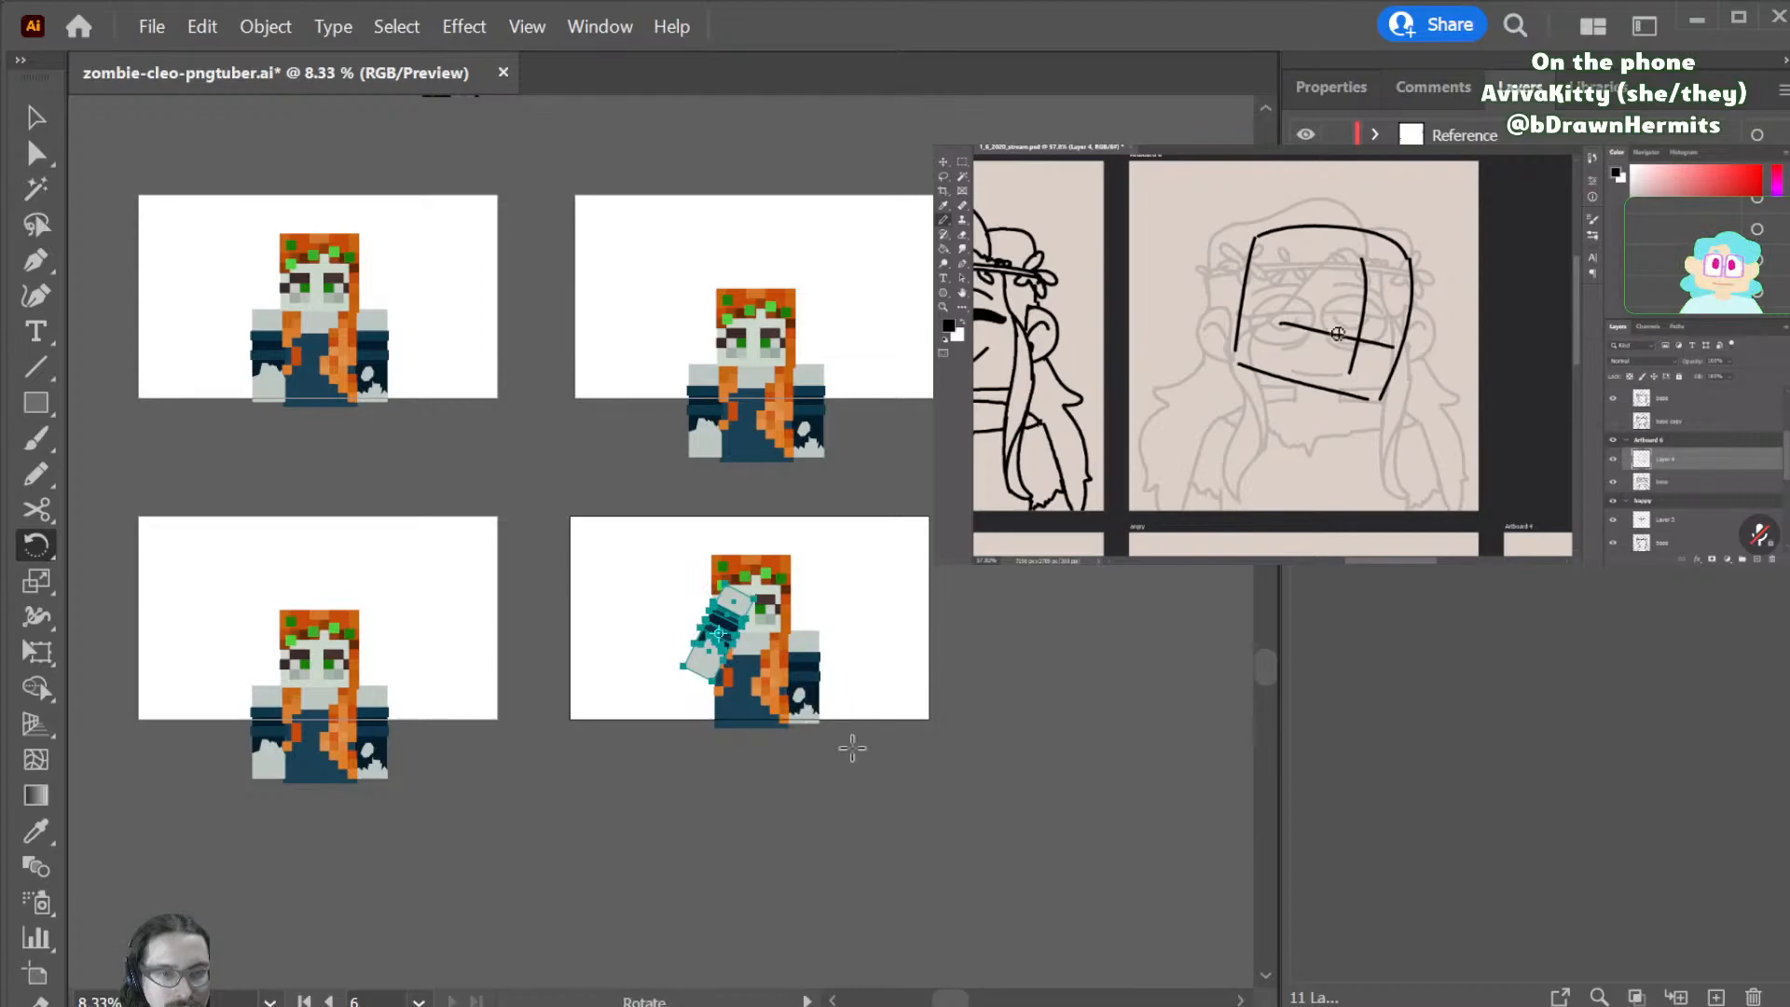
pyautogui.press('v')
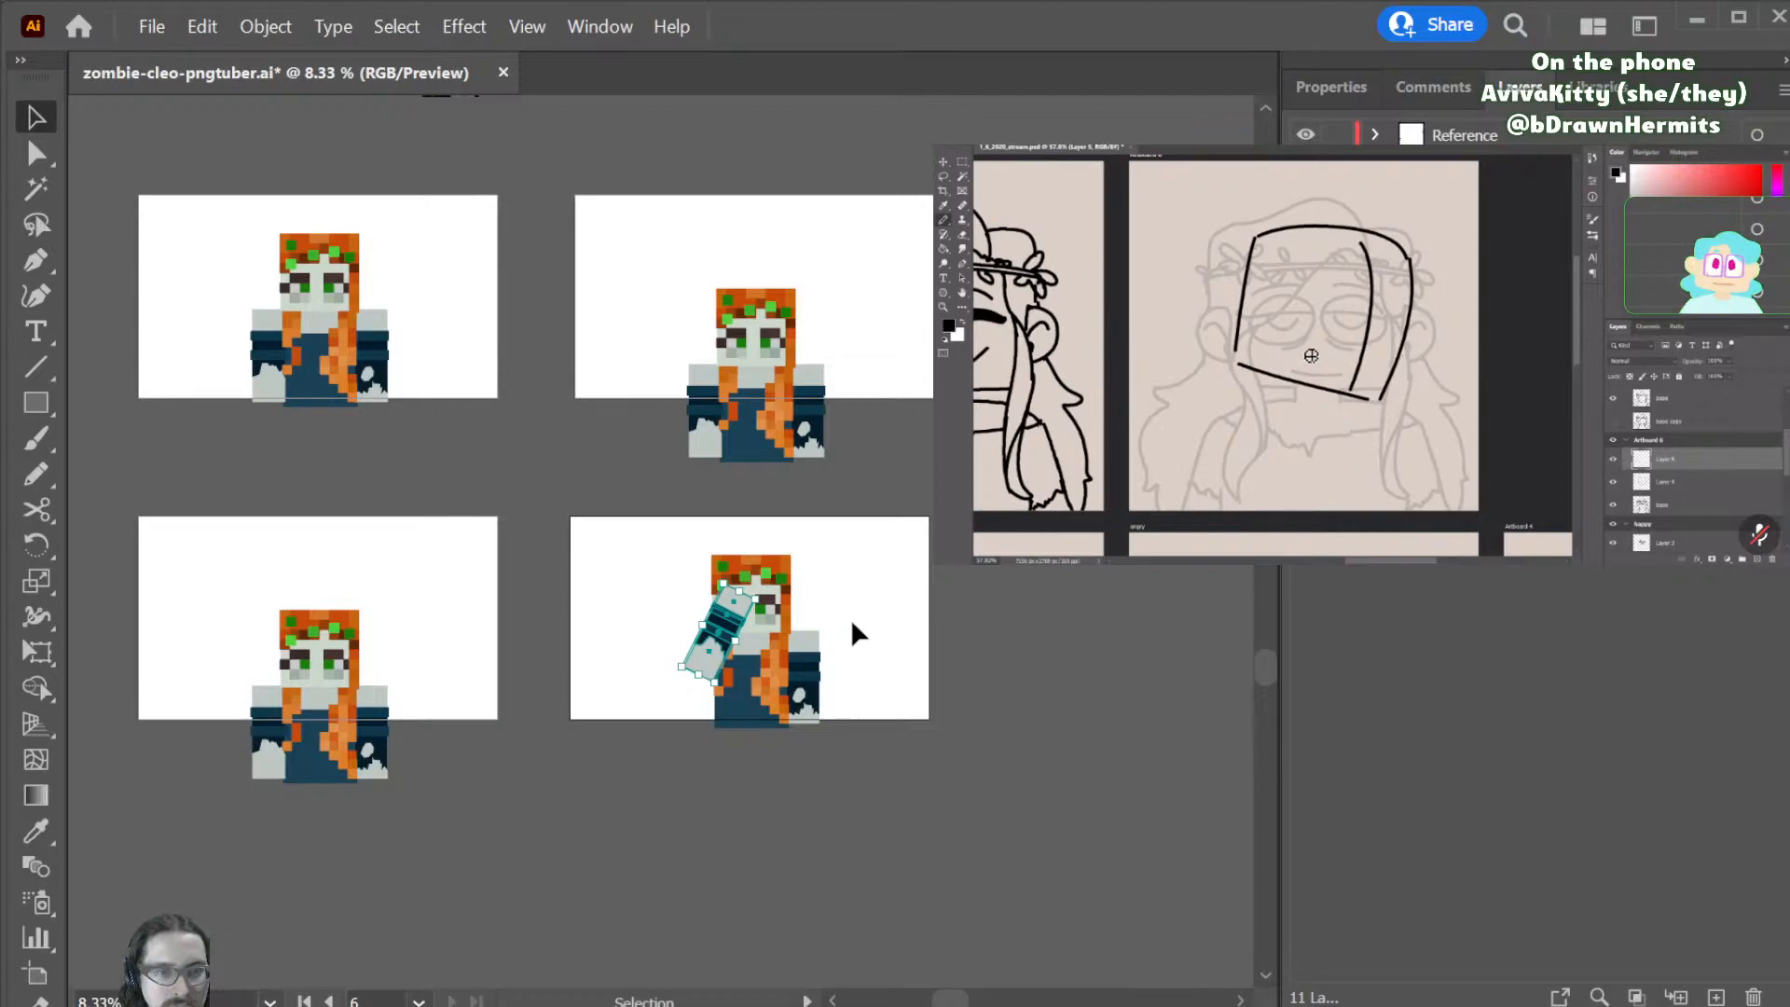
# - Lock the diagonal arm and move the rest of the Facepalm character down so the body extends past the artboard's lower edge
pyautogui.scroll(3, 617, 724)
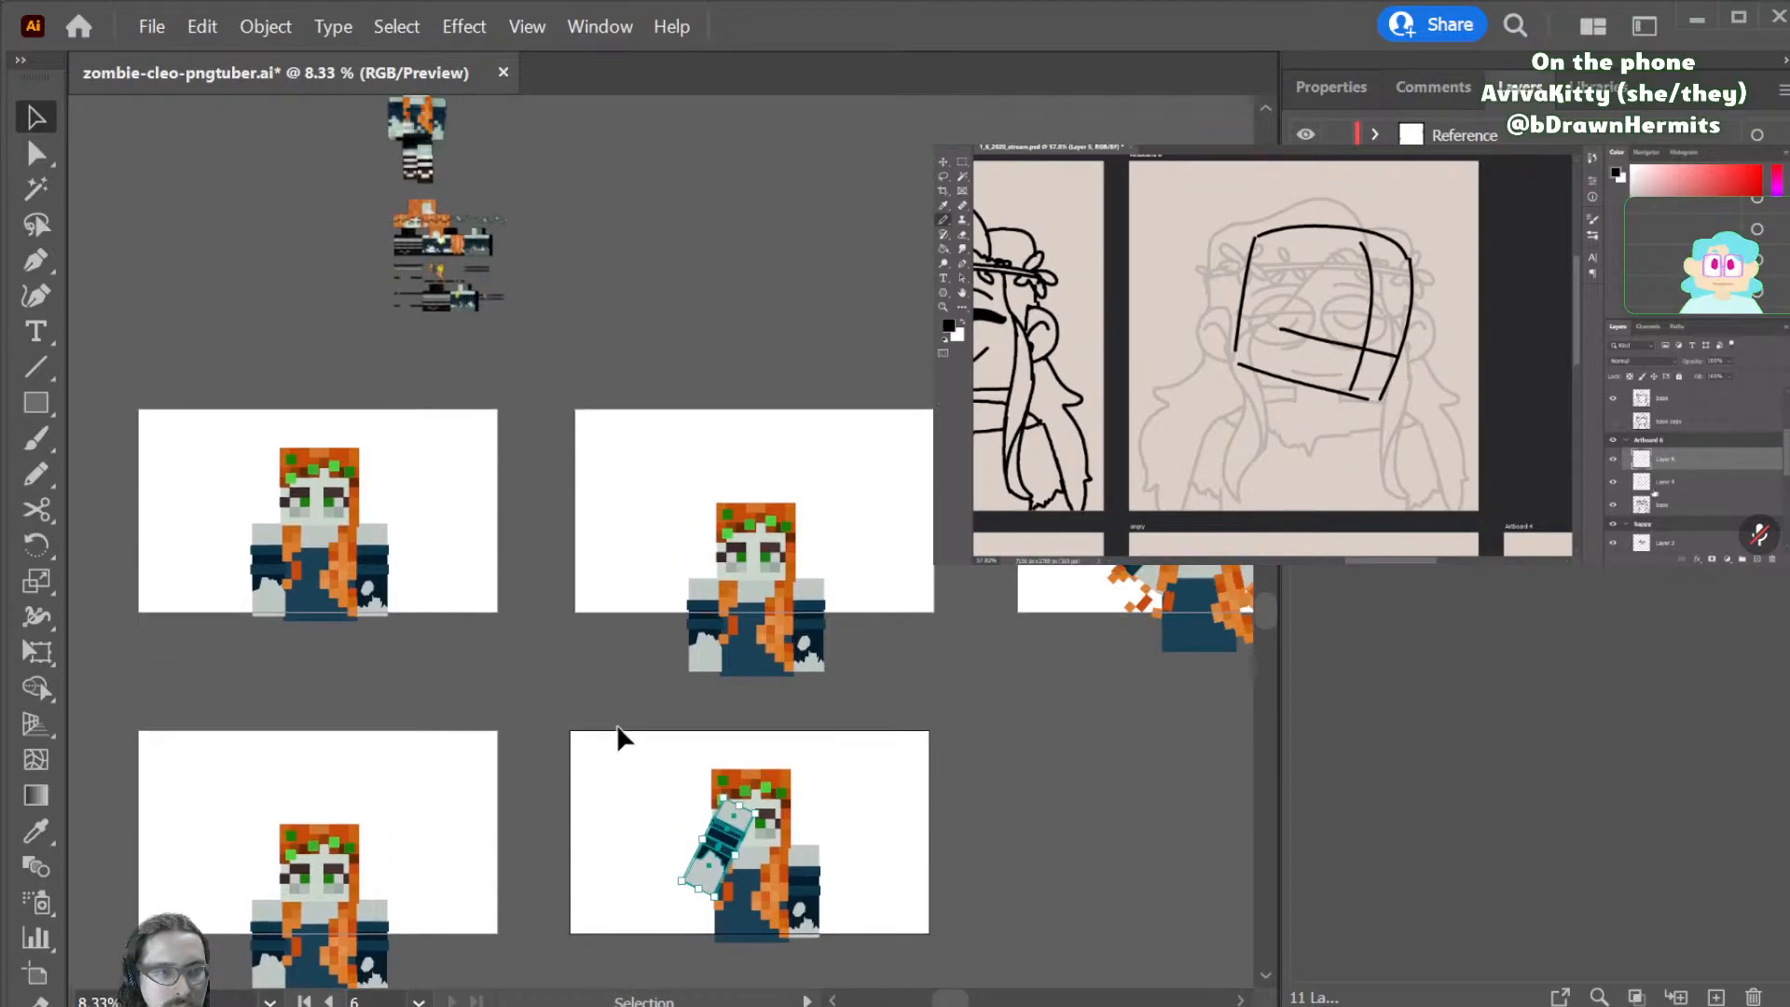
pyautogui.scroll(-4, 617, 723)
pyautogui.scroll(2, 846, 712)
pyautogui.press('ctrl')
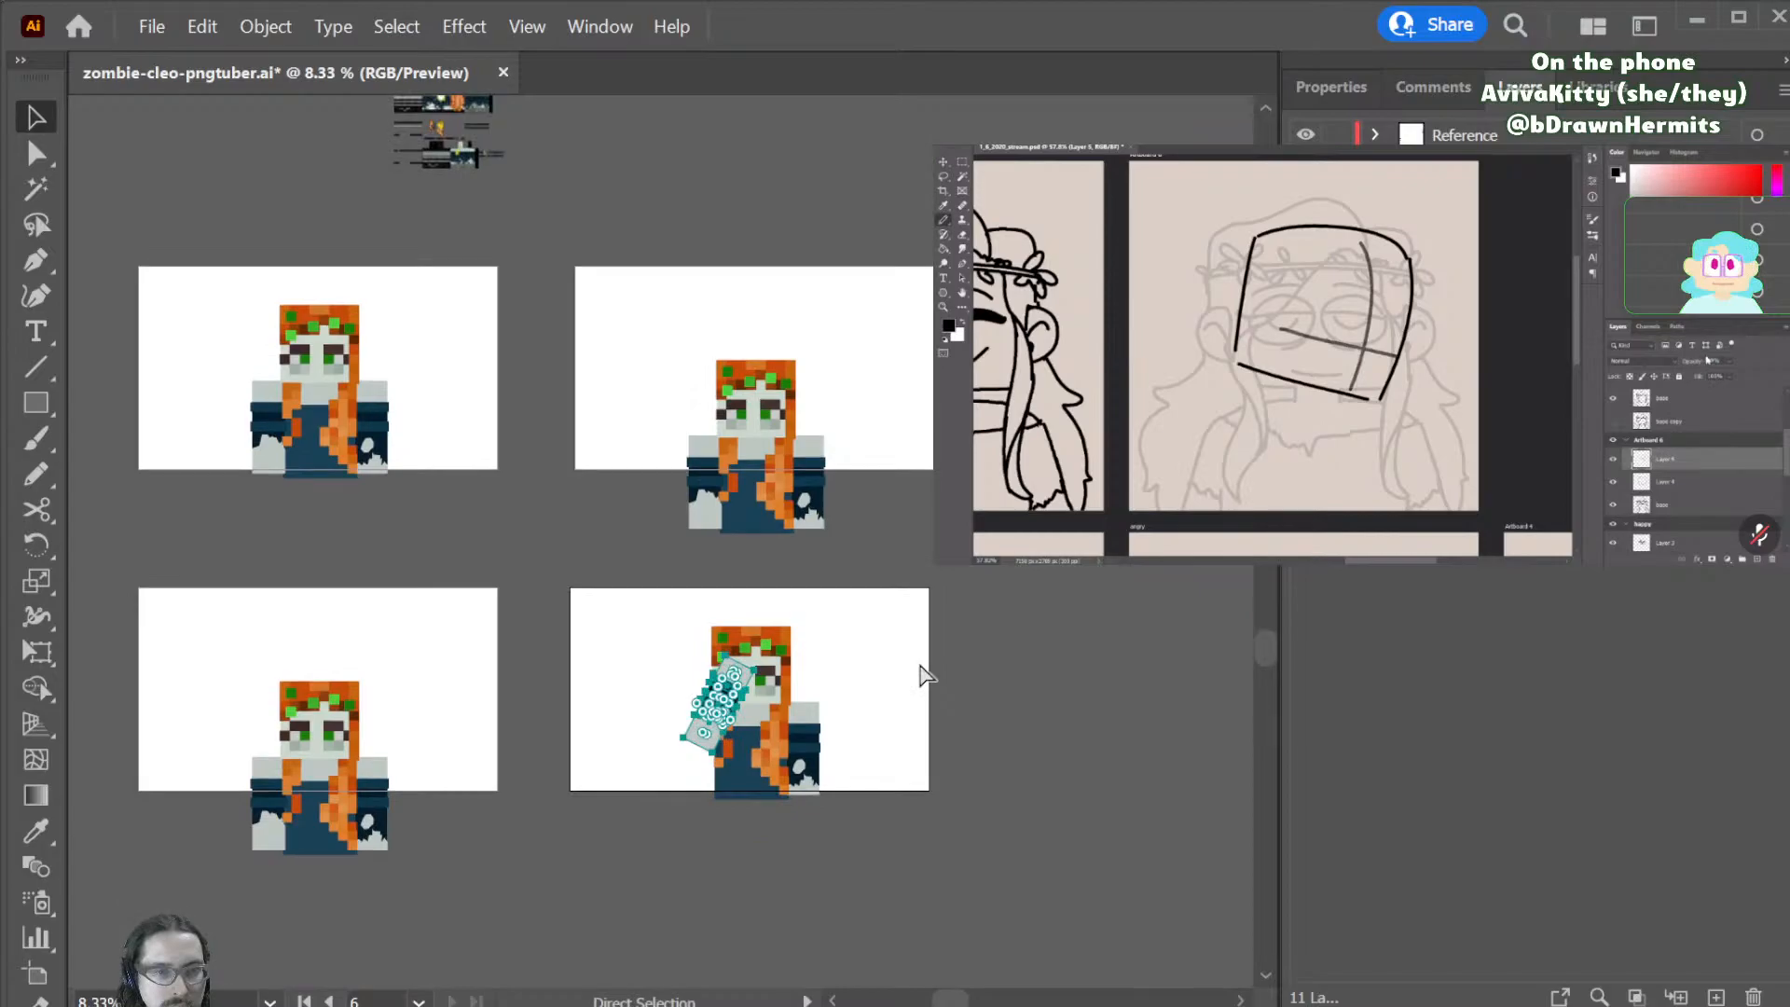
pyautogui.hotkey('ctrl', 'shift')
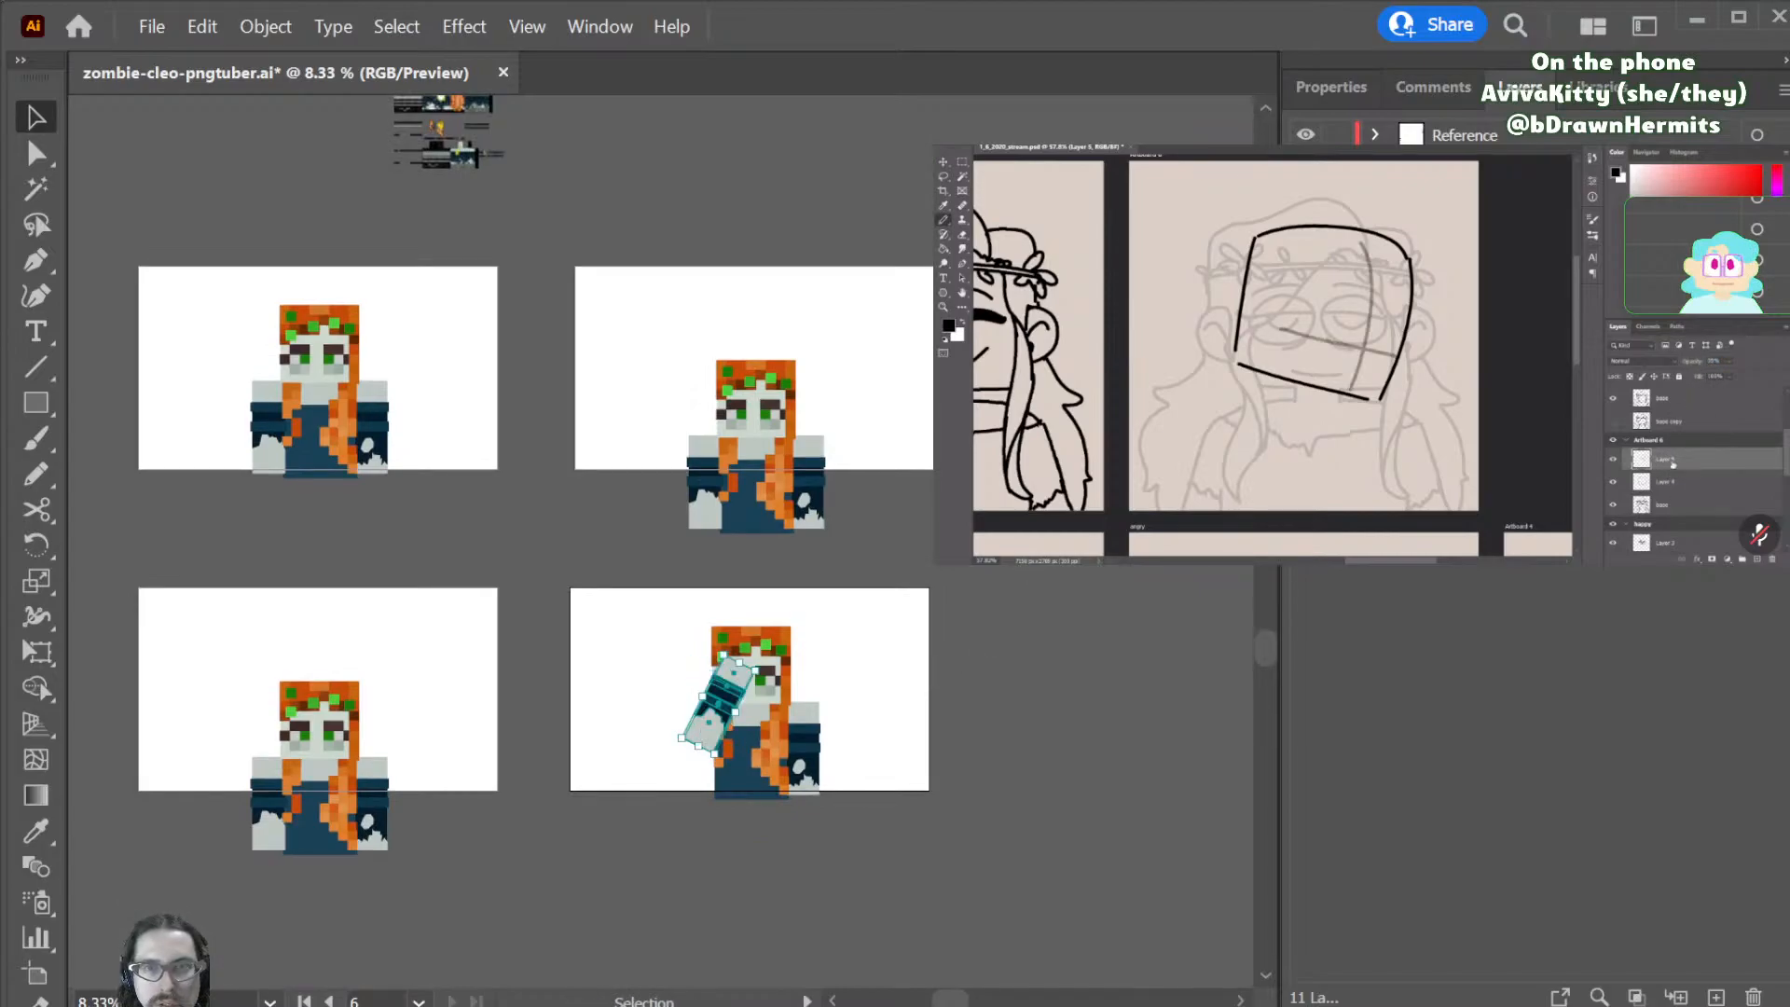
pyautogui.hotkey('ctrl', '2')
pyautogui.moveTo(899, 609); pyautogui.dragTo(630, 865)
pyautogui.moveTo(784, 723); pyautogui.dragTo(785, 794)
pyautogui.click(787, 626)
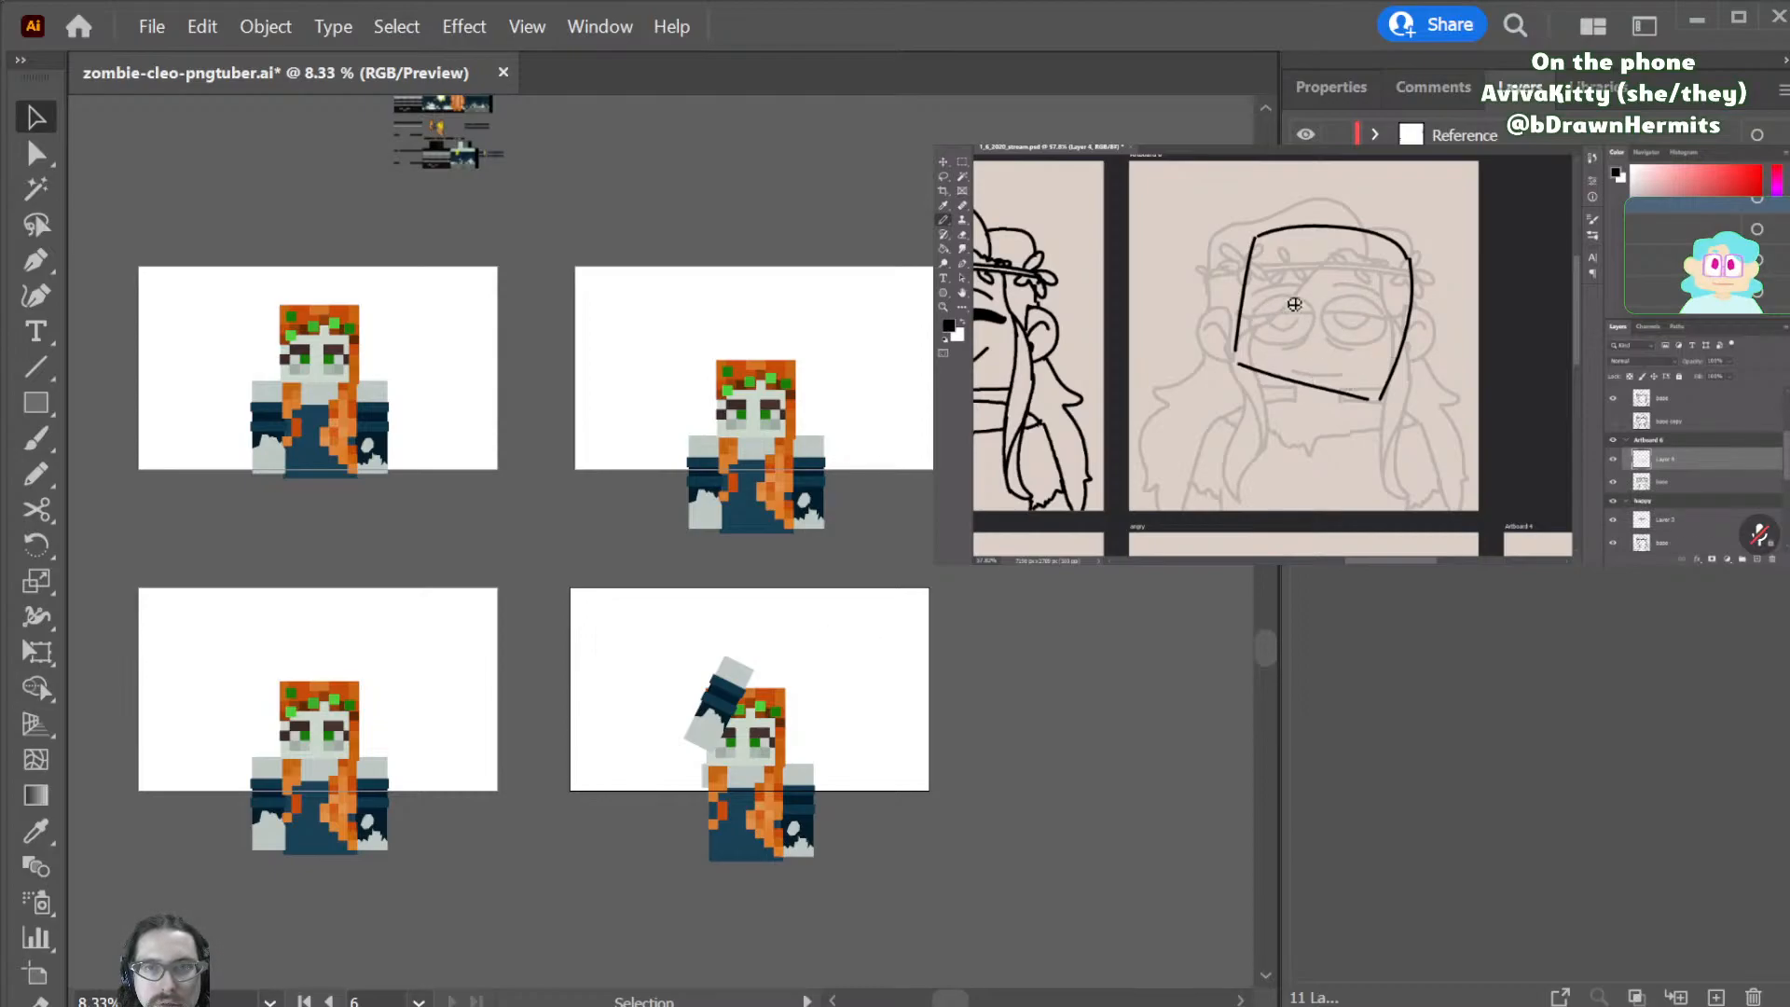
# - Move the diagonal arm down so that it lies over the lowered character's face
pyautogui.click(718, 704)
pyautogui.moveTo(706, 746); pyautogui.dragTo(698, 793)
pyautogui.click(1756, 201)
pyautogui.click(1757, 231)
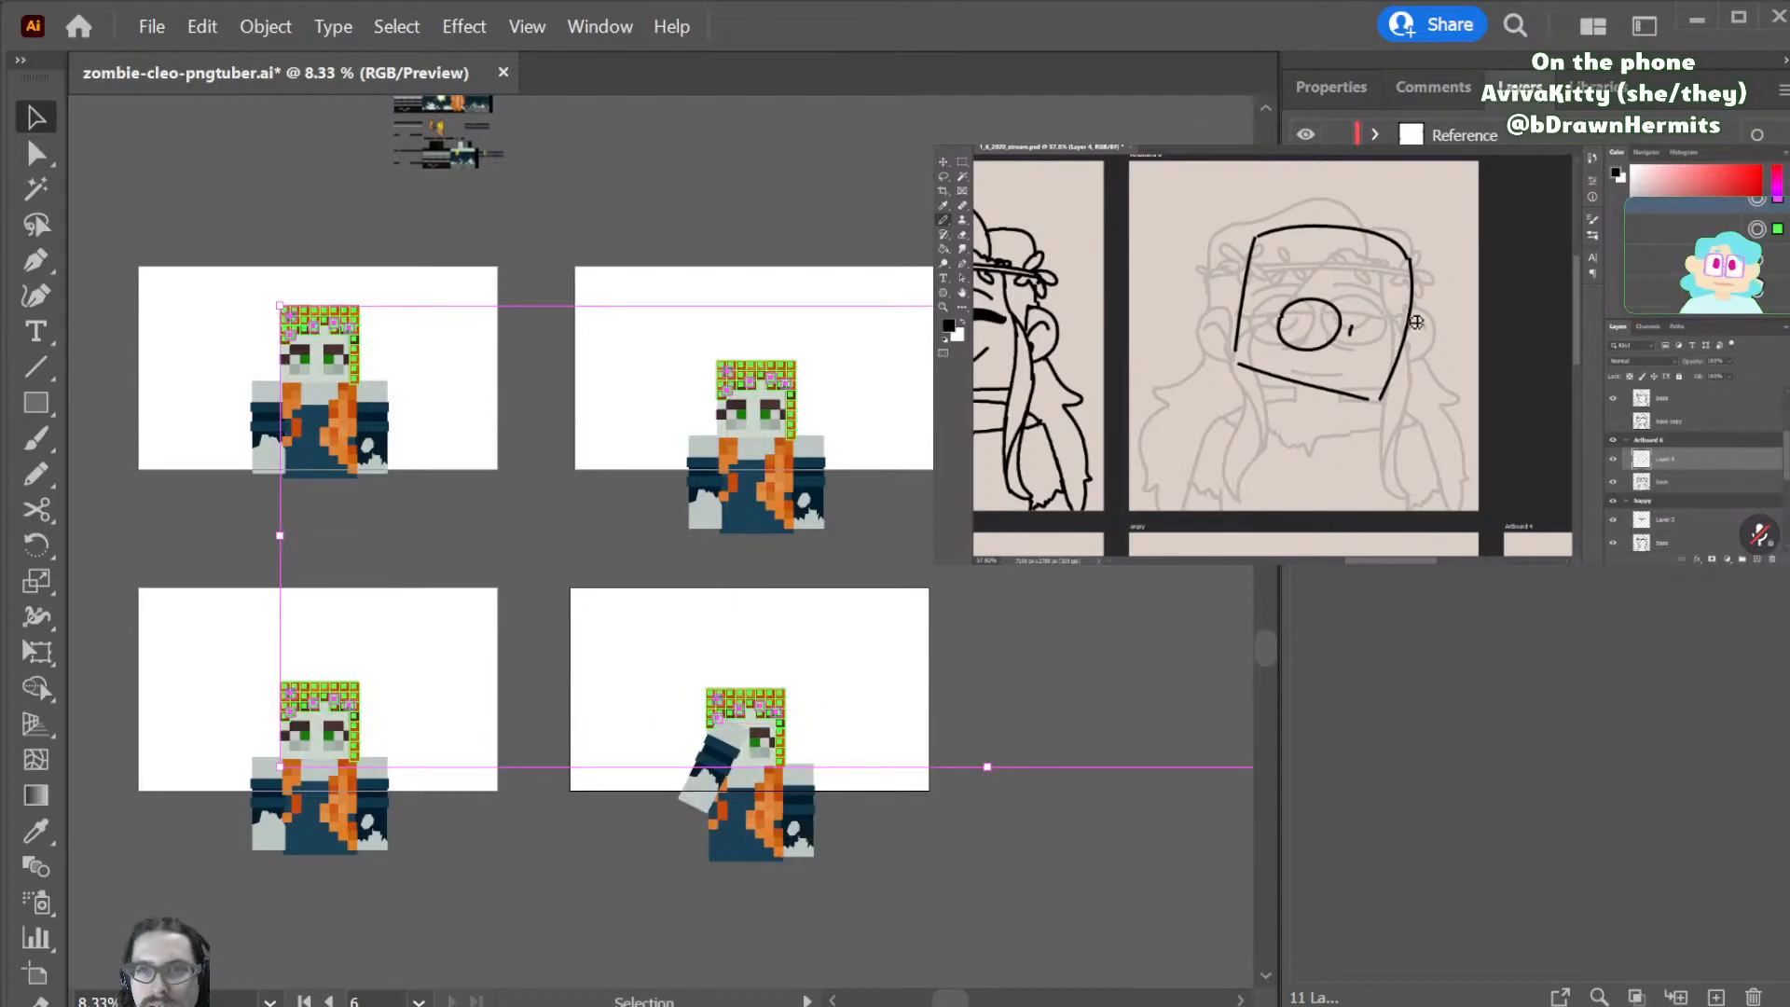
pyautogui.click(935, 664)
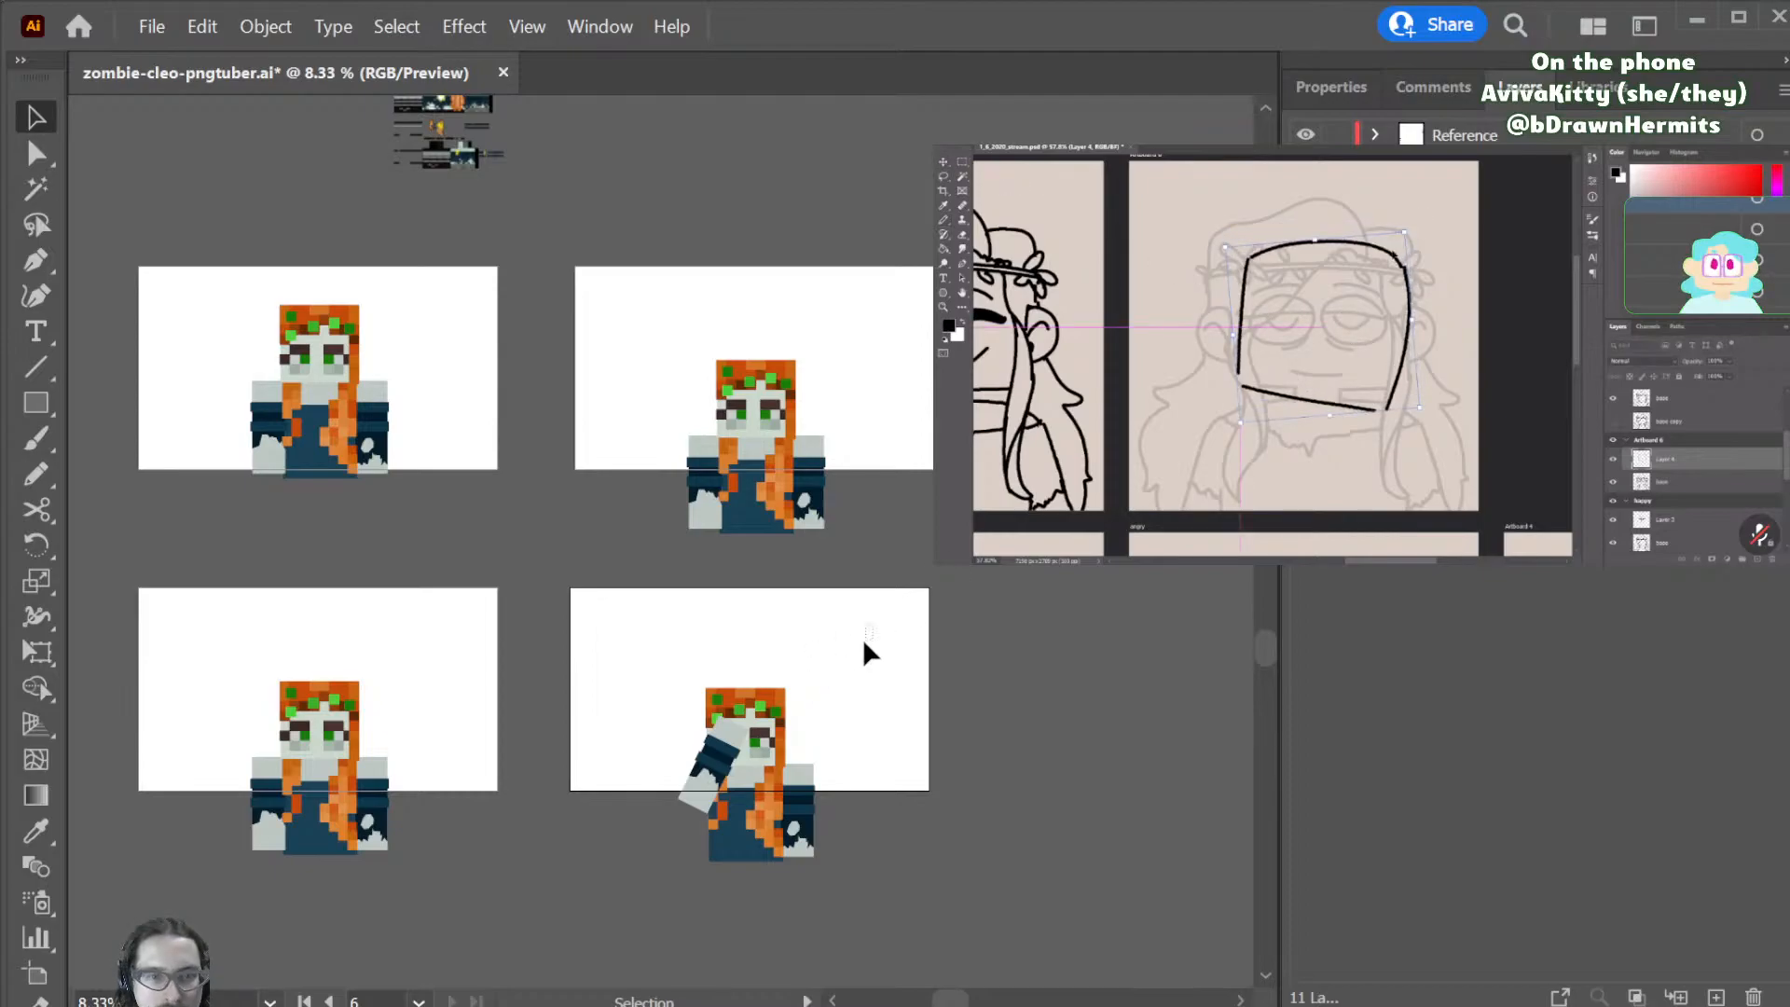
# - Tilt the Facepalm character's head, including hair, flower crown and eyes, slightly counterclockwise
pyautogui.click(688, 785)
pyautogui.keyDown('shift'); pyautogui.click(708, 774); pyautogui.keyUp('shift')
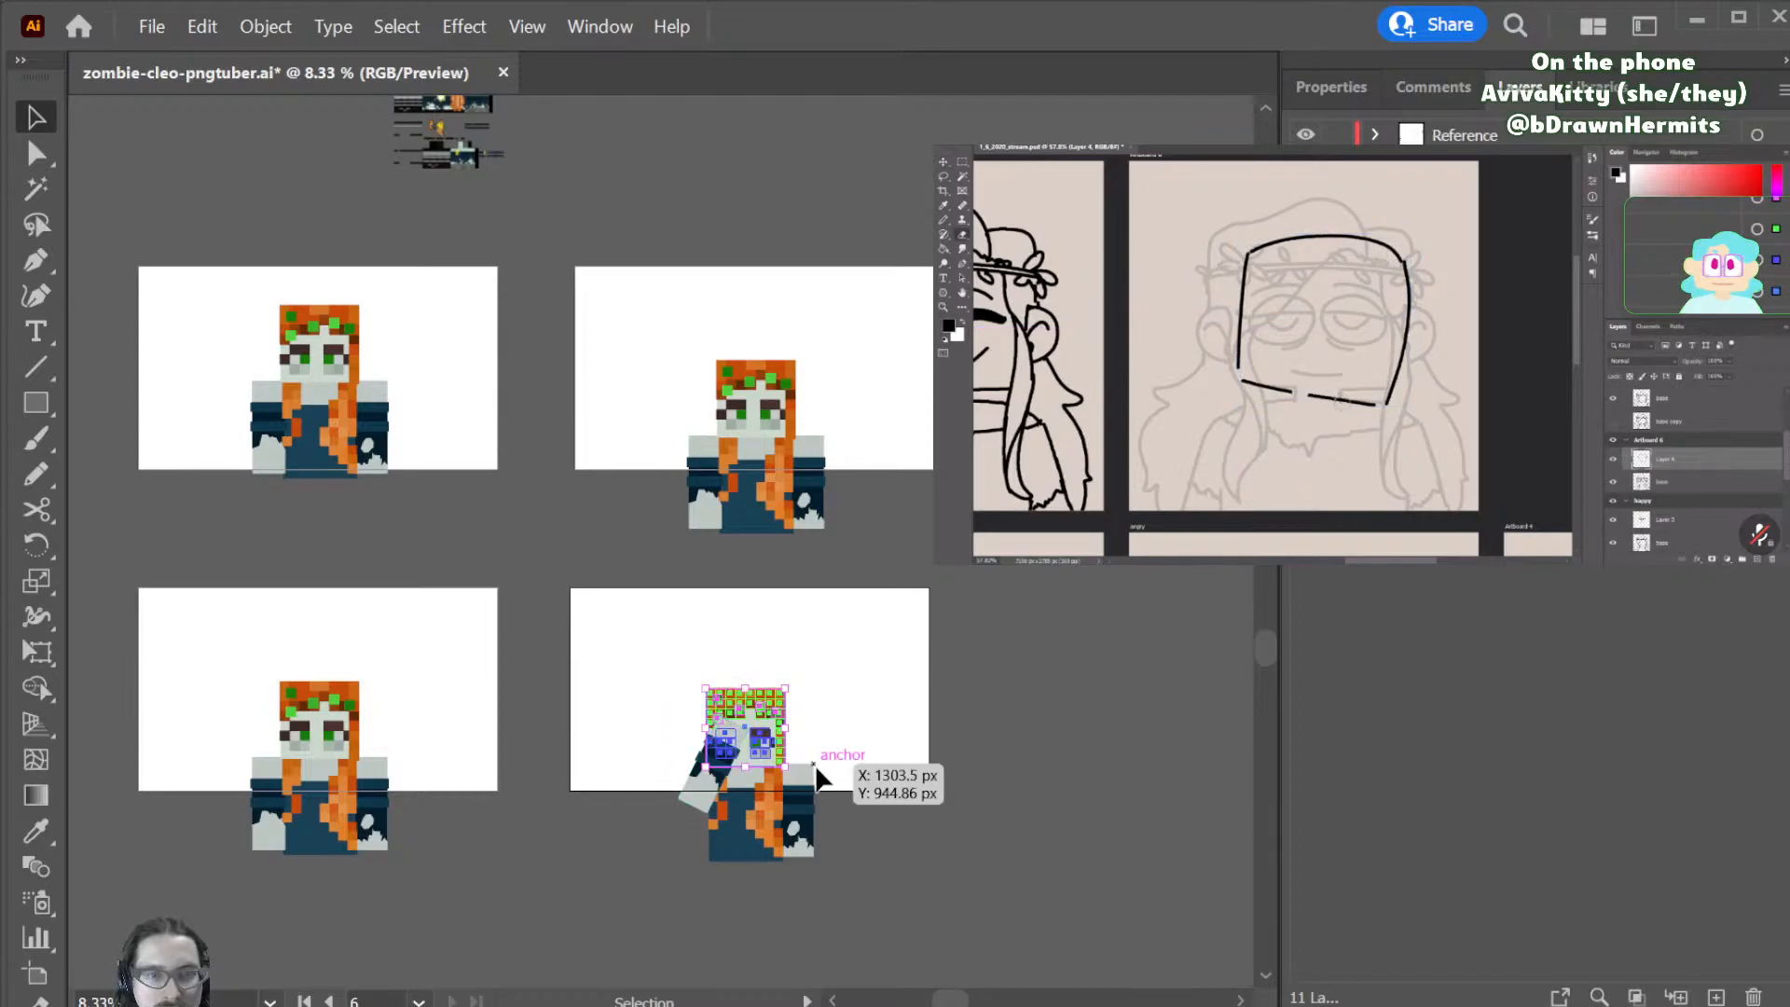
pyautogui.click(872, 620)
pyautogui.click(755, 722)
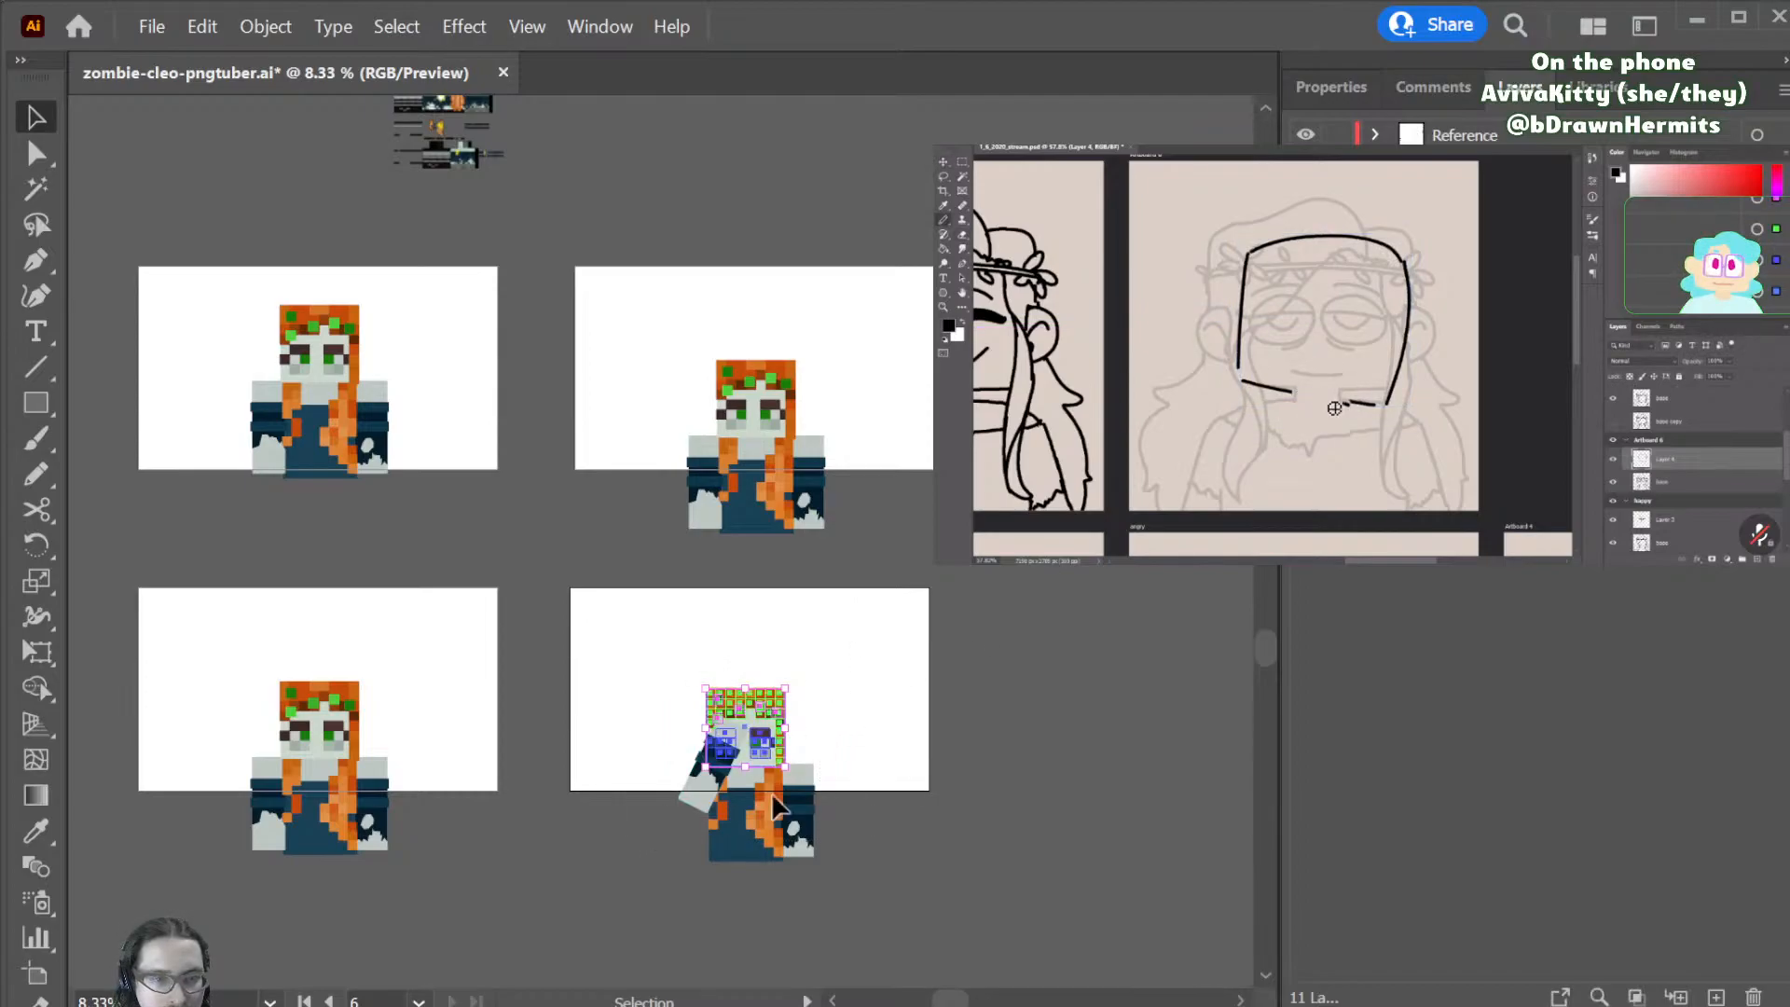
pyautogui.scroll(-1, 863, 789)
pyautogui.hotkey('ctrl', '=')
pyautogui.hotkey('ctrl', '=')
pyautogui.hotkey('ctrl', '=')
pyautogui.hotkey('ctrl', '=')
pyautogui.hotkey('ctrl', '=')
pyautogui.press('r')
pyautogui.moveTo(838, 792); pyautogui.dragTo(1021, 744)
# - Move the tilted head down toward the shoulders and enlarge it slightly about its centre
pyautogui.press('v')
pyautogui.moveTo(832, 604); pyautogui.dragTo(823, 734)
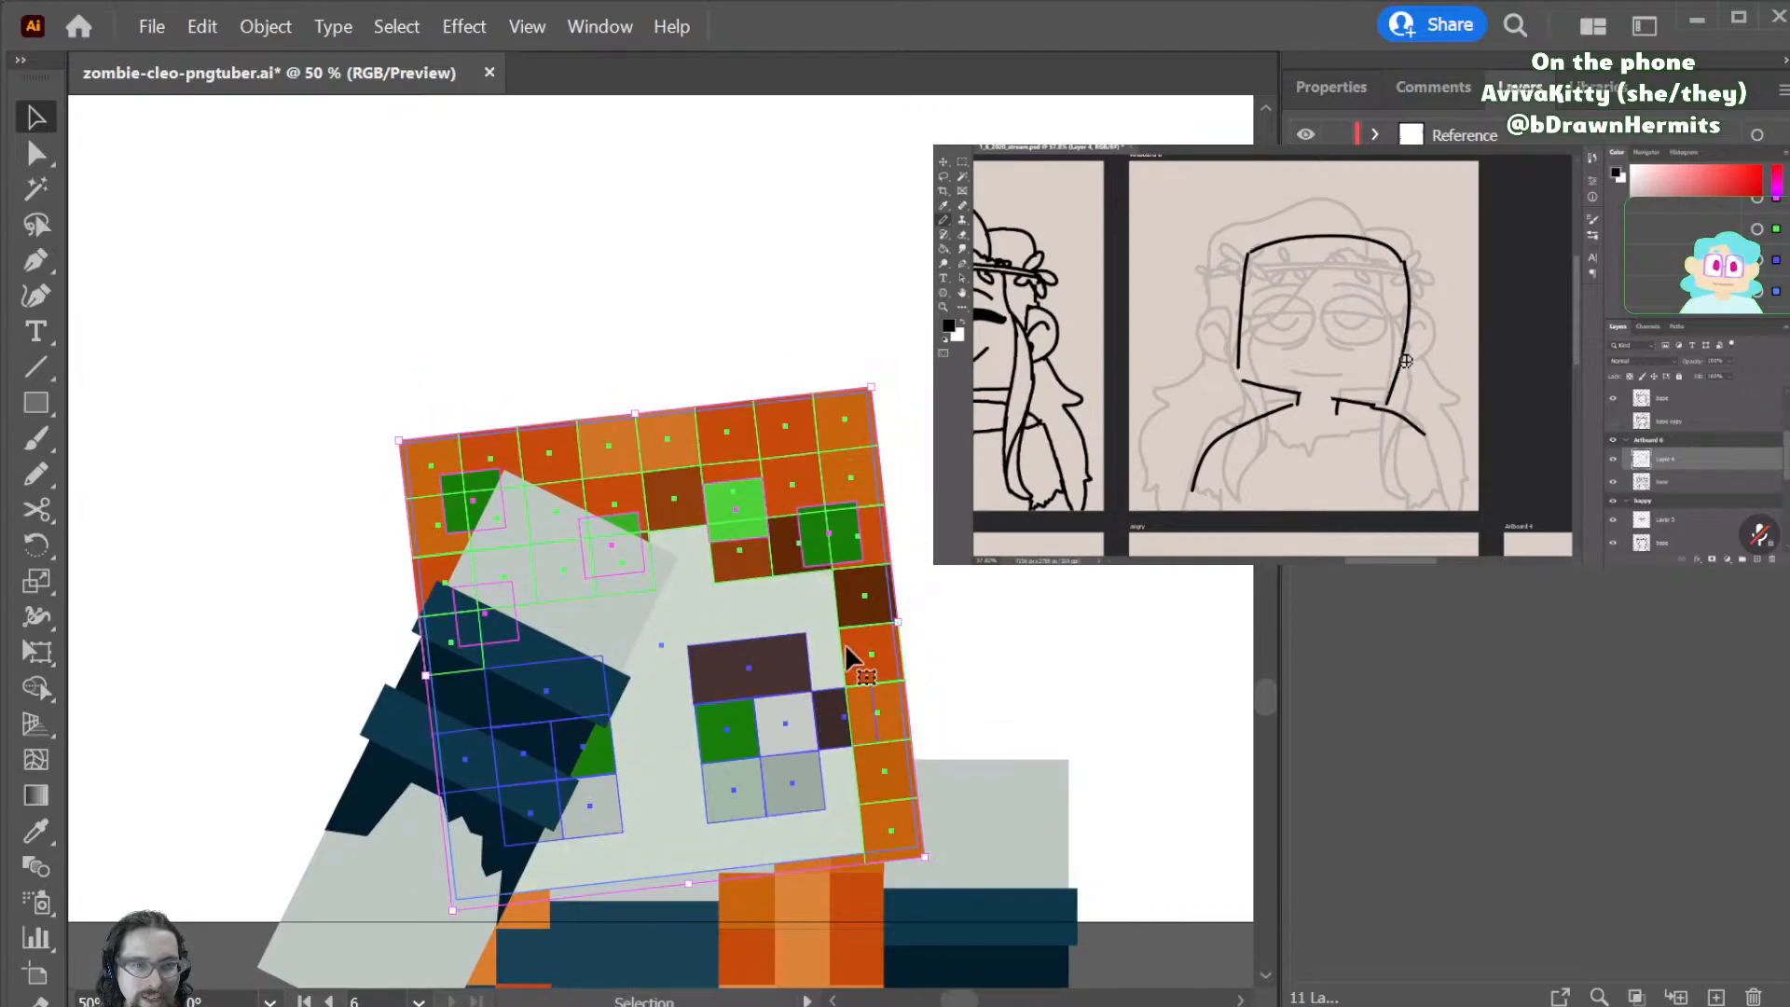
pyautogui.moveTo(897, 622)
pyautogui.mouseDown()
pyautogui.moveTo(941, 627)
pyautogui.moveTo(886, 643)
pyautogui.moveTo(913, 650)
pyautogui.mouseUp()
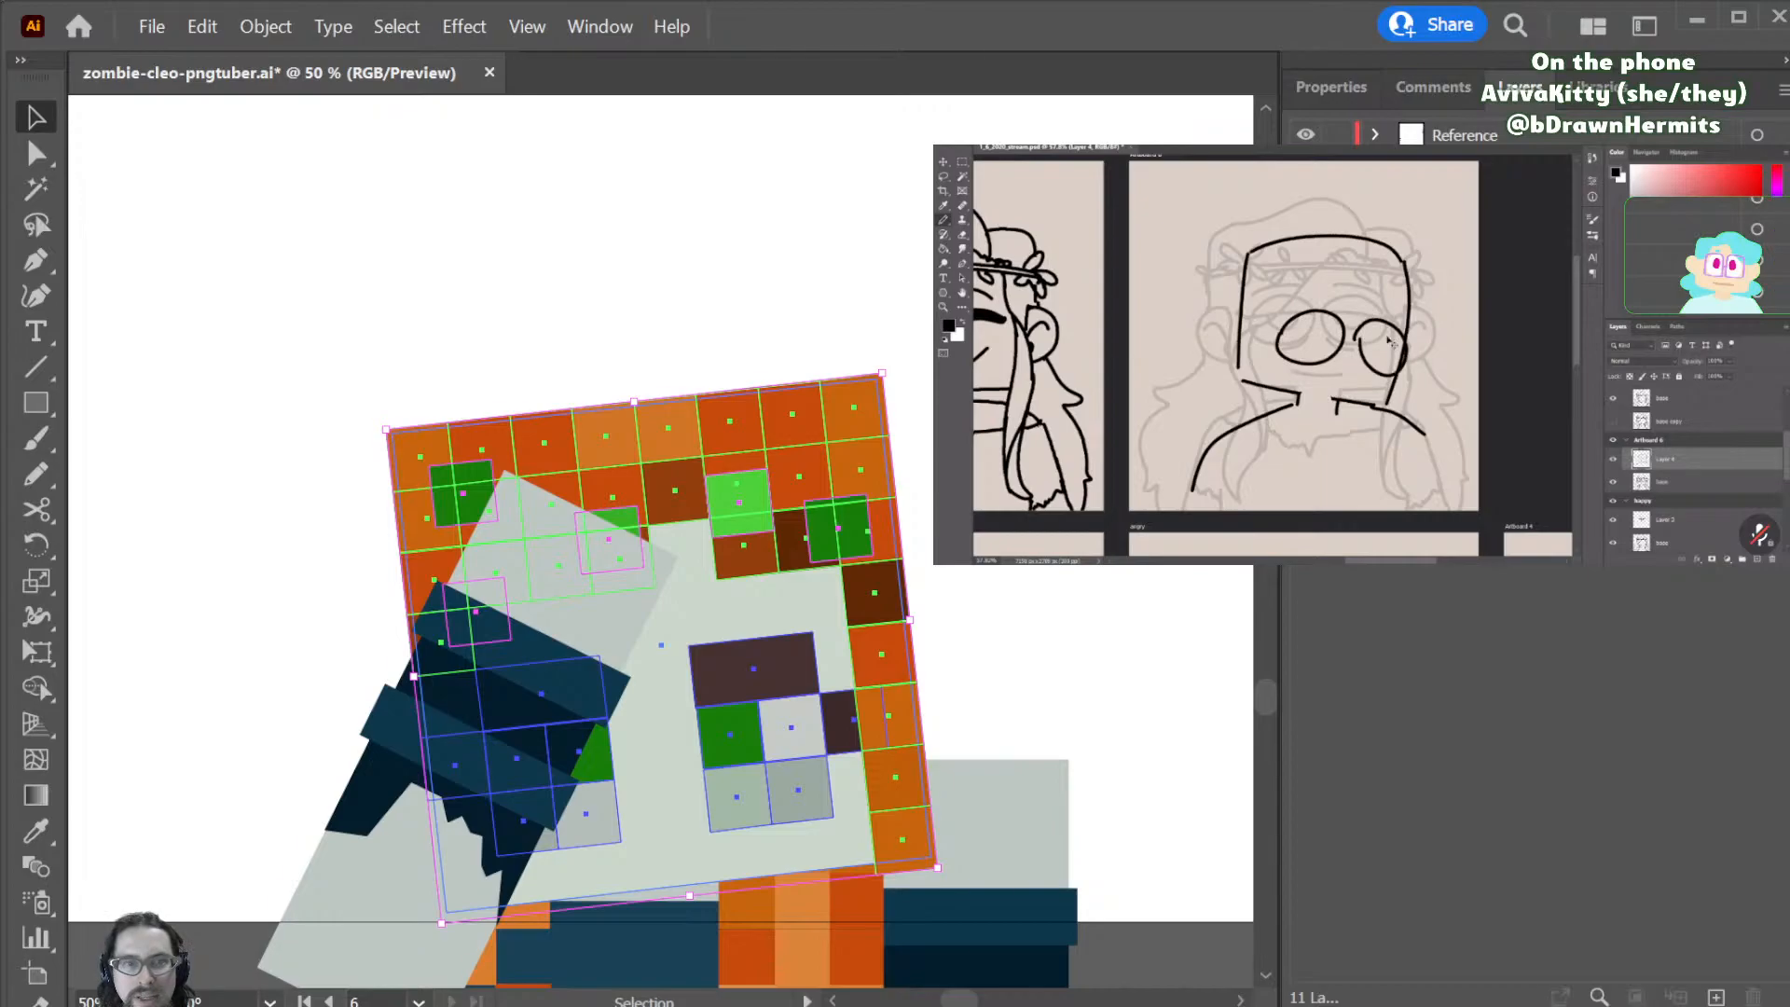
# - Shift the diagonal arm up and to the left so its end covers the forehead and hair, and save the file
pyautogui.click(693, 558)
pyautogui.moveTo(690, 563); pyautogui.dragTo(739, 541)
pyautogui.moveTo(564, 604); pyautogui.dragTo(517, 607)
pyautogui.hotkey('ctrl', 'shift', 'a')
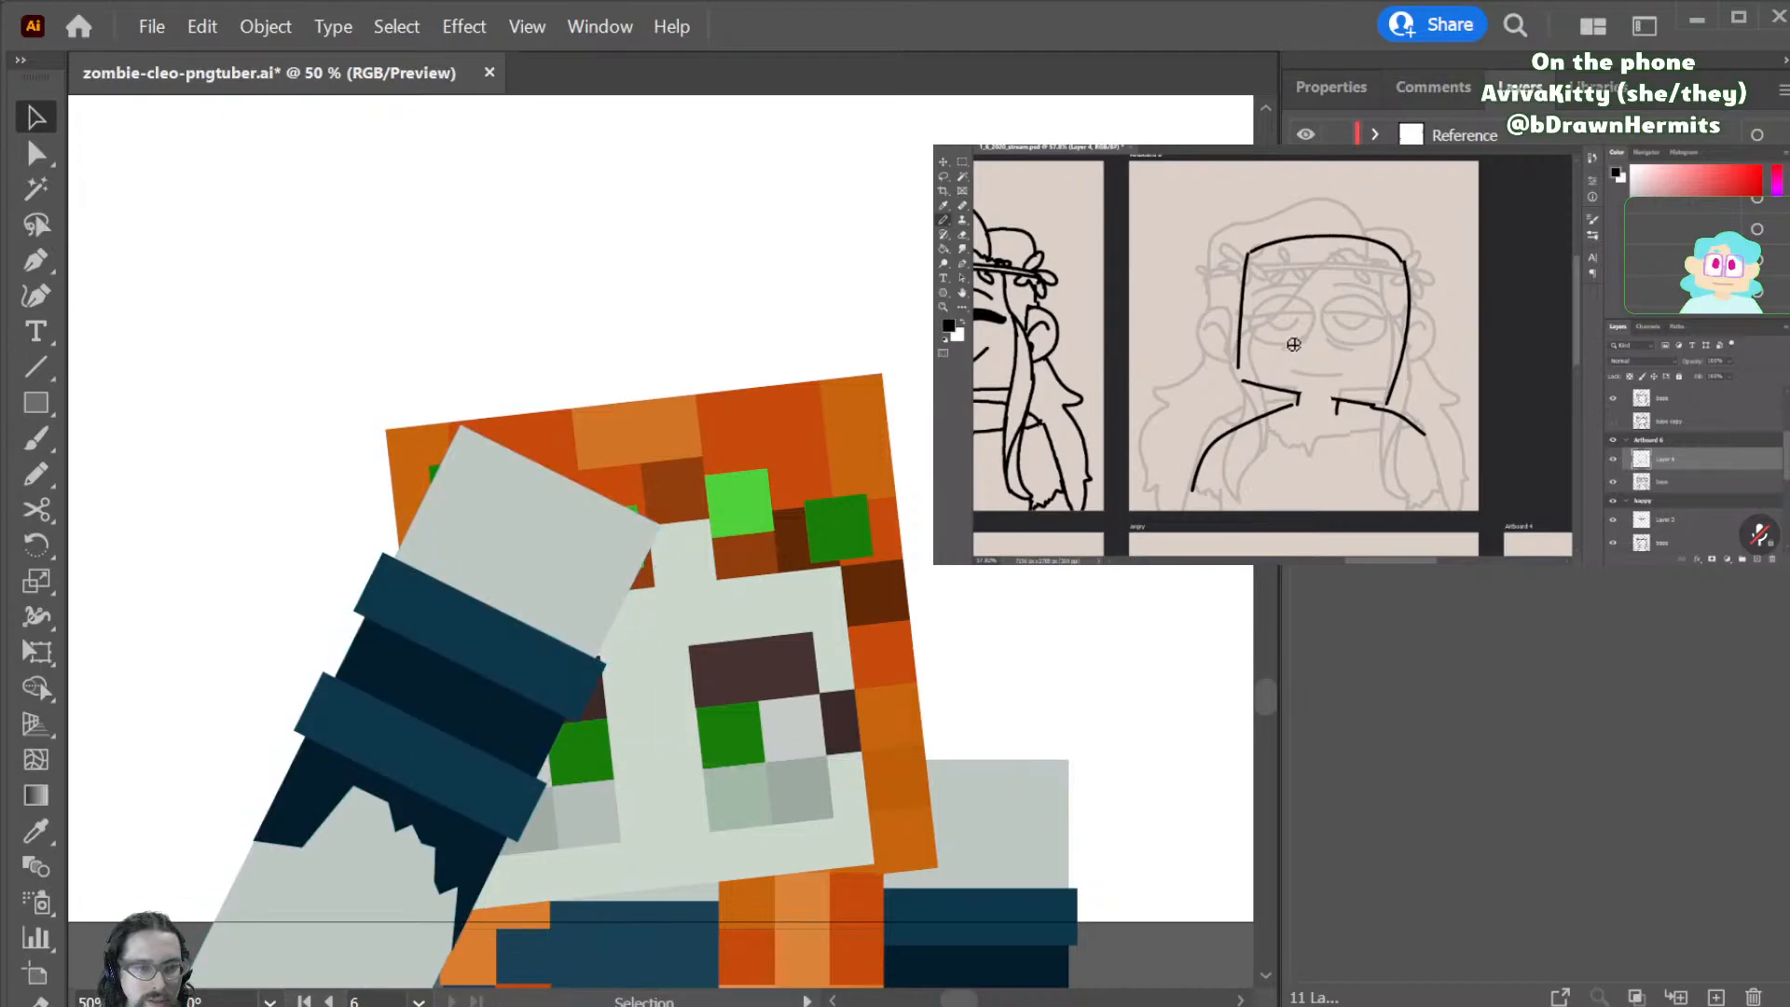
pyautogui.hotkey('ctrl', '-')
pyautogui.hotkey('ctrl', '-')
pyautogui.hotkey('ctrl', '-')
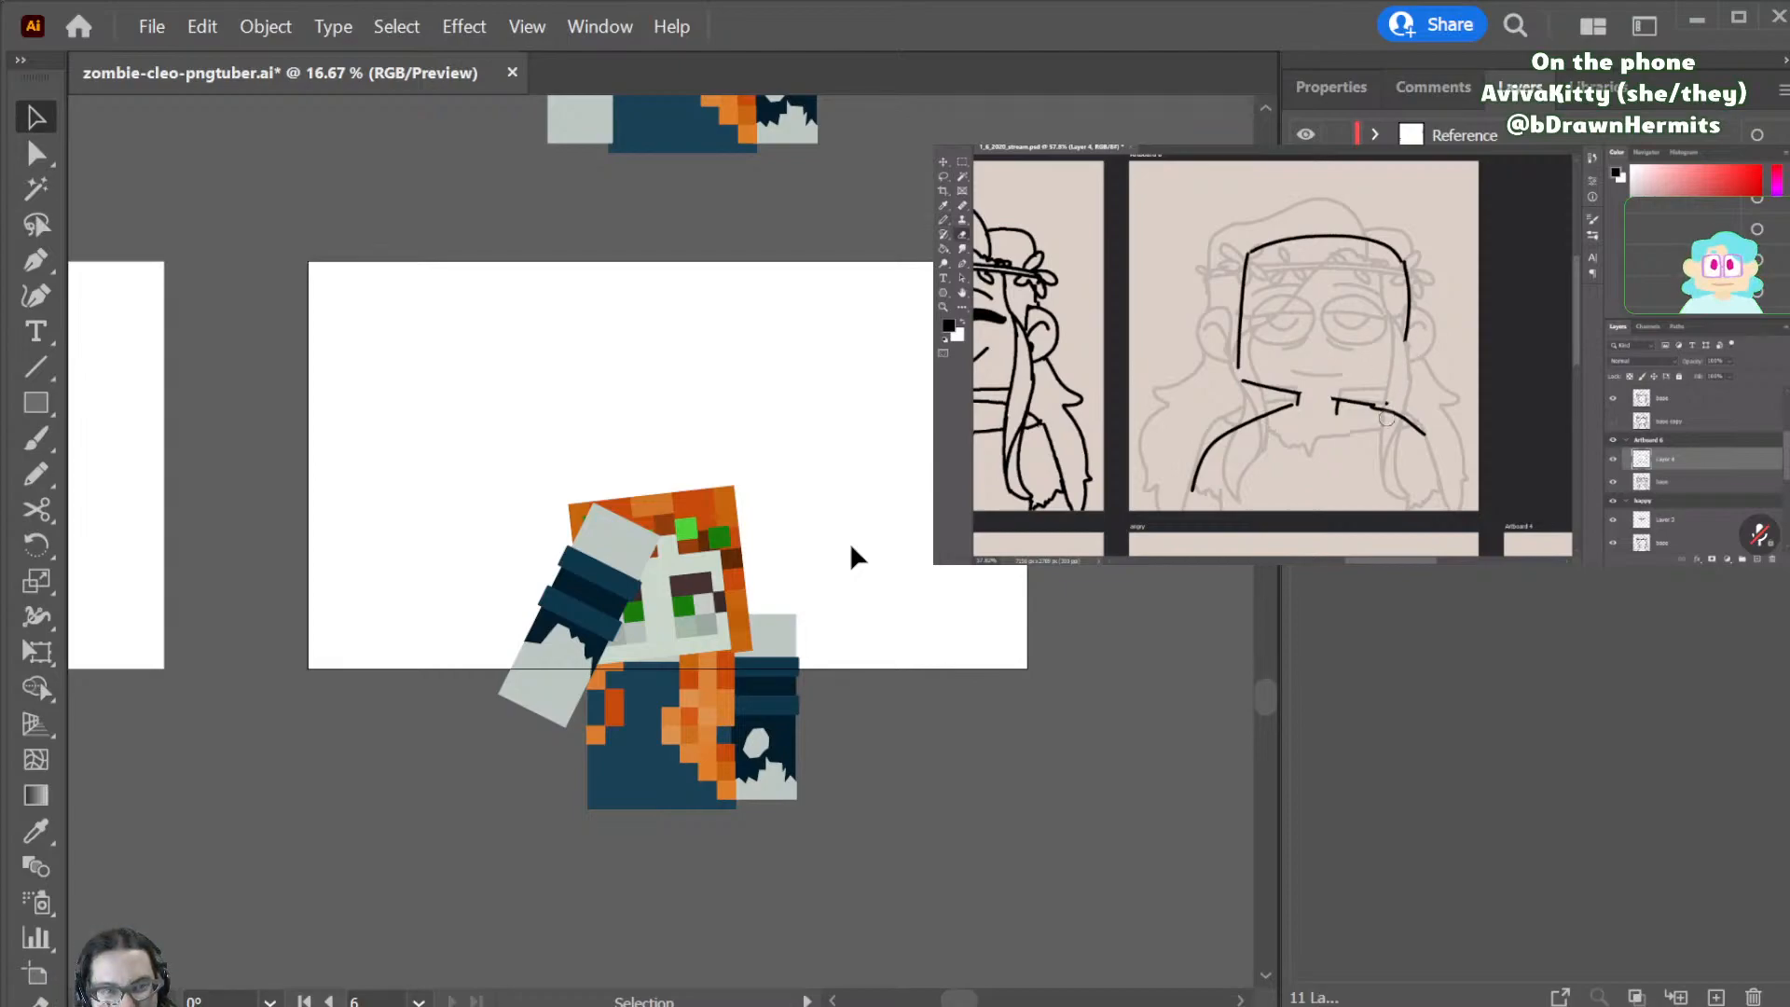
pyautogui.press('ctrl')
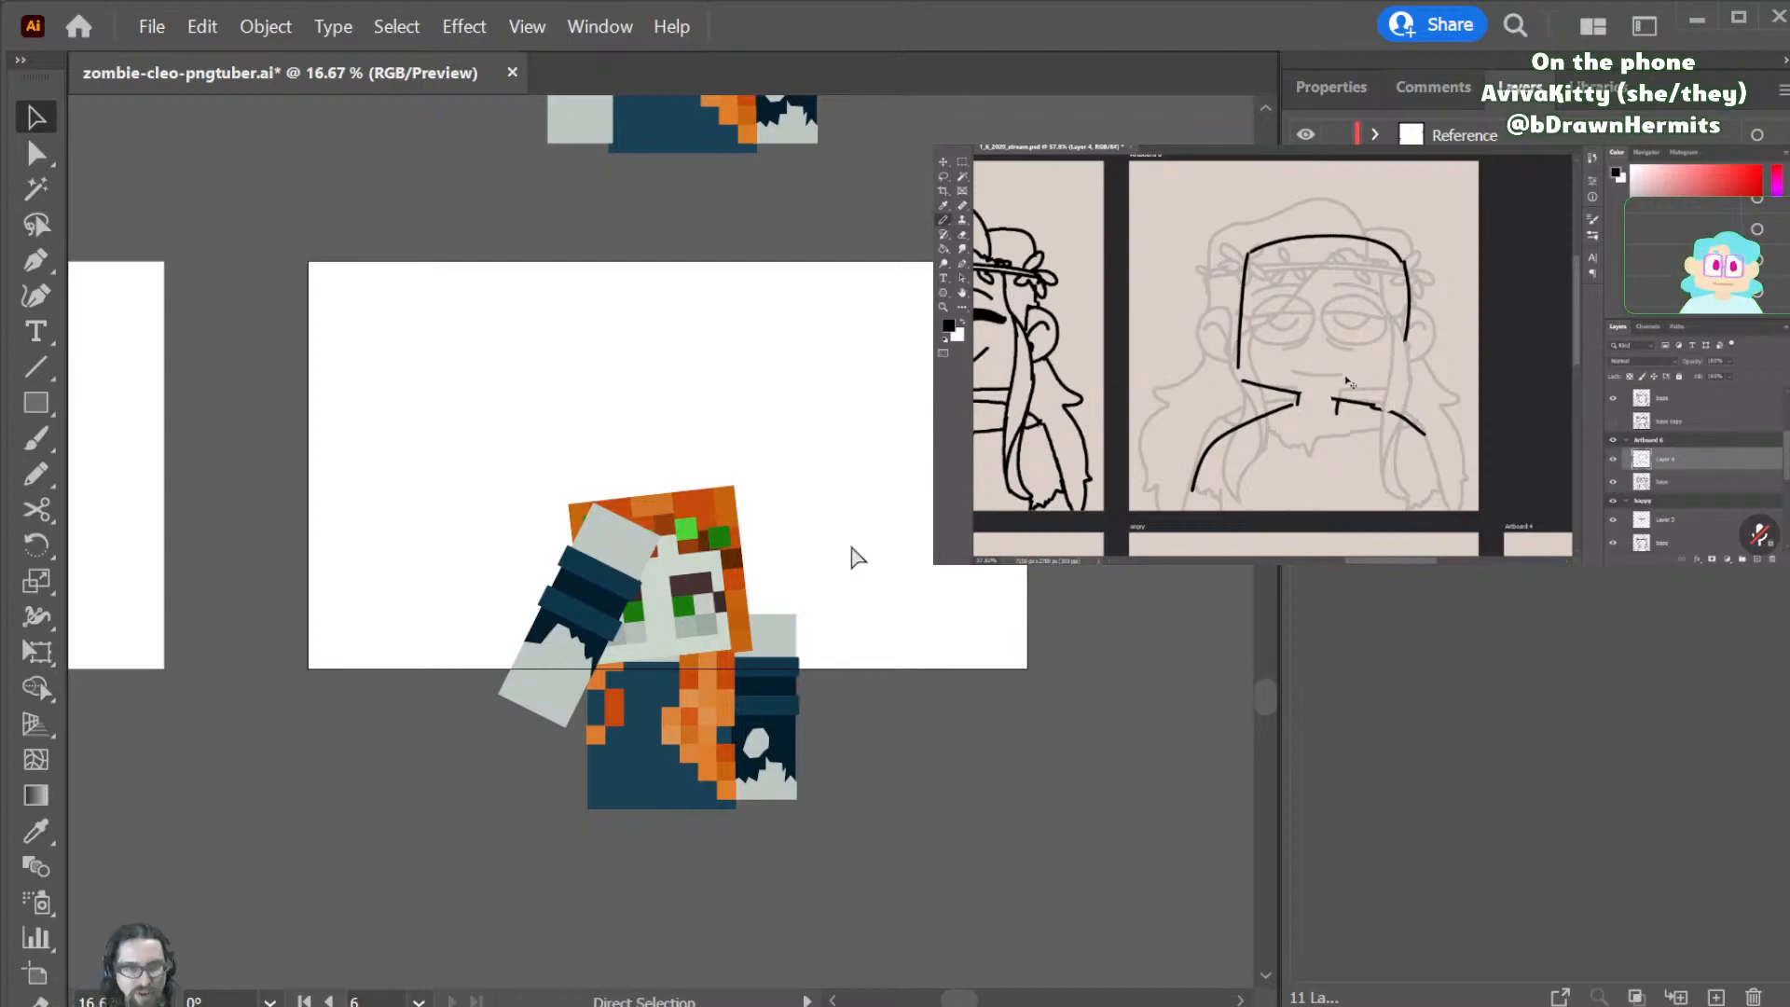
pyautogui.hotkey('ctrl', 's')
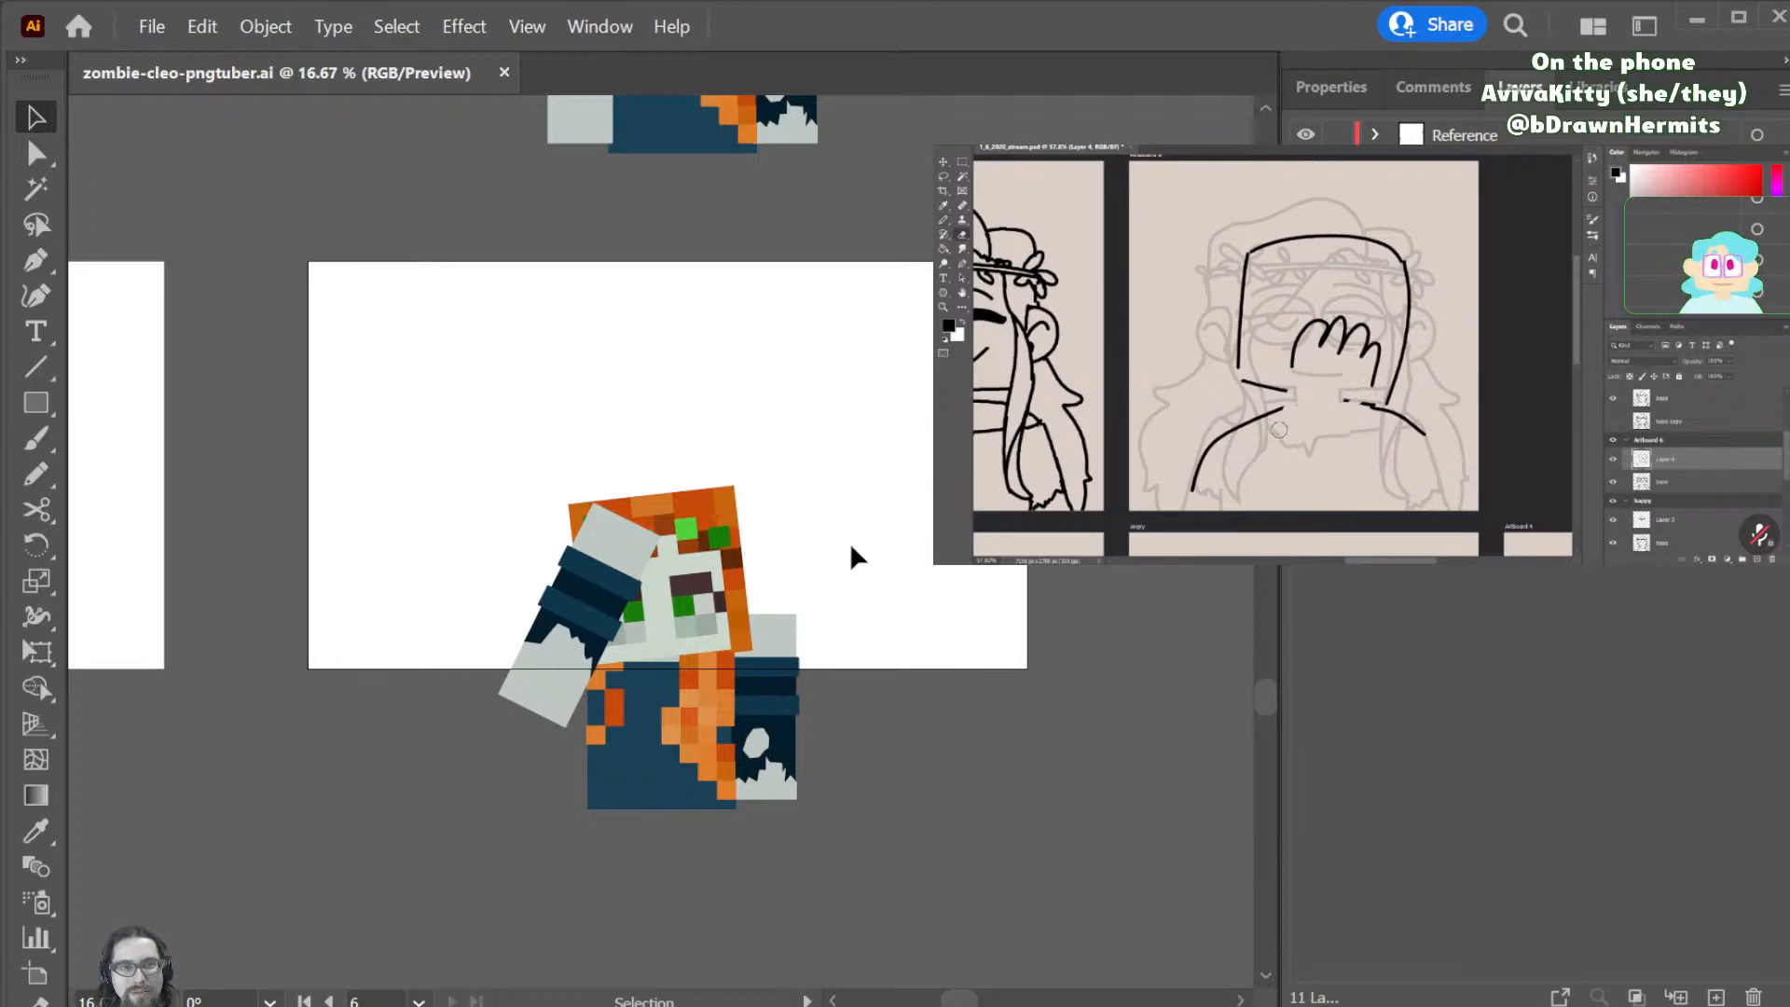
# - Rotate the diagonal arm 180° so its jagged bare section lies against the head, lower it slightly, and save the file
pyautogui.click(613, 543)
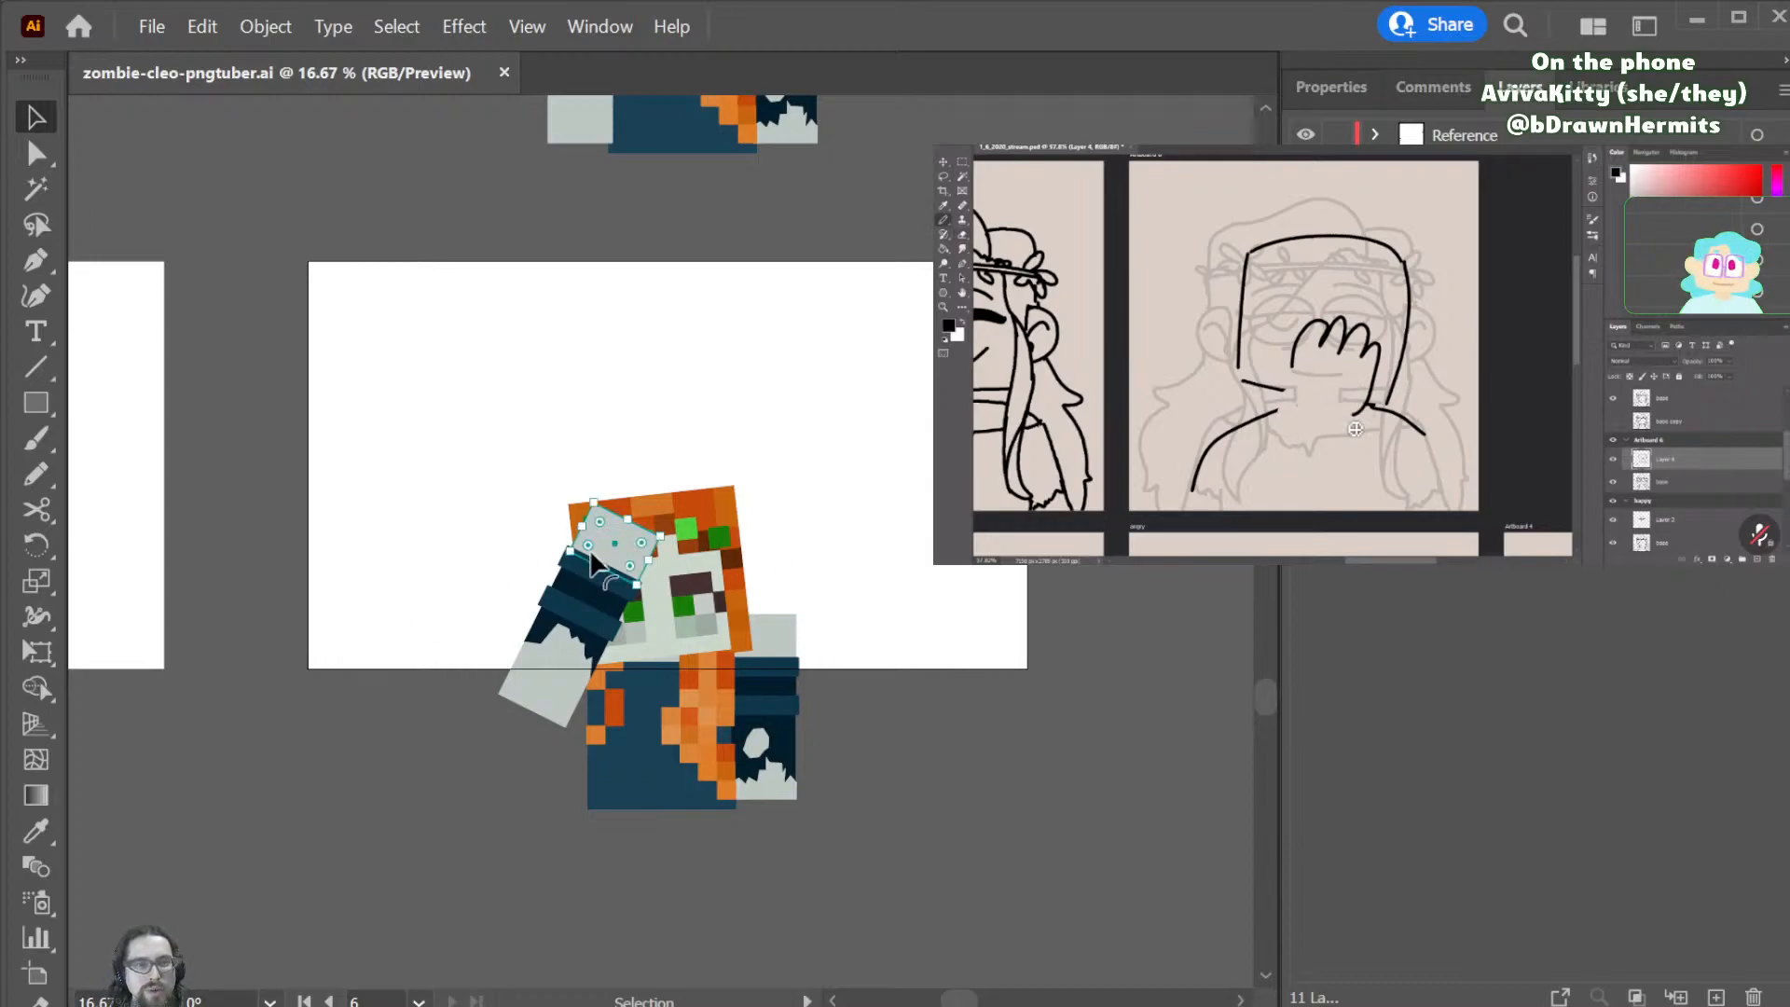
pyautogui.click(674, 505)
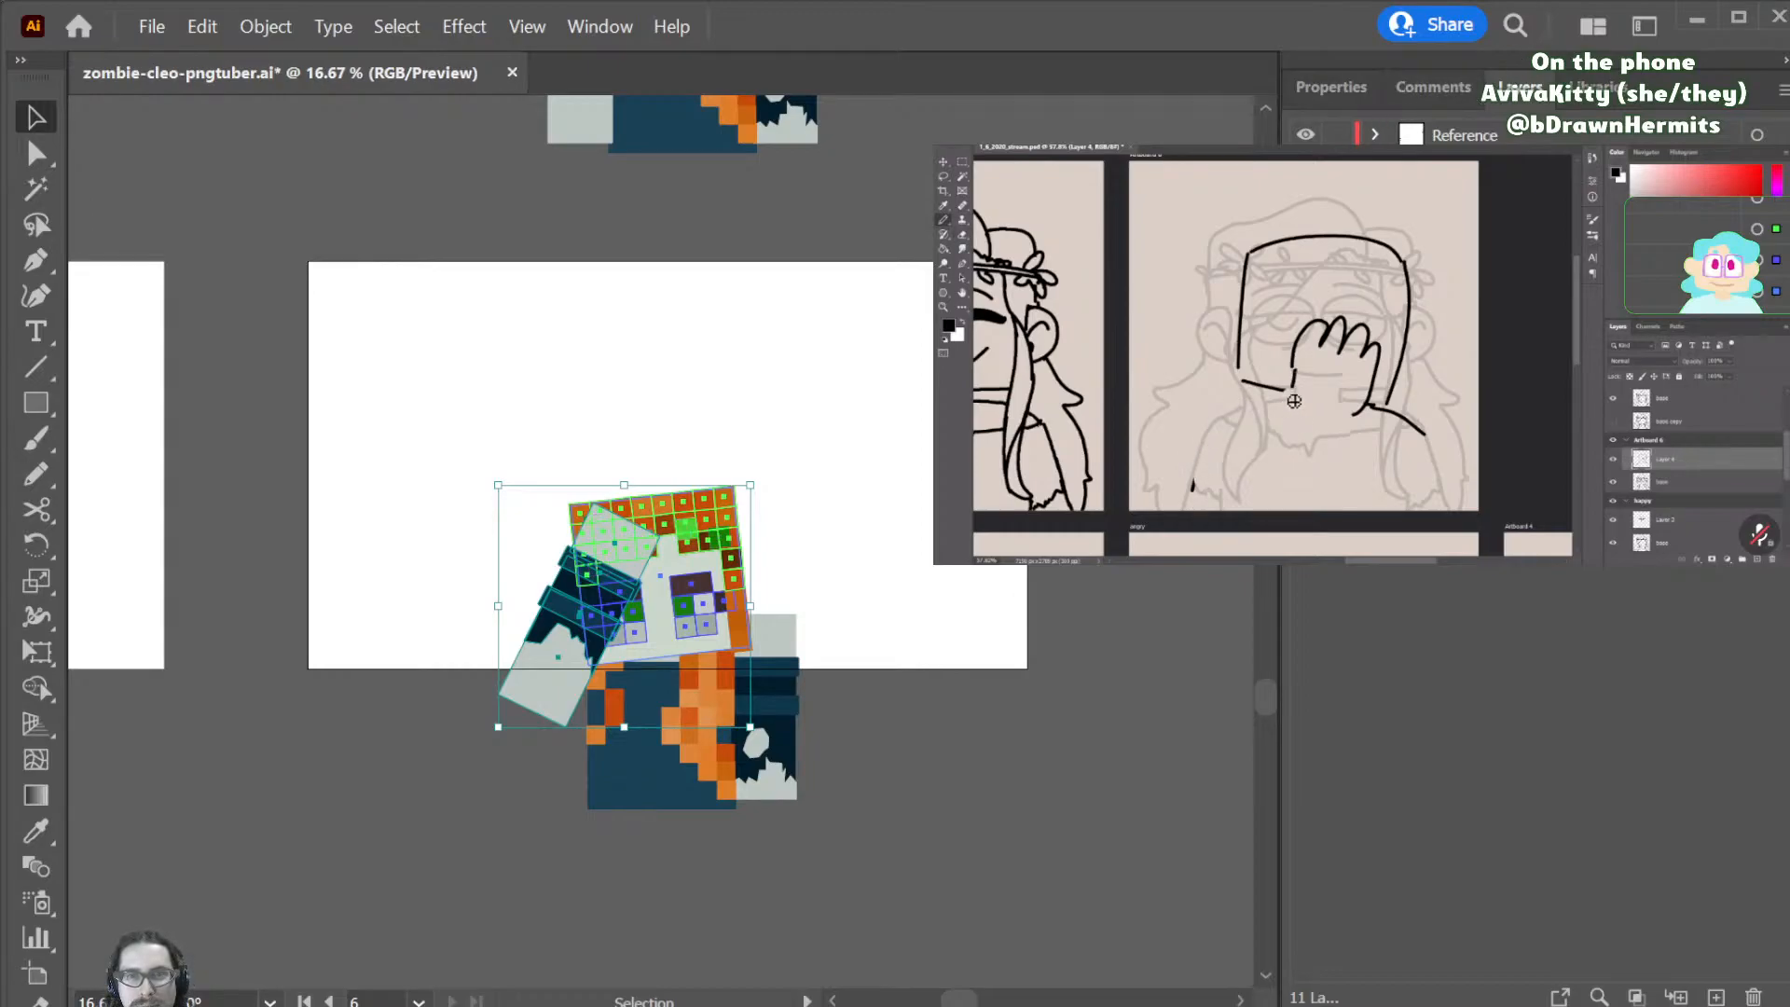
pyautogui.press('r')
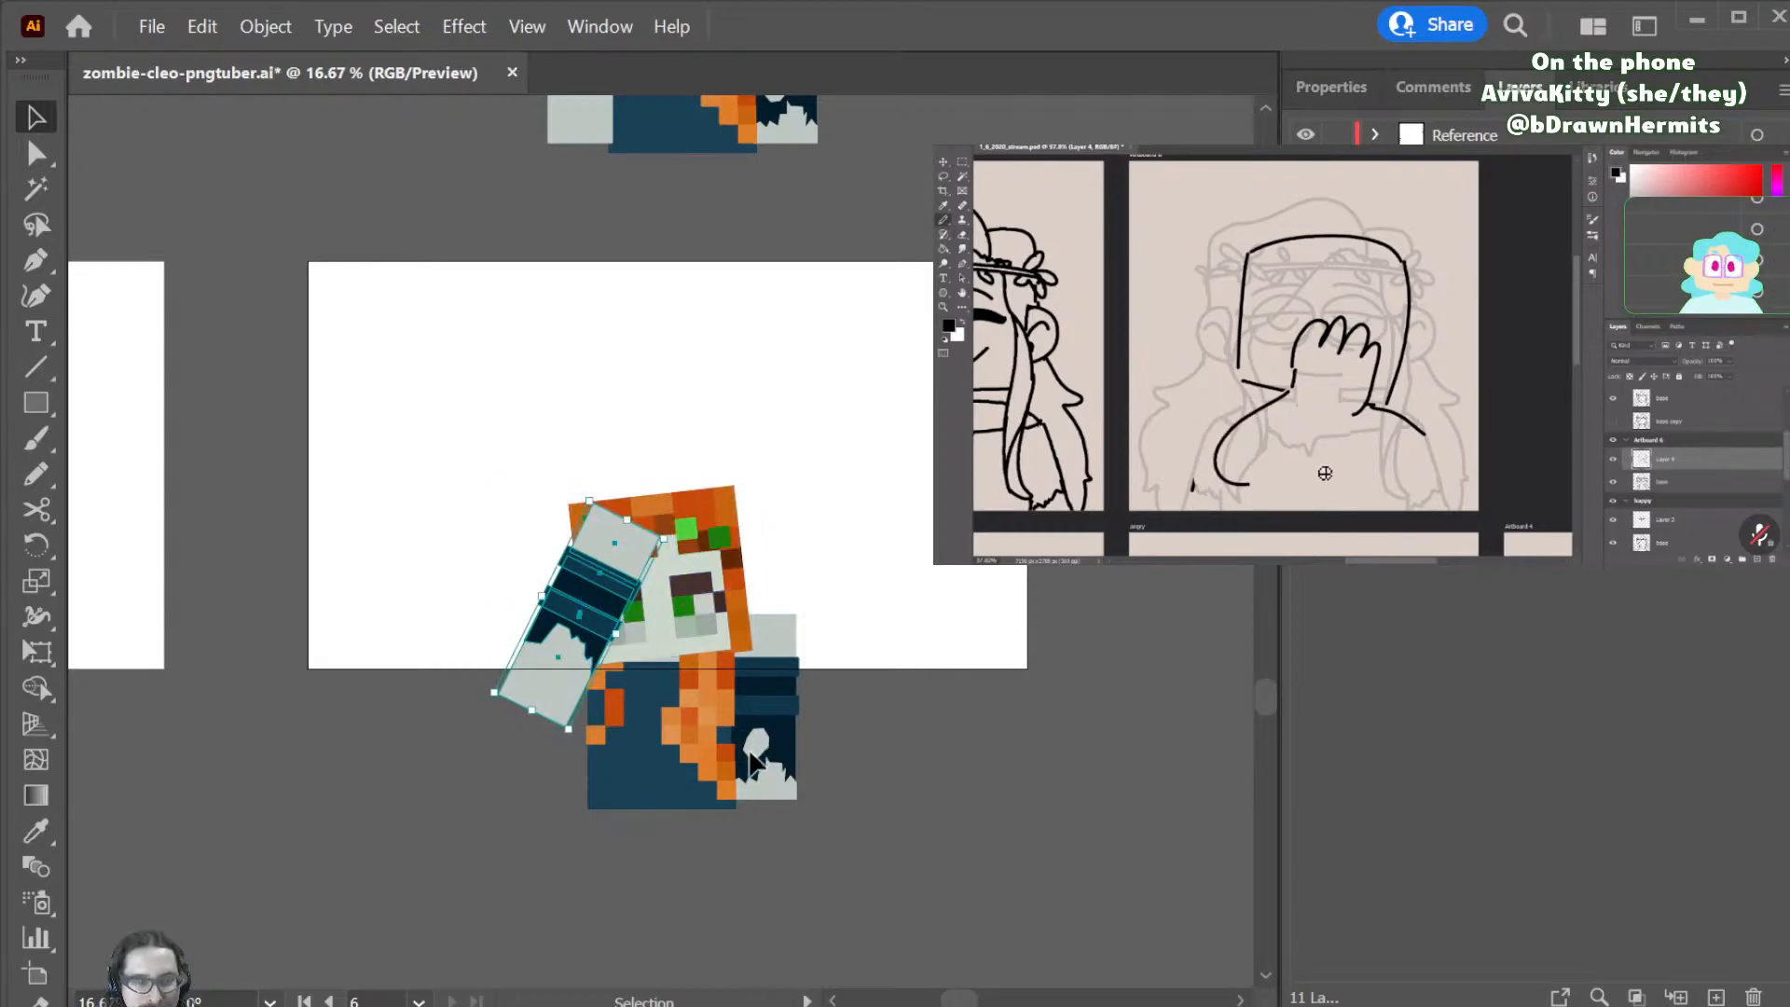
pyautogui.moveTo(787, 701); pyautogui.dragTo(501, 572)
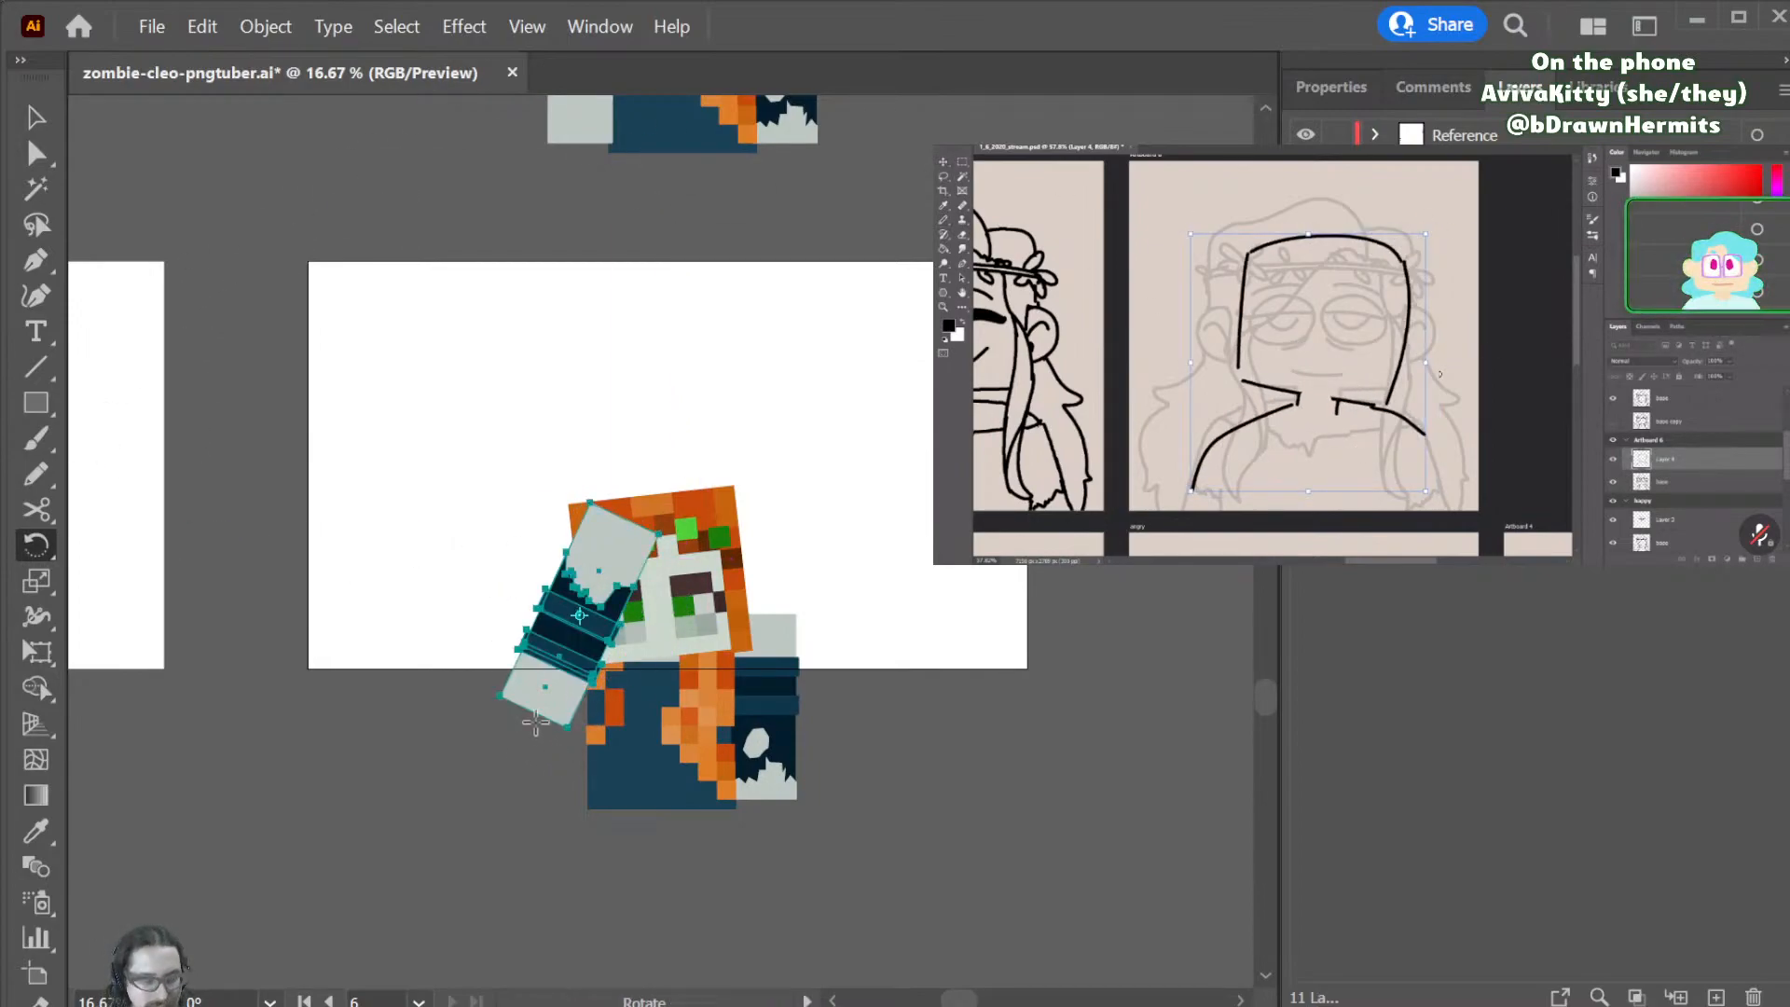
pyautogui.press('v')
pyautogui.moveTo(536, 722)
pyautogui.mouseDown()
pyautogui.moveTo(481, 753)
pyautogui.moveTo(542, 691)
pyautogui.mouseUp()
pyautogui.click(938, 745)
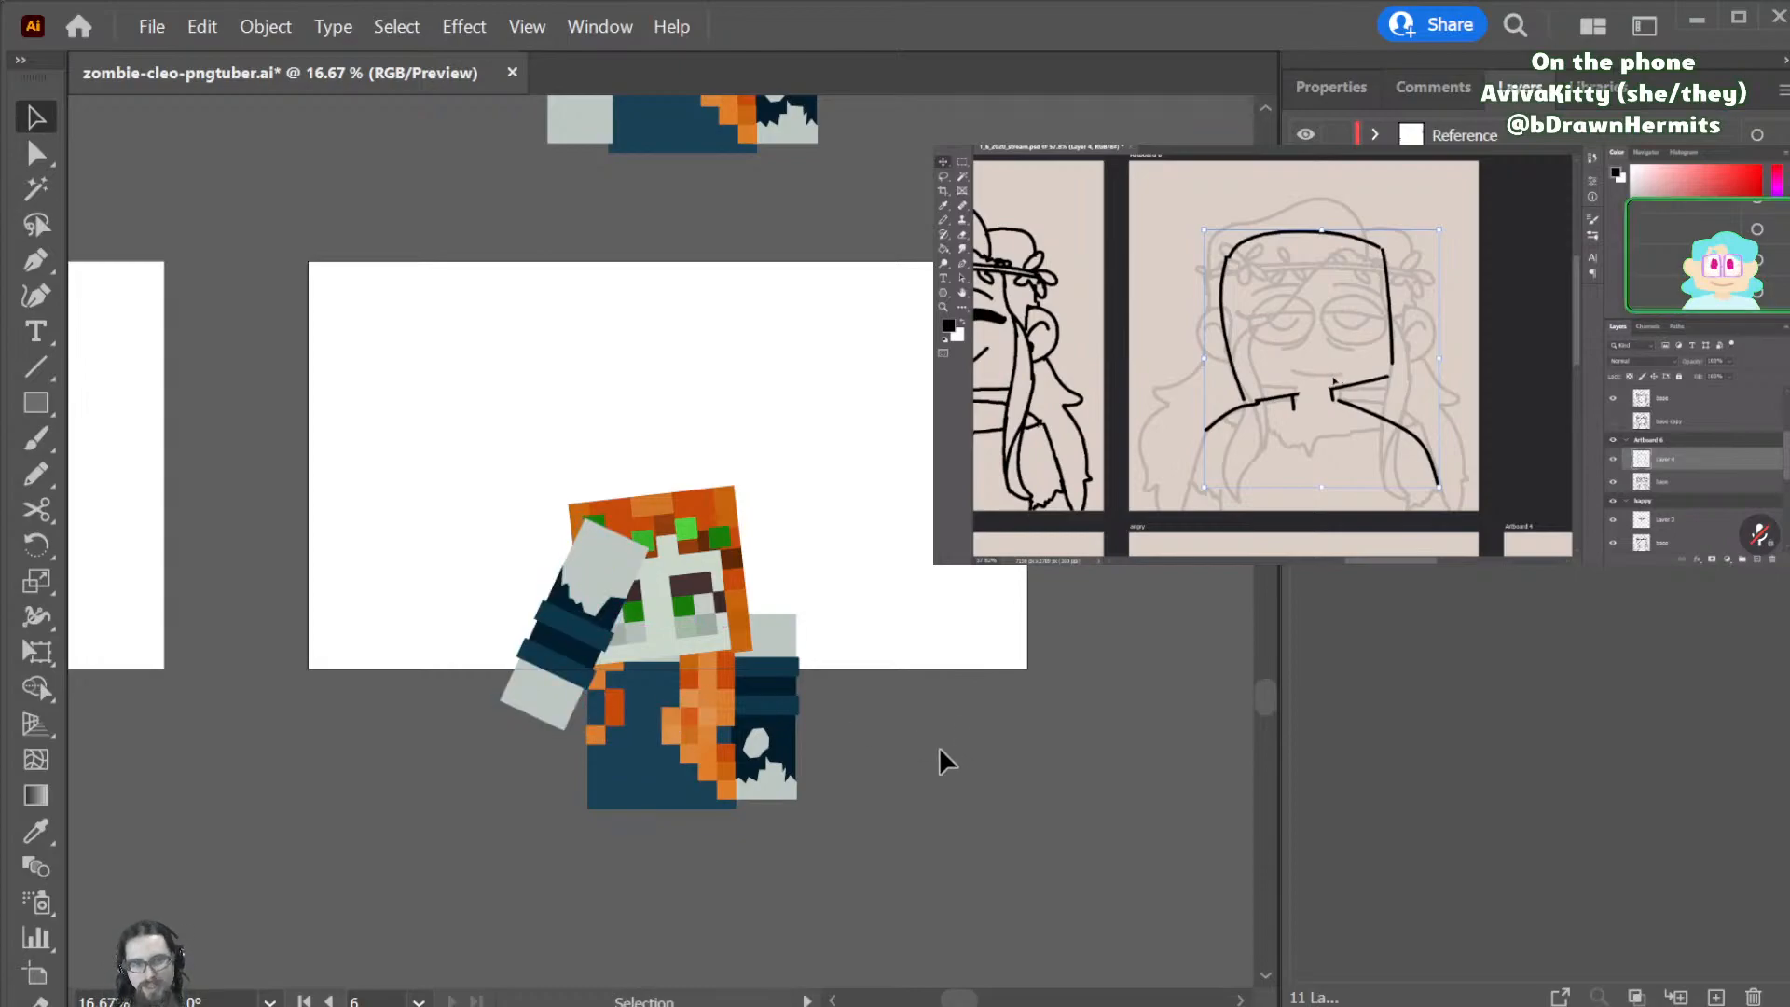
pyautogui.hotkey('ctrl', 's')
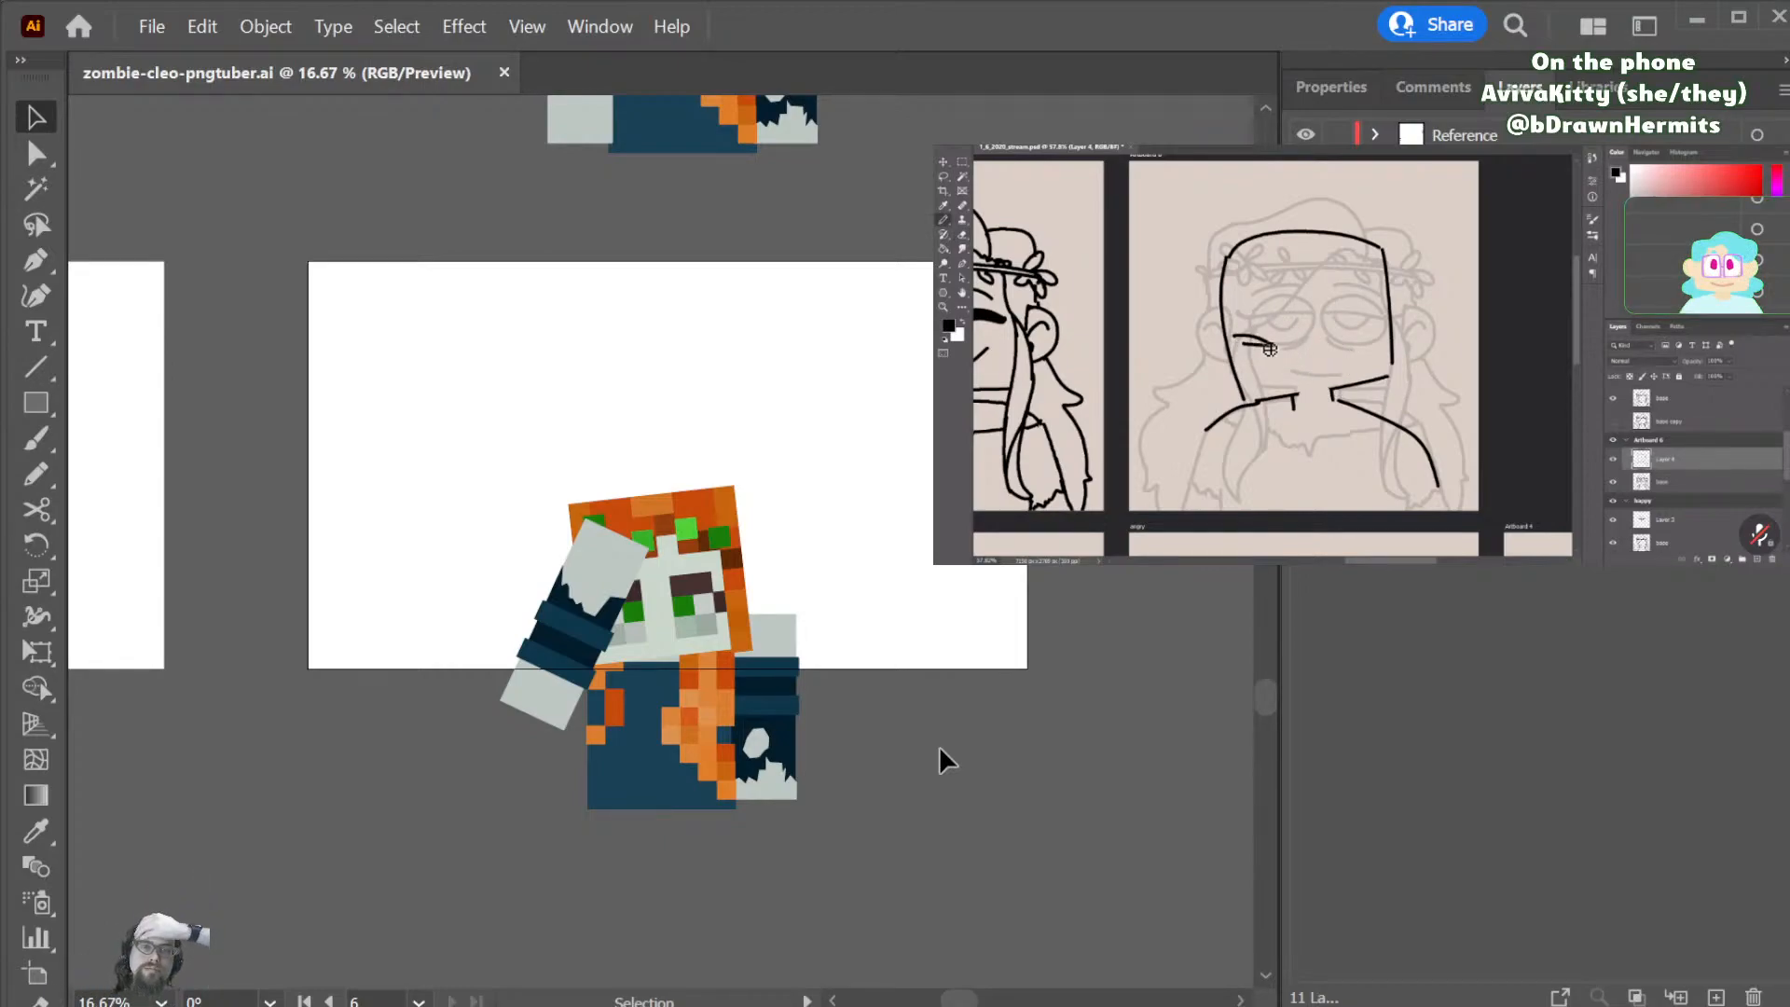
# - Select the whole Facepalm character, including the raised arm, and nudge it slightly upward on the artboard
pyautogui.moveTo(895, 490); pyautogui.dragTo(472, 806)
pyautogui.hotkey('ctrl', 'g')
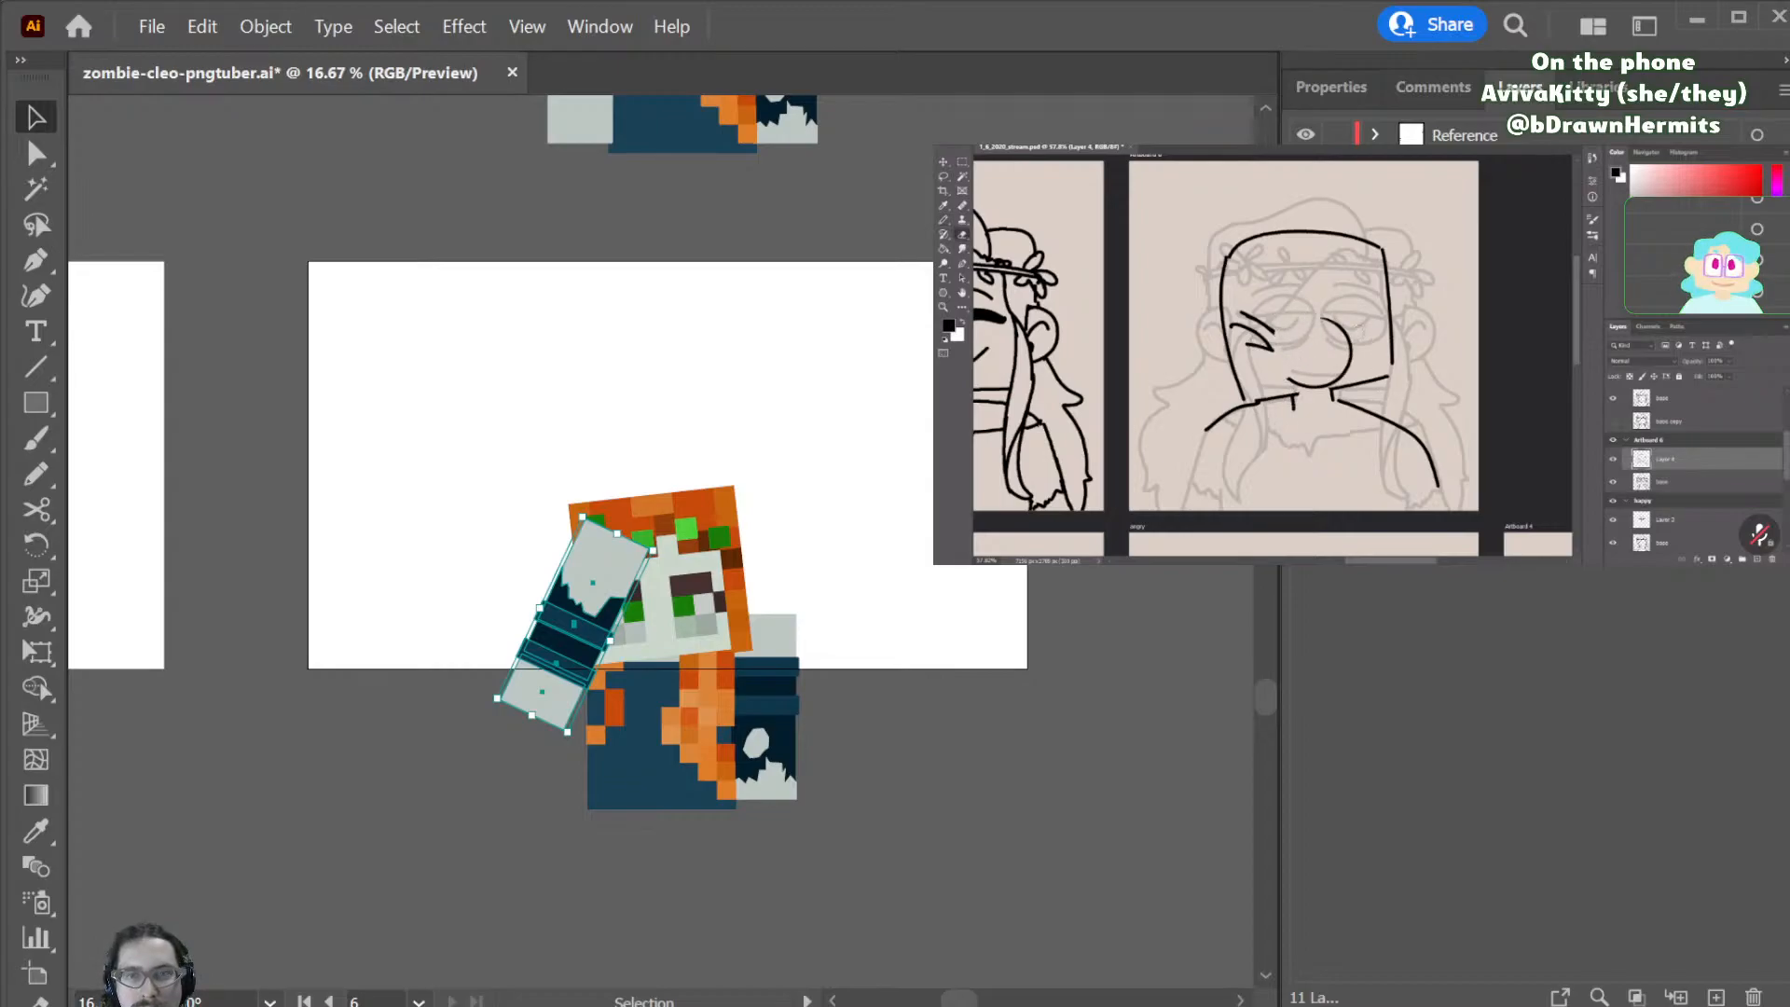
pyautogui.hotkey('ctrl', 'alt', 'a')
pyautogui.hotkey('shift', 'Up')
pyautogui.hotkey('shift', 'Up')
pyautogui.hotkey('shift', 'Up')
pyautogui.hotkey('shift', 'Down')
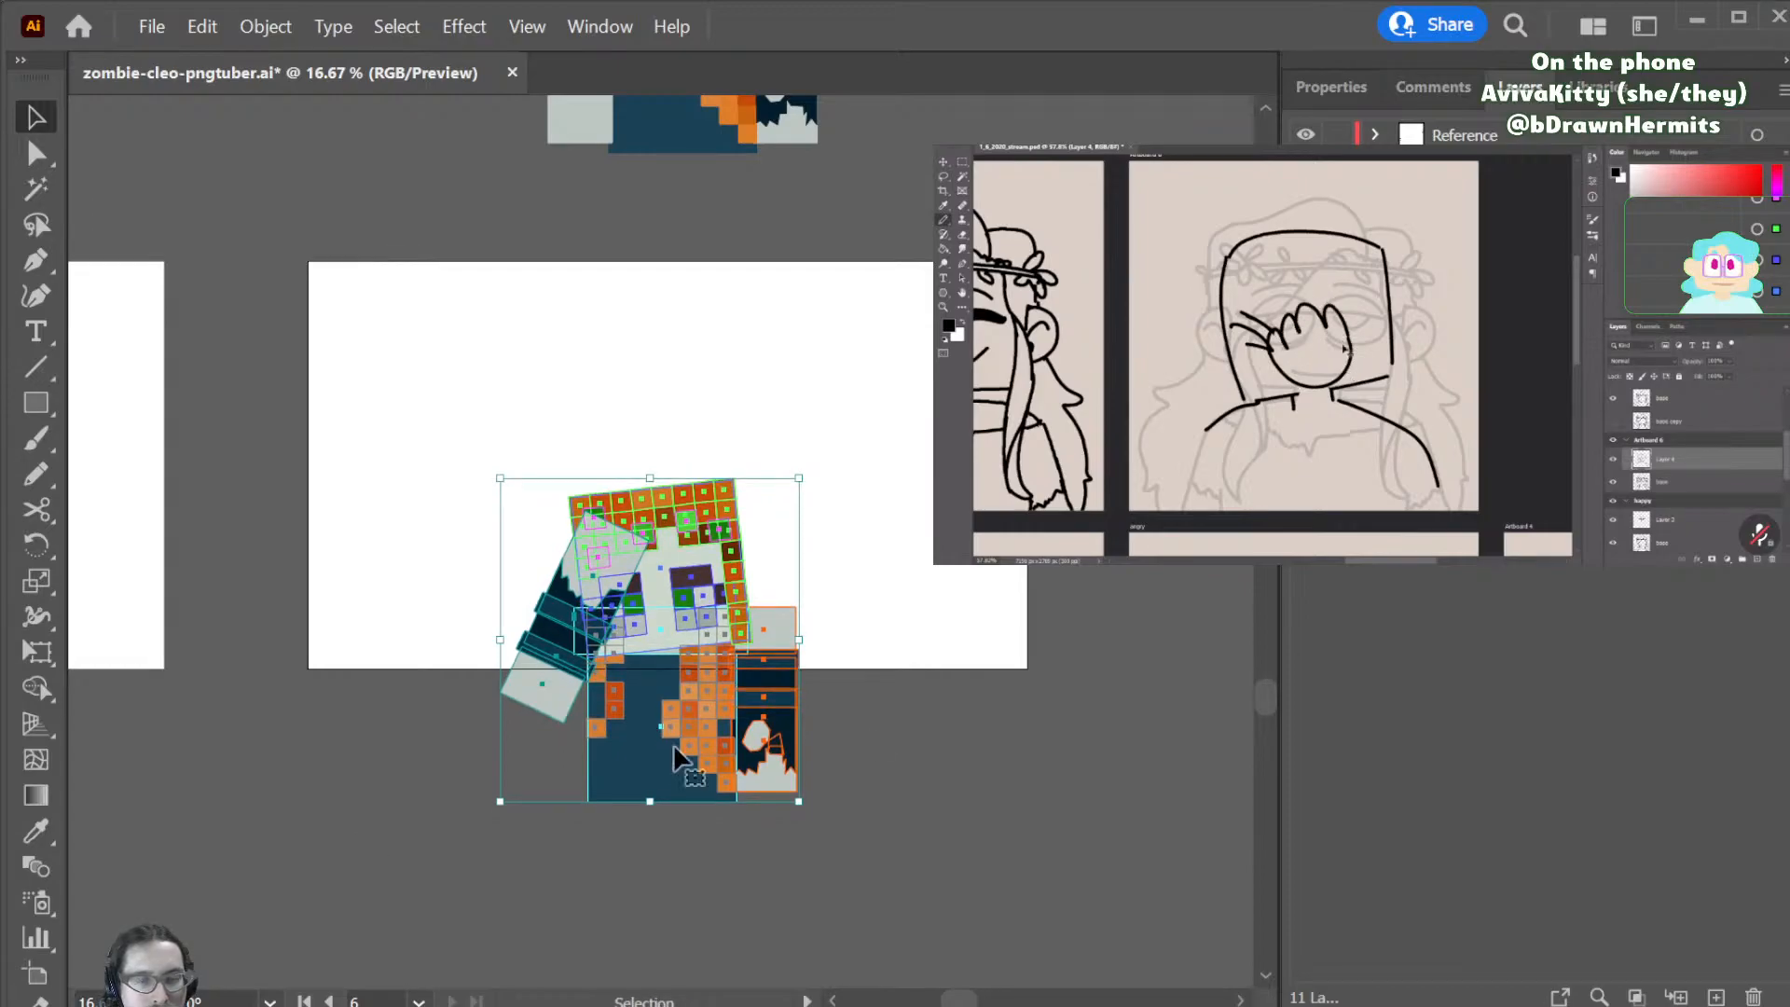
pyautogui.click(1075, 658)
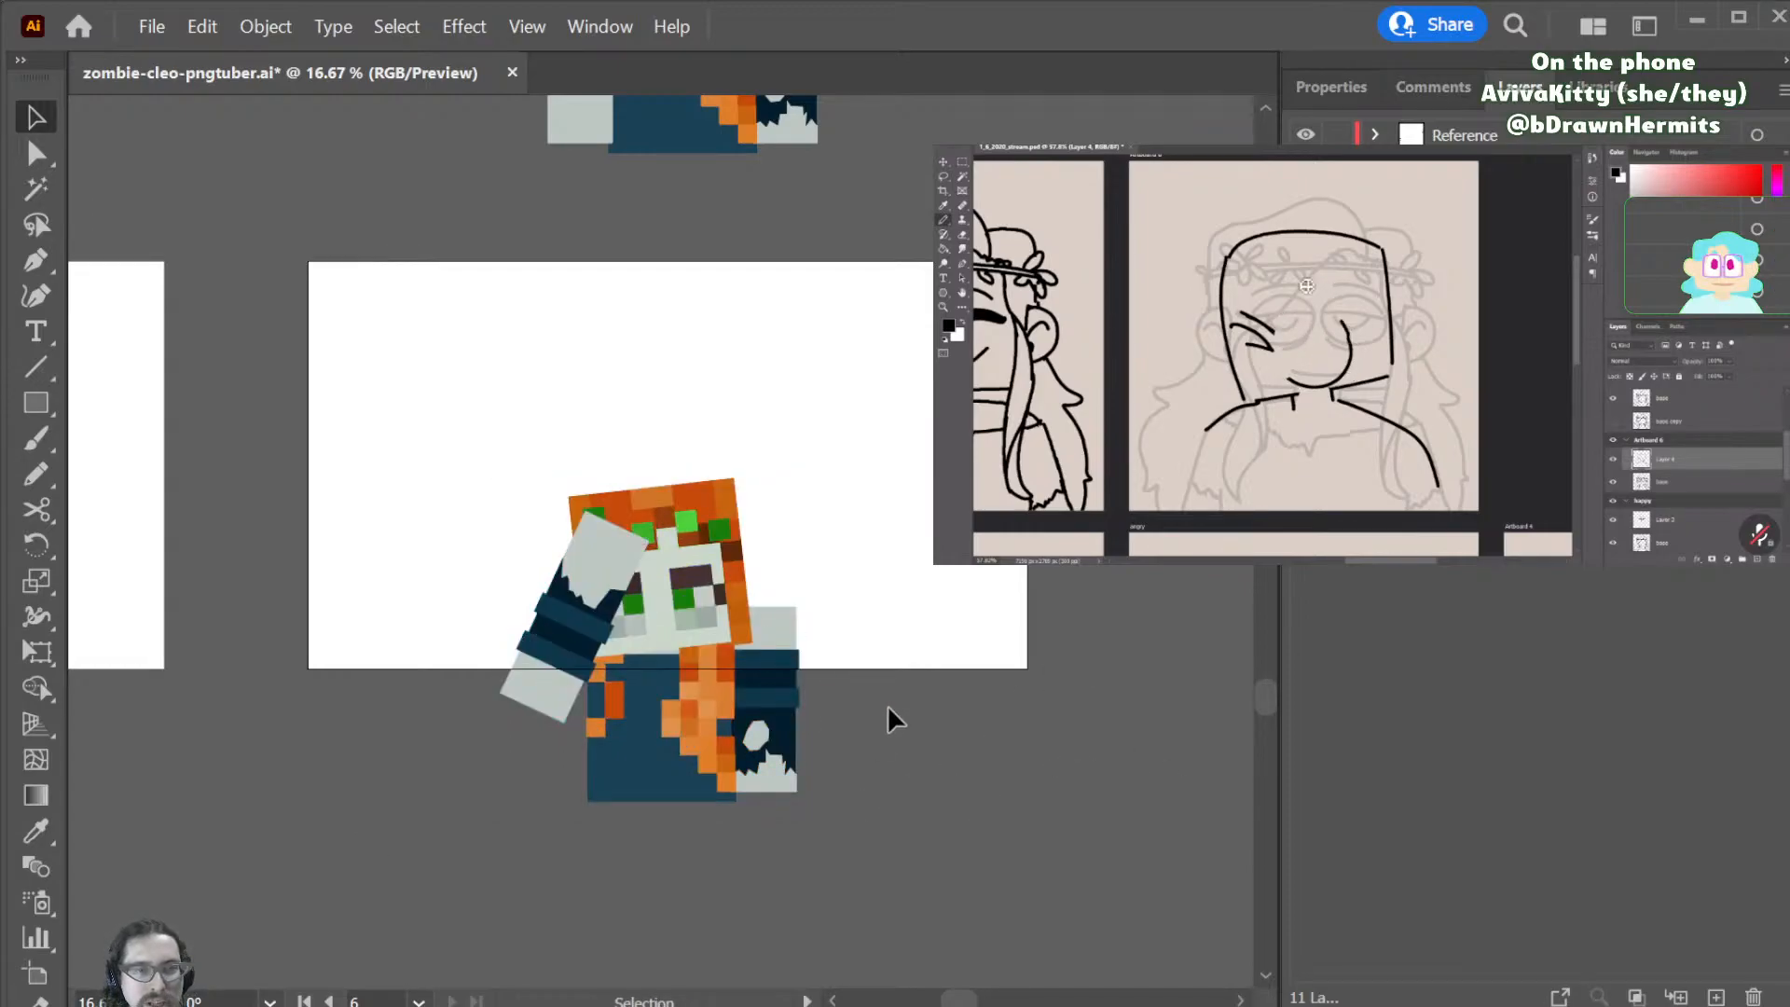
# - Recolor the green squares of the tilted head's flower crown with more muted greens
pyautogui.scroll(1, 733, 717)
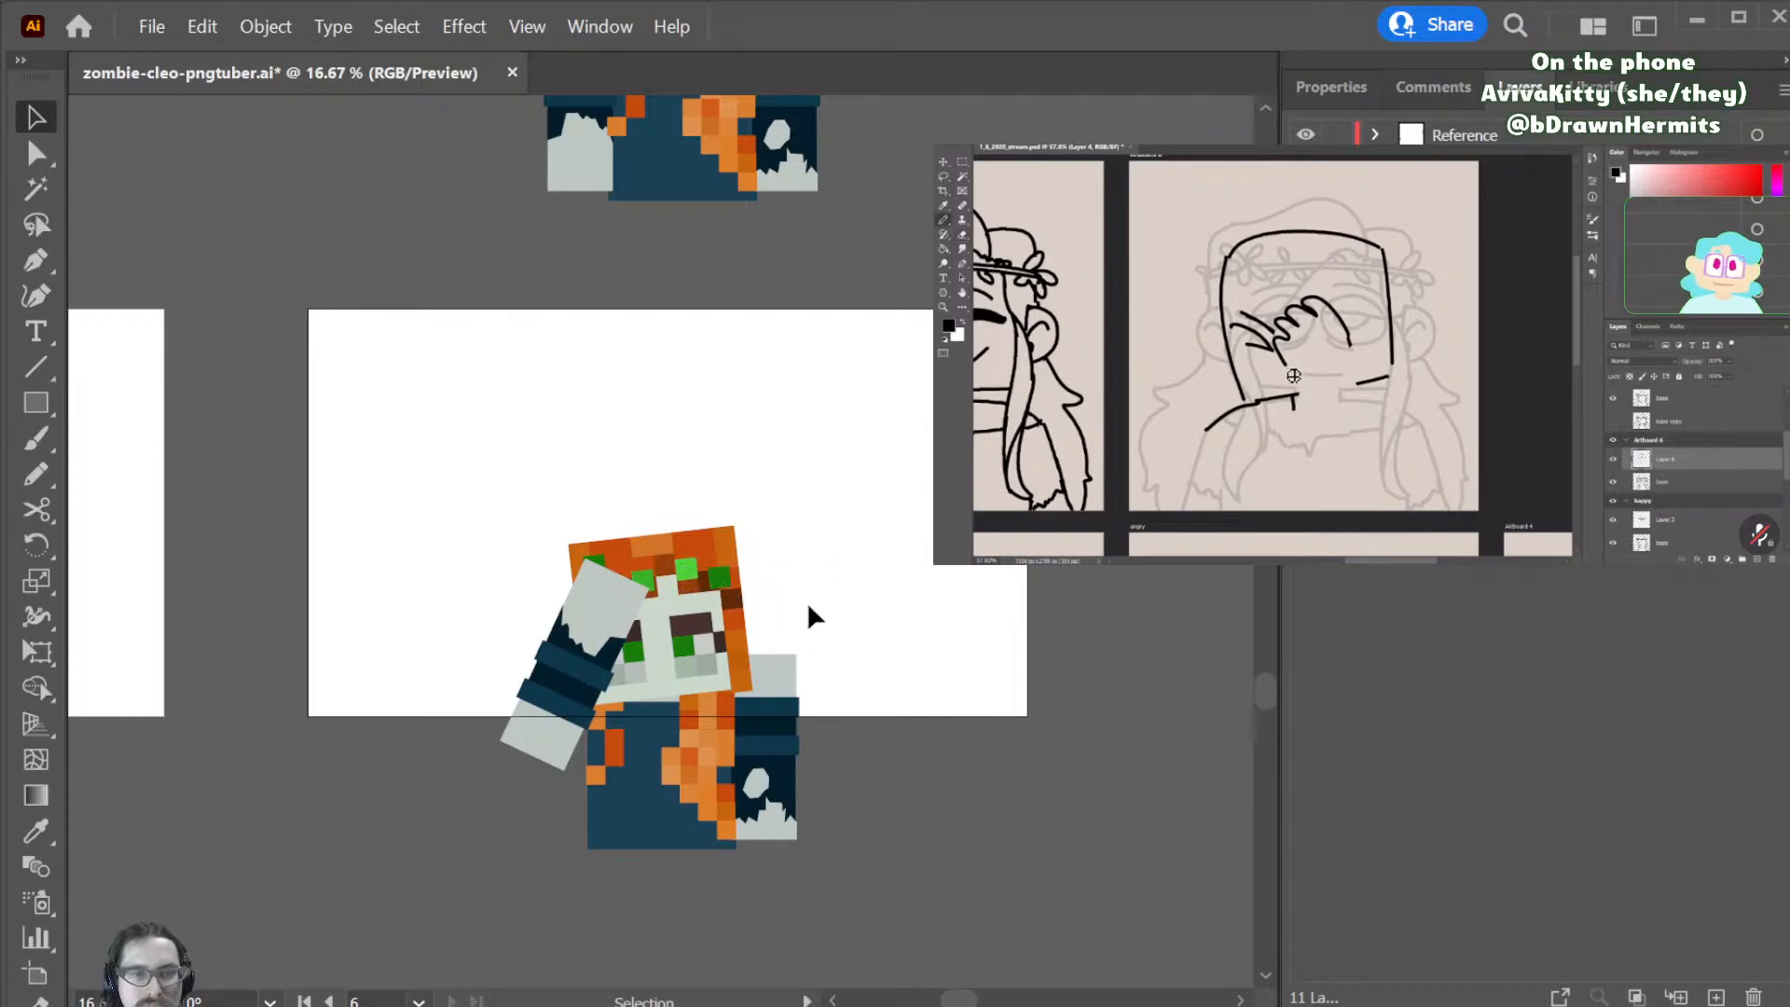
pyautogui.keyDown('ctrl'); pyautogui.click(725, 579); pyautogui.keyUp('ctrl')
pyautogui.hotkey('ctrl', '=')
pyautogui.hotkey('ctrl', '=')
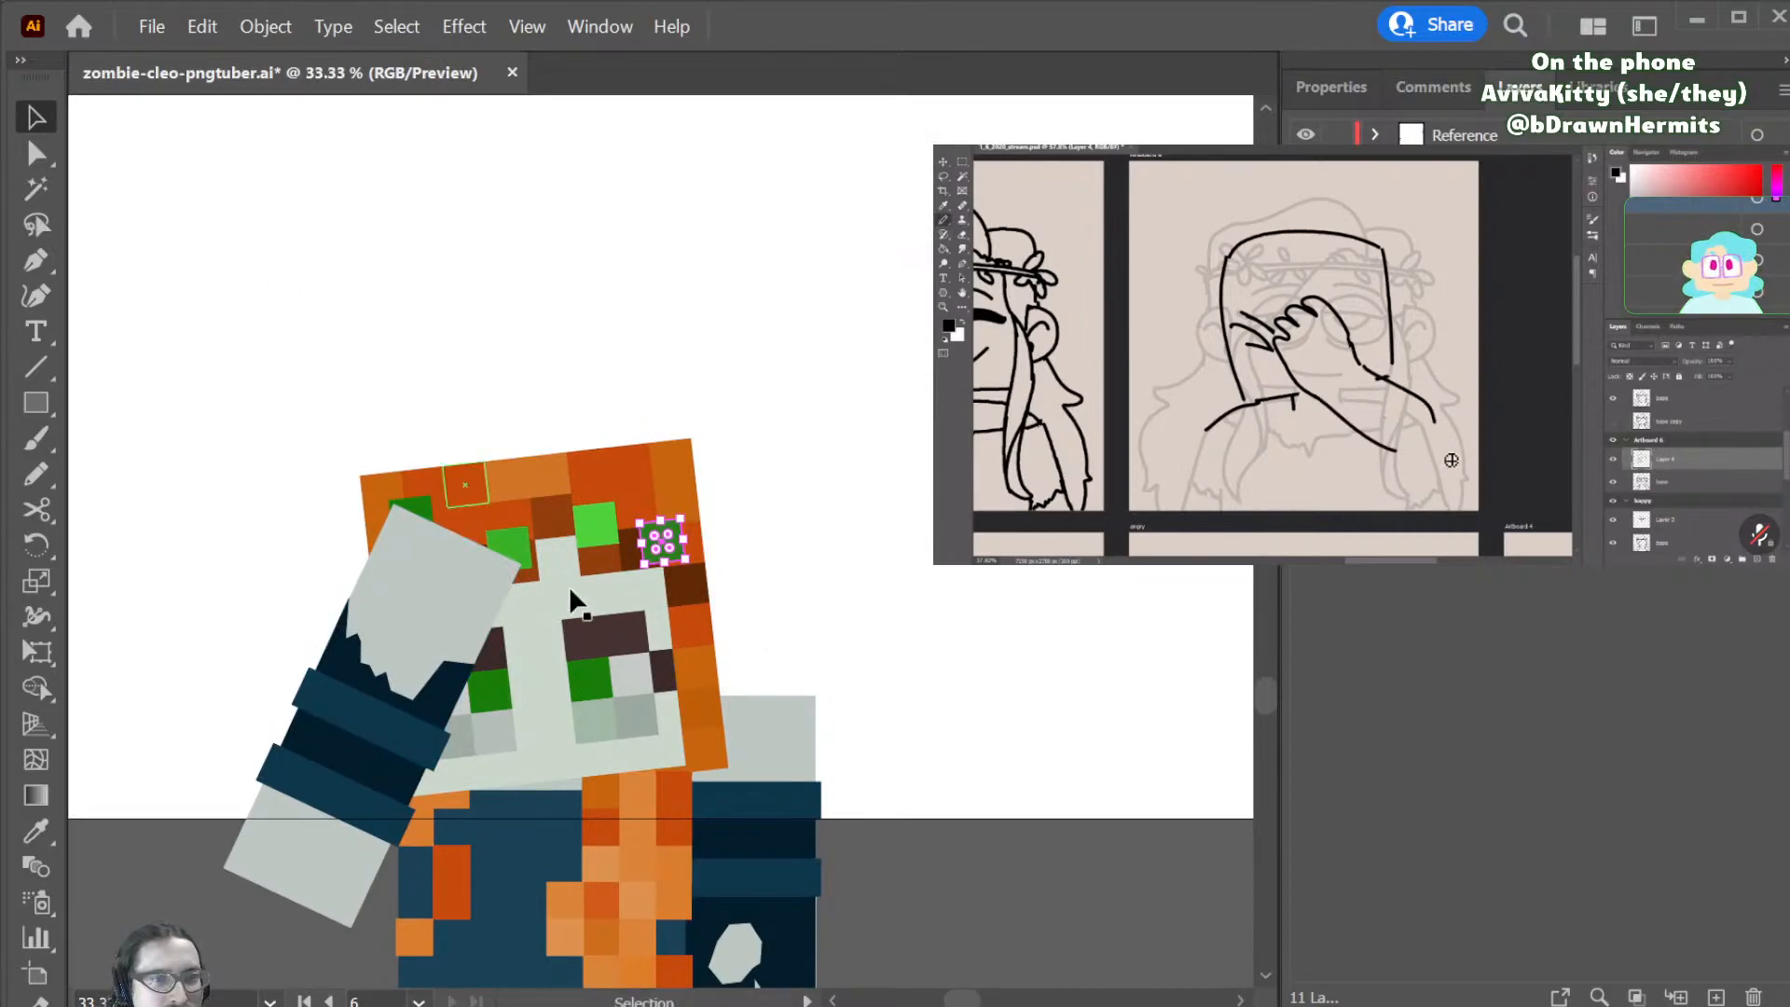
pyautogui.keyDown('ctrl'); pyautogui.click(597, 525); pyautogui.keyUp('ctrl')
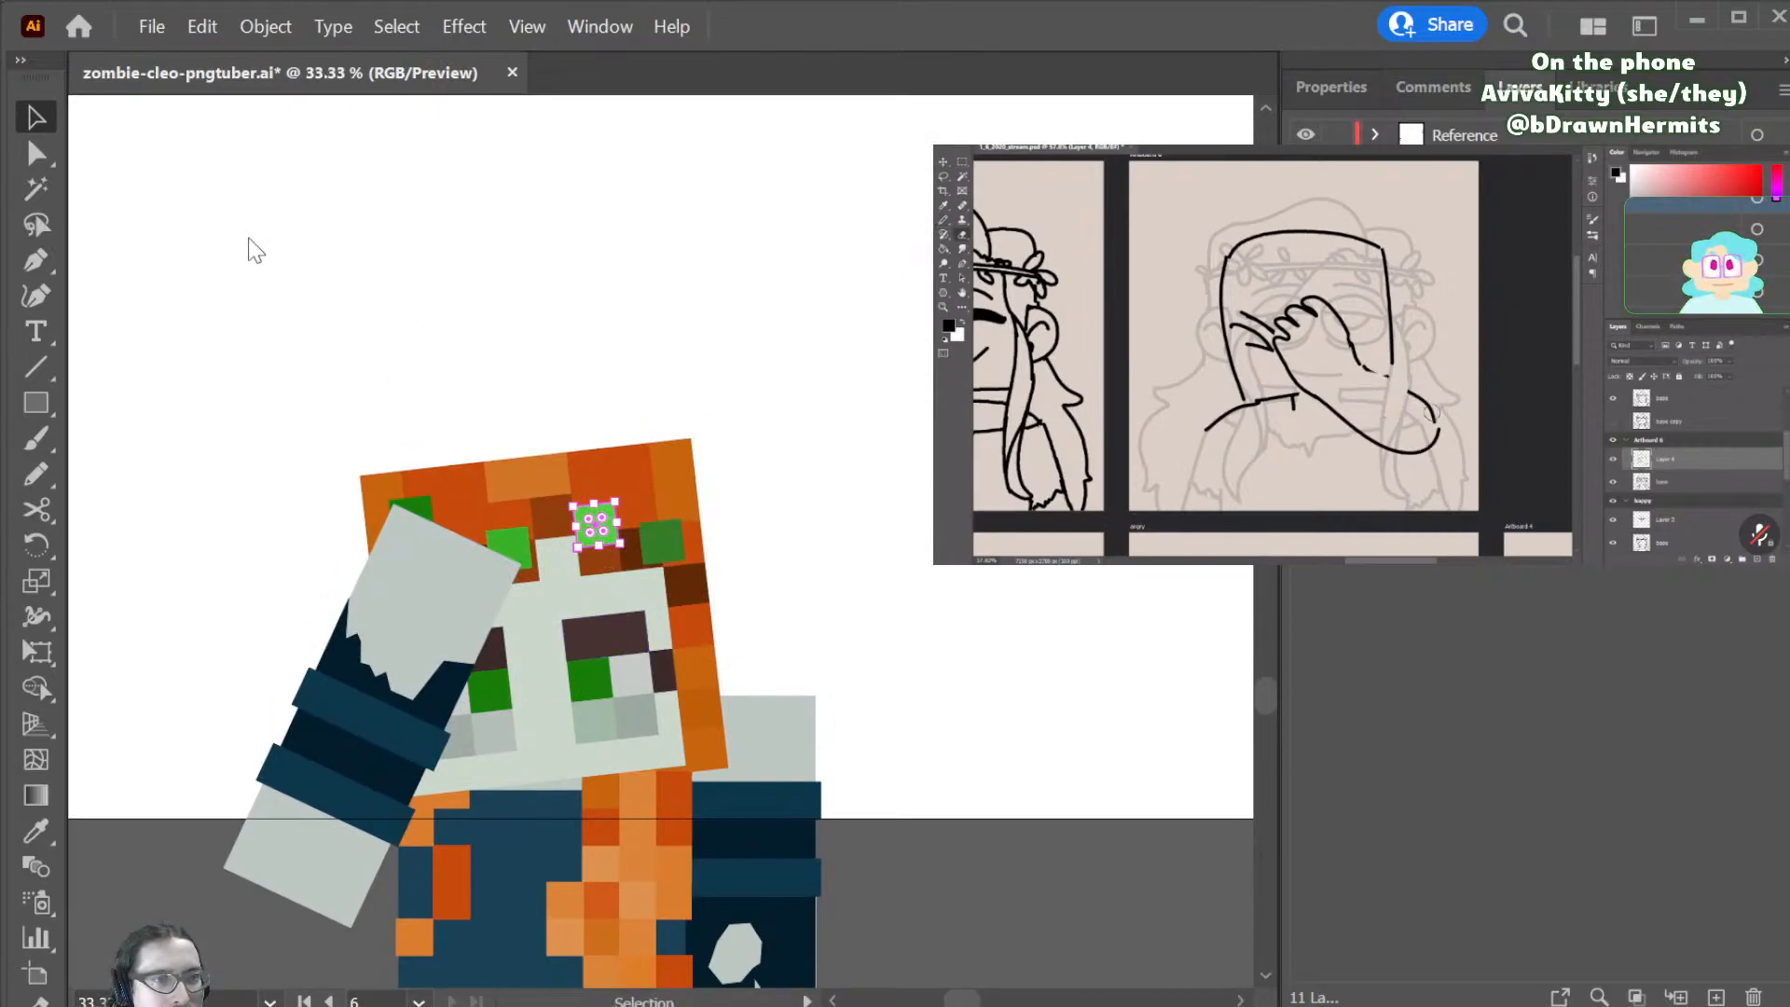
pyautogui.hotkey('ctrl', 'z')
pyautogui.keyDown('ctrl'); pyautogui.click(496, 535); pyautogui.keyUp('ctrl')
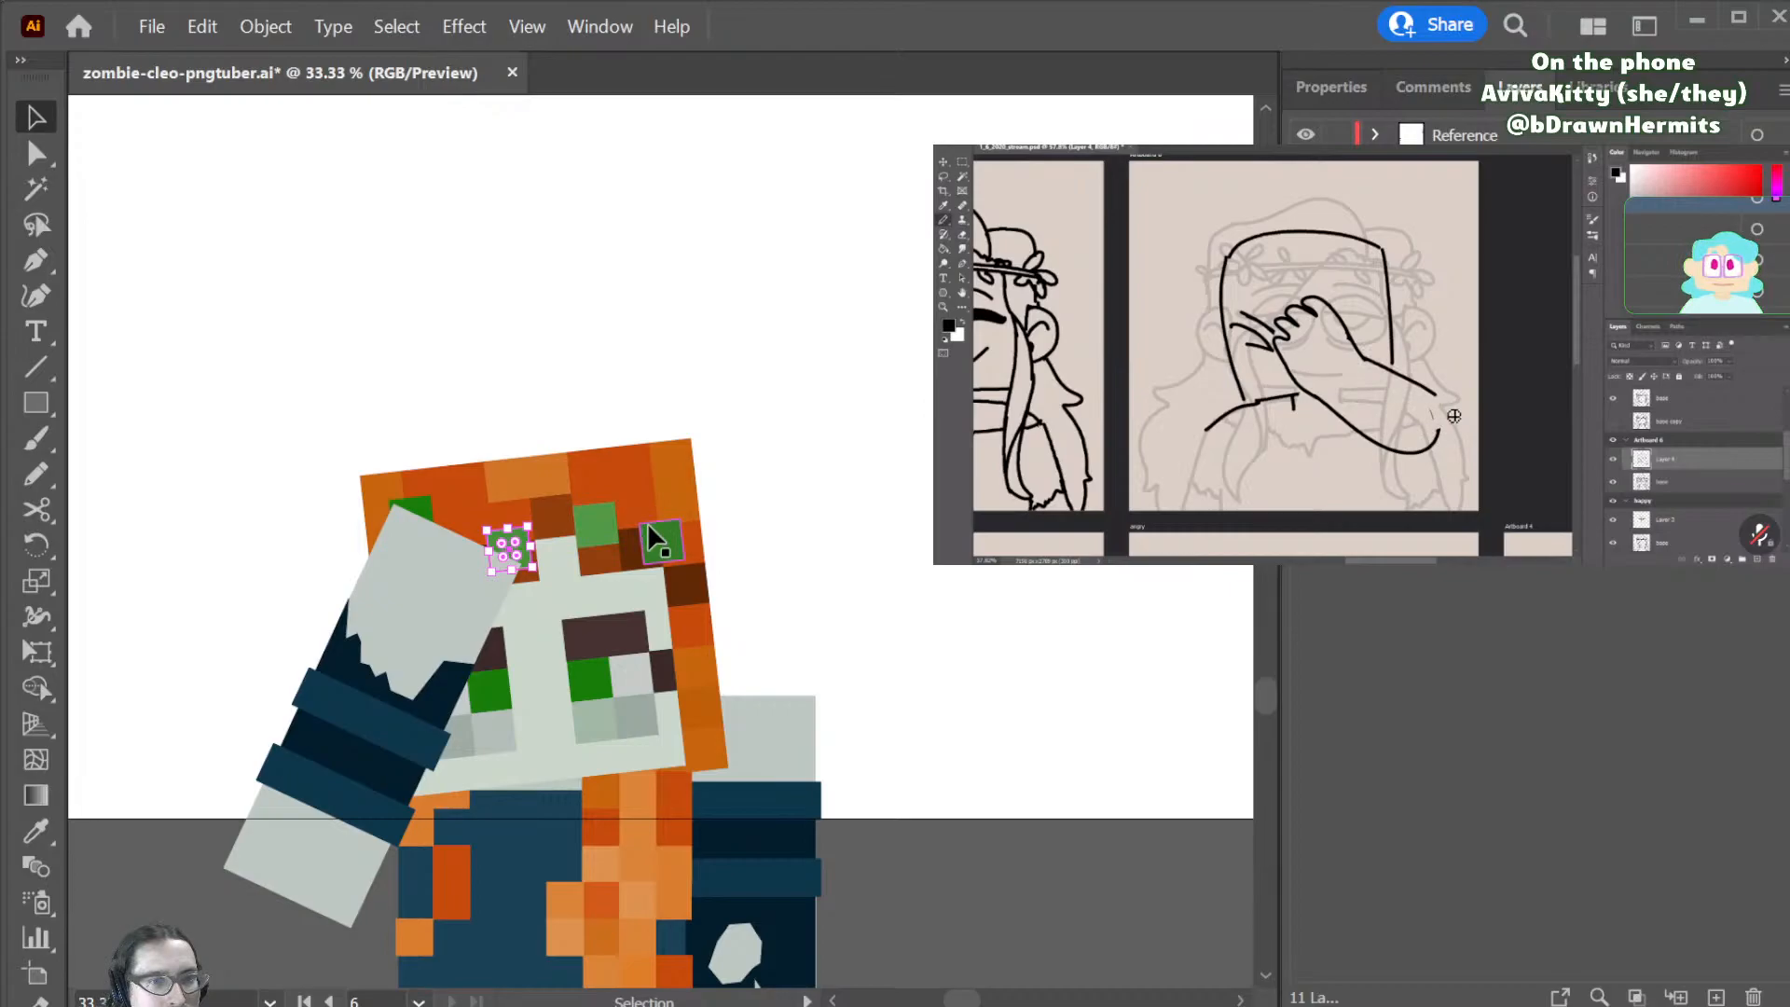
pyautogui.keyDown('ctrl'); pyautogui.click(426, 505); pyautogui.keyUp('ctrl')
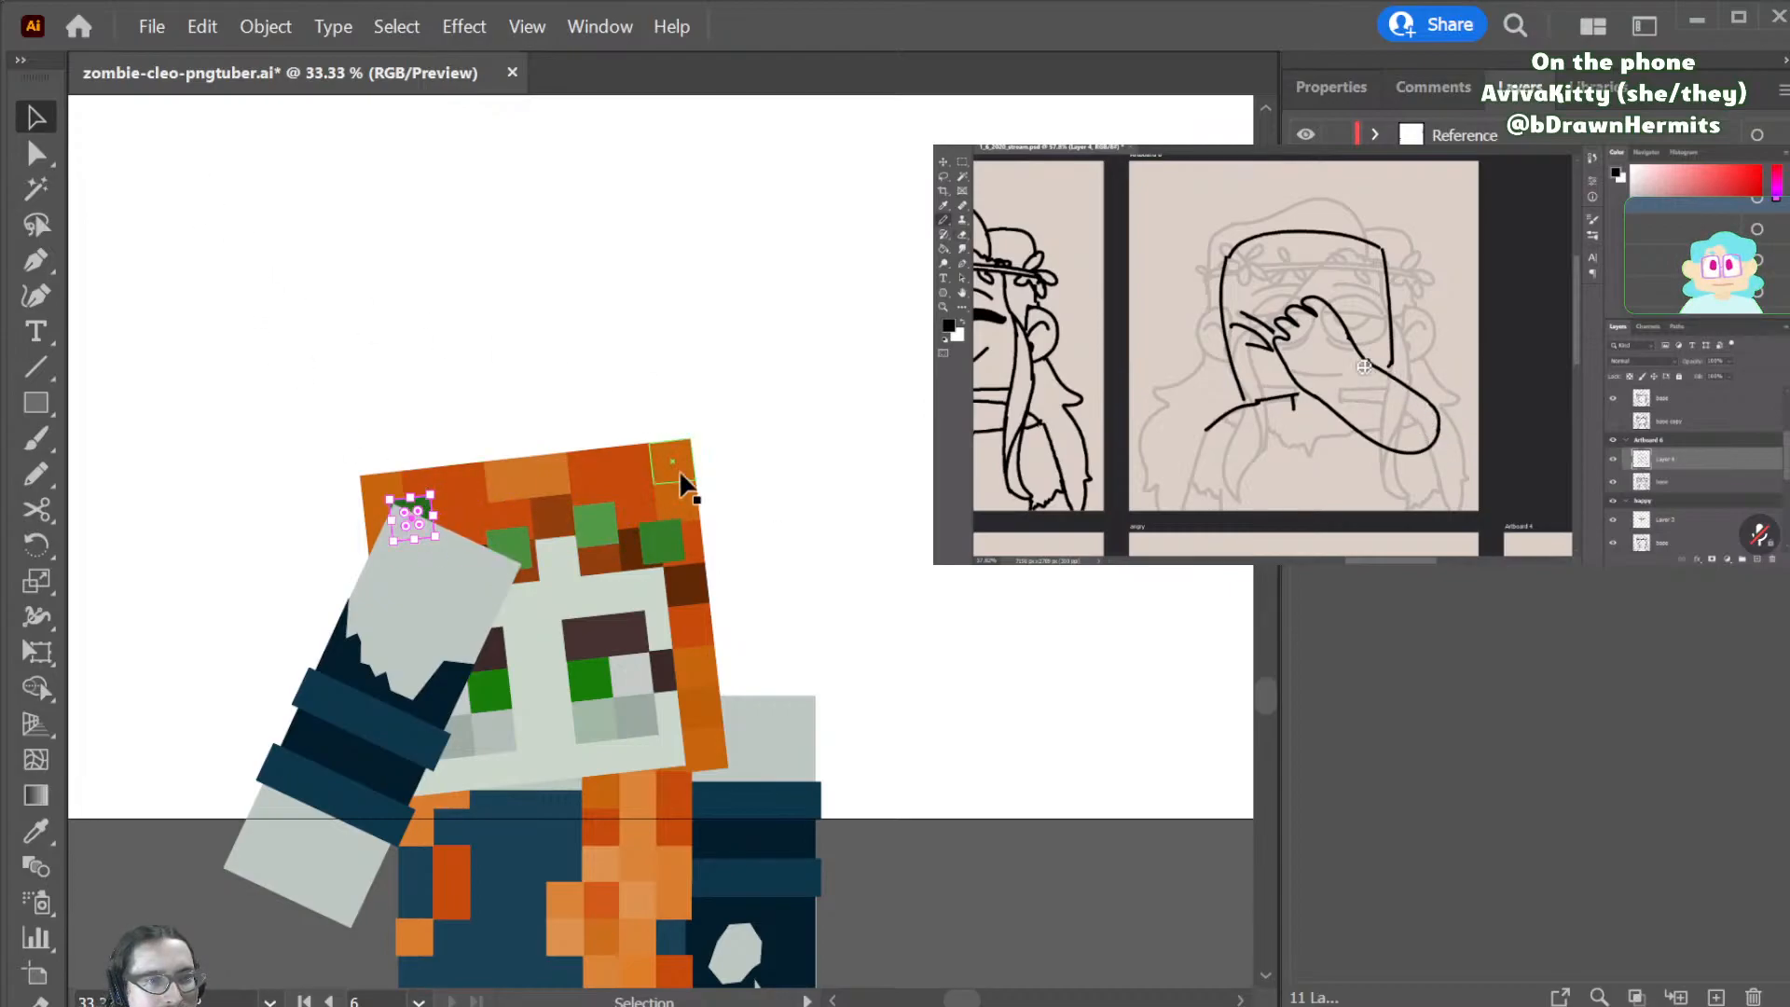
pyautogui.keyDown('ctrl'); pyautogui.click(673, 535); pyautogui.keyUp('ctrl')
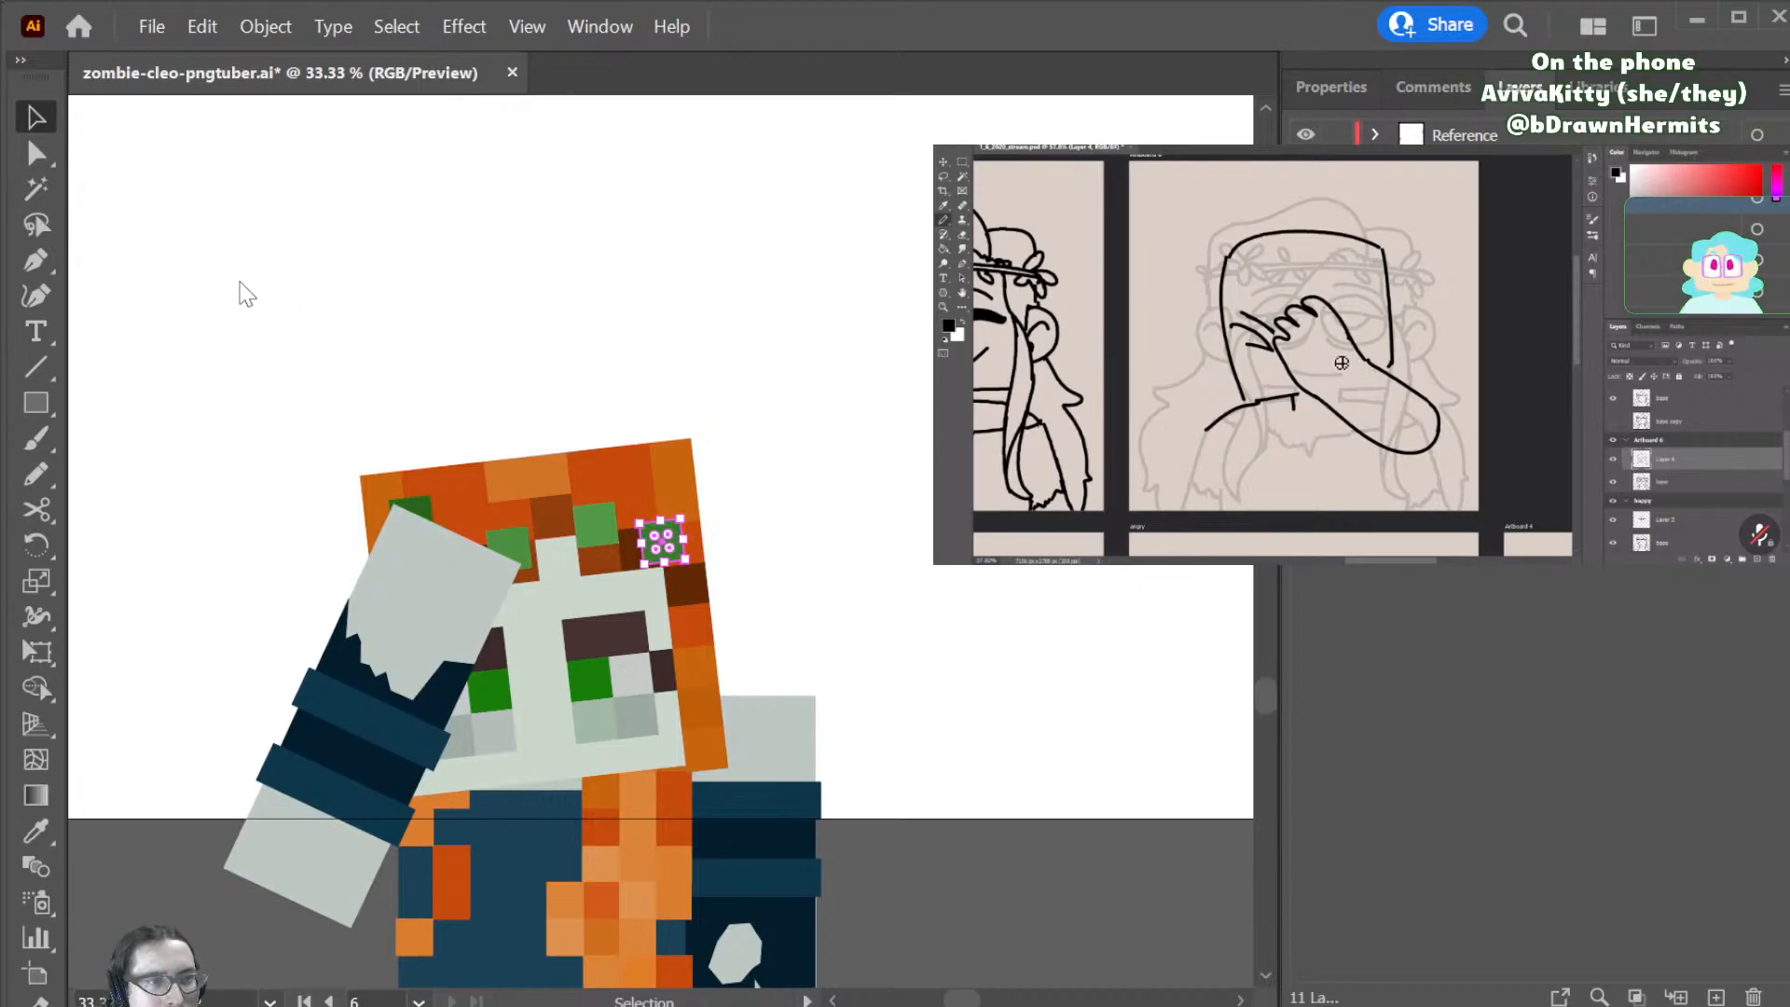
pyautogui.click(828, 408)
# - Recolor the green squares of both eyes with a more muted green
pyautogui.scroll(-1, 848, 442)
pyautogui.scroll(1, 847, 446)
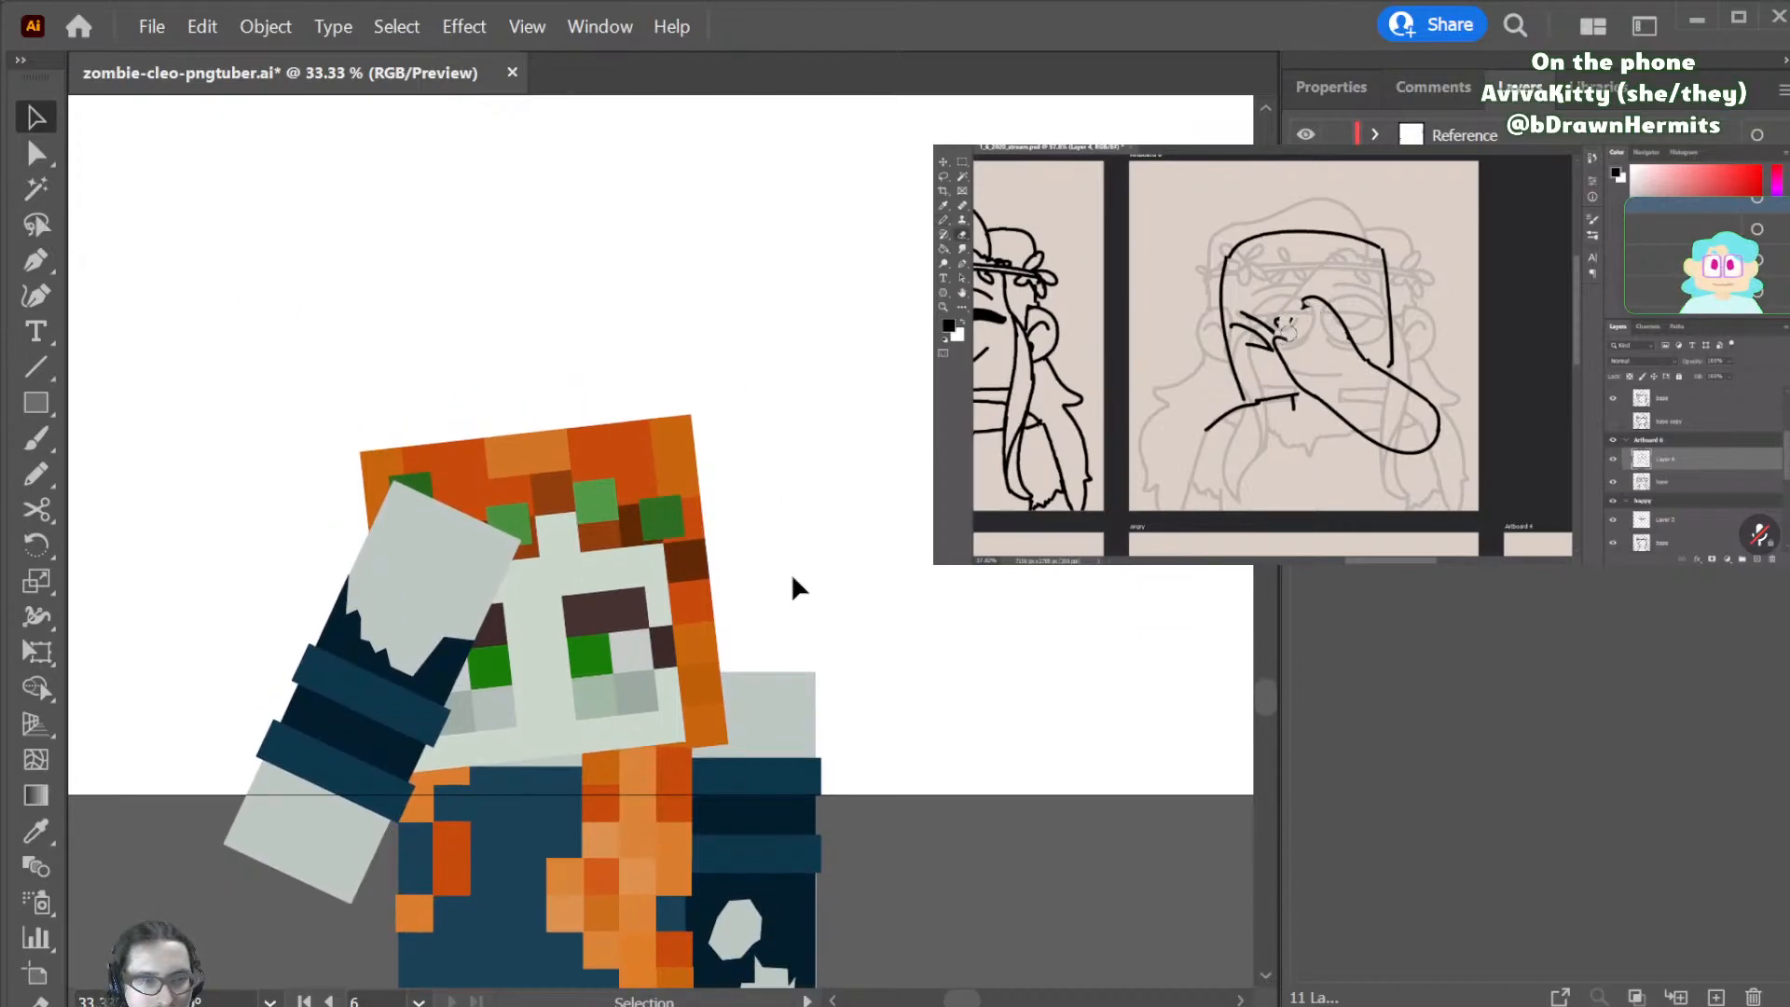
pyautogui.click(485, 669)
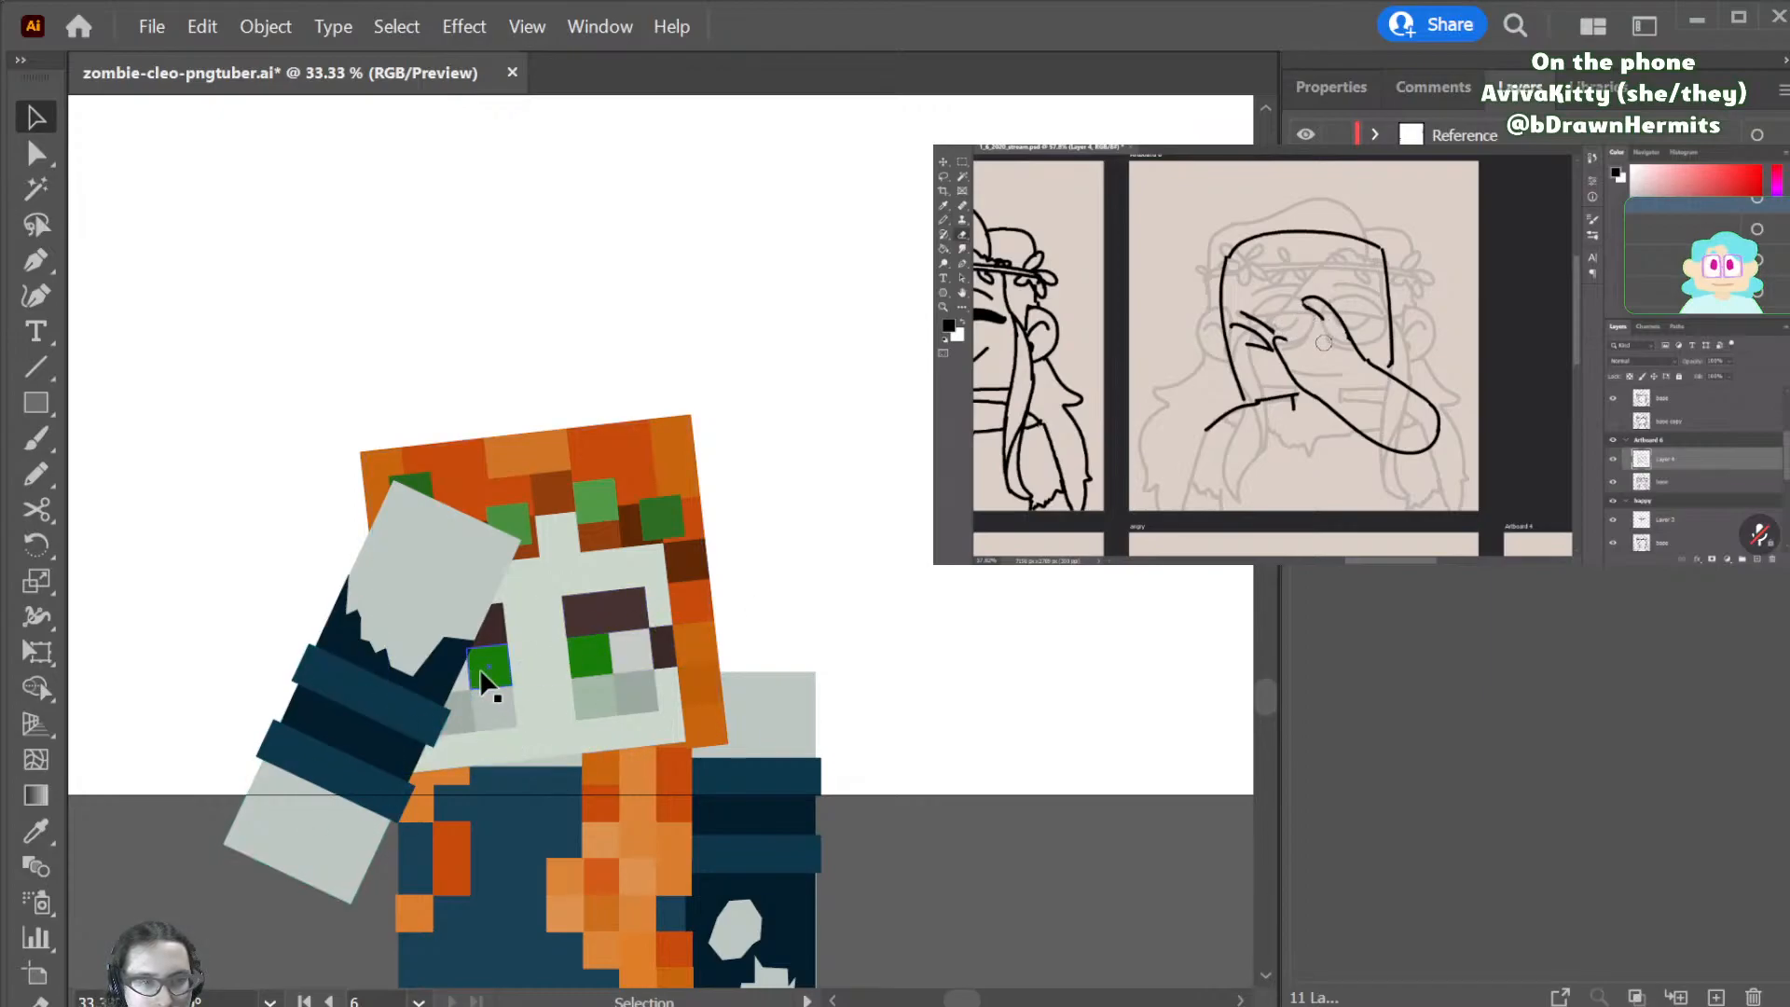
pyautogui.keyDown('shift'); pyautogui.click(589, 653); pyautogui.keyUp('shift')
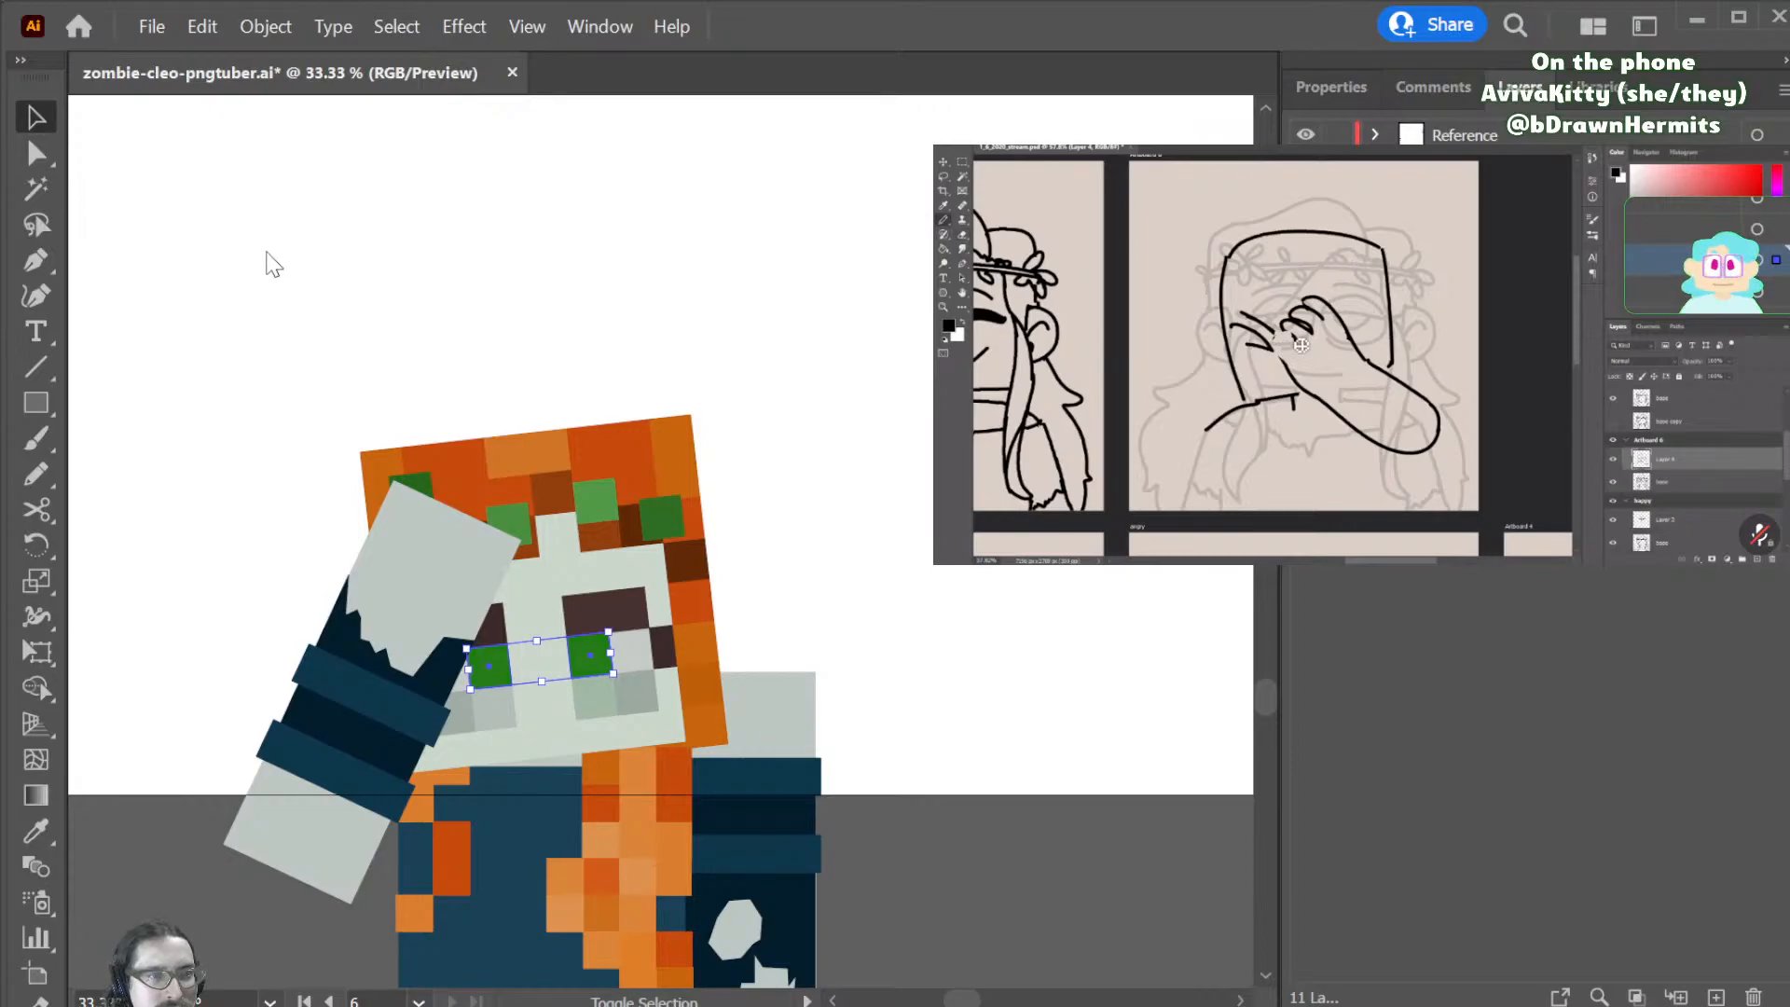
pyautogui.click(858, 460)
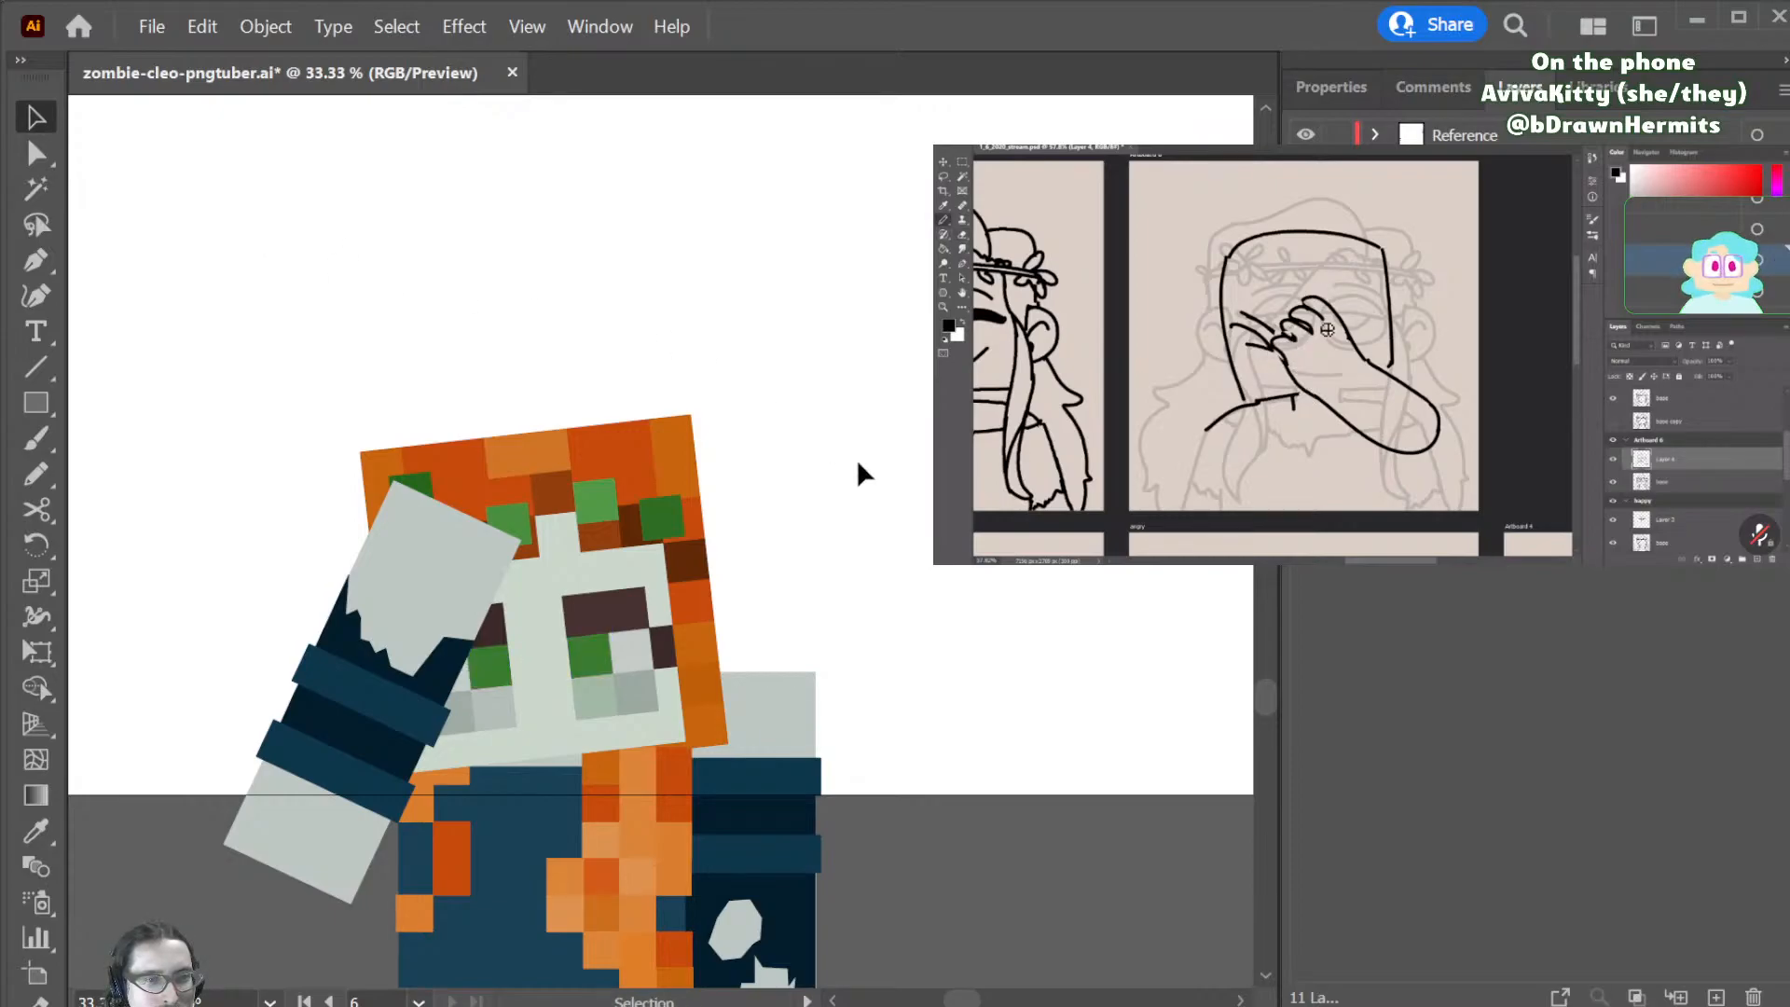
pyautogui.keyDown('shift'); pyautogui.click(614, 658); pyautogui.keyUp('shift')
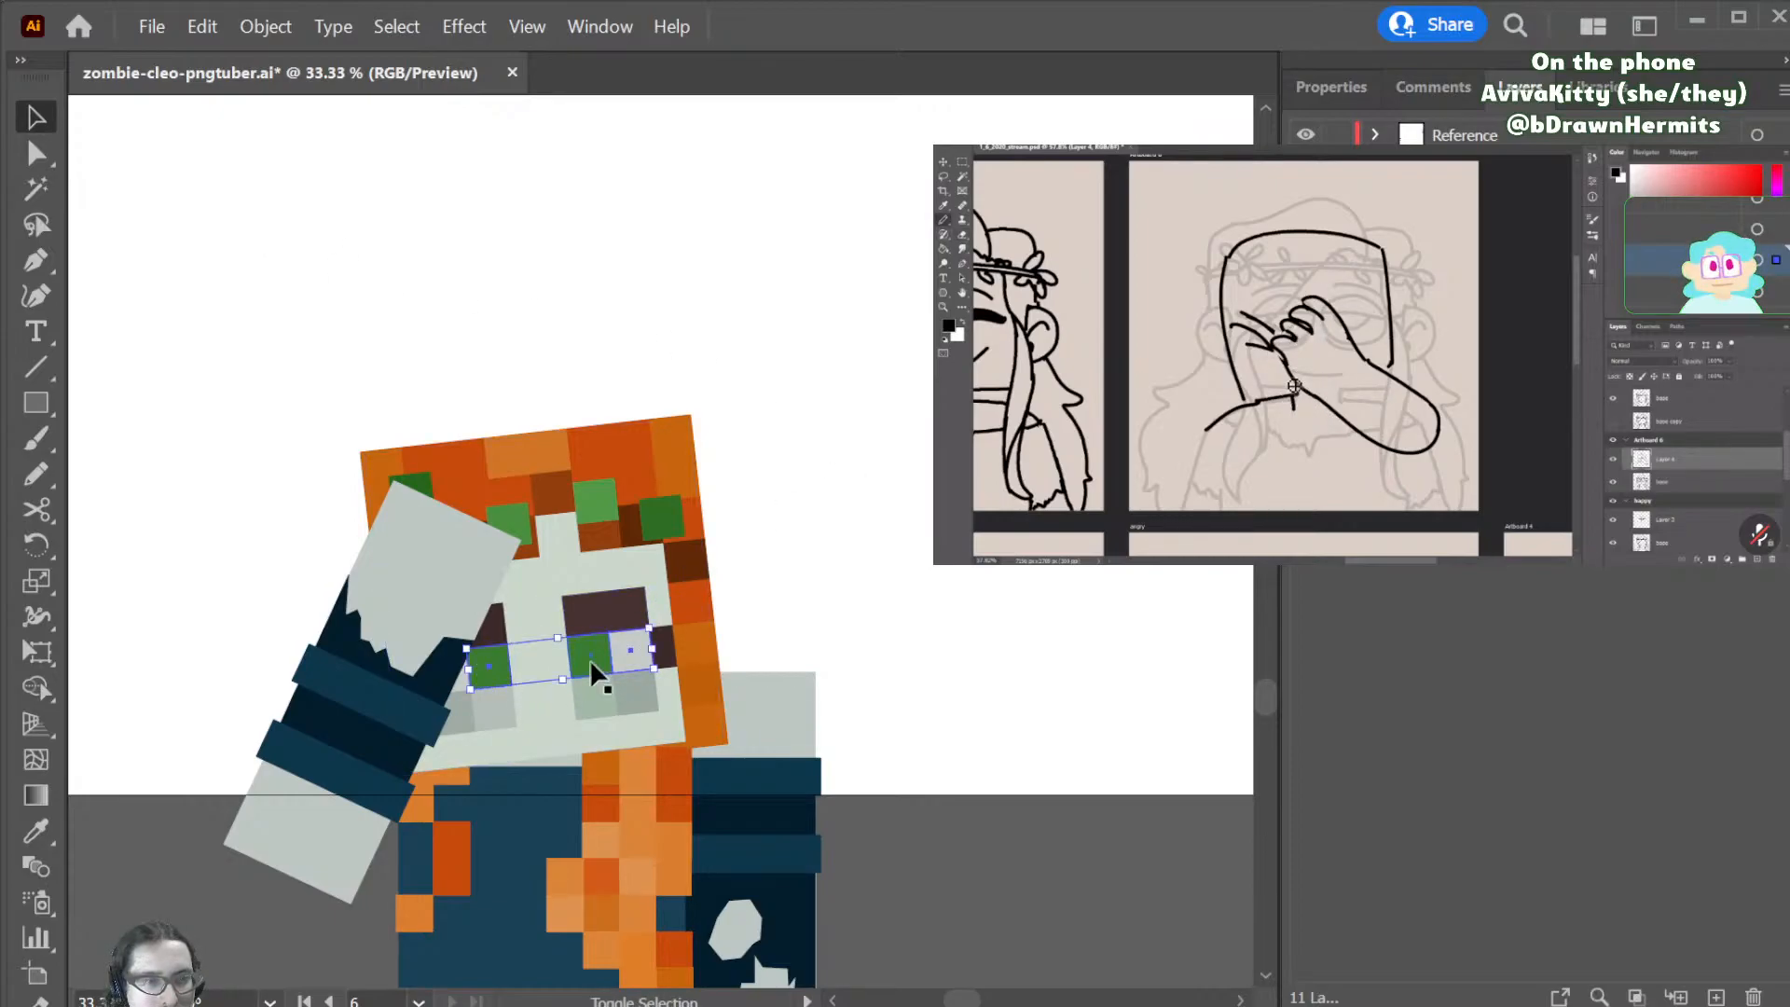
pyautogui.click(847, 596)
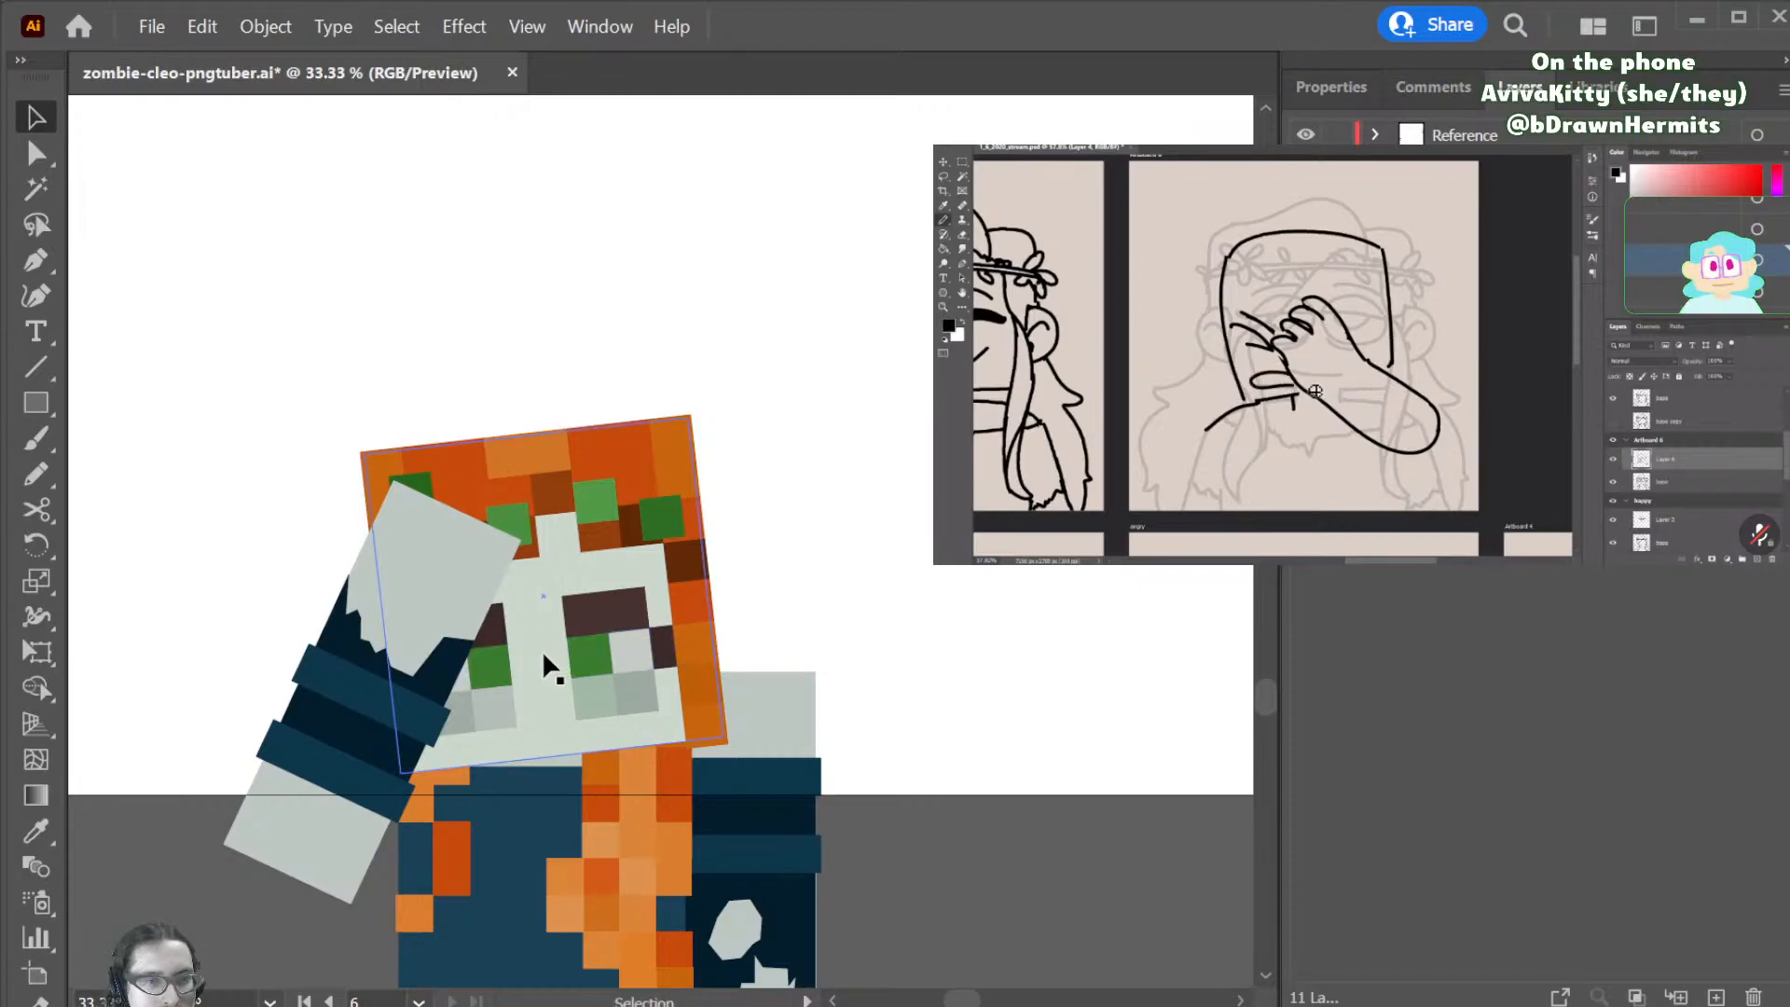
# - Rotate the uncovered eye's green square counterclockwise and the partly covered eye's green square slightly clockwise
pyautogui.click(583, 652)
pyautogui.press('r')
pyautogui.moveTo(655, 660); pyautogui.dragTo(699, 628)
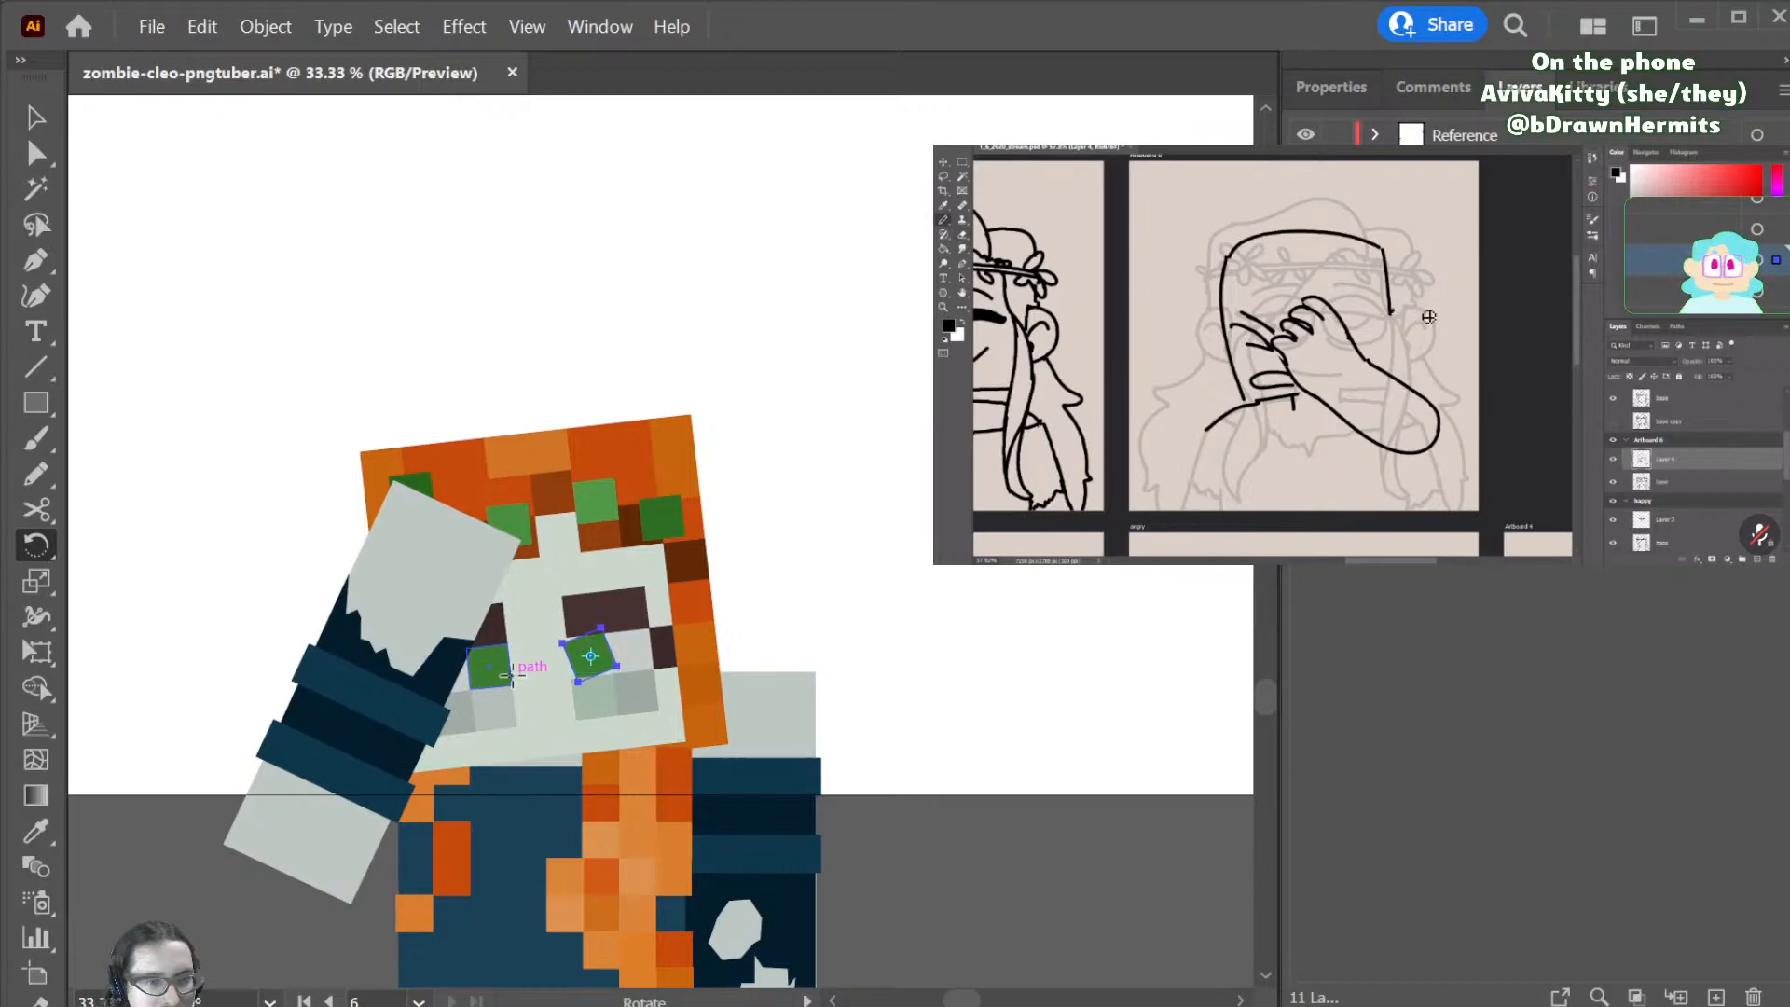
pyautogui.press('v')
pyautogui.click(486, 667)
pyautogui.press('r')
pyautogui.moveTo(657, 688); pyautogui.dragTo(588, 692)
pyautogui.press('v')
pyautogui.click(492, 708)
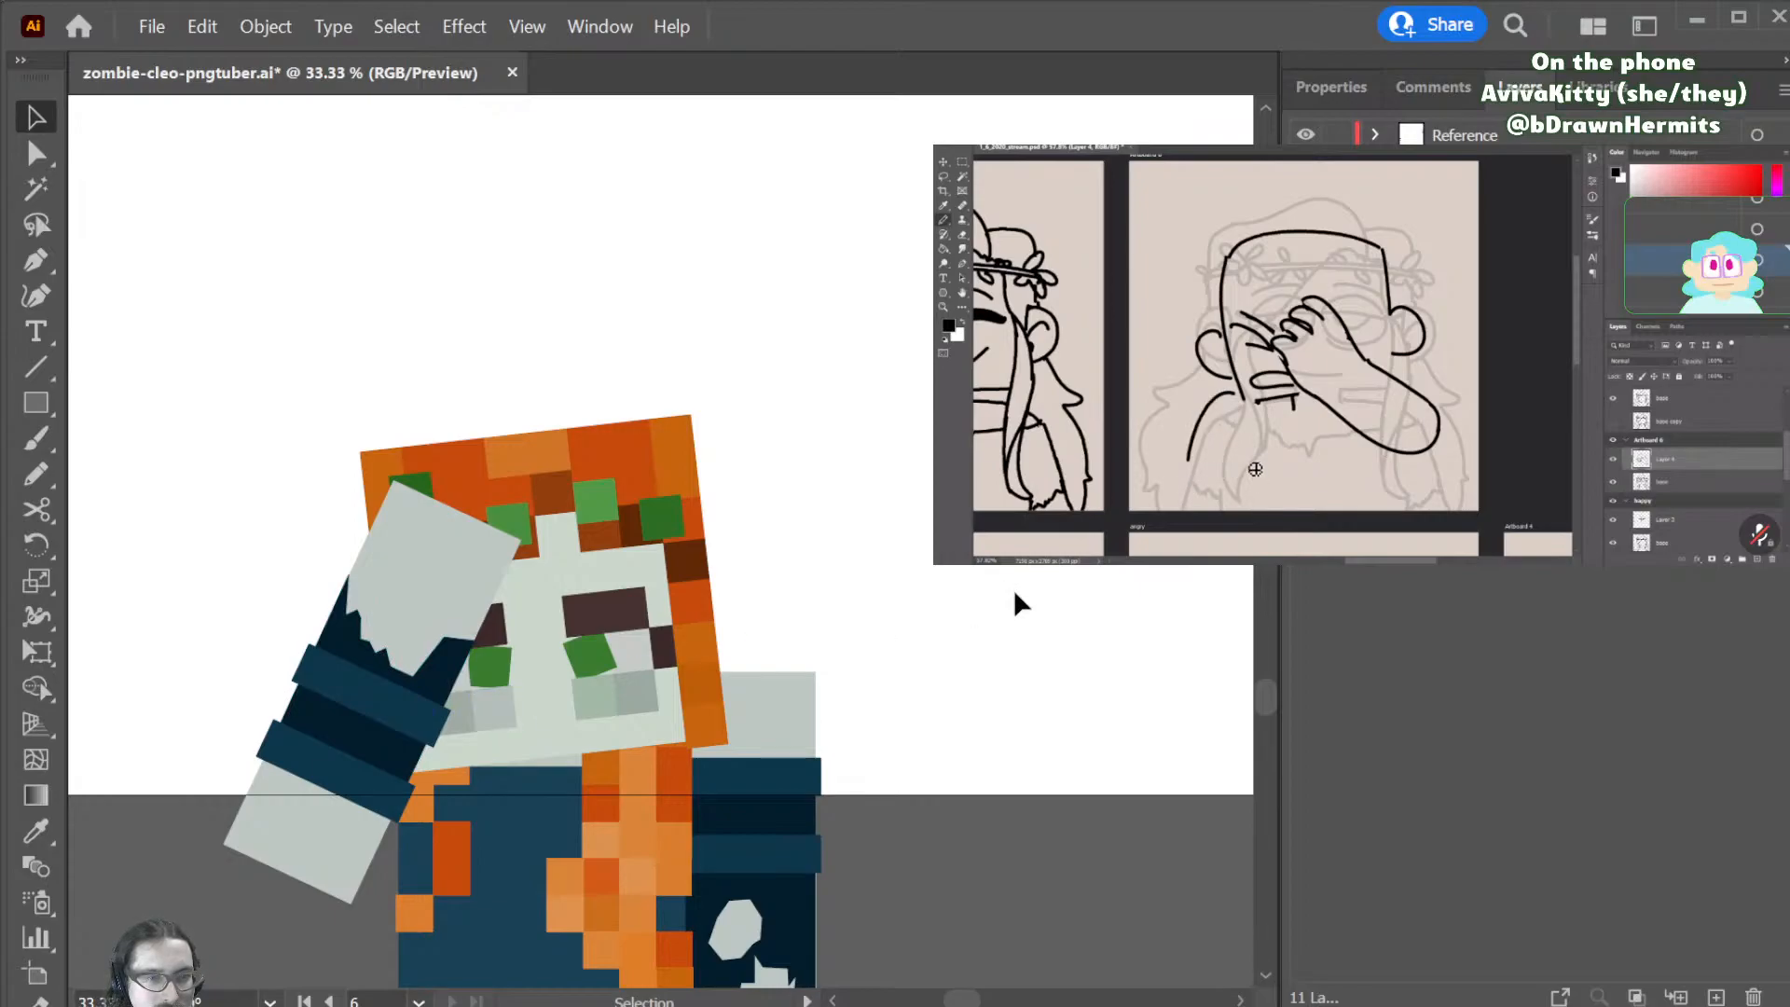
# - Tilt the dark brow above the uncovered eye counterclockwise and reposition its pieces so the outer end is raised
pyautogui.moveTo(678, 649); pyautogui.dragTo(580, 640)
pyautogui.press('r')
pyautogui.moveTo(709, 611); pyautogui.dragTo(696, 575)
pyautogui.press('a')
pyautogui.press('v')
pyautogui.moveTo(606, 629)
pyautogui.mouseDown()
pyautogui.moveTo(611, 615)
pyautogui.moveTo(655, 638)
pyautogui.moveTo(650, 619)
pyautogui.moveTo(640, 643)
pyautogui.moveTo(628, 623)
pyautogui.mouseUp()
pyautogui.click(828, 579)
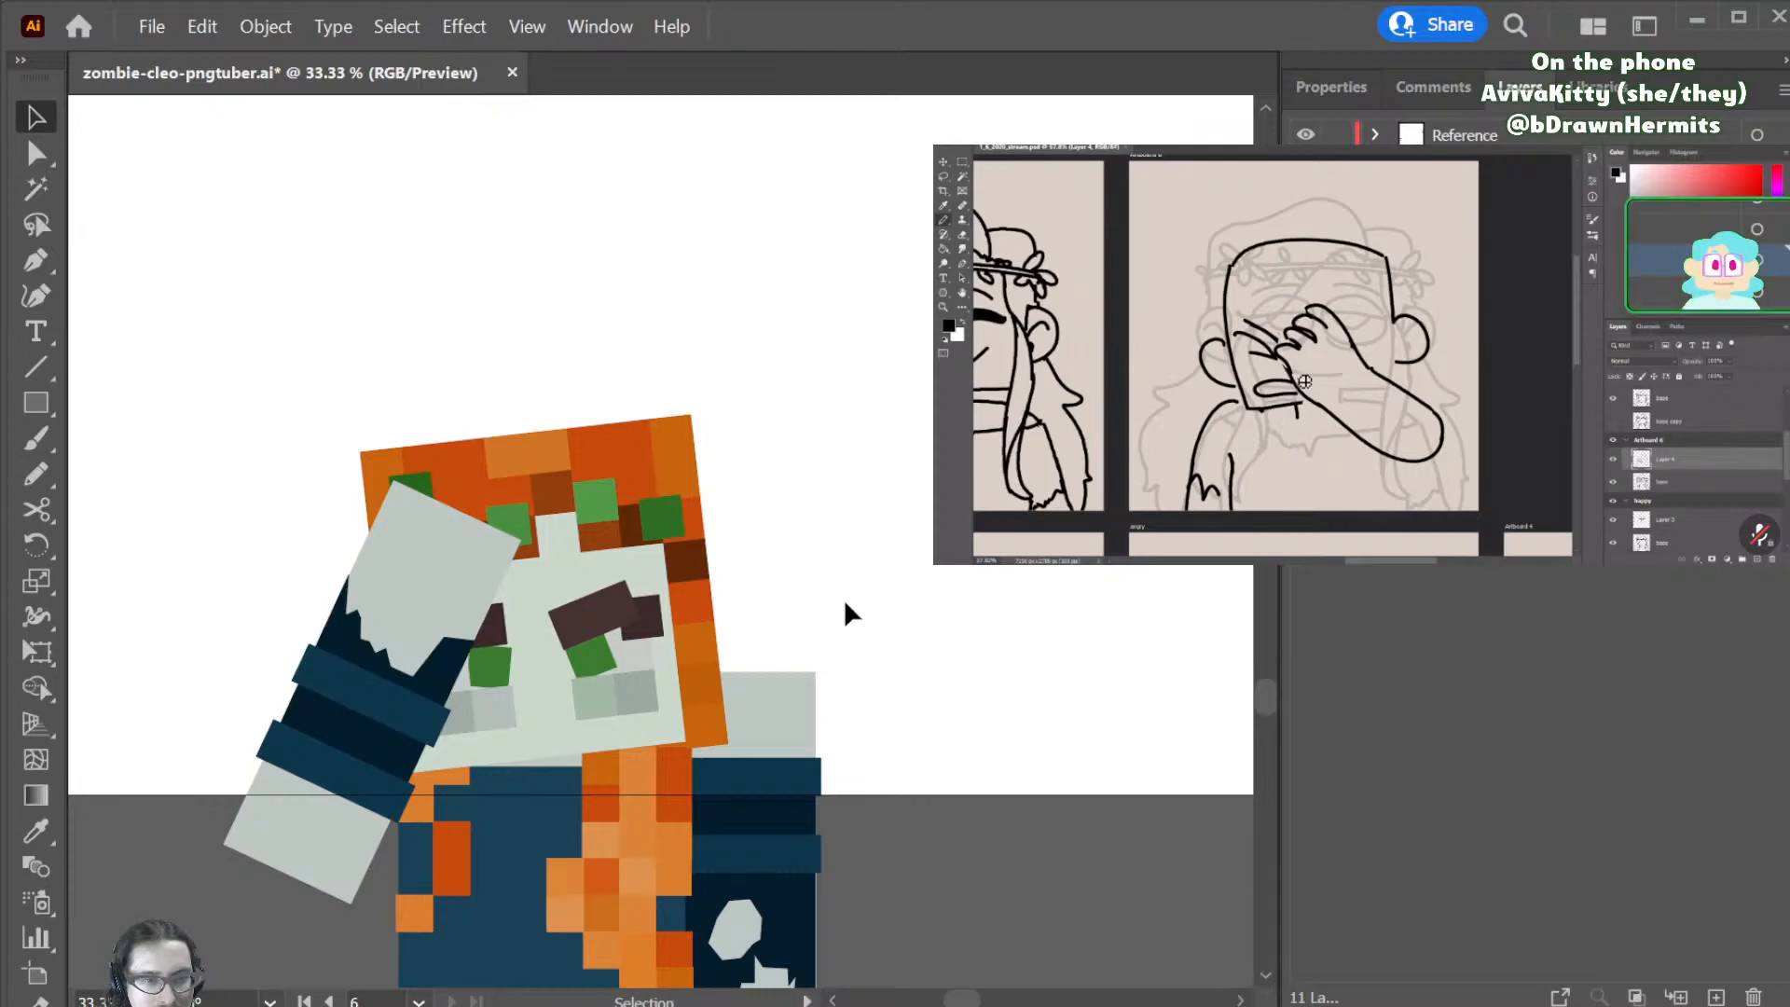
# - Rotate the dark brow beside the arm clockwise and position it just above the partly covered eye
pyautogui.click(491, 619)
pyautogui.press('r')
pyautogui.moveTo(584, 624); pyautogui.dragTo(491, 641)
pyautogui.press('v')
pyautogui.click(888, 572)
pyautogui.press('r')
pyautogui.press('v')
pyautogui.hotkey('ctrl', 'z')
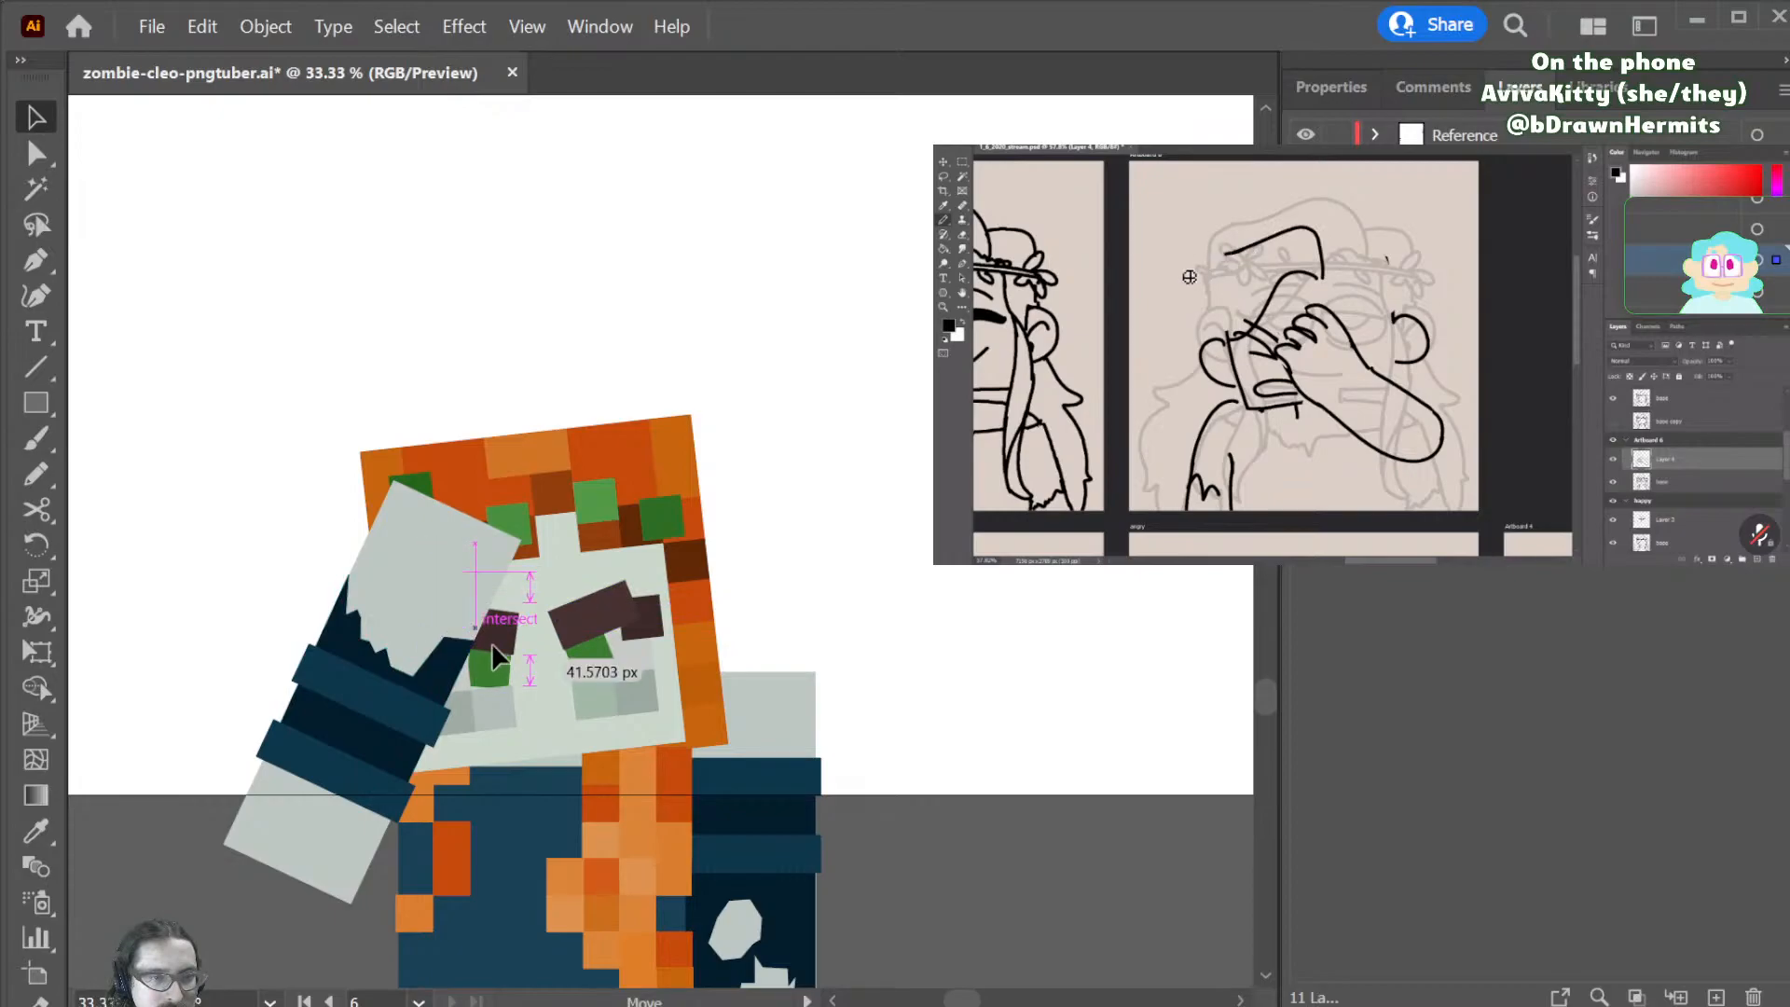
pyautogui.click(910, 604)
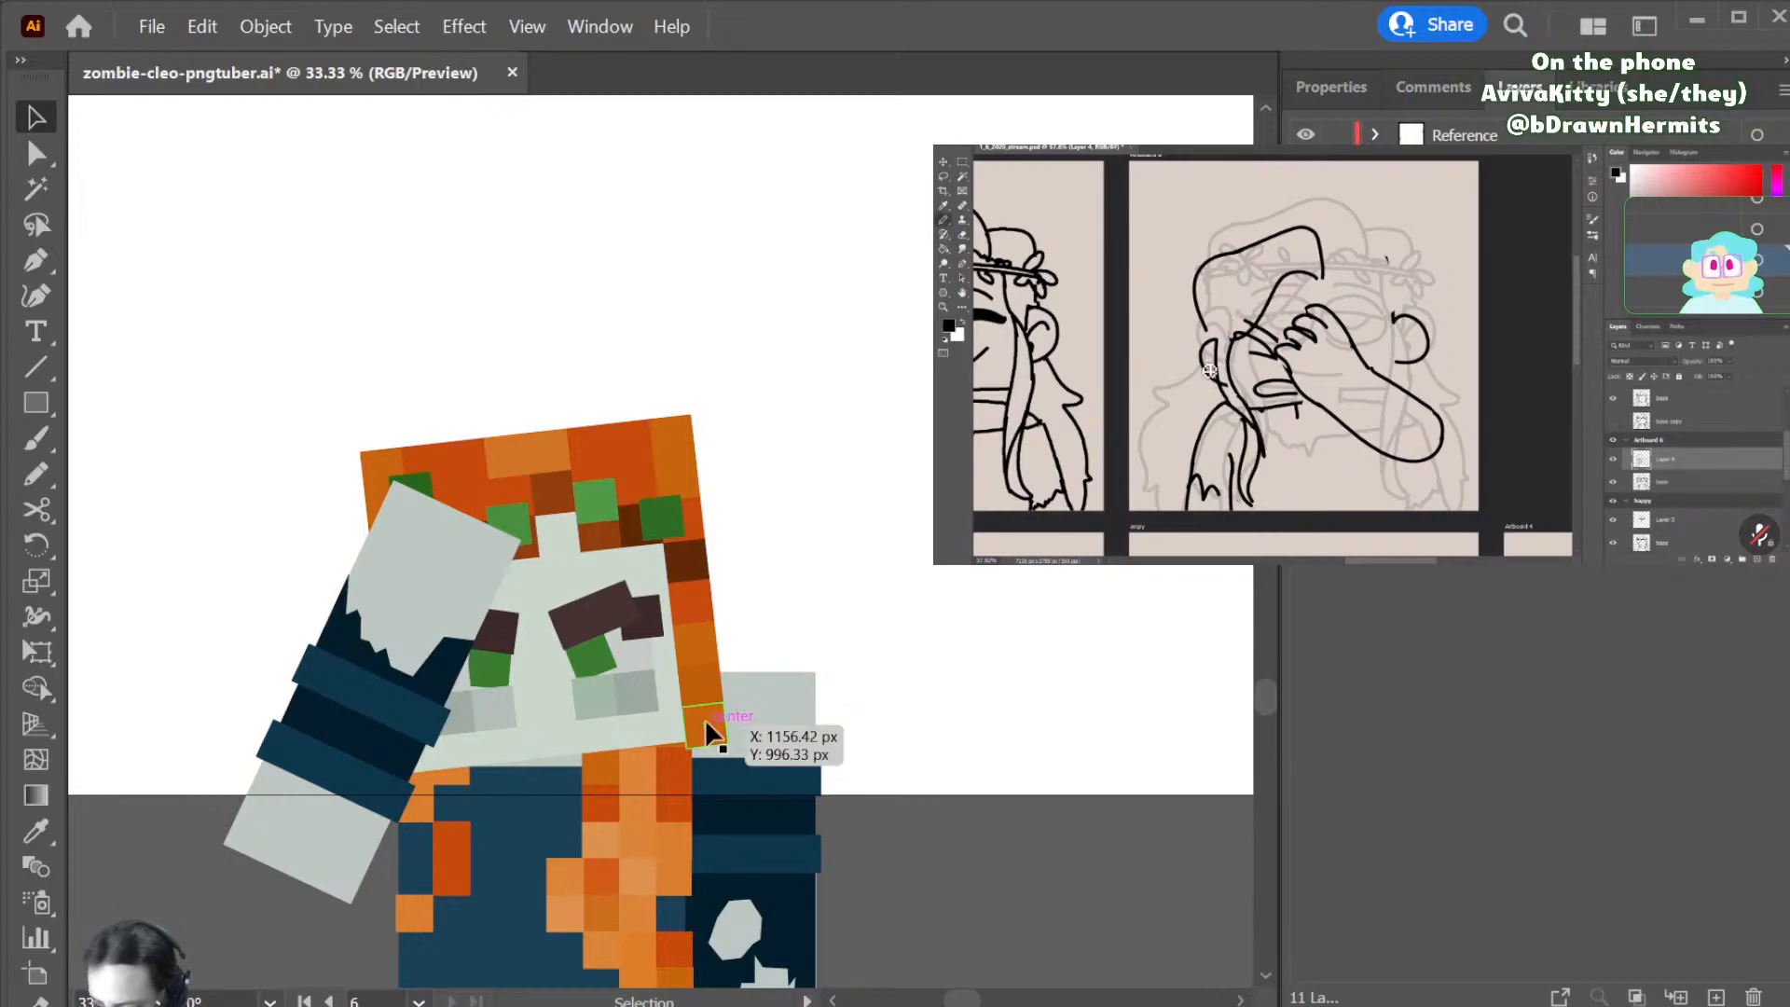
# - Try rotating the two grey squares below the uncovered eye counterclockwise and nudging the outer one up
pyautogui.click(523, 735)
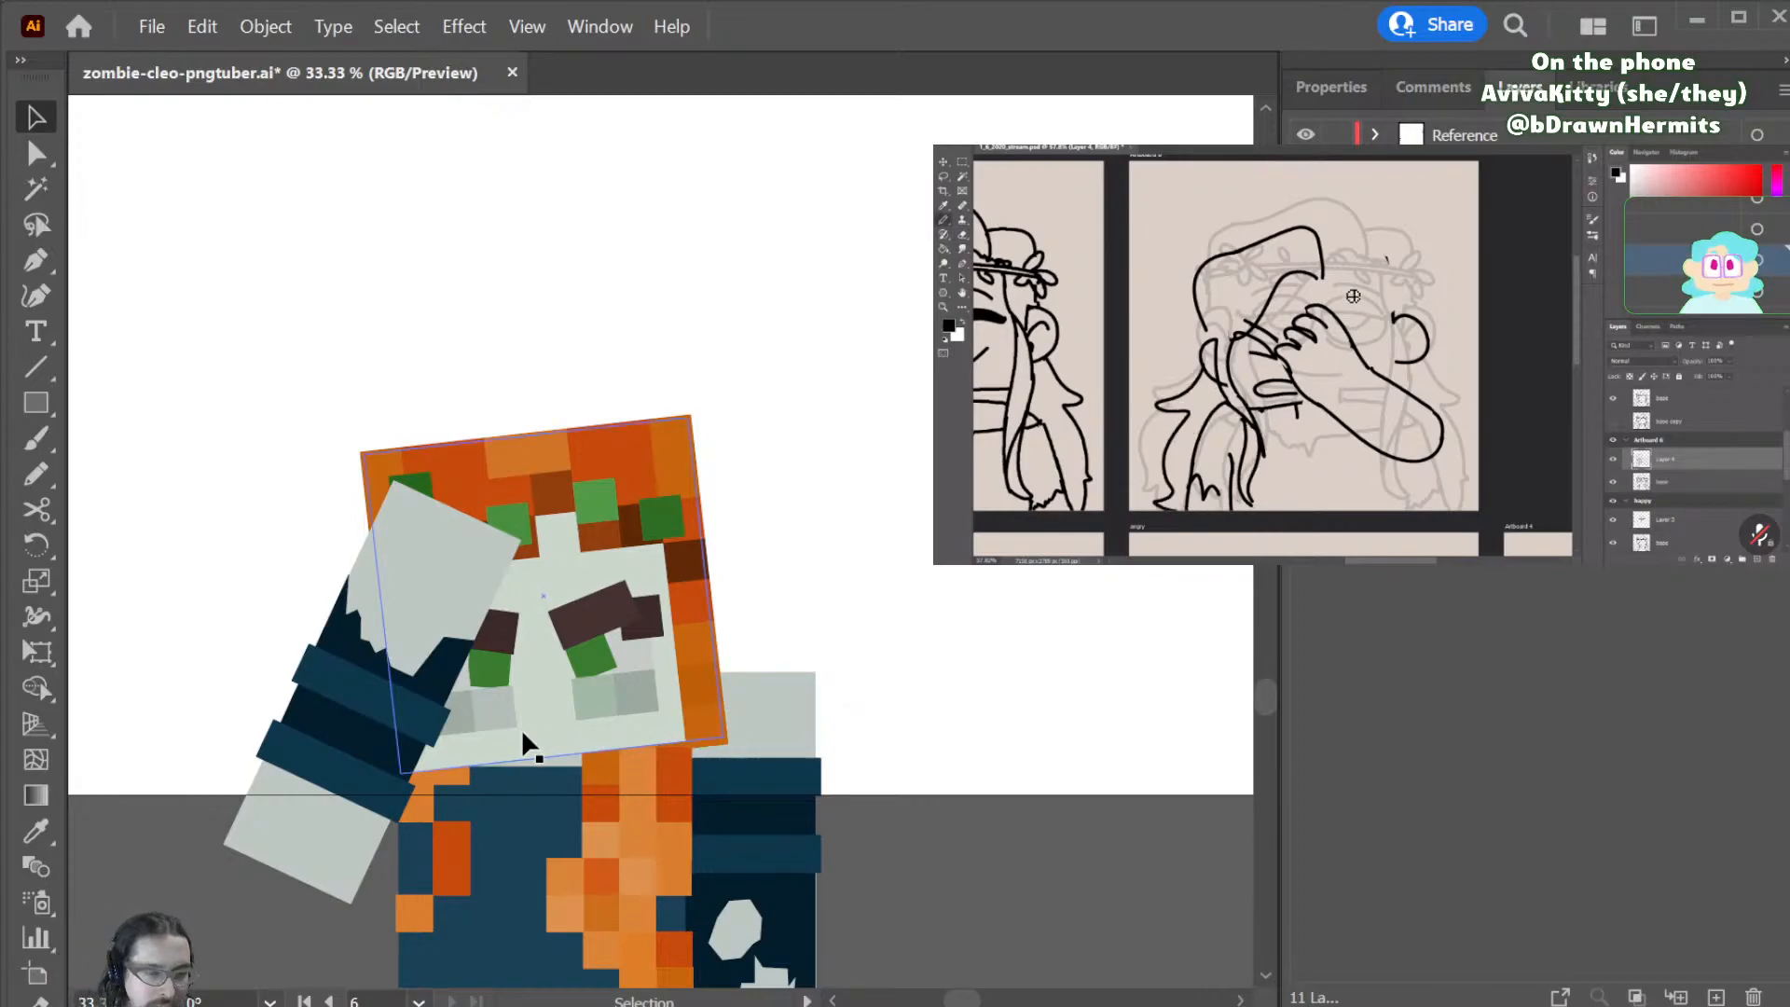
pyautogui.click(602, 699)
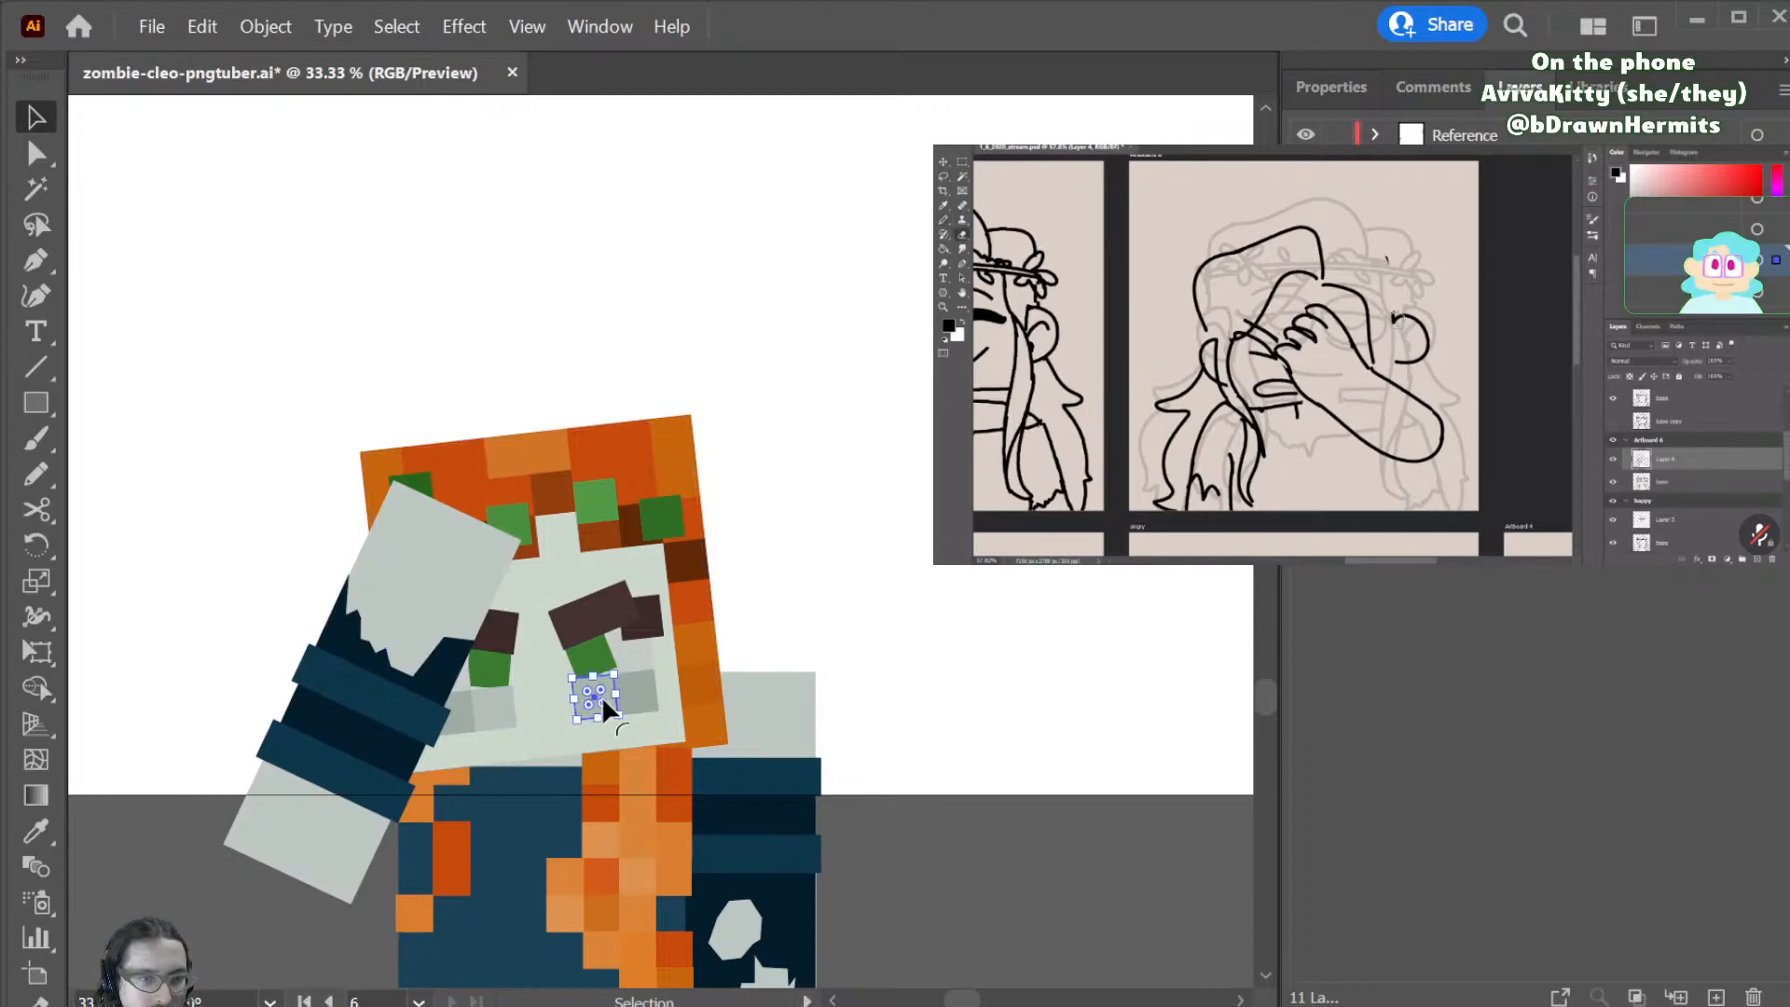
pyautogui.press('r')
pyautogui.moveTo(652, 701); pyautogui.dragTo(655, 688)
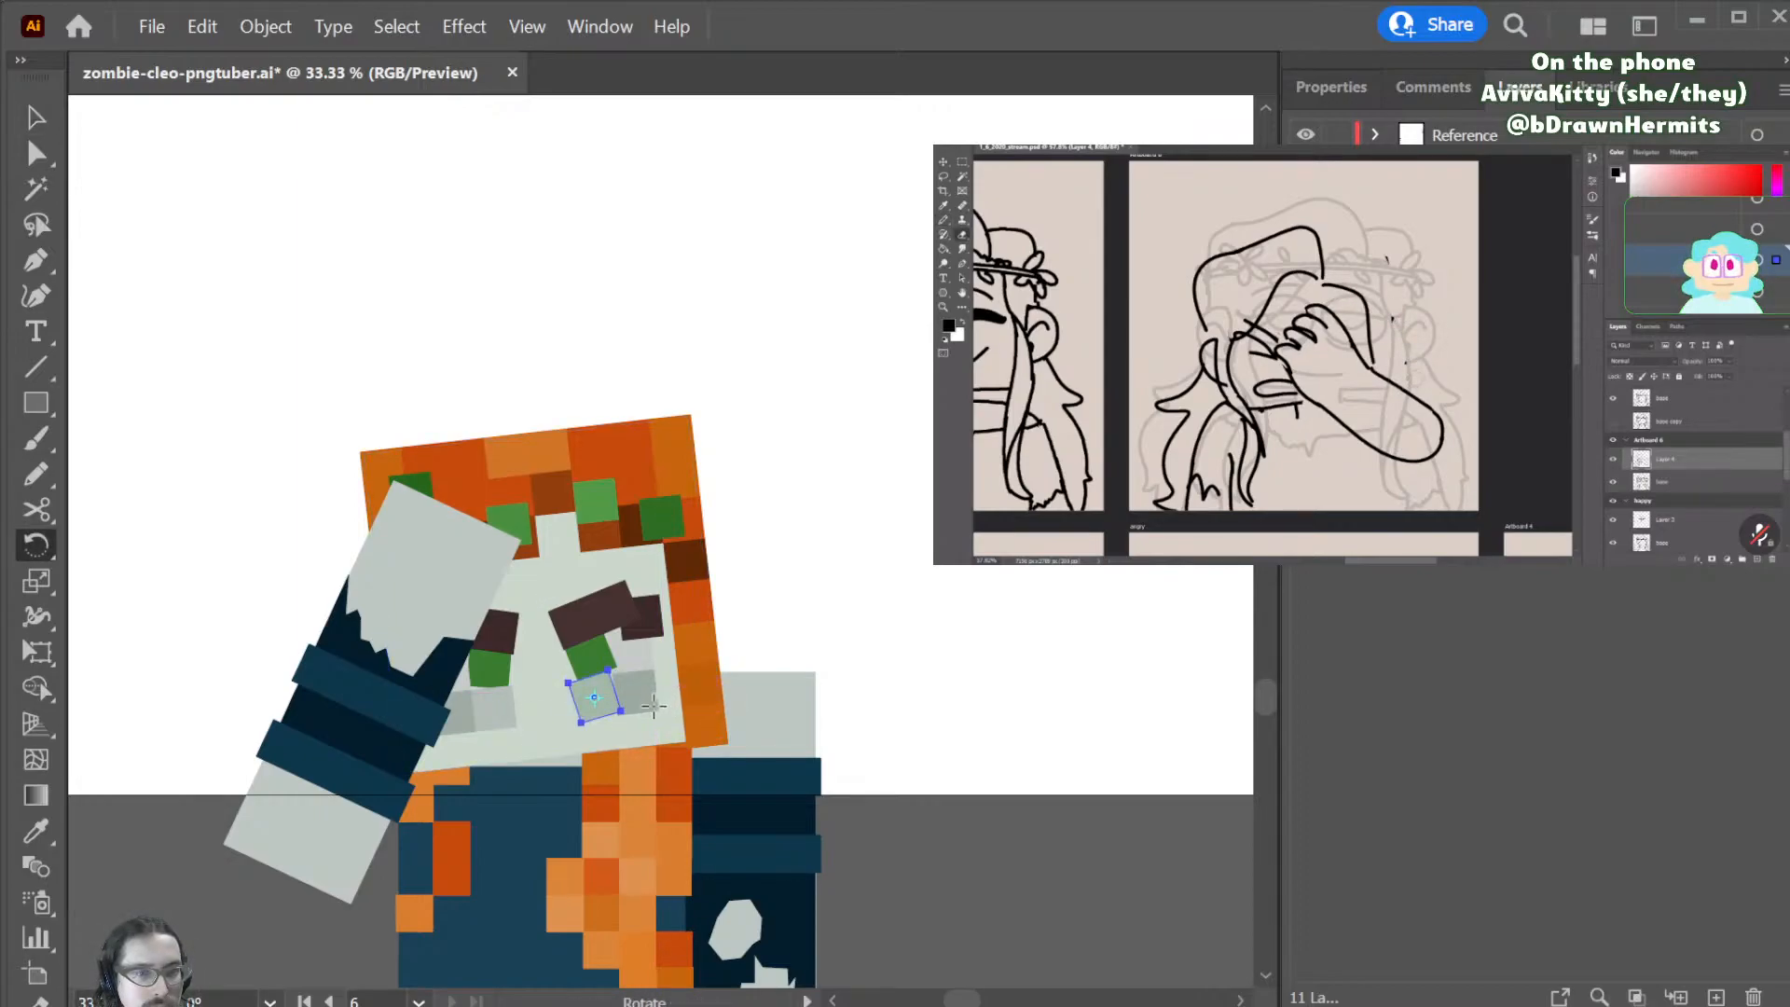
pyautogui.press('v')
pyautogui.click(653, 710)
pyautogui.press('r')
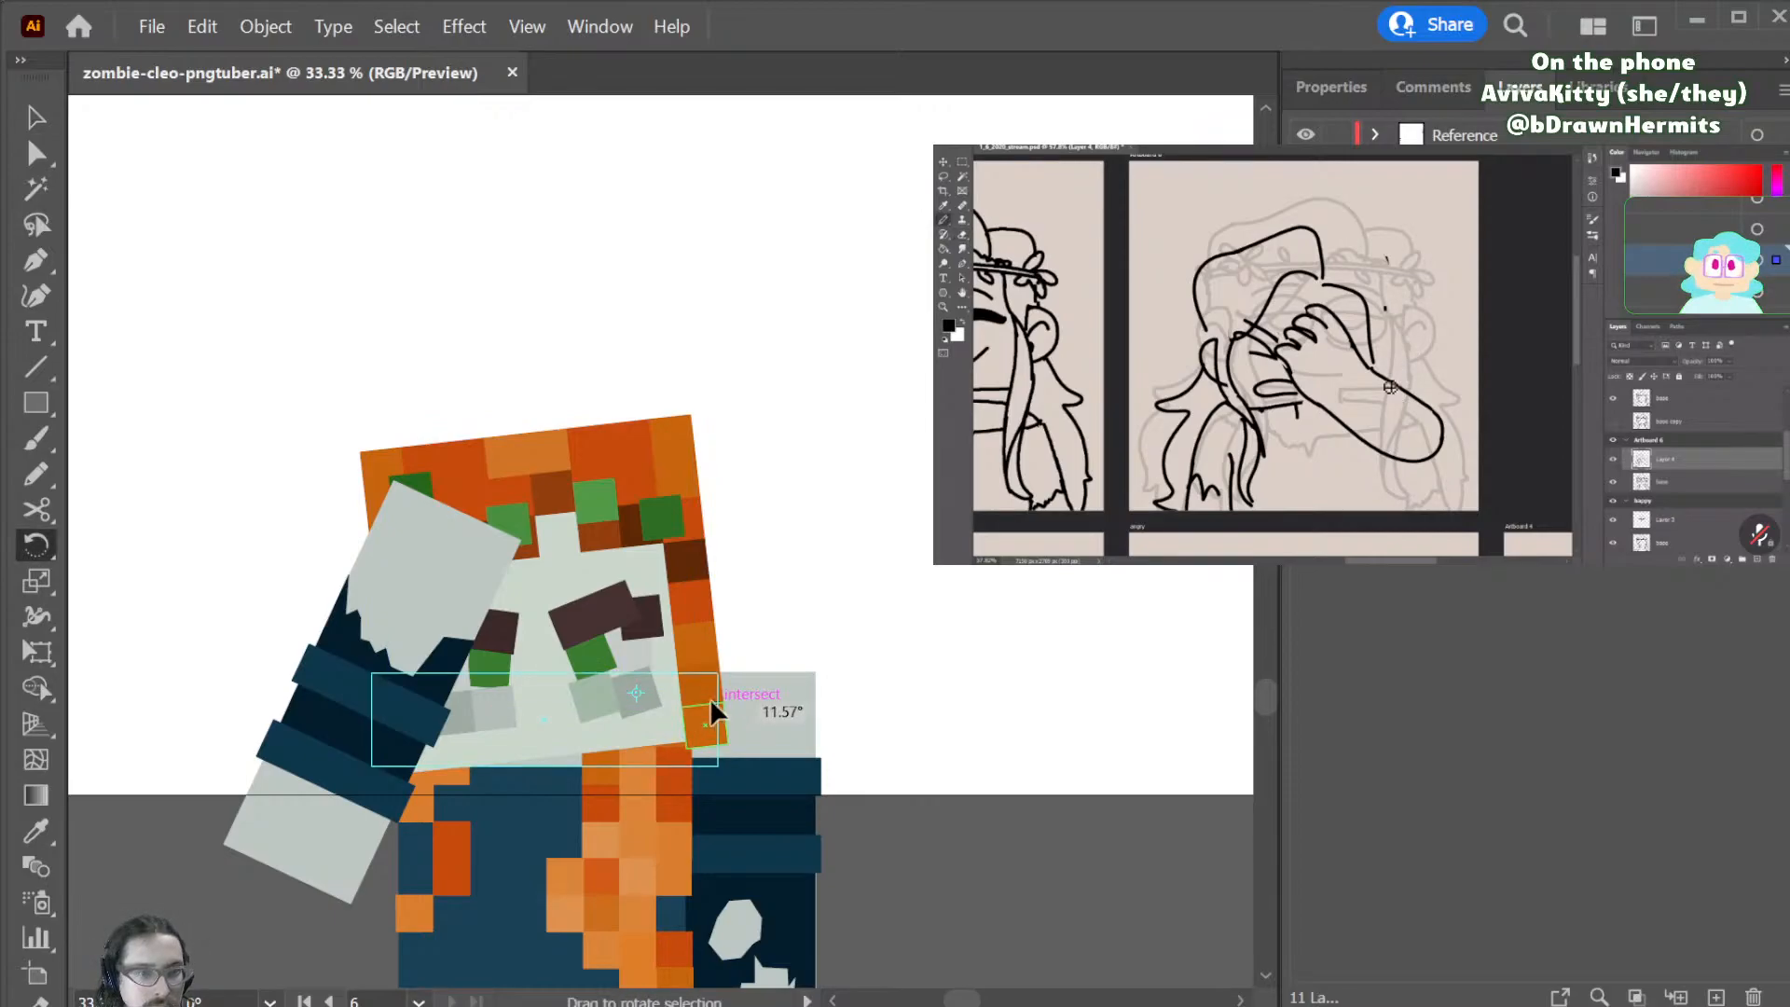
pyautogui.hotkey('shift', 'Up')
pyautogui.hotkey('shift', 'Up')
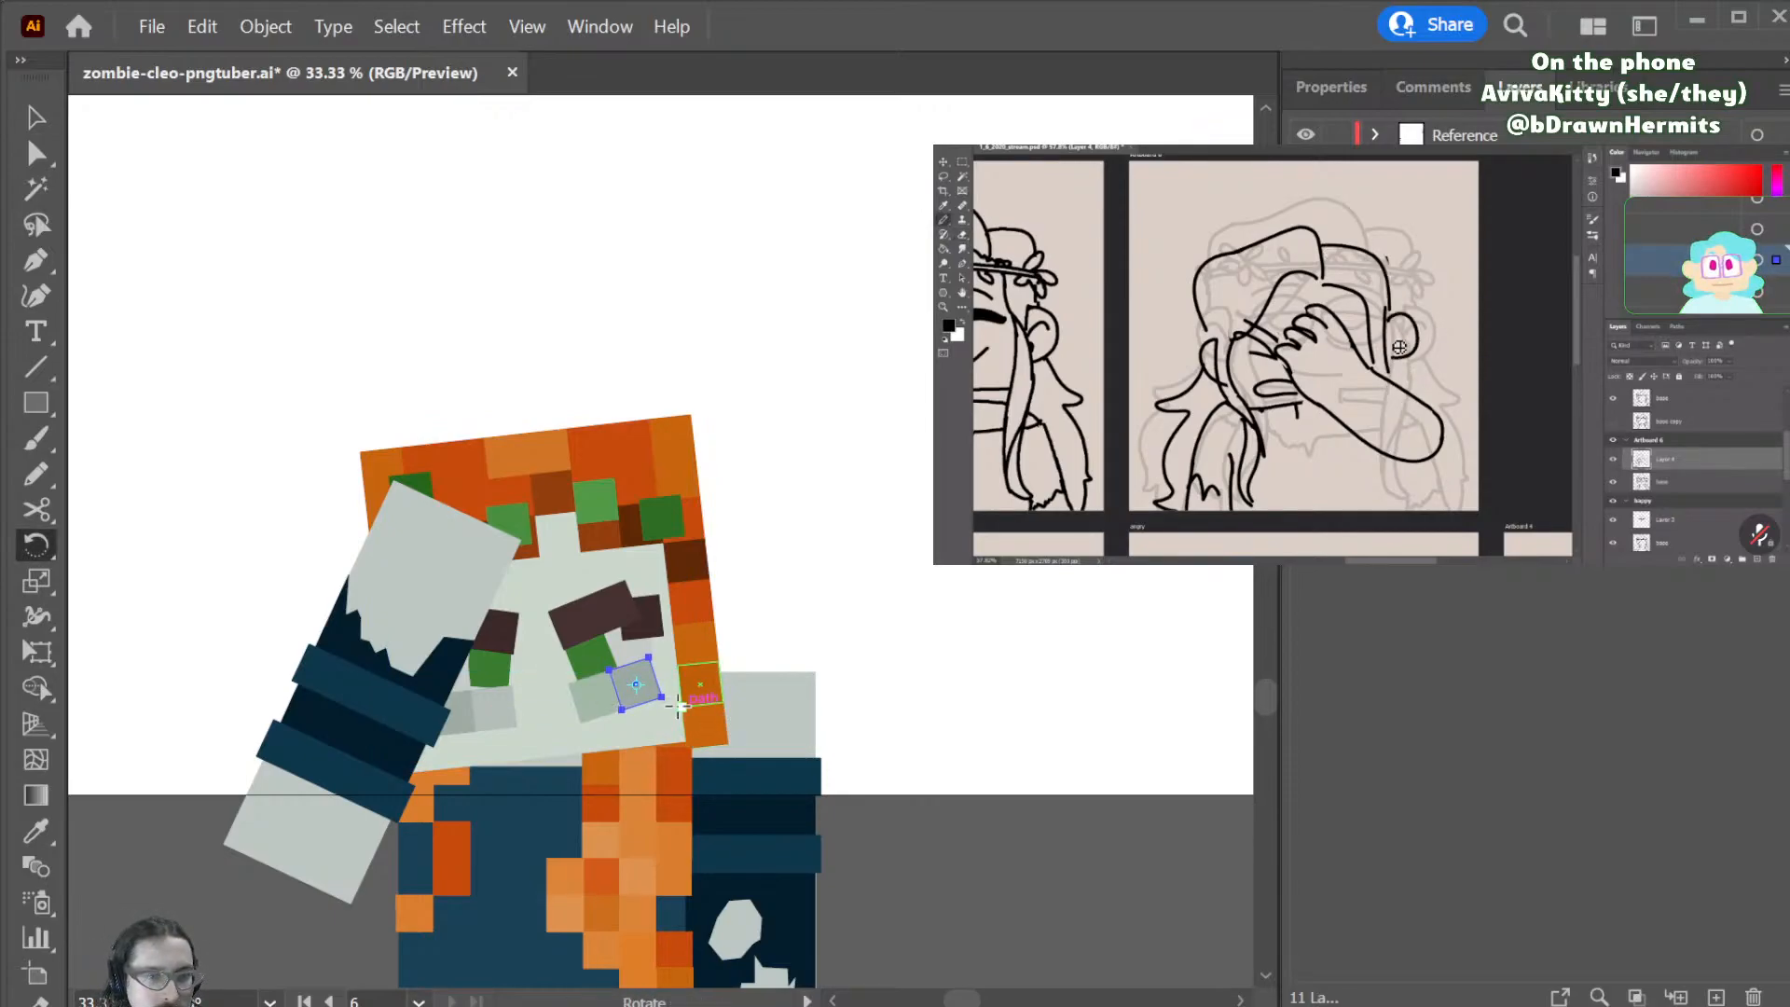
pyautogui.press('c')
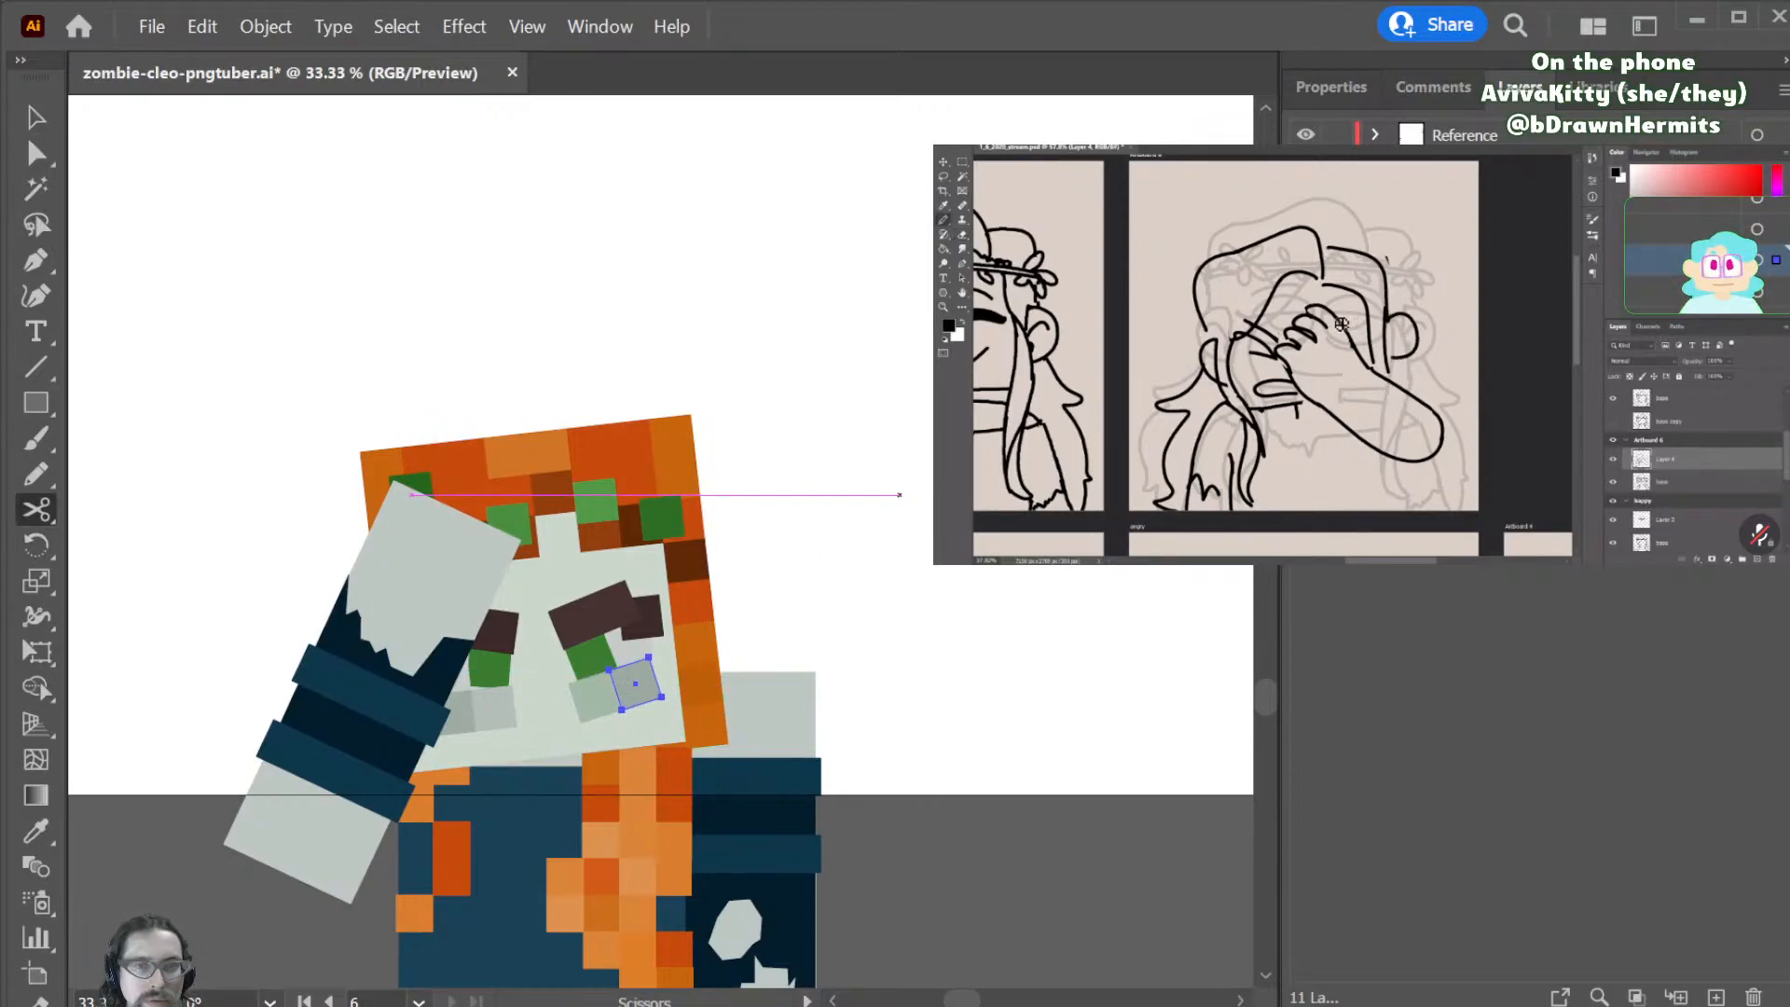
pyautogui.press('v')
pyautogui.click(909, 547)
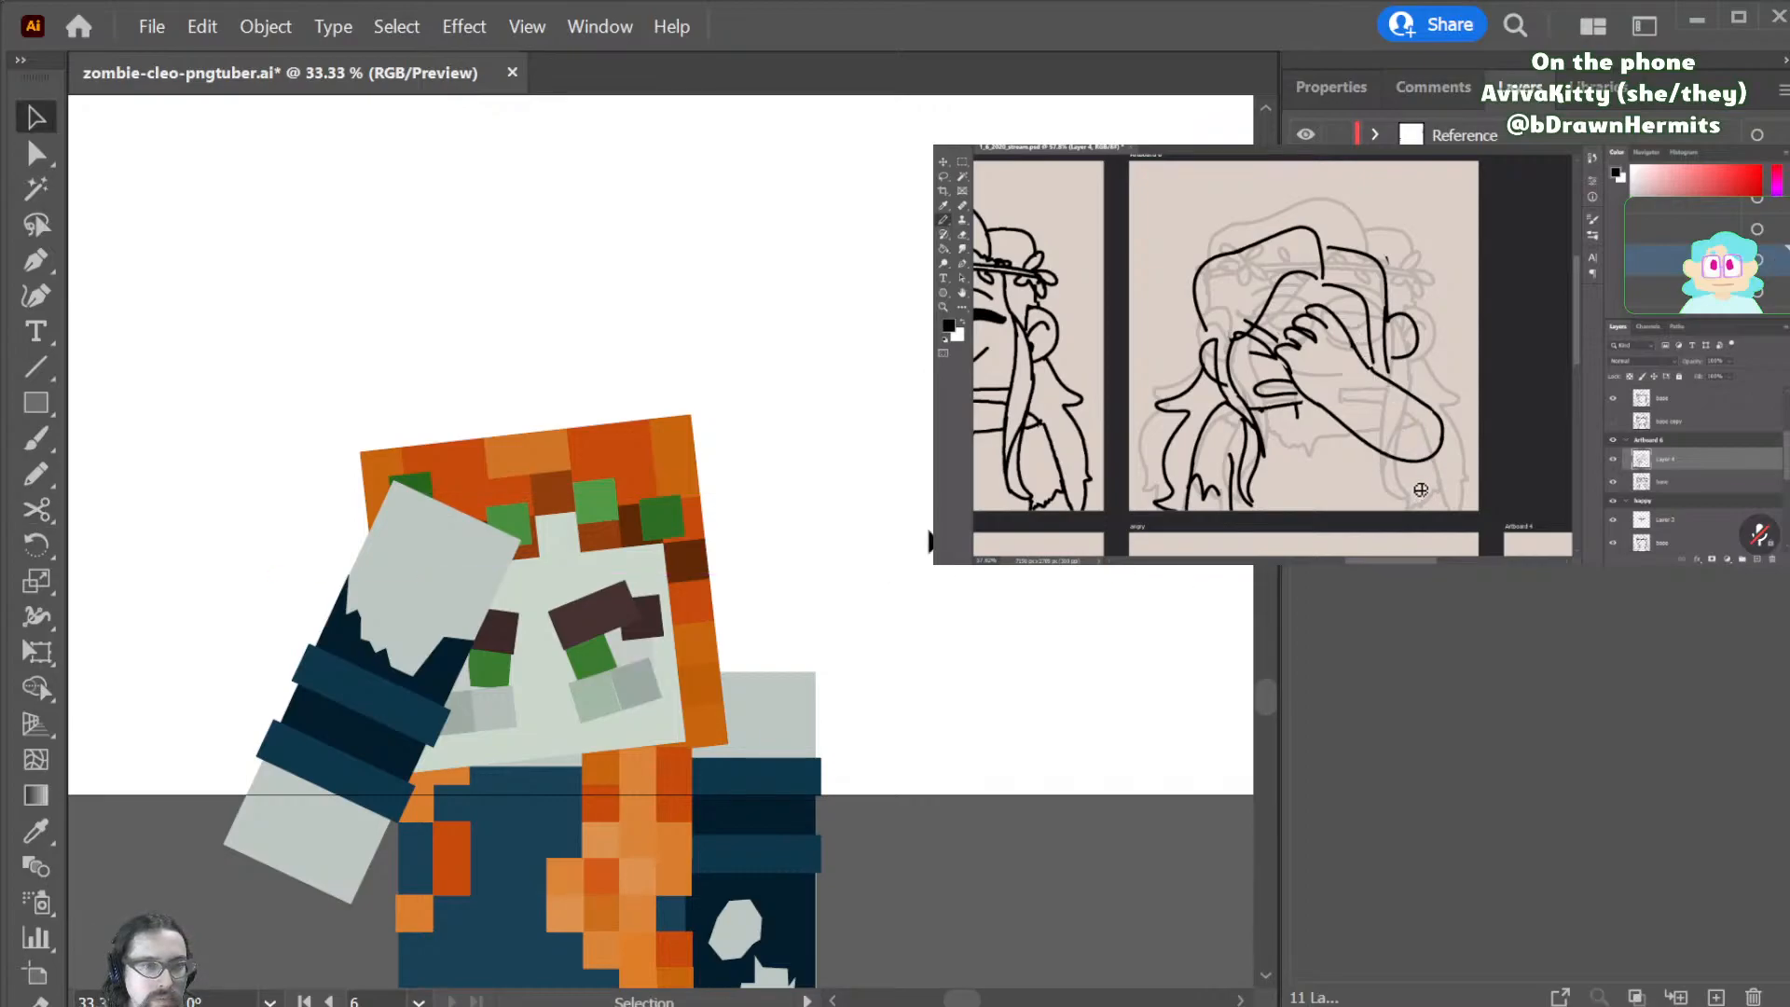
# - Undo the rotation and nudge of the two grey squares below the uncovered eye
pyautogui.hotkey('ctrl', 'z')
pyautogui.hotkey('ctrl', 'z')
pyautogui.hotkey('ctrl', 'z')
pyautogui.hotkey('ctrl', 'z')
pyautogui.hotkey('ctrl', 'z')
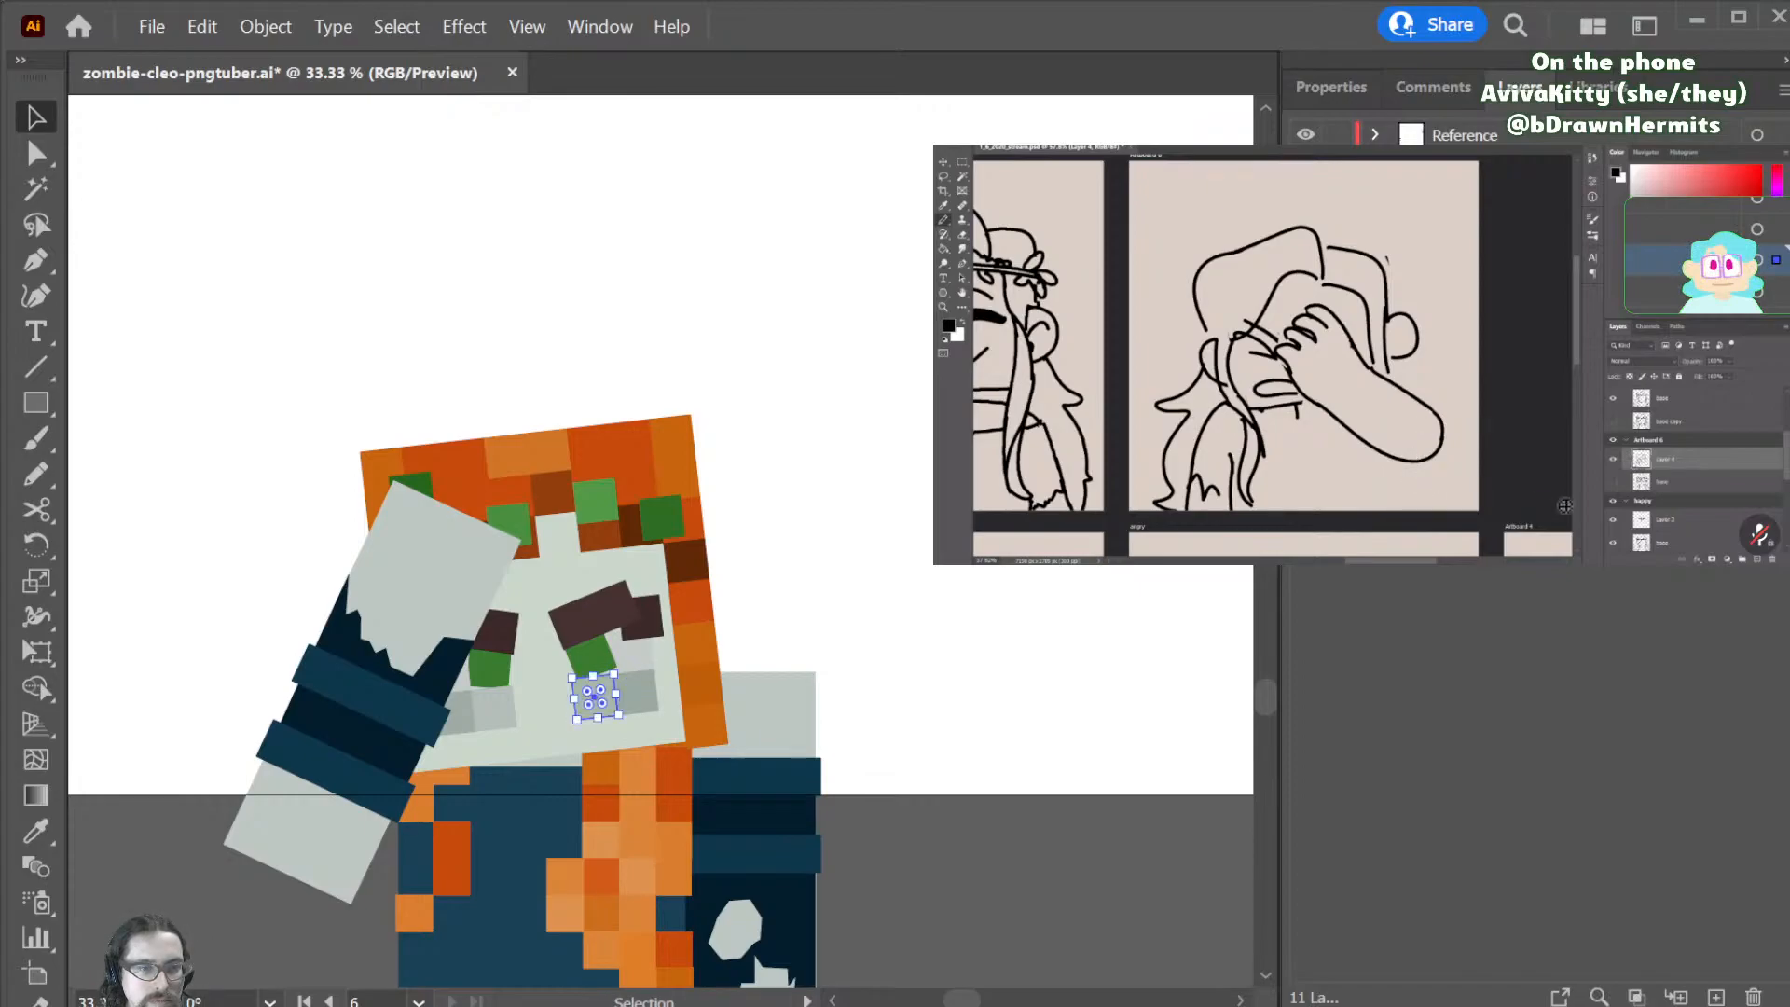
pyautogui.hotkey('ctrl', '-')
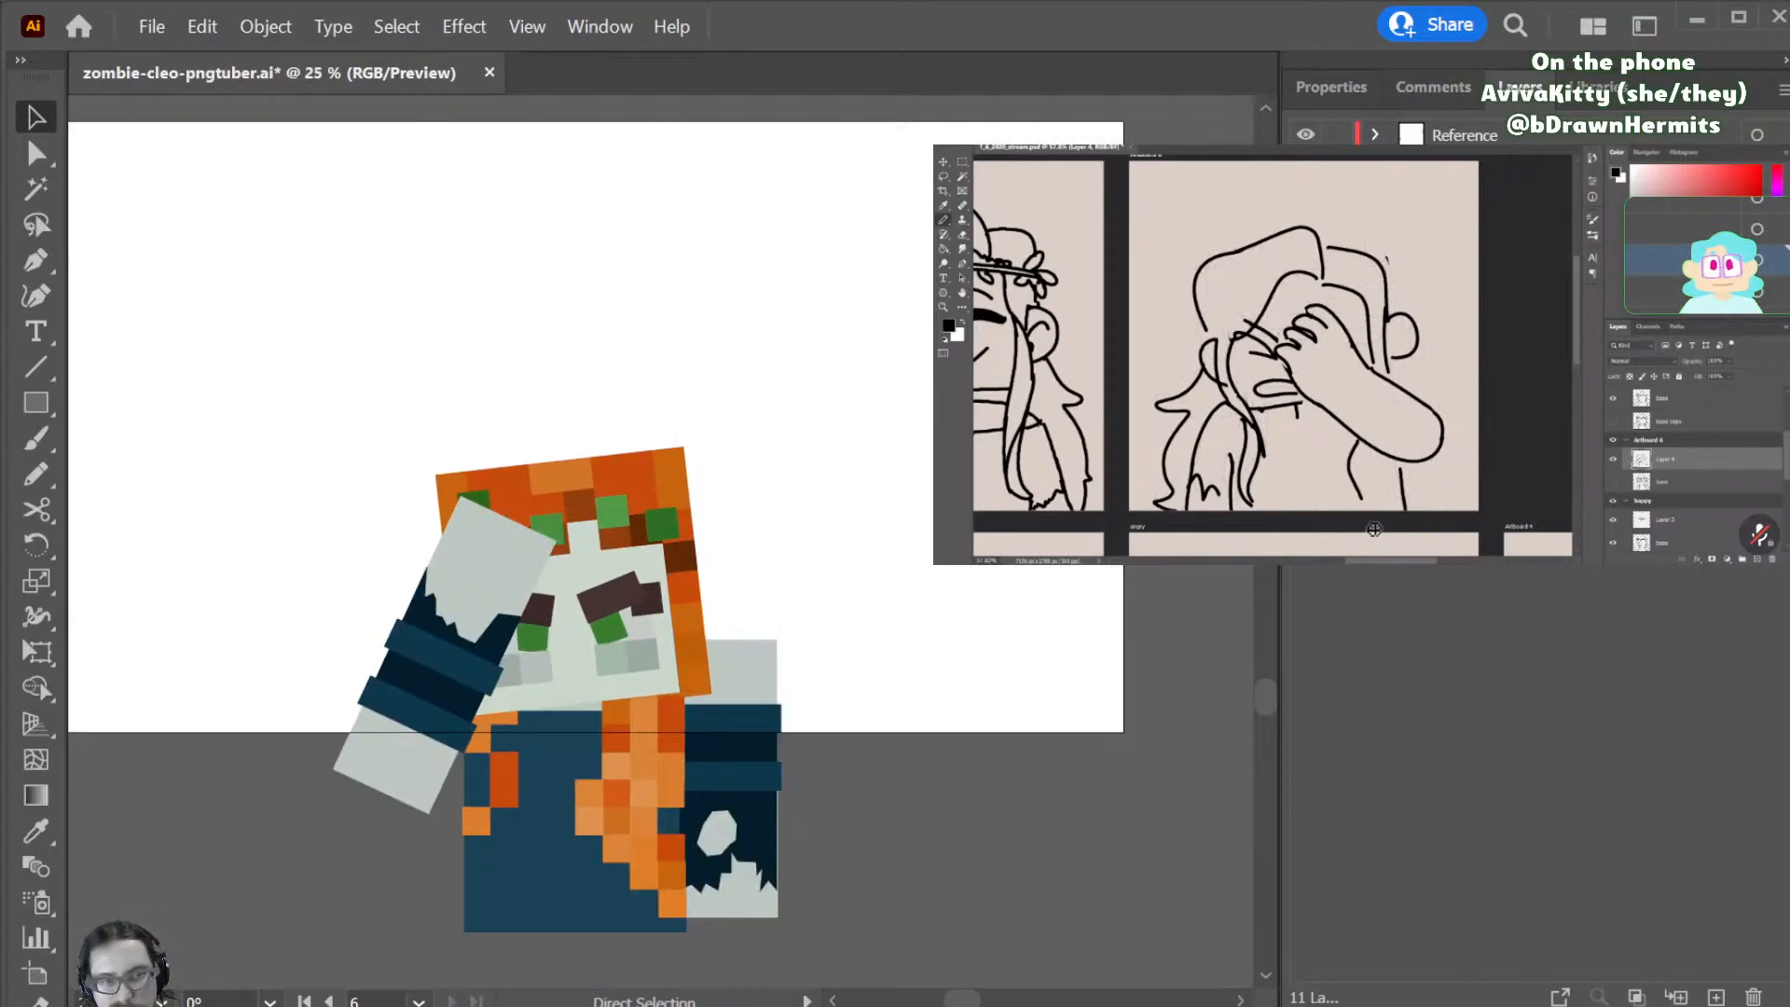
# - Try rotating the five orange and brown hair squares along the face's outer edge slightly counterclockwise
pyautogui.press('v')
pyautogui.keyDown('shift'); pyautogui.click(690, 676); pyautogui.keyUp('shift')
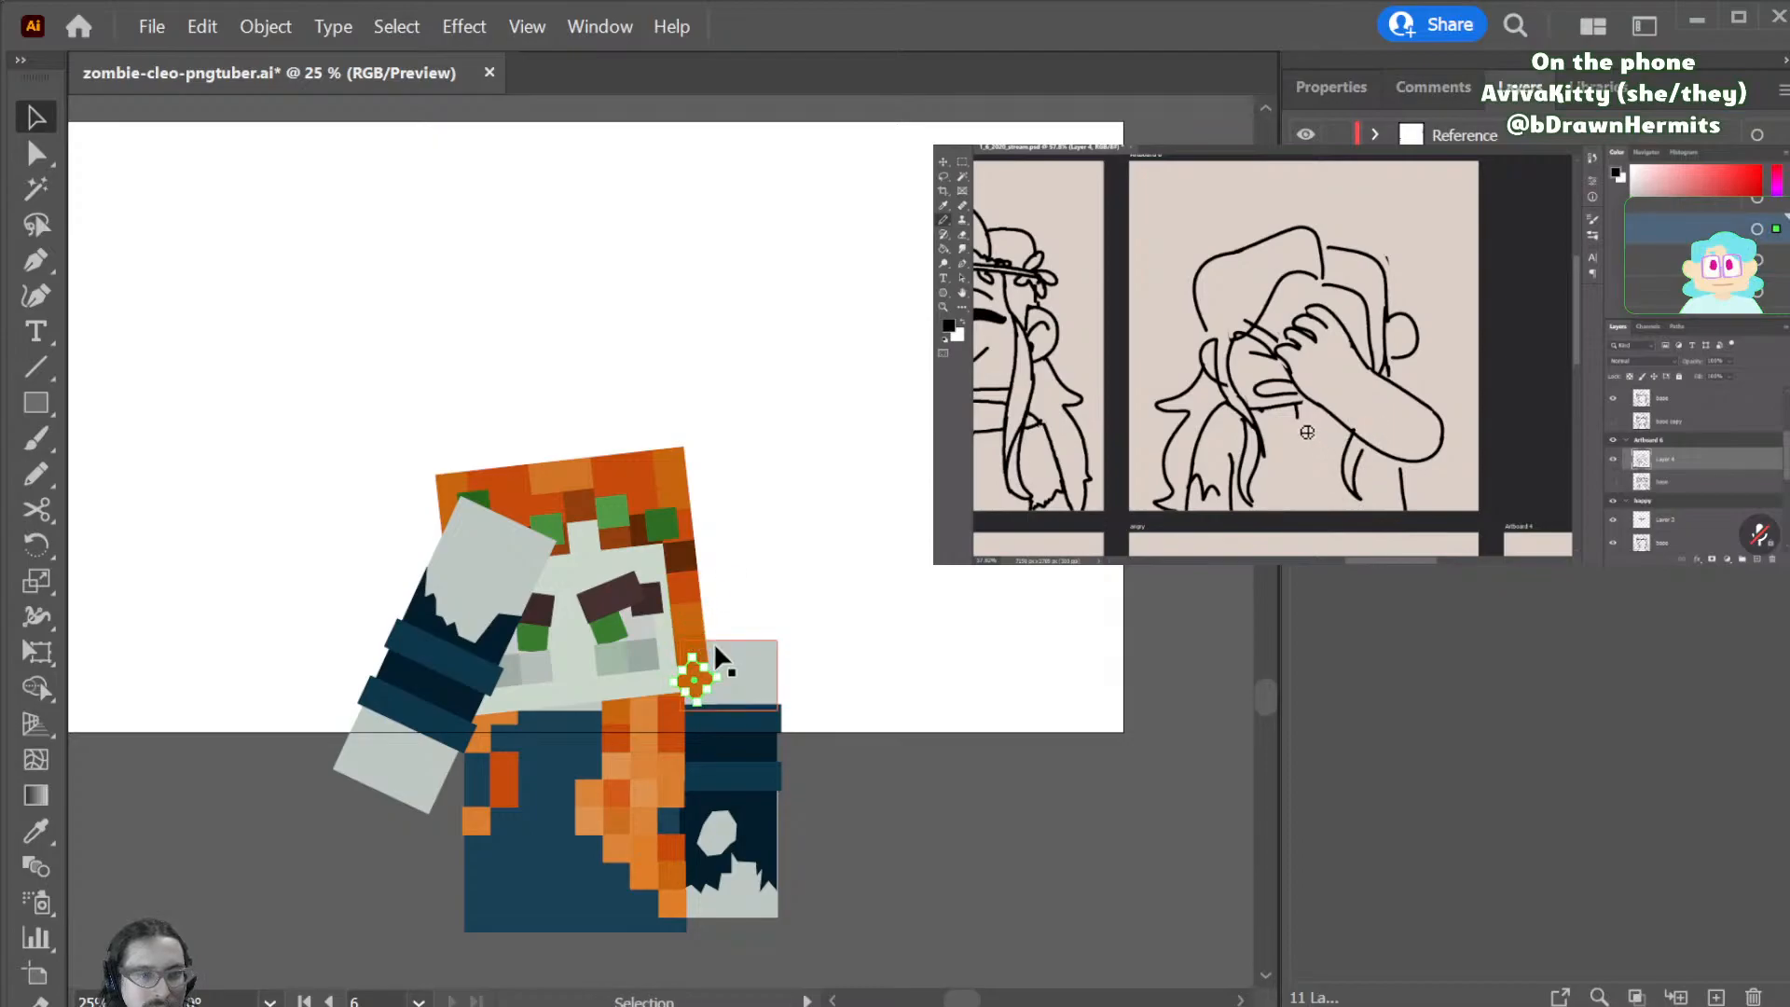
pyautogui.click(727, 605)
pyautogui.keyDown('shift'); pyautogui.click(691, 680); pyautogui.keyUp('shift')
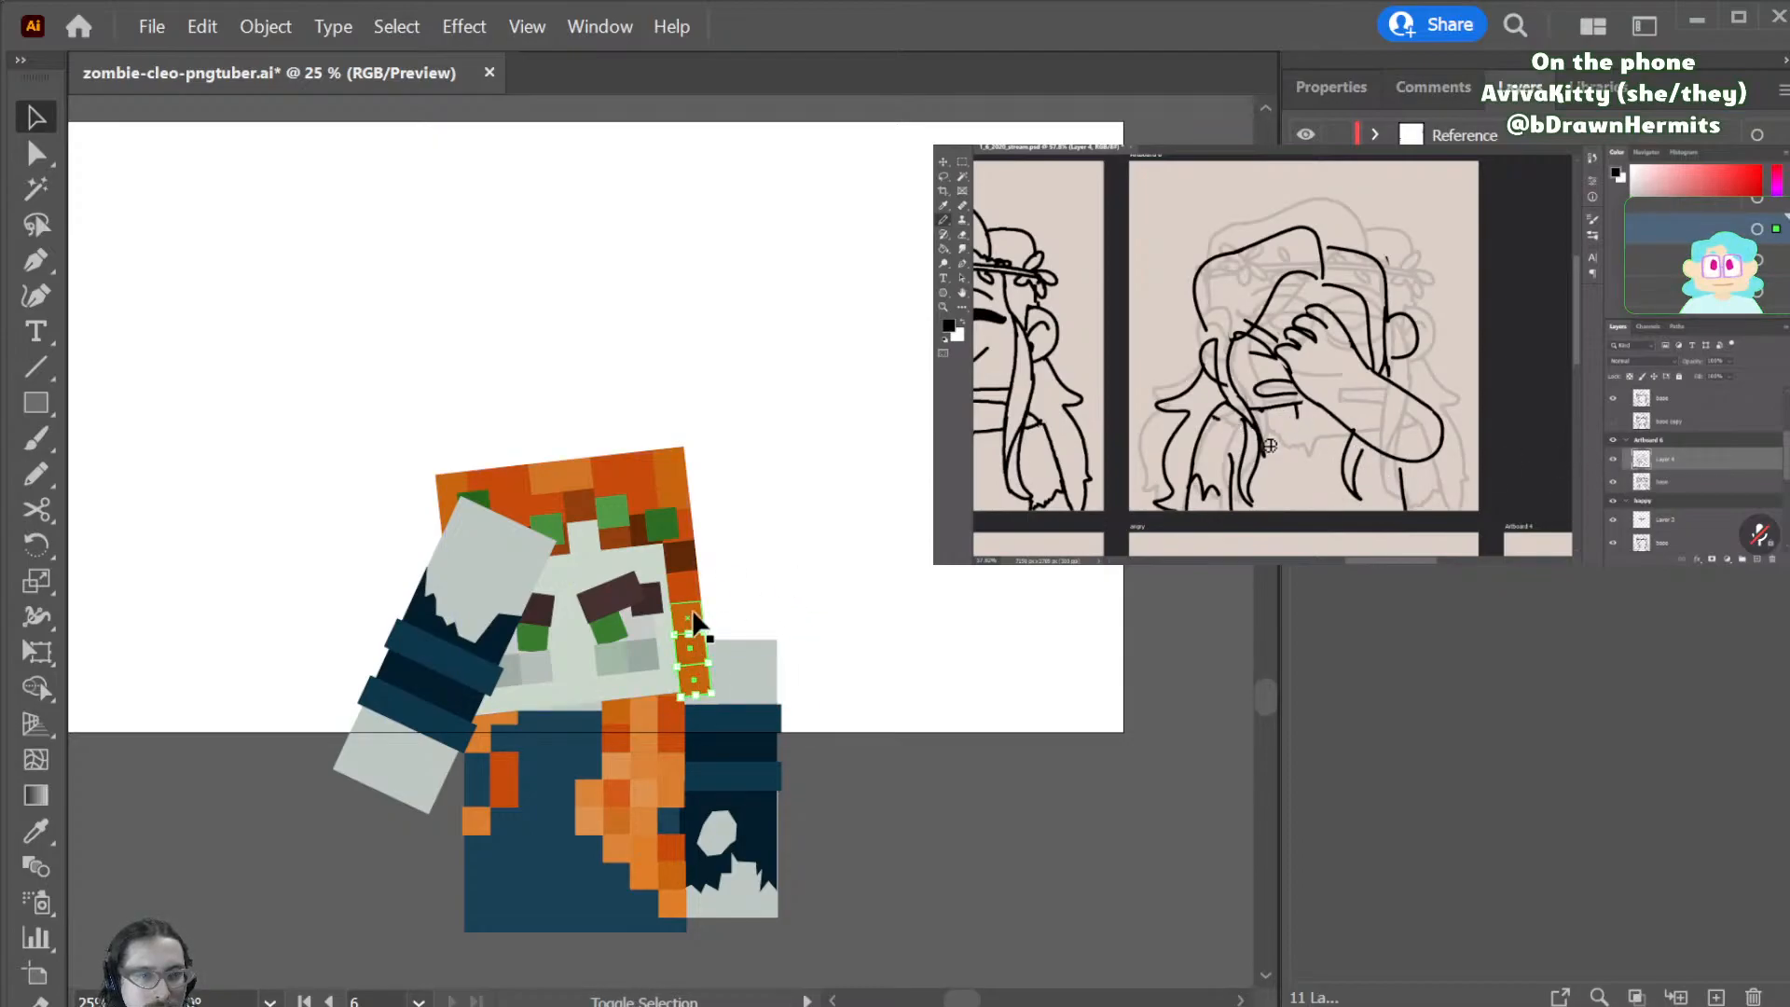
pyautogui.keyDown('shift'); pyautogui.click(678, 552); pyautogui.keyUp('shift')
pyautogui.moveTo(679, 552); pyautogui.dragTo(639, 504)
pyautogui.press('r')
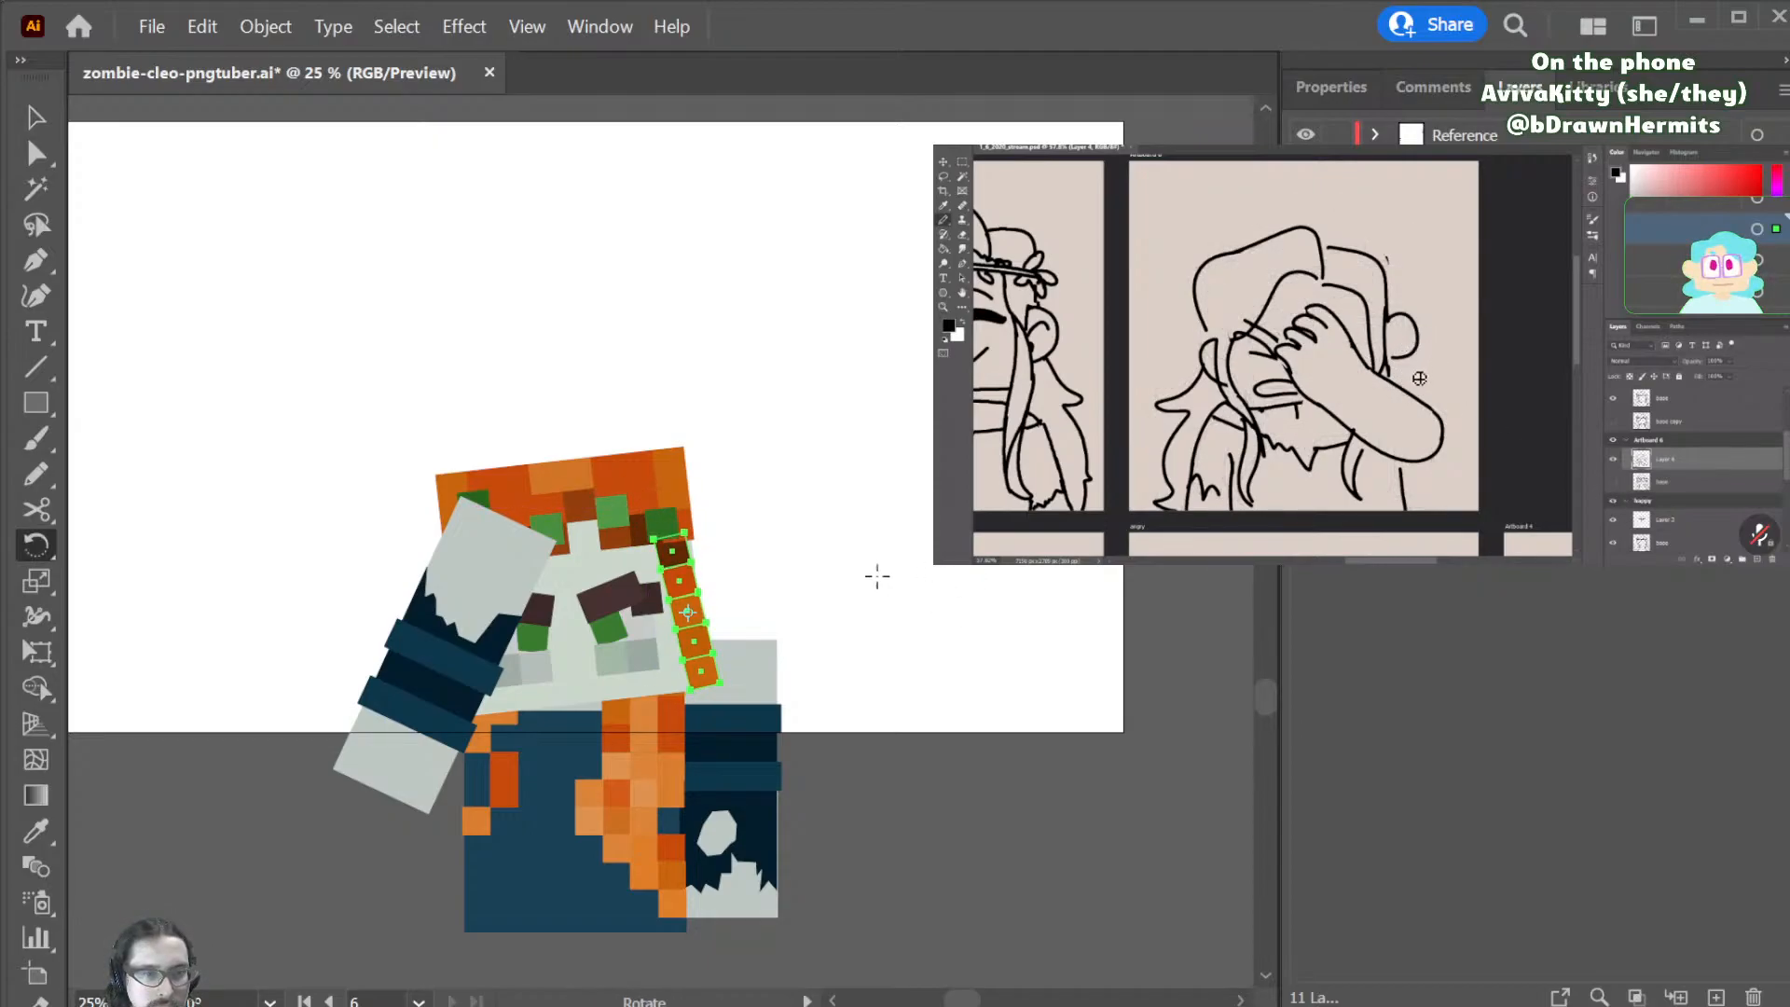
# - Restore the hair strand beside the face and try rotating it around its upper end with the square above included
pyautogui.press('v')
pyautogui.click(826, 646)
pyautogui.press('a')
pyautogui.click(690, 606)
pyautogui.press('v')
pyautogui.click(687, 531)
pyautogui.press('r')
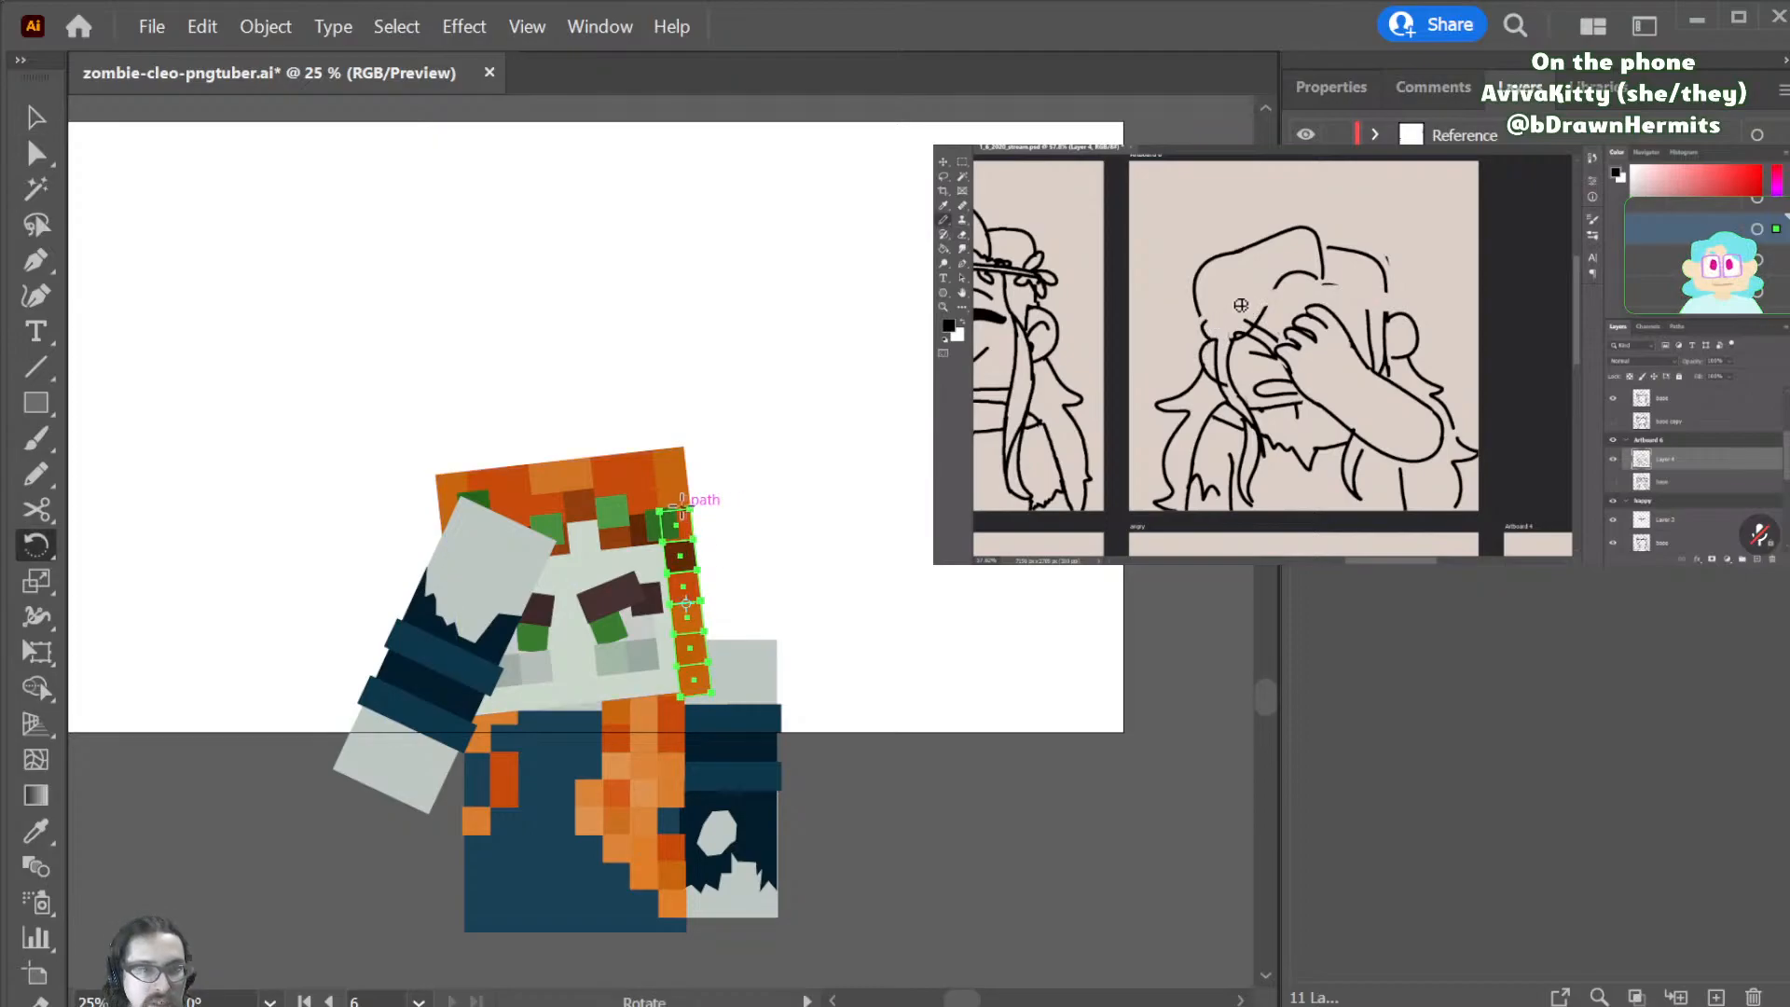
pyautogui.click(685, 521)
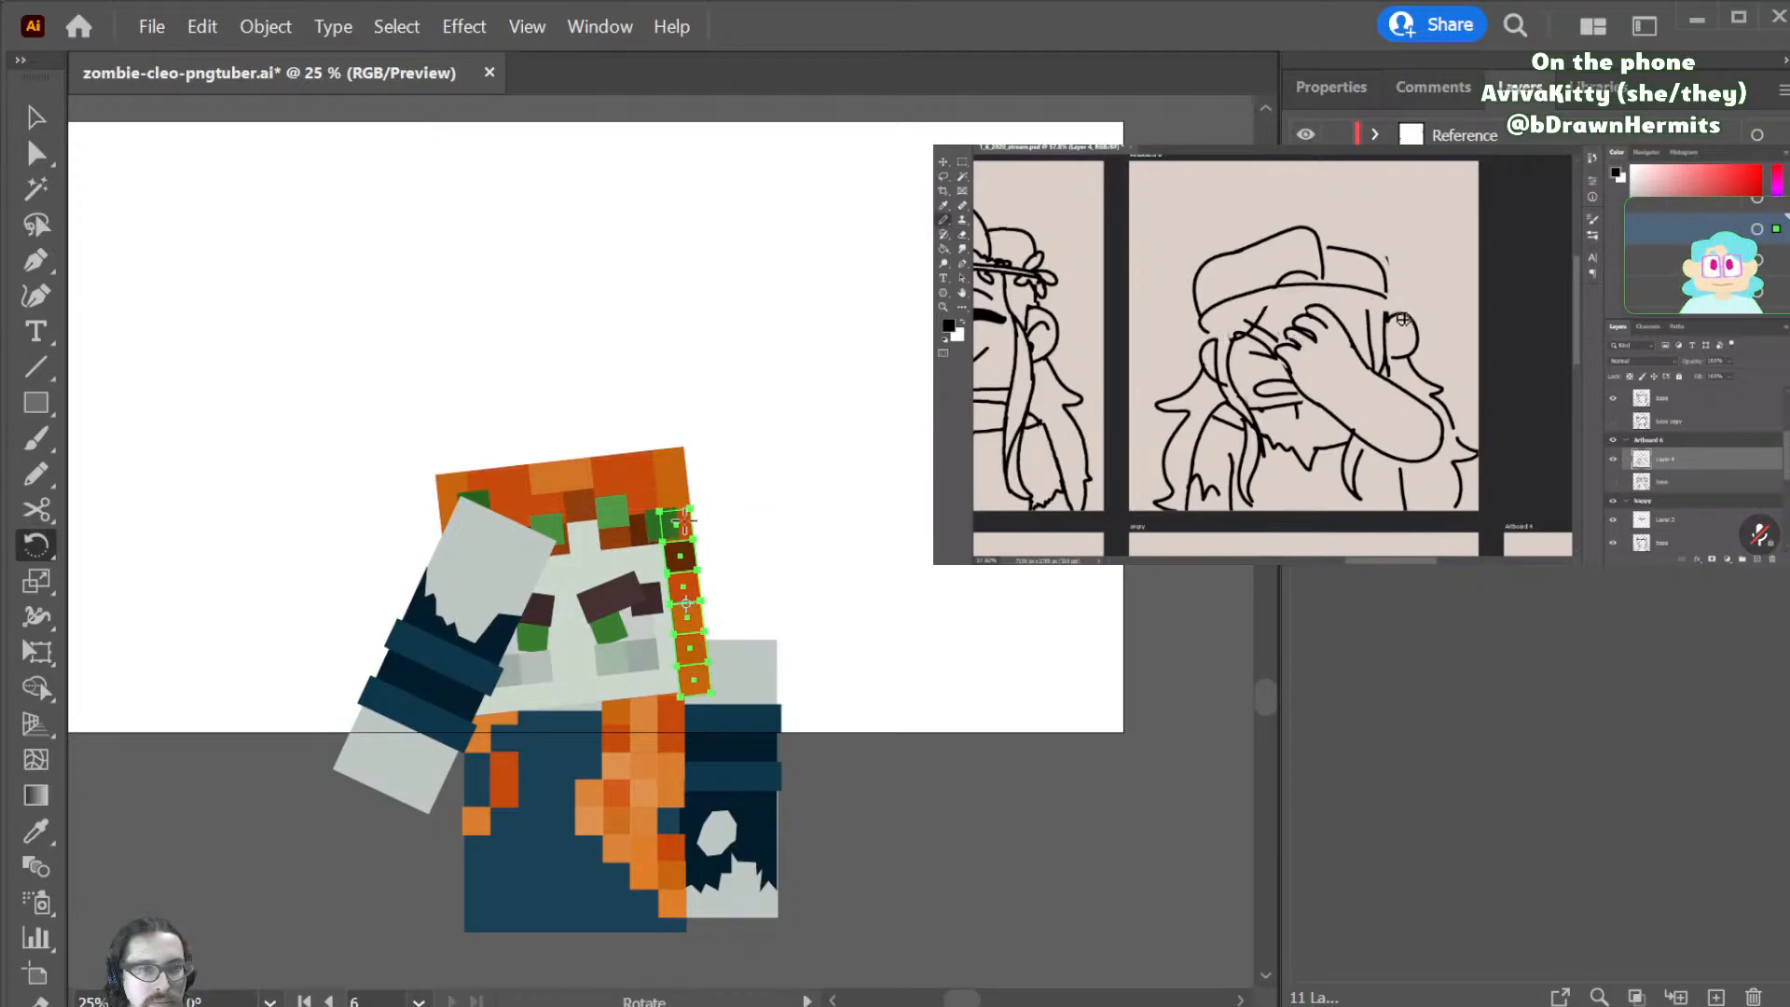
pyautogui.moveTo(734, 641)
pyautogui.mouseDown()
pyautogui.moveTo(757, 638)
pyautogui.moveTo(742, 655)
pyautogui.mouseUp()
pyautogui.press('v')
pyautogui.click(852, 612)
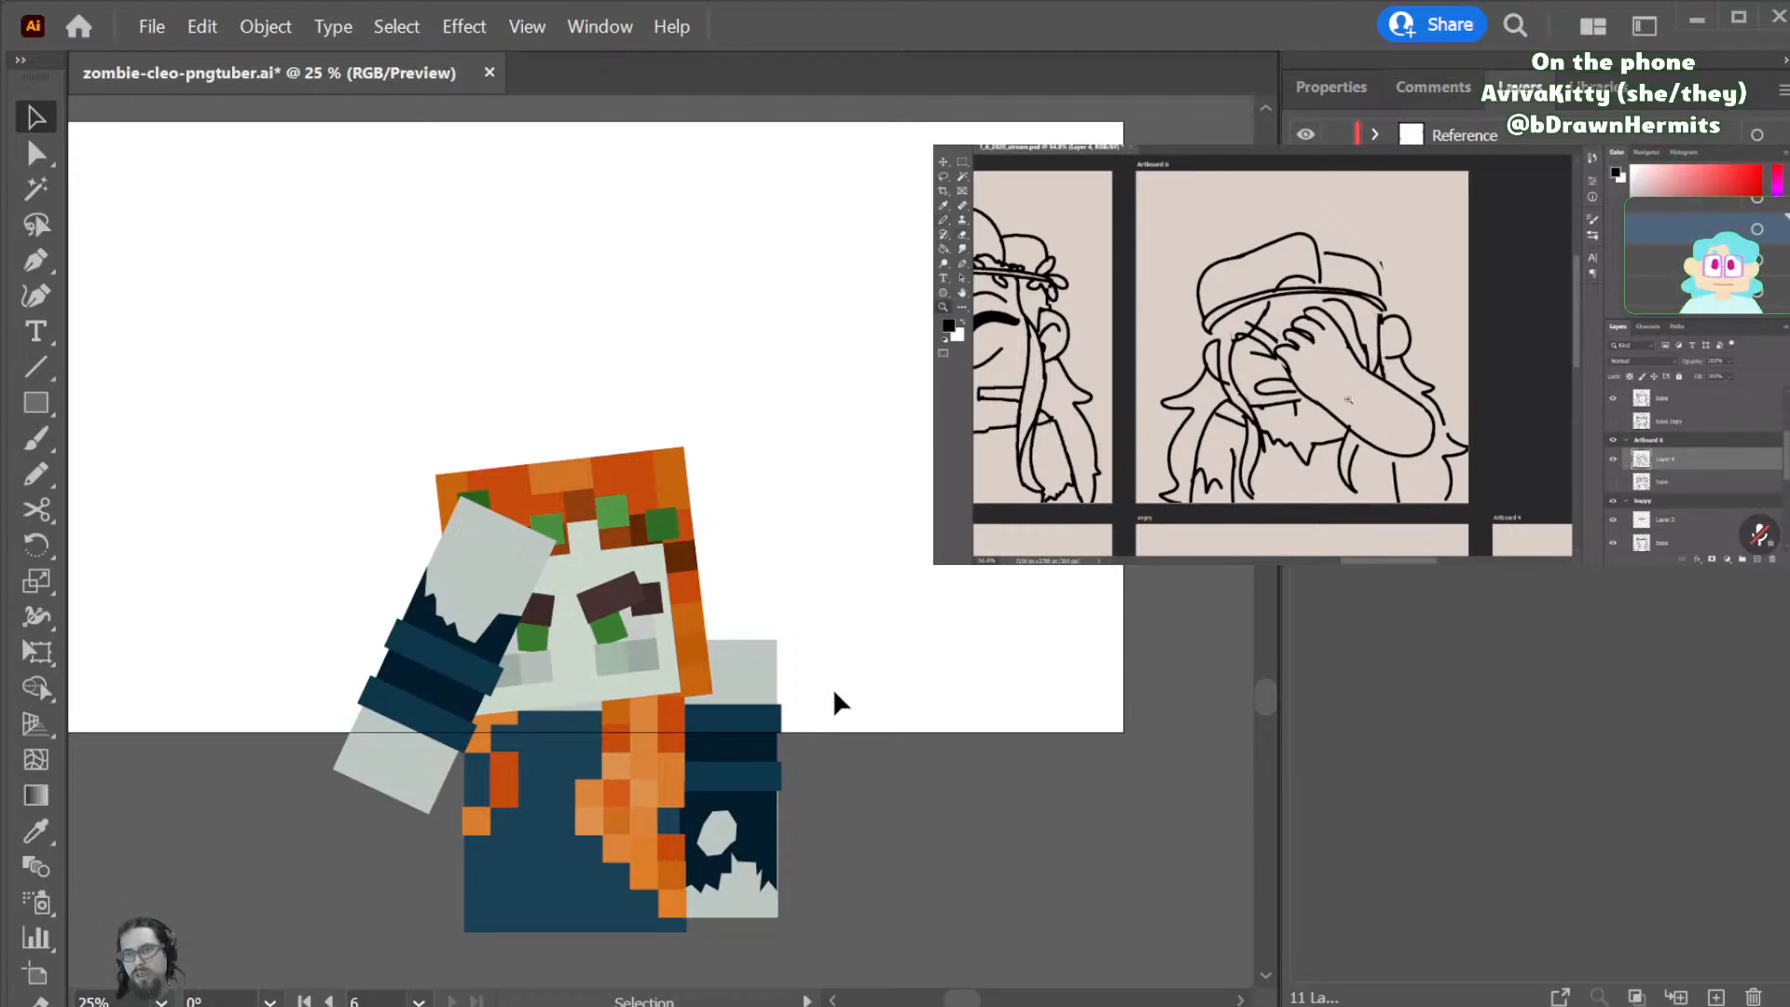
# - Try rotating the brow above the uncovered eye clockwise and the brow beside the raised arm counterclockwise to give a worried slant
pyautogui.click(596, 601)
pyautogui.press('r')
pyautogui.moveTo(676, 587); pyautogui.dragTo(682, 623)
pyautogui.press('v')
pyautogui.click(536, 610)
pyautogui.press('t')
pyautogui.press('r')
pyautogui.moveTo(651, 611); pyautogui.dragTo(659, 565)
pyautogui.press('v')
pyautogui.click(912, 688)
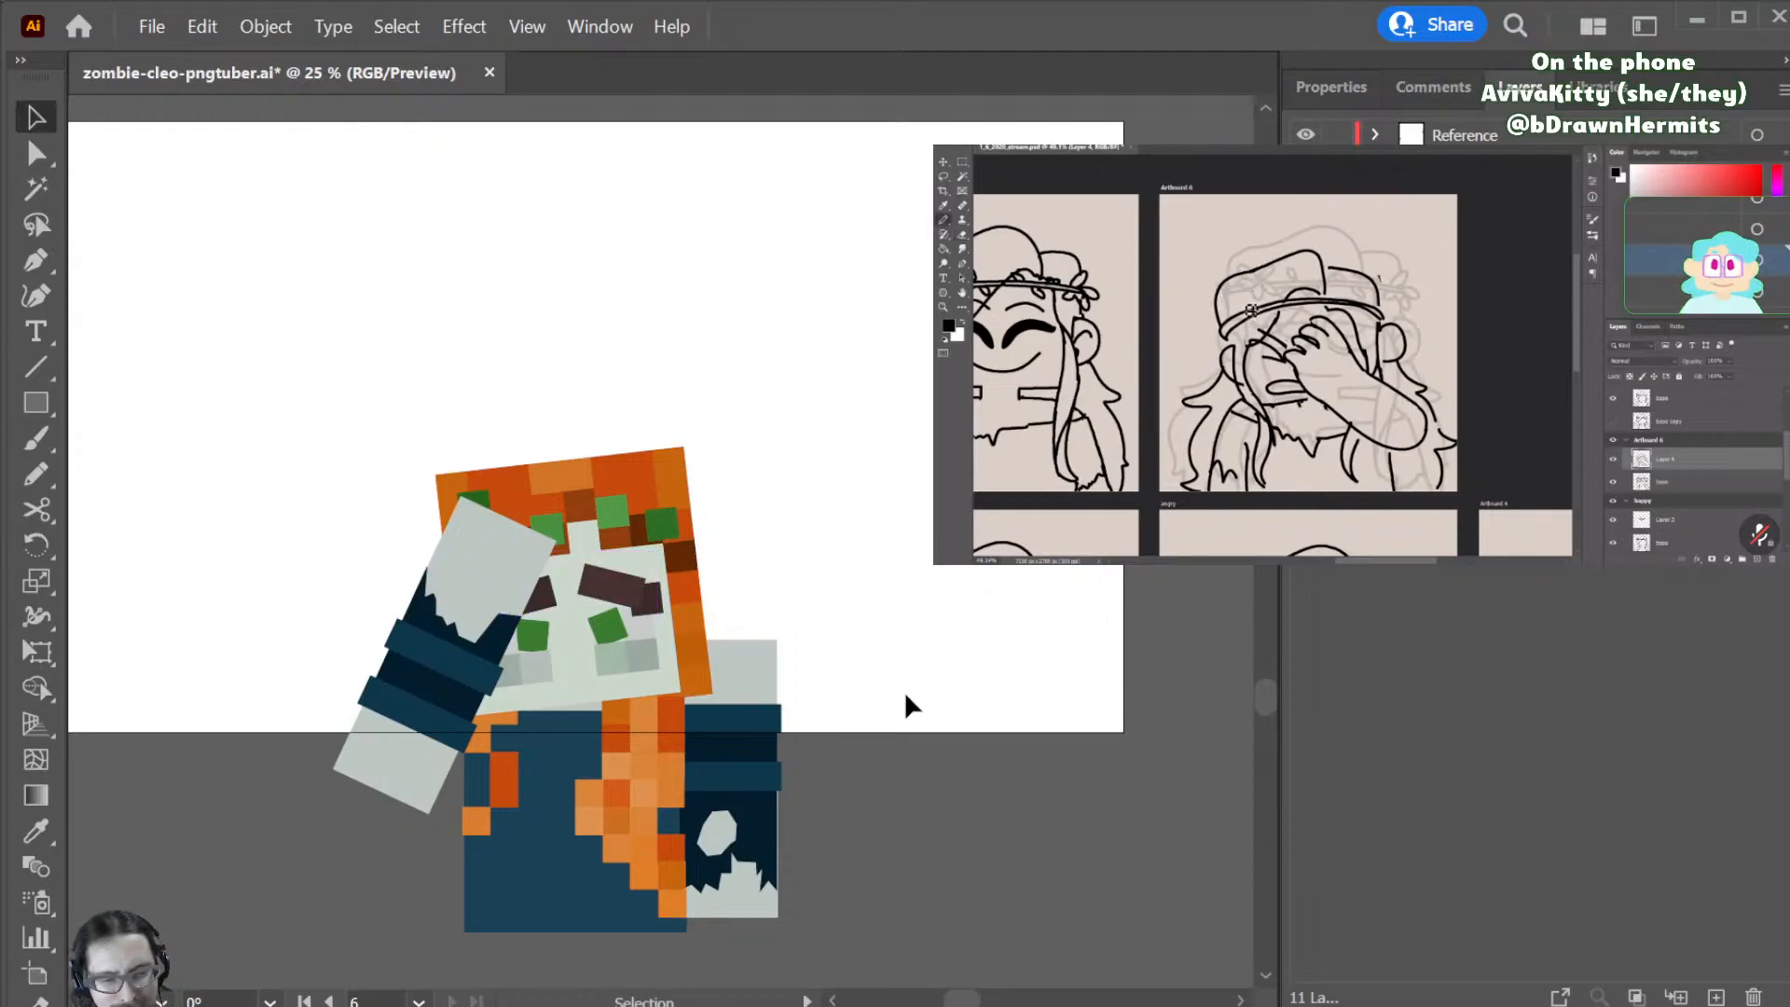
# - Try nudging both green eye squares slightly upward together, and save the file
pyautogui.click(535, 636)
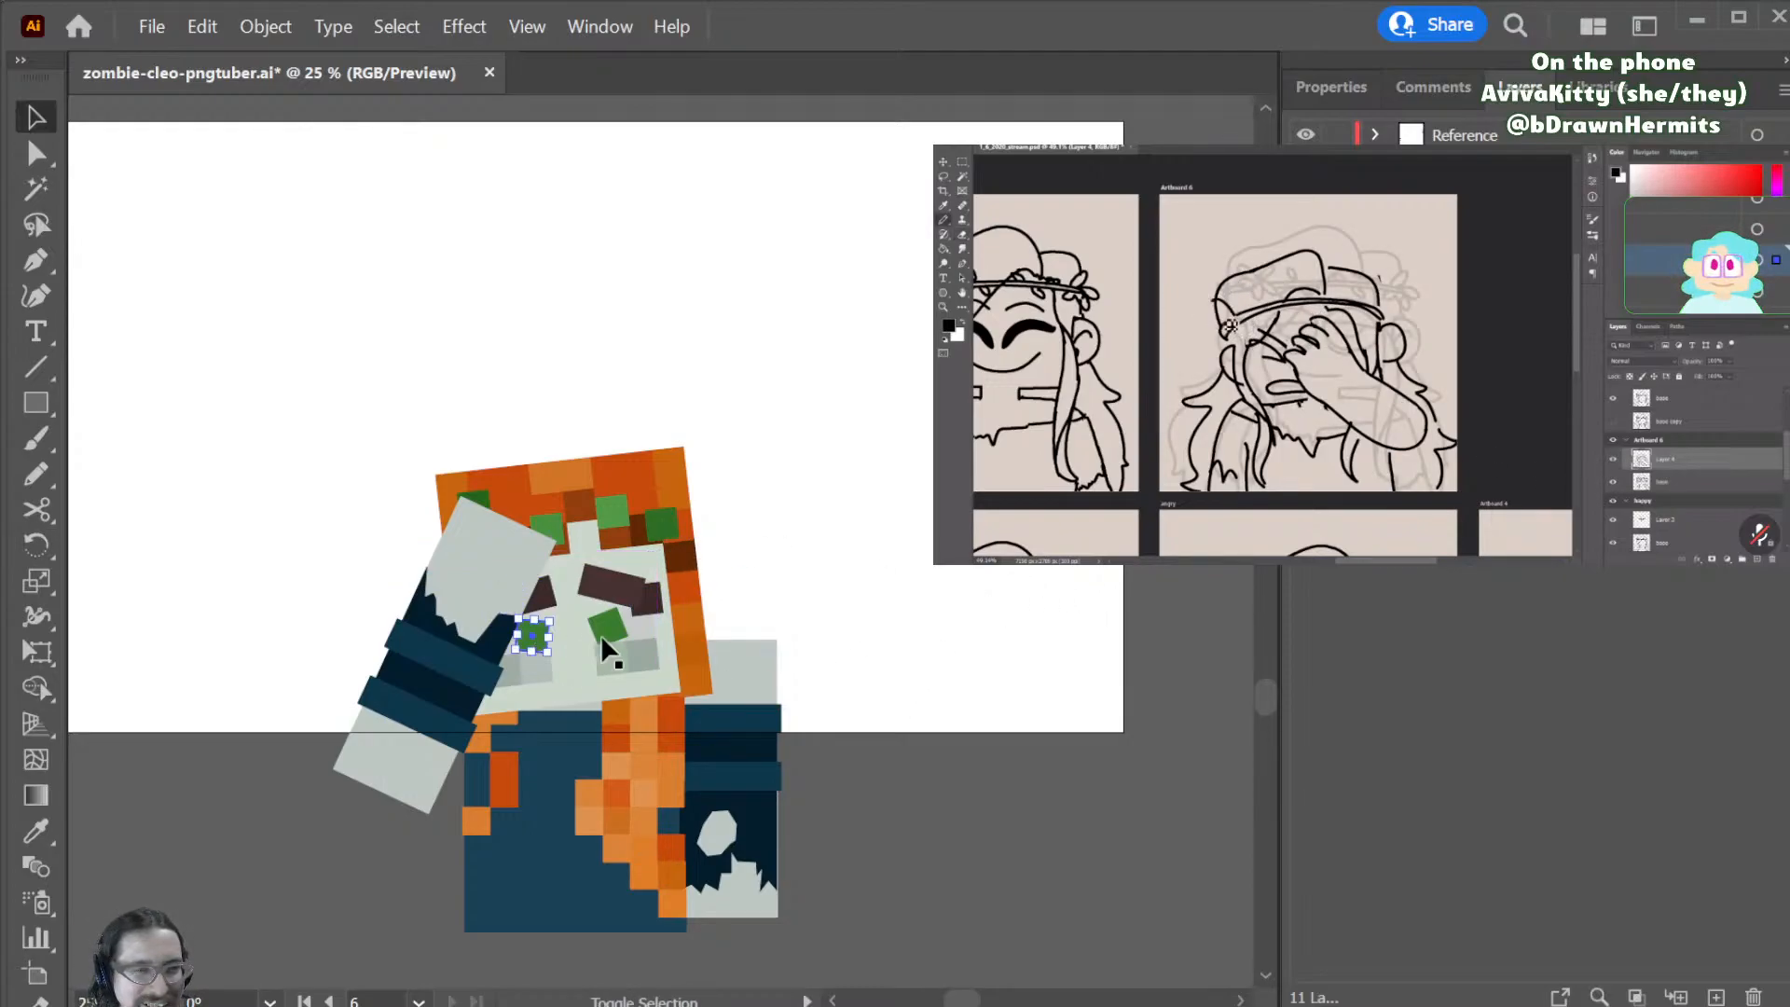
pyautogui.keyDown('shift'); pyautogui.click(611, 628); pyautogui.keyUp('shift')
pyautogui.click(844, 451)
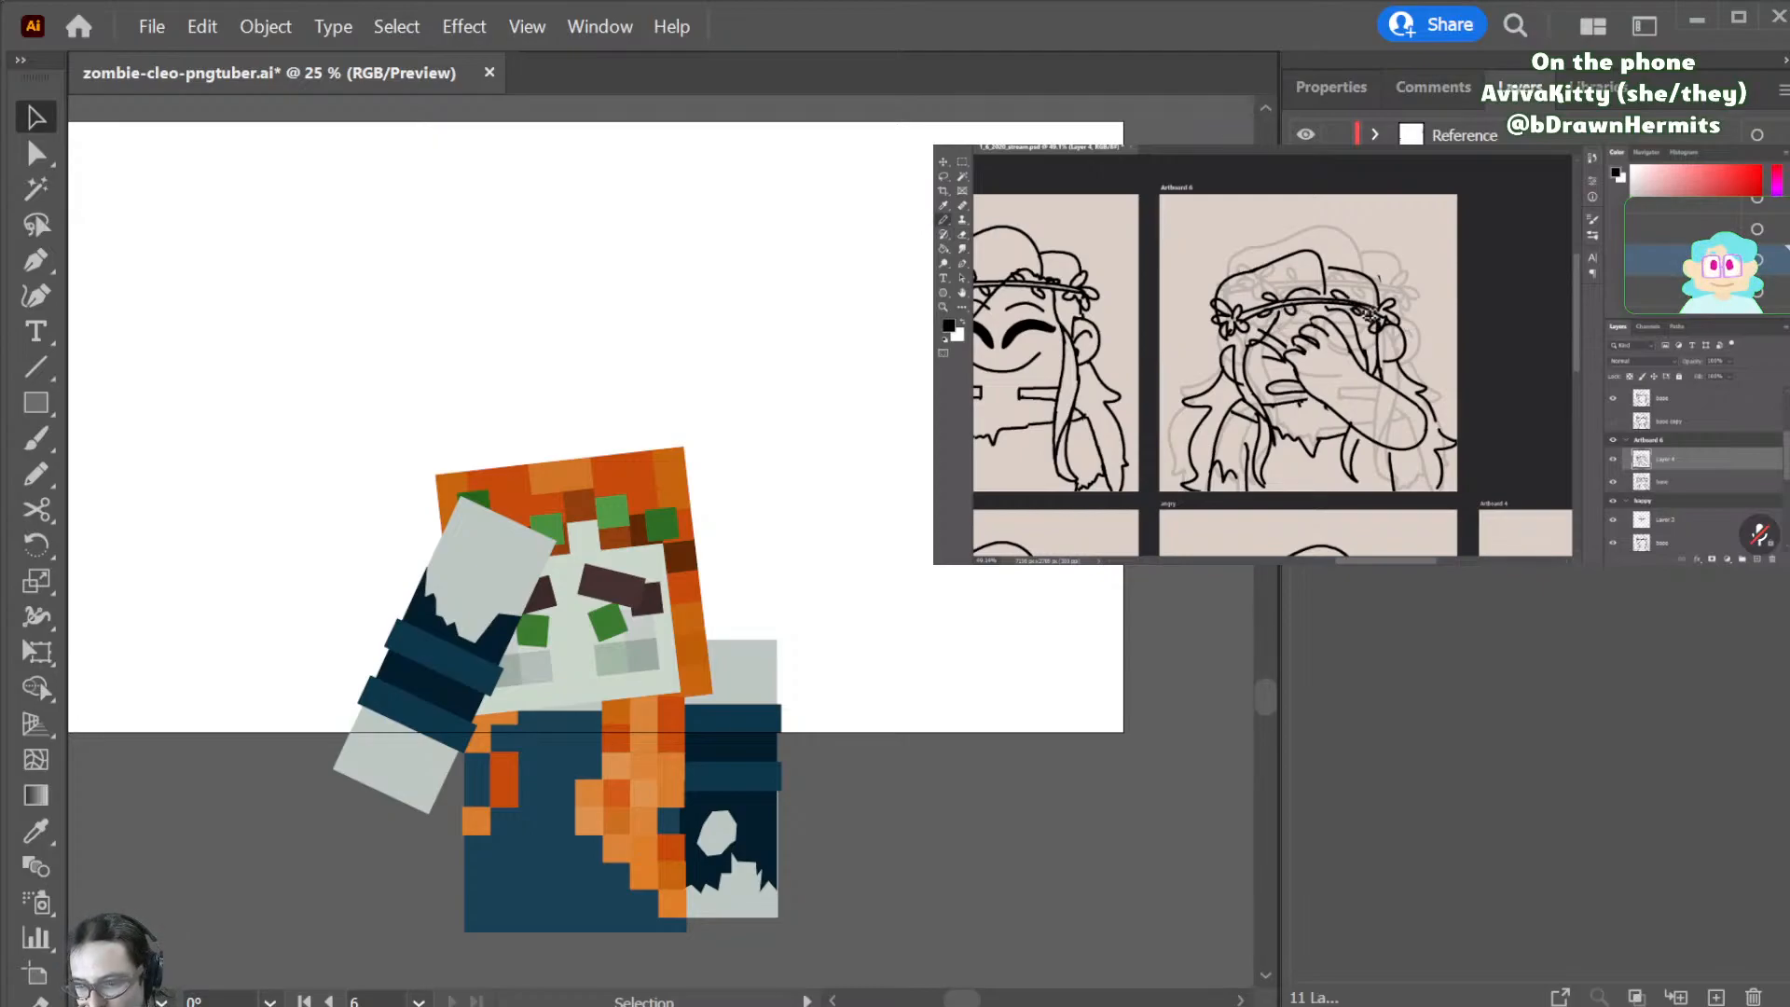
pyautogui.click(1613, 482)
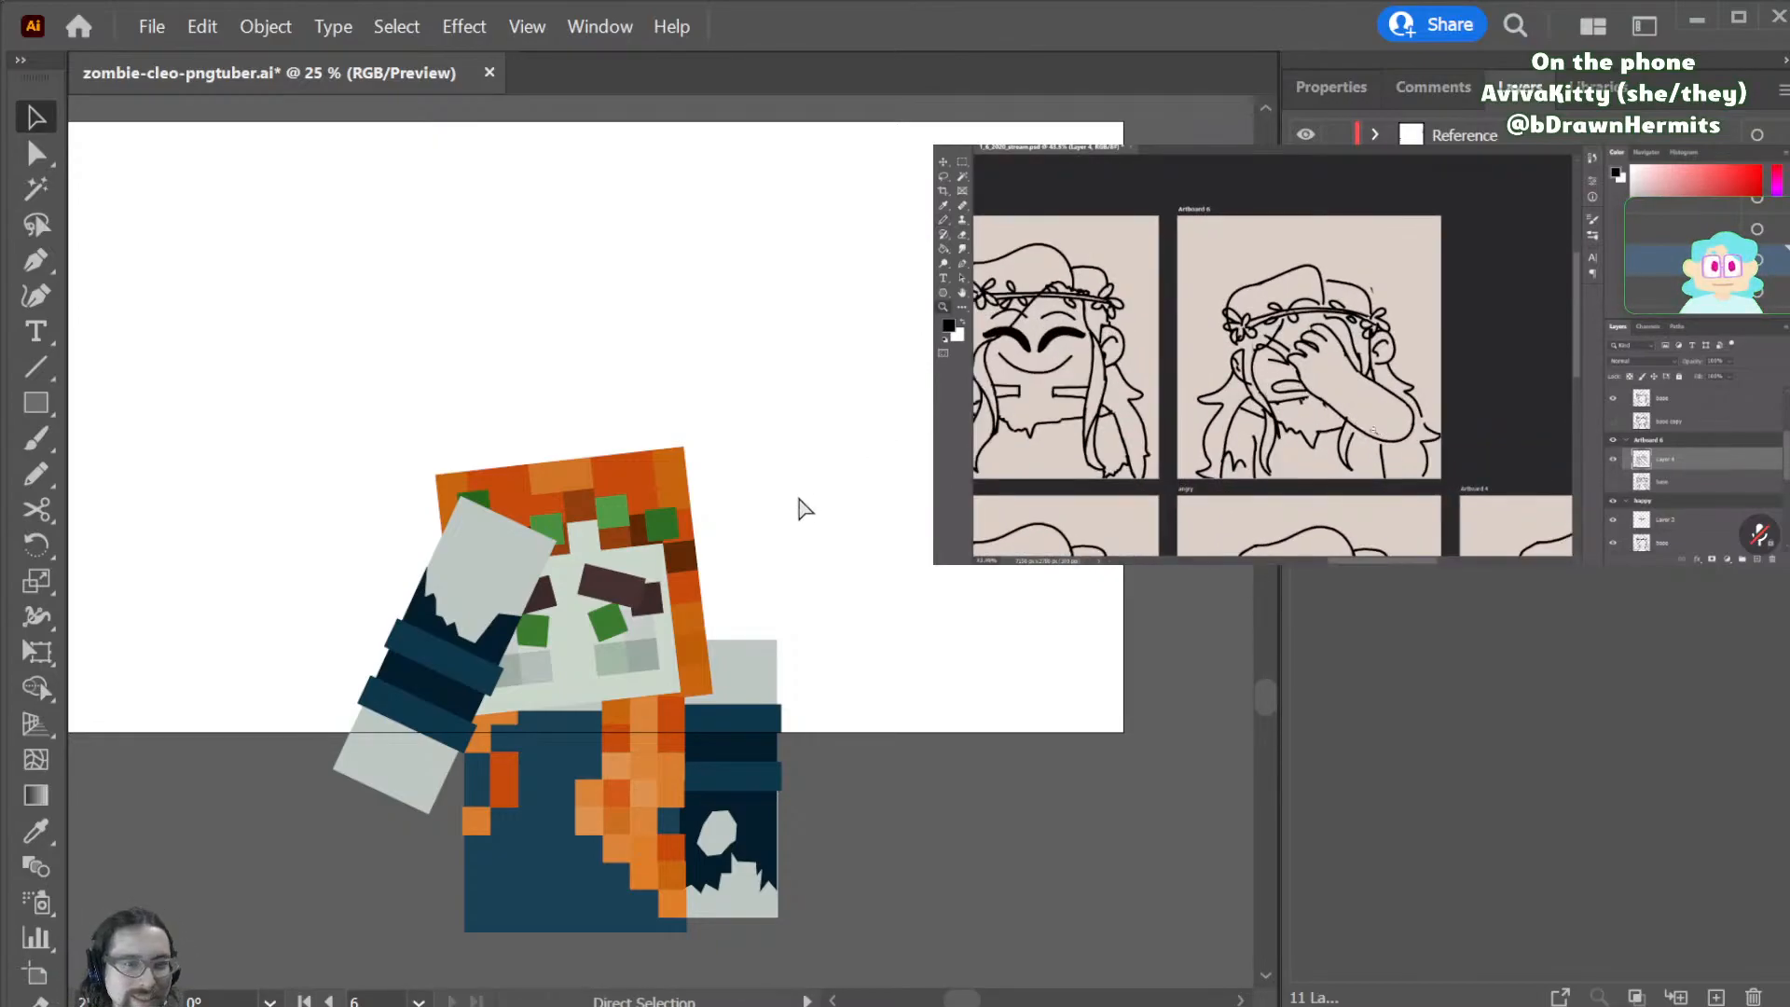
pyautogui.hotkey('ctrl', 's')
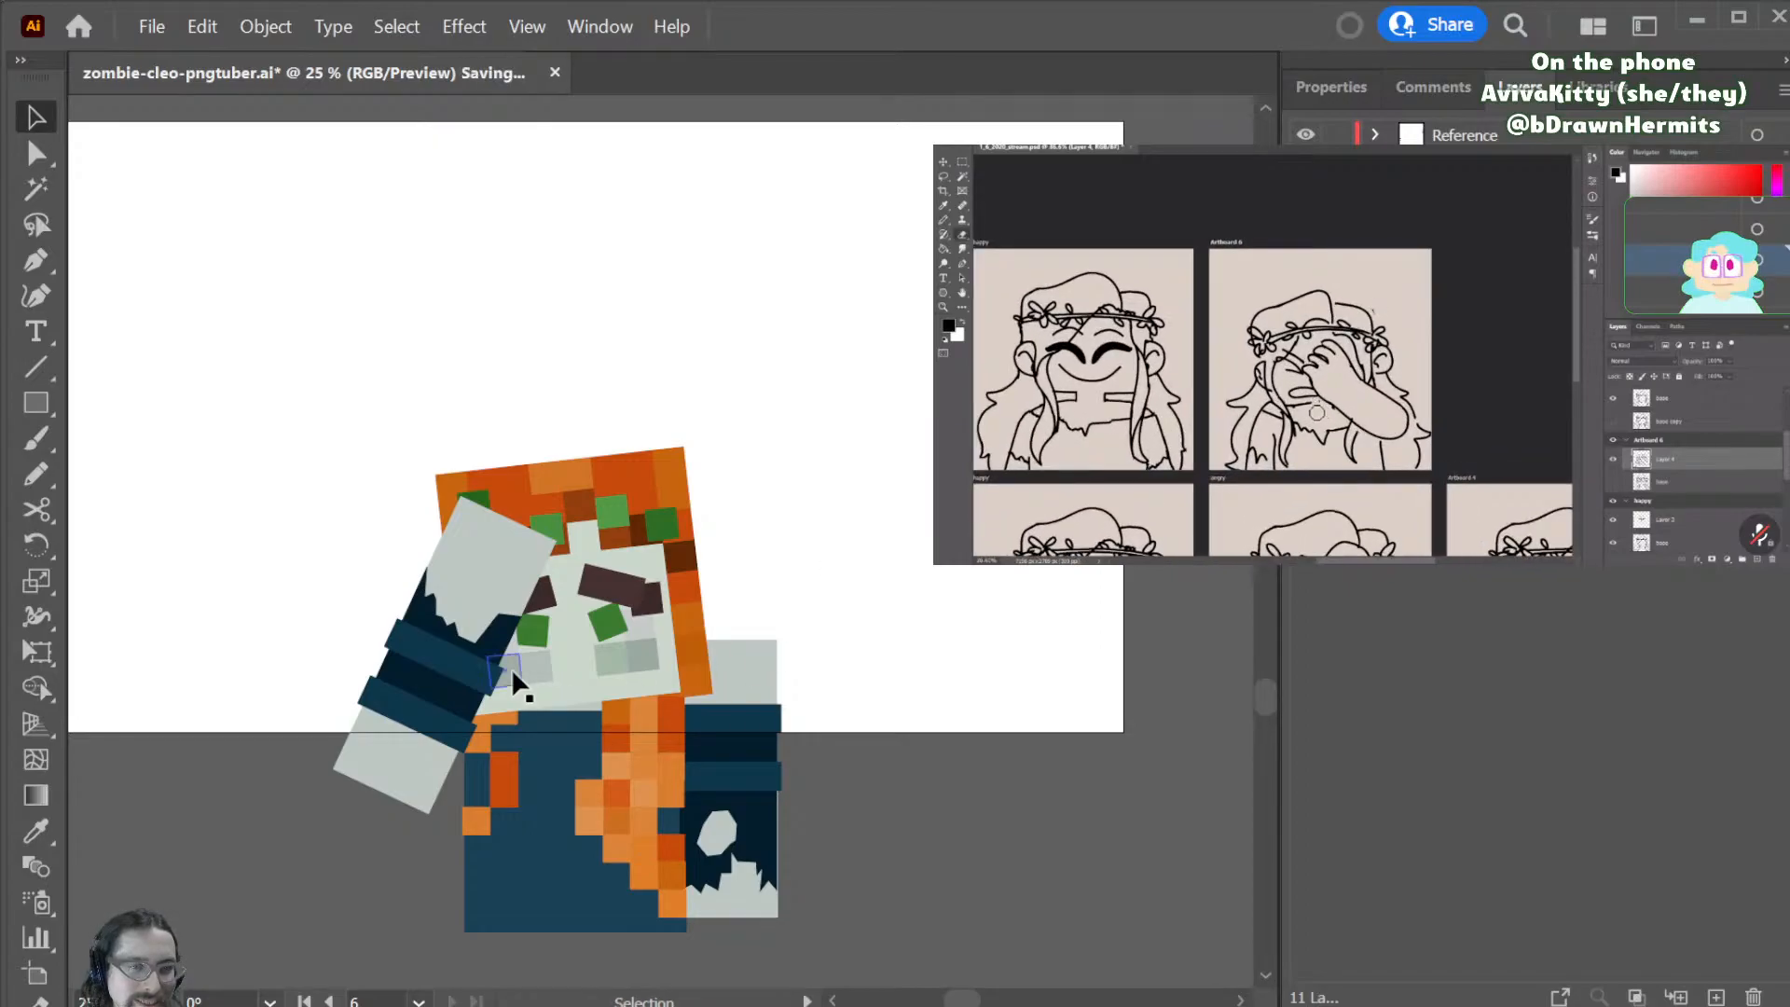
# - Try rotating the grey squares below both eyes together, and undo that rotation
pyautogui.keyDown('shift'); pyautogui.click(616, 660); pyautogui.keyUp('shift')
pyautogui.keyDown('shift'); pyautogui.click(656, 658); pyautogui.keyUp('shift')
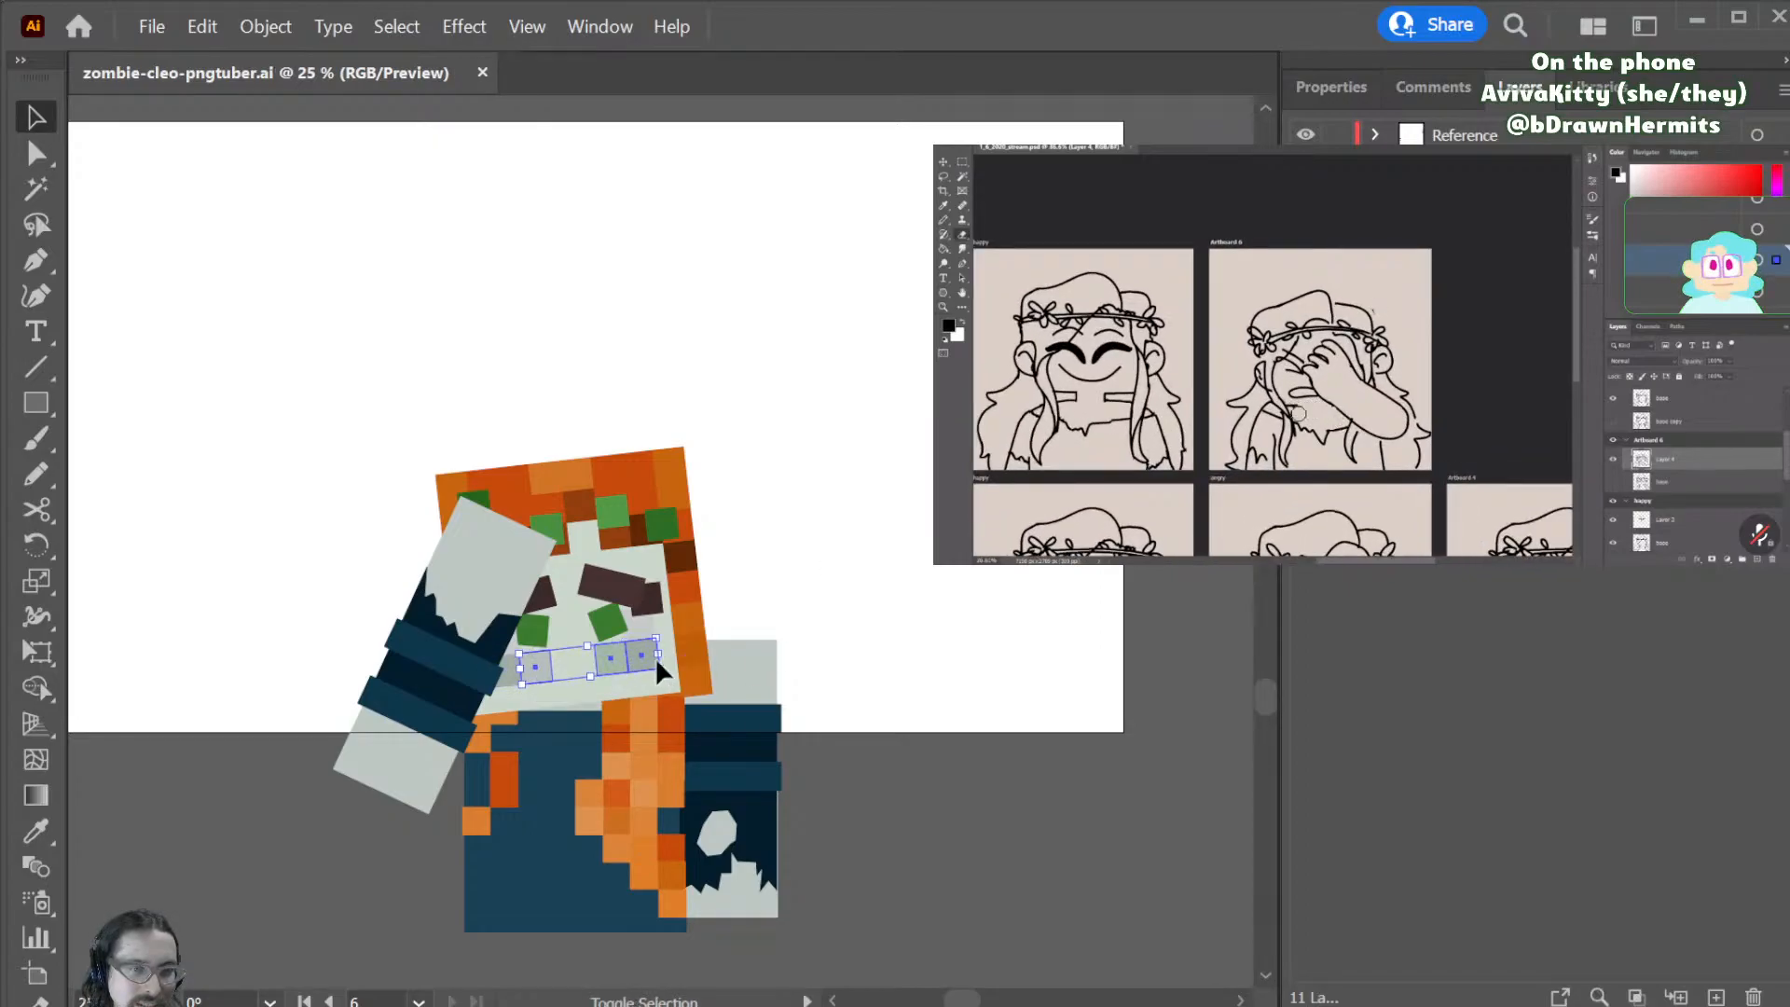
pyautogui.press('r')
pyautogui.moveTo(673, 656); pyautogui.dragTo(673, 674)
pyautogui.hotkey('ctrl', 'z')
# - Try rotating only the two grey squares below the uncovered eye clockwise until they sit level
pyautogui.press('v')
pyautogui.keyDown('shift'); pyautogui.click(542, 659); pyautogui.keyUp('shift')
pyautogui.press('r')
pyautogui.moveTo(664, 658); pyautogui.dragTo(688, 653)
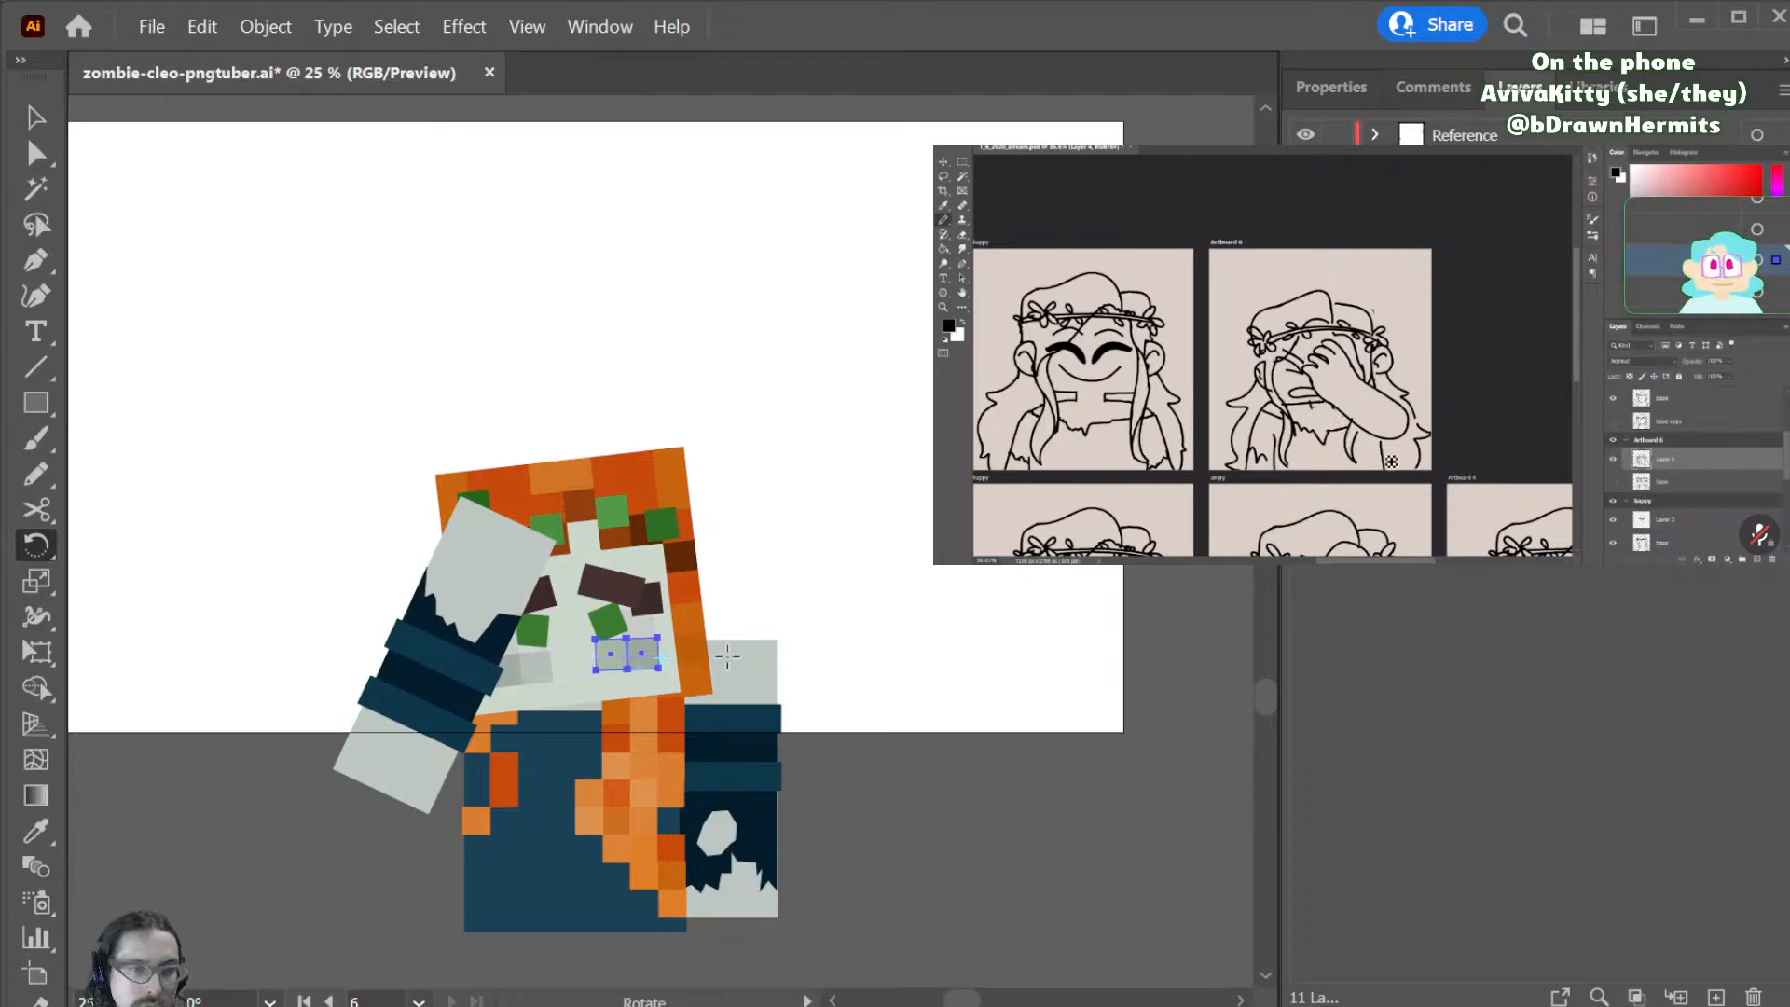
pyautogui.press('v')
# - Try rotating the two grey squares beside the raised arm counterclockwise around the outer square, and save the file
pyautogui.click(528, 660)
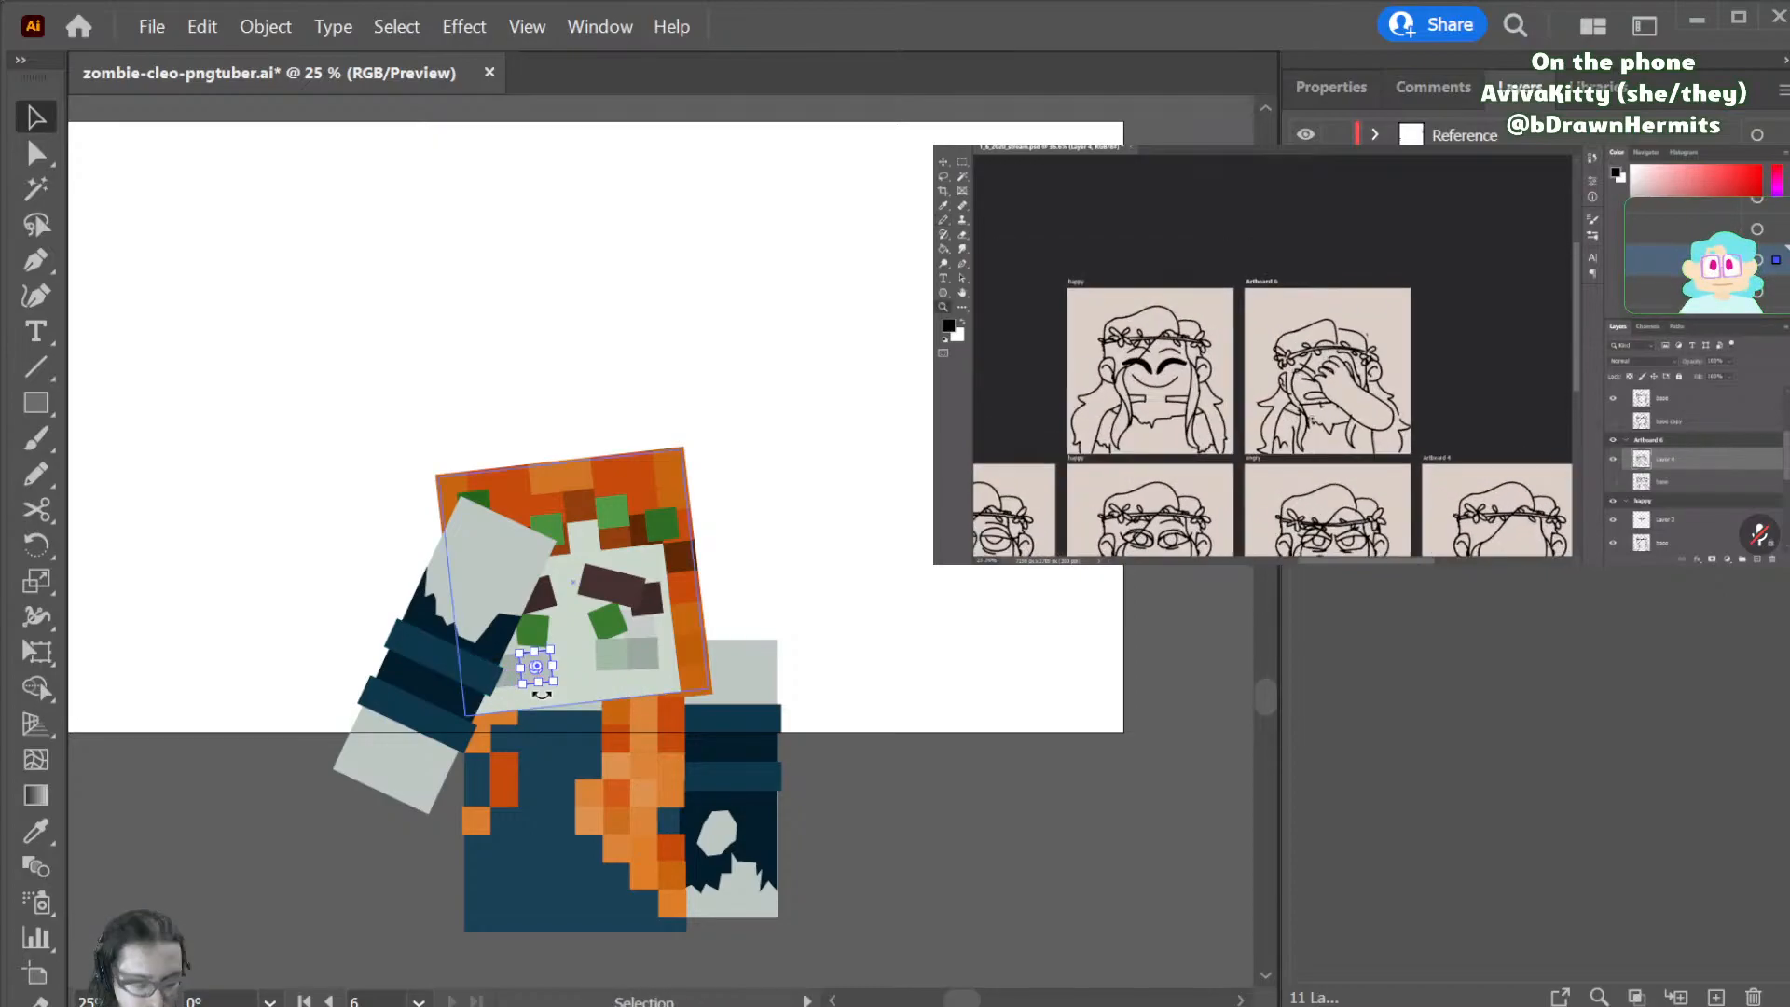
pyautogui.hotkey('ctrl', '=')
pyautogui.hotkey('ctrl', '=')
pyautogui.hotkey('ctrl', '=')
pyautogui.keyDown('shift'); pyautogui.click(564, 580); pyautogui.keyUp('shift')
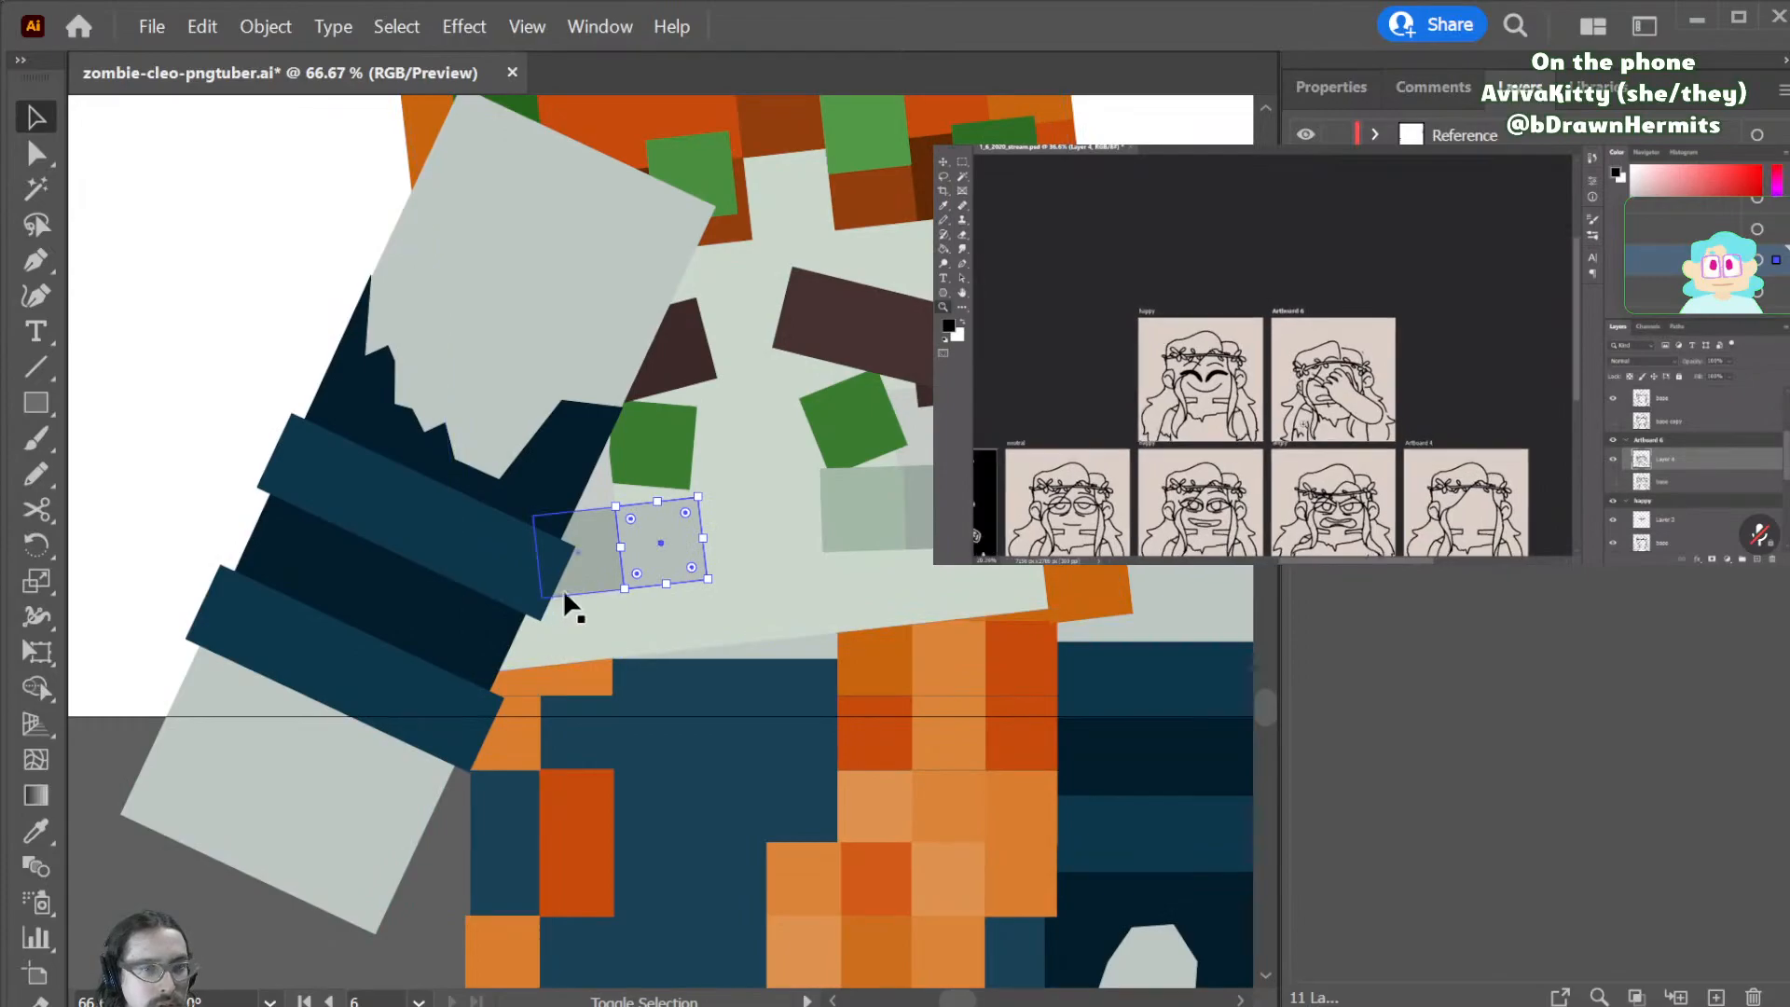
pyautogui.press('r')
pyautogui.click(570, 545)
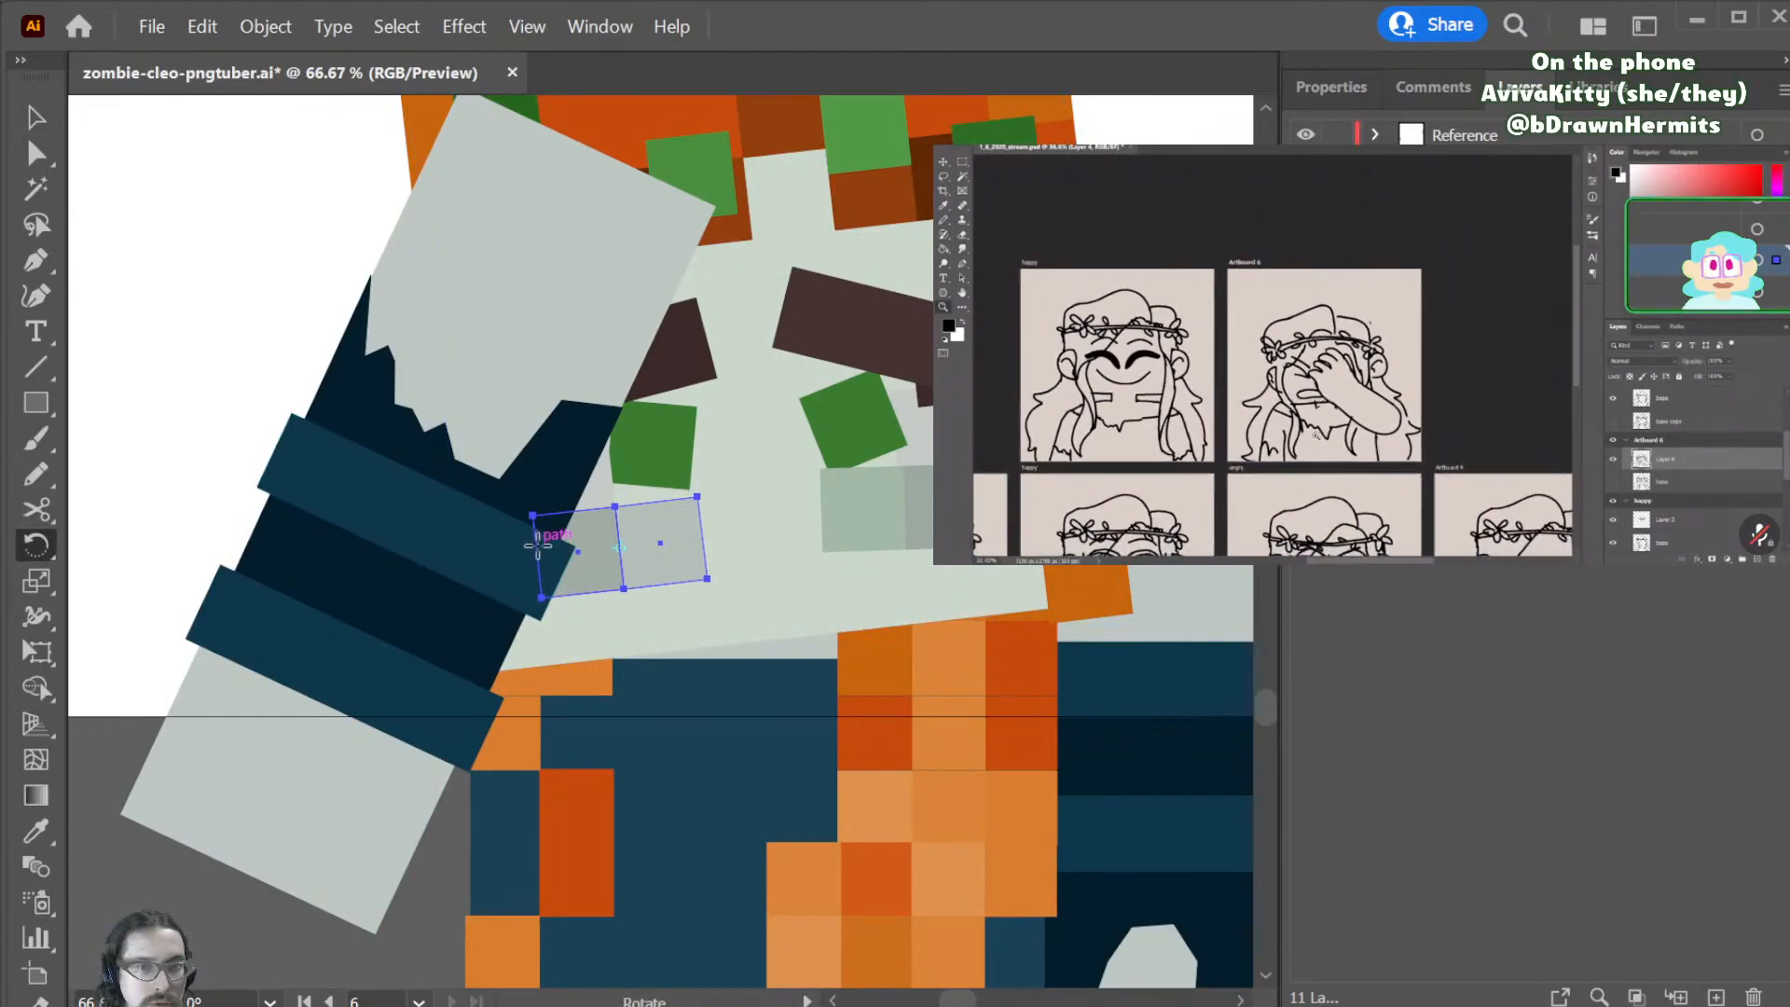
pyautogui.moveTo(719, 552); pyautogui.dragTo(737, 528)
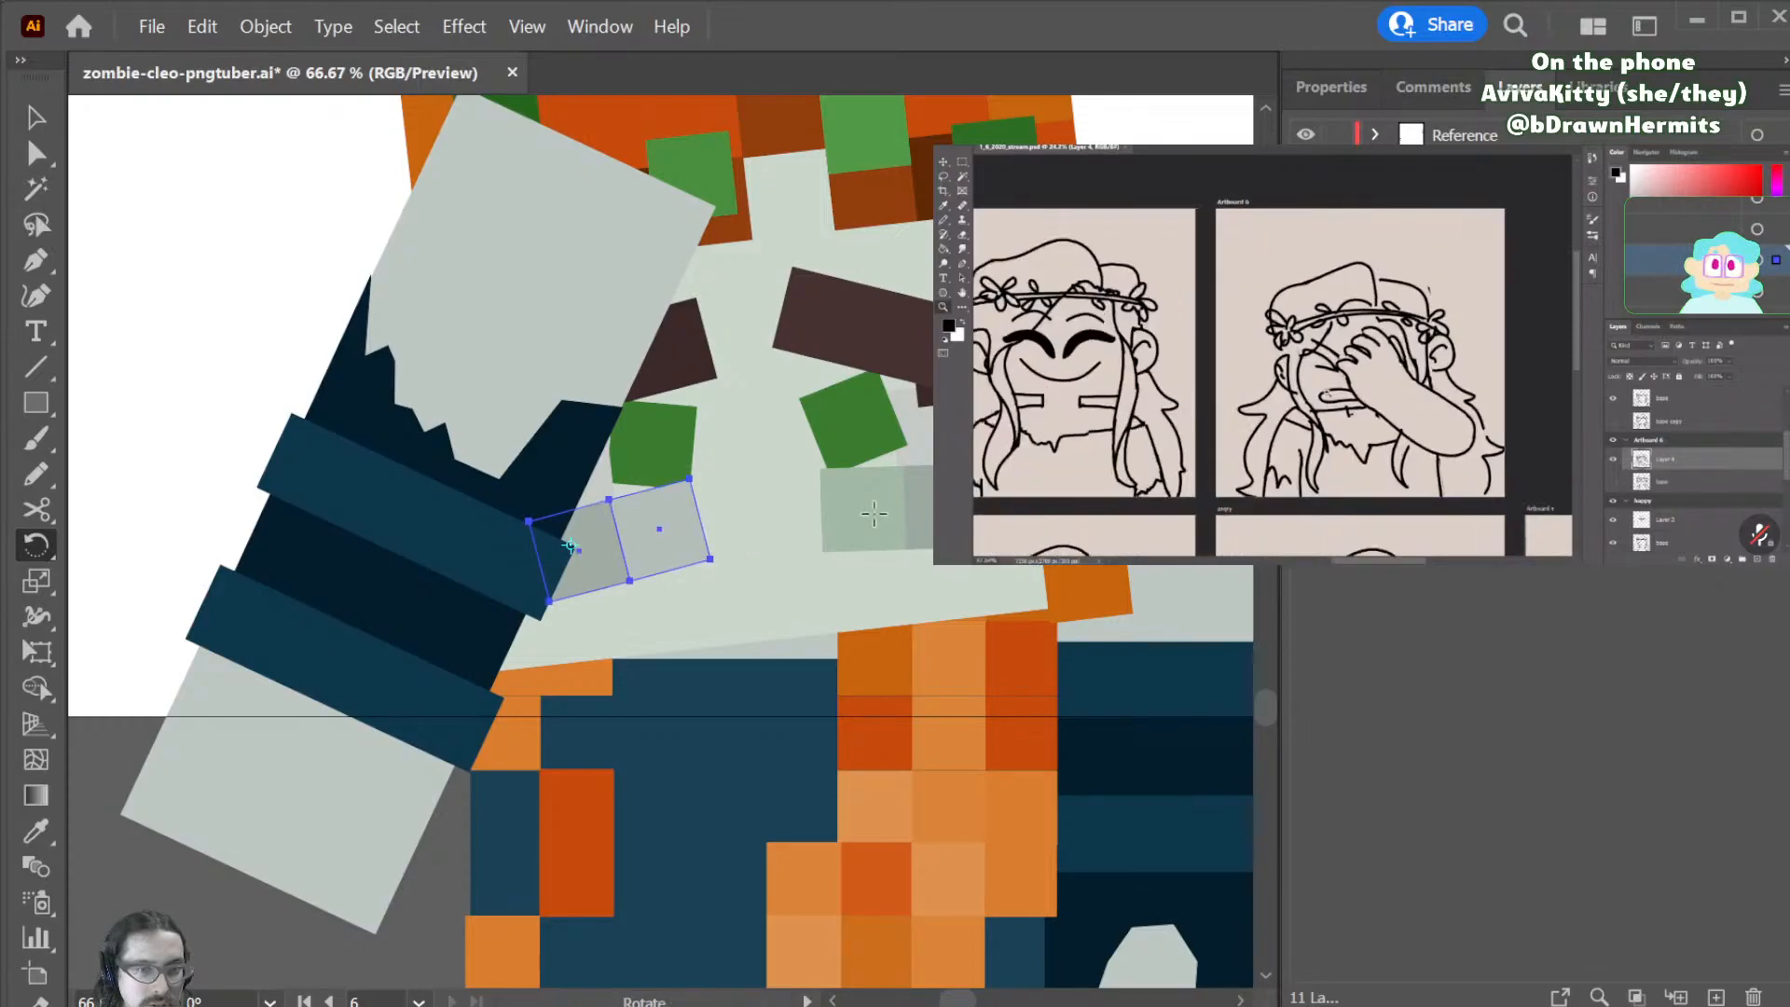
pyautogui.press('b')
pyautogui.press('v')
pyautogui.hotkey('ctrl', 'shift', 'a')
pyautogui.hotkey('ctrl', '-')
pyautogui.hotkey('ctrl', '-')
pyautogui.hotkey('ctrl', '-')
pyautogui.hotkey('ctrl', '-')
pyautogui.hotkey('ctrl', '-')
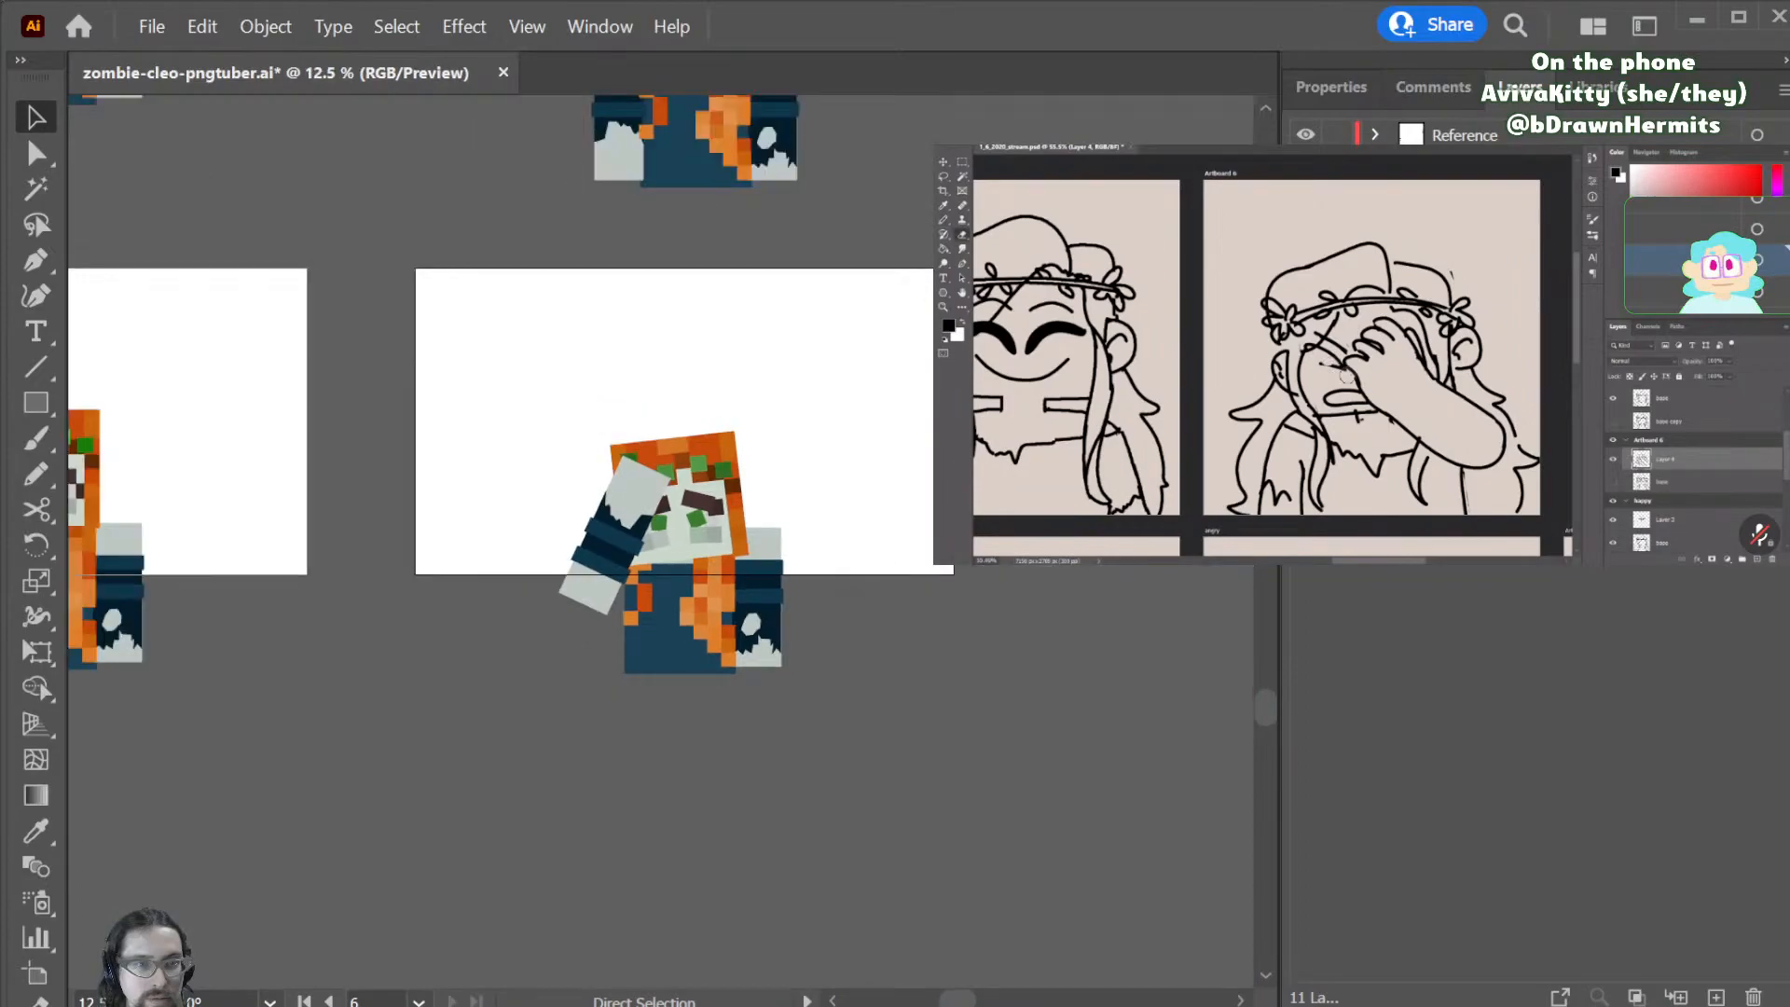
pyautogui.hotkey('ctrl', 's')
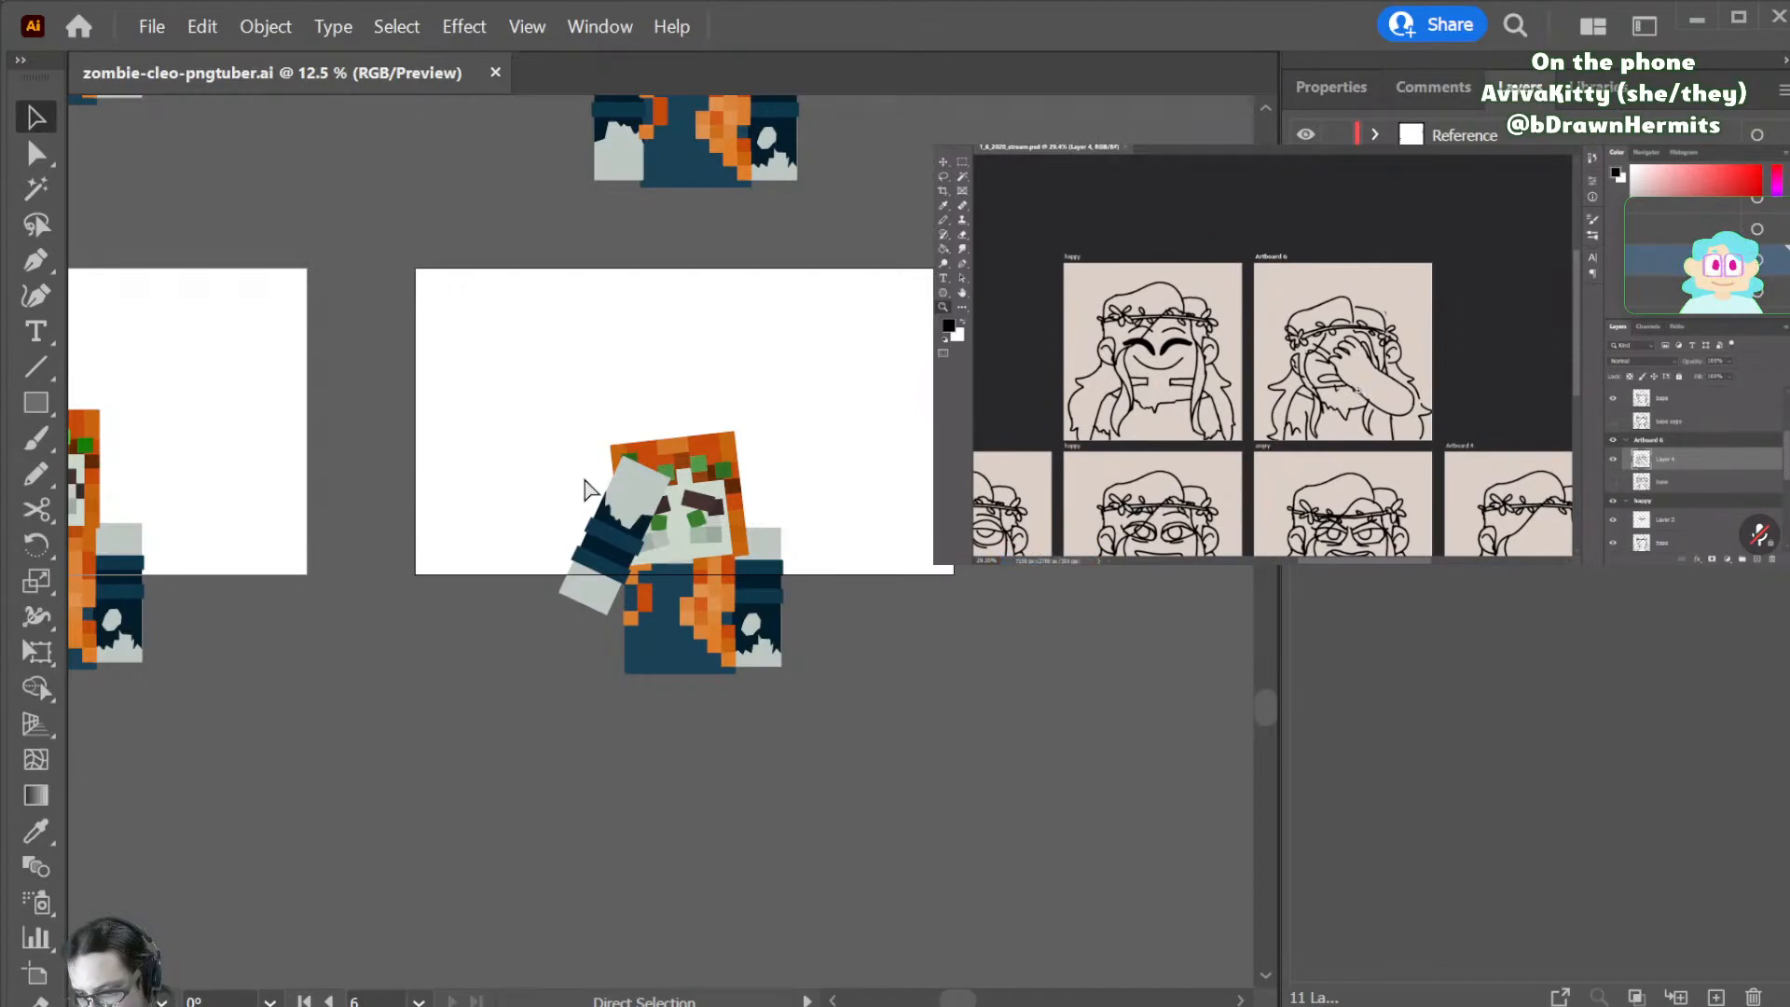
# - Undo the recent grey square, green eye and brow adjustments to restore the angry slanted brows, and save the file
pyautogui.hotkey('ctrl', 'z')
pyautogui.hotkey('ctrl', 'z')
pyautogui.hotkey('ctrl', 'z')
pyautogui.hotkey('ctrl', 'z')
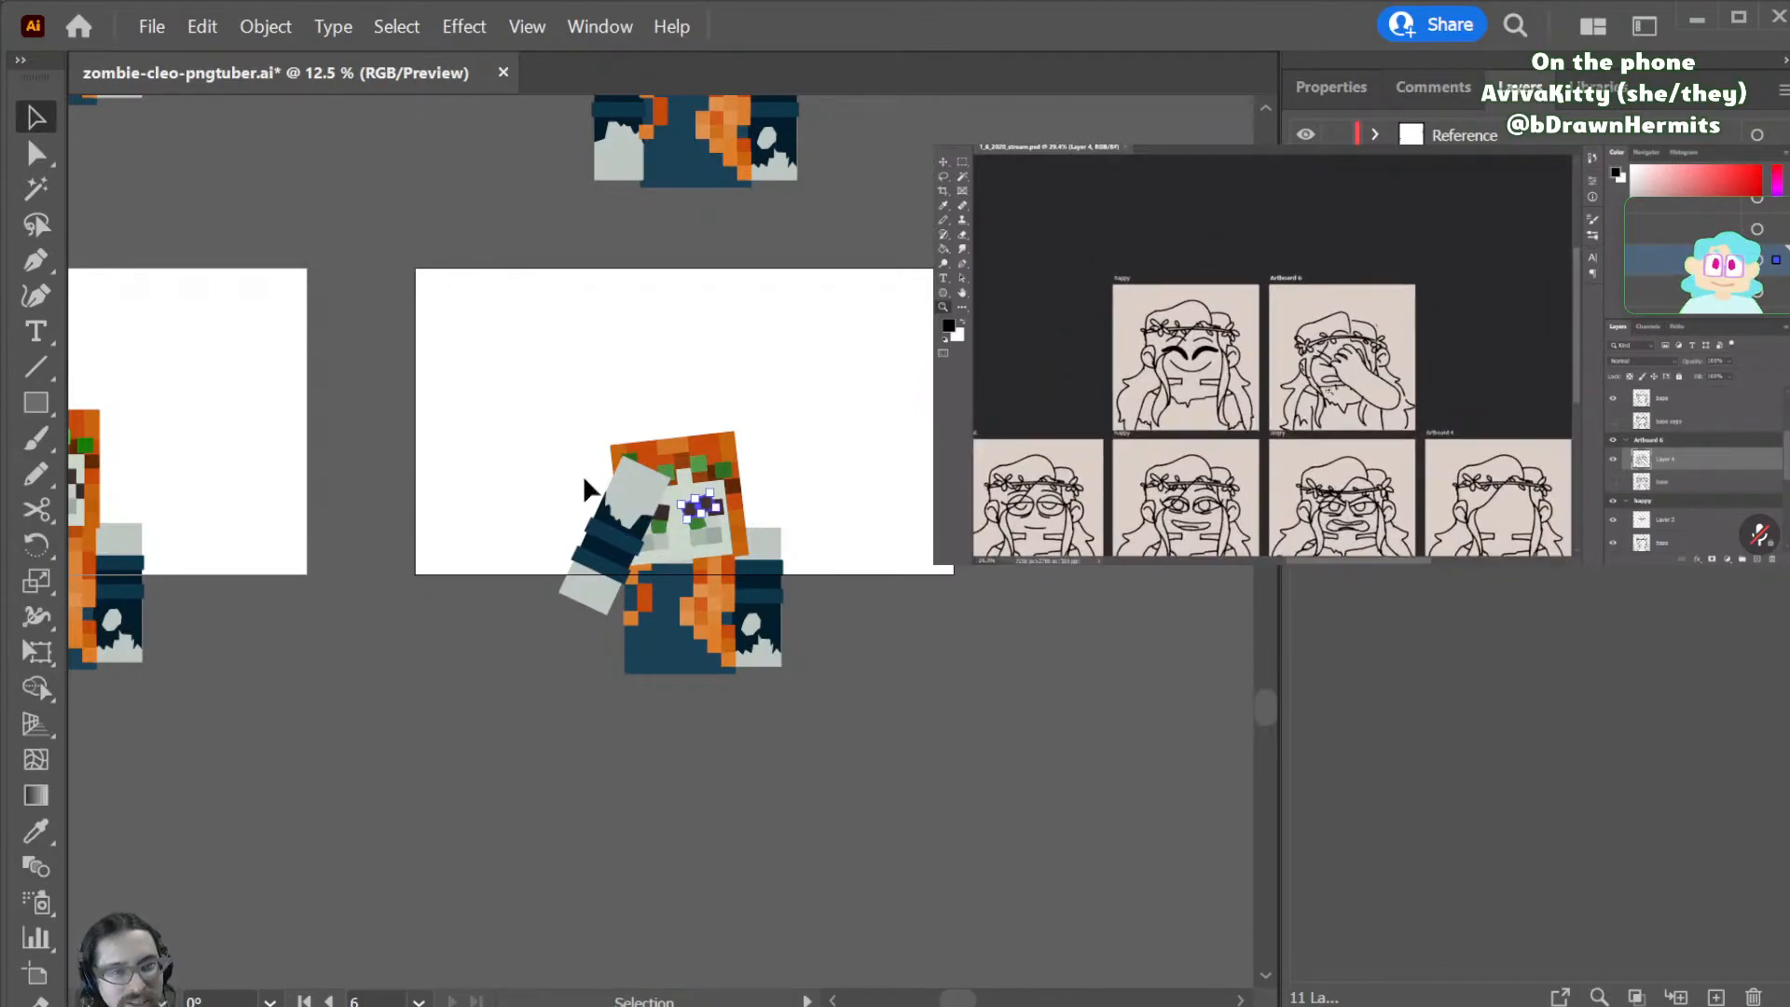
pyautogui.hotkey('ctrl', 'z')
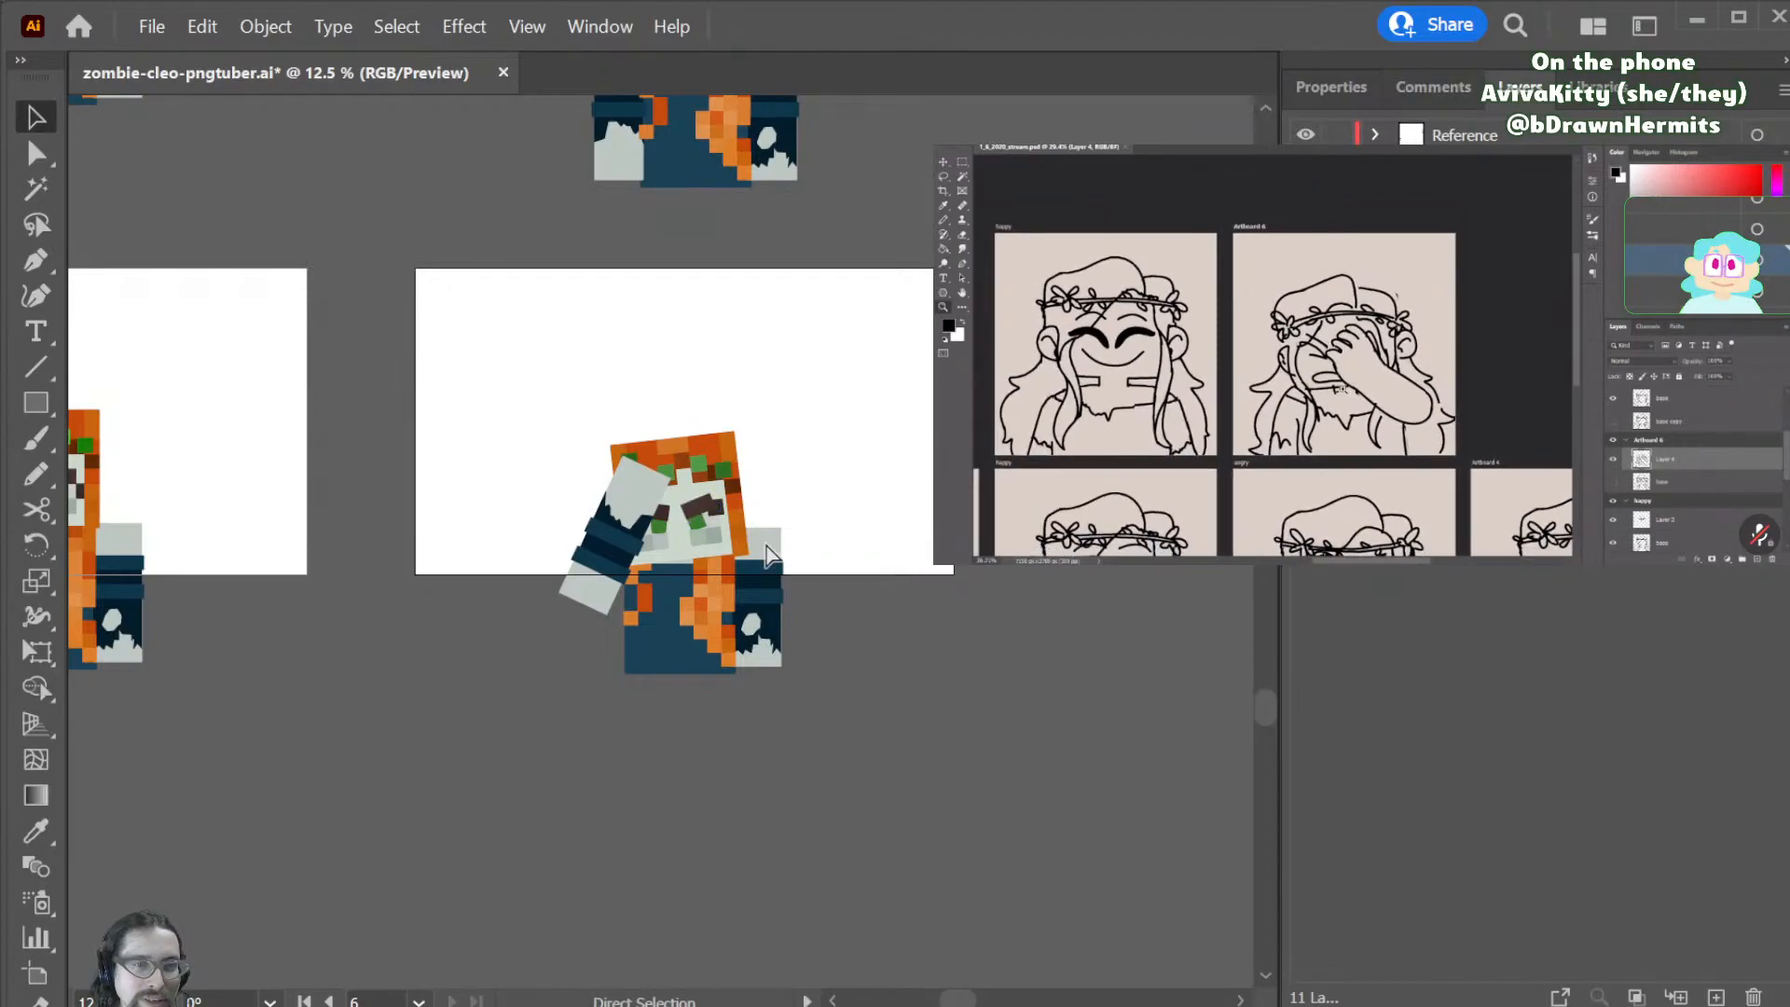
pyautogui.hotkey('ctrl', 's')
# - Examine the Facepalm figure up close and compare it with the neighbouring expression artboards
pyautogui.hotkey('ctrl', '=')
pyautogui.hotkey('ctrl', '=')
pyautogui.hotkey('ctrl', '=')
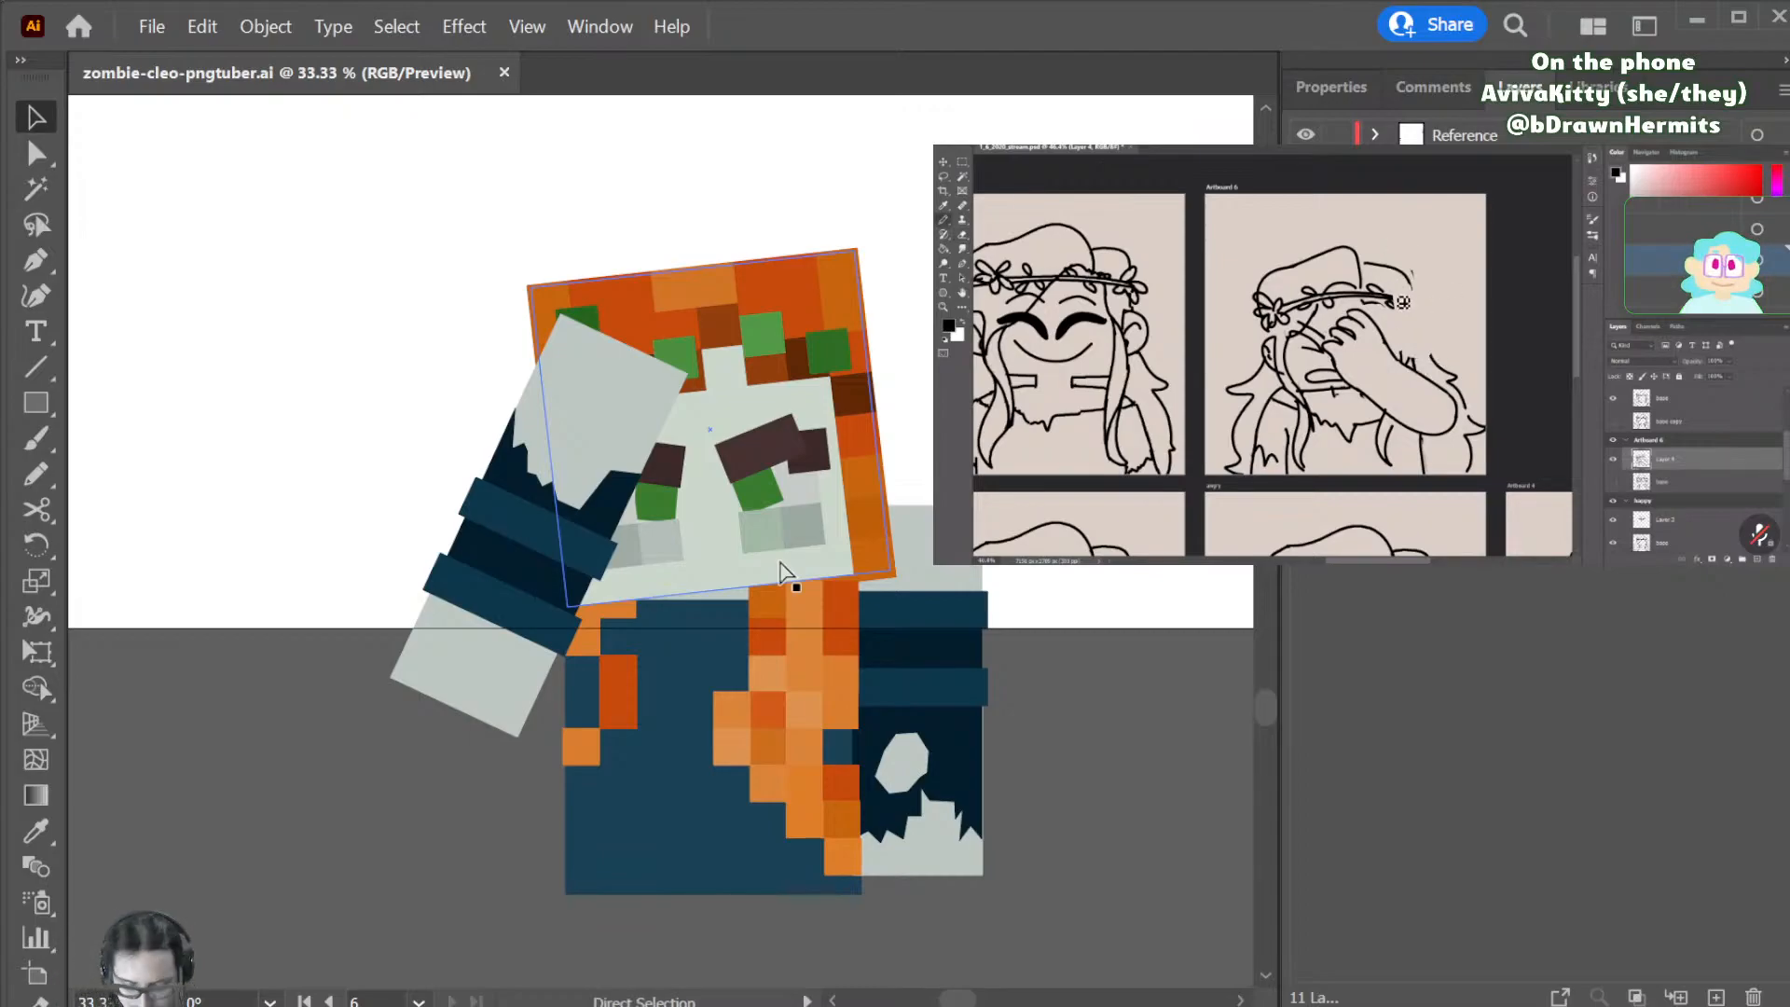
pyautogui.hotkey('ctrl', '-')
pyautogui.hotkey('ctrl', '-')
pyautogui.hscroll(1, 660, 541)
pyautogui.scroll(2, 660, 541)
pyautogui.hscroll(1, 660, 541)
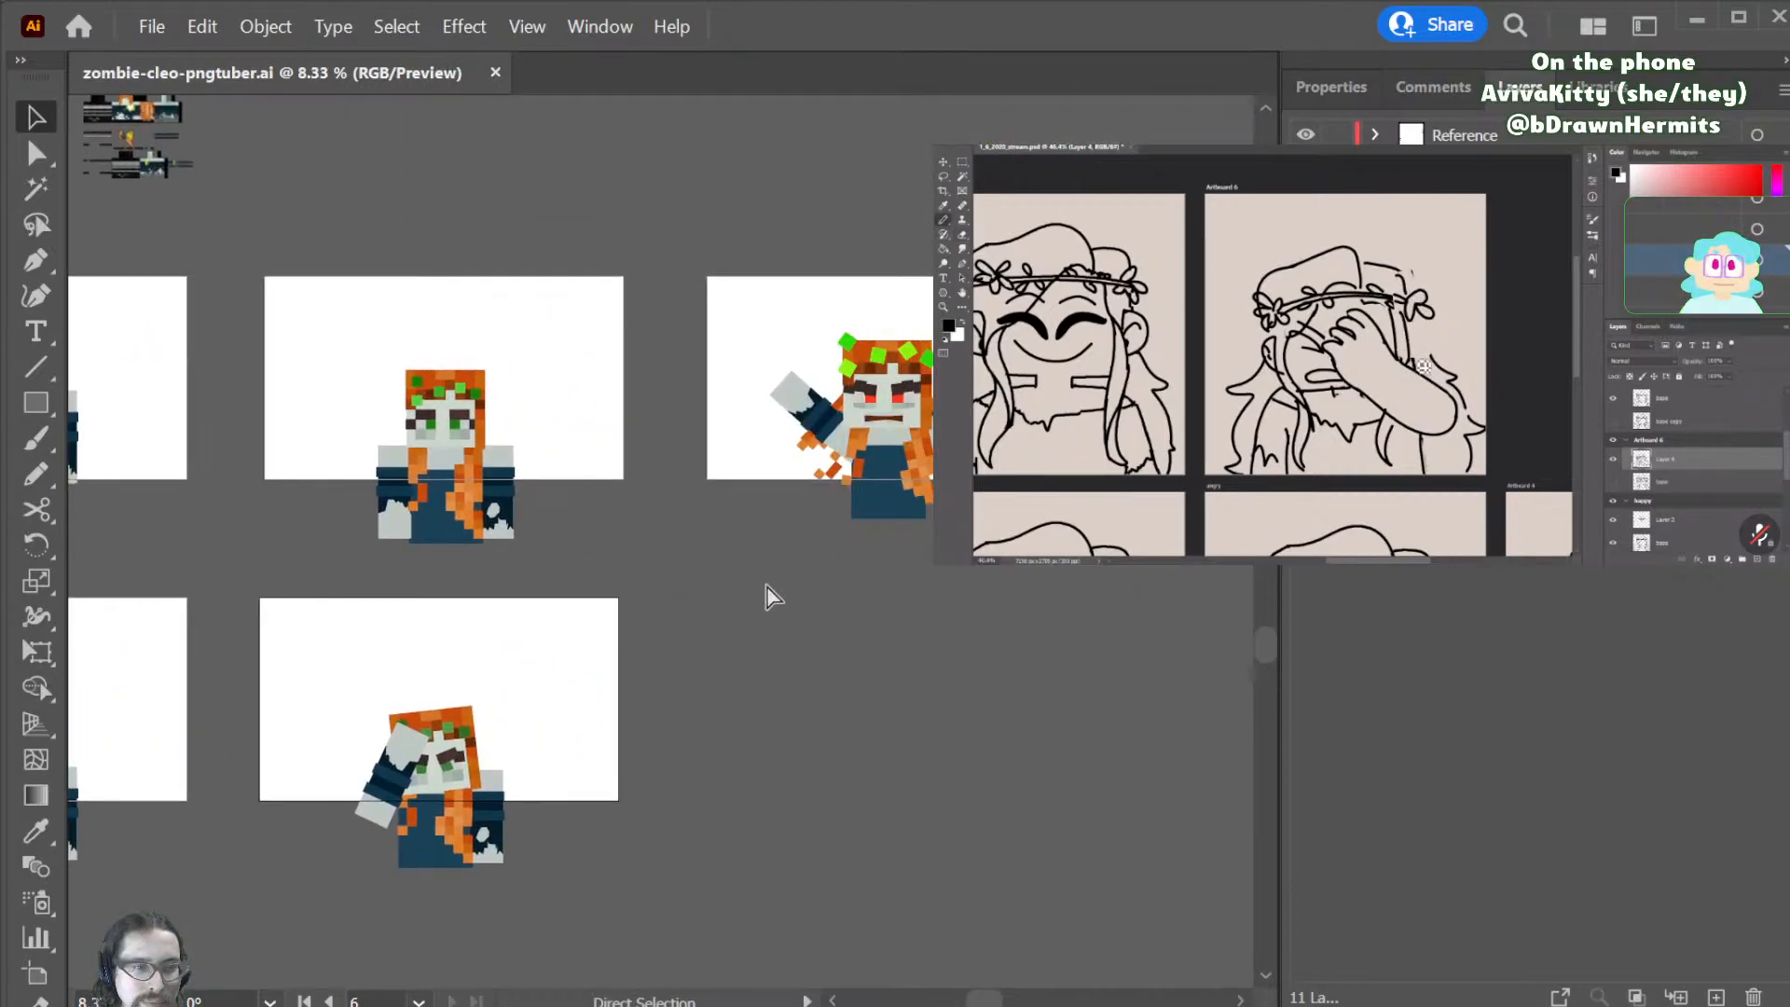
pyautogui.hscroll(-2, 718, 608)
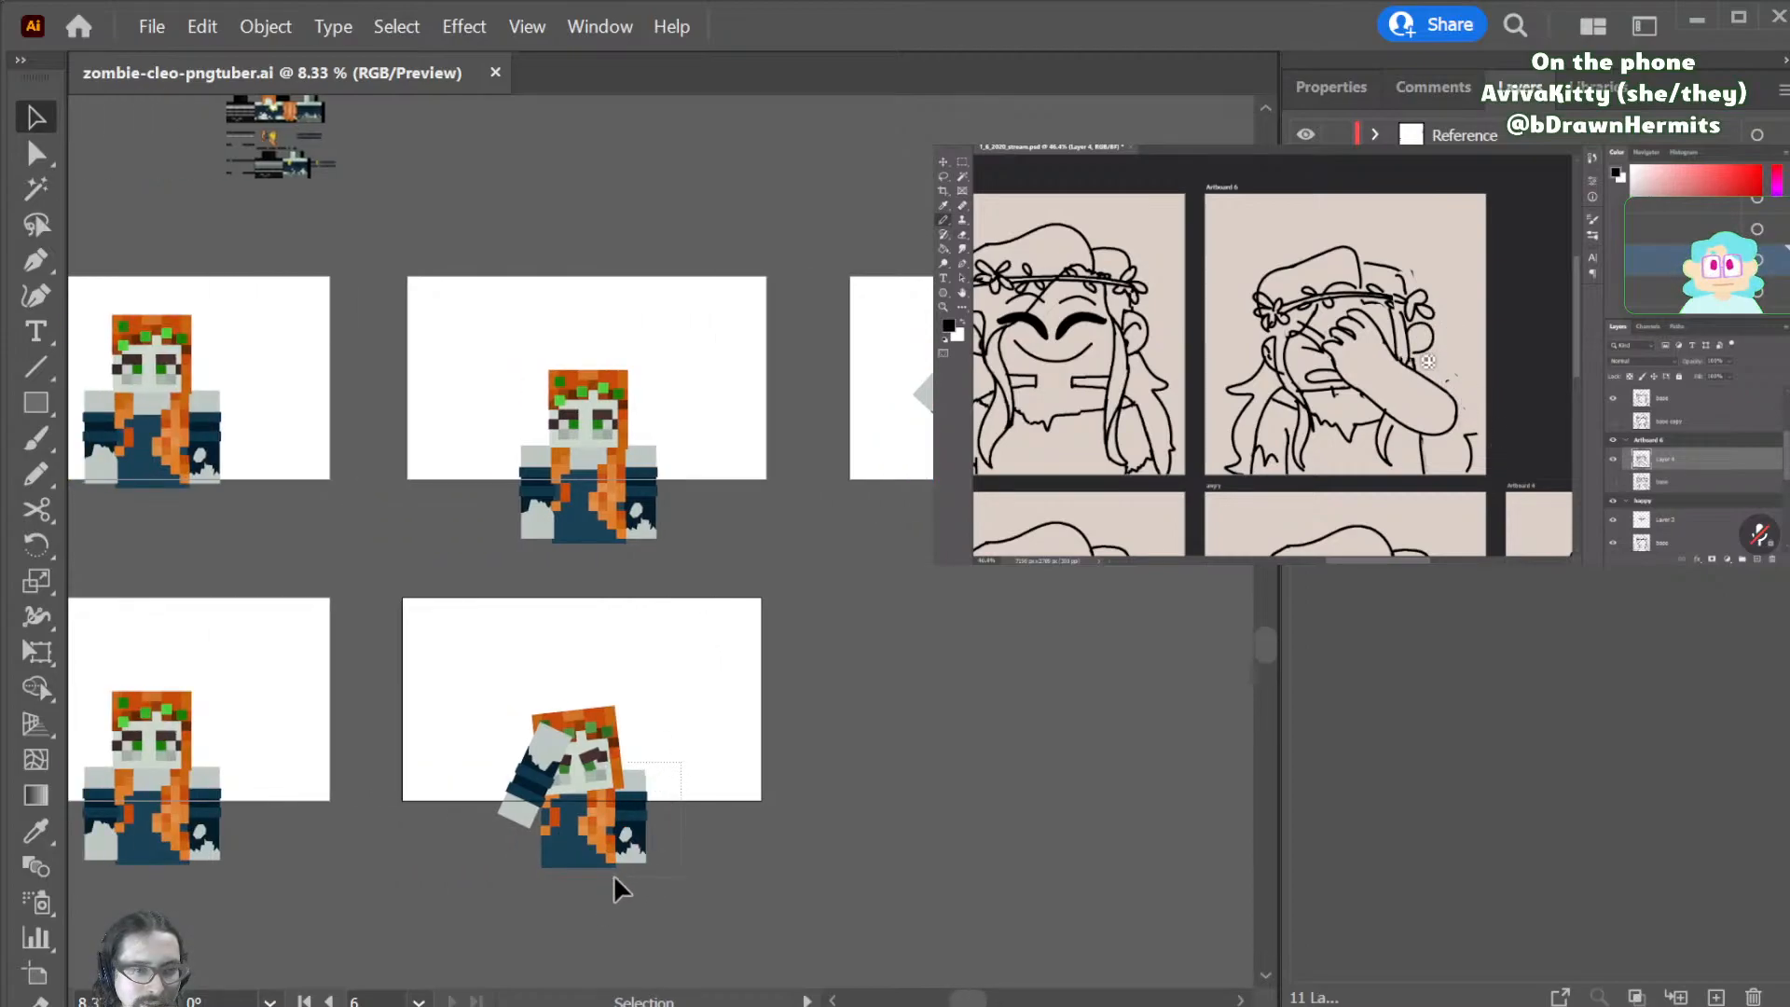
# - Rotate the Facepalm figure's lowered arm slightly clockwise so its lower end tucks in toward the body, and save the file
pyautogui.click(630, 848)
pyautogui.press('r')
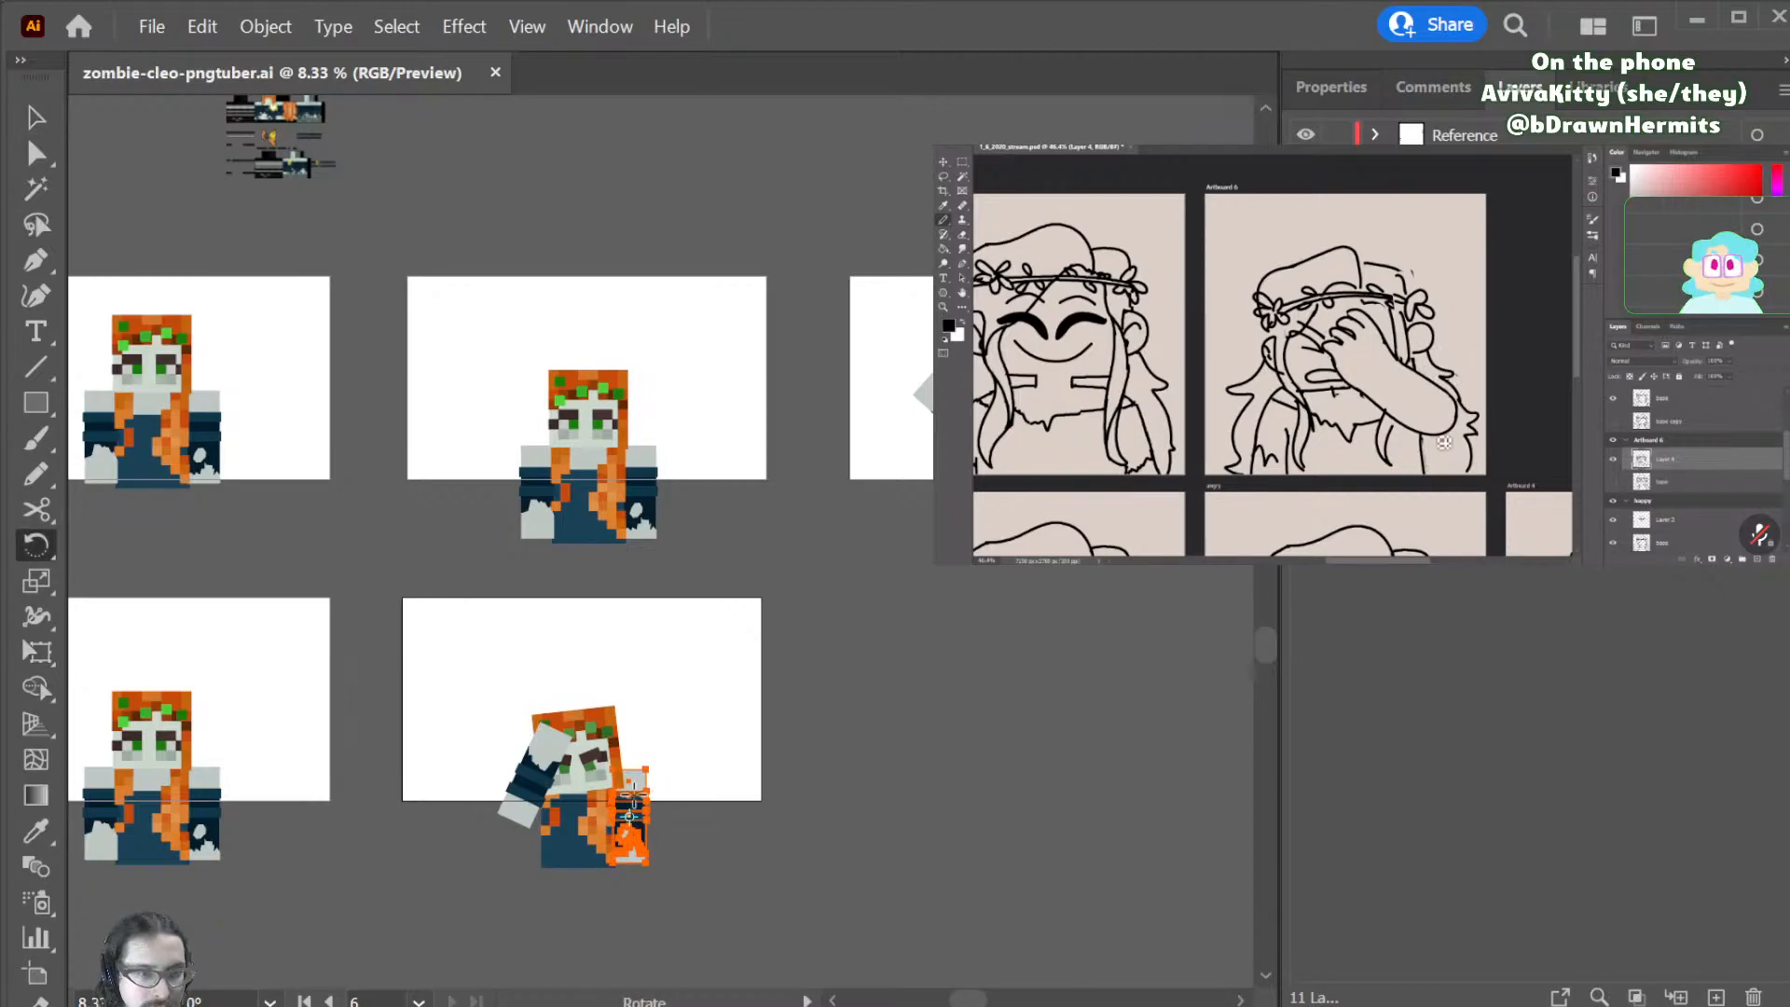
pyautogui.moveTo(729, 815)
pyautogui.mouseDown()
pyautogui.moveTo(716, 862)
pyautogui.moveTo(729, 853)
pyautogui.moveTo(712, 842)
pyautogui.mouseUp()
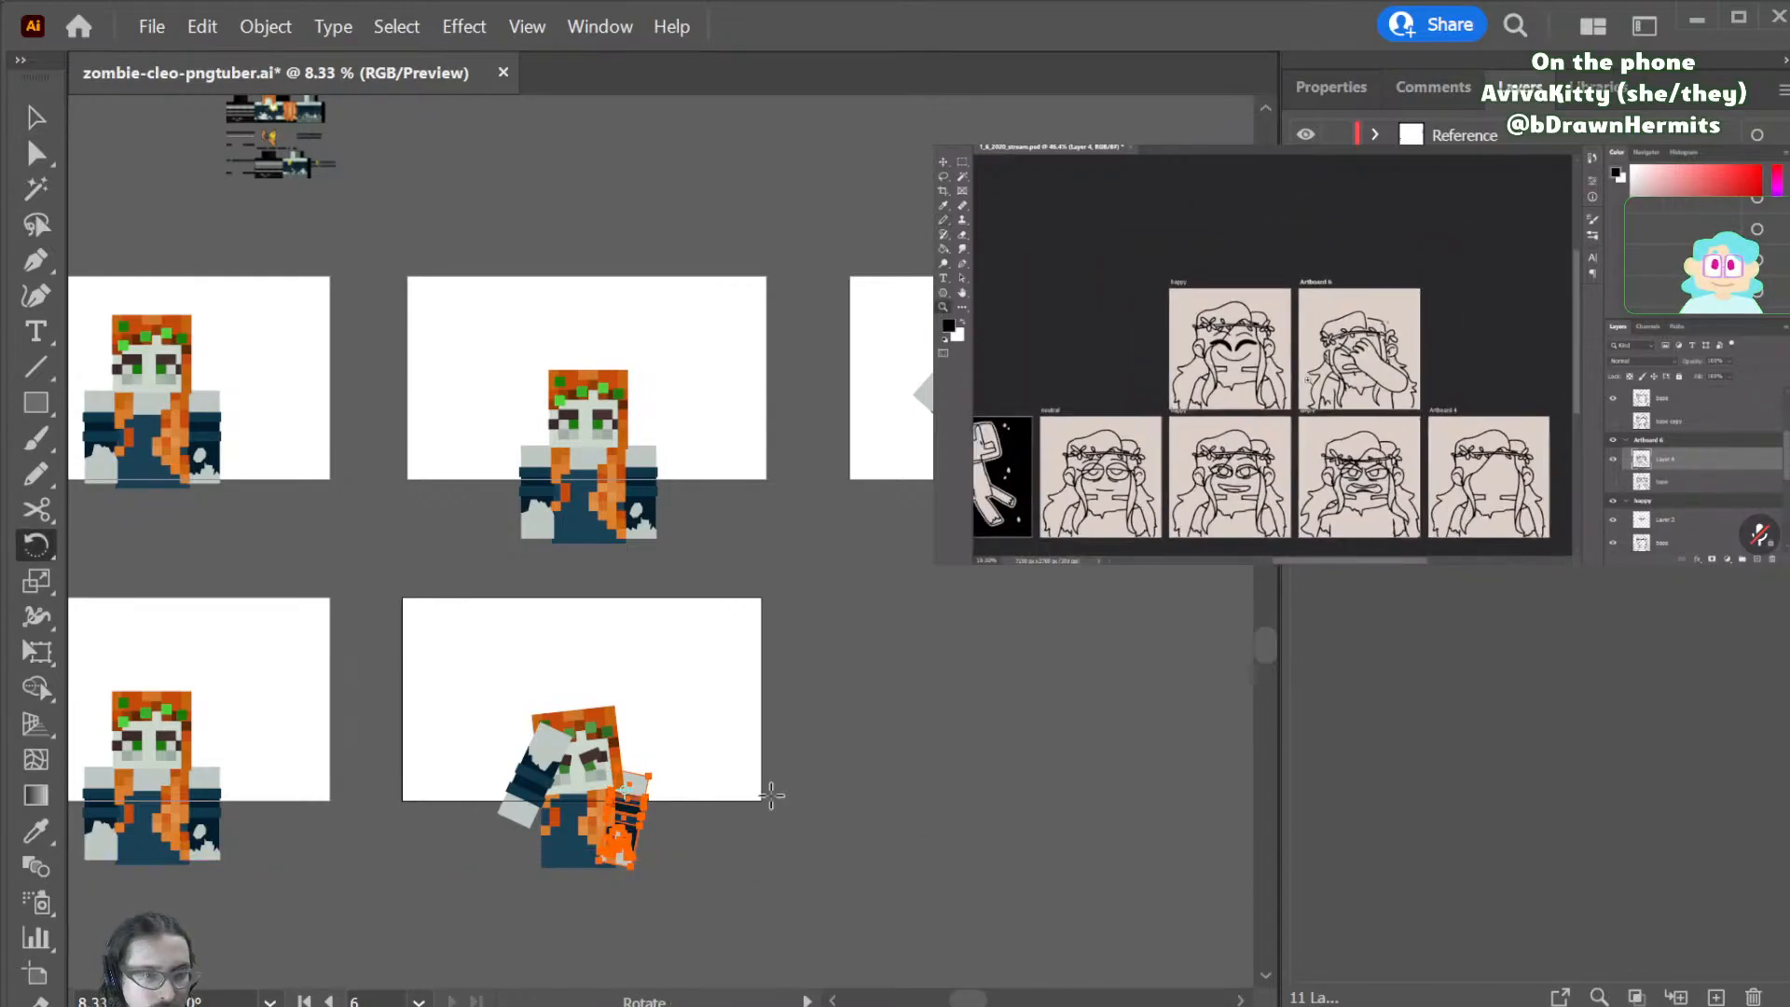
pyautogui.press('v')
pyautogui.click(725, 791)
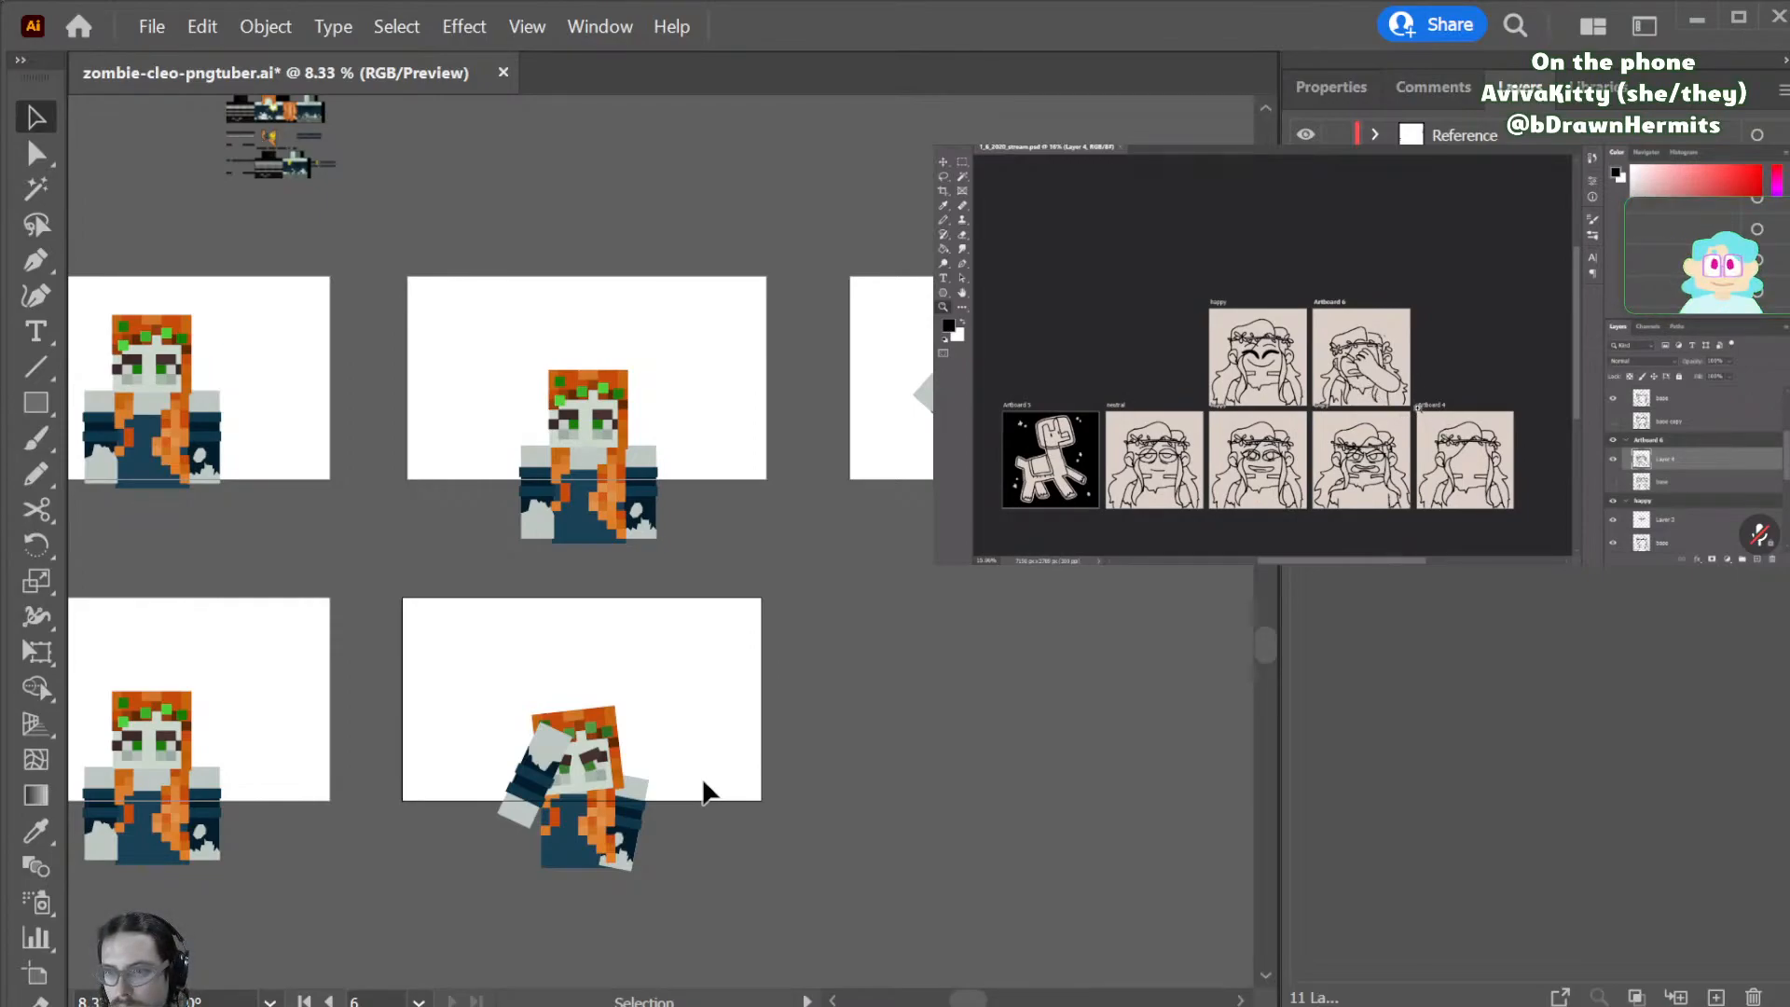
pyautogui.press('ctrl')
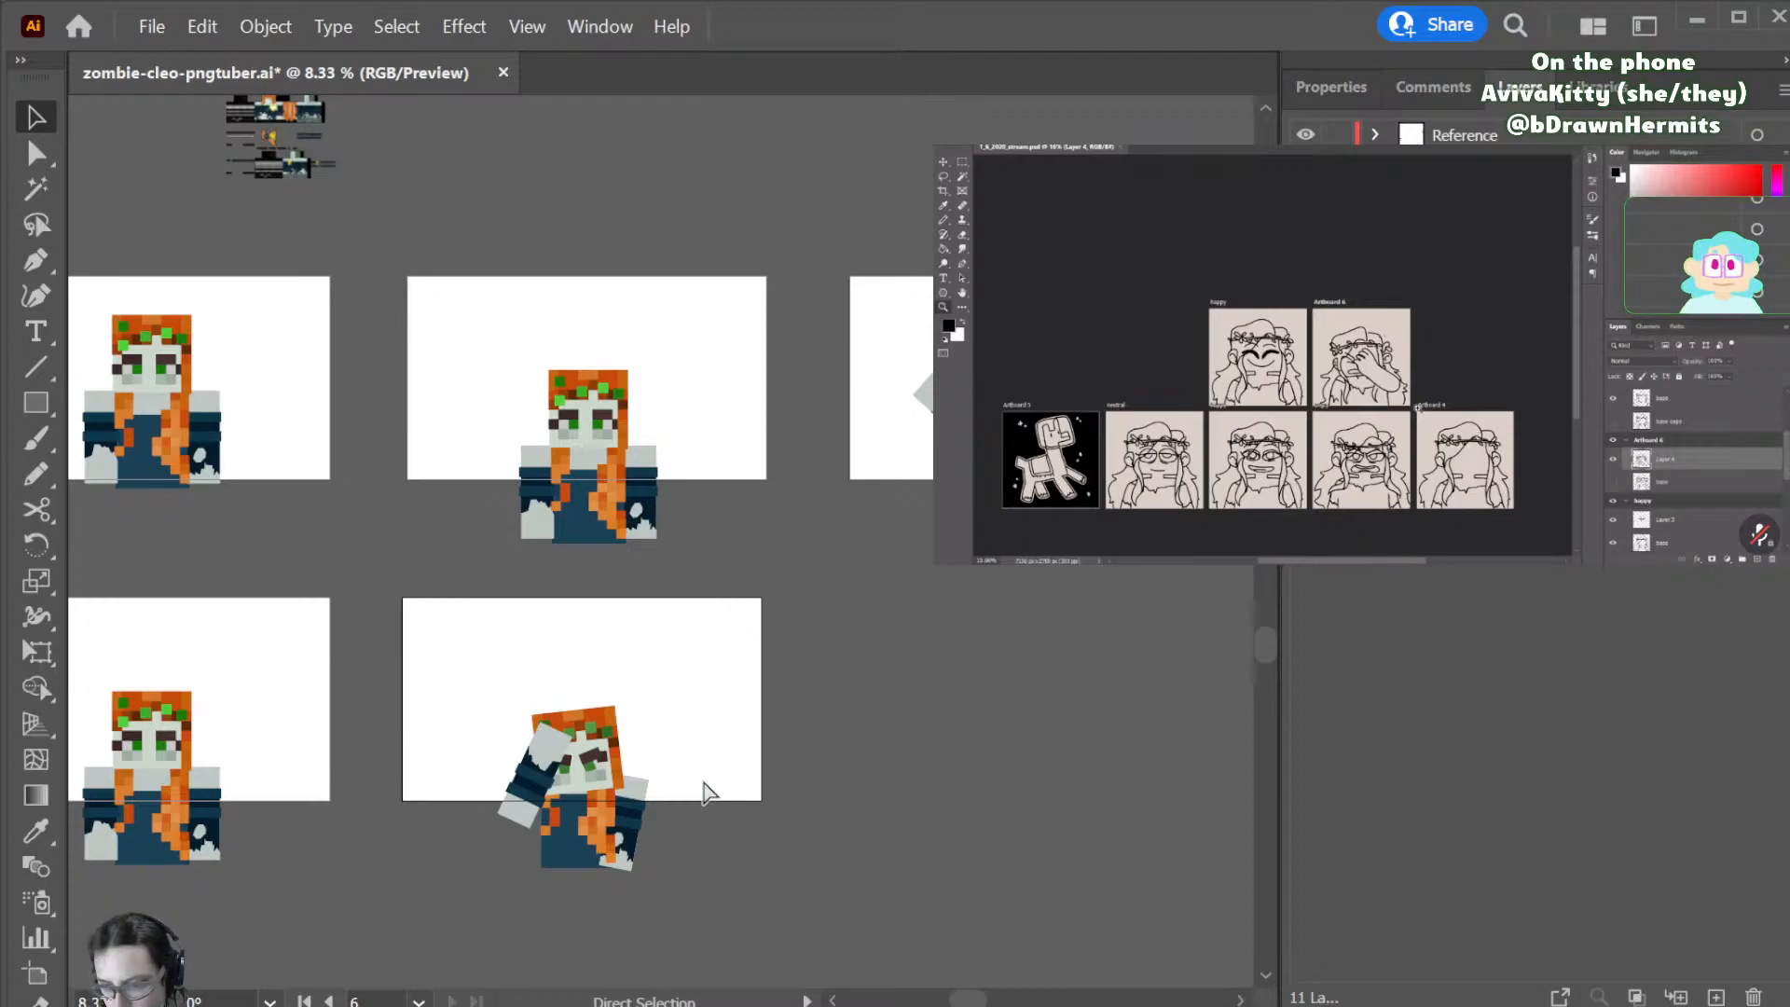
pyautogui.hotkey('ctrl', 's')
# - Review the row of expression artboards and compare their poses with the finished Facepalm artboard
pyautogui.scroll(2, 704, 792)
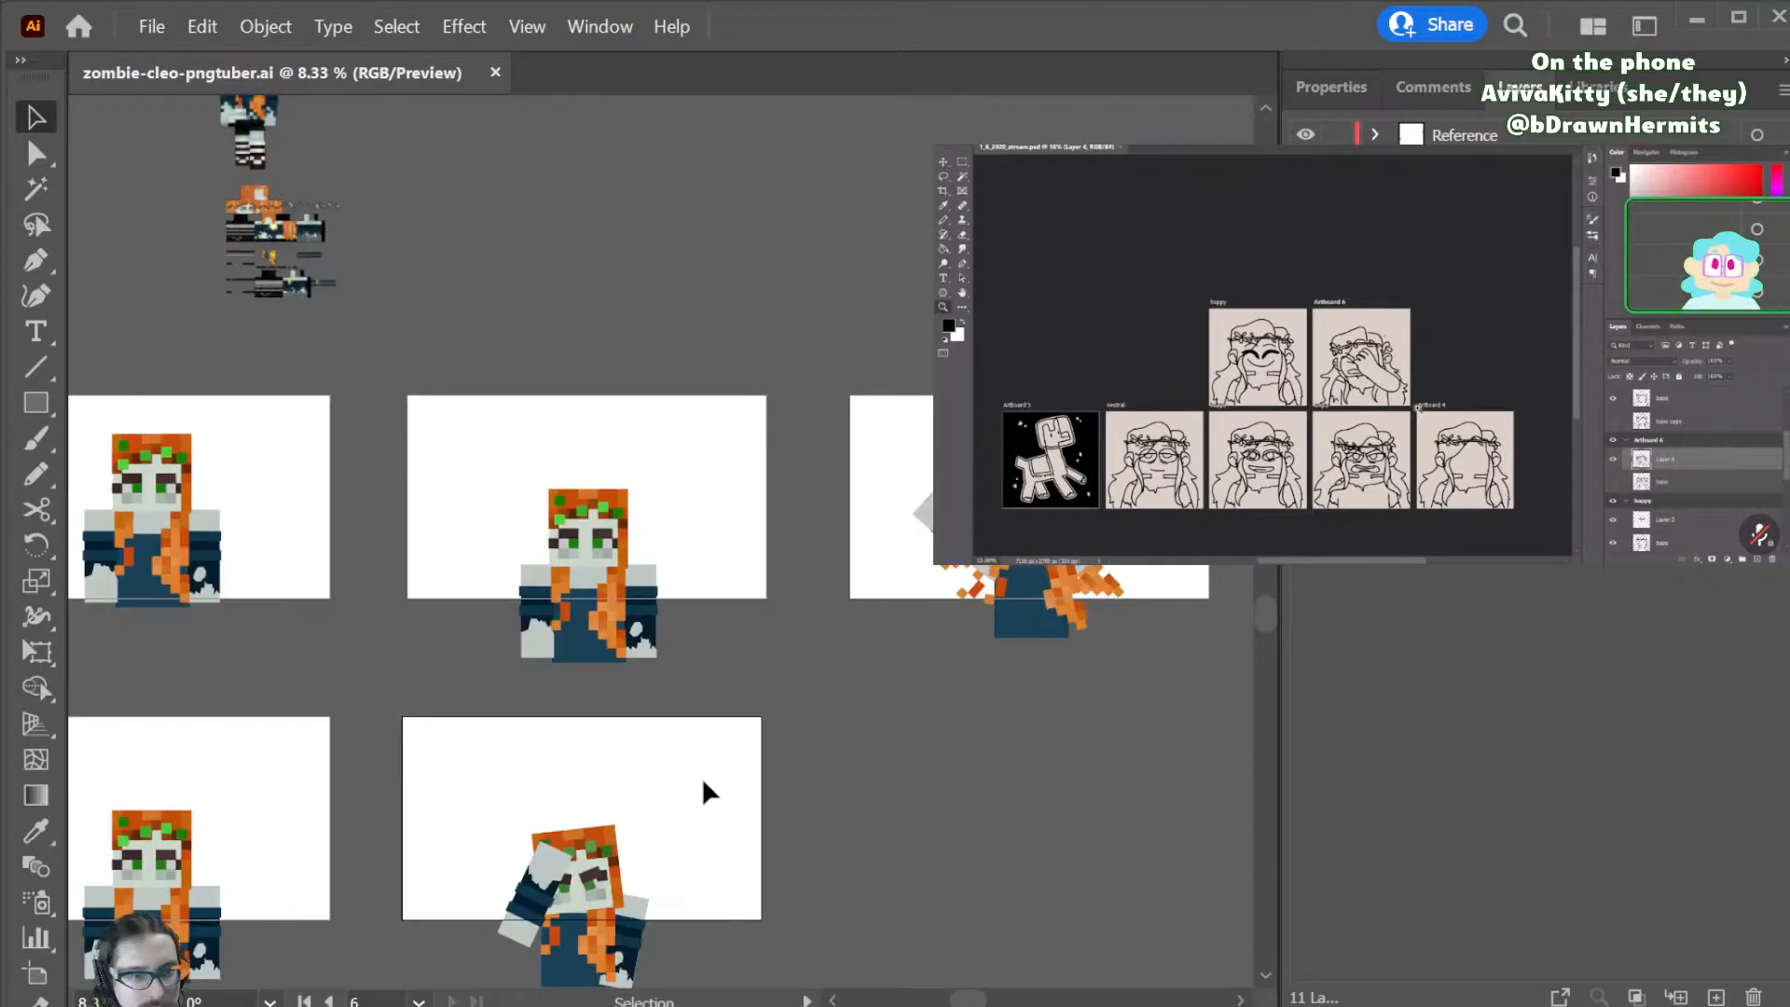
pyautogui.press('ctrl')
pyautogui.hscroll(3, 704, 792)
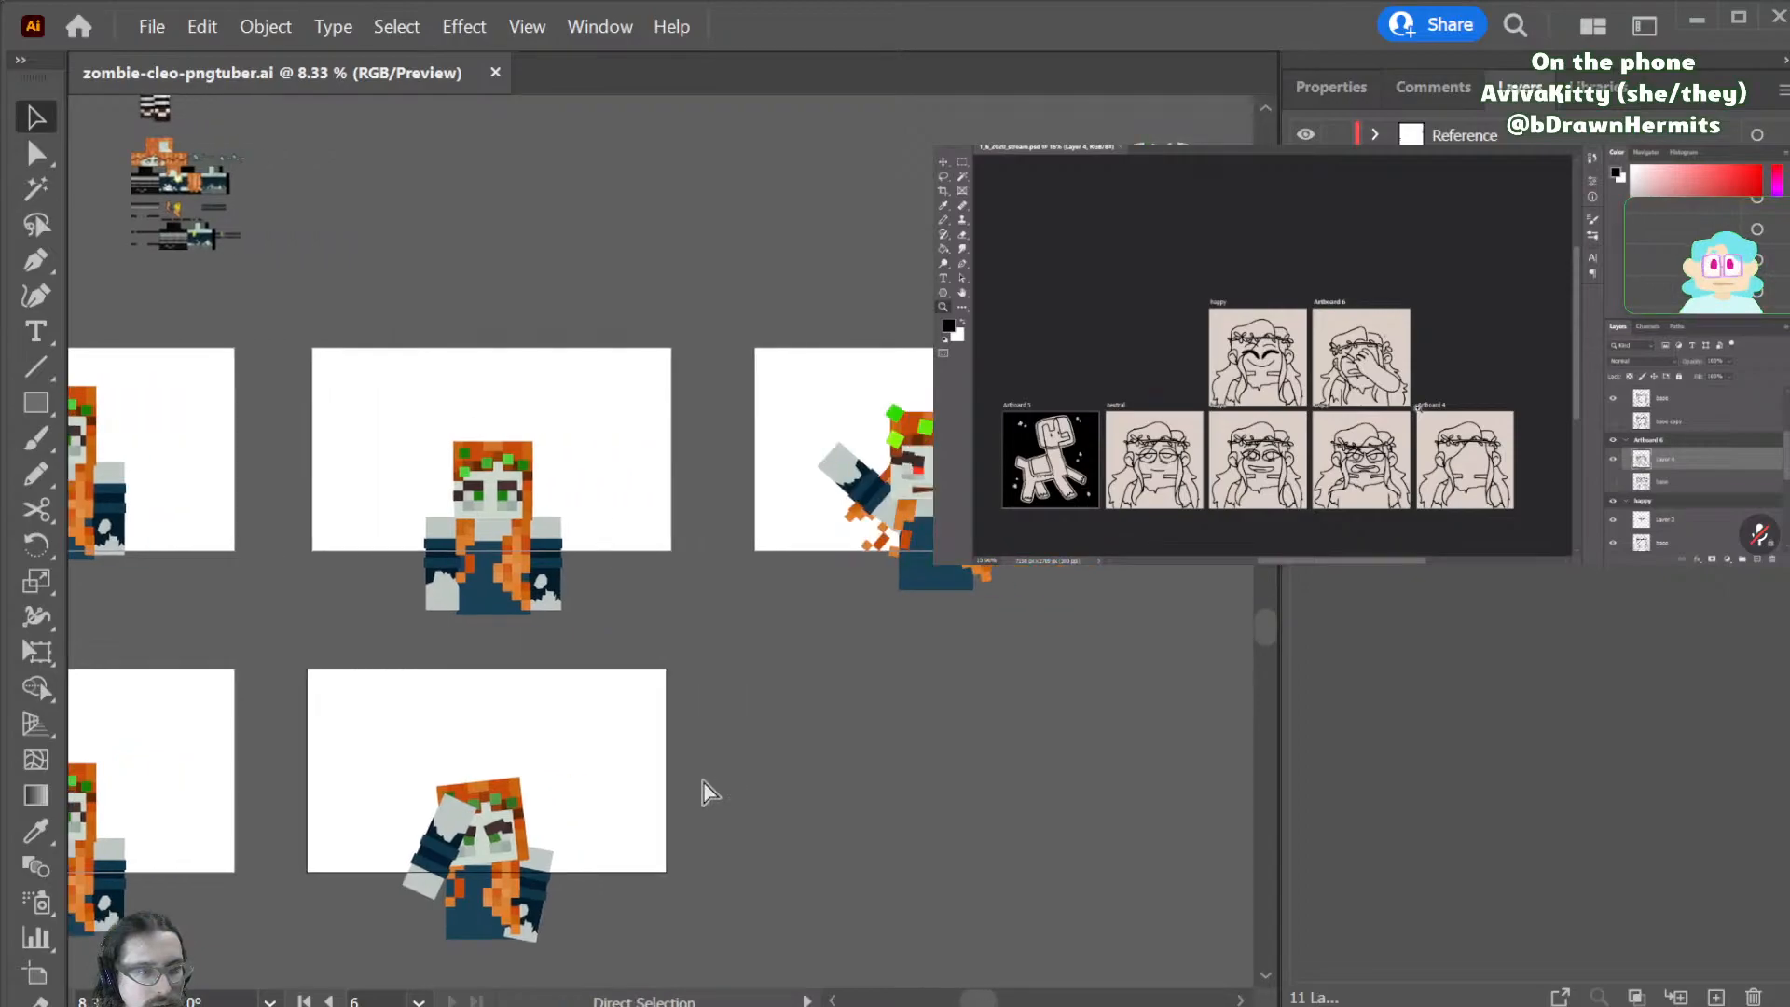
pyautogui.hscroll(6, 704, 792)
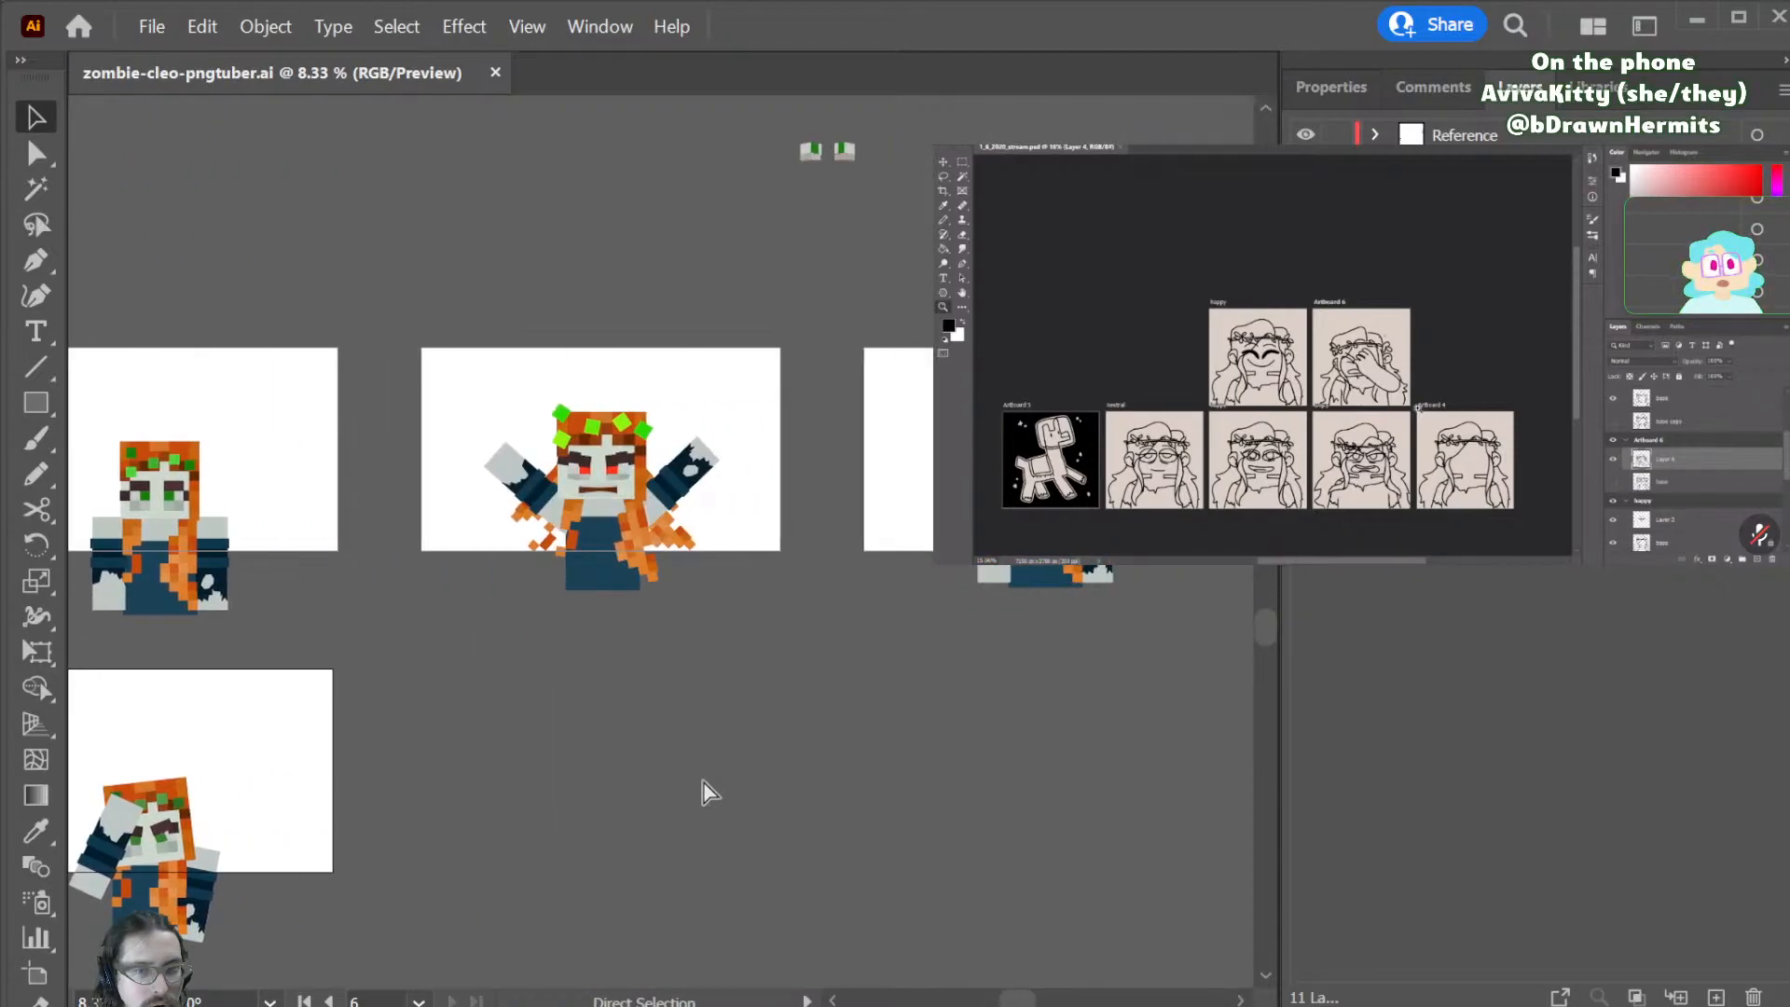
pyautogui.hscroll(-3, 704, 792)
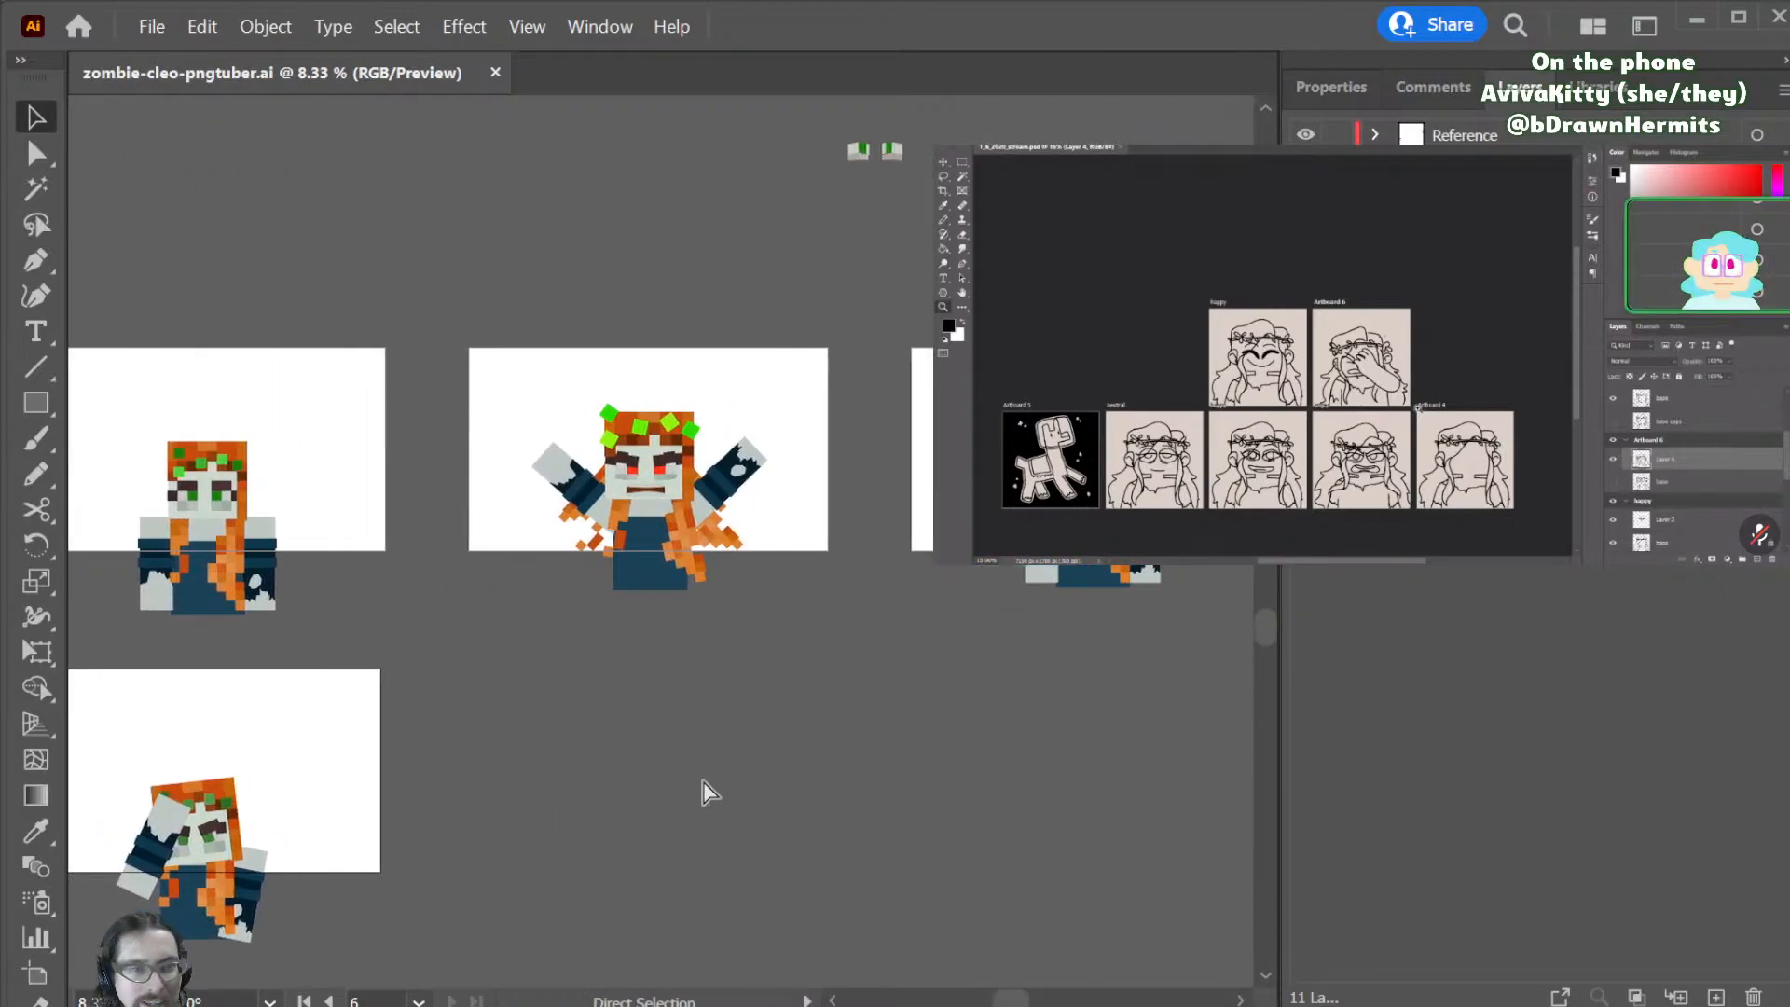
pyautogui.hscroll(1, 705, 792)
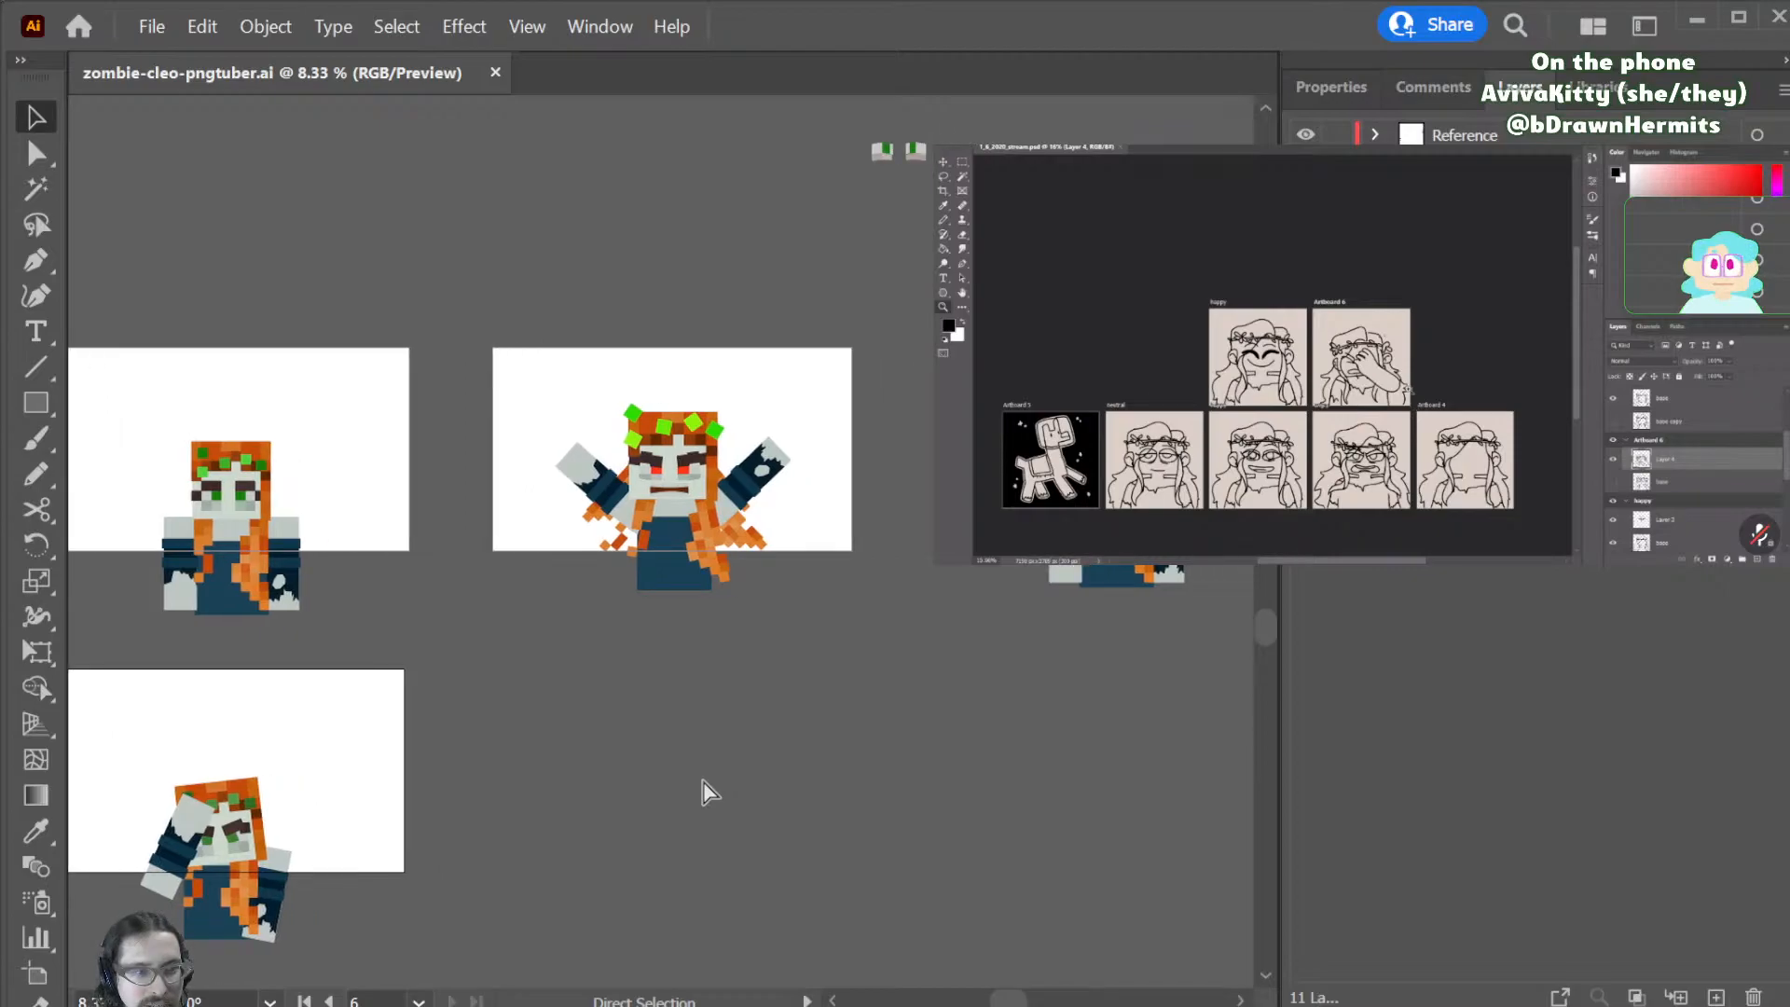
pyautogui.hscroll(-1, 705, 791)
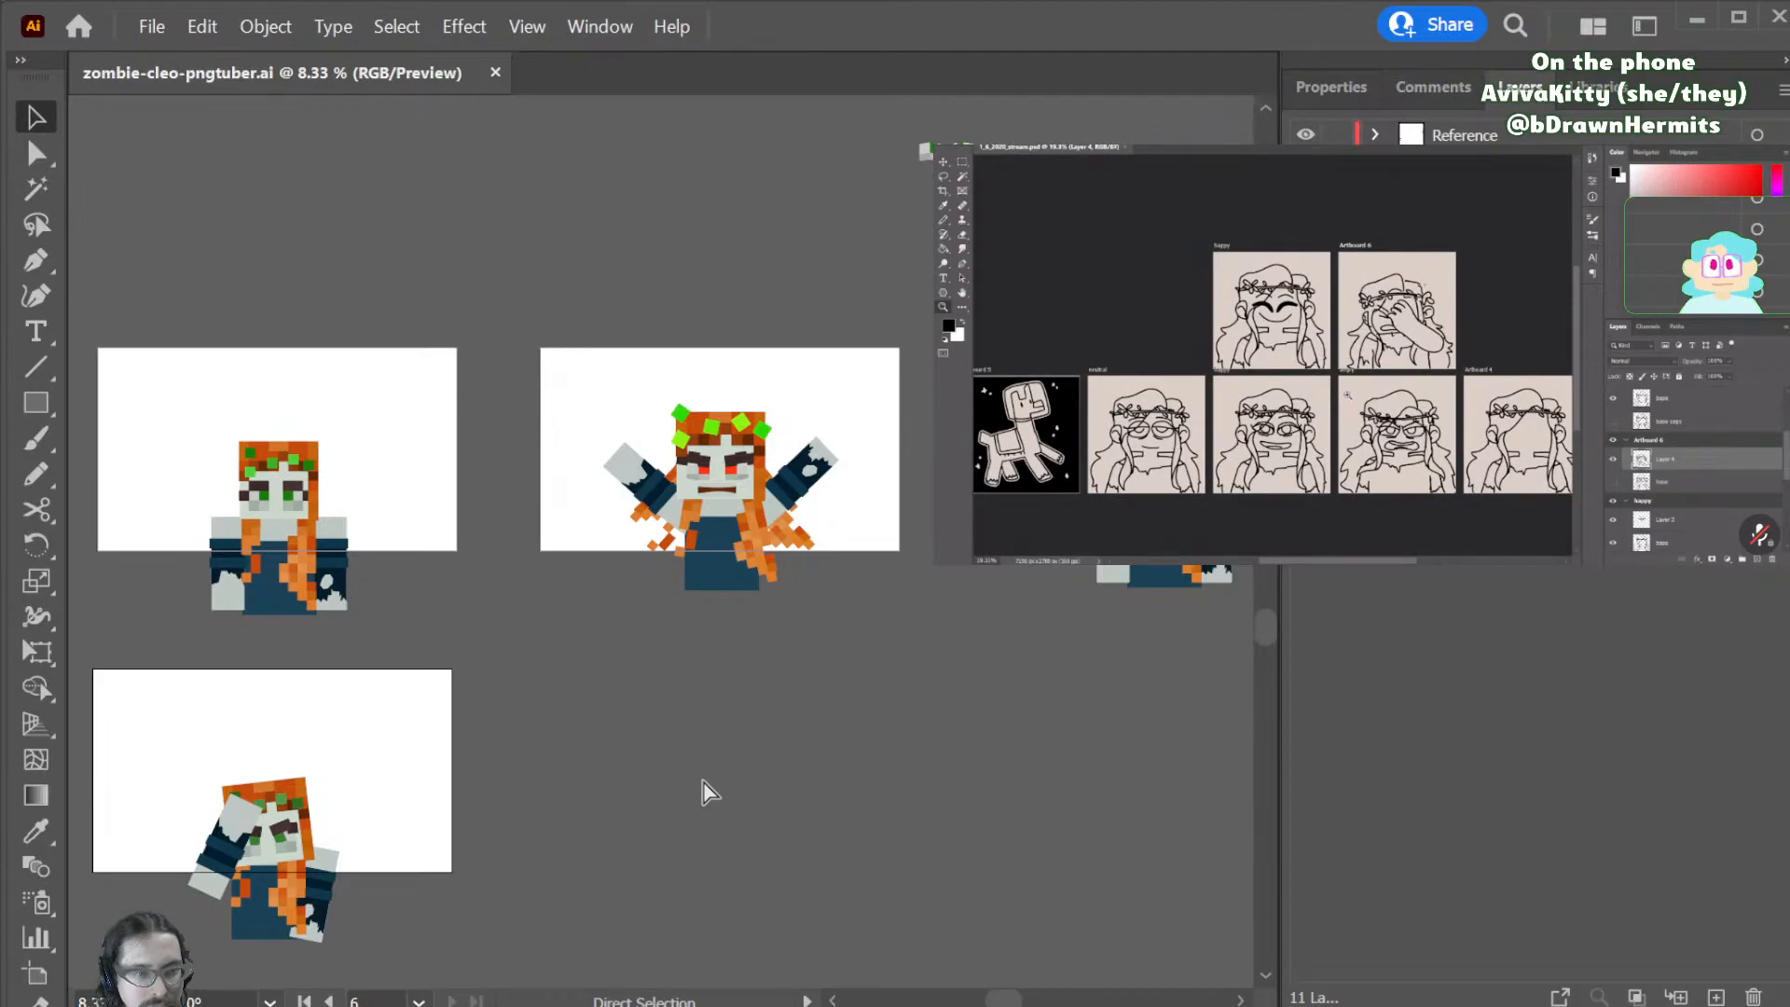
pyautogui.hscroll(-1, 704, 783)
pyautogui.hscroll(2, 703, 783)
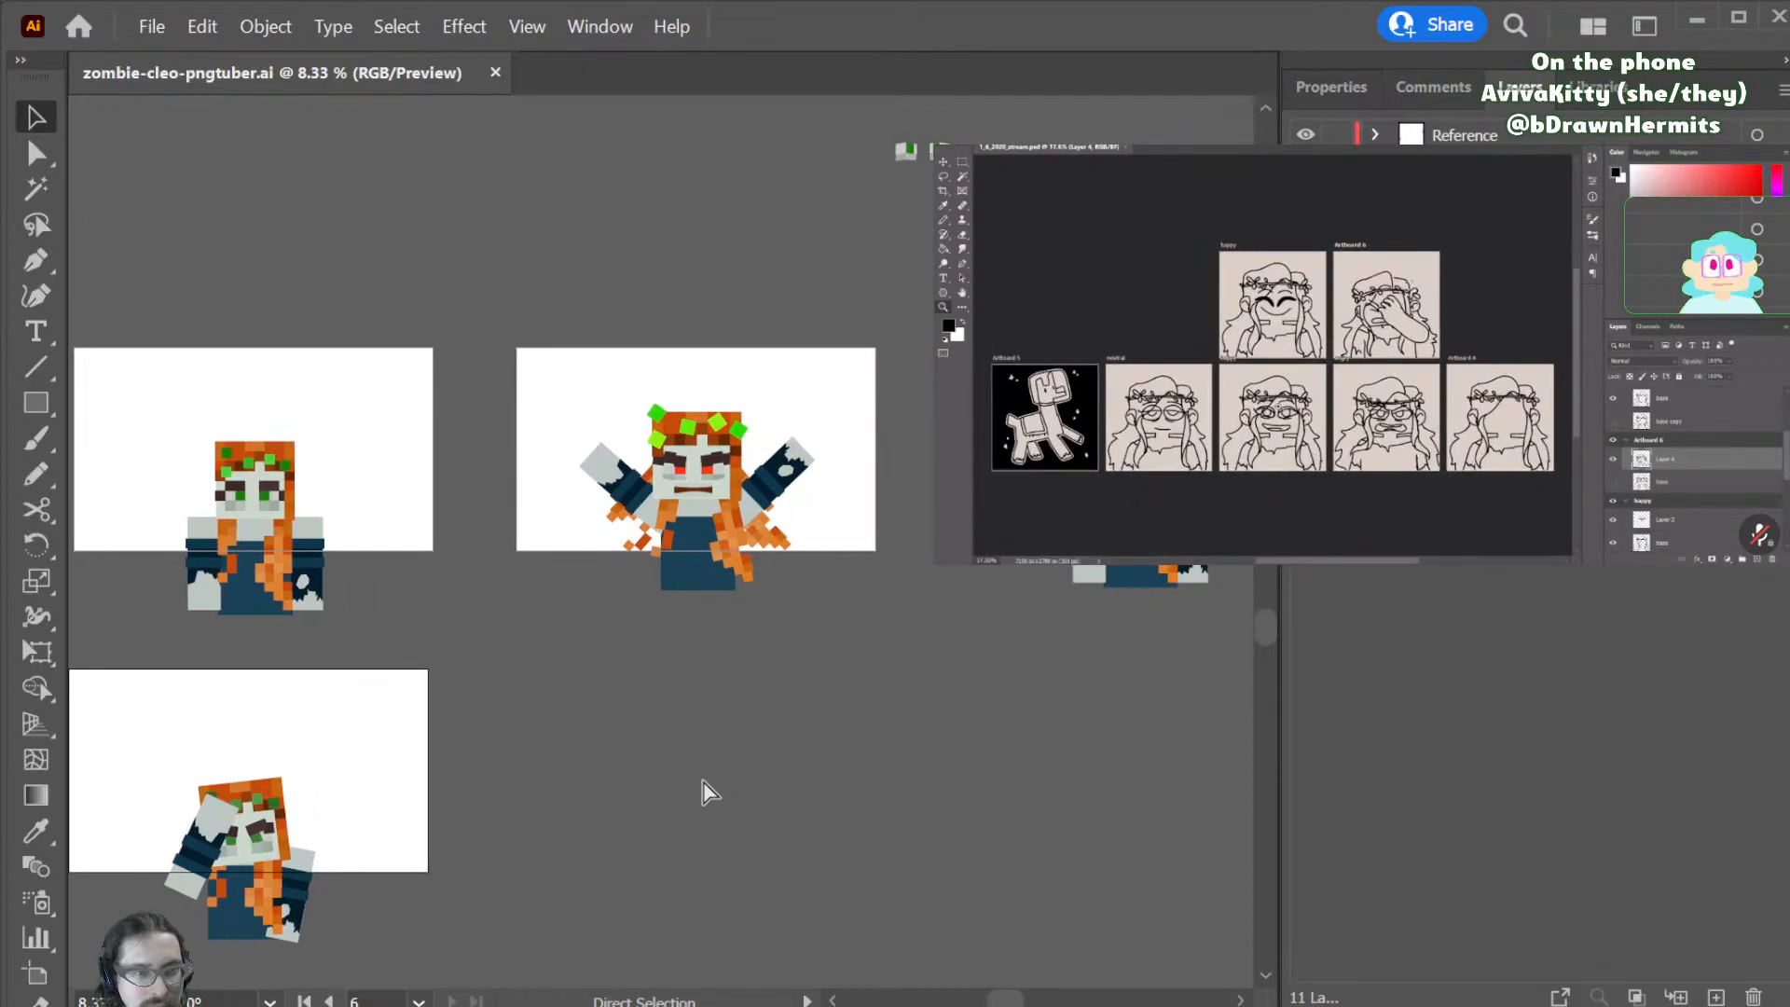
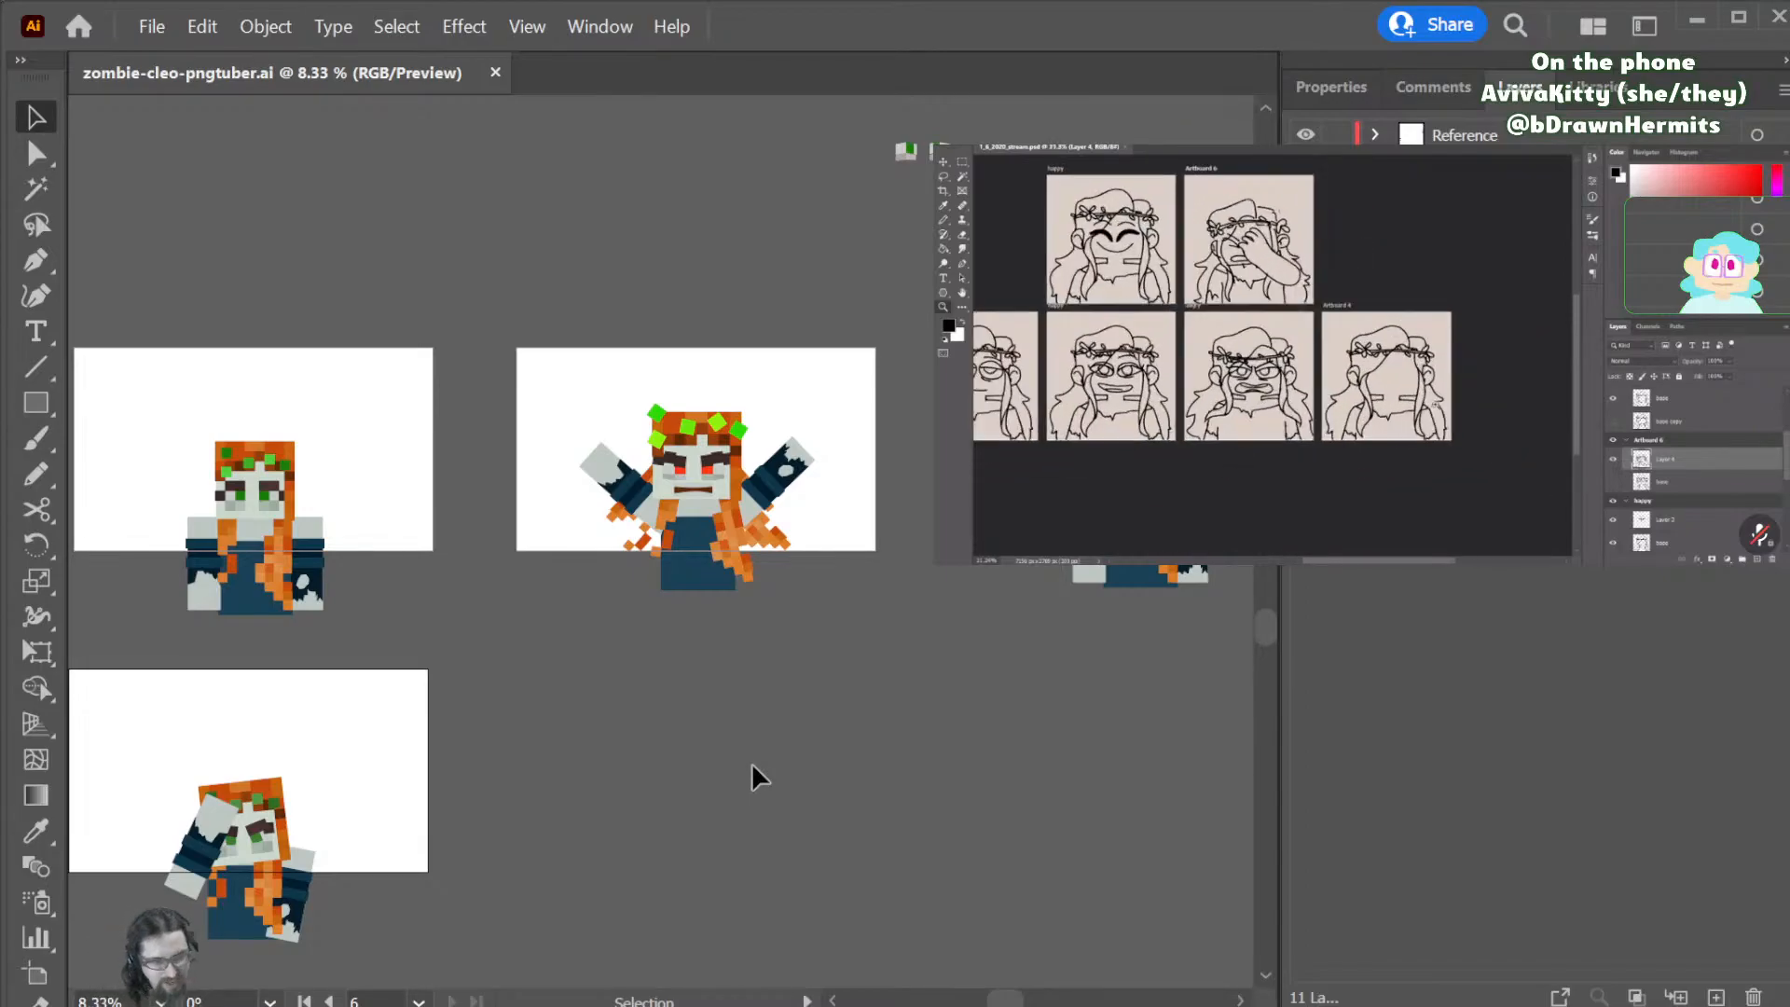
# - Rotate the Facepalm figure's brow beside the raised hand slightly counterclockwise so it sits nearly level
pyautogui.hscroll(-5, 447, 849)
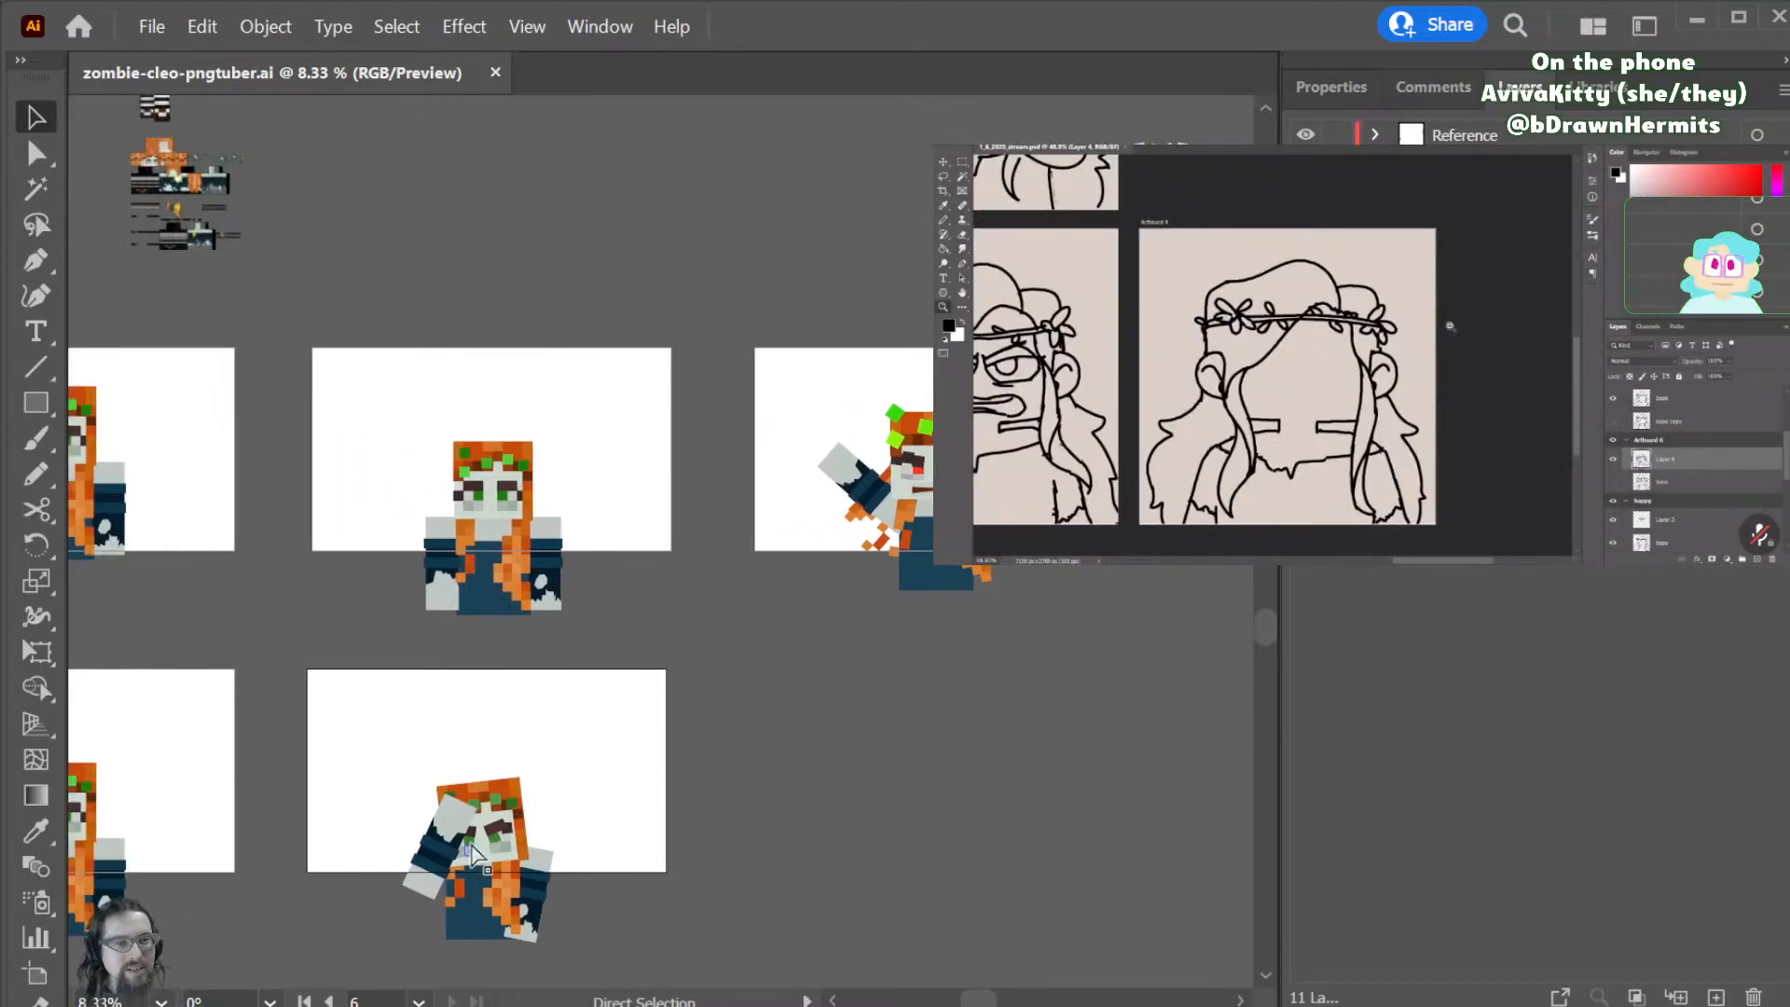
pyautogui.hotkey('ctrl', '=')
pyautogui.hotkey('ctrl', '=')
pyautogui.hotkey('ctrl', '=')
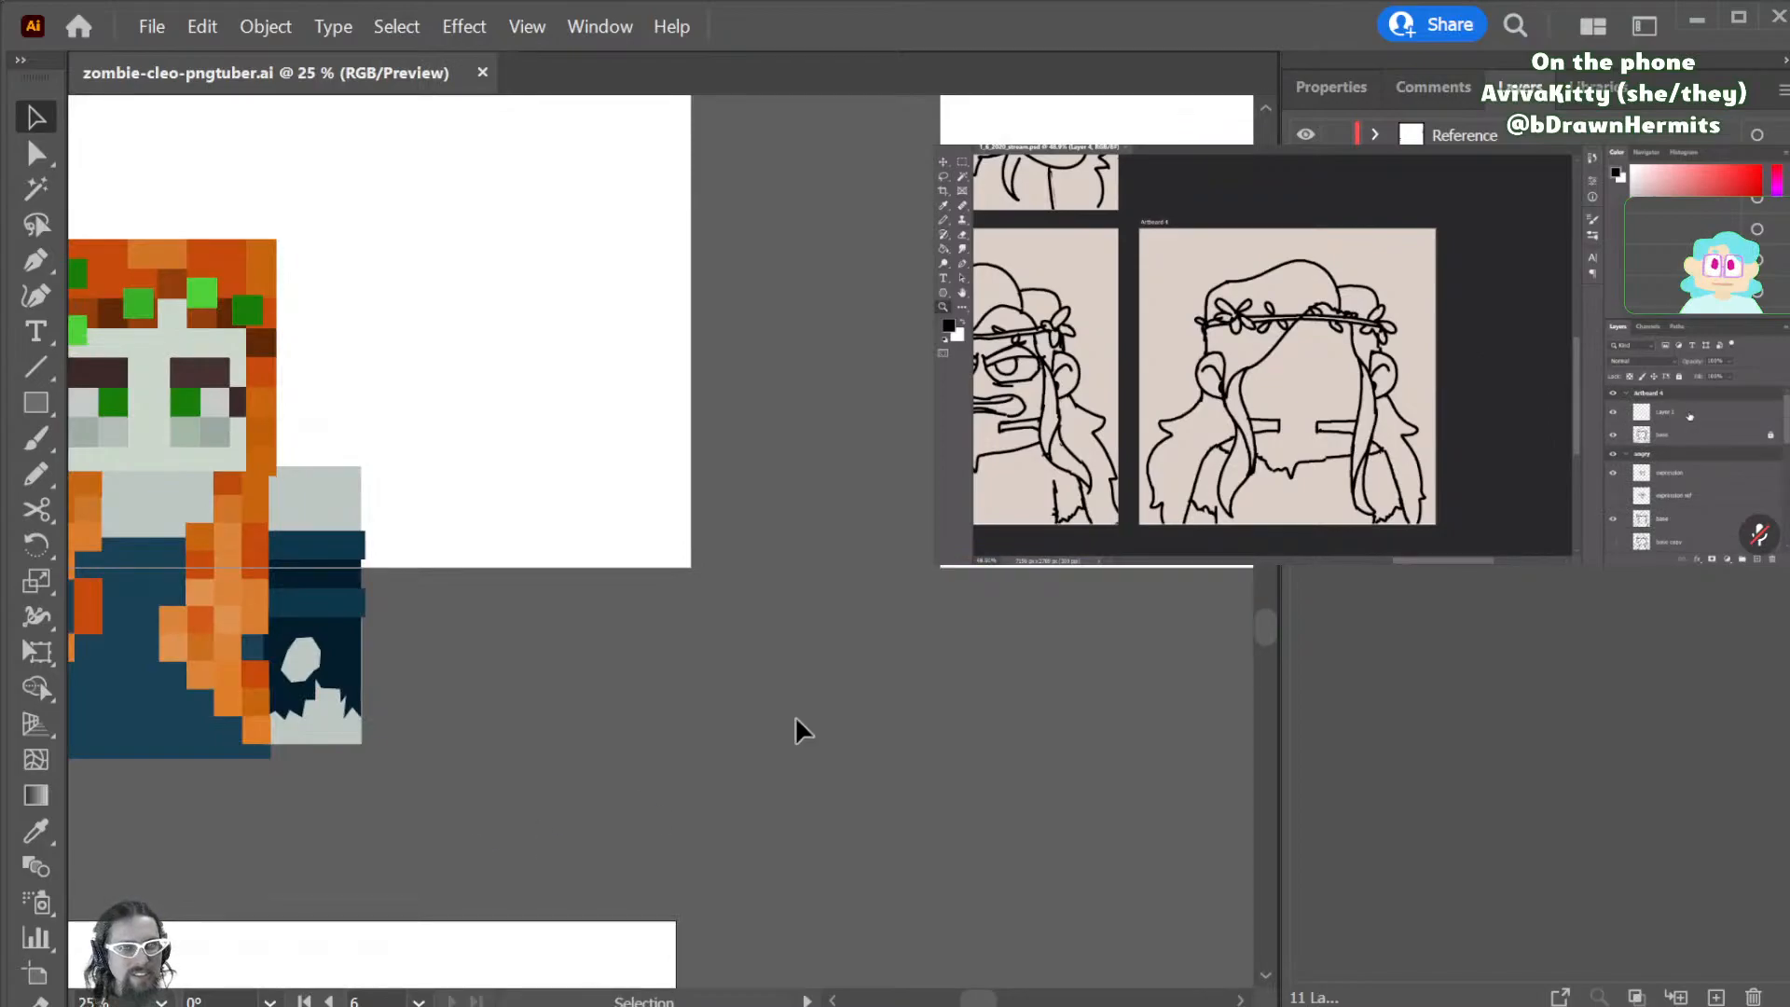
pyautogui.scroll(-4, 796, 716)
pyautogui.scroll(-12, 749, 701)
pyautogui.hscroll(-8, 749, 701)
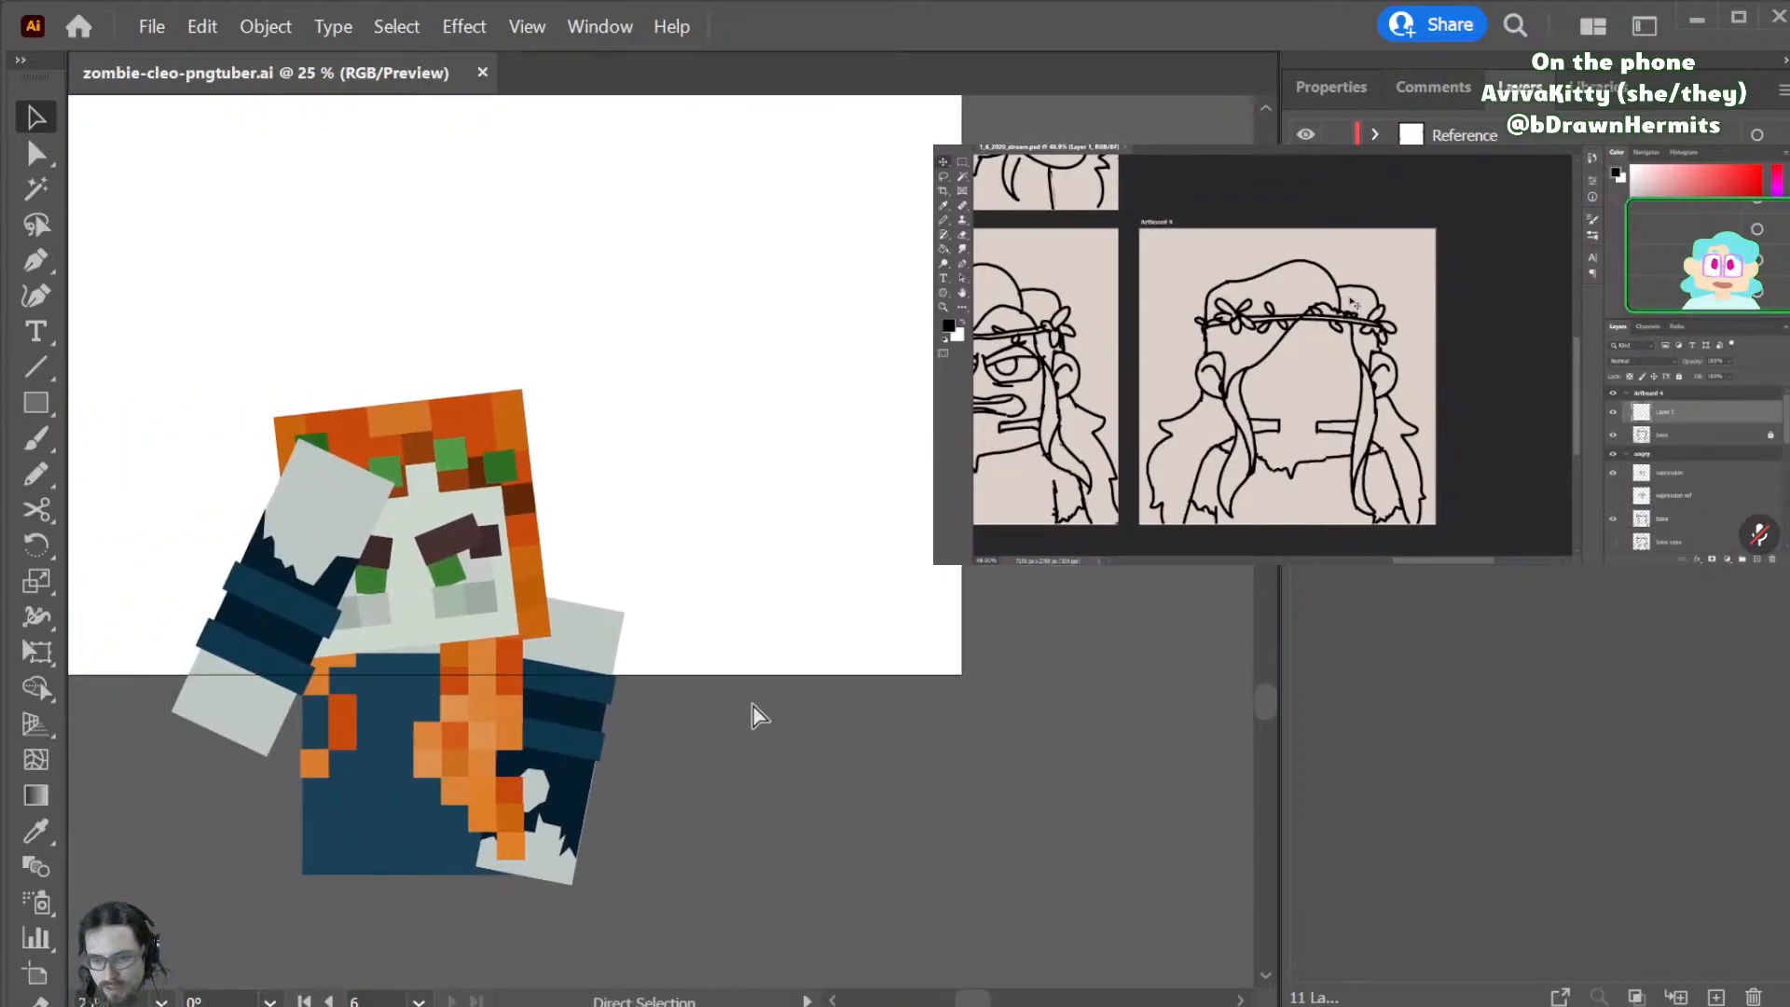
pyautogui.hscroll(-3, 755, 718)
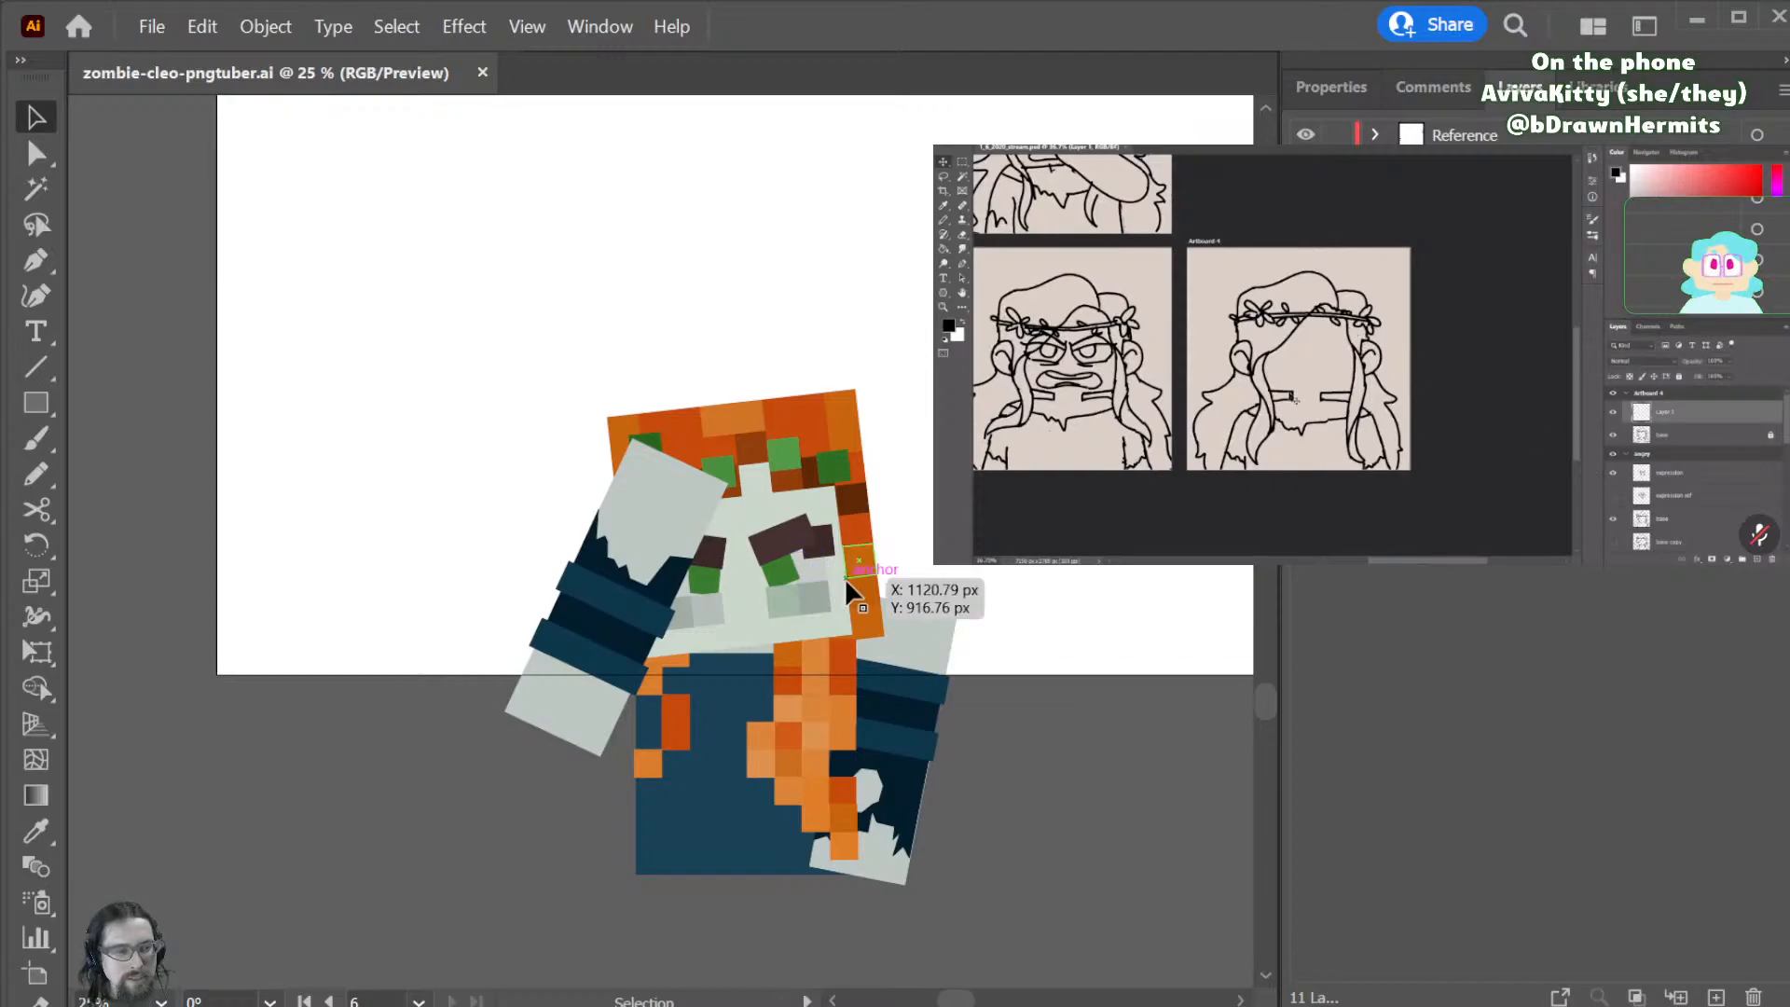
pyautogui.click(709, 550)
pyautogui.press('r')
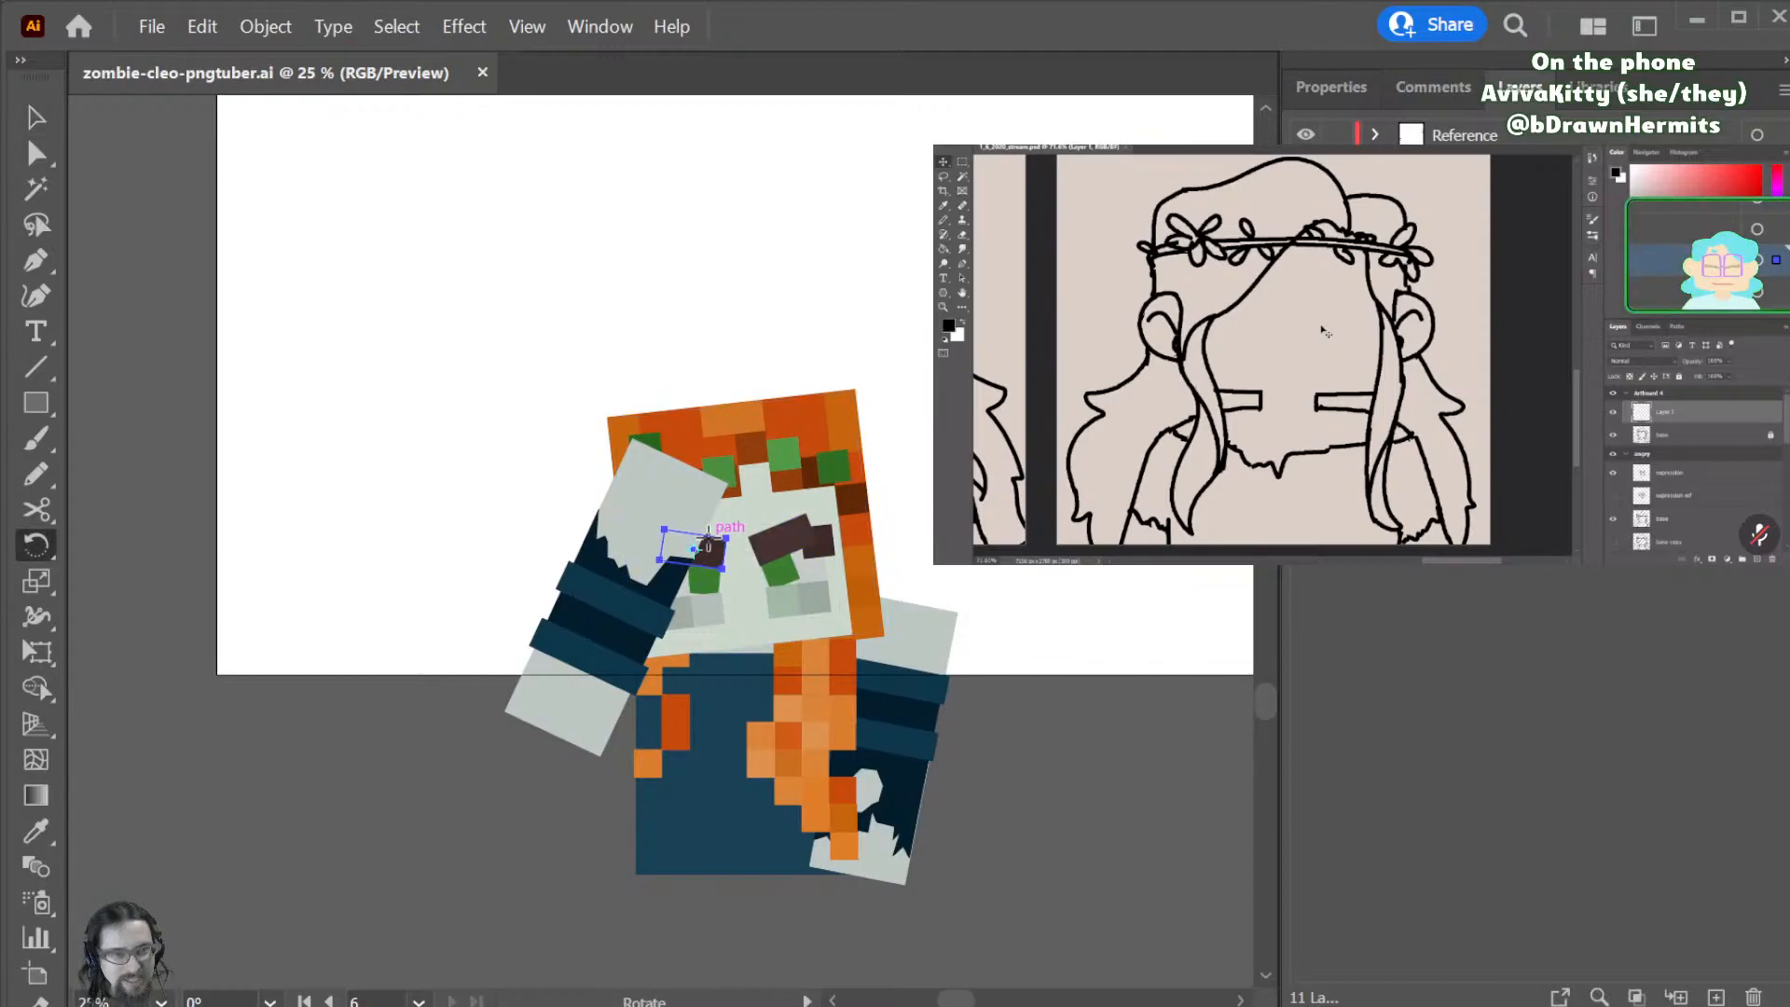
pyautogui.moveTo(665, 540); pyautogui.dragTo(730, 549)
pyautogui.press('v')
# - Rotate the Facepalm figure's other brow slightly clockwise to soften its steep slant, and save the file
pyautogui.click(783, 538)
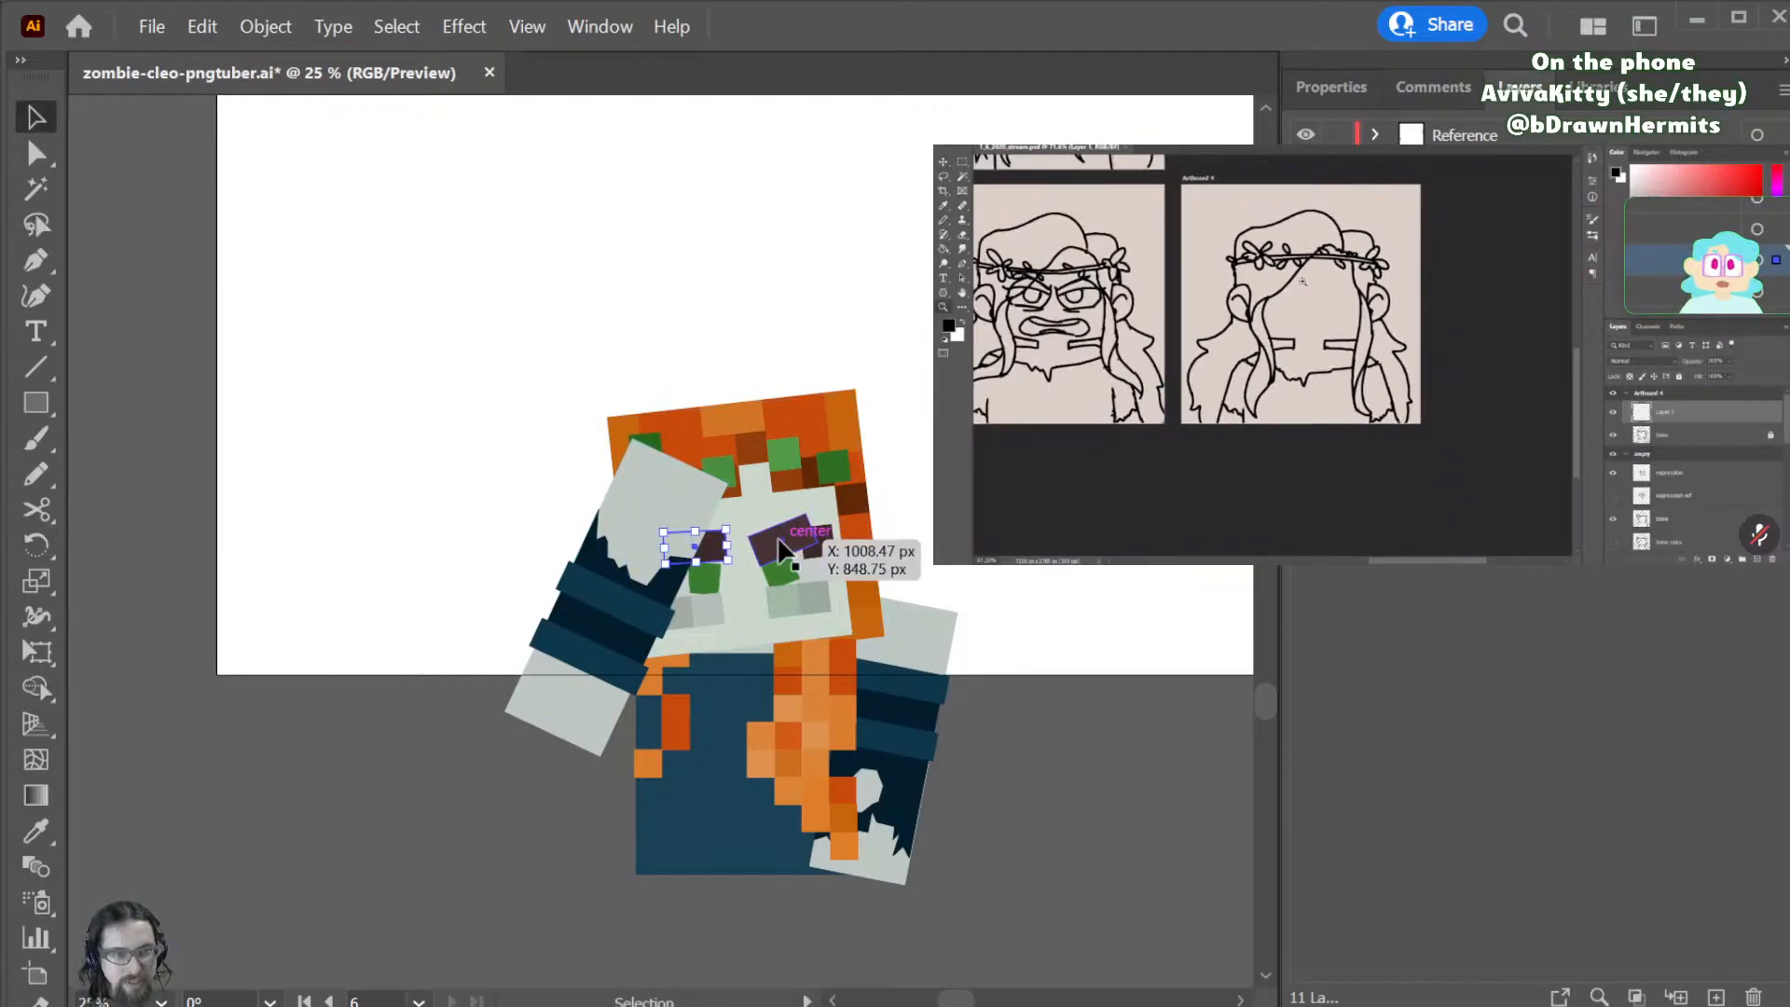
pyautogui.press('r')
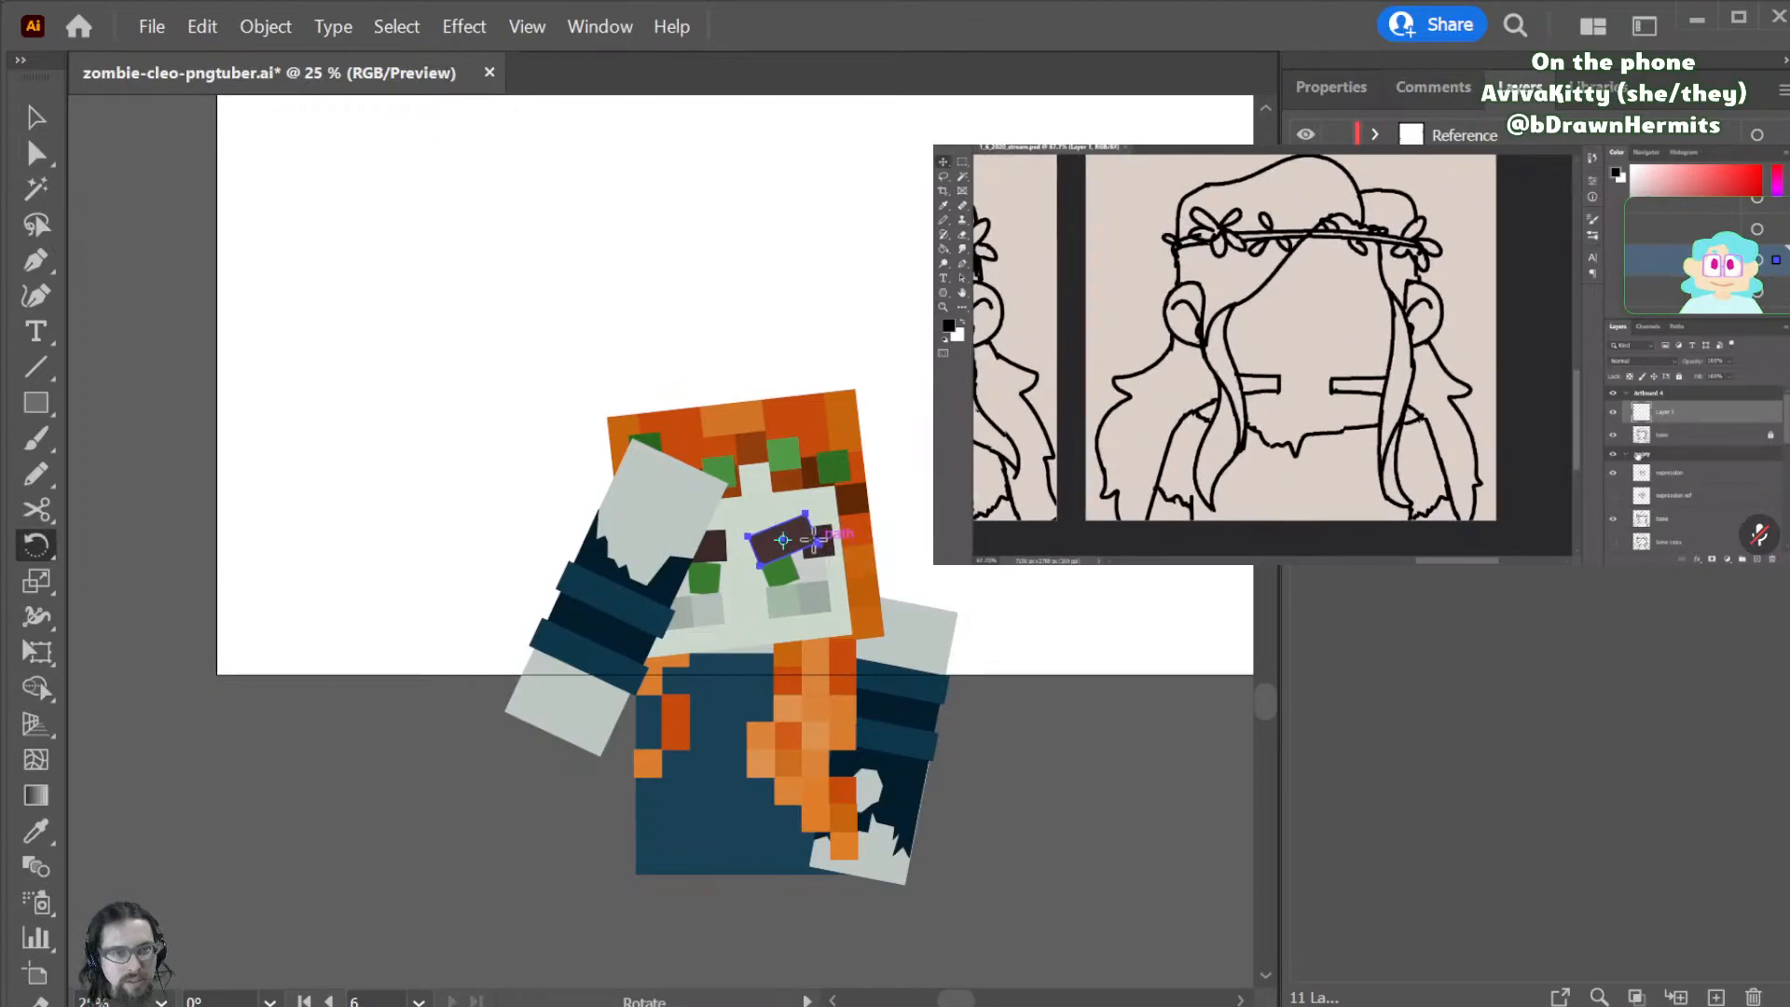
pyautogui.moveTo(871, 543); pyautogui.dragTo(874, 555)
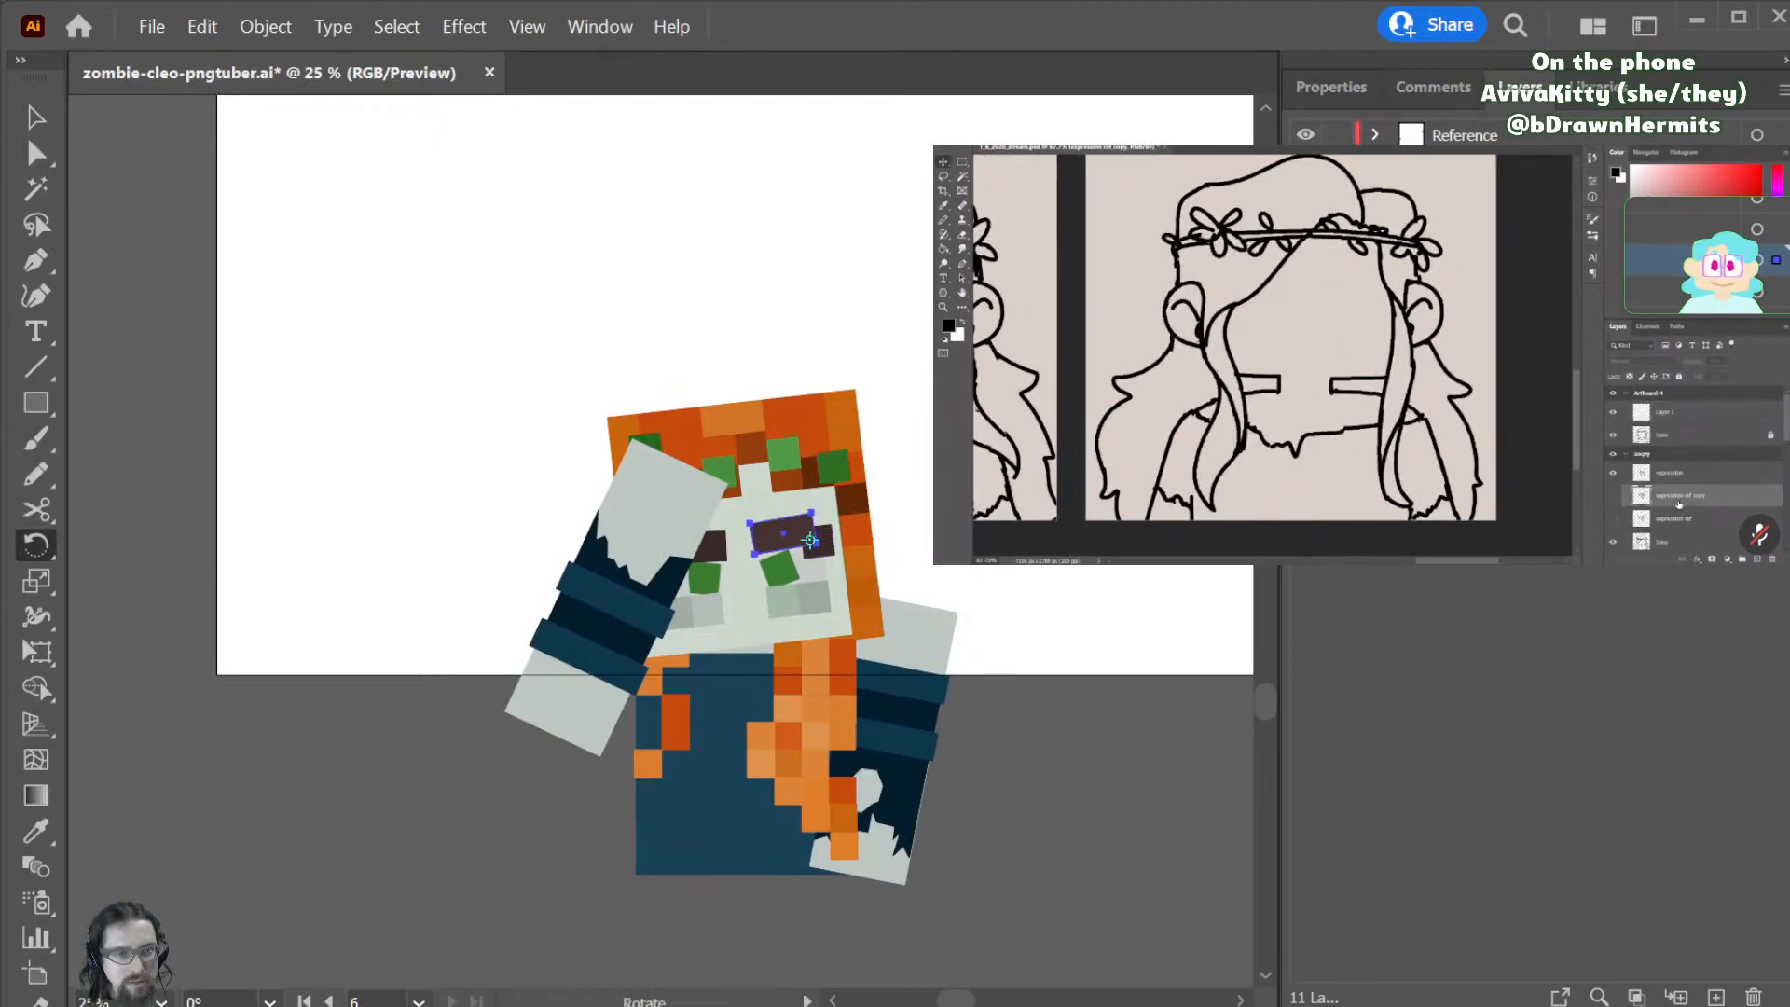
pyautogui.press('v')
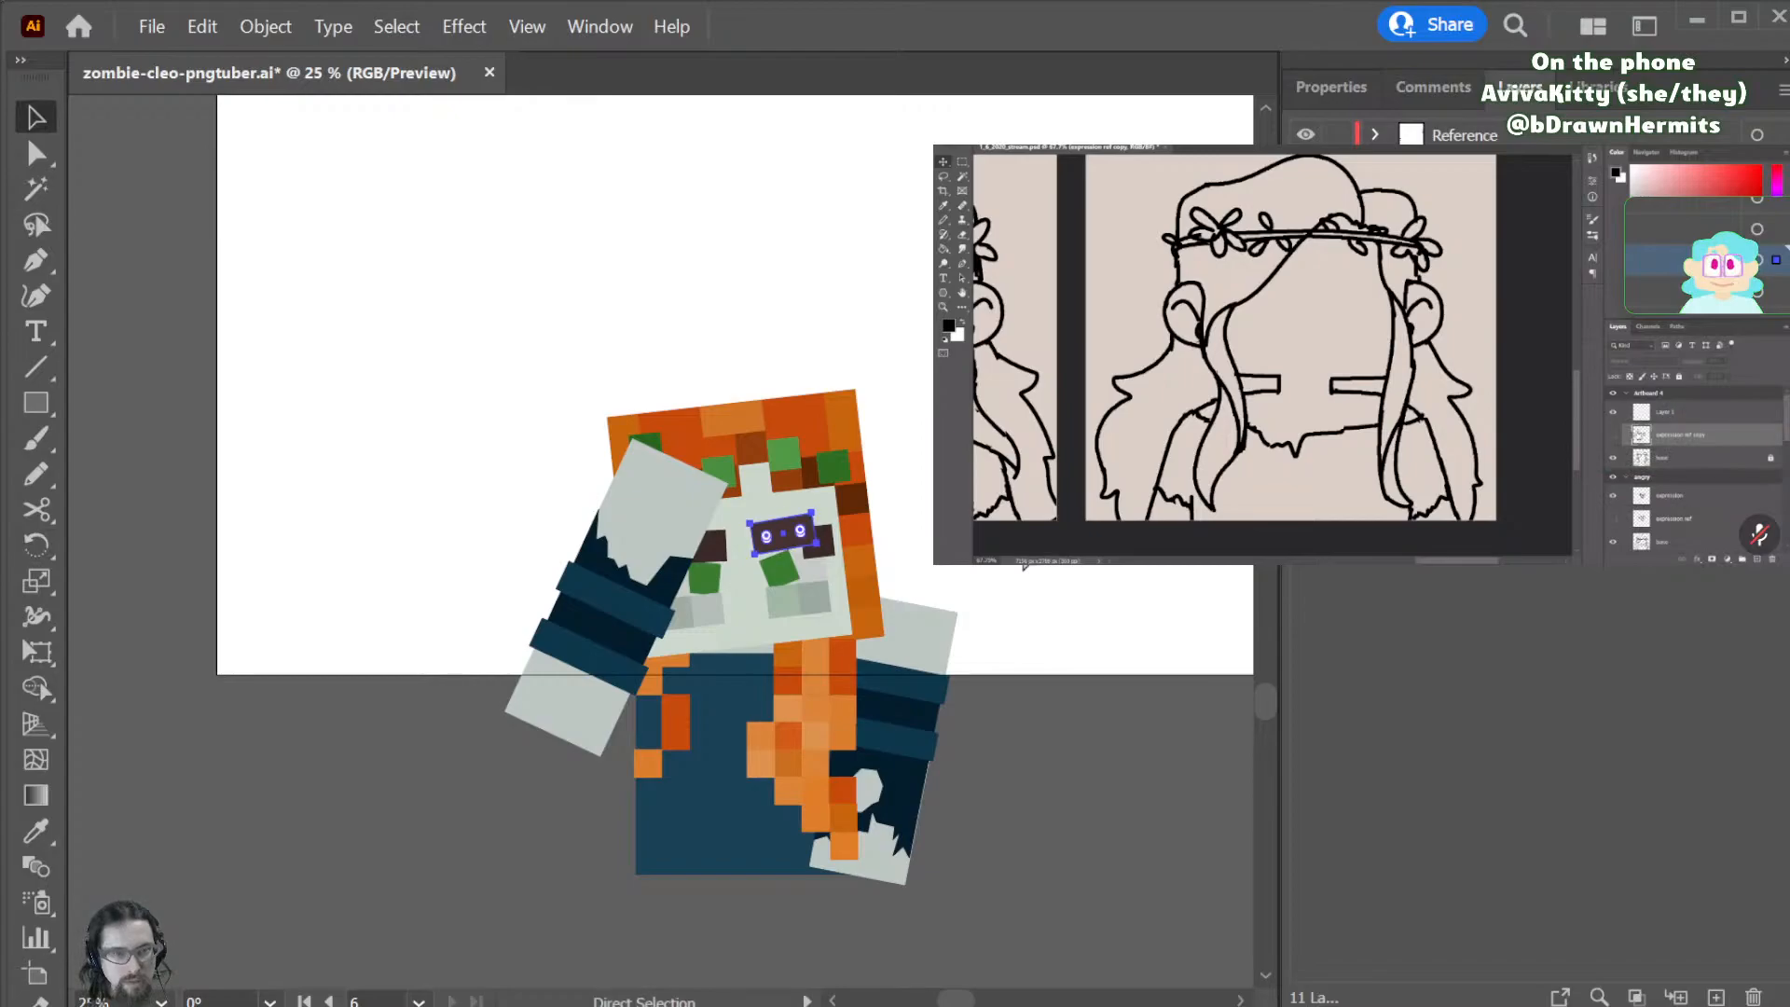
pyautogui.hotkey('ctrl', 'shift', 'a')
pyautogui.hotkey('ctrl', '-')
pyautogui.hotkey('ctrl', '-')
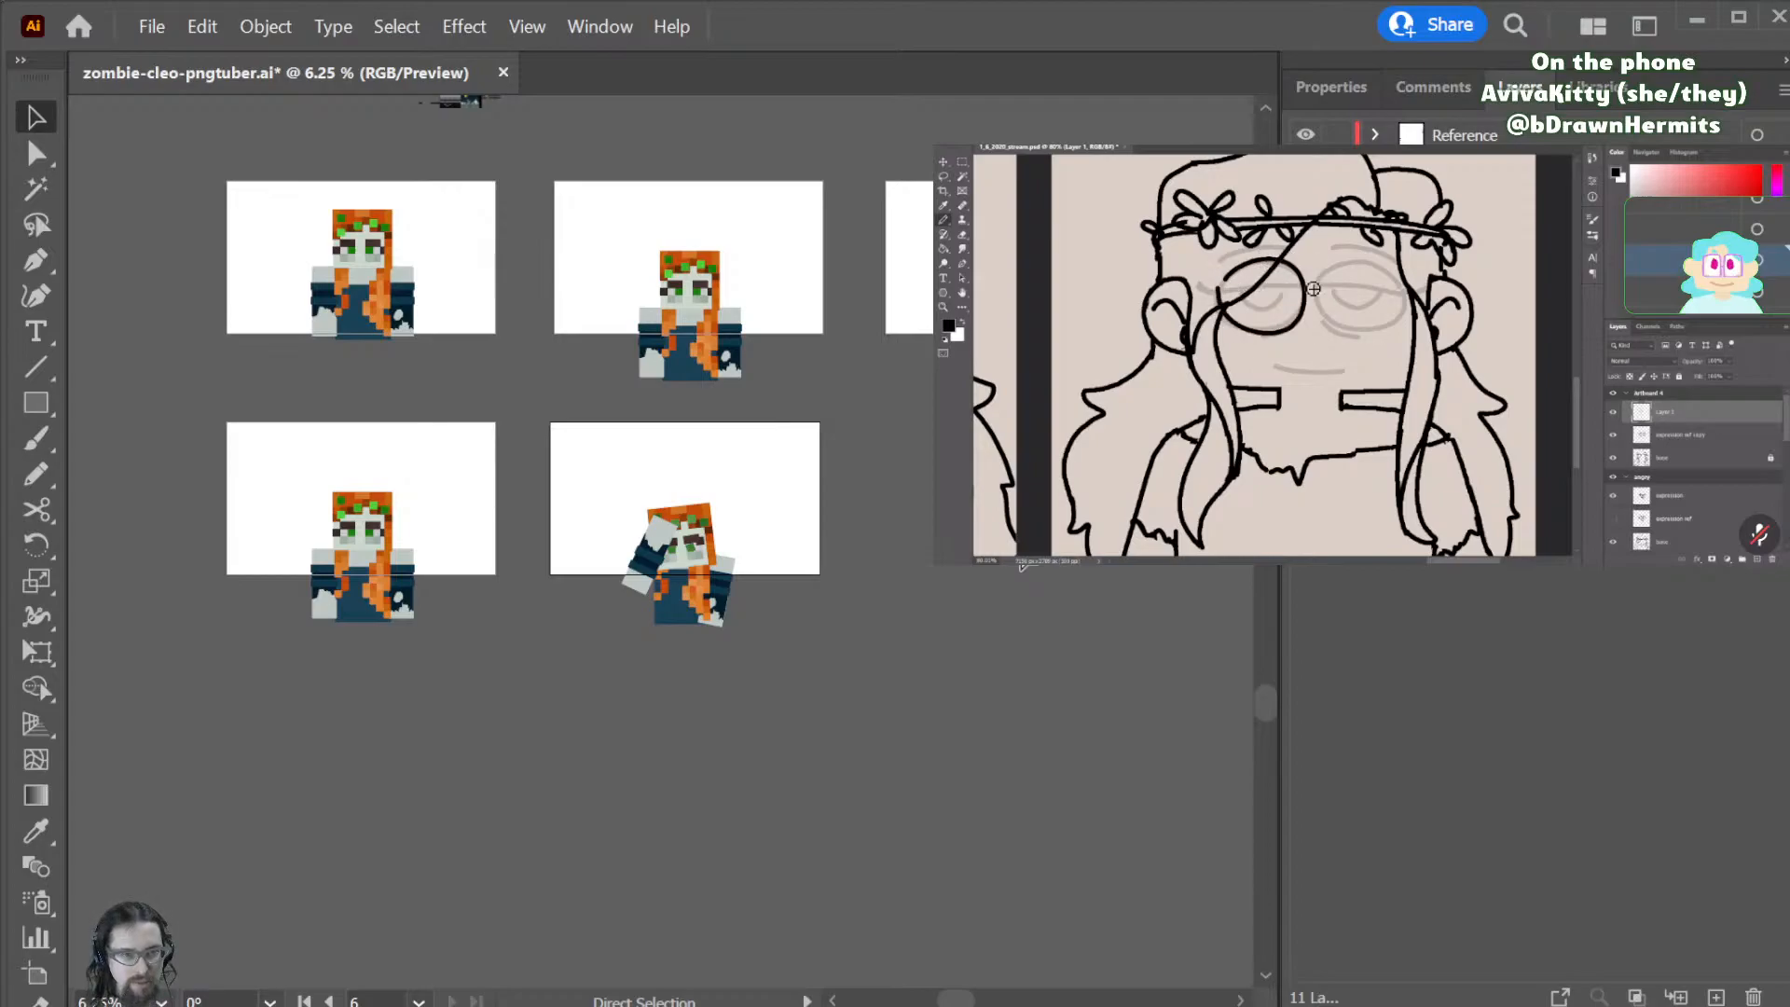
pyautogui.hotkey('ctrl', 's')
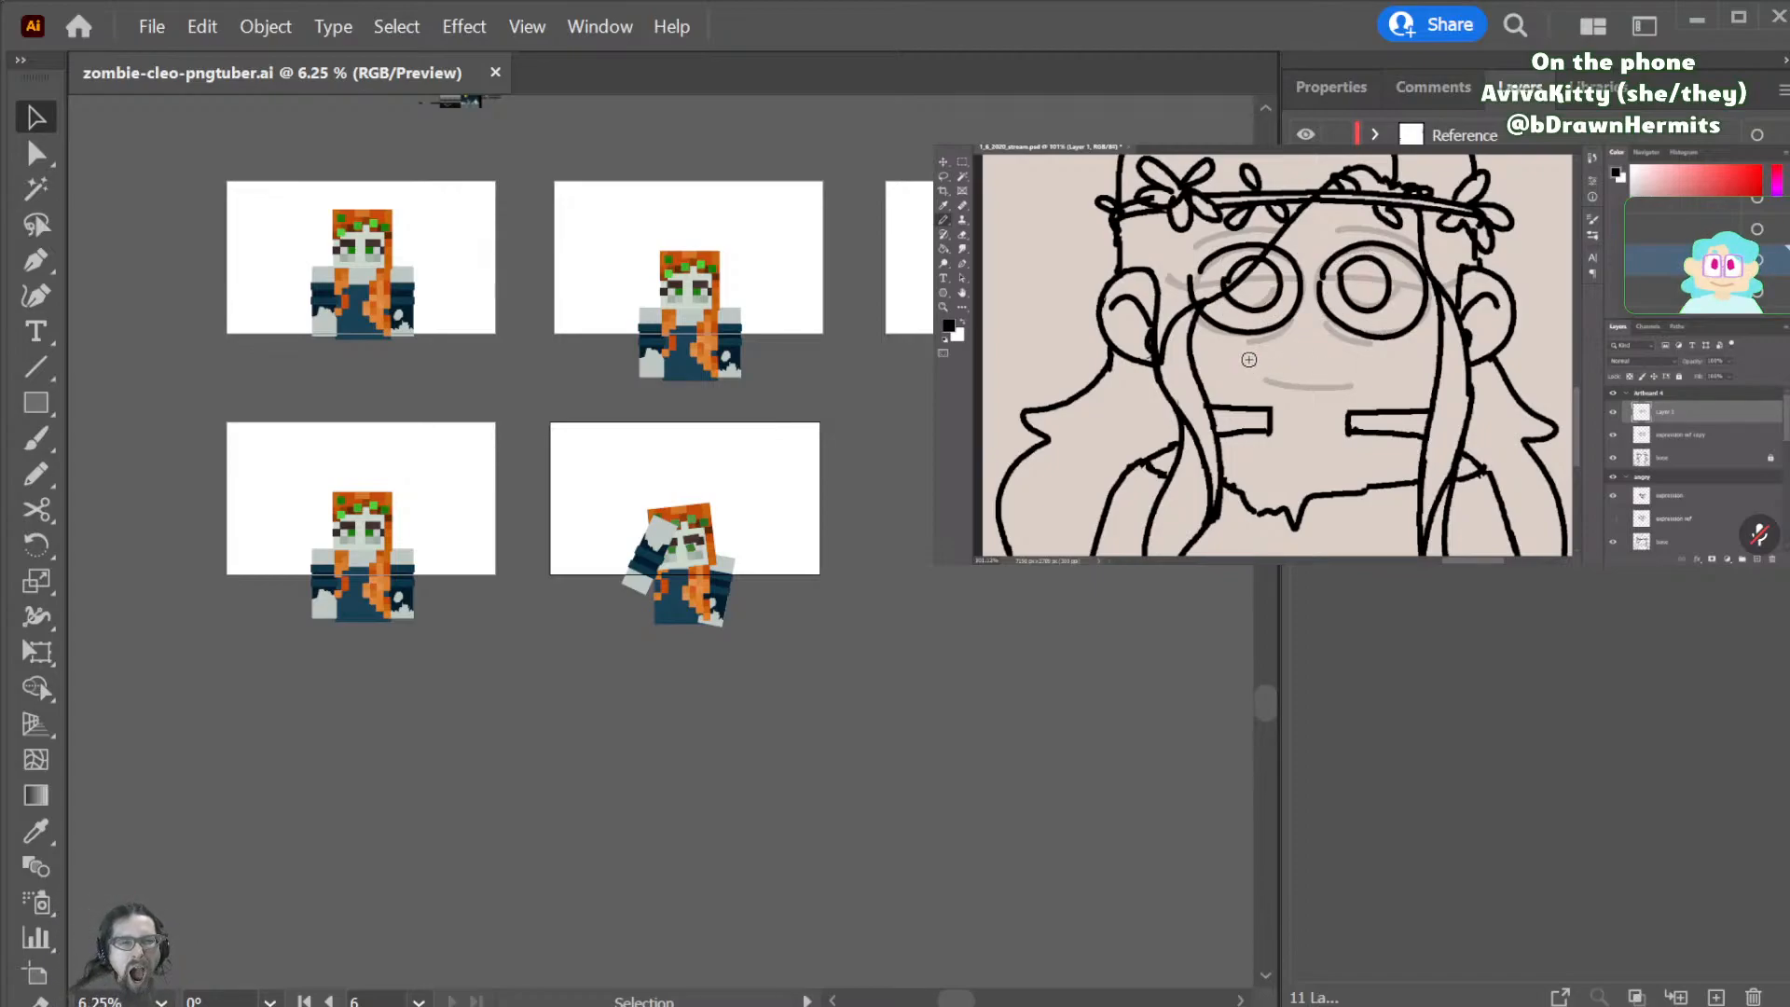
# - Review the expression artboards side by side, comparing the unedited lower figure with the Facepalm and other poses
pyautogui.scroll(-3, 659, 541)
pyautogui.scroll(4, 659, 541)
pyautogui.hscroll(3, 659, 541)
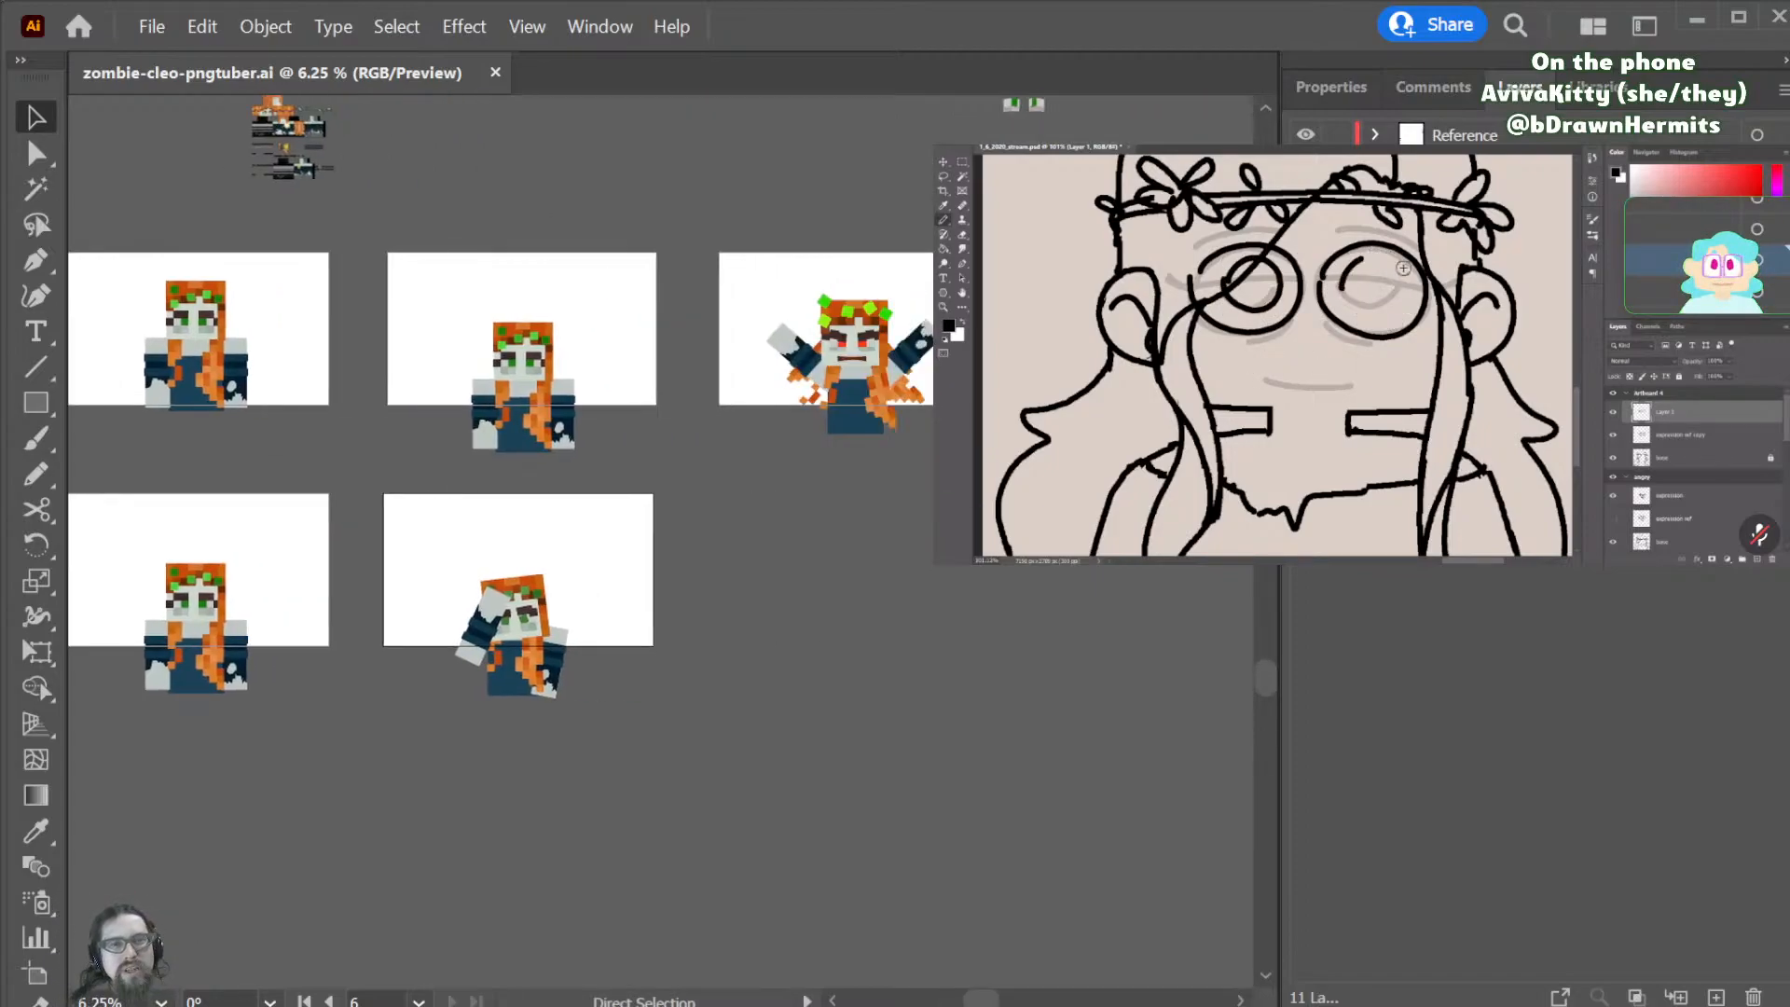
pyautogui.hscroll(4, 660, 541)
pyautogui.hscroll(-3, 659, 541)
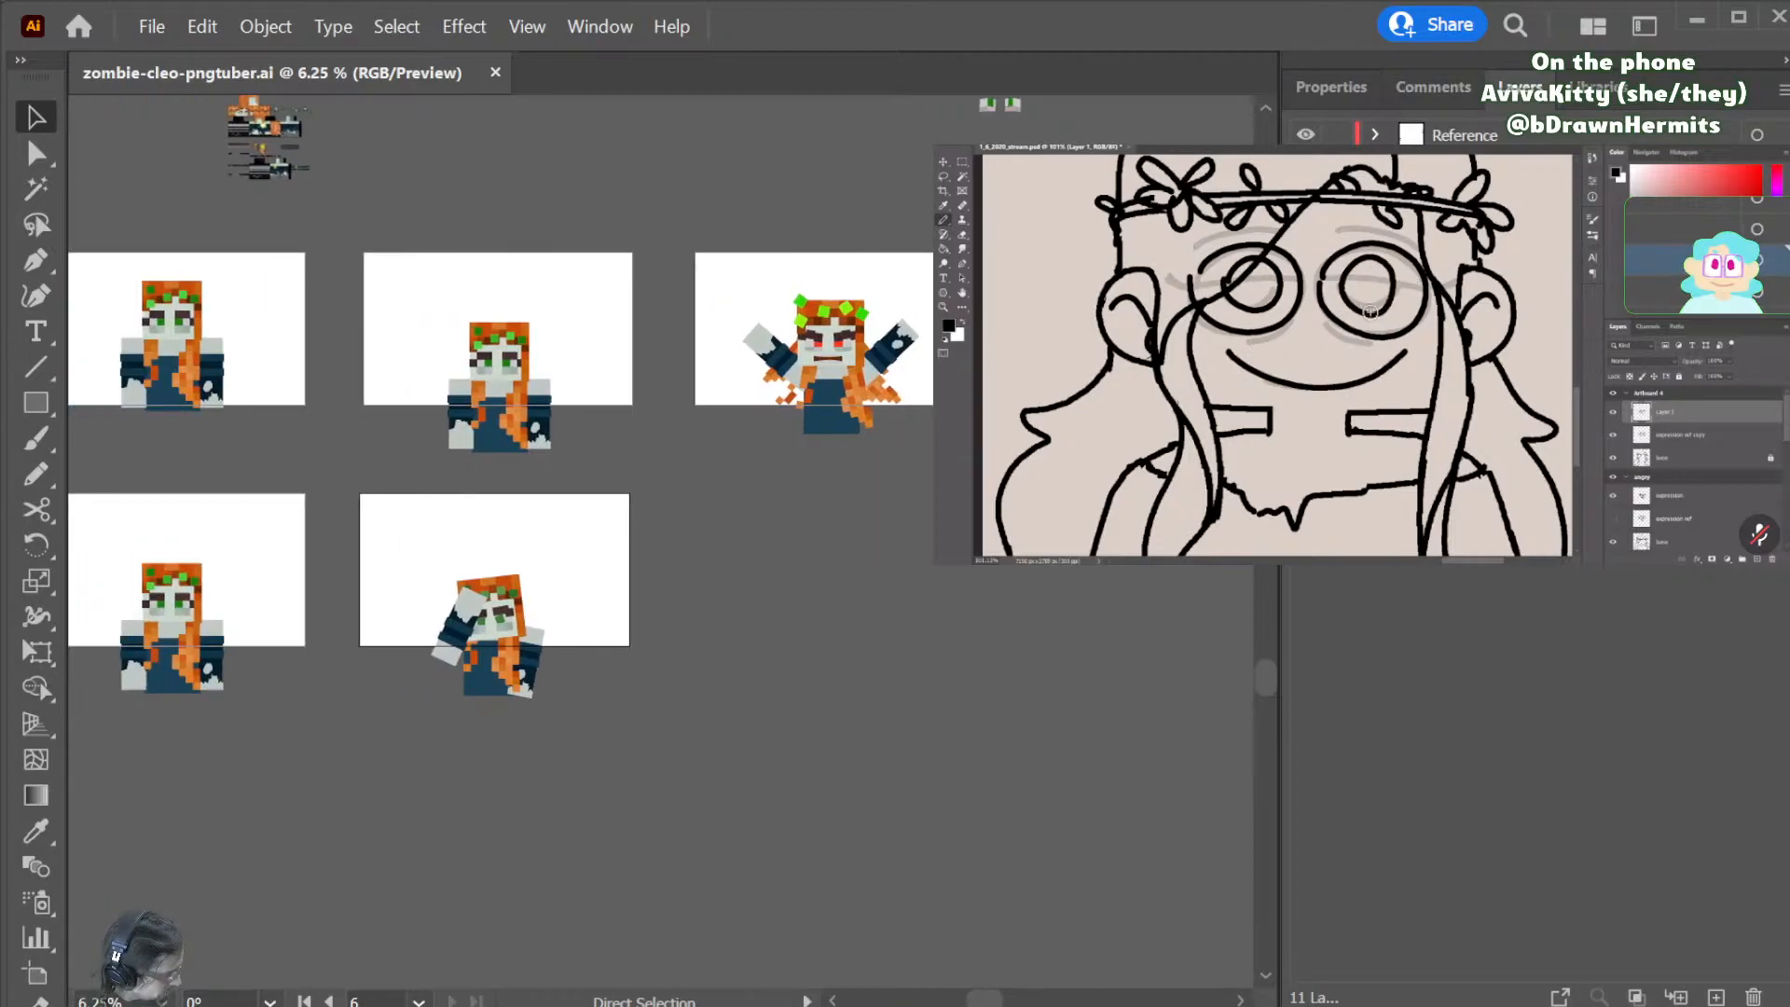
pyautogui.hscroll(2, 659, 540)
pyautogui.hscroll(-4, 659, 541)
pyautogui.hscroll(3, 659, 540)
pyautogui.hscroll(-2, 659, 541)
pyautogui.hscroll(2, 659, 540)
pyautogui.hscroll(-3, 659, 541)
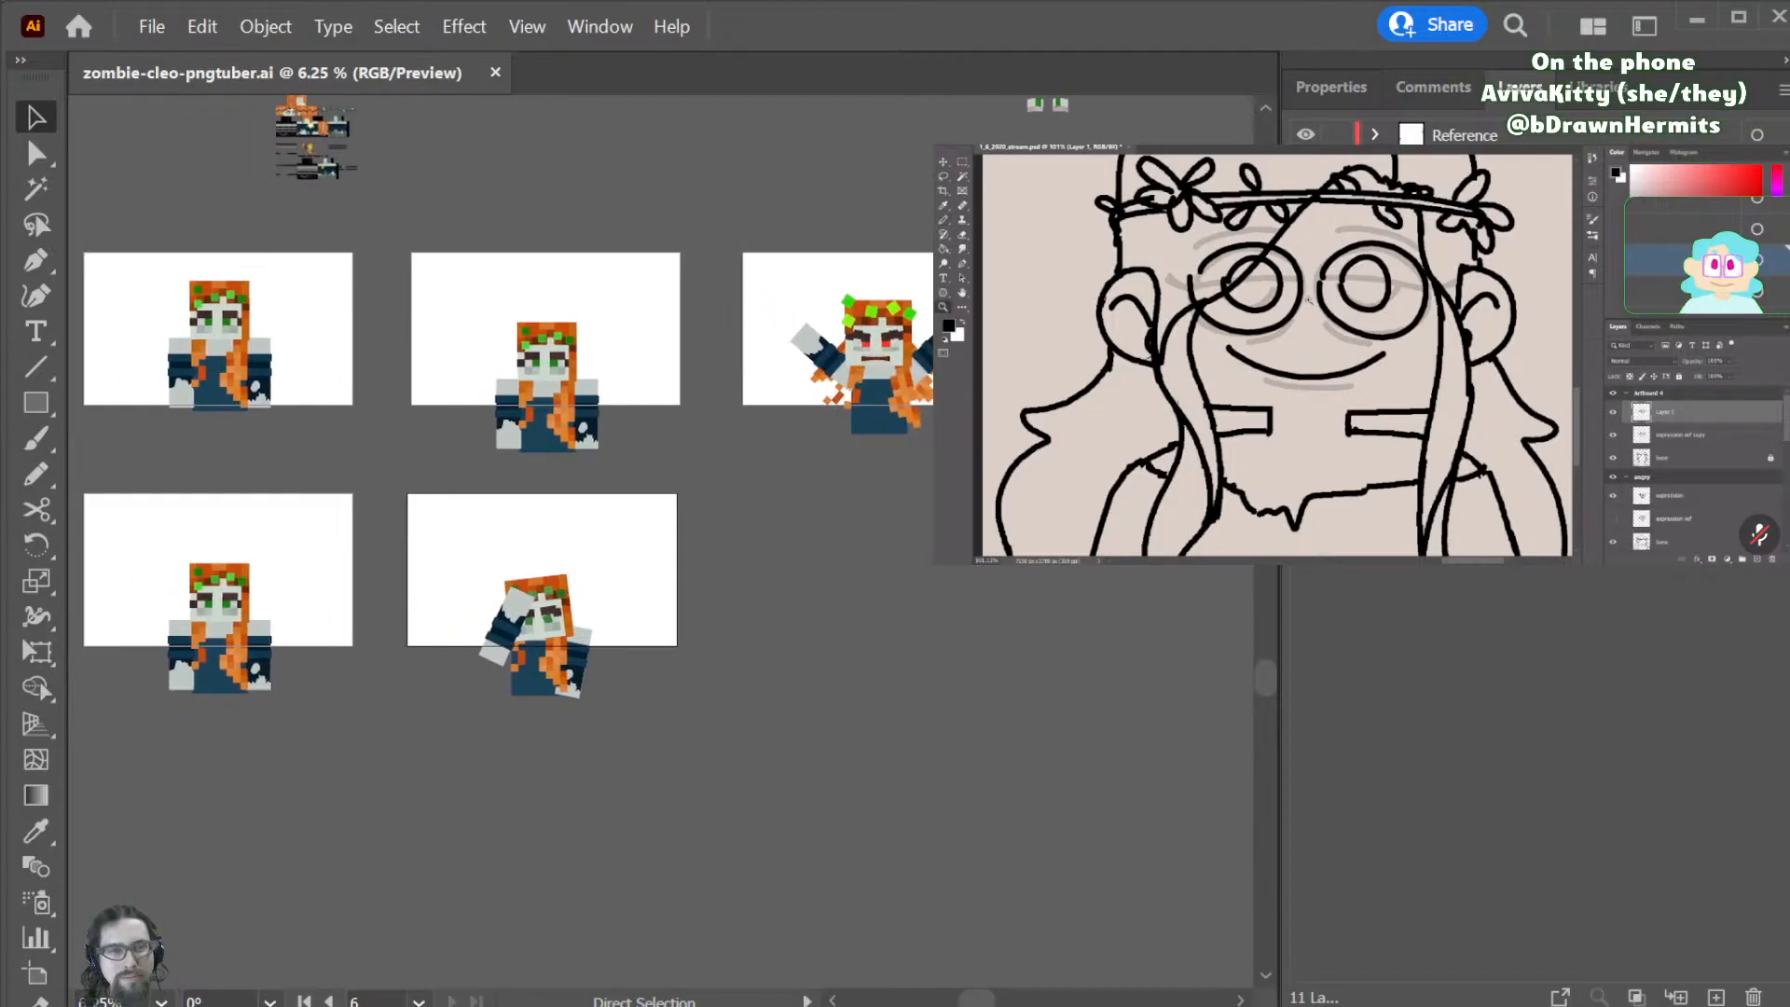
pyautogui.hscroll(-8, 659, 541)
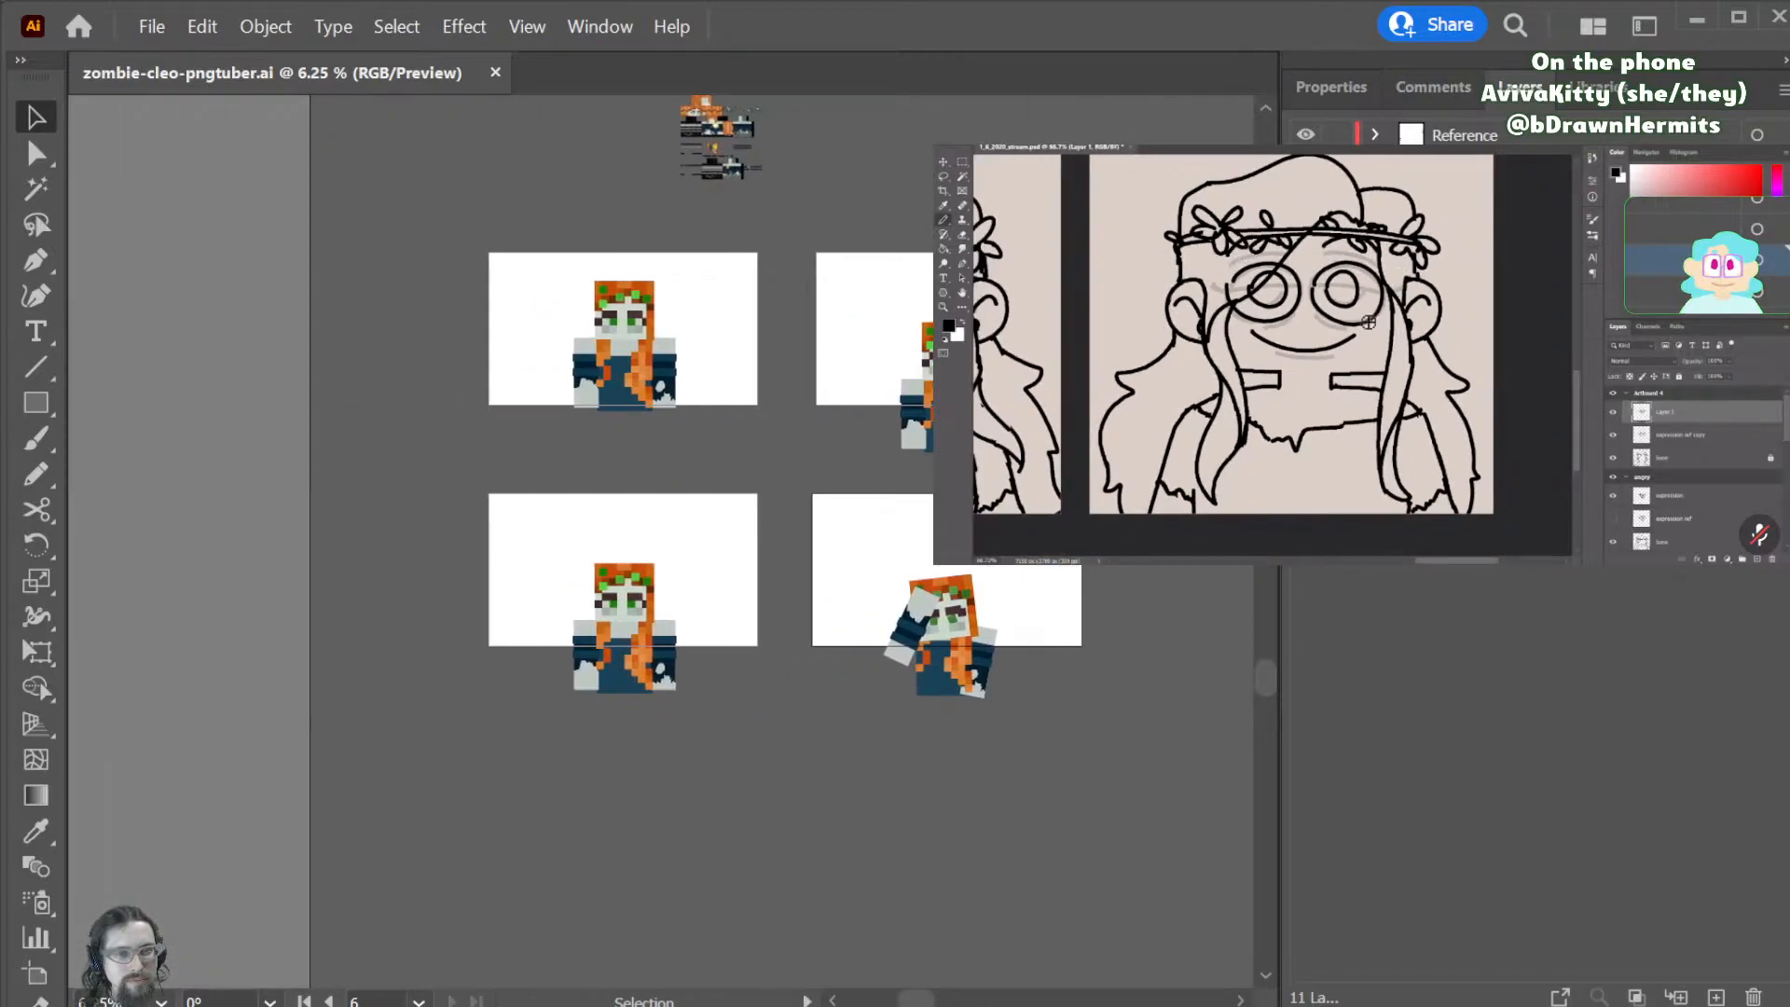
pyautogui.scroll(-2, 534, 718)
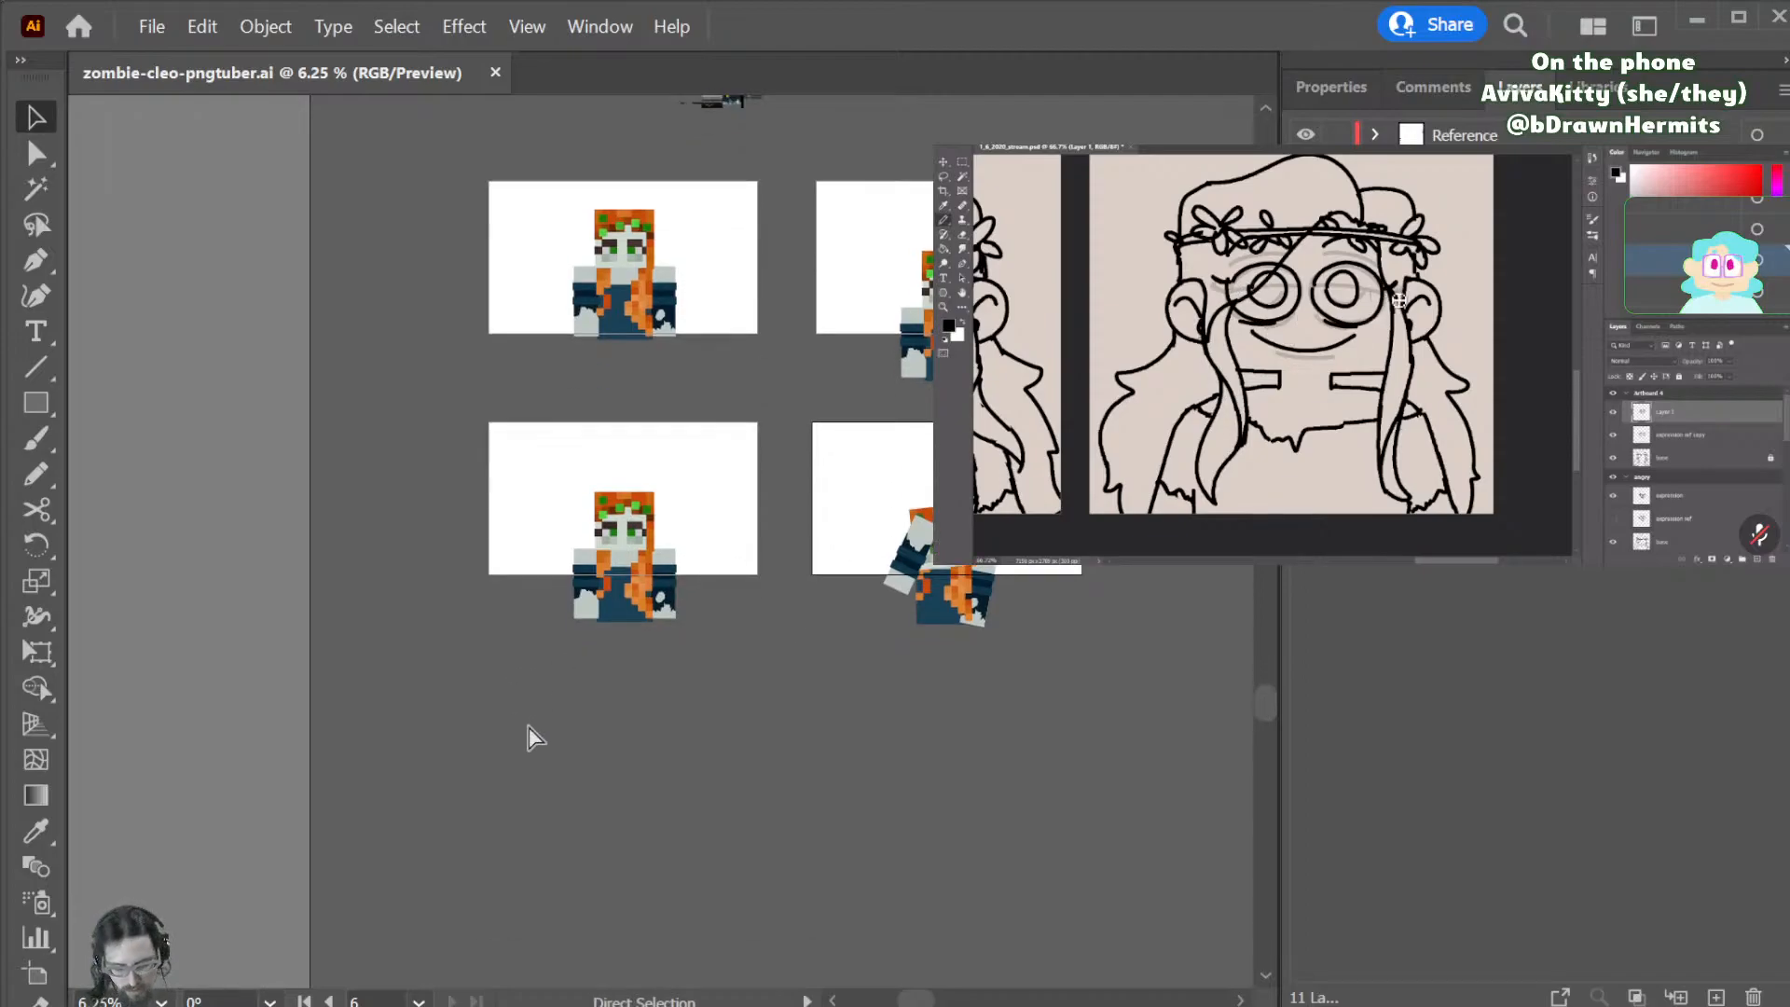
# - Rotate the whole left-hand arm of the figure beside Facepalm about its shoulder so the hand swings in toward the body
pyautogui.hotkey('ctrl', '=')
pyautogui.hotkey('ctrl', '=')
pyautogui.hscroll(-10, 535, 737)
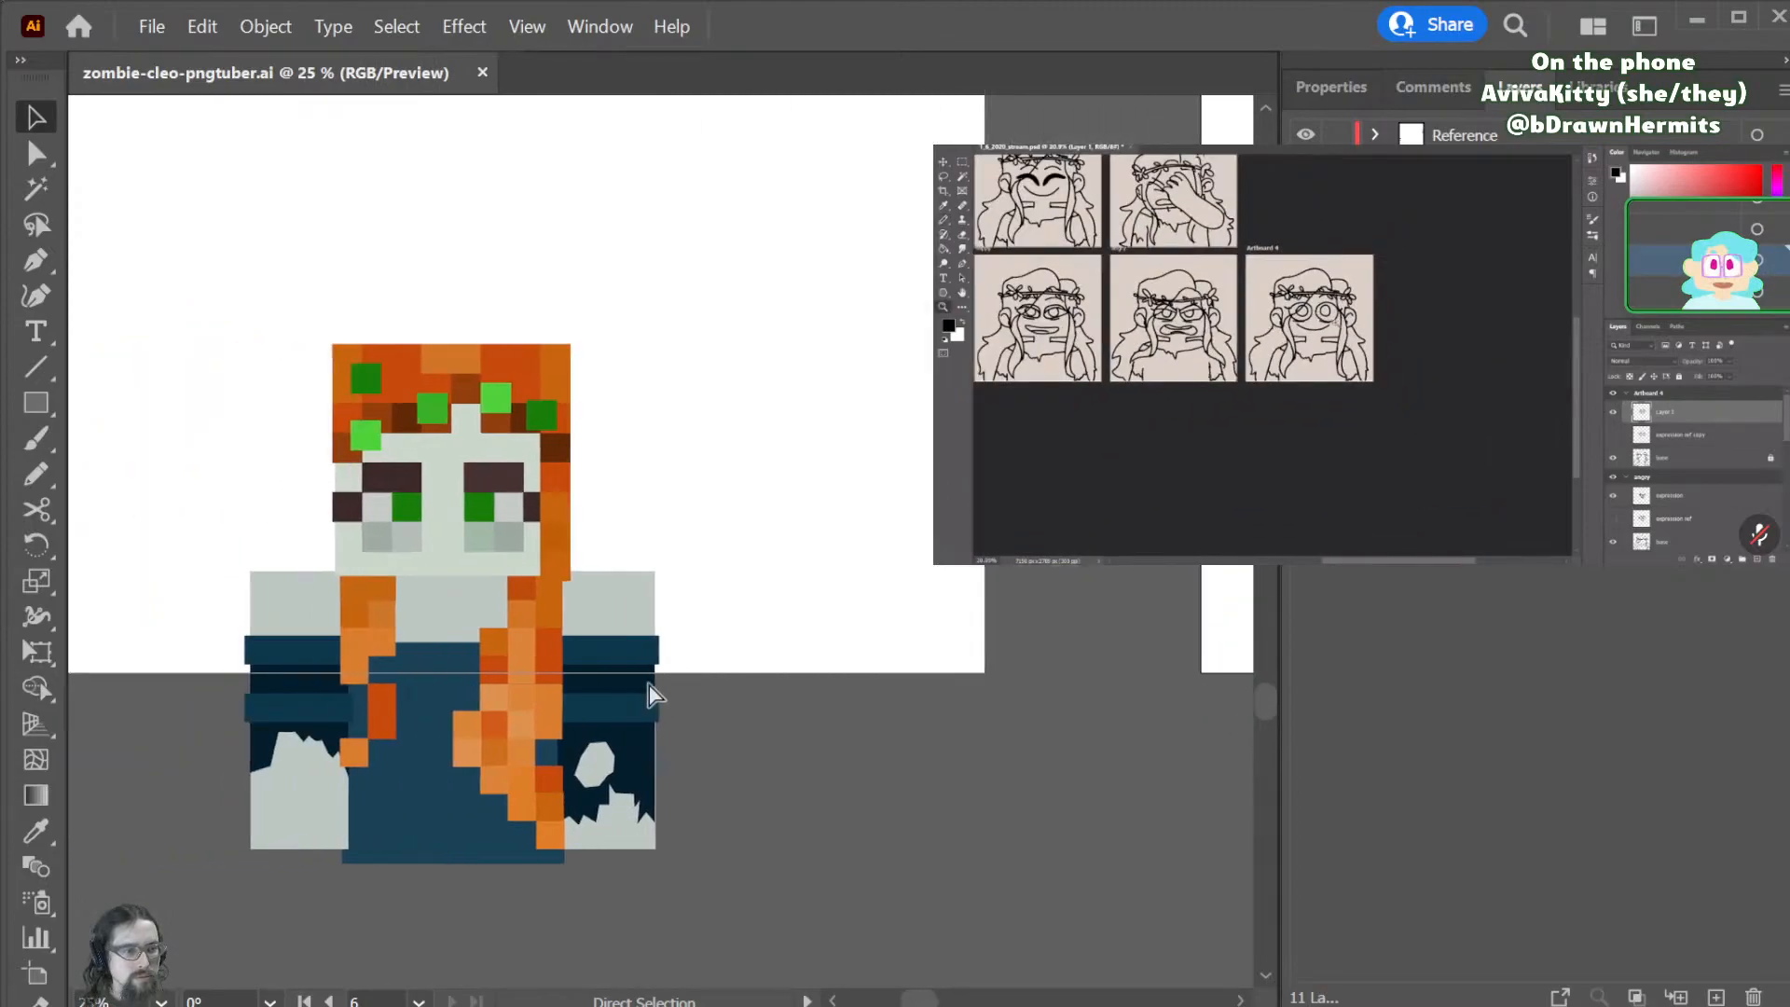
pyautogui.hscroll(2, 650, 681)
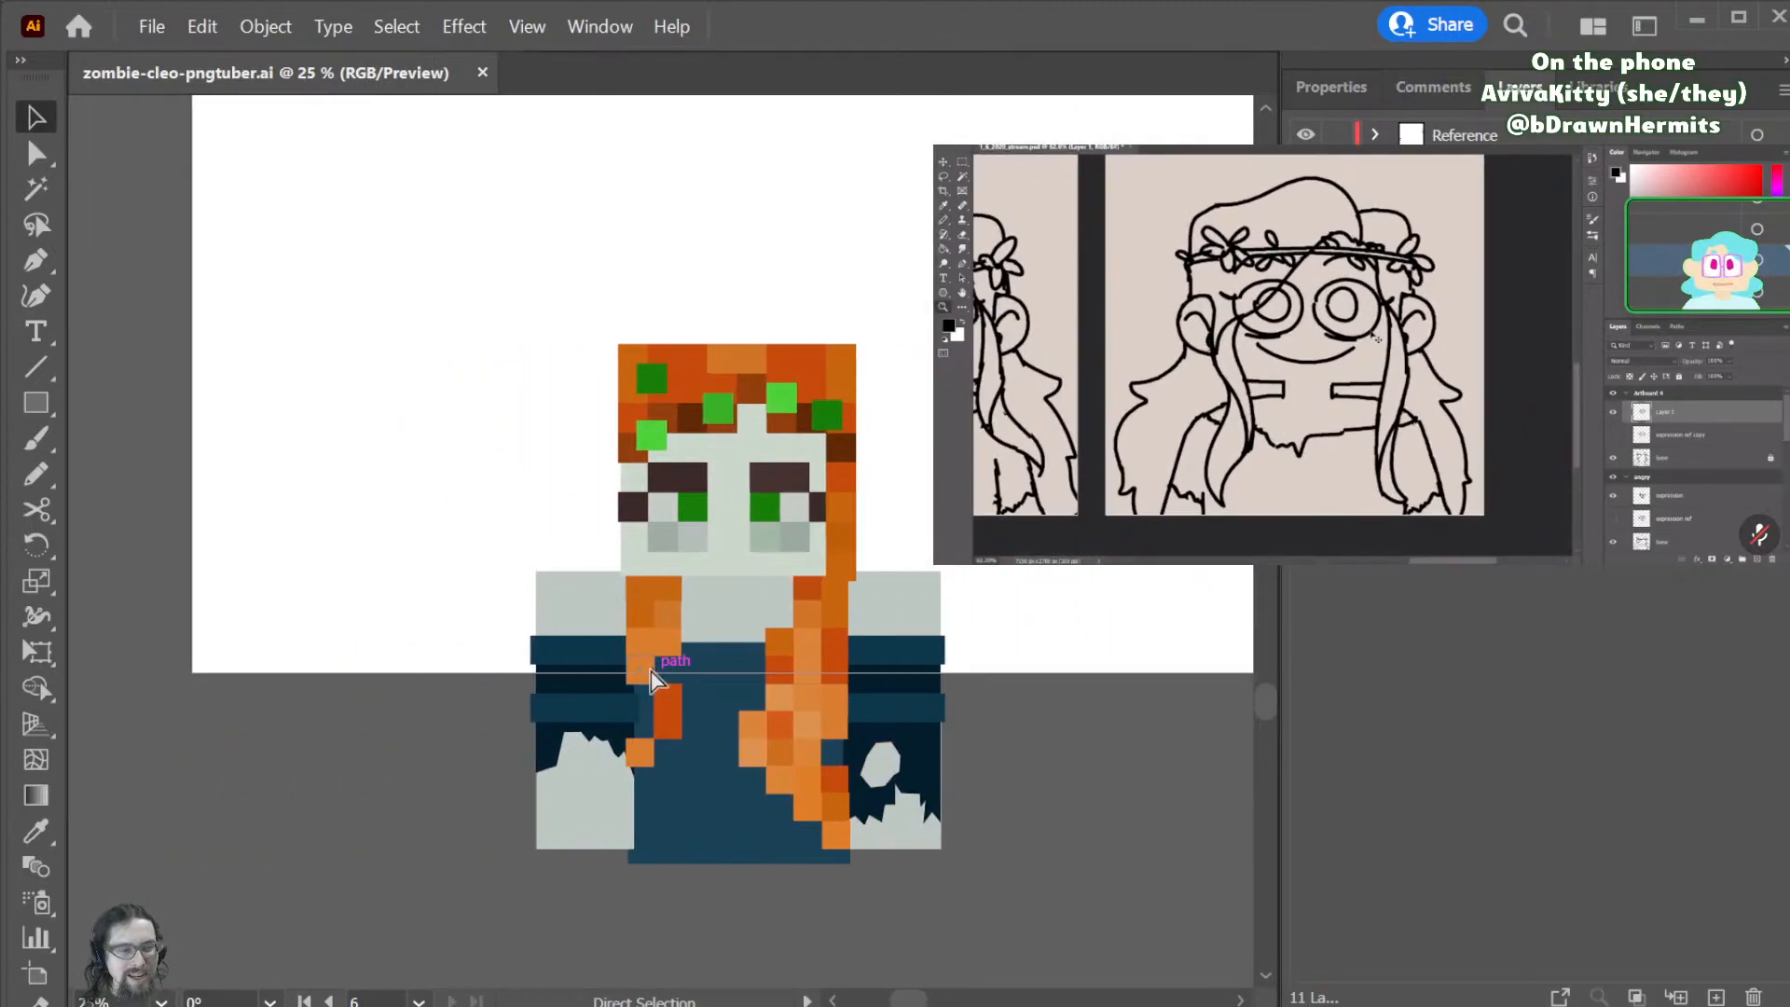
pyautogui.hotkey('ctrl', '-')
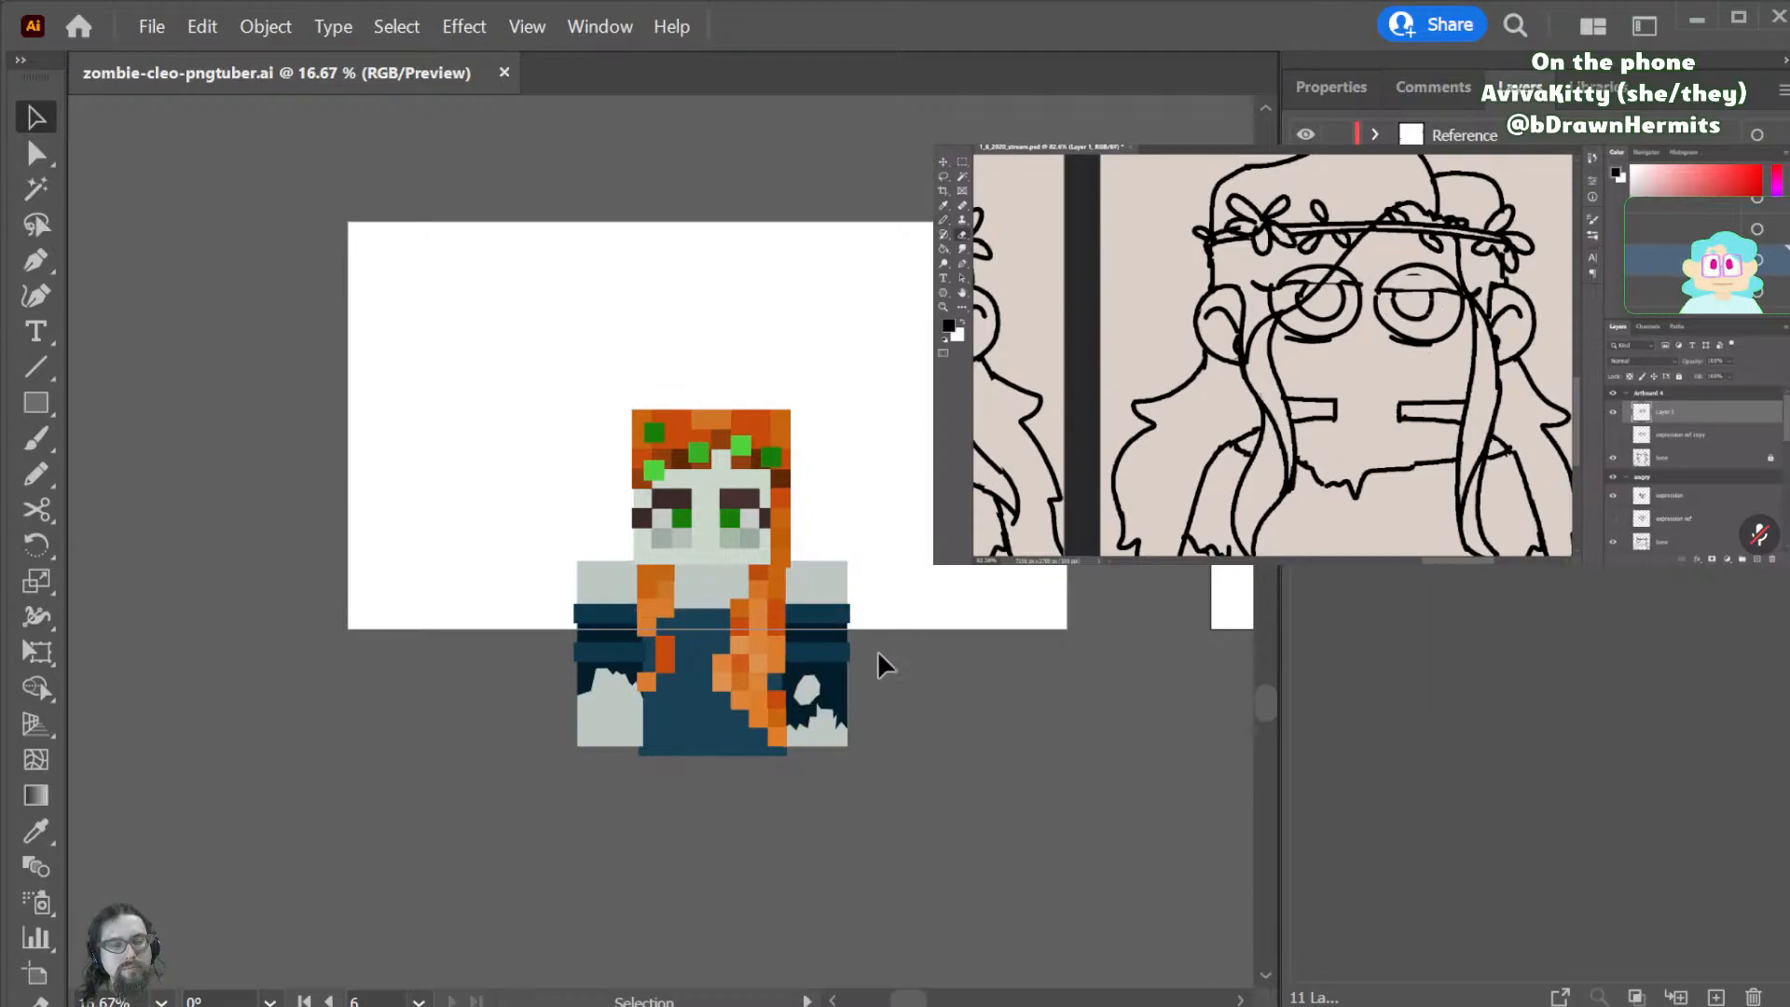
pyautogui.moveTo(516, 559)
pyautogui.mouseDown()
pyautogui.moveTo(558, 697)
pyautogui.moveTo(618, 751)
pyautogui.mouseUp()
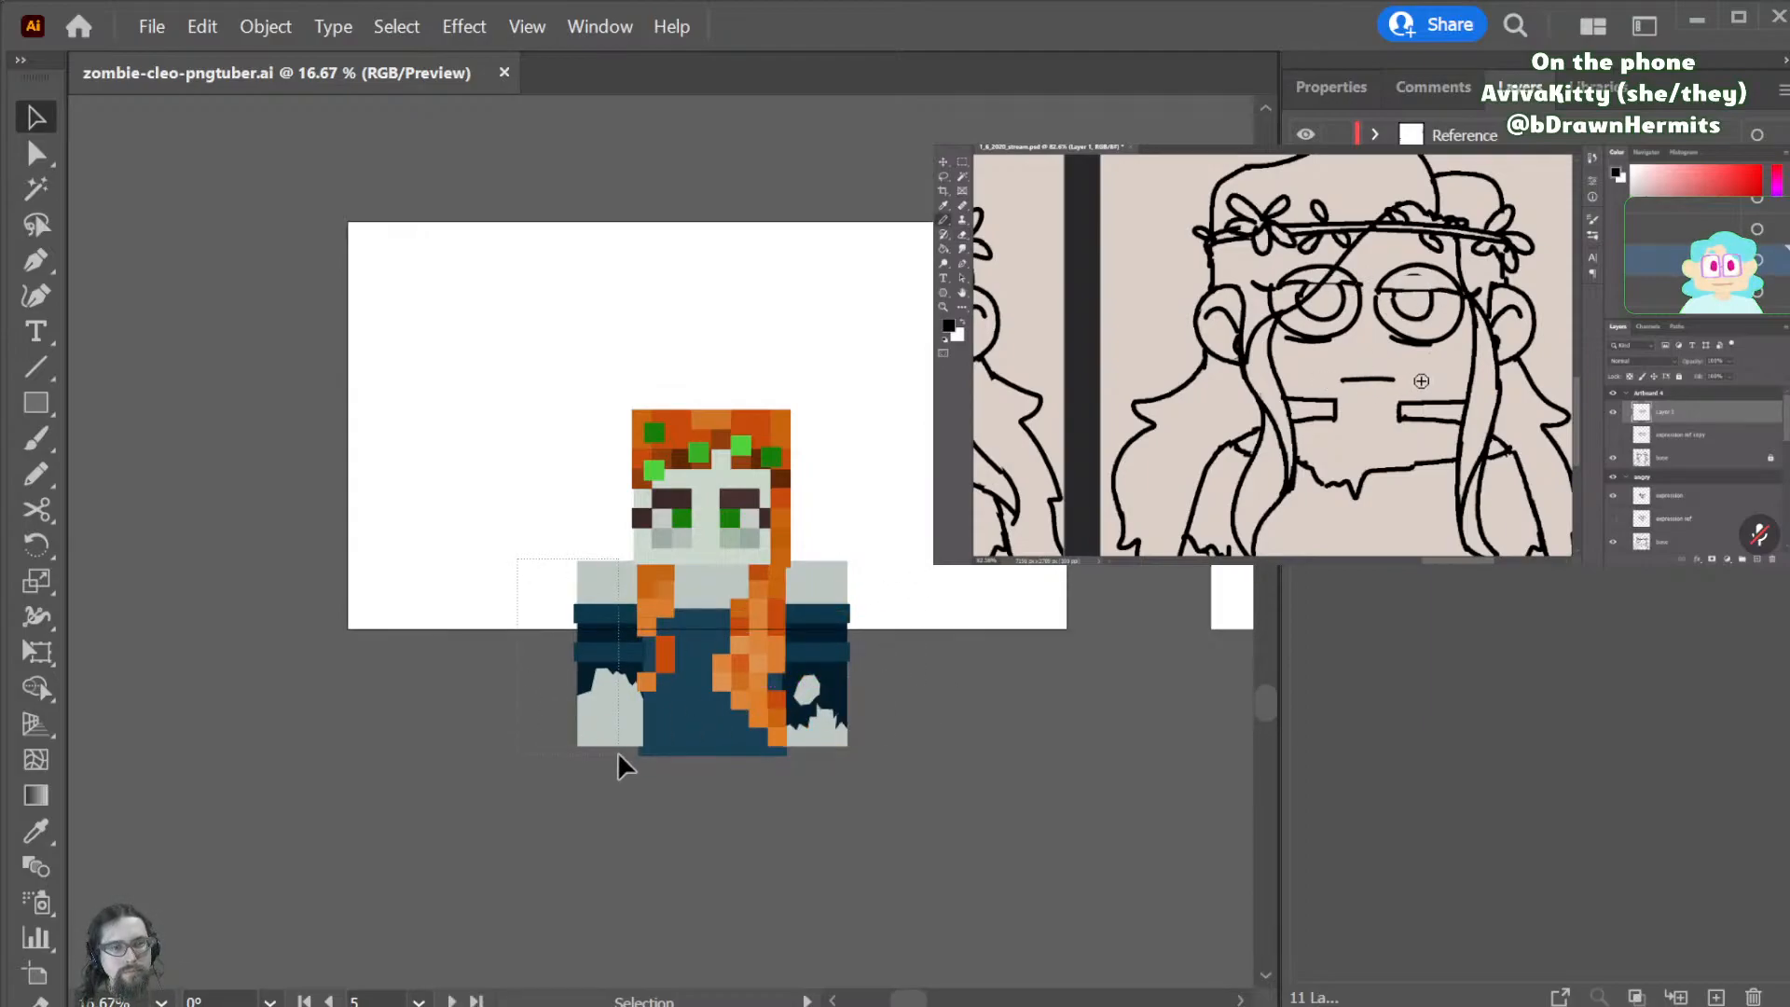
pyautogui.press('r')
pyautogui.moveTo(594, 561); pyautogui.dragTo(569, 581)
pyautogui.hotkey('ctrl', 'z')
pyautogui.click(595, 571)
pyautogui.moveTo(596, 684); pyautogui.dragTo(646, 712)
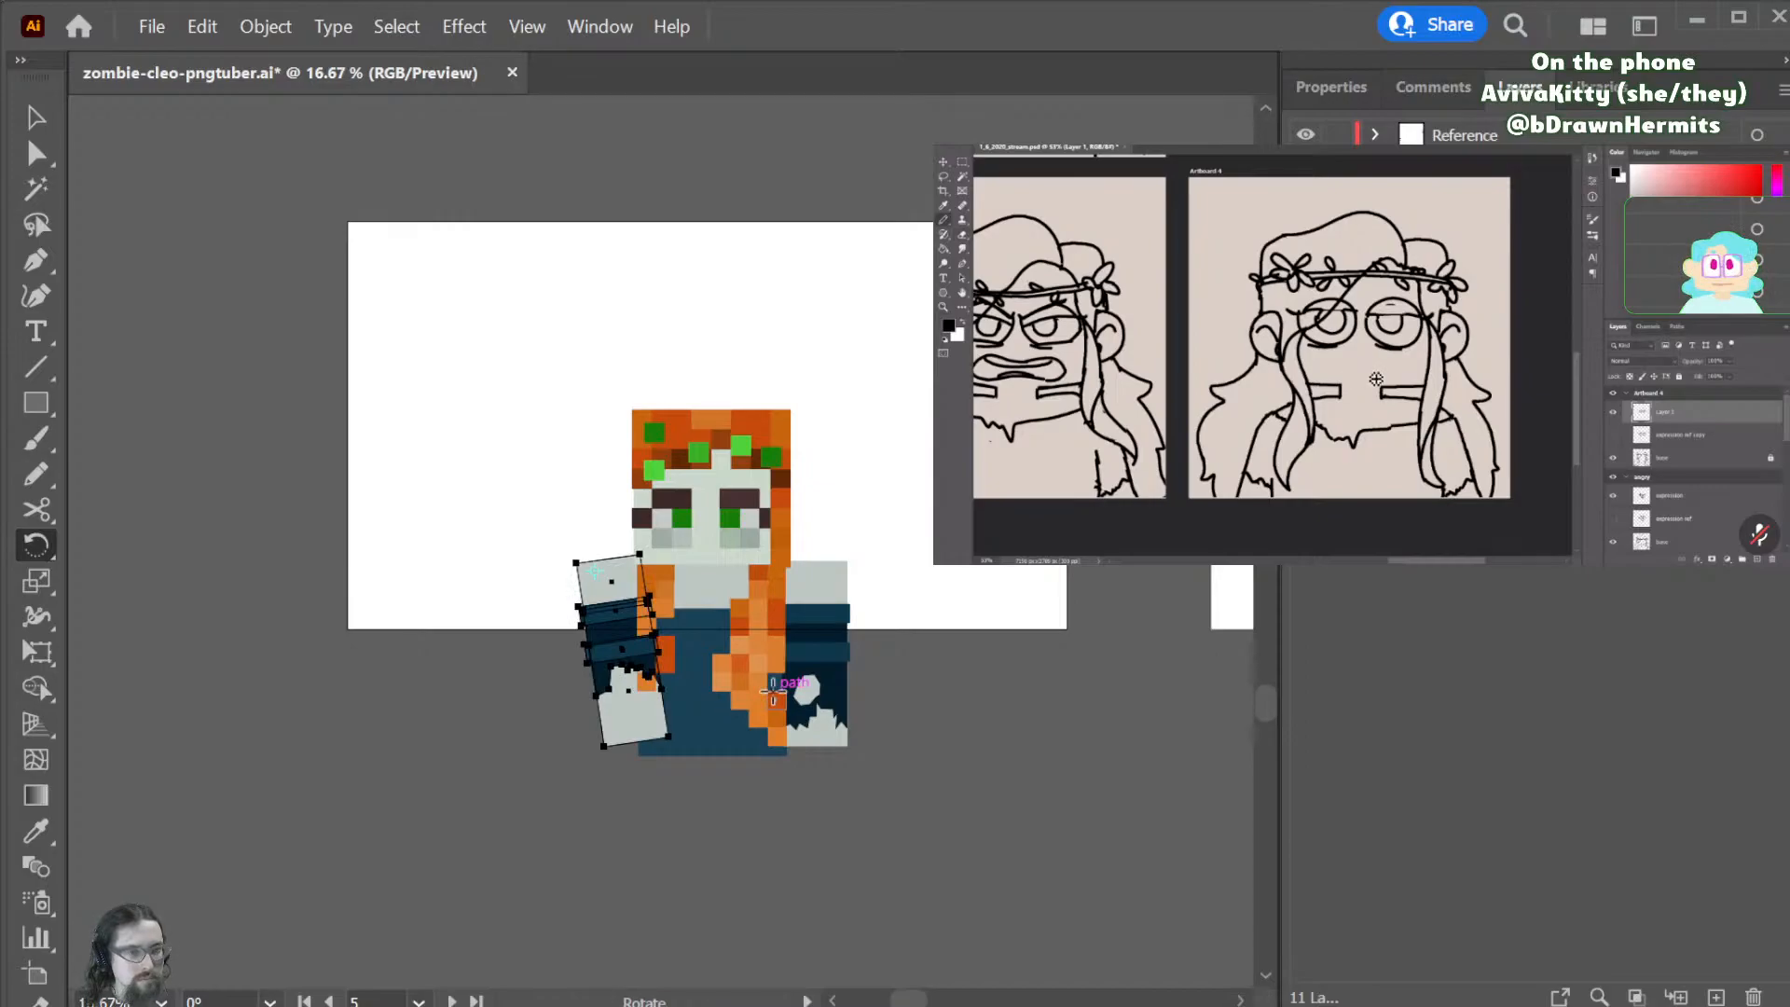
# - Nudge the rotated arm slightly outward and down so it lines up with the figure's shoulder
pyautogui.hotkey('shift', 'Down')
pyautogui.hotkey('shift', 'Right')
pyautogui.hotkey('shift', 'Left')
pyautogui.hotkey('shift', 'Left')
pyautogui.hotkey('shift', 'Left')
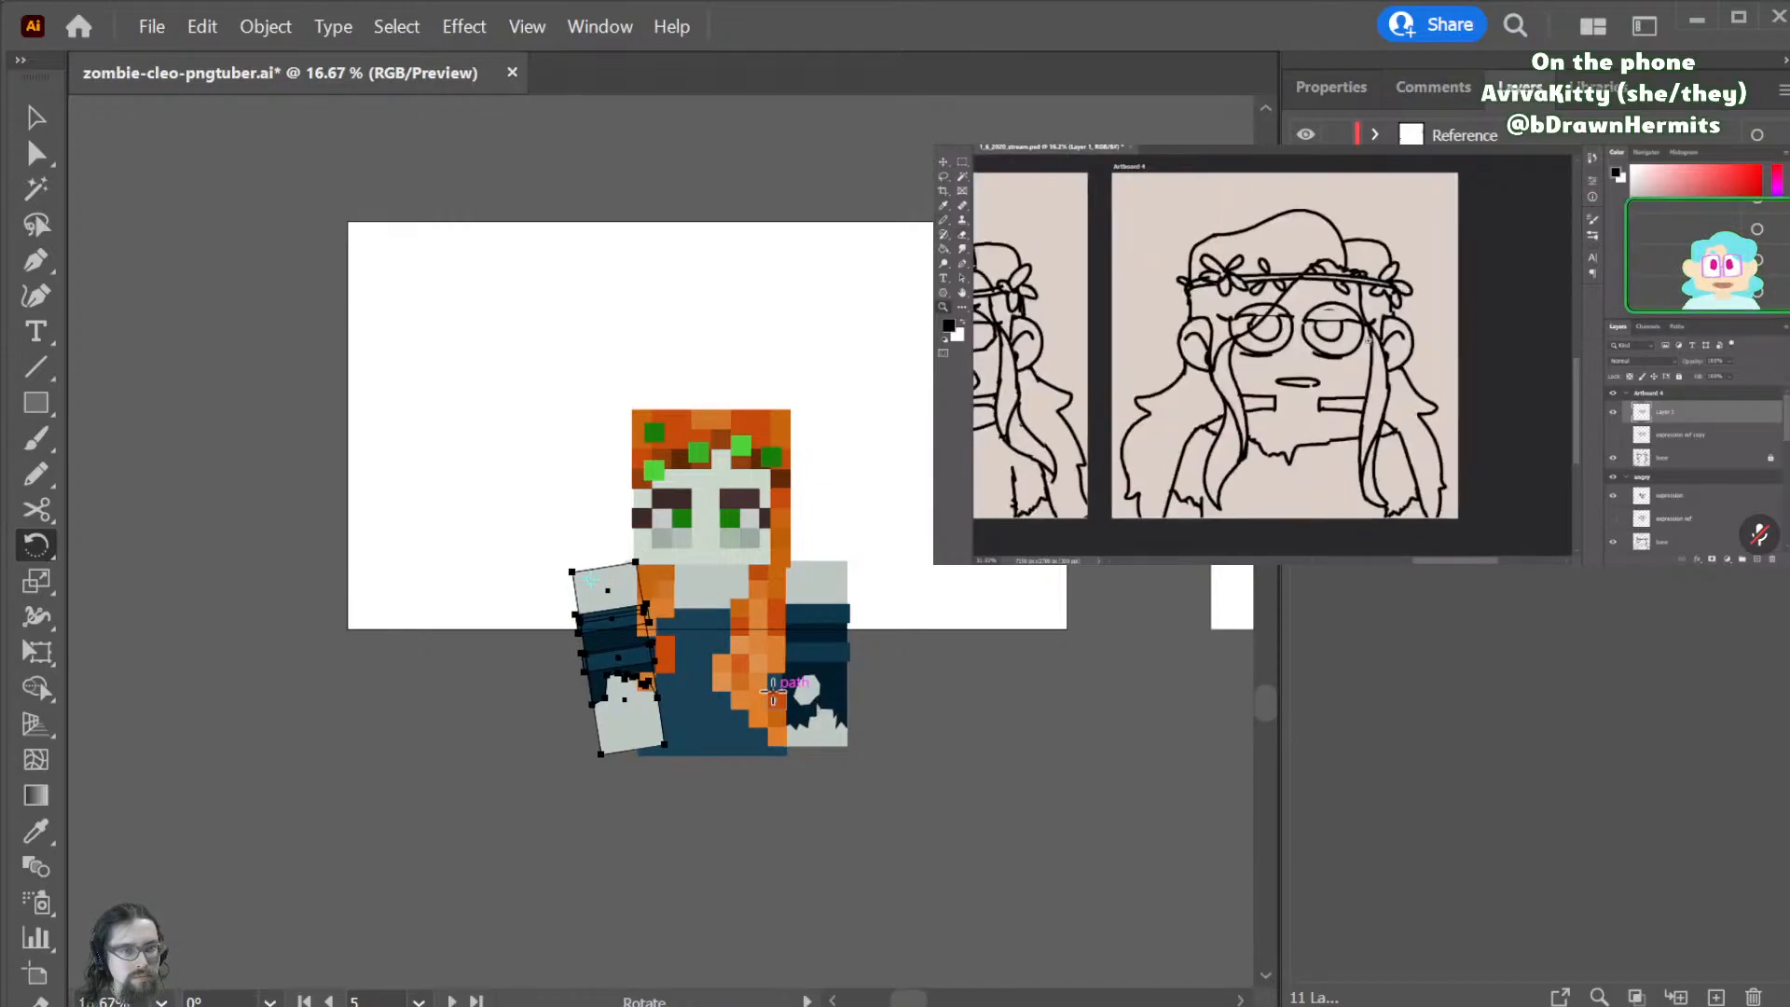
pyautogui.hotkey('shift', 'Up')
pyautogui.hotkey('shift', 'Right')
pyautogui.hotkey('shift', 'Down')
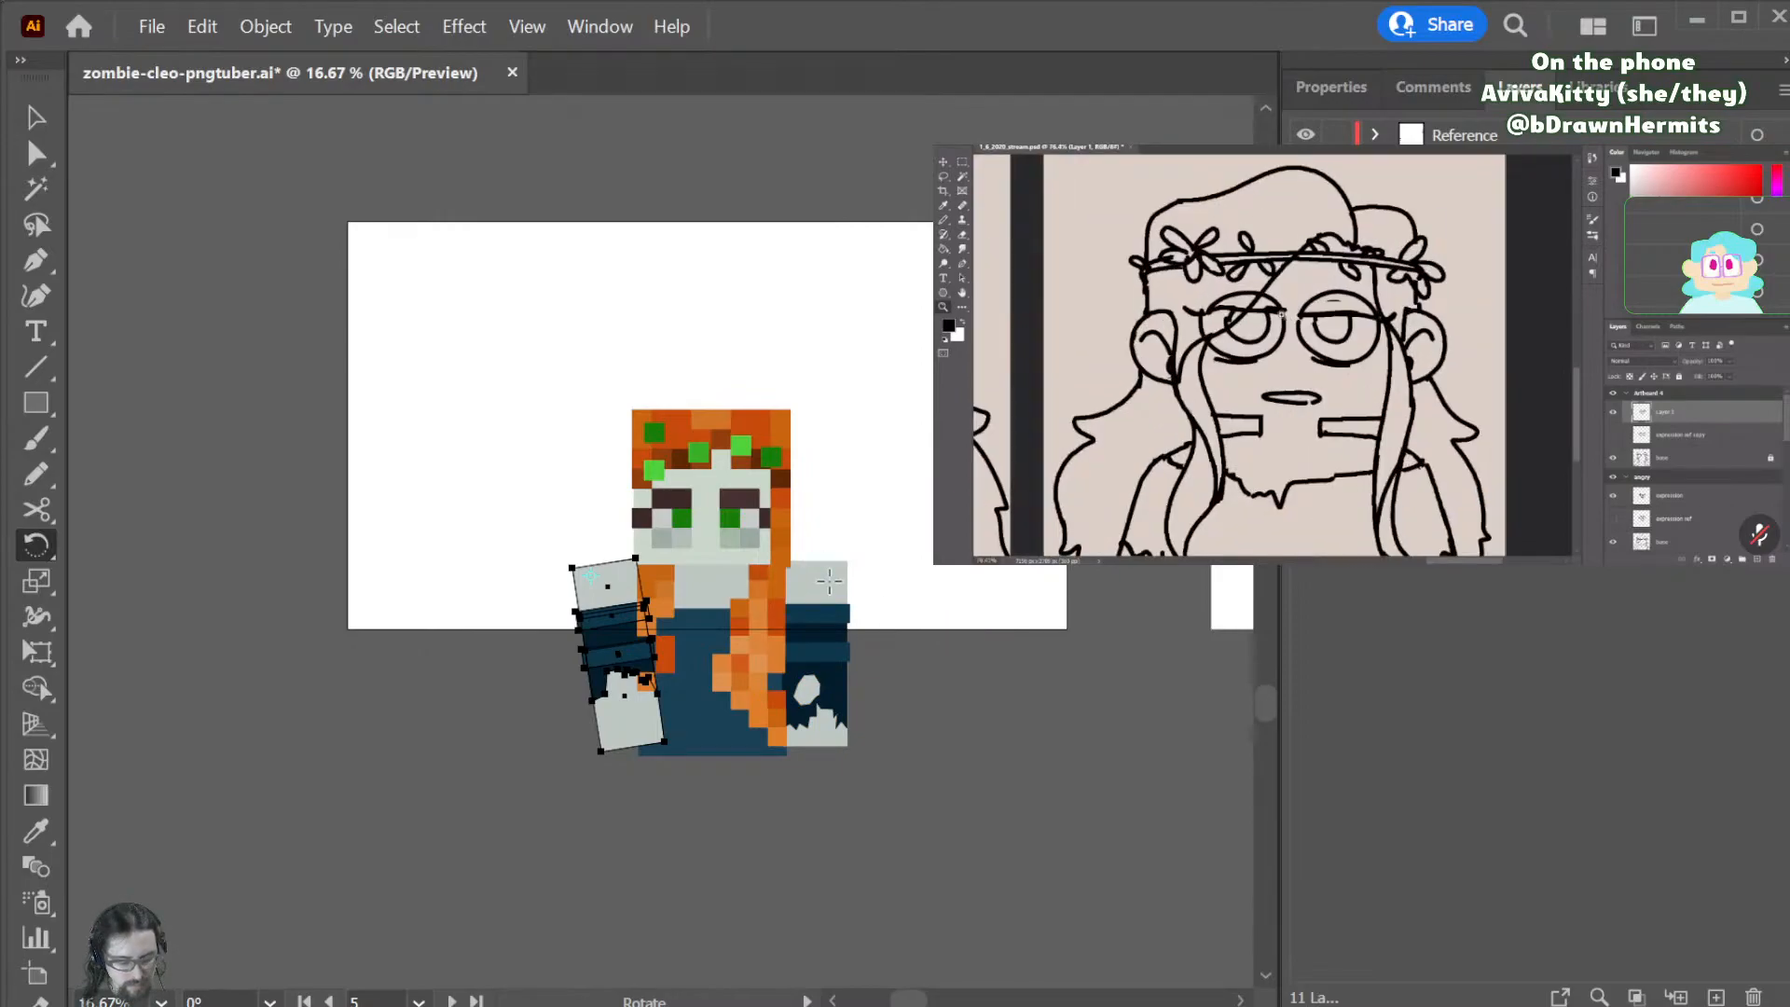
# - Rotate the figure's opposite arm, without the chest piece, clockwise about its shoulder so the hand tucks toward the body
pyautogui.press('v')
pyautogui.click(802, 732)
pyautogui.press('r')
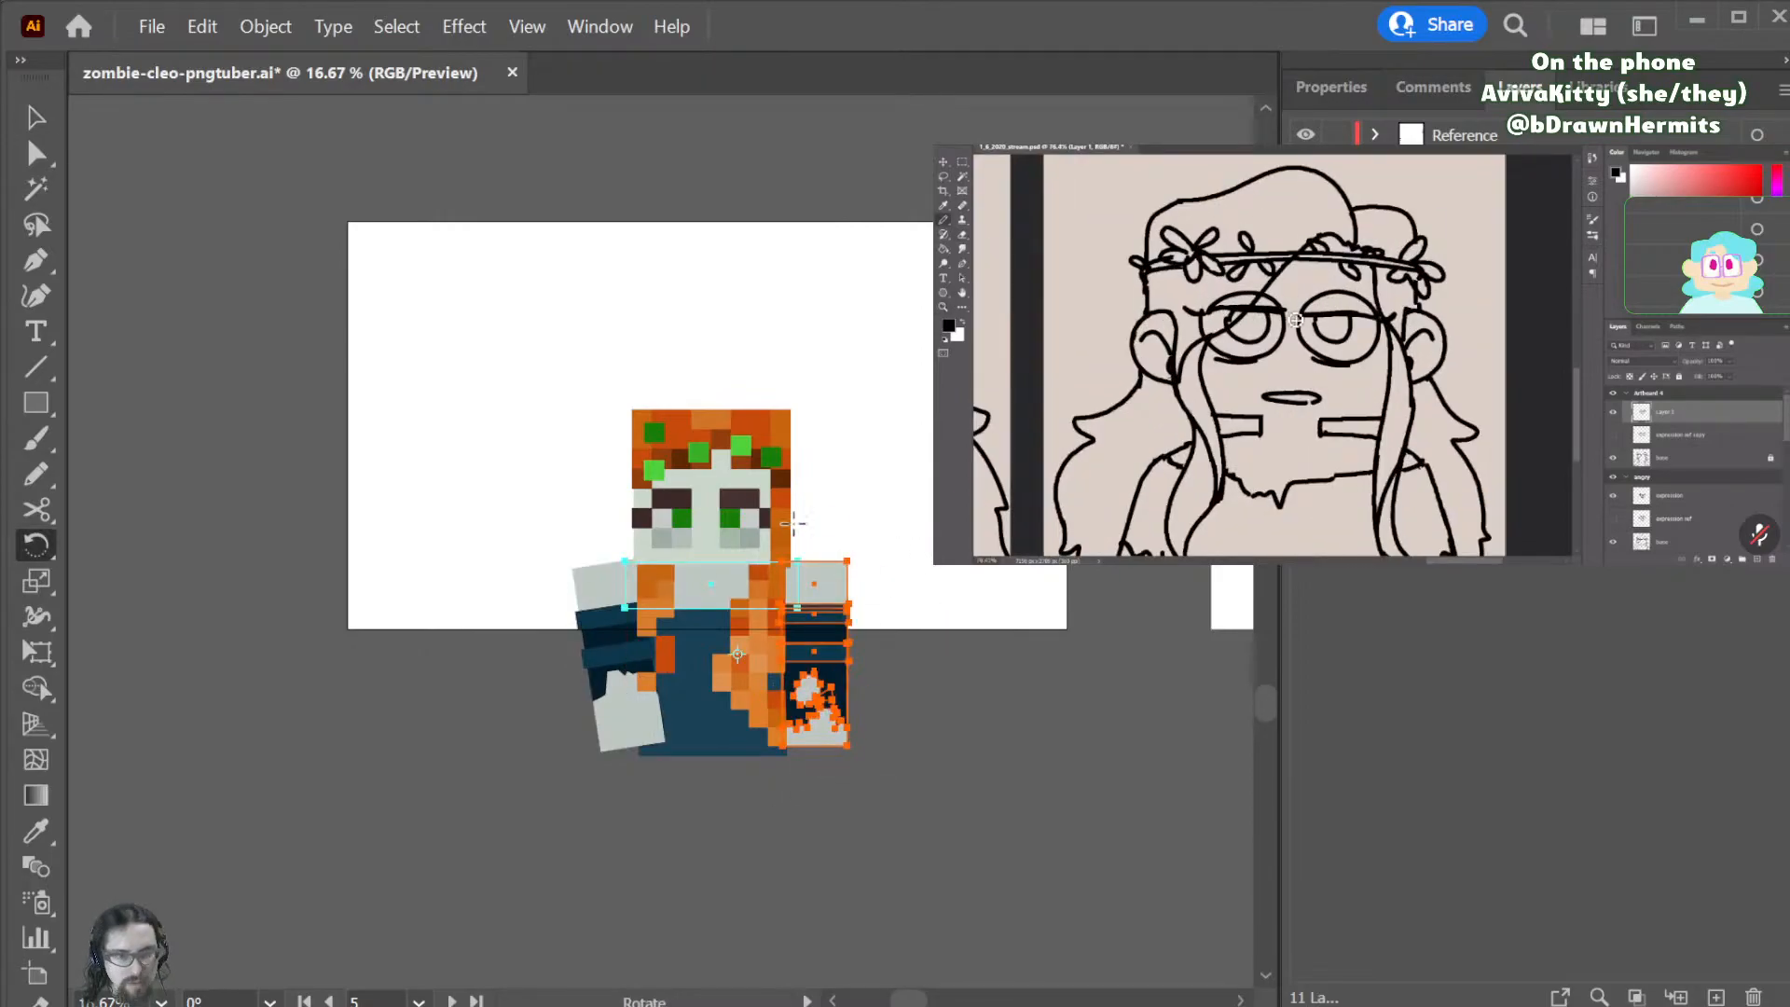
pyautogui.moveTo(923, 688)
pyautogui.mouseDown()
pyautogui.moveTo(911, 736)
pyautogui.moveTo(932, 737)
pyautogui.moveTo(921, 720)
pyautogui.mouseUp()
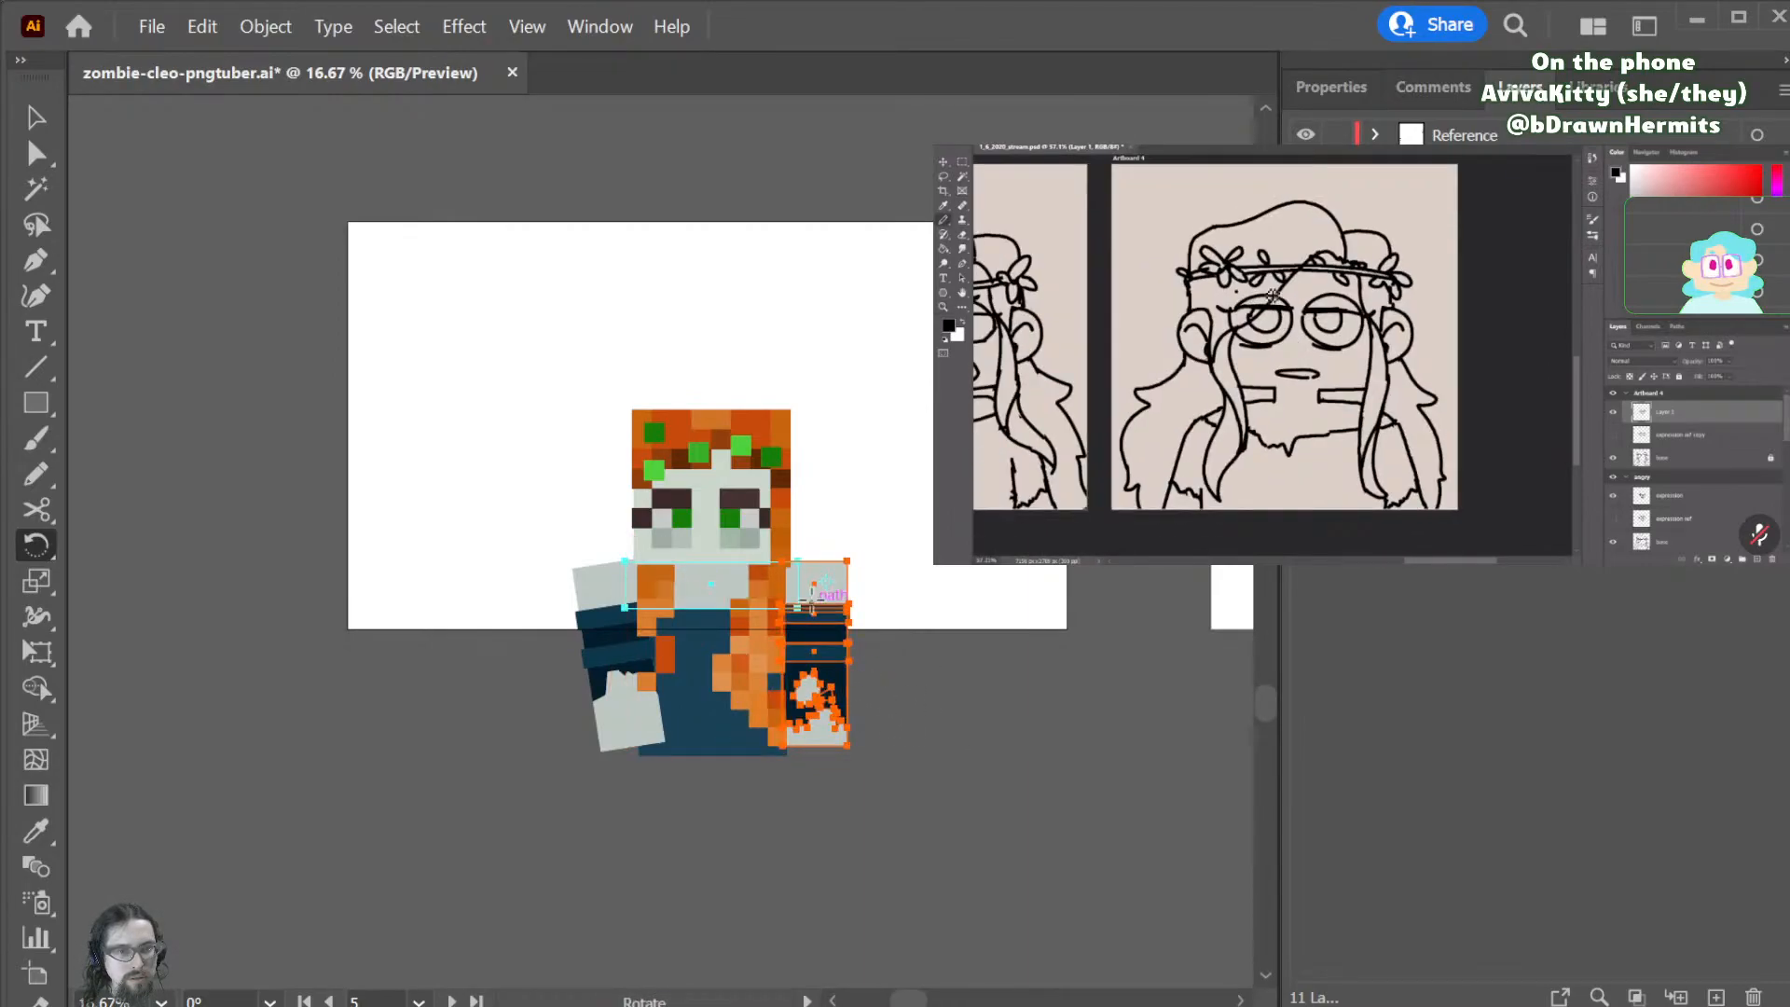
pyautogui.press('v')
pyautogui.keyDown('shift'); pyautogui.click(711, 593); pyautogui.keyUp('shift')
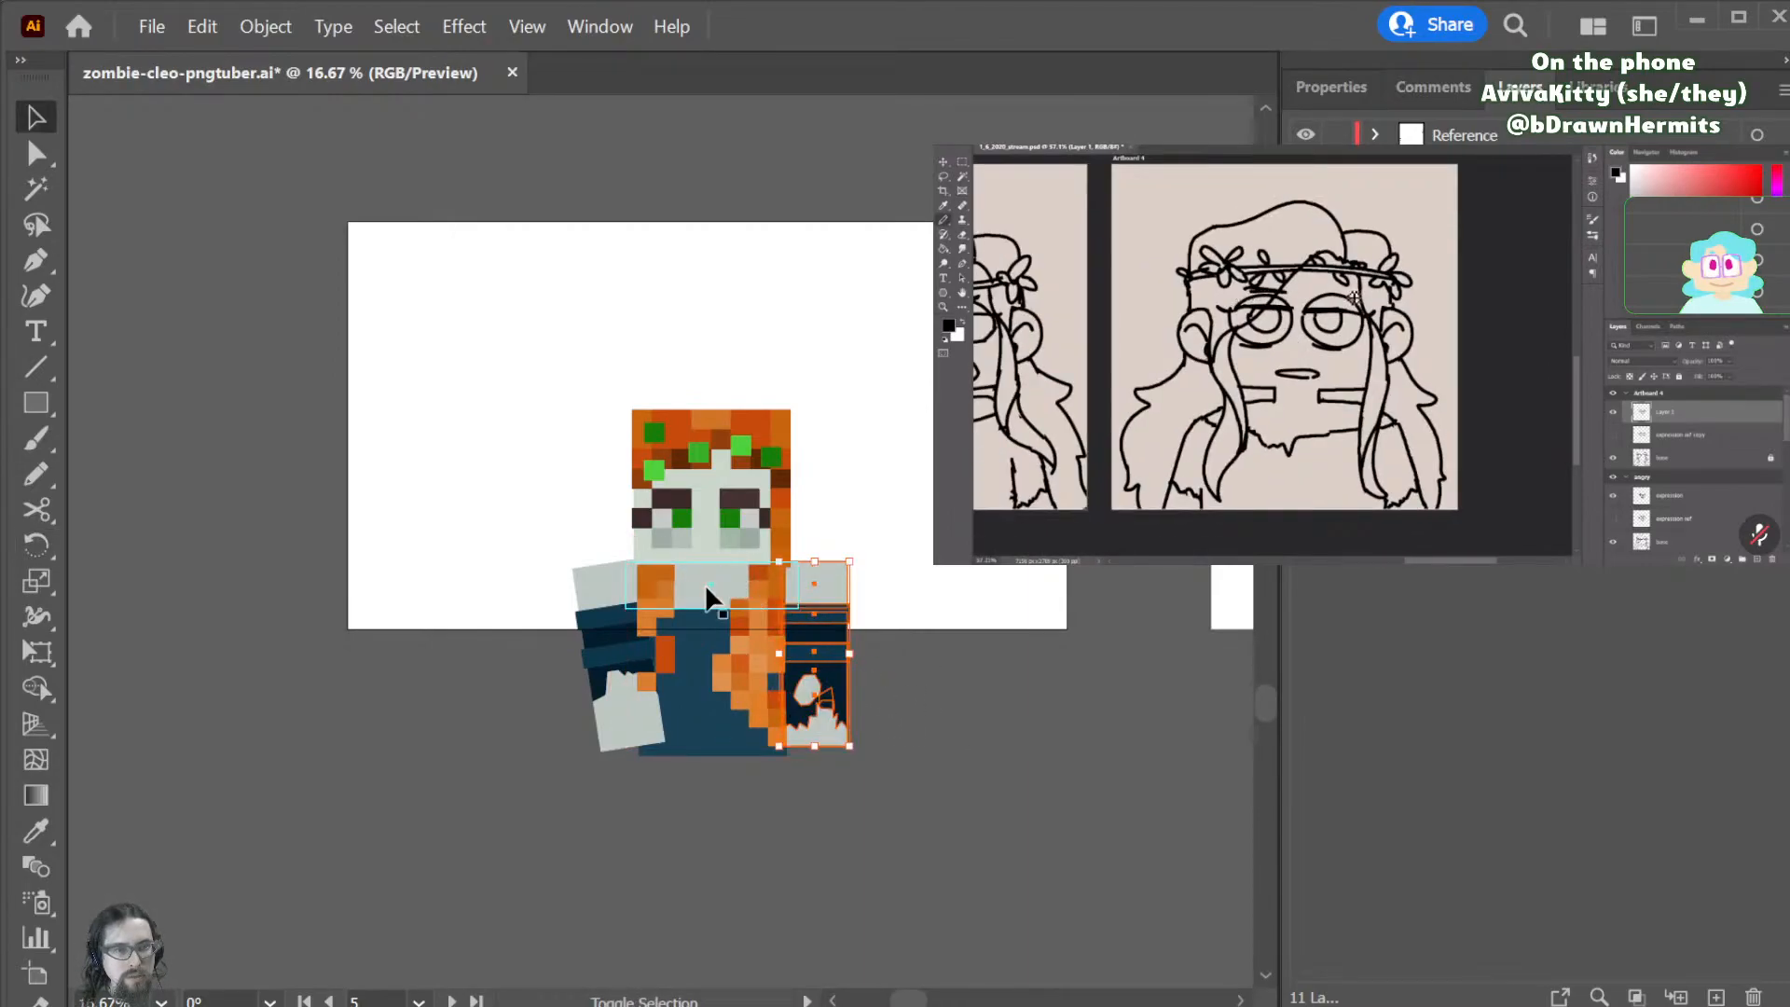
pyautogui.press('r')
pyautogui.click(813, 578)
pyautogui.moveTo(818, 588); pyautogui.dragTo(915, 759)
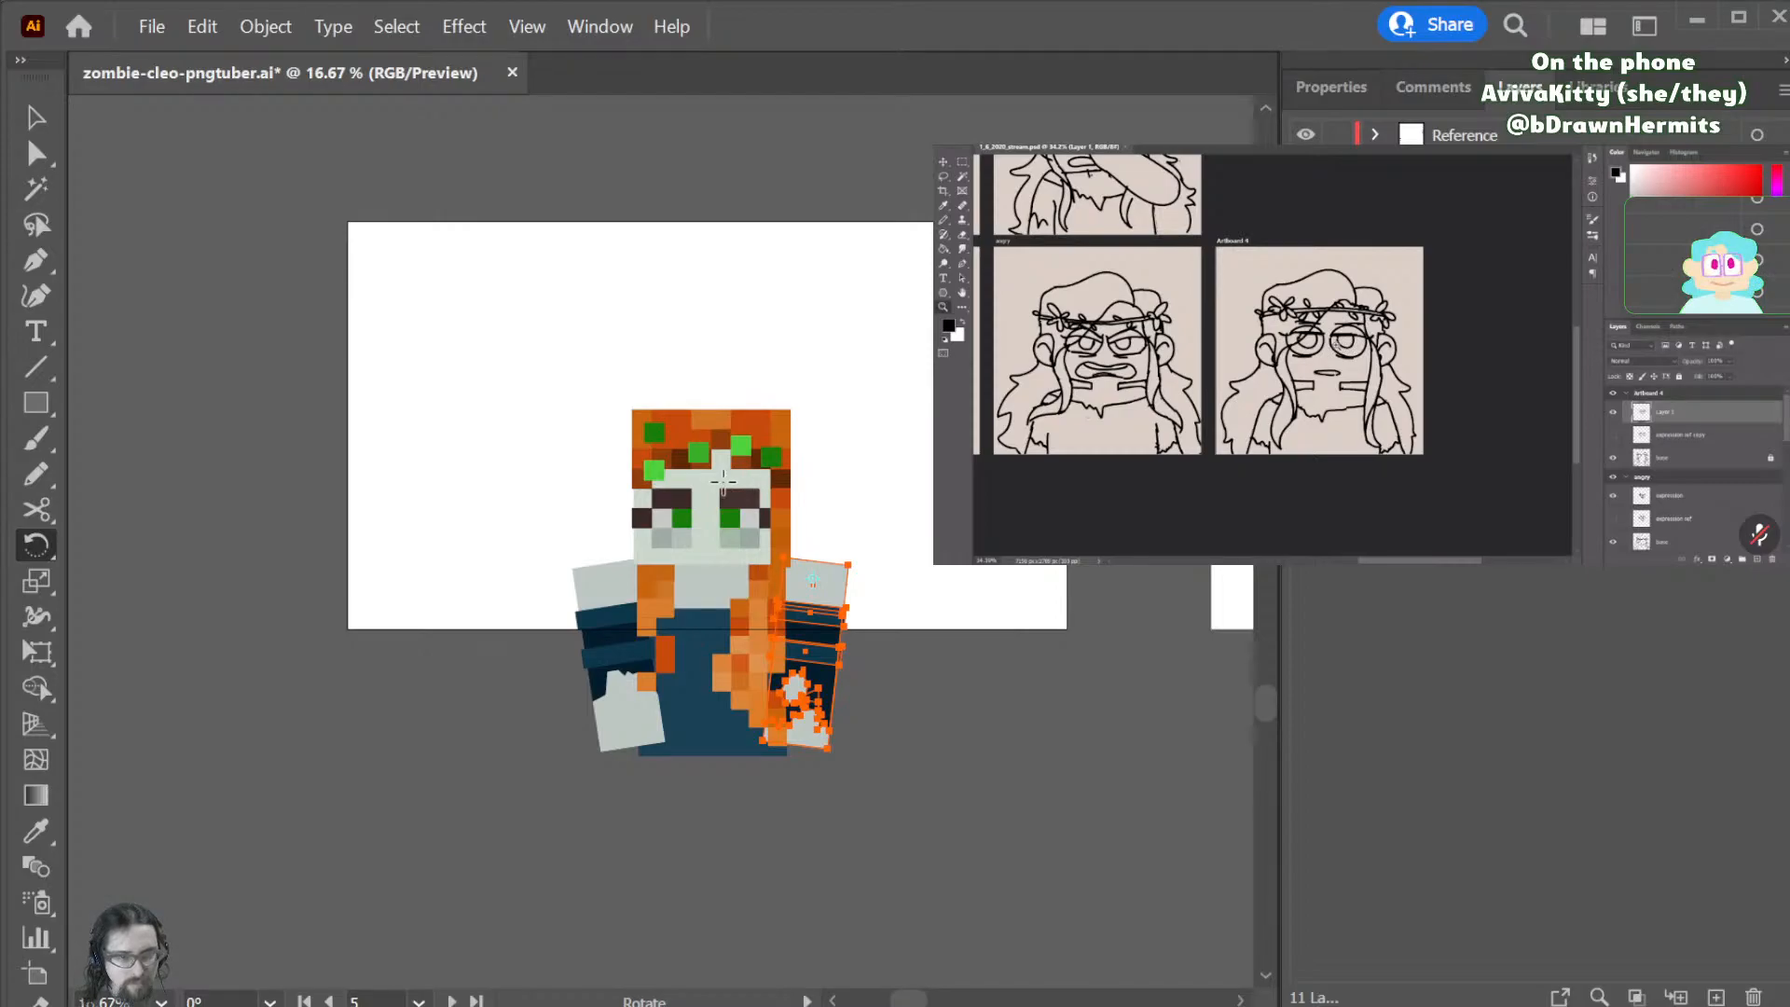
# - Move the five green flower squares up together so the highest one rises above the top of the hair
pyautogui.press('v')
pyautogui.click(655, 436)
pyautogui.keyDown('shift'); pyautogui.click(654, 470); pyautogui.keyUp('shift')
pyautogui.keyDown('shift'); pyautogui.click(698, 453); pyautogui.keyUp('shift')
pyautogui.keyDown('shift'); pyautogui.click(741, 446); pyautogui.keyUp('shift')
pyautogui.keyDown('shift'); pyautogui.click(773, 461); pyautogui.keyUp('shift')
pyautogui.moveTo(770, 462); pyautogui.dragTo(770, 434)
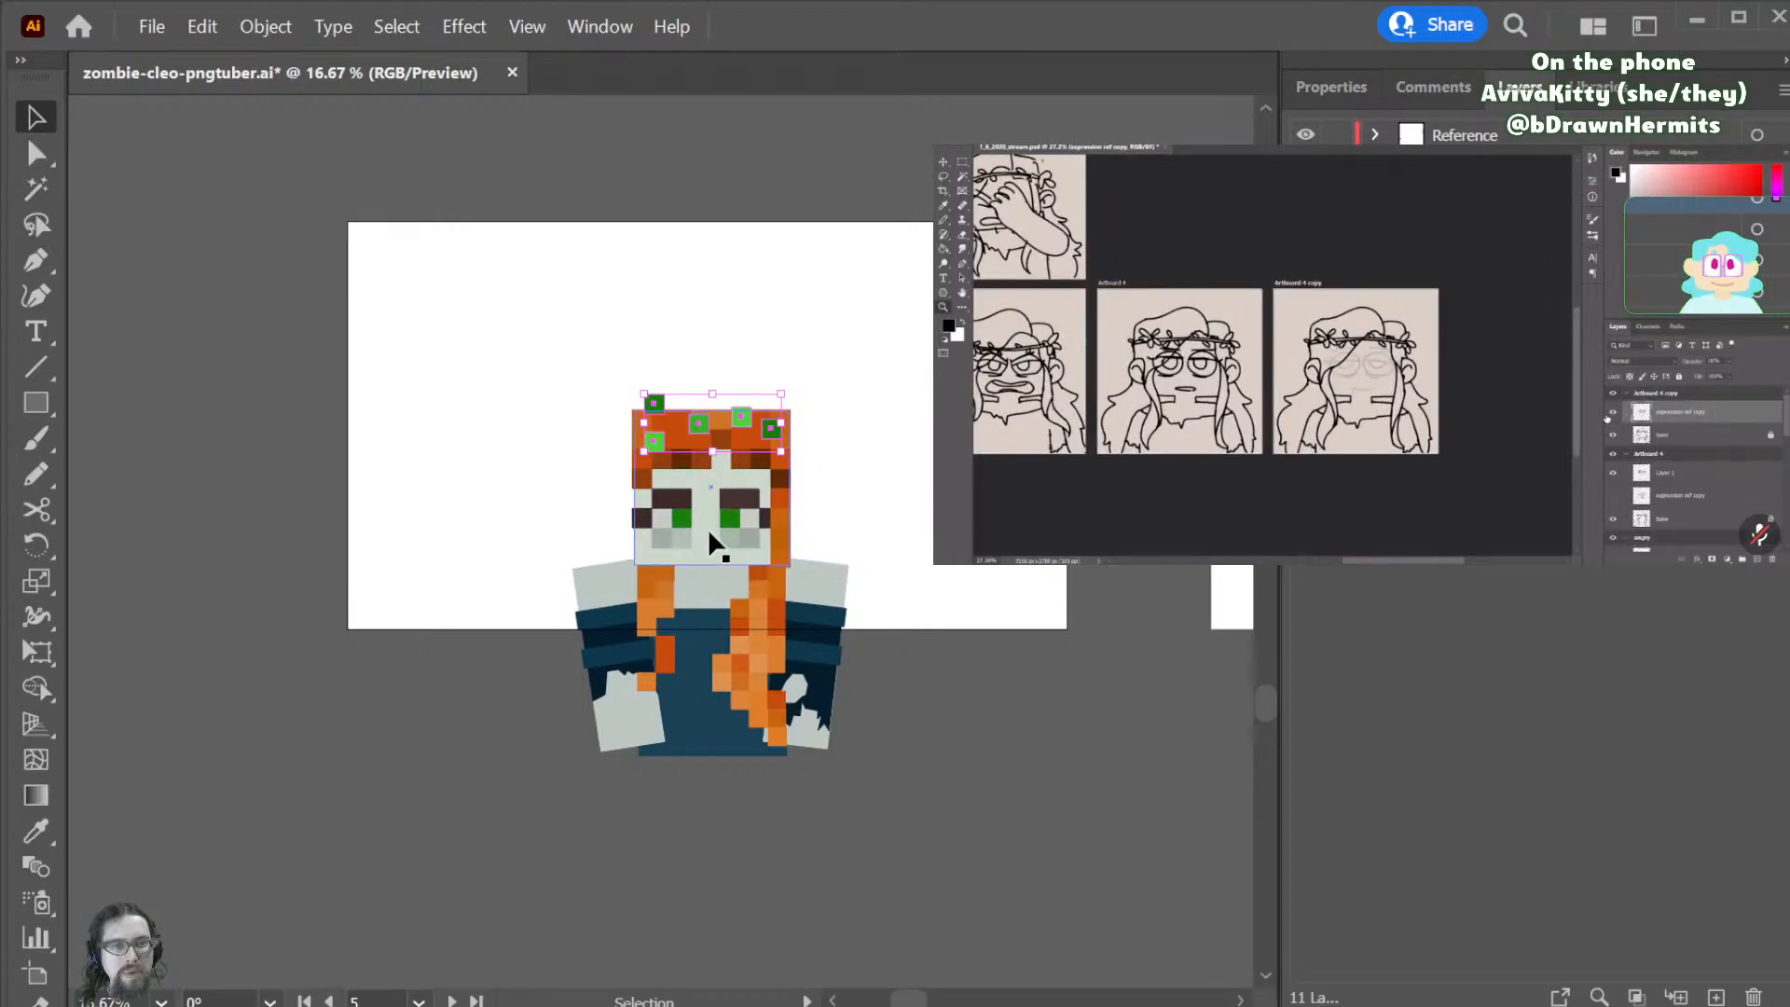
pyautogui.click(596, 545)
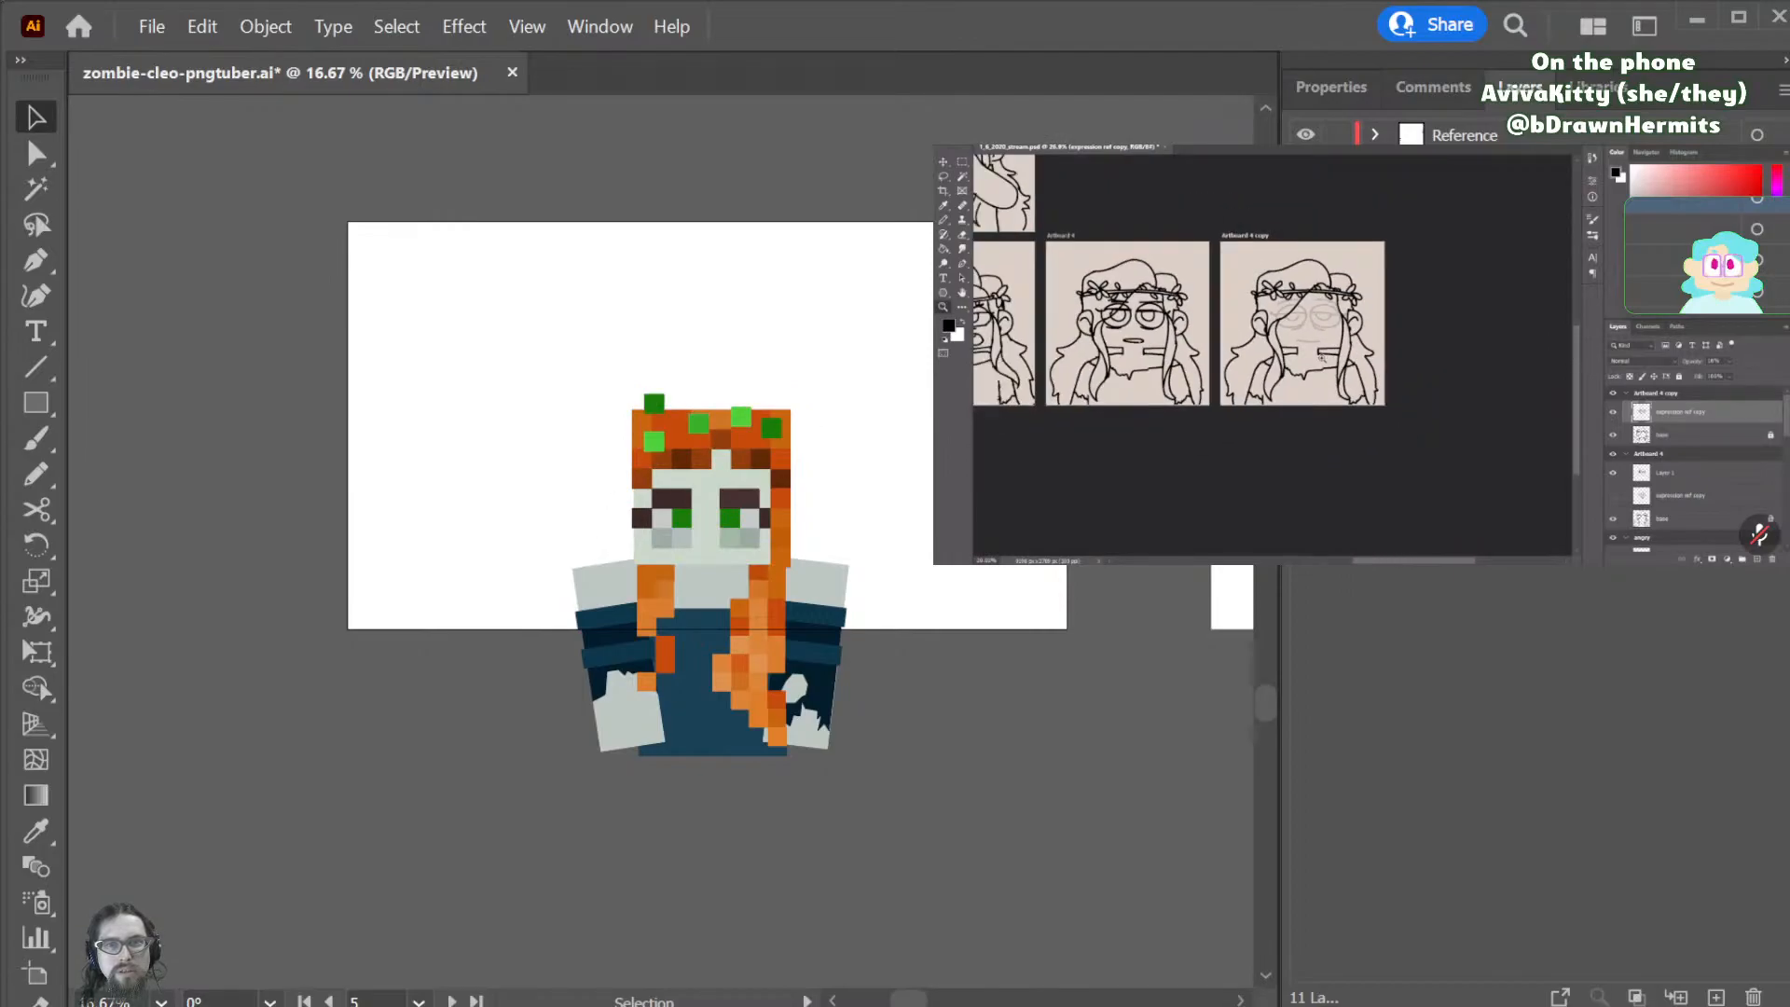
# - Rename the artboard holding the figure with raised flowers as laughter
pyautogui.click(1331, 88)
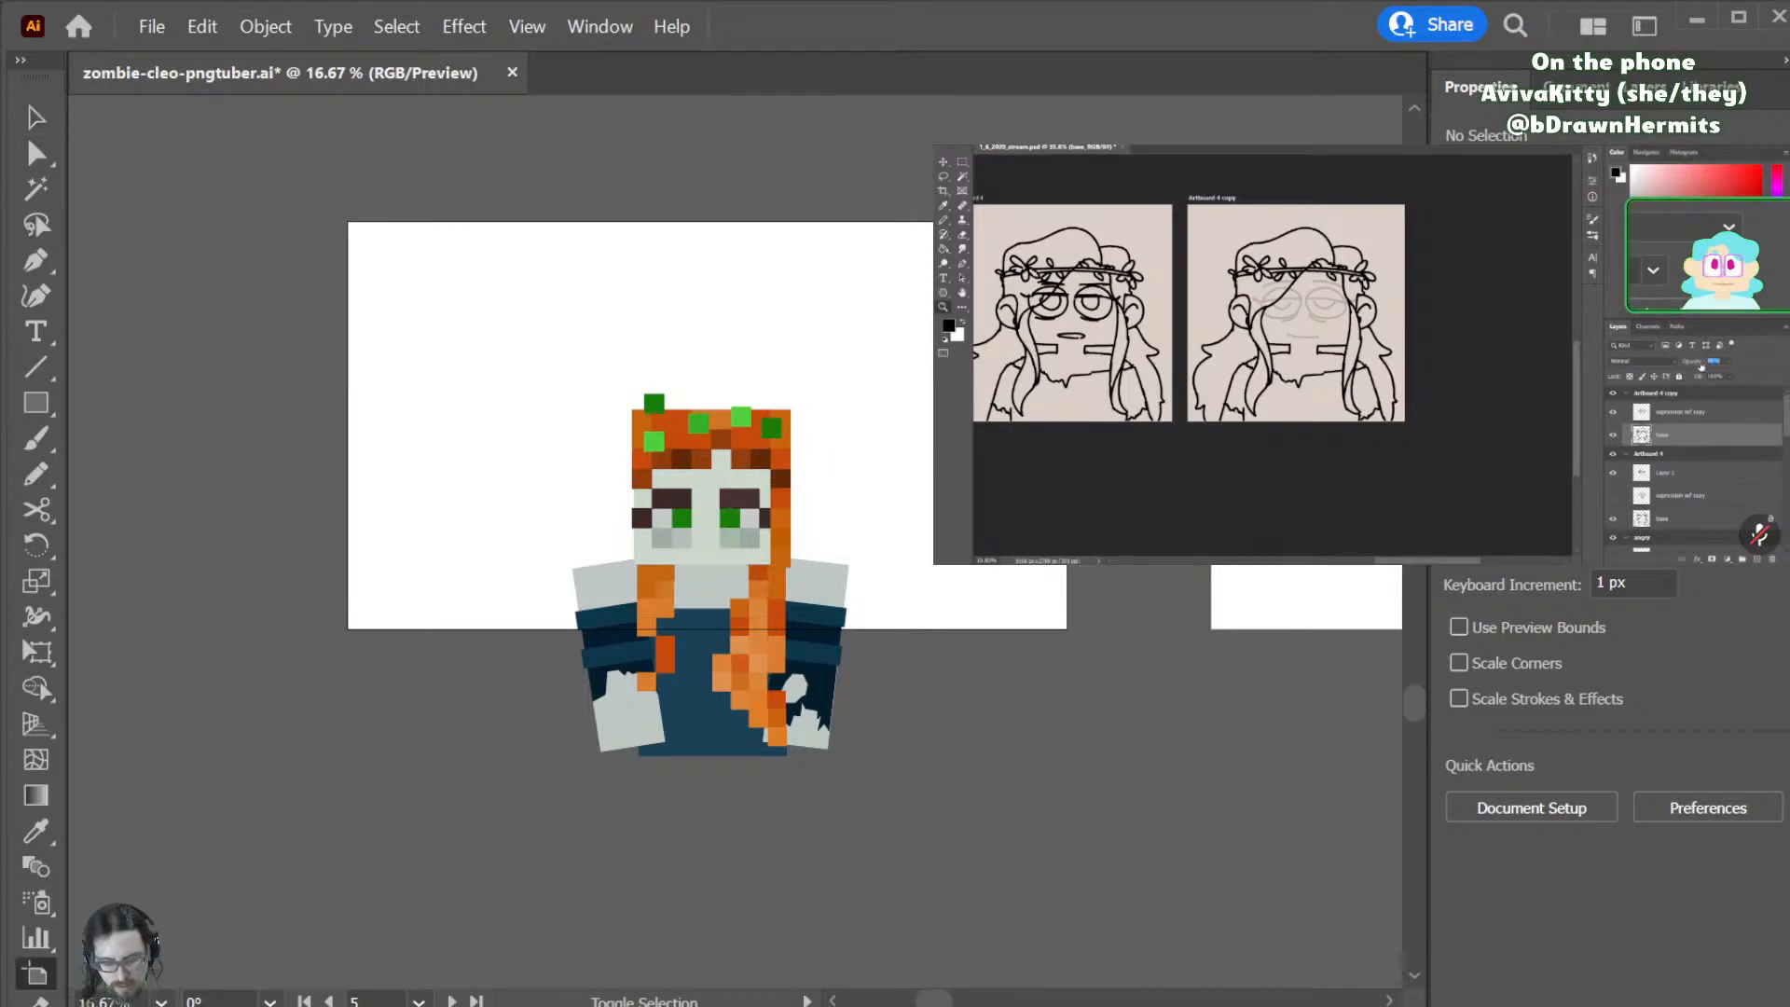
pyautogui.hotkey('shift', 'o')
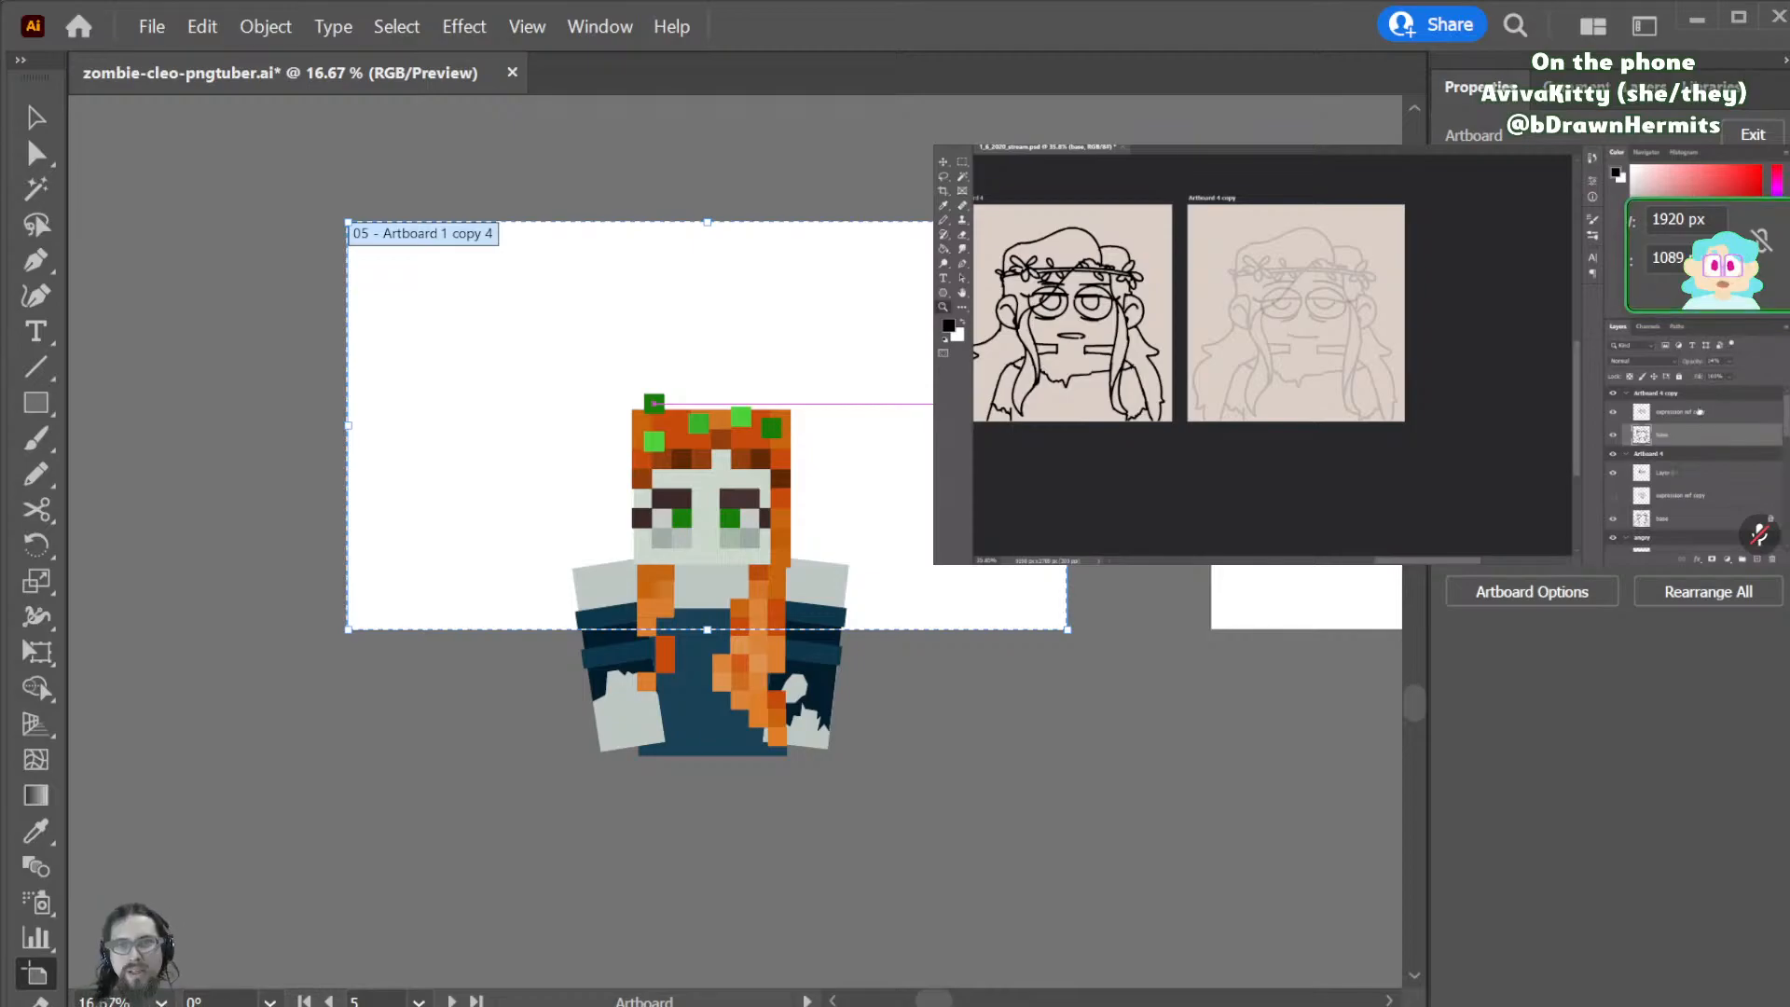
pyautogui.hotkey('ctrl', '=')
pyautogui.hotkey('ctrl', '=')
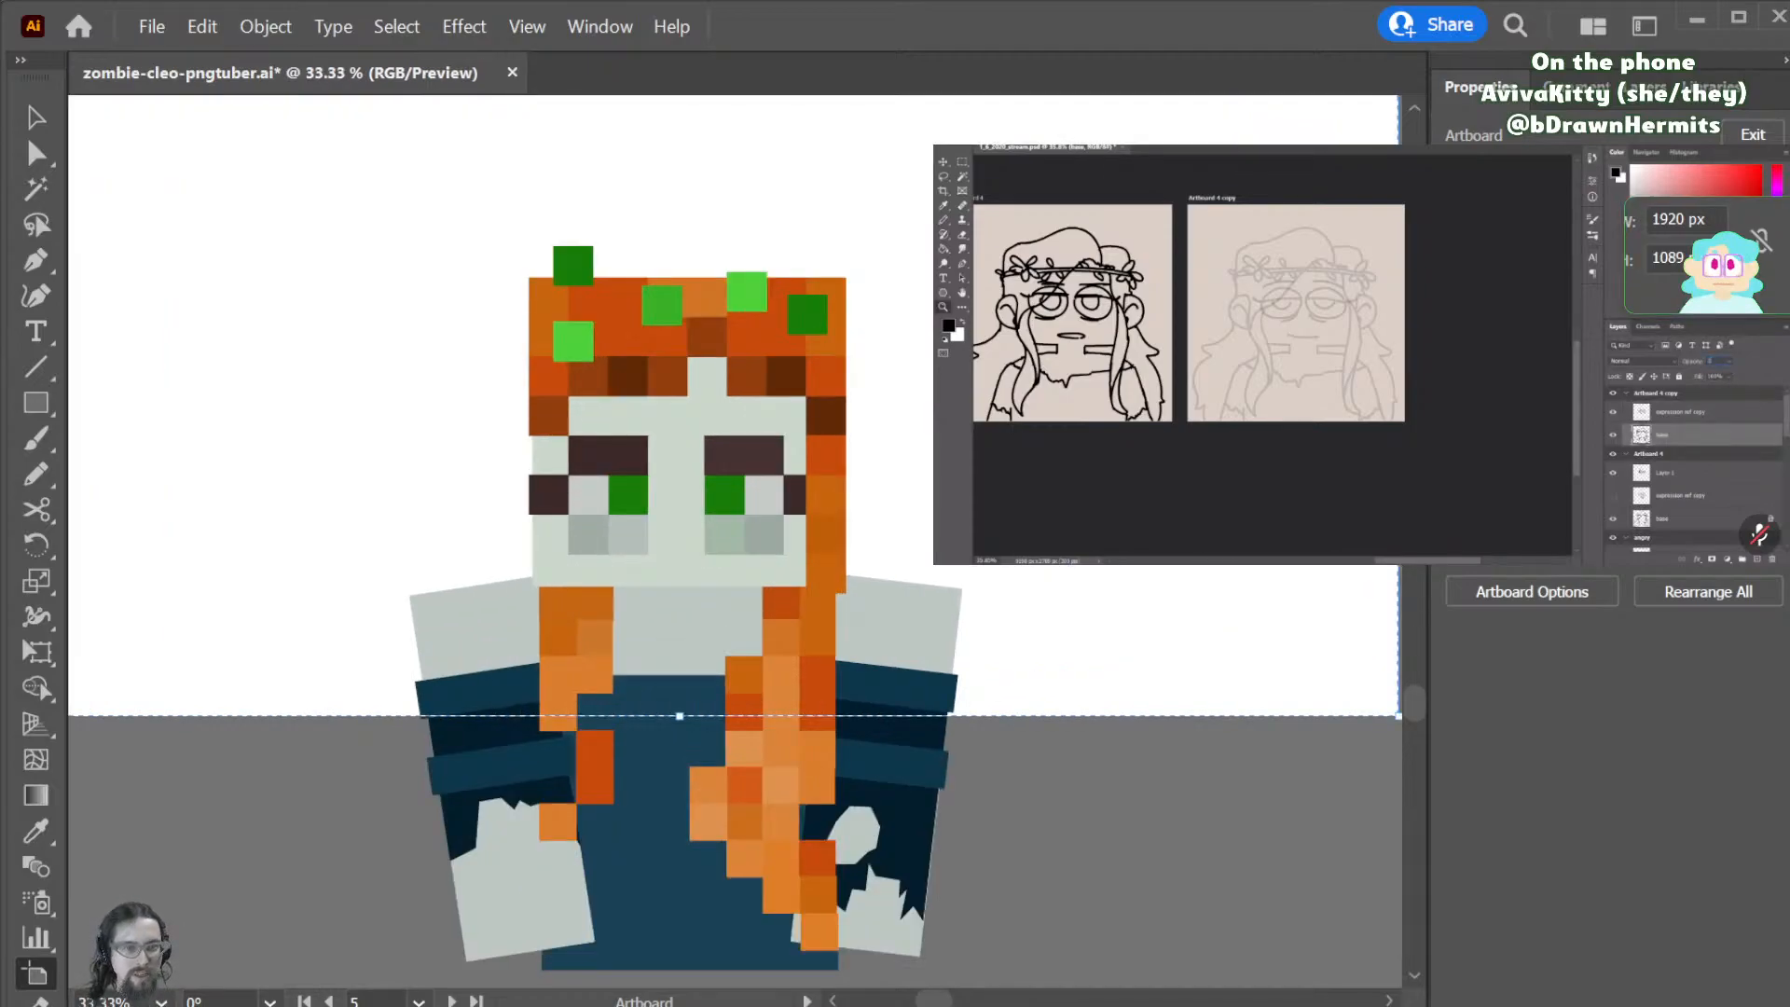
pyautogui.hotkey('ctrl', '-')
pyautogui.hotkey('ctrl', '-')
pyautogui.hotkey('ctrl', '-')
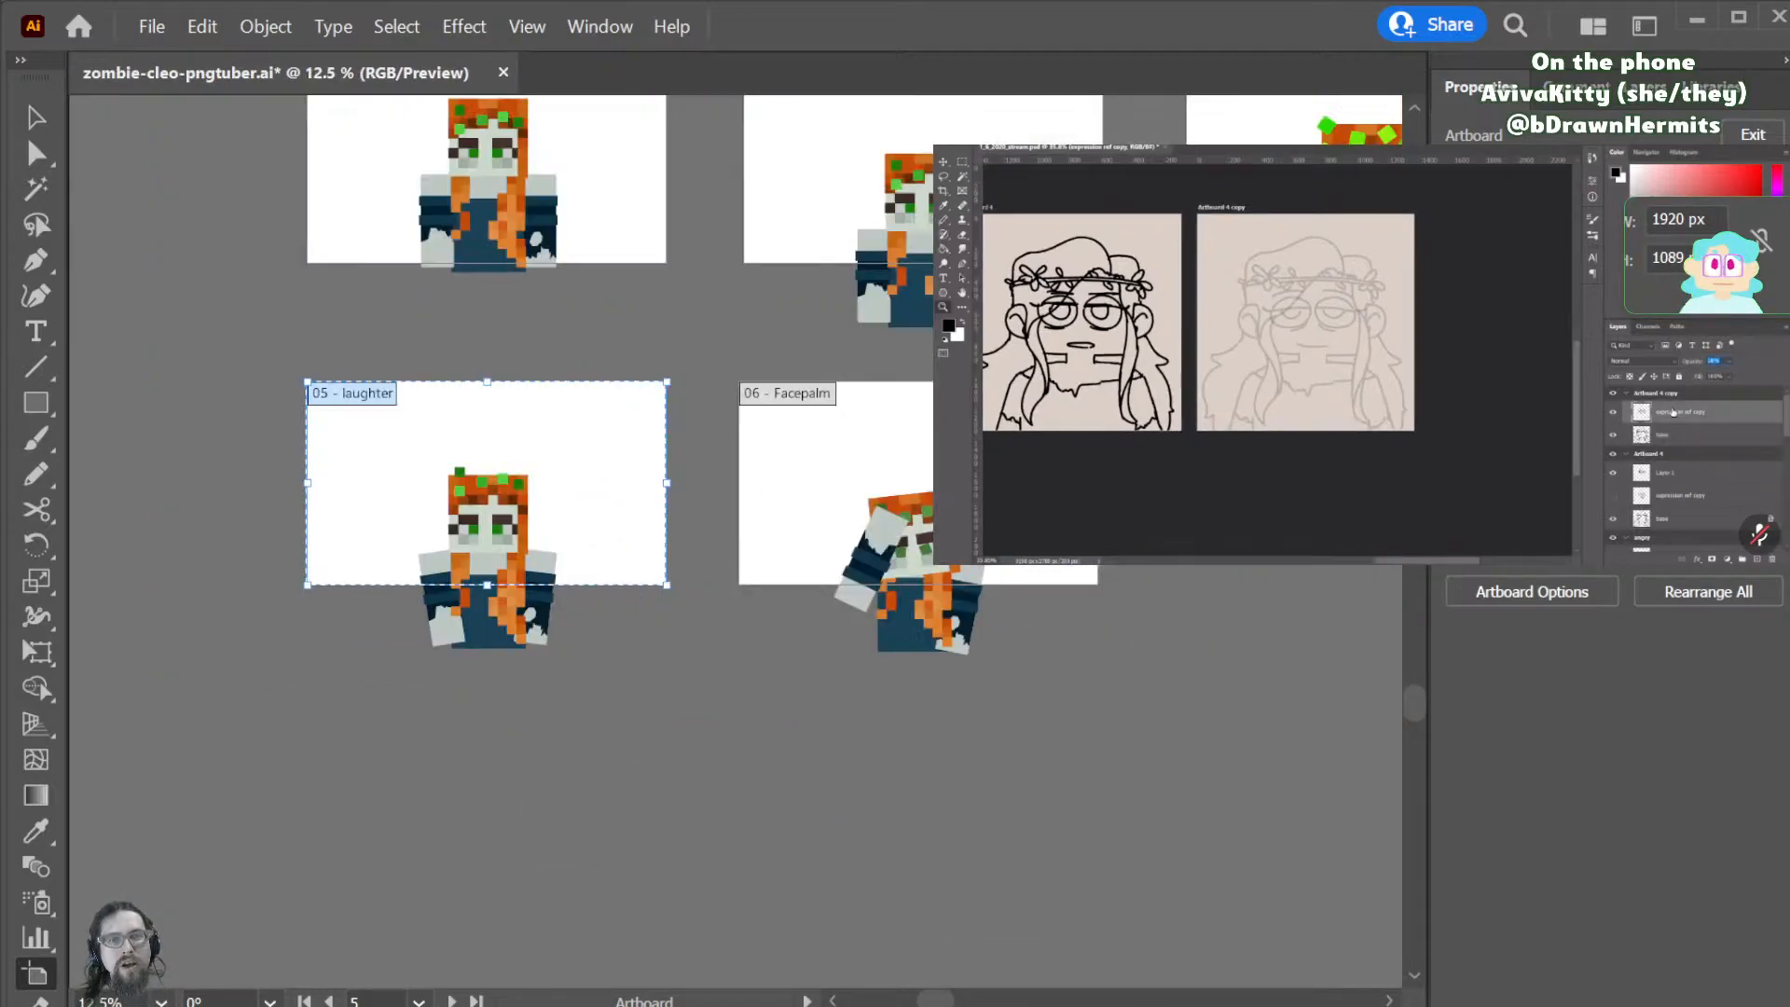
pyautogui.hotkey('ctrl', '=')
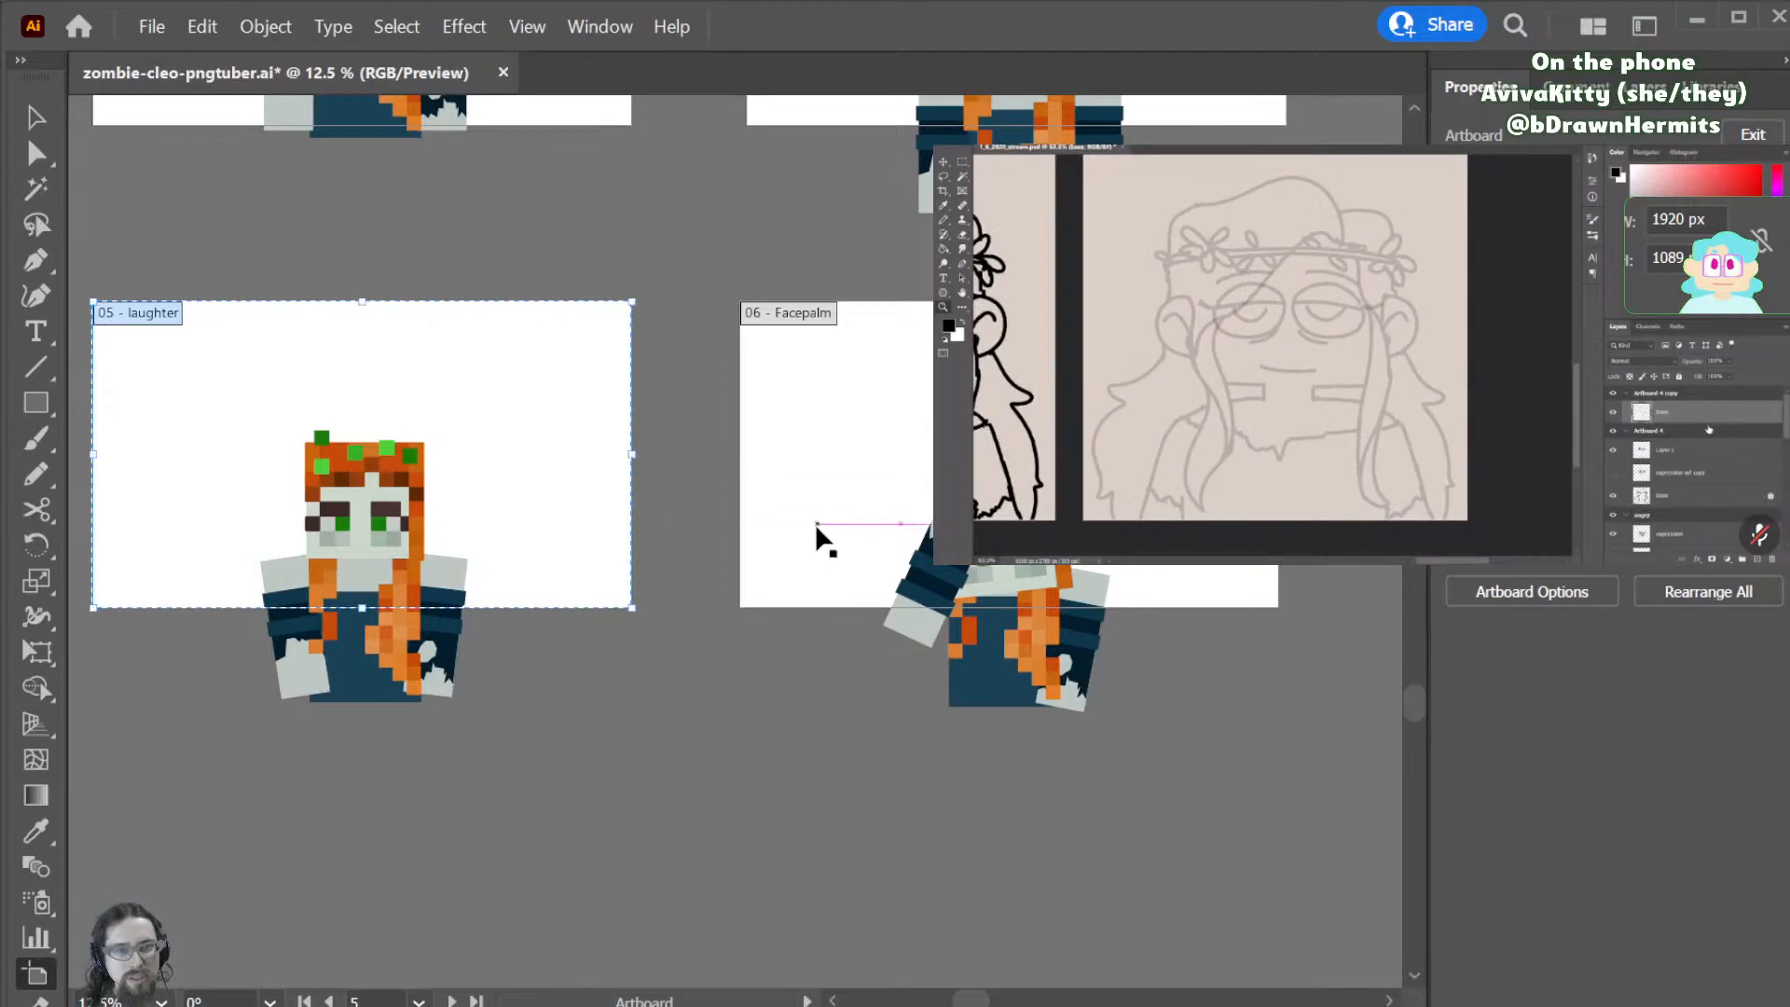
pyautogui.press('Escape')
pyautogui.scroll(3, 785, 699)
pyautogui.scroll(-2, 791, 717)
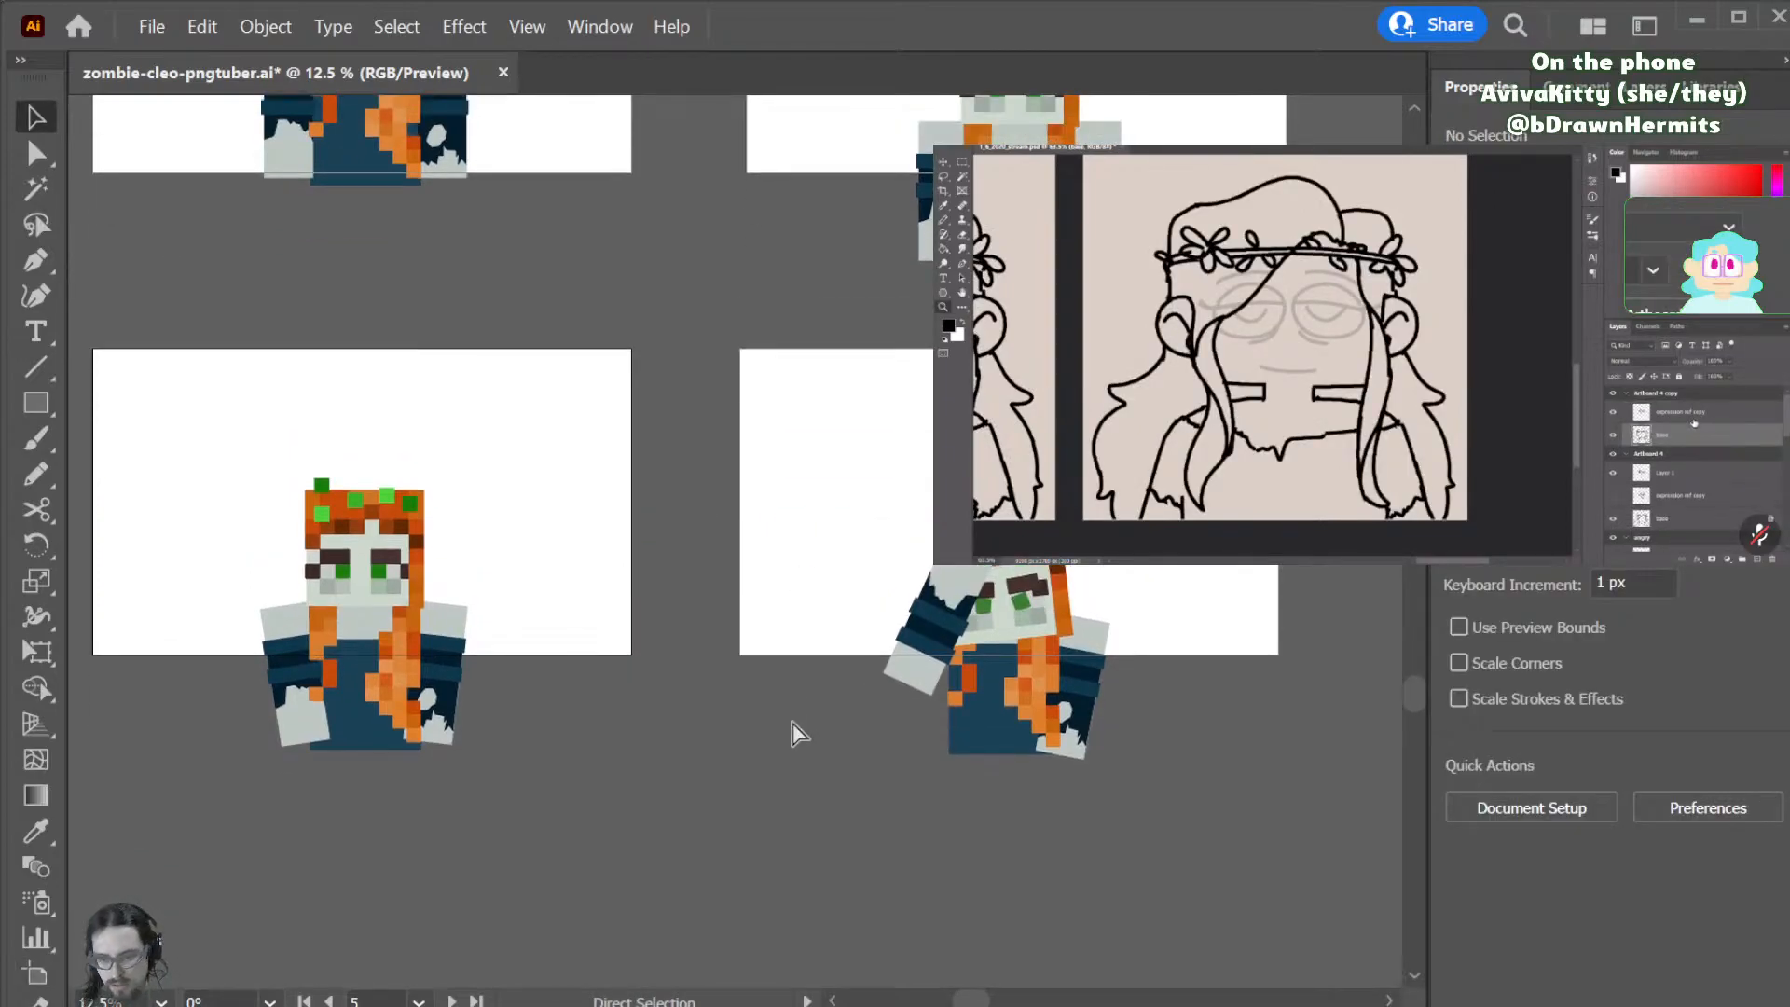
pyautogui.hscroll(-6, 791, 720)
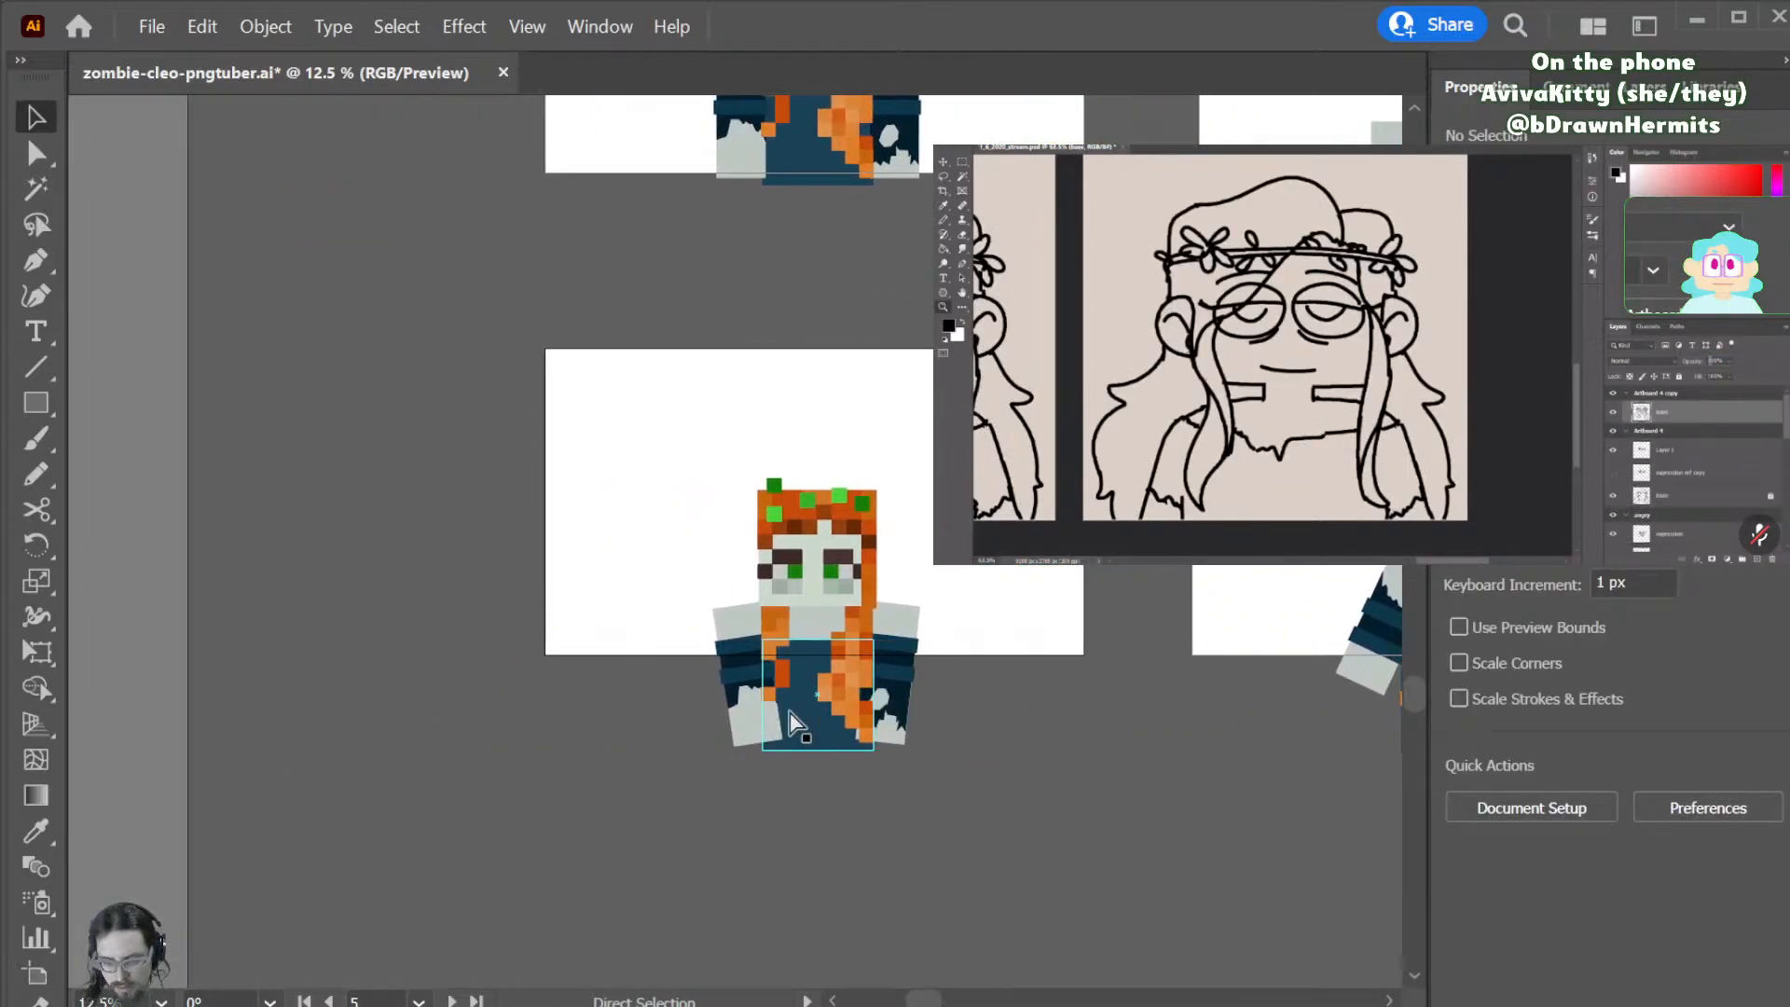
pyautogui.scroll(2, 790, 720)
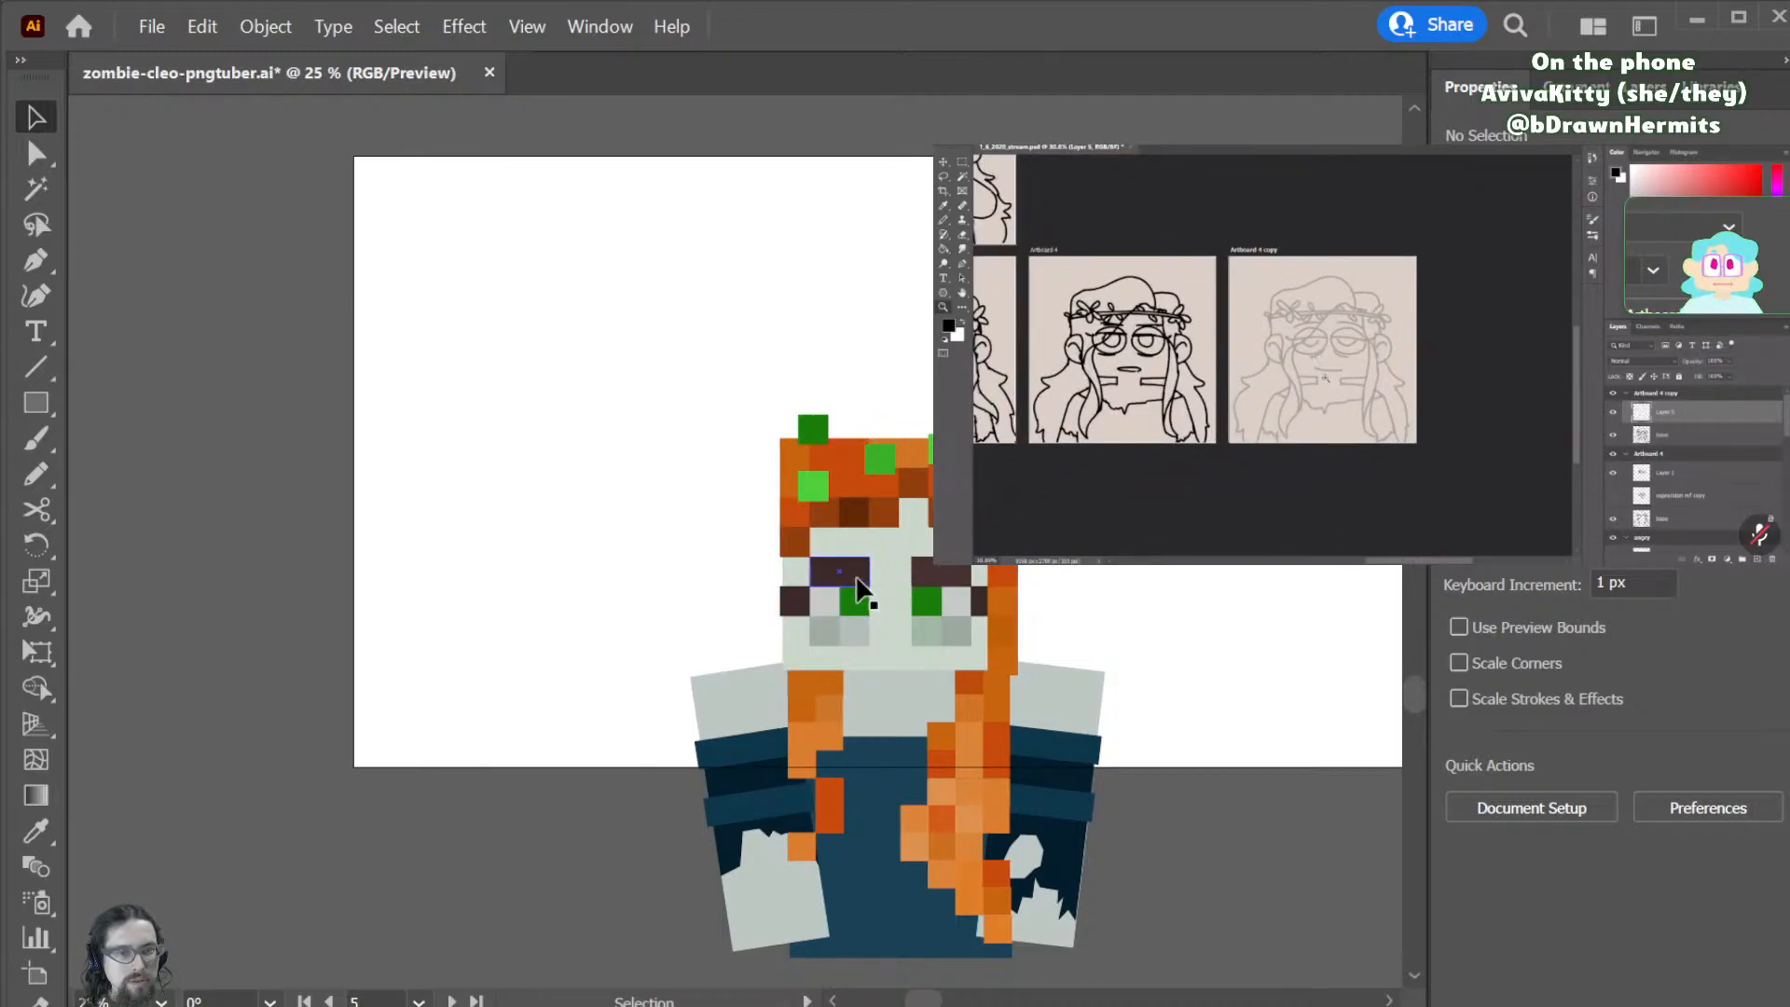
pyautogui.moveTo(1218, 398); pyautogui.dragTo(652, 897)
pyautogui.keyDown('shift'); pyautogui.click(897, 929); pyautogui.keyUp('shift')
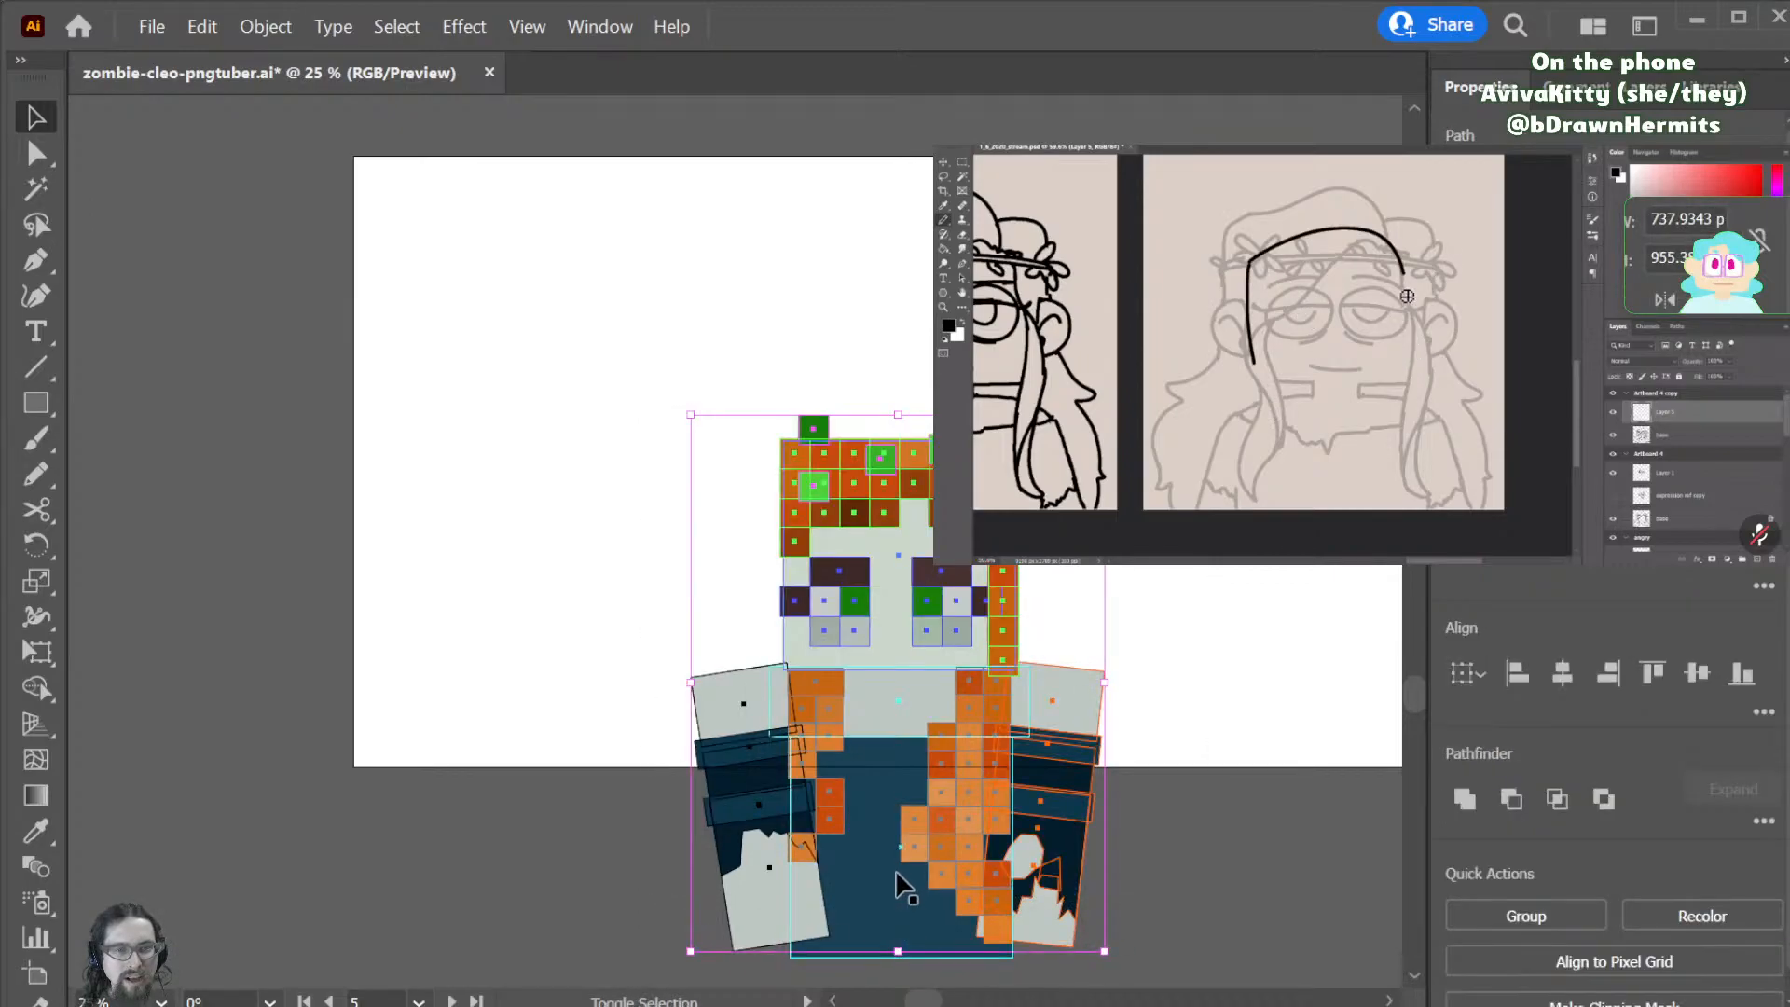
pyautogui.click(892, 936)
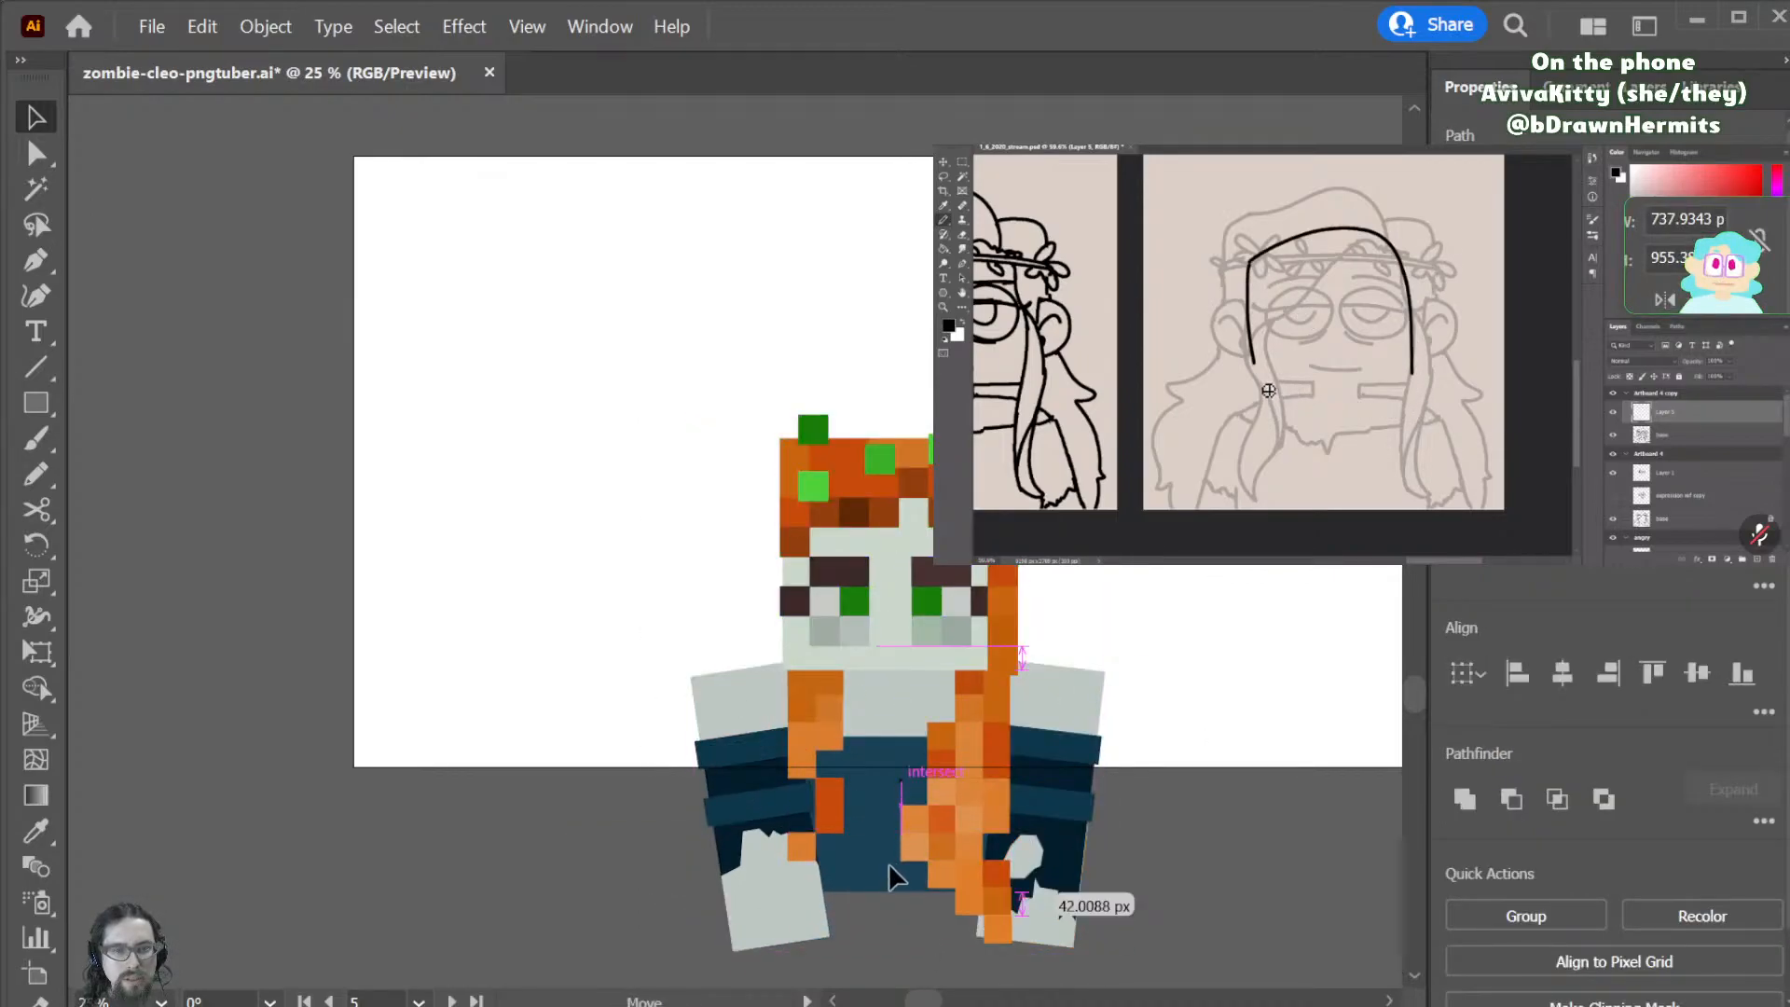
# - Show the document's layer list and move the whole laughter figure, torso included, slightly up and to the left
pyautogui.moveTo(746, 760); pyautogui.dragTo(597, 915)
pyautogui.click(1631, 92)
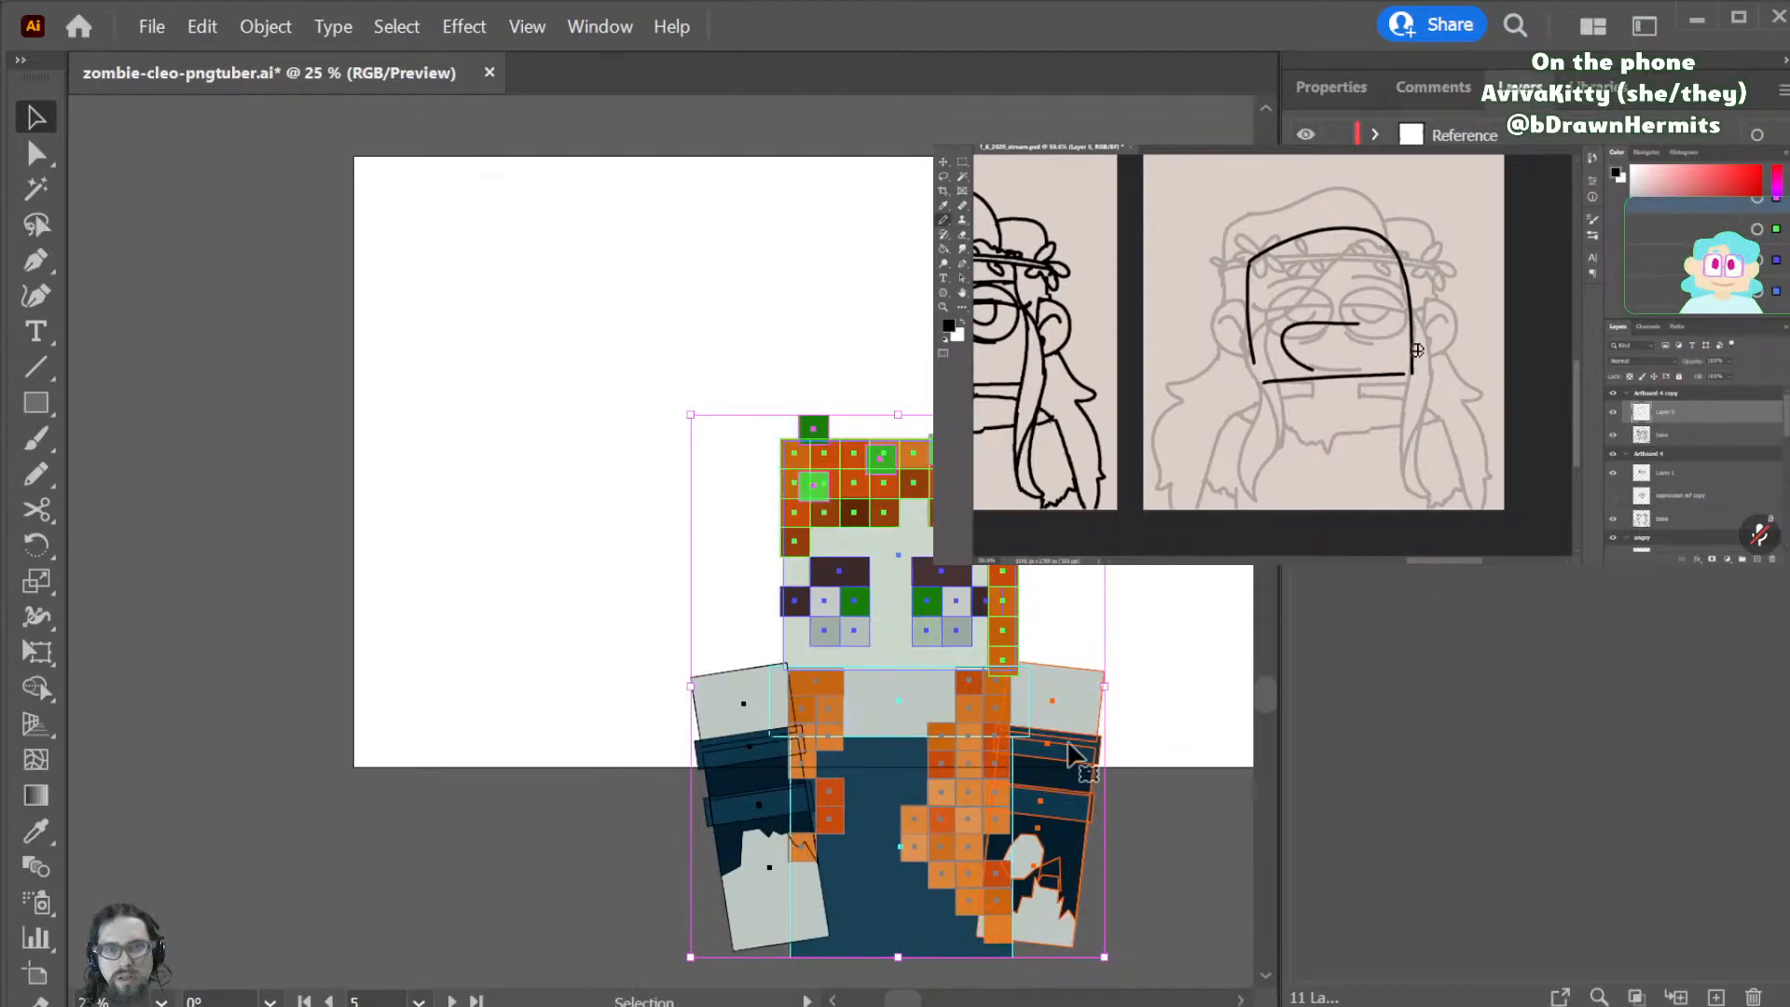
pyautogui.moveTo(900, 939); pyautogui.dragTo(886, 830)
pyautogui.hotkey('ctrl', 'z')
pyautogui.click(1160, 969)
pyautogui.moveTo(615, 373); pyautogui.dragTo(740, 491)
pyautogui.moveTo(876, 894); pyautogui.dragTo(872, 803)
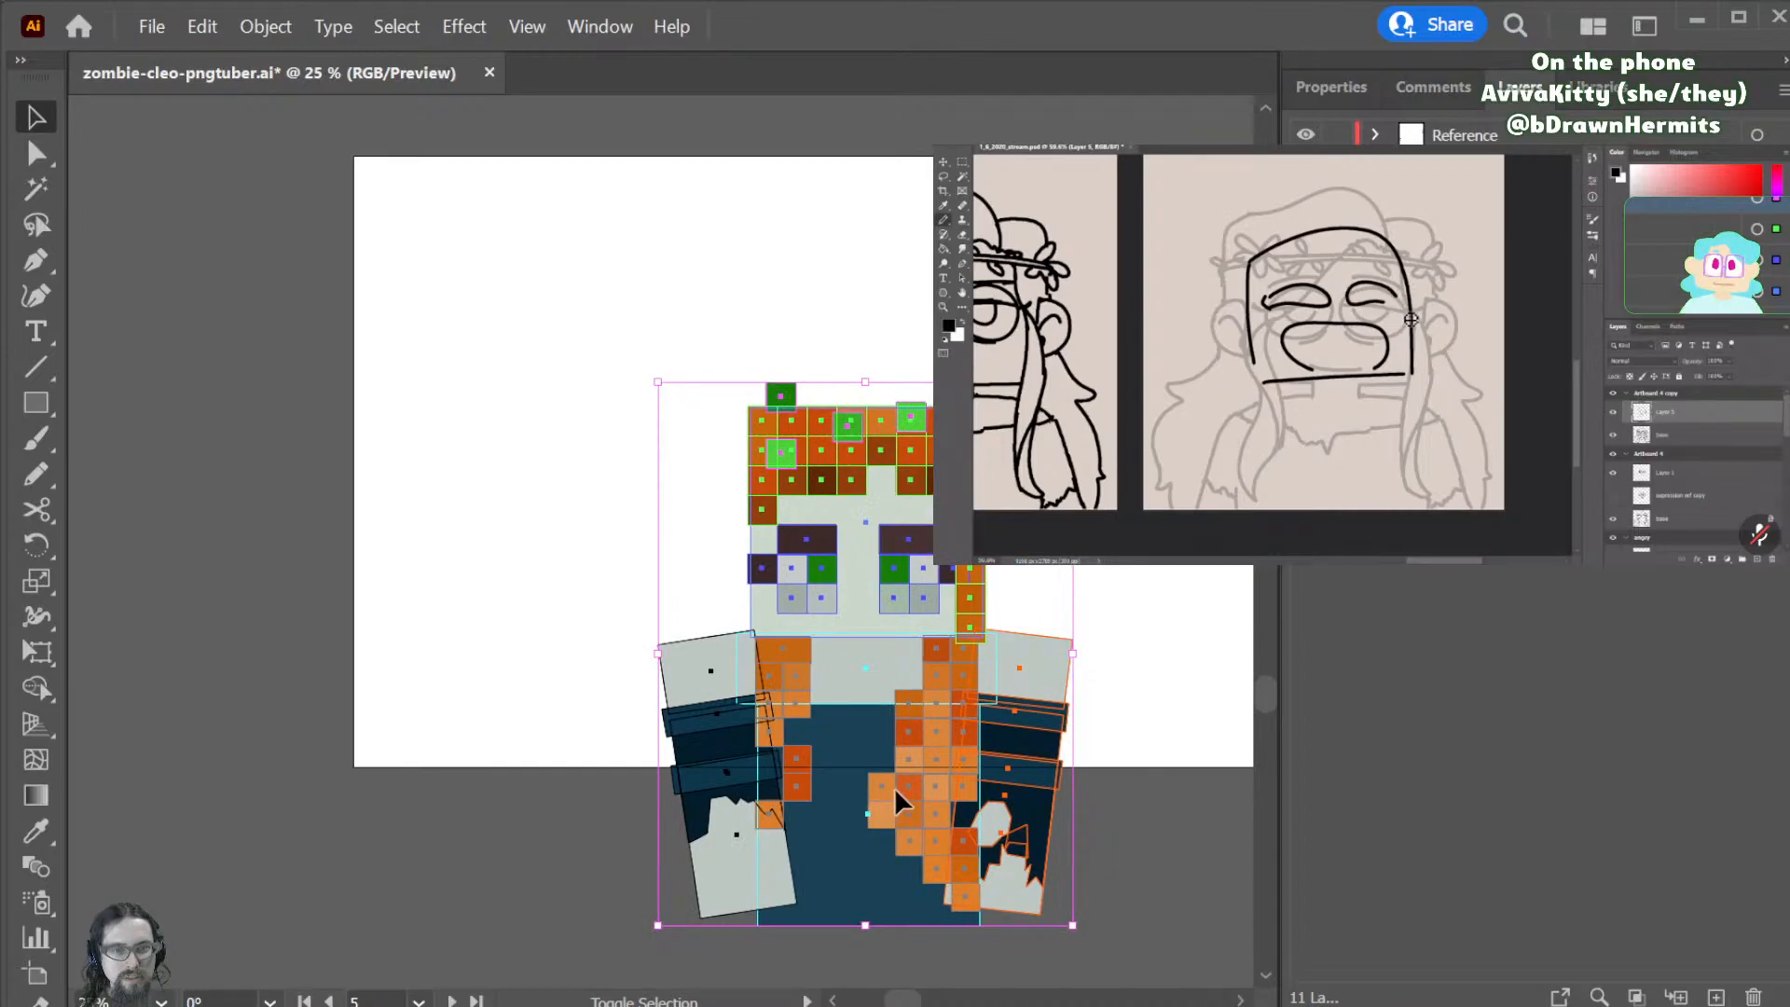
pyautogui.click(1215, 834)
# - Enlarge both of the laughter figure's eyes slightly, together with their brows, and shift them up on the face
pyautogui.hscroll(4, 1215, 833)
pyautogui.hscroll(-2, 1201, 839)
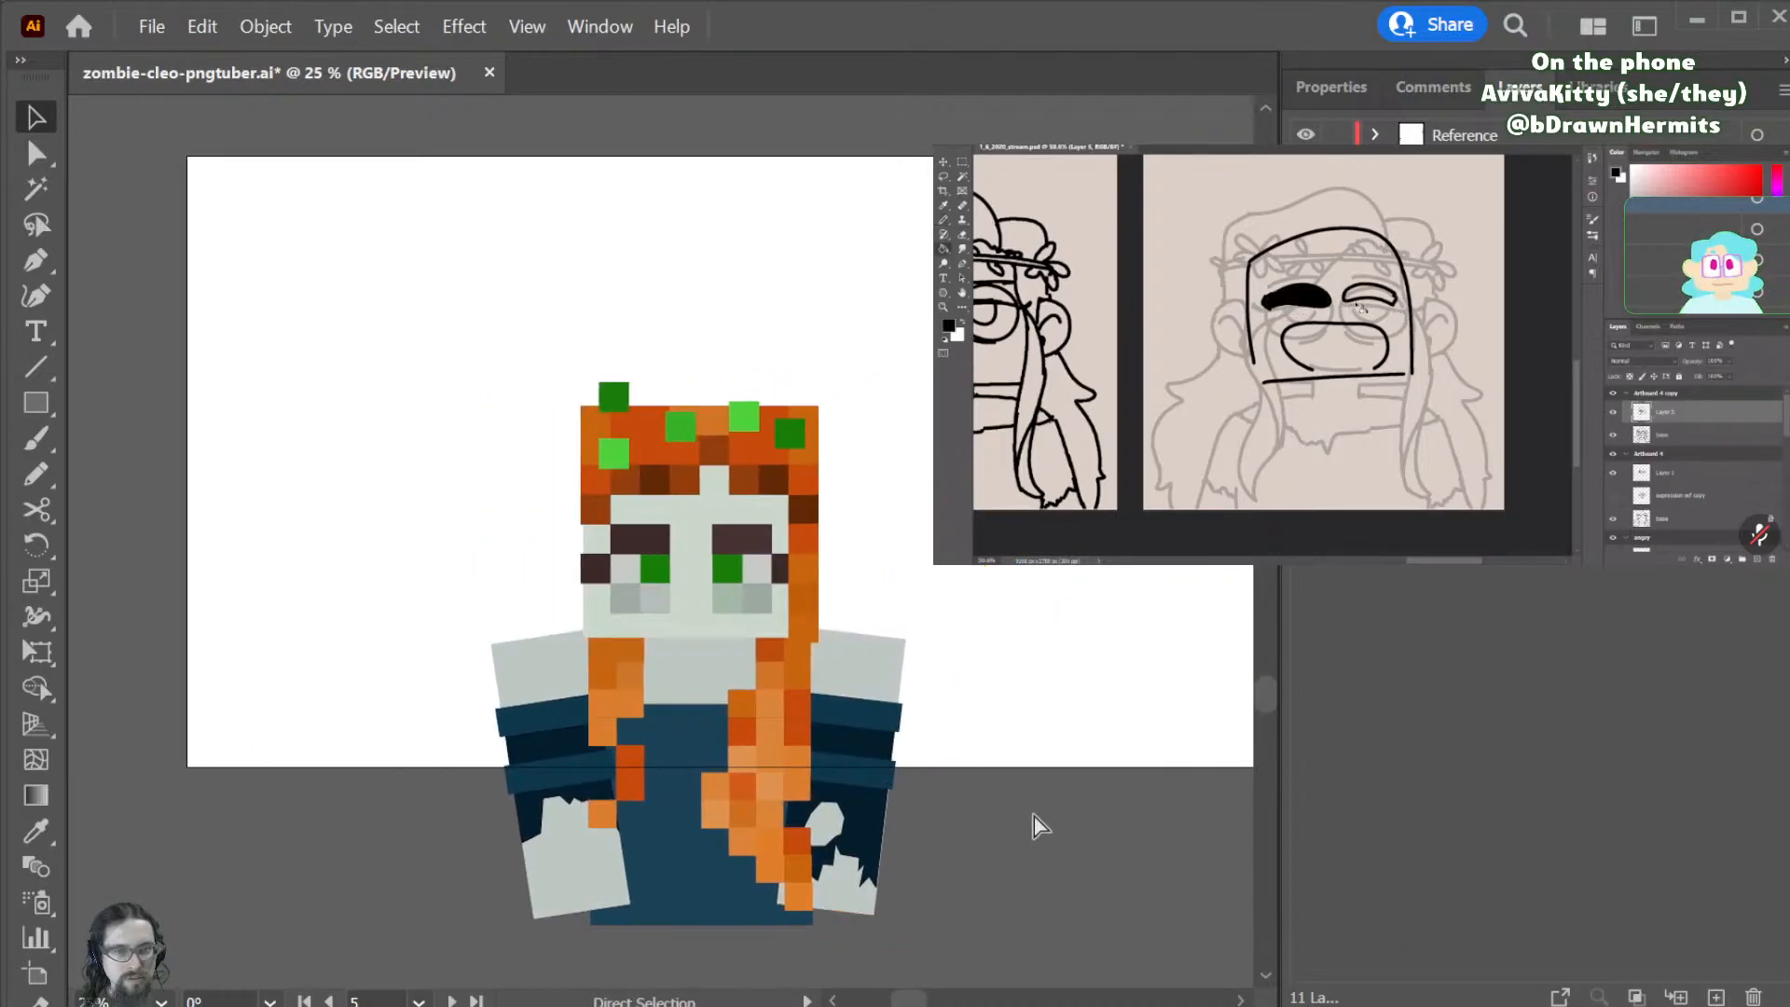
pyautogui.hscroll(-2, 1033, 817)
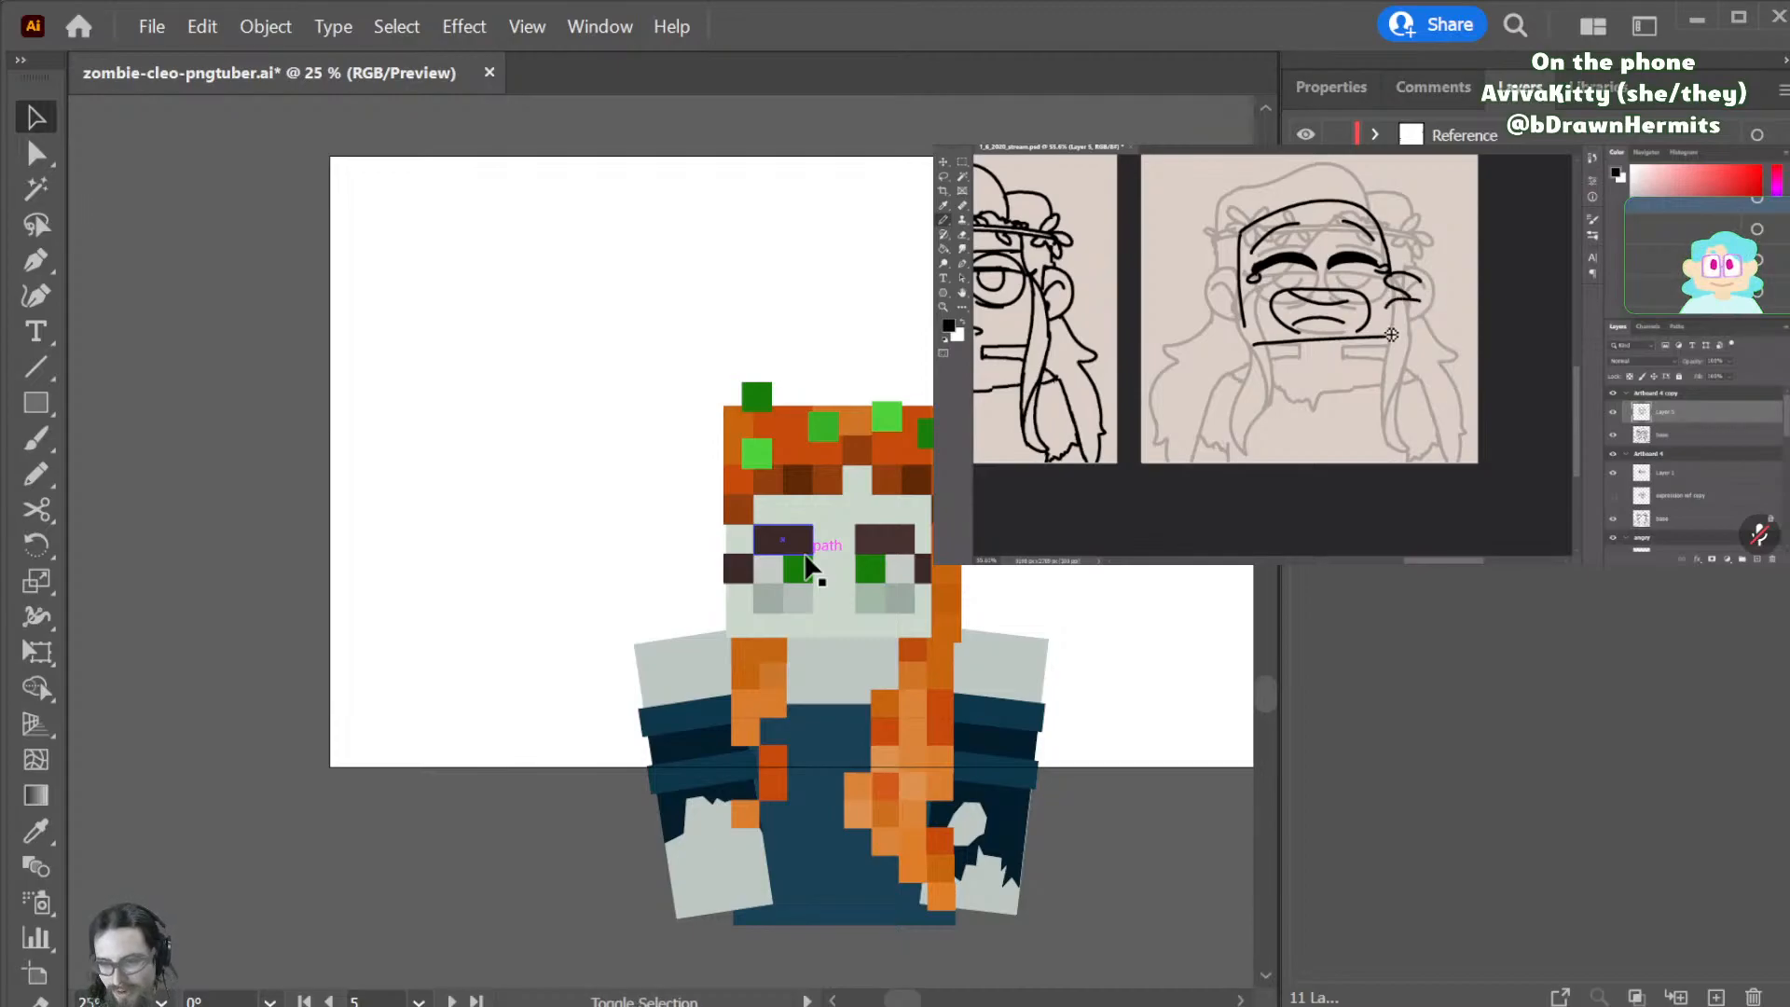
pyautogui.press('ctrl')
pyautogui.hotkey('ctrl', '=')
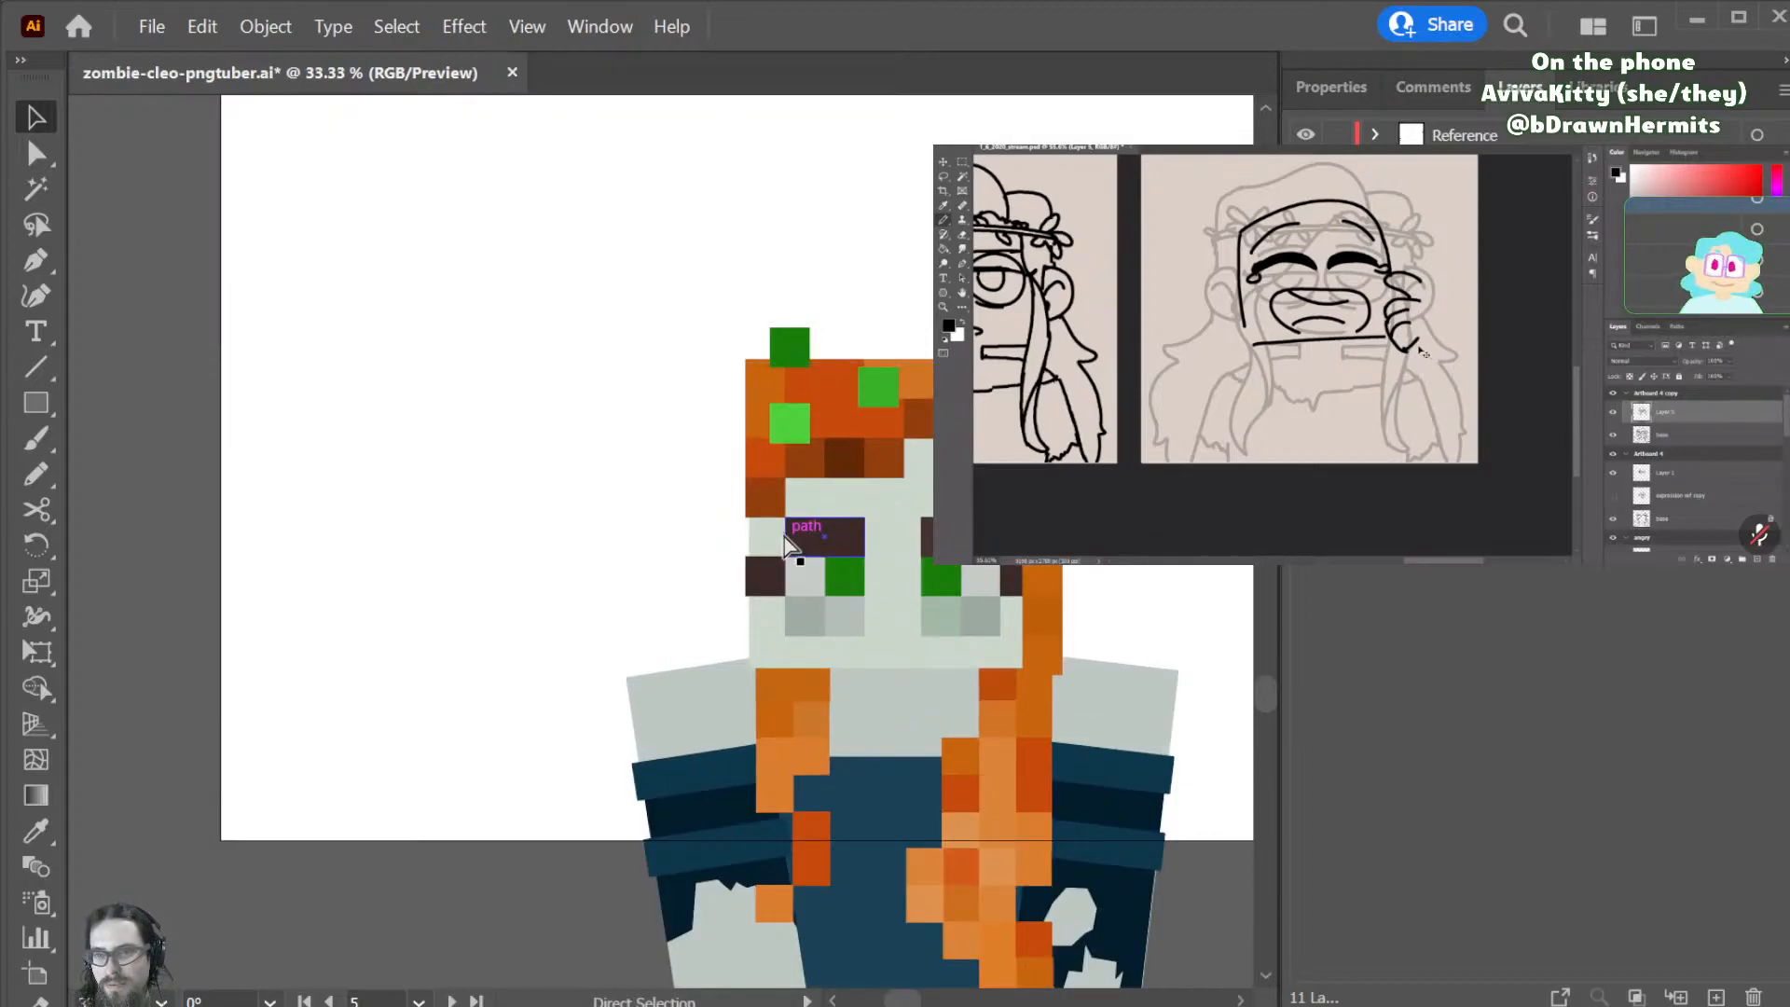
pyautogui.hscroll(5, 786, 543)
pyautogui.hscroll(2, 786, 545)
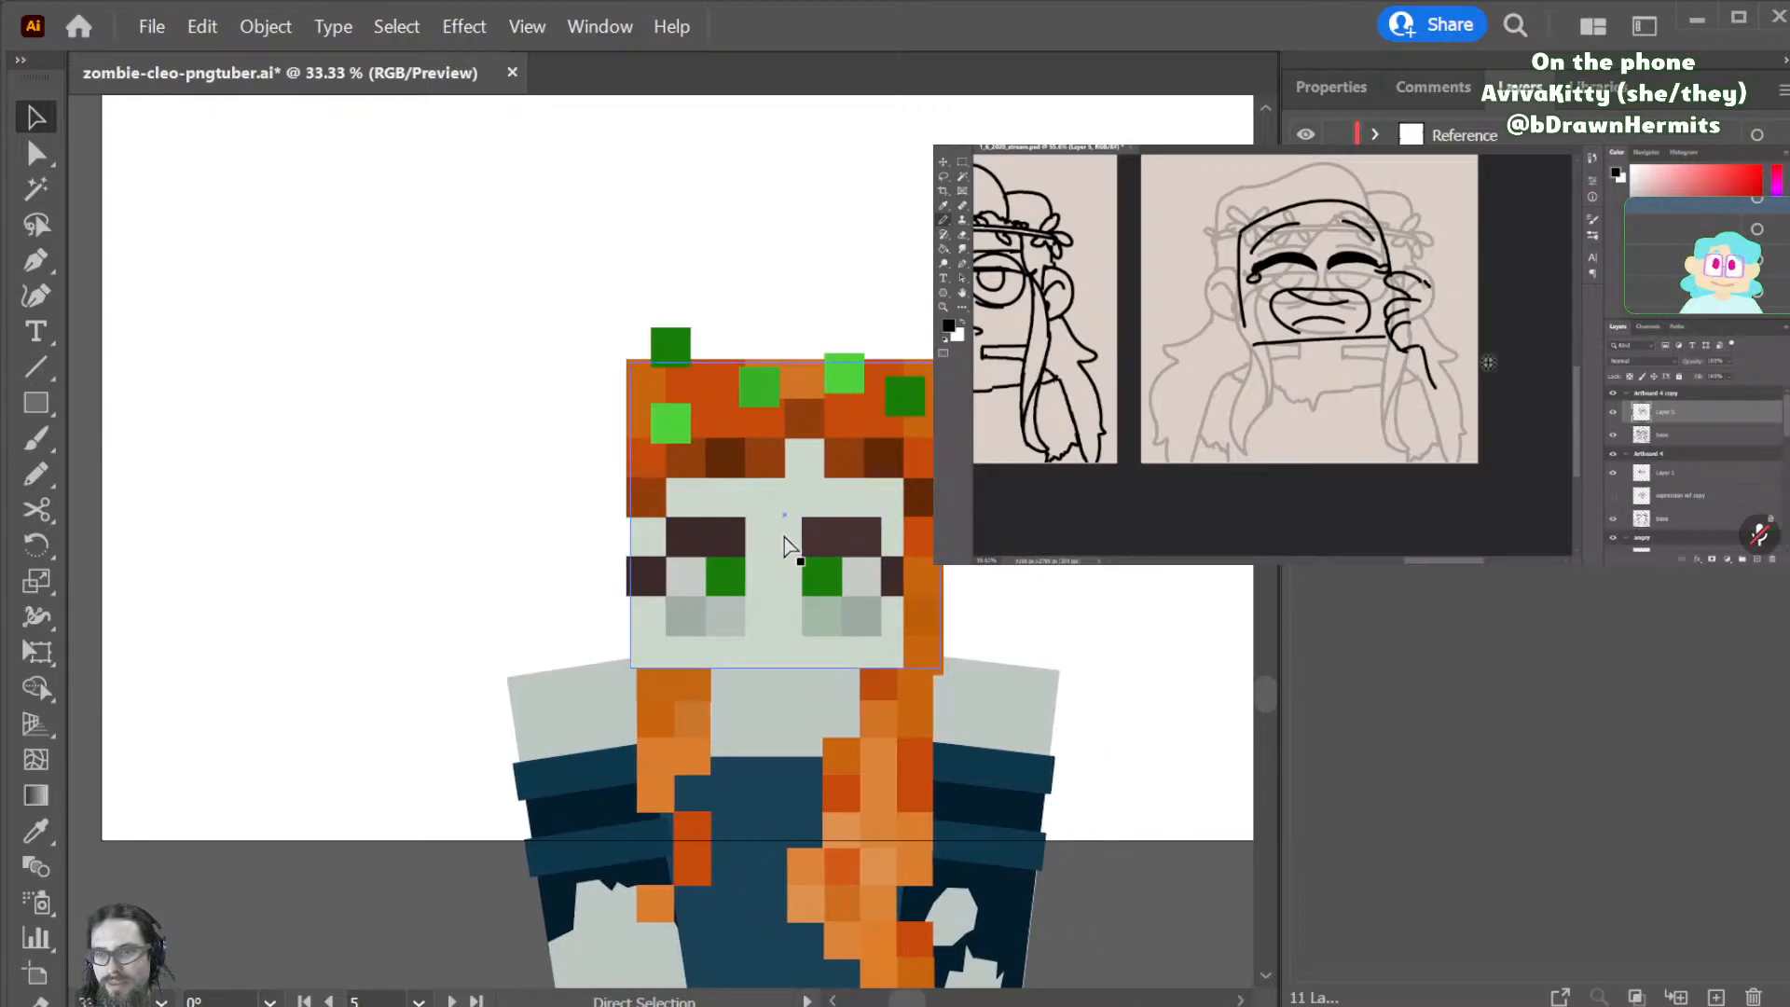
pyautogui.hotkey('ctrl', '-')
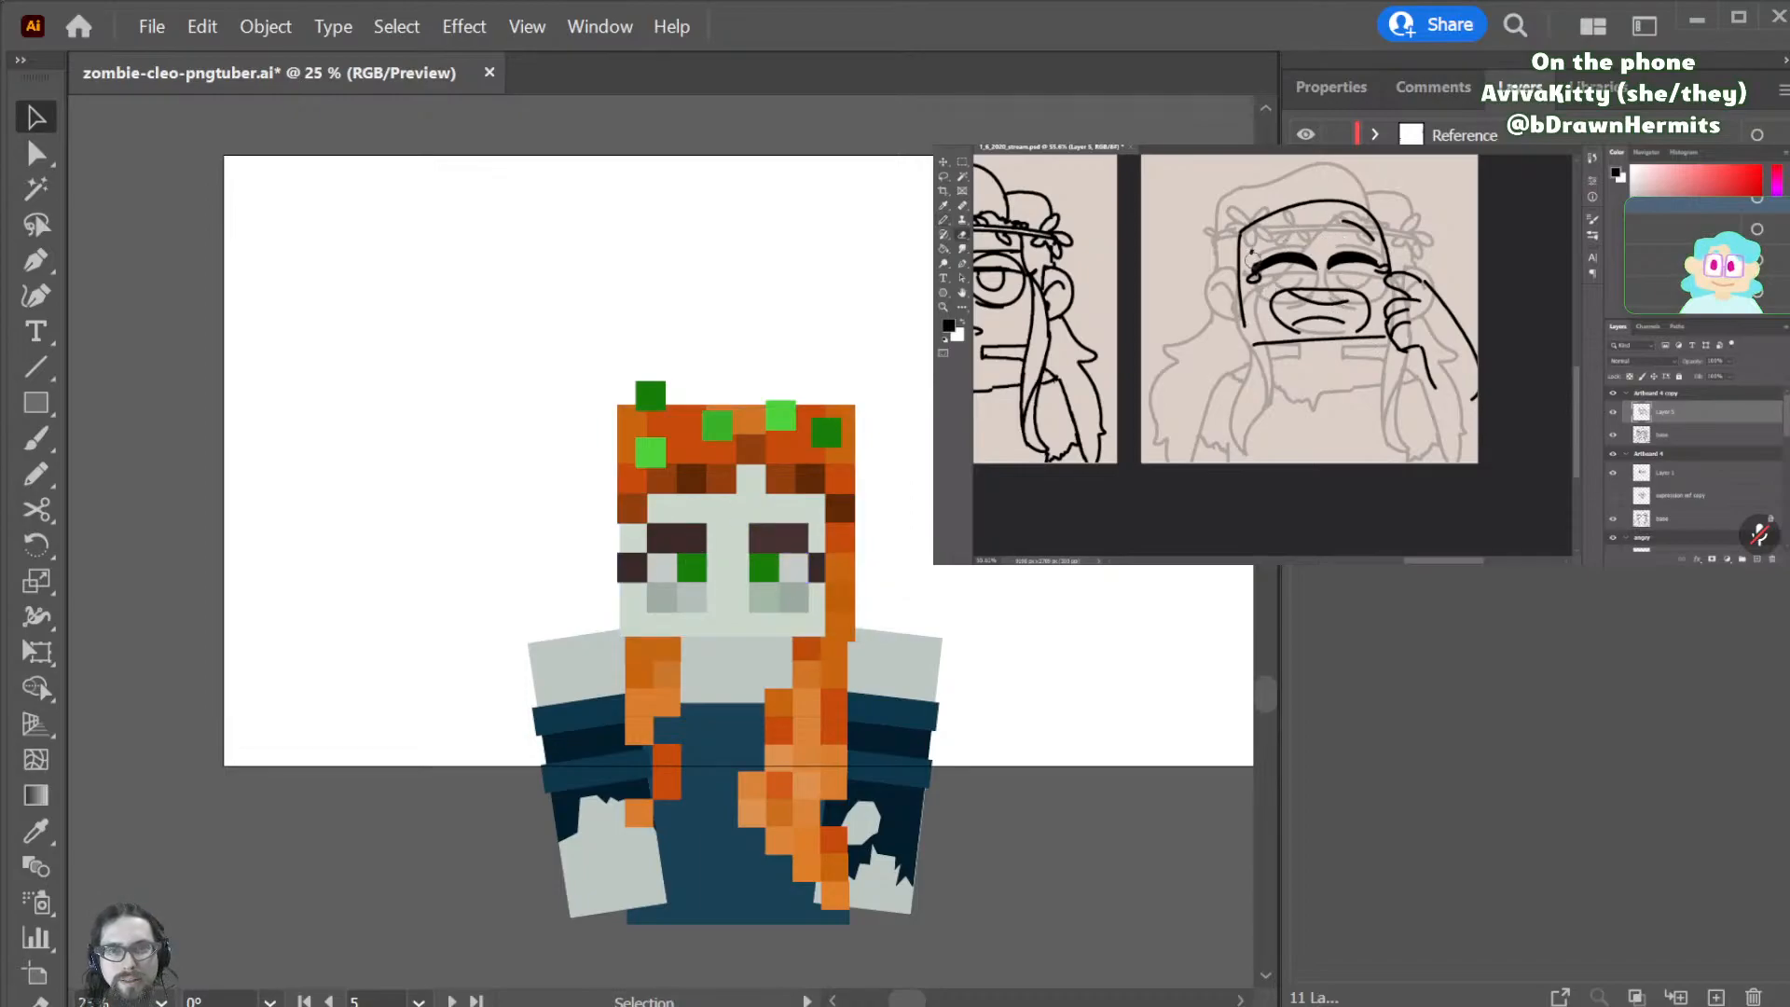
pyautogui.moveTo(887, 609); pyautogui.dragTo(878, 607)
pyautogui.keyDown('shift'); pyautogui.click(840, 597); pyautogui.keyUp('shift')
pyautogui.moveTo(777, 587); pyautogui.dragTo(839, 544)
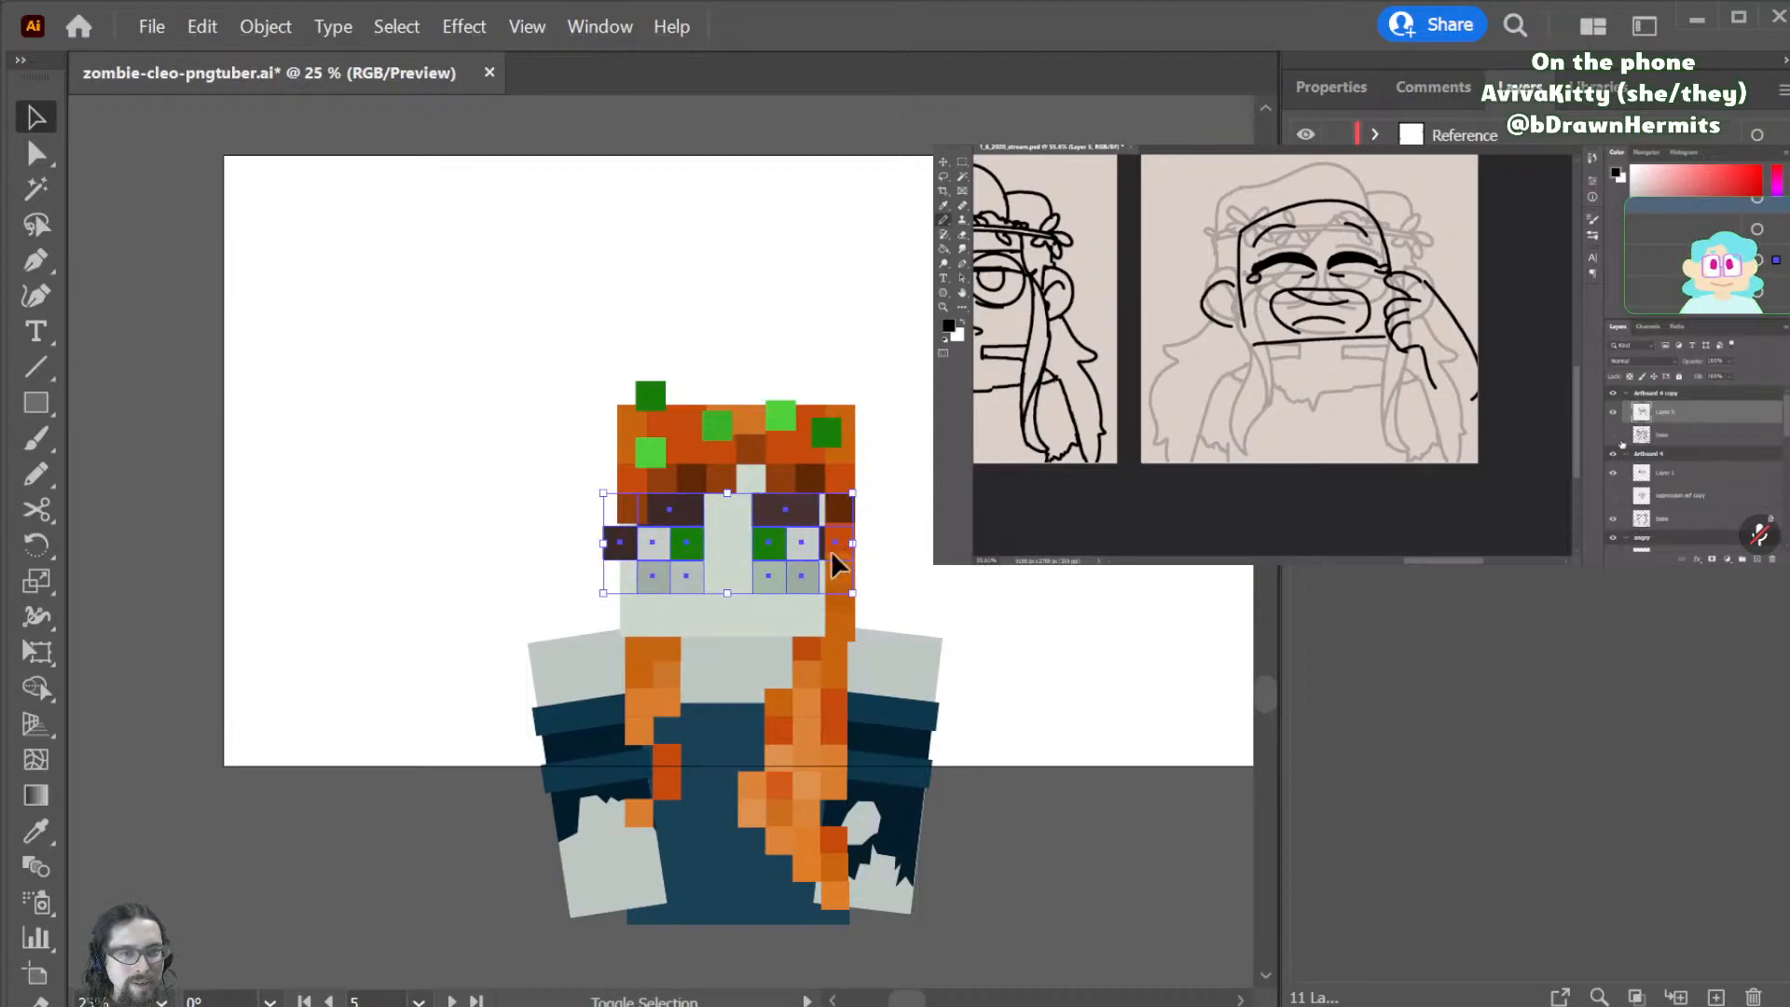
pyautogui.moveTo(716, 593); pyautogui.dragTo(590, 488)
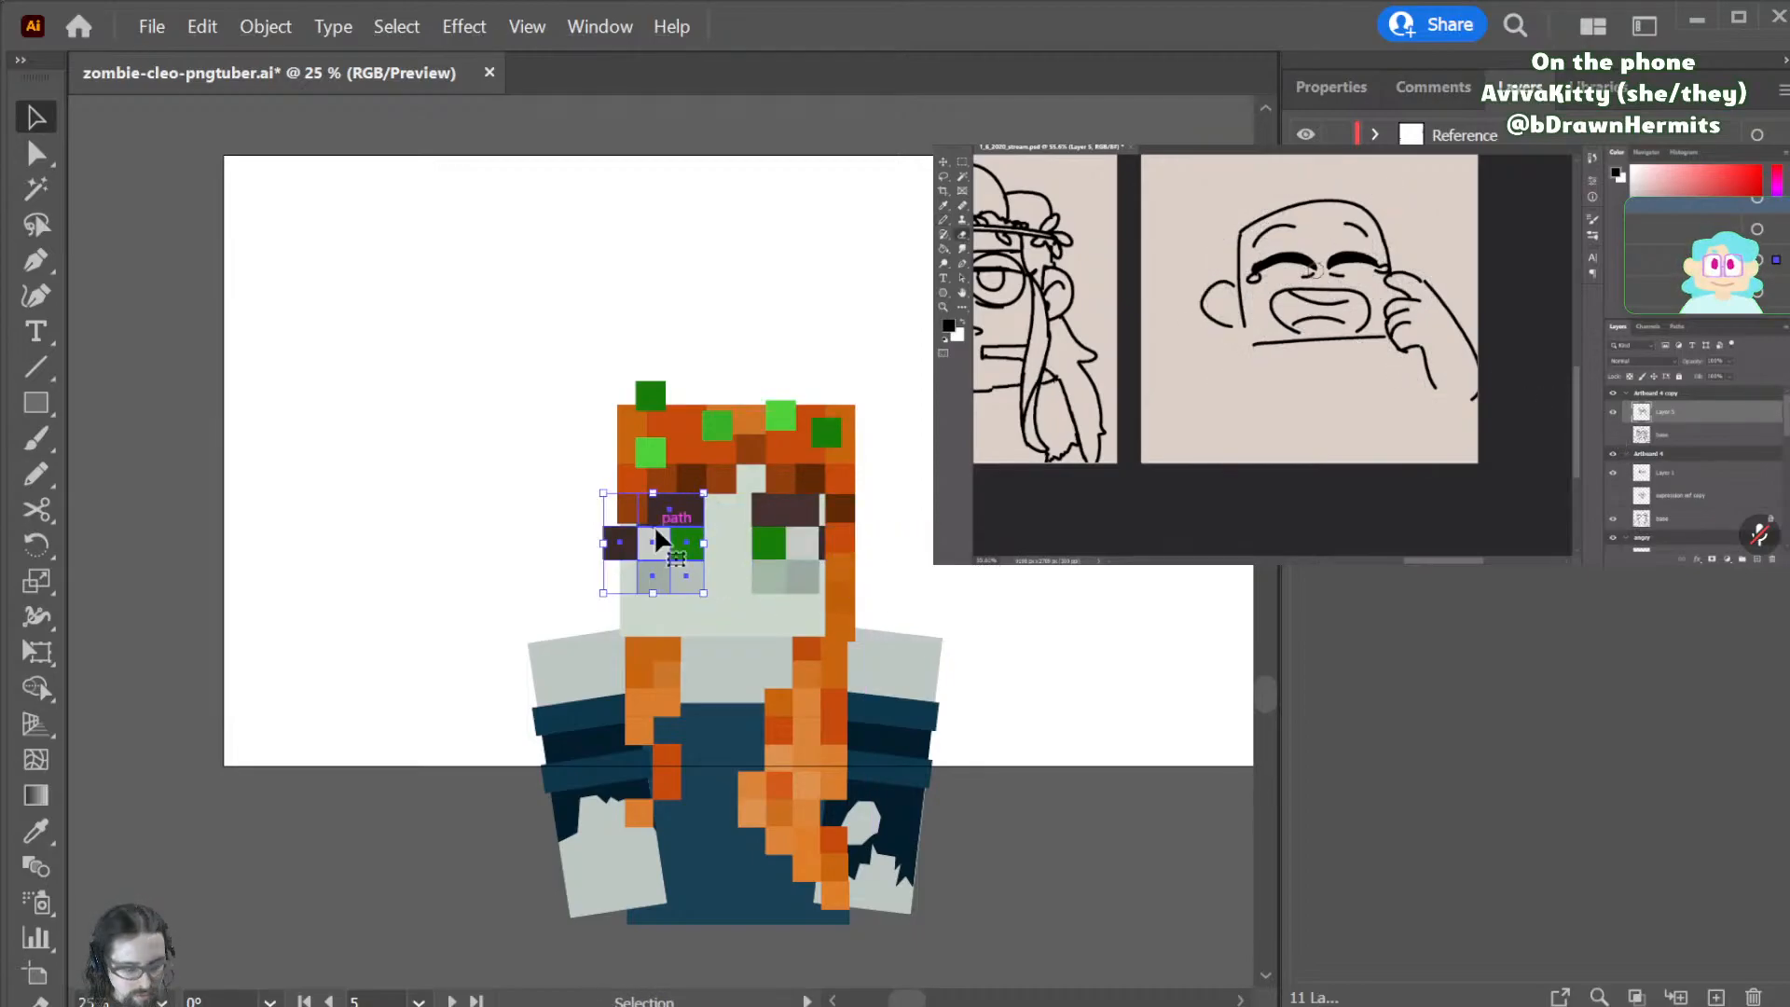
pyautogui.press('r')
pyautogui.moveTo(686, 567); pyautogui.dragTo(741, 584)
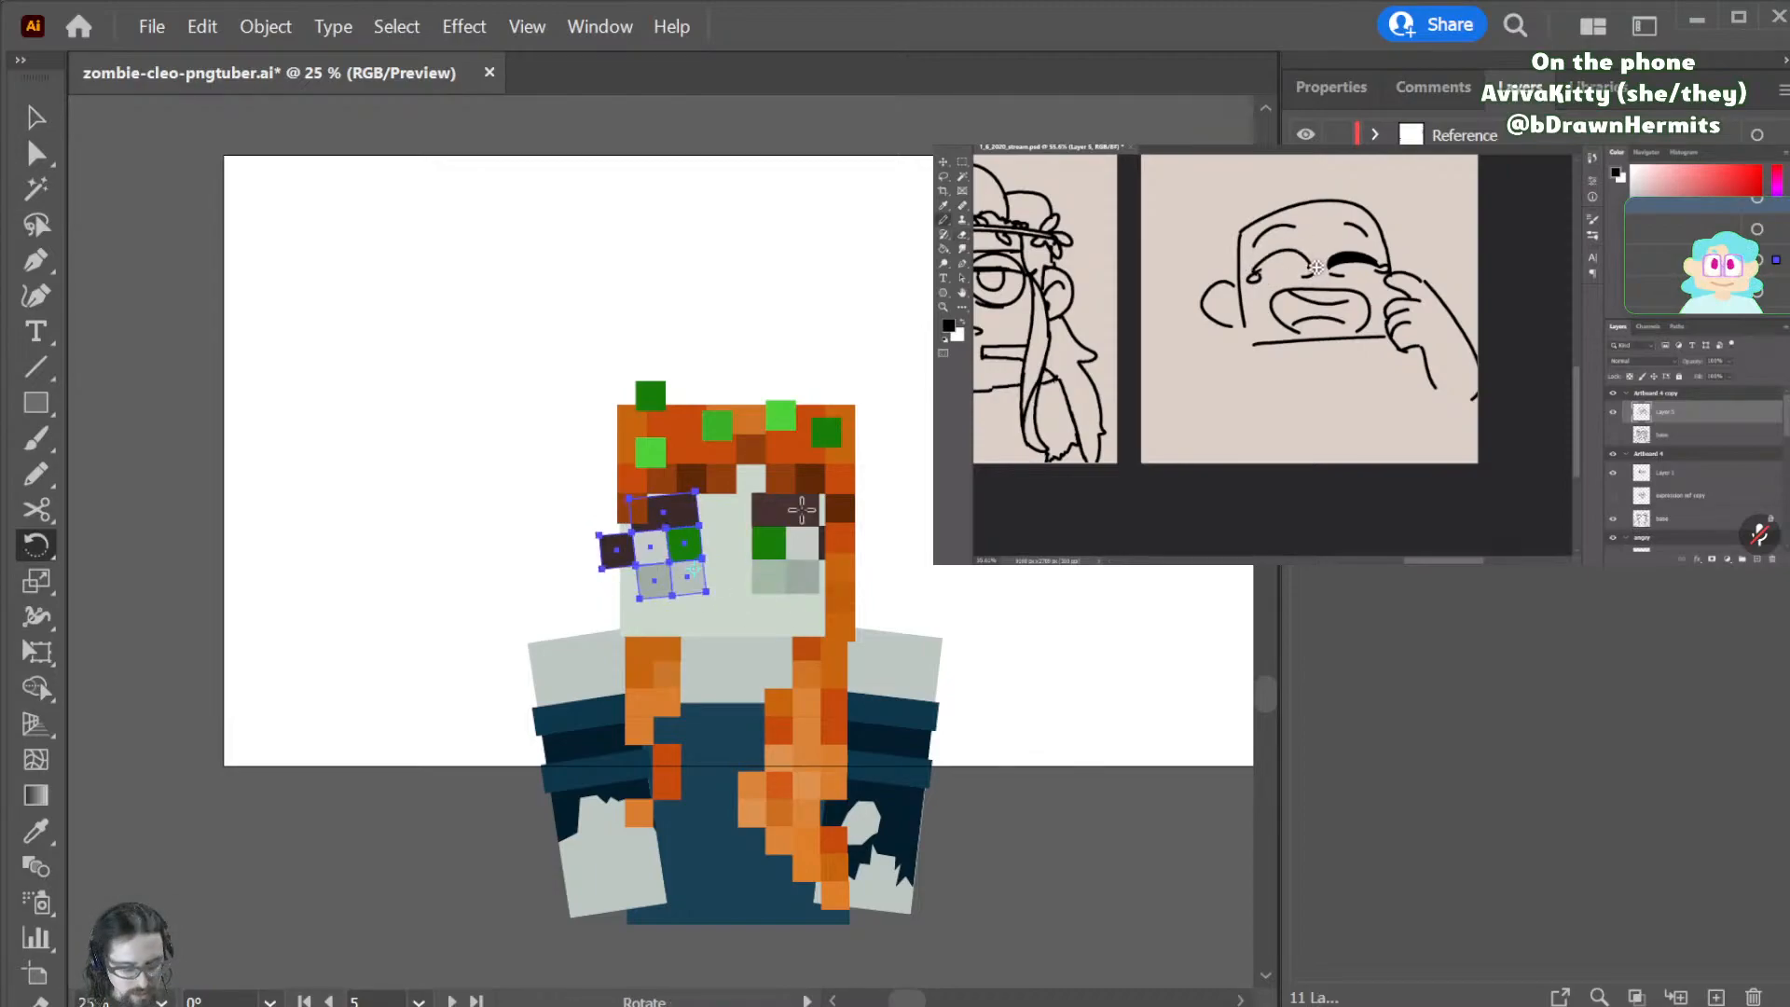
pyautogui.press('v')
pyautogui.moveTo(880, 608); pyautogui.dragTo(880, 610)
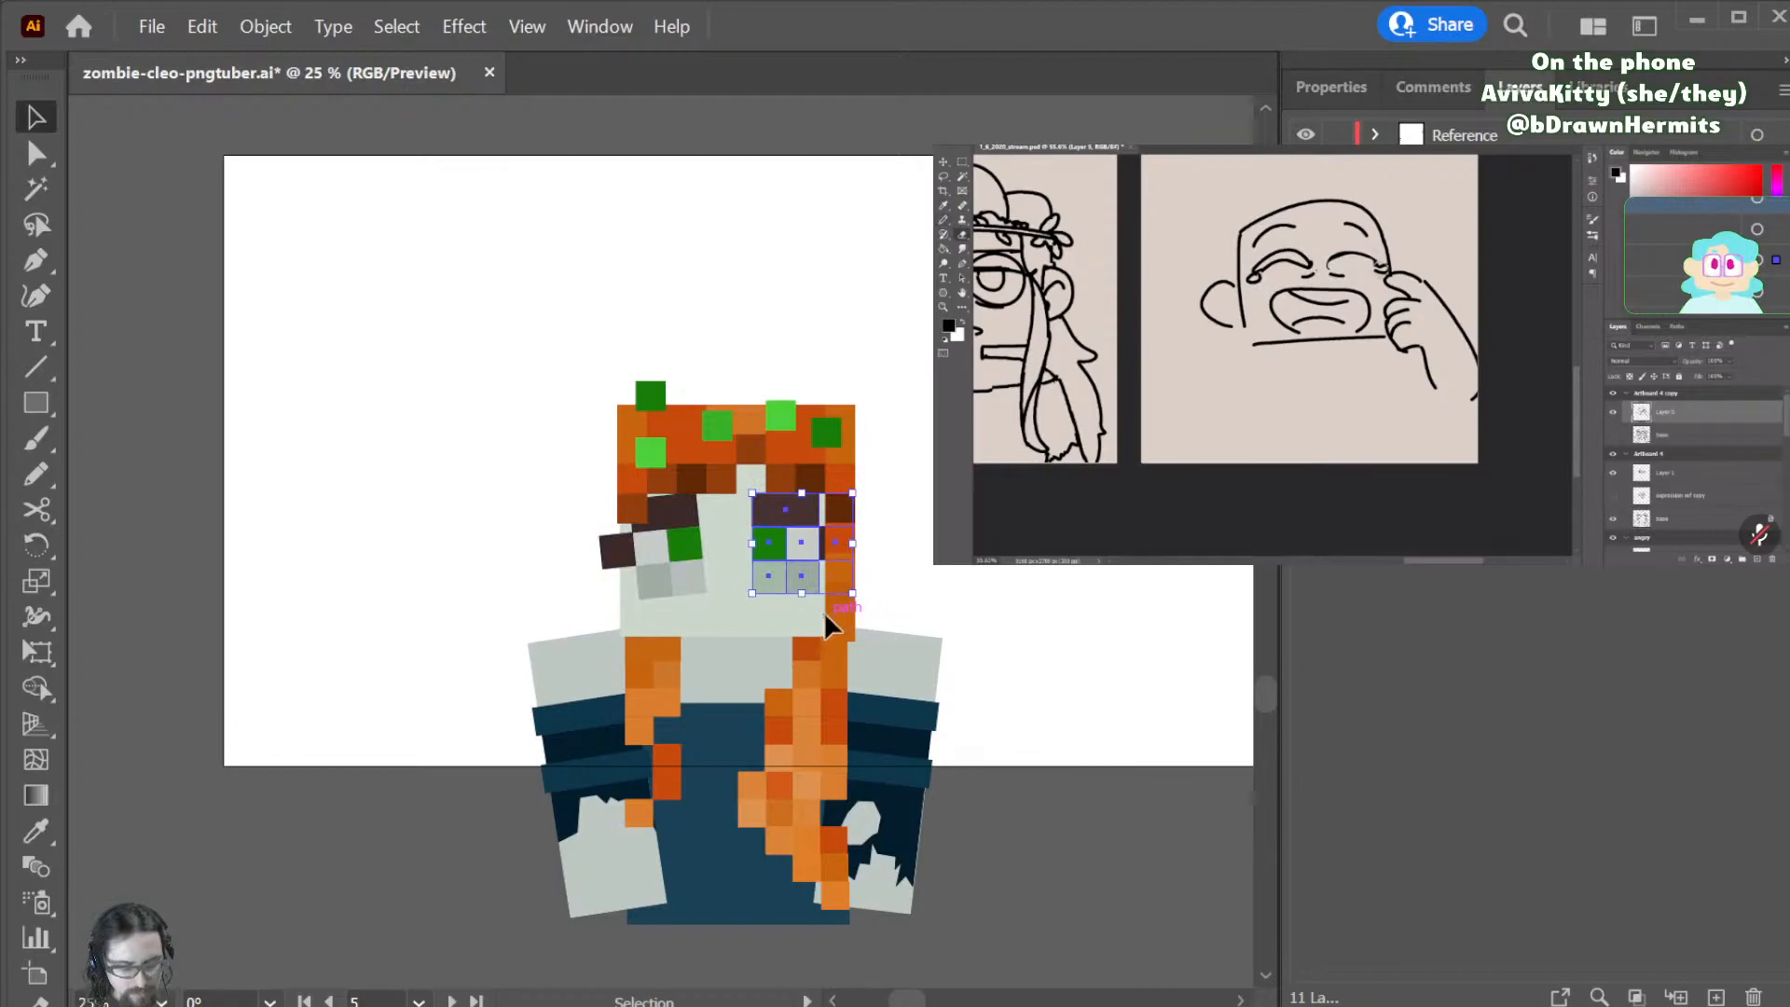
pyautogui.press('r')
pyautogui.moveTo(854, 534); pyautogui.dragTo(859, 531)
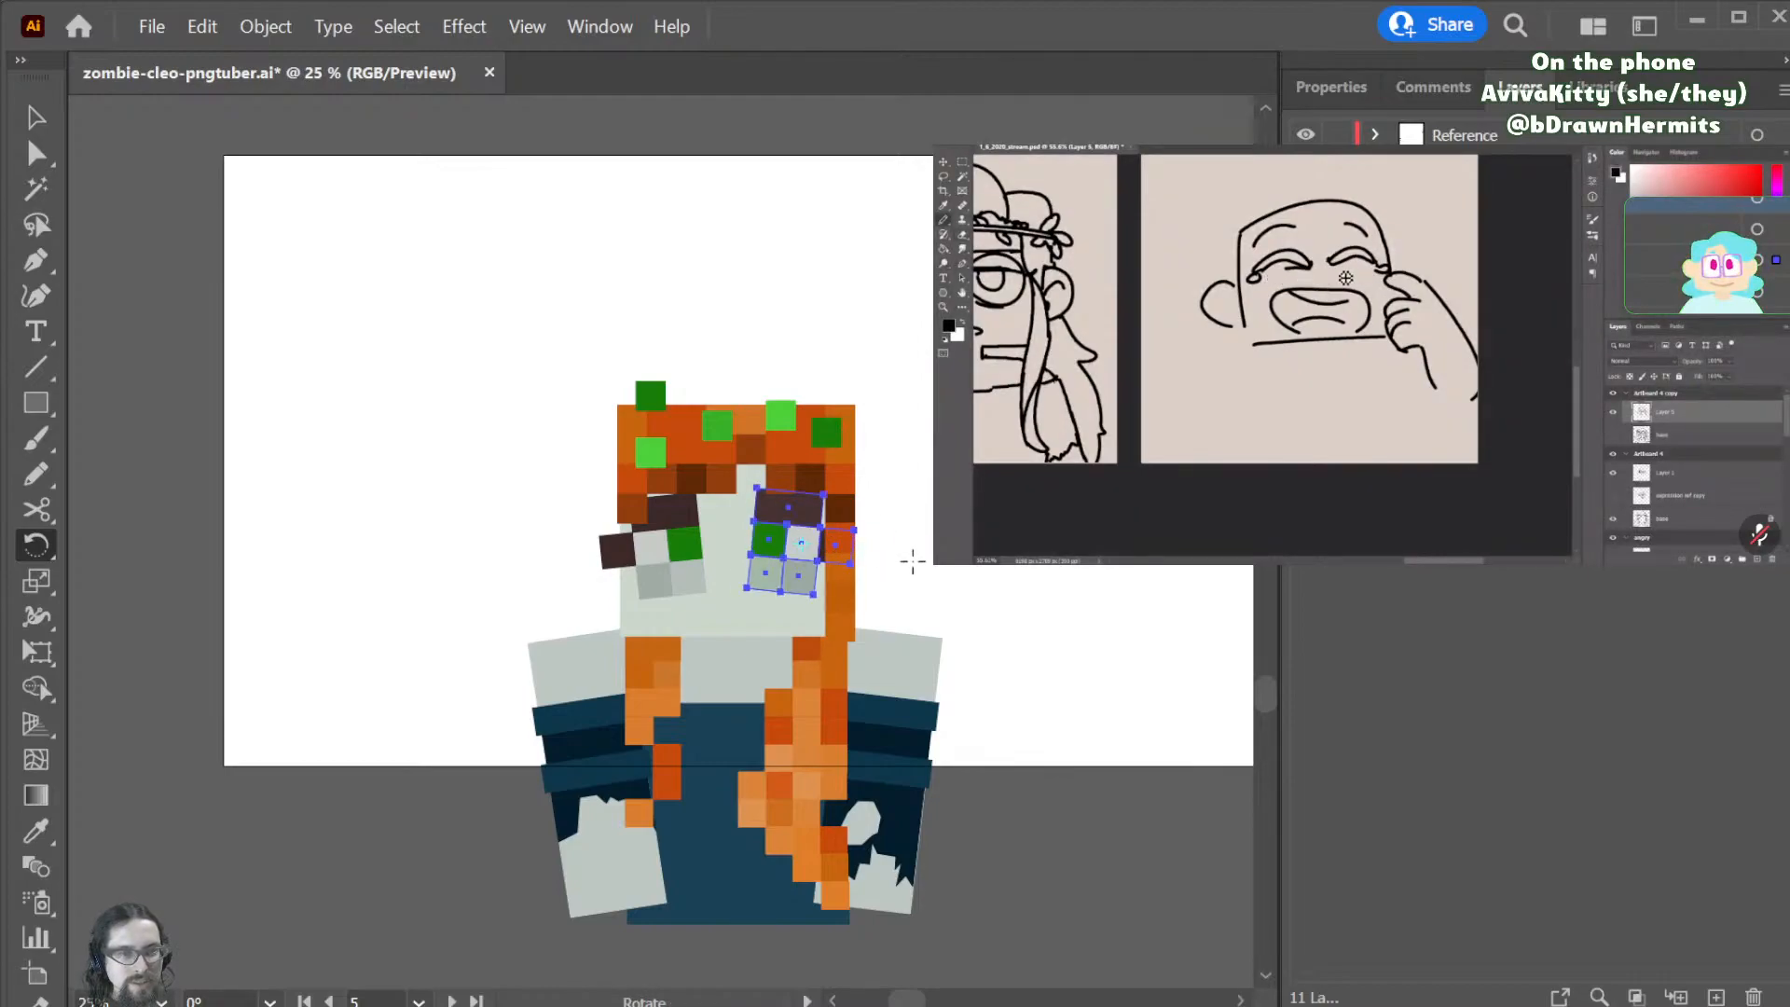
pyautogui.hotkey('ctrl', 'z')
pyautogui.hotkey('ctrl', 'z')
pyautogui.hotkey('ctrl', 'z')
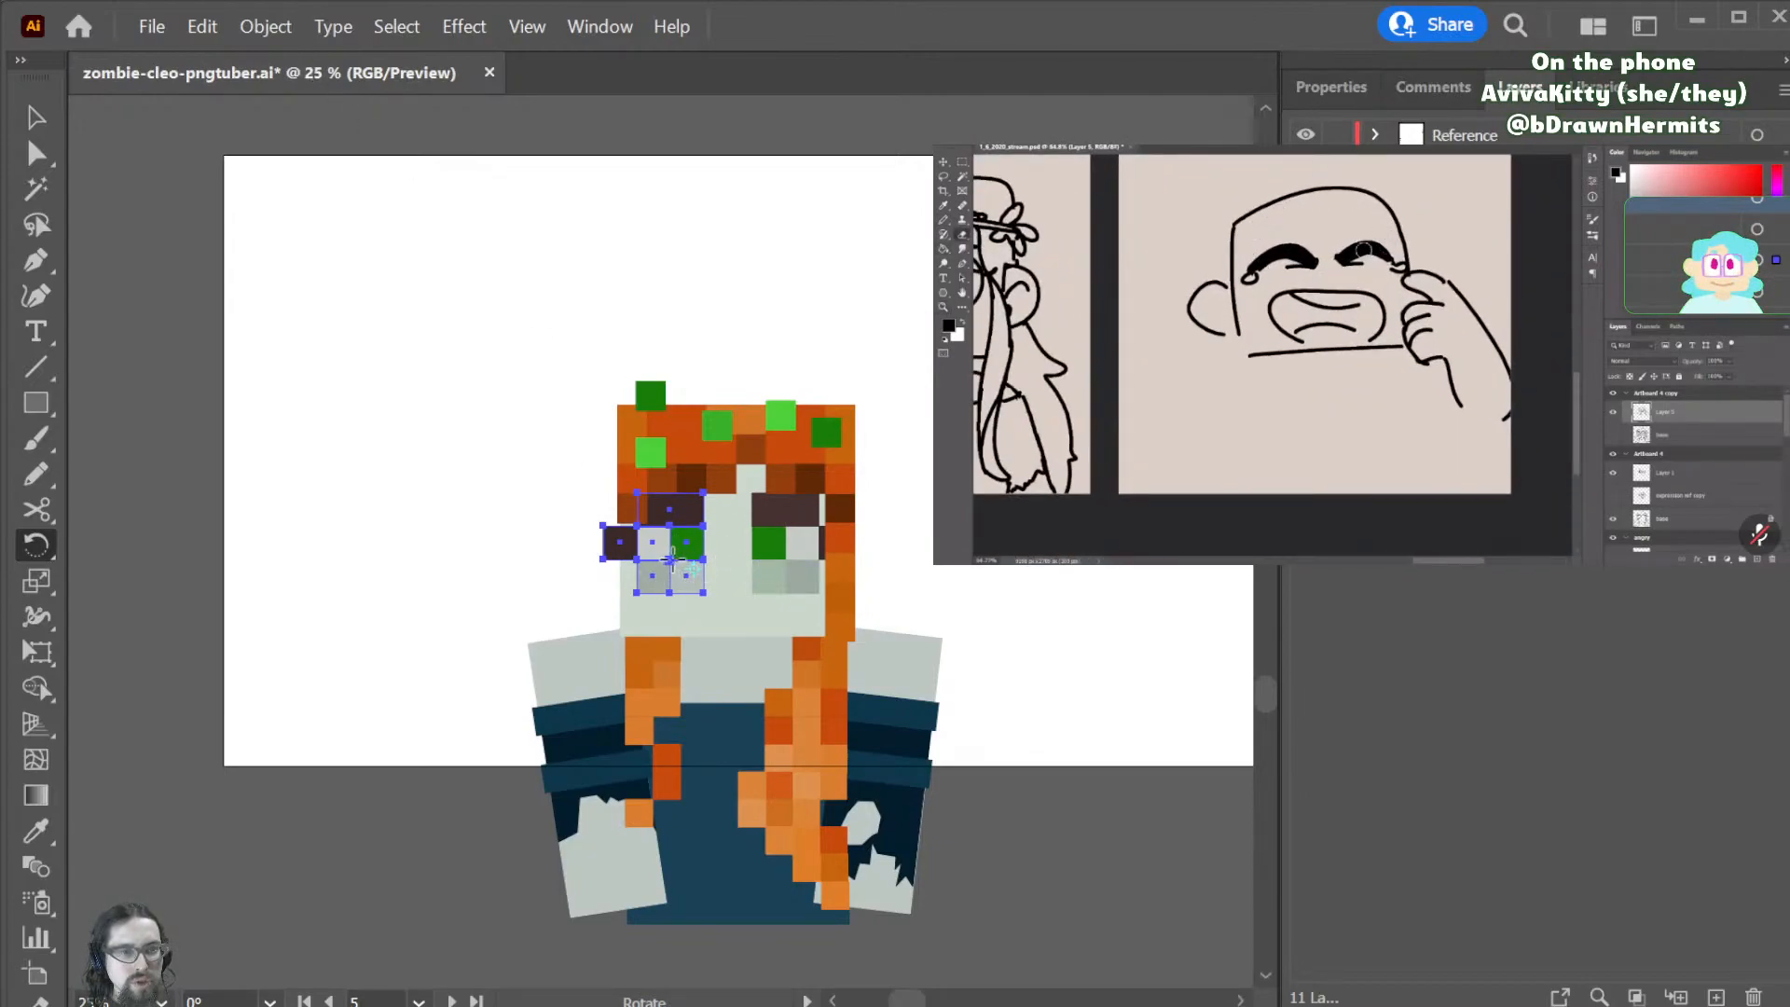
# - Rotate the figure's left-hand eye and brow slightly counterclockwise about the eye's lower inner corner so the outer side tilts down
pyautogui.moveTo(726, 586); pyautogui.dragTo(755, 585)
pyautogui.hotkey('ctrl', 'z')
pyautogui.click(703, 591)
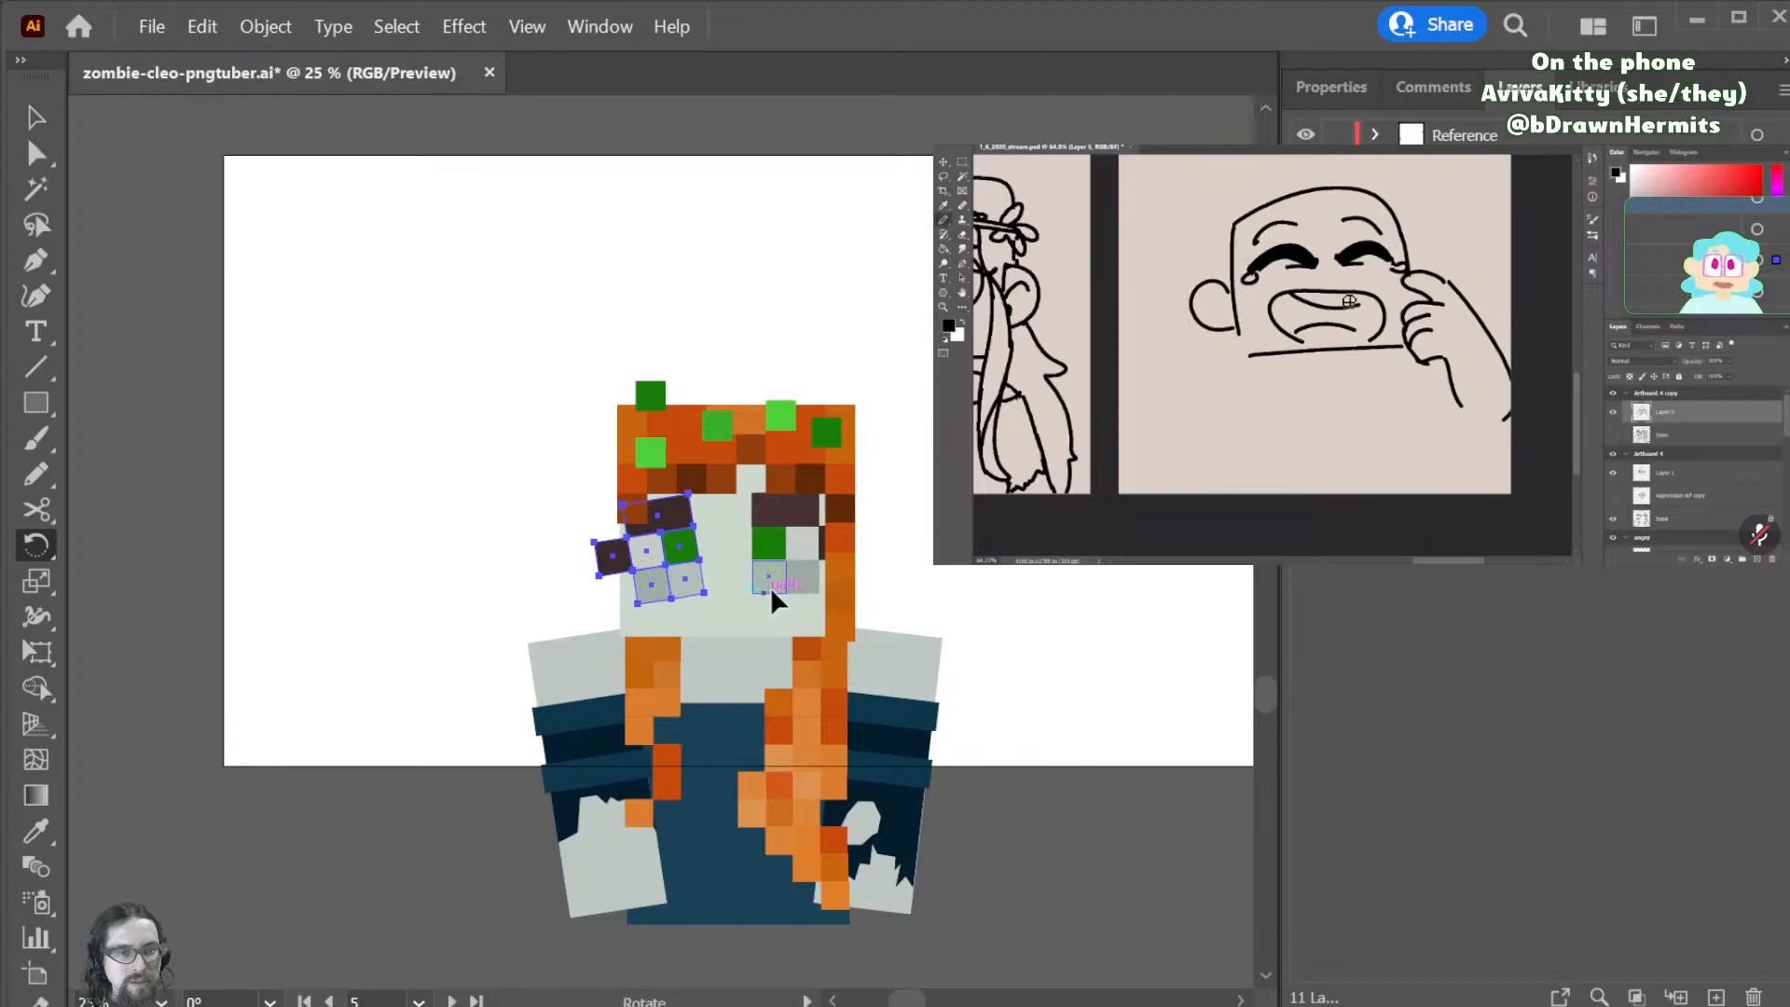
# - Rotate the right-hand eye and brow slightly clockwise about the eye's lower inner corner to mirror the other eye's tilt
pyautogui.press('v')
pyautogui.moveTo(715, 432); pyautogui.dragTo(884, 608)
pyautogui.hotkey('ctrl', 'z')
pyautogui.click(760, 511)
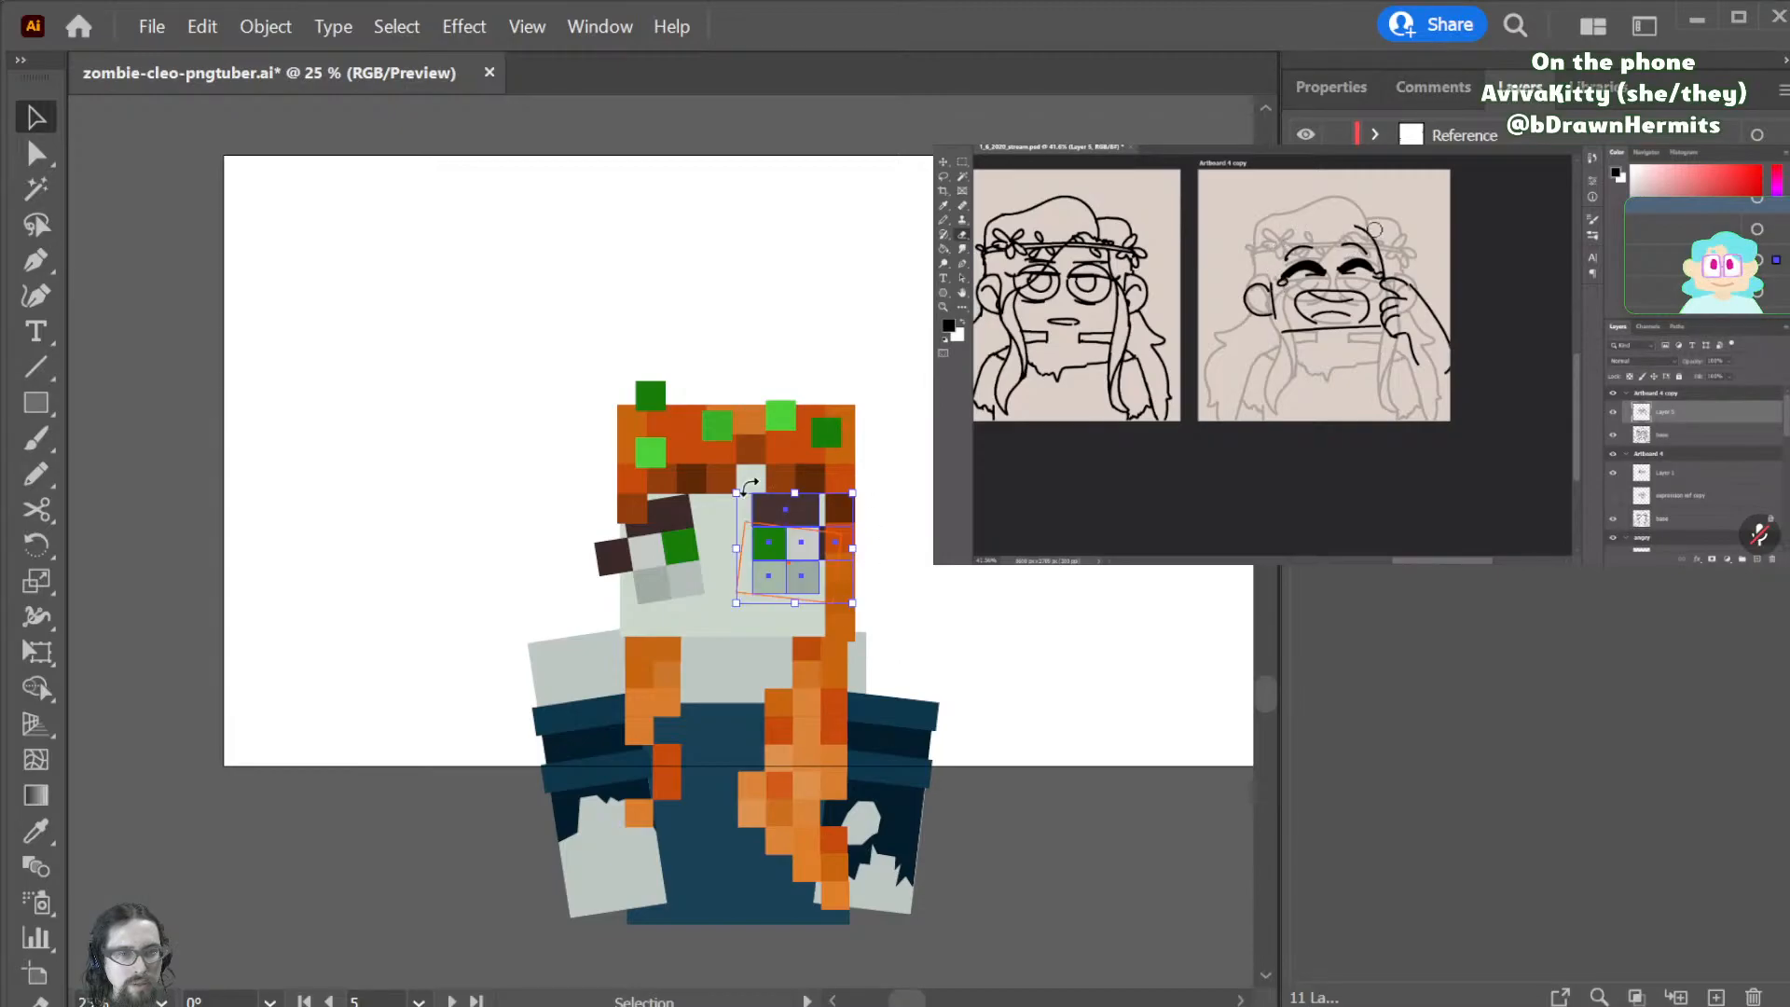
pyautogui.click(892, 623)
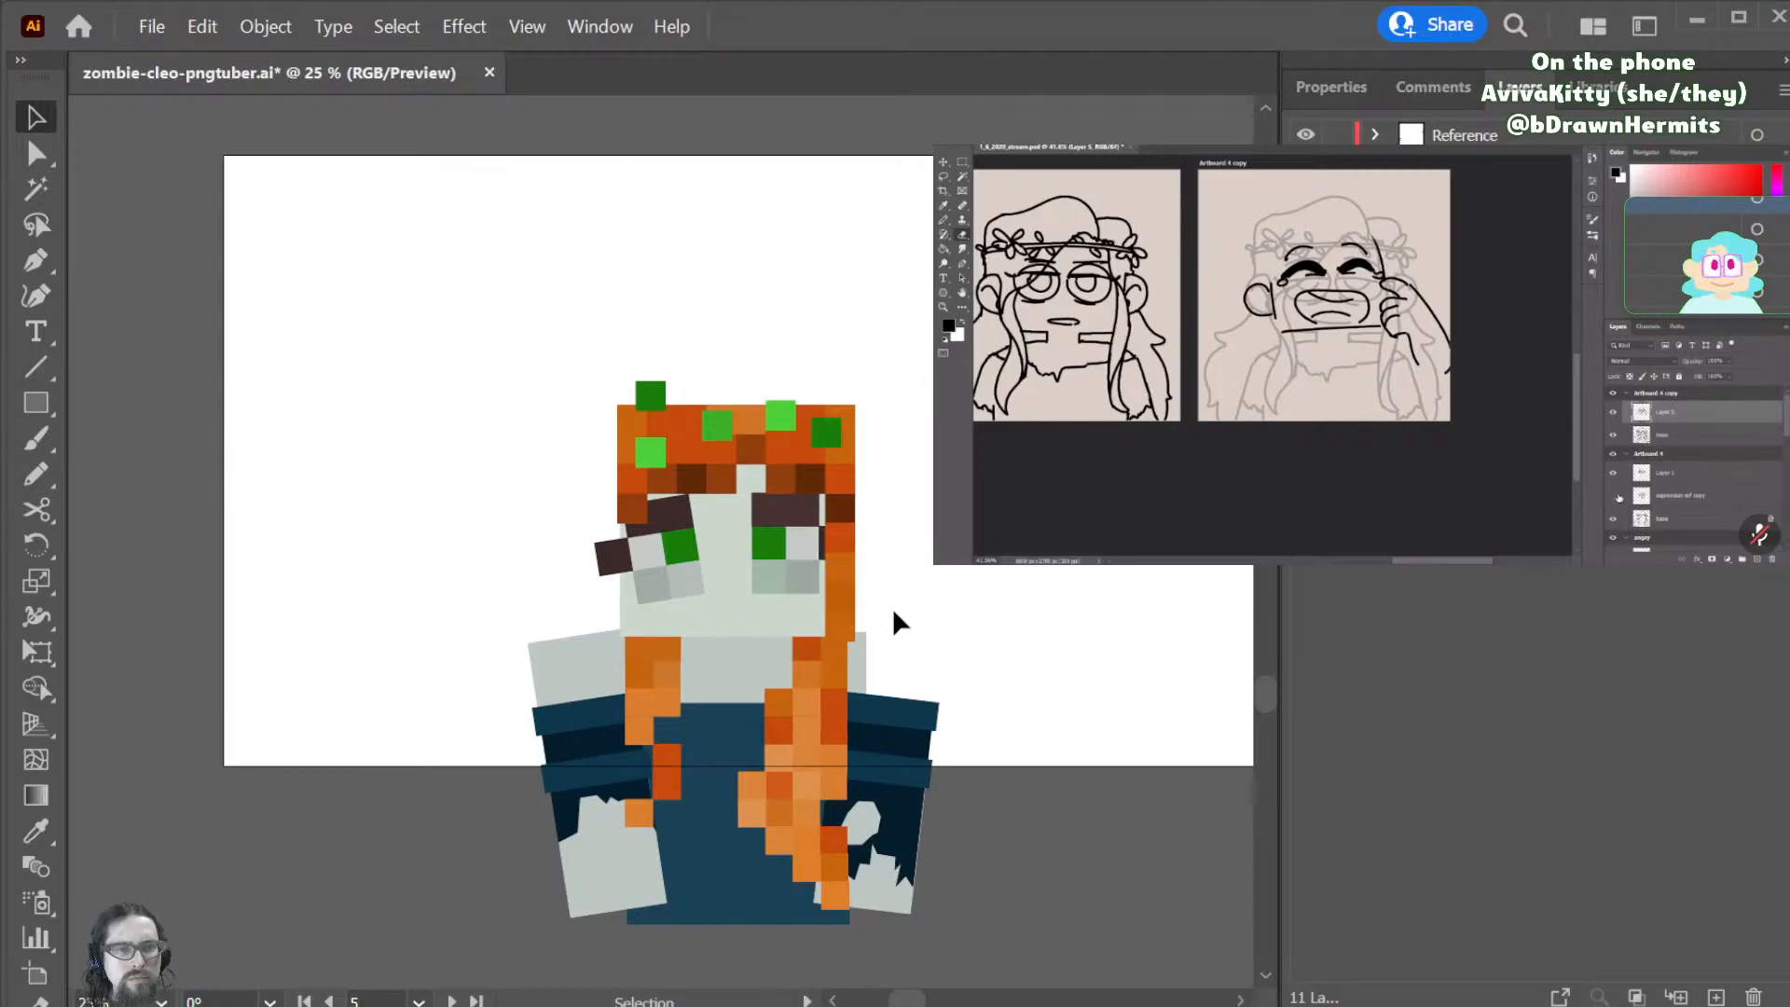
pyautogui.click(757, 513)
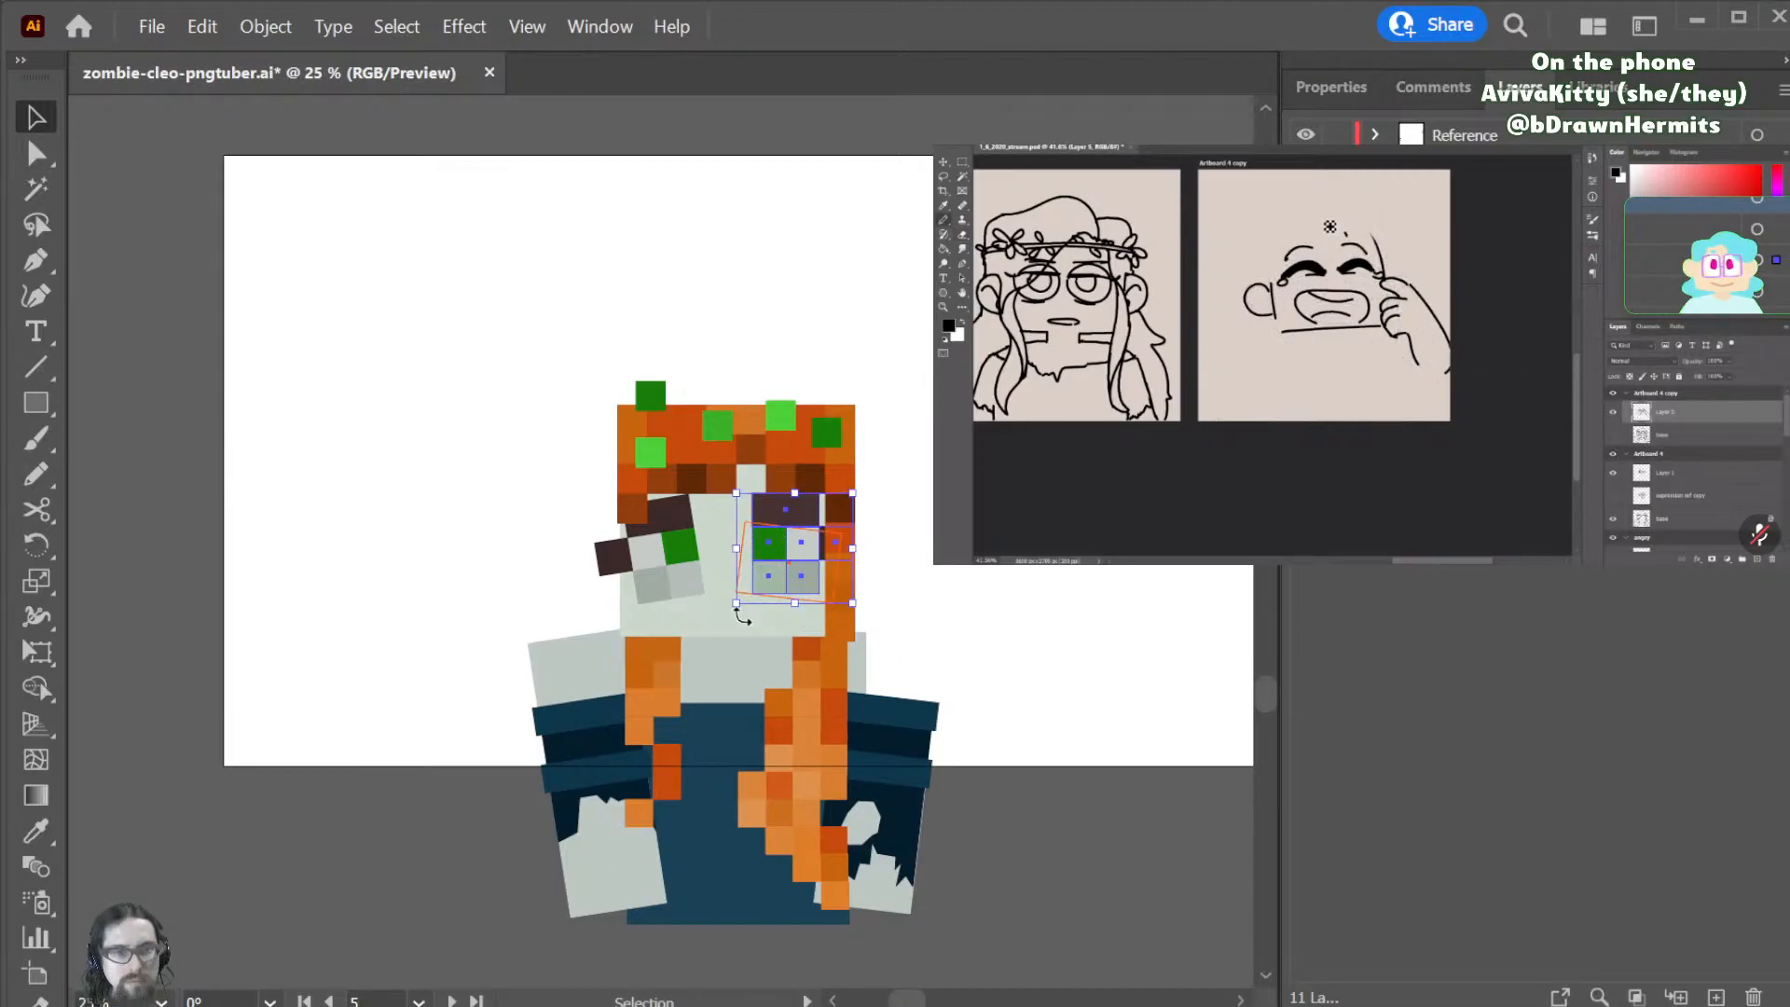
pyautogui.press('r')
pyautogui.moveTo(747, 582); pyautogui.dragTo(759, 604)
pyautogui.moveTo(883, 529); pyautogui.dragTo(892, 535)
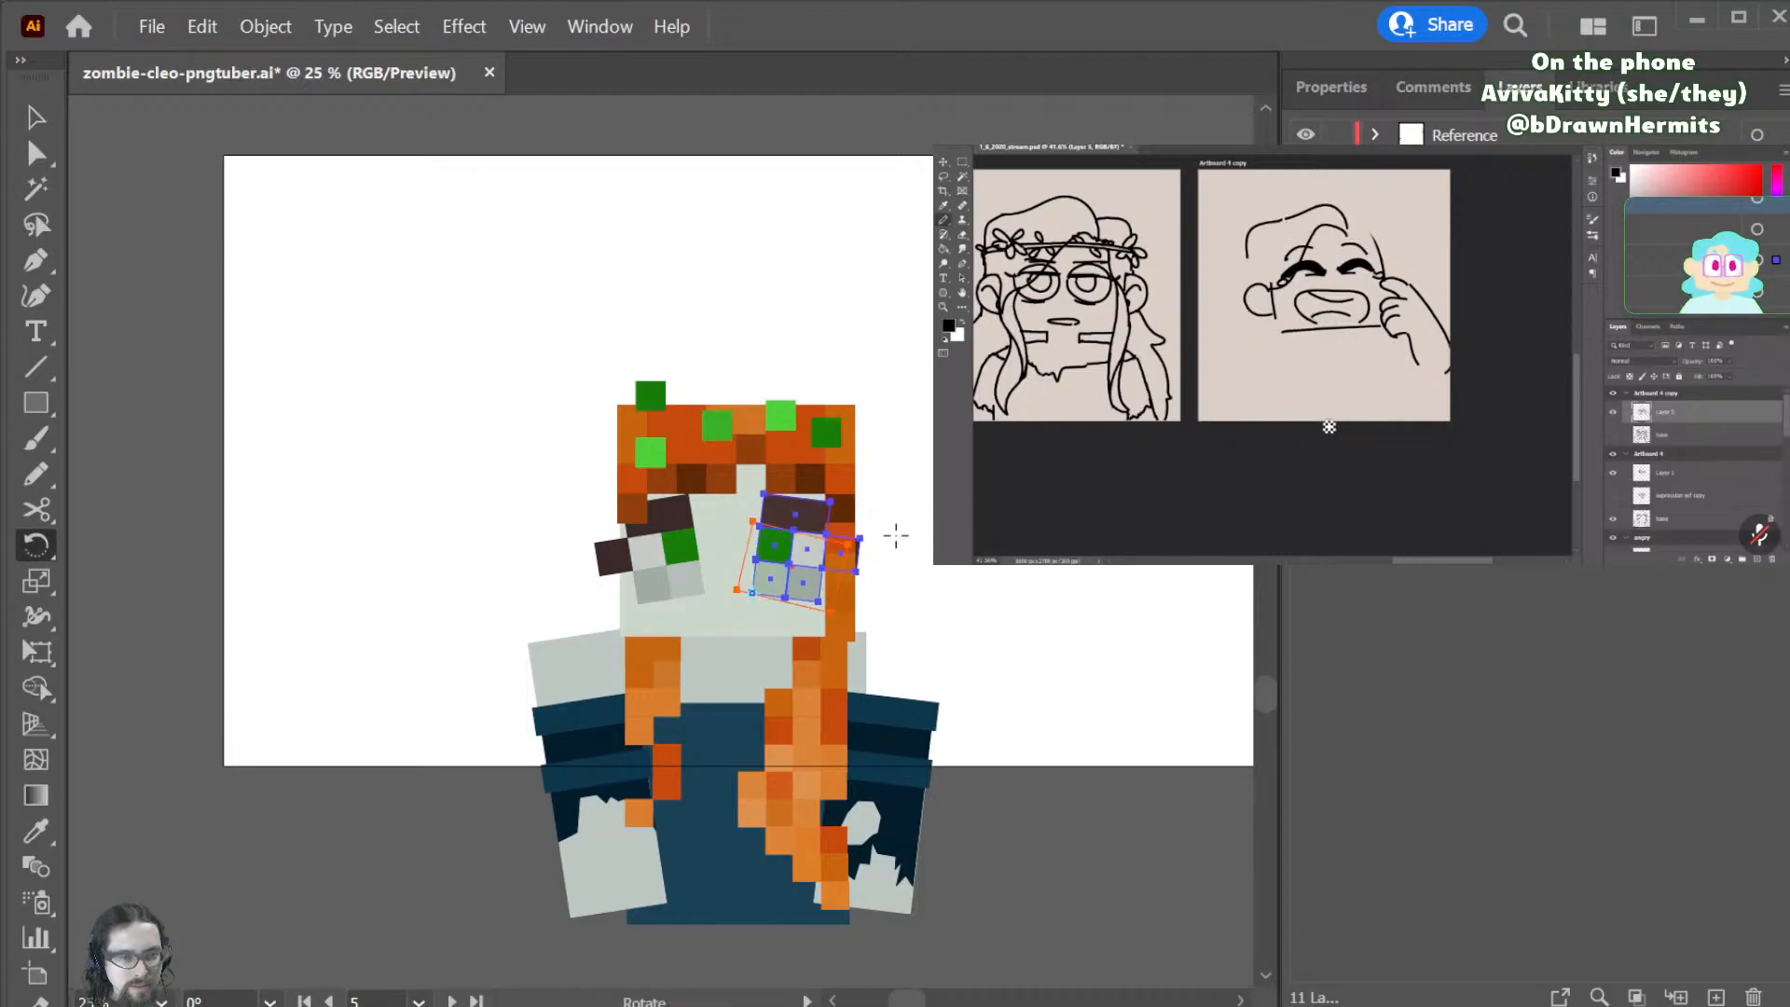
# - Select both tilted eyes with their brows and nudge them up two steps toward the hairline
pyautogui.press('v')
pyautogui.keyDown('shift'); pyautogui.click(657, 560); pyautogui.keyUp('shift')
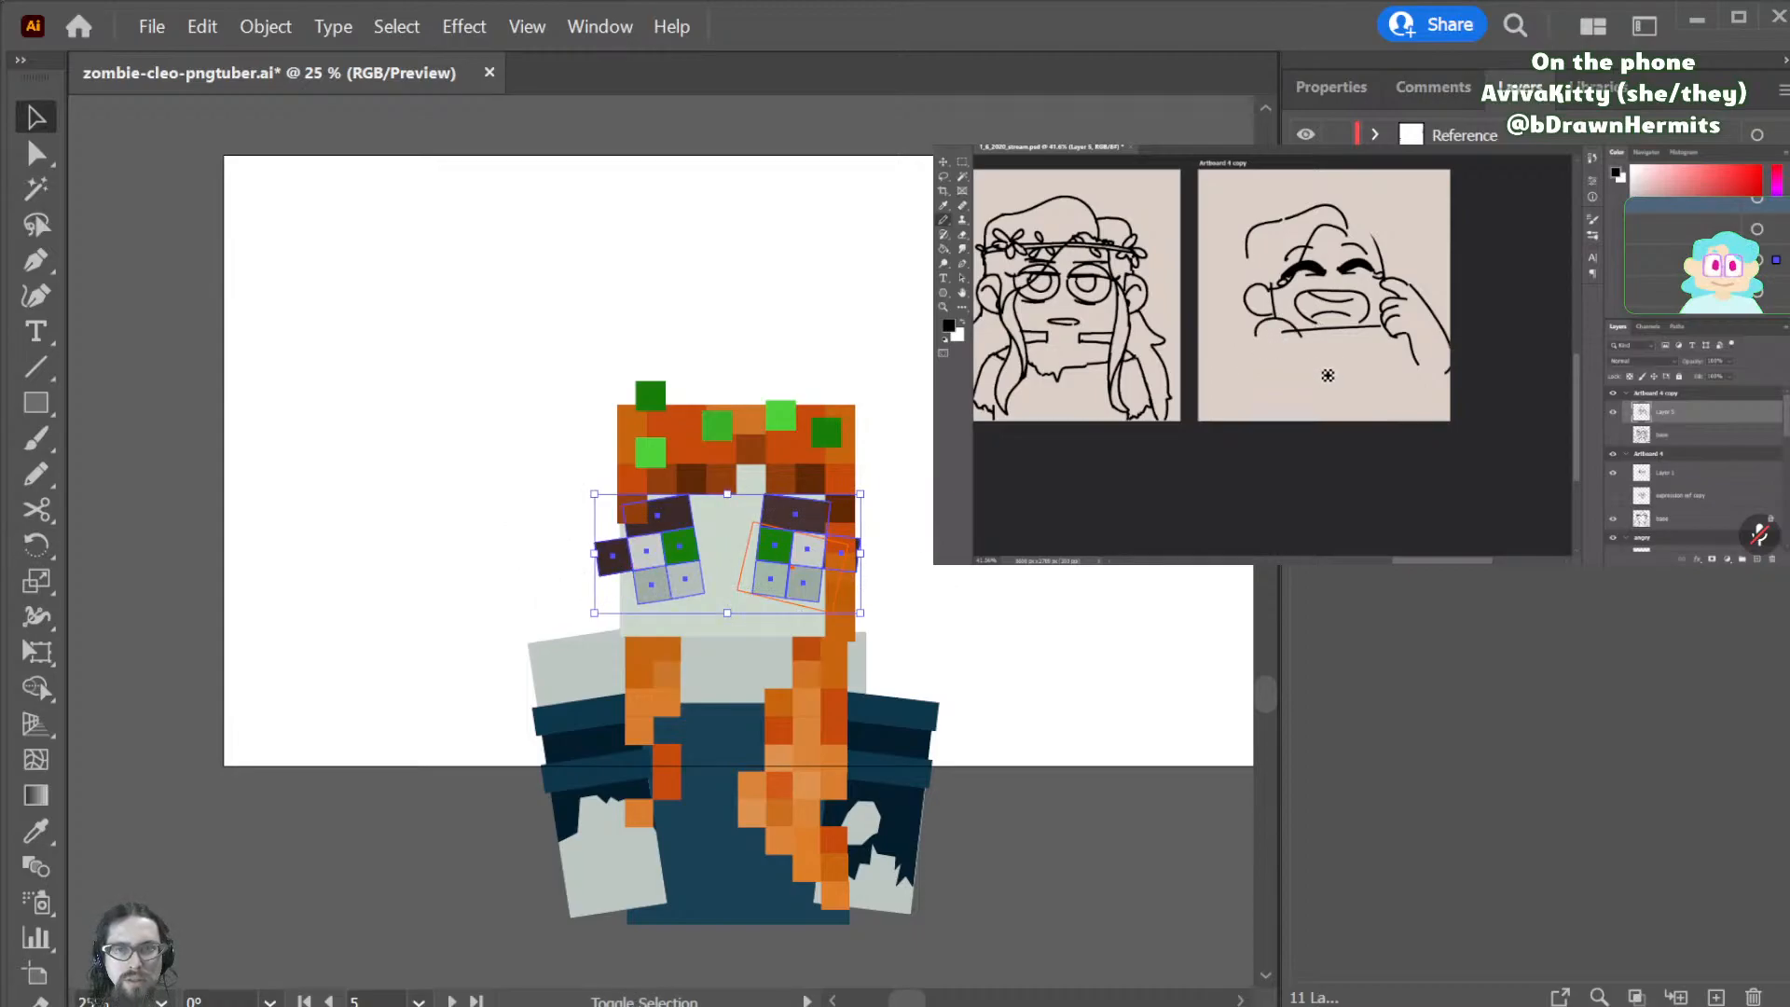
pyautogui.press('Up')
pyautogui.press('Up')
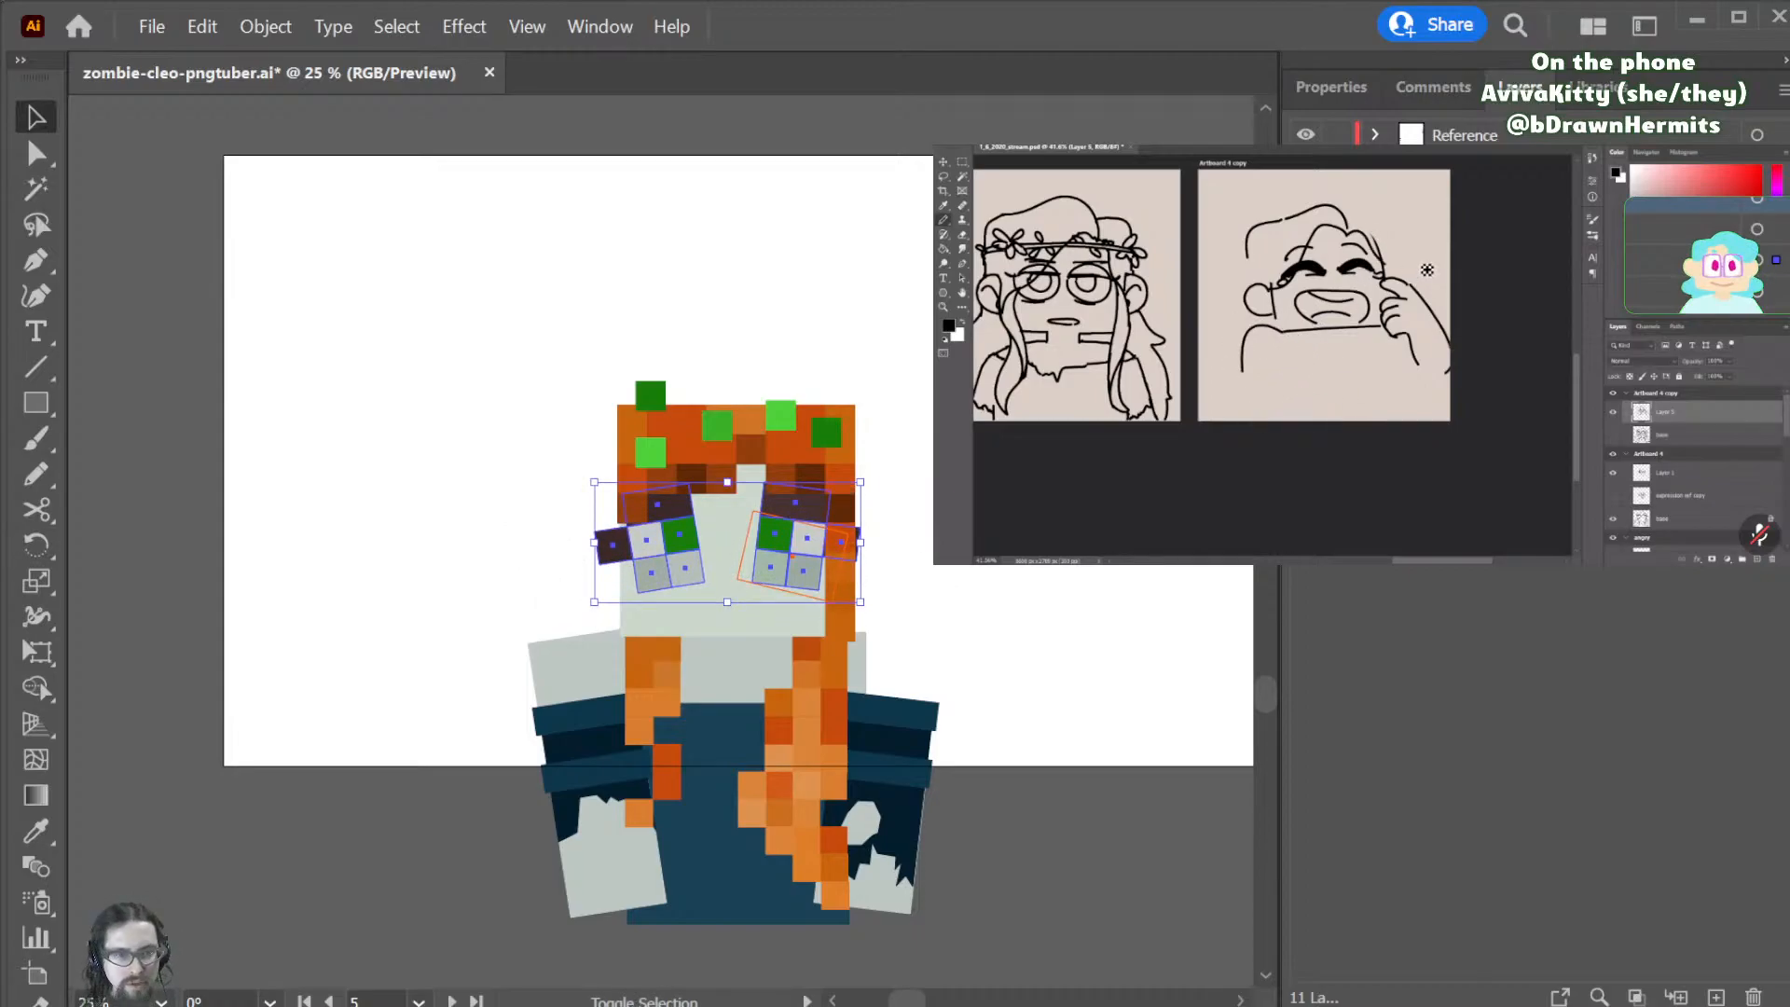
# - Cut both tilted eyes and paste them in place on a new layer so they sit in front of the hair
pyautogui.press('Delete')
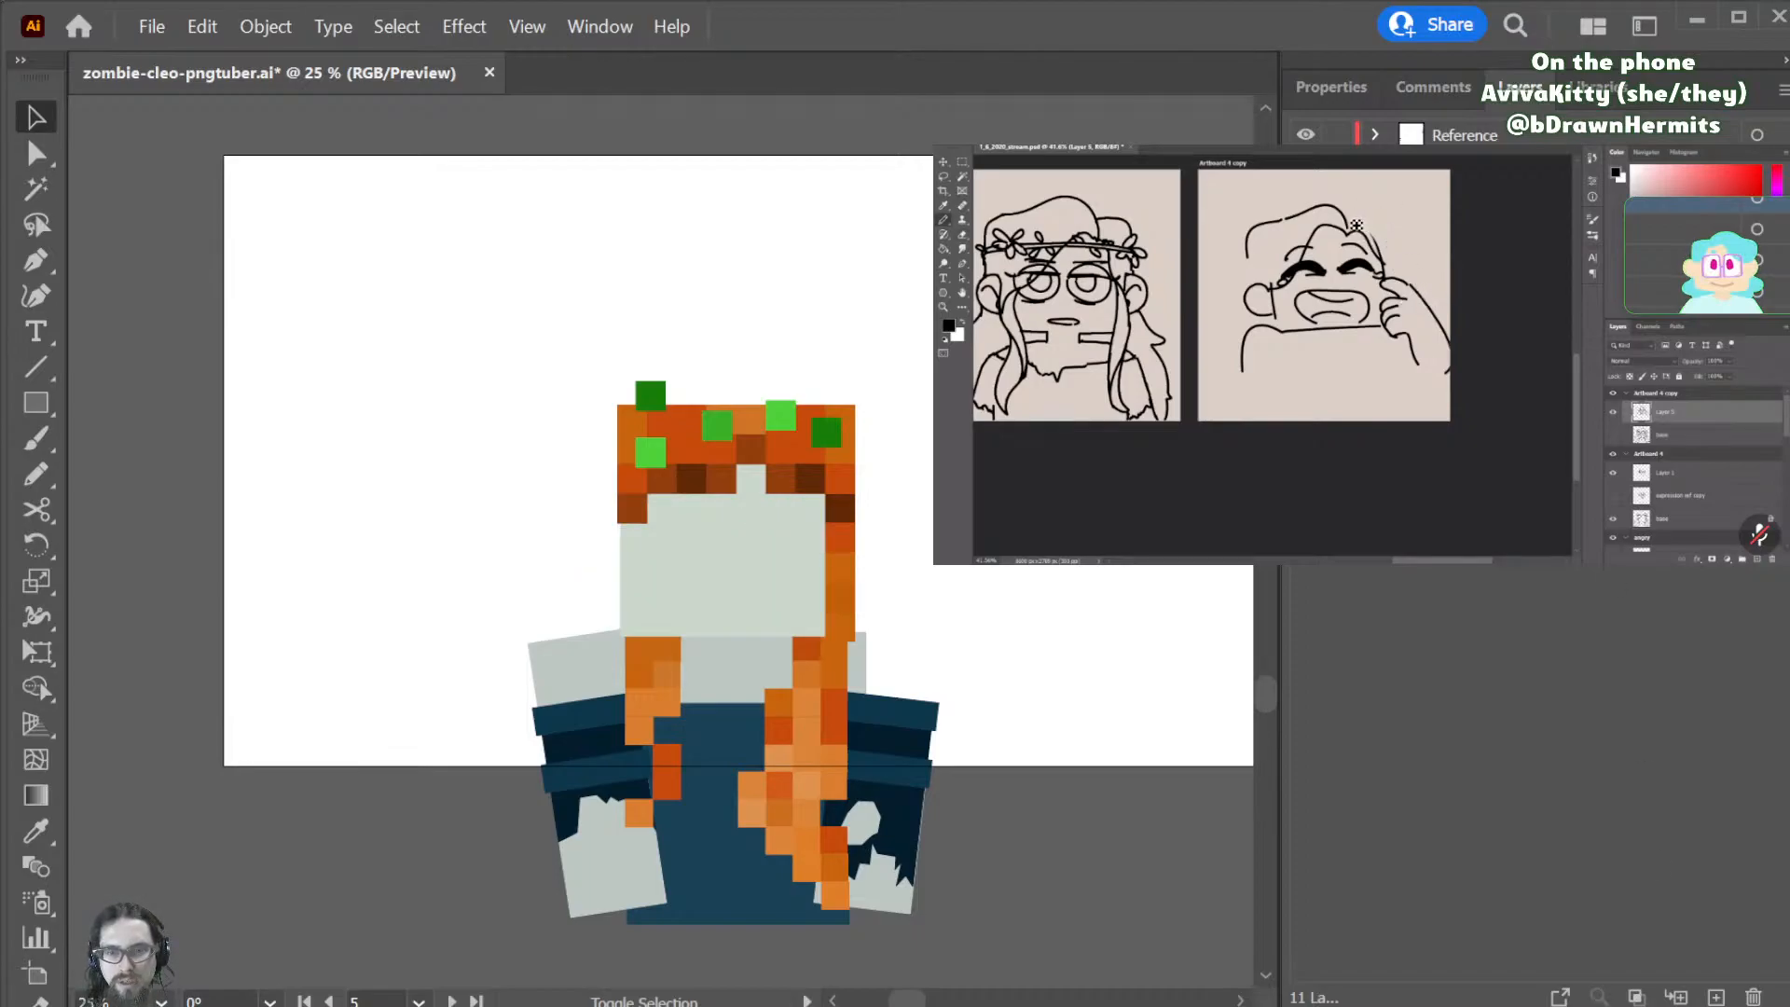
pyautogui.click(1716, 997)
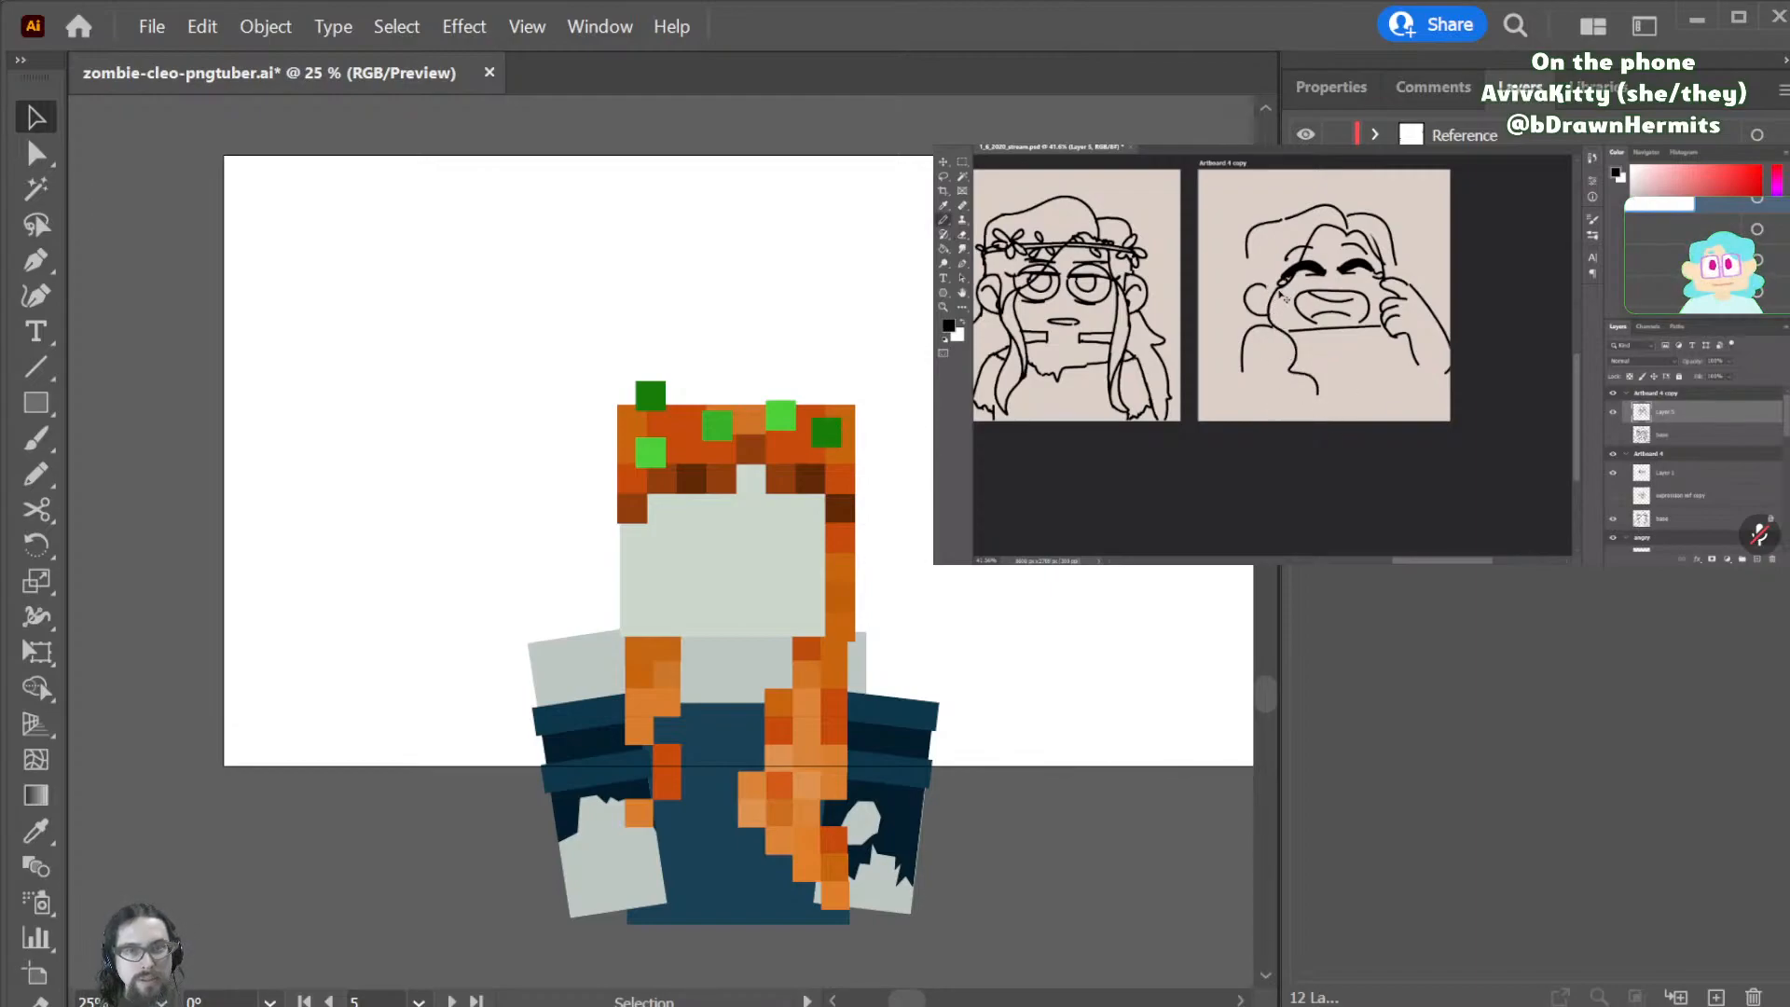
pyautogui.hotkey('ctrl', 'f')
pyautogui.click(1041, 603)
pyautogui.click(741, 569)
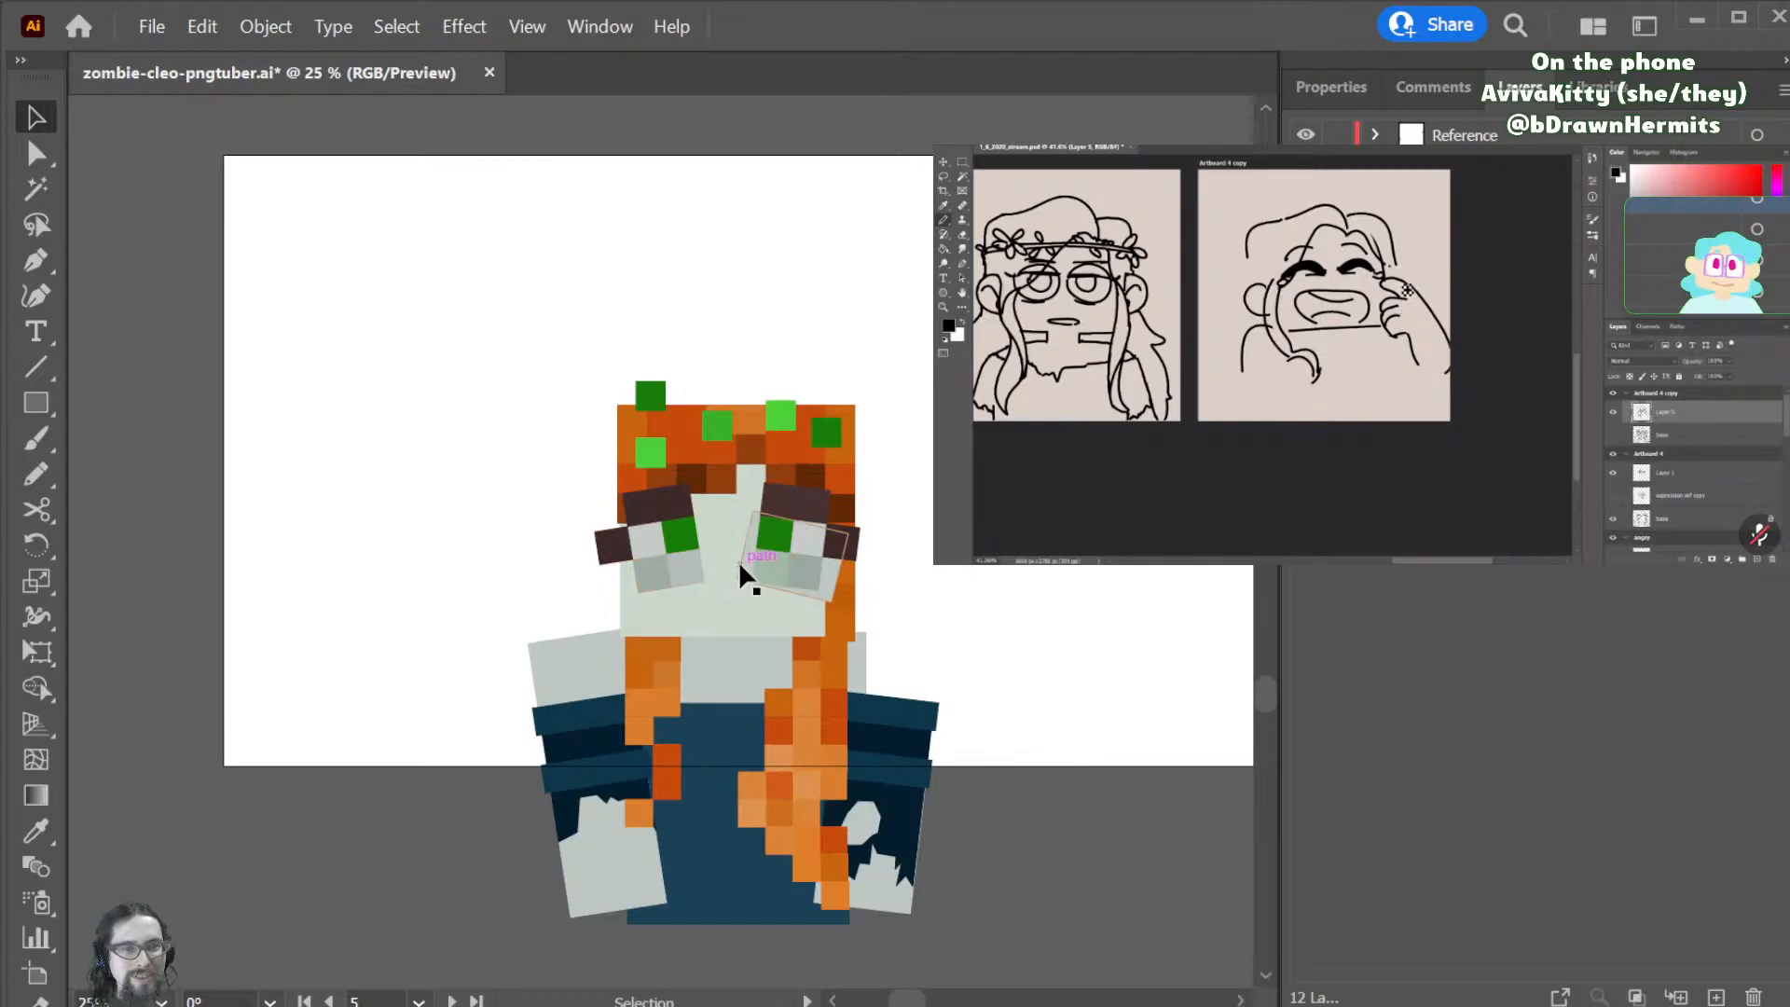
pyautogui.click(963, 566)
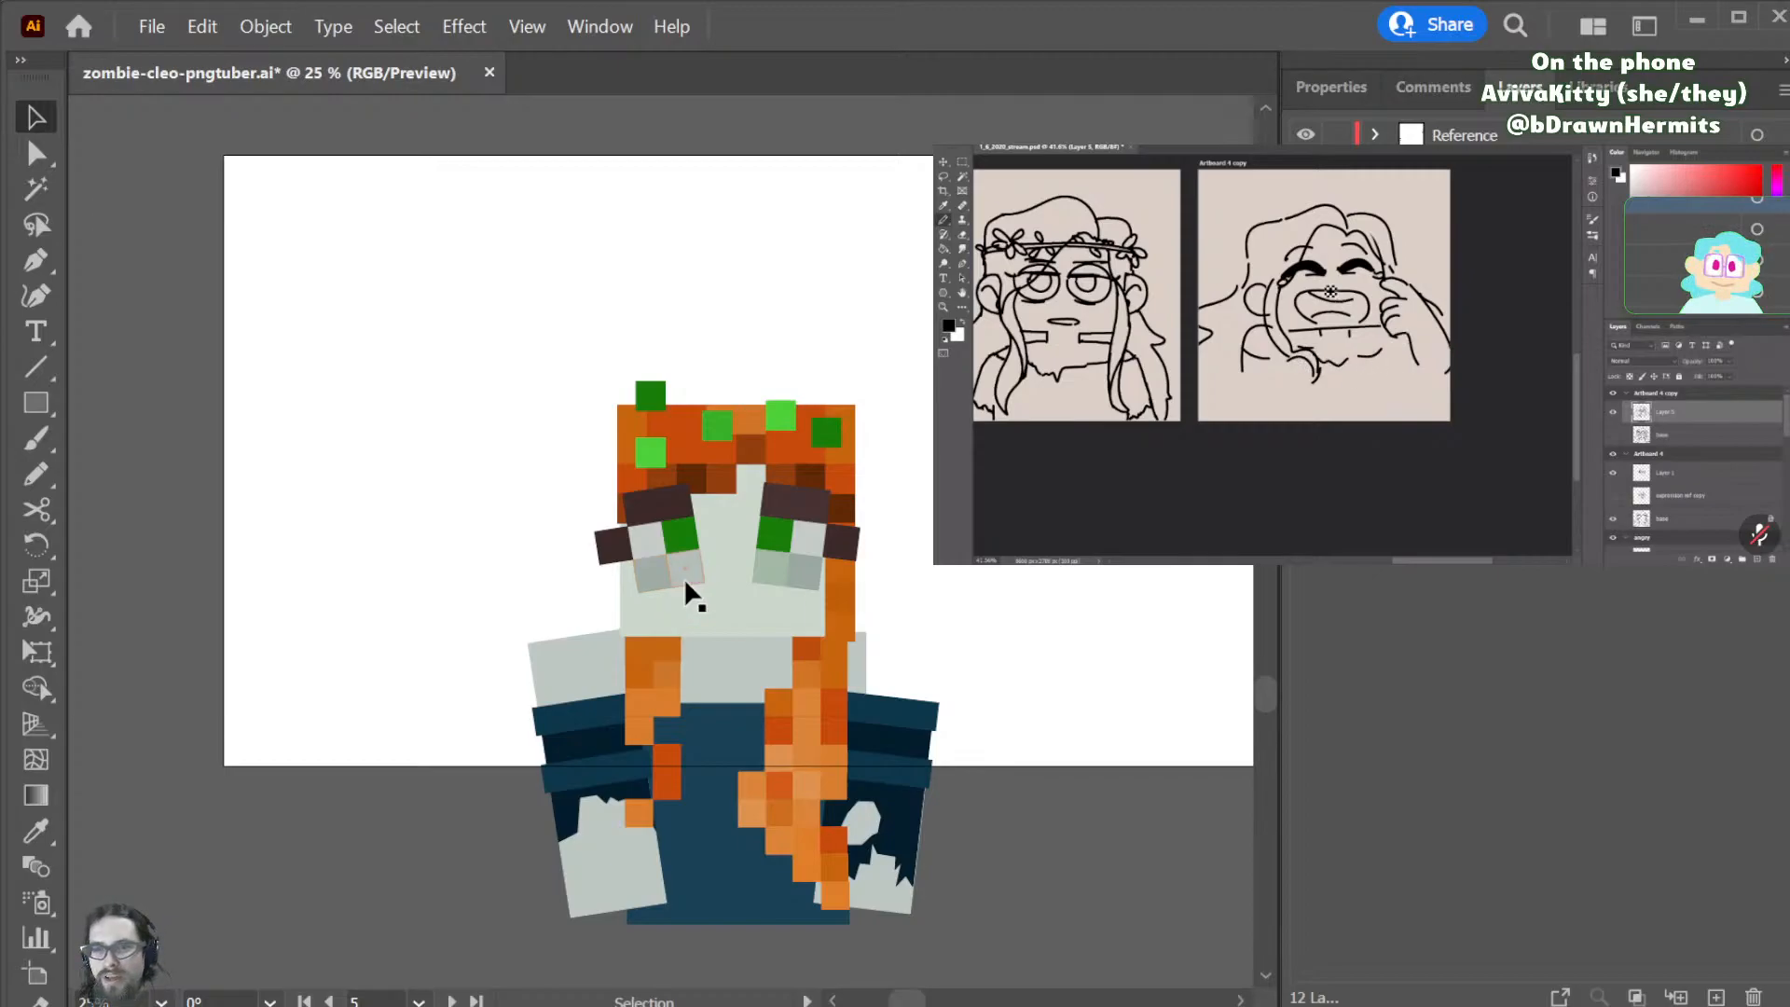
# - Examine the other expression artboards, including the face and mouth of the red-eyed figure with raised arms
pyautogui.scroll(3, 994, 734)
pyautogui.scroll(-10, 988, 719)
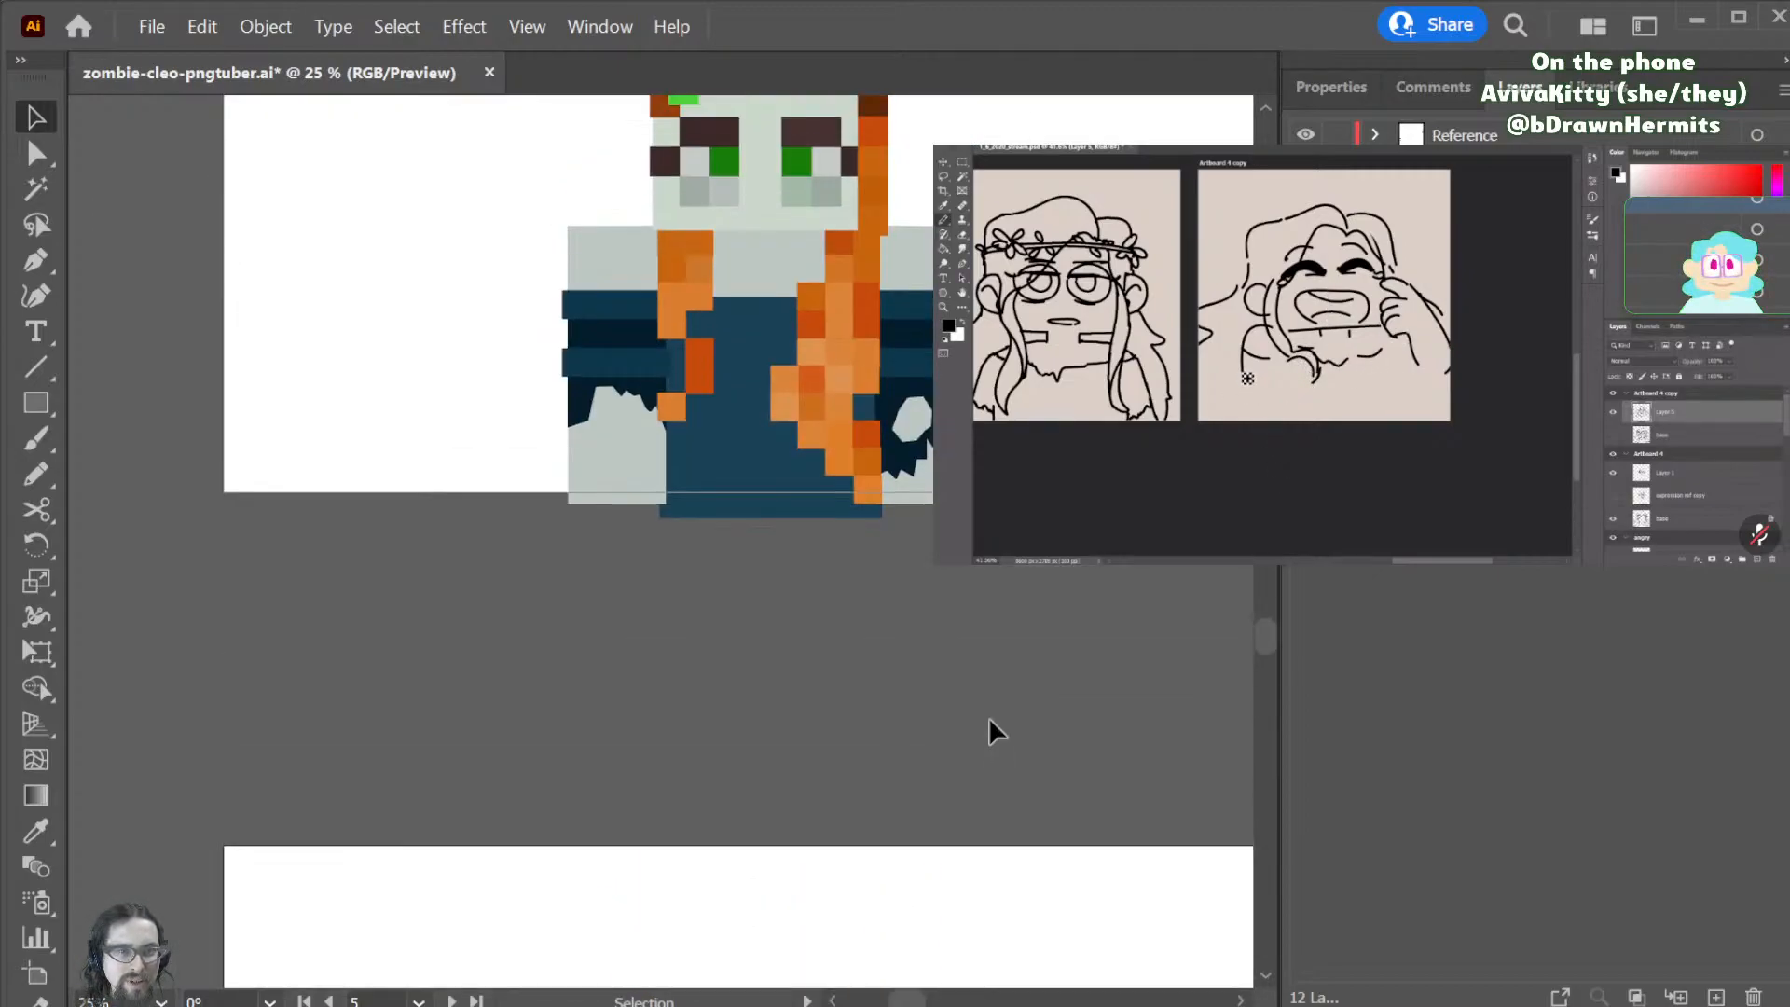
pyautogui.scroll(-2, 981, 711)
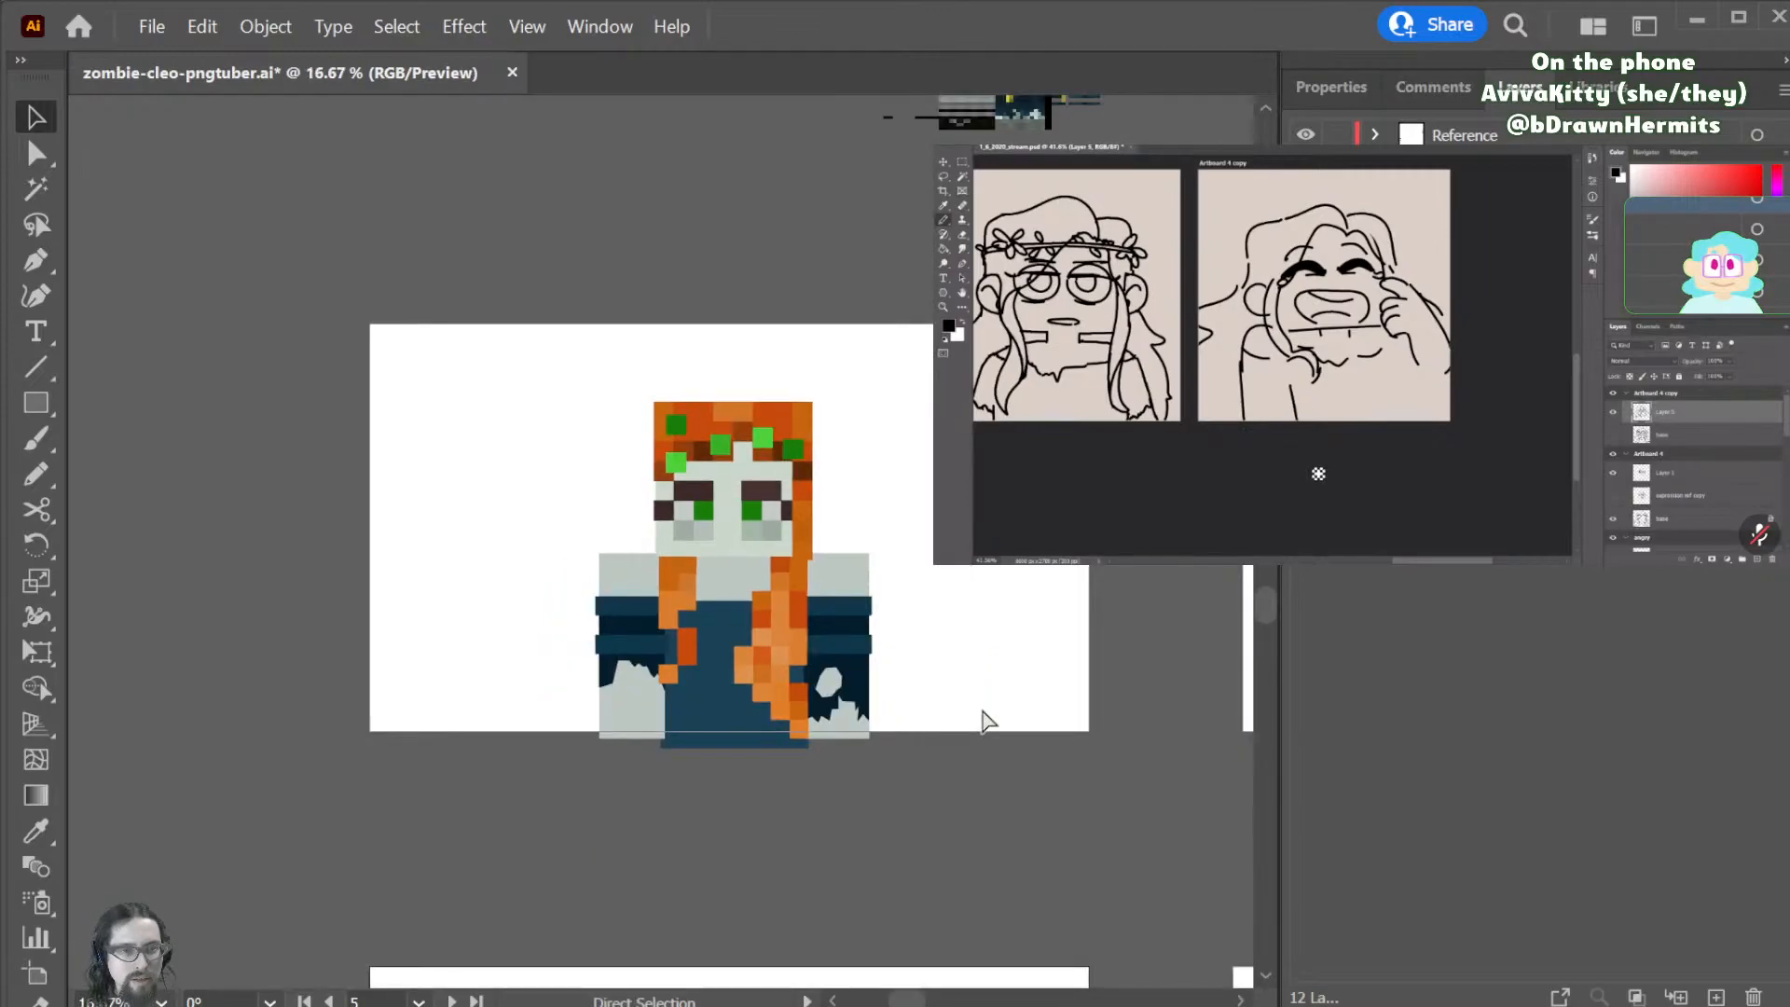
pyautogui.hscroll(2, 1064, 673)
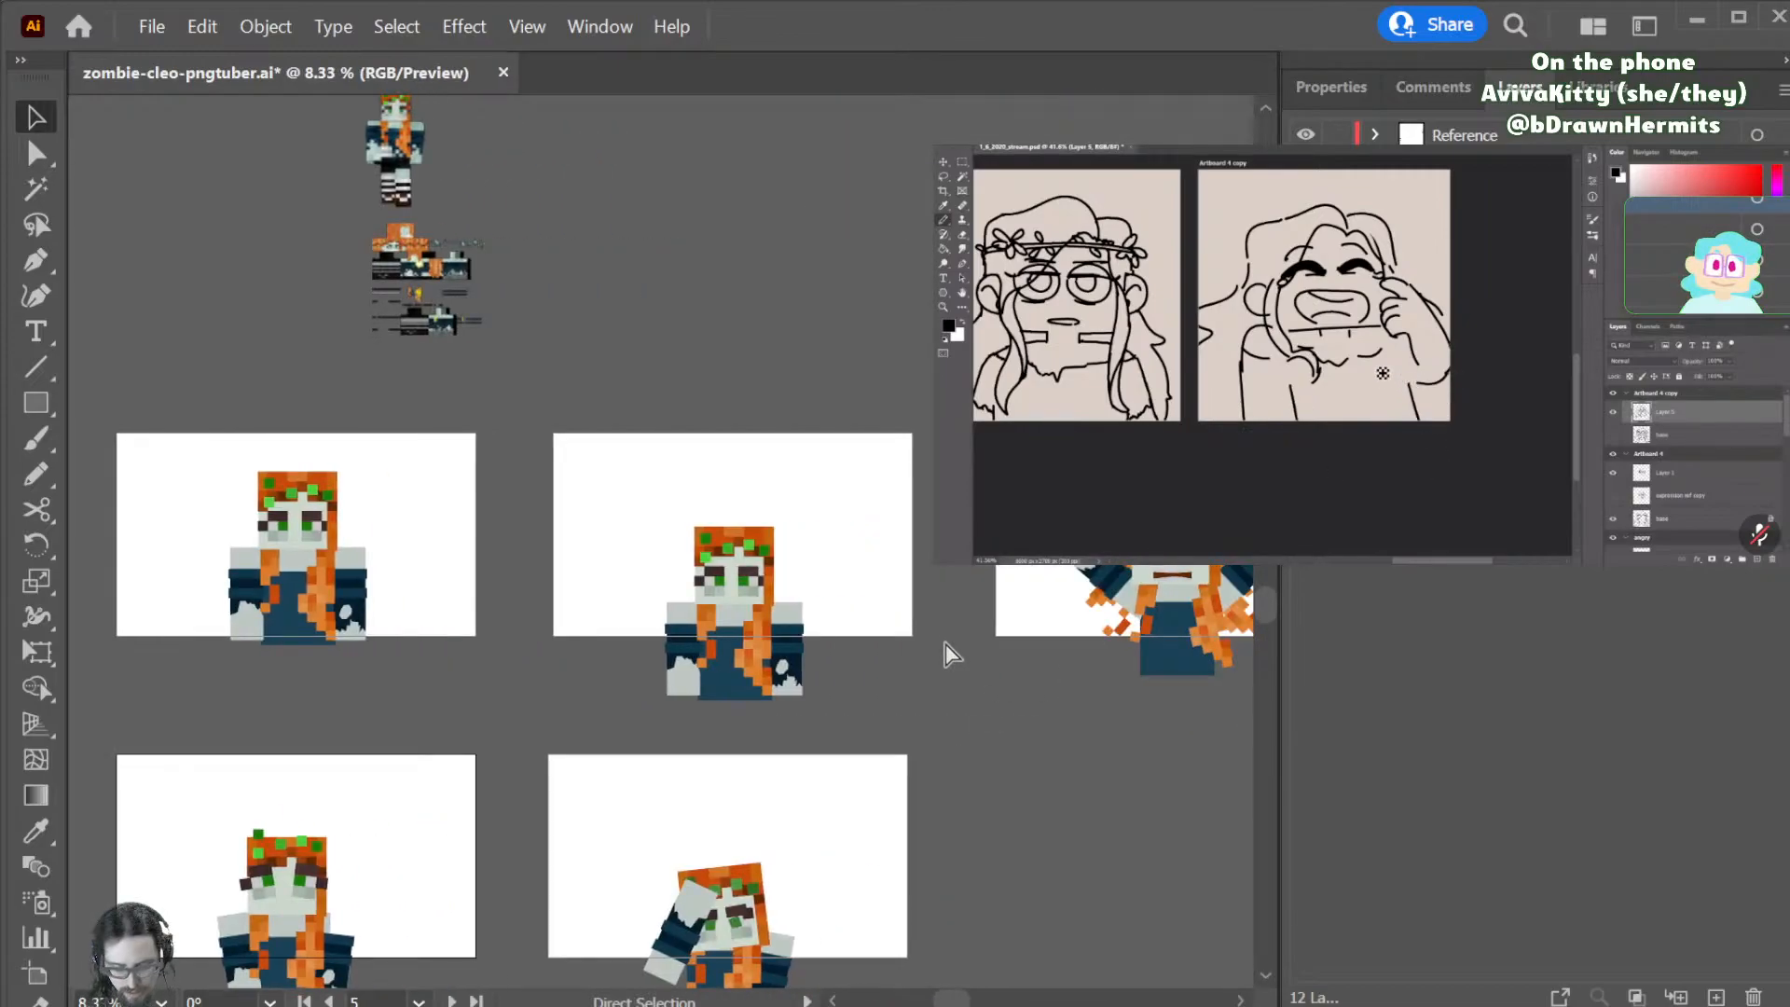
pyautogui.scroll(2, 956, 652)
pyautogui.scroll(2, 951, 653)
pyautogui.hscroll(3, 942, 644)
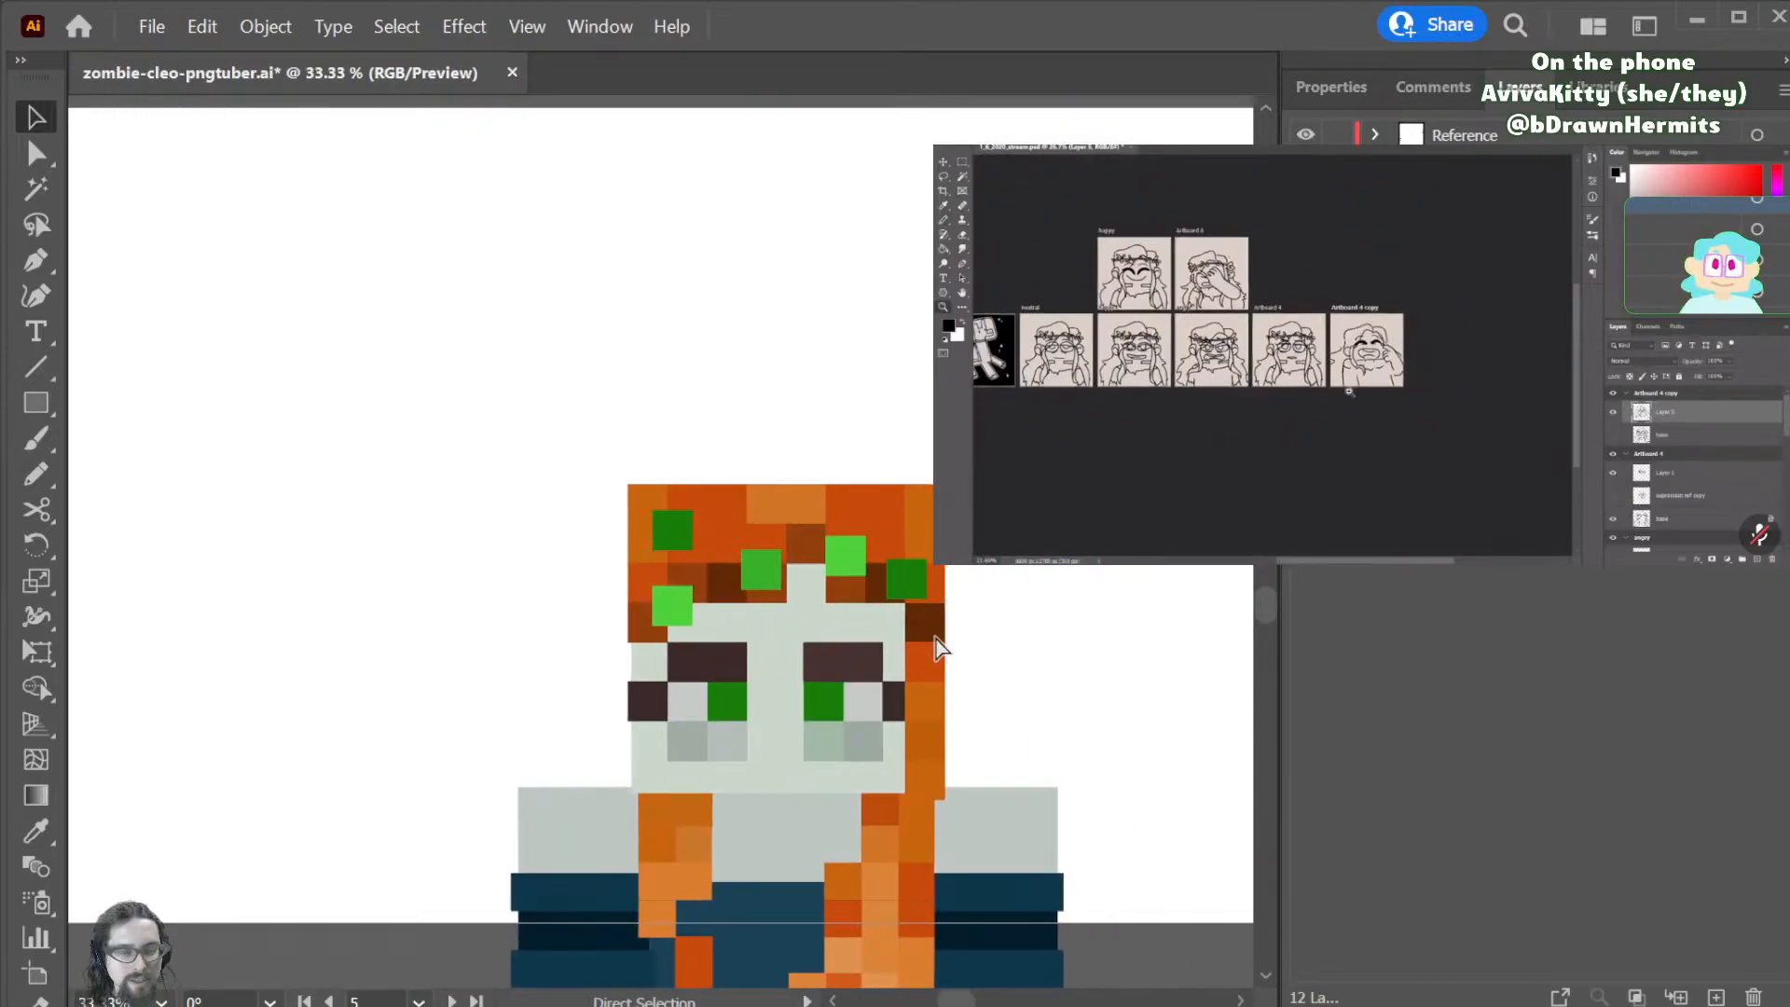
pyautogui.hscroll(2, 1042, 695)
pyautogui.hscroll(-1, 1043, 688)
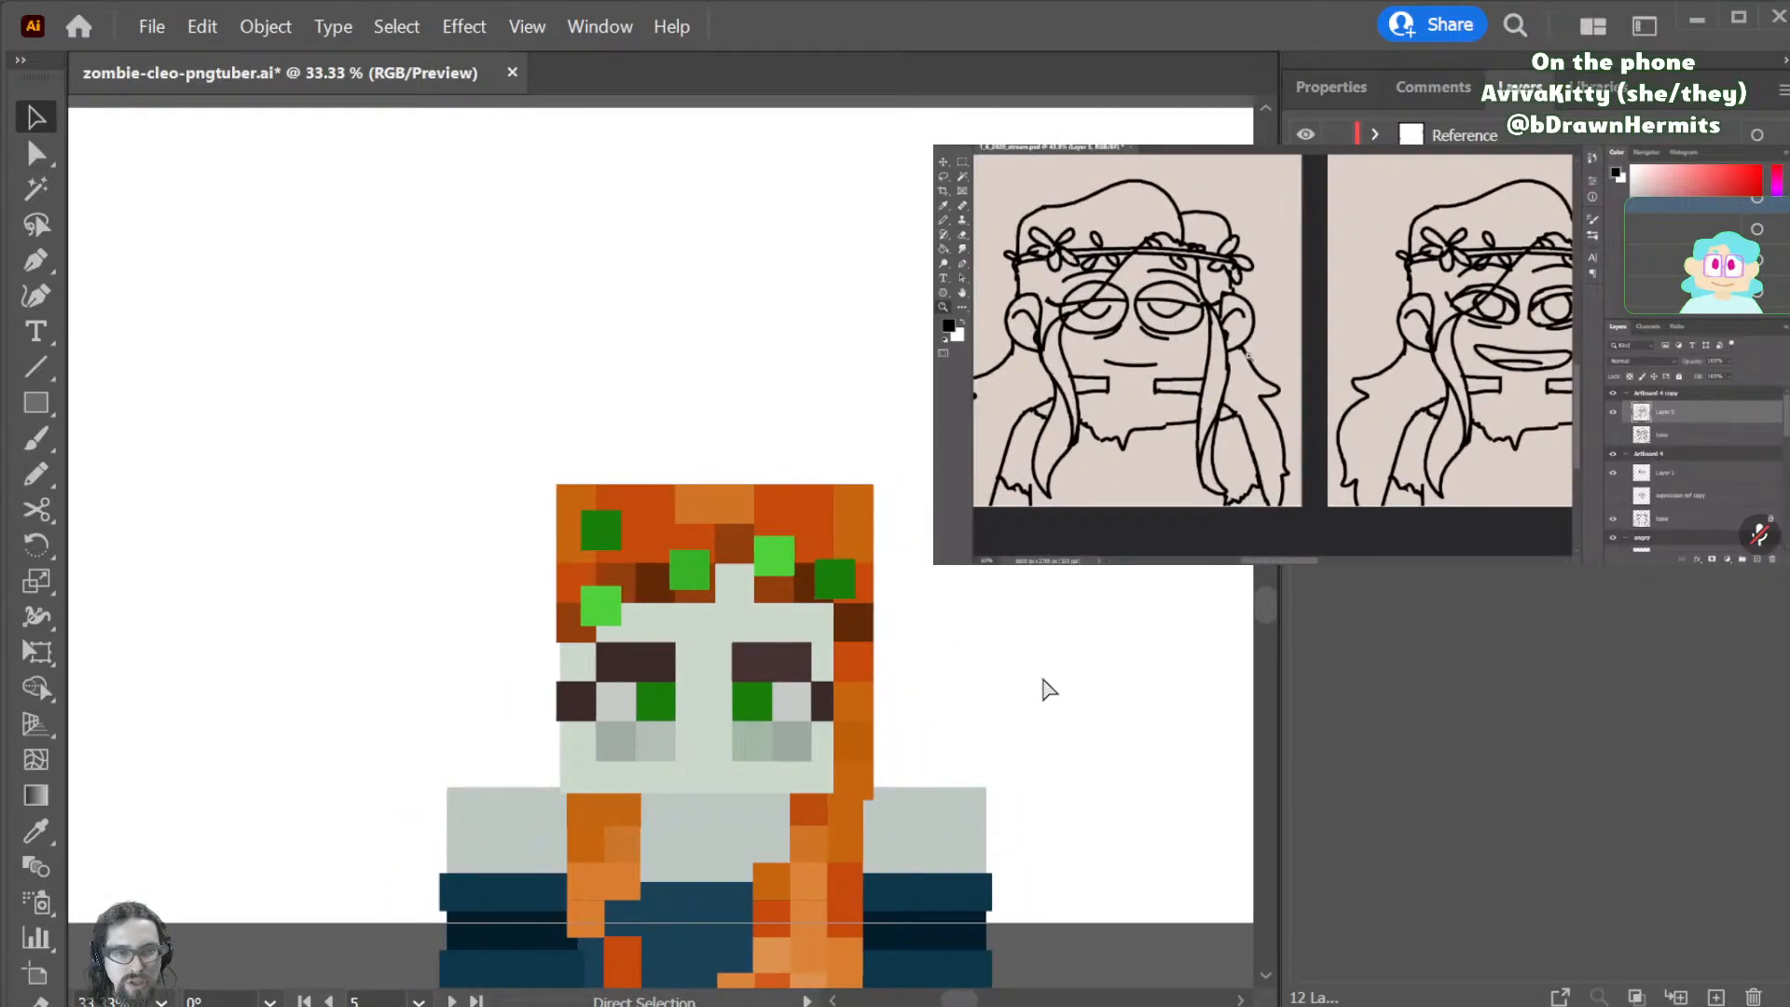
pyautogui.hscroll(3, 1046, 688)
pyautogui.hscroll(10, 1047, 669)
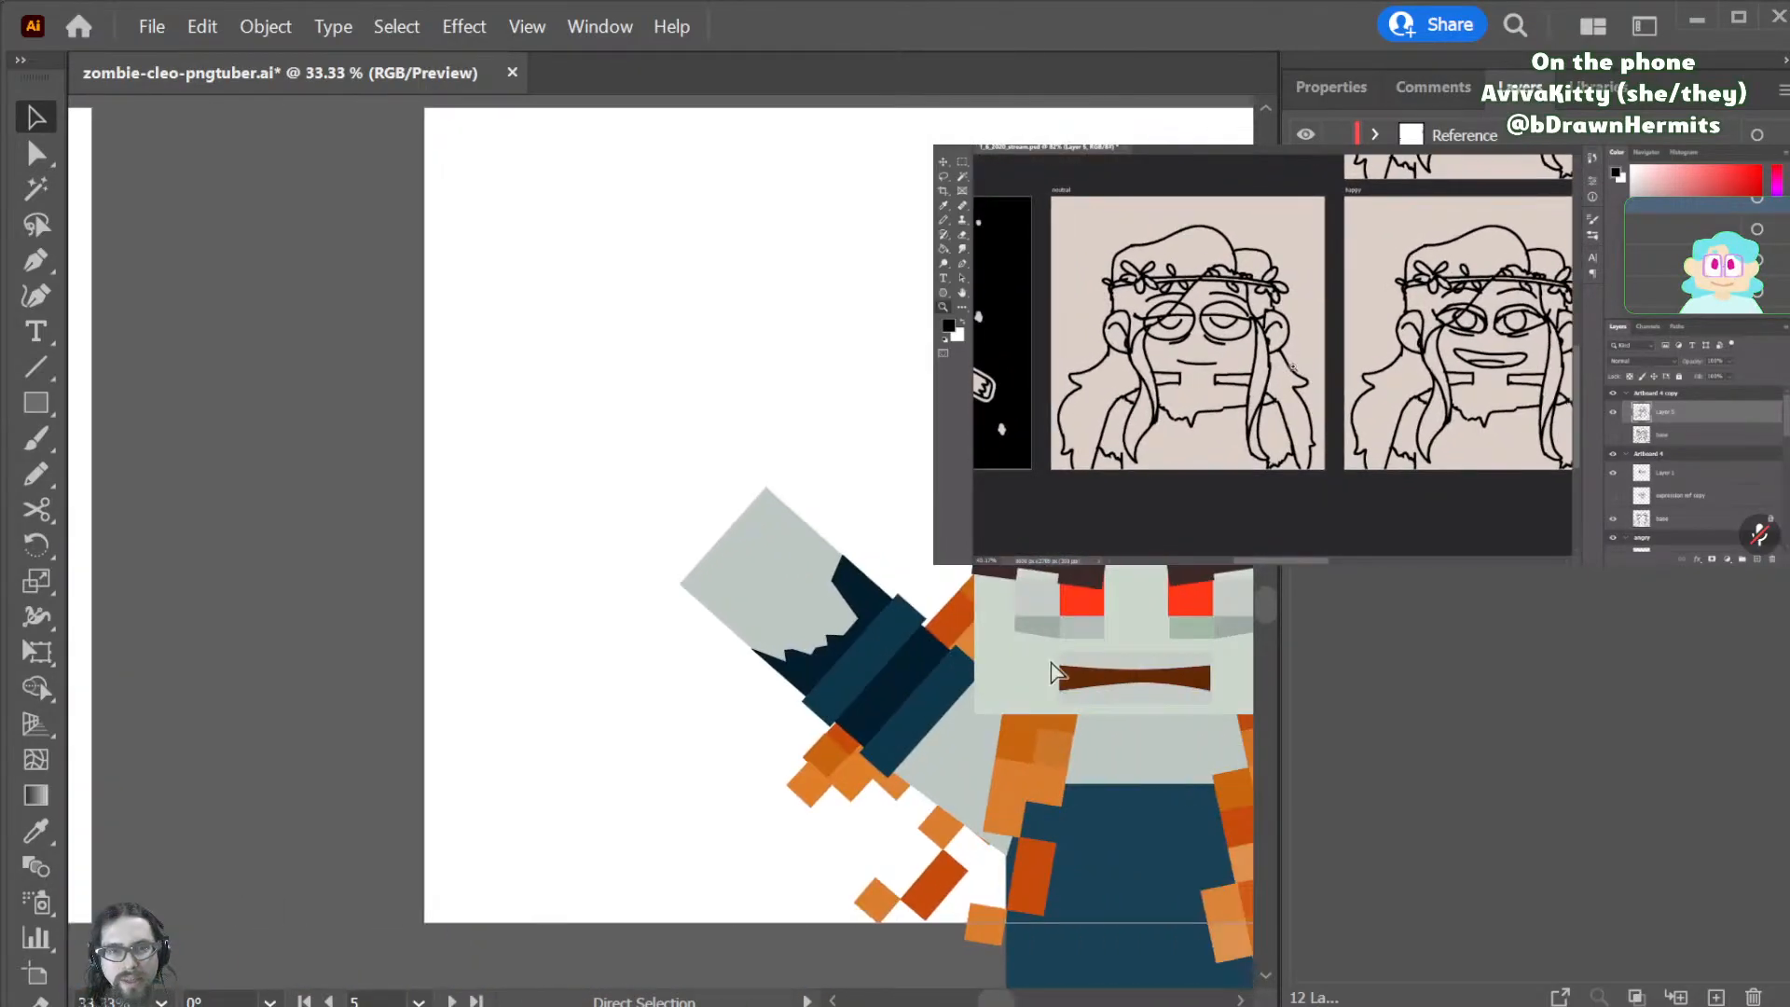
# - Compare the angry, smiling-eyes and facepalm expression artboards with the unfinished laughter figure
pyautogui.hscroll(2, 1048, 641)
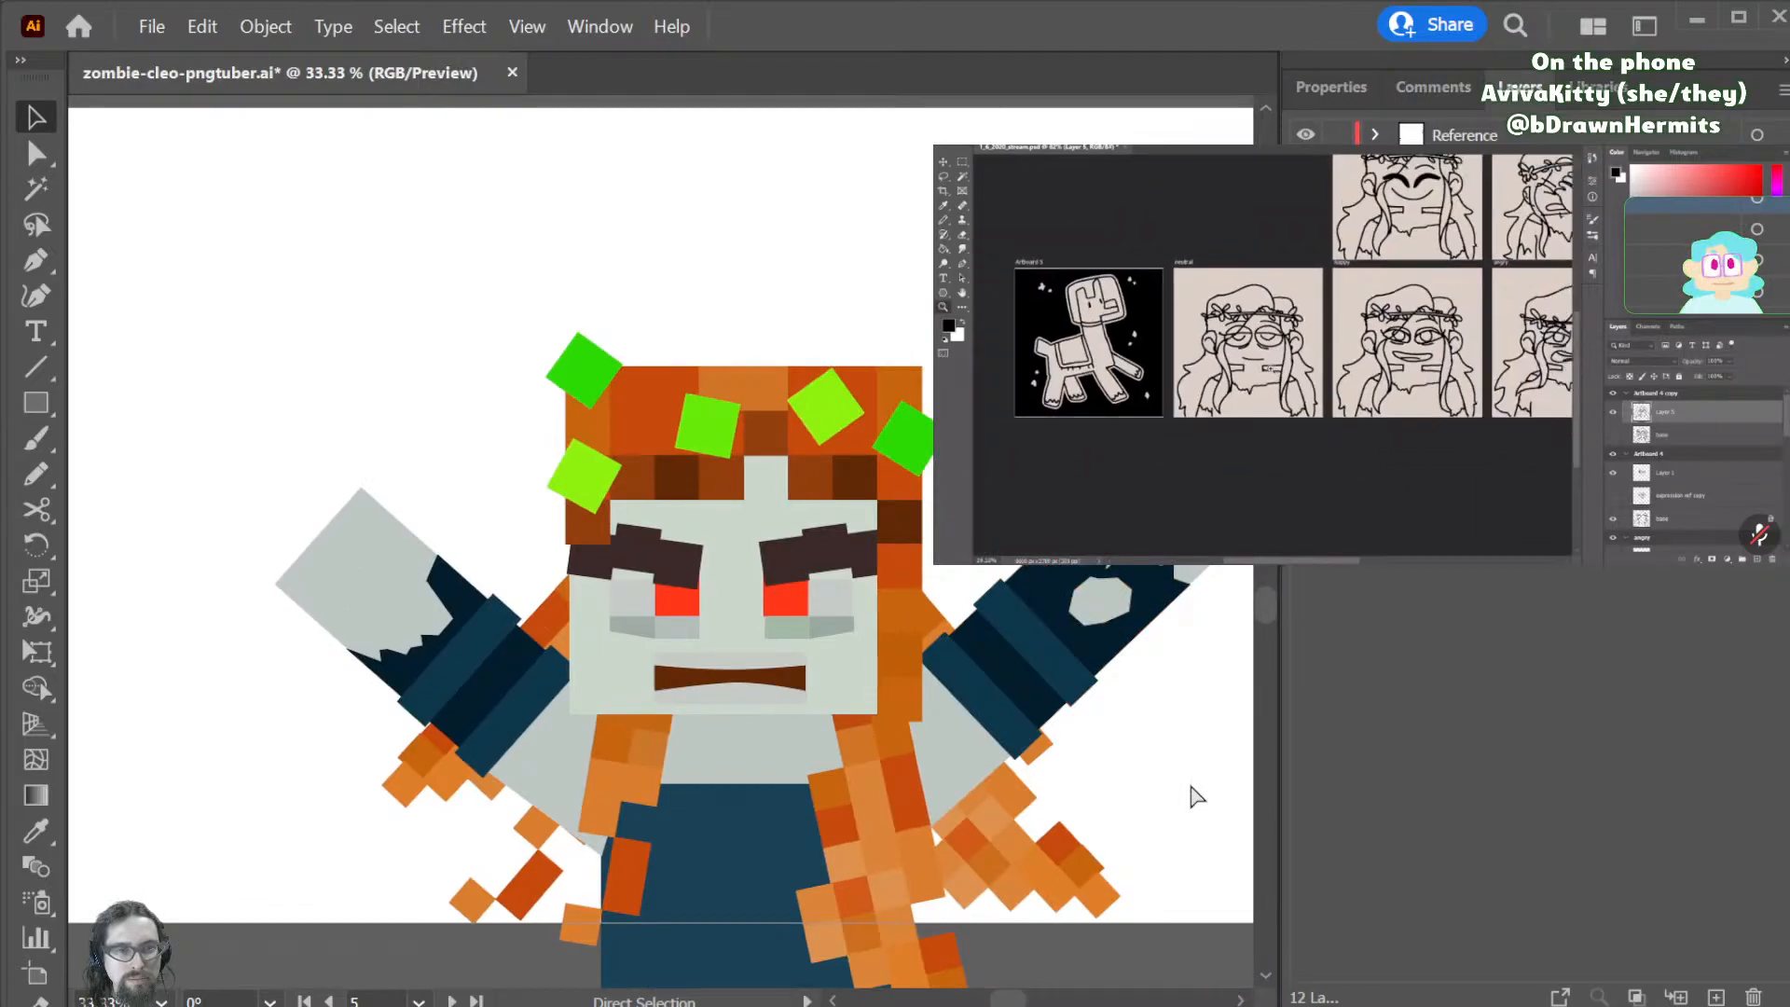
pyautogui.hscroll(10, 1193, 791)
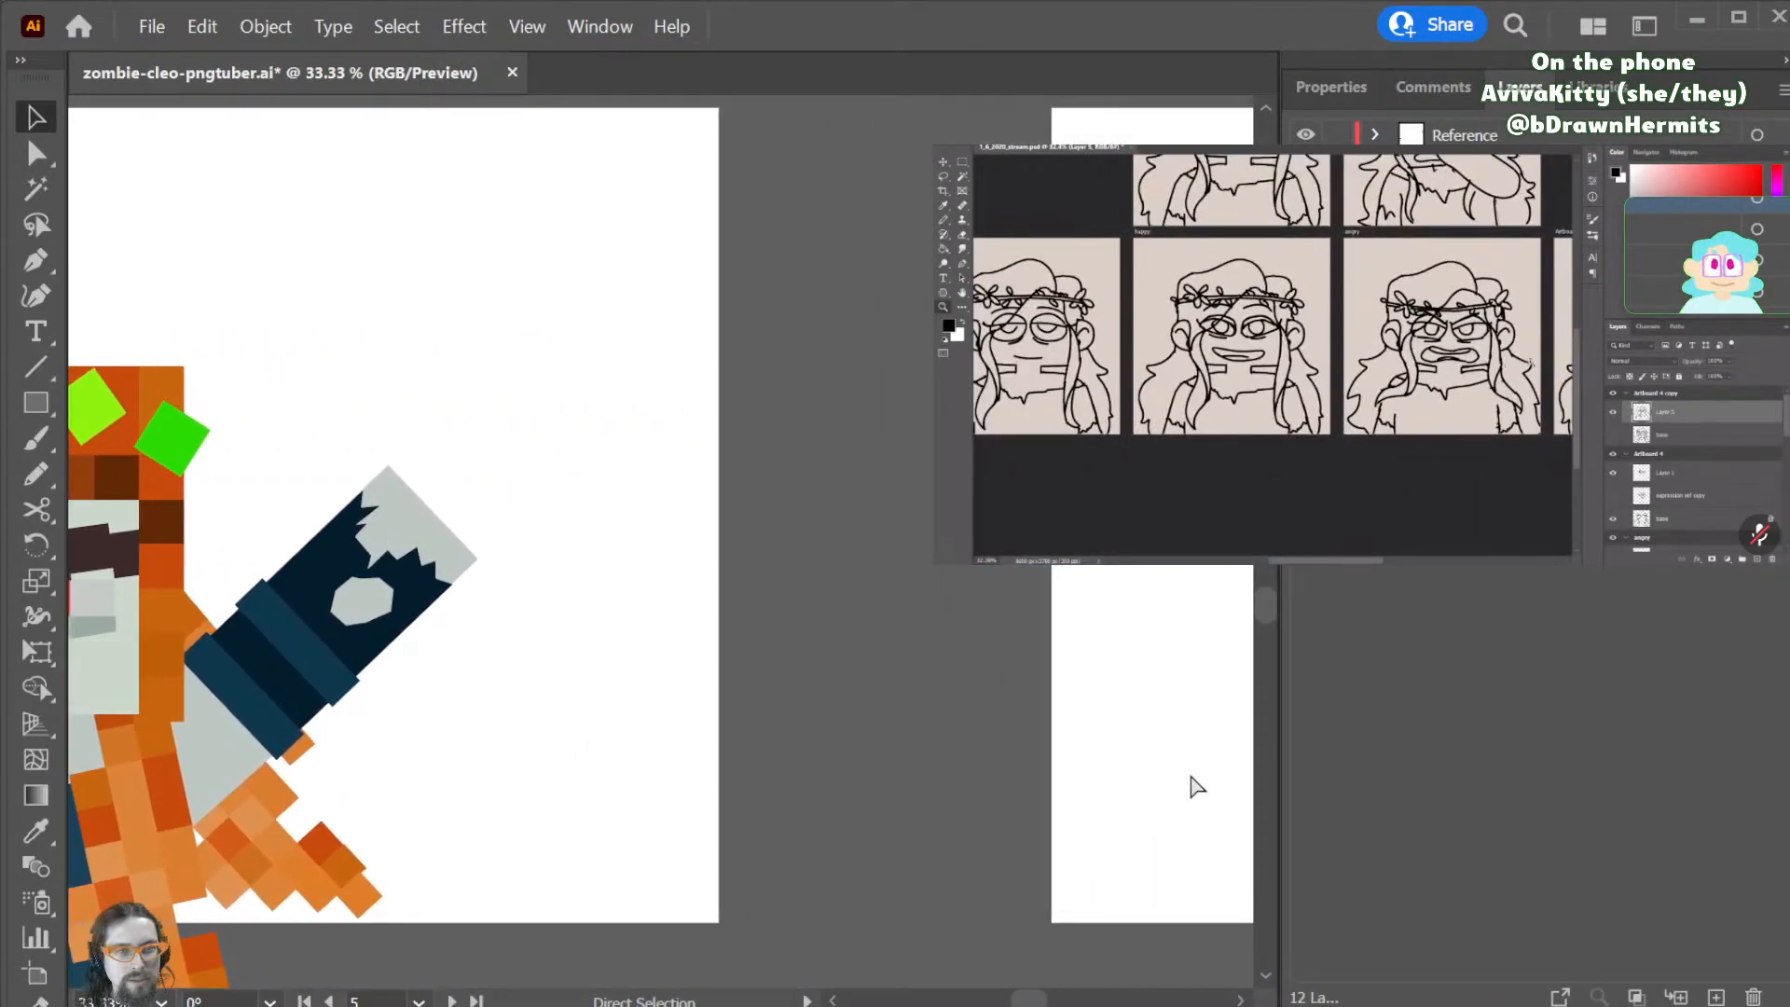
pyautogui.hscroll(15, 1195, 788)
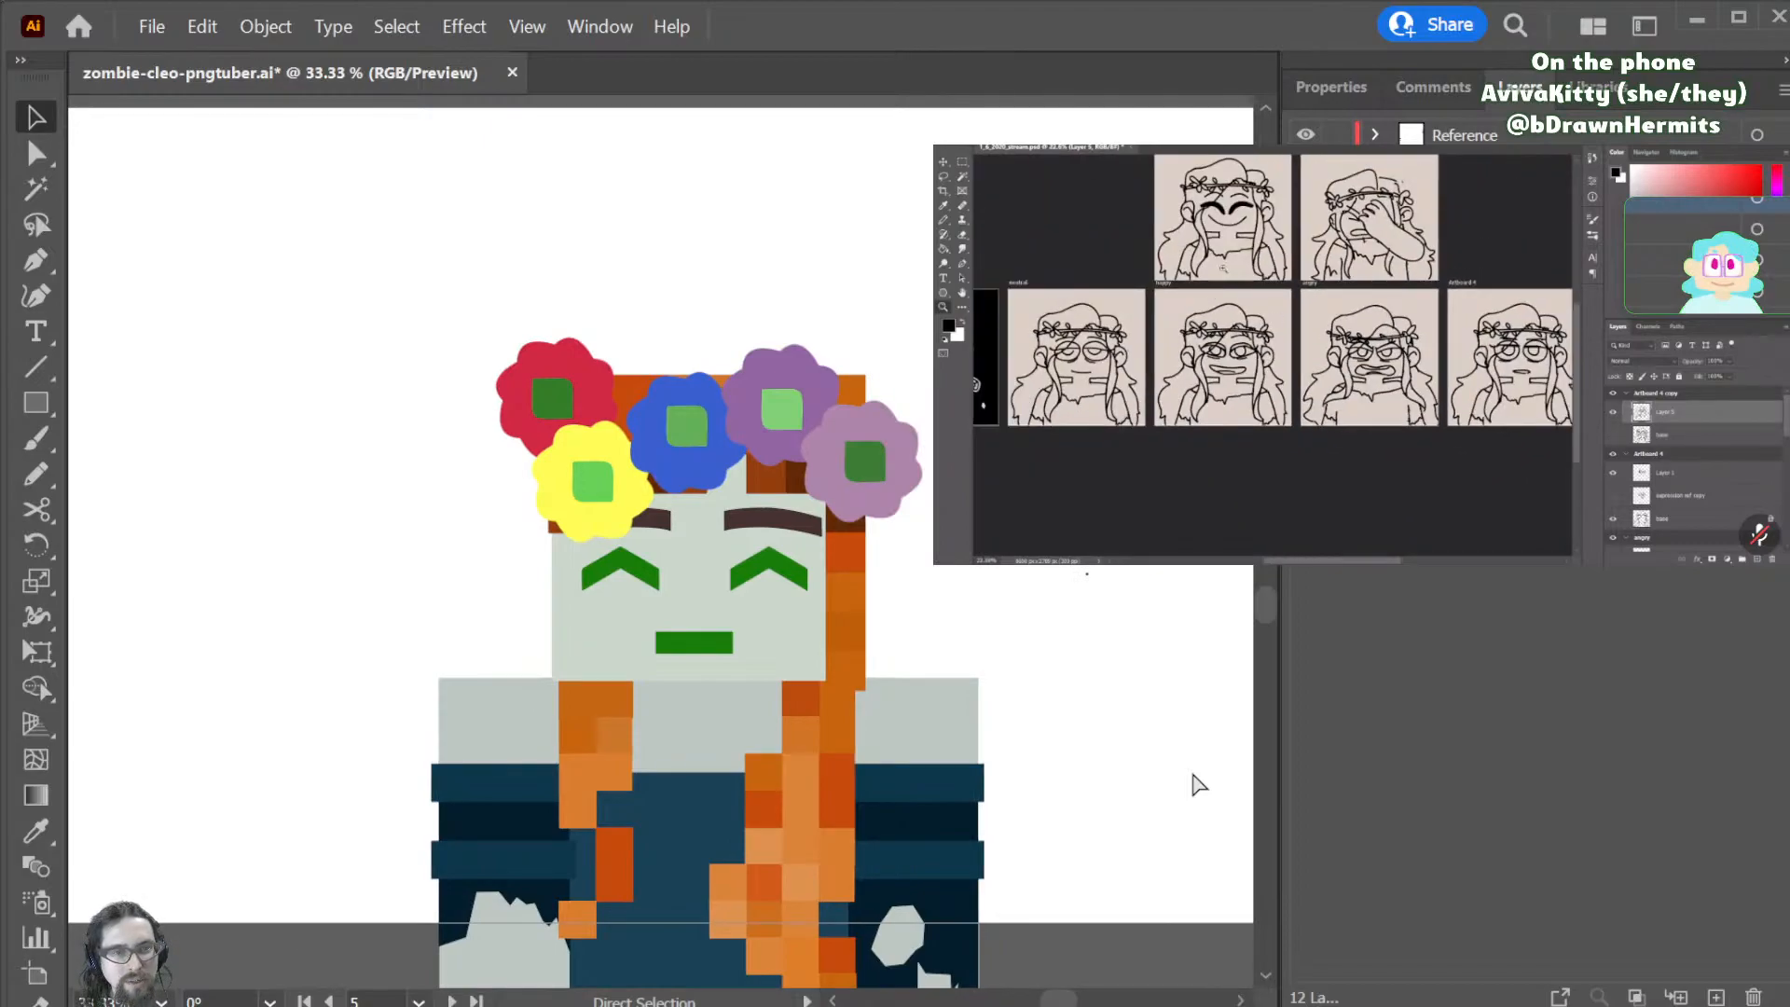
pyautogui.scroll(-15, 1193, 783)
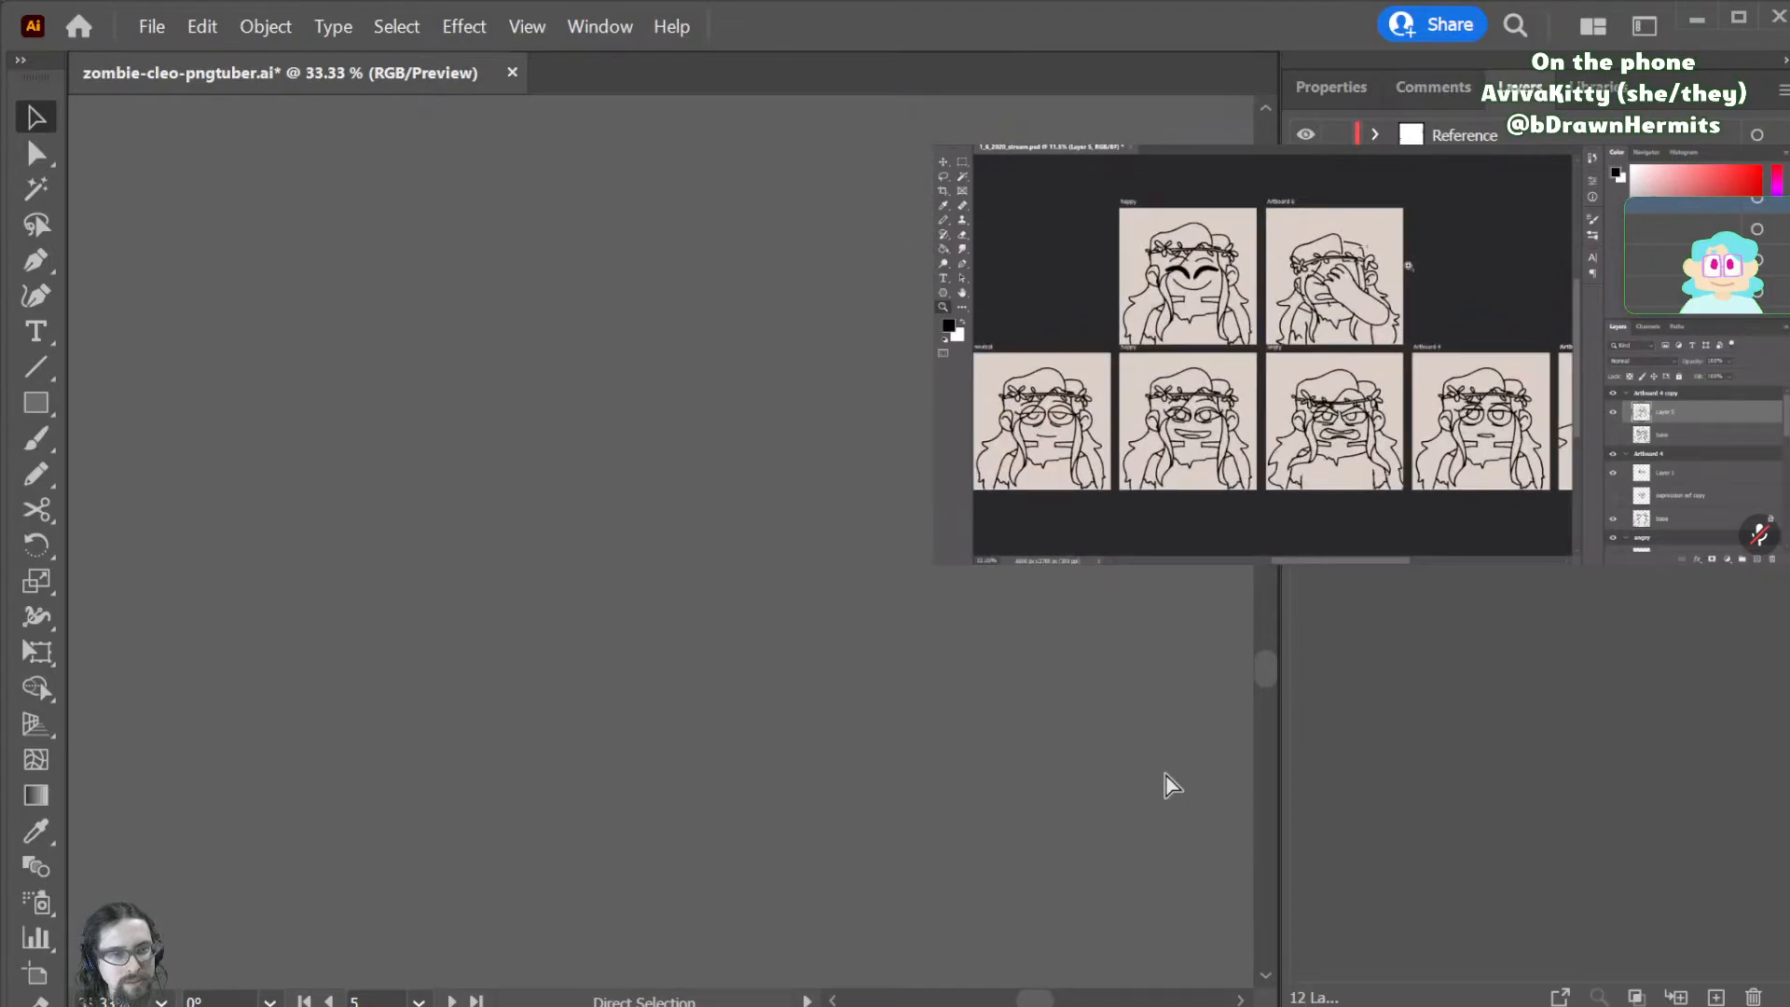
pyautogui.scroll(-3, 839, 387)
pyautogui.hscroll(-5, 847, 881)
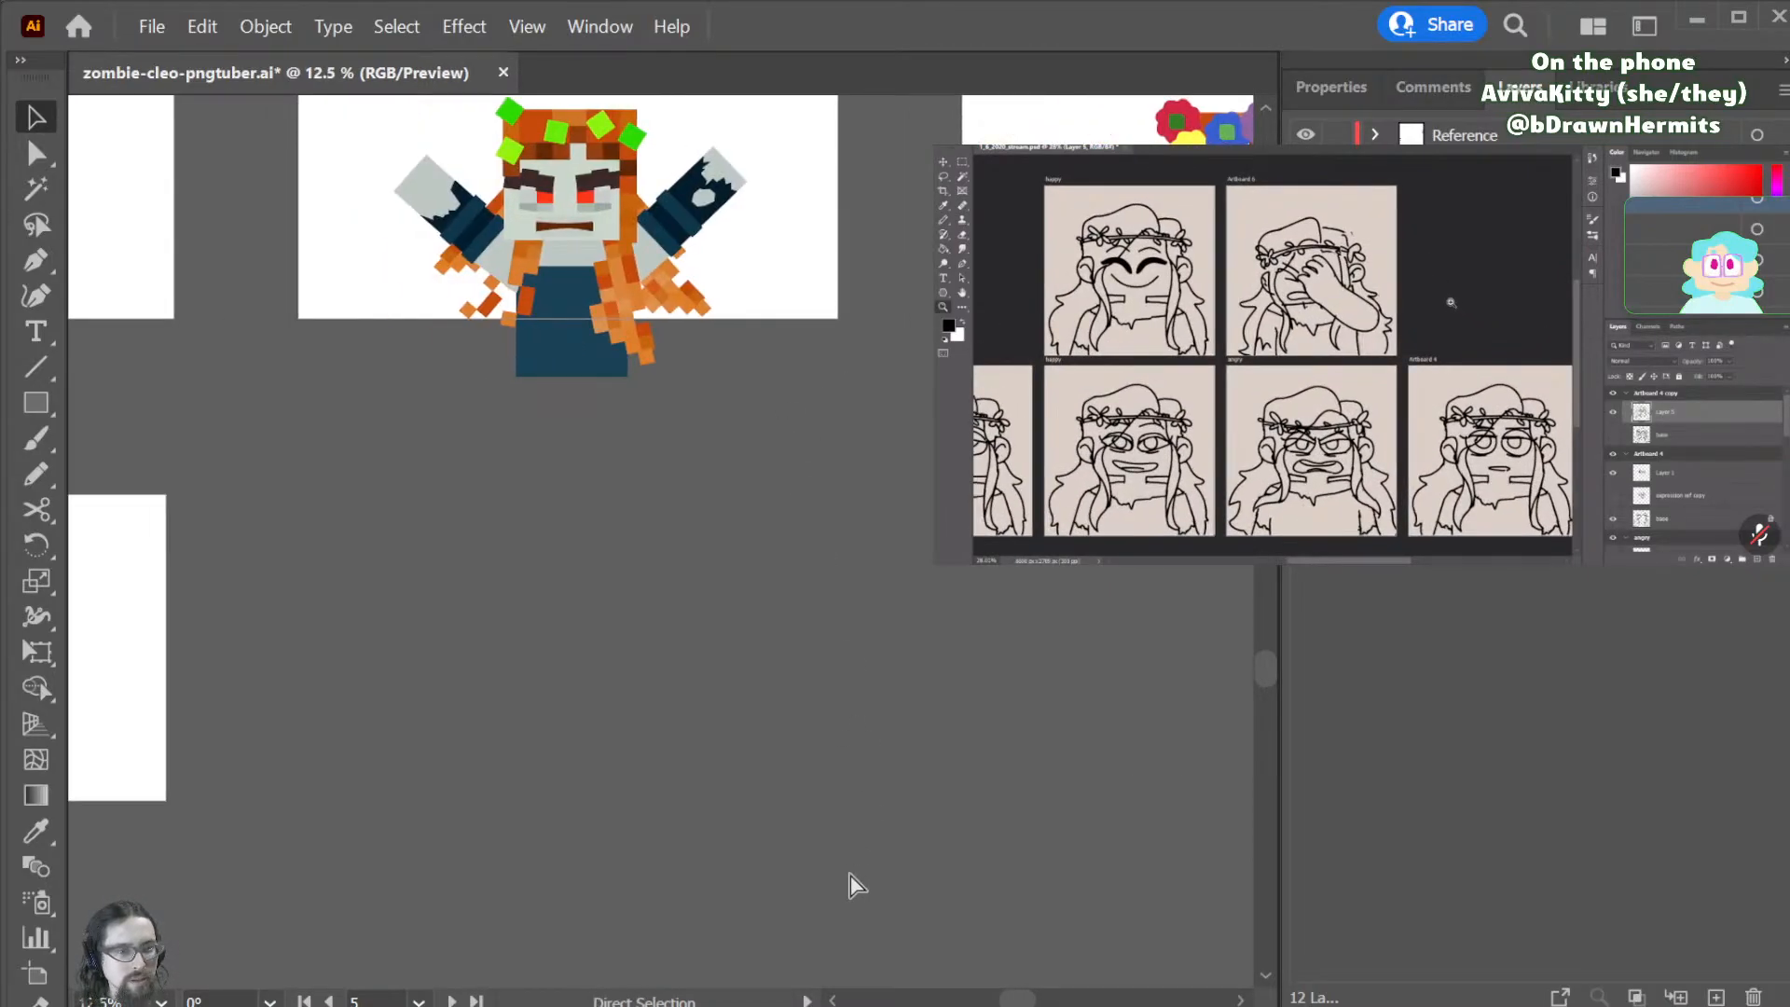
pyautogui.hscroll(-10, 848, 875)
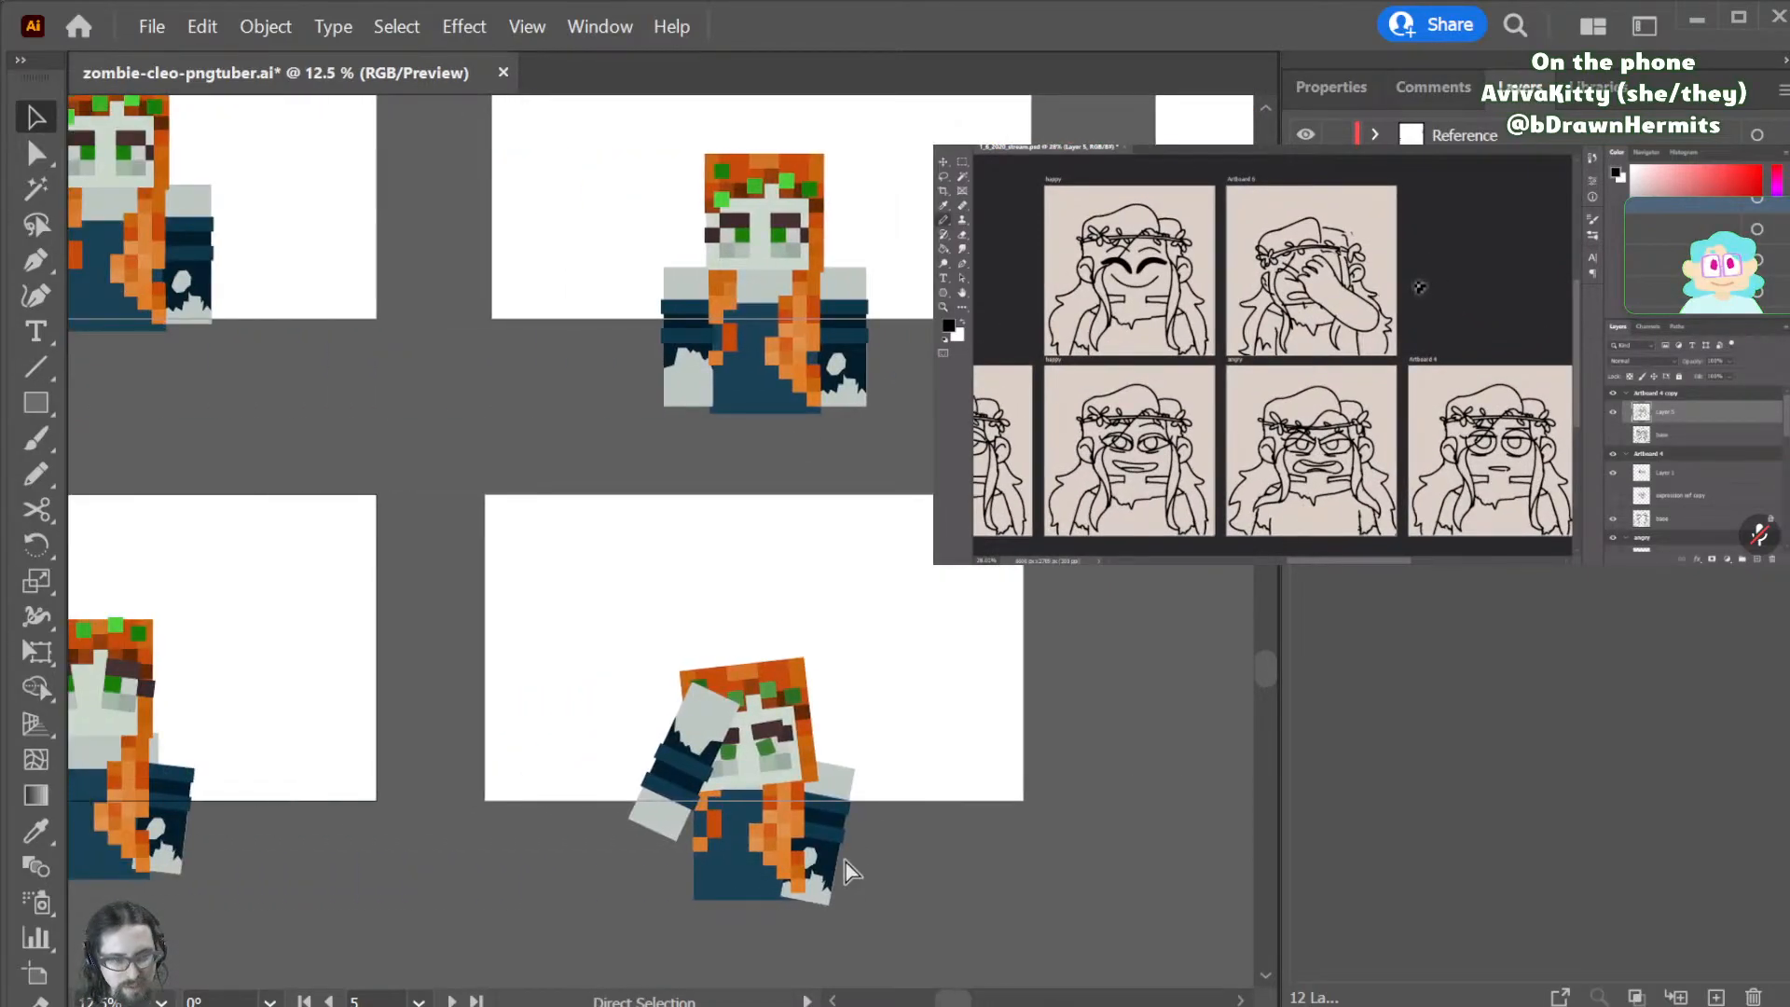
pyautogui.scroll(3, 848, 873)
pyautogui.hscroll(3, 830, 803)
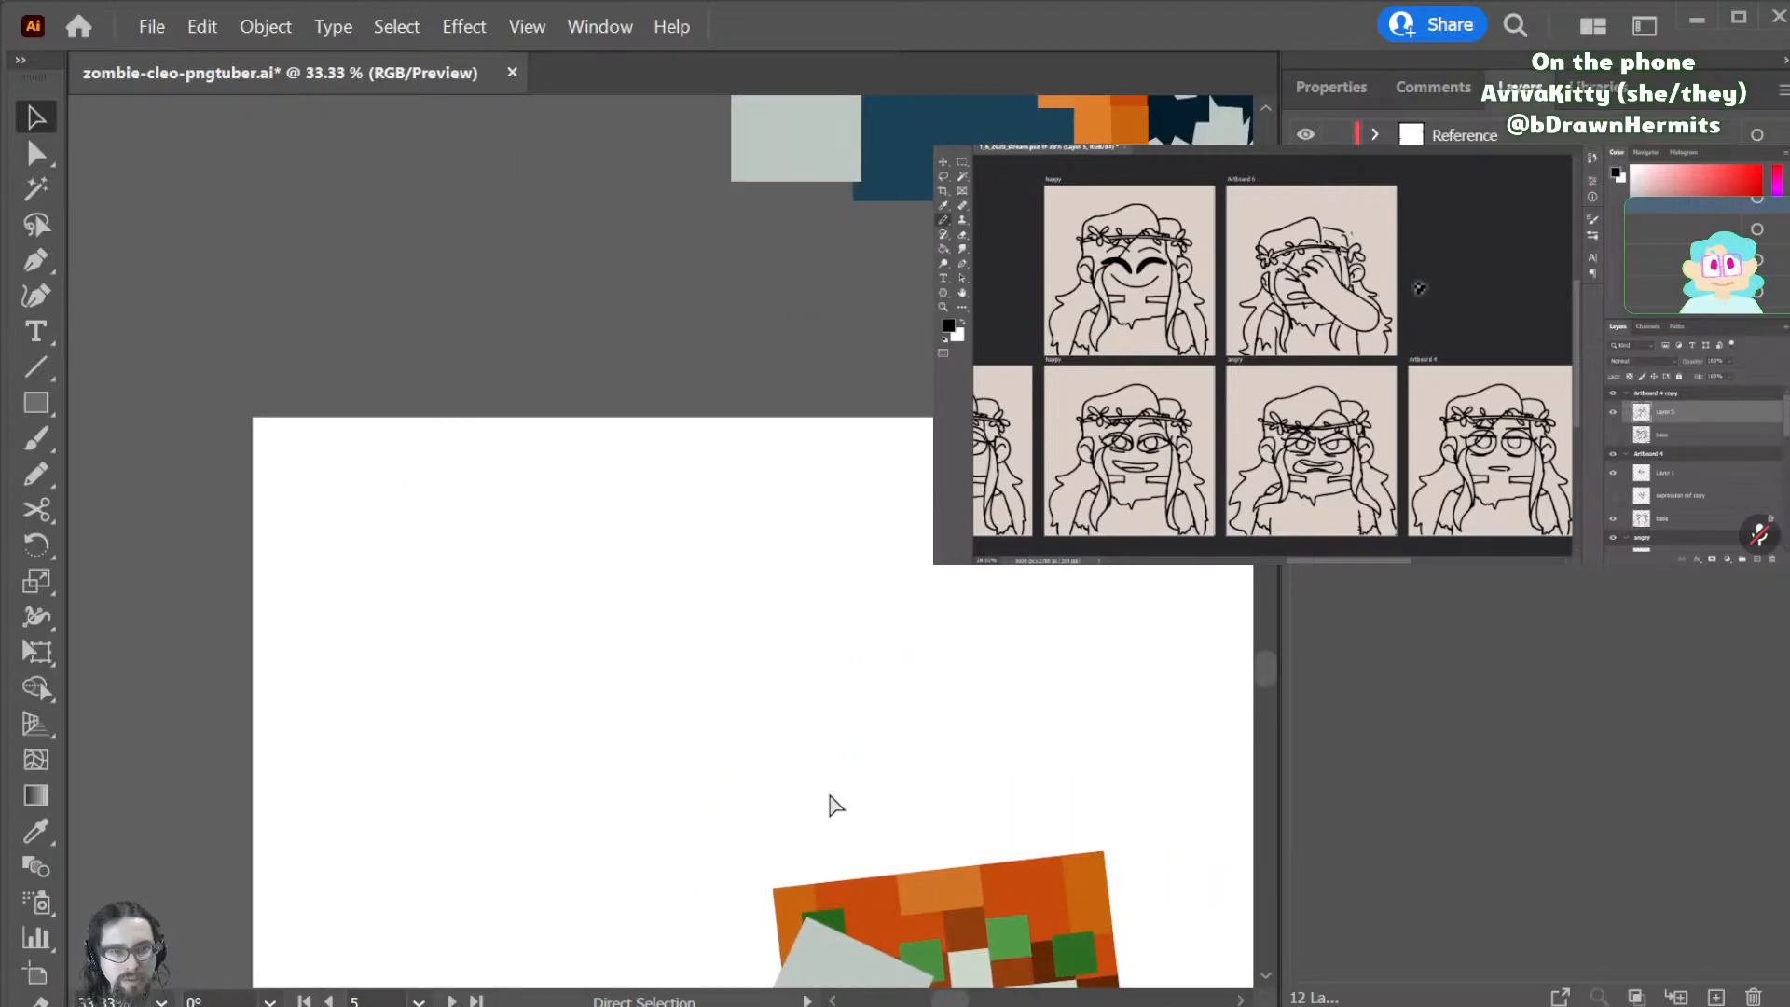
pyautogui.scroll(3, 825, 792)
pyautogui.scroll(-3, 820, 789)
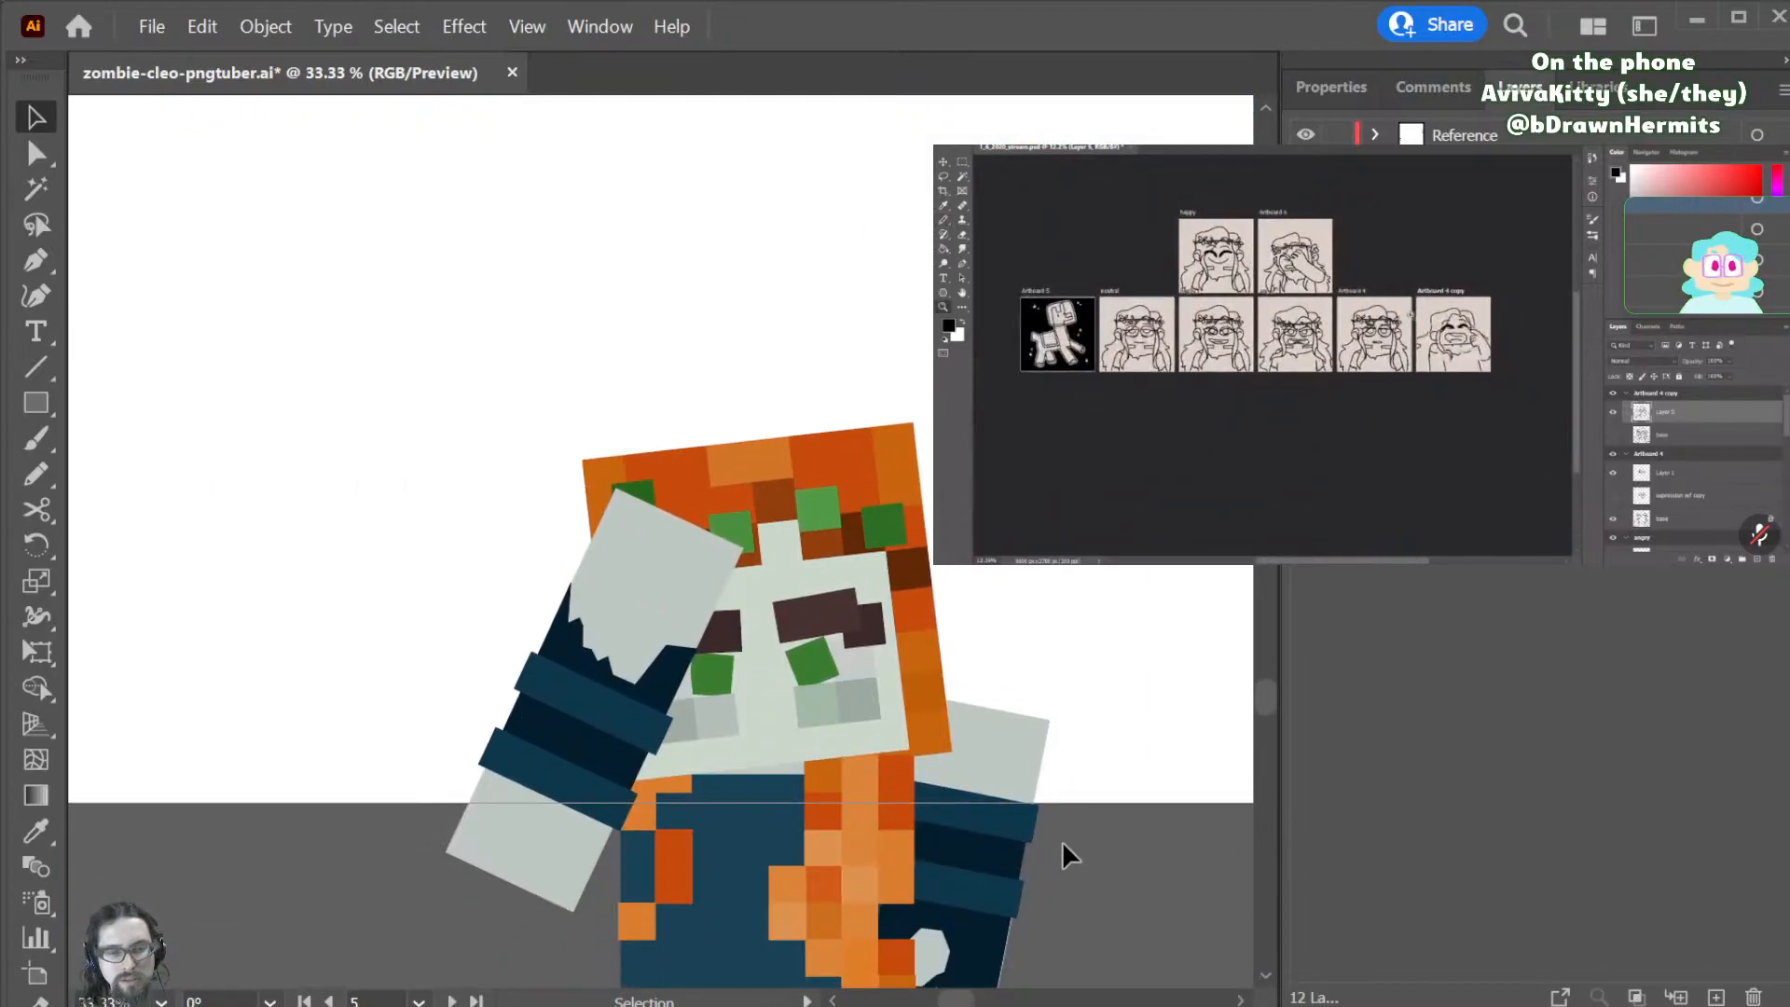
pyautogui.hscroll(-10, 1100, 833)
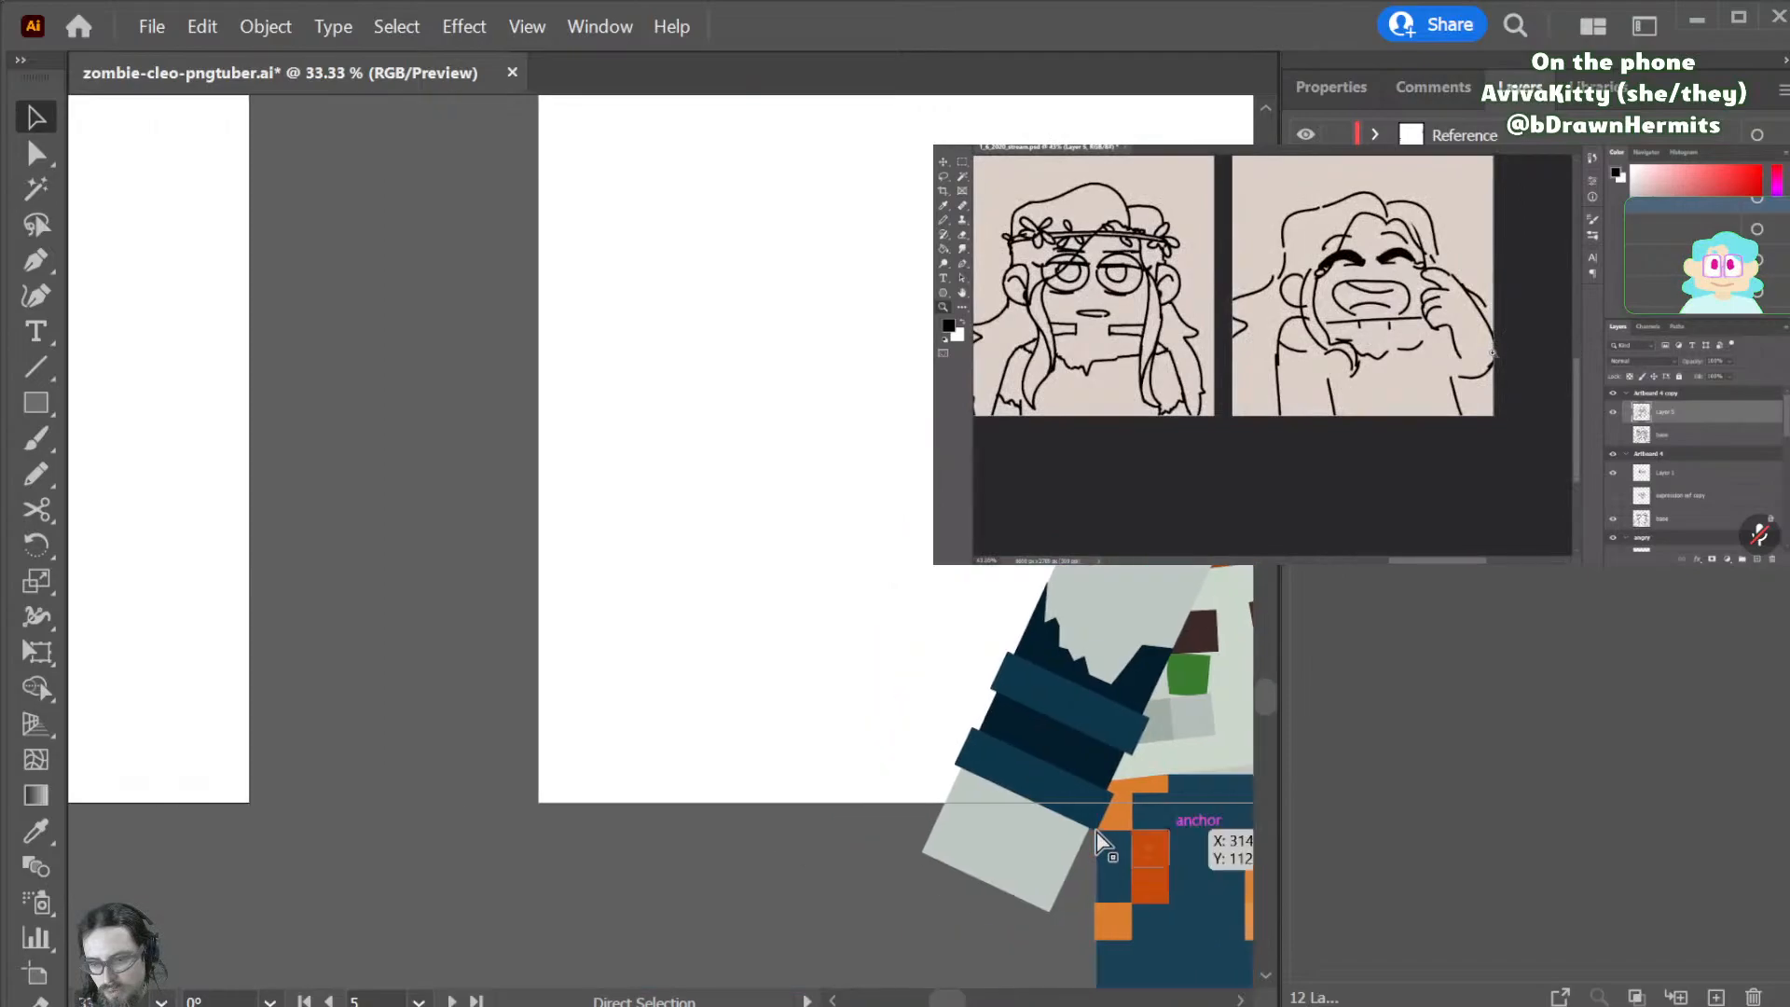
pyautogui.hscroll(-15, 1096, 839)
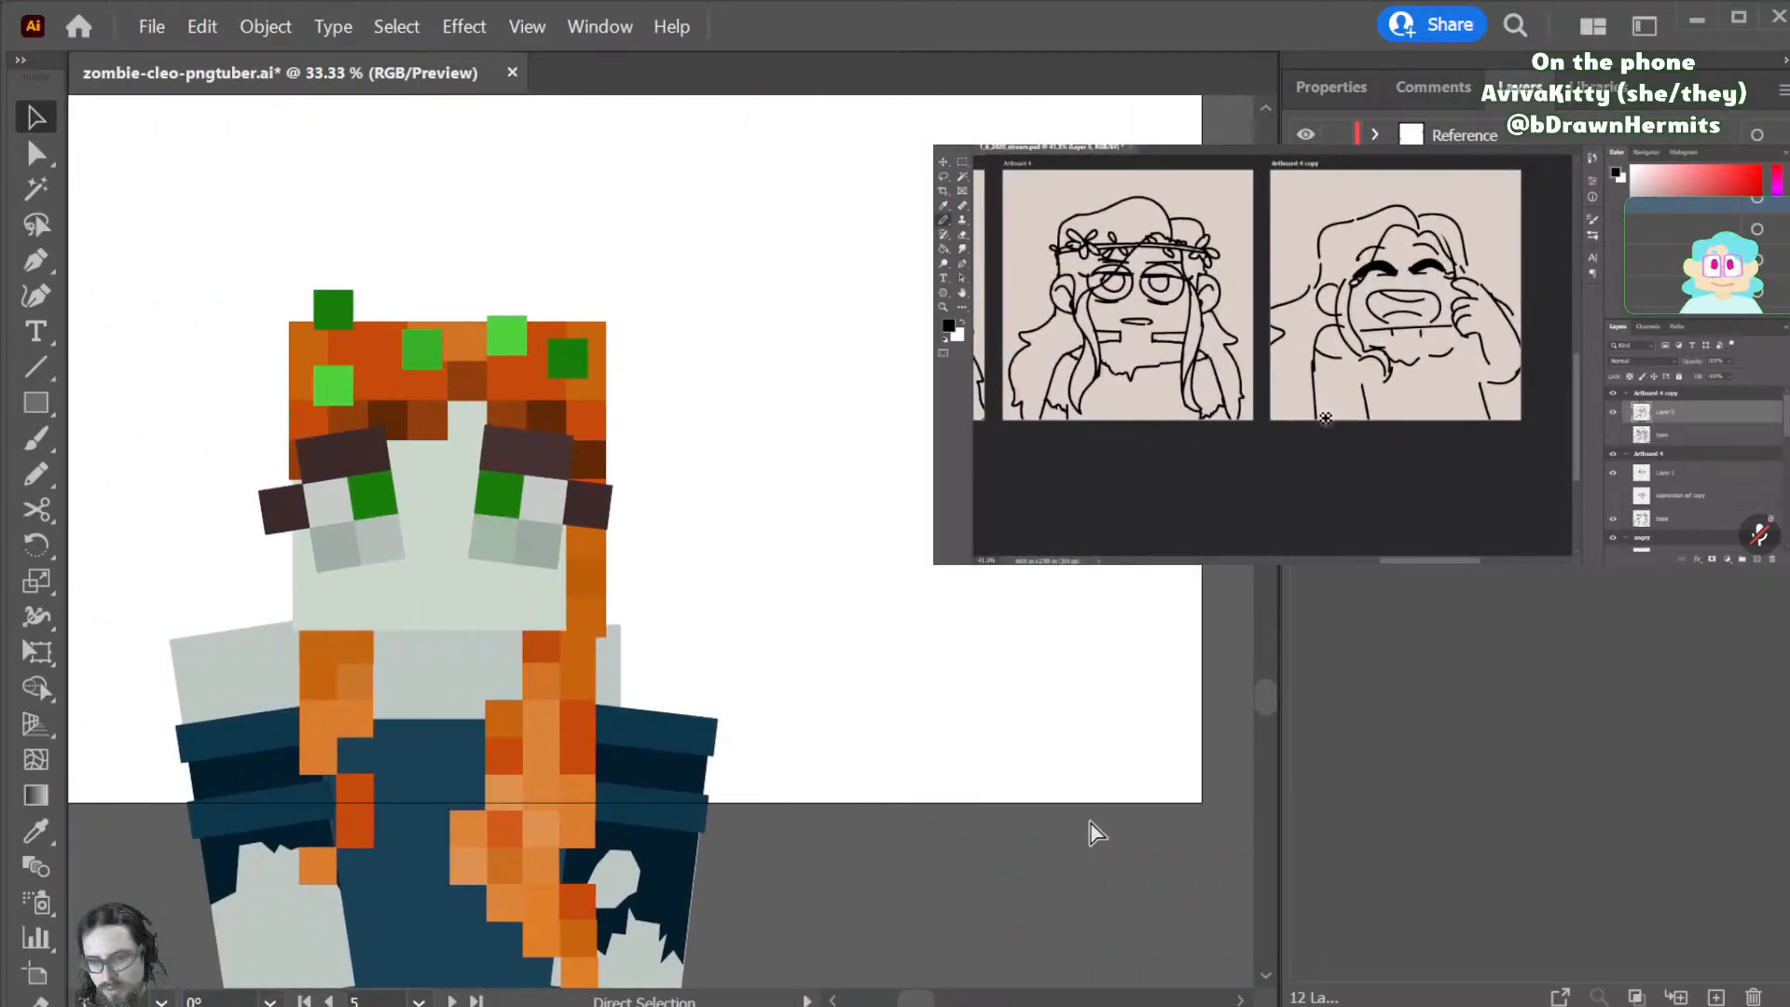
# - Duplicate the laughter figure's left-hand pale shoulder block onto the opposite shoulder and rotate it clockwise to follow the arm's tilt
pyautogui.scroll(-2, 1089, 816)
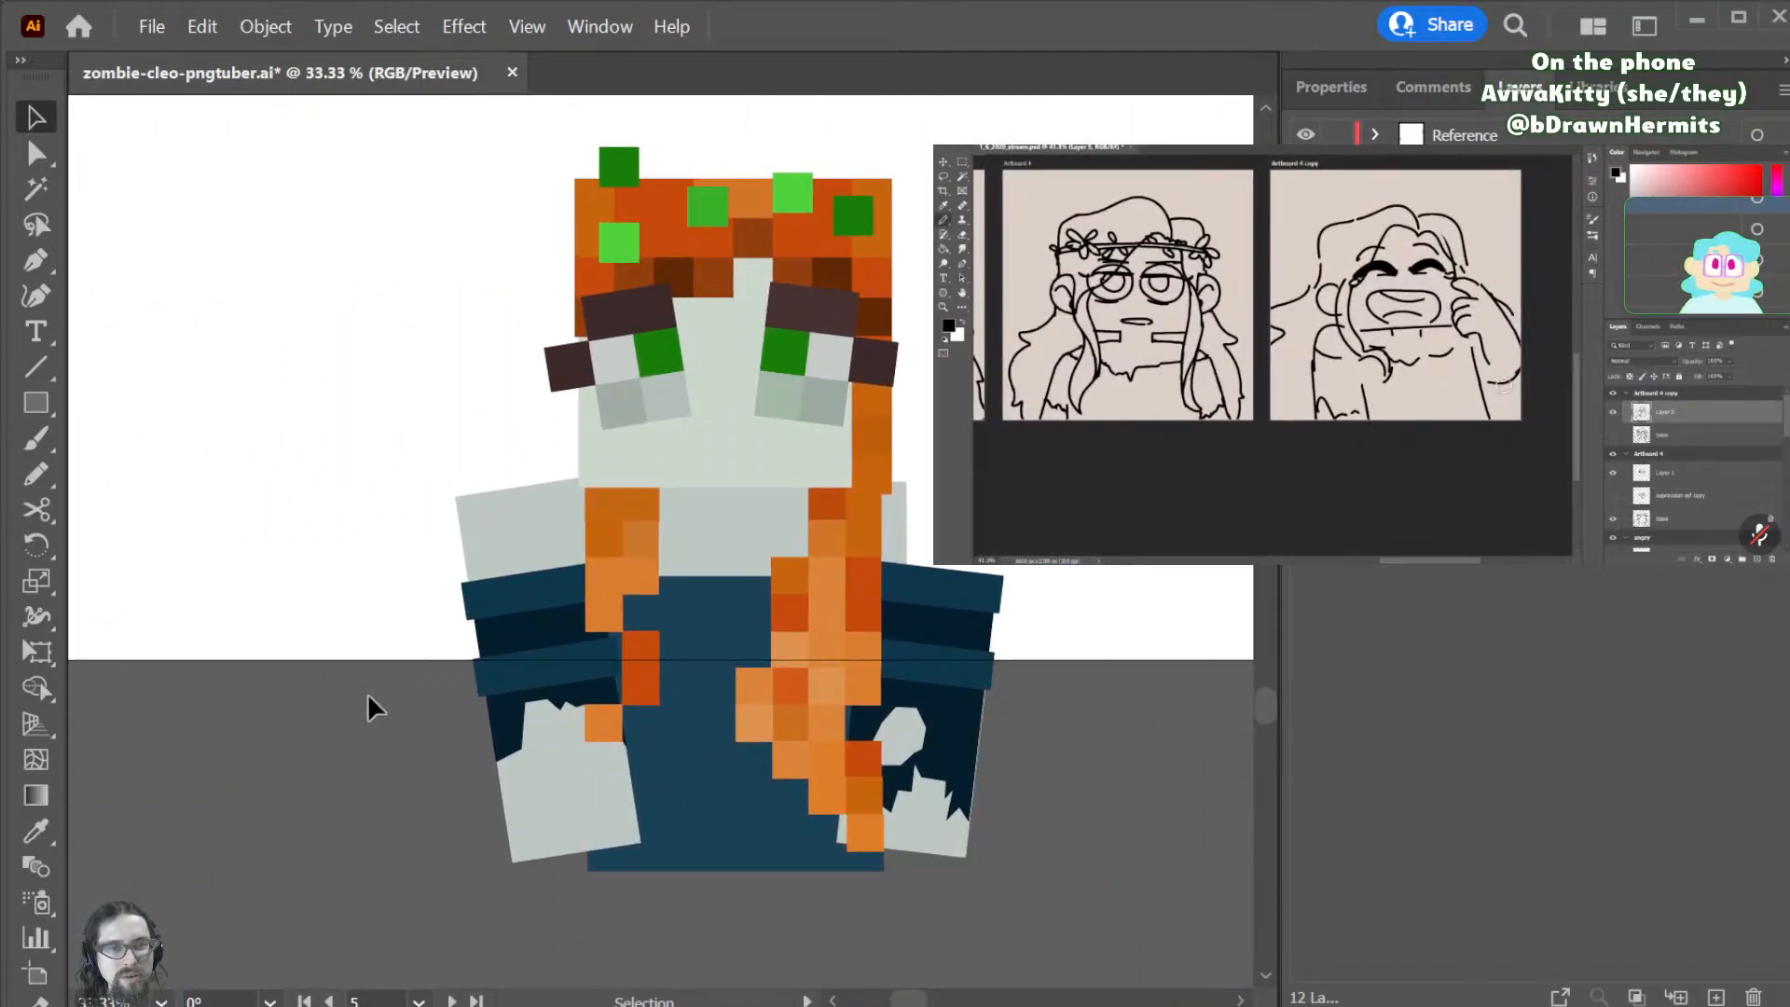
pyautogui.click(900, 536)
pyautogui.click(524, 532)
pyautogui.moveTo(514, 535); pyautogui.dragTo(923, 568)
pyautogui.press('r')
pyautogui.moveTo(1042, 568); pyautogui.dragTo(969, 574)
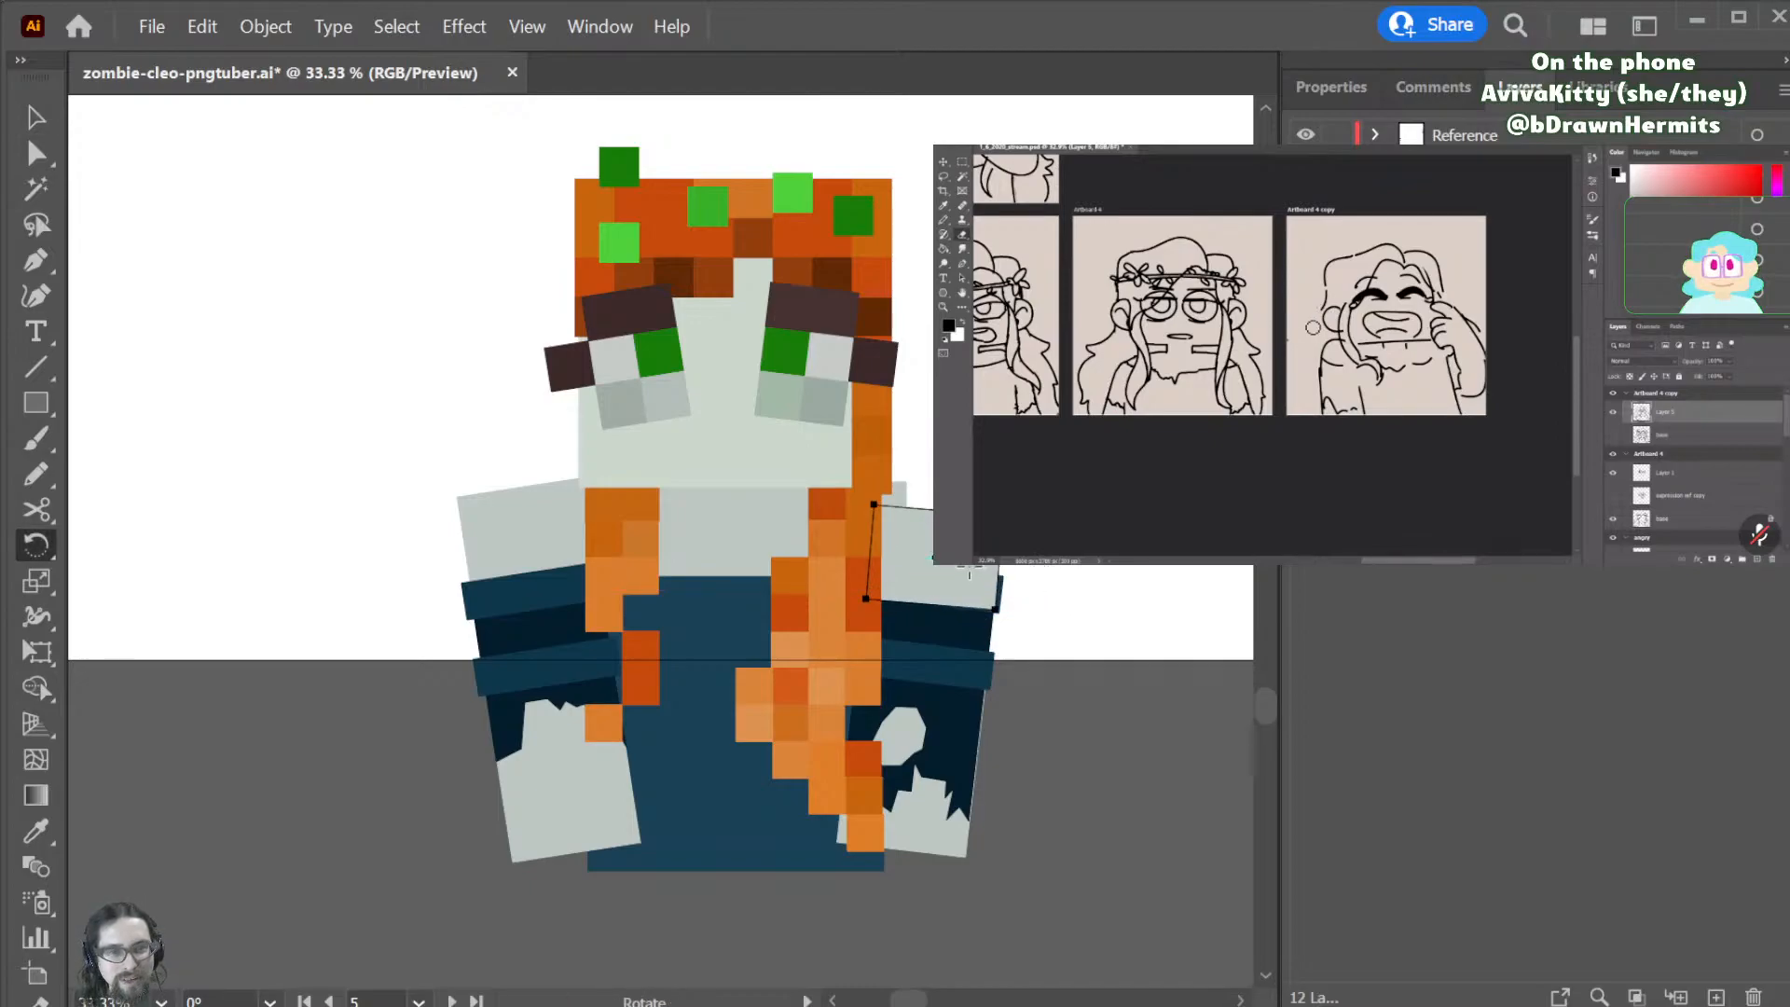
pyautogui.press('v')
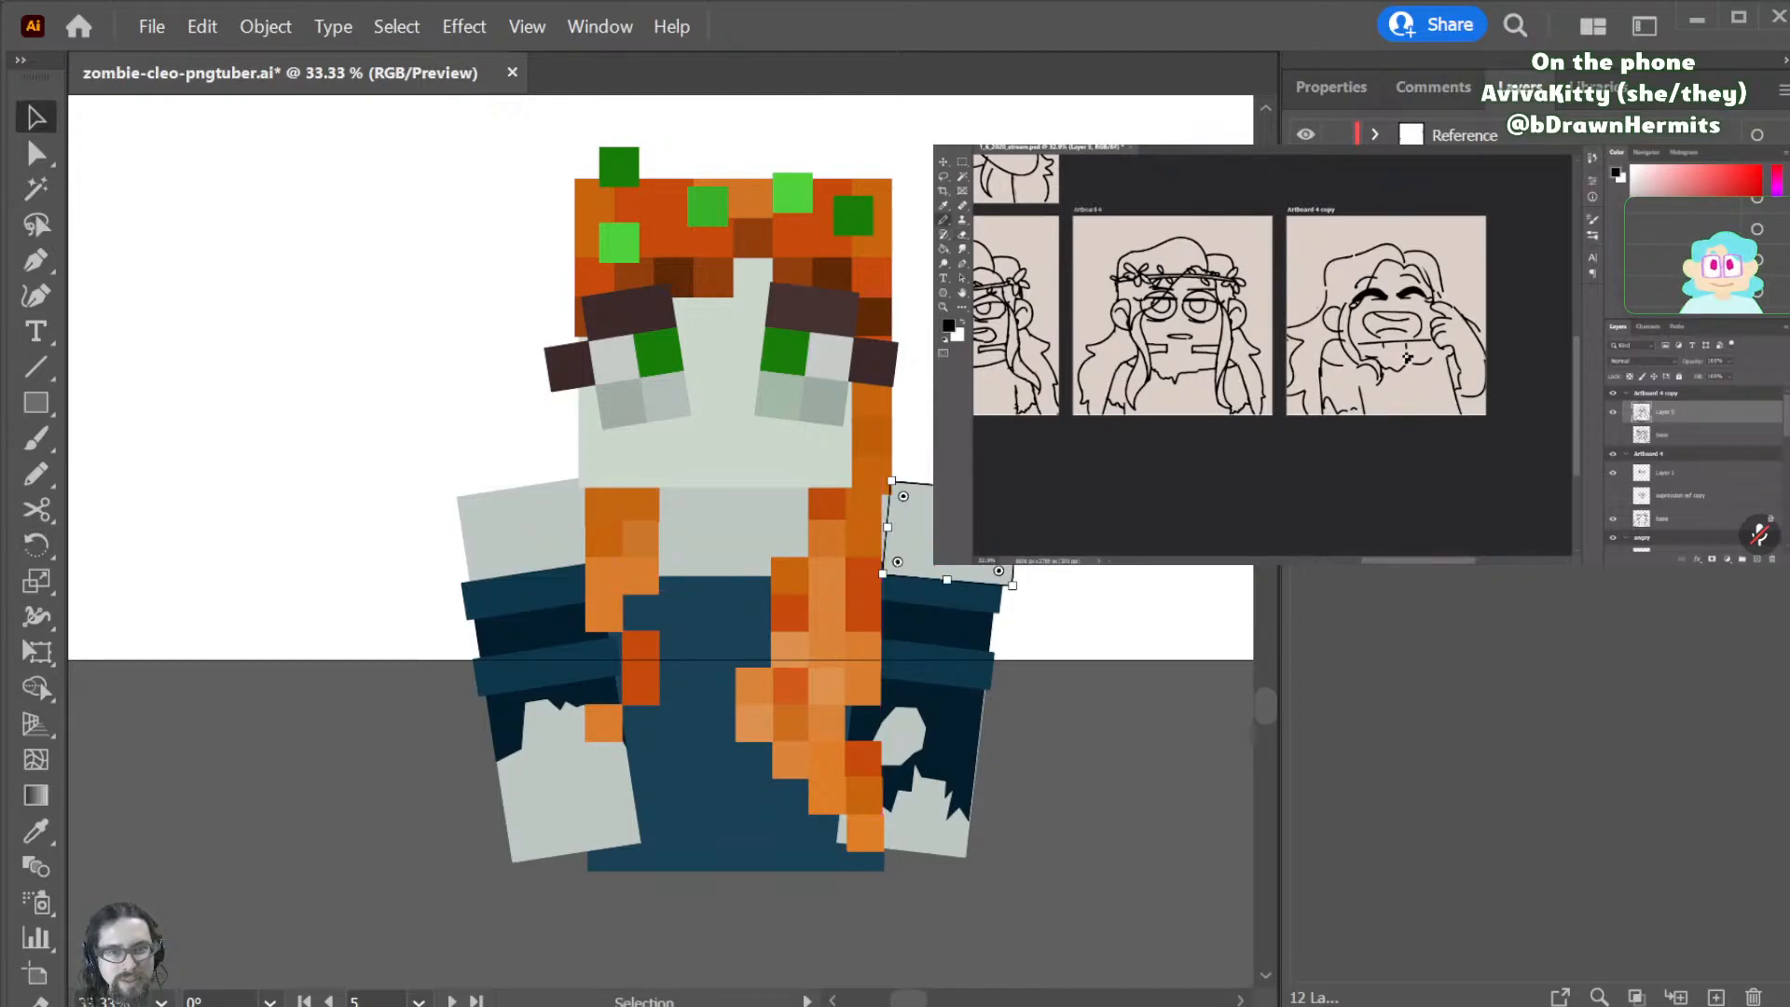
# - Adjust the corner points of the copied right-hand shoulder block so its edges line up with the tilted sleeve
pyautogui.press('a')
pyautogui.moveTo(1002, 584); pyautogui.dragTo(991, 589)
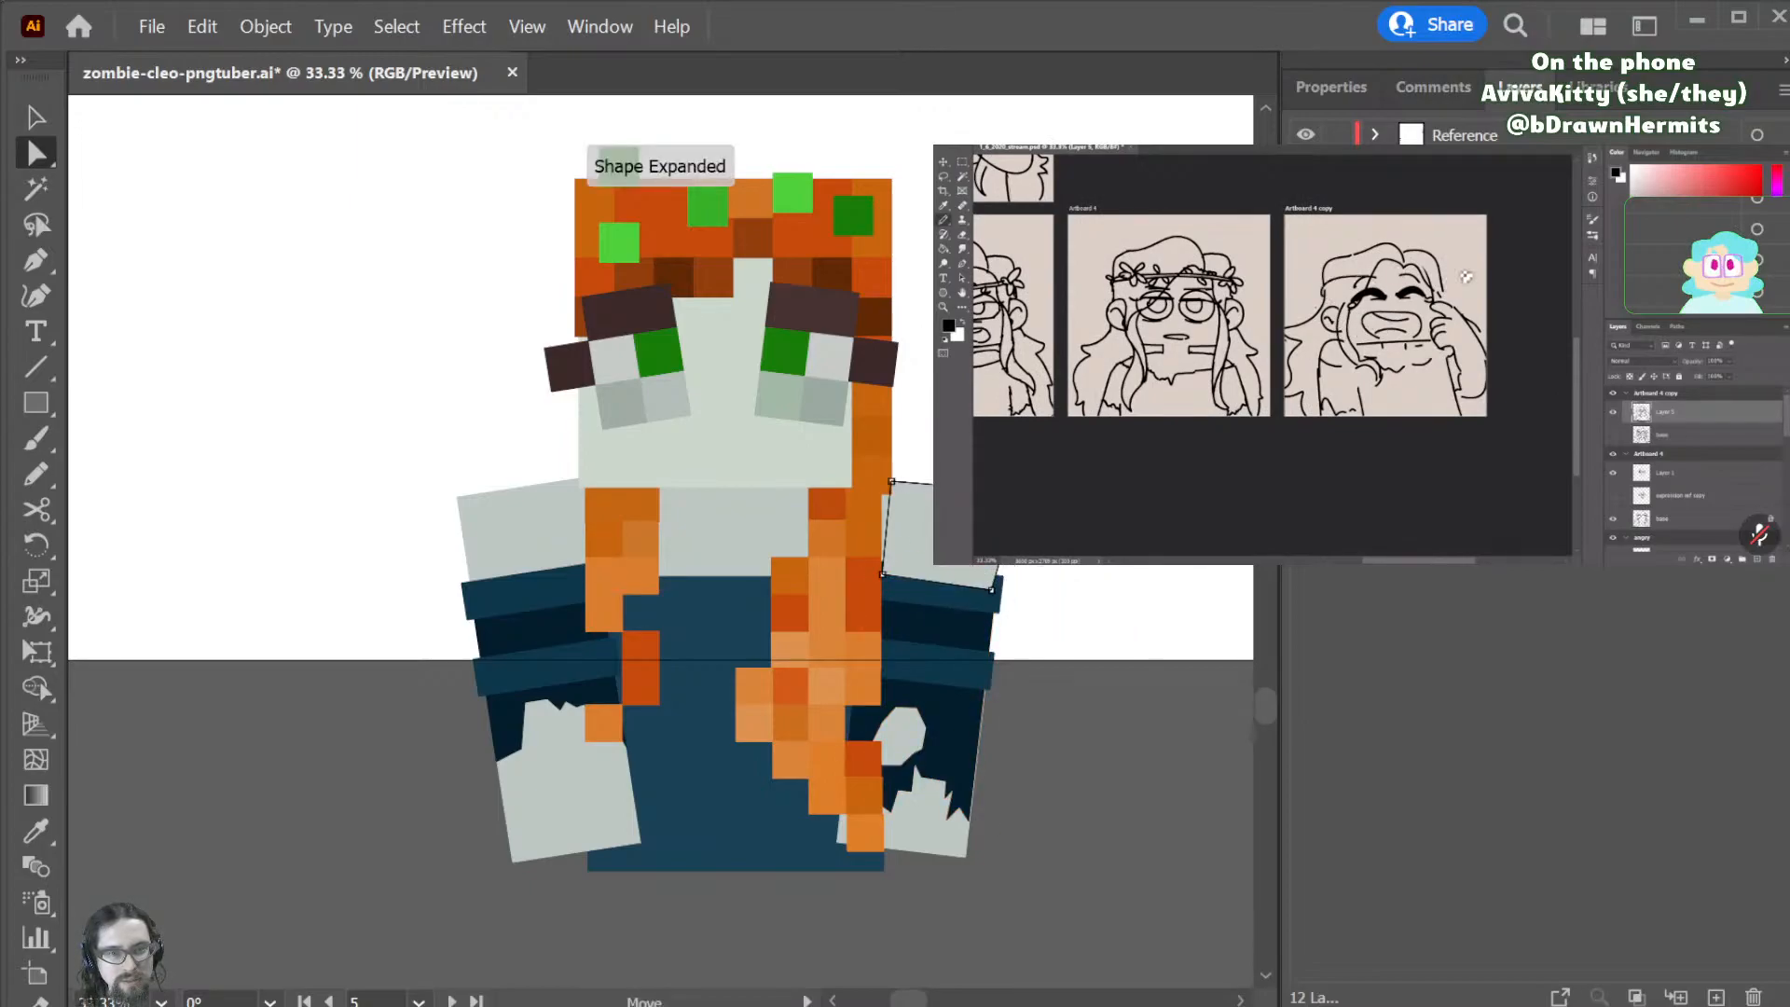
pyautogui.press('ctrl')
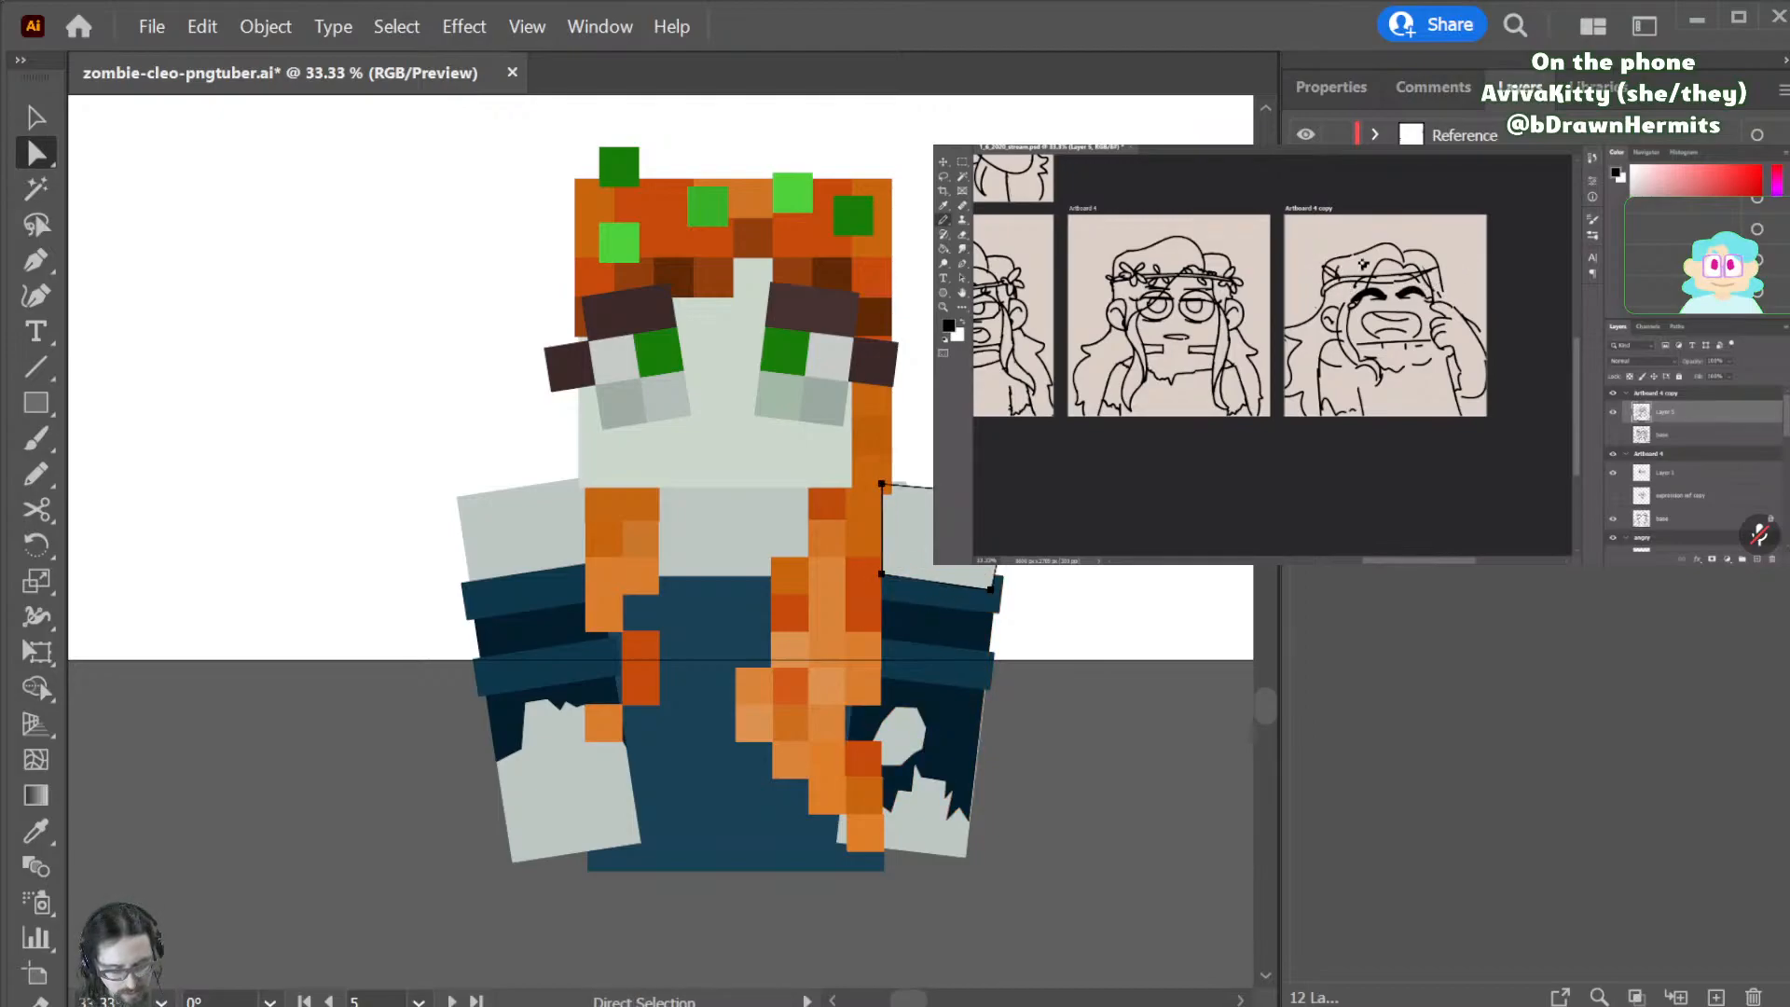
pyautogui.keyDown('ctrl'); pyautogui.click(951, 647); pyautogui.keyUp('ctrl')
pyautogui.click(1142, 619)
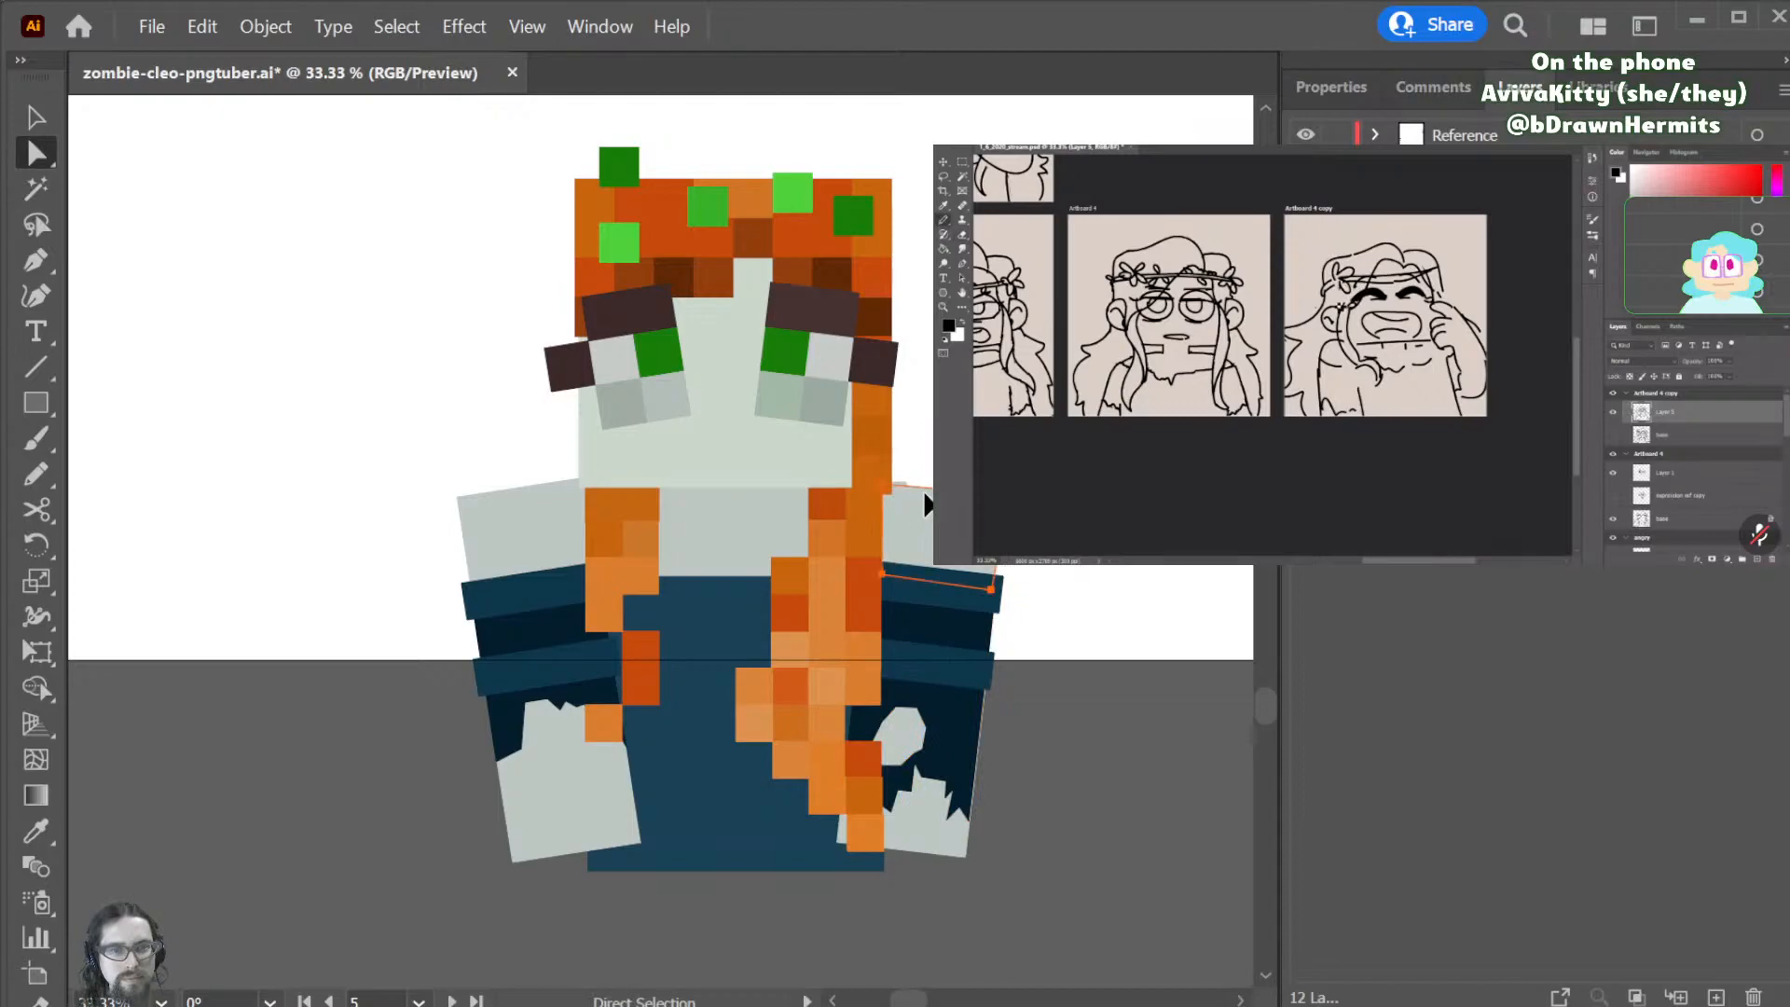
pyautogui.moveTo(893, 485)
pyautogui.mouseDown()
pyautogui.moveTo(910, 483)
pyautogui.moveTo(899, 498)
pyautogui.mouseUp()
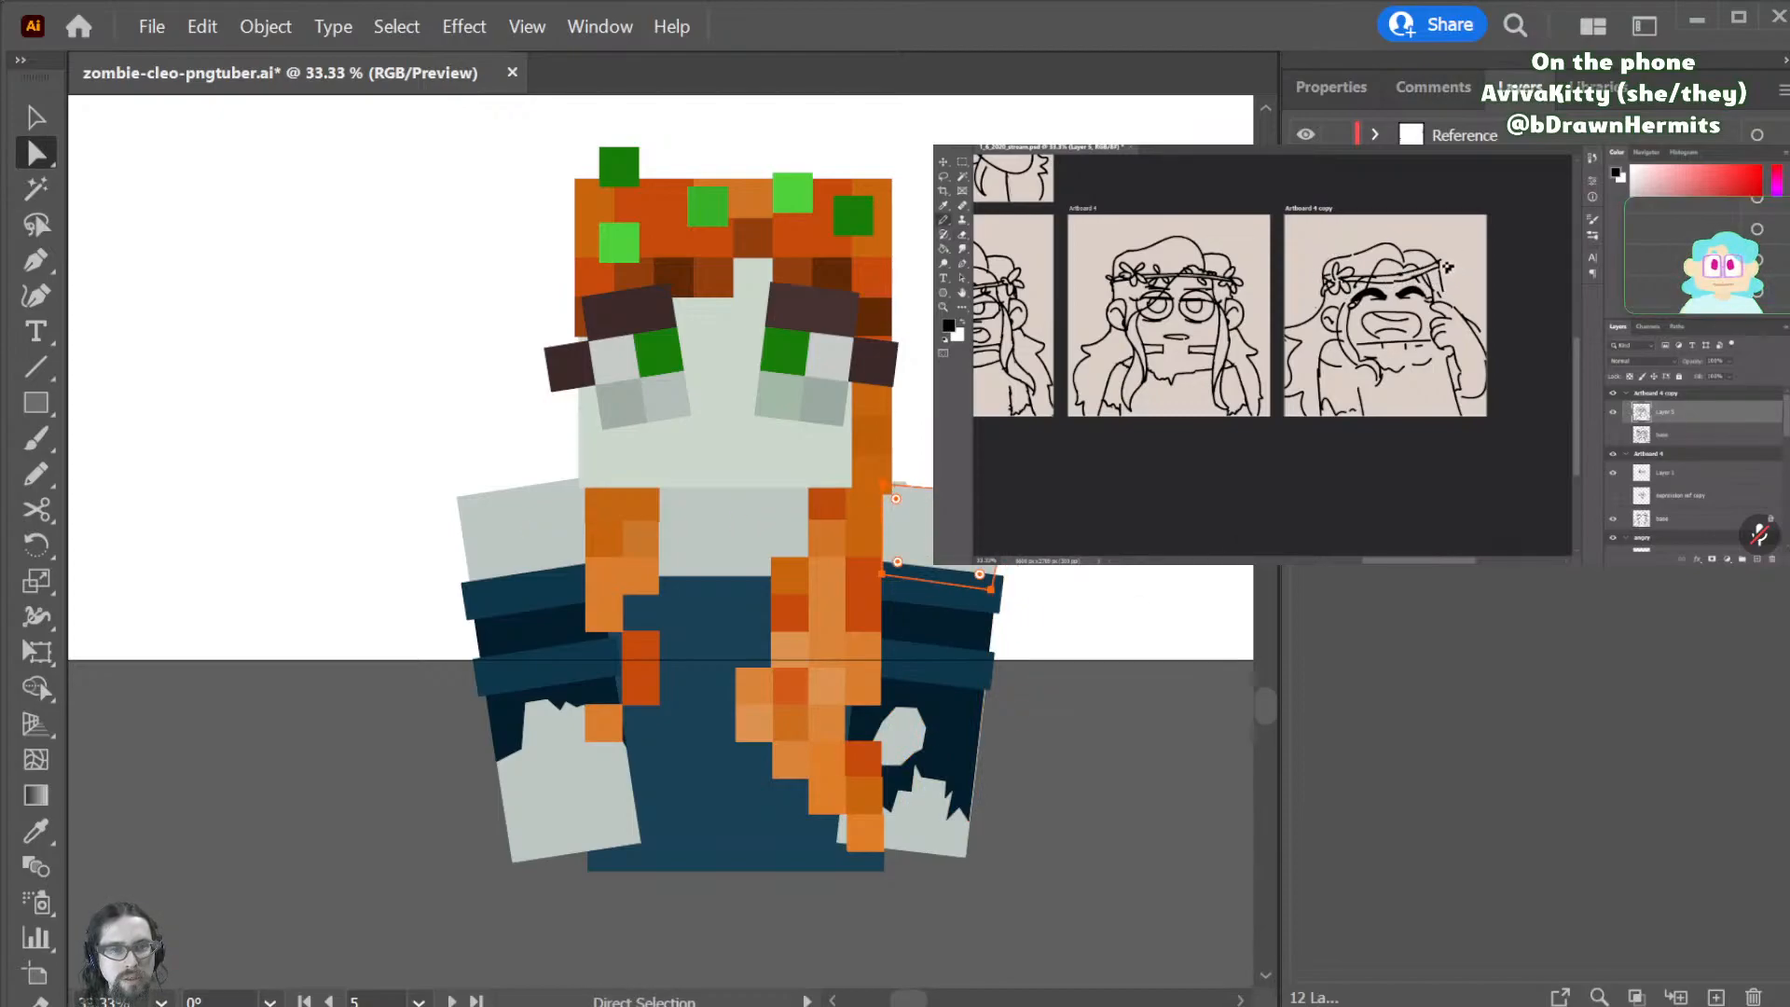
pyautogui.moveTo(882, 484); pyautogui.dragTo(906, 481)
pyautogui.click(1013, 497)
pyautogui.moveTo(1014, 497); pyautogui.dragTo(1009, 502)
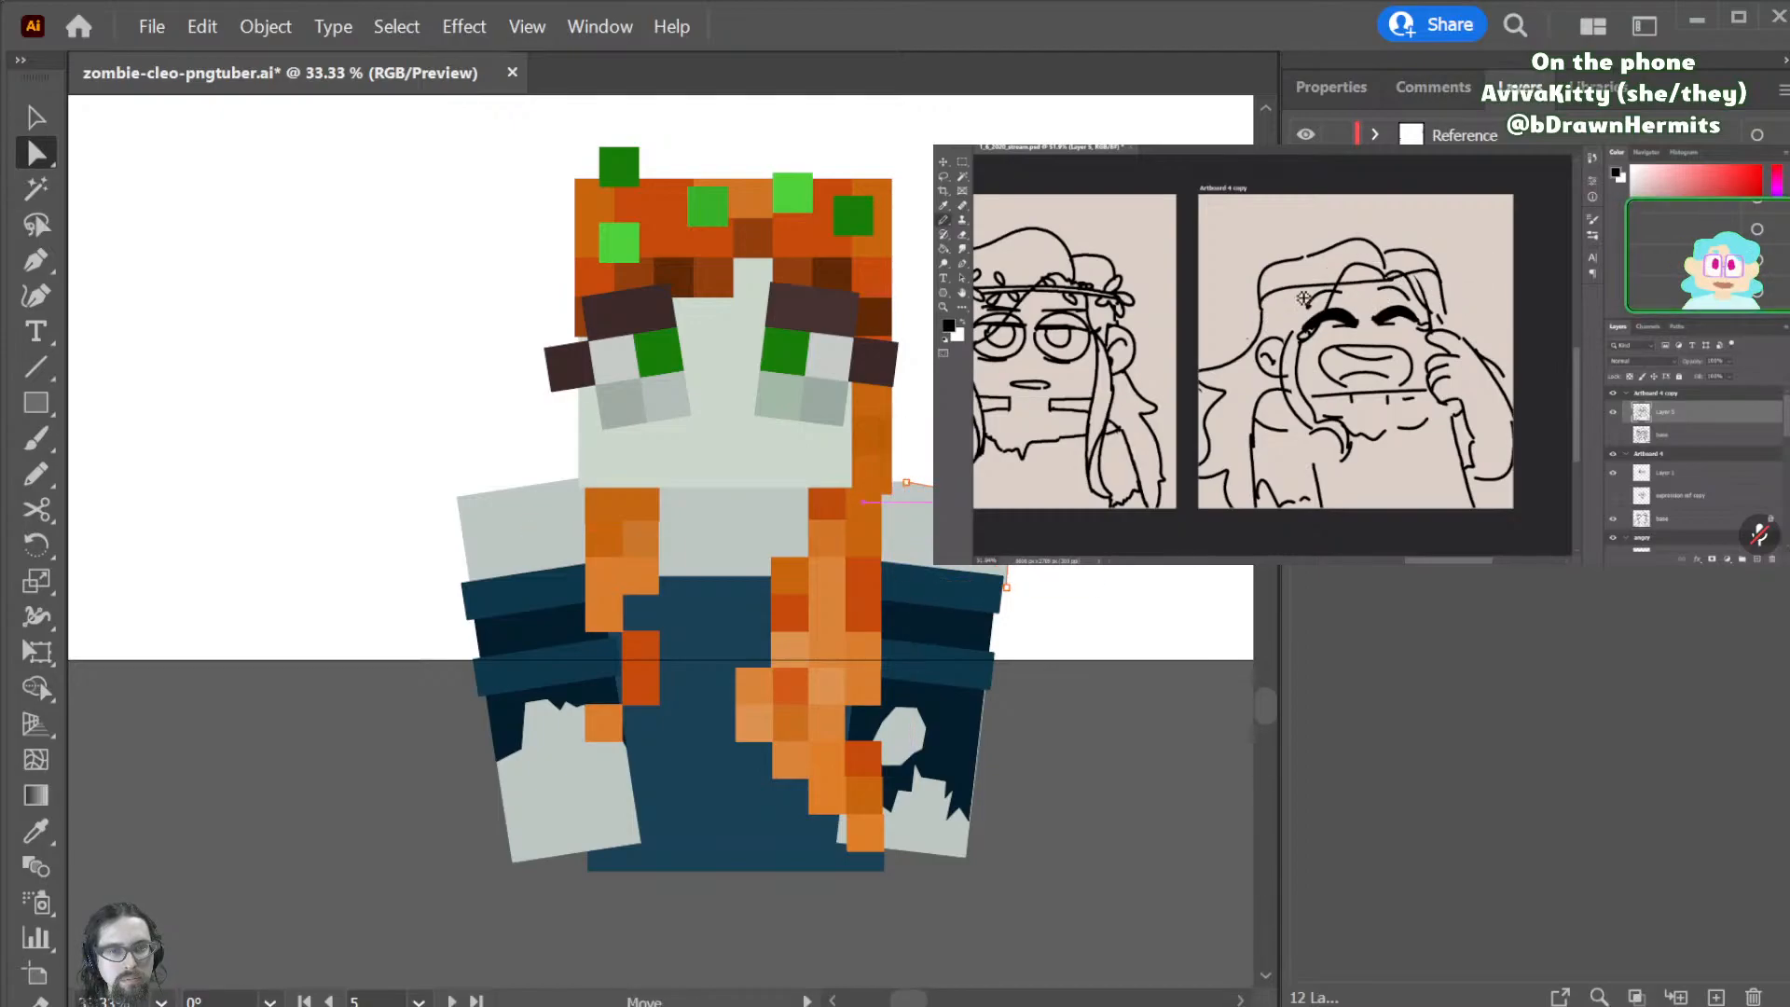
pyautogui.moveTo(1006, 586); pyautogui.dragTo(997, 589)
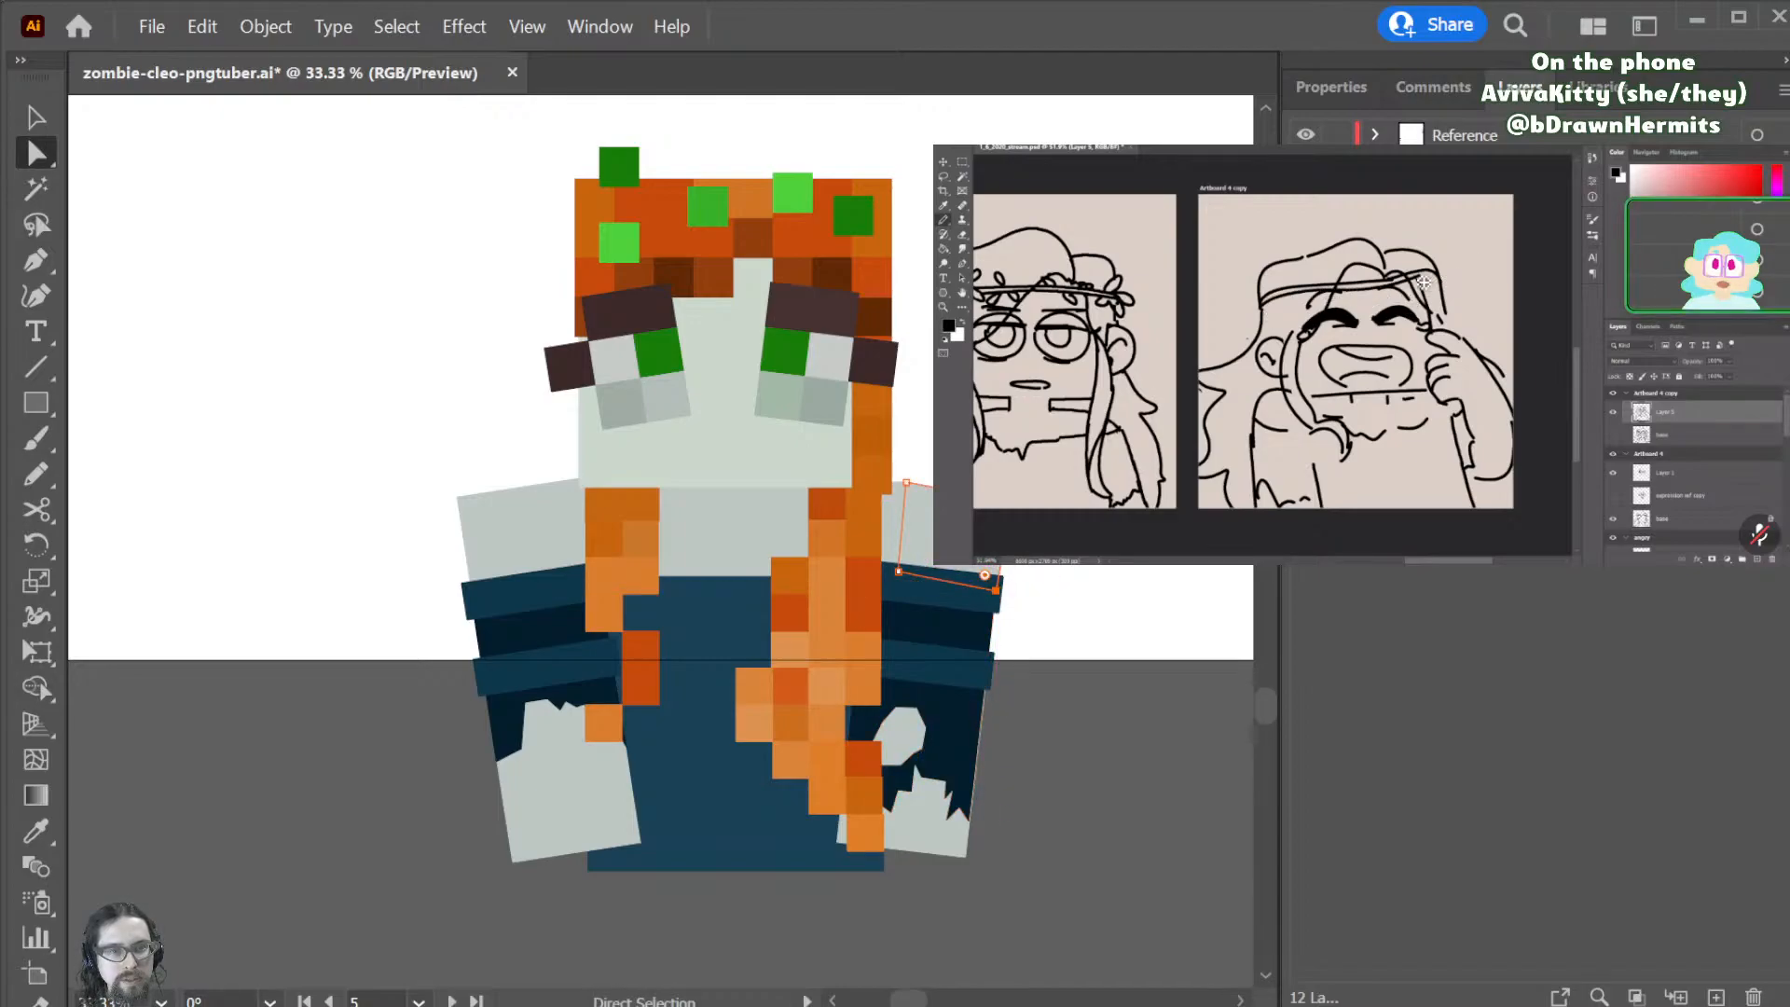
# - Draw a small flat ellipse as a mouth on the lower face, below the left-hand eye
pyautogui.scroll(3, 1025, 592)
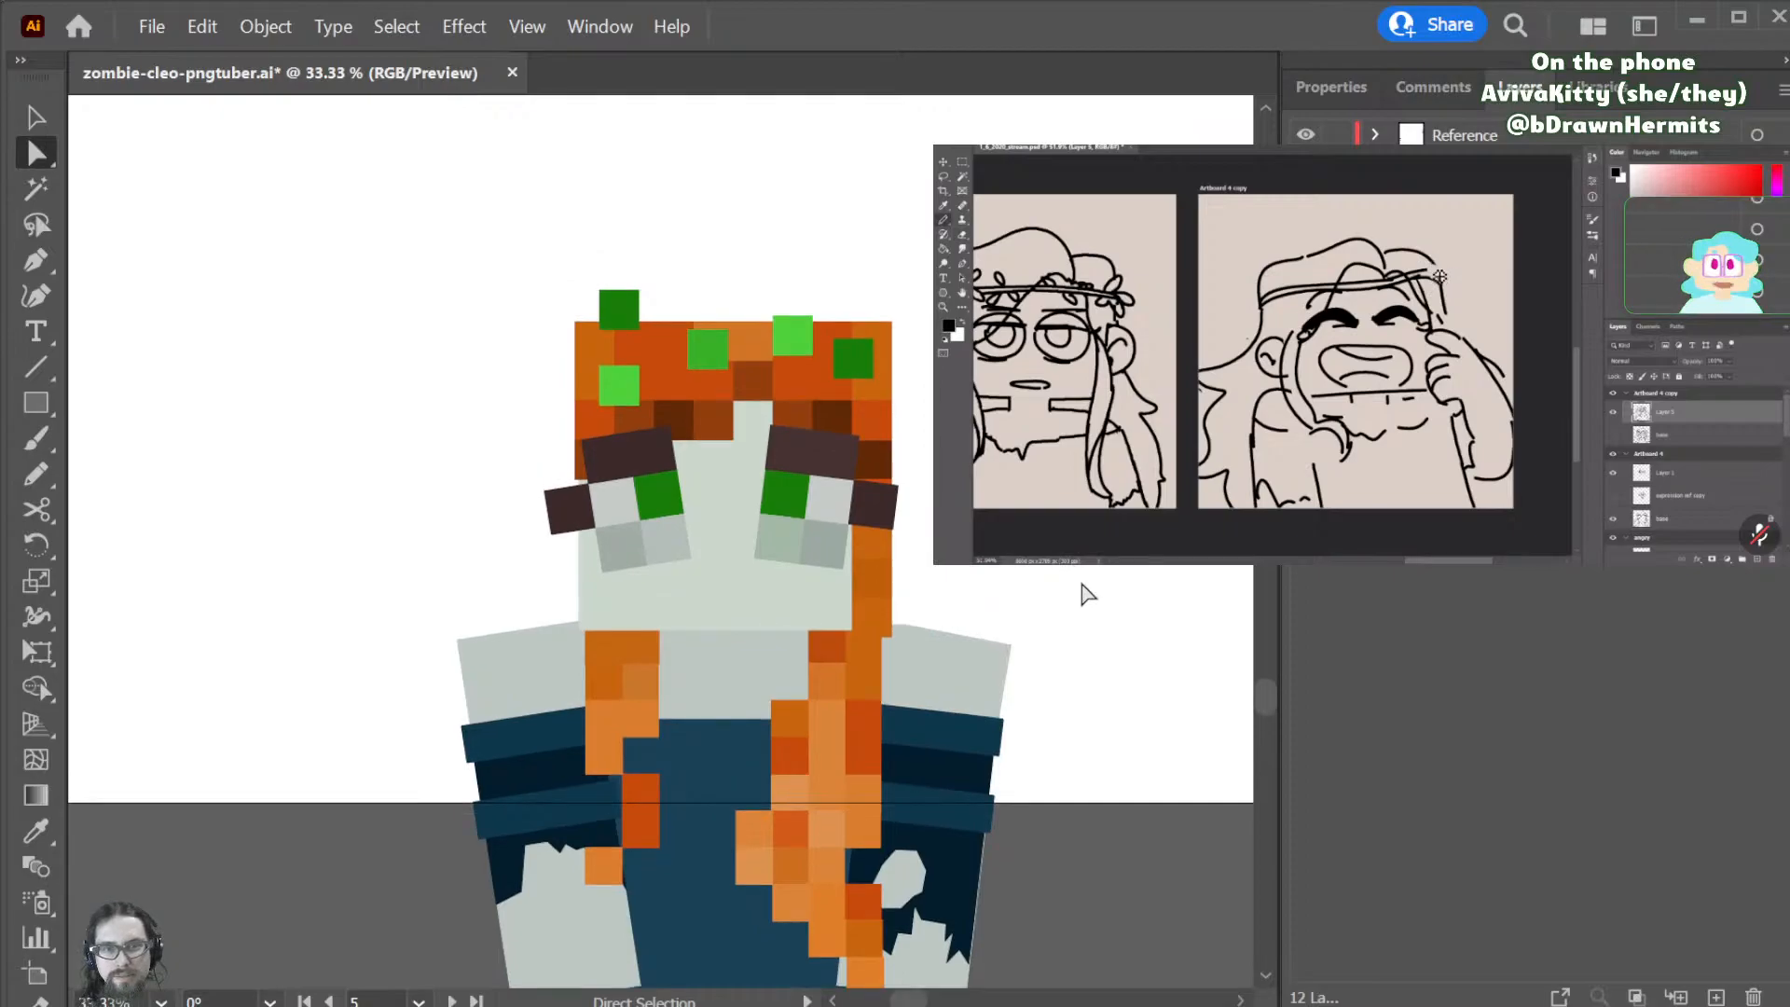
pyautogui.scroll(2, 1063, 597)
pyautogui.press('v')
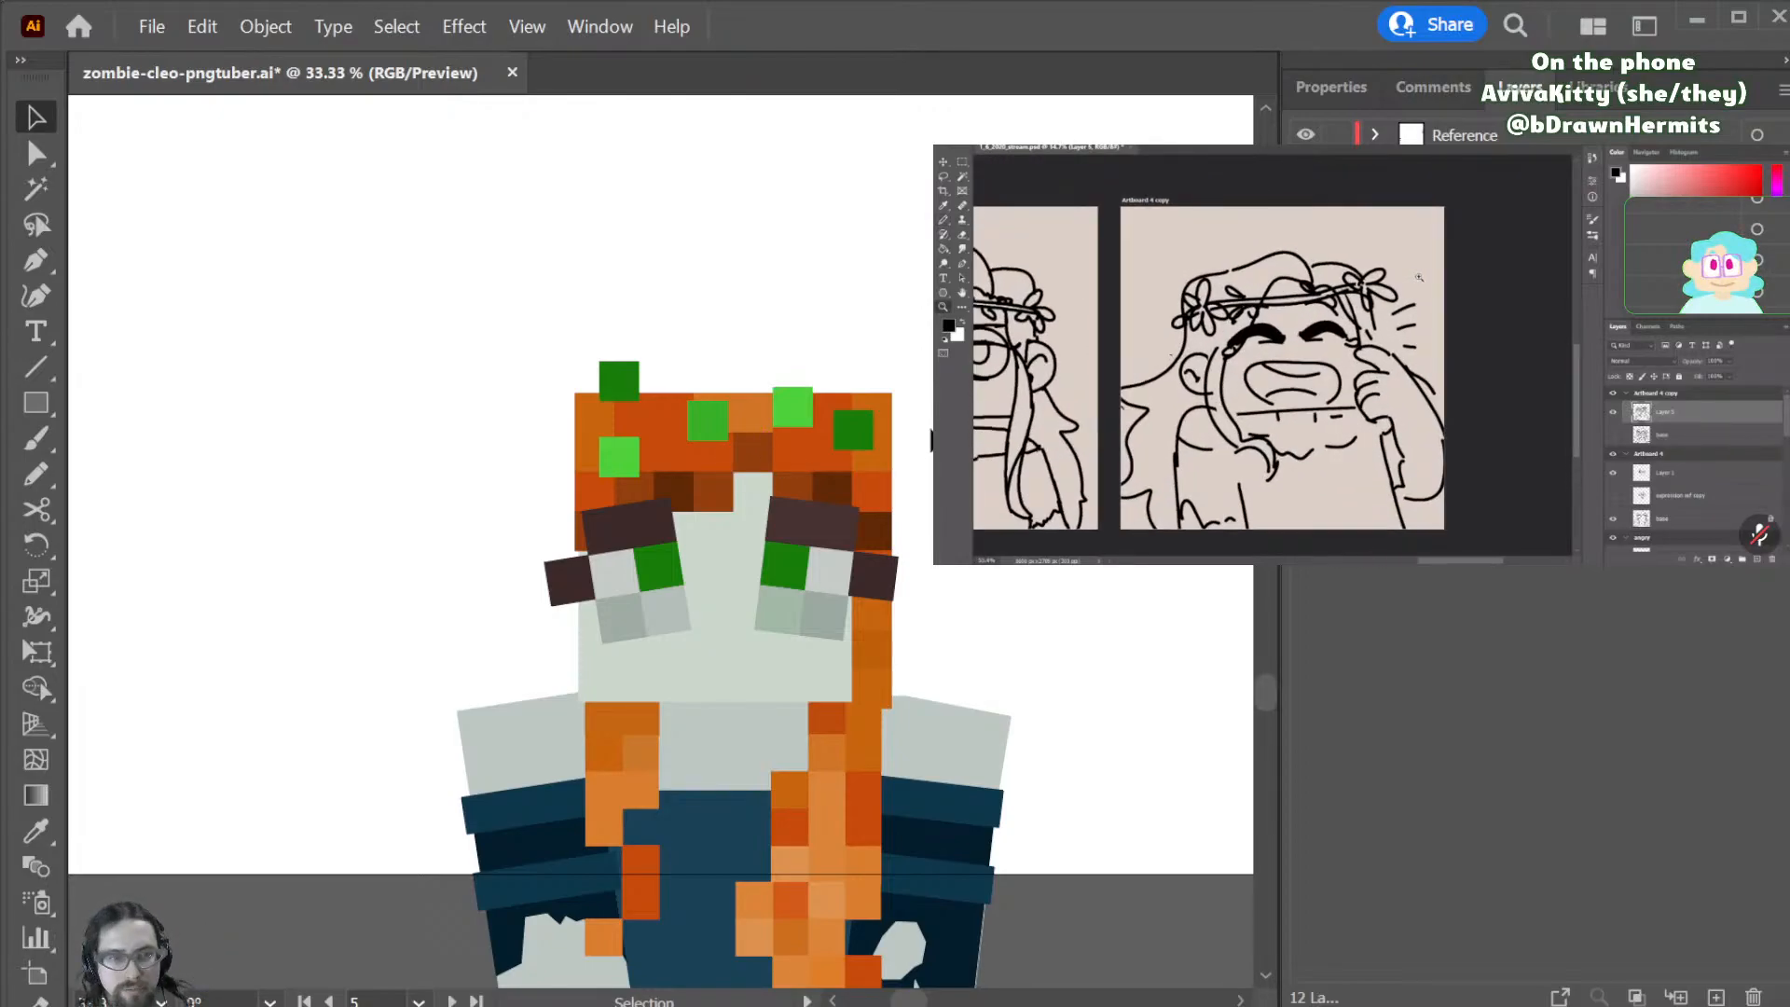
pyautogui.press('b')
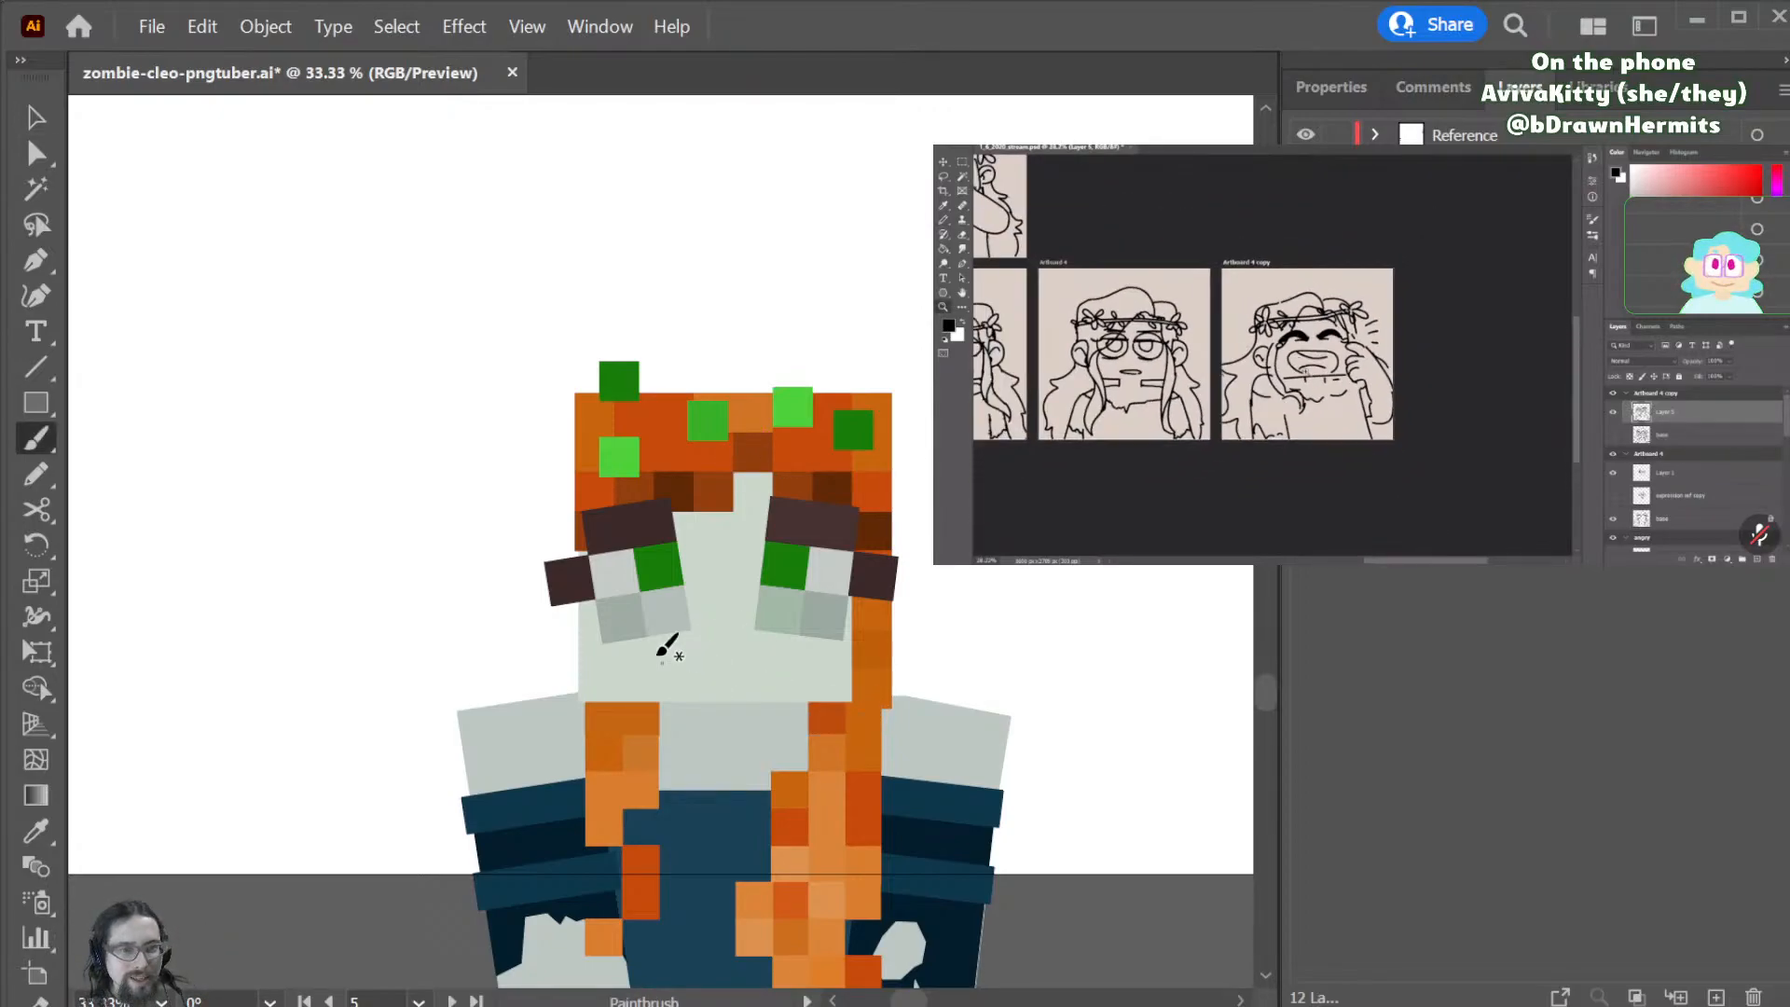
pyautogui.press('a')
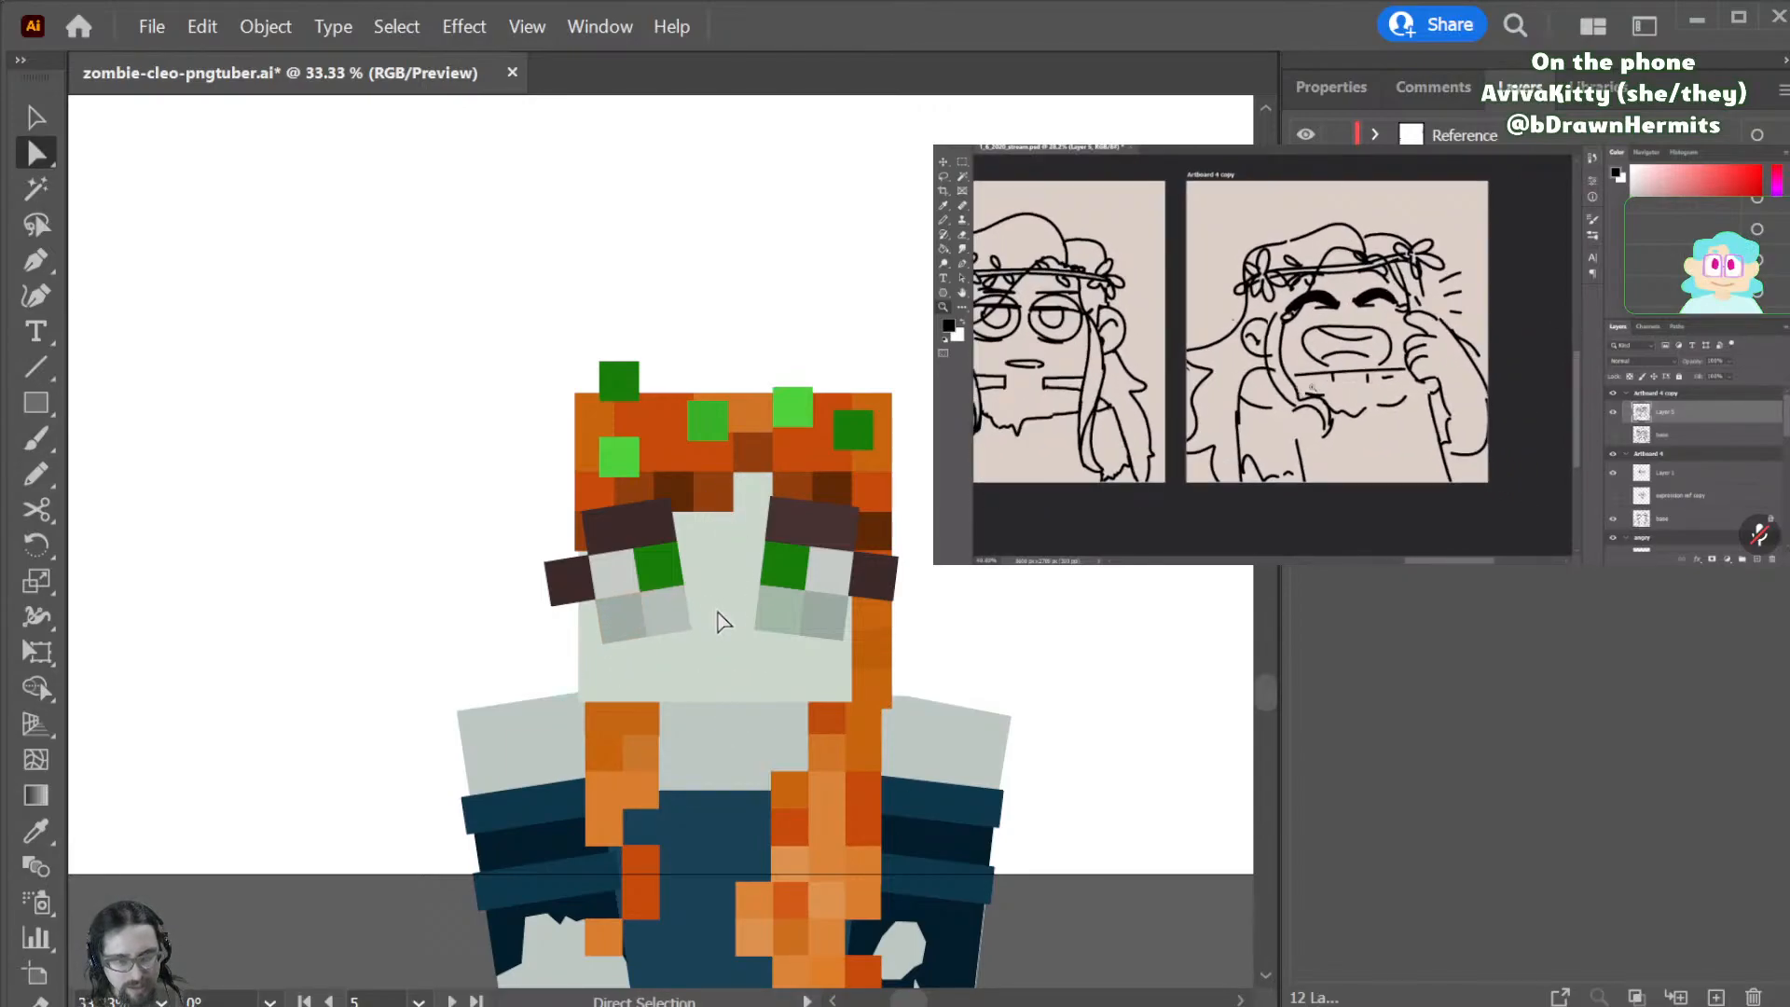
pyautogui.click(36, 403)
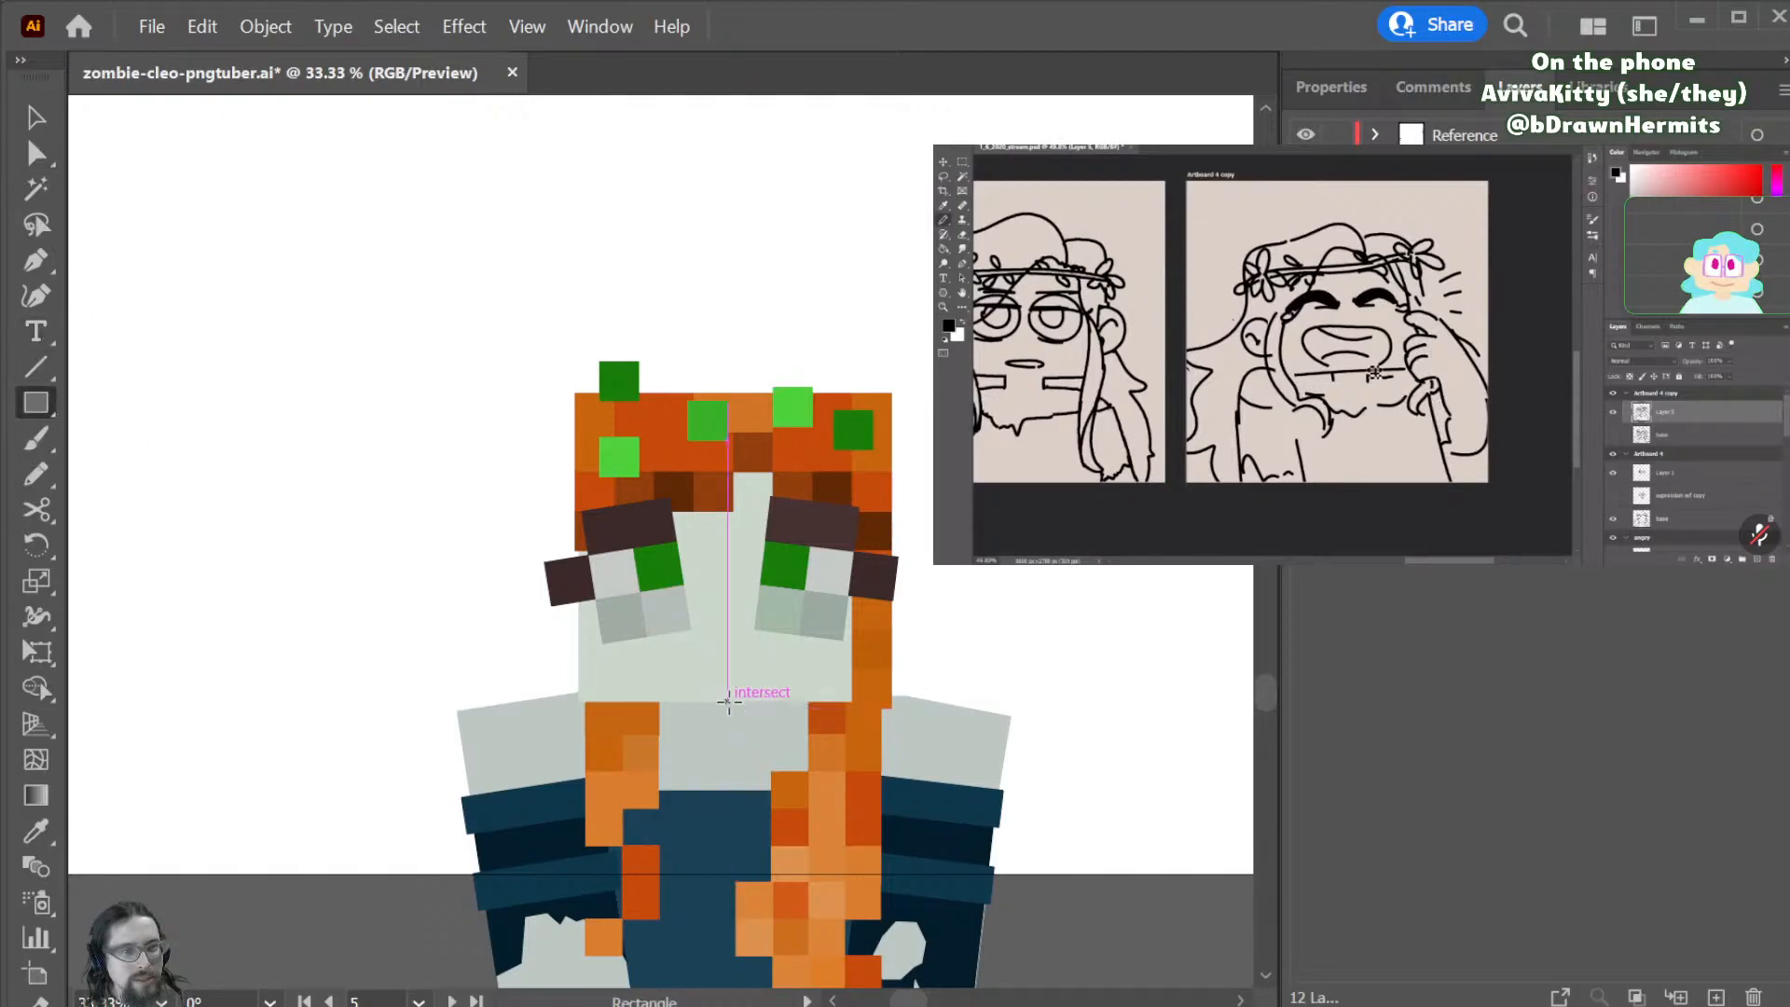
pyautogui.press('l')
pyautogui.moveTo(725, 662); pyautogui.dragTo(637, 688)
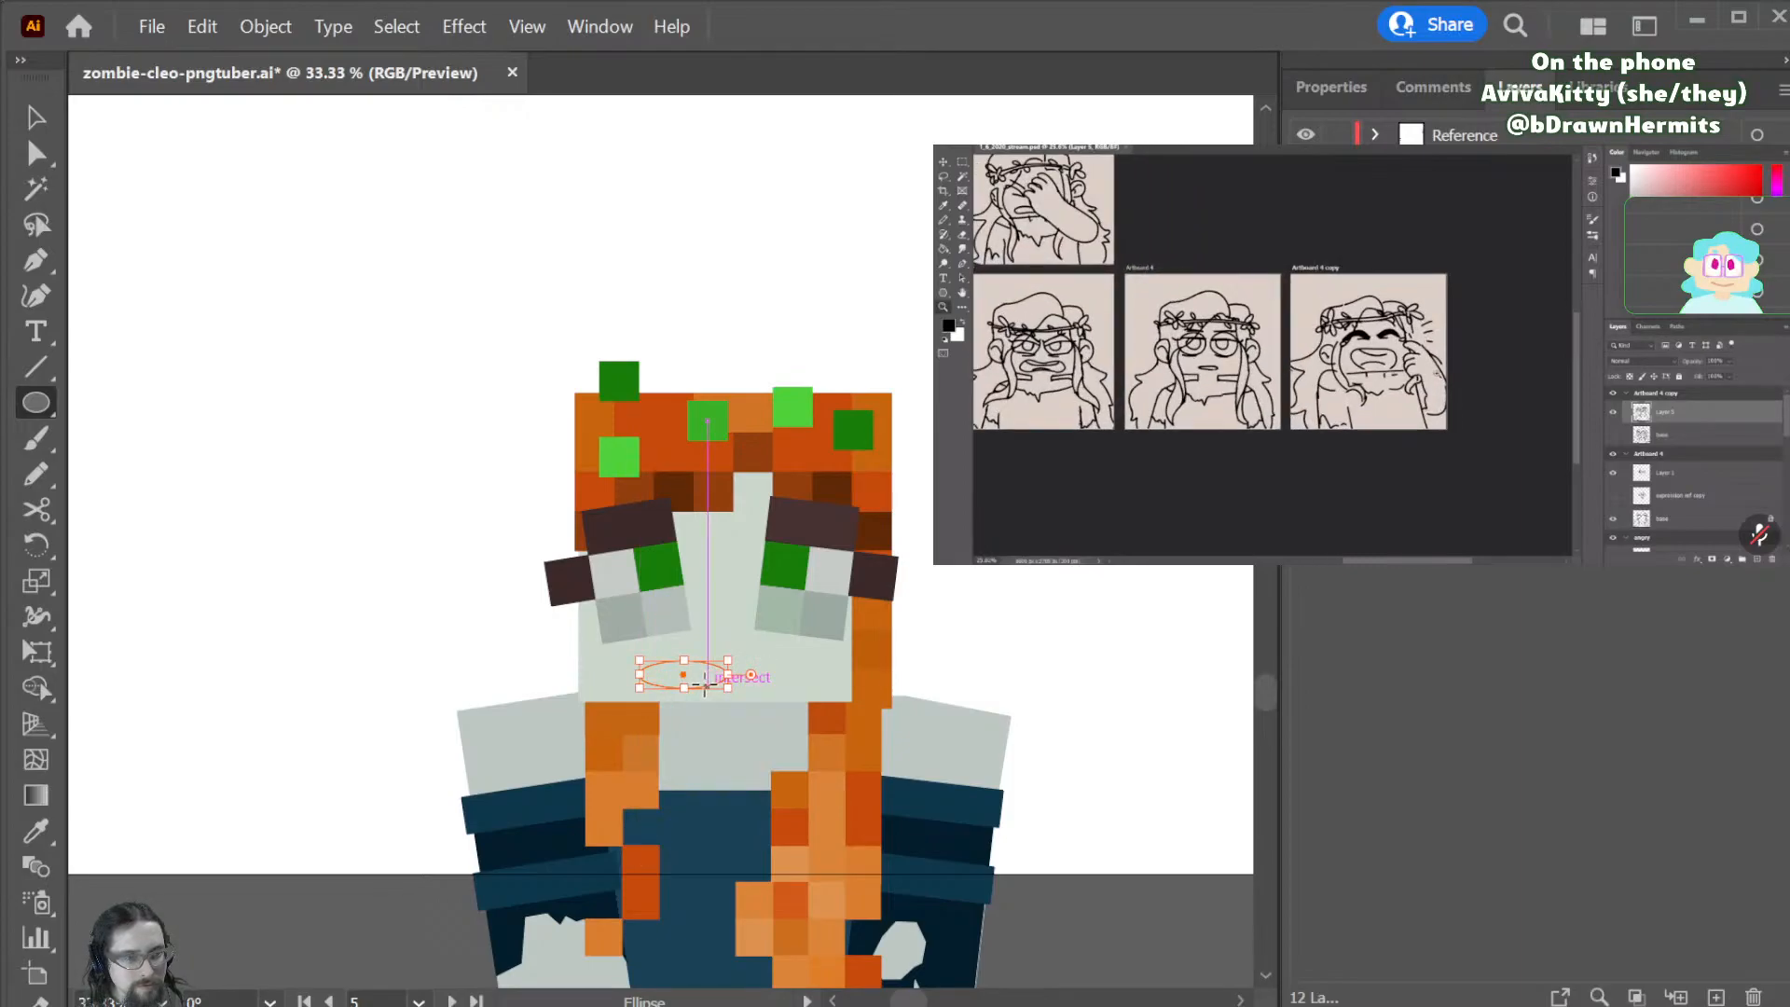
pyautogui.hotkey('ctrl', 'z')
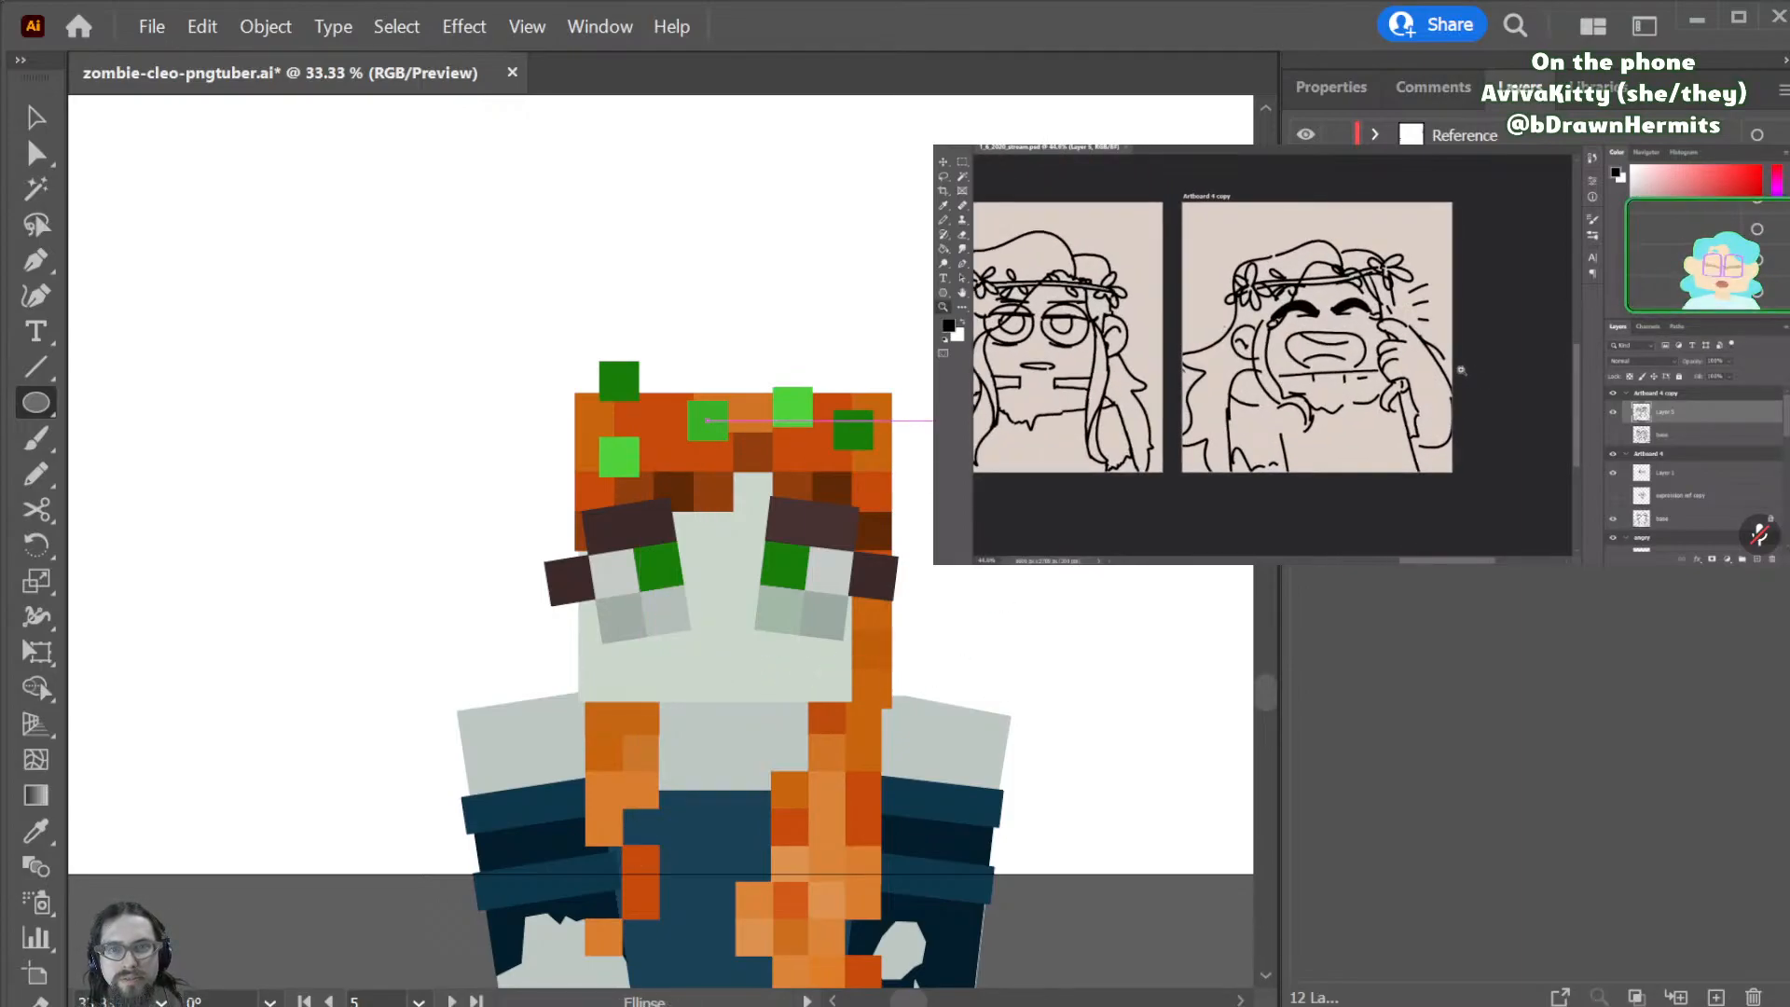
pyautogui.moveTo(637, 659); pyautogui.dragTo(728, 688)
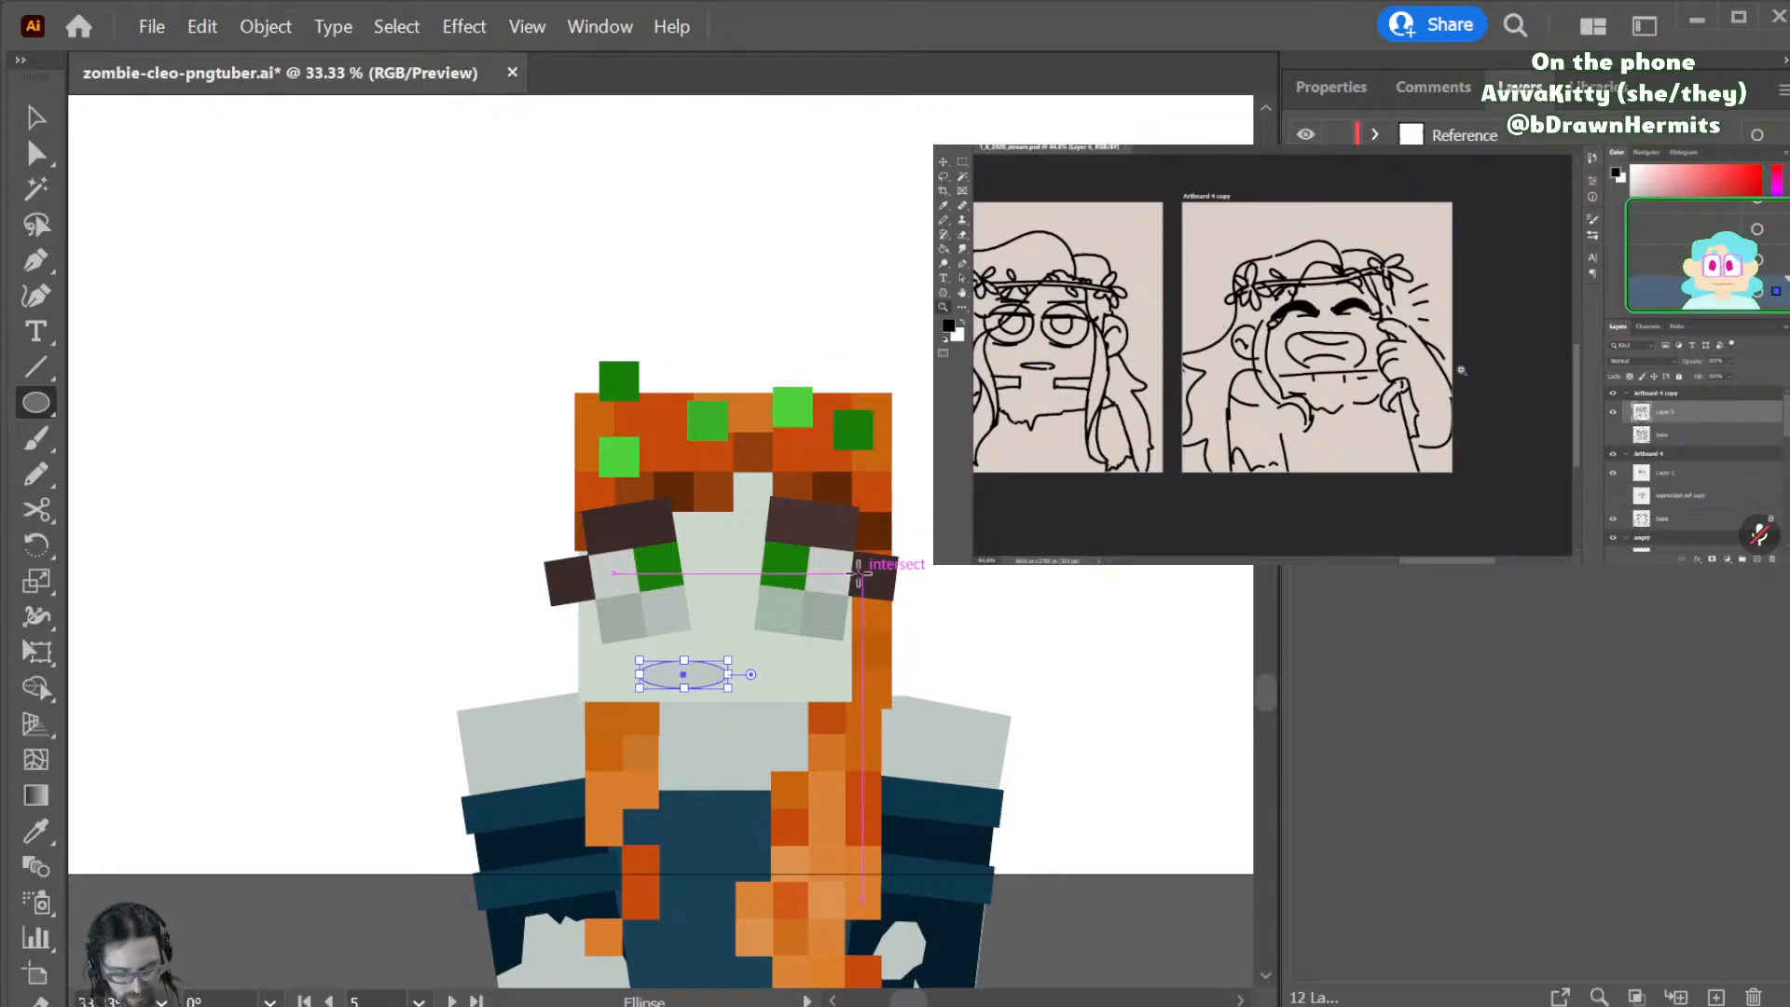
# - Fill the mouth ellipse with the reddish orange of the hair and enlarge it across the lower face
pyautogui.press('i')
pyautogui.click(876, 483)
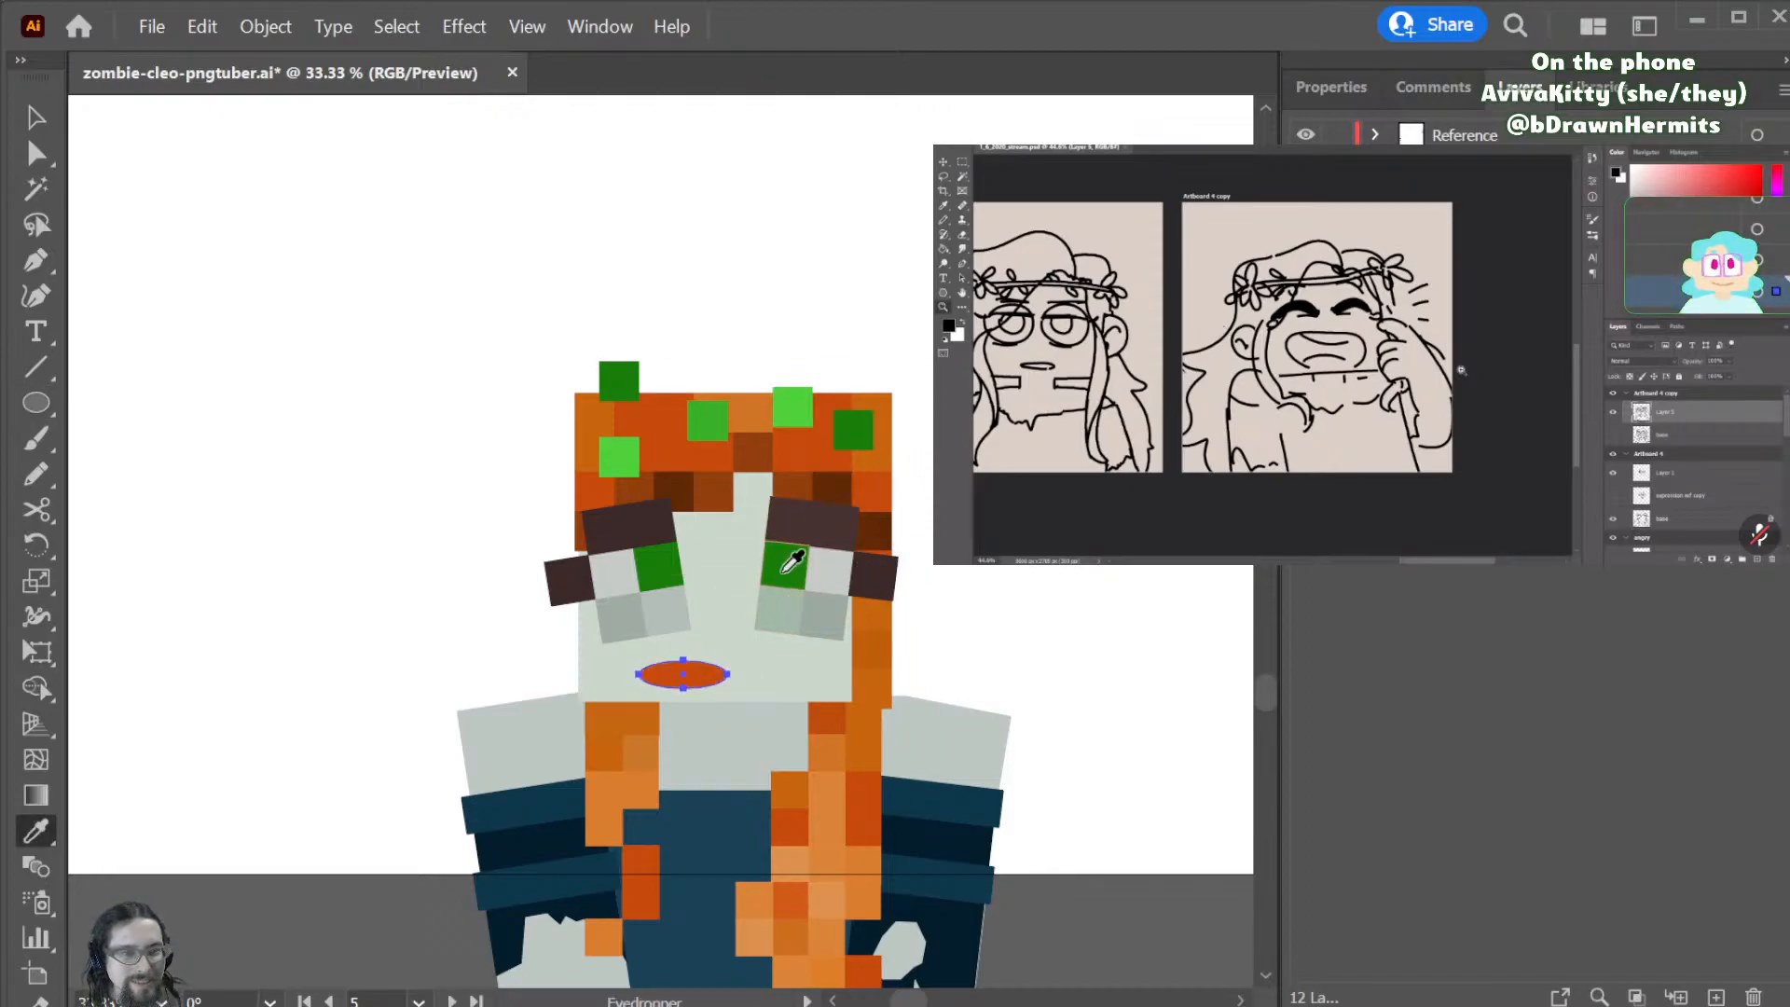
pyautogui.press('v')
pyautogui.moveTo(708, 685); pyautogui.dragTo(800, 673)
# - Raise the pale under-eye blocks on both sides over the lower part of the eyes and flatten them into a squint
pyautogui.click(668, 619)
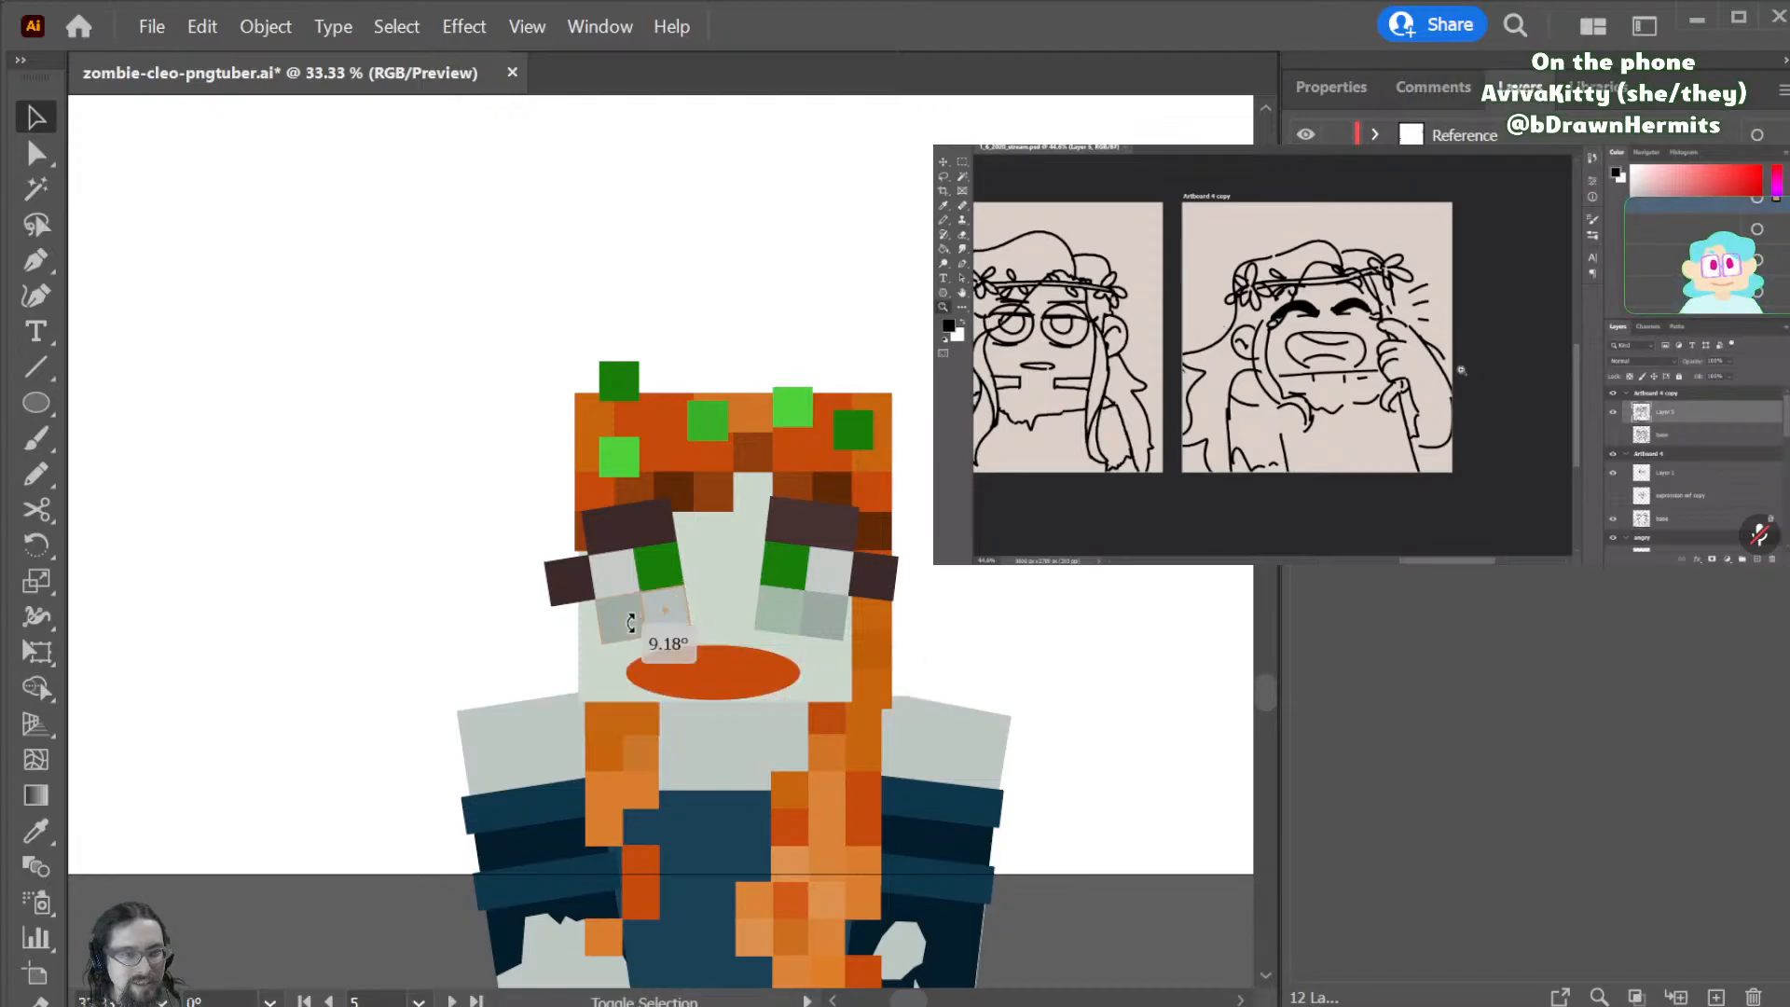
pyautogui.moveTo(611, 630); pyautogui.dragTo(628, 587)
pyautogui.moveTo(791, 612)
pyautogui.mouseDown()
pyautogui.moveTo(827, 627)
pyautogui.moveTo(832, 587)
pyautogui.moveTo(816, 598)
pyautogui.mouseUp()
pyautogui.click(679, 589)
pyautogui.keyDown('shift'); pyautogui.click(604, 596); pyautogui.keyUp('shift')
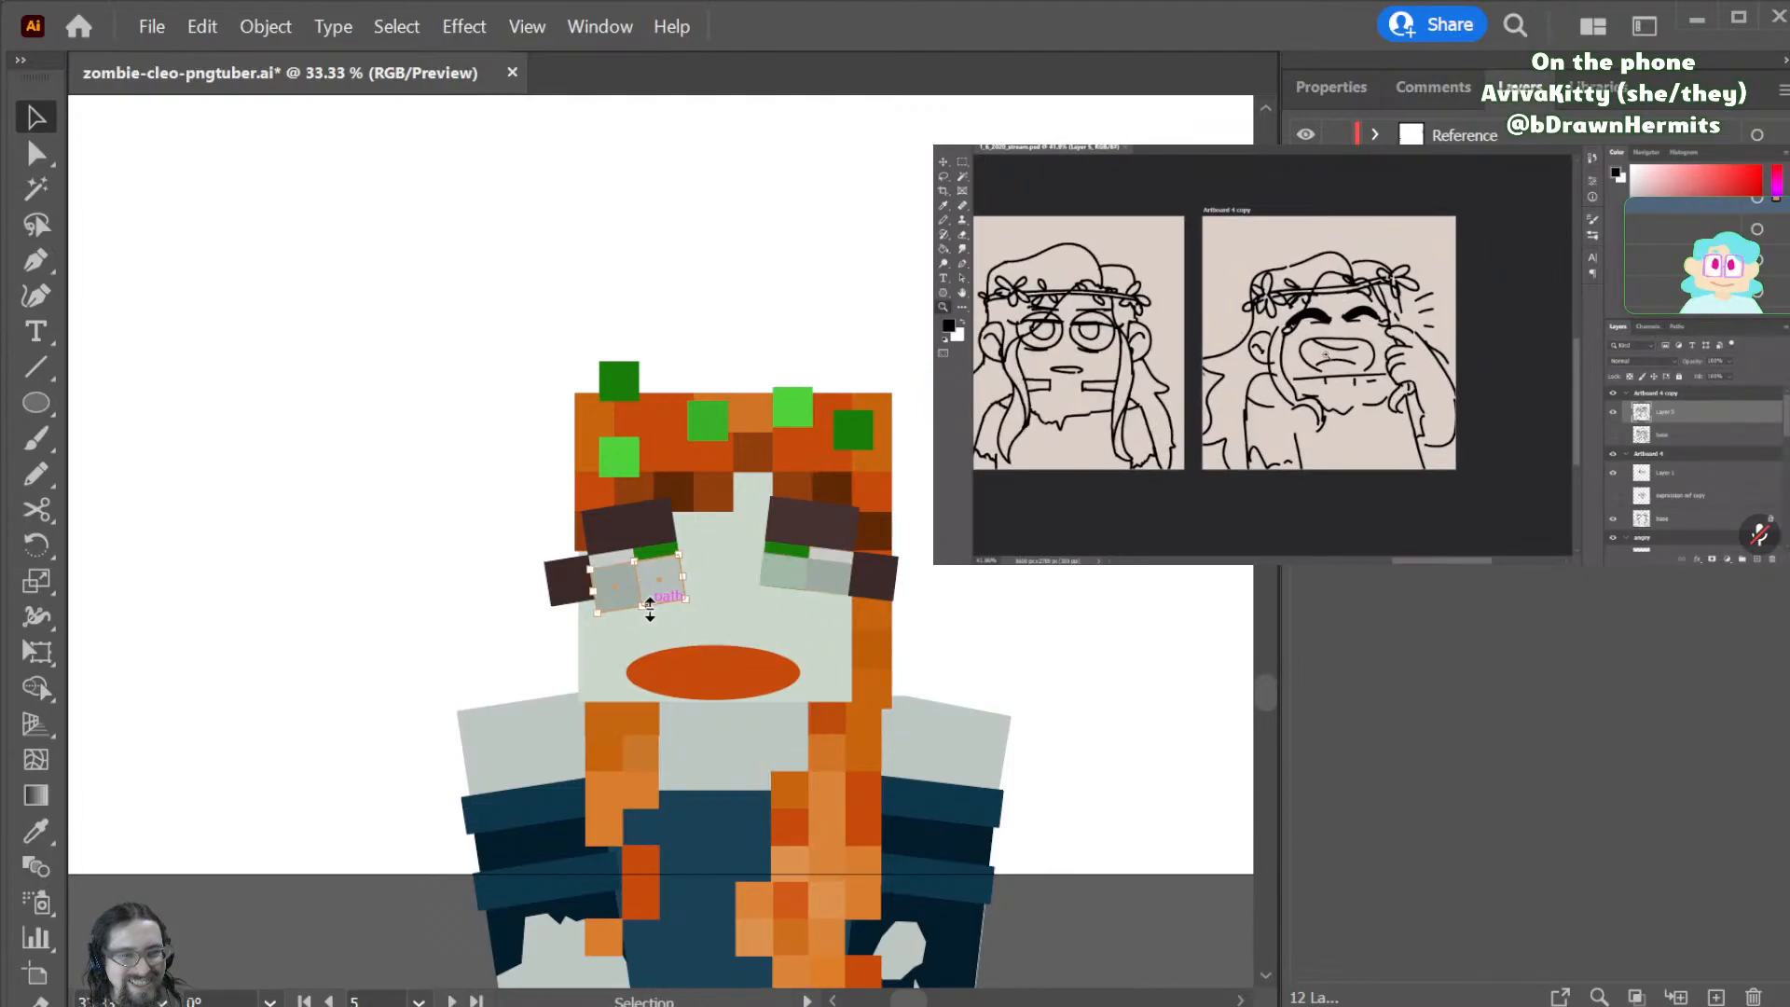
pyautogui.moveTo(644, 606); pyautogui.dragTo(647, 590)
pyautogui.click(1101, 586)
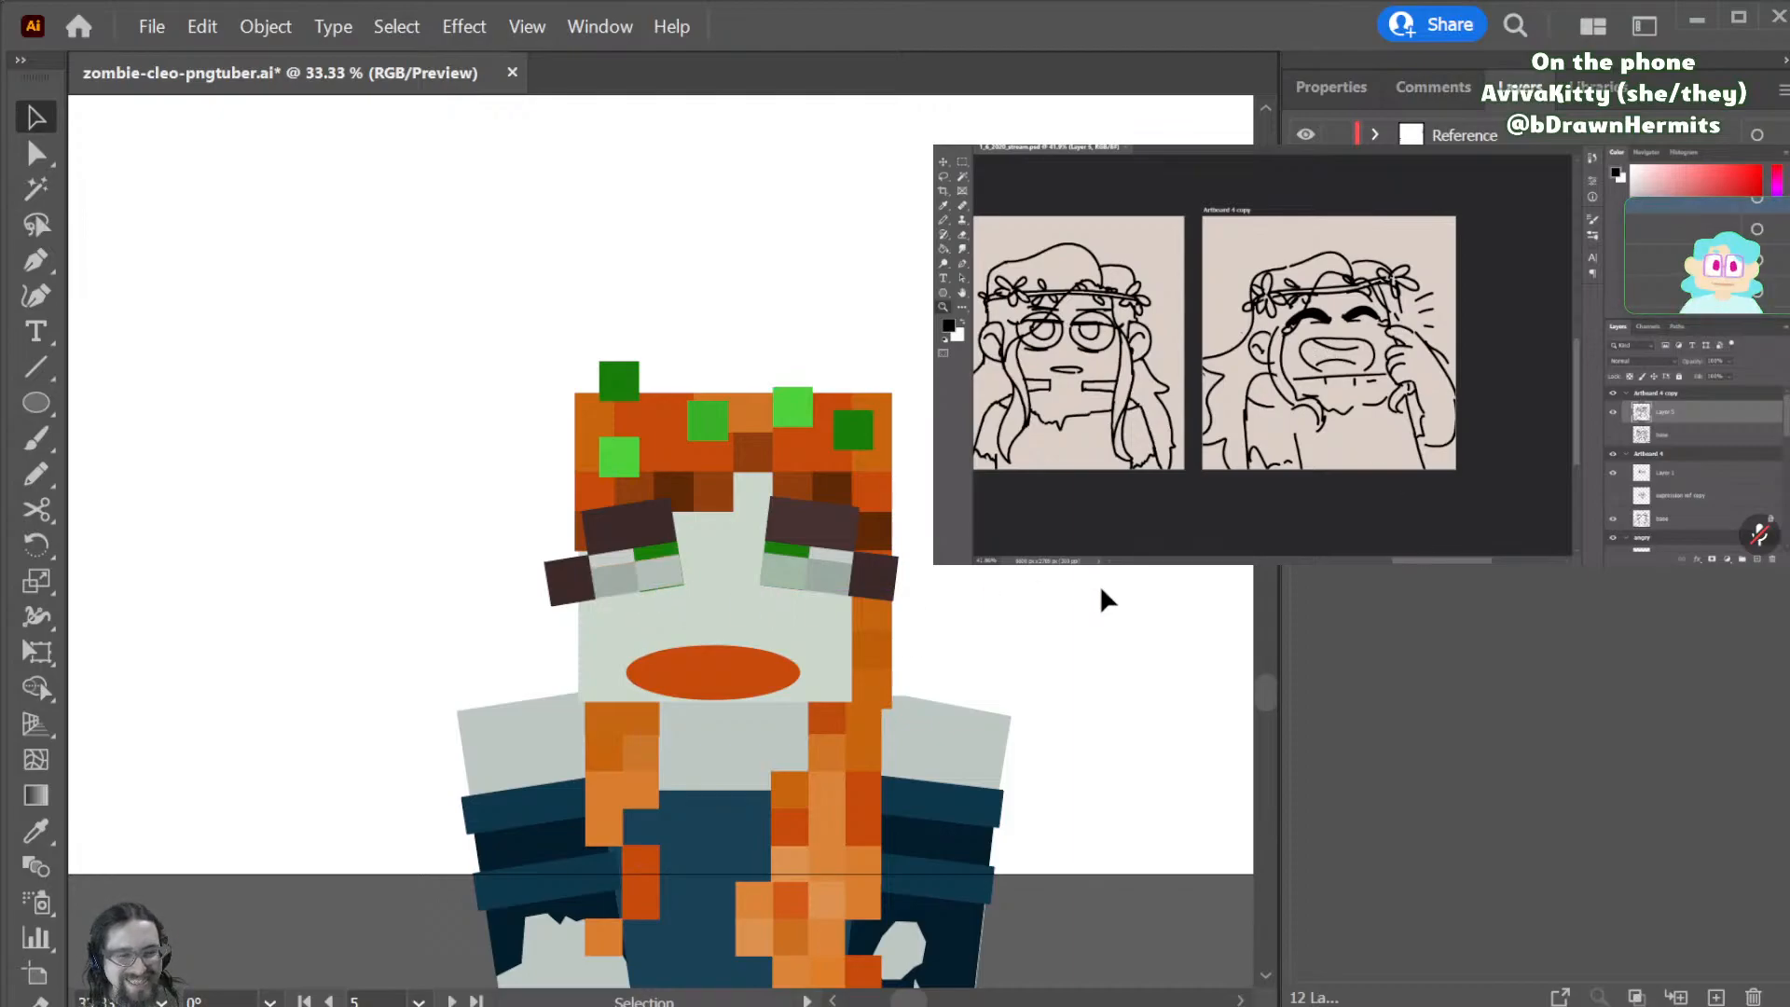
# - Flatten the main brow block above each eye by lowering its upper edge to about half the height
pyautogui.click(817, 536)
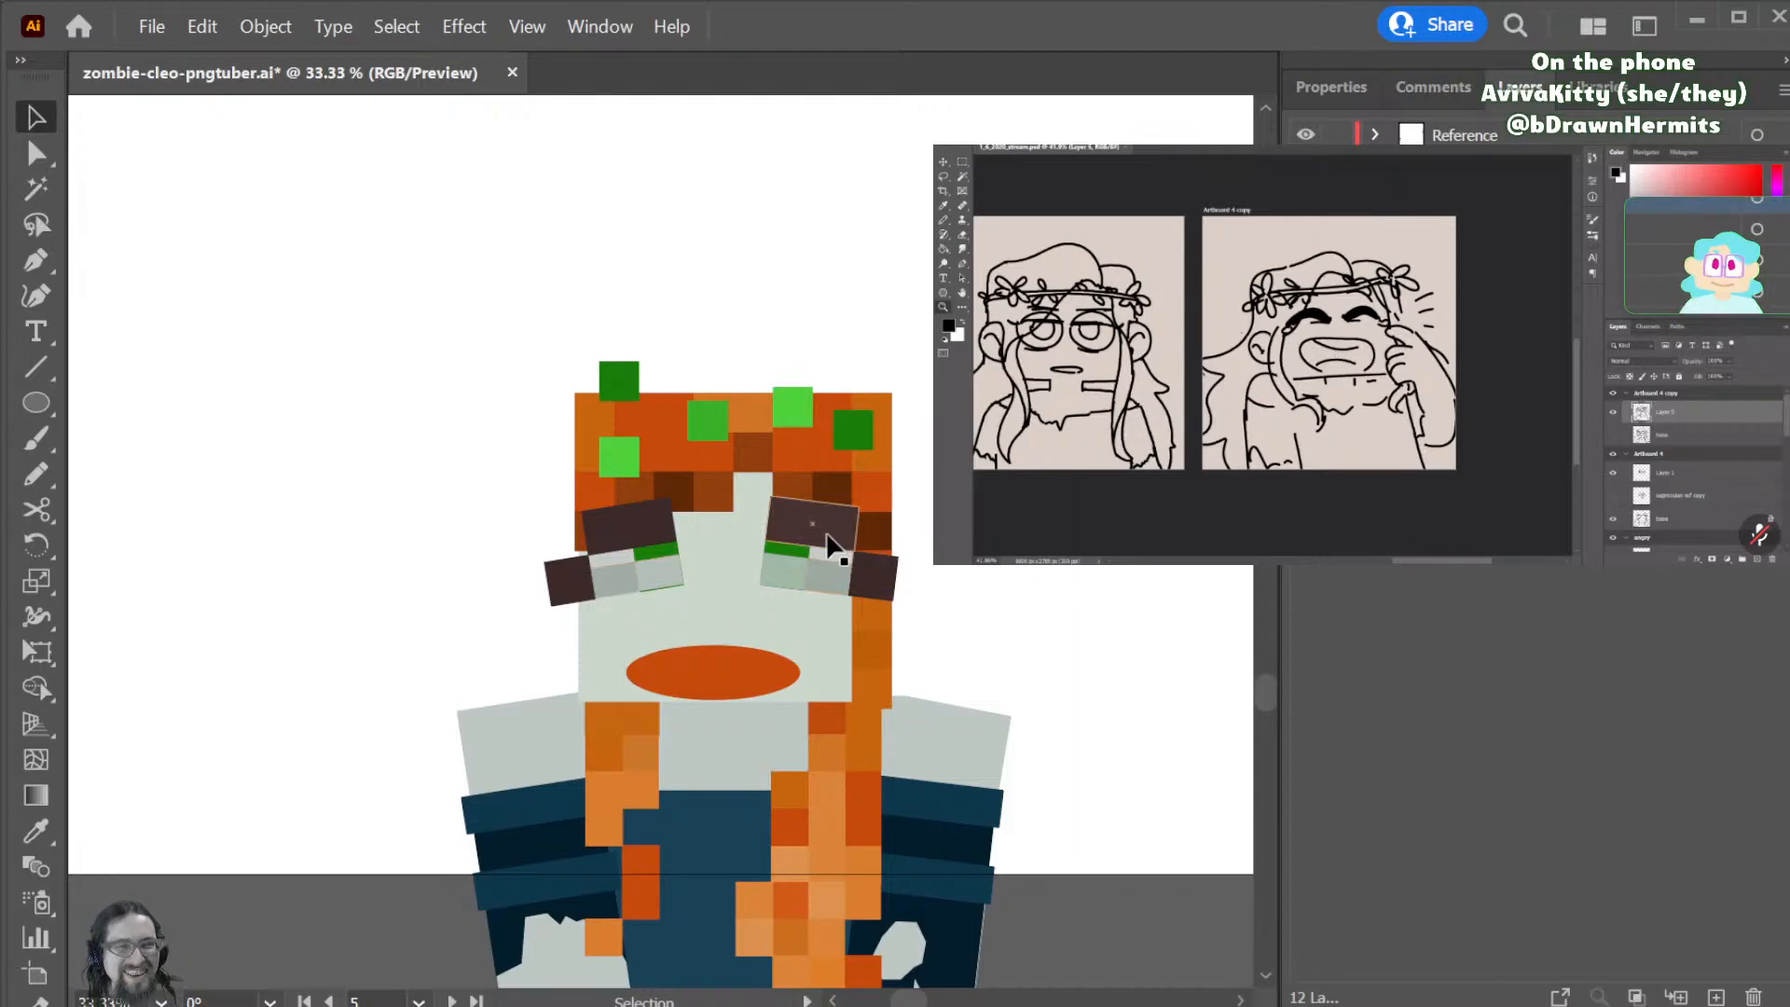
pyautogui.keyDown('shift'); pyautogui.click(641, 523); pyautogui.keyUp('shift')
pyautogui.click(721, 519)
pyautogui.click(785, 522)
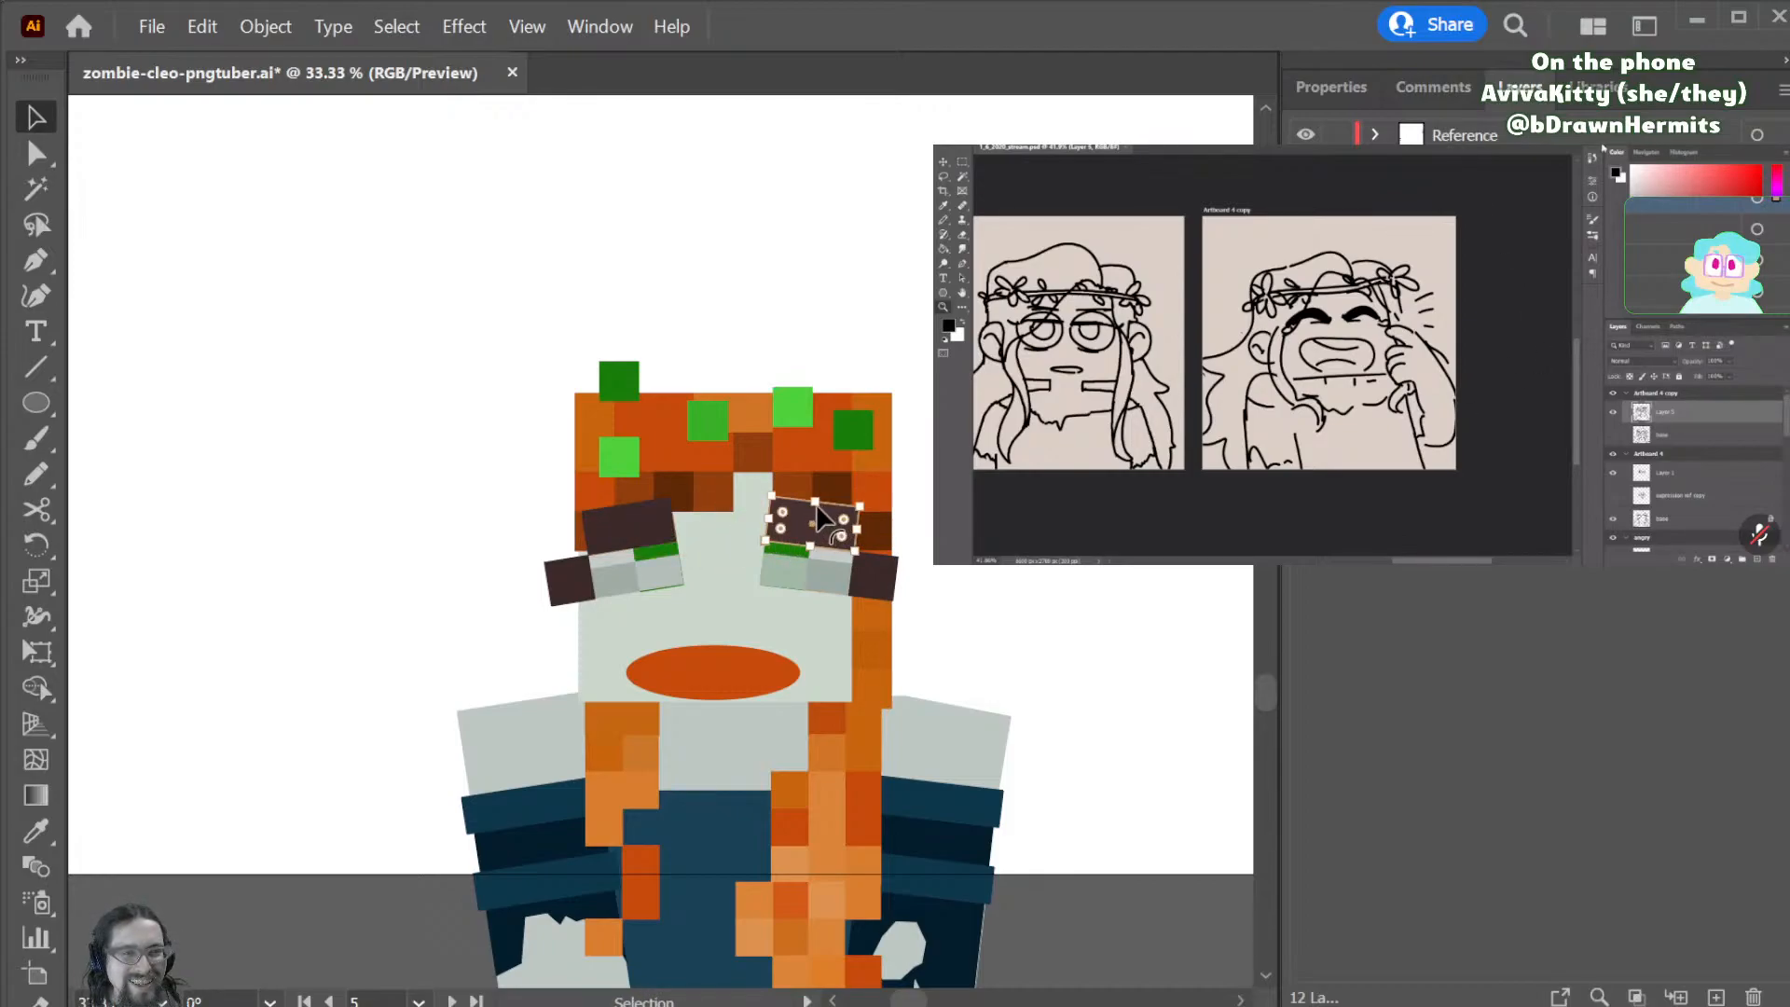
pyautogui.moveTo(820, 504); pyautogui.dragTo(809, 531)
pyautogui.click(629, 520)
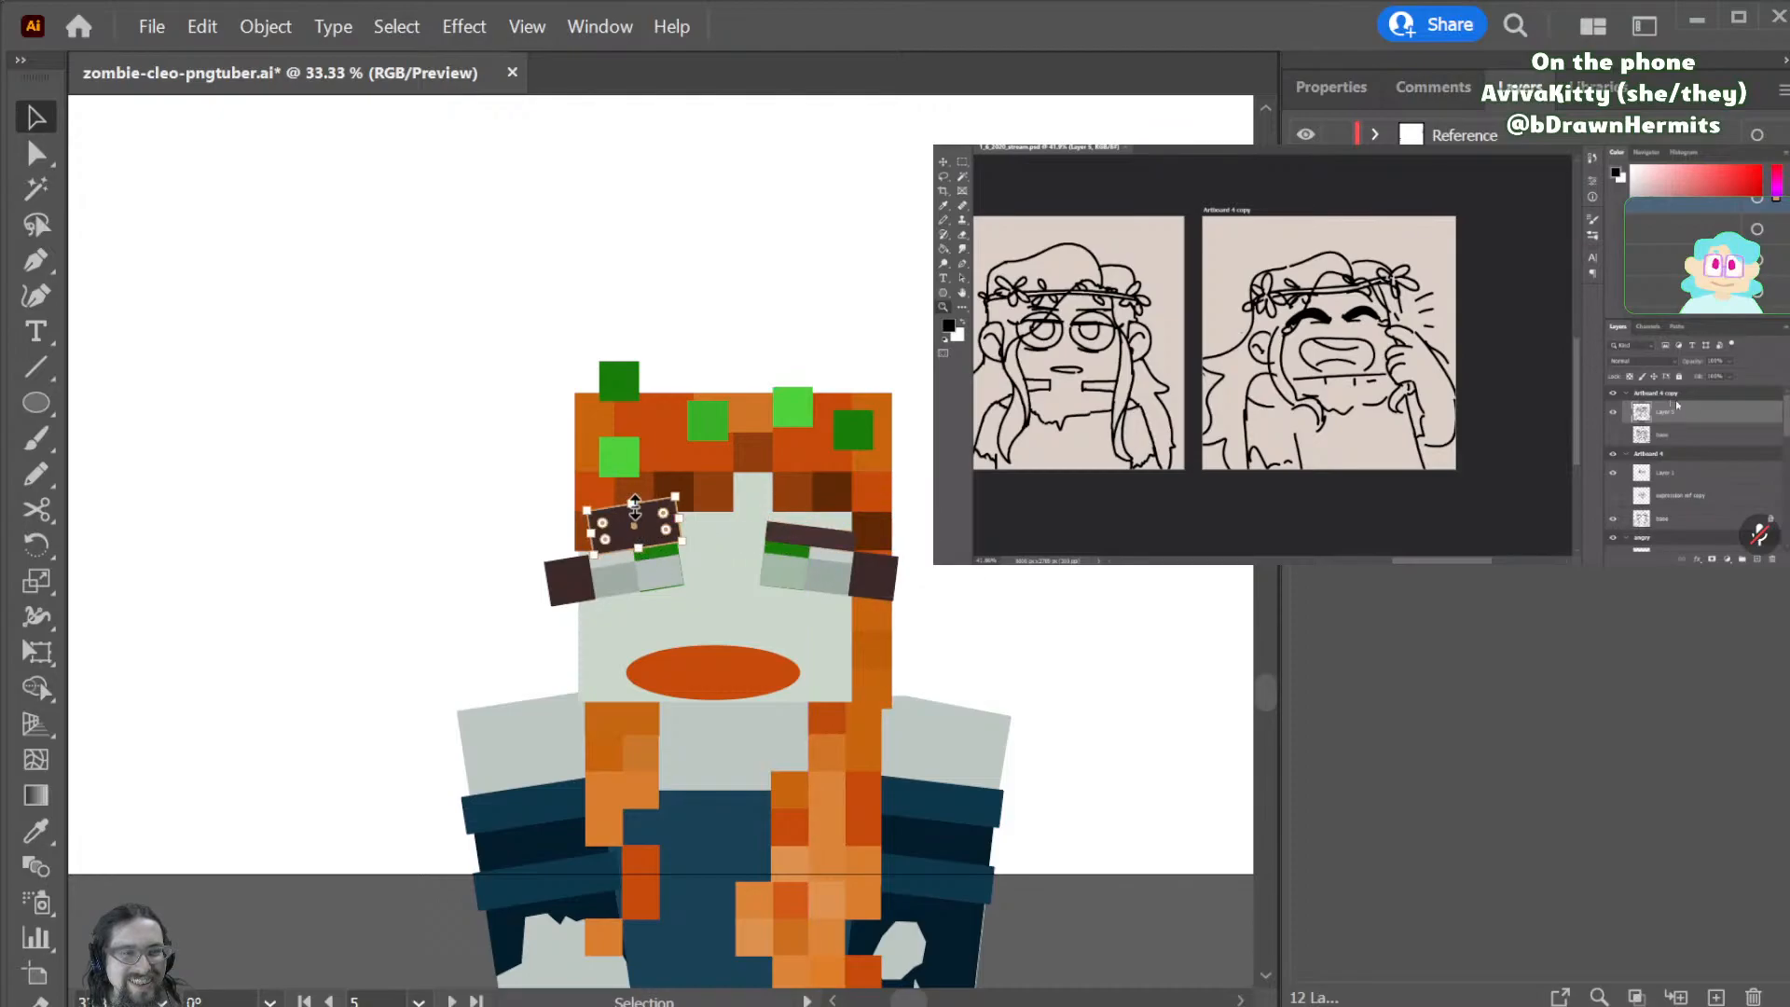
pyautogui.moveTo(623, 502); pyautogui.dragTo(628, 533)
pyautogui.click(940, 571)
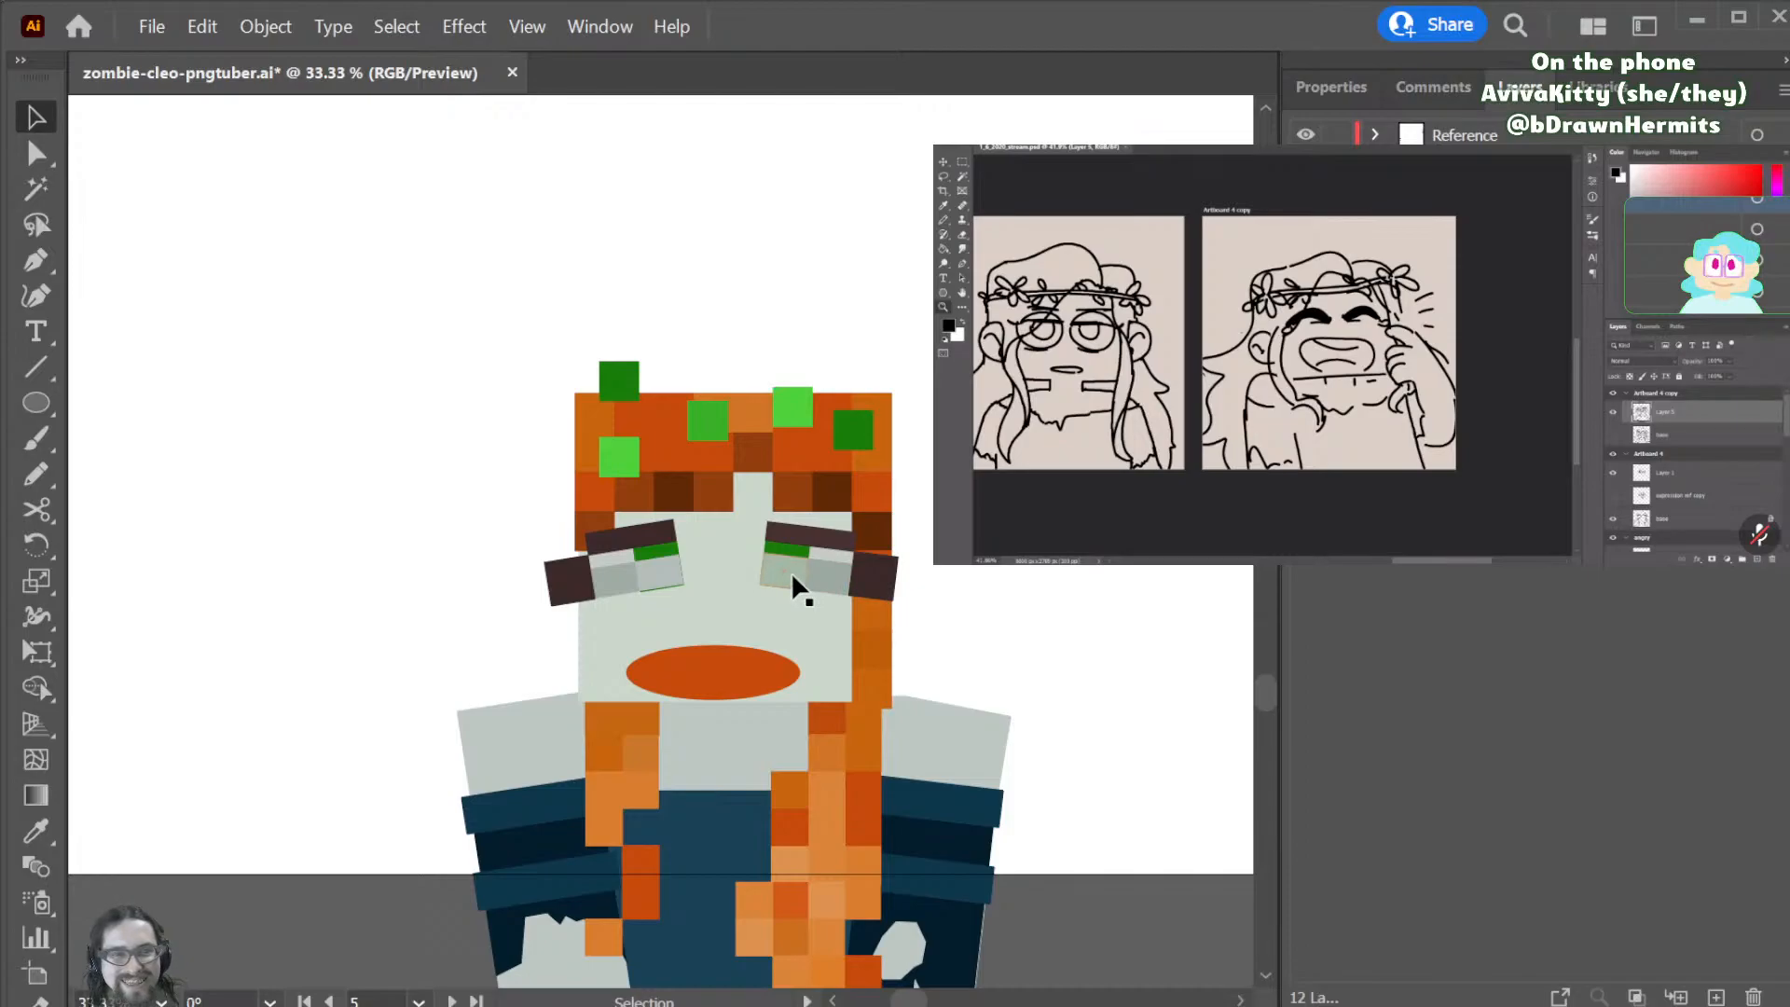
# - Delete the green iris blocks and the dark outer blocks beside both eyes
pyautogui.keyDown('shift'); pyautogui.click(657, 552); pyautogui.keyUp('shift')
pyautogui.press('Delete')
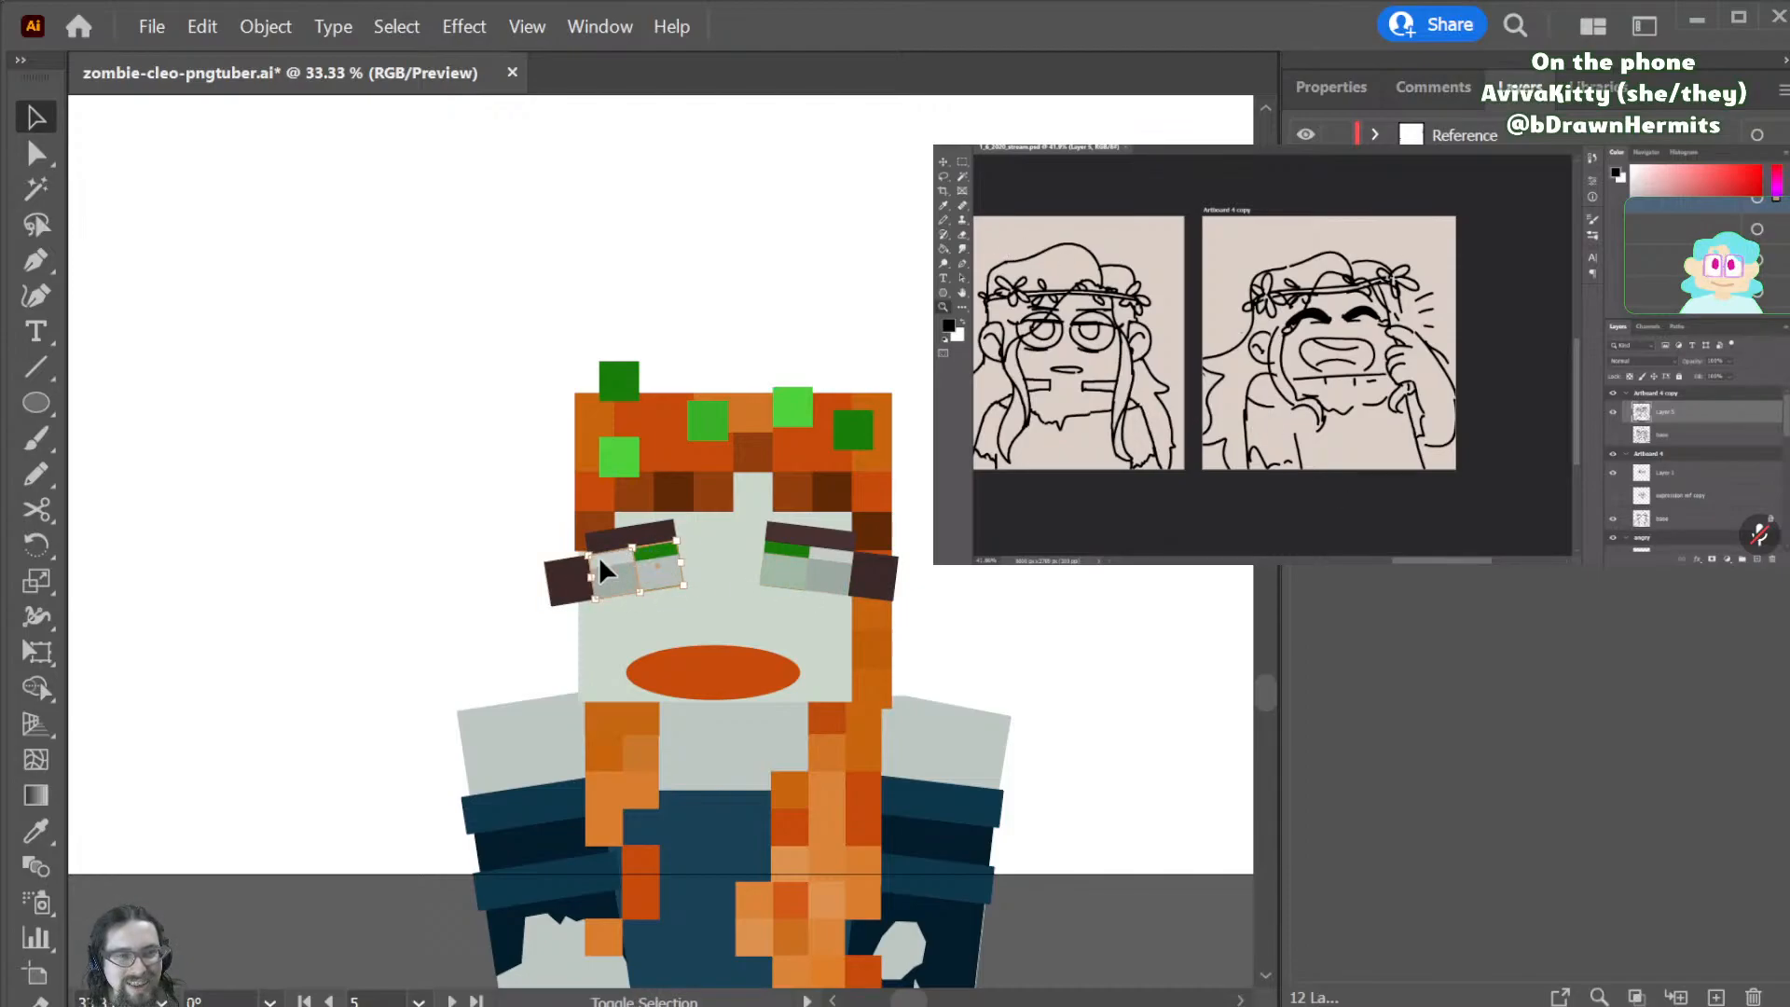
pyautogui.keyDown('shift'); pyautogui.click(789, 548); pyautogui.keyUp('shift')
pyautogui.press('Delete')
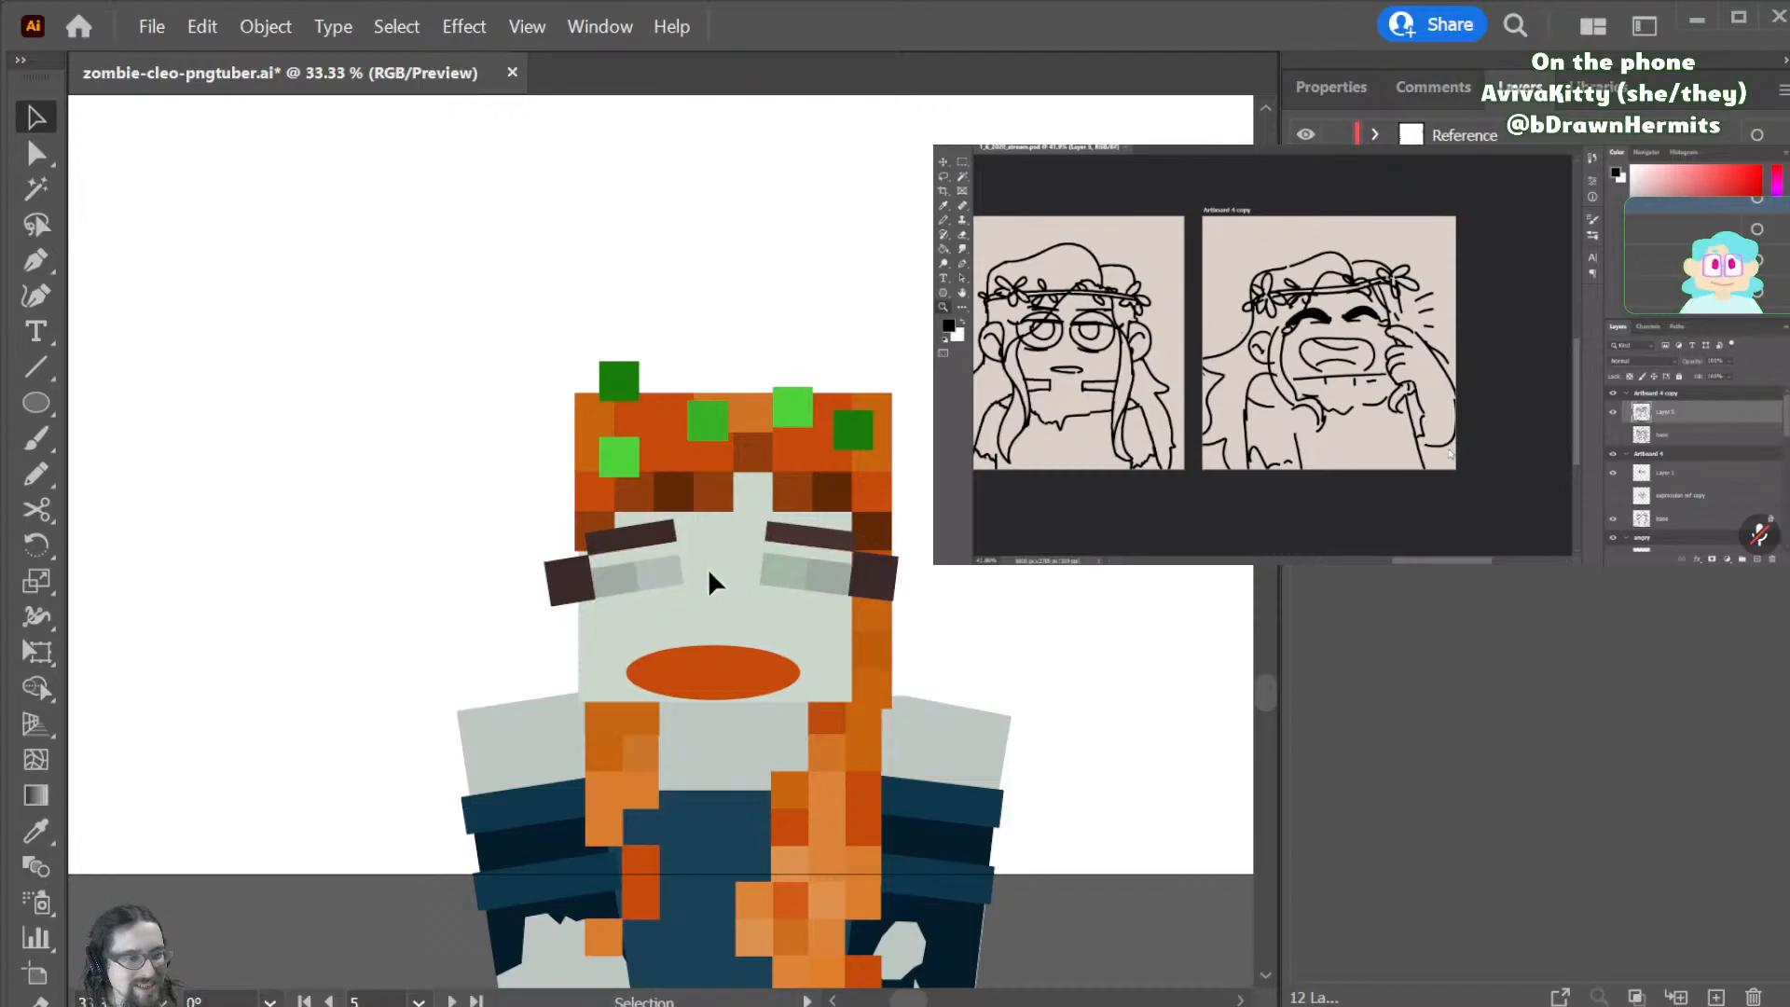
pyautogui.click(571, 583)
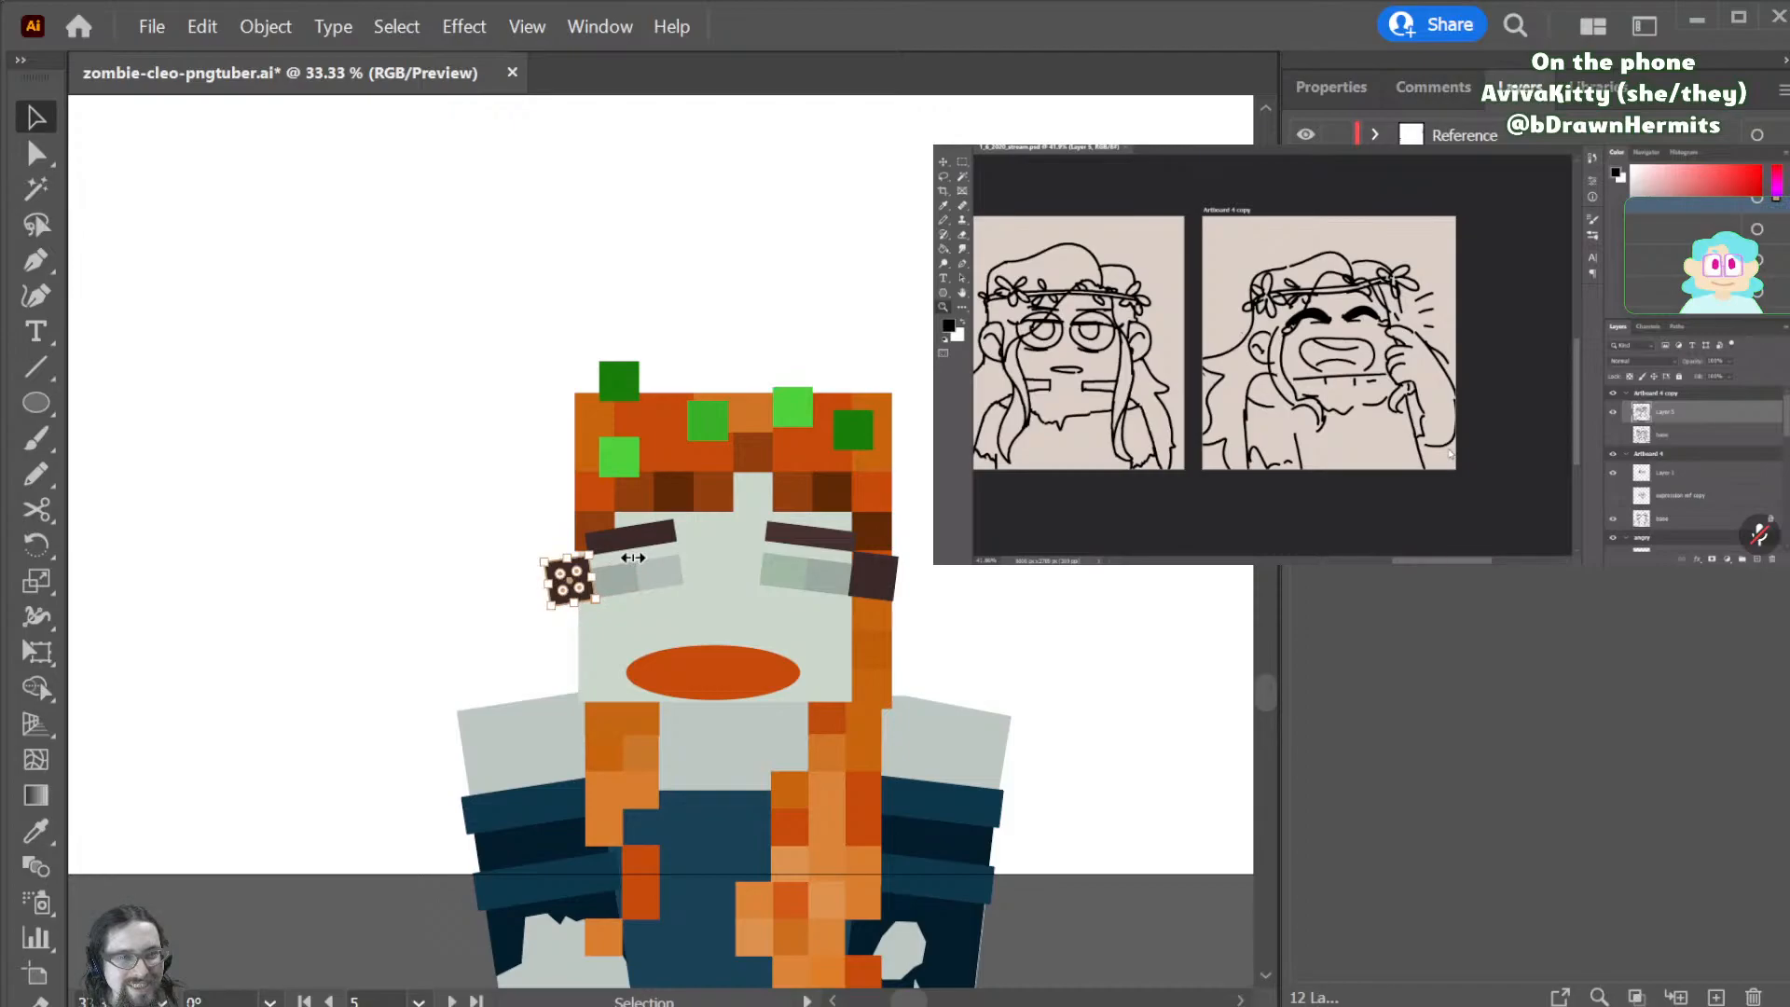
pyautogui.moveTo(871, 583); pyautogui.dragTo(809, 562)
# - Lower the dark brow blocks onto the pale lids and move the orange mouth slightly up, saving the file
pyautogui.moveTo(641, 550)
pyautogui.mouseDown()
pyautogui.moveTo(676, 615)
pyautogui.moveTo(641, 551)
pyautogui.mouseUp()
pyautogui.click(1035, 606)
pyautogui.moveTo(742, 664); pyautogui.dragTo(742, 630)
pyautogui.click(1019, 607)
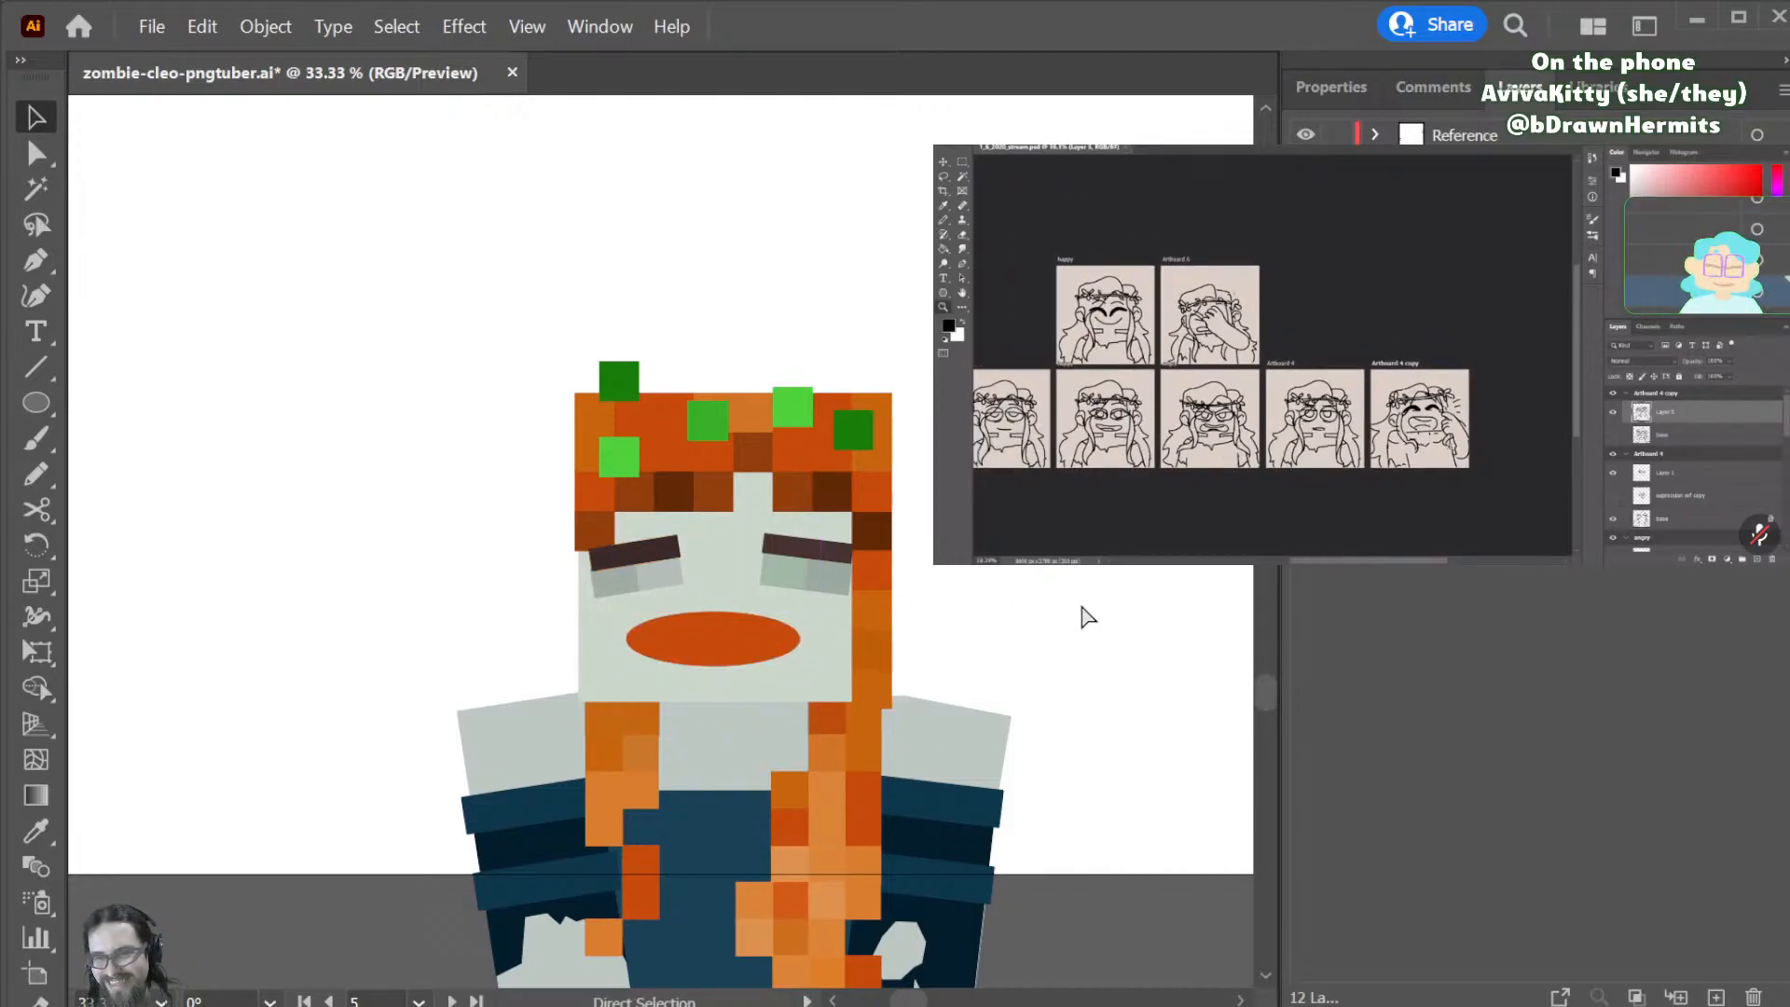
pyautogui.hotkey('ctrl', 's')
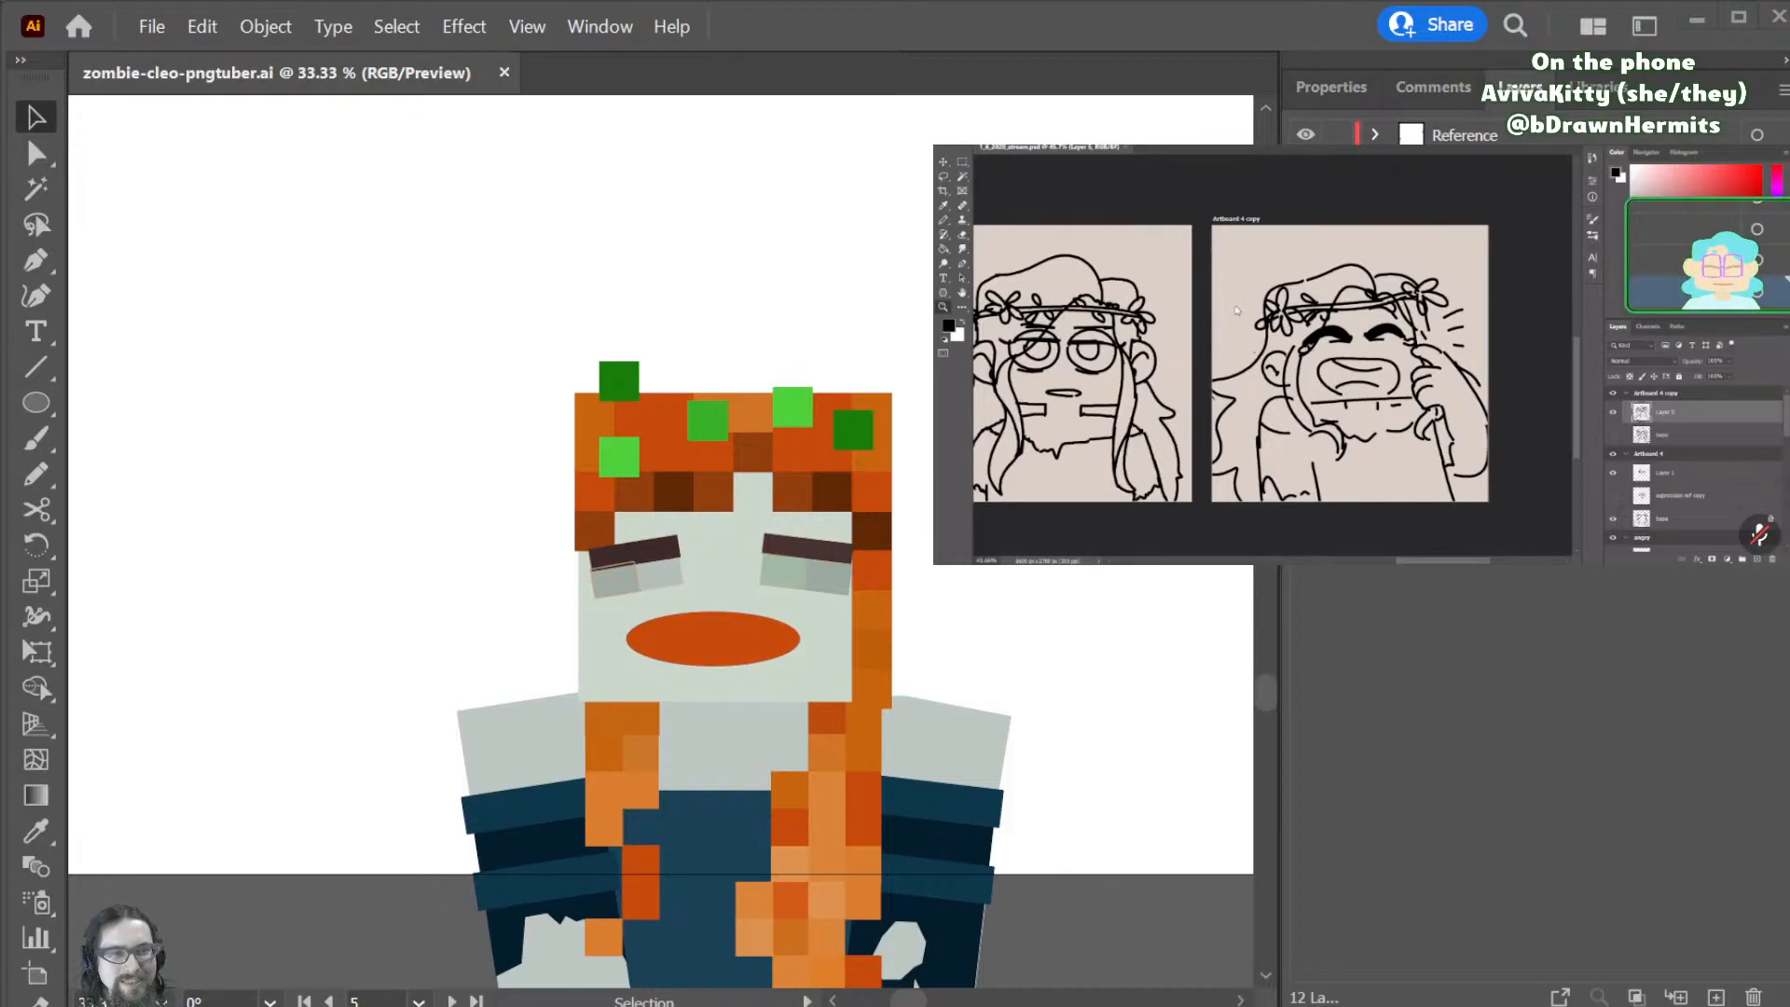
# - Flatten the pale blocks beneath both brows by raising their lower edges, leaving thin closed-eye strips
pyautogui.click(622, 583)
pyautogui.keyDown('shift'); pyautogui.click(652, 584); pyautogui.keyUp('shift')
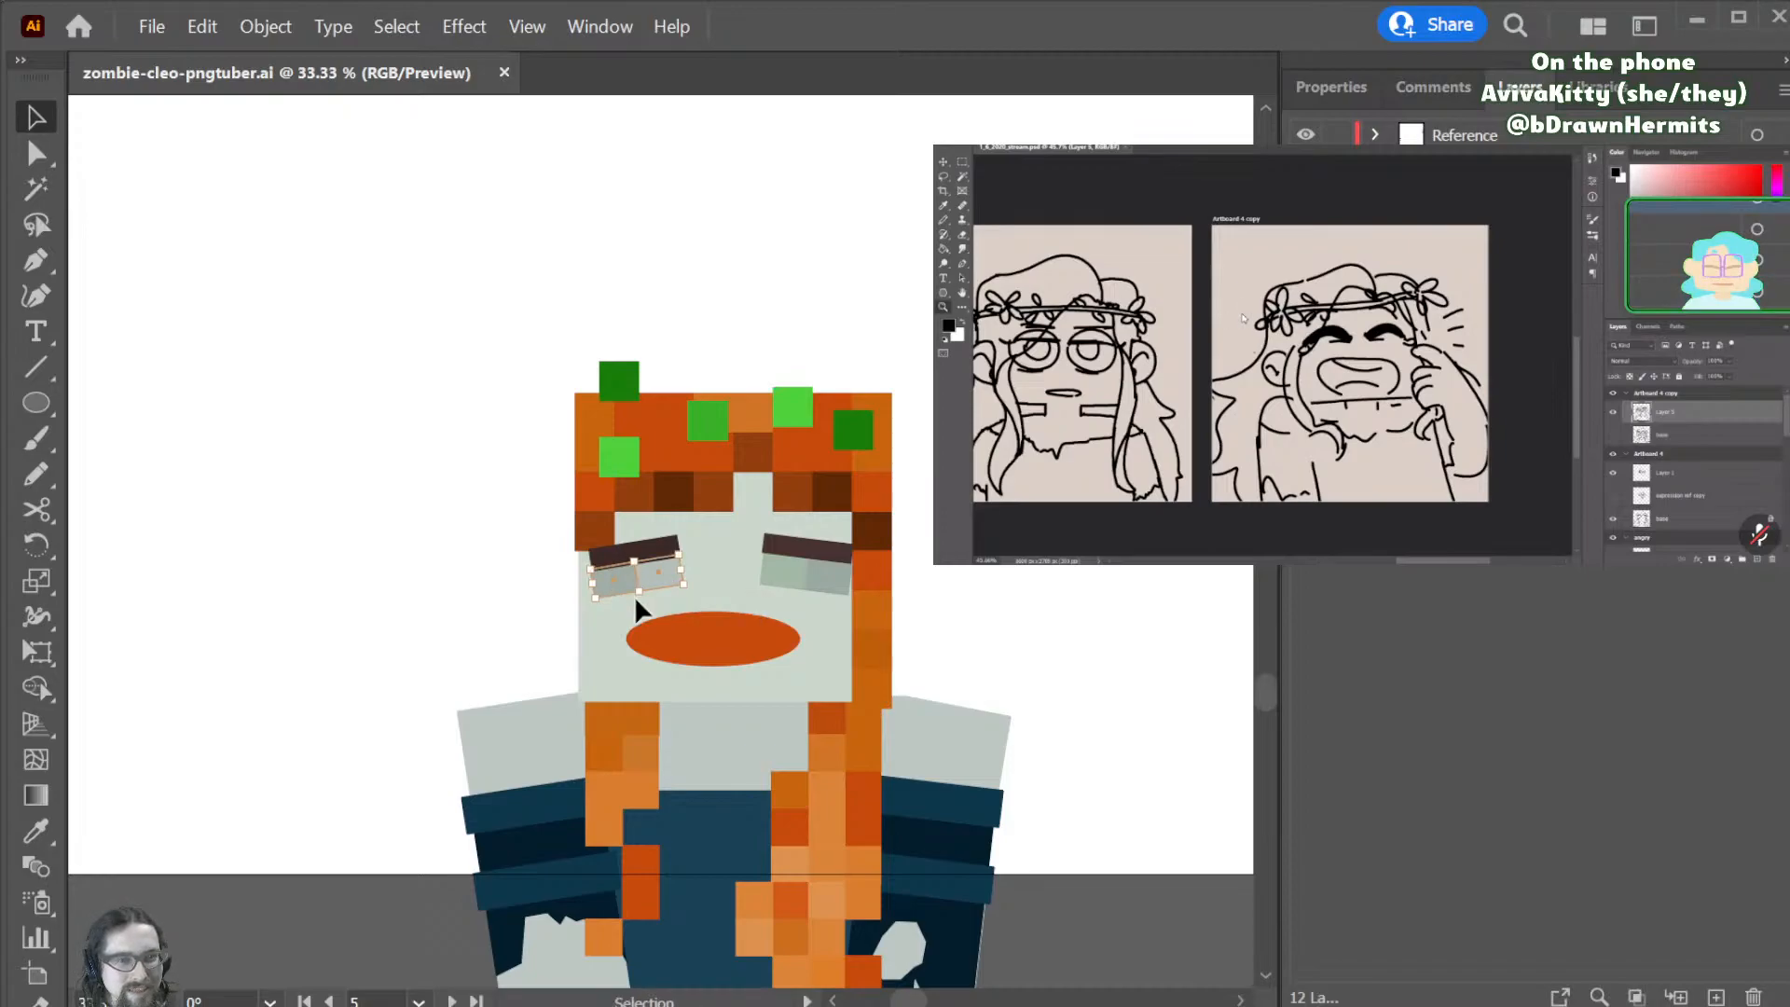
pyautogui.moveTo(637, 596); pyautogui.dragTo(642, 580)
pyautogui.moveTo(644, 582); pyautogui.dragTo(644, 579)
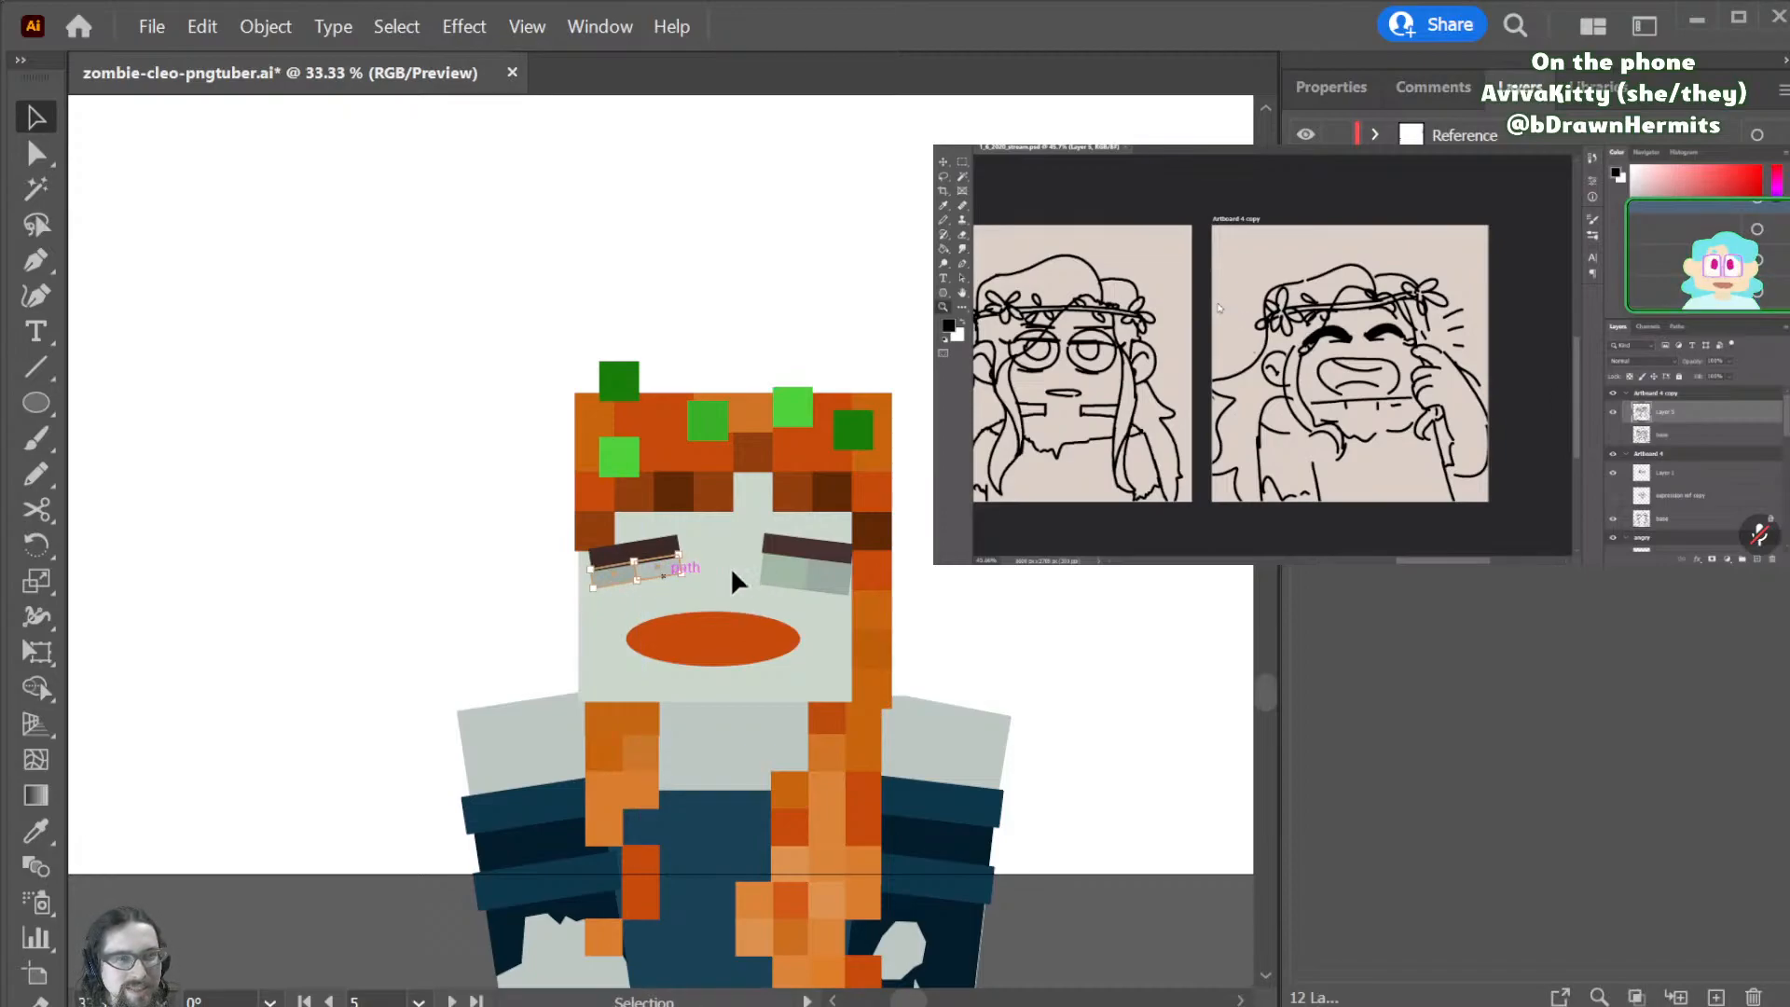
pyautogui.click(784, 586)
pyautogui.moveTo(803, 591); pyautogui.dragTo(812, 584)
pyautogui.click(999, 601)
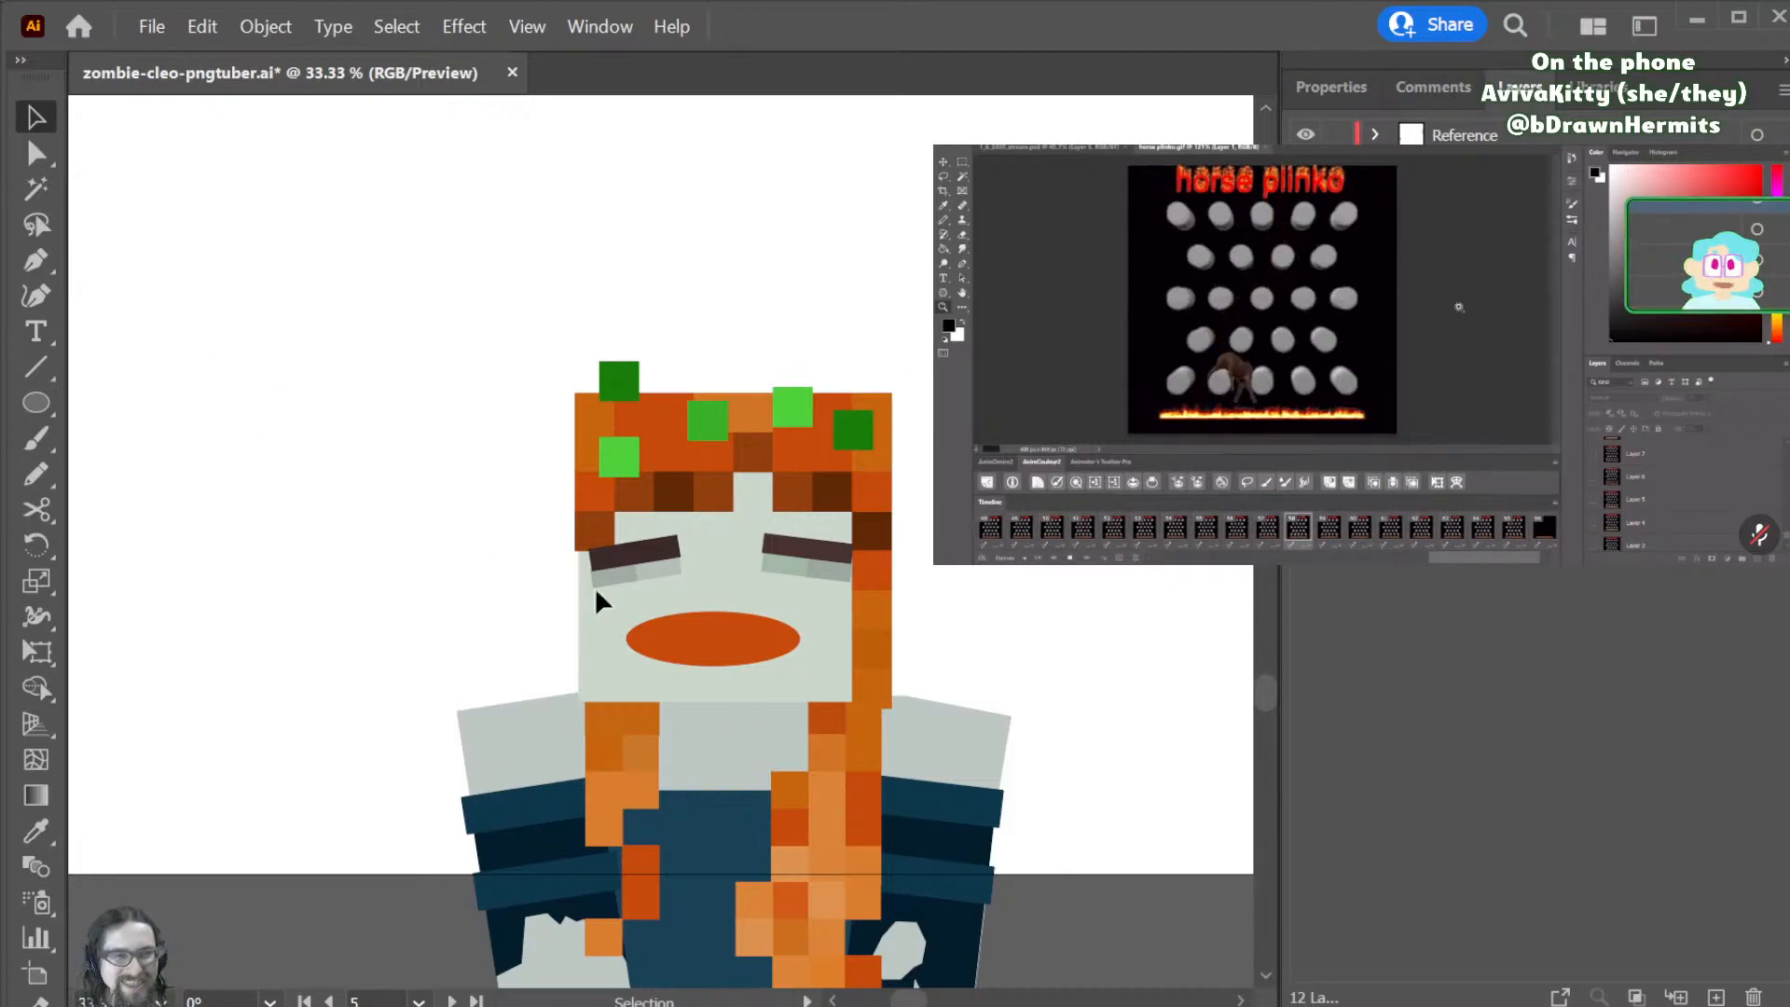
# - Bend the mouth ellipse into a crescent smile by pulling its top anchor down and its corners outward and up
pyautogui.click(739, 622)
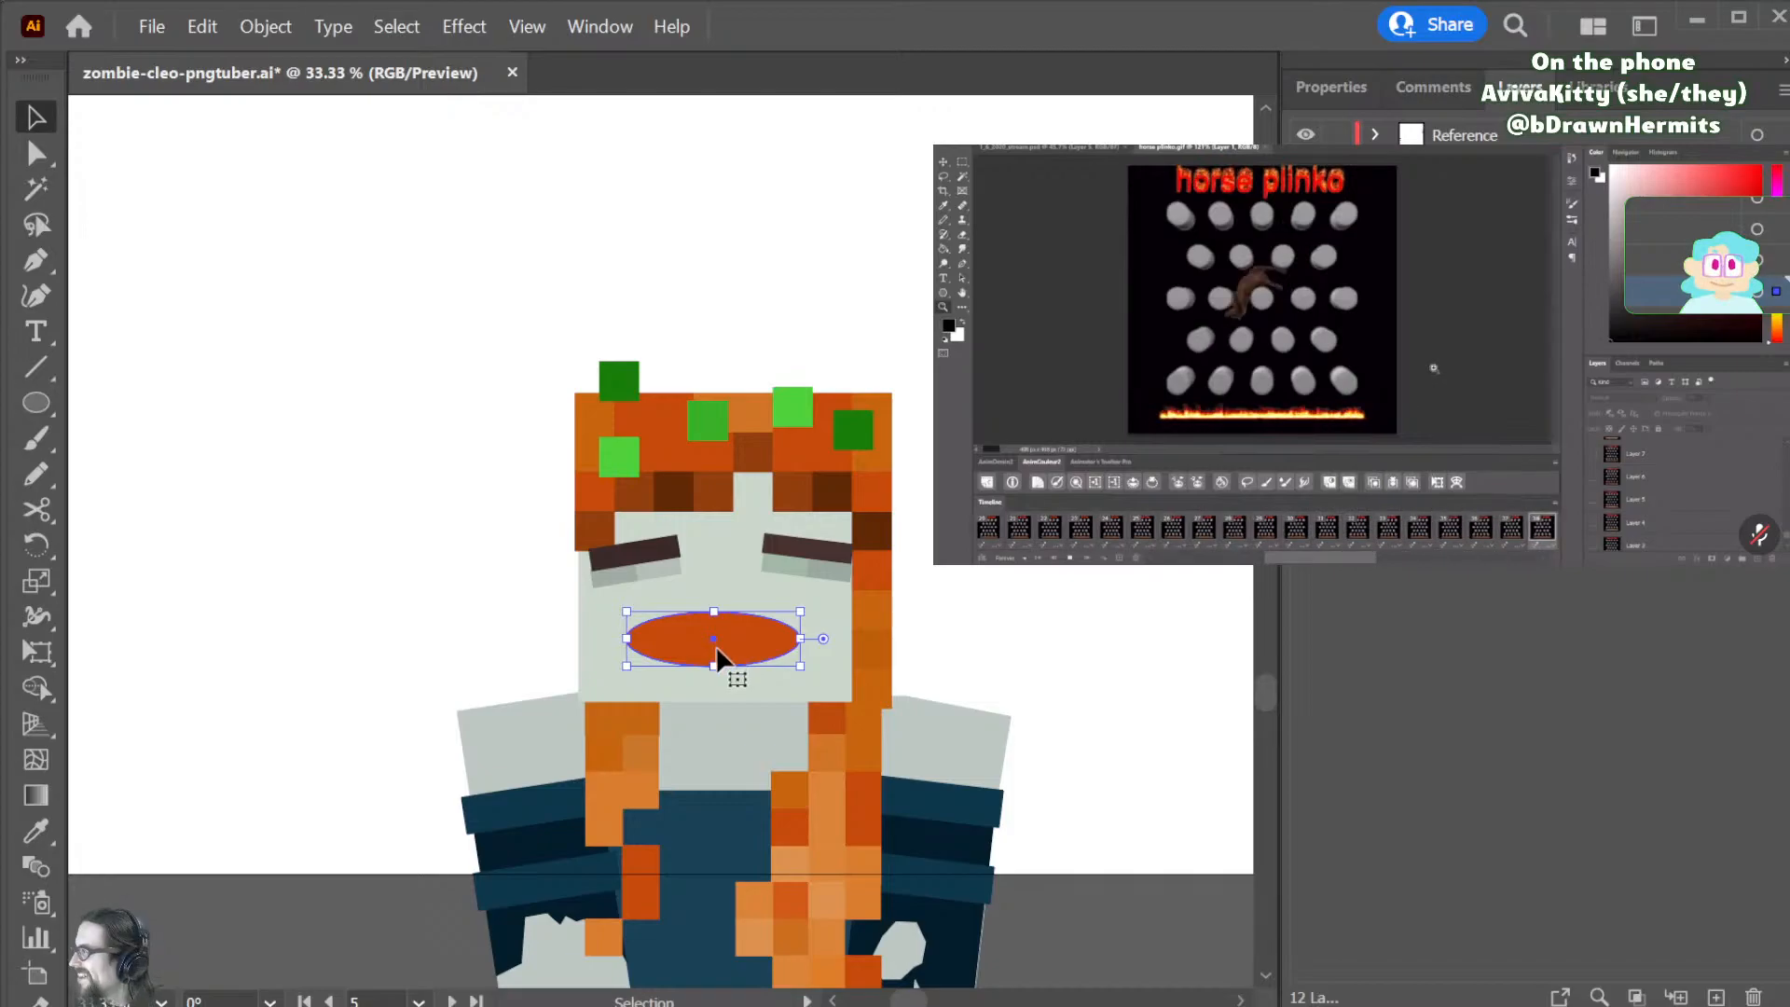
pyautogui.click(944, 617)
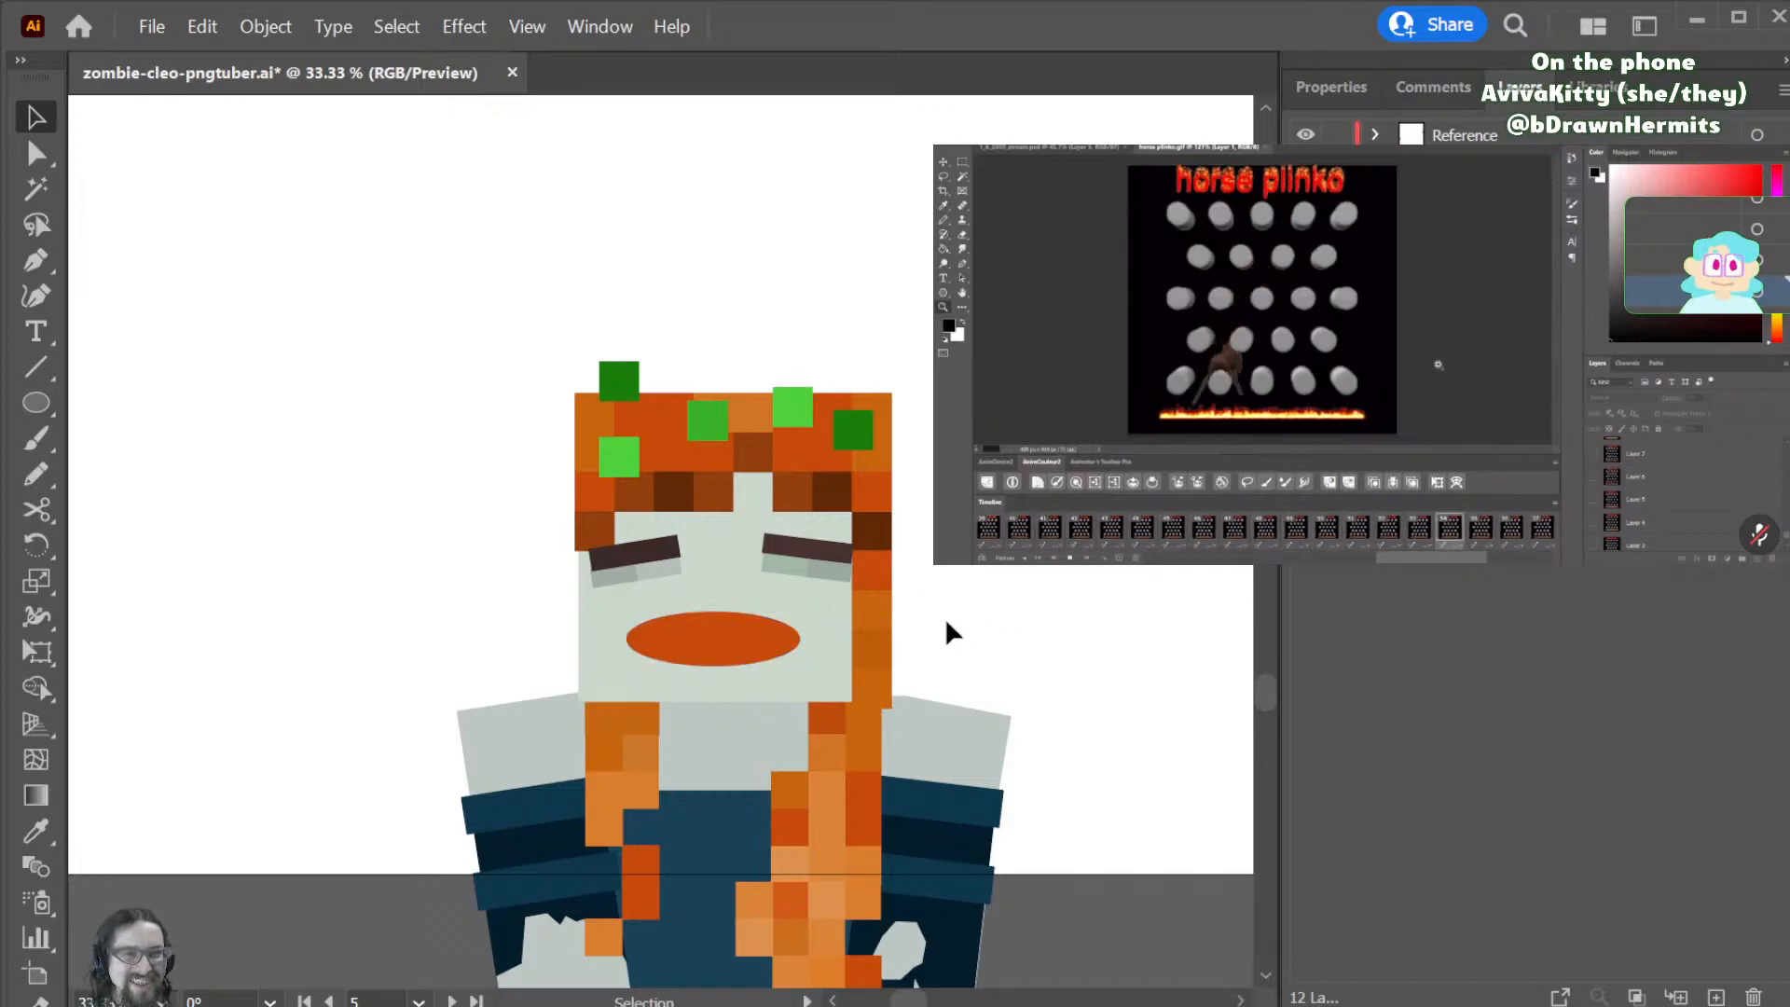
pyautogui.click(713, 656)
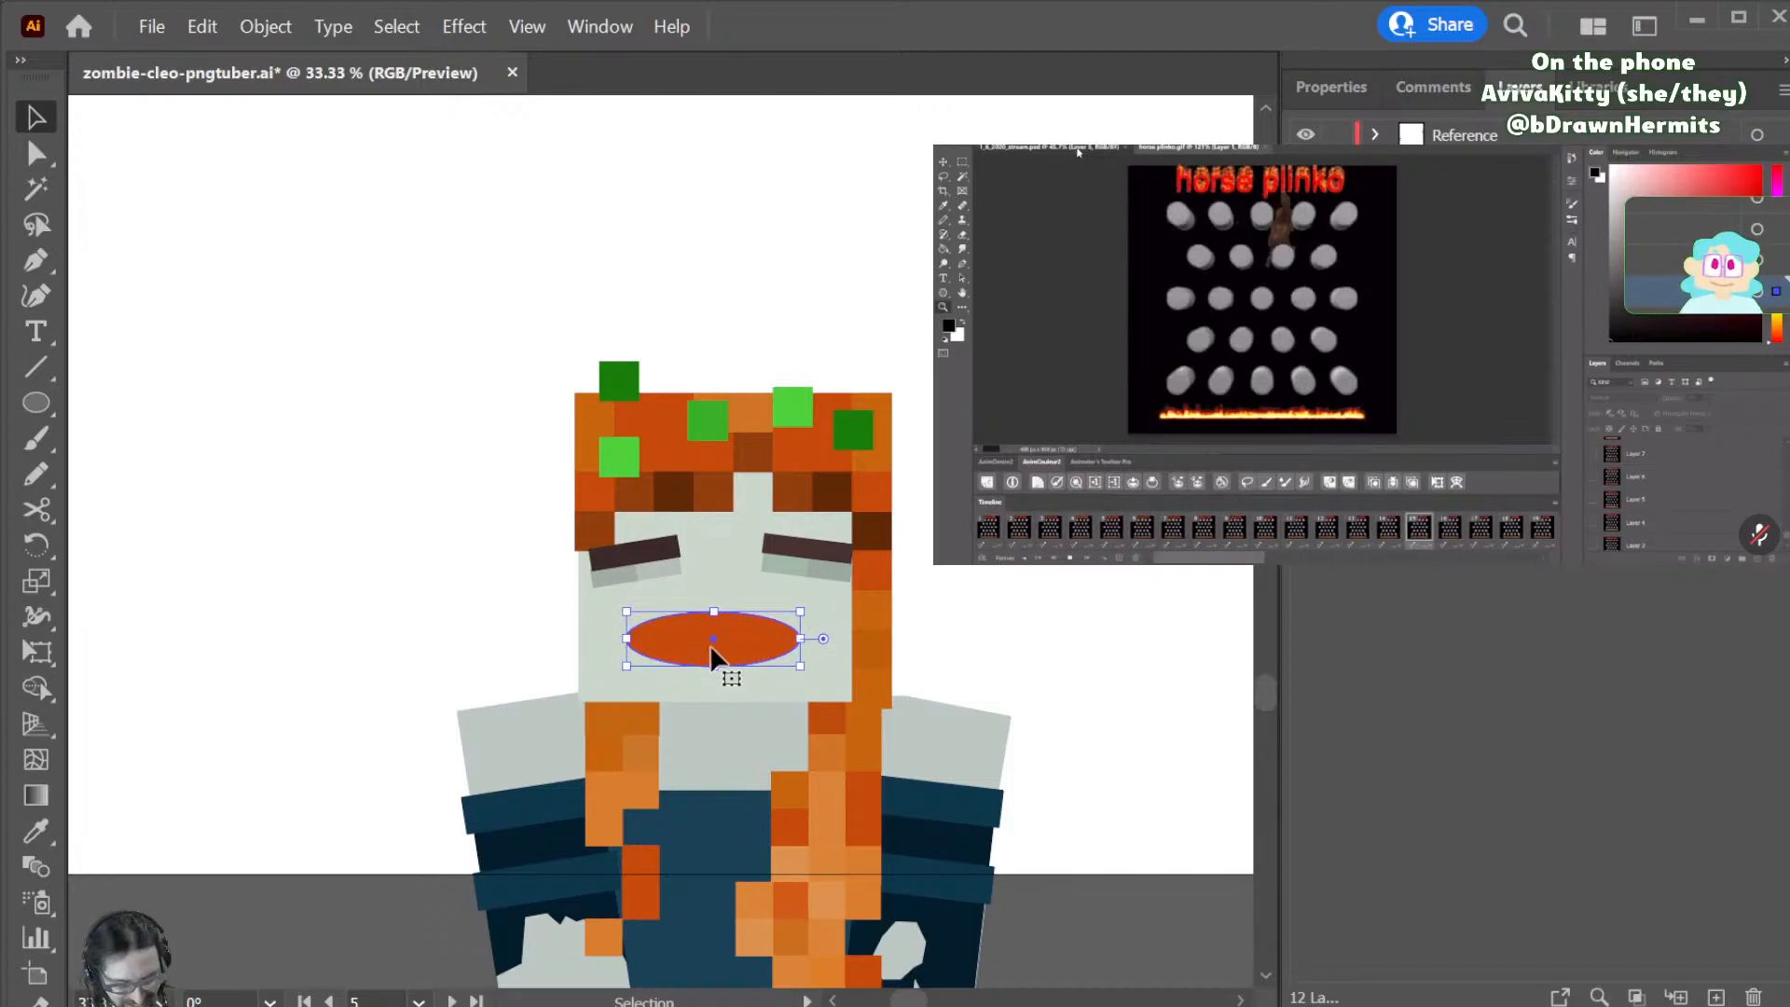
pyautogui.press('p')
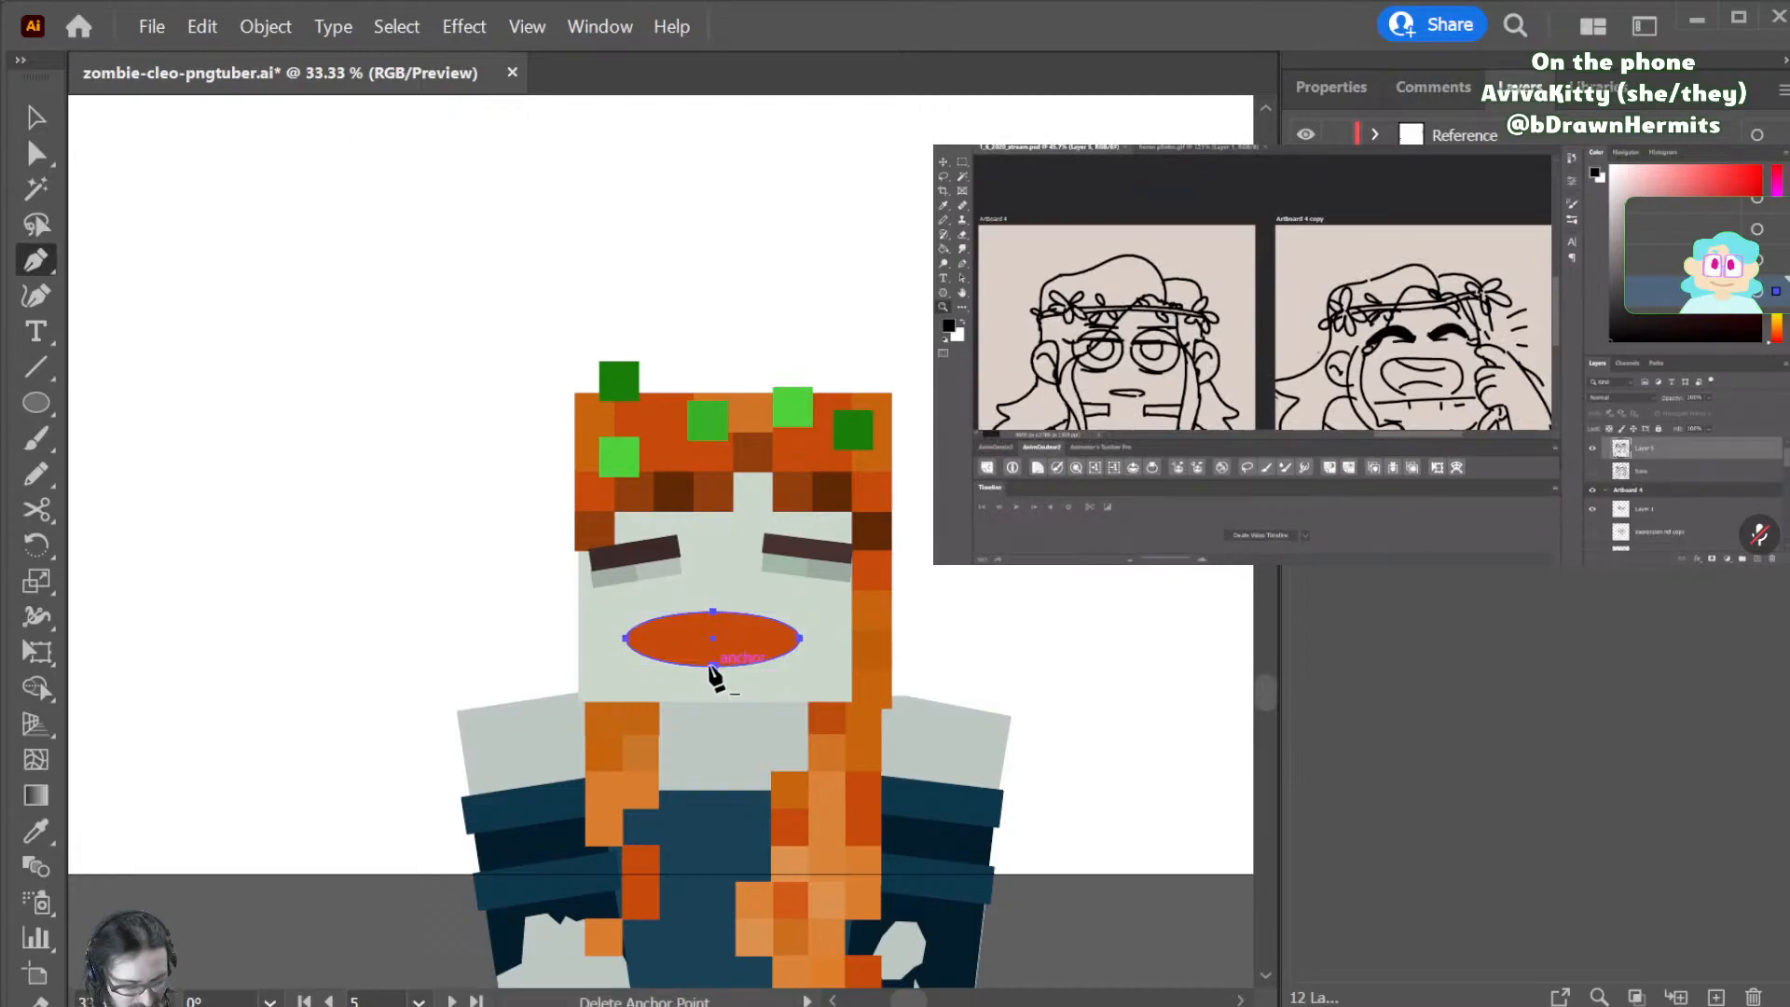
pyautogui.moveTo(712, 666); pyautogui.dragTo(673, 606)
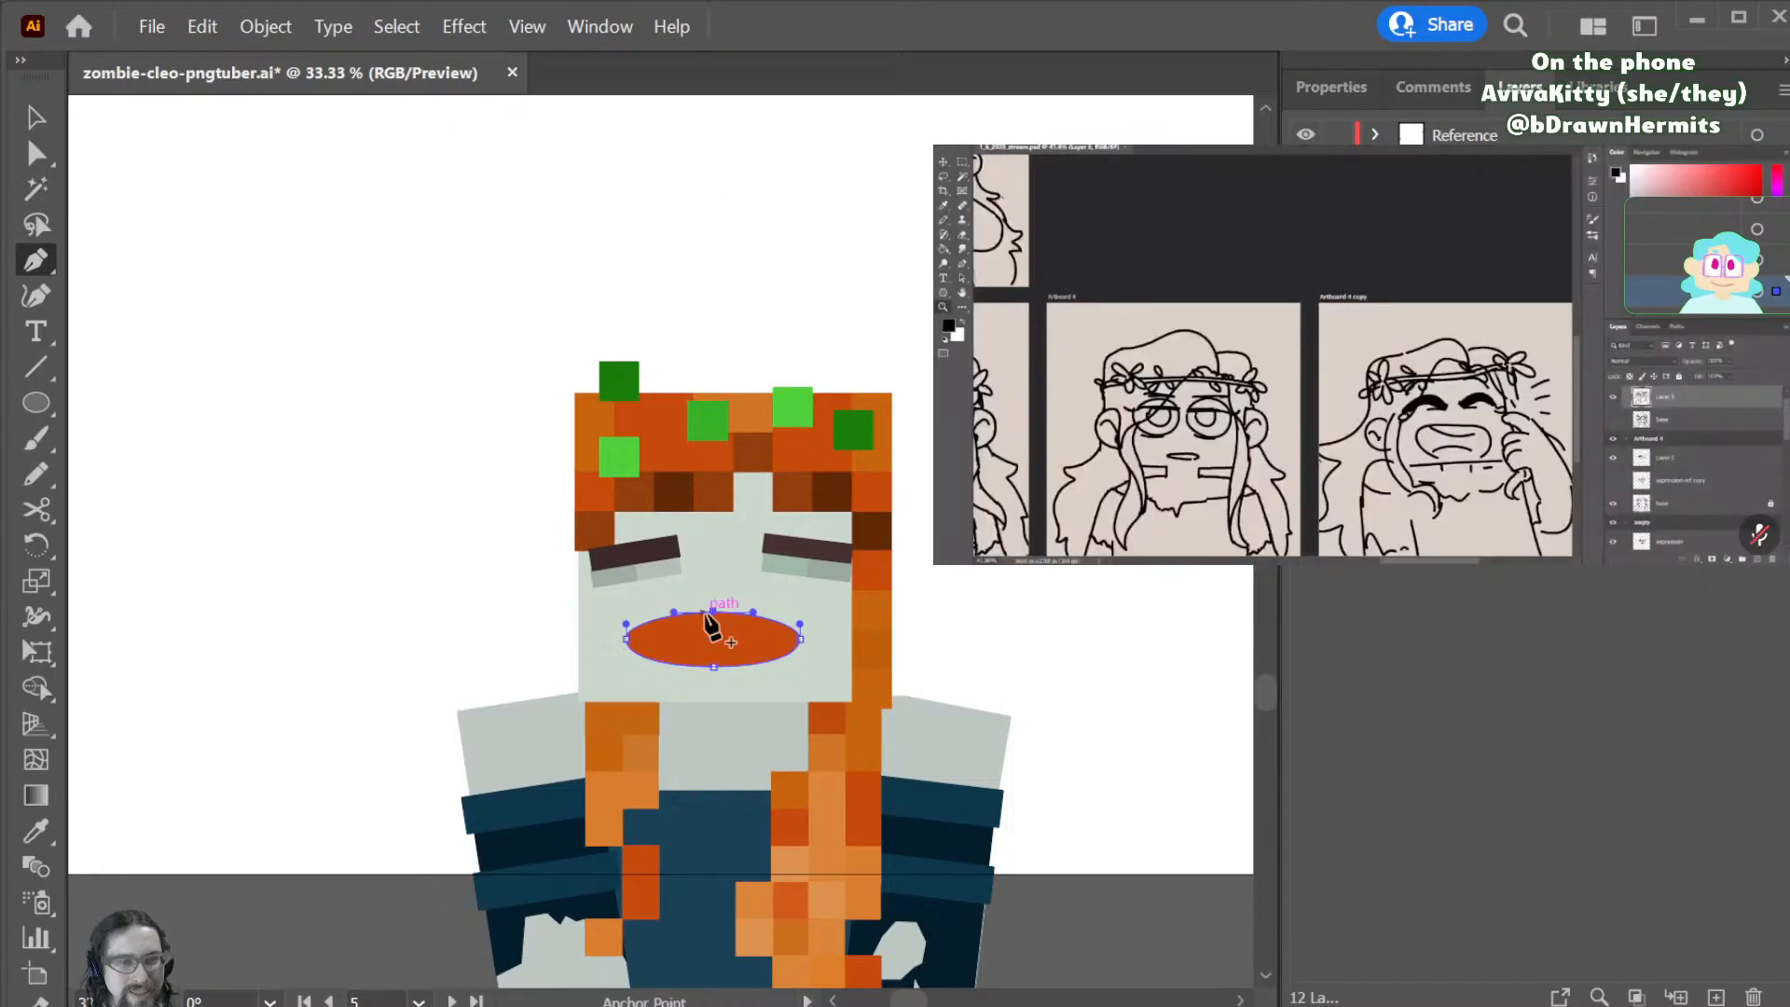
pyautogui.press('a')
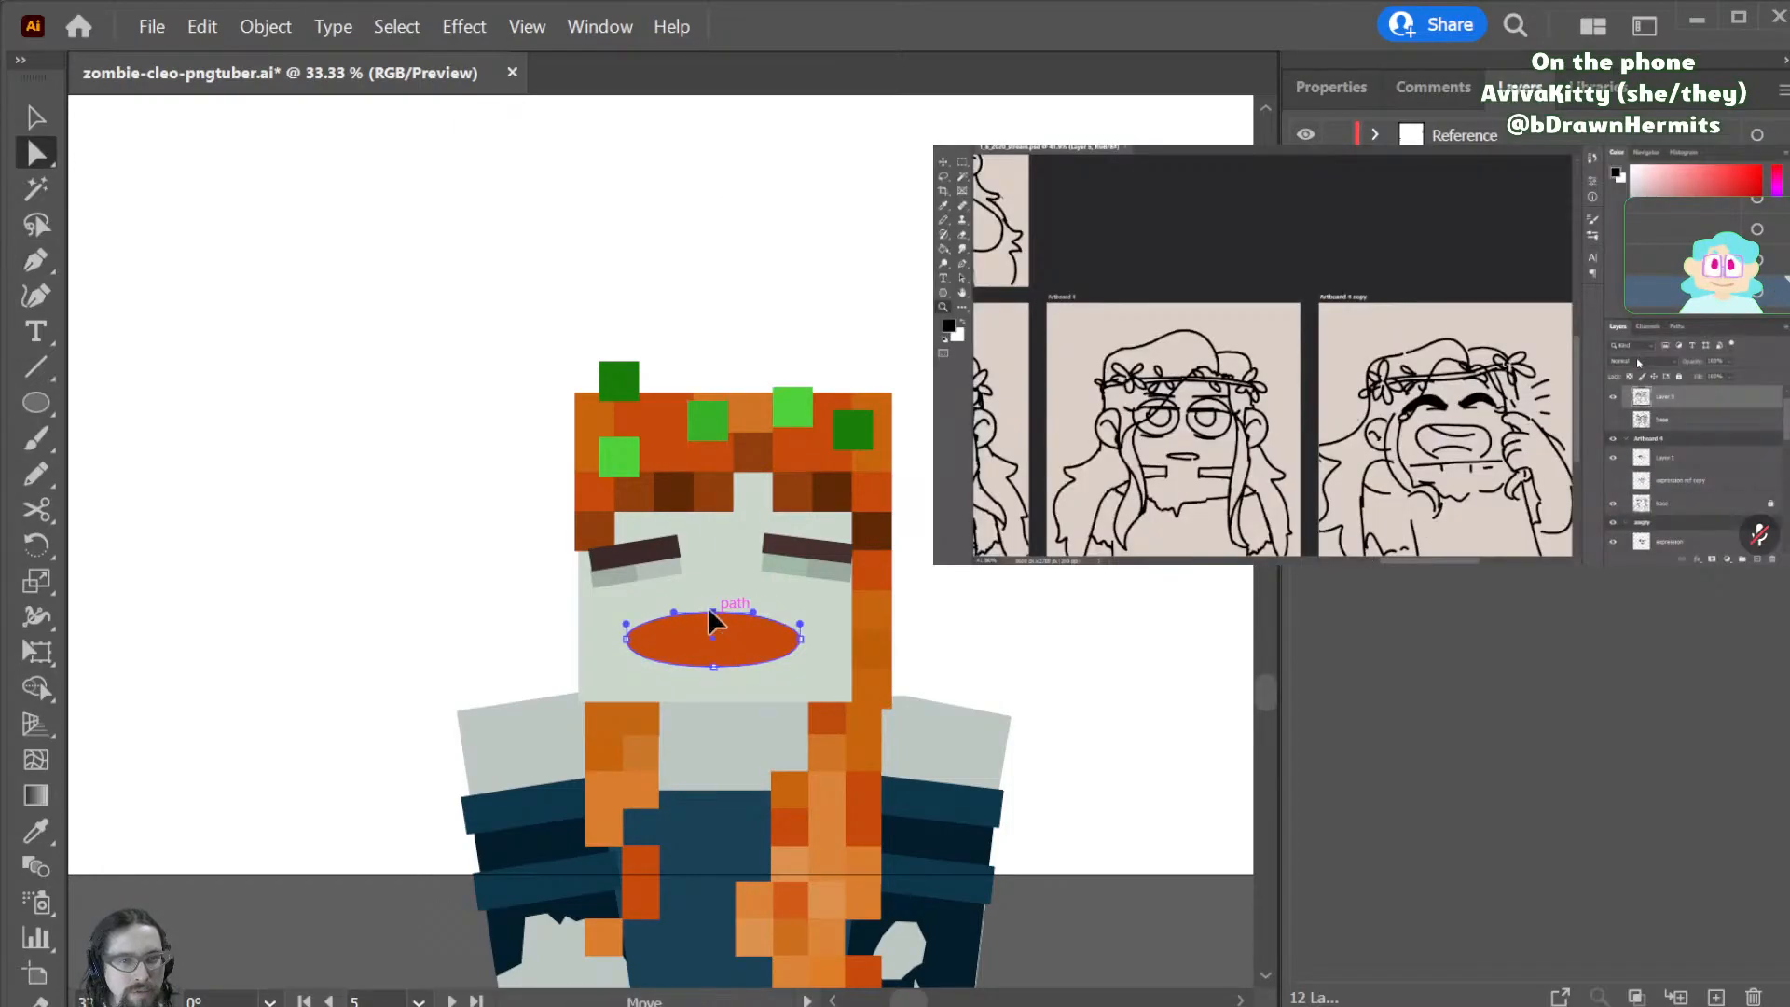
pyautogui.moveTo(713, 615); pyautogui.dragTo(708, 673)
pyautogui.moveTo(810, 641)
pyautogui.mouseDown()
pyautogui.moveTo(827, 631)
pyautogui.moveTo(807, 632)
pyautogui.mouseUp()
pyautogui.moveTo(639, 644); pyautogui.dragTo(607, 628)
pyautogui.click(943, 658)
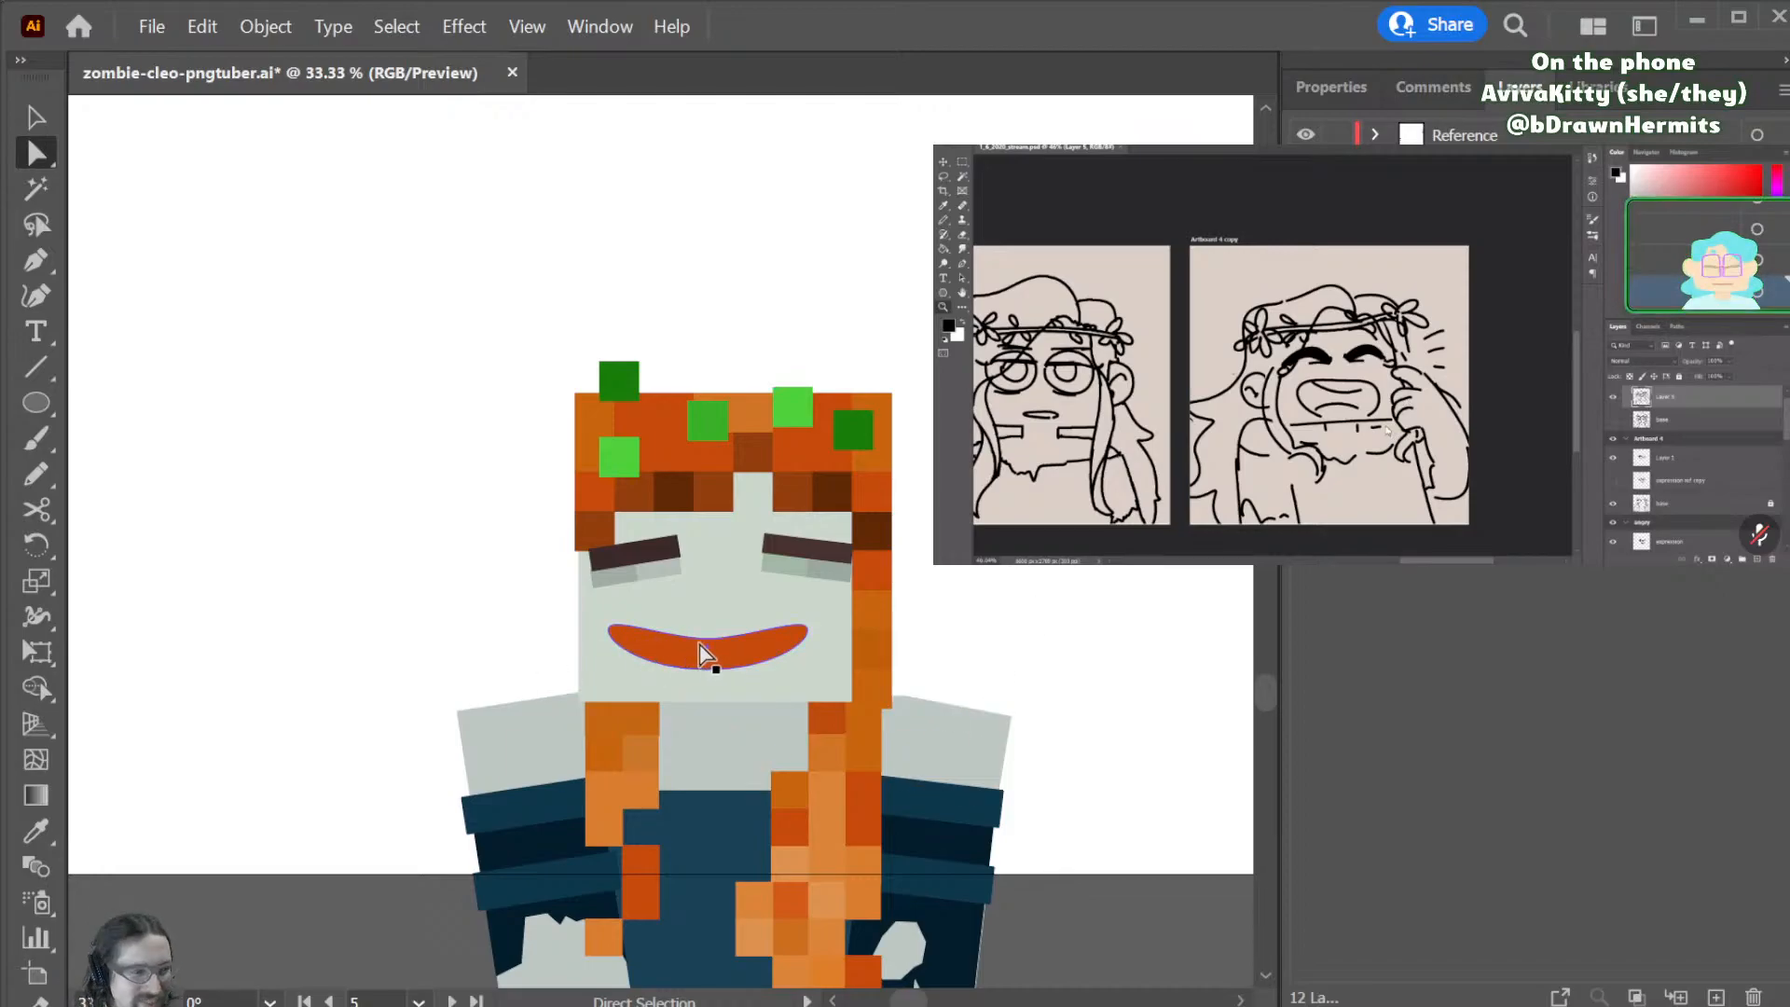
# - Pull the mouth's top anchor back up to form a wide open oval and centre it on the lower face
pyautogui.moveTo(706, 650); pyautogui.dragTo(713, 611)
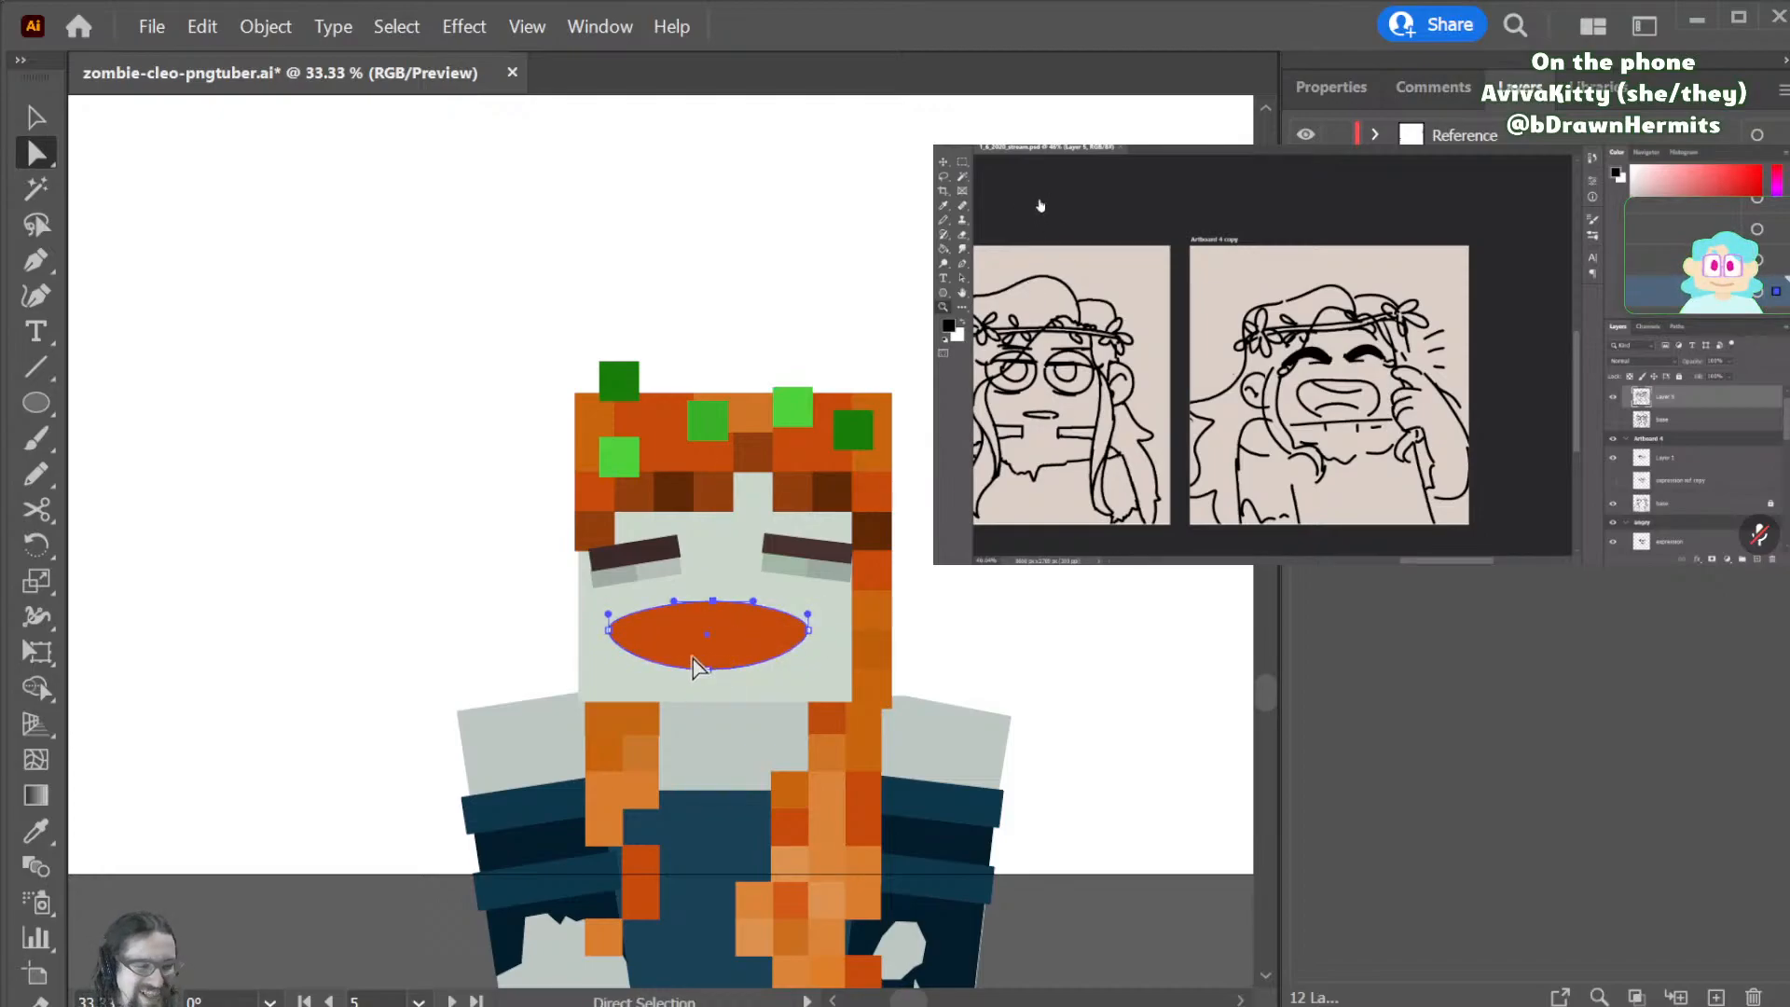
pyautogui.moveTo(704, 643); pyautogui.dragTo(710, 640)
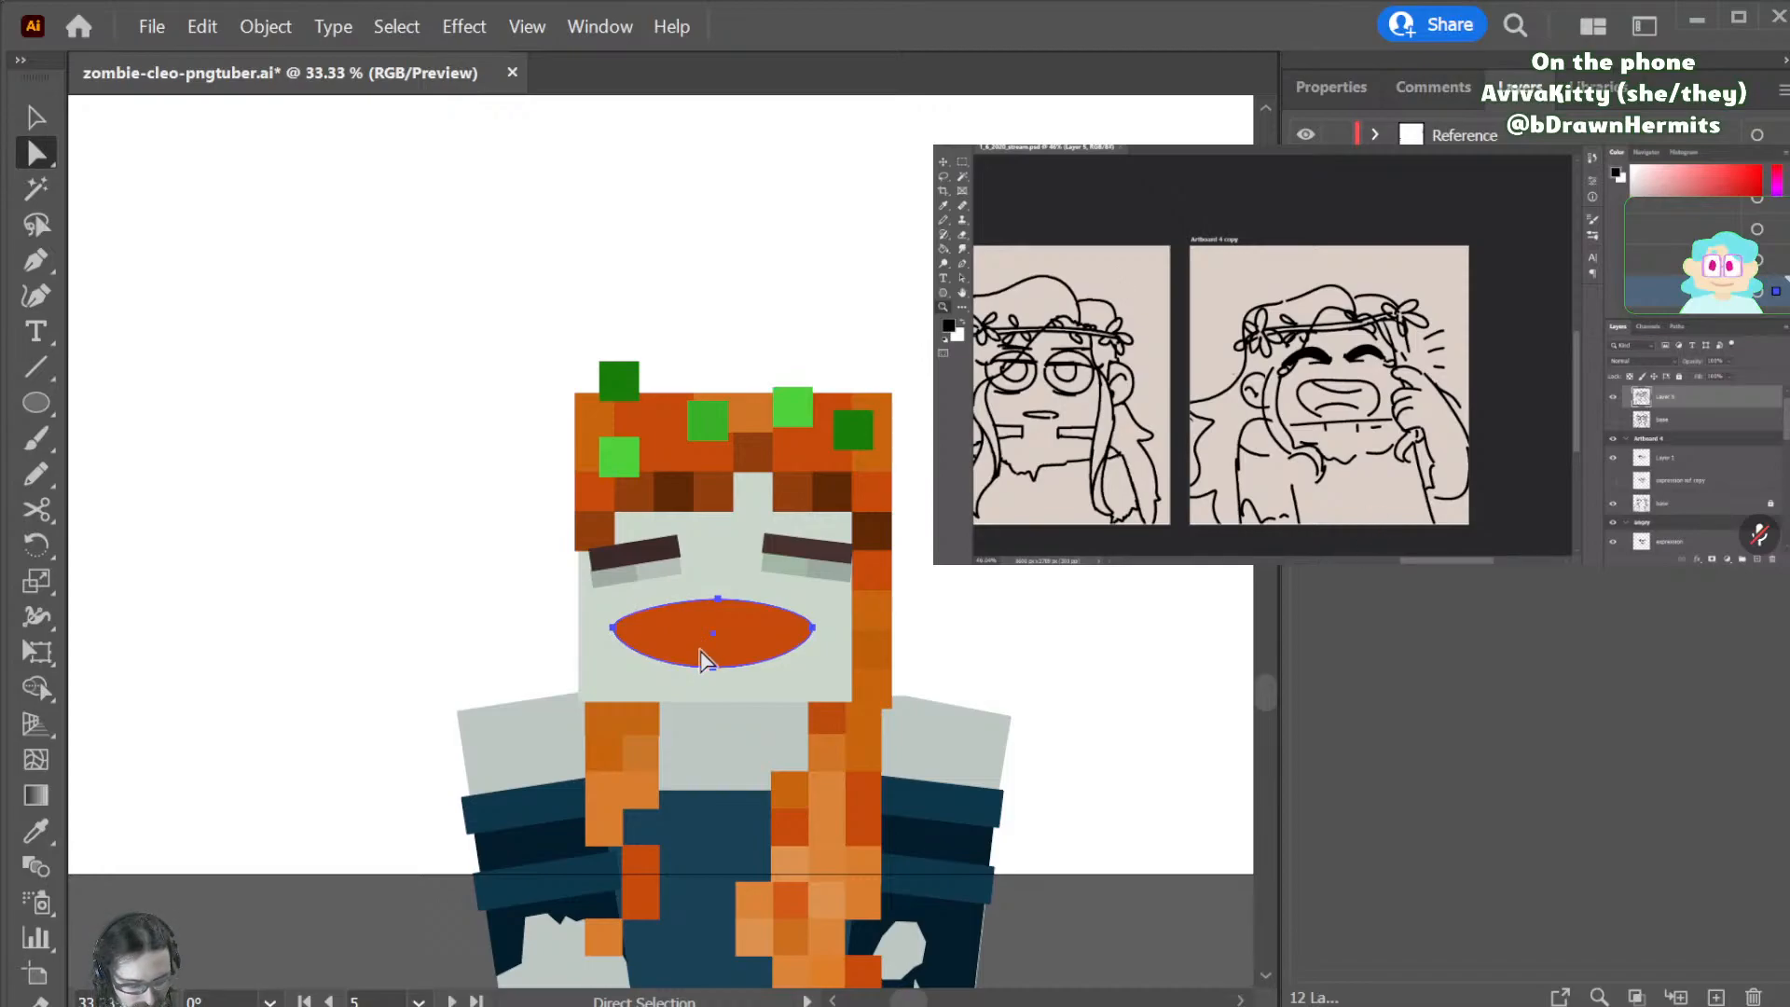
pyautogui.press('ctrl')
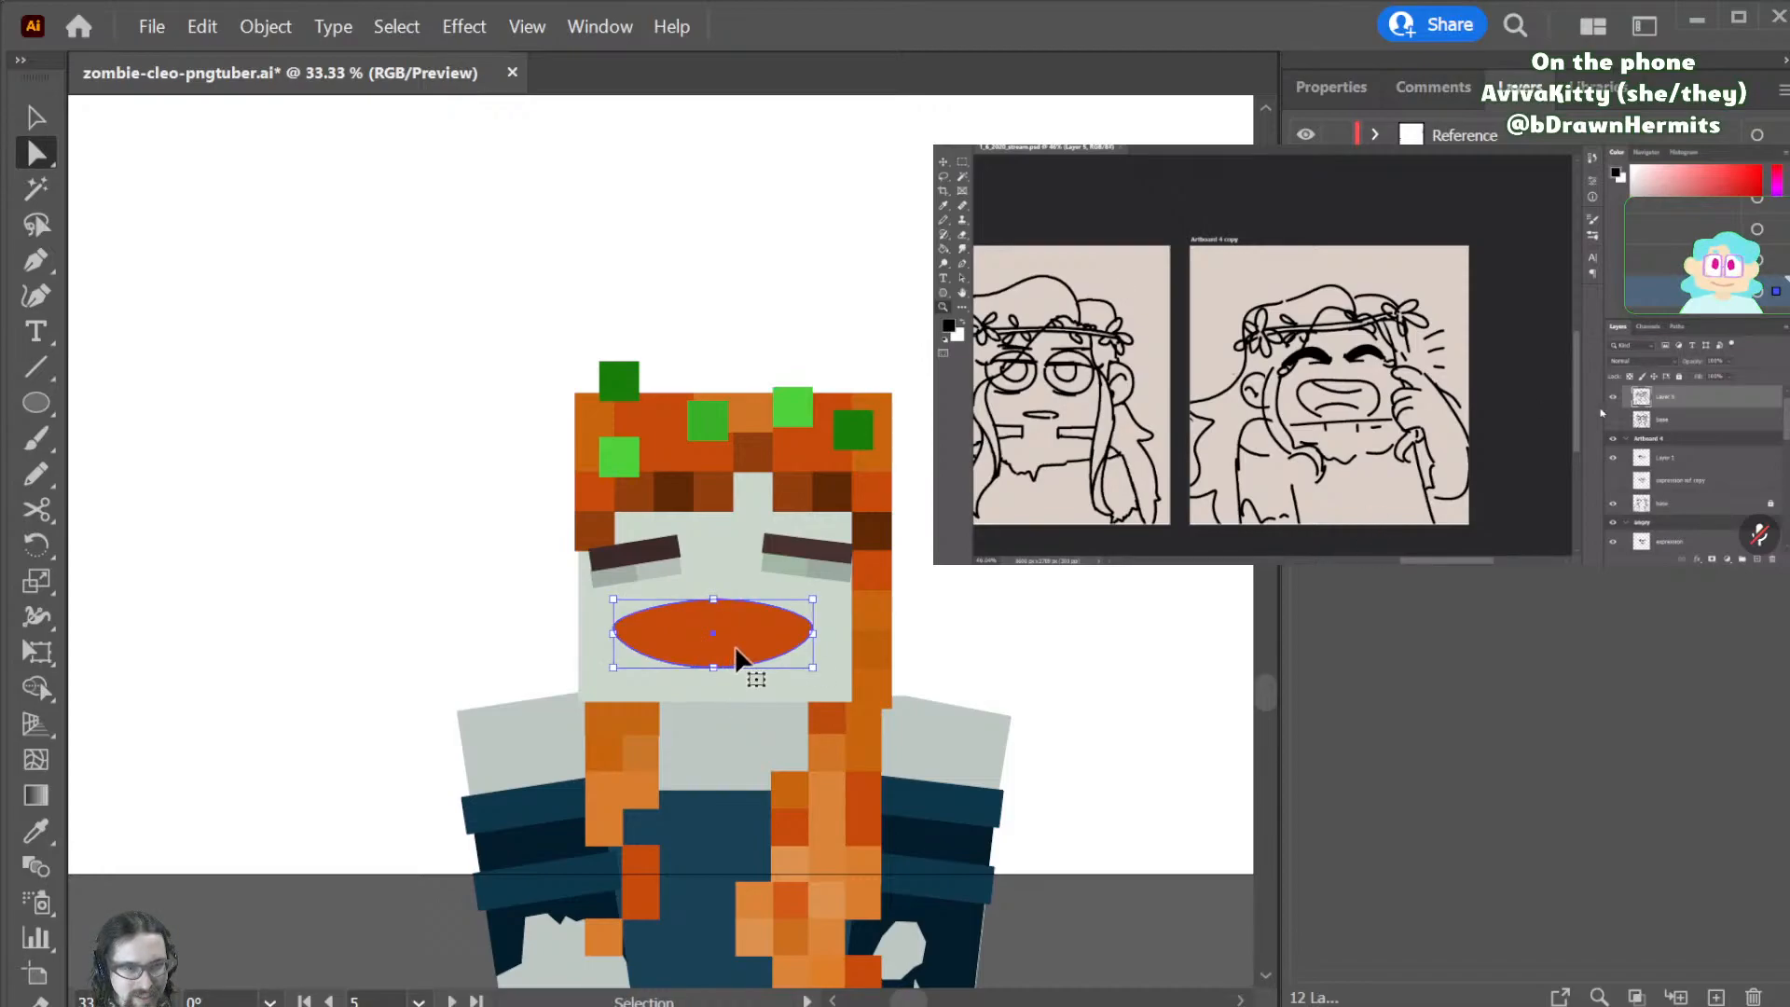
pyautogui.press('ctrl')
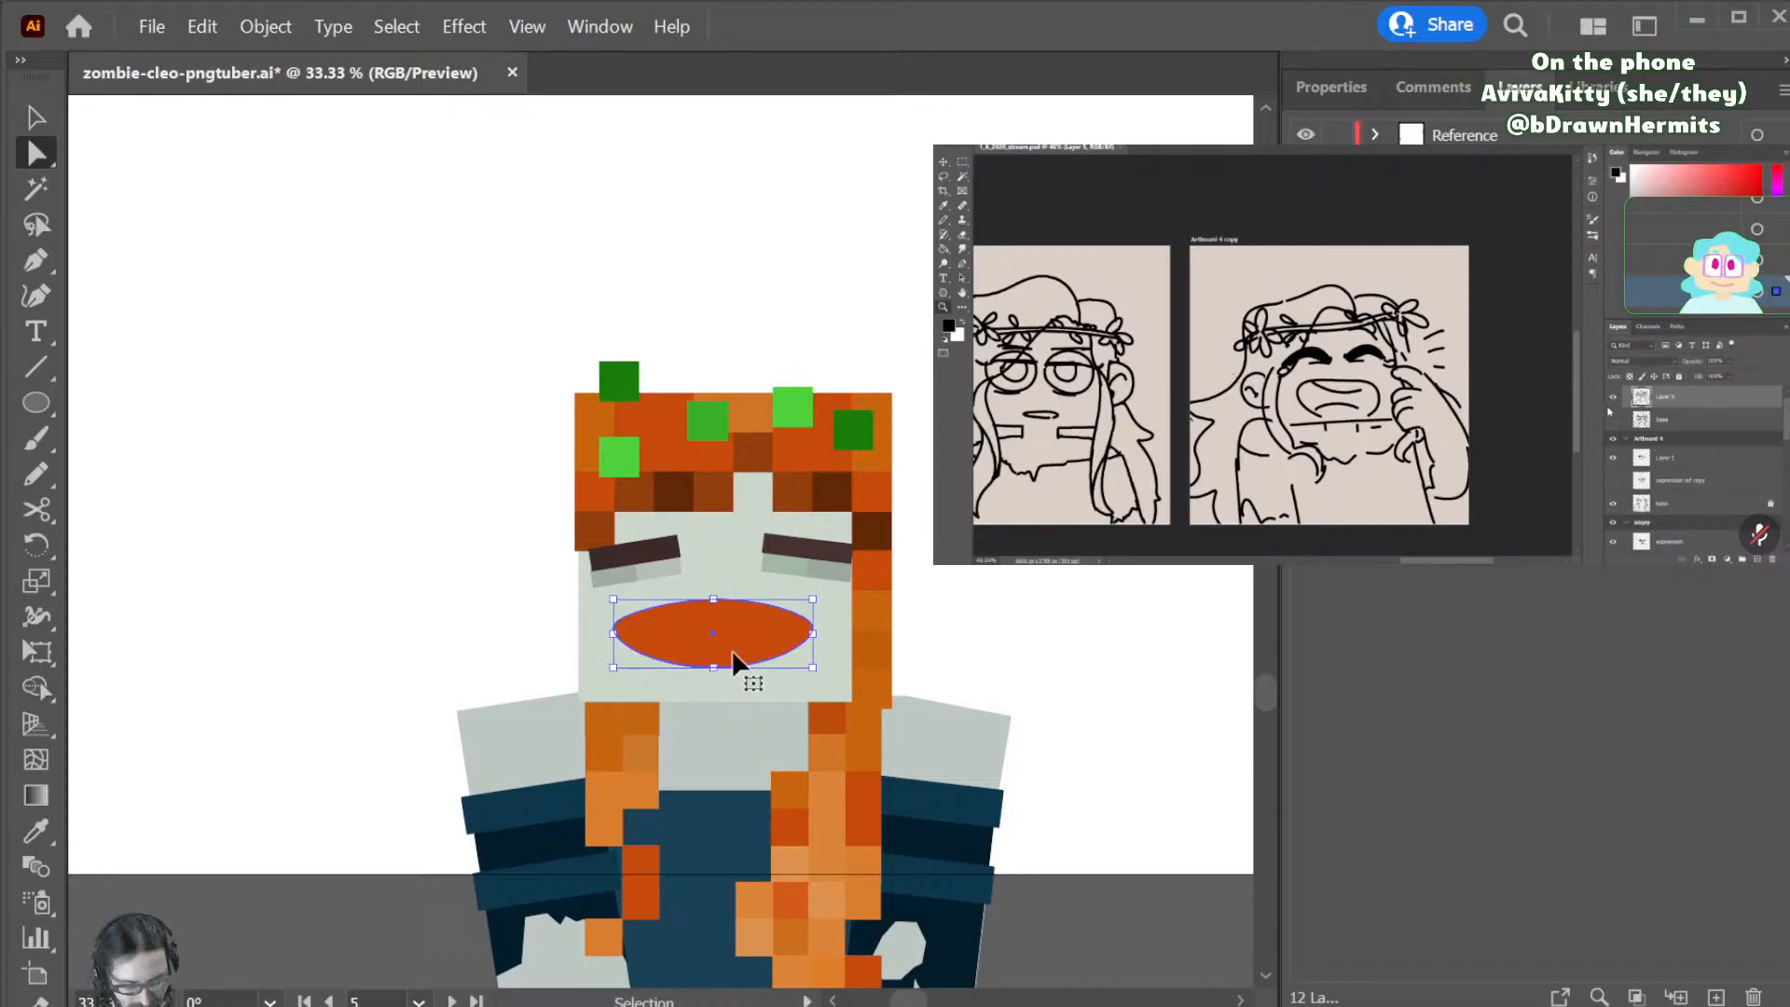
# - Duplicate the mouth oval slightly higher over the face and fill the copy white for the upper teeth
pyautogui.moveTo(731, 638); pyautogui.dragTo(733, 587)
pyautogui.click(728, 646)
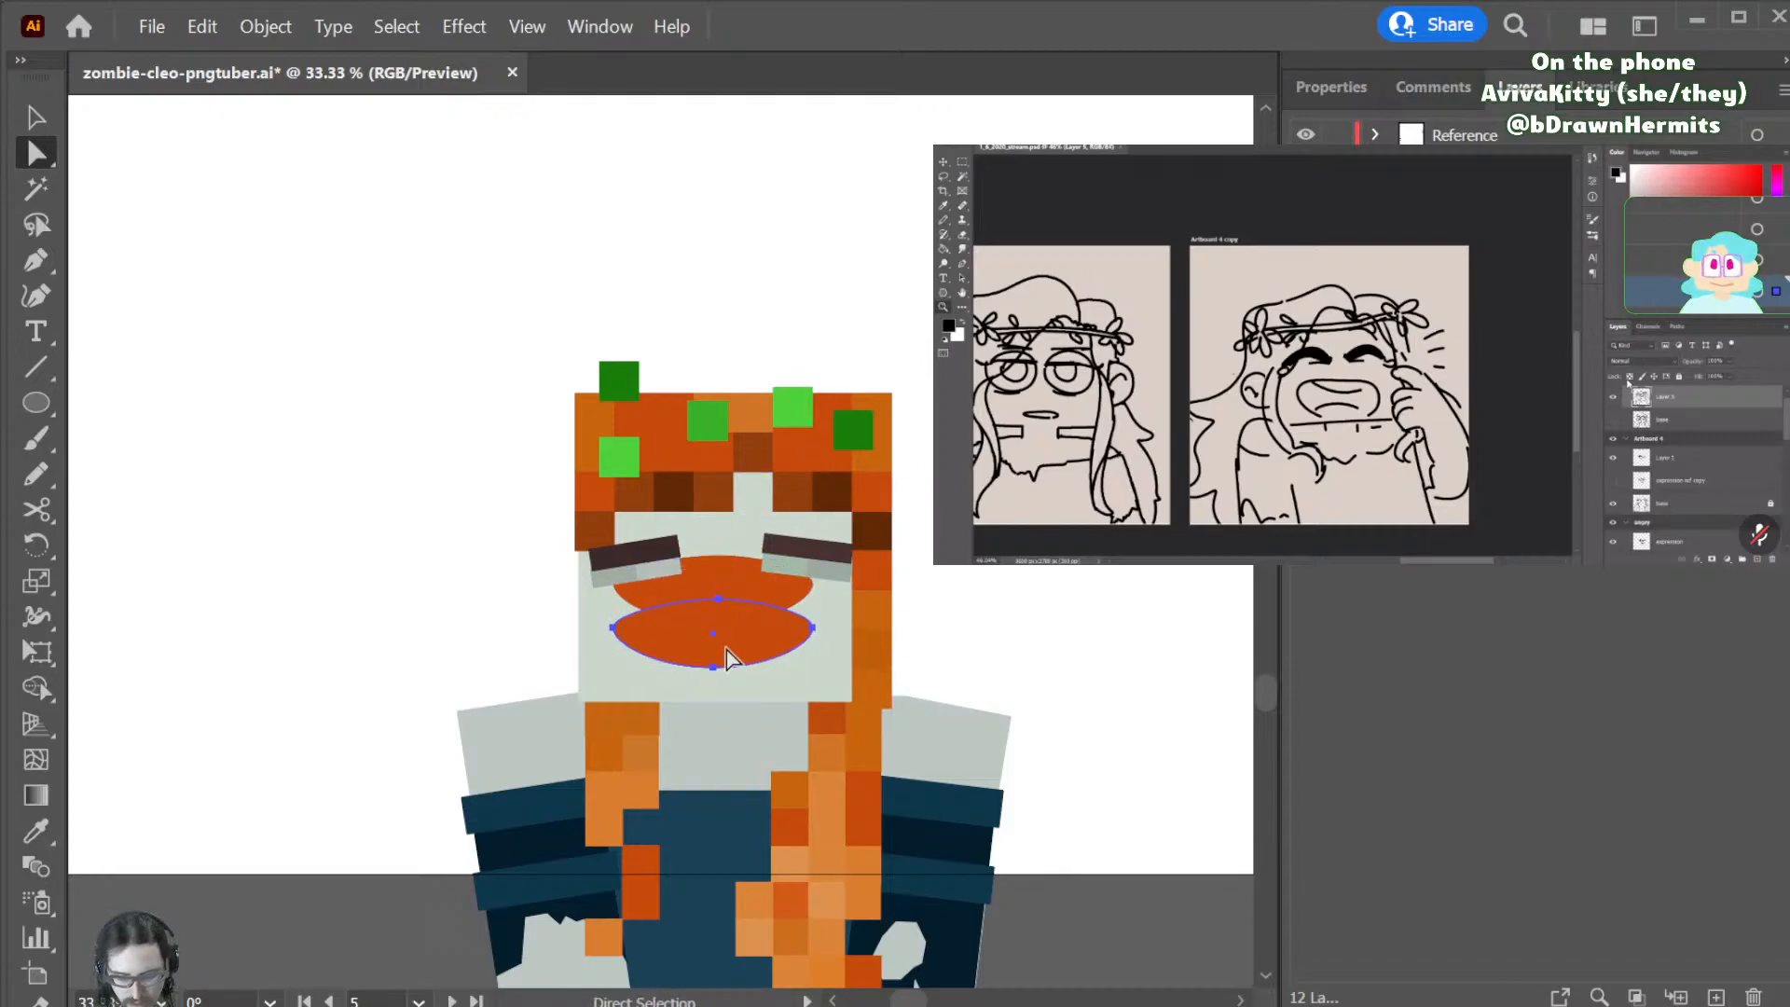
pyautogui.click(728, 617)
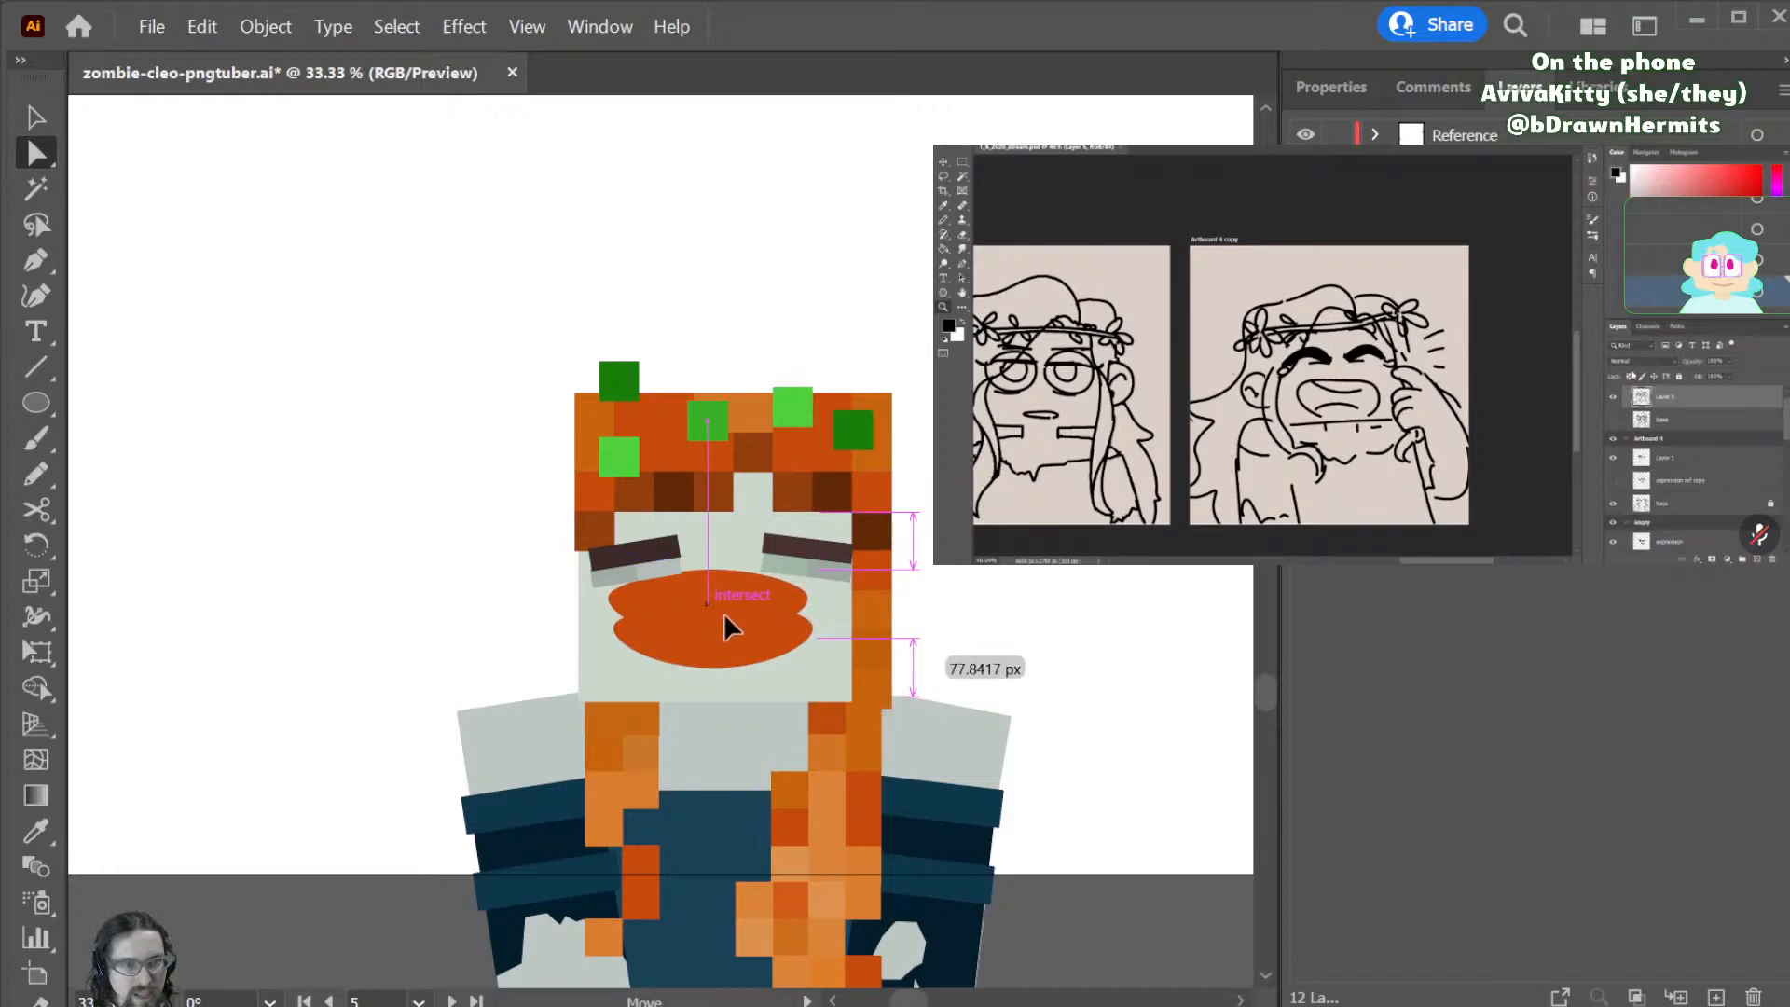
pyautogui.press('ctrl')
pyautogui.moveTo(733, 615)
pyautogui.mouseDown()
pyautogui.moveTo(719, 591)
pyautogui.moveTo(727, 625)
pyautogui.mouseUp()
pyautogui.press('d')
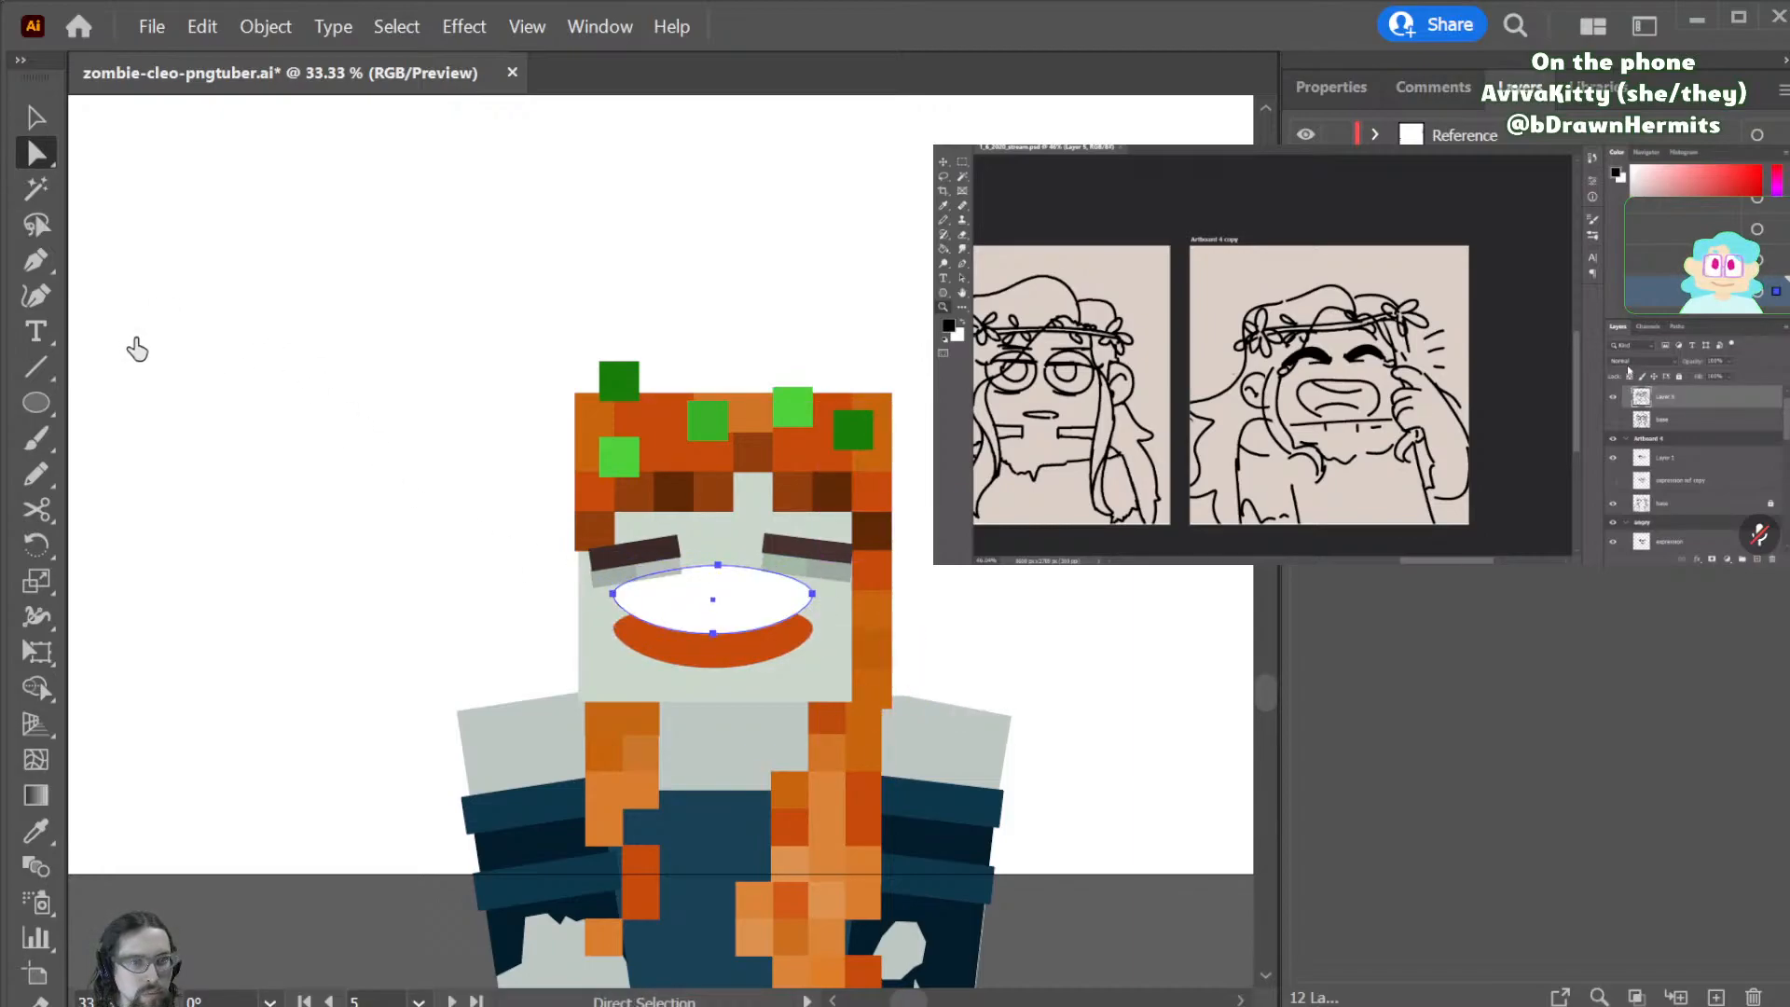
# - Clip the white teeth oval inside the mouth shape with a clipping mask
pyautogui.keyDown('ctrl'); pyautogui.click(762, 650); pyautogui.keyUp('ctrl')
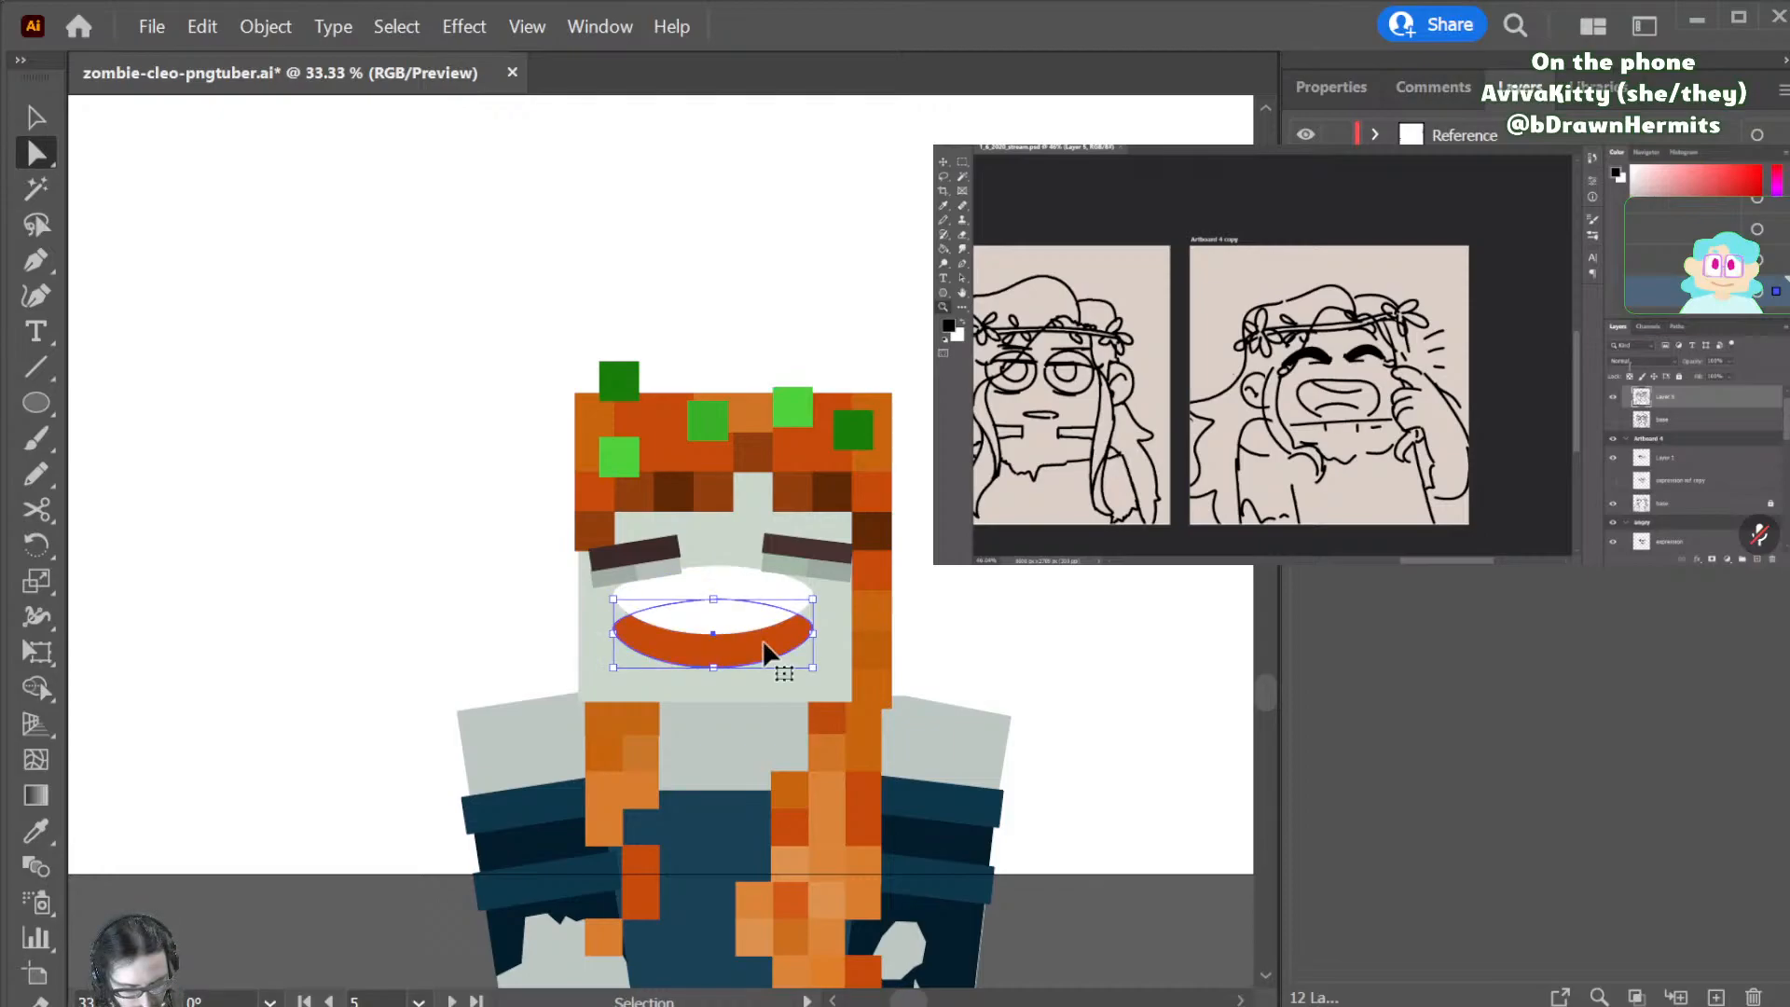
pyautogui.hotkey('ctrl', 'shift', 'a')
pyautogui.click(745, 614)
pyautogui.hotkey('ctrl', '[')
pyautogui.keyDown('ctrl'); pyautogui.click(743, 609); pyautogui.keyUp('ctrl')
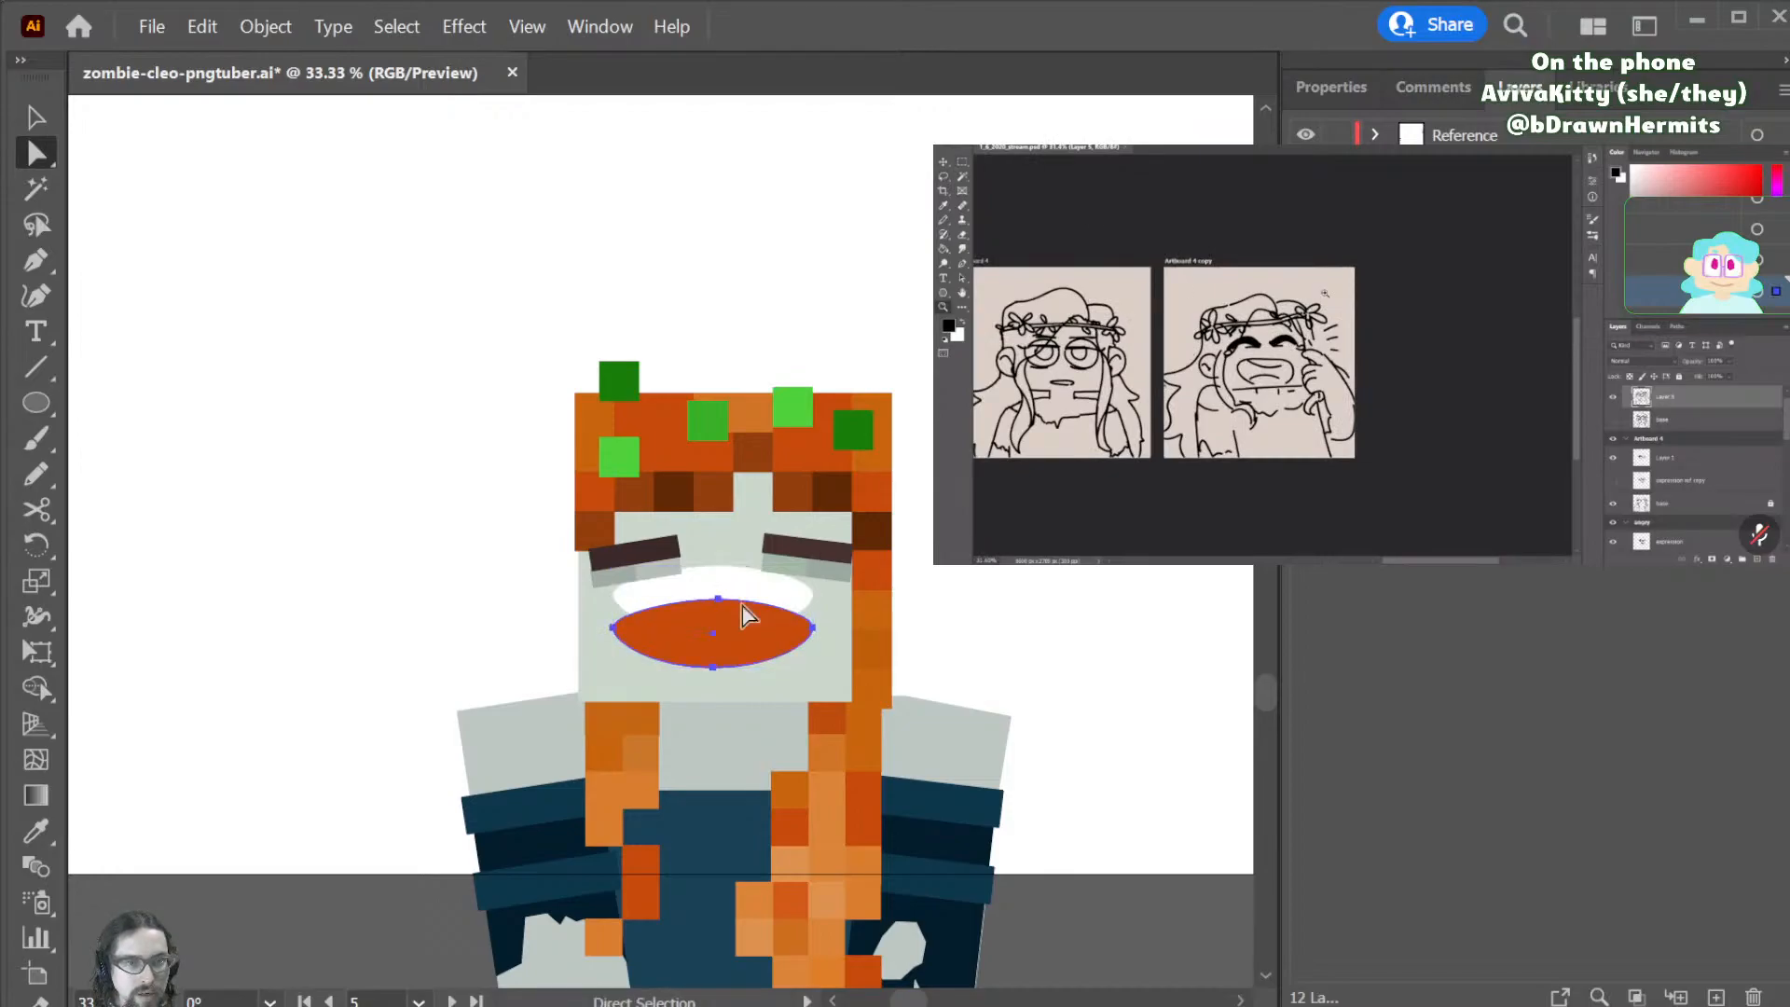
pyautogui.keyDown('shift'); pyautogui.click(734, 579); pyautogui.keyUp('shift')
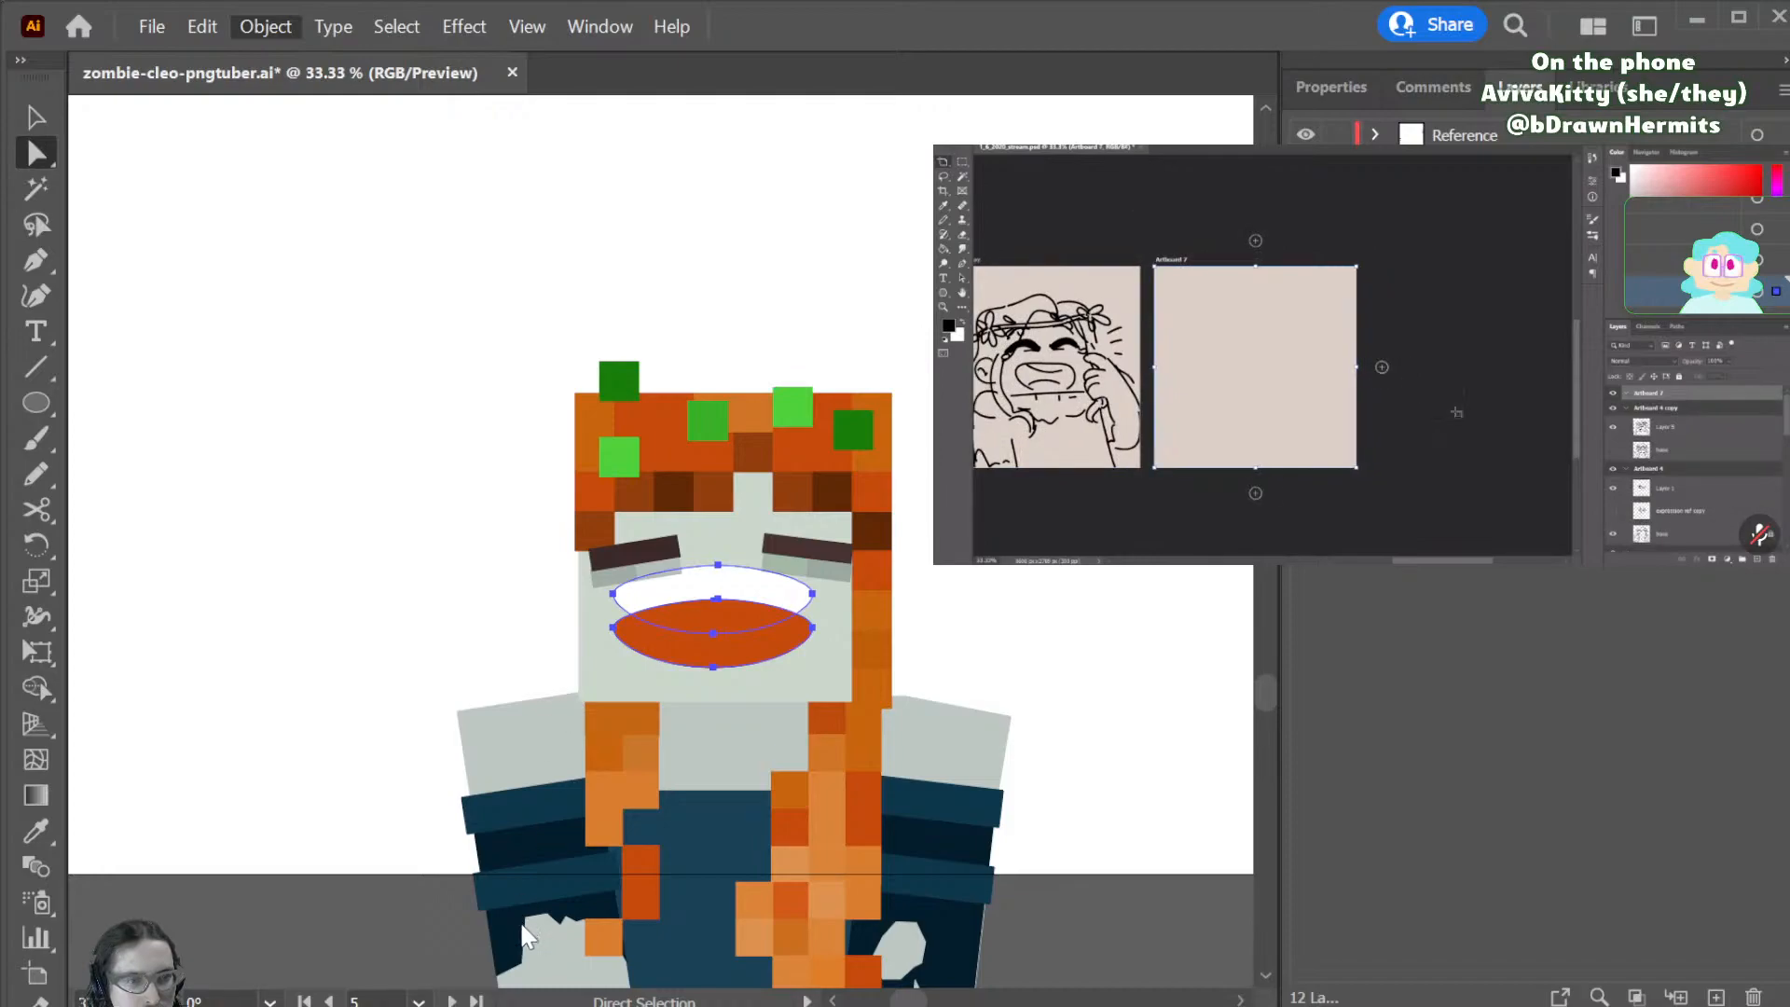
pyautogui.hotkey('ctrl', '7')
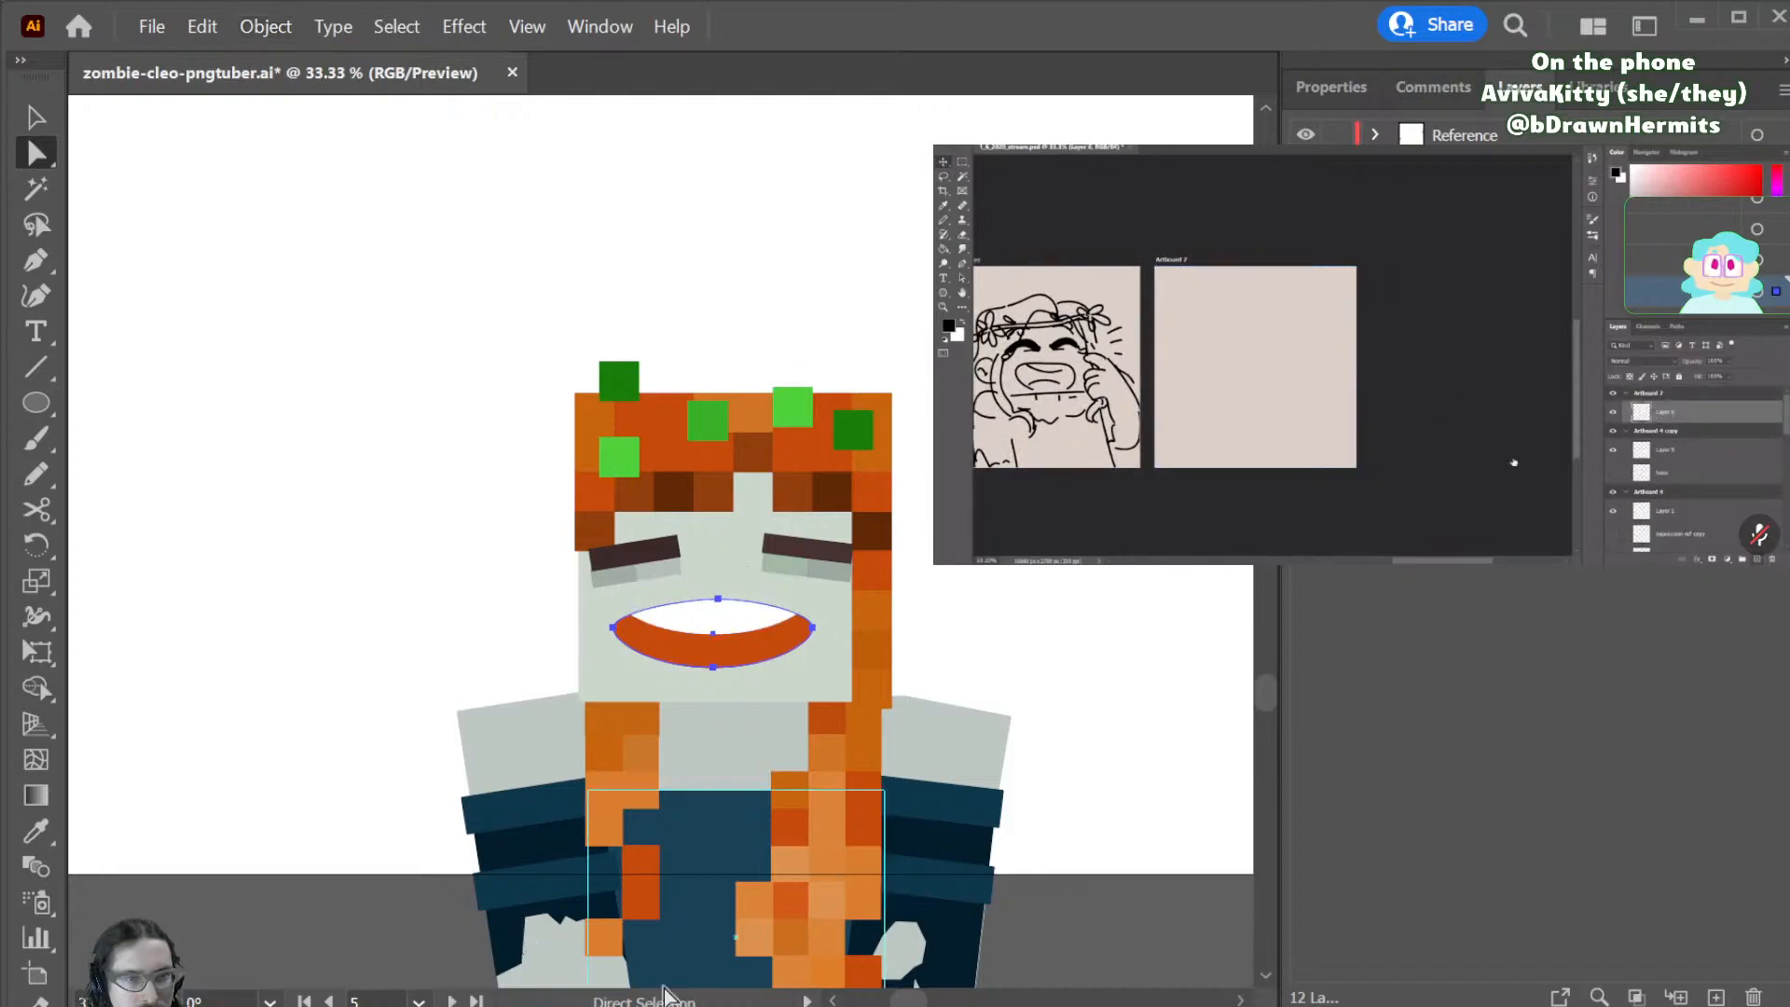
pyautogui.click(1074, 619)
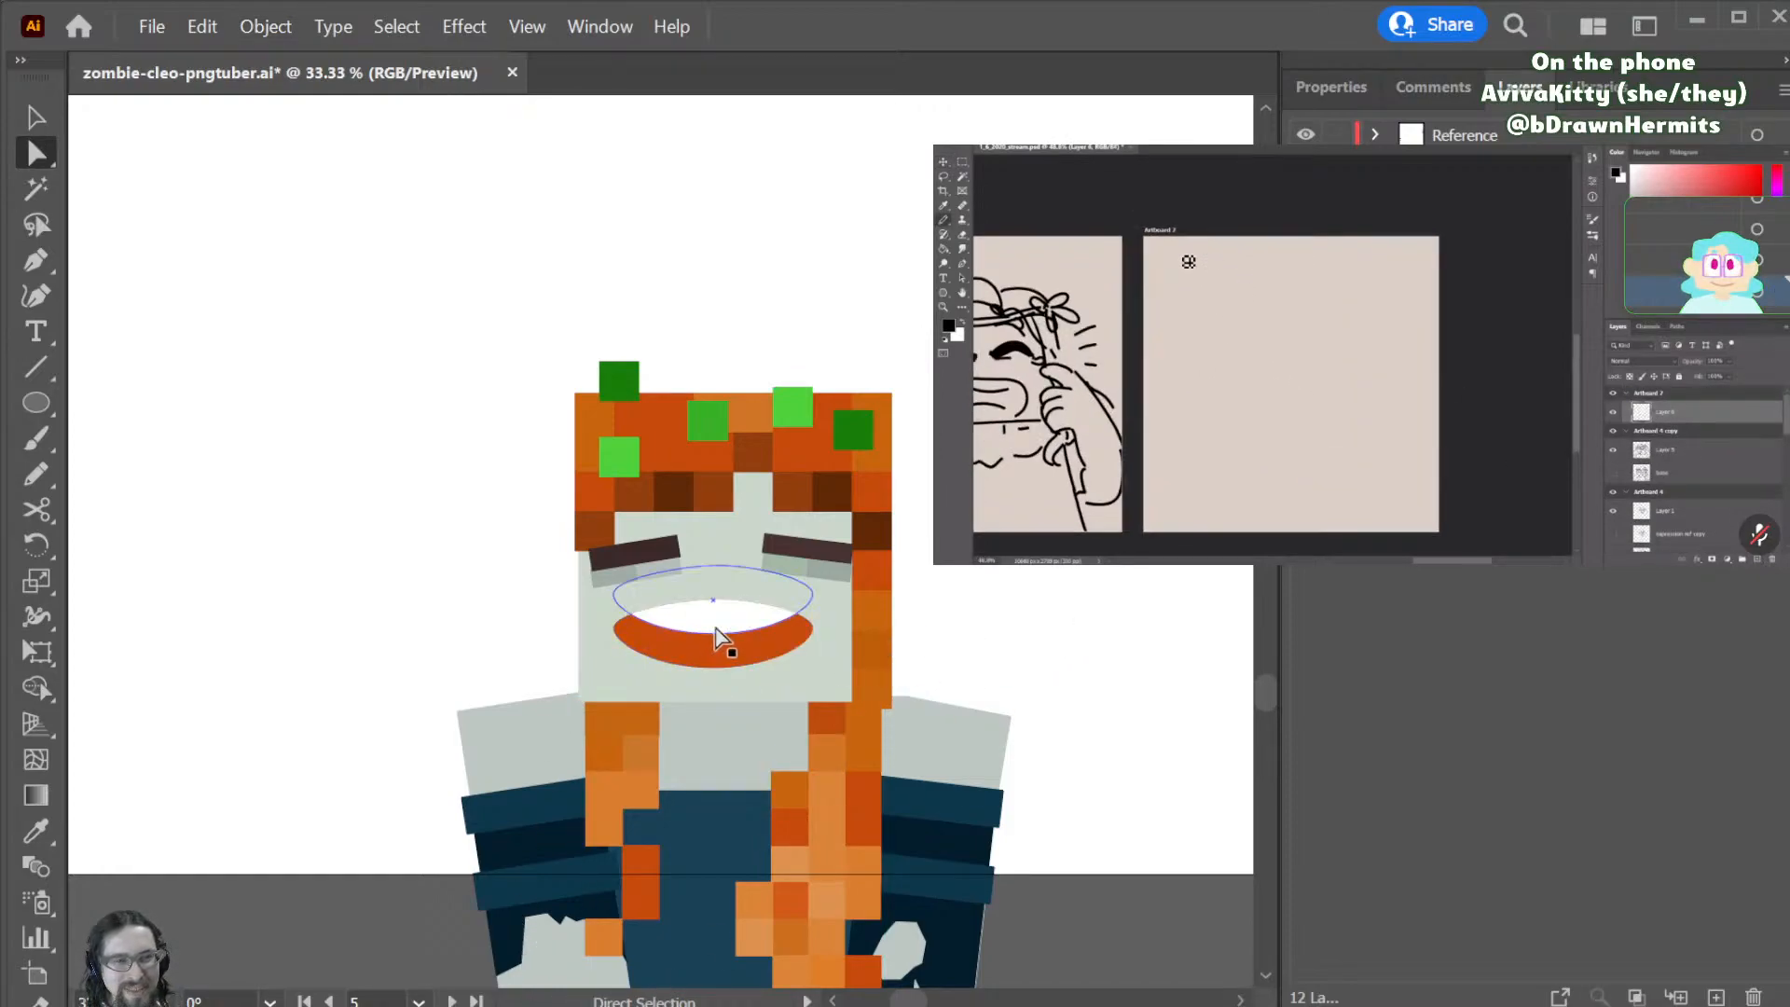
# - Duplicate the clipped white oval lower in the mouth as a tongue and fill it with the hair's reddish orange
pyautogui.moveTo(719, 622); pyautogui.dragTo(719, 688)
pyautogui.press('i')
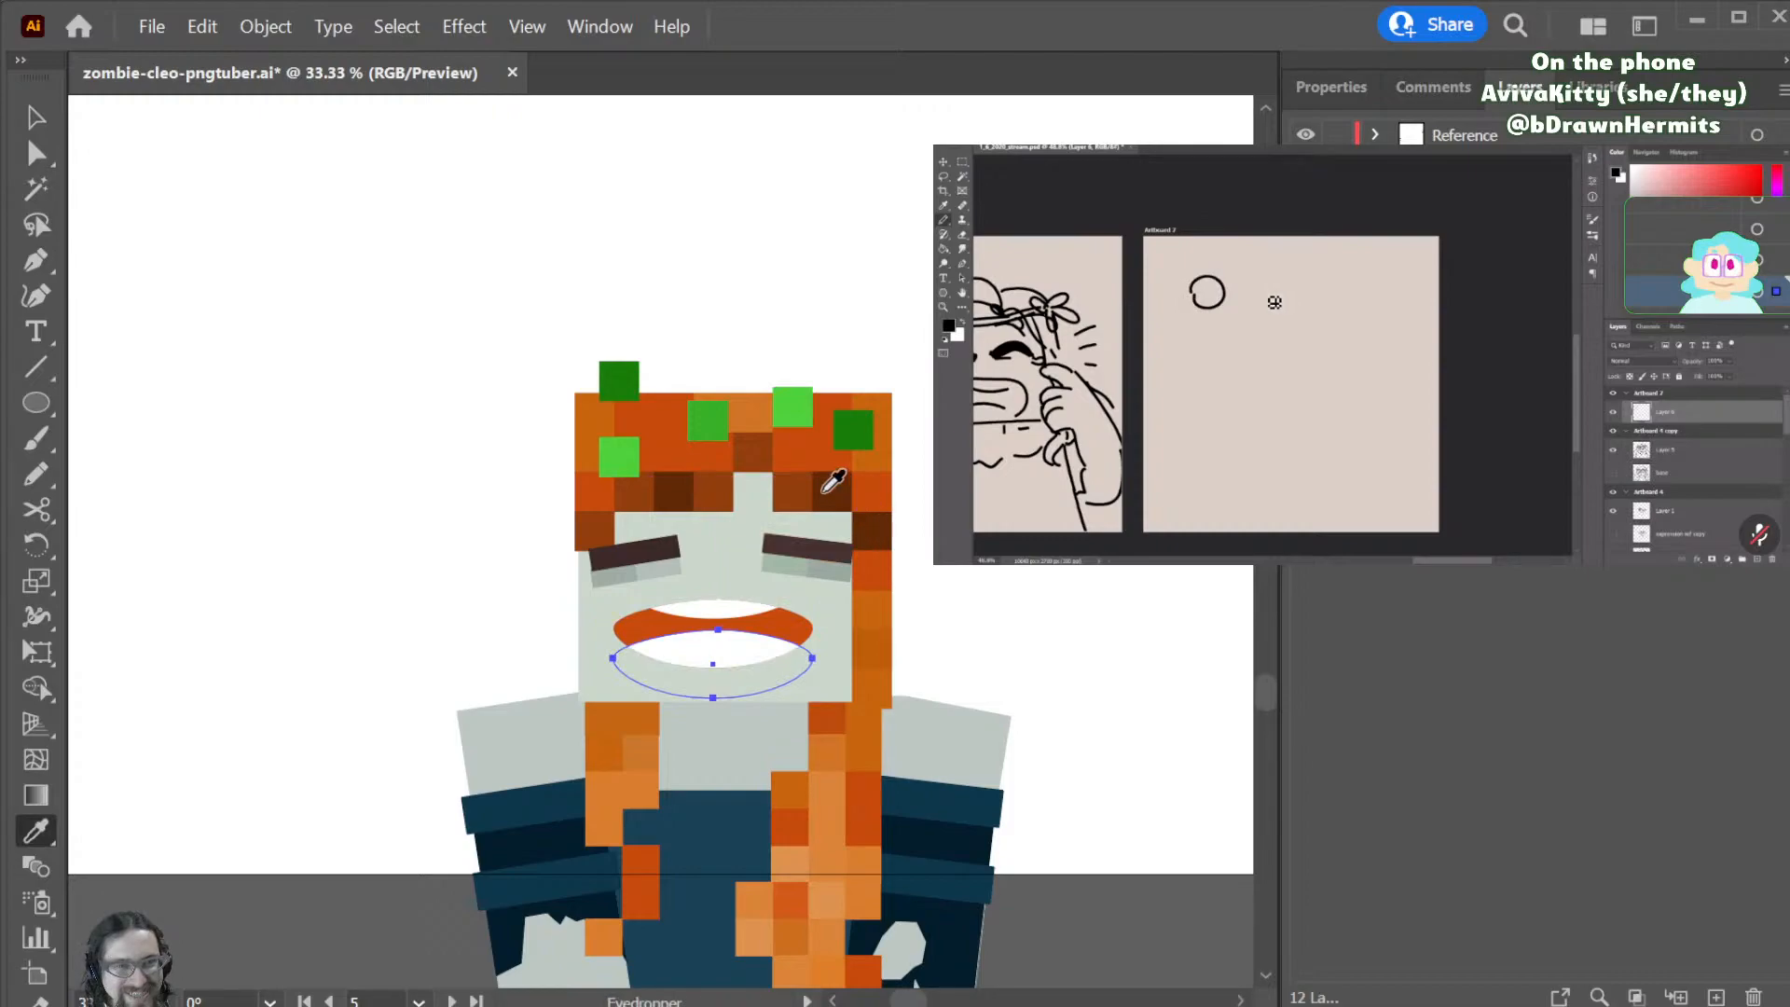
pyautogui.click(830, 492)
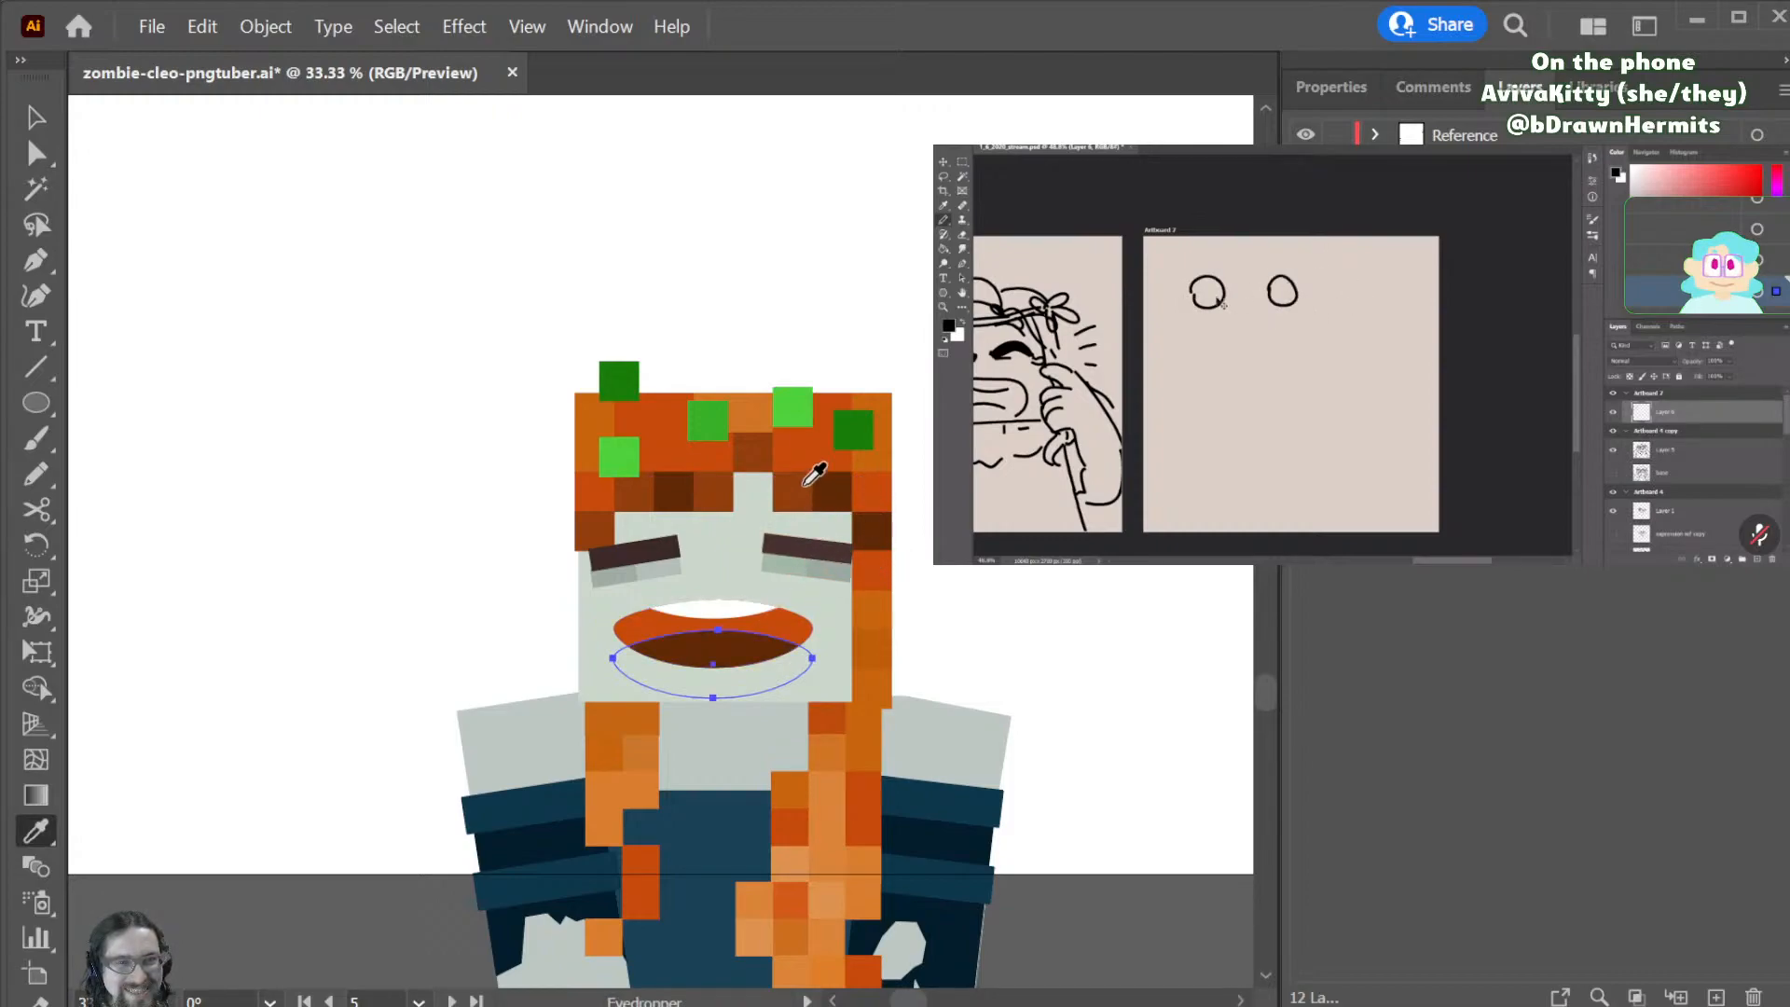
pyautogui.click(820, 433)
pyautogui.press('v')
pyautogui.click(875, 626)
# - Recolour the mouth cavity behind the teeth and tongue with the dark brown of the fringe
pyautogui.click(706, 650)
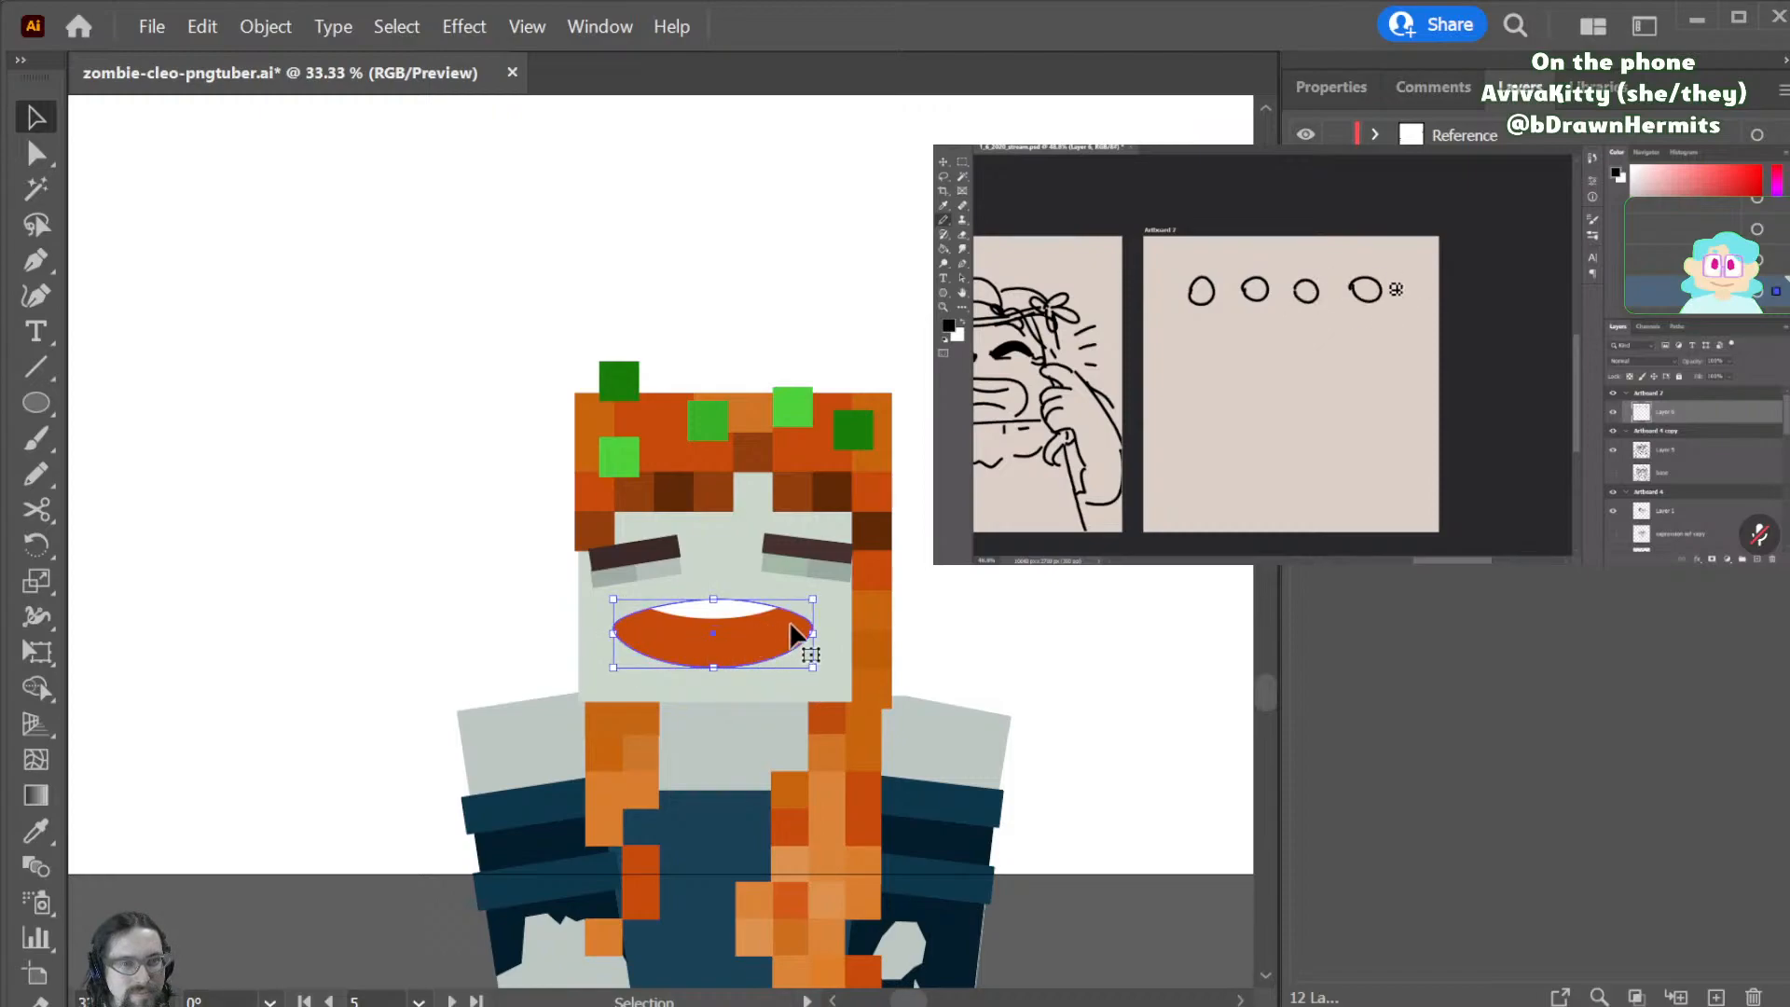
pyautogui.press('i')
pyautogui.click(840, 490)
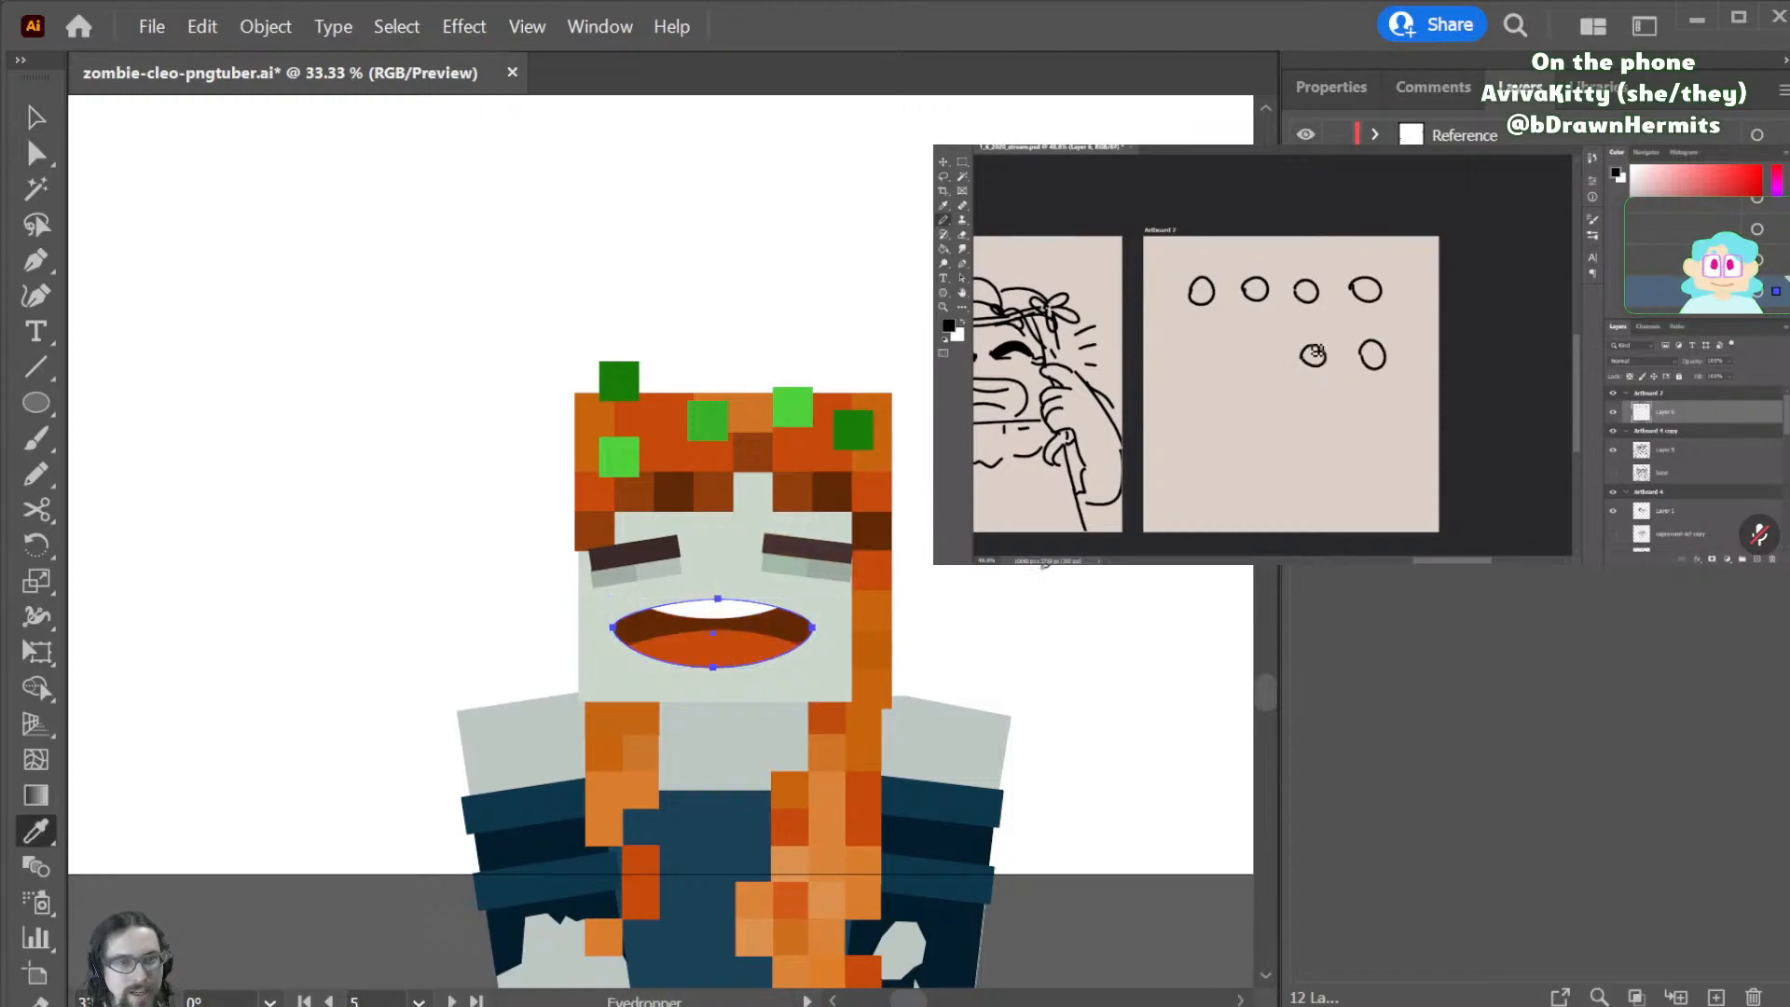
pyautogui.press('v')
pyautogui.click(1063, 569)
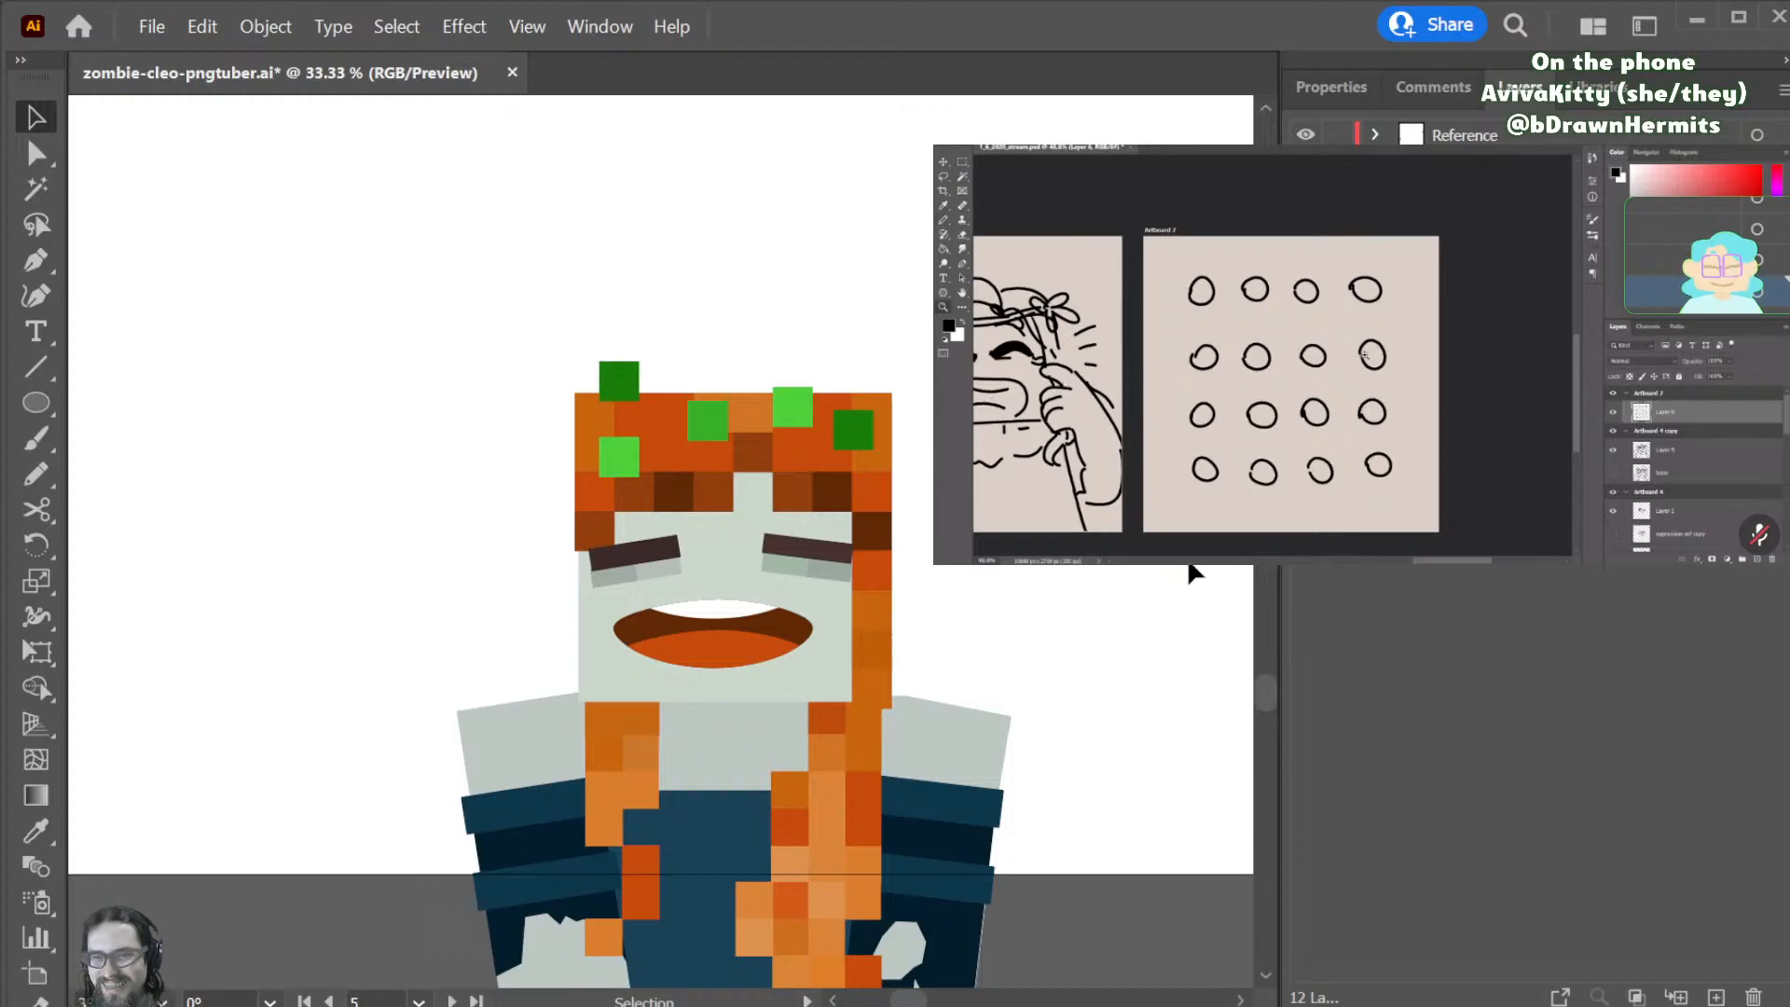
# - Raise both corner anchors of the mouth and its clipping shape to form a broad laughing smile
pyautogui.keyDown('ctrl'); pyautogui.click(649, 659); pyautogui.keyUp('ctrl')
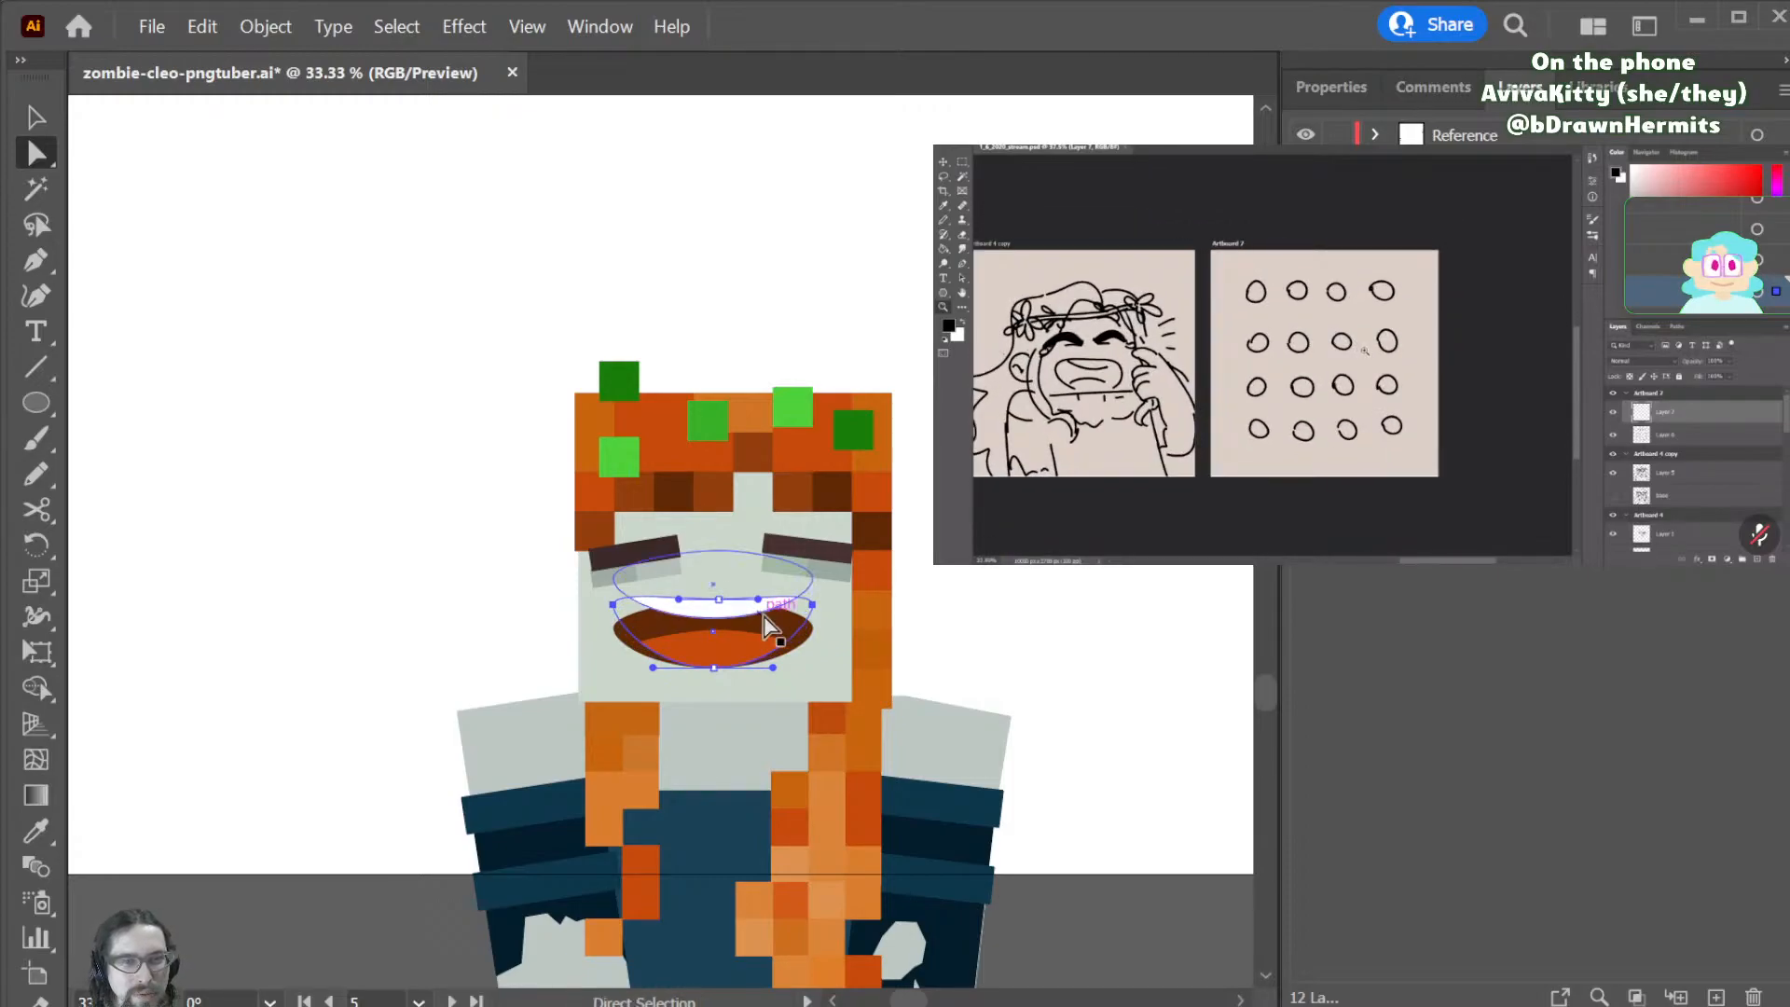
pyautogui.click(811, 631)
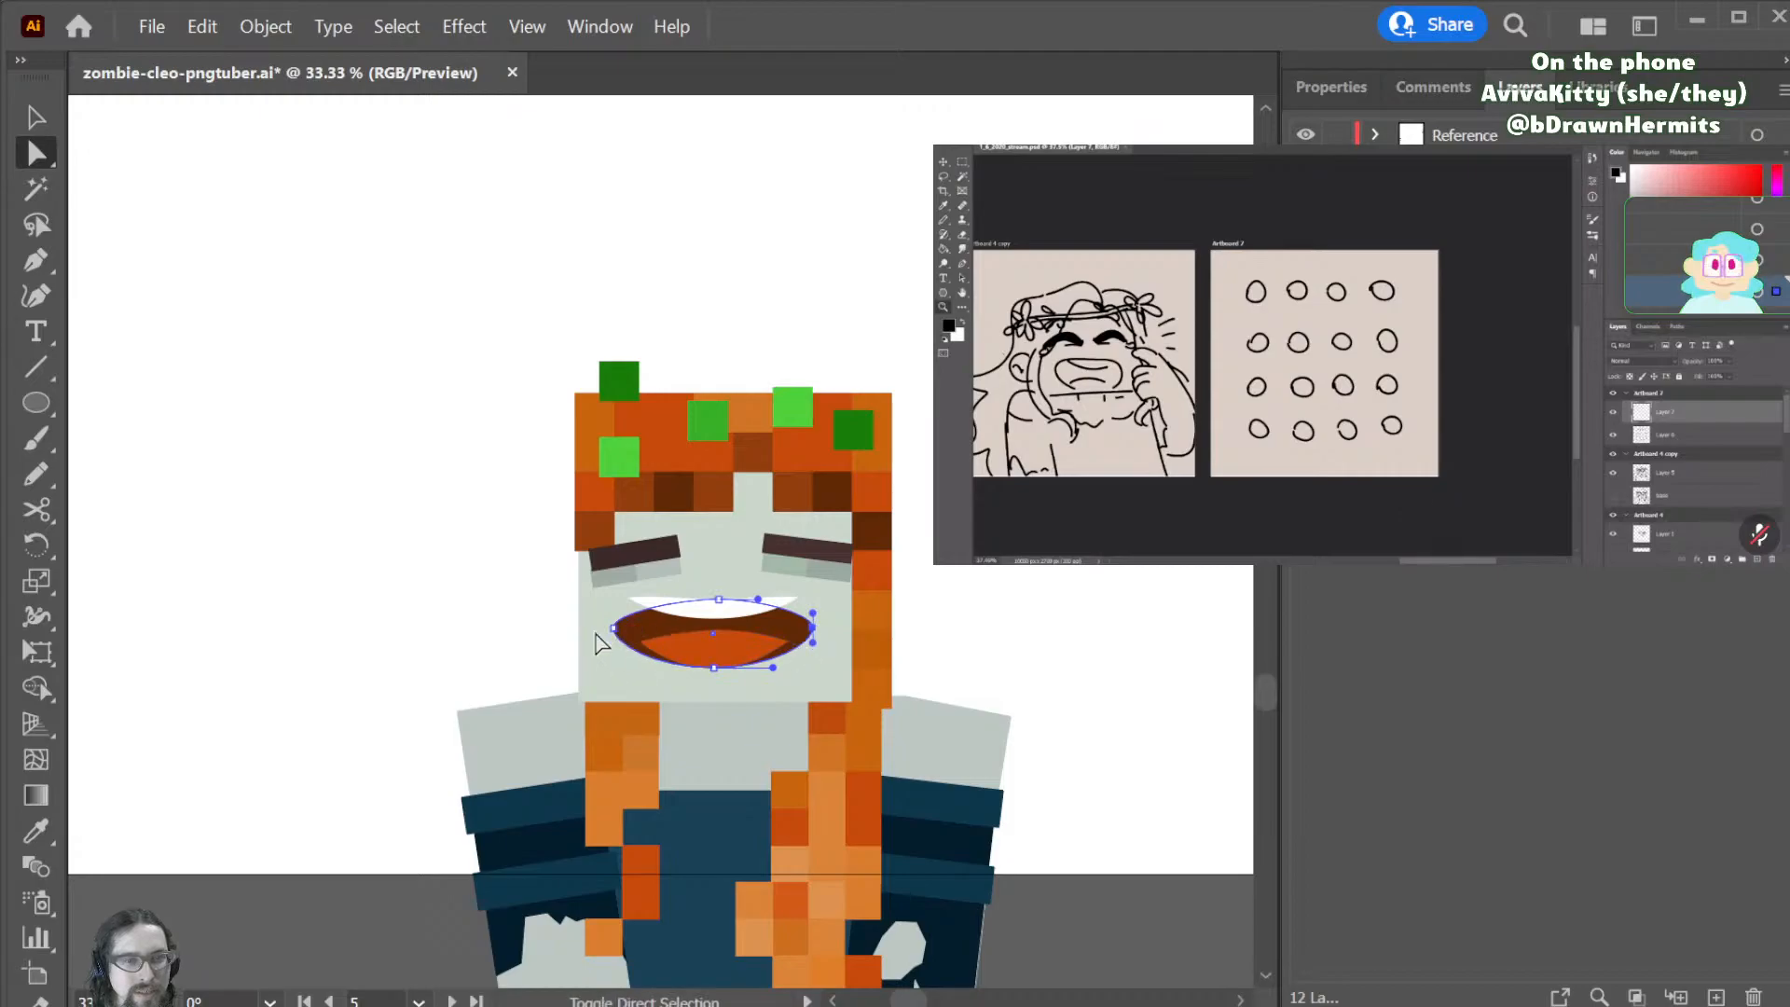
pyautogui.keyDown('shift'); pyautogui.click(613, 629); pyautogui.keyUp('shift')
pyautogui.hotkey('shift', 'Up')
pyautogui.hotkey('shift', 'Up')
pyautogui.hotkey('shift', 'Up')
pyautogui.hotkey('shift', 'Up')
pyautogui.hotkey('shift', 'Up')
pyautogui.press('c')
pyautogui.press('v')
pyautogui.click(999, 610)
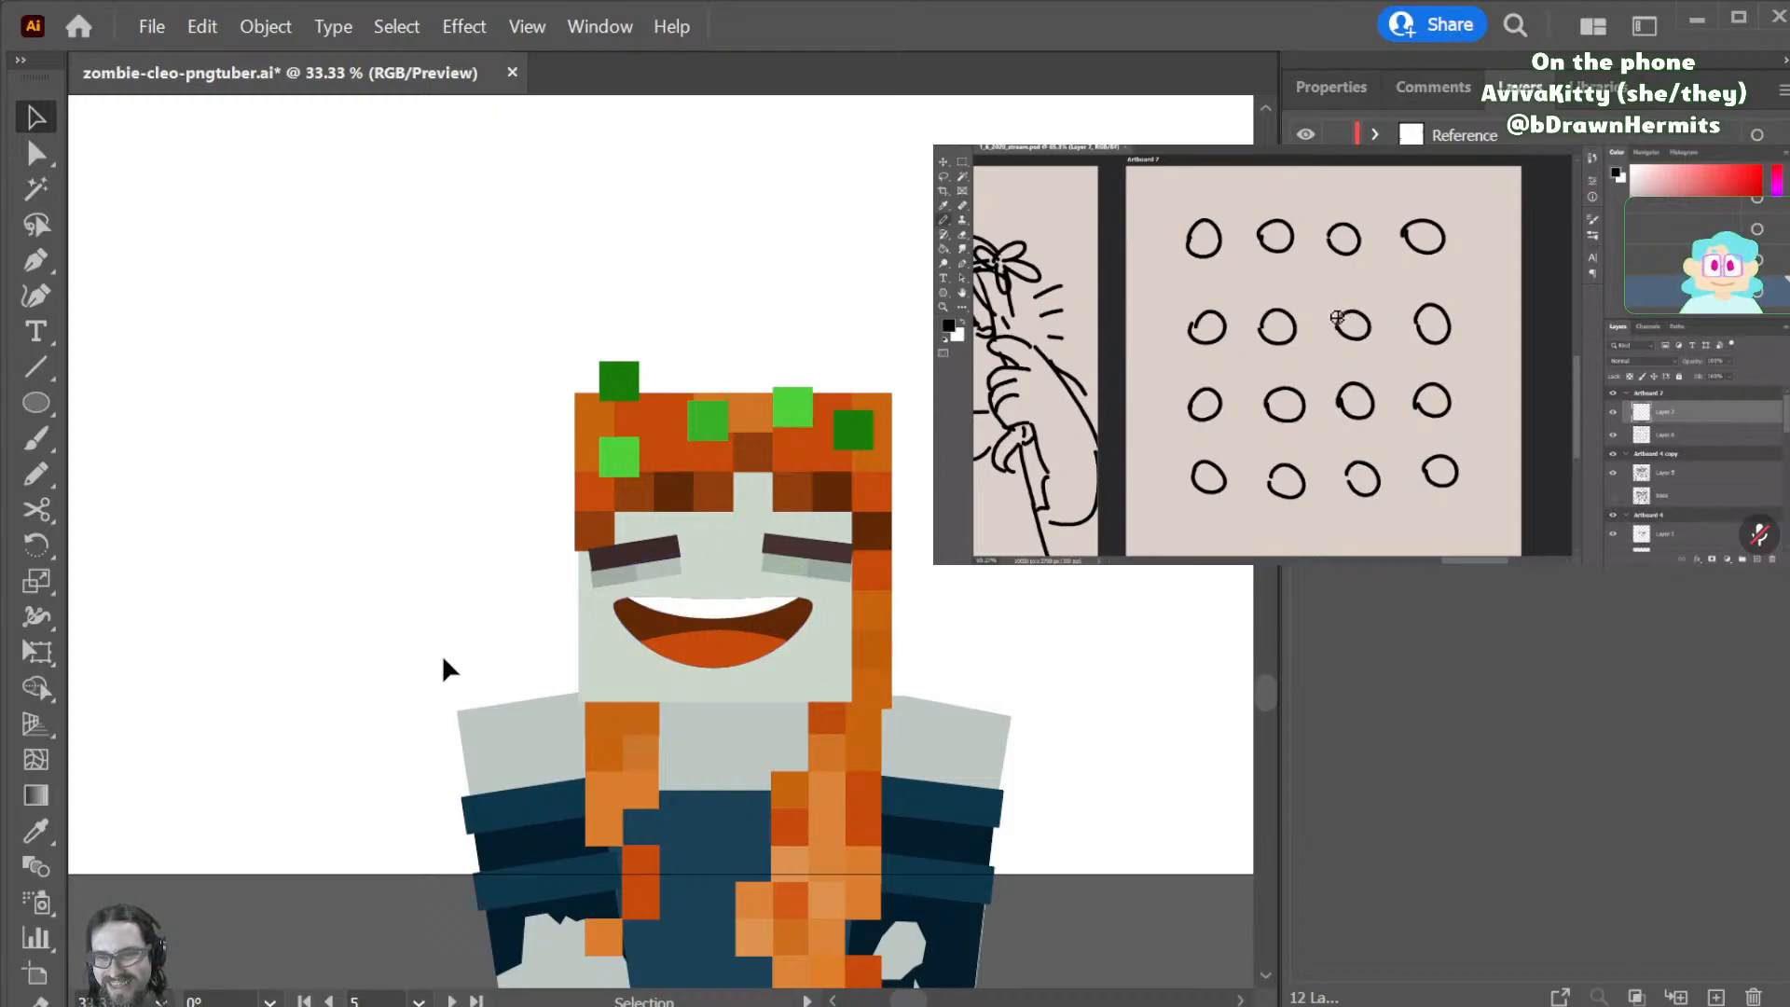
# - Lower the bottom edge of the mouth and tongue slightly so the laughing smile opens wider
pyautogui.moveTo(649, 656); pyautogui.dragTo(653, 658)
pyautogui.press('Down')
pyautogui.press('Down')
pyautogui.press('Down')
pyautogui.press('Down')
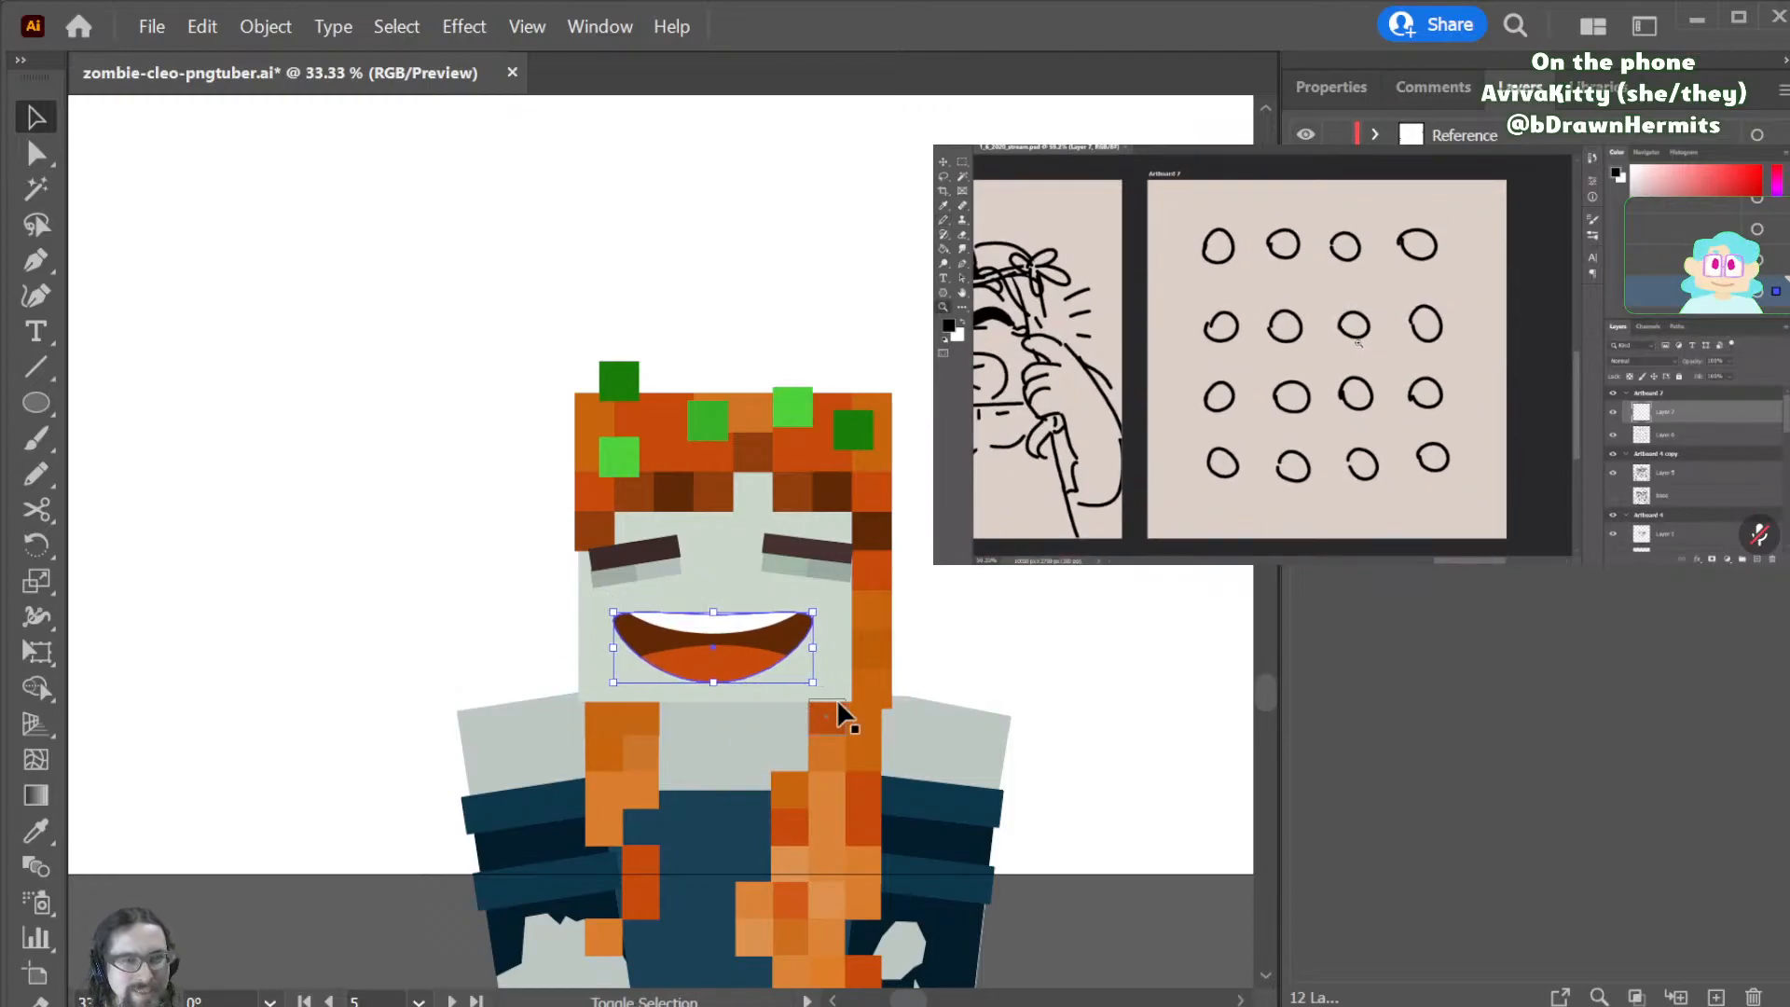
pyautogui.click(1028, 620)
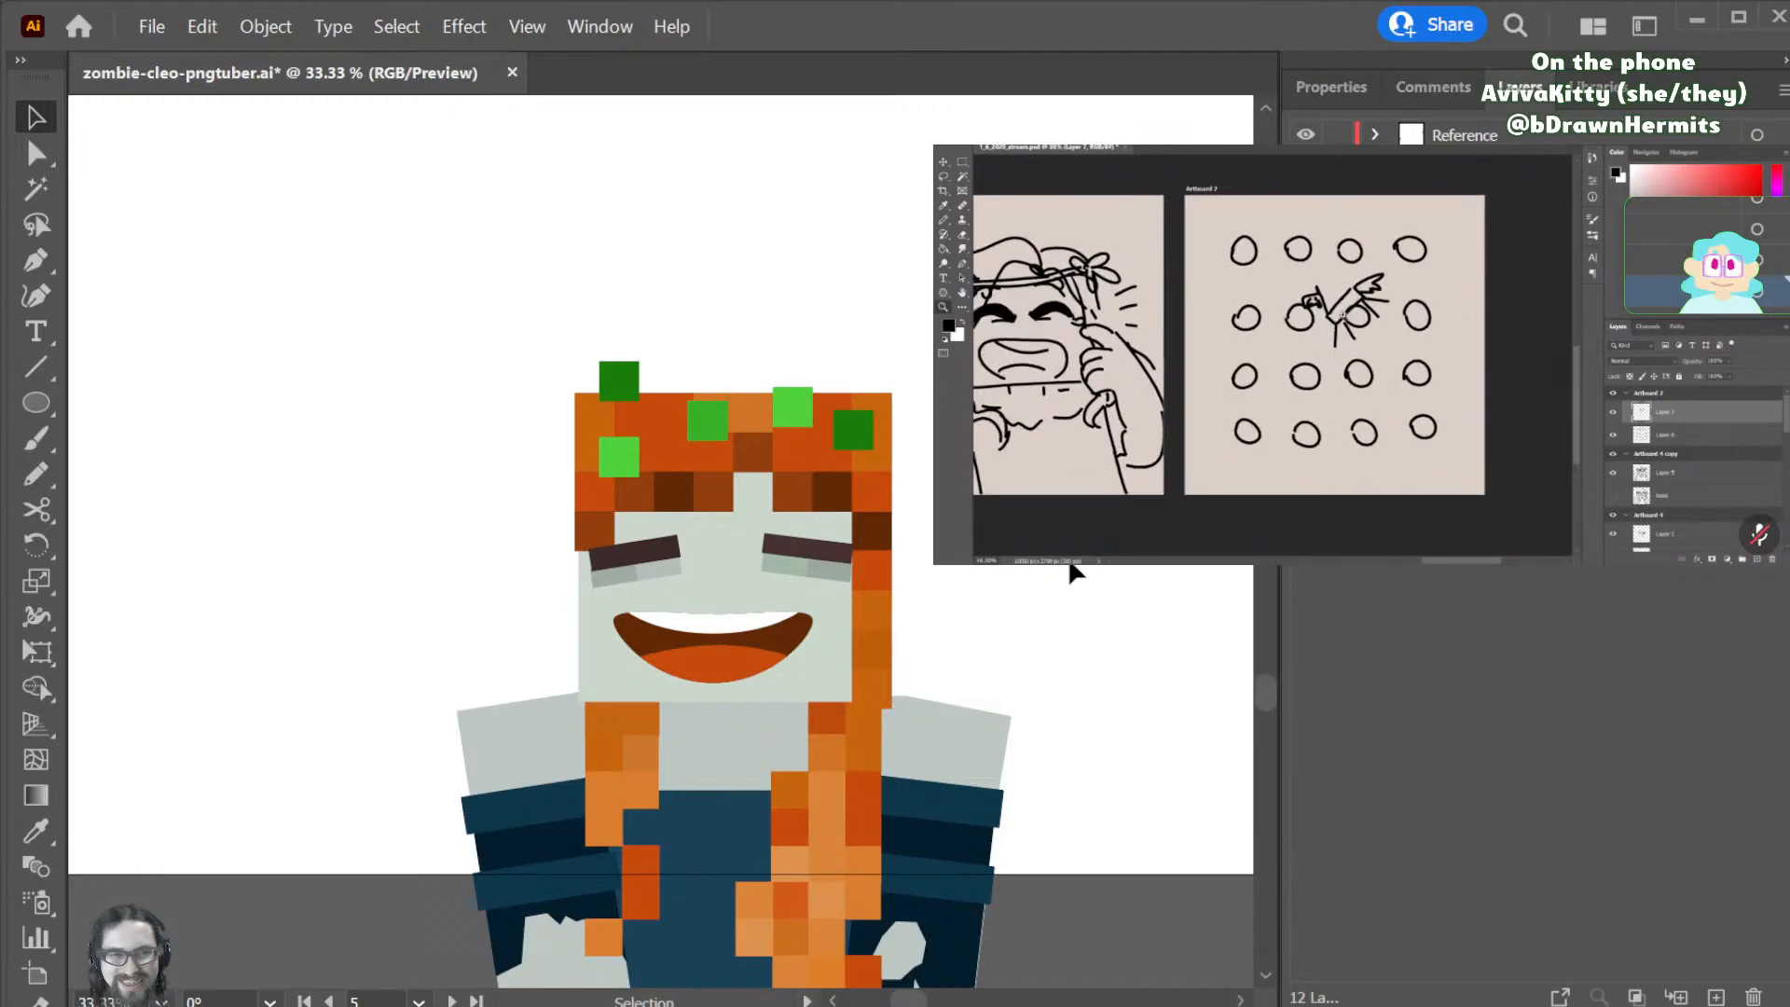
# - Examine the laughing character as a whole and compare it with the other expression artboards
pyautogui.scroll(1, 1060, 637)
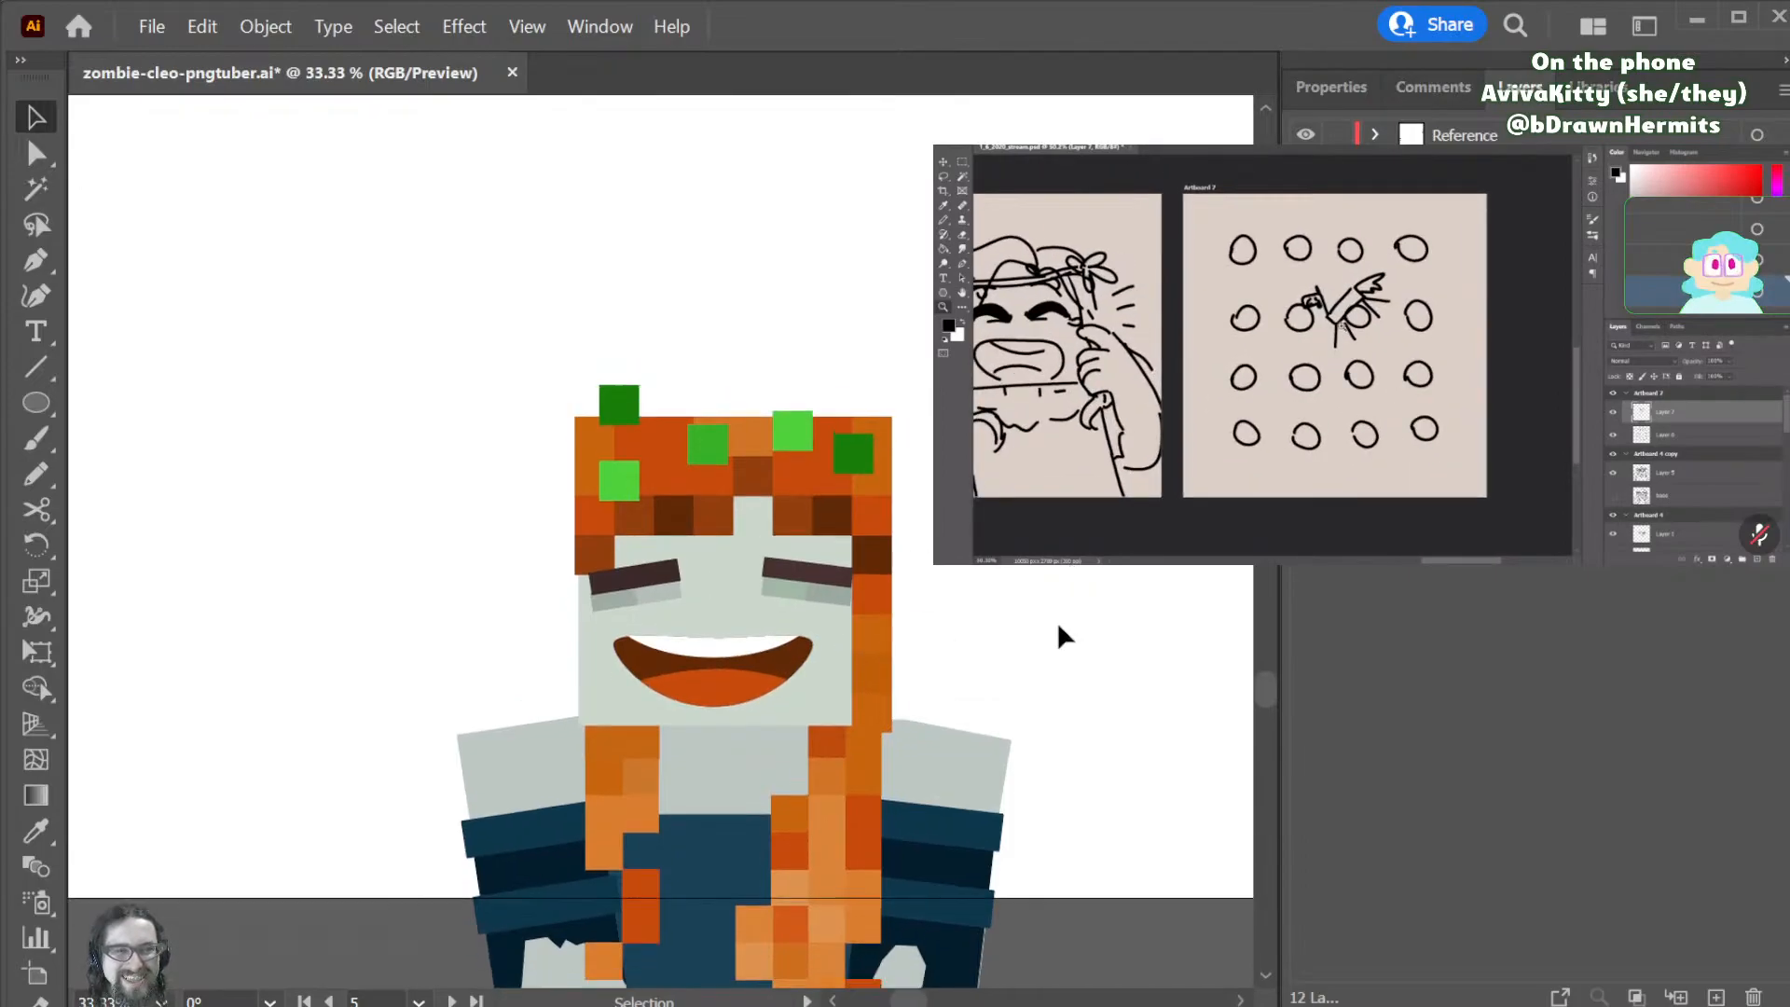
pyautogui.scroll(-3, 1063, 625)
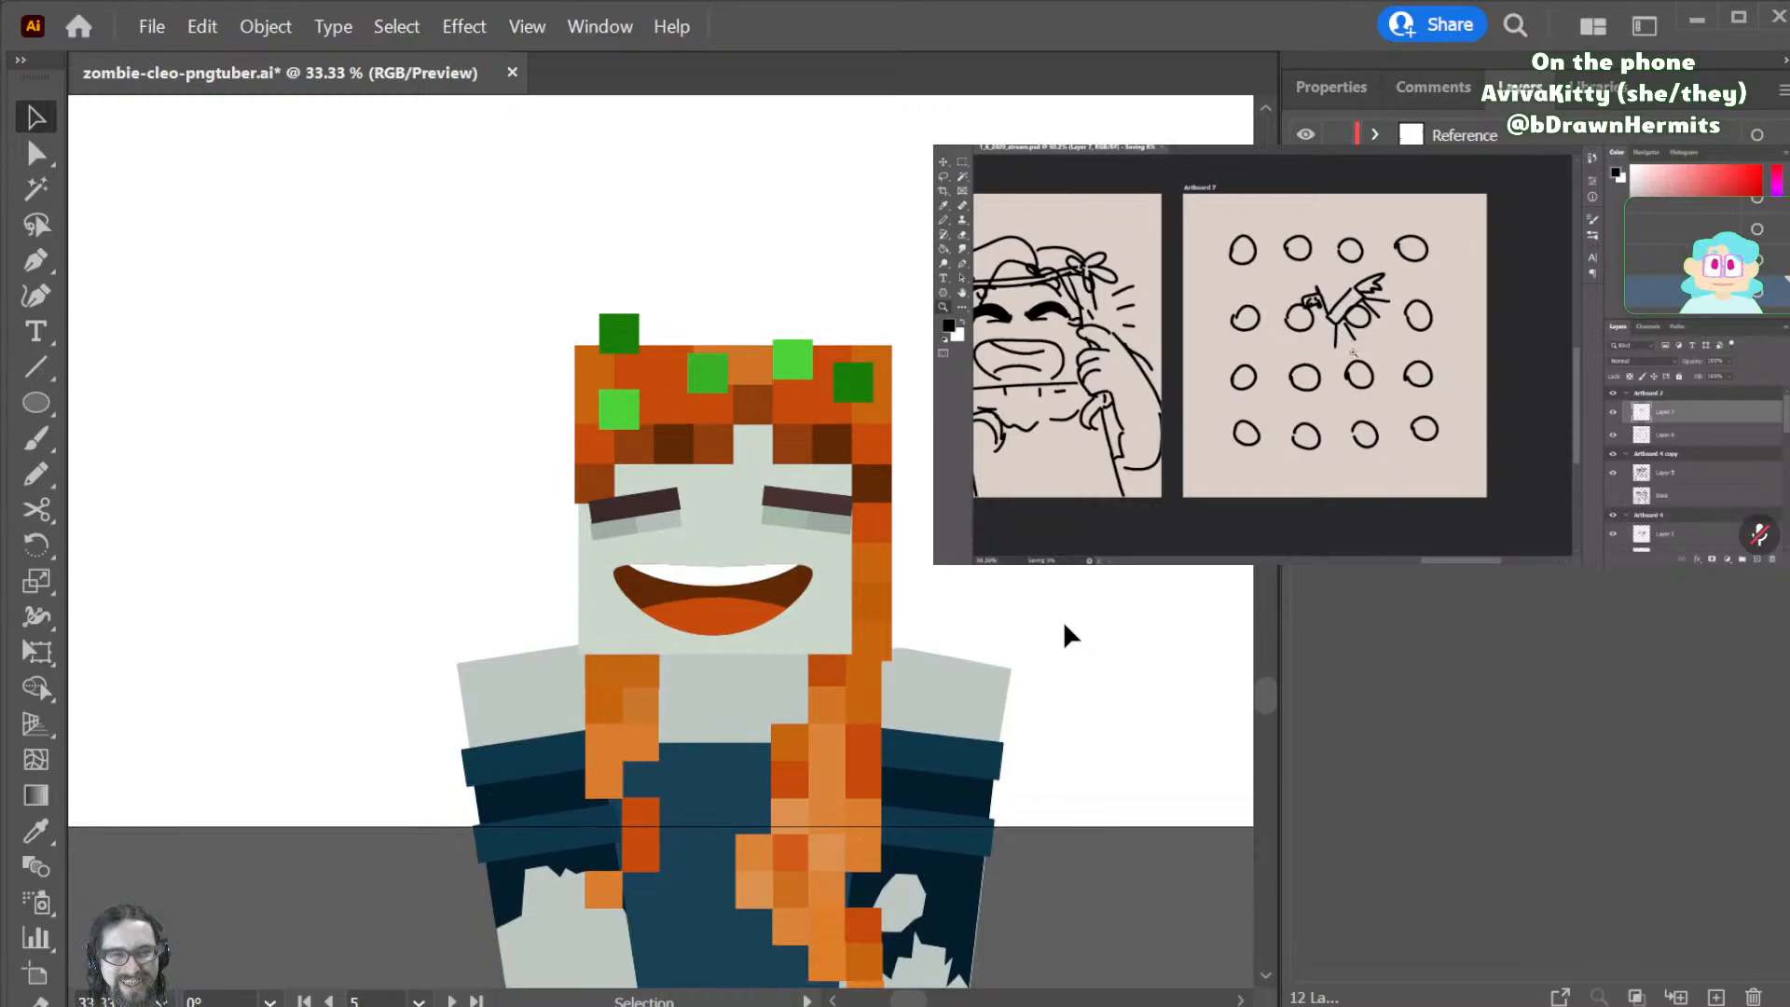
pyautogui.scroll(-6, 1068, 622)
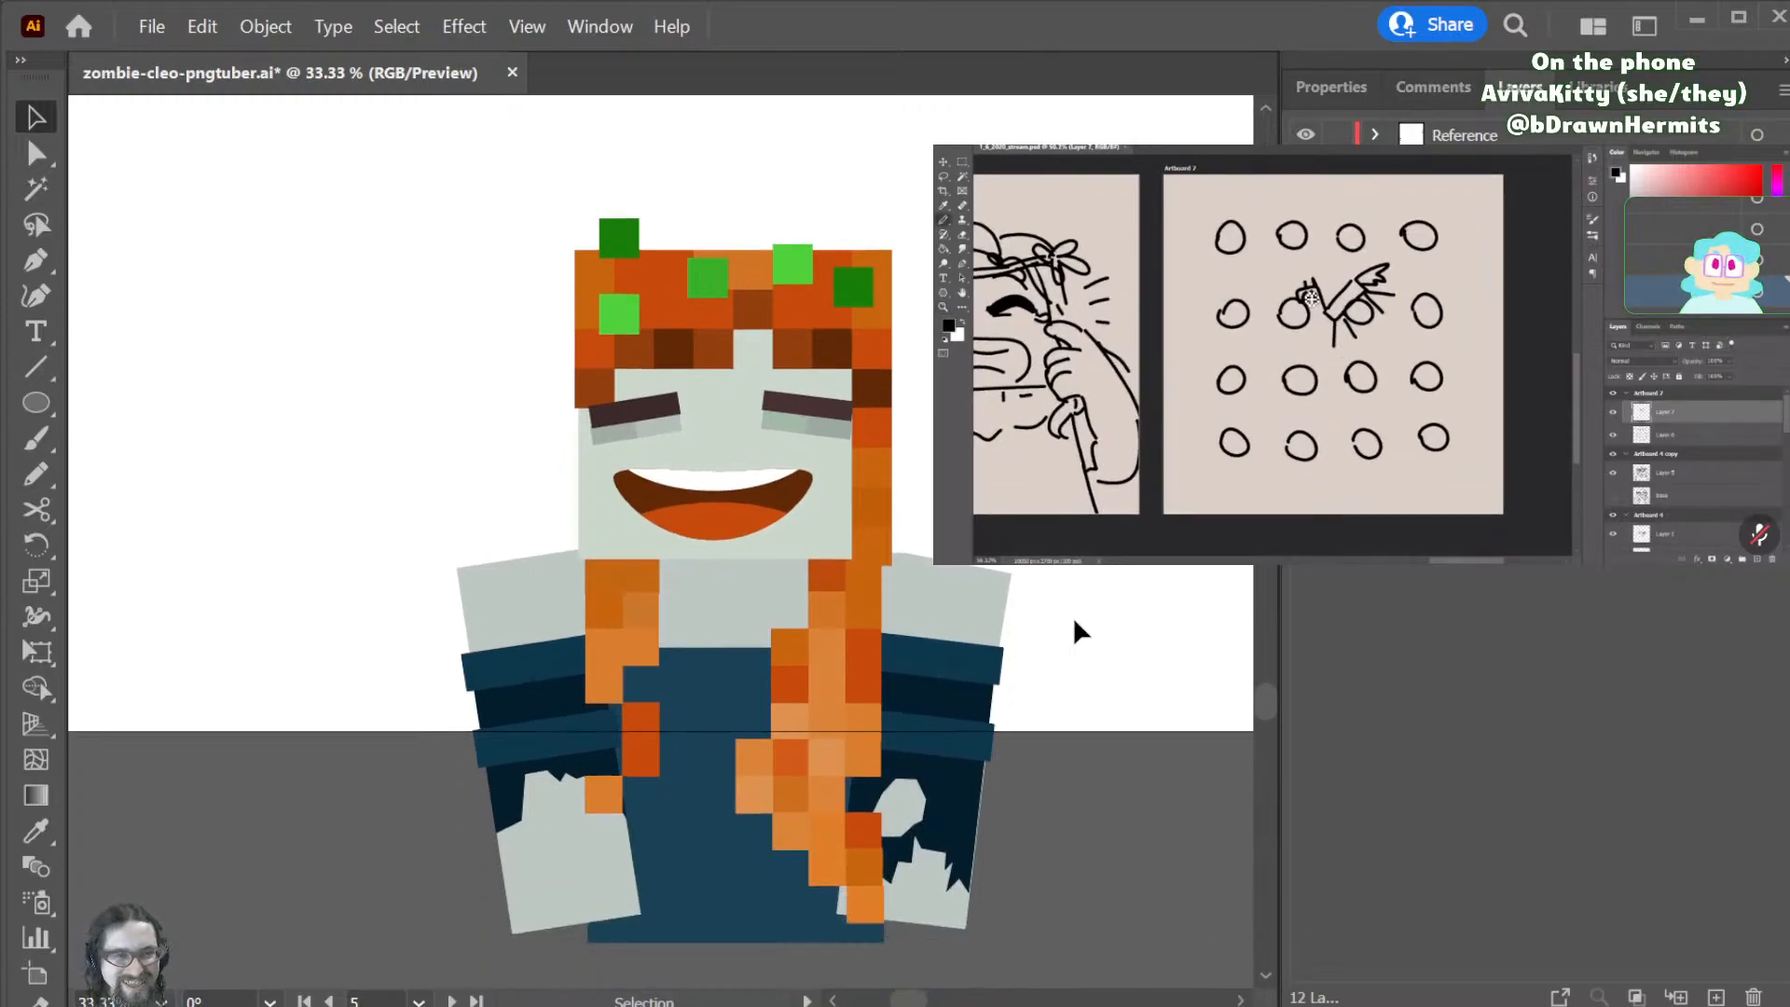
pyautogui.scroll(10, 1077, 632)
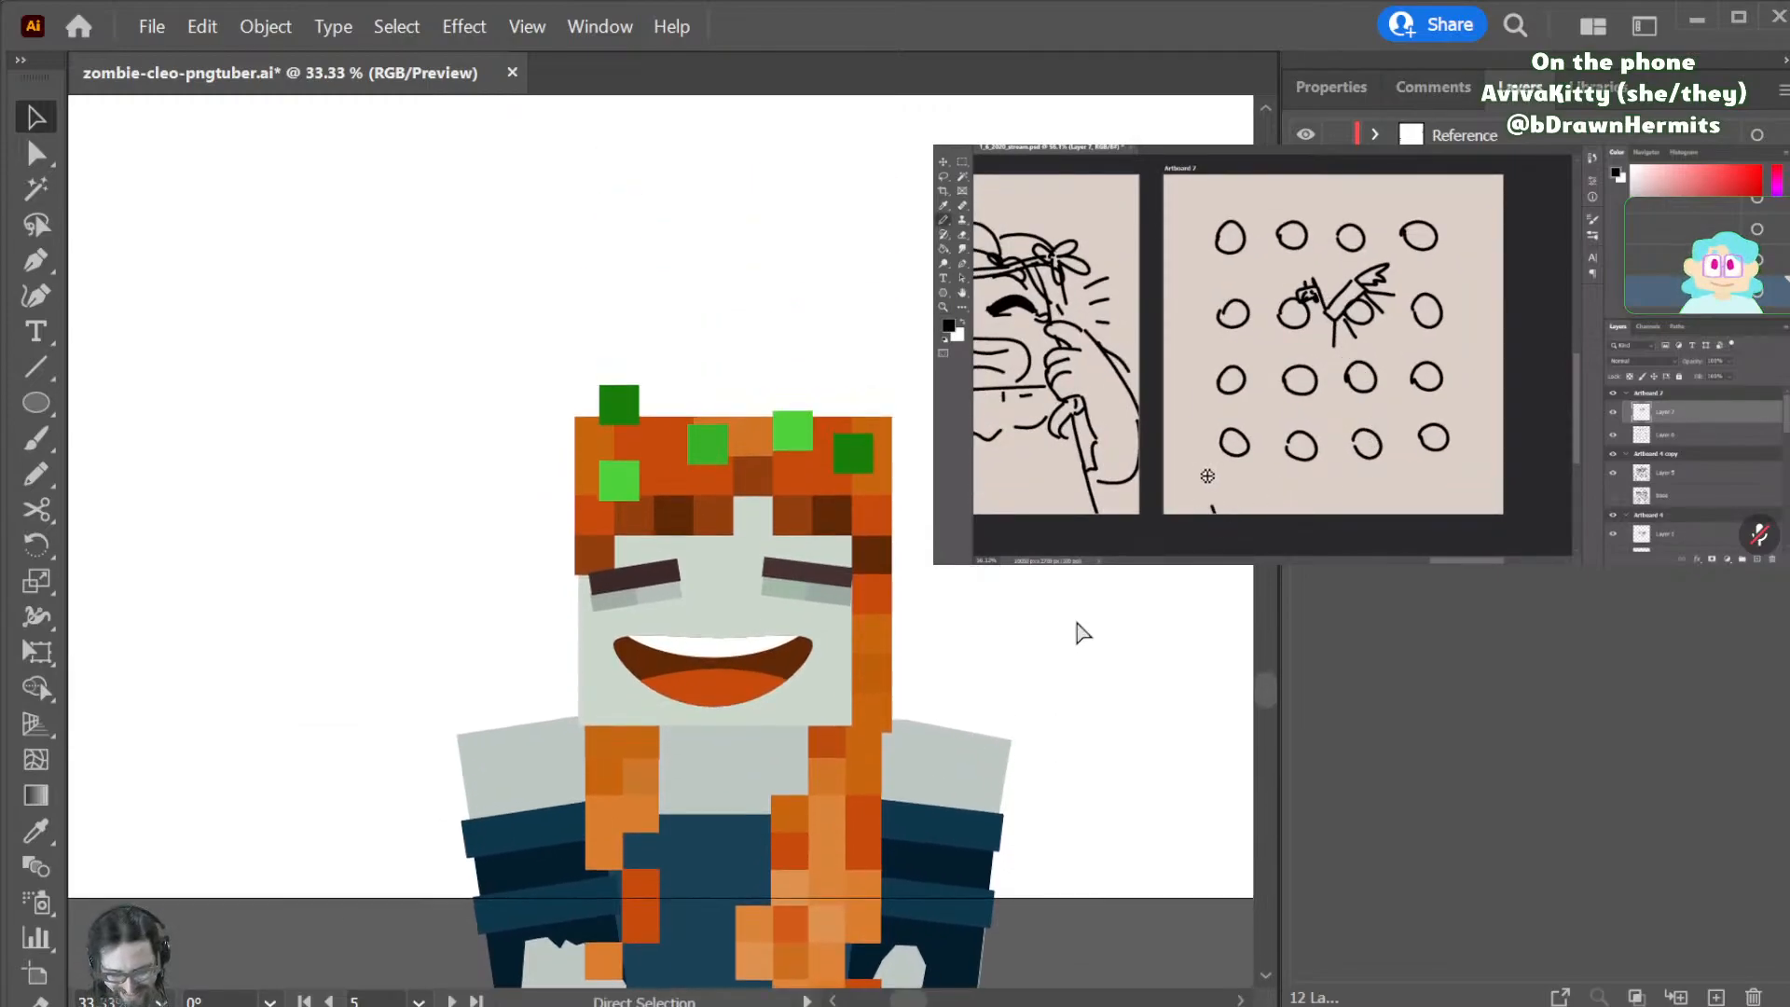
pyautogui.hotkey('ctrl', '-')
pyautogui.scroll(-2, 1077, 632)
pyautogui.scroll(-3, 1077, 633)
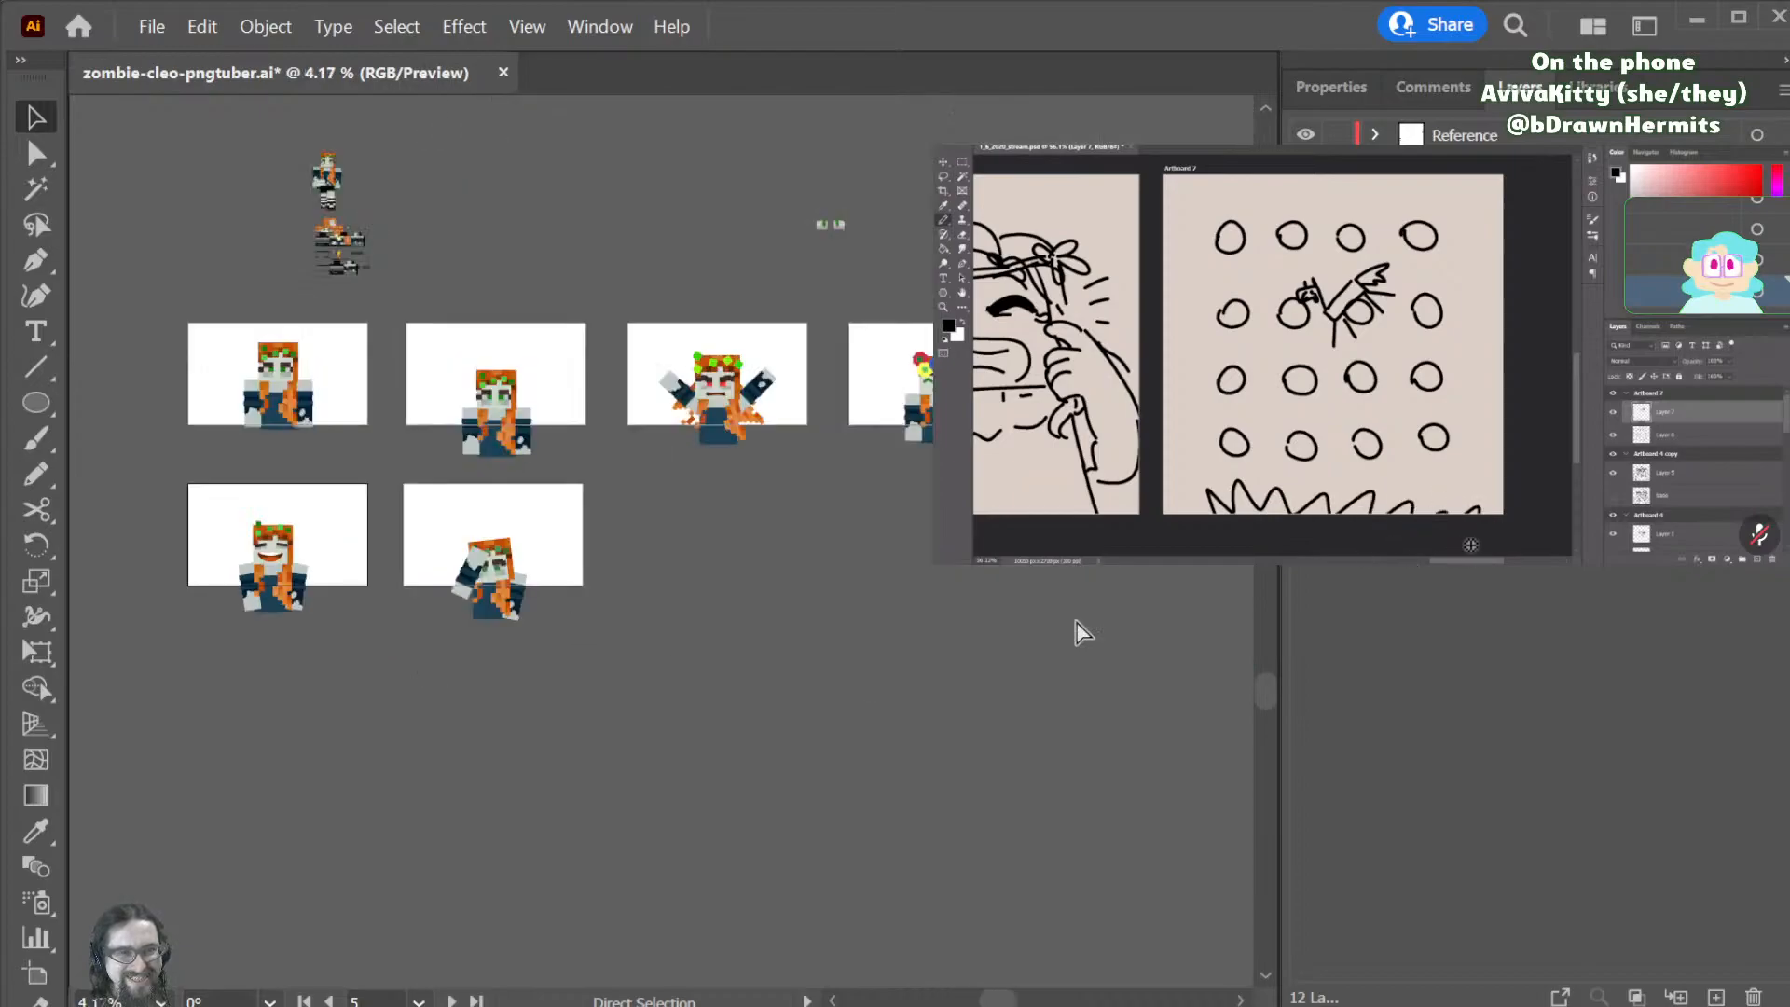
pyautogui.hscroll(-3, 1072, 629)
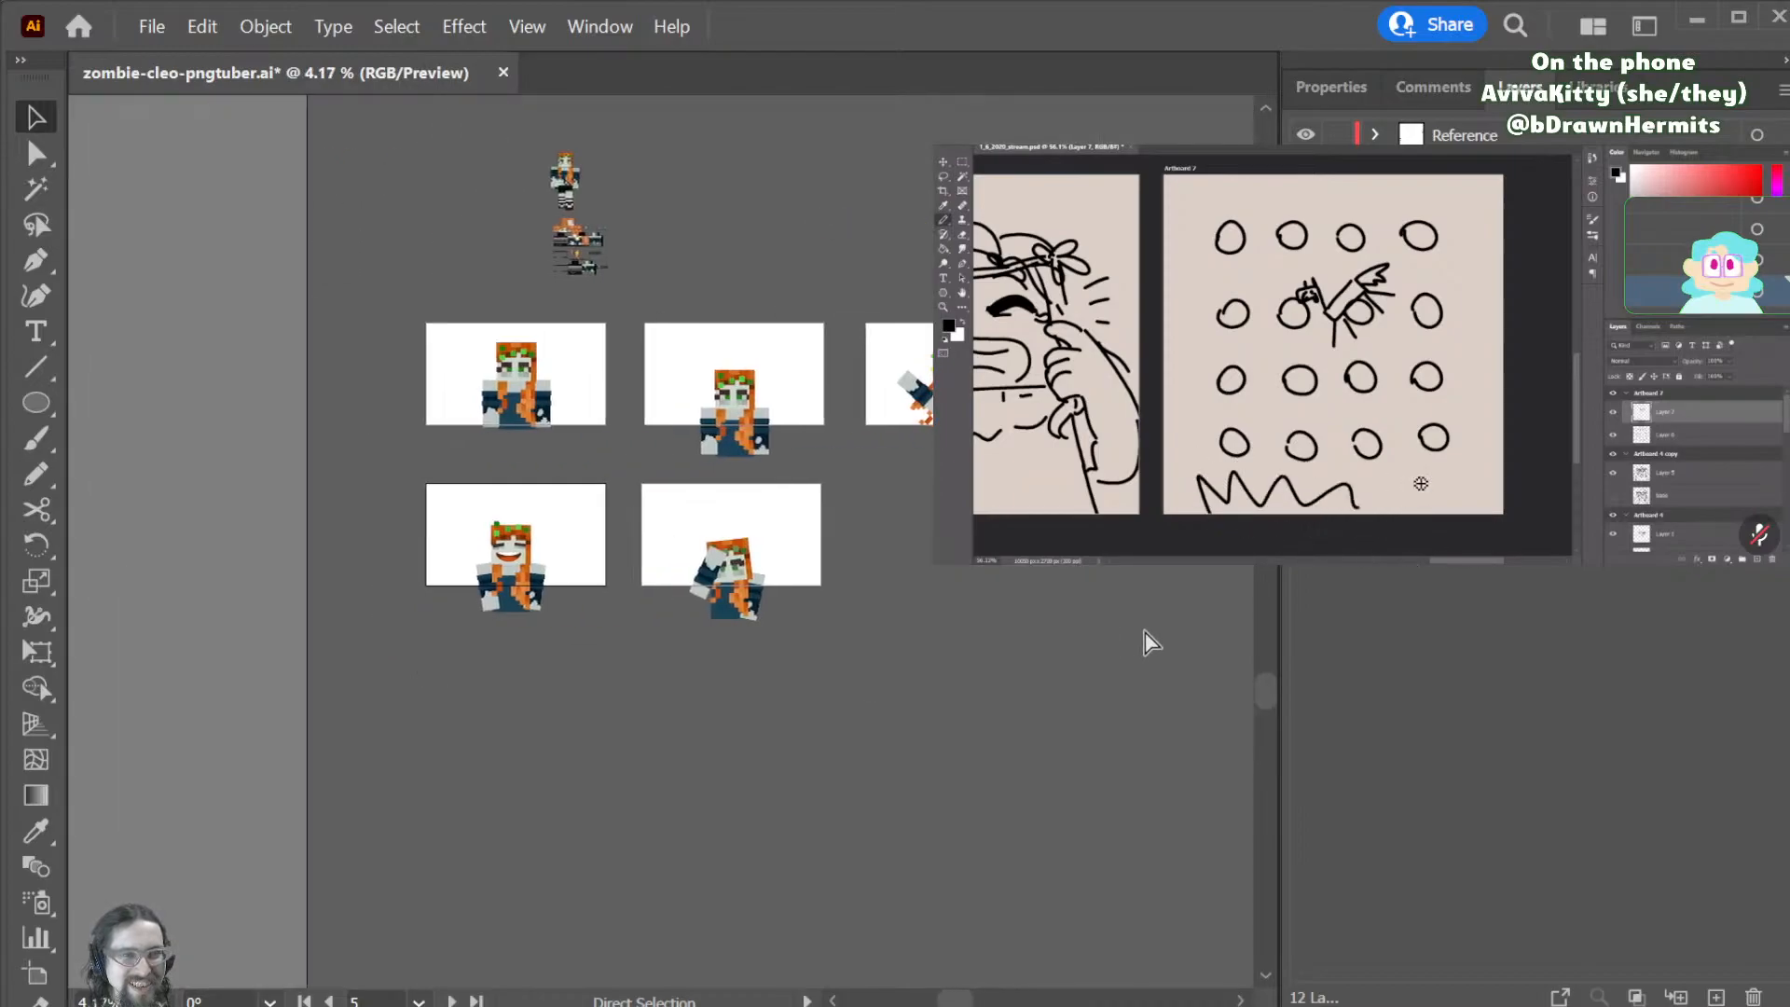
pyautogui.hscroll(-3, 1151, 641)
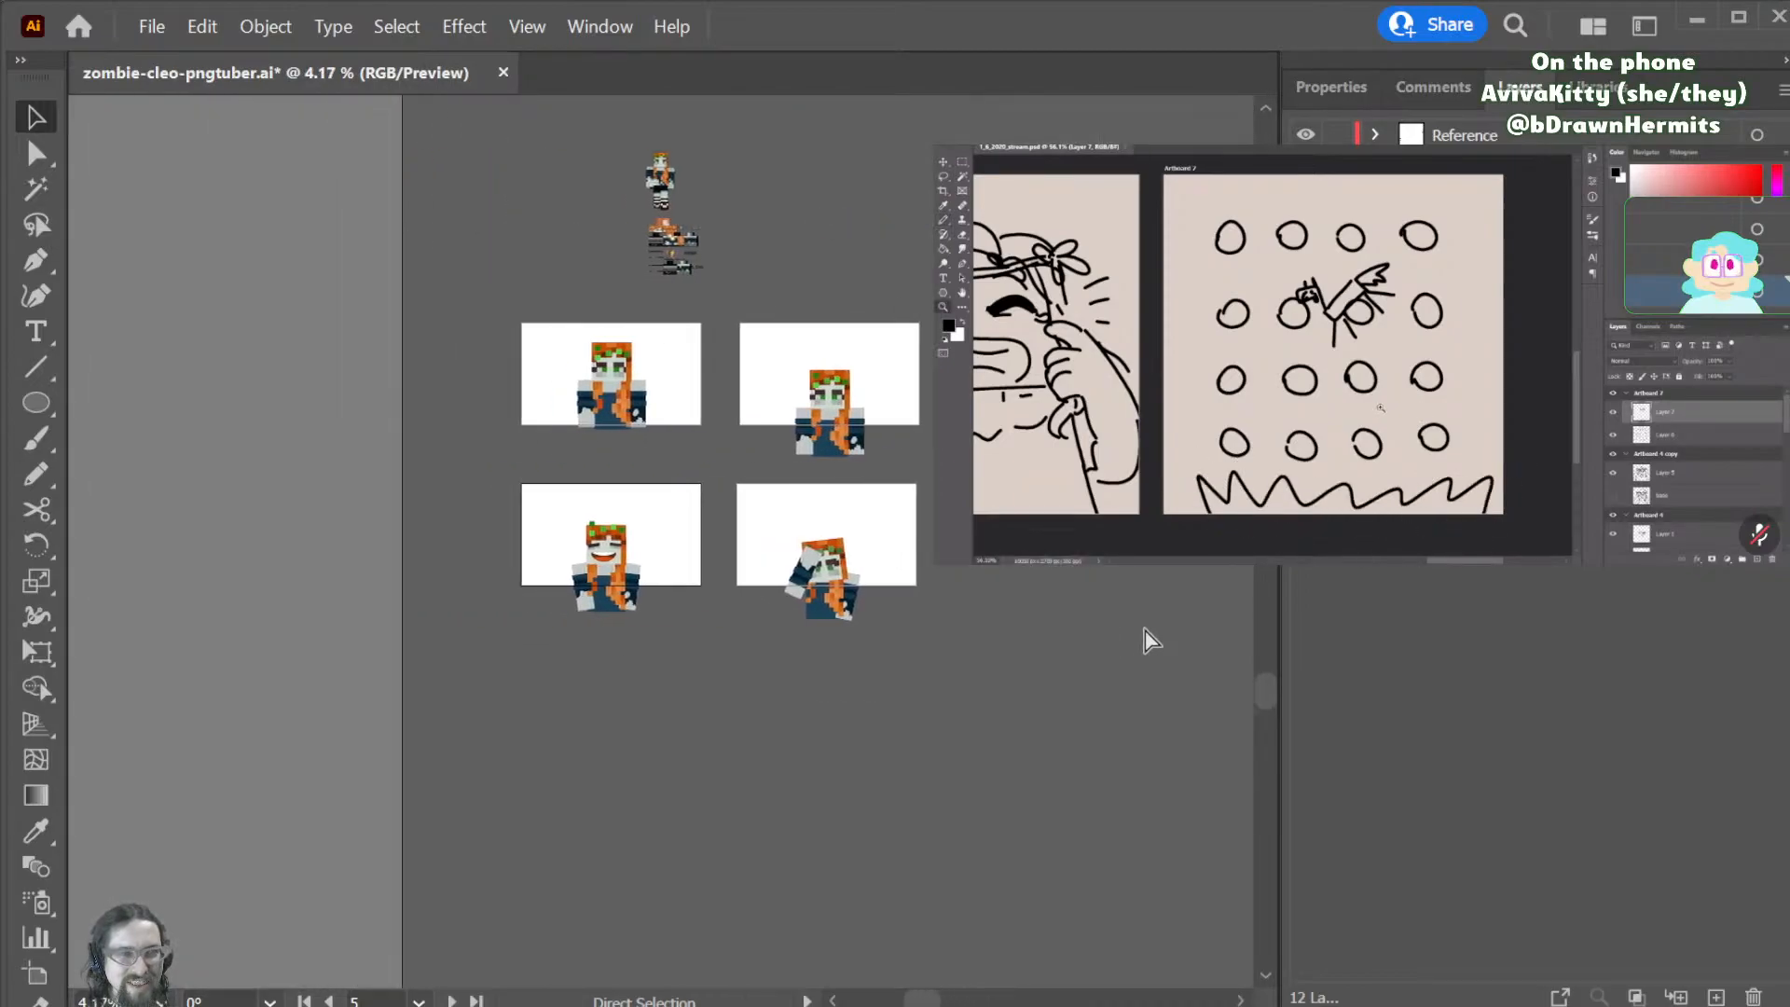
# - Save the PNGtuber document
pyautogui.click(598, 365)
pyautogui.hotkey('ctrl', 's')
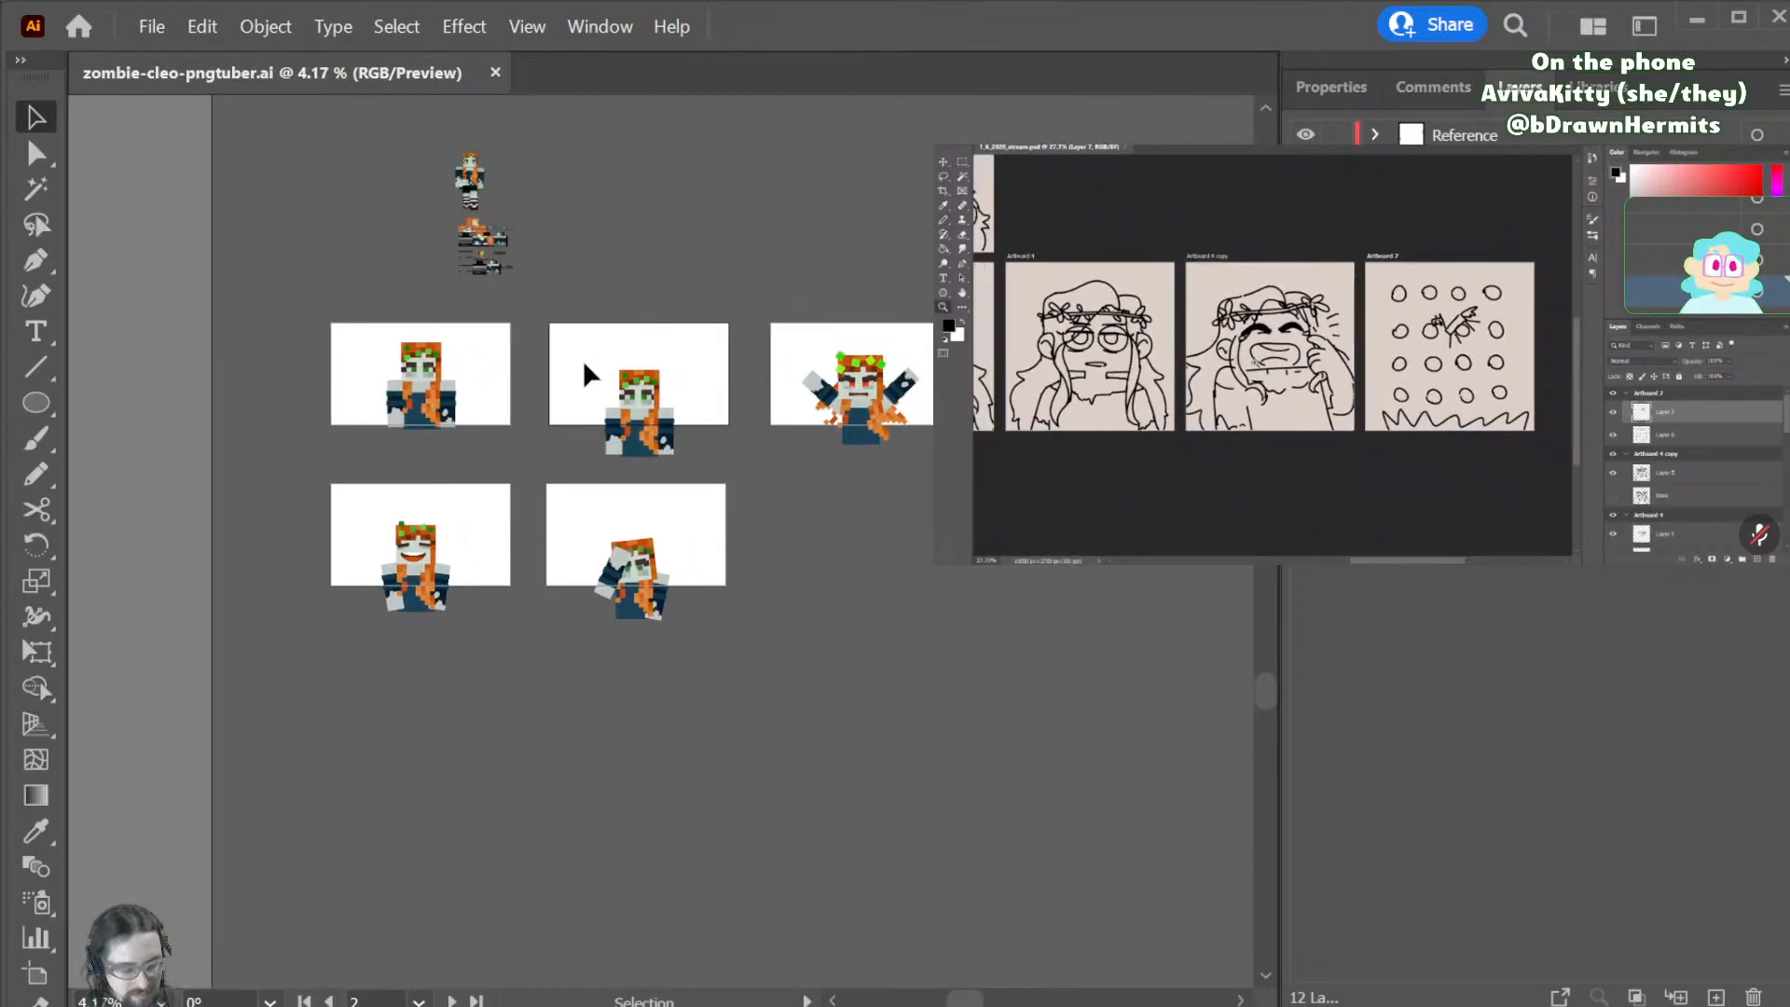
pyautogui.hotkey('ctrl', 'a')
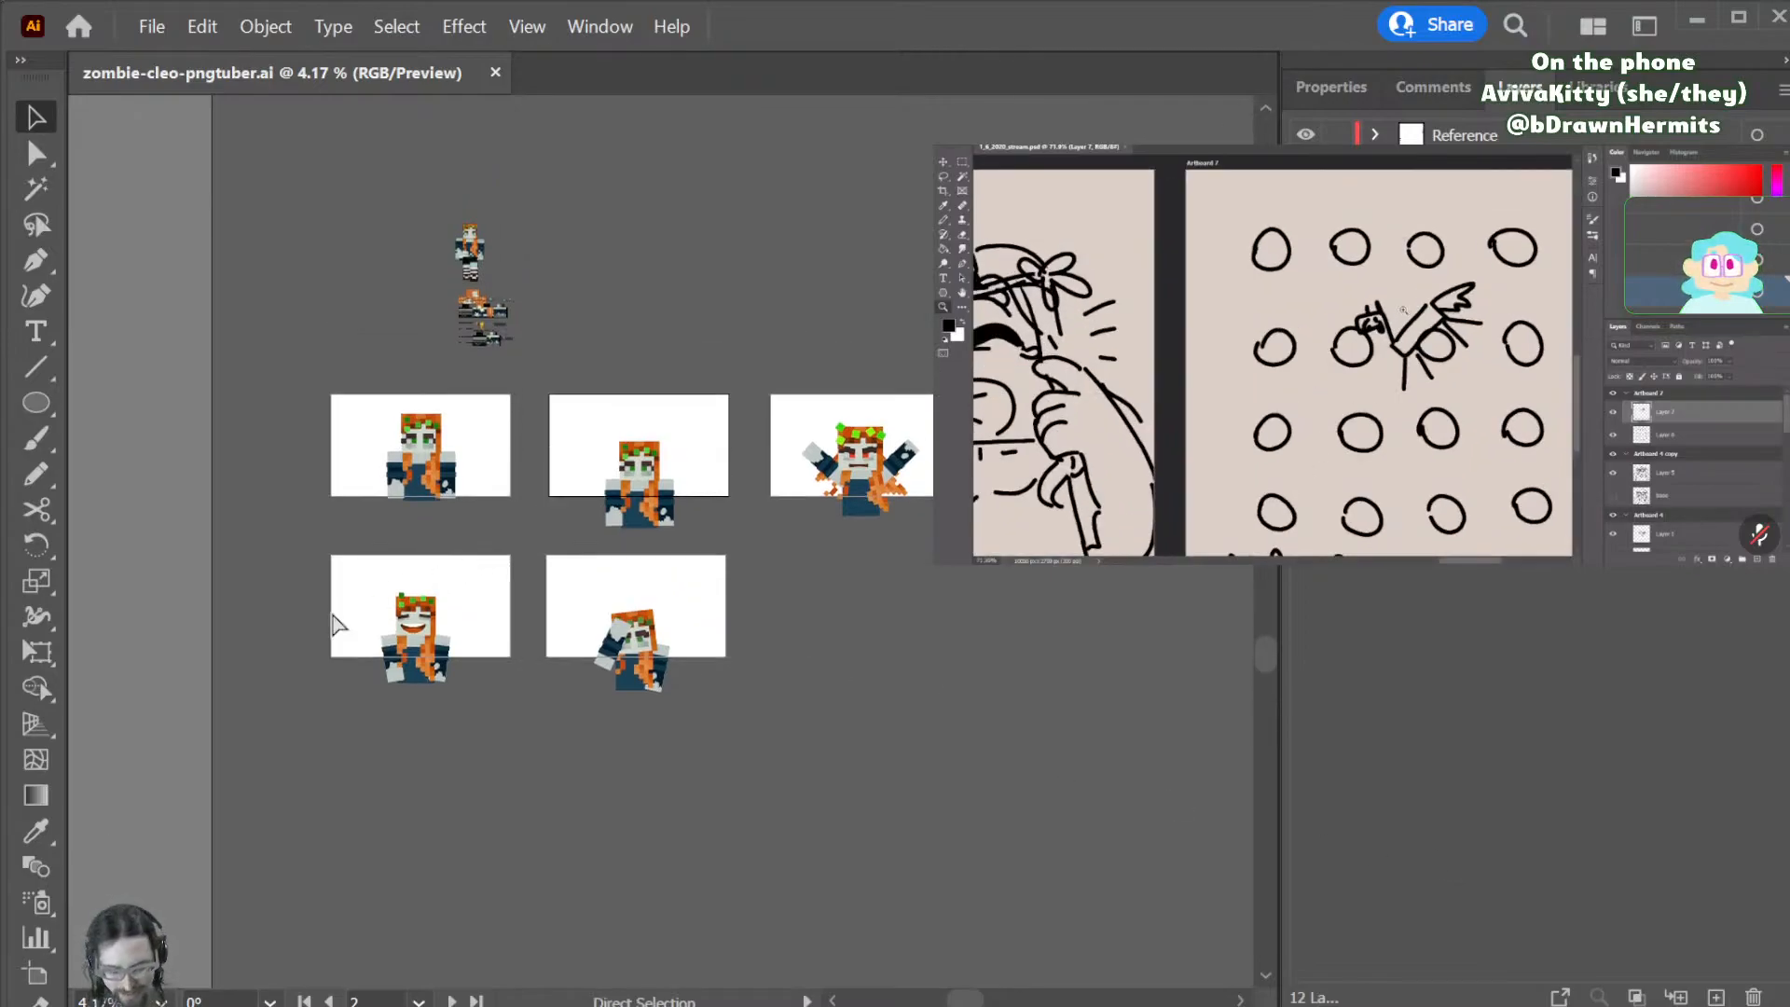
# - Examine the laughing version's closed eyes, mouth and shoulders up close on its artboard
pyautogui.hotkey('ctrl', '=')
pyautogui.hotkey('ctrl', '=')
pyautogui.hotkey('ctrl', '=')
pyautogui.hotkey('ctrl', '=')
pyautogui.hscroll(-4, 348, 659)
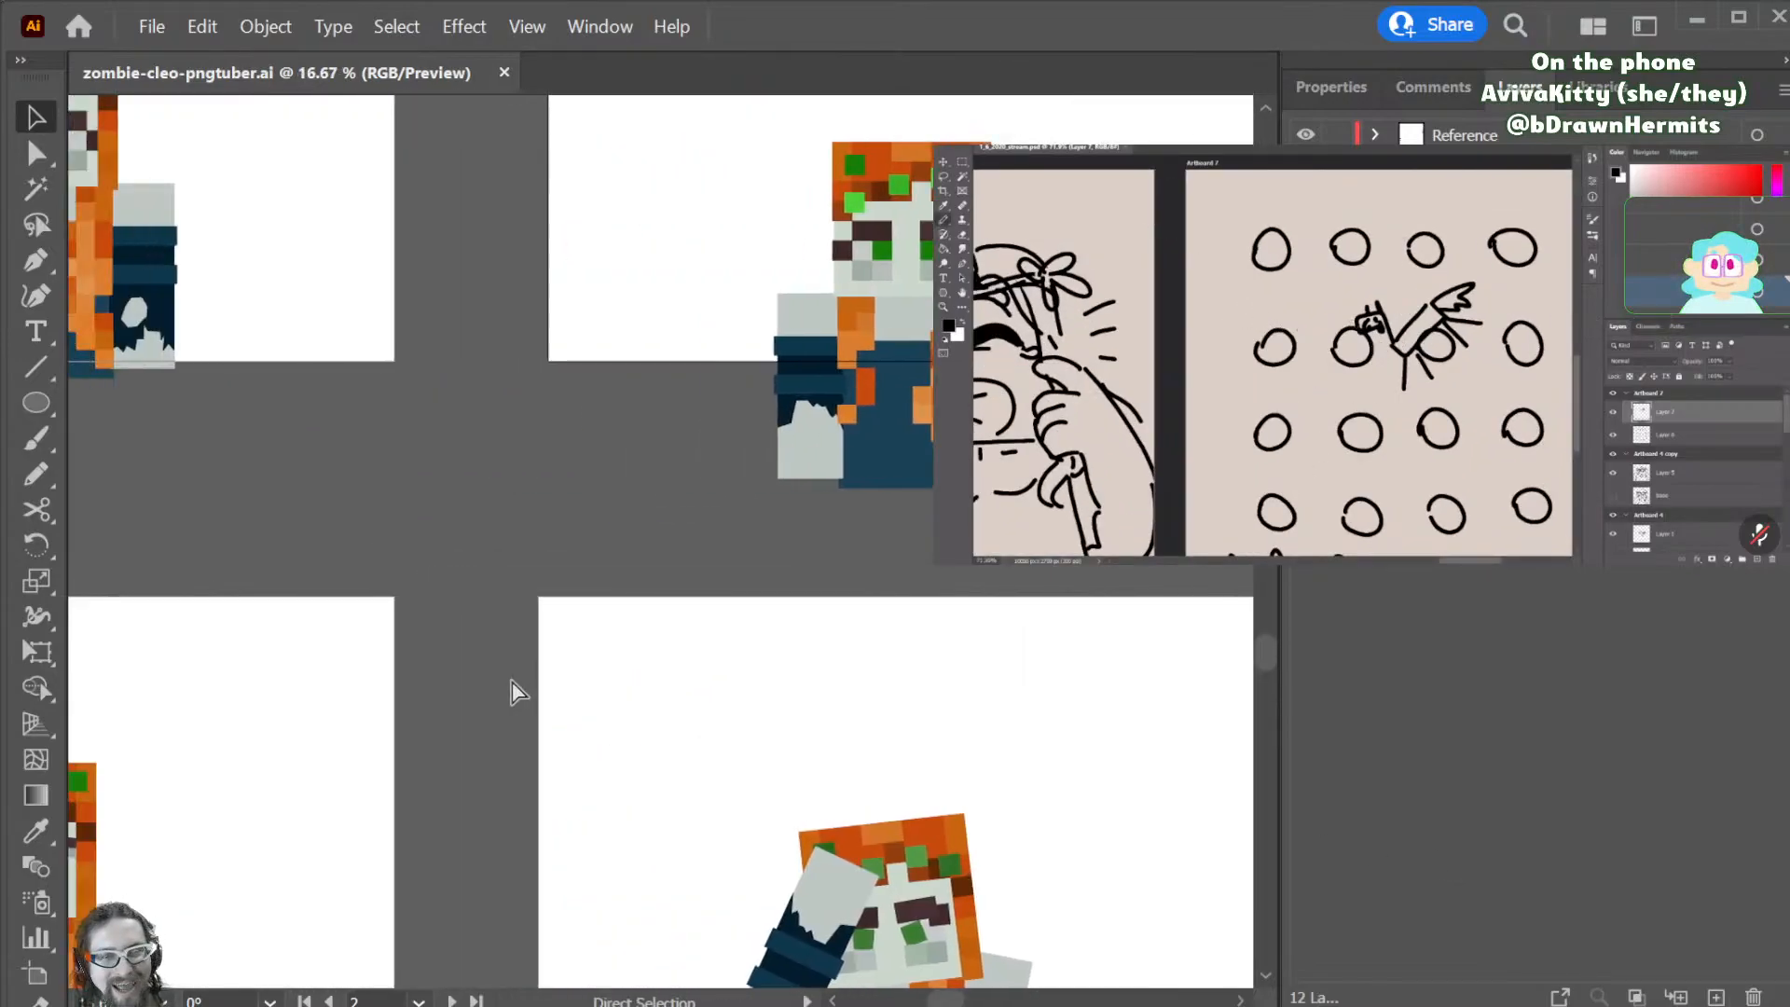
pyautogui.hscroll(1, 512, 678)
pyautogui.hscroll(-6, 505, 686)
pyautogui.scroll(-3, 488, 684)
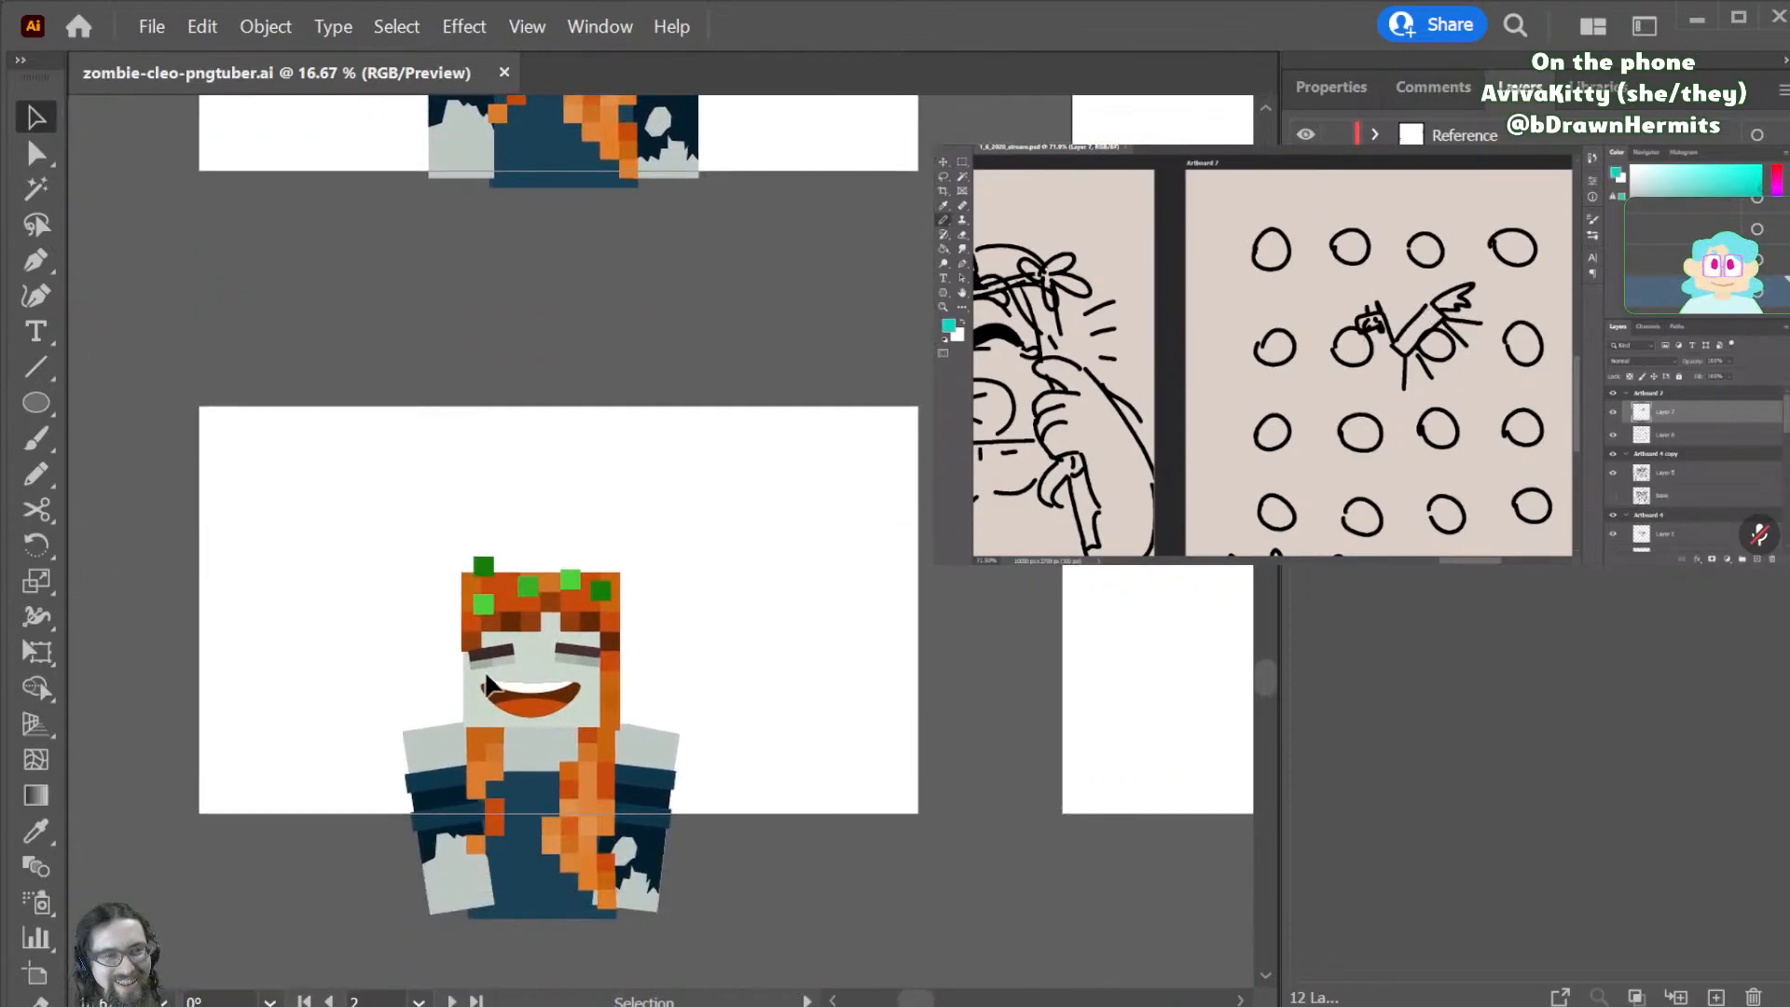
pyautogui.hotkey('ctrl', '=')
pyautogui.hotkey('ctrl', '=')
pyautogui.hotkey('ctrl', '=')
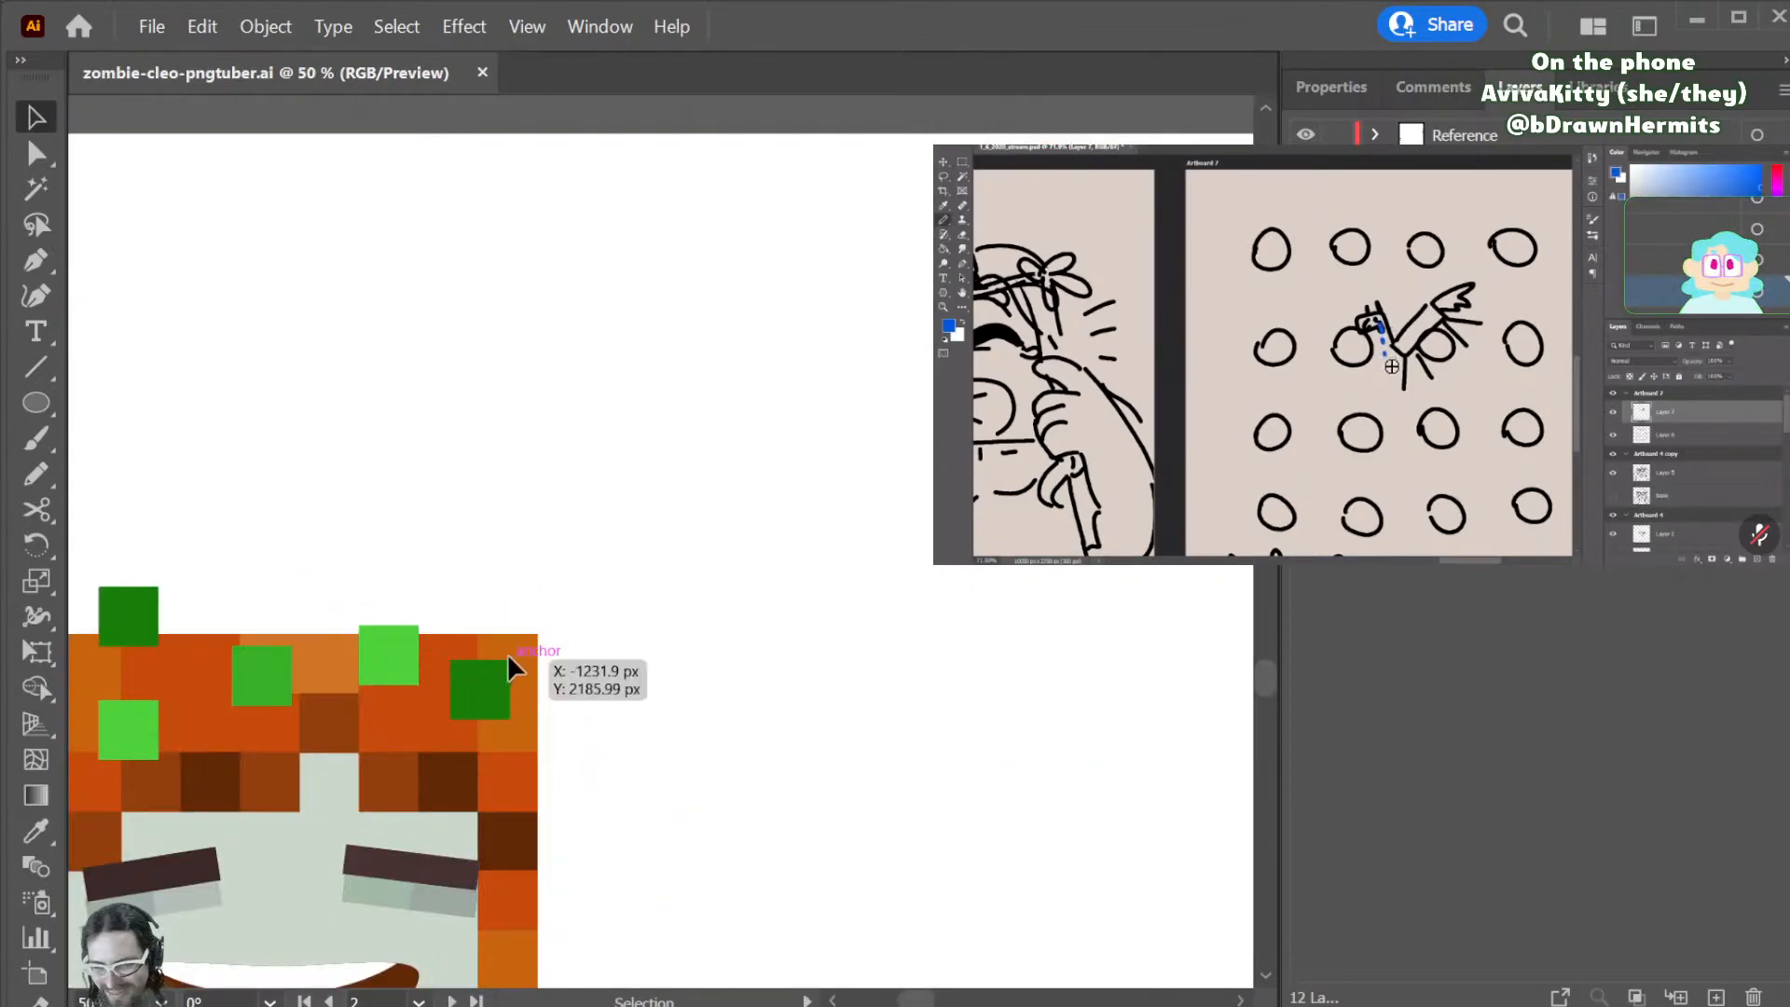
pyautogui.scroll(-1, 503, 669)
pyautogui.hscroll(-5, 504, 680)
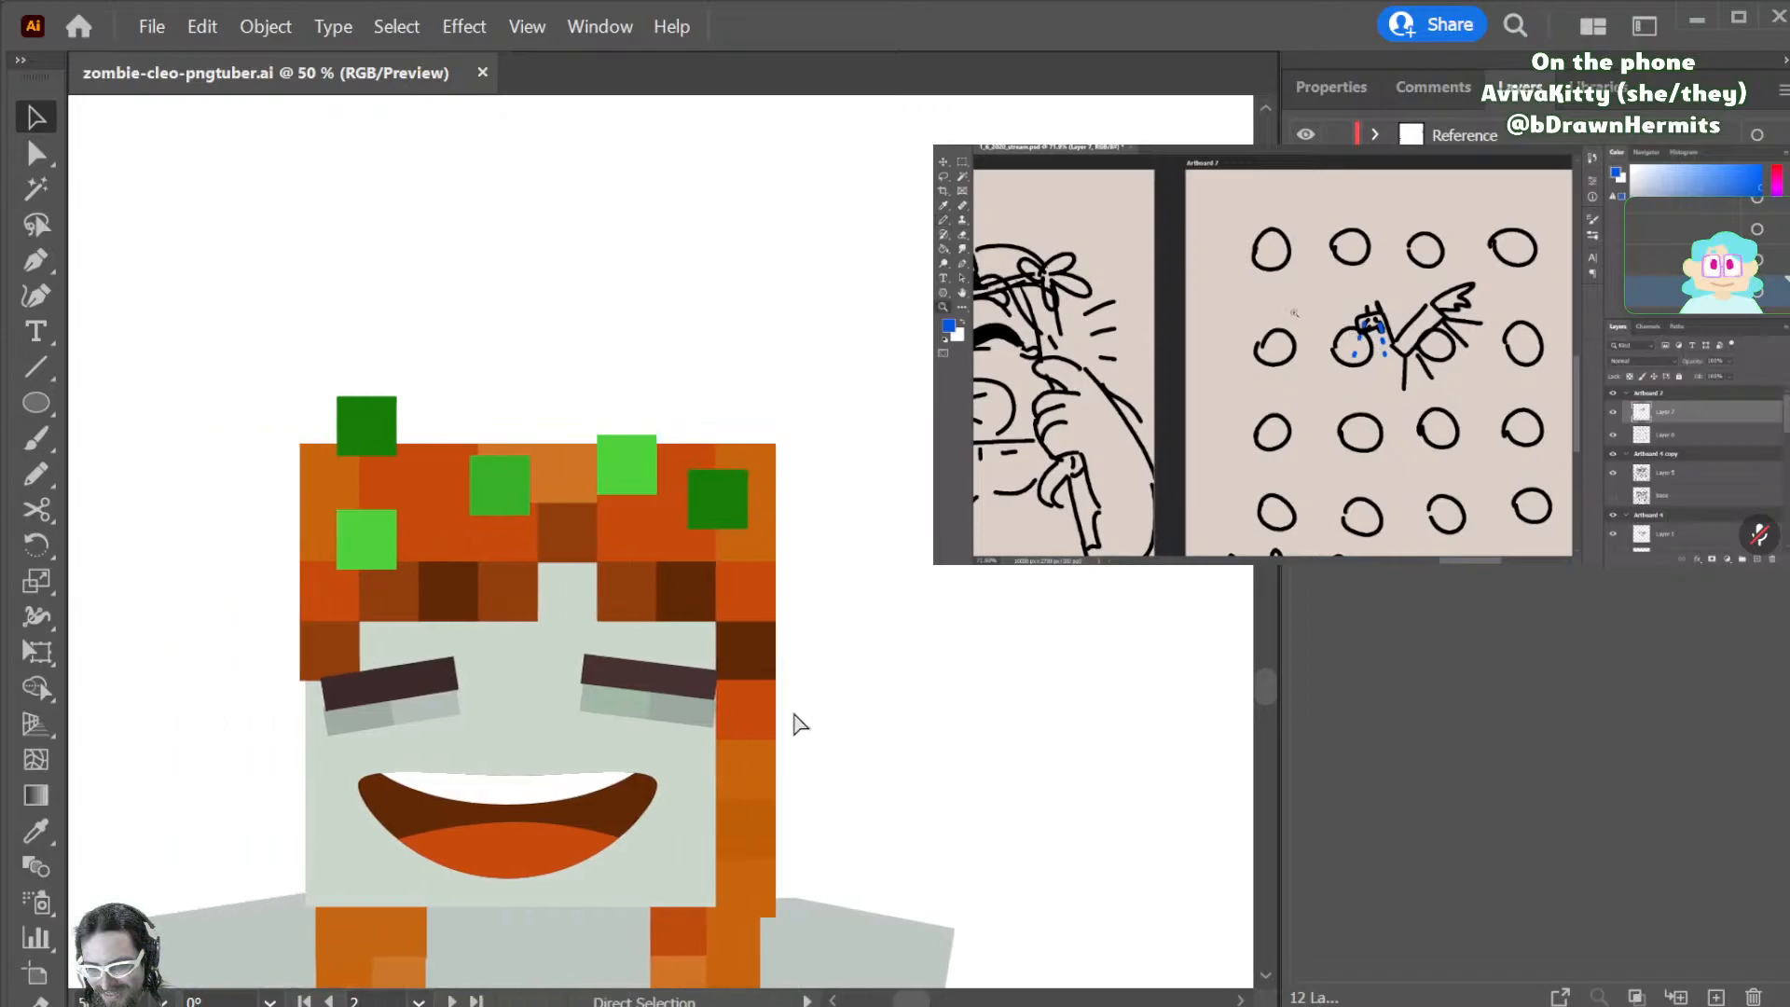
pyautogui.hscroll(-1, 797, 711)
pyautogui.scroll(-4, 797, 708)
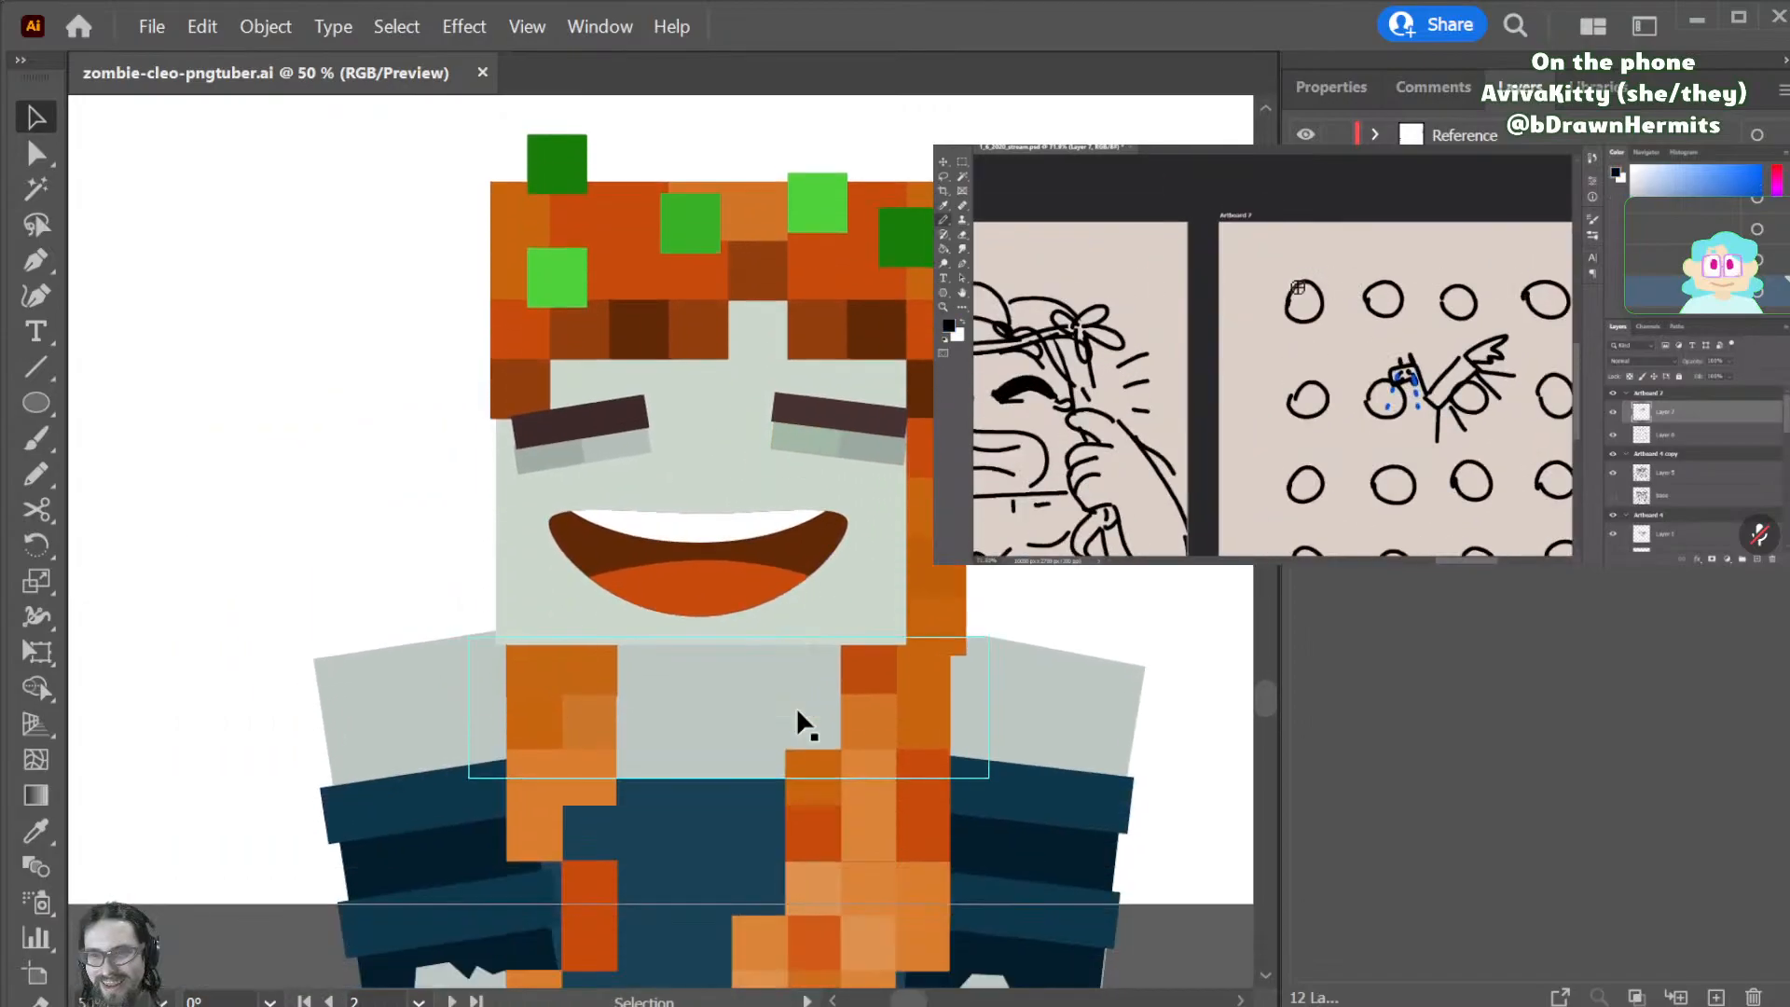
pyautogui.scroll(1, 797, 708)
pyautogui.scroll(-1, 796, 706)
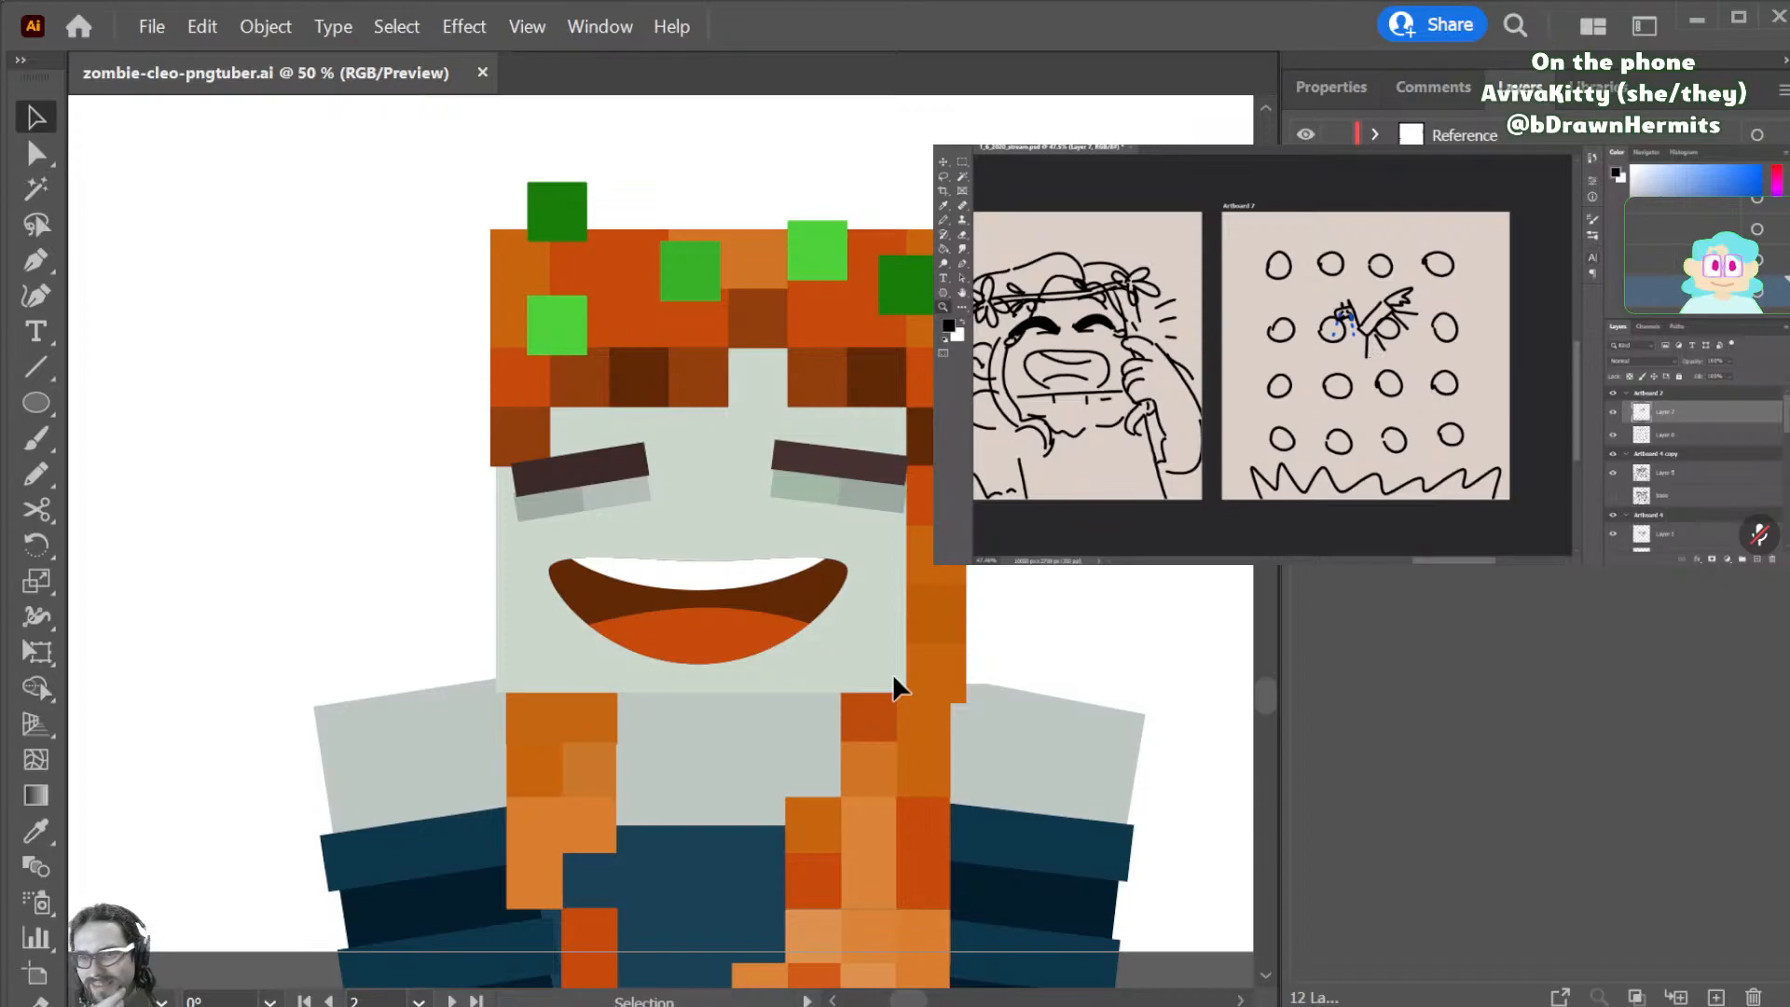
pyautogui.hotkey('ctrl', '-')
pyautogui.hotkey('ctrl', '-')
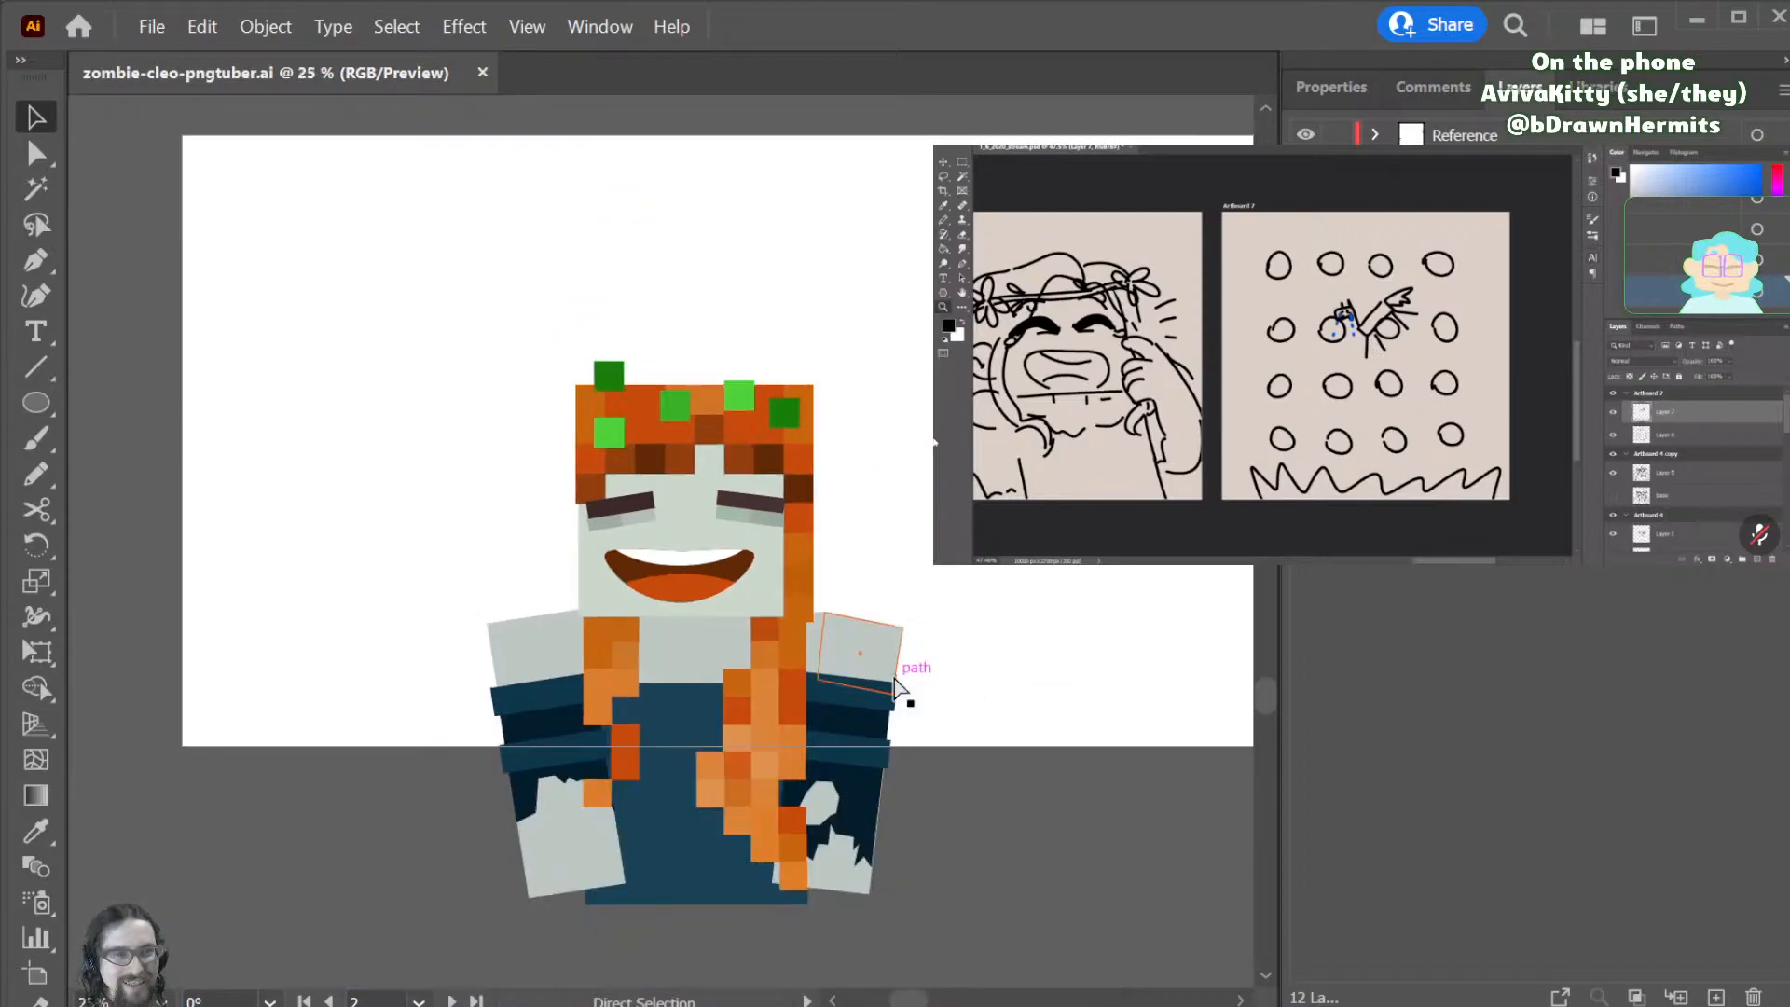
pyautogui.click(1092, 354)
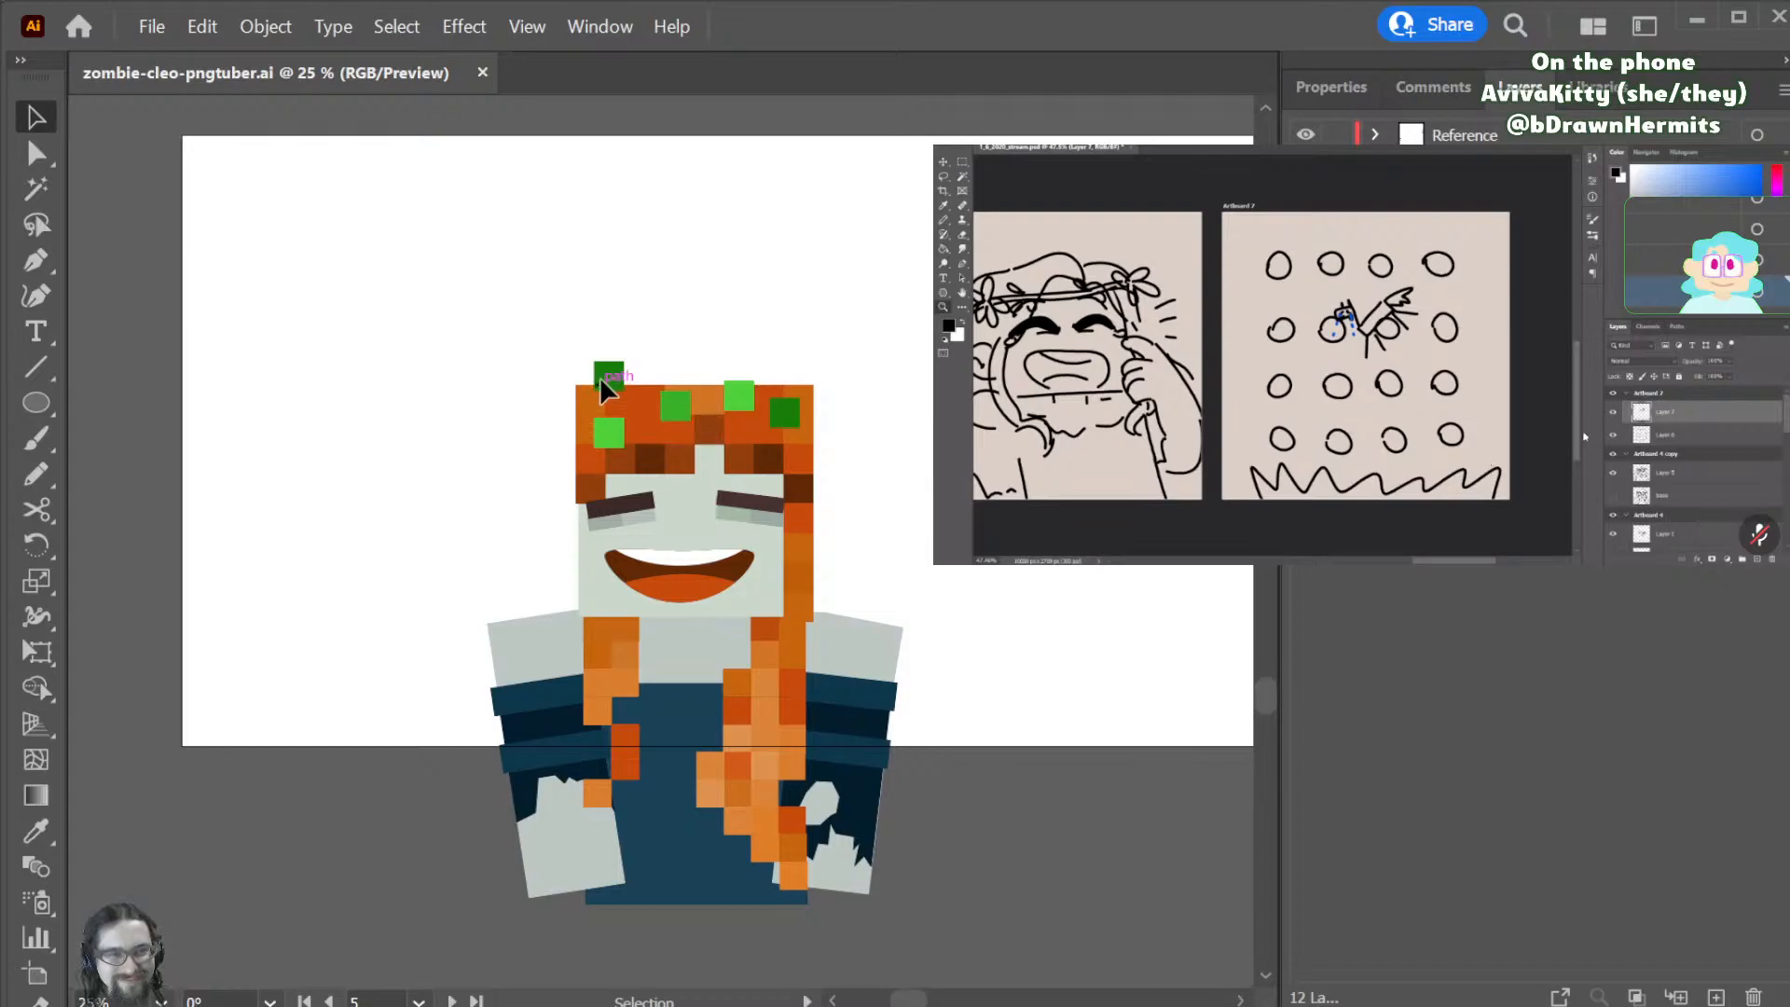
pyautogui.scroll(2, 561, 459)
pyautogui.scroll(-2, 557, 455)
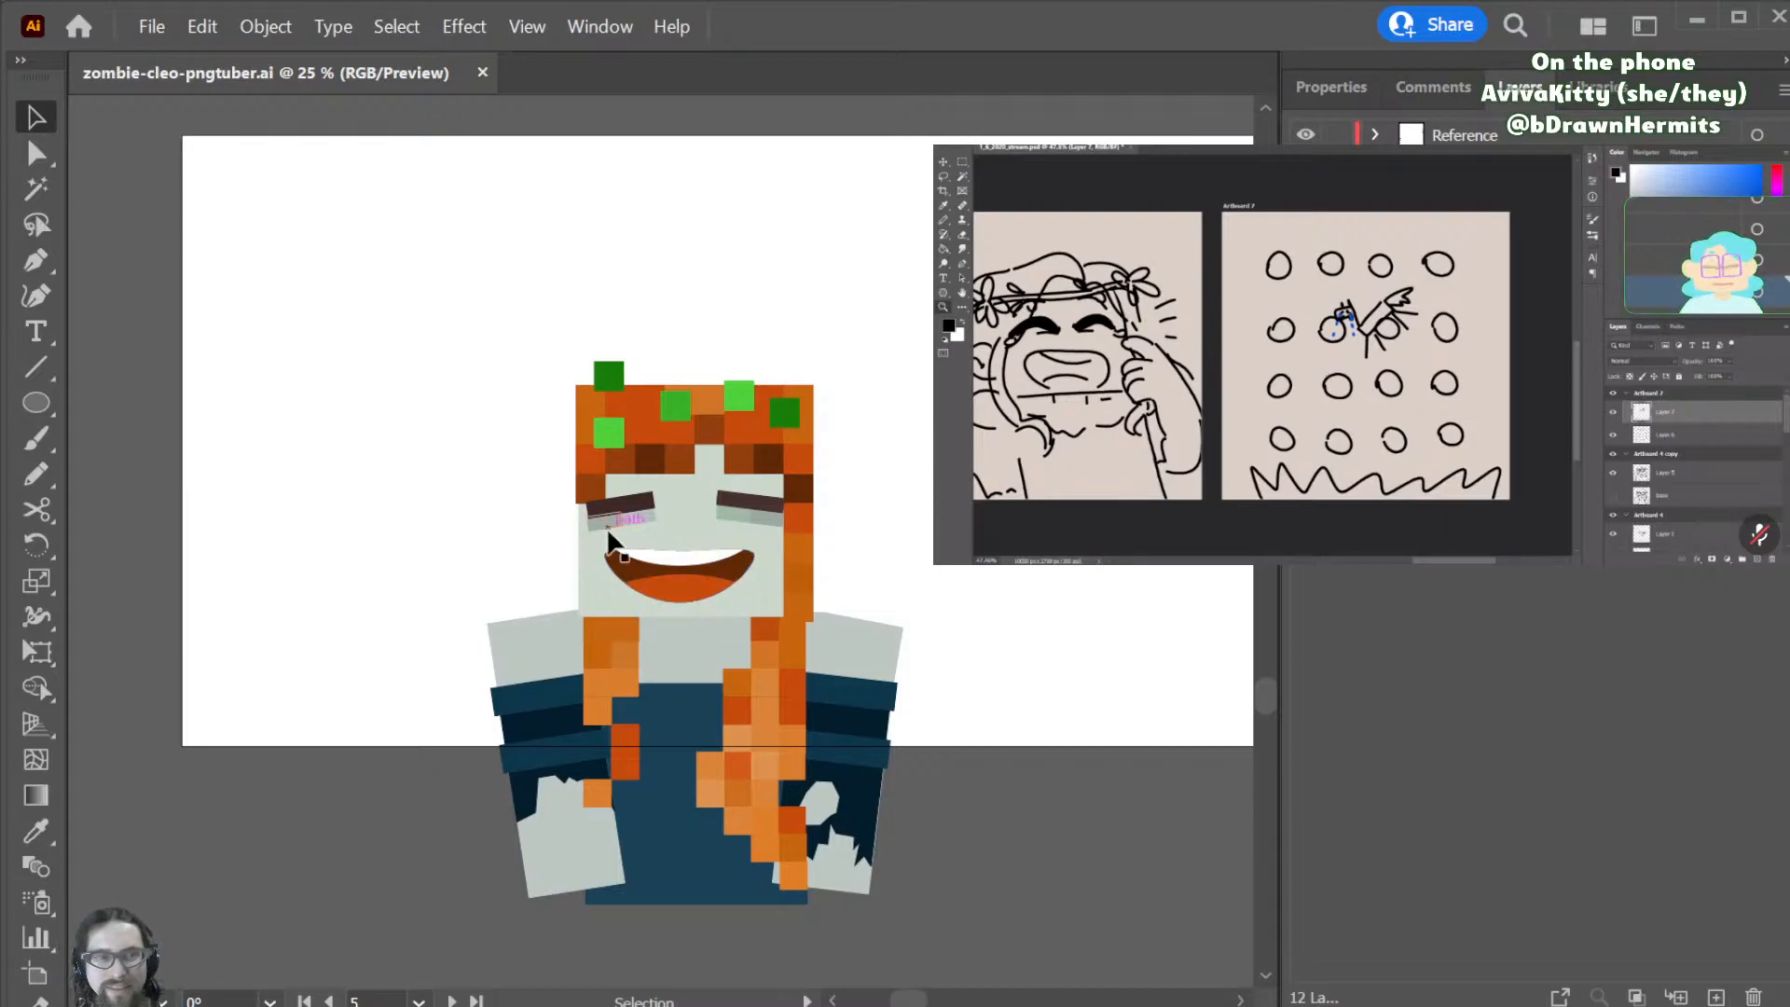
# - Draw a small teardrop with the Pen tool on the empty area beside the laughing character and fill it light blue
pyautogui.press('p')
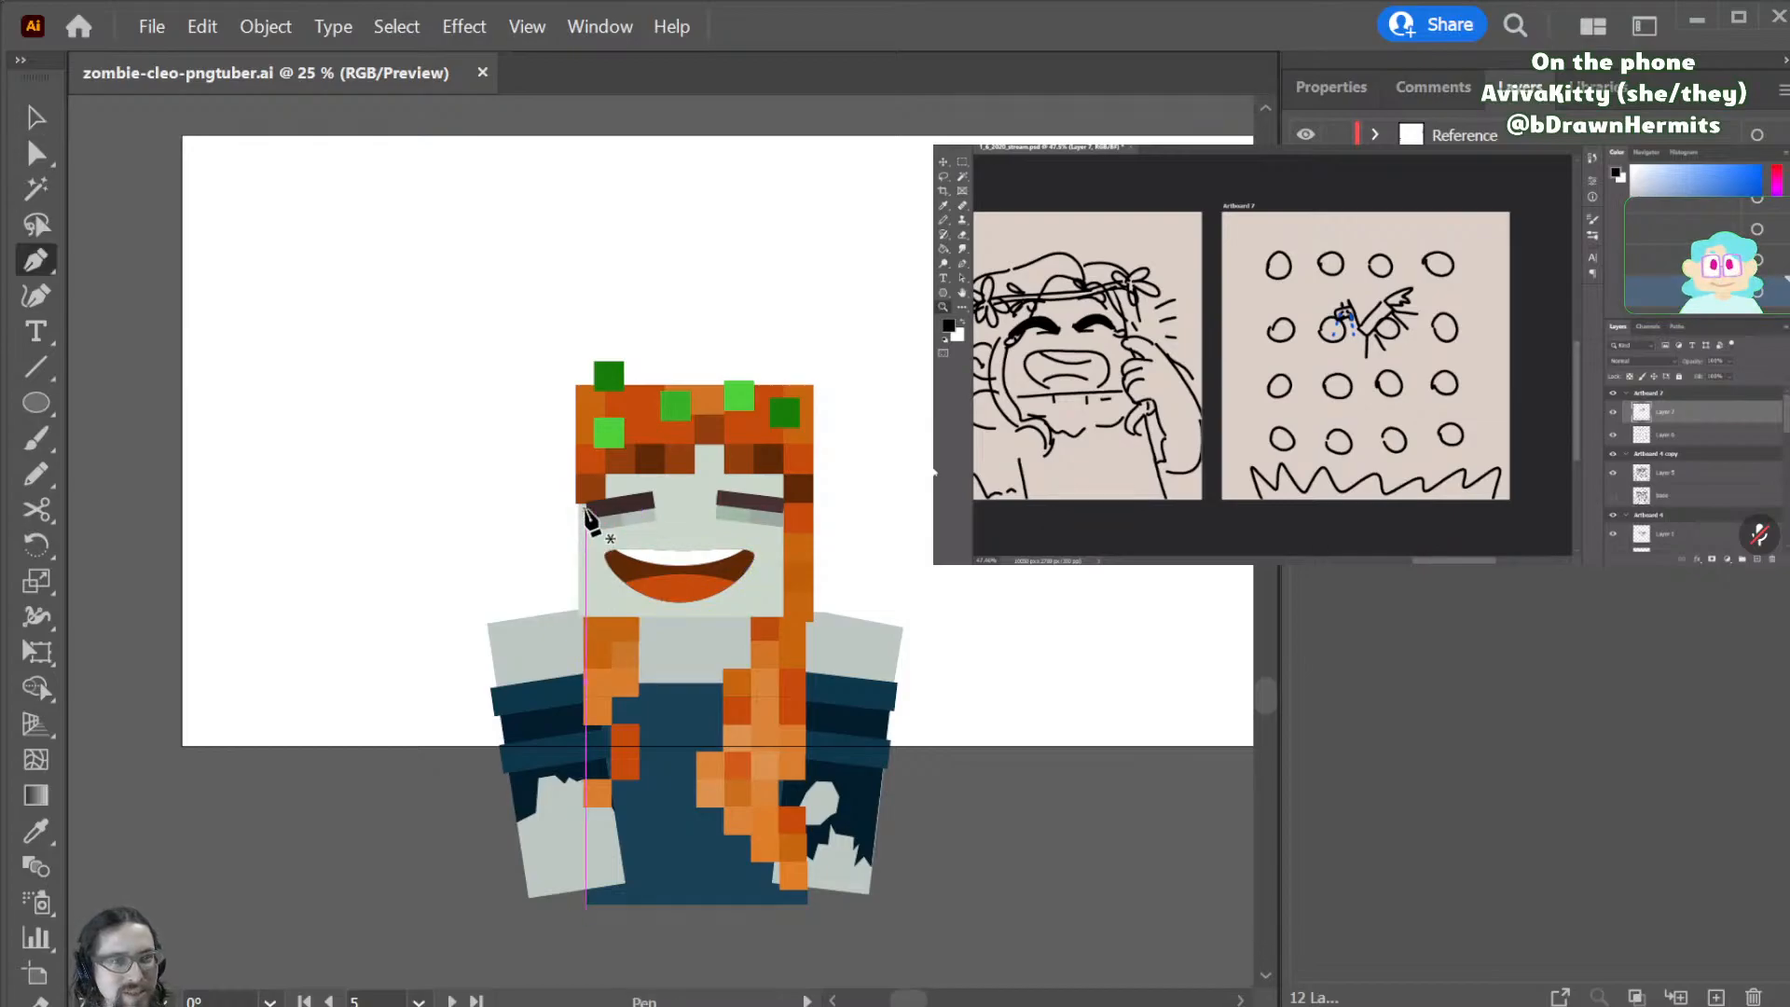
pyautogui.click(979, 537)
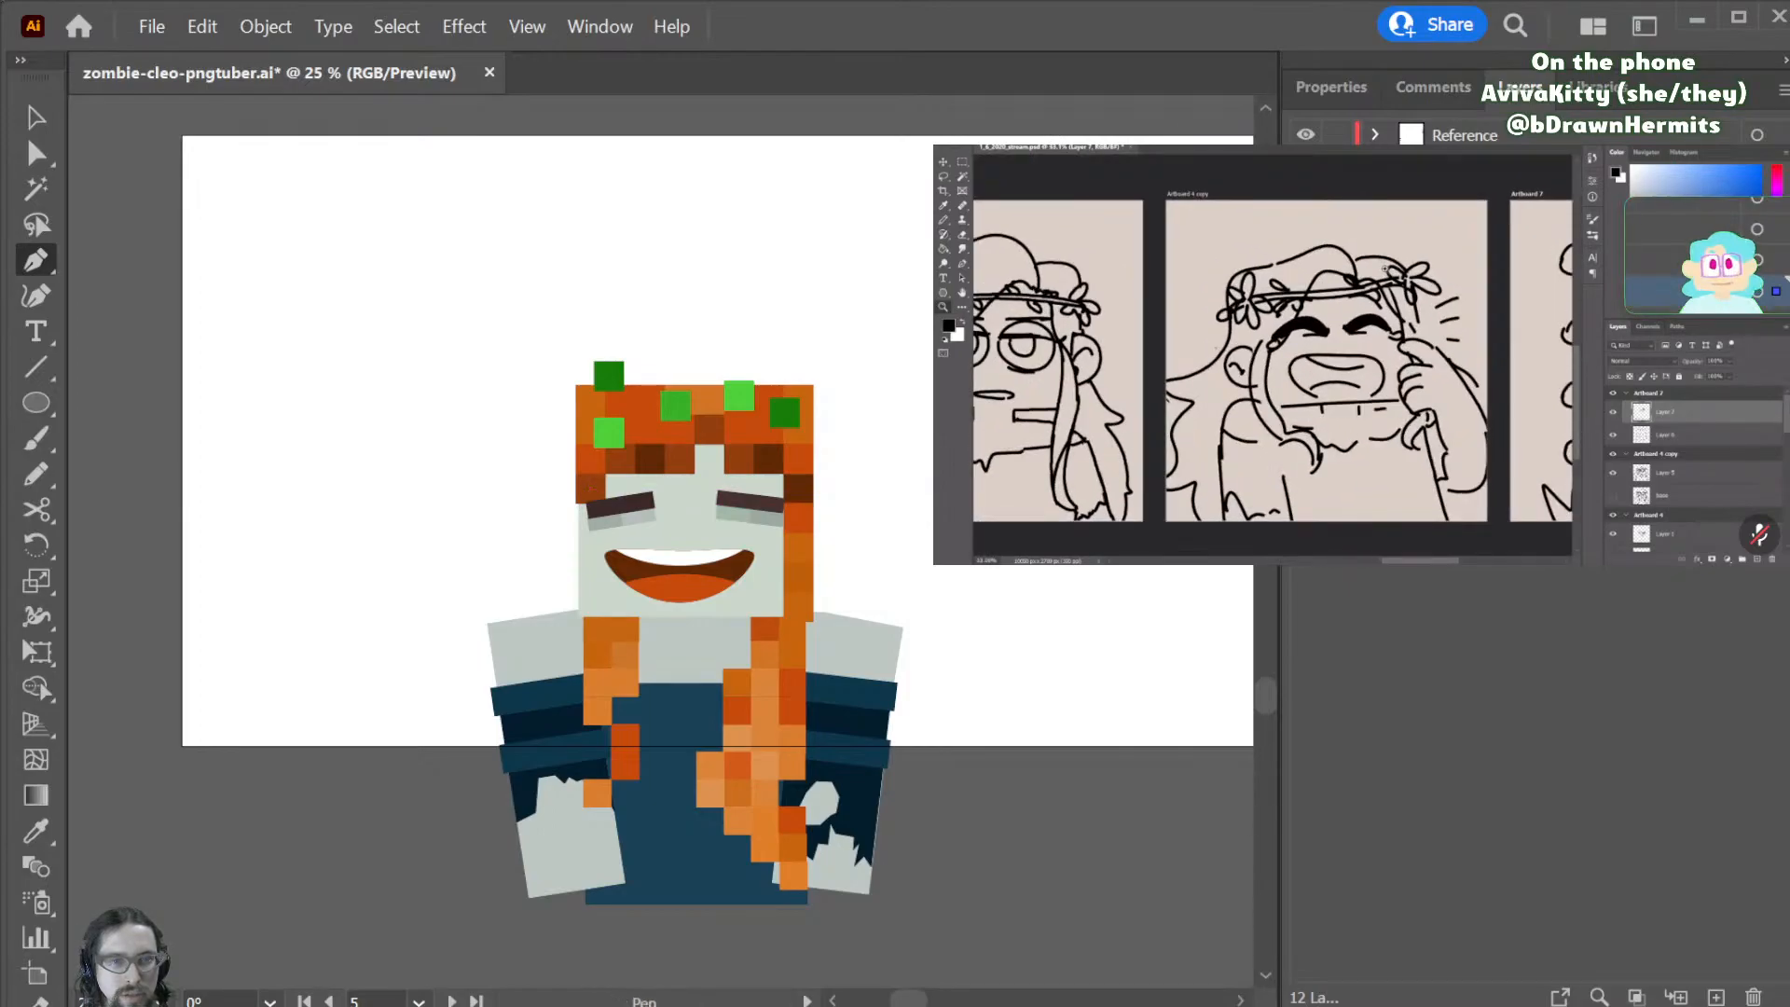
pyautogui.press('a')
pyautogui.moveTo(935, 533); pyautogui.dragTo(1005, 559)
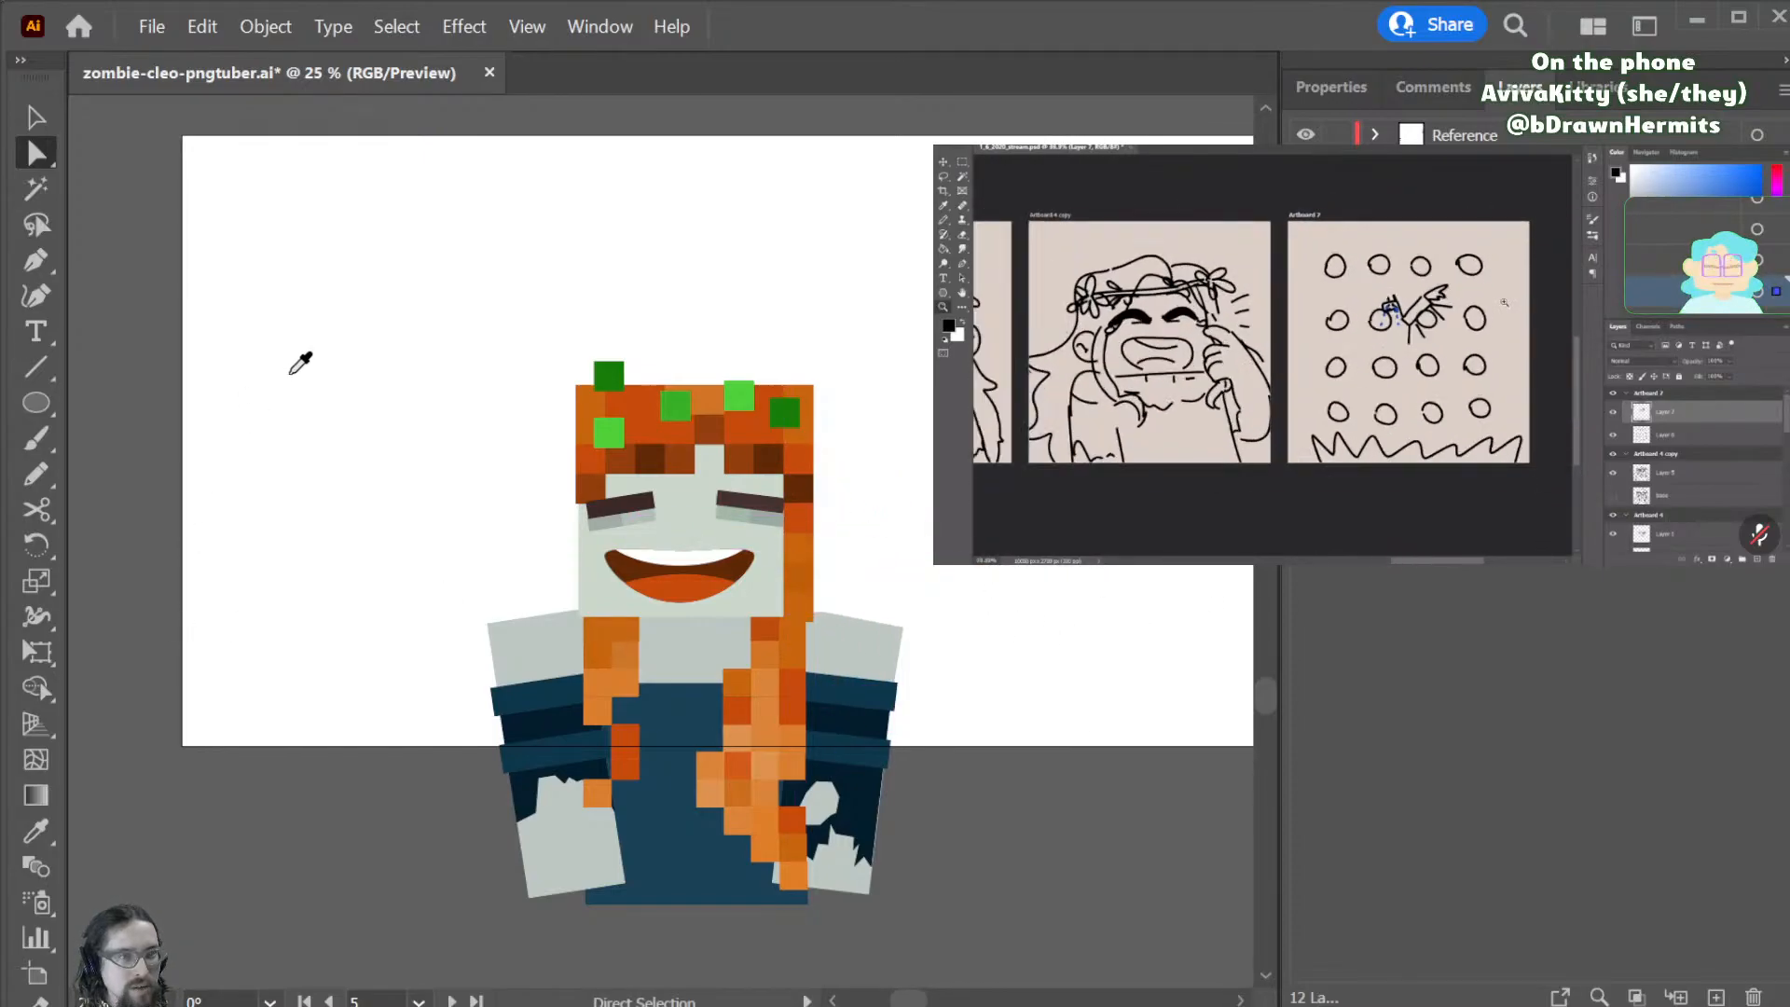
pyautogui.press('v')
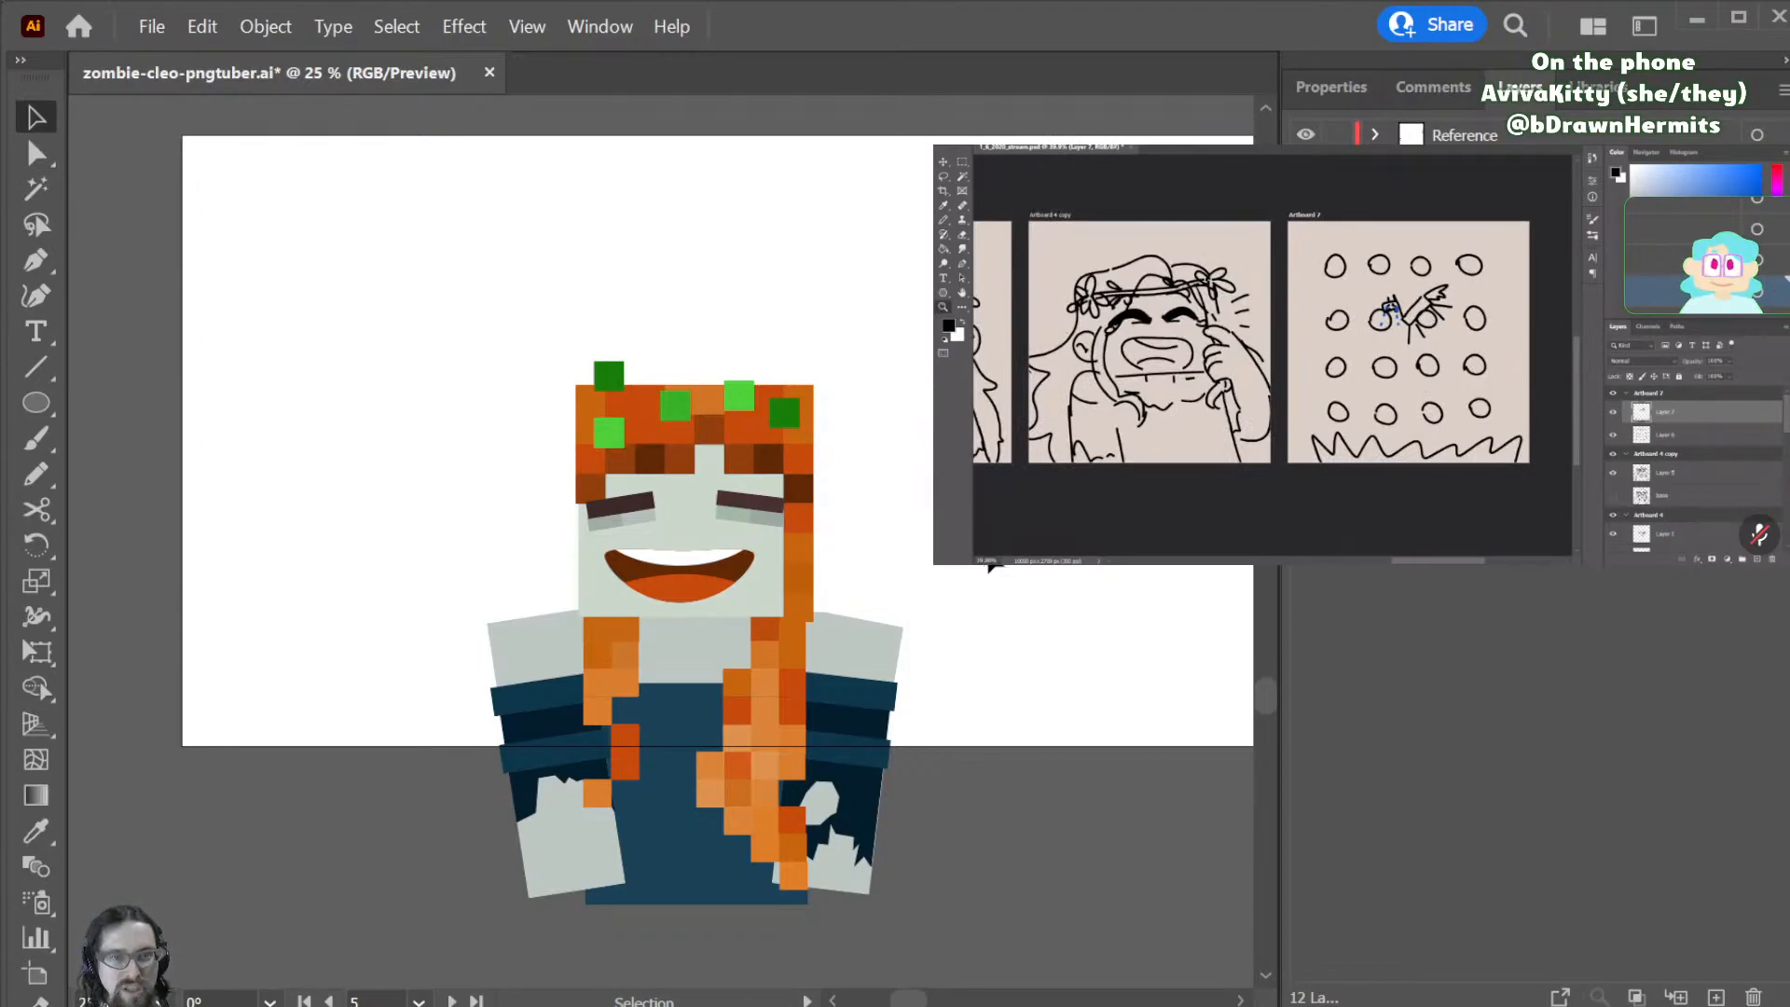
# - Round off the teardrop's base by shortening the curve handle of its lowest anchor
pyautogui.hotkey('ctrl', '=')
pyautogui.hotkey('ctrl', '=')
pyautogui.hotkey('ctrl', '=')
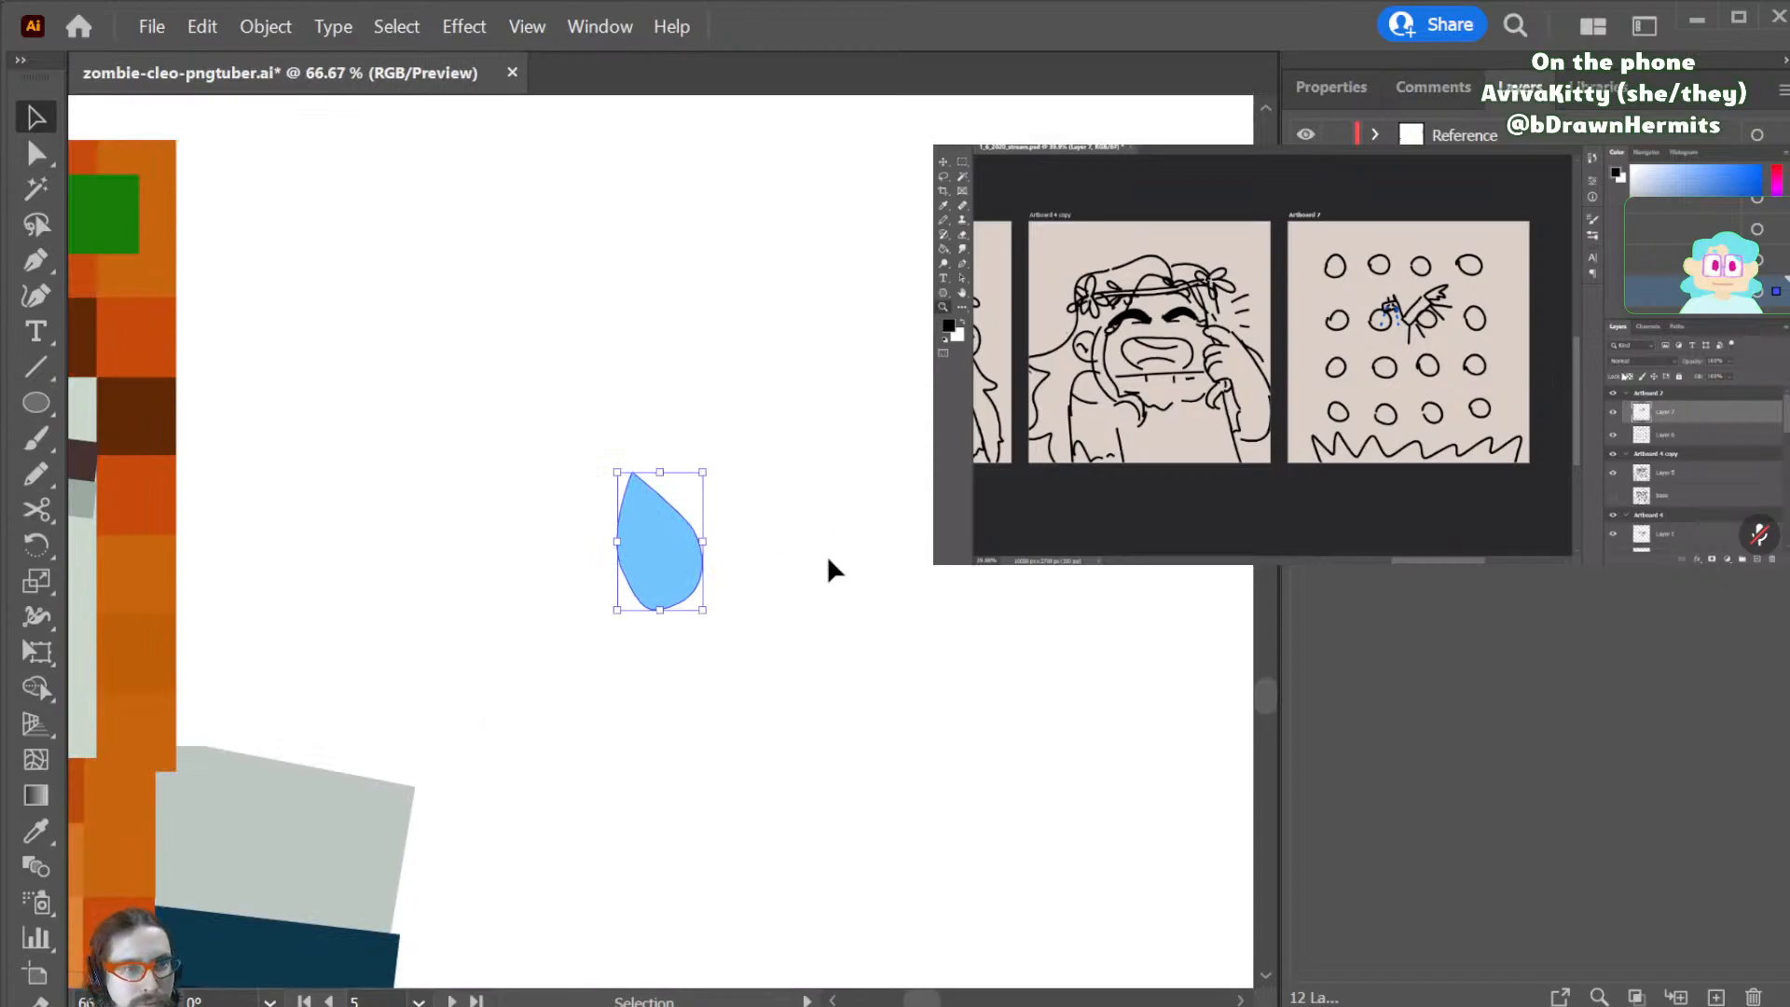
pyautogui.press('a')
pyautogui.click(680, 602)
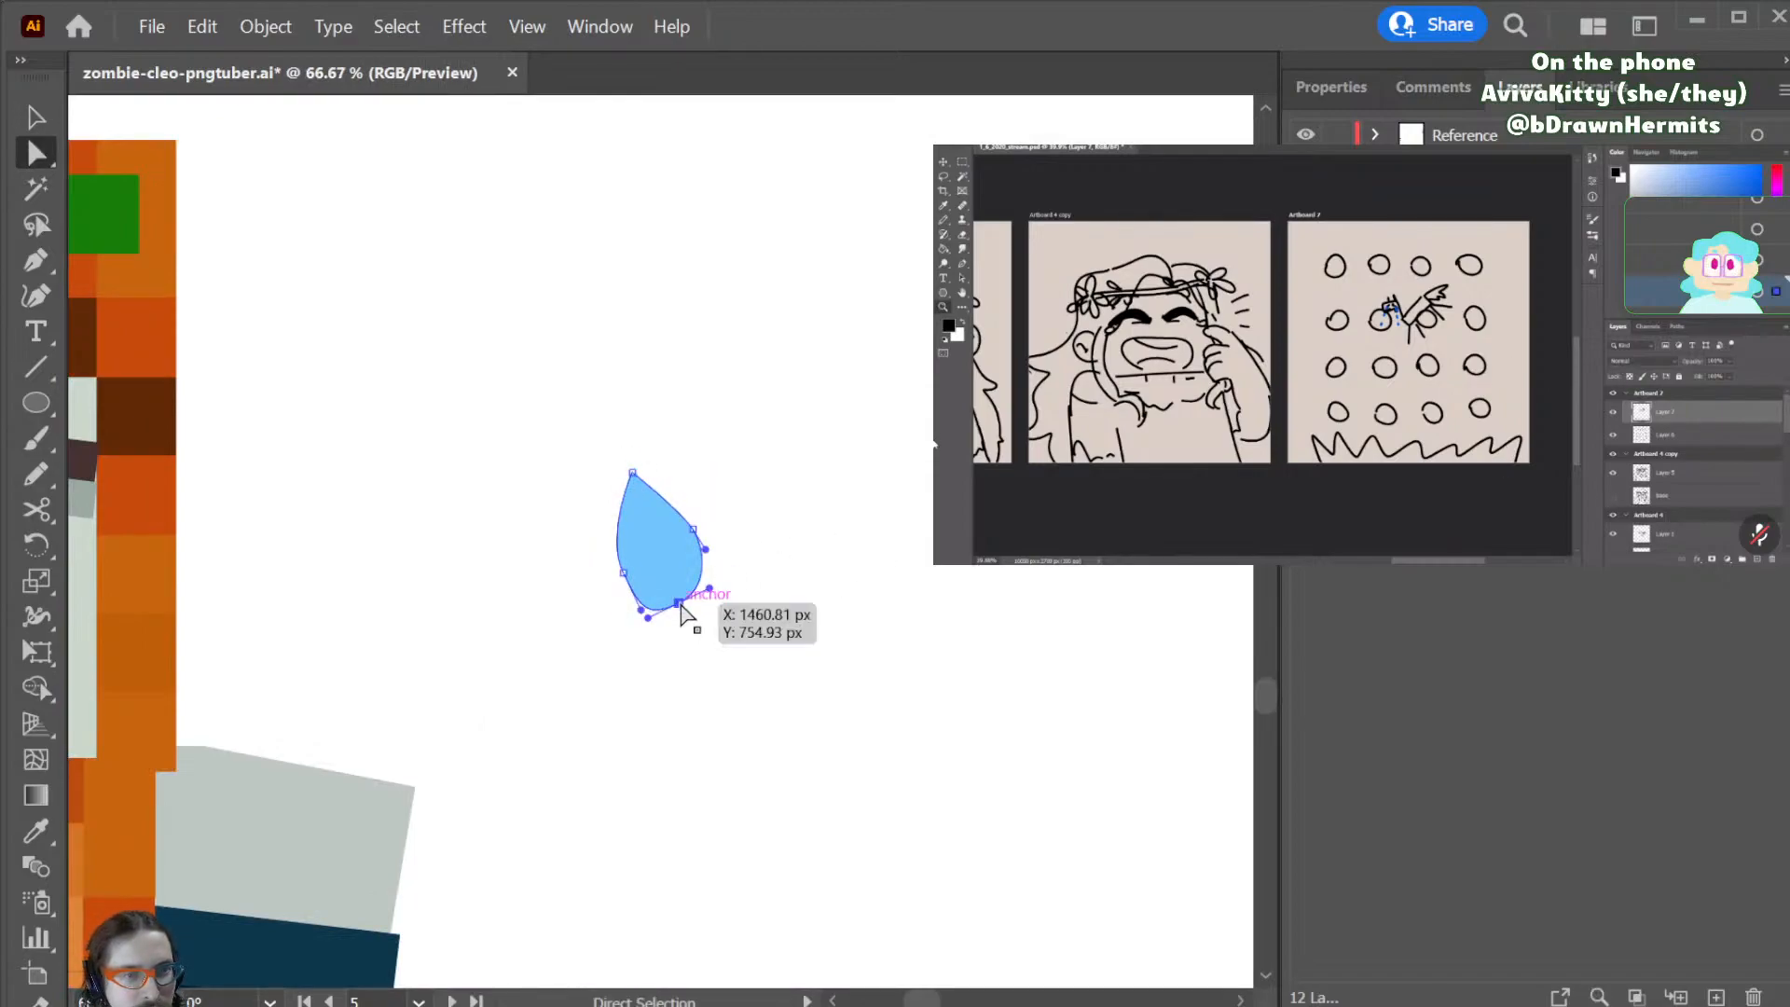
pyautogui.moveTo(648, 616); pyautogui.dragTo(665, 610)
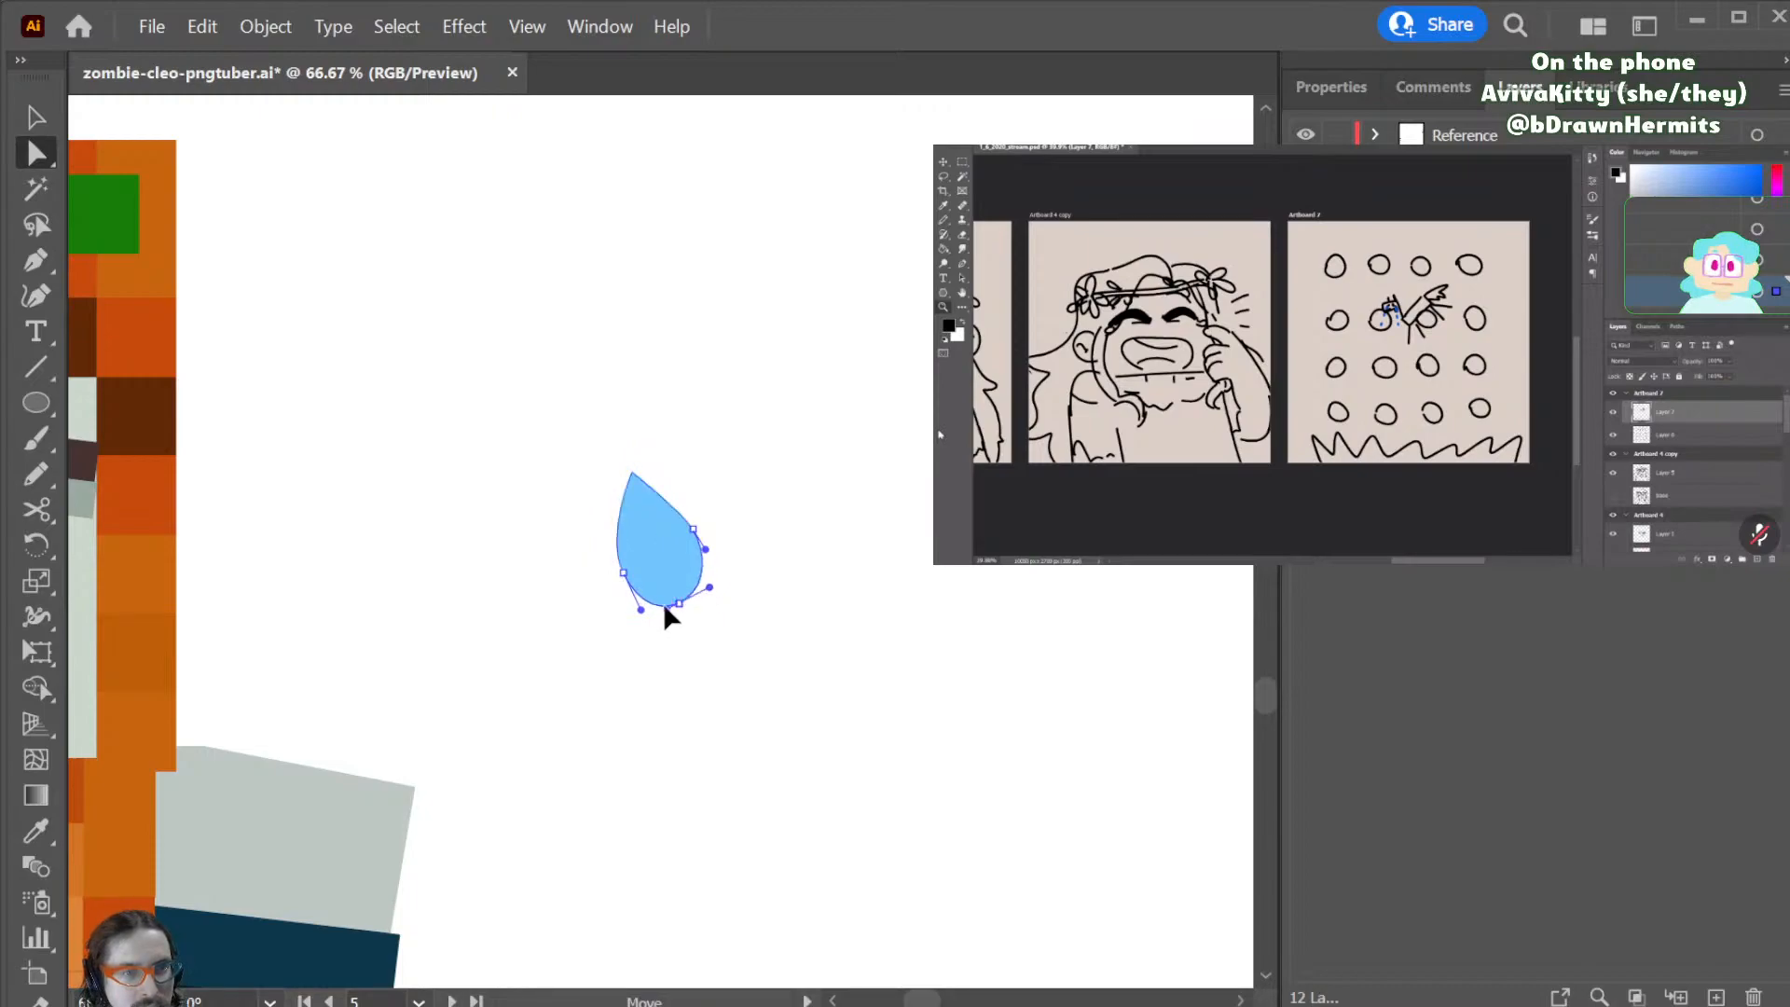
pyautogui.click(835, 615)
# - Move the teardrop onto the outer corner of the closed eye next to the long hair strand
pyautogui.hscroll(-6, 883, 791)
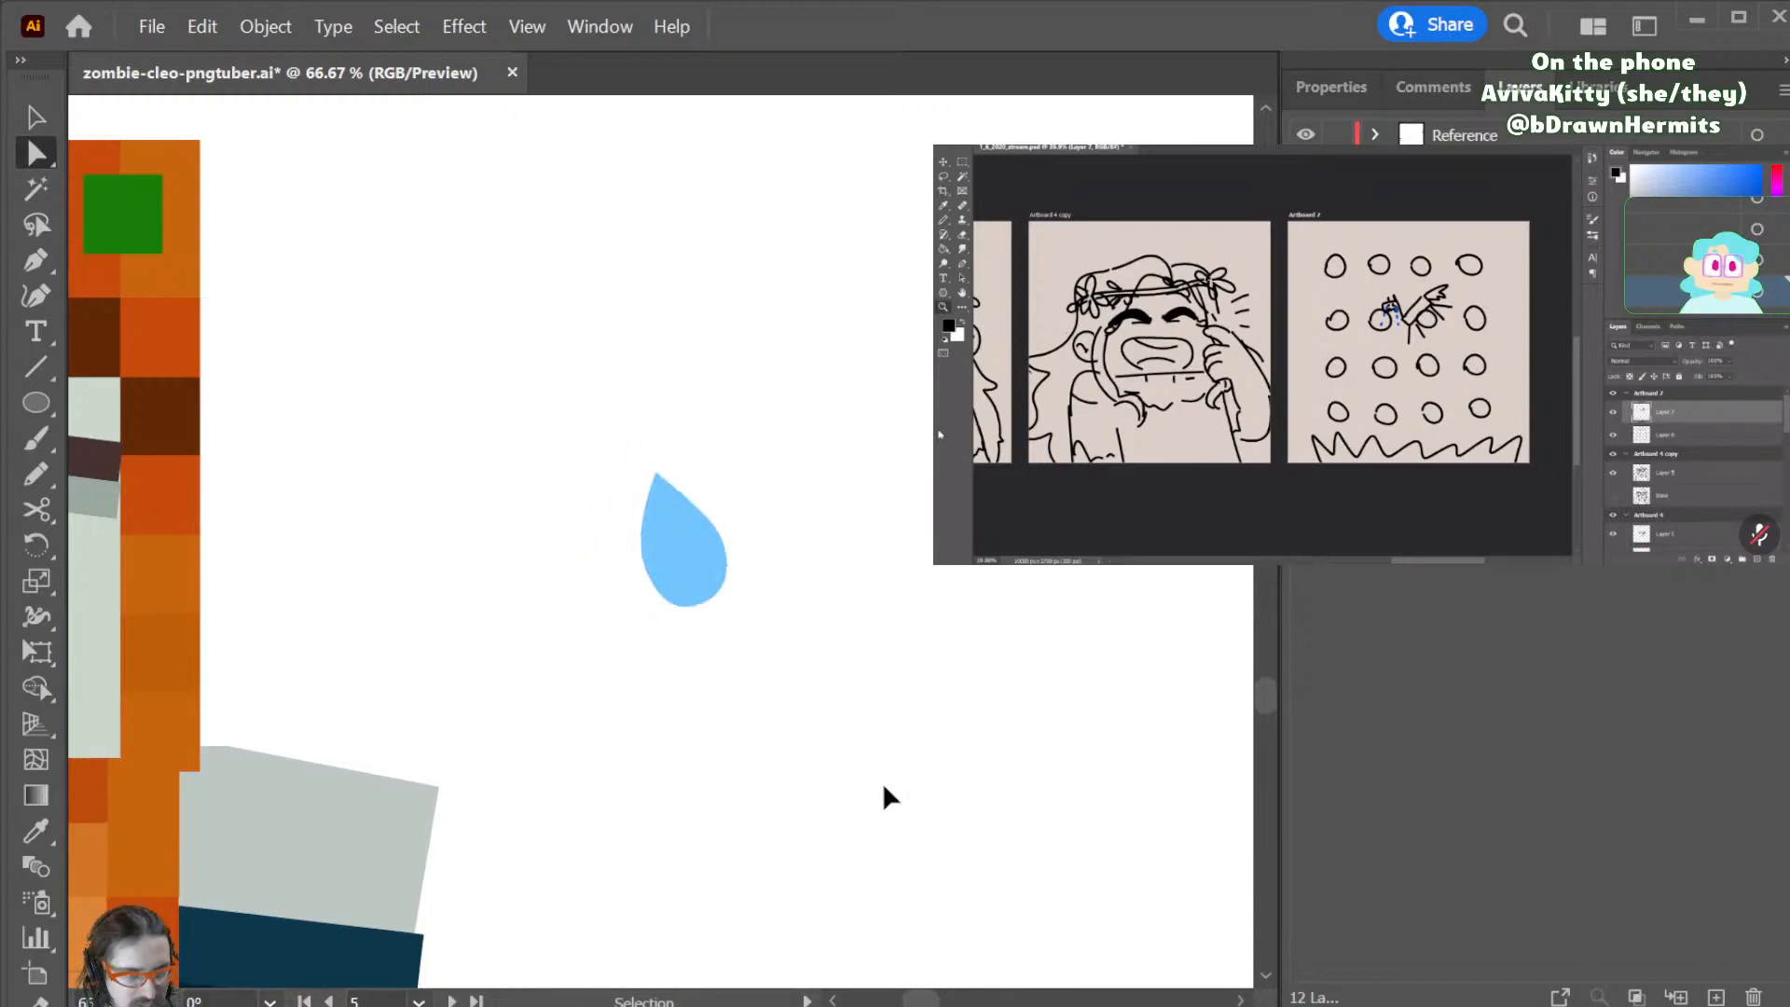
pyautogui.click(1098, 533)
pyautogui.press('ctrl')
pyautogui.press('Delete')
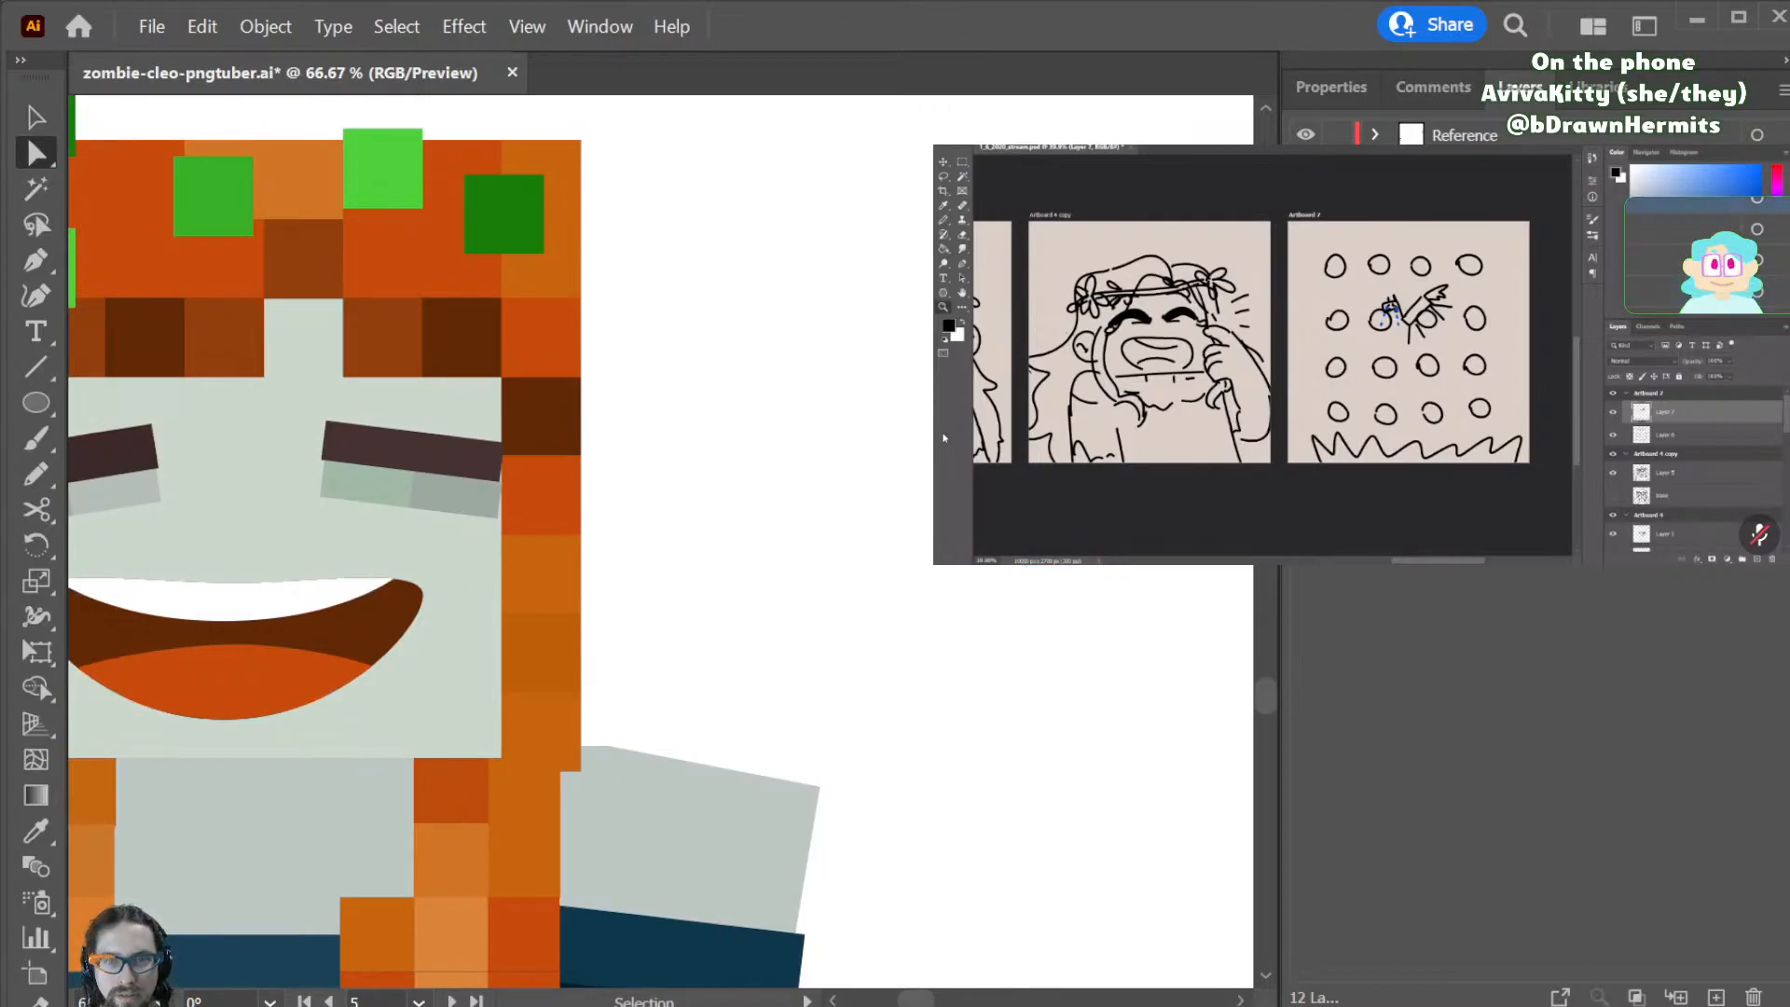
pyautogui.hotkey('ctrl', 'z')
pyautogui.moveTo(1062, 581); pyautogui.dragTo(522, 588)
pyautogui.hotkey('ctrl', '-')
pyautogui.hotkey('ctrl', '-')
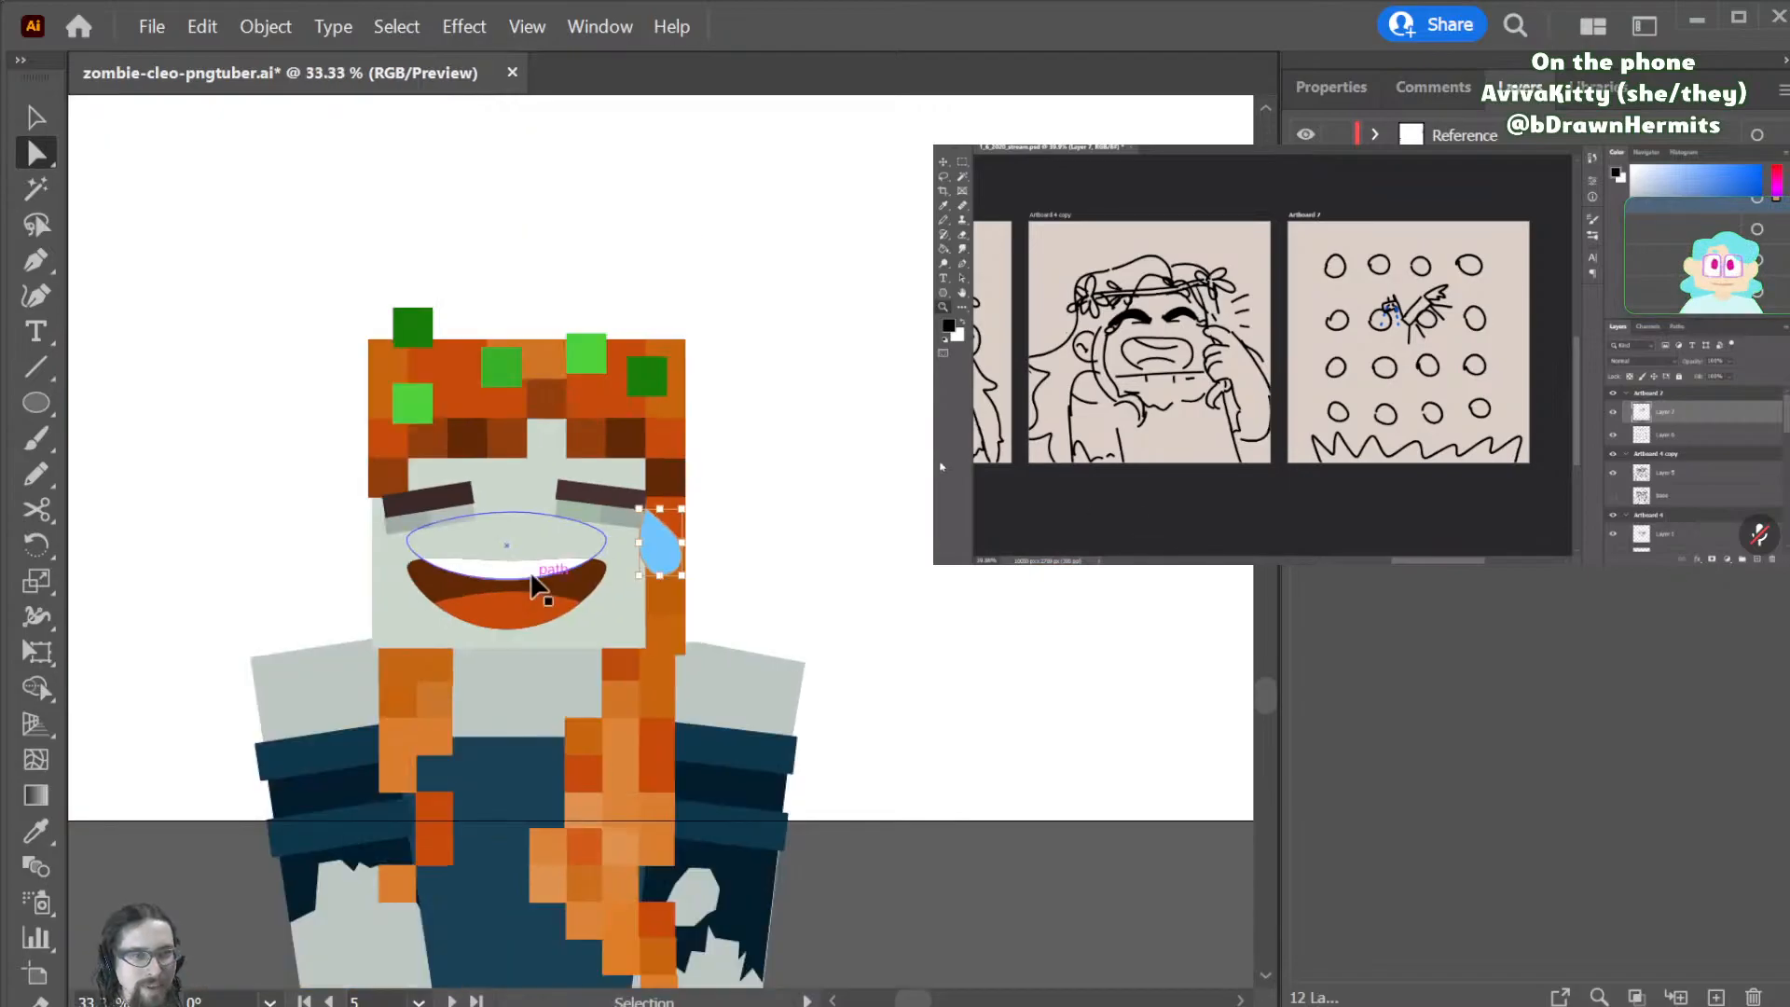
# - Duplicate the teardrop at the other eye's outer corner and rotate the copy so it slants outward from the face
pyautogui.moveTo(654, 573); pyautogui.dragTo(370, 586)
pyautogui.press('r')
pyautogui.moveTo(503, 553); pyautogui.dragTo(471, 623)
pyautogui.press('v')
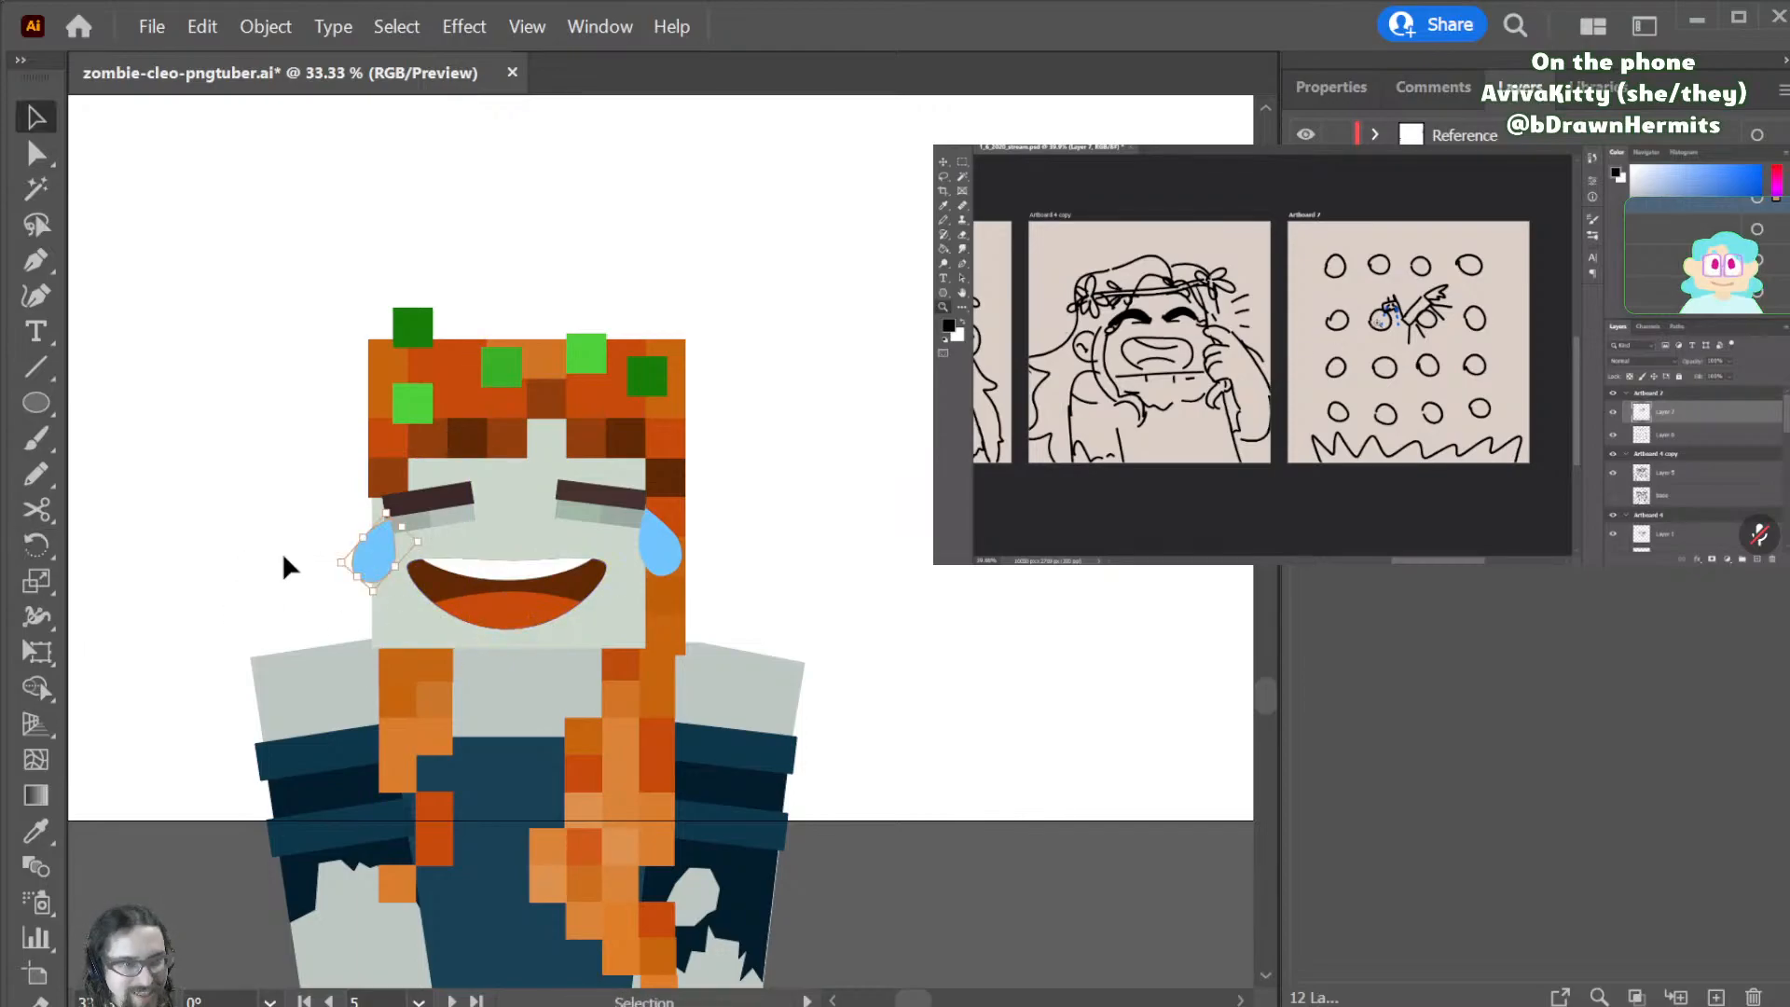
pyautogui.moveTo(379, 565); pyautogui.dragTo(334, 603)
pyautogui.press('r')
pyautogui.click(388, 514)
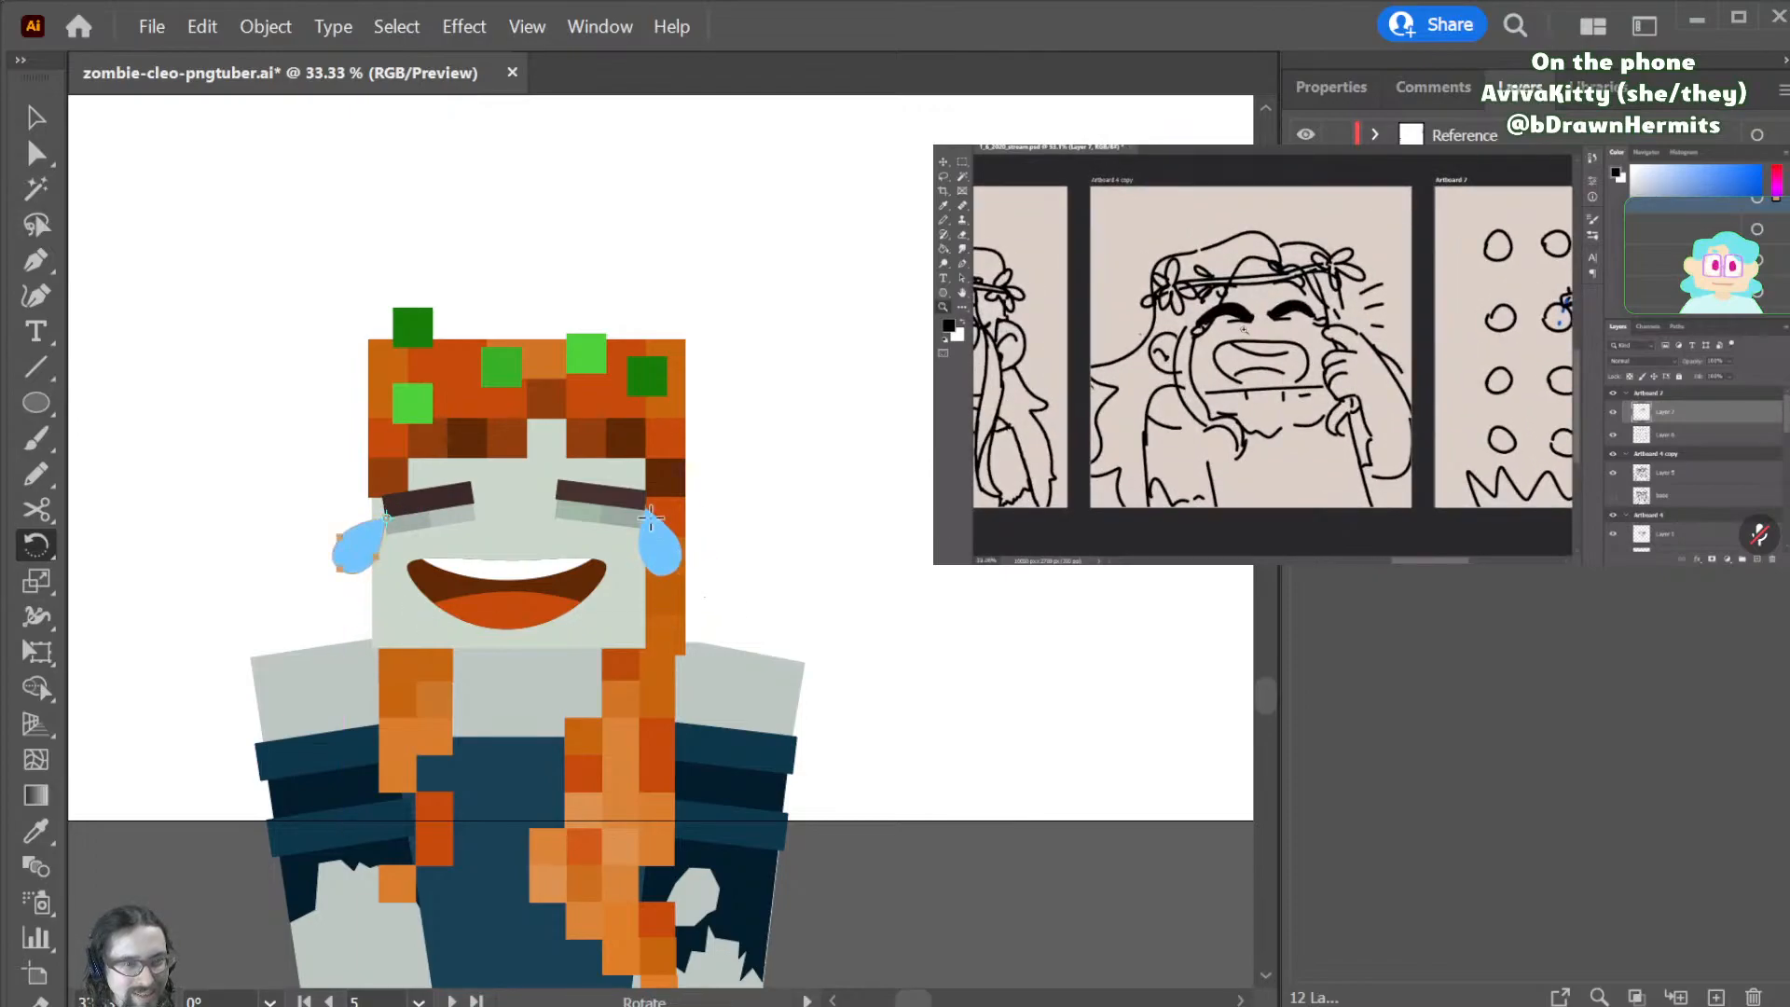
# - Rotate the teardrop beside the long hair strand around its tip so it slants outward like the other tear
pyautogui.keyDown('ctrl'); pyautogui.click(653, 545); pyautogui.keyUp('ctrl')
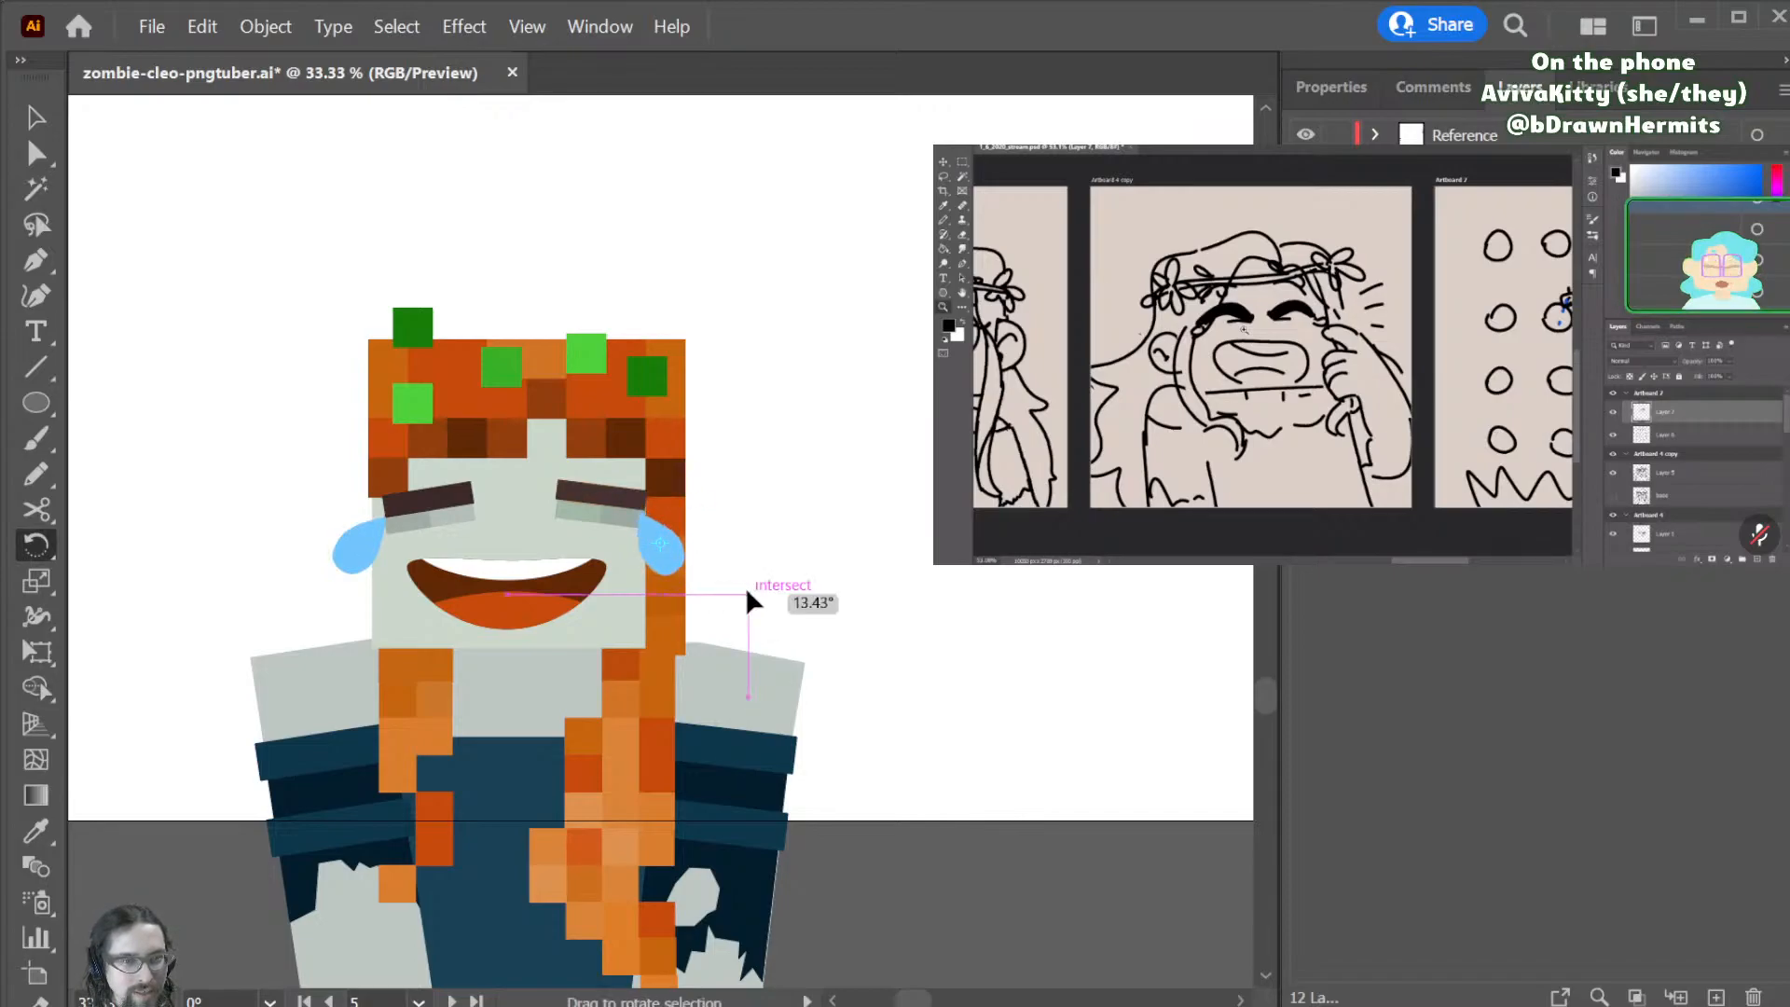
pyautogui.click(646, 516)
pyautogui.moveTo(664, 538); pyautogui.dragTo(728, 572)
pyautogui.press('v')
pyautogui.scroll(4, 791, 606)
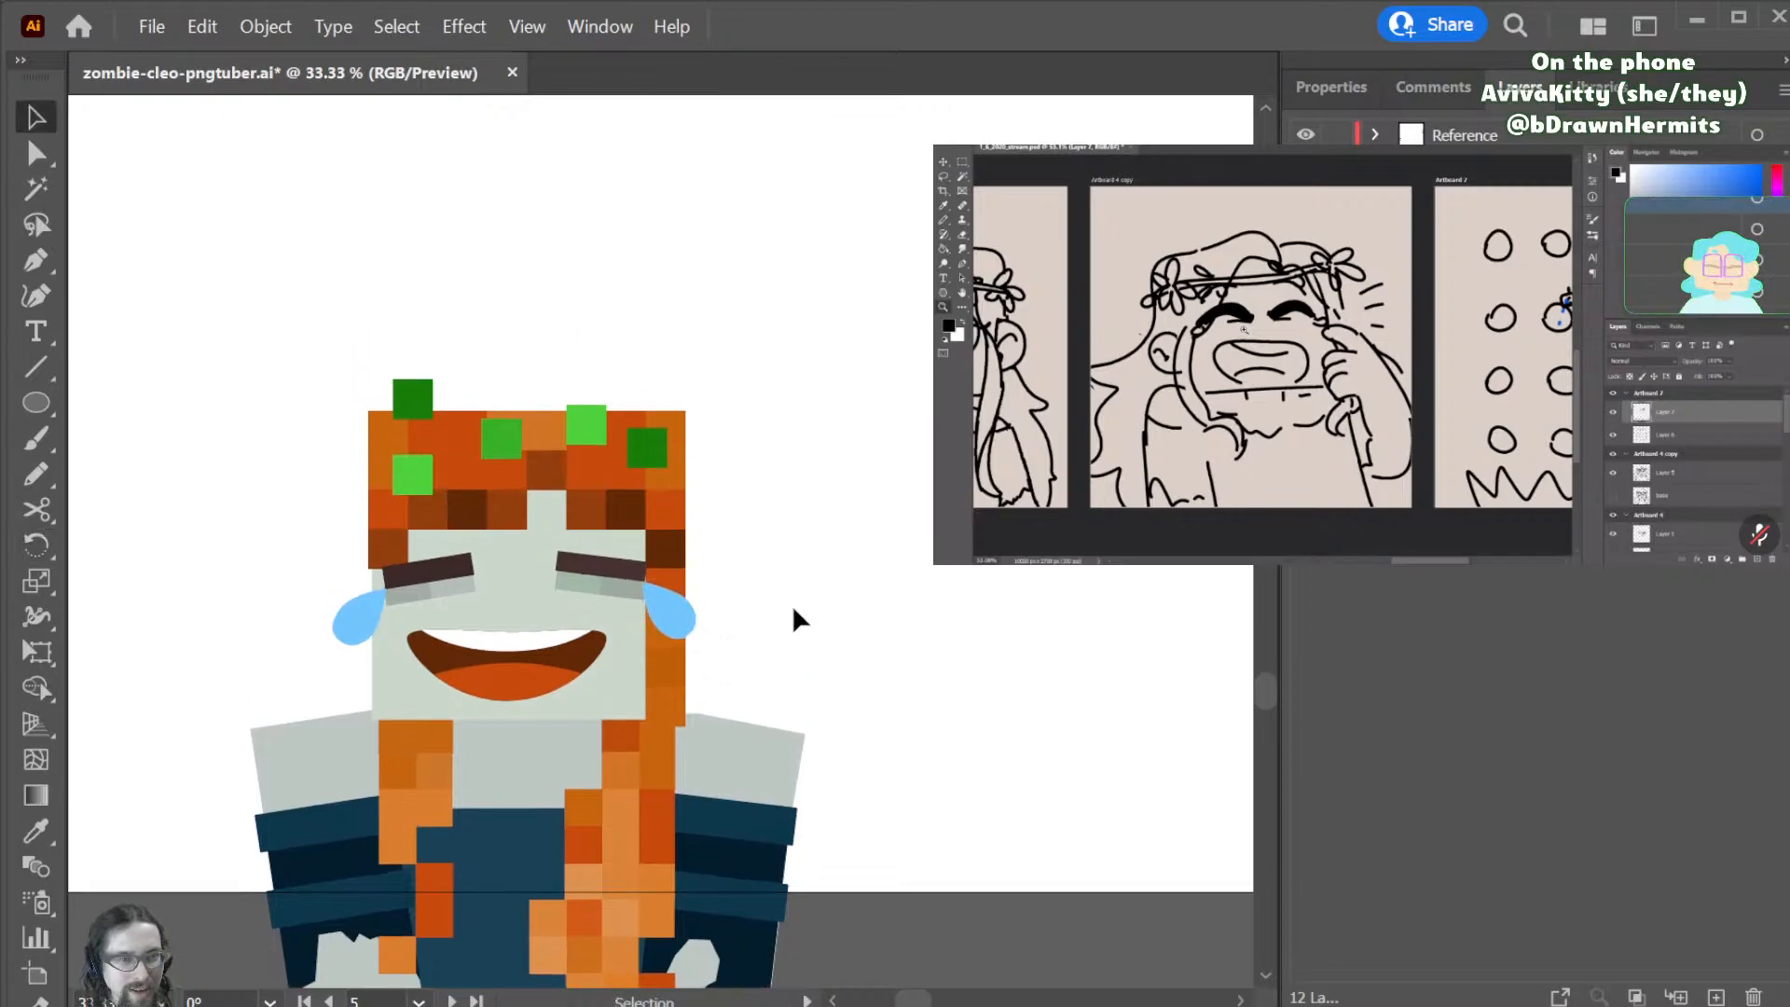
pyautogui.hscroll(-3, 804, 619)
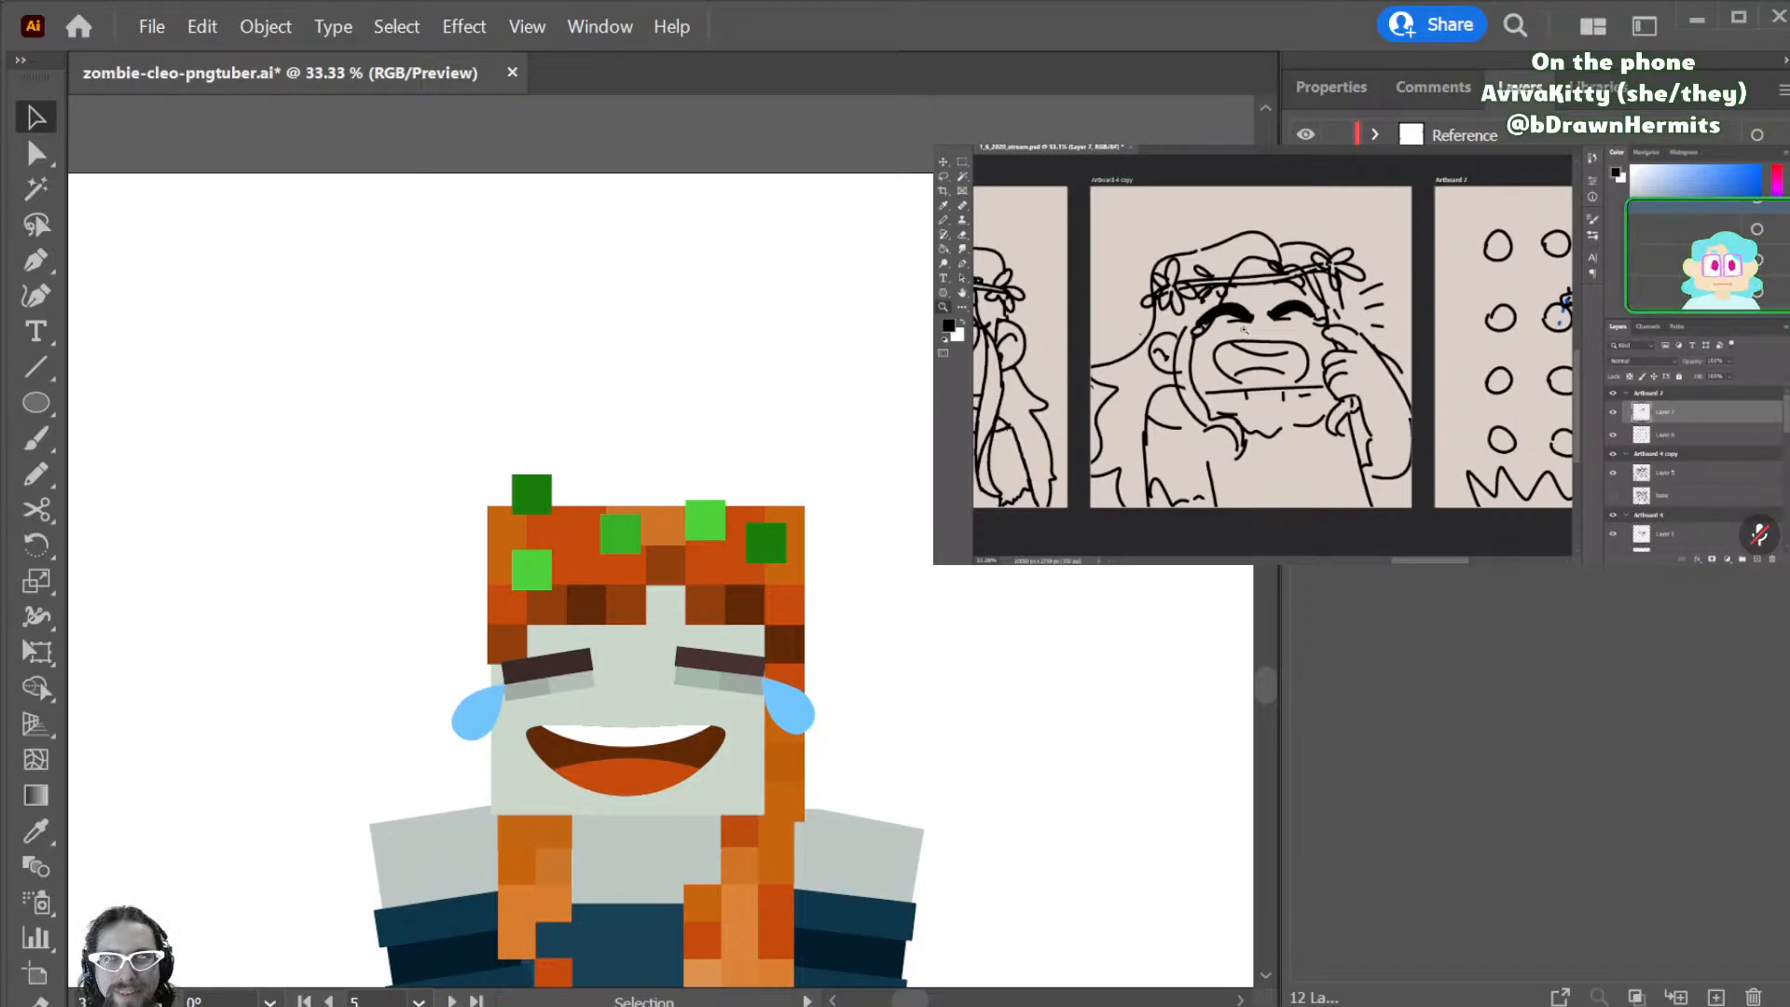
# - Rotate the dark green crown square at the hair's upper corner, on the side without the long strand, slightly counterclockwise
pyautogui.click(521, 496)
pyautogui.keyDown('shift'); pyautogui.click(536, 569); pyautogui.keyUp('shift')
pyautogui.keyDown('shift'); pyautogui.click(621, 534); pyautogui.keyUp('shift')
pyautogui.keyDown('shift'); pyautogui.click(708, 520); pyautogui.keyUp('shift')
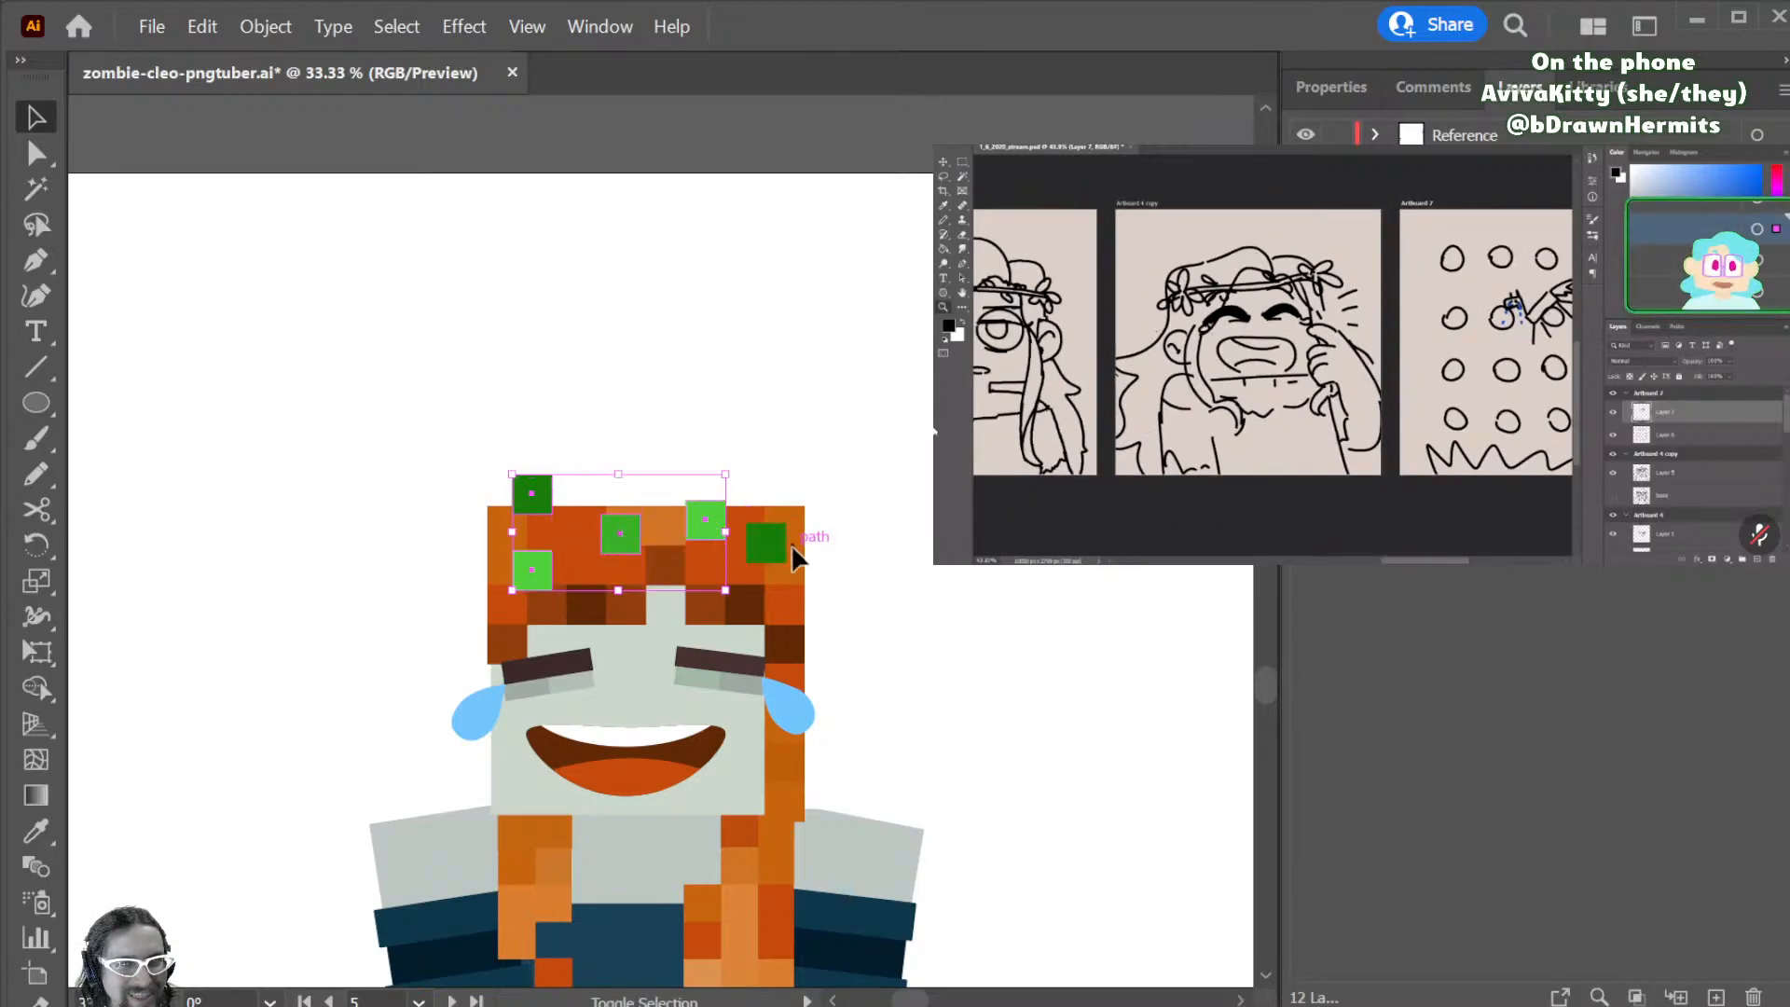
pyautogui.click(531, 486)
pyautogui.press('r')
pyautogui.moveTo(597, 491); pyautogui.dragTo(634, 473)
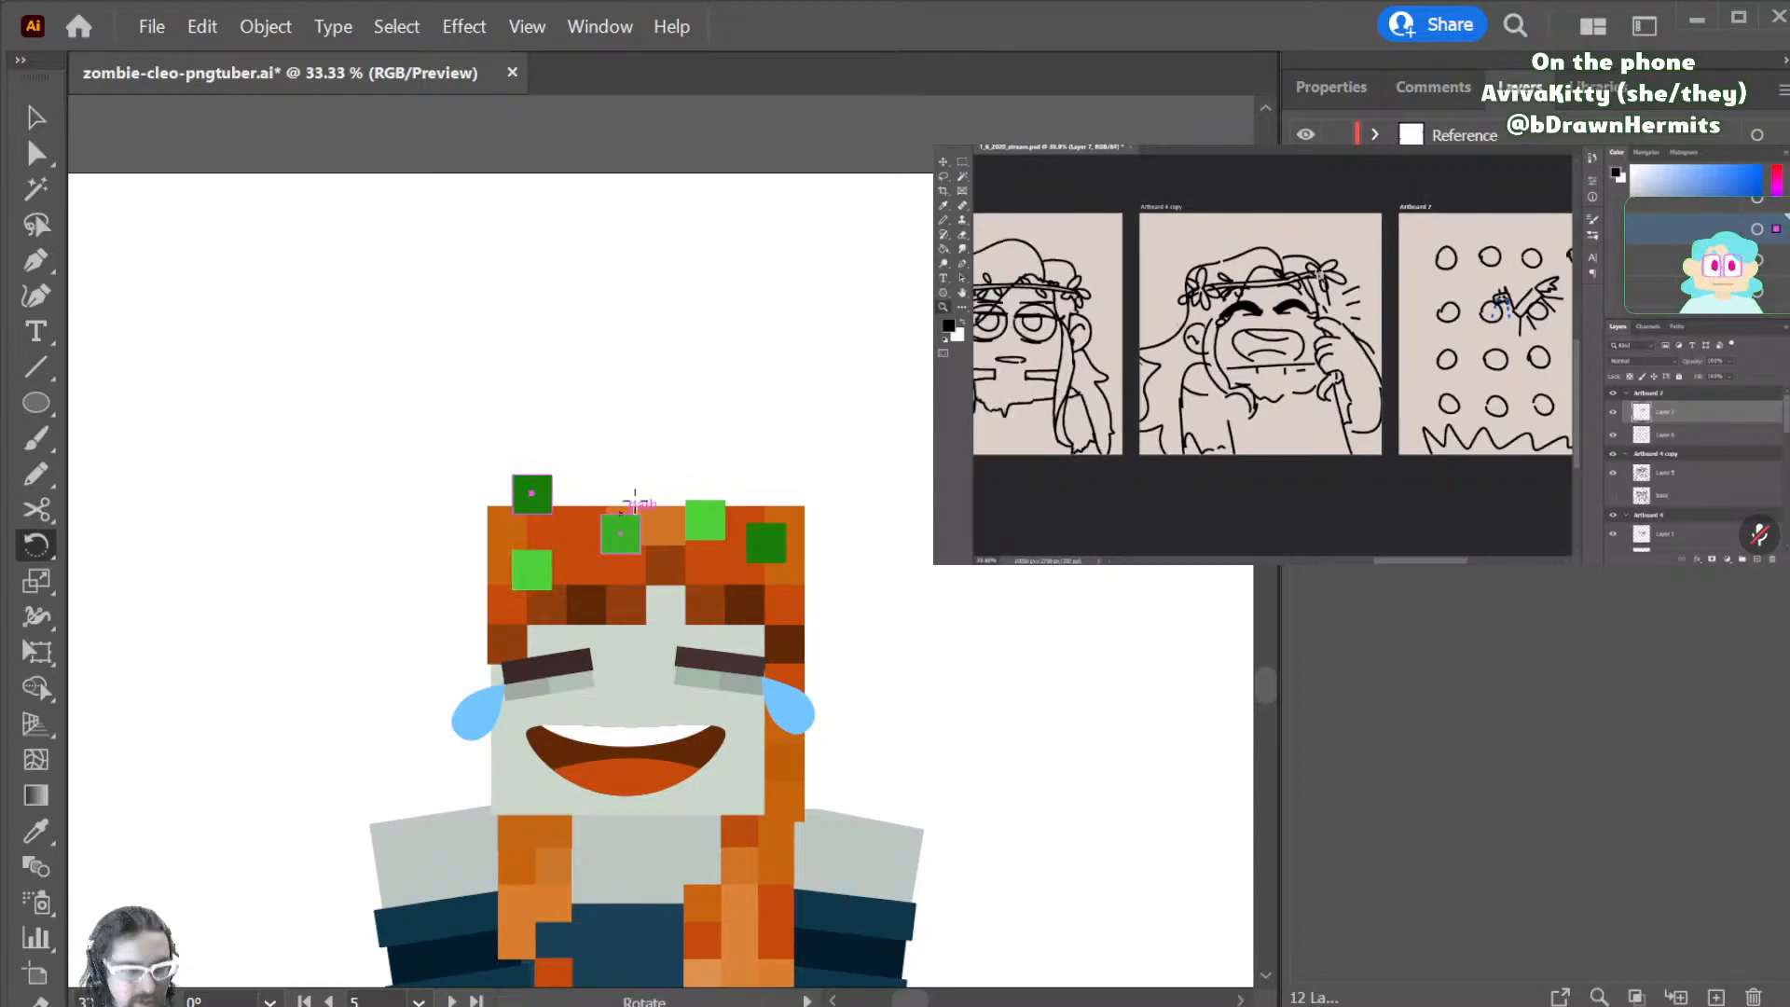
# - Rotate the light green crown square below the dark corner one slightly counterclockwise
pyautogui.press('v')
pyautogui.click(527, 567)
pyautogui.press('r')
pyautogui.moveTo(652, 601); pyautogui.dragTo(623, 558)
pyautogui.press('b')
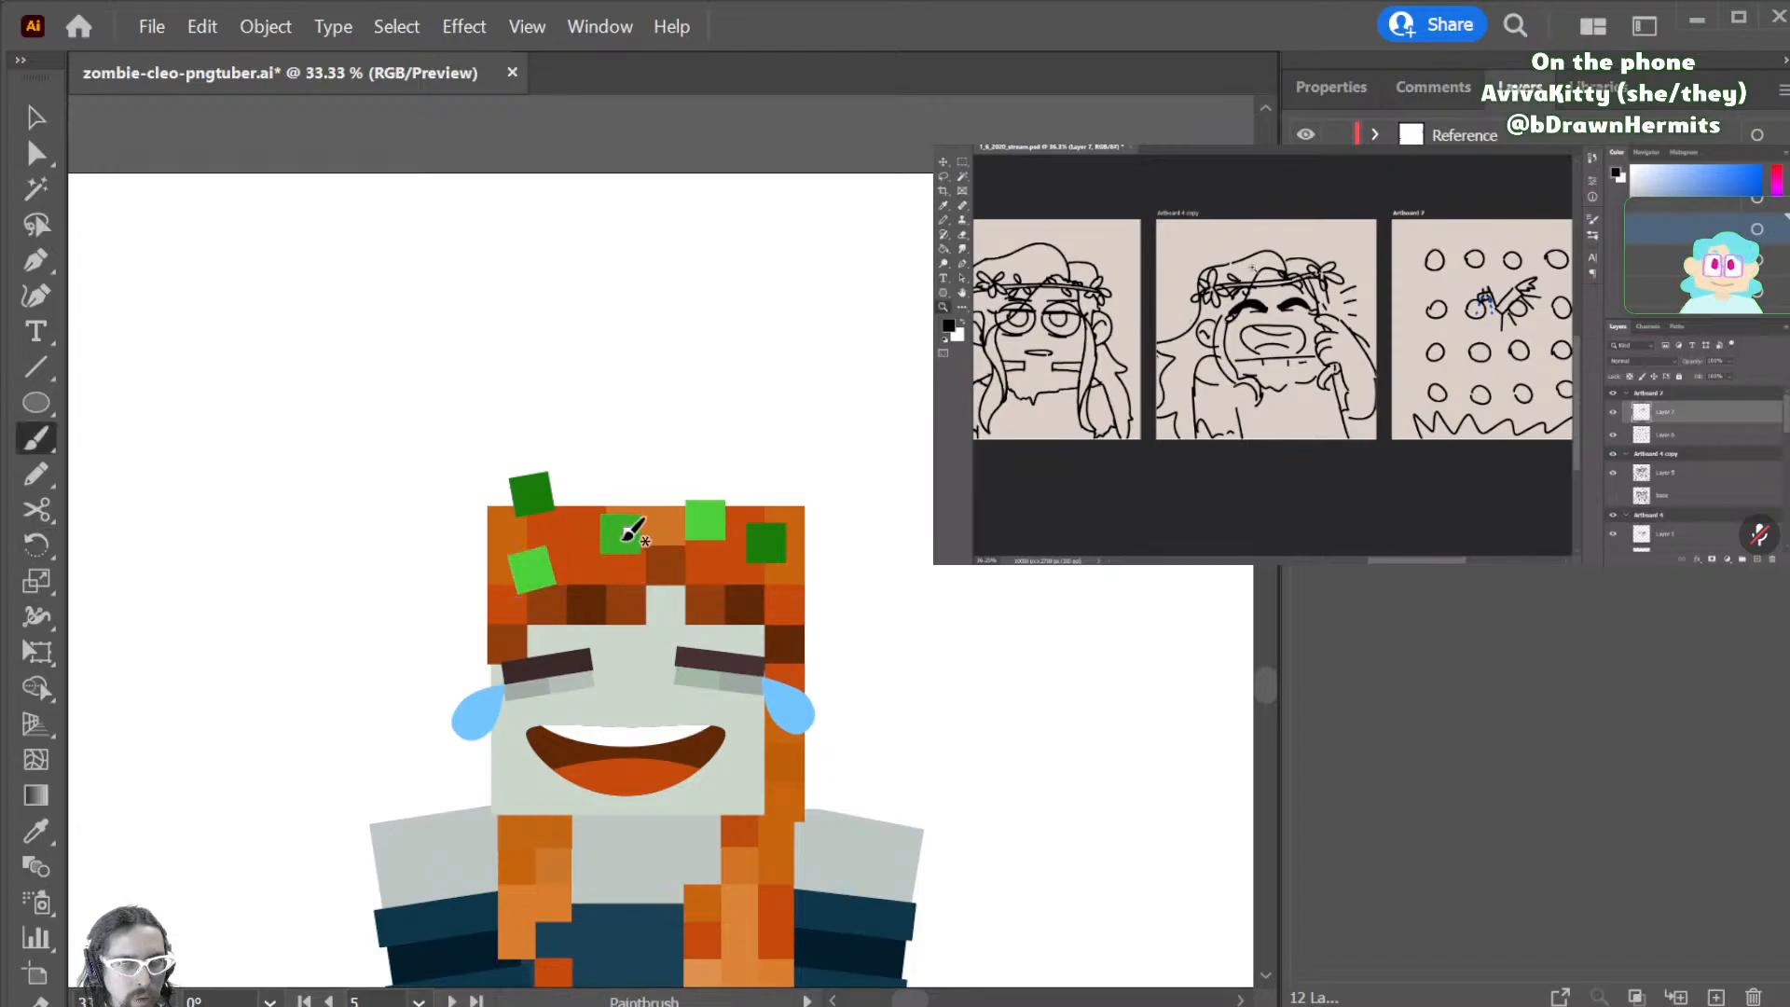
# - Move the middle green crown square up to the hair's upper edge and tilt it slightly counterclockwise
pyautogui.press('v')
pyautogui.moveTo(627, 534); pyautogui.dragTo(607, 513)
pyautogui.moveTo(689, 495); pyautogui.dragTo(692, 500)
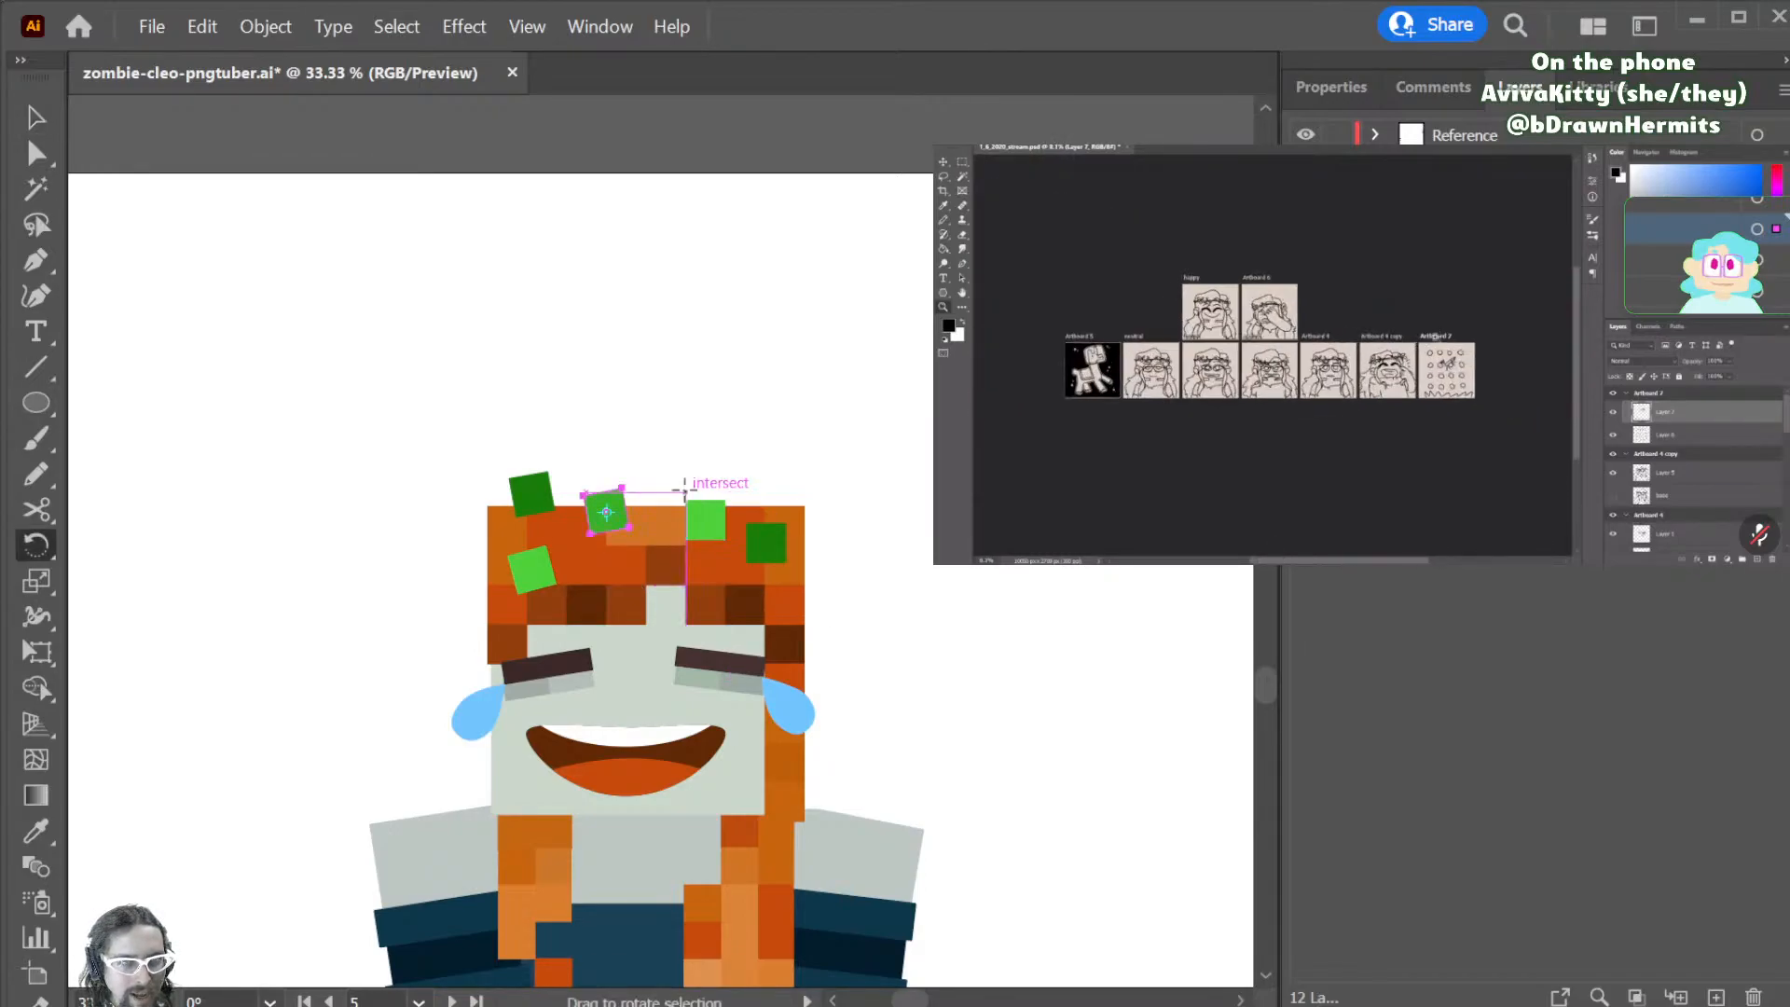
# - Tilt the light and dark green crown squares on the long hair strand's side slightly clockwise
pyautogui.press('v')
pyautogui.press('r')
pyautogui.moveTo(807, 447); pyautogui.dragTo(807, 473)
pyautogui.press('v')
pyautogui.click(773, 549)
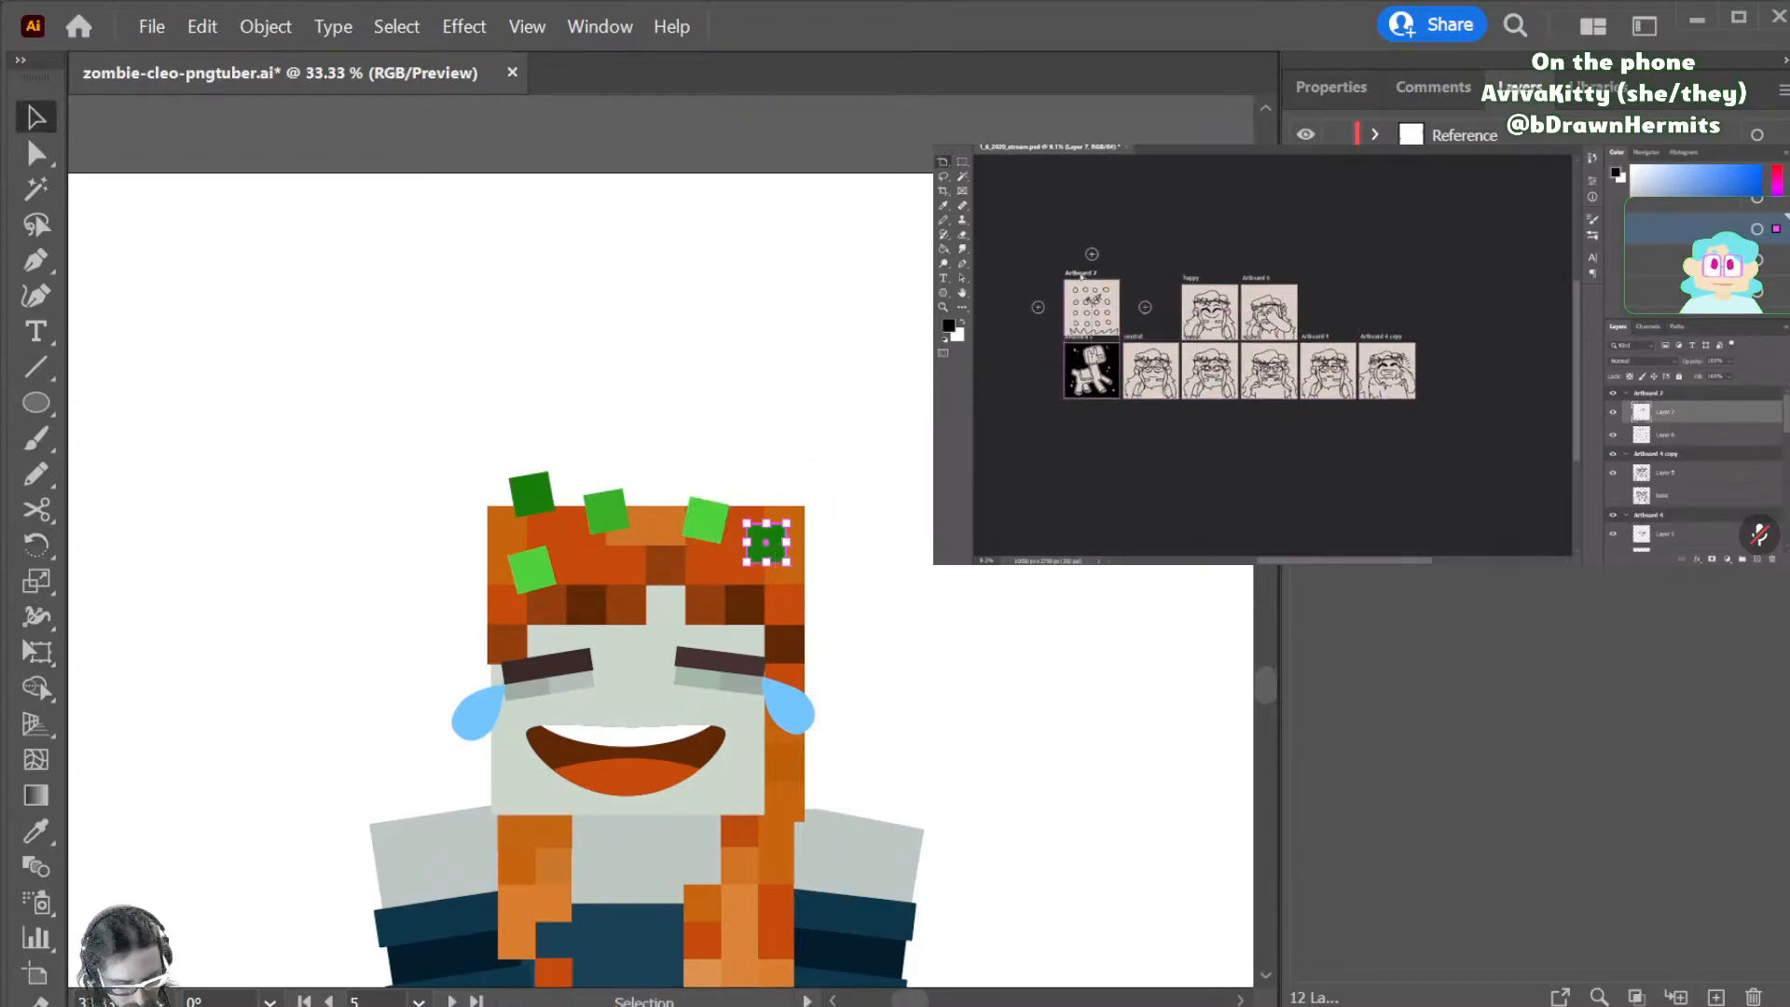
pyautogui.press('r')
pyautogui.moveTo(959, 559); pyautogui.dragTo(934, 585)
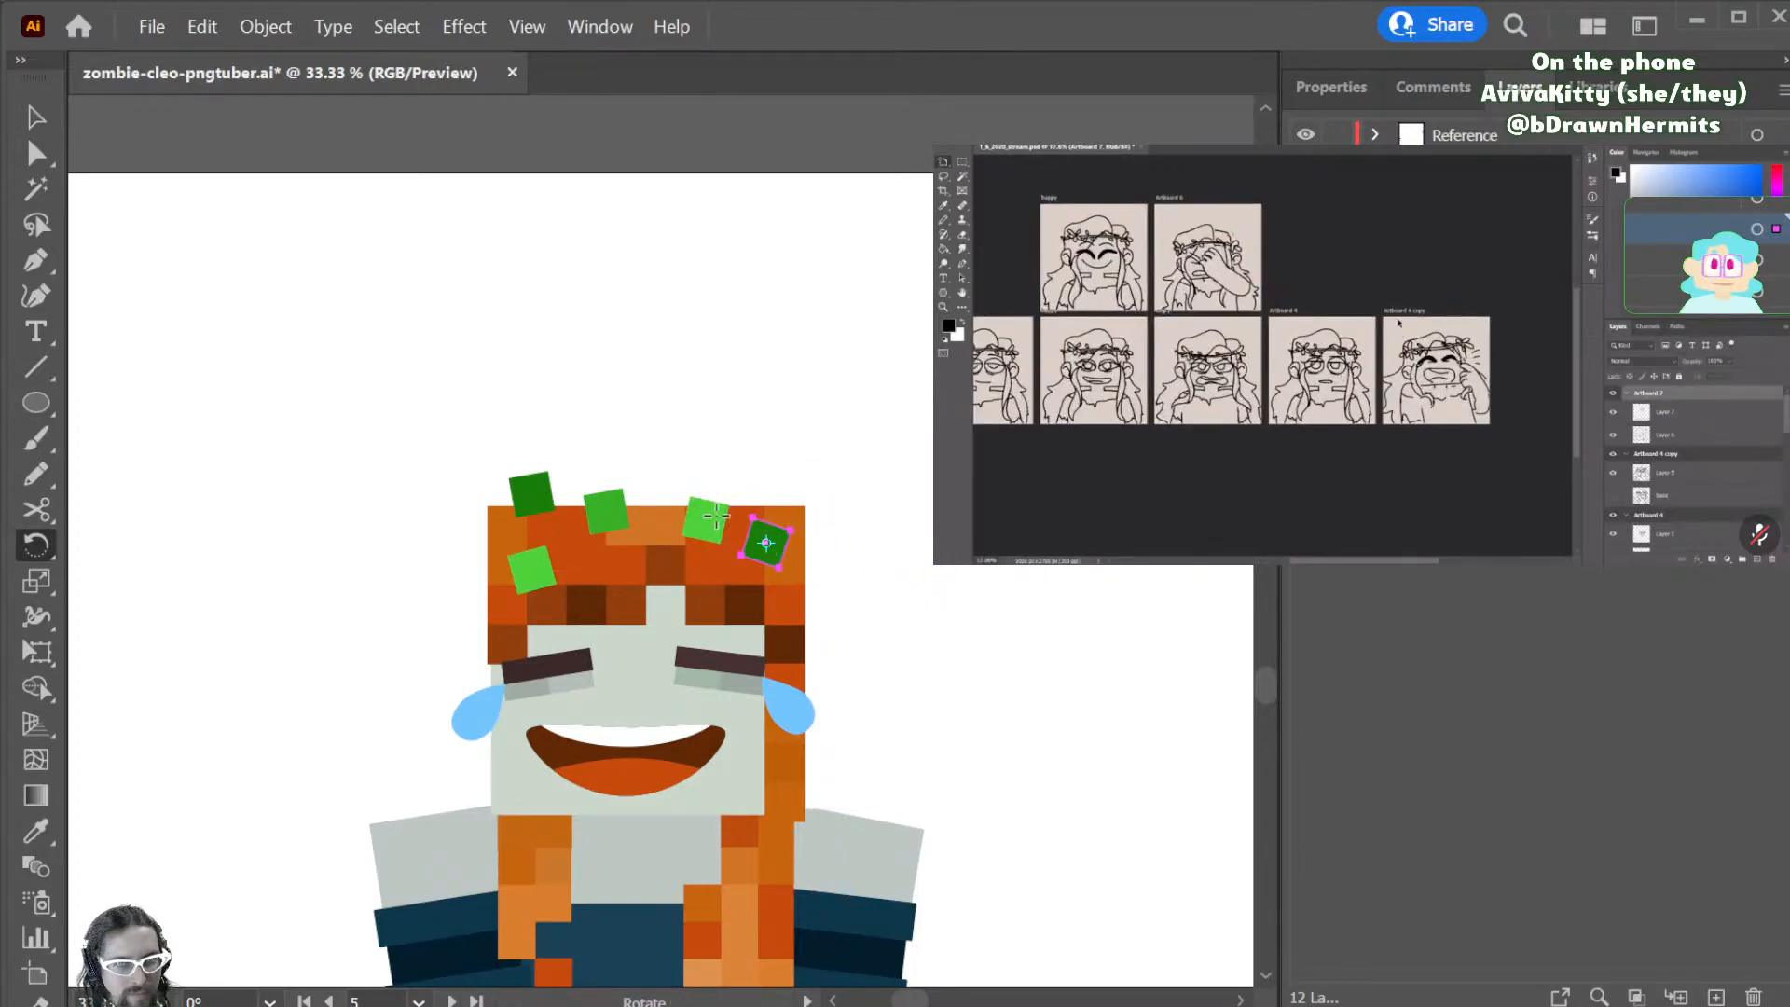
# - Spread the outer crown squares toward the sides of the head, lower the dark corner one, and save the document
pyautogui.press('v')
pyautogui.moveTo(783, 557); pyautogui.dragTo(728, 512)
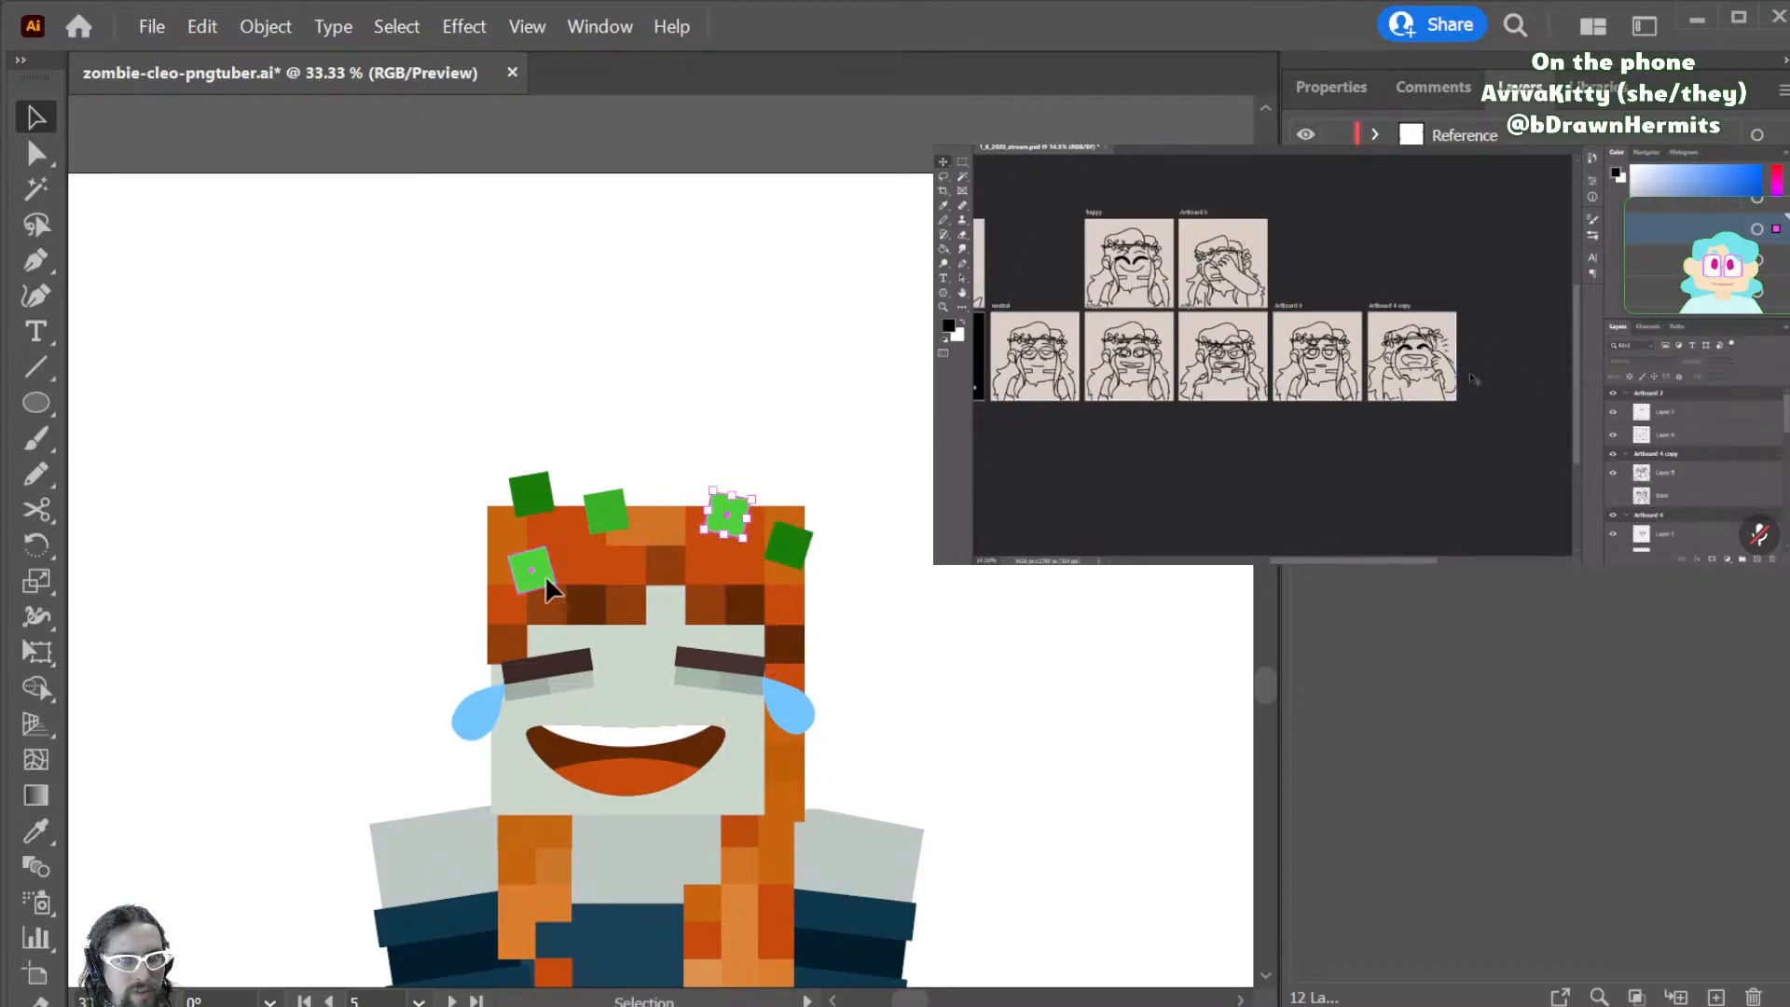
pyautogui.moveTo(546, 582); pyautogui.dragTo(513, 584)
pyautogui.moveTo(535, 495); pyautogui.dragTo(530, 515)
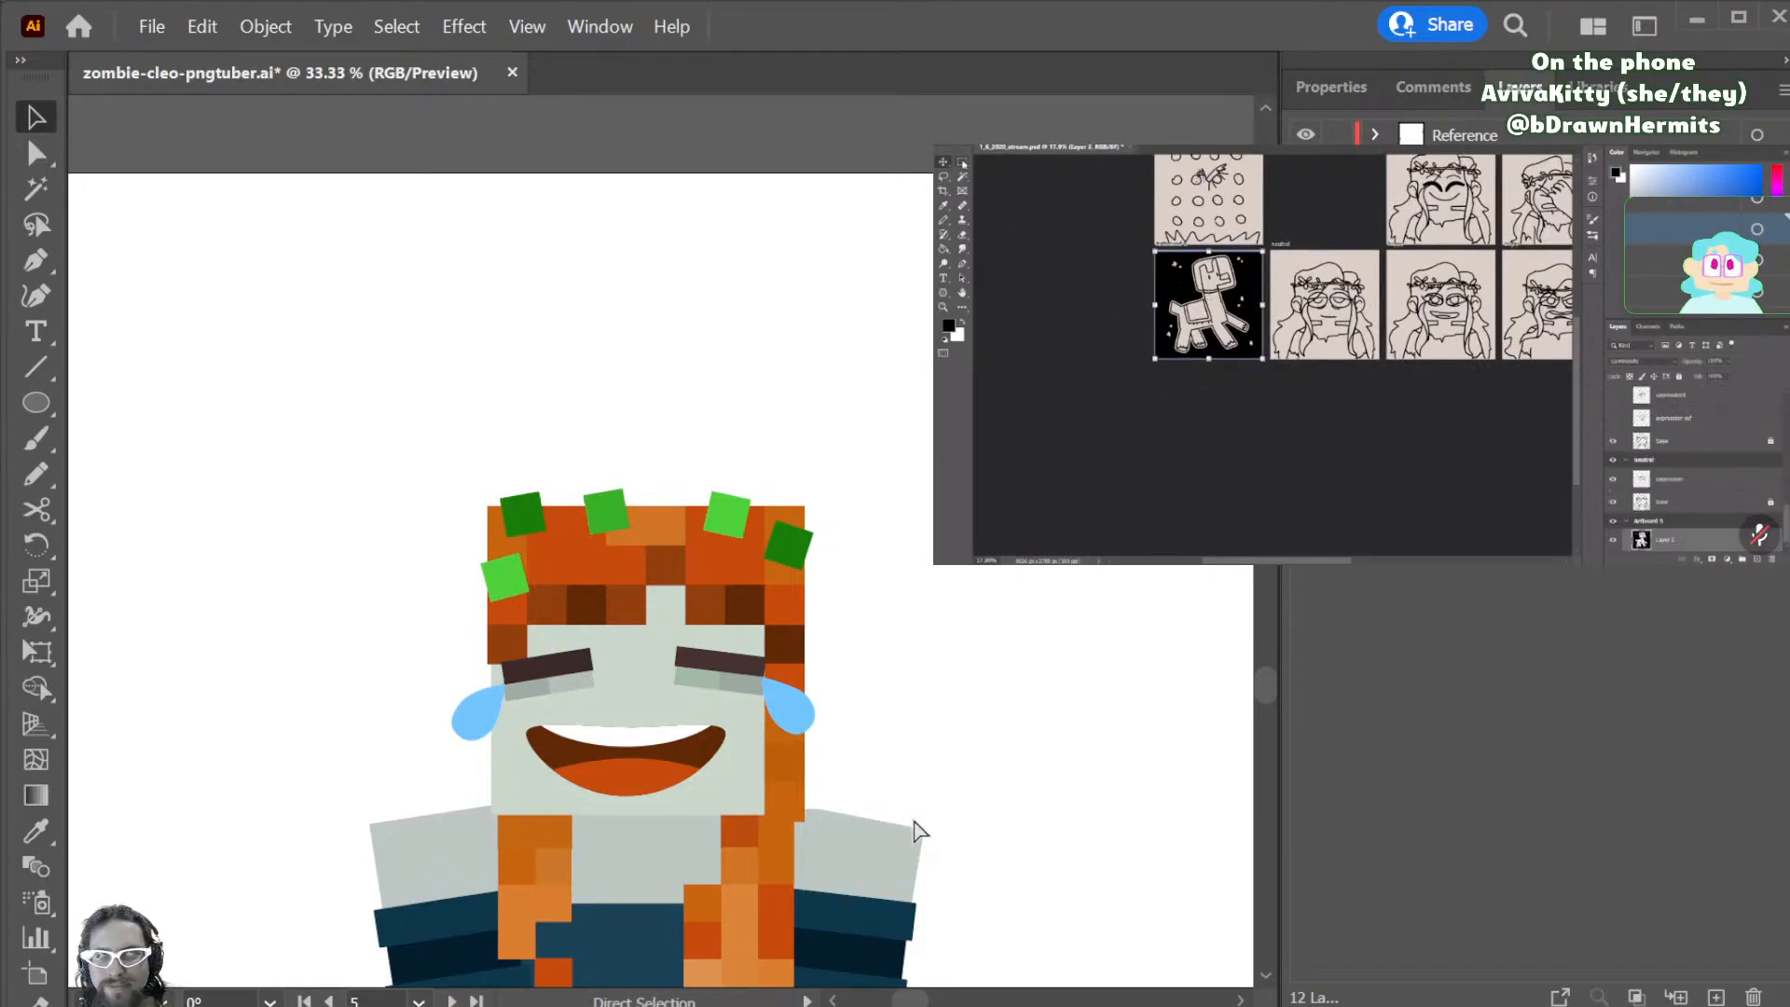
pyautogui.hotkey('ctrl', 's')
# - Try to duplicate the source artboard with its artwork into the empty space beside the Facepalm artboard
pyautogui.scroll(-1, 951, 813)
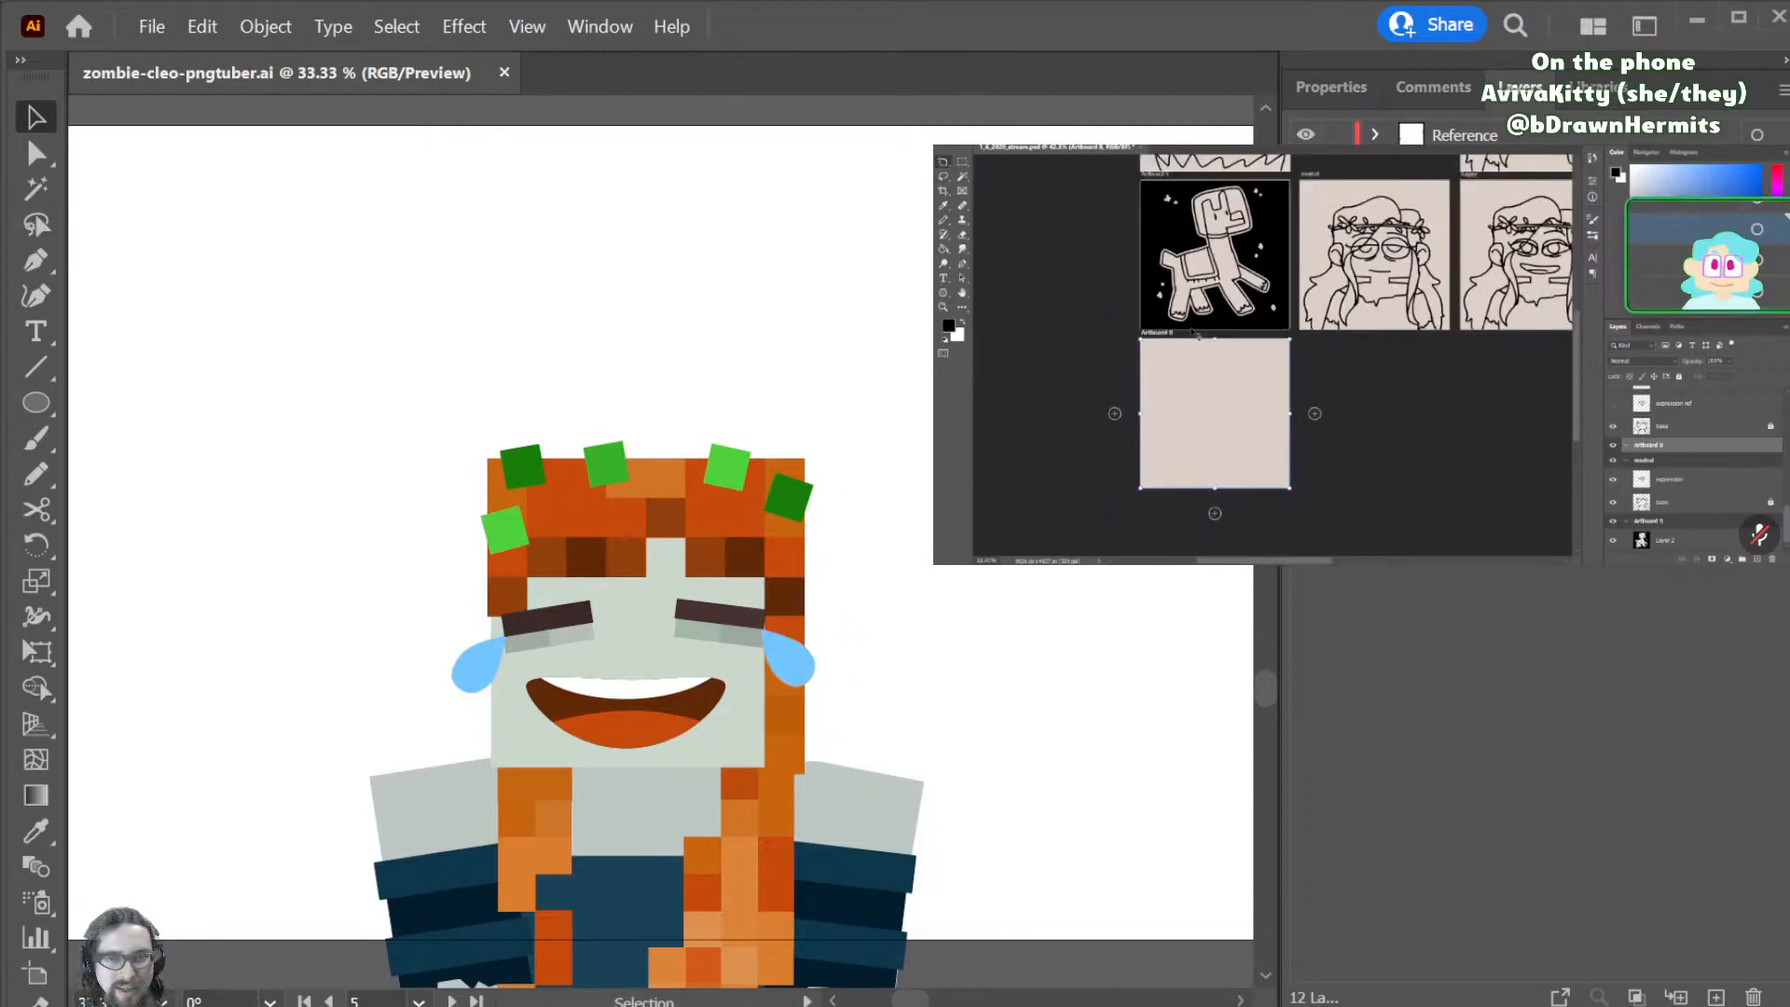
pyautogui.hotkey('ctrl', '-')
pyautogui.hotkey('ctrl', '-')
pyautogui.hotkey('ctrl', '-')
pyautogui.hotkey('ctrl', '-')
pyautogui.hotkey('ctrl', '-')
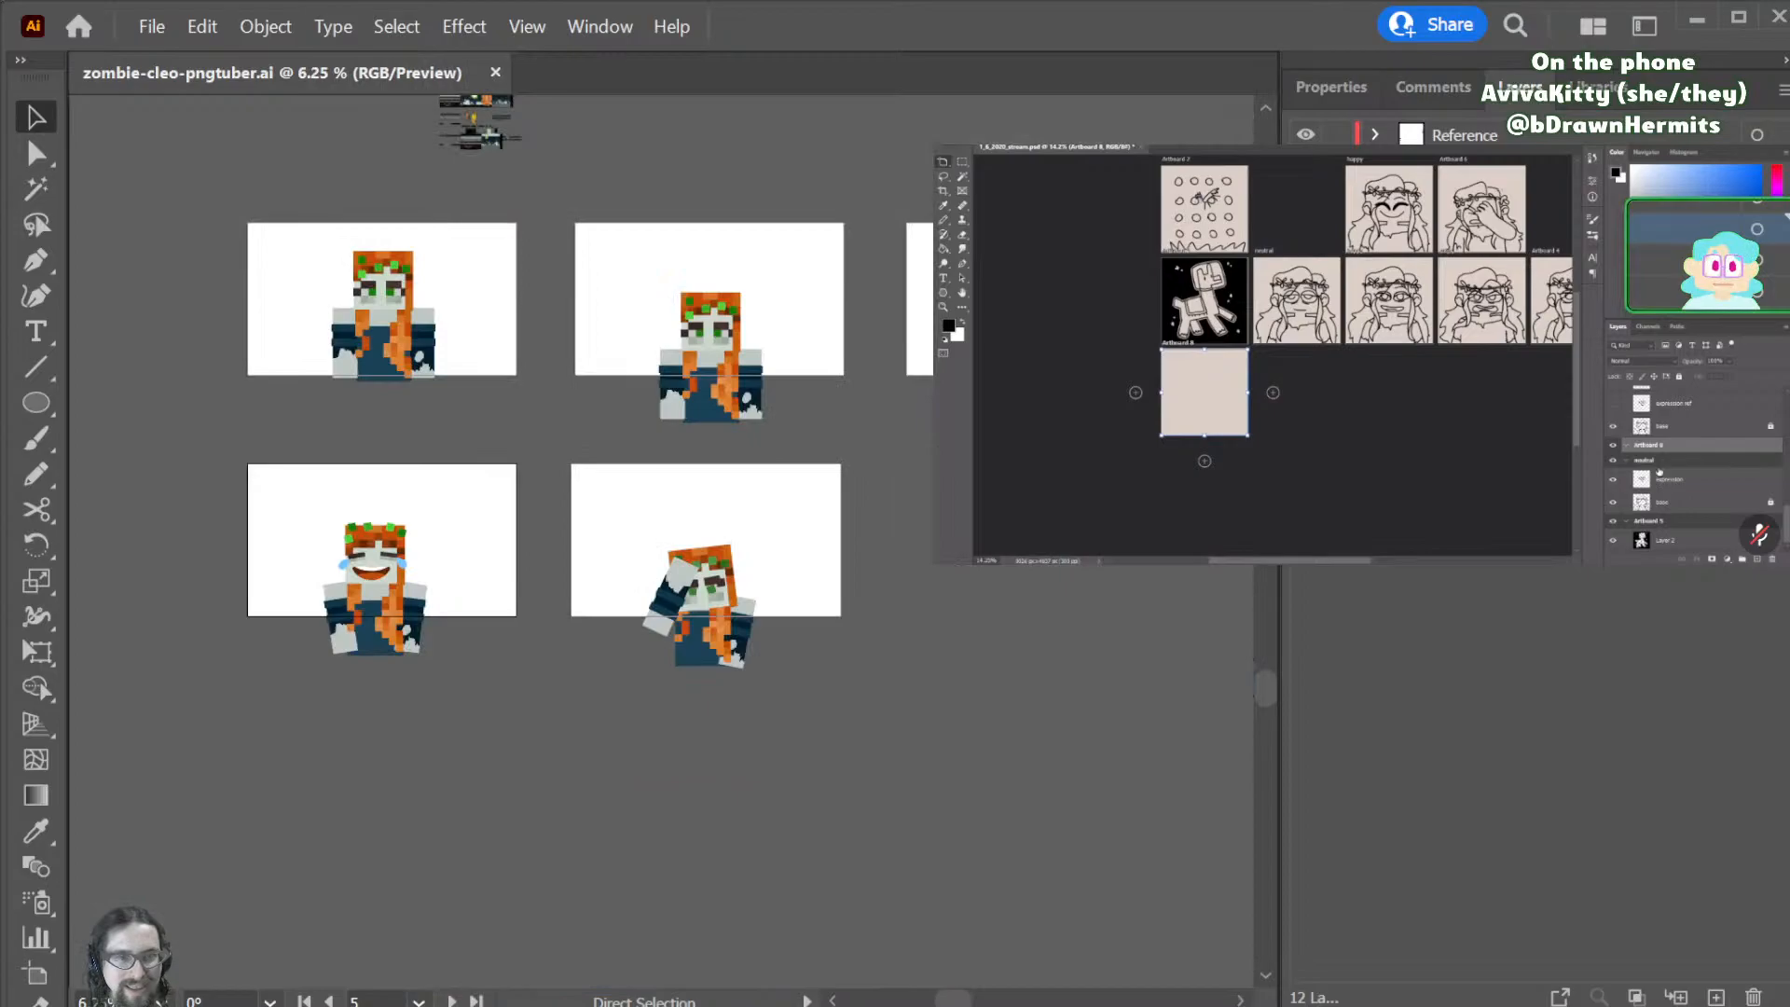
pyautogui.scroll(1, 1156, 578)
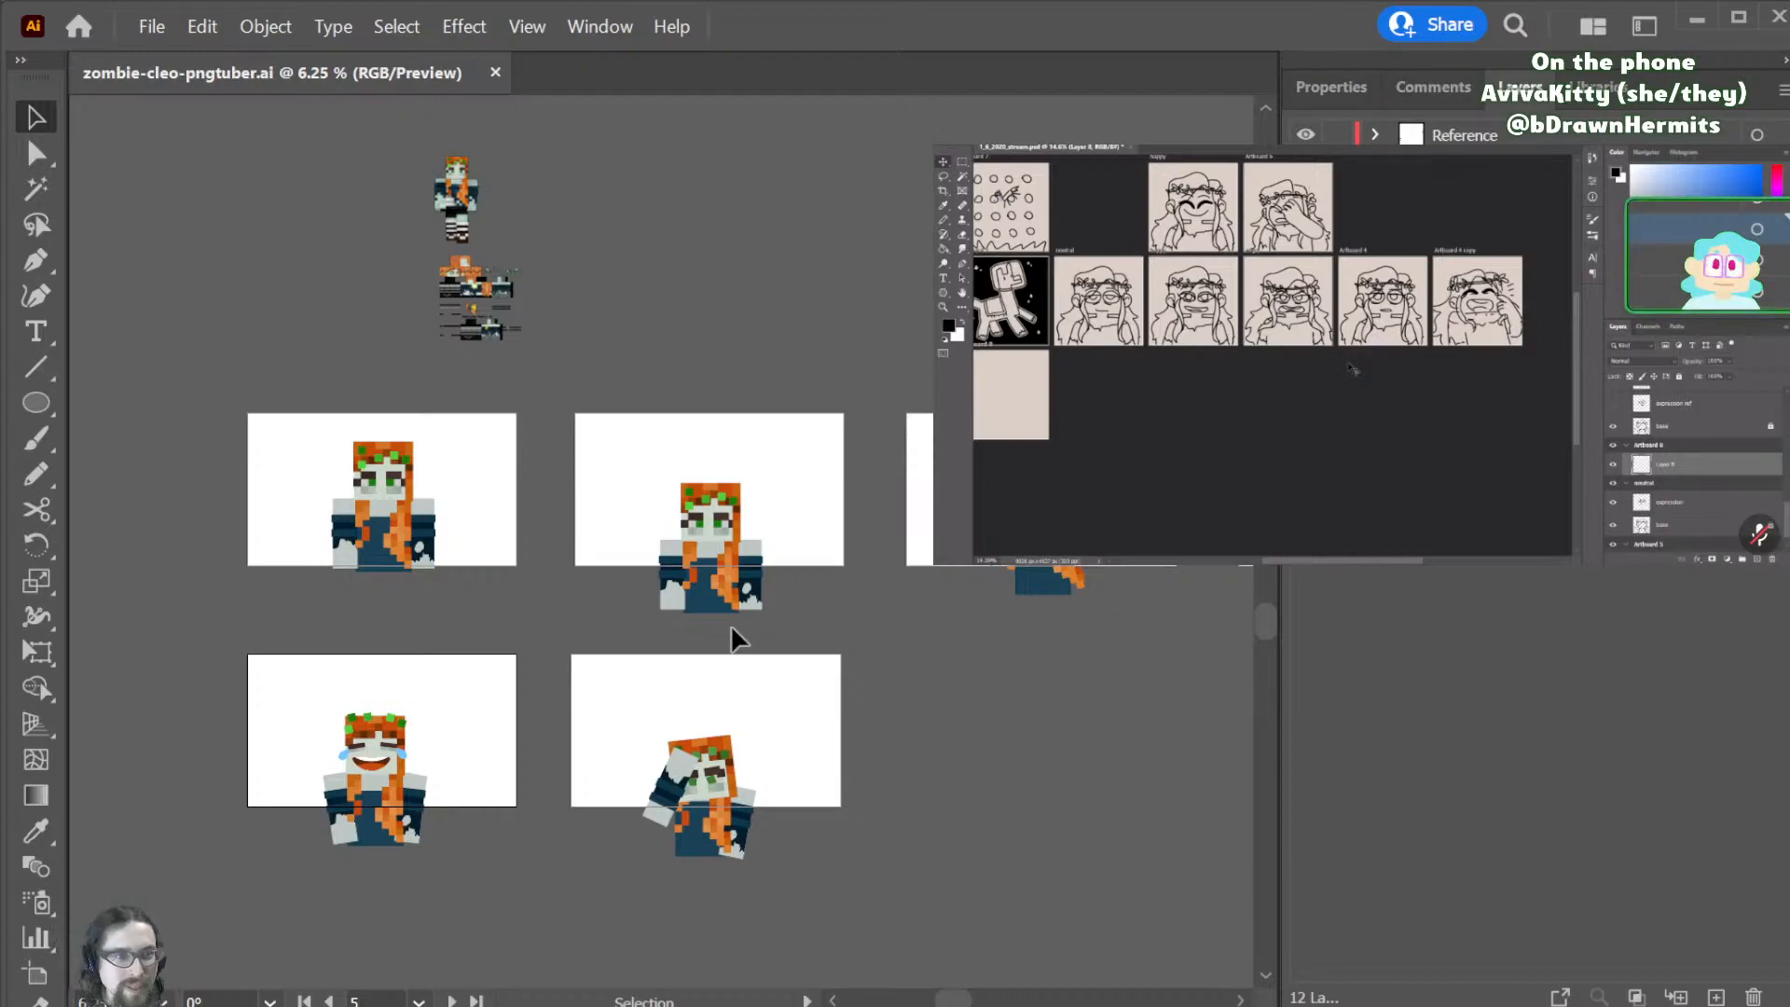
pyautogui.hotkey('shift', 'o')
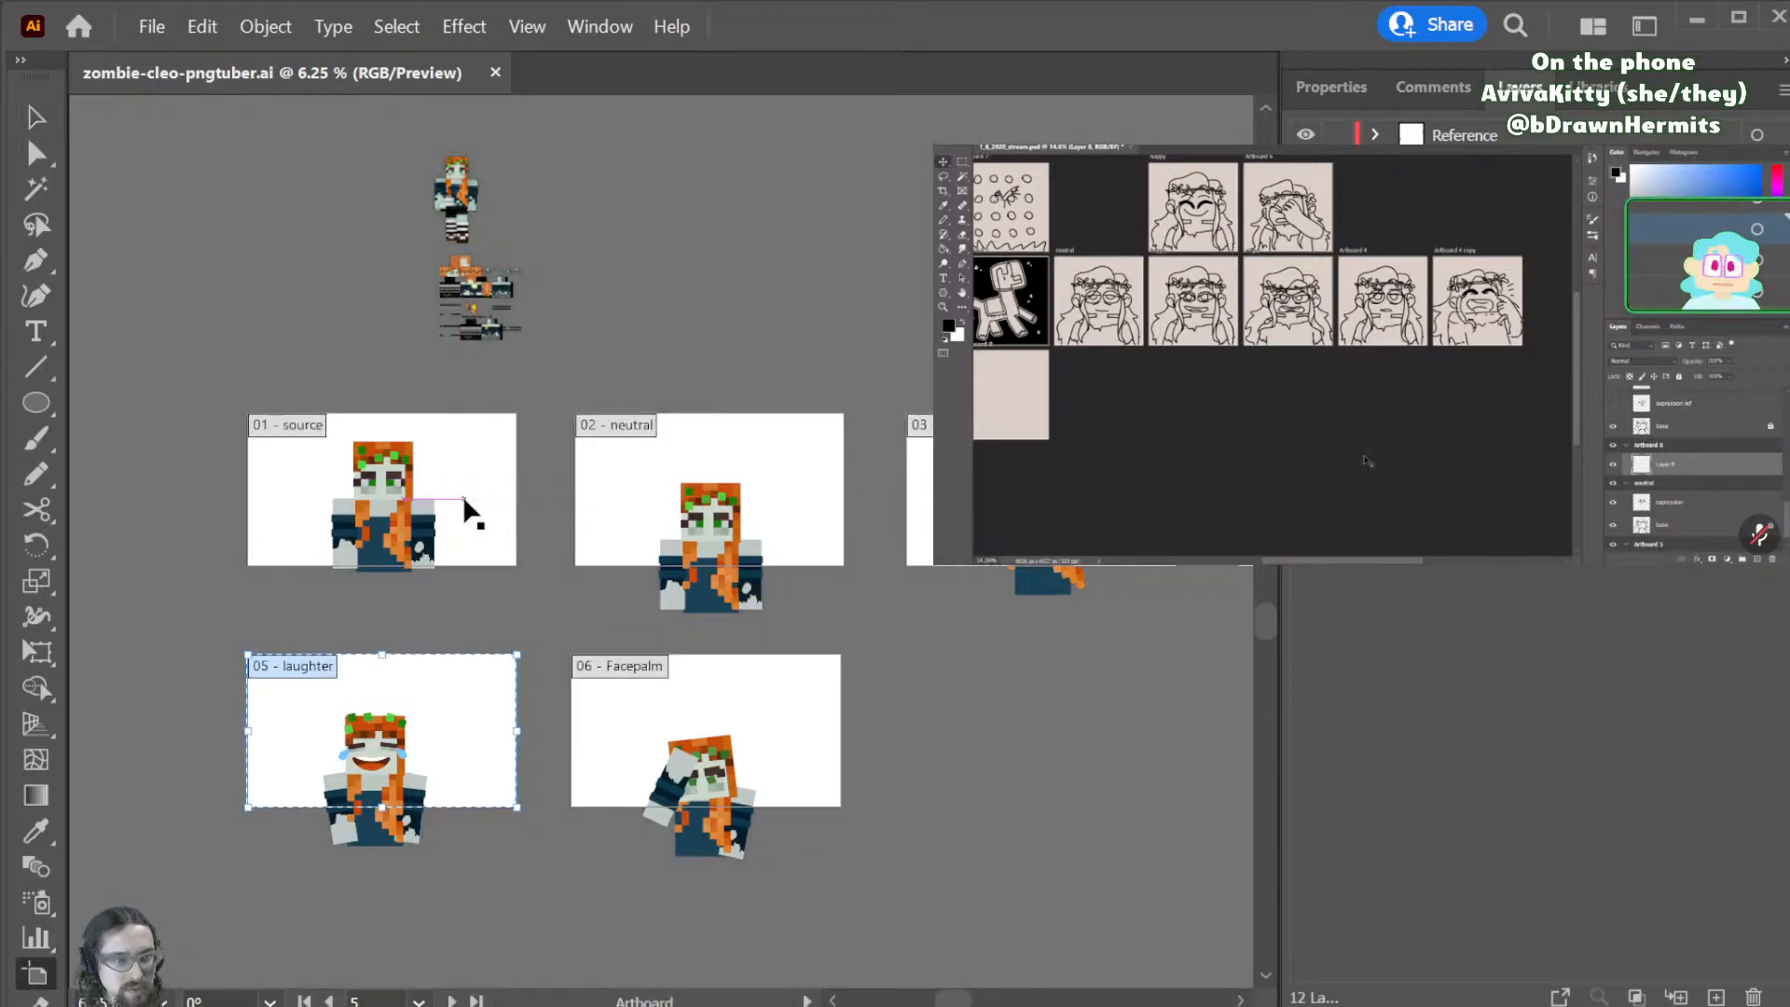
pyautogui.click(473, 485)
pyautogui.moveTo(470, 481); pyautogui.dragTo(1136, 735)
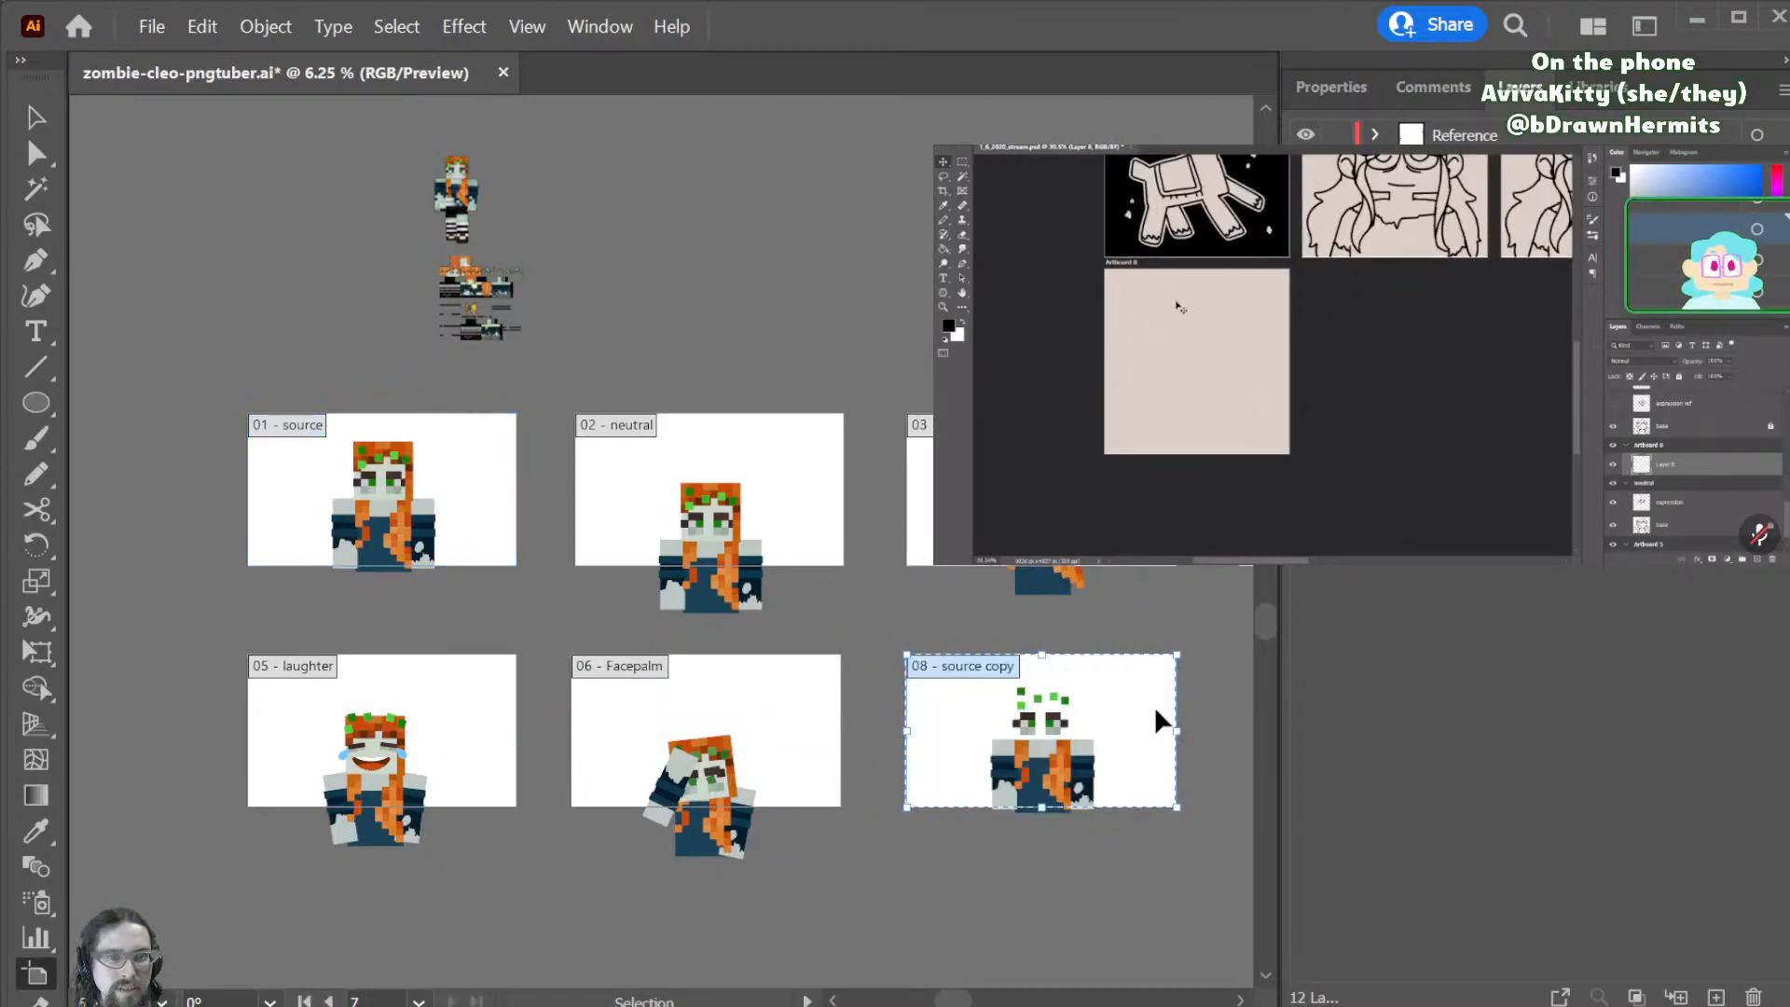
pyautogui.hotkey('ctrl', 'z')
# - Duplicate the source artboard with the complete character, hair included, into the empty space beside the Facepalm artboard
pyautogui.click(414, 475)
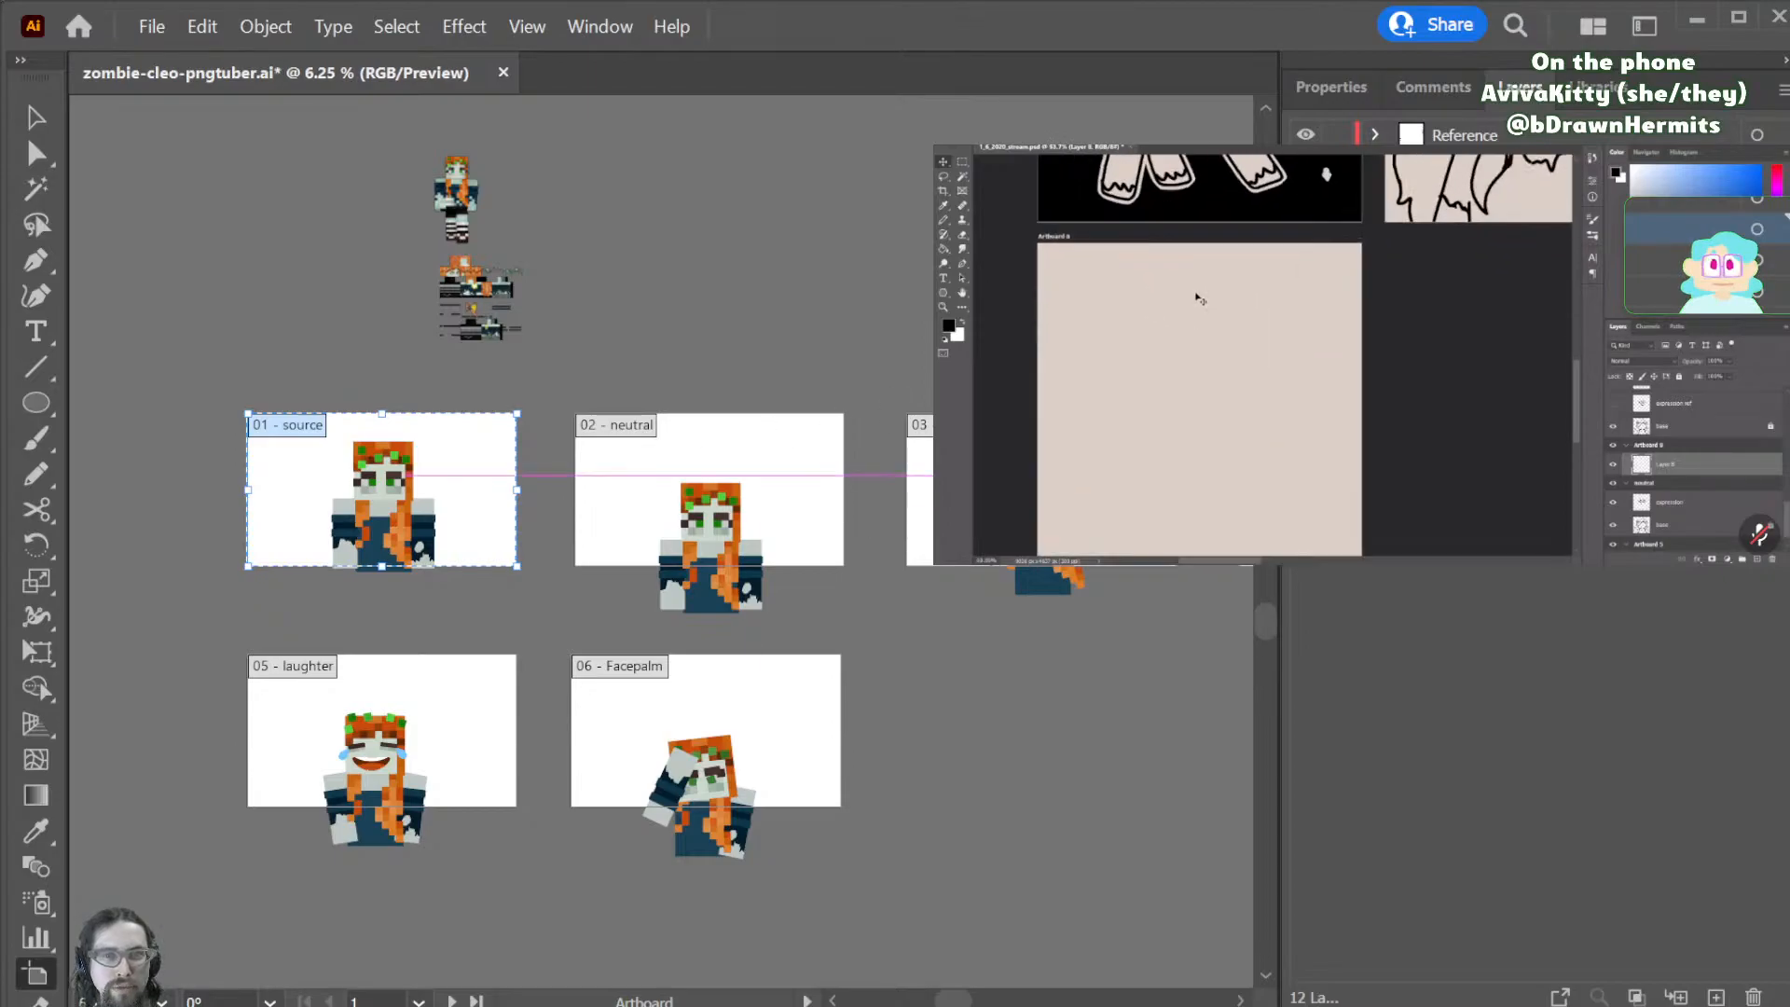
pyautogui.moveTo(491, 499); pyautogui.dragTo(1156, 751)
pyautogui.press('v')
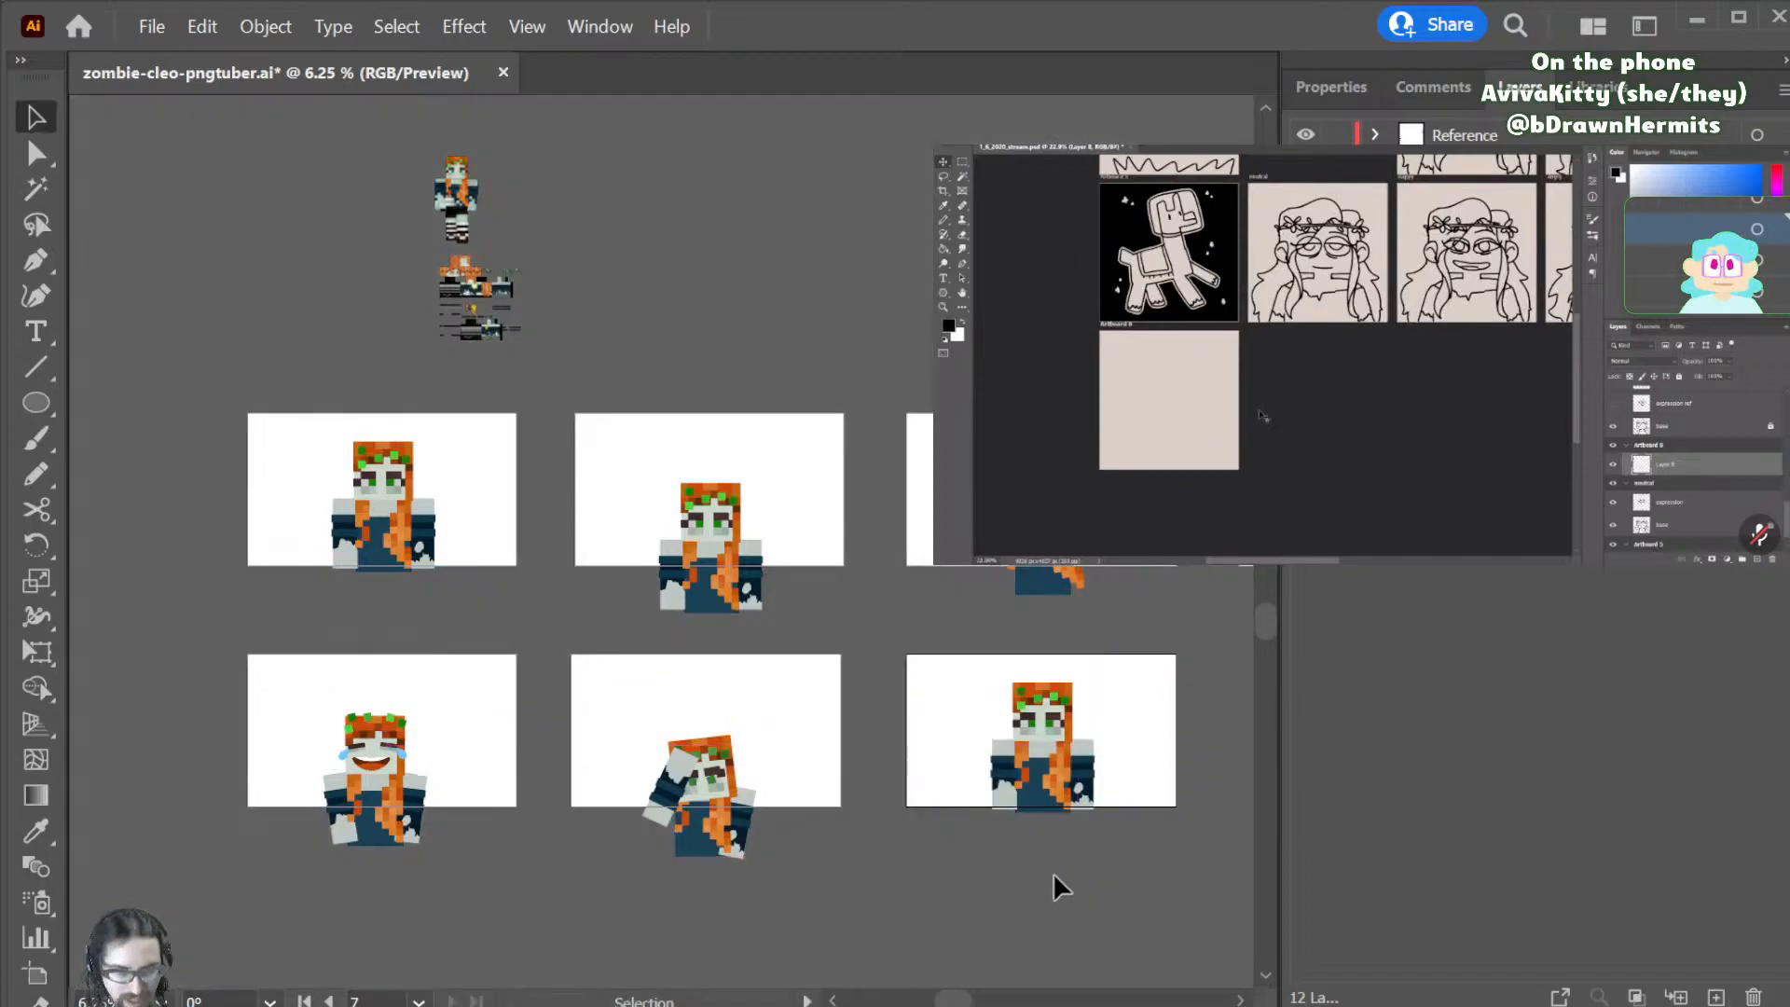
# - Enlarge the whole character on the copied source artboard so the bust extends past the artboard's lower edge
pyautogui.scroll(-1, 1041, 903)
pyautogui.scroll(1, 1042, 904)
pyautogui.hscroll(4, 1040, 907)
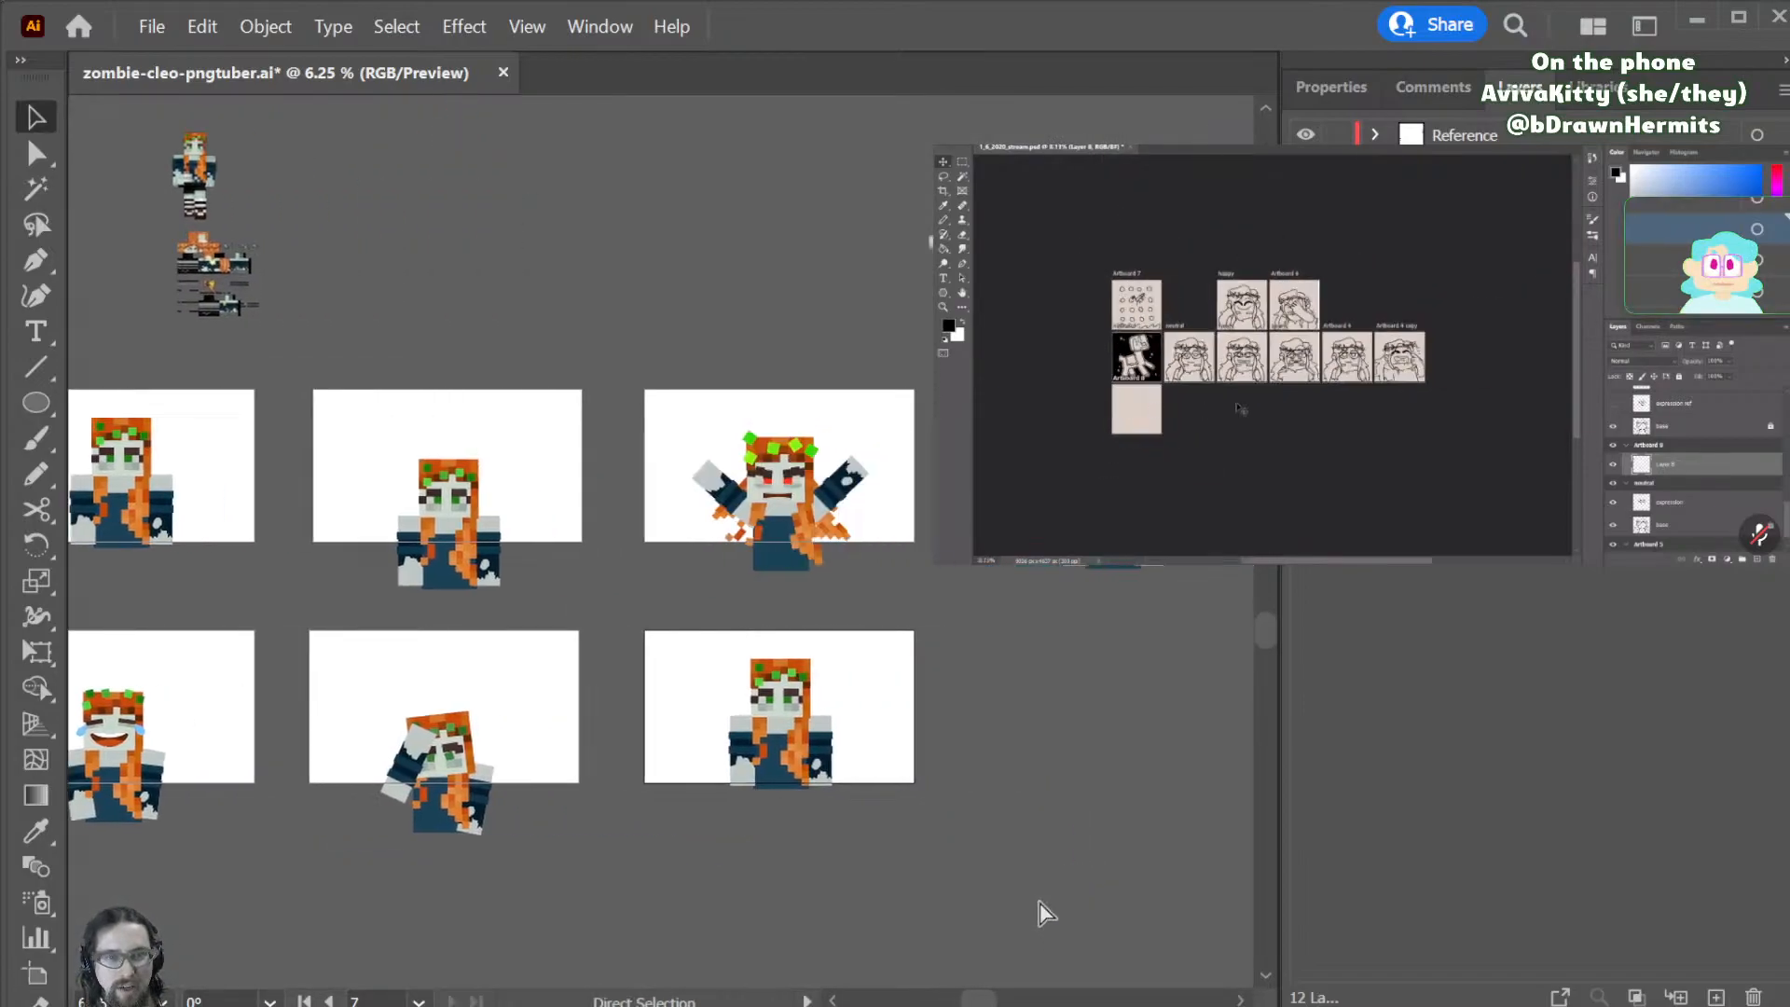
pyautogui.hotkey('ctrl', '=')
pyautogui.hotkey('ctrl', '=')
pyautogui.hotkey('ctrl', '=')
pyautogui.hotkey('ctrl', '=')
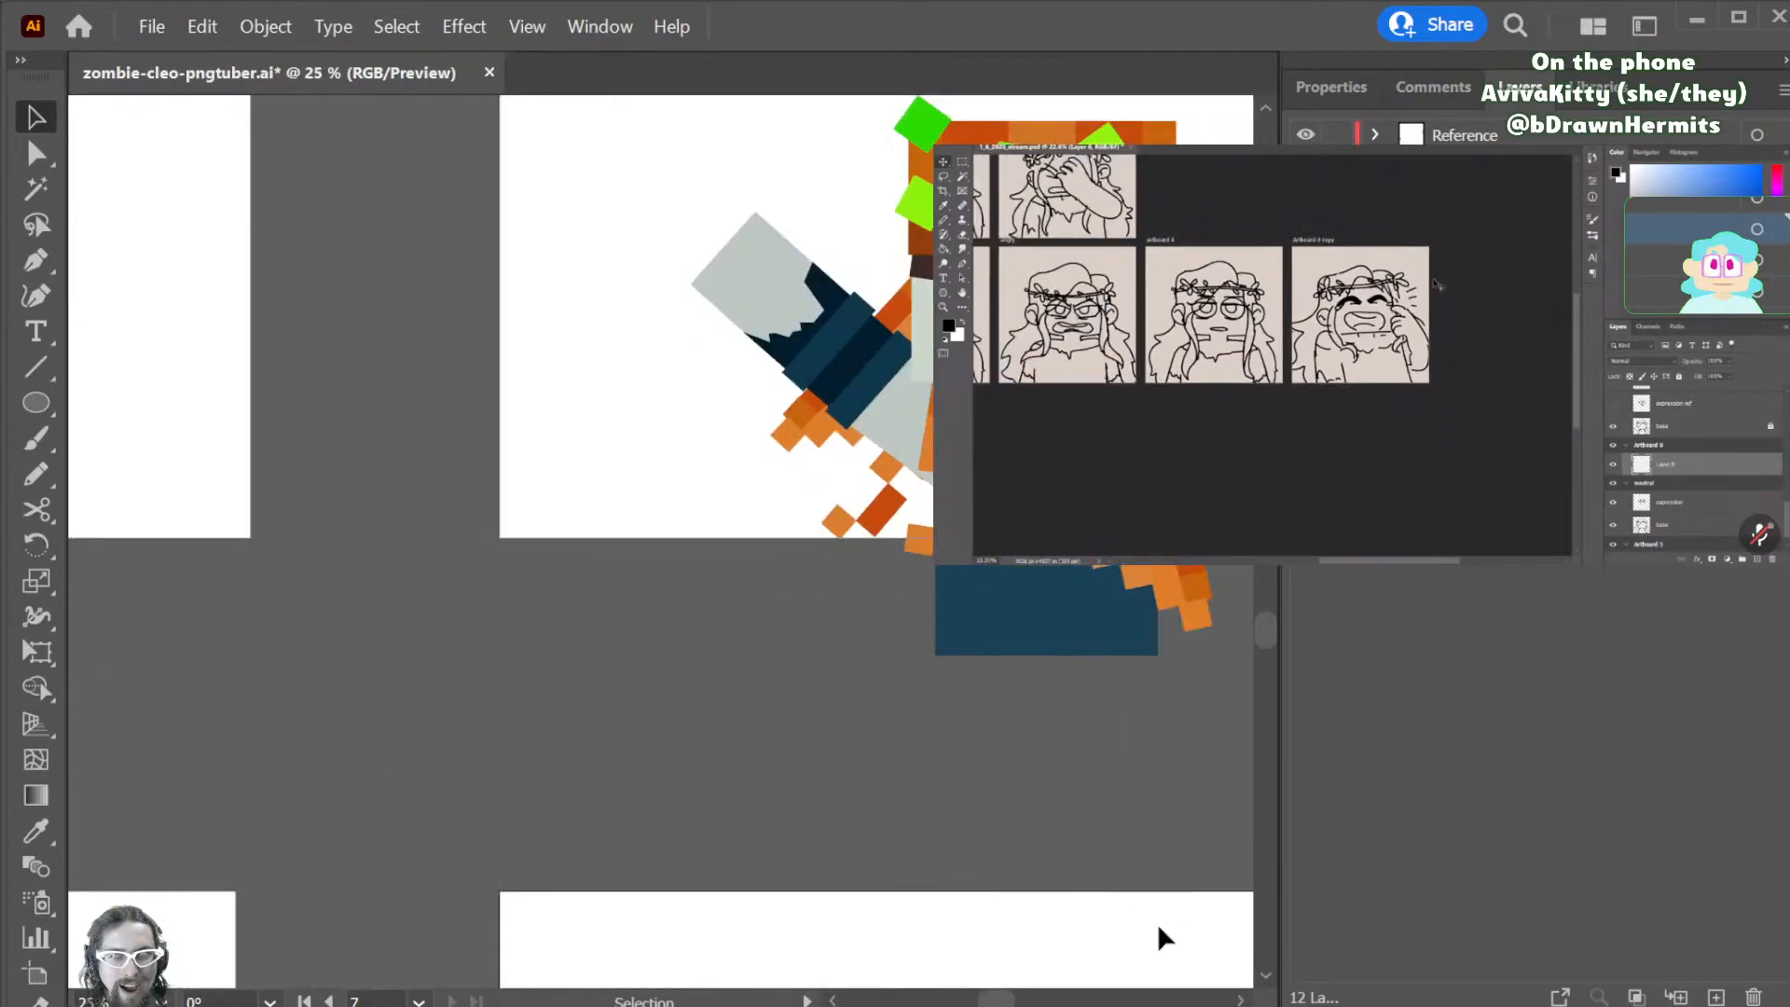
pyautogui.scroll(-10, 960, 699)
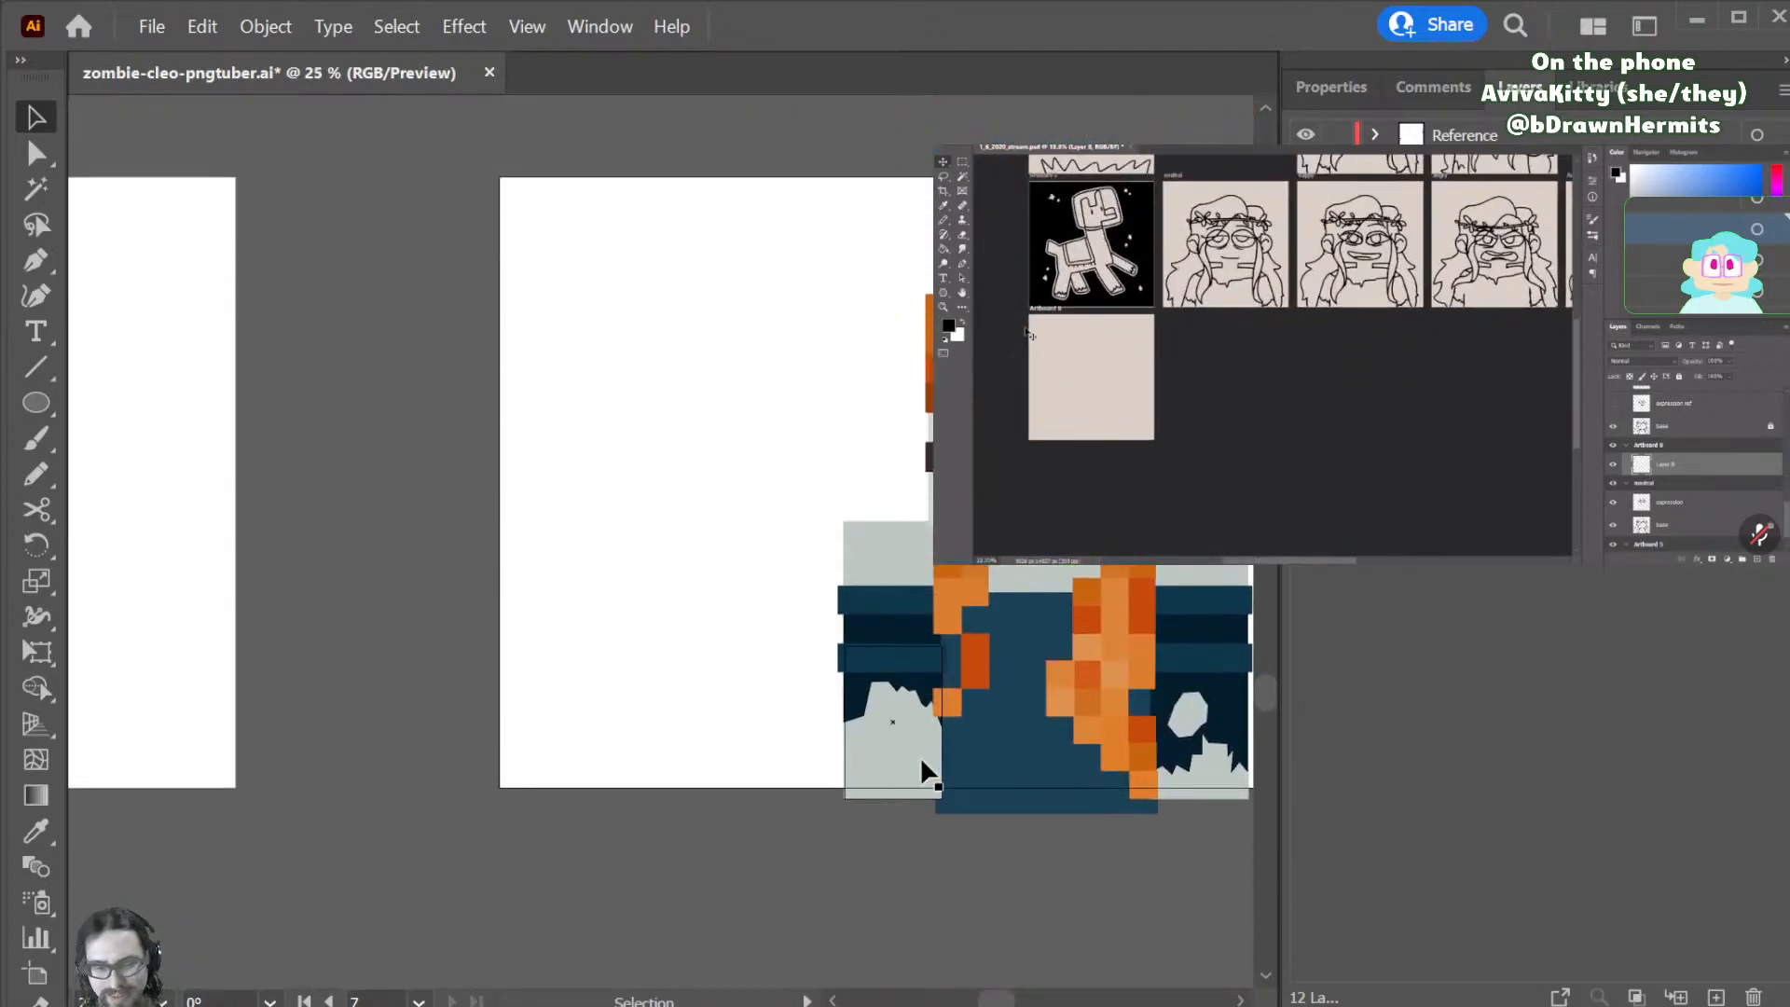
pyautogui.scroll(-1, 963, 740)
pyautogui.hotkey('ctrl', '-')
pyautogui.hotkey('ctrl', '-')
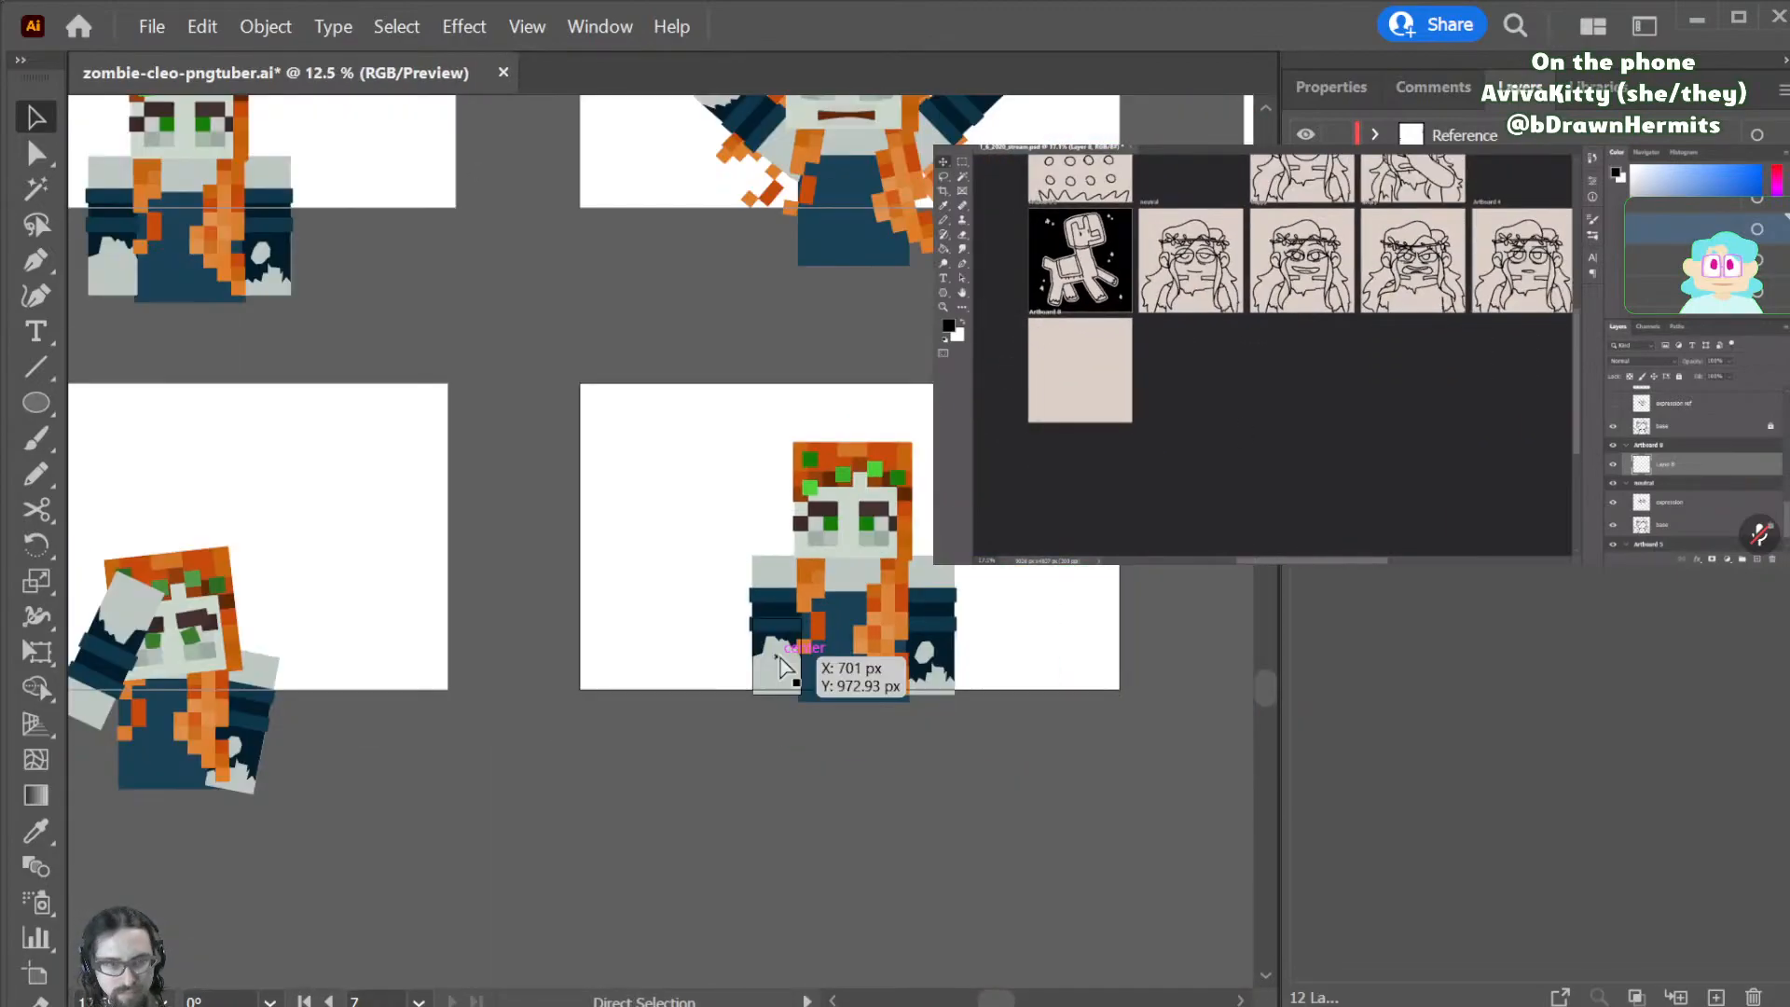
pyautogui.moveTo(1055, 423); pyautogui.dragTo(632, 747)
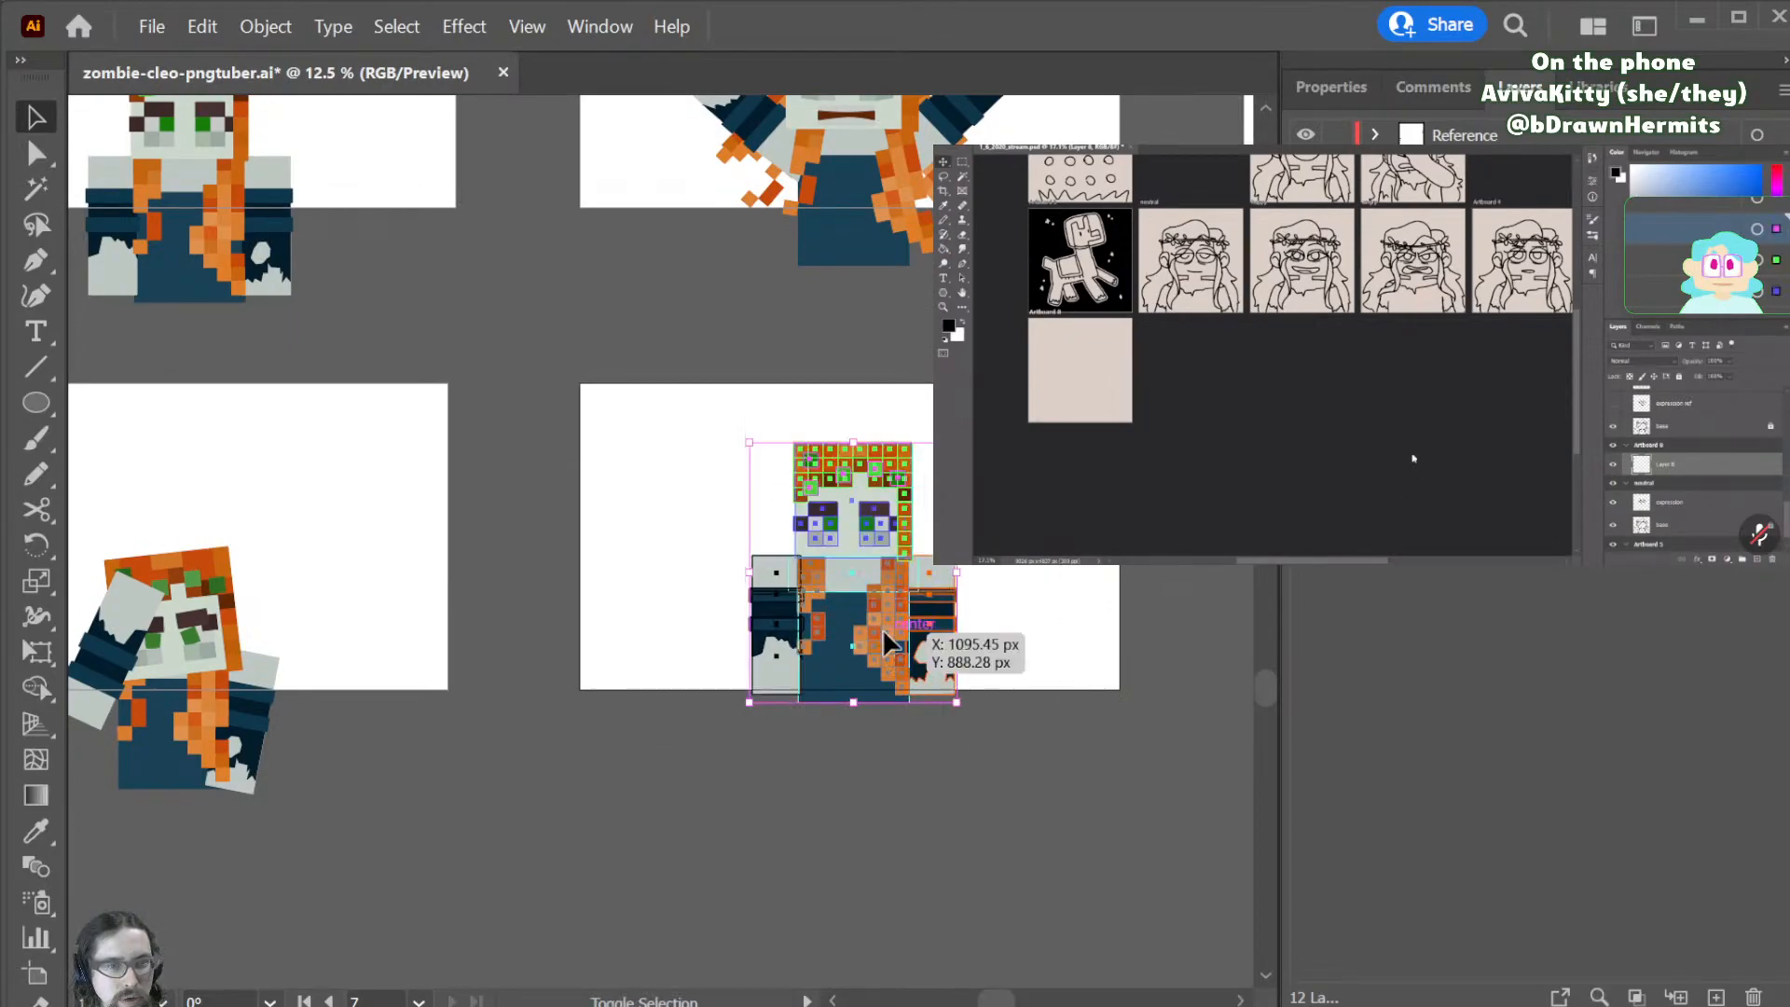
pyautogui.moveTo(853, 663); pyautogui.dragTo(842, 847)
# - Enlarge the whole angry, red-eyed character on artboard 03 from its centre and nudge it upward
pyautogui.scroll(3, 890, 830)
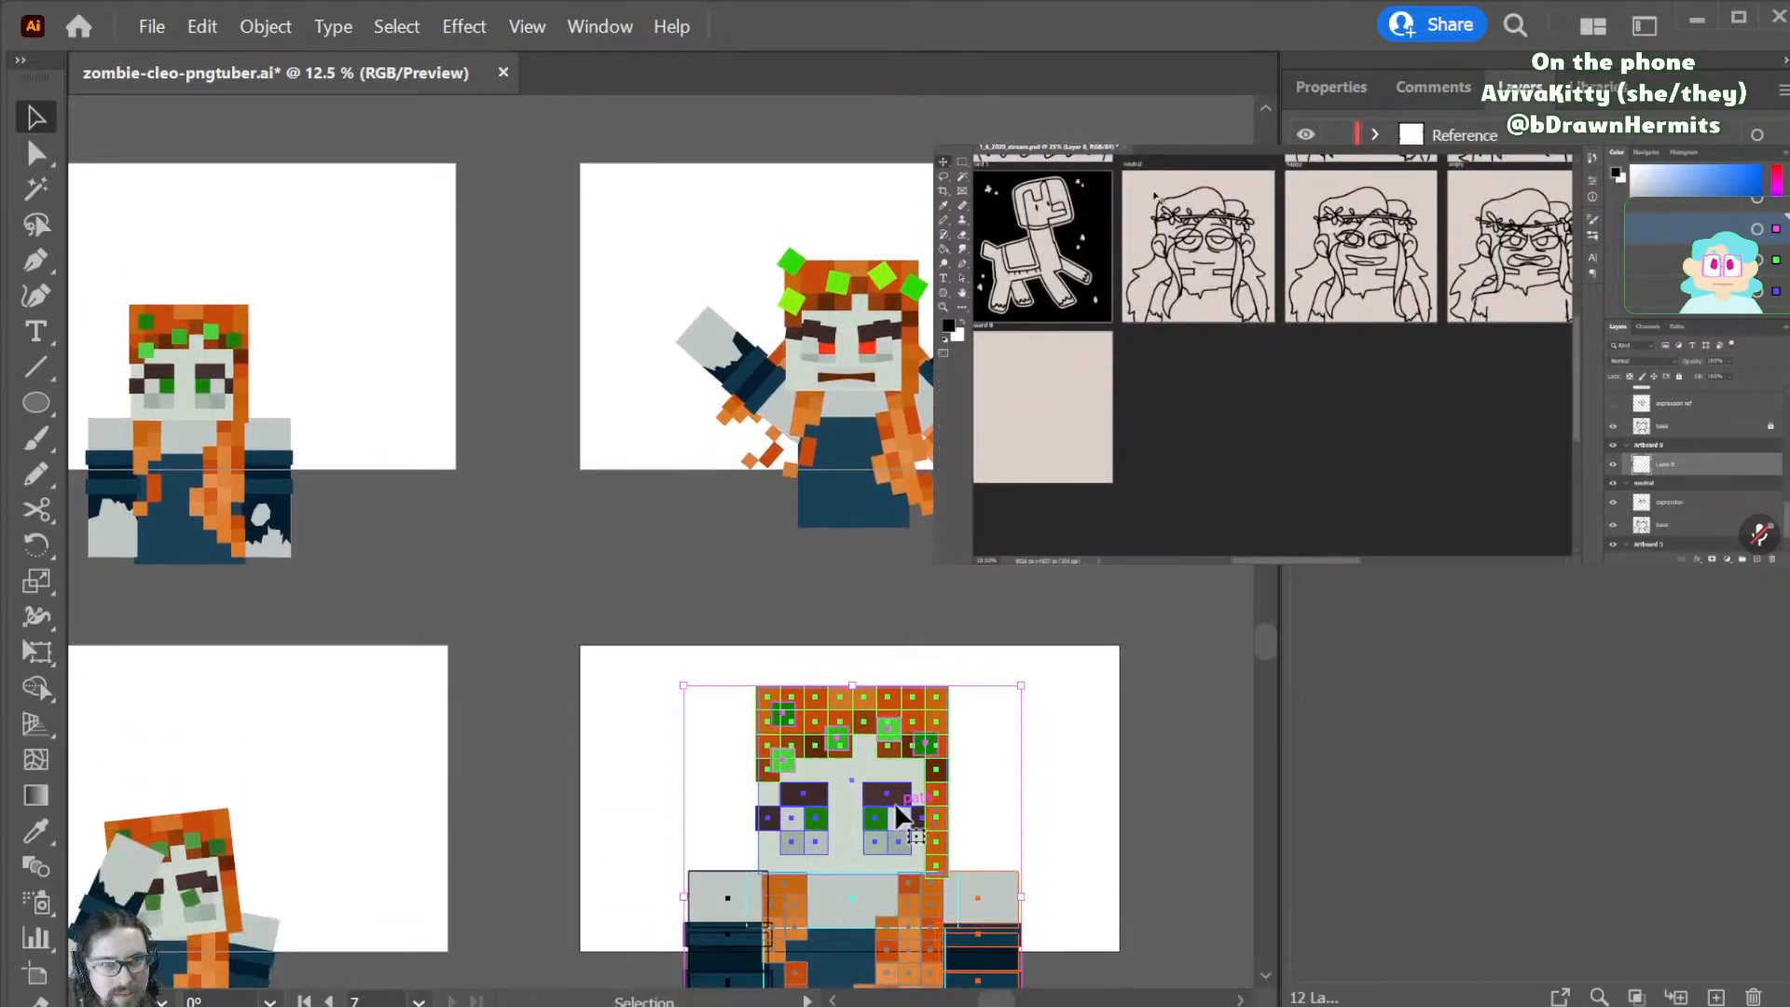
pyautogui.moveTo(1074, 125); pyautogui.dragTo(599, 548)
pyautogui.moveTo(1029, 364); pyautogui.dragTo(1072, 363)
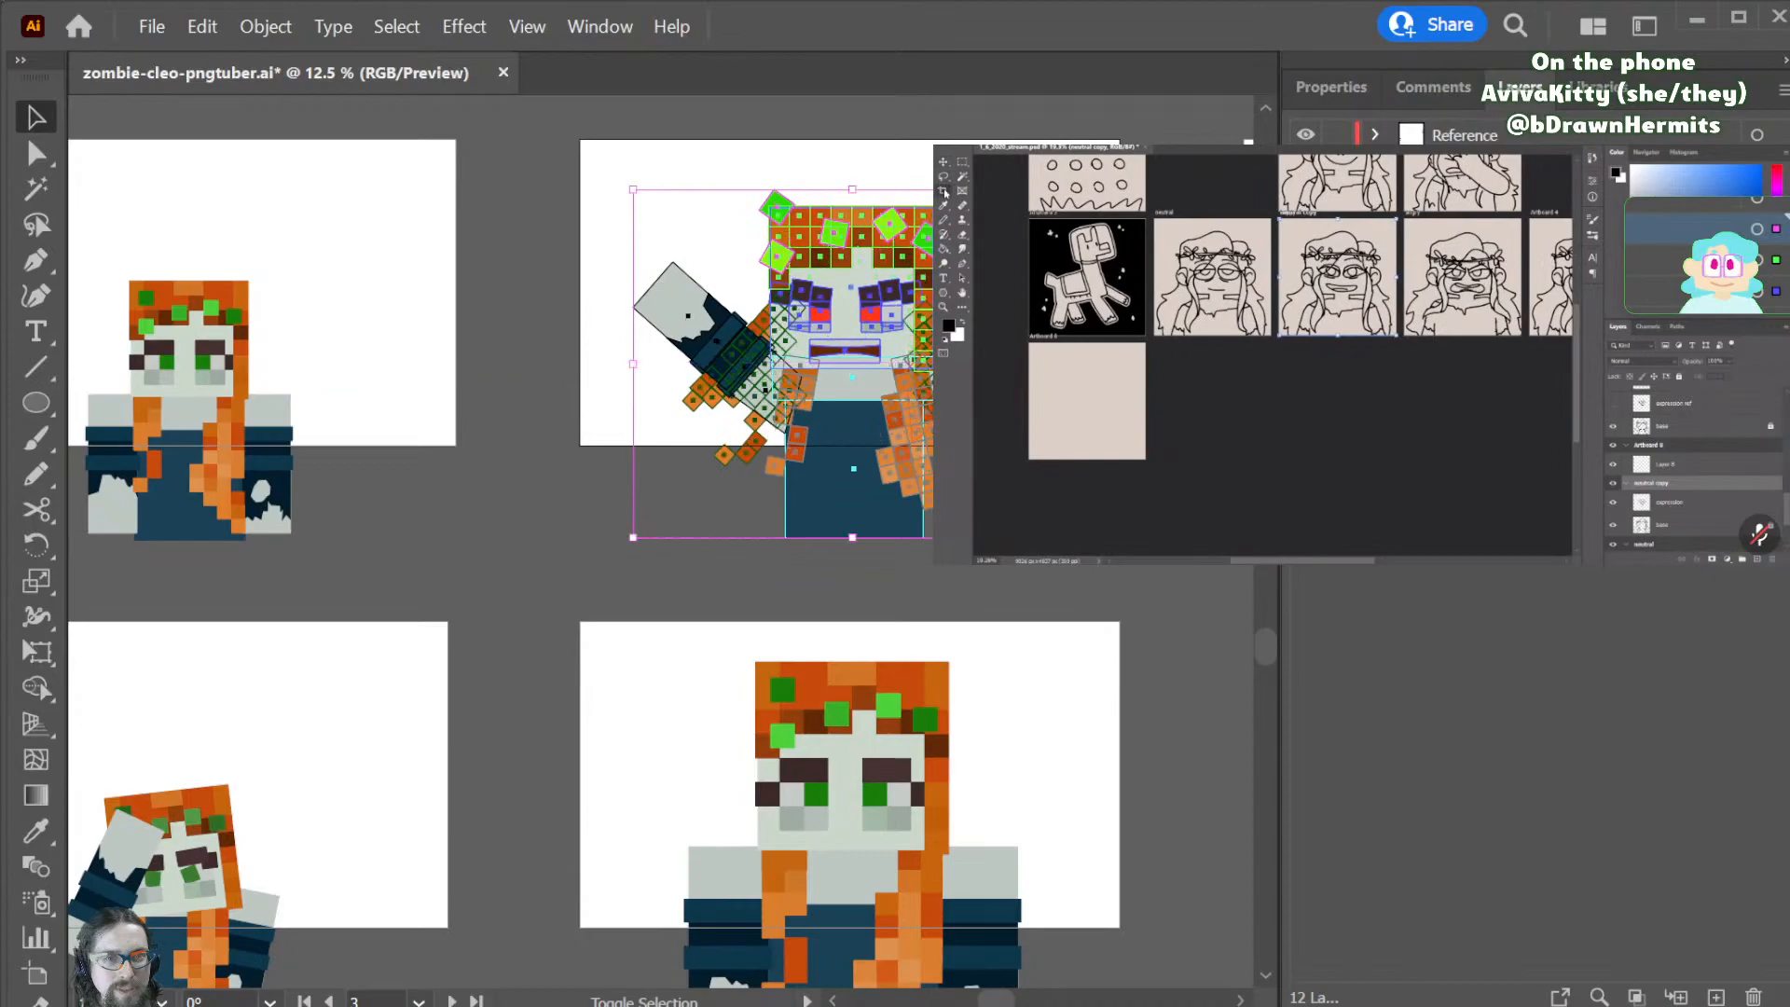
pyautogui.hotkey('shift', 'Up')
pyautogui.hotkey('shift', 'Up')
pyautogui.hotkey('shift', 'Up')
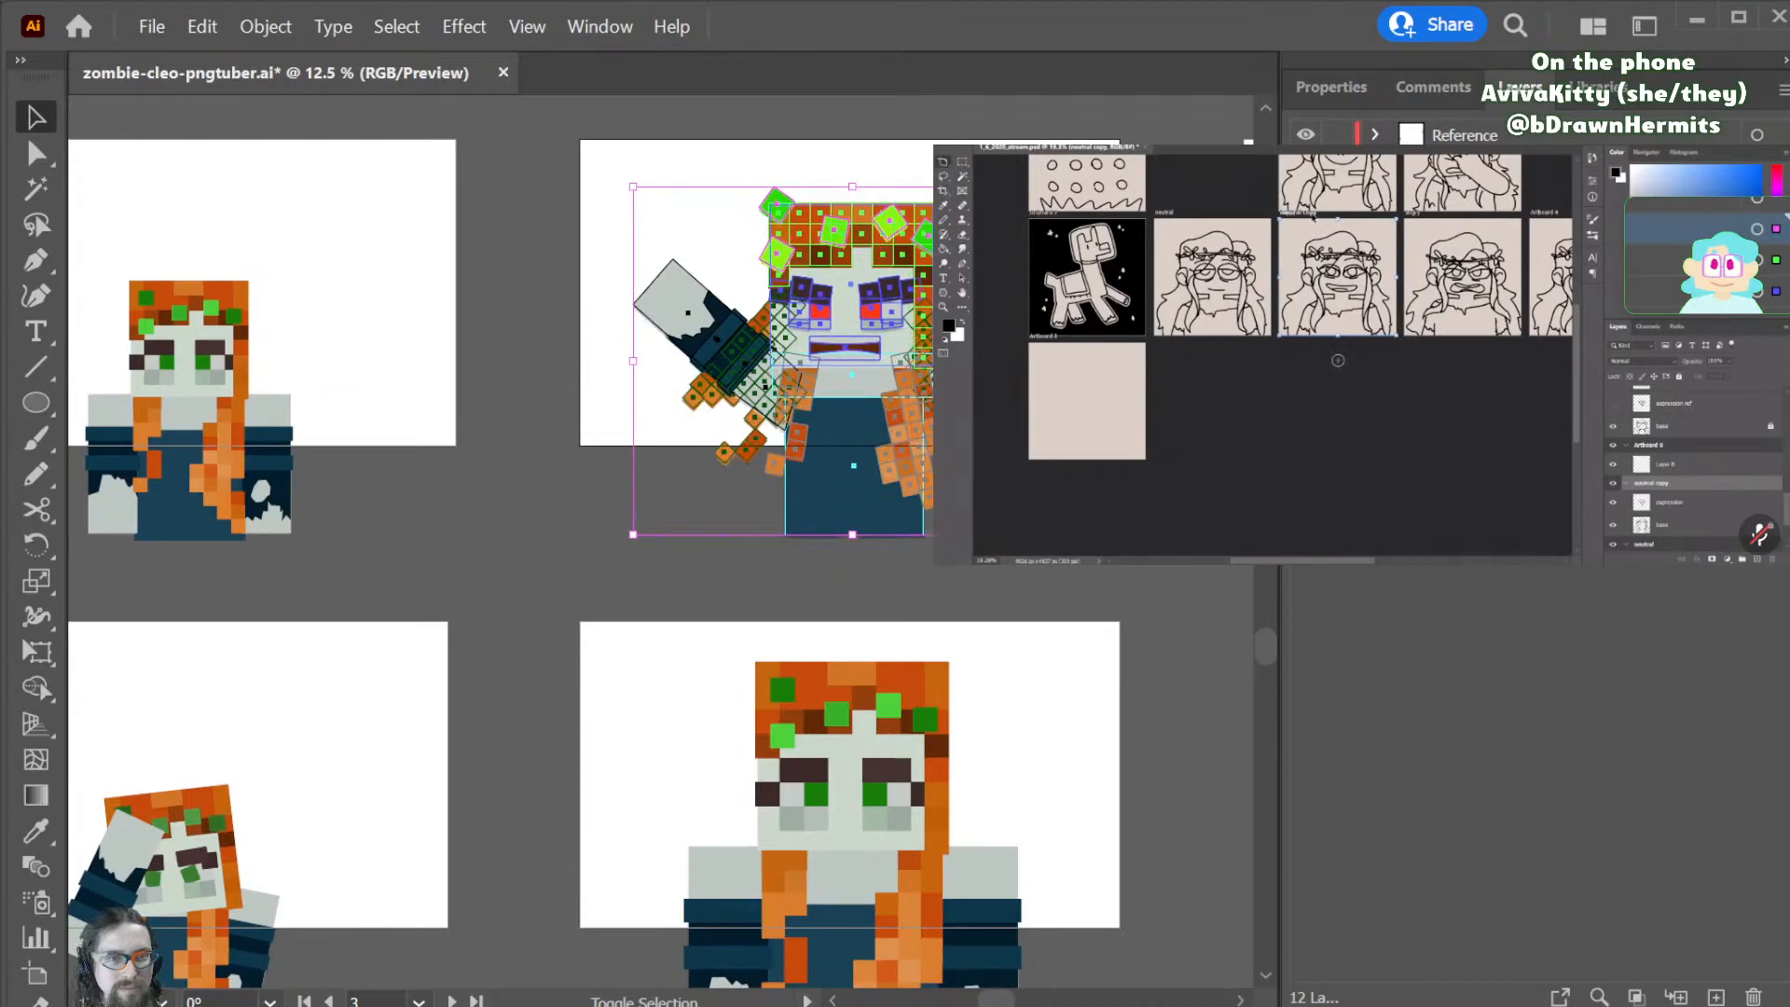
# - Undo and restore the angry character's enlargement to compare both versions, and nudge the enlarged figure slightly higher
pyautogui.hotkey('ctrl', 'z')
pyautogui.hotkey('ctrl', 'z')
pyautogui.hotkey('ctrl', 'z')
pyautogui.hotkey('ctrl', 'z')
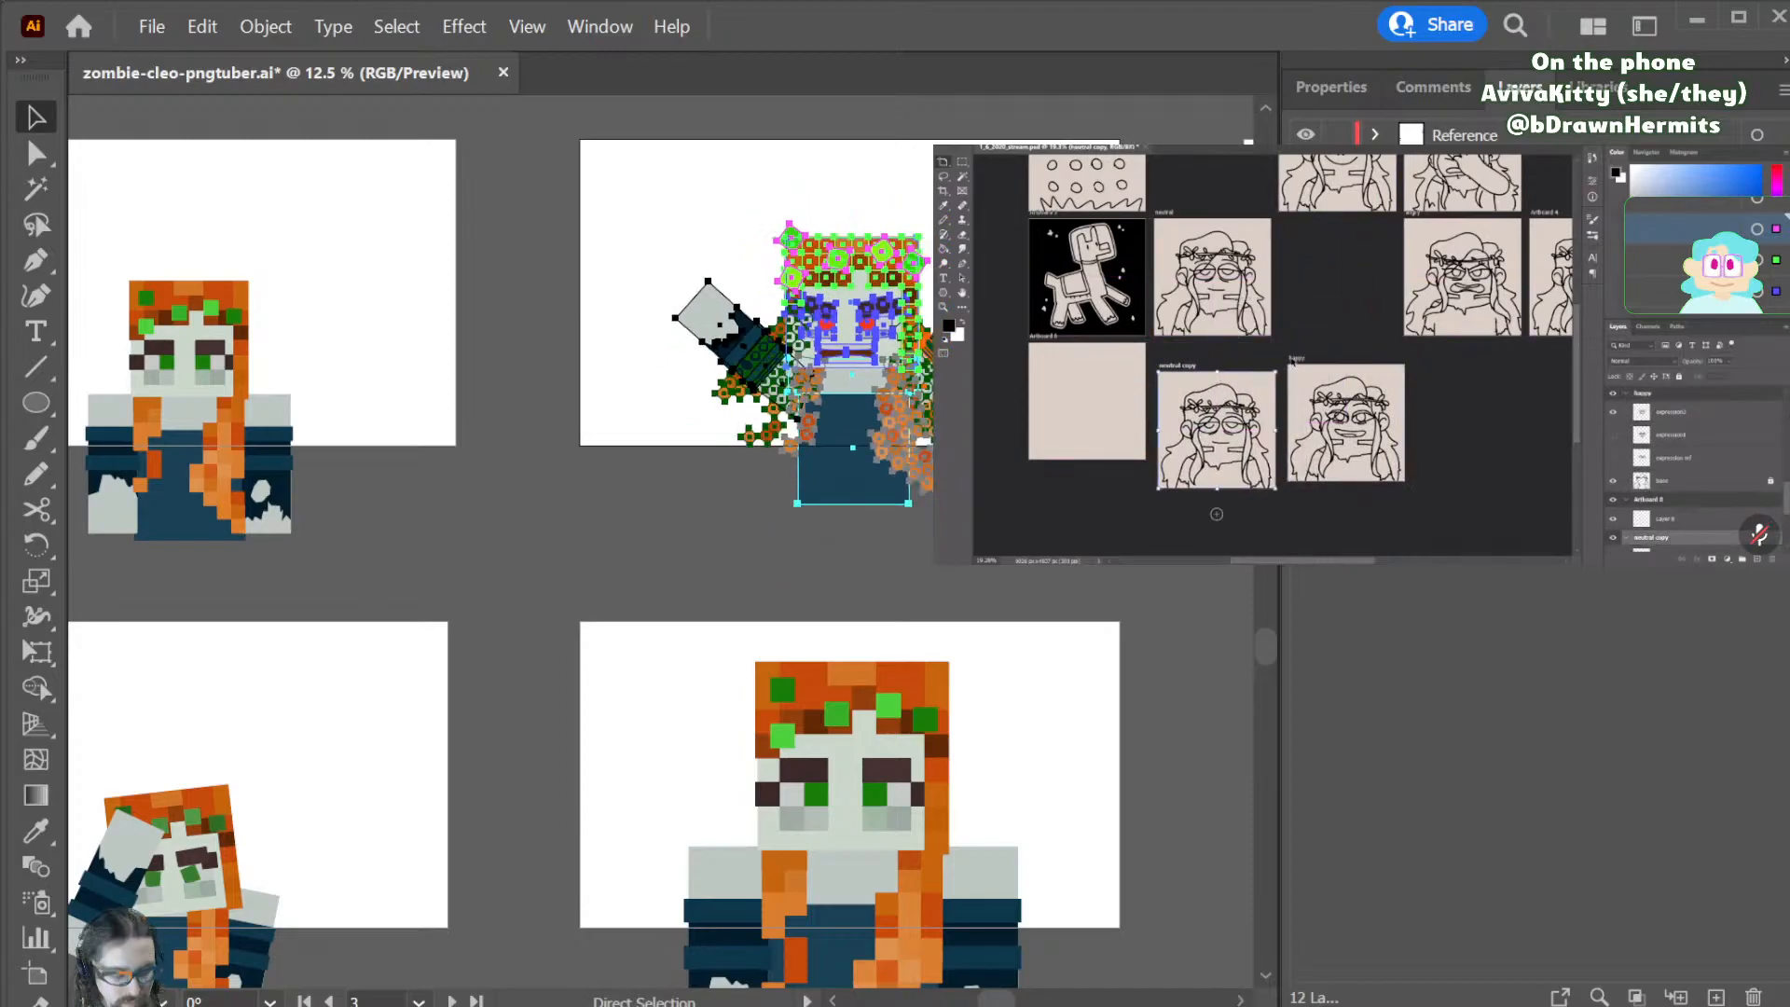
pyautogui.hotkey('ctrl', 'shift', 'z')
pyautogui.hotkey('ctrl', 'shift', 'z')
pyautogui.hotkey('ctrl', 'shift', 'z')
pyautogui.hotkey('ctrl', 'shift', 'z')
pyautogui.hotkey('shift', 'Up')
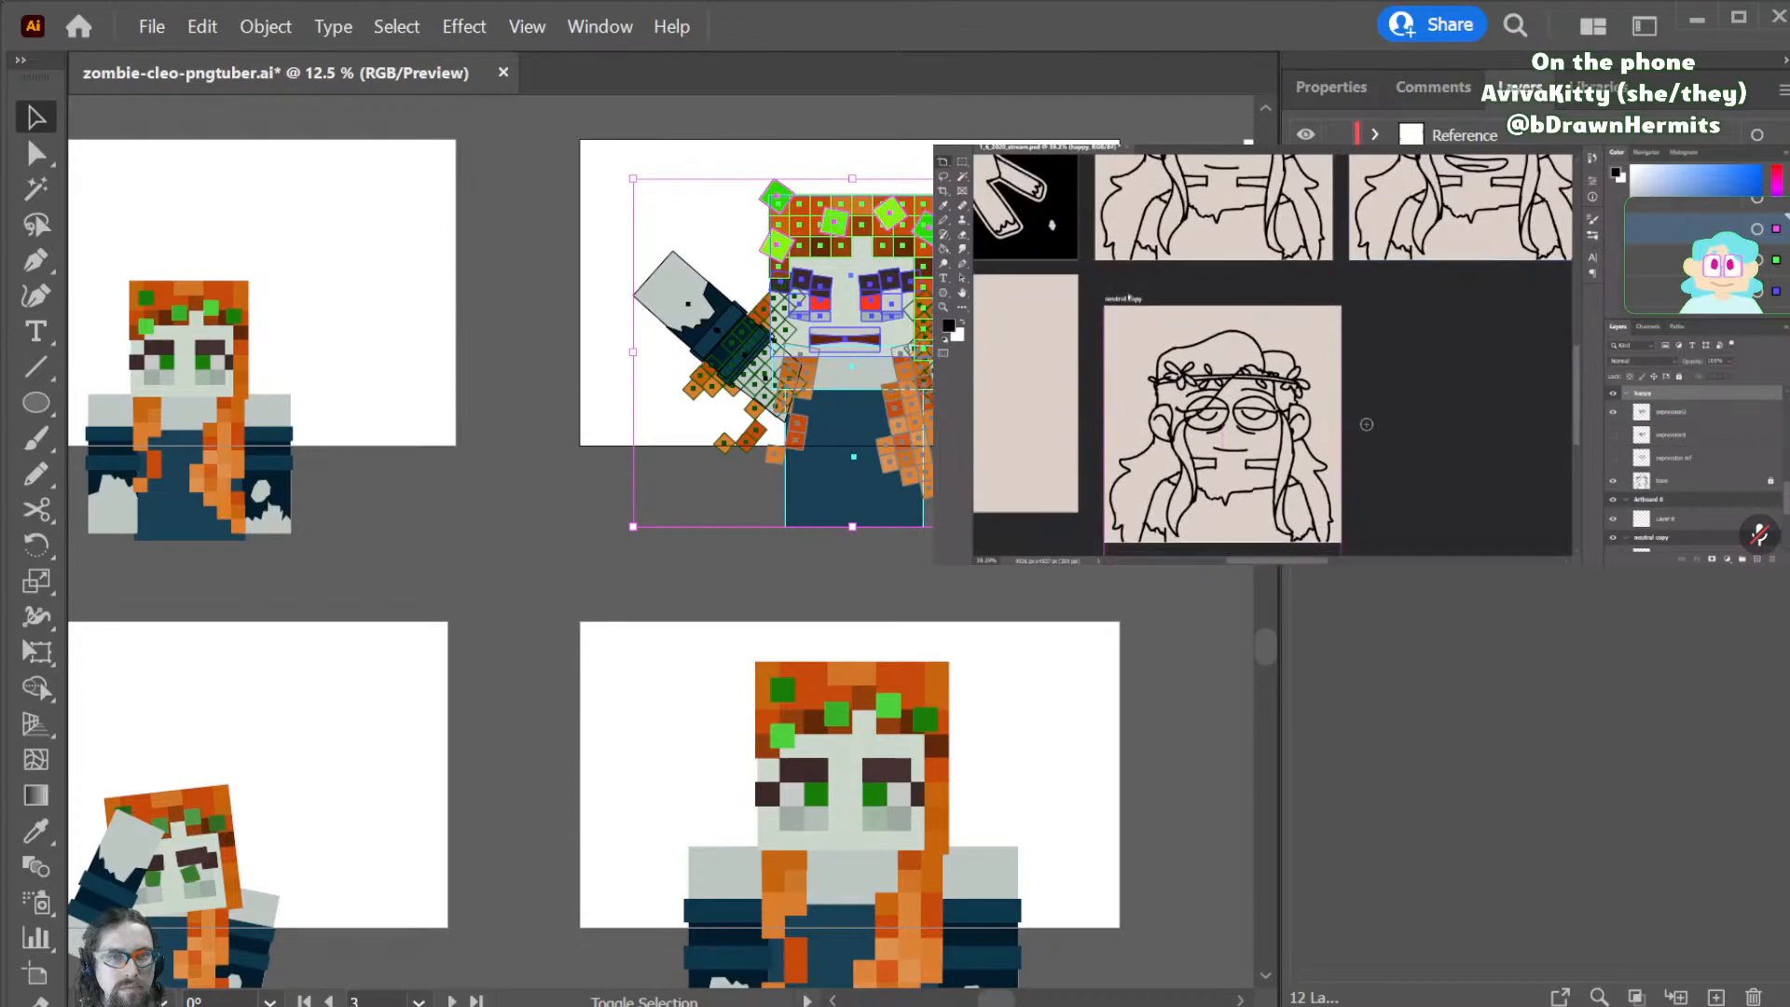
# - Enlarge the angry character with raised arms on the third upper artboard in two stages about its centre
pyautogui.moveTo(1071, 352)
pyautogui.mouseDown()
pyautogui.moveTo(1115, 353)
pyautogui.moveTo(1092, 352)
pyautogui.mouseUp()
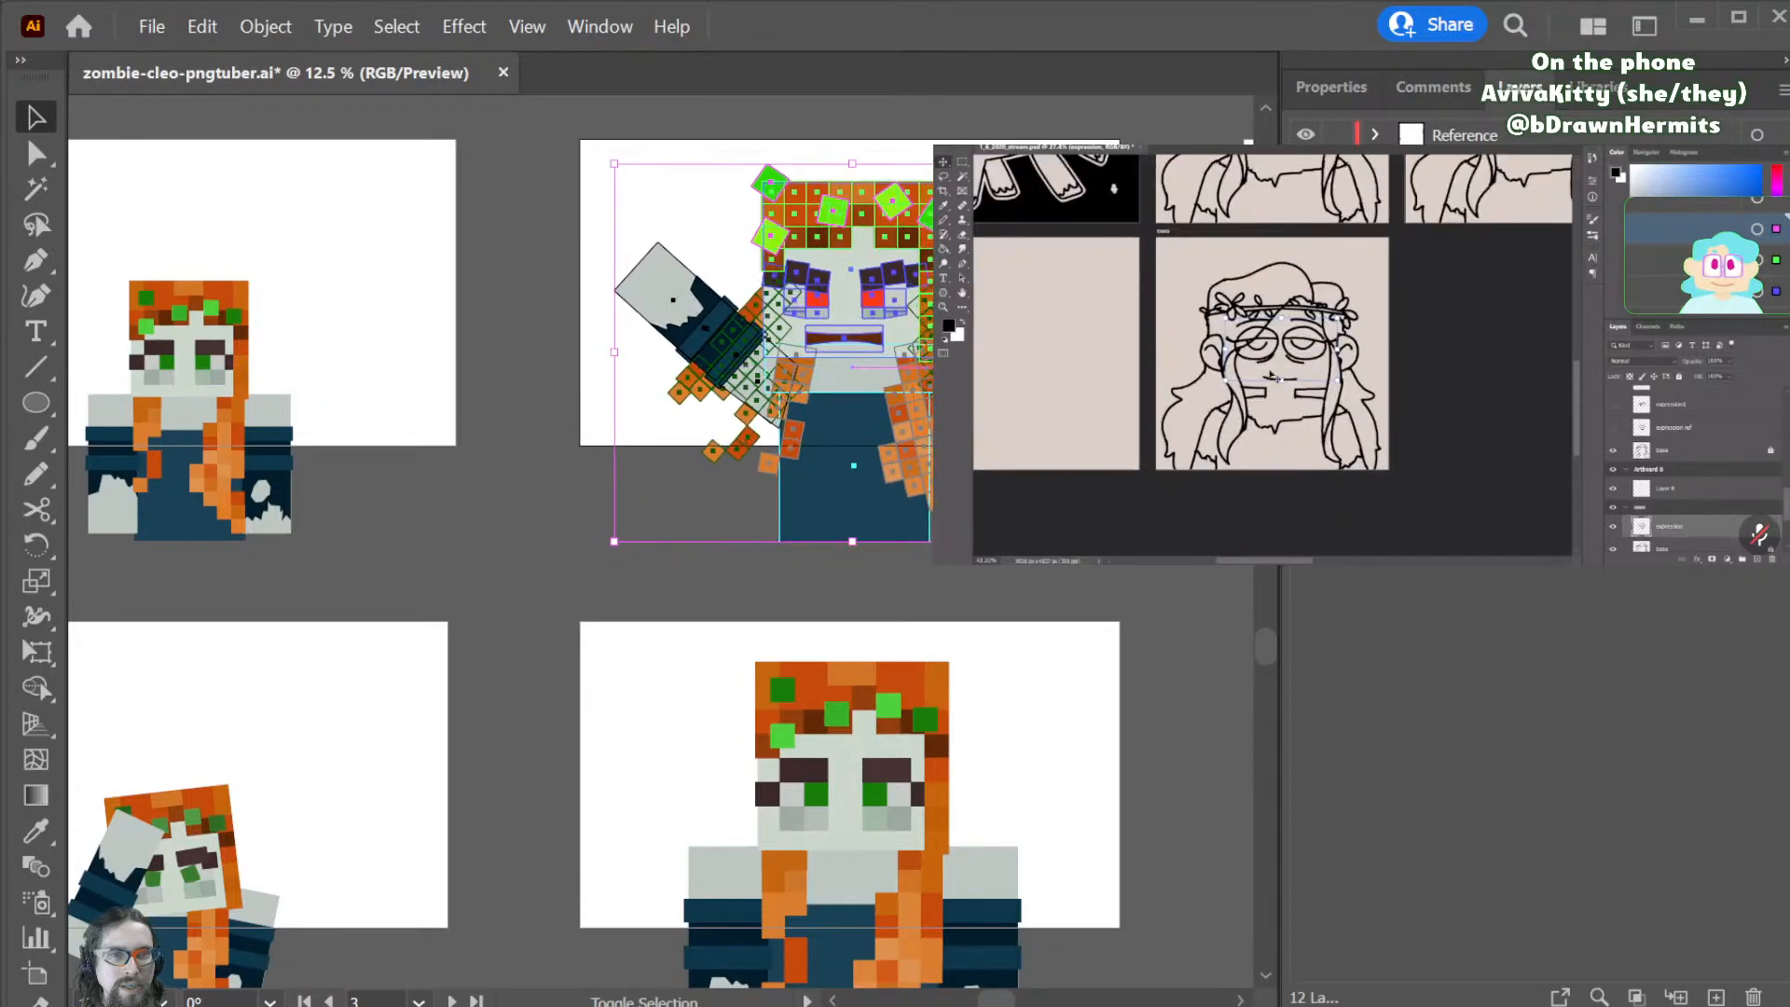
pyautogui.hotkey('ctrl', 'shift', 'a')
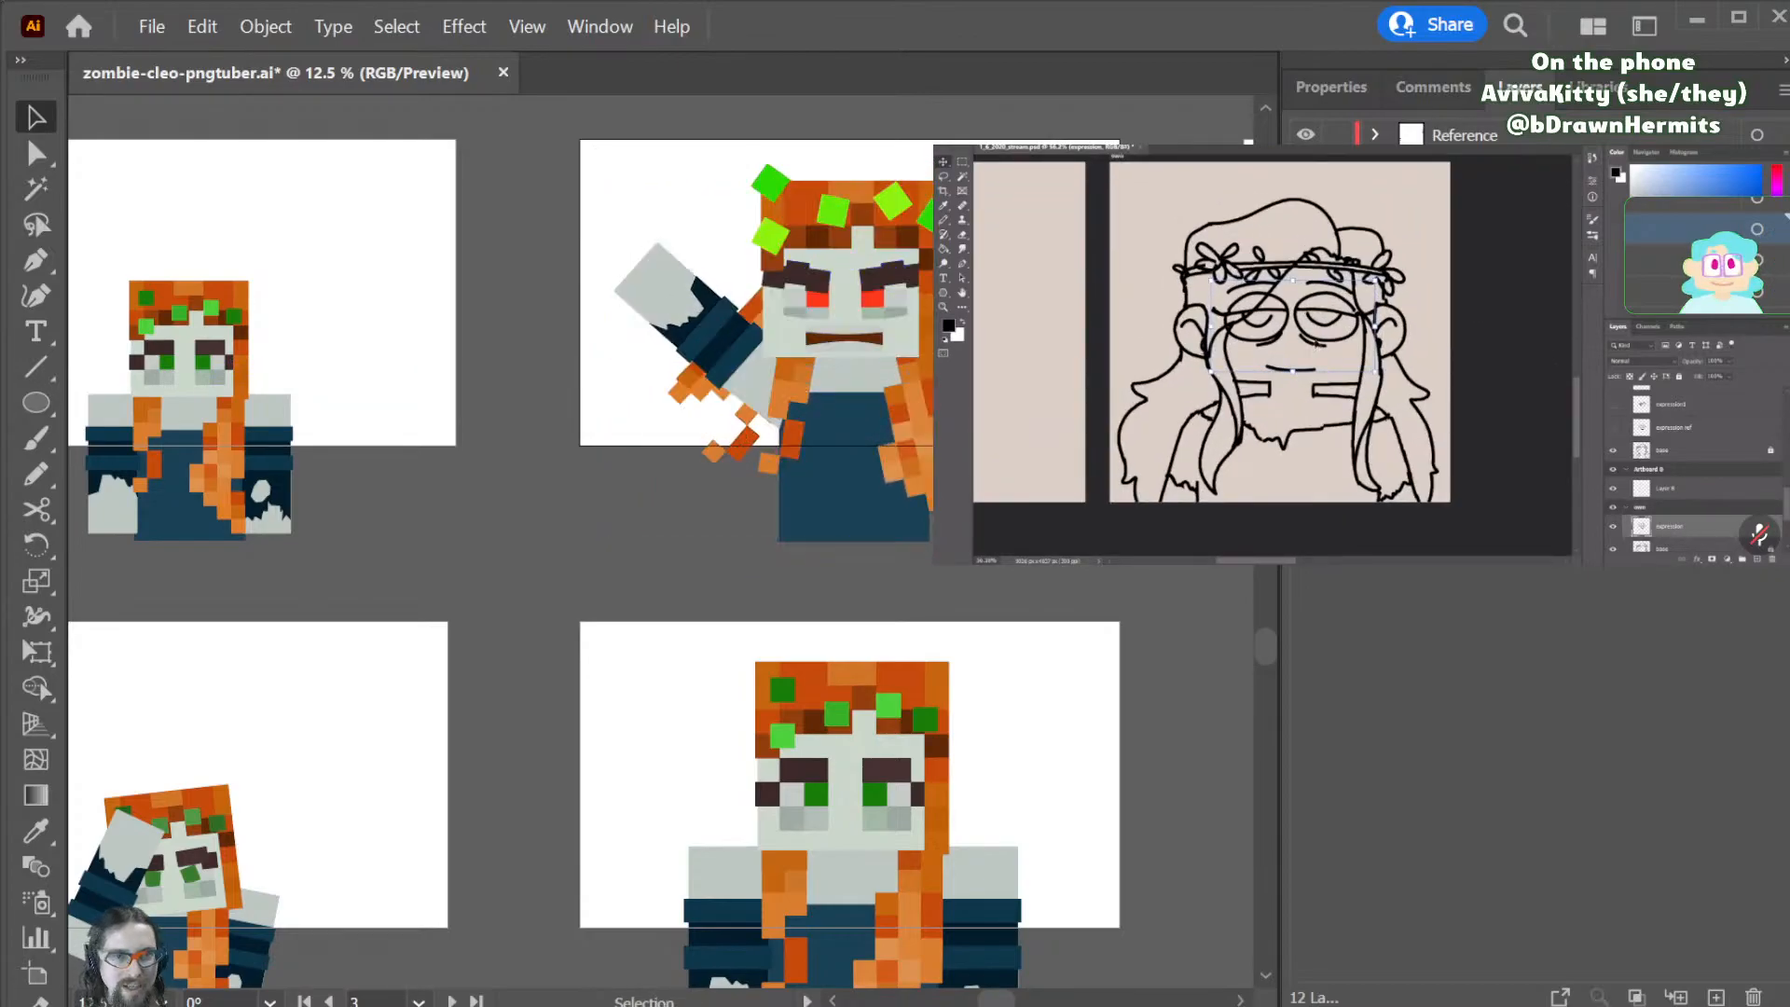
pyautogui.click(876, 385)
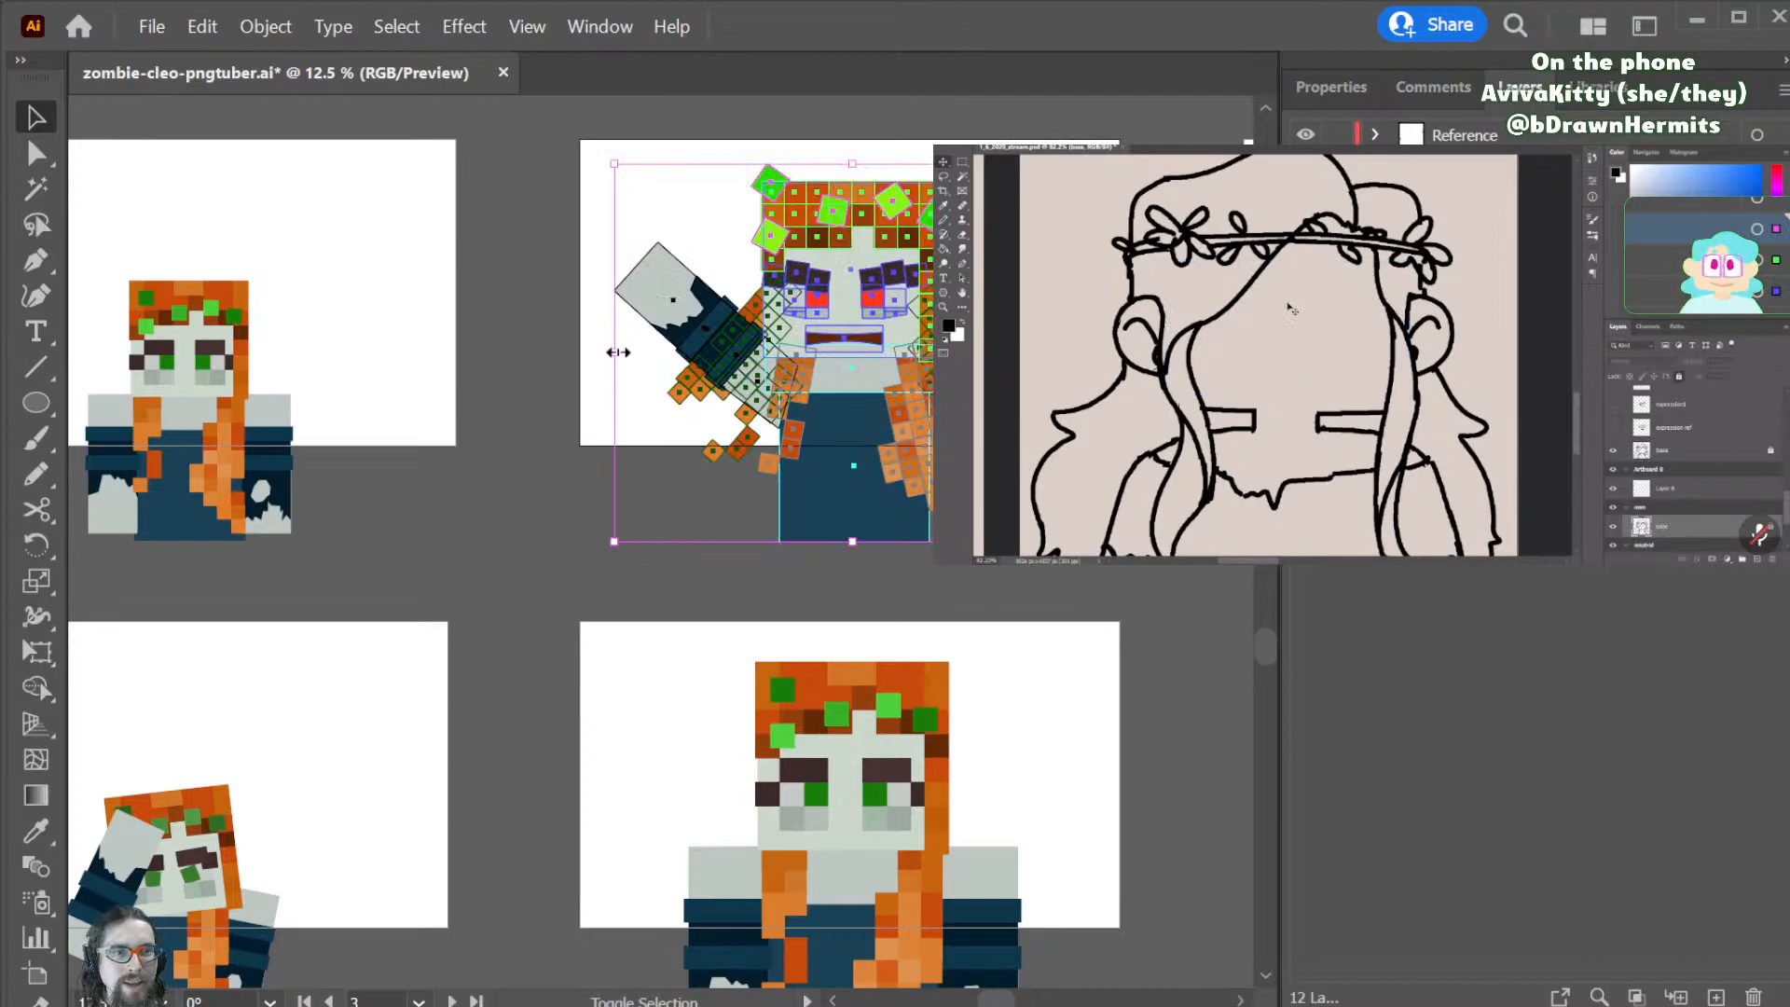
pyautogui.moveTo(618, 352); pyautogui.dragTo(599, 356)
pyautogui.click(674, 522)
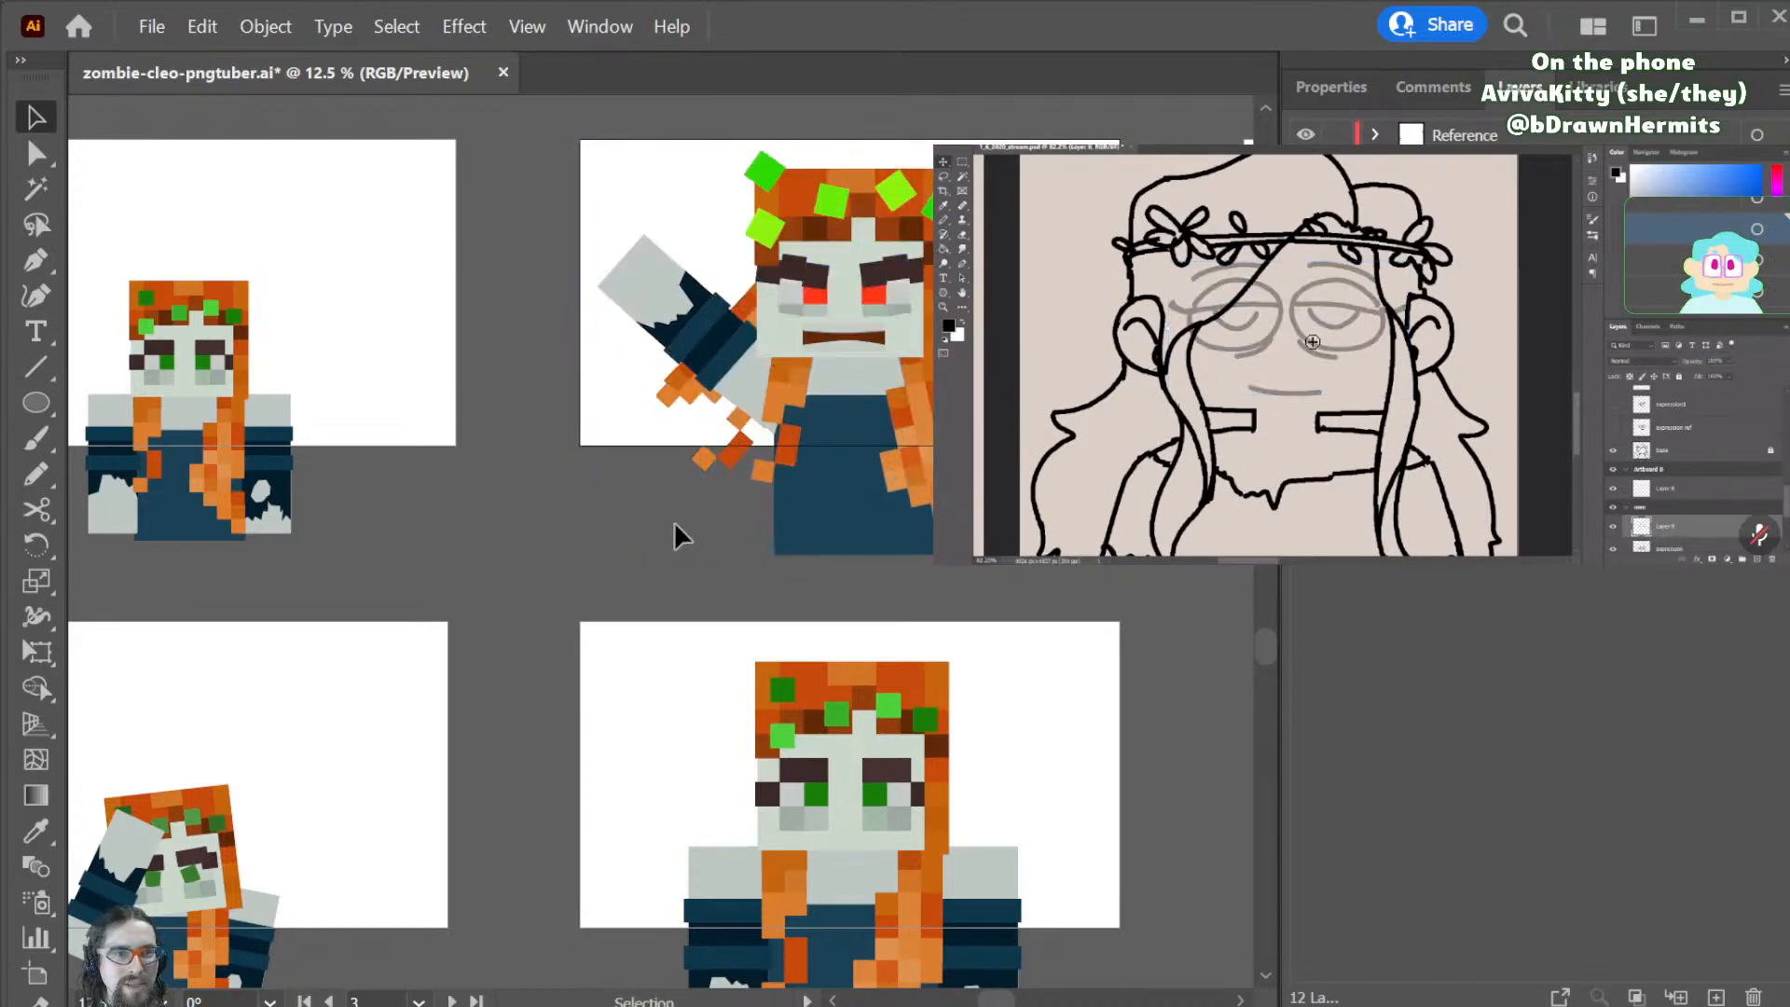
# - Enlarge the facepalming character on the middle lower artboard about its centre
pyautogui.scroll(-3, 674, 522)
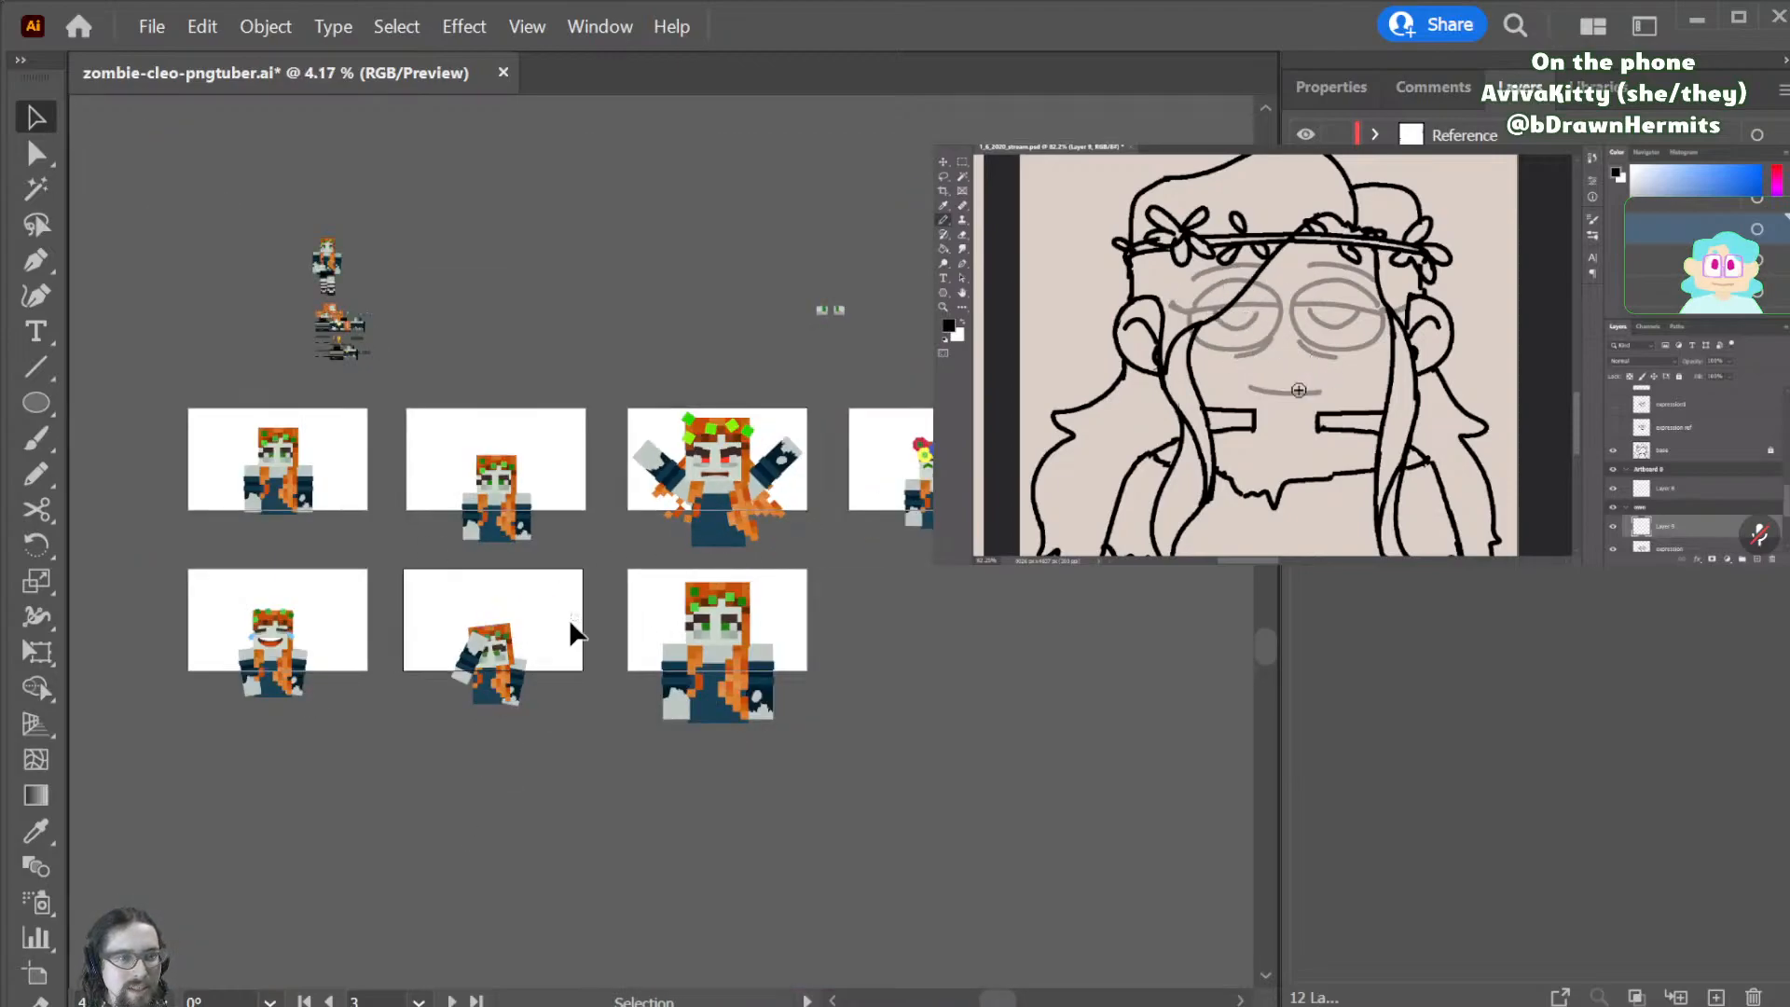
pyautogui.click(457, 701)
pyautogui.moveTo(487, 712)
pyautogui.mouseDown()
pyautogui.moveTo(481, 736)
pyautogui.moveTo(480, 722)
pyautogui.mouseUp()
# - Enlarge the laughing character on the first lower artboard about its centre
pyautogui.click(220, 696)
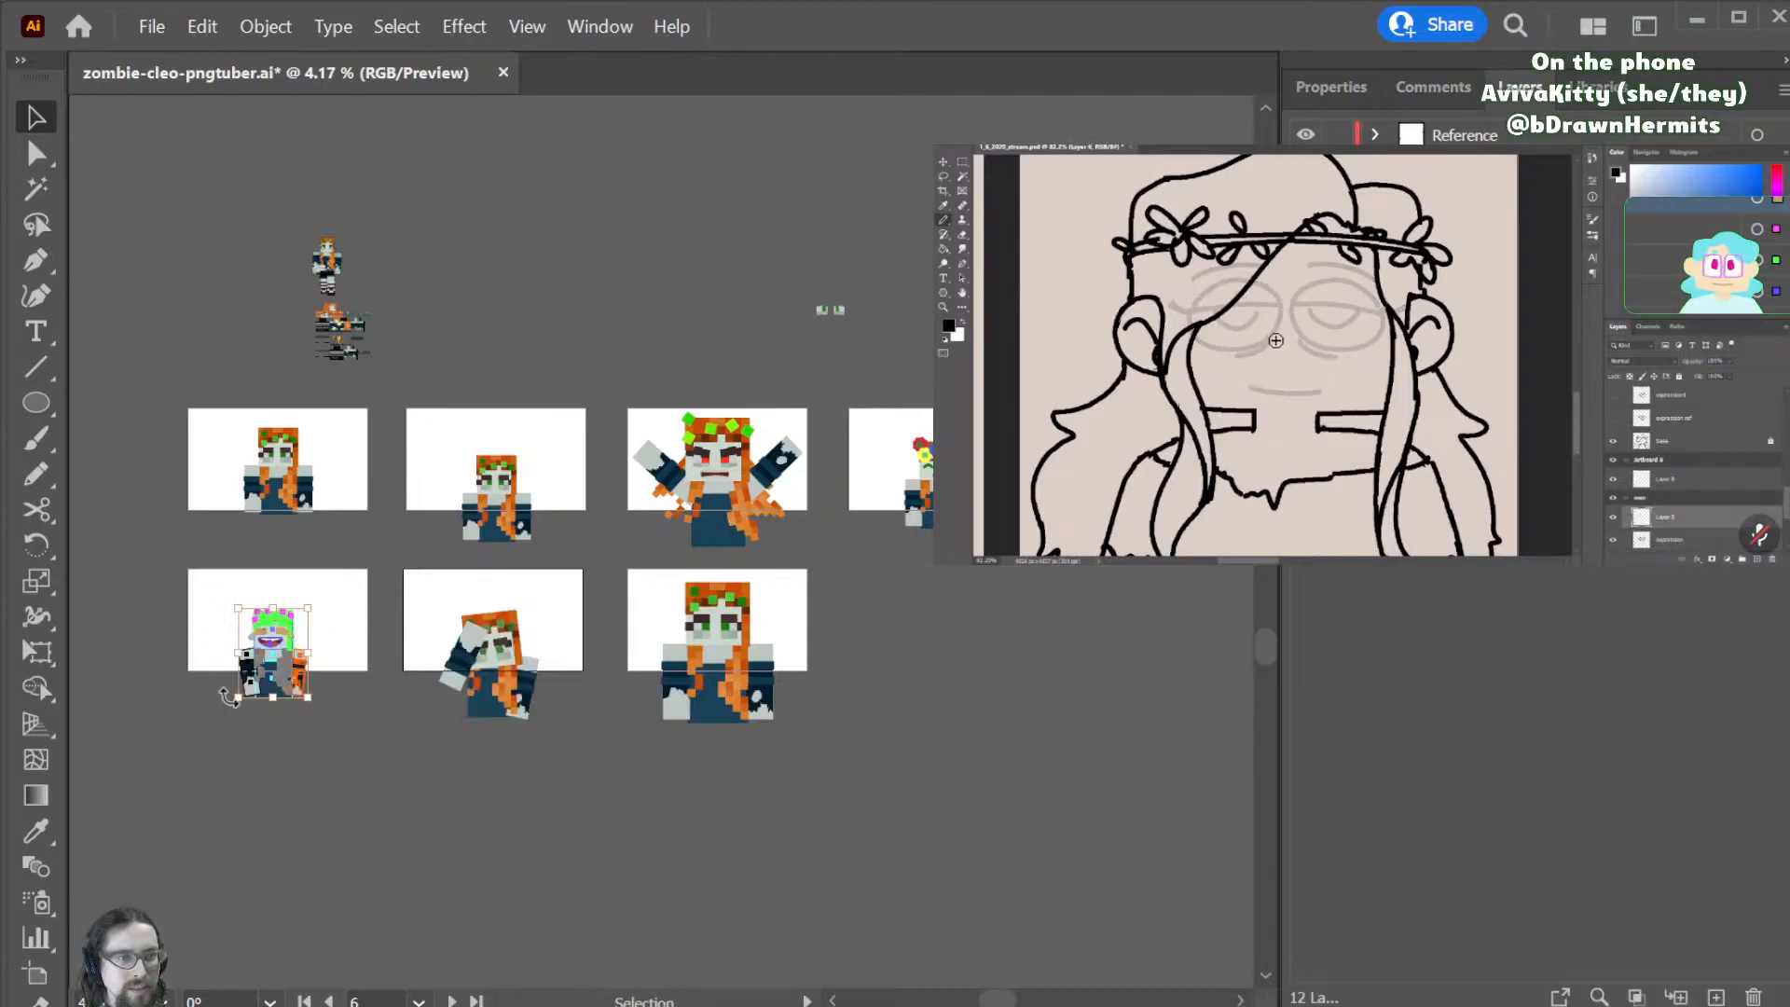
pyautogui.moveTo(319, 657); pyautogui.dragTo(328, 664)
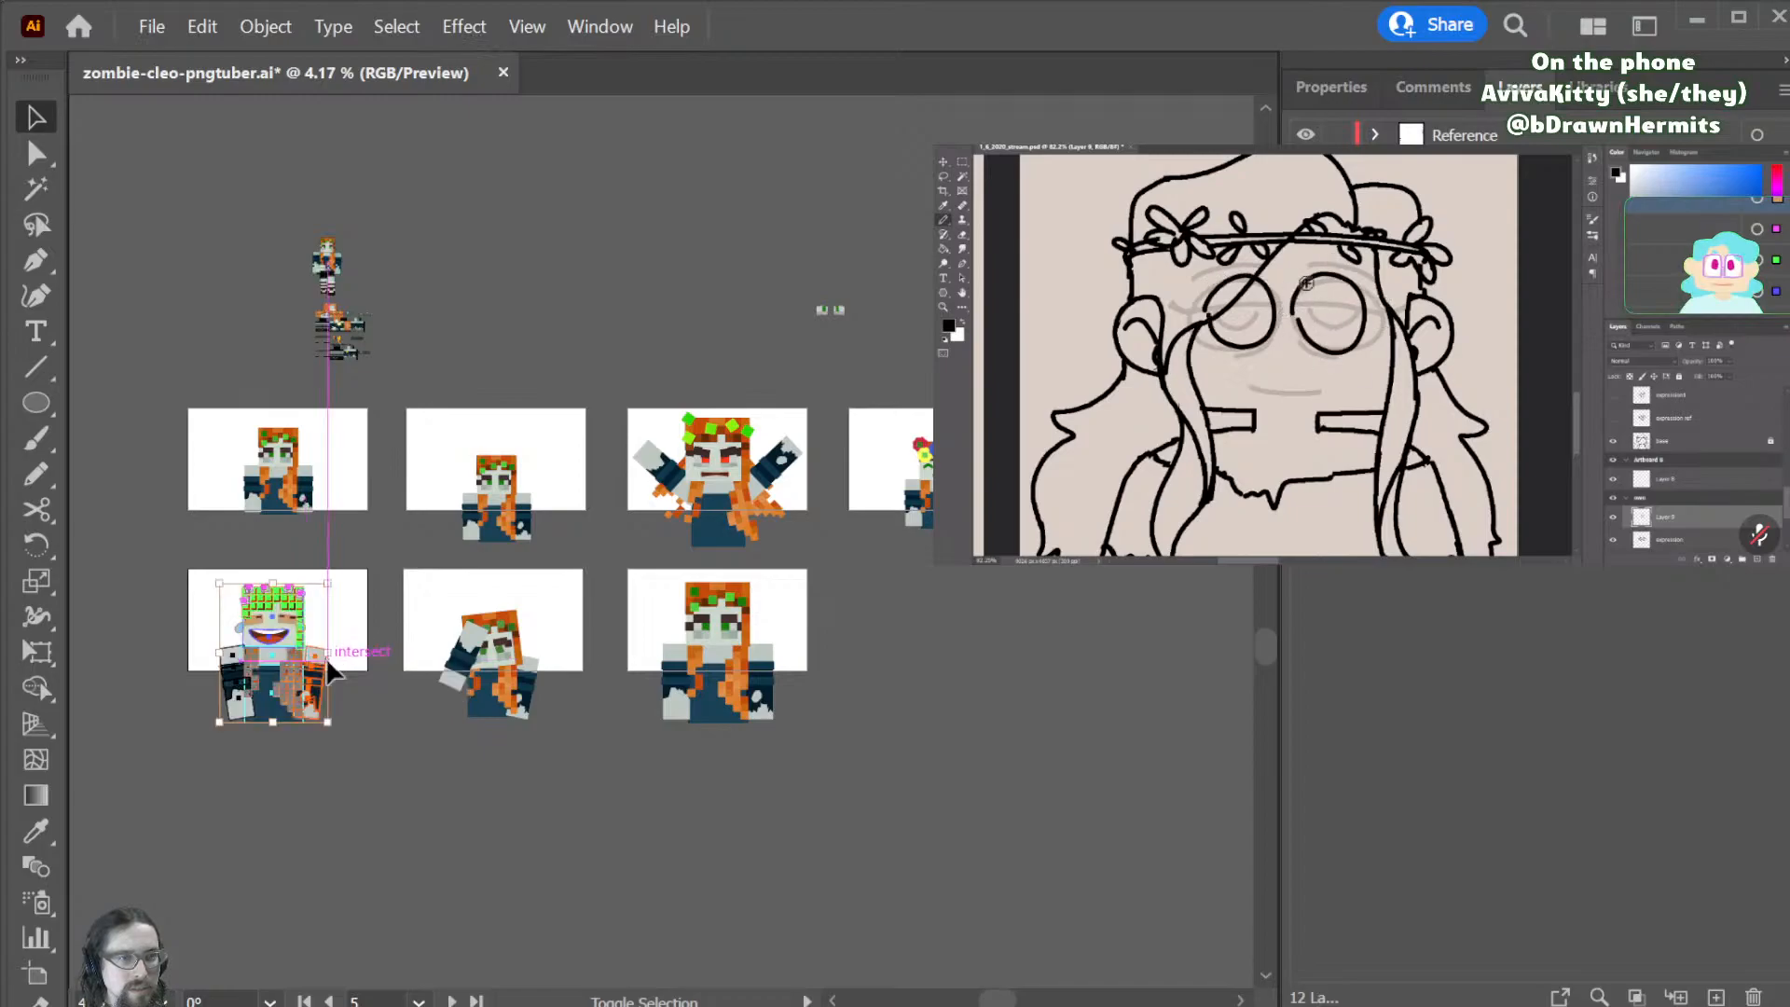
pyautogui.click(548, 552)
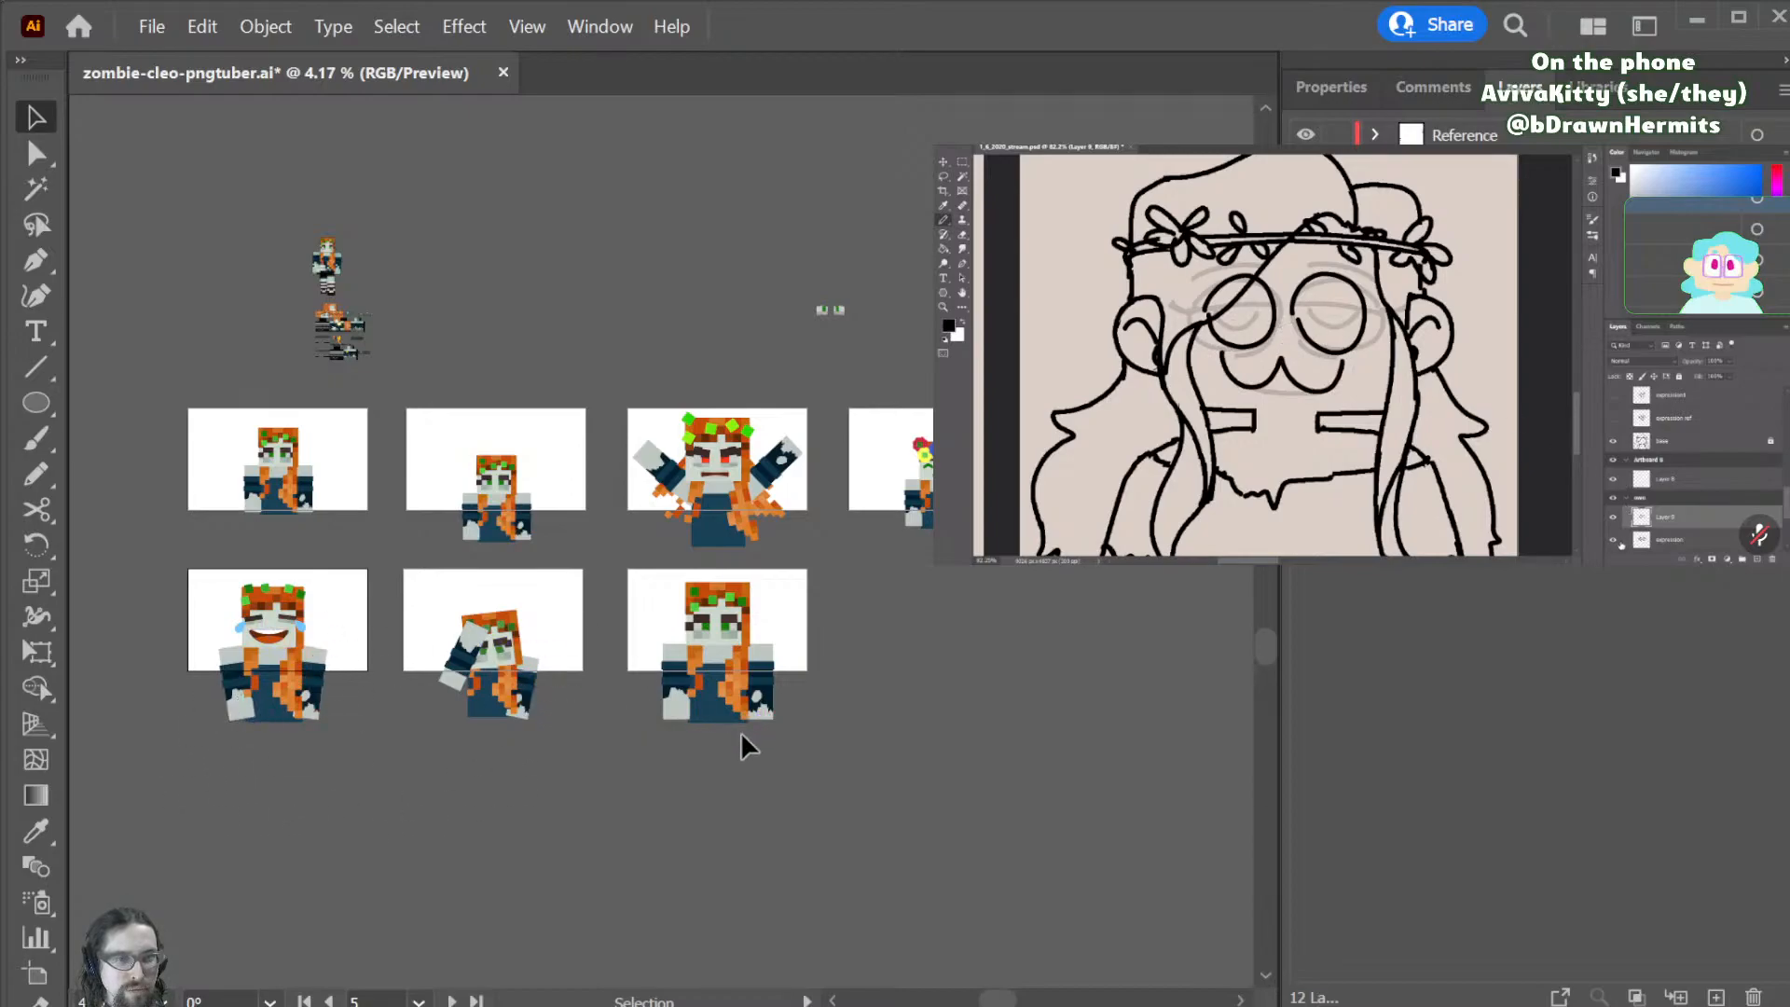
# - Enlarge the colourful flower-crowned character on the last upper artboard, reposition it downward and to the right, and save the document
pyautogui.moveTo(1025, 418); pyautogui.dragTo(947, 560)
pyautogui.hotkey('shift', 'Down')
pyautogui.hotkey('shift', 'Down')
pyautogui.hotkey('shift', 'Down')
pyautogui.hotkey('shift', 'Down')
pyautogui.hotkey('shift', 'Down')
pyautogui.hotkey('shift', 'Down')
pyautogui.hotkey('shift', 'Down')
pyautogui.hotkey('shift', 'Down')
pyautogui.hotkey('shift', 'Down')
pyautogui.hotkey('shift', 'Down')
pyautogui.hotkey('shift', 'Down')
pyautogui.hotkey('shift', 'Right')
pyautogui.hotkey('shift', 'Right')
pyautogui.hotkey('shift', 'Right')
pyautogui.hotkey('shift', 'Right')
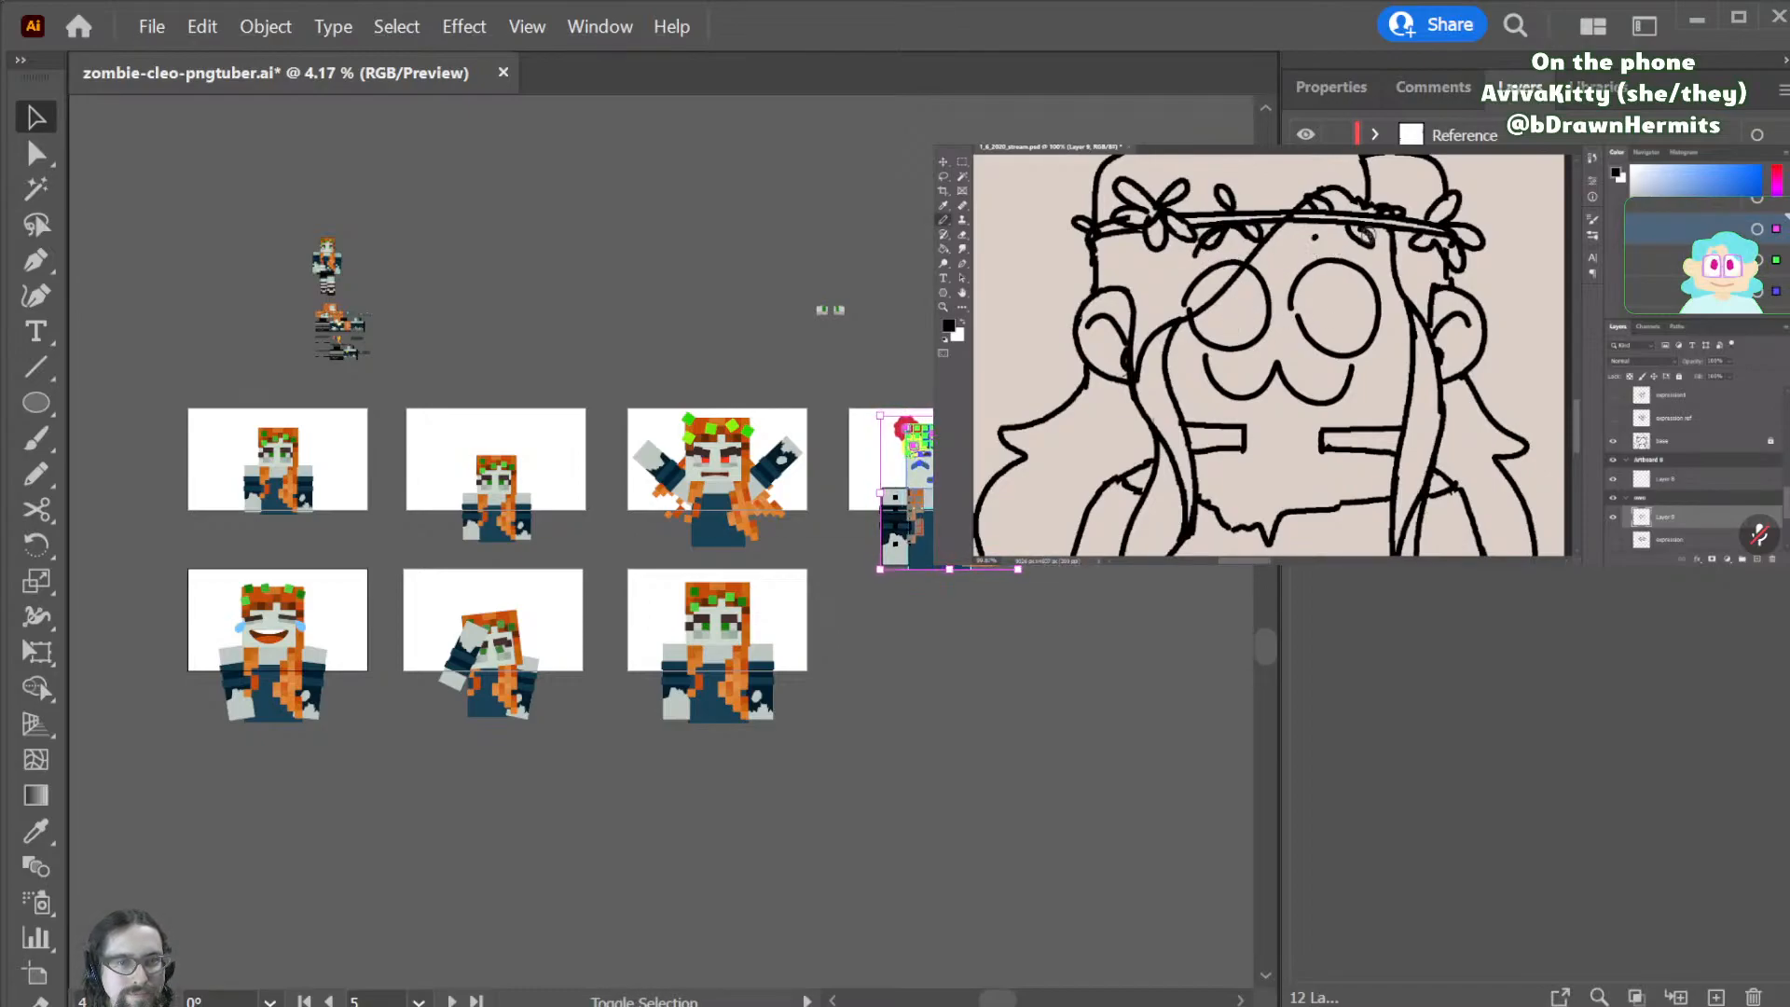
pyautogui.hotkey('ctrl', 'shift', 'a')
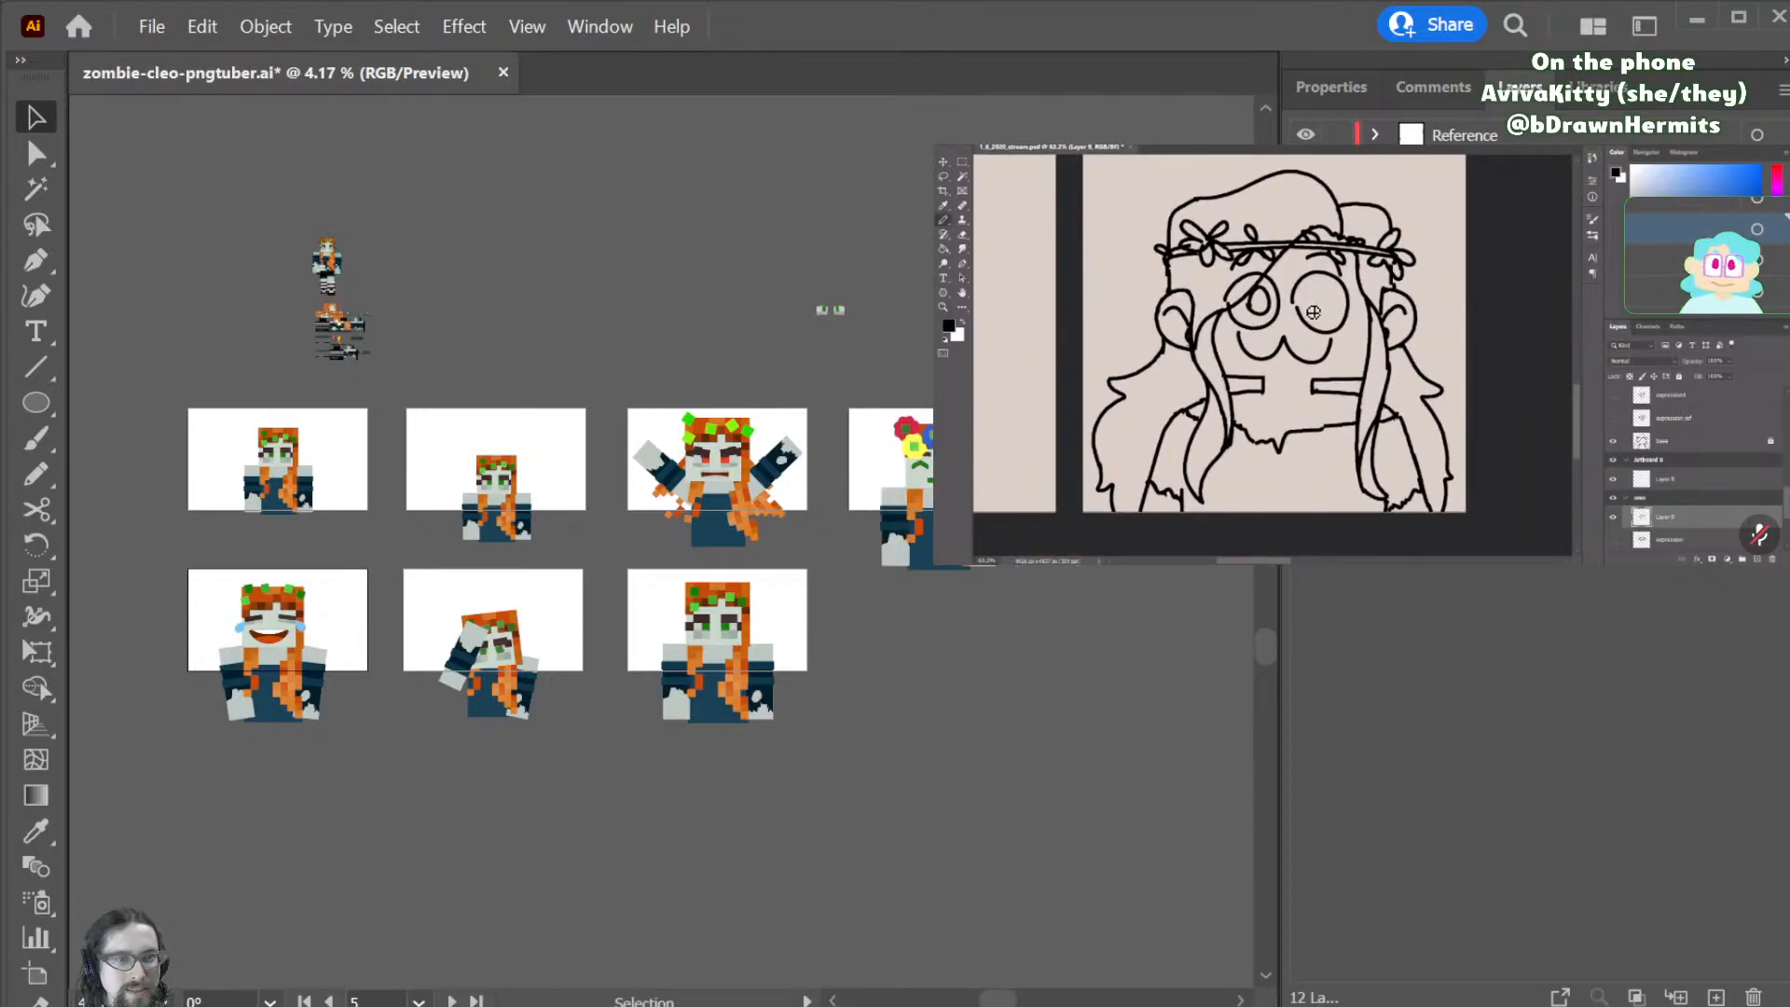
pyautogui.press('ctrl')
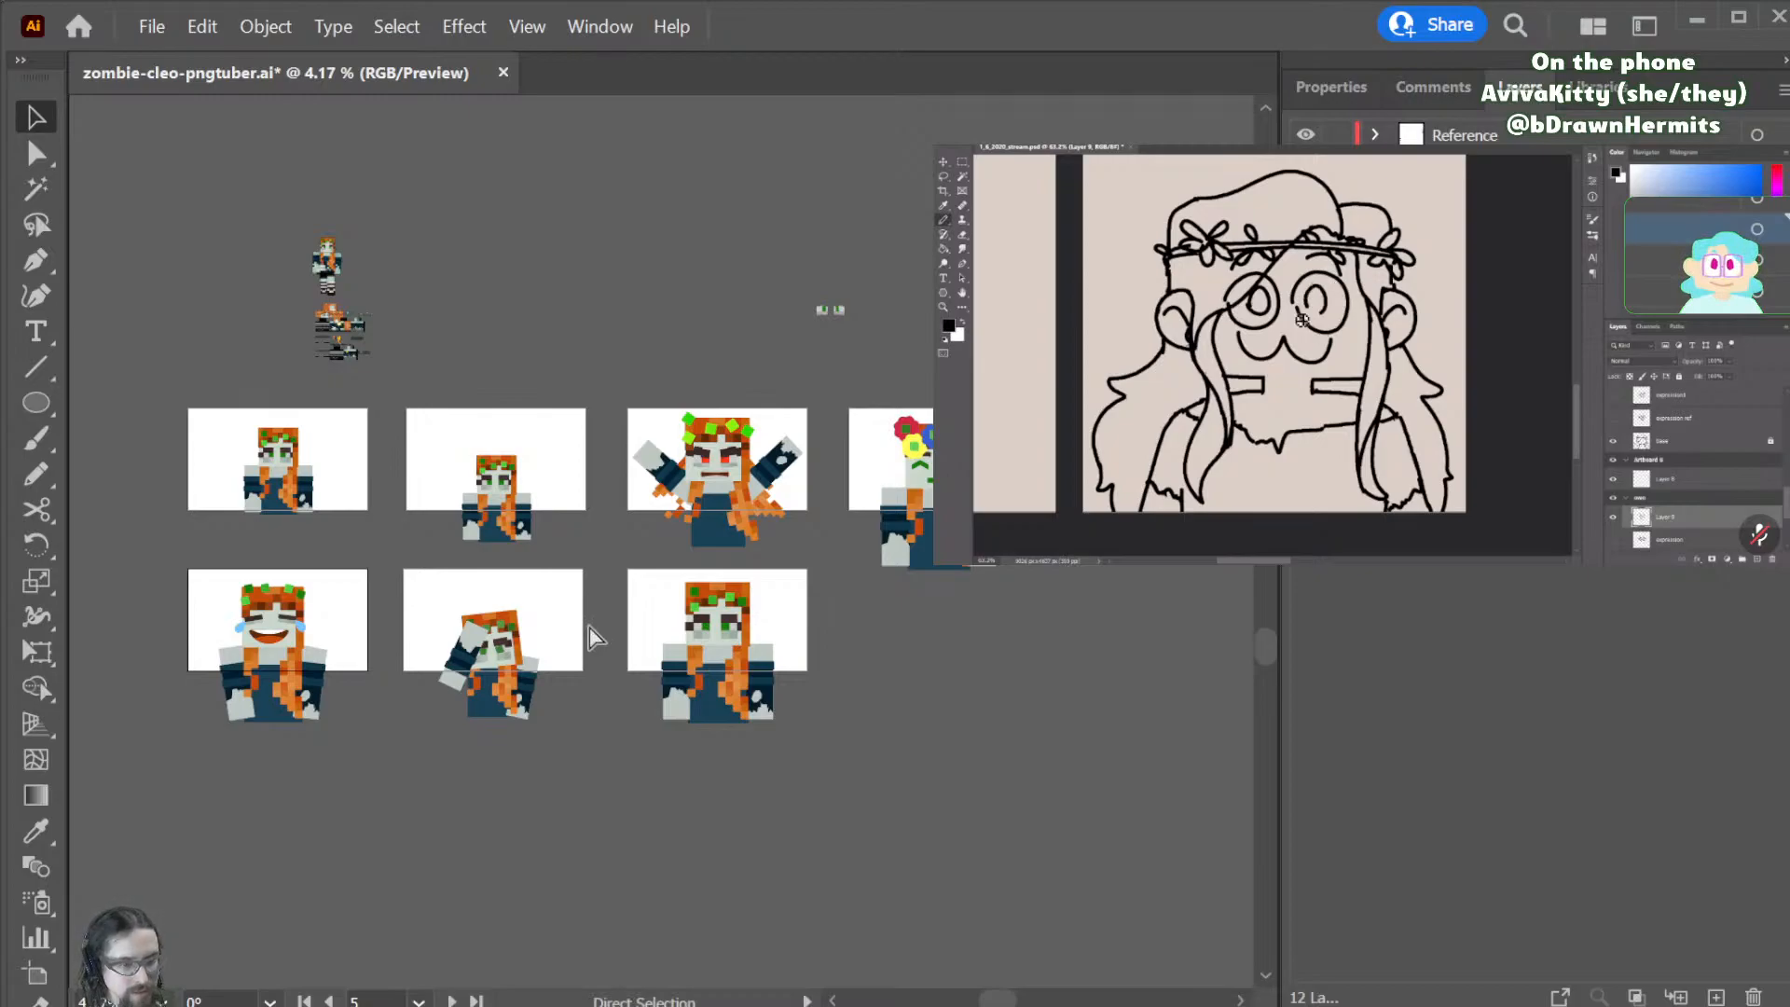
pyautogui.hotkey('ctrl', 's')
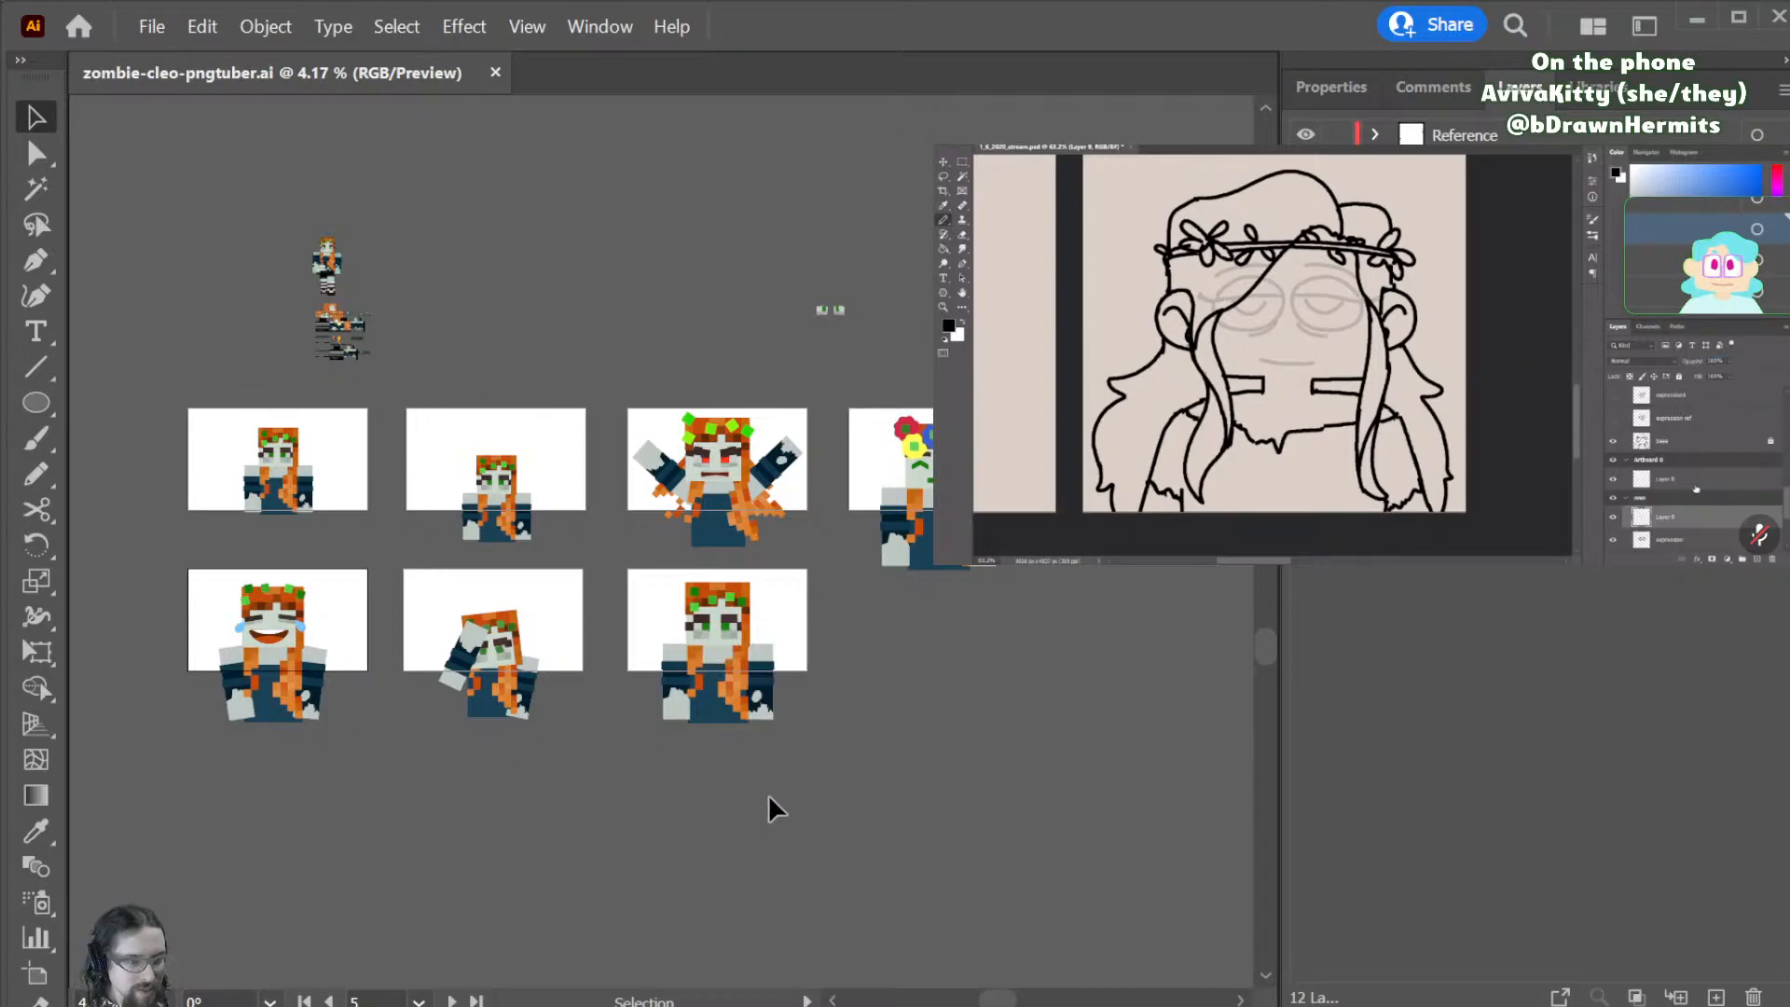
pyautogui.hotkey('ctrl', '+')
pyautogui.hotkey('ctrl', '+')
pyautogui.scroll(-5, 768, 794)
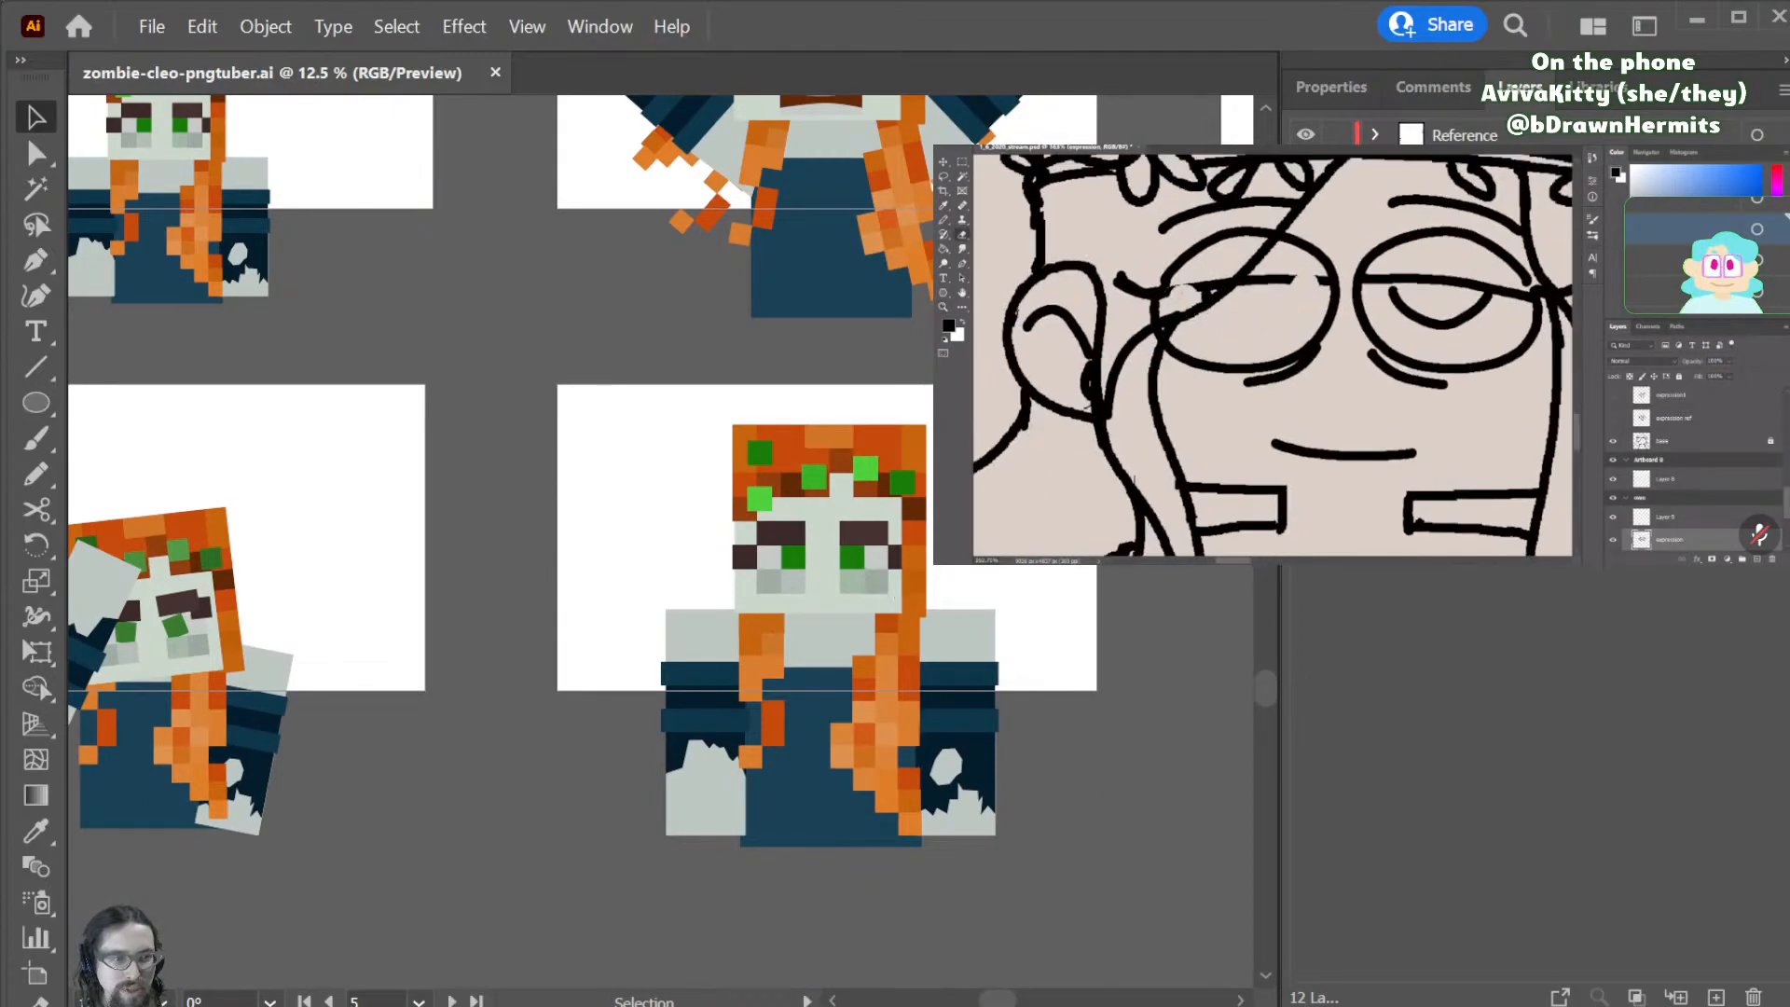
pyautogui.click(798, 843)
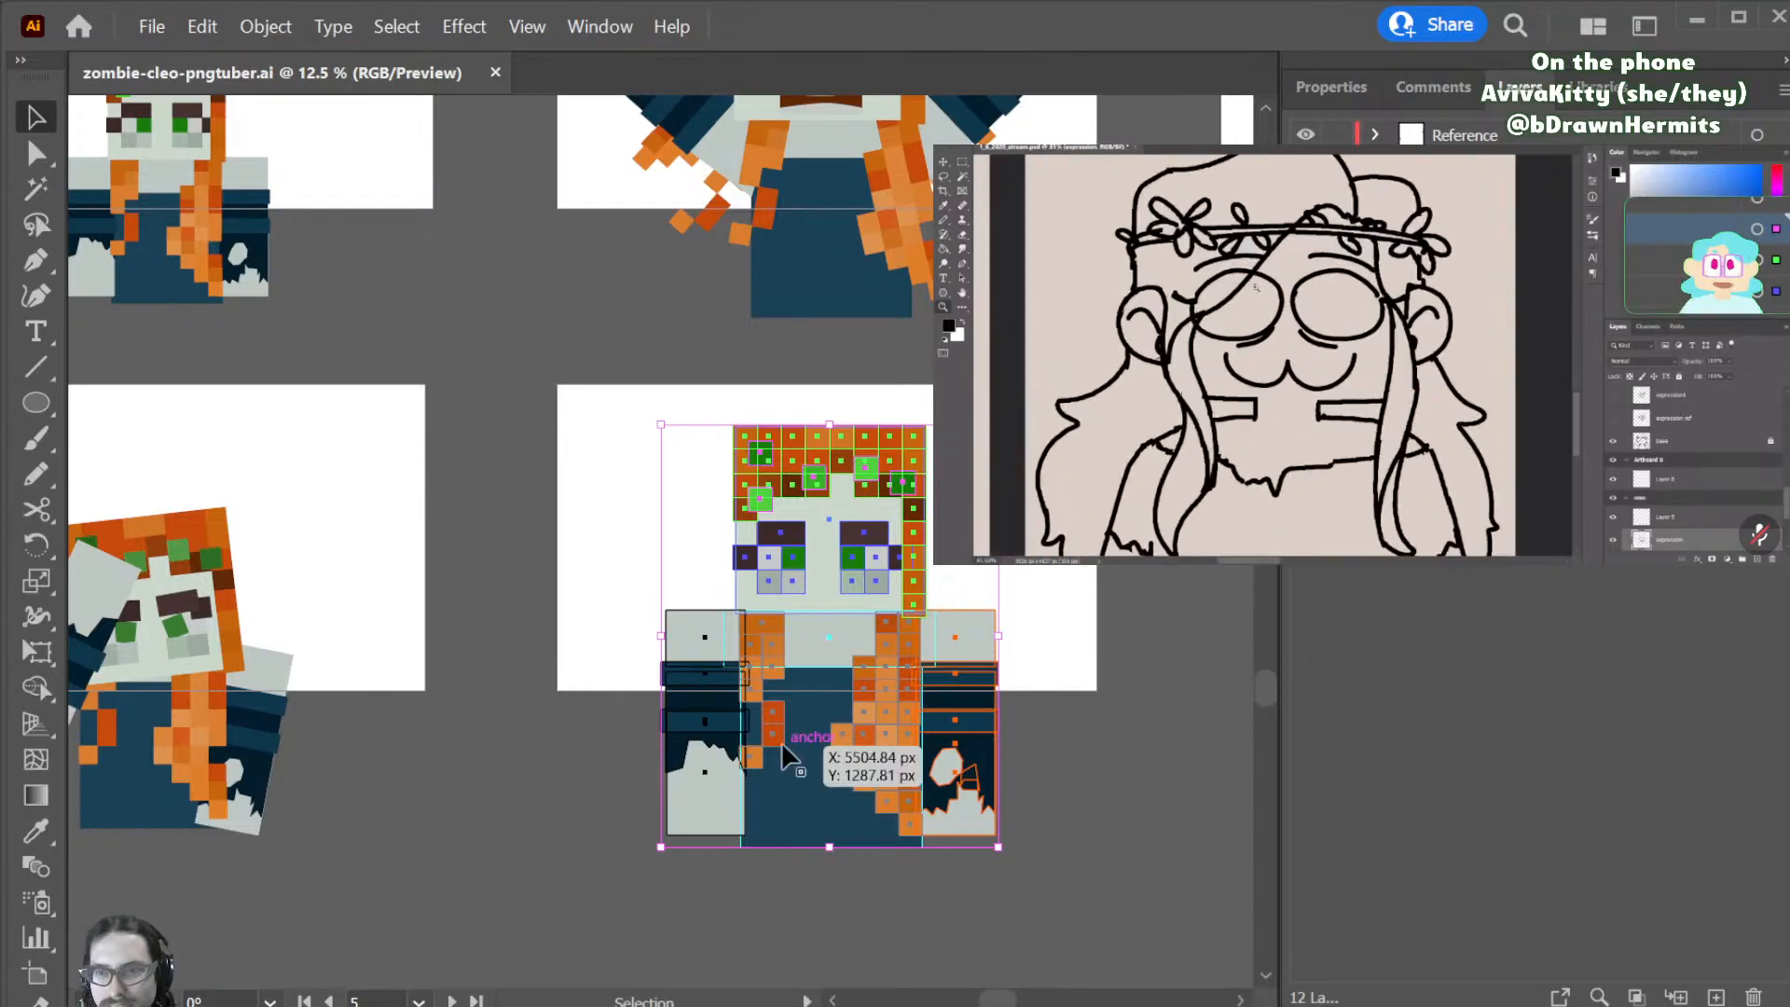
pyautogui.click(1048, 669)
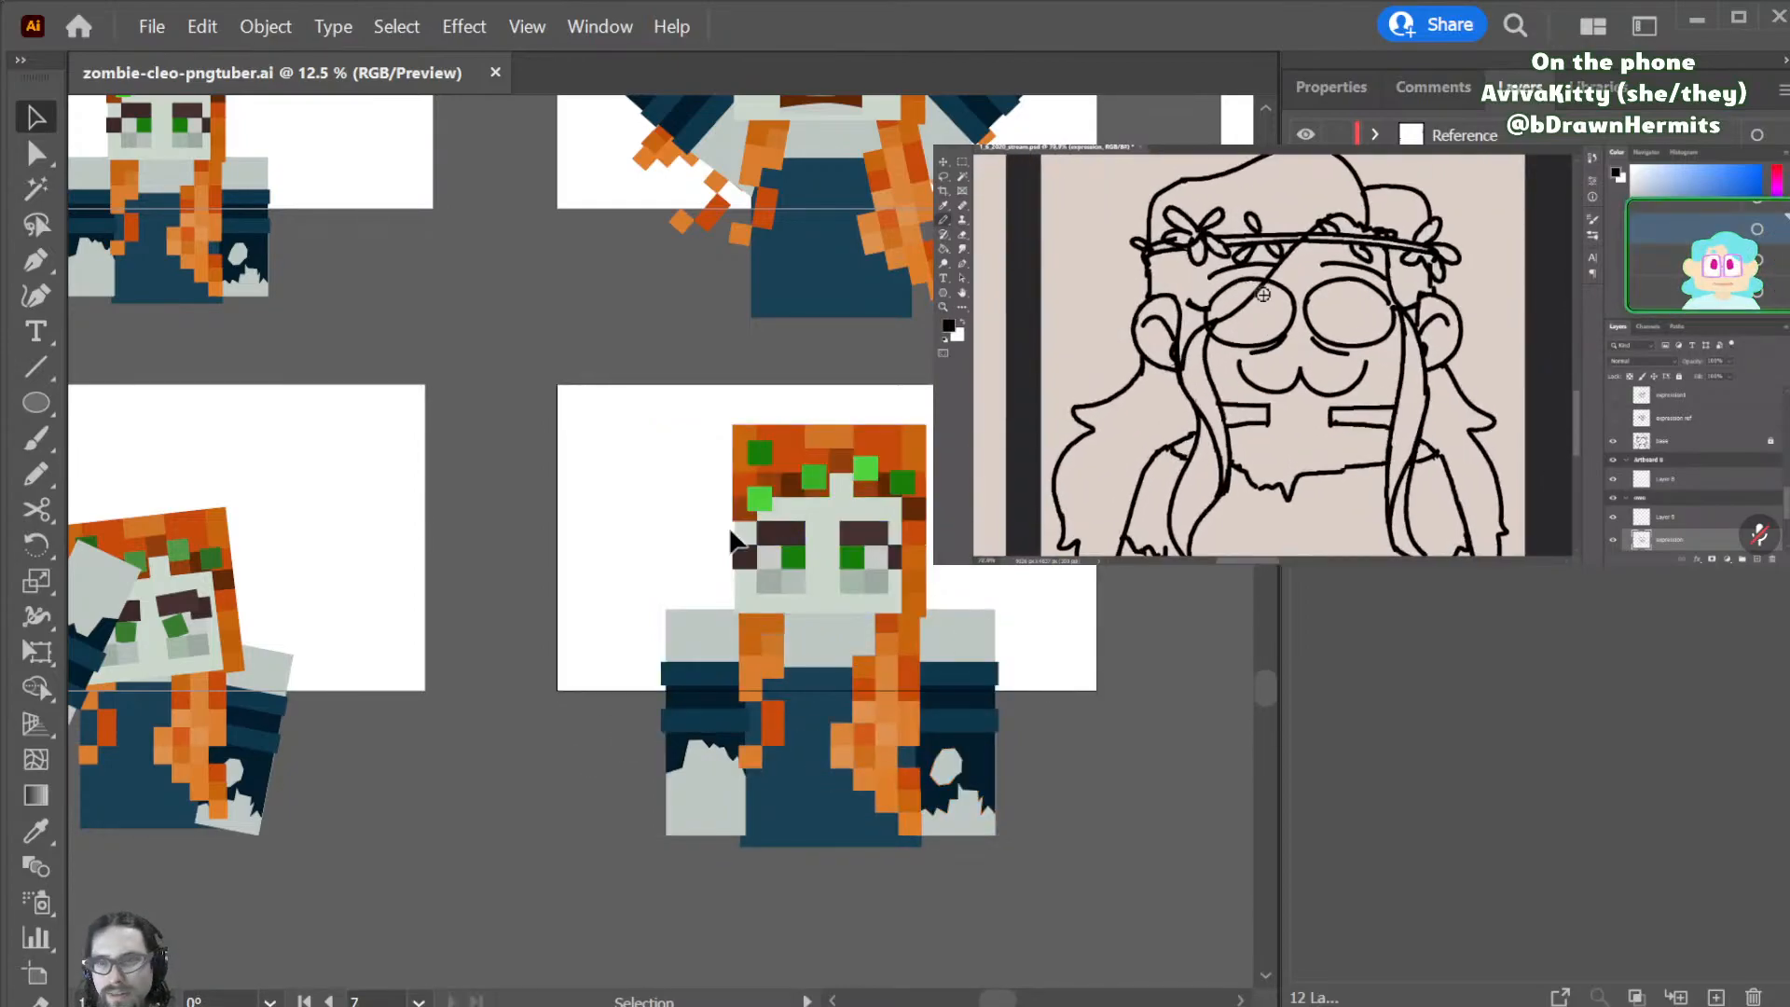
pyautogui.keyDown('shift'); pyautogui.click(852, 555); pyautogui.keyUp('shift')
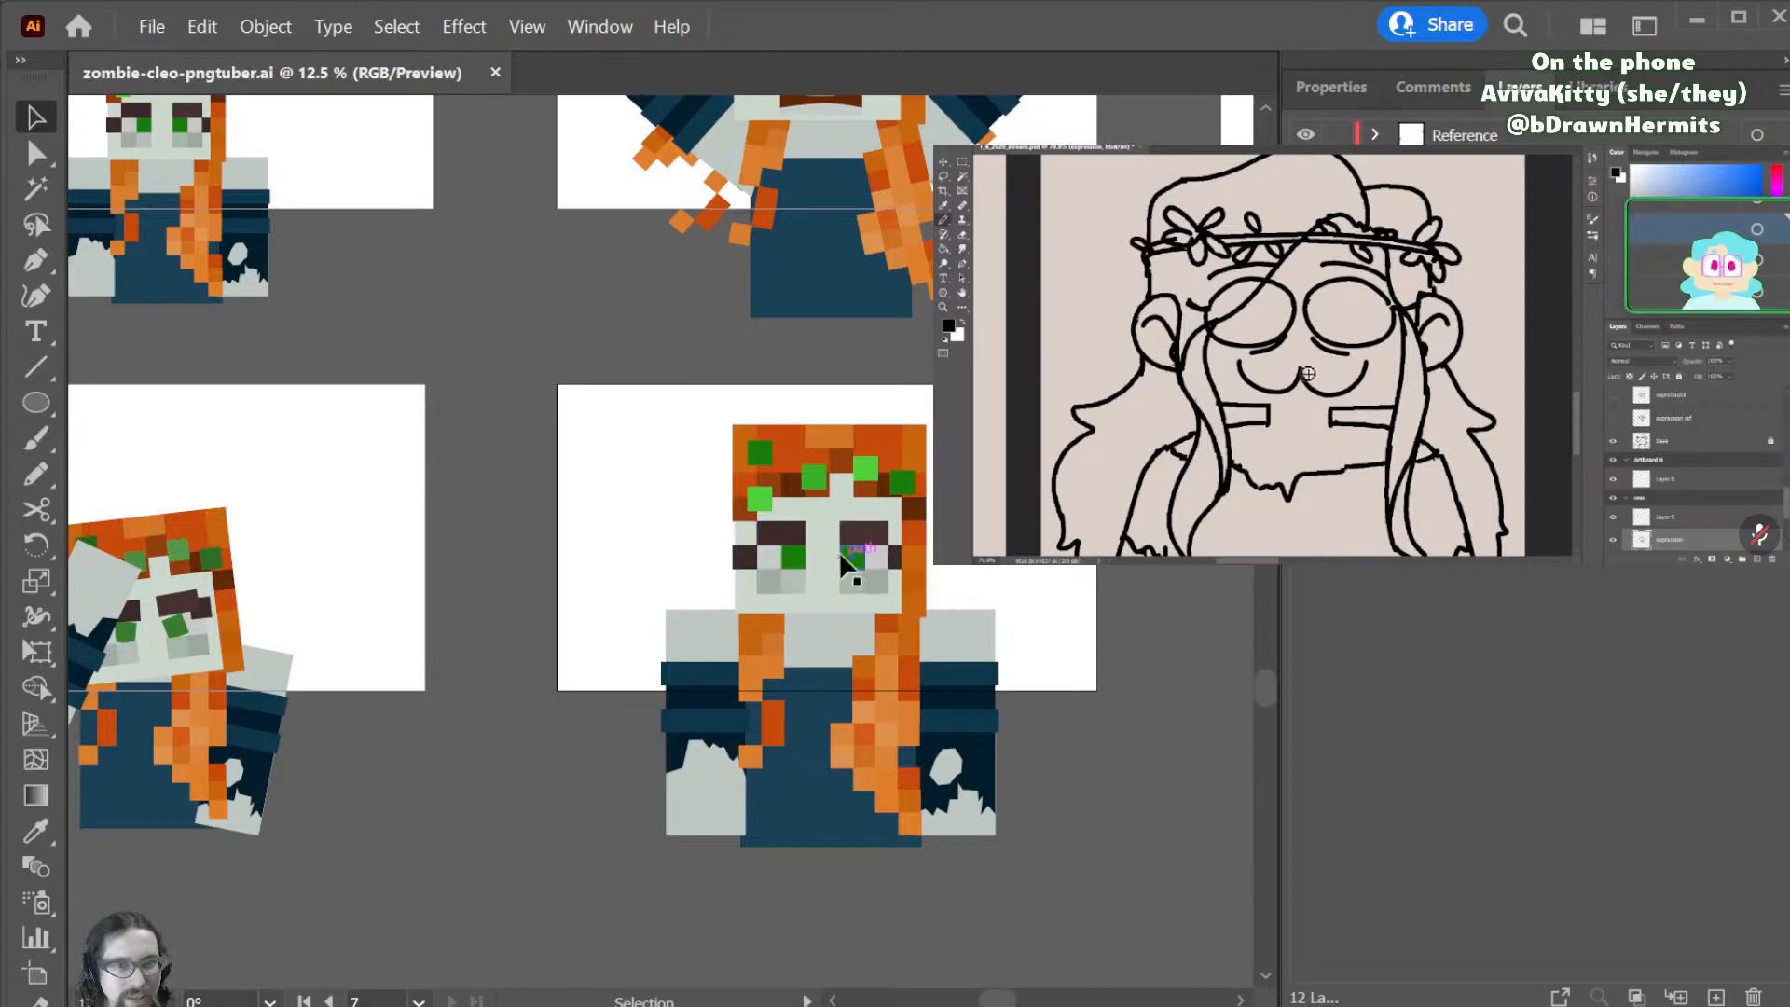
pyautogui.moveTo(857, 544)
pyautogui.mouseDown()
pyautogui.moveTo(878, 543)
pyautogui.moveTo(872, 558)
pyautogui.mouseUp()
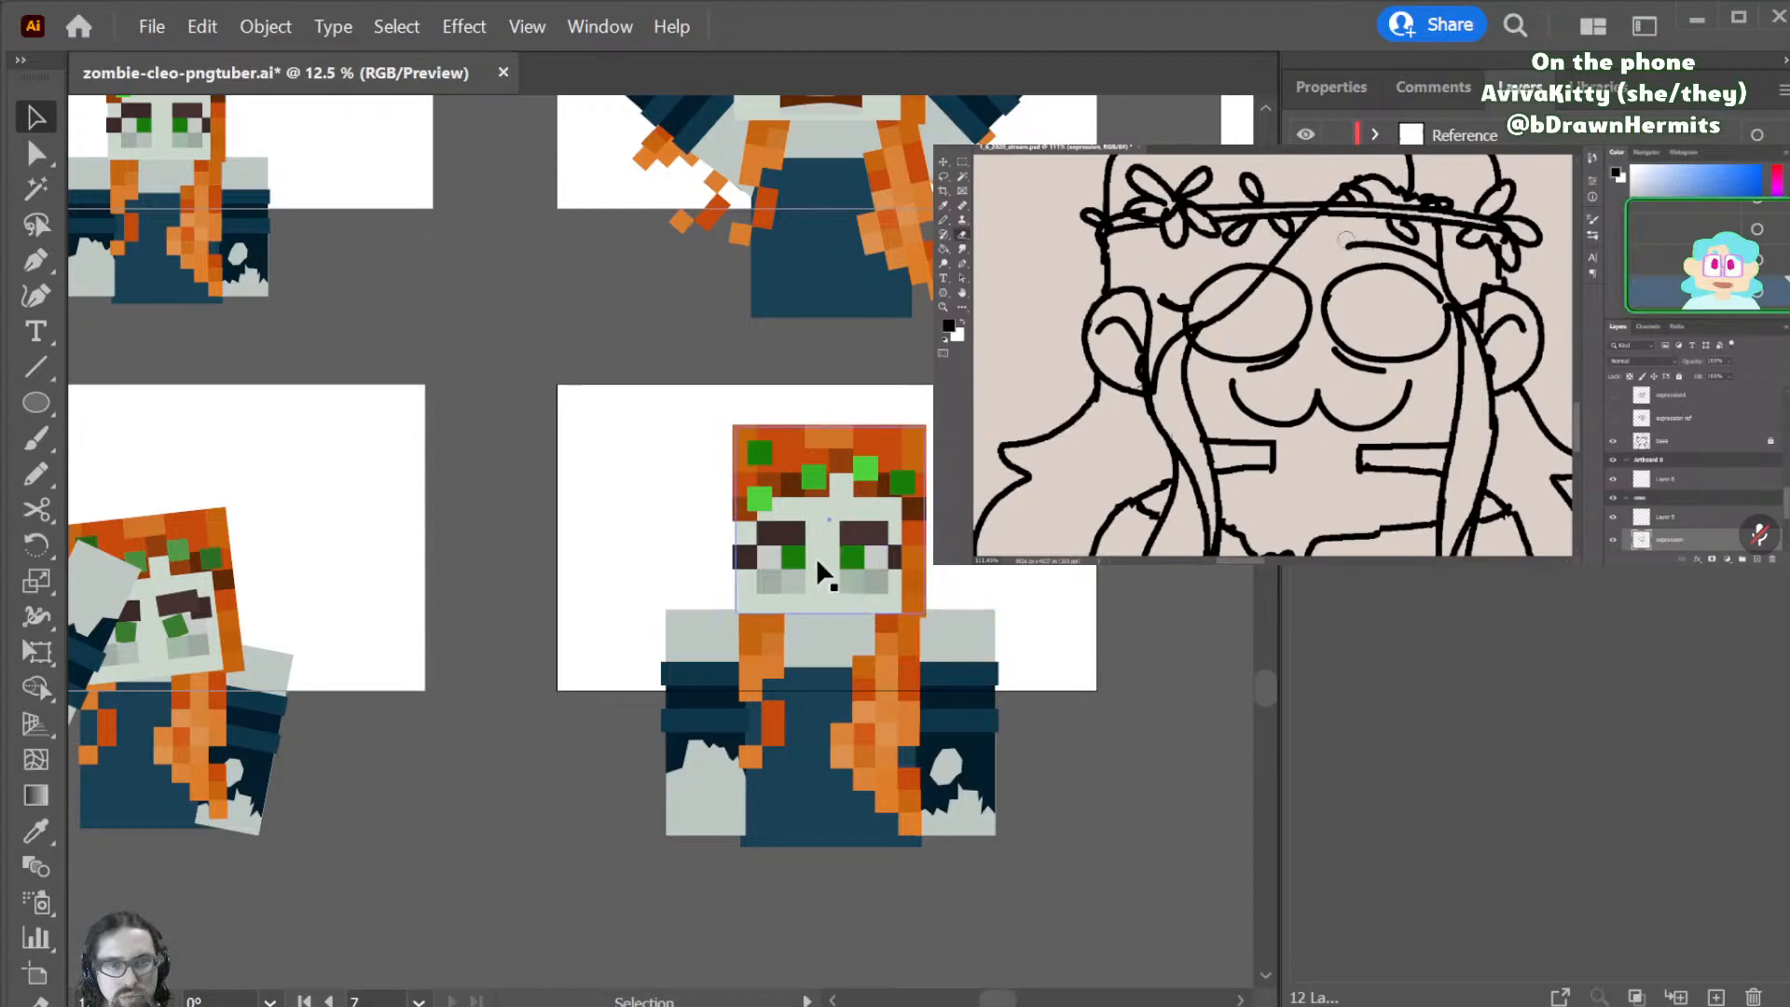
pyautogui.keyDown('ctrl'); pyautogui.click(795, 544); pyautogui.keyUp('ctrl')
pyautogui.click(939, 563)
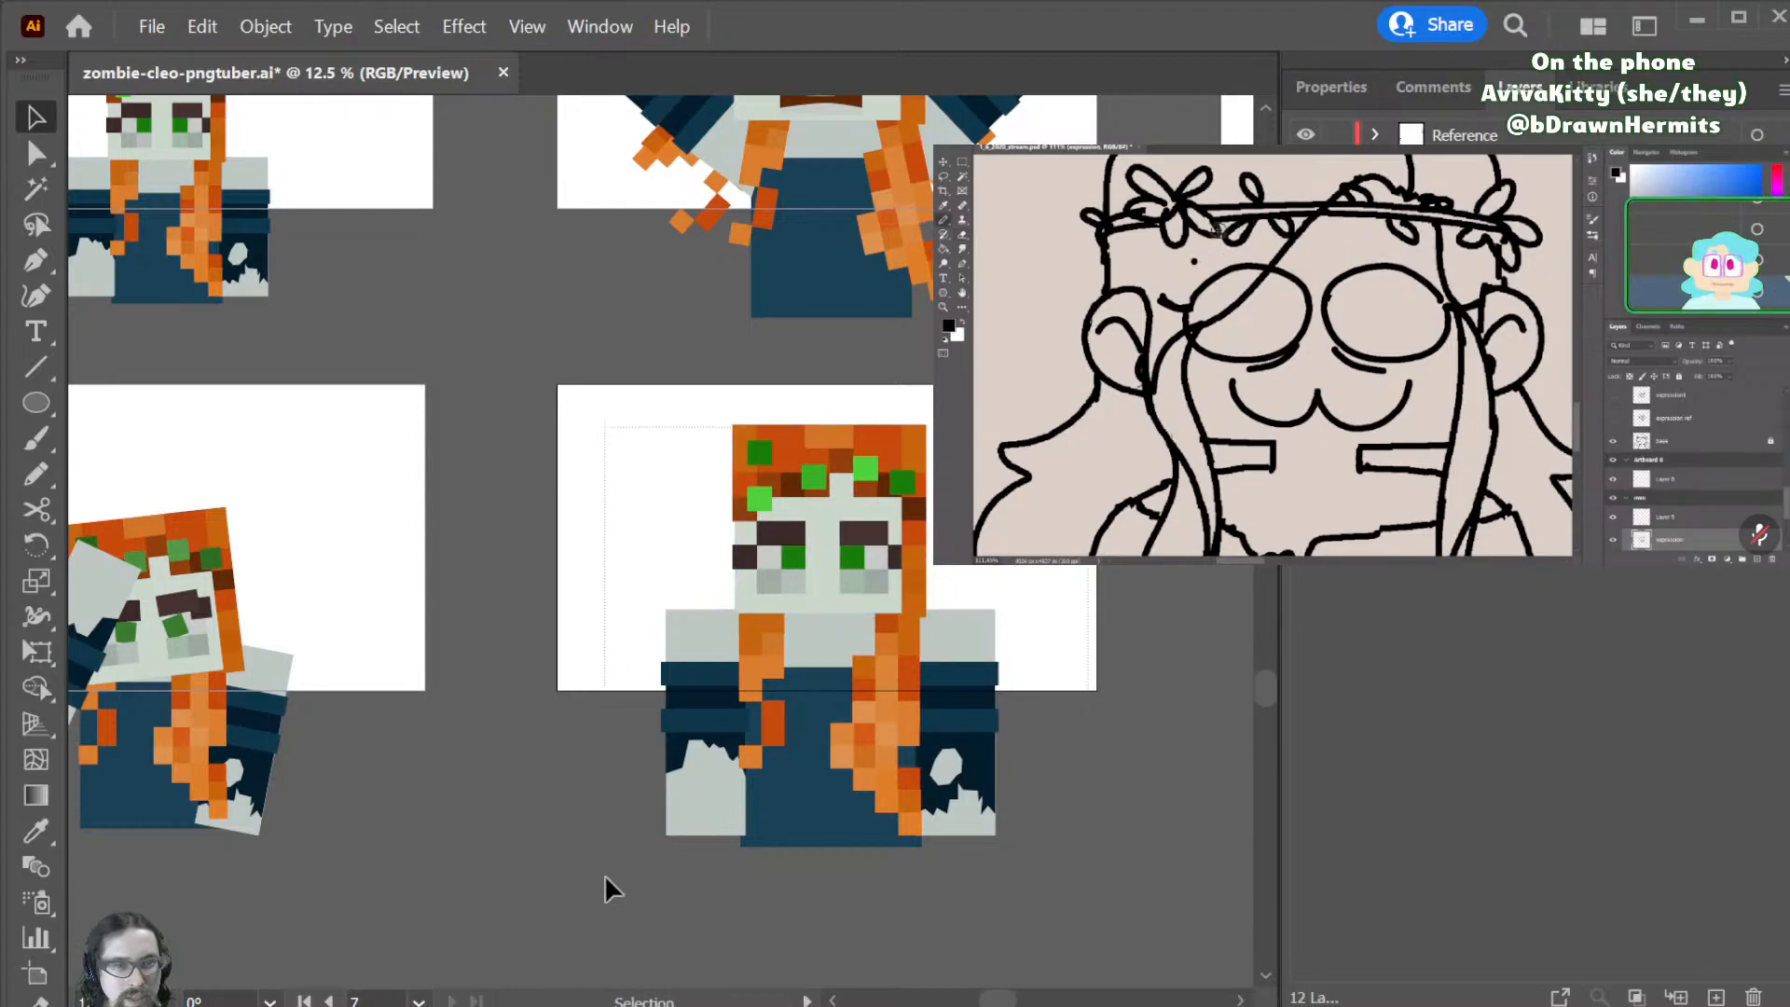
# - Try to move the character on the third lower artboard off to the right, and undo the move
pyautogui.click(690, 809)
pyautogui.moveTo(725, 800); pyautogui.dragTo(1212, 770)
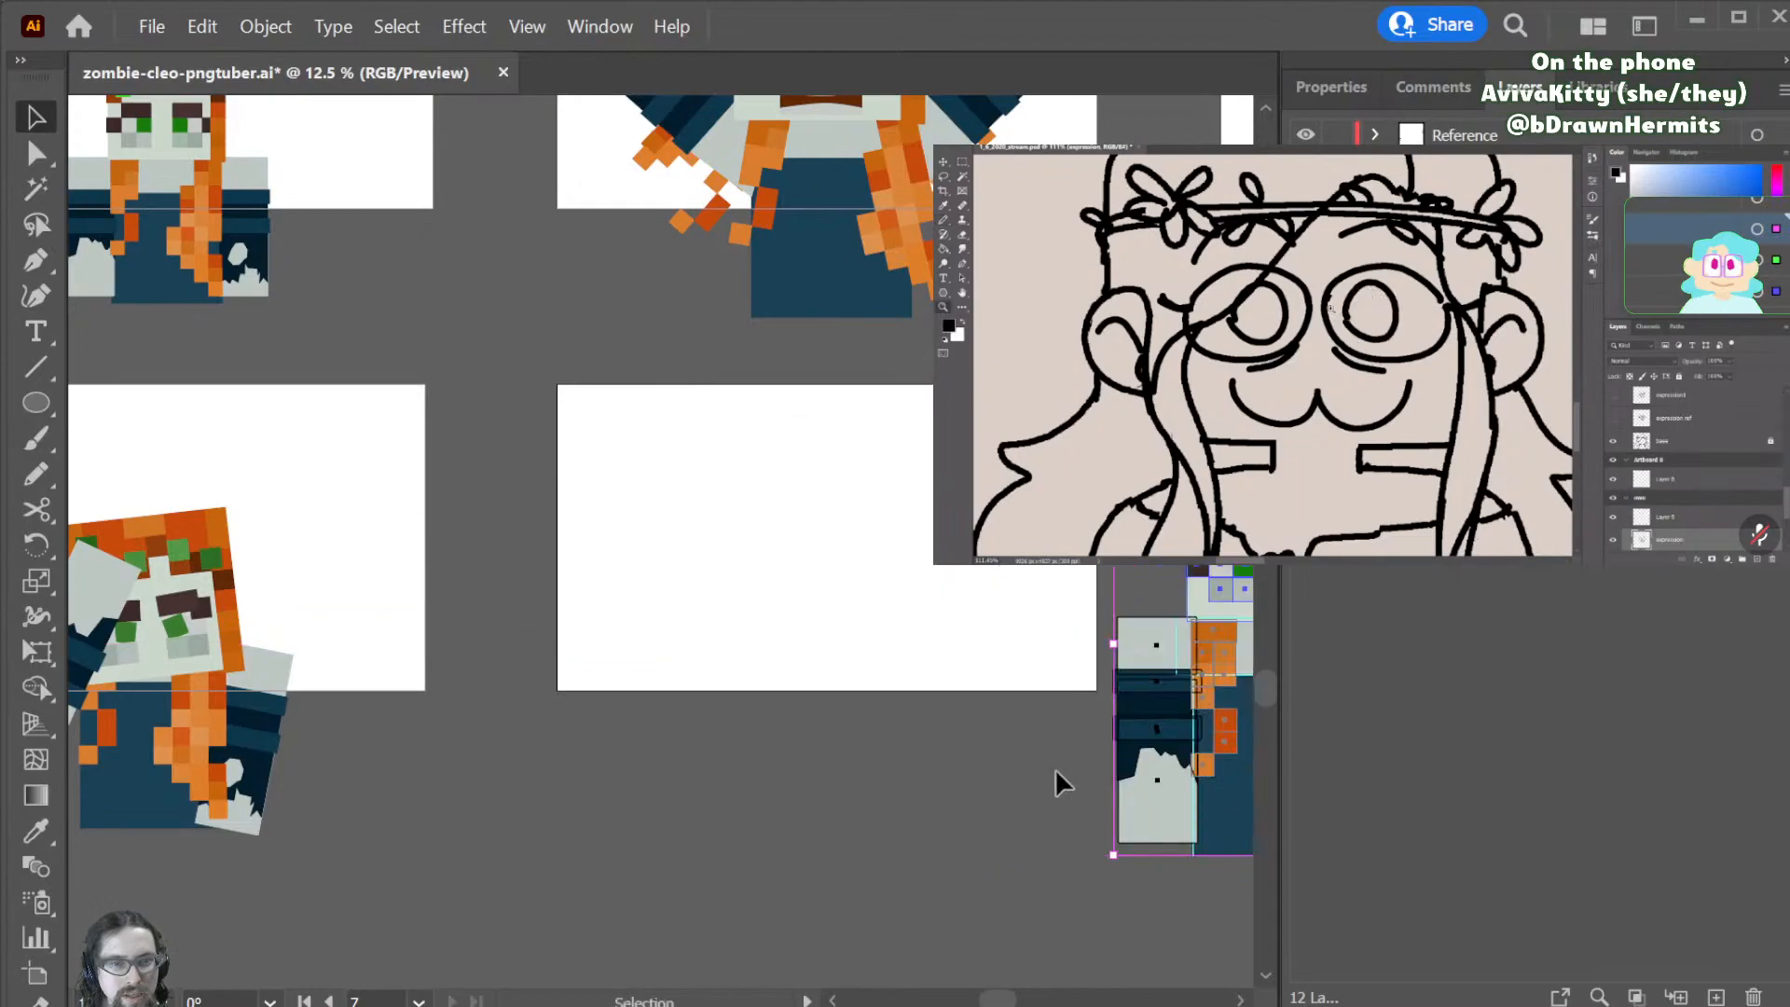
pyautogui.hotkey('ctrl', 'z')
# - Try to rotate the same character's right-side arm upward about the shoulder and shift it, and undo these changes
pyautogui.click(941, 865)
pyautogui.click(926, 806)
pyautogui.press('r')
pyautogui.click(920, 640)
pyautogui.moveTo(1198, 684); pyautogui.dragTo(858, 380)
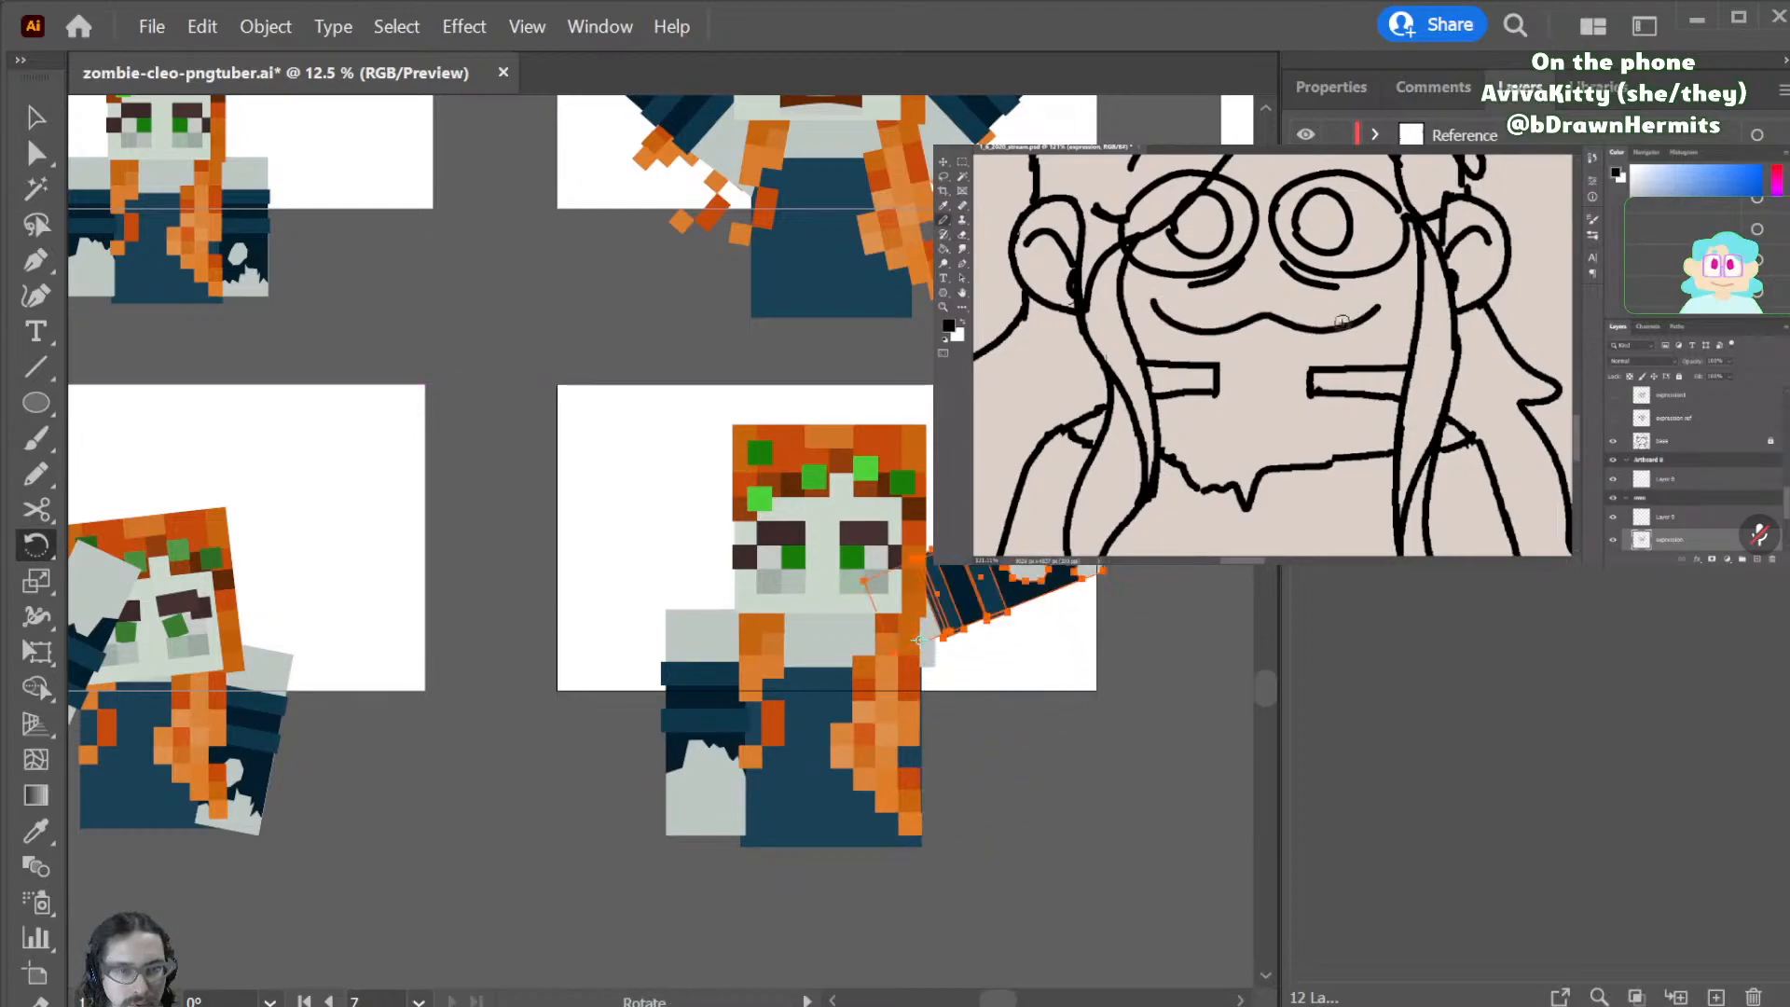
pyautogui.press('v')
pyautogui.moveTo(959, 616)
pyautogui.mouseDown()
pyautogui.moveTo(951, 587)
pyautogui.moveTo(967, 641)
pyautogui.mouseUp()
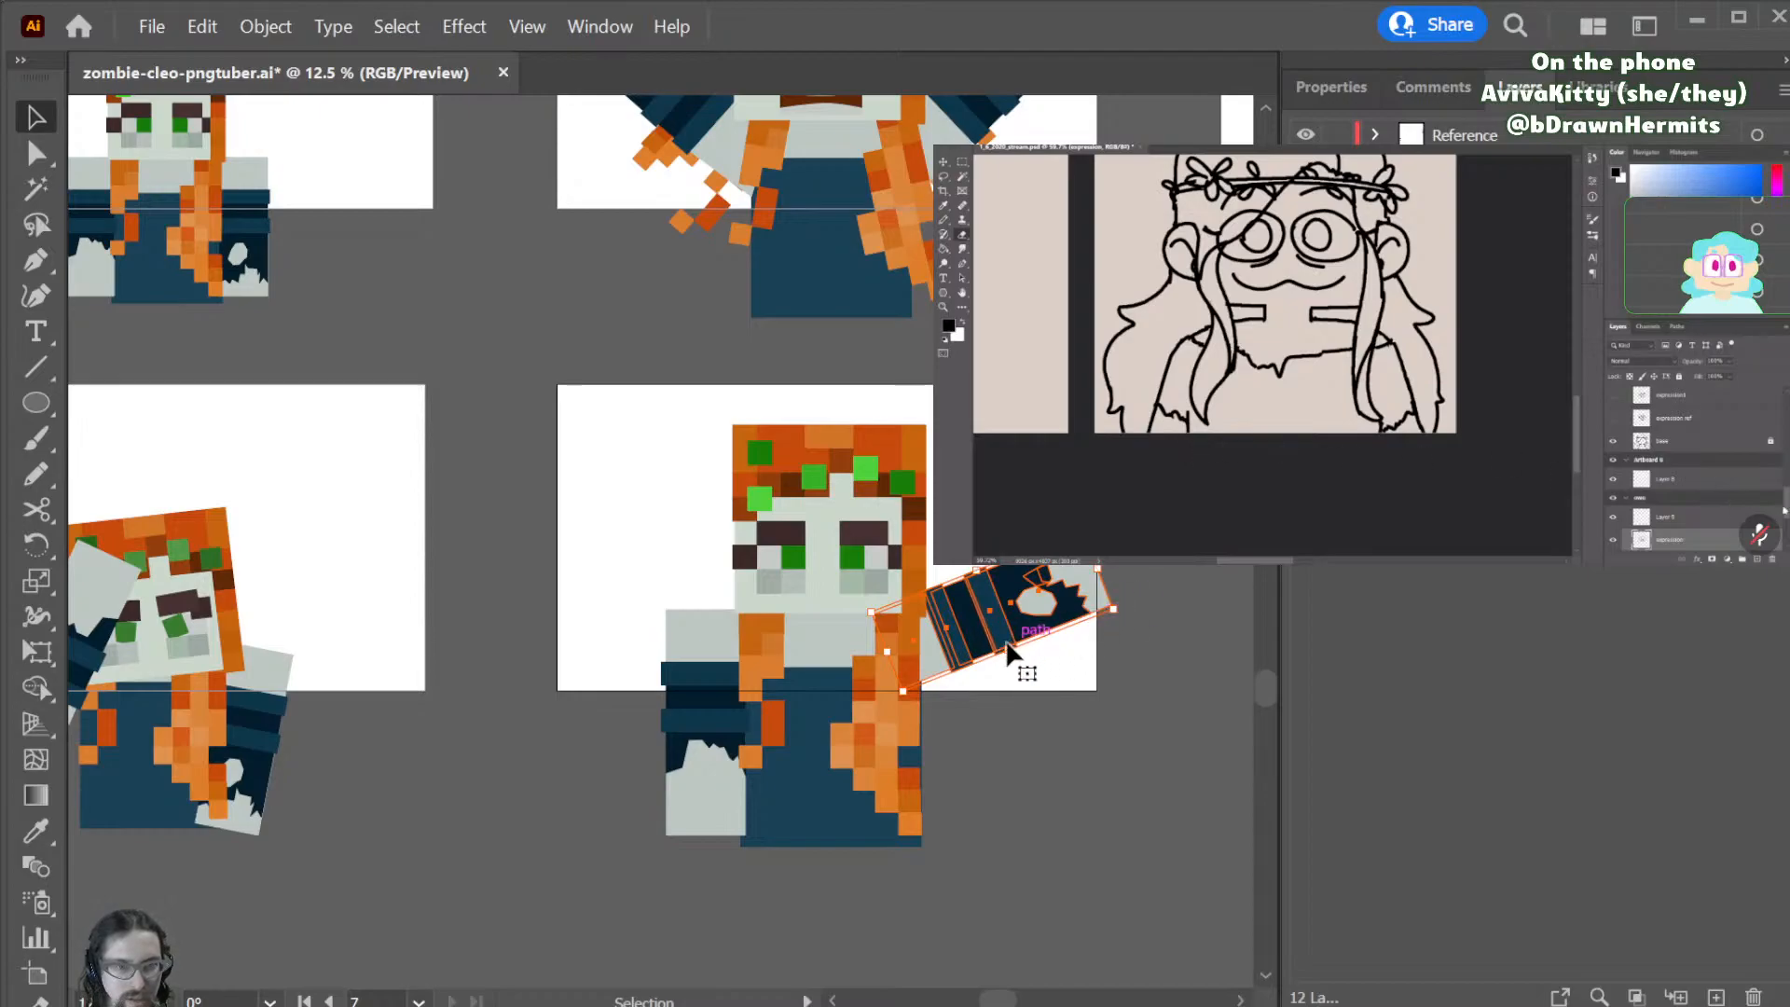
pyautogui.hotkey('ctrl', 'z')
pyautogui.hotkey('ctrl', 'z')
pyautogui.hotkey('ctrl', 'z')
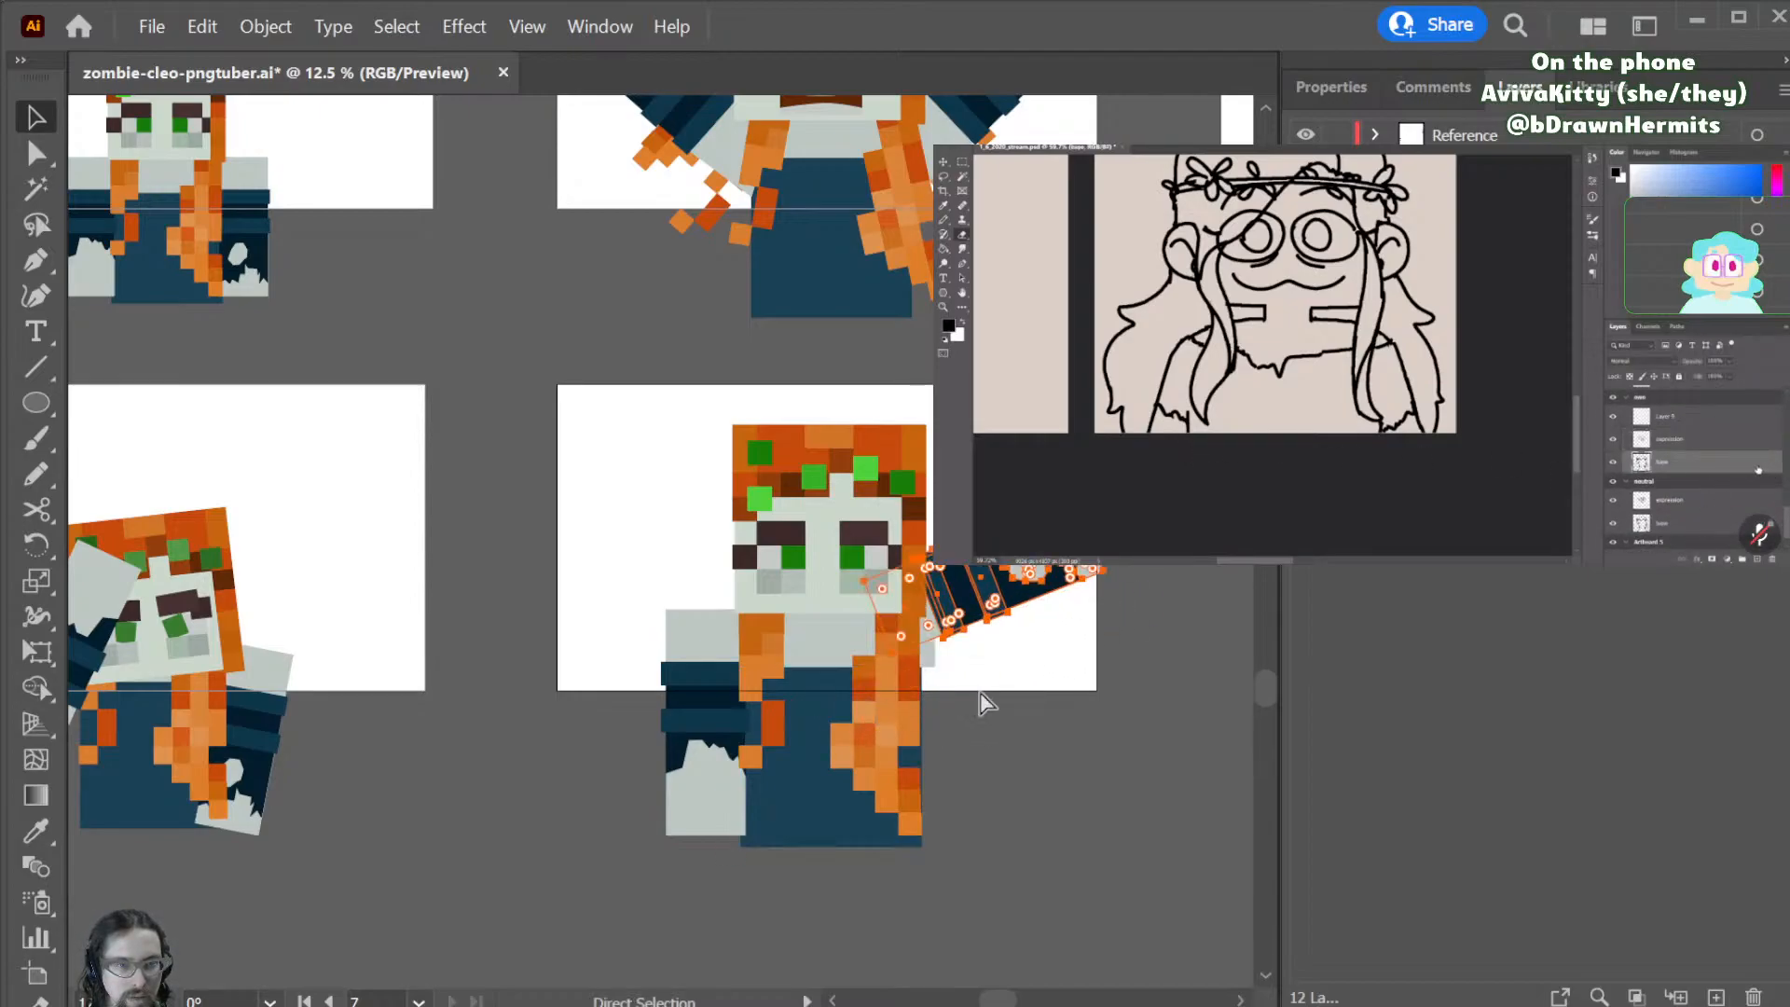
# - Select the whole character on the third lower artboard and scale it down proportionally about its centre
pyautogui.click(1029, 585)
pyautogui.moveTo(1142, 412); pyautogui.dragTo(606, 936)
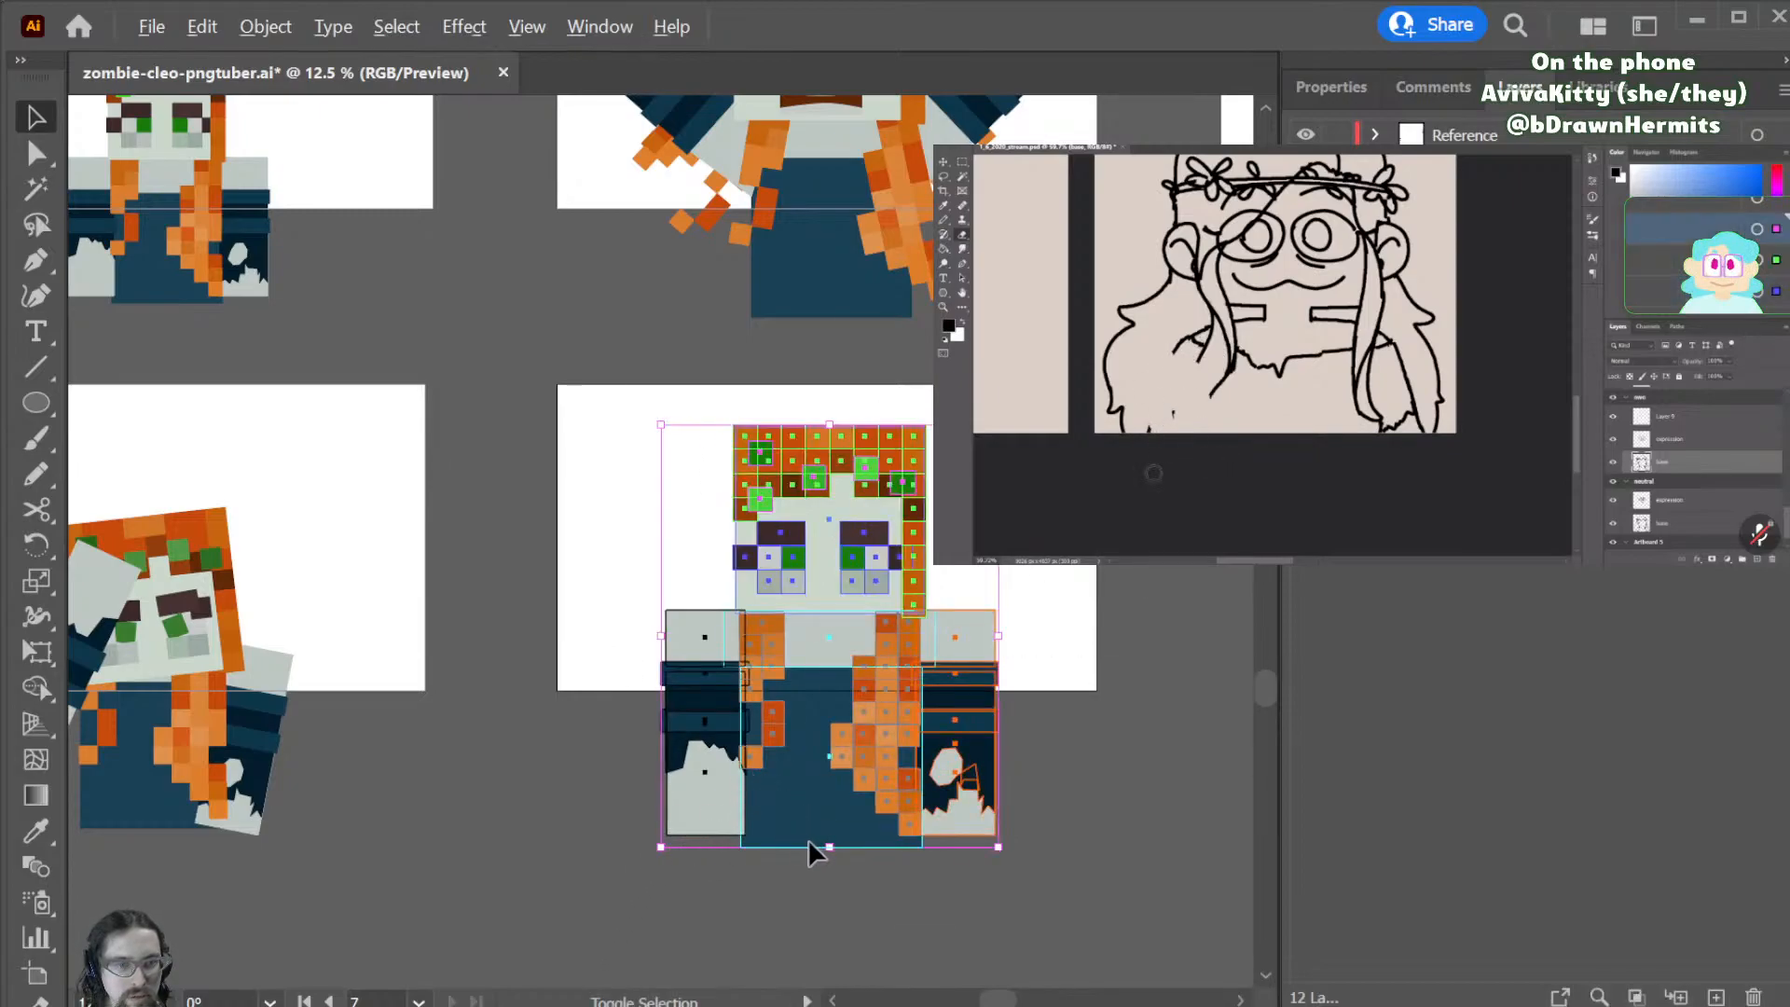
pyautogui.moveTo(830, 846); pyautogui.dragTo(829, 789)
pyautogui.click(553, 620)
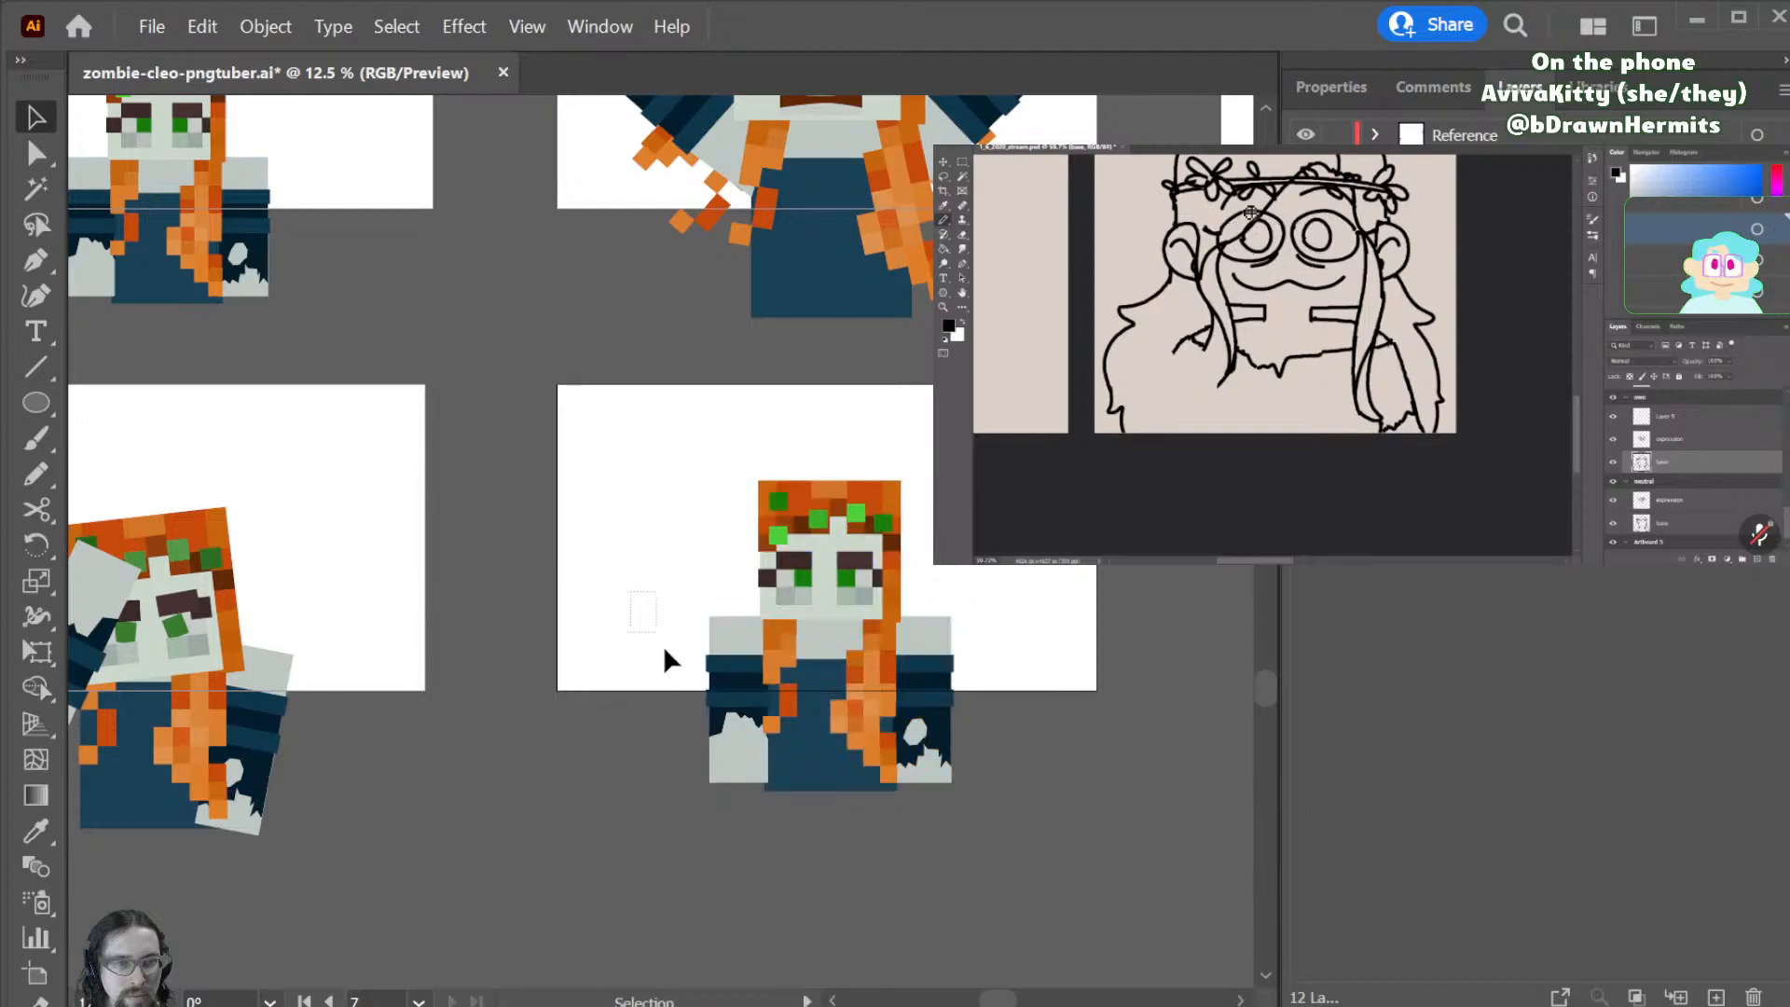
# - Rotate the character's left-side arm about the shoulder so it points outward and slightly upward
pyautogui.click(743, 777)
pyautogui.press('r')
pyautogui.click(779, 658)
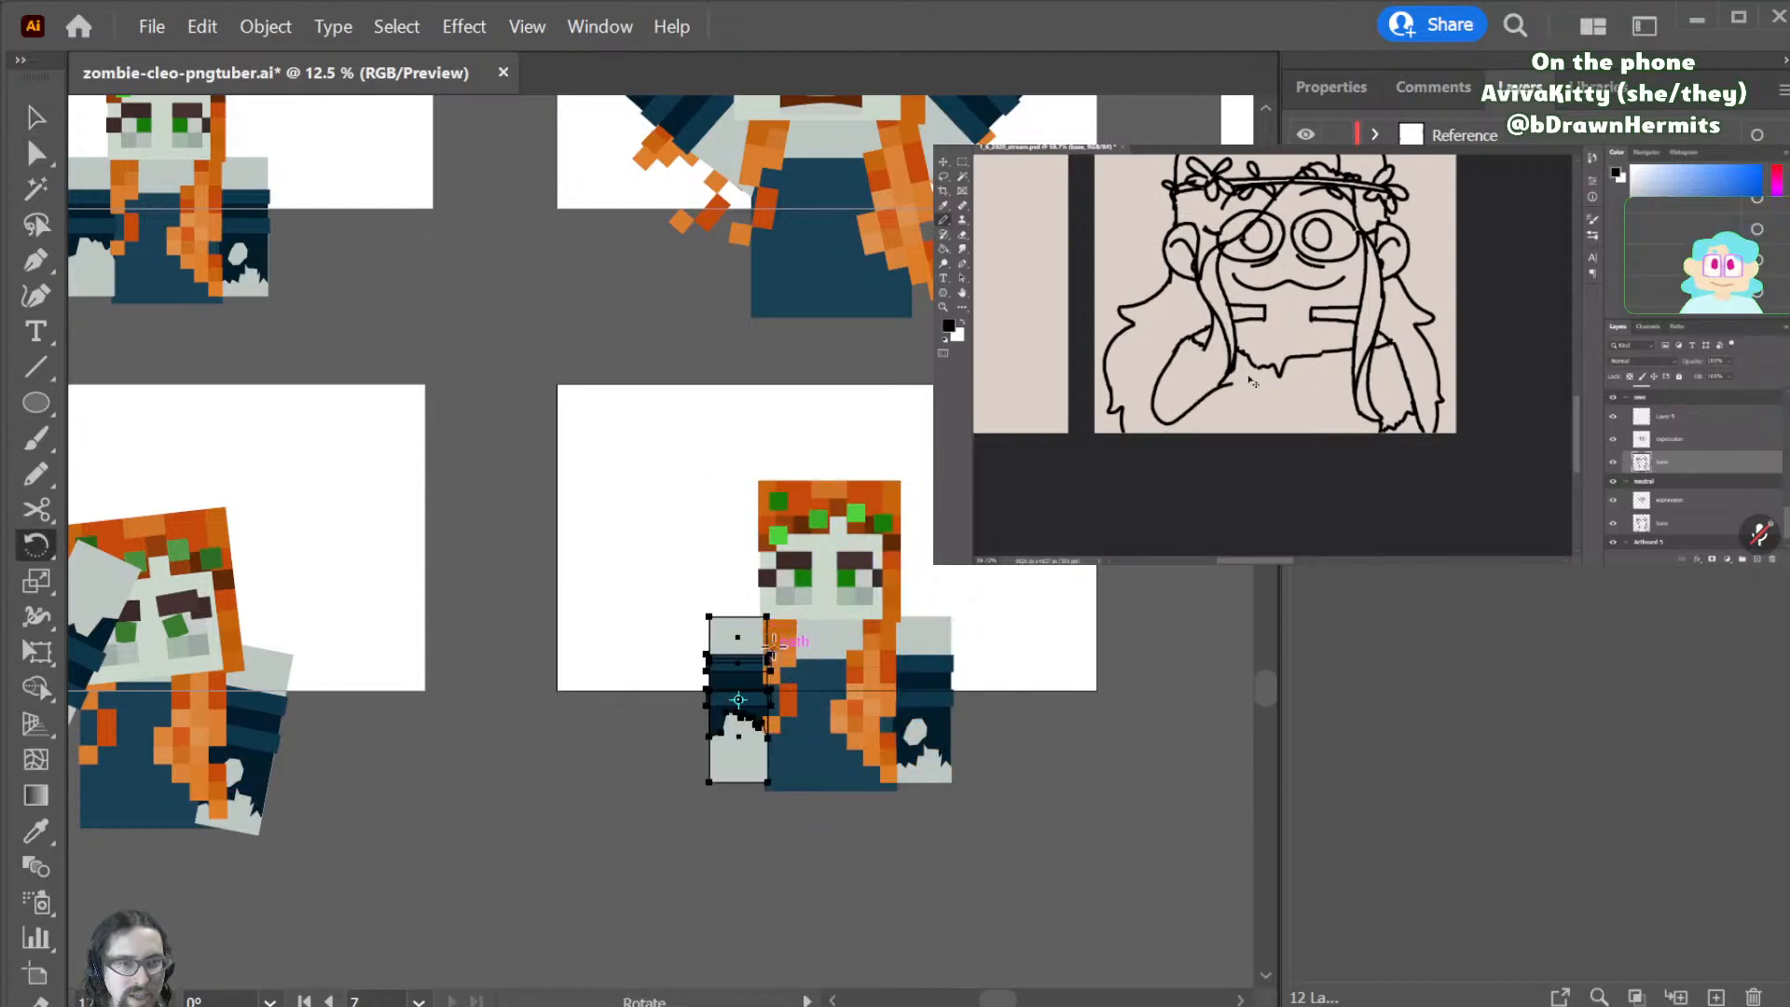
pyautogui.moveTo(796, 618); pyautogui.dragTo(824, 787)
# - Nudge the rotated left-side arm left and down until it meets the shoulder beside the torso
pyautogui.hotkey('shift', 'Down')
pyautogui.hotkey('shift', 'Down')
pyautogui.hotkey('shift', 'Down')
pyautogui.hotkey('shift', 'Left')
pyautogui.hotkey('shift', 'Left')
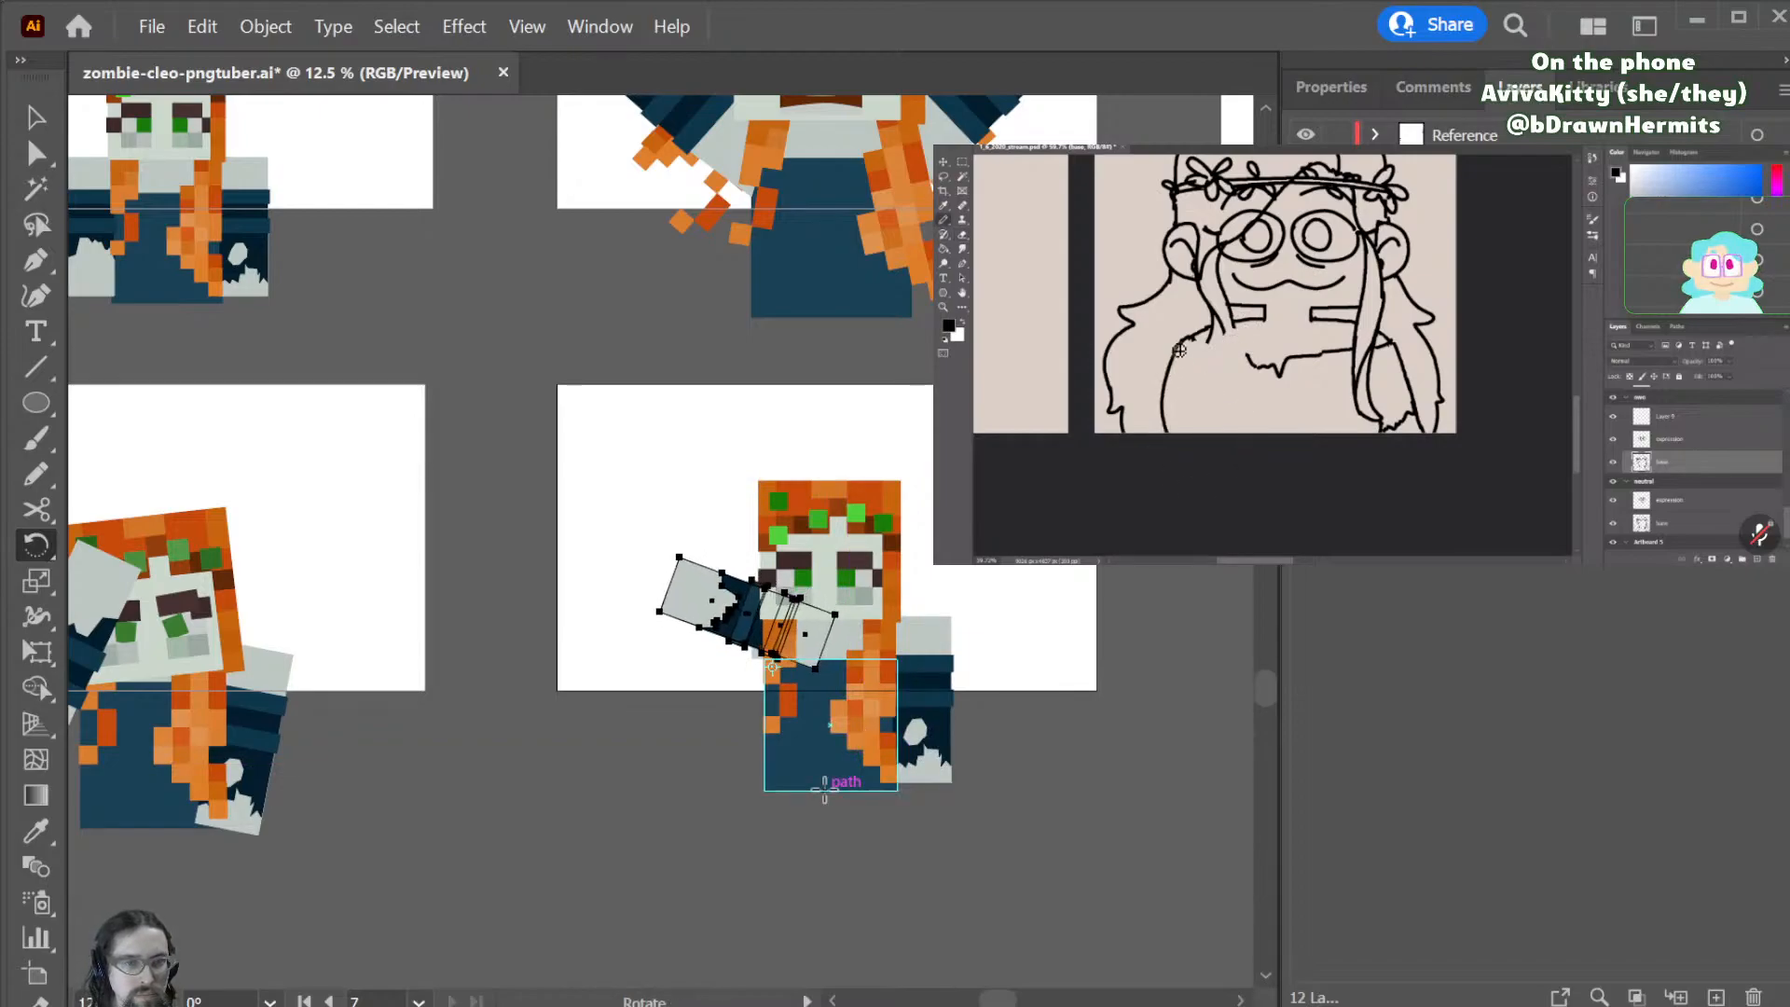
pyautogui.hotkey('shift', 'Left')
pyautogui.hotkey('shift', 'Left')
pyautogui.hotkey('shift', 'Left')
pyautogui.hotkey('shift', 'Left')
pyautogui.hotkey('shift', 'Left')
pyautogui.hotkey('shift', 'Left')
pyautogui.hotkey('shift', 'Left')
pyautogui.hotkey('shift', 'Left')
pyautogui.hotkey('shift', 'Left')
pyautogui.hotkey('shift', 'Left')
pyautogui.hotkey('shift', 'Left')
pyautogui.hotkey('shift', 'Left')
pyautogui.hotkey('shift', 'Left')
pyautogui.hotkey('shift', 'Left')
pyautogui.hotkey('shift', 'Left')
pyautogui.hotkey('shift', 'Down')
pyautogui.hotkey('shift', 'Down')
pyautogui.hotkey('shift', 'Down')
pyautogui.hotkey('shift', 'Down')
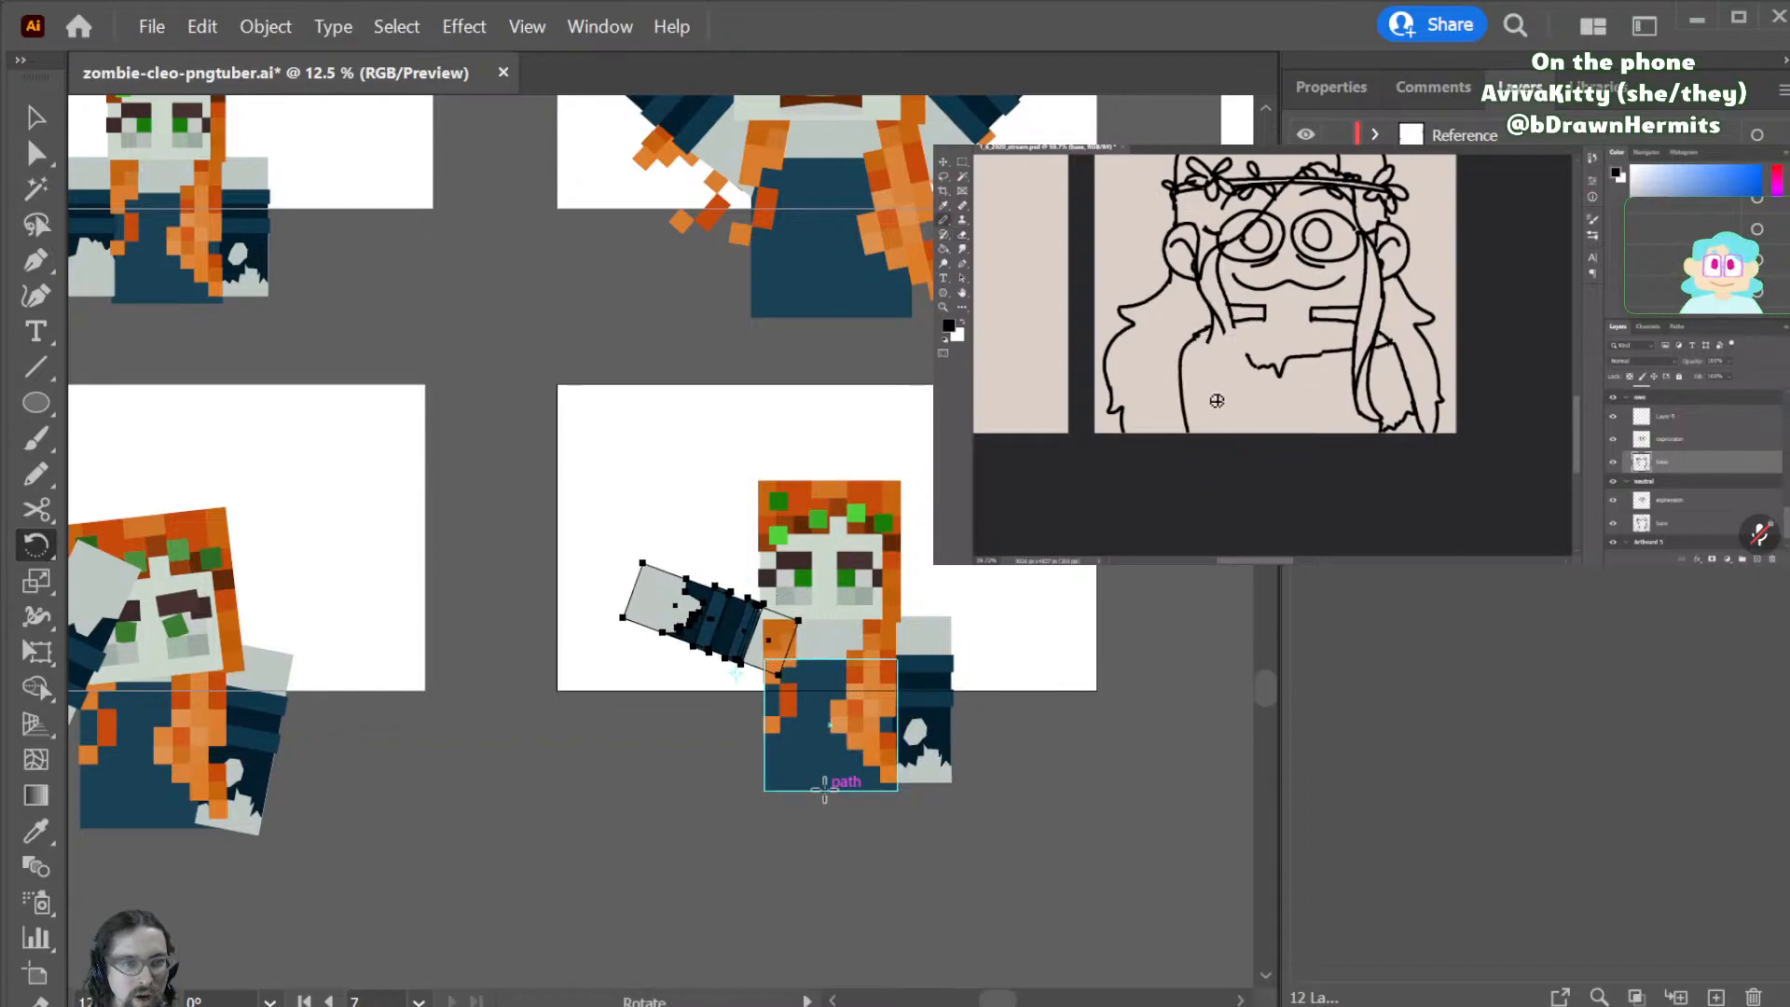
pyautogui.hotkey('shift', 'Left')
pyautogui.hotkey('shift', 'Down')
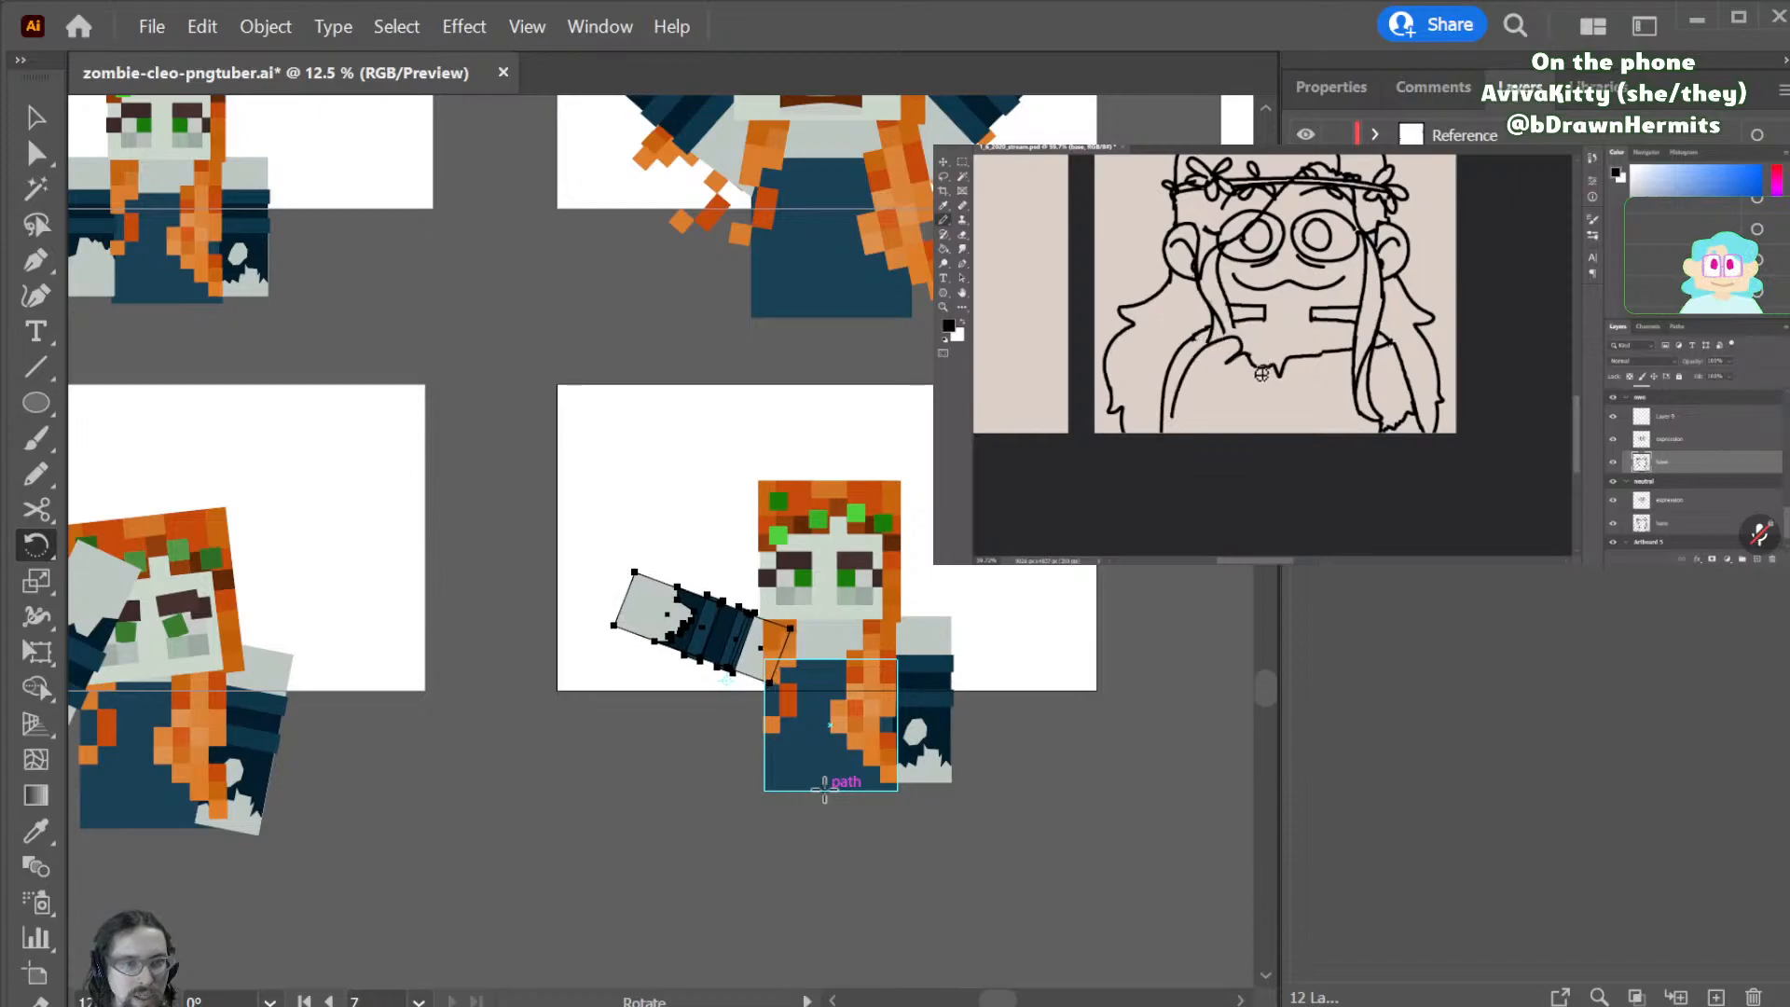
pyautogui.press('v')
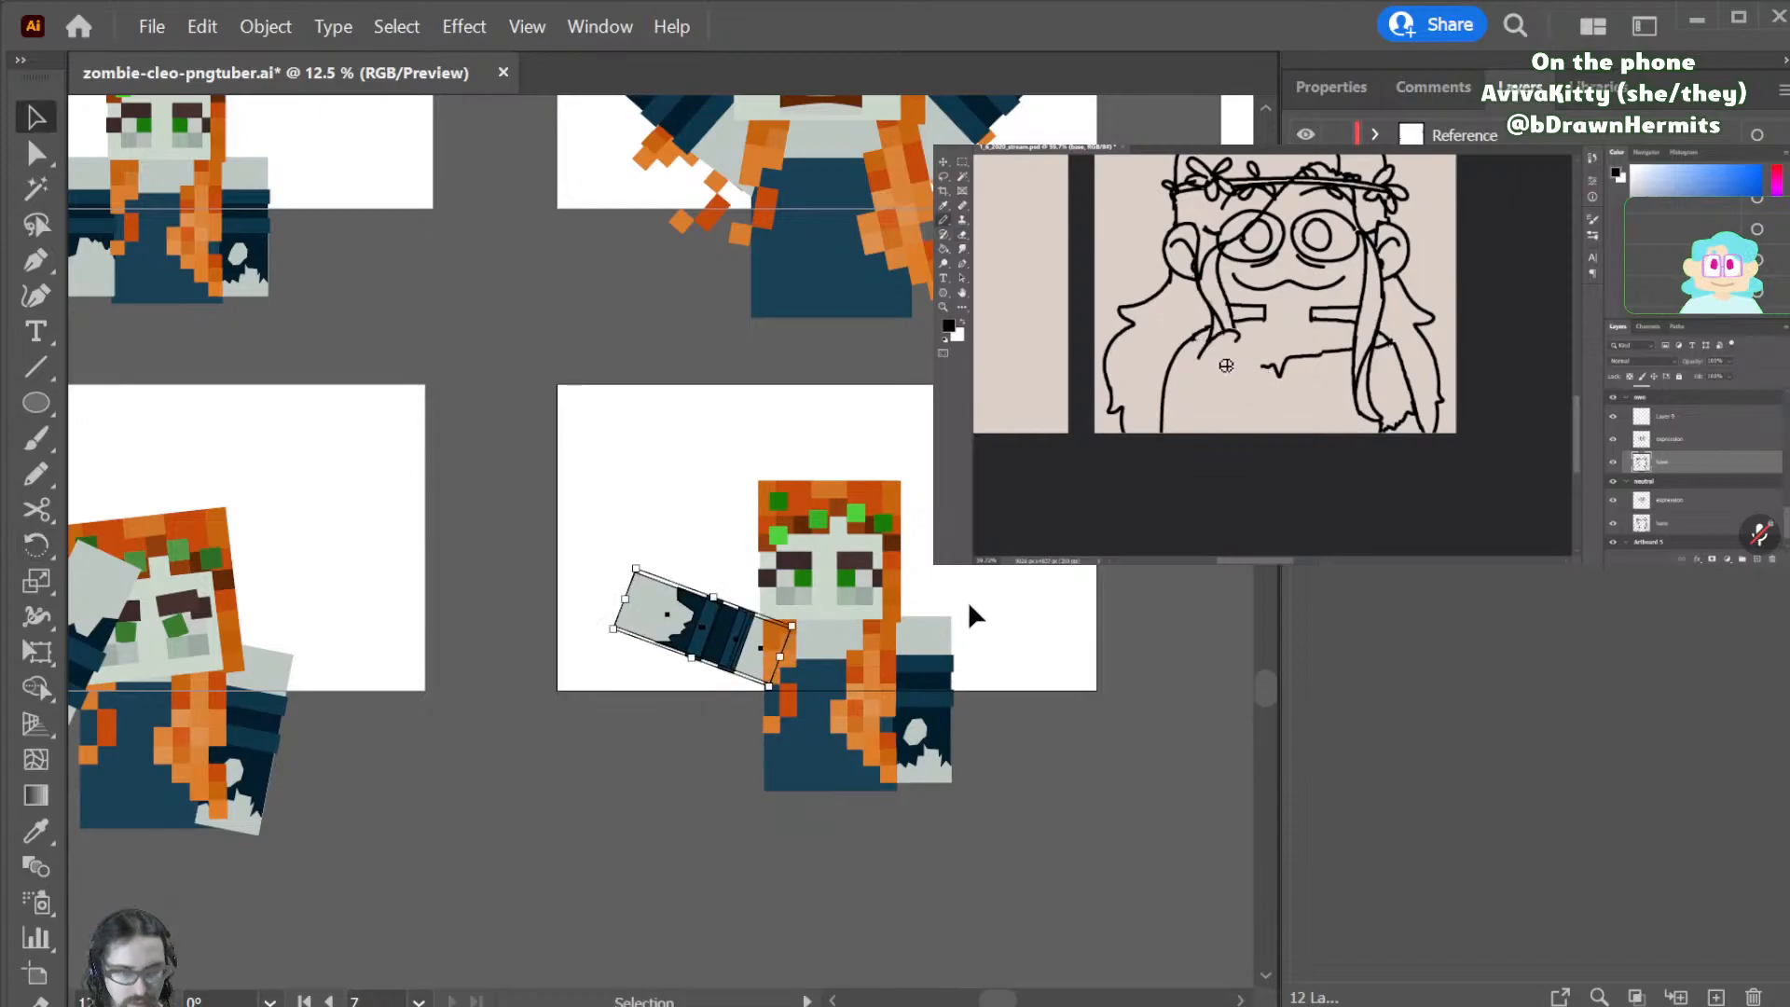
# - Rotate the character's right-side arm about the shoulder so it points diagonally upward and outward
pyautogui.click(981, 595)
pyautogui.click(911, 768)
pyautogui.press('r')
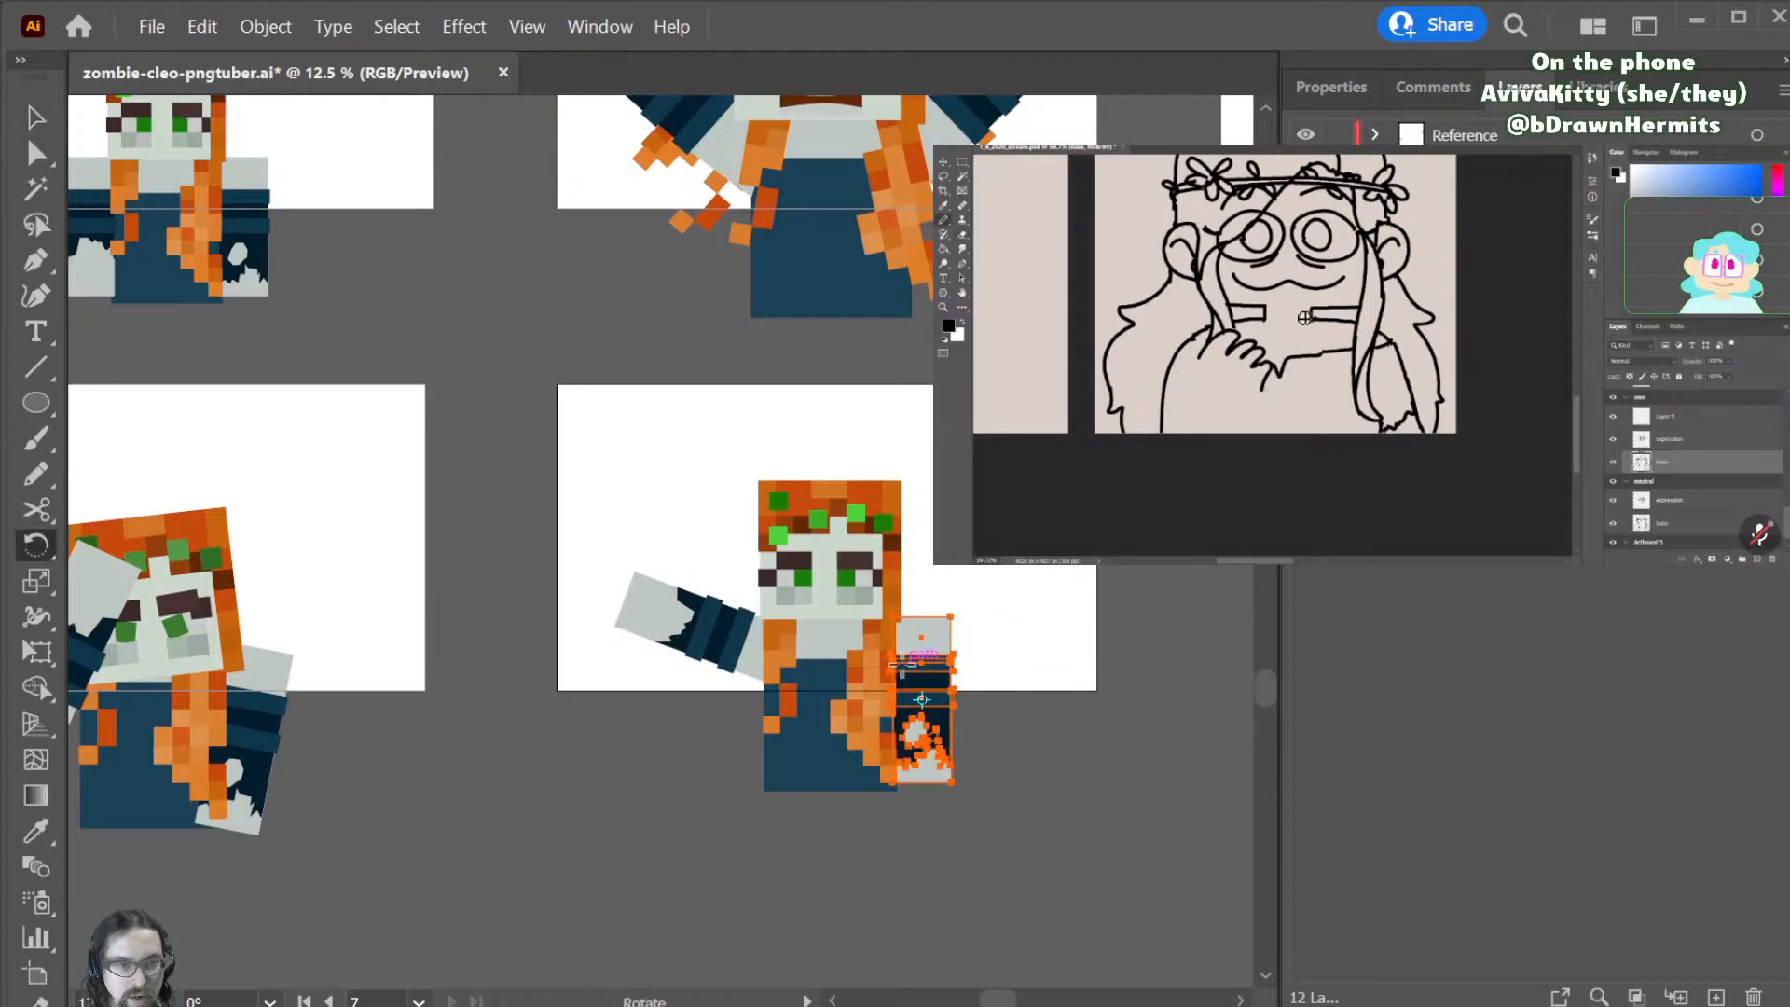
pyautogui.moveTo(974, 757); pyautogui.dragTo(939, 550)
# - Nudge the raised right-side arm horizontally until it joins the shoulder beside the torso
pyautogui.hotkey('shift', 'Right')
pyautogui.hotkey('shift', 'Right')
pyautogui.hotkey('shift', 'Right')
pyautogui.hotkey('shift', 'Right')
pyautogui.hotkey('shift', 'Right')
pyautogui.hotkey('shift', 'Right')
pyautogui.hotkey('shift', 'Right')
pyautogui.hotkey('shift', 'Right')
pyautogui.hotkey('shift', 'Right')
pyautogui.hotkey('shift', 'Right')
pyautogui.hotkey('shift', 'Right')
pyautogui.hotkey('shift', 'Right')
pyautogui.hotkey('shift', 'Right')
pyautogui.hotkey('shift', 'Right')
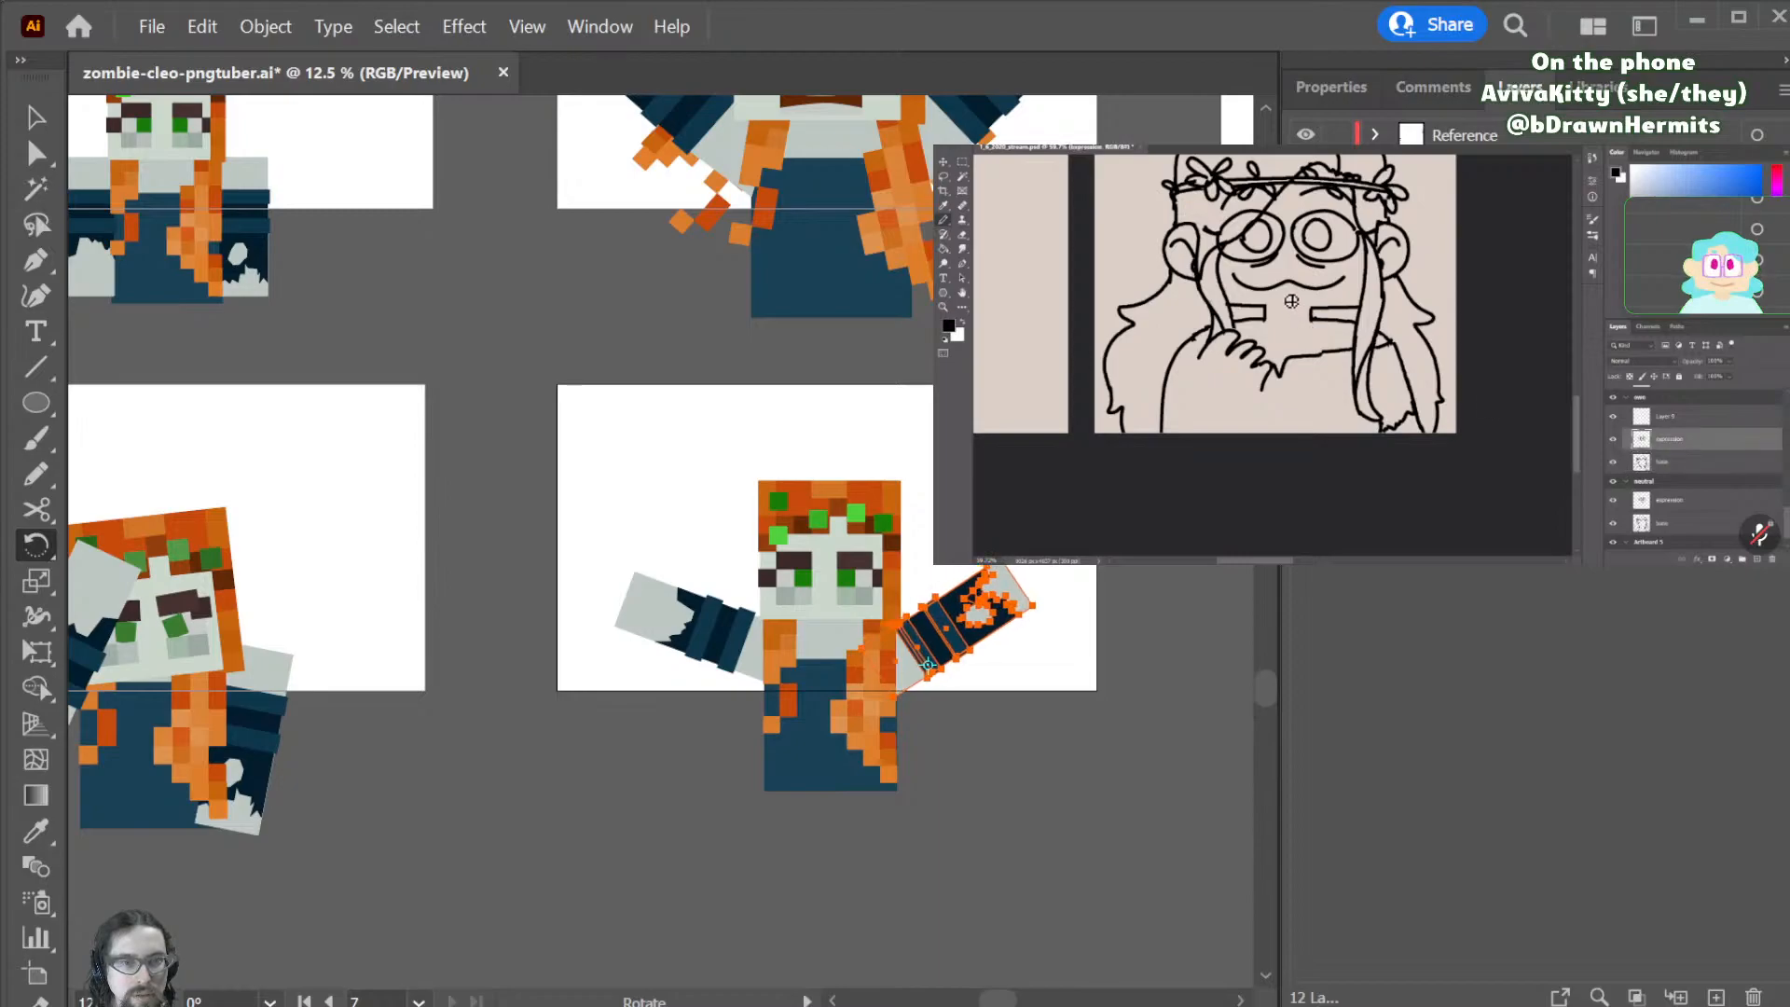
pyautogui.hotkey('shift', 'Left')
pyautogui.hotkey('shift', 'Left')
pyautogui.hotkey('shift', 'Right')
pyautogui.hotkey('shift', 'Right')
pyautogui.hotkey('shift', 'Right')
pyautogui.hotkey('shift', 'Right')
pyautogui.hotkey('shift', 'Right')
pyautogui.hotkey('shift', 'Right')
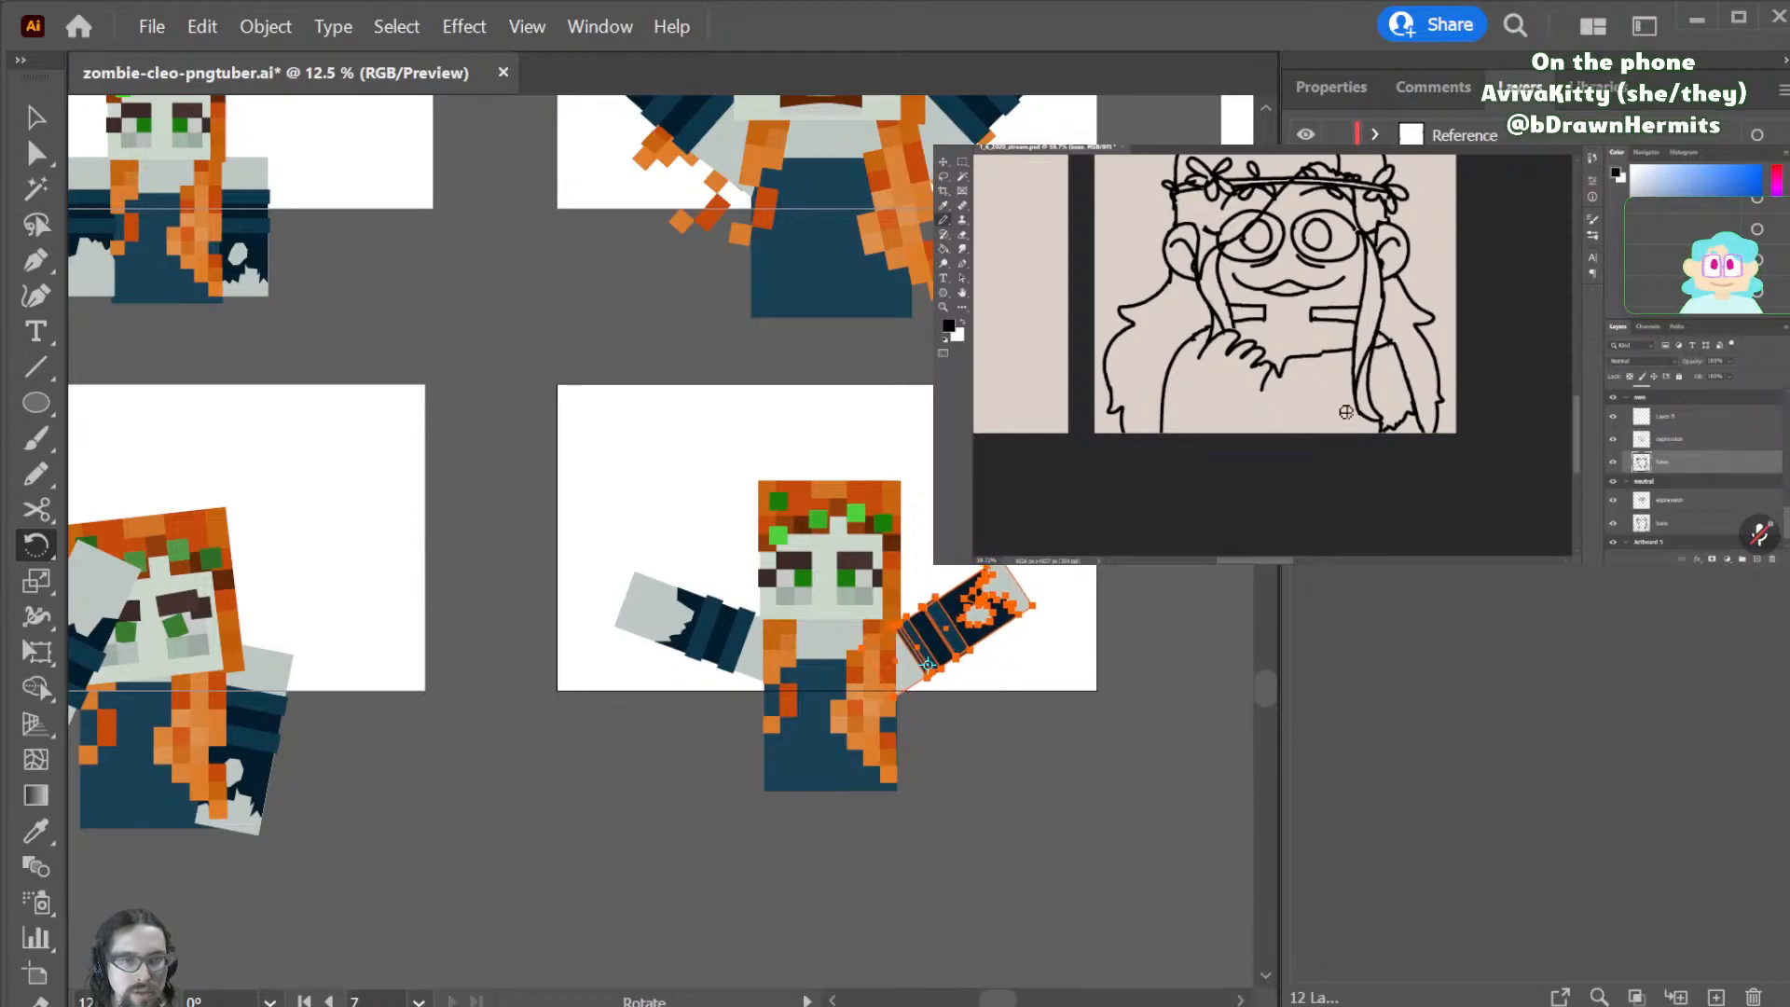
pyautogui.press('v')
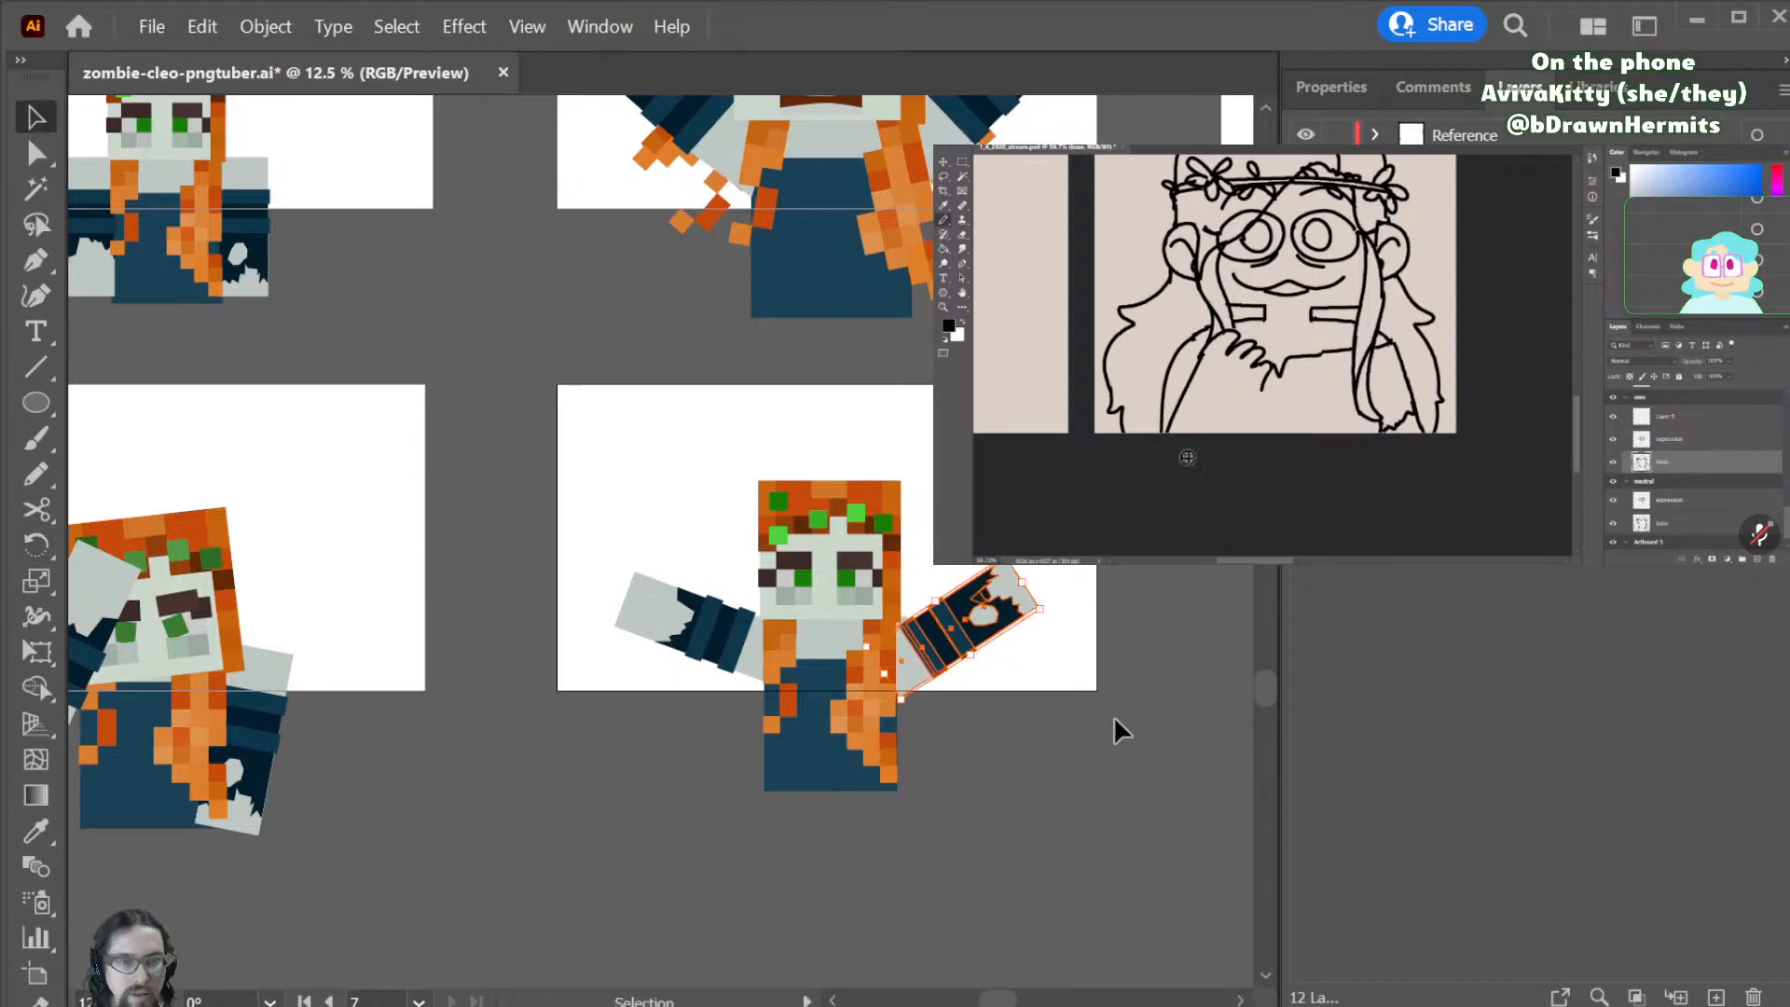
# - Select the forearm shape of the character's right-side arm and add an anchor point on each long edge near the hand
pyautogui.click(839, 779)
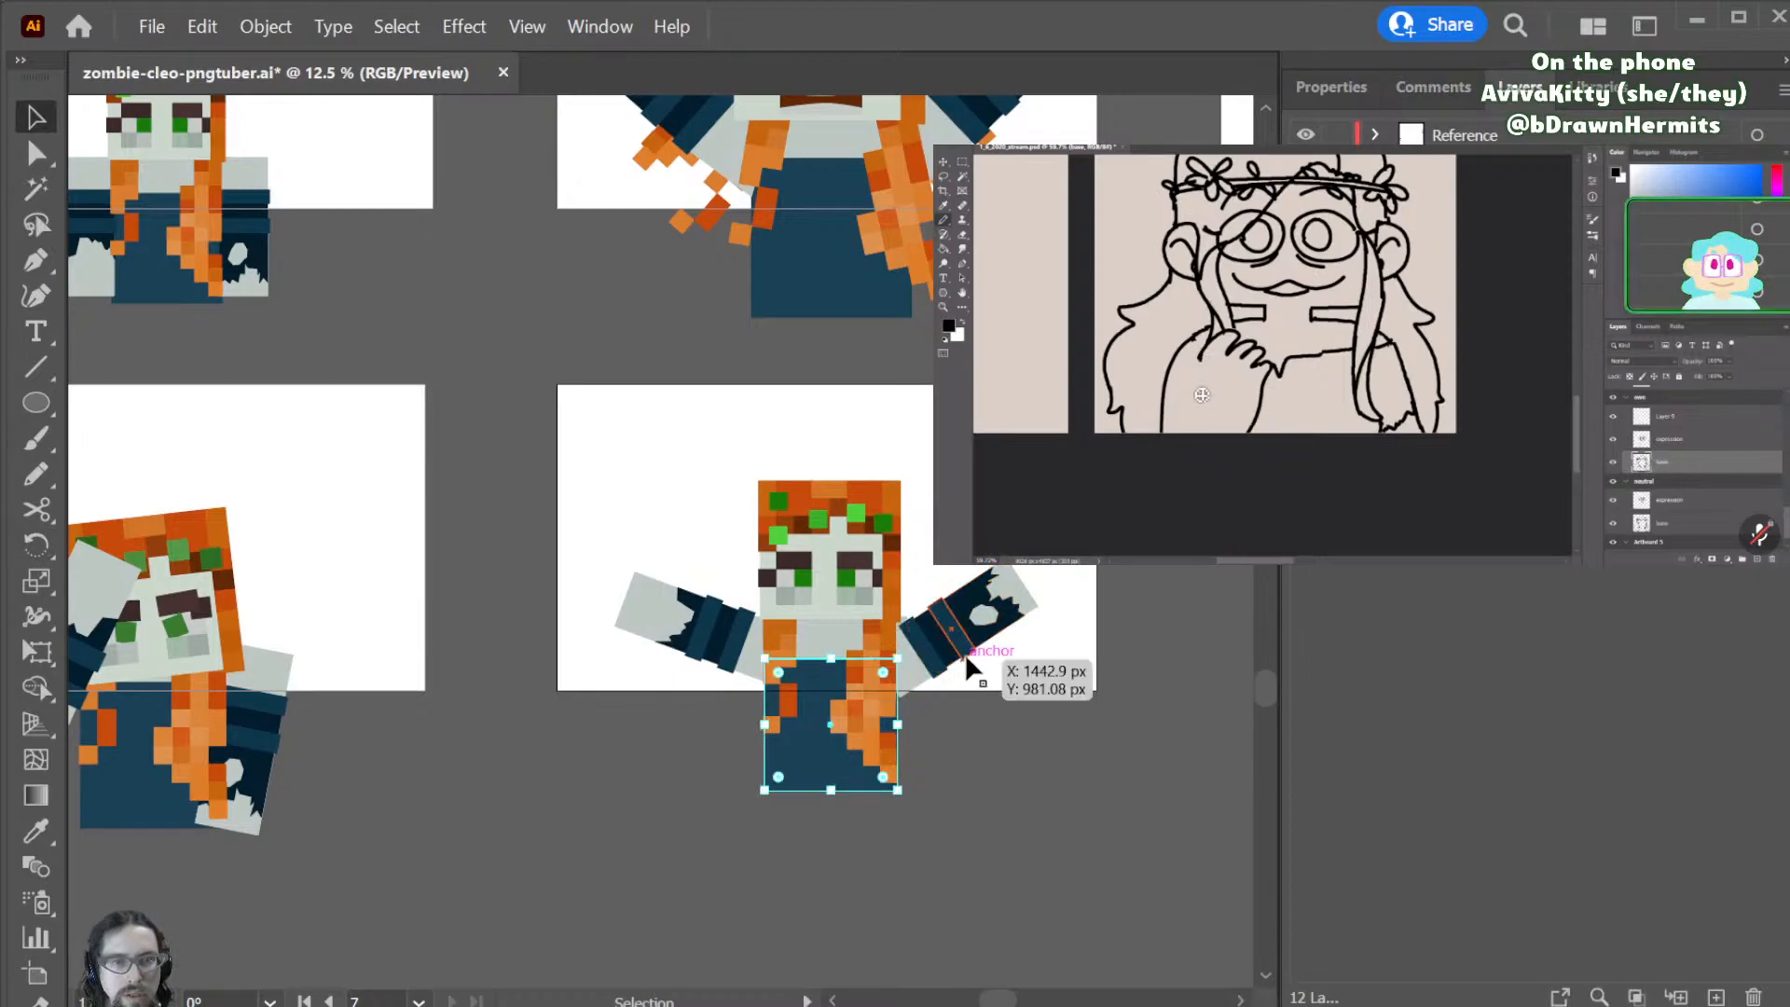
pyautogui.press('a')
pyautogui.click(1040, 608)
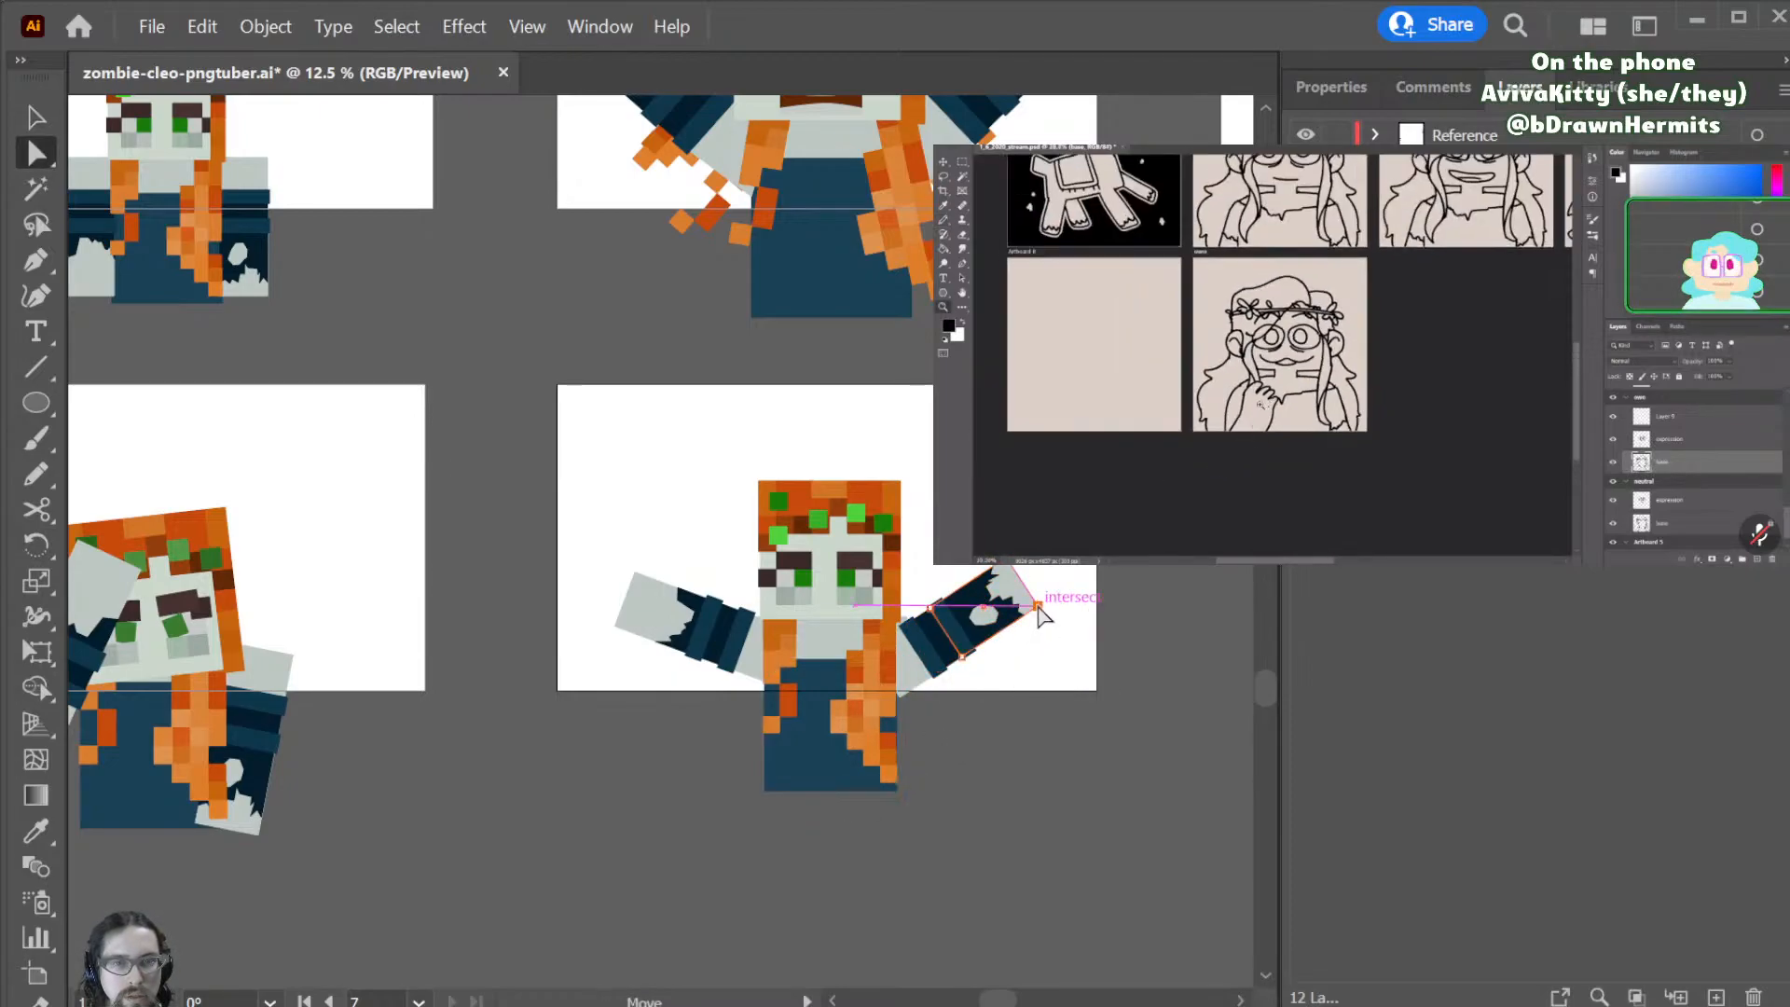
pyautogui.hotkey('ctrl', '+')
pyautogui.hotkey('ctrl', '+')
pyautogui.hotkey('ctrl', '+')
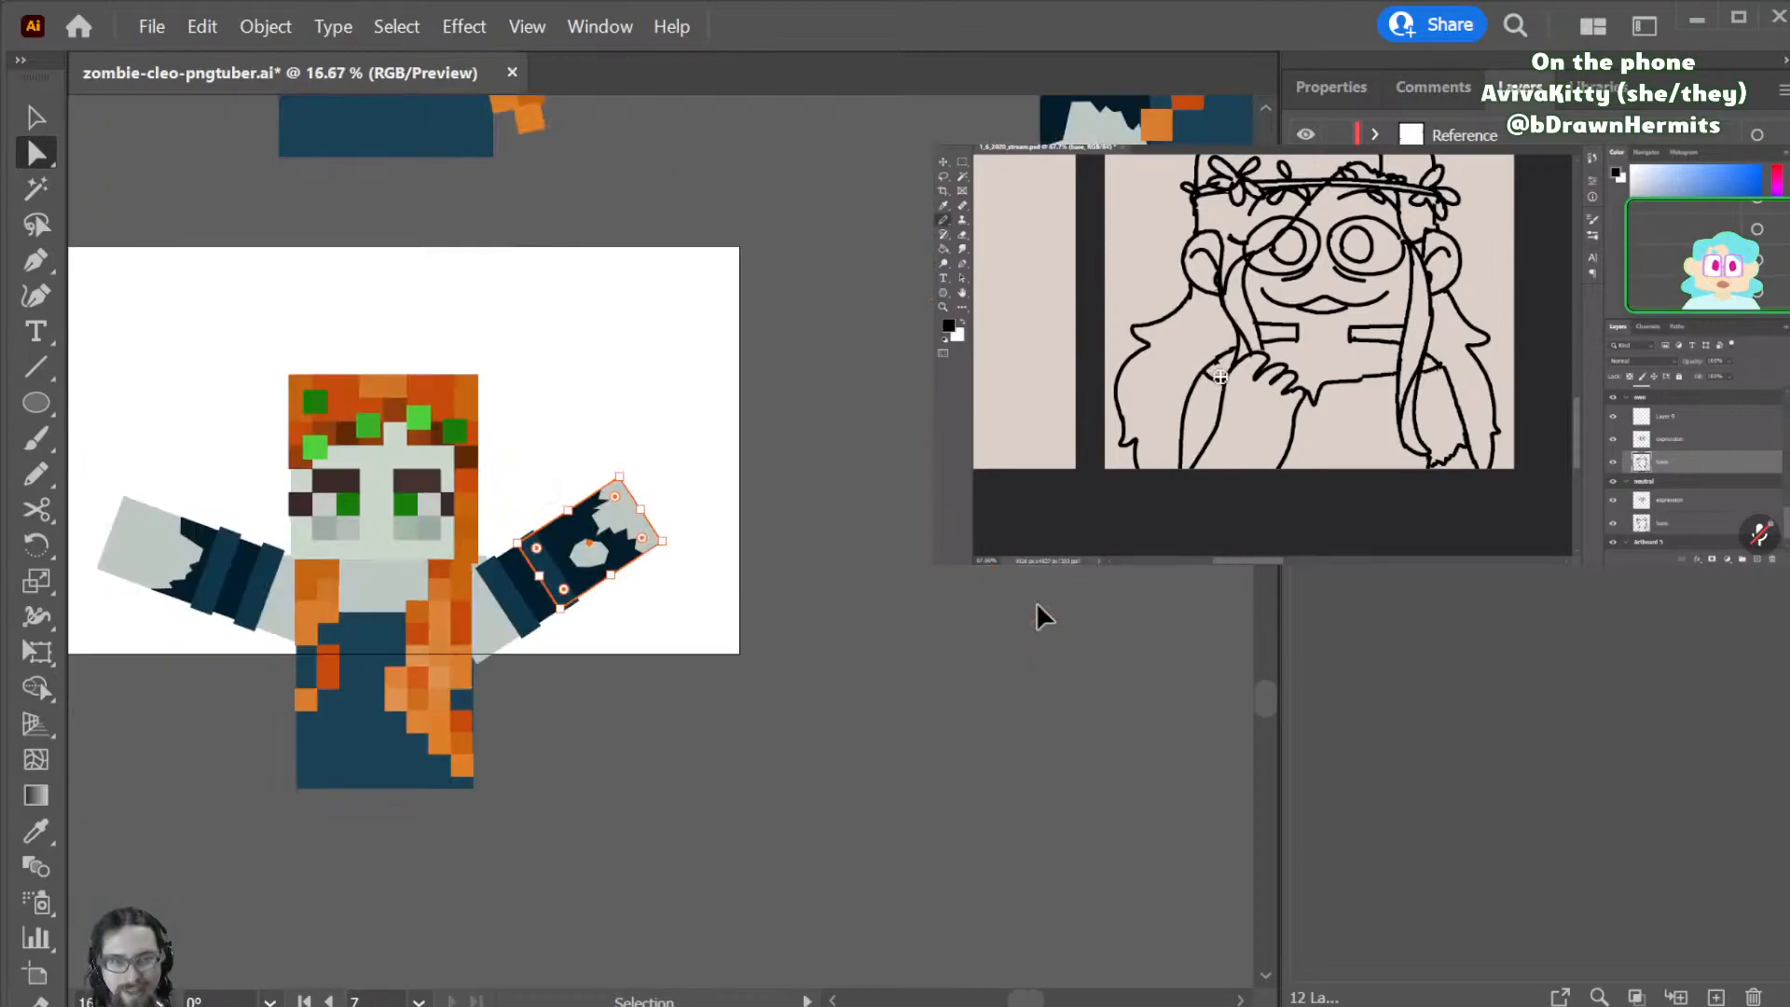
pyautogui.hotkey('ctrl', '+')
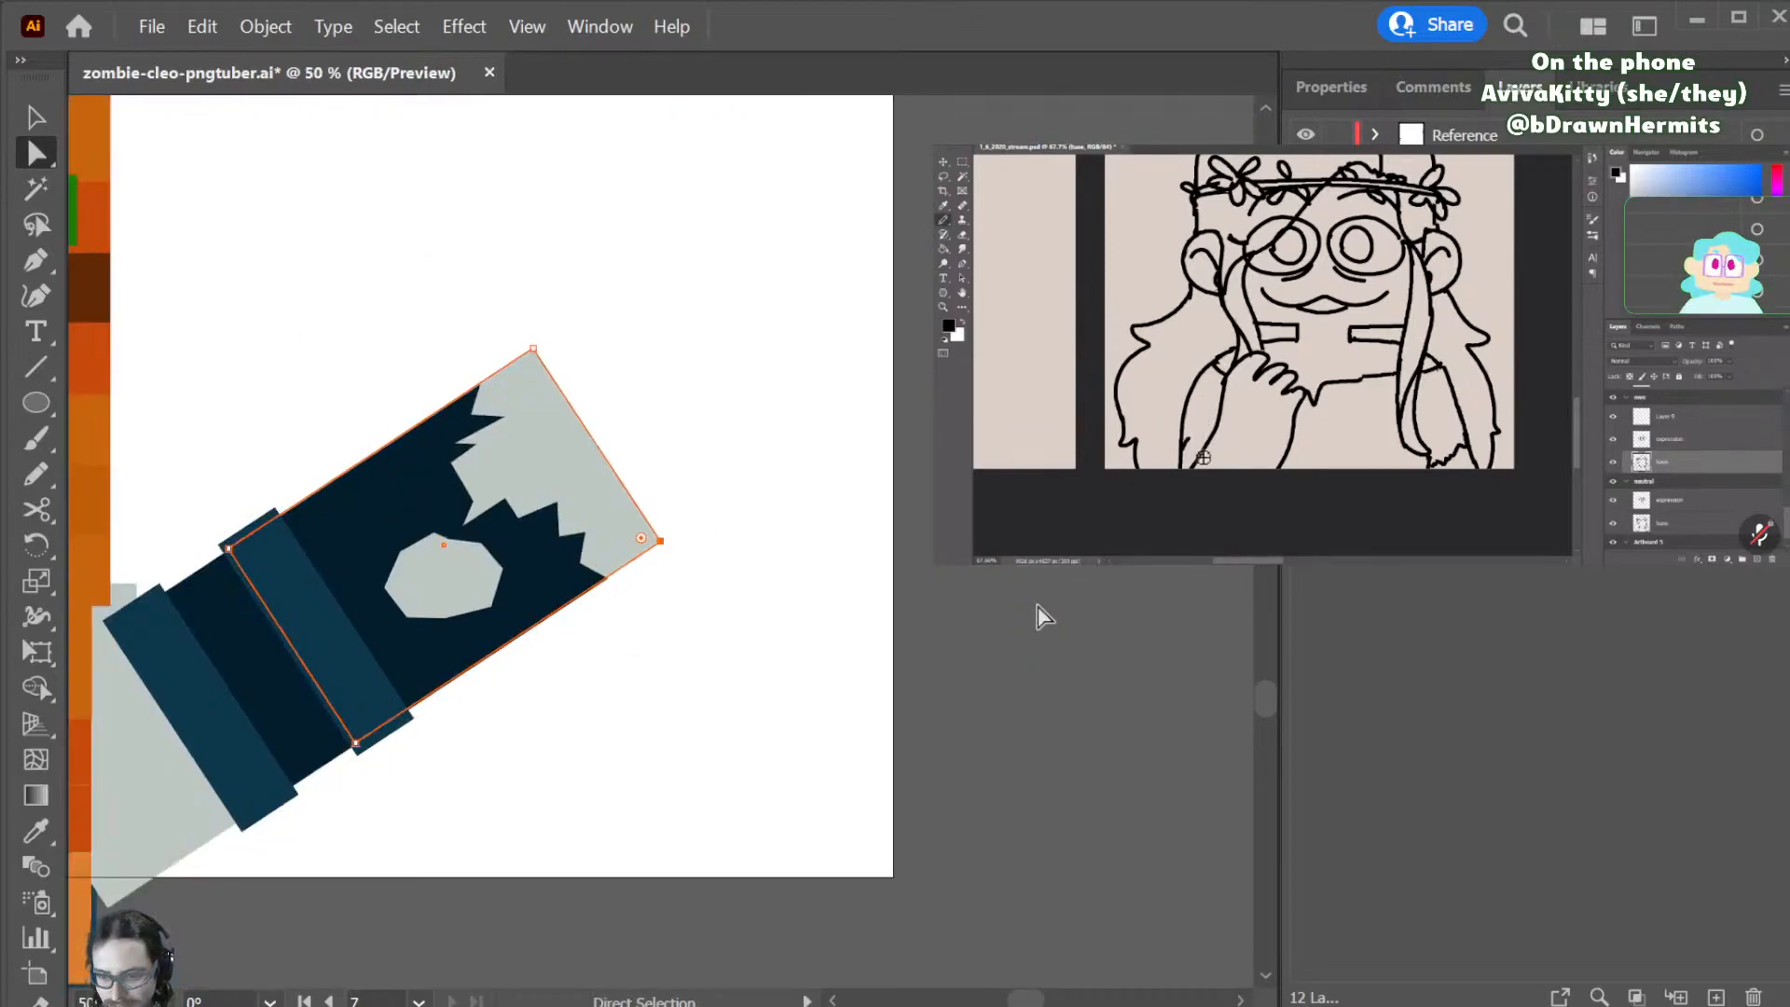
pyautogui.scroll(3, 875, 611)
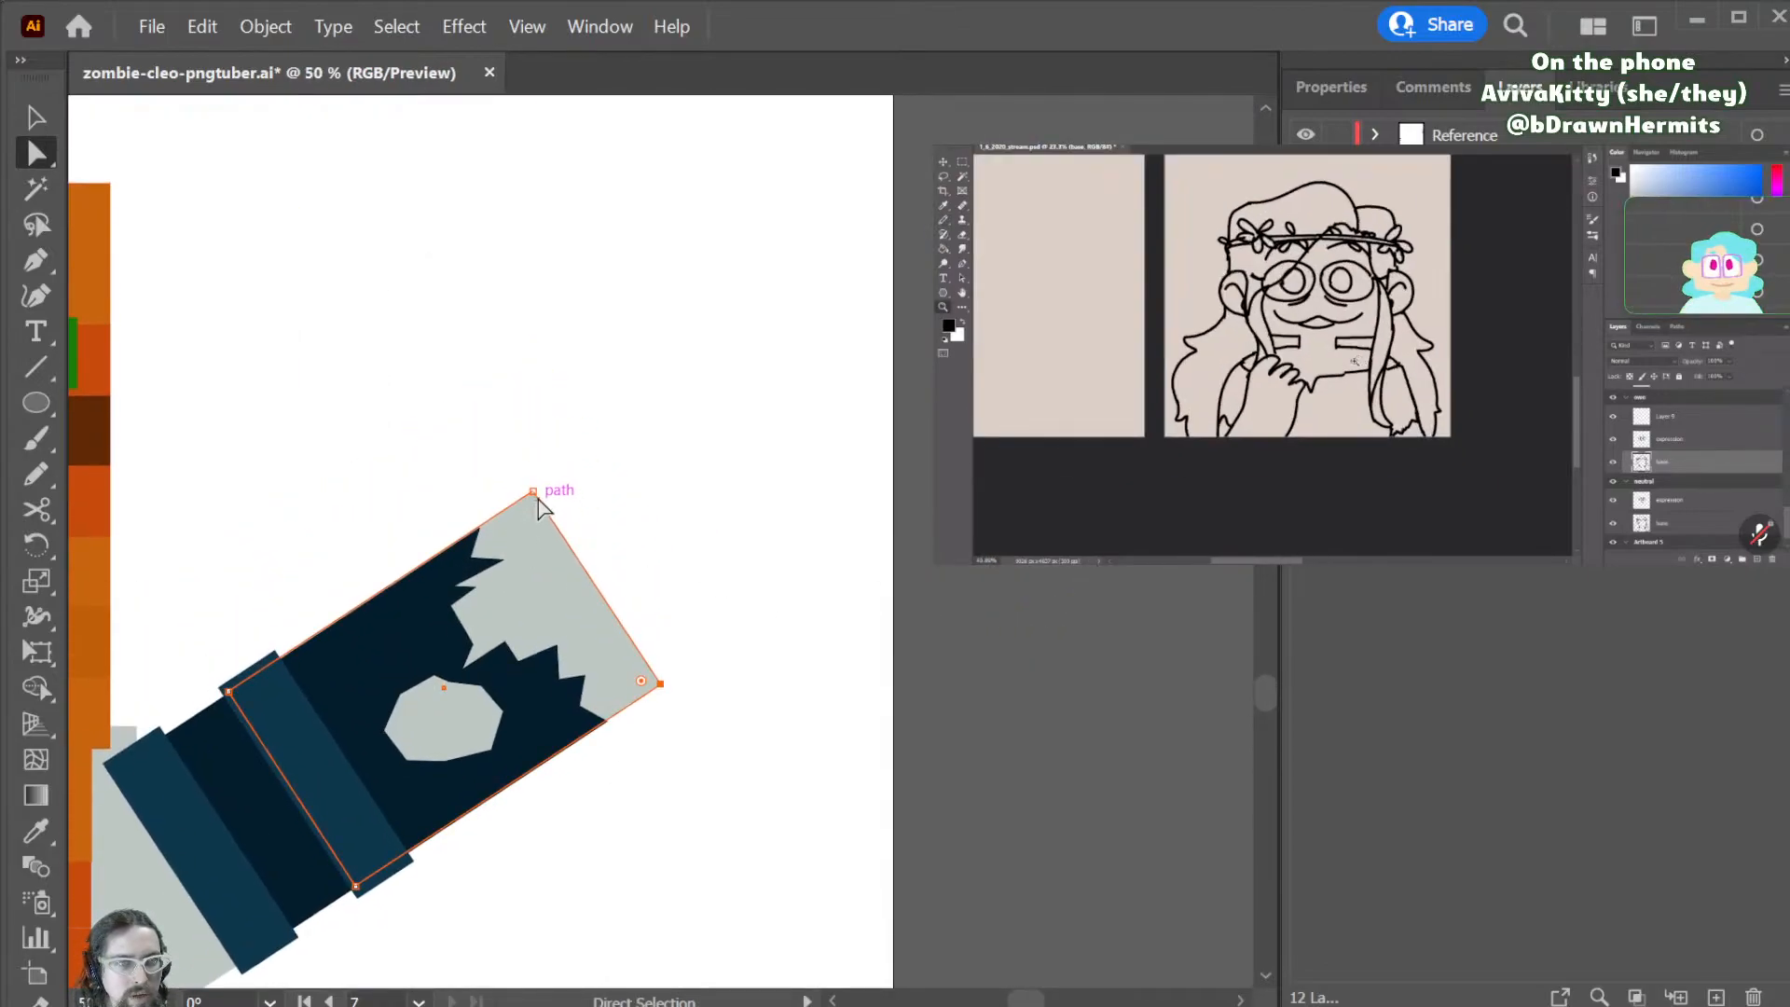
pyautogui.press('p')
pyautogui.click(459, 533)
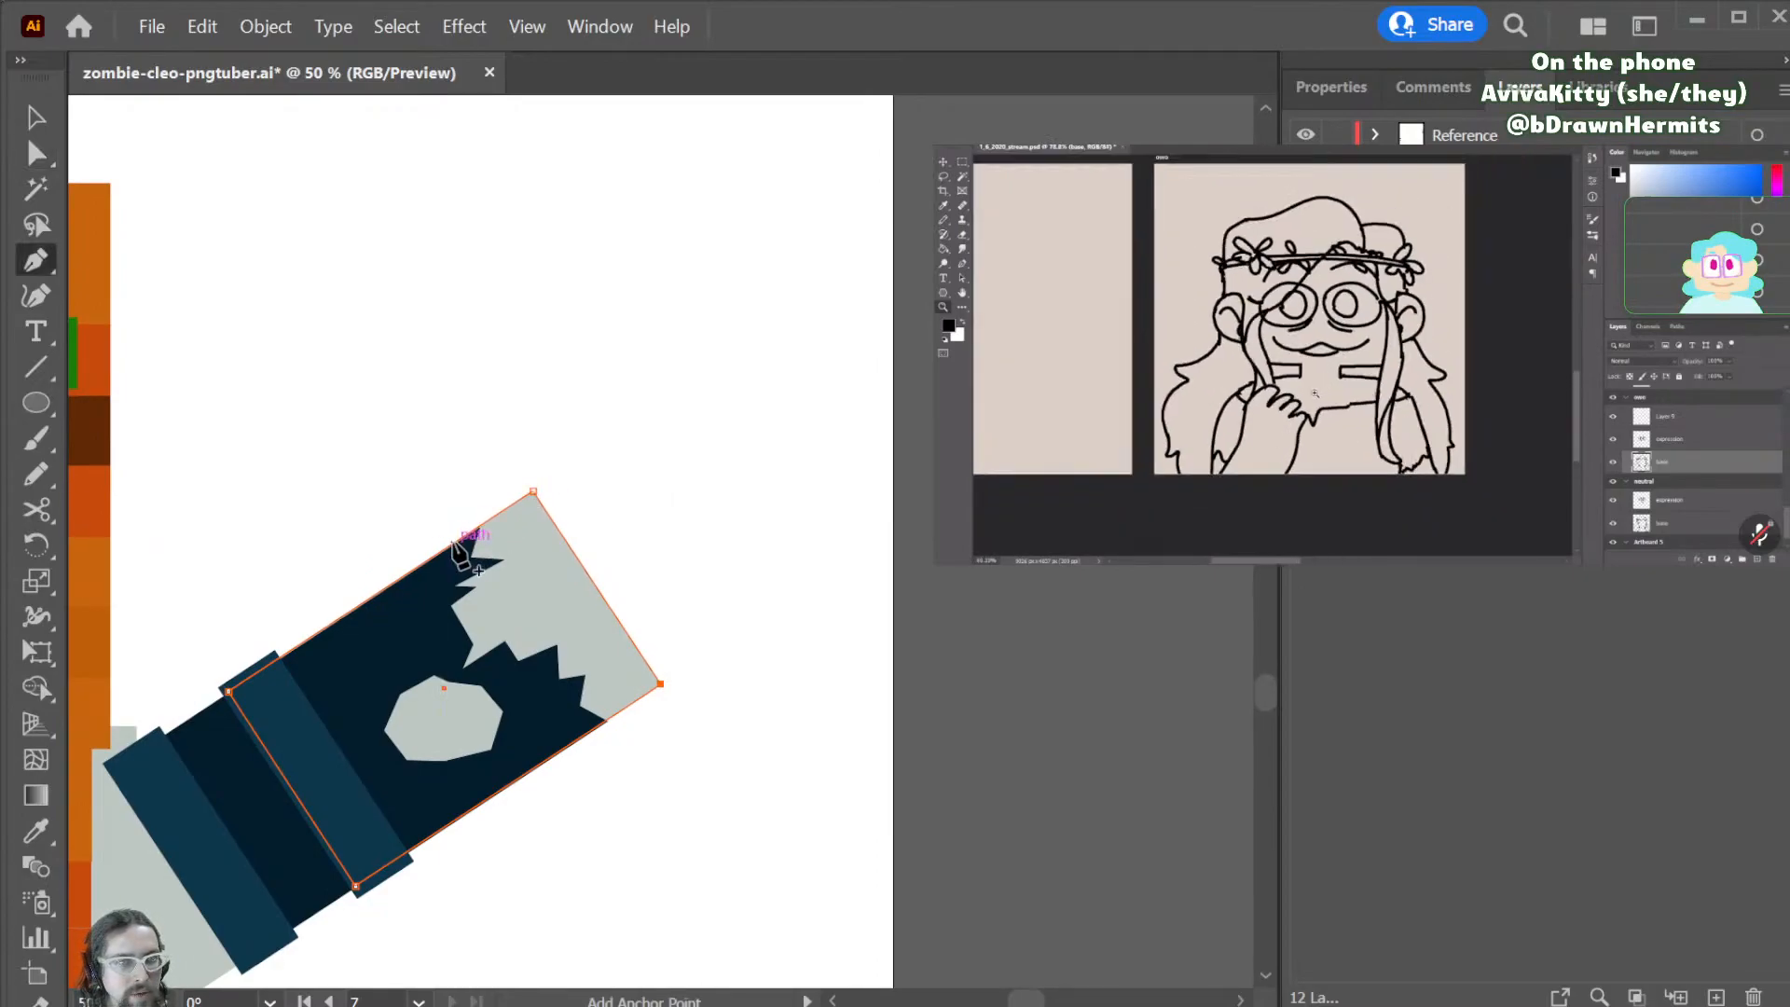
pyautogui.moveTo(579, 738)
pyautogui.mouseDown()
pyautogui.moveTo(602, 745)
pyautogui.moveTo(601, 726)
pyautogui.moveTo(567, 743)
pyautogui.mouseUp()
pyautogui.hotkey('ctrl', 'z')
pyautogui.click(624, 709)
pyautogui.press('a')
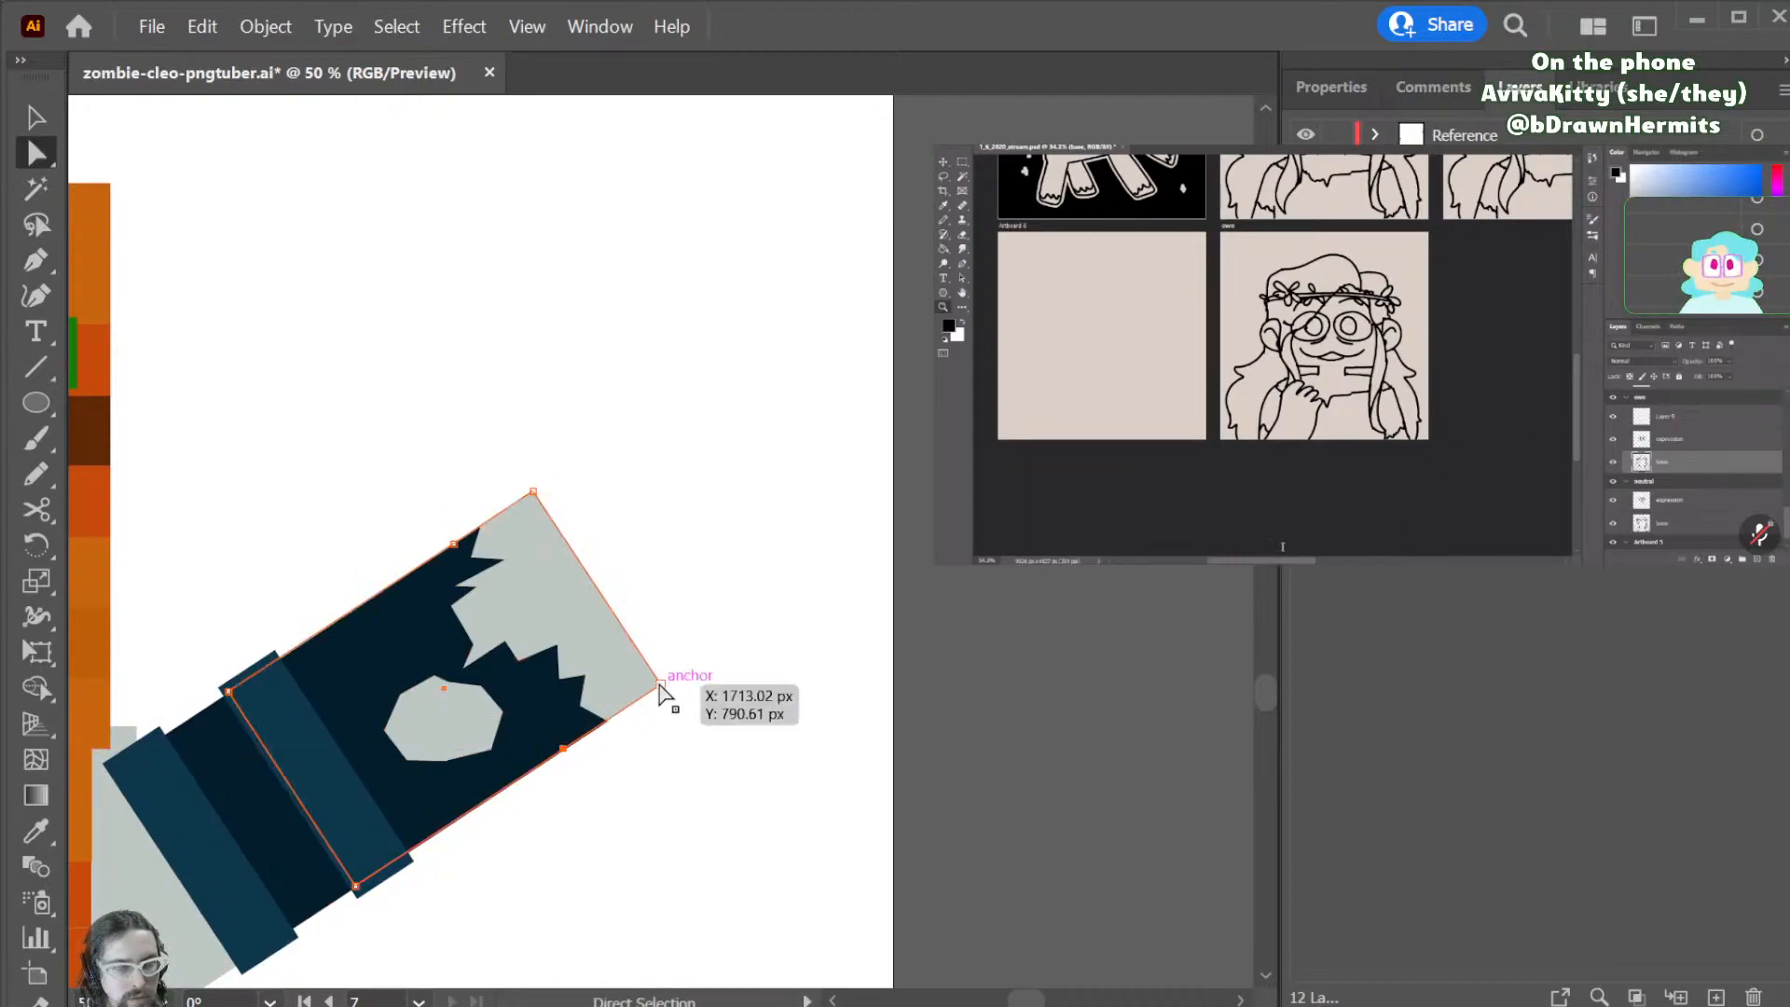
# - Pull both outer corners of the right-side hand inward and turn them into smooth points, rounding the hand's end
pyautogui.press('p')
pyautogui.moveTo(660, 679); pyautogui.dragTo(627, 641)
pyautogui.press('a')
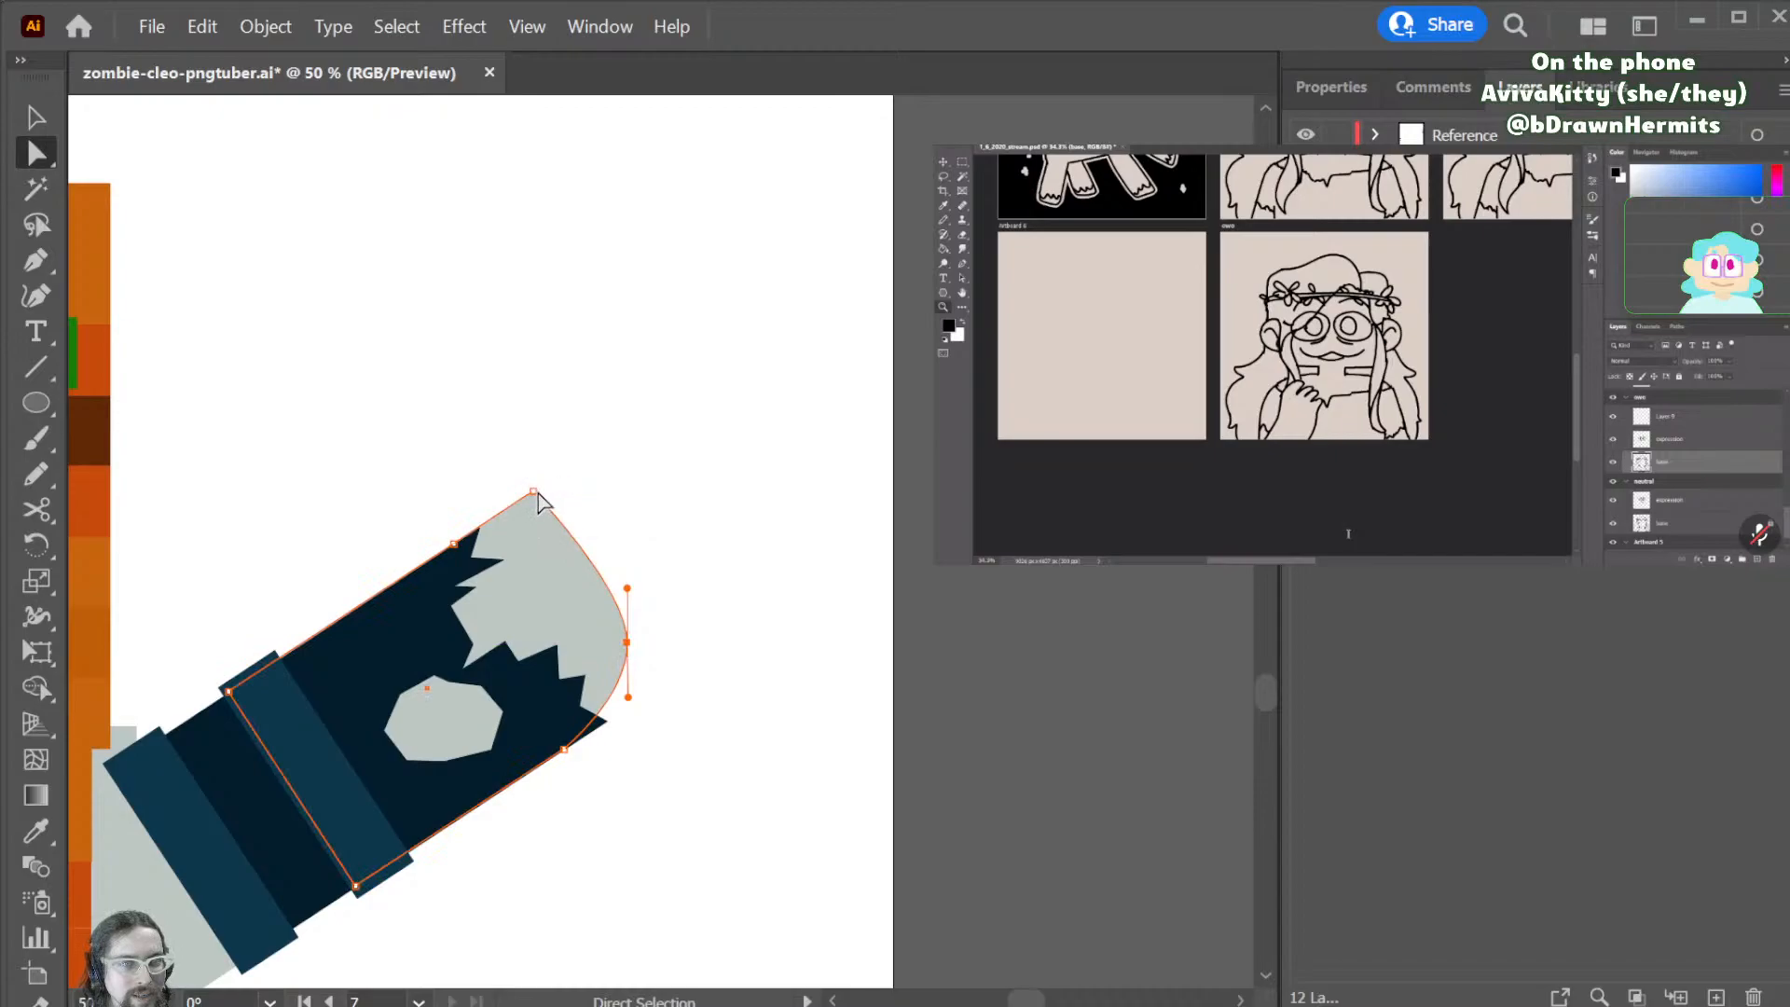
pyautogui.moveTo(534, 490); pyautogui.dragTo(599, 527)
pyautogui.press('p')
pyautogui.press('a')
# - Move the curved tip of the right-side hand outward along the arm so it extends farther beyond the torn sleeve
pyautogui.moveTo(629, 647); pyautogui.dragTo(676, 621)
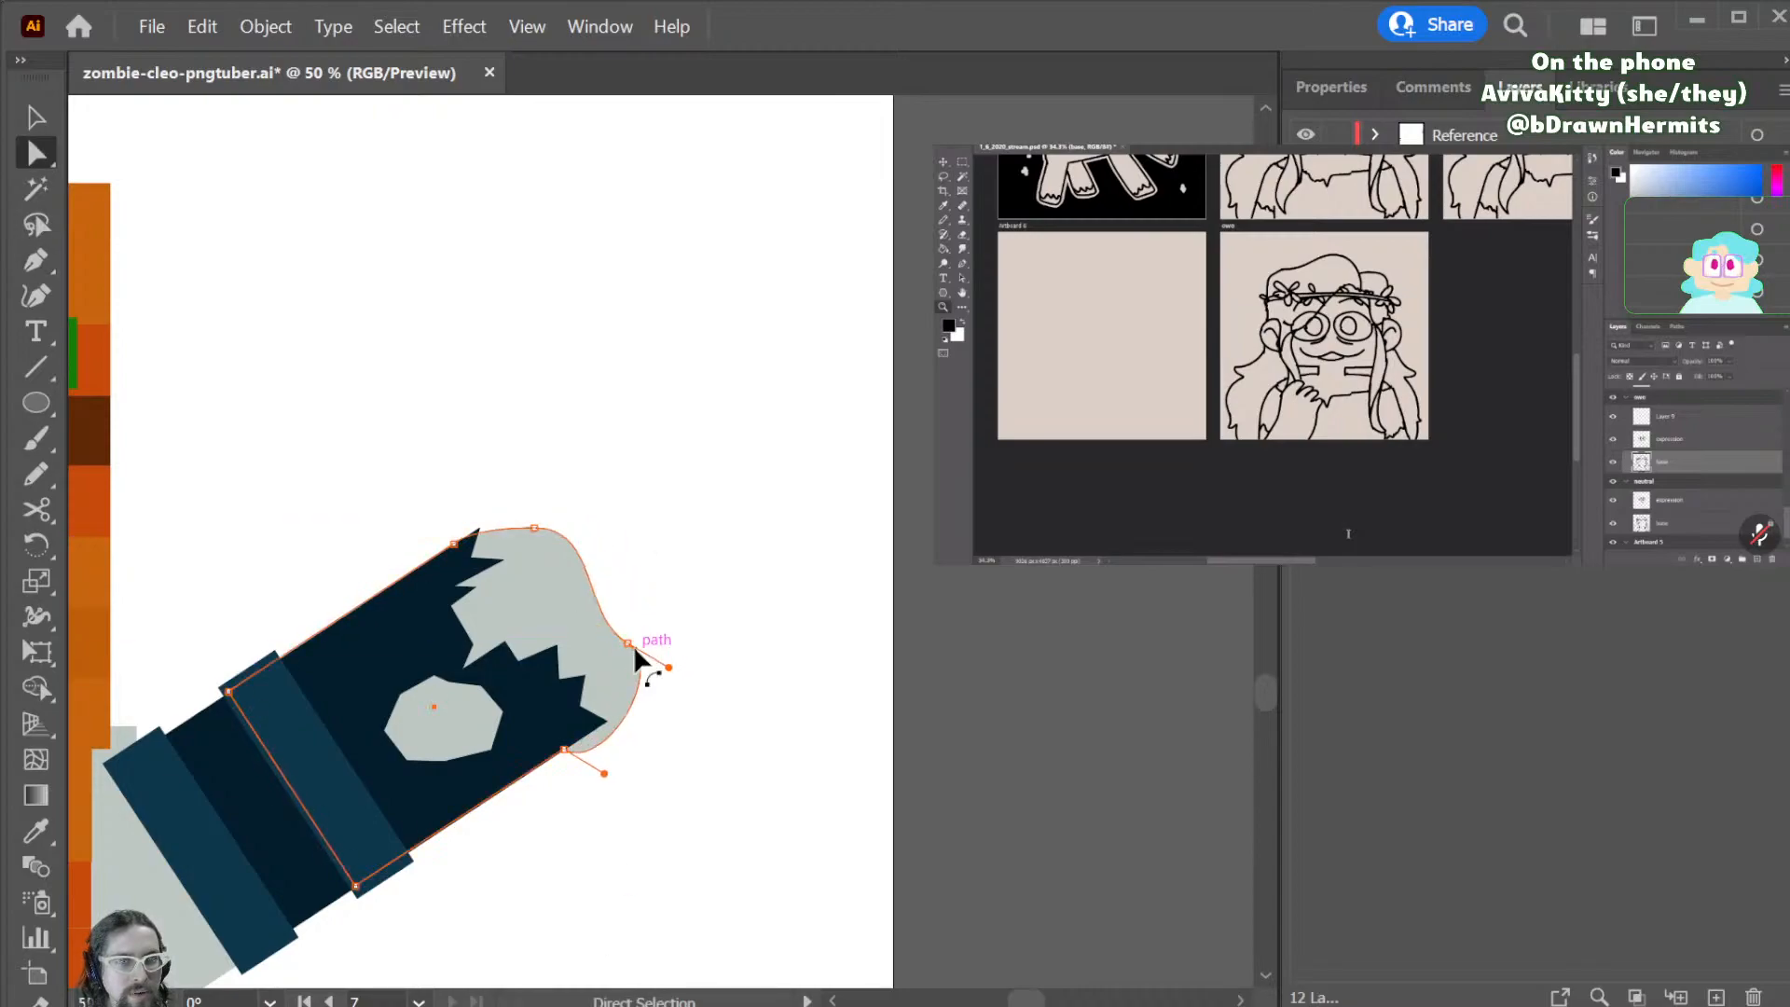
pyautogui.hotkey('ctrl', 'z')
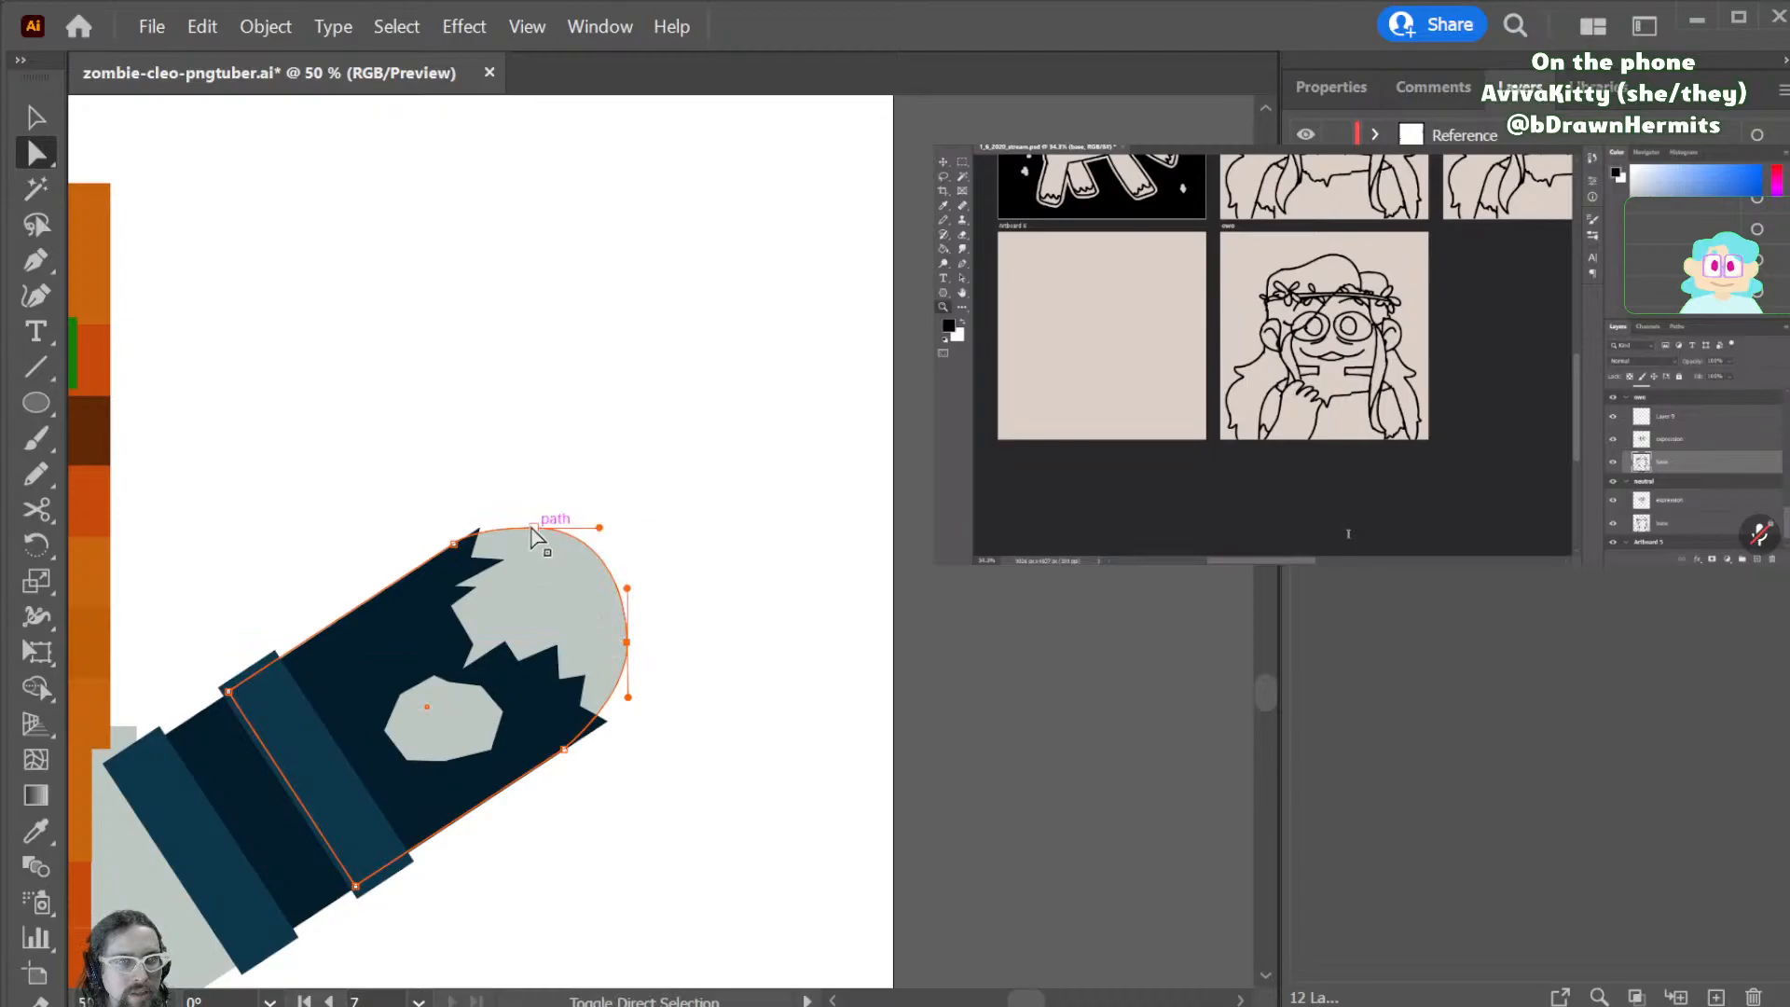
pyautogui.moveTo(544, 522); pyautogui.dragTo(662, 459)
pyautogui.click(699, 772)
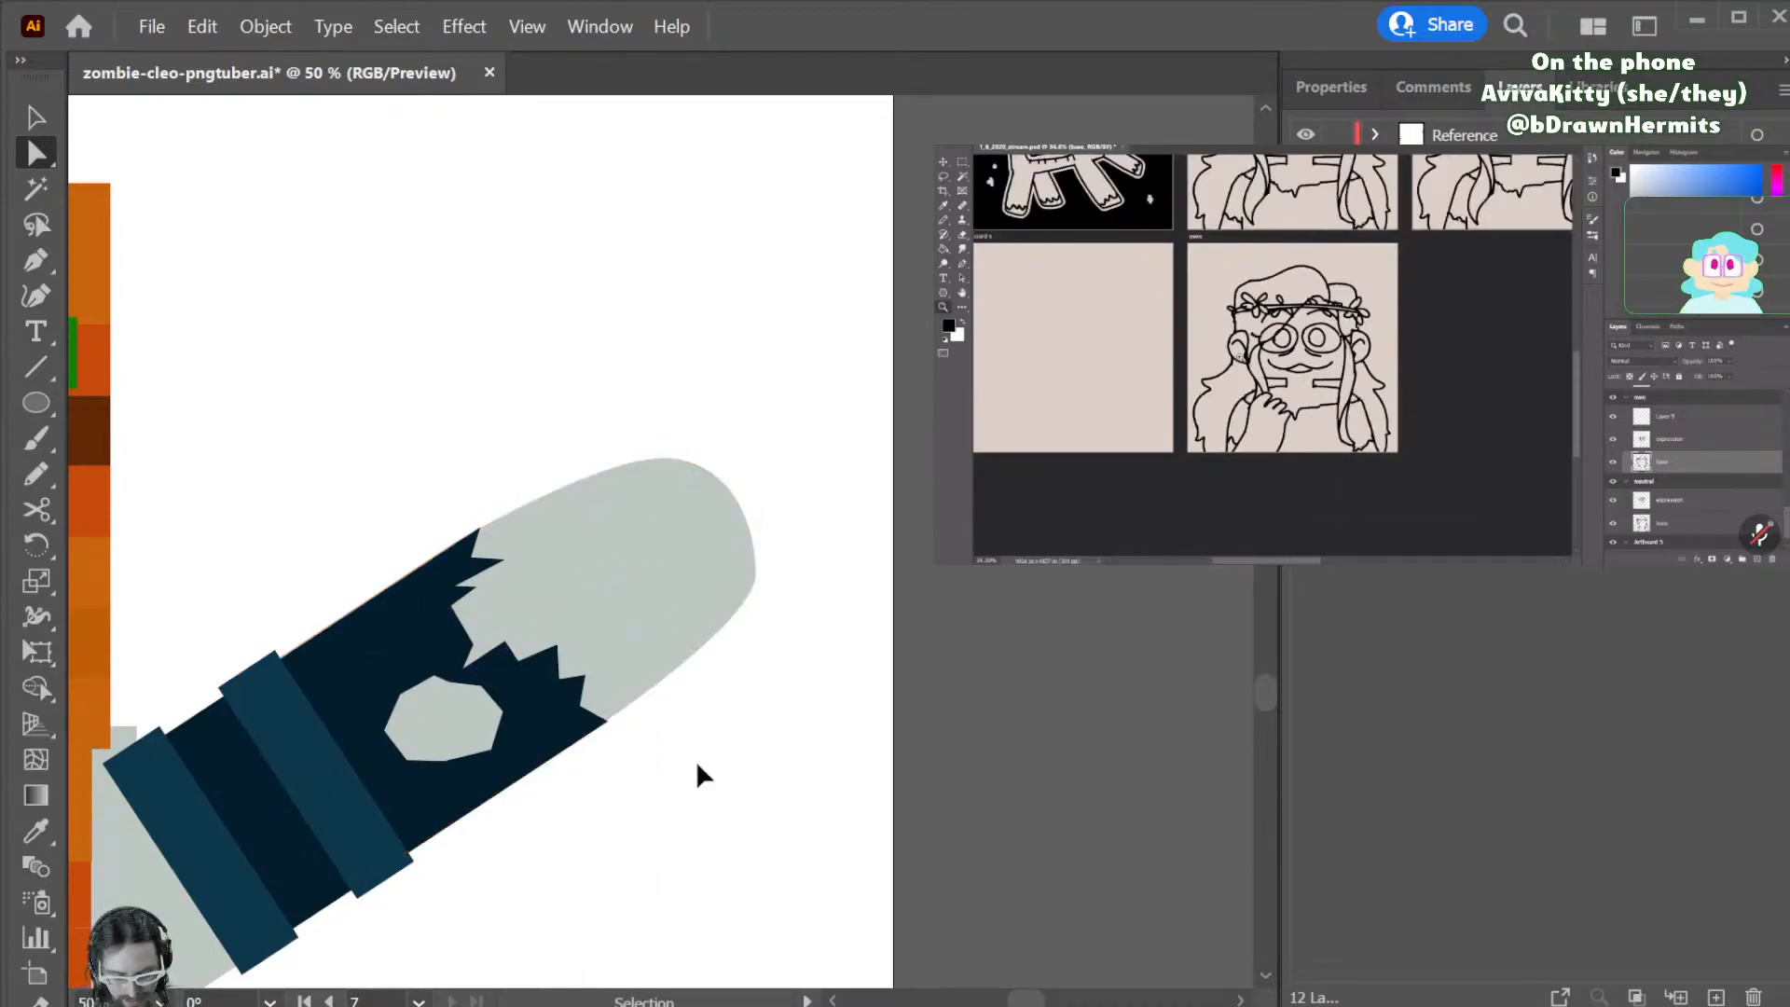
# - Select the forearm shape of the character's left-side arm and add an anchor point on each long edge near the hand
pyautogui.hotkey('ctrl', '-')
pyautogui.hotkey('ctrl', '-')
pyautogui.hotkey('ctrl', '-')
pyautogui.hscroll(-3, 709, 754)
pyautogui.hotkey('ctrl', 'a')
pyautogui.click(632, 530)
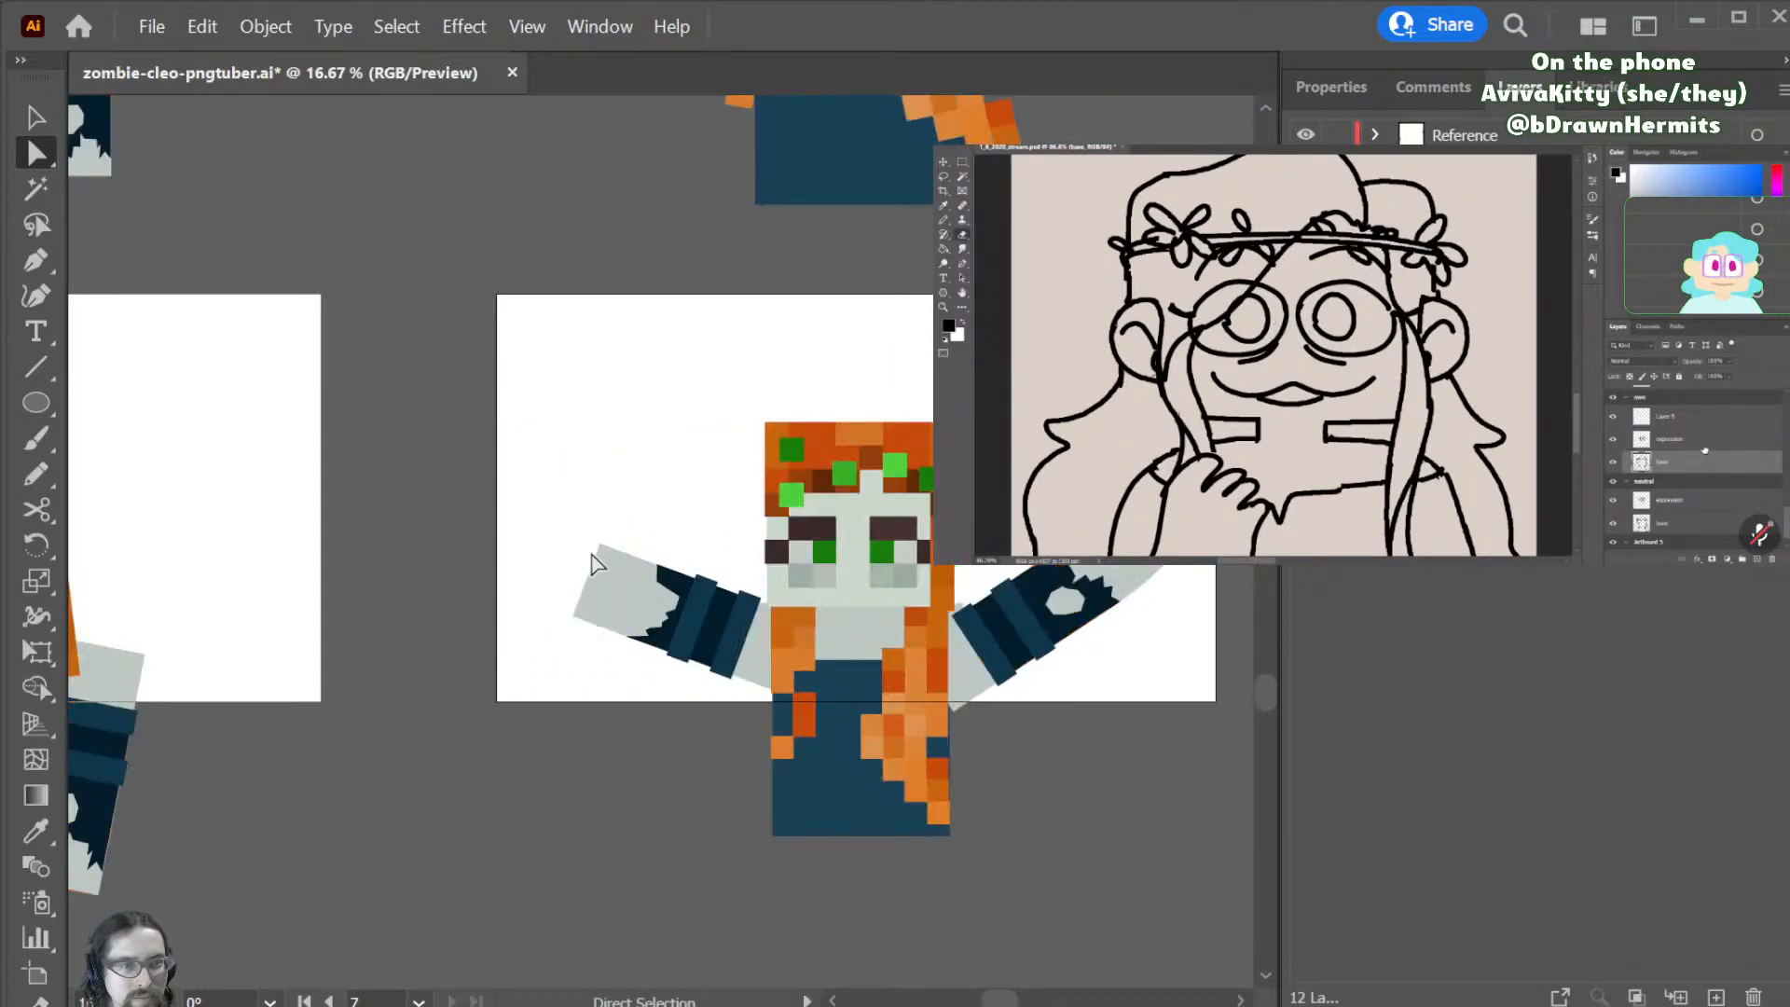
pyautogui.click(602, 547)
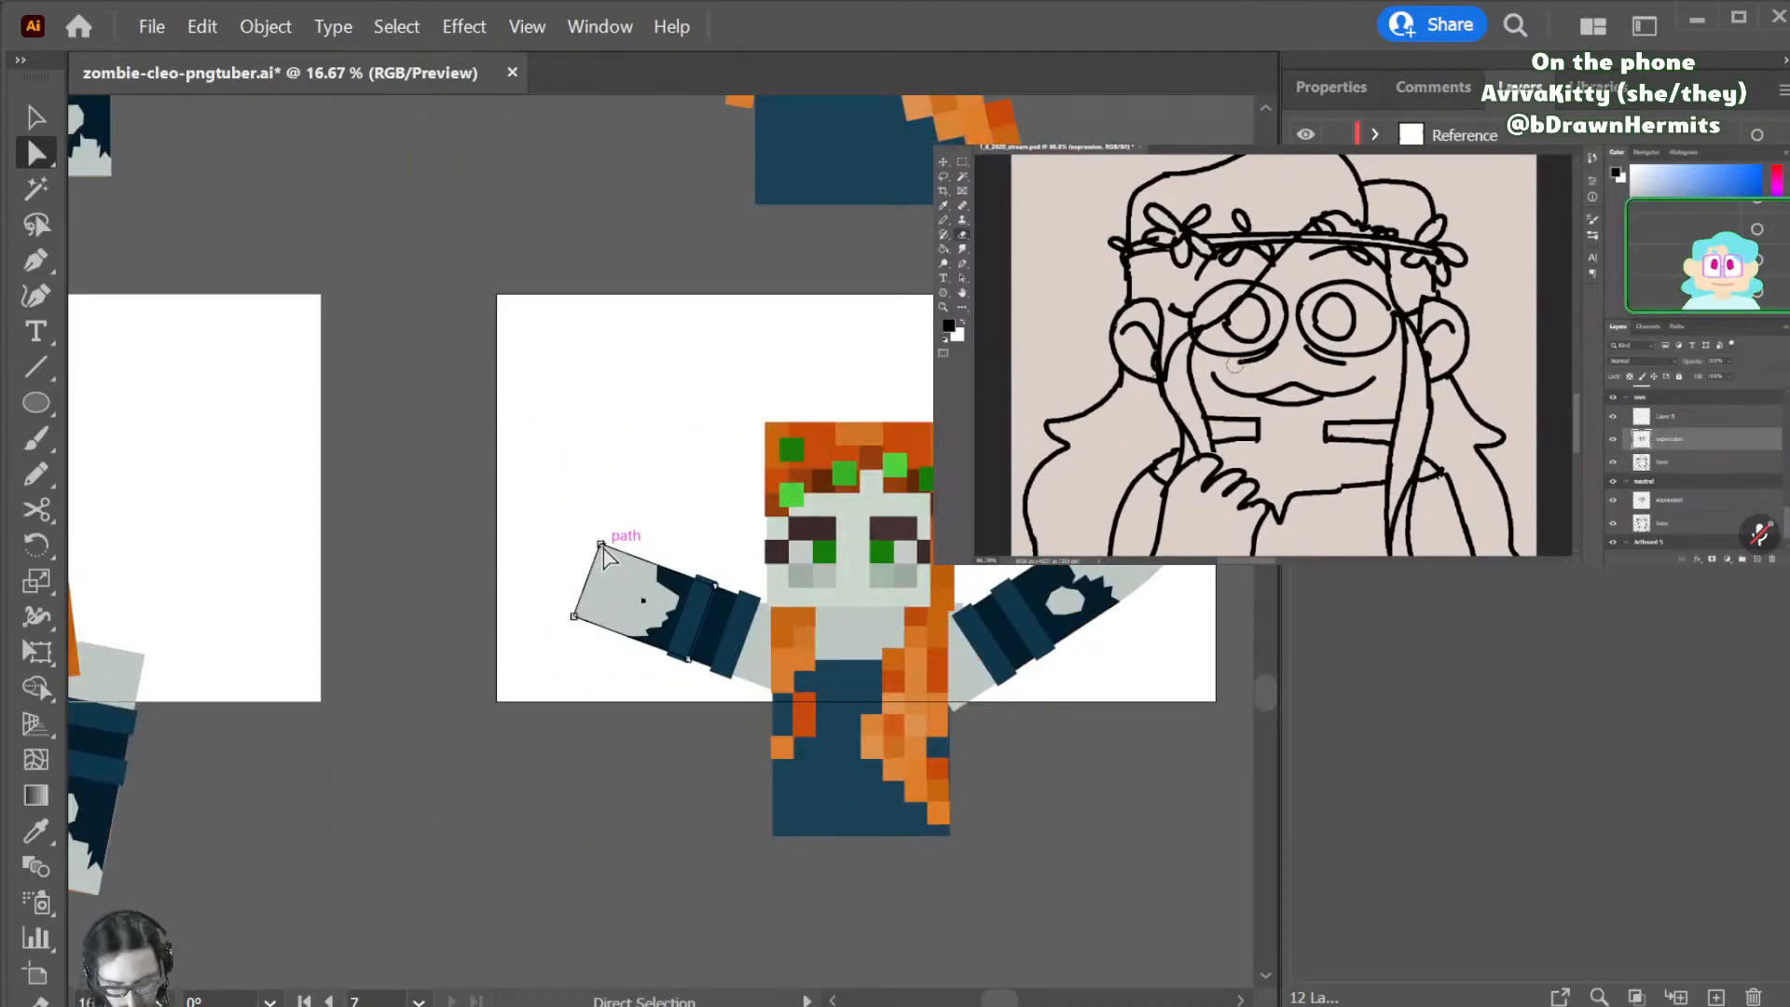
pyautogui.press('p')
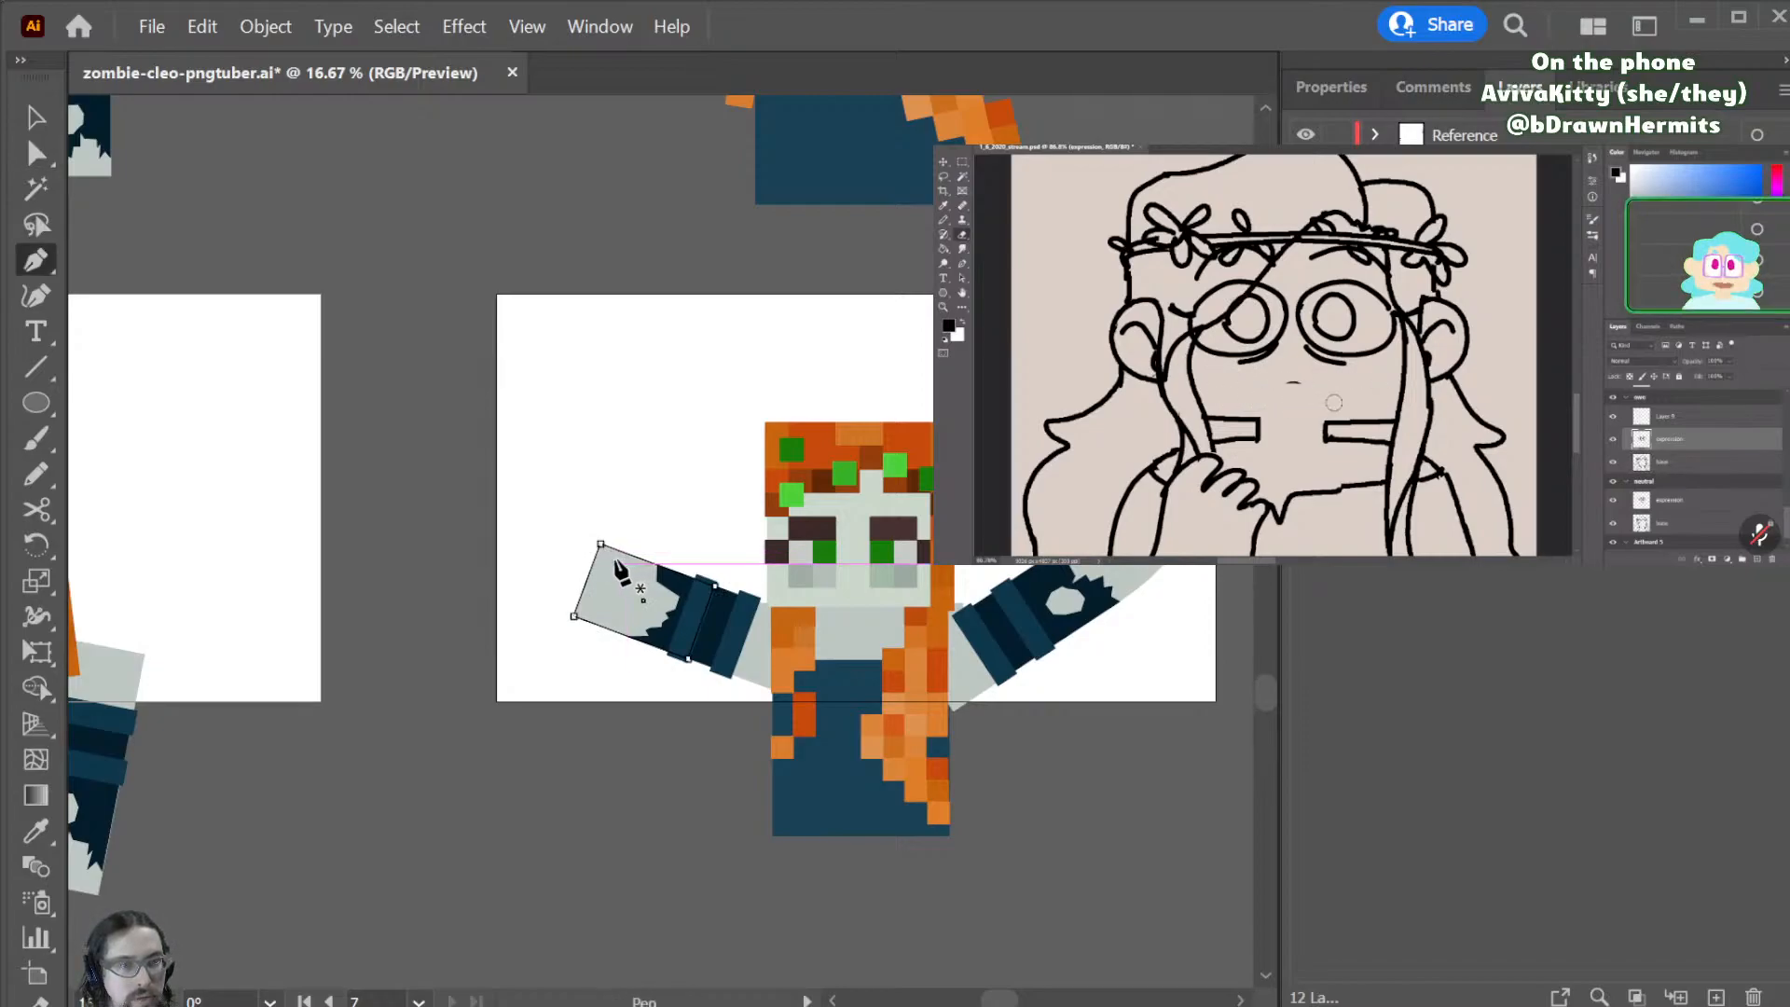
pyautogui.click(613, 551)
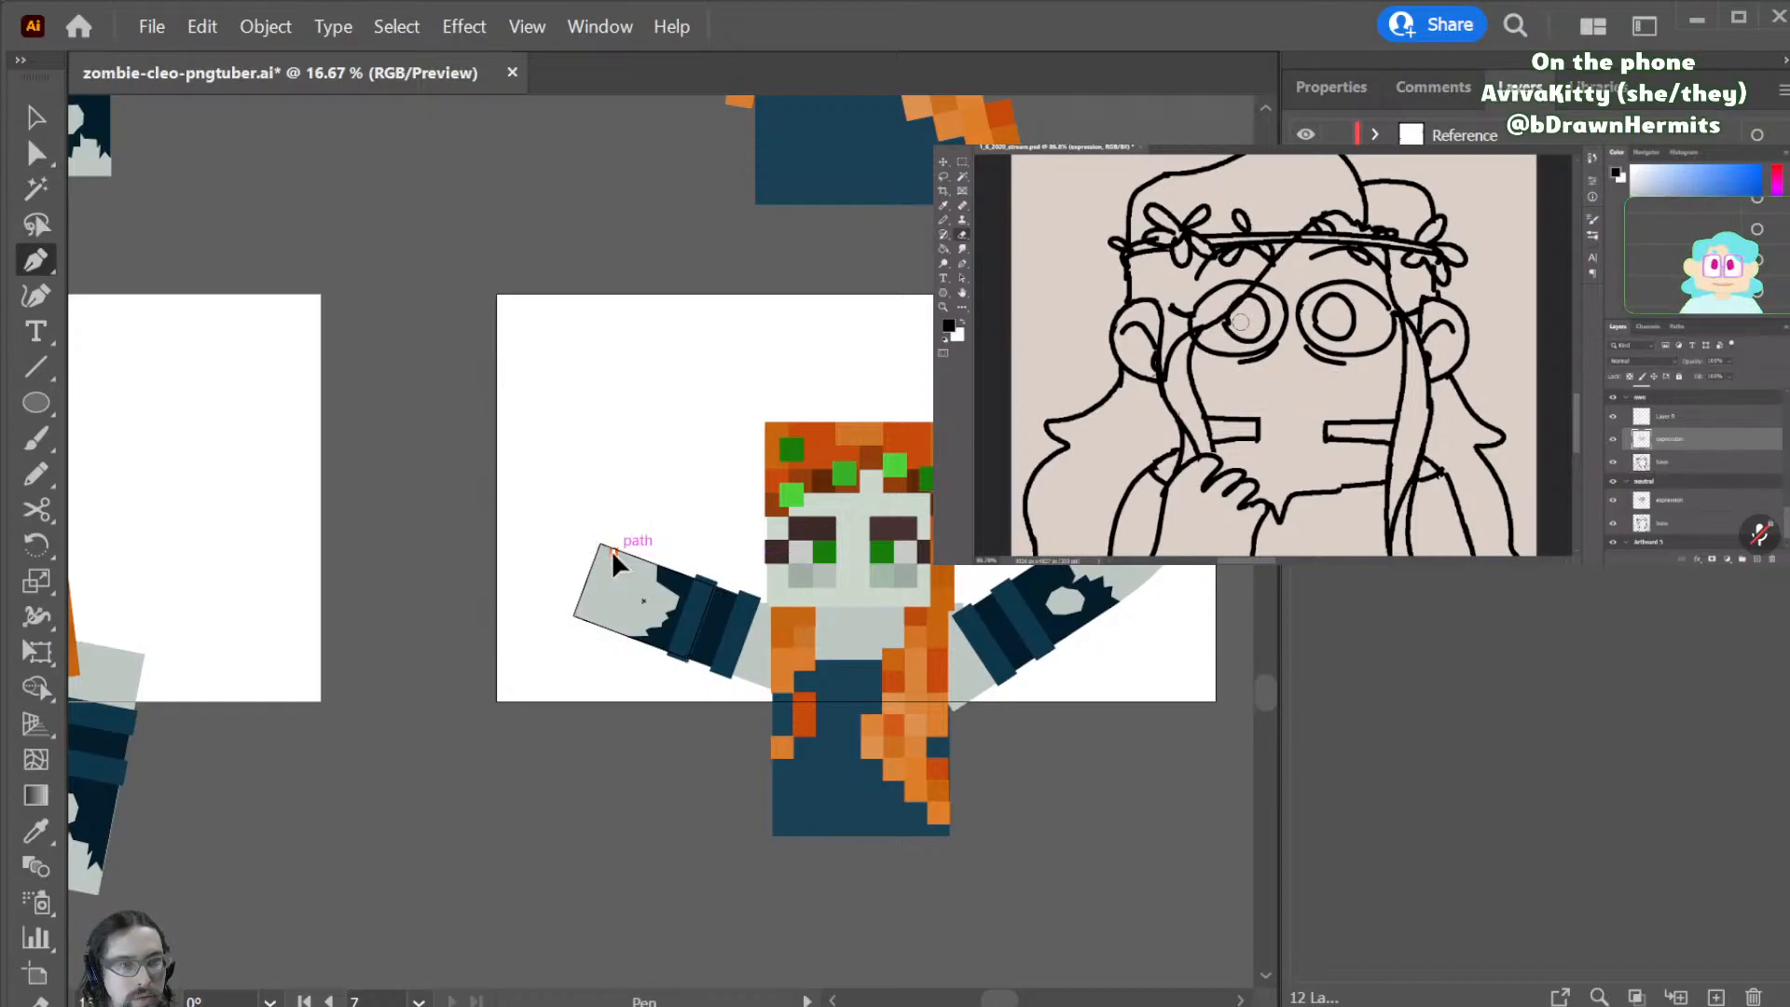
pyautogui.click(598, 625)
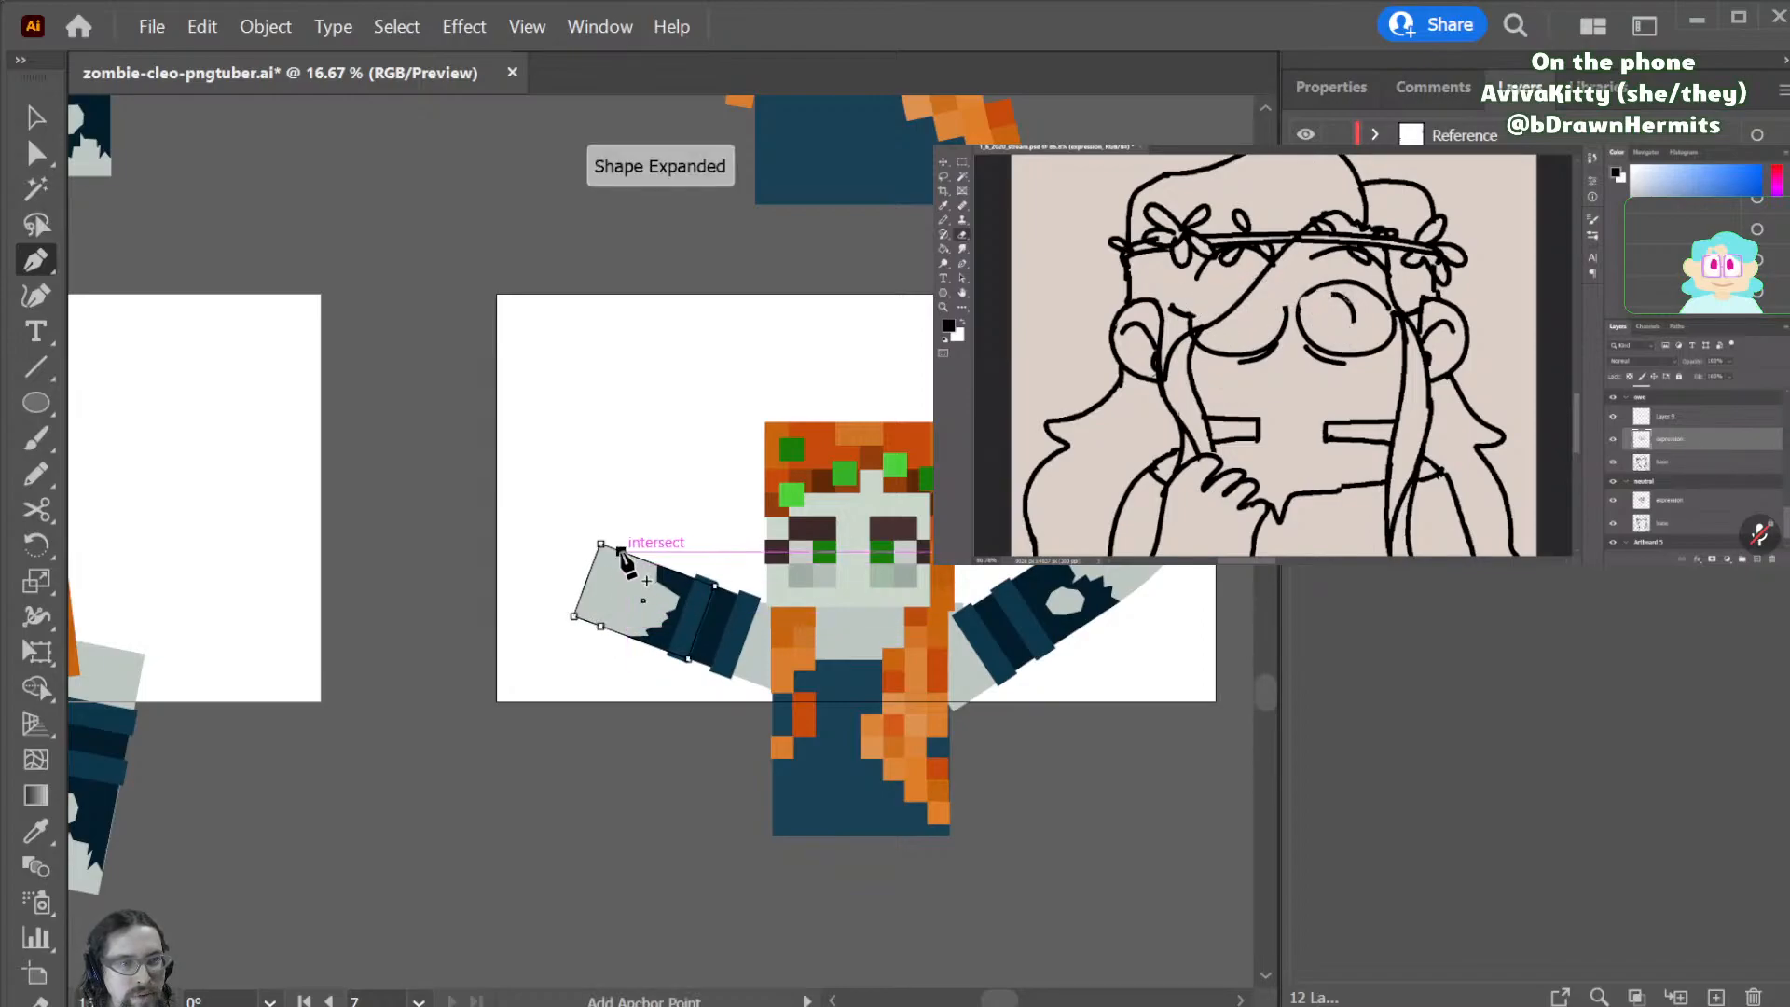
pyautogui.press('alt')
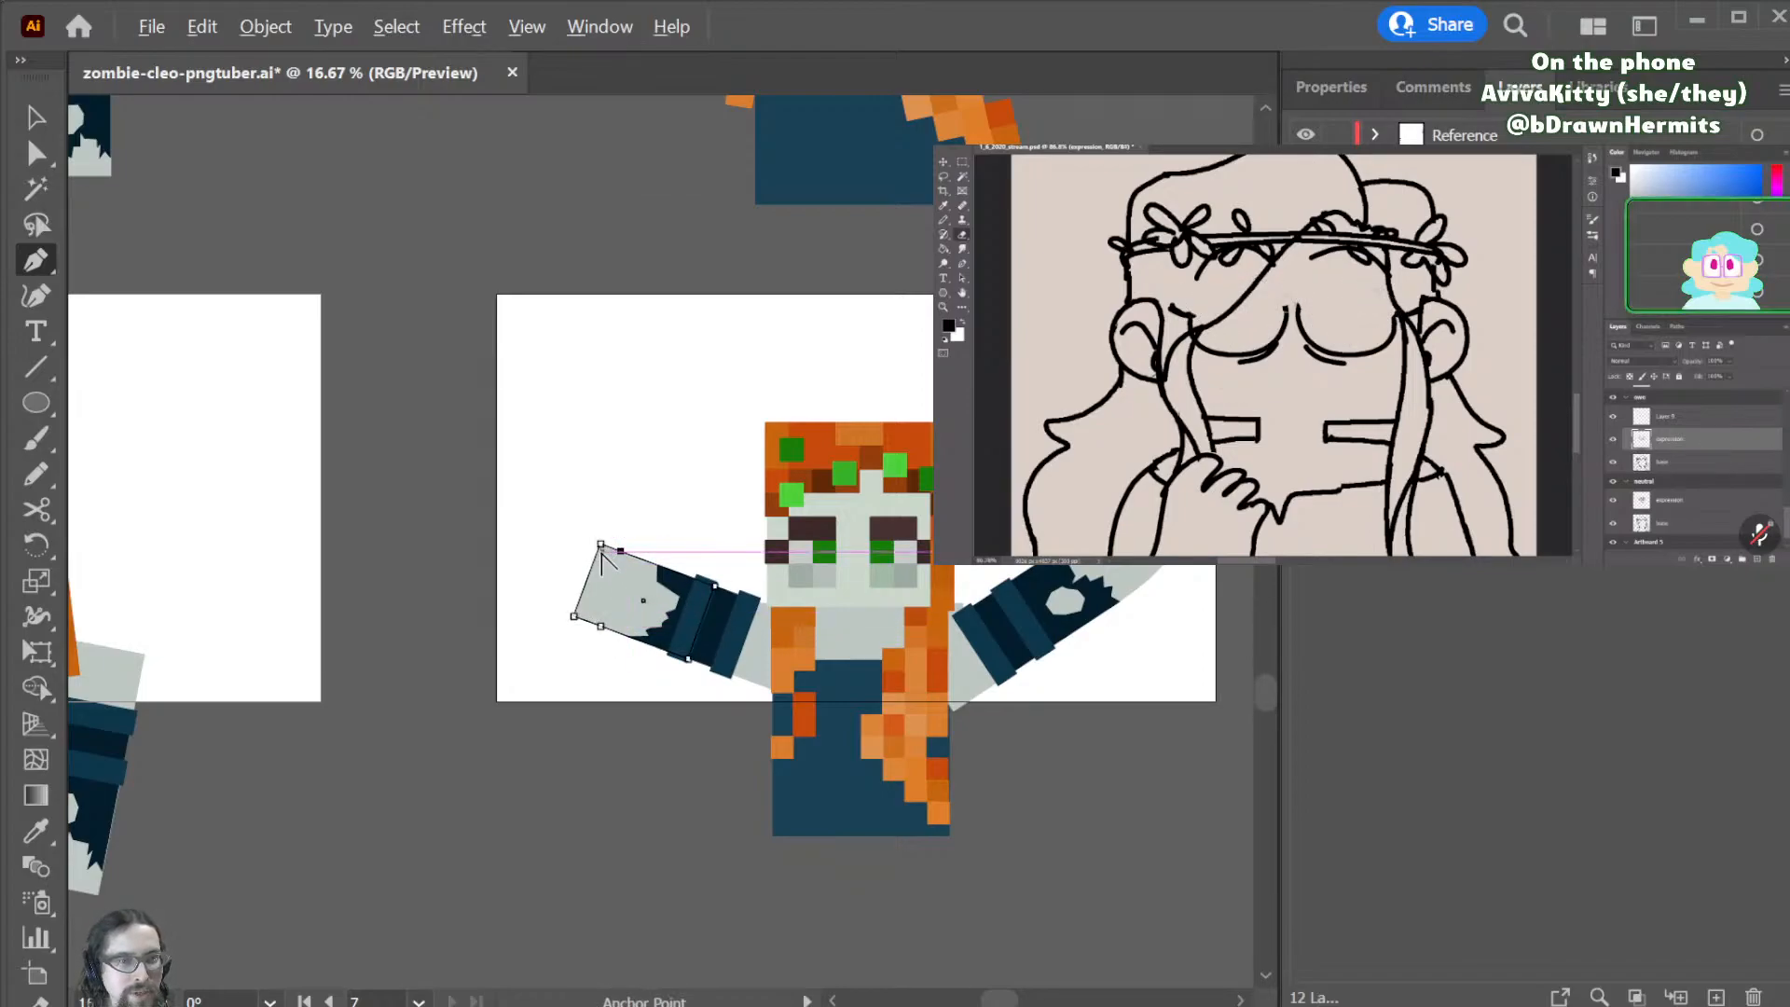
pyautogui.moveTo(602, 543); pyautogui.dragTo(641, 528)
pyautogui.press('ctrl')
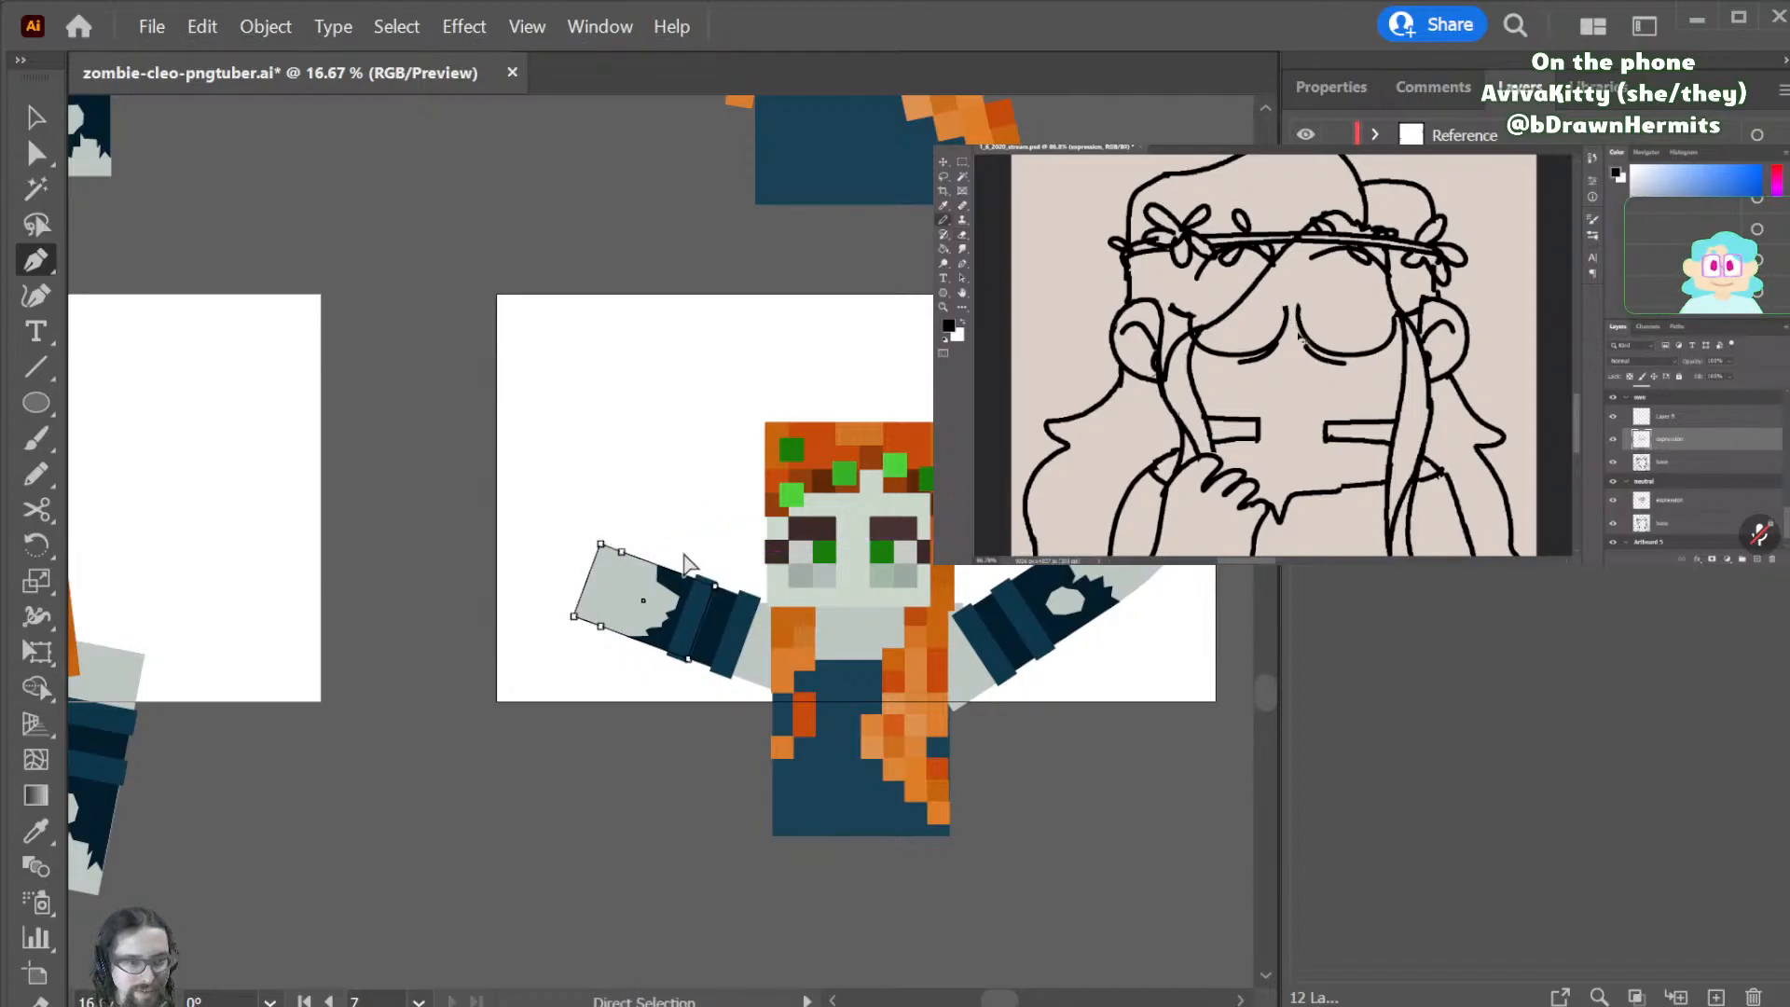
# - Move the two outer corners of the left-side hand inward so the hand's end tapers
pyautogui.hotkey('ctrl', '=')
pyautogui.hotkey('ctrl', '=')
pyautogui.scroll(-2, 536, 634)
pyautogui.press('a')
pyautogui.click(629, 436)
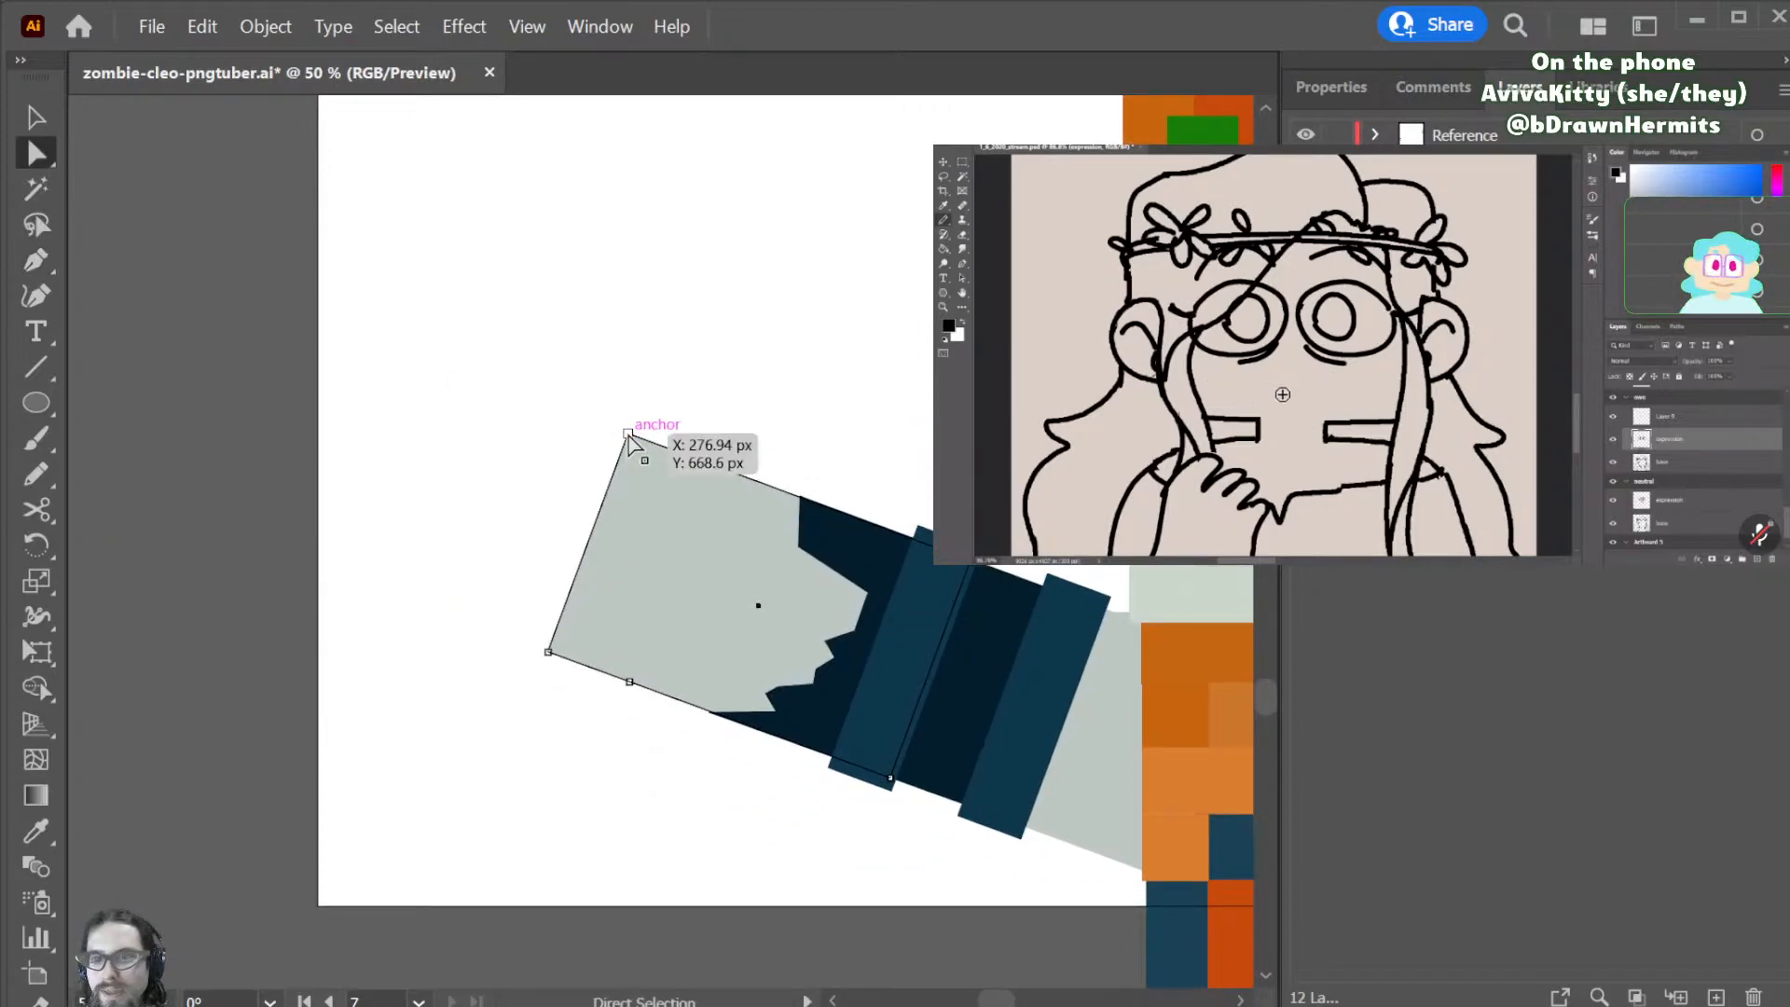
pyautogui.moveTo(629, 438); pyautogui.dragTo(623, 480)
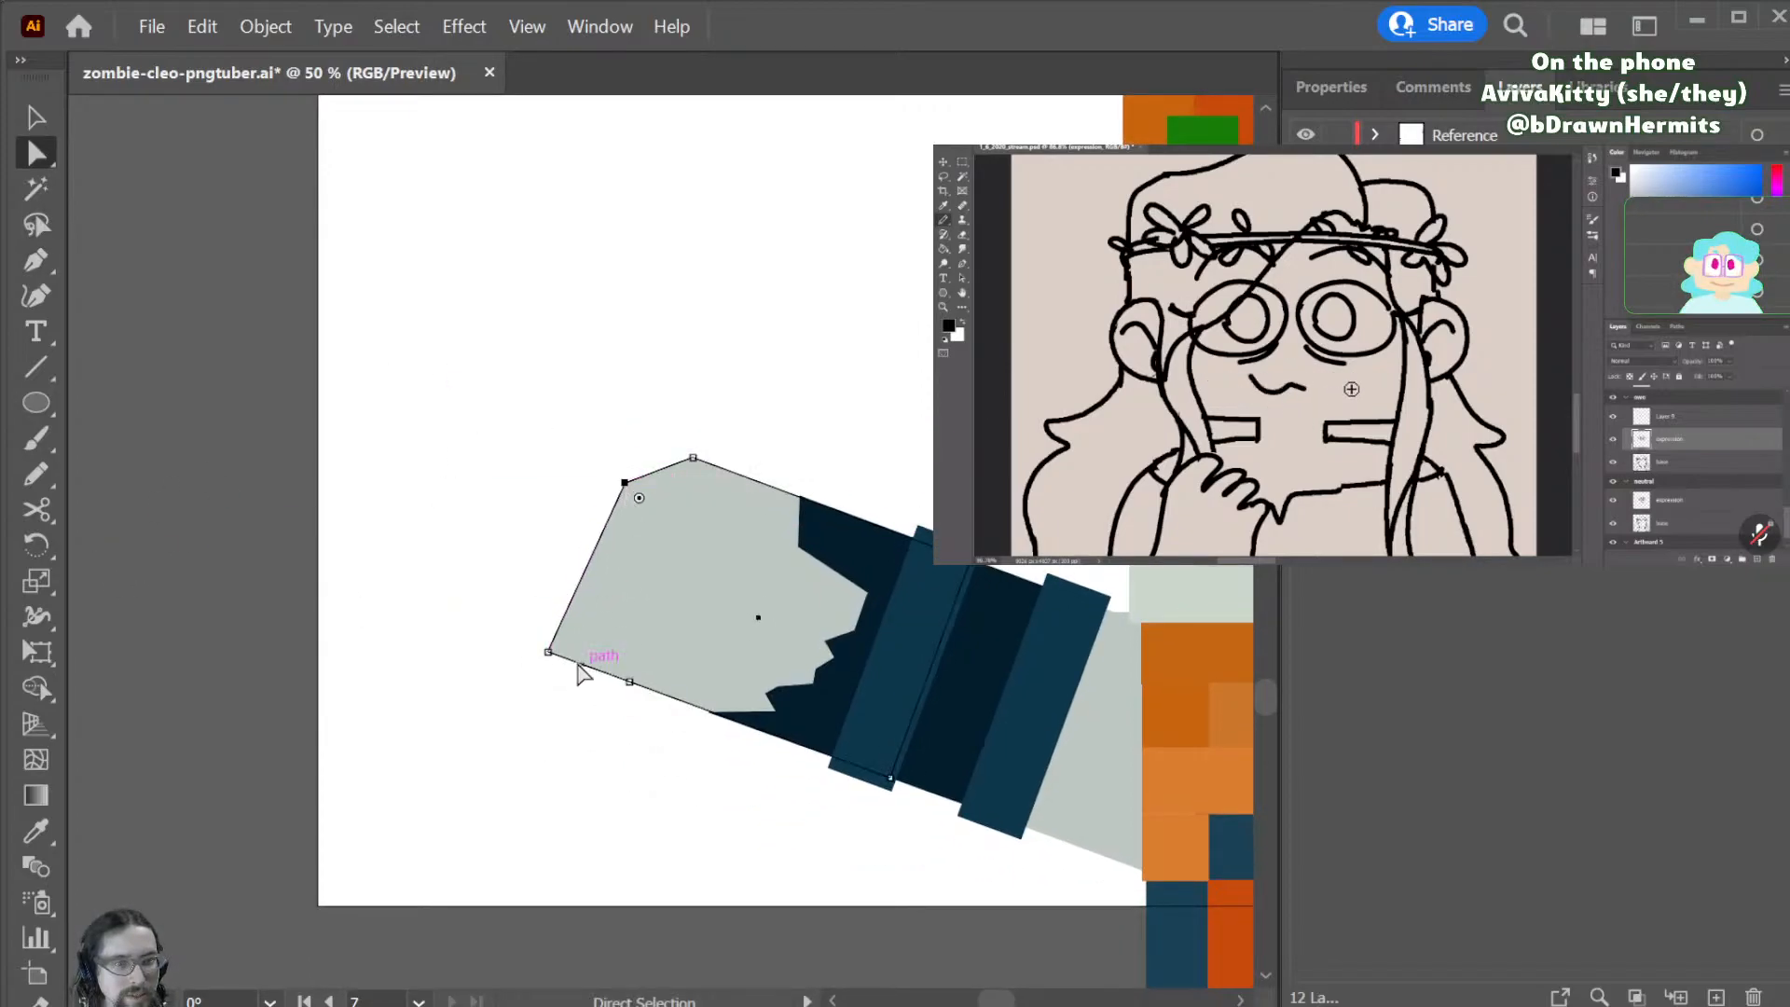
pyautogui.moveTo(550, 654); pyautogui.dragTo(589, 606)
pyautogui.hotkey('ctrl', 'z')
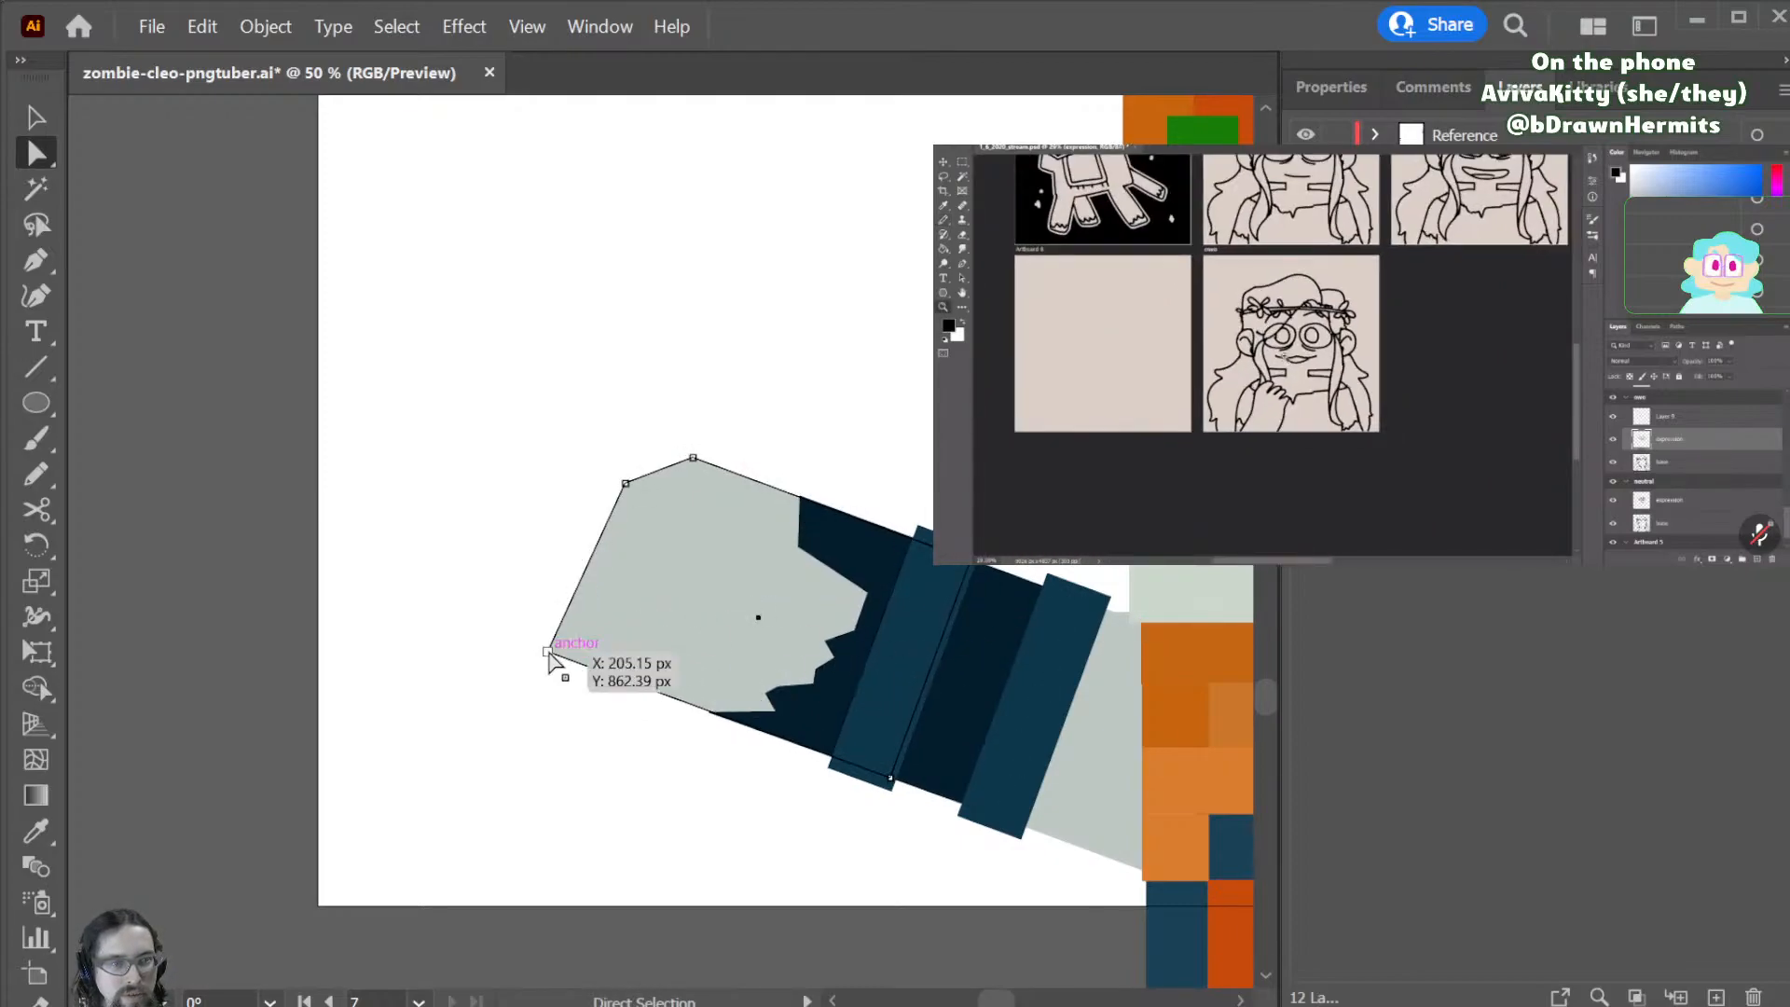
pyautogui.click(549, 654)
pyautogui.moveTo(549, 654); pyautogui.dragTo(570, 611)
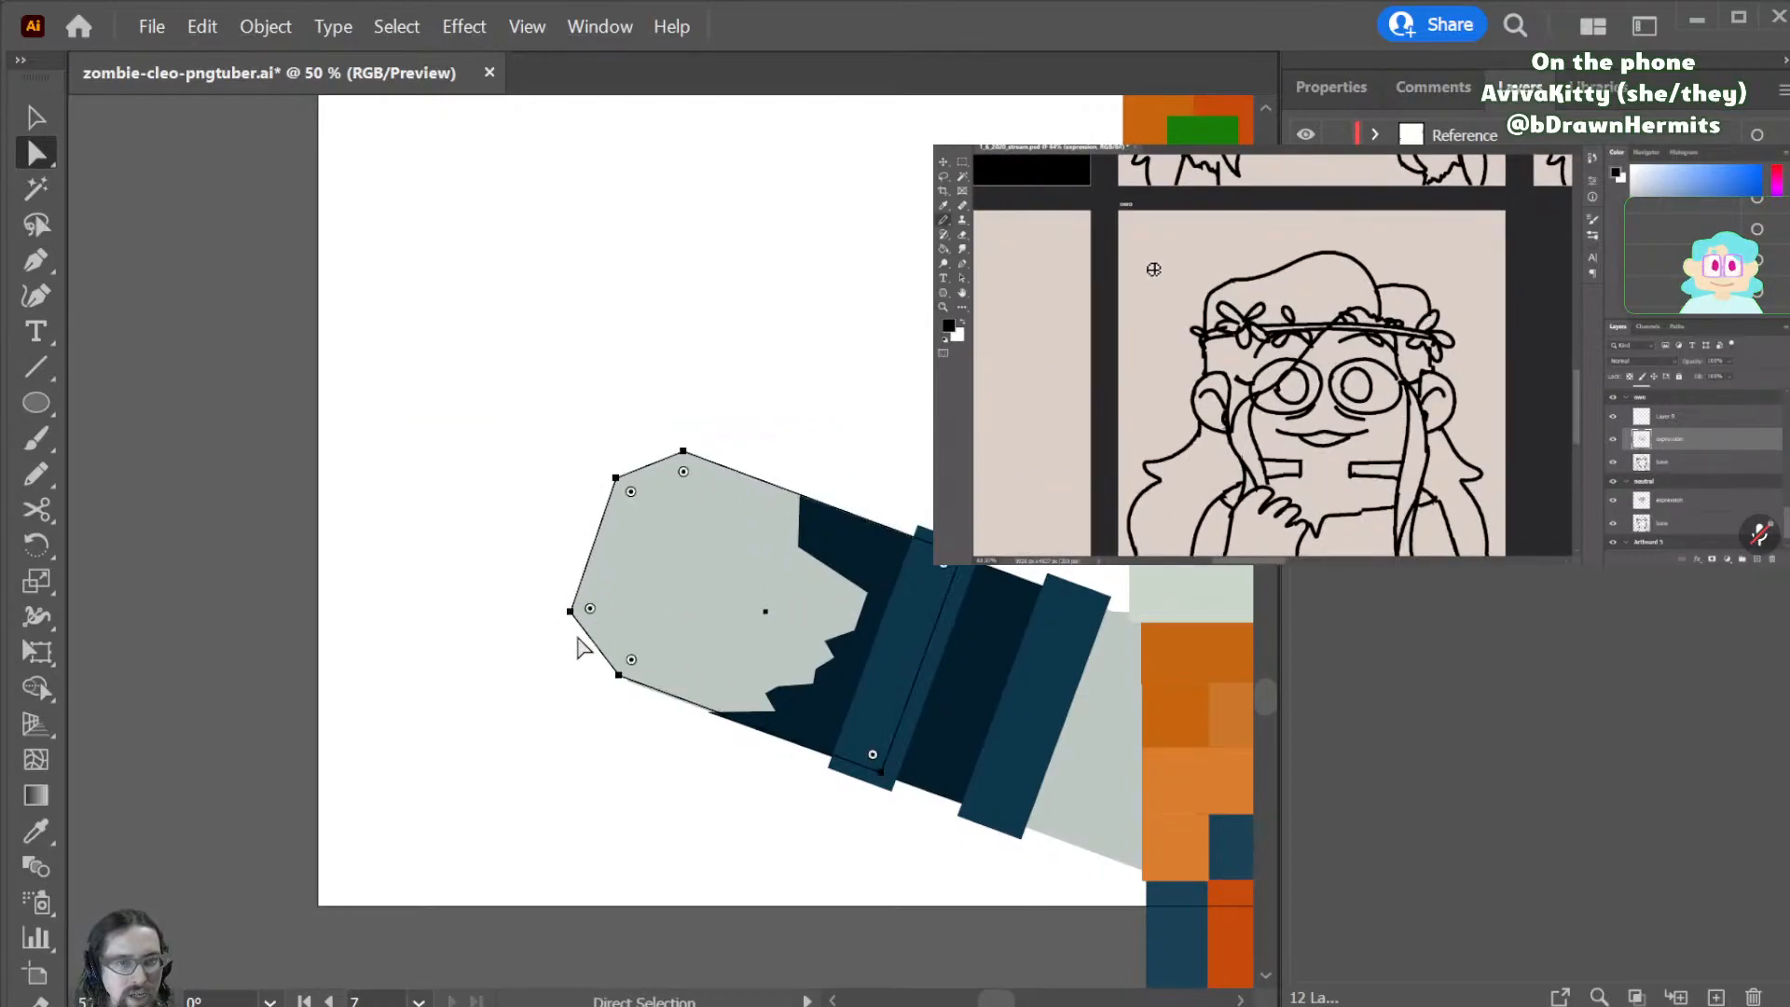
# - Convert the two outer corners of the left-side hand into smooth points to round its end
pyautogui.press('alt')
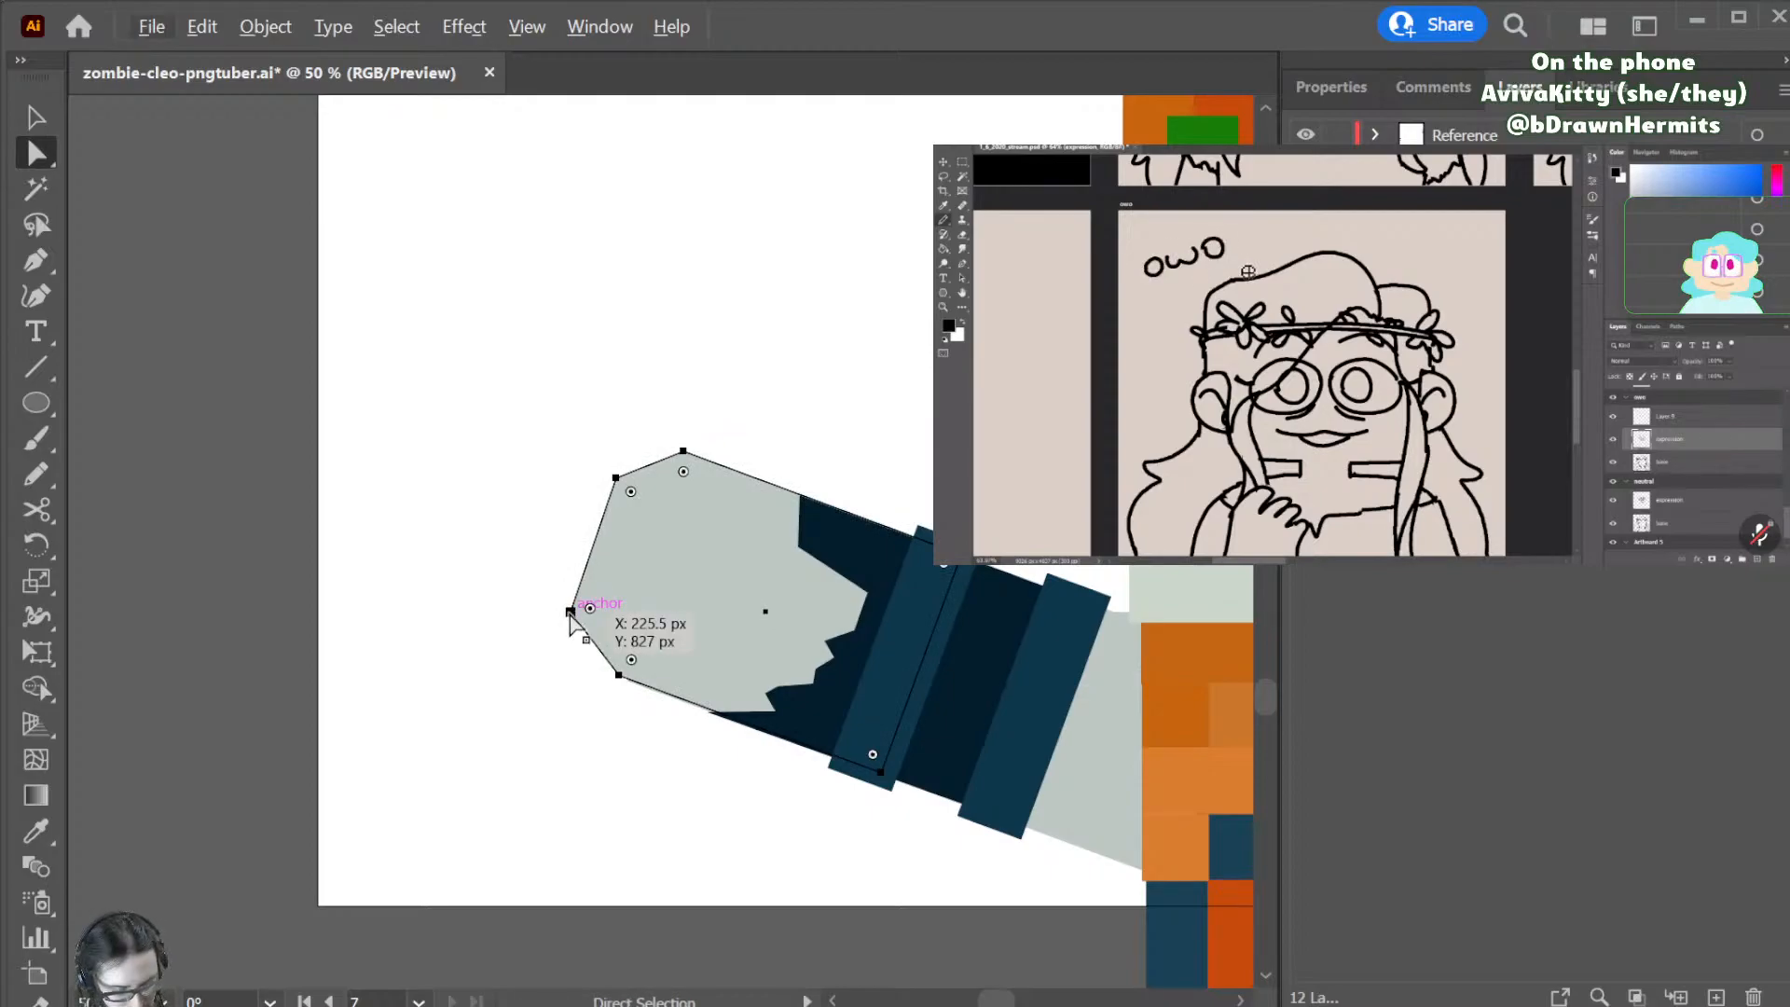
pyautogui.hotkey('shift', 'c')
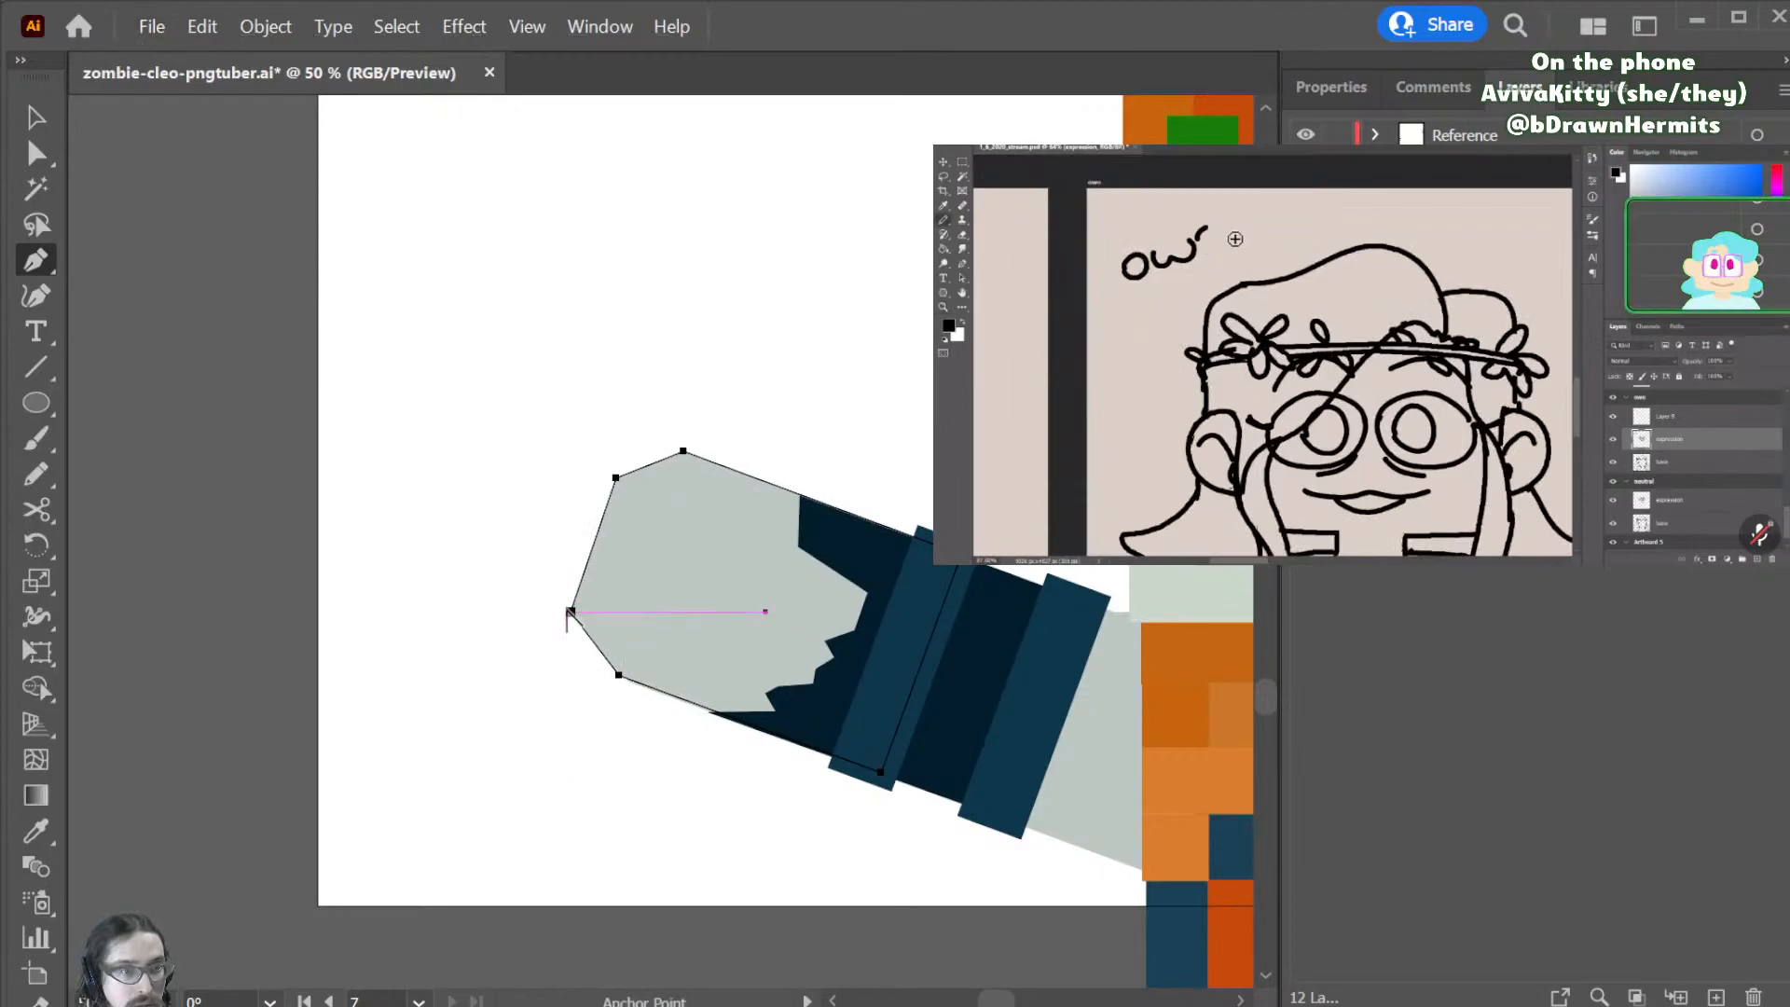
pyautogui.moveTo(569, 611)
pyautogui.mouseDown()
pyautogui.moveTo(499, 703)
pyautogui.moveTo(570, 580)
pyautogui.mouseUp()
pyautogui.moveTo(616, 477); pyautogui.dragTo(641, 439)
# - Shift the rounded tip of the left-side hand outward and adjust its lower edge curve to lengthen the hand
pyautogui.press('a')
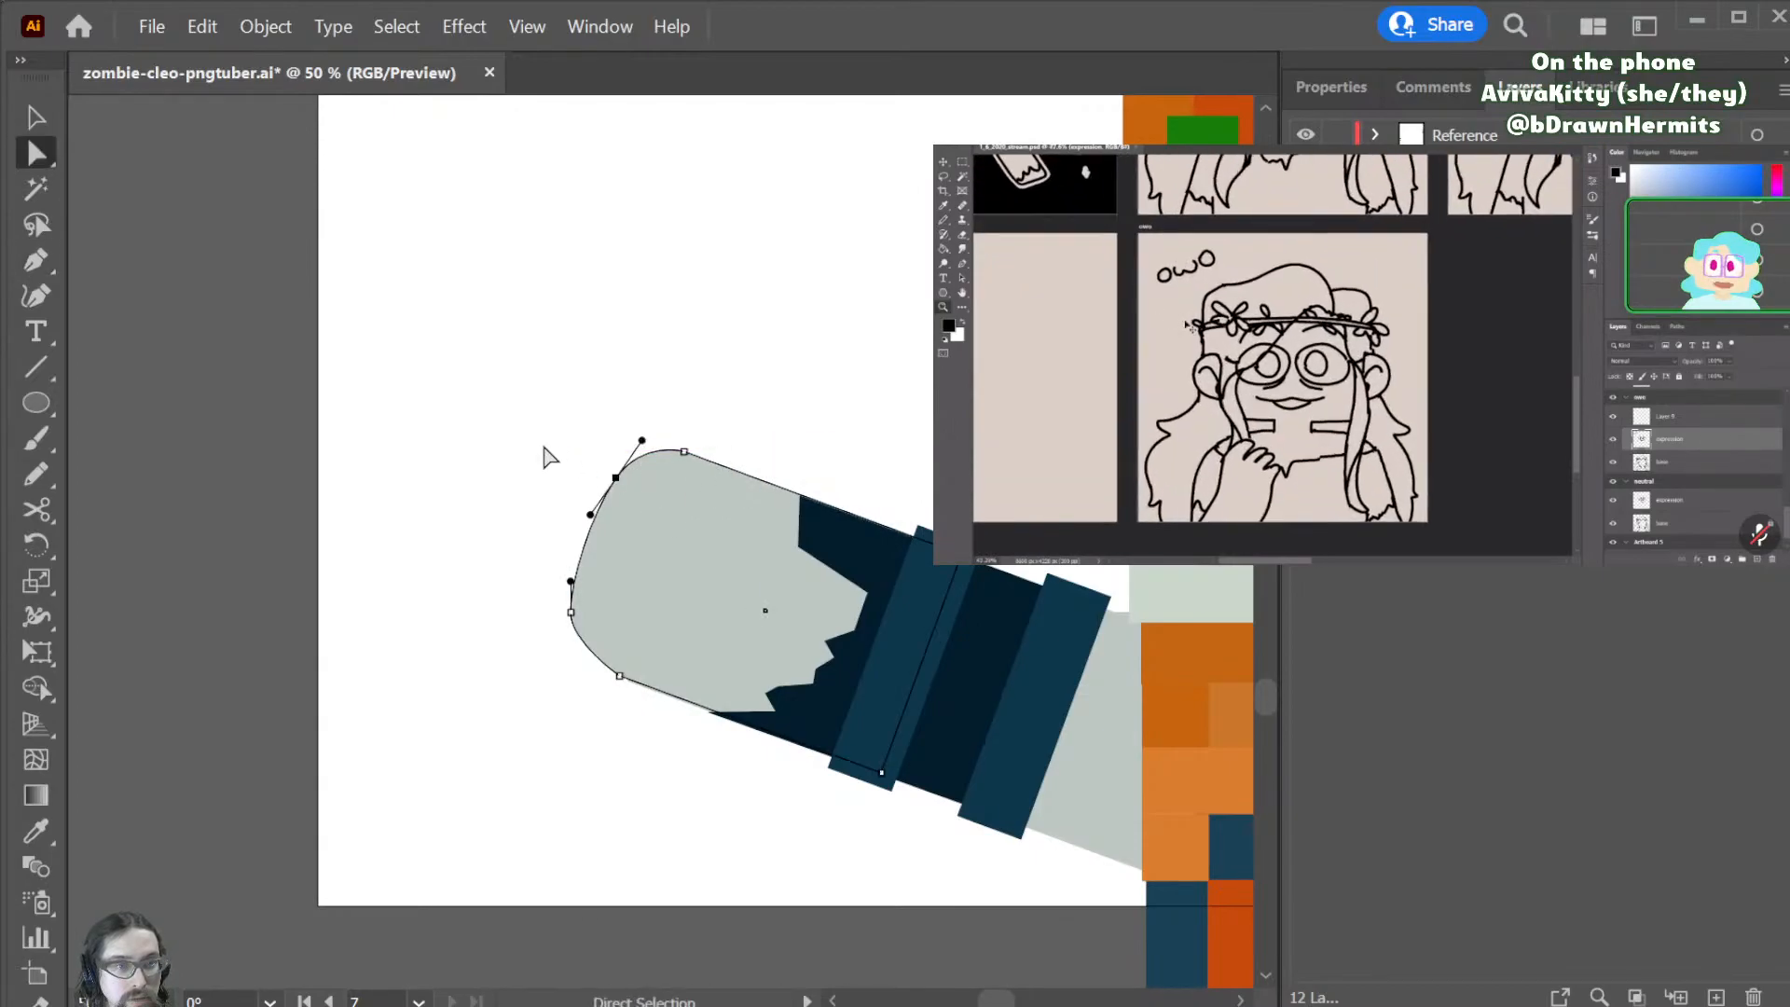
pyautogui.moveTo(571, 610); pyautogui.dragTo(570, 611)
pyautogui.moveTo(617, 488); pyautogui.dragTo(550, 450)
pyautogui.moveTo(619, 680)
pyautogui.mouseDown()
pyautogui.moveTo(667, 640)
pyautogui.moveTo(637, 676)
pyautogui.mouseUp()
pyautogui.click(647, 690)
pyautogui.click(729, 830)
pyautogui.hotkey('ctrl', '-')
pyautogui.hotkey('ctrl', '-')
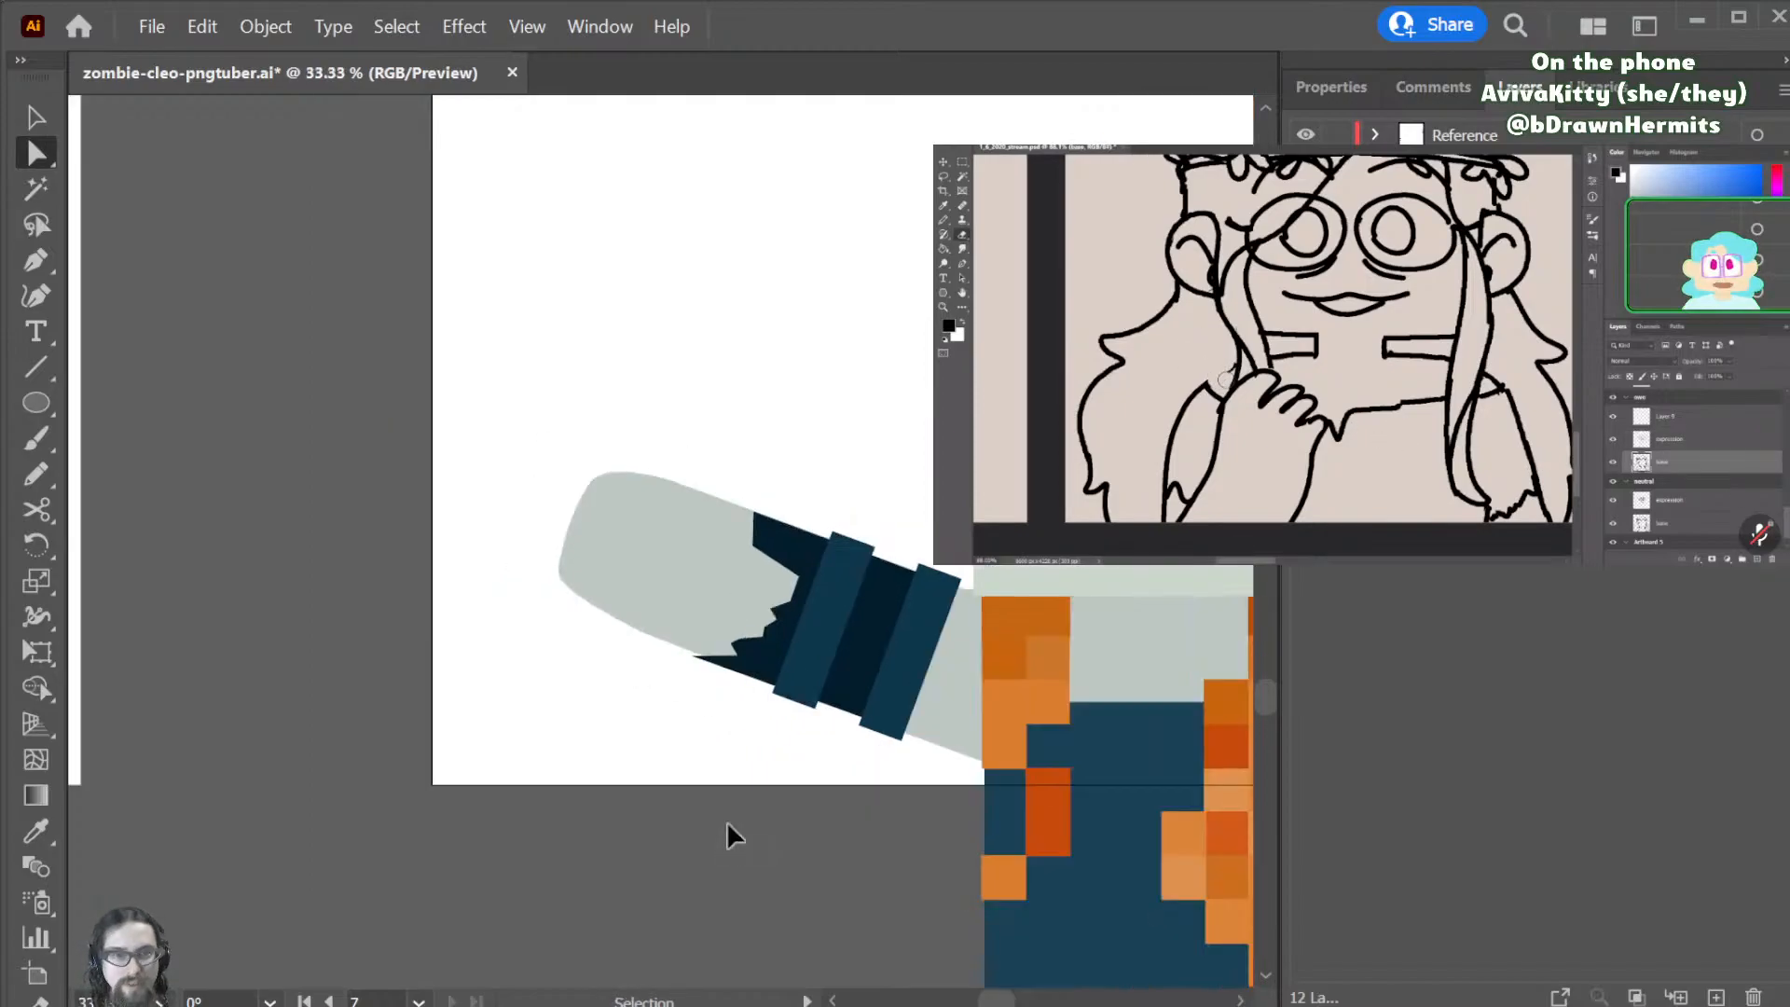
# - Save the PNGtuber document with the rounded hands on the raised-arms pose
pyautogui.click(839, 758)
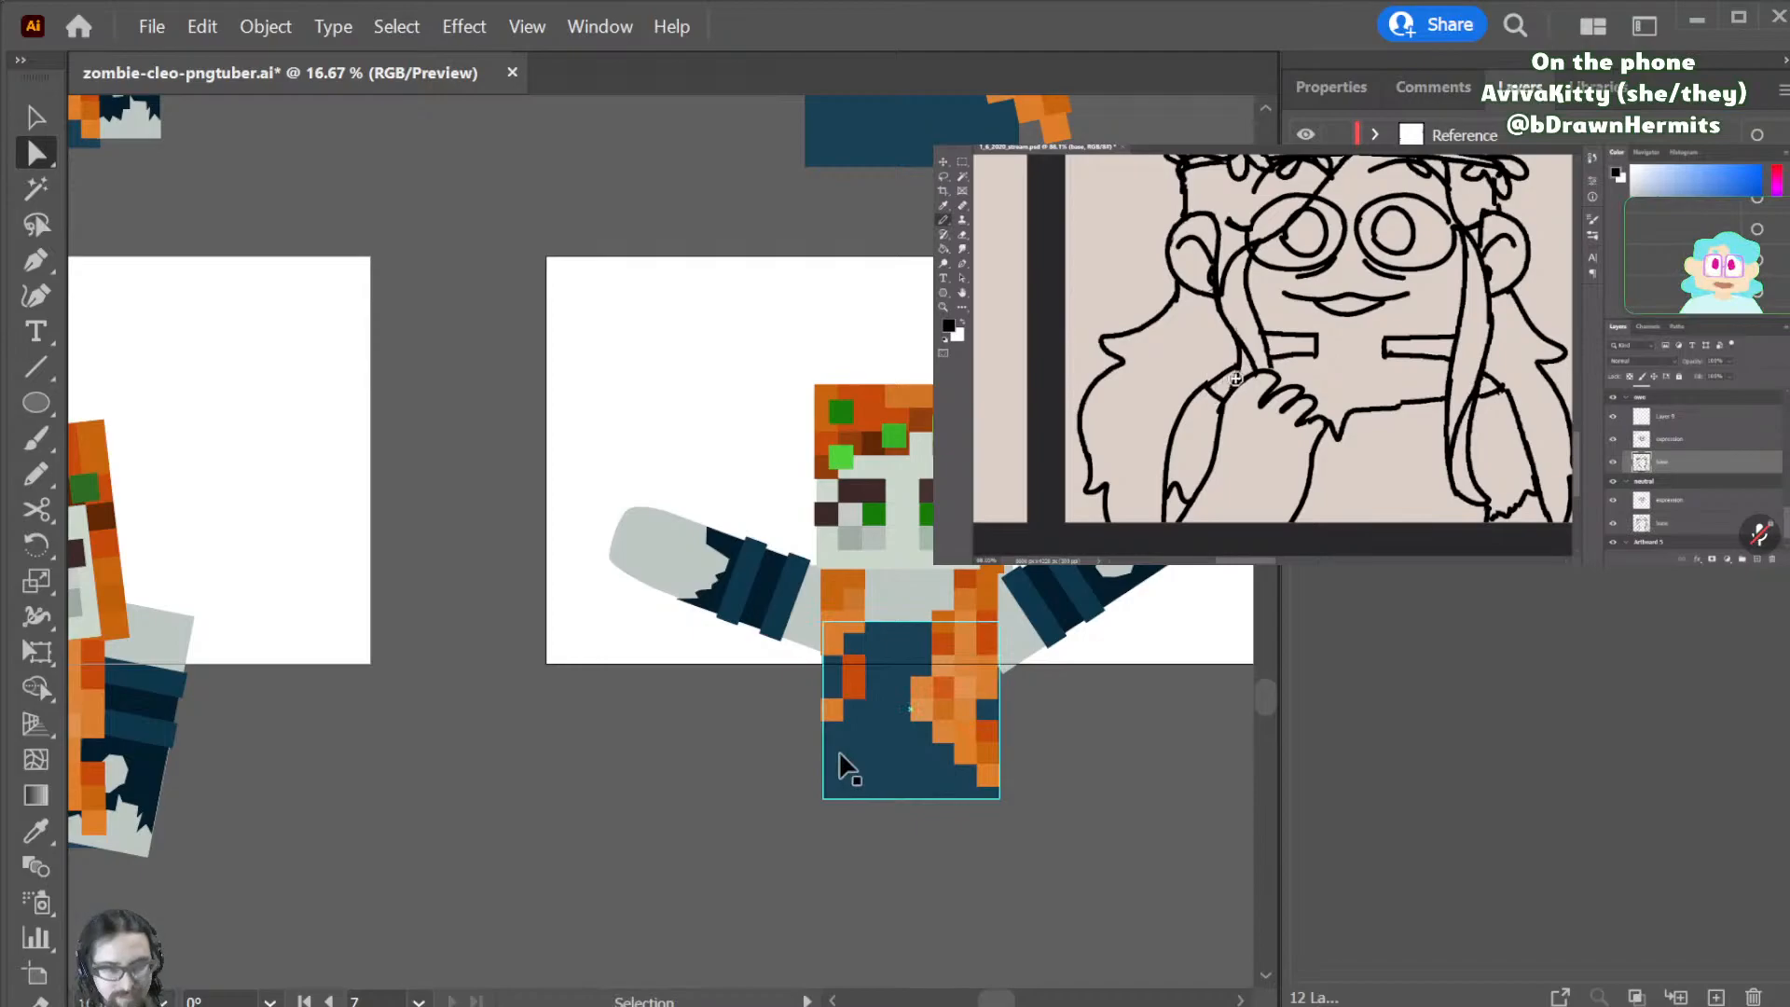
pyautogui.scroll(1, 796, 460)
pyautogui.press('v')
pyautogui.hotkey('ctrl', 's')
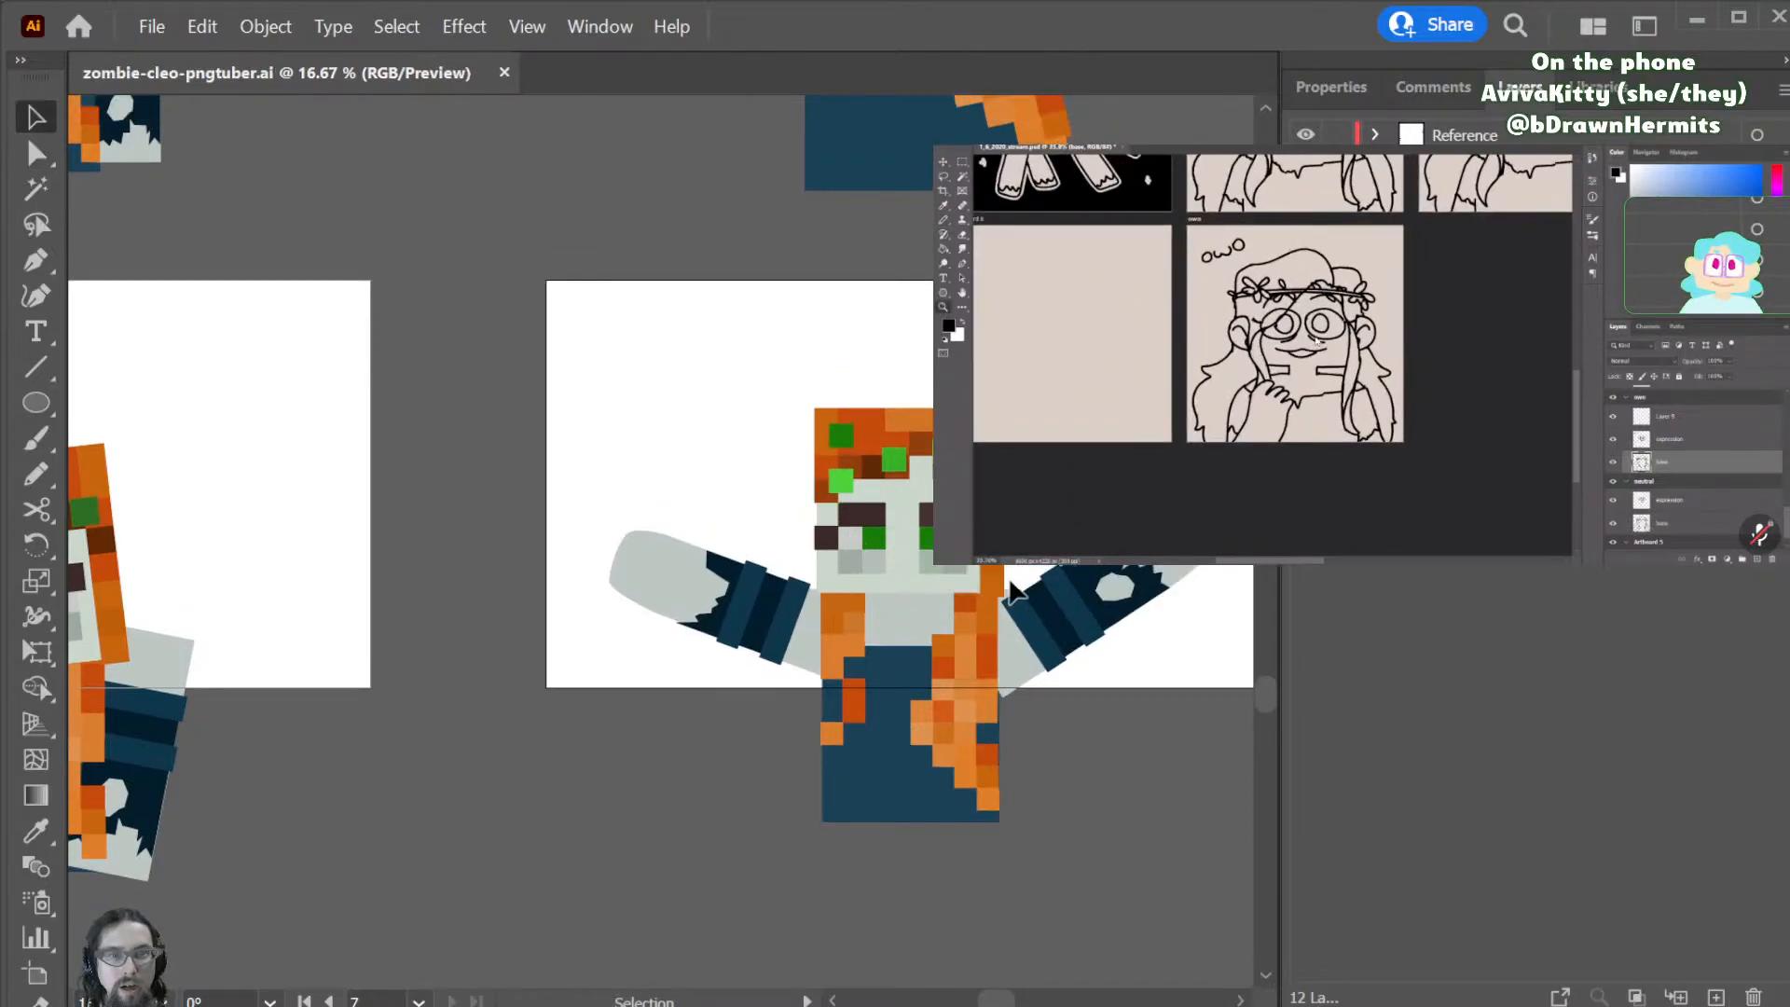
pyautogui.scroll(2, 1008, 576)
pyautogui.scroll(-3, 1008, 578)
pyautogui.scroll(-2, 1013, 591)
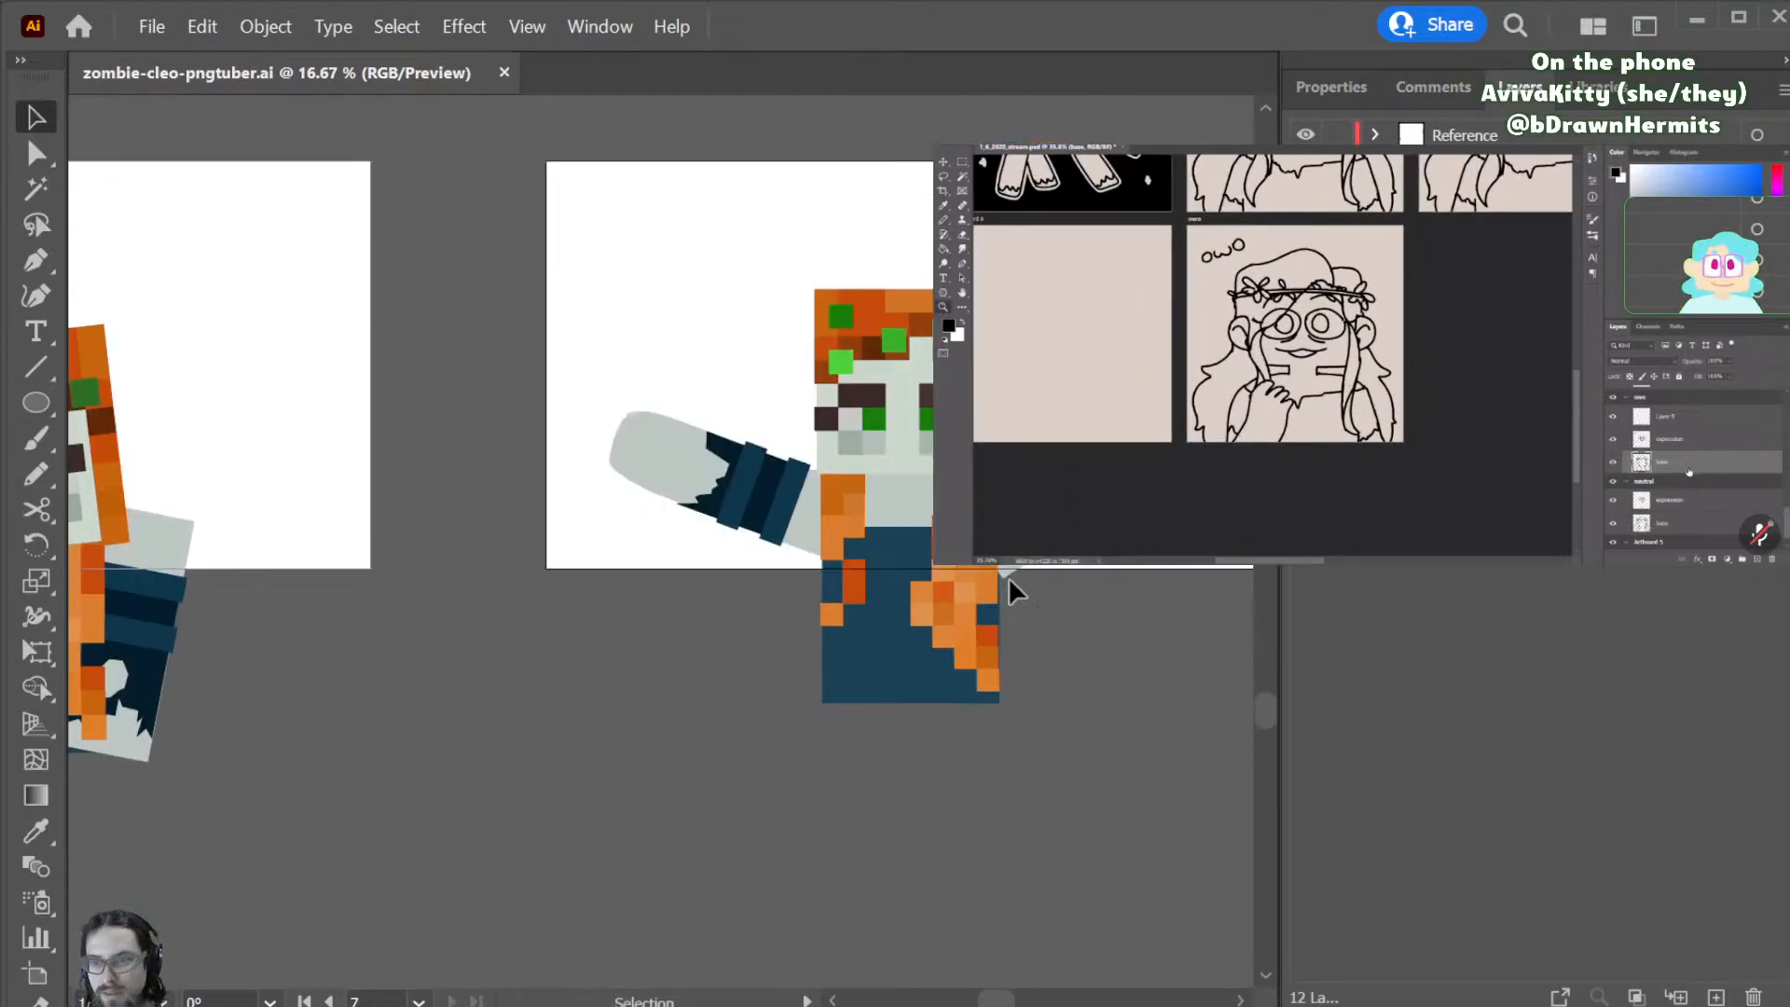
pyautogui.click(926, 546)
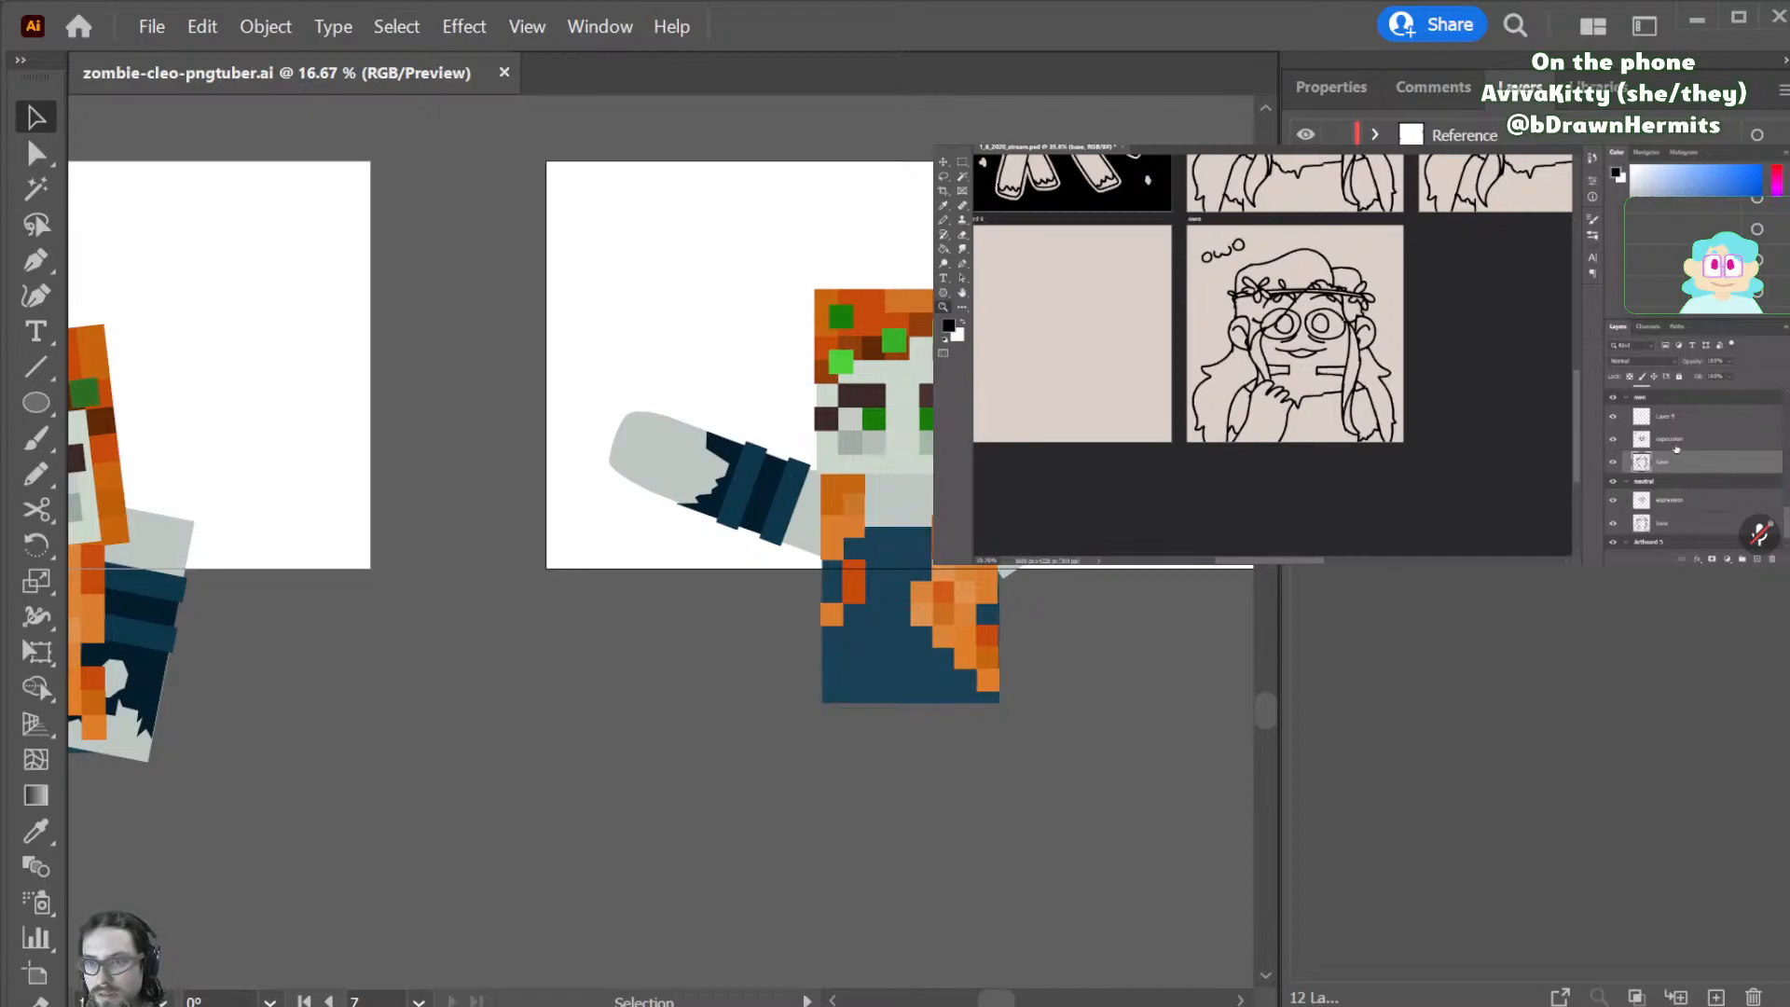
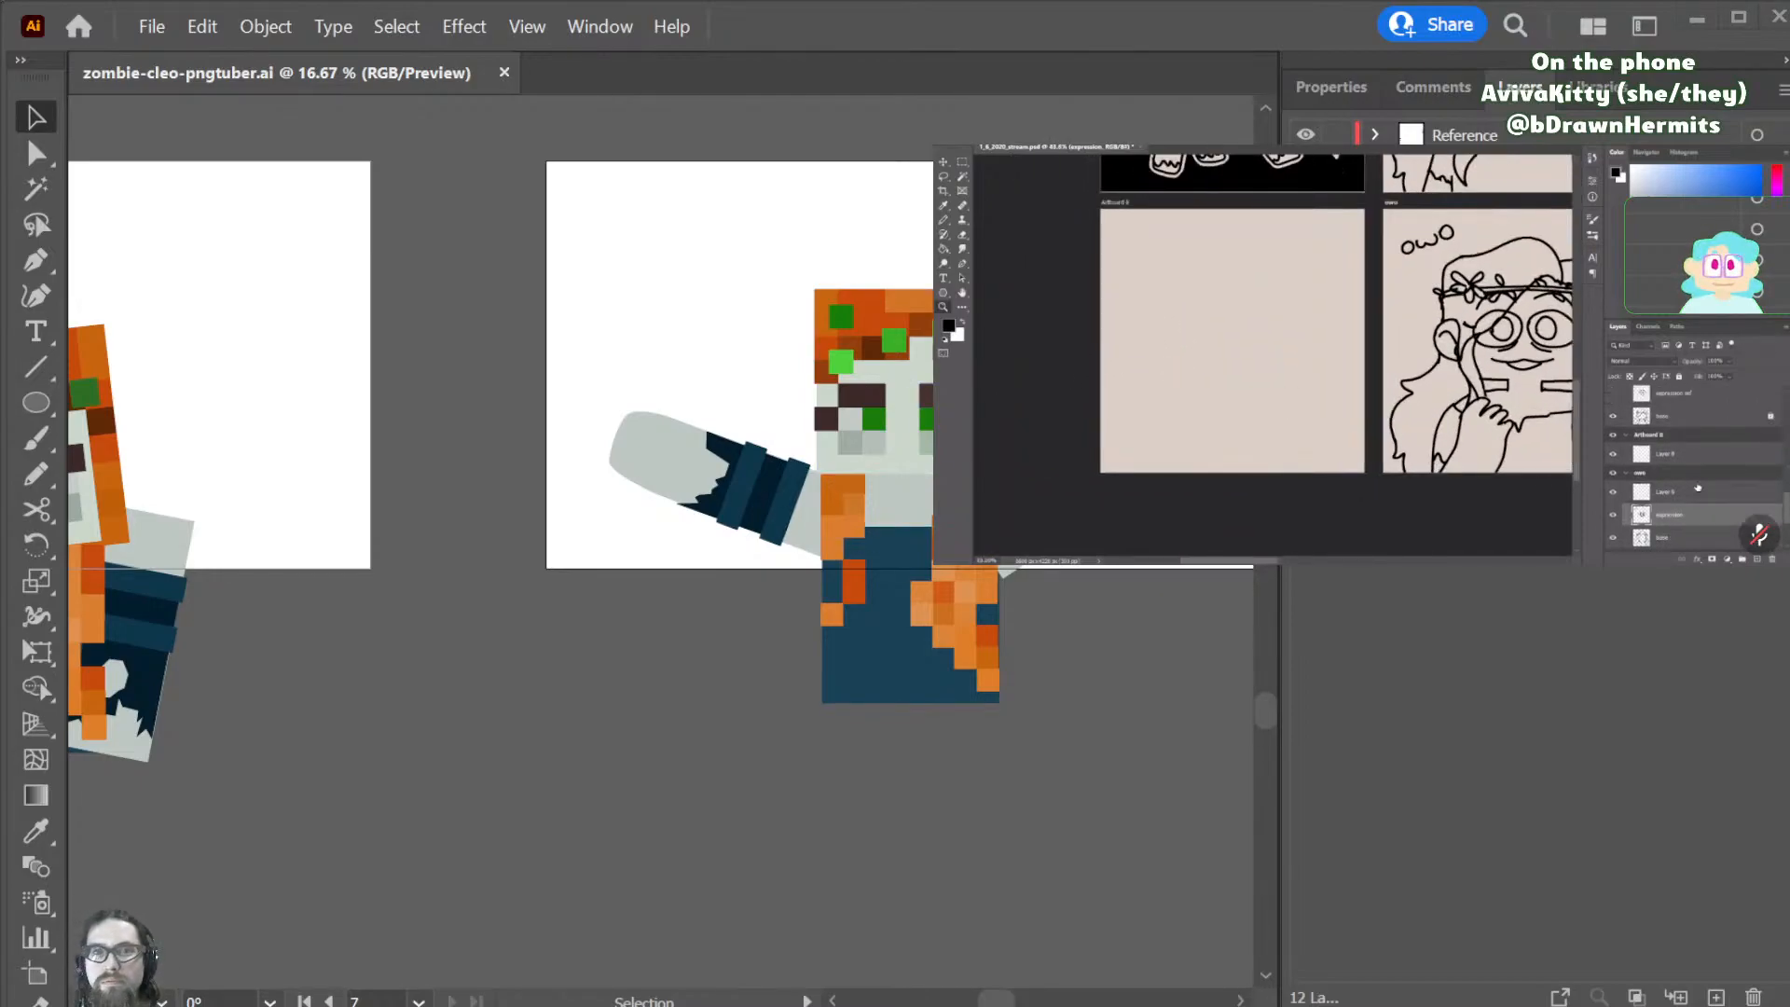
# - Try to round the corners of the orange hair square at the upper-left corner of the character's head
pyautogui.scroll(3, 886, 444)
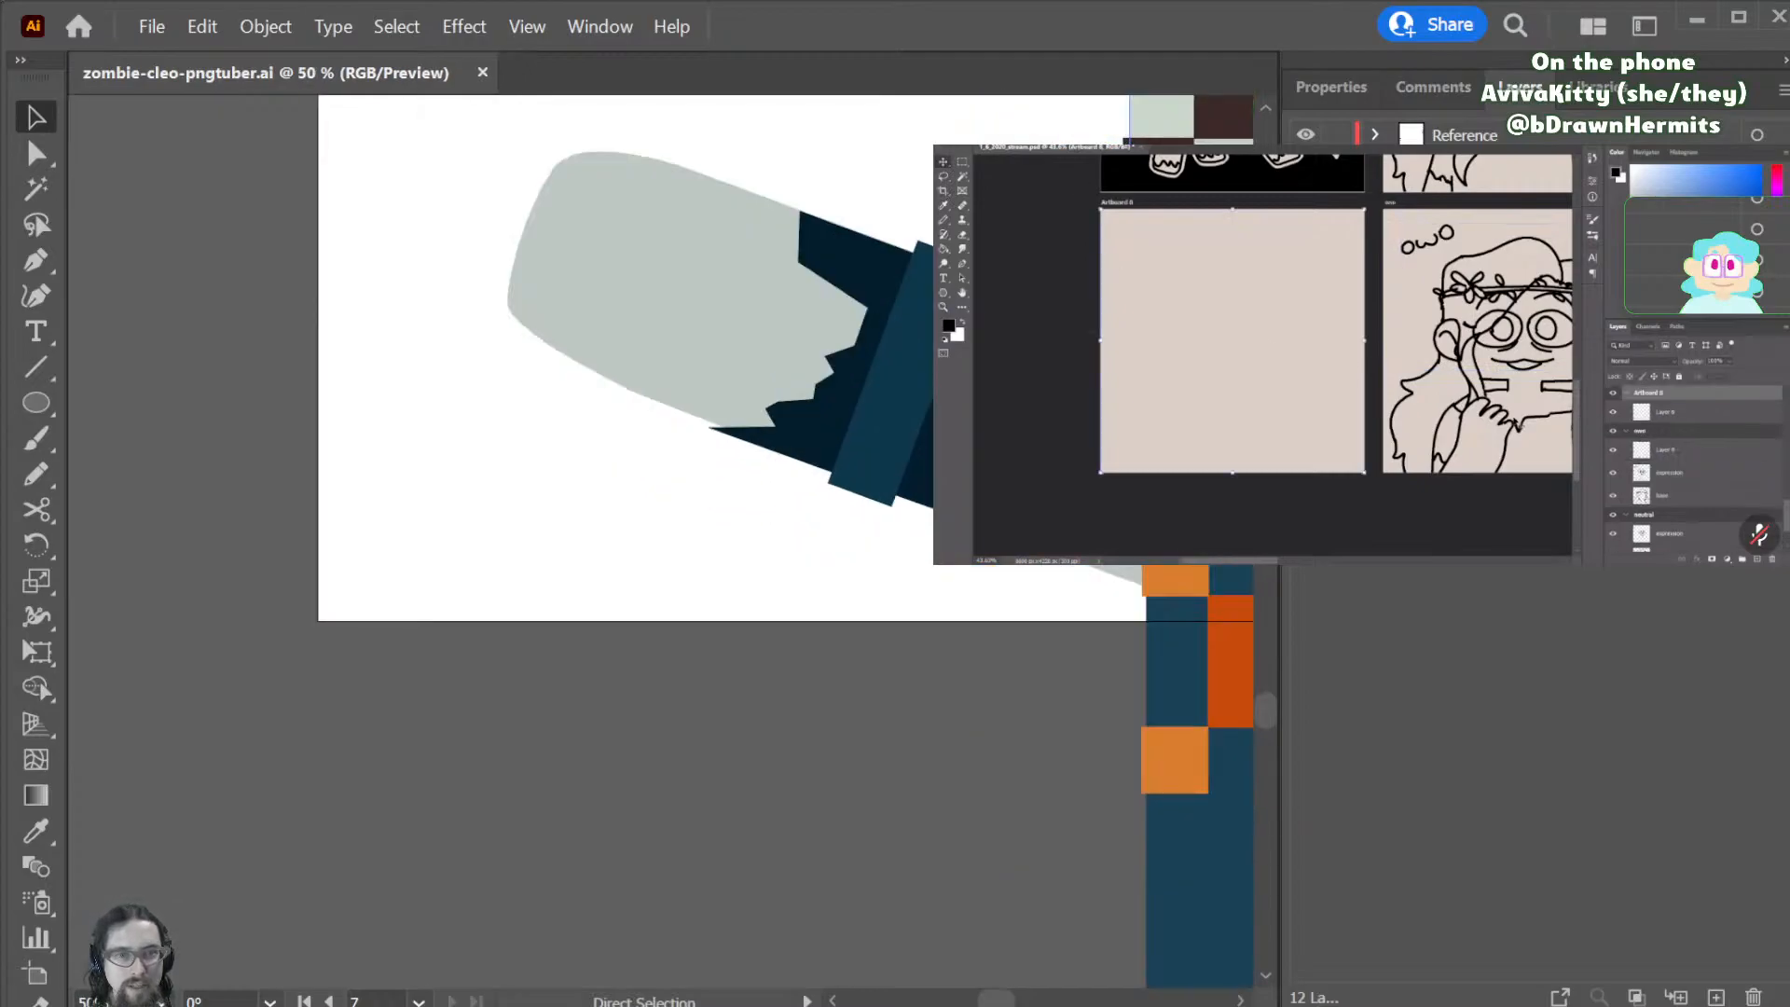
pyautogui.scroll(10, 914, 471)
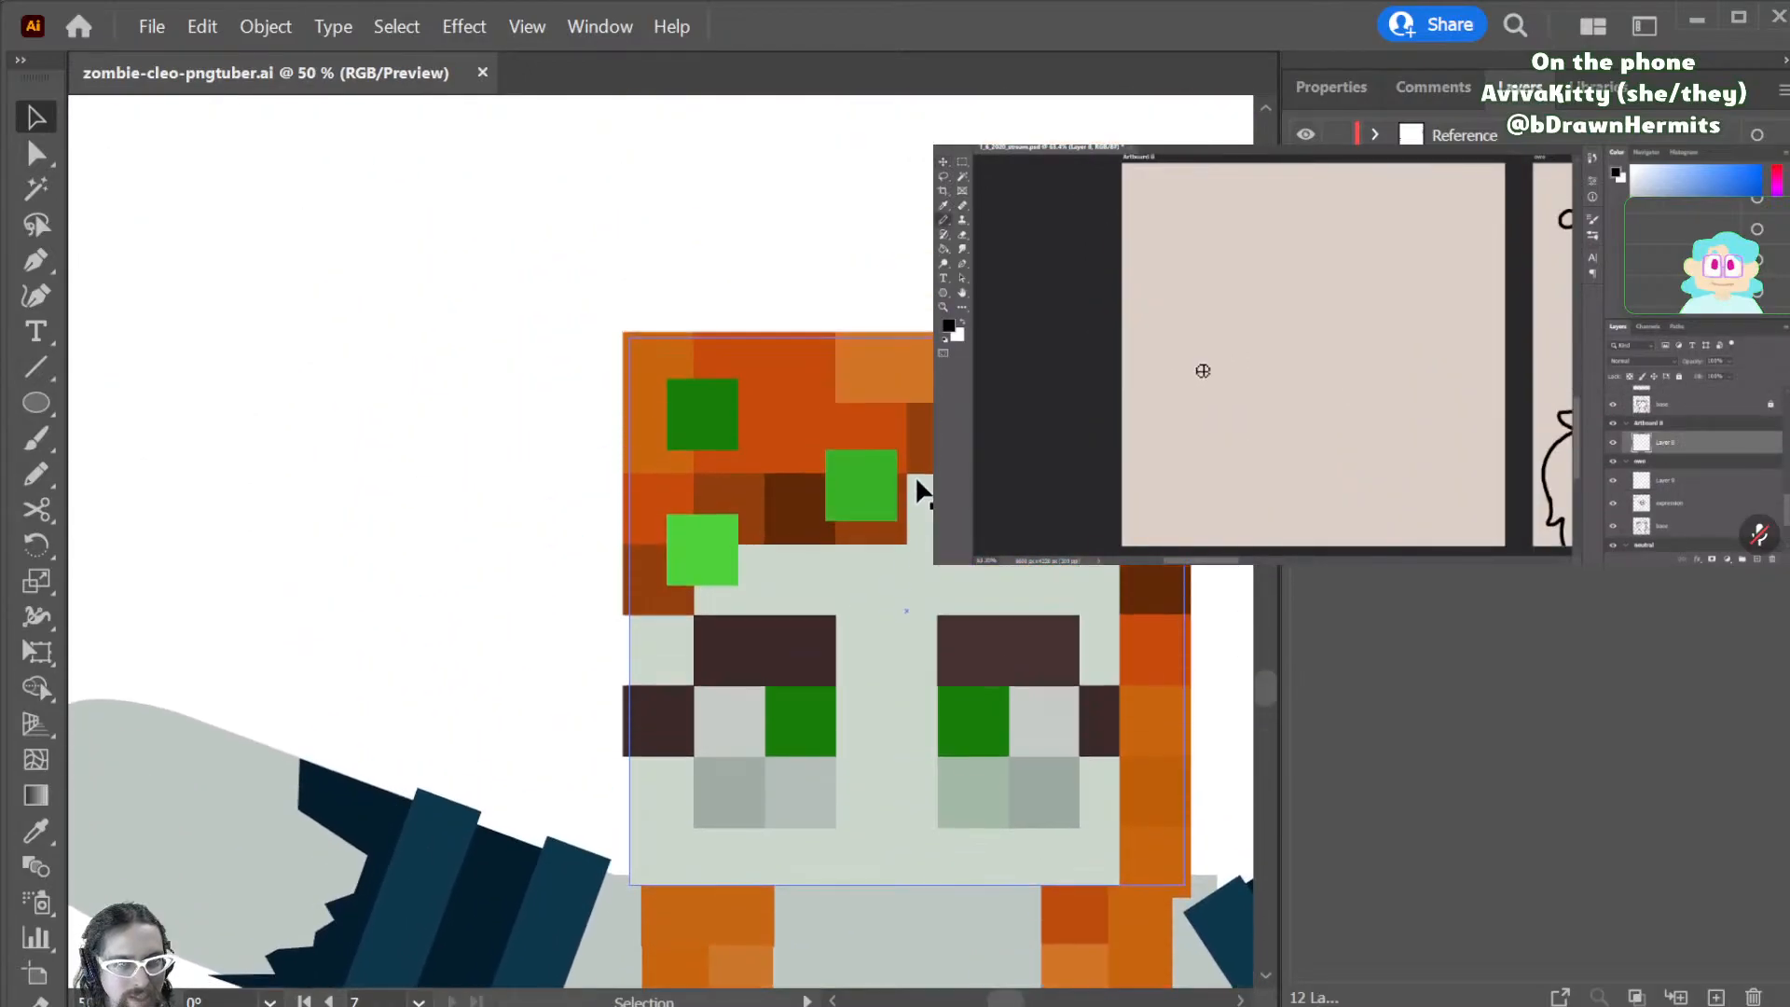
pyautogui.scroll(1, 916, 480)
pyautogui.click(634, 398)
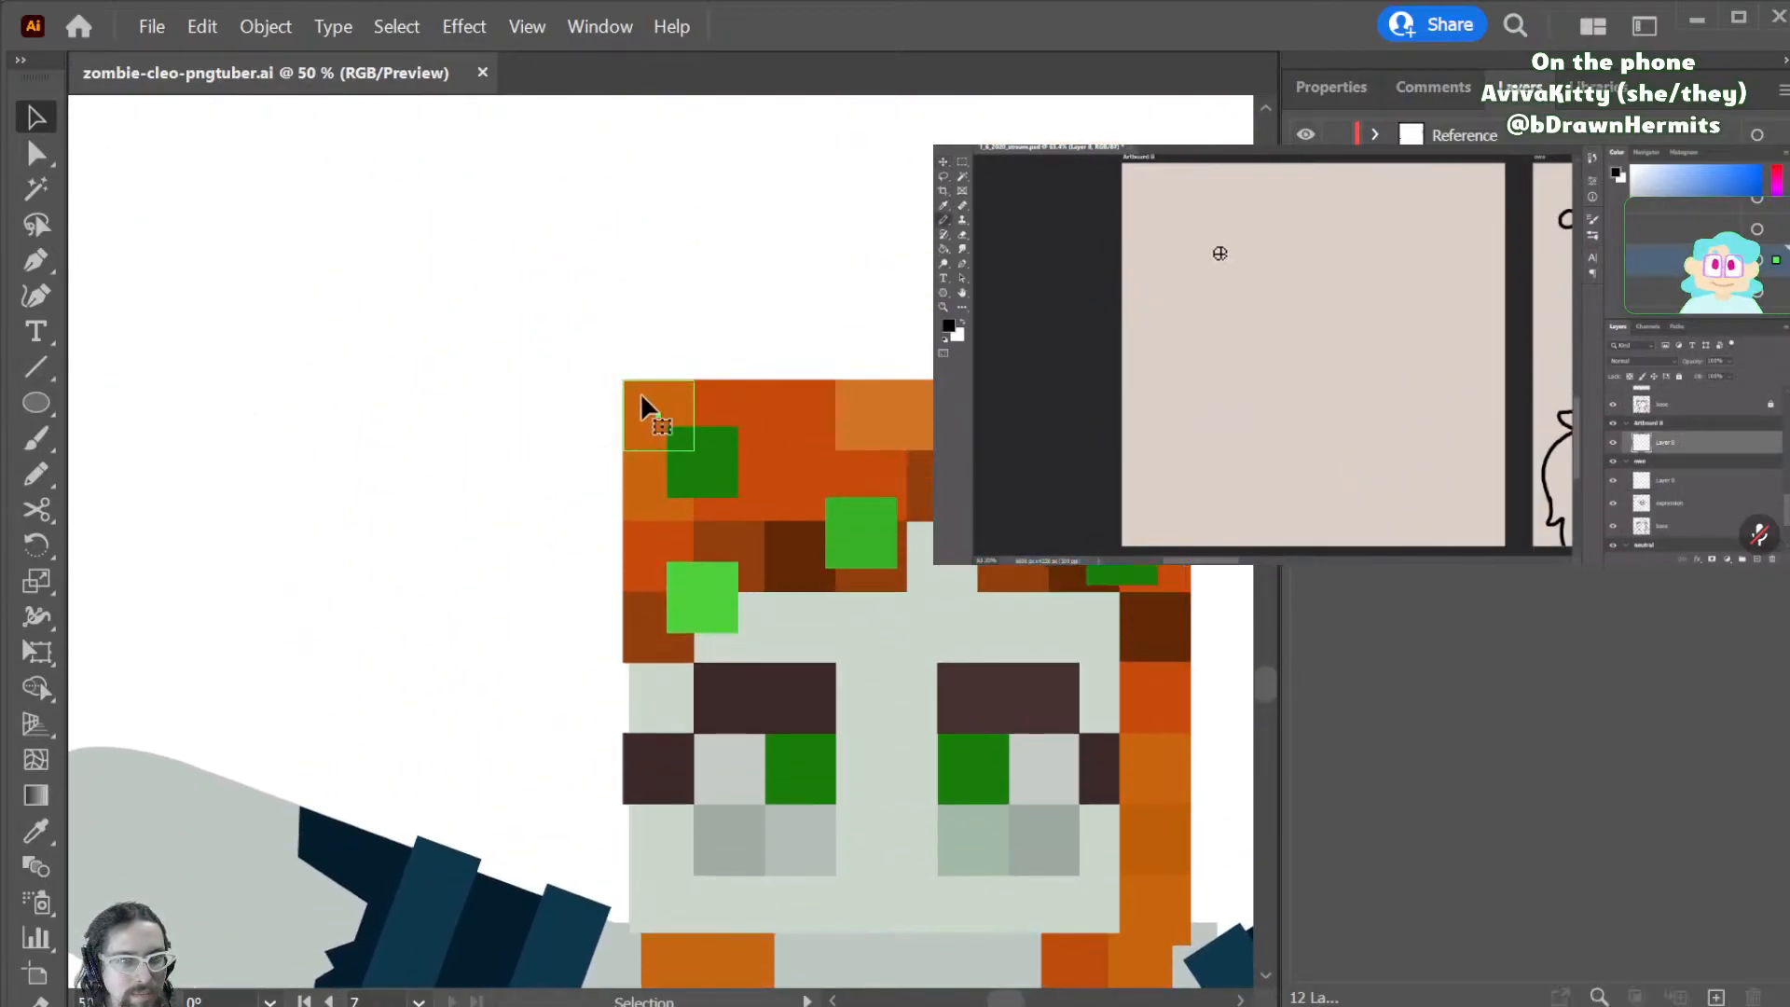
pyautogui.moveTo(637, 394)
pyautogui.mouseDown()
pyautogui.moveTo(673, 399)
pyautogui.moveTo(641, 401)
pyautogui.moveTo(658, 425)
pyautogui.moveTo(640, 395)
pyautogui.moveTo(669, 418)
pyautogui.moveTo(654, 401)
pyautogui.mouseUp()
pyautogui.click(769, 288)
pyautogui.hotkey('ctrl', 'z')
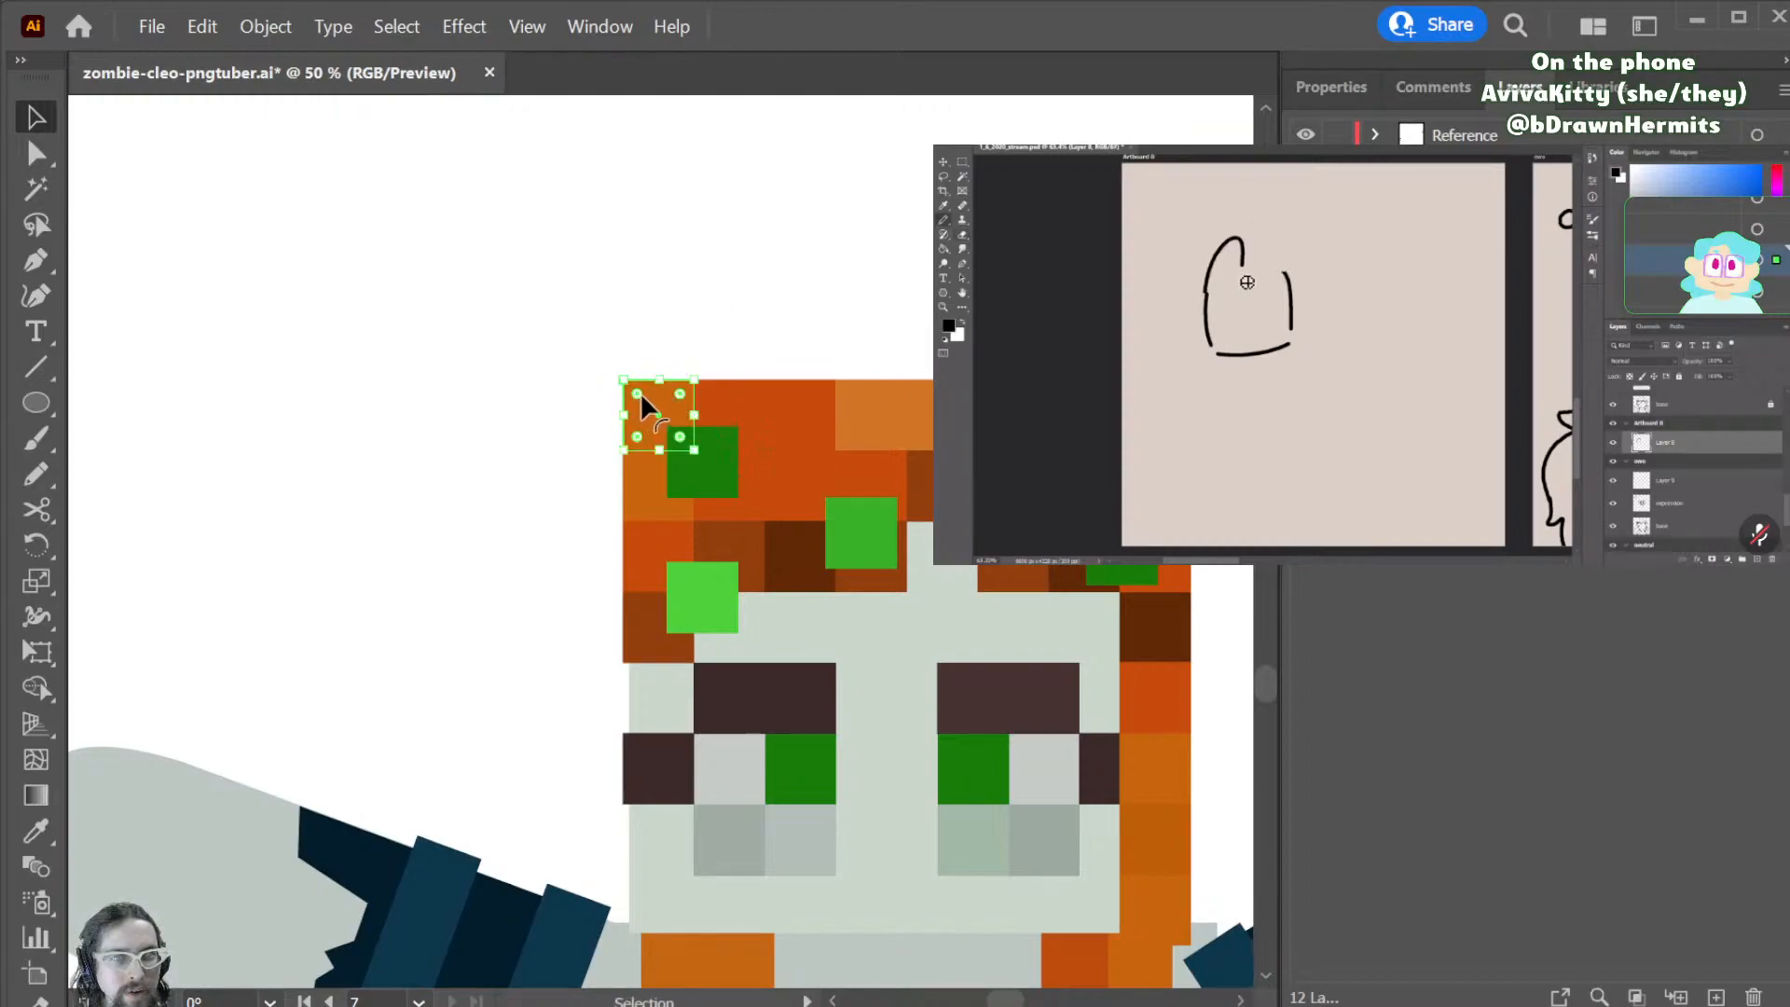
# - Undo the hair square's corner rounding, and reshape its outer corner at the head's upper left into a smooth curve with the Pen tool
pyautogui.moveTo(636, 389)
pyautogui.mouseDown()
pyautogui.moveTo(660, 417)
pyautogui.moveTo(643, 399)
pyautogui.mouseUp()
pyautogui.hotkey('ctrl', 'z')
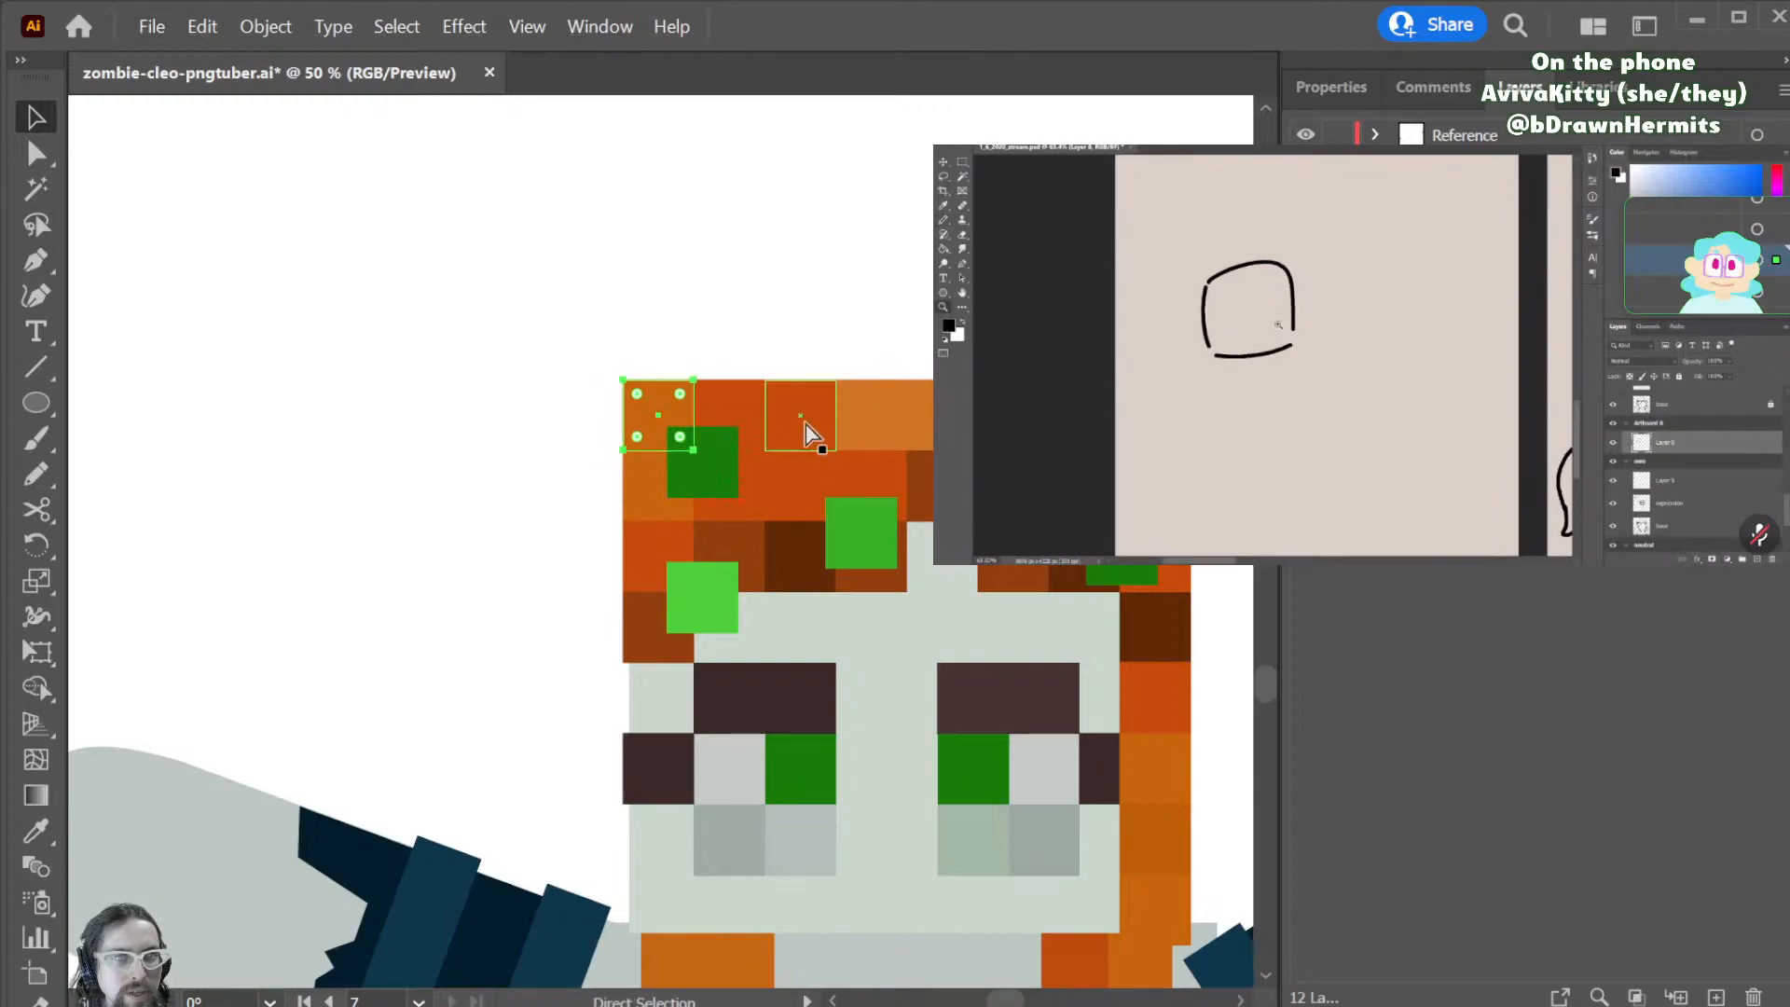
pyautogui.press('p')
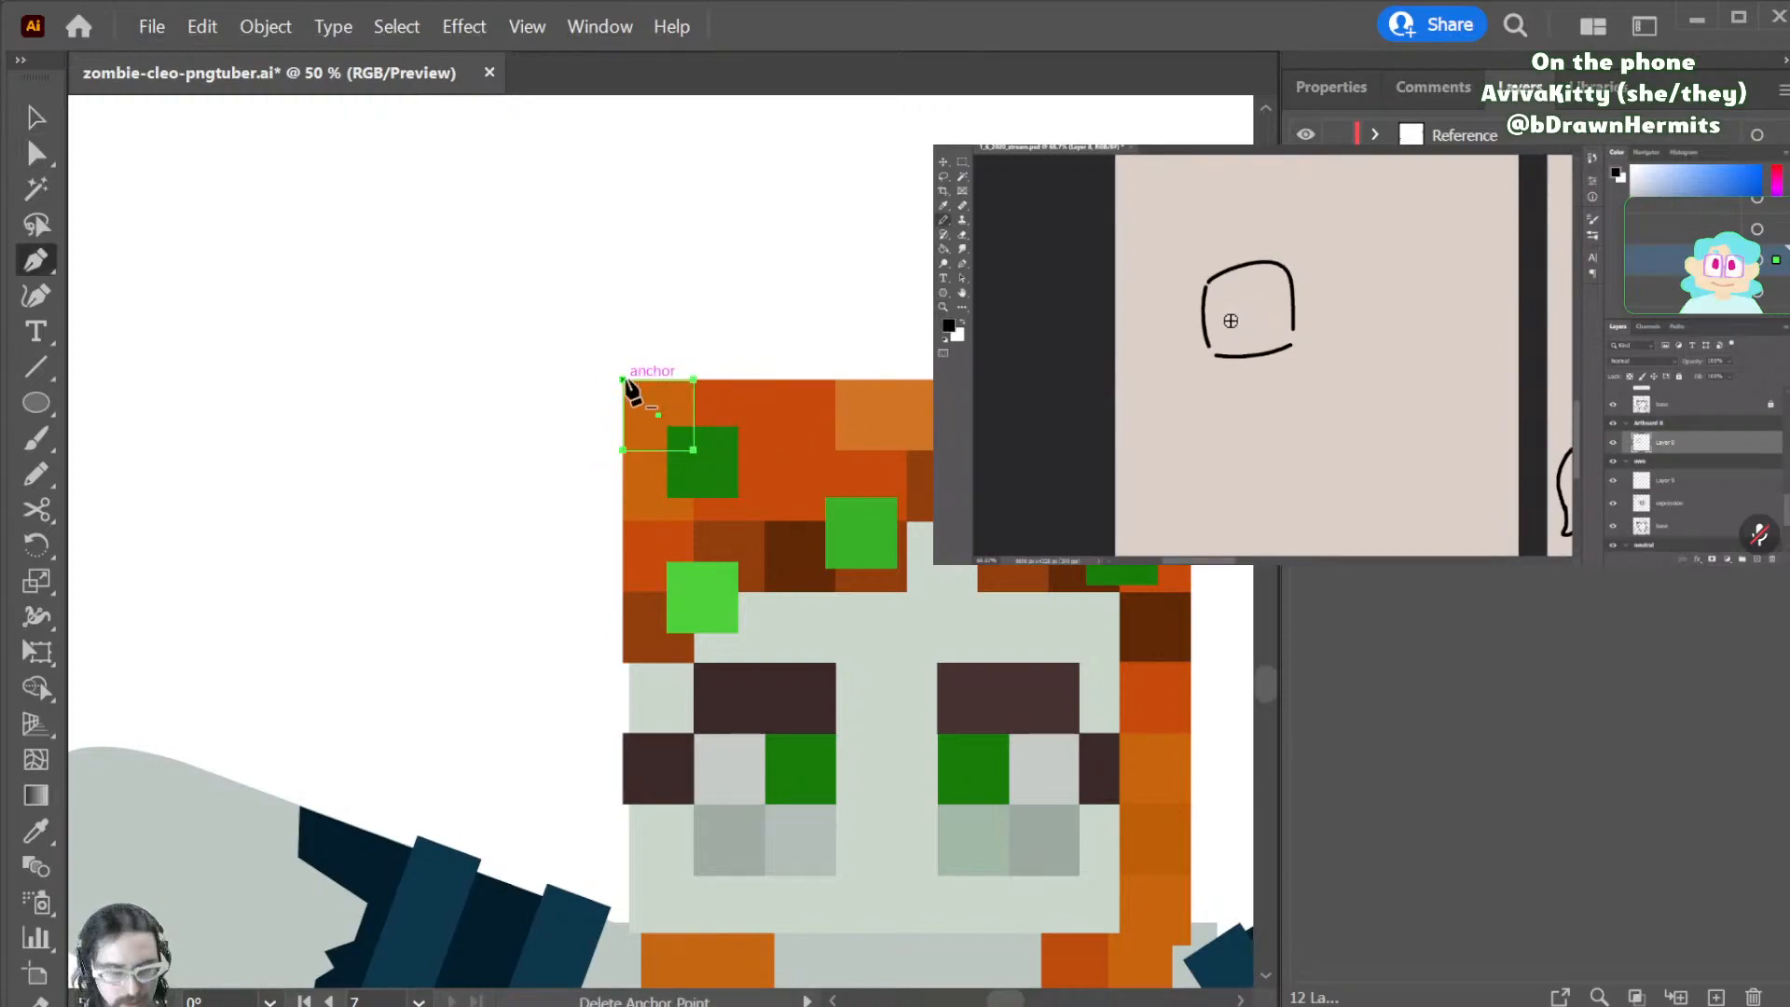
pyautogui.moveTo(624, 378)
pyautogui.mouseDown()
pyautogui.moveTo(662, 338)
pyautogui.moveTo(643, 354)
pyautogui.mouseUp()
pyautogui.moveTo(641, 362); pyautogui.dragTo(647, 356)
pyautogui.press('a')
pyautogui.hotkey('ctrl', 'shift', 'a')
pyautogui.press('-')
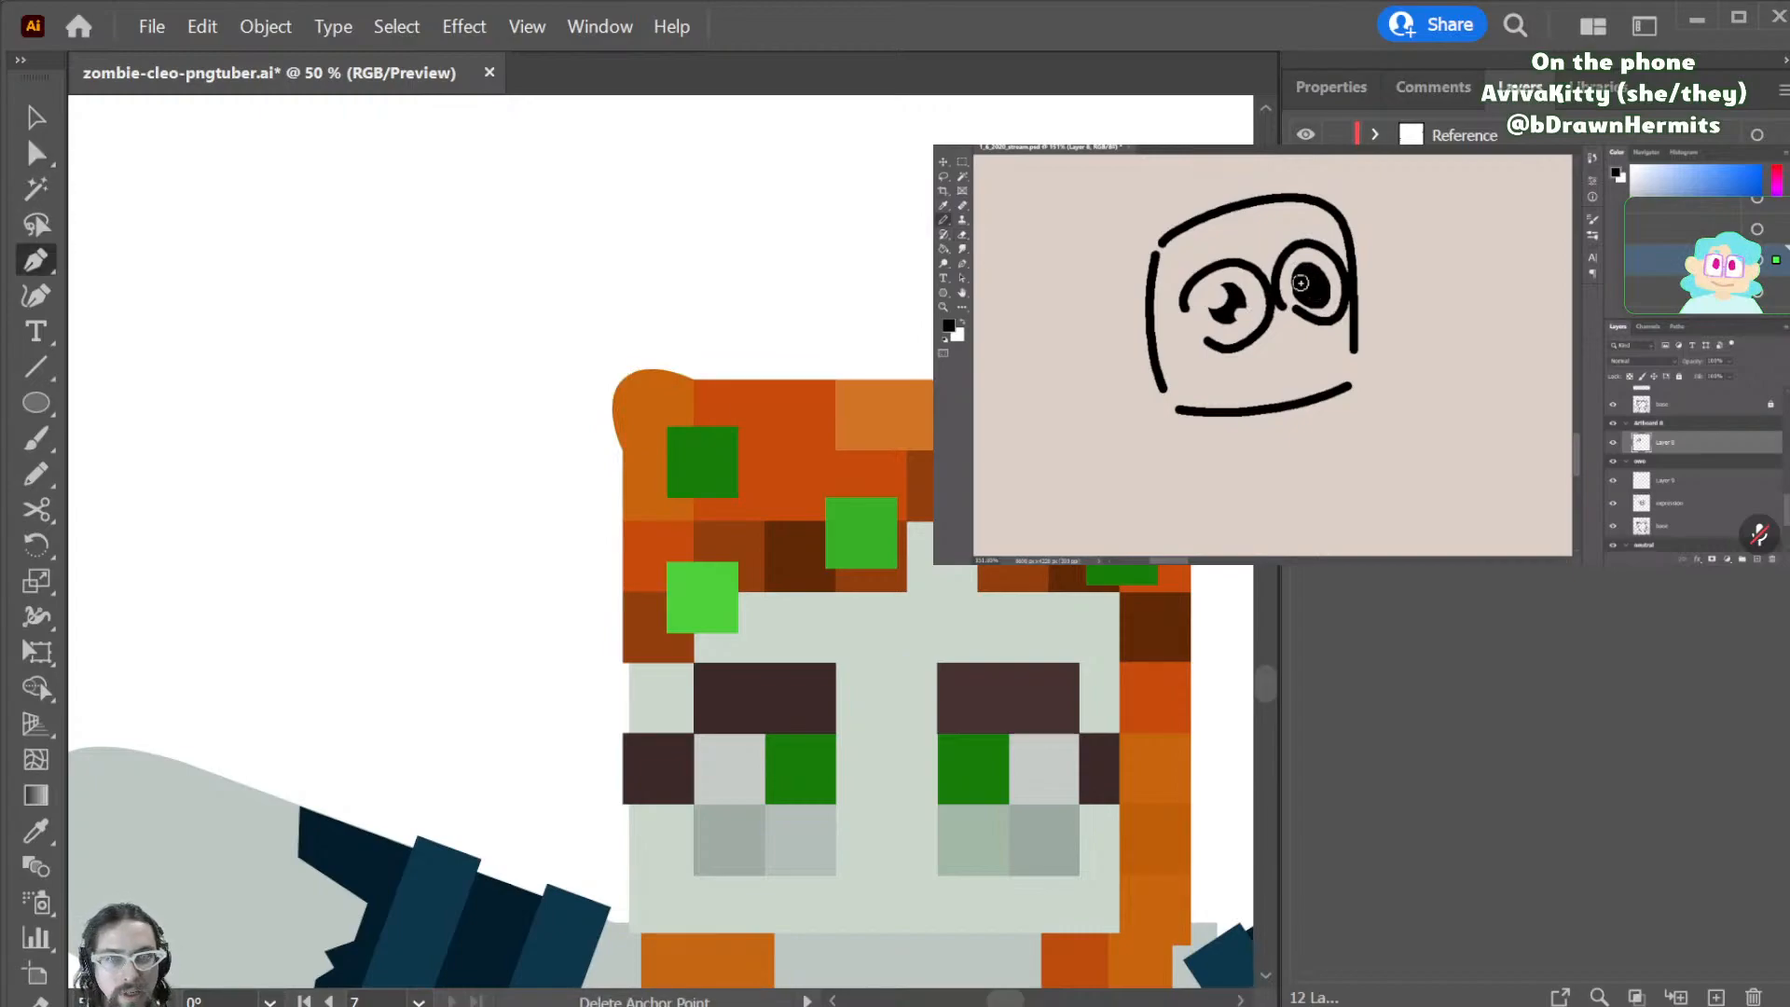
pyautogui.press('a')
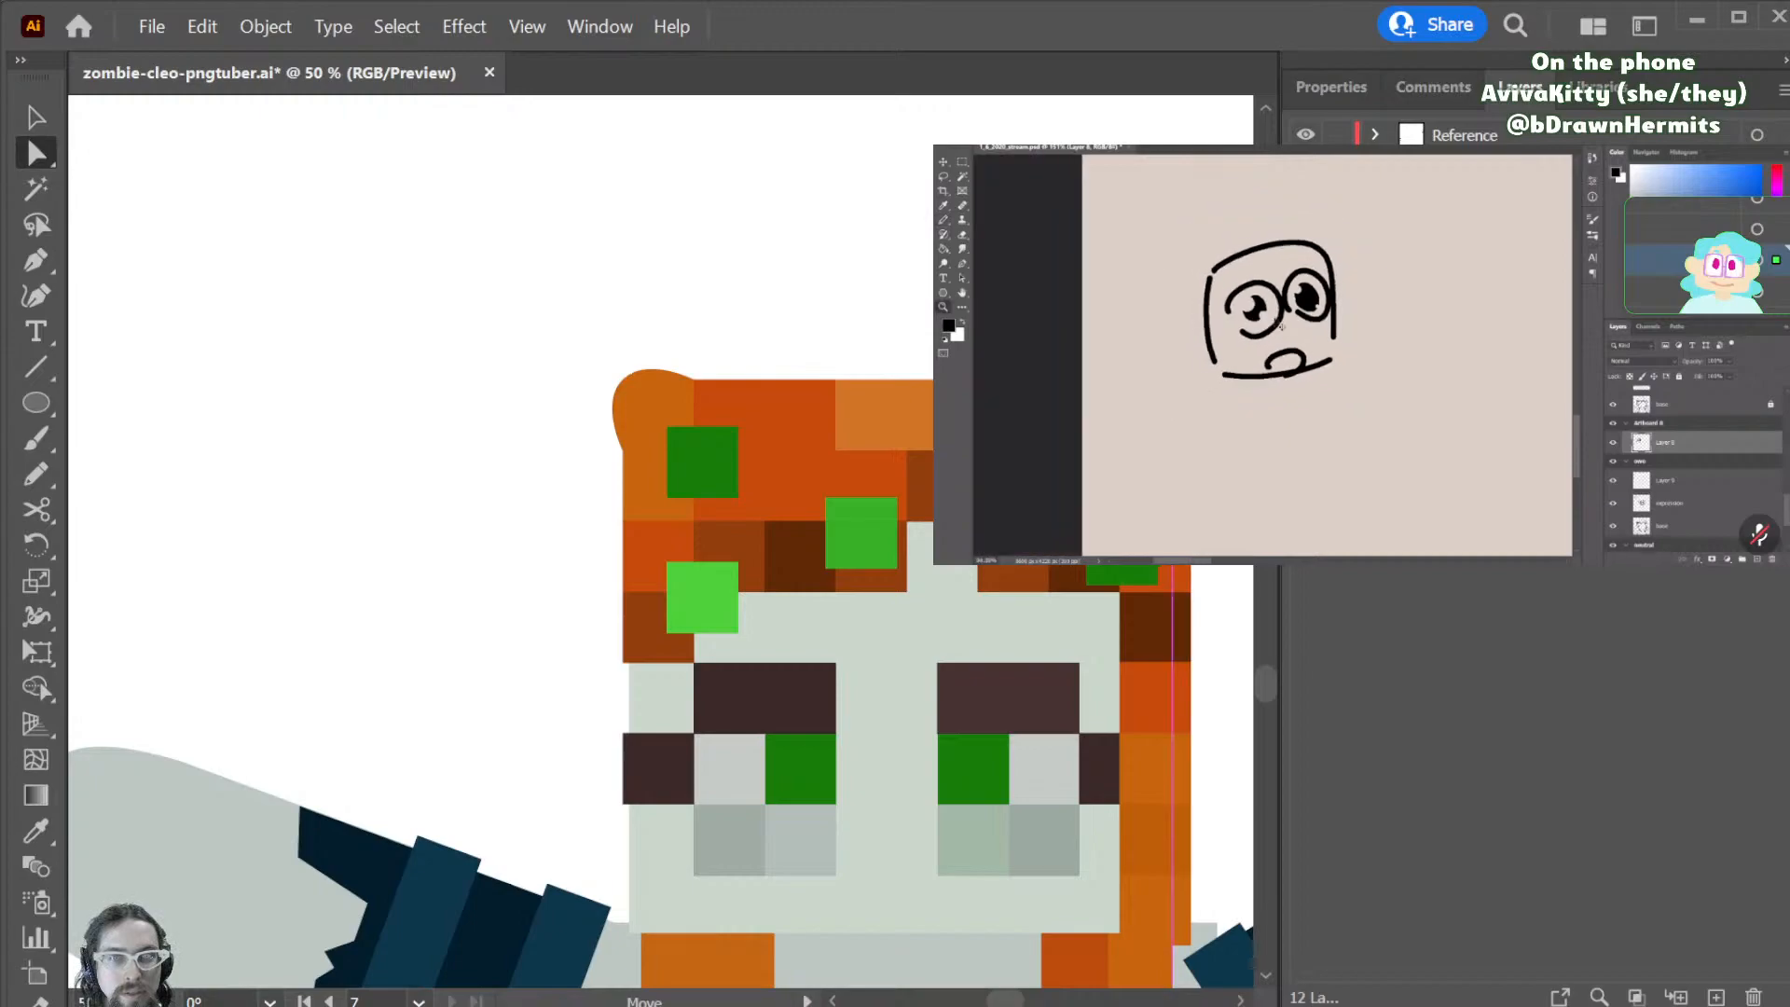
# - Add an anchor point on the face shape's right edge and pull its upper-right corner inward to bevel it behind the hair
pyautogui.moveTo(1172, 932); pyautogui.dragTo(1184, 932)
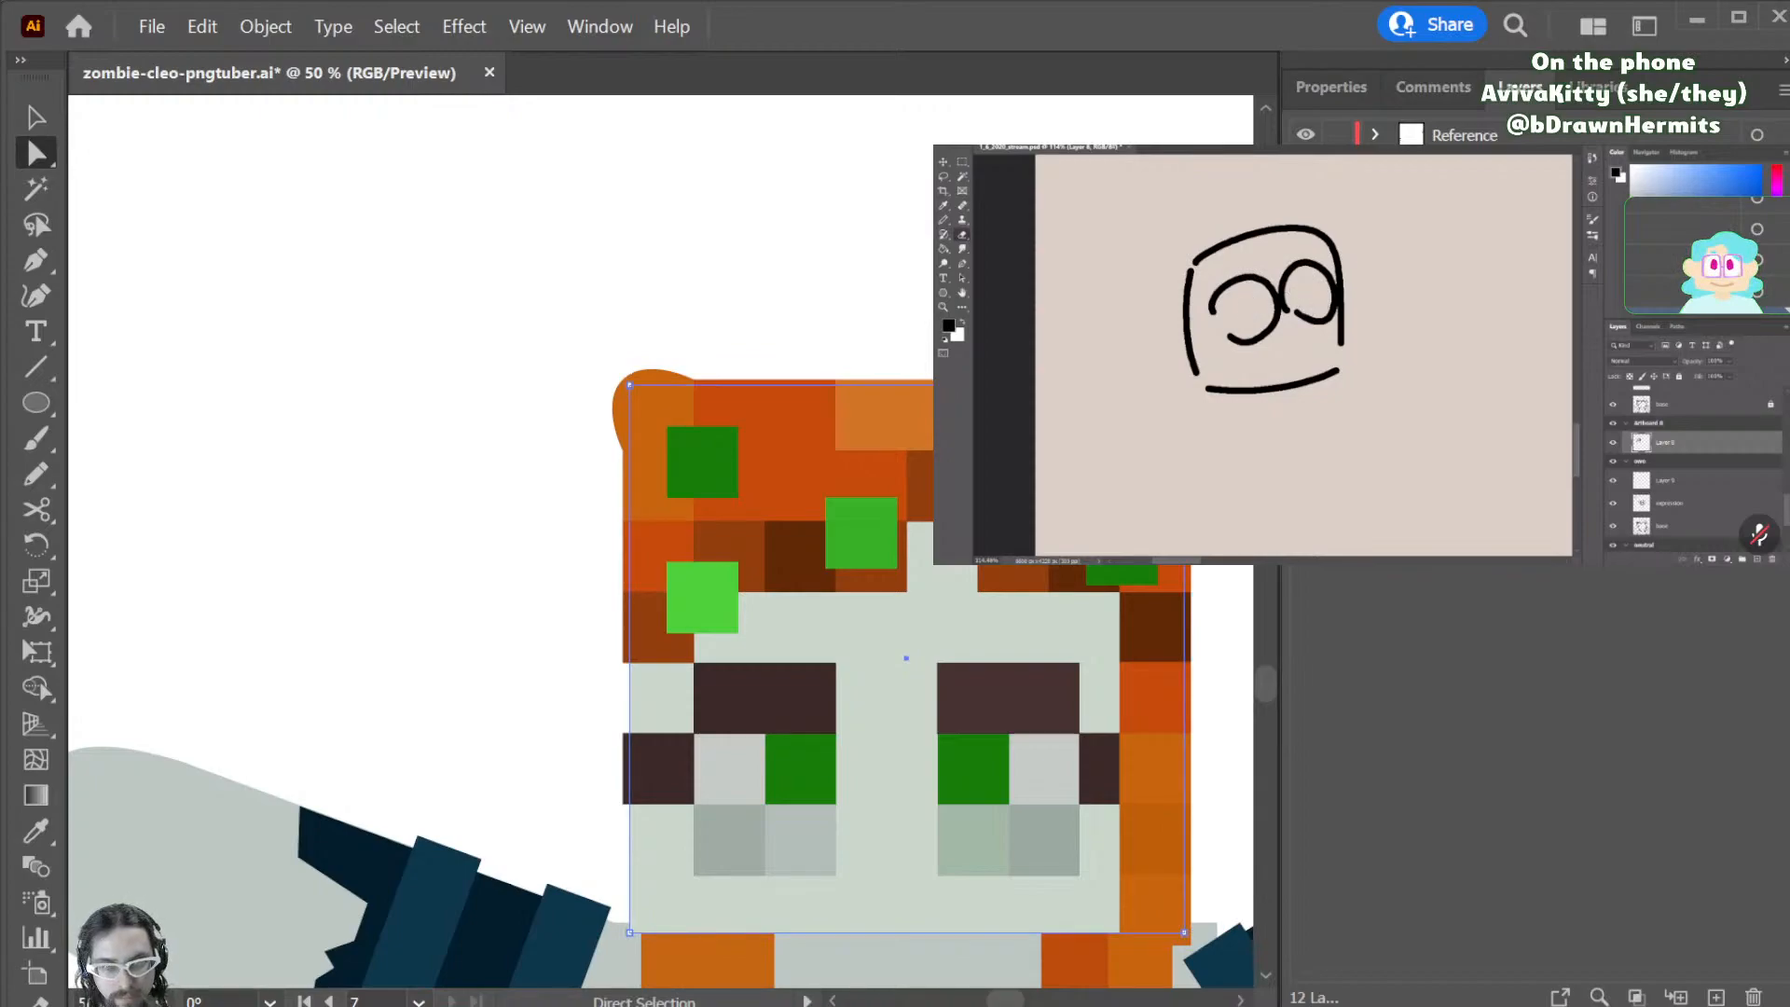
pyautogui.press('+')
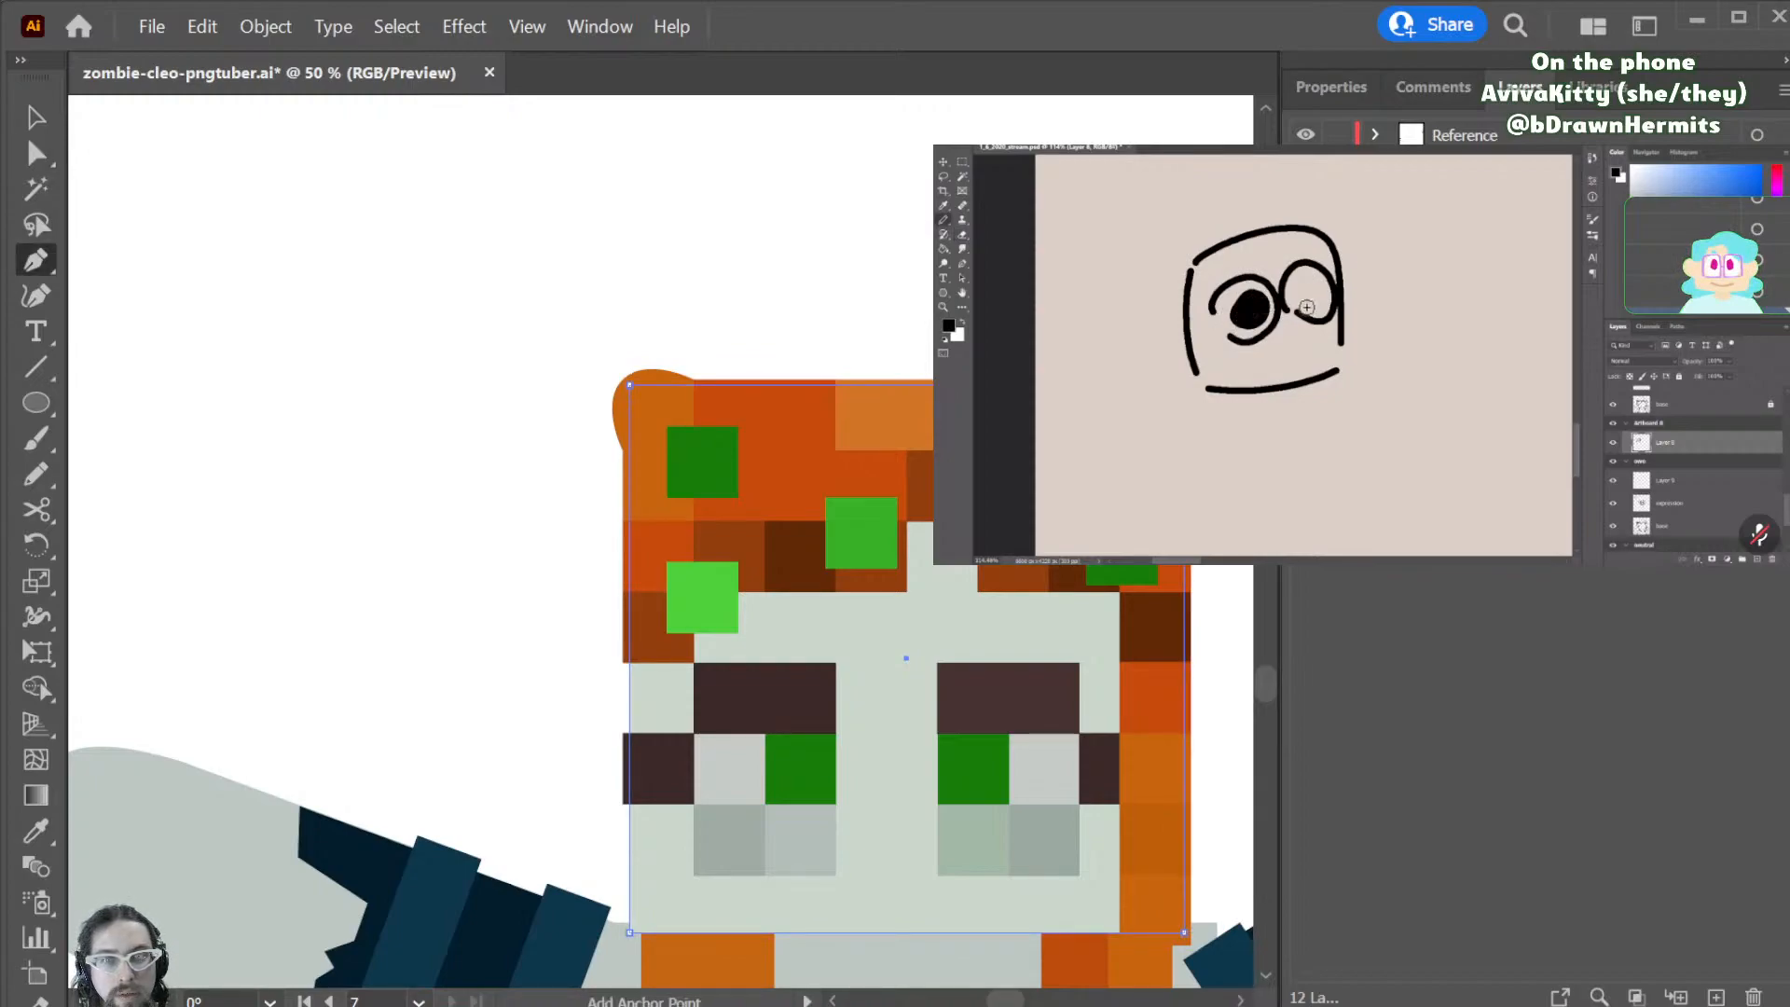
pyautogui.press('a')
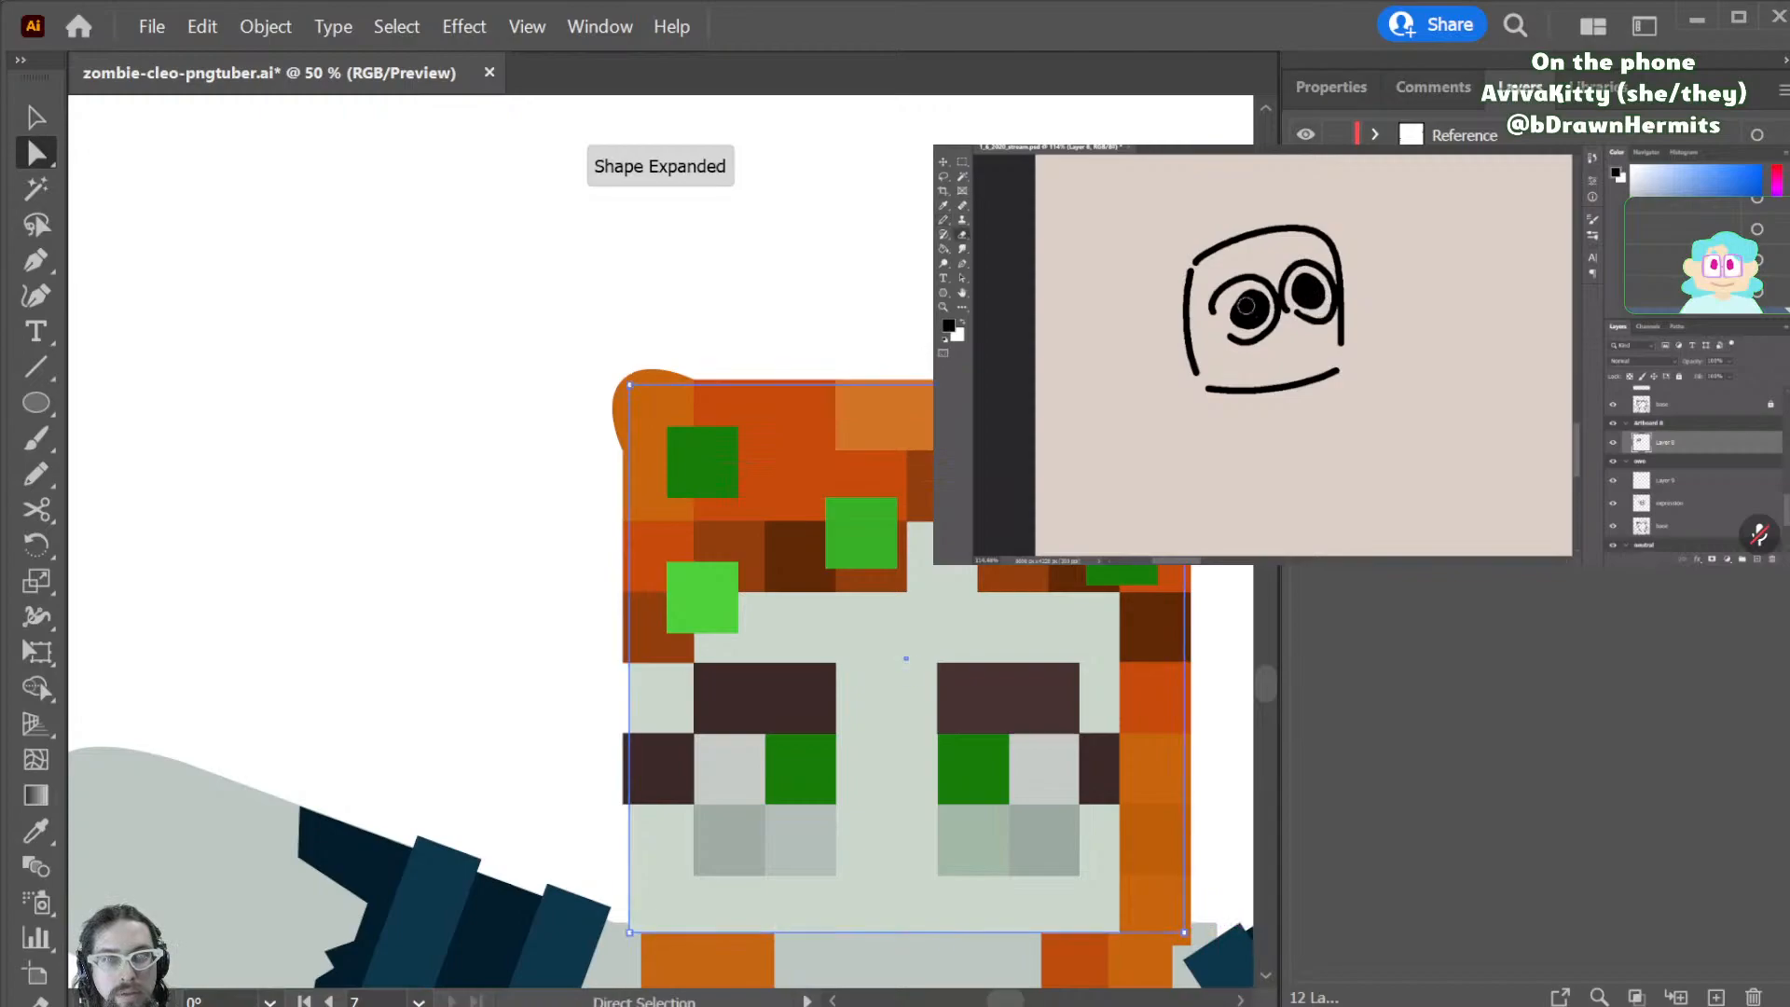
pyautogui.moveTo(1184, 384); pyautogui.dragTo(1116, 396)
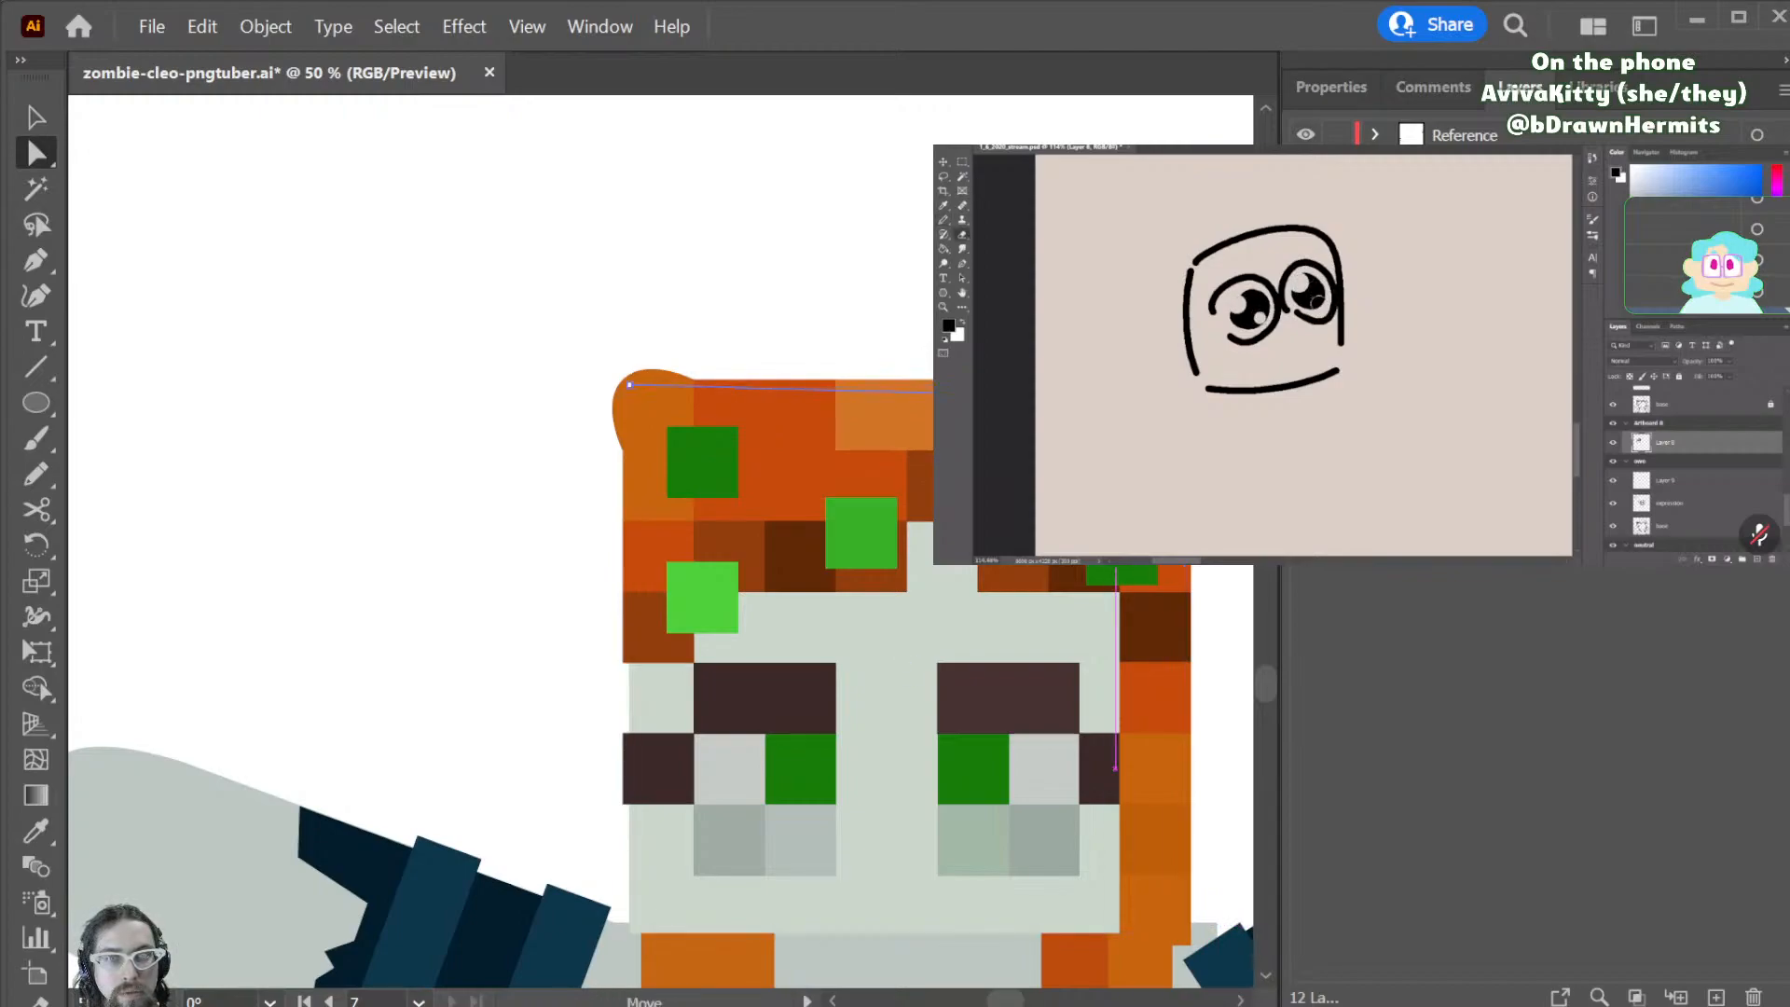
# - Bevel the face shape's upper-left corner behind the hair by adding an anchor point and shifting the corner down along the edge
pyautogui.moveTo(629, 384); pyautogui.dragTo(630, 385)
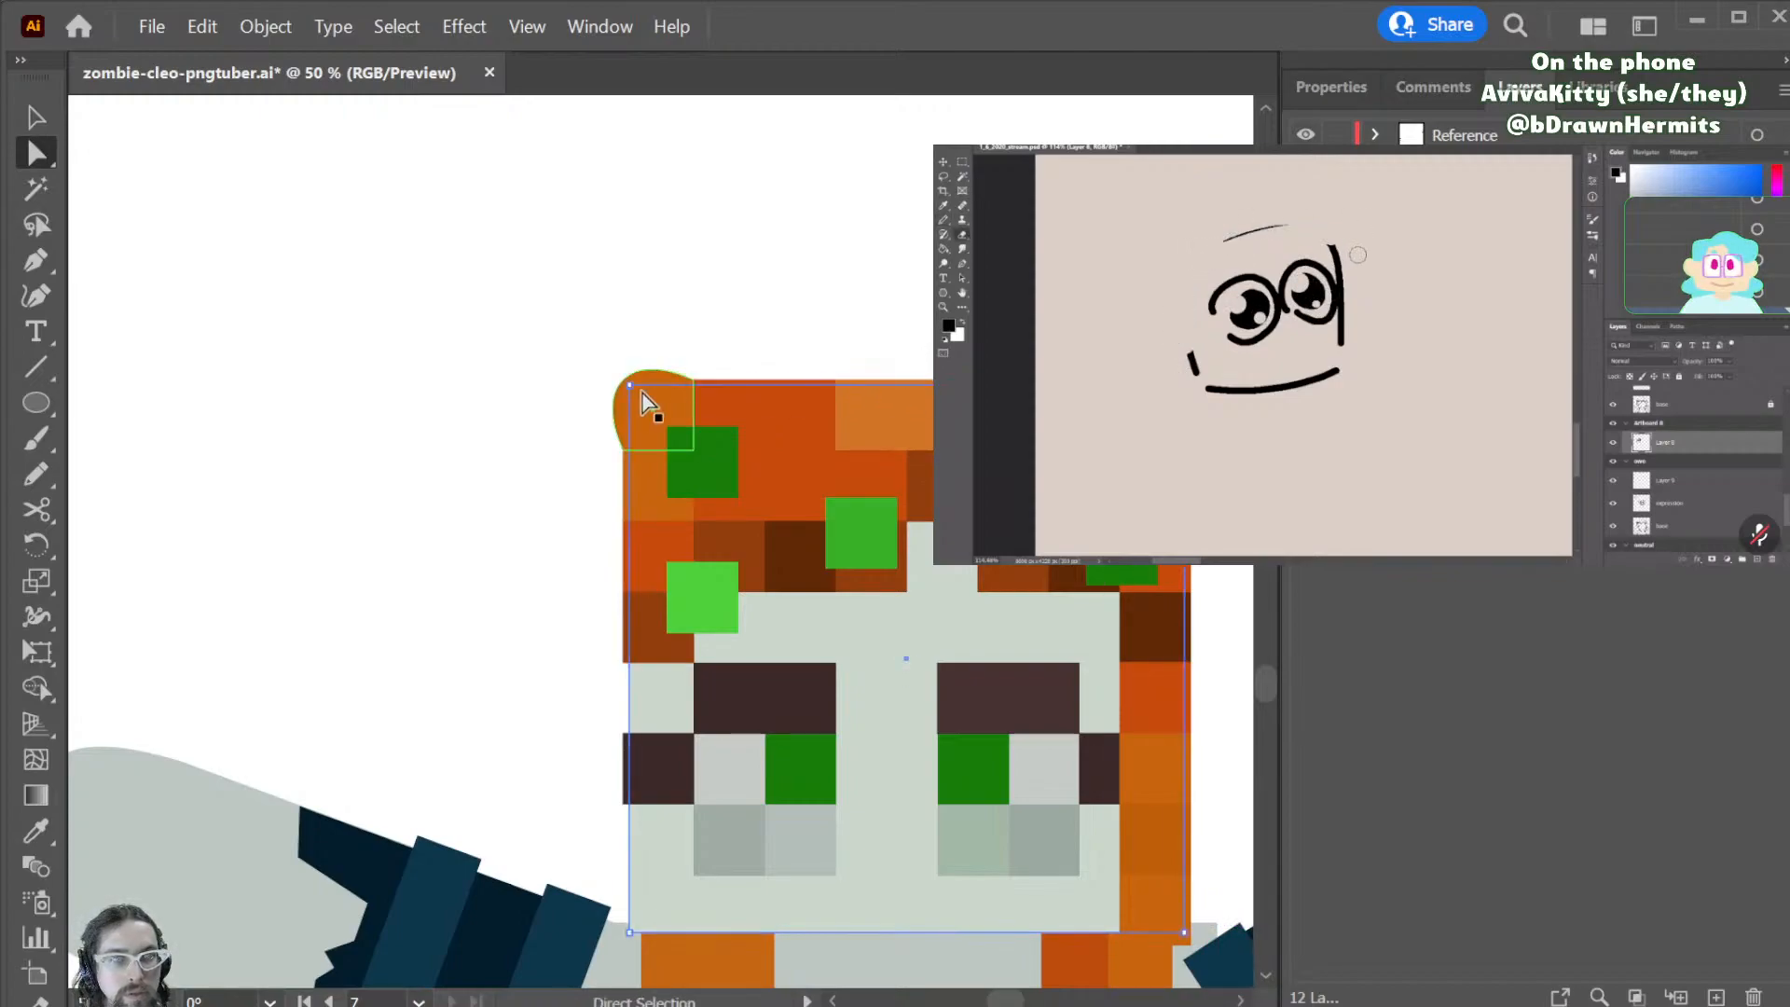
pyautogui.press('p')
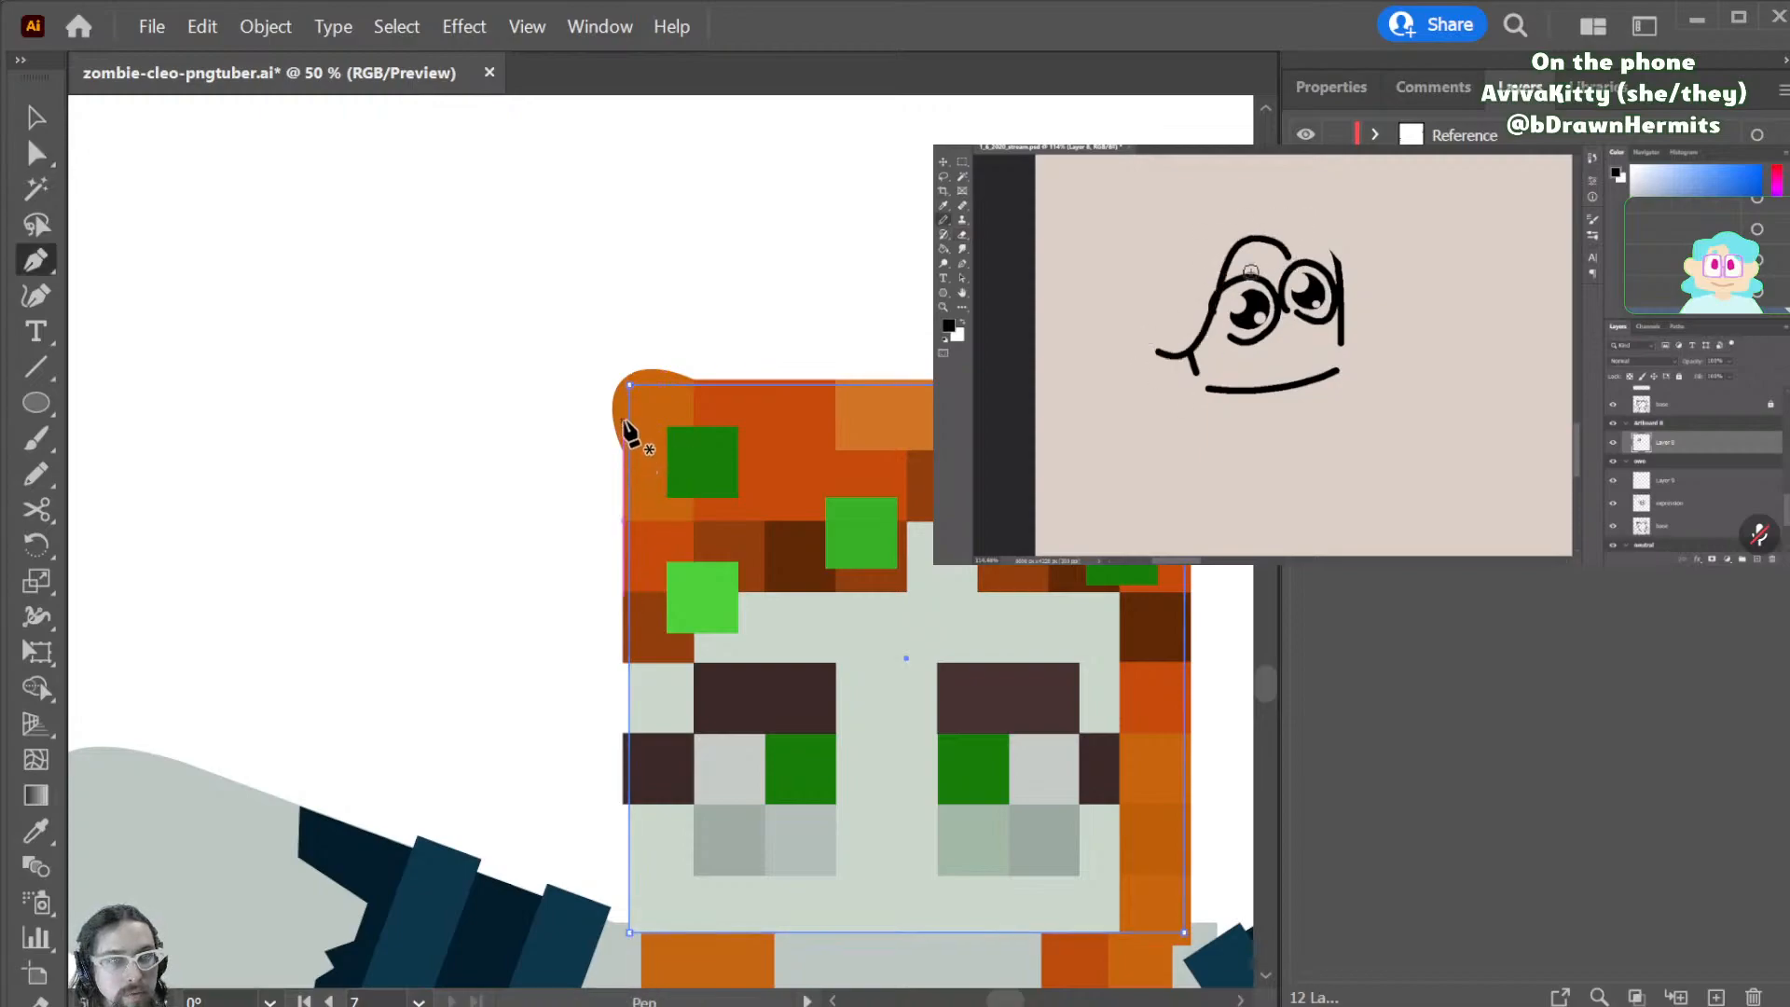
pyautogui.click(629, 416)
pyautogui.press('a')
pyautogui.moveTo(634, 386); pyautogui.dragTo(634, 463)
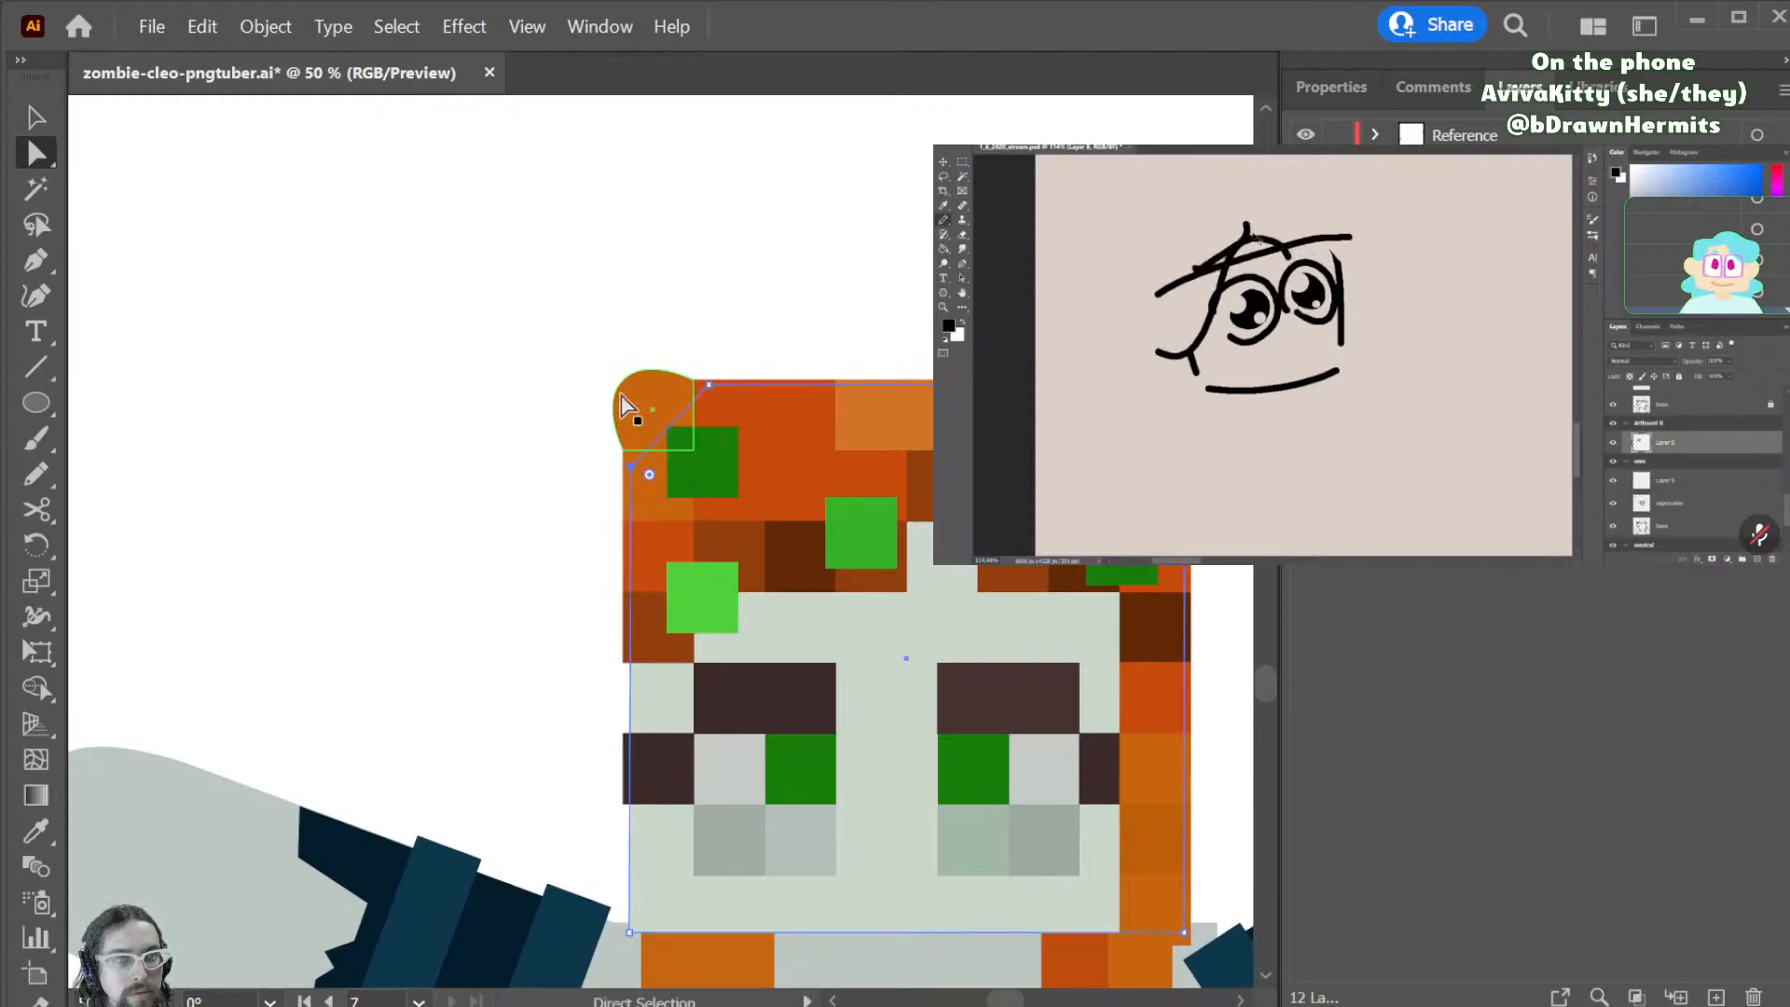
# - Move the curved outer corner of the upper-left hair square inward by about 17 px horizontally and 15 px vertically
pyautogui.click(632, 403)
pyautogui.click(624, 380)
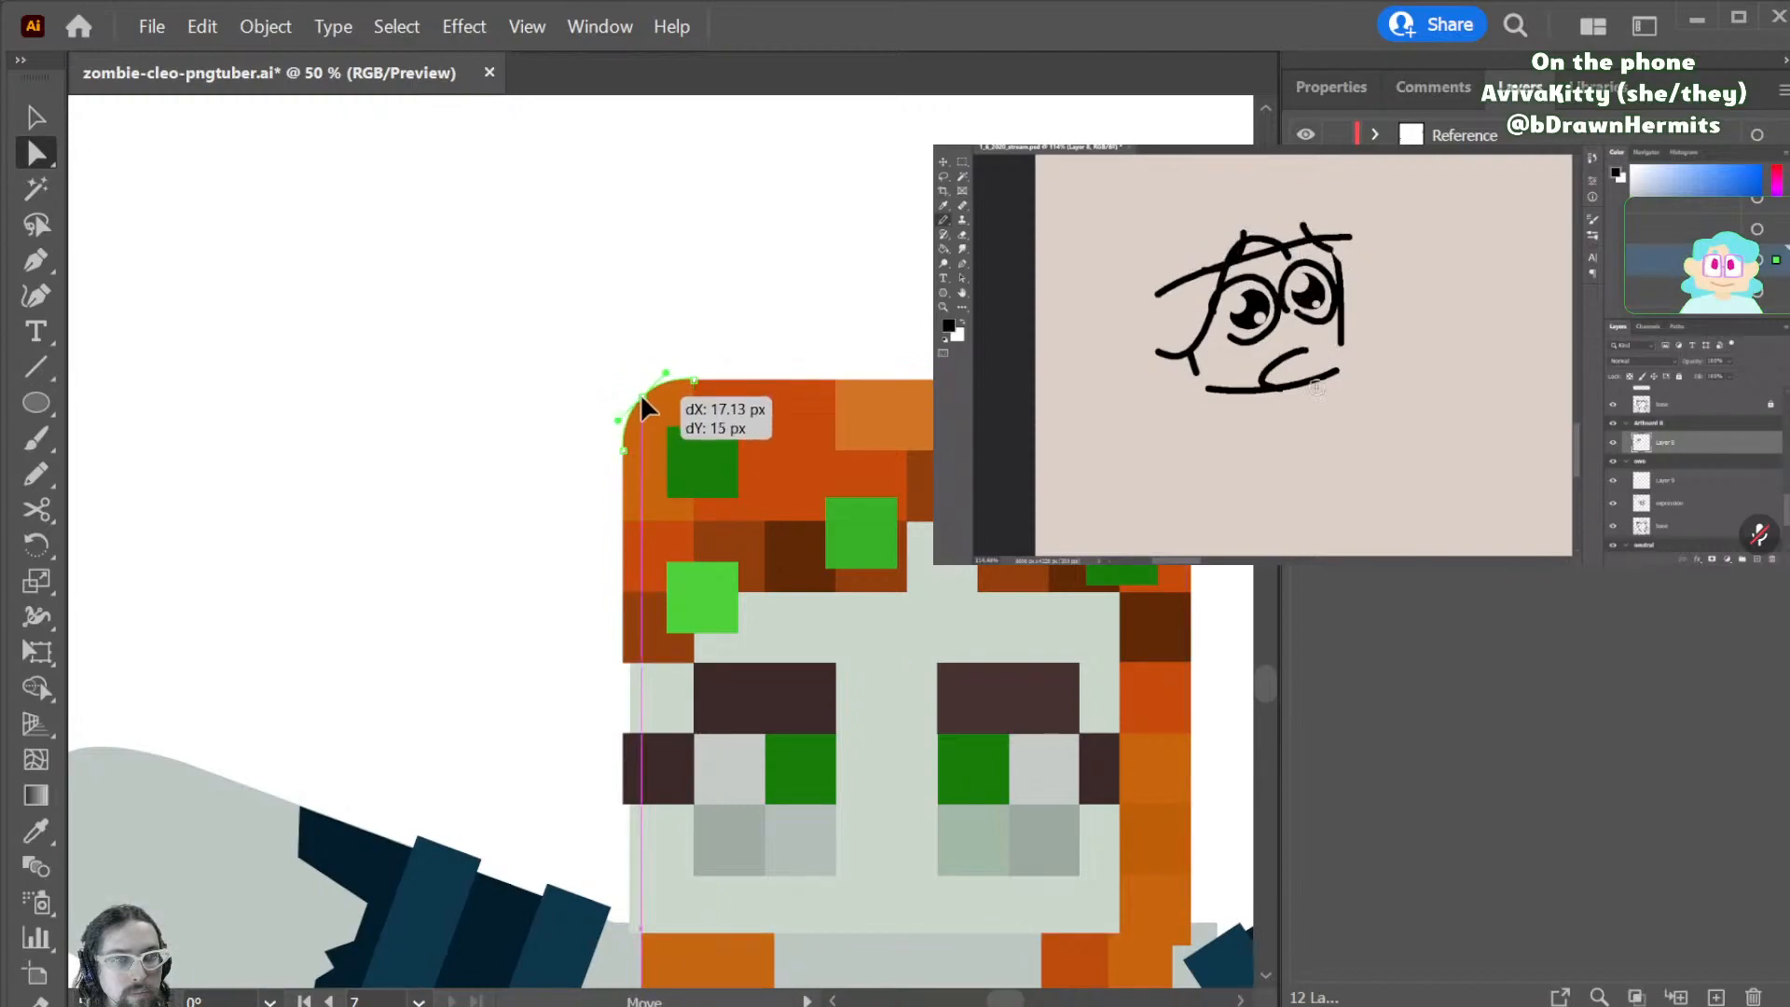
pyautogui.scroll(-3, 640, 399)
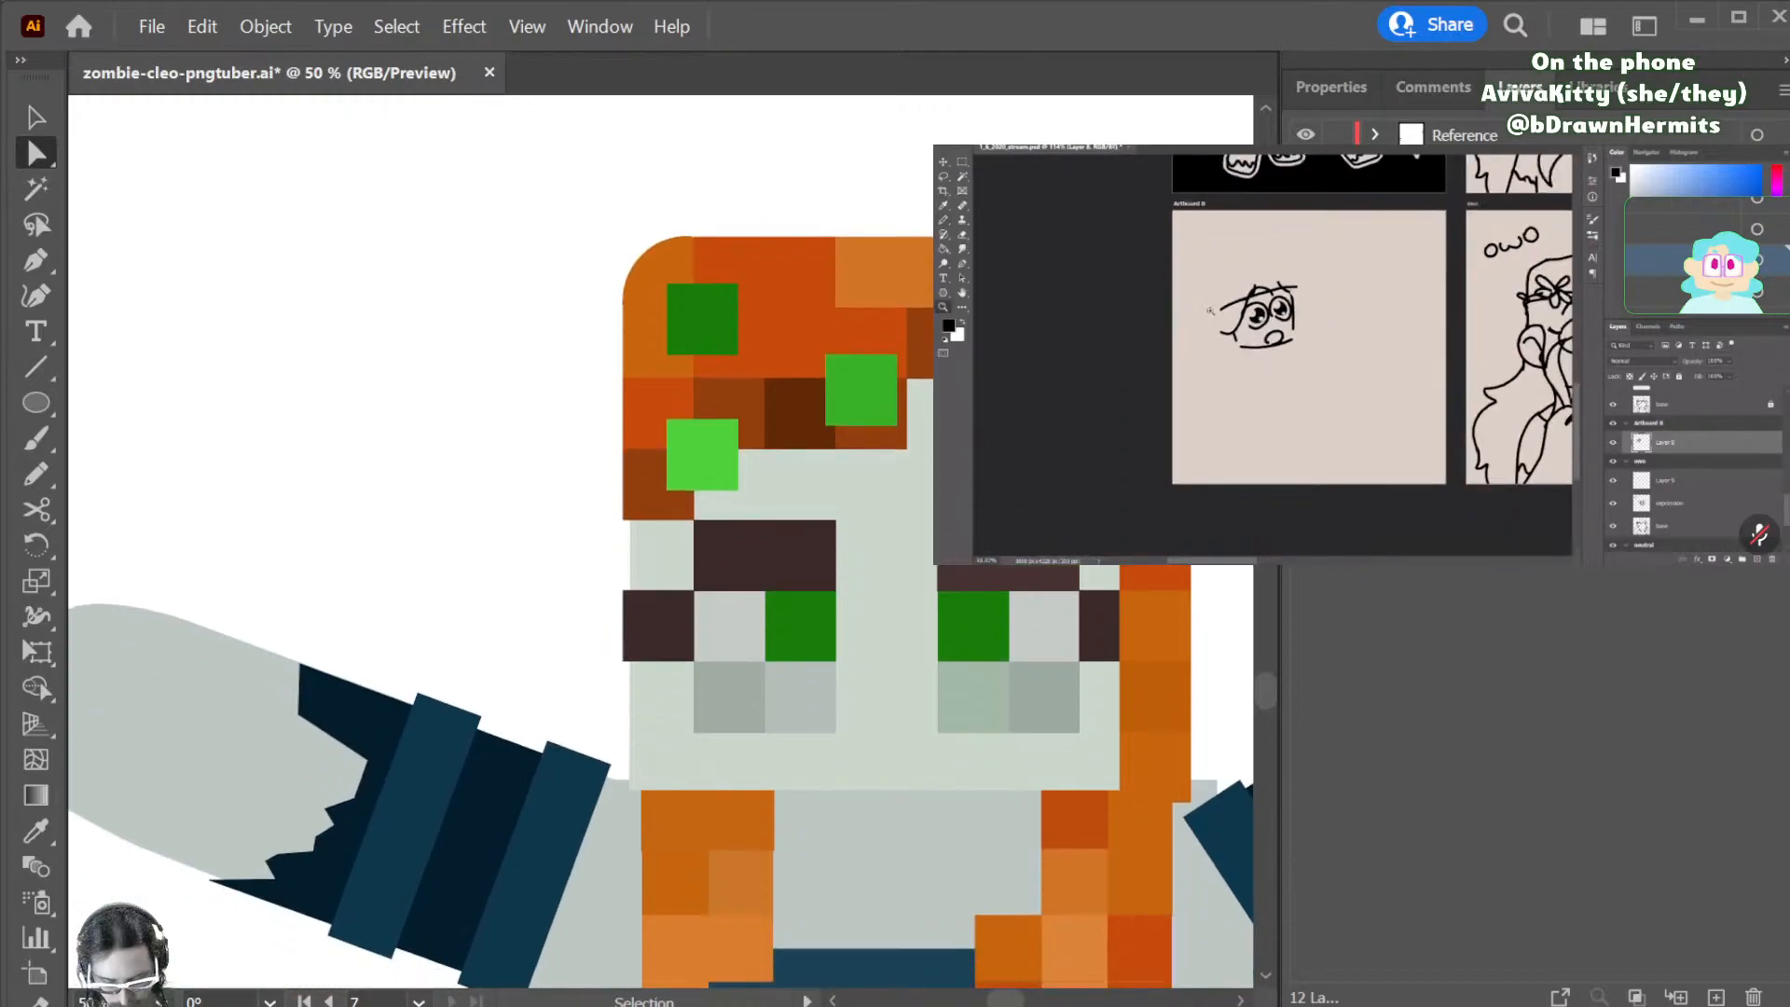
# - Save the PNGtuber document with the rounded hair corner and beveled face shape
pyautogui.hotkey('ctrl', '-')
pyautogui.hotkey('ctrl', '-')
pyautogui.hotkey('ctrl', '-')
pyautogui.hotkey('ctrl', '+')
pyautogui.hotkey('ctrl', '+')
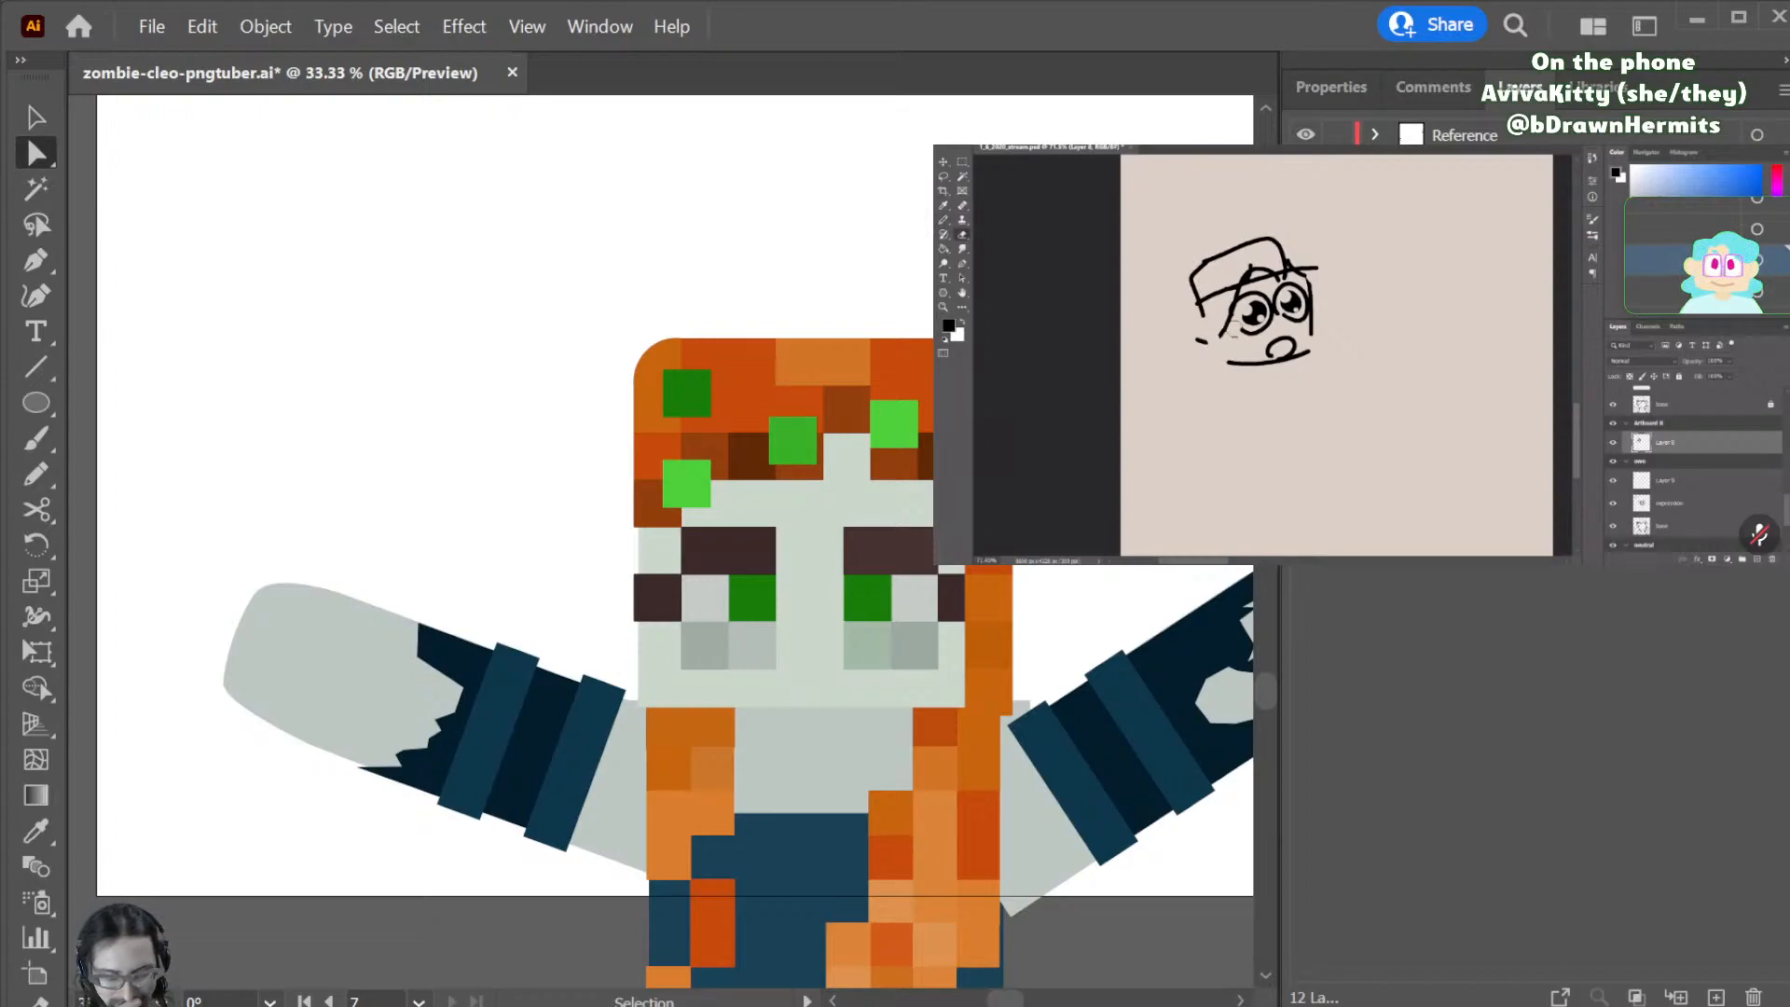
pyautogui.hotkey('ctrl', 's')
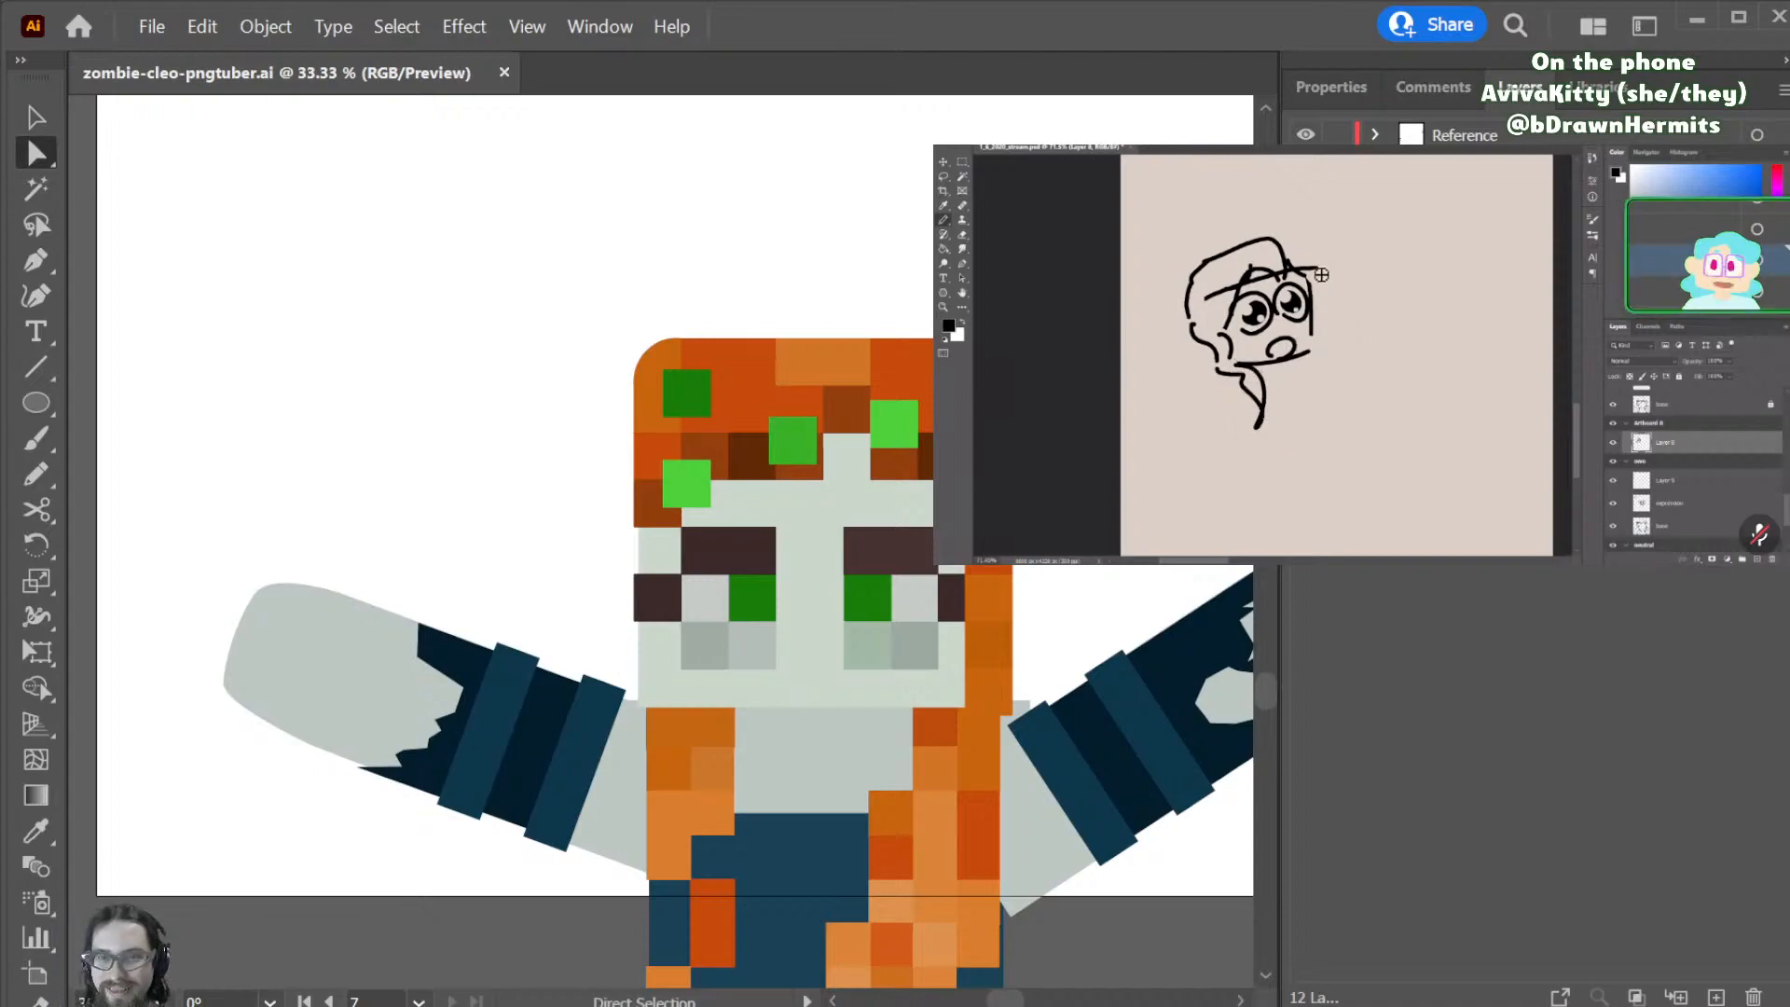
# - Select all pieces of the left-side arm and move them inward and slightly down, closer to the body
pyautogui.click(308, 617)
pyautogui.press('b')
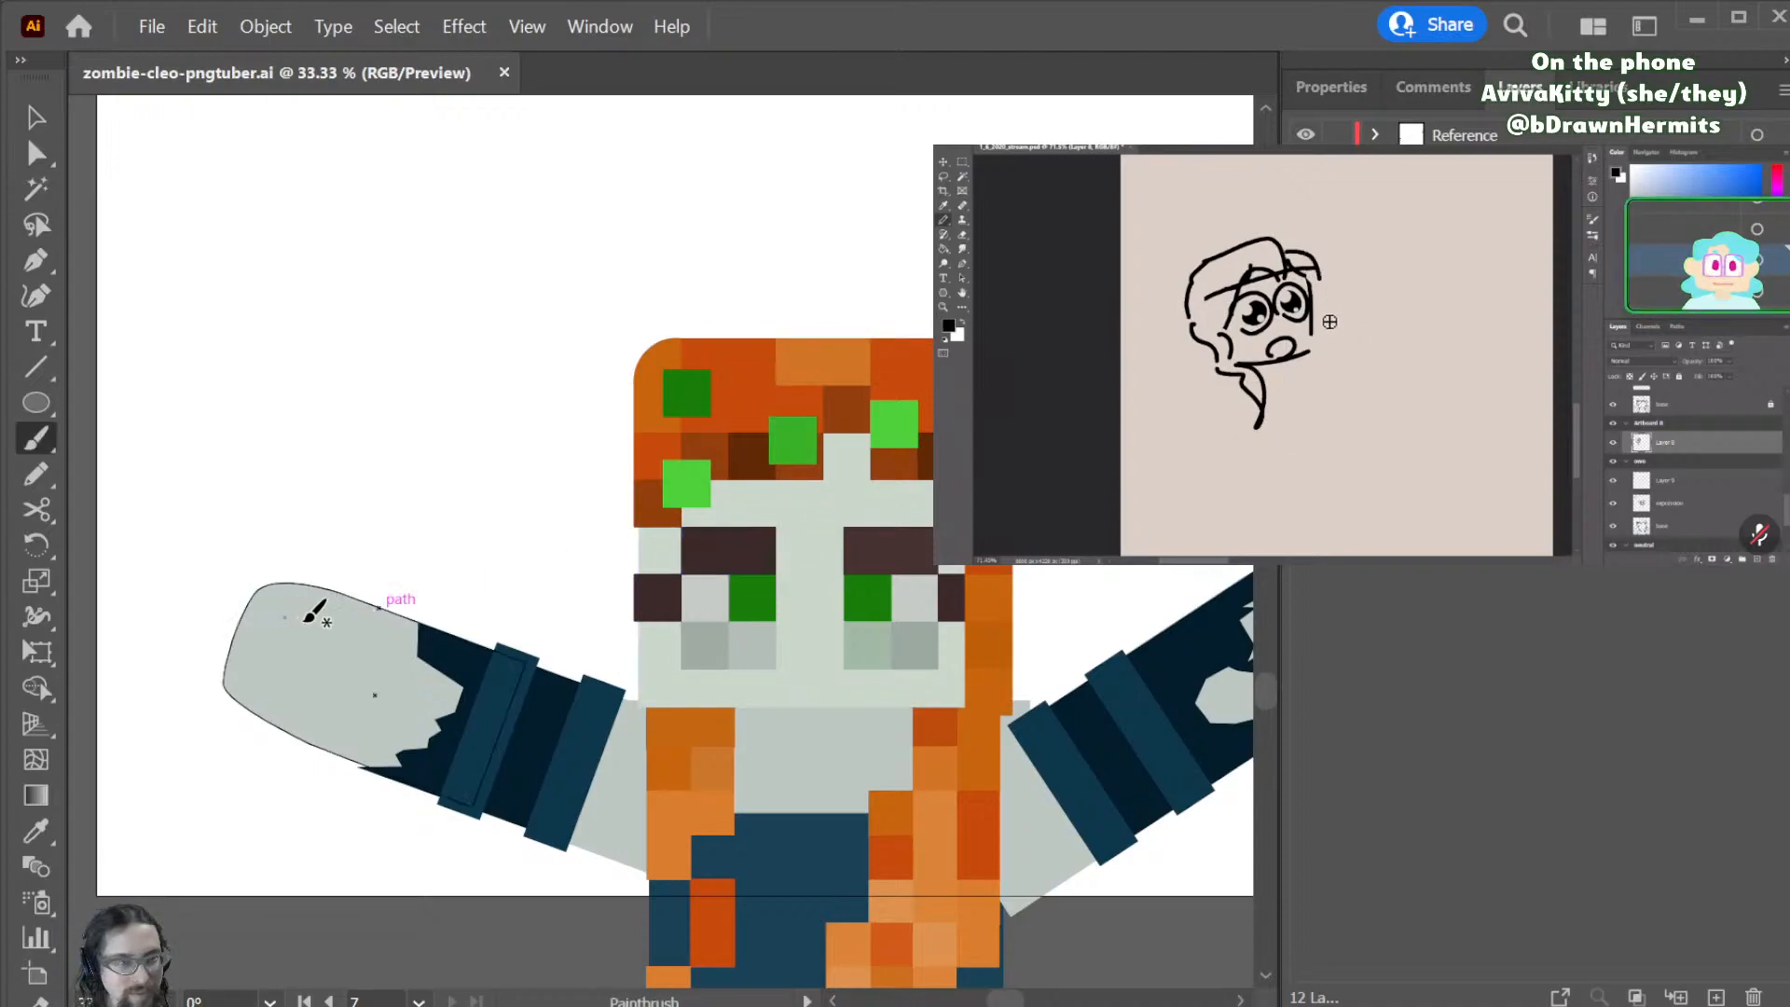
pyautogui.press('v')
pyautogui.click(222, 558)
pyautogui.moveTo(180, 539); pyautogui.dragTo(564, 835)
pyautogui.moveTo(238, 635); pyautogui.dragTo(380, 698)
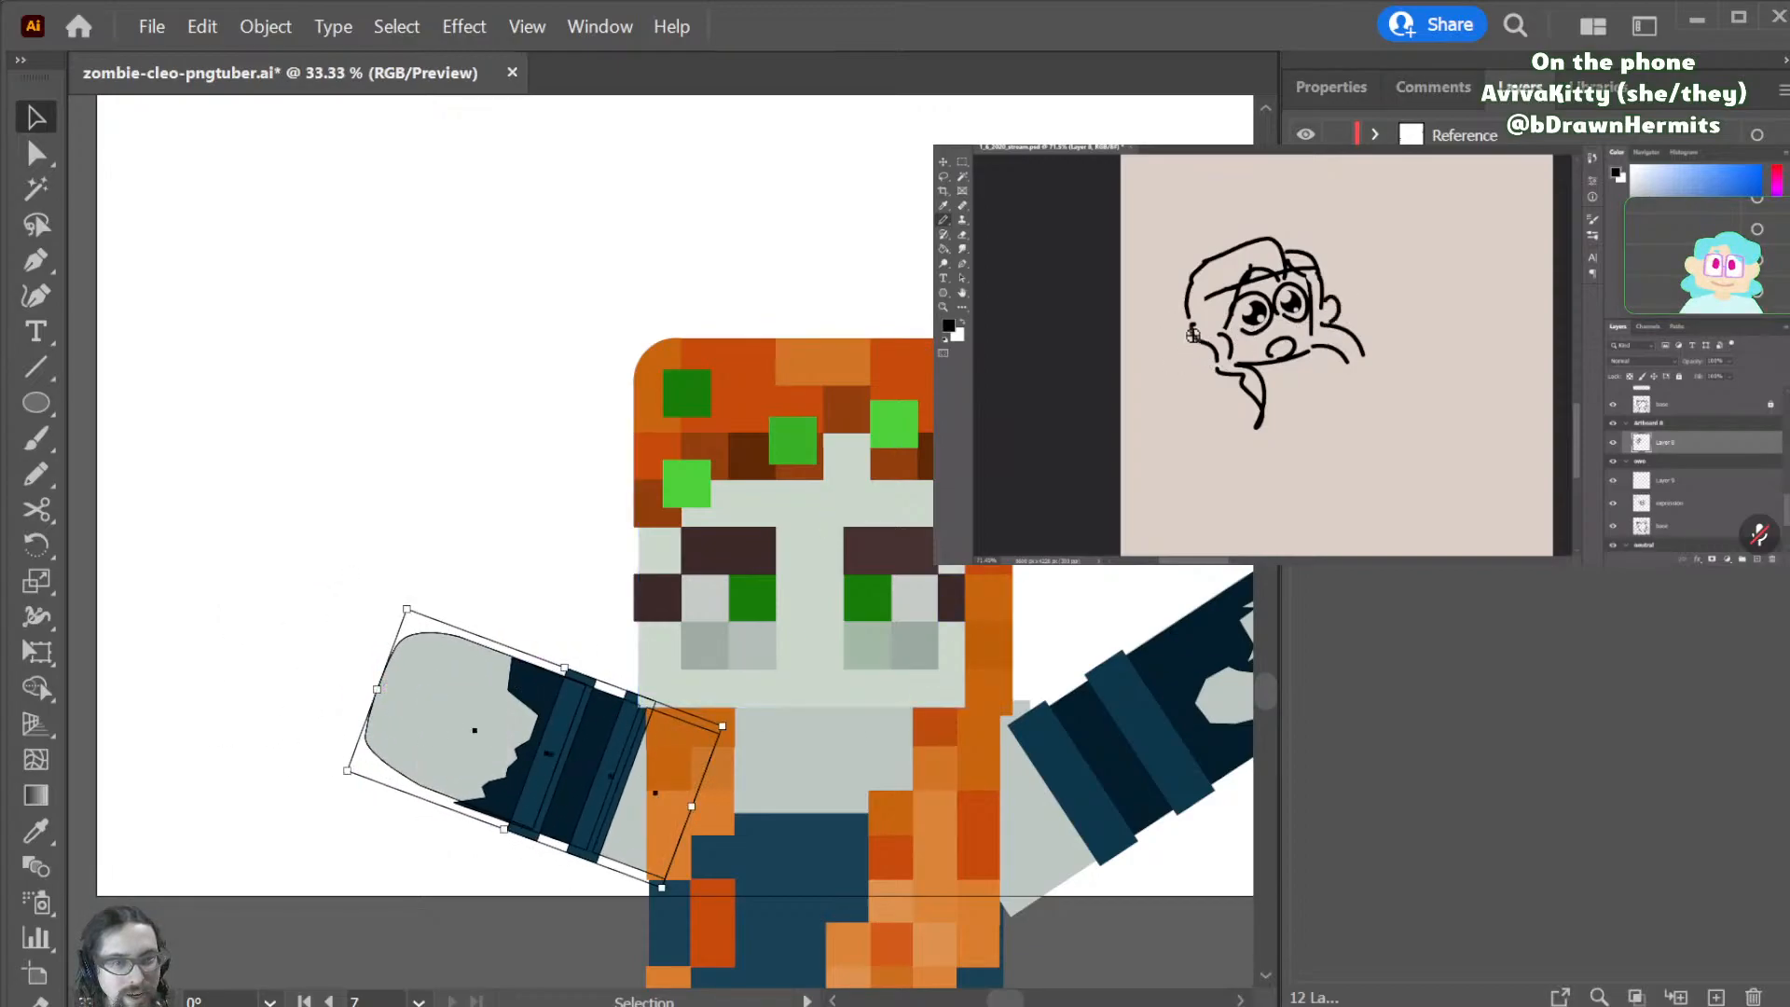
pyautogui.click(1018, 694)
# - Move the right-side arm inward toward the body, and nudge it slightly up to line up with the shoulder
pyautogui.hscroll(2, 1018, 695)
pyautogui.scroll(-2, 895, 709)
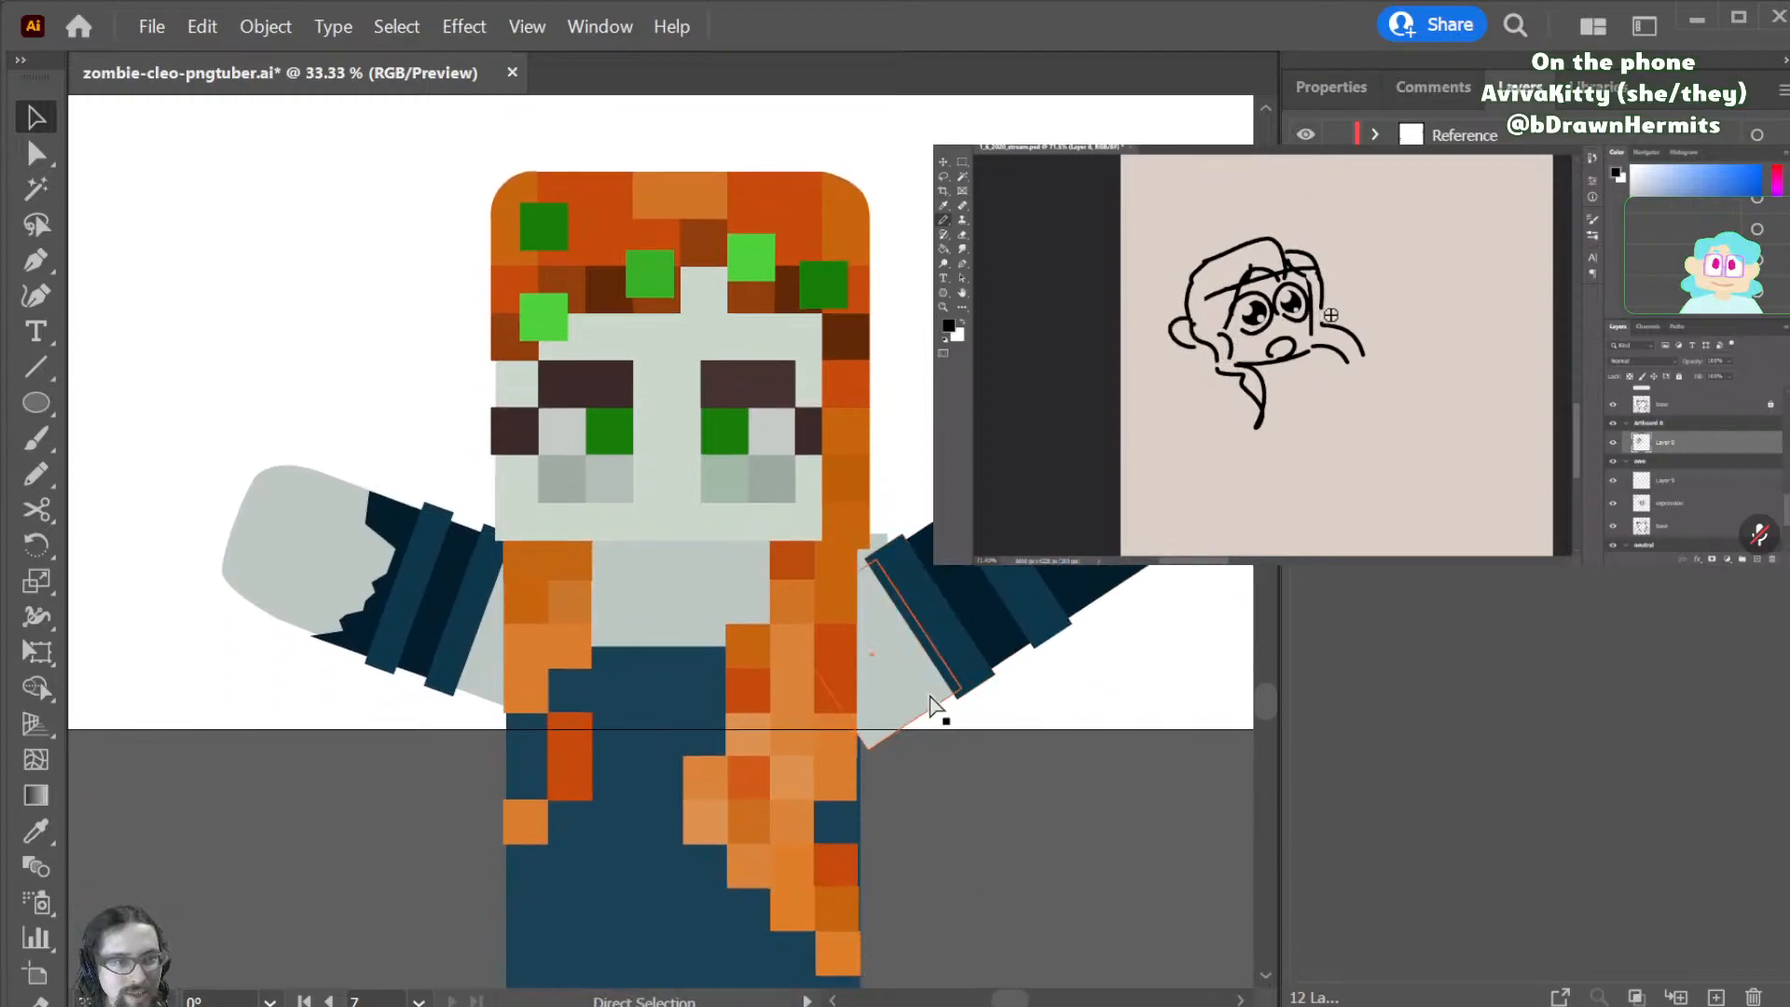
pyautogui.hscroll(2, 931, 712)
pyautogui.scroll(6, 911, 583)
pyautogui.scroll(-6, 981, 695)
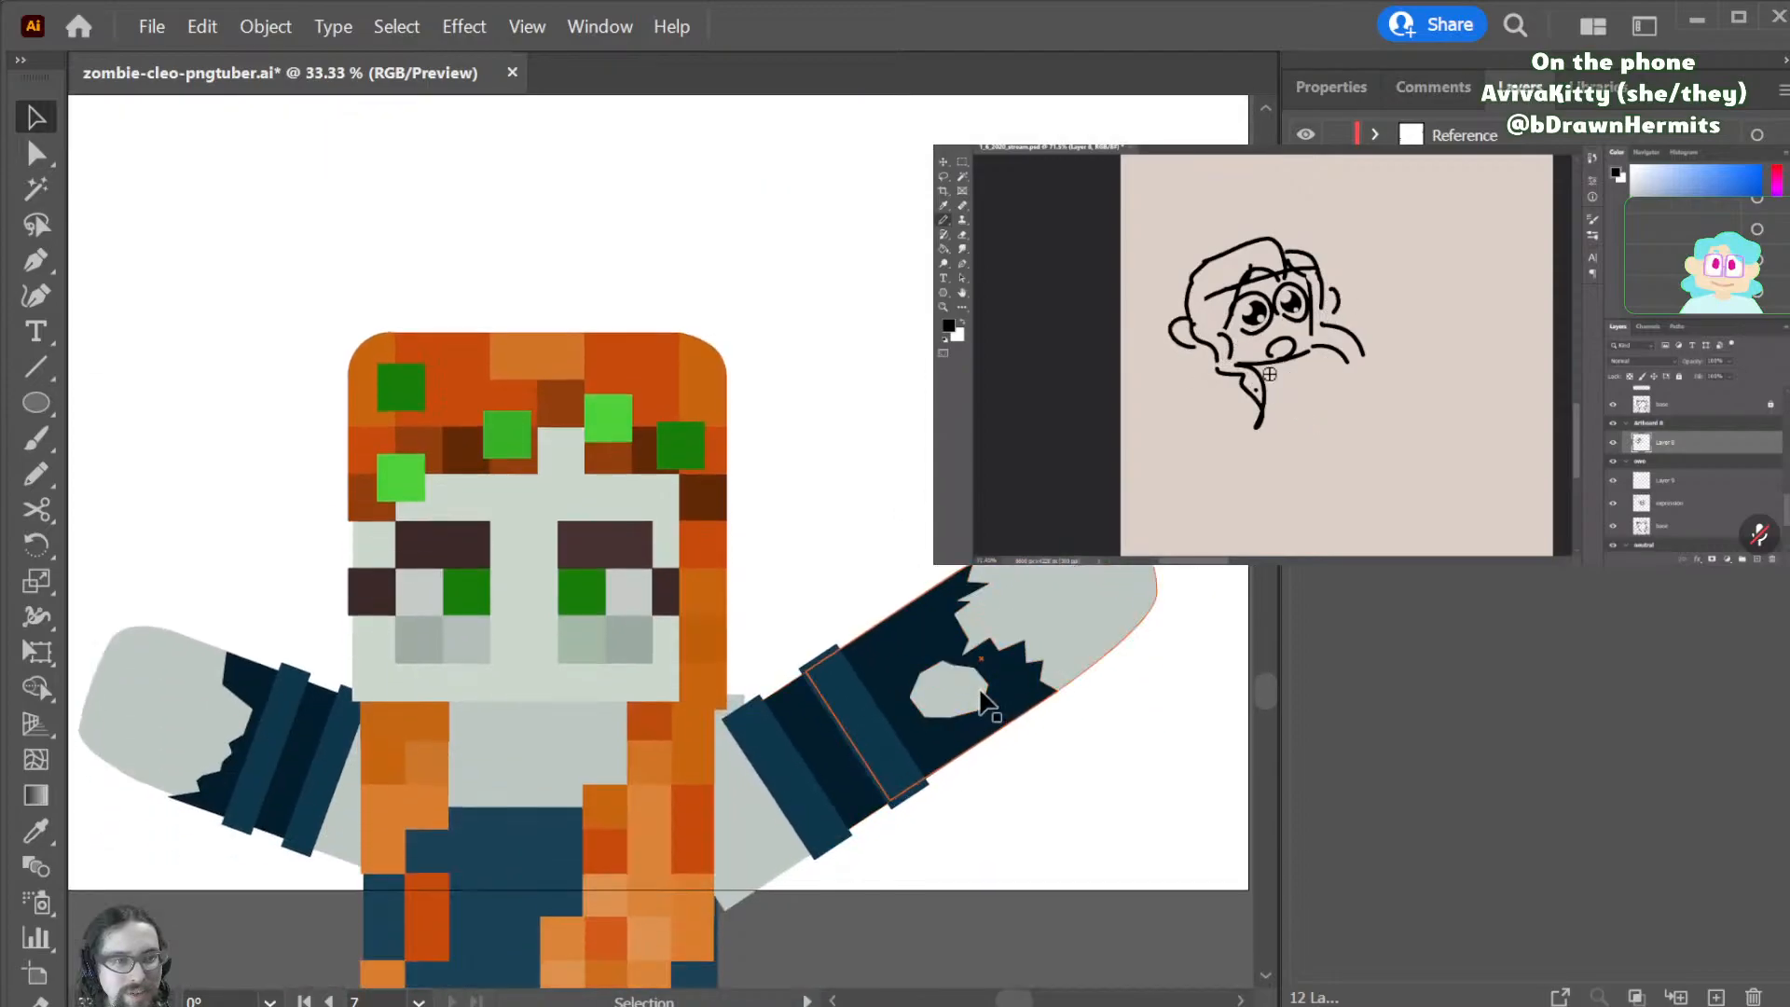
pyautogui.click(905, 657)
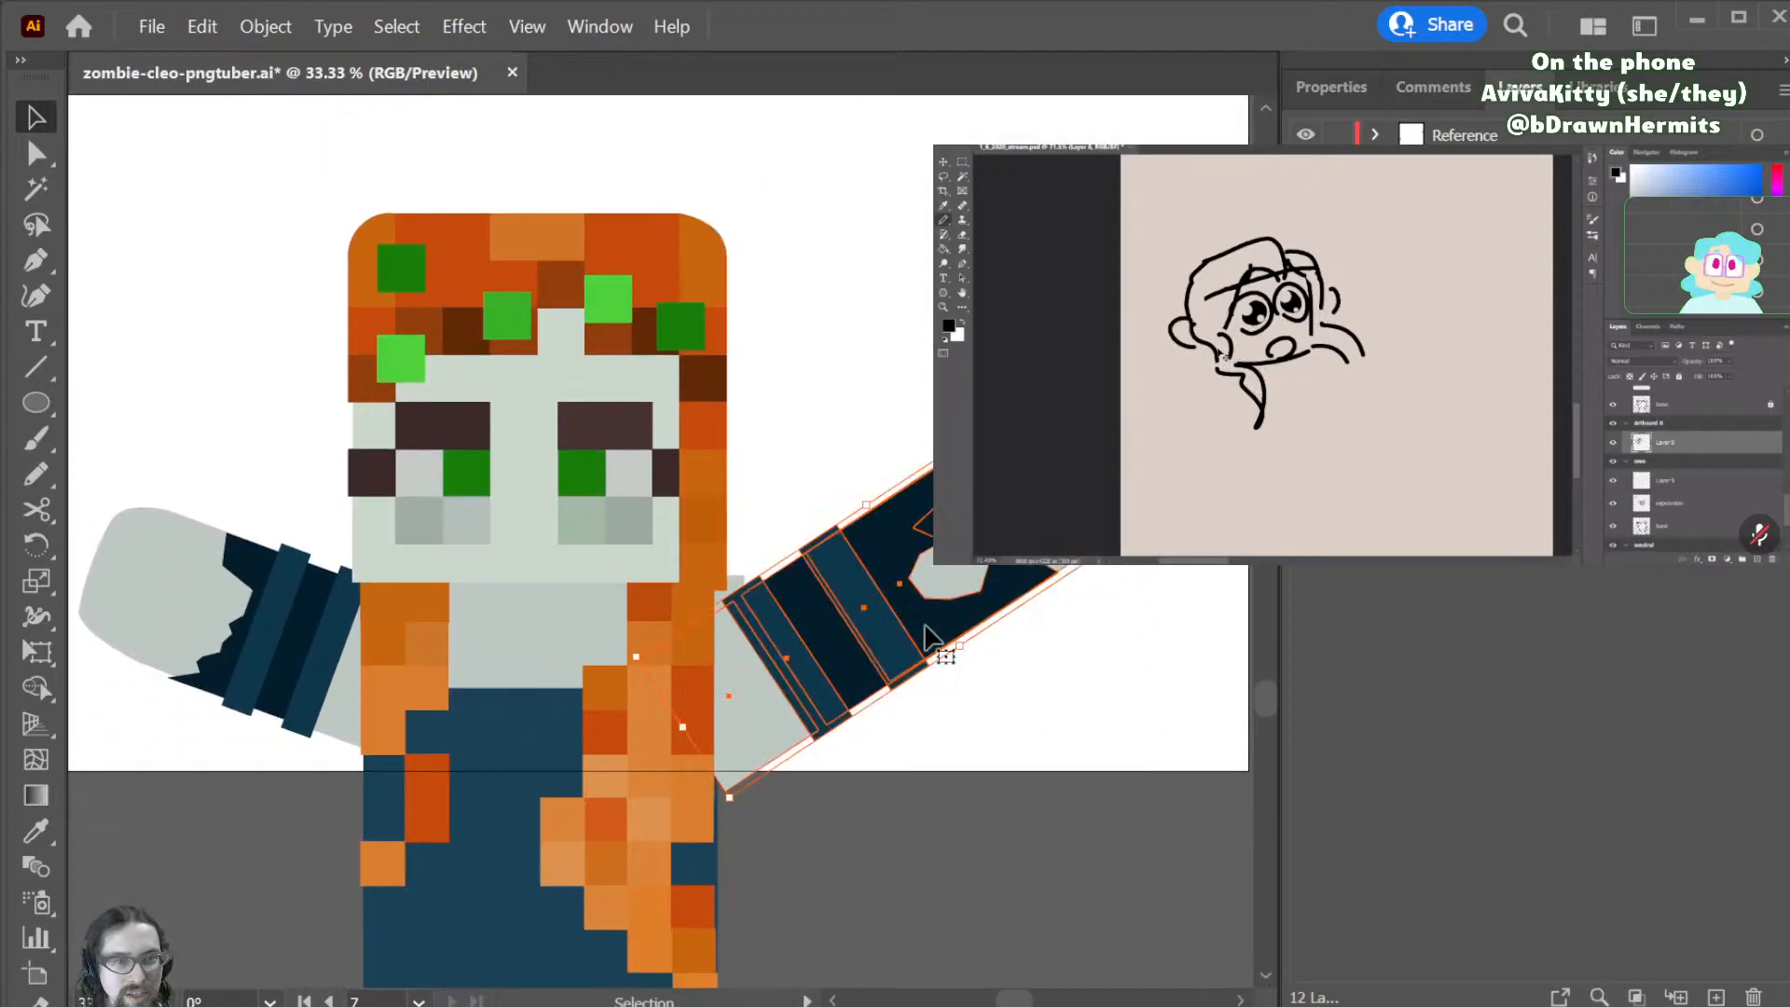
pyautogui.moveTo(1143, 422); pyautogui.dragTo(996, 520)
pyautogui.moveTo(781, 668); pyautogui.dragTo(801, 633)
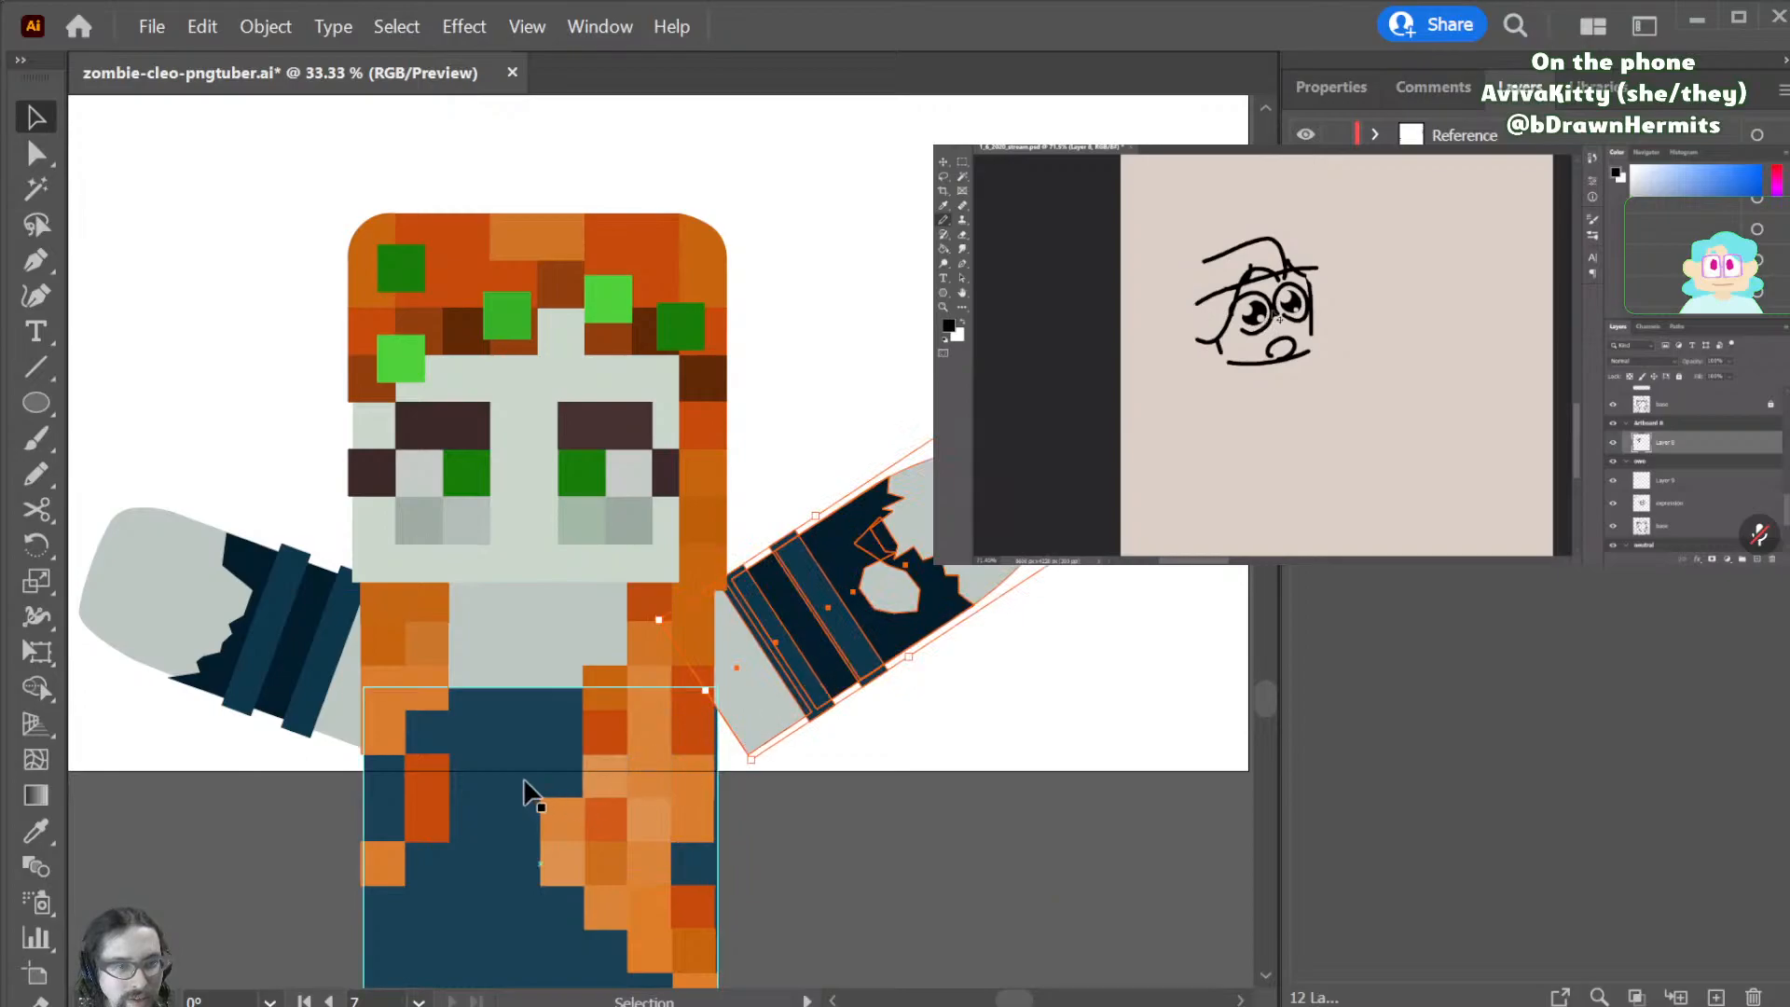
# - Add an anchor point on the blue torso's right edge and pull it outward to meet the arm's lower corner
pyautogui.click(528, 740)
pyautogui.press('a')
pyautogui.press('p')
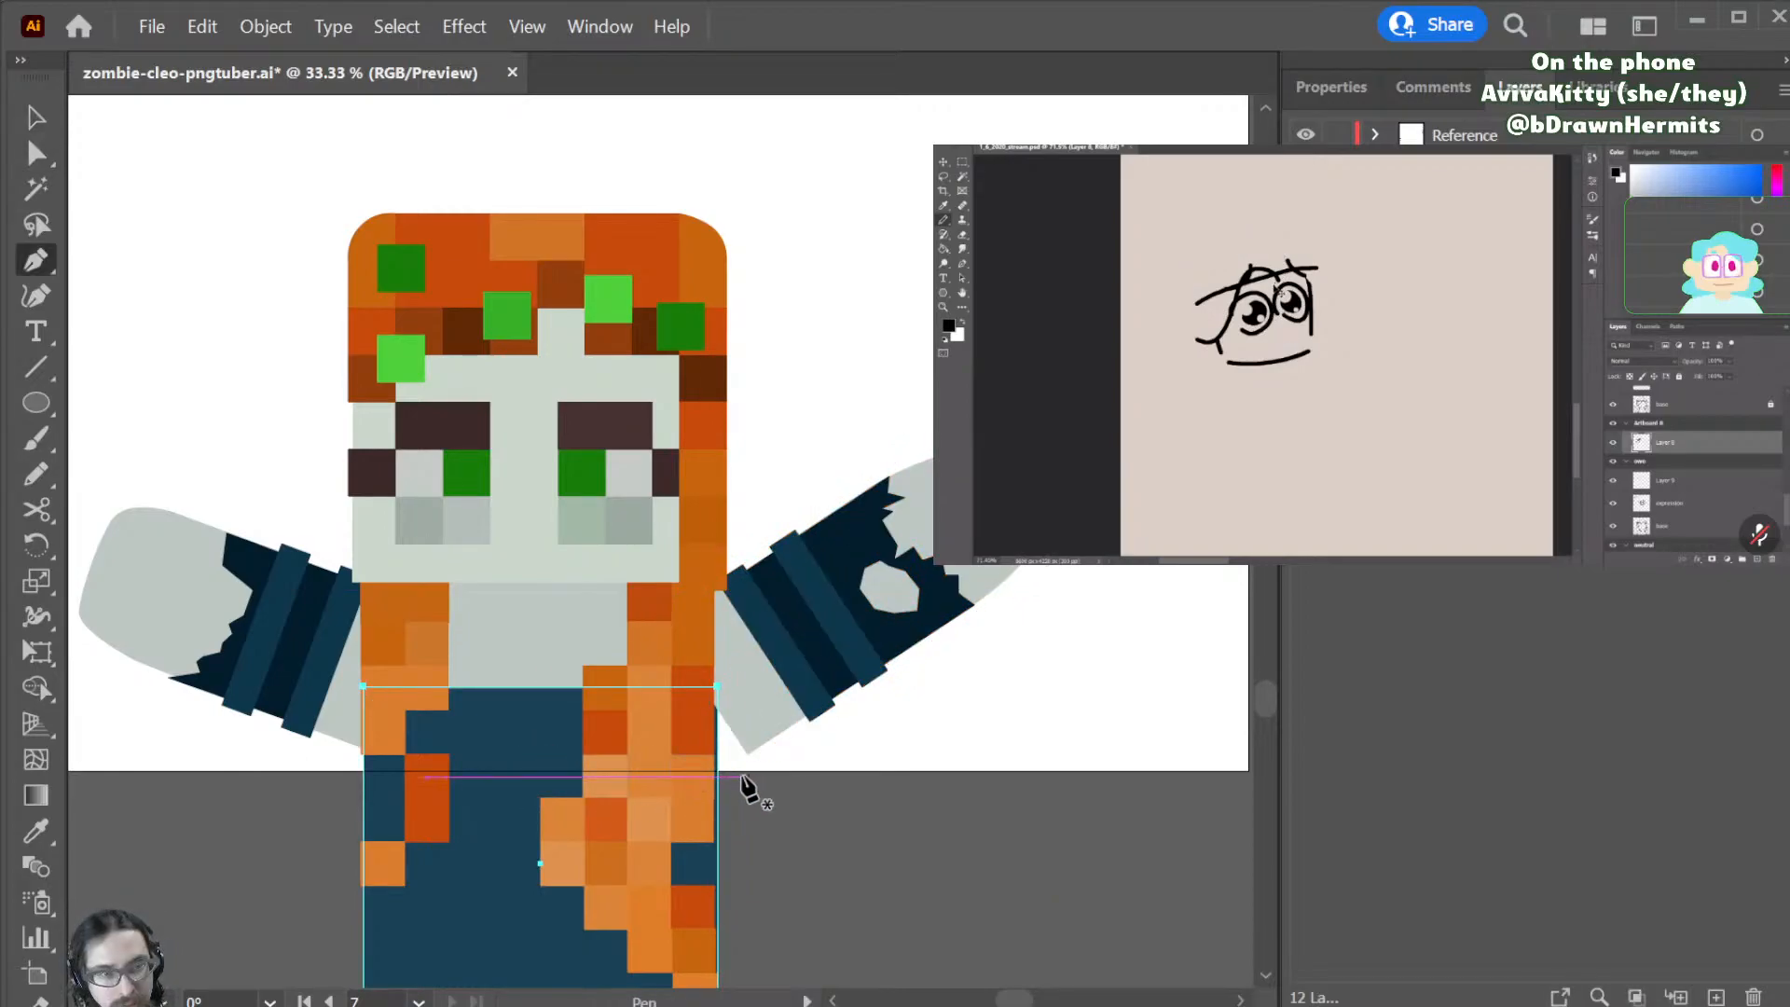
pyautogui.click(717, 763)
pyautogui.press('a')
pyautogui.moveTo(717, 764)
pyautogui.mouseDown()
pyautogui.moveTo(769, 741)
pyautogui.moveTo(749, 748)
pyautogui.mouseUp()
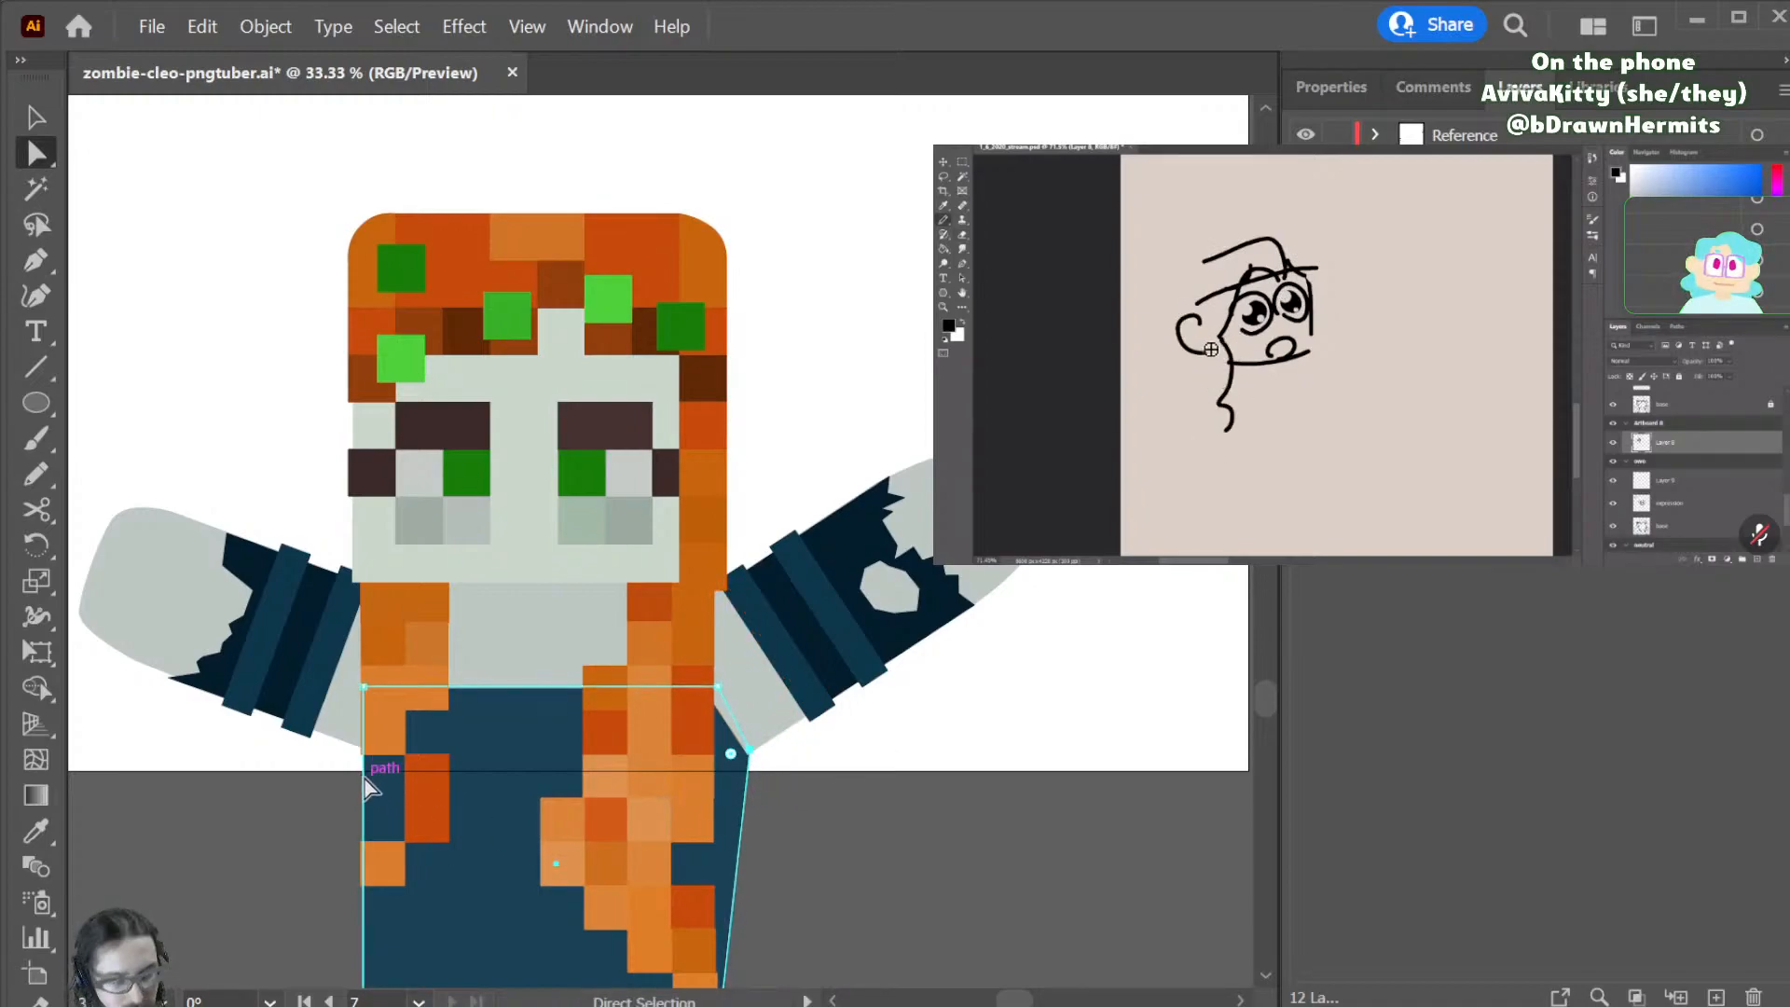
# - Add an anchor point on the blue torso's left edge, pull it outward to the arm's lower corner, and save the document
pyautogui.press('p')
pyautogui.click(365, 777)
pyautogui.press('a')
pyautogui.moveTo(365, 777); pyautogui.dragTo(349, 740)
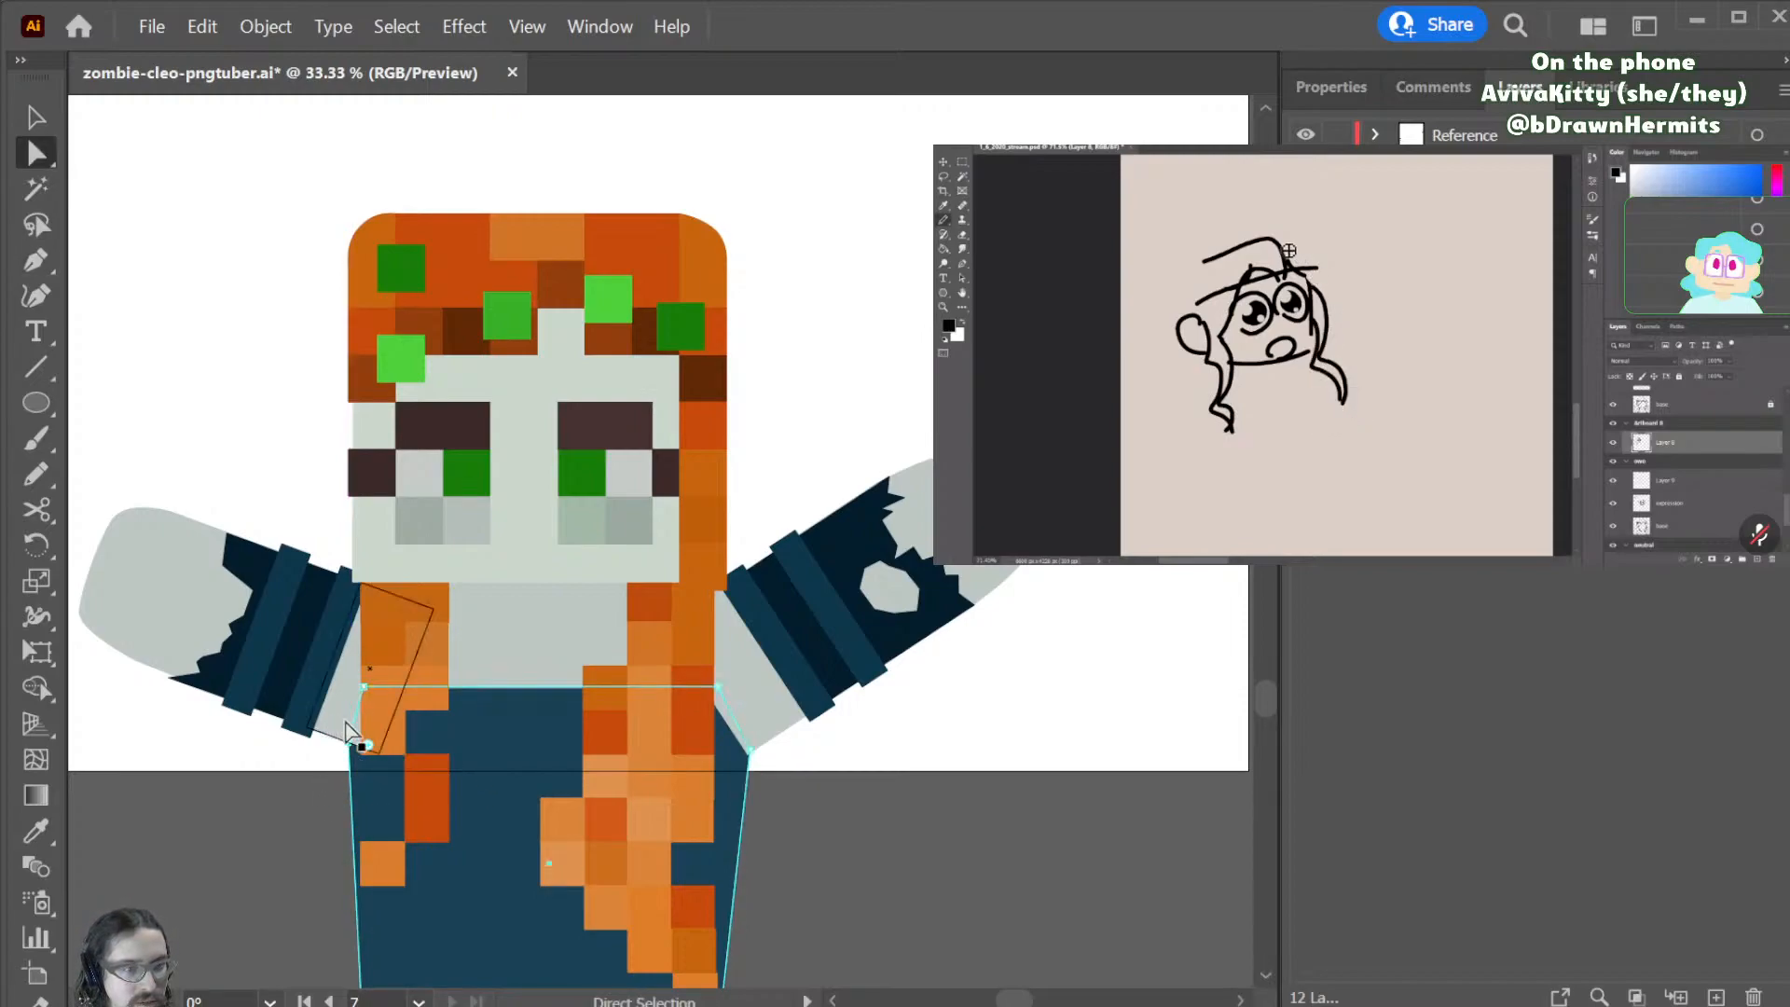
pyautogui.click(918, 844)
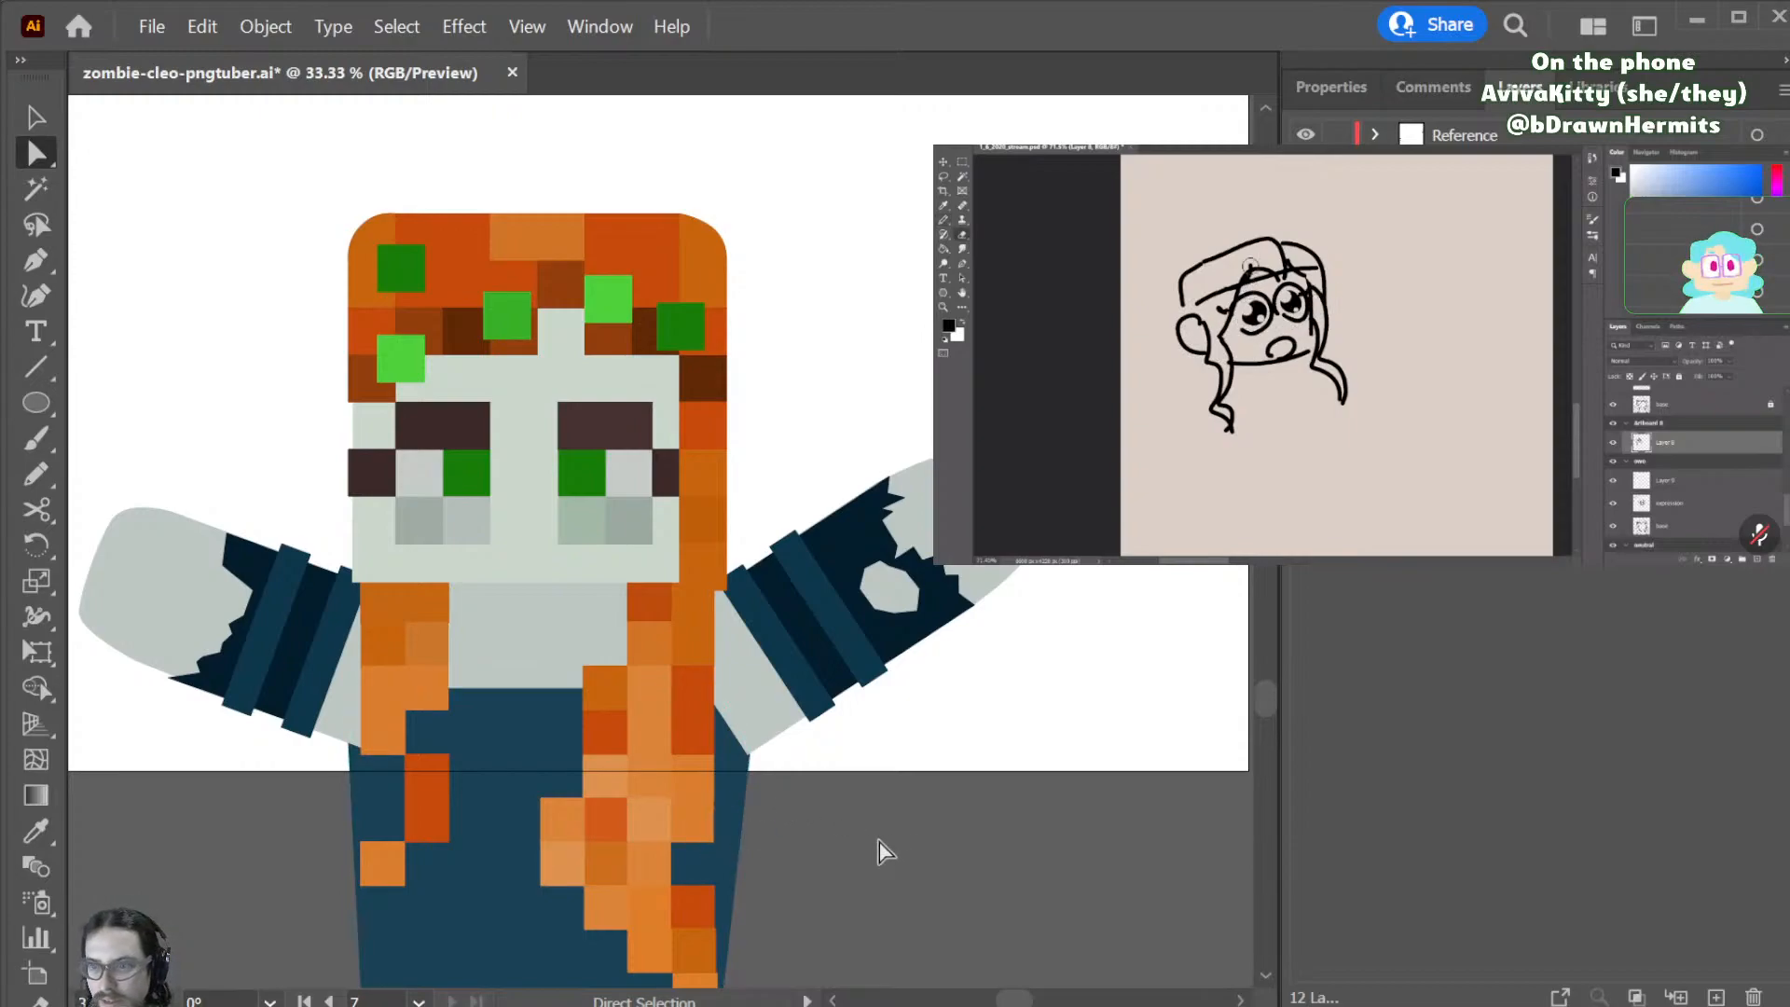
# - Select the face shape to check its corner points against the hair and arms, and save the document
pyautogui.scroll(4, 880, 843)
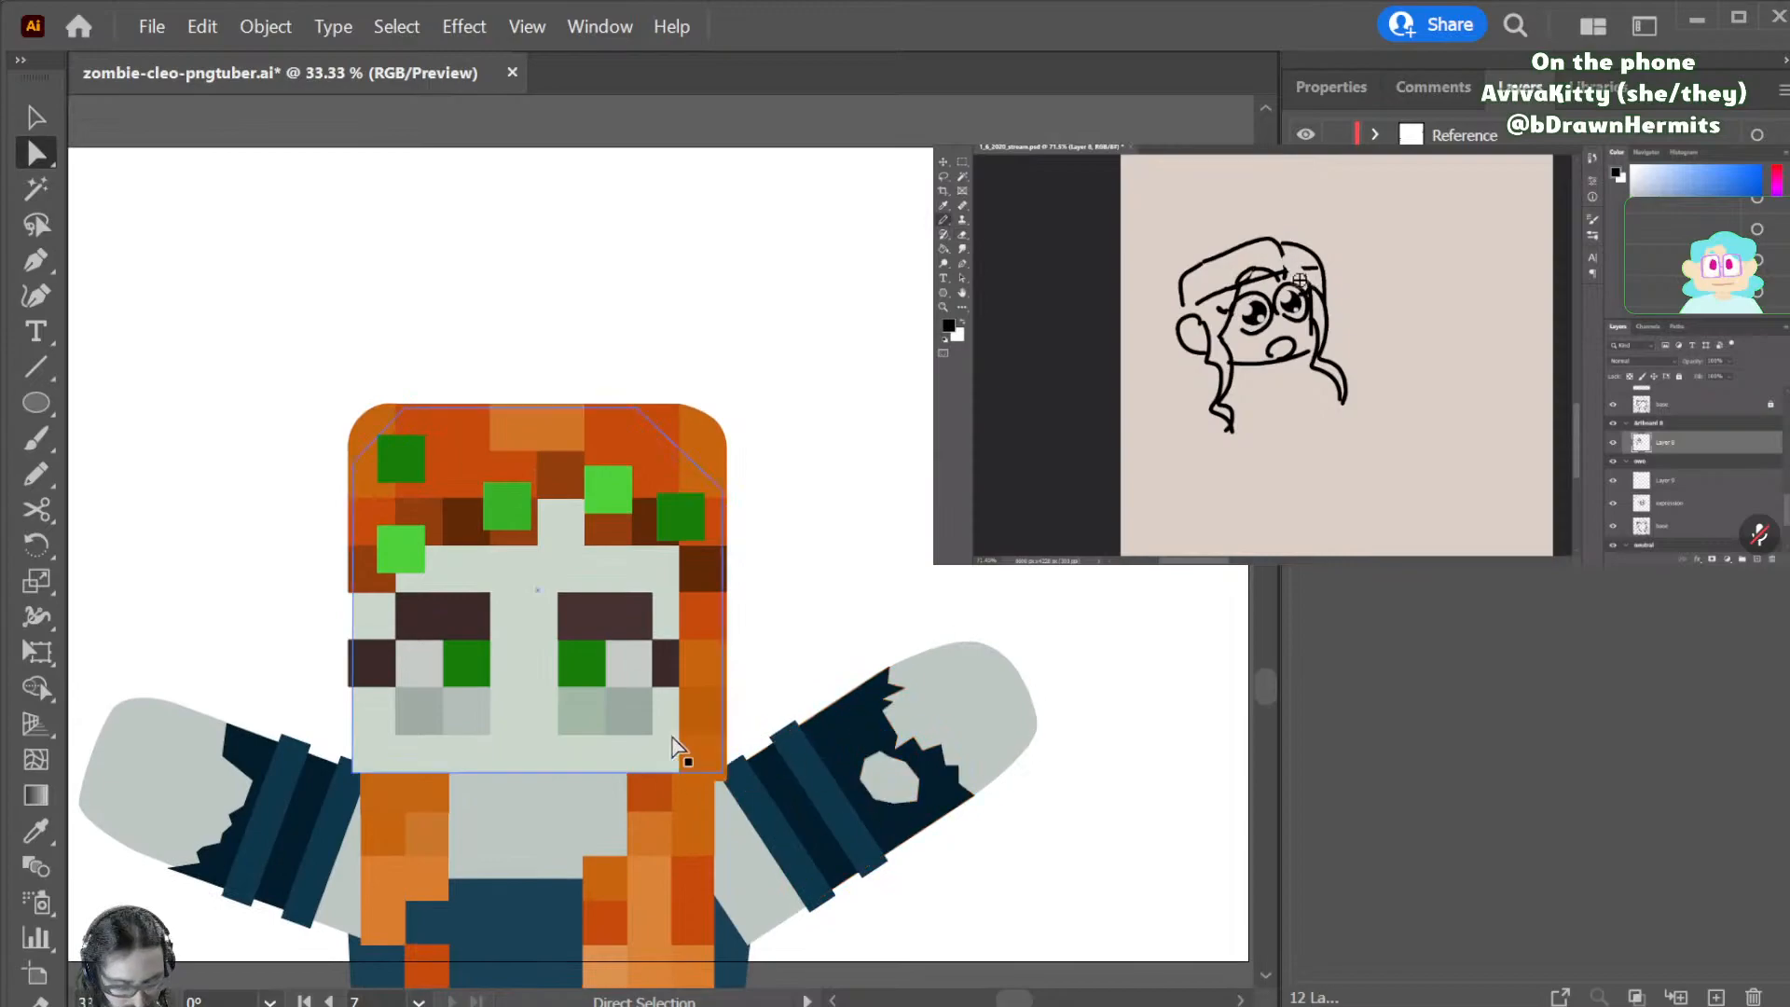
pyautogui.press('v')
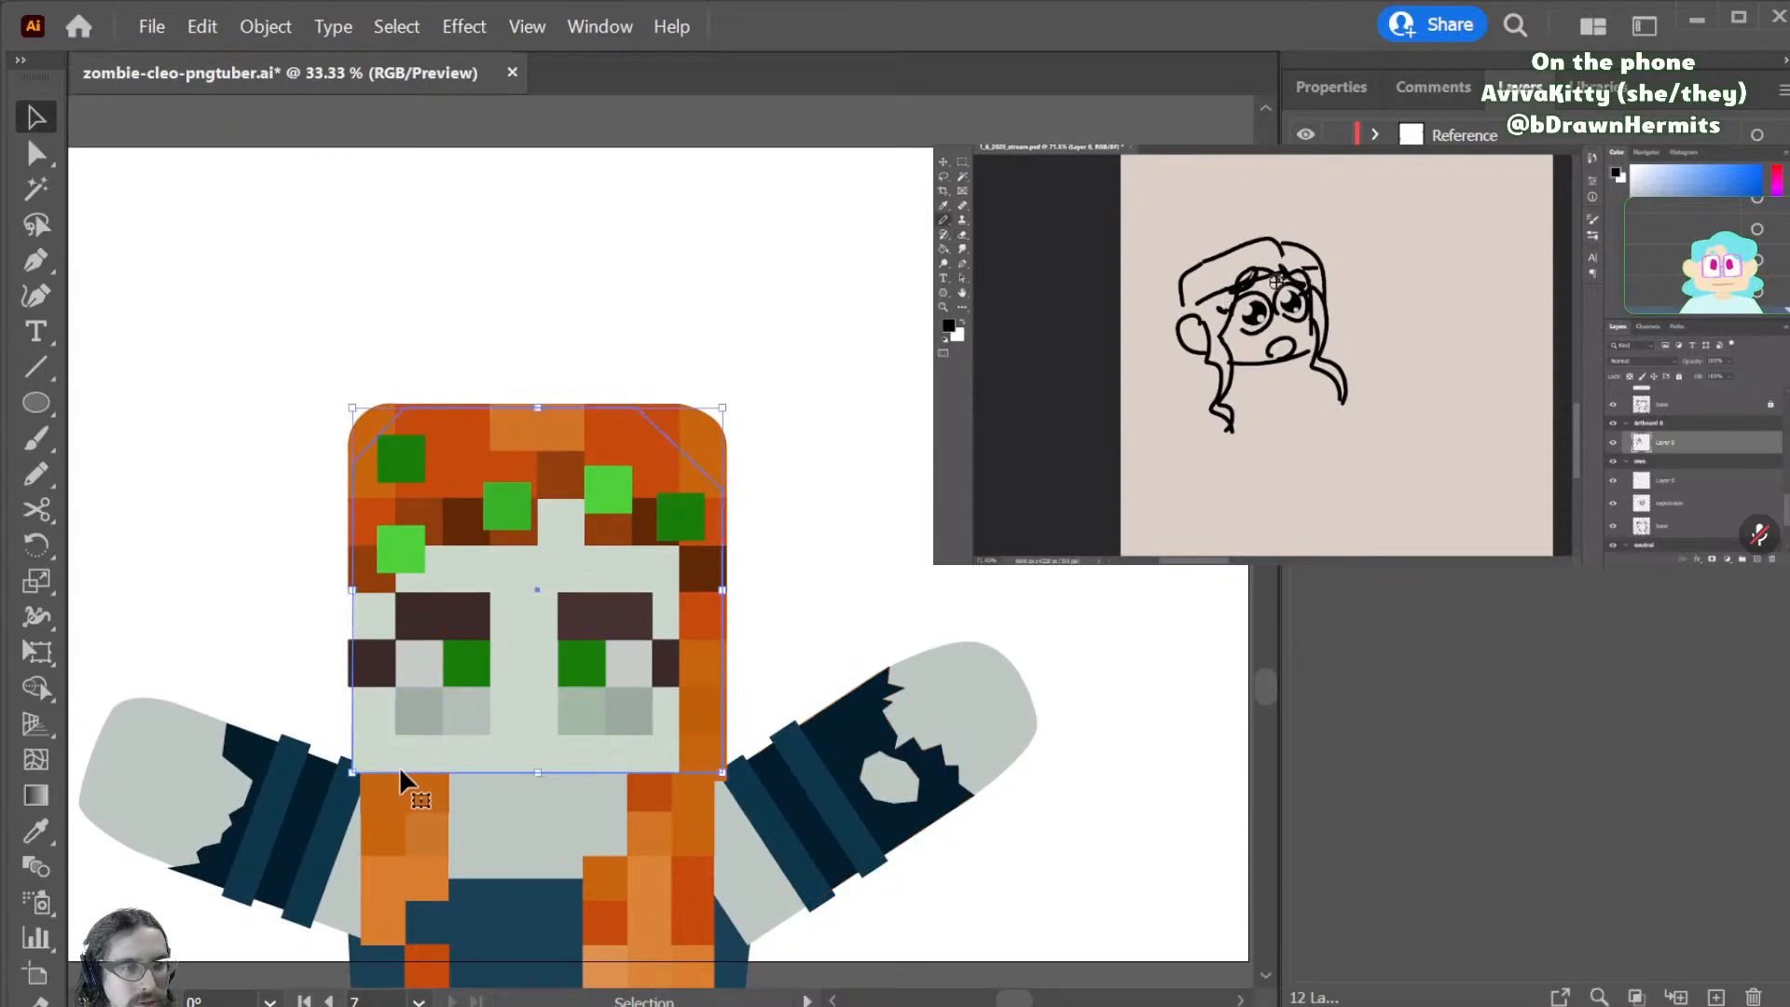
pyautogui.press('a')
pyautogui.click(360, 765)
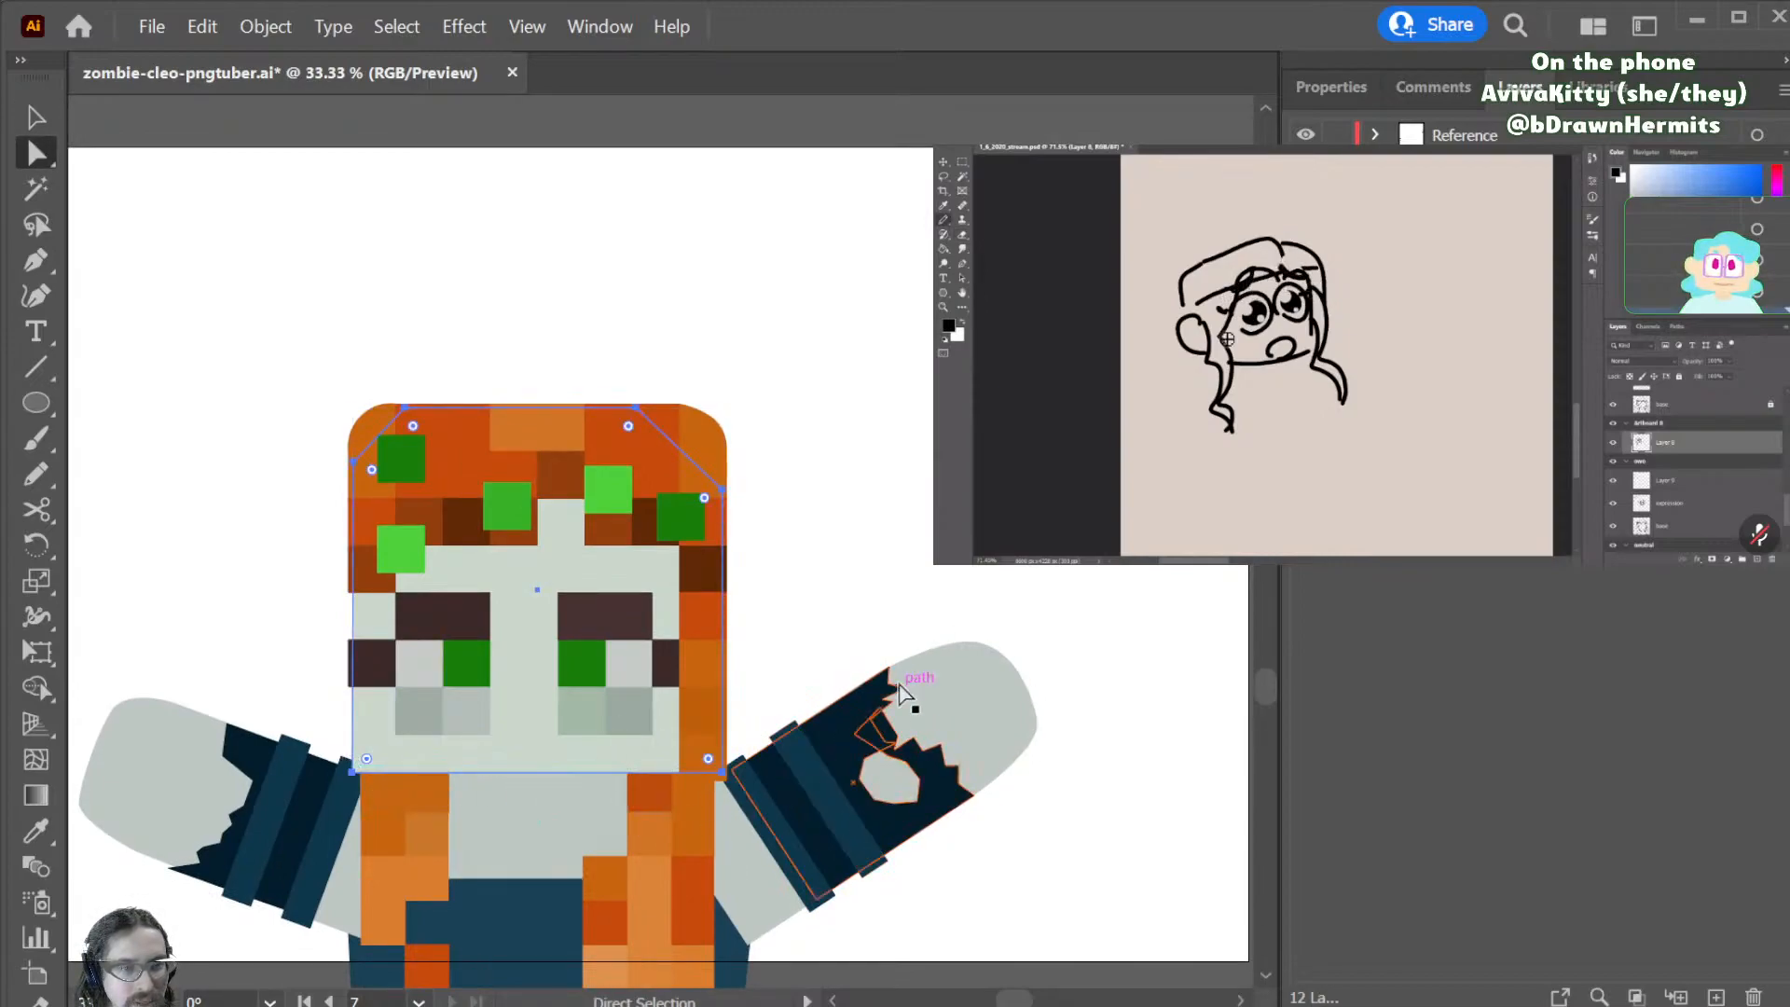
pyautogui.click(799, 600)
pyautogui.scroll(-3, 802, 597)
pyautogui.scroll(3, 797, 616)
pyautogui.click(510, 699)
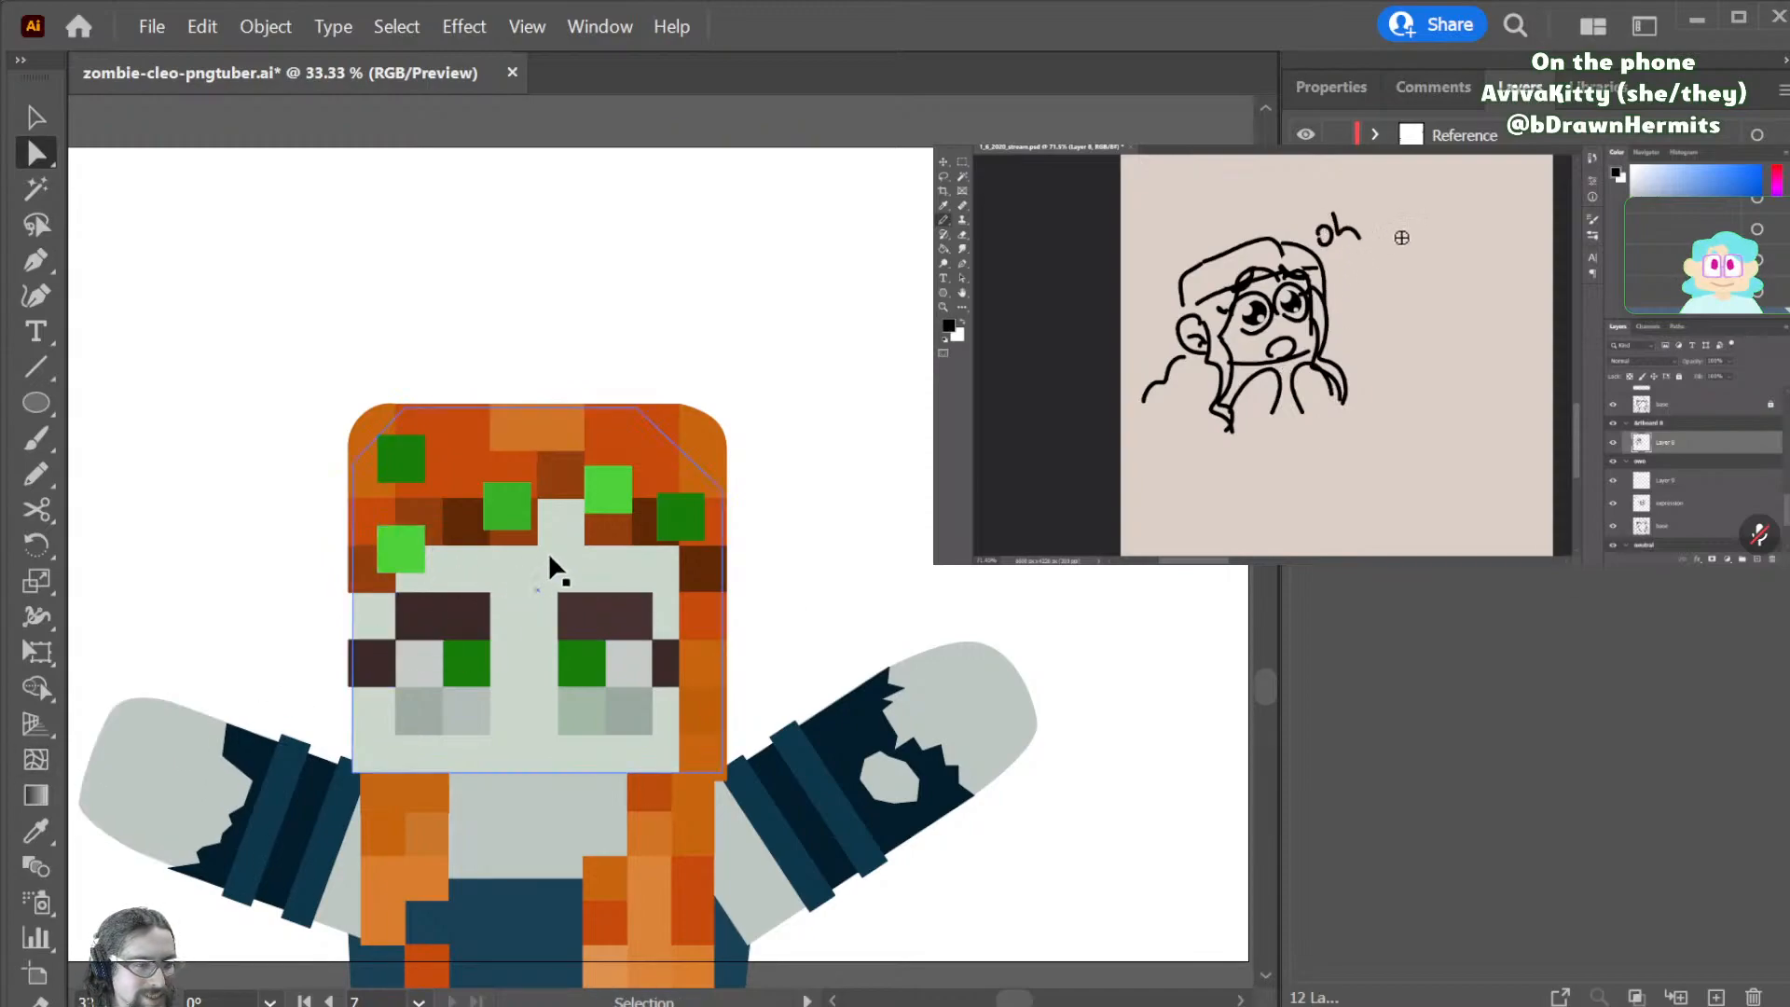
pyautogui.click(854, 513)
pyautogui.hotkey('ctrl', 's')
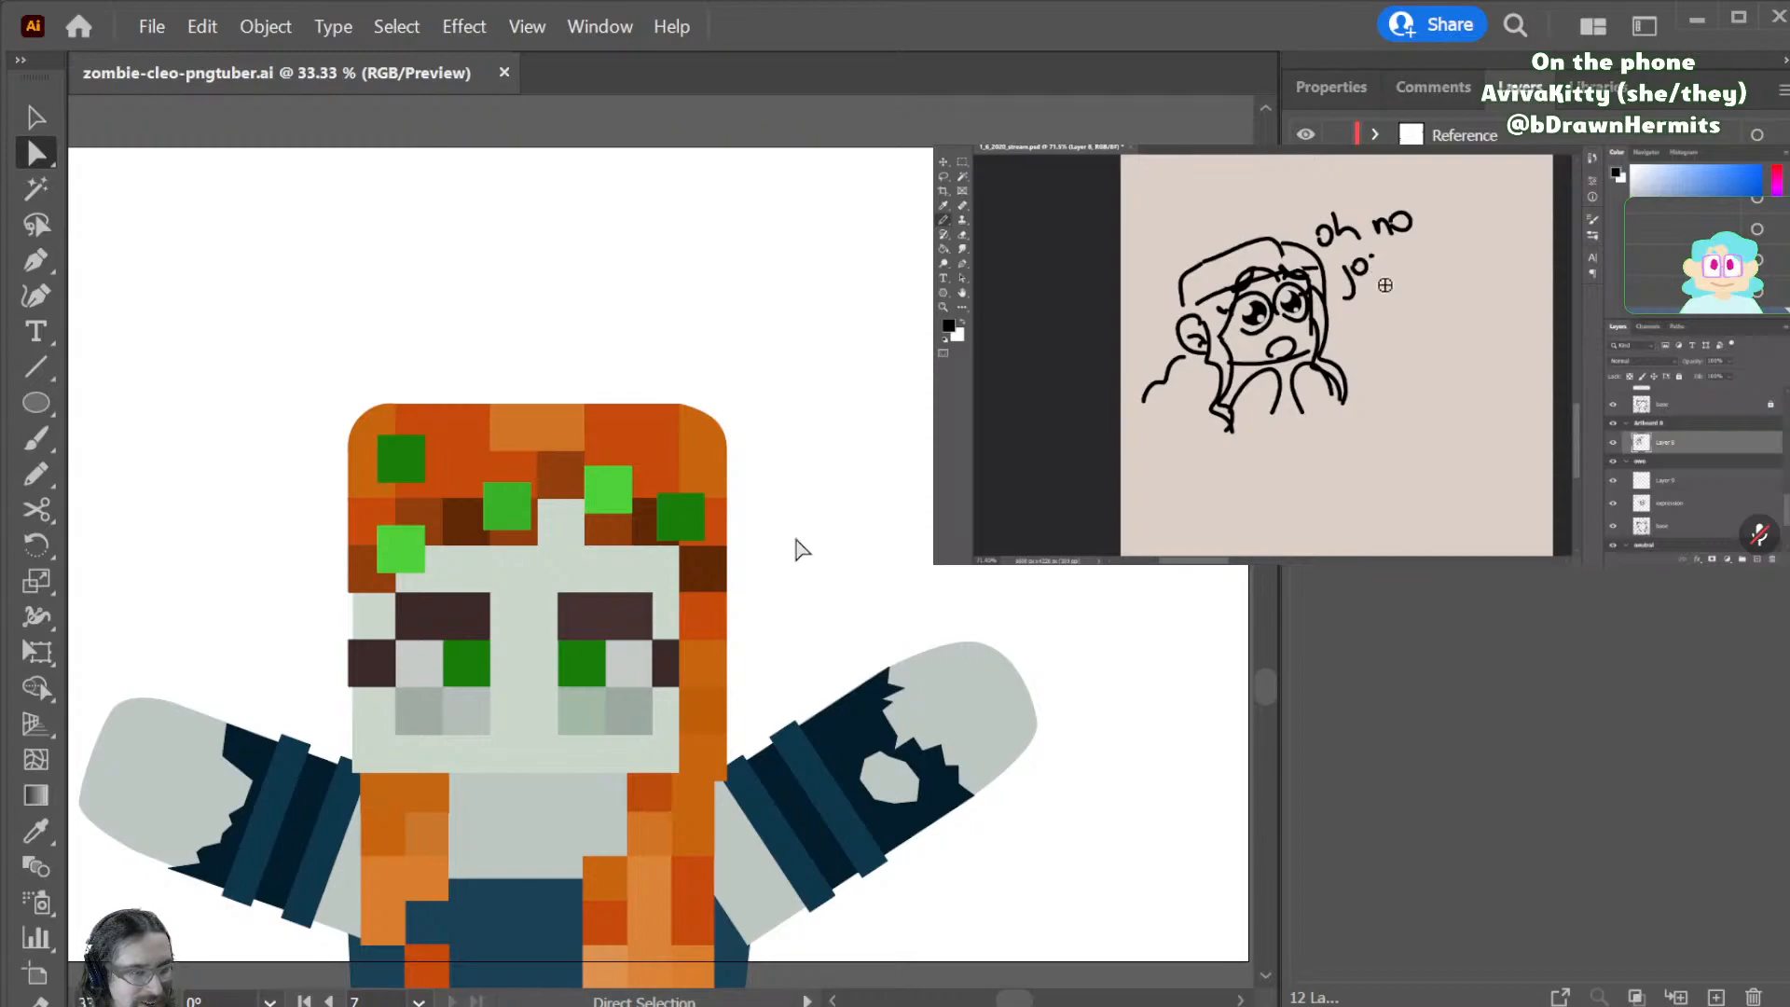
# - Delete both dark eyebrow blocks and the dark squares at the outer edges of the eyes
pyautogui.press('v')
pyautogui.click(471, 623)
pyautogui.keyDown('shift'); pyautogui.click(373, 666); pyautogui.keyUp('shift')
pyautogui.keyDown('shift'); pyautogui.click(591, 624); pyautogui.keyUp('shift')
pyautogui.keyDown('shift'); pyautogui.click(646, 662); pyautogui.keyUp('shift')
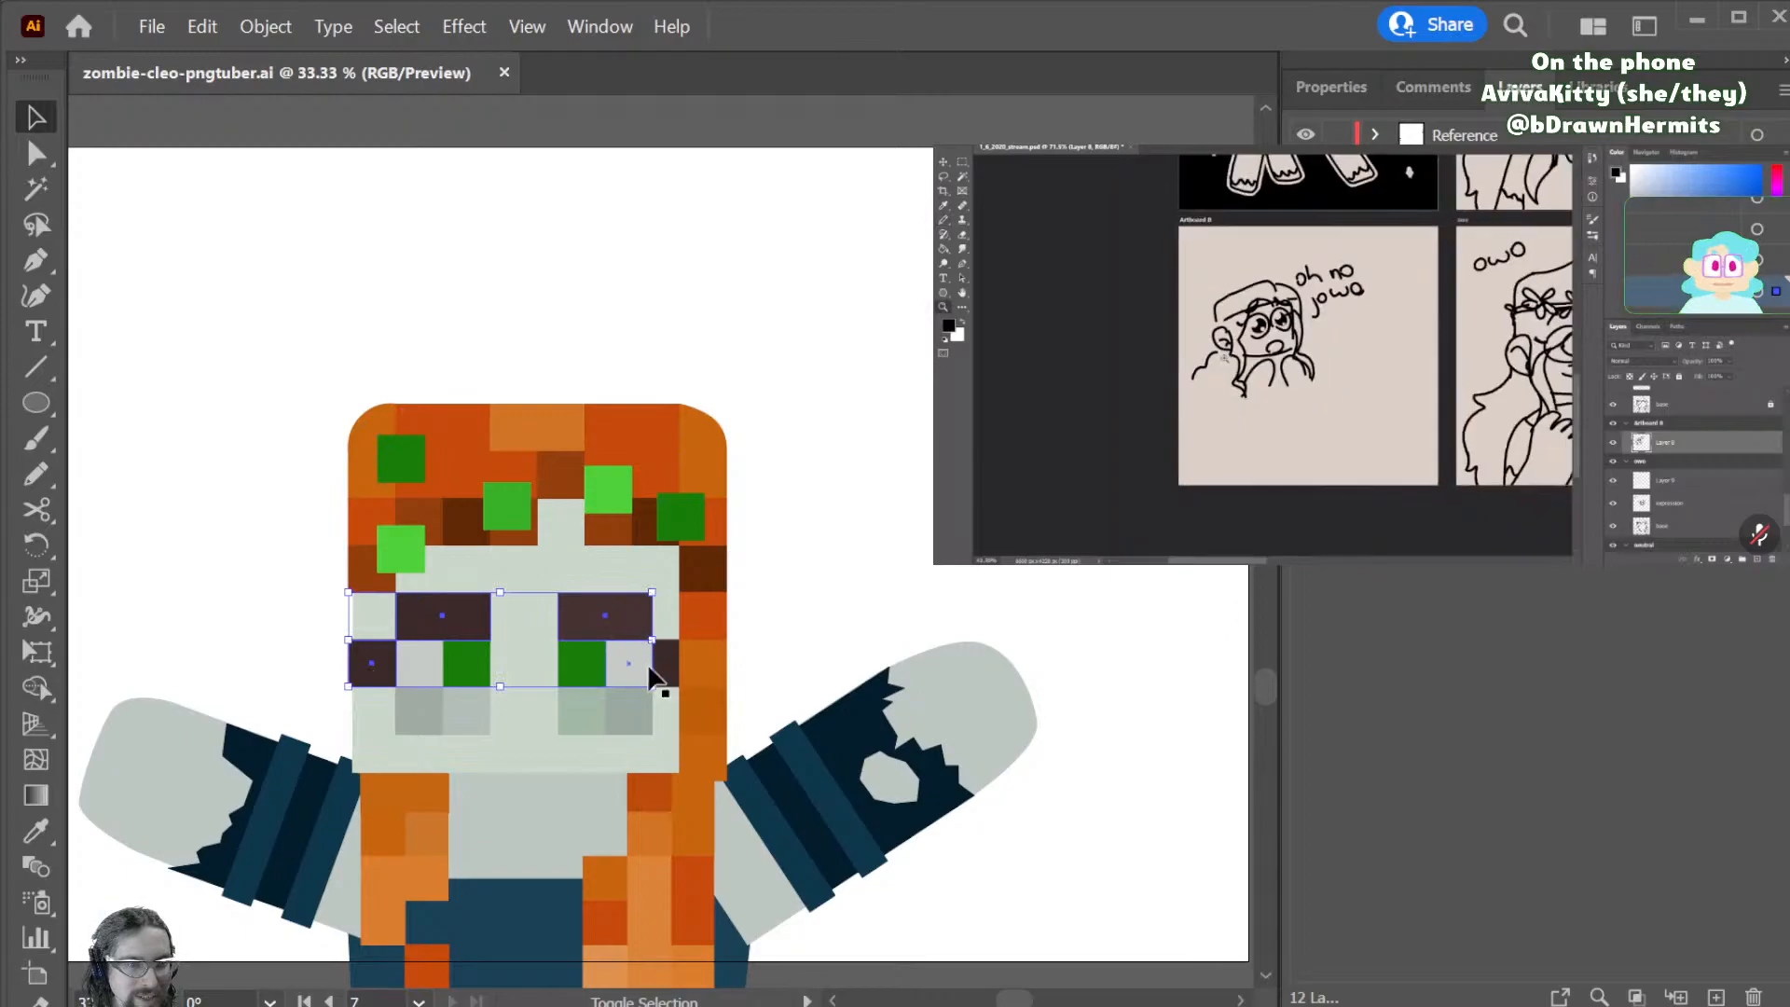
pyautogui.press('Delete')
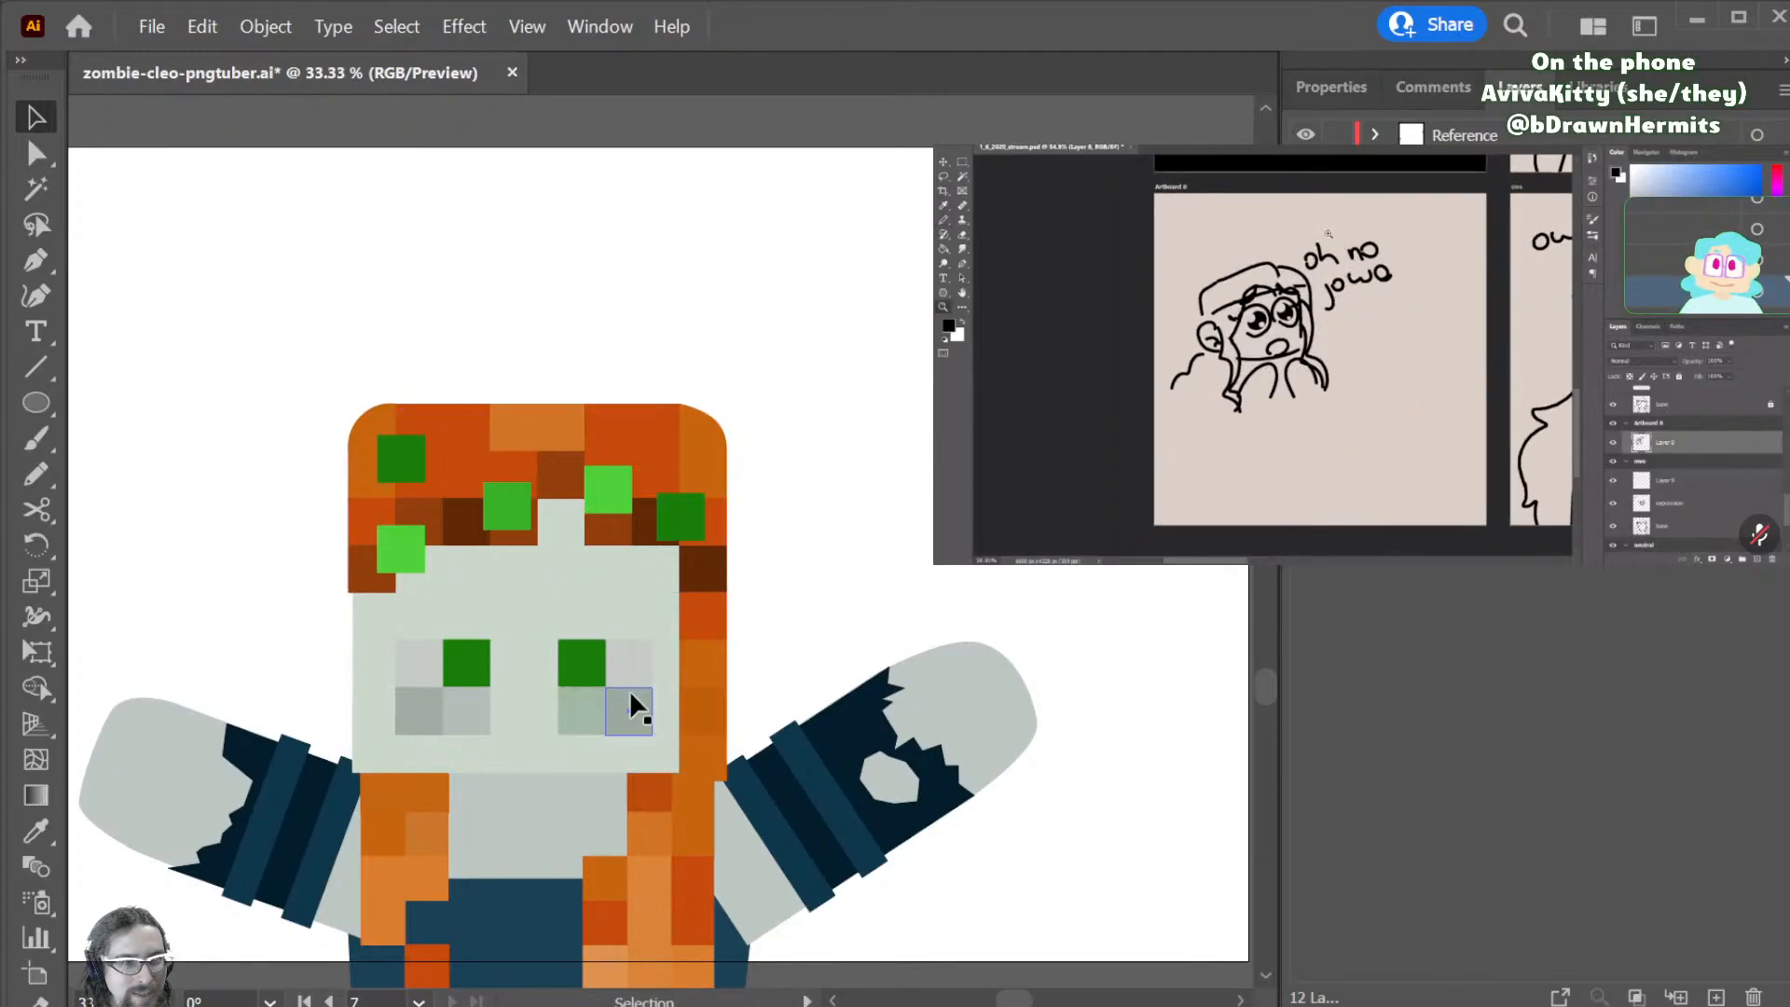
# - Move the gray squares of both eyes off the face and arrange them as a two-by-two block in the empty area above the raised arm
pyautogui.keyDown('shift'); pyautogui.click(591, 707); pyautogui.keyUp('shift')
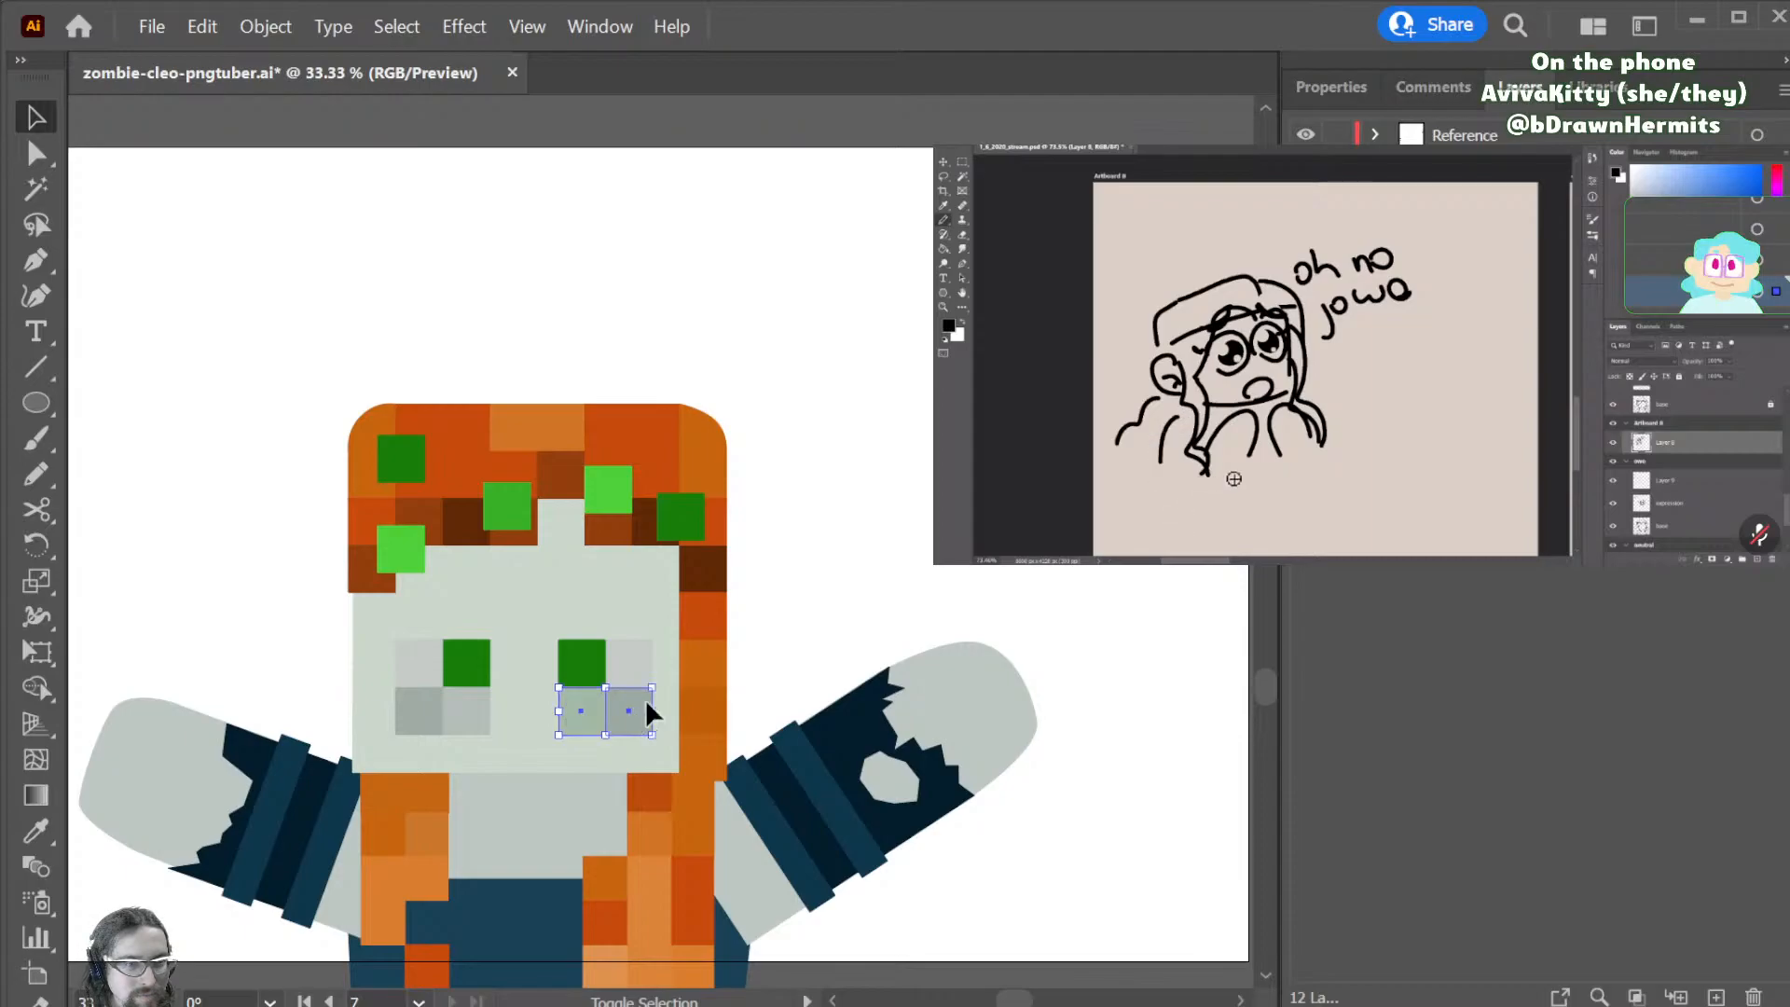
pyautogui.keyDown('shift'); pyautogui.click(465, 710); pyautogui.keyUp('shift')
pyautogui.keyDown('shift'); pyautogui.click(417, 711); pyautogui.keyUp('shift')
pyautogui.keyDown('shift'); pyautogui.click(418, 663); pyautogui.keyUp('shift')
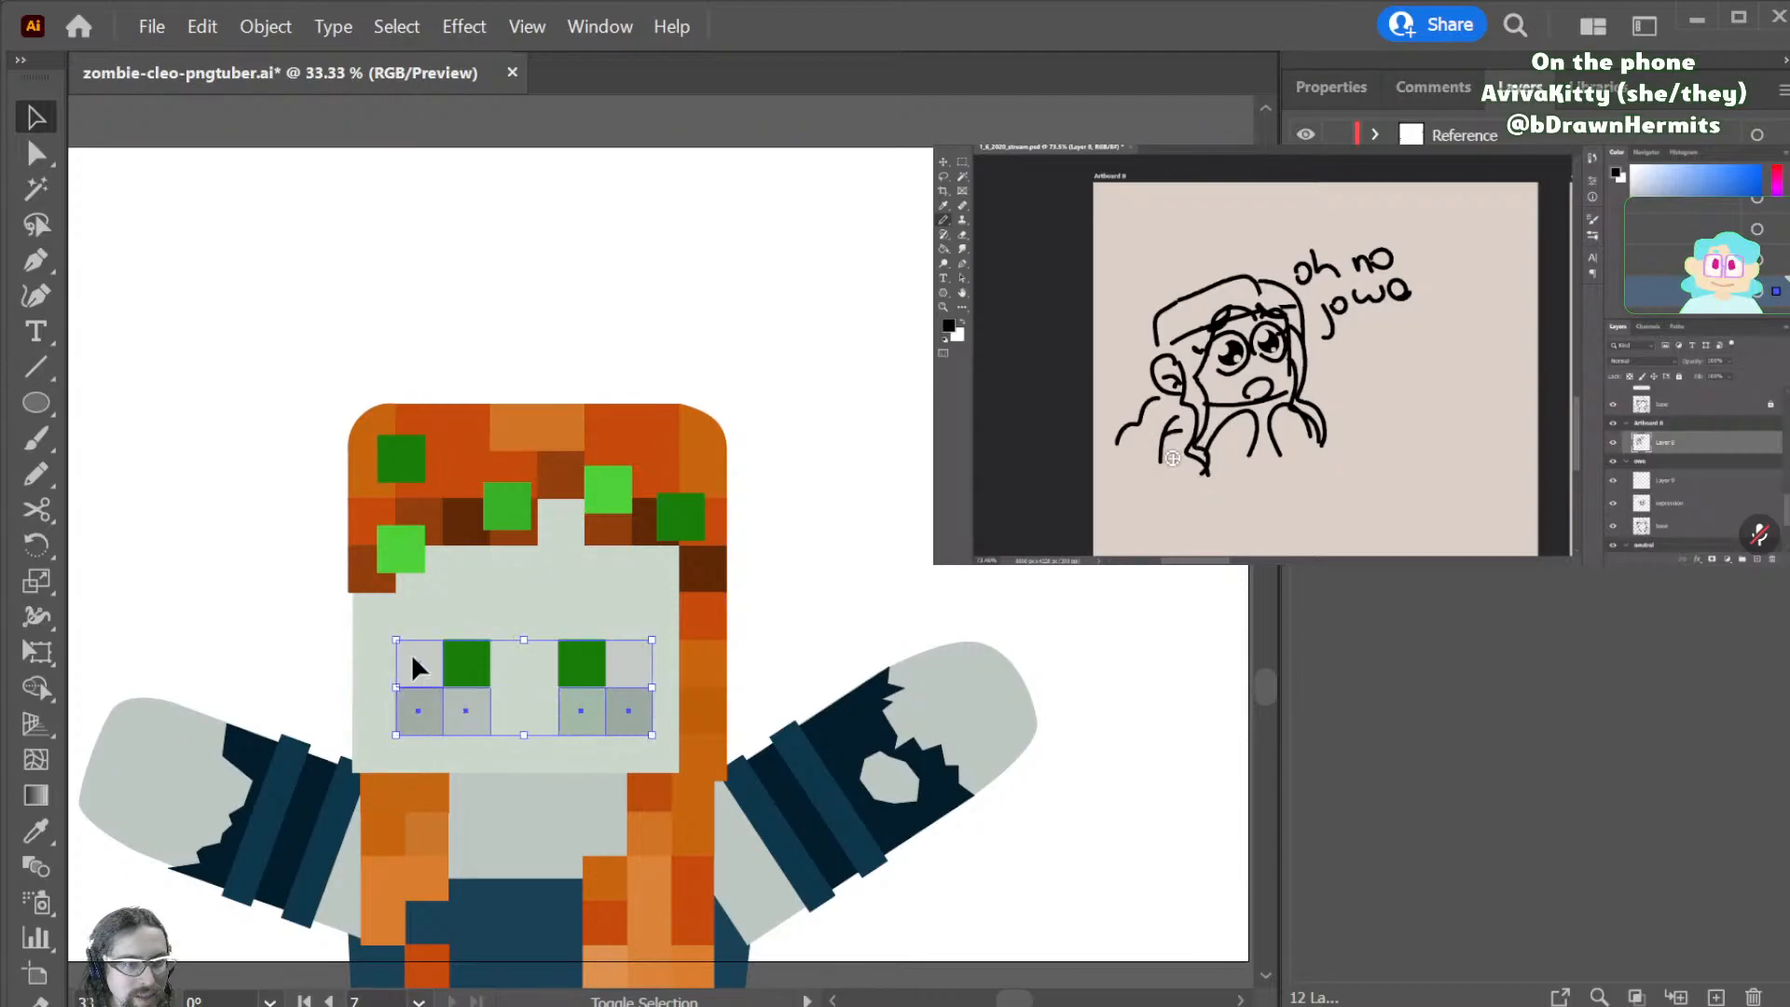
pyautogui.keyDown('shift'); pyautogui.click(626, 666); pyautogui.keyUp('shift')
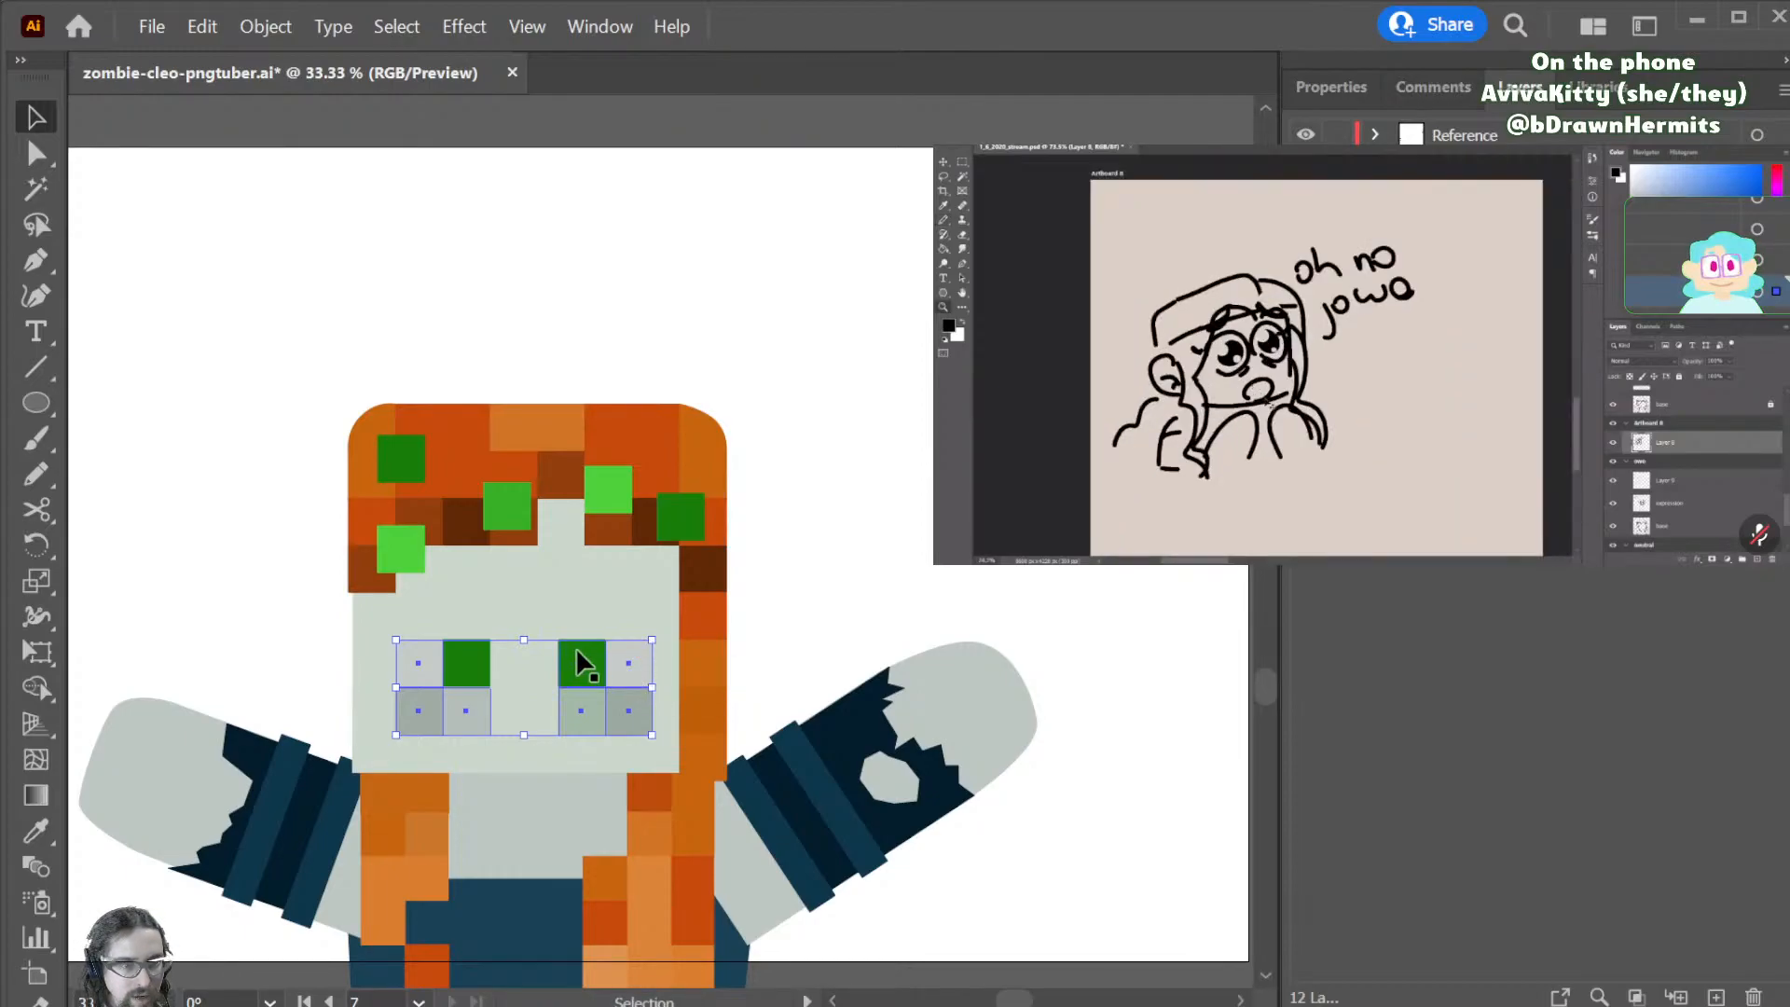
pyautogui.moveTo(627, 692); pyautogui.dragTo(988, 312)
pyautogui.click(826, 315)
pyautogui.hotkey('ctrl', 'z')
pyautogui.hotkey('ctrl', 'z')
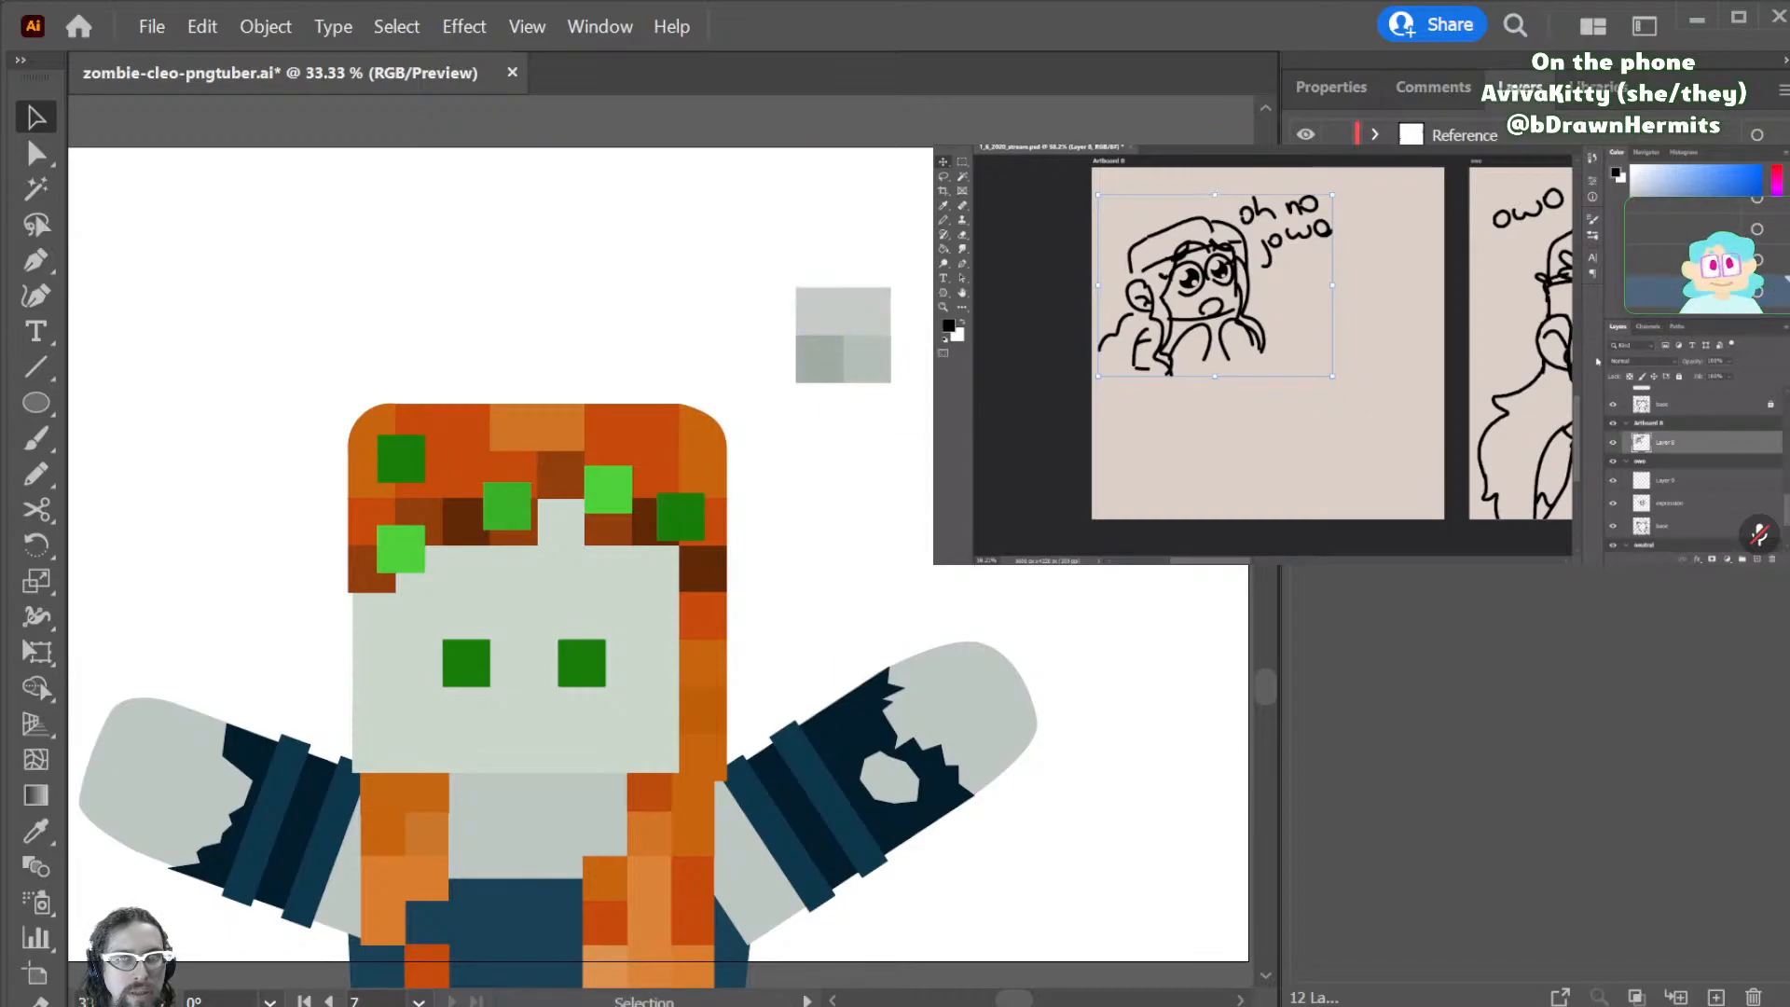
# - Enlarge the two-by-two gray block proportionally
pyautogui.moveTo(783, 391); pyautogui.dragTo(783, 390)
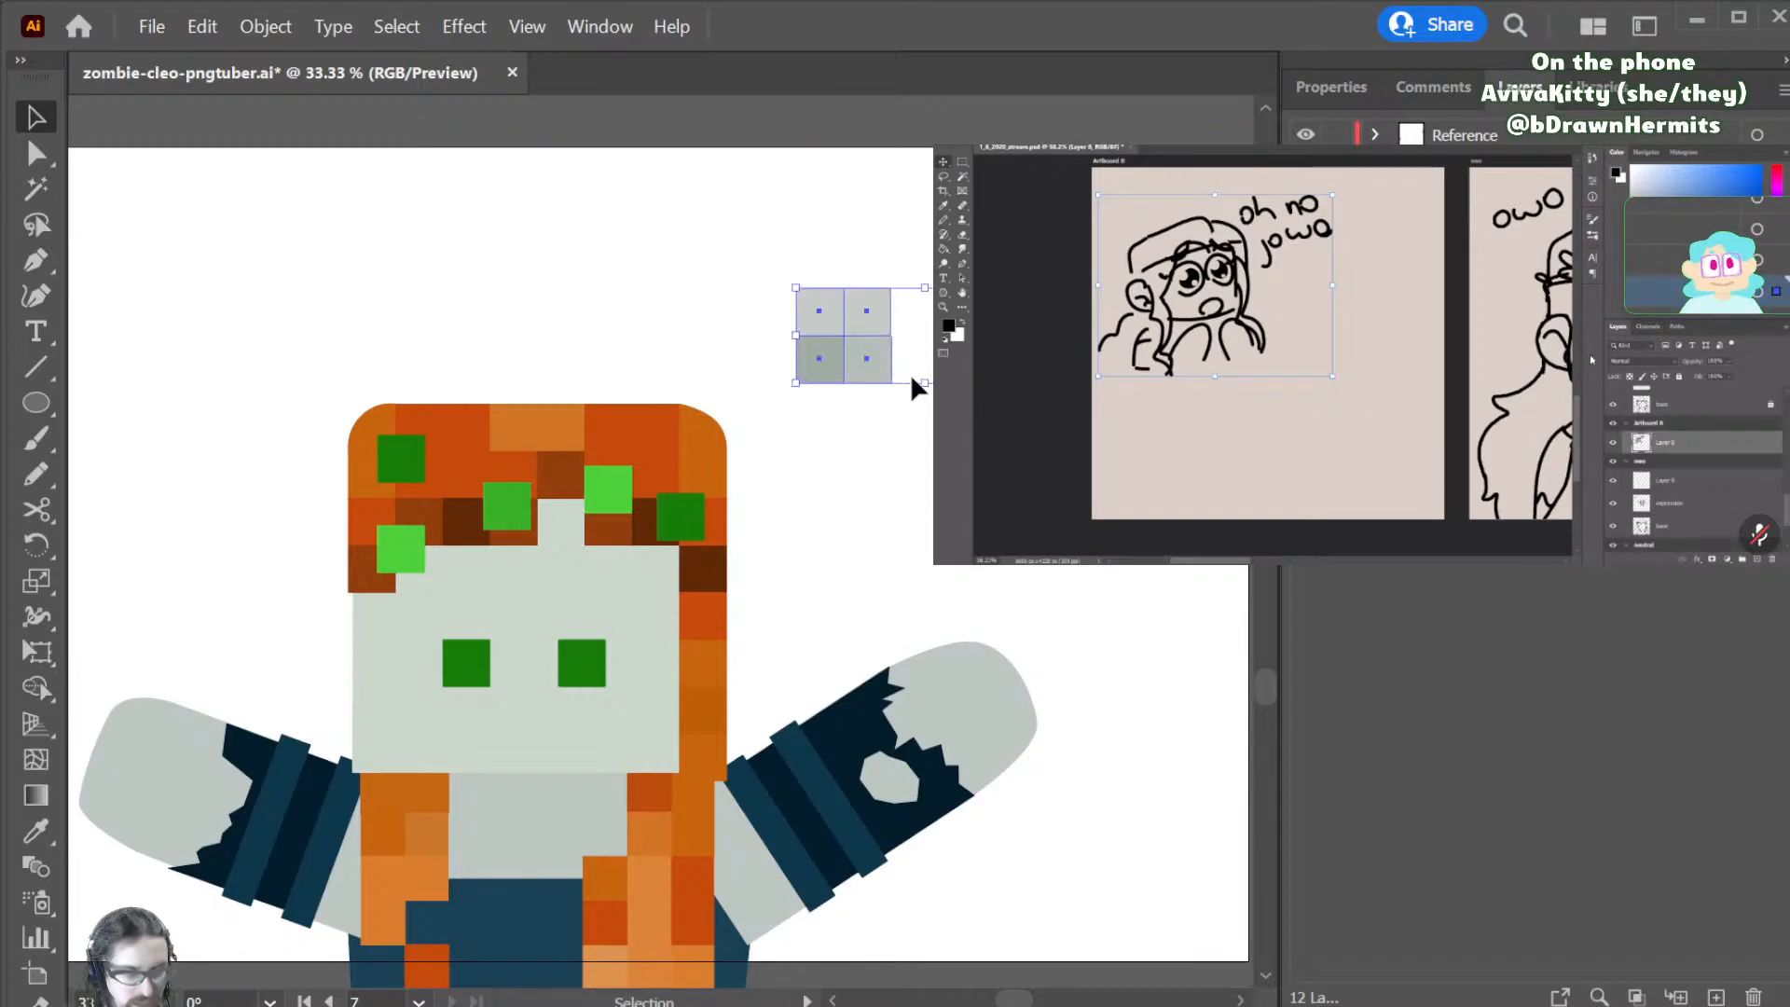
pyautogui.moveTo(927, 382)
pyautogui.mouseDown()
pyautogui.moveTo(923, 422)
pyautogui.moveTo(929, 403)
pyautogui.mouseUp()
pyautogui.click(915, 468)
# - Move the two green eye squares off the face into the empty area above the hair
pyautogui.click(487, 668)
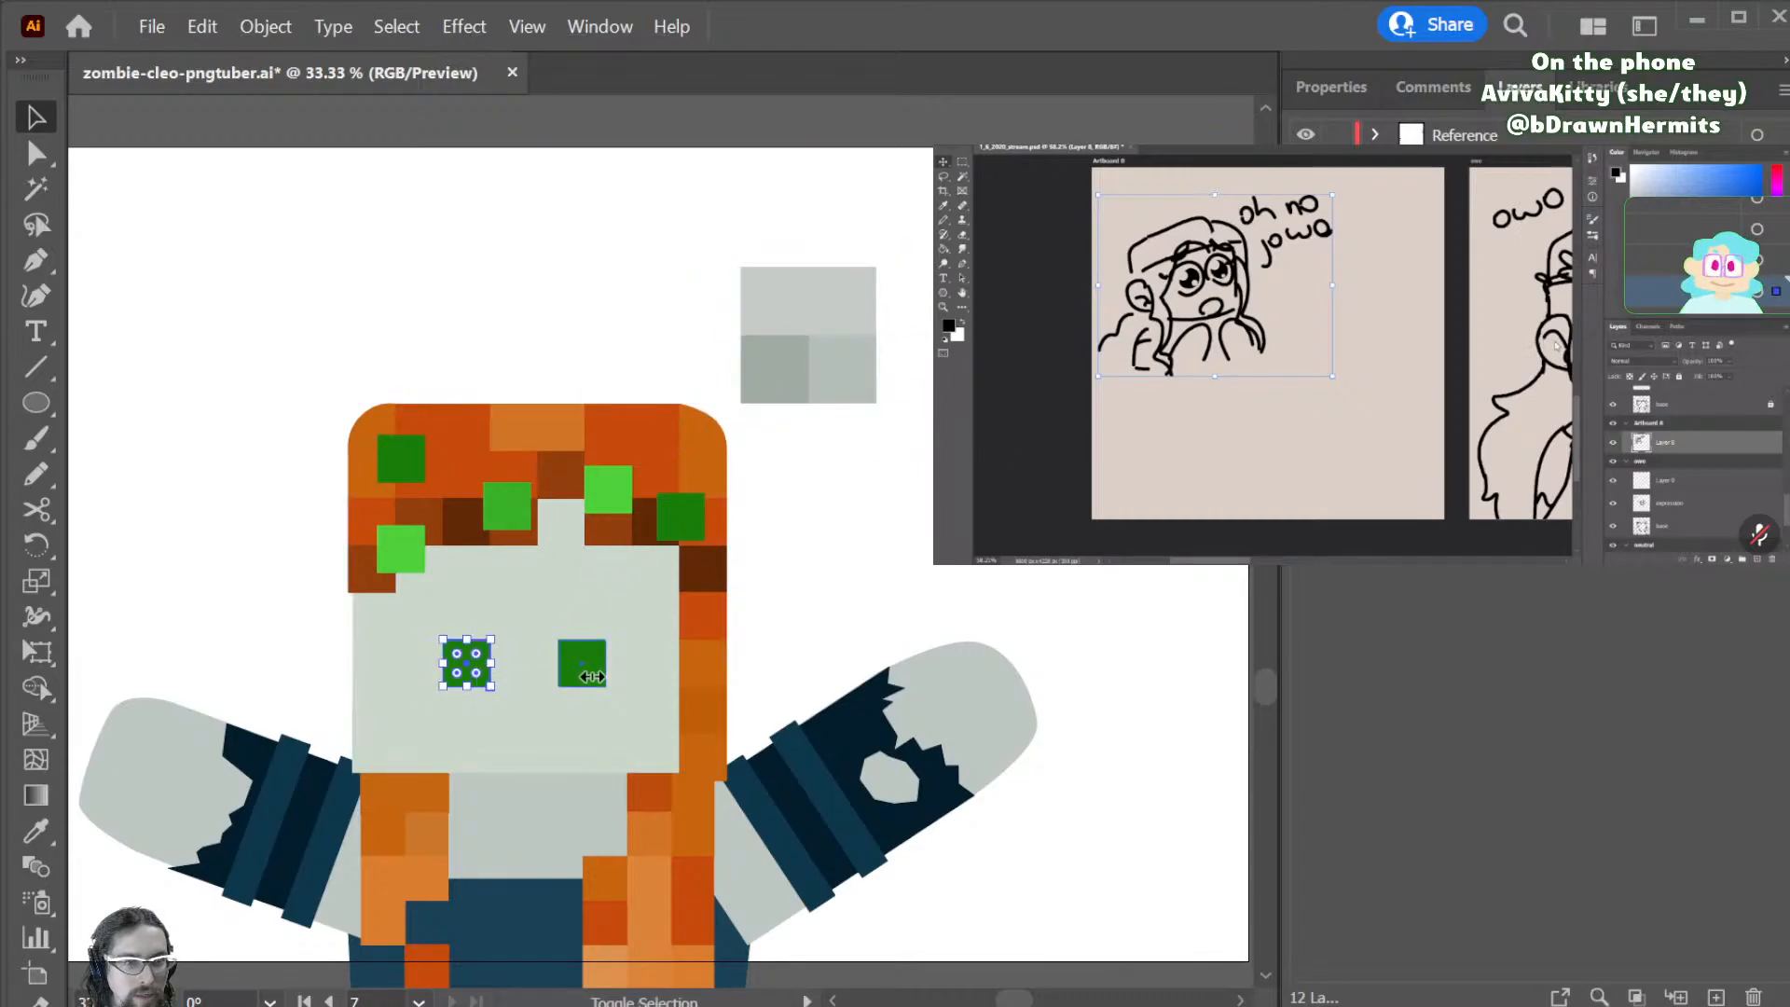
pyautogui.keyDown('shift'); pyautogui.click(591, 664); pyautogui.keyUp('shift')
pyautogui.moveTo(591, 671); pyautogui.dragTo(615, 262)
pyautogui.click(727, 215)
# - Draw a green circle centered on the gray block and add a smaller concentric pupil filled with the sleeve's dark navy
pyautogui.click(859, 387)
pyautogui.press('l')
pyautogui.moveTo(800, 306)
pyautogui.mouseDown()
pyautogui.moveTo(871, 378)
pyautogui.moveTo(813, 343)
pyautogui.moveTo(863, 330)
pyautogui.mouseUp()
pyautogui.press('v')
pyautogui.press('a')
pyautogui.press('v')
pyautogui.moveTo(861, 334); pyautogui.dragTo(843, 334)
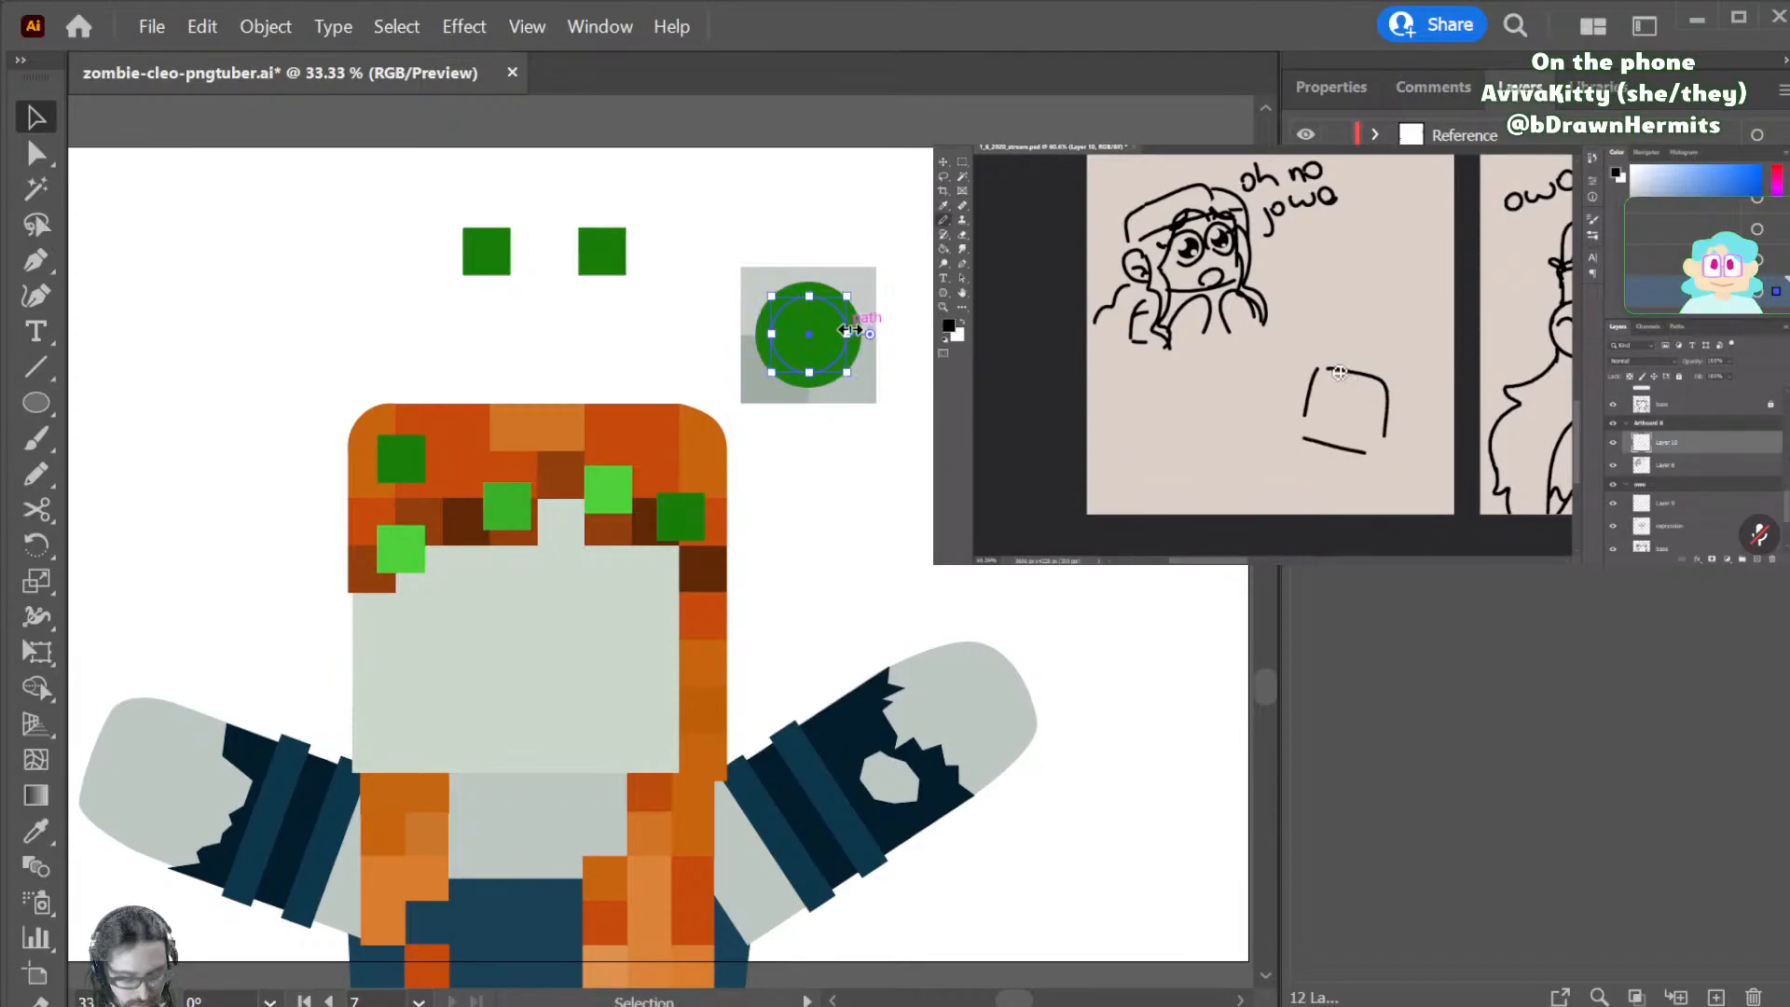
pyautogui.press('i')
pyautogui.click(852, 717)
# - Place the assembled round eye with its gray block on the face and duplicate it so the face has two eyes
pyautogui.press('v')
pyautogui.click(869, 493)
pyautogui.moveTo(880, 492); pyautogui.dragTo(757, 261)
pyautogui.moveTo(825, 369); pyautogui.dragTo(616, 645)
pyautogui.click(856, 555)
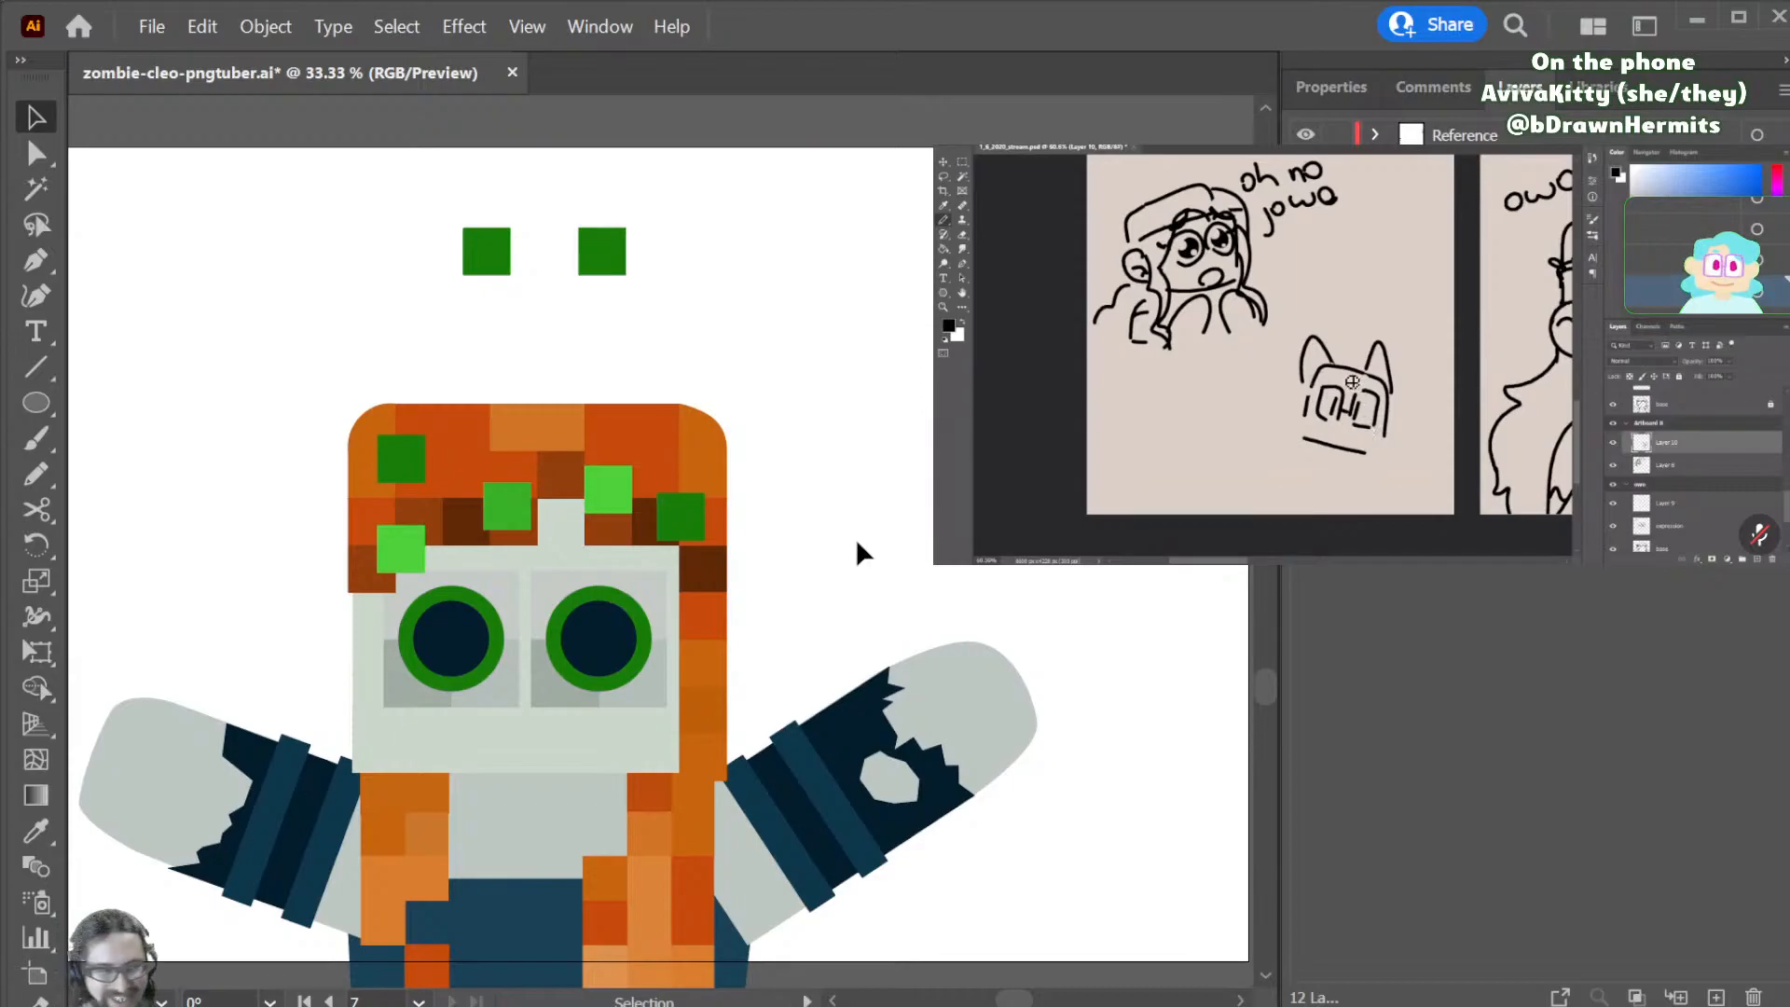
# - Add a light gray circular highlight about 63 px wide to the upper left of each pupil, sampling the eye block's gray
pyautogui.click(466, 650)
pyautogui.click(471, 663)
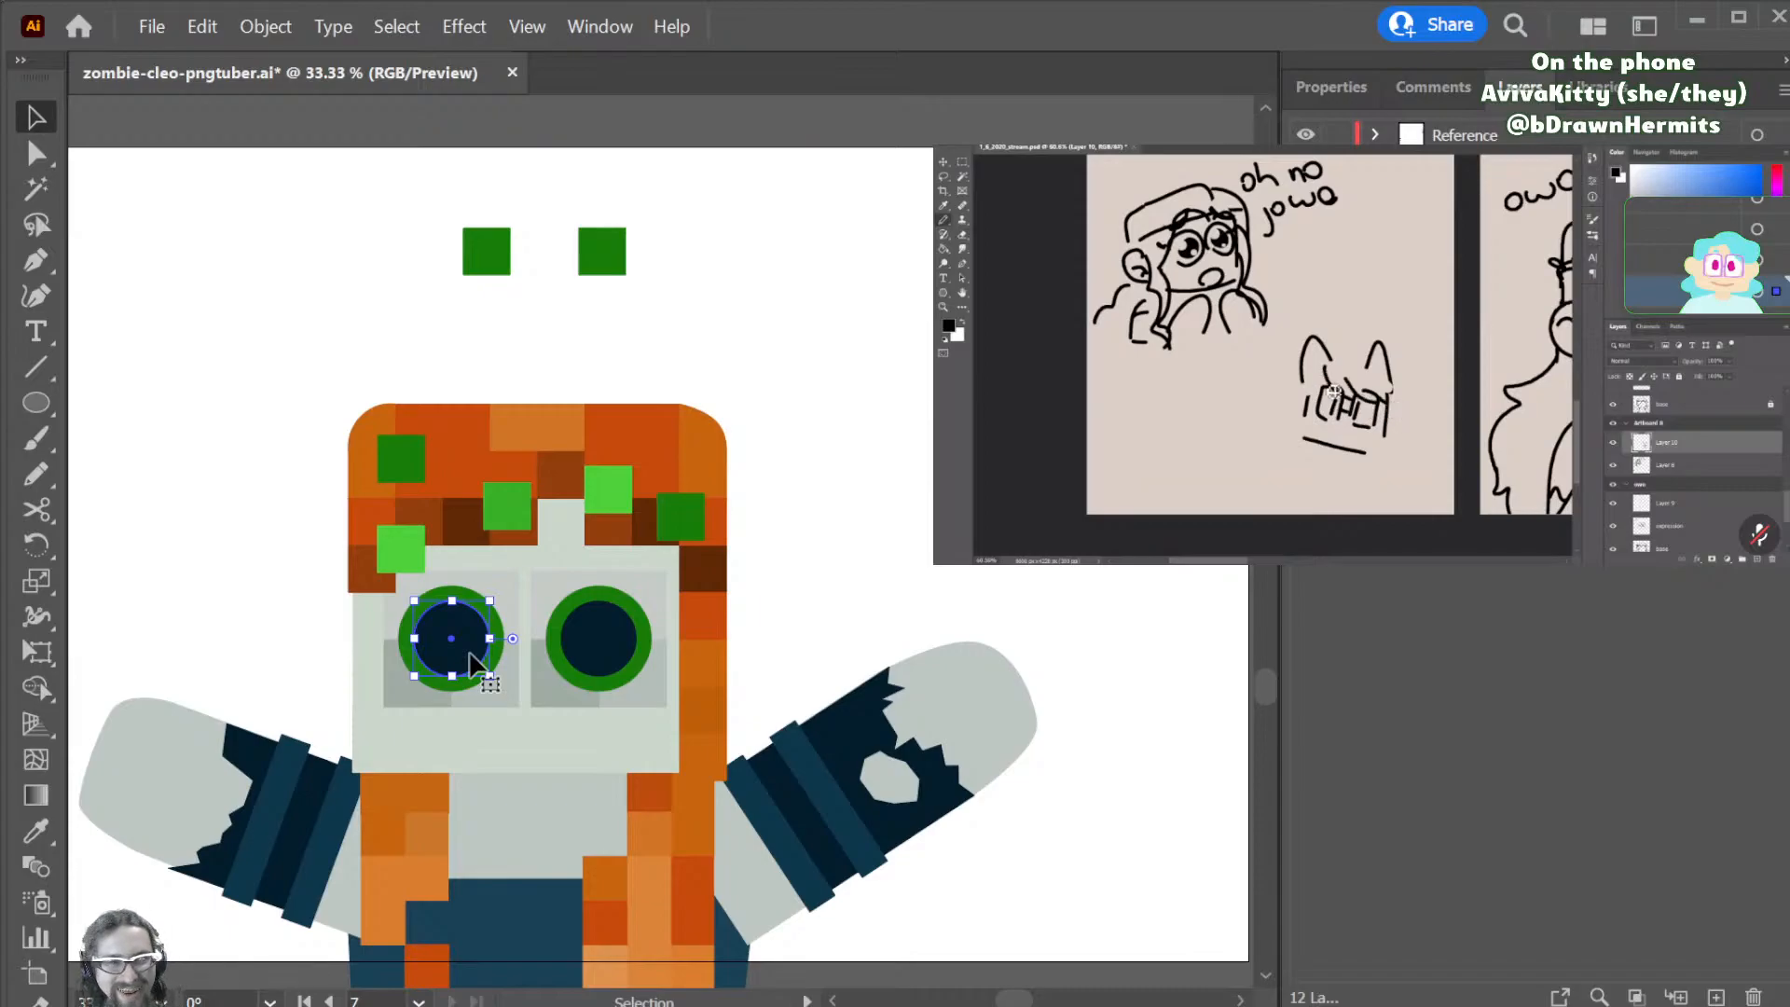
pyautogui.keyDown('shift'); pyautogui.click(626, 640); pyautogui.keyUp('shift')
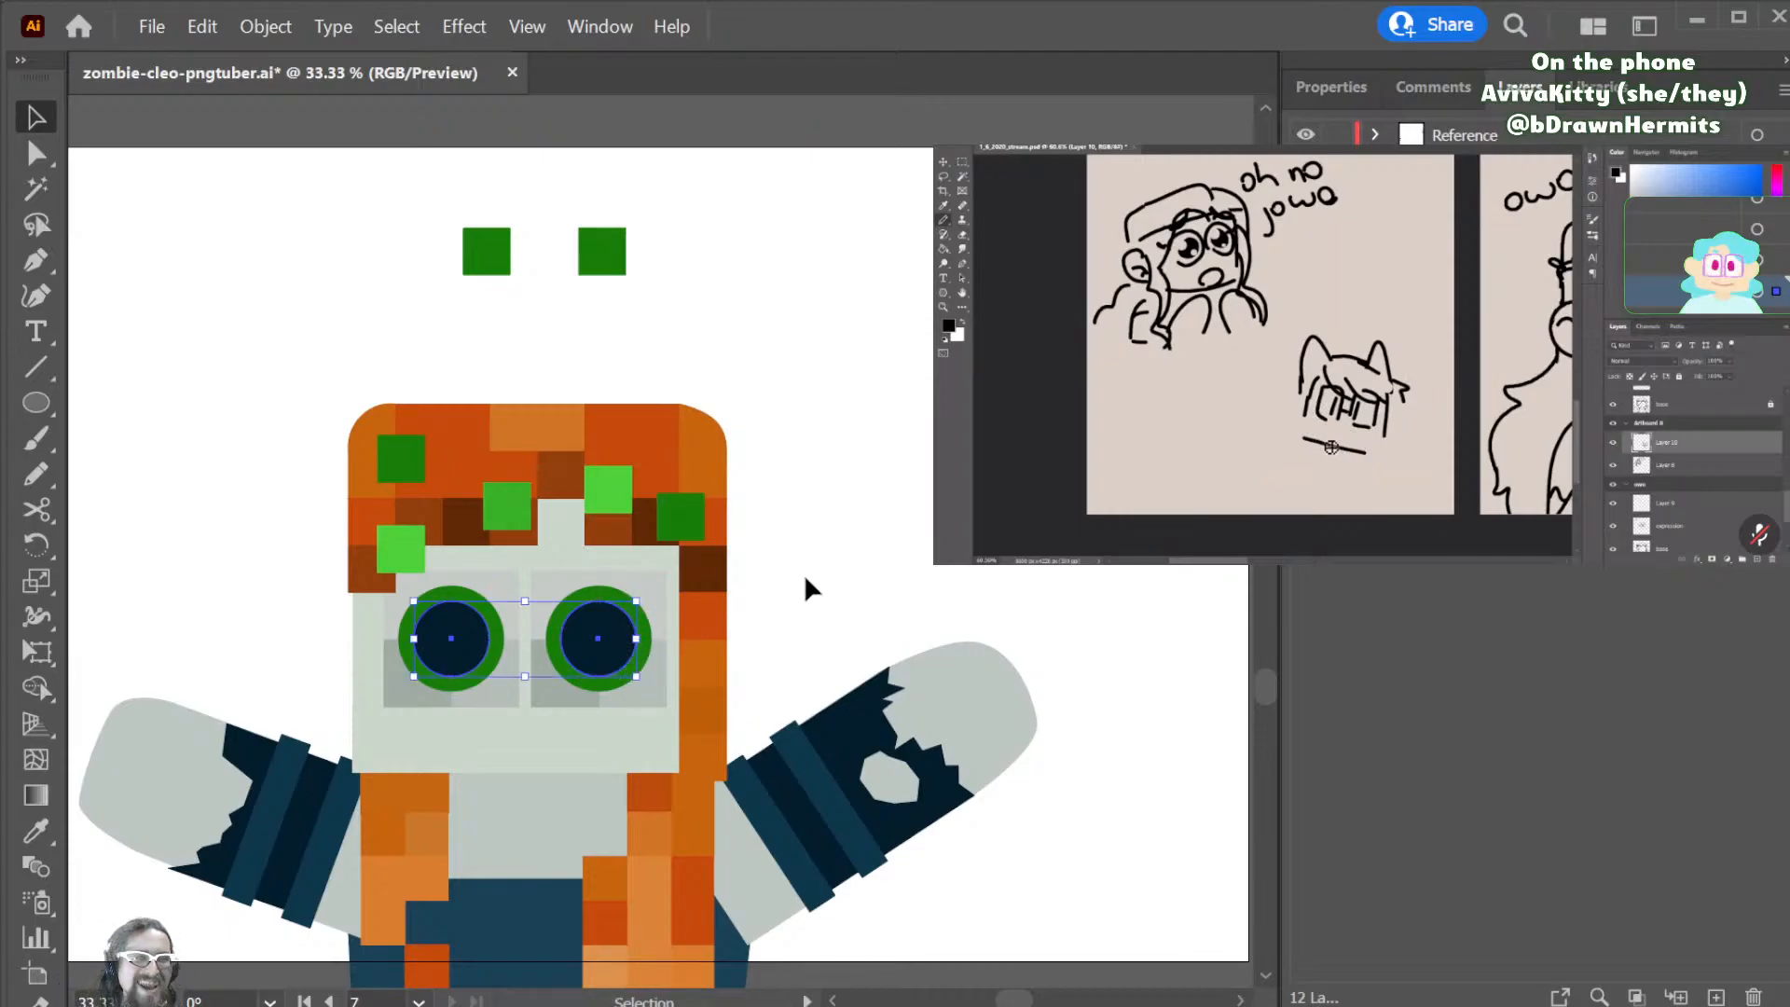
pyautogui.click(830, 627)
pyautogui.moveTo(606, 643); pyautogui.dragTo(606, 610)
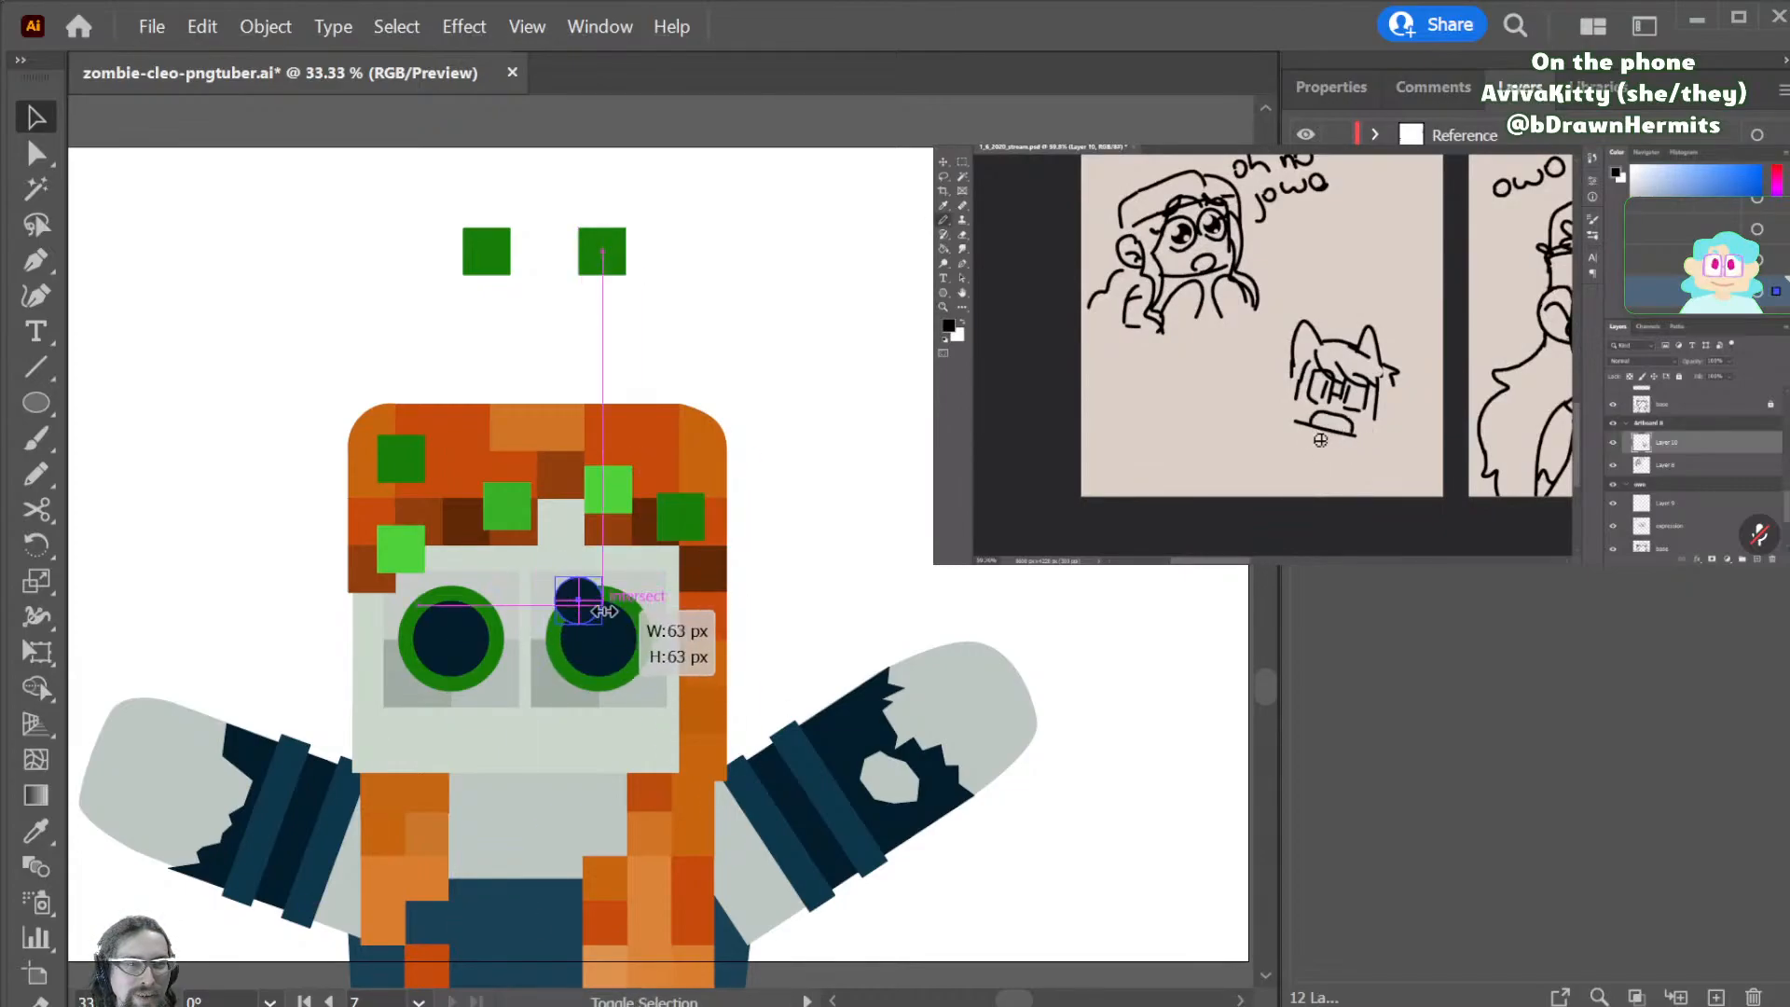
pyautogui.moveTo(603, 611); pyautogui.dragTo(604, 616)
pyautogui.press('i')
pyautogui.click(671, 579)
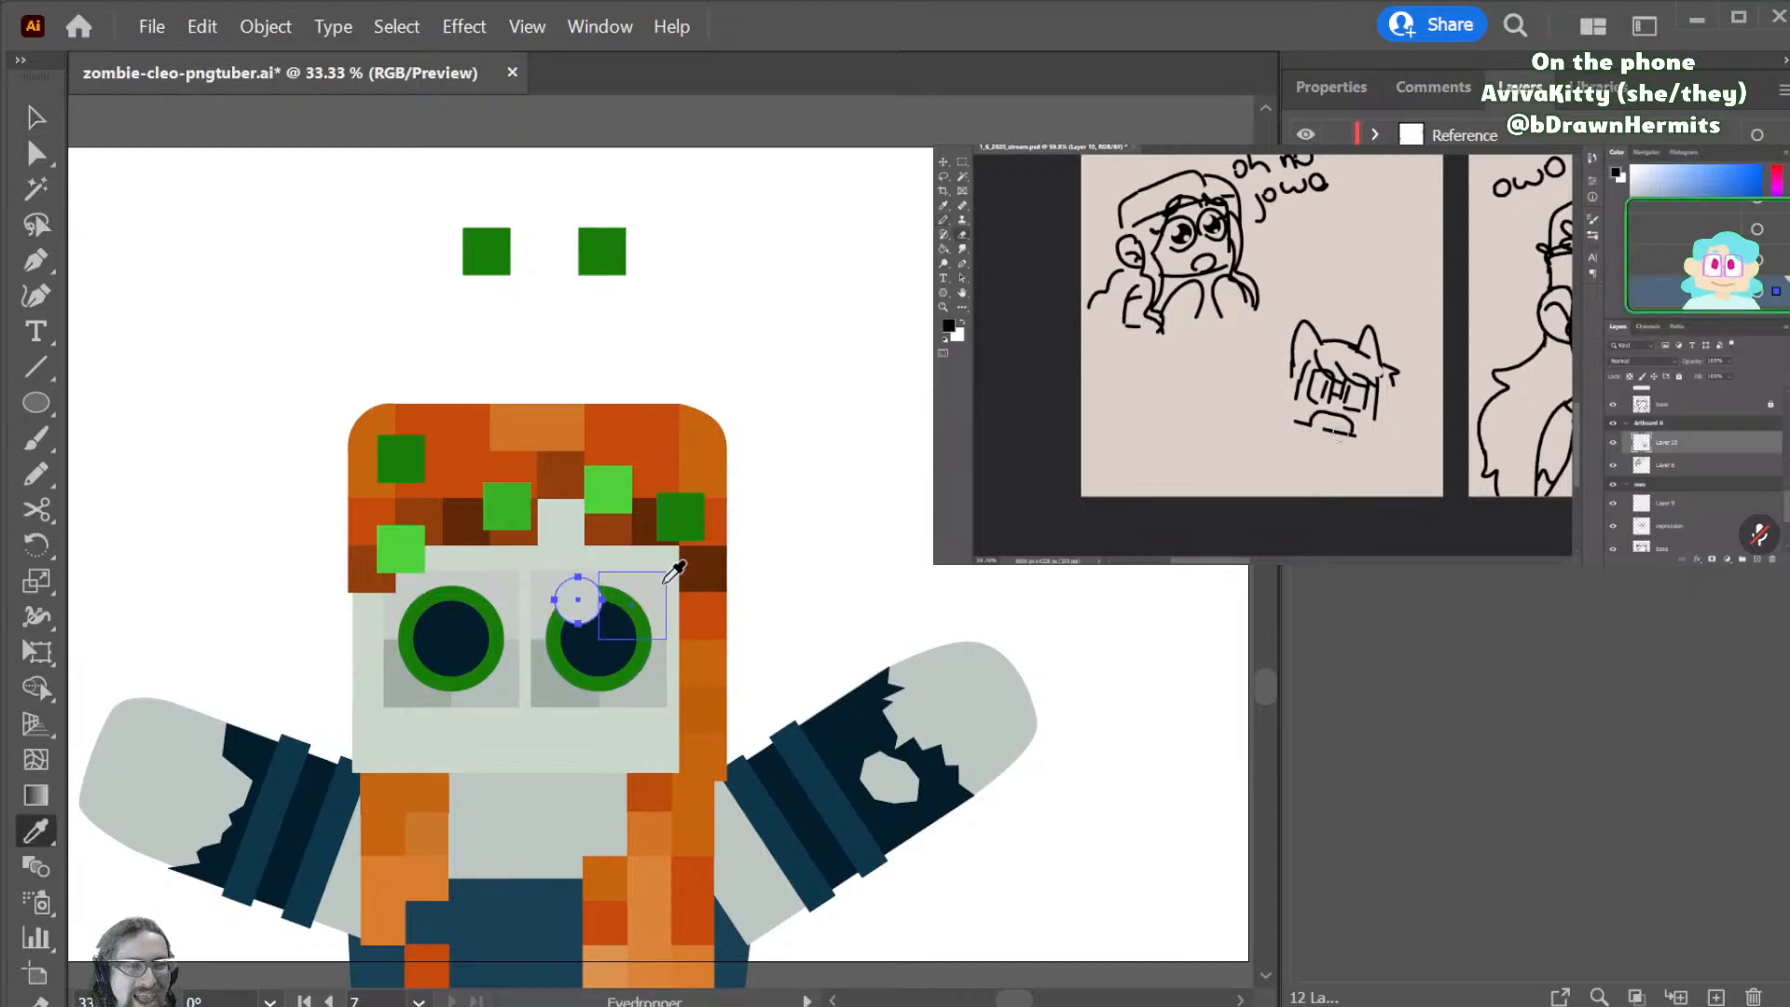
pyautogui.press('v')
pyautogui.moveTo(578, 610); pyautogui.dragTo(451, 631)
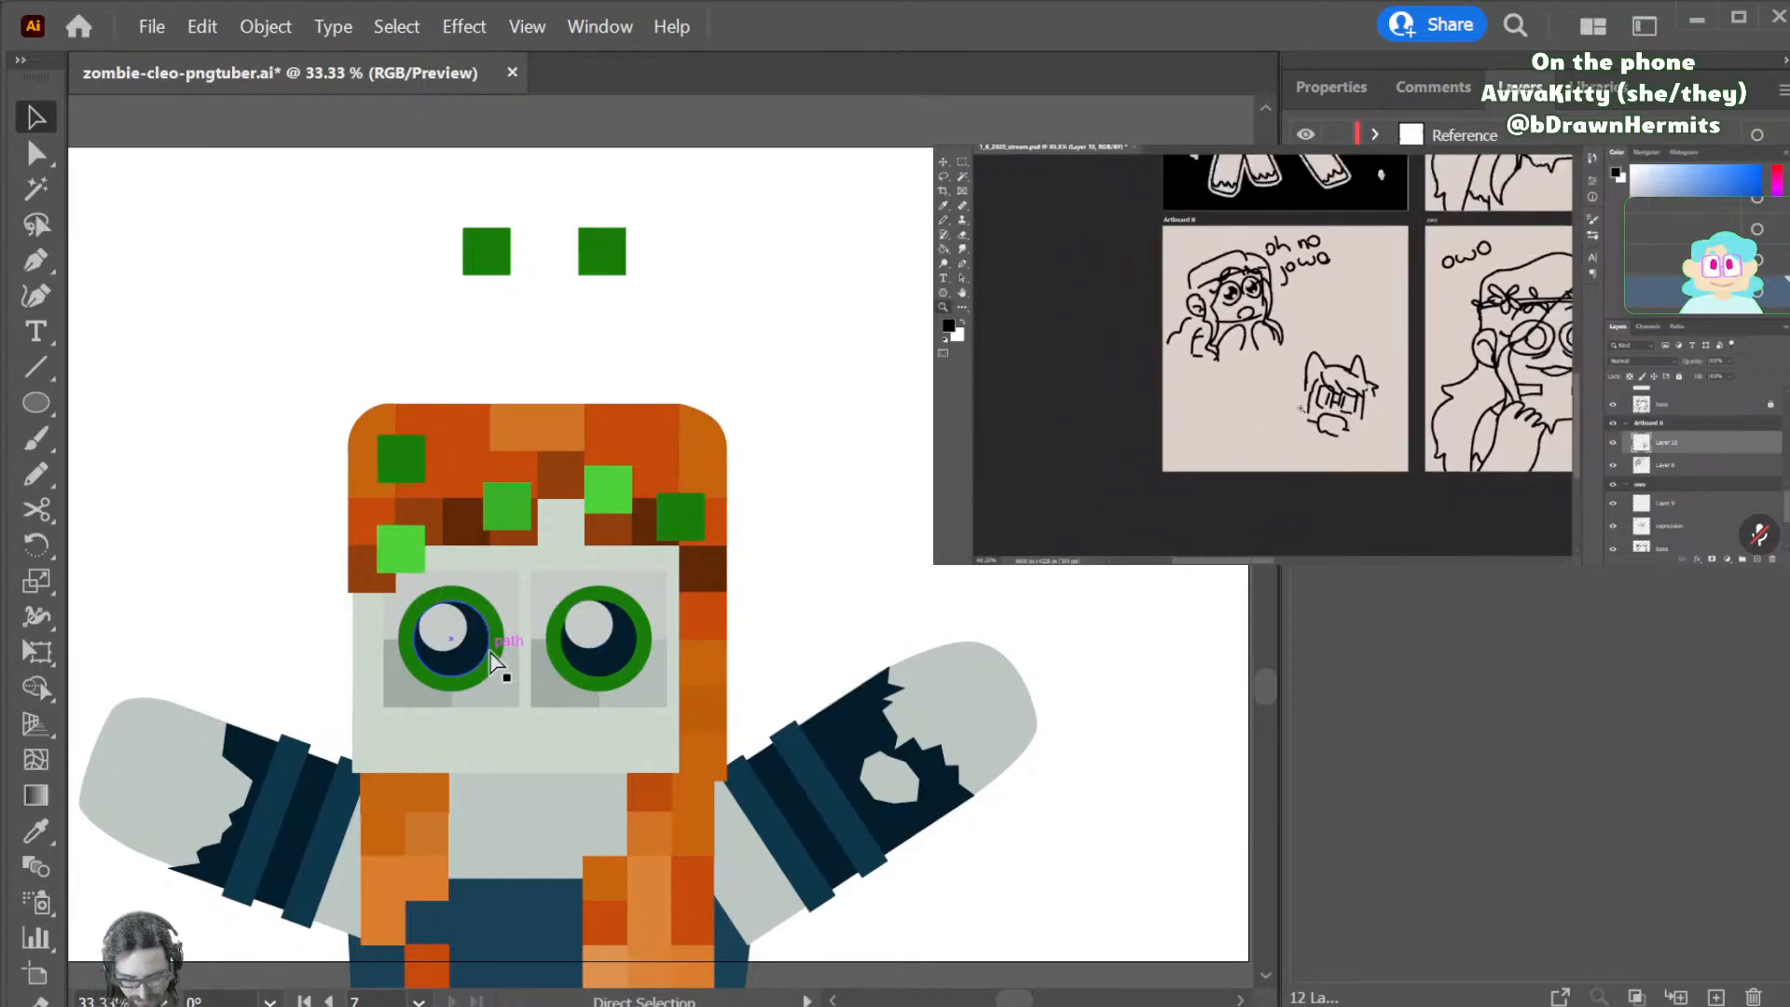
# - Duplicate both highlights at a smaller size and place one at the lower right of each pupil
pyautogui.hotkey('ctrl', '=')
pyautogui.hotkey('ctrl', '=')
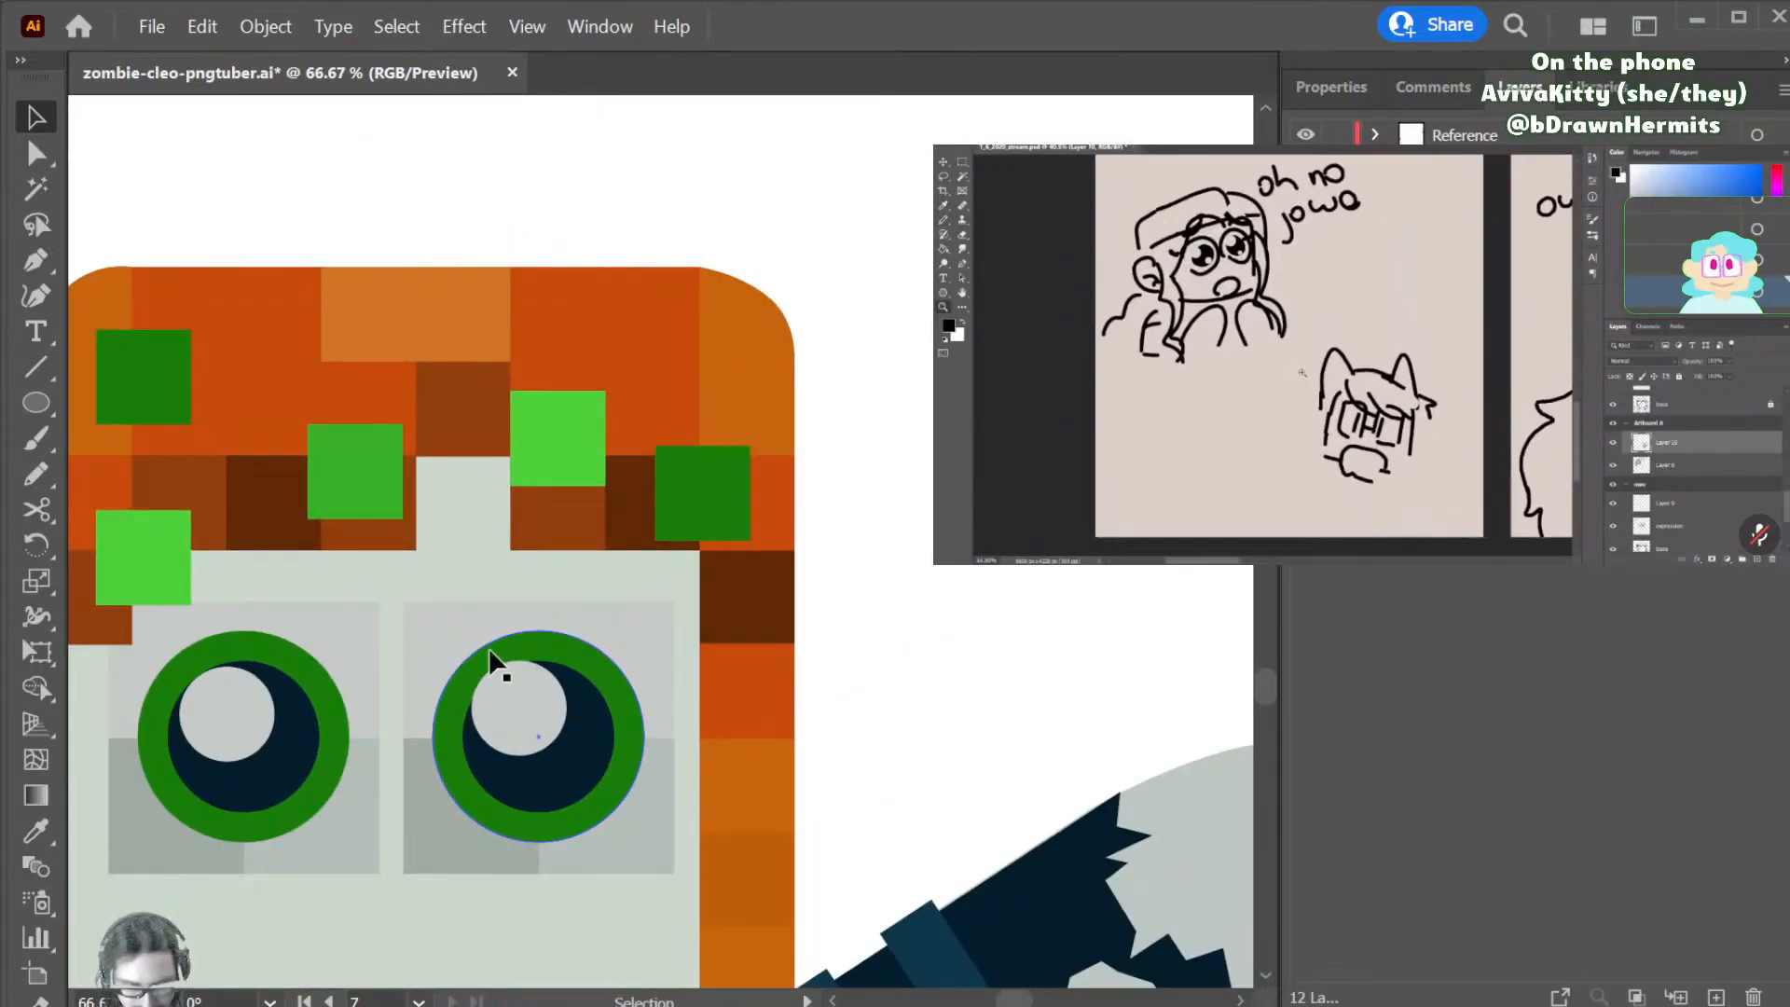
pyautogui.click(260, 719)
pyautogui.keyDown('shift'); pyautogui.click(533, 708); pyautogui.keyUp('shift')
pyautogui.moveTo(528, 706)
pyautogui.mouseDown()
pyautogui.moveTo(547, 779)
pyautogui.moveTo(572, 787)
pyautogui.moveTo(565, 766)
pyautogui.mouseUp()
pyautogui.moveTo(409, 713); pyautogui.dragTo(402, 754)
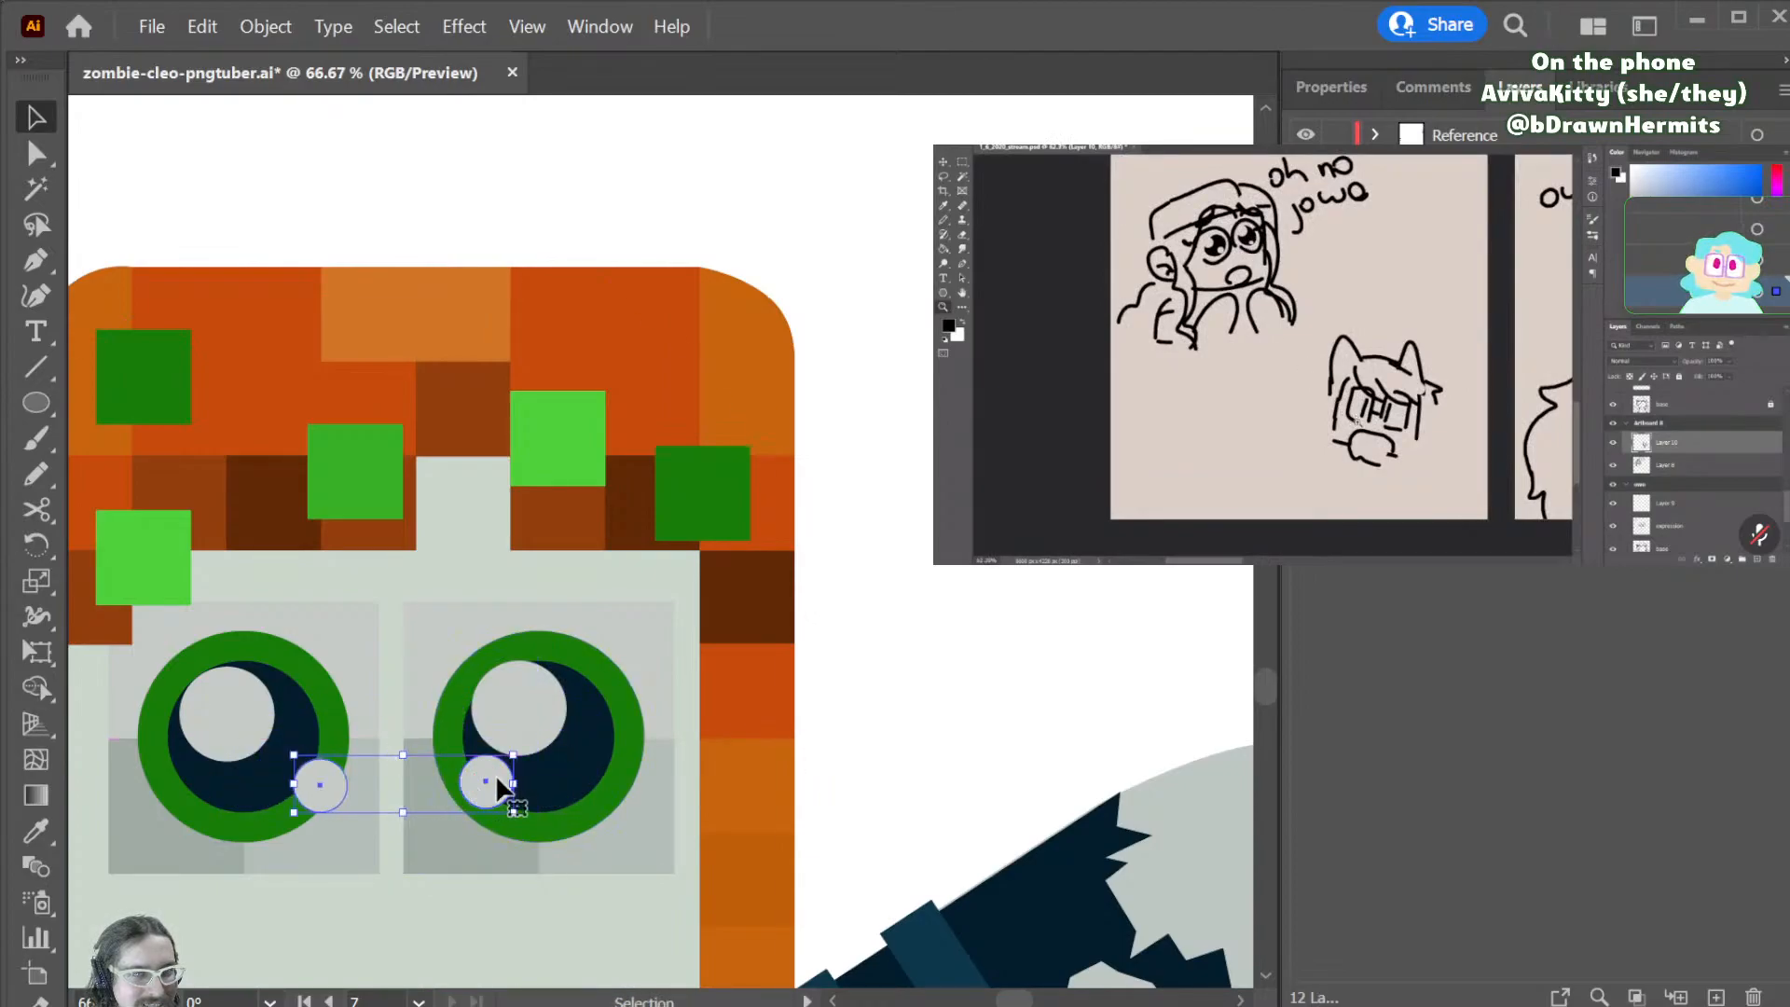
pyautogui.click(571, 786)
pyautogui.moveTo(484, 802); pyautogui.dragTo(569, 792)
pyautogui.moveTo(335, 792); pyautogui.dragTo(290, 794)
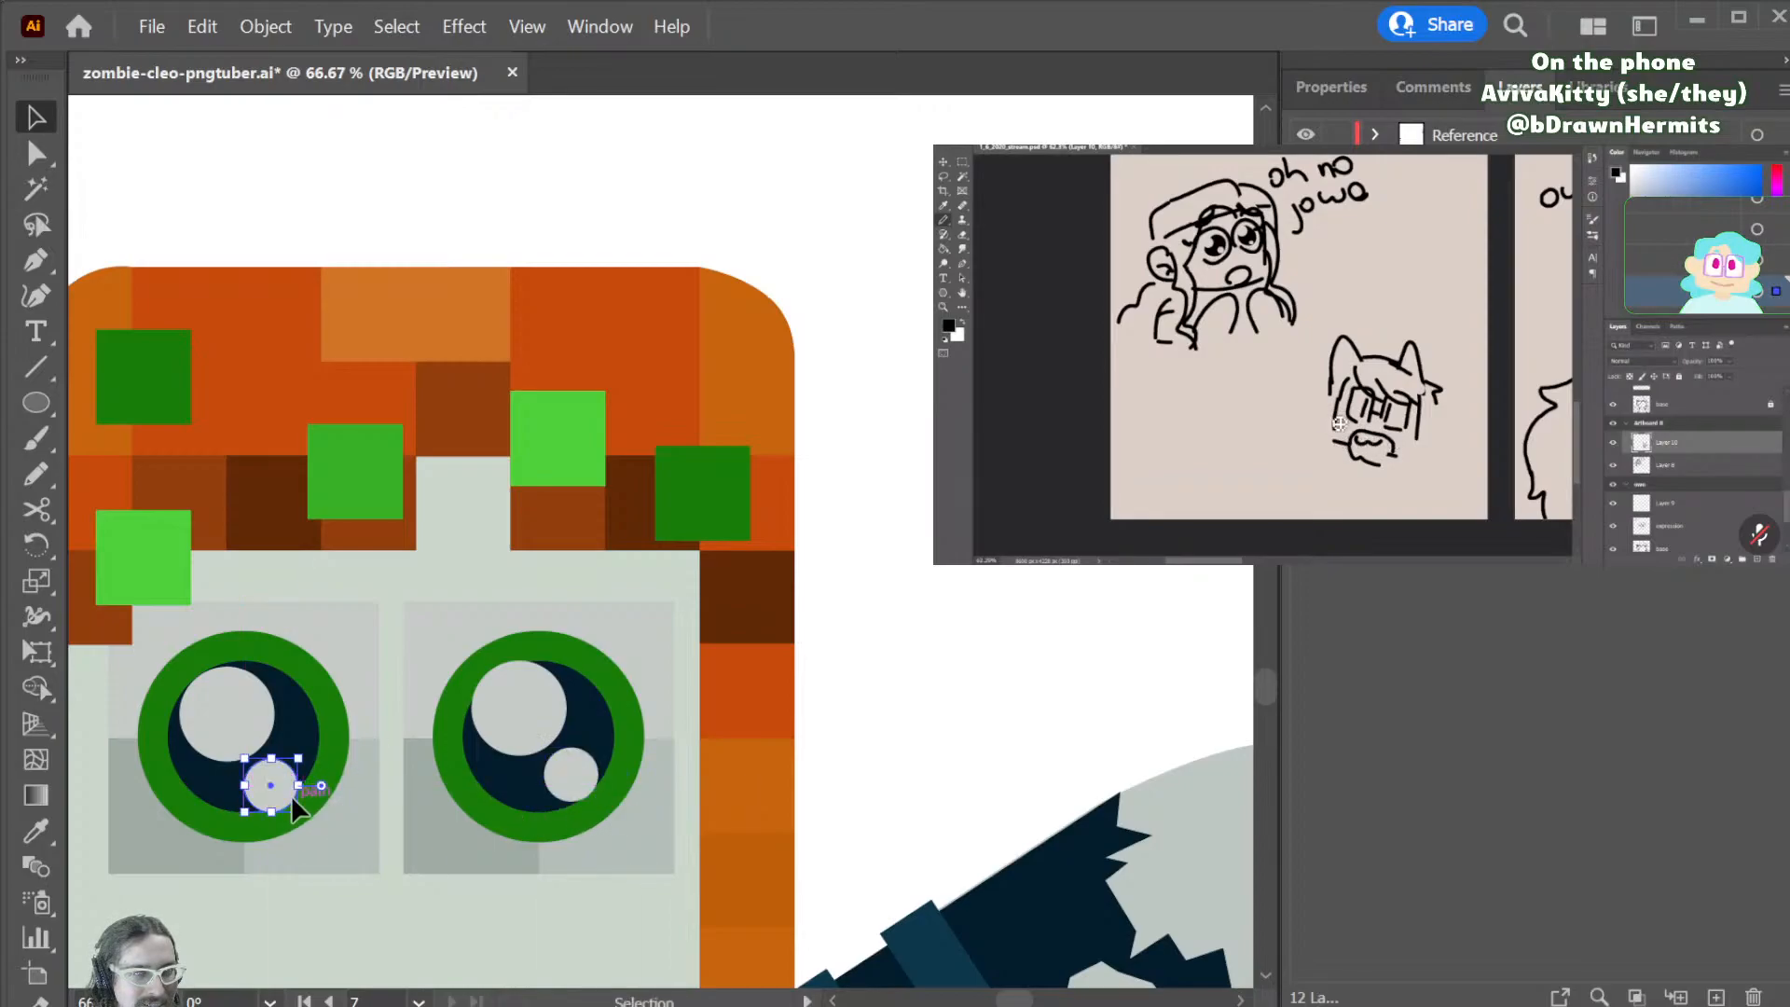
# - Delete the four upper light gray squares behind the eyes
pyautogui.click(992, 645)
pyautogui.click(620, 630)
pyautogui.keyDown('shift'); pyautogui.click(444, 630); pyautogui.keyUp('shift')
pyautogui.keyDown('shift'); pyautogui.click(283, 635); pyautogui.keyUp('shift')
pyautogui.keyDown('shift'); pyautogui.click(153, 640); pyautogui.keyUp('shift')
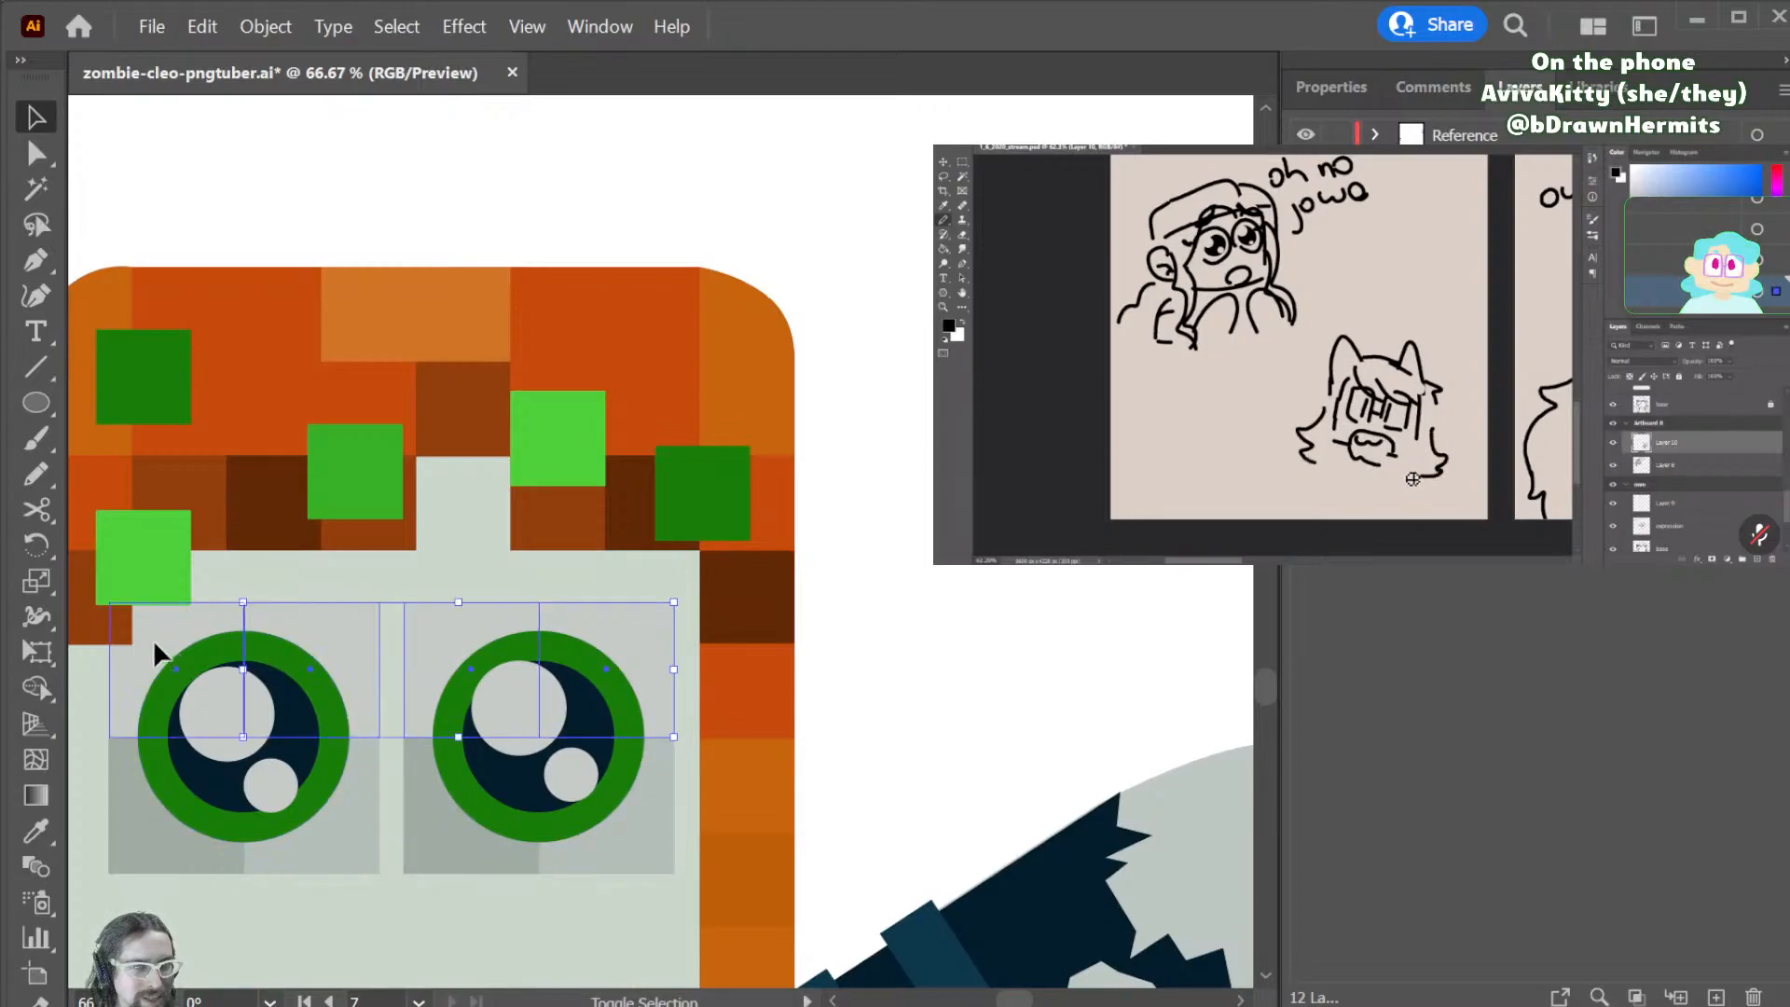
pyautogui.press('Delete')
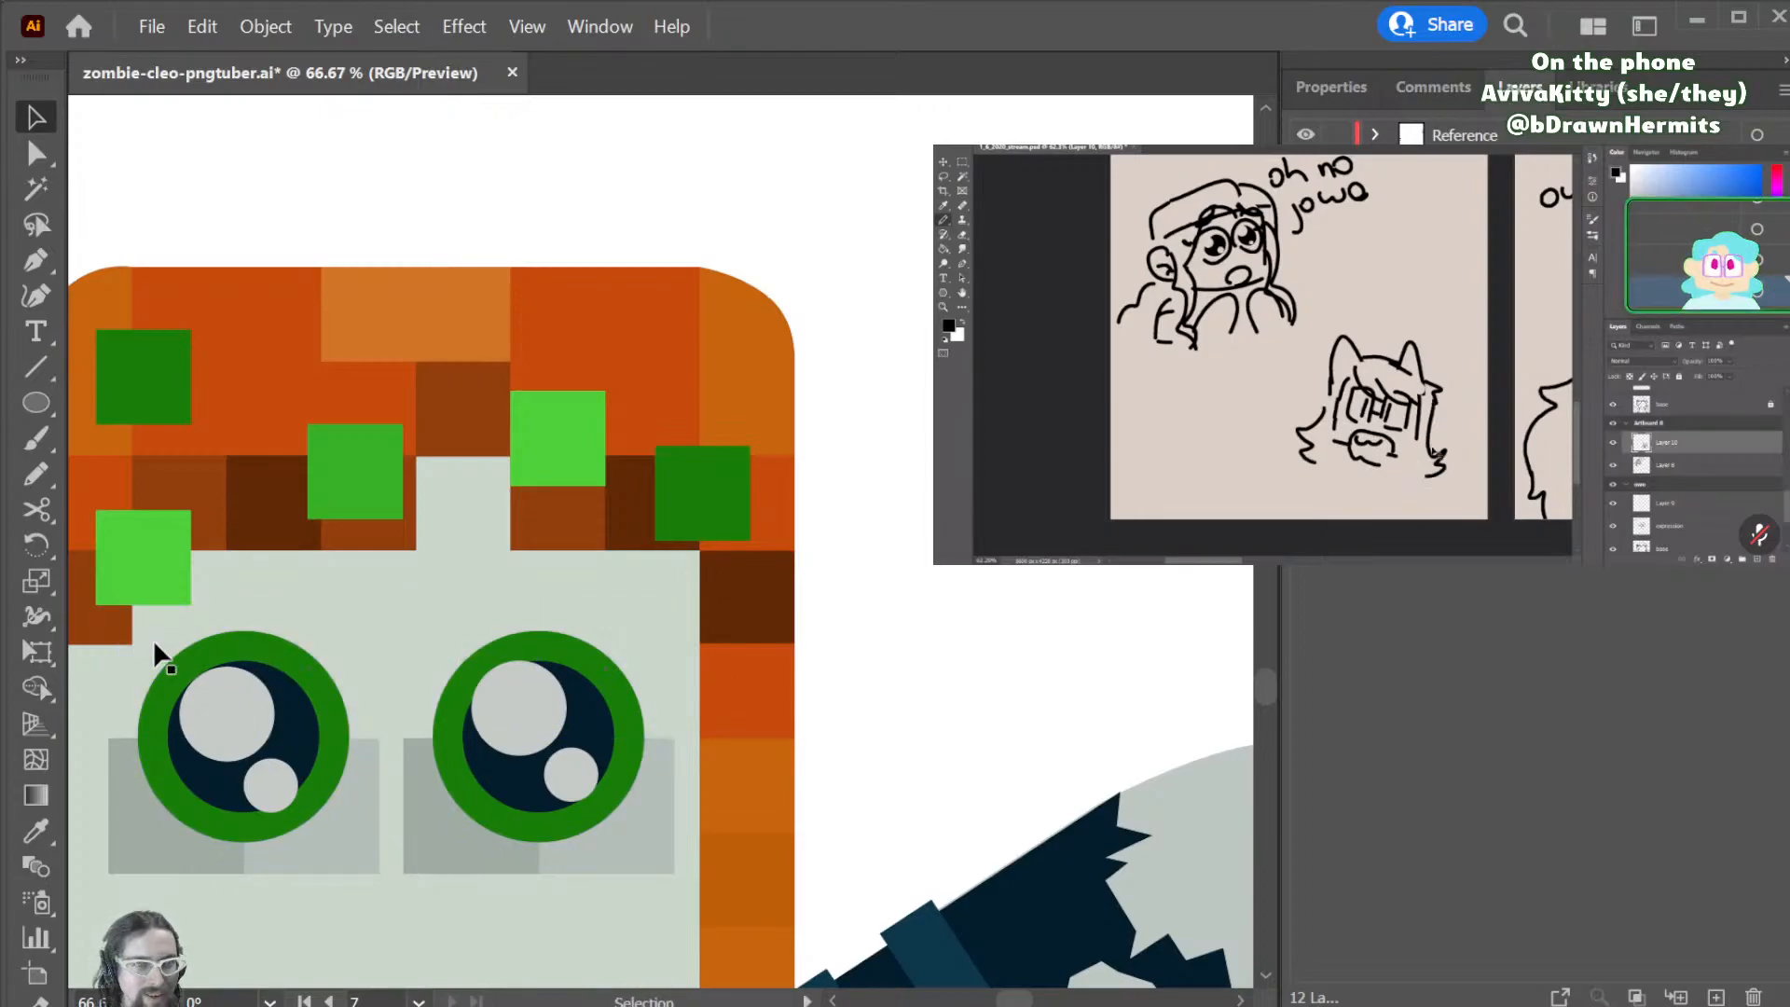
# - Try to round the lower corners of the outer gray square behind the left eye
pyautogui.scroll(-2, 403, 757)
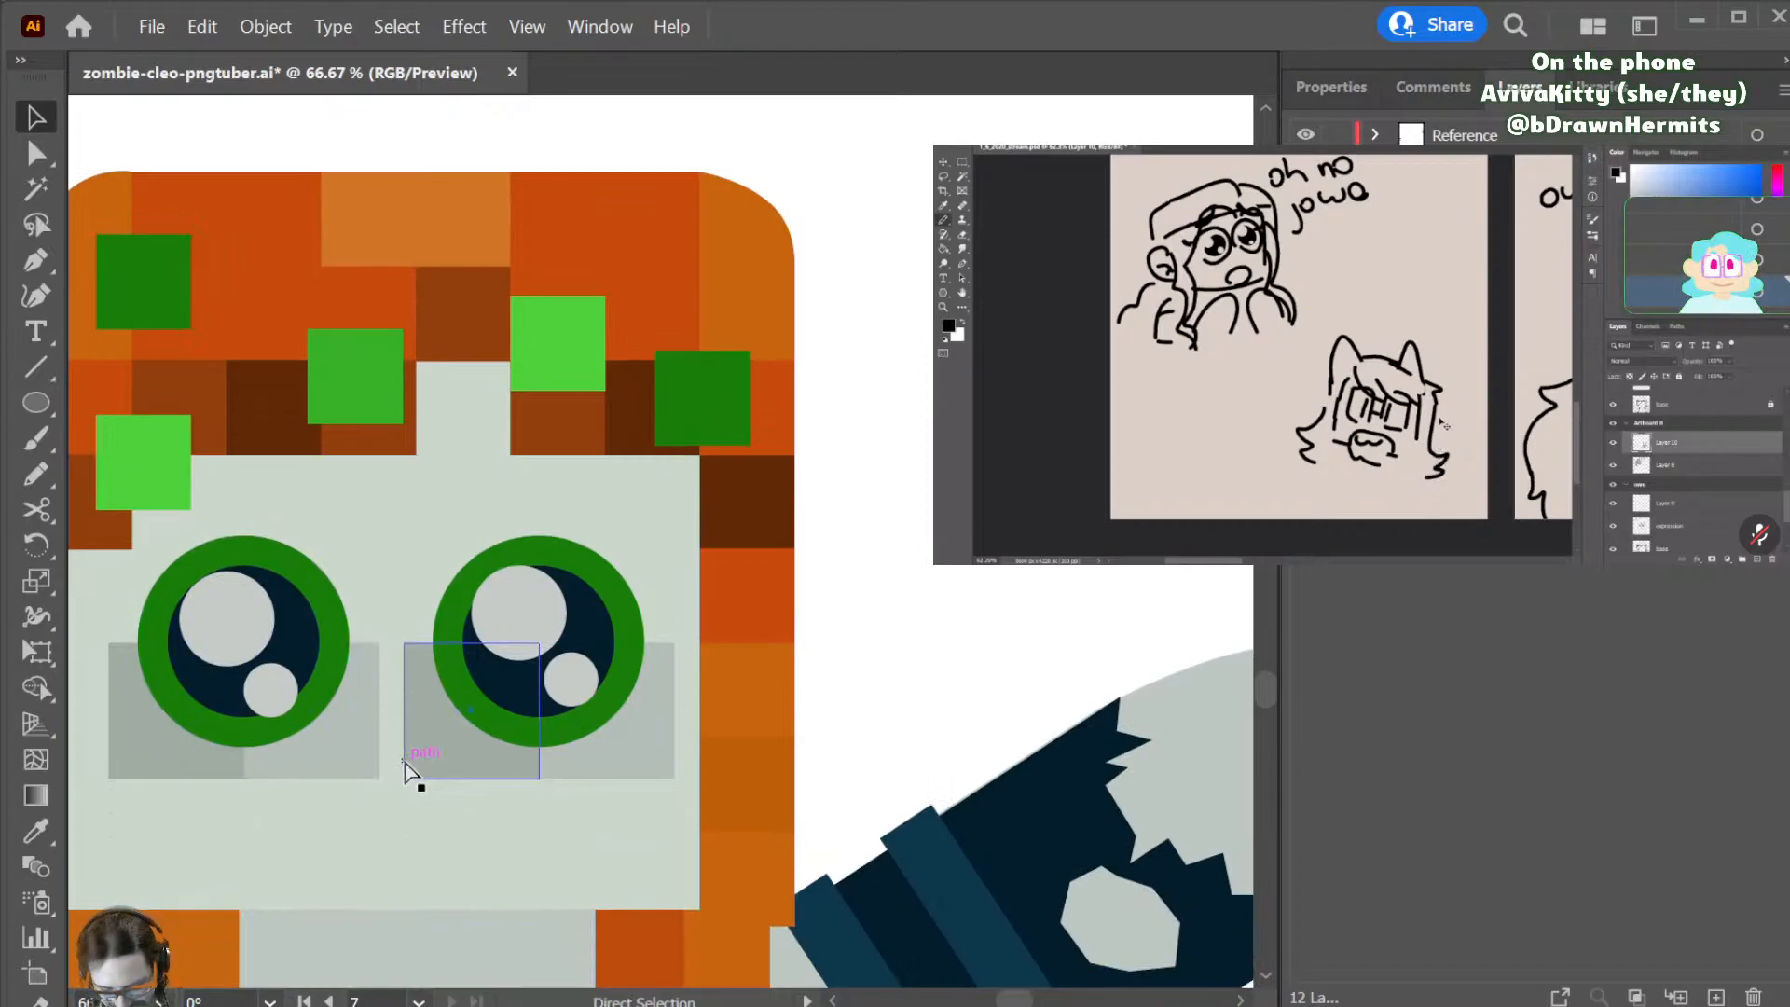
pyautogui.click(164, 748)
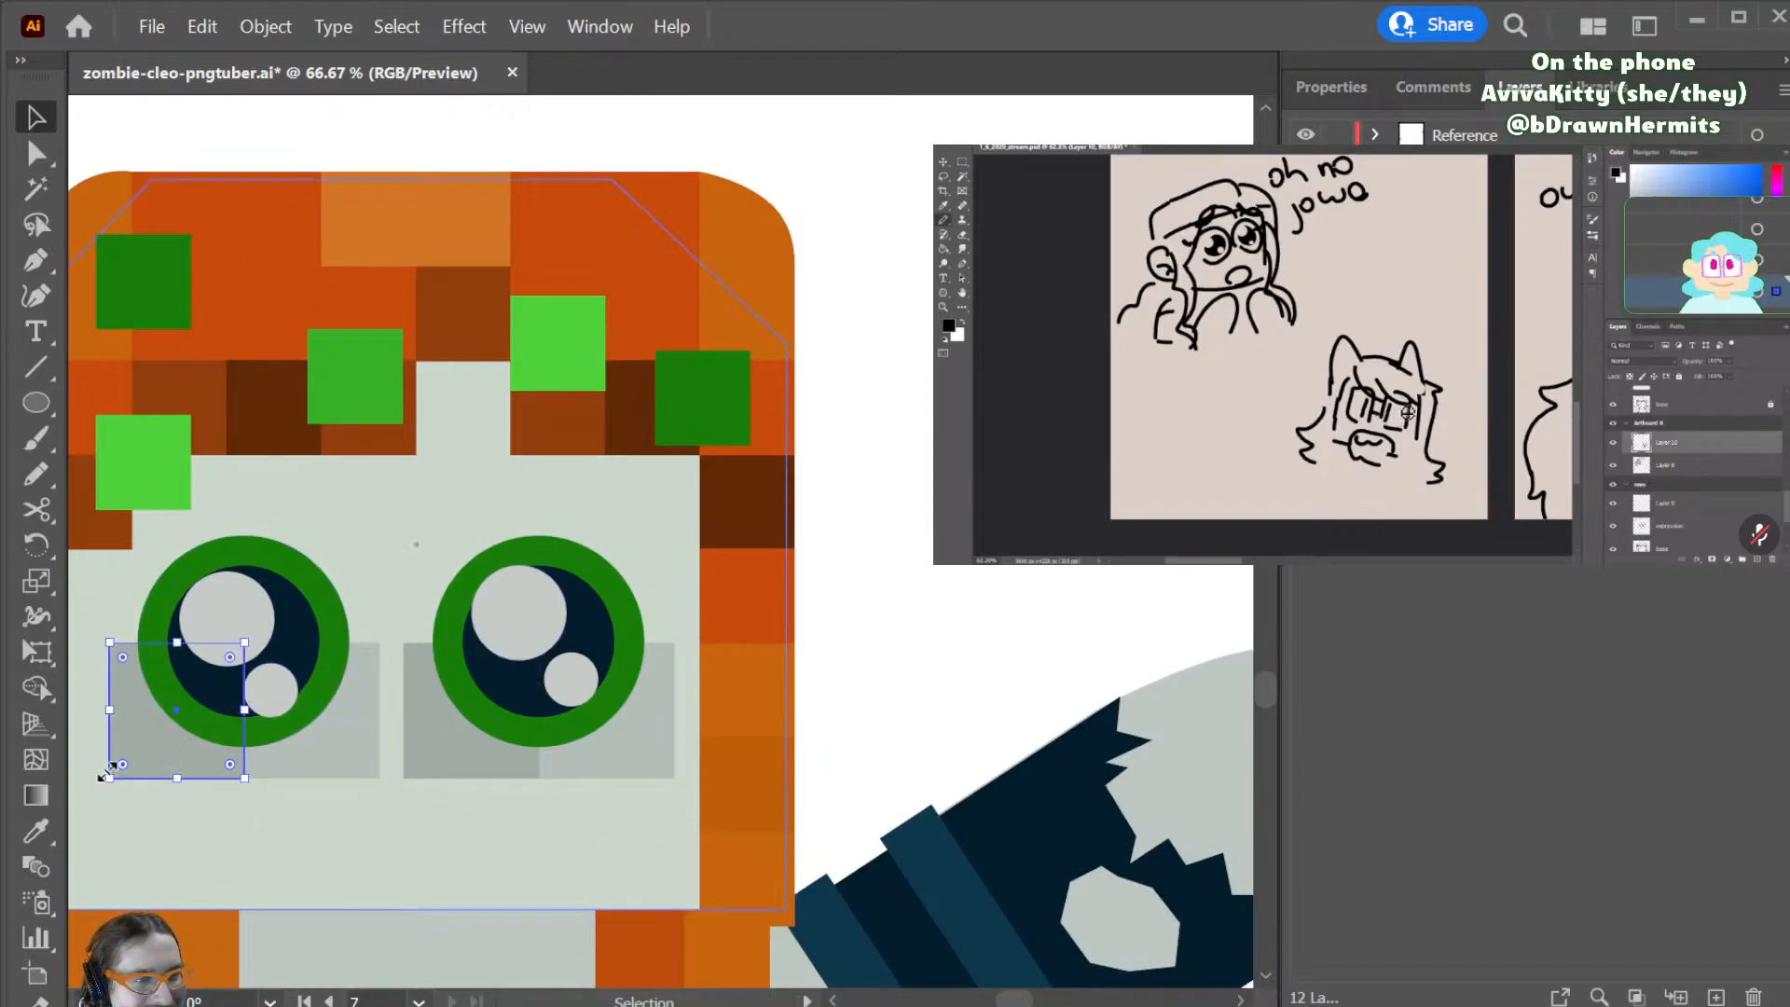
pyautogui.moveTo(121, 758); pyautogui.dragTo(81, 794)
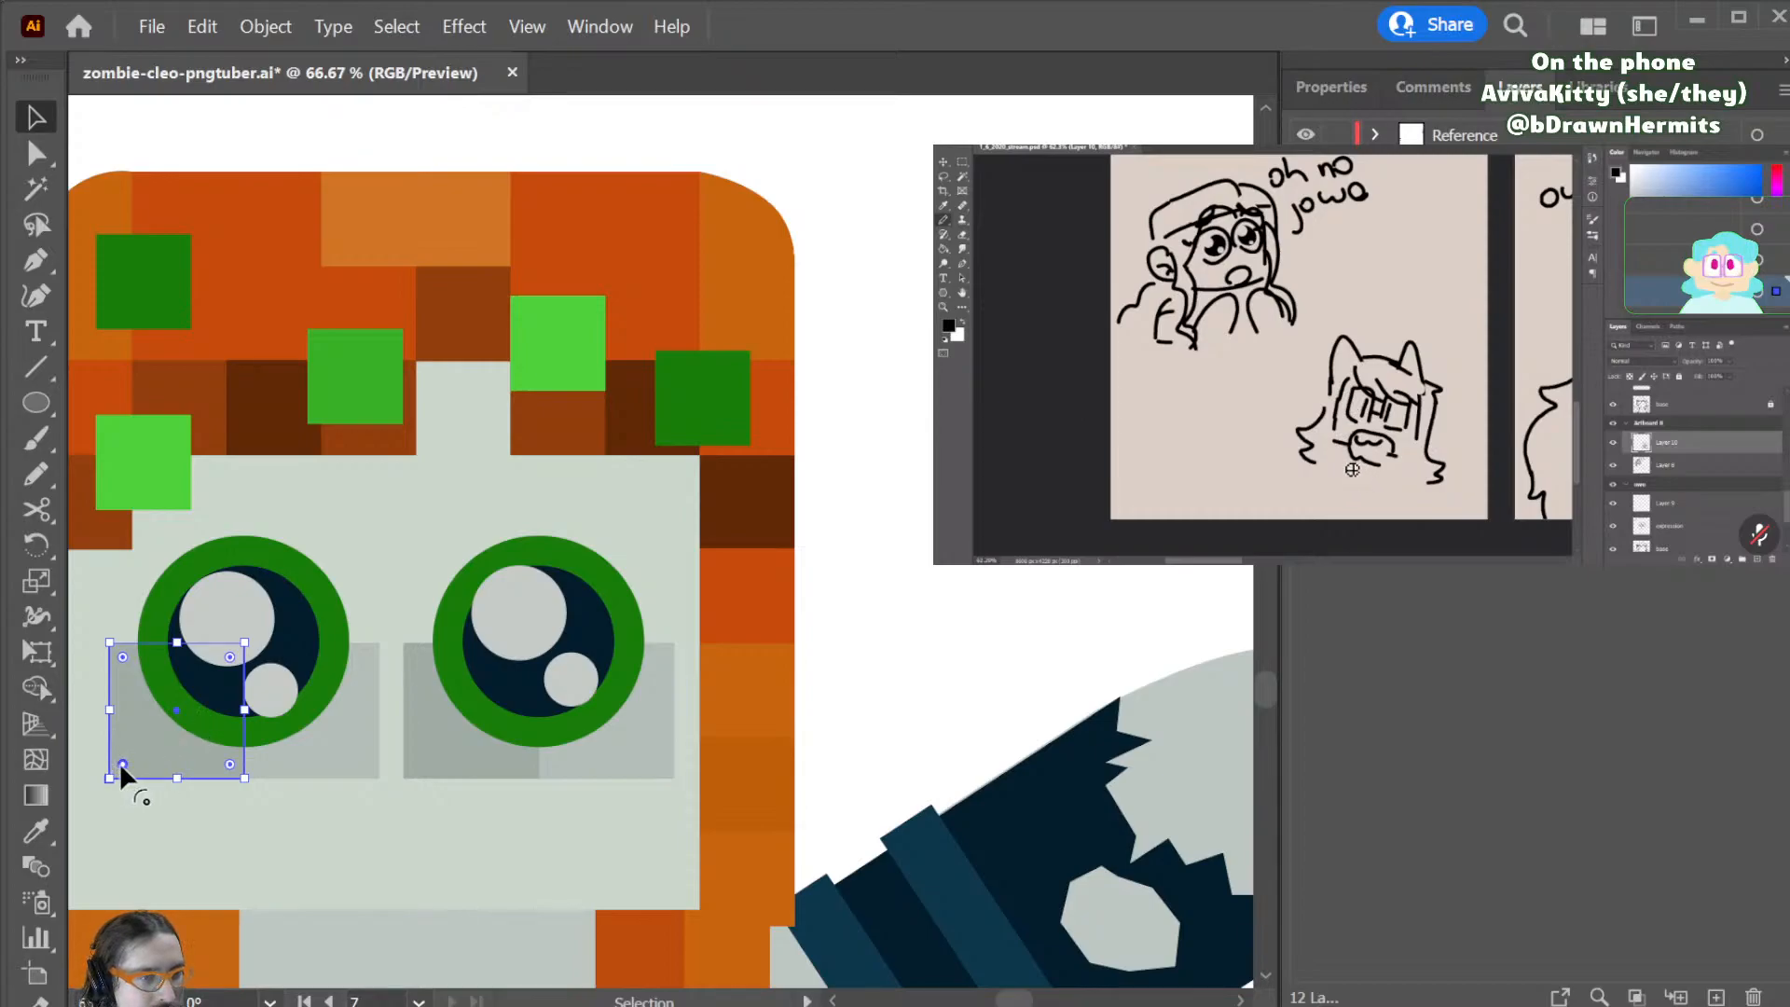
pyautogui.moveTo(119, 762); pyautogui.dragTo(98, 809)
pyautogui.moveTo(224, 763)
pyautogui.mouseDown()
pyautogui.moveTo(181, 757)
pyautogui.moveTo(259, 803)
pyautogui.moveTo(233, 772)
pyautogui.mouseUp()
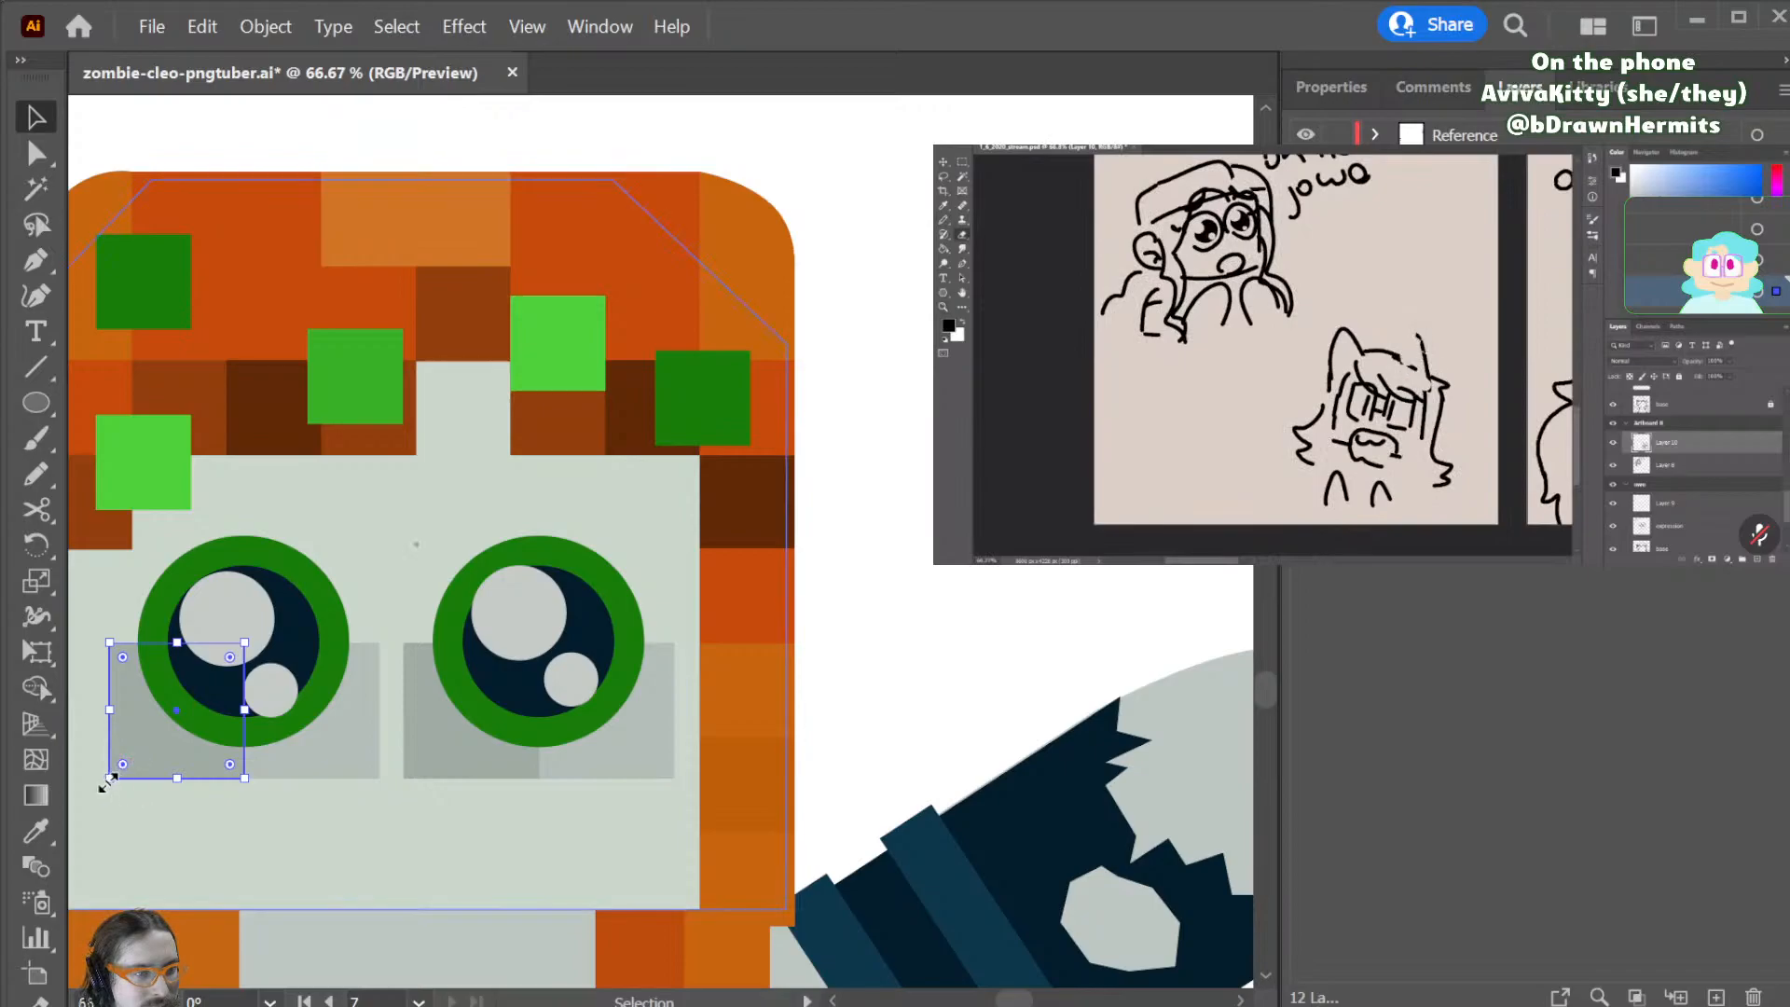
# - Shrink the two gray squares behind the left eye to fit the width and lower edge of the green circle
pyautogui.moveTo(110, 779); pyautogui.dragTo(141, 755)
pyautogui.click(305, 773)
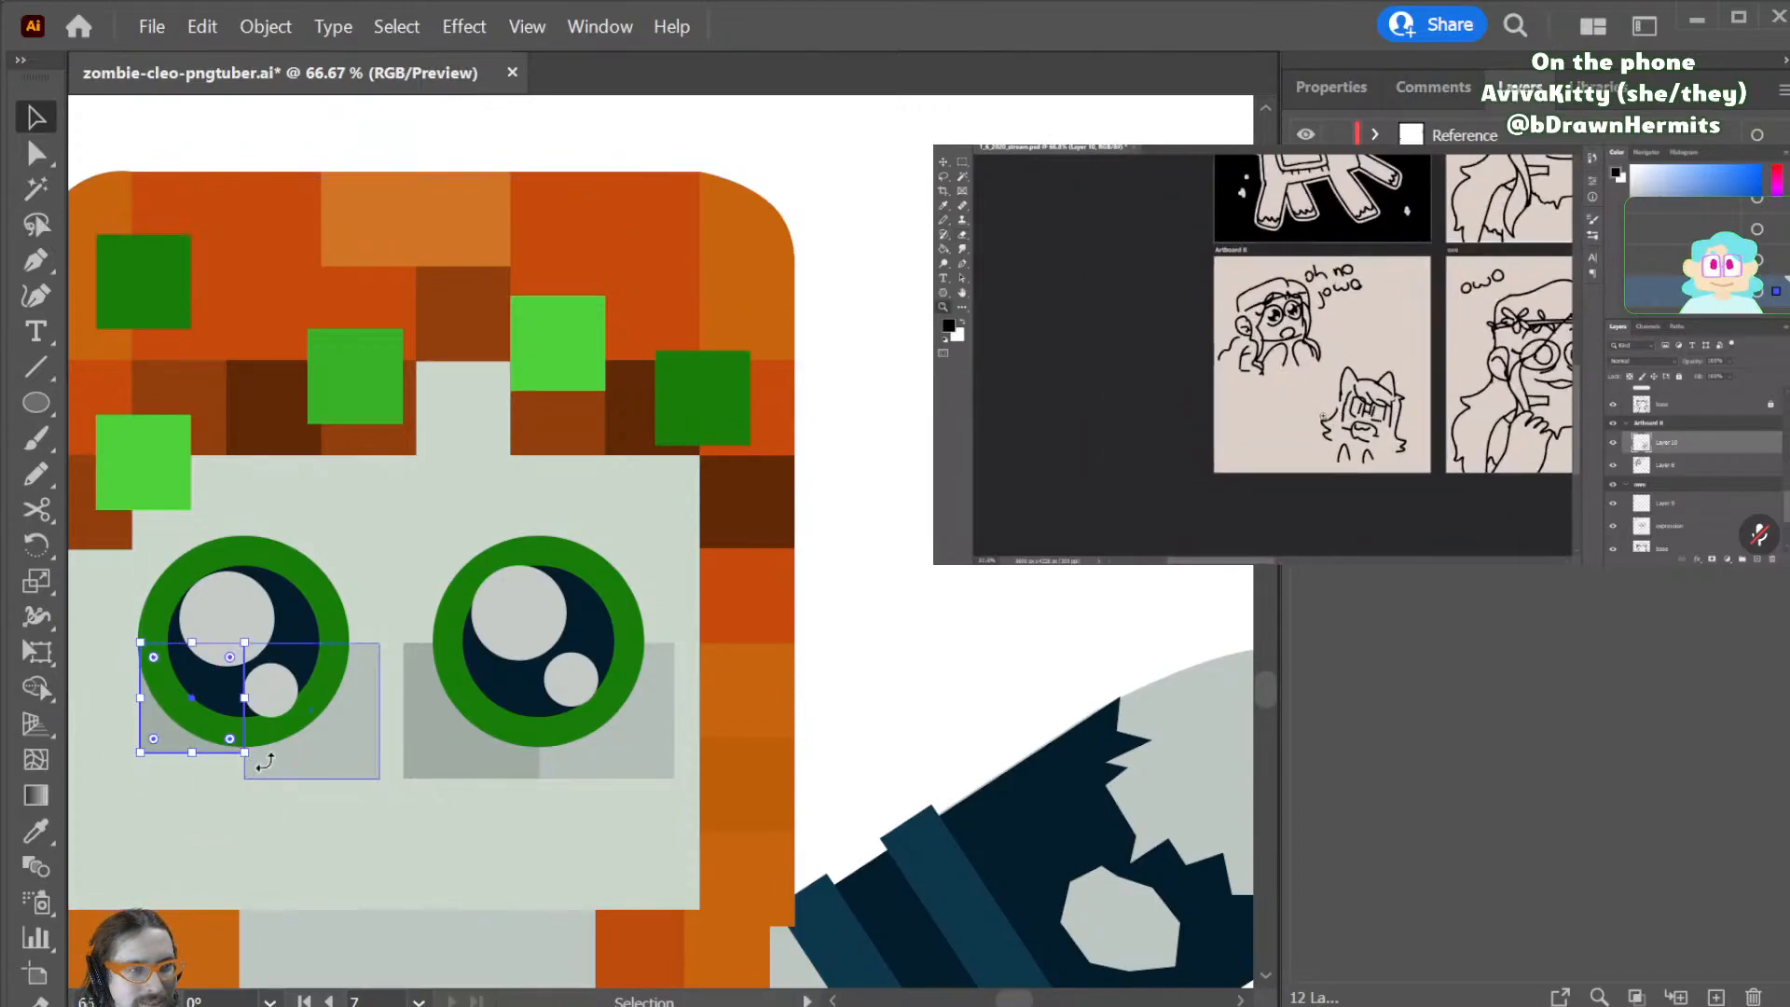
pyautogui.moveTo(311, 777); pyautogui.dragTo(312, 751)
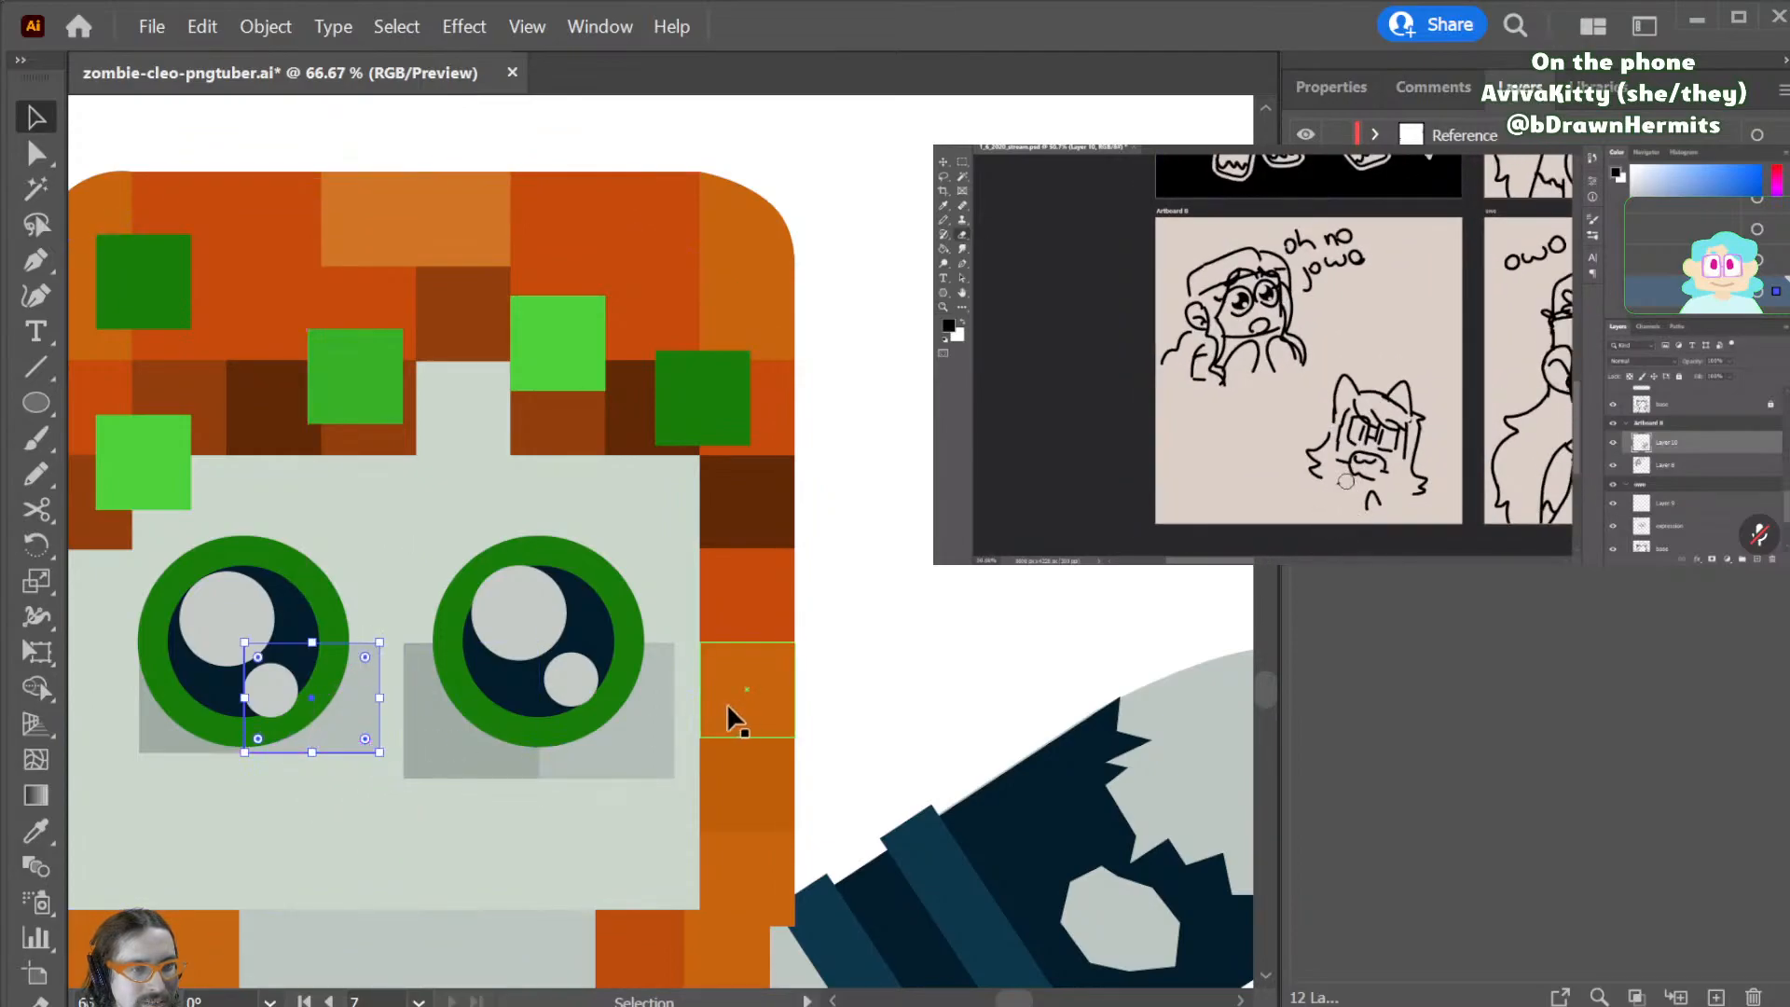
pyautogui.moveTo(380, 698); pyautogui.dragTo(352, 697)
pyautogui.click(683, 727)
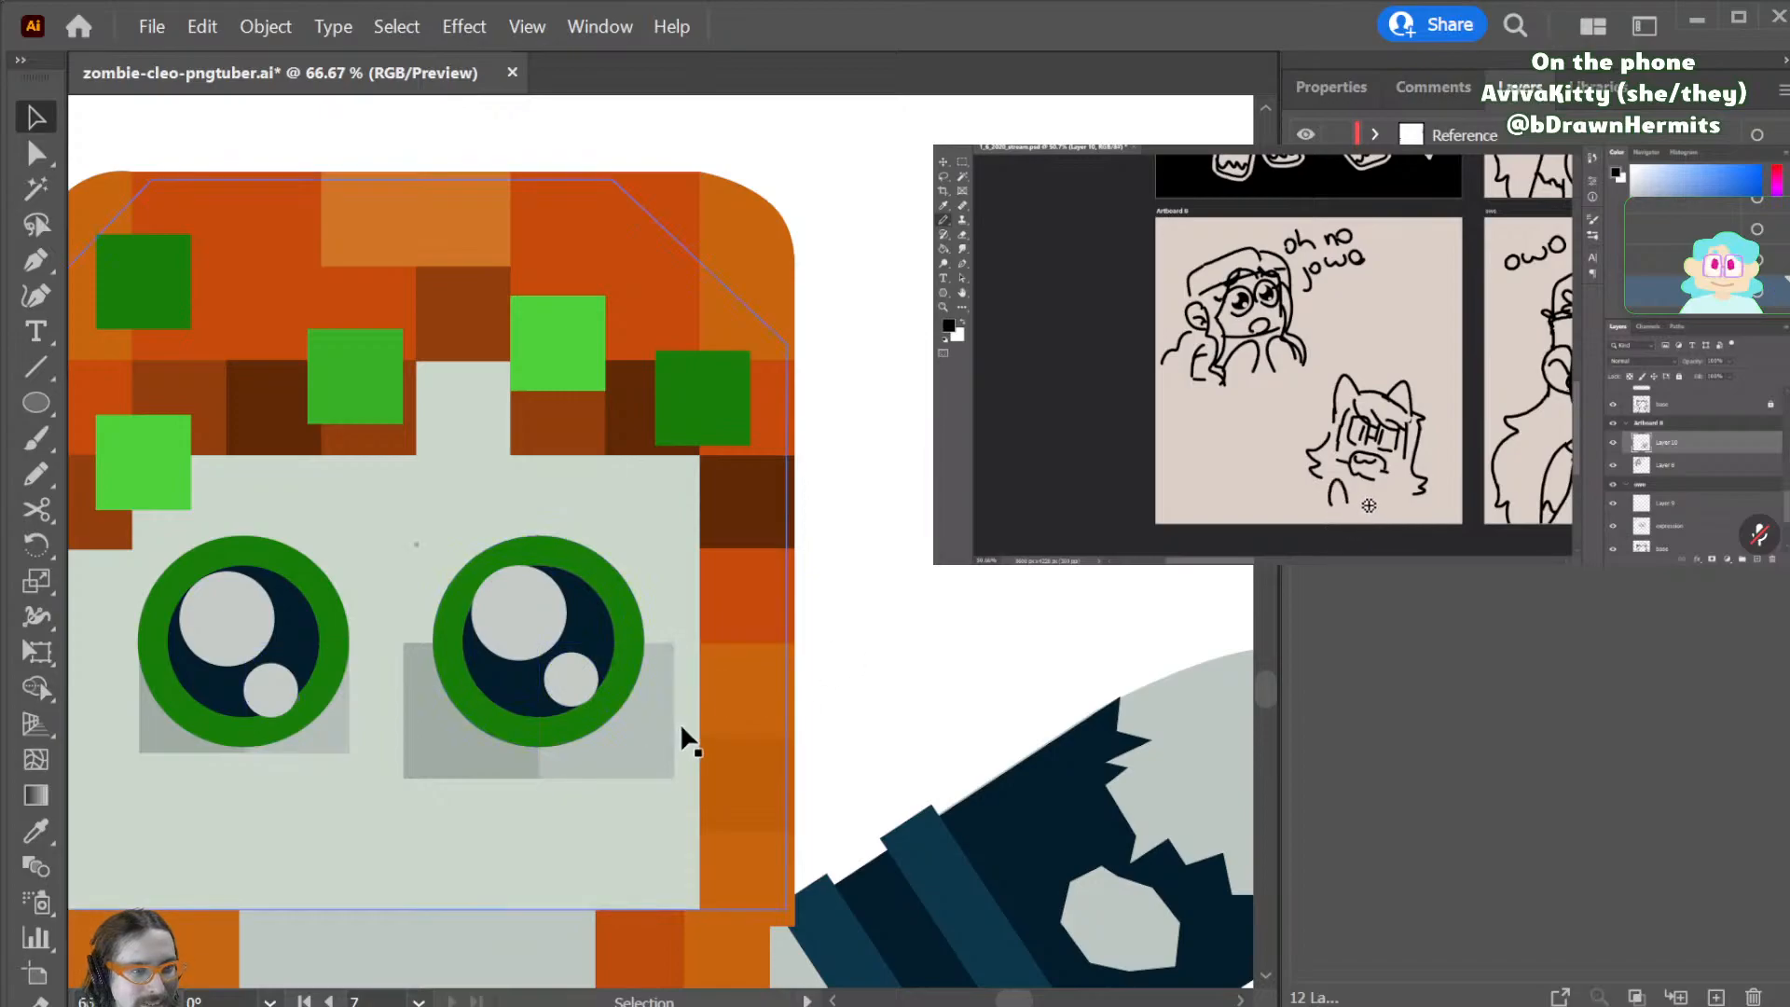
# - Shrink the gray squares behind the right eye to match the left eye's shading, and save the document
pyautogui.click(485, 749)
pyautogui.moveTo(540, 780); pyautogui.dragTo(547, 752)
pyautogui.click(953, 673)
pyautogui.hotkey('ctrl', '-')
pyautogui.hotkey('ctrl', '-')
pyautogui.hotkey('ctrl', '-')
pyautogui.hotkey('ctrl', '-')
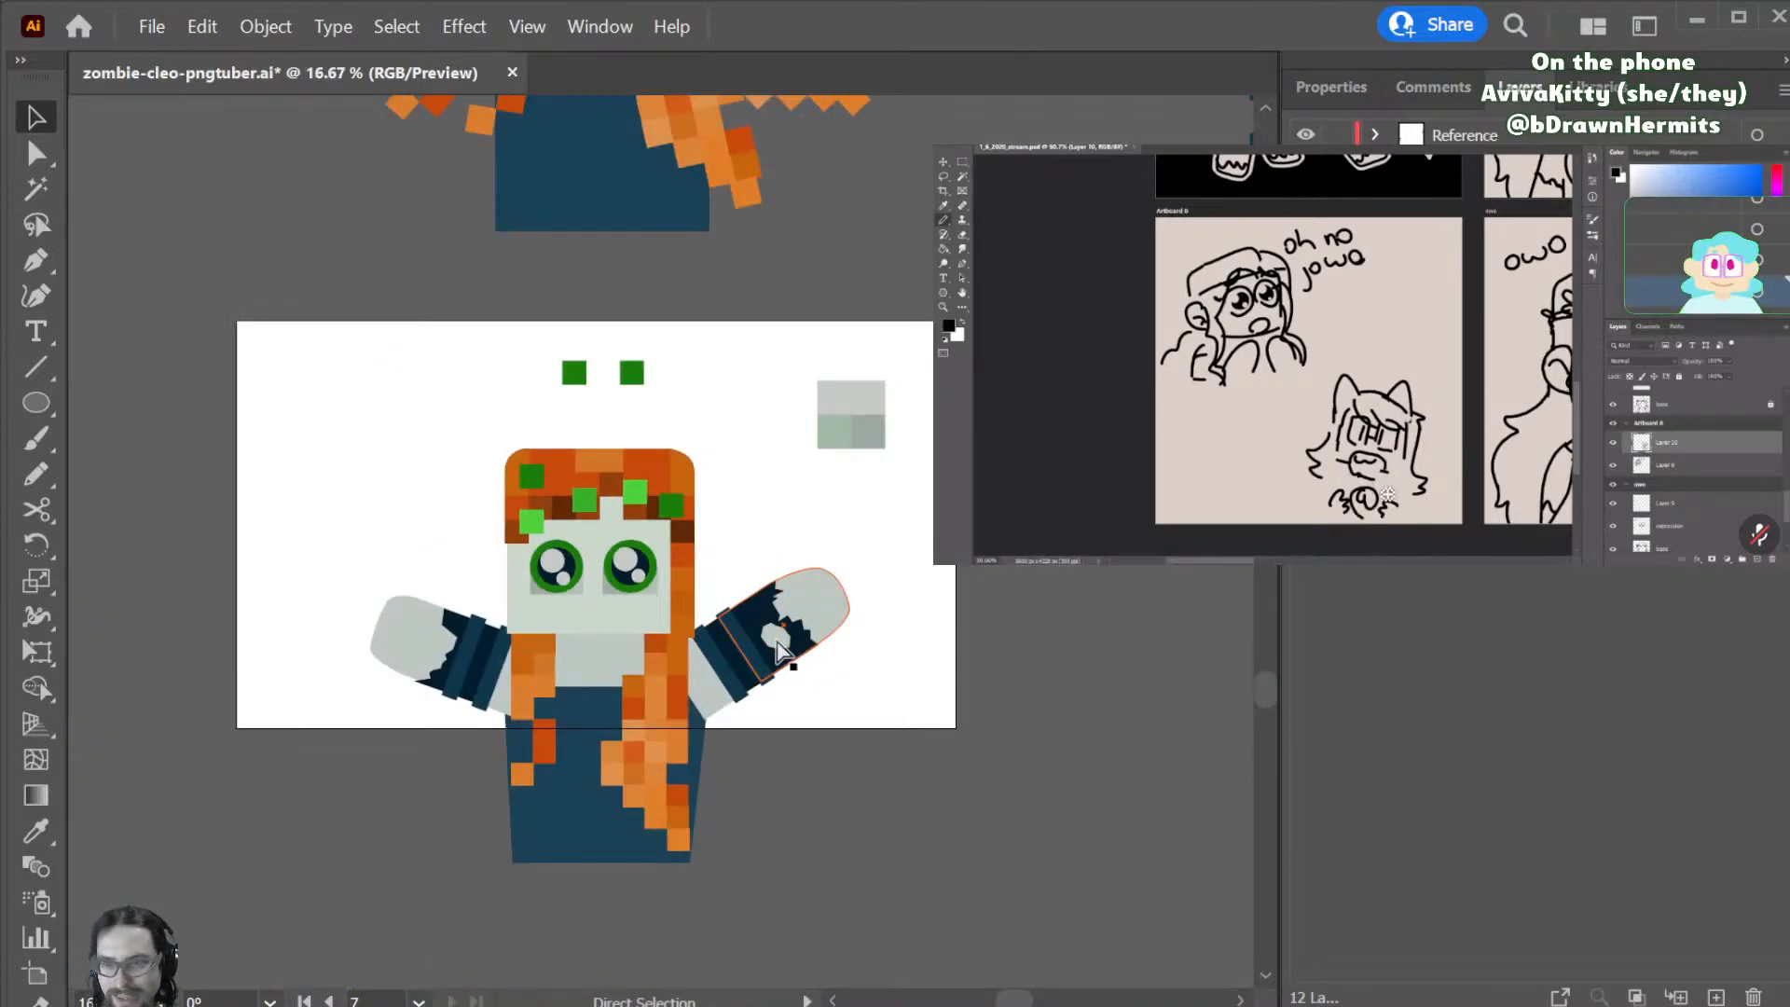
pyautogui.hotkey('ctrl', 's')
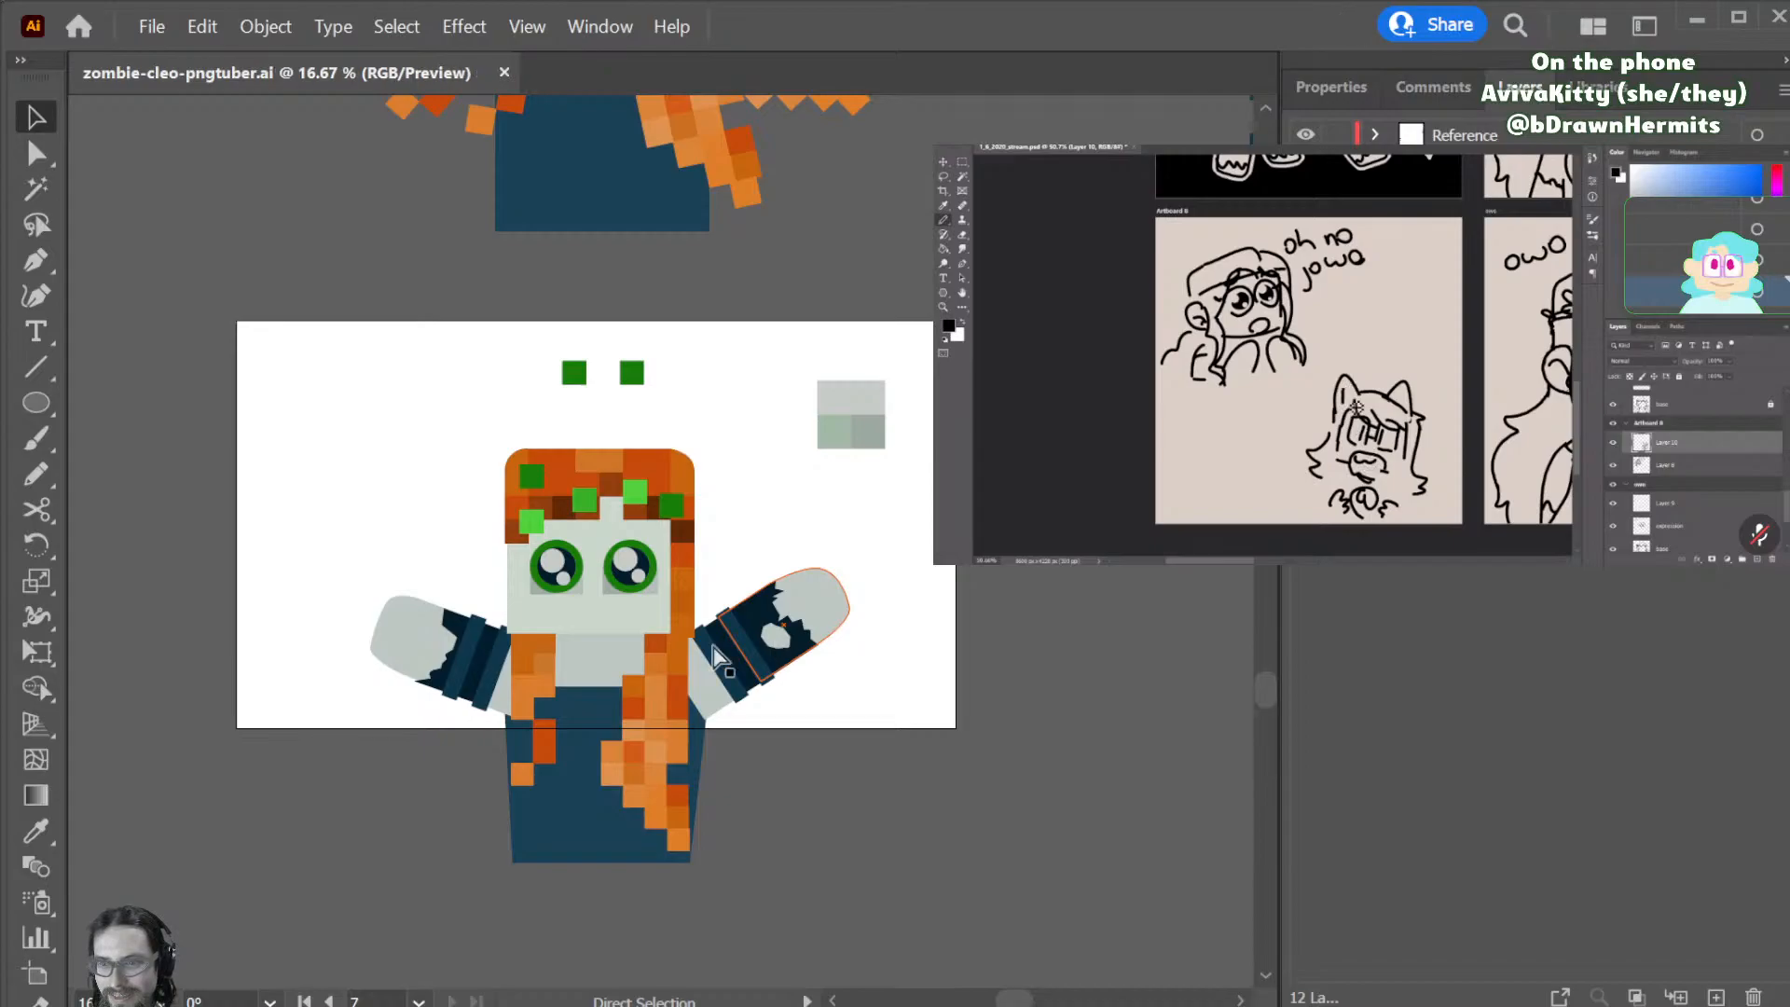
# - Convert the lower inner corner of the left eye's gray shading to a smooth curved anchor with the Pen tool
pyautogui.hotkey('ctrl', '+')
pyautogui.hotkey('ctrl', '+')
pyautogui.hotkey('ctrl', '+')
pyautogui.hotkey('ctrl', '+')
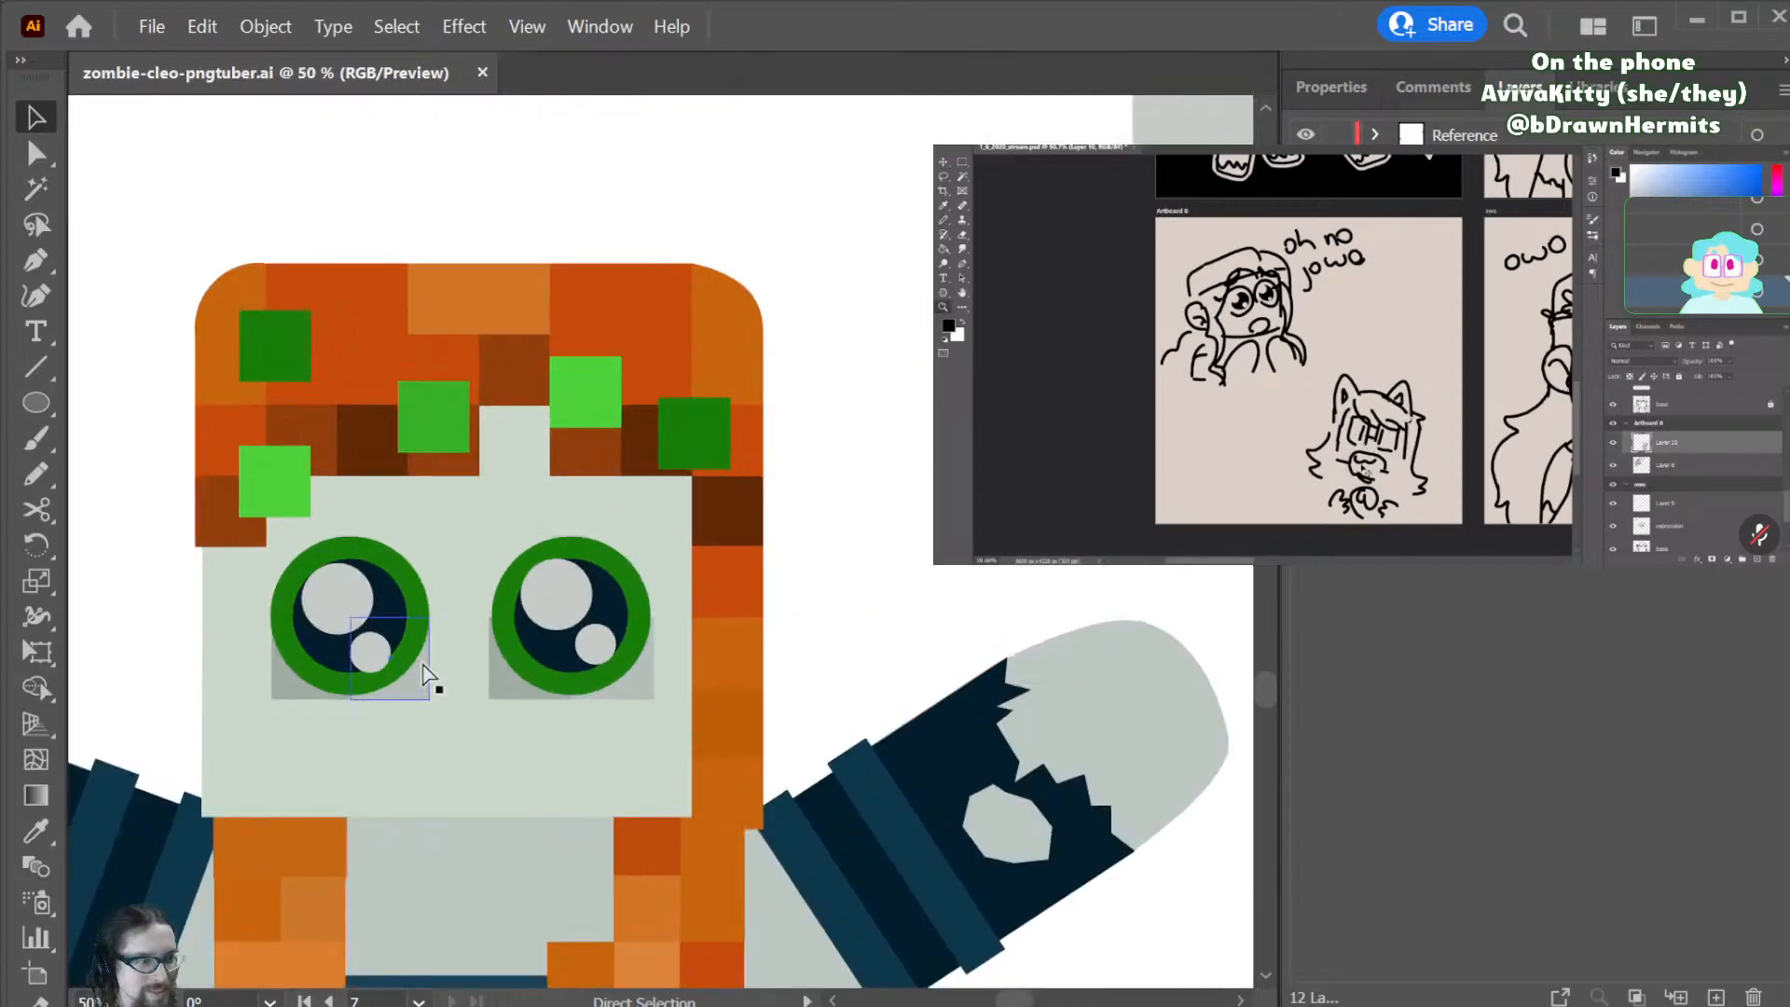
pyautogui.hscroll(-3, 695, 718)
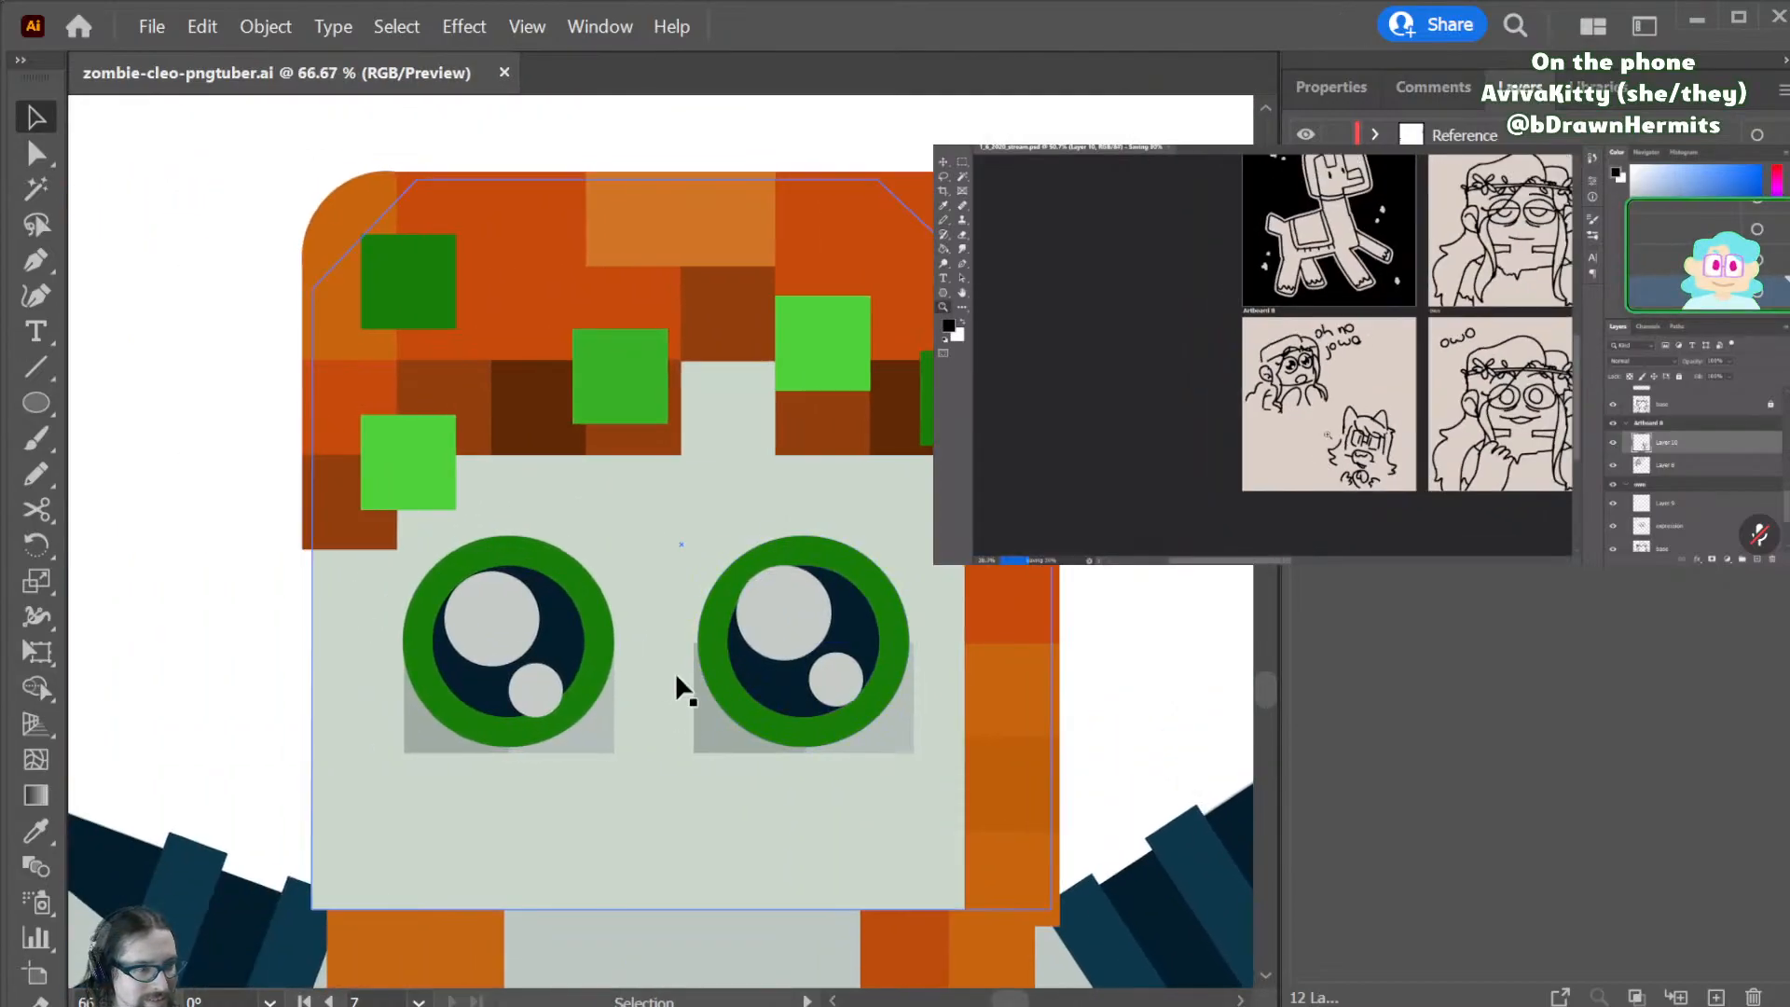
pyautogui.scroll(-3, 1015, 597)
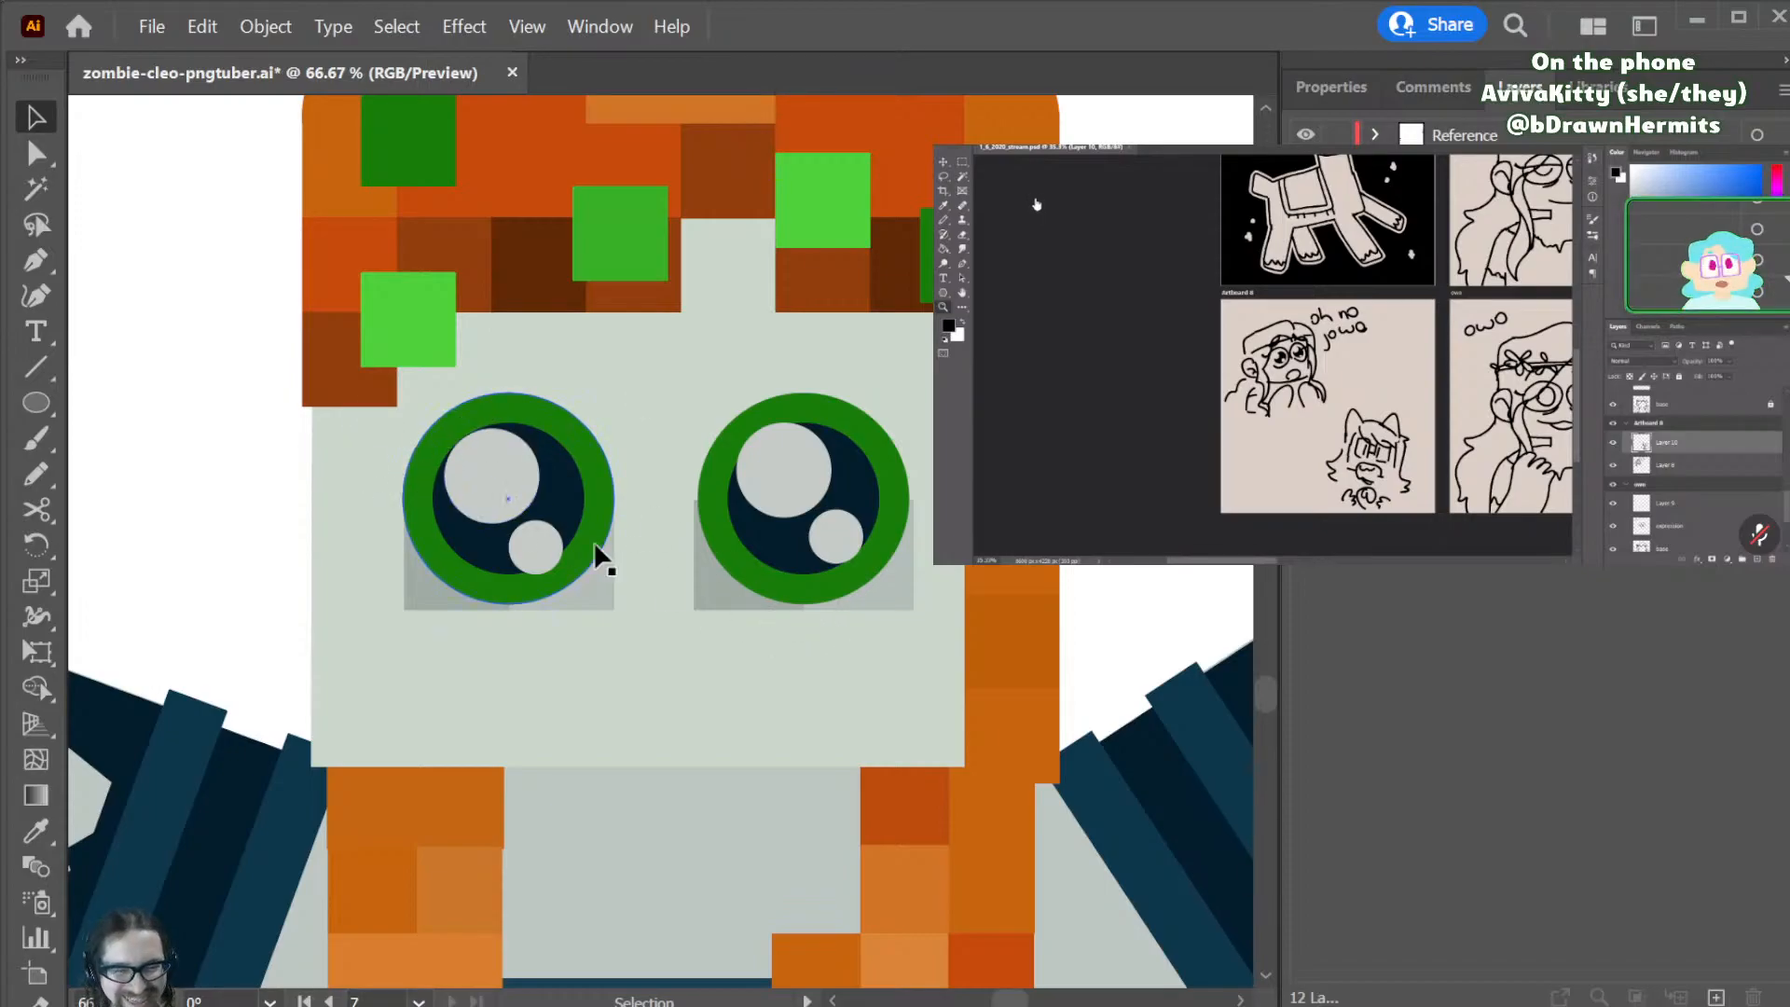
pyautogui.scroll(1, 716, 559)
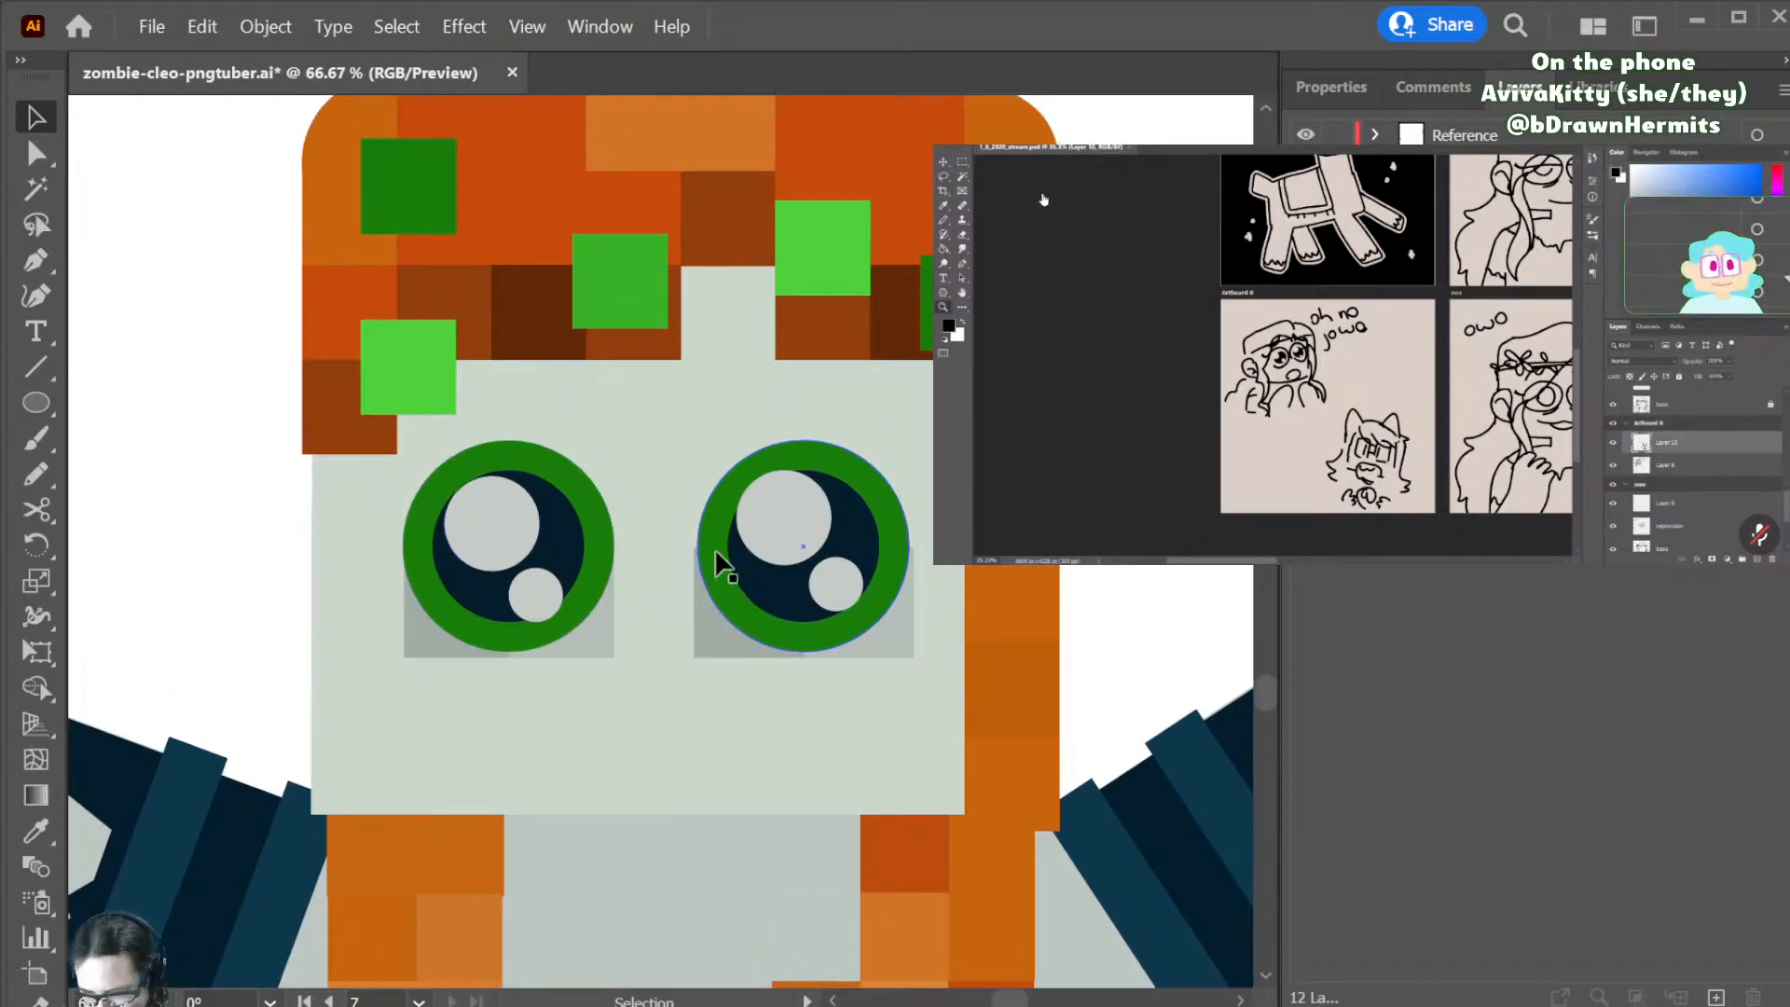
pyautogui.press('a')
pyautogui.hotkey('ctrl', '-')
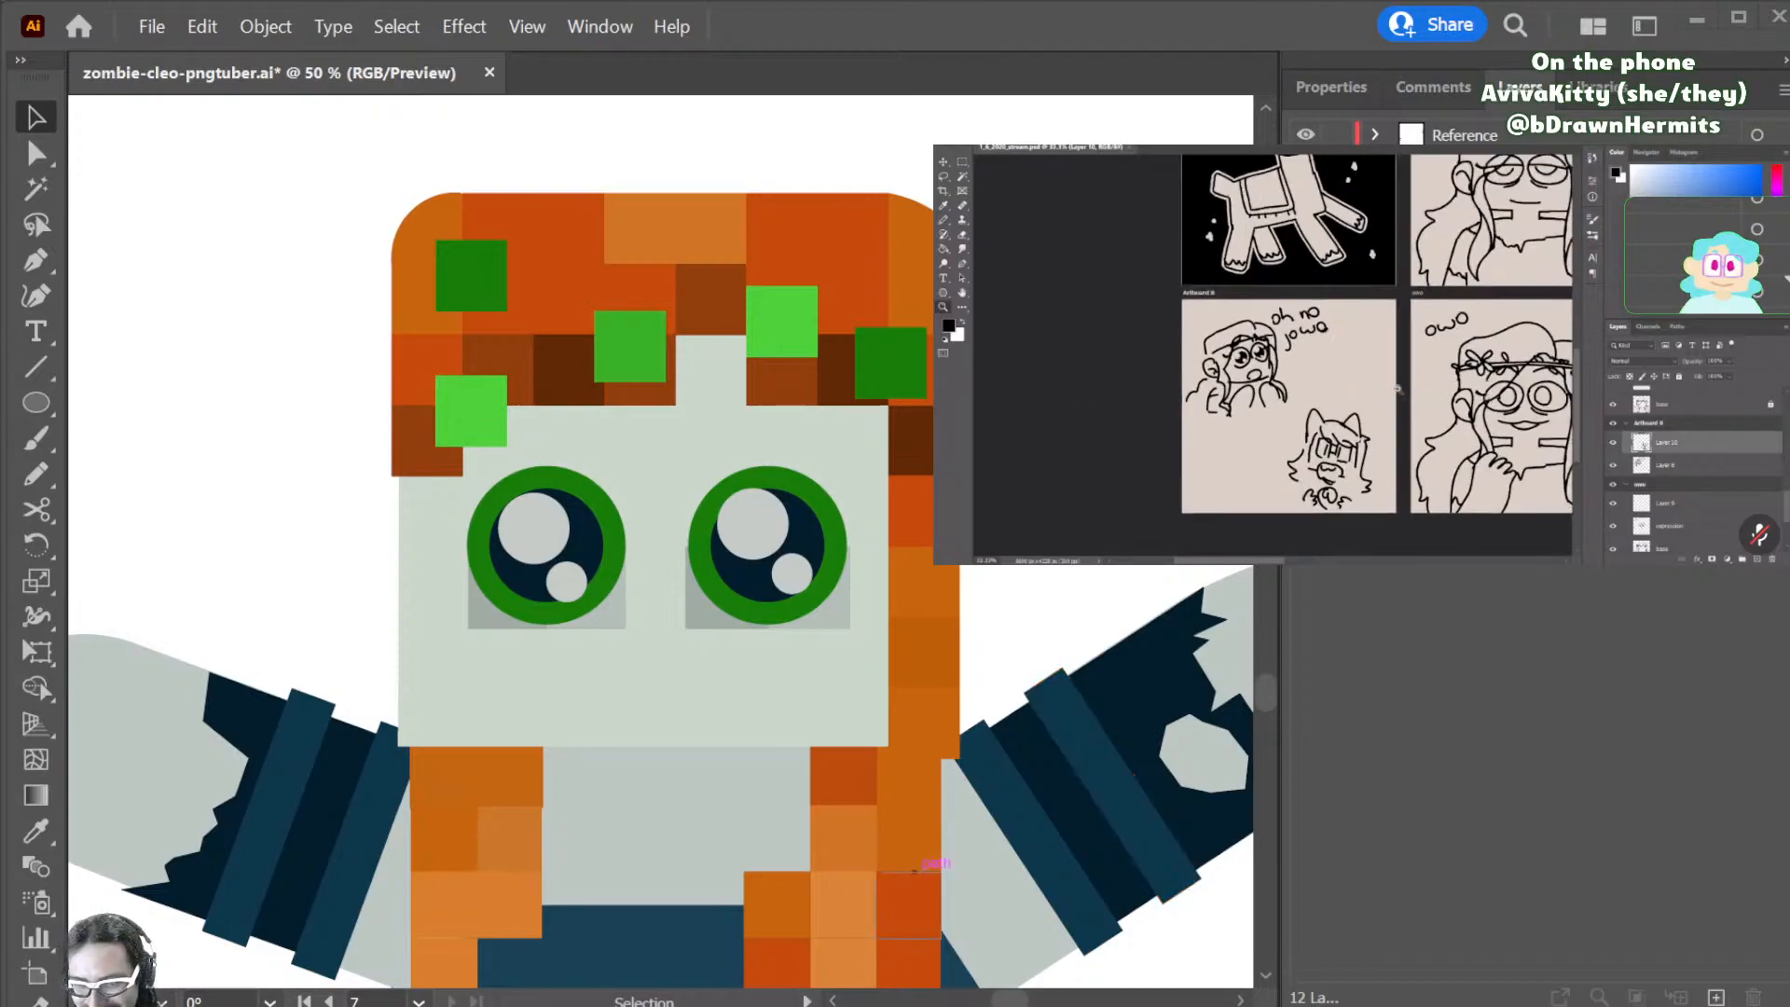
pyautogui.click(619, 610)
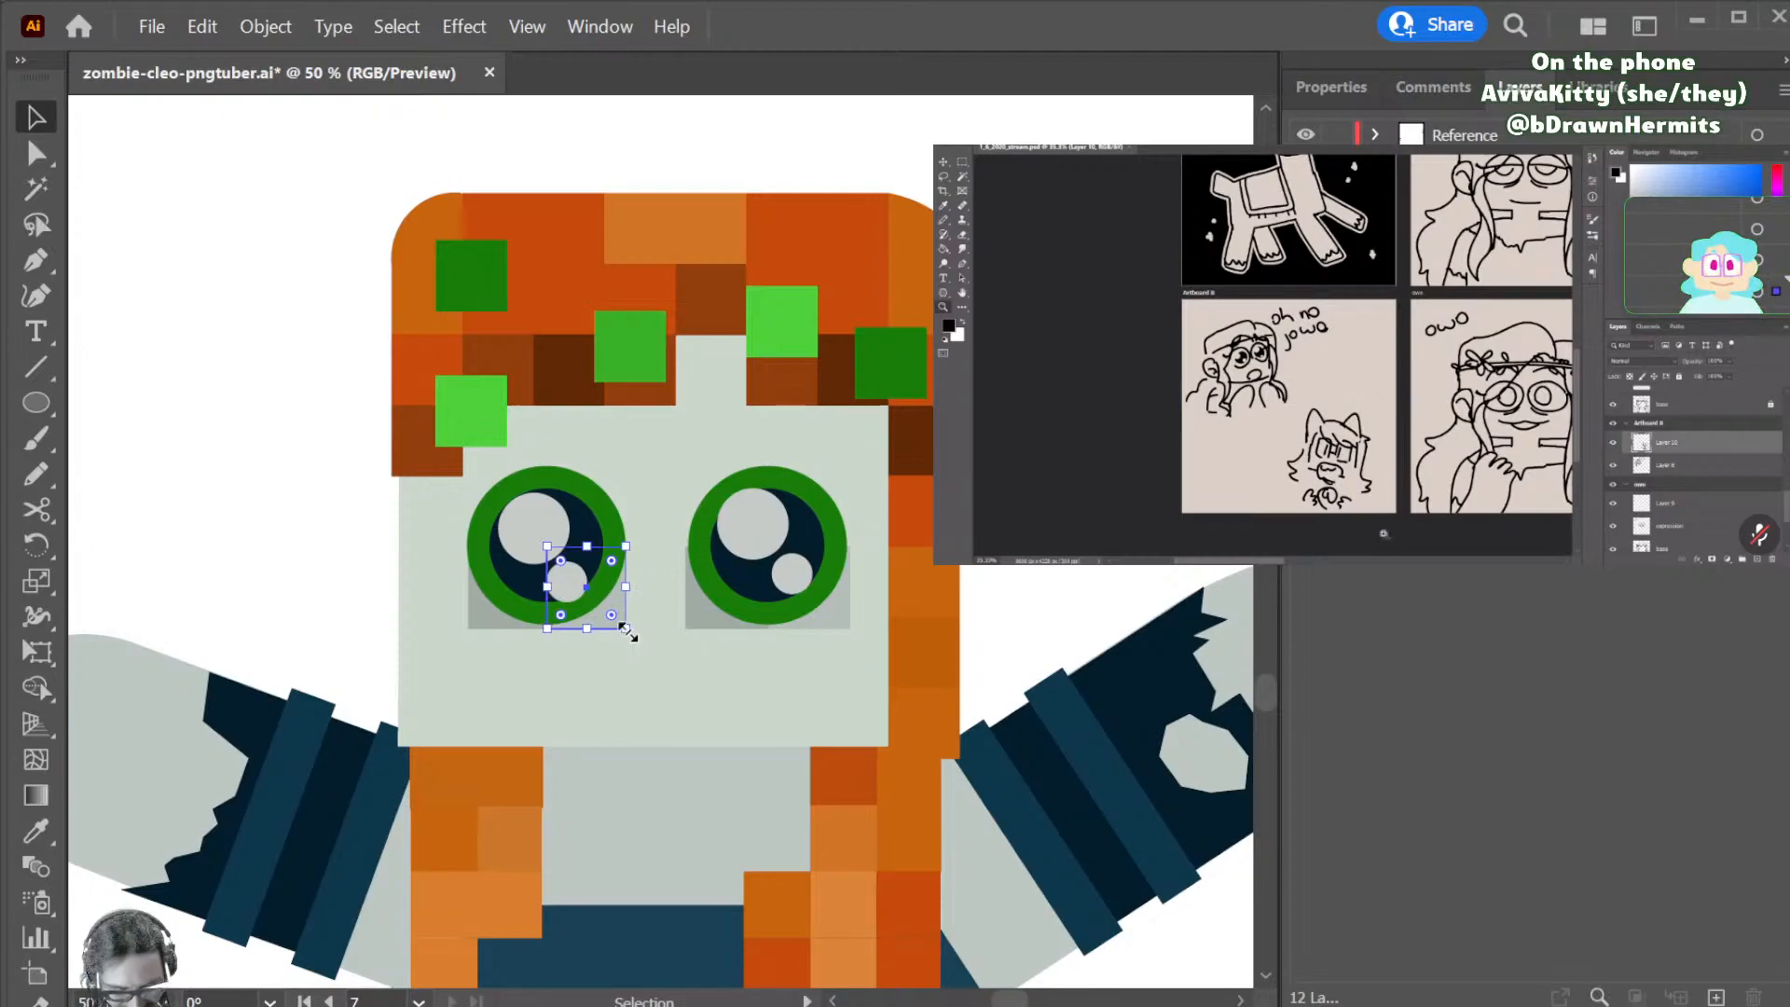
pyautogui.hotkey('ctrl', '+')
pyautogui.press('p')
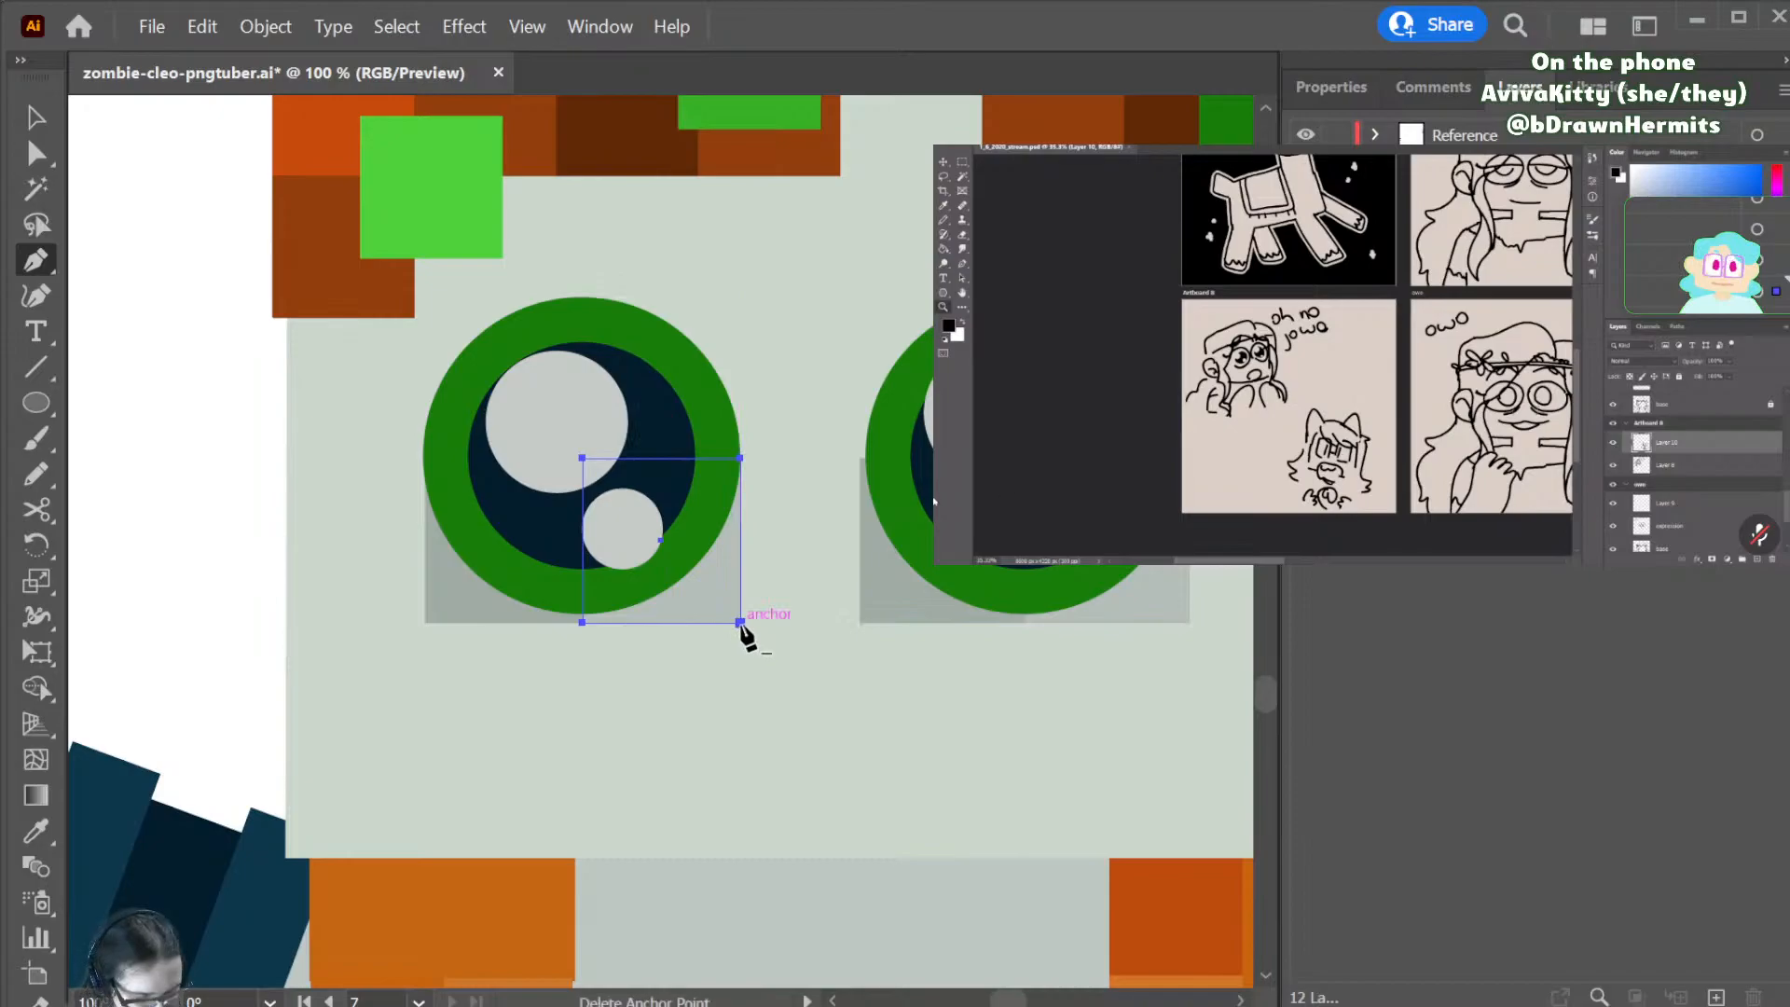
pyautogui.moveTo(740, 622); pyautogui.dragTo(713, 654)
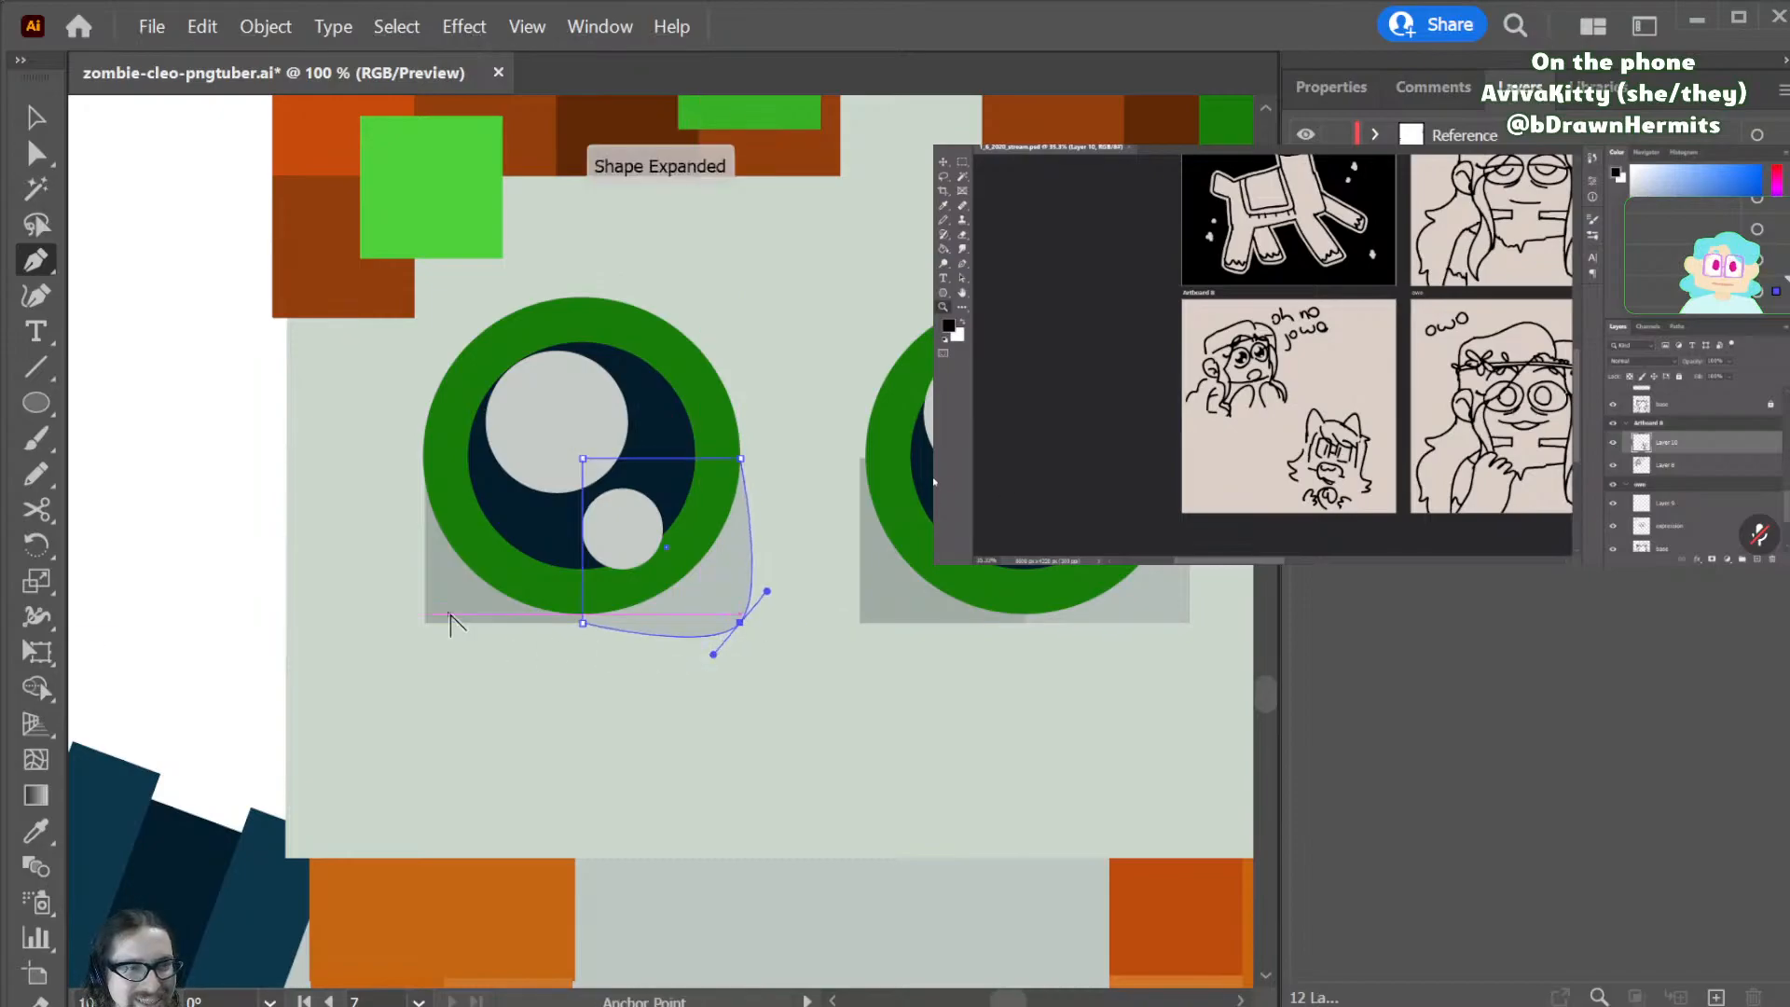
# - Move the smoothed lower corner of the left eye's inner gray shading inward, closer to the green ring
pyautogui.moveTo(426, 623); pyautogui.dragTo(456, 662)
pyautogui.hotkey('ctrl', 'z')
pyautogui.press('a')
pyautogui.moveTo(730, 616)
pyautogui.mouseDown()
pyautogui.moveTo(739, 628)
pyautogui.moveTo(715, 589)
pyautogui.mouseUp()
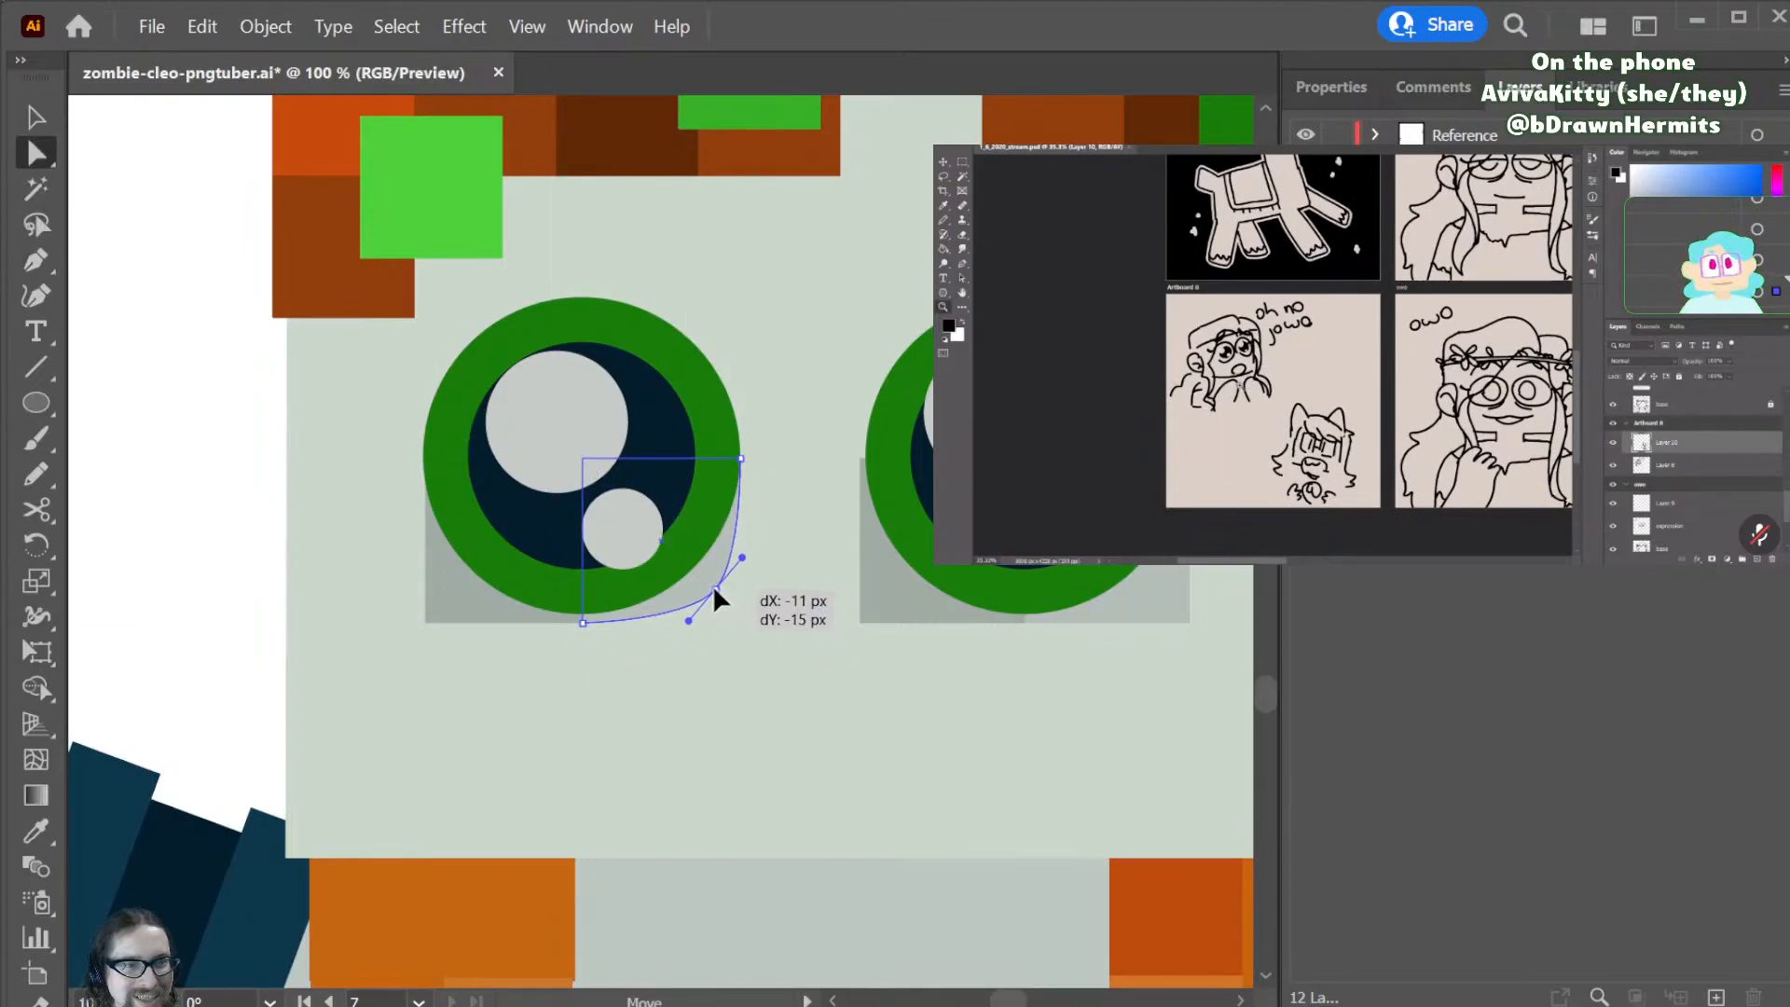
# - Convert the lower outer corner of the left eye's other gray shading square to a smooth curve and pull it in to follow the green ring
pyautogui.click(427, 625)
pyautogui.press('p')
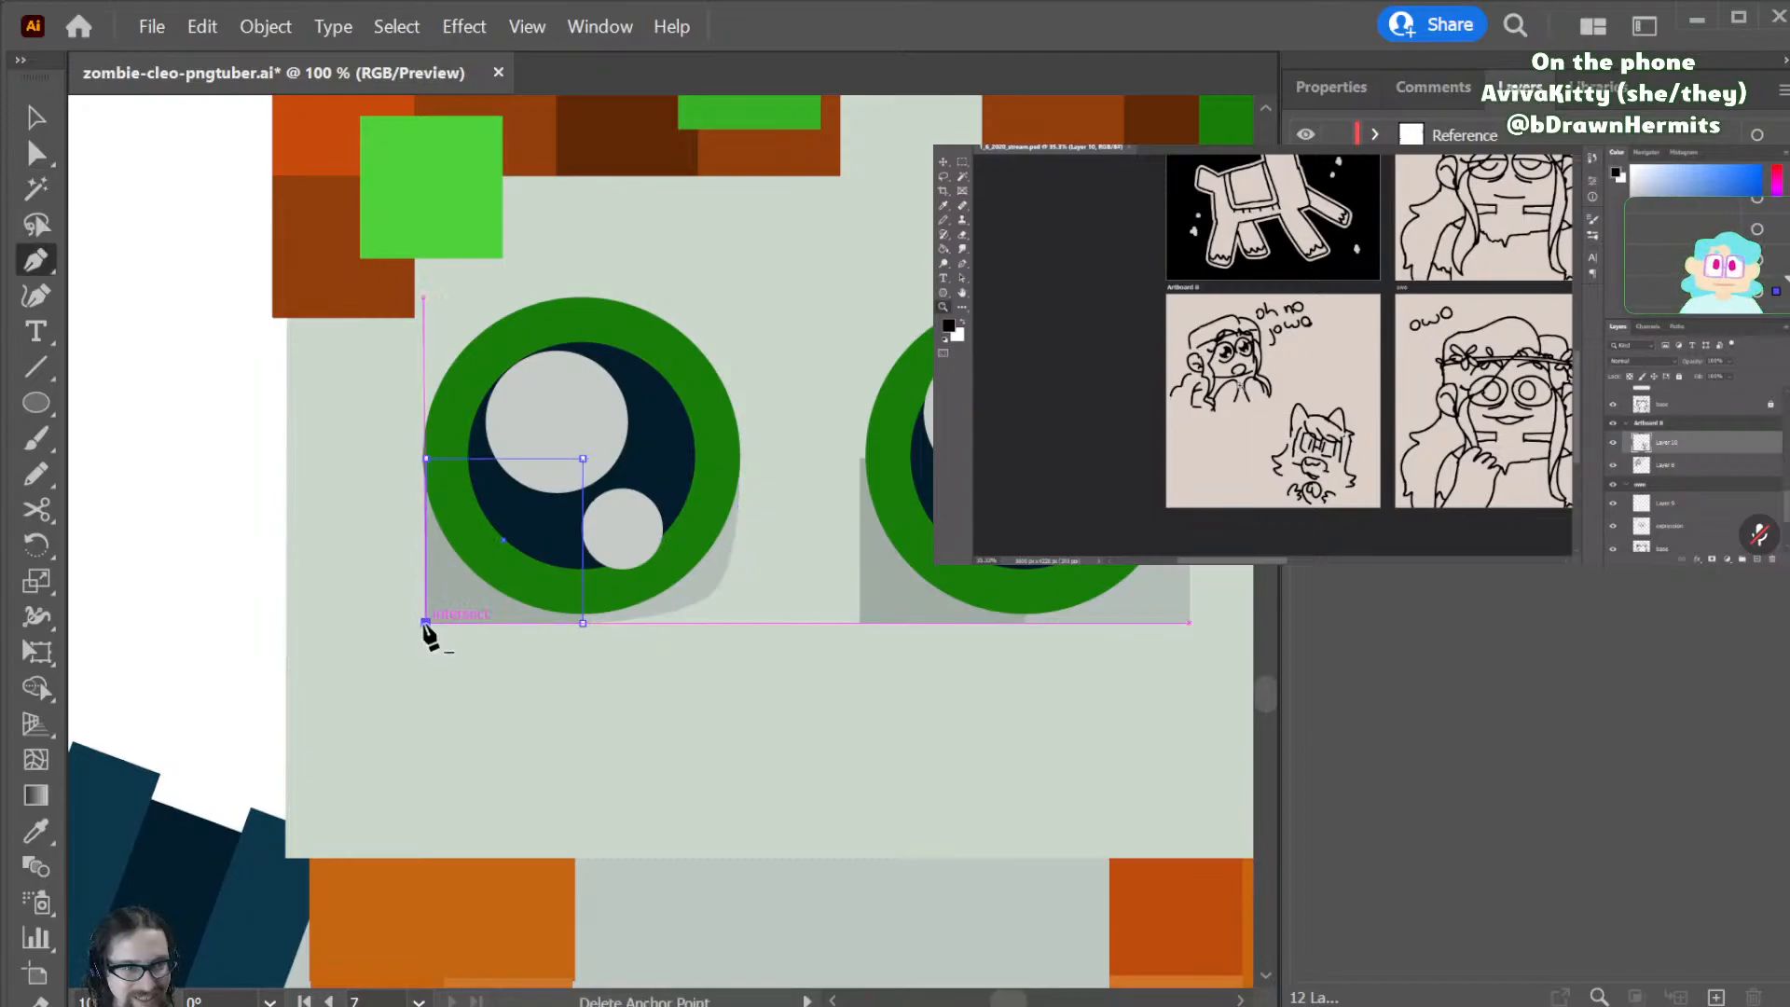
pyautogui.moveTo(426, 623)
pyautogui.mouseDown()
pyautogui.moveTo(457, 650)
pyautogui.moveTo(388, 576)
pyautogui.moveTo(469, 619)
pyautogui.moveTo(445, 606)
pyautogui.mouseUp()
pyautogui.press('a')
pyautogui.click(799, 683)
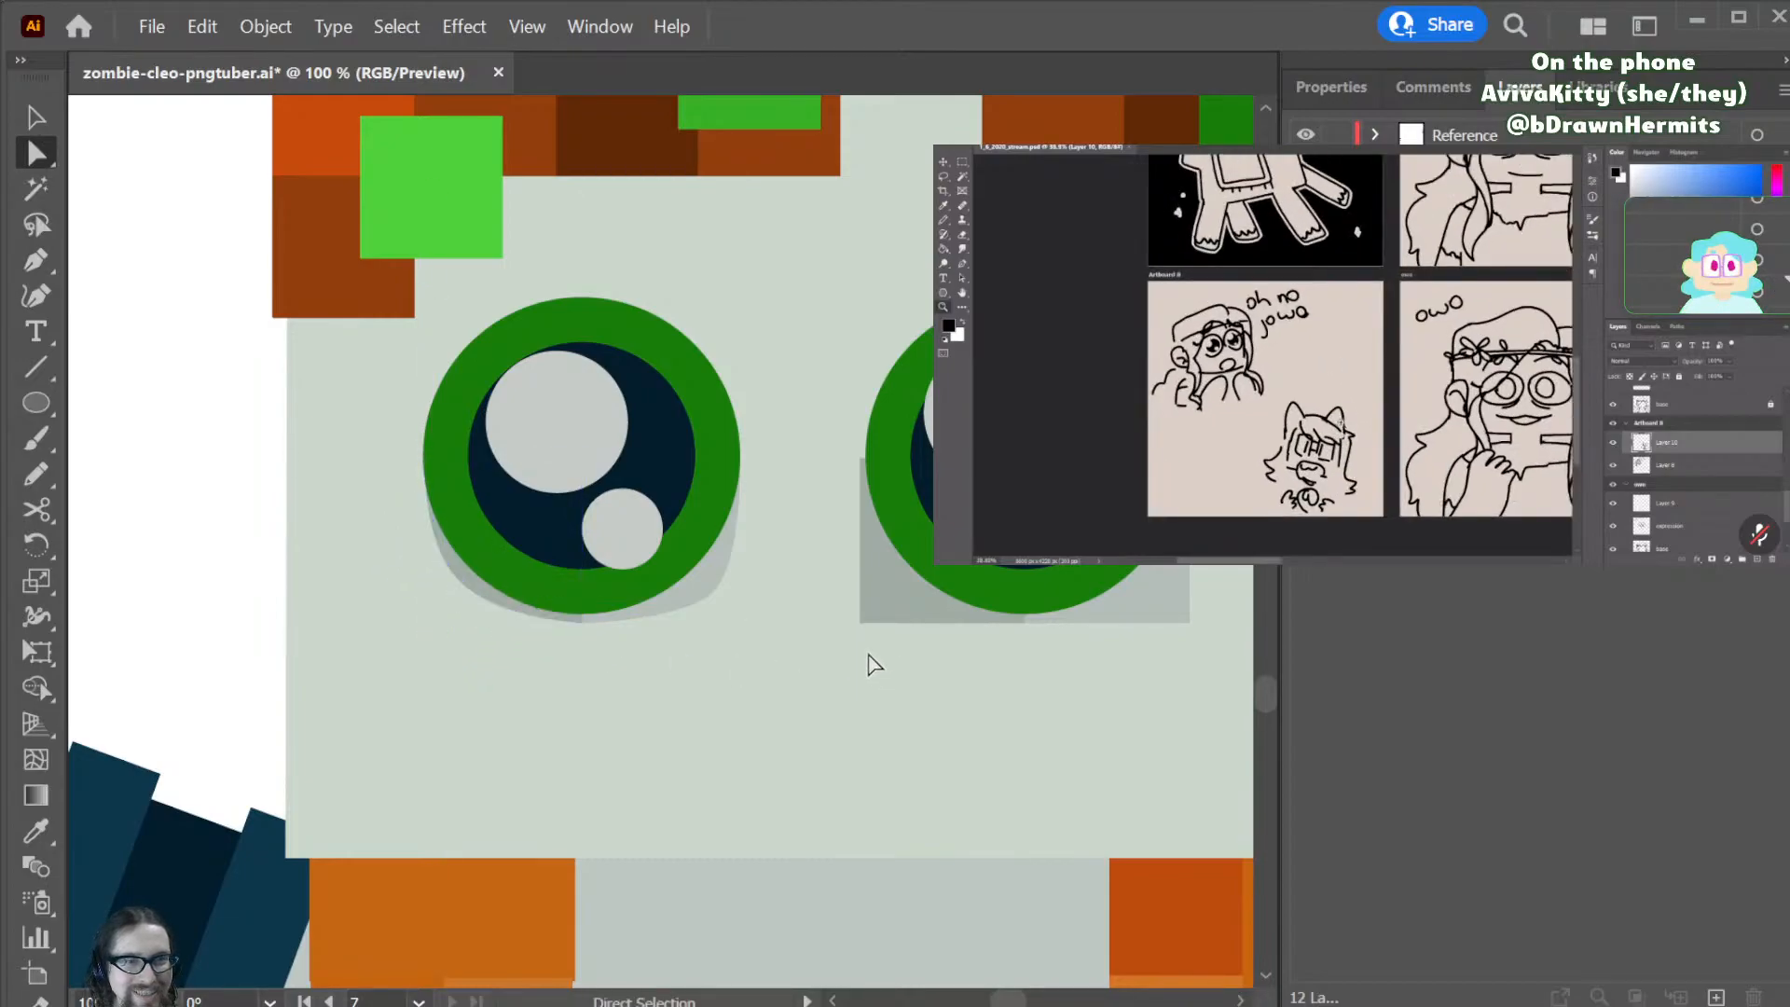
# - Curve the lower inner corner of the right eye's gray shading around the green ring and nudge its upper anchor to the ring's edge
pyautogui.click(857, 624)
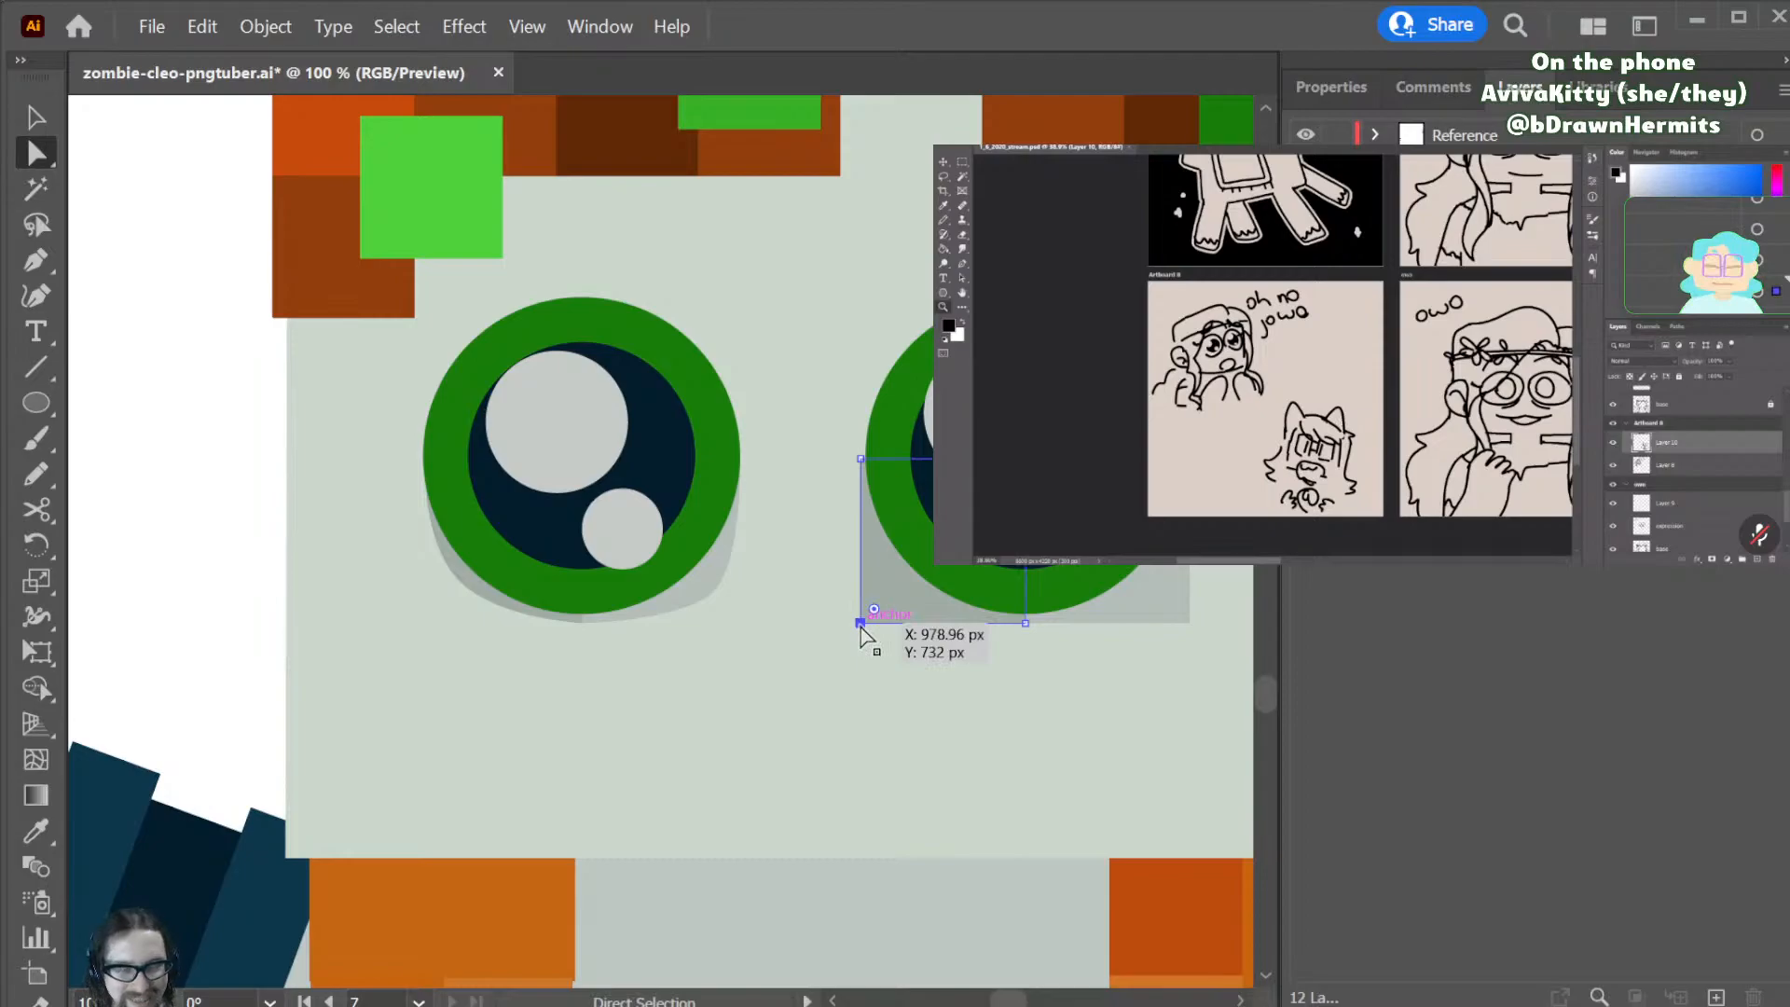
pyautogui.press('p')
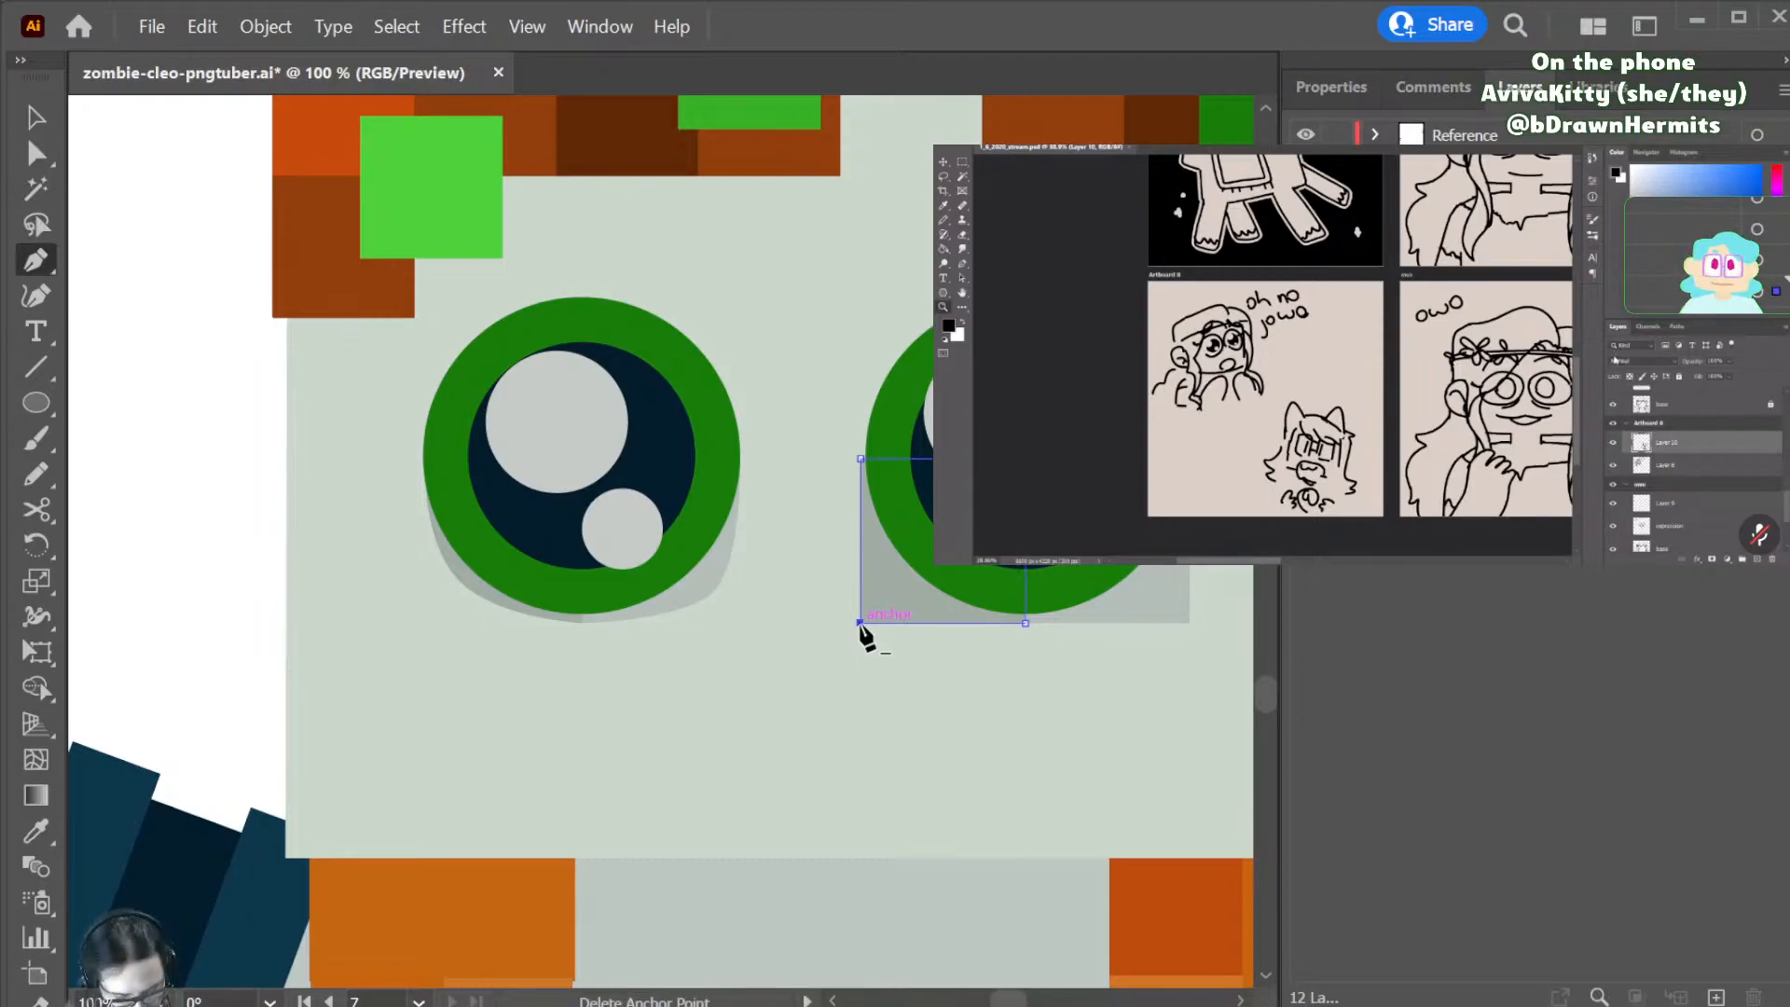
pyautogui.moveTo(859, 621); pyautogui.dragTo(898, 584)
pyautogui.press('a')
pyautogui.moveTo(860, 459); pyautogui.dragTo(864, 455)
# - Pull in the lower outer corner of the right eye's gray shading and smooth it into a curve around the green ring
pyautogui.click(1189, 624)
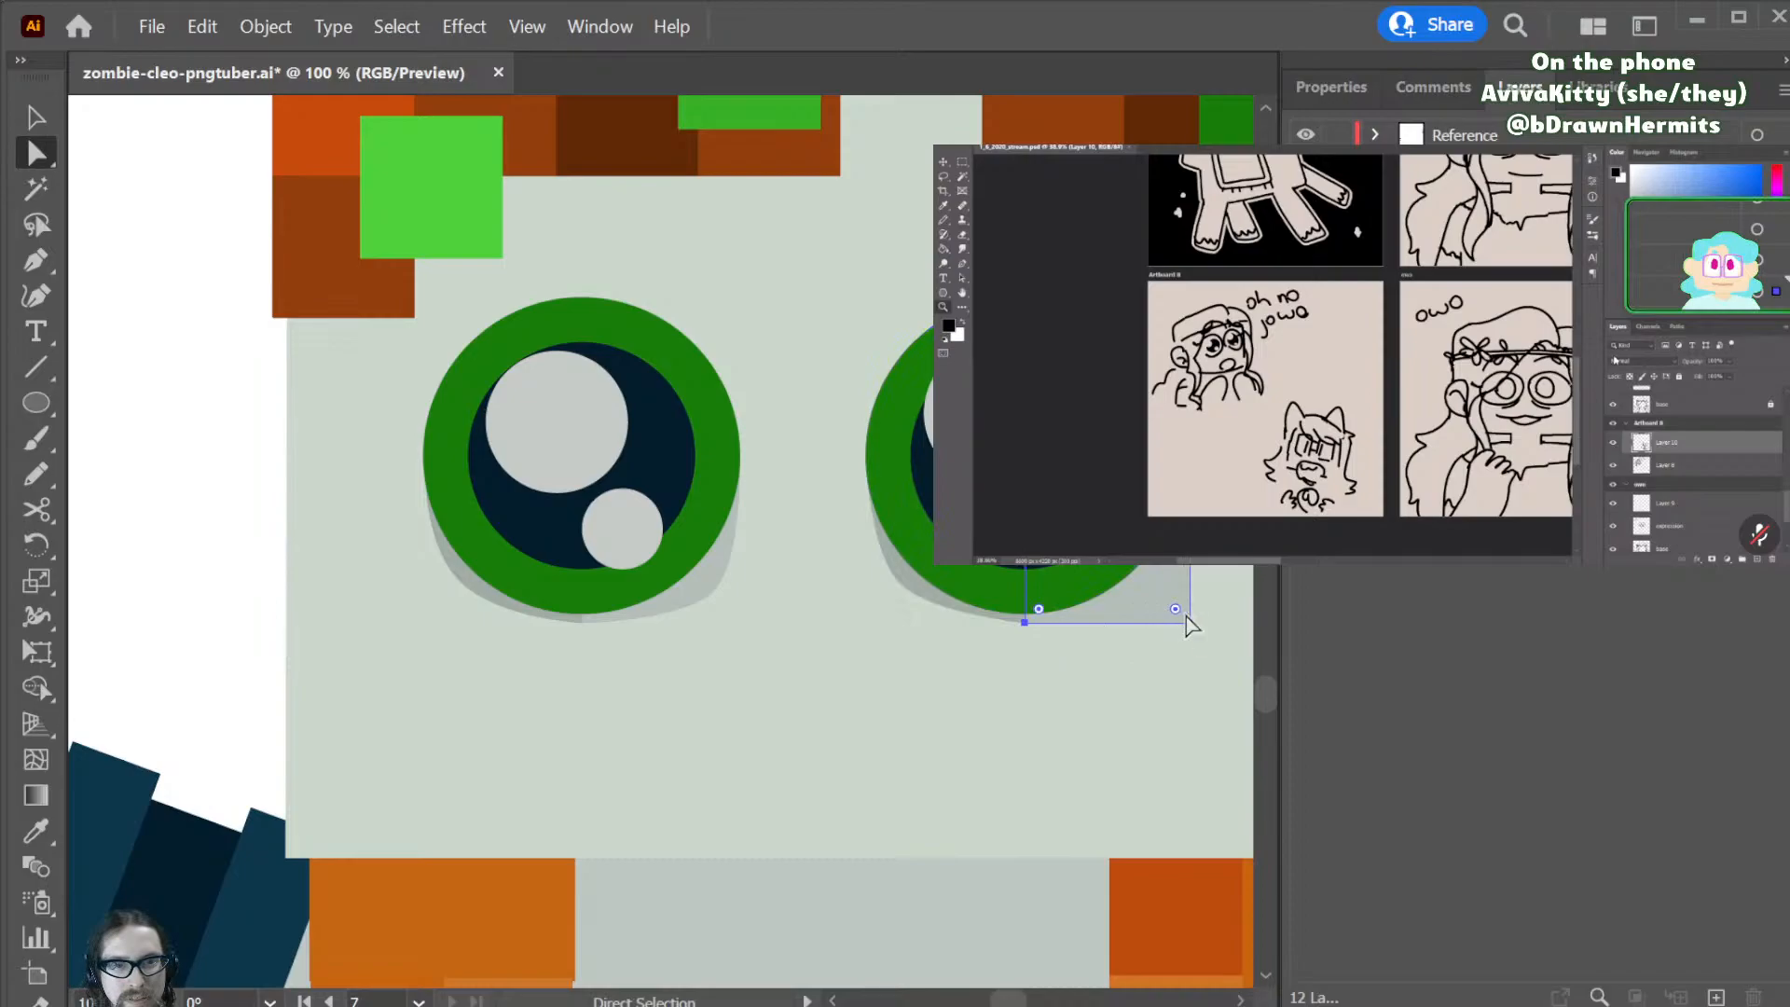
pyautogui.press('p')
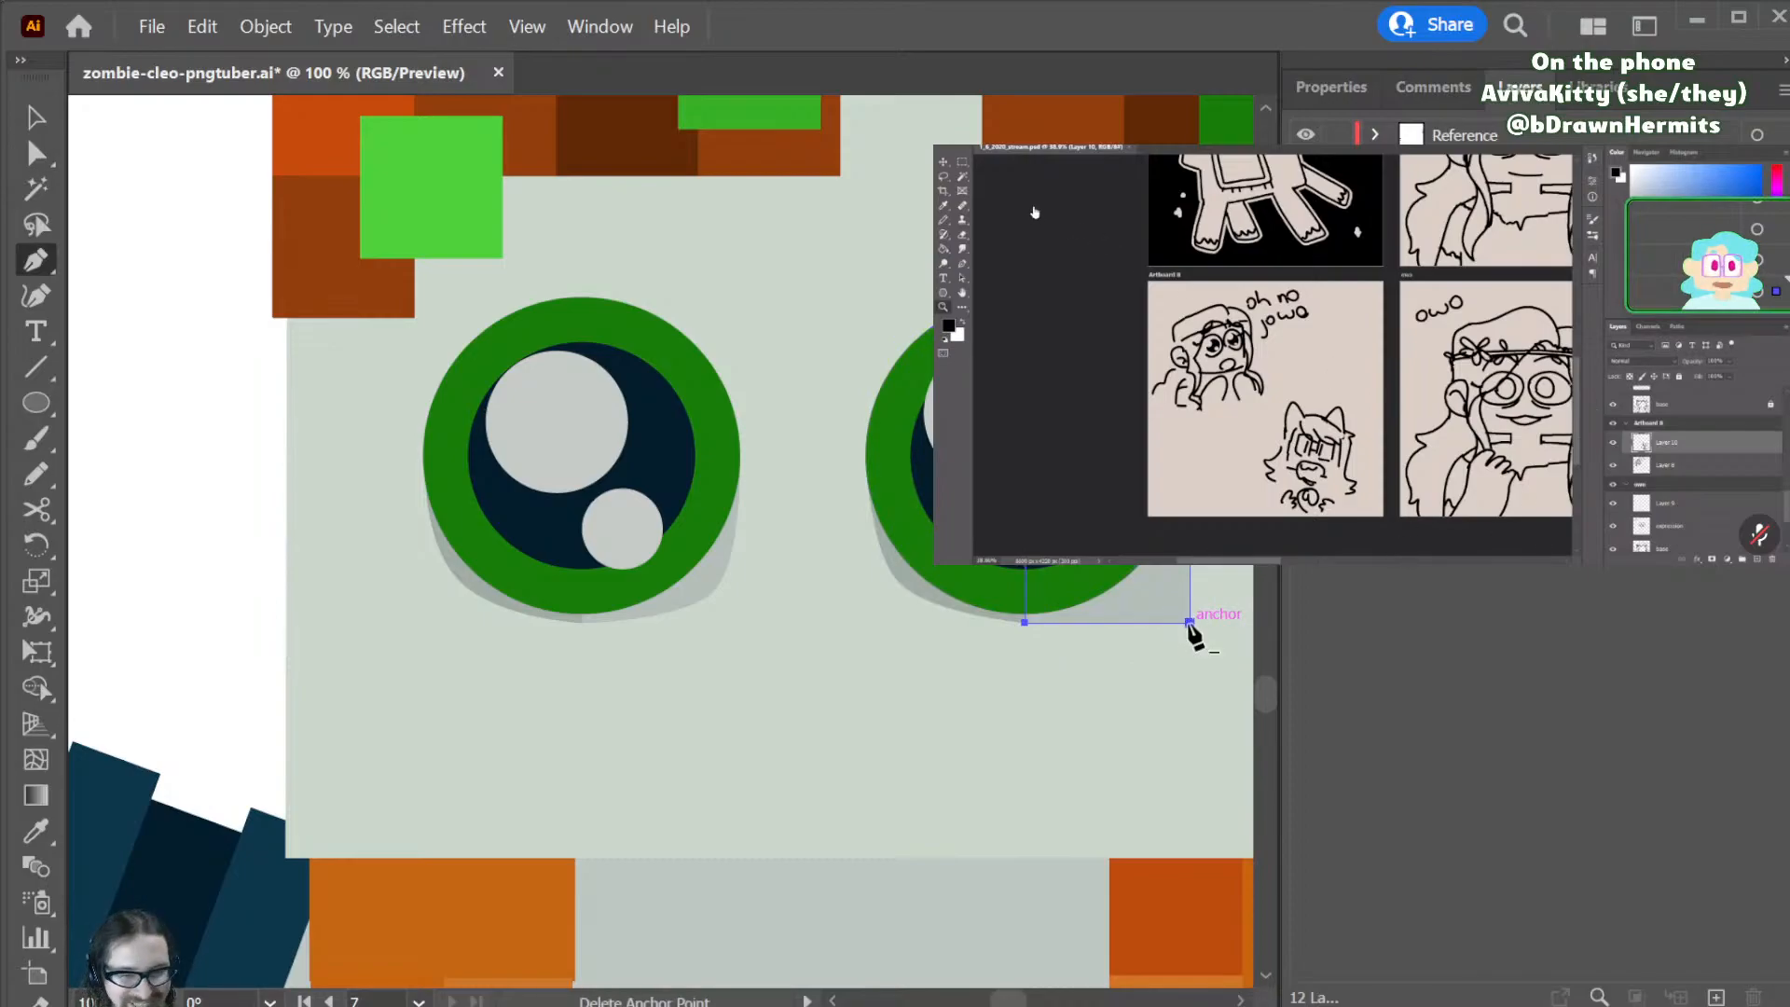
pyautogui.moveTo(1189, 622); pyautogui.dragTo(1154, 583)
pyautogui.press('a')
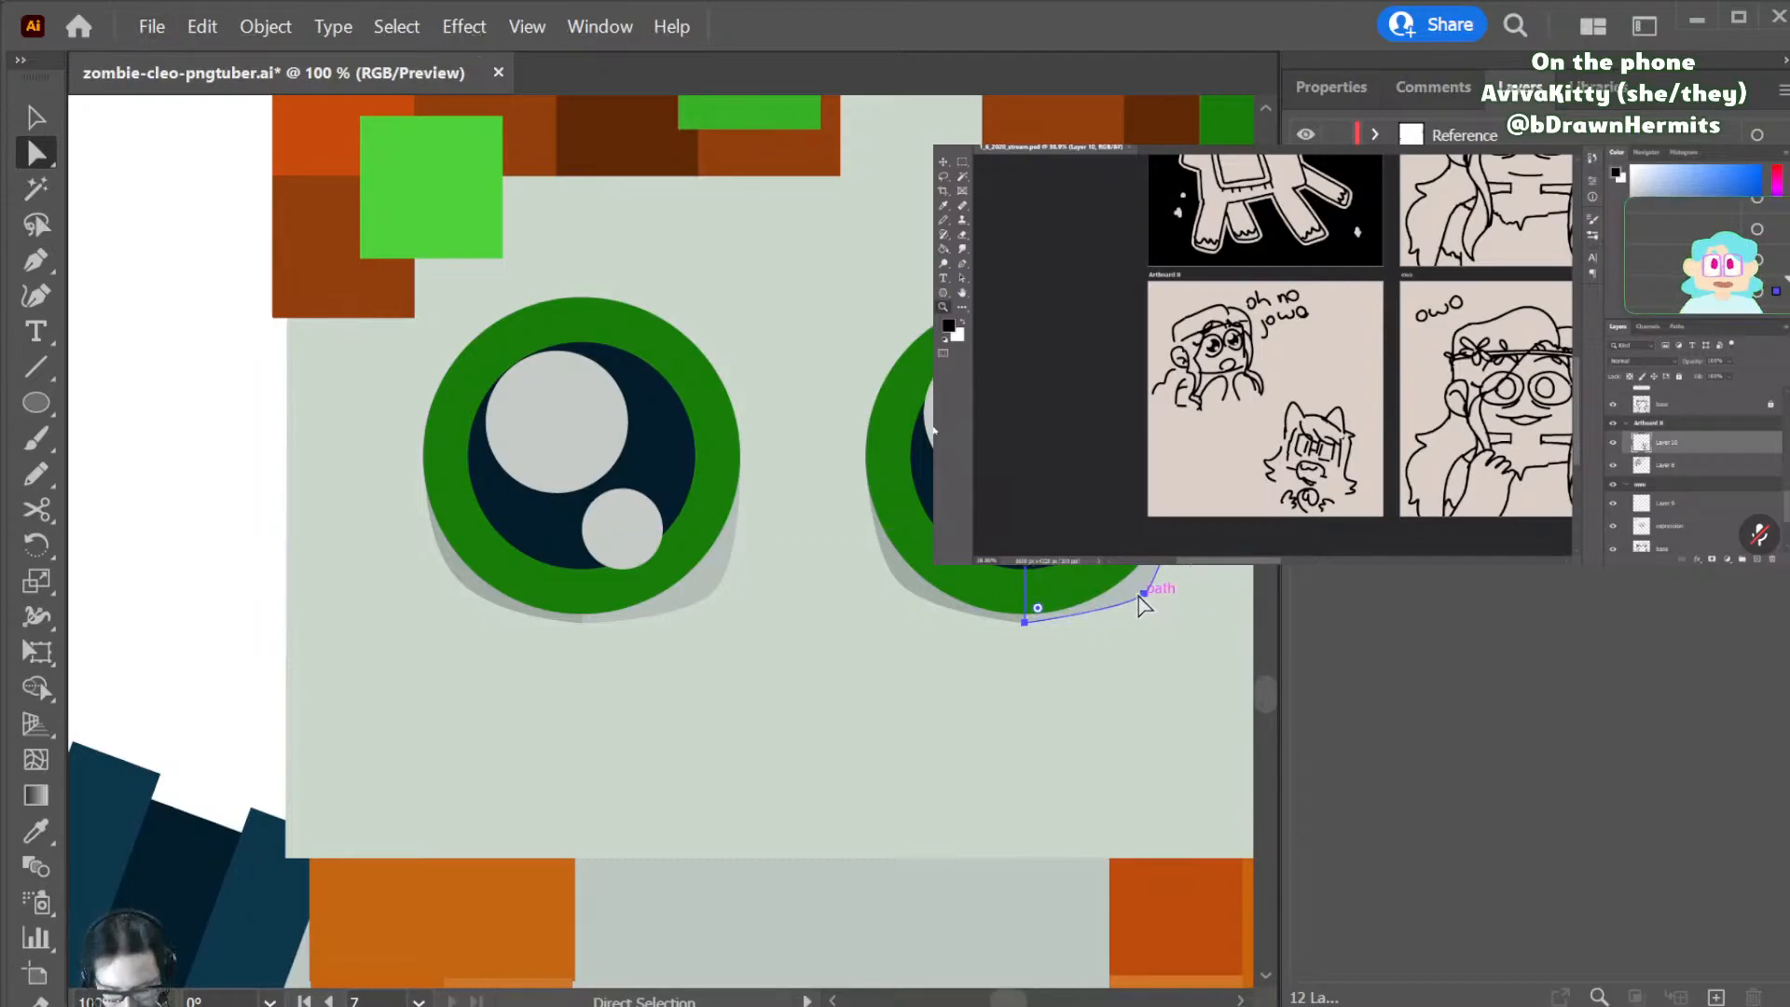
pyautogui.press('p')
pyautogui.moveTo(1144, 594); pyautogui.dragTo(1113, 623)
pyautogui.press('a')
pyautogui.moveTo(1176, 564); pyautogui.dragTo(1174, 556)
pyautogui.hotkey('ctrl', 'z')
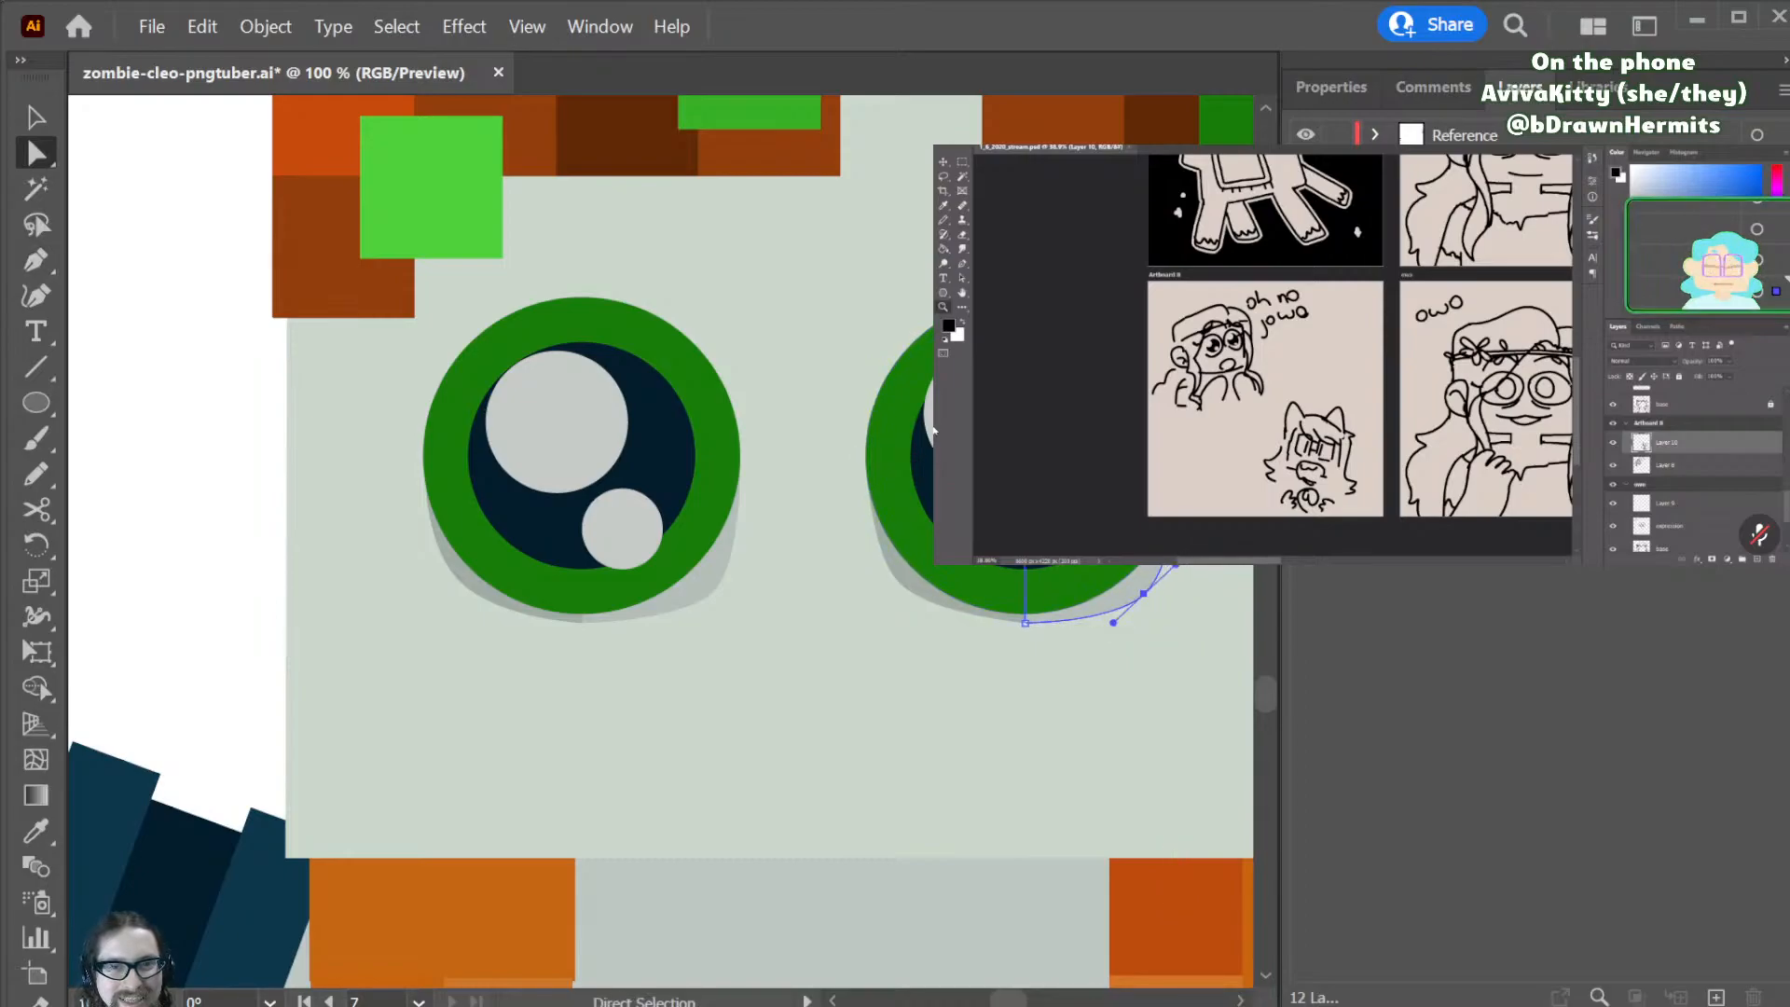
pyautogui.moveTo(1113, 622); pyautogui.dragTo(1038, 608)
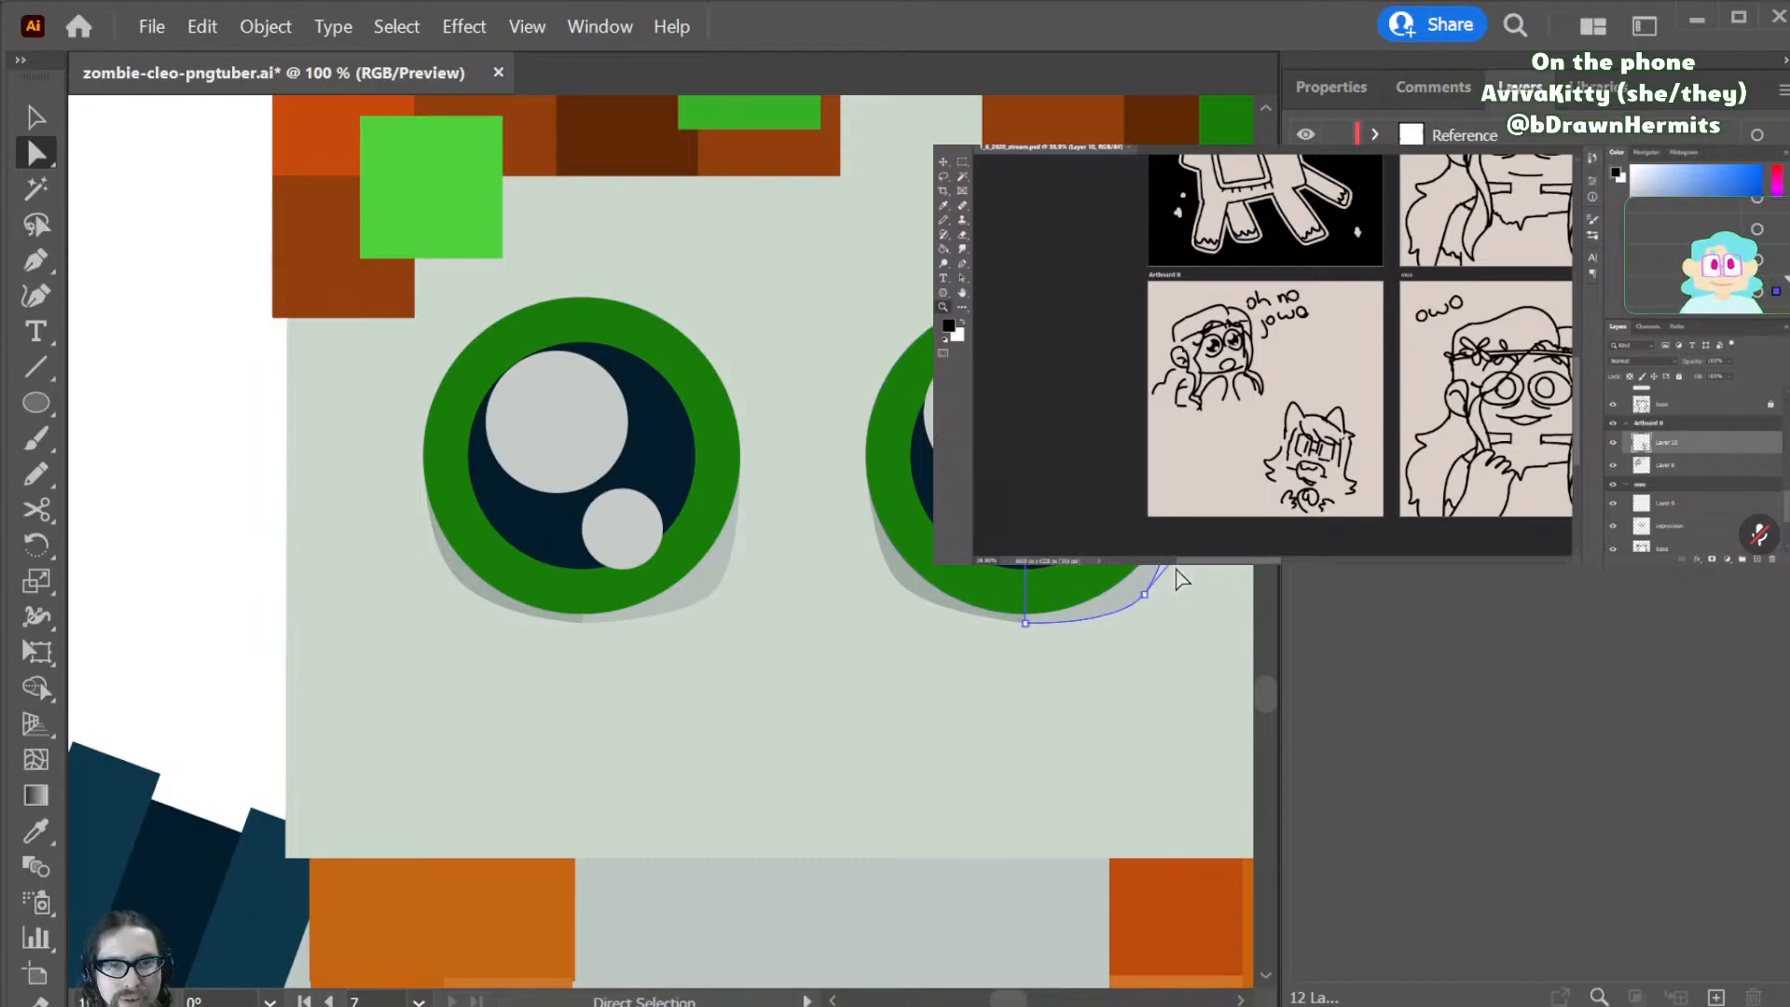
pyautogui.click(1145, 597)
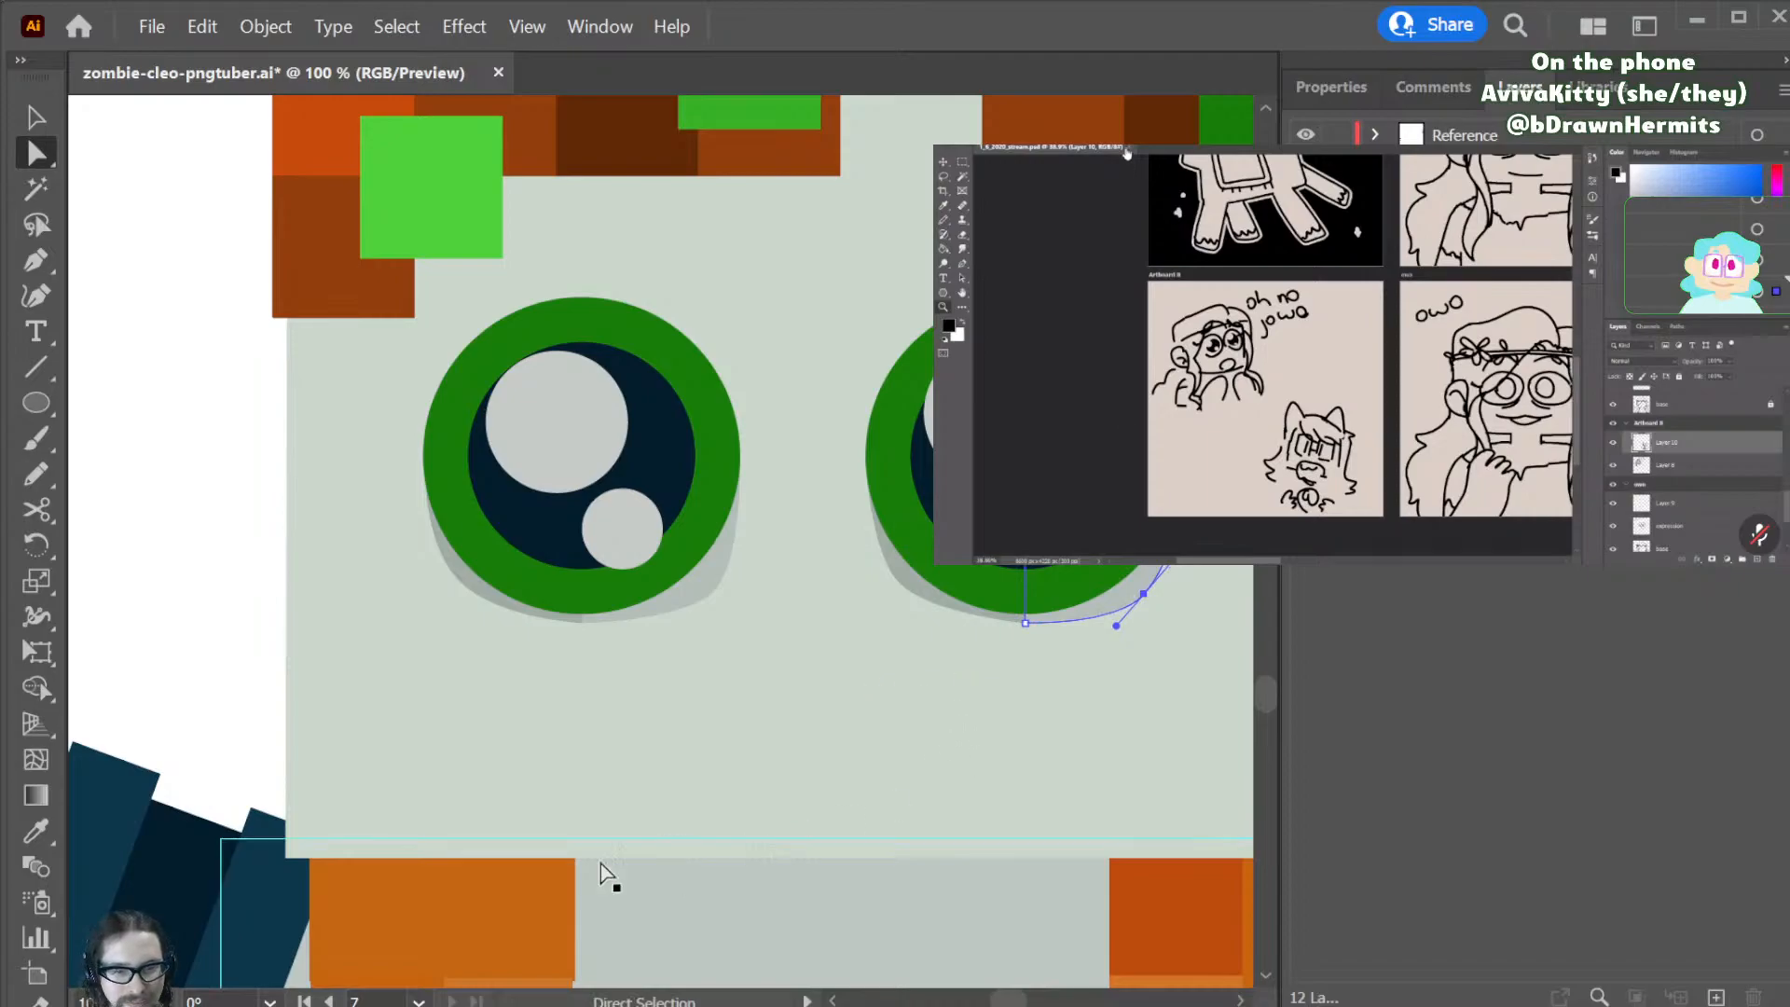
# - Deselect the eye shading and save the document
pyautogui.click(167, 645)
pyautogui.hotkey('ctrl', '-')
pyautogui.hotkey('ctrl', '-')
pyautogui.hotkey('ctrl', '-')
pyautogui.hotkey('ctrl', '-')
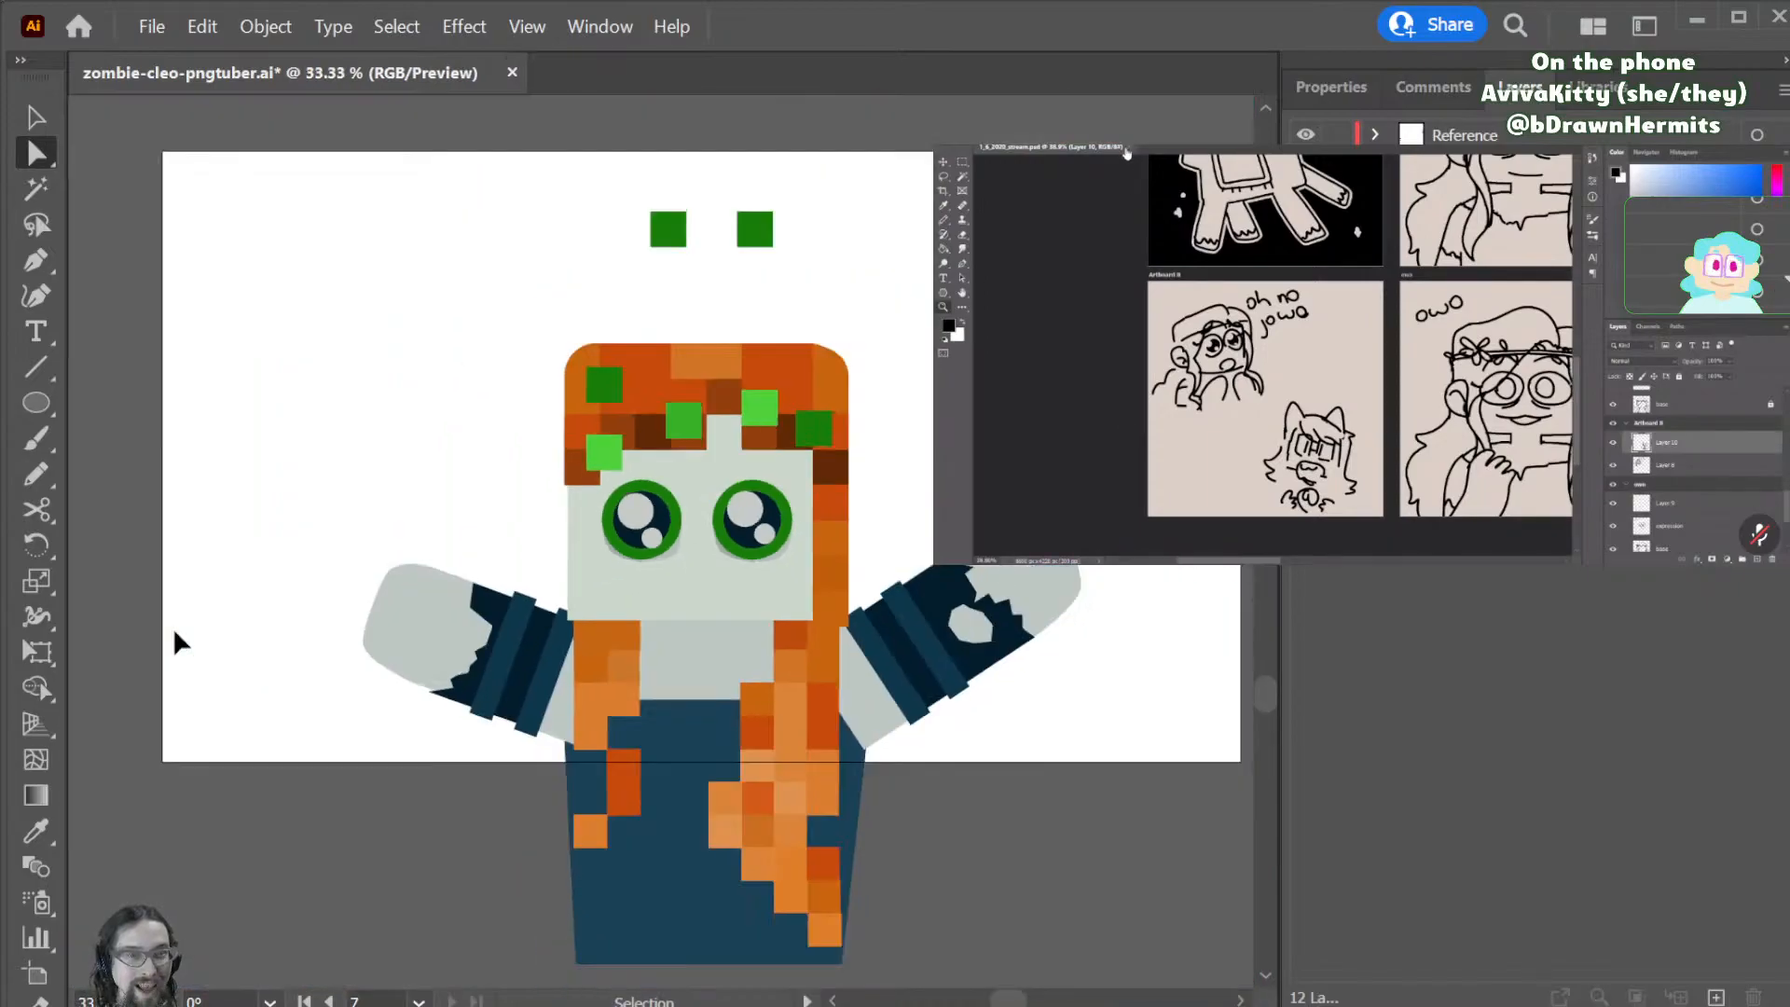
pyautogui.press('ctrl')
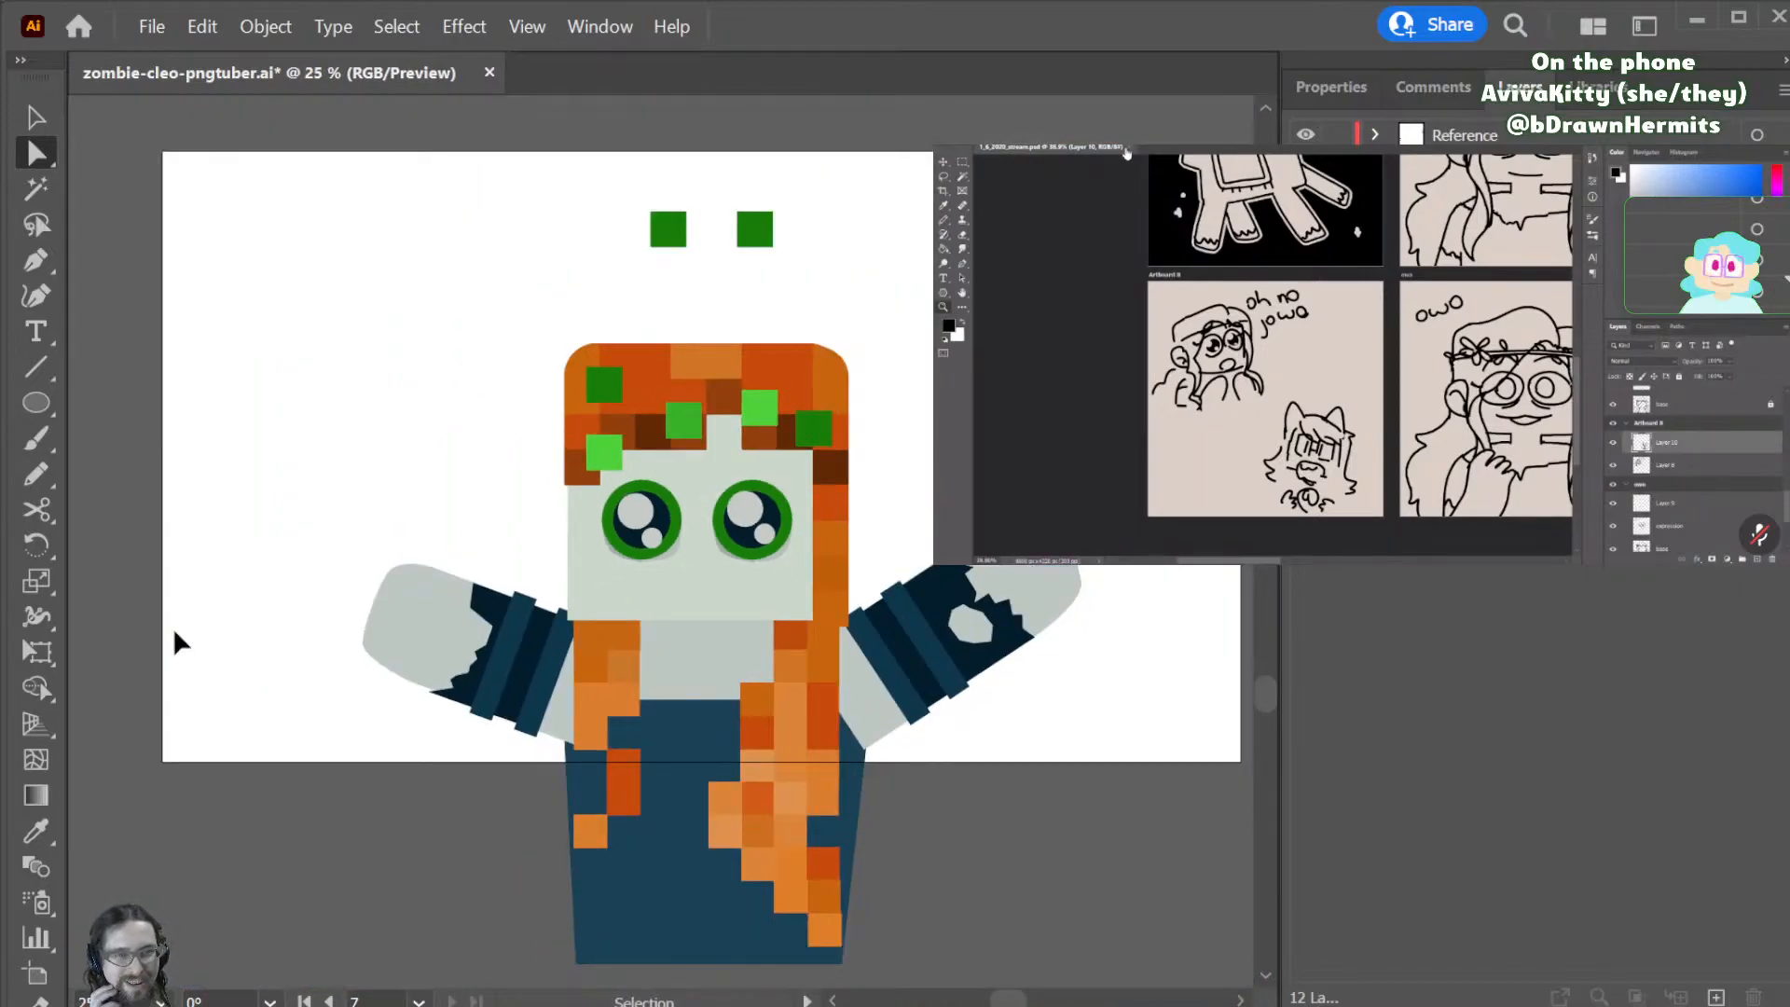
pyautogui.hotkey('ctrl', 's')
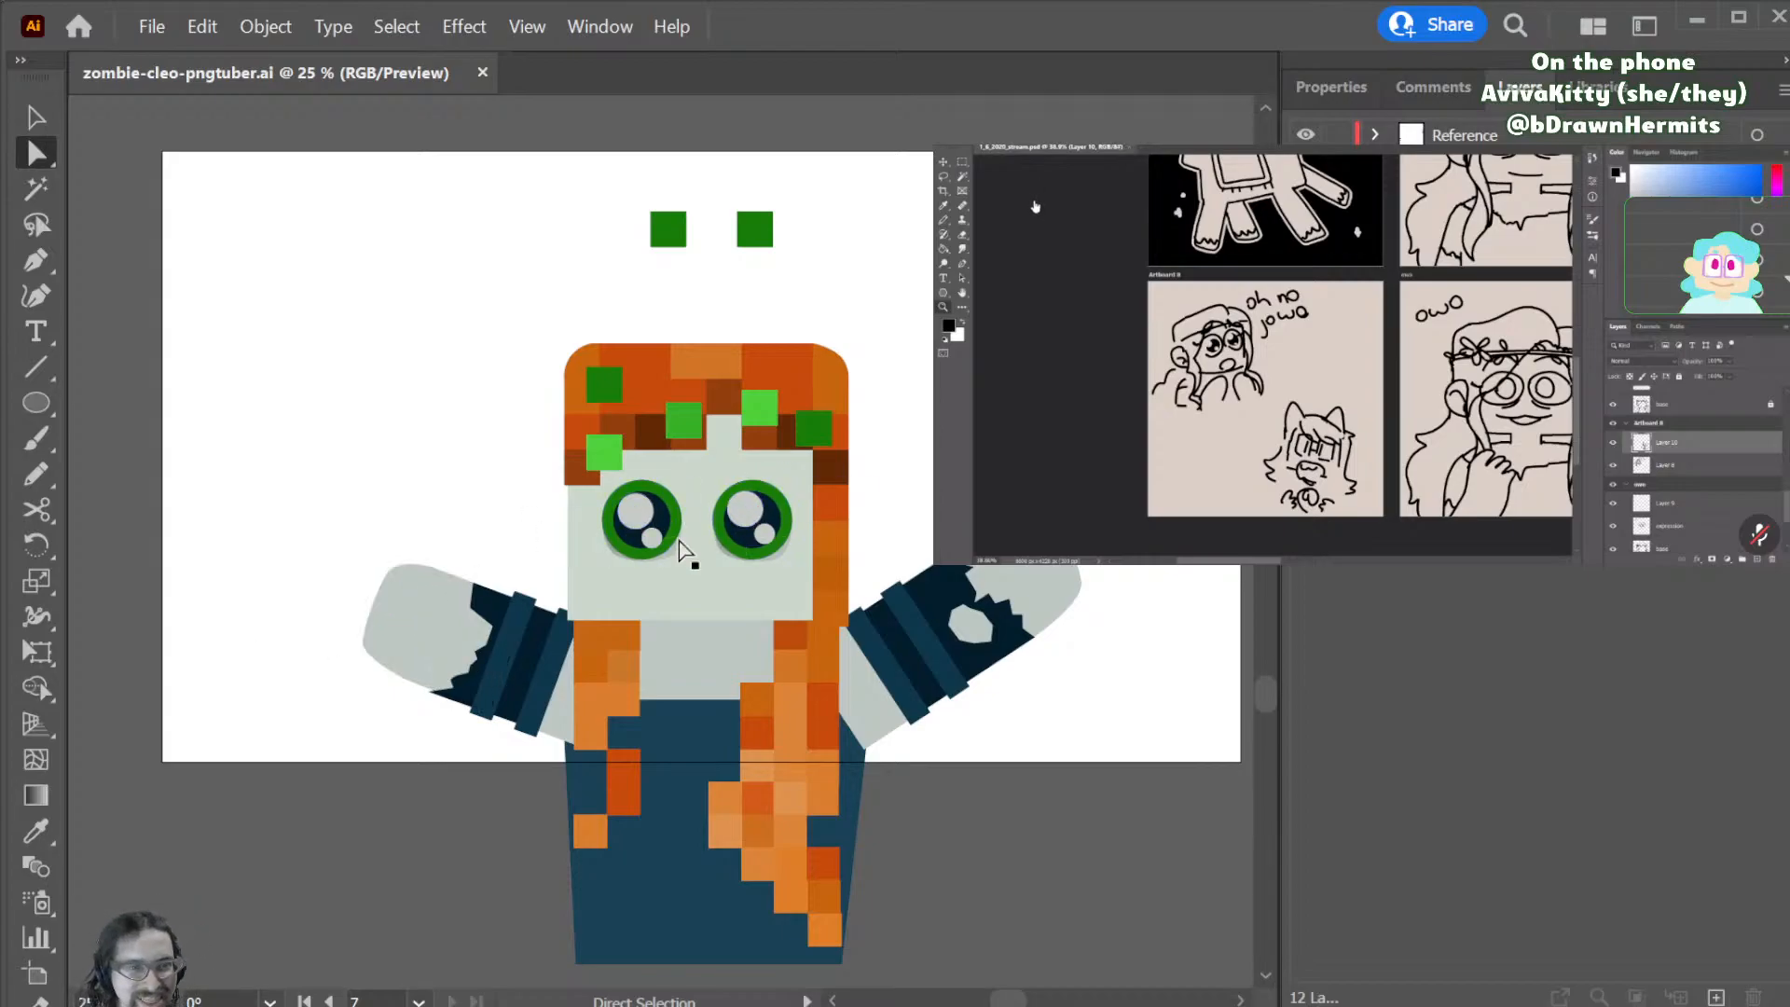
# - Draw a wide horizontal ellipse for the mouth centered on the face below the eyes
pyautogui.press('l')
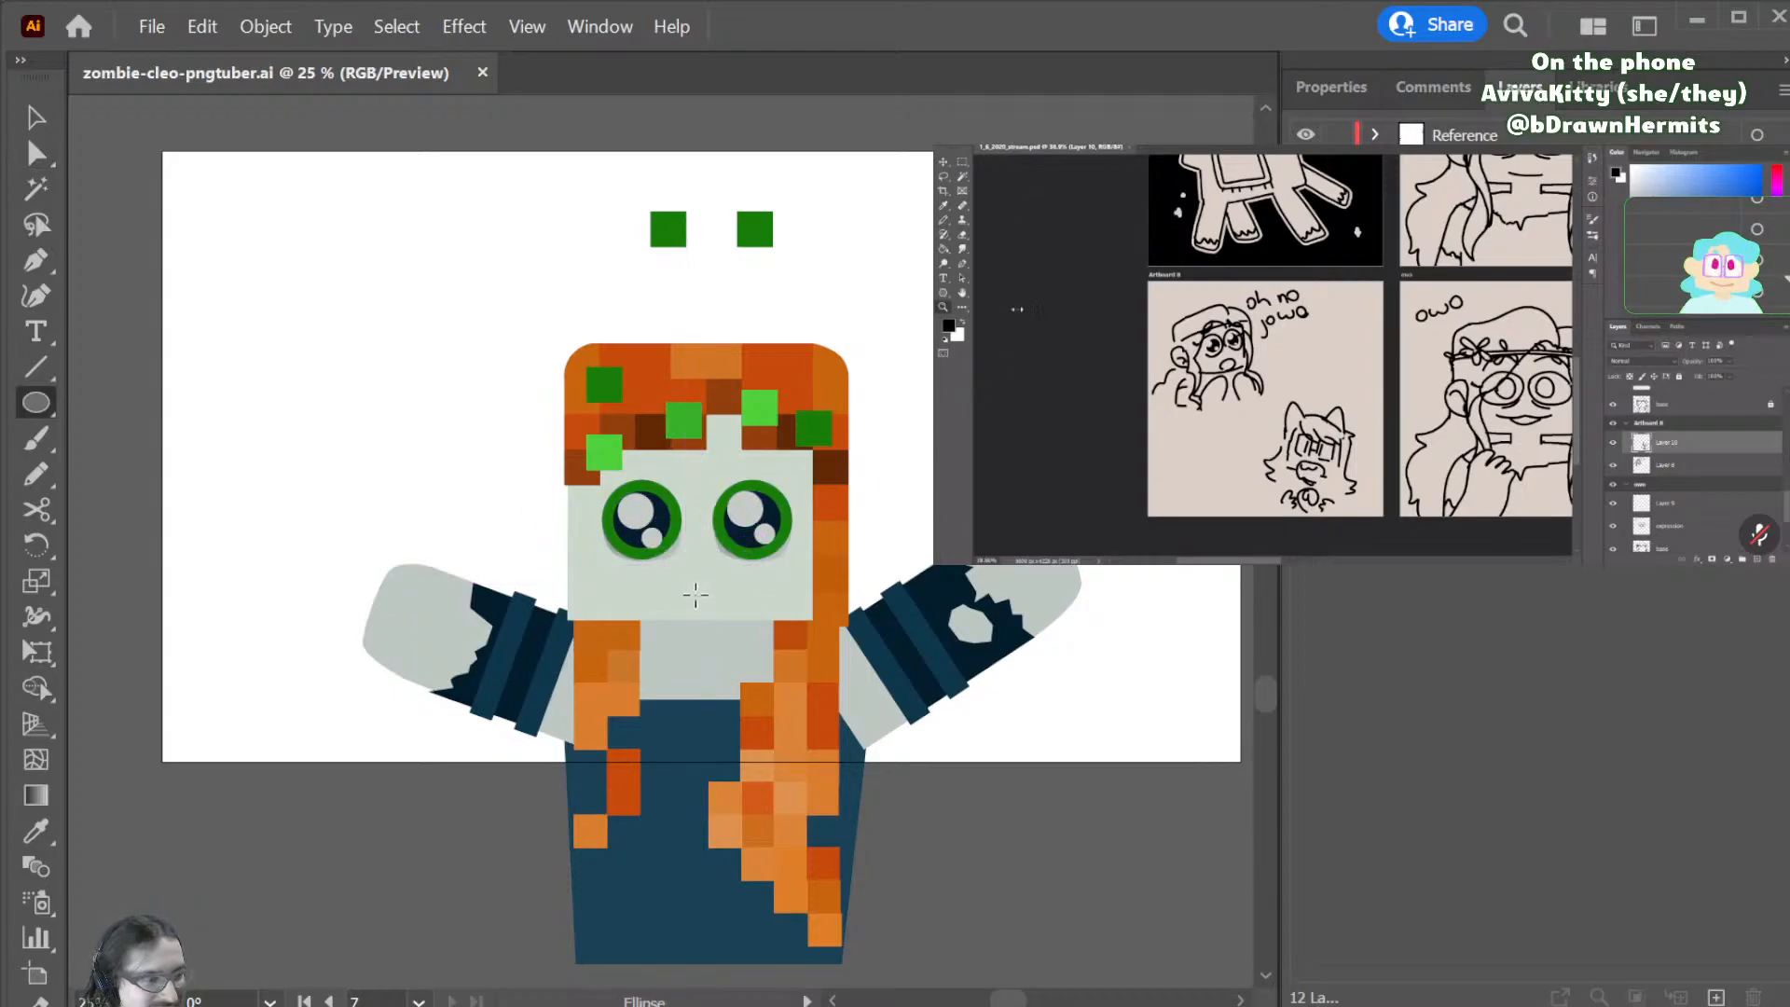
pyautogui.moveTo(647, 579)
pyautogui.mouseDown()
pyautogui.moveTo(726, 614)
pyautogui.moveTo(702, 593)
pyautogui.mouseUp()
pyautogui.press('v')
pyautogui.hotkey('ctrl', '=')
pyautogui.hotkey('ctrl', '=')
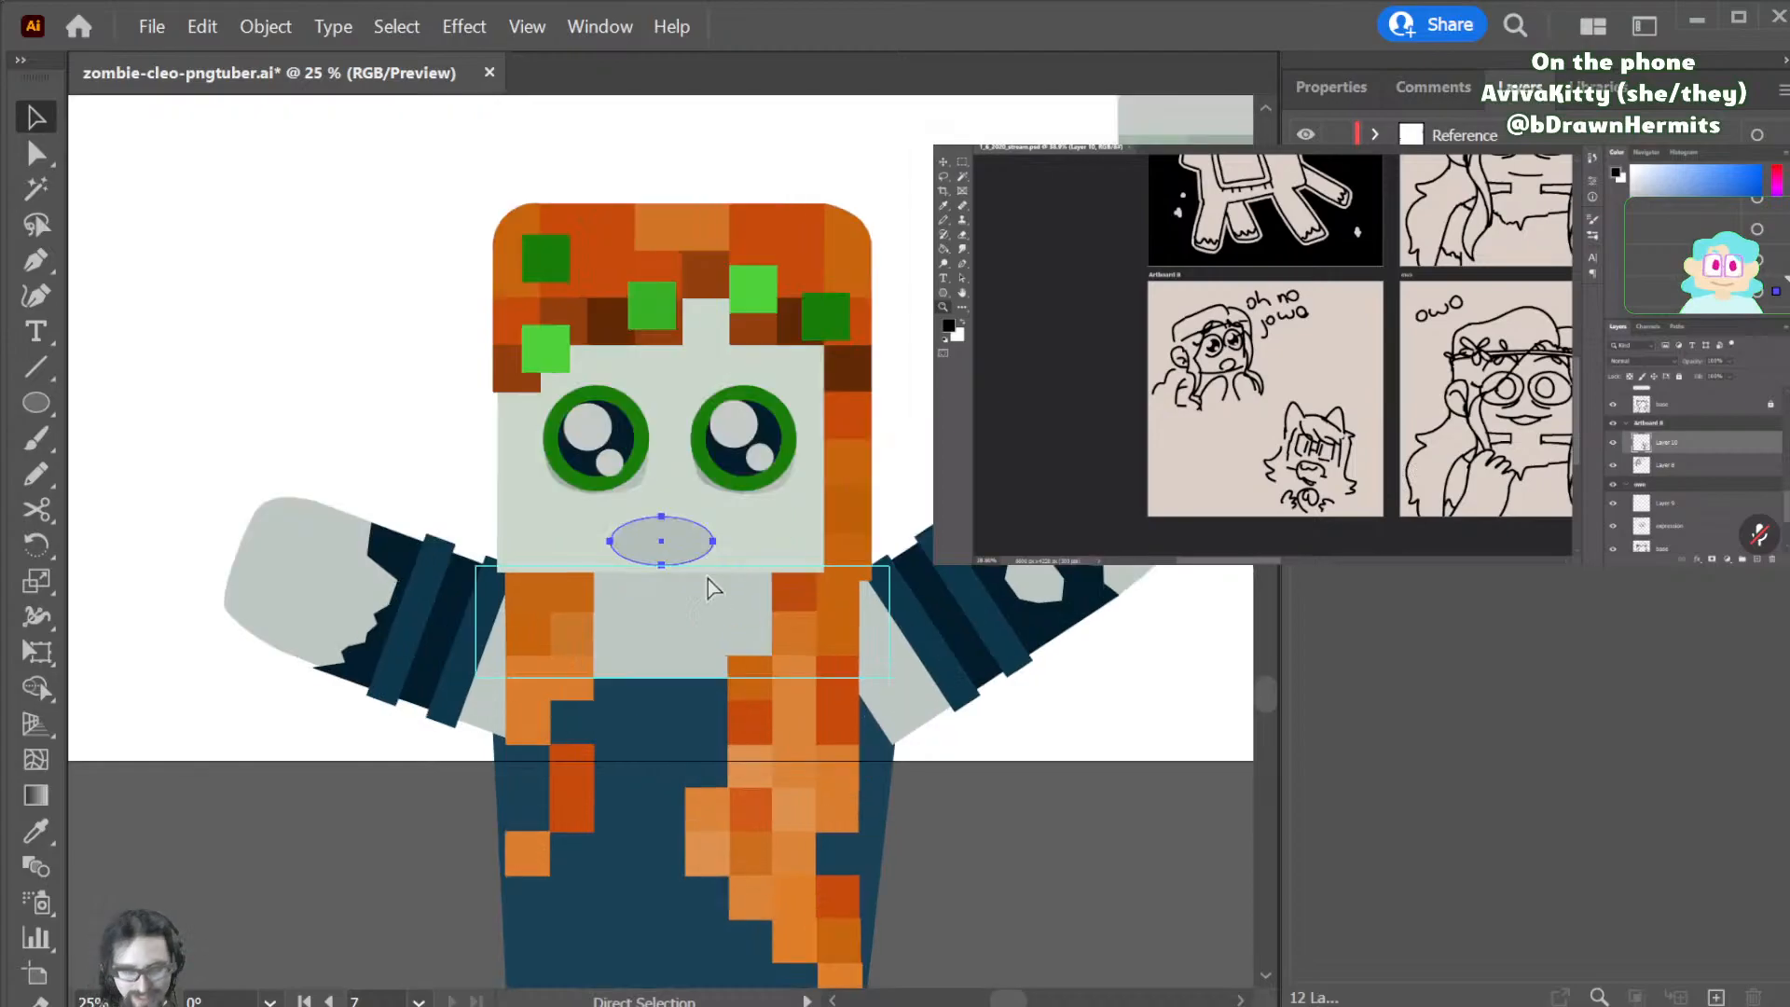
# - Fill the mouth ellipse with the dark brown sampled from the hair and move it slightly up toward the eyes
pyautogui.press('i')
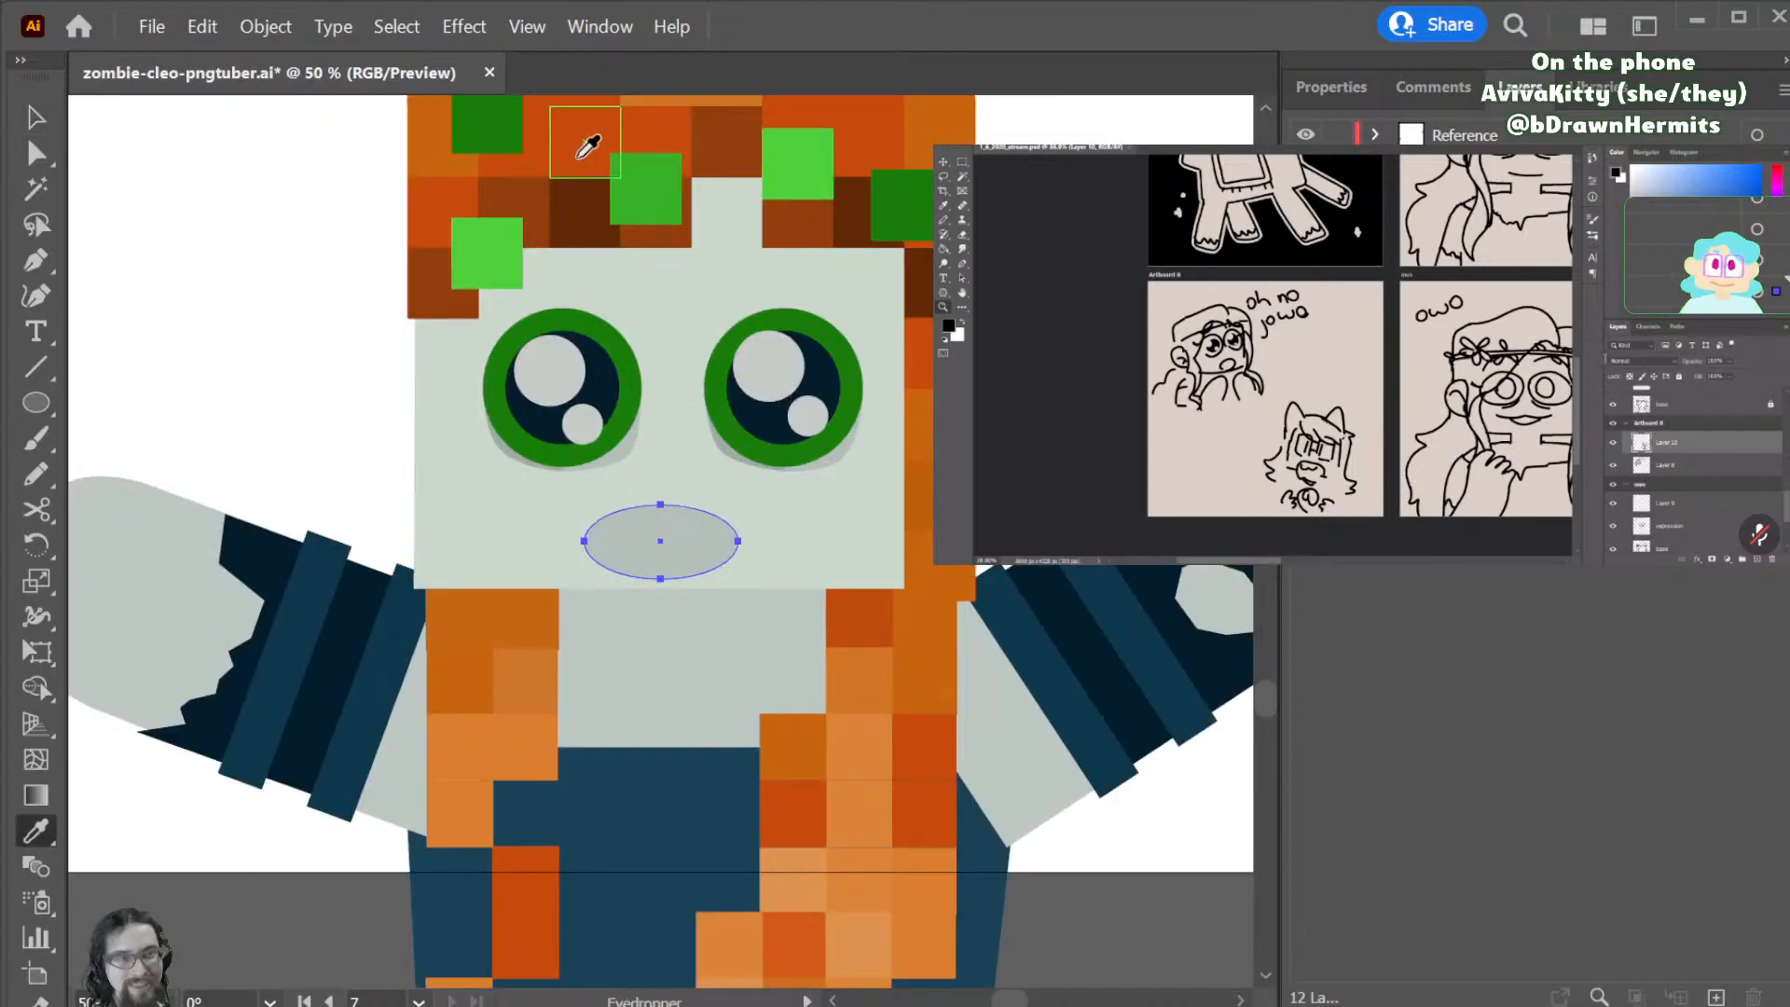
pyautogui.click(599, 191)
pyautogui.press('v')
pyautogui.moveTo(668, 539); pyautogui.dragTo(683, 523)
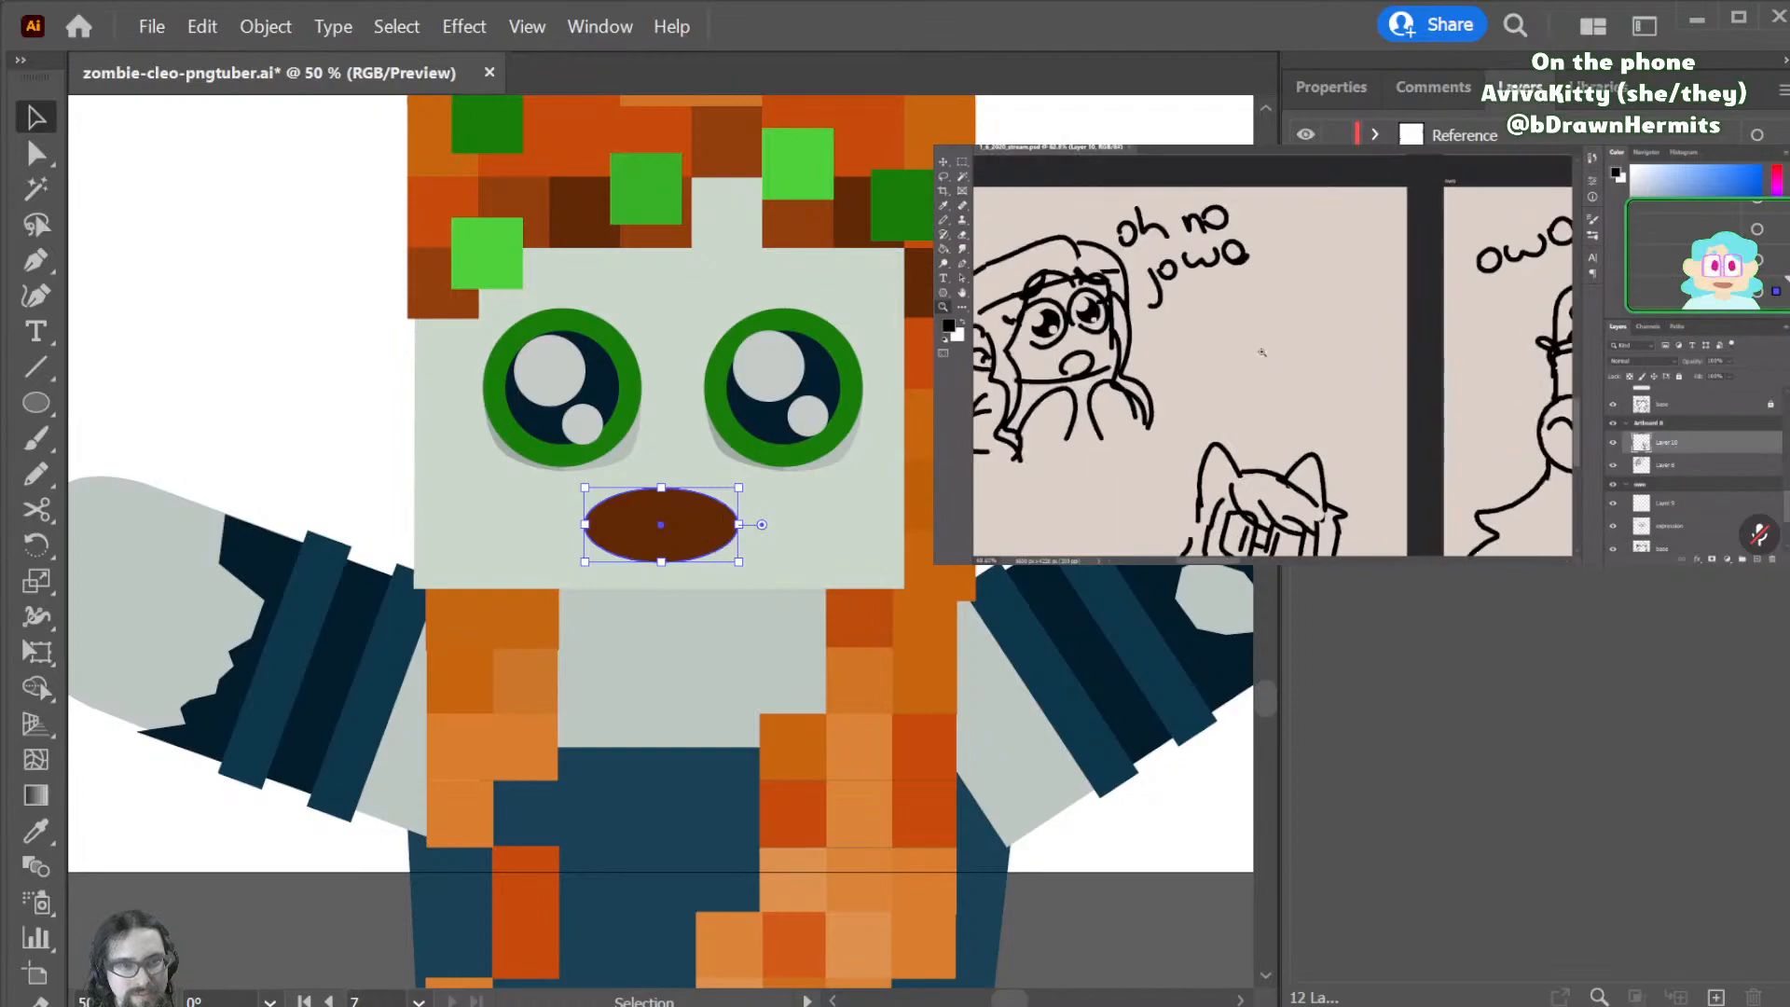
pyautogui.click(811, 481)
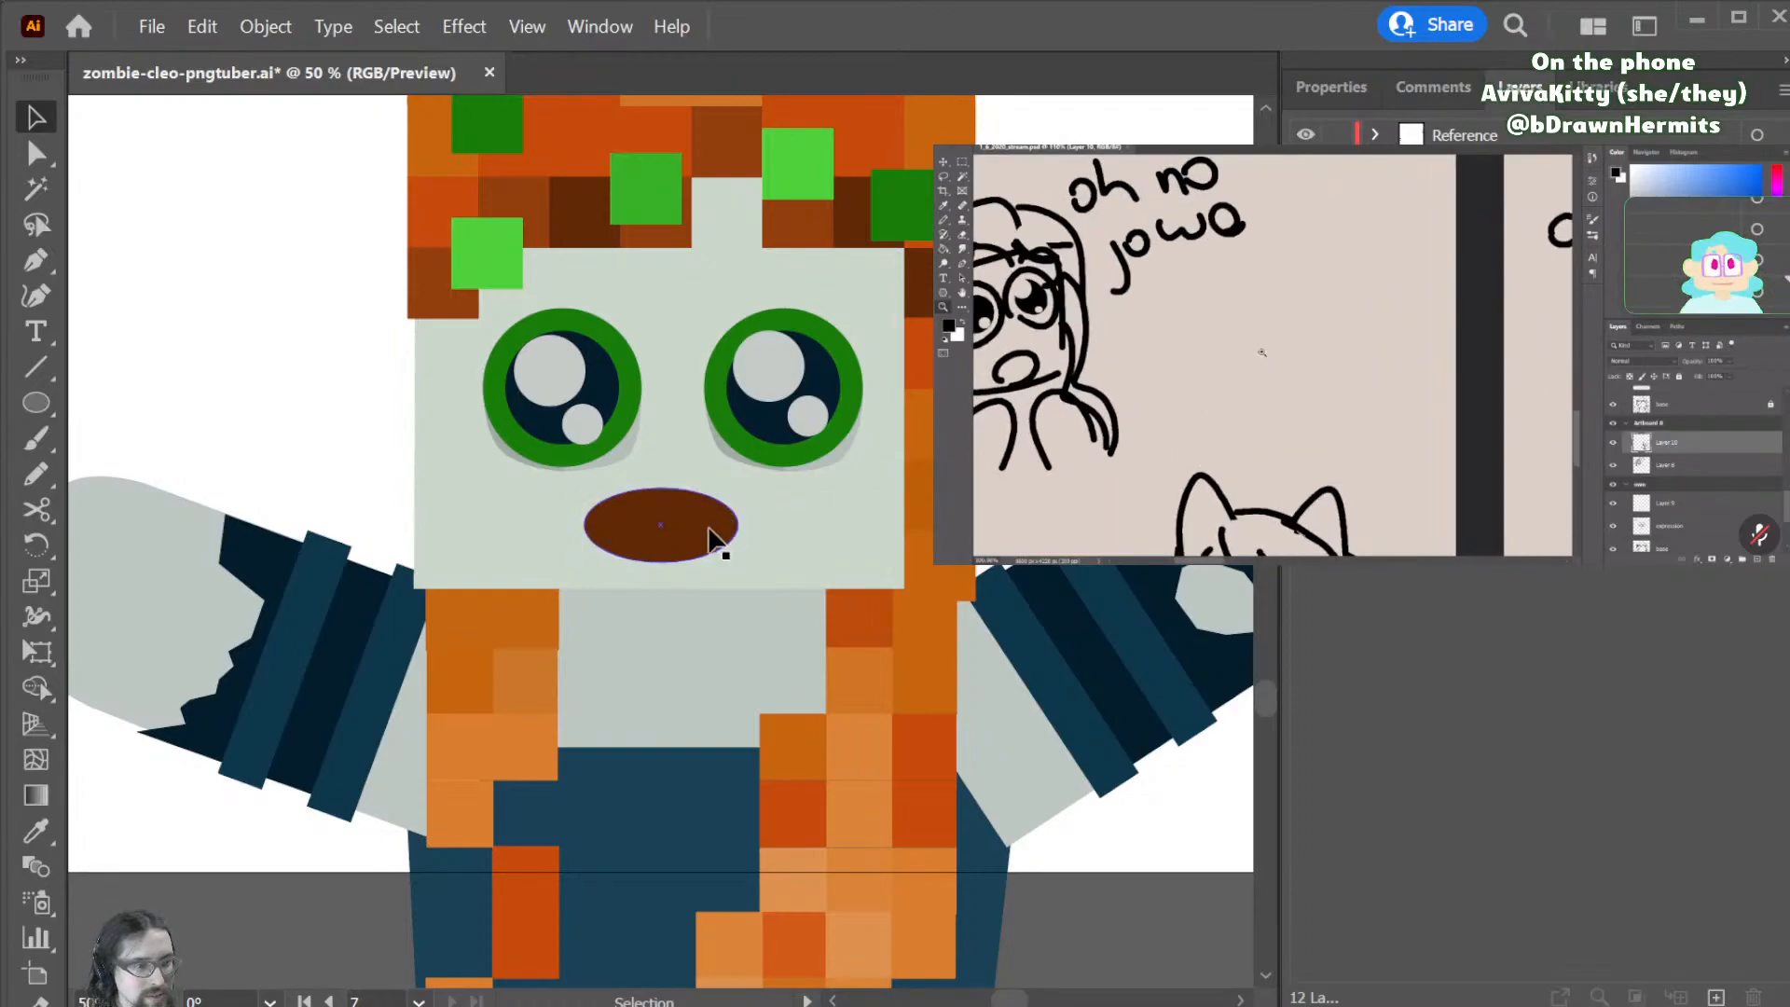
# - Save the document with the new mouth
pyautogui.hotkey('ctrl', '-')
pyautogui.hotkey('ctrl', '-')
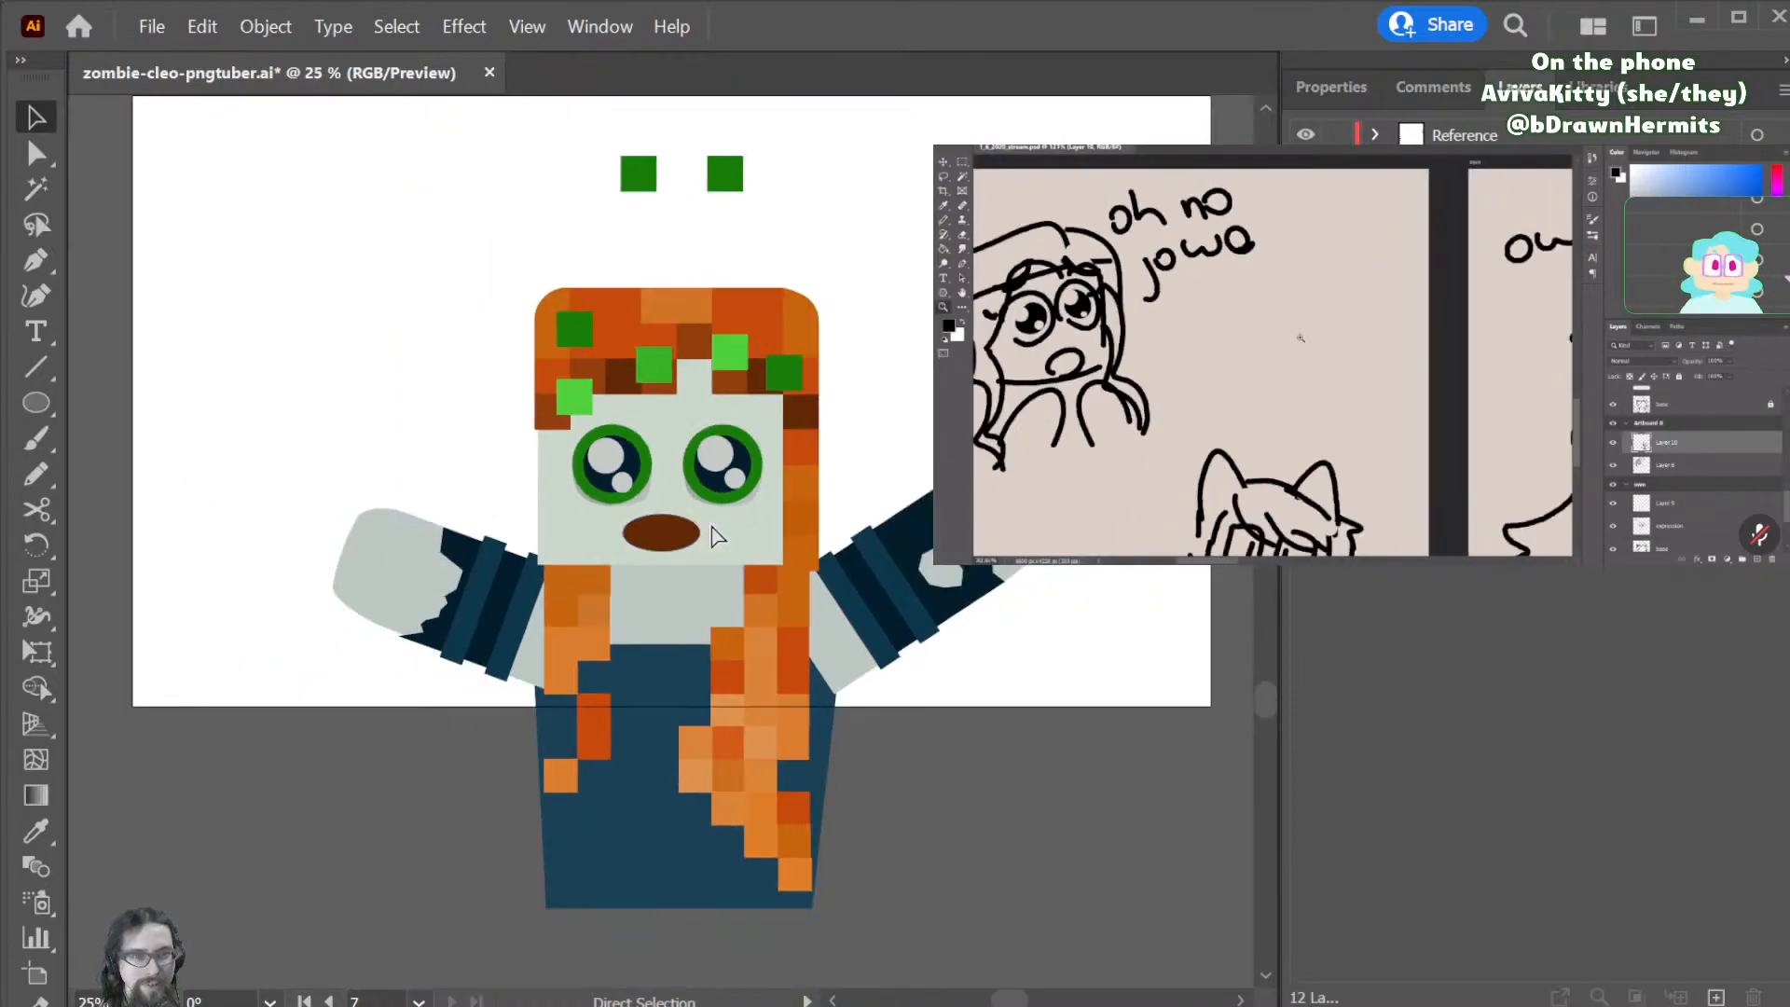
pyautogui.click(800, 411)
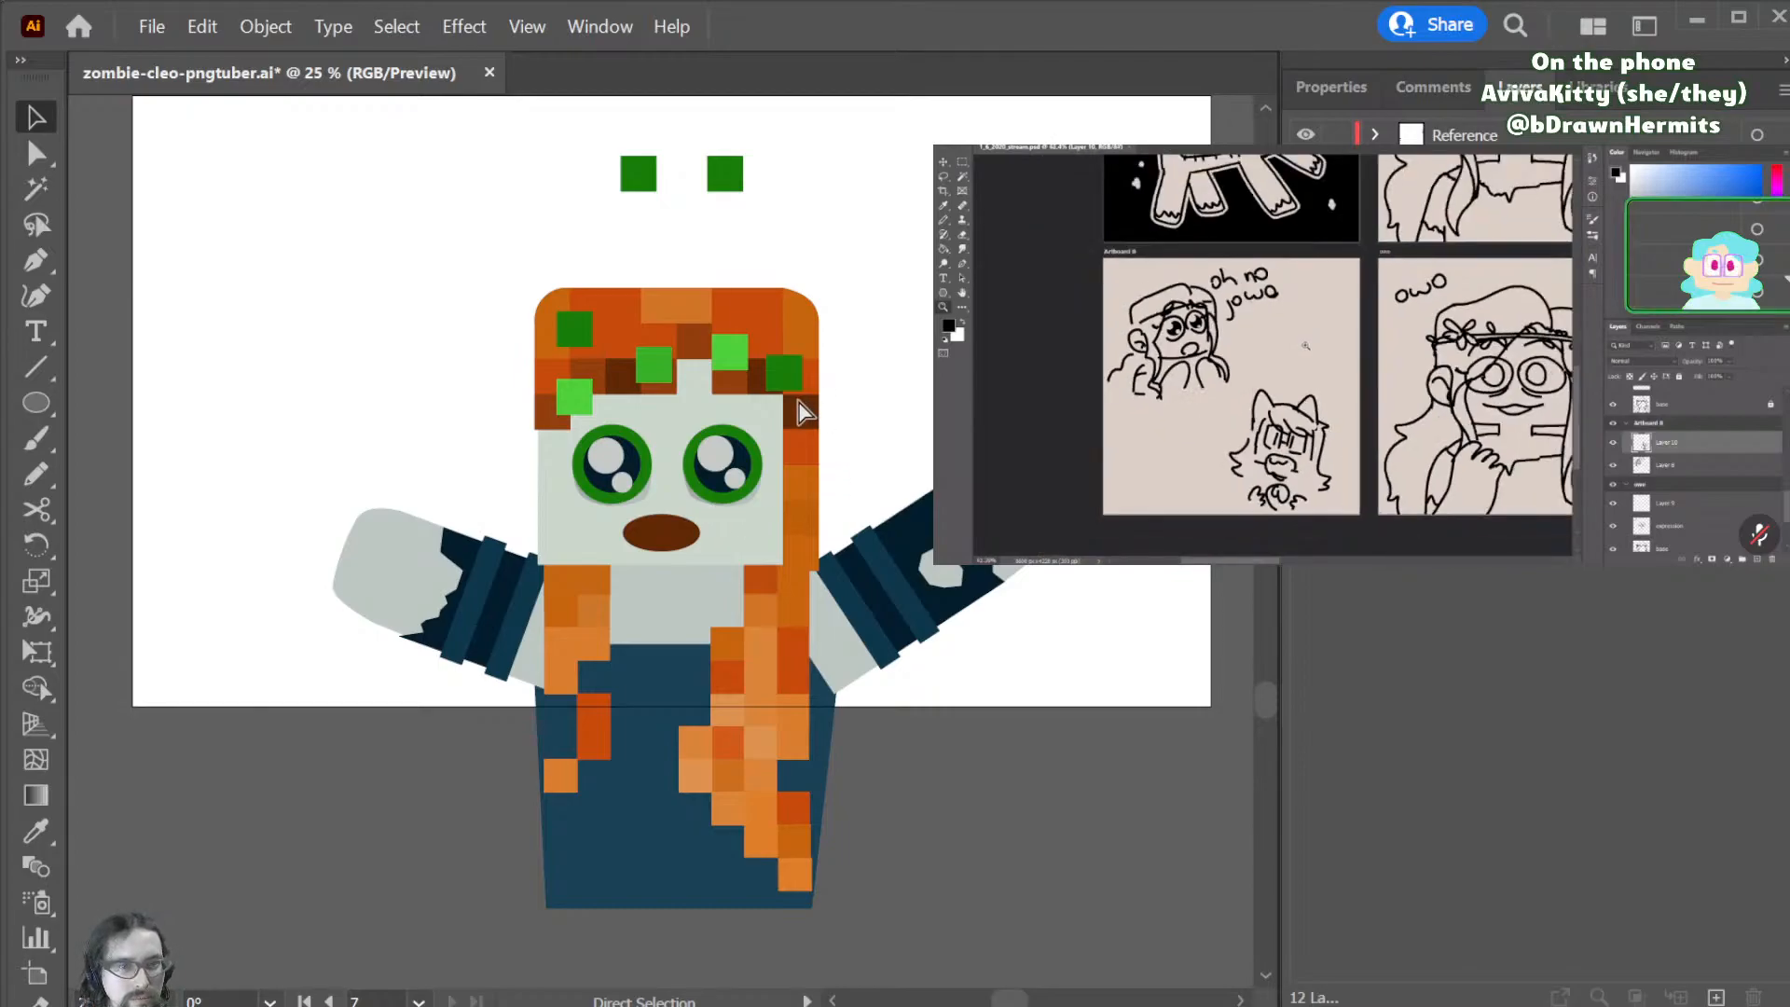
pyautogui.hotkey('ctrl', 's')
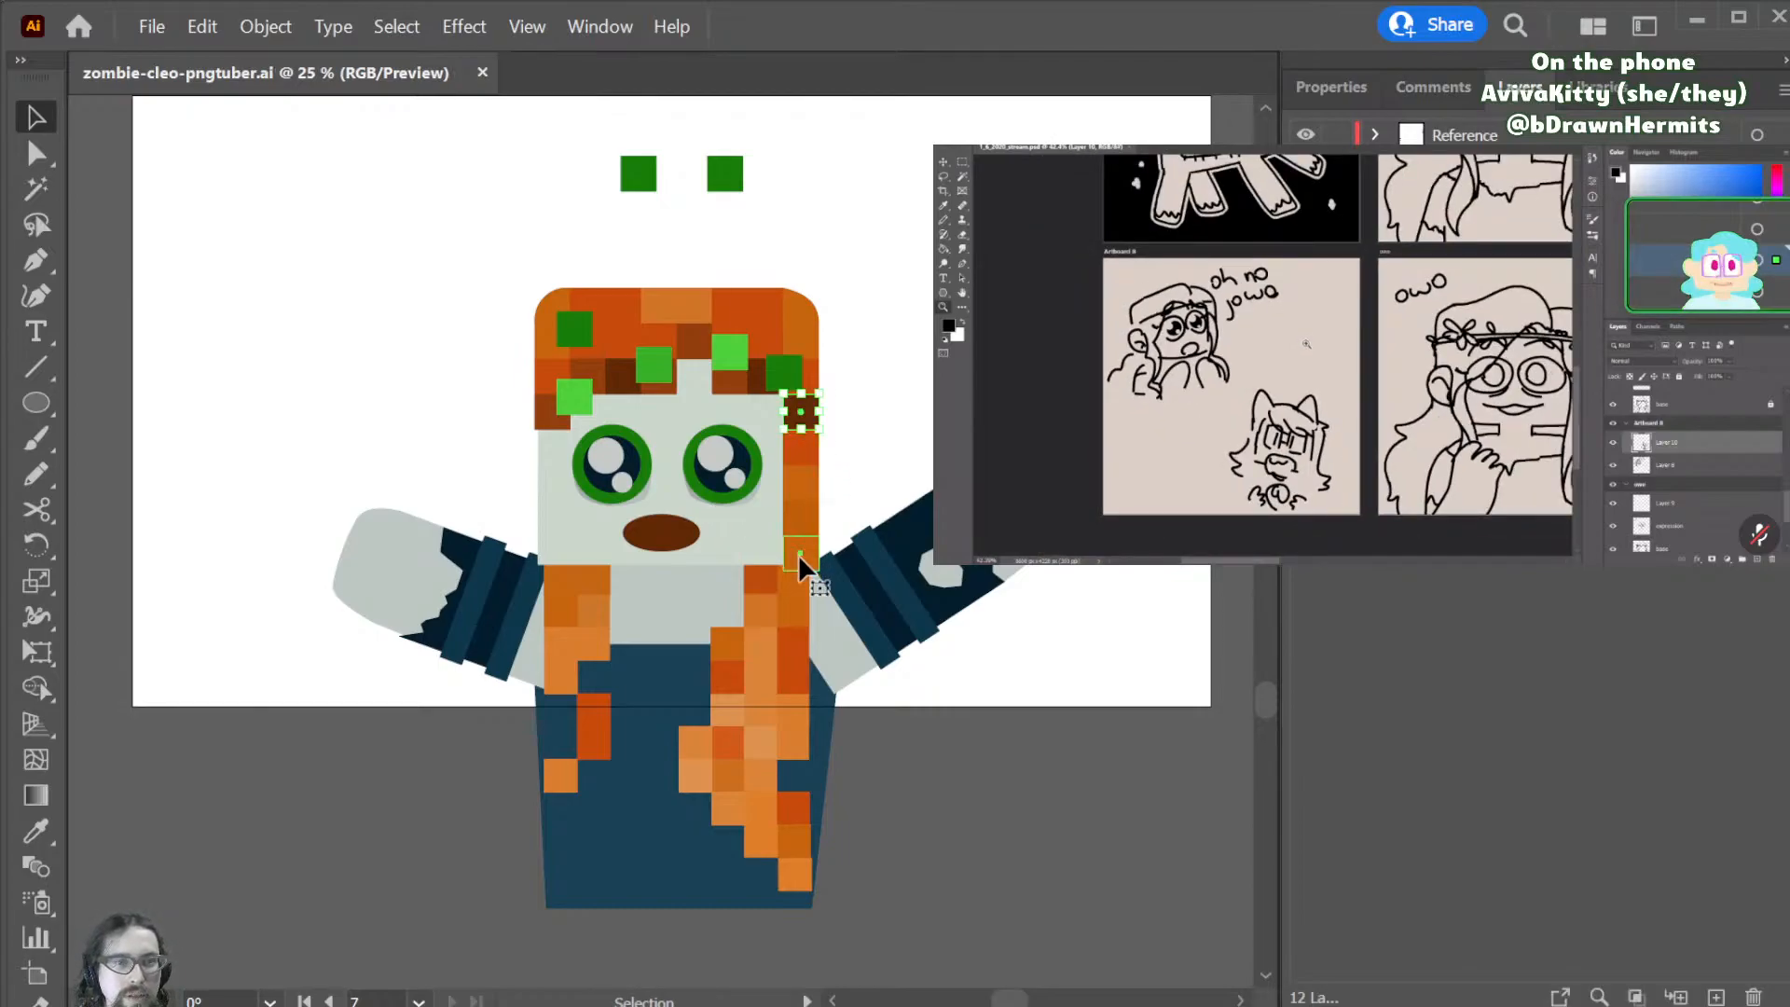
pyautogui.click(762, 710)
pyautogui.click(770, 606)
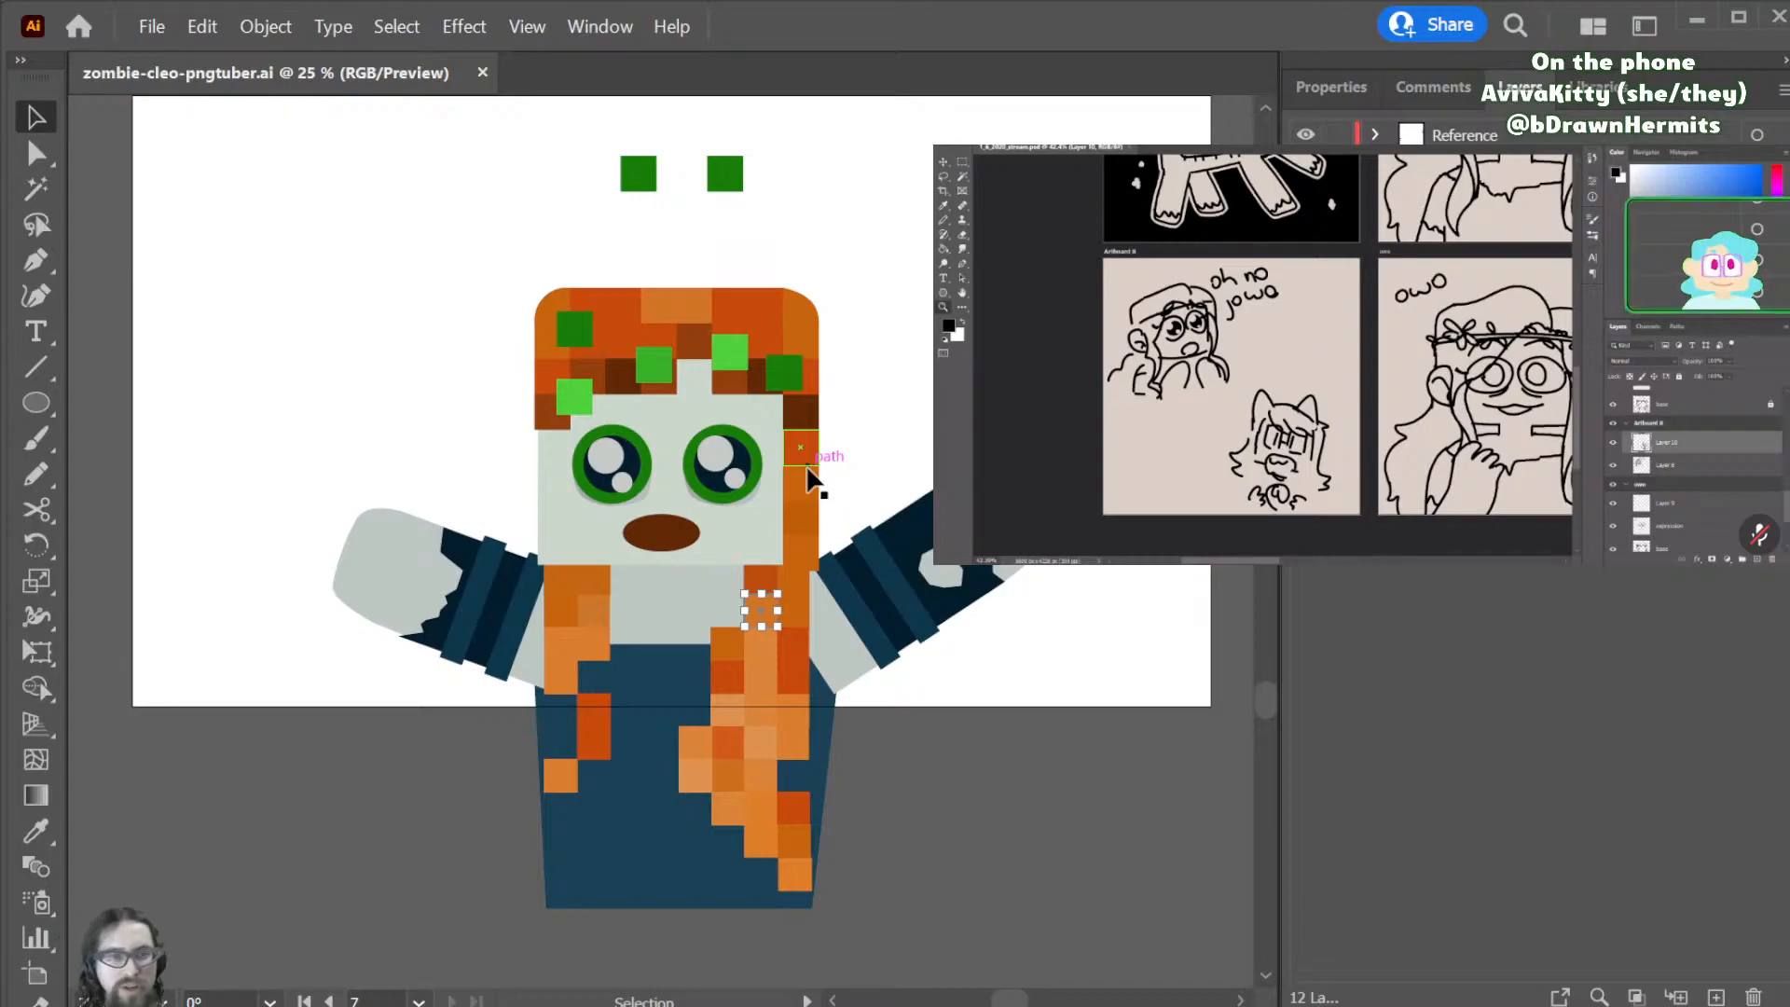
# - Add anchor points to the mouth ellipse's path at its upper left, upper right and lower right with the Pen tool
pyautogui.hotkey('ctrl', '=')
pyautogui.hotkey('ctrl', '=')
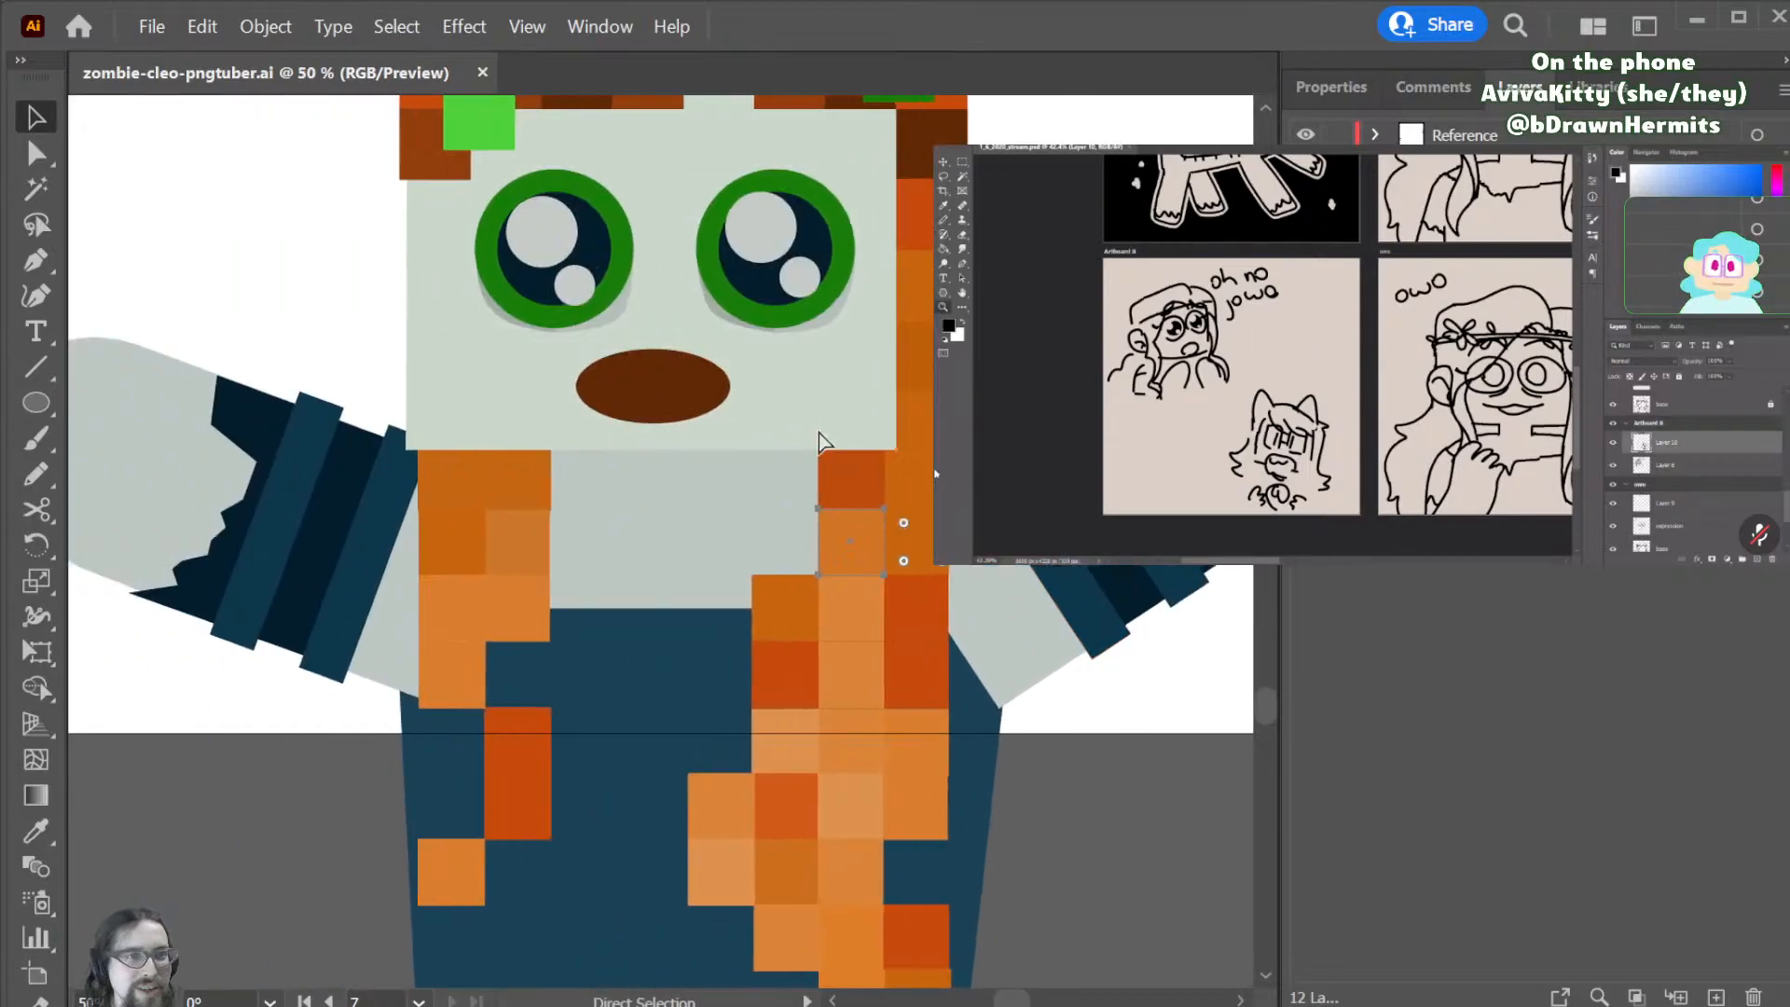
pyautogui.hotkey('ctrl', '=')
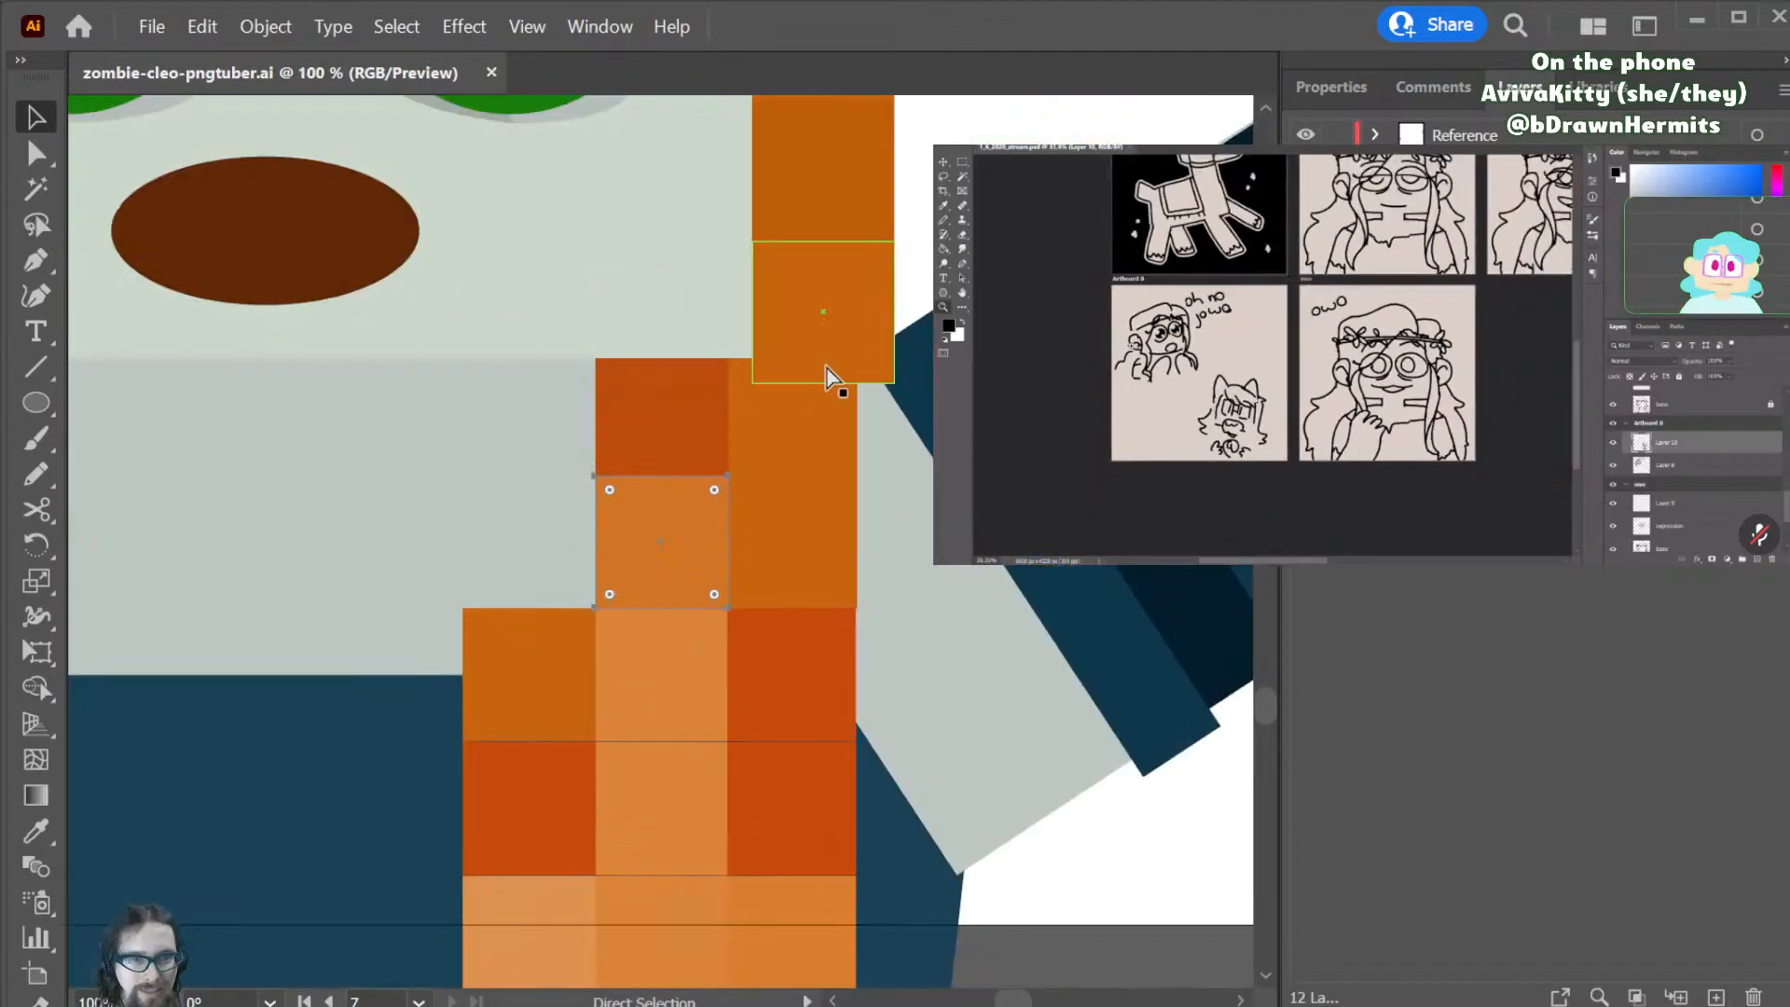
pyautogui.hscroll(-4, 563, 471)
pyautogui.scroll(1, 606, 471)
pyautogui.scroll(5, 643, 476)
pyautogui.press('a')
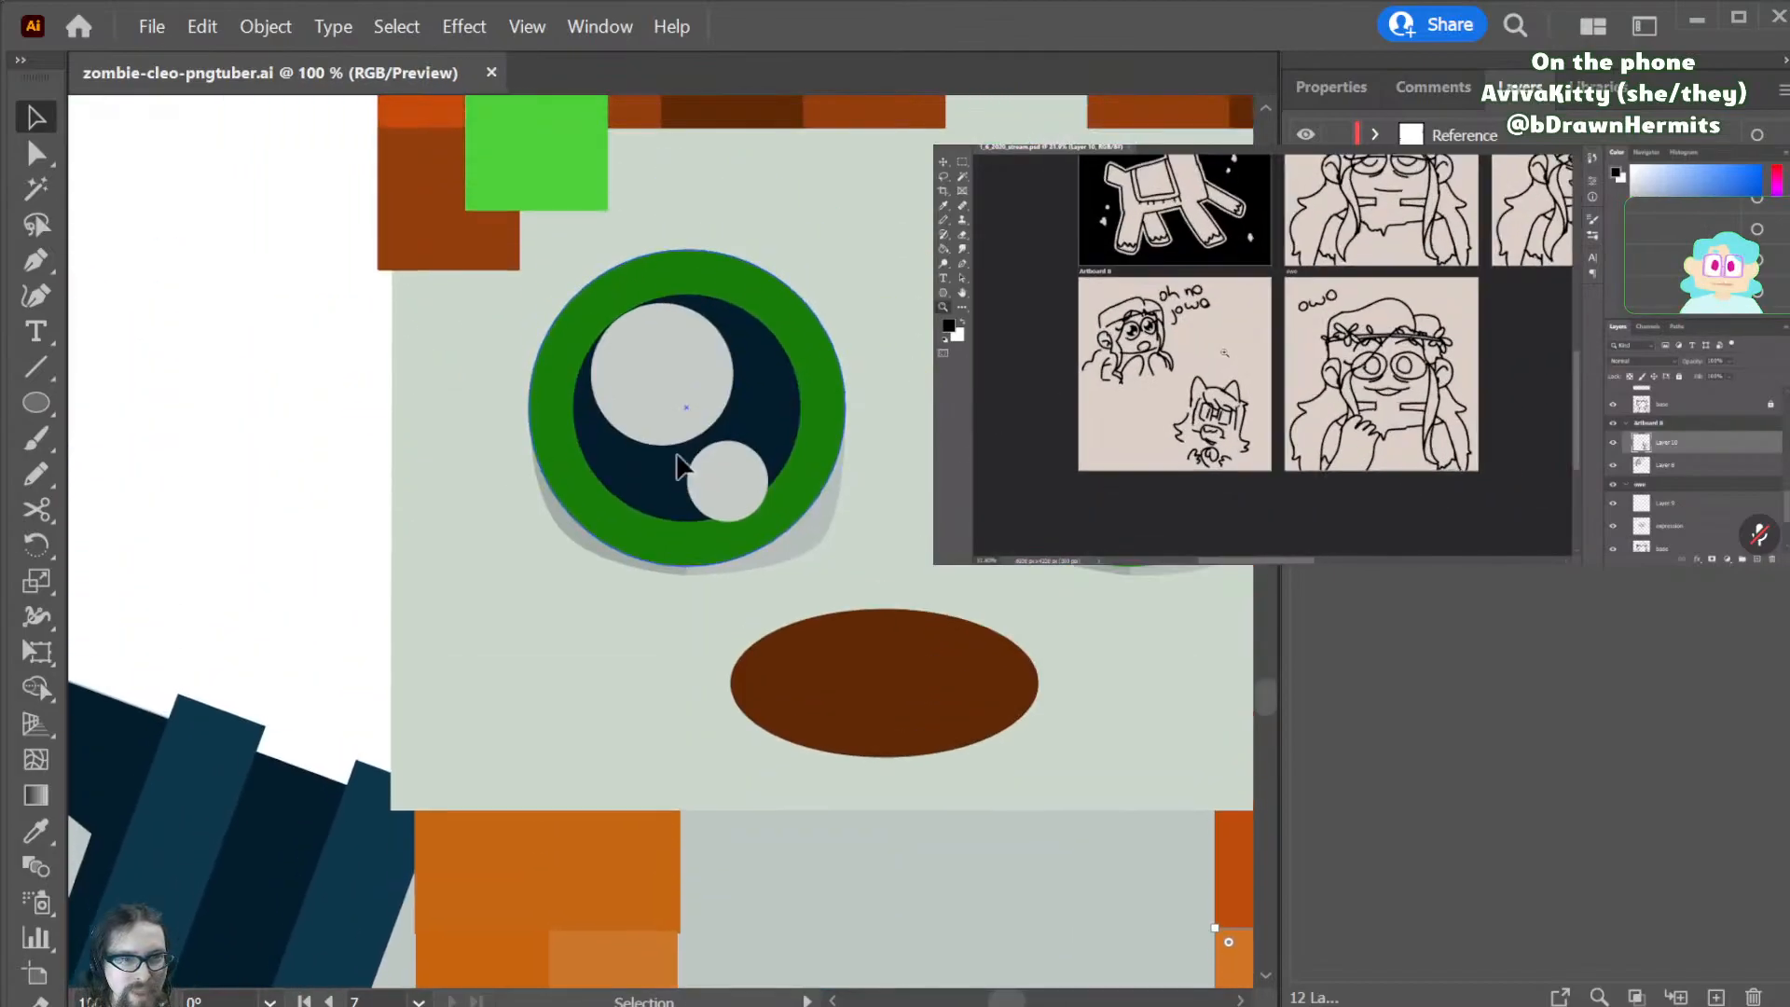
pyautogui.click(884, 611)
pyautogui.press('p')
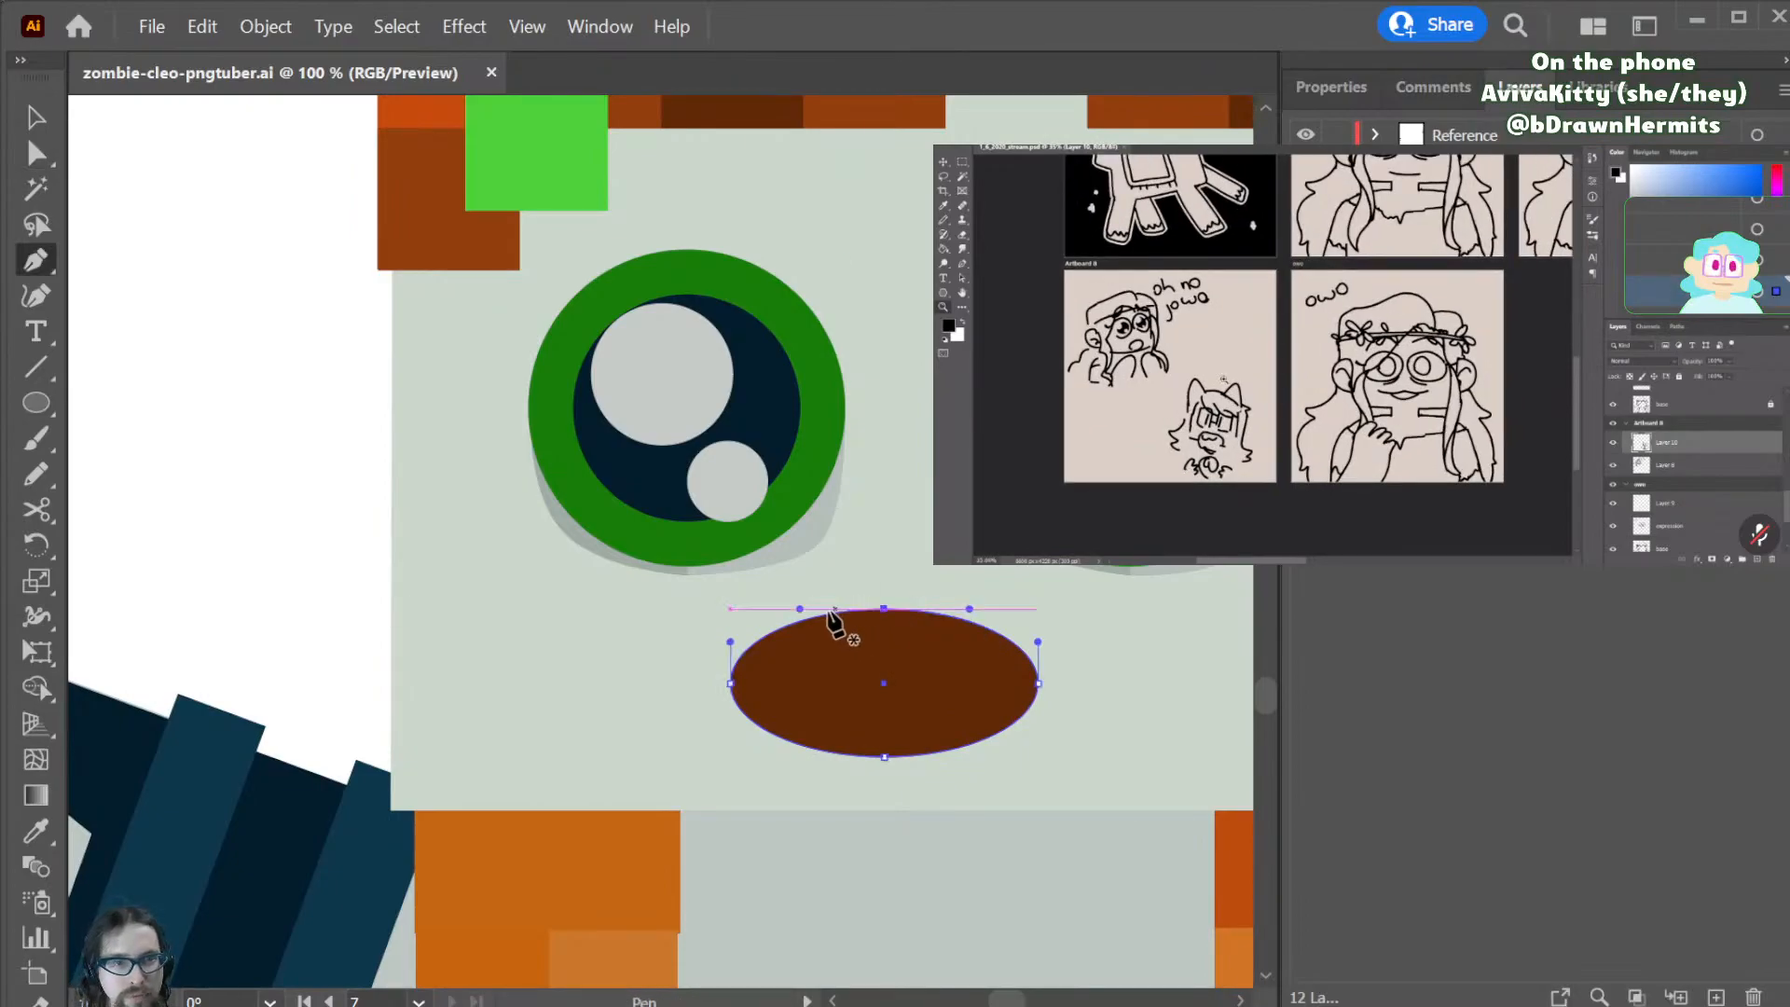
pyautogui.click(799, 619)
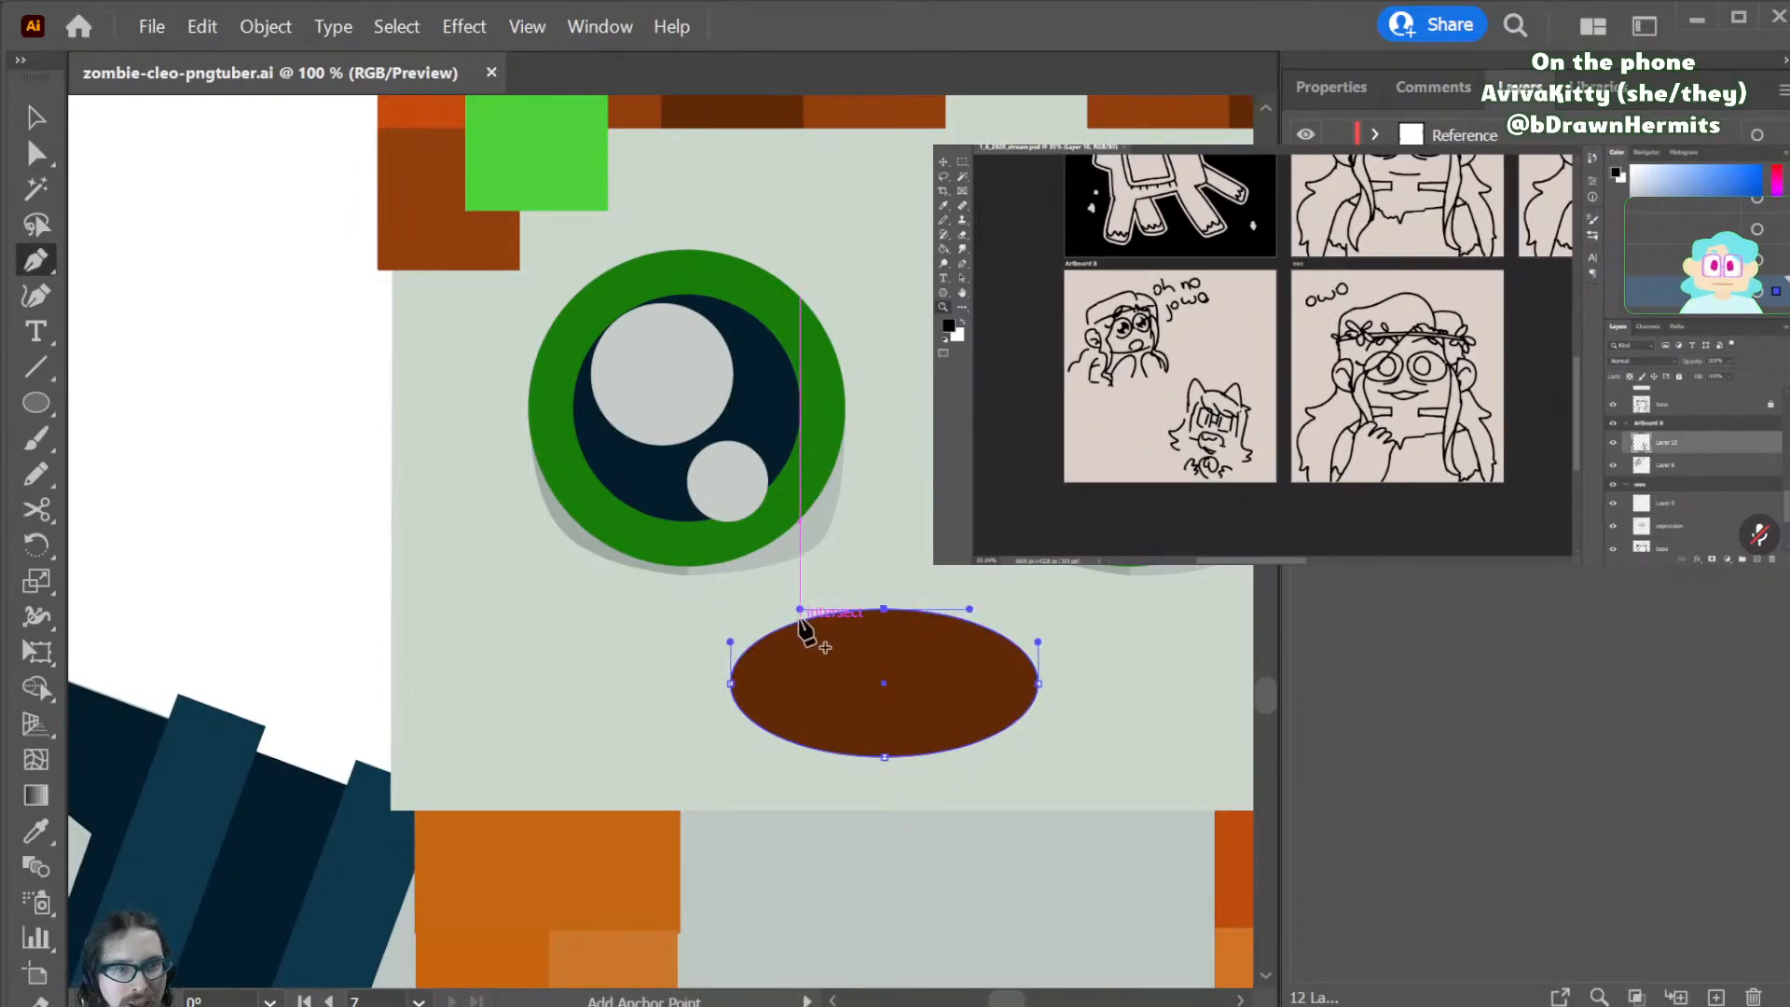
pyautogui.click(989, 627)
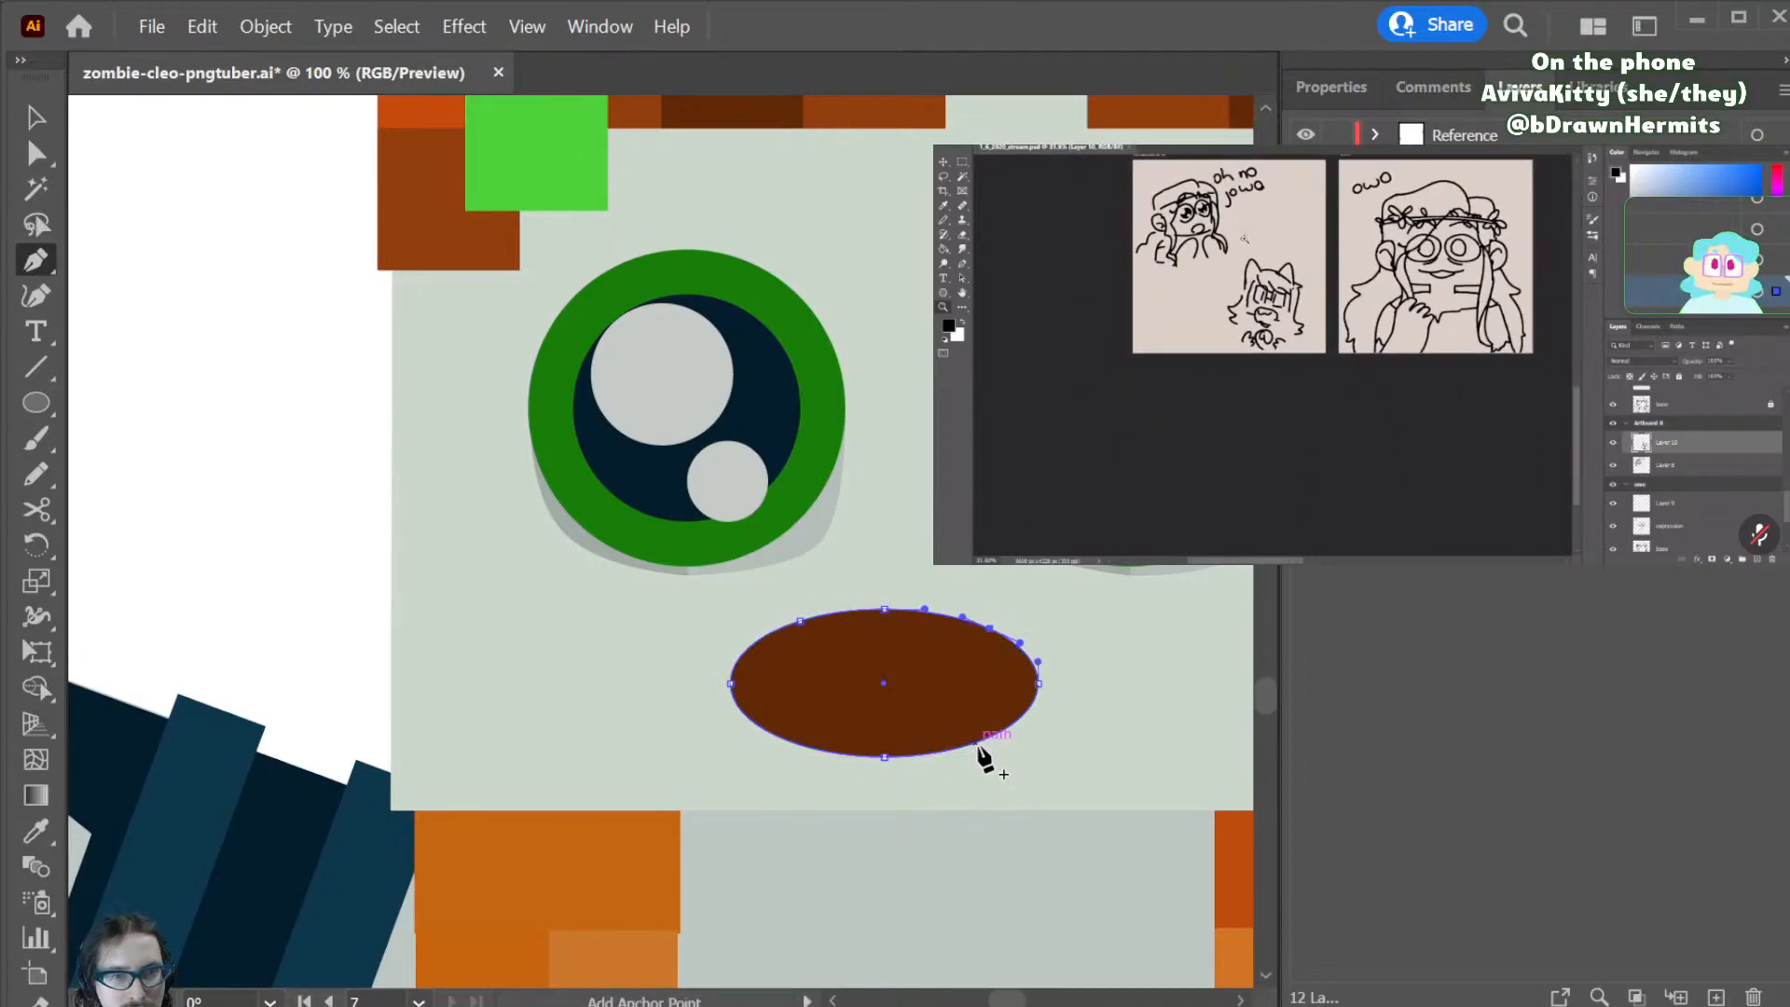
pyautogui.click(974, 743)
# - Add an anchor point on the lower left of the mouth ellipse's path, undoing the stray point placed beside it
pyautogui.click(805, 742)
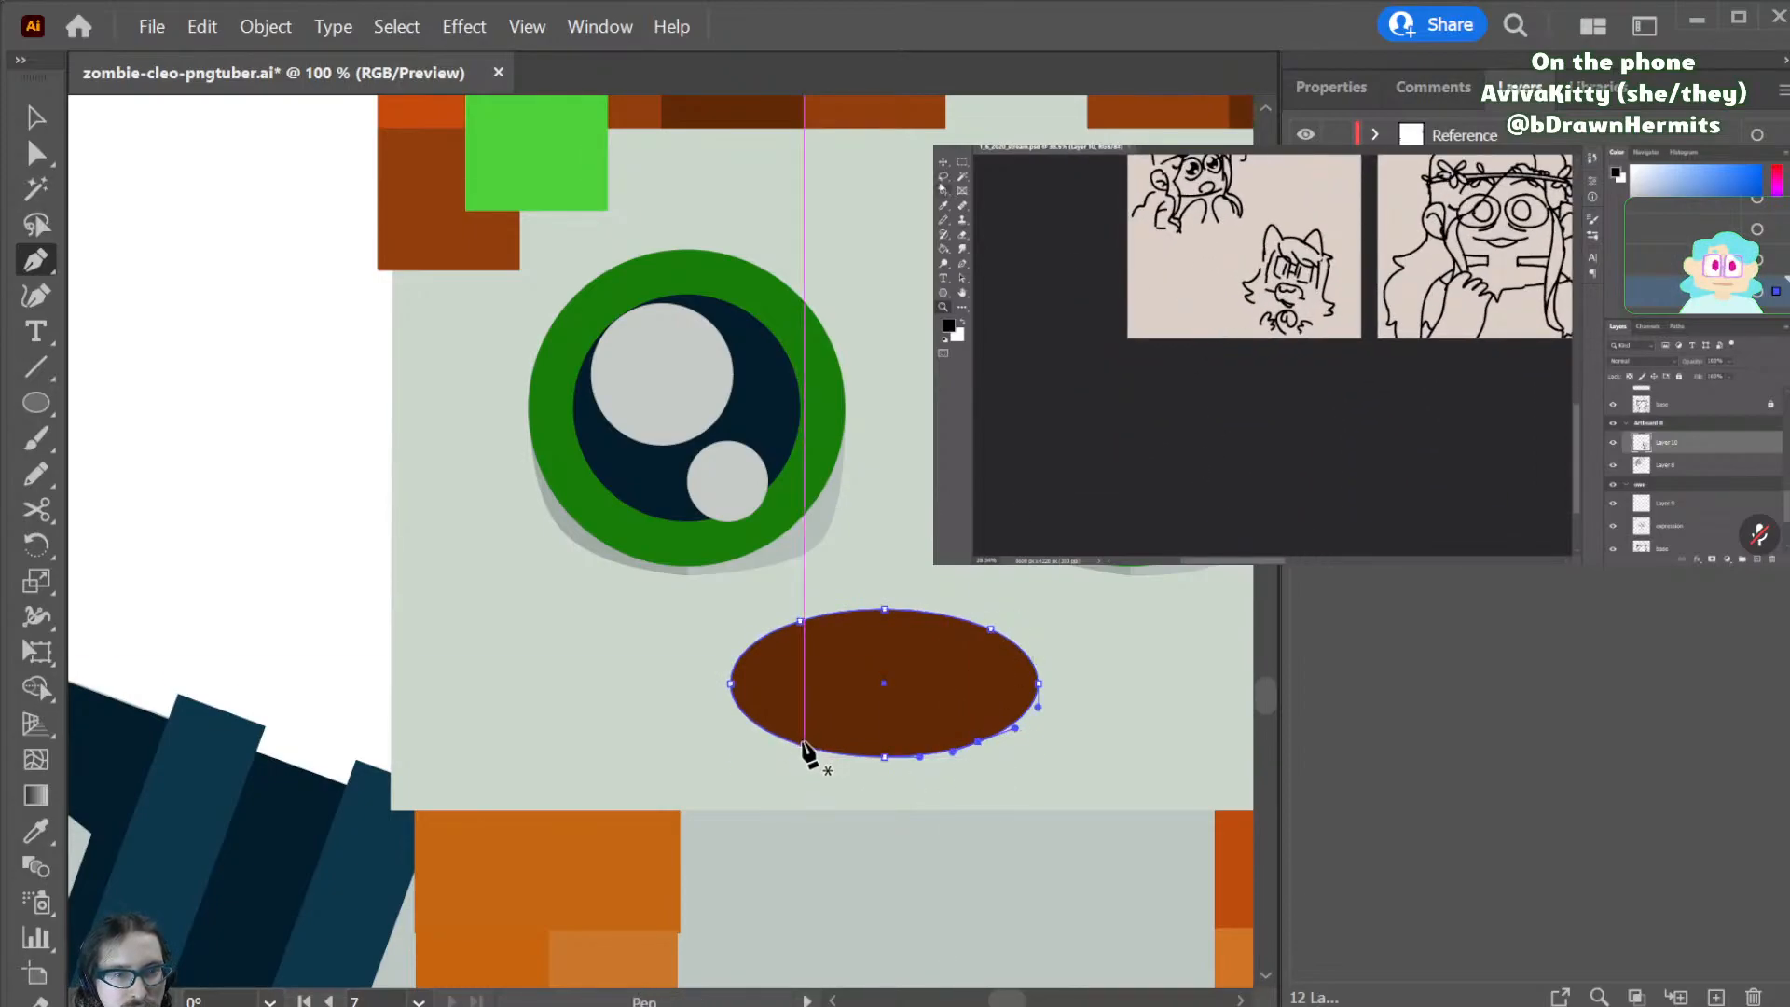
pyautogui.press('a')
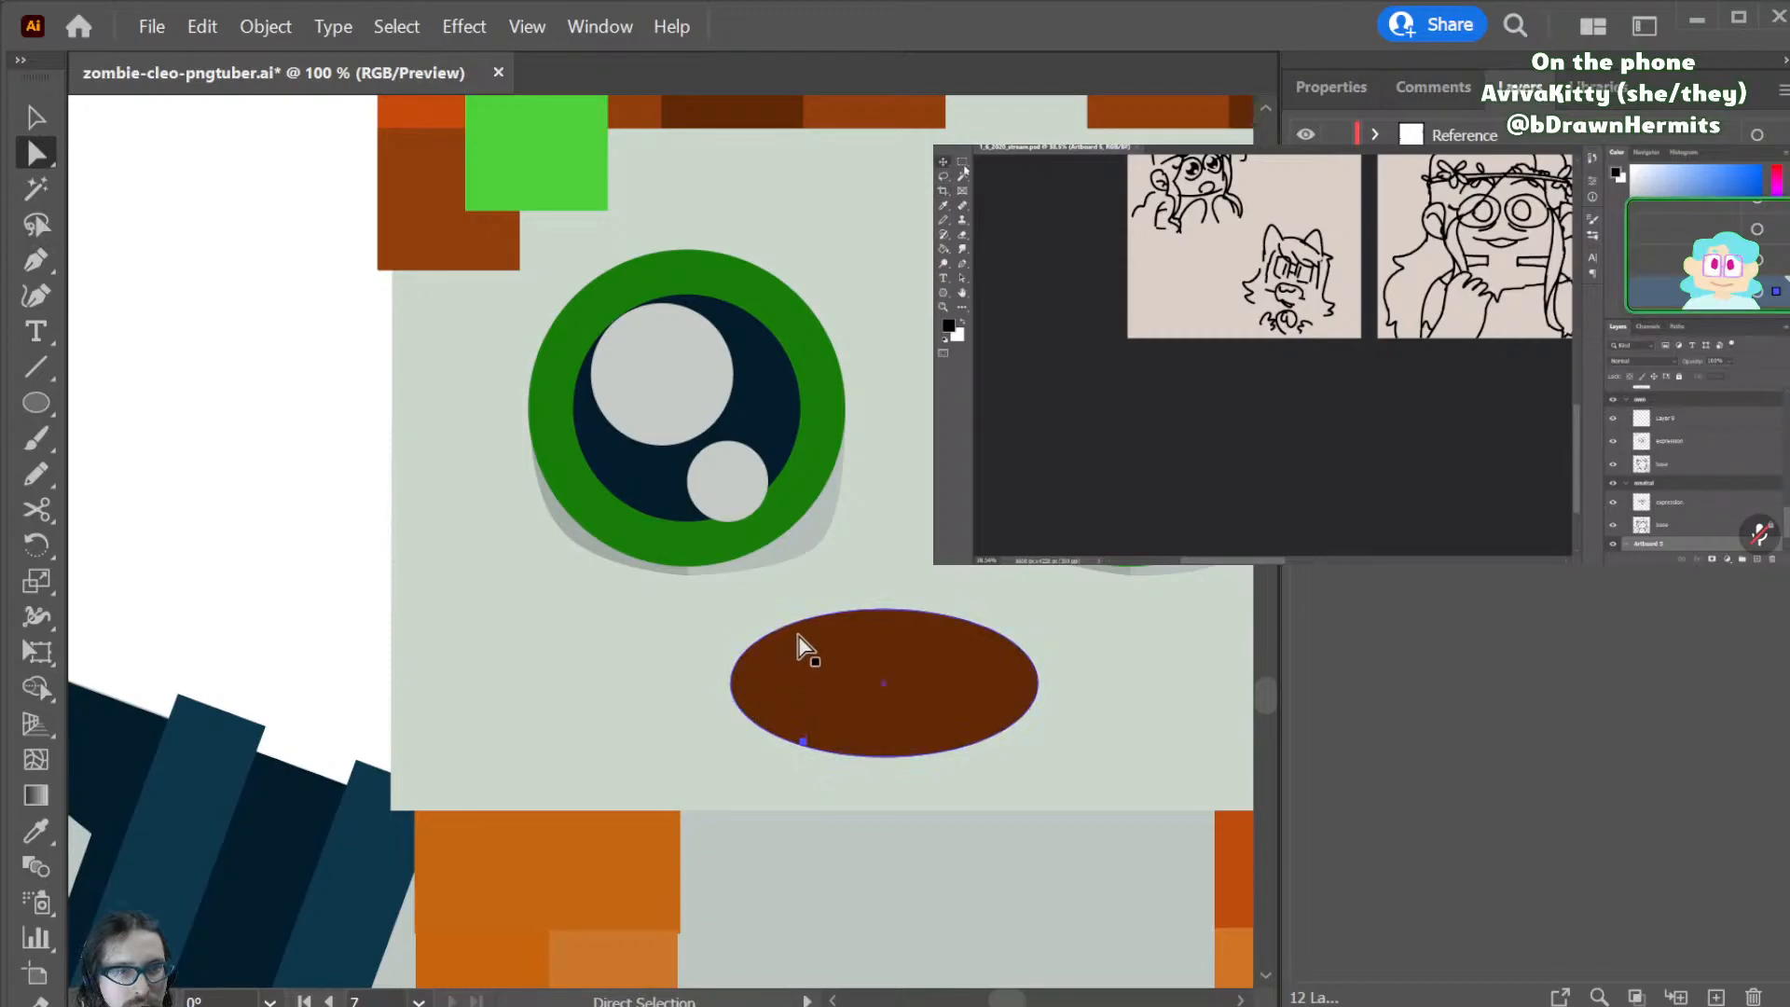
pyautogui.hotkey('ctrl', 'z')
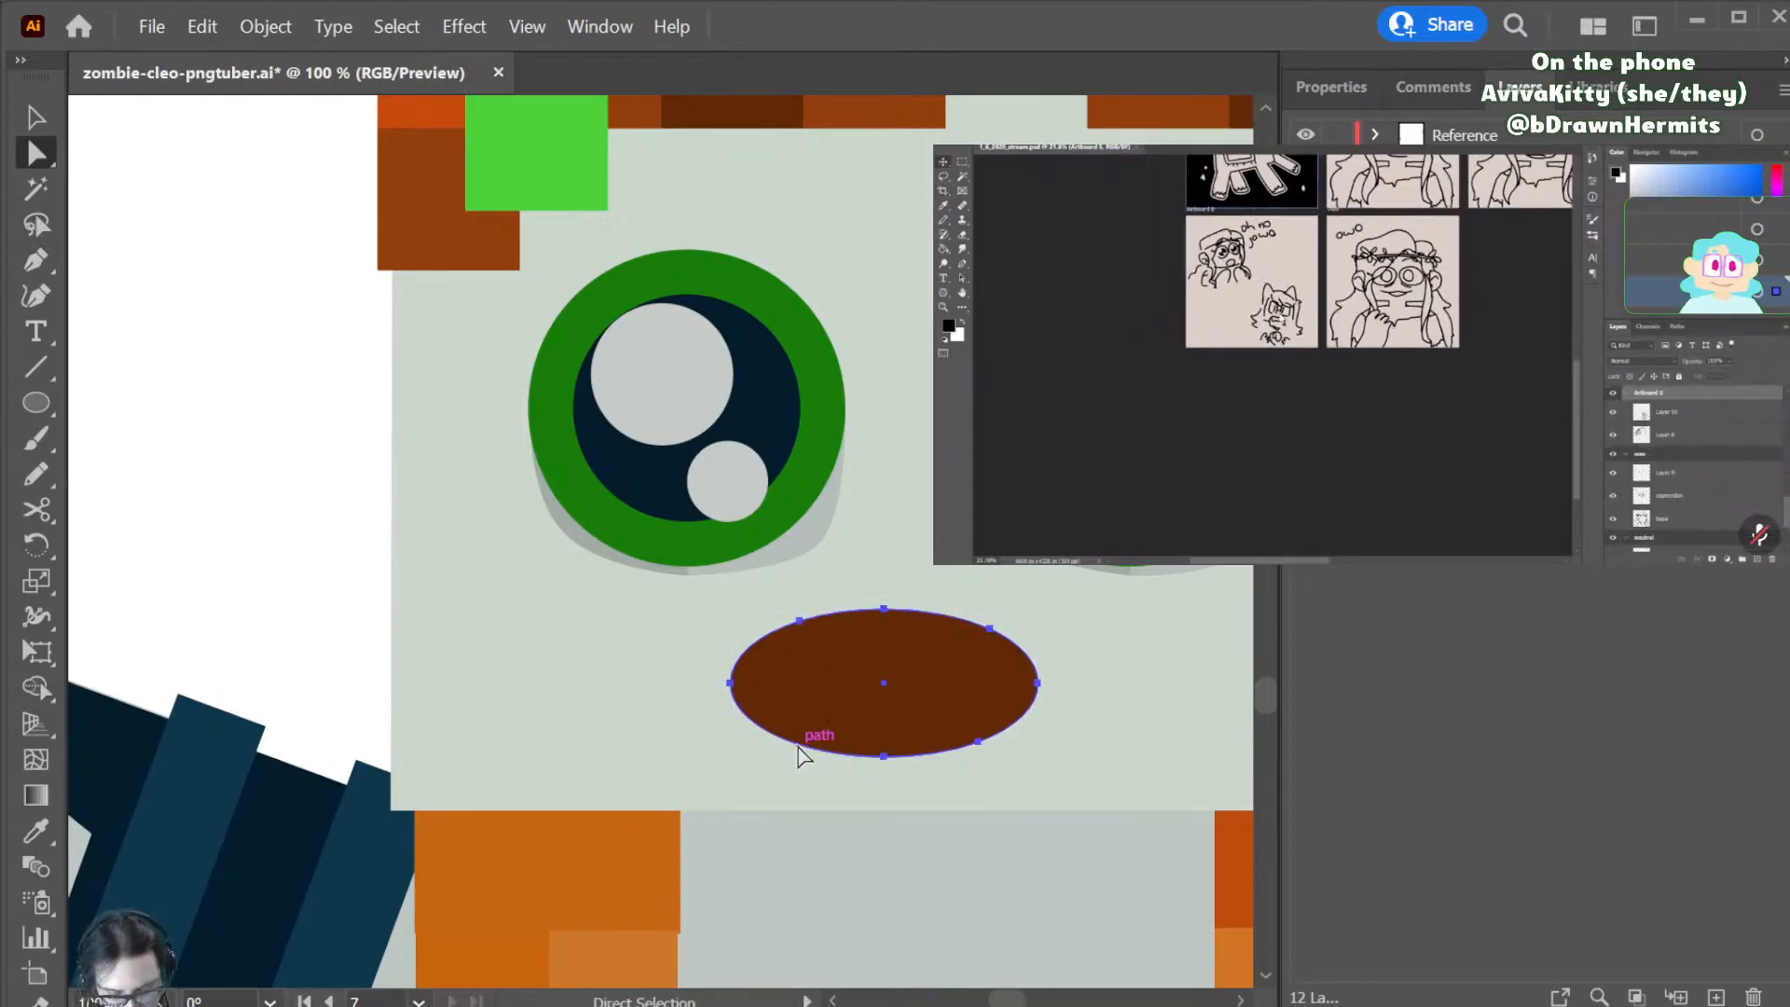
pyautogui.press('p')
pyautogui.click(801, 746)
pyautogui.press('a')
pyautogui.hotkey('ctrl', 'z')
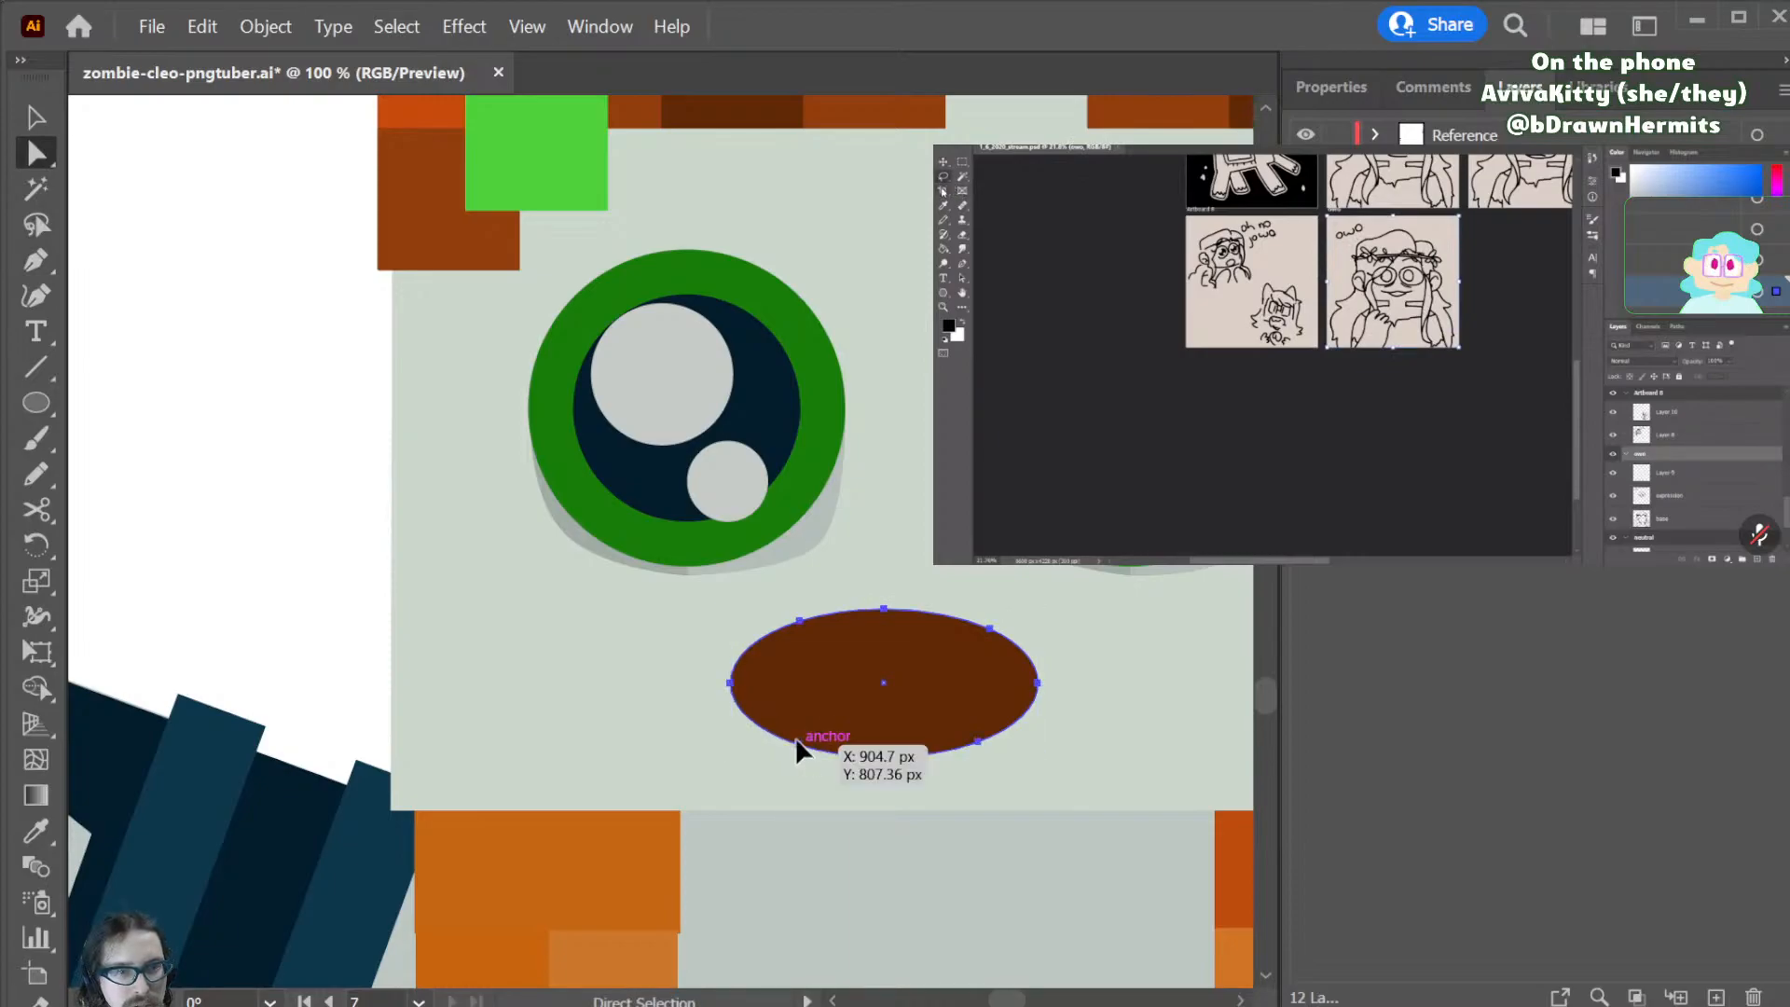
# - Reshape the mouth ellipse into a wavy mouth by pulling its upper side anchors inward and down and its bottom centre anchor up
pyautogui.moveTo(797, 743); pyautogui.dragTo(798, 715)
pyautogui.hotkey('ctrl', 'z')
pyautogui.click(797, 742)
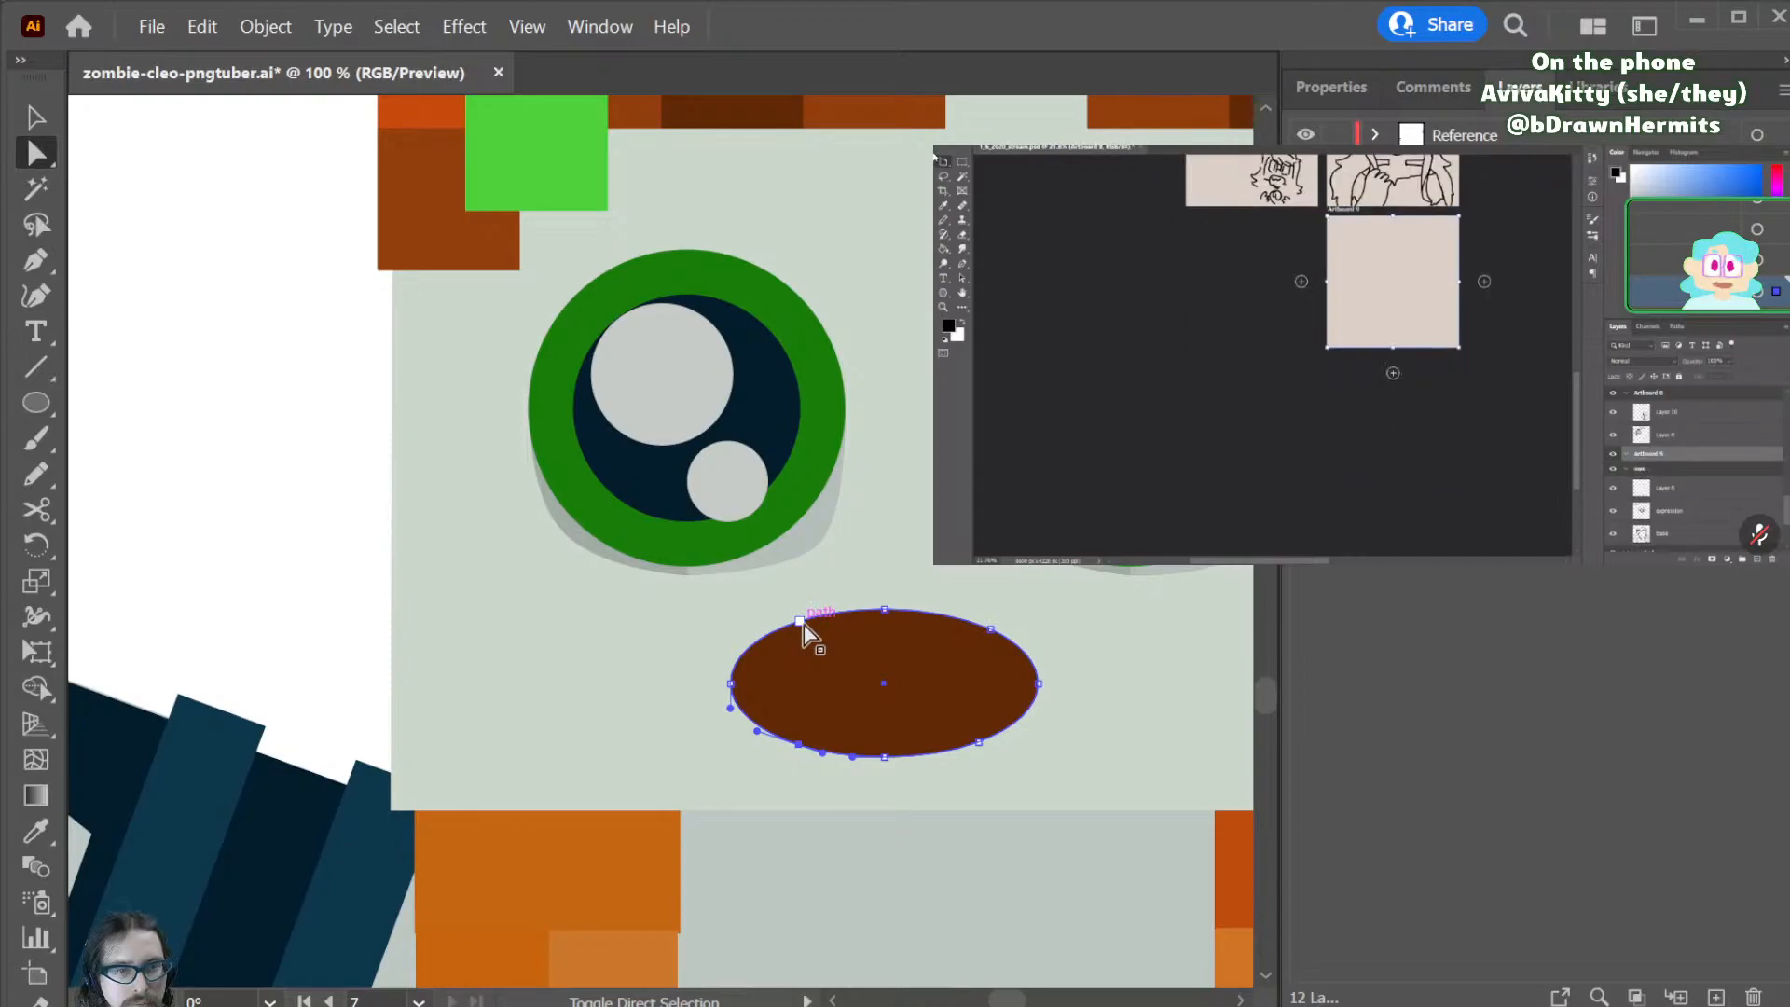
pyautogui.moveTo(801, 623); pyautogui.dragTo(804, 688)
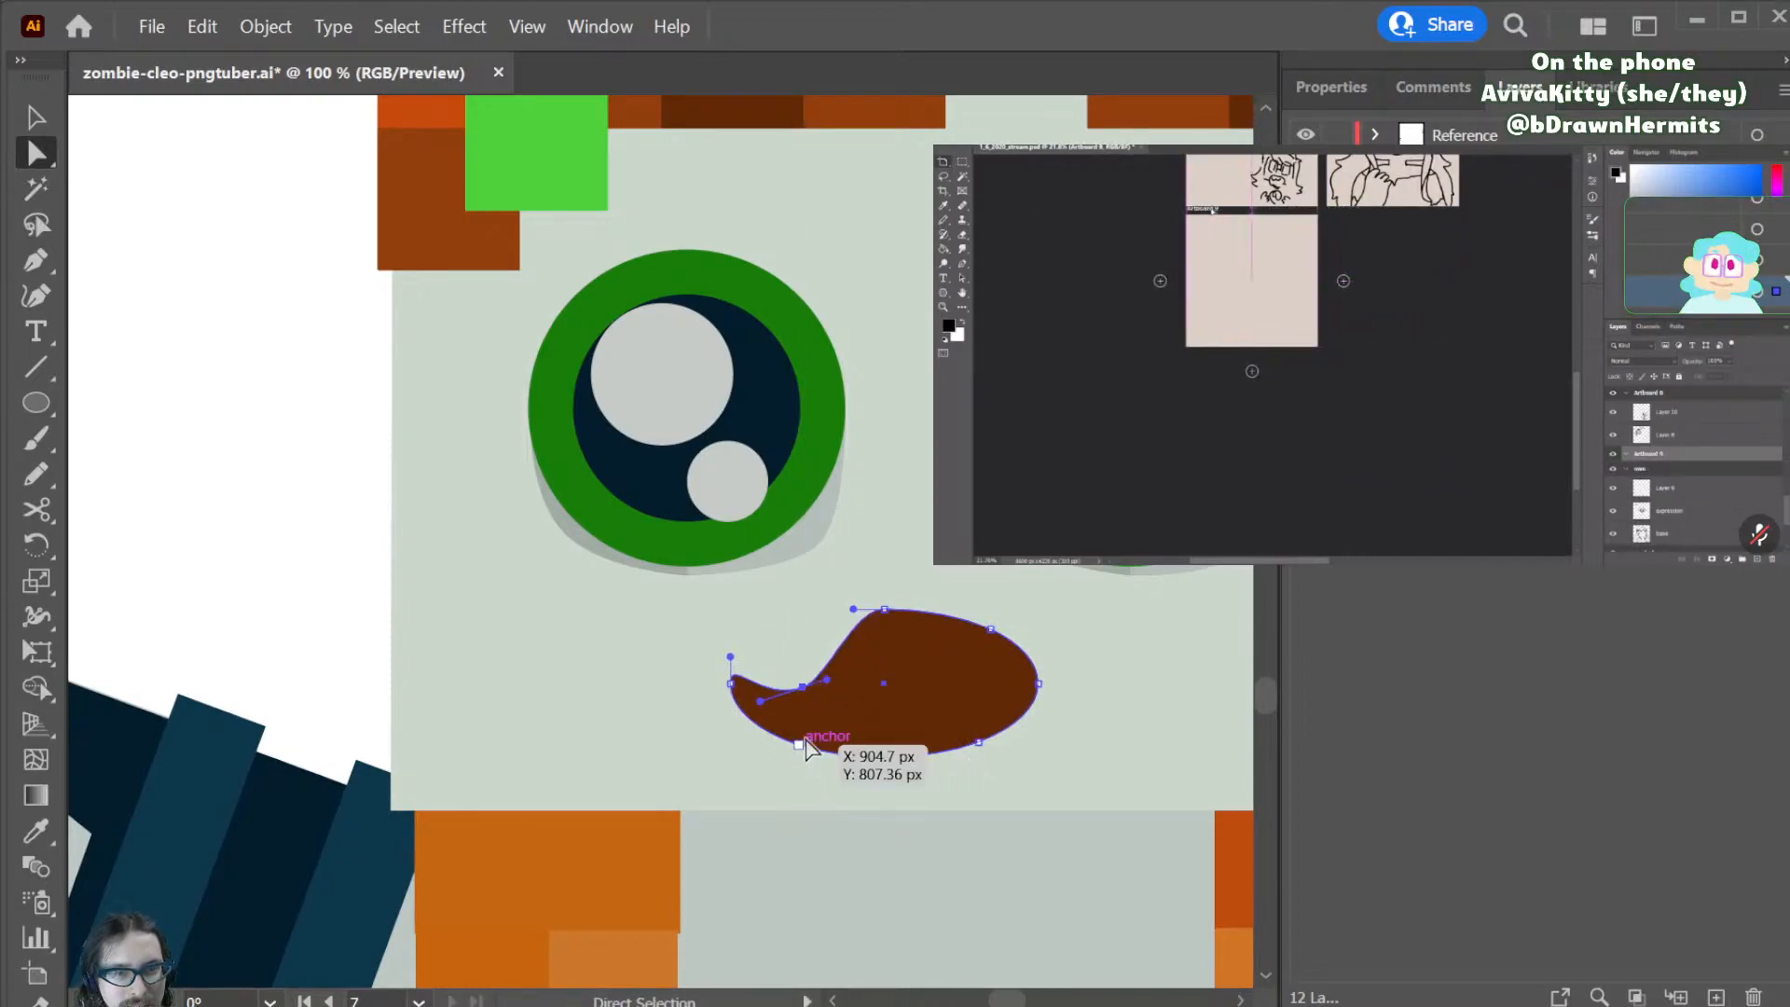
pyautogui.moveTo(994, 638); pyautogui.dragTo(877, 678)
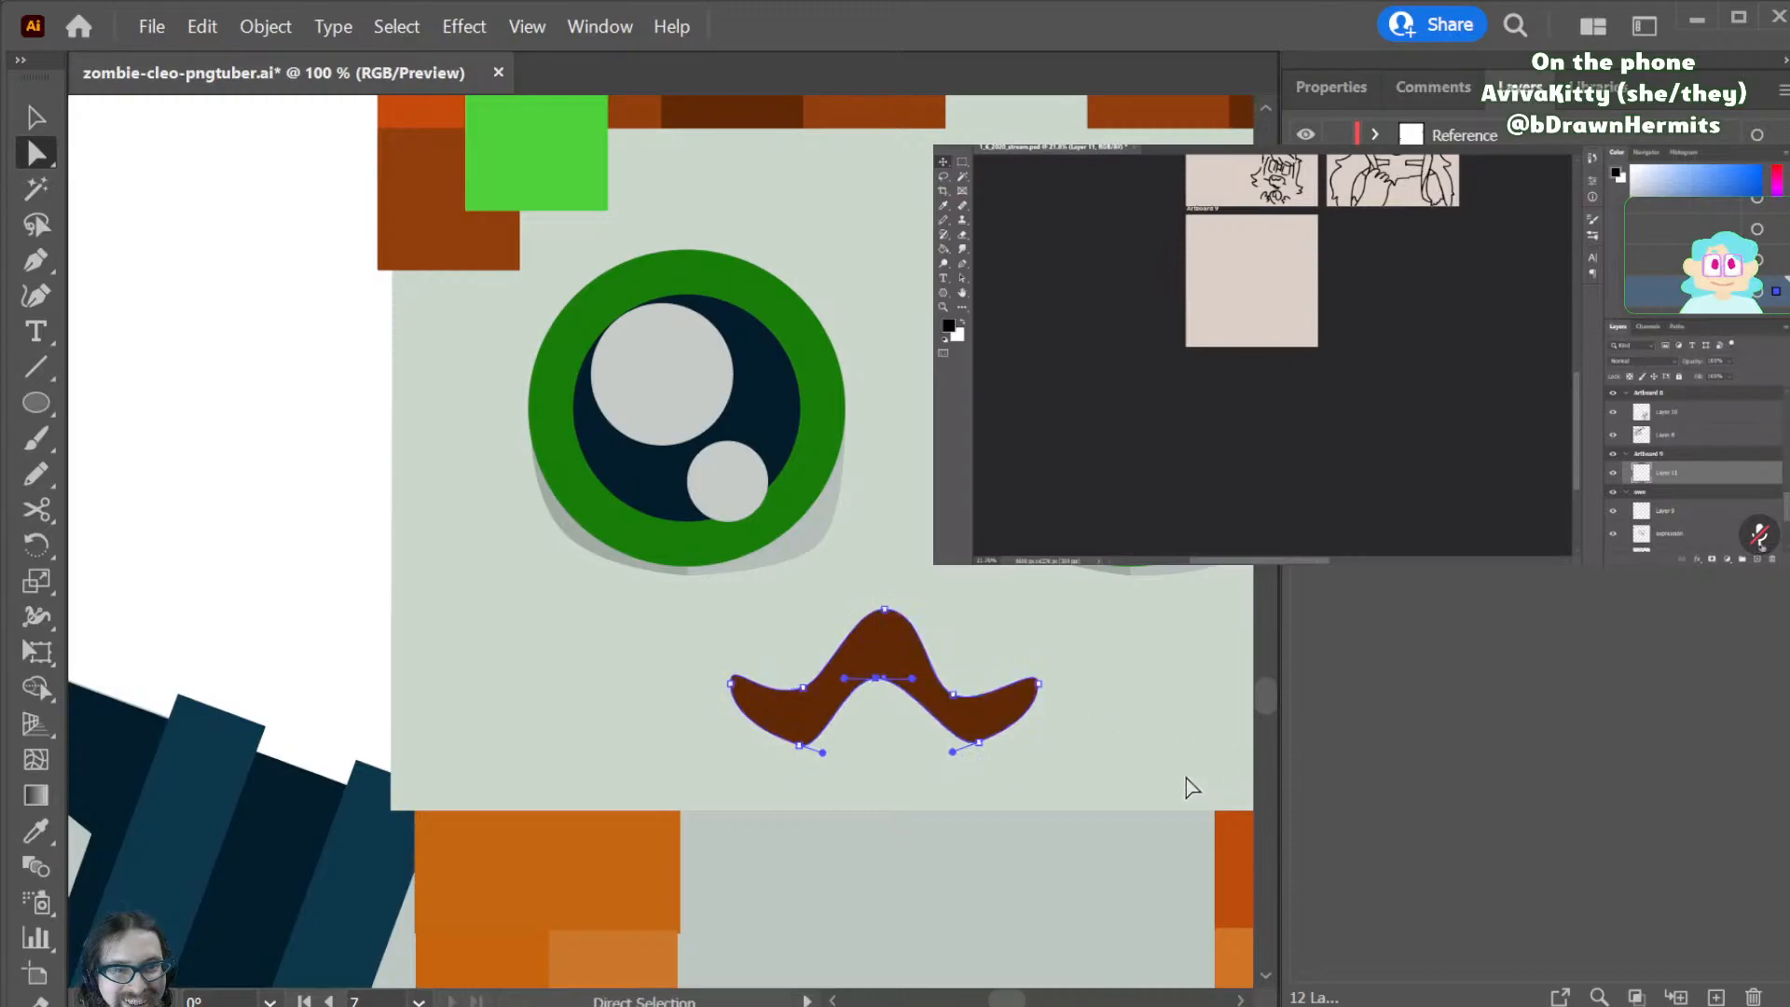
pyautogui.click(297, 634)
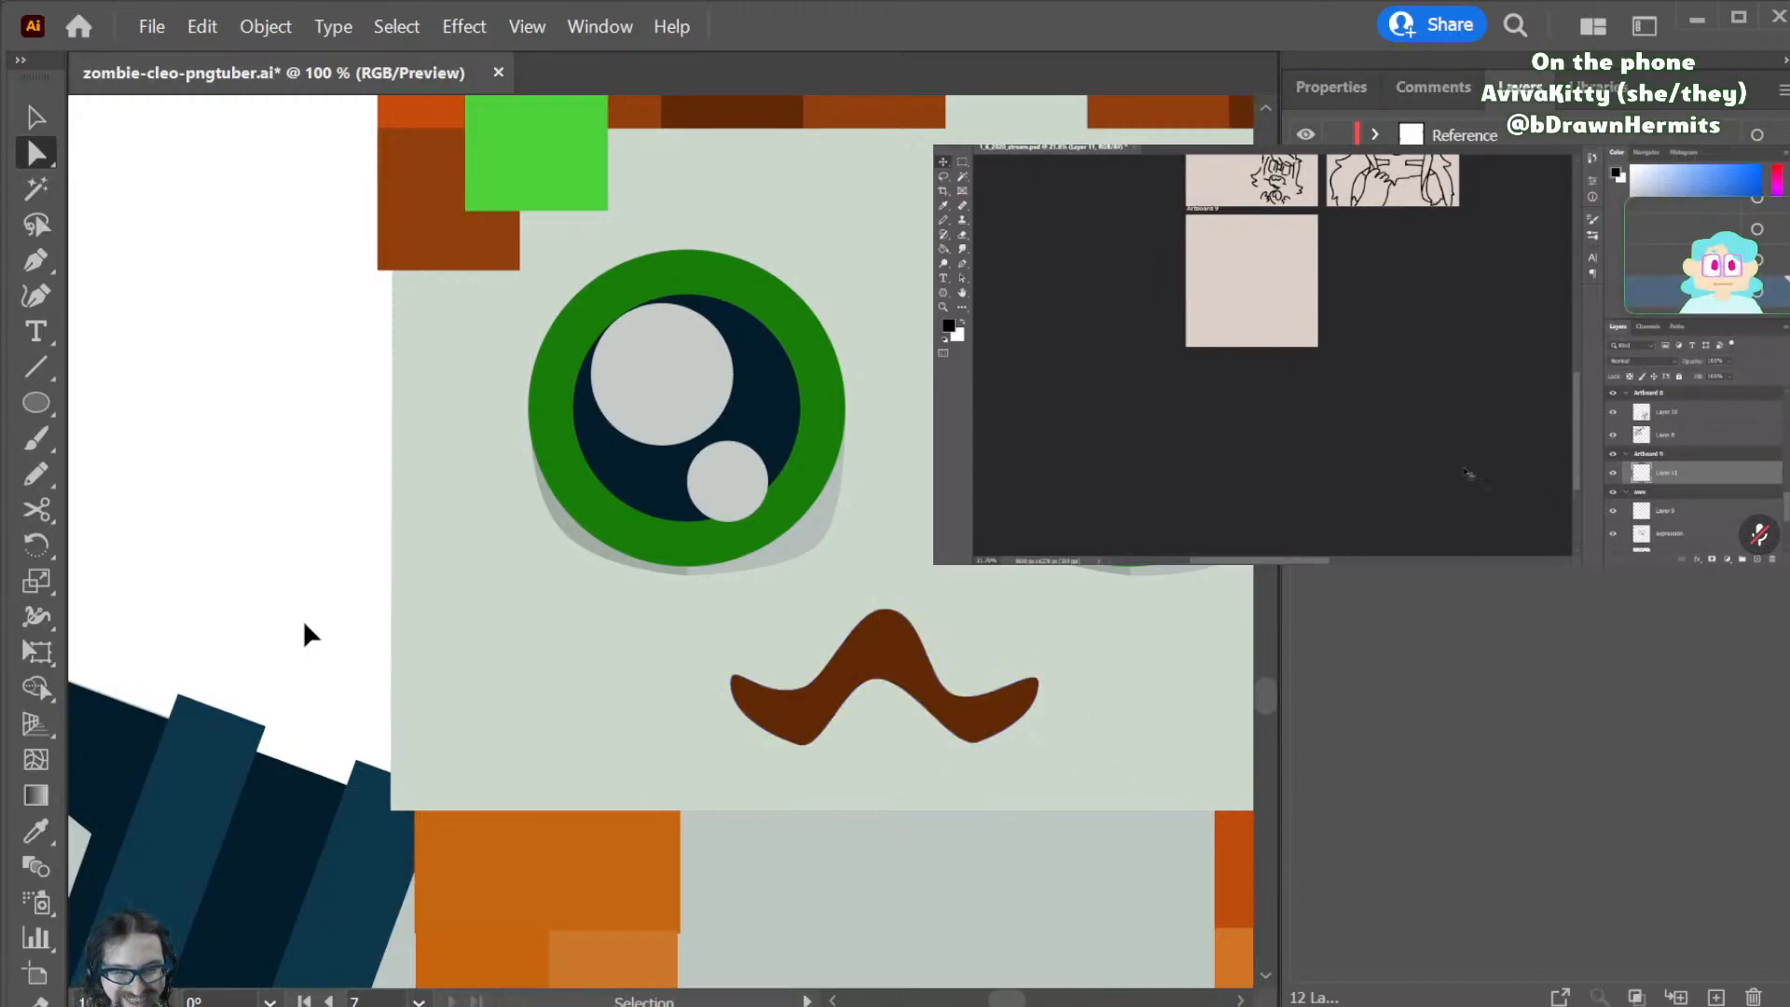
# - Recolour the wavy mouth with the orange-red sampled from the hair
pyautogui.hotkey('ctrl', '-')
pyautogui.hotkey('ctrl', '-')
pyautogui.hotkey('ctrl', '-')
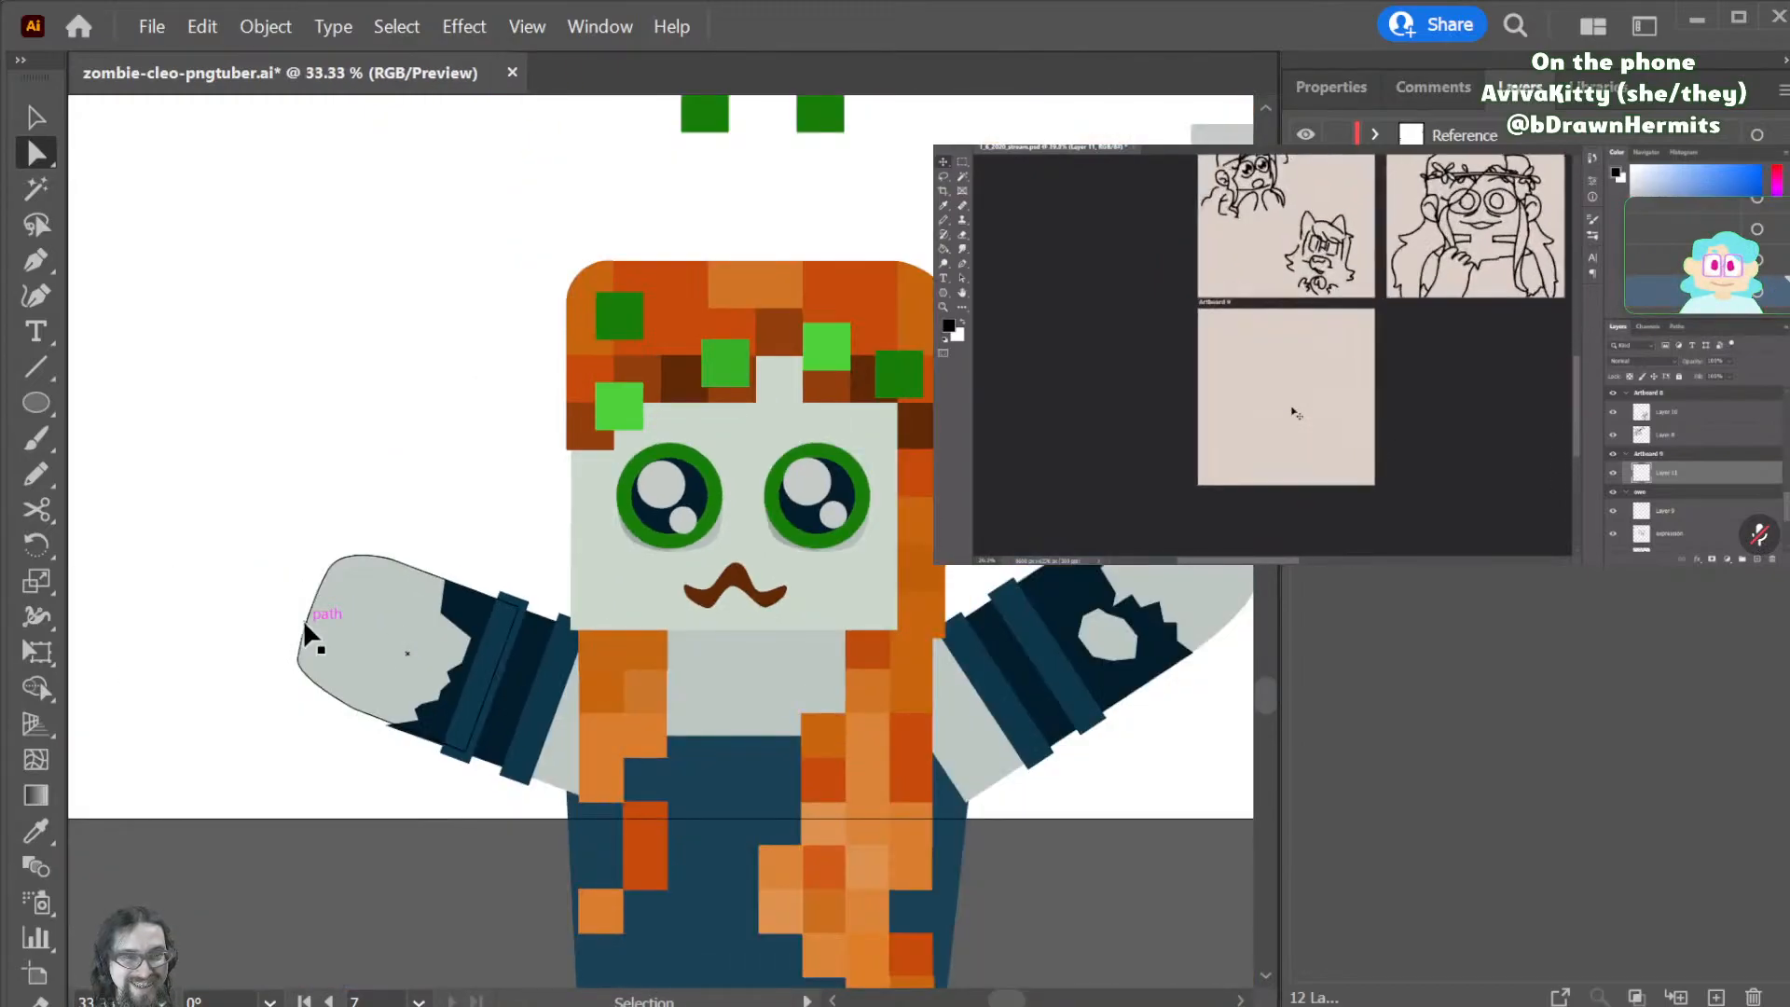
pyautogui.hscroll(2, 357, 623)
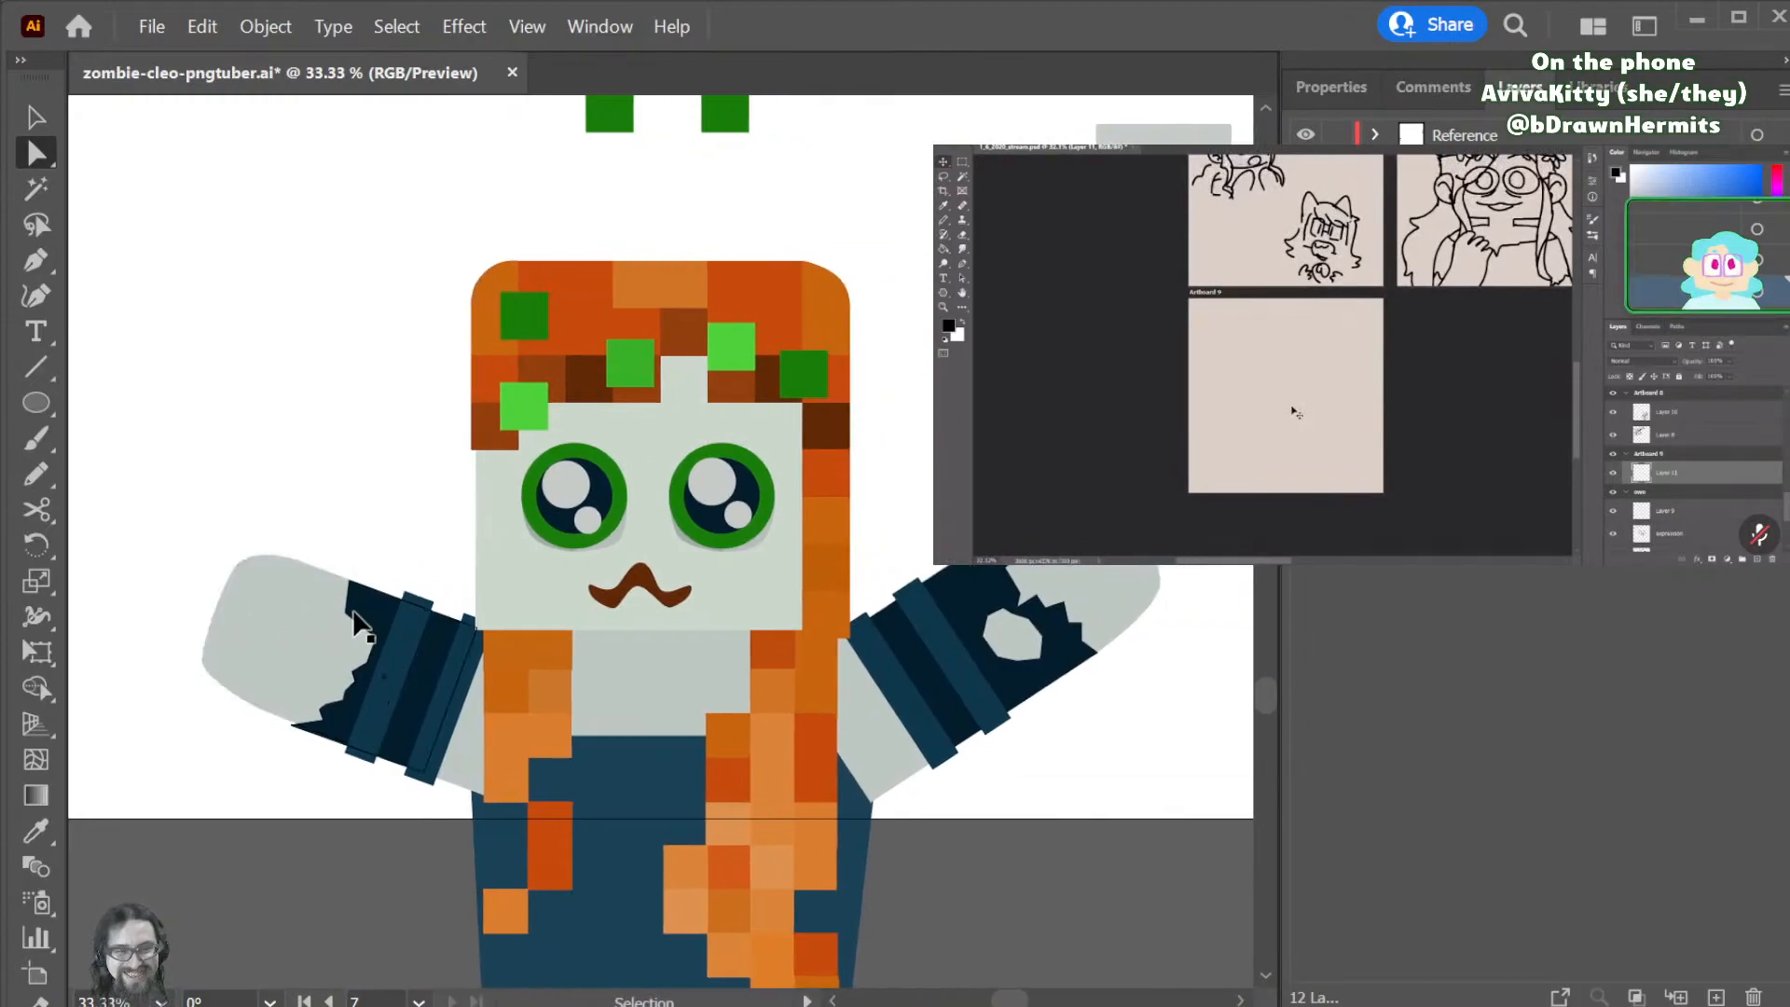
pyautogui.hotkey('ctrl', '-')
pyautogui.scroll(2, 317, 604)
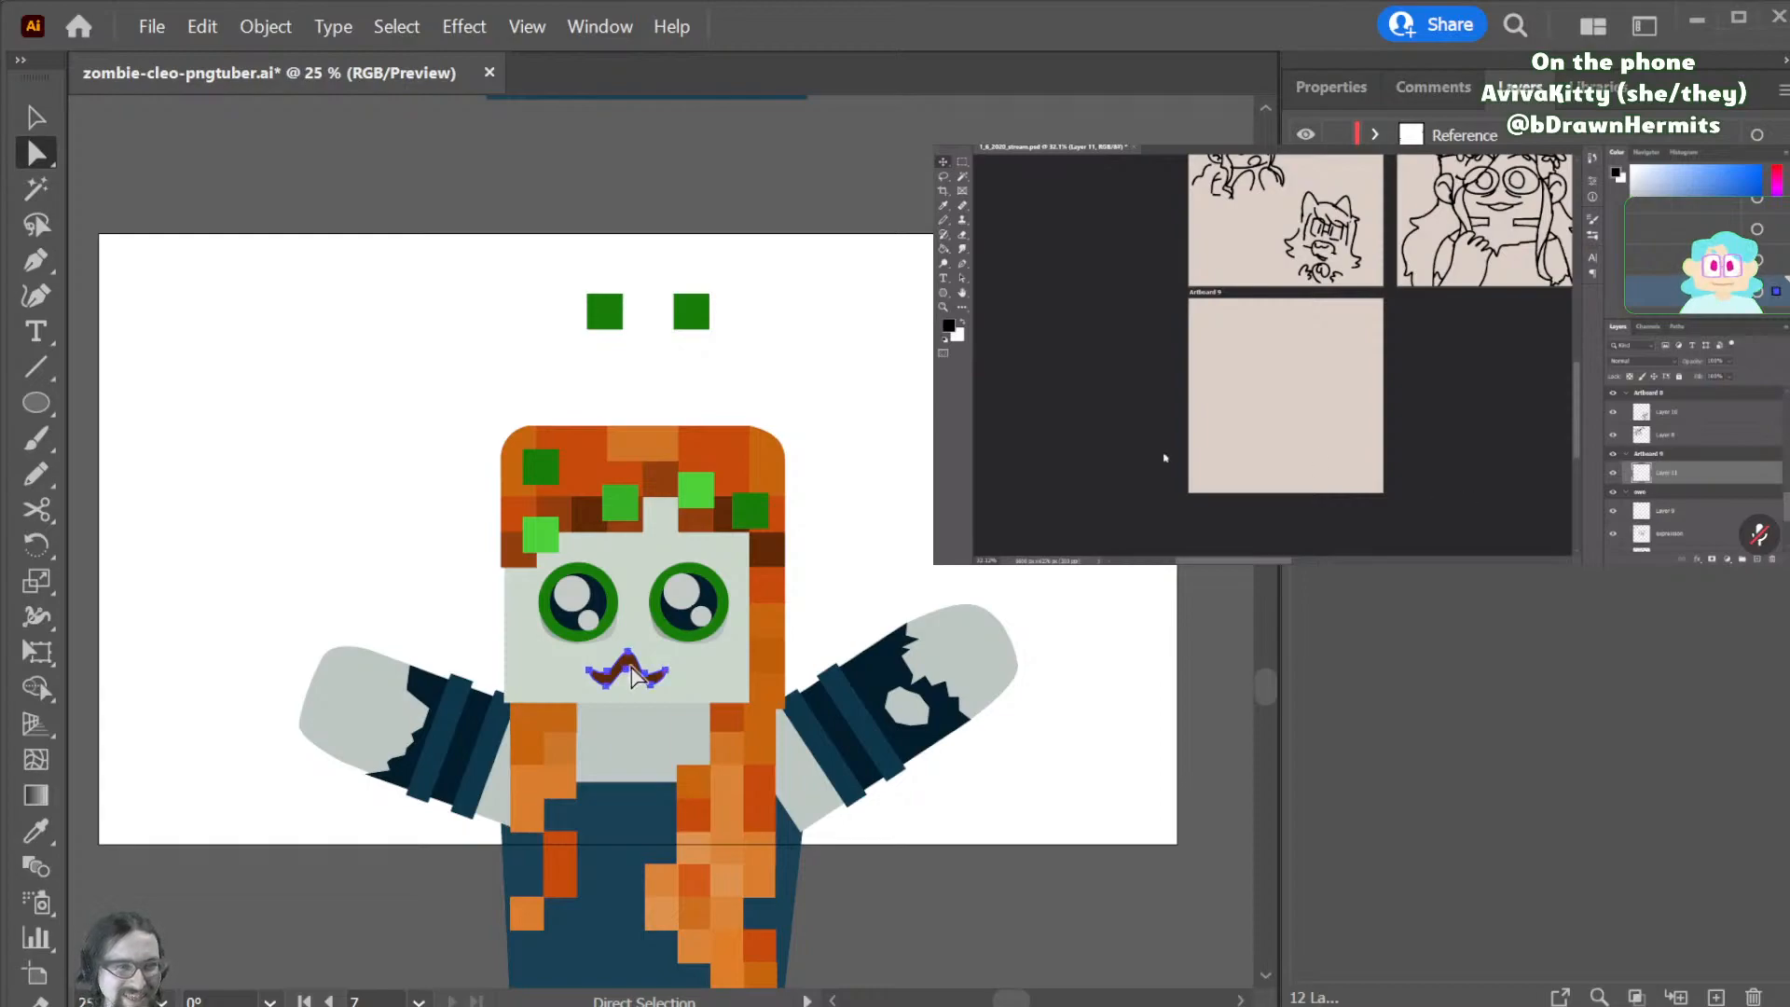
pyautogui.click(88, 399)
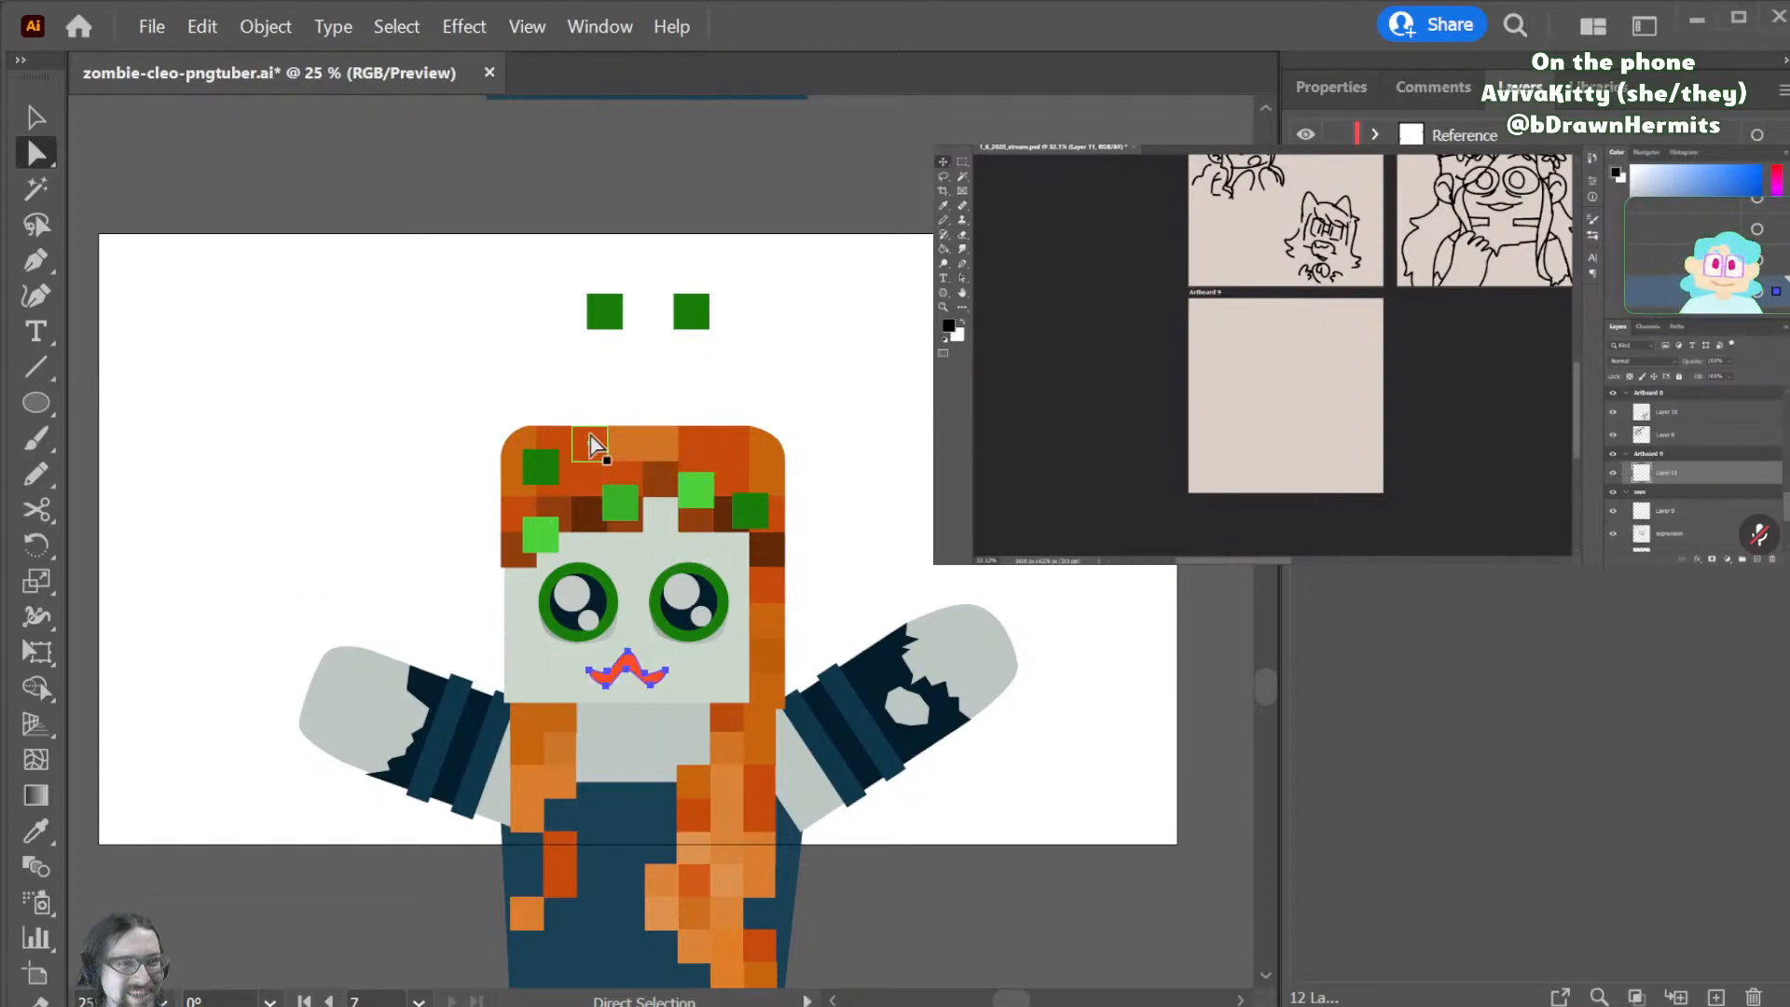
pyautogui.press('i')
pyautogui.click(589, 431)
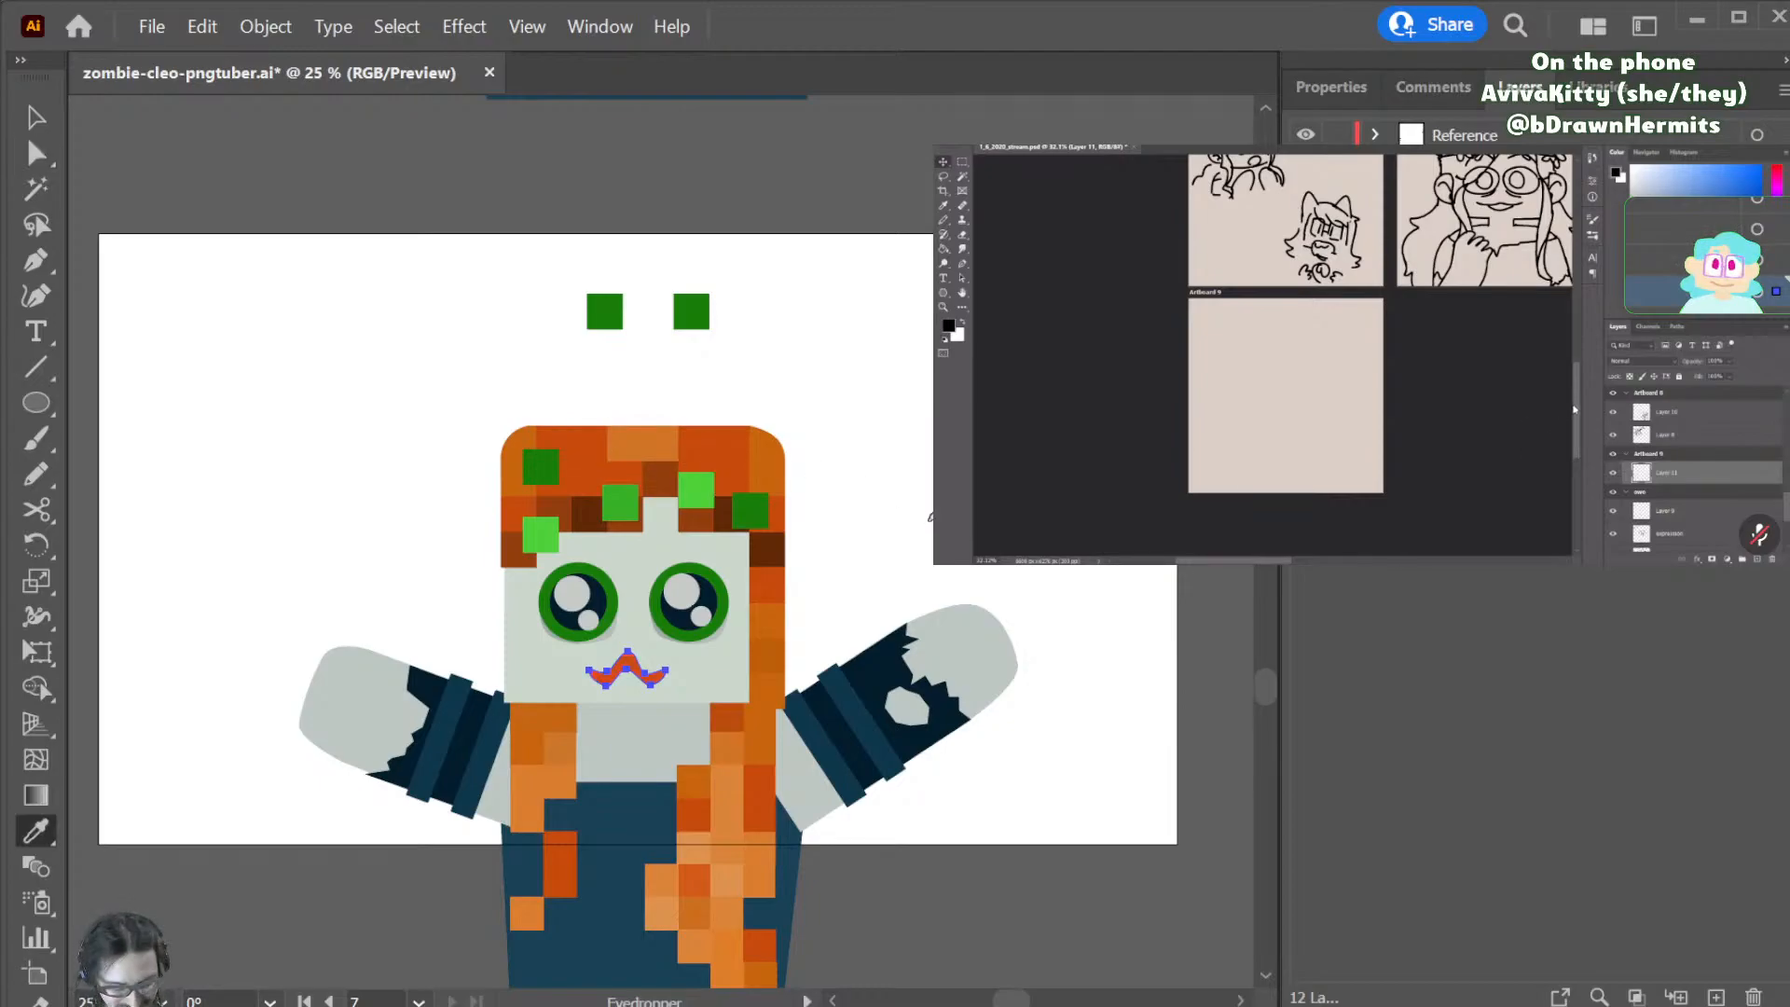
pyautogui.press('v')
pyautogui.click(928, 522)
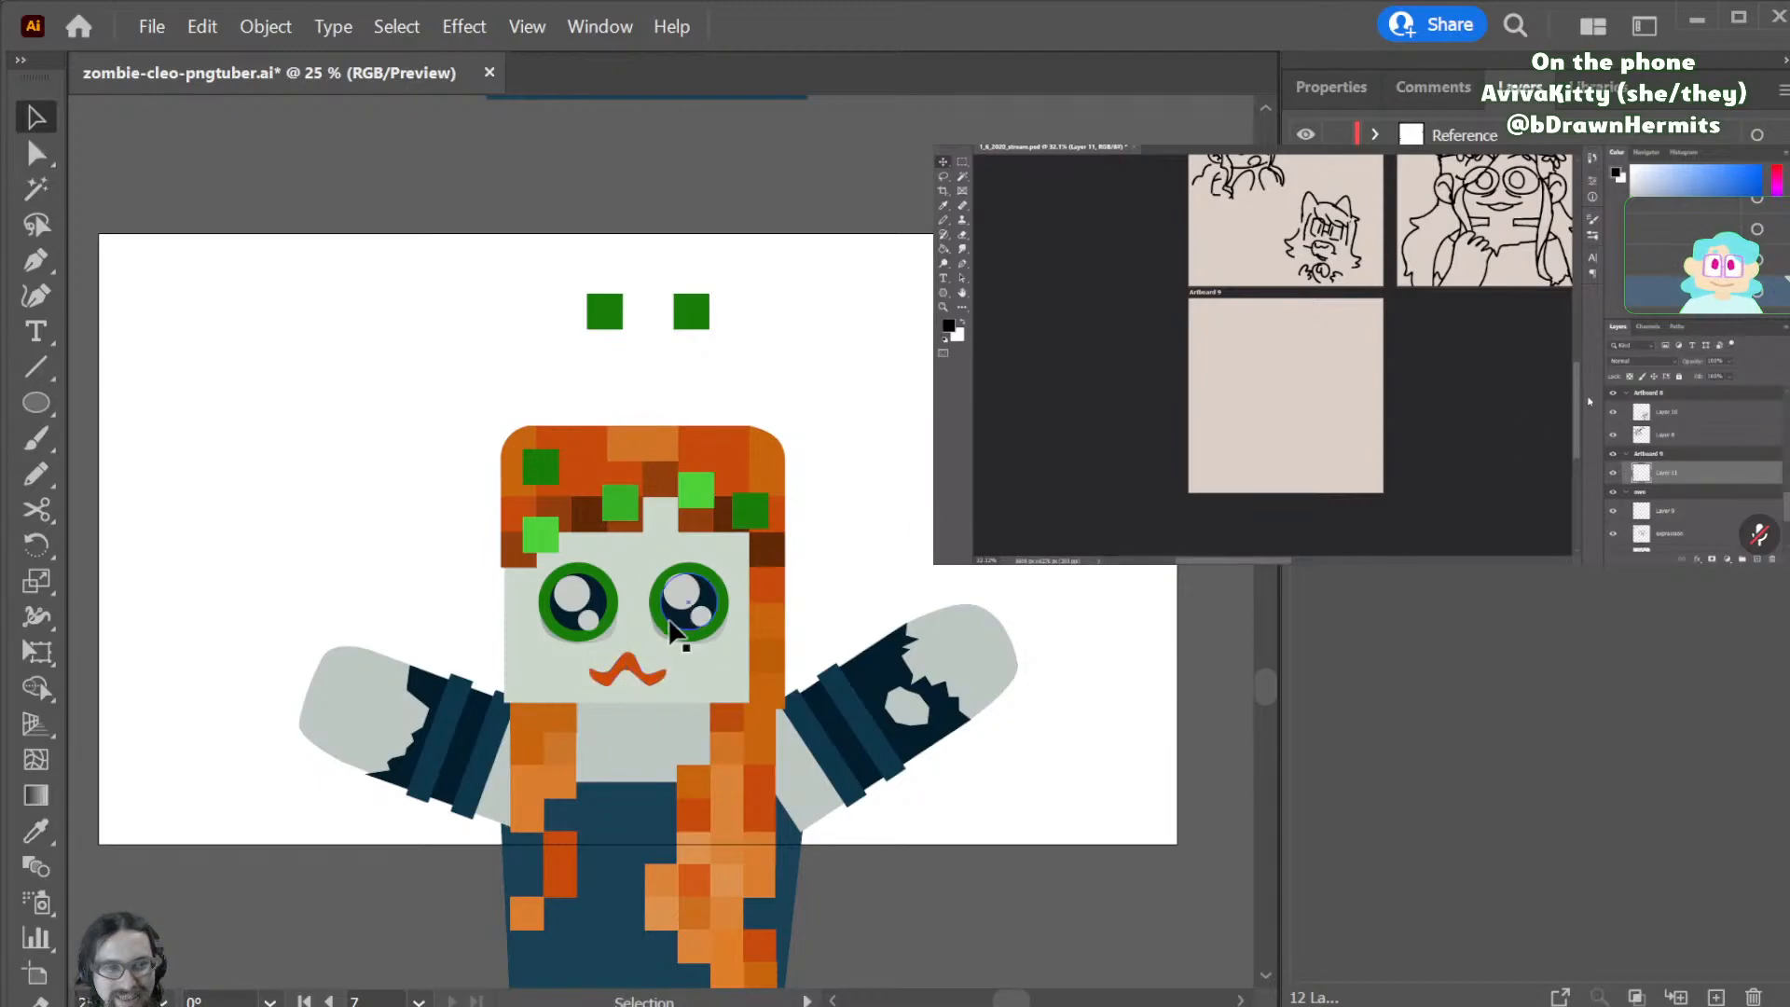
# - Recolour the mouth with the dark navy sampled from the sleeve
pyautogui.click(639, 665)
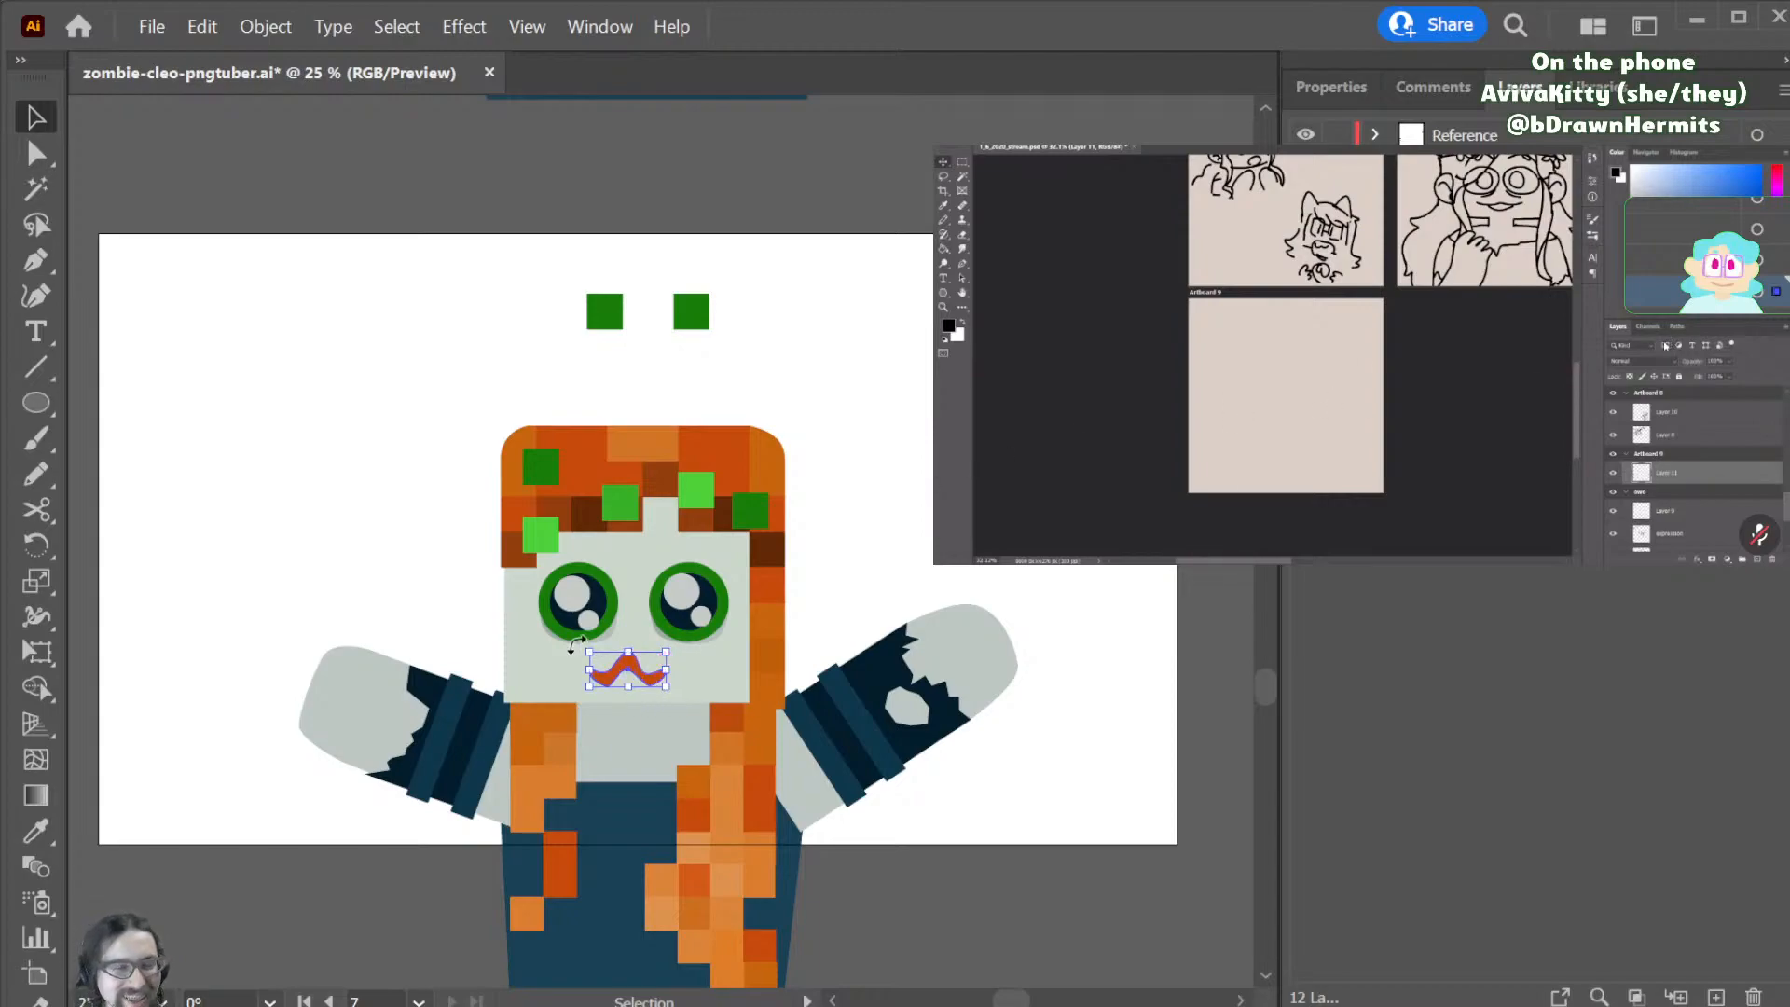
pyautogui.press('i')
pyautogui.click(424, 675)
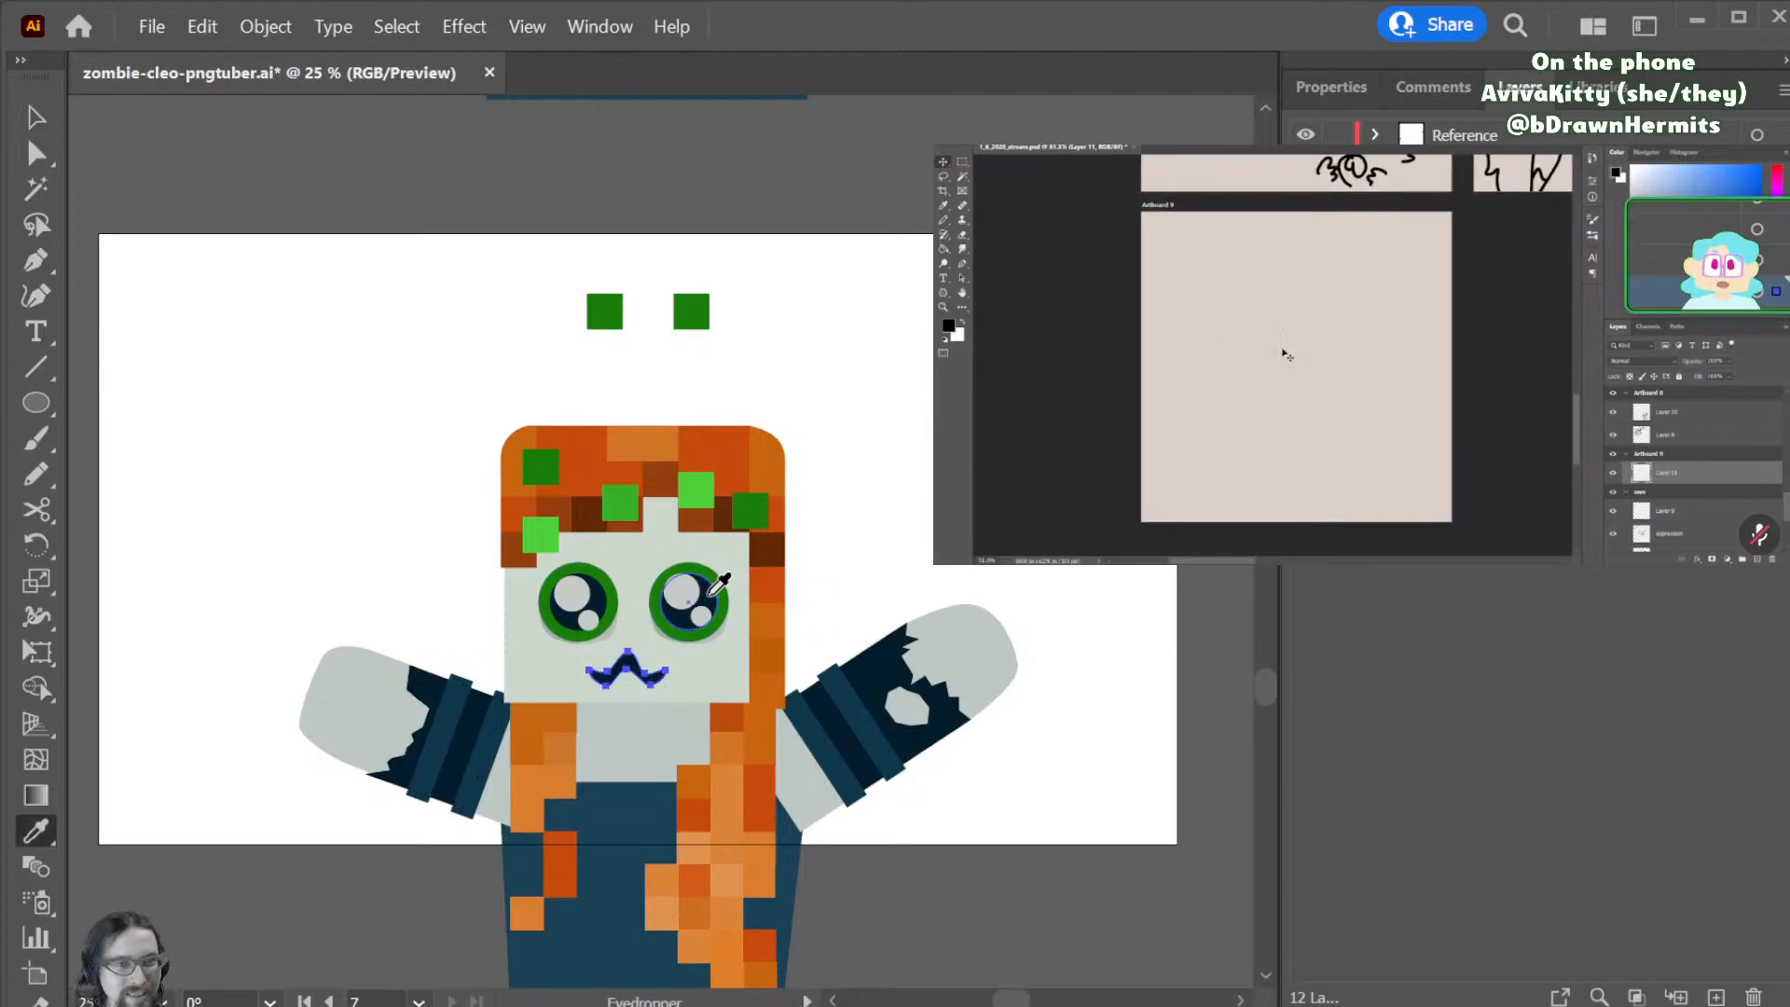
pyautogui.press('c')
pyautogui.press('v')
pyautogui.click(909, 567)
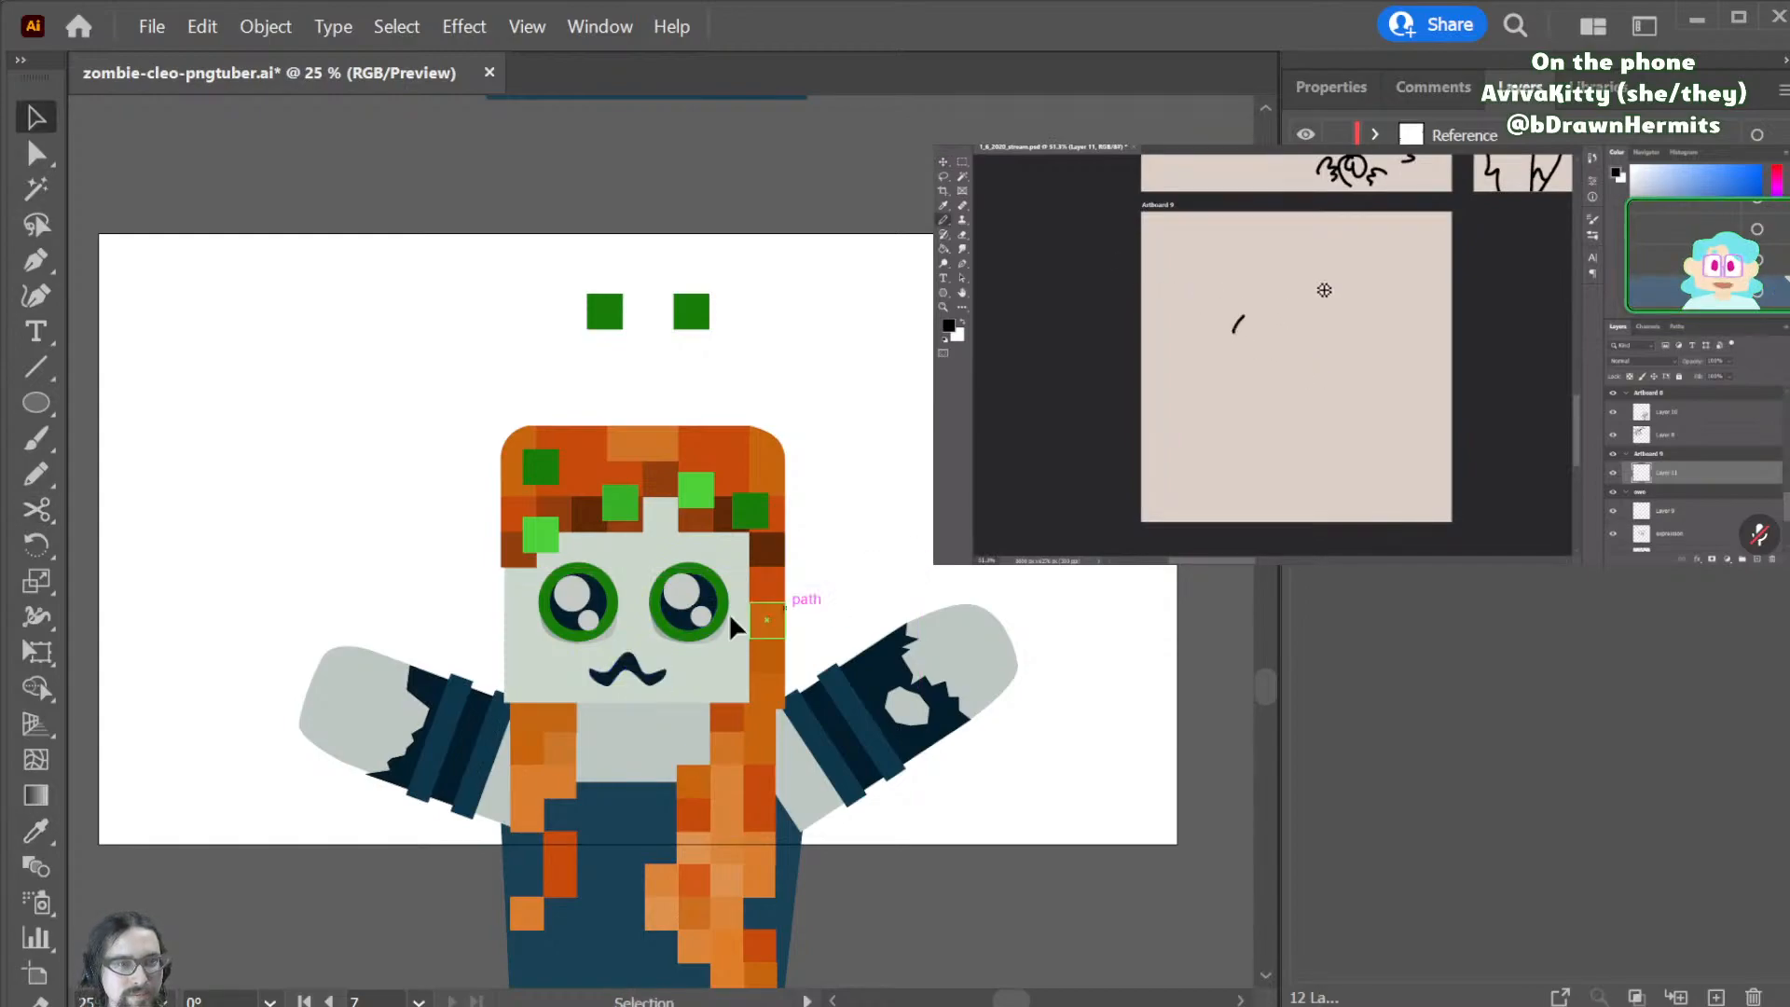
# - Try a light pink fill on the wavy mouth
pyautogui.click(646, 679)
pyautogui.click(373, 385)
pyautogui.click(357, 371)
pyautogui.click(345, 382)
pyautogui.click(357, 368)
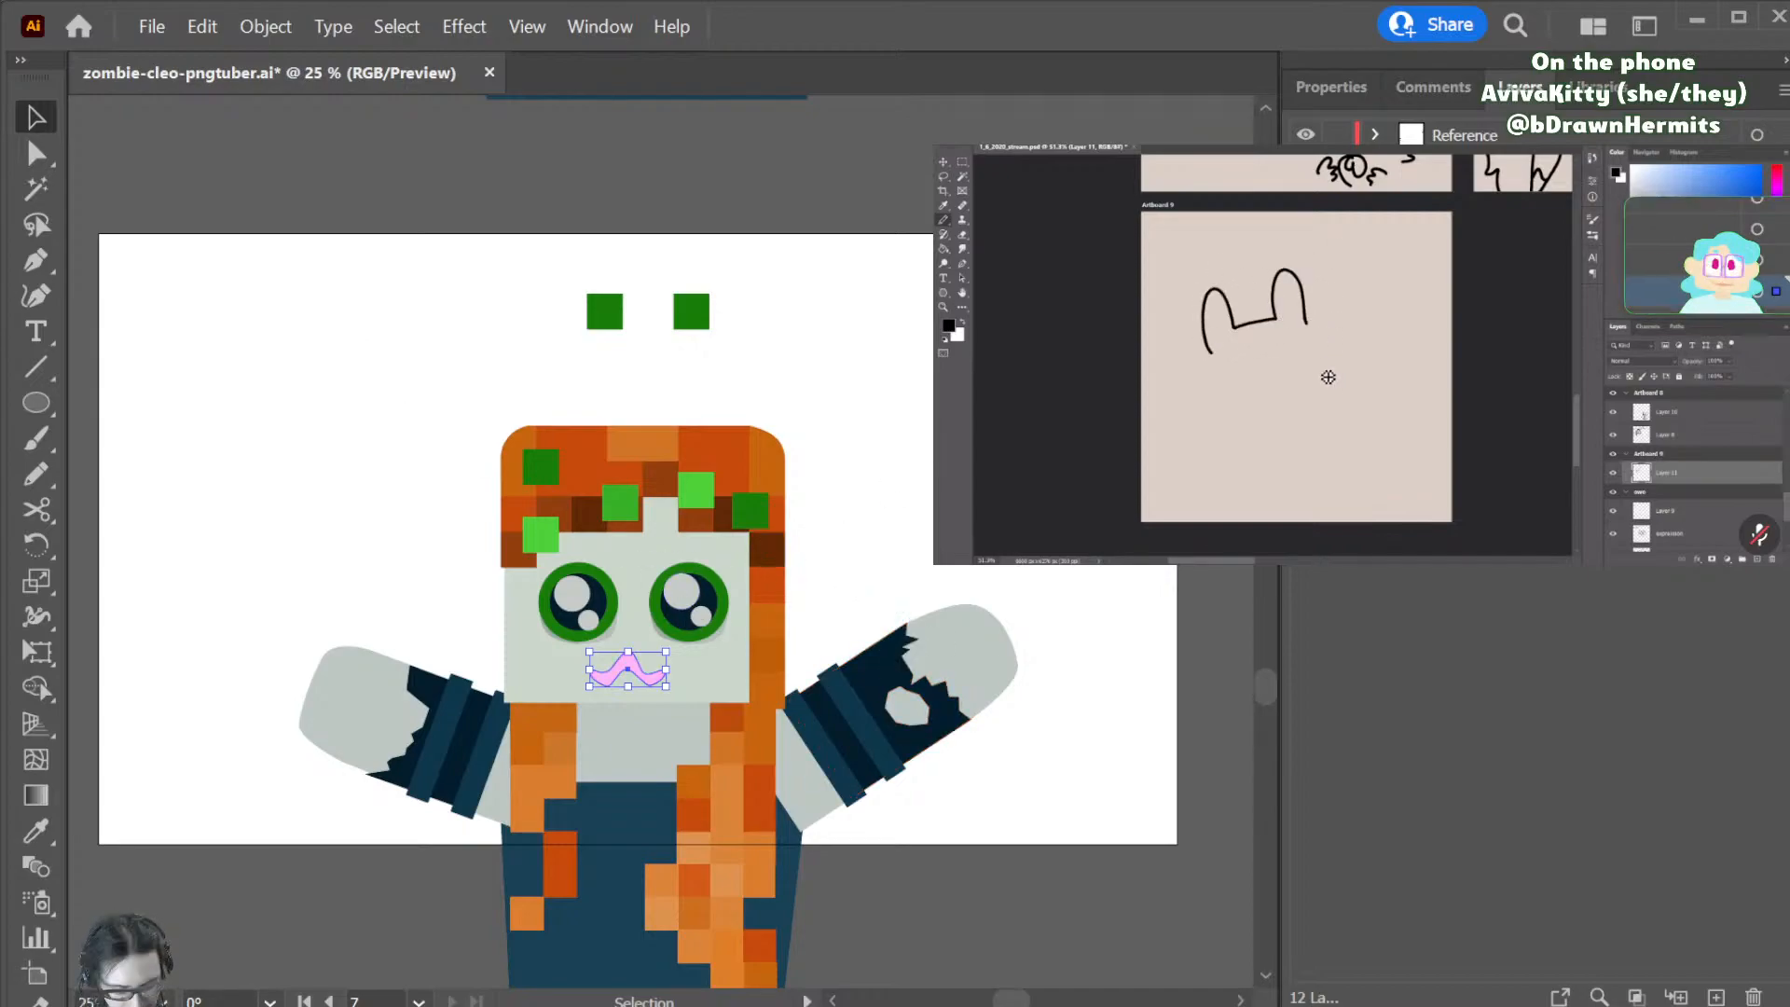
# - Fill the mouth with a muted grey sampled from the artwork
pyautogui.press('i')
pyautogui.press('v')
pyautogui.click(871, 580)
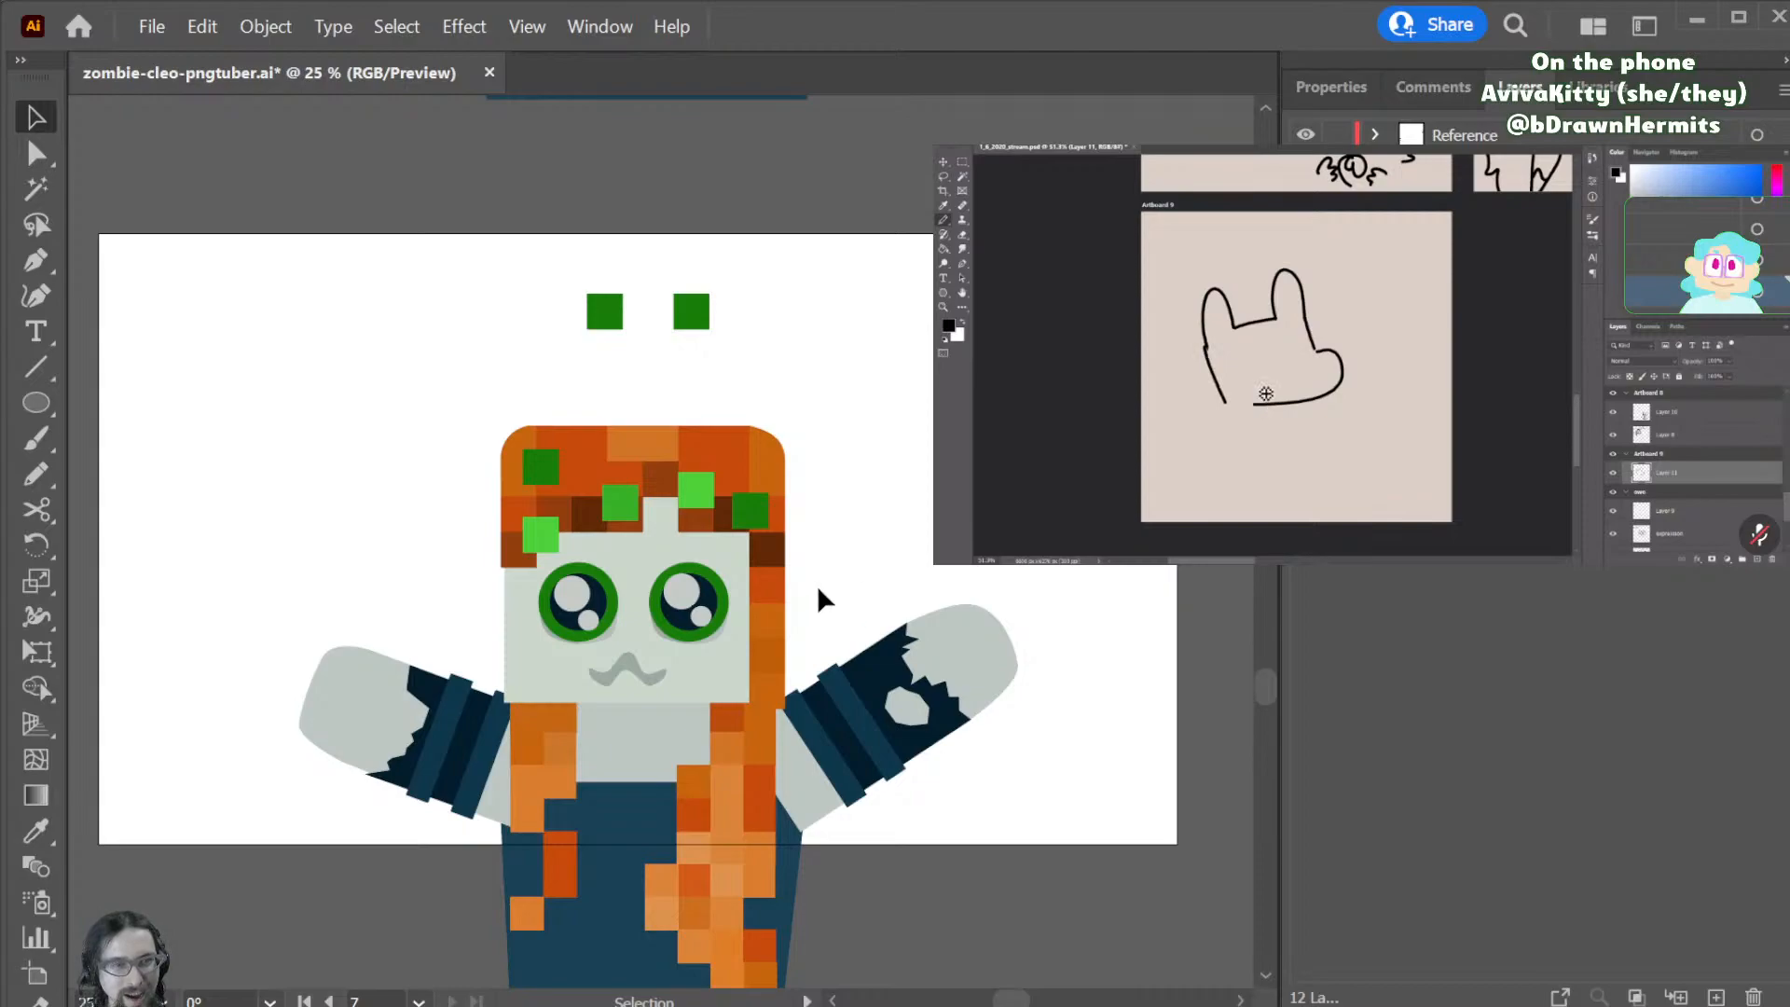
# - Move the grey mouth slightly to the right and save the document
pyautogui.click(646, 674)
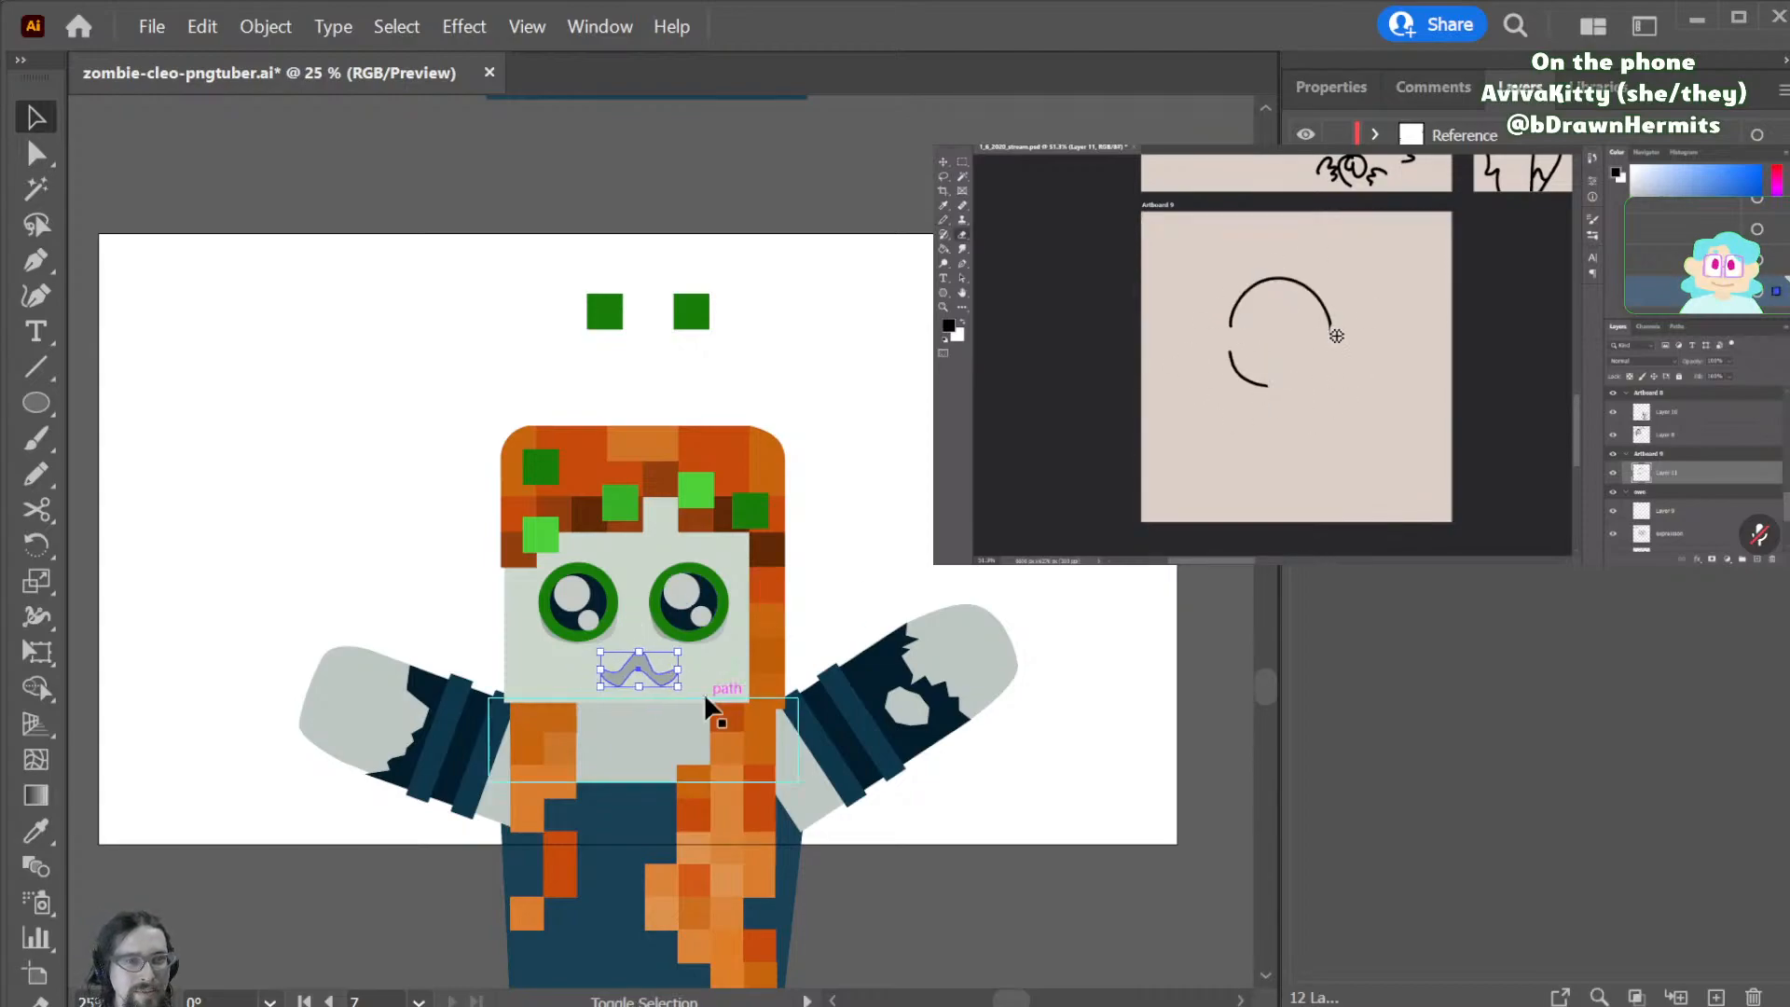
pyautogui.click(899, 519)
pyautogui.press('a')
pyautogui.hotkey('ctrl', 's')
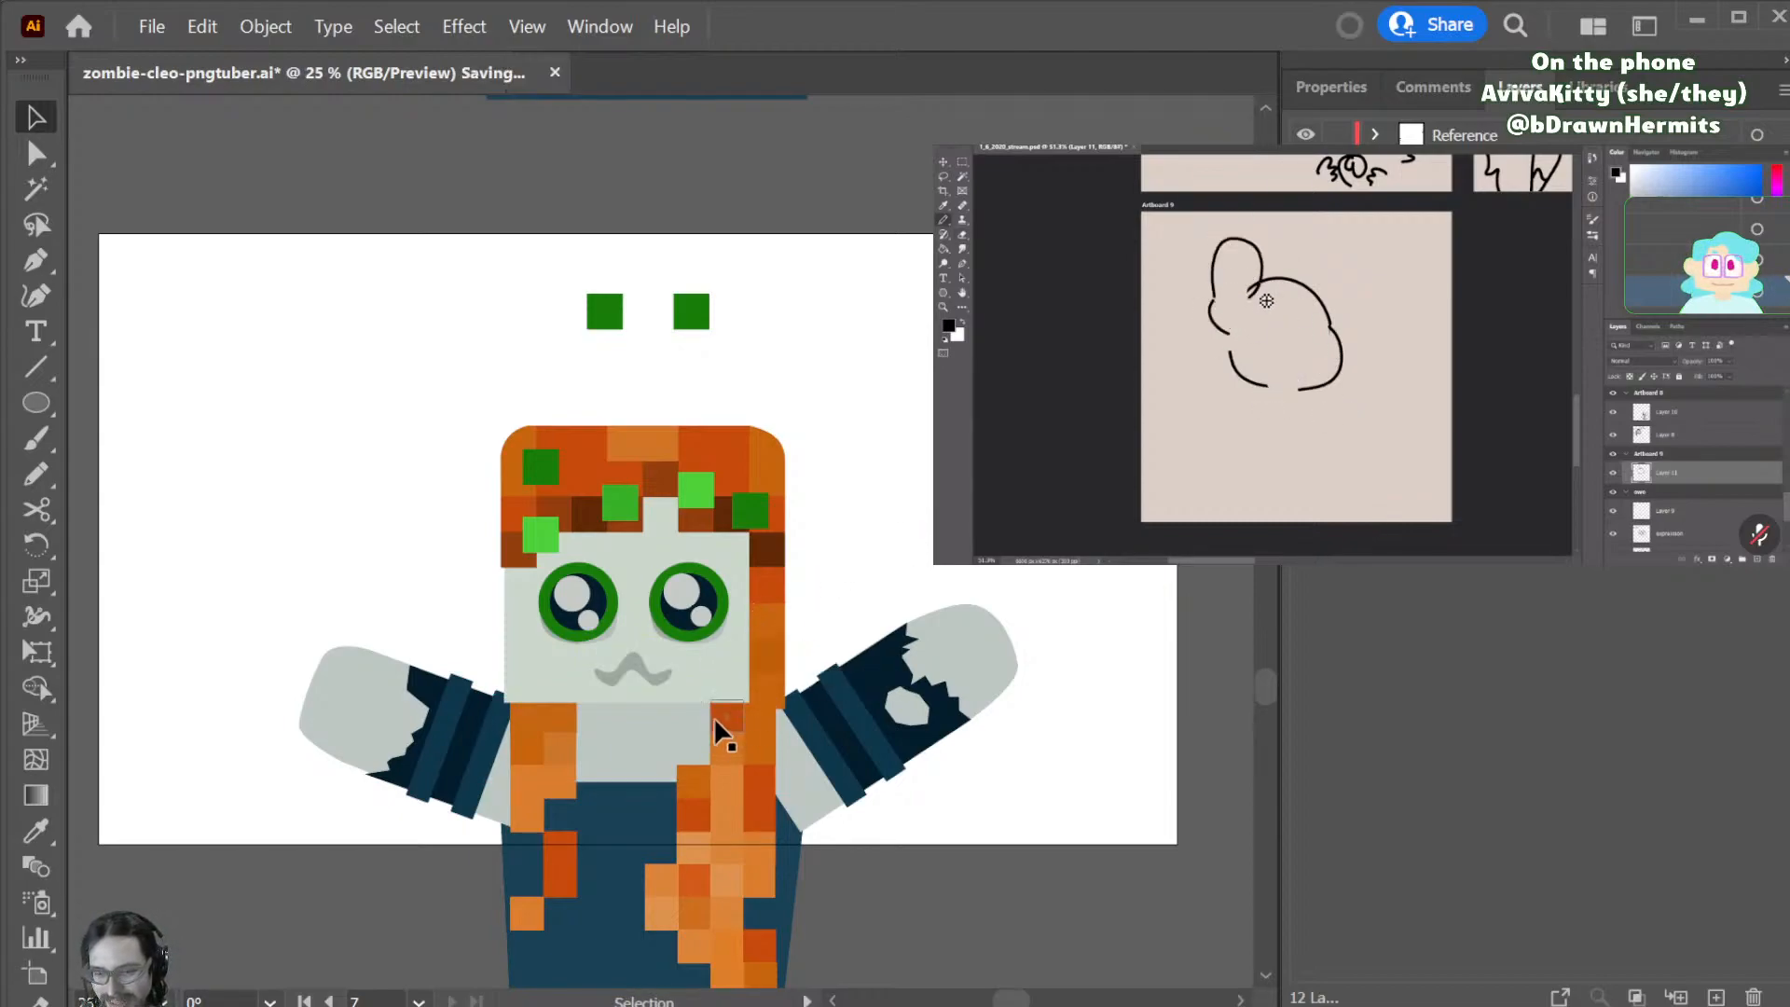
pyautogui.press('v')
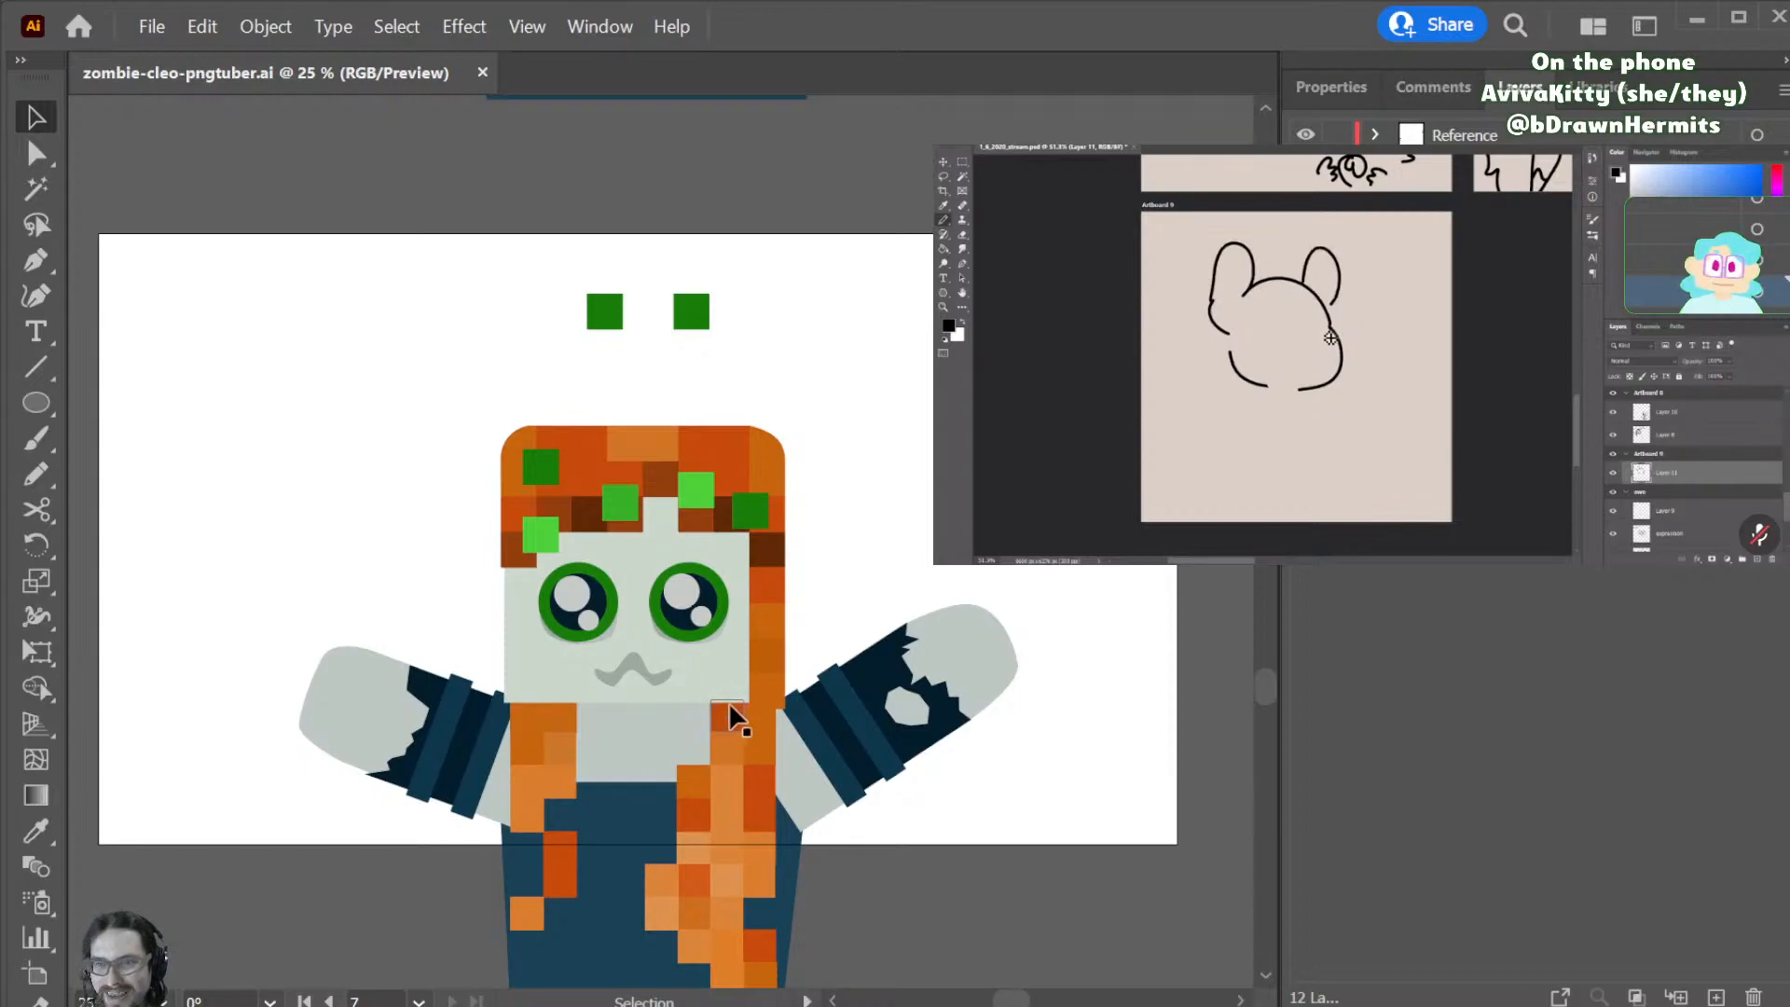
# - Nudge the grey mouth slightly up and to the left, and try rotating it
pyautogui.moveTo(663, 671); pyautogui.dragTo(658, 666)
pyautogui.press('r')
pyautogui.moveTo(774, 648); pyautogui.dragTo(550, 734)
pyautogui.hotkey('ctrl', 'z')
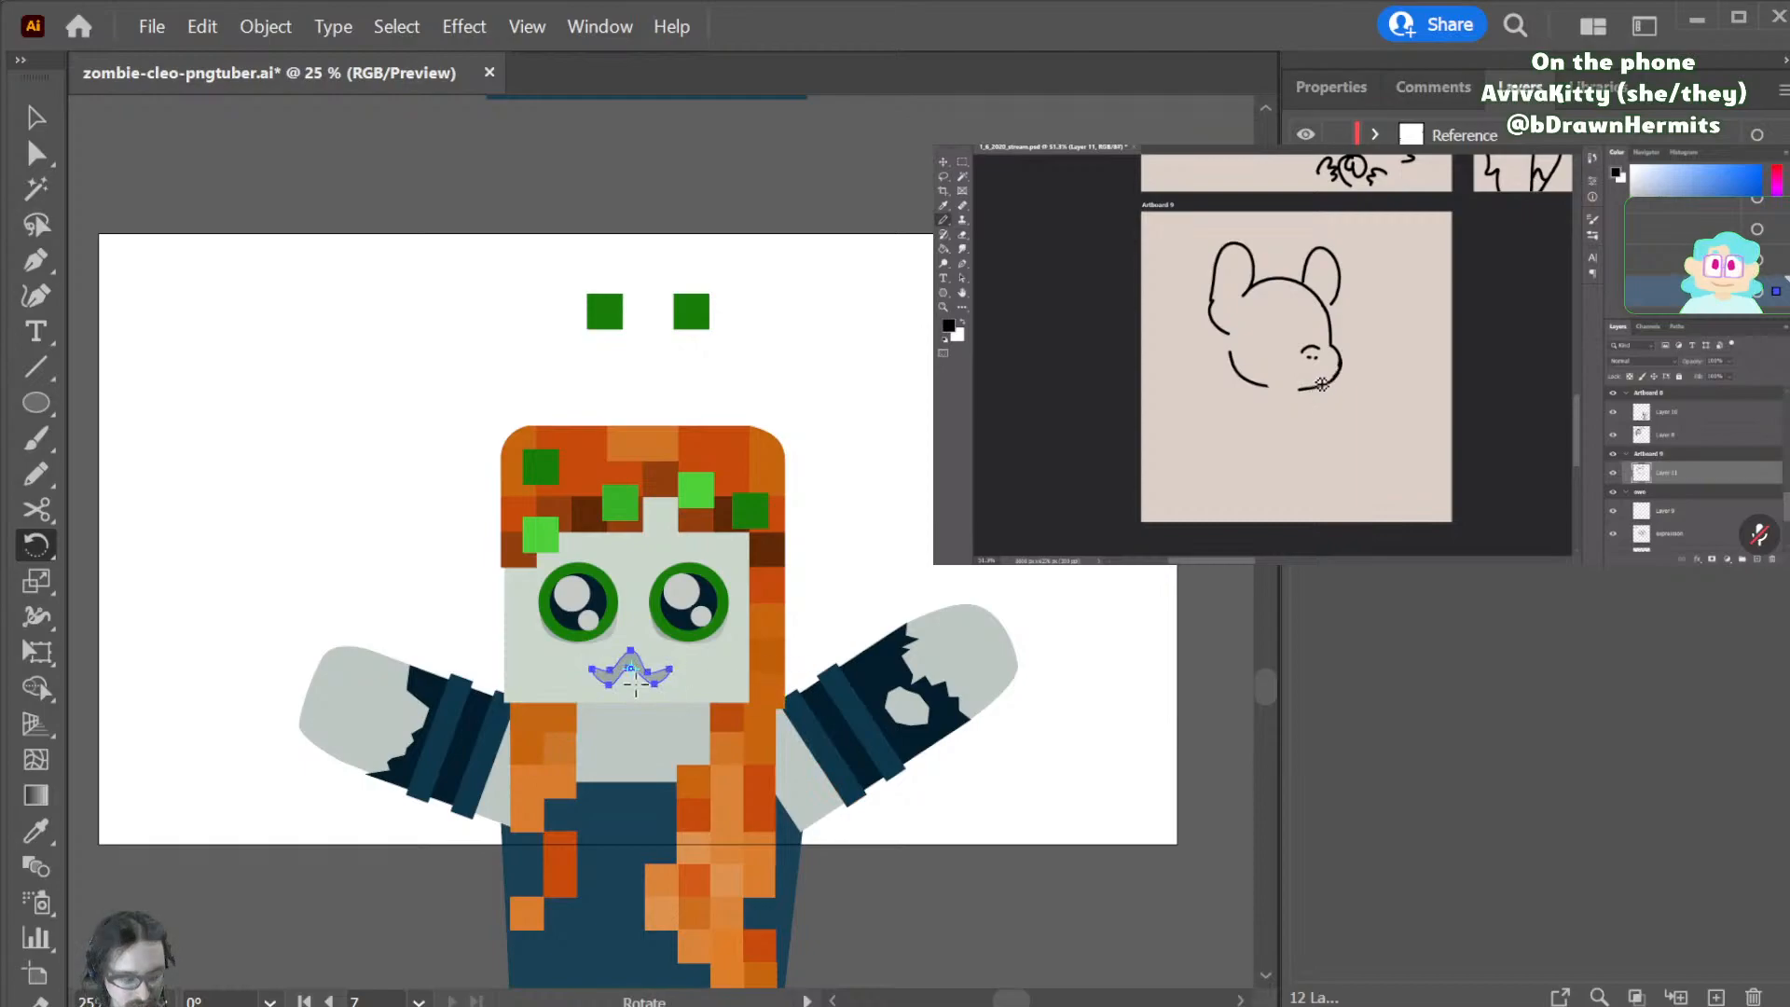
# - Move the wavy mouth off the face and place an enlarged, sideways text character "3" below the eyes as a replacement mouth
pyautogui.press('v')
pyautogui.moveTo(634, 668); pyautogui.dragTo(1053, 536)
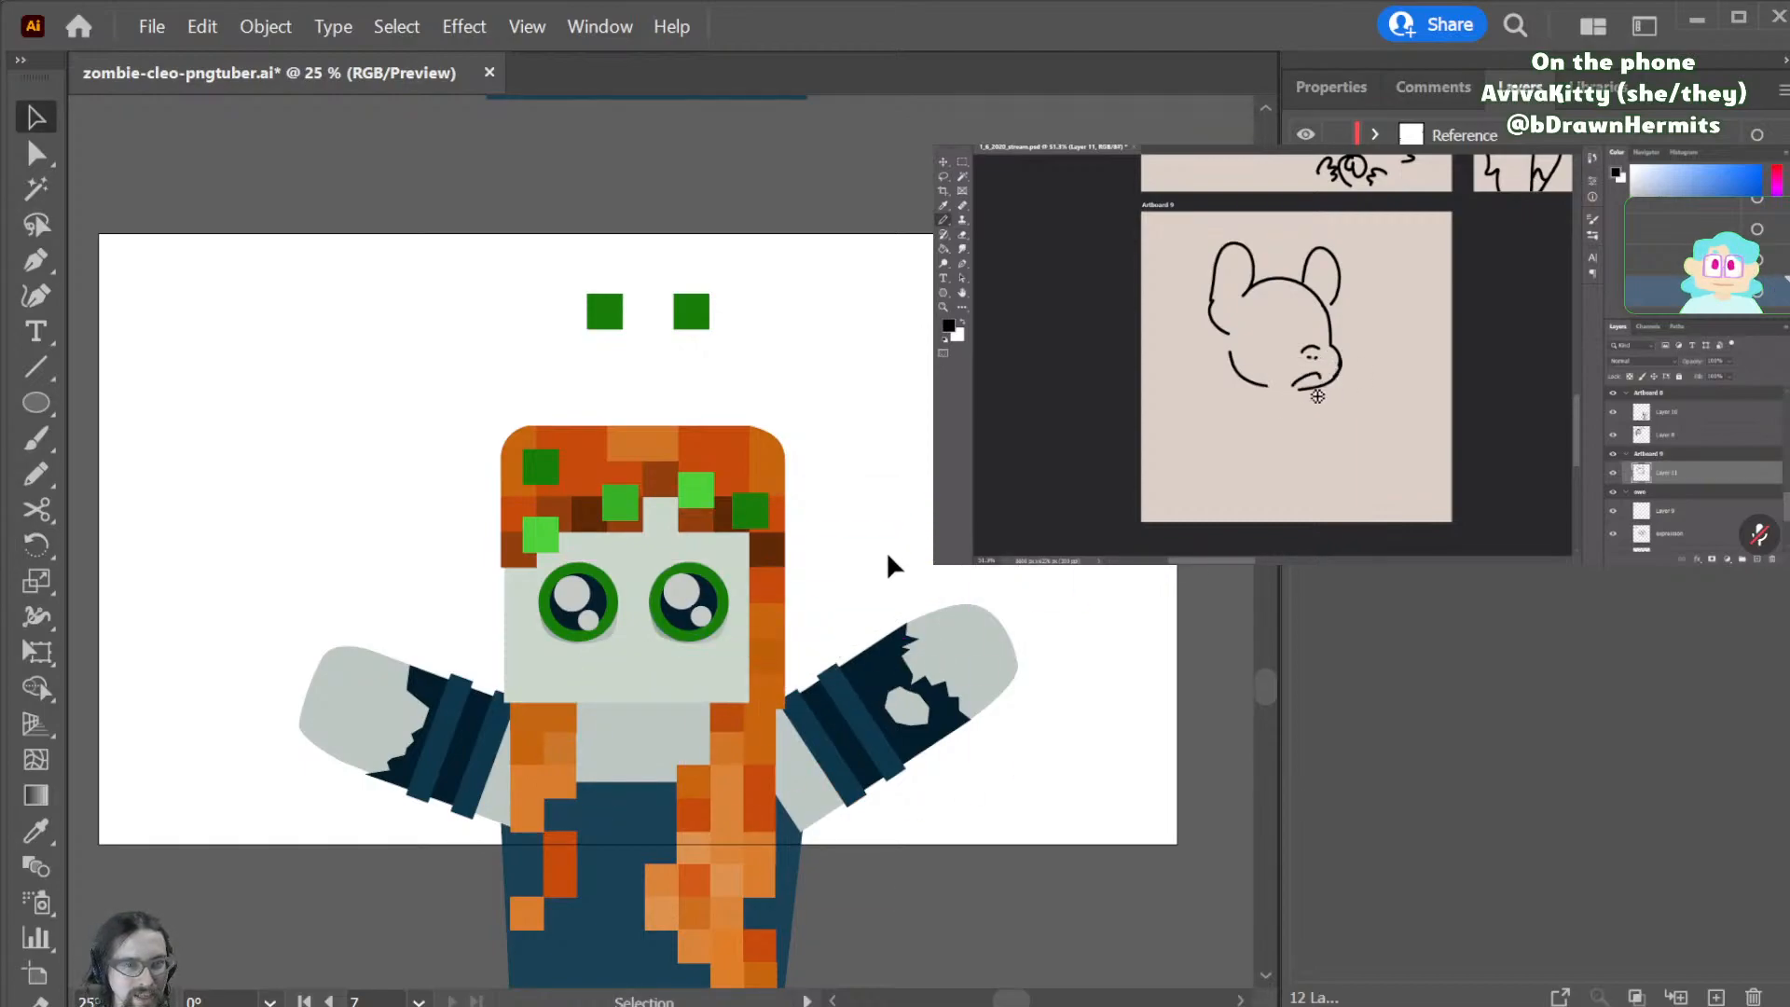
pyautogui.press('t')
pyautogui.click(861, 522)
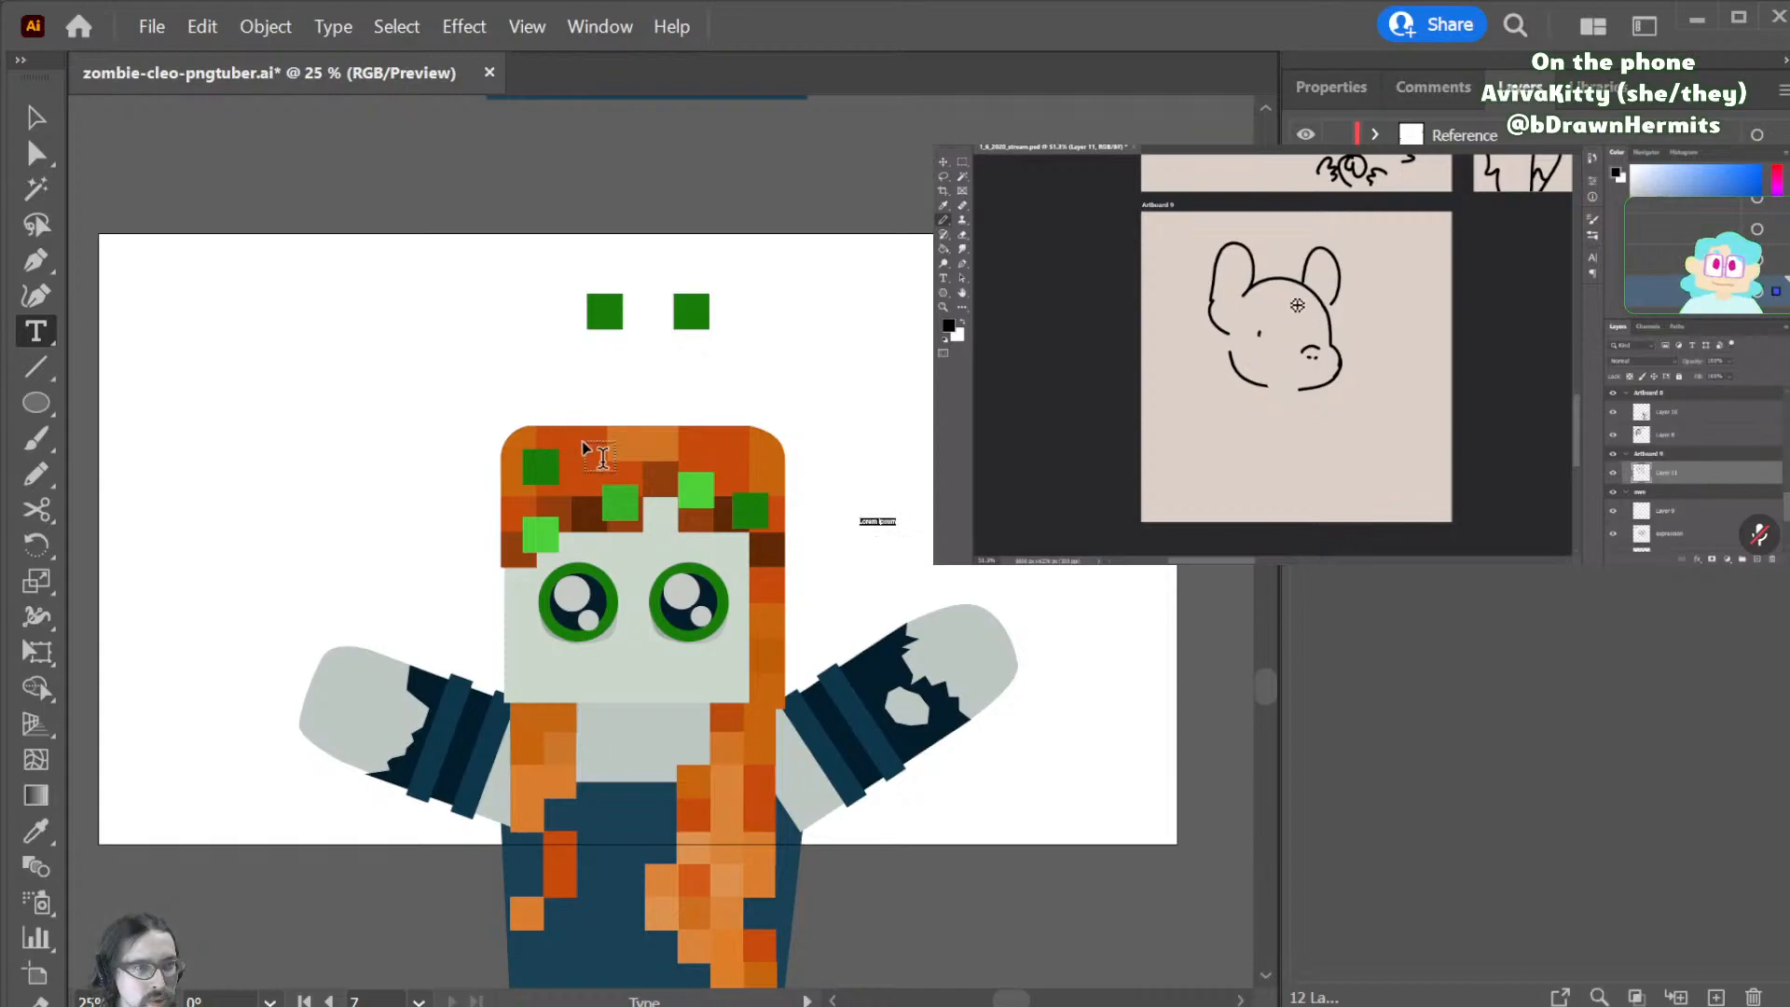
pyautogui.press('Escape')
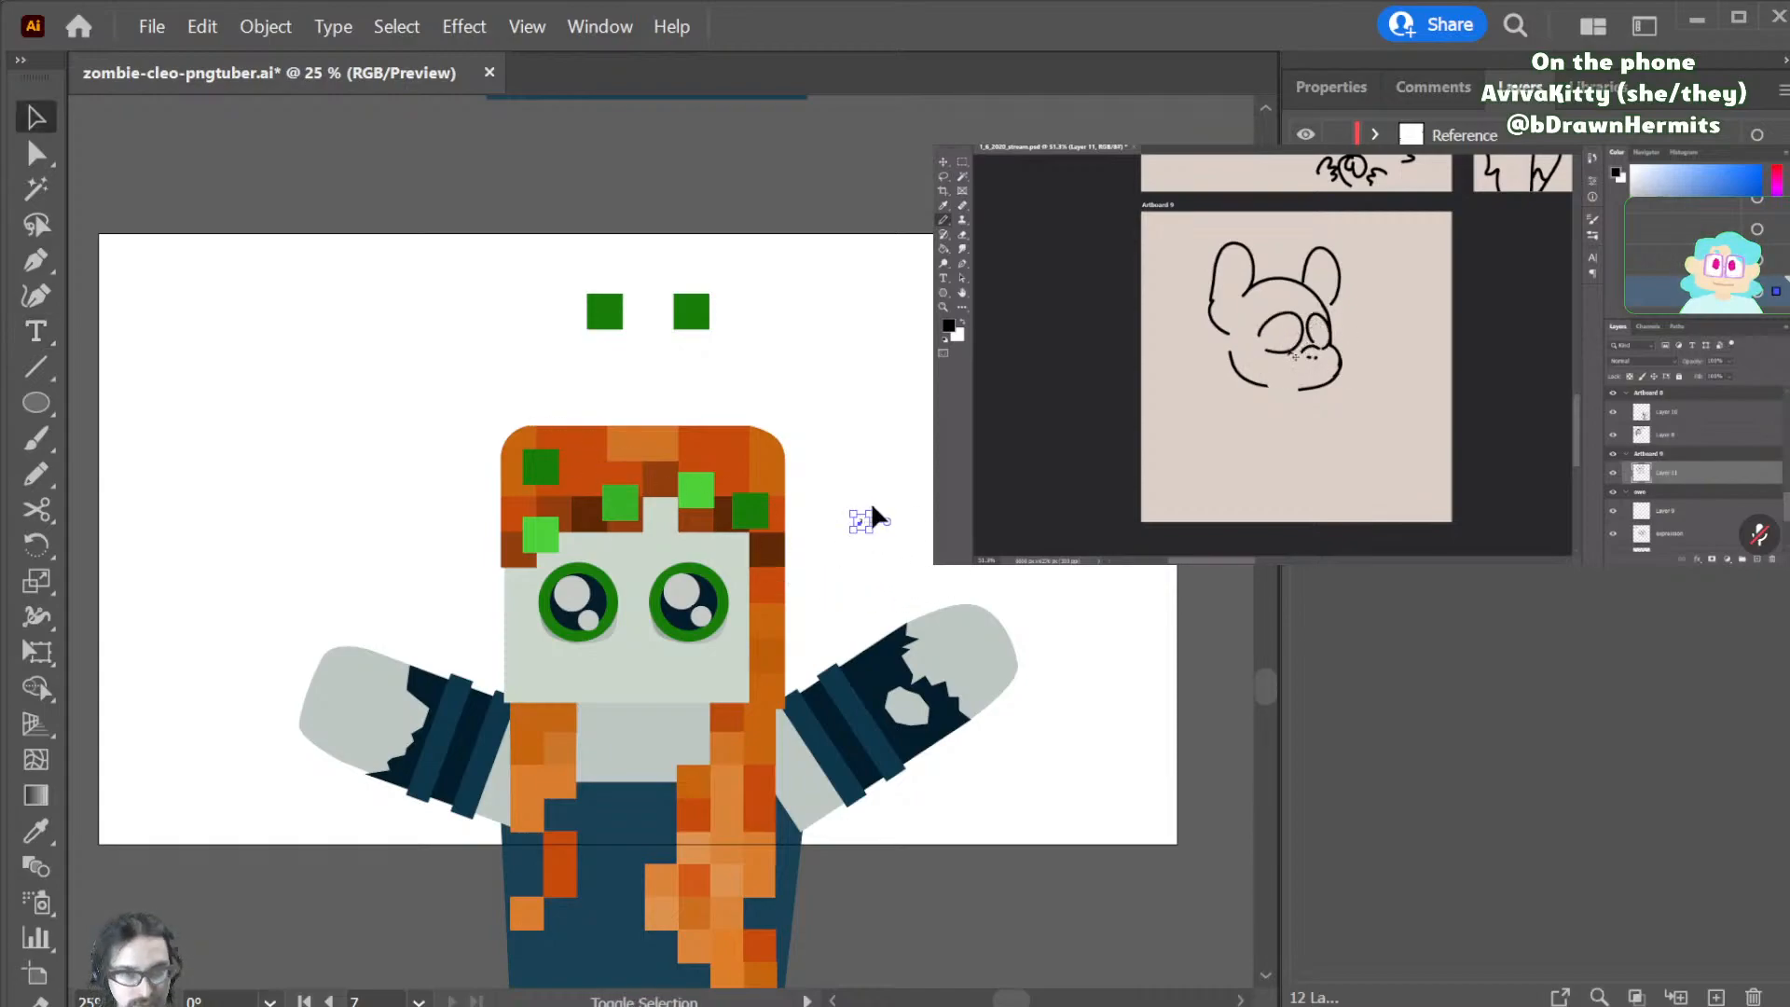
pyautogui.moveTo(871, 511); pyautogui.dragTo(956, 412)
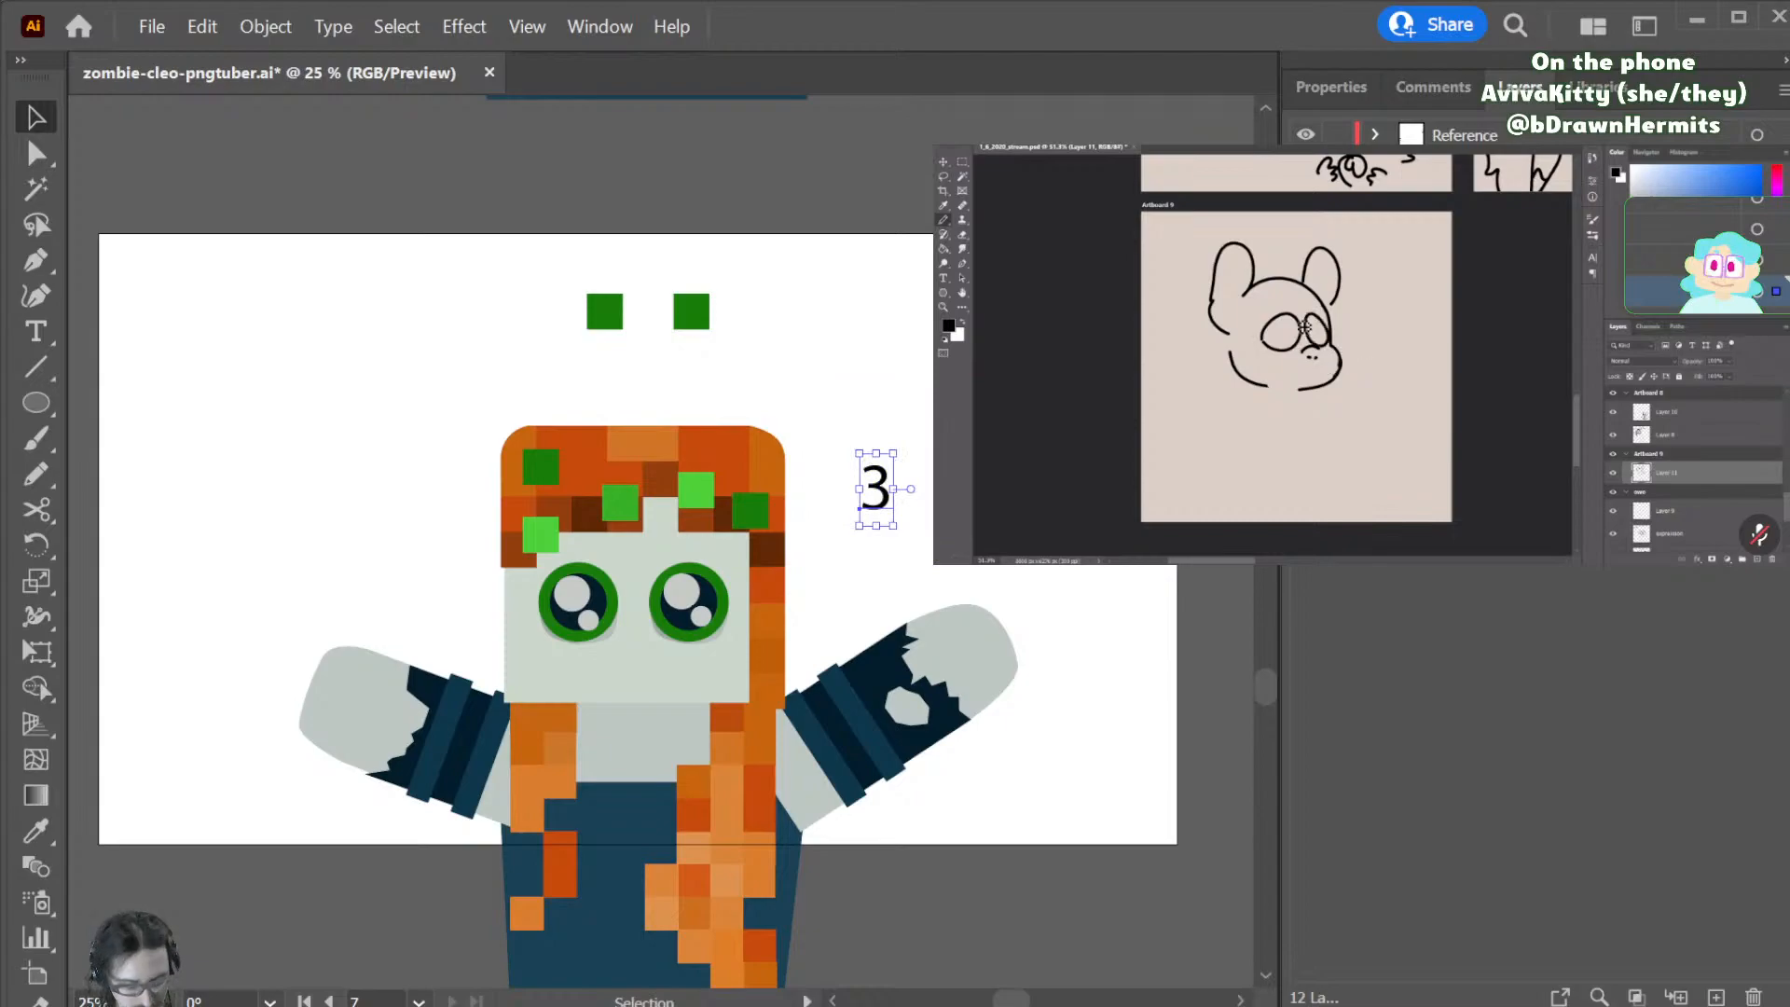
pyautogui.moveTo(910, 491); pyautogui.dragTo(646, 675)
pyautogui.click(899, 552)
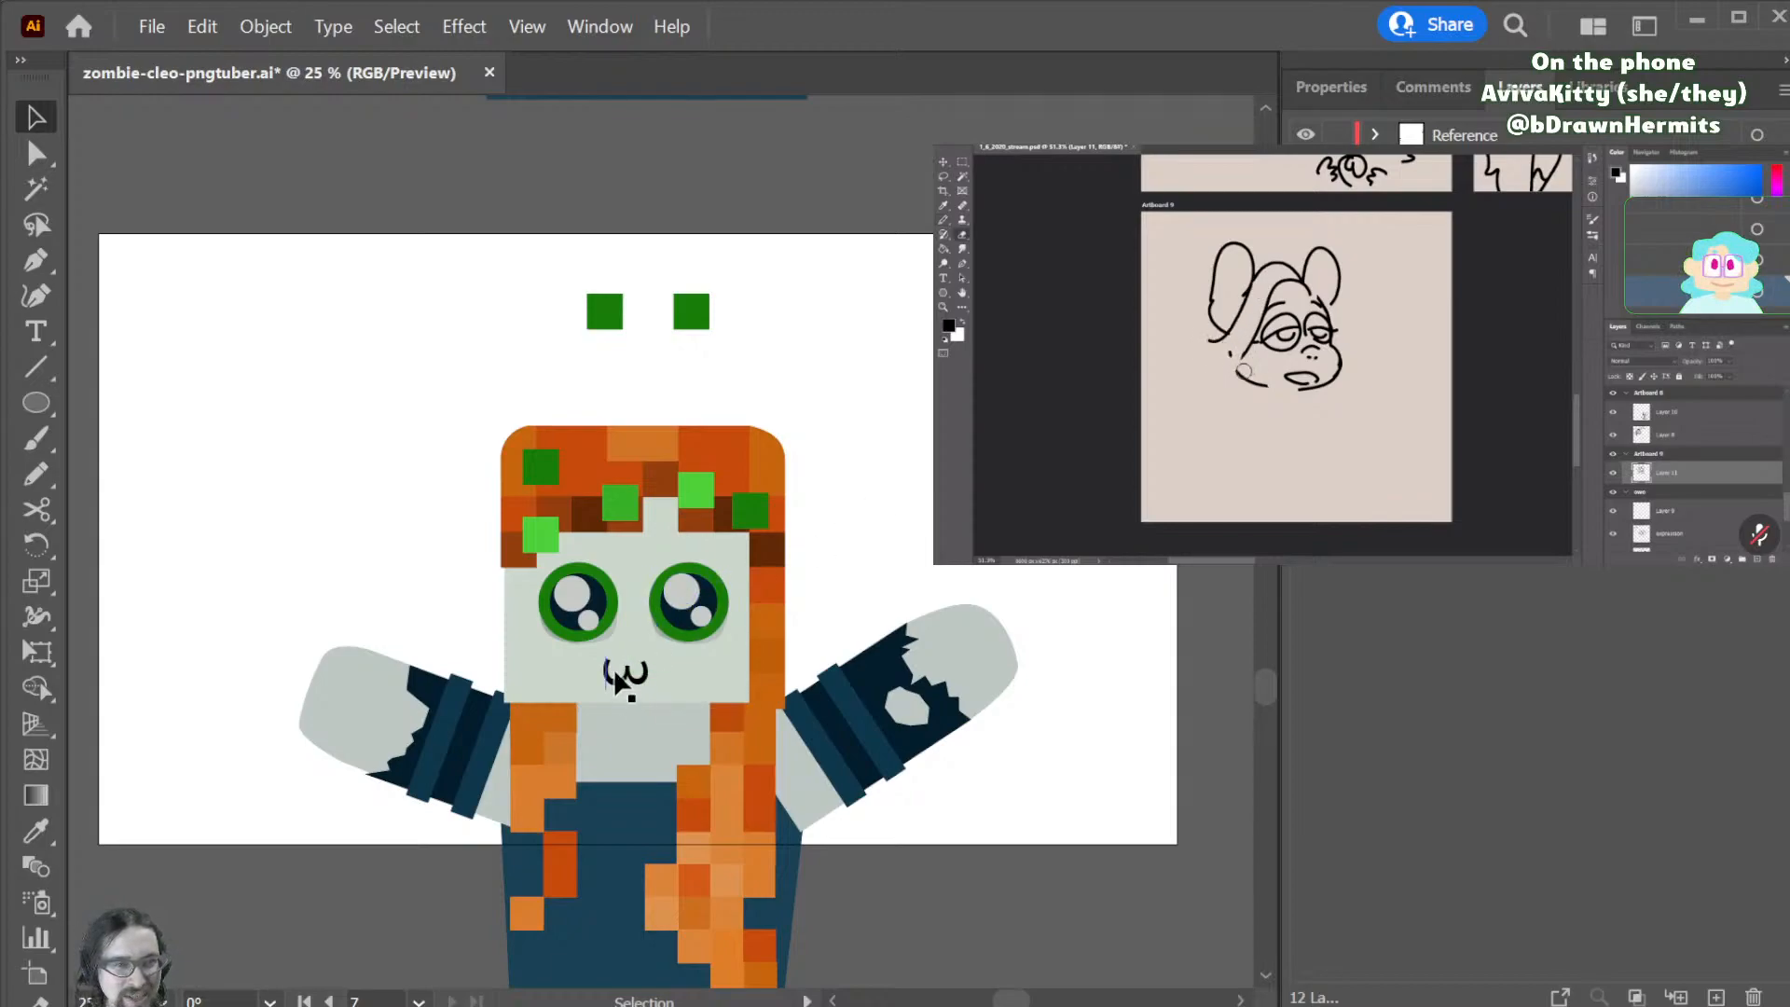
# - Recolour the sideways "3" mouth with a muted grey sampled from the artwork
pyautogui.press('i')
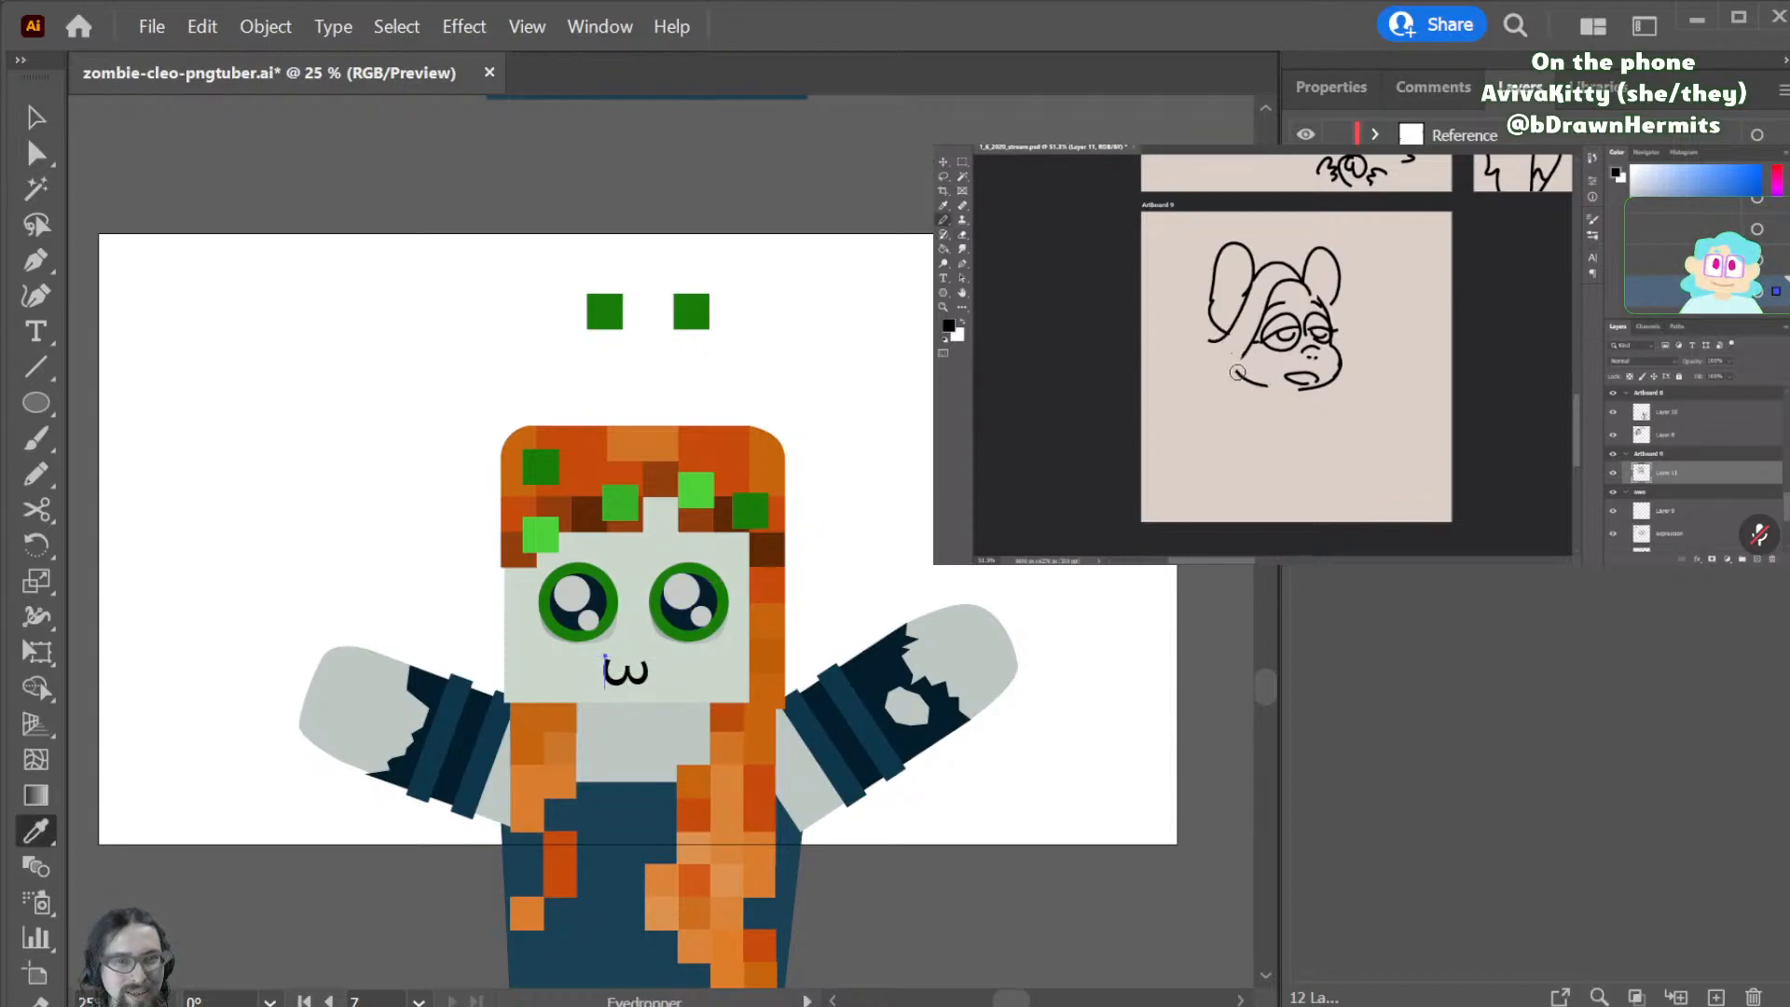
pyautogui.click(606, 690)
pyautogui.press('v')
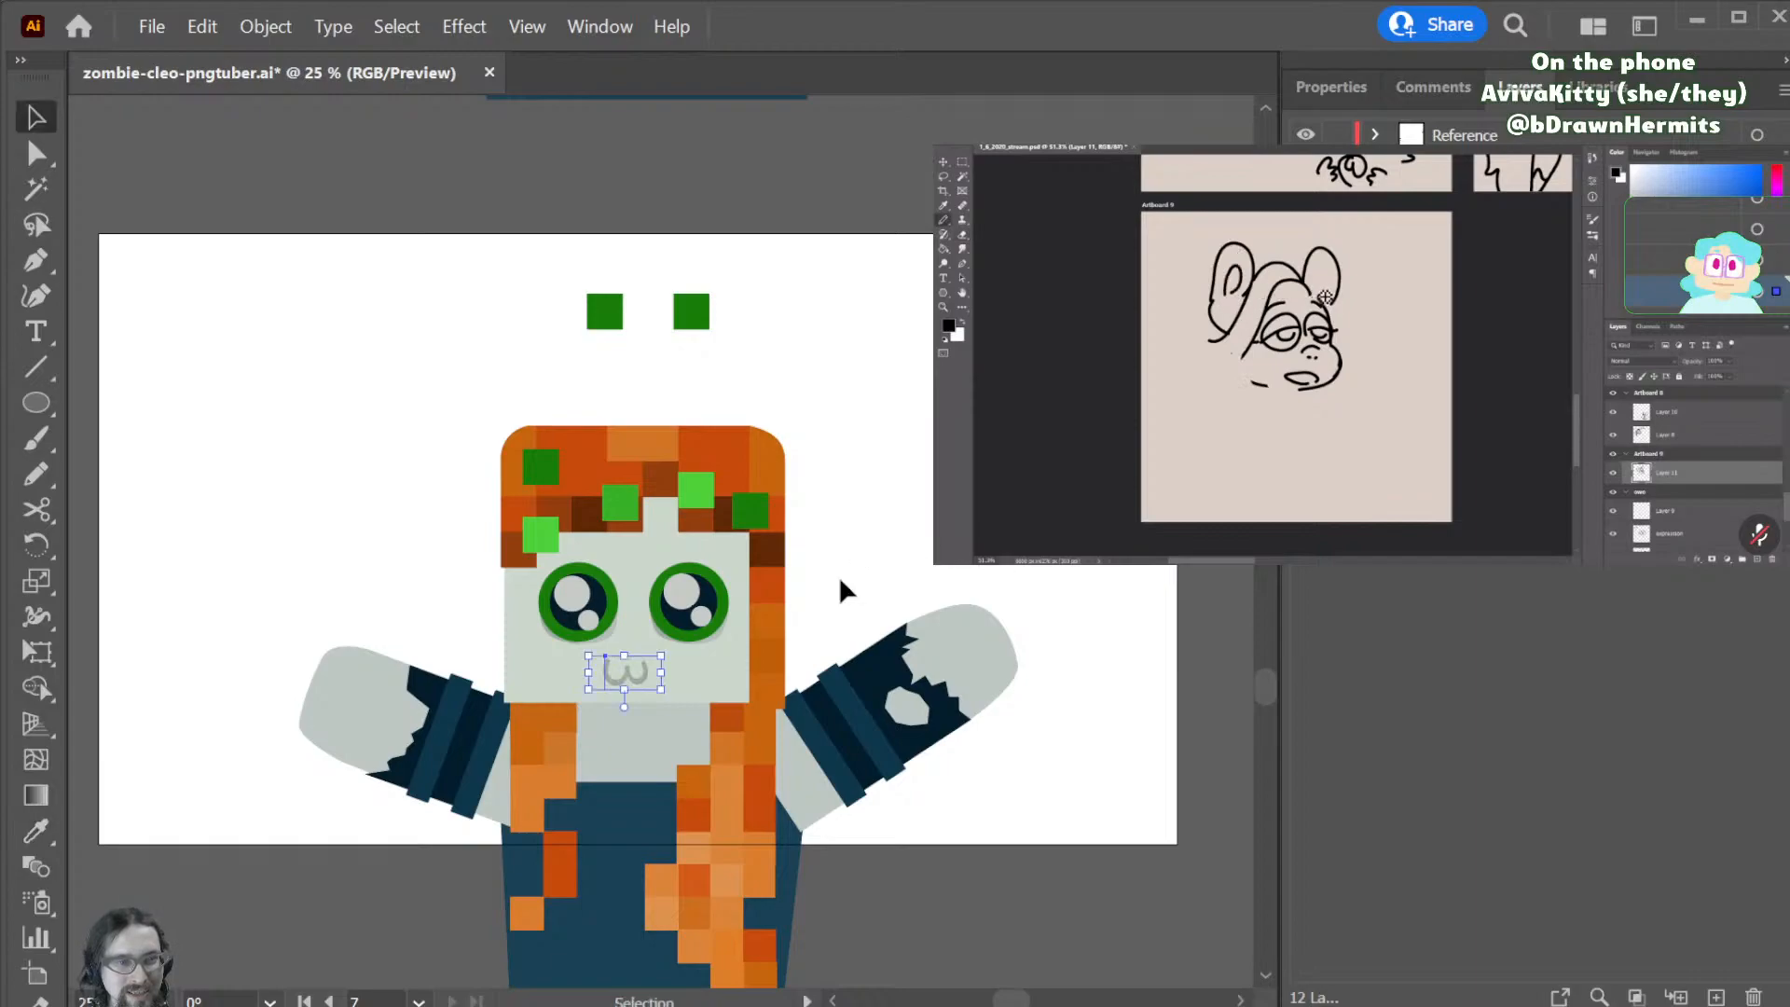
pyautogui.click(842, 572)
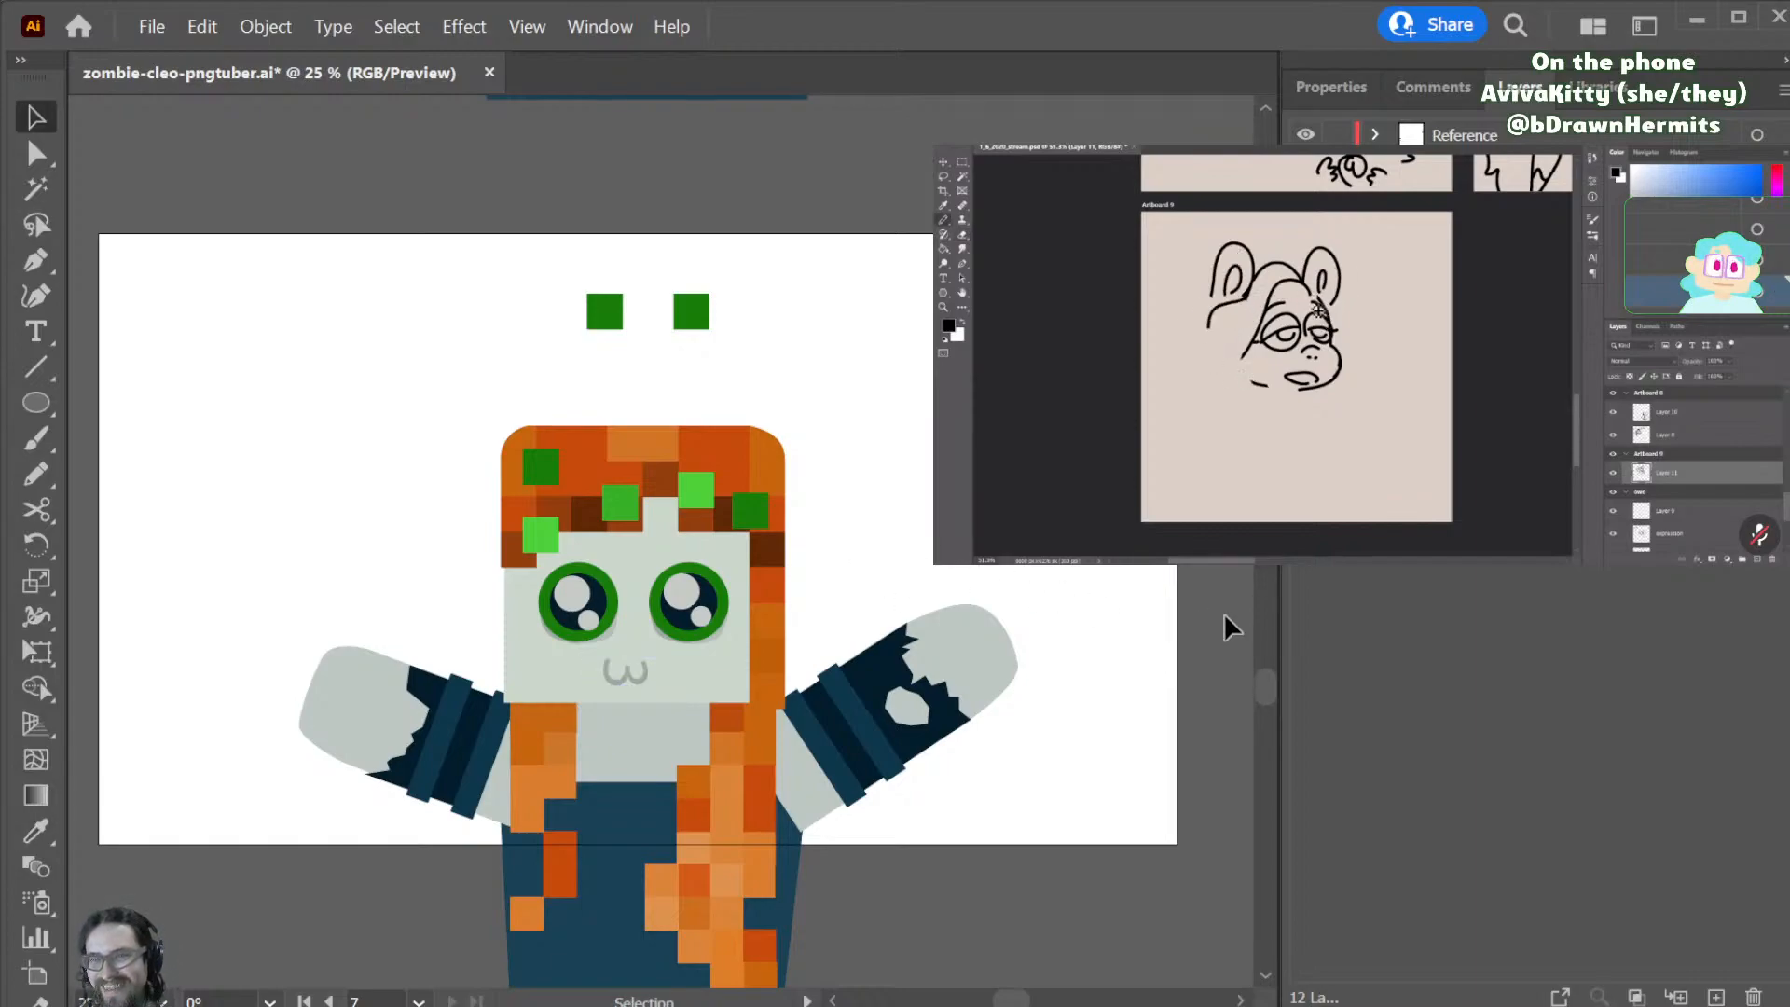
# - Replace the "3" in the mouth text with a "w"
pyautogui.doubleClick(624, 673)
pyautogui.write('w')
pyautogui.moveTo(625, 690); pyautogui.dragTo(622, 667)
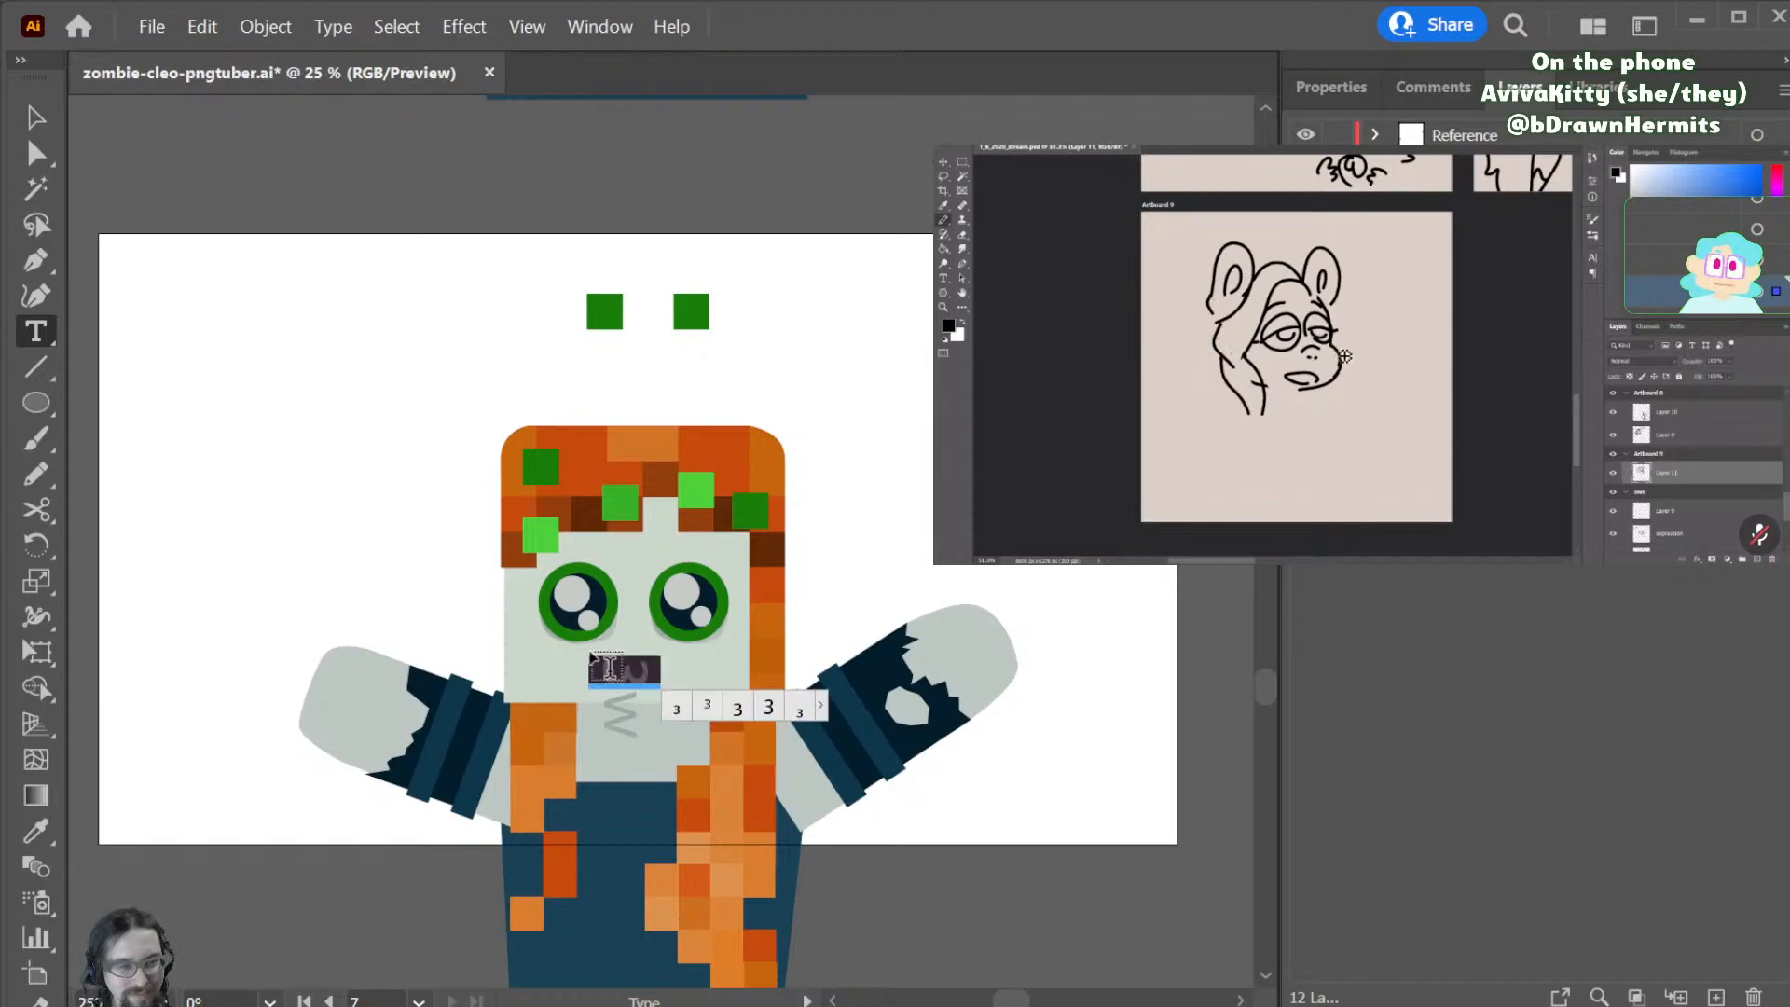
pyautogui.press('BackSpace')
pyautogui.press('Escape')
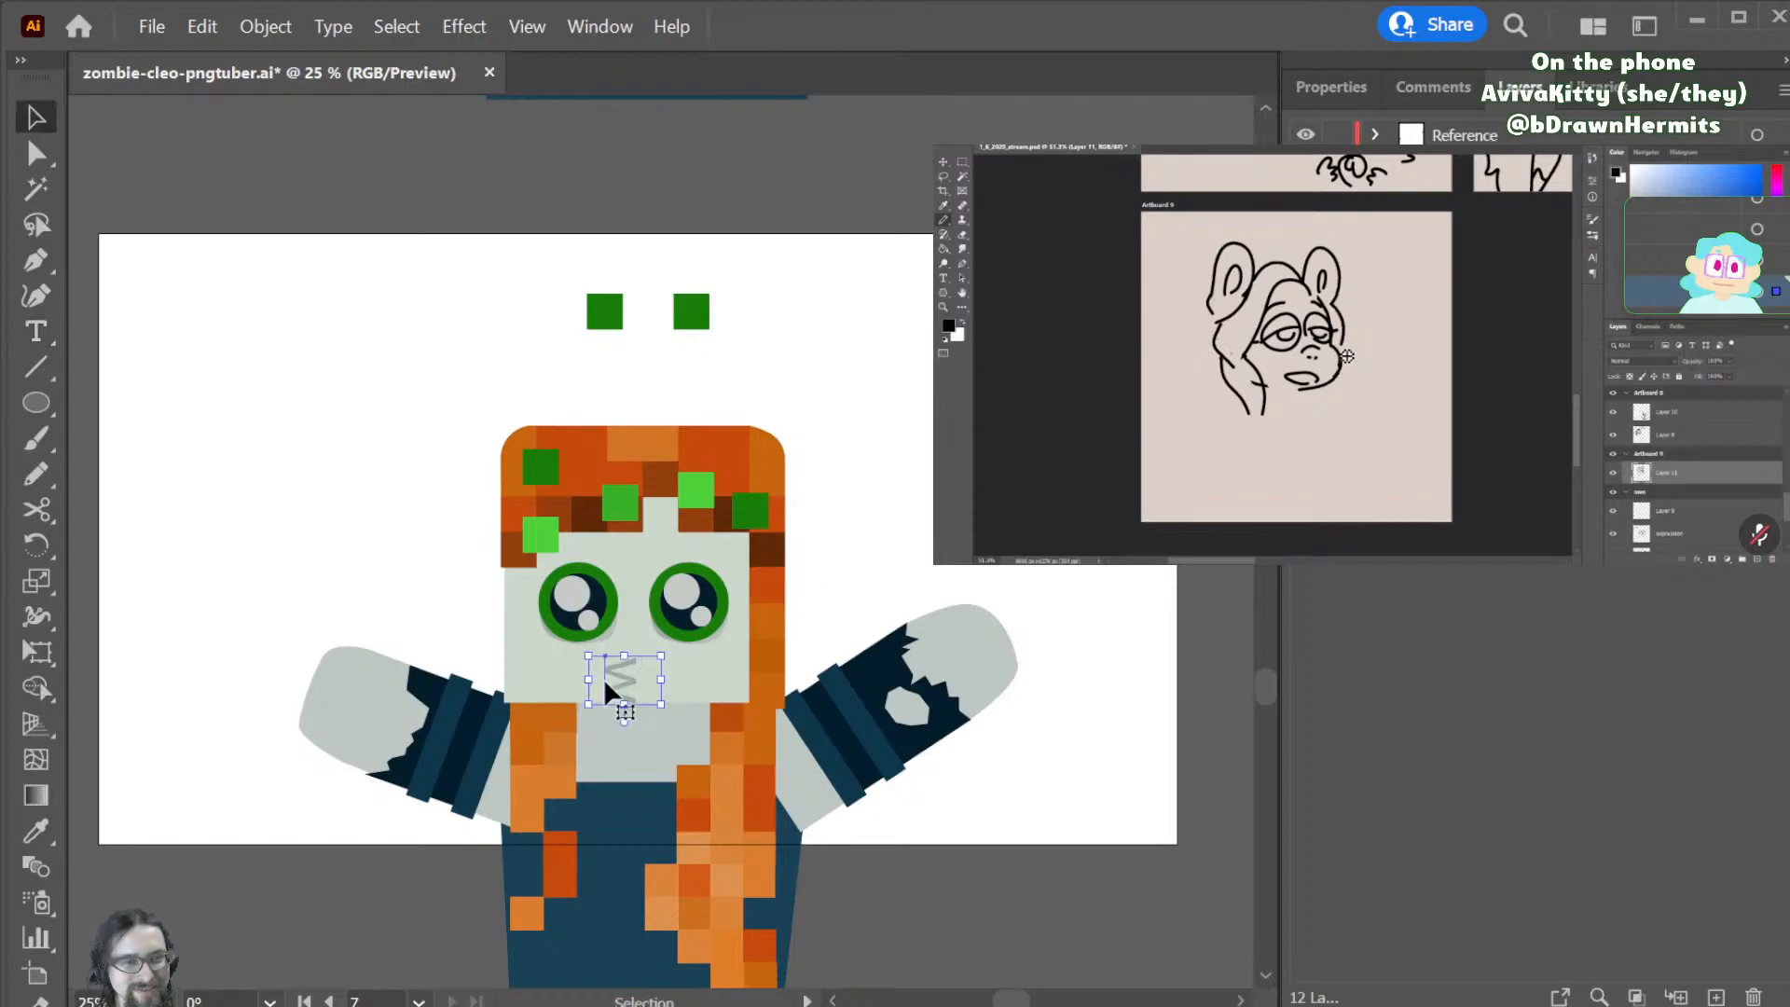
# - Rotate the "w" text by 90° so it stands upright and move it down to the mouth position
pyautogui.press('r')
pyautogui.moveTo(769, 600); pyautogui.dragTo(608, 389)
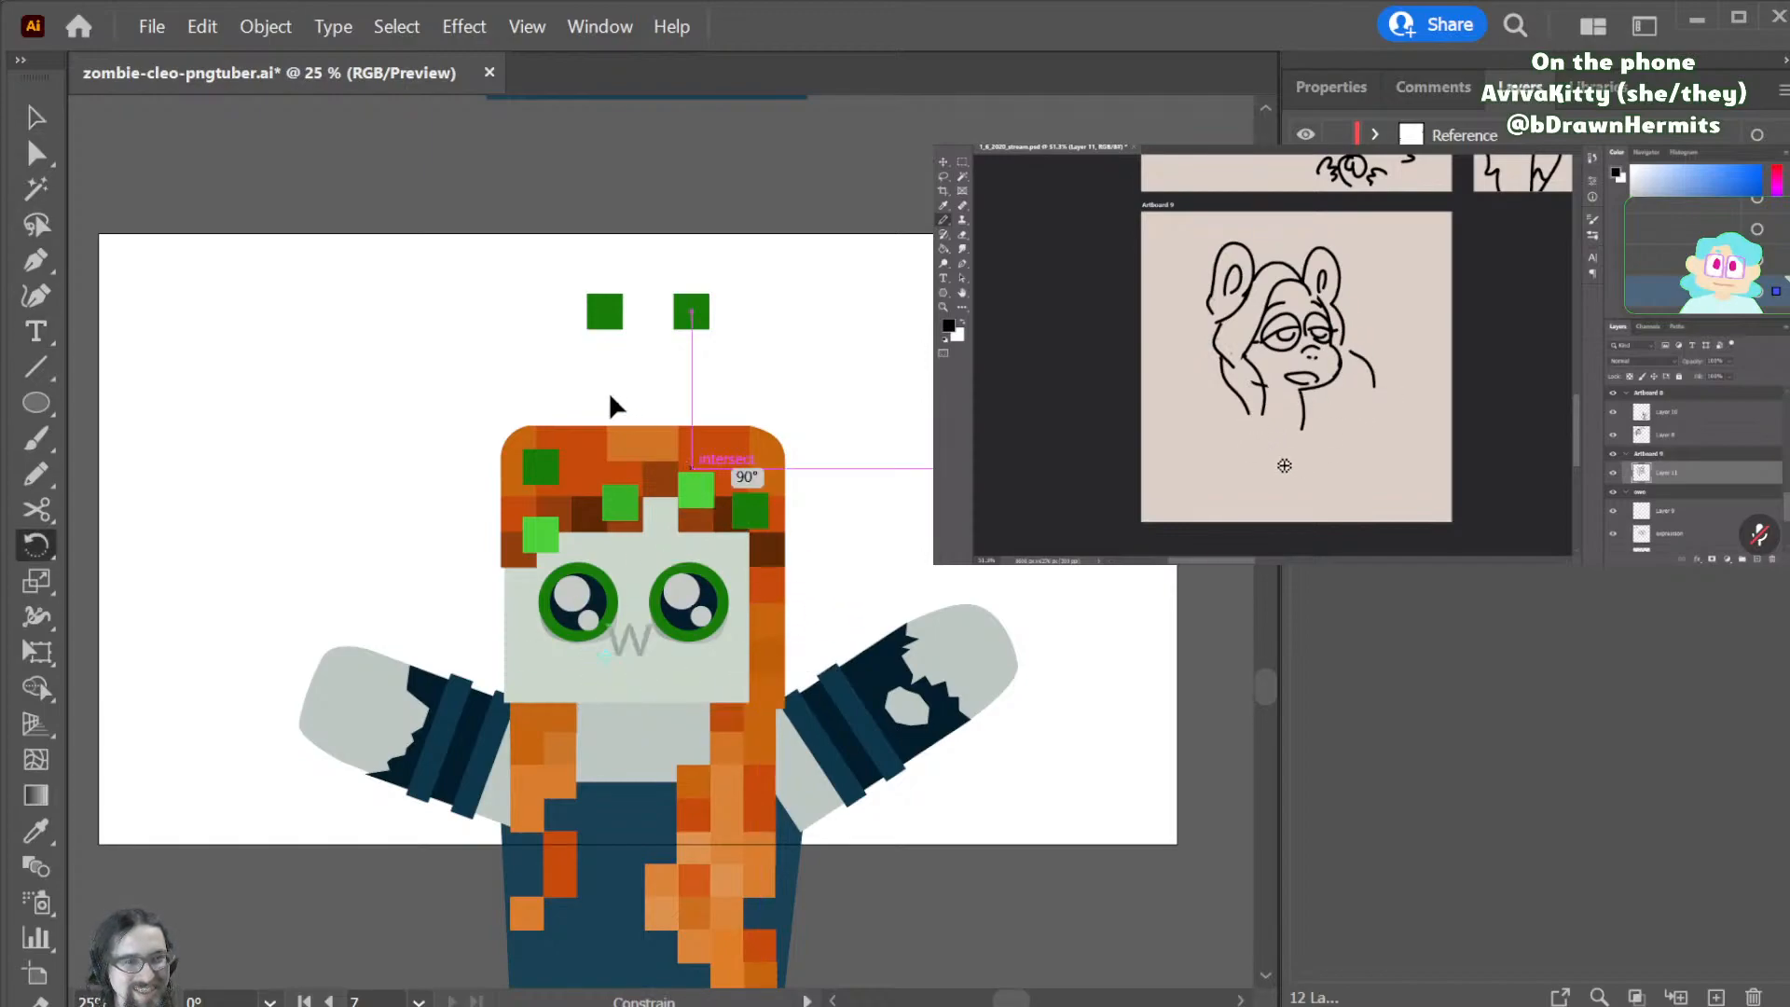
pyautogui.press('v')
pyautogui.moveTo(629, 641); pyautogui.dragTo(630, 673)
pyautogui.click(862, 579)
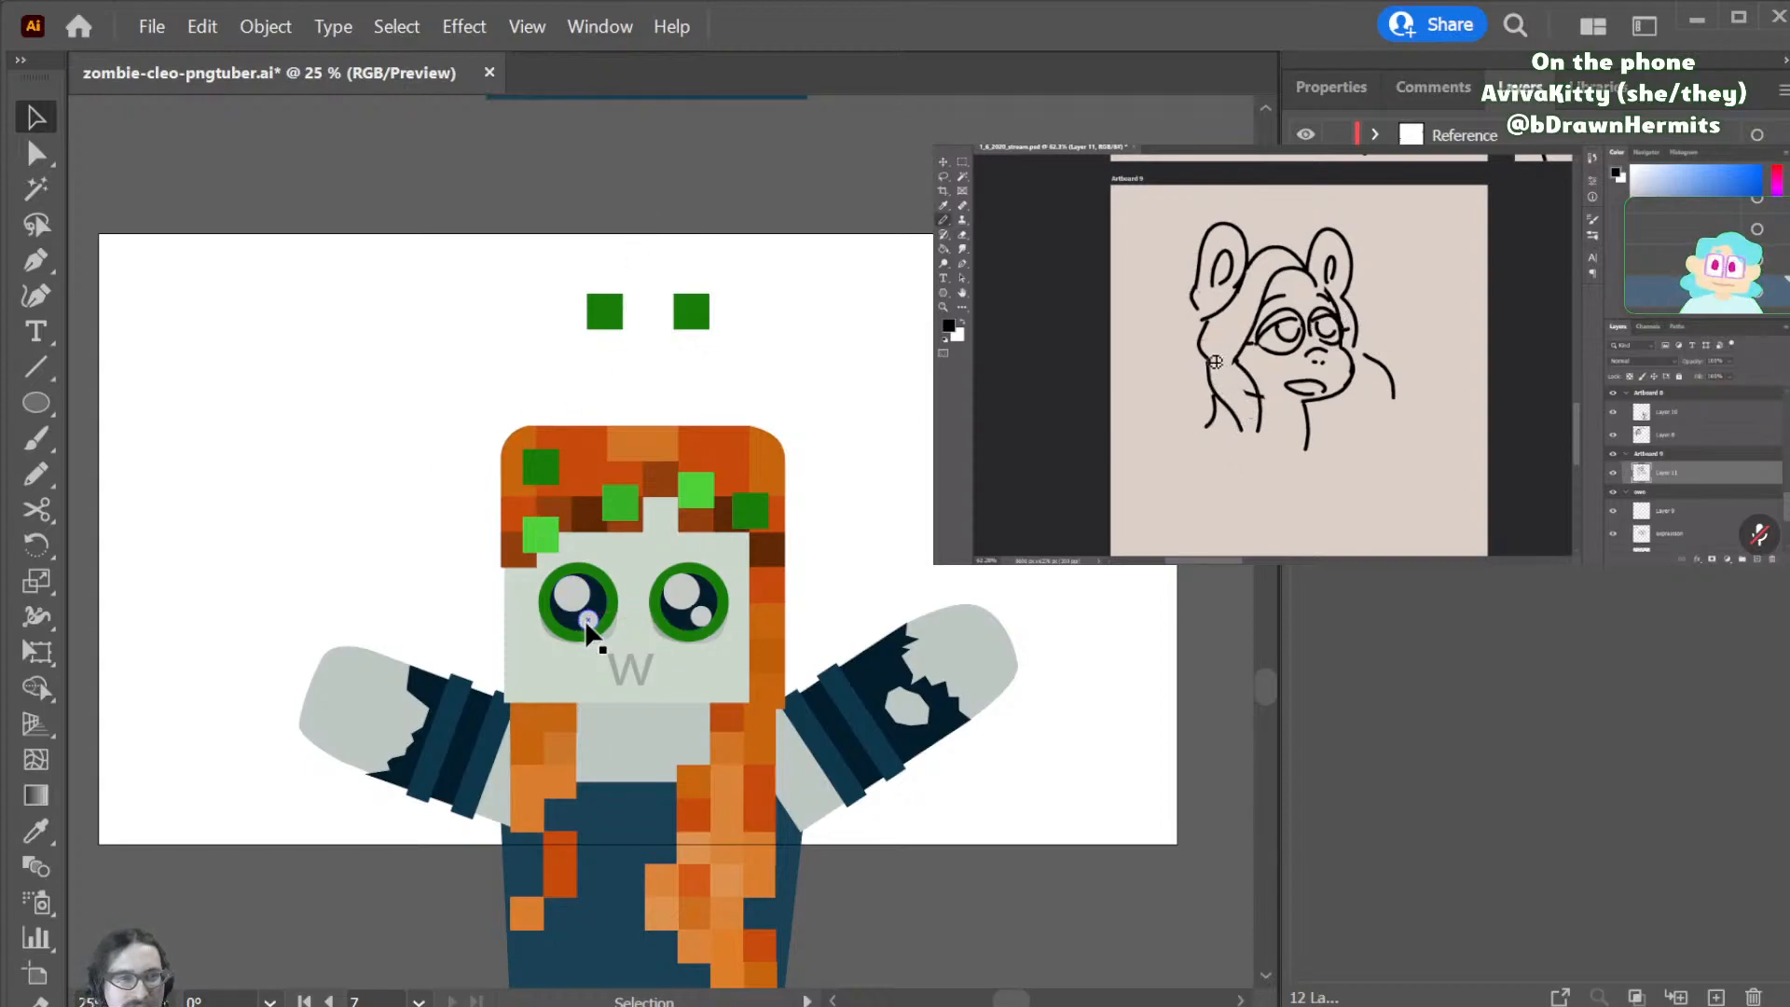
# - Move the "w" text off the face and place the wavy grey mouth back centred beneath the eyes
pyautogui.moveTo(640, 670); pyautogui.dragTo(1089, 581)
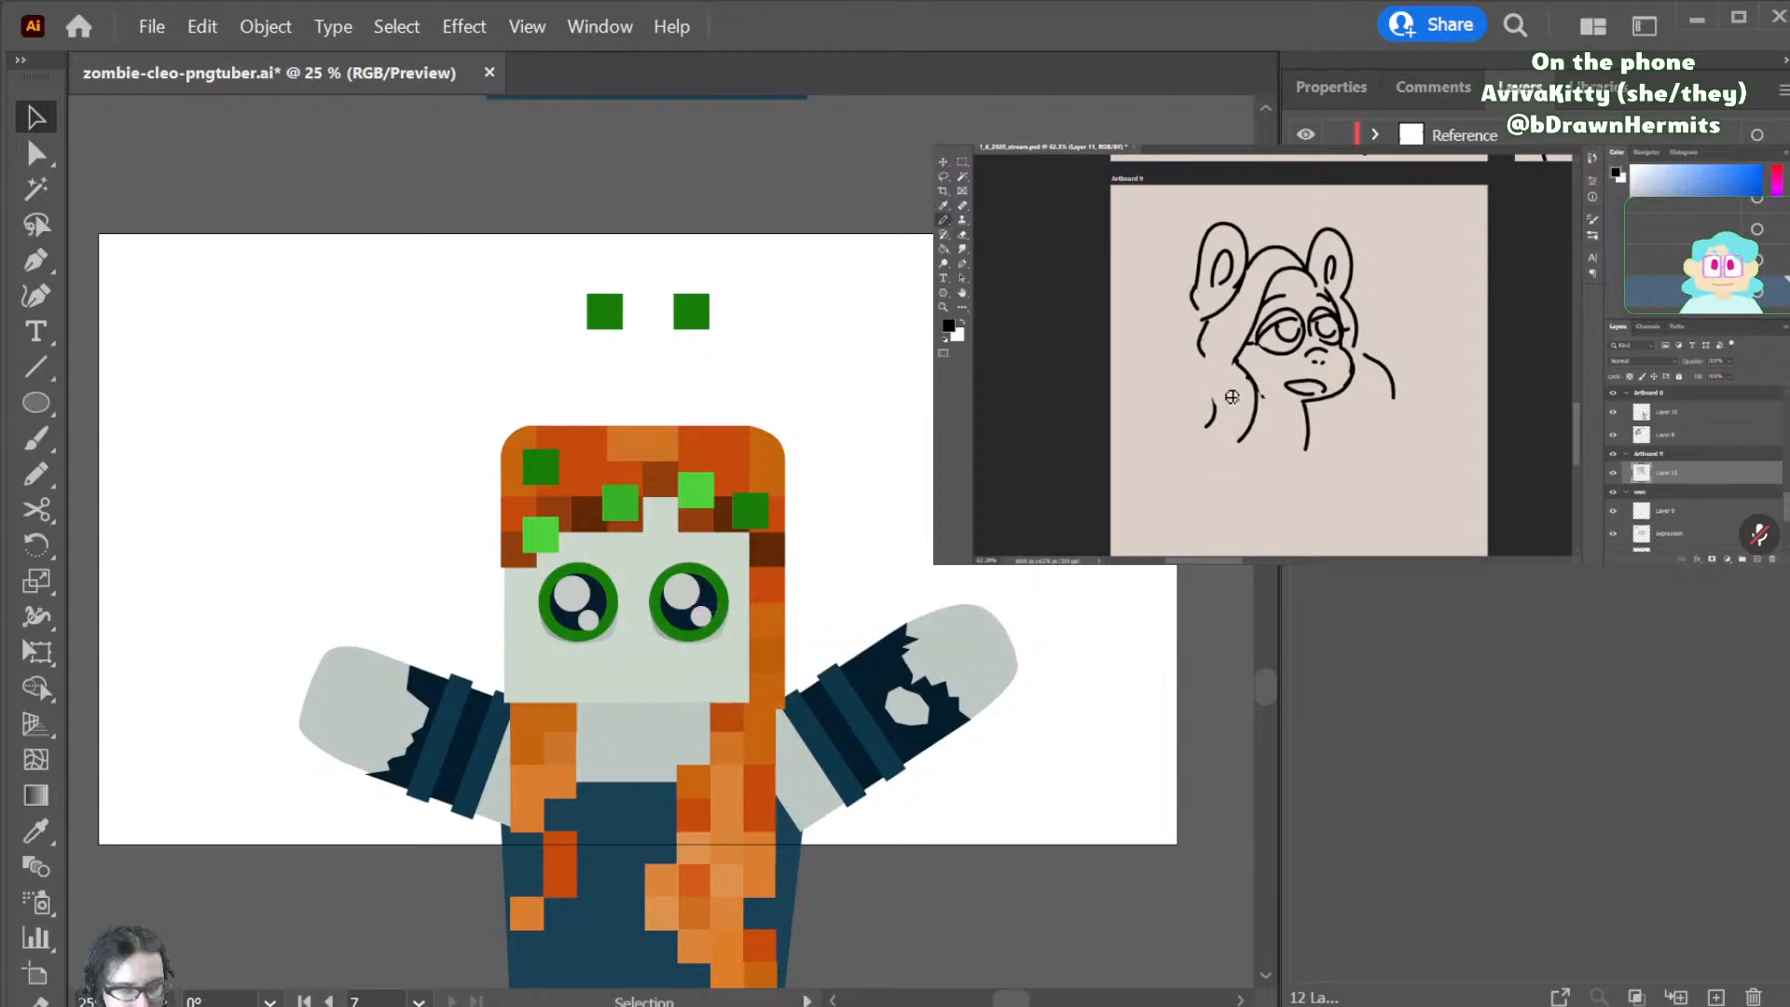
pyautogui.press('a')
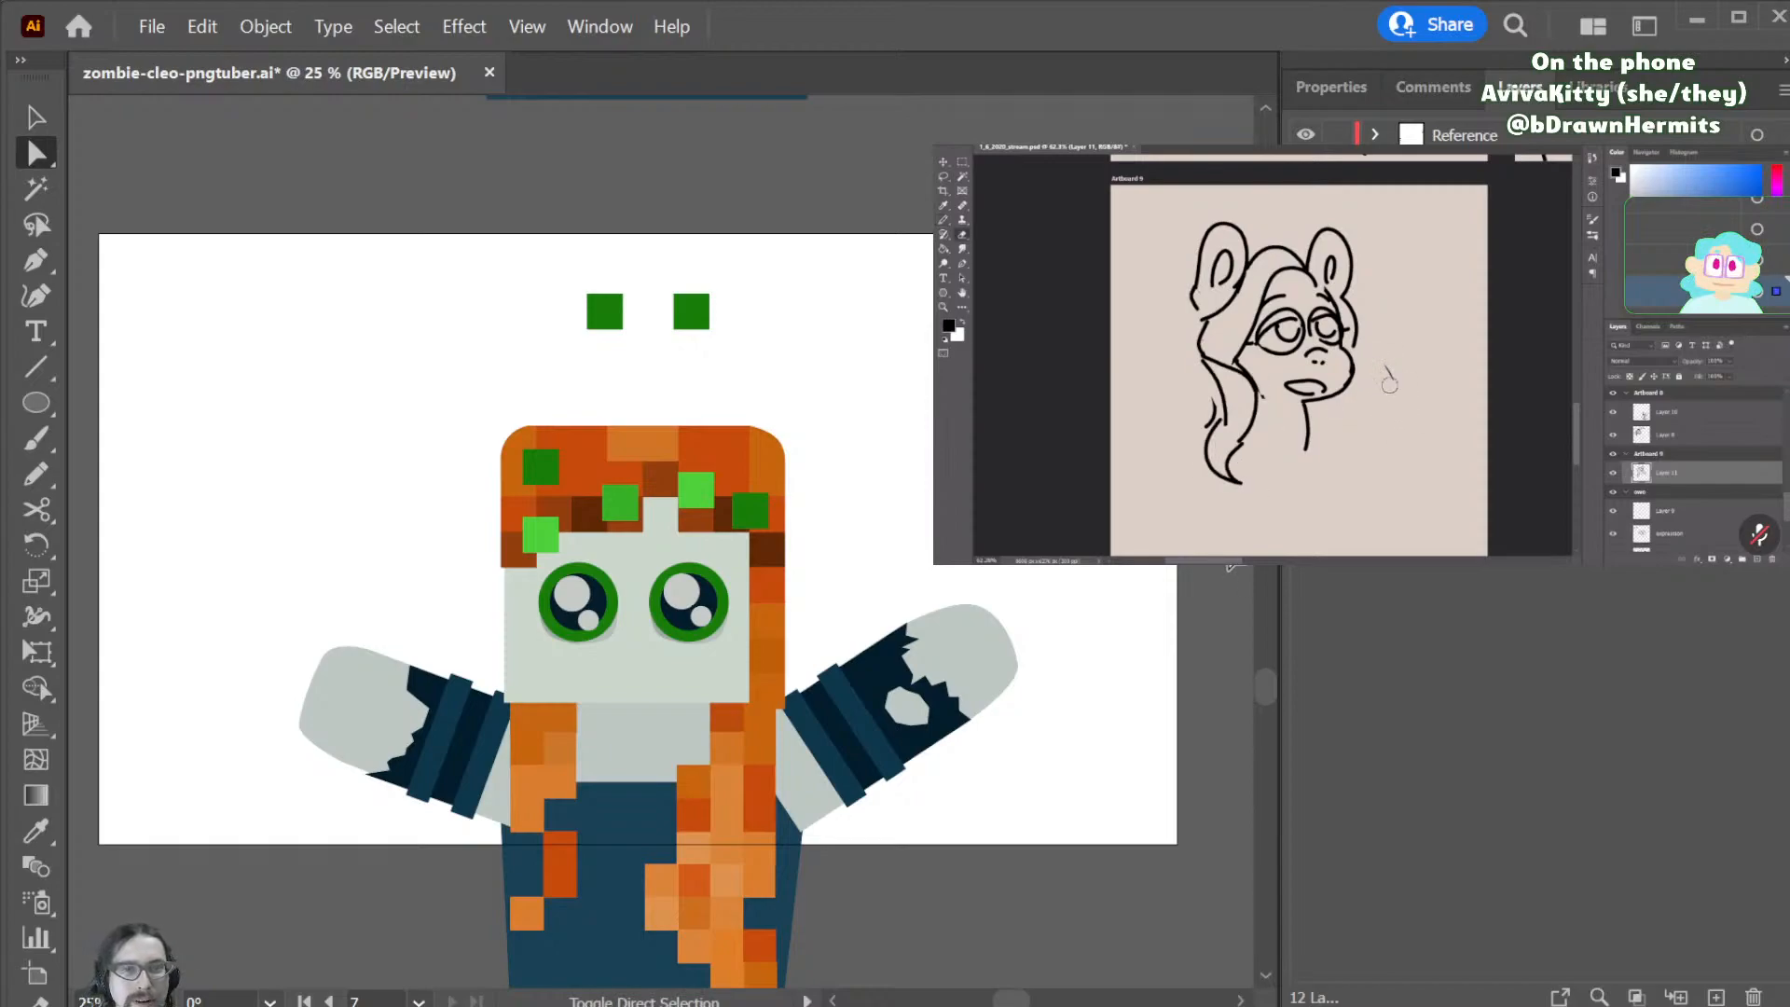
pyautogui.press('v')
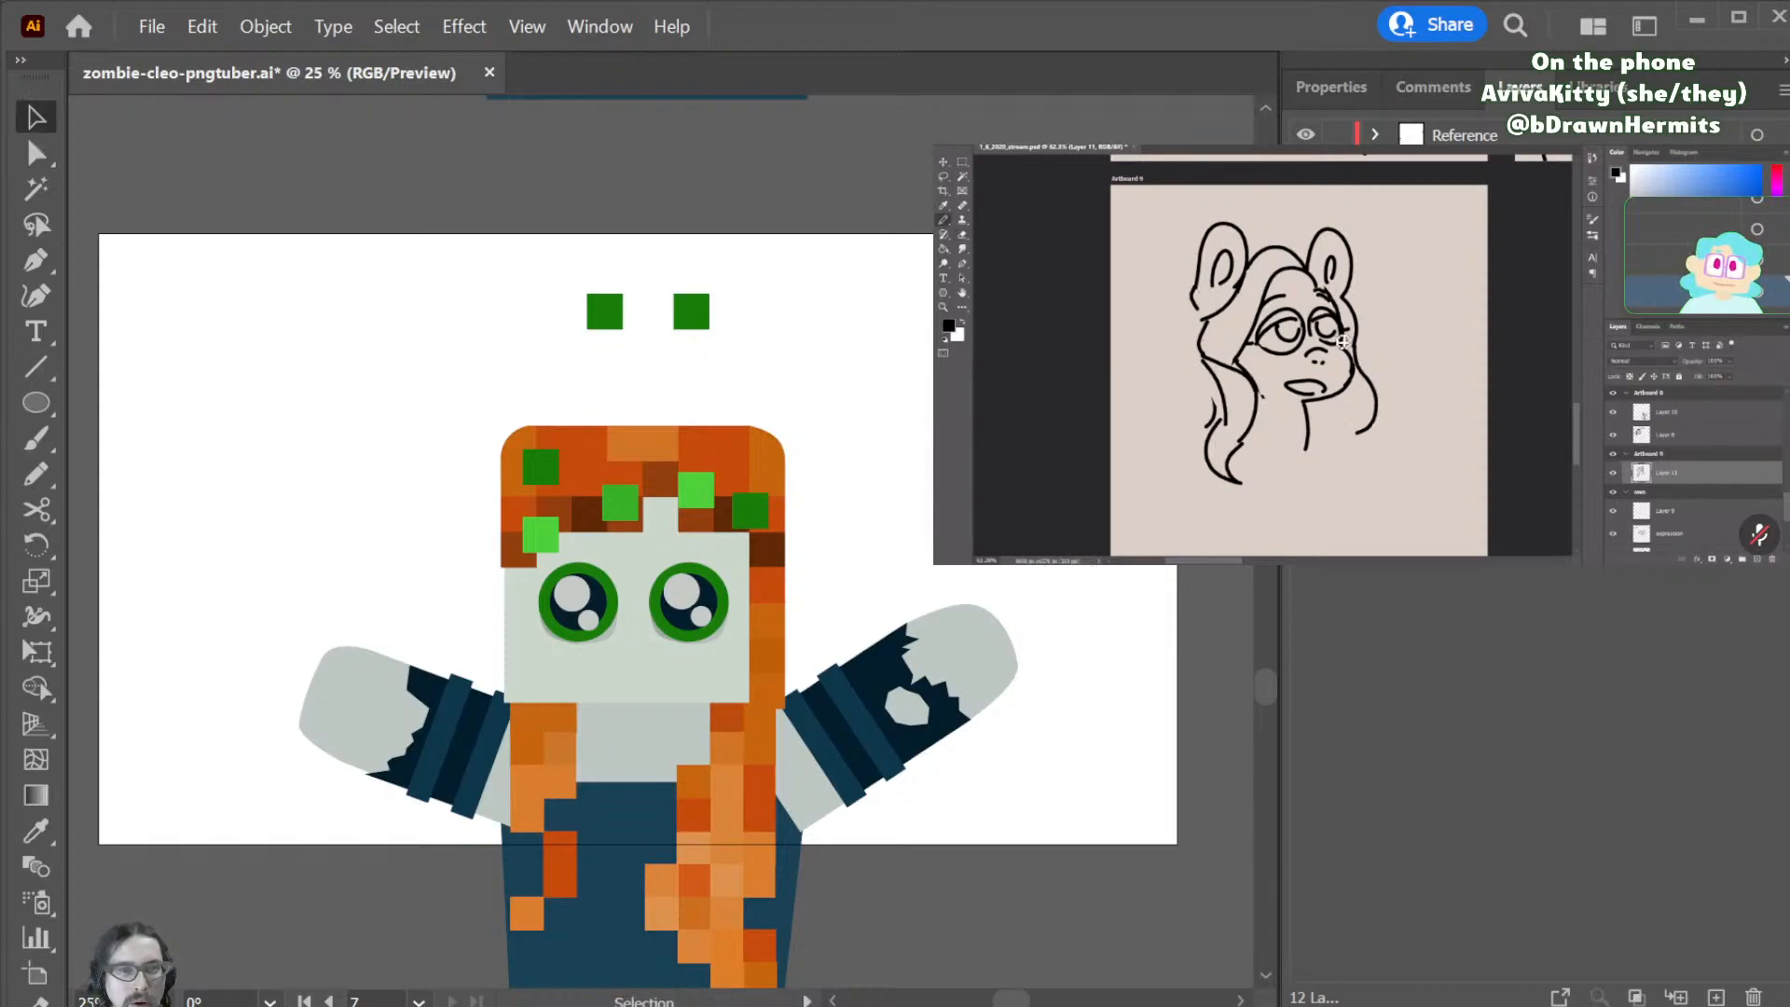
pyautogui.moveTo(798, 544); pyautogui.dragTo(629, 664)
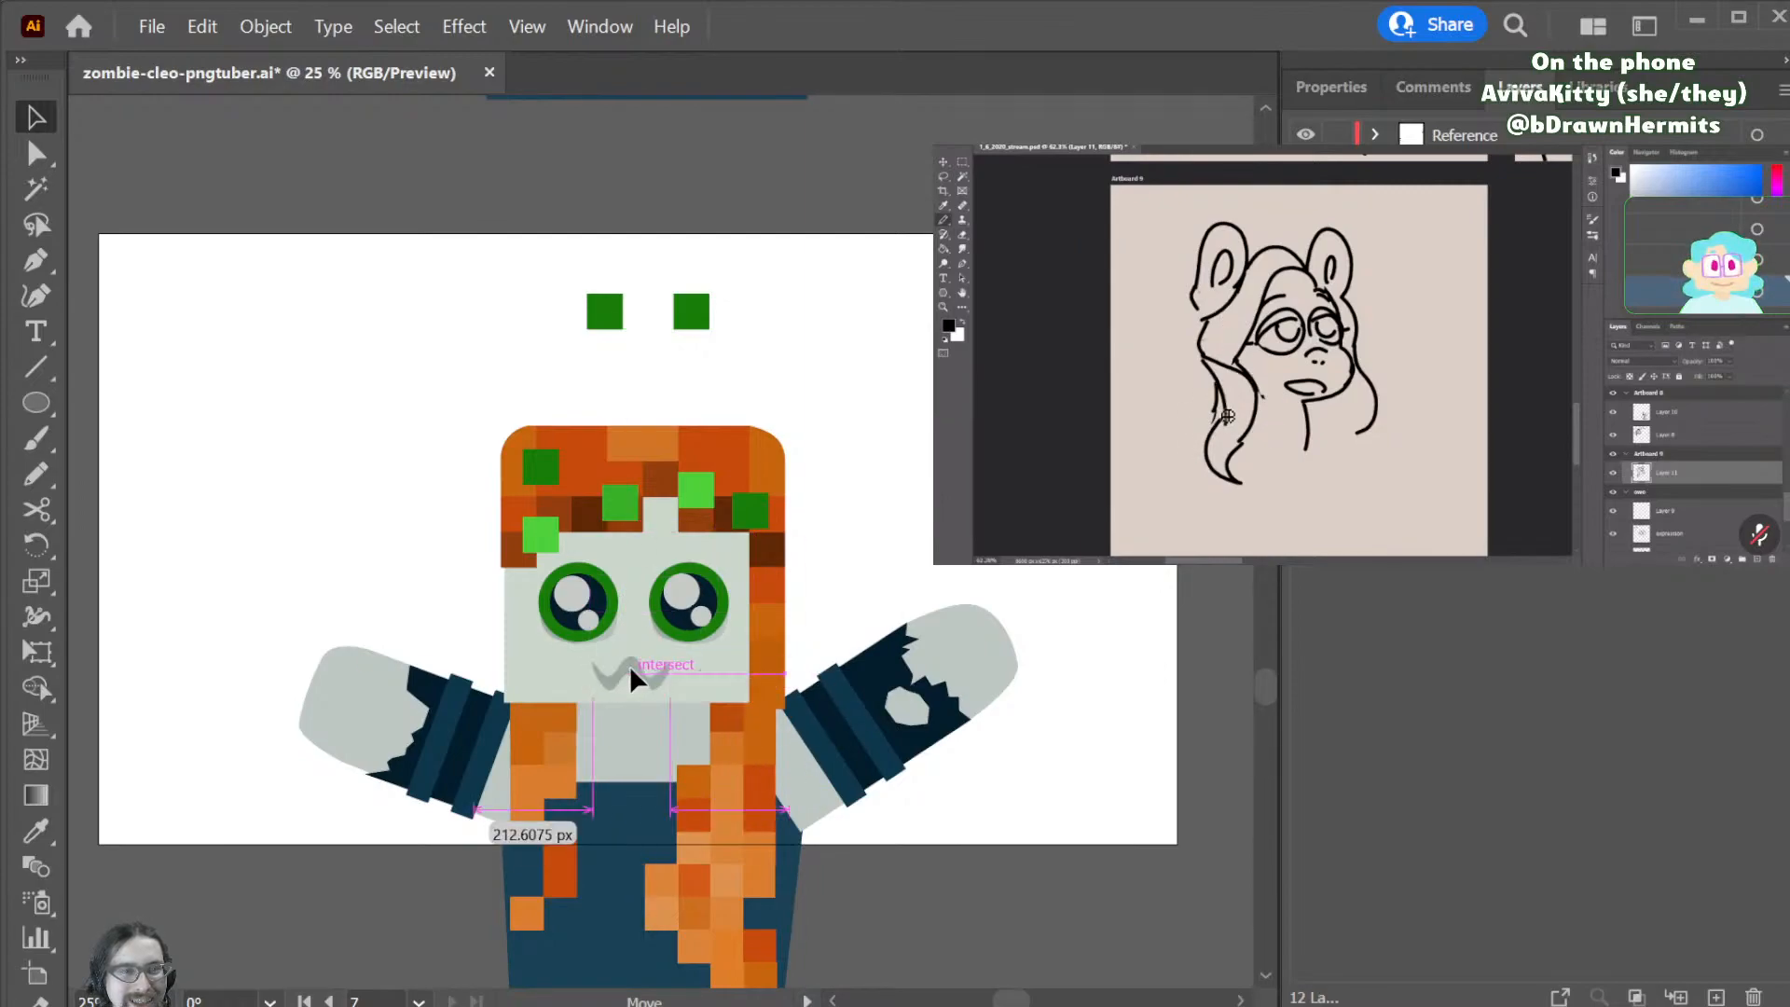
# - Reshape the curve handles at one end of the wavy grey mouth so that its outer tip is rounder and fuller
pyautogui.hotkey('ctrl', 'shift', 'a')
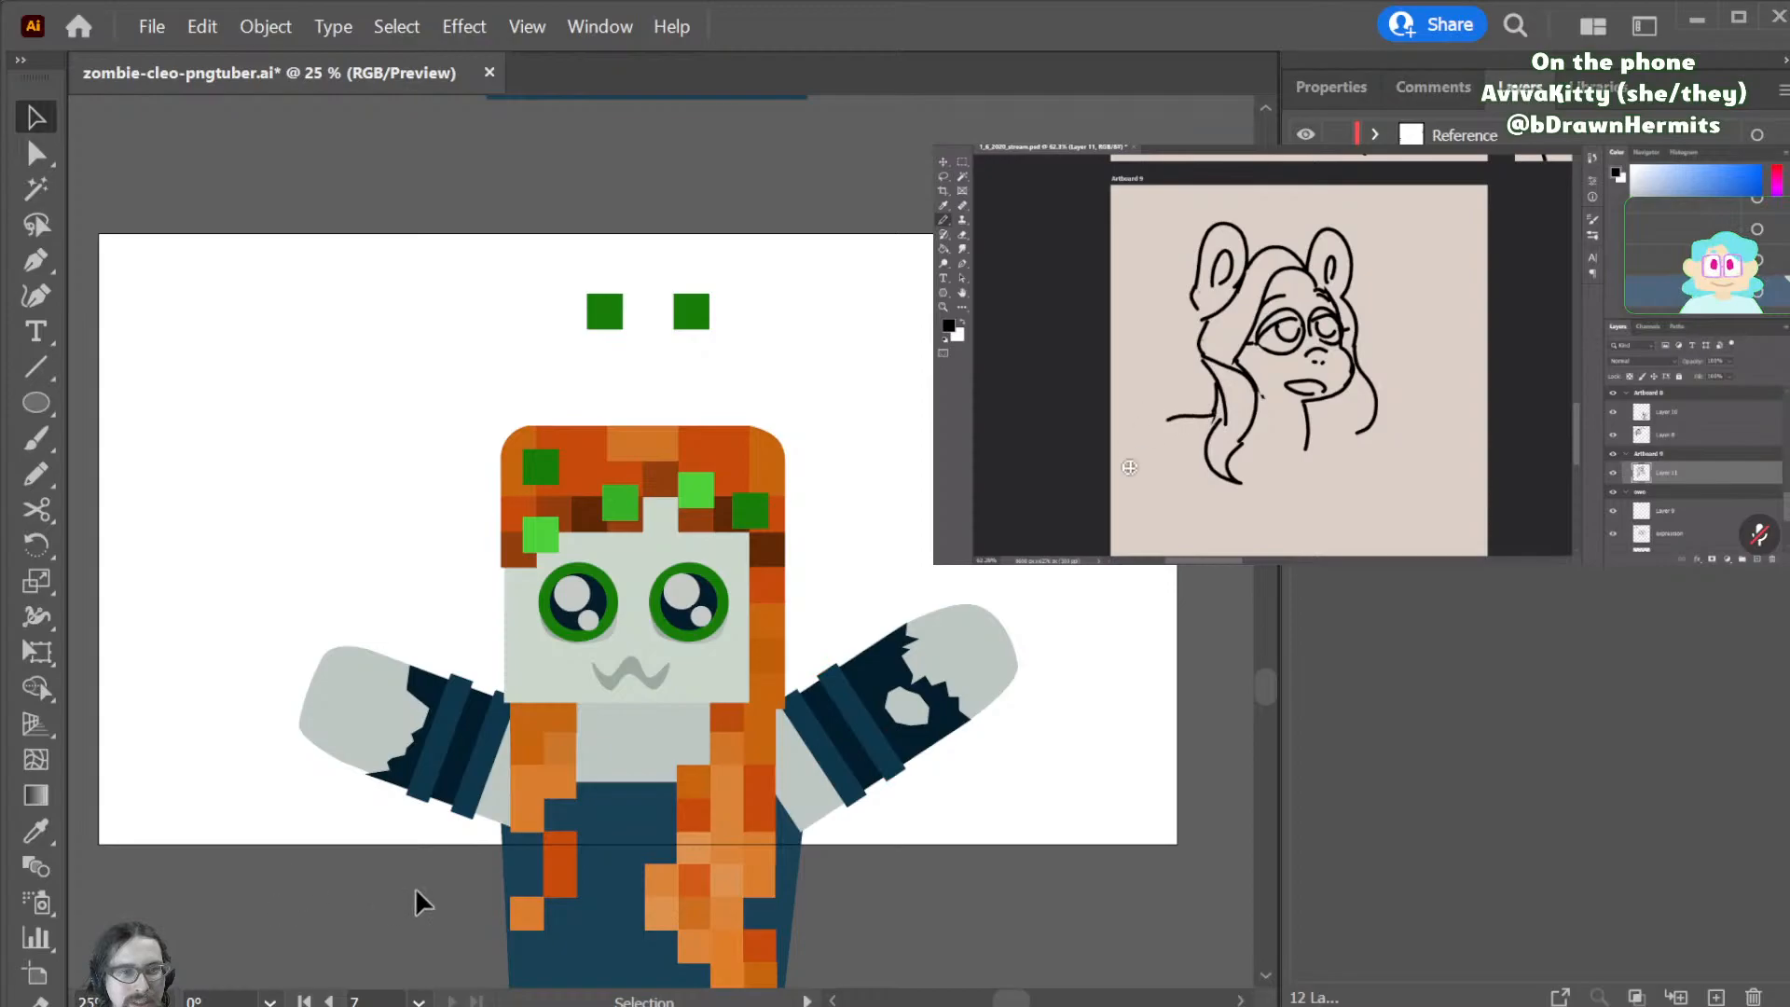
pyautogui.scroll(3, 642, 872)
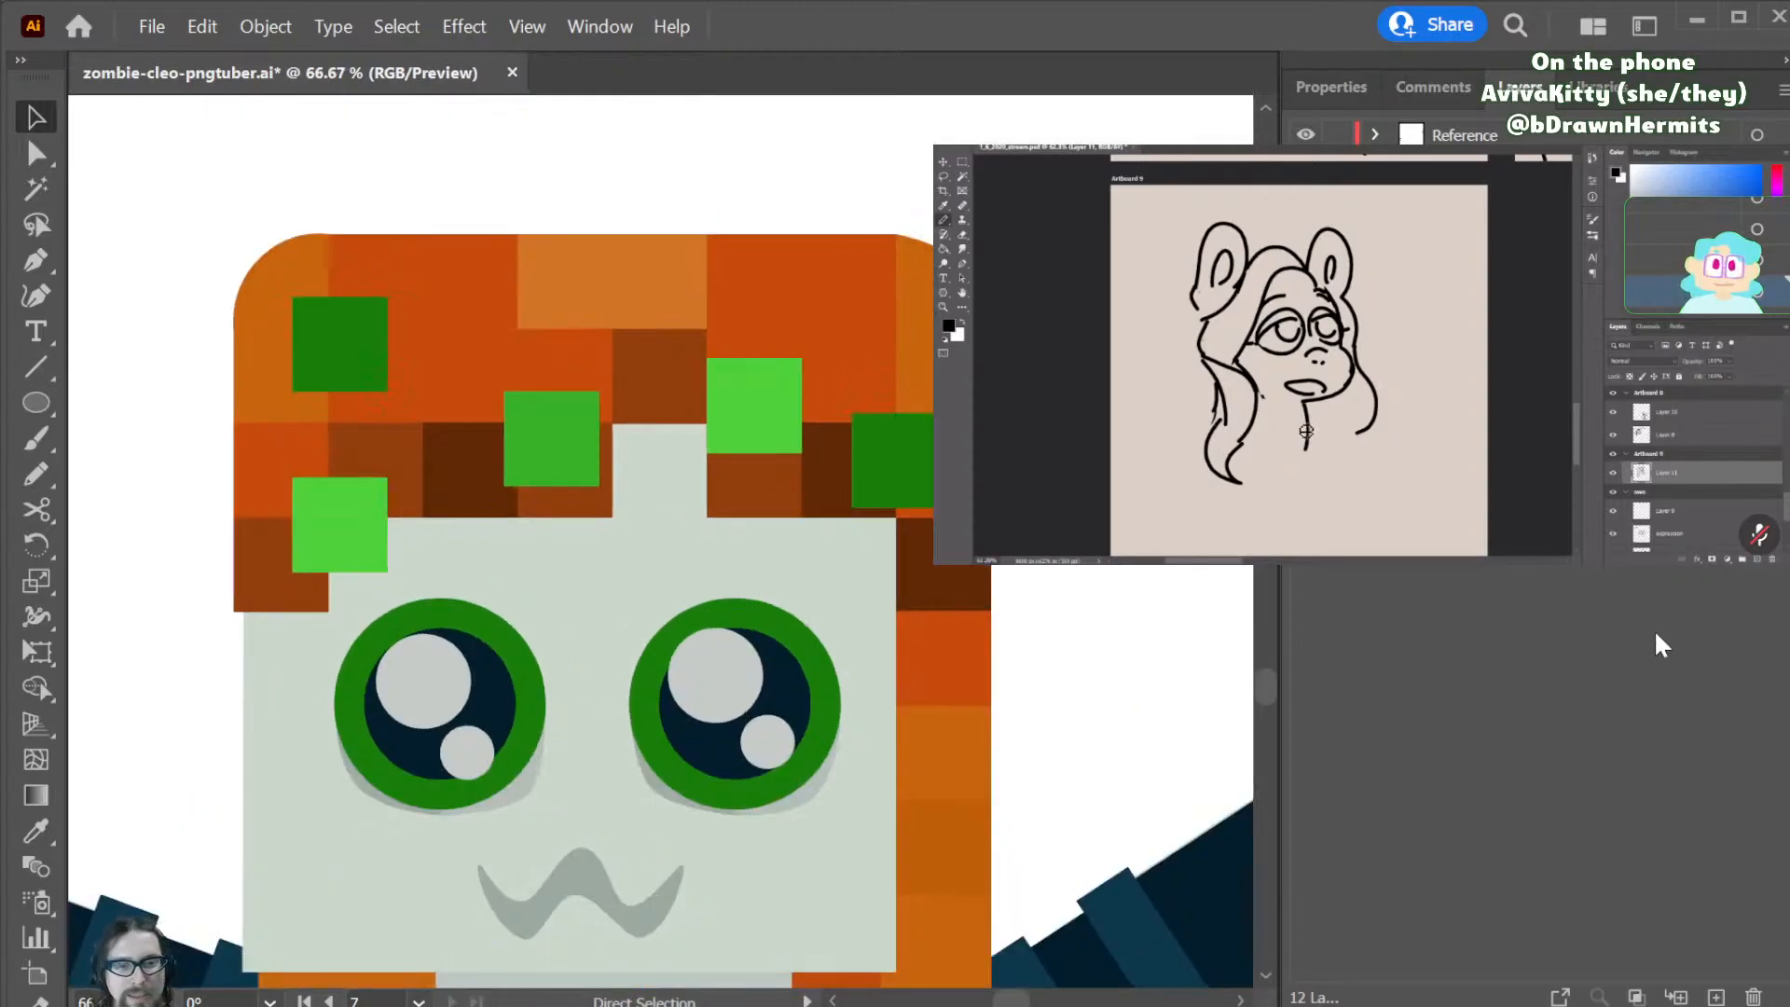
pyautogui.hscroll(3, 706, 792)
pyautogui.hscroll(-7, 681, 844)
pyautogui.scroll(-2, 664, 802)
pyautogui.scroll(-1, 664, 803)
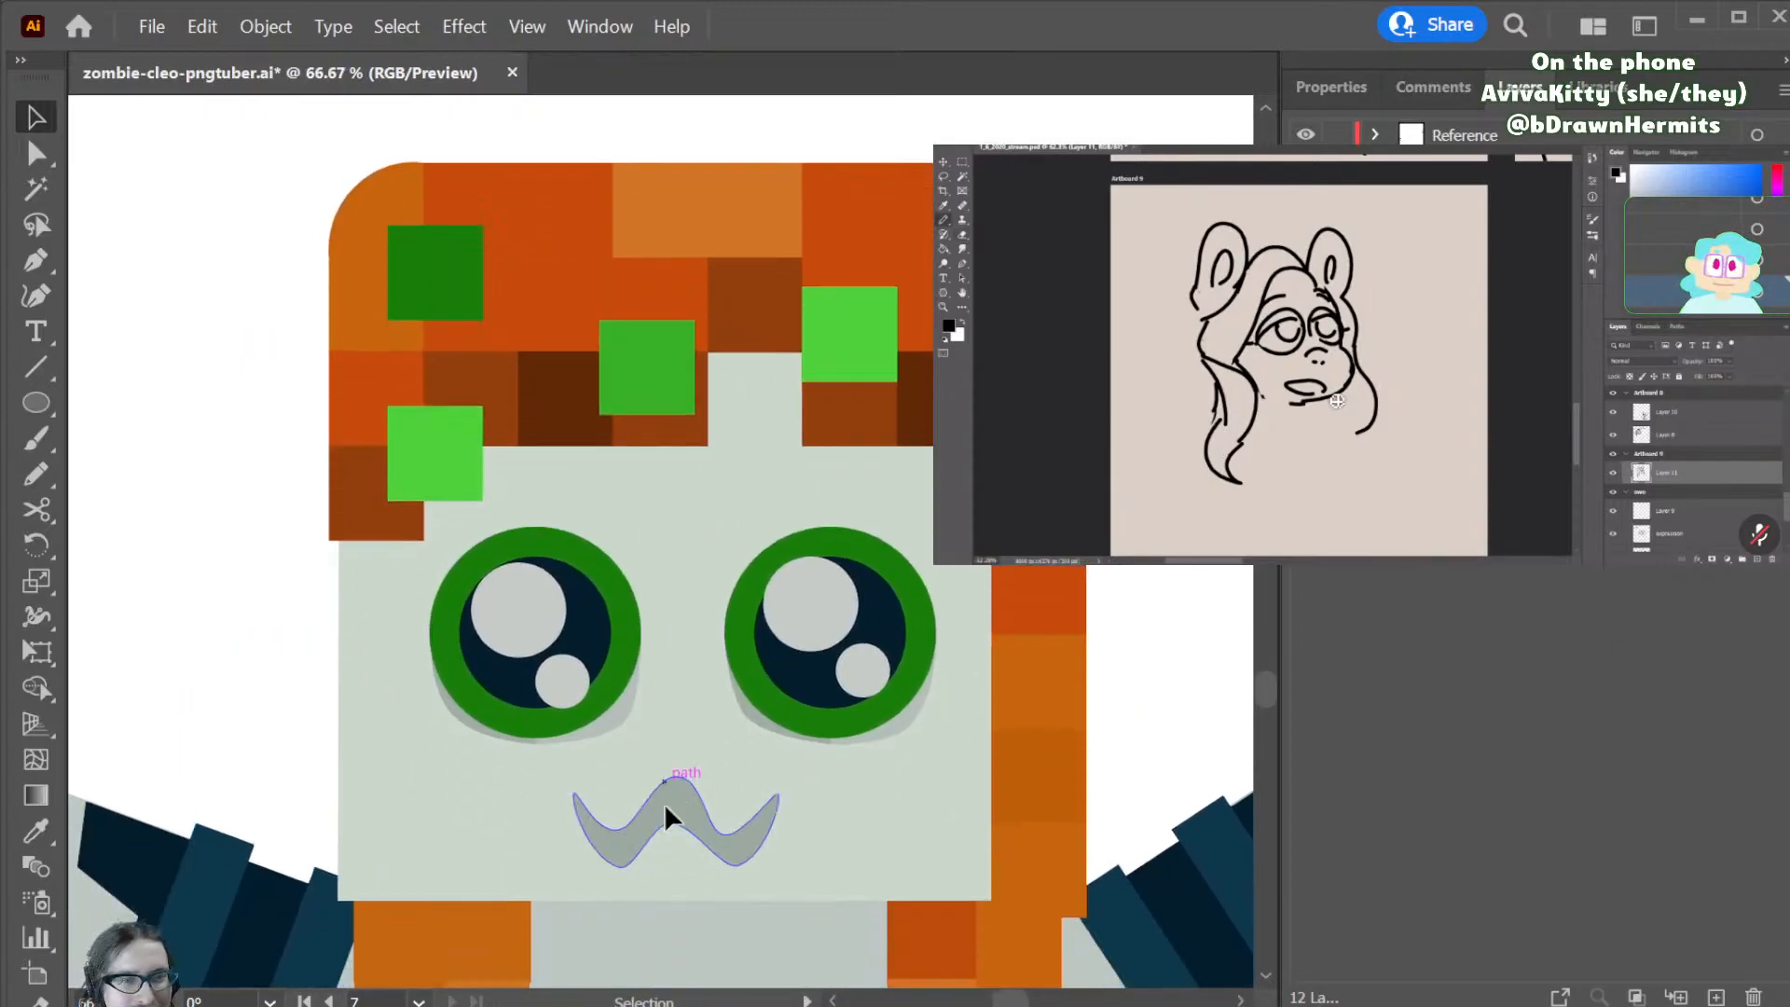
pyautogui.press('a')
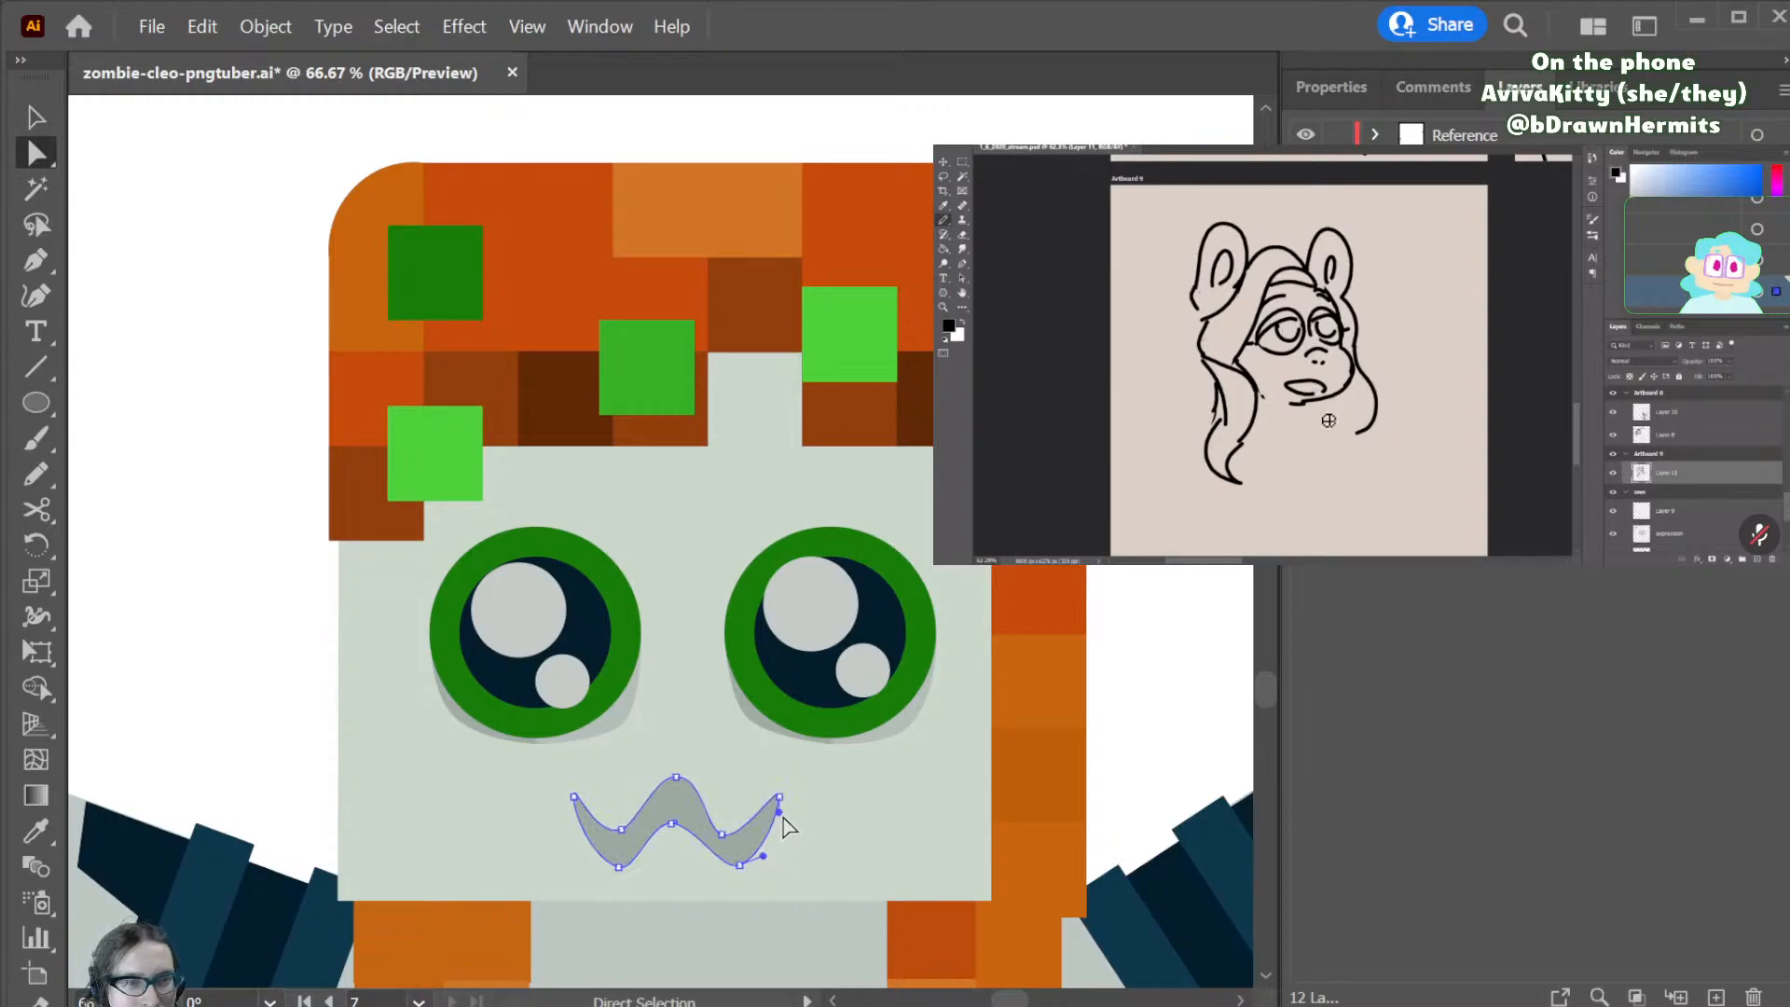
pyautogui.click(780, 798)
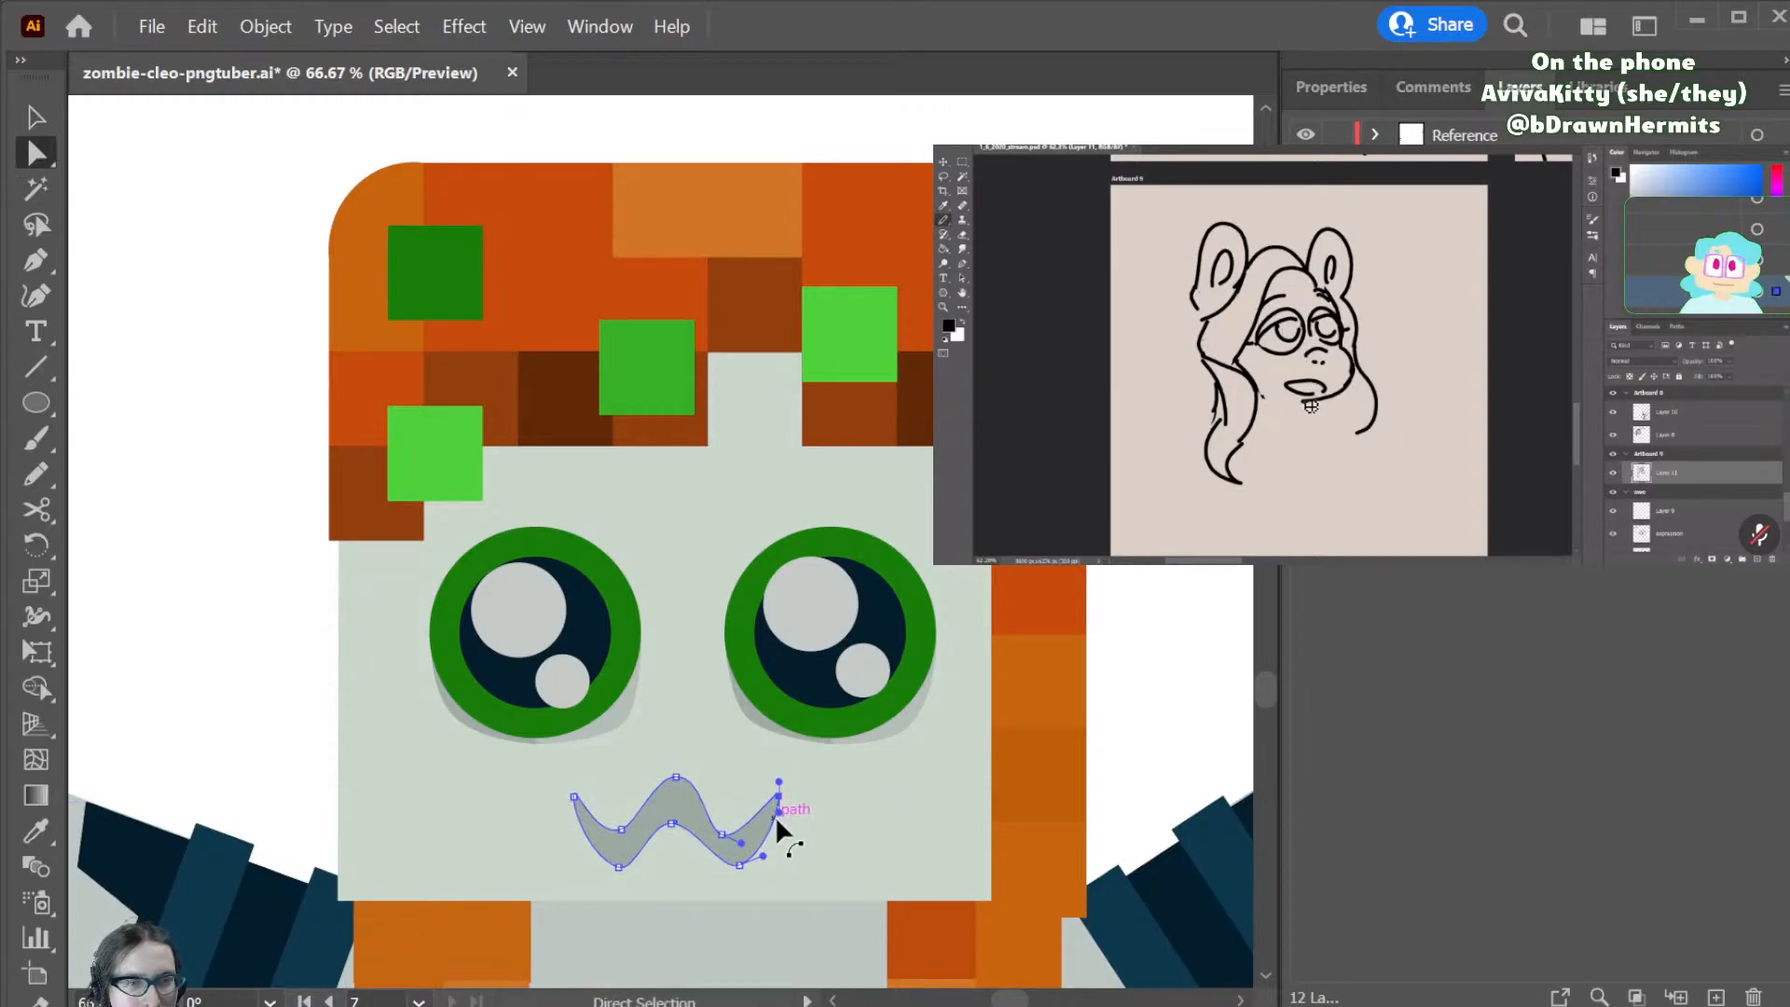
pyautogui.moveTo(786, 813); pyautogui.dragTo(734, 830)
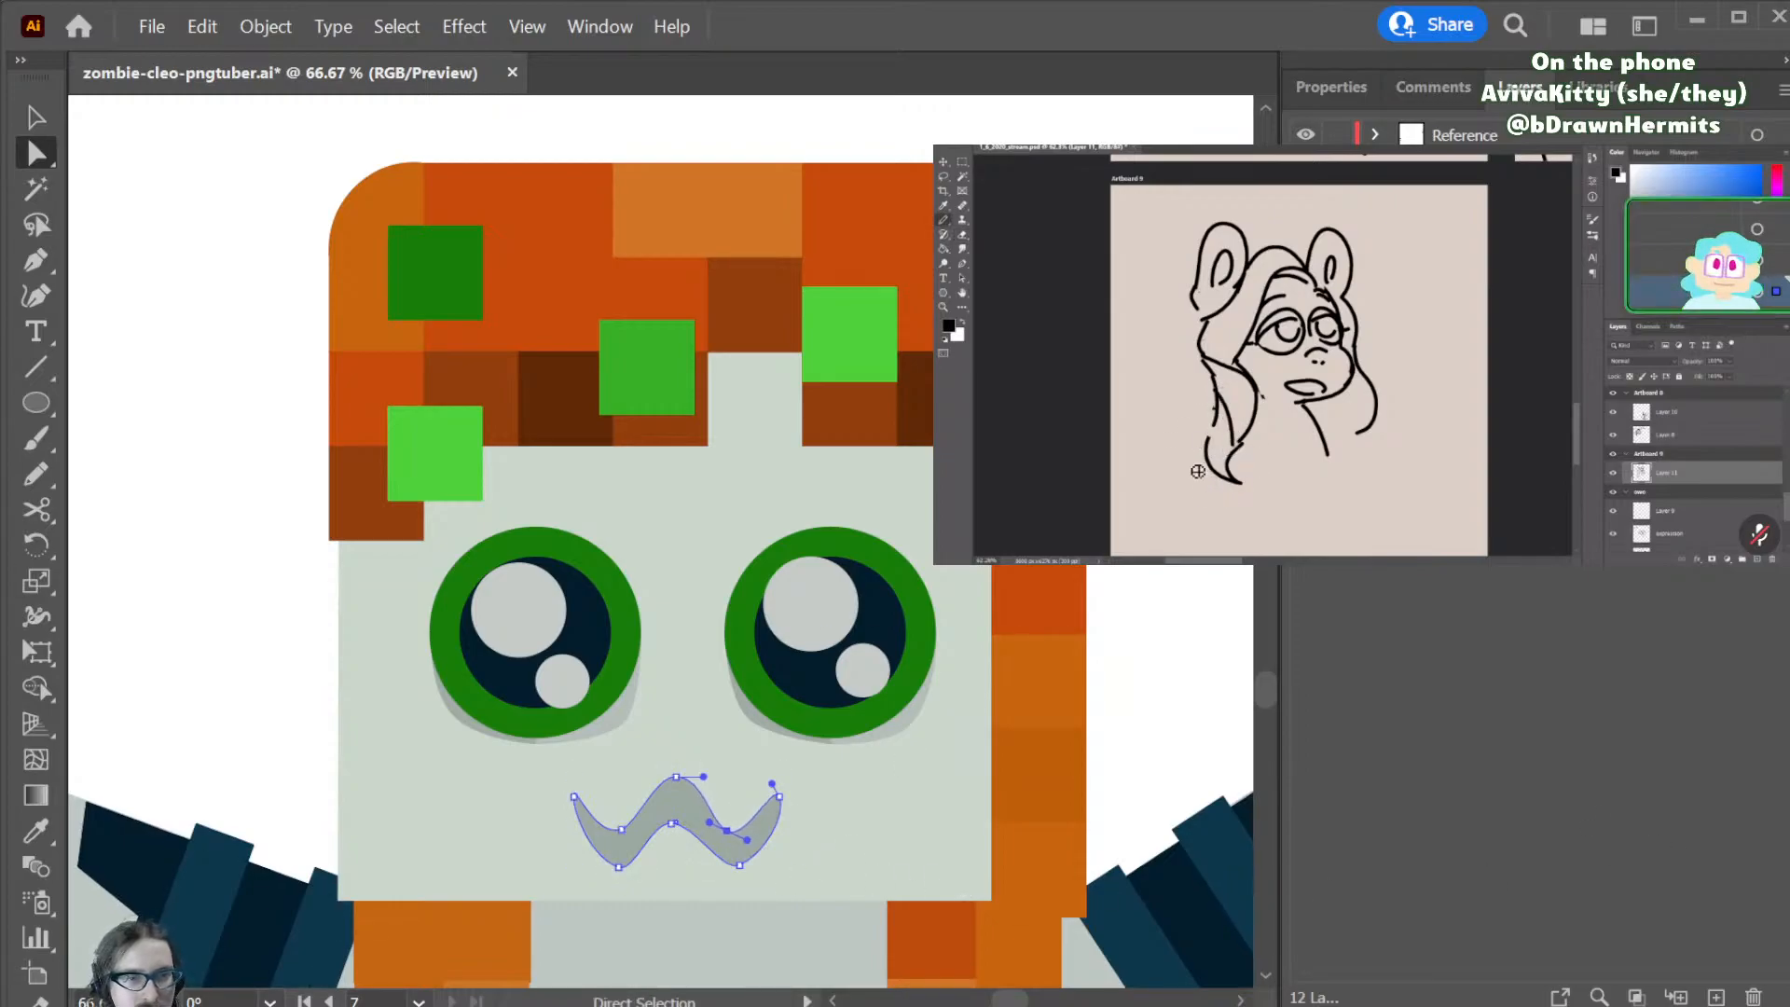
pyautogui.click(1158, 708)
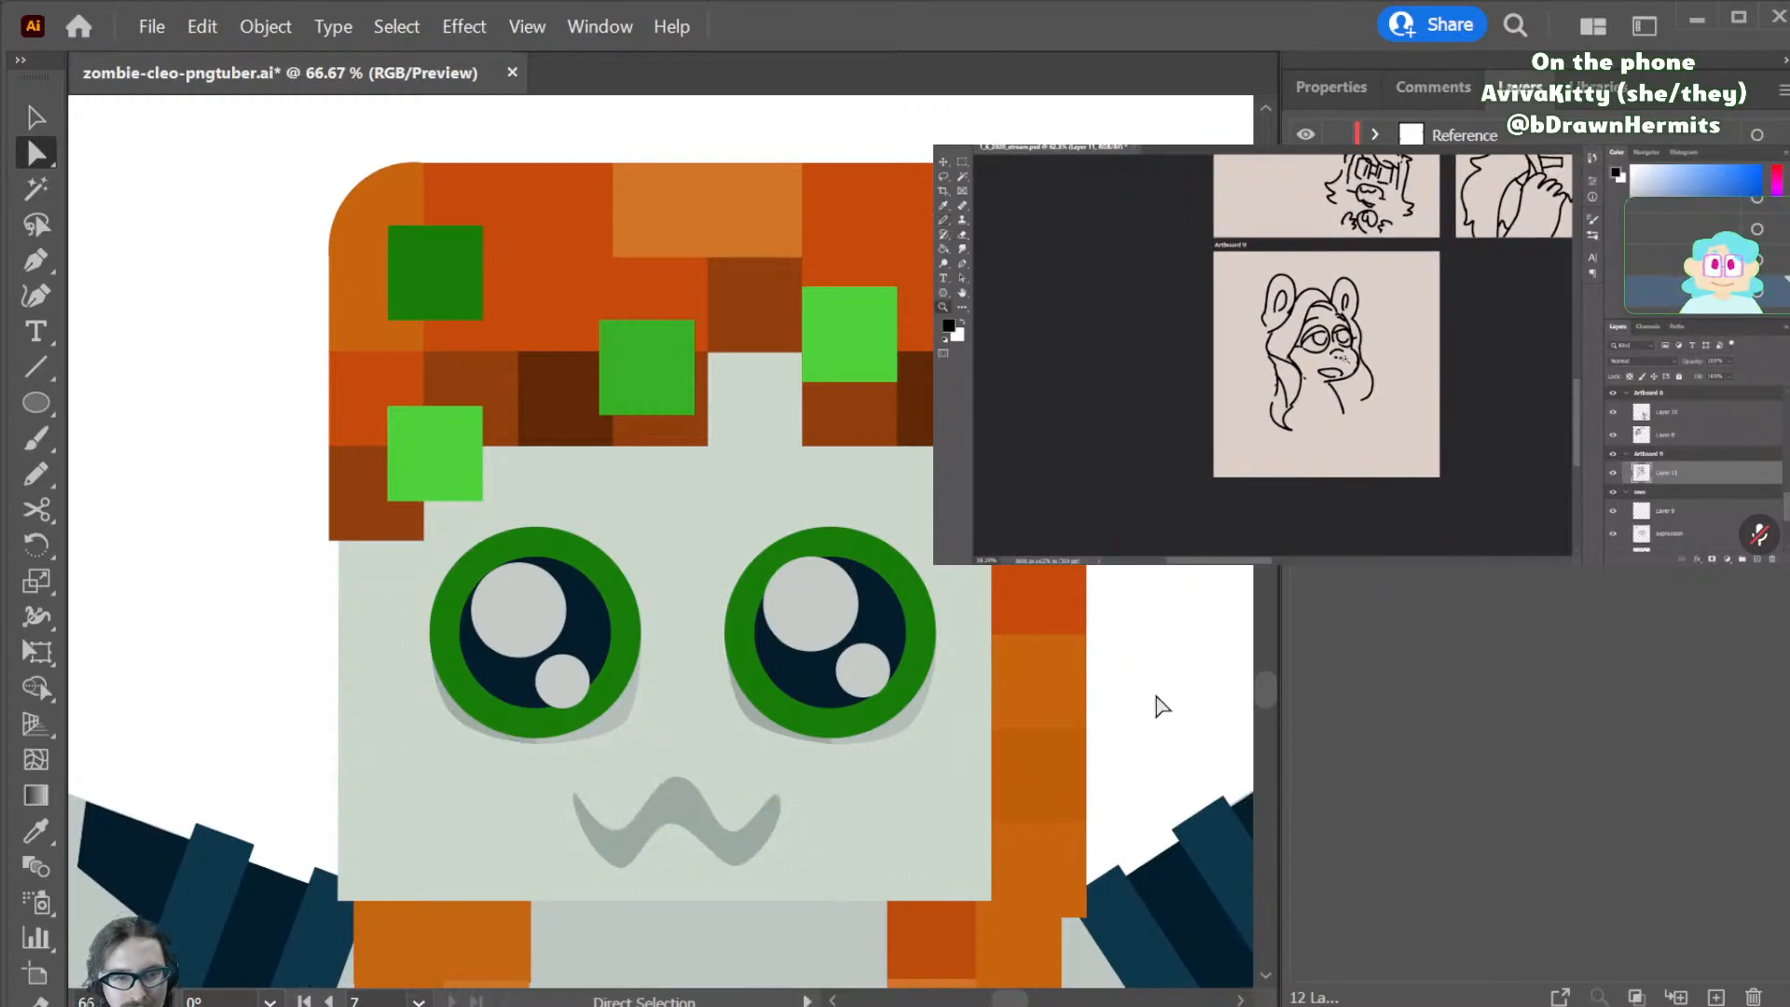
# - Examine the wavy mouth up close and against the whole raised-arms figure
pyautogui.scroll(-1, 1159, 706)
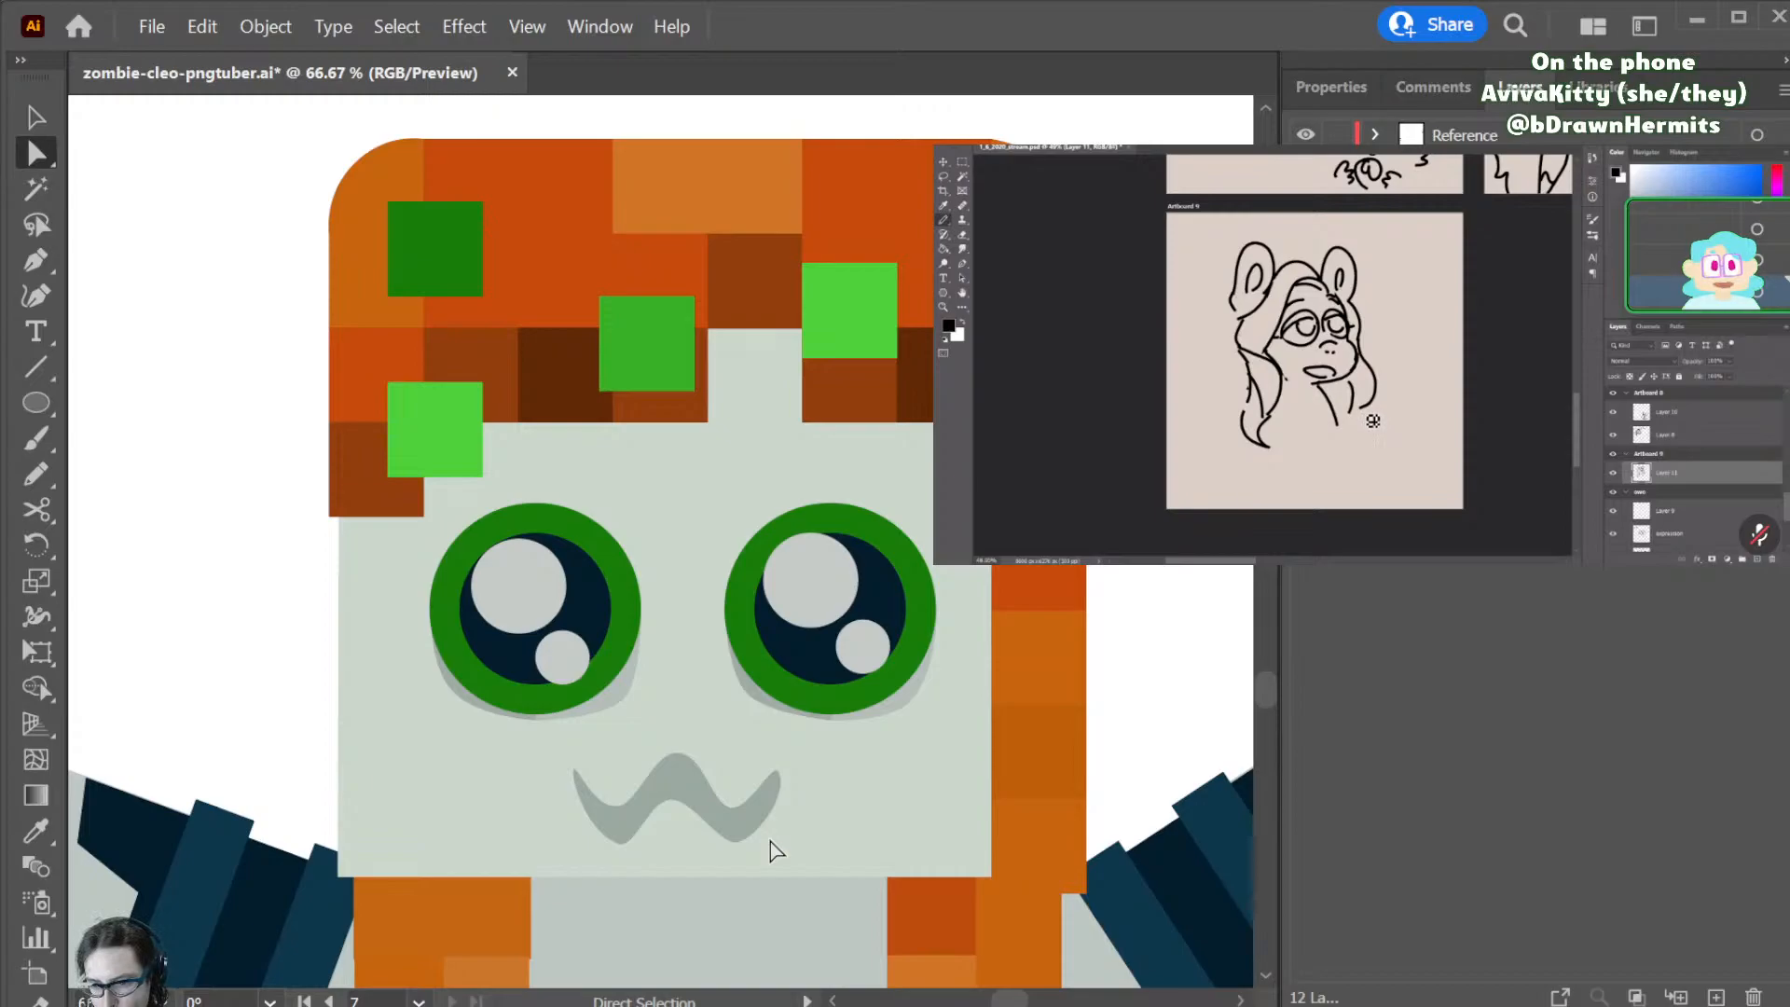
pyautogui.click(710, 824)
pyautogui.hotkey('ctrl', 'shift', 'a')
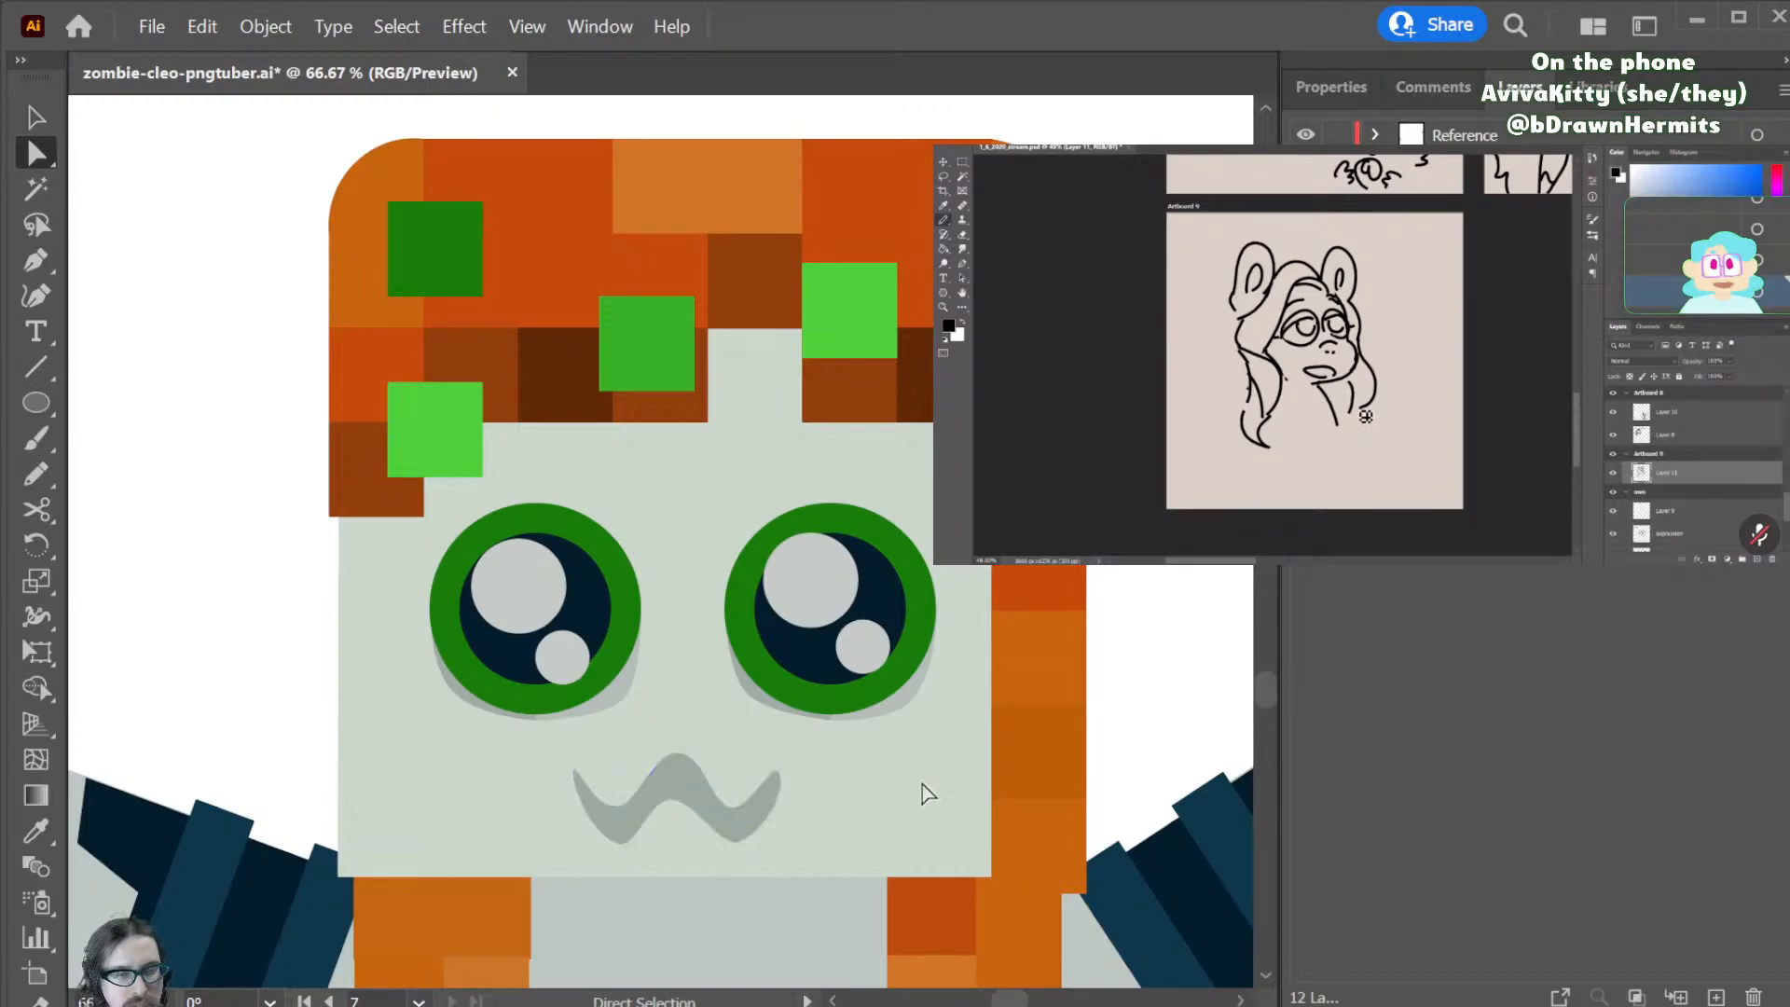
pyautogui.hotkey('ctrl', '0')
pyautogui.hotkey('ctrl', '-')
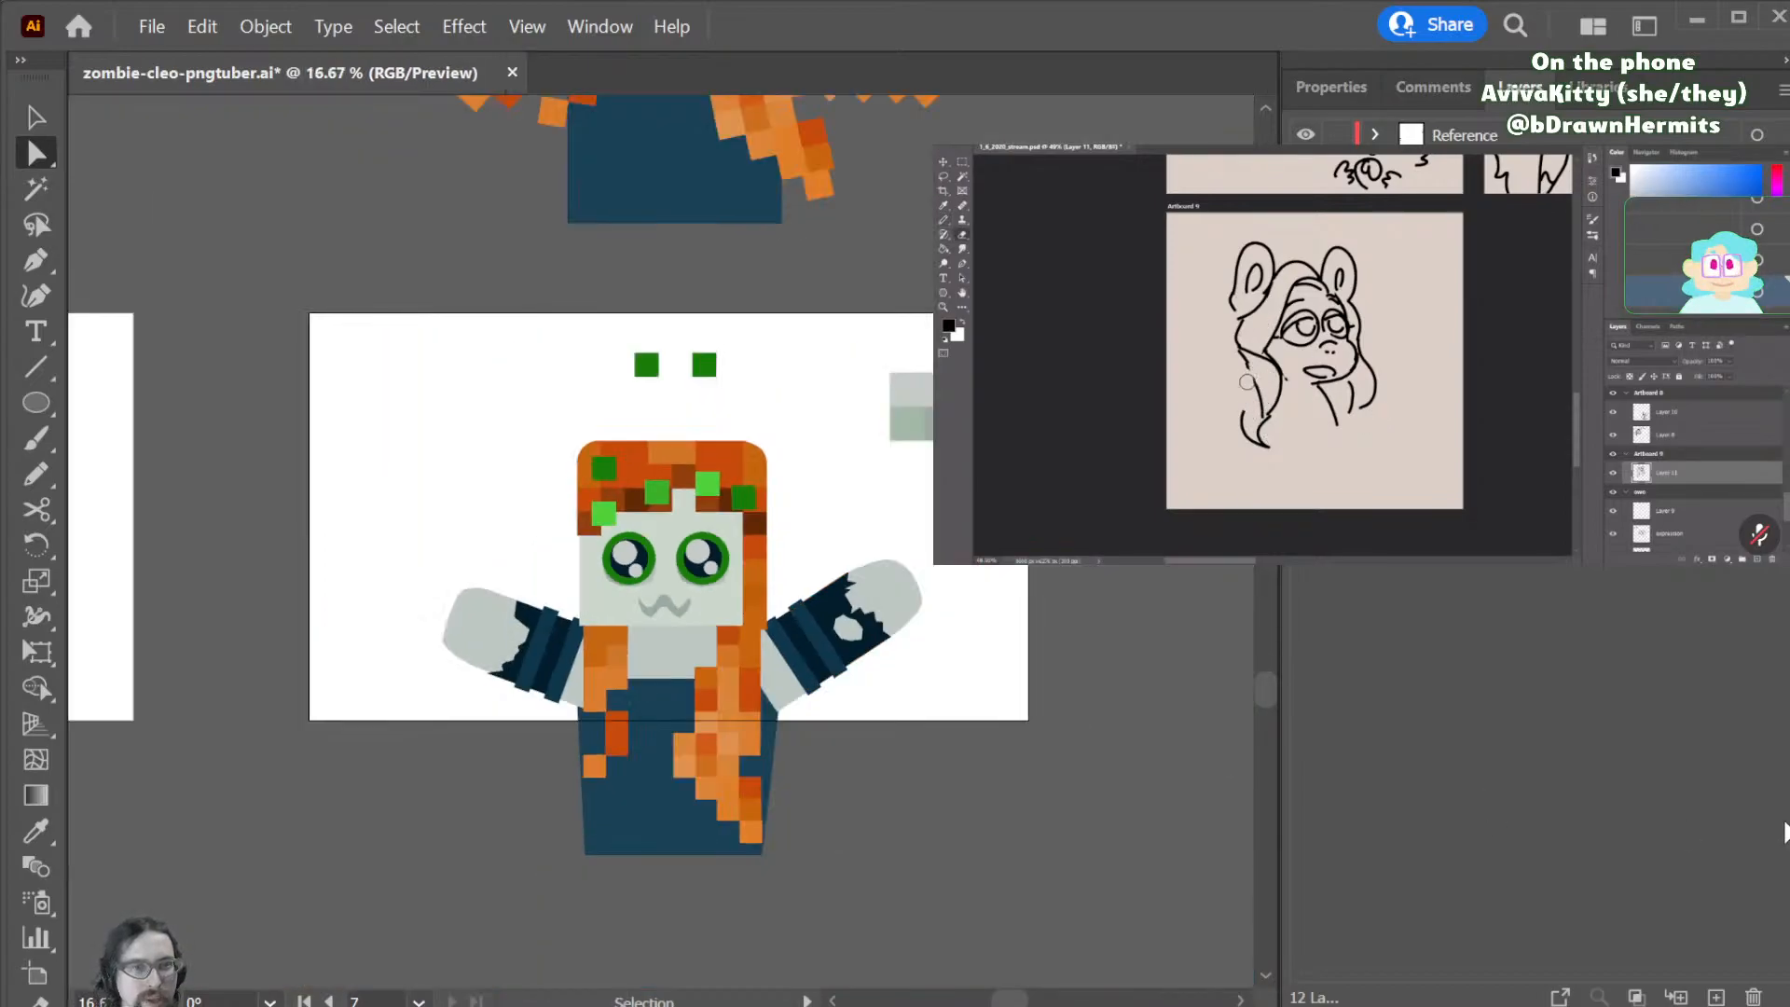
pyautogui.press('v')
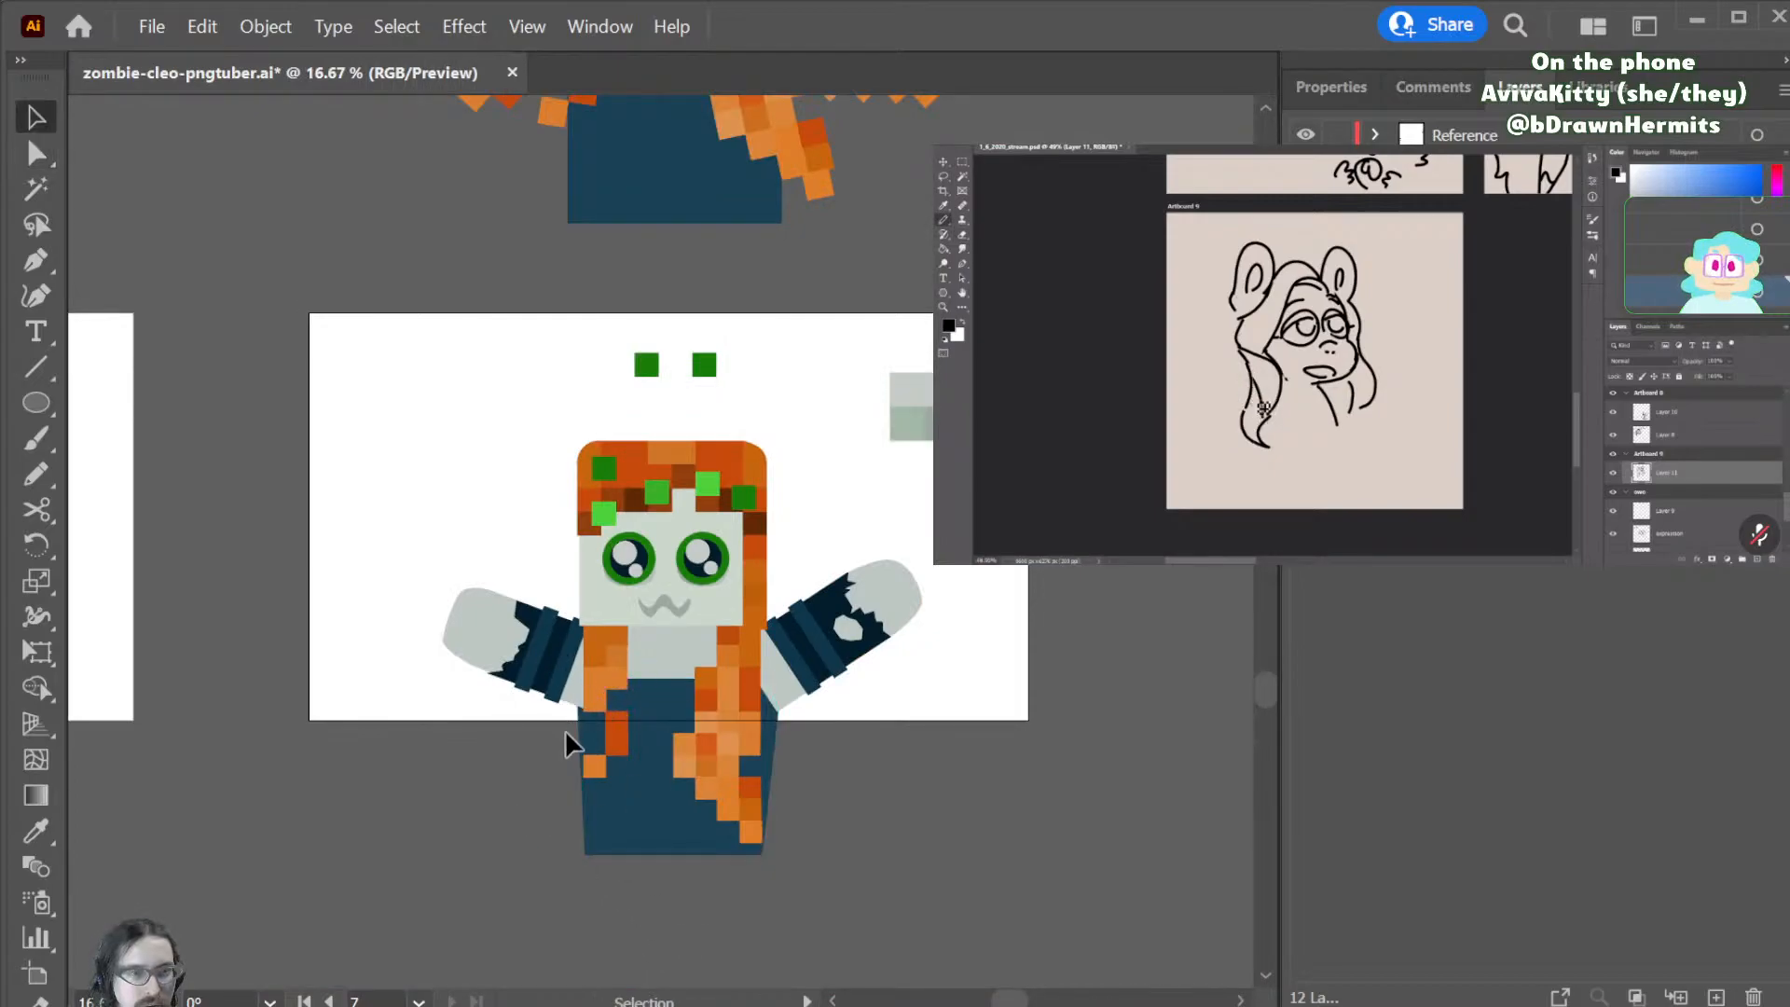
pyautogui.hotkey('ctrl', '+')
pyautogui.hotkey('ctrl', '+')
pyautogui.hotkey('ctrl', '+')
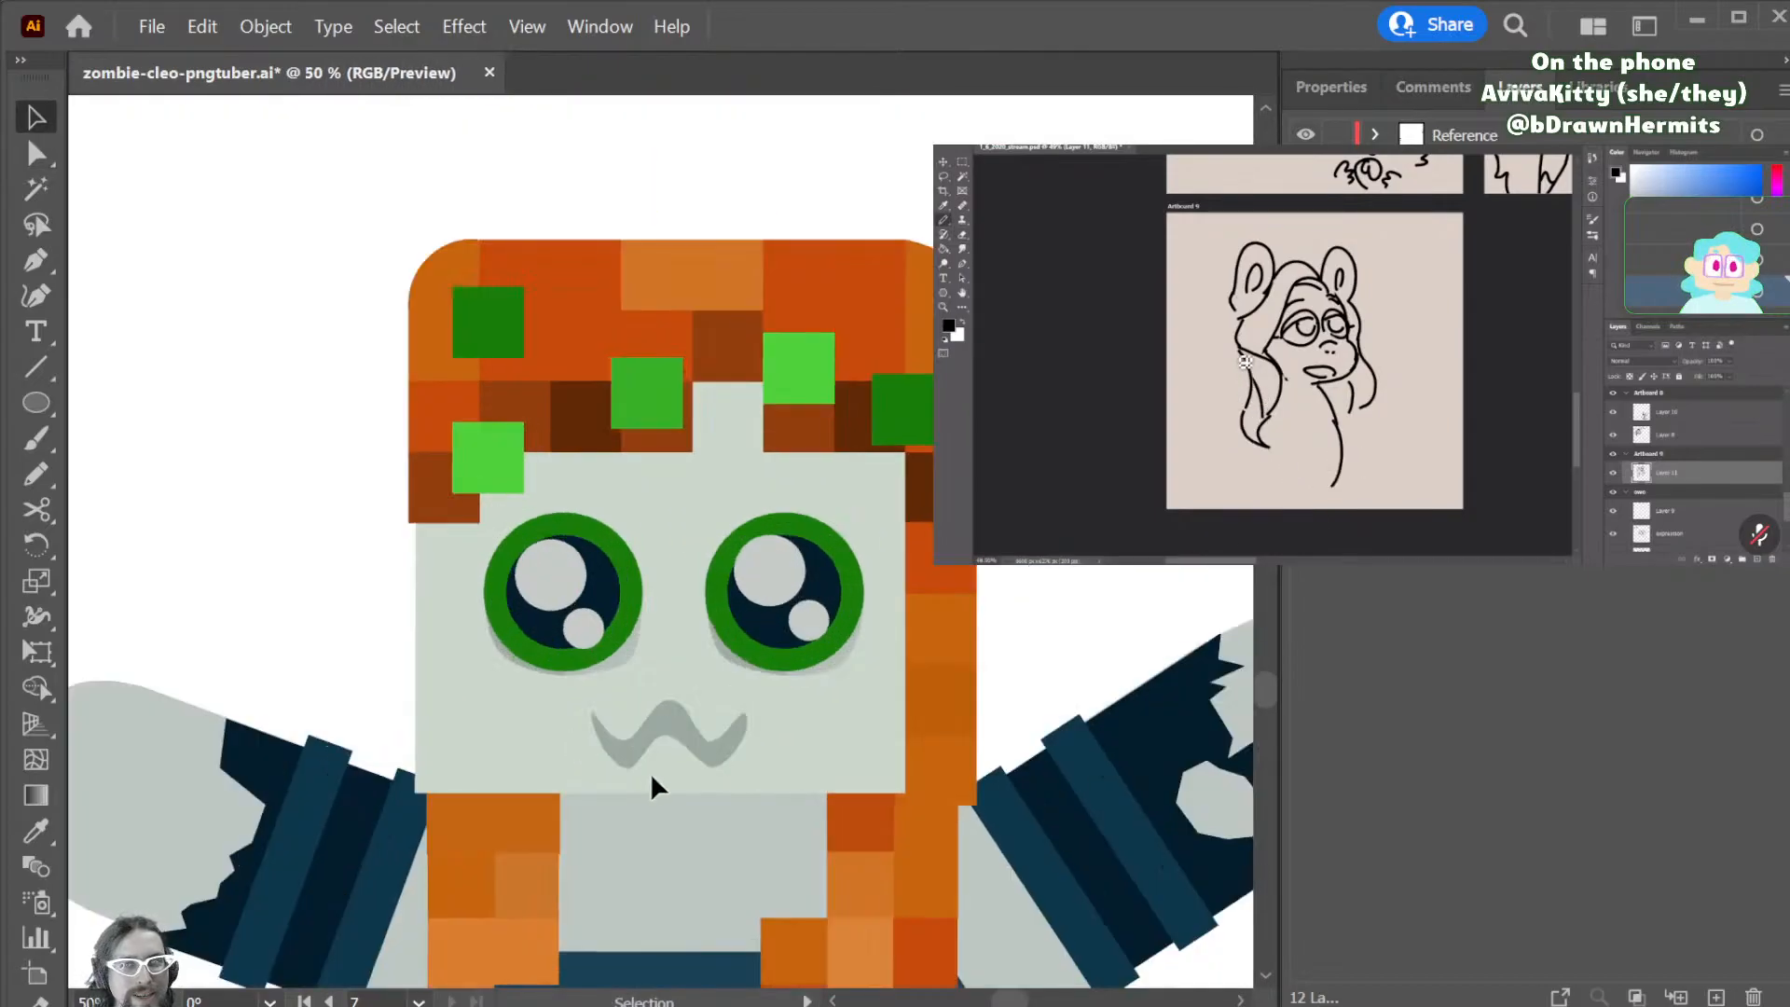
pyautogui.scroll(-1, 708, 731)
pyautogui.click(482, 288)
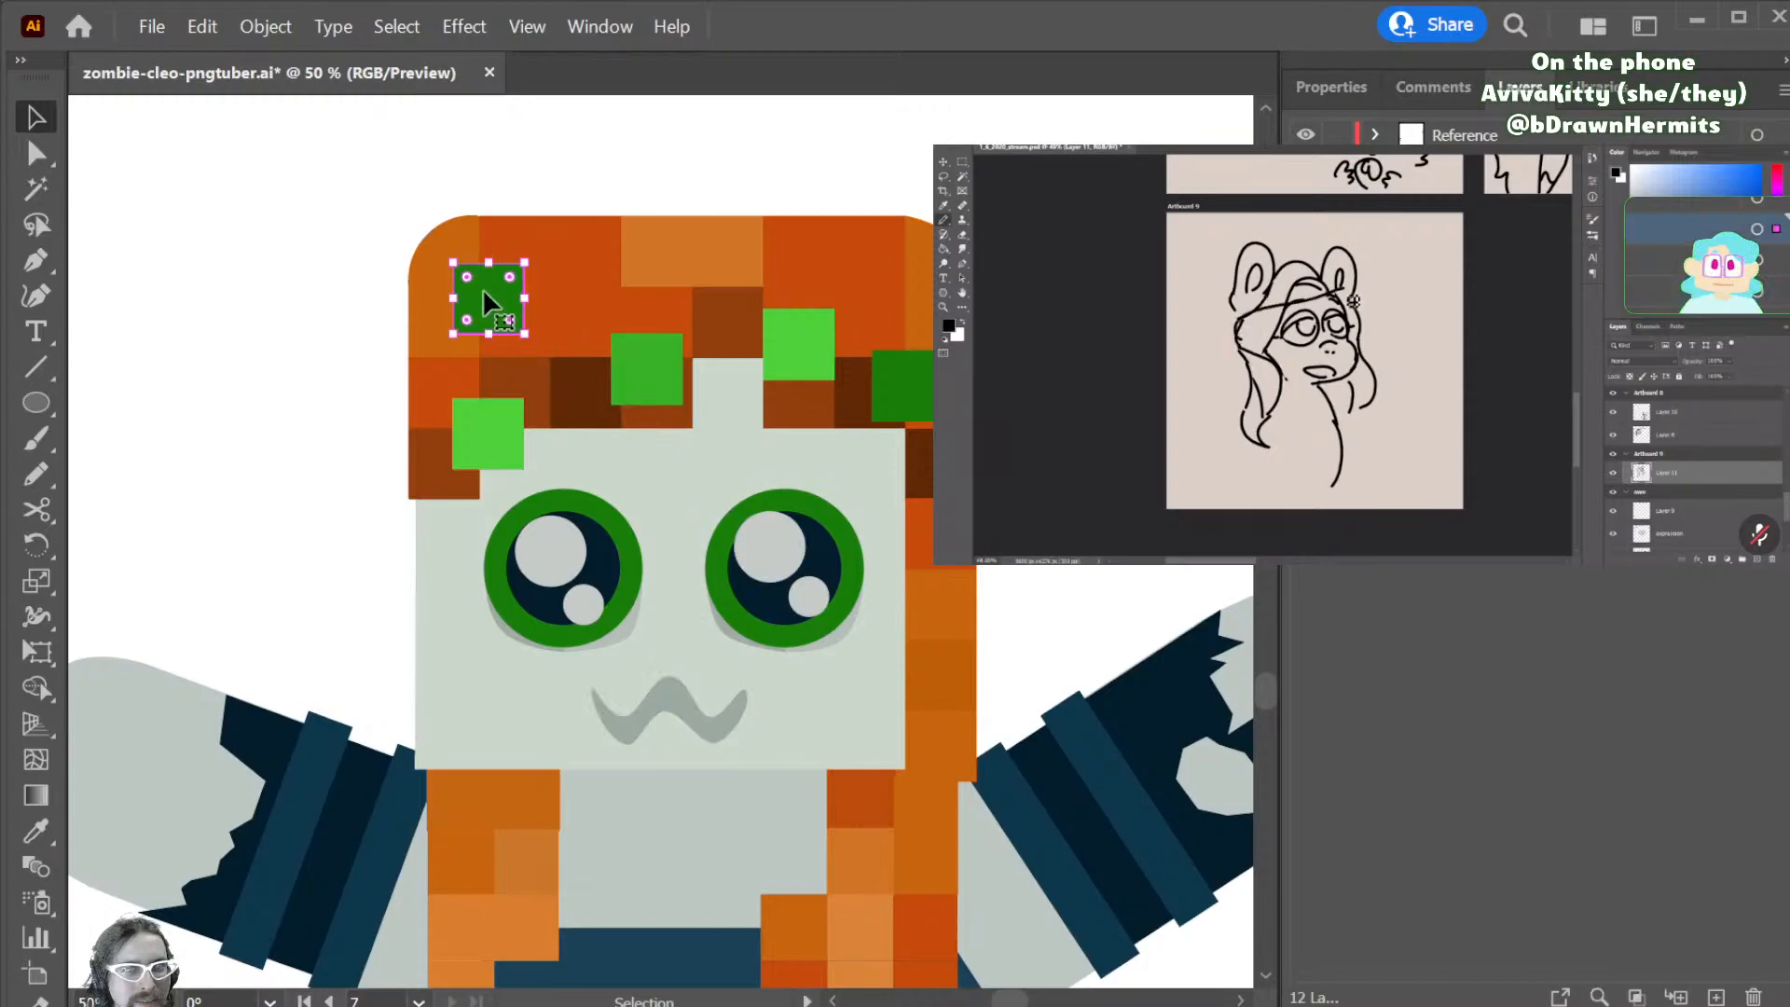
pyautogui.keyDown('shift'); pyautogui.click(670, 382); pyautogui.keyUp('shift')
pyautogui.keyDown('shift'); pyautogui.click(474, 427); pyautogui.keyUp('shift')
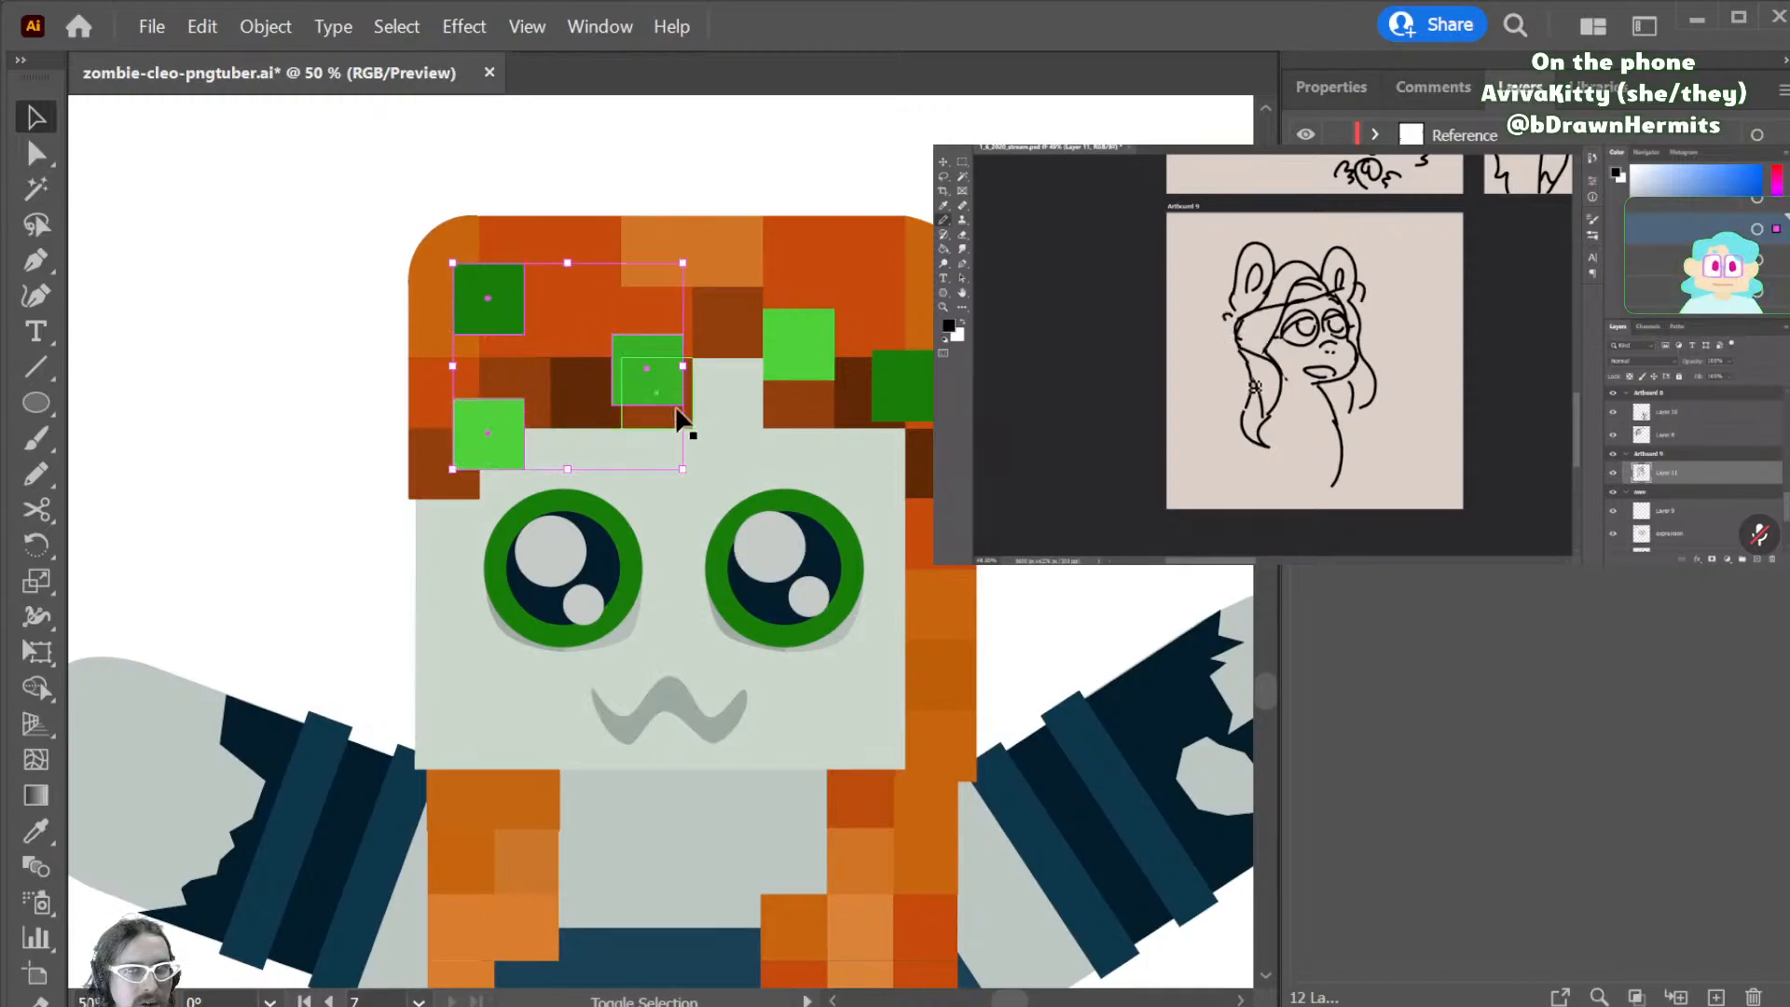
pyautogui.click(710, 127)
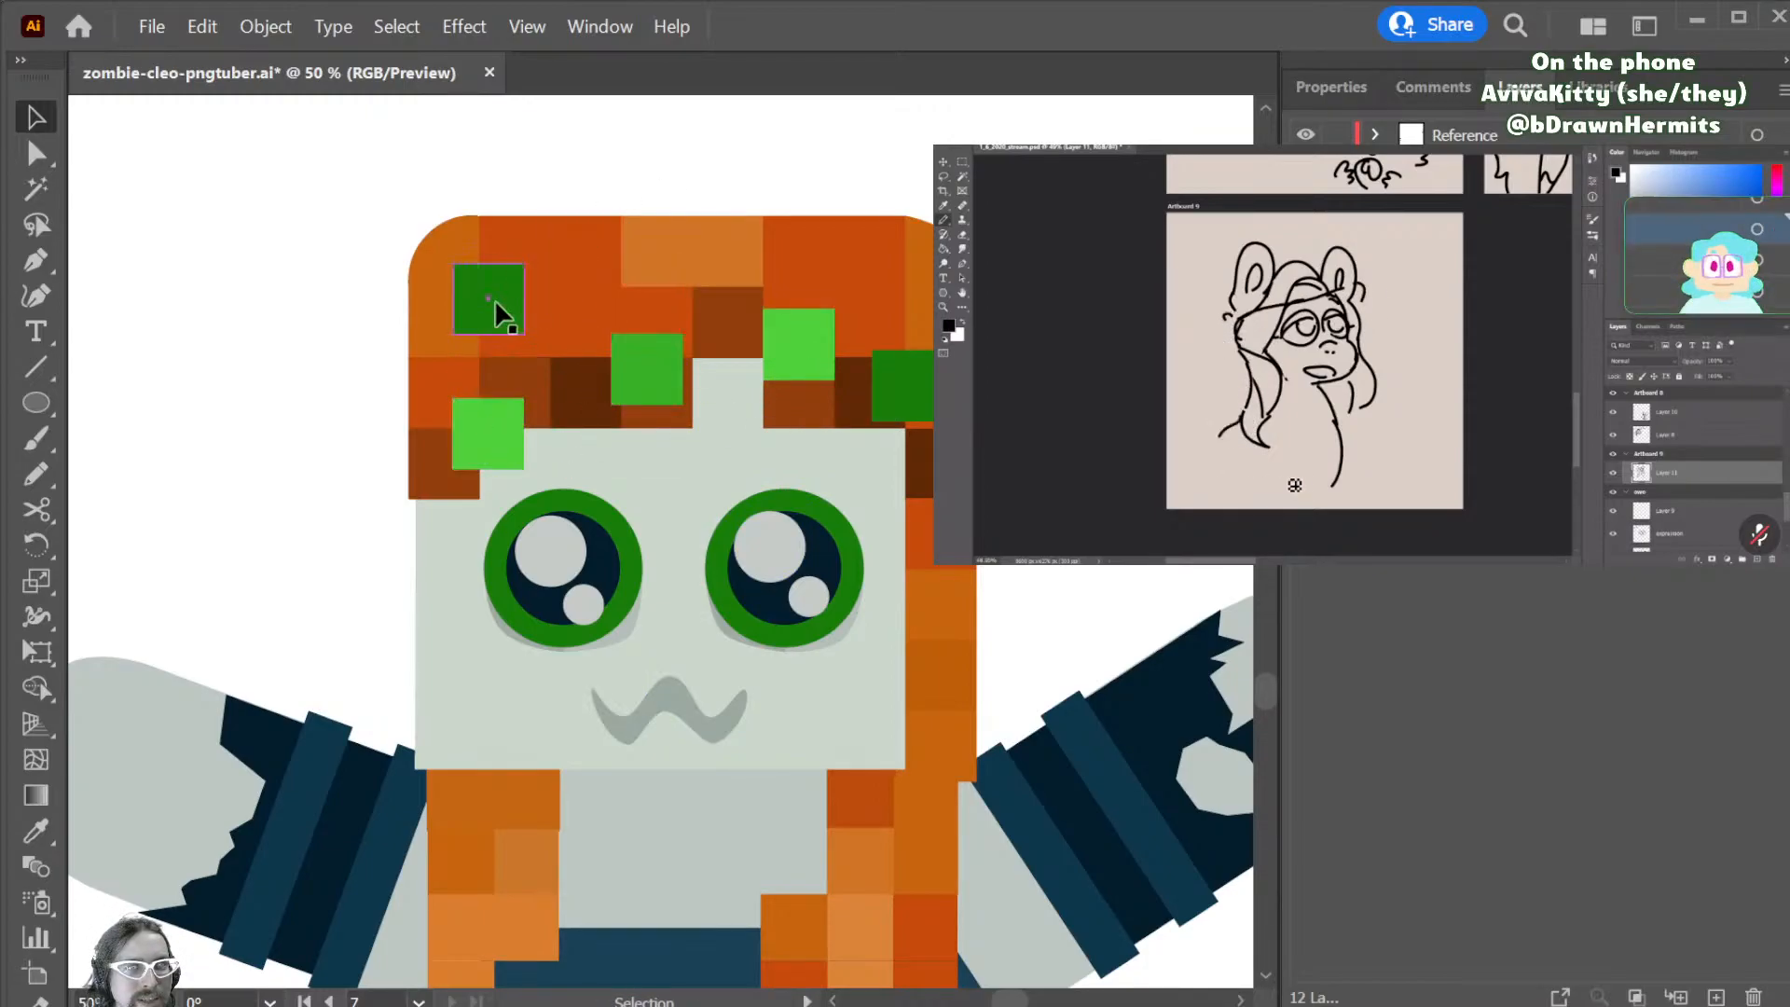
# - Round the corners of each of the five green squares in the hair
pyautogui.moveTo(508, 274); pyautogui.dragTo(497, 285)
pyautogui.click(500, 435)
pyautogui.moveTo(509, 412); pyautogui.dragTo(504, 416)
pyautogui.click(640, 354)
pyautogui.moveTo(665, 350); pyautogui.dragTo(663, 351)
pyautogui.click(804, 341)
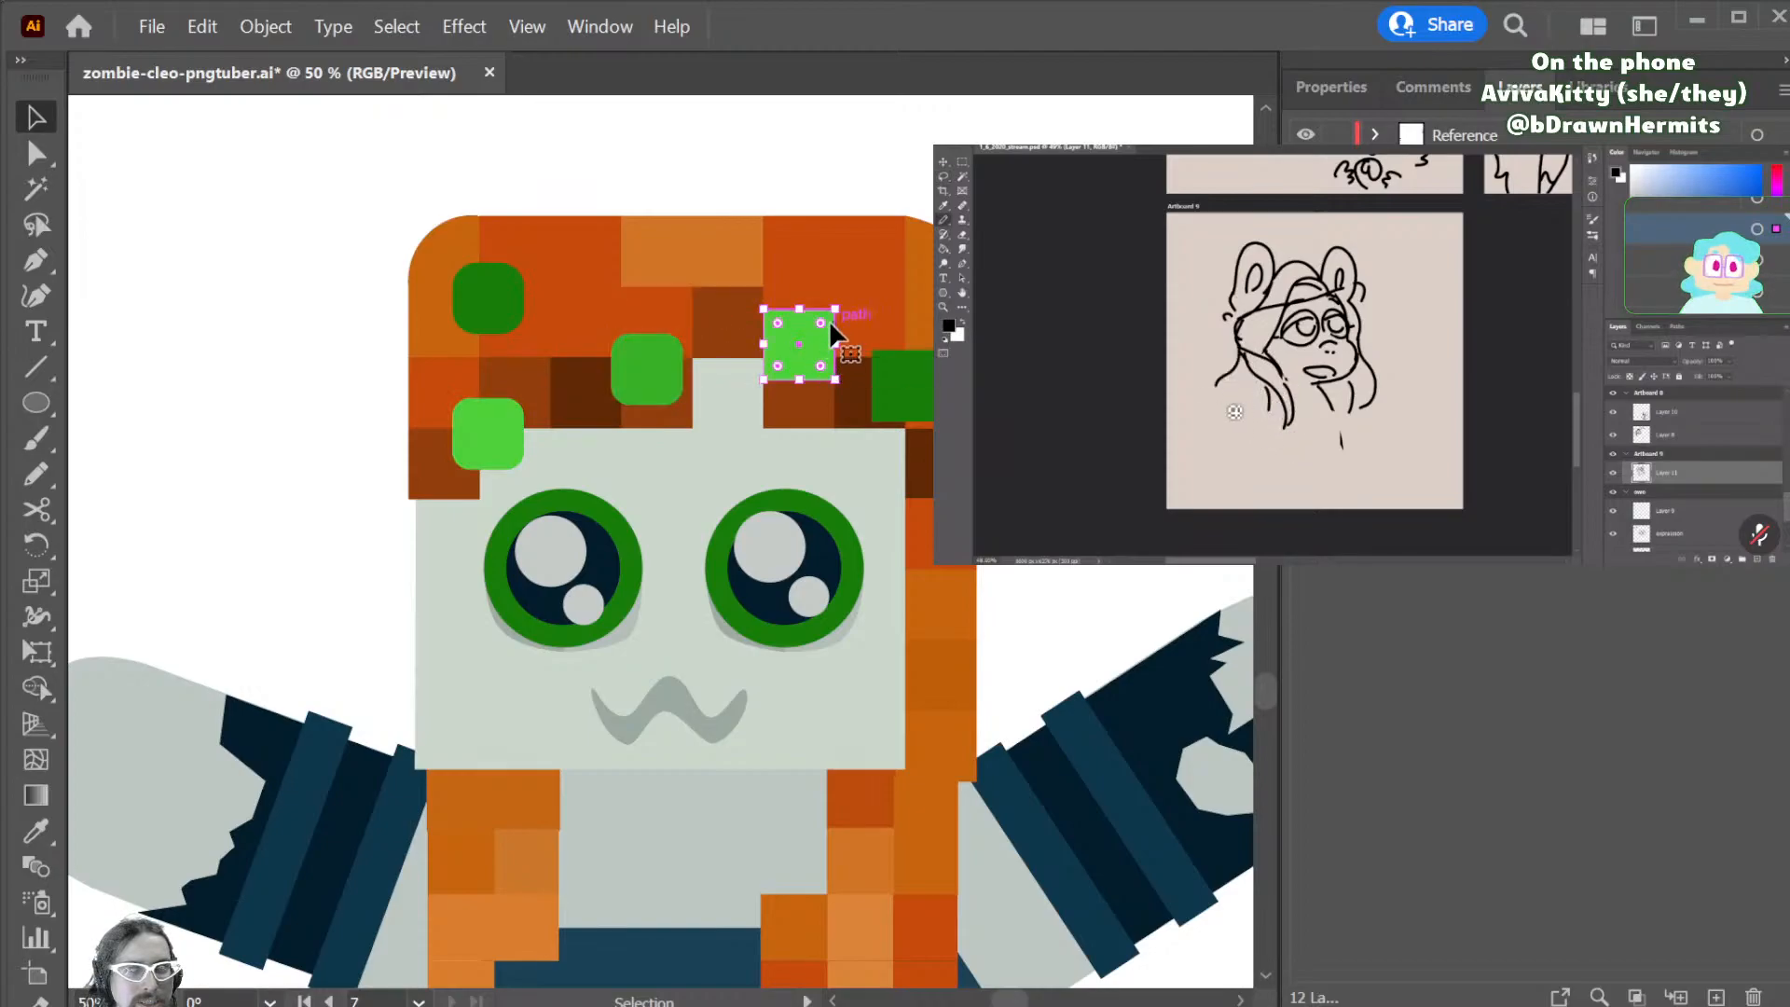
pyautogui.moveTo(820, 321); pyautogui.dragTo(813, 326)
pyautogui.click(900, 385)
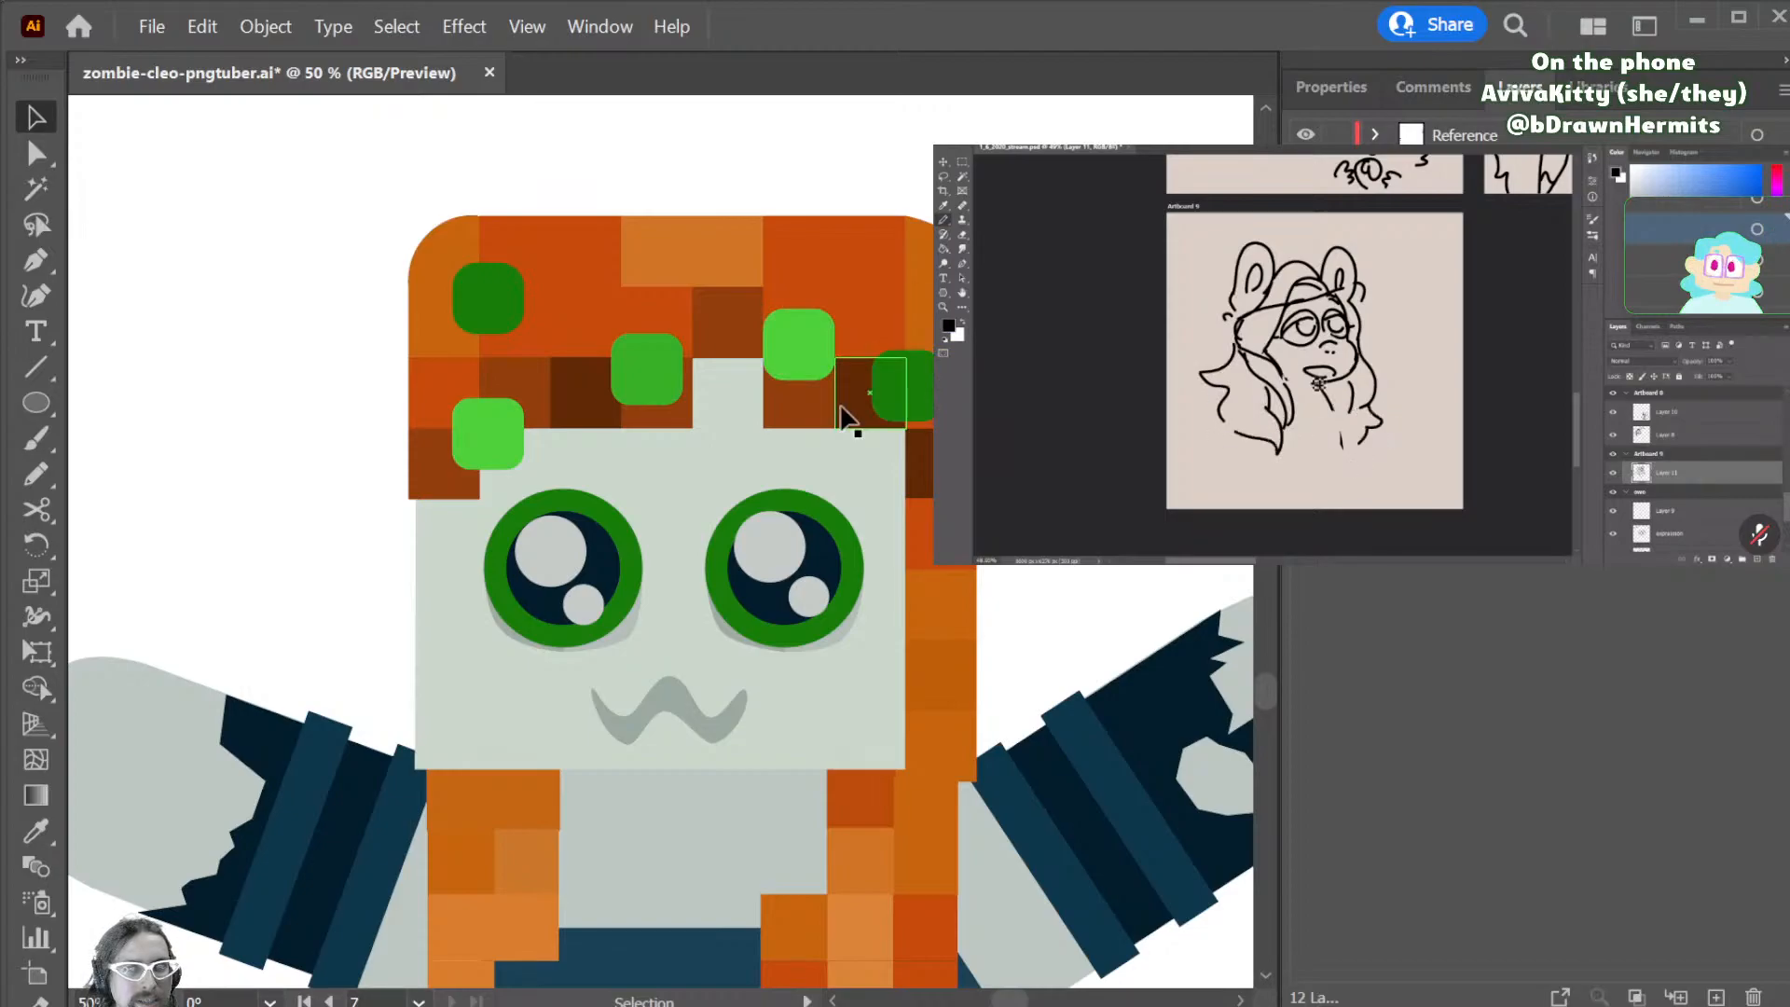
# - Curve the lower inner corner of the light orange hair block beside the neck, where the shorter lock meets the dress
pyautogui.scroll(-2, 839, 403)
pyautogui.scroll(-4, 721, 558)
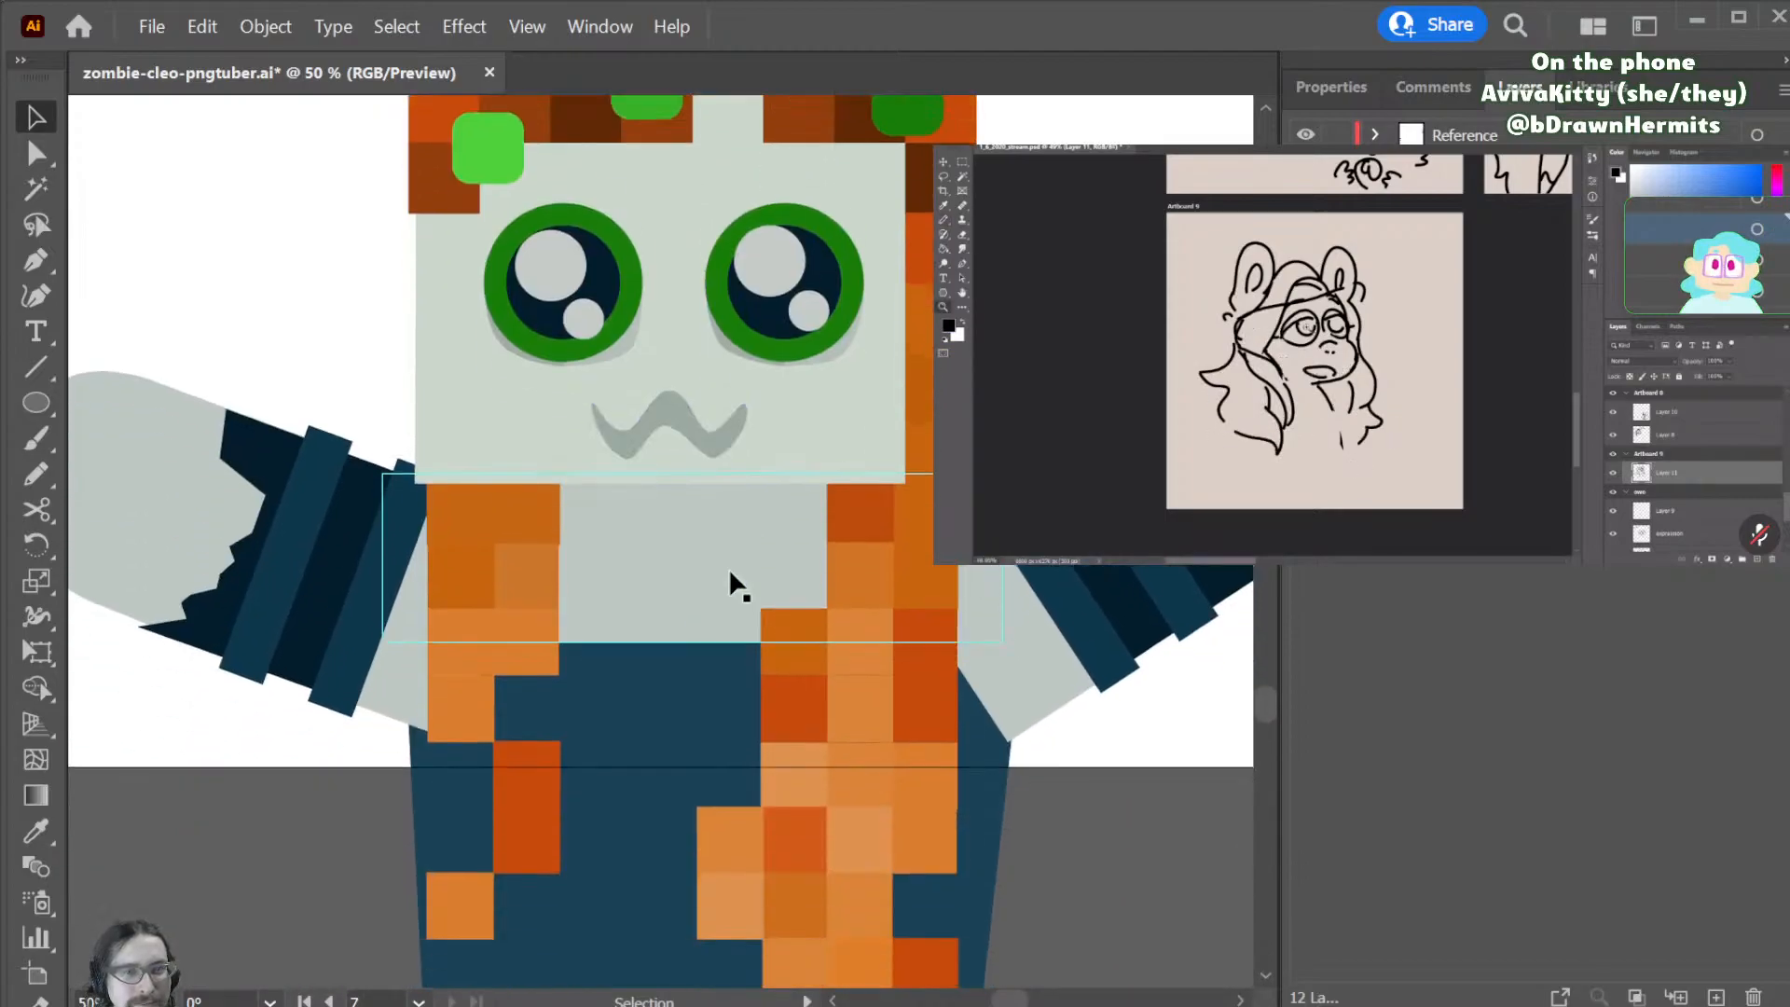
pyautogui.scroll(-1, 538, 719)
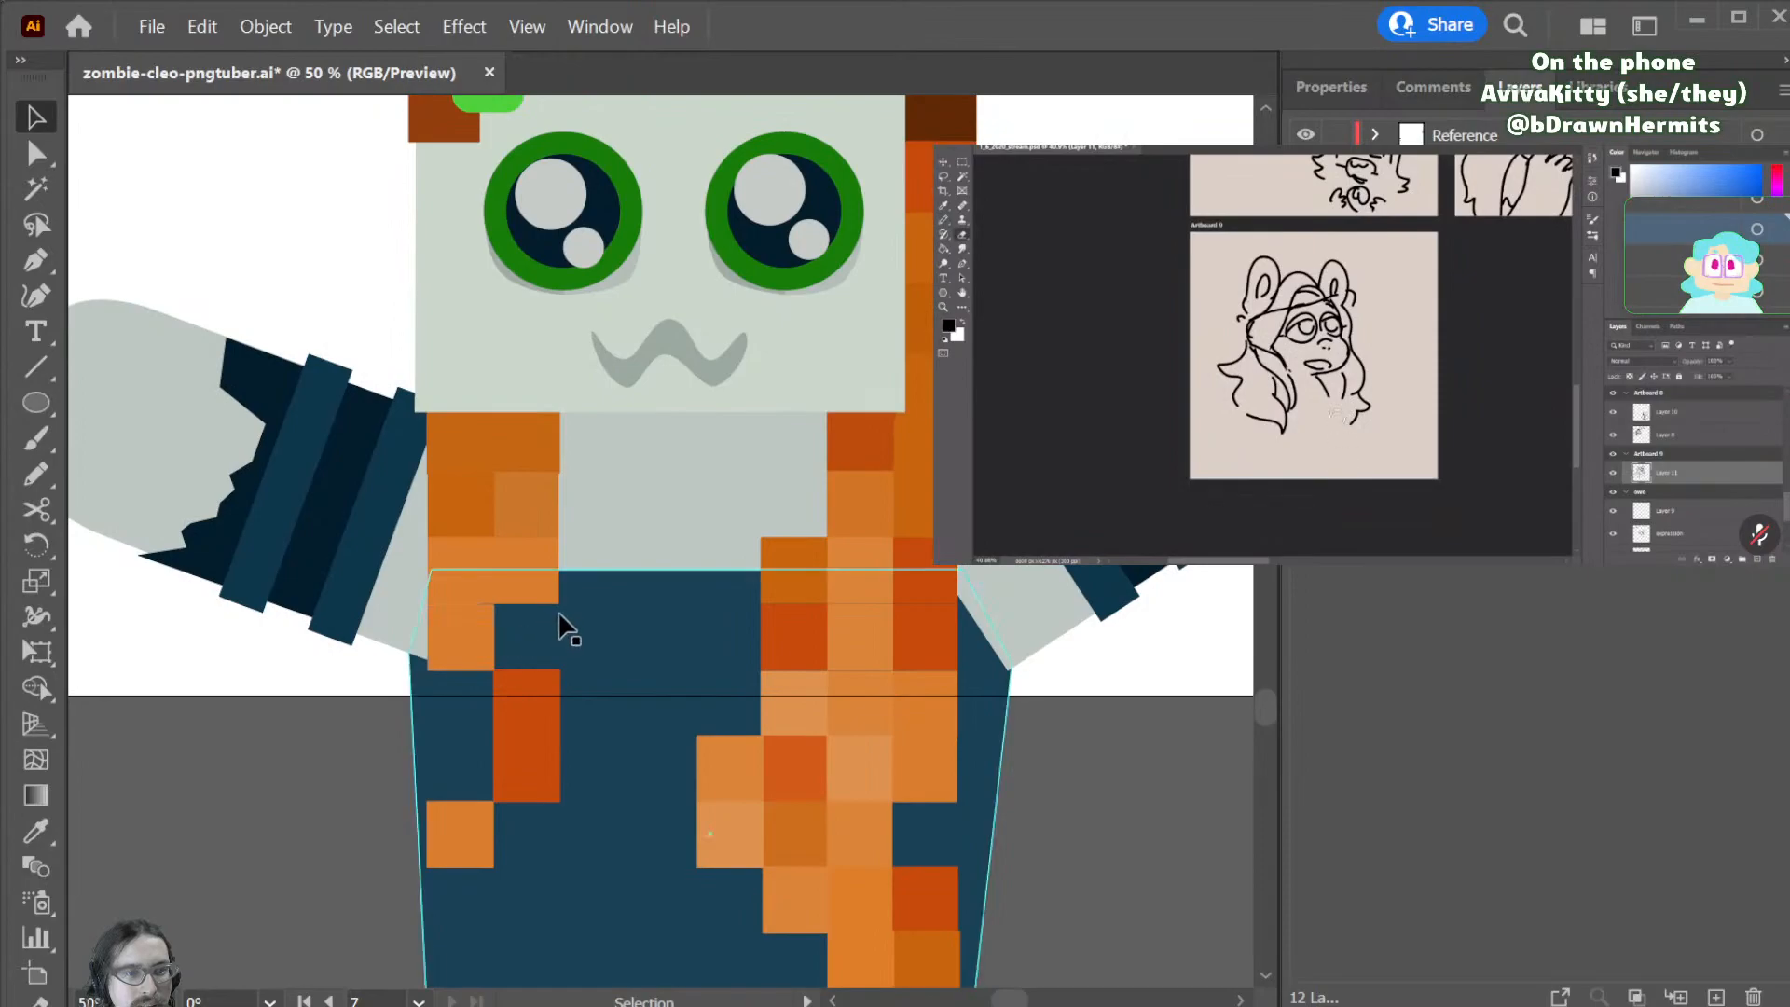
pyautogui.click(545, 587)
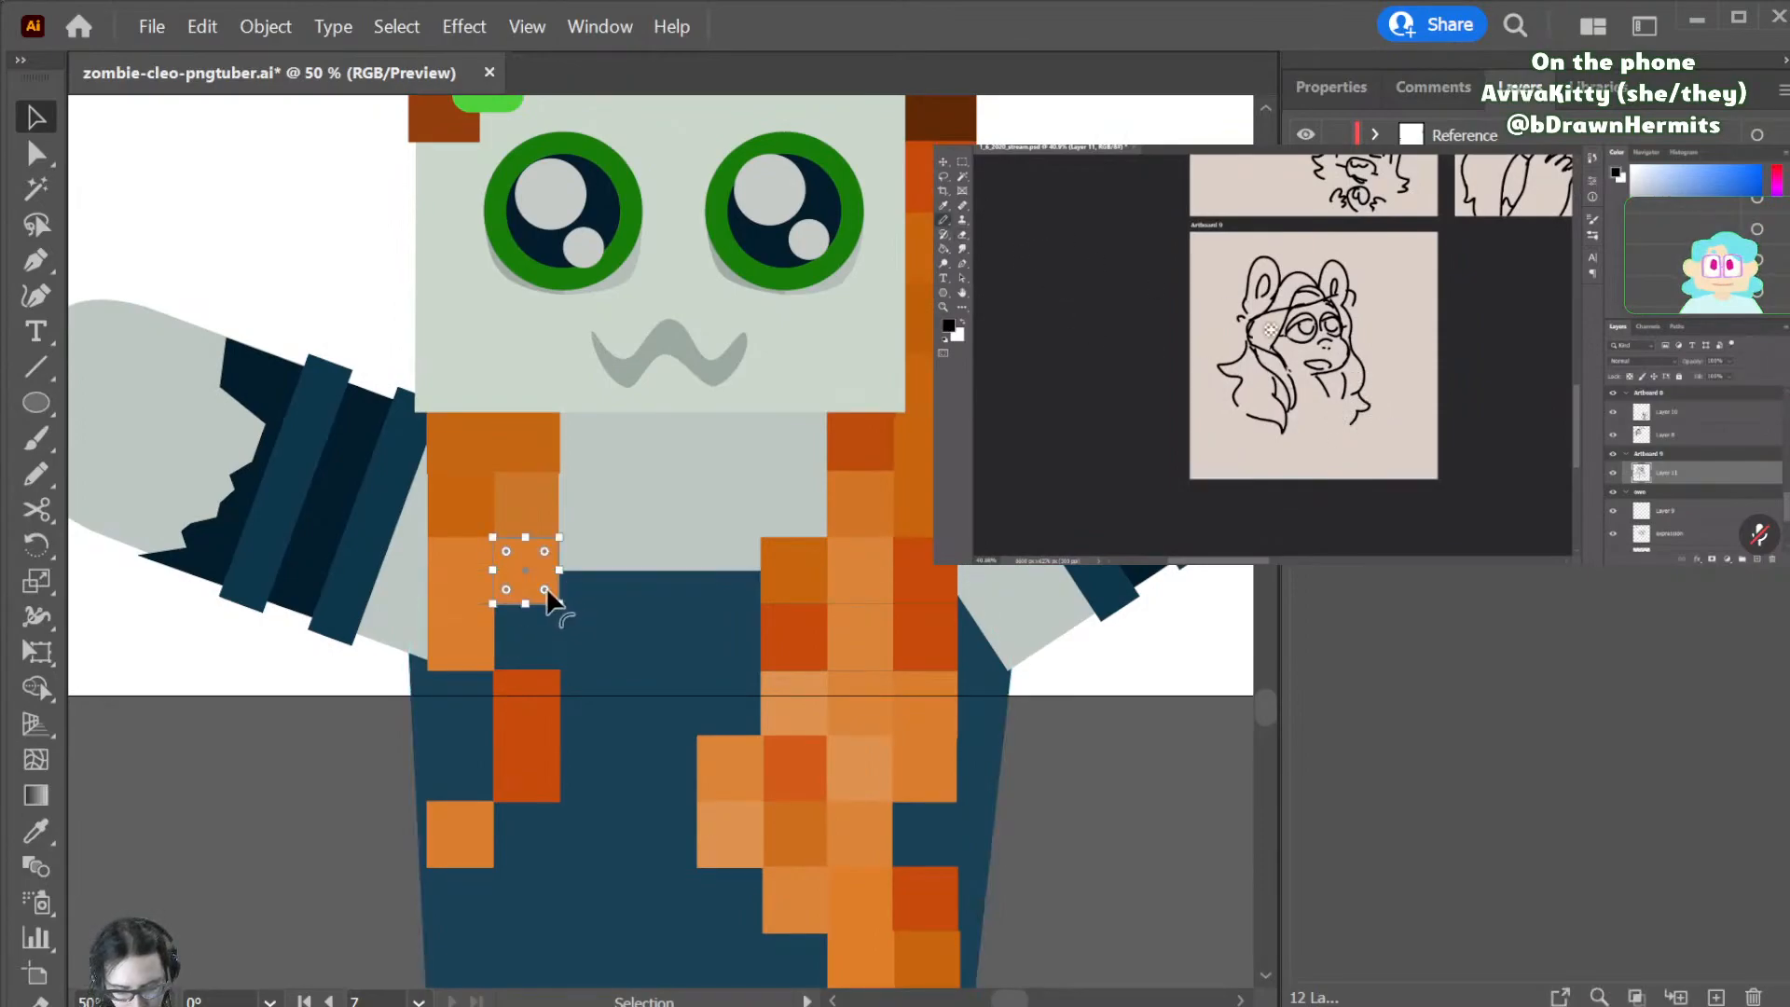
pyautogui.press('p')
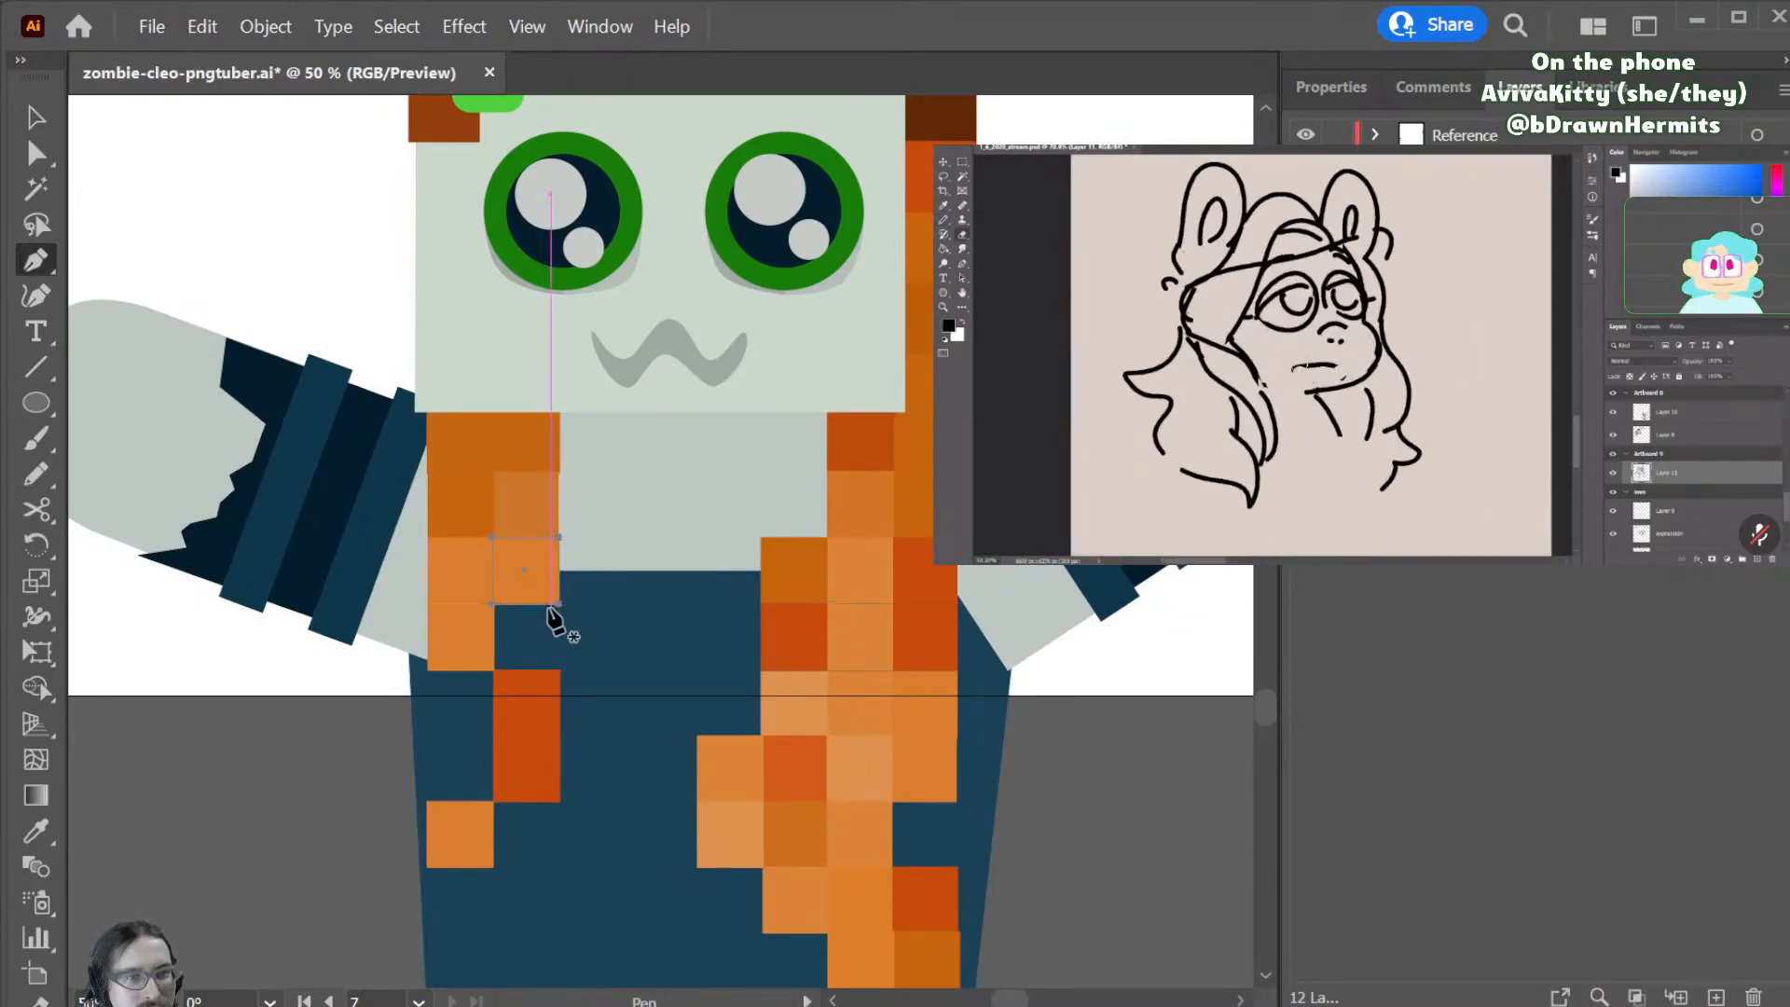
pyautogui.press('alt')
pyautogui.moveTo(562, 604)
pyautogui.mouseDown()
pyautogui.moveTo(547, 627)
pyautogui.moveTo(579, 607)
pyautogui.moveTo(578, 632)
pyautogui.moveTo(546, 618)
pyautogui.moveTo(542, 585)
pyautogui.mouseUp()
pyautogui.press('a')
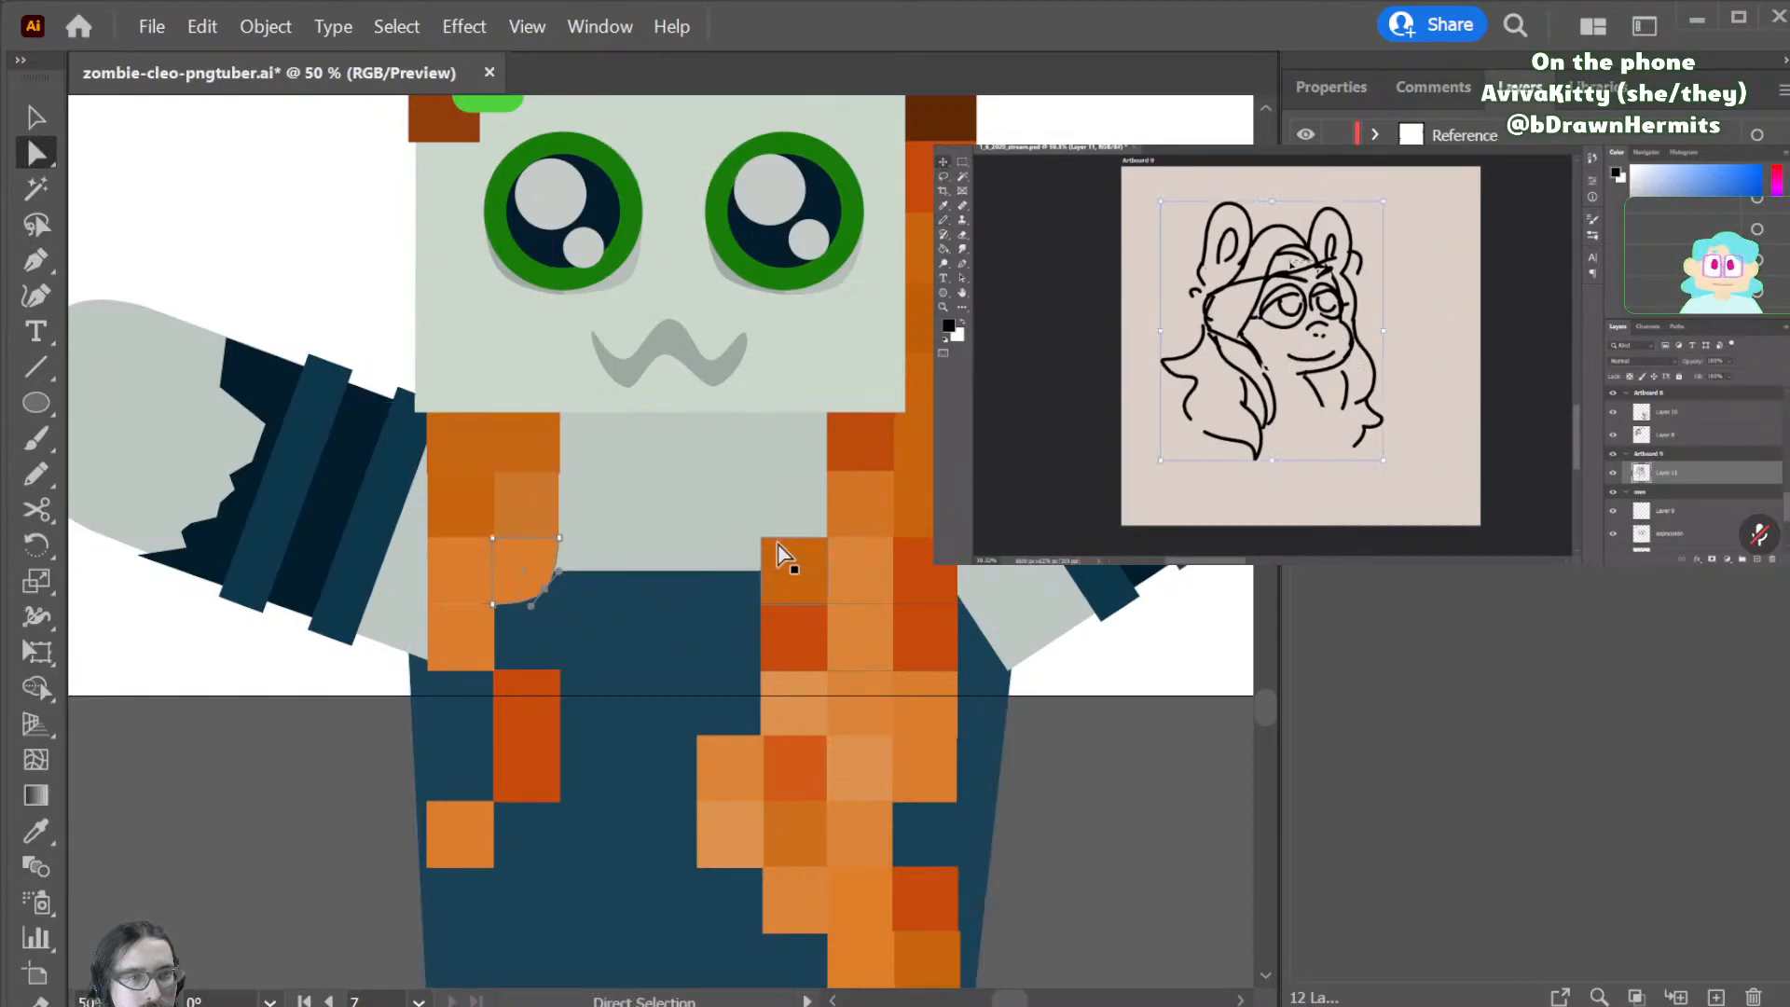
# - Curve the upper inner corner of the orange block in the longer hair lock at the dress neckline
pyautogui.click(844, 438)
pyautogui.click(777, 566)
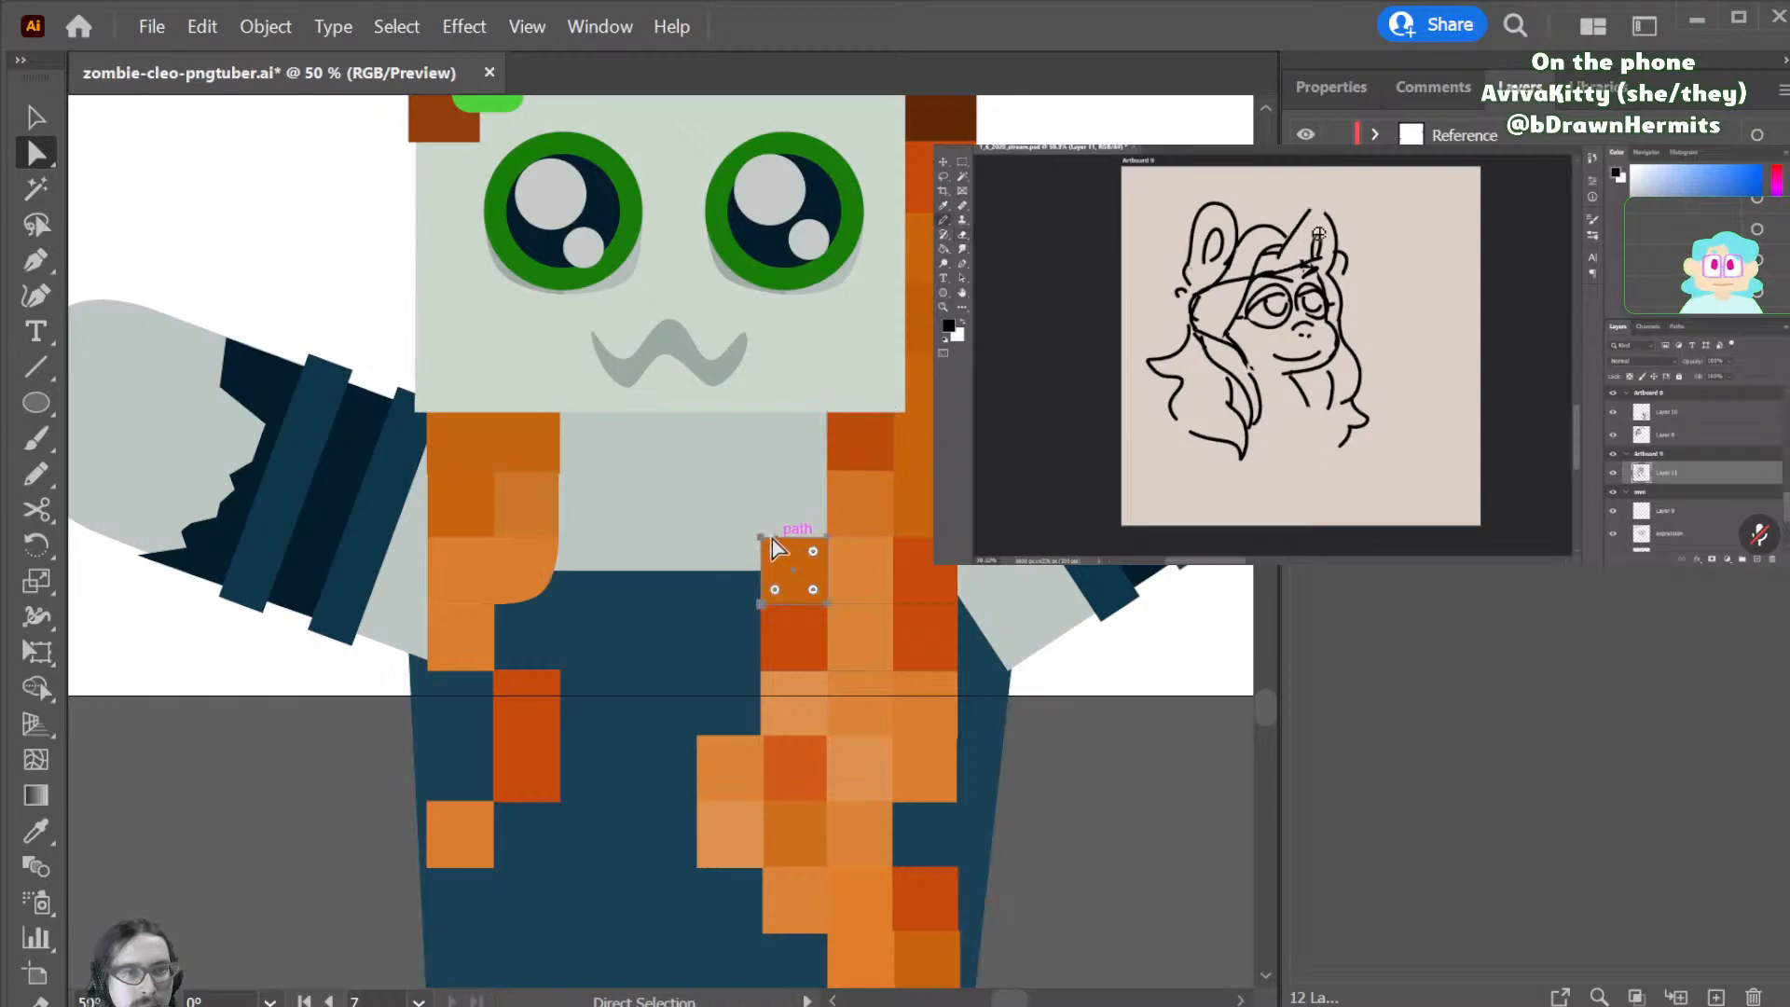
pyautogui.press('p')
pyautogui.moveTo(761, 538)
pyautogui.mouseDown()
pyautogui.moveTo(734, 570)
pyautogui.moveTo(796, 517)
pyautogui.moveTo(766, 522)
pyautogui.moveTo(774, 546)
pyautogui.mouseUp()
pyautogui.press('a')
pyautogui.click(1139, 727)
# - Curve the lower outer corner of the side hair block beside the jaw and adjust its handle to follow the hair edge
pyautogui.scroll(2, 1140, 728)
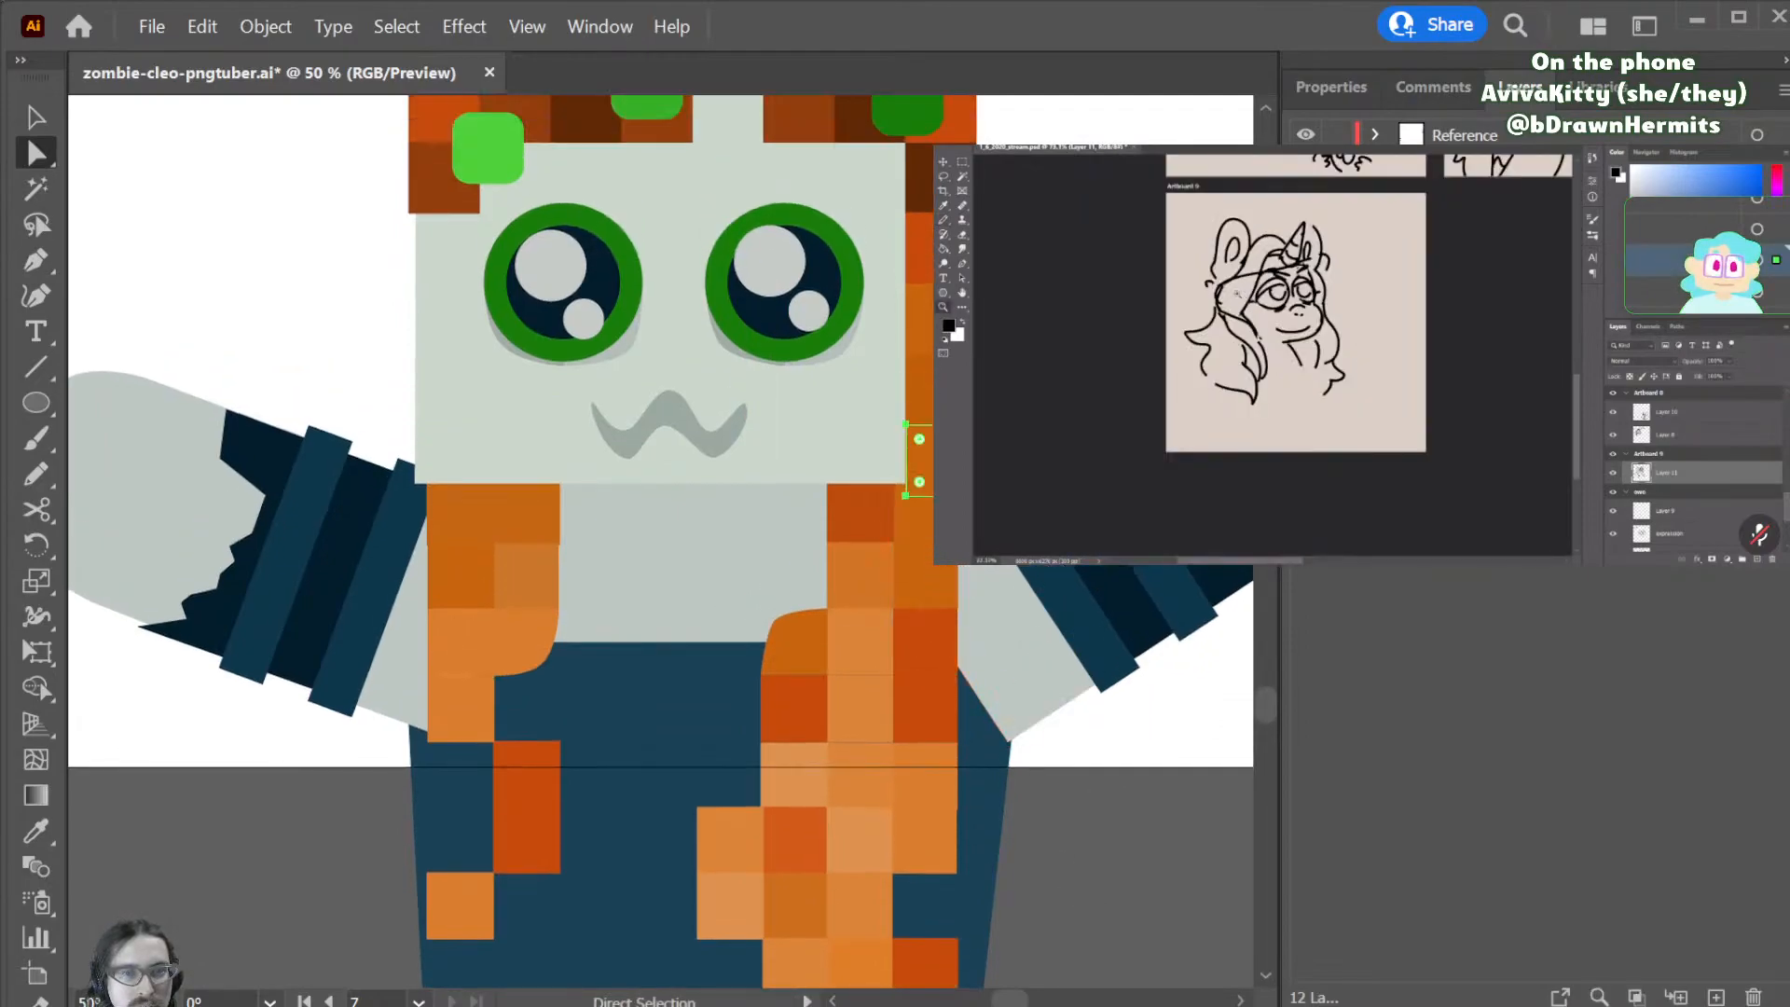
pyautogui.press('p')
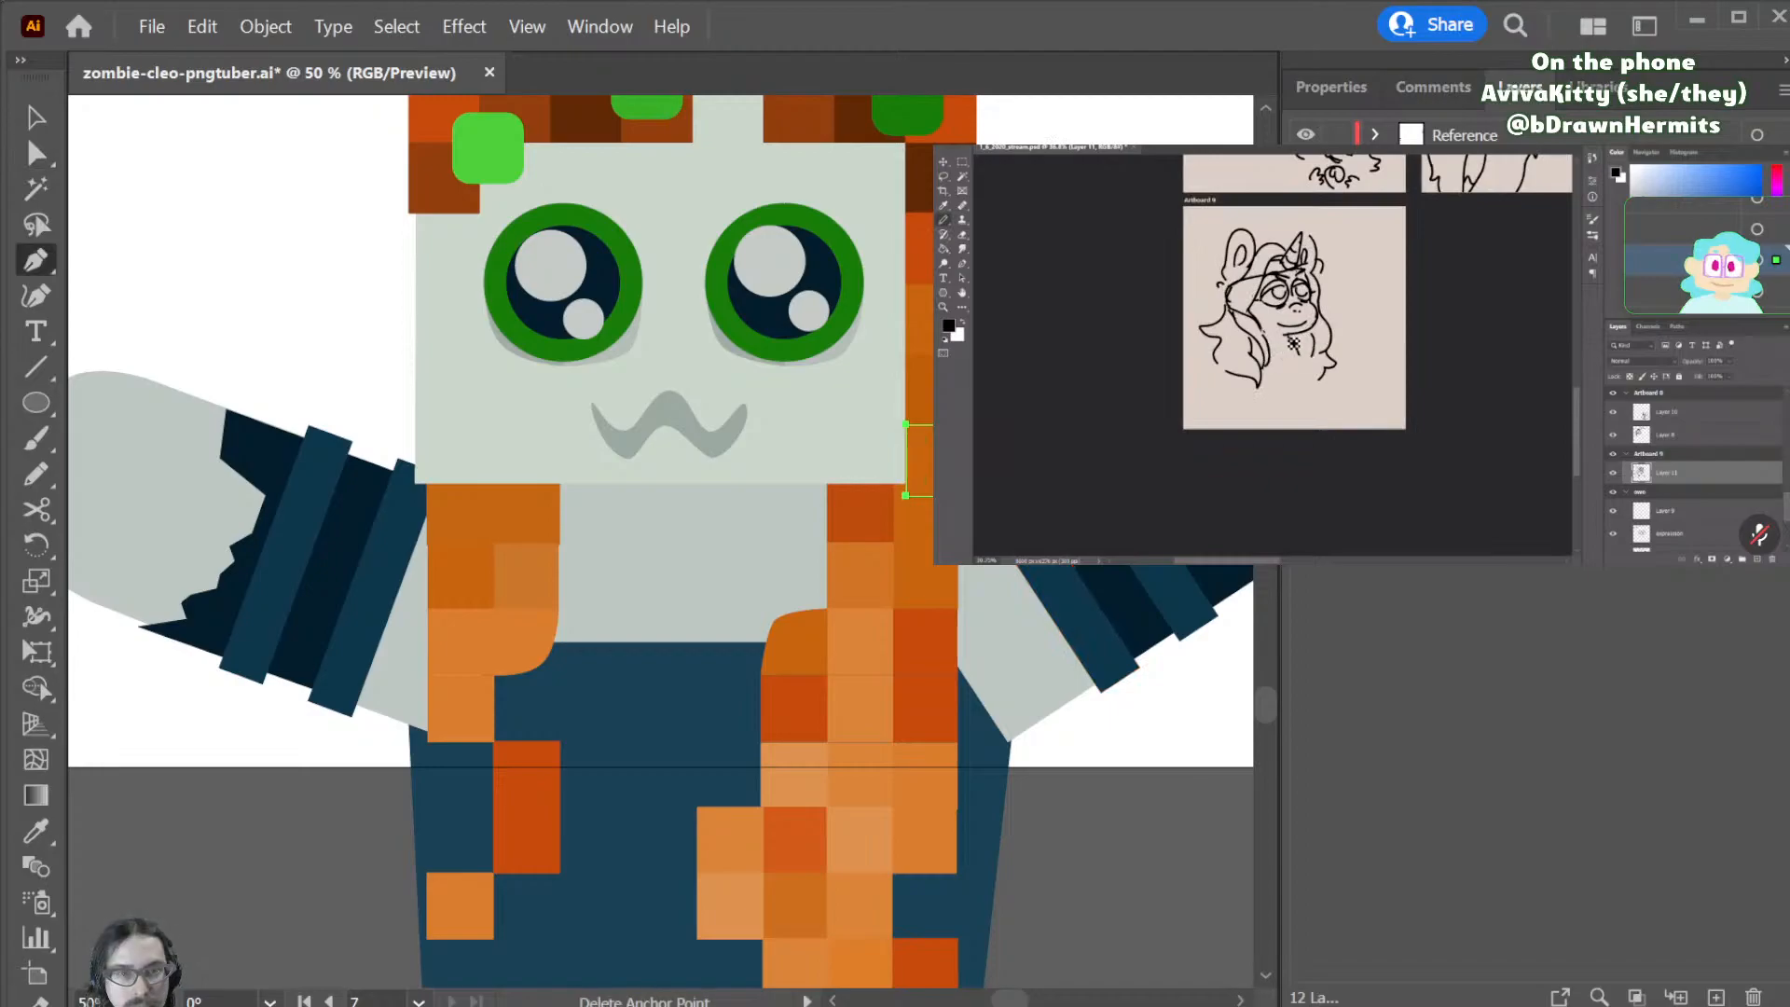
pyautogui.moveTo(958, 542); pyautogui.dragTo(953, 543)
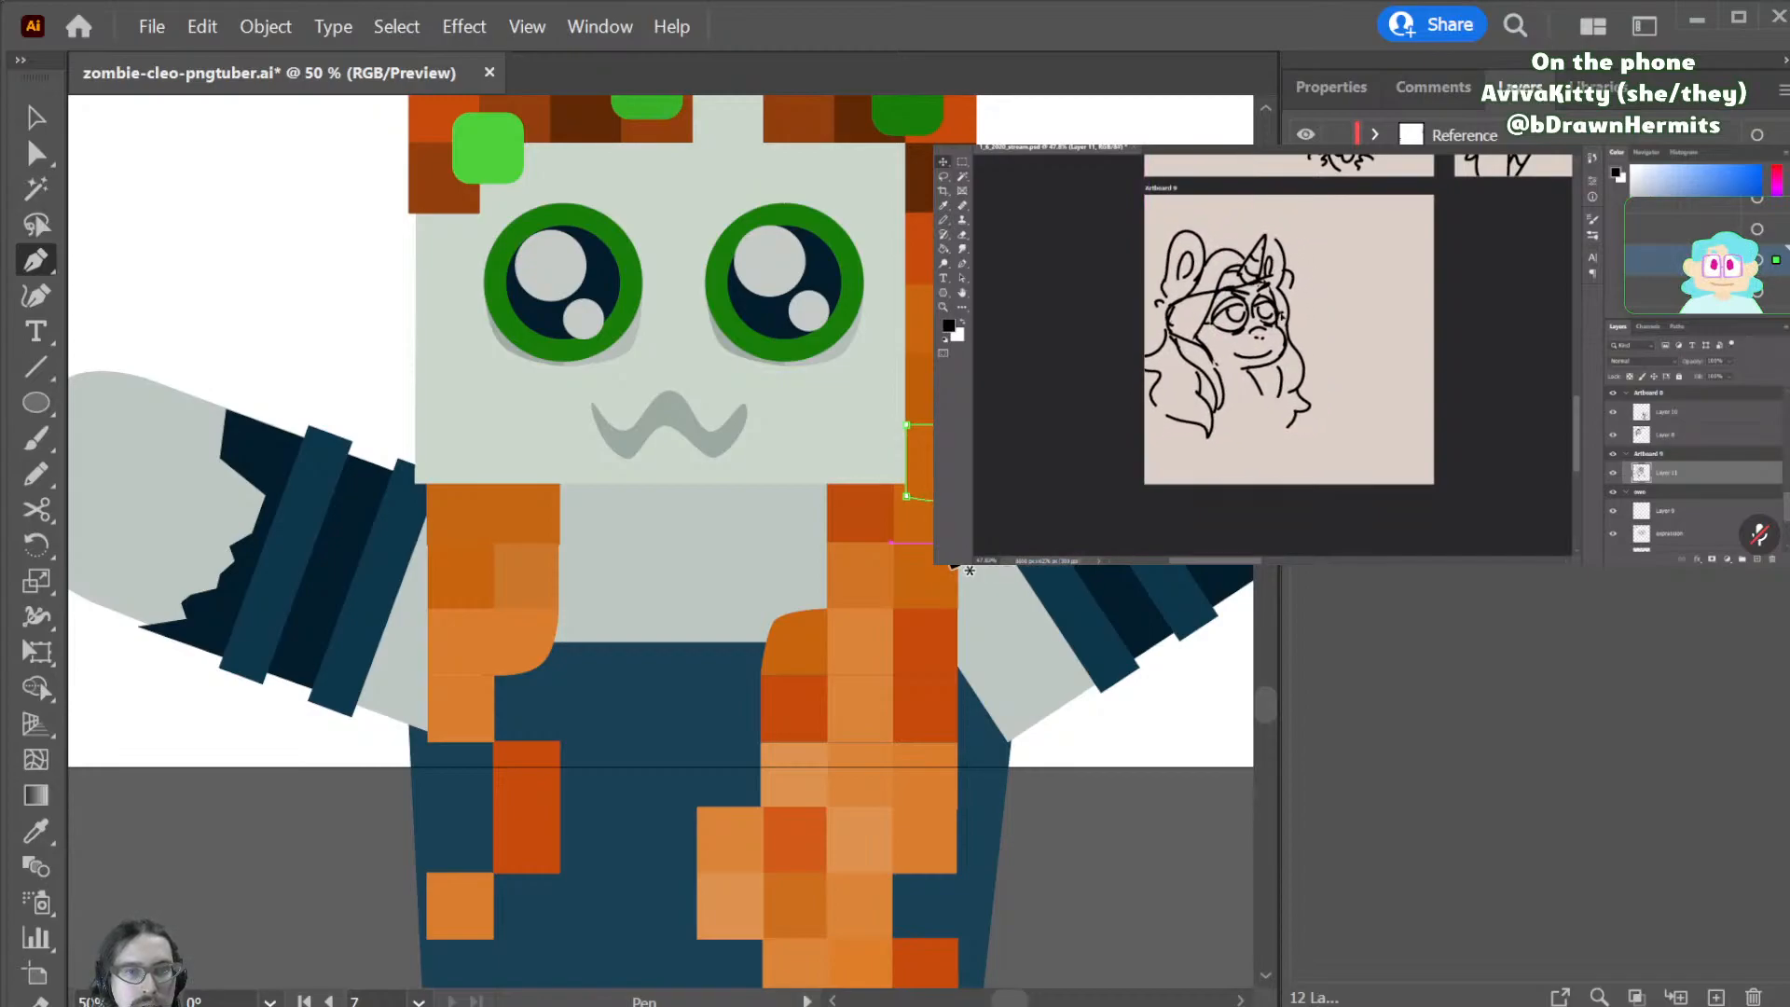
pyautogui.hotkey('ctrl', '=')
pyautogui.hotkey('ctrl', '=')
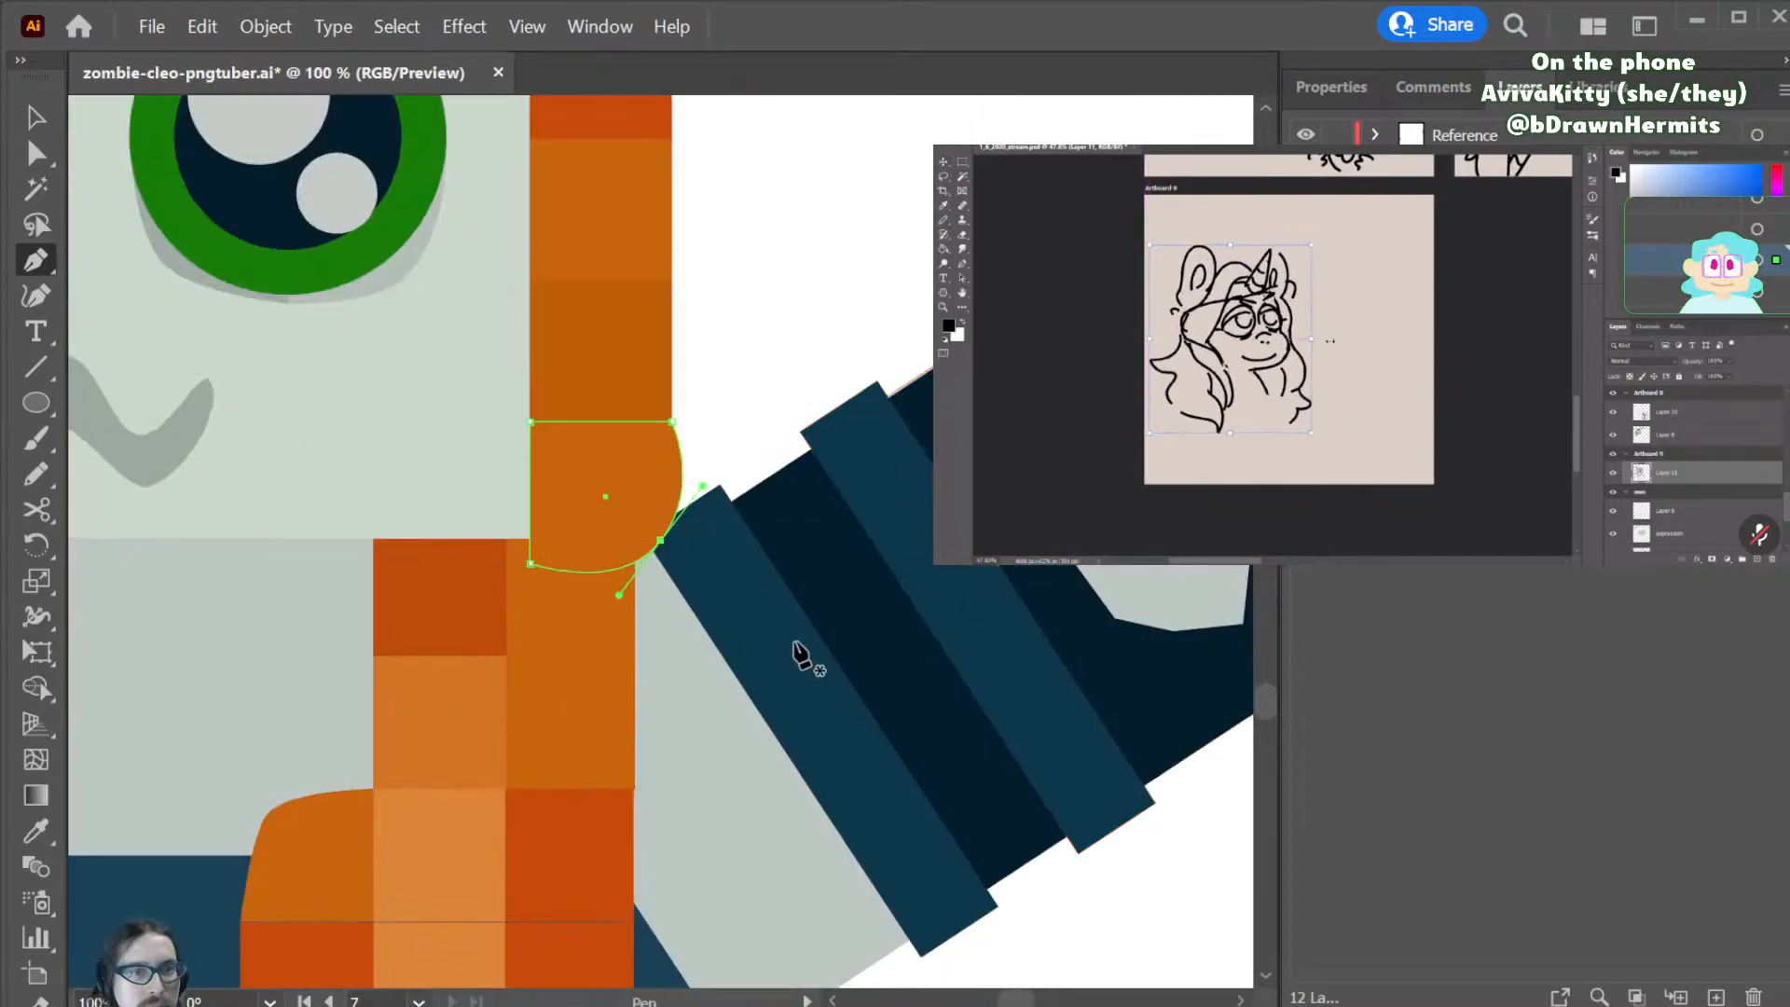
pyautogui.press('a')
pyautogui.moveTo(702, 486); pyautogui.dragTo(678, 503)
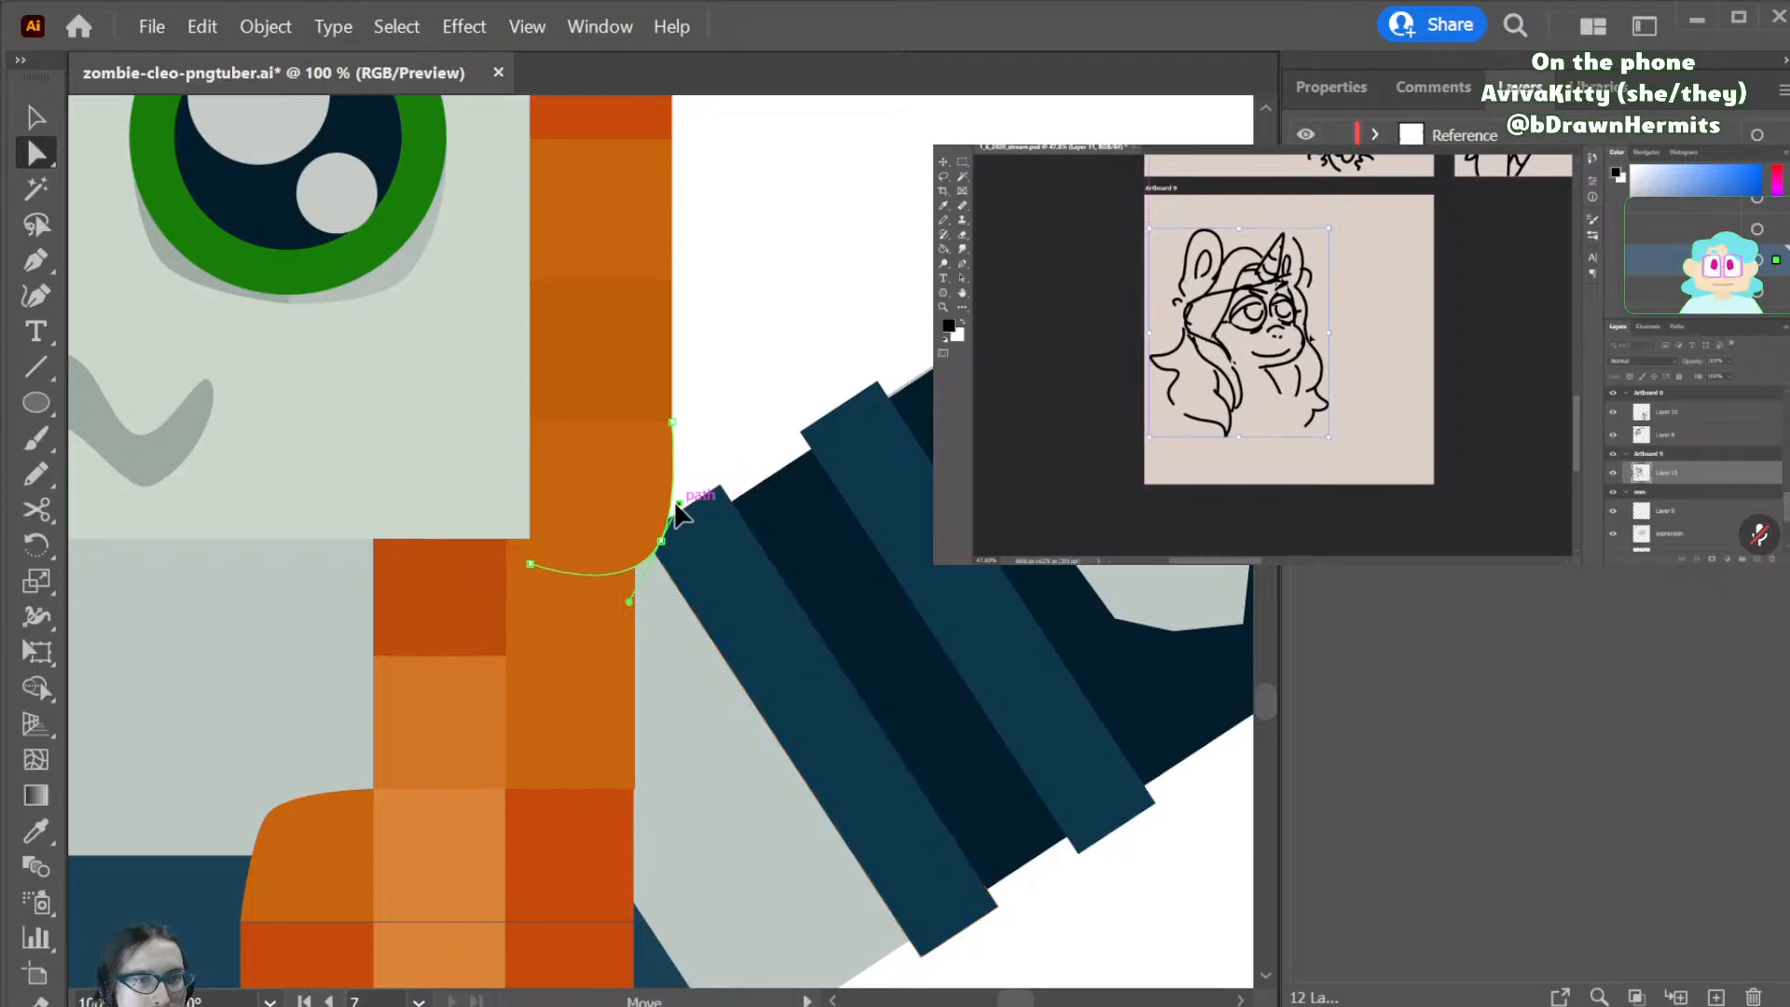
pyautogui.click(751, 425)
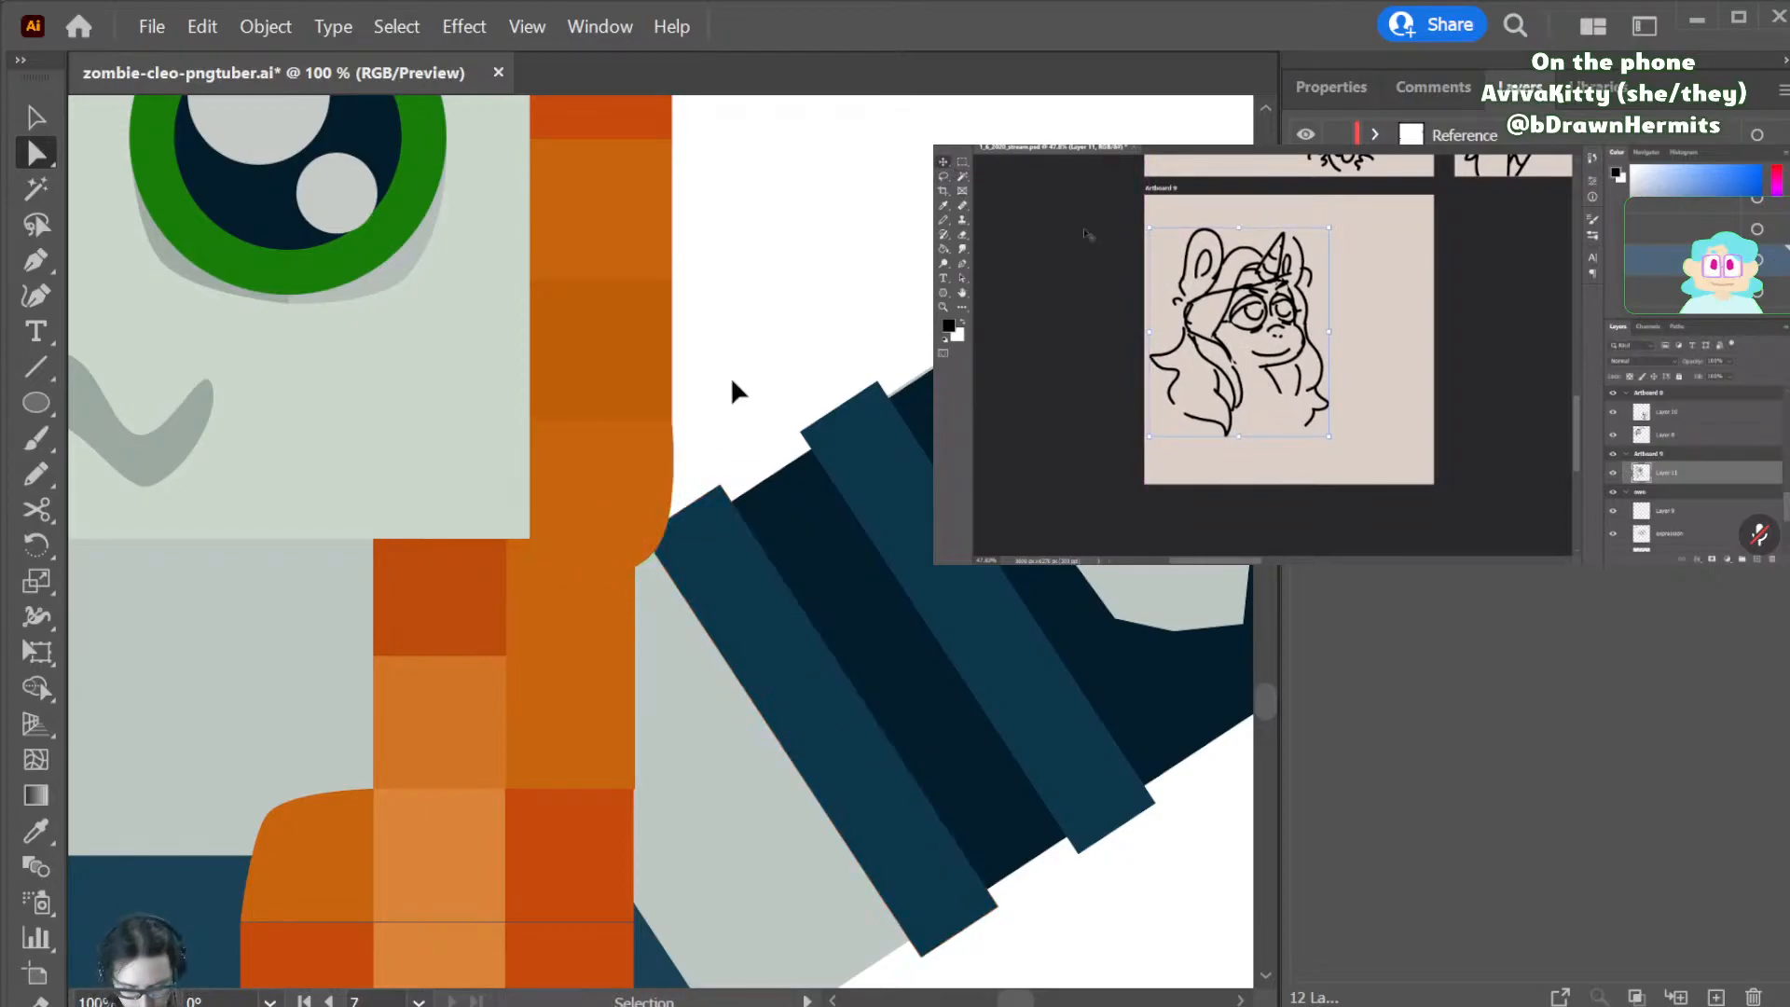
# - Fully round the ends of the lighter blue sleeve bands on both raised arms
pyautogui.hotkey('ctrl', '-')
pyautogui.hotkey('ctrl', '-')
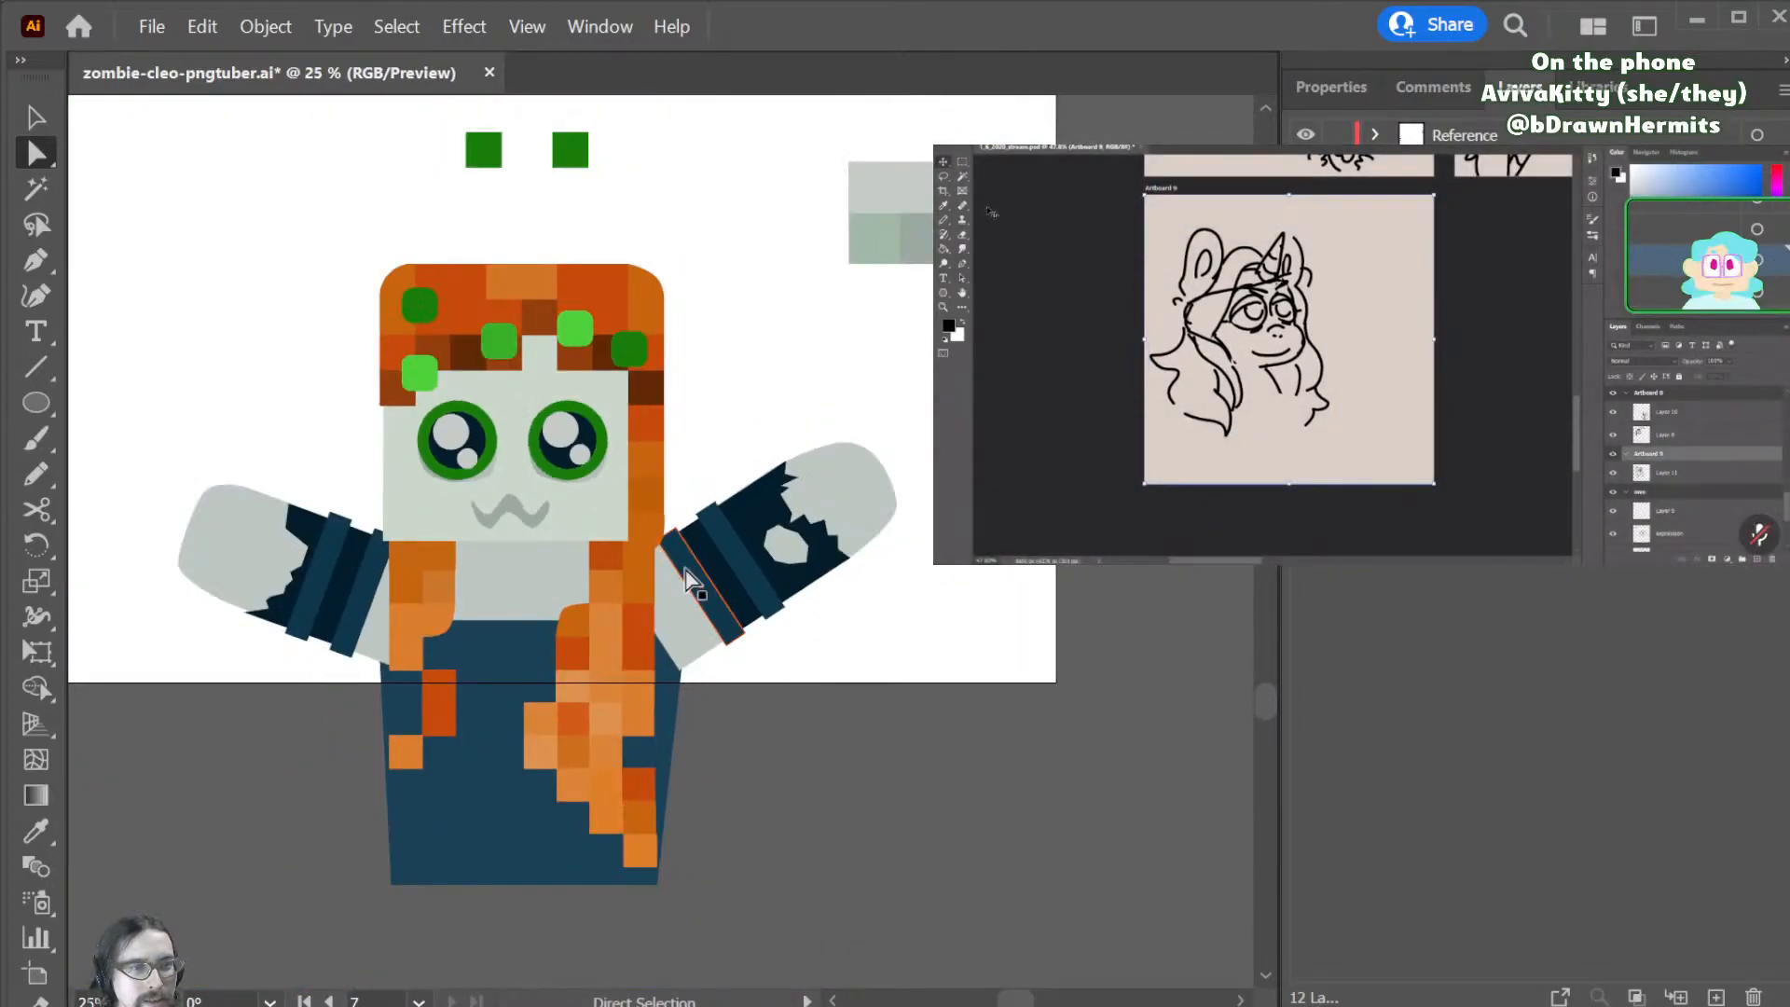
pyautogui.scroll(2, 704, 663)
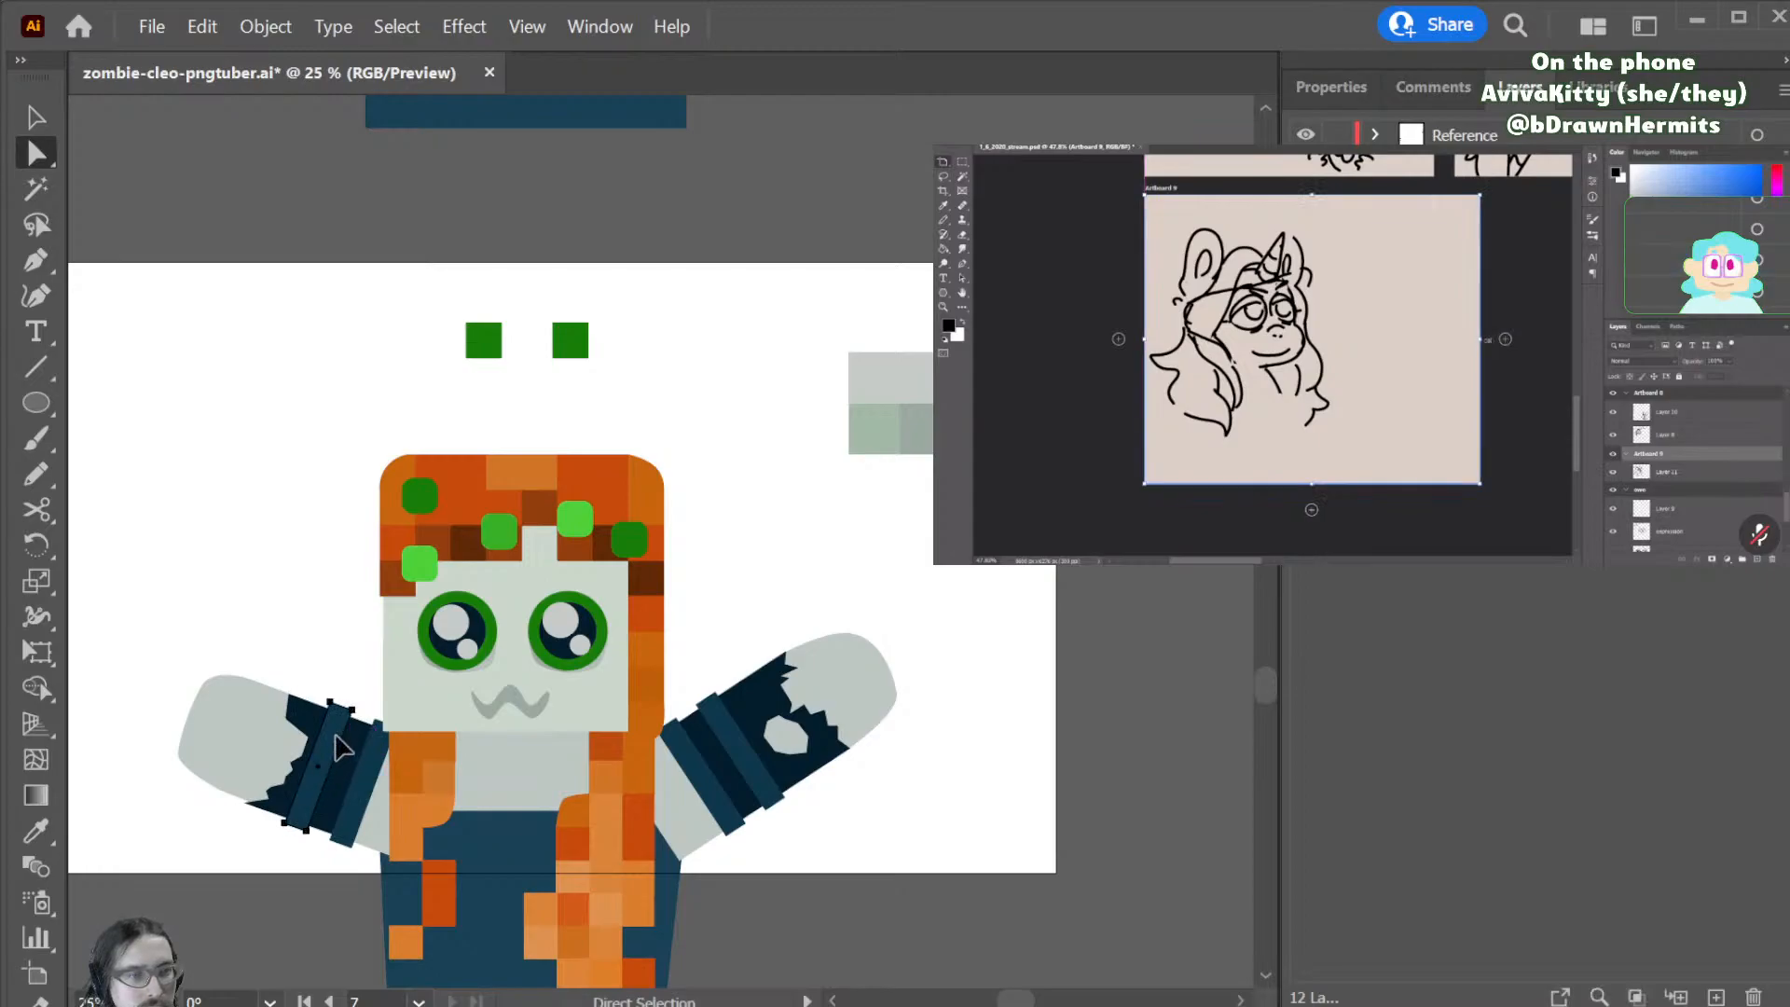
pyautogui.moveTo(340, 750); pyautogui.dragTo(381, 757)
pyautogui.click(371, 731)
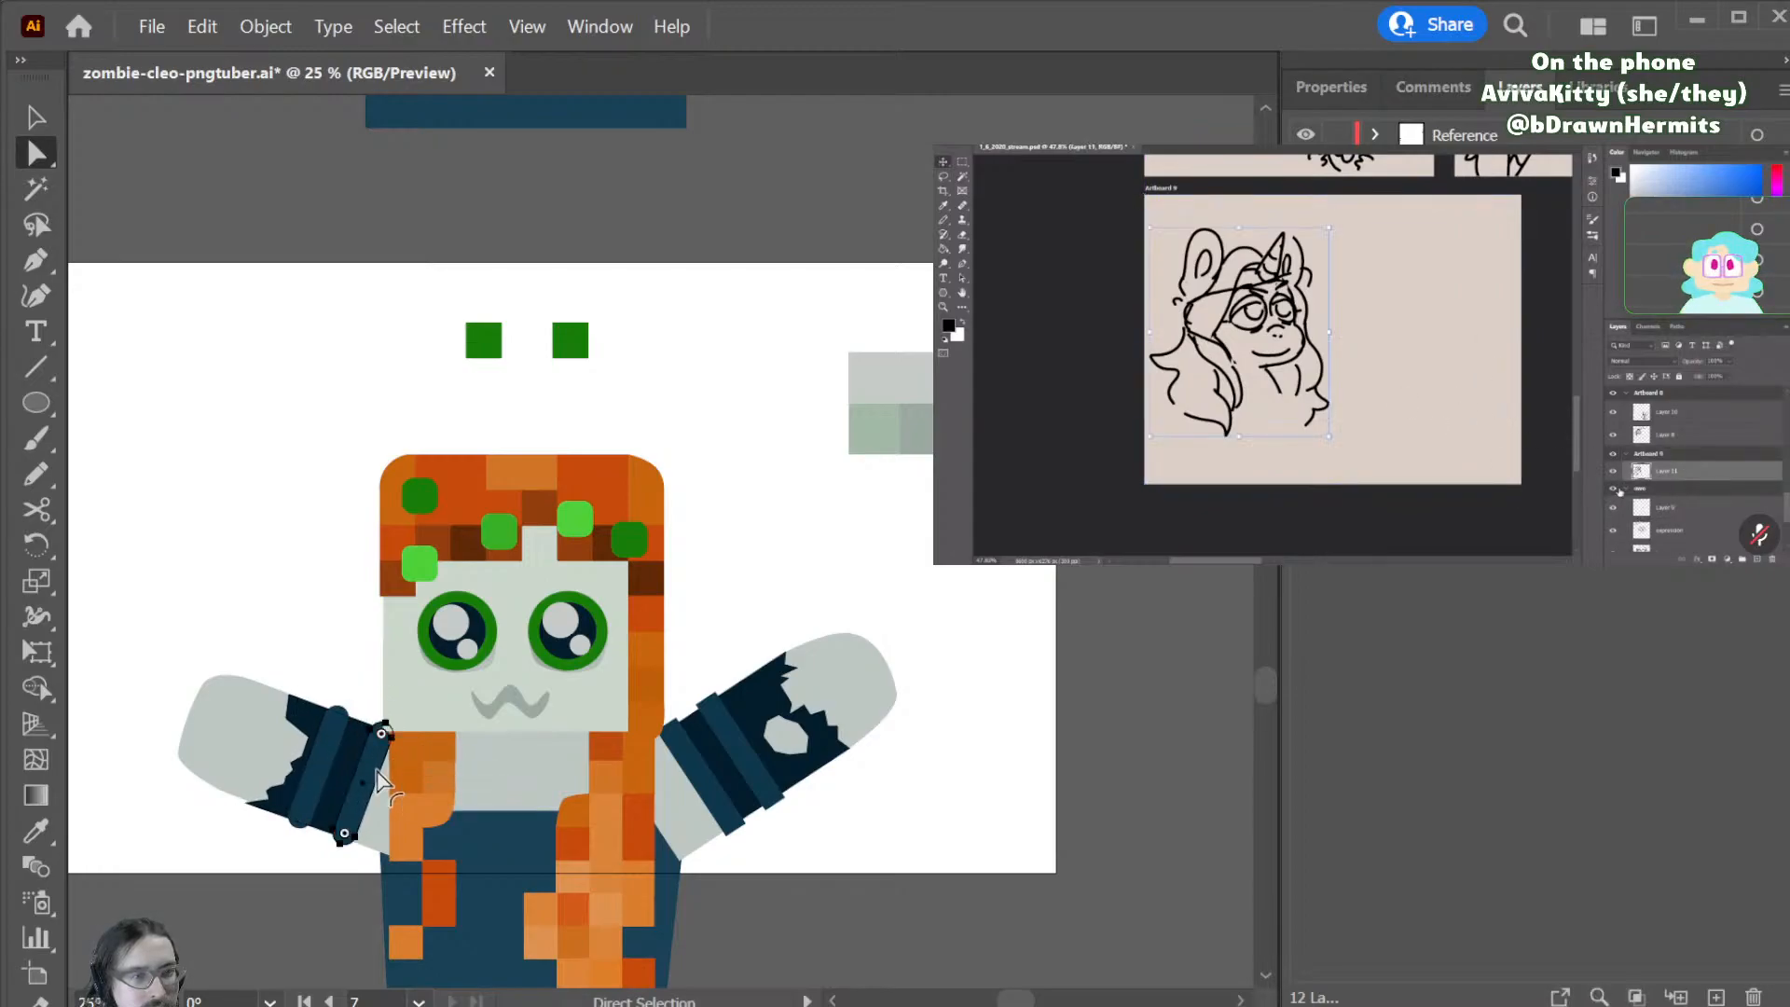
pyautogui.click(673, 746)
pyautogui.moveTo(673, 736); pyautogui.dragTo(702, 785)
pyautogui.click(731, 736)
pyautogui.moveTo(710, 714); pyautogui.dragTo(736, 753)
pyautogui.click(851, 791)
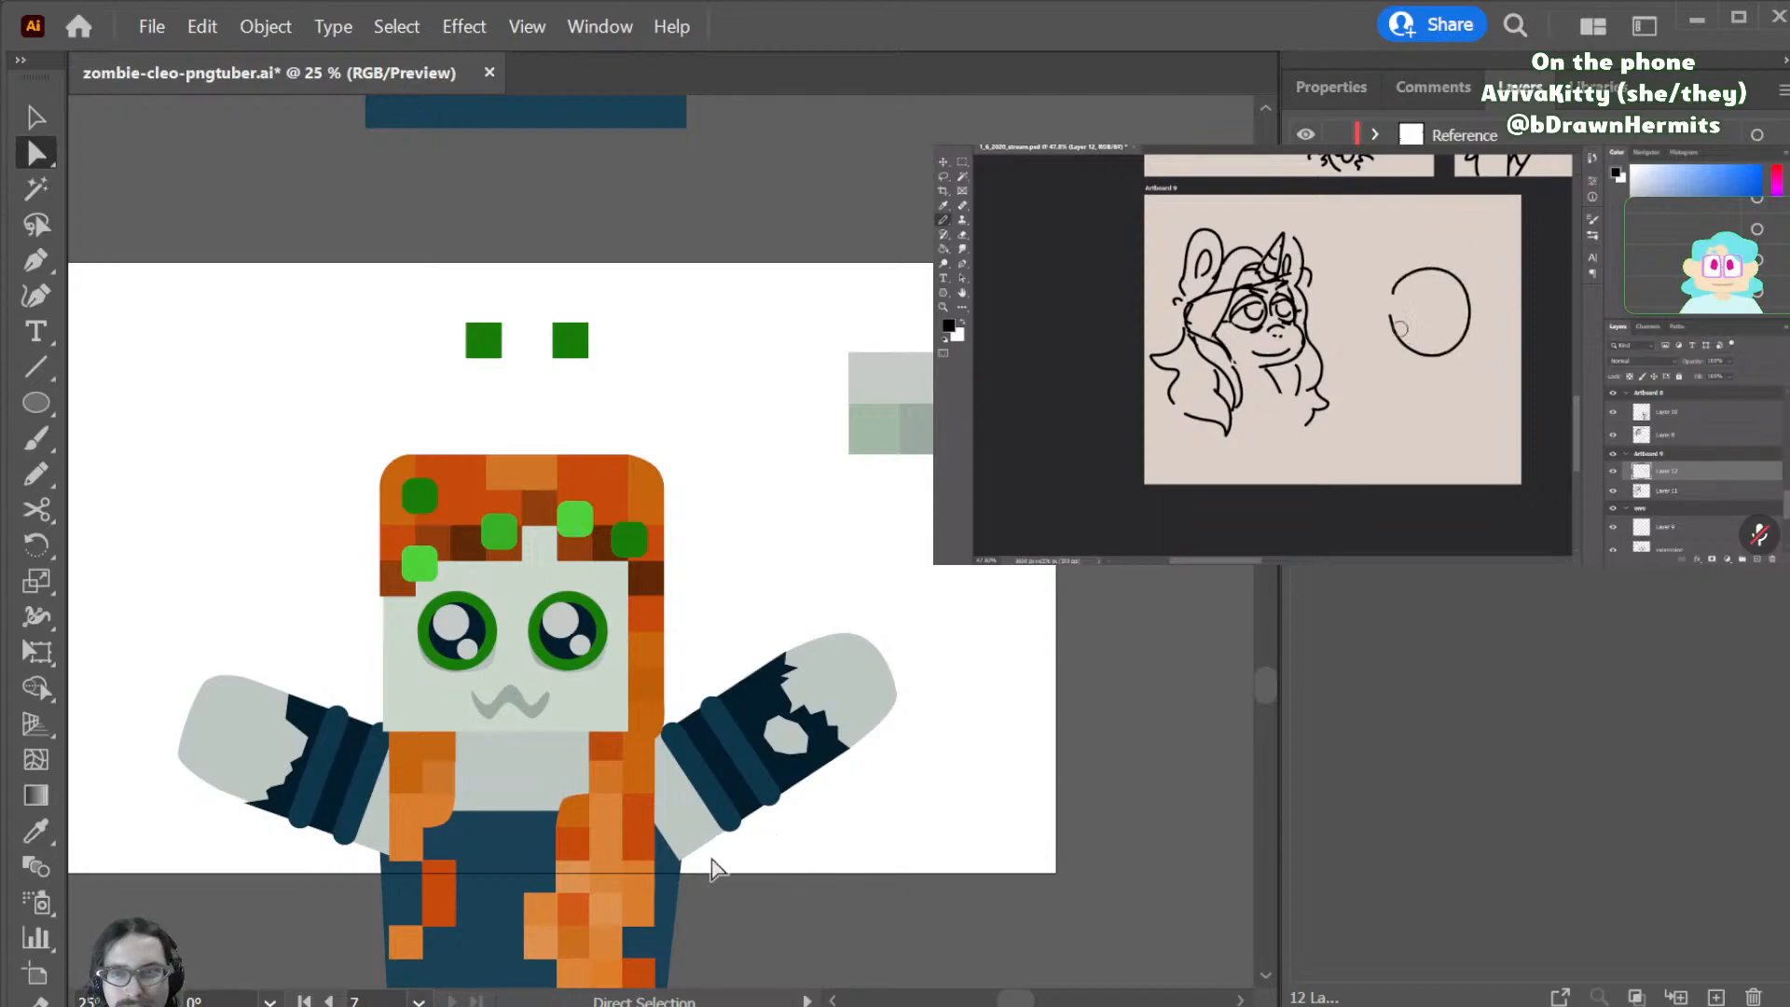
pyautogui.hscroll(-3, 713, 867)
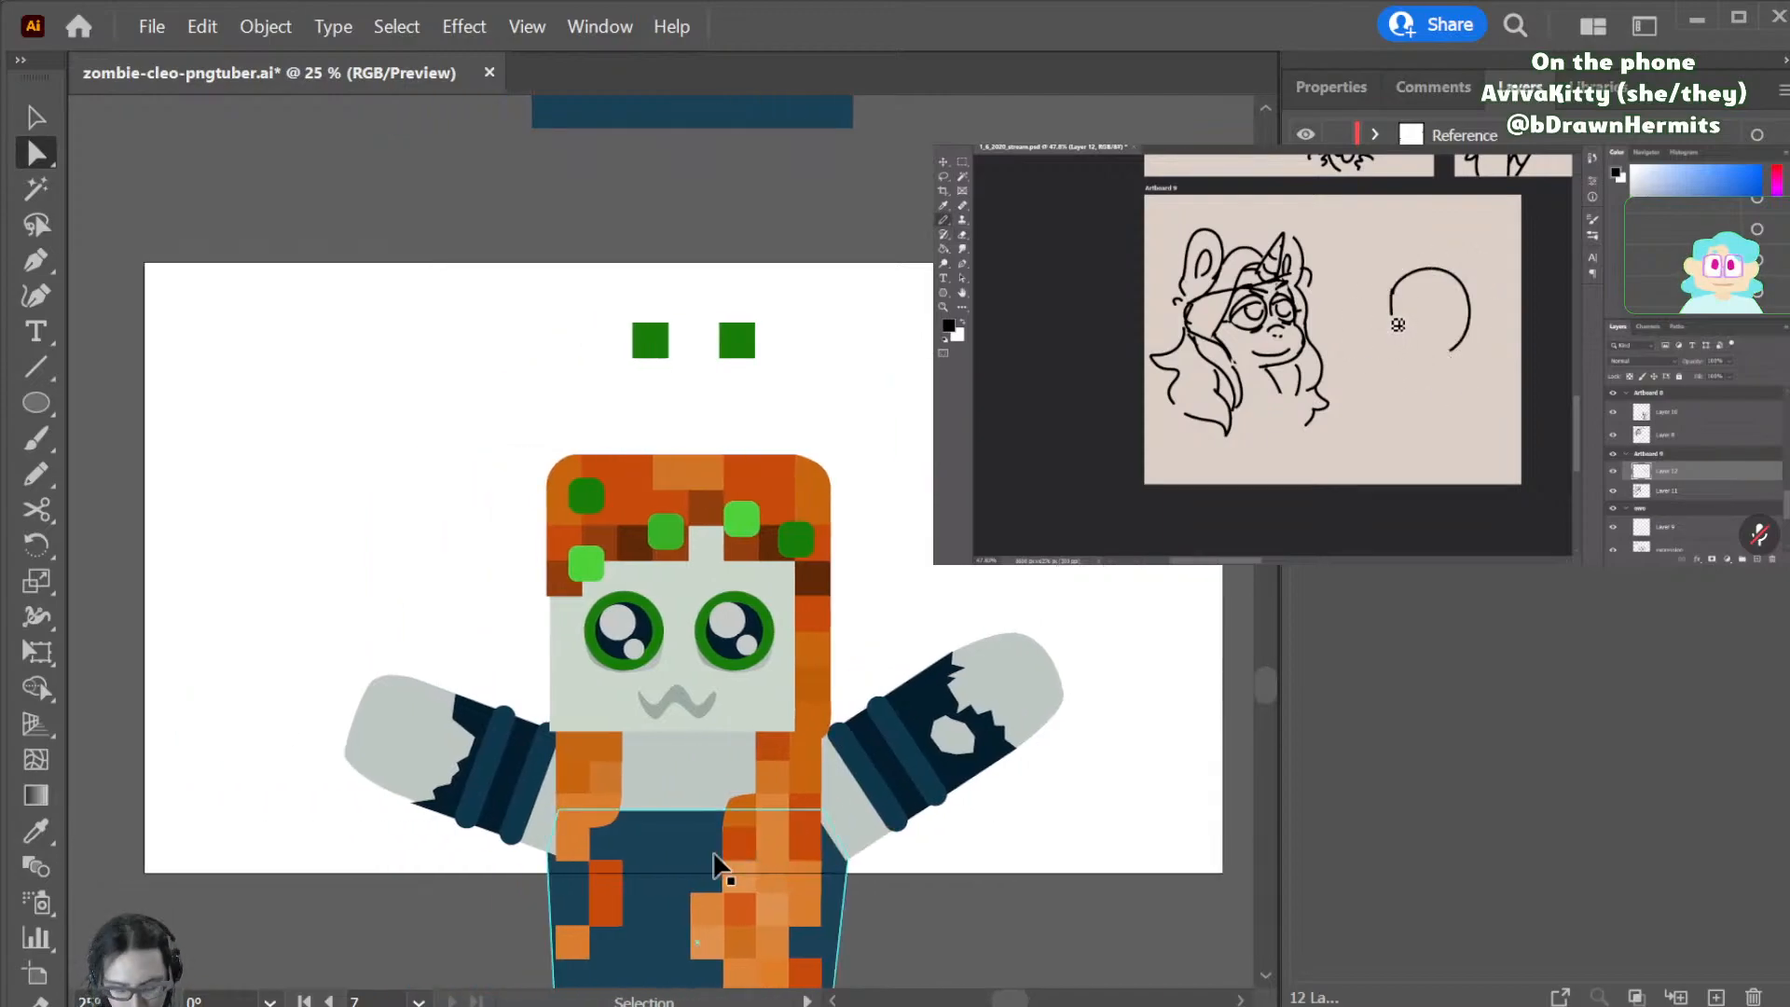
pyautogui.hotkey('ctrl', '=')
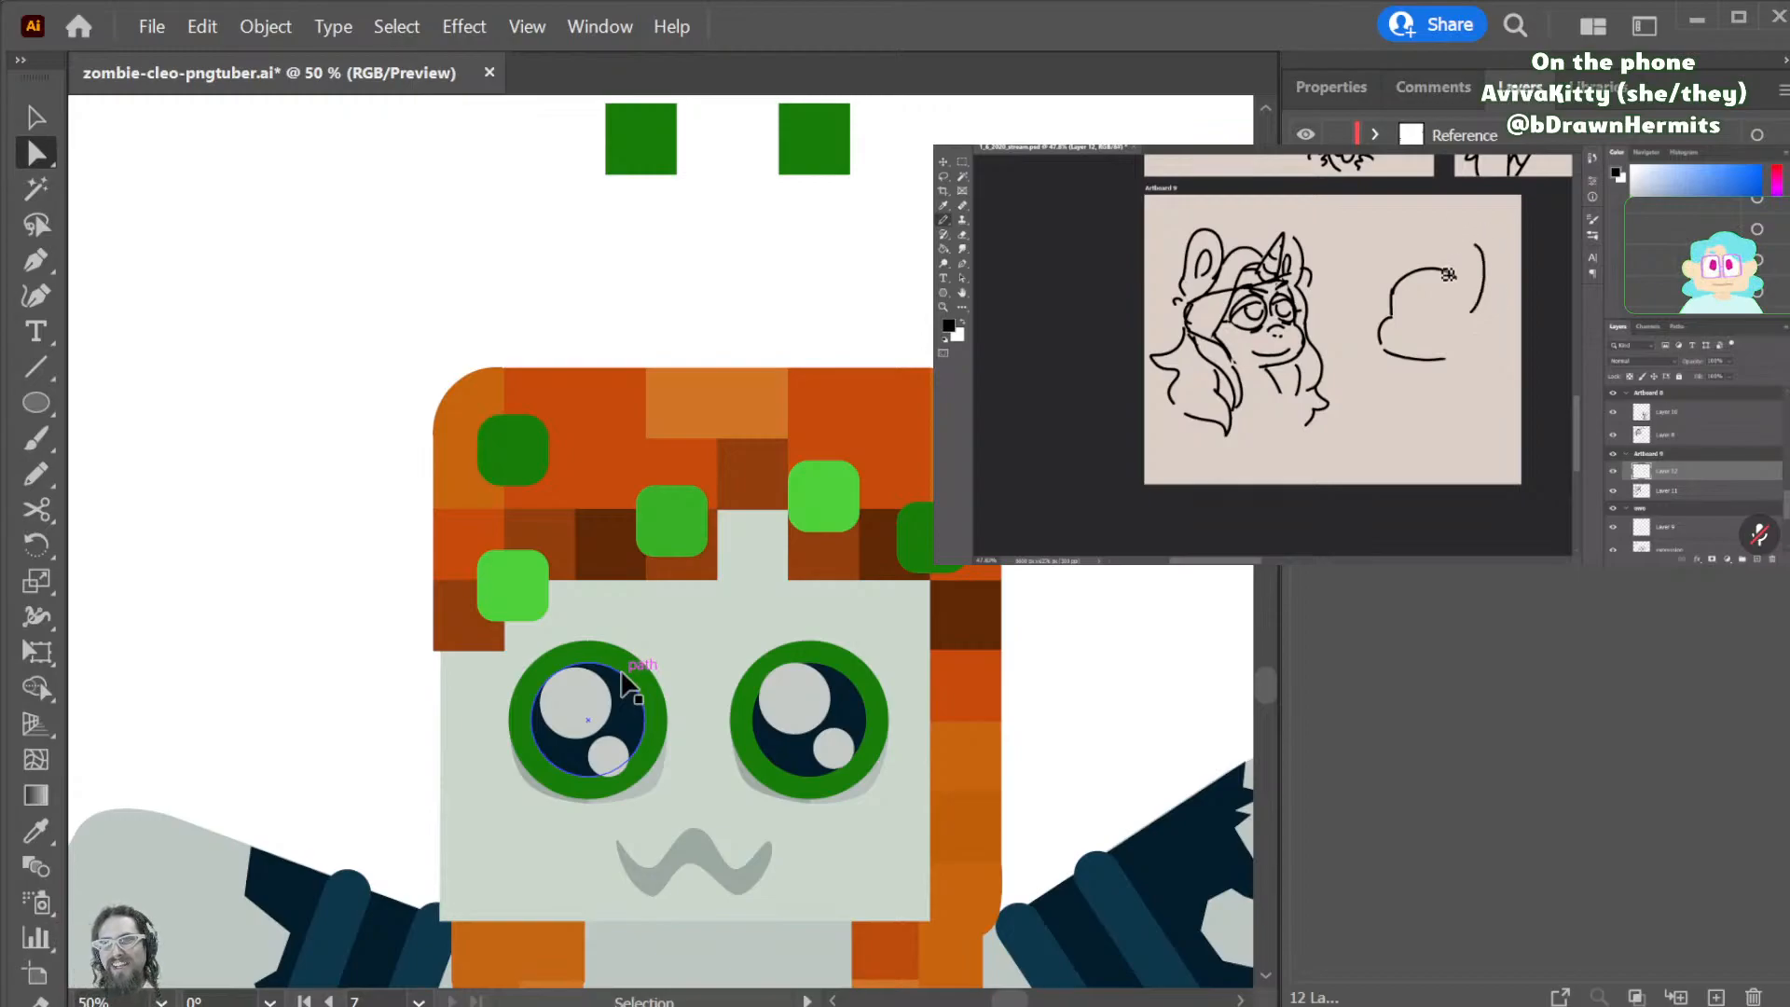
# - Save the file and nudge the large highlight in the eye nearer the long side hair slightly down and to the right
pyautogui.hotkey('ctrl', 's')
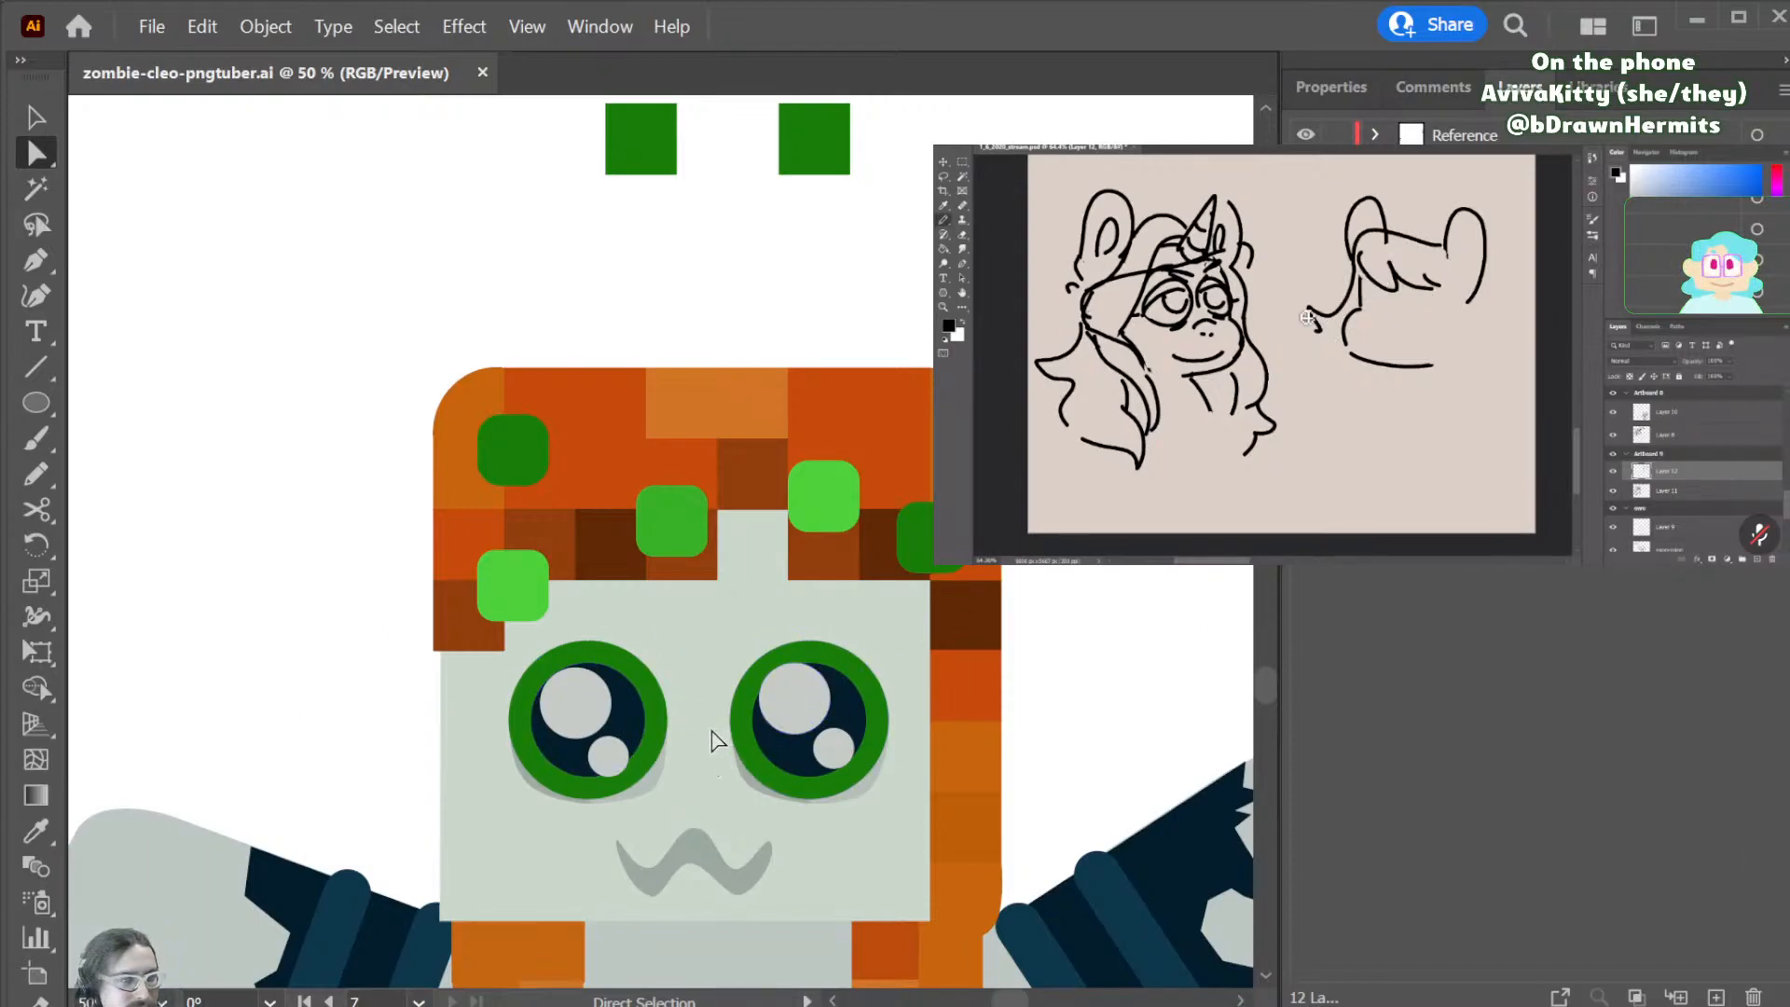
pyautogui.press('v')
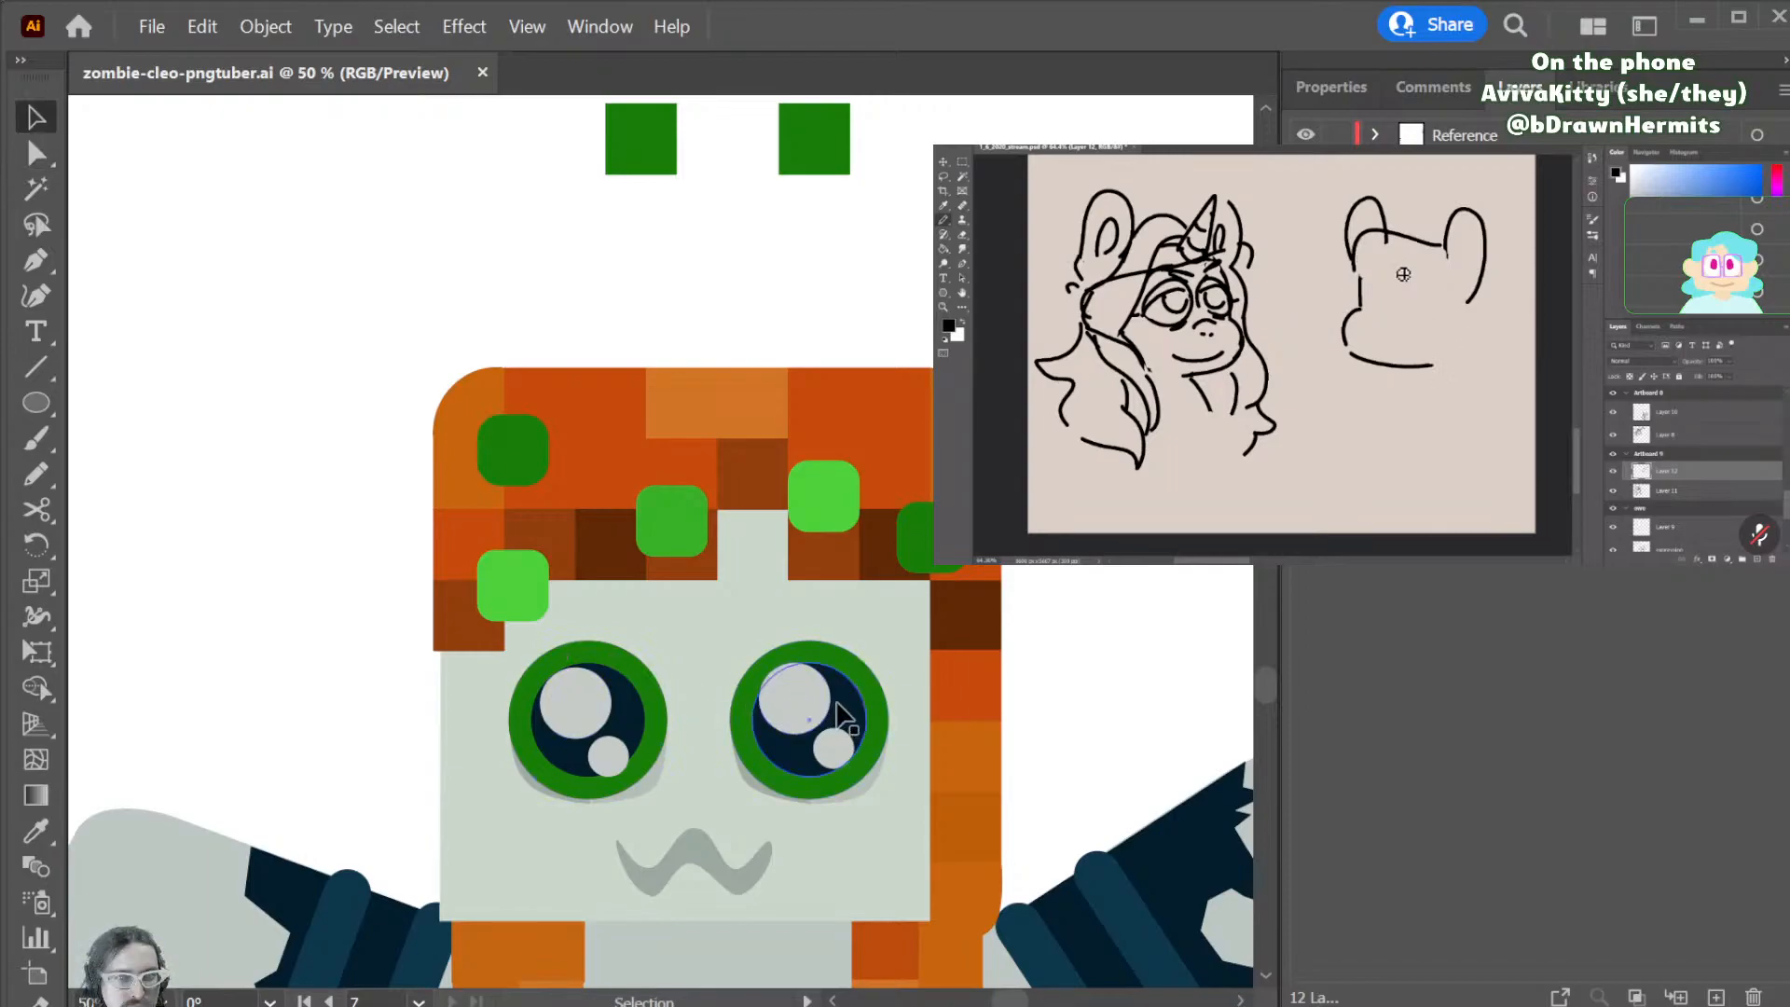
pyautogui.click(781, 705)
pyautogui.click(790, 698)
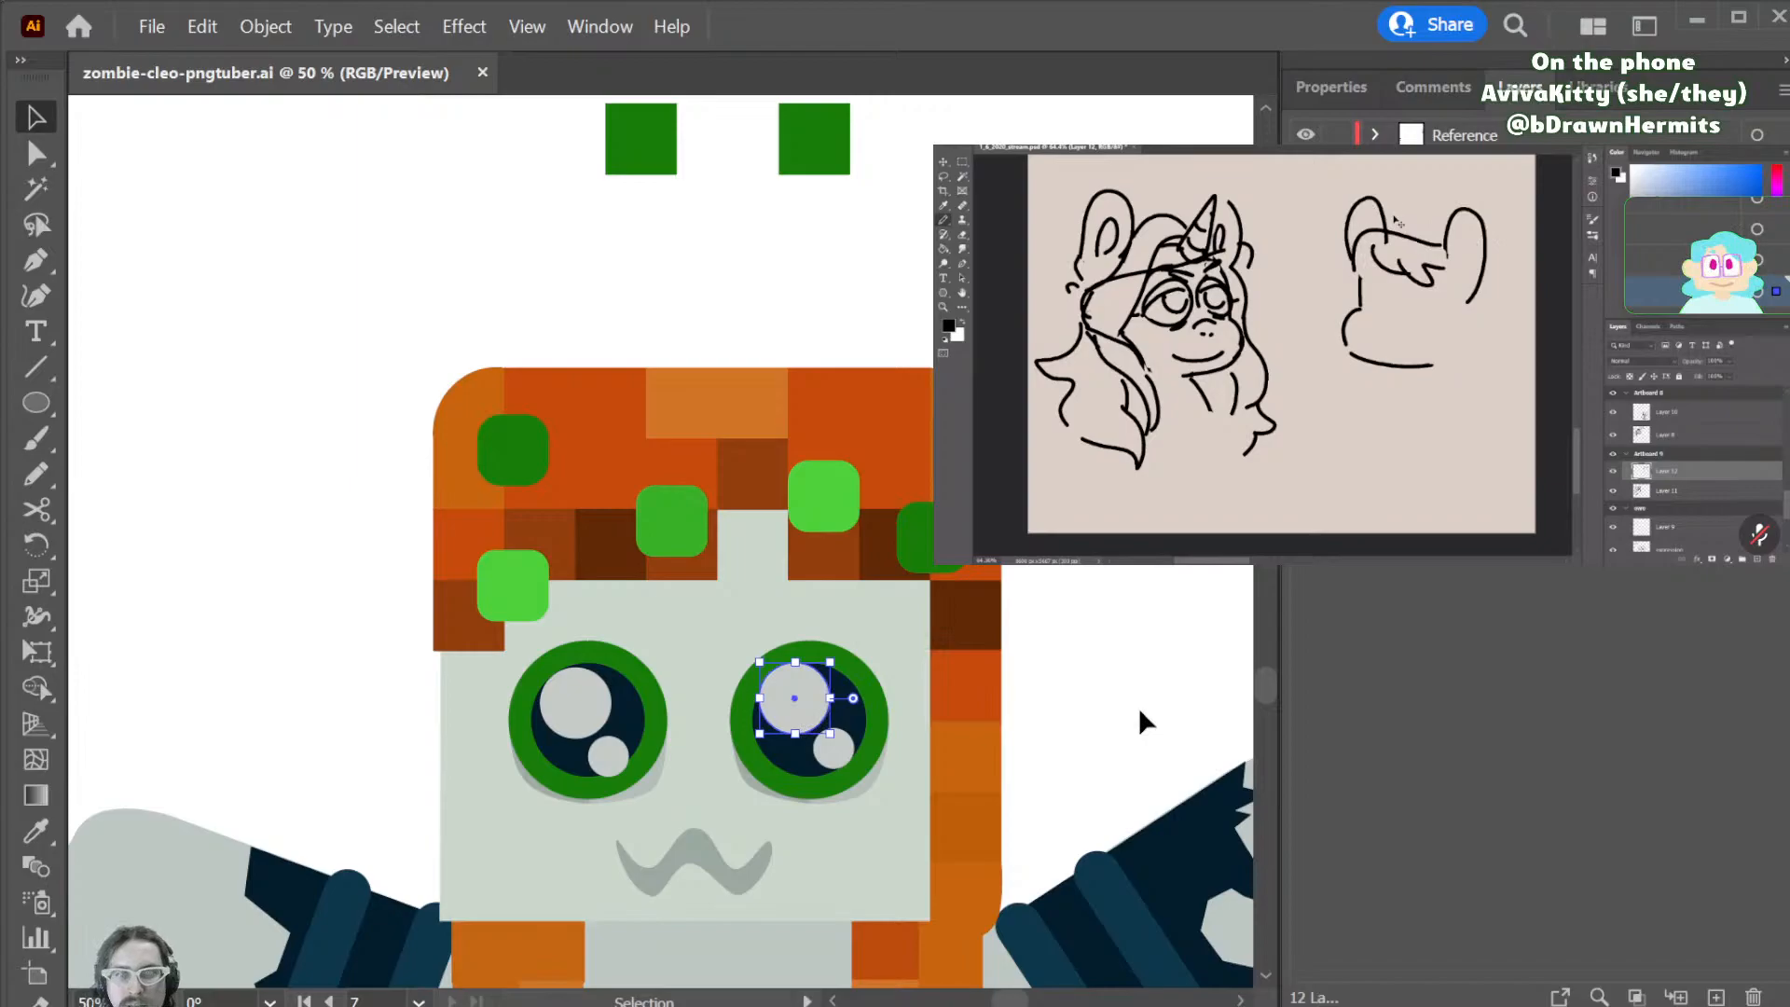
pyautogui.hotkey('ctrl', '=')
pyautogui.hotkey('ctrl', '=')
pyautogui.hotkey('ctrl', '=')
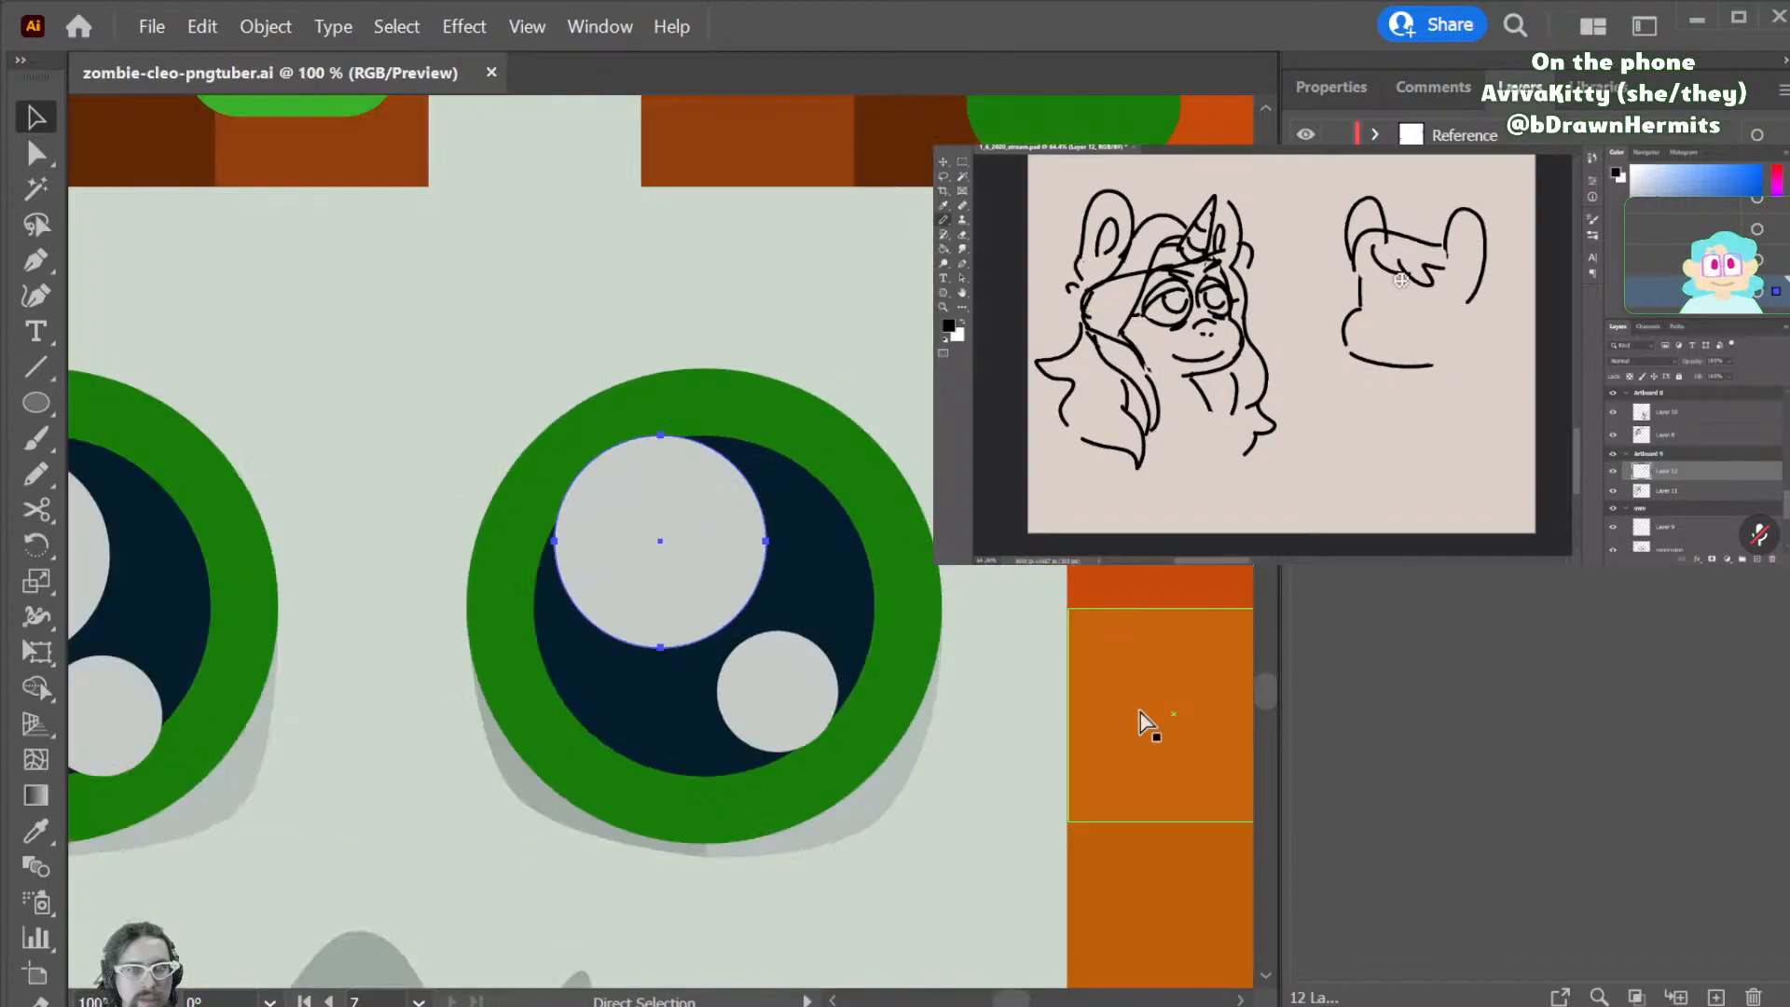
pyautogui.press('Down')
pyautogui.press('Down')
pyautogui.press('Down')
pyautogui.press('Down')
pyautogui.press('Down')
pyautogui.press('Down')
pyautogui.press('Down')
pyautogui.press('Down')
pyautogui.press('Right')
pyautogui.press('Right')
pyautogui.press('Right')
pyautogui.press('Right')
pyautogui.press('Right')
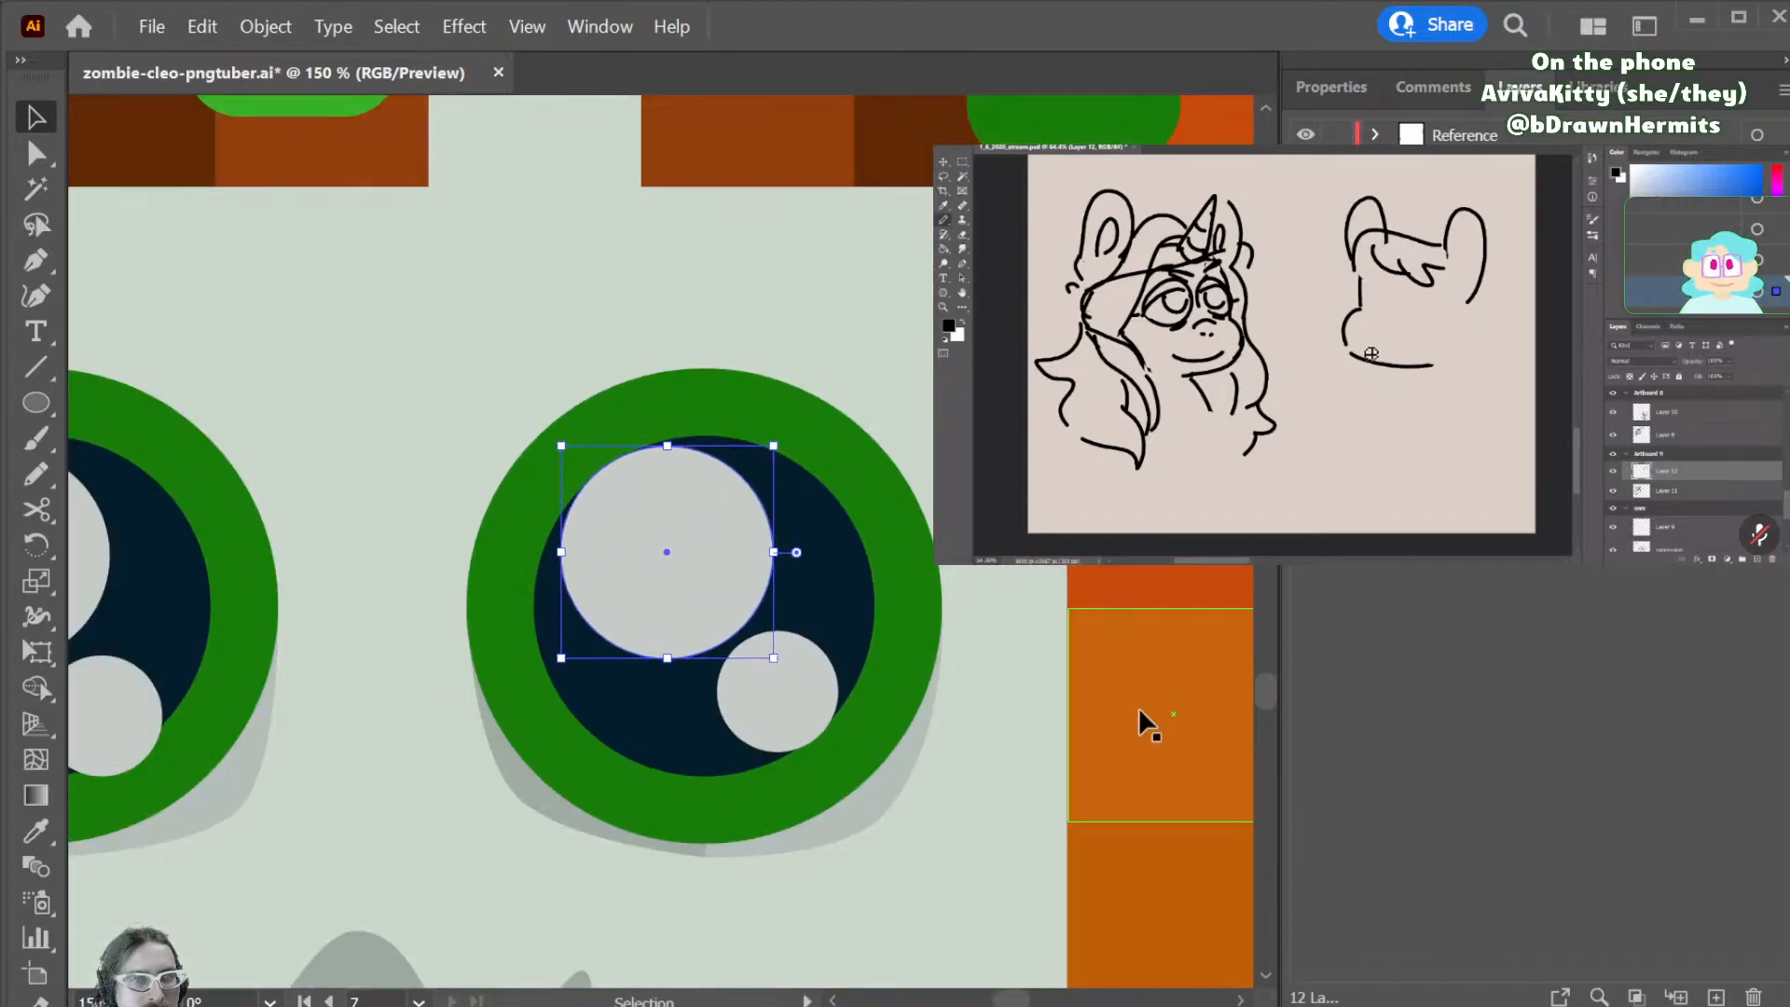
# - Nudge the large highlight in the same eye back up and to the left, toward the green iris ring
pyautogui.click(763, 709)
pyautogui.press('a')
pyautogui.hscroll(-10, 895, 764)
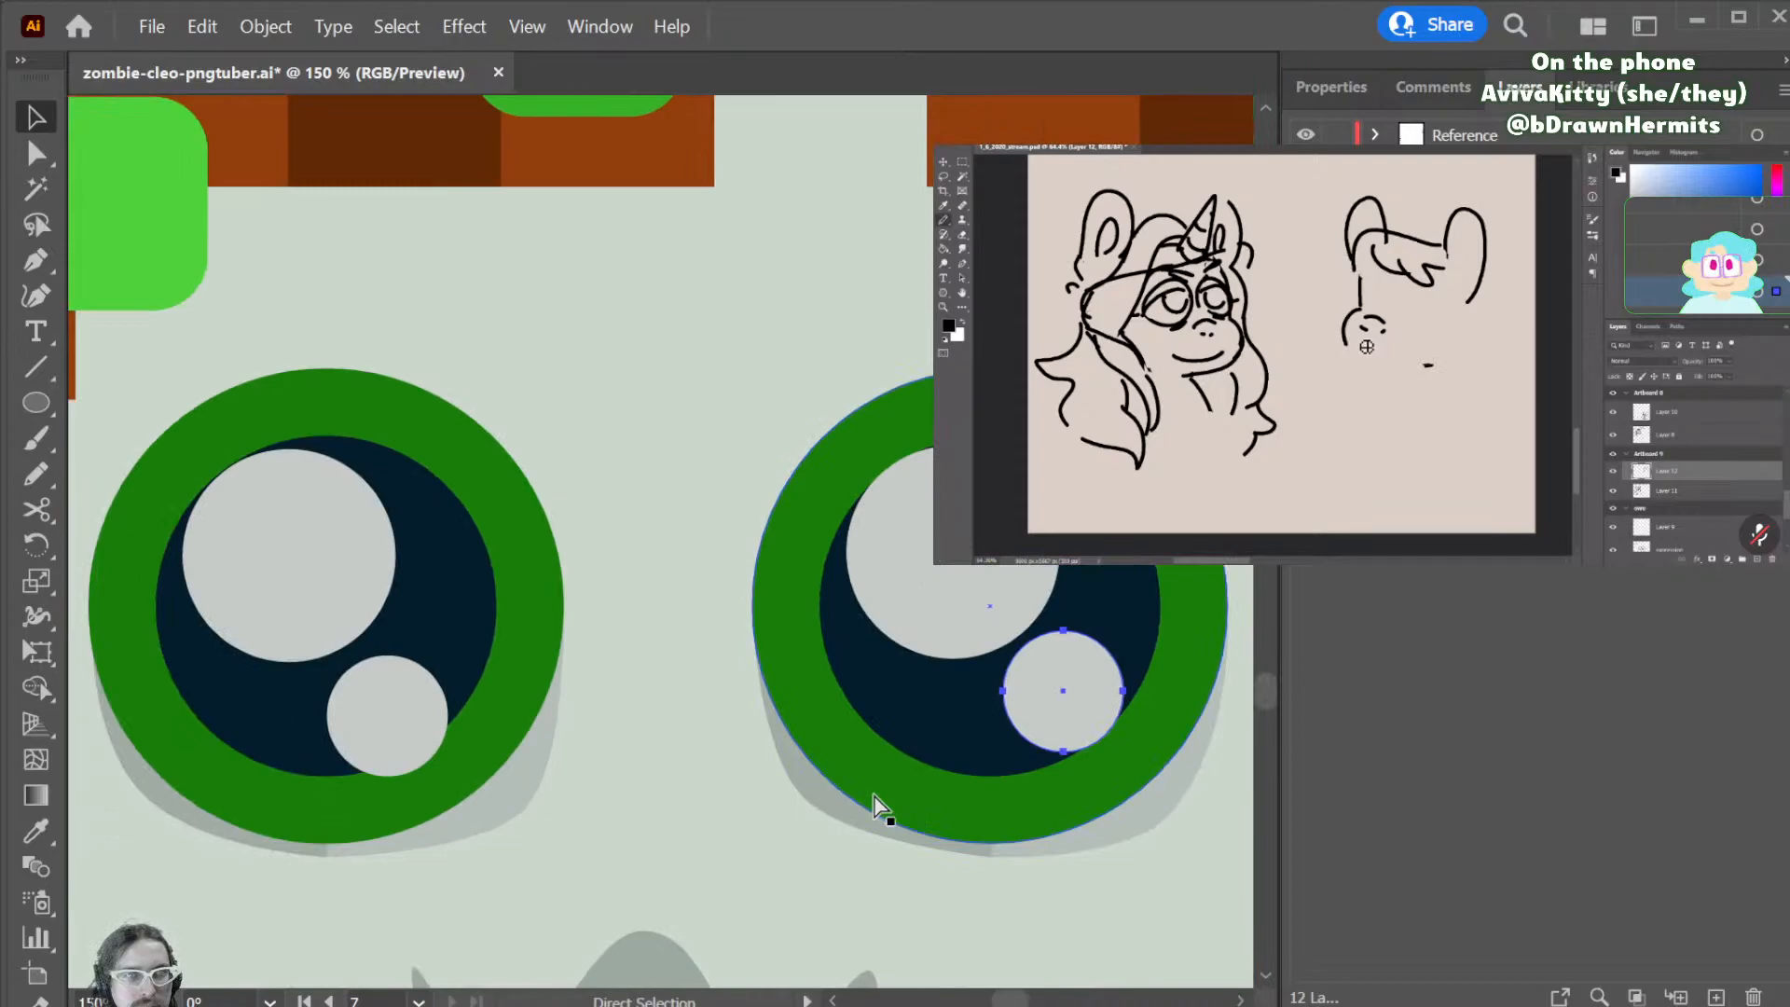
pyautogui.press('v')
pyautogui.press('ctrl')
pyautogui.press('Up')
pyautogui.press('Up')
pyautogui.press('Left')
pyautogui.press('Left')
pyautogui.press('Up')
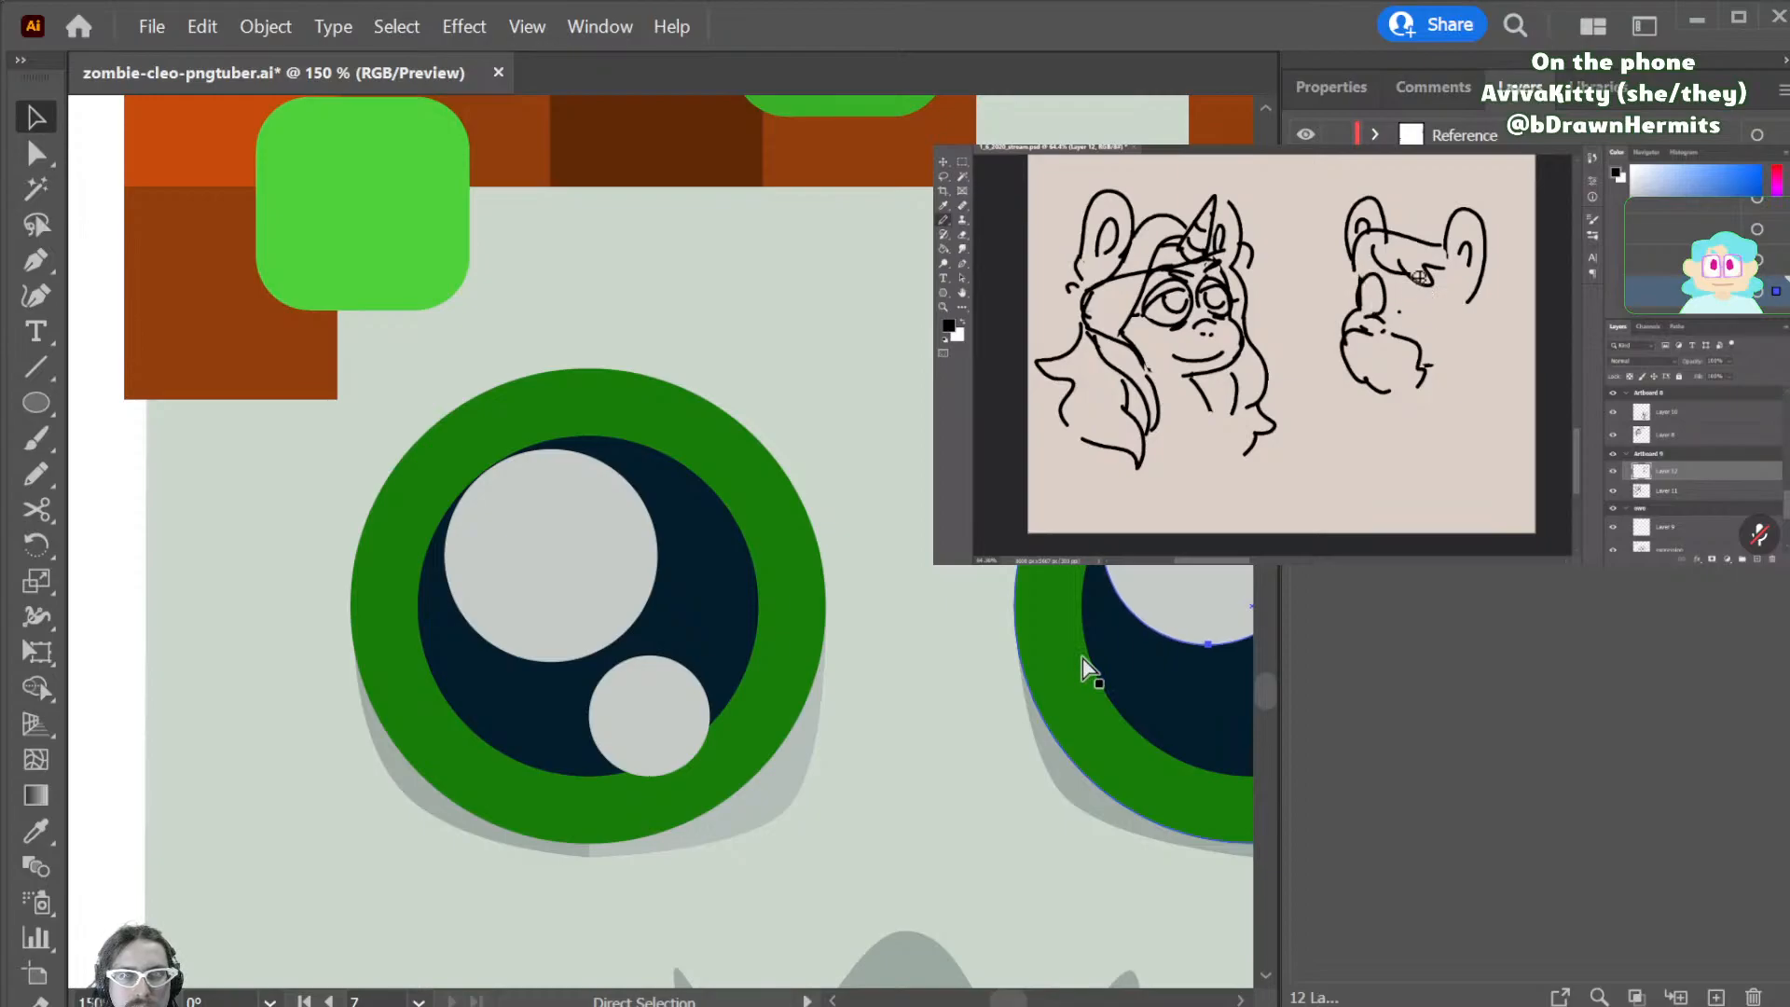
# - Shift the large highlight in the other eye slightly up and to the left, and save the file
pyautogui.scroll(-3, 1079, 652)
pyautogui.click(610, 446)
pyautogui.moveTo(553, 386); pyautogui.dragTo(543, 373)
pyautogui.hotkey('ctrl', '-')
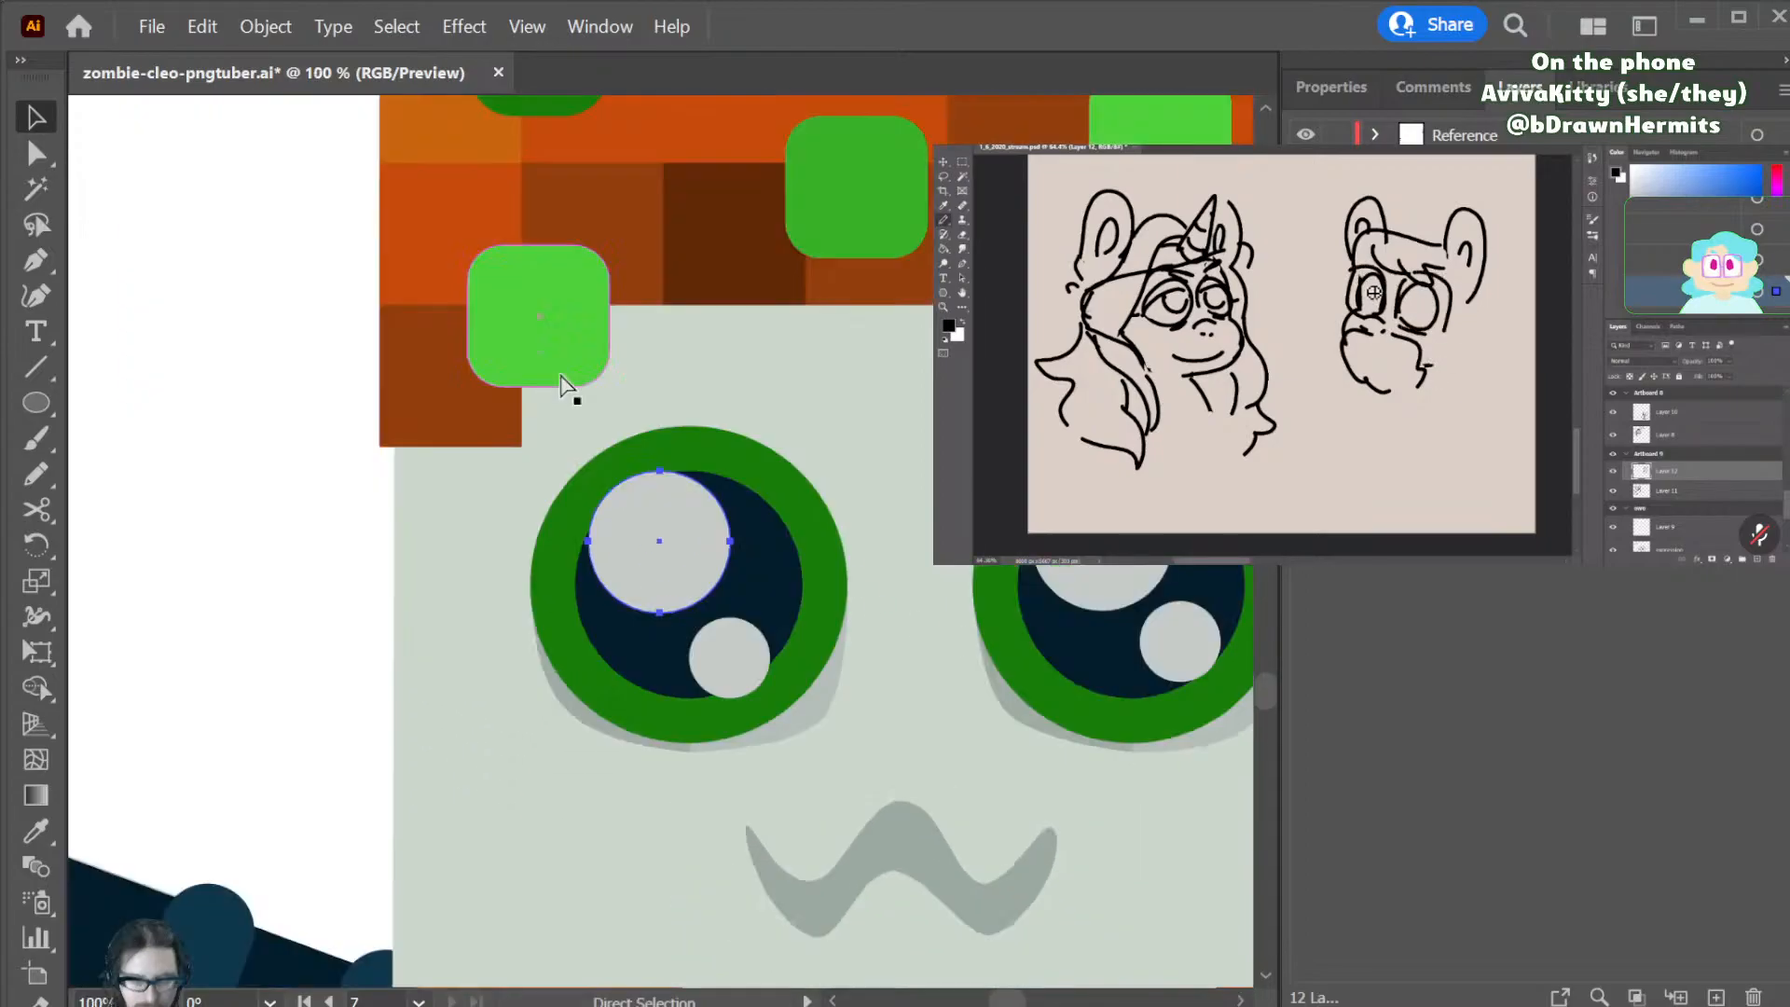
pyautogui.hotkey('ctrl', '-')
pyautogui.hotkey('ctrl', '-')
pyautogui.hotkey('ctrl', '-')
pyautogui.hotkey('ctrl', '-')
pyautogui.hotkey('ctrl', 'shift', 'a')
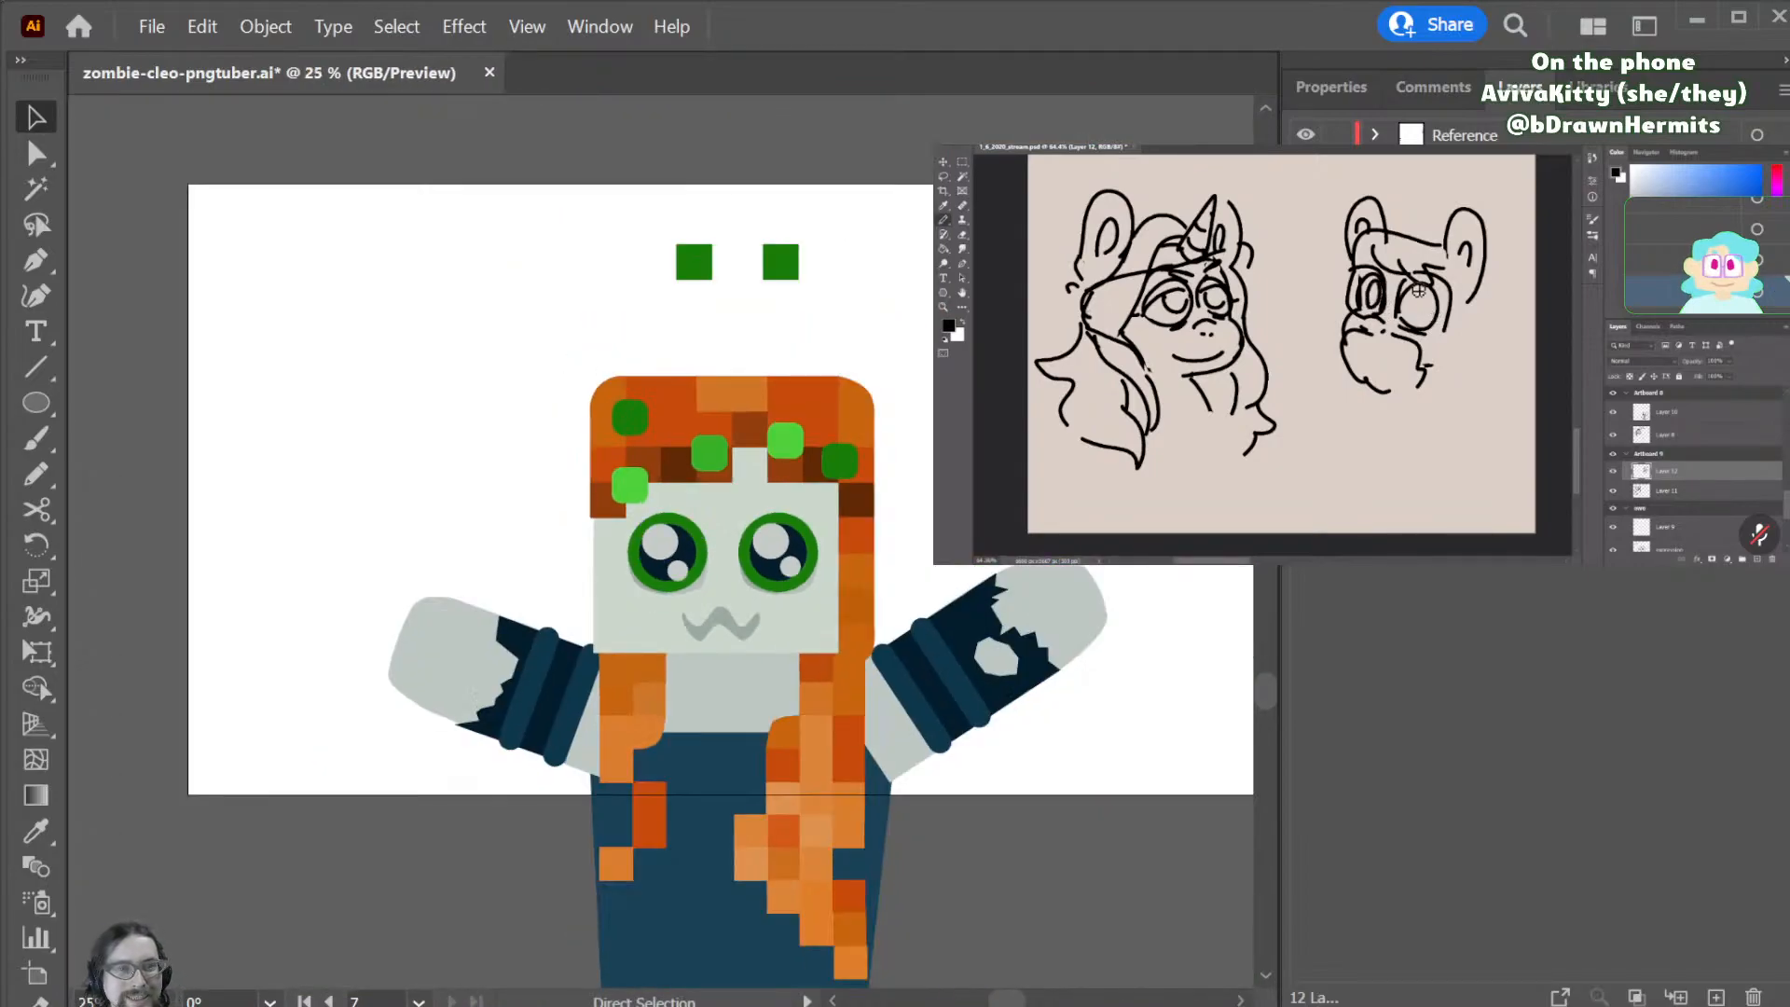
pyautogui.hotkey('ctrl', 's')
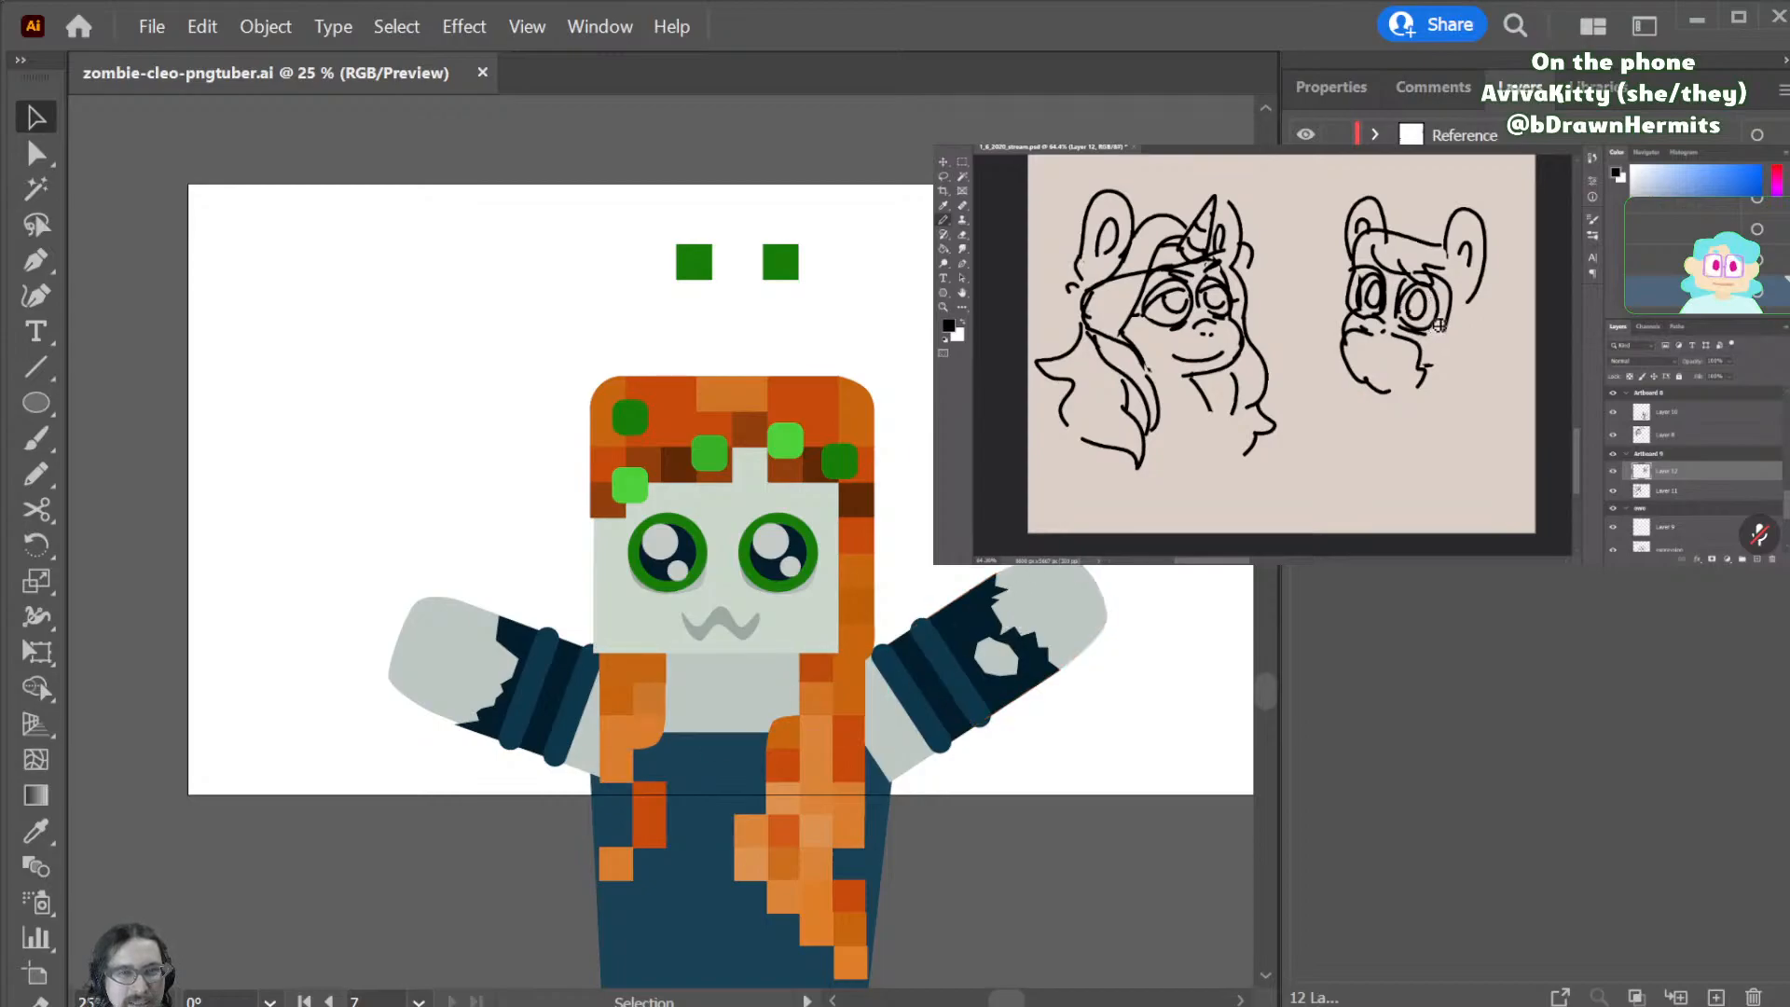
# - Move the spare green squares and grey-green block off the artboard, placing the two squares just above its upper edge
pyautogui.moveTo(888, 298); pyautogui.dragTo(593, 334)
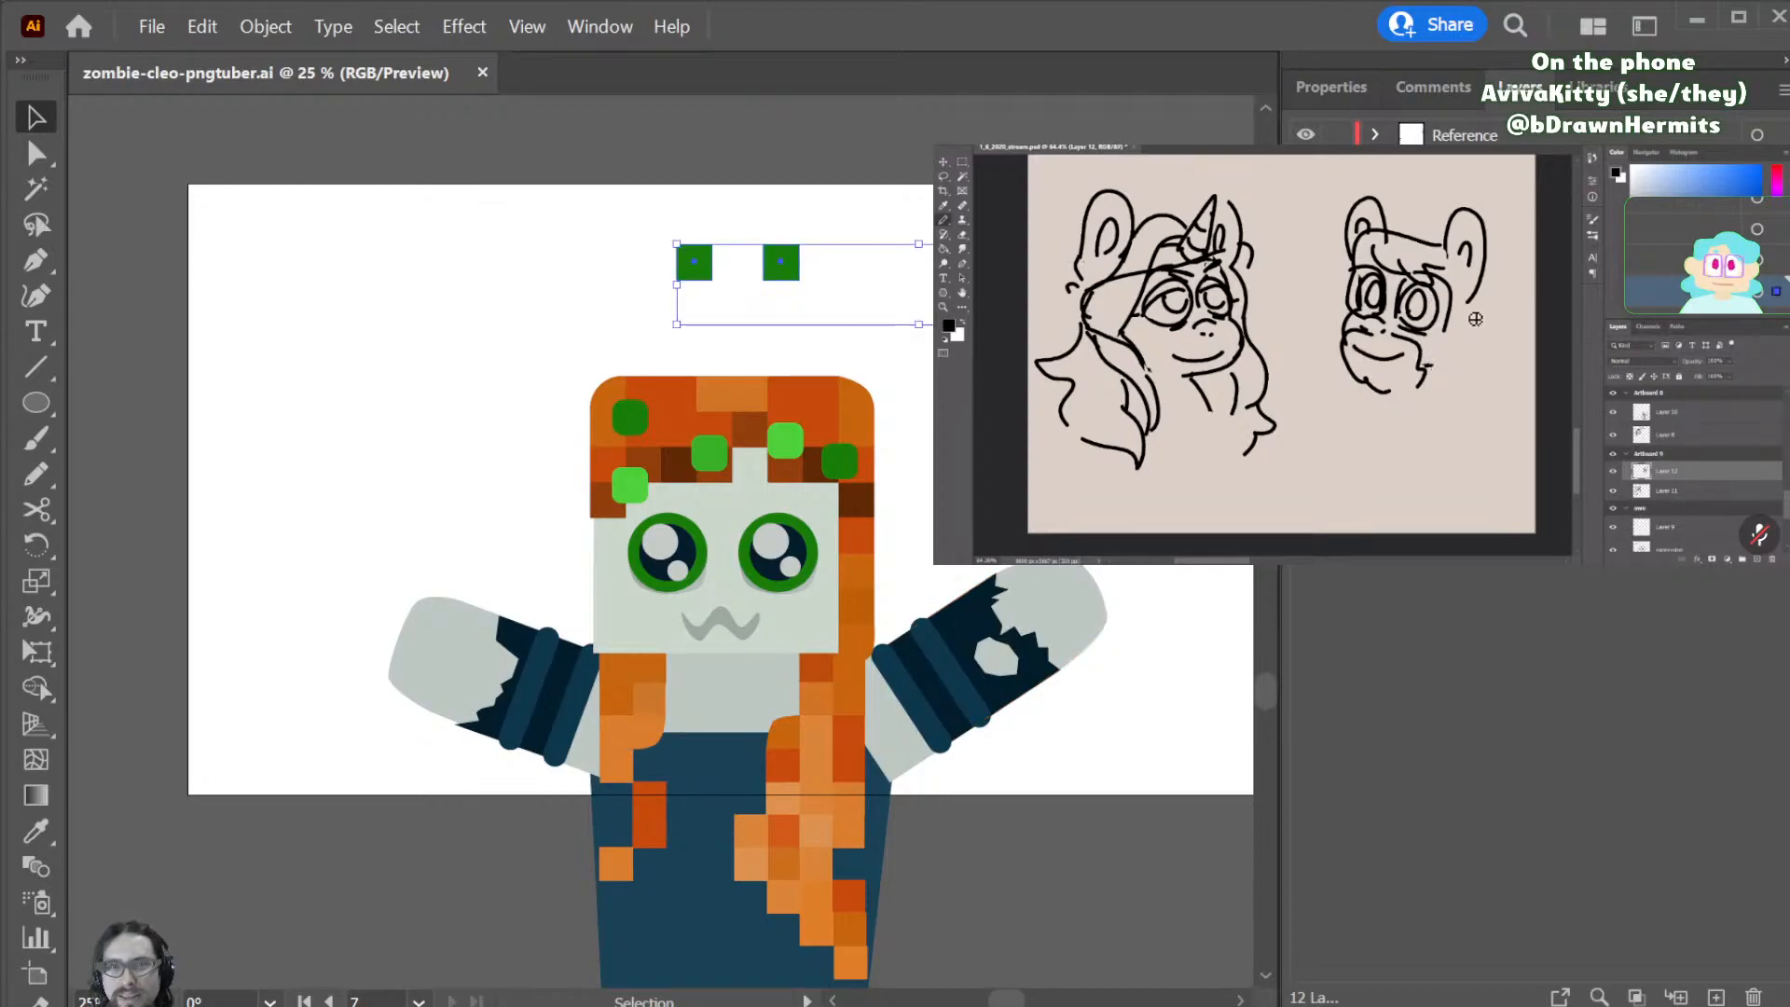
pyautogui.hotkey('ctrl', 'shift', 'a')
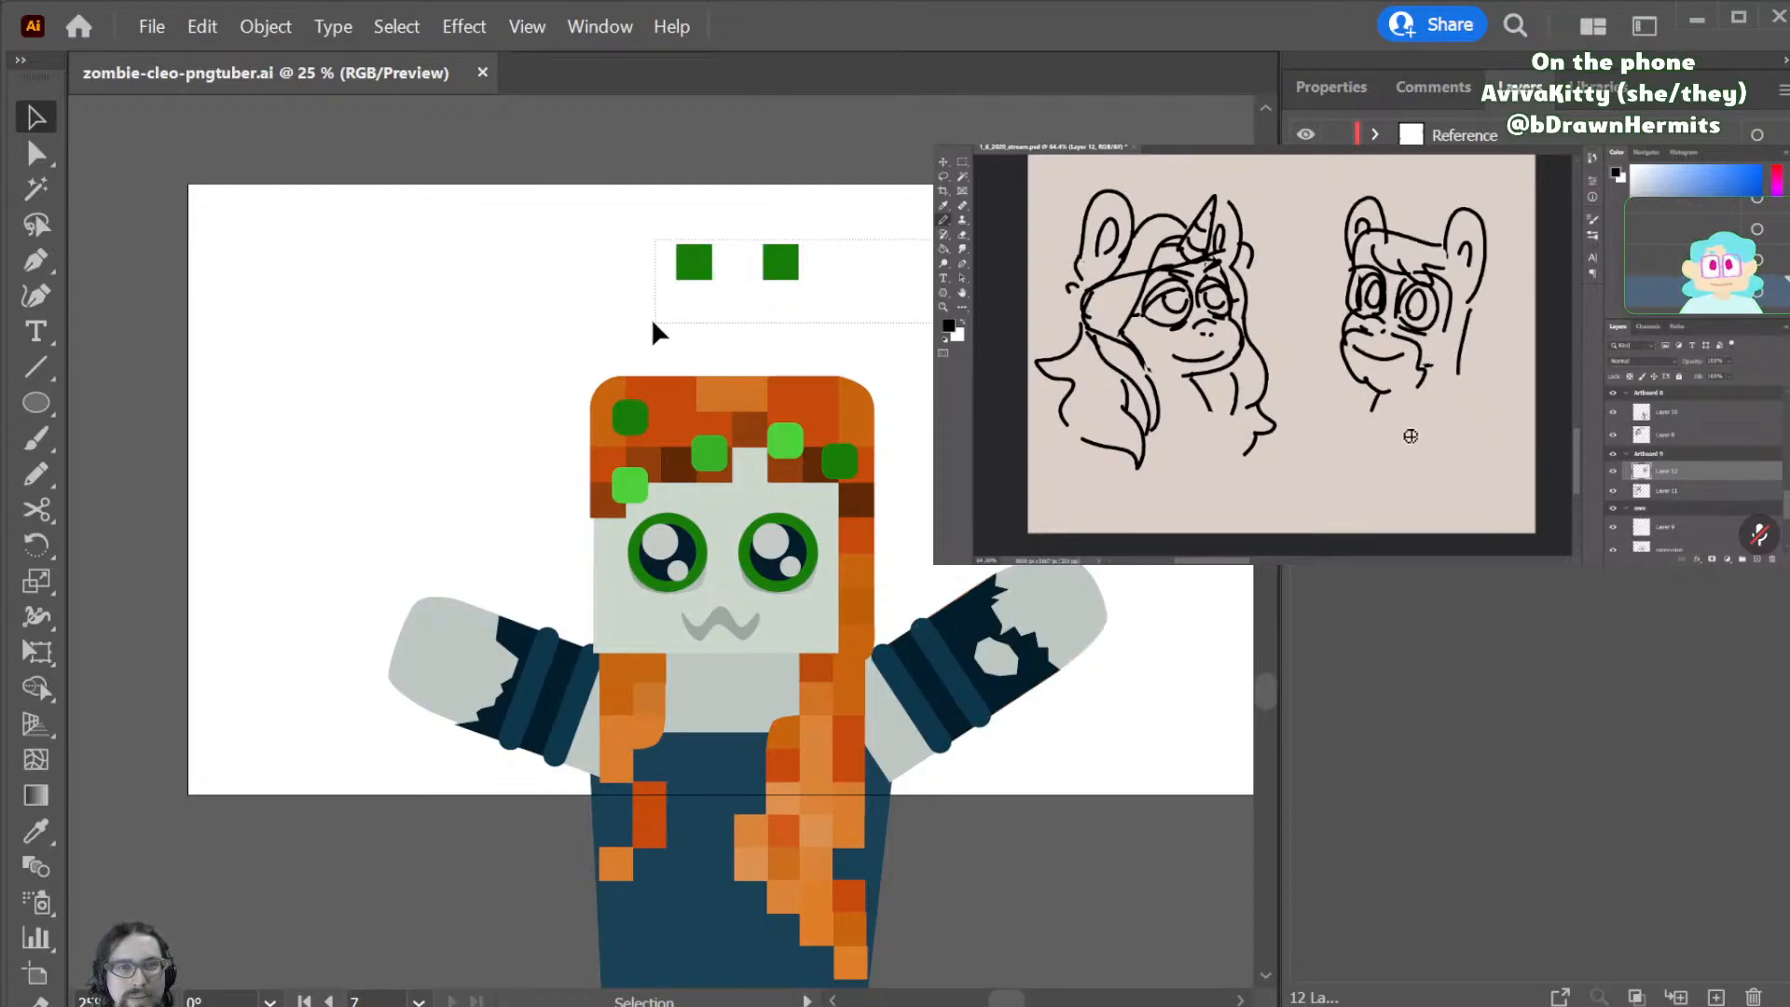
pyautogui.click(608, 335)
pyautogui.moveTo(1076, 356); pyautogui.dragTo(975, 149)
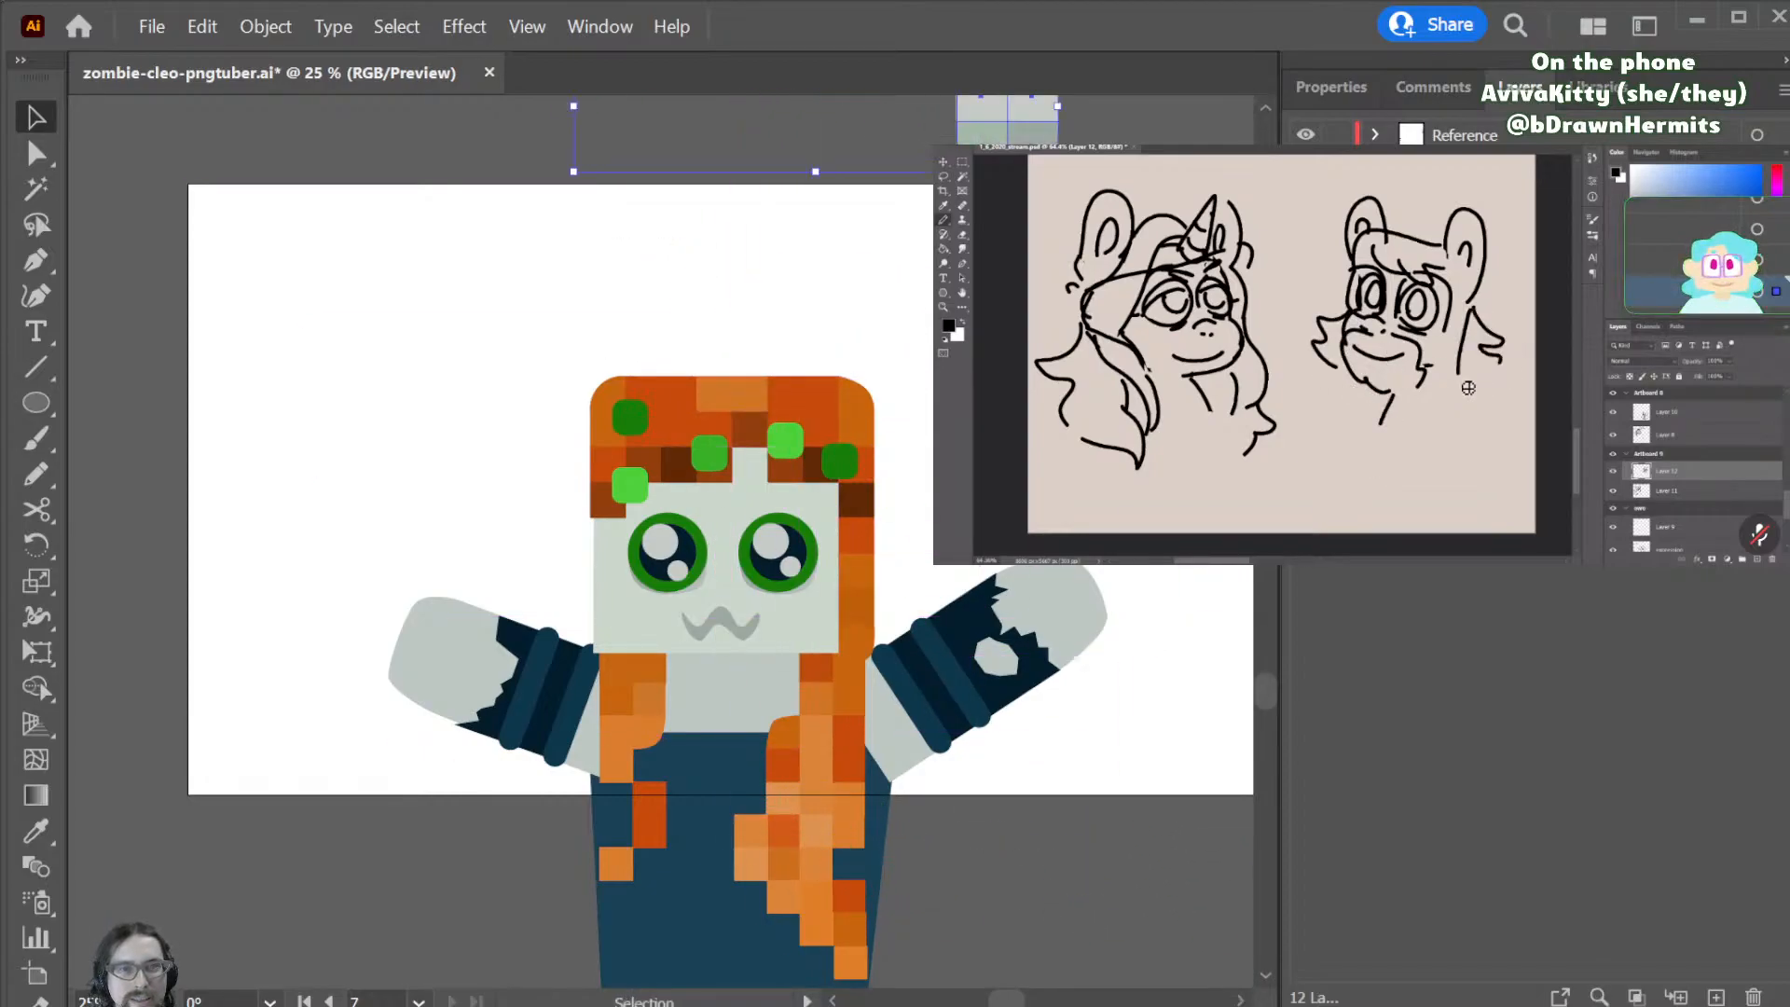
pyautogui.scroll(3, 659, 541)
pyautogui.scroll(-1, 659, 541)
pyautogui.moveTo(690, 233); pyautogui.dragTo(781, 295)
pyautogui.moveTo(587, 227); pyautogui.dragTo(679, 305)
pyautogui.scroll(-5, 1128, 617)
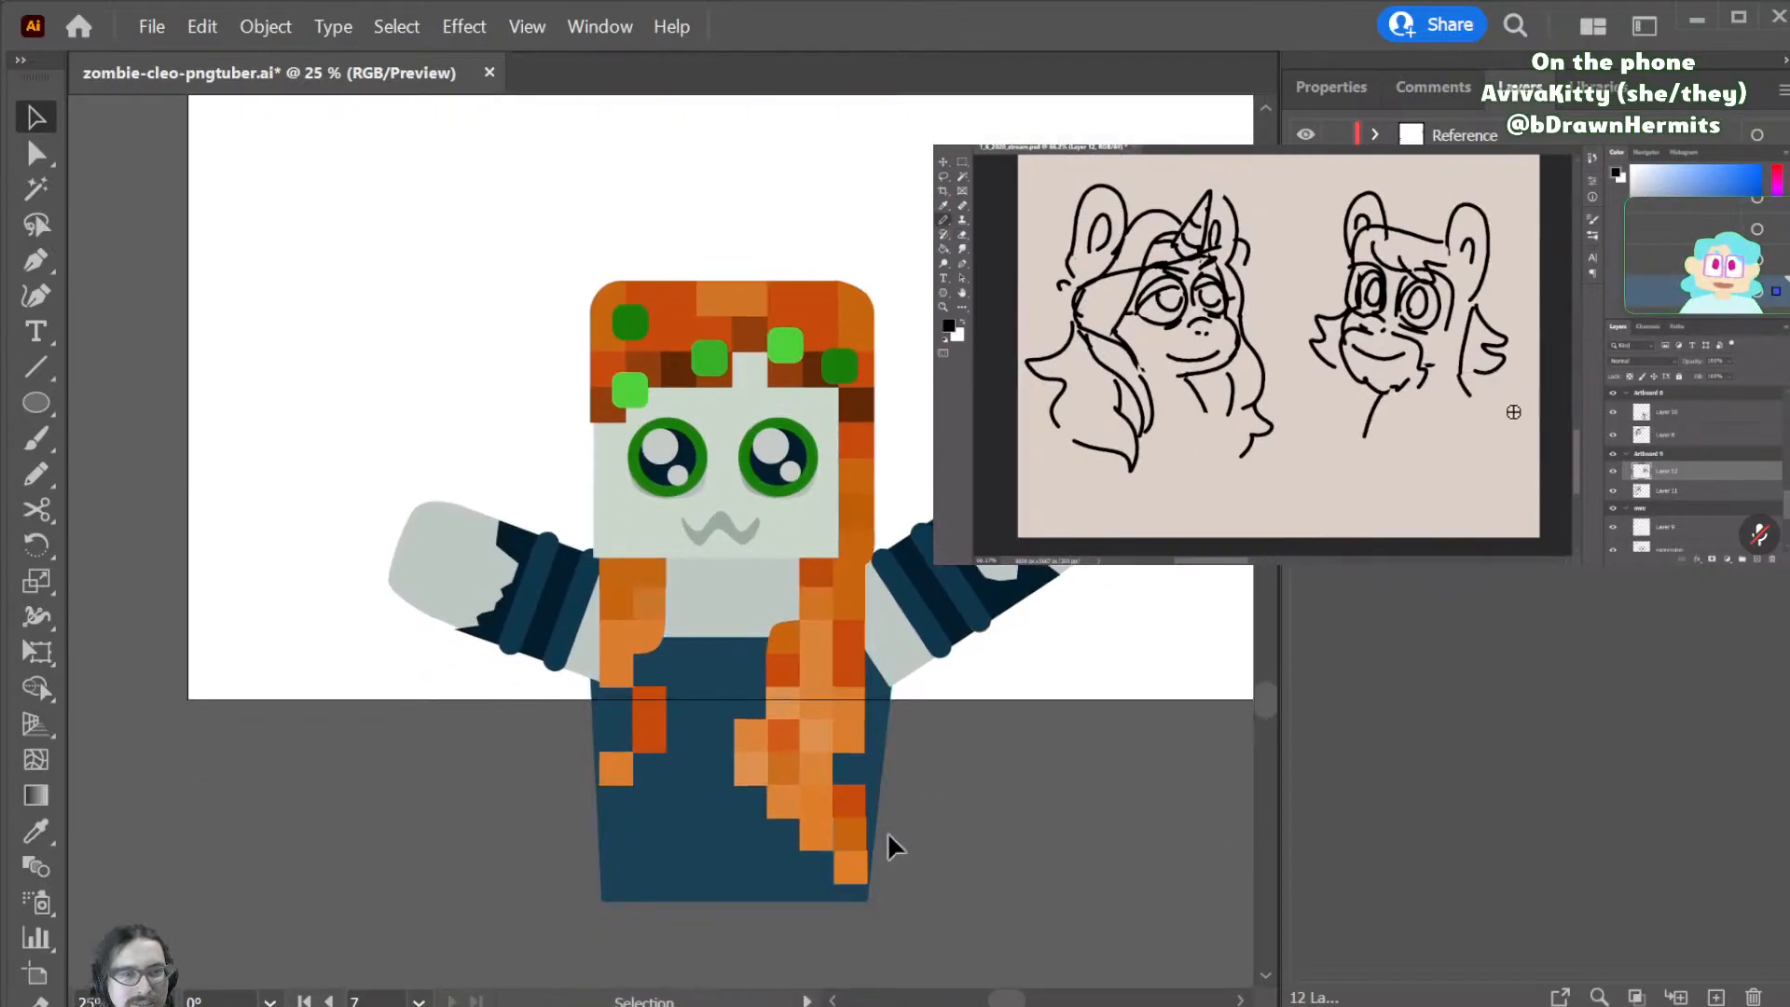
pyautogui.moveTo(1156, 260); pyautogui.dragTo(318, 911)
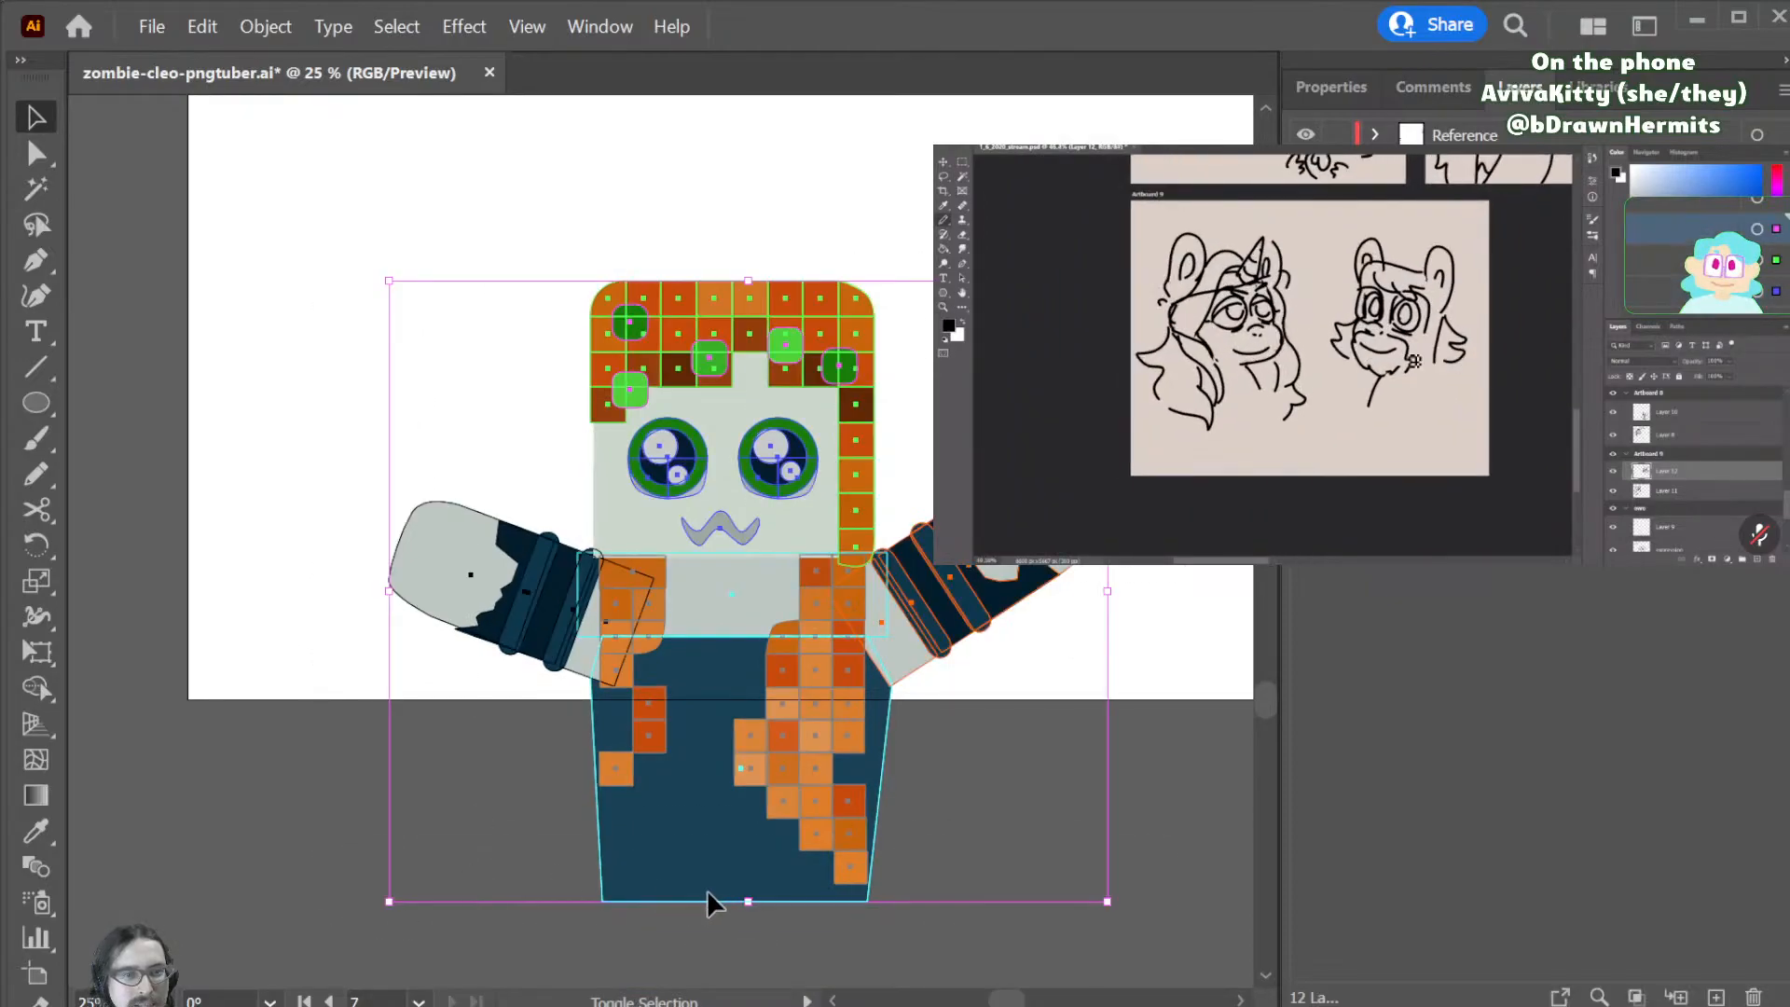
pyautogui.moveTo(751, 901); pyautogui.dragTo(746, 863)
pyautogui.hotkey('ctrl', 'z')
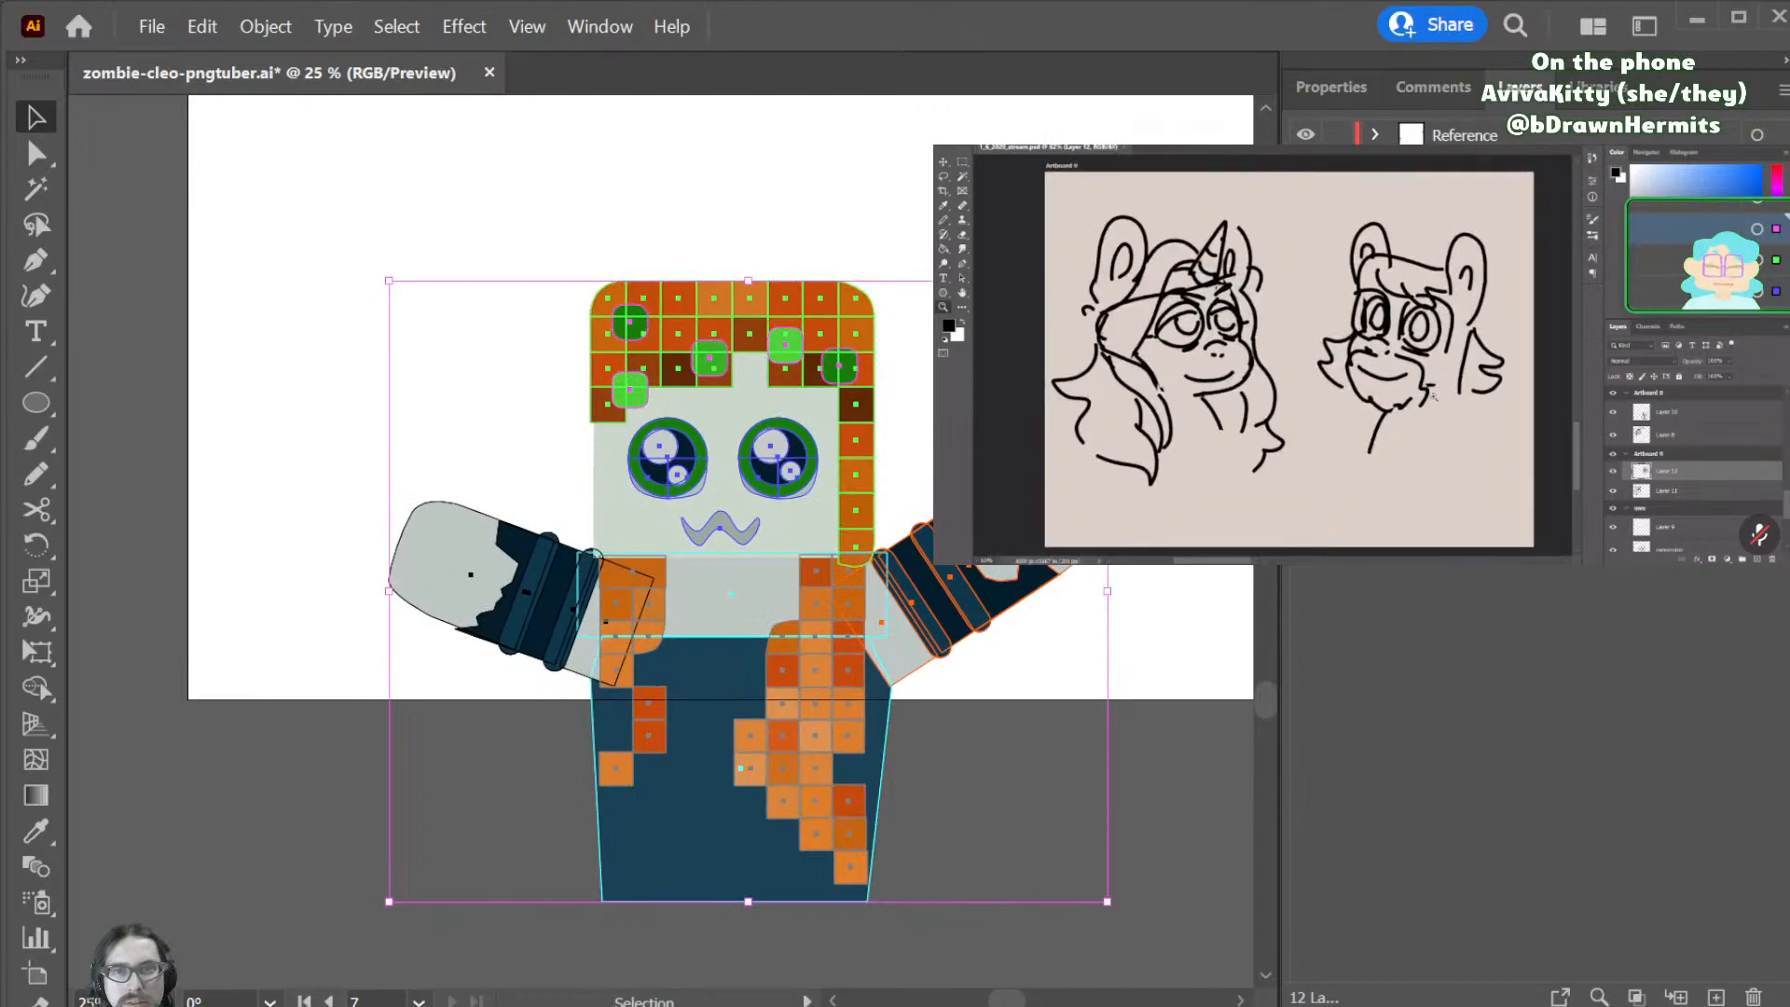
# - Scale the whole character up proportionally and reposition it so the head sits just below the artboard's upper edge
pyautogui.hotkey('ctrl', 'shift', 'a')
pyautogui.moveTo(570, 825); pyautogui.dragTo(384, 919)
pyautogui.moveTo(747, 902); pyautogui.dragTo(747, 960)
pyautogui.moveTo(747, 280); pyautogui.dragTo(727, 327)
pyautogui.hotkey('ctrl', 'shift', 'a')
pyautogui.scroll(-3, 780, 578)
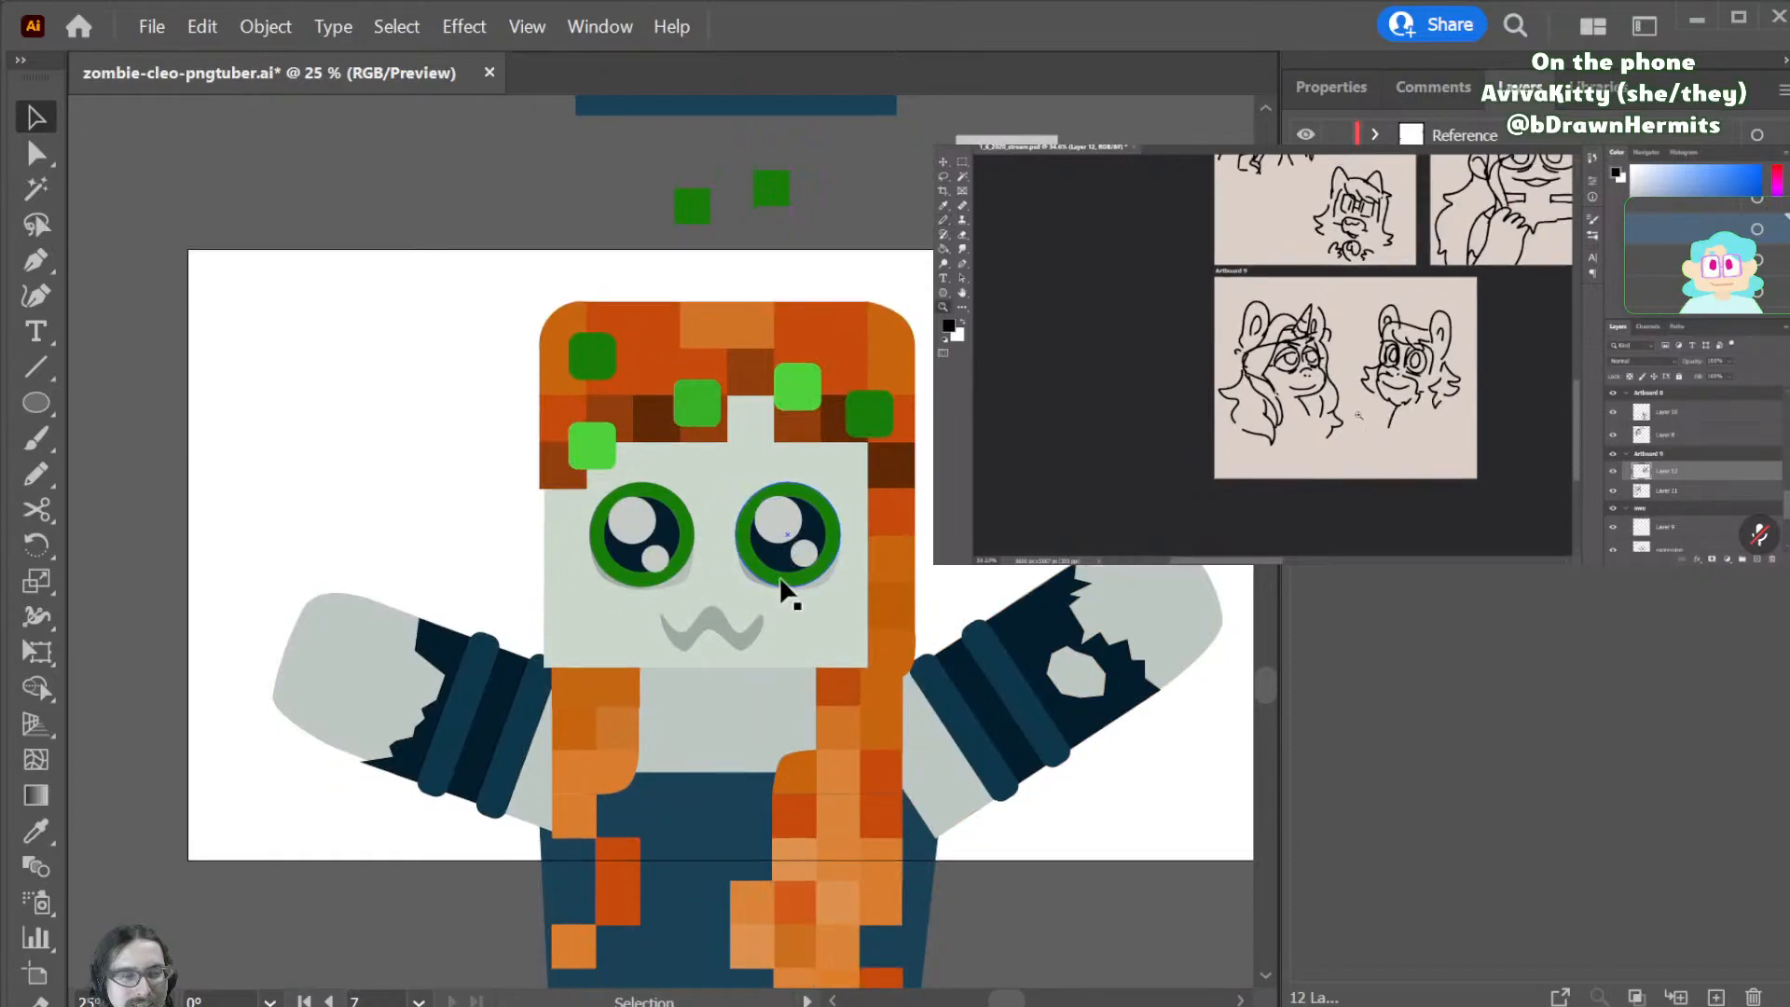
pyautogui.scroll(-1, 779, 578)
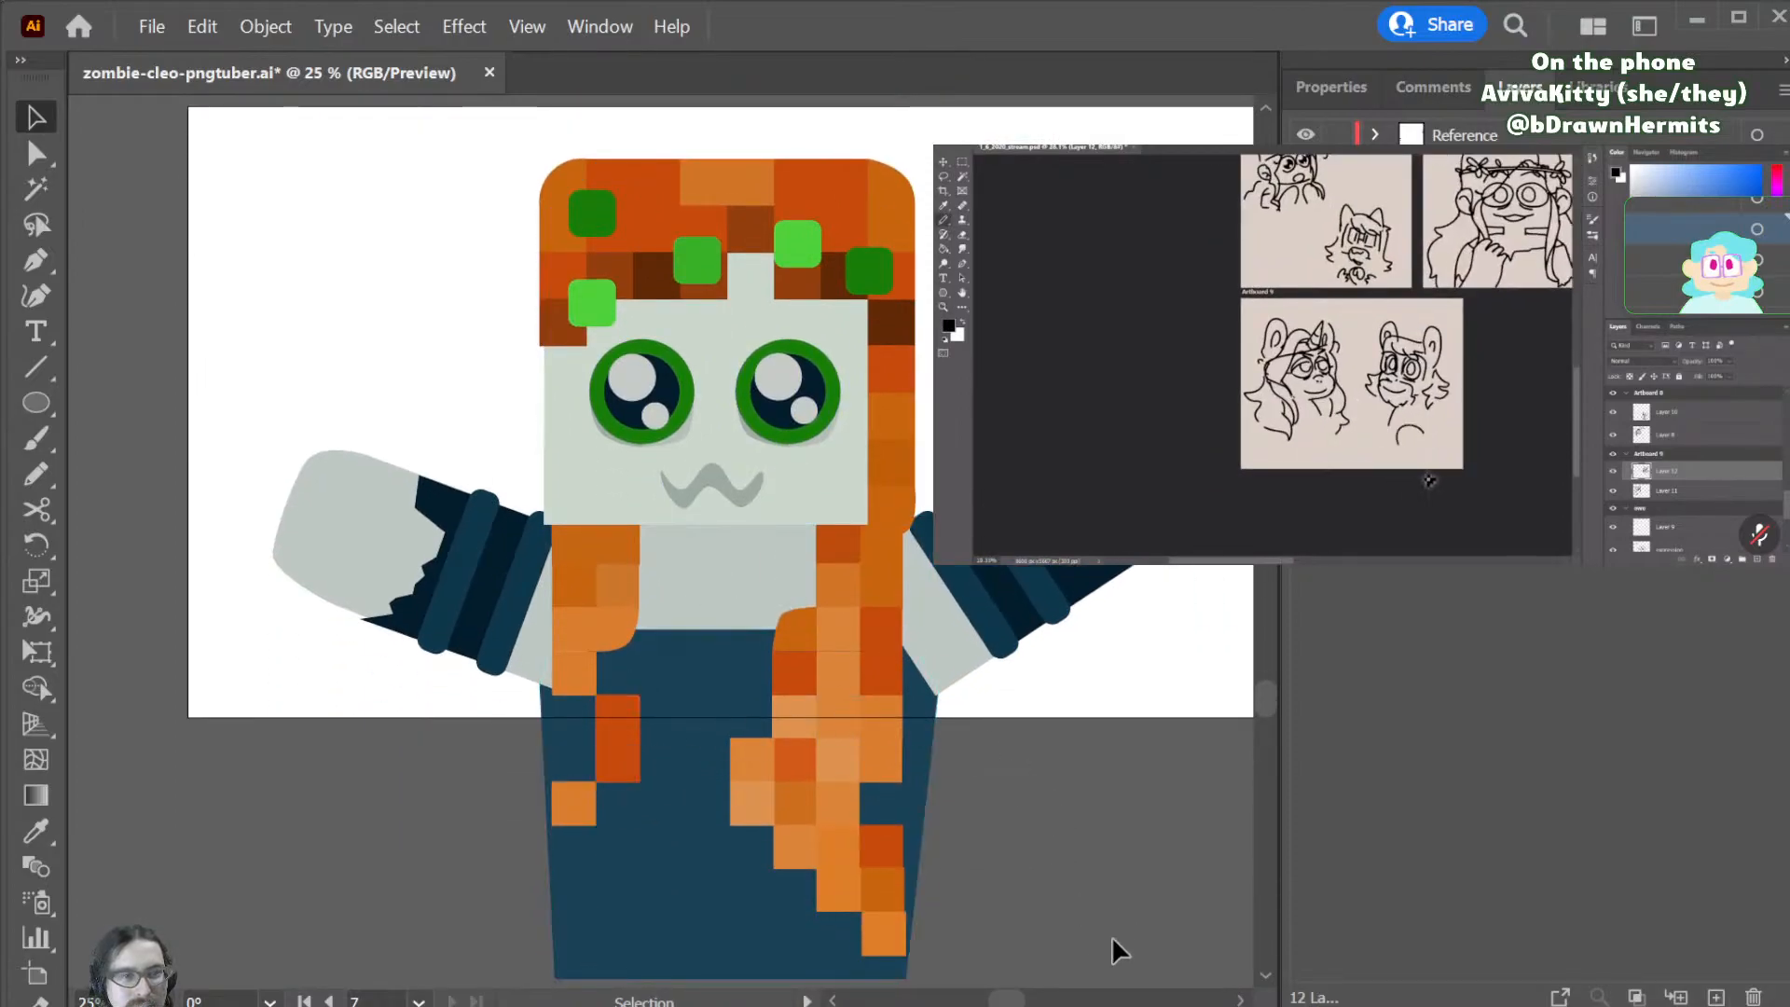
# - Select the entire character and enlarge it slightly more, extending the raised arms toward the artboard's sides
pyautogui.scroll(-1, 1049, 919)
pyautogui.moveTo(1082, 965); pyautogui.dragTo(209, 298)
pyautogui.scroll(-3, 563, 523)
pyautogui.scroll(-3, 563, 523)
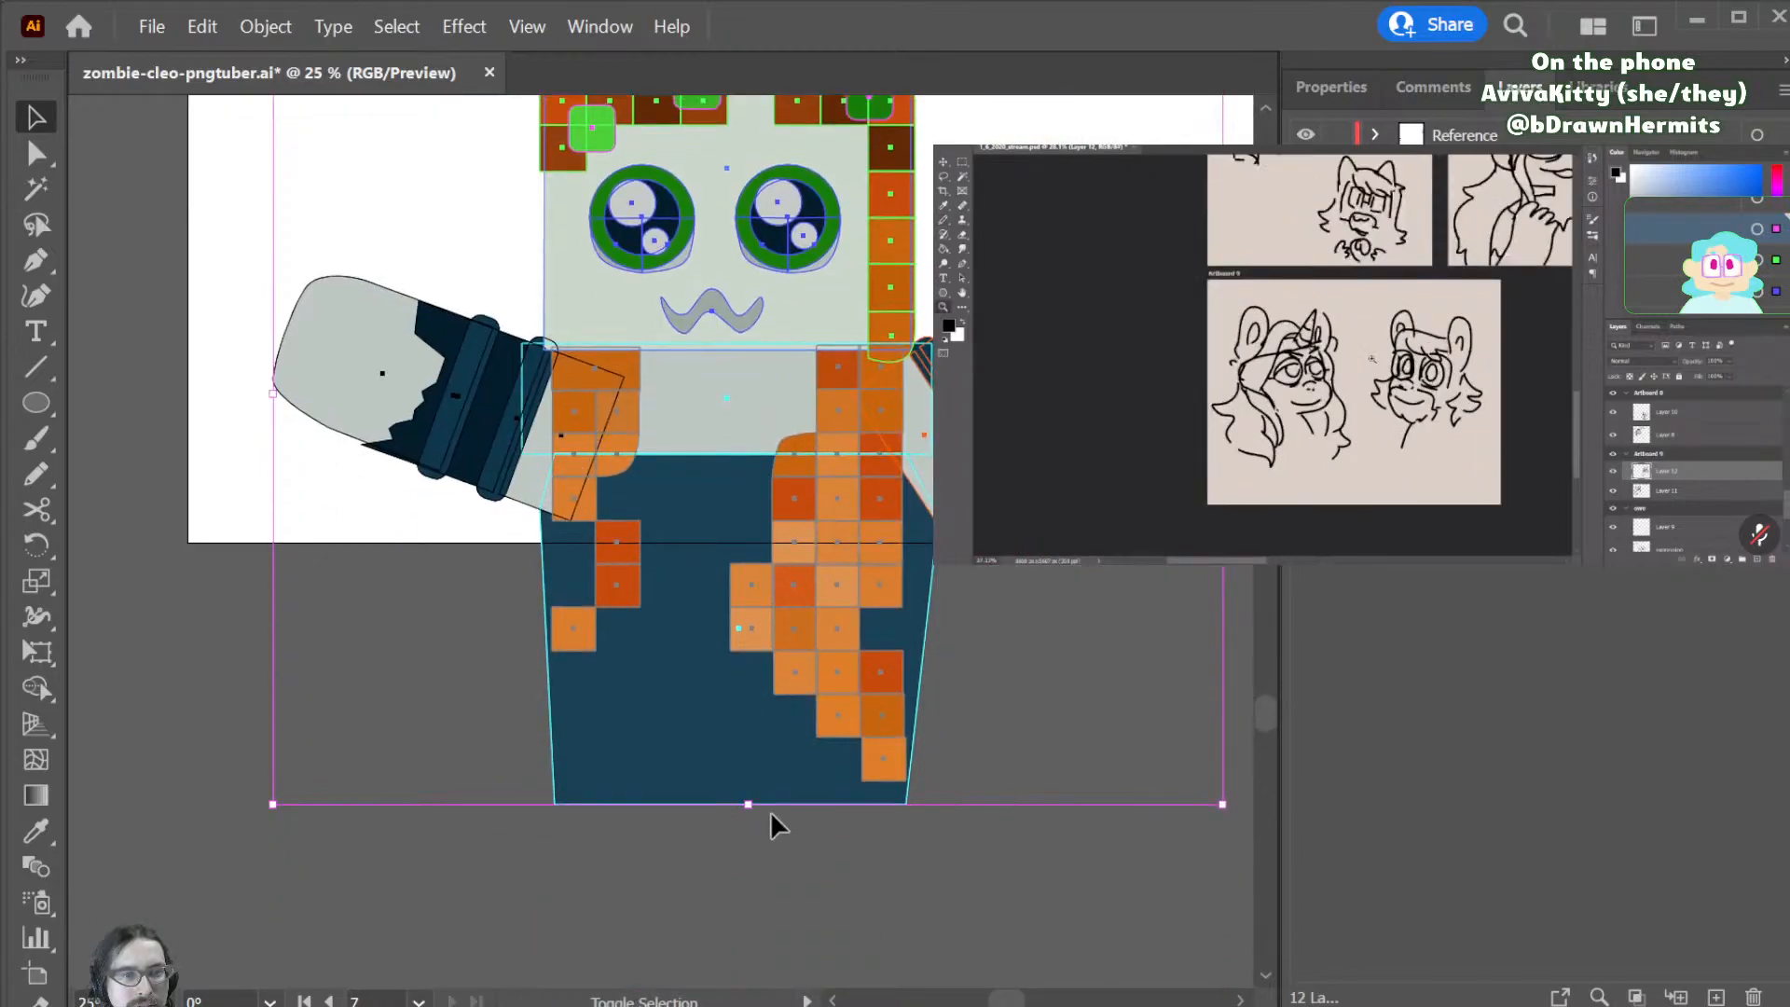
pyautogui.moveTo(749, 803); pyautogui.dragTo(758, 856)
pyautogui.scroll(5, 1031, 703)
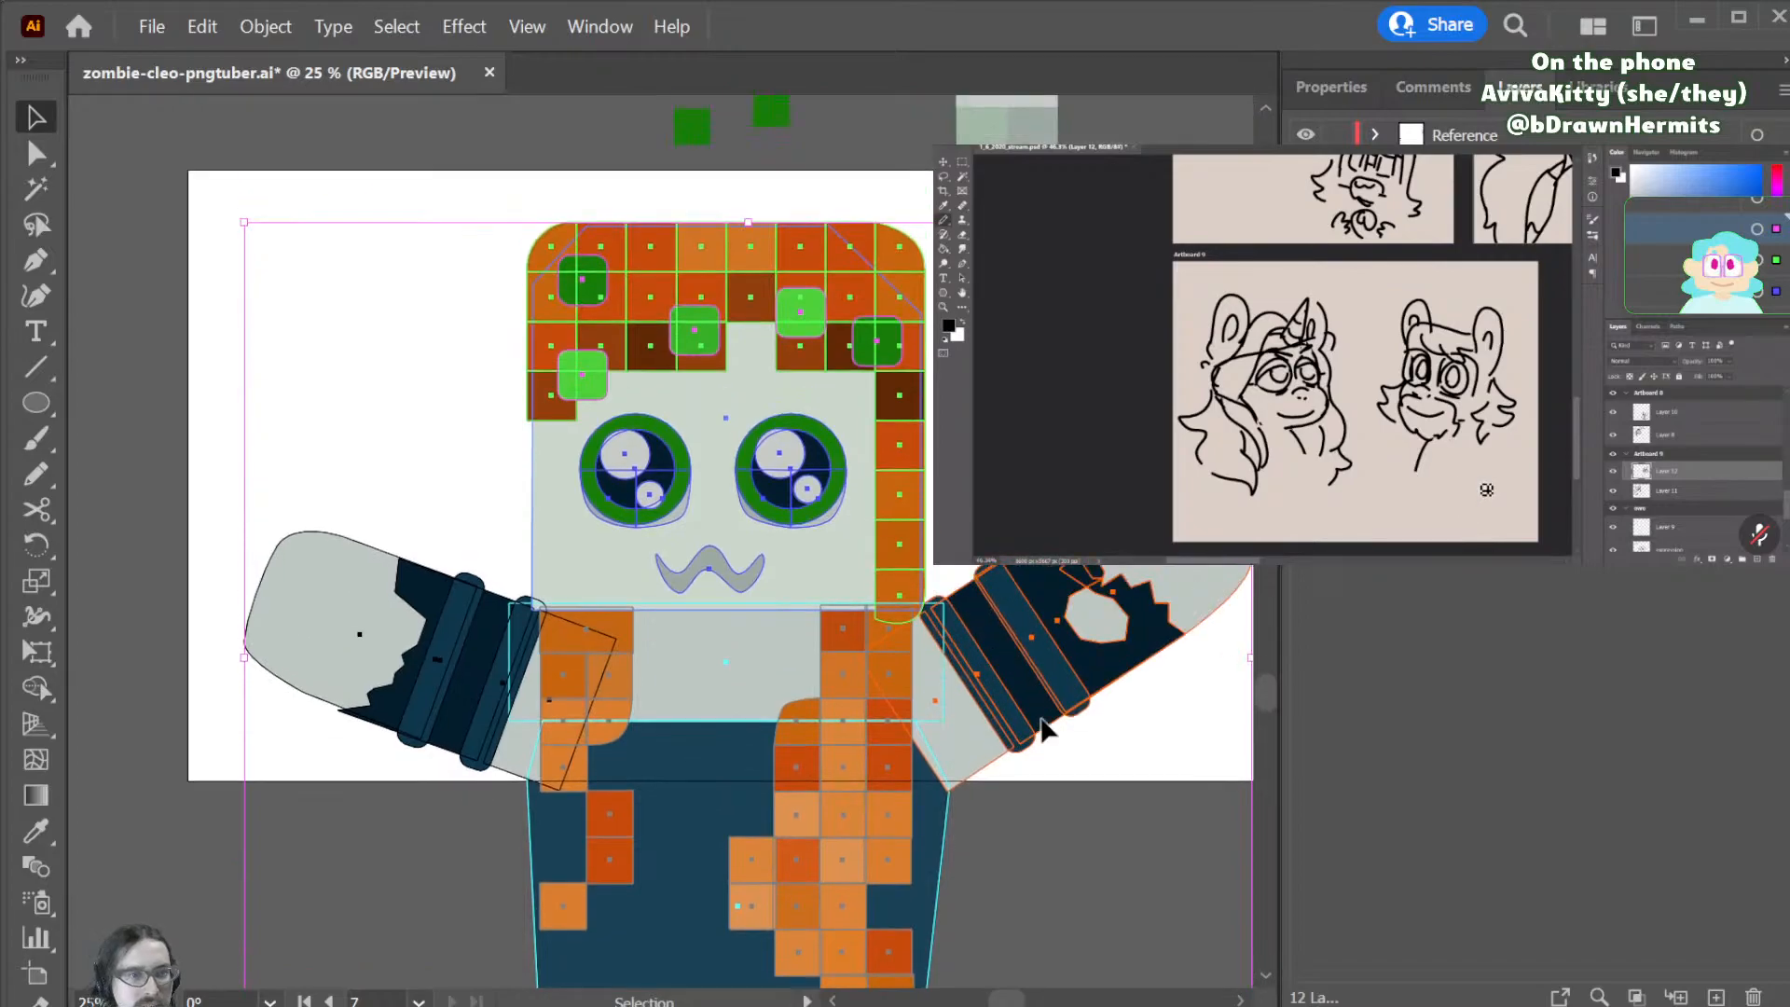
# - Simplify the torn dark sleeve shapes on both arms to 24 points, smoothing their jagged edges
pyautogui.click(1158, 675)
pyautogui.click(1138, 634)
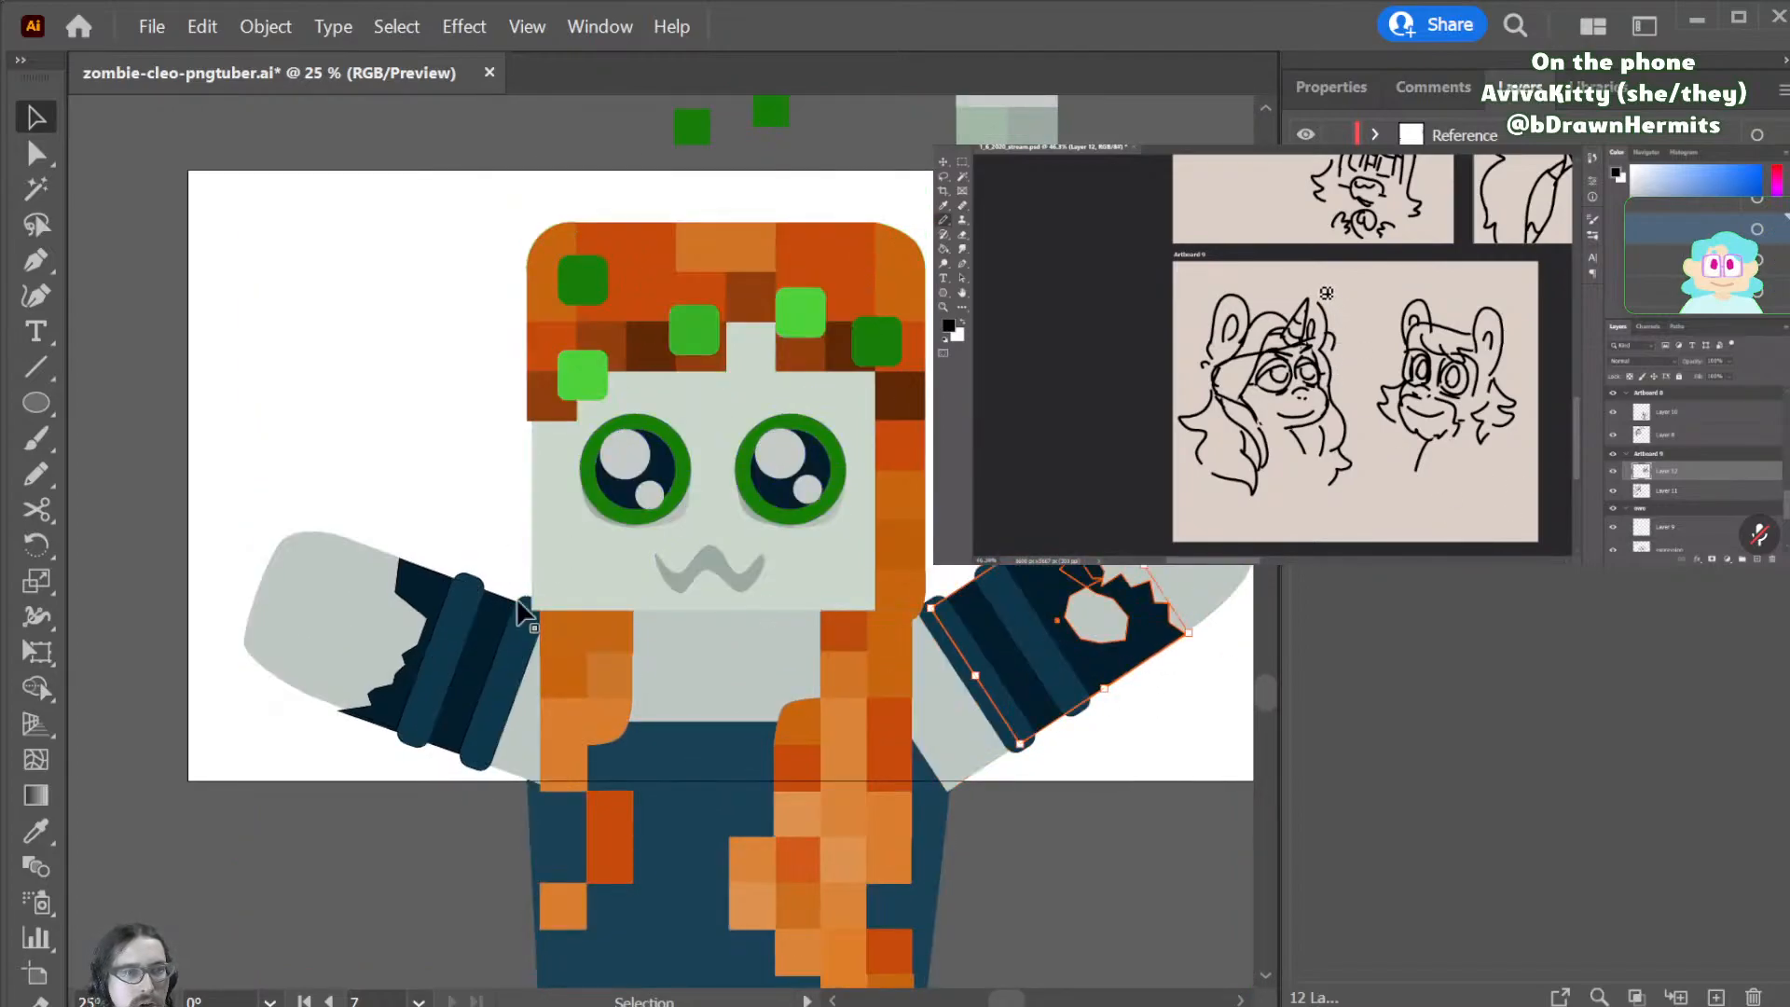
pyautogui.keyDown('shift'); pyautogui.click(424, 601); pyautogui.keyUp('shift')
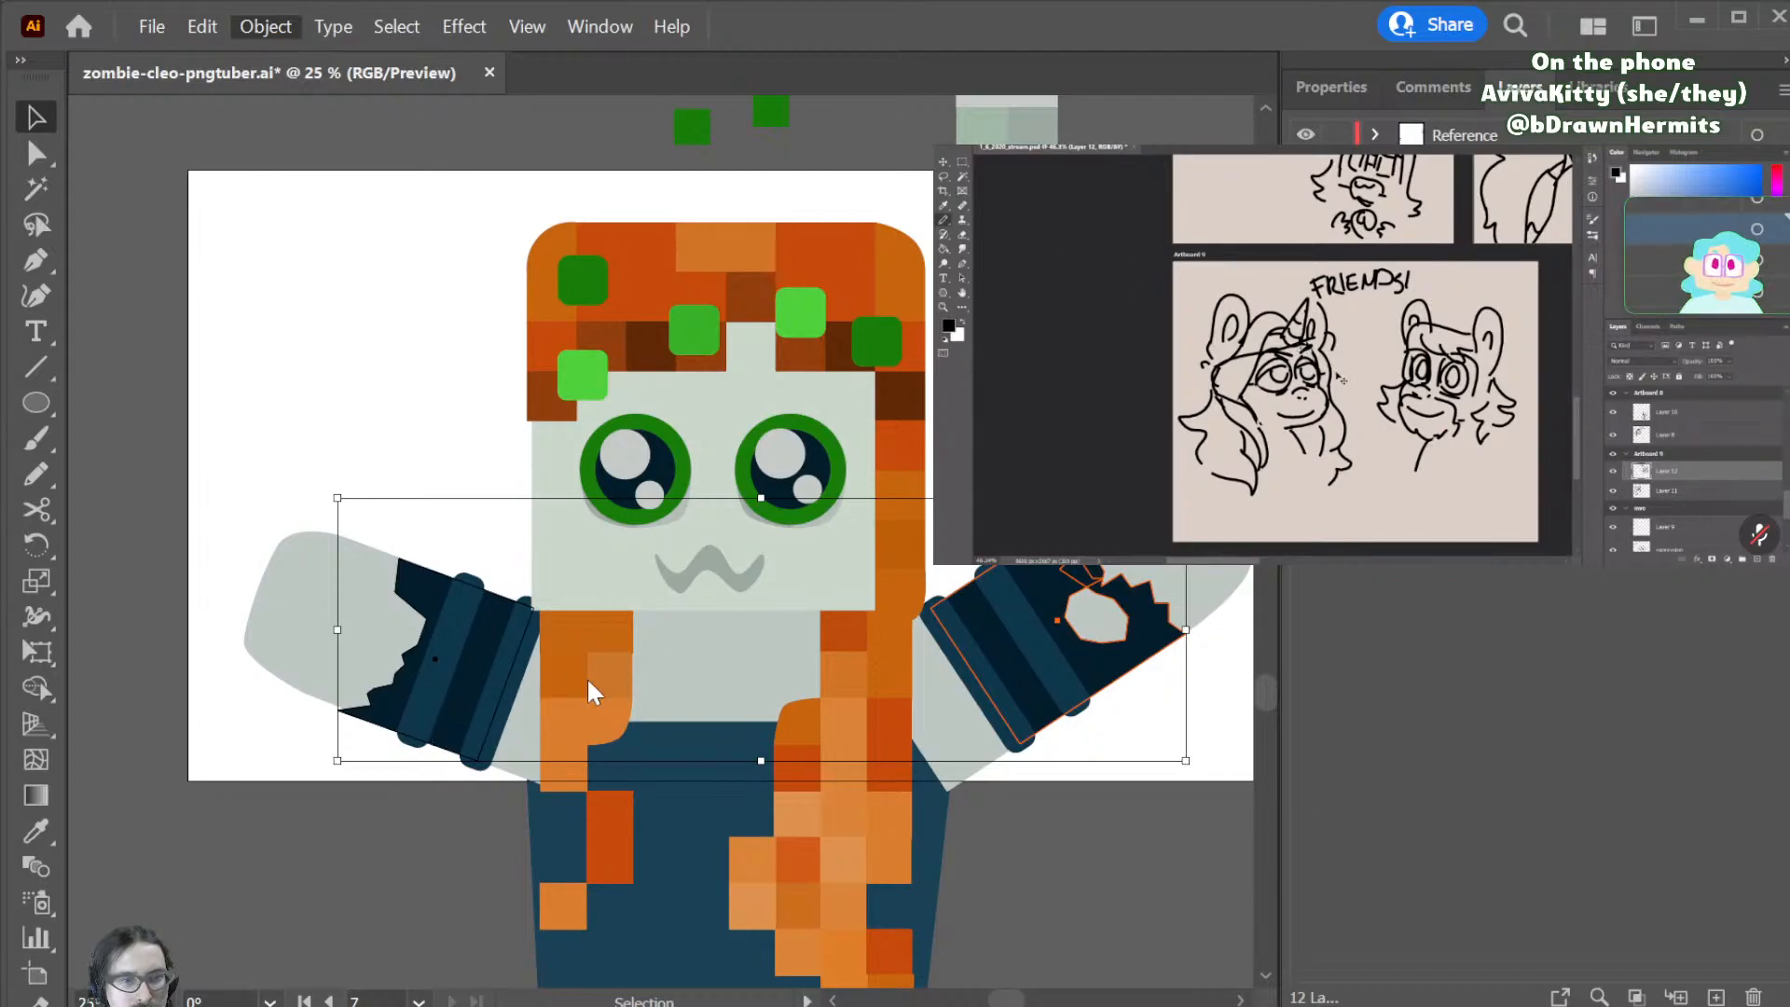
pyautogui.click(725, 853)
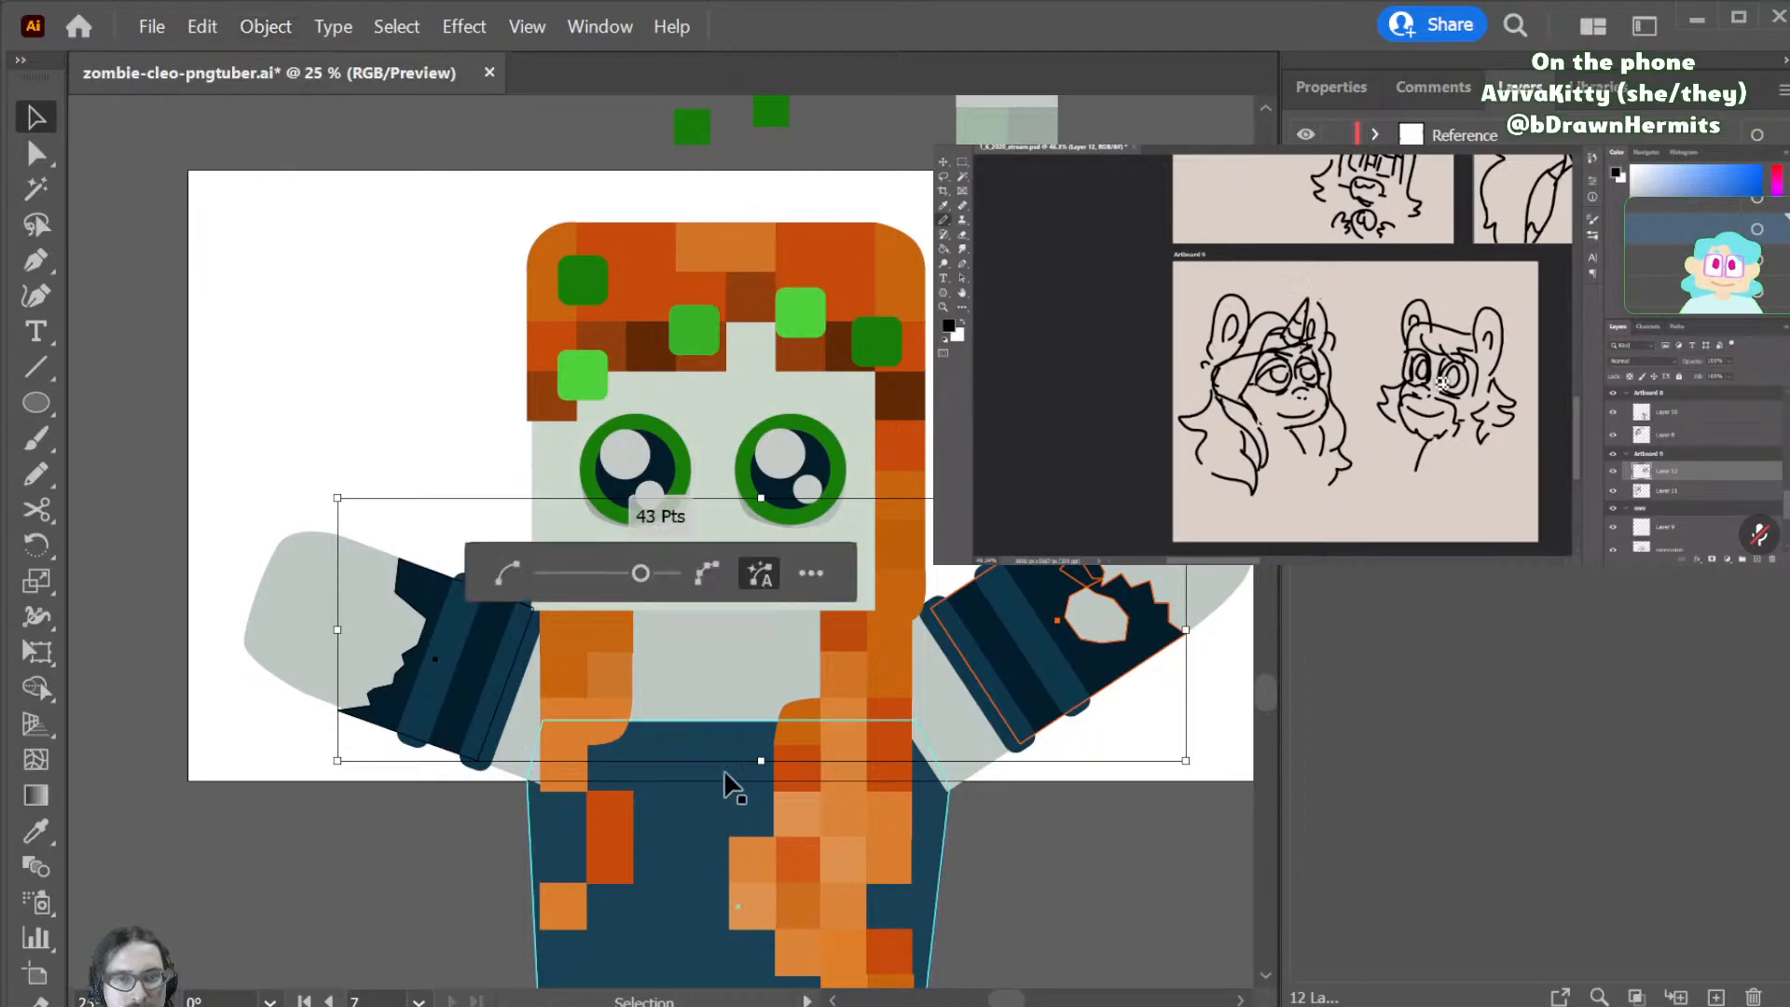
pyautogui.moveTo(654, 570); pyautogui.dragTo(490, 576)
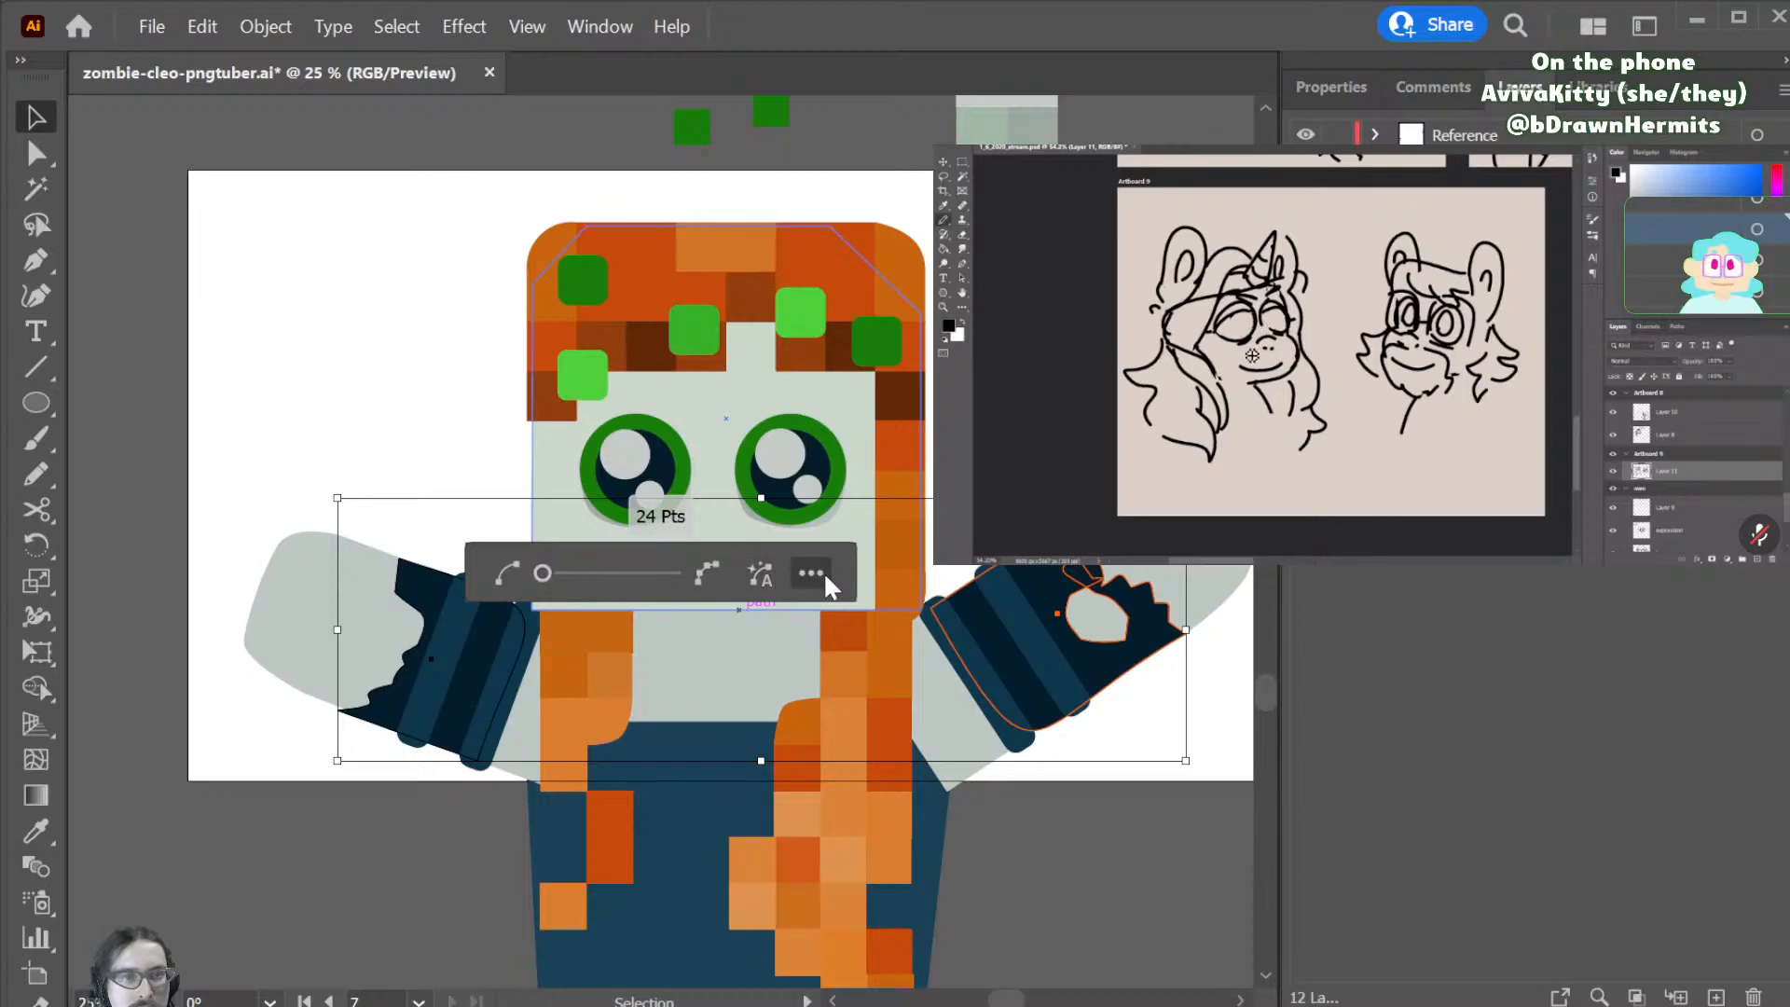
pyautogui.click(1106, 845)
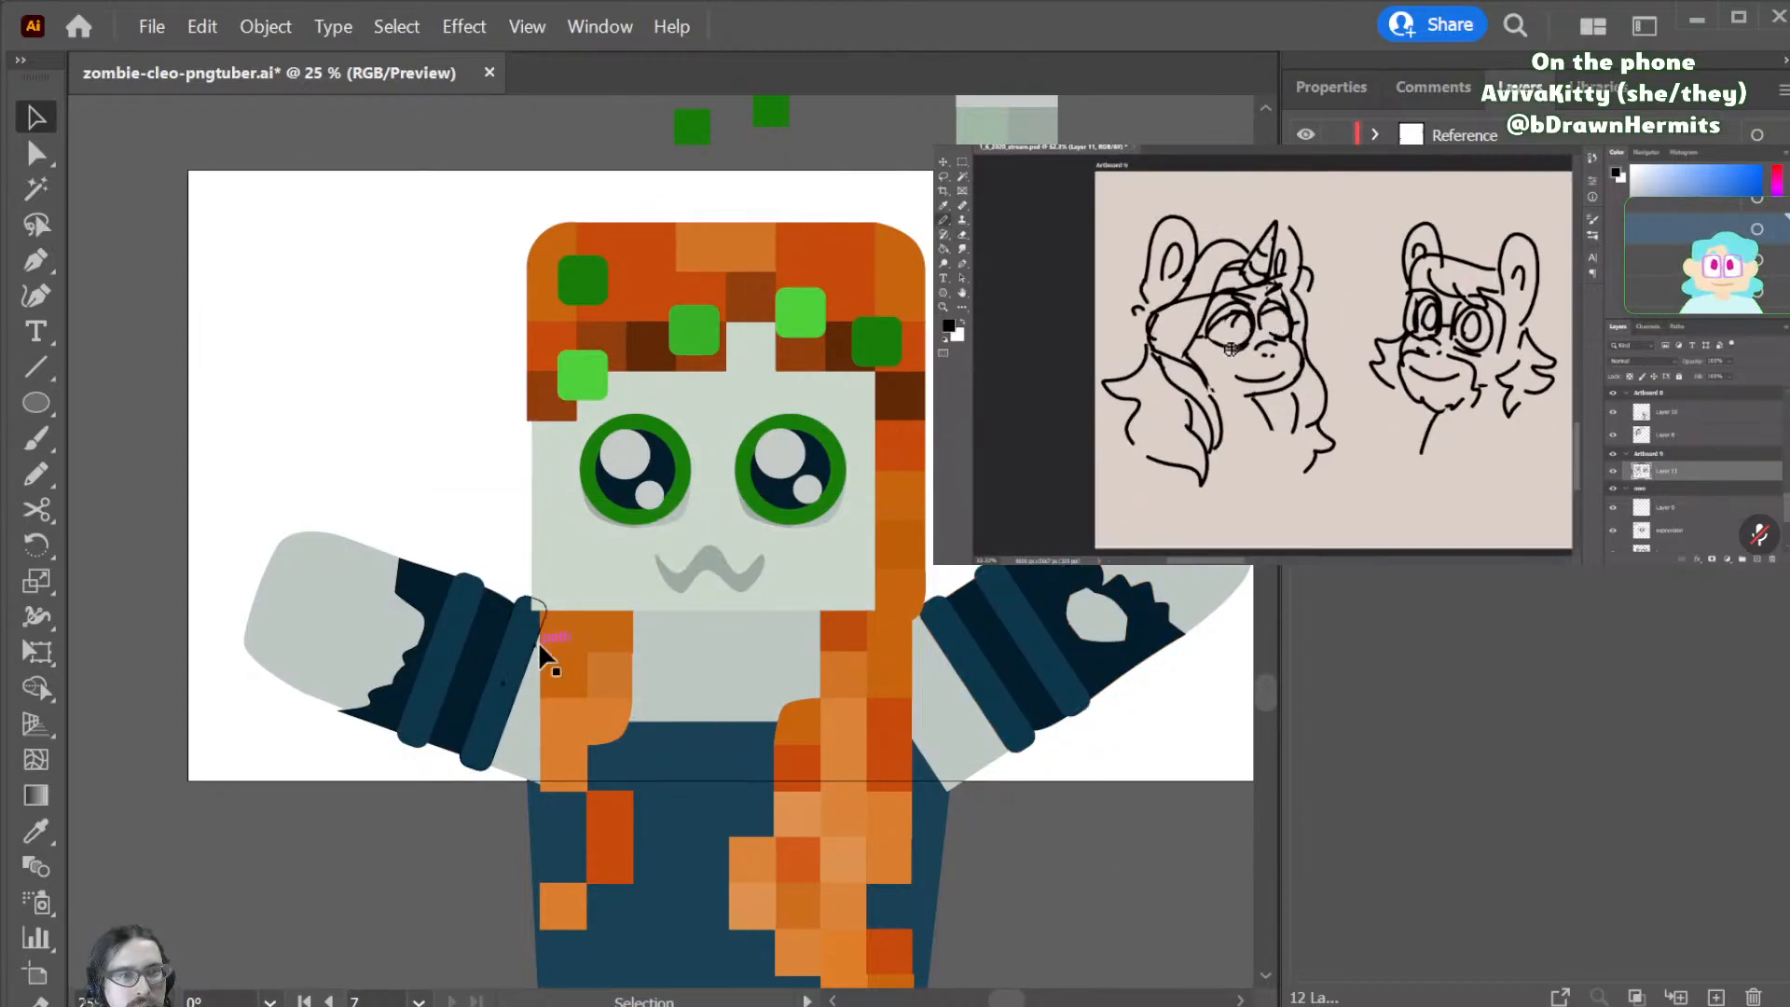
# - Add an anchor point on the upper edge of the solid dark sleeve without a hole and pull it out to the shoulder corner
pyautogui.press('a')
pyautogui.click(497, 611)
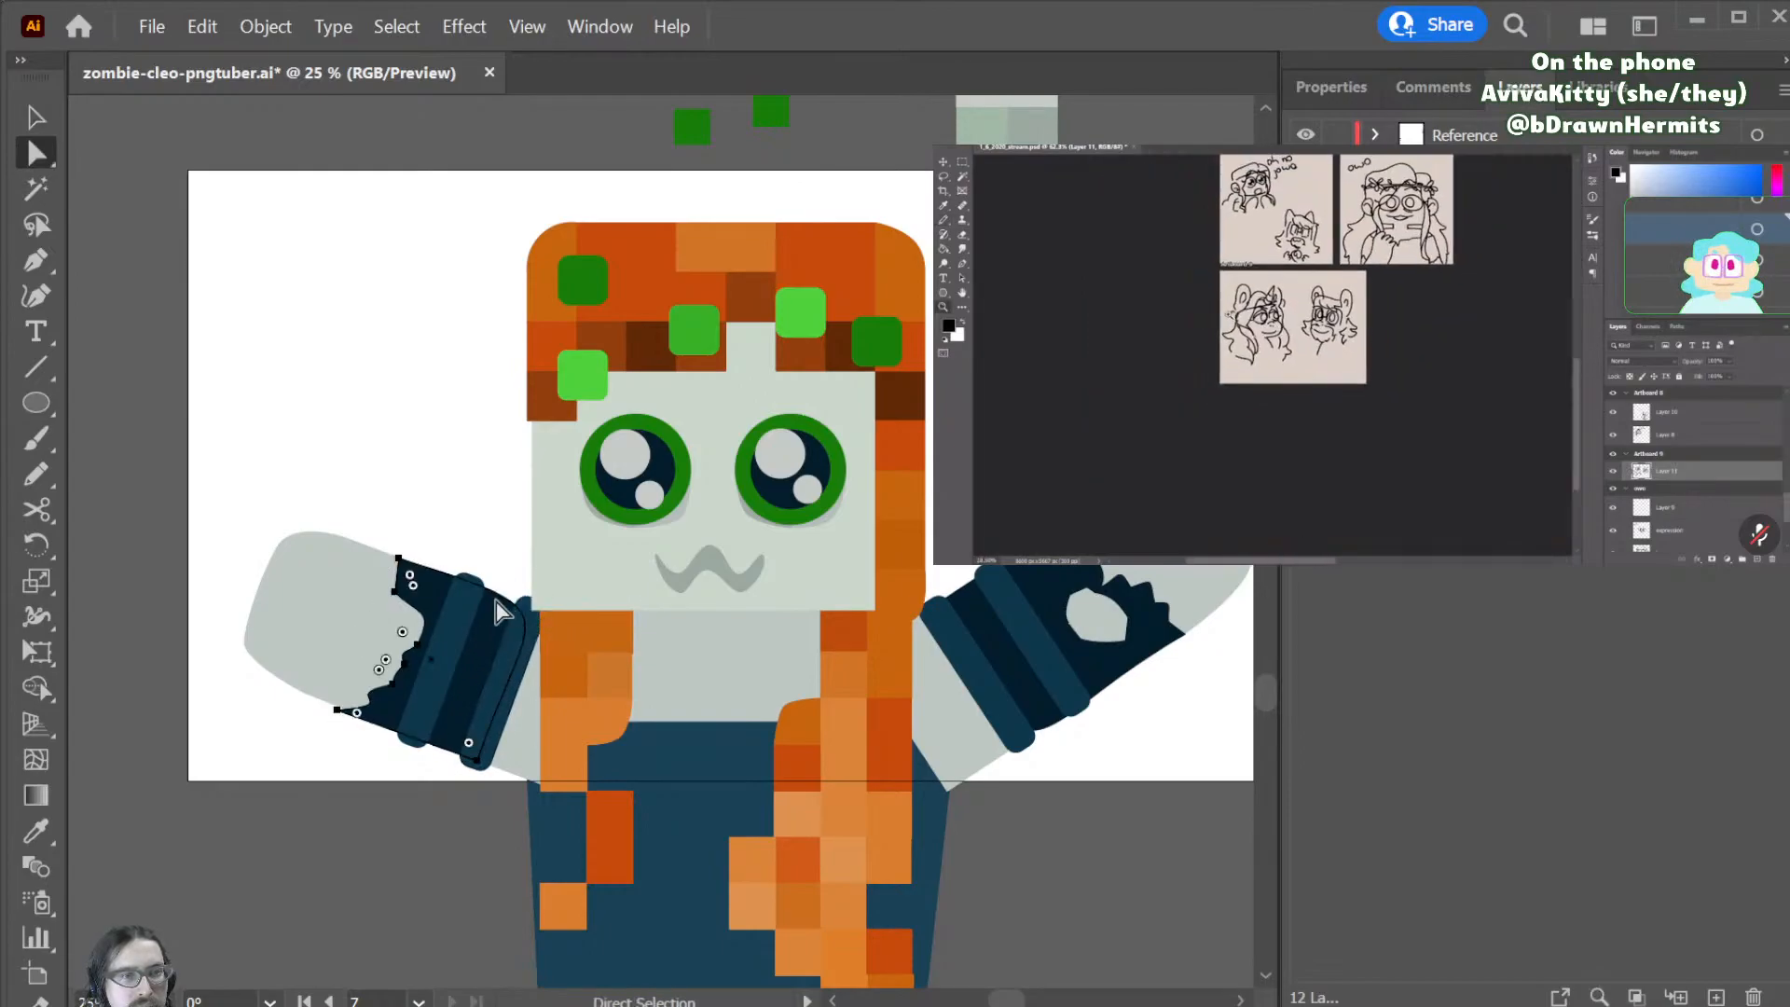
pyautogui.press('p')
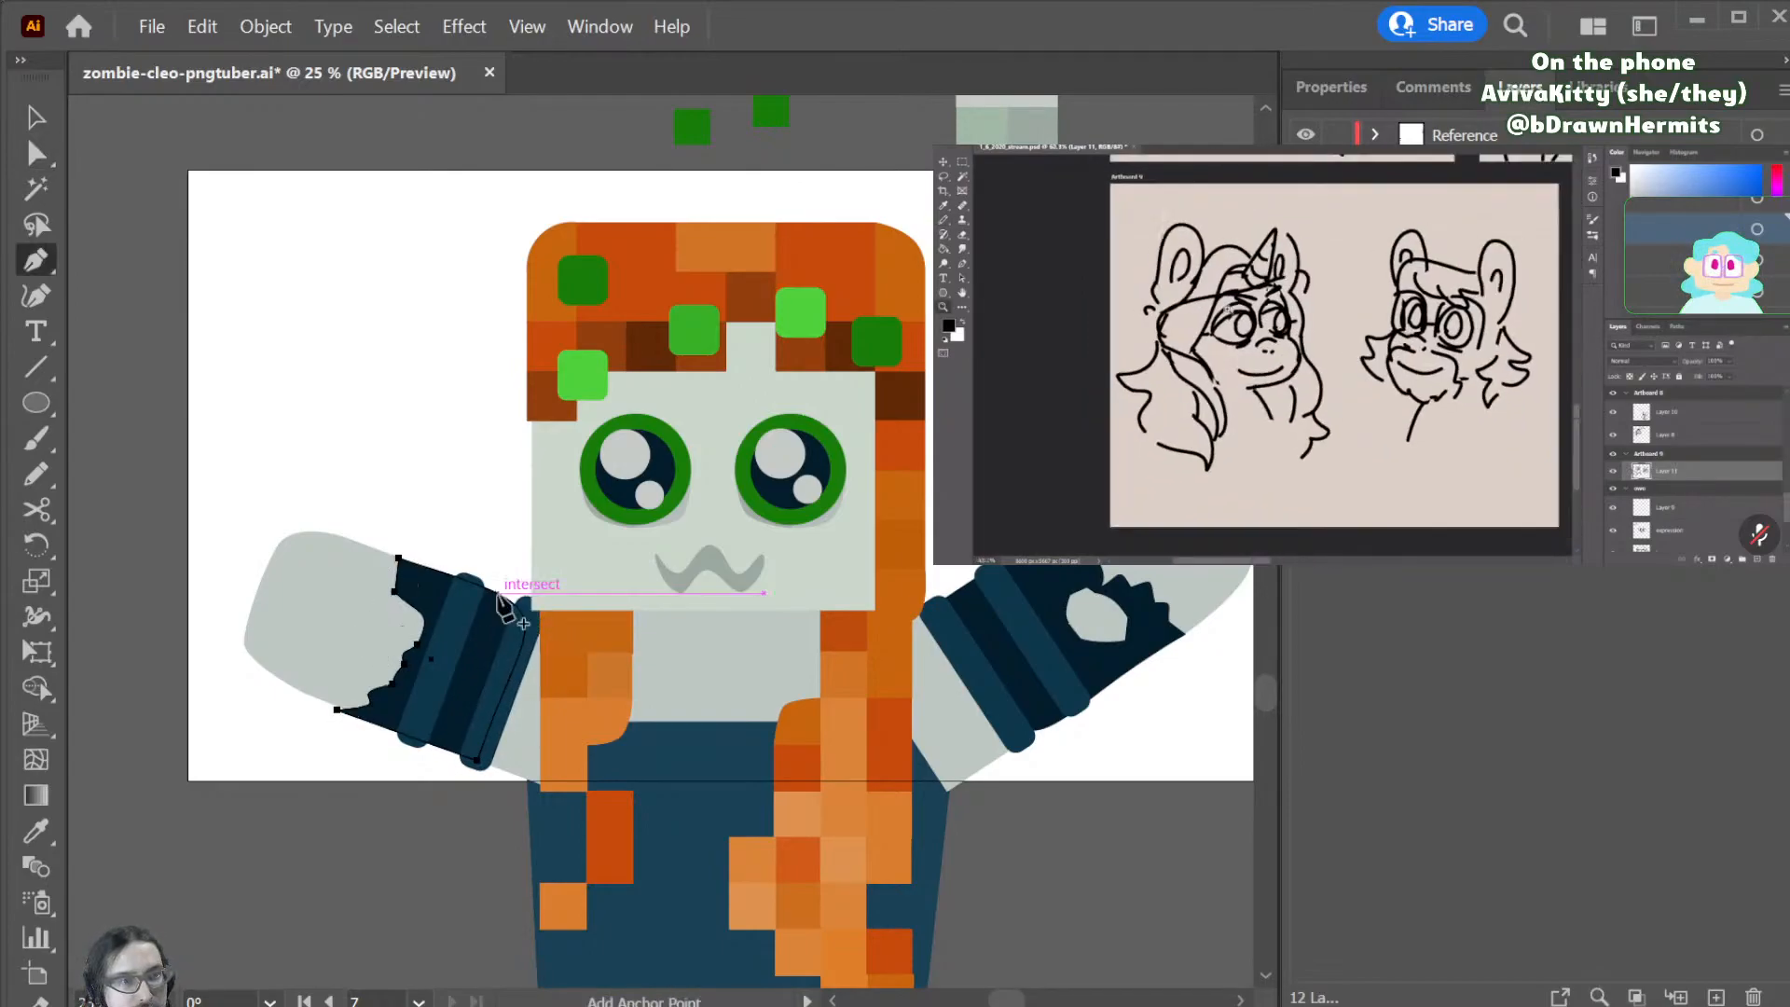
pyautogui.click(499, 595)
pyautogui.press('a')
pyautogui.moveTo(499, 595); pyautogui.dragTo(541, 610)
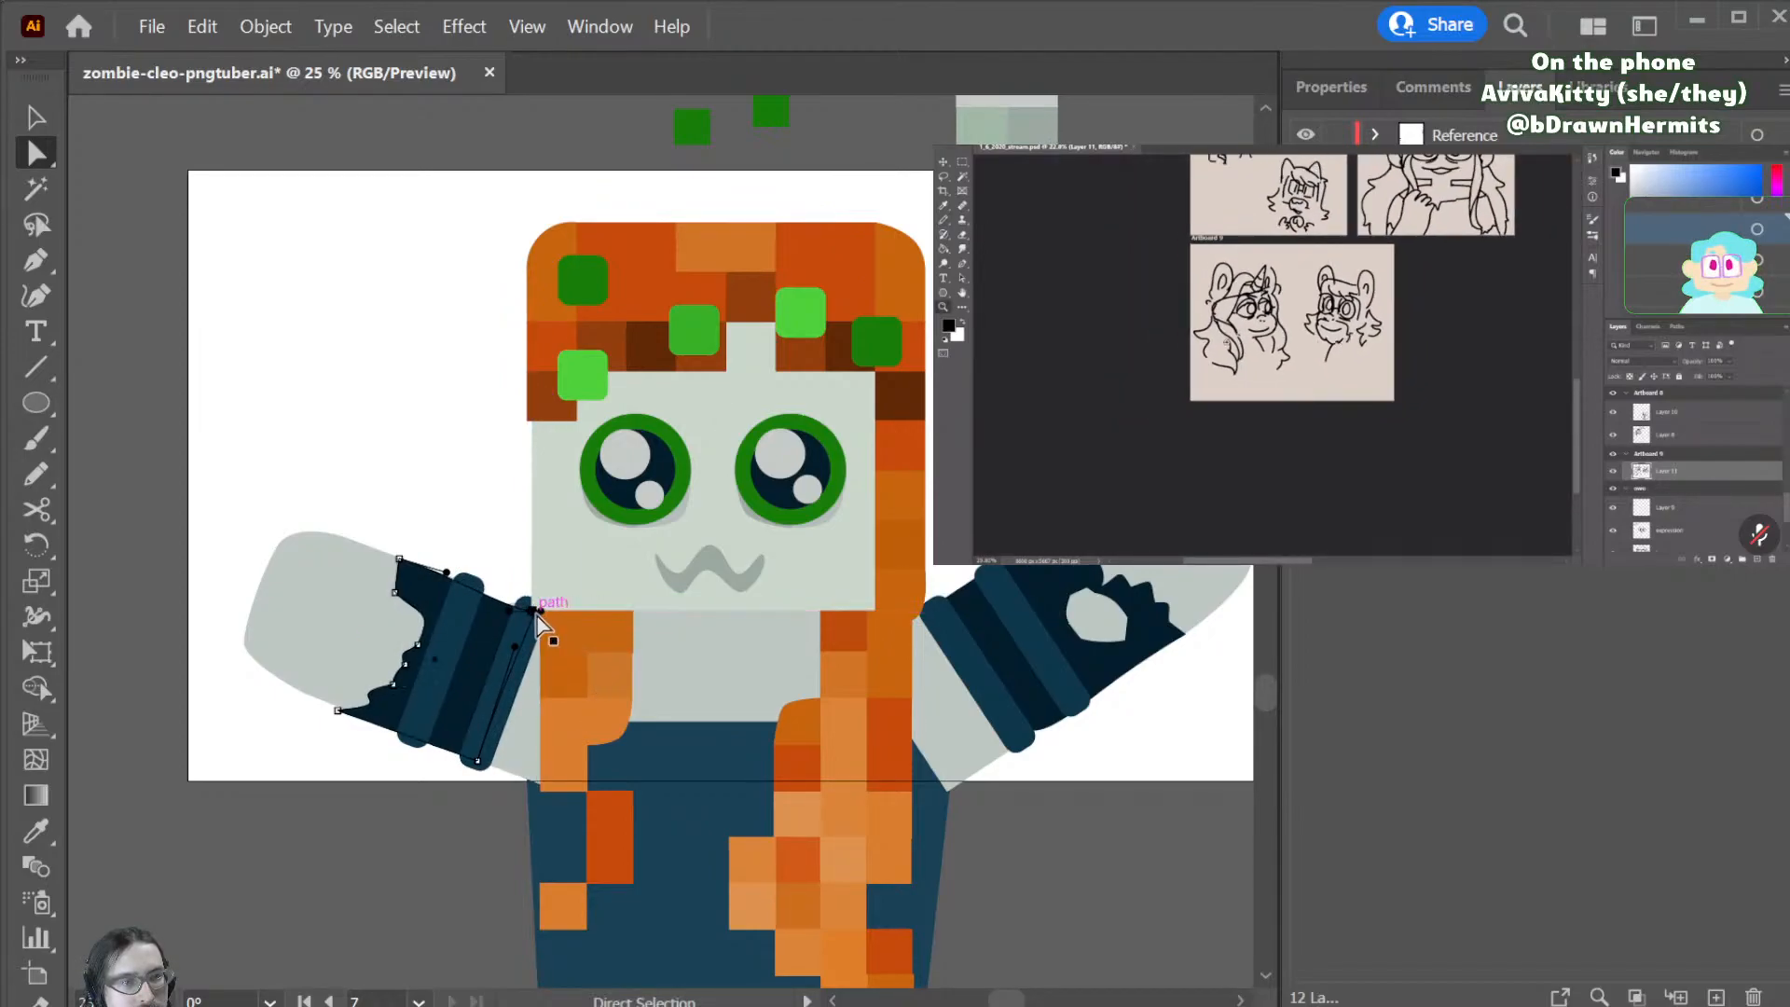
# - Add an anchor point on the lower edge of the sleeve with the hole, pull it to the shoulder-side corner, and save the file
pyautogui.click(1026, 695)
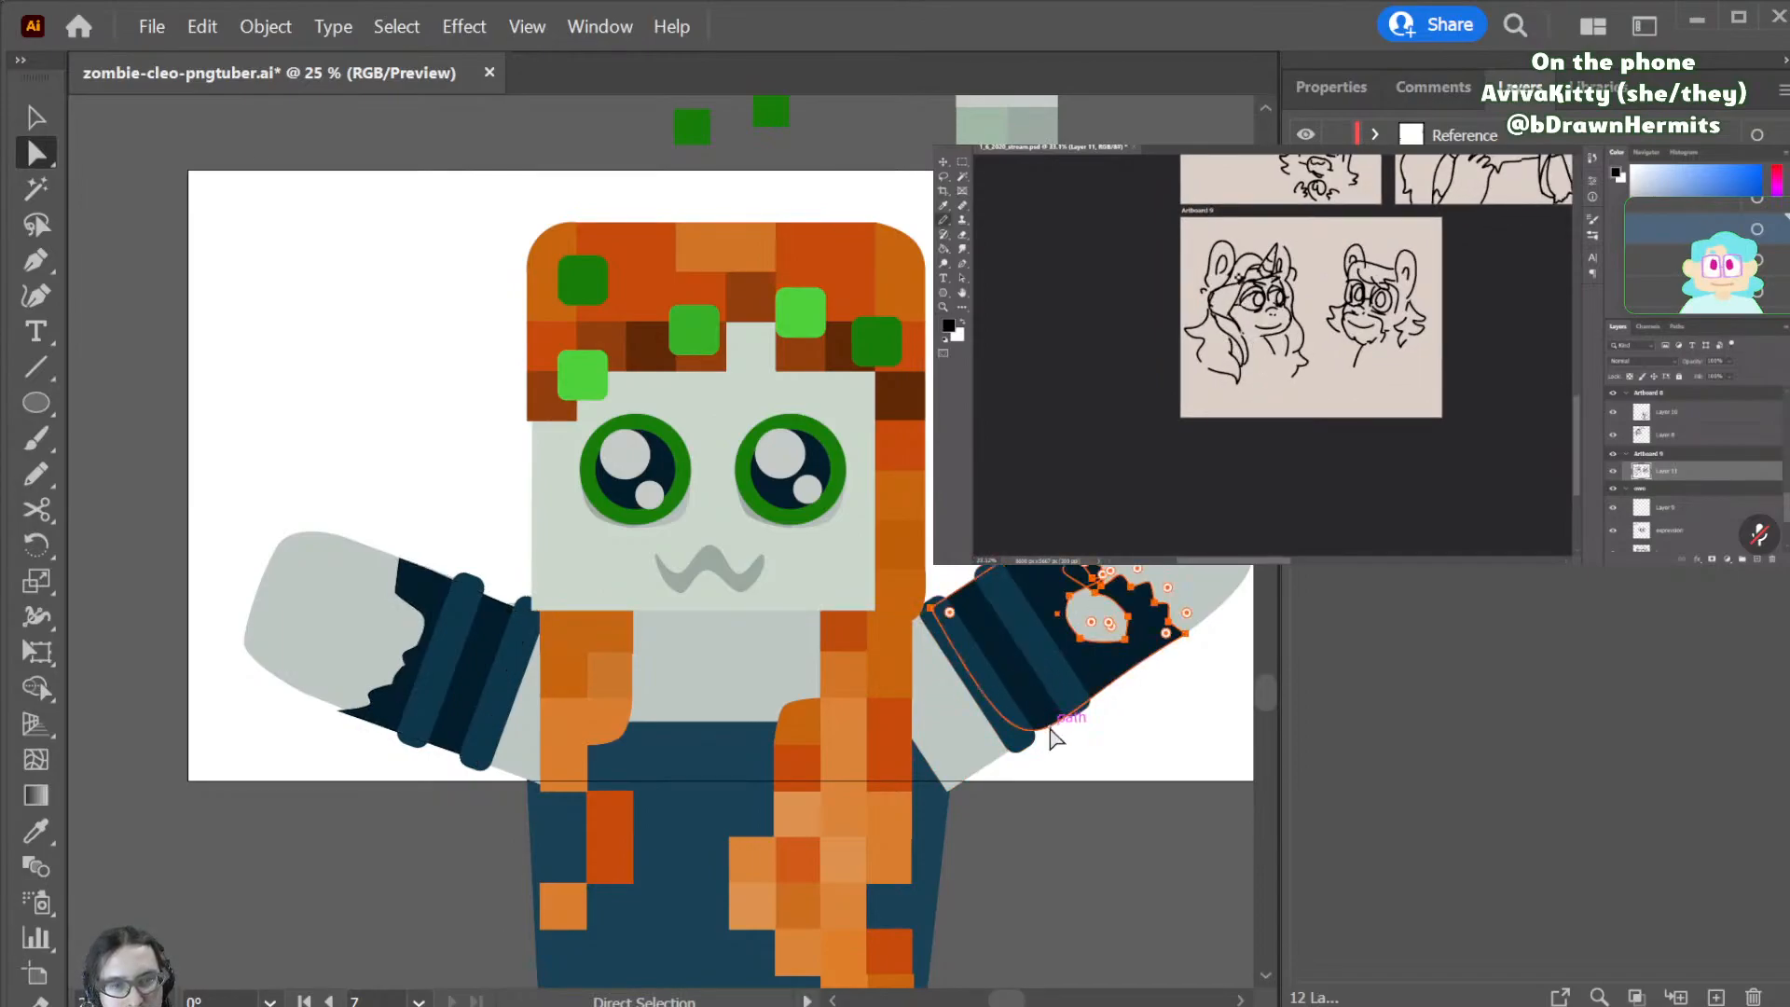
pyautogui.press('p')
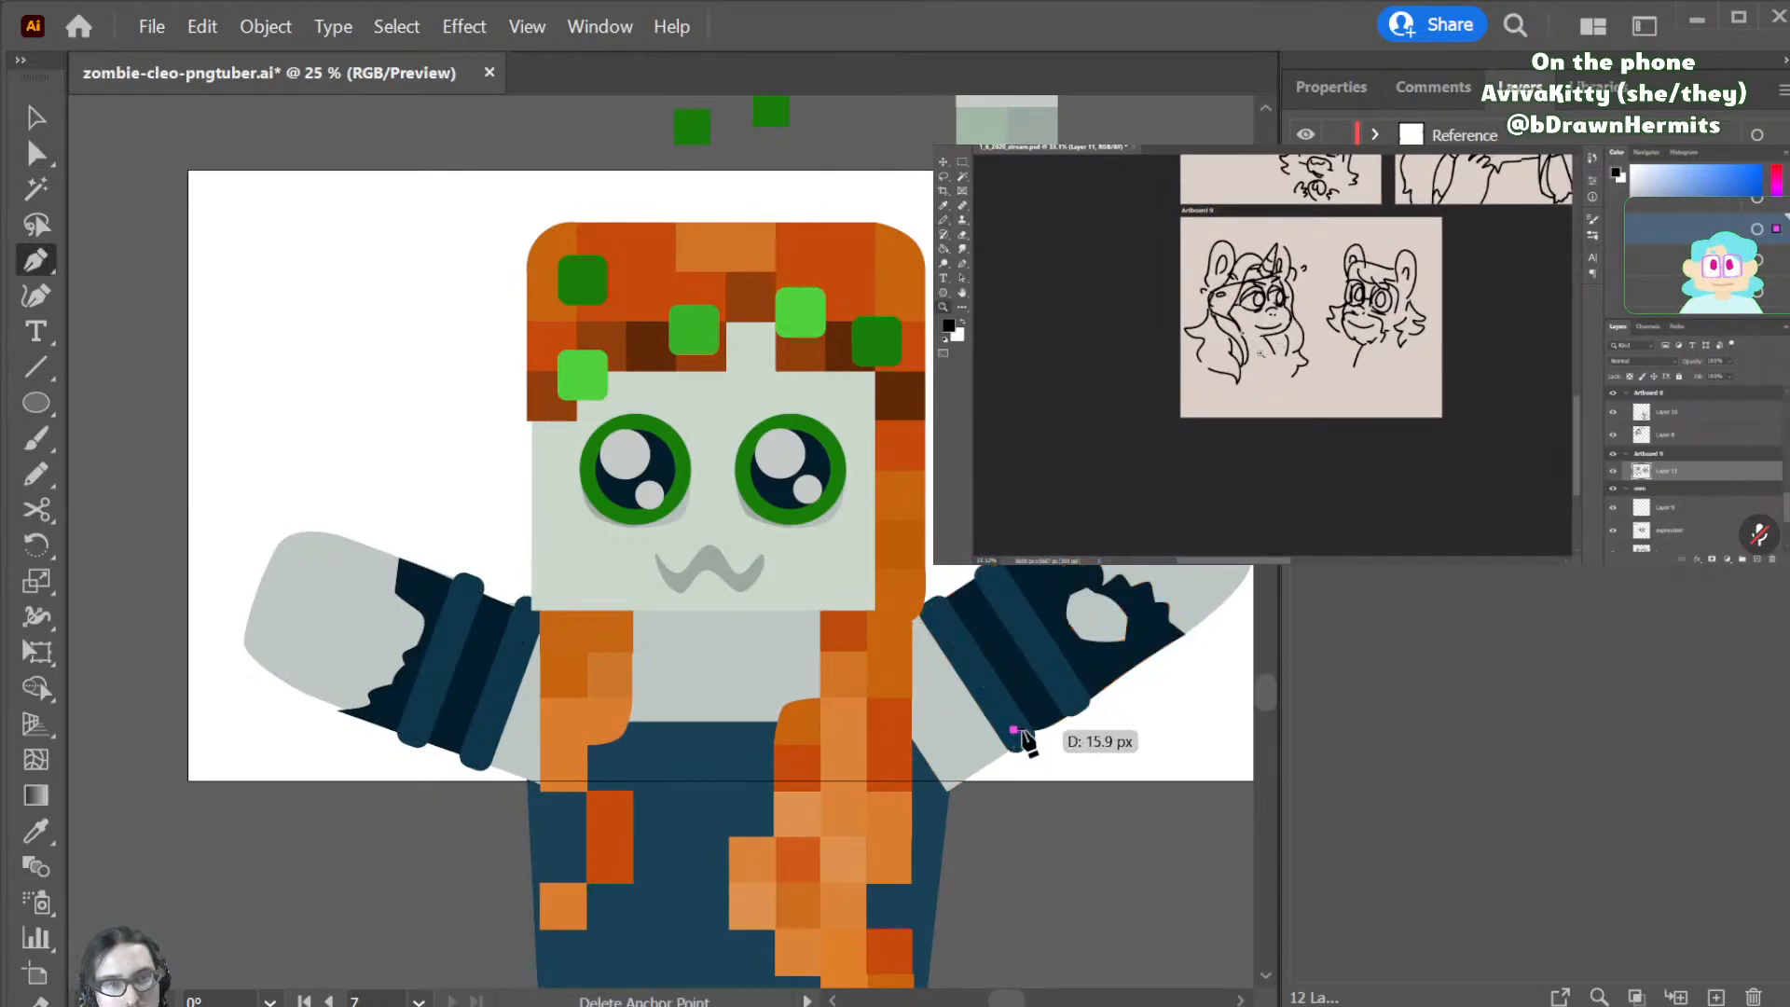
pyautogui.click(1031, 730)
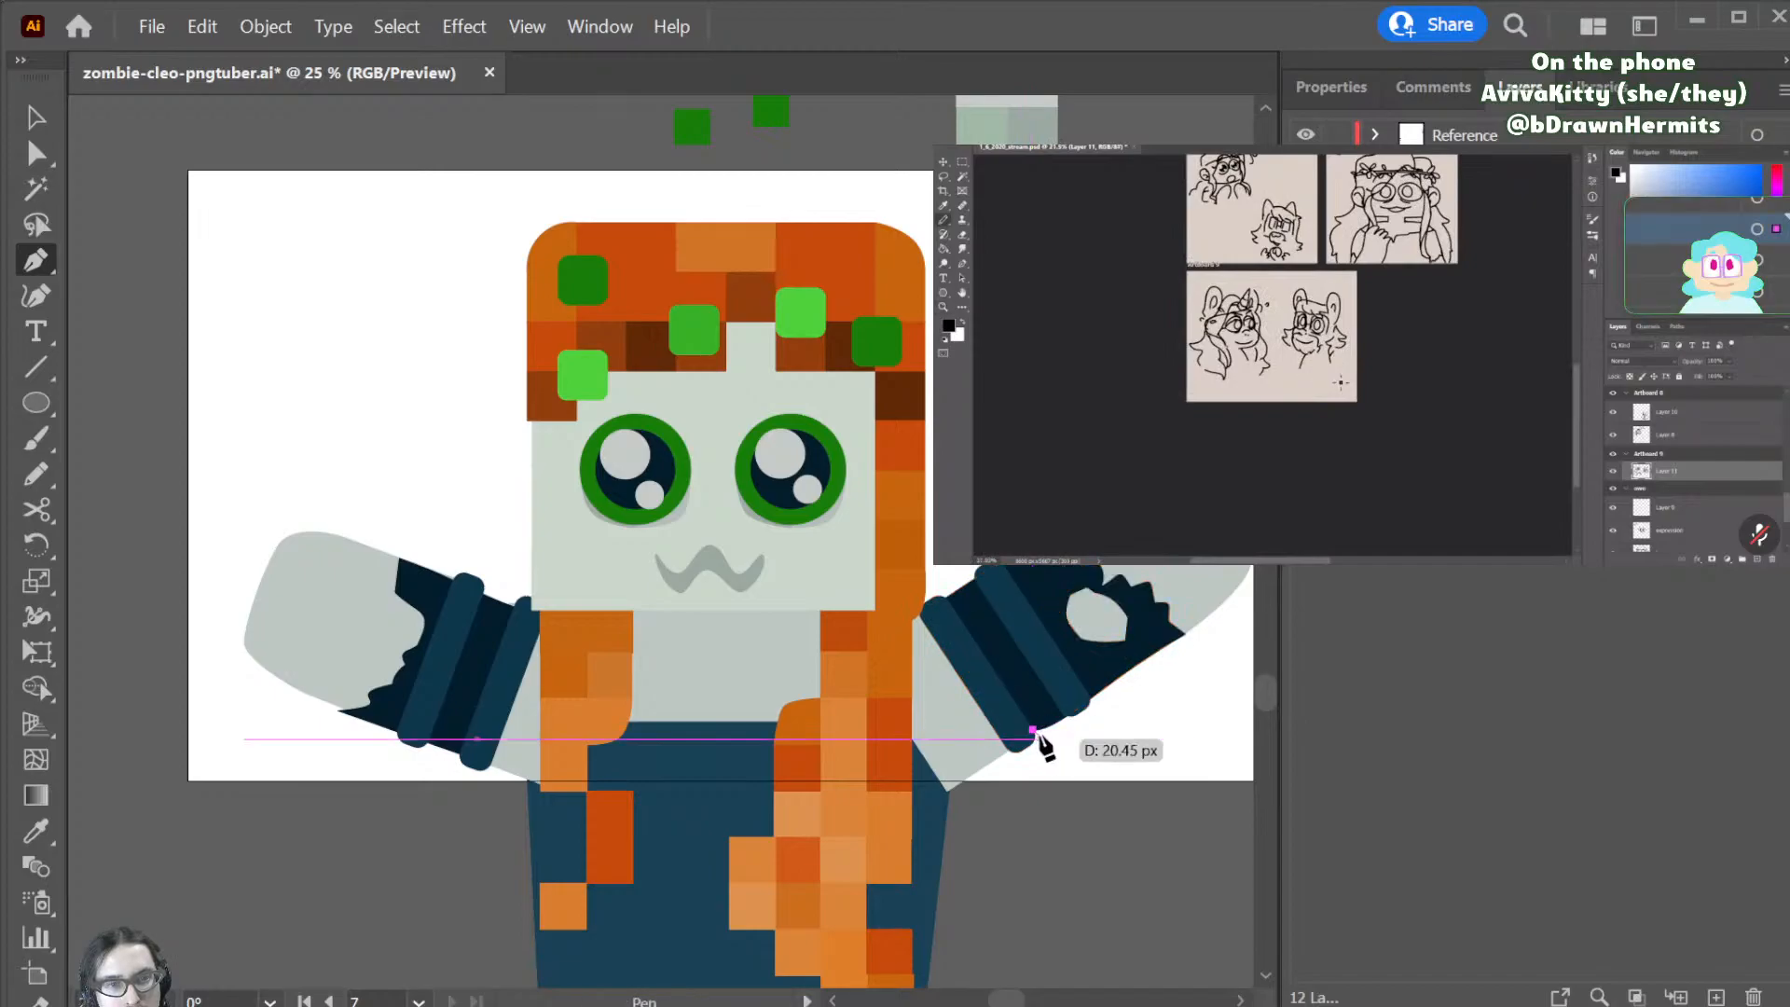
pyautogui.hotkey('ctrl', 'z')
pyautogui.click(1052, 724)
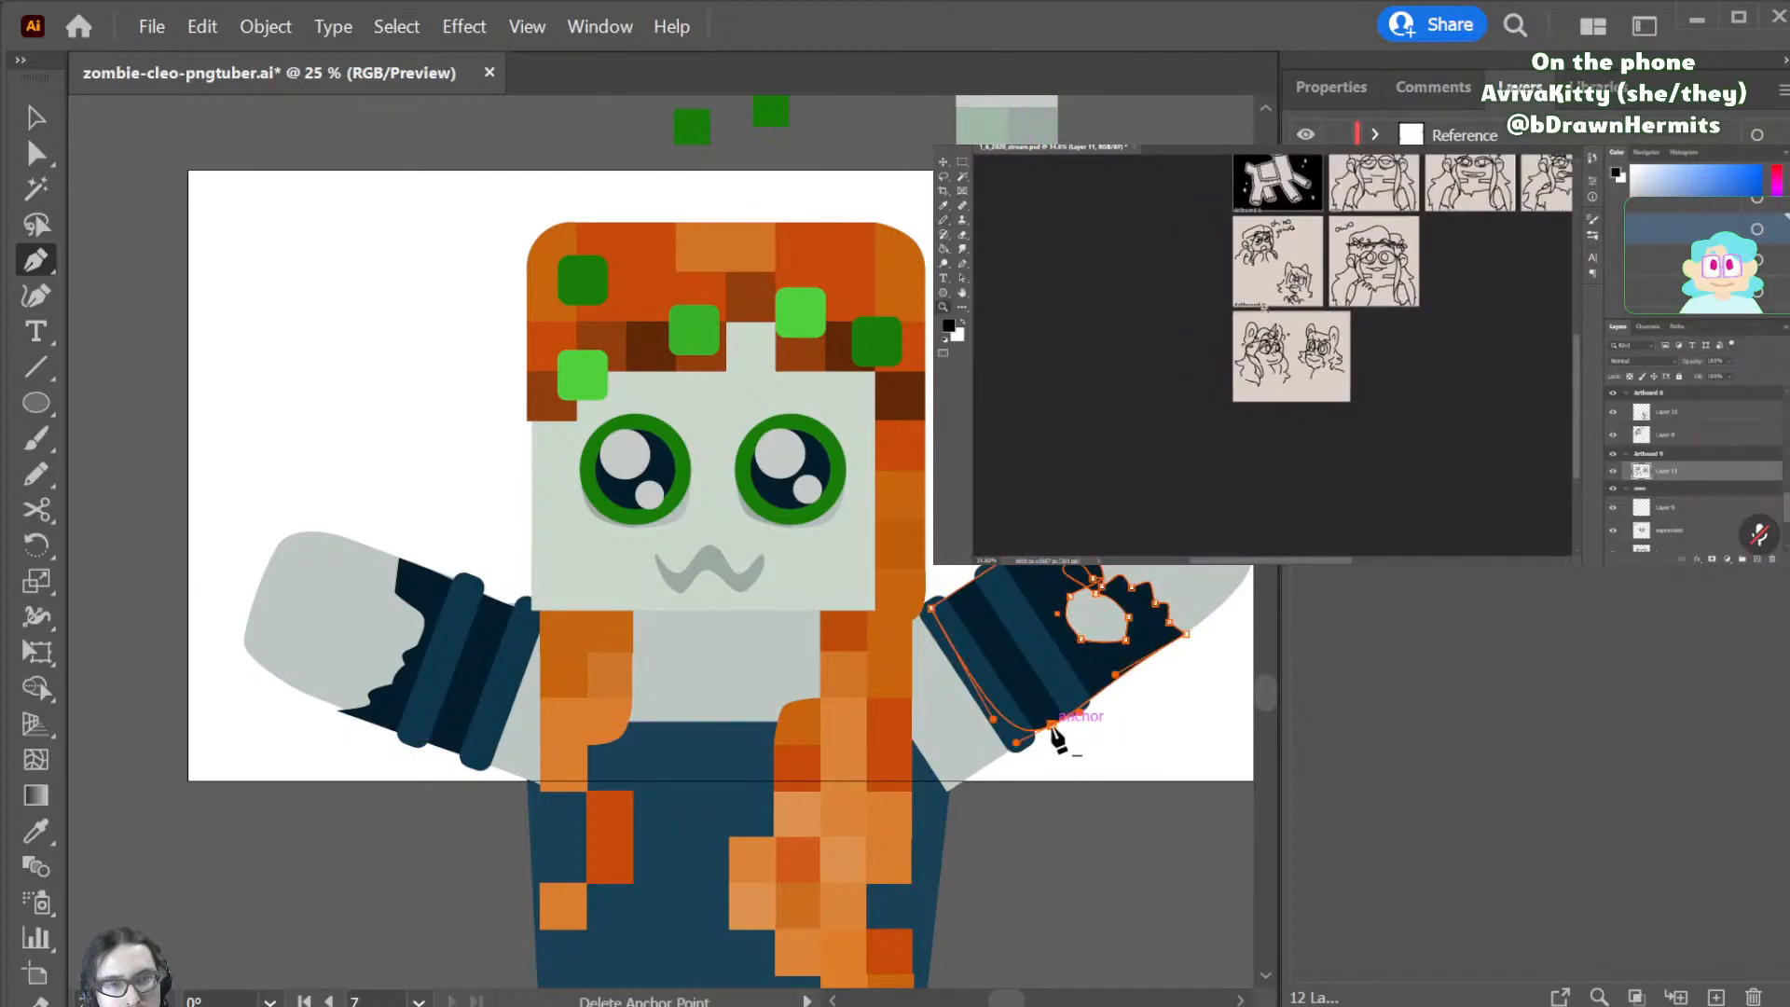
pyautogui.press('a')
pyautogui.moveTo(1051, 724); pyautogui.dragTo(1008, 753)
pyautogui.click(1094, 743)
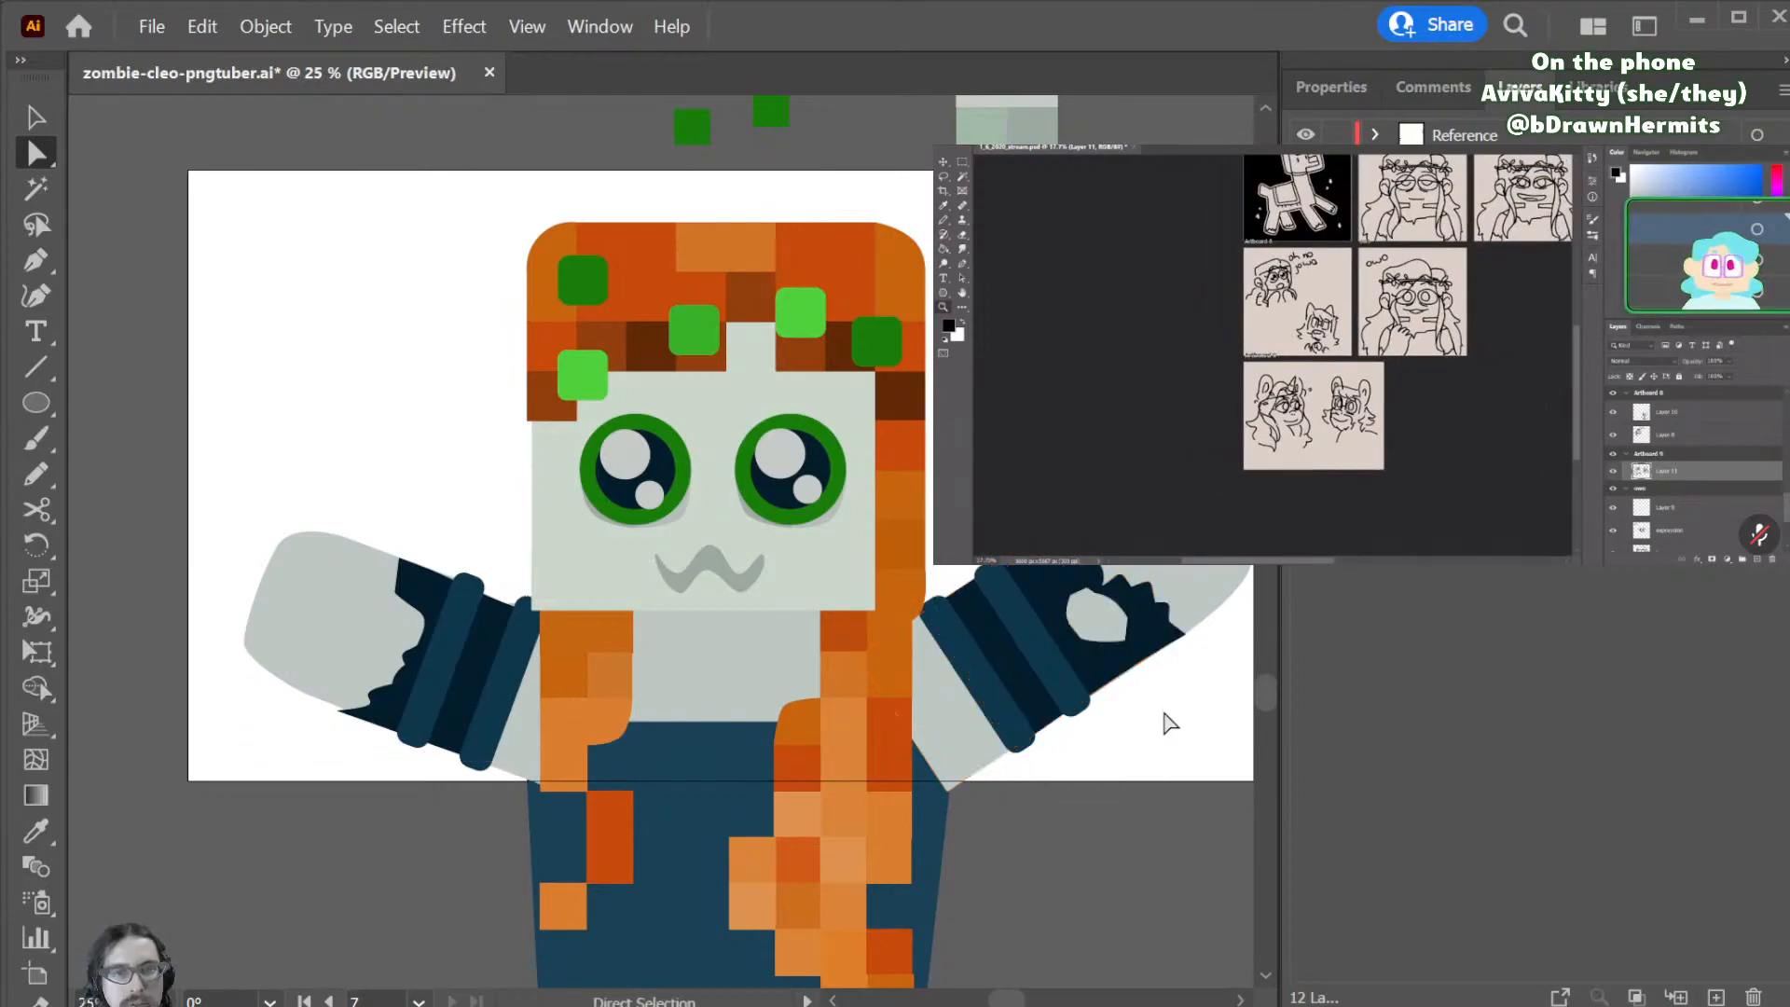
pyautogui.scroll(1, 1166, 724)
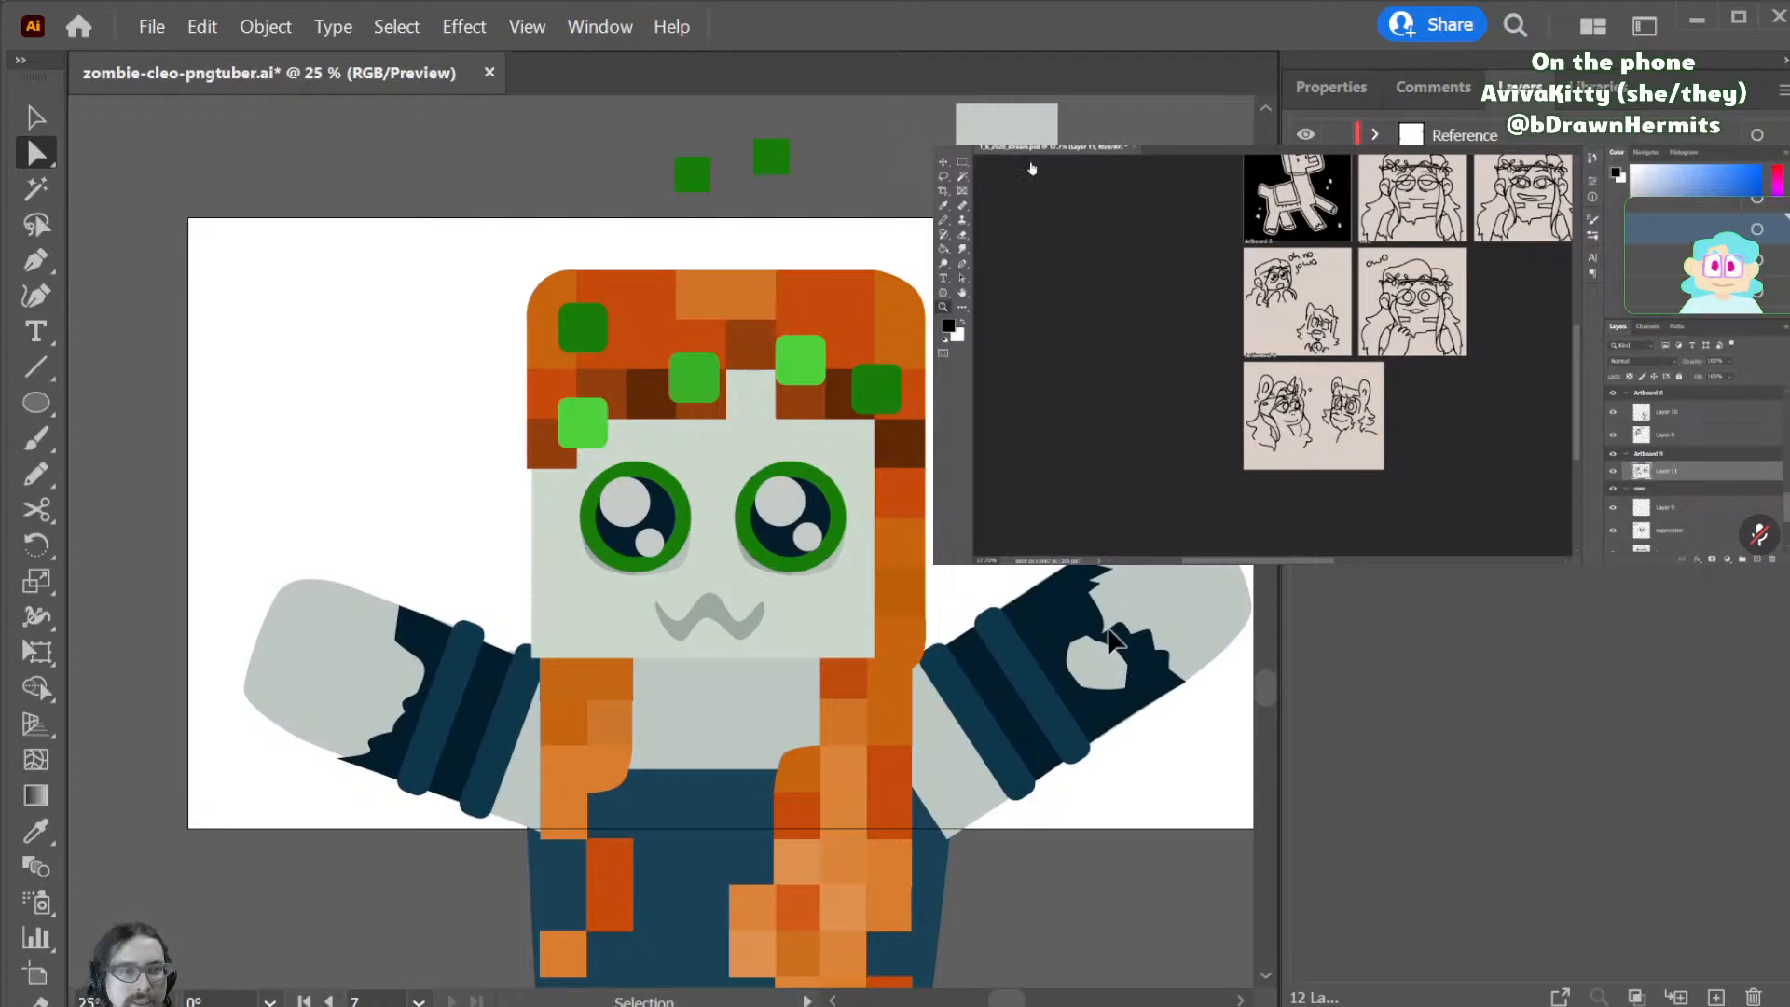
pyautogui.hotkey('ctrl', 's')
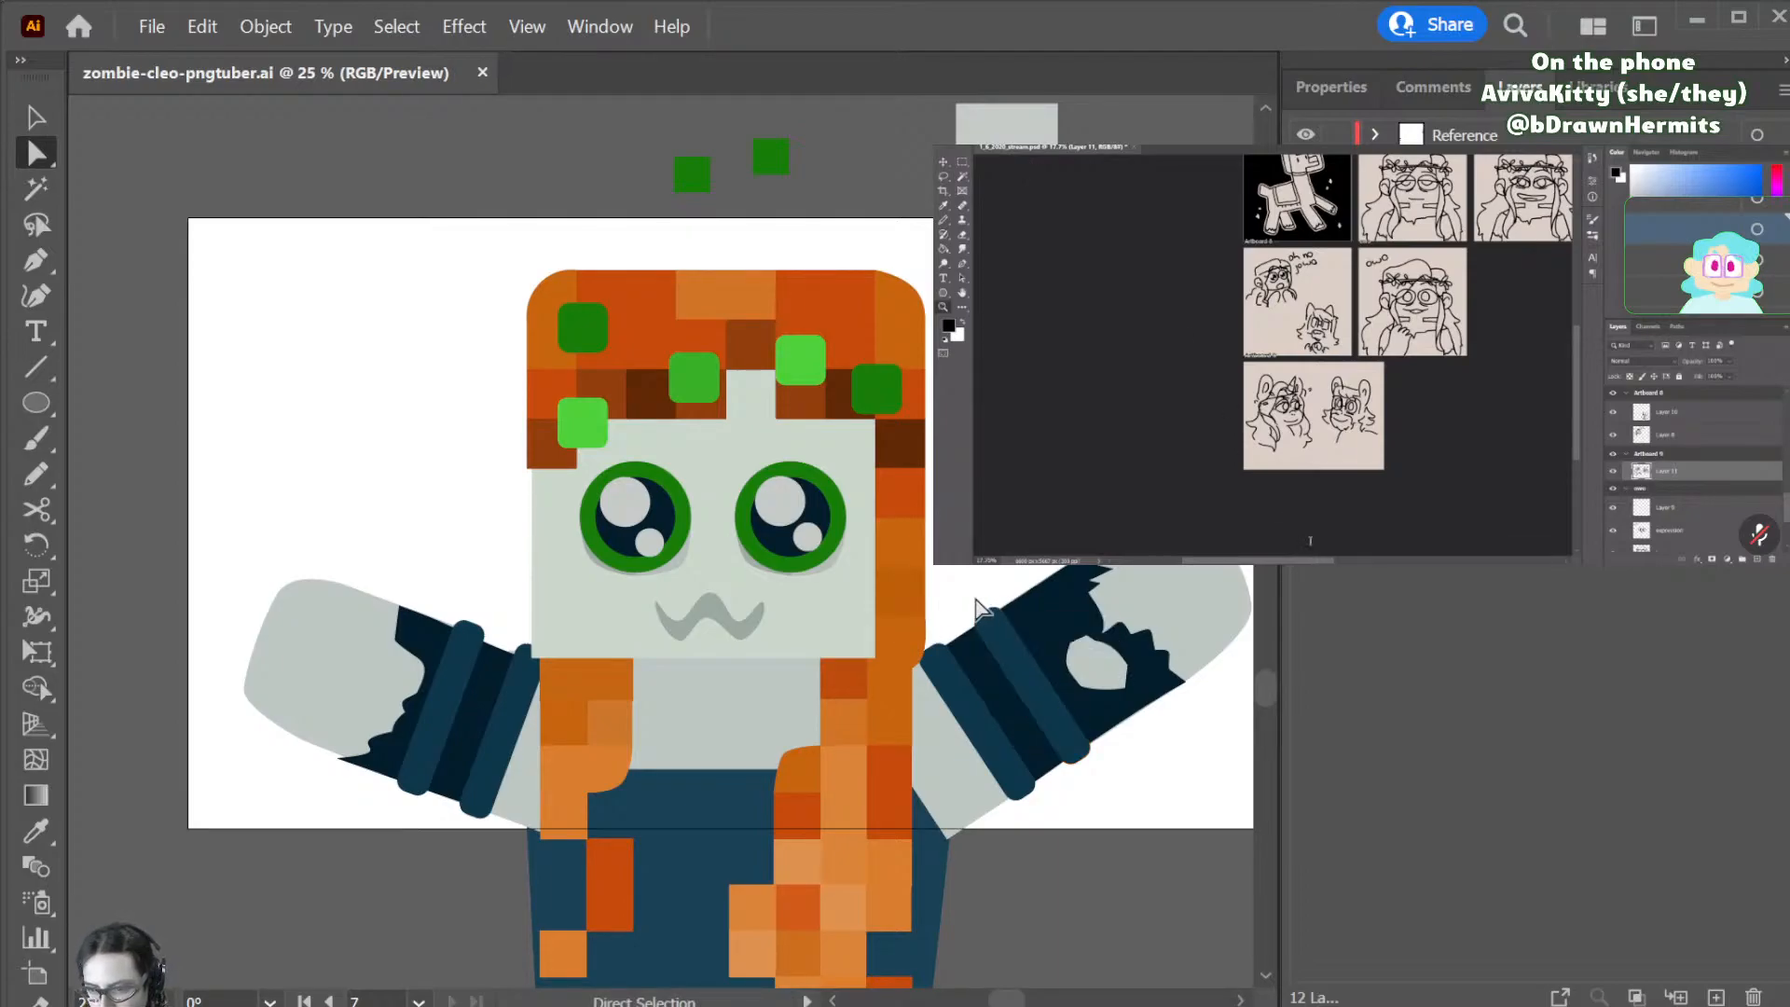
# - Tilt the dark green square and the light green square at the left side of the hair slightly
pyautogui.scroll(1, 594, 660)
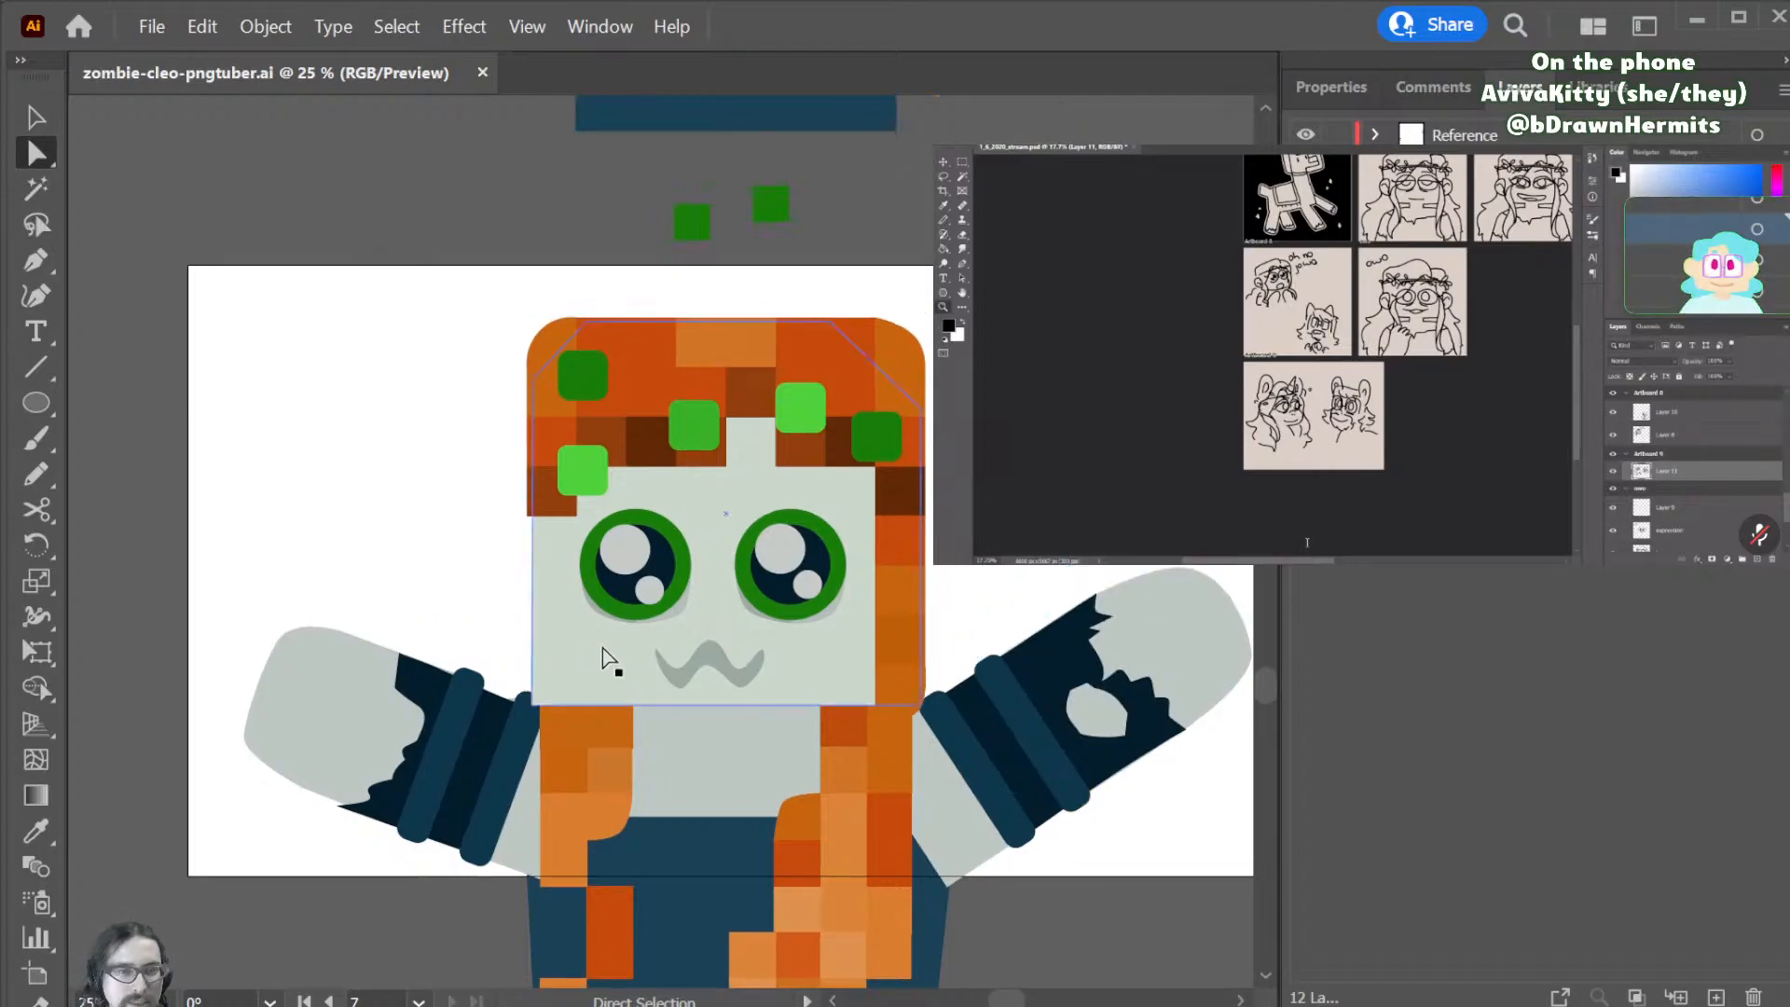
pyautogui.scroll(1, 620, 657)
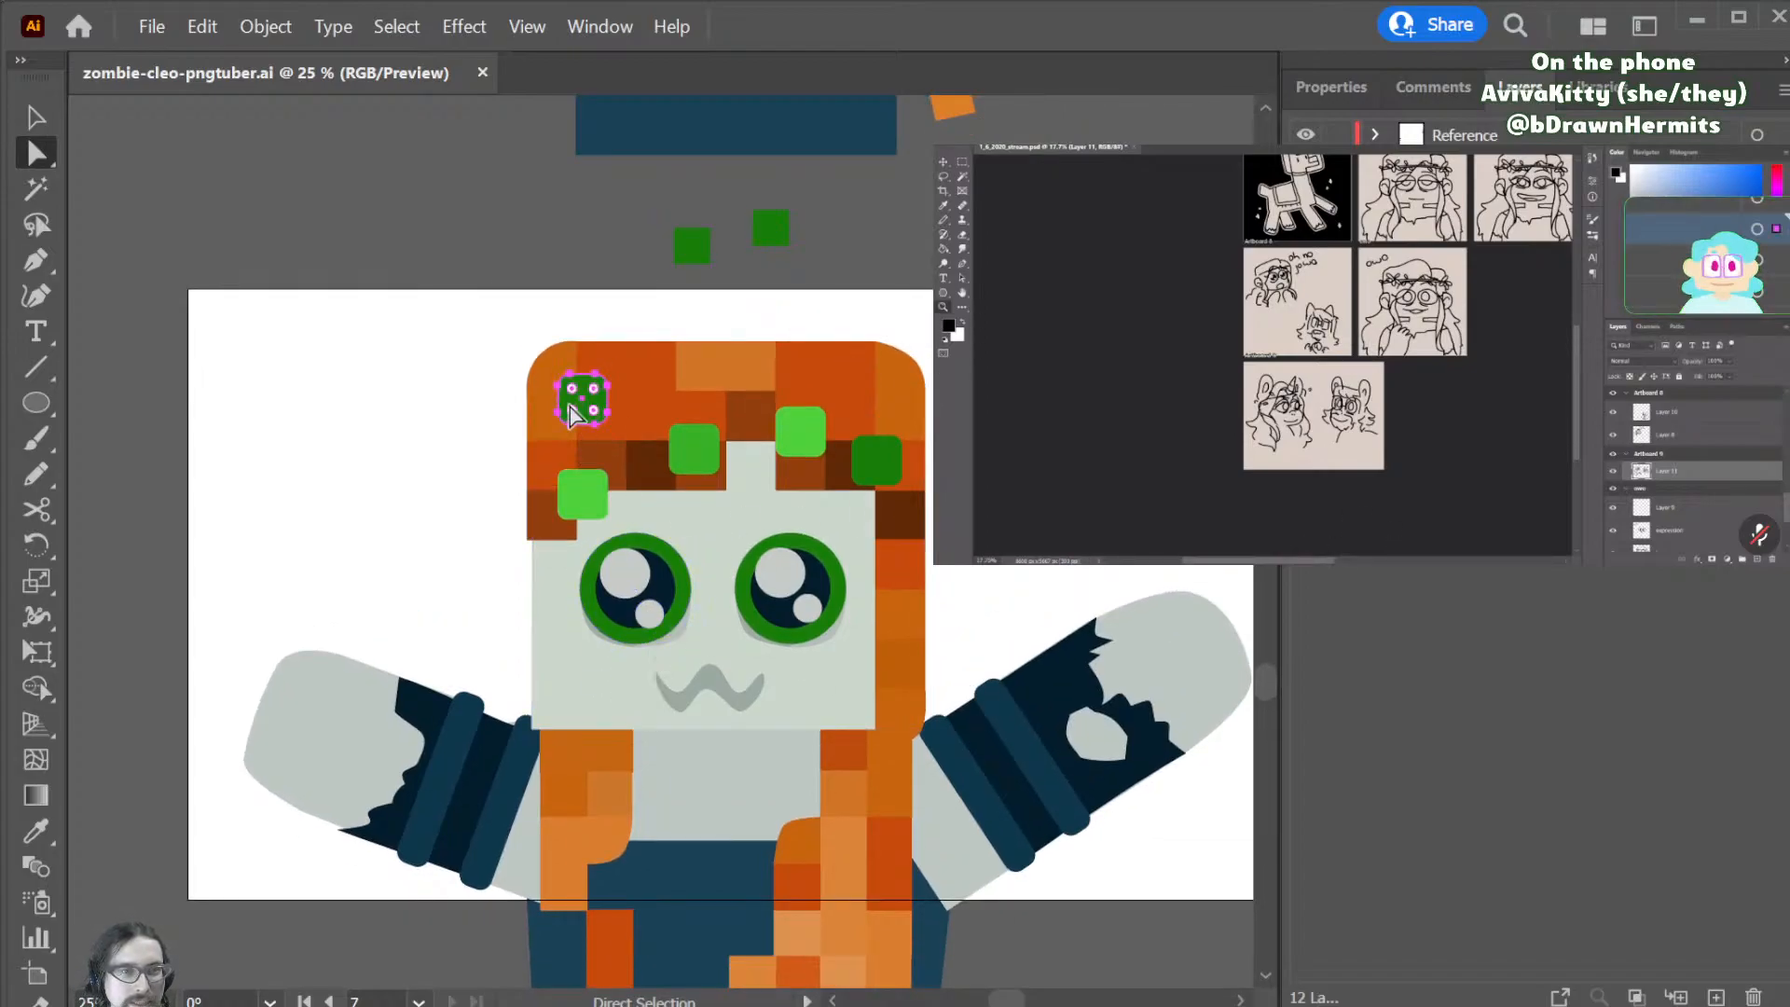
pyautogui.press('r')
pyautogui.moveTo(708, 372); pyautogui.dragTo(687, 380)
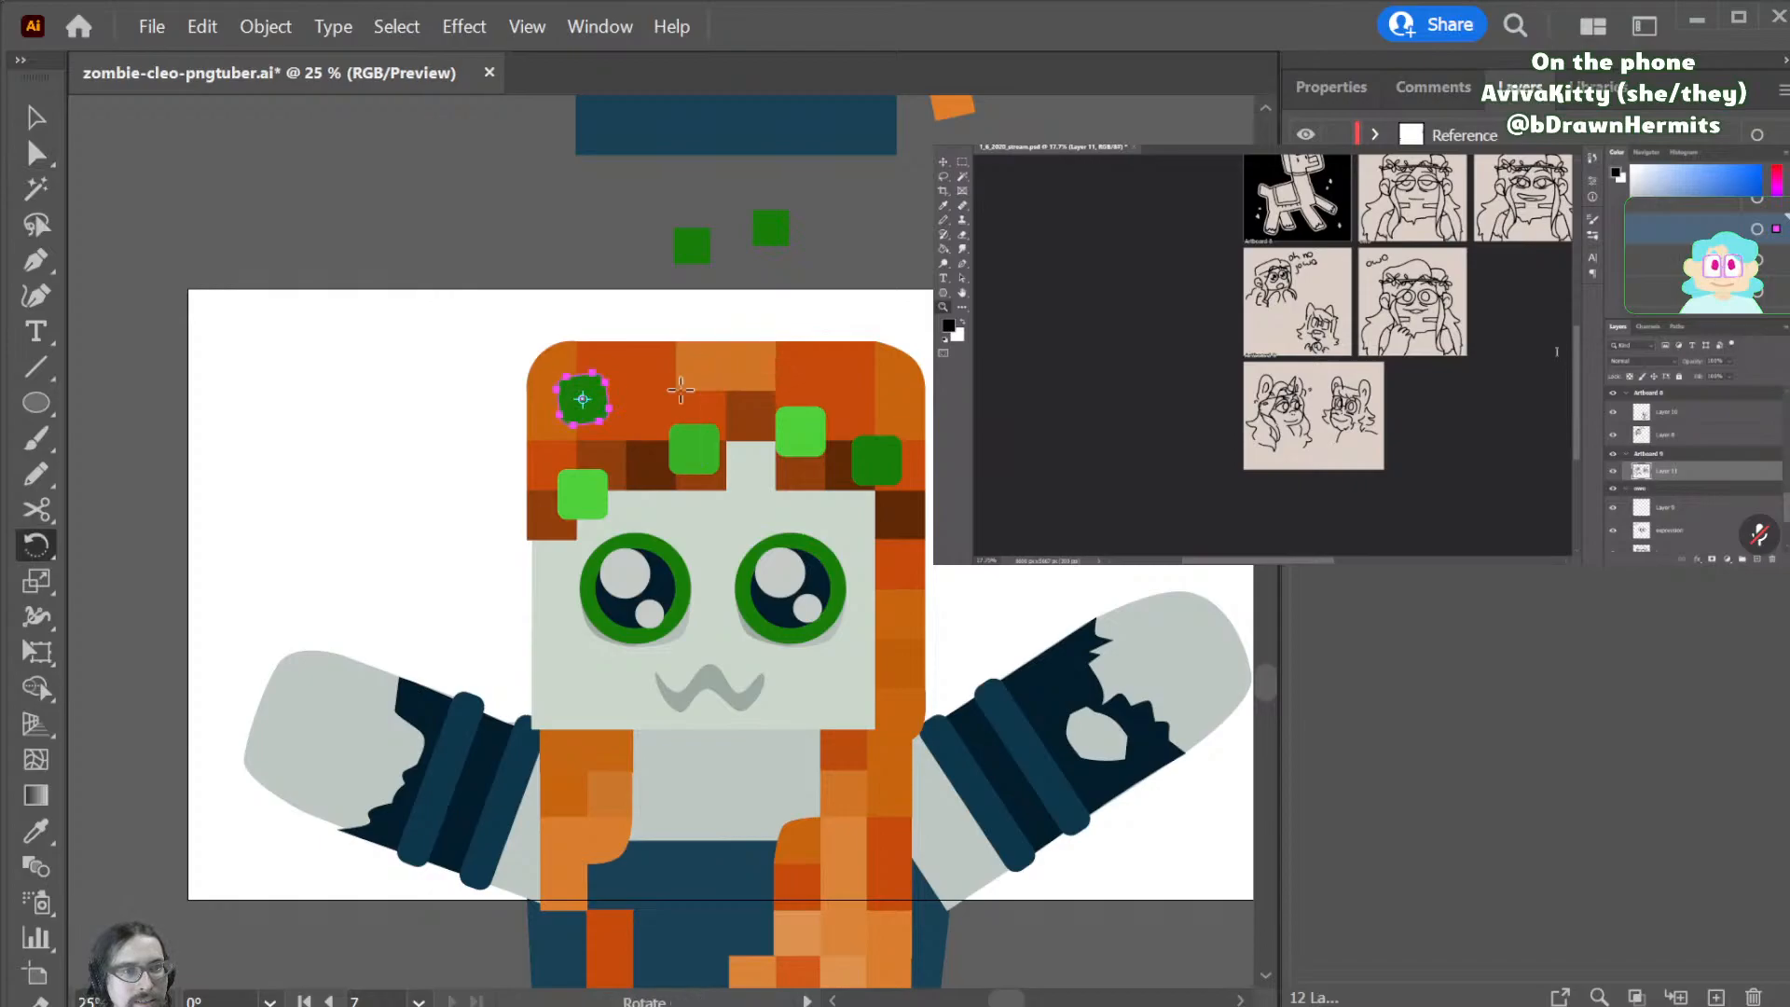
pyautogui.press('a')
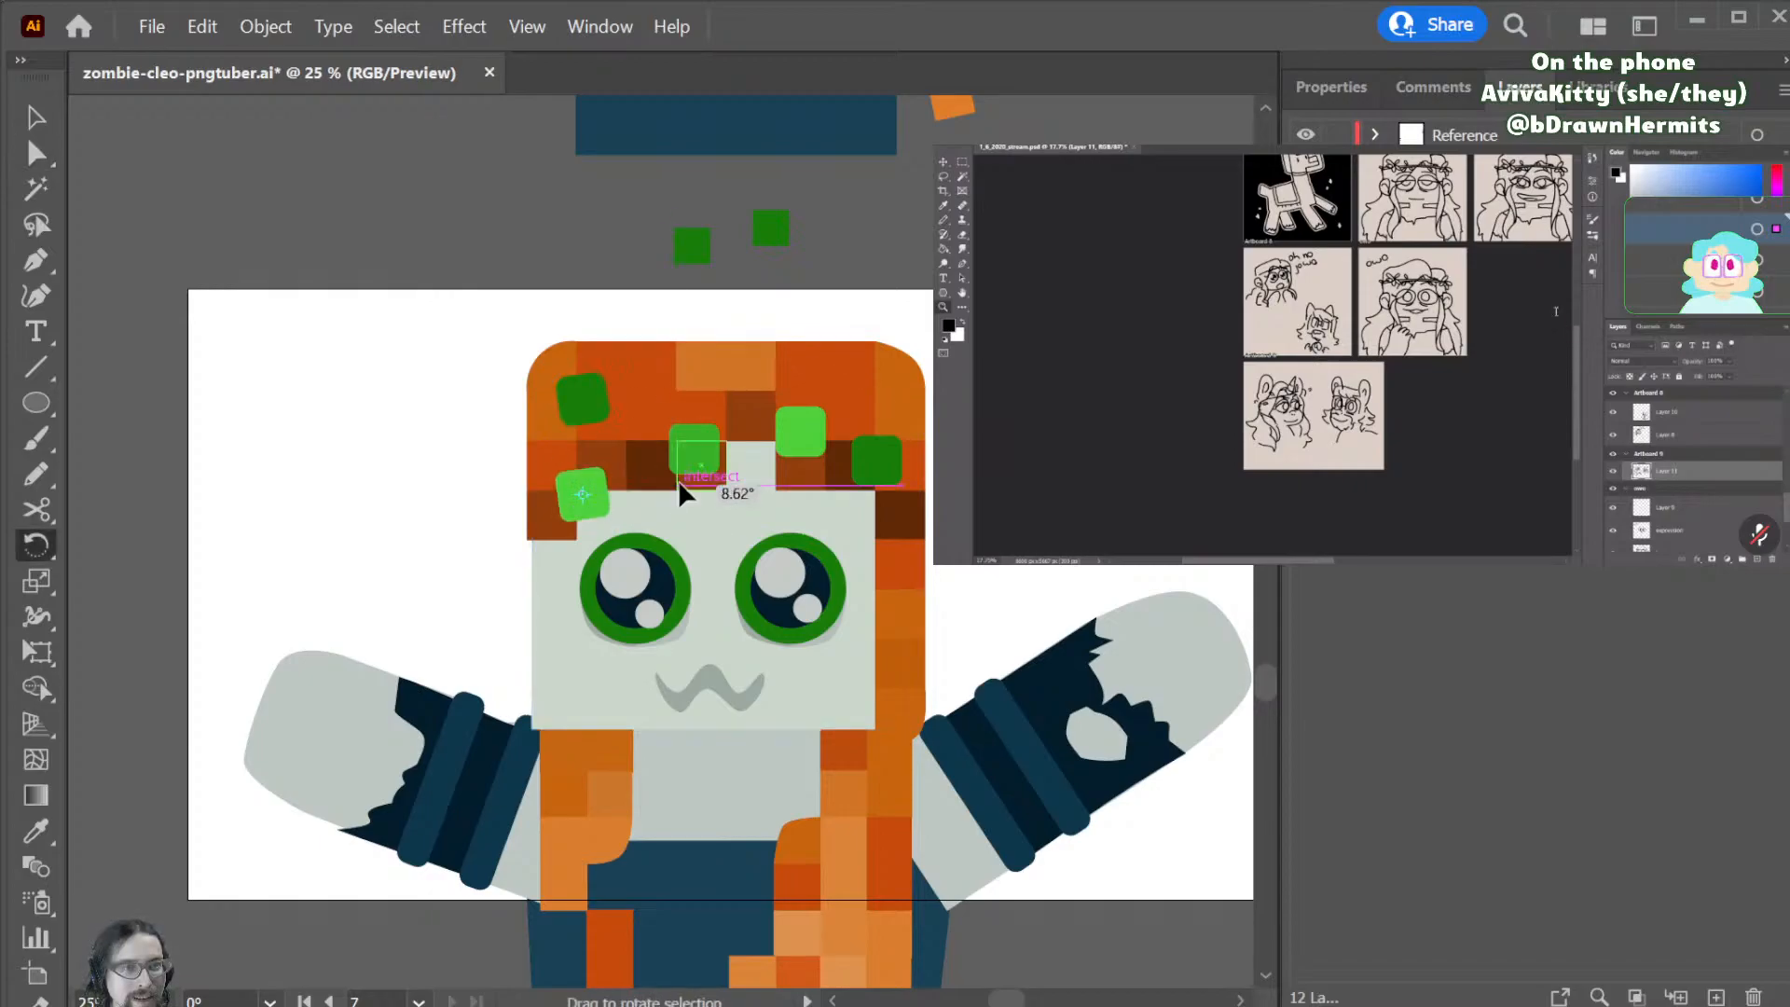
# - Raise and tilt the mid-green square above the fringe, and shift the two leftmost green squares slightly up and outward
pyautogui.press('v')
pyautogui.click(692, 459)
pyautogui.press('r')
pyautogui.moveTo(788, 396); pyautogui.dragTo(783, 416)
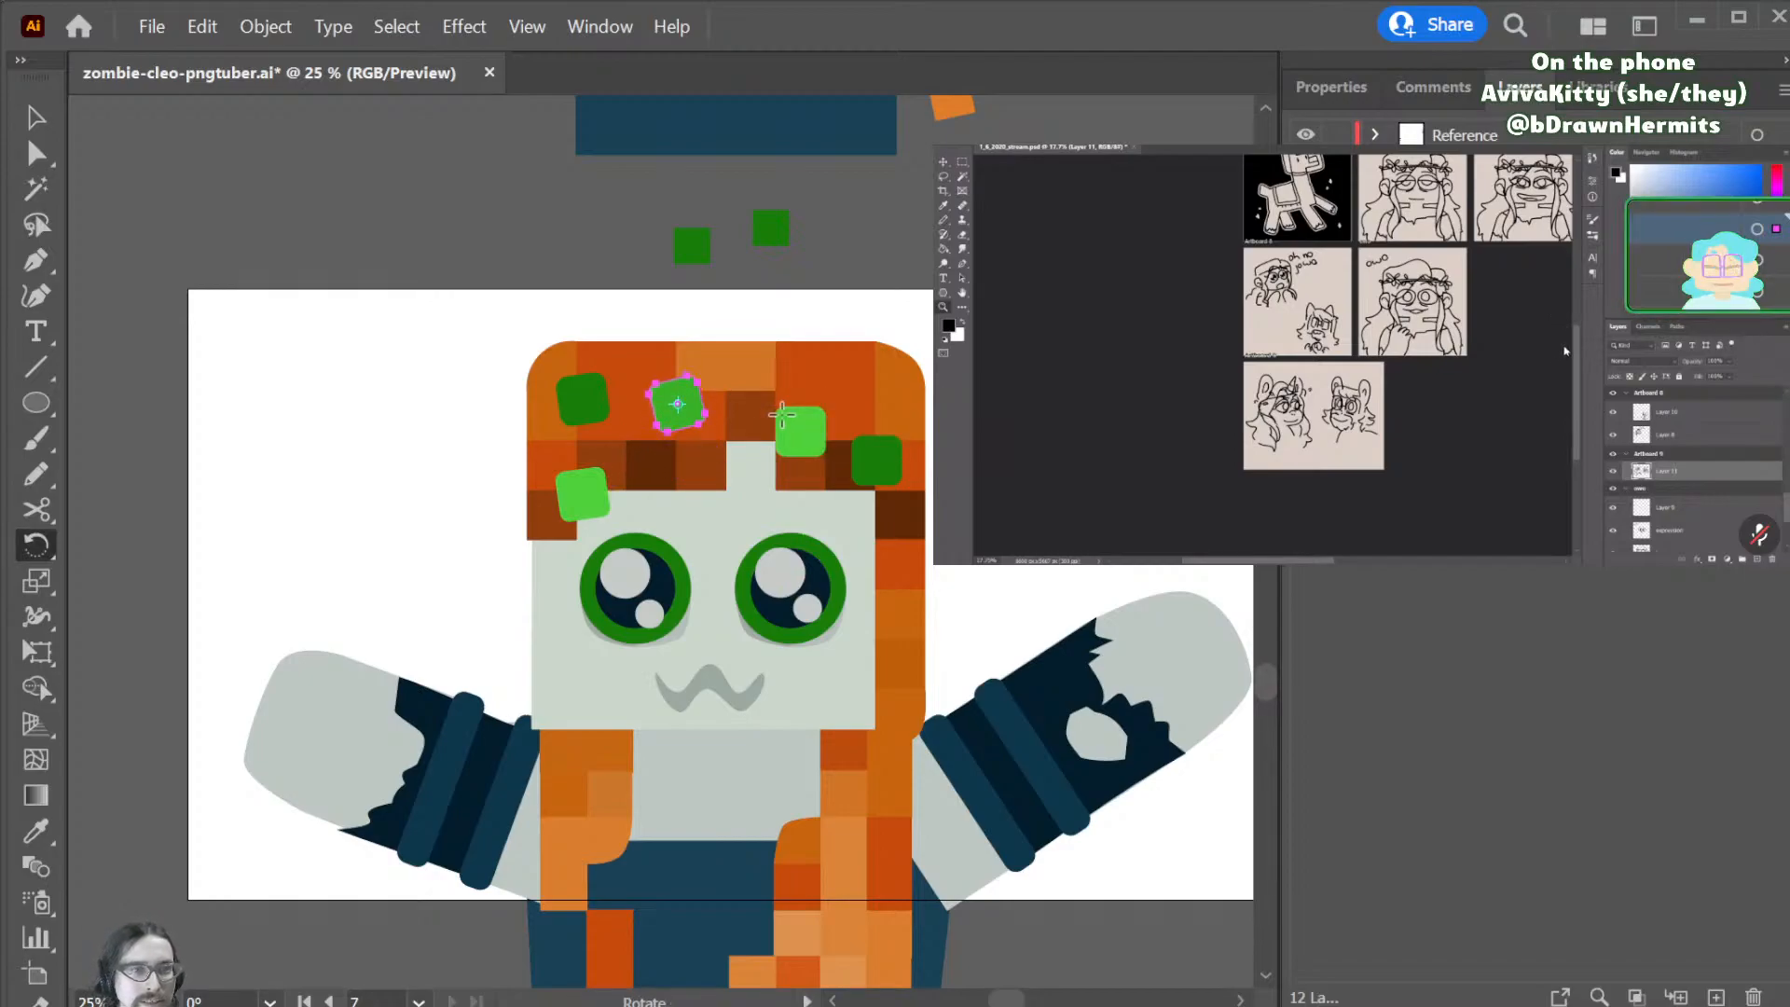
pyautogui.press('v')
pyautogui.moveTo(589, 399); pyautogui.dragTo(580, 384)
pyautogui.moveTo(573, 485); pyautogui.dragTo(563, 477)
# - Tilt the light green square right of the fringe gap and move it slightly up
pyautogui.click(802, 420)
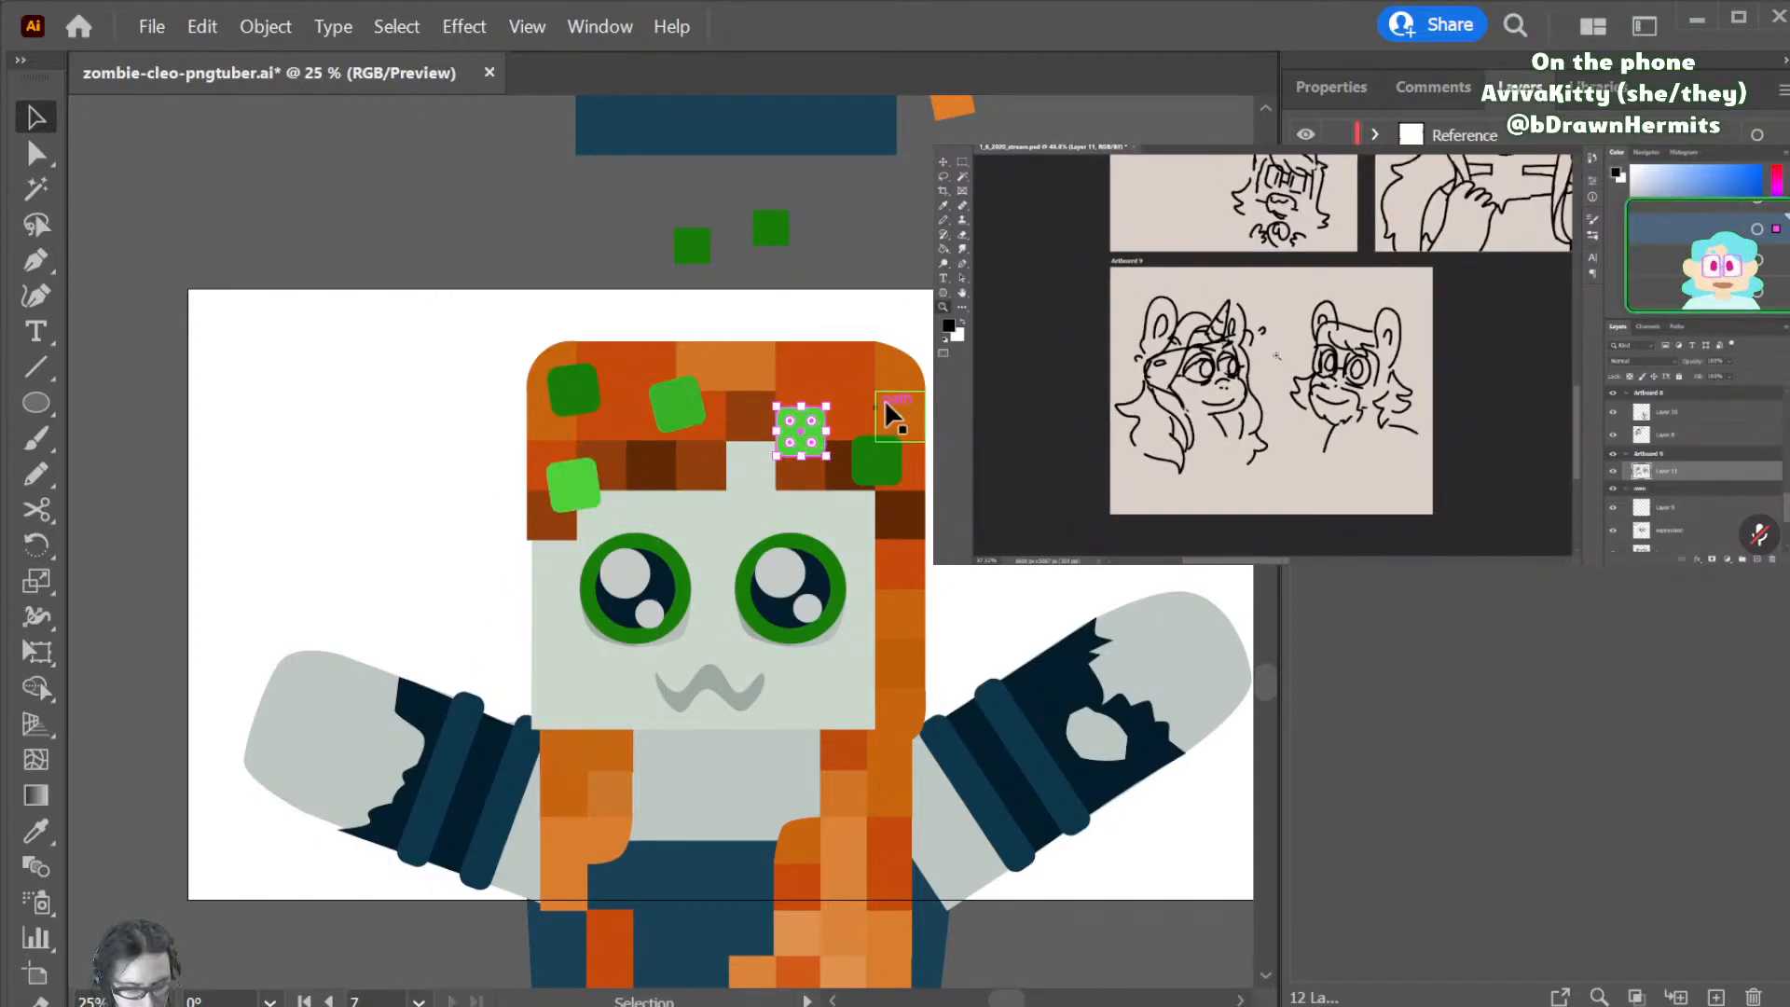
pyautogui.press('r')
pyautogui.press('v')
pyautogui.moveTo(817, 422); pyautogui.dragTo(821, 399)
# - Rotate the dark green square at the right side of the hair and move it slightly down
pyautogui.click(877, 458)
pyautogui.press('r')
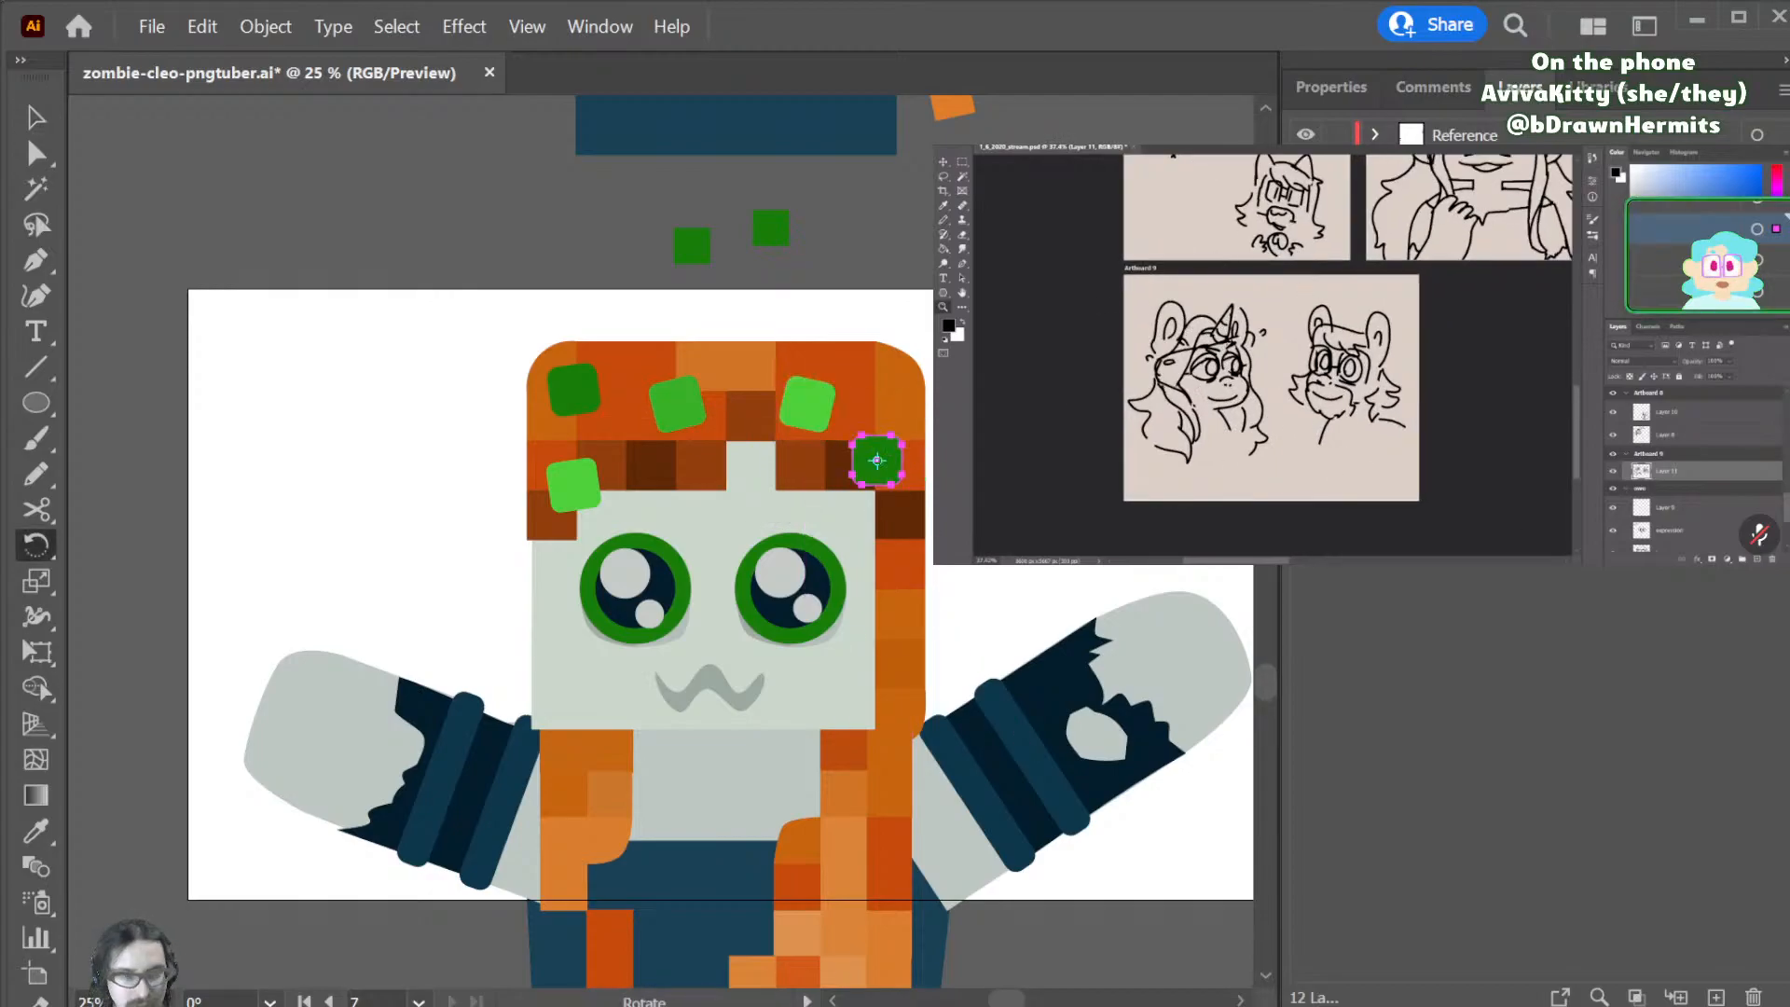
pyautogui.moveTo(896, 493); pyautogui.dragTo(897, 461)
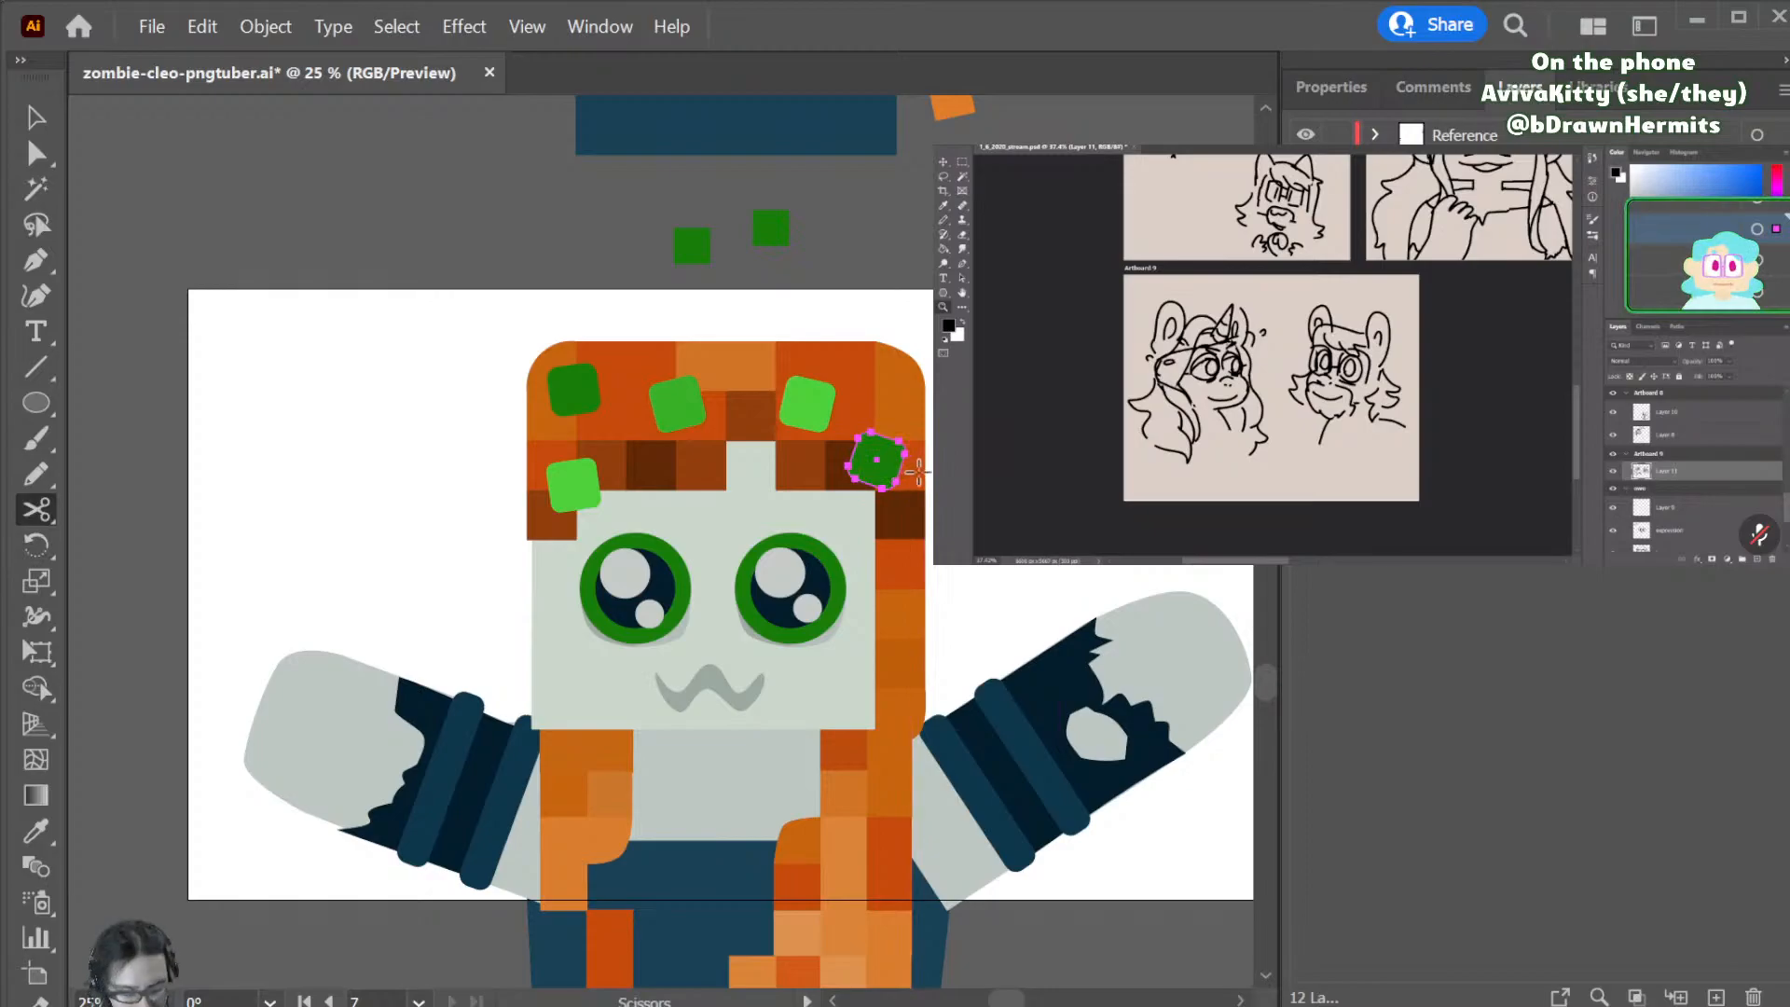
pyautogui.press('v')
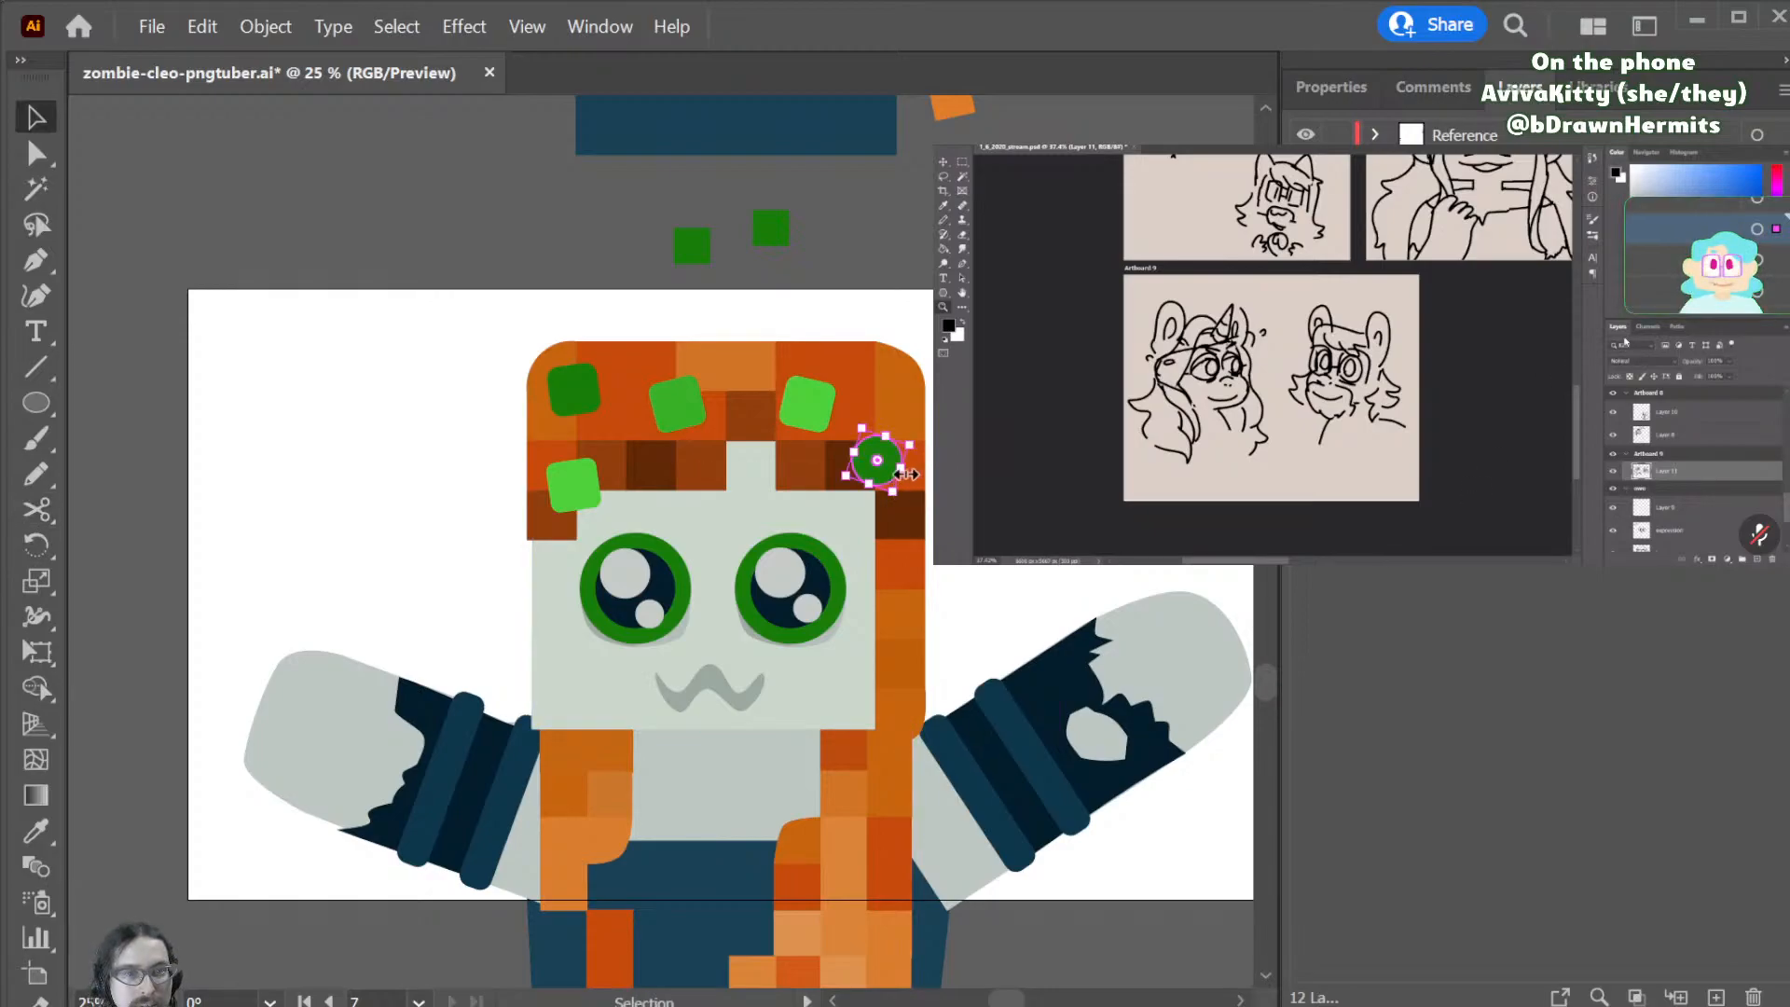
pyautogui.moveTo(878, 455); pyautogui.dragTo(880, 464)
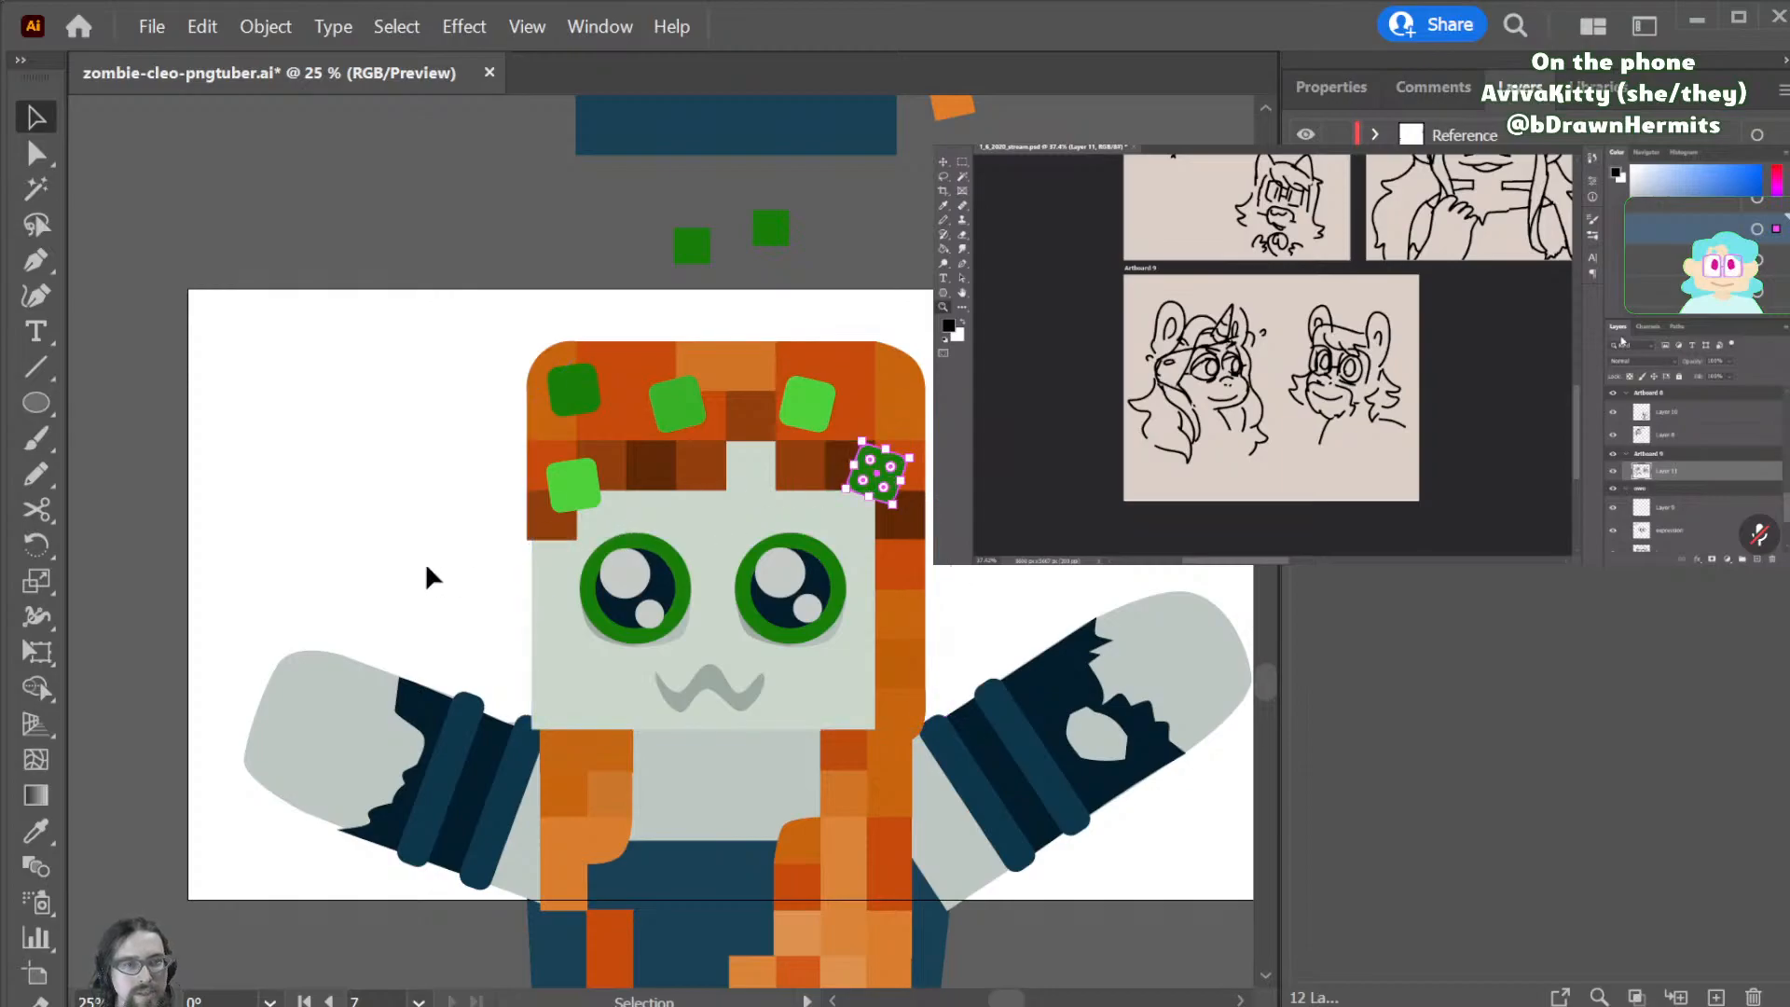
# - Convert the two bottom corners of the lowest brown hair block on the left side into smooth curves
pyautogui.scroll(1, 403, 564)
pyautogui.hscroll(-8, 522, 589)
pyautogui.scroll(-3, 735, 604)
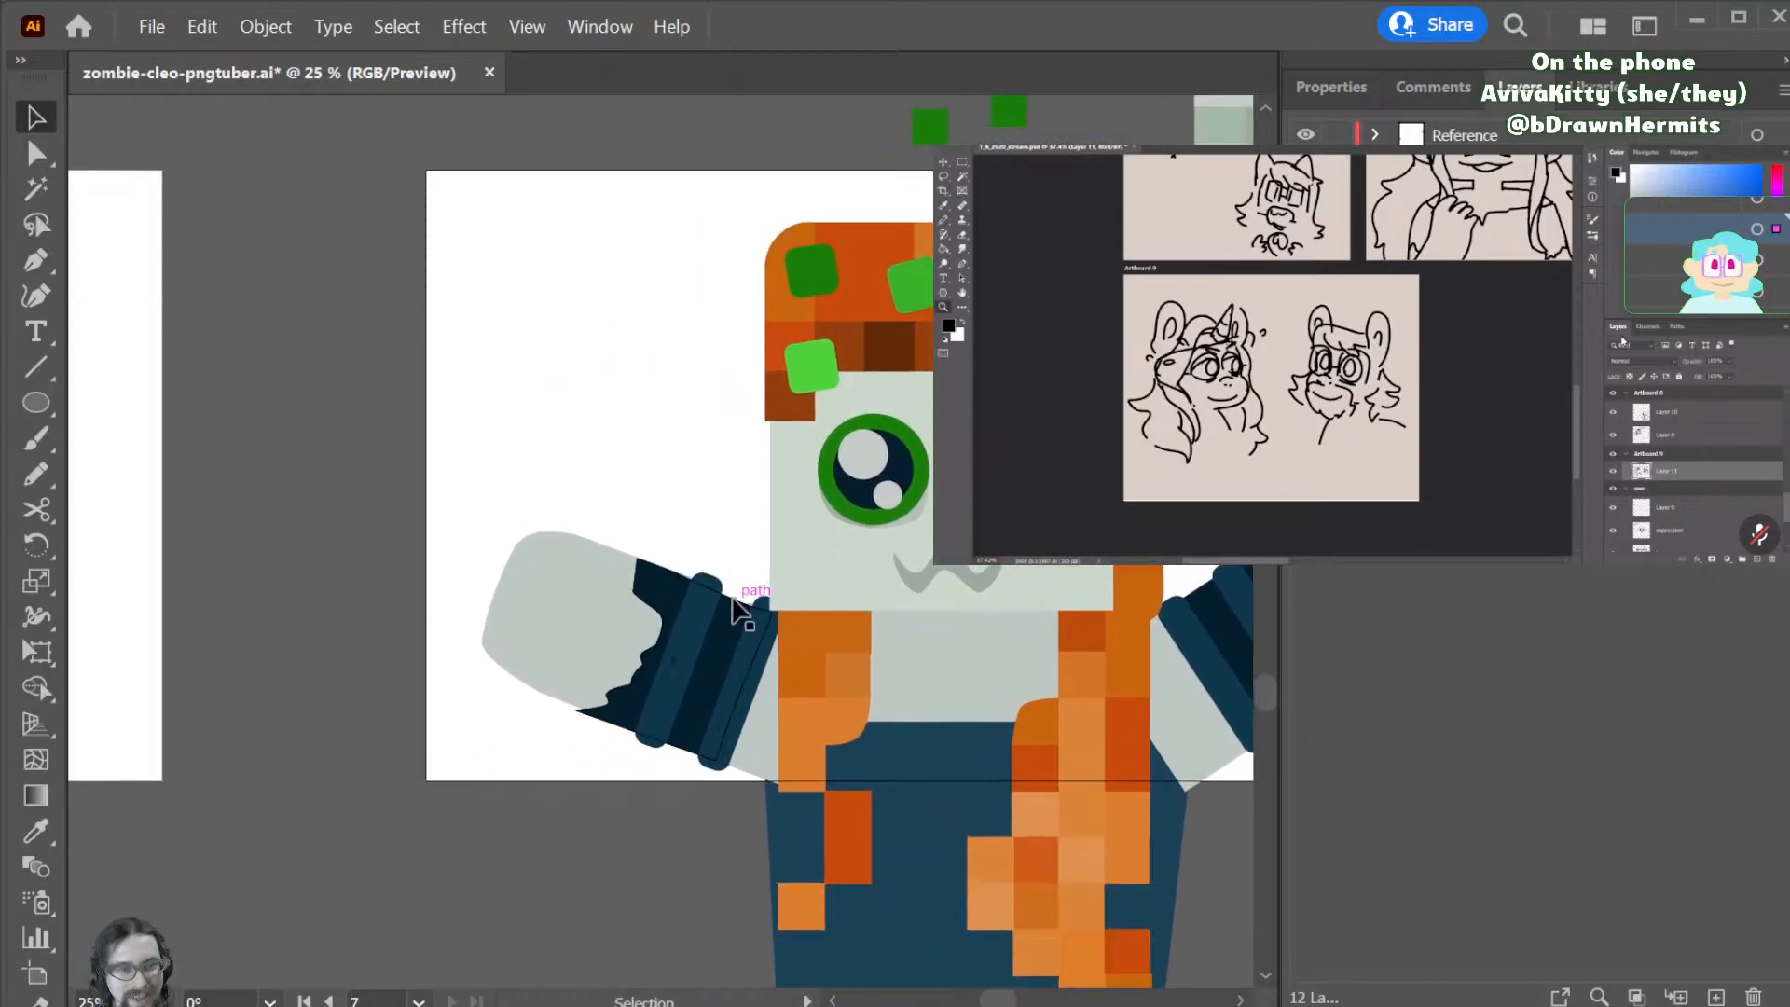
pyautogui.hotkey('ctrl', '+')
pyautogui.hotkey('ctrl', '+')
pyautogui.hotkey('ctrl', '+')
pyautogui.hscroll(-10, 734, 604)
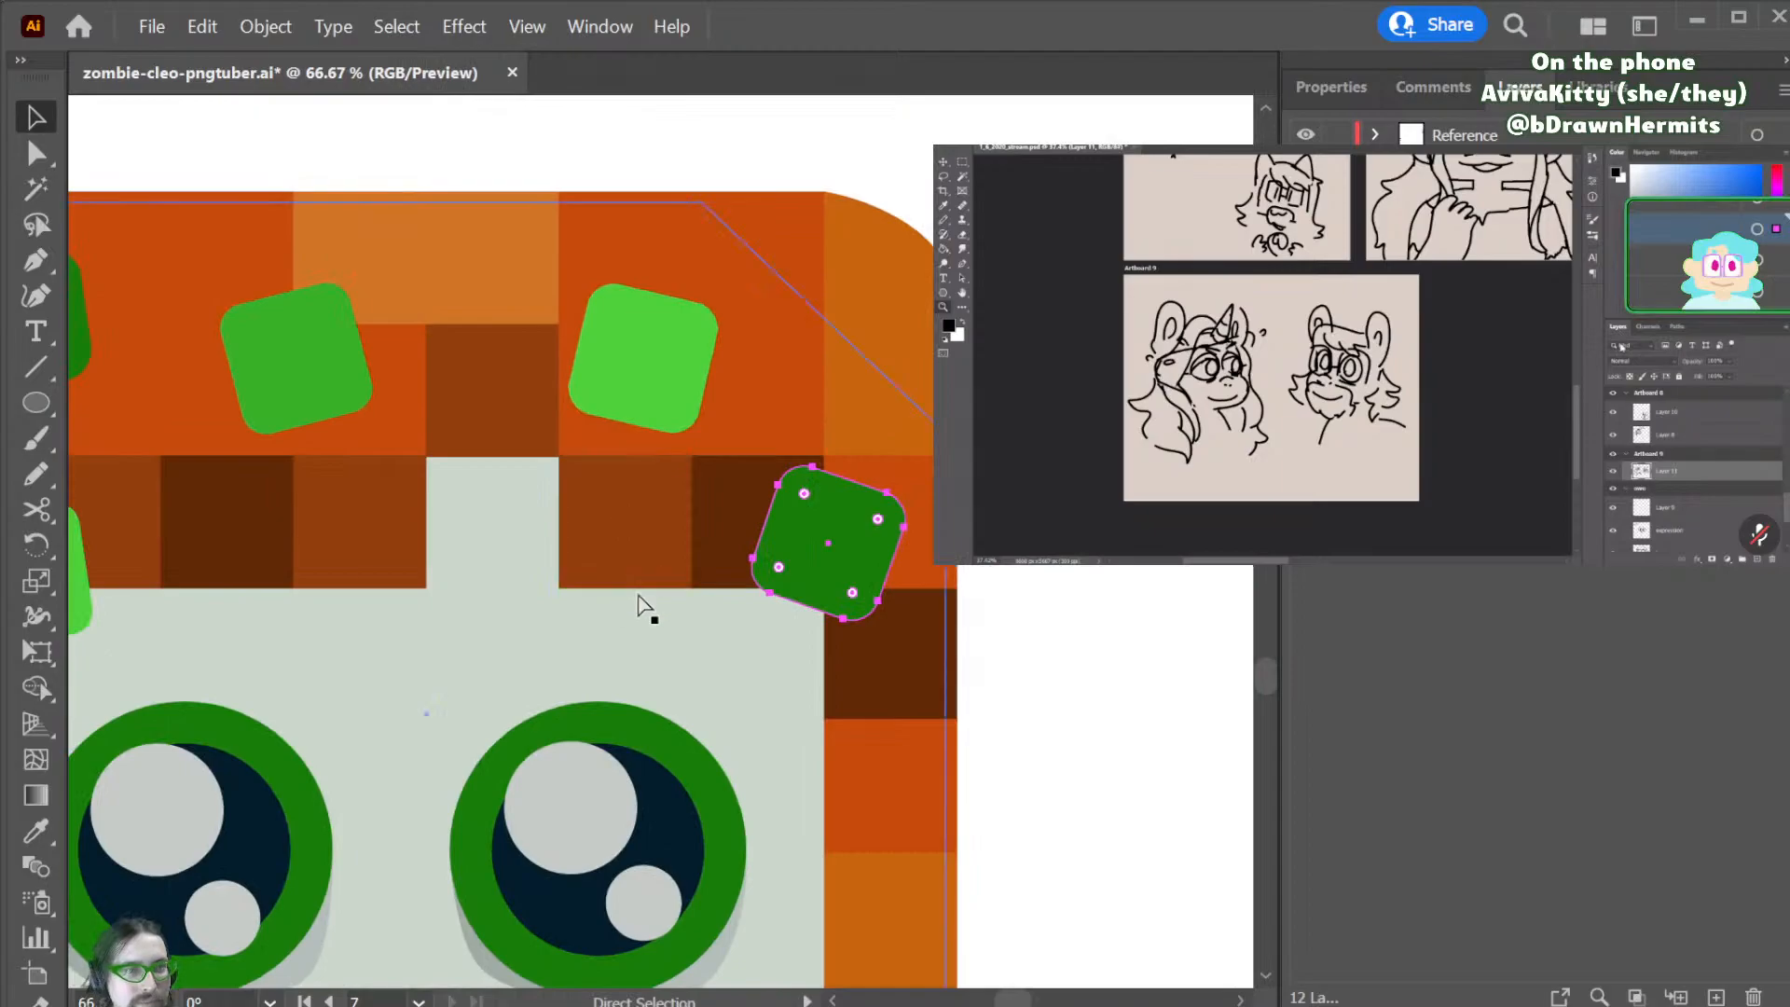
pyautogui.hscroll(-3, 616, 585)
pyautogui.keyDown('ctrl'); pyautogui.click(466, 685); pyautogui.keyUp('ctrl')
pyautogui.click(401, 710)
pyautogui.press('p')
pyautogui.hotkey('shift', 'c')
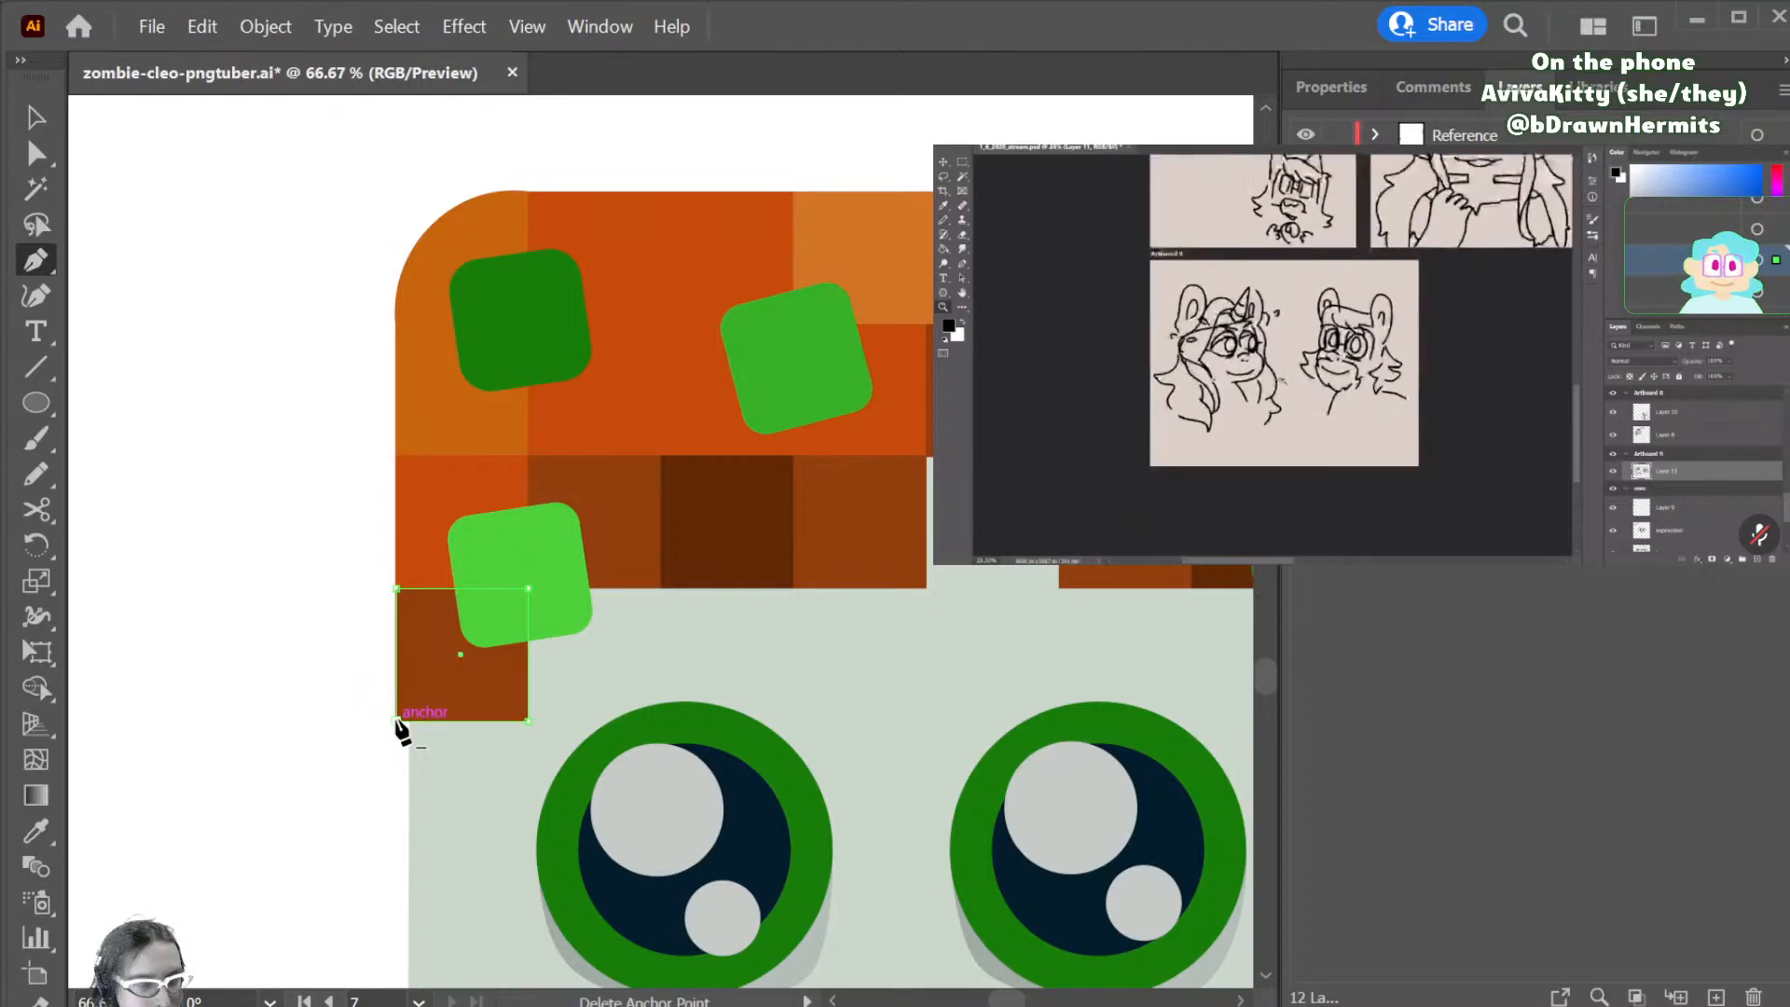
pyautogui.moveTo(397, 720)
pyautogui.mouseDown()
pyautogui.moveTo(410, 738)
pyautogui.moveTo(386, 678)
pyautogui.moveTo(370, 684)
pyautogui.moveTo(395, 694)
pyautogui.moveTo(379, 713)
pyautogui.mouseUp()
pyautogui.moveTo(528, 723)
pyautogui.mouseDown()
pyautogui.moveTo(512, 740)
pyautogui.moveTo(532, 719)
pyautogui.moveTo(511, 714)
pyautogui.mouseUp()
# - Pull the smoothed bottom corners of the left brown hair block slightly inward to taper it
pyautogui.press('a')
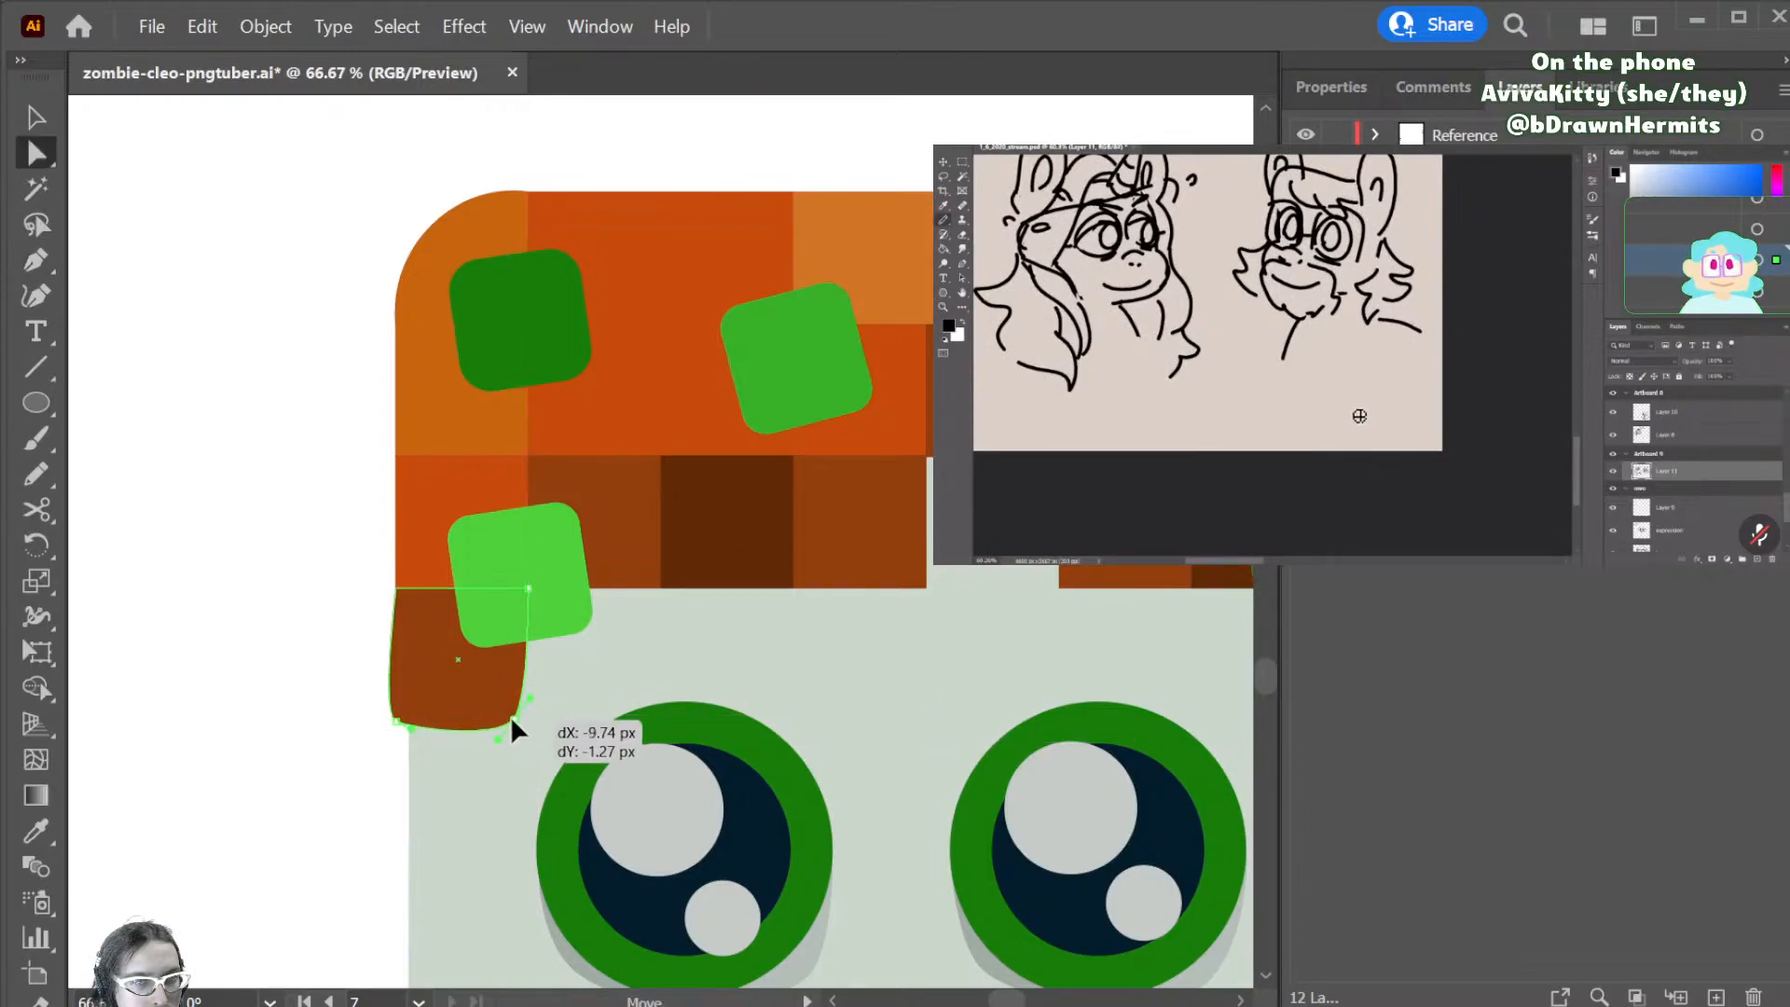
pyautogui.moveTo(398, 723)
pyautogui.mouseDown()
pyautogui.moveTo(416, 722)
pyautogui.moveTo(395, 723)
pyautogui.mouseUp()
pyautogui.click(338, 756)
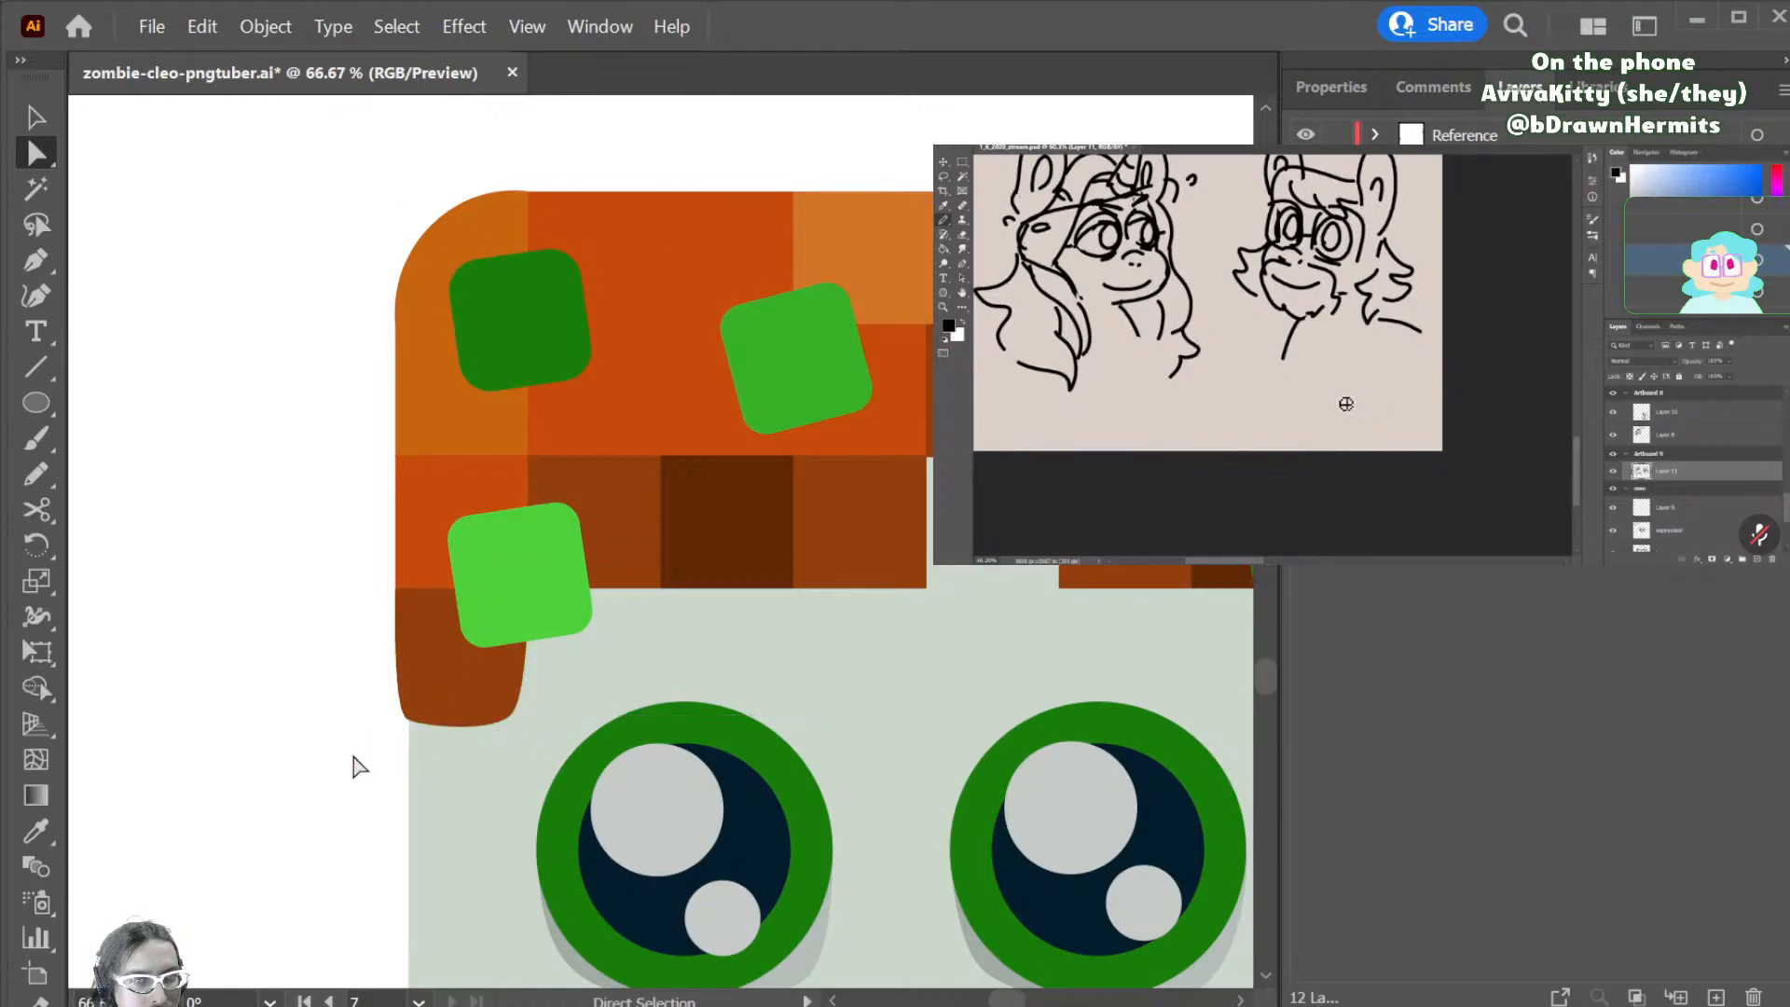
# - Round the bottom corner of the brown fringe block on the left side of the forehead gap and move it inward
pyautogui.click(928, 589)
pyautogui.press('p')
pyautogui.moveTo(925, 588); pyautogui.dragTo(876, 586)
pyautogui.press('a')
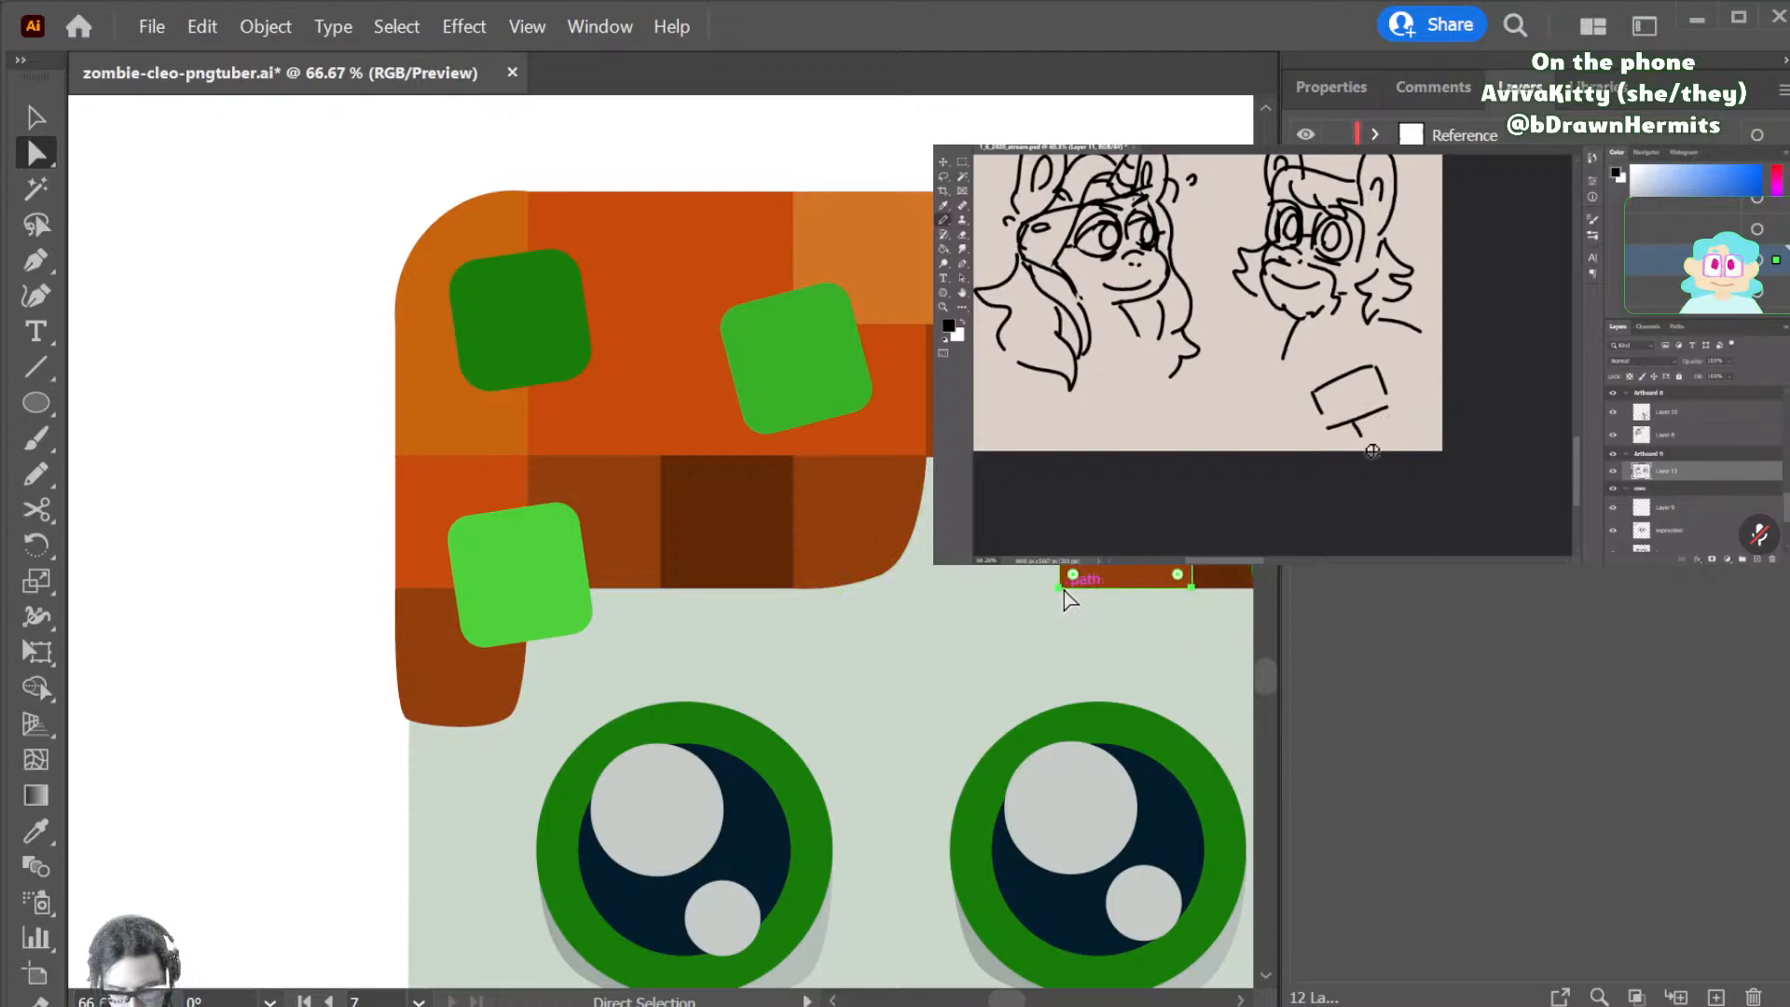
# - Round the matching bottom corner of the brown fringe block on the right side of the forehead gap
pyautogui.press('p')
pyautogui.click(1063, 589)
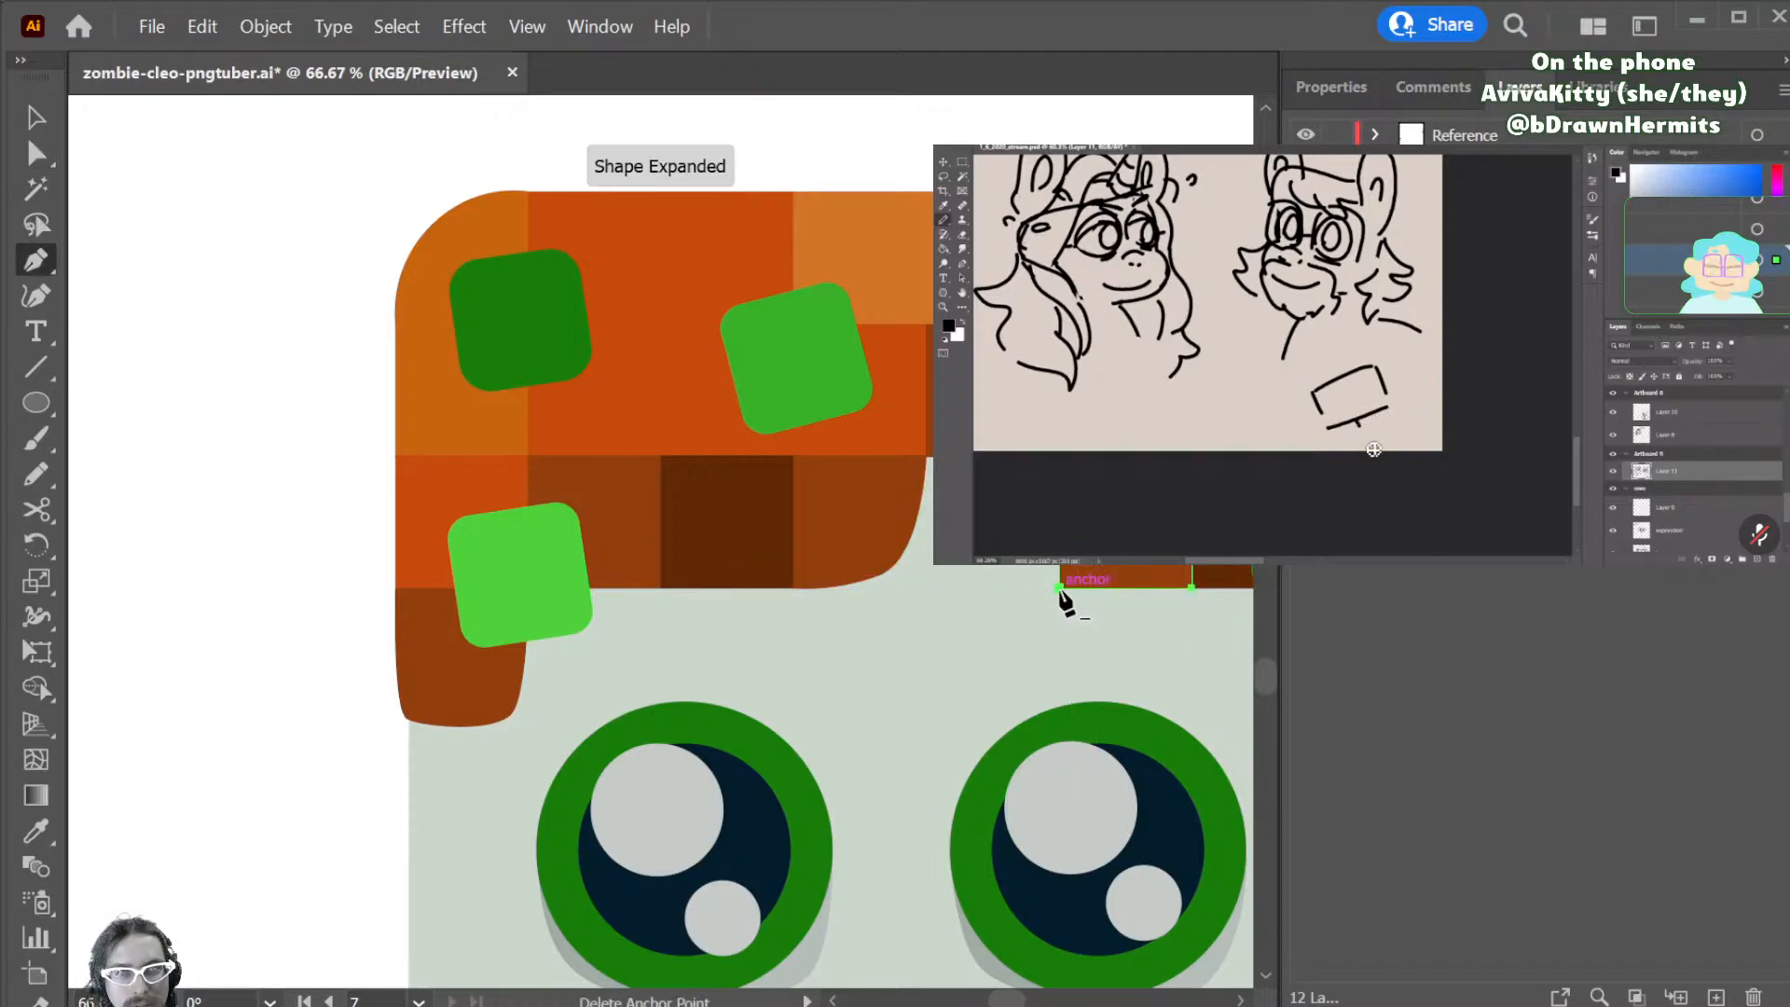
pyautogui.keyDown('alt'); pyautogui.moveTo(1059, 588); pyautogui.dragTo(1082, 558); pyautogui.keyUp('alt')
pyautogui.press('a')
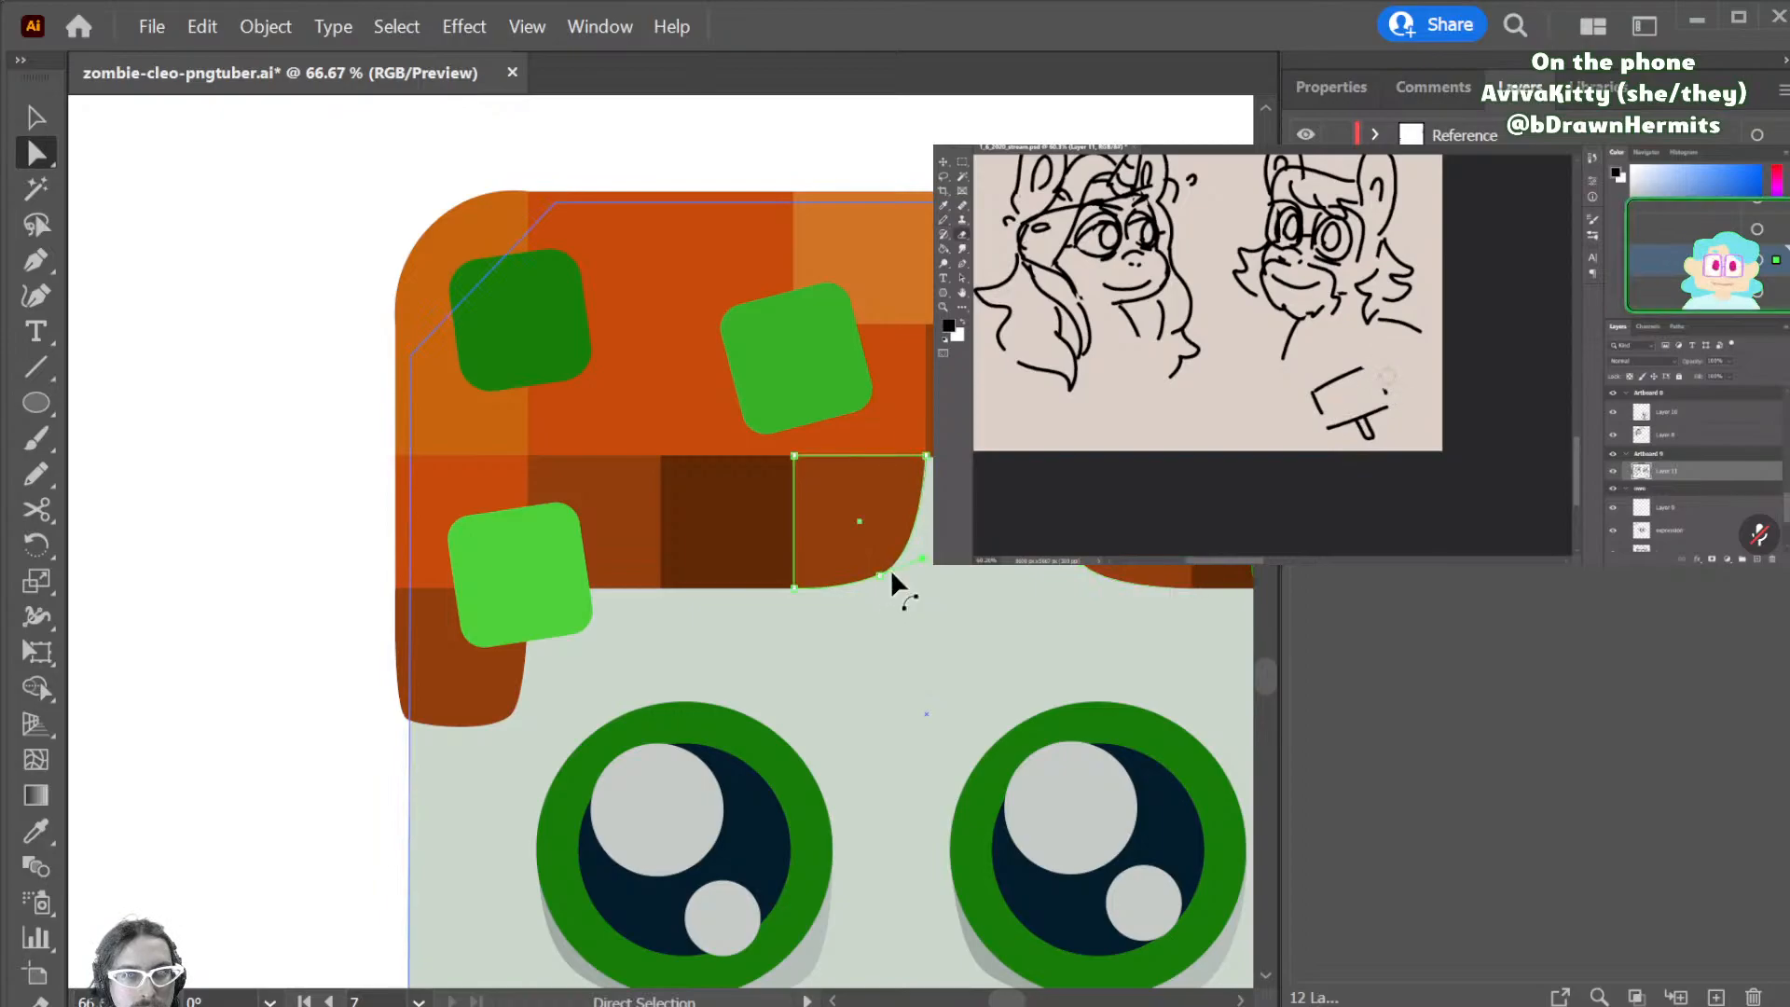
# - Fine-tune the rounded corner points on both fringe blocks so their curves flank the forehead gap more evenly
pyautogui.moveTo(877, 579); pyautogui.dragTo(886, 578)
pyautogui.hscroll(3, 977, 670)
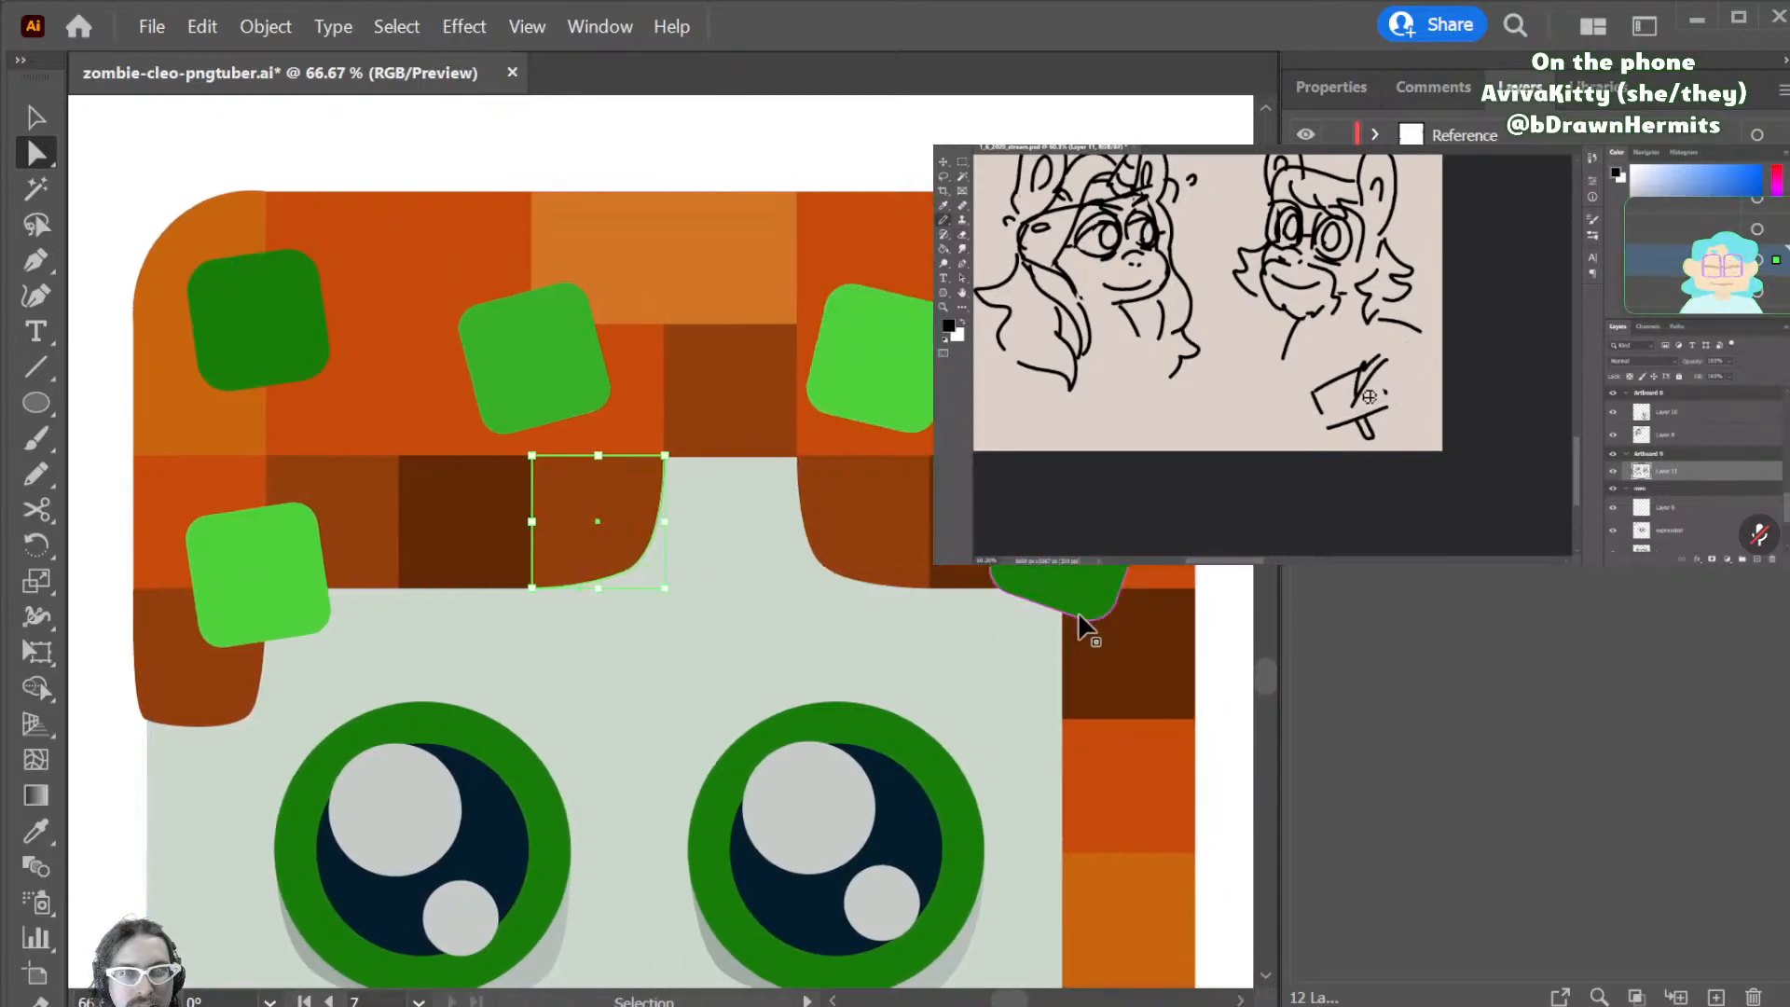
pyautogui.click(834, 581)
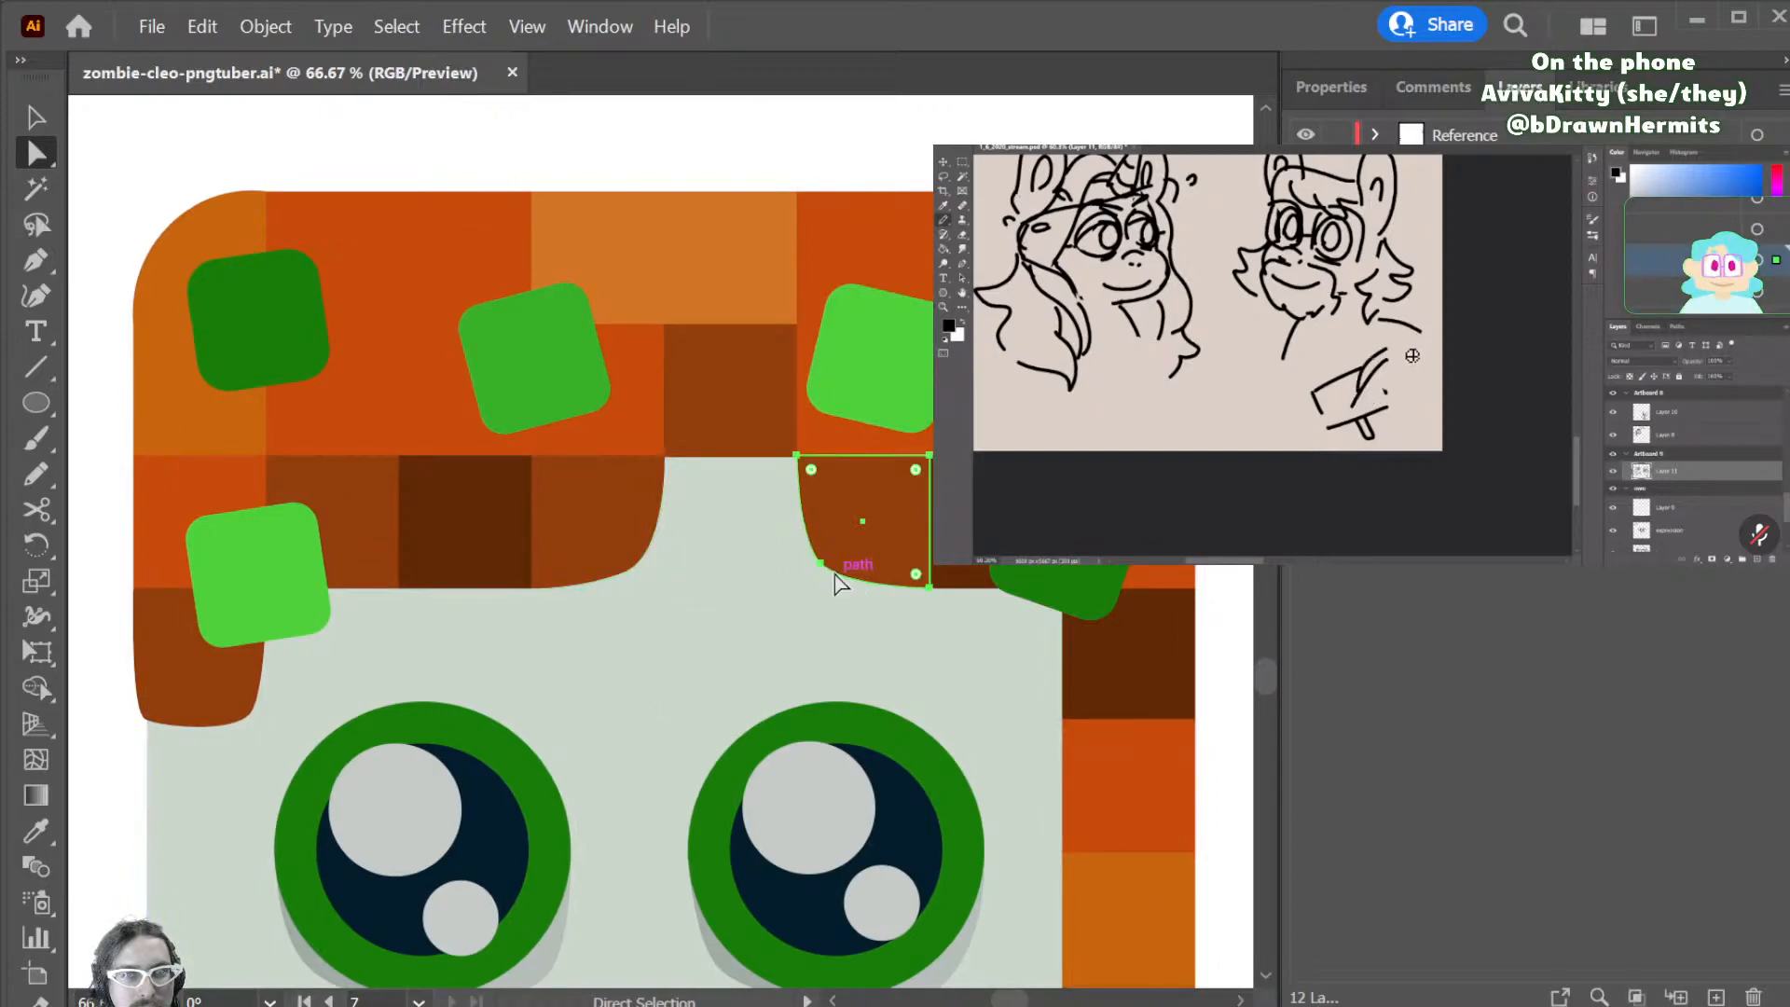
pyautogui.moveTo(818, 562); pyautogui.dragTo(829, 553)
# - Add an anchor point at the middle of the central brown hair block's lower edge and curve that edge downward
pyautogui.click(853, 145)
pyautogui.click(727, 429)
pyautogui.click(829, 503)
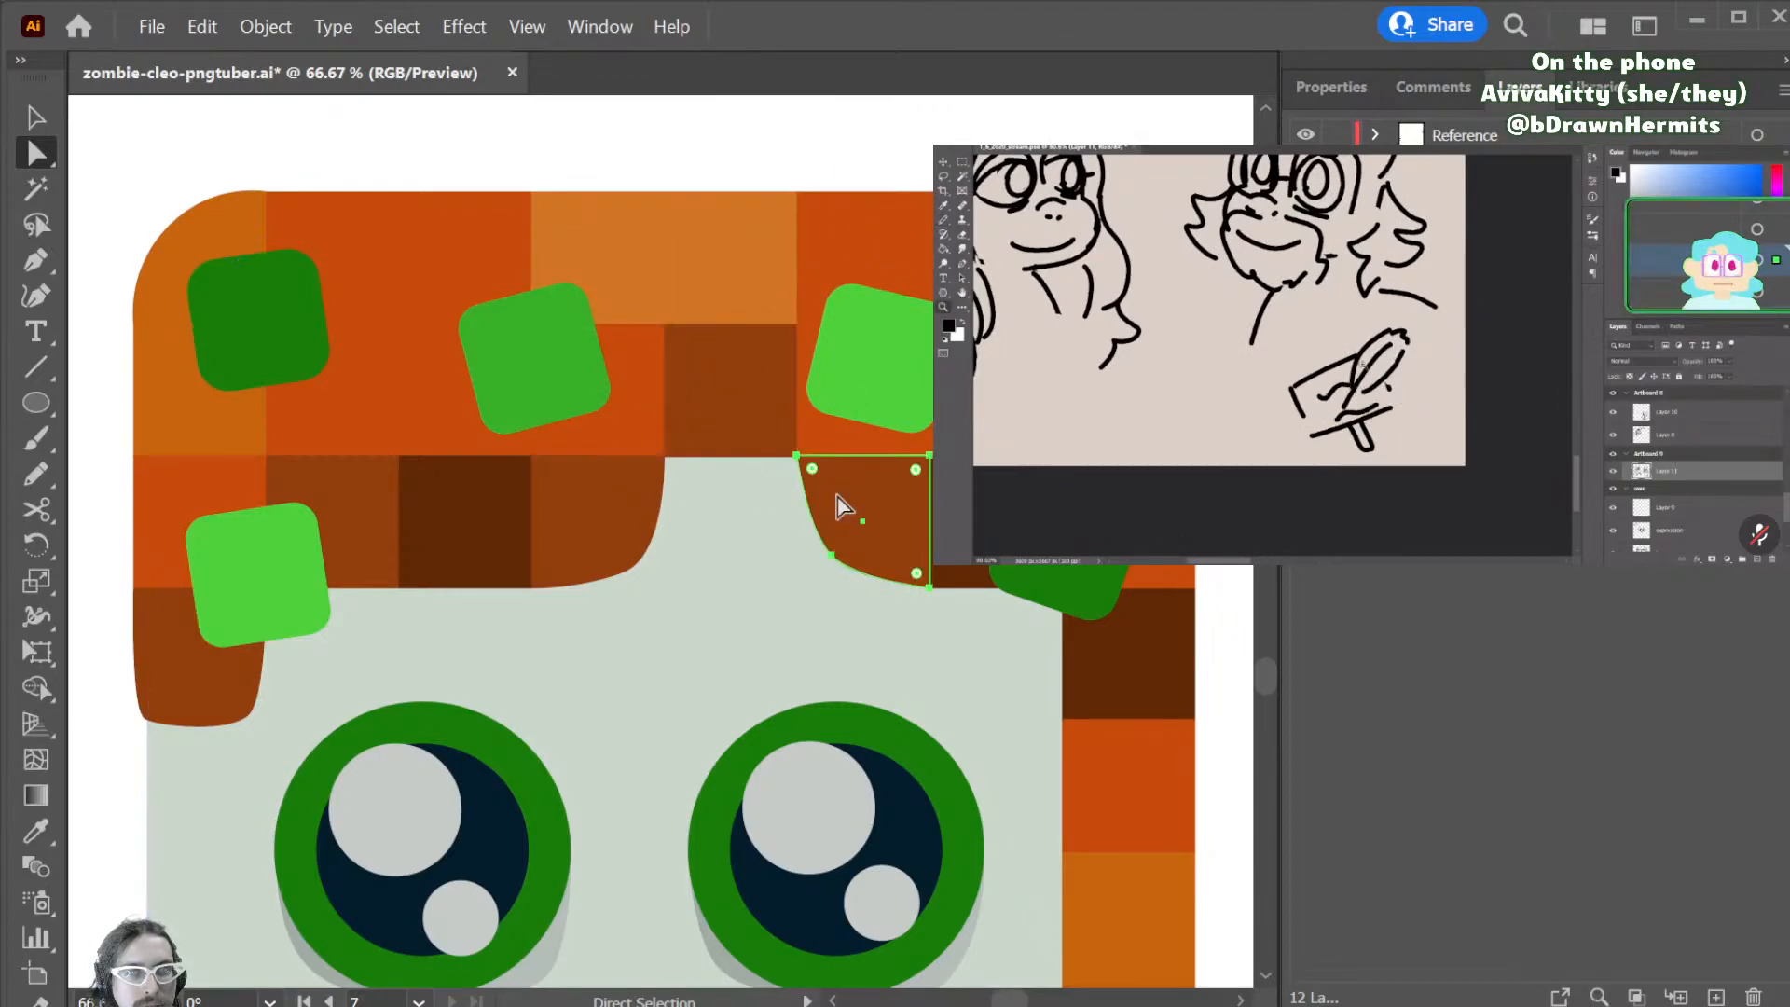
pyautogui.click(724, 429)
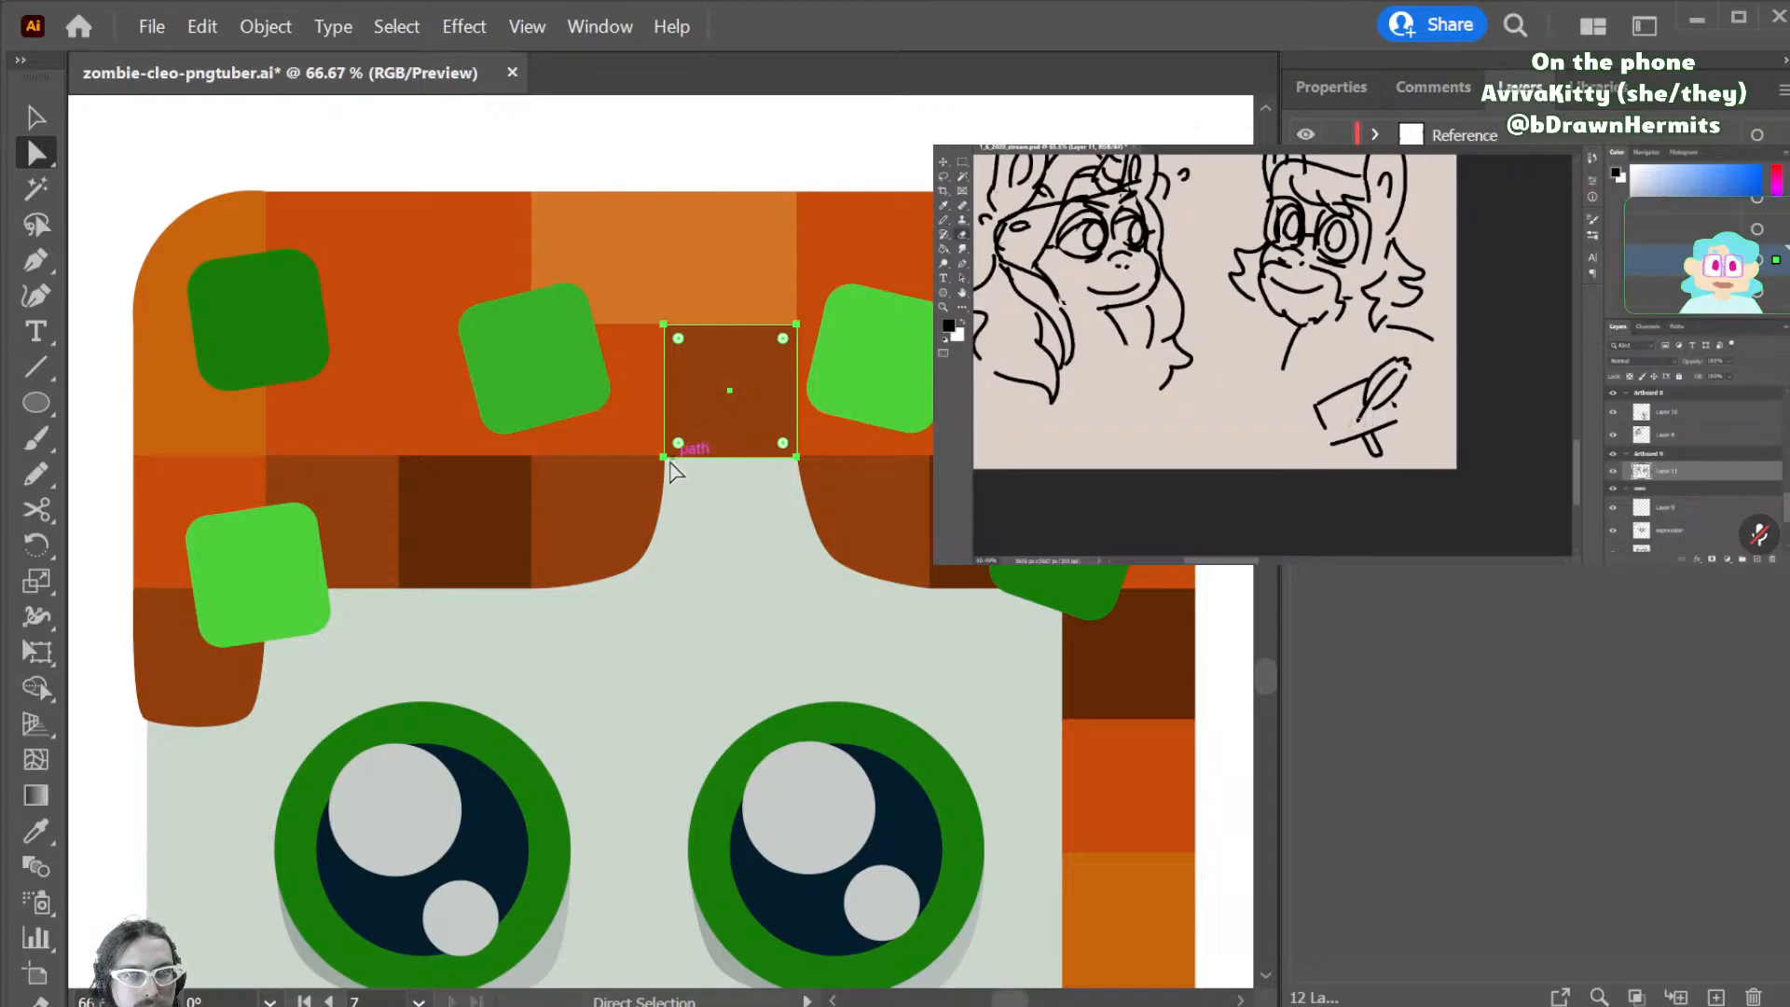
pyautogui.press('o')
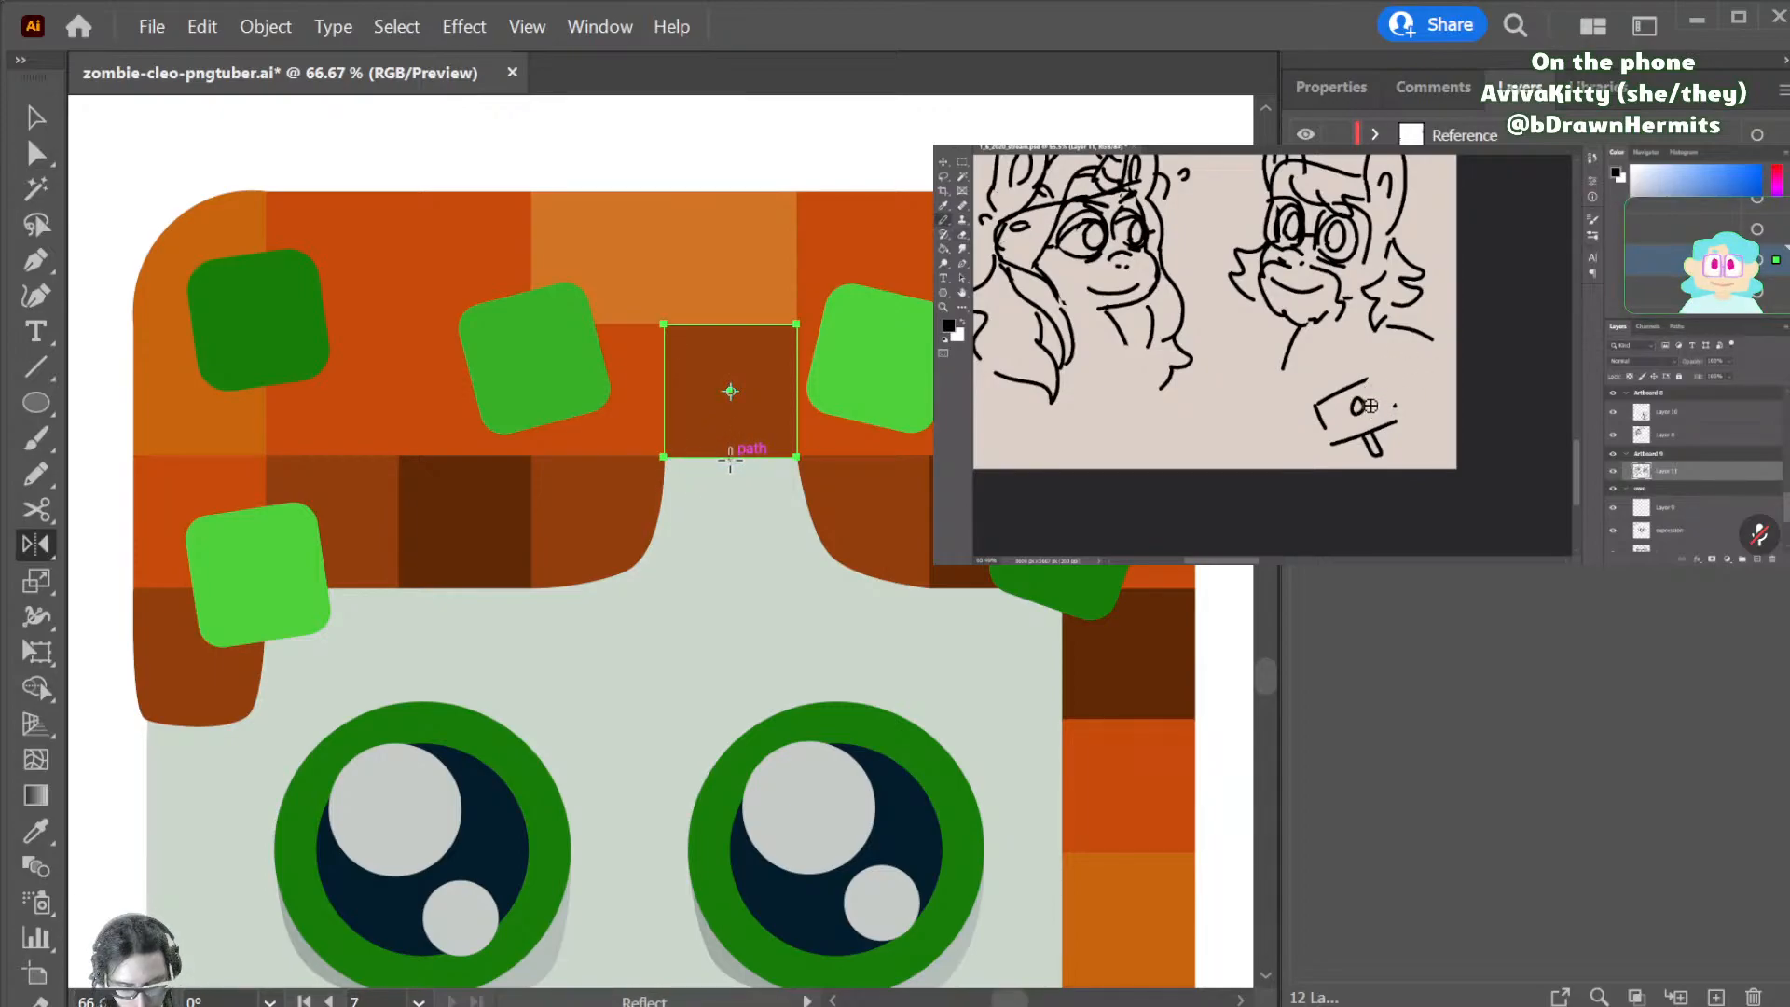
pyautogui.press('p')
pyautogui.click(730, 457)
pyautogui.press('a')
pyautogui.moveTo(734, 460)
pyautogui.mouseDown()
pyautogui.moveTo(723, 488)
pyautogui.moveTo(780, 489)
pyautogui.moveTo(693, 490)
pyautogui.mouseUp()
pyautogui.press('p')
pyautogui.hotkey('alt', 'Right')
pyautogui.hotkey('alt', 'Right')
pyautogui.hotkey('alt', 'Left')
pyautogui.hotkey('ctrl', 'z')
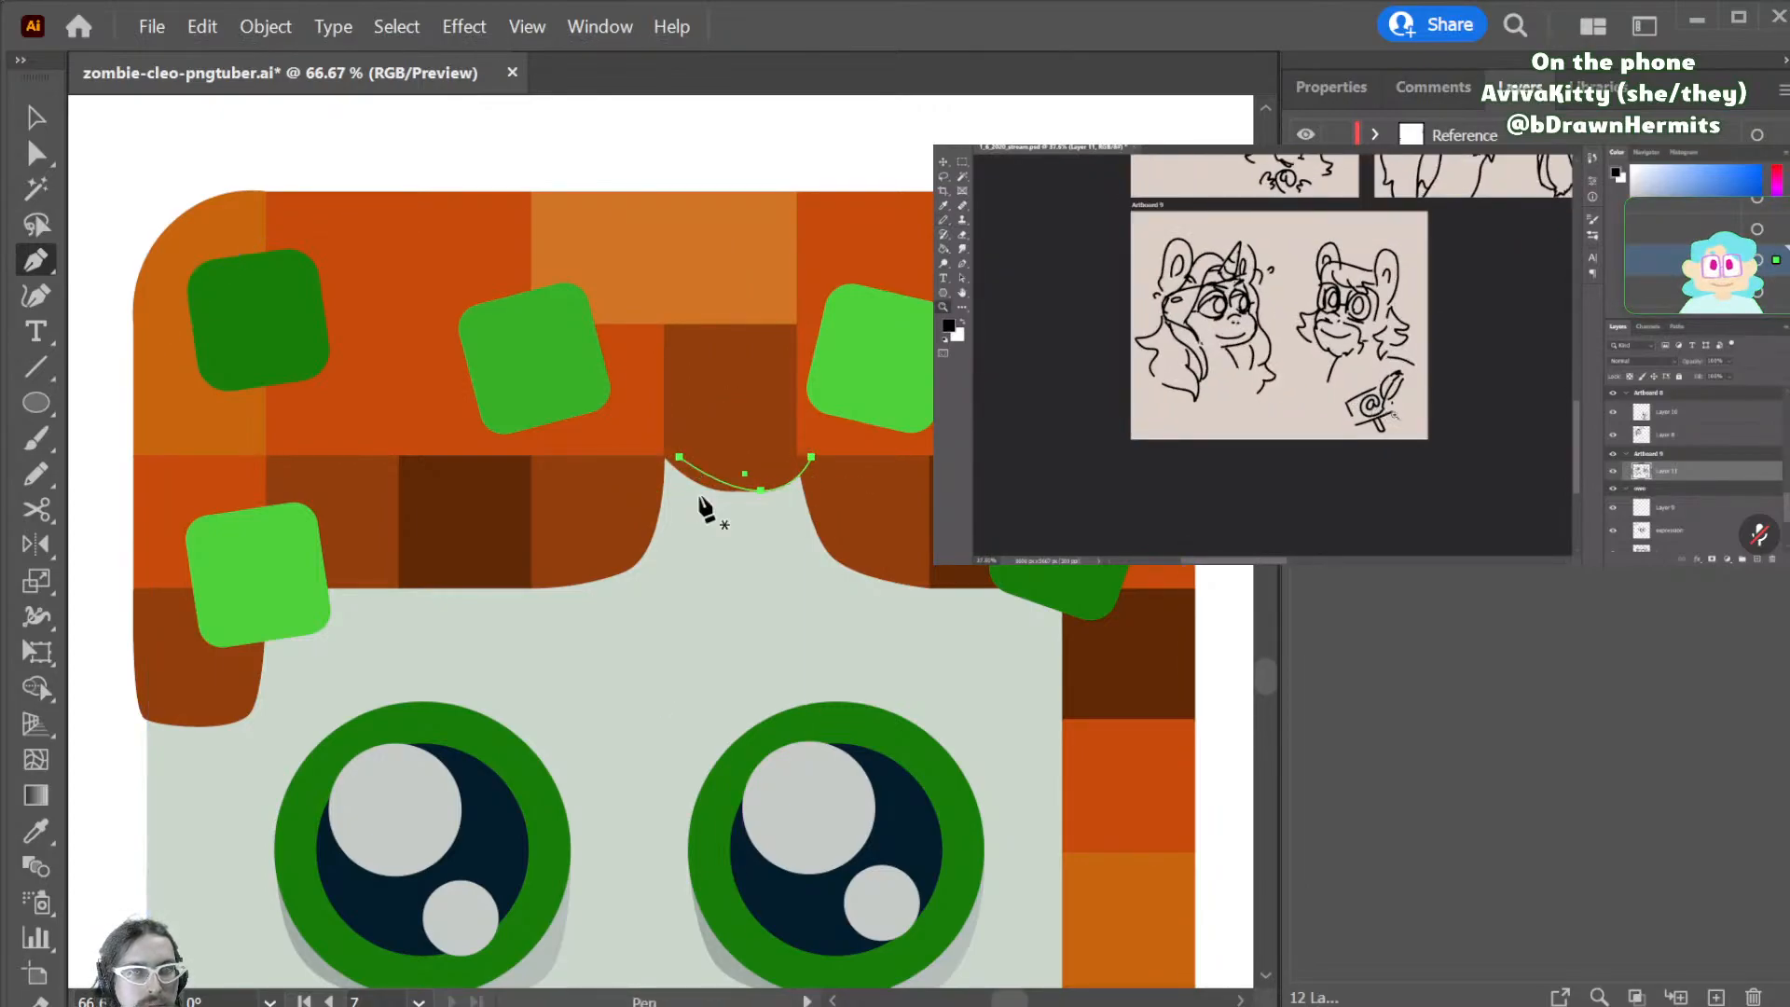
pyautogui.hotkey('ctrl', 'z')
pyautogui.hotkey('ctrl', 'z')
pyautogui.press('a')
pyautogui.moveTo(730, 492); pyautogui.dragTo(729, 433)
pyautogui.hotkey('ctrl', 'z')
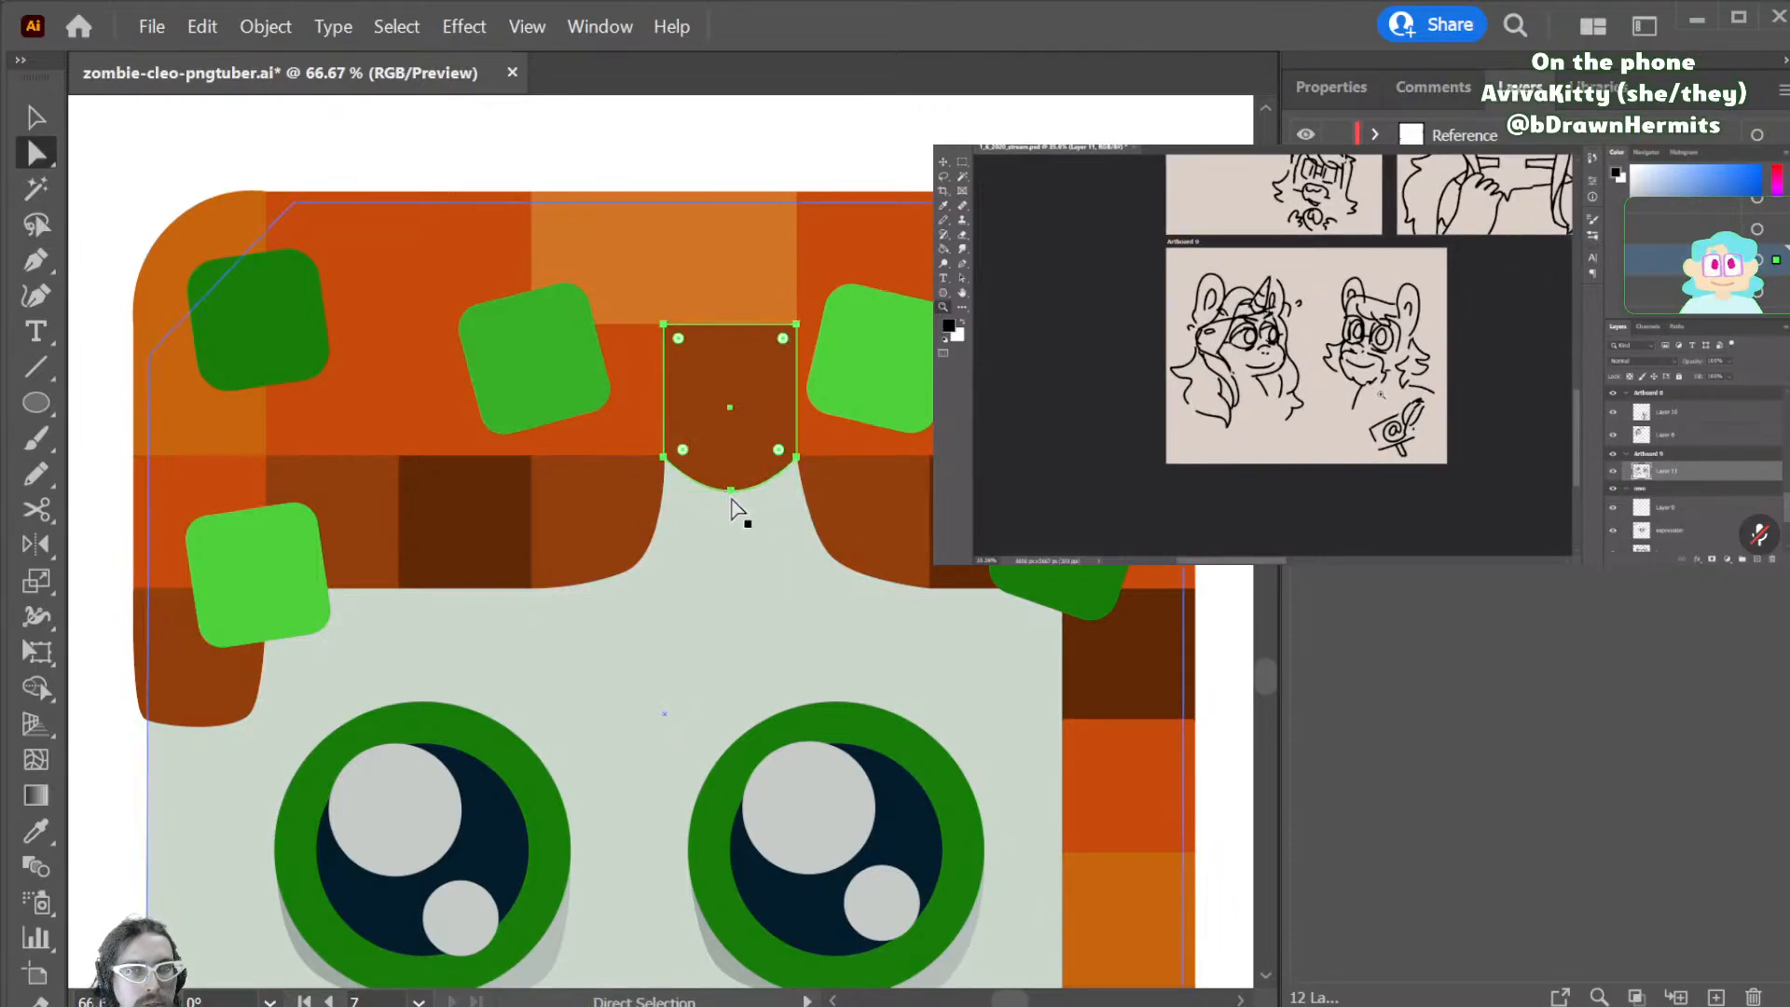
# - Raise the middle anchor point of the central brown block's lower edge to form an upward arch over the forehead
pyautogui.click(731, 494)
pyautogui.moveTo(732, 493); pyautogui.dragTo(740, 434)
pyautogui.hotkey('ctrl', 'shift', 'a')
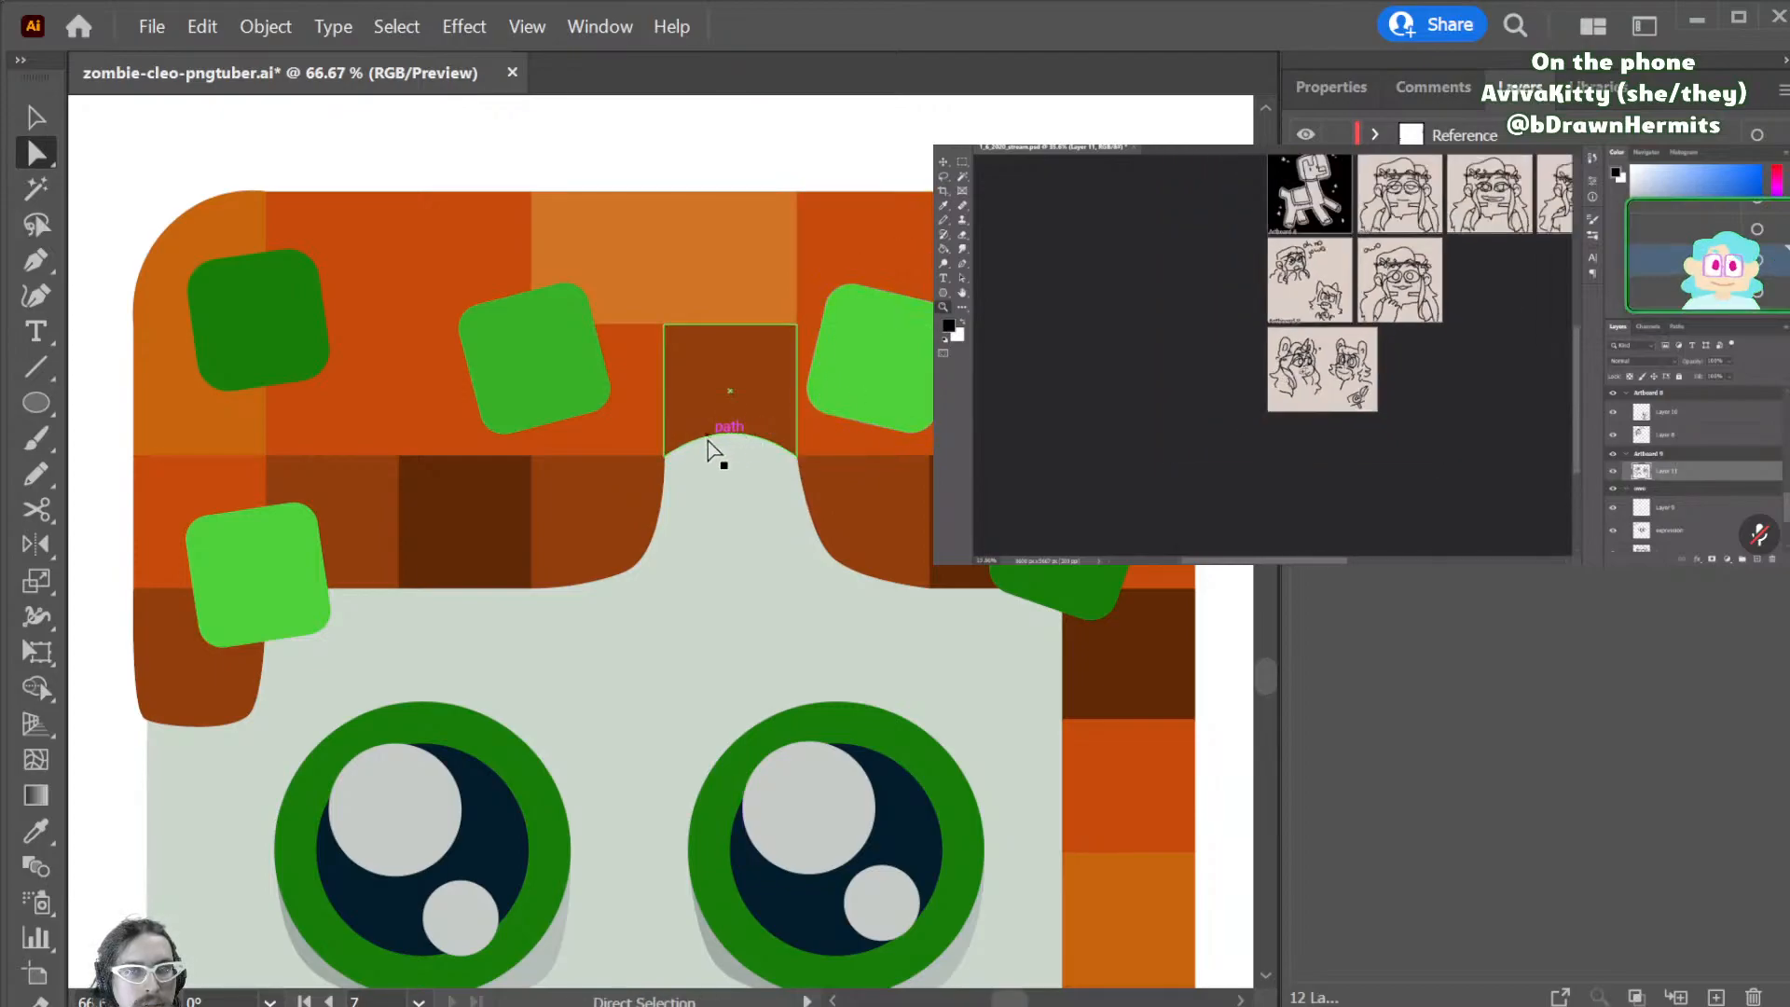
pyautogui.click(731, 433)
pyautogui.moveTo(732, 435); pyautogui.dragTo(731, 413)
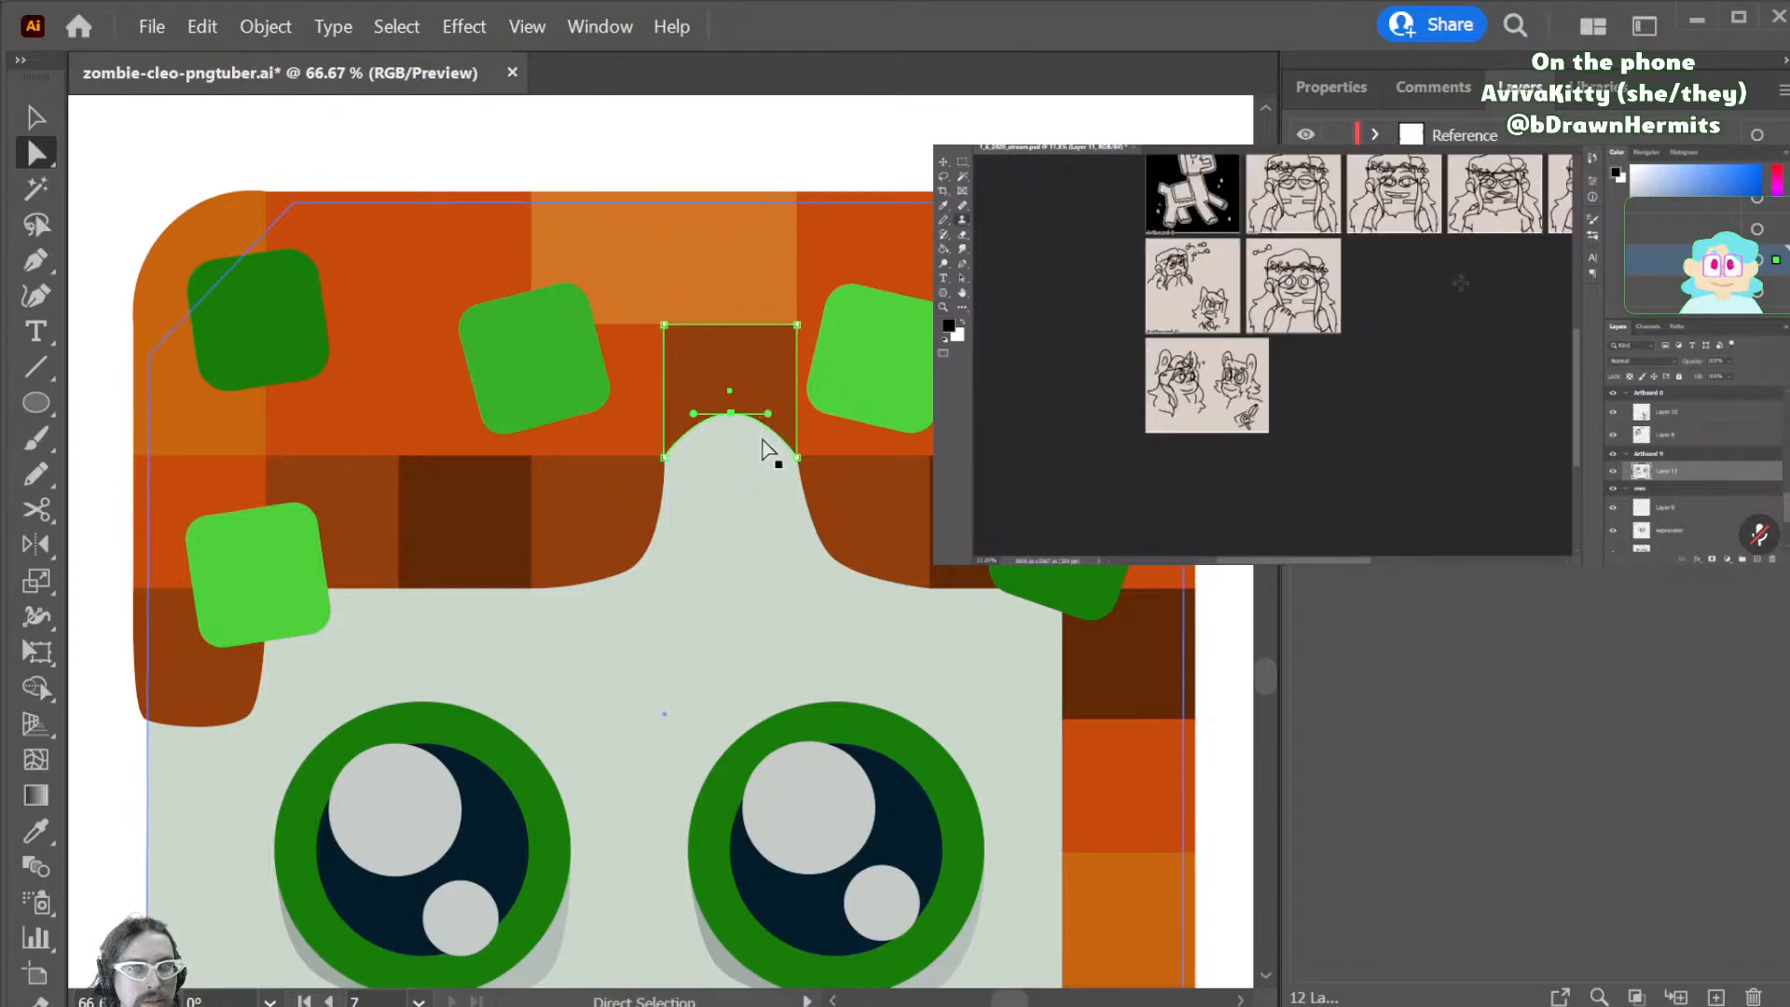
# - Move the central block's arch point and both lower corners down, and spread those corners outward behind the neighbouring fringe blocks
pyautogui.keyDown('shift'); pyautogui.click(797, 458); pyautogui.keyUp('shift')
pyautogui.keyDown('shift'); pyautogui.click(664, 456); pyautogui.keyUp('shift')
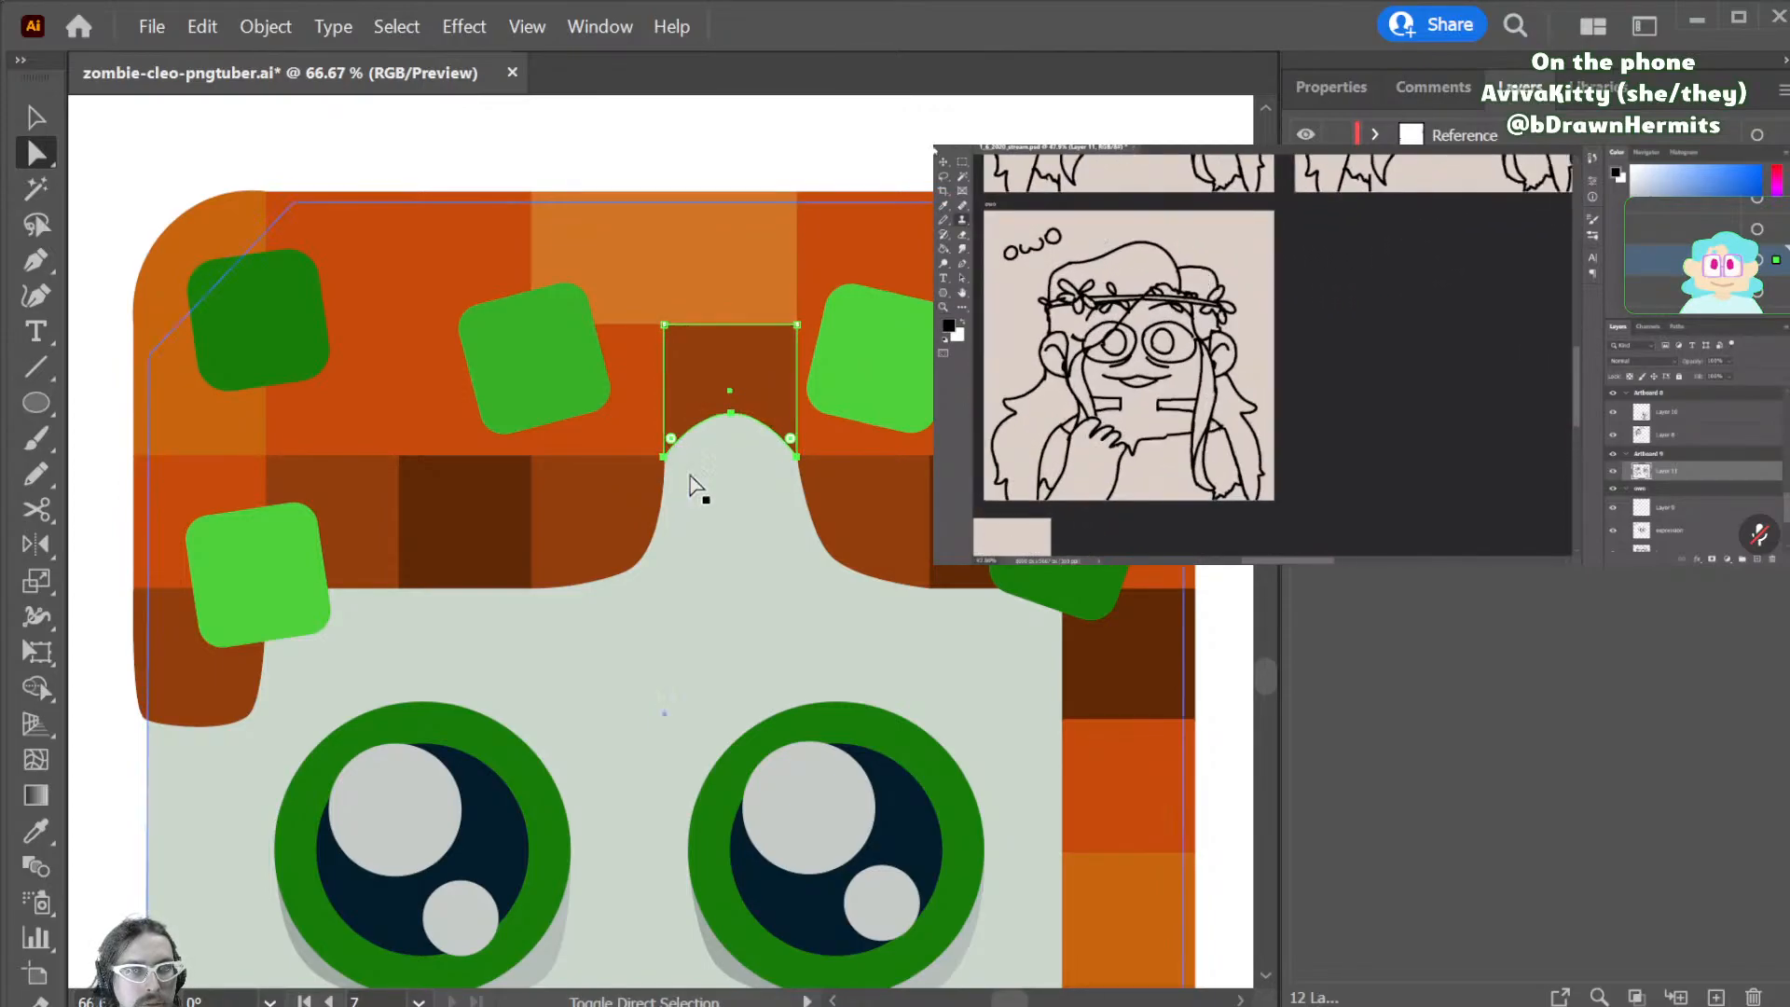
pyautogui.hotkey('shift', 'Down')
pyautogui.hotkey('shift', 'Down')
pyautogui.hotkey('shift', 'Down')
pyautogui.hotkey('shift', 'Down')
pyautogui.hotkey('shift', 'Down')
pyautogui.hotkey('shift', 'Down')
pyautogui.hotkey('shift', 'Down')
pyautogui.hotkey('shift', 'Down')
pyautogui.hotkey('shift', 'Down')
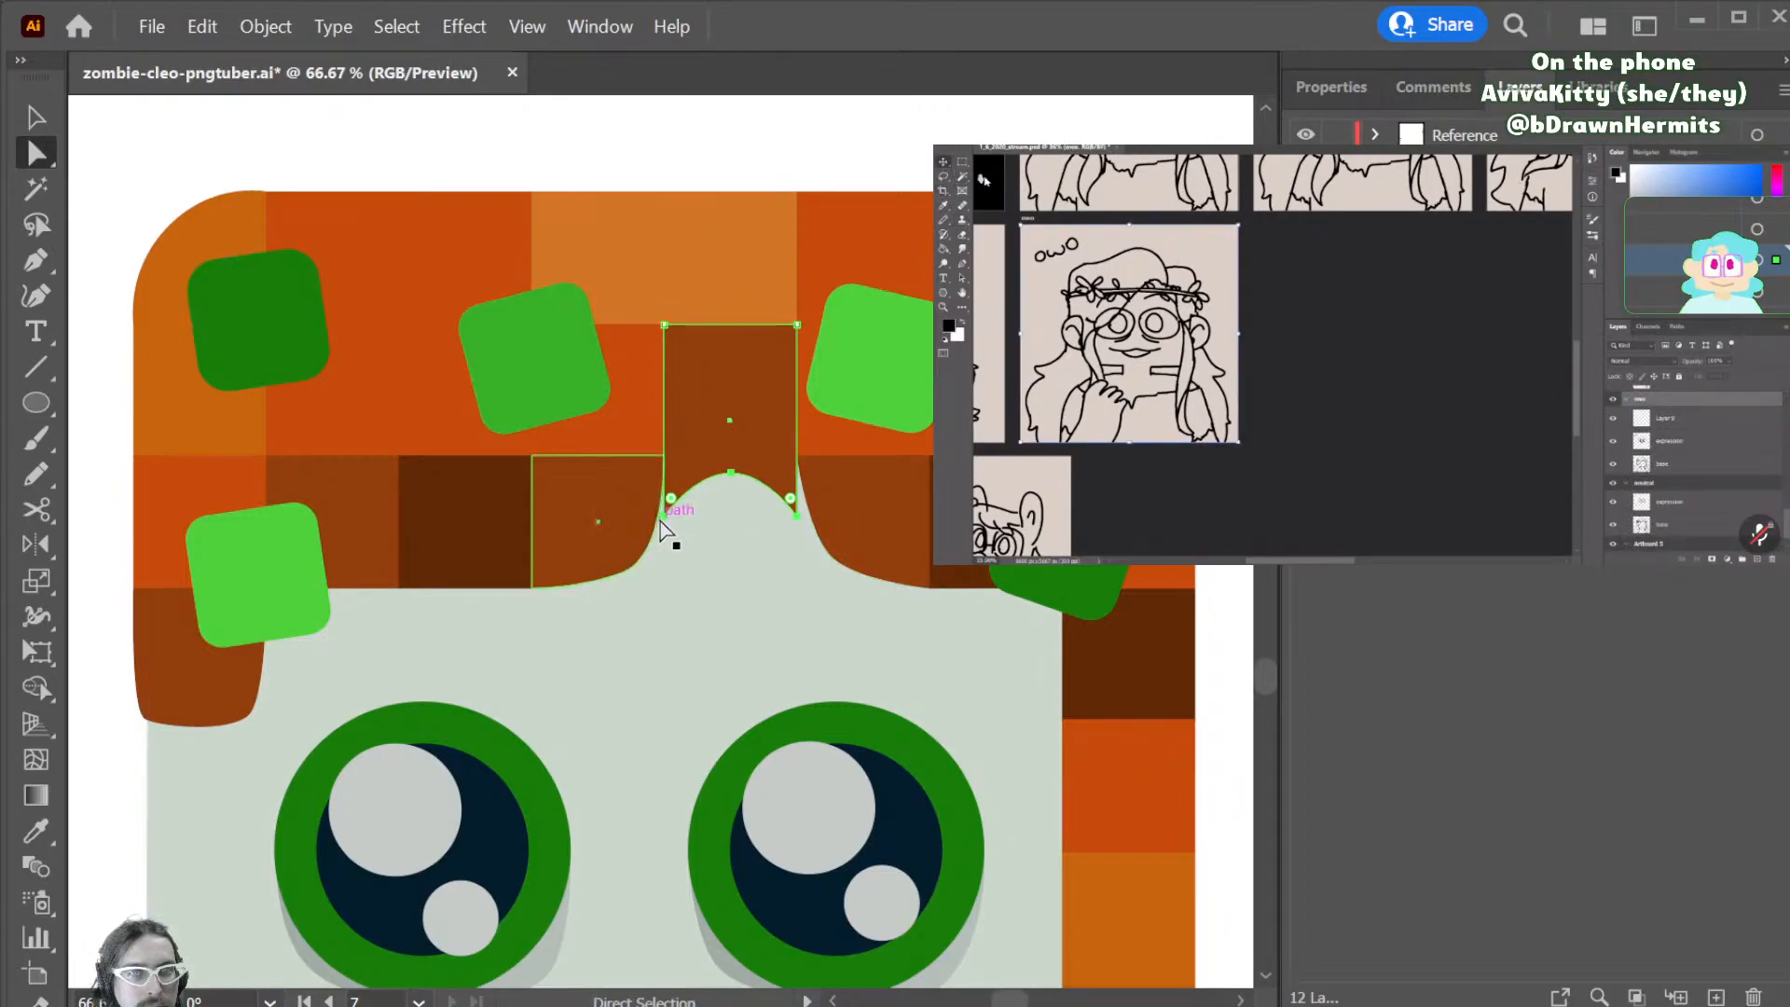
pyautogui.moveTo(661, 520); pyautogui.dragTo(650, 522)
pyautogui.moveTo(800, 519); pyautogui.dragTo(843, 521)
pyautogui.click(758, 411)
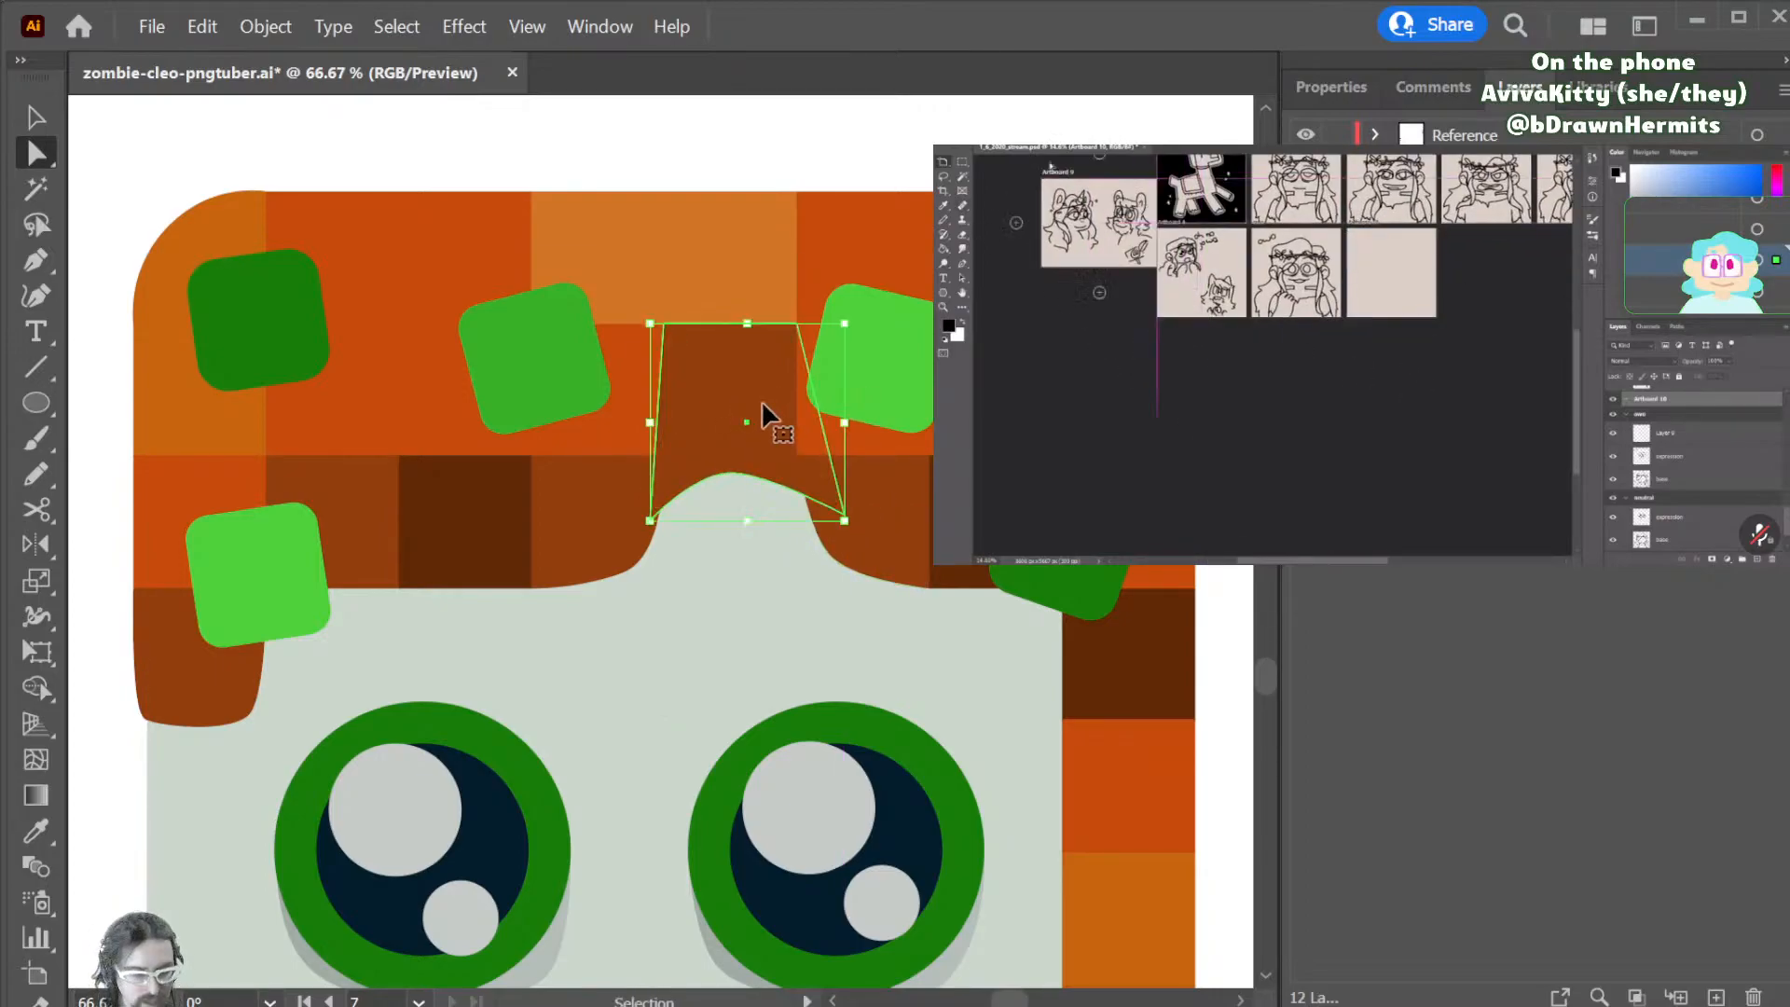
pyautogui.press('Delete')
pyautogui.click(587, 512)
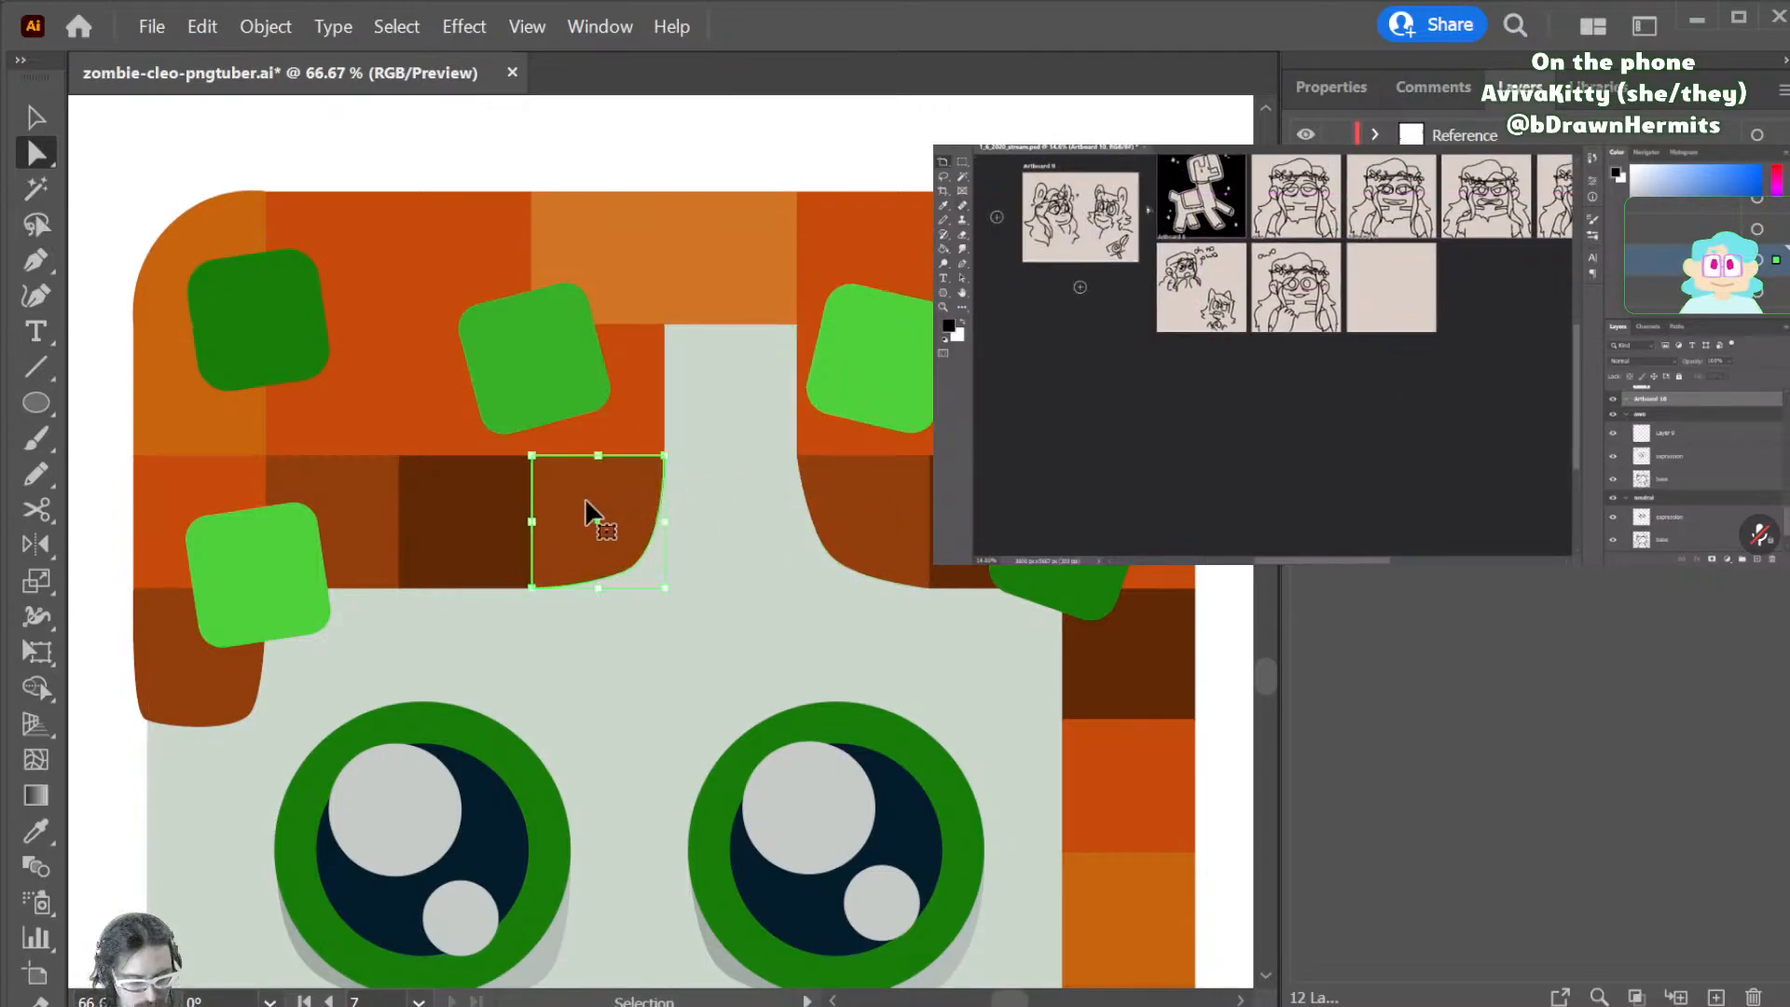
pyautogui.hotkey('ctrl', 'z')
pyautogui.press('a')
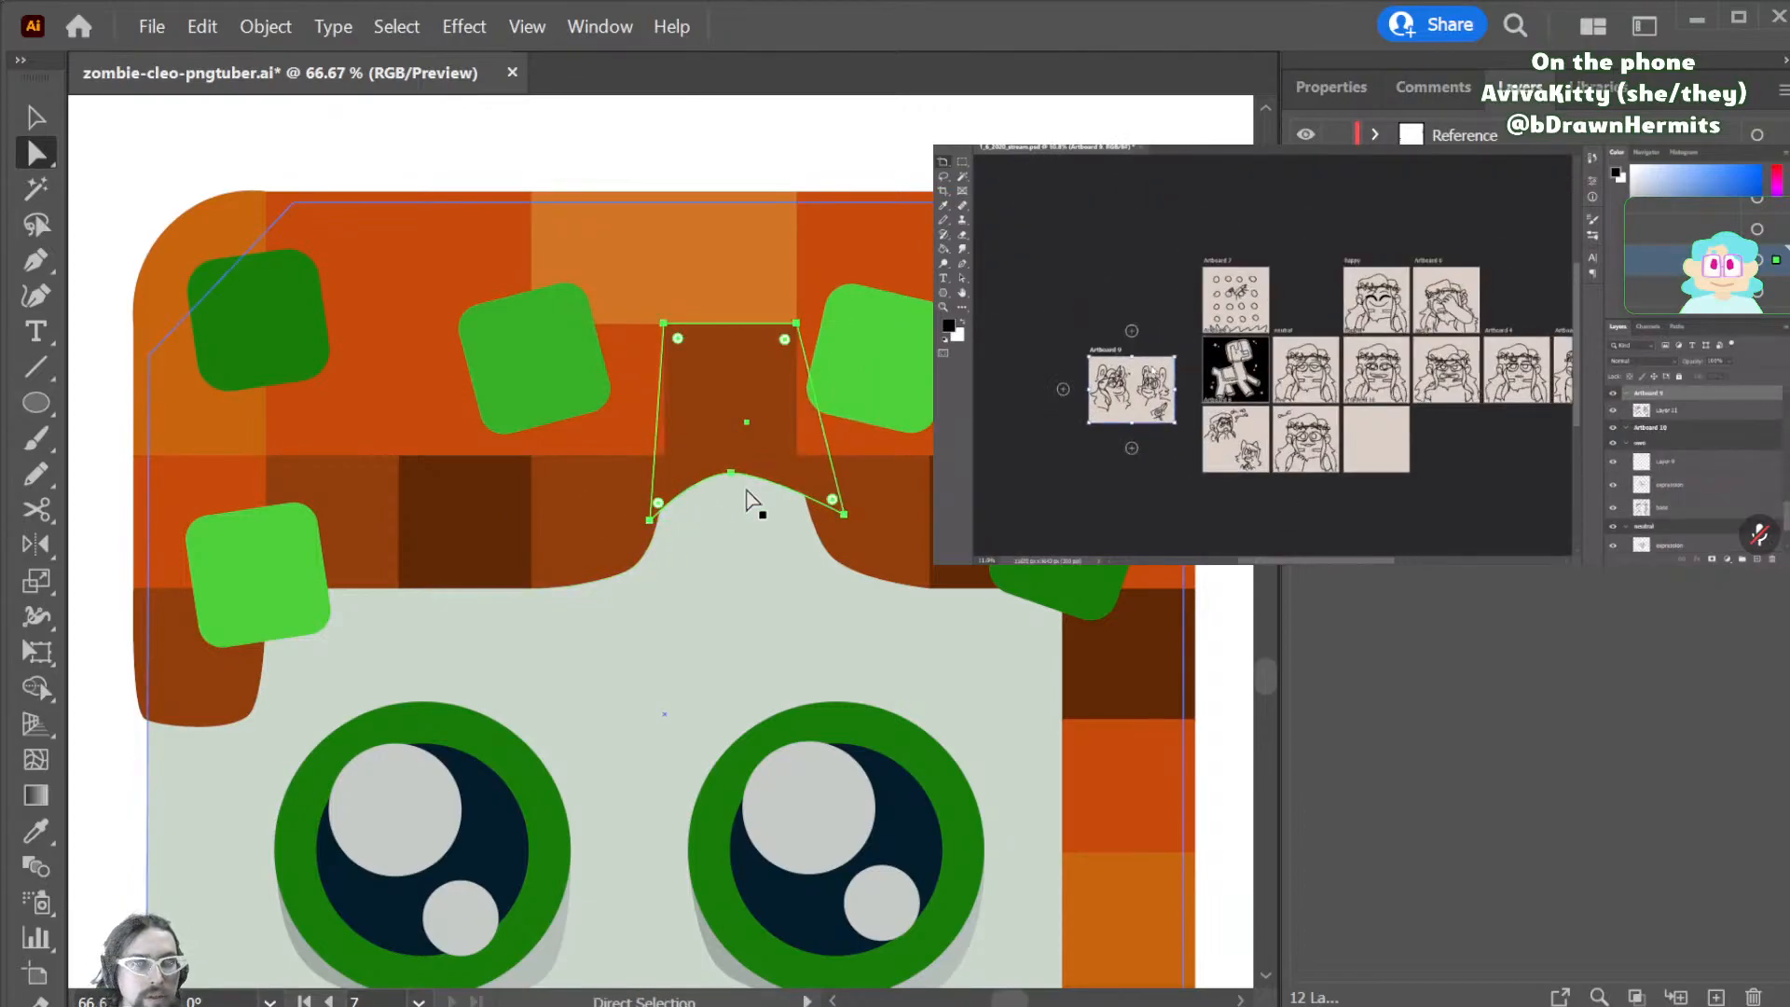
# - Examine the whole raised-arms character on its artboard with the softened fringe and tilted green squares
pyautogui.press('v')
pyautogui.click(927, 150)
pyautogui.hotkey('ctrl', '-')
pyautogui.hotkey('ctrl', '-')
pyautogui.hotkey('ctrl', '-')
pyautogui.hotkey('ctrl', '-')
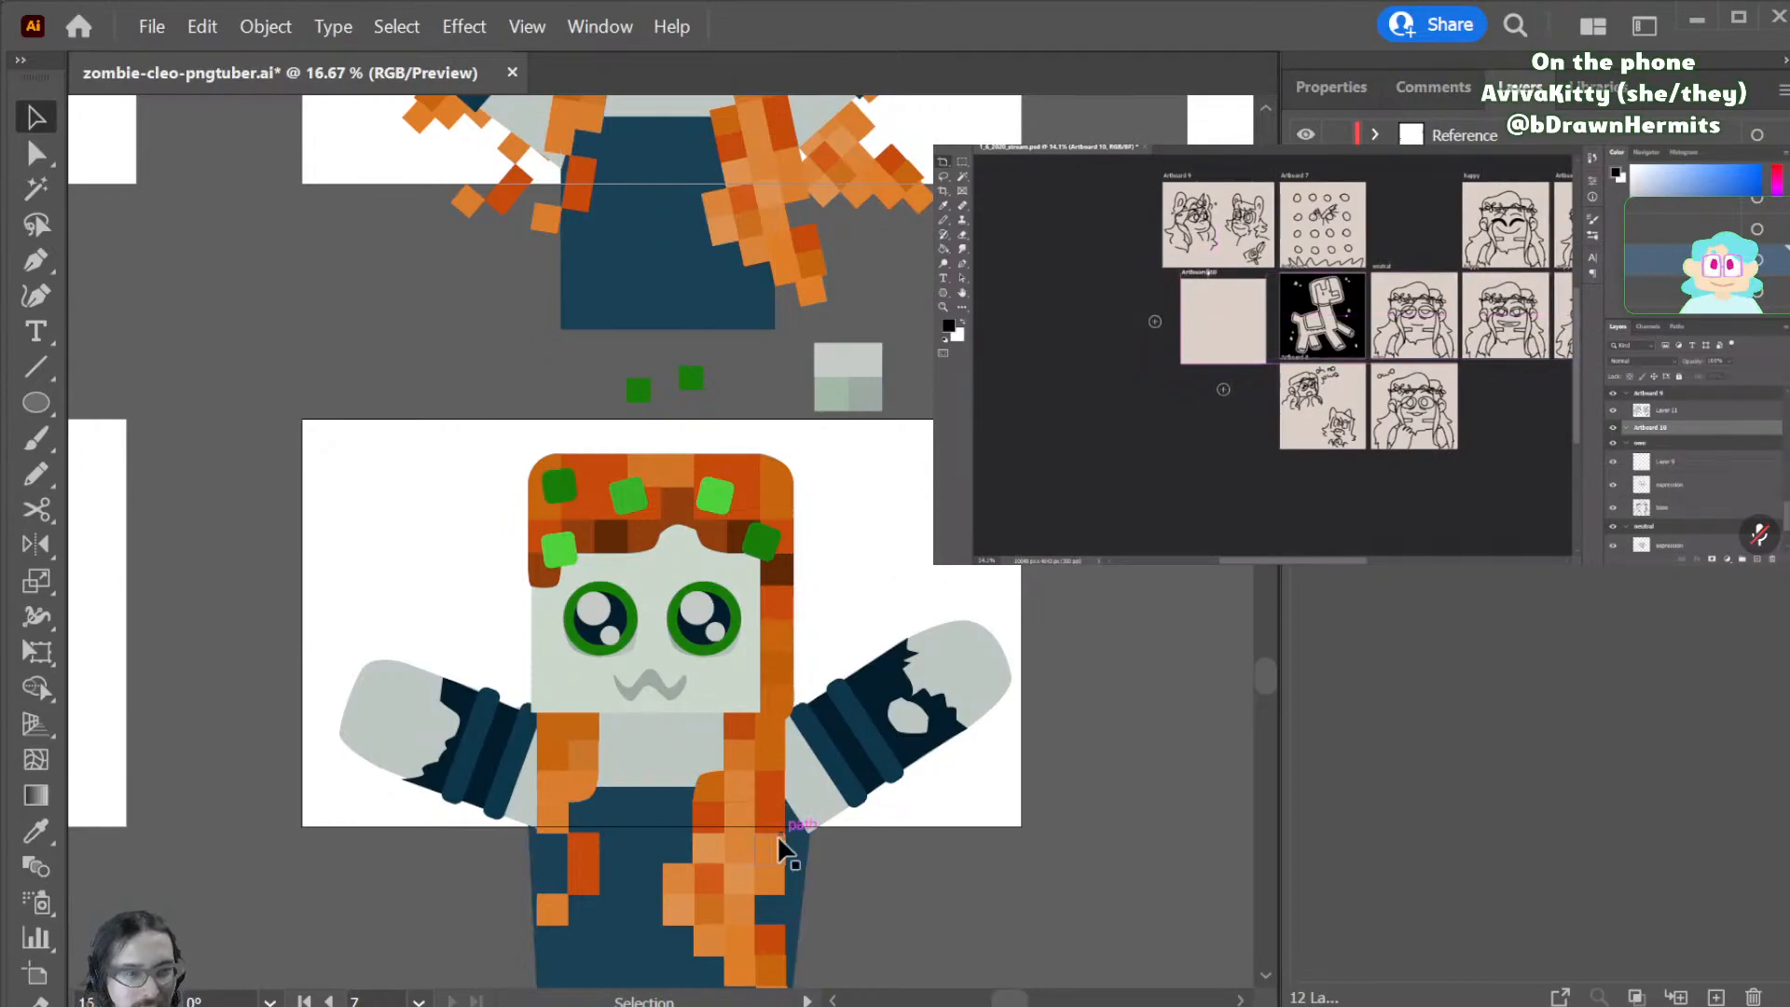
pyautogui.moveTo(1041, 584); pyautogui.dragTo(826, 819)
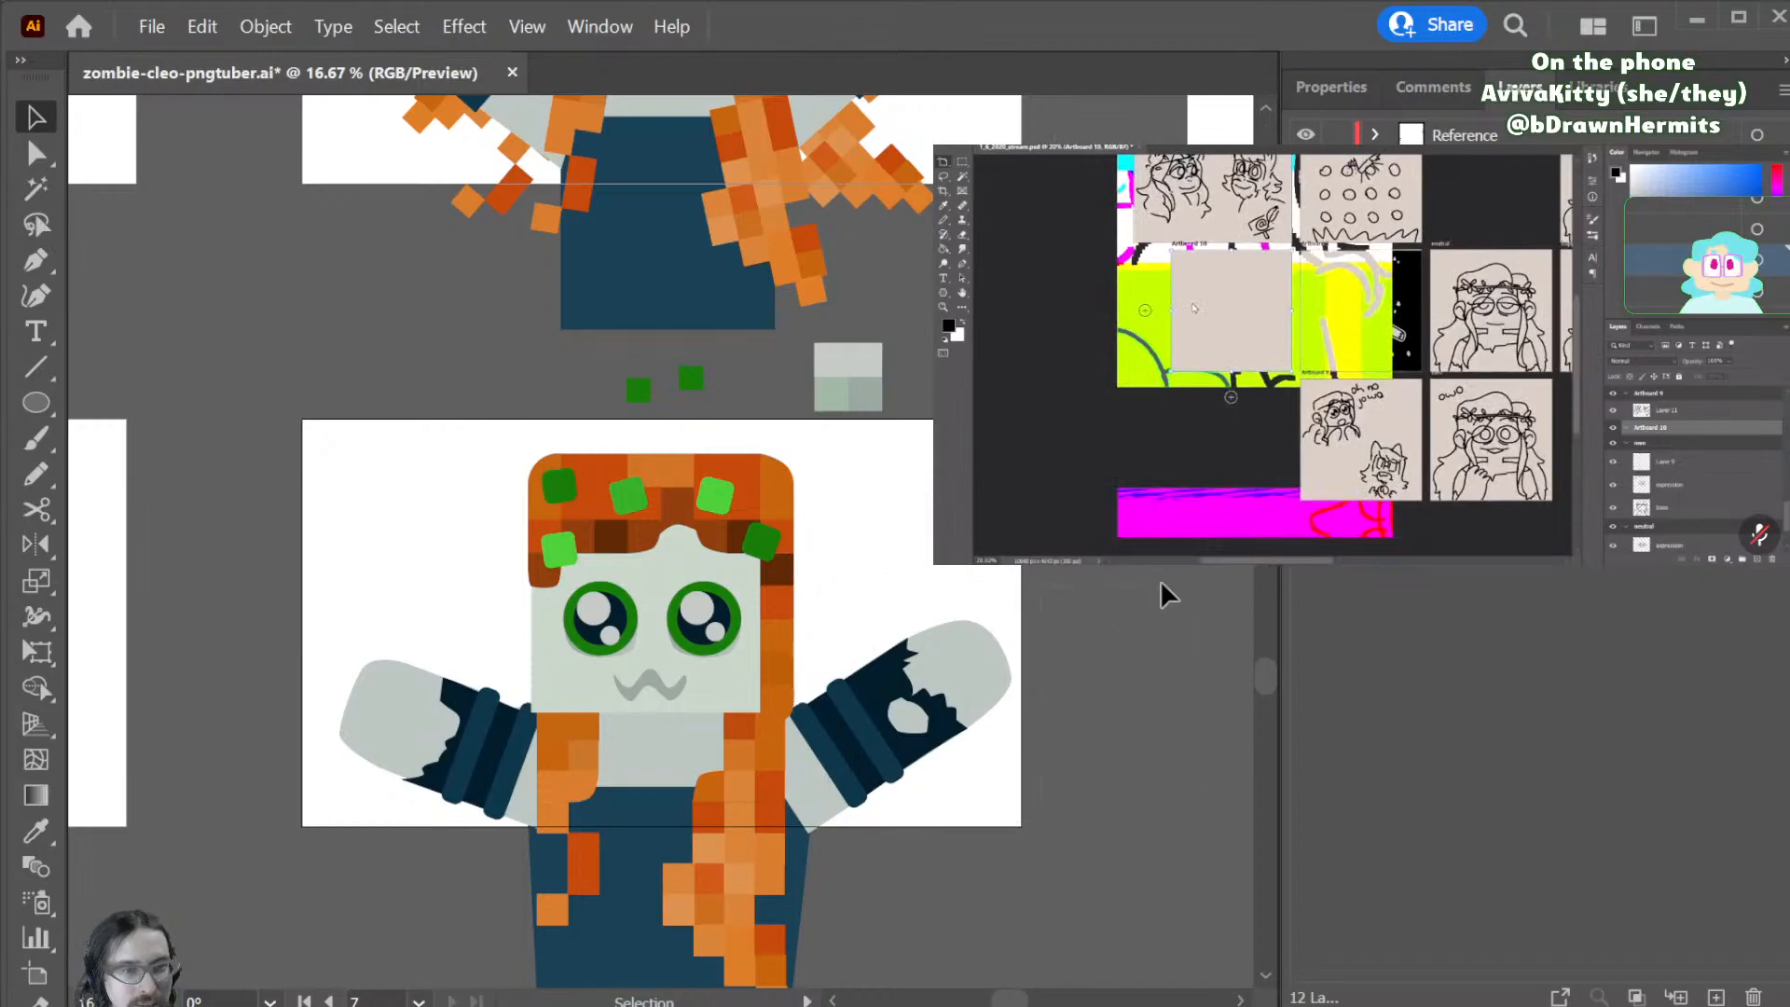
pyautogui.scroll(1, 1023, 596)
pyautogui.scroll(-1, 1023, 601)
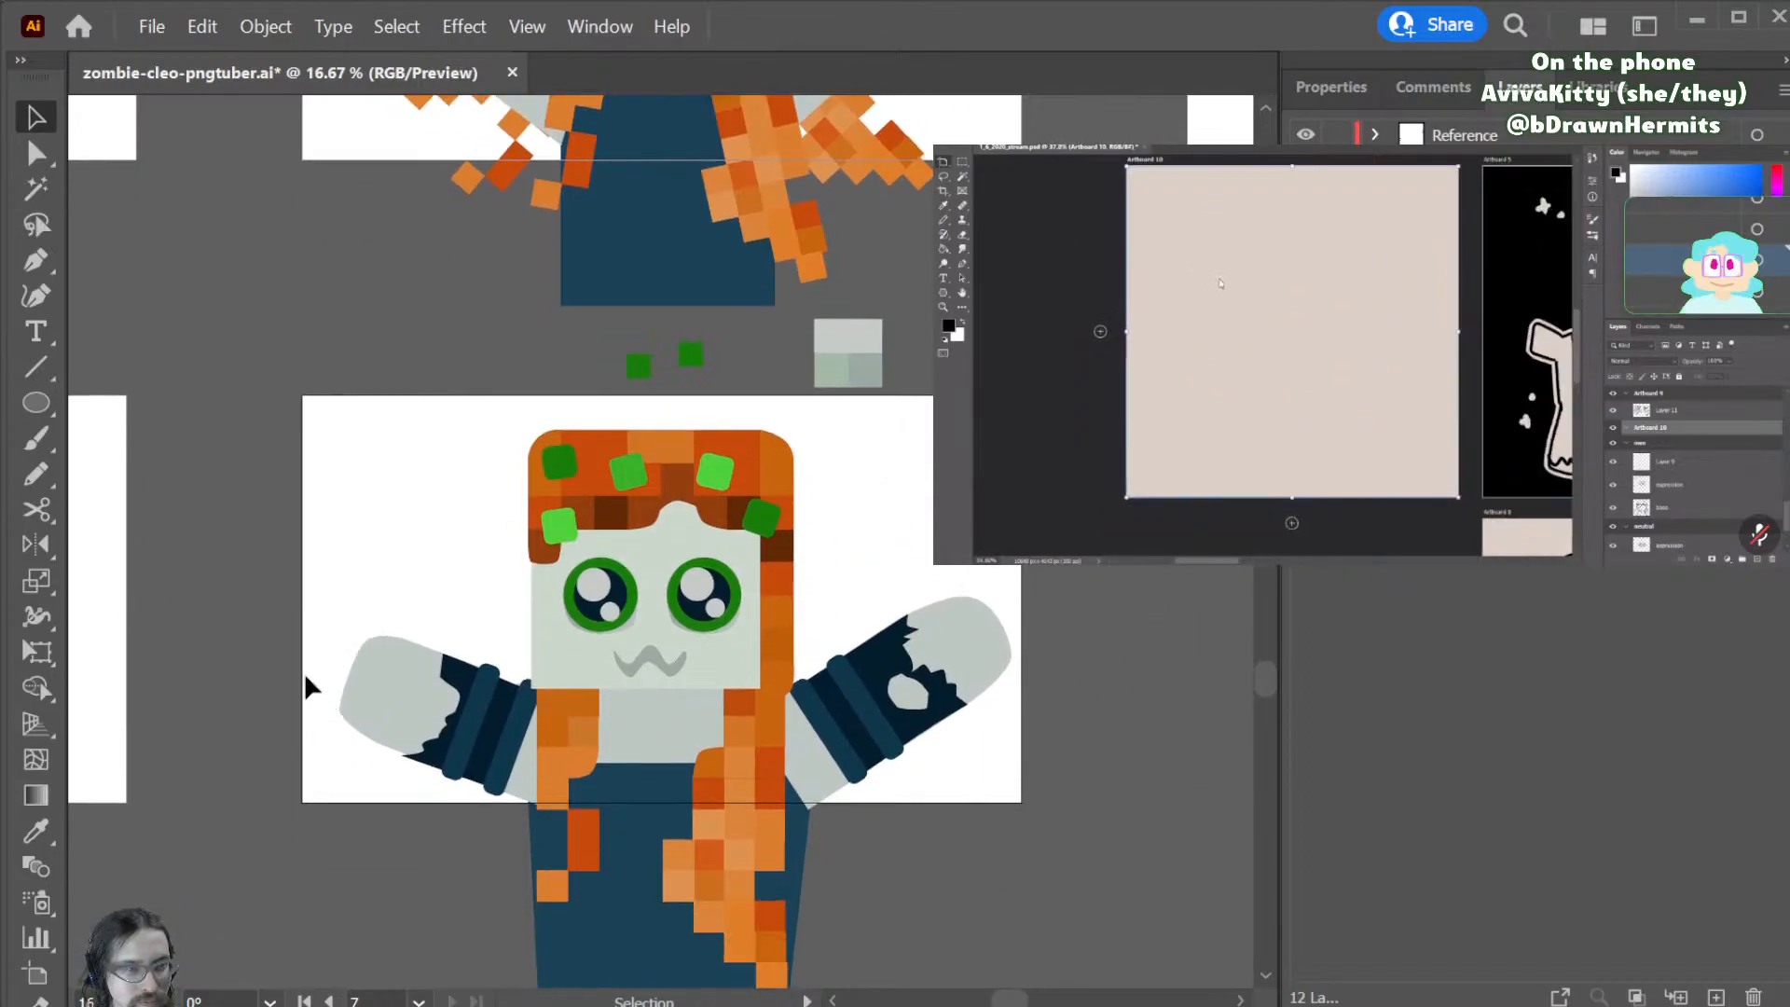
# - Try painting thin curved motion lines around the raised hand at the artboard's left side, and undo them
pyautogui.press('b')
pyautogui.moveTo(319, 690); pyautogui.dragTo(352, 778)
pyautogui.moveTo(342, 606); pyautogui.dragTo(457, 645)
pyautogui.hotkey('ctrl', 'z')
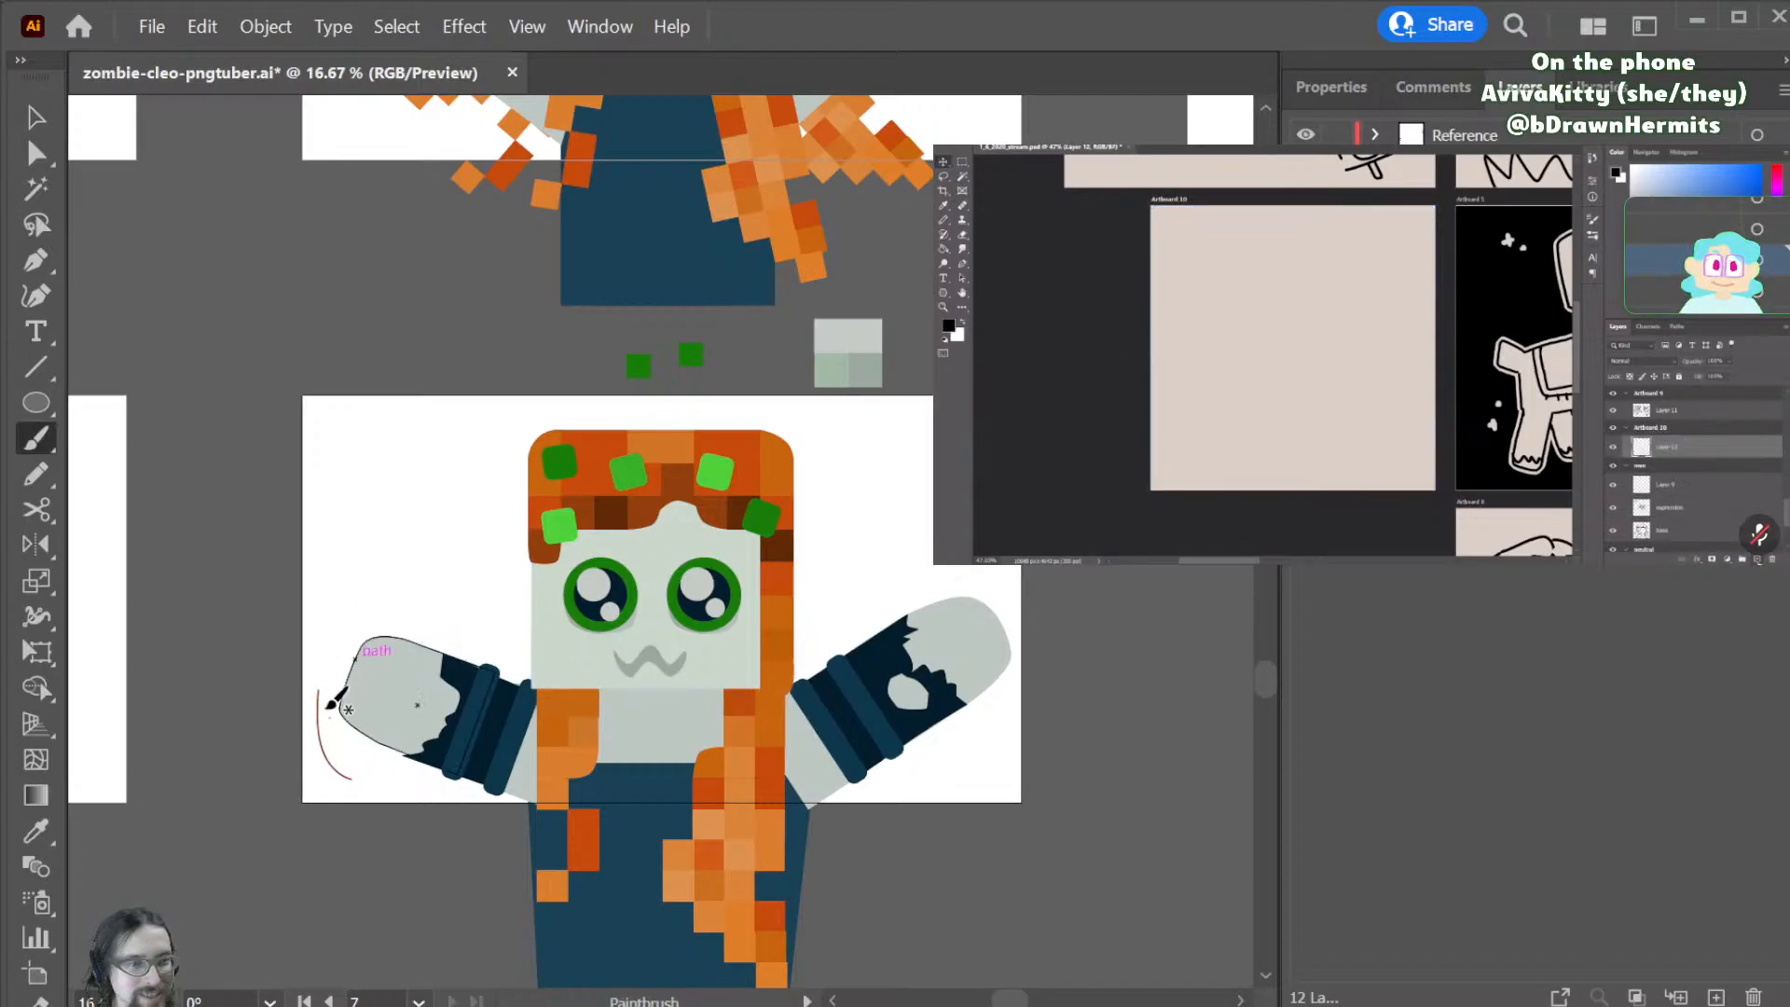
pyautogui.moveTo(333, 696); pyautogui.dragTo(357, 756)
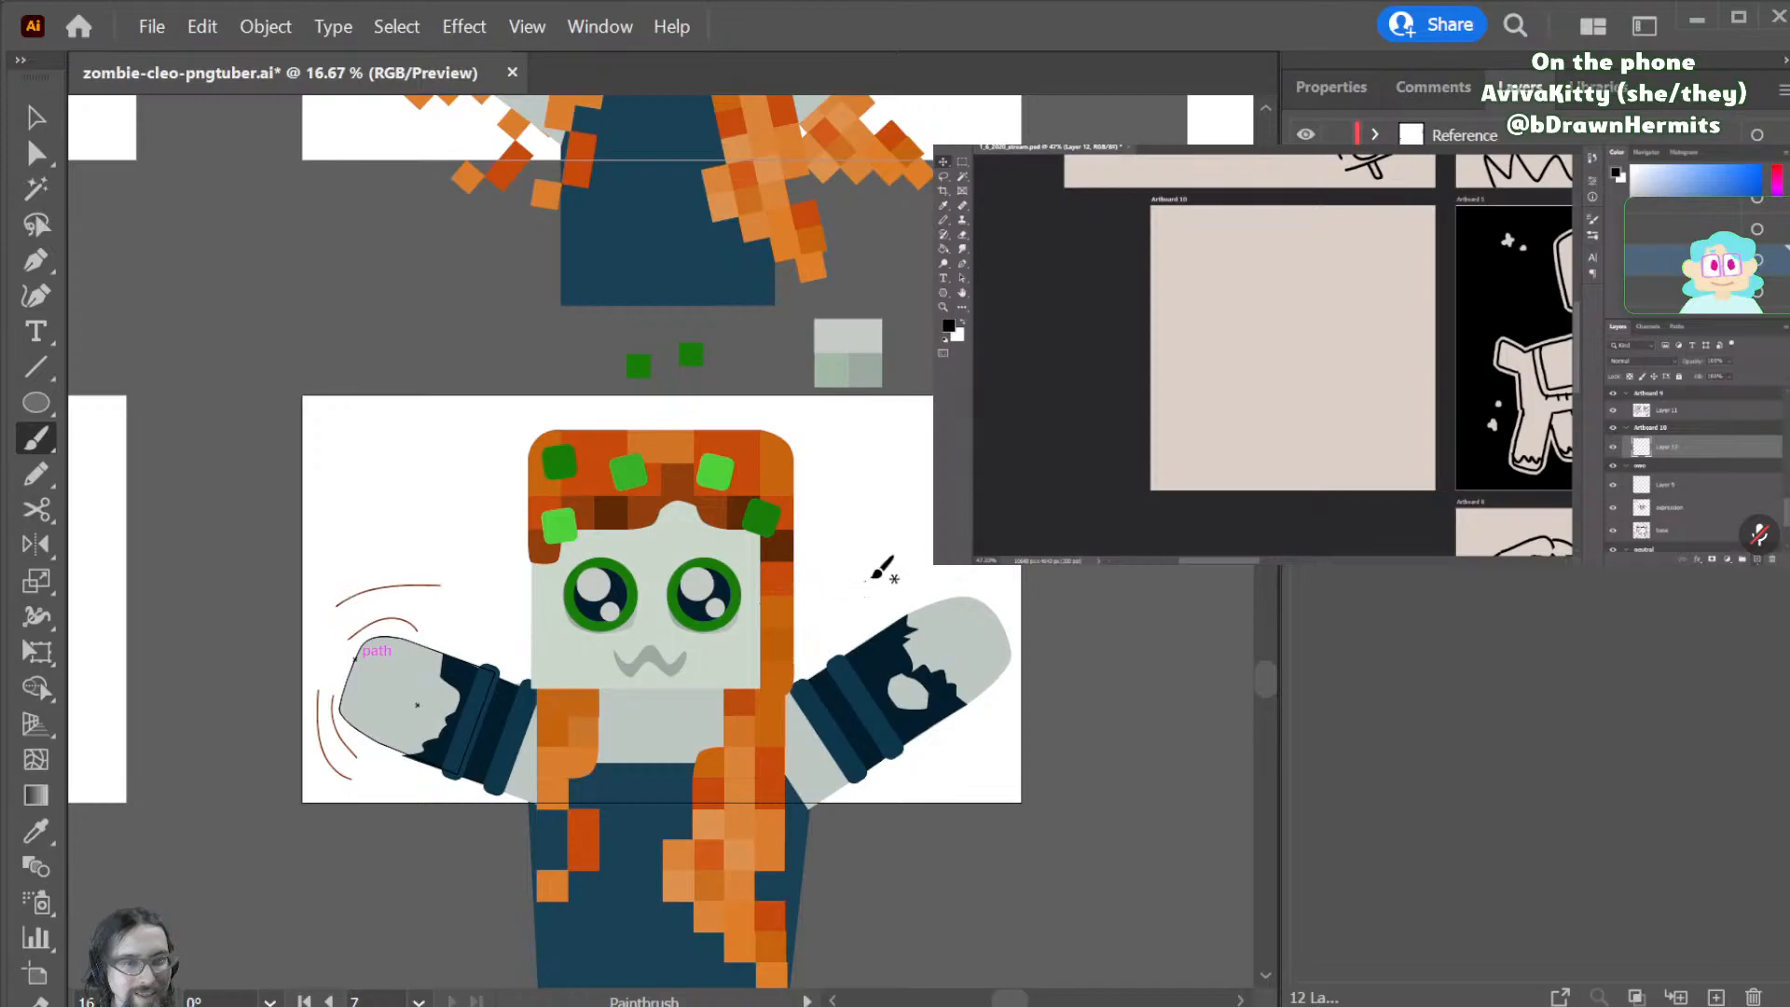
pyautogui.hotkey('ctrl', 'z')
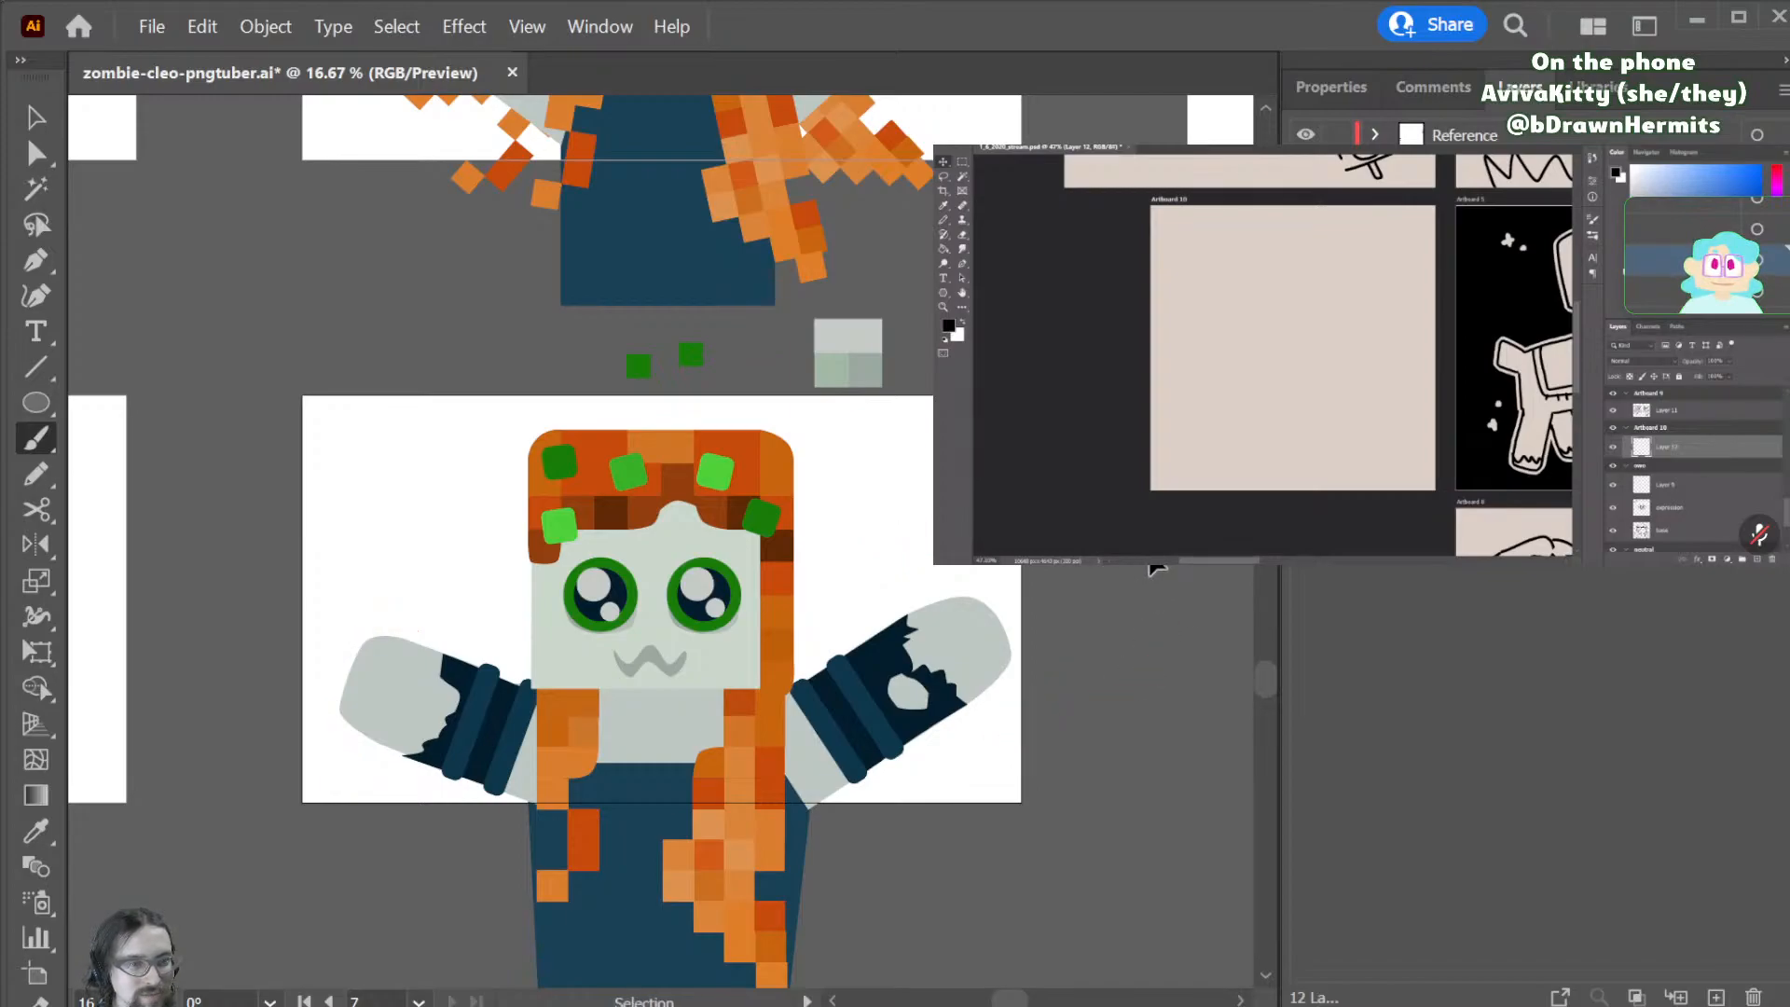
# - Save the document with the raised-arms character free of motion lines
pyautogui.hotkey('ctrl', 's')
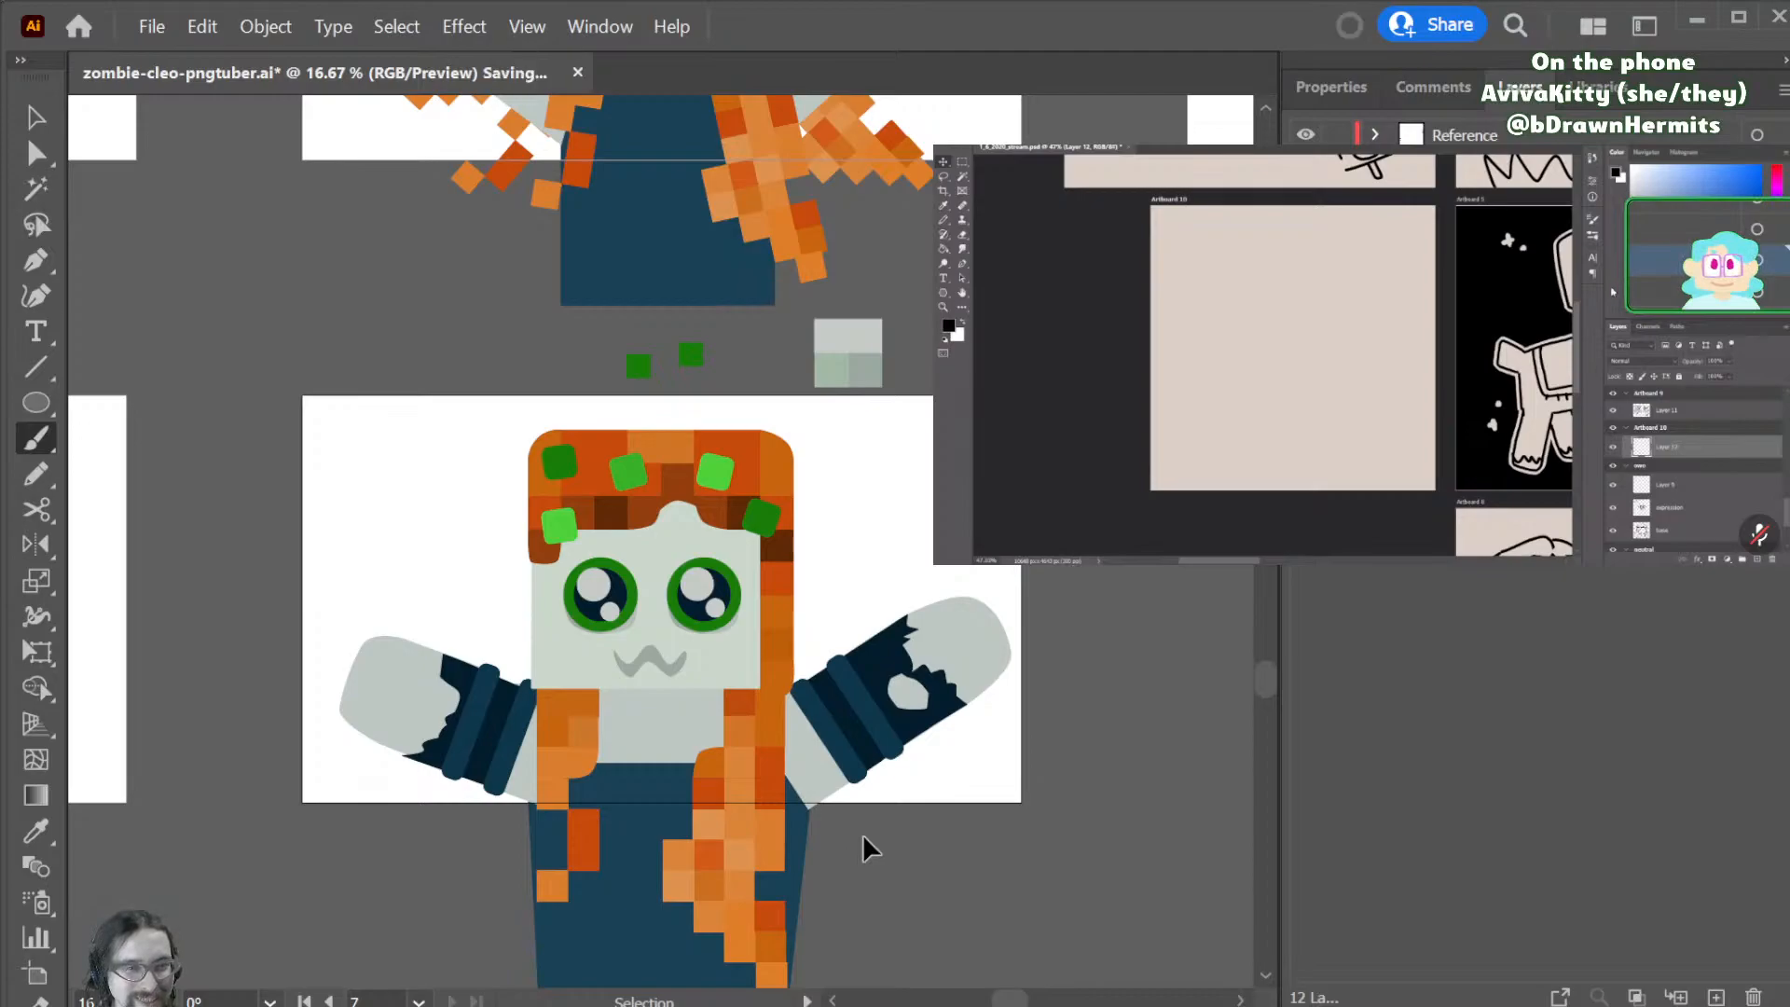
pyautogui.hscroll(-1, 819, 826)
pyautogui.hscroll(-3, 779, 783)
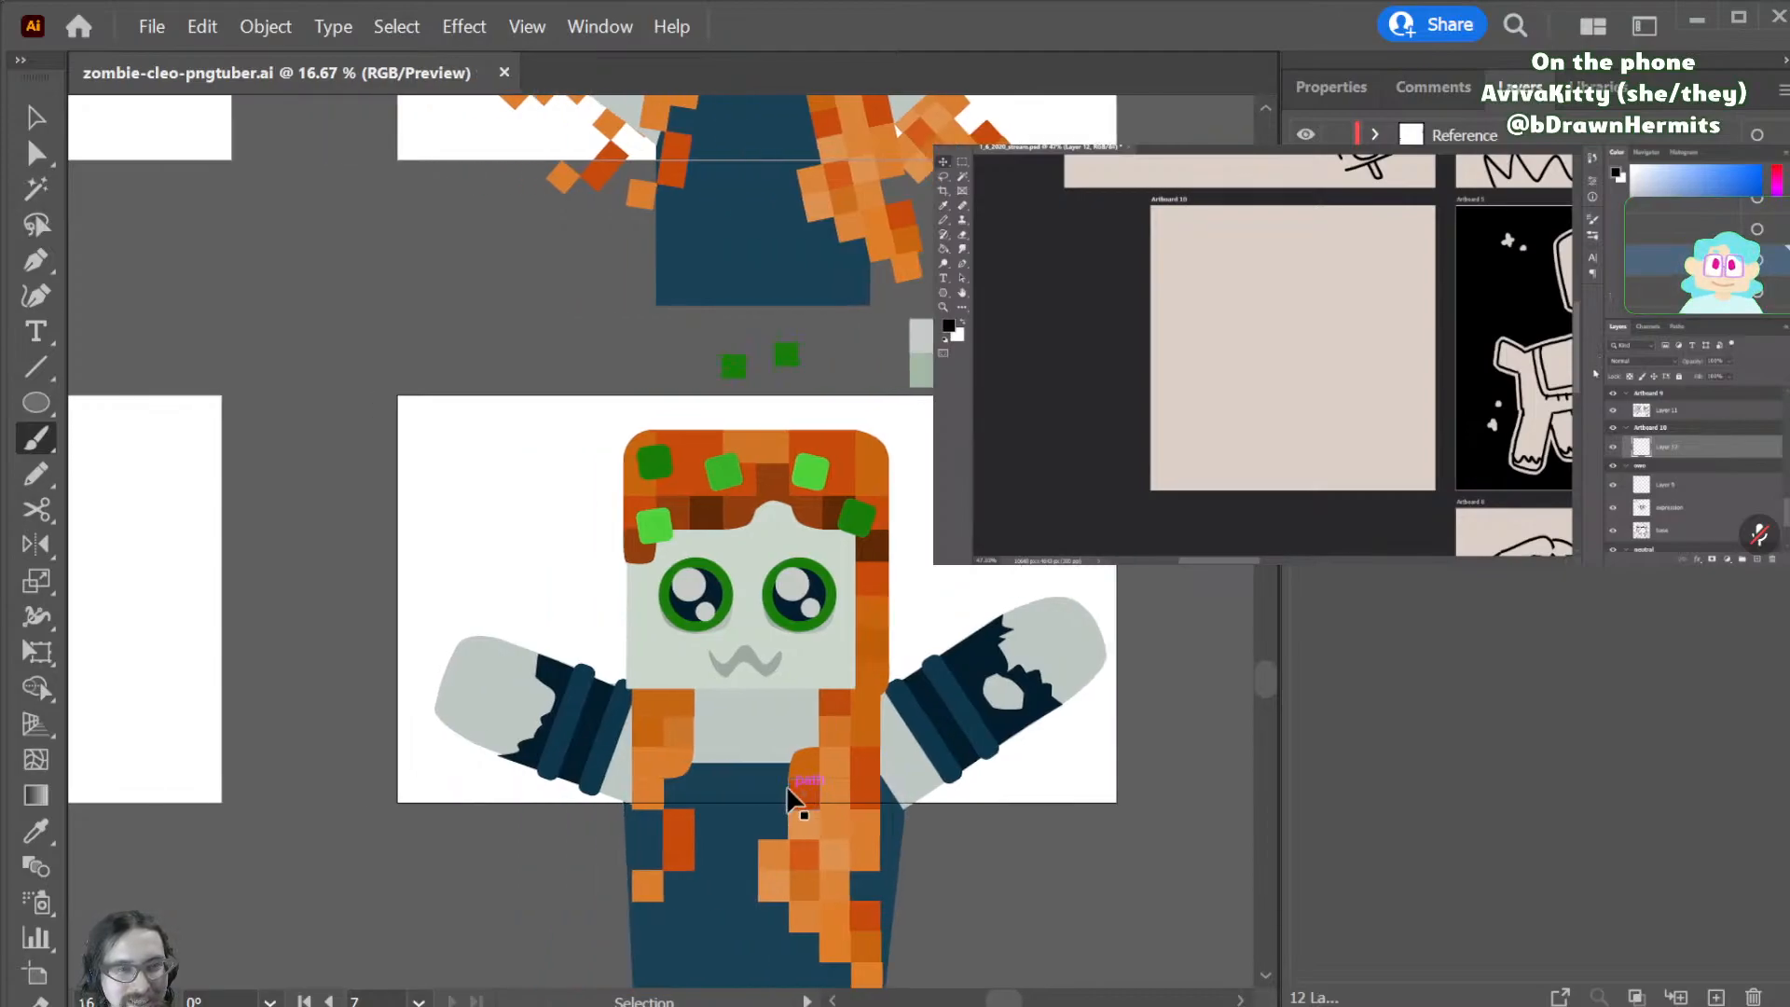
pyautogui.press('c')
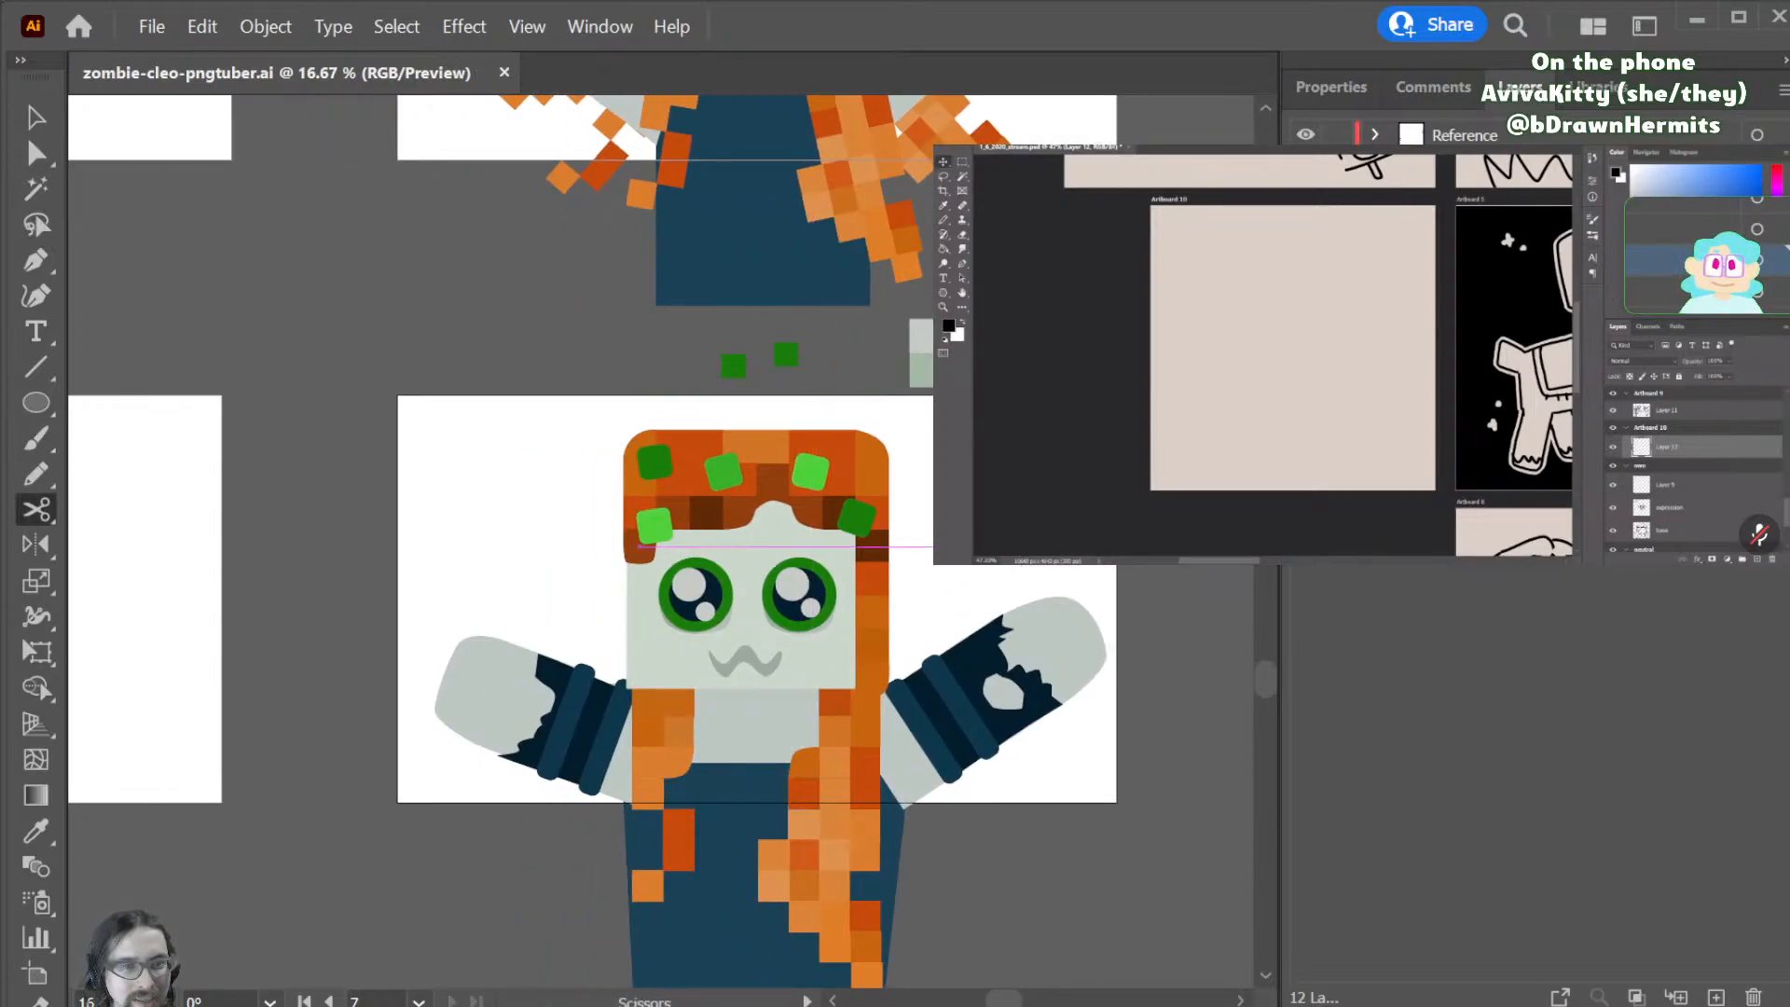
pyautogui.press('v')
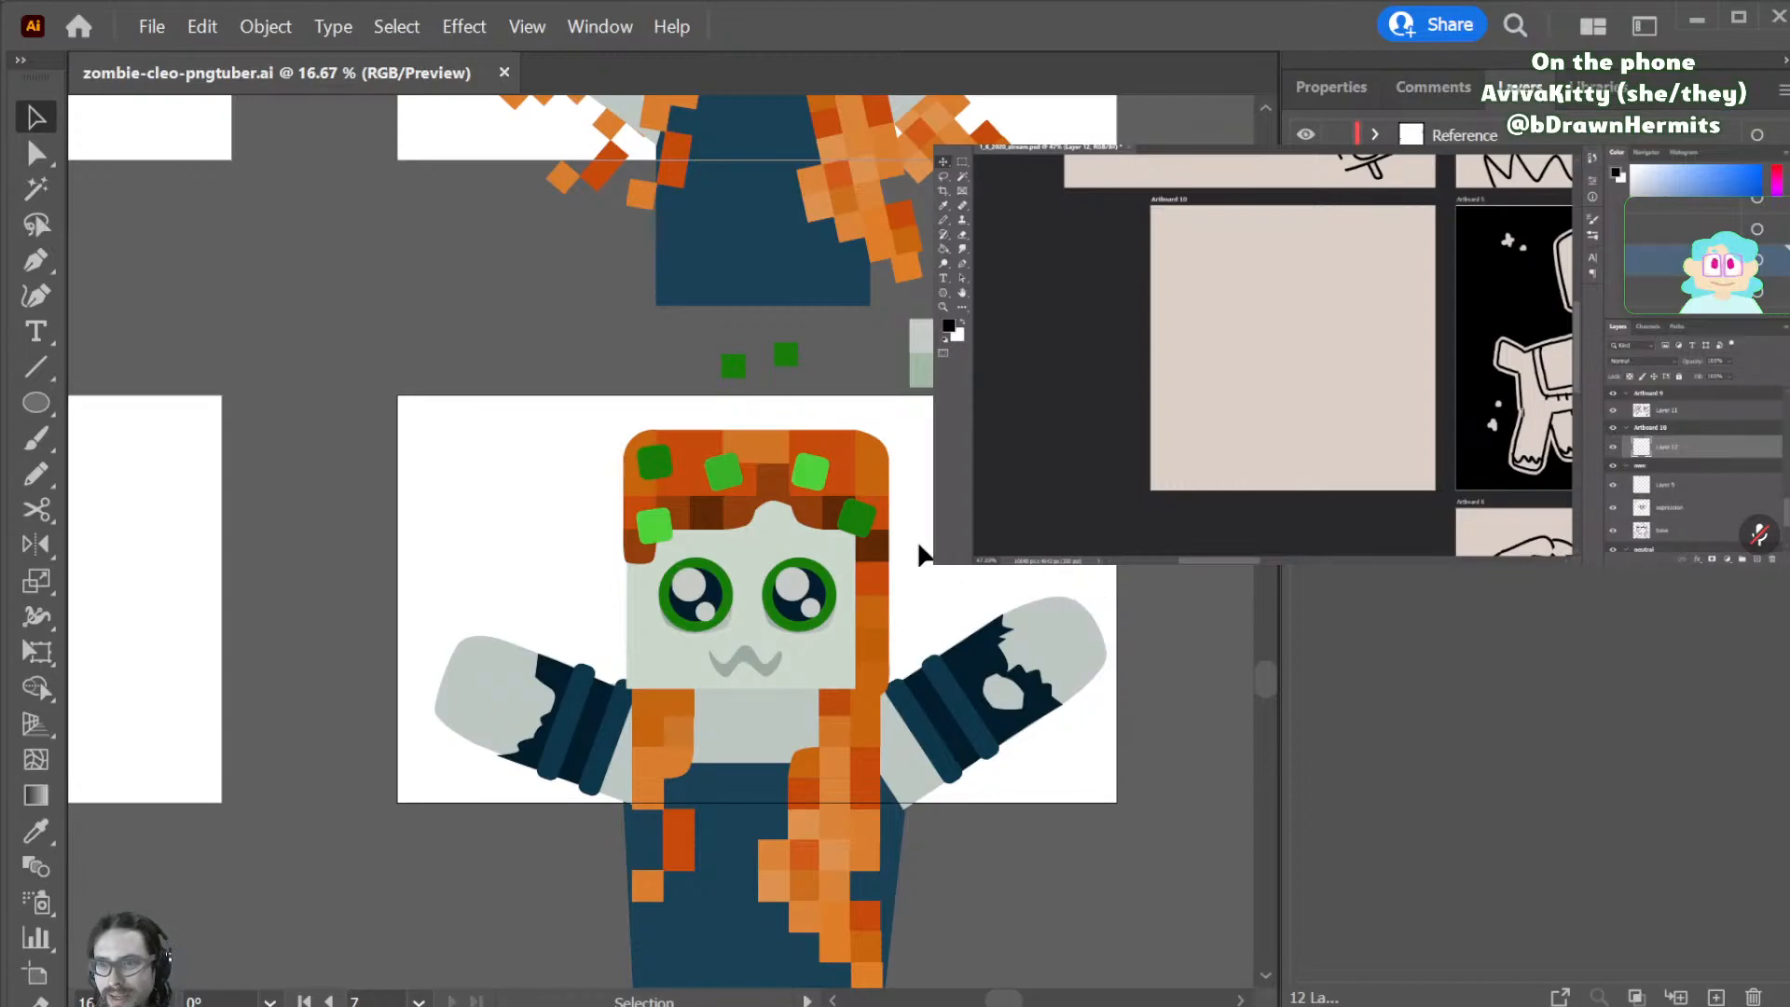
# - Examine the neutral, angry and flower-crown expressions in the upper row of artboards
pyautogui.hotkey('ctrl', '-')
pyautogui.hotkey('ctrl', '-')
pyautogui.hotkey('ctrl', '-')
pyautogui.hotkey('ctrl', '-')
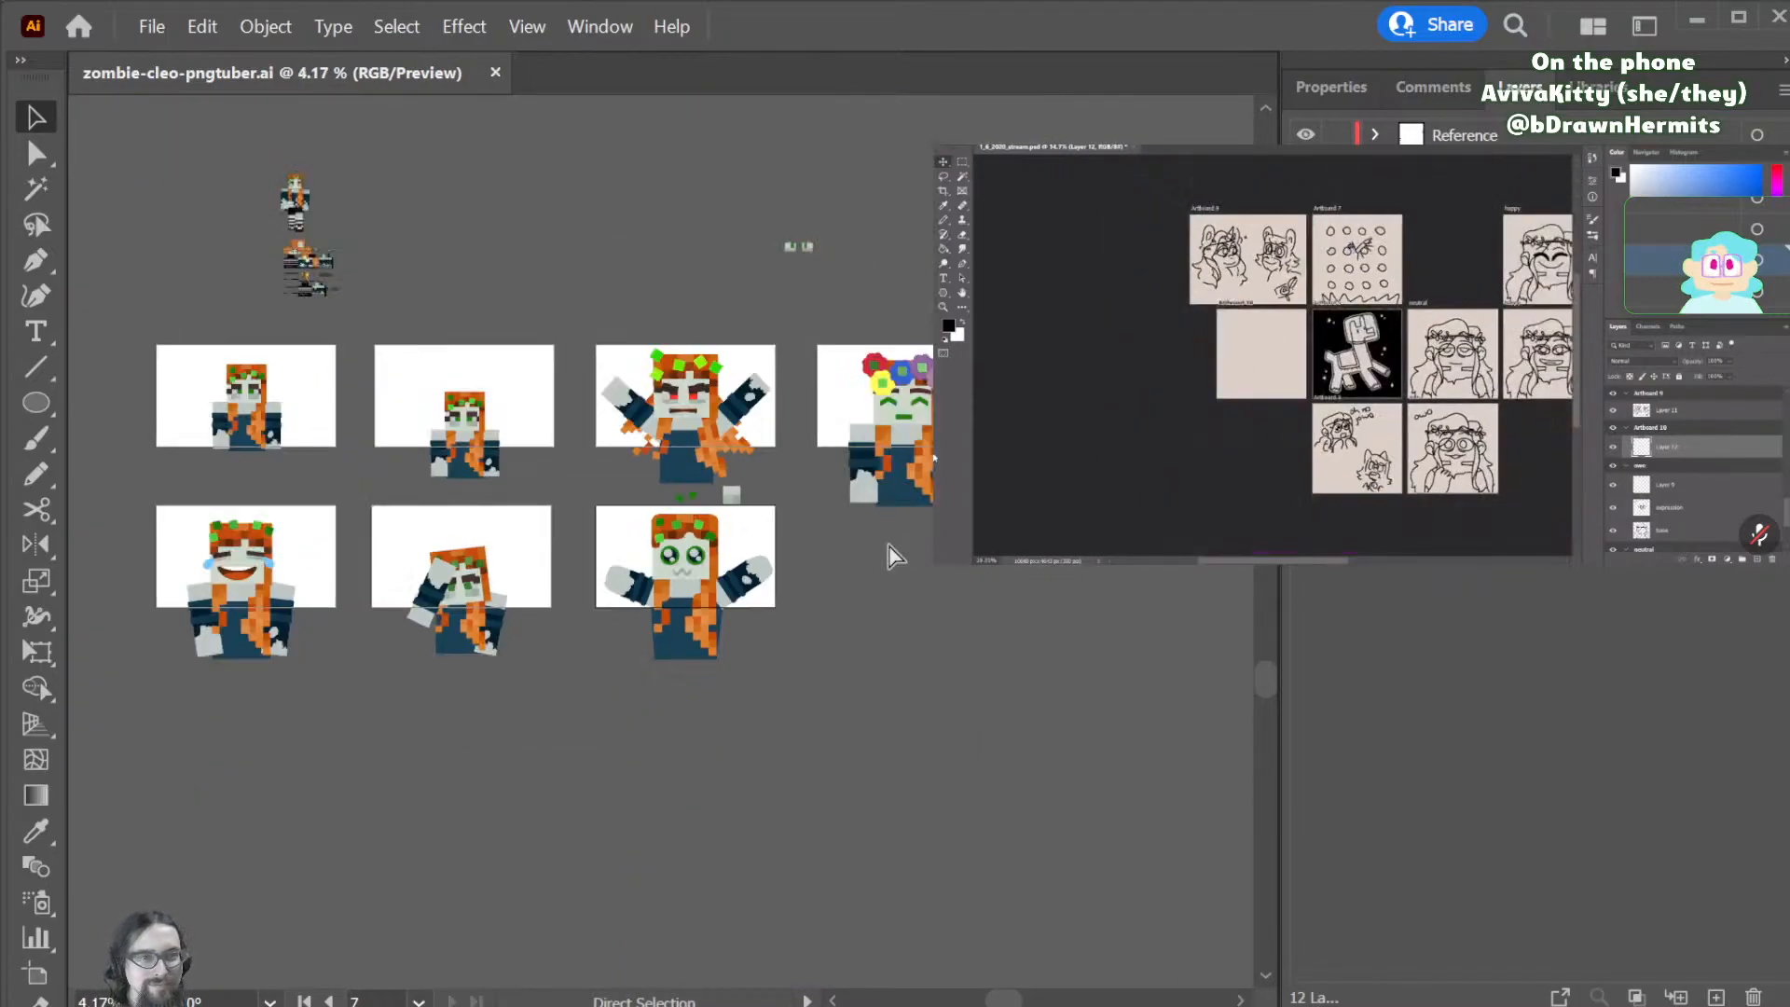
pyautogui.scroll(3, 817, 578)
pyautogui.hotkey('ctrl', '+')
pyautogui.hotkey('ctrl', '+')
pyautogui.hotkey('ctrl', '+')
pyautogui.hotkey('ctrl', '+')
pyautogui.hotkey('ctrl', '+')
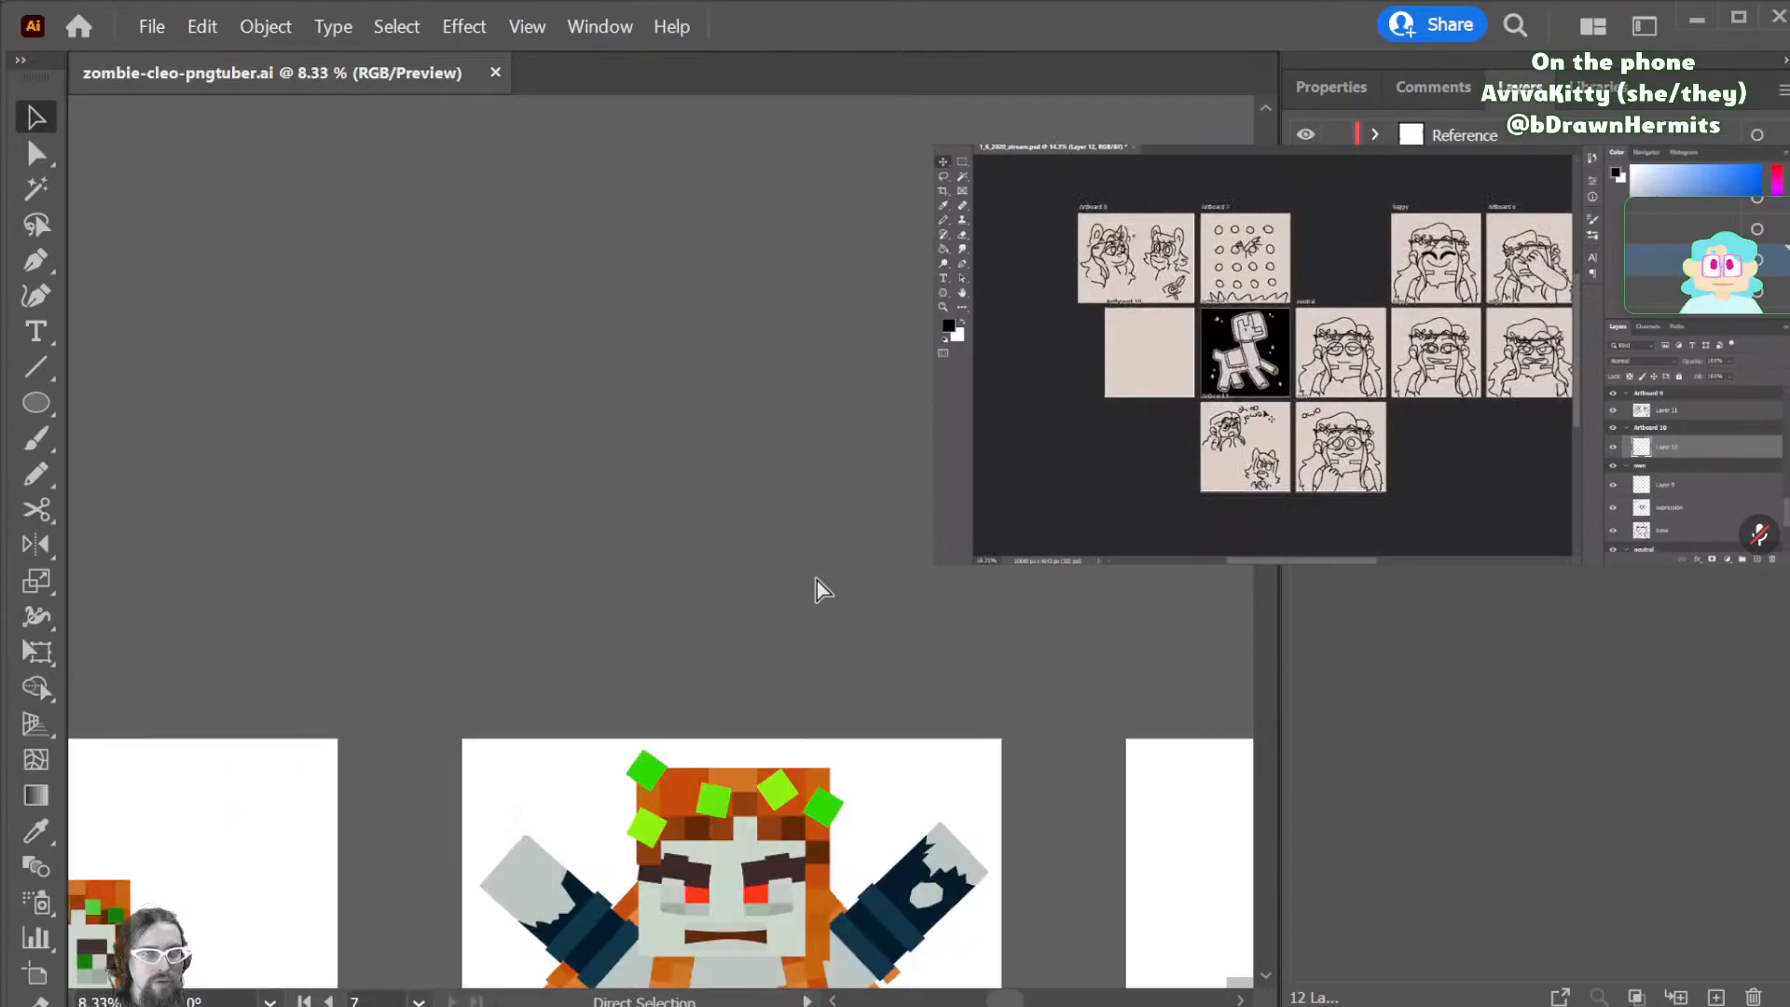
pyautogui.hscroll(-10, 816, 580)
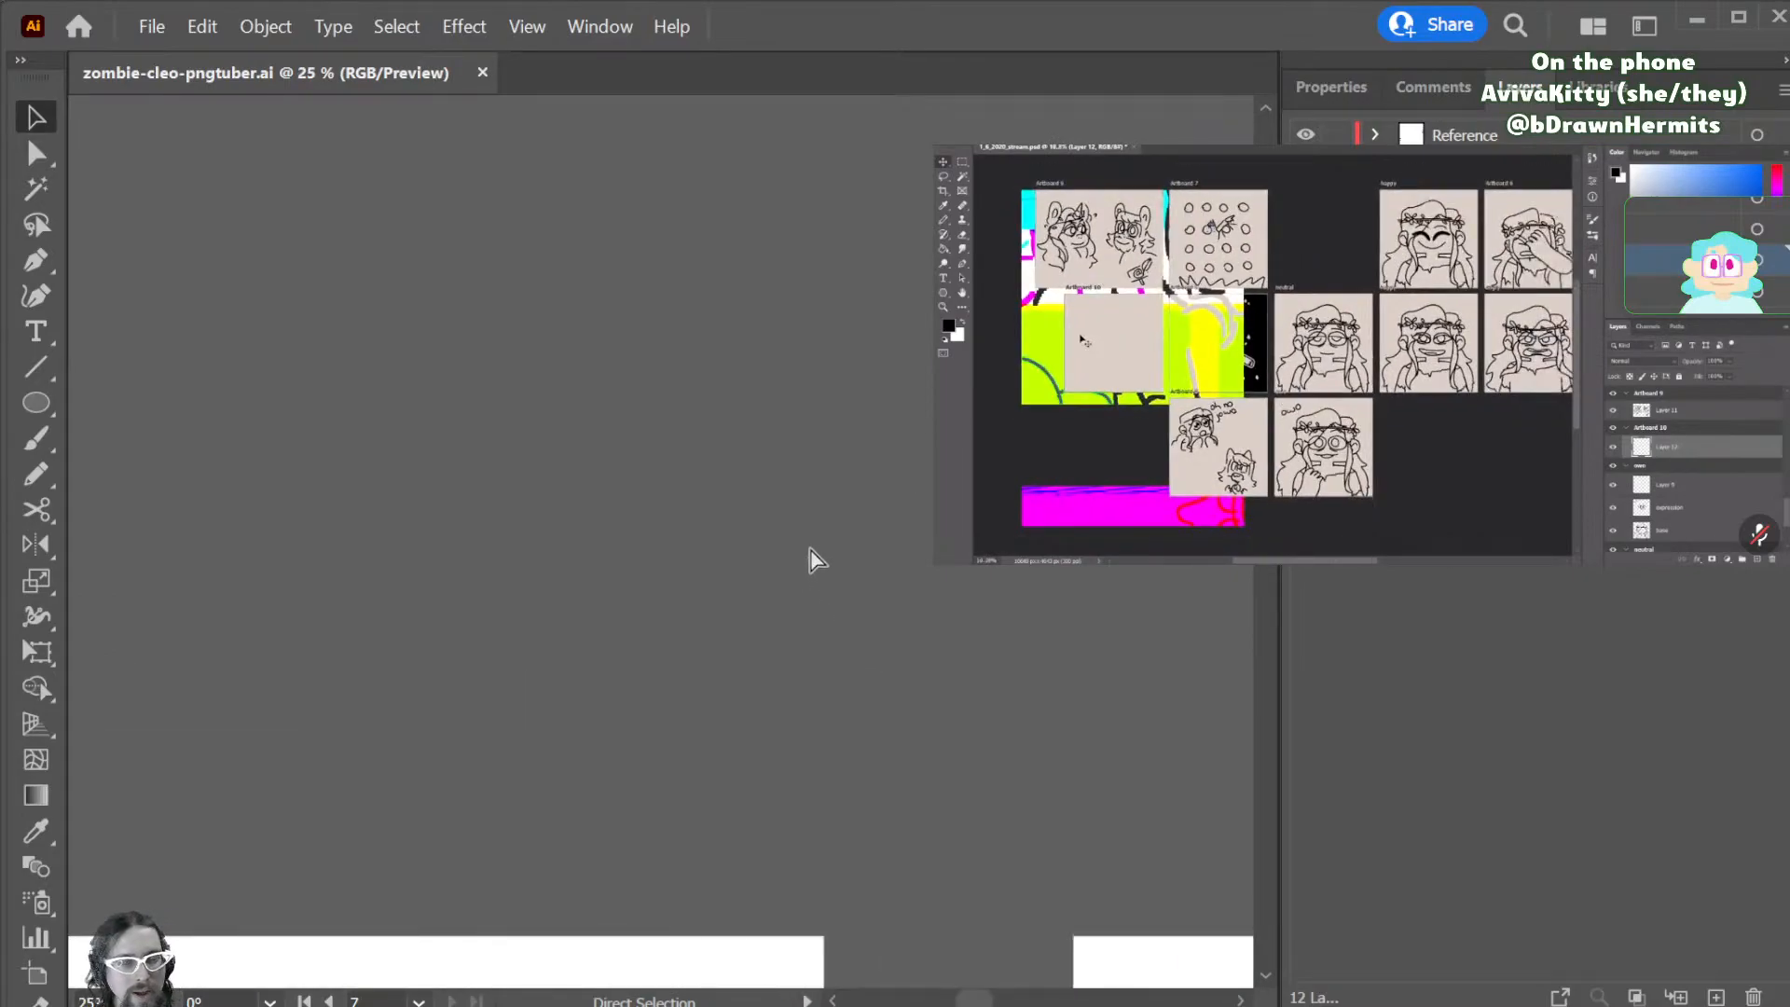
pyautogui.scroll(-6, 811, 532)
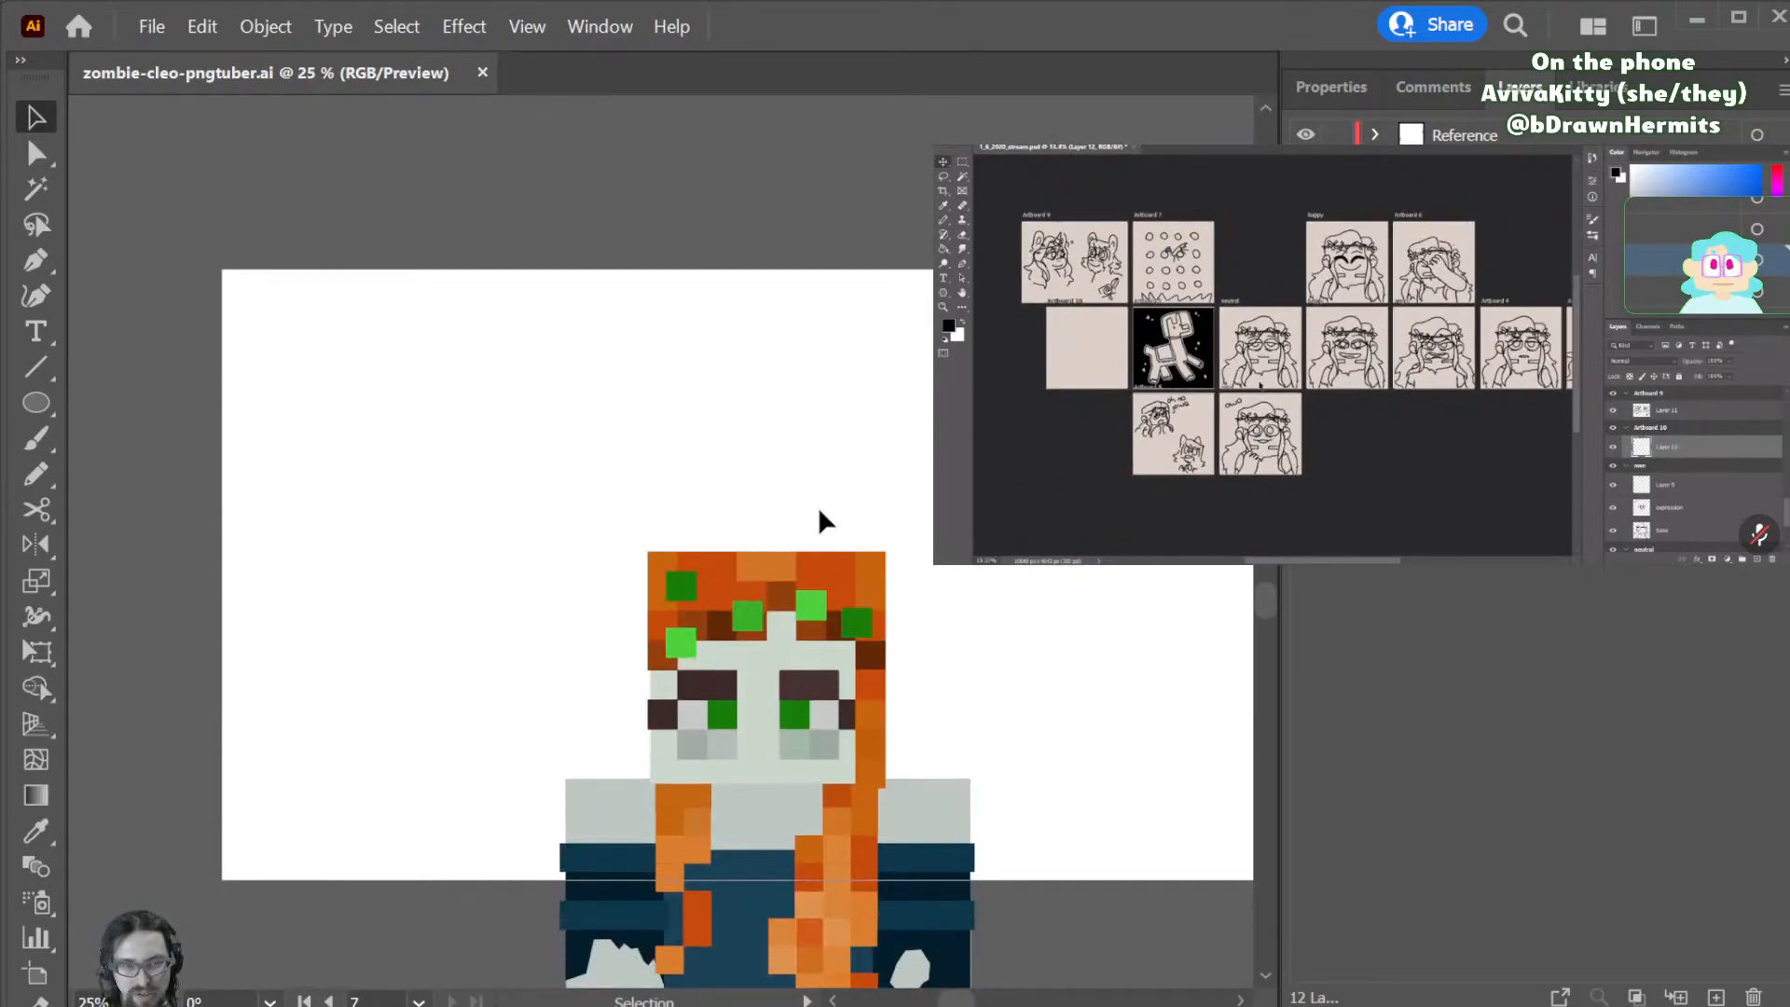
pyautogui.hotkey('ctrl', '-')
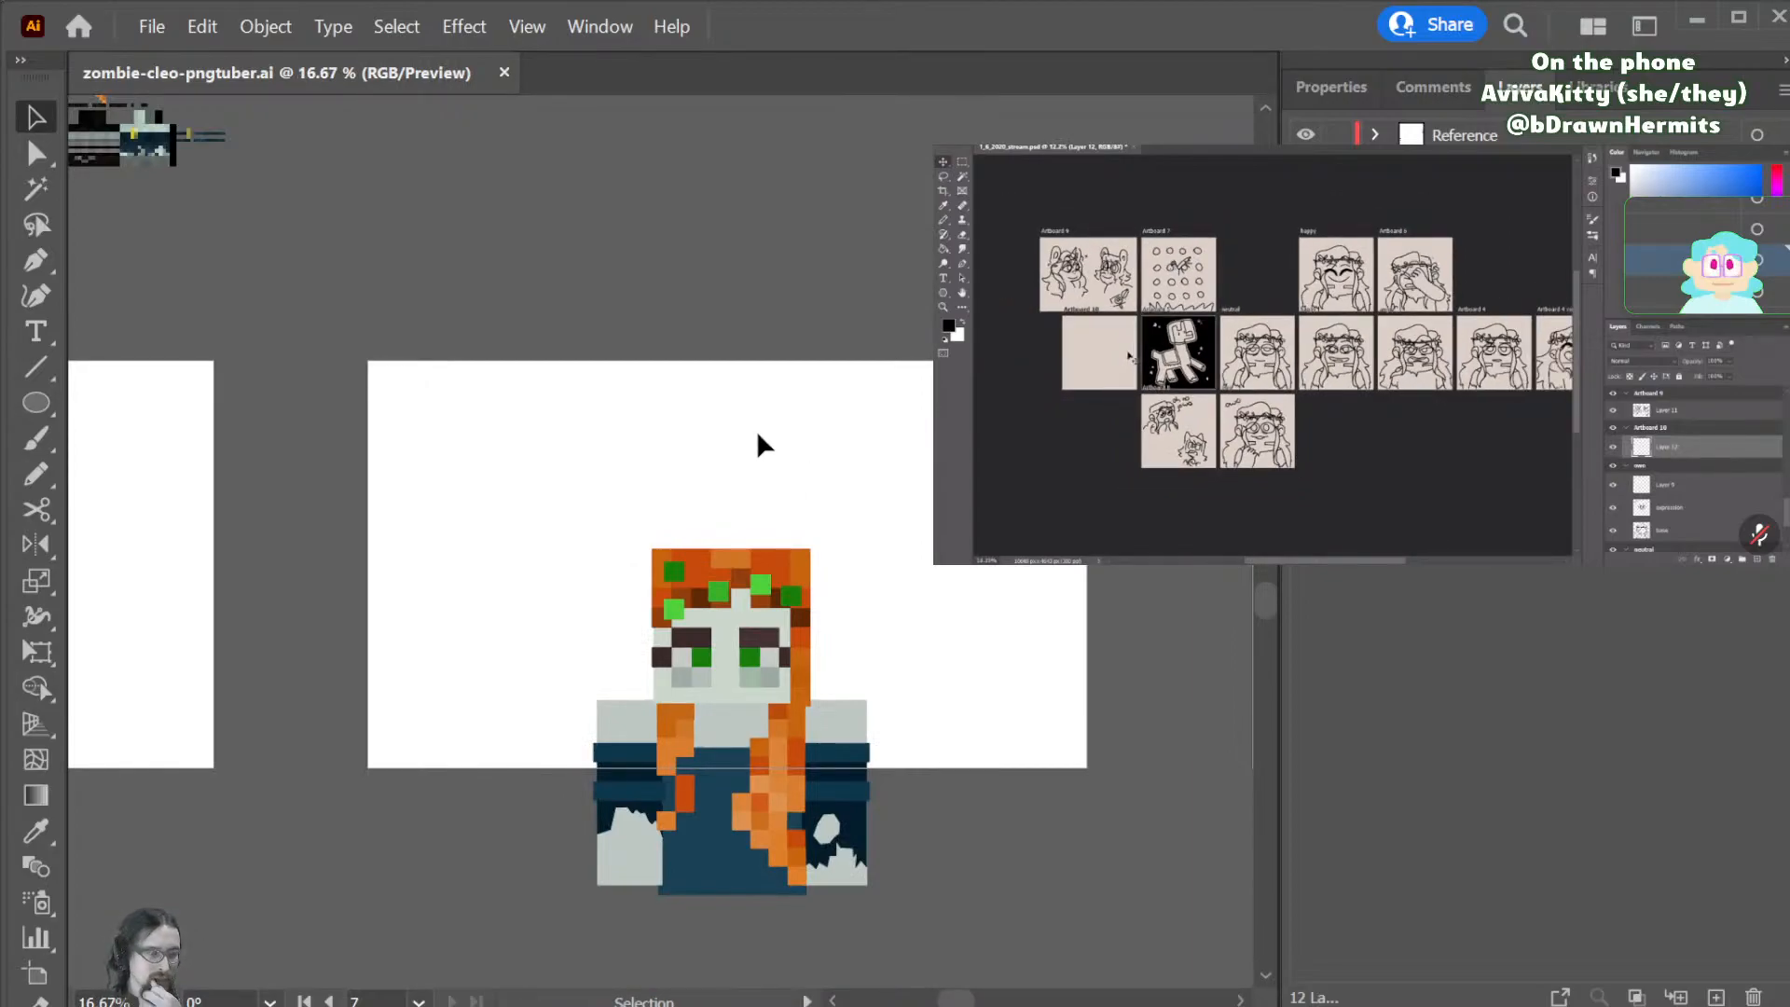
pyautogui.scroll(2, 795, 483)
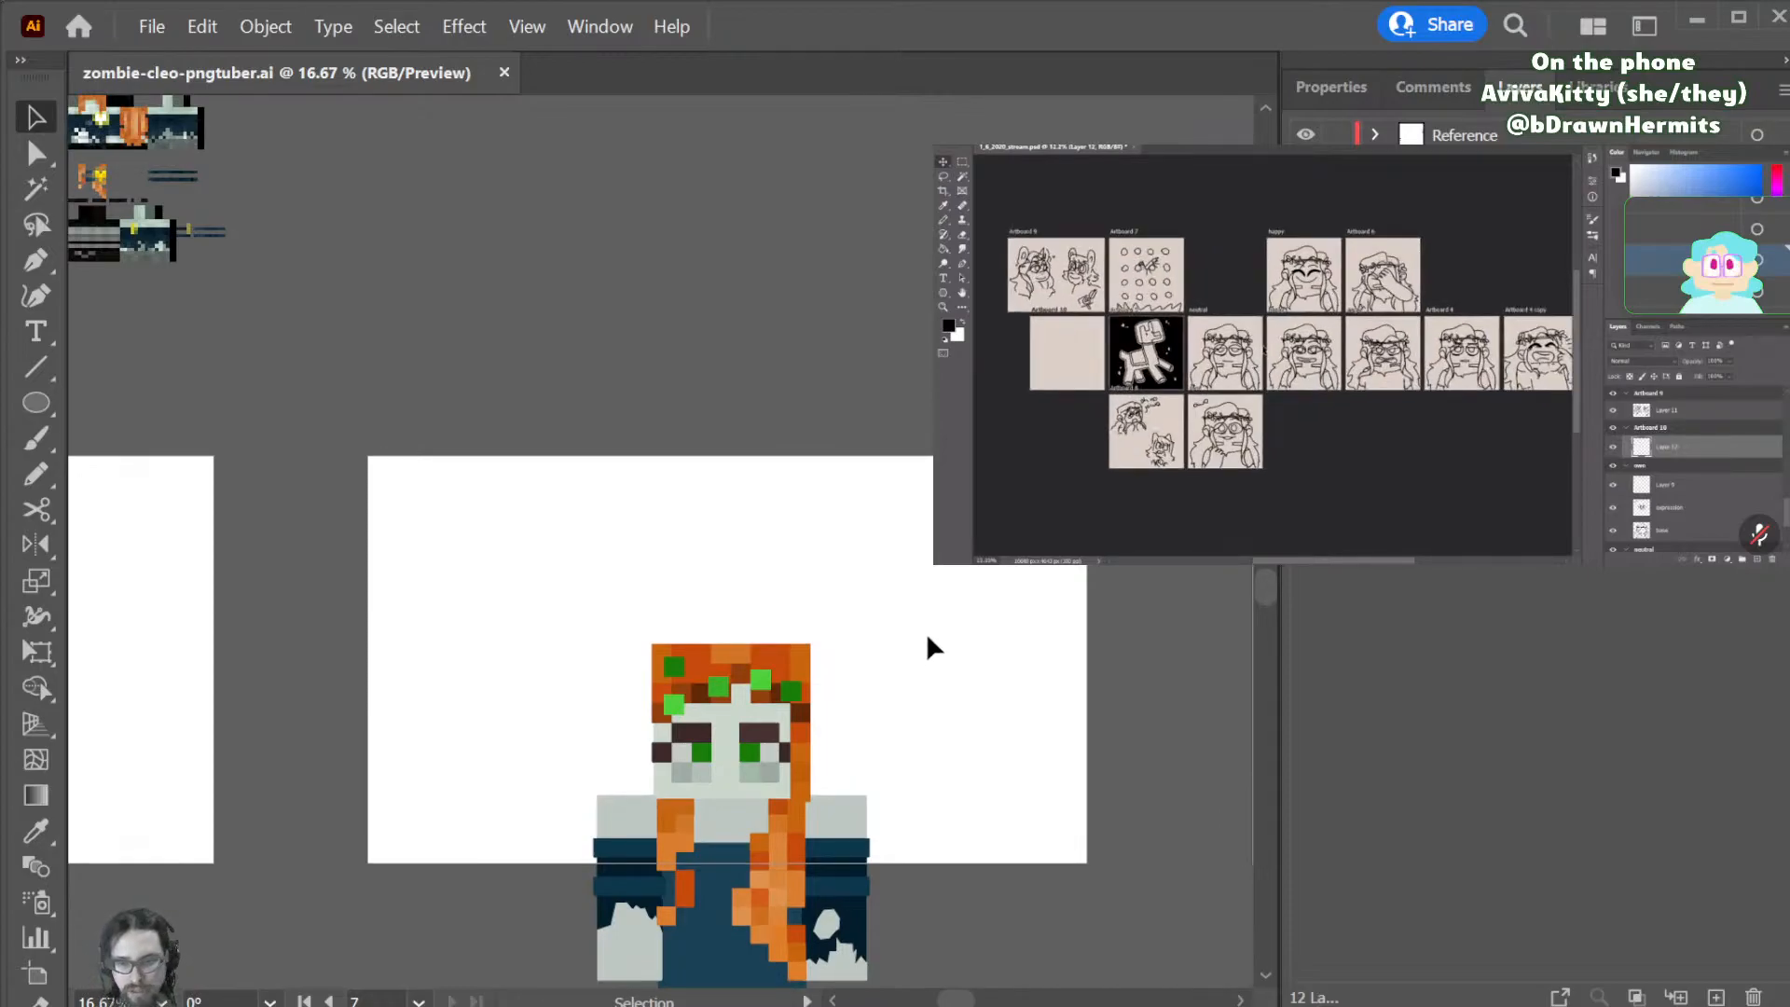
pyautogui.hscroll(6, 926, 632)
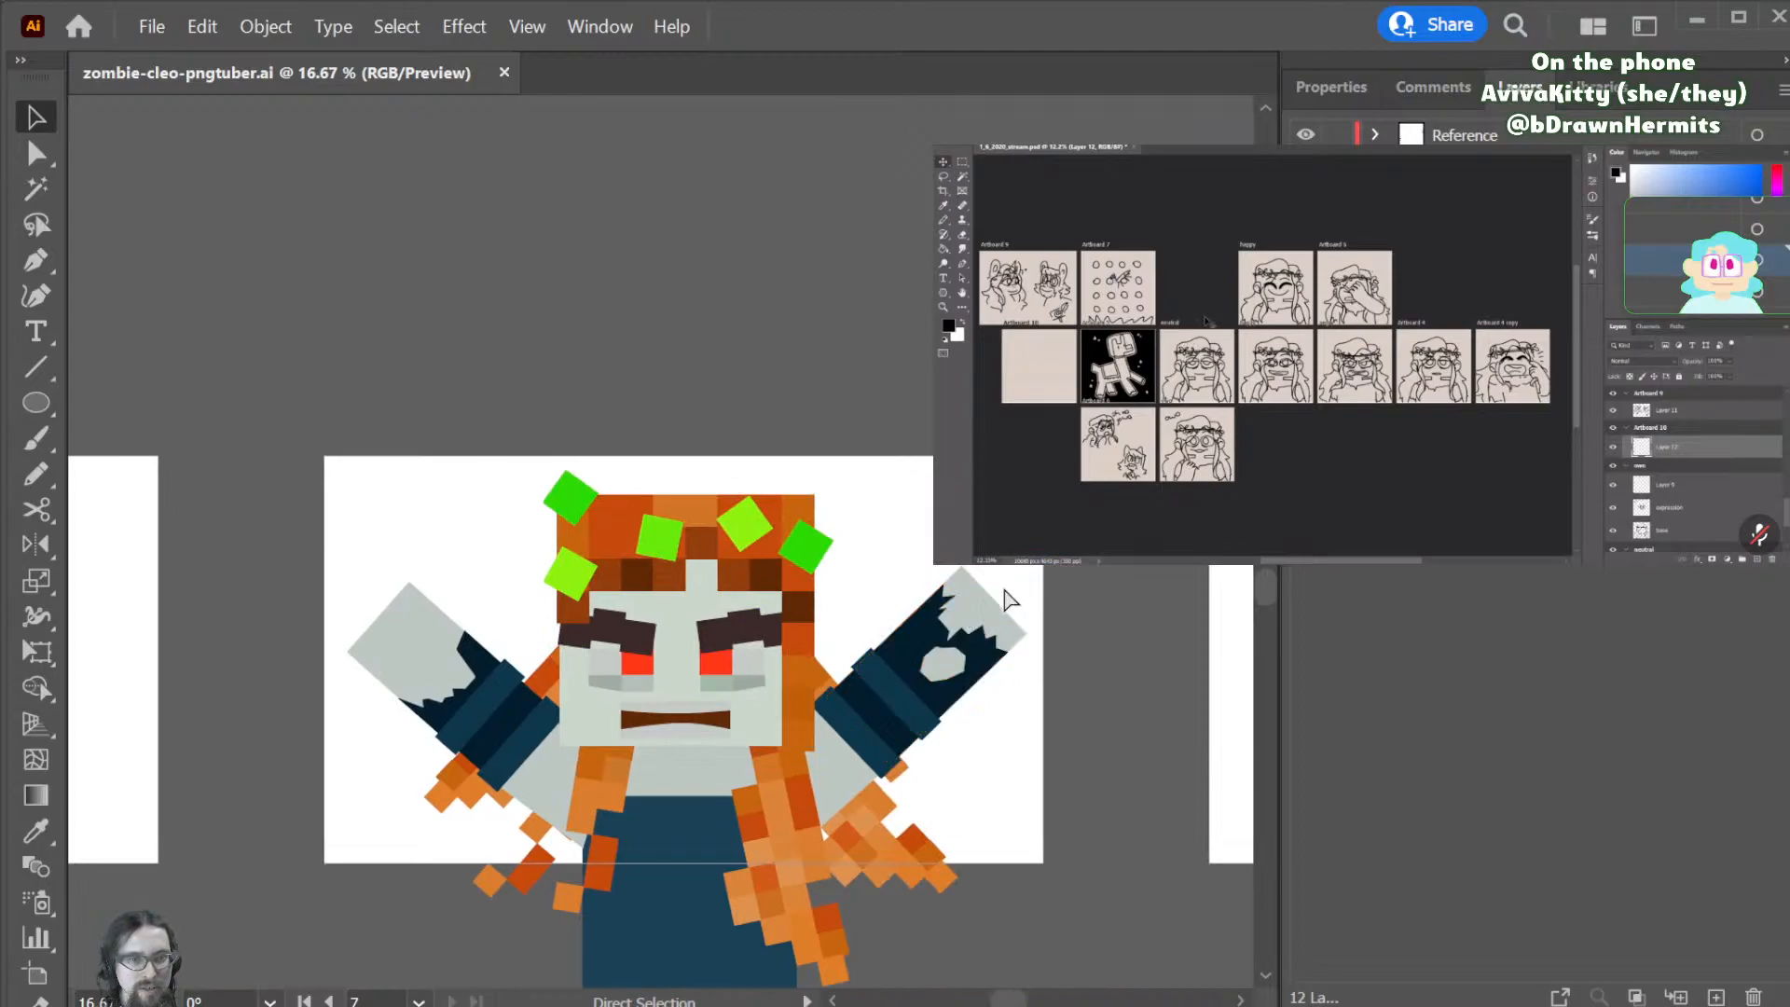
pyautogui.hscroll(6, 1016, 597)
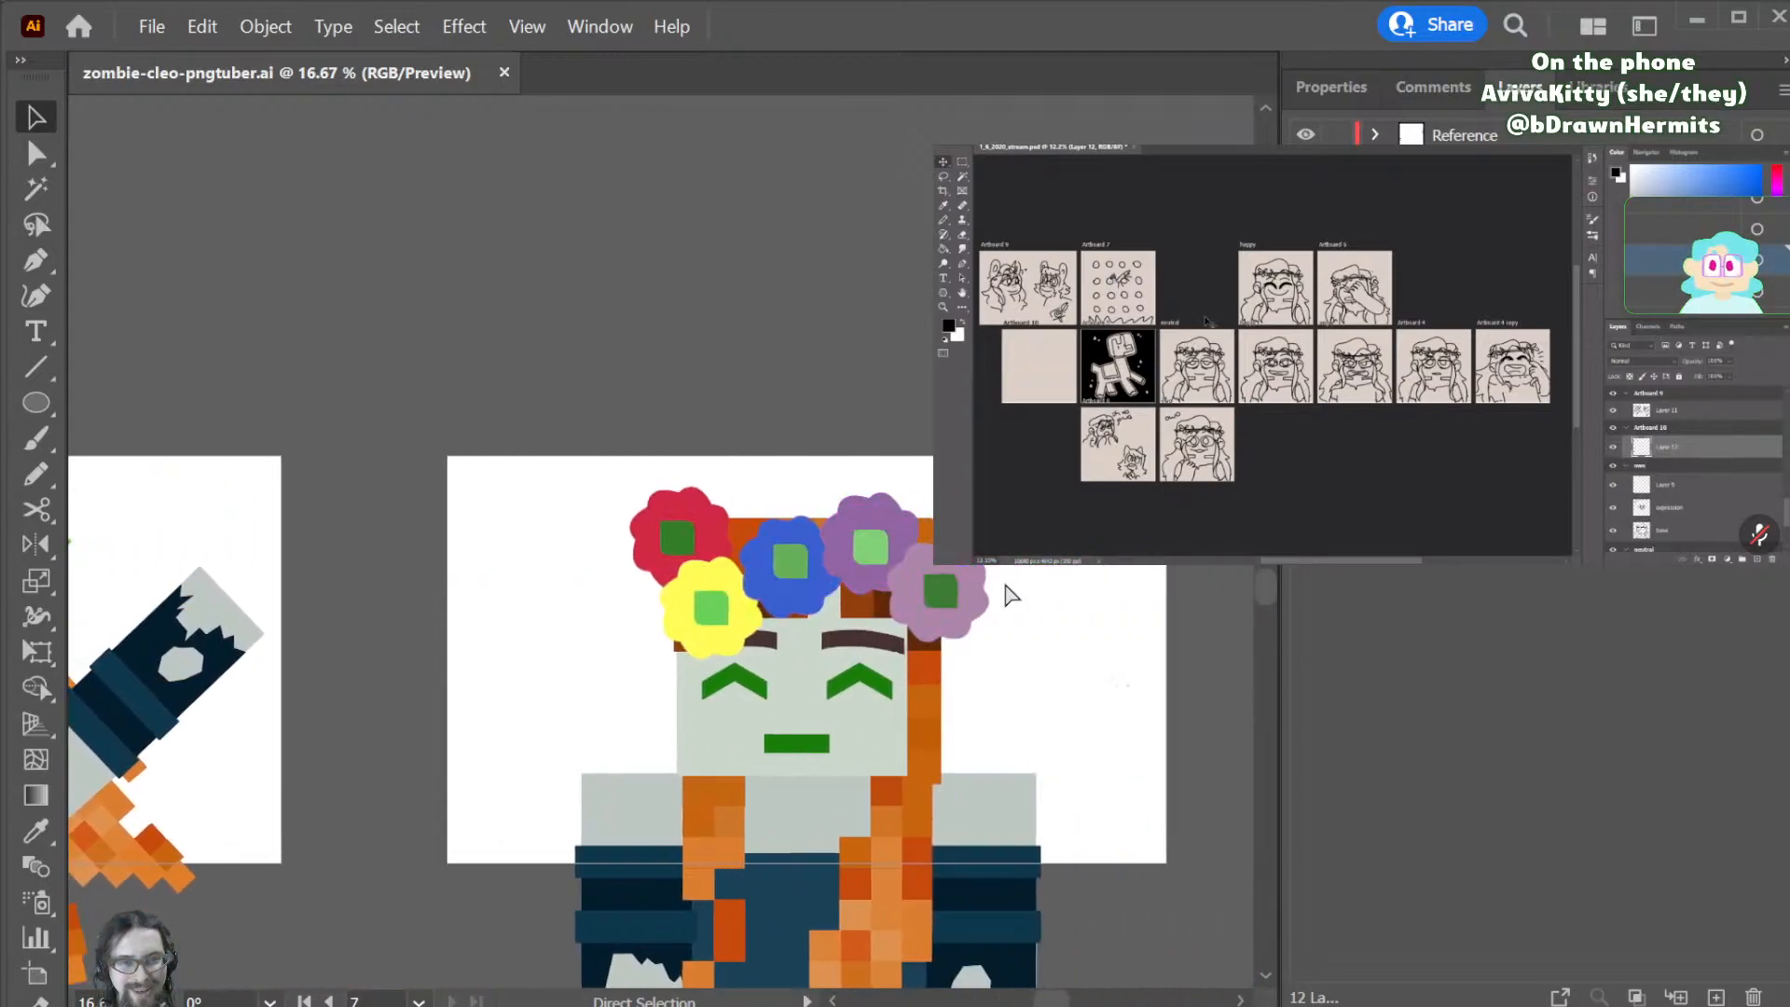
# - Compare the raised-arms expression with the hand-on-face and laughing ones in the lower row of artboards
pyautogui.scroll(-10, 1000, 567)
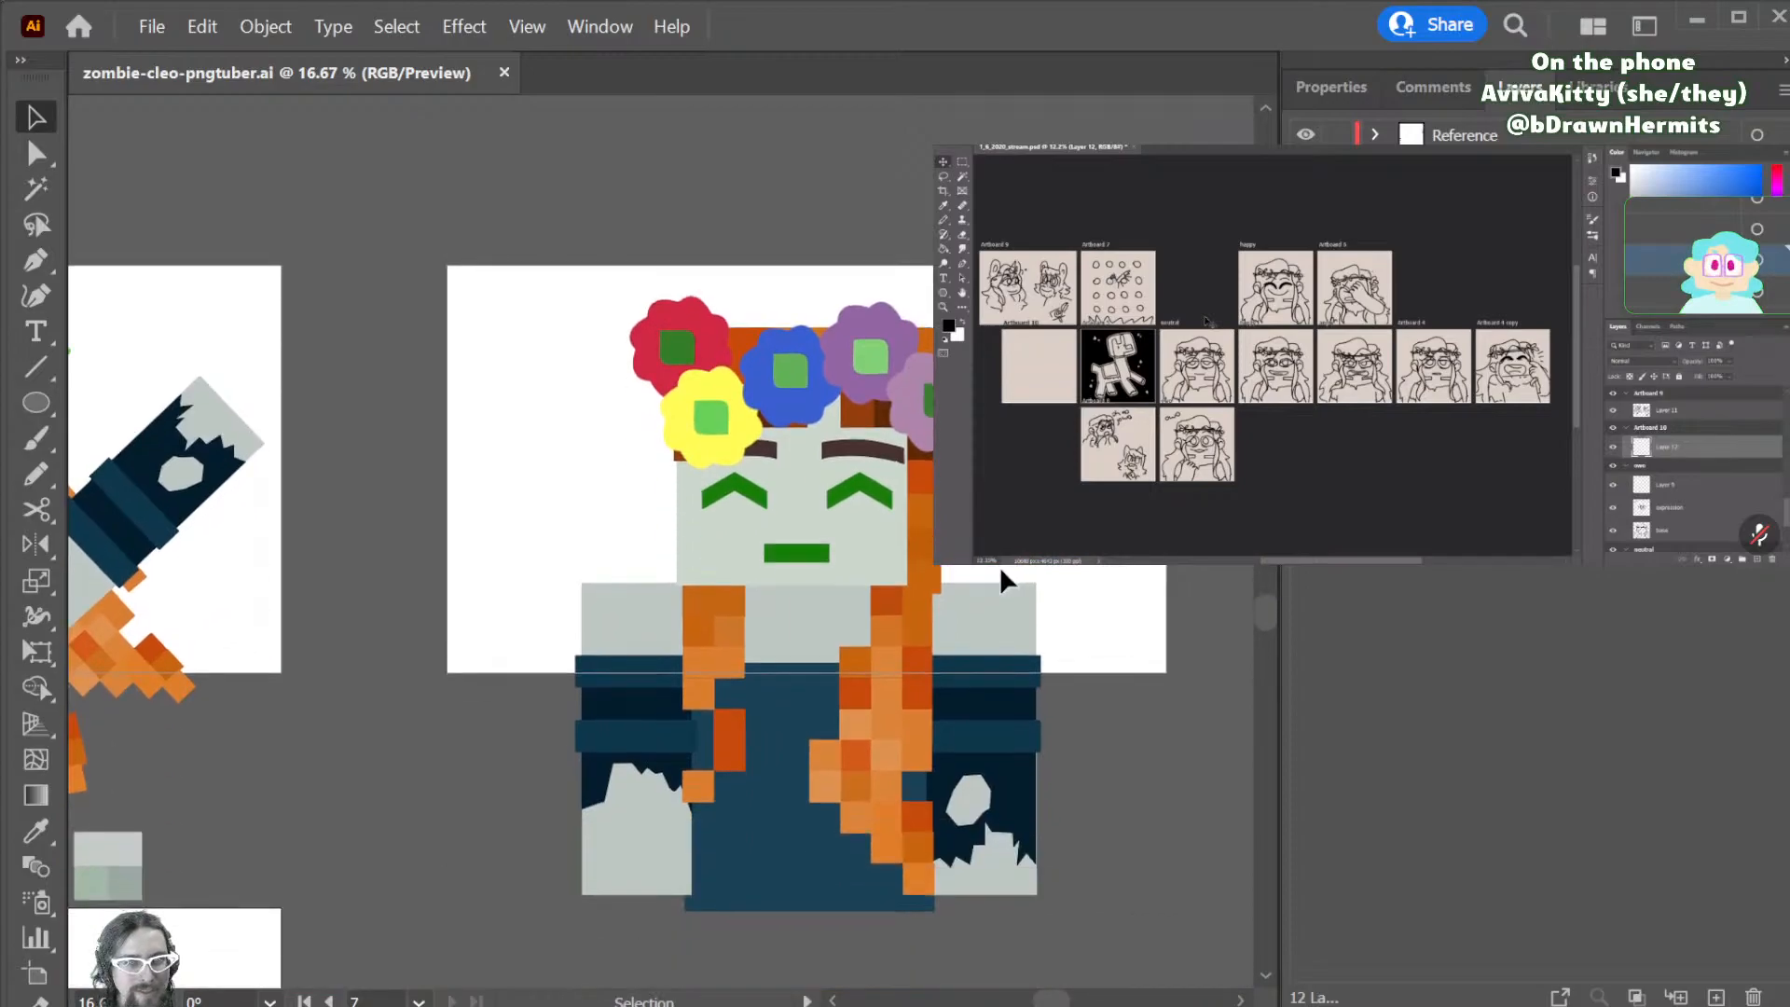
pyautogui.hscroll(-3, 988, 582)
pyautogui.hscroll(-8, 989, 582)
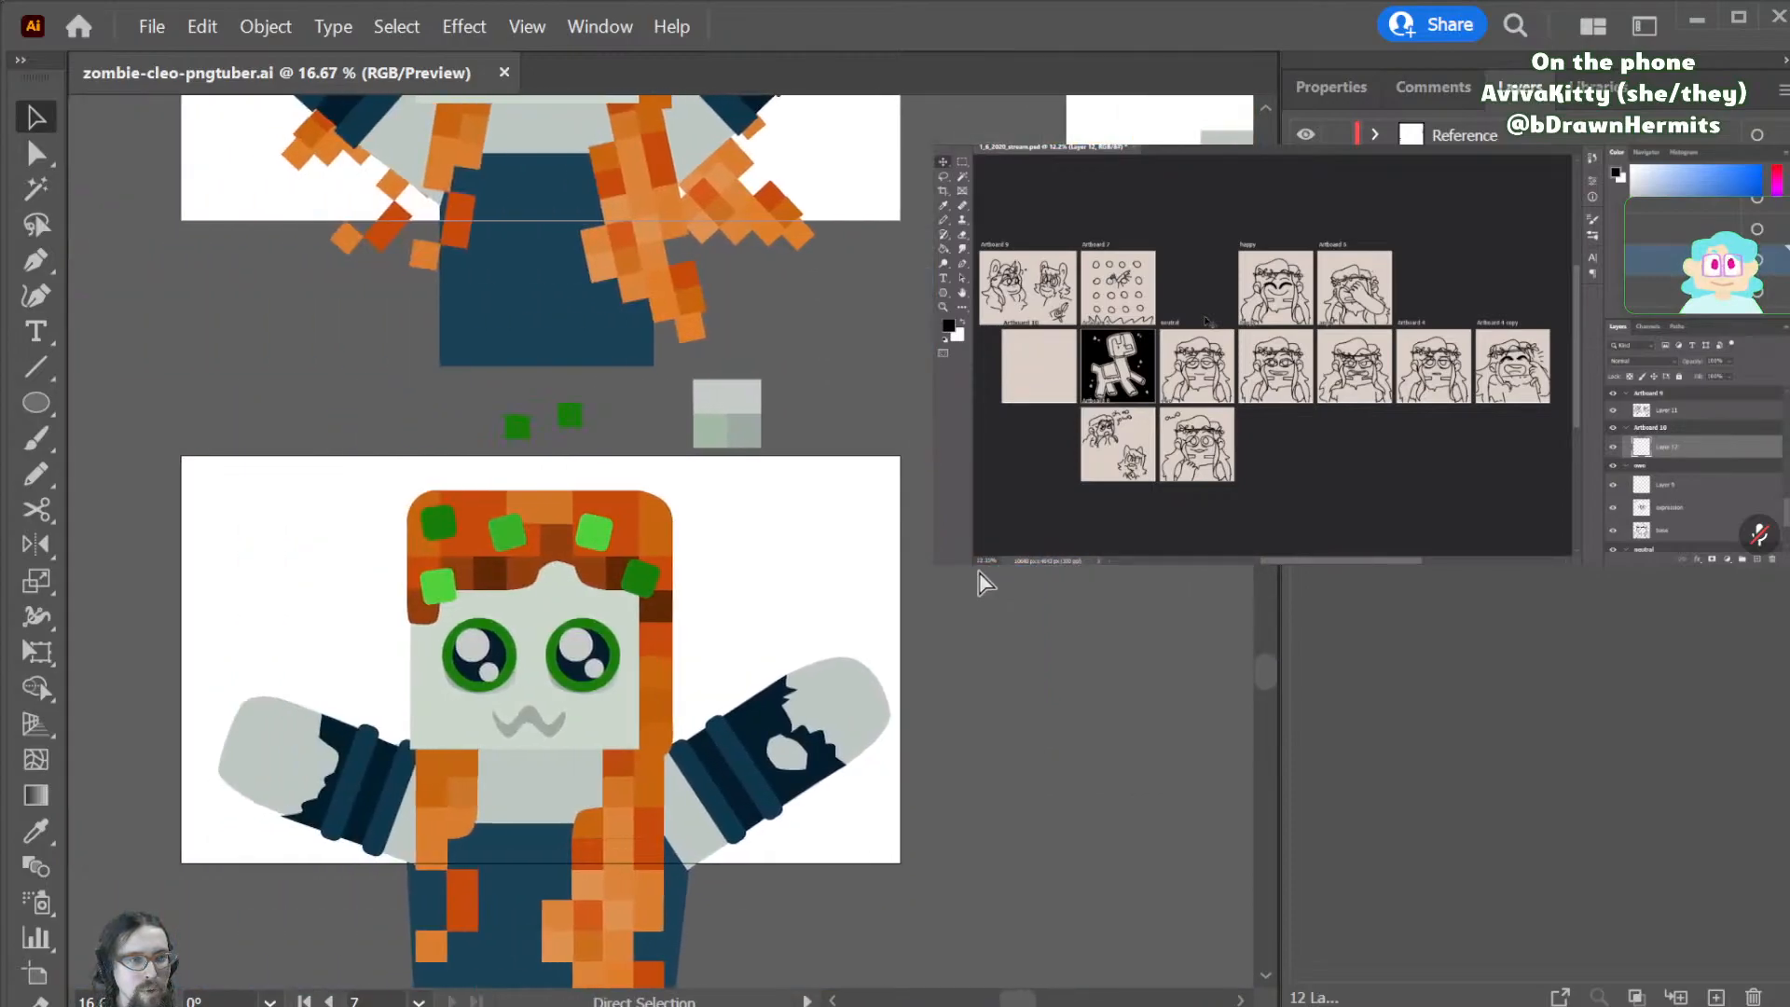
pyautogui.hscroll(-8, 979, 582)
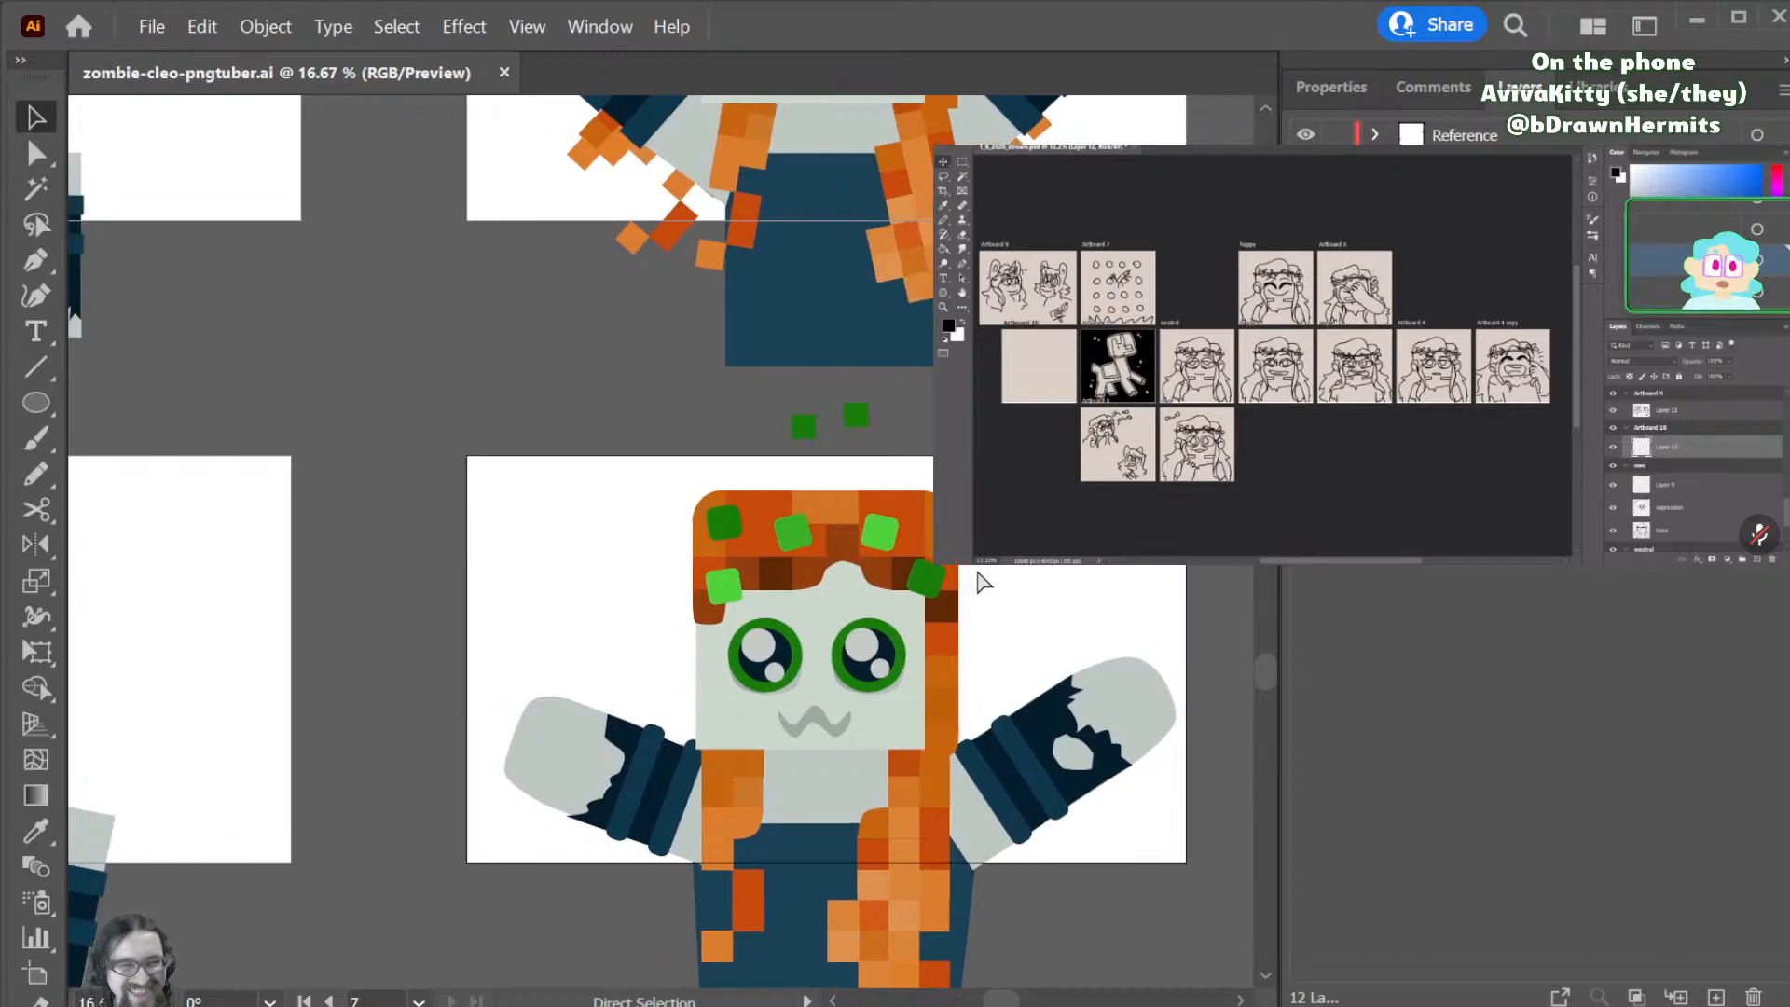
pyautogui.hscroll(-10, 974, 571)
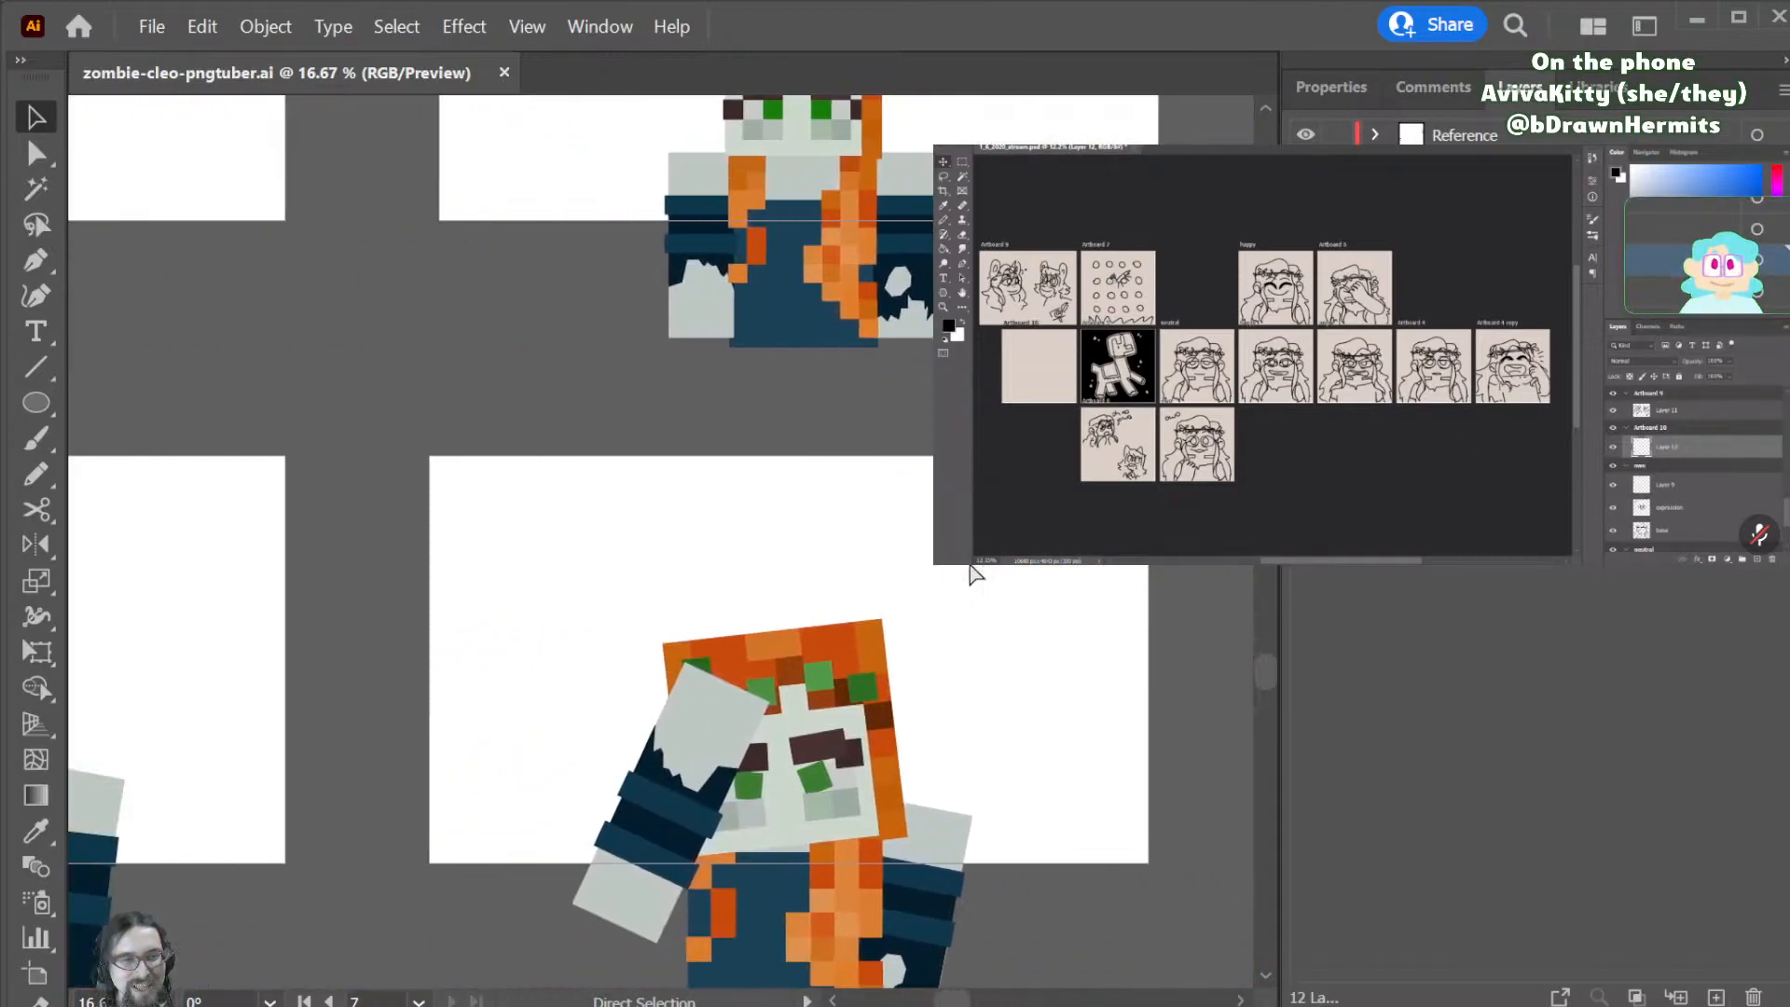
pyautogui.hscroll(-8, 966, 571)
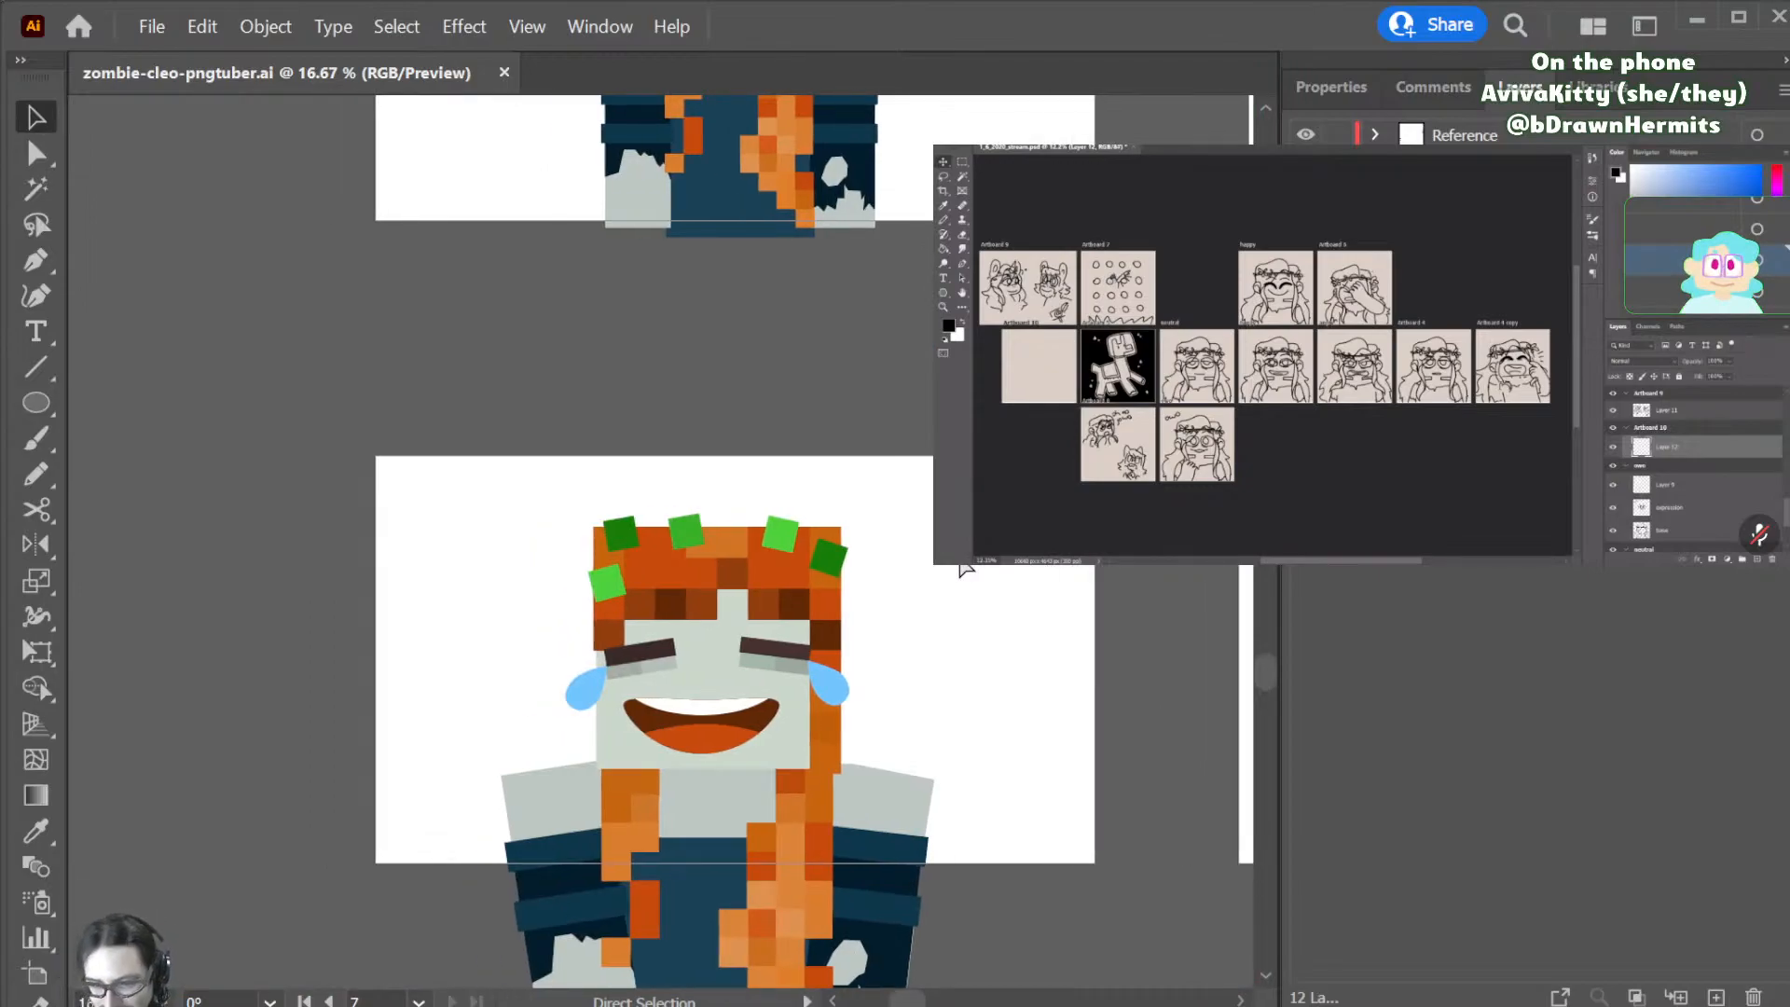
pyautogui.hscroll(10, 965, 568)
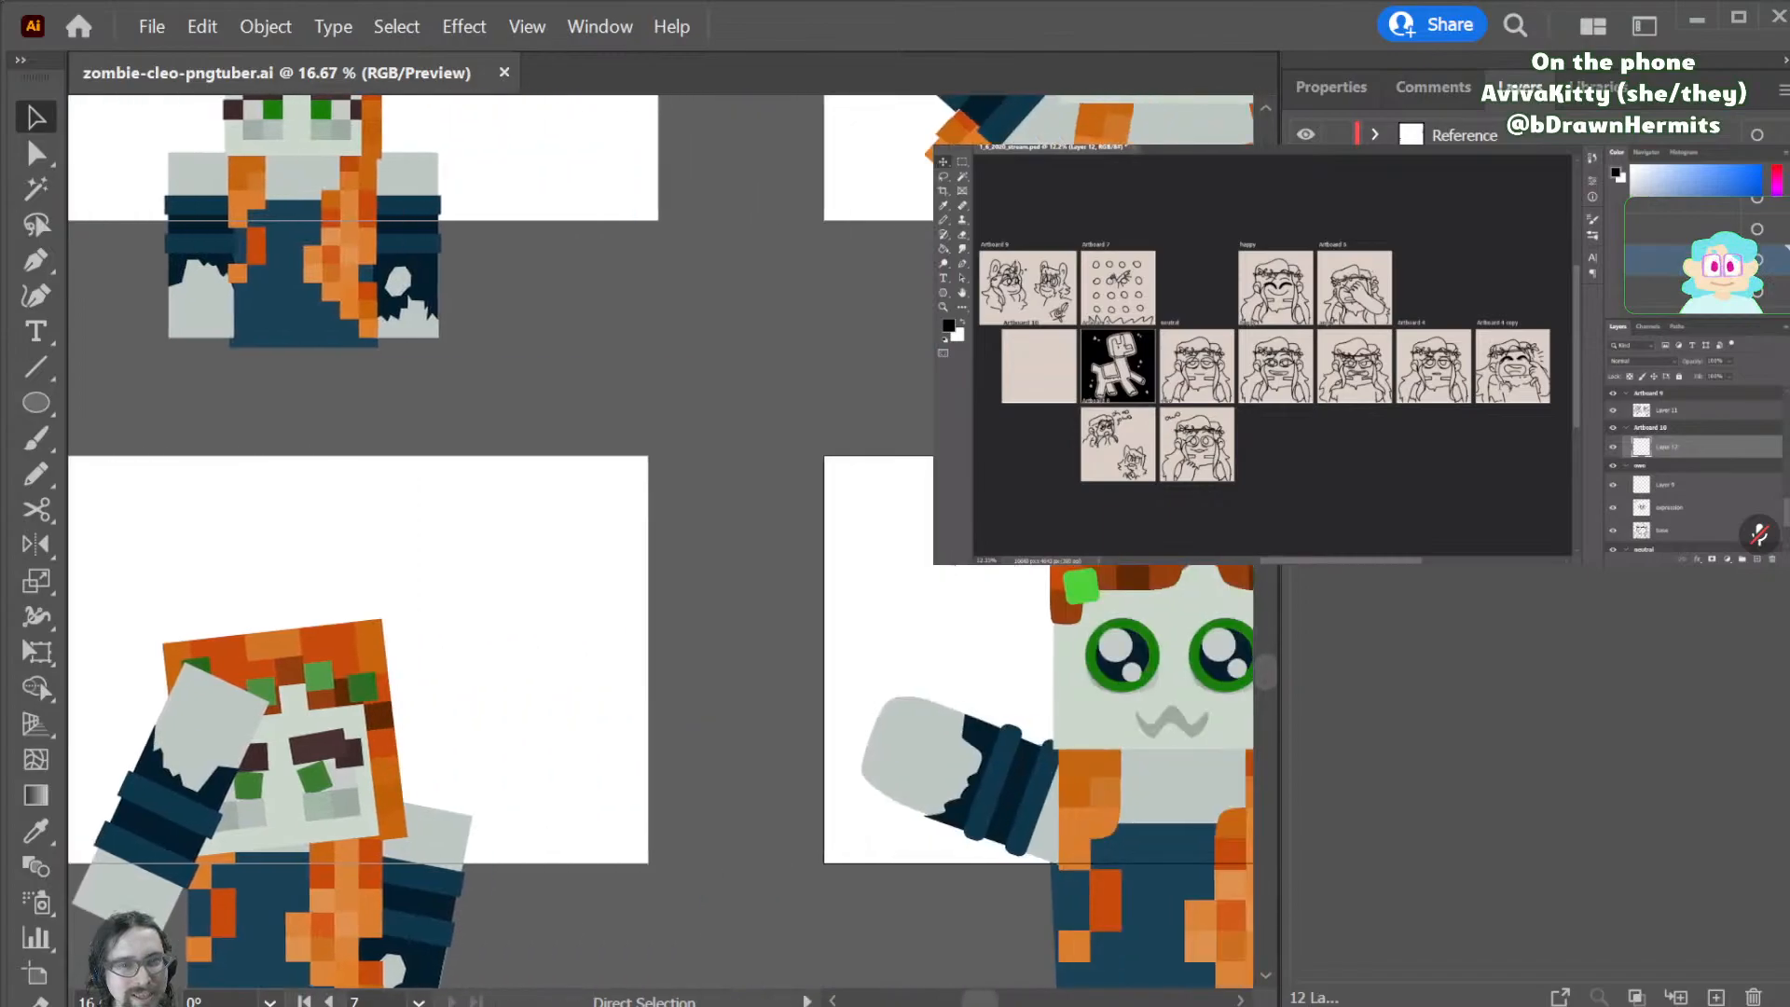
pyautogui.hscroll(10, 965, 569)
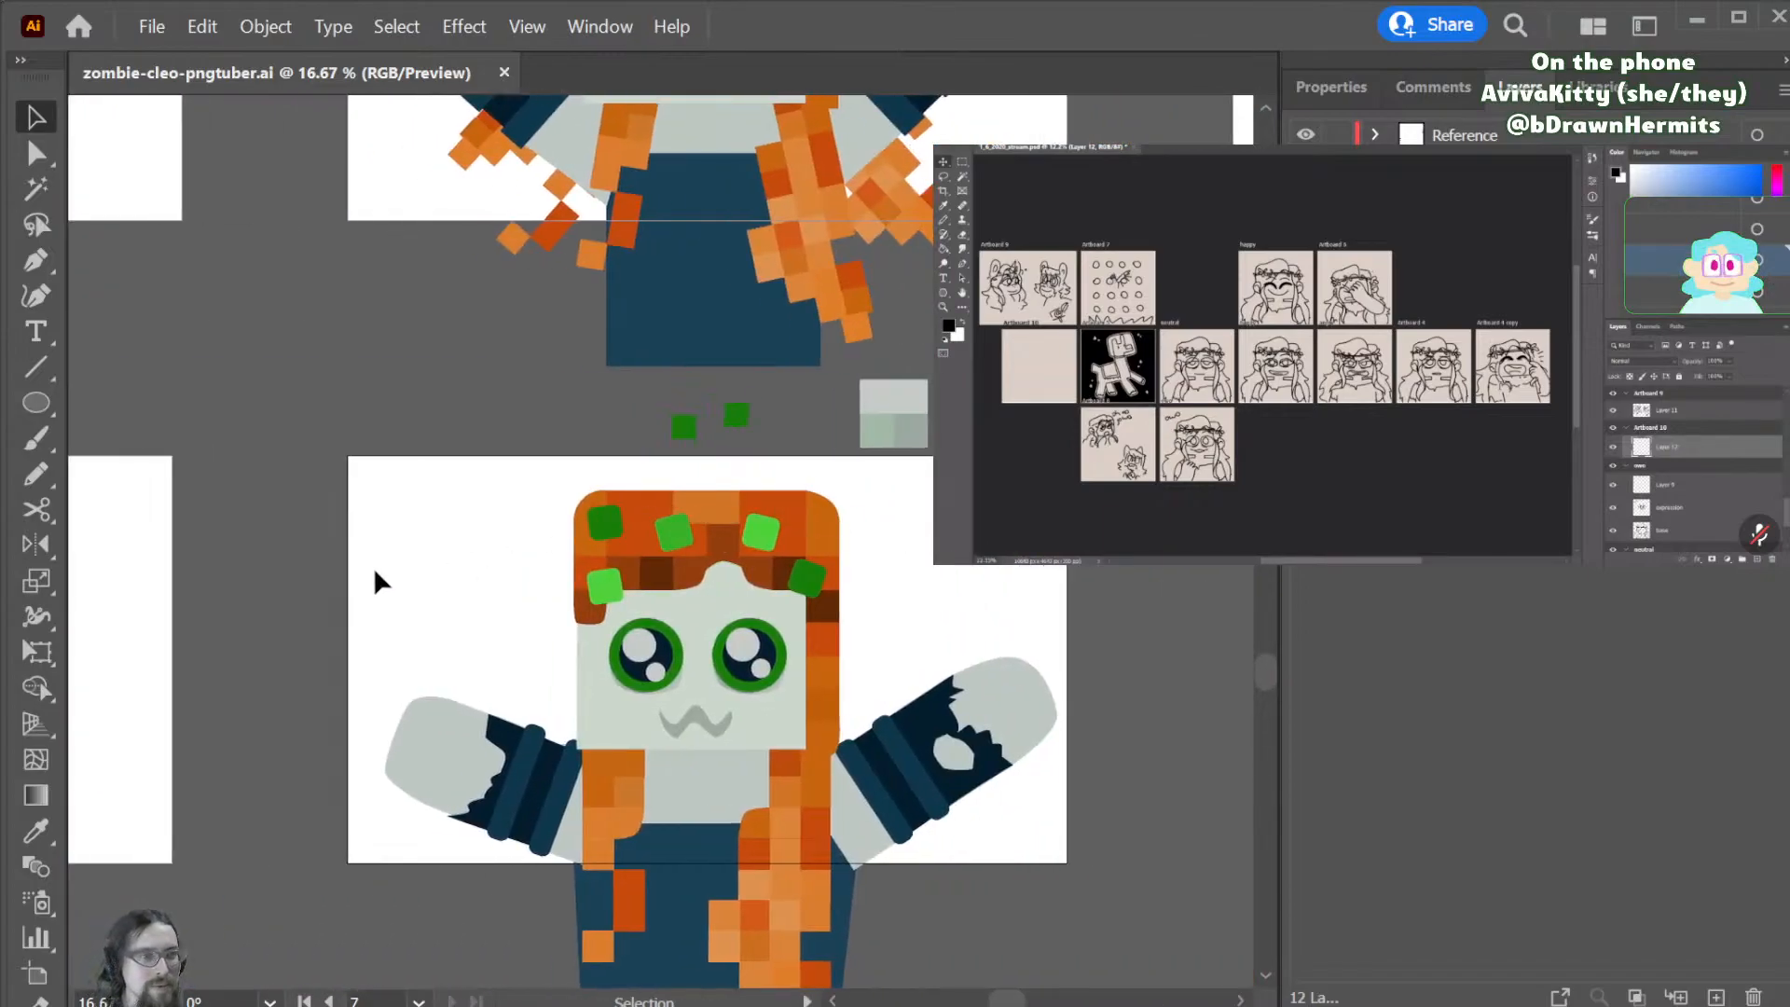
# - Draw a small five-pointed star above the raised hand at the artboard's left side and fill it yellow
pyautogui.moveTo(35, 395); pyautogui.dragTo(159, 546)
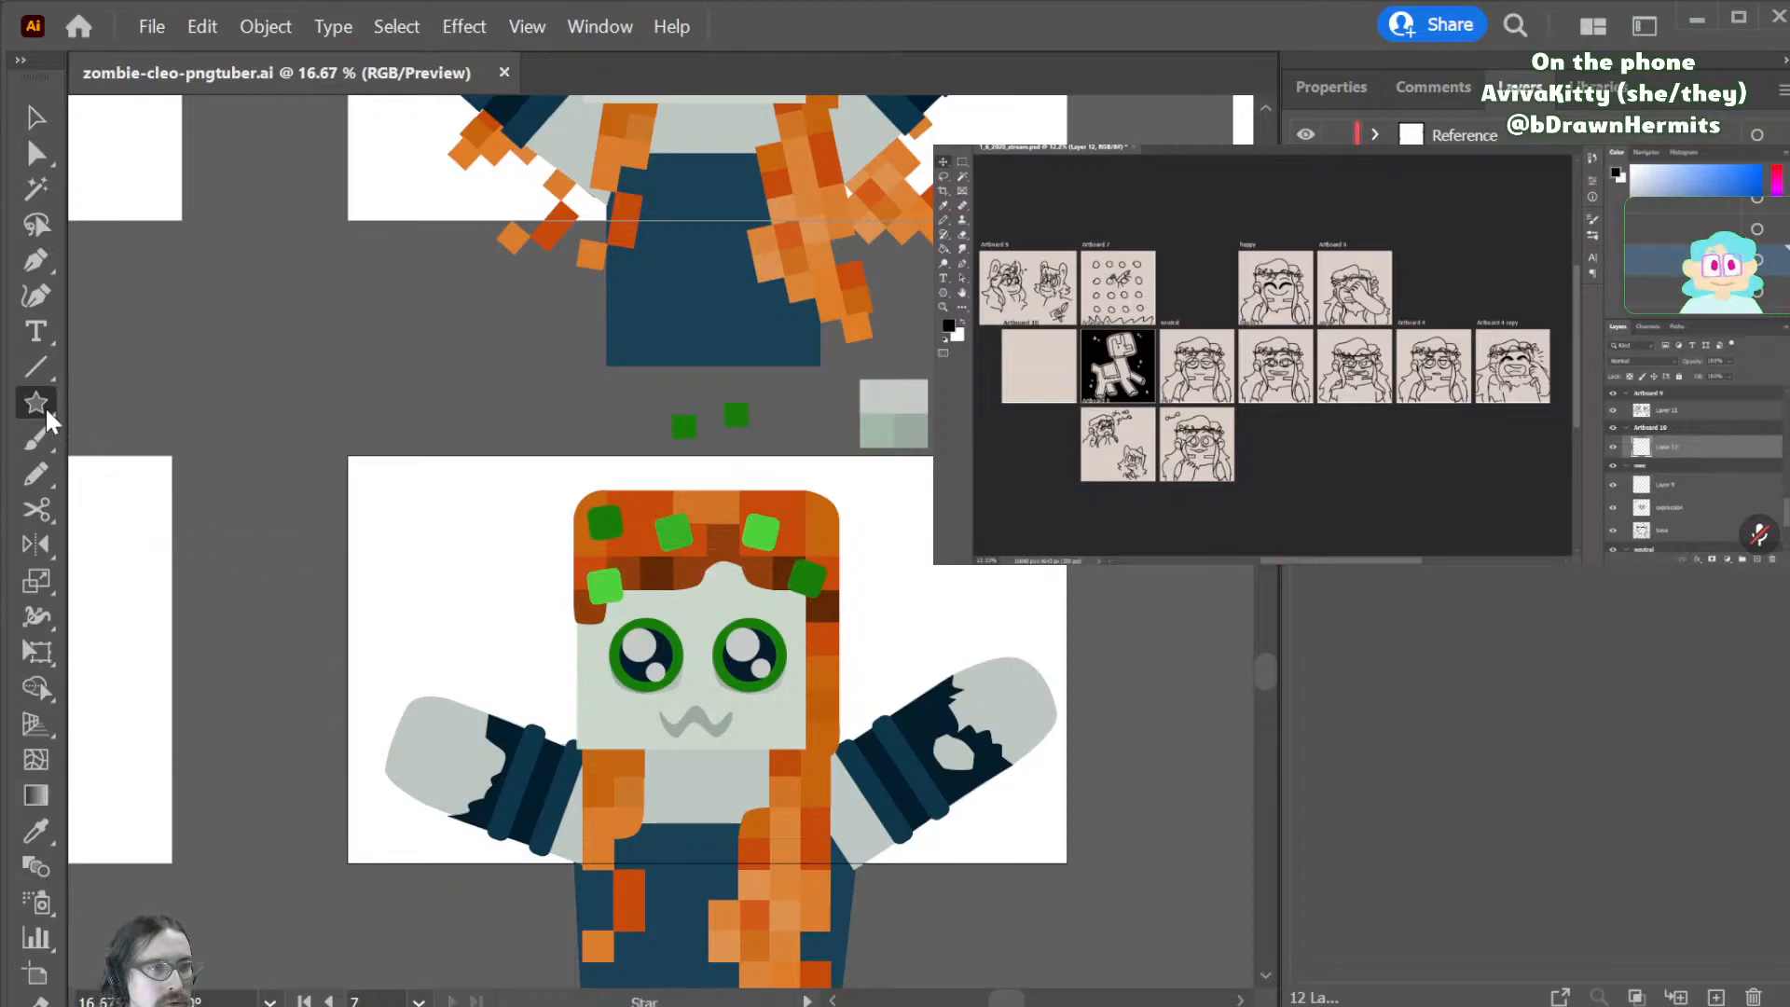
pyautogui.moveTo(428, 557); pyautogui.dragTo(464, 565)
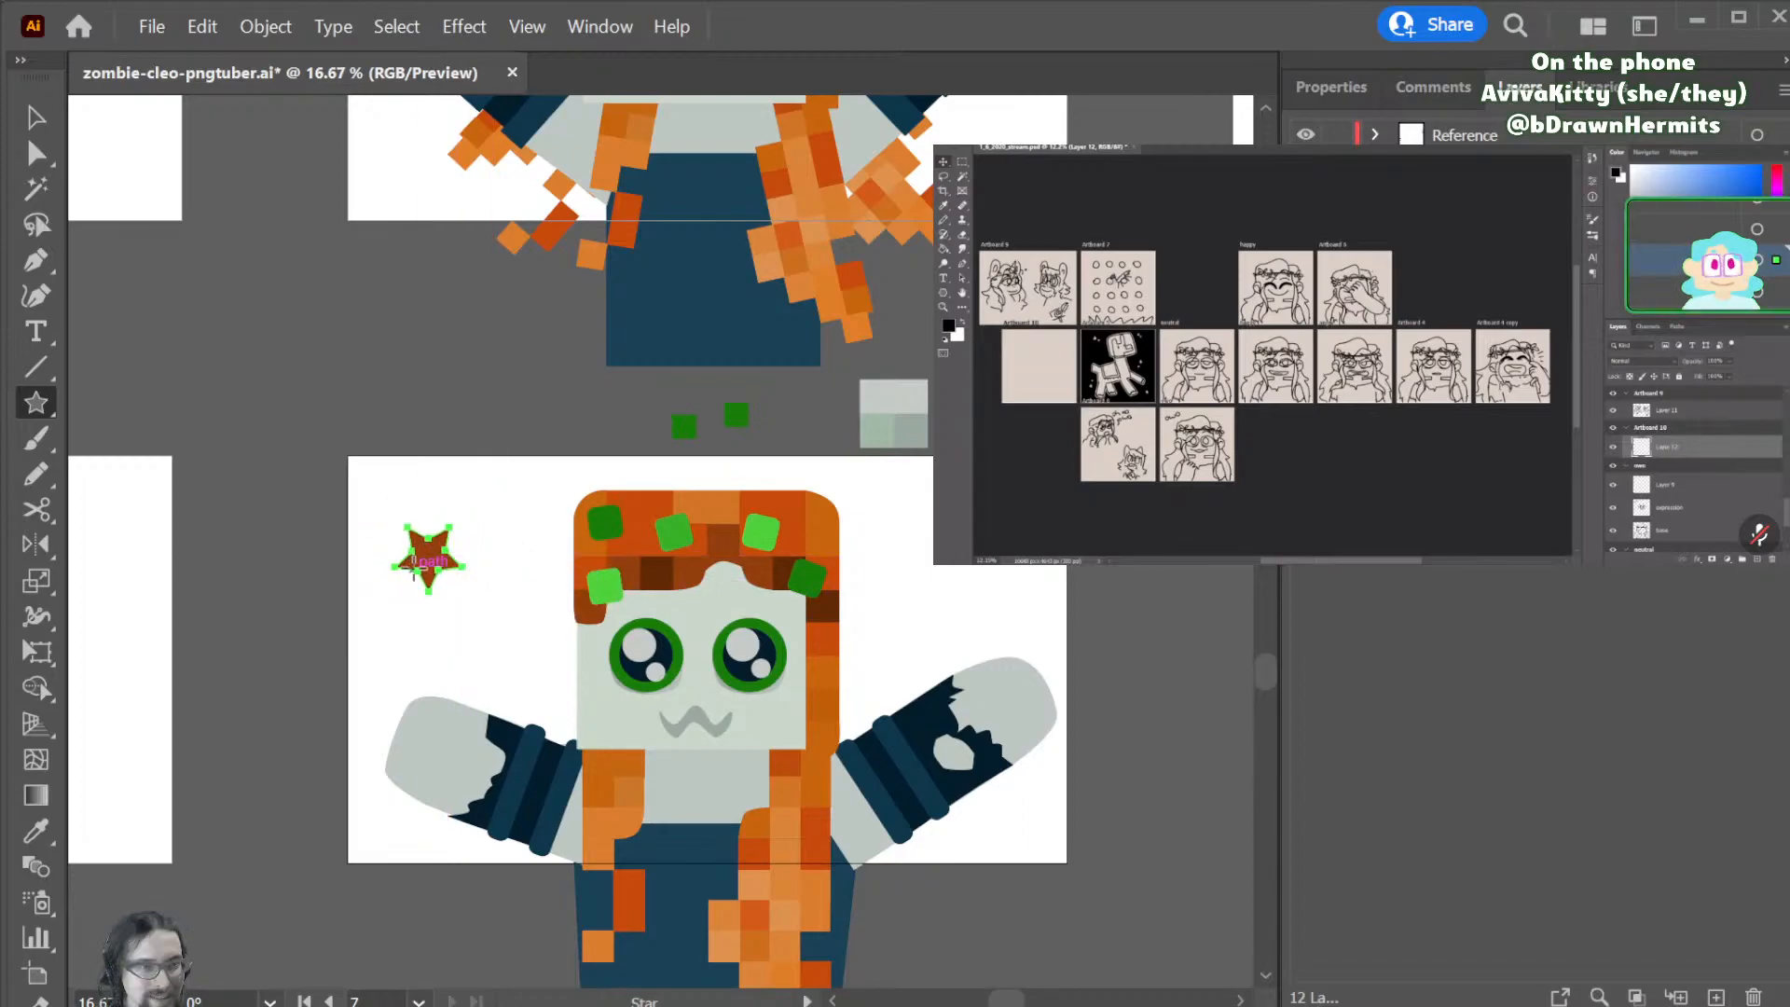
pyautogui.press('i')
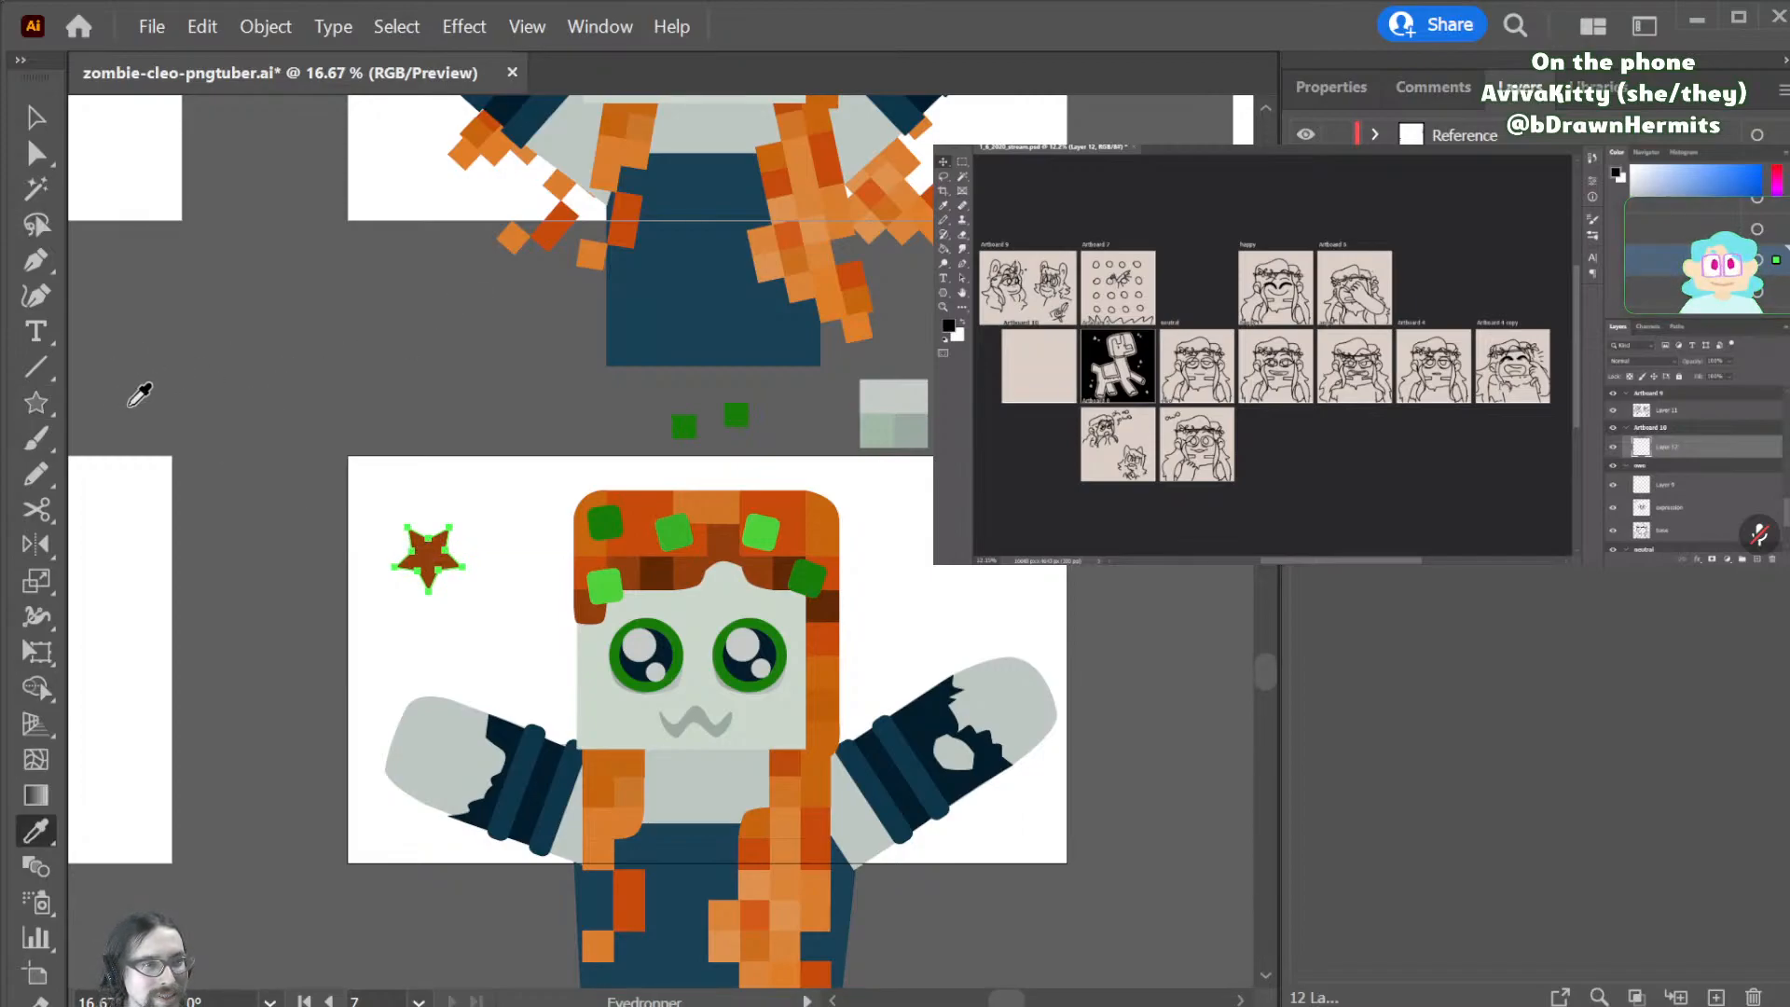
pyautogui.hotkey('ctrl', 'z')
pyautogui.press('v')
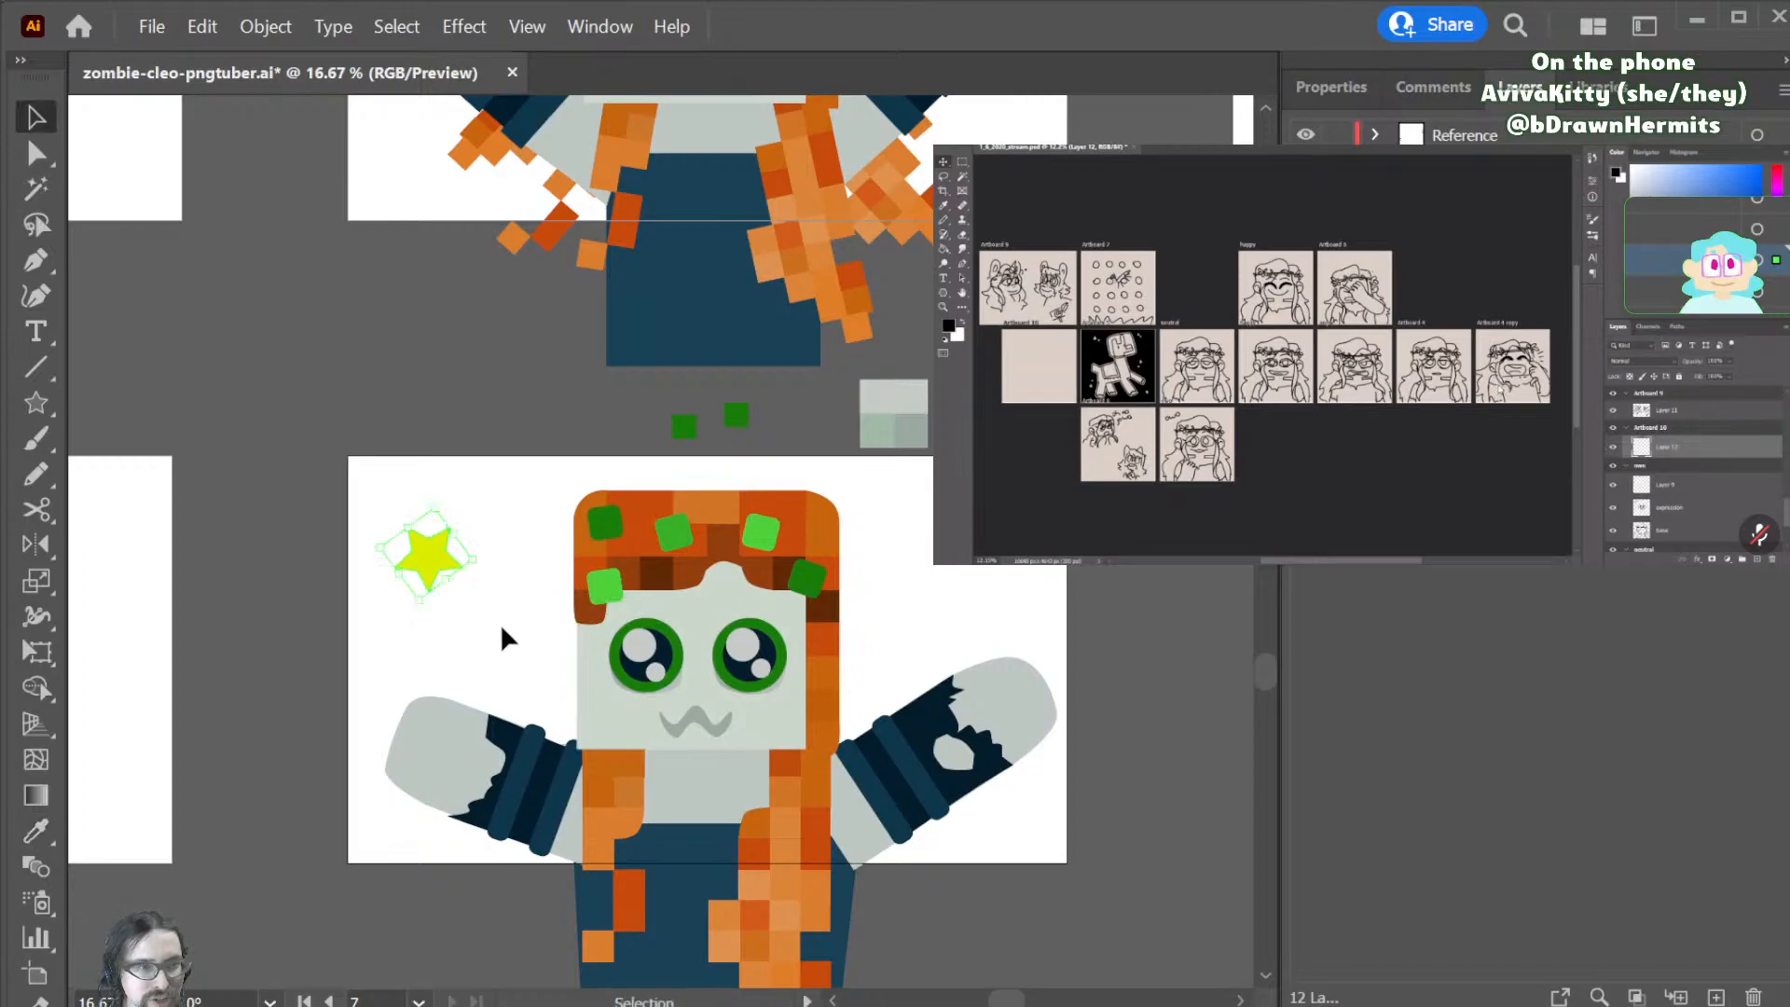
pyautogui.click(426, 551)
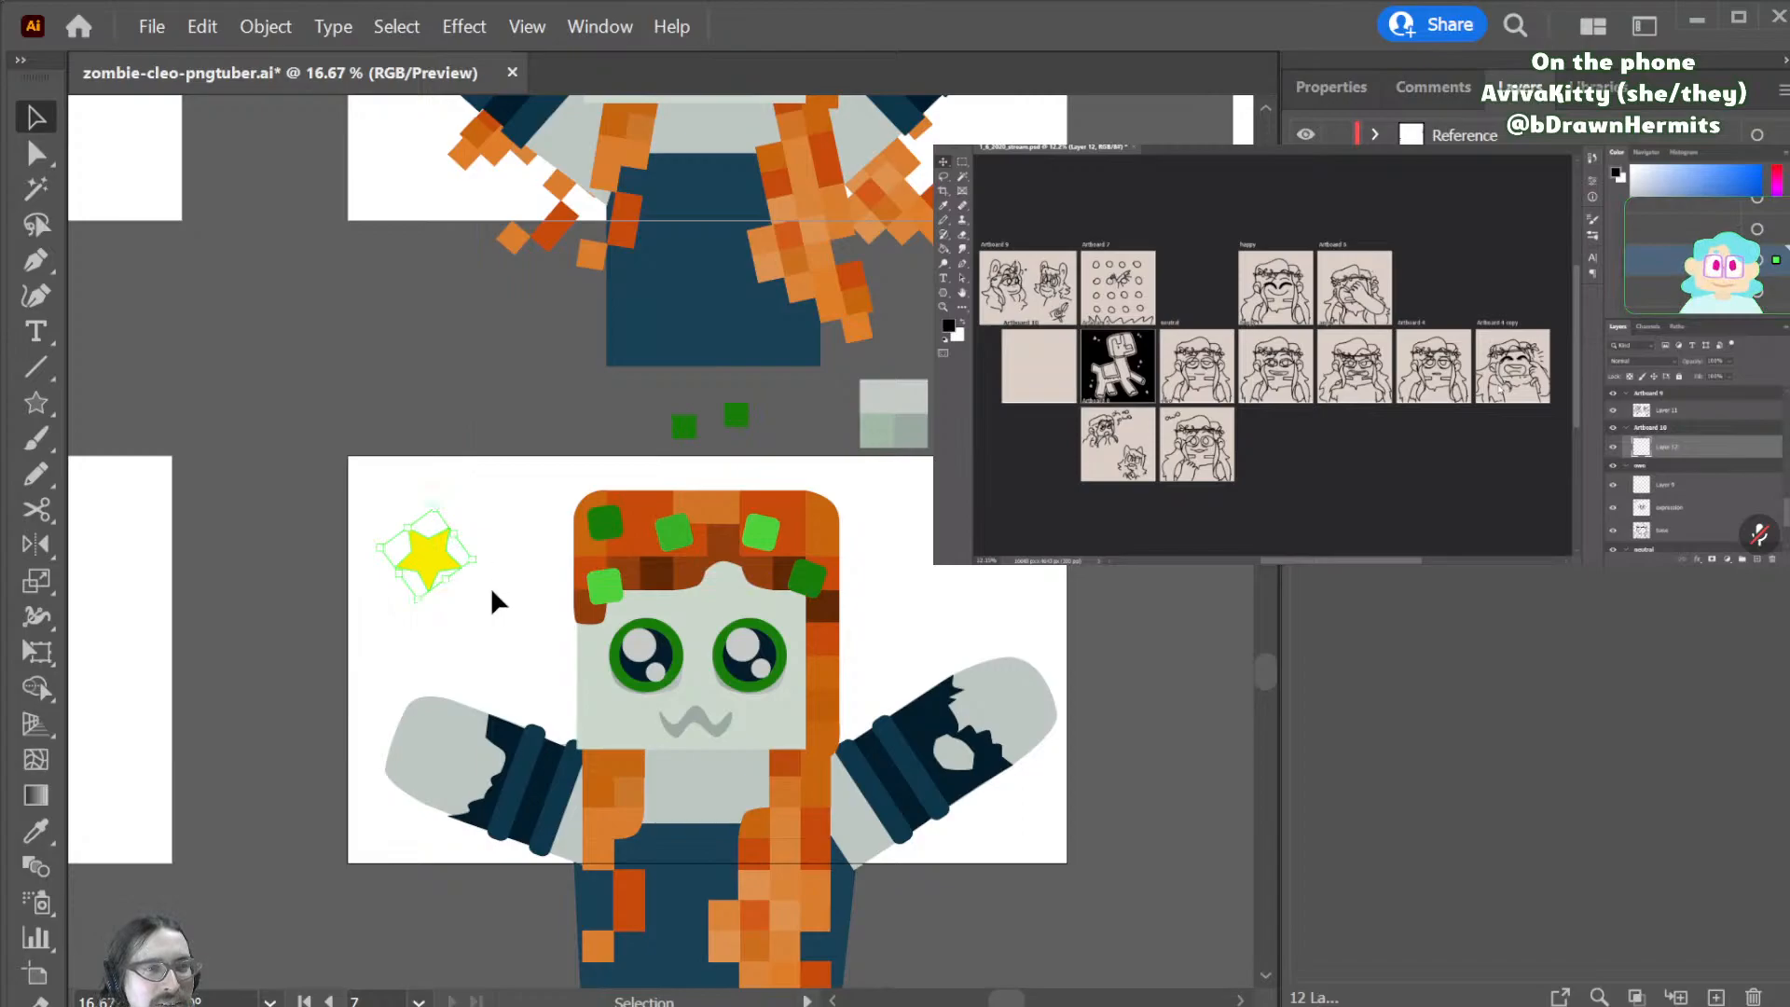
# - Duplicate the yellow star into a scattered trio on each side of the head, and save the document
pyautogui.moveTo(427, 560)
pyautogui.mouseDown()
pyautogui.moveTo(451, 579)
pyautogui.moveTo(457, 634)
pyautogui.moveTo(499, 516)
pyautogui.moveTo(503, 559)
pyautogui.moveTo(483, 573)
pyautogui.moveTo(462, 545)
pyautogui.moveTo(411, 559)
pyautogui.mouseUp()
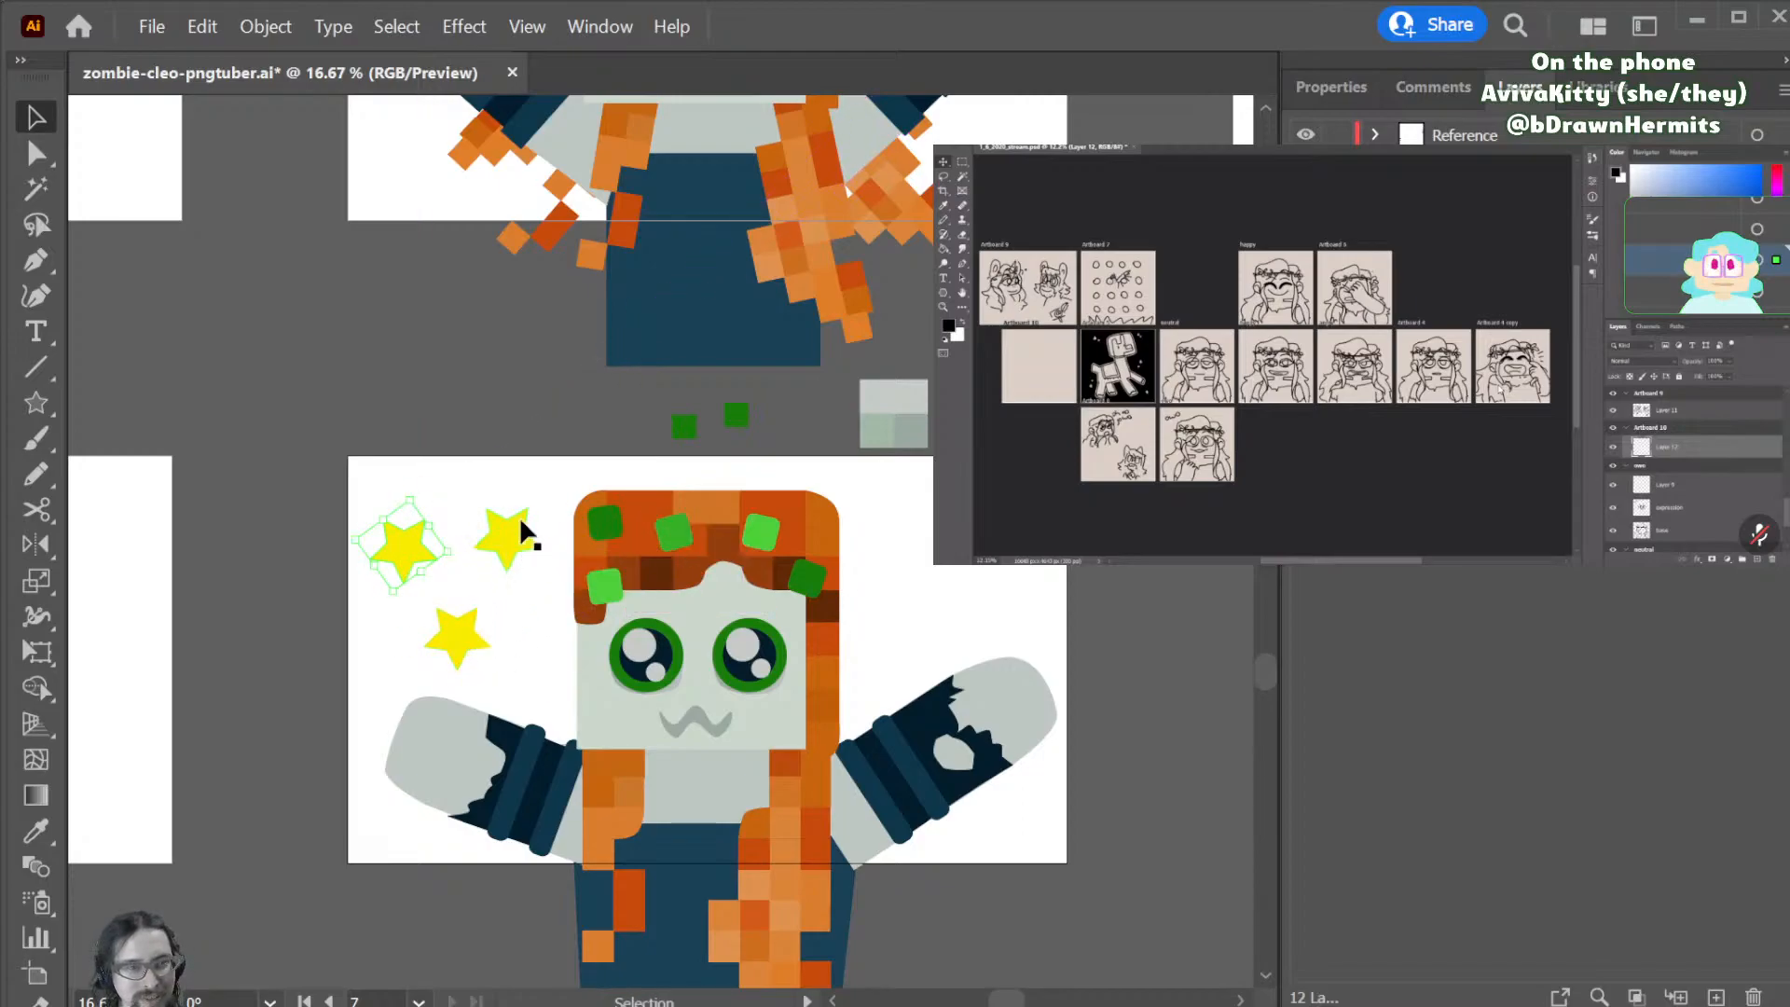
pyautogui.moveTo(549, 471); pyautogui.dragTo(904, 518)
pyautogui.moveTo(459, 639); pyautogui.dragTo(450, 658)
pyautogui.moveTo(515, 544); pyautogui.dragTo(520, 569)
pyautogui.moveTo(402, 555); pyautogui.dragTo(394, 523)
pyautogui.click(1107, 606)
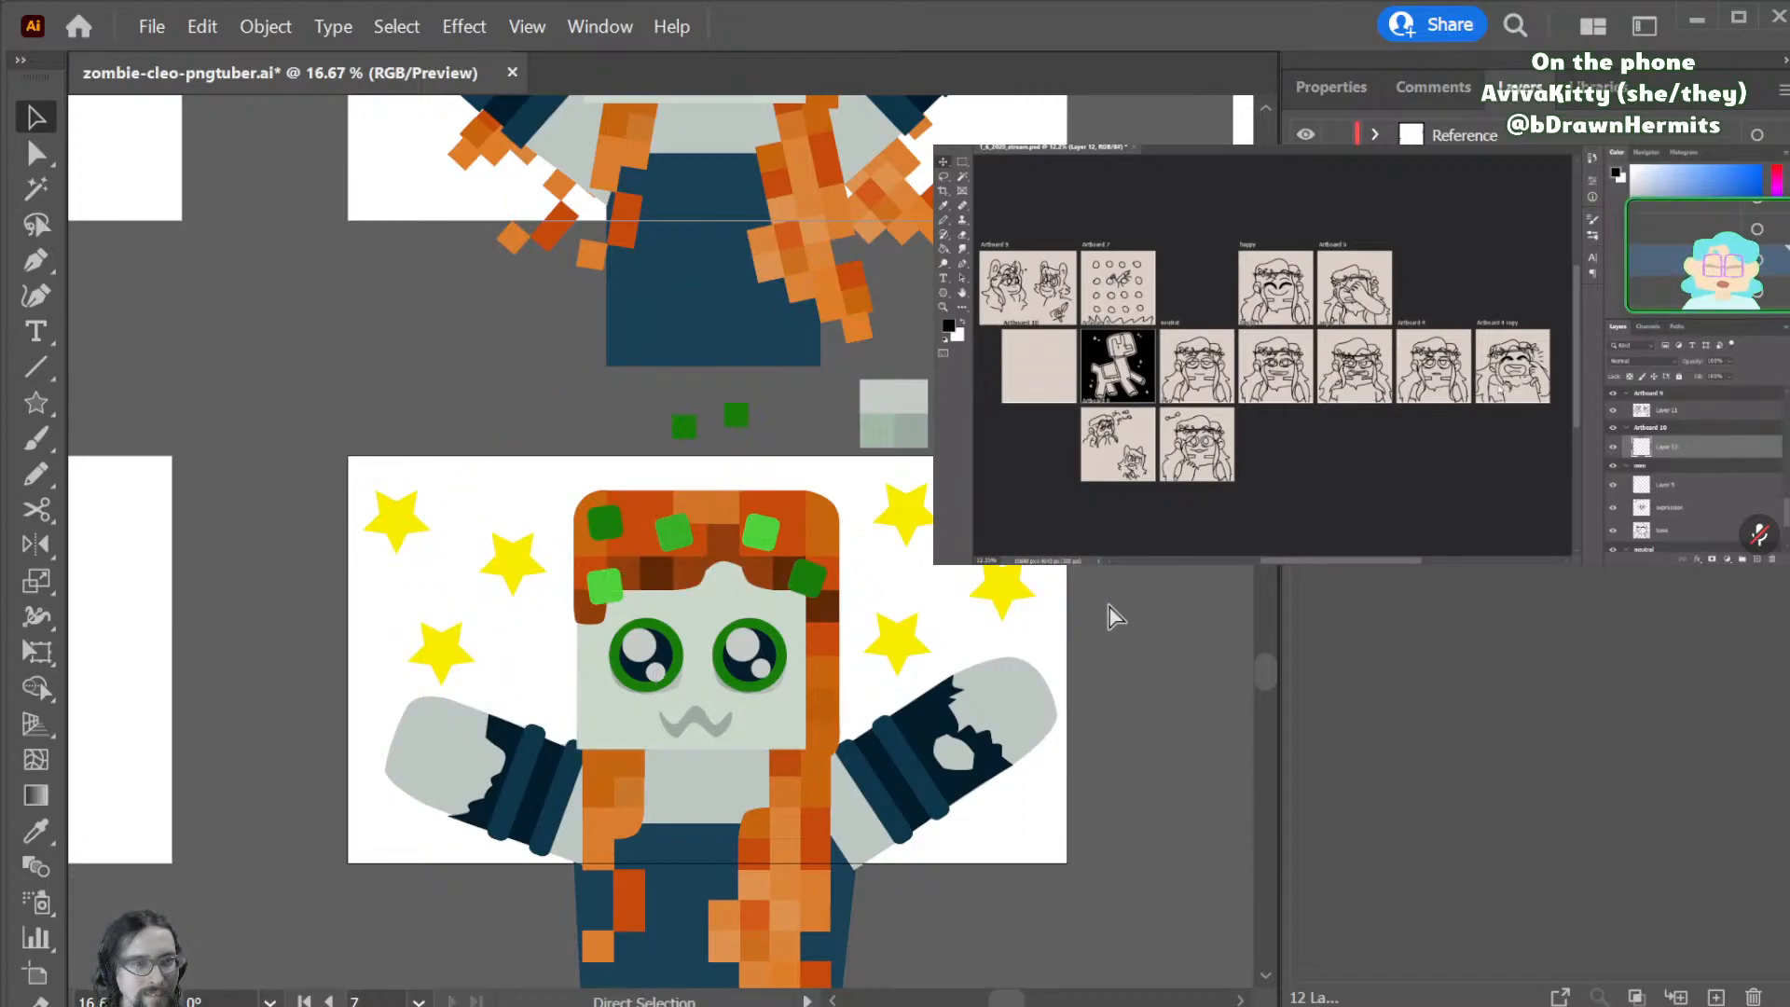
pyautogui.hotkey('ctrl', 's')
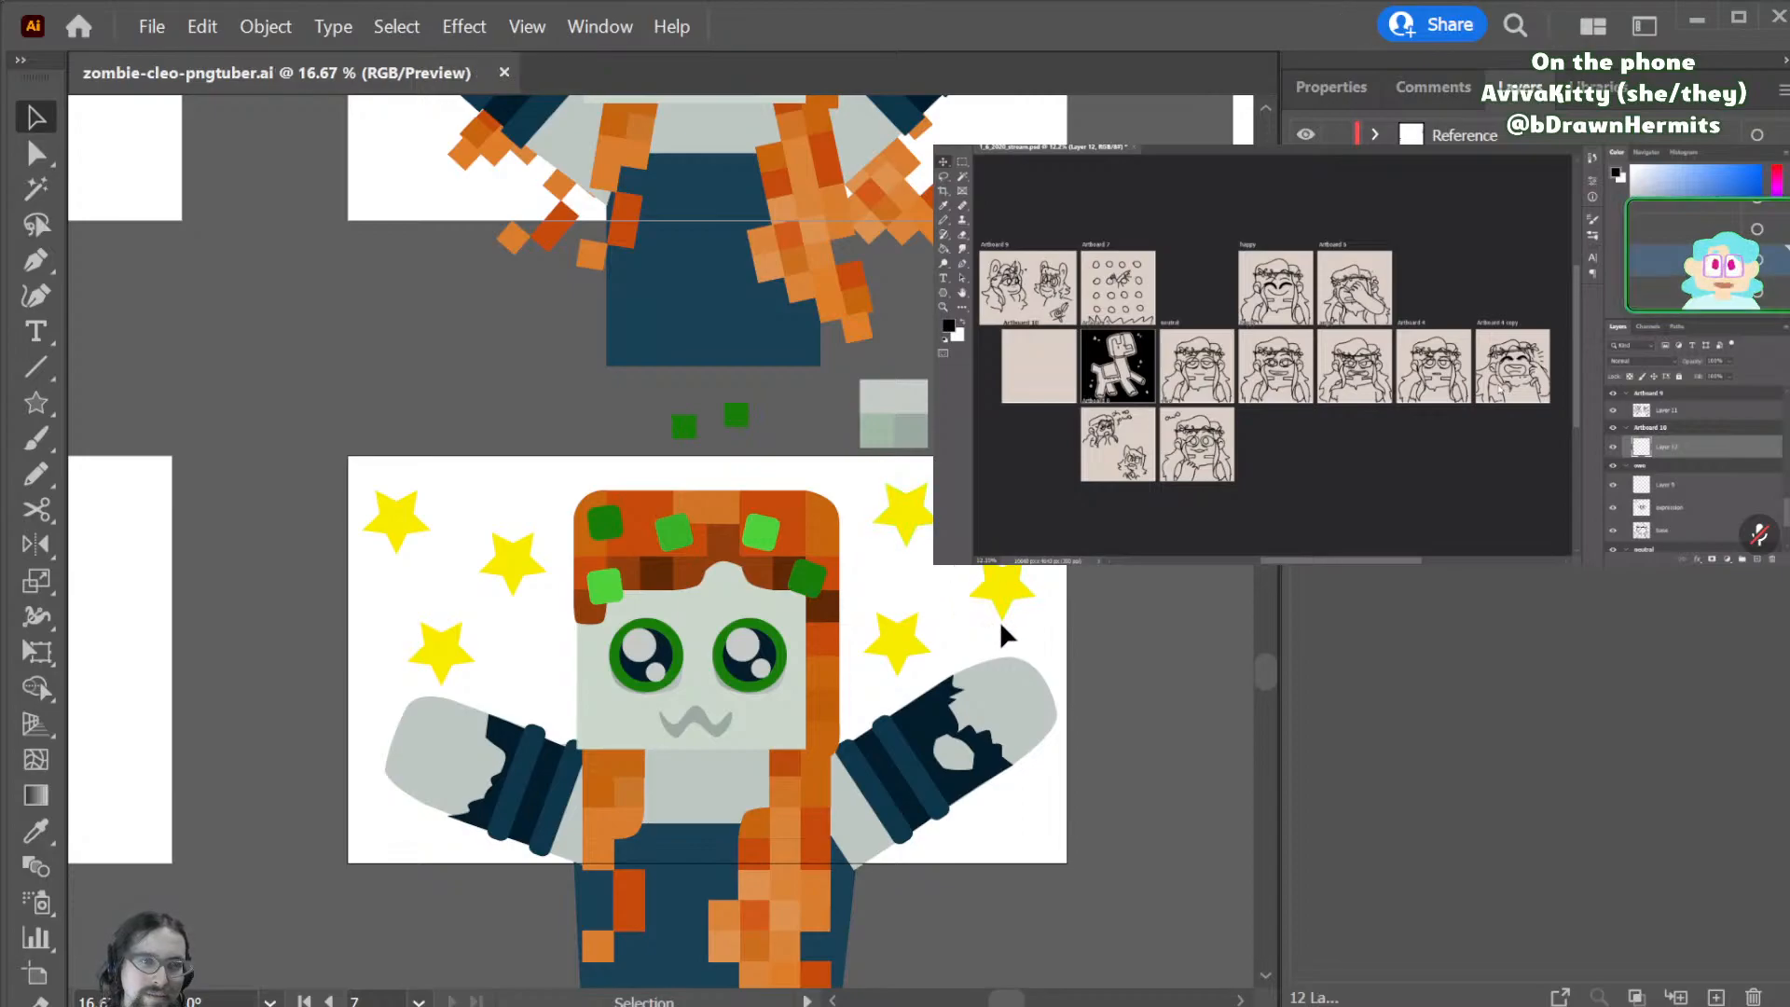
# - Rotate the star trio left of the head slightly and reposition its outer stars for a more even scatter
pyautogui.click(402, 528)
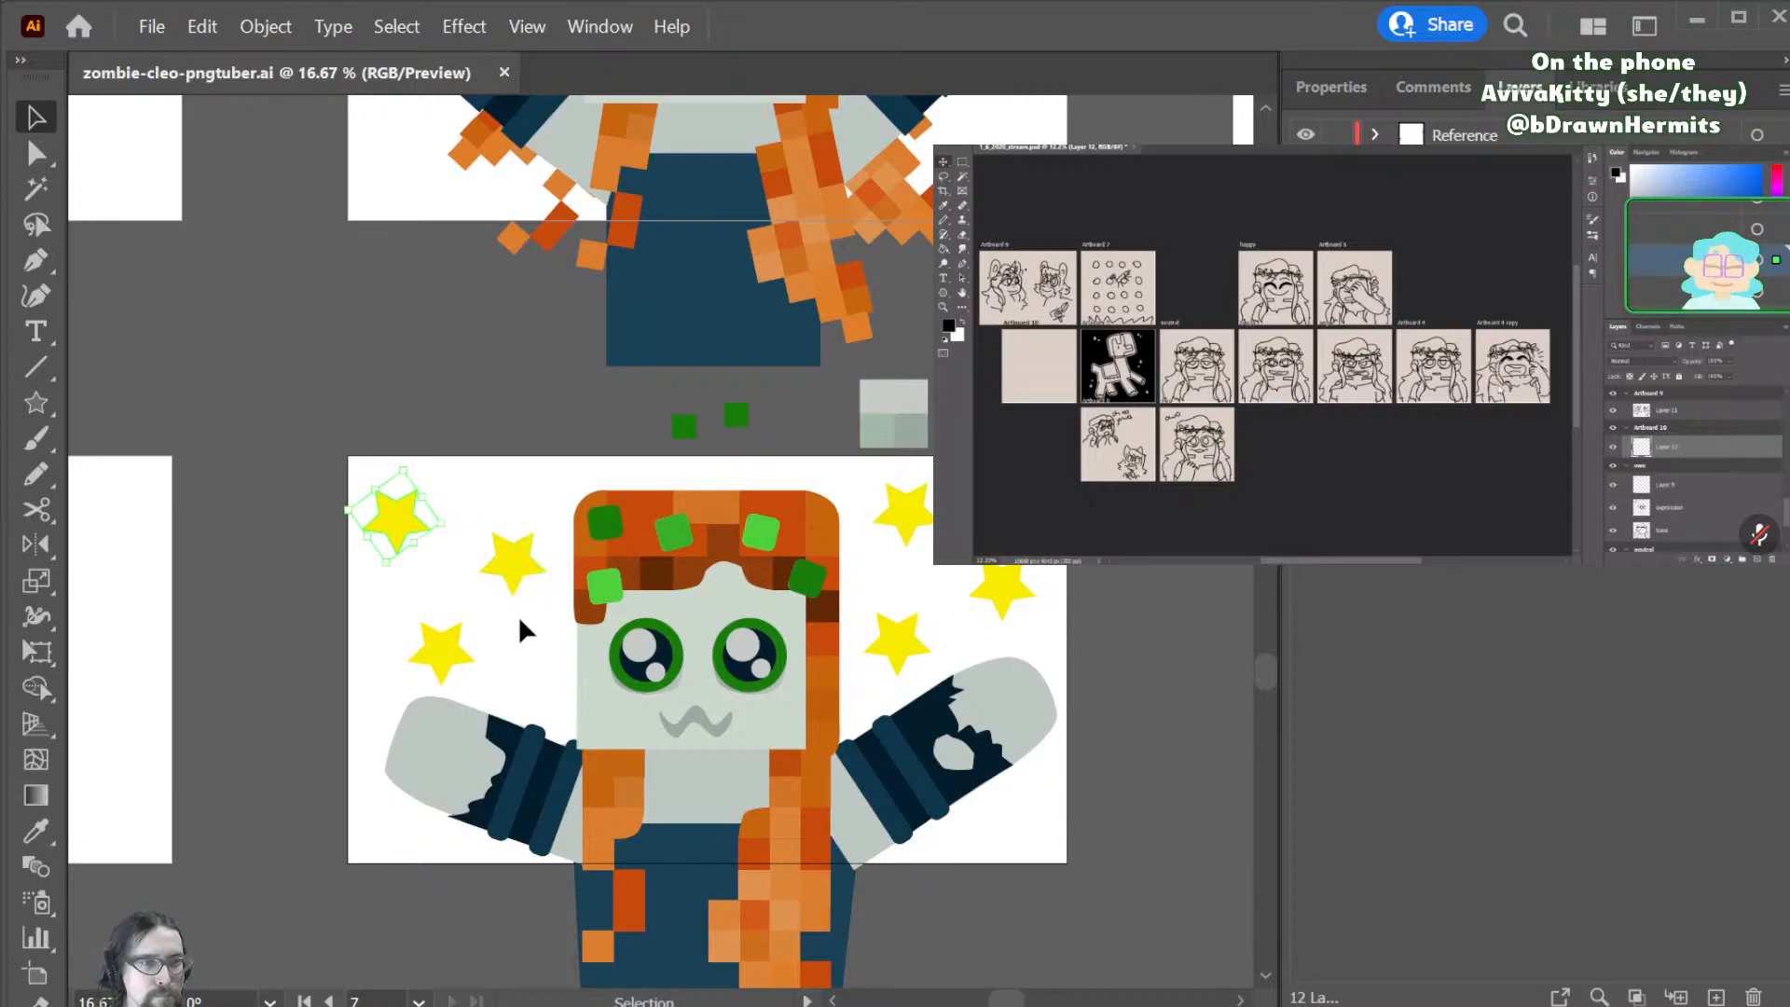
pyautogui.click(525, 581)
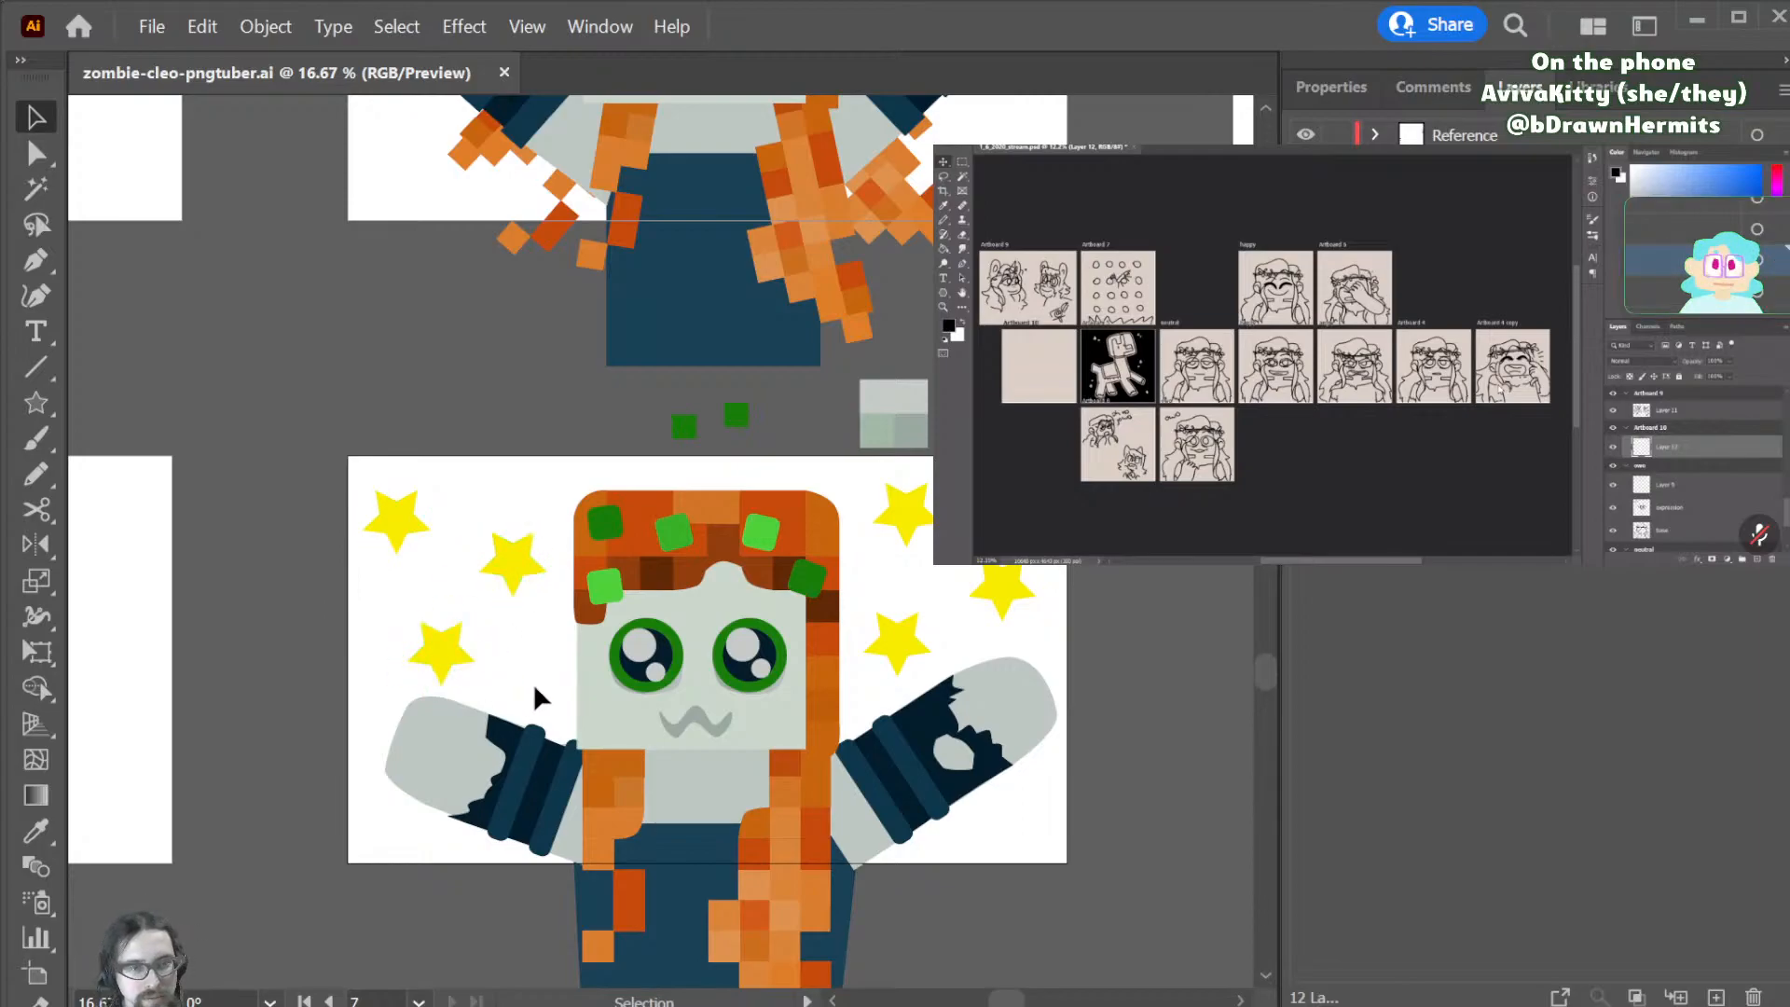
pyautogui.moveTo(412, 668); pyautogui.dragTo(431, 629)
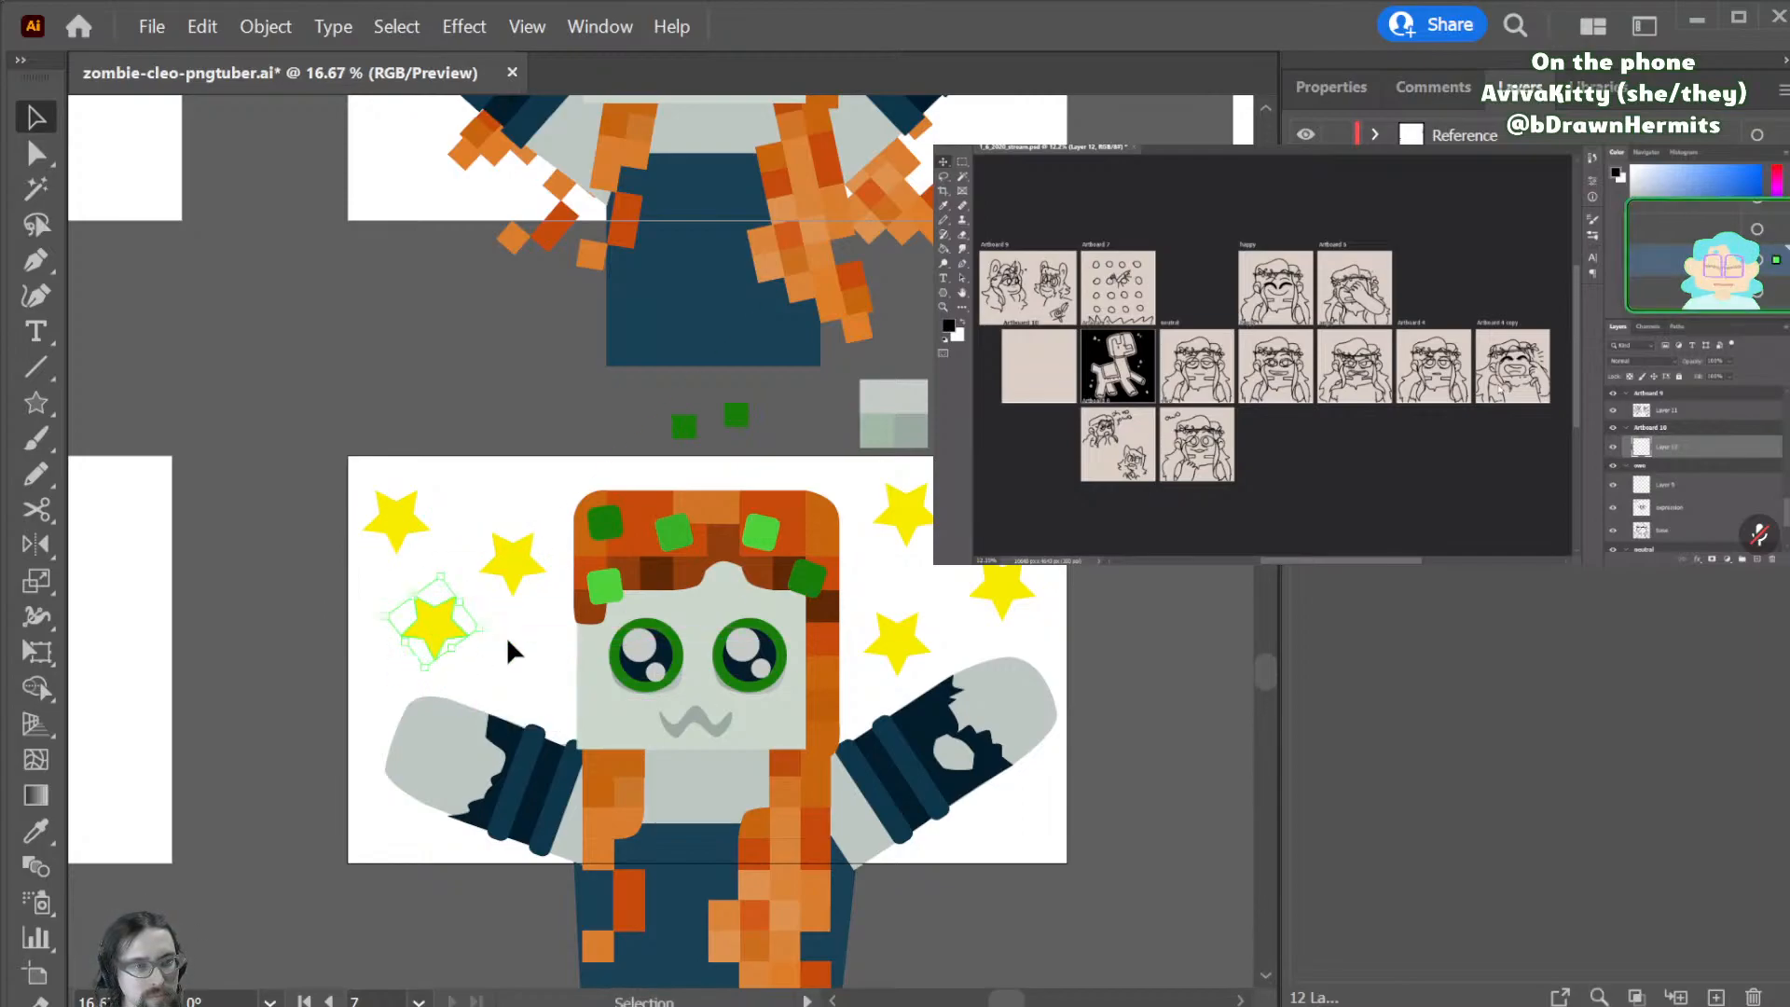
pyautogui.press('r')
pyautogui.moveTo(546, 500)
pyautogui.mouseDown()
pyautogui.moveTo(552, 537)
pyautogui.moveTo(546, 518)
pyautogui.mouseUp()
pyautogui.press('v')
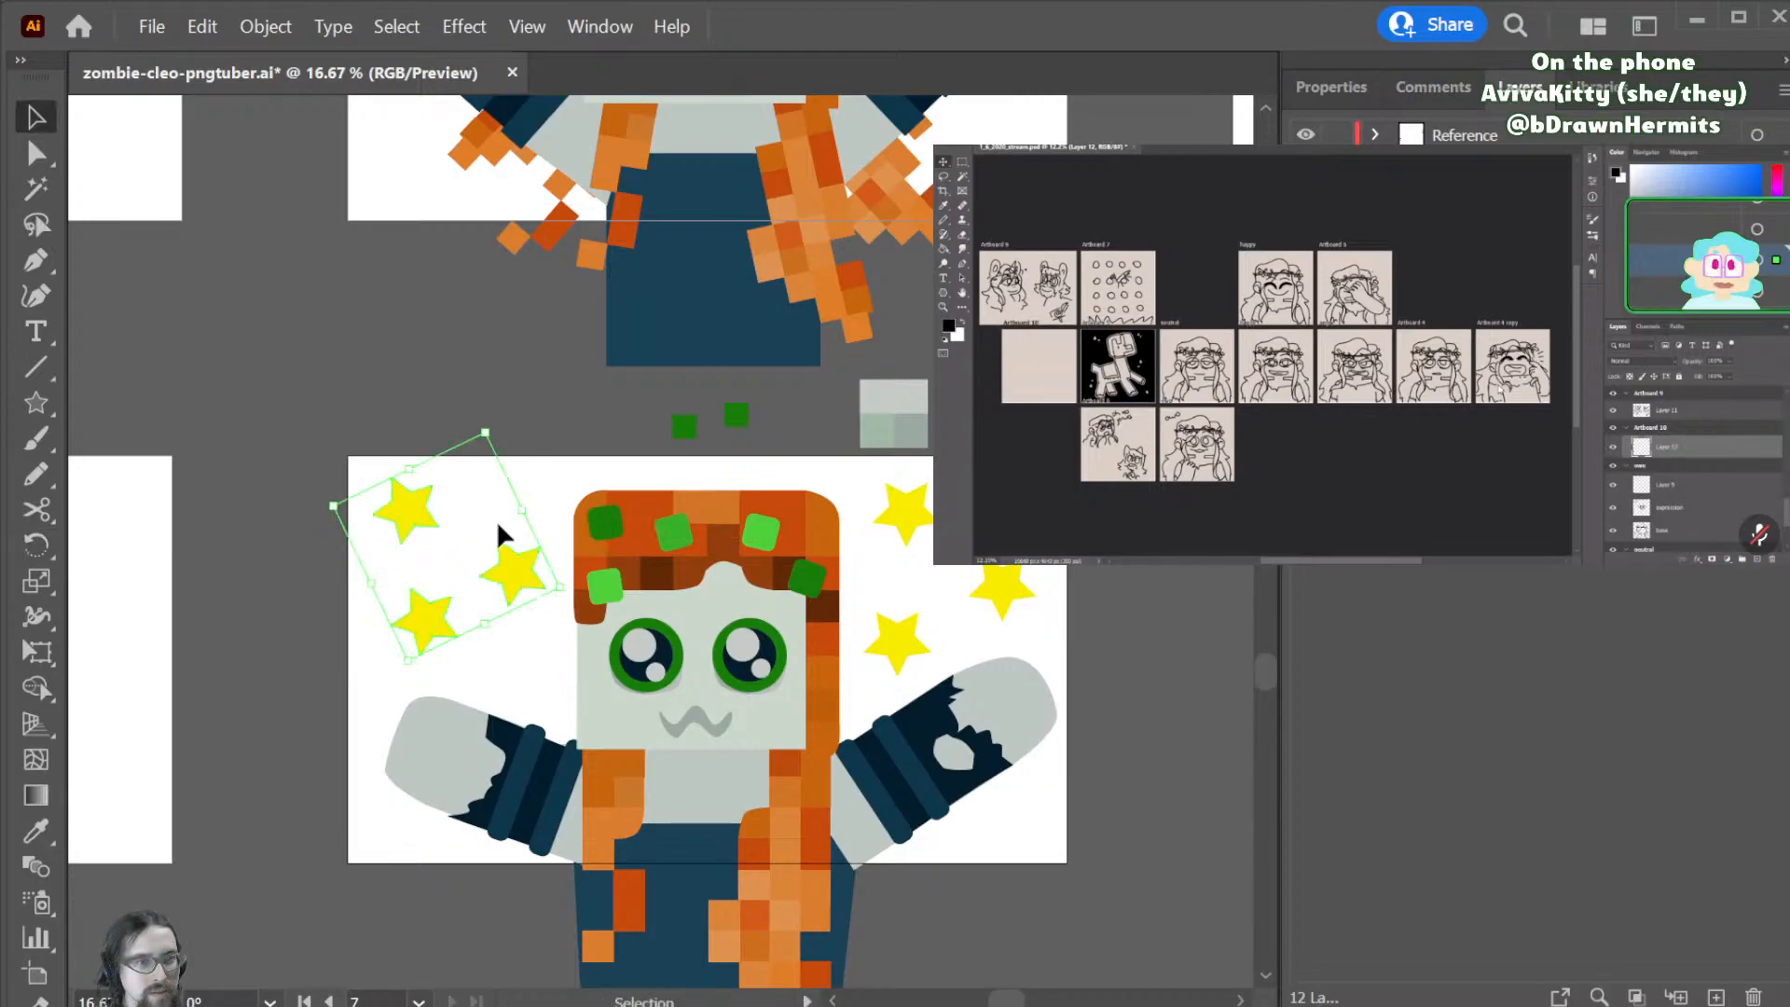
pyautogui.click(479, 518)
pyautogui.moveTo(425, 636); pyautogui.dragTo(408, 660)
pyautogui.moveTo(397, 517); pyautogui.dragTo(401, 535)
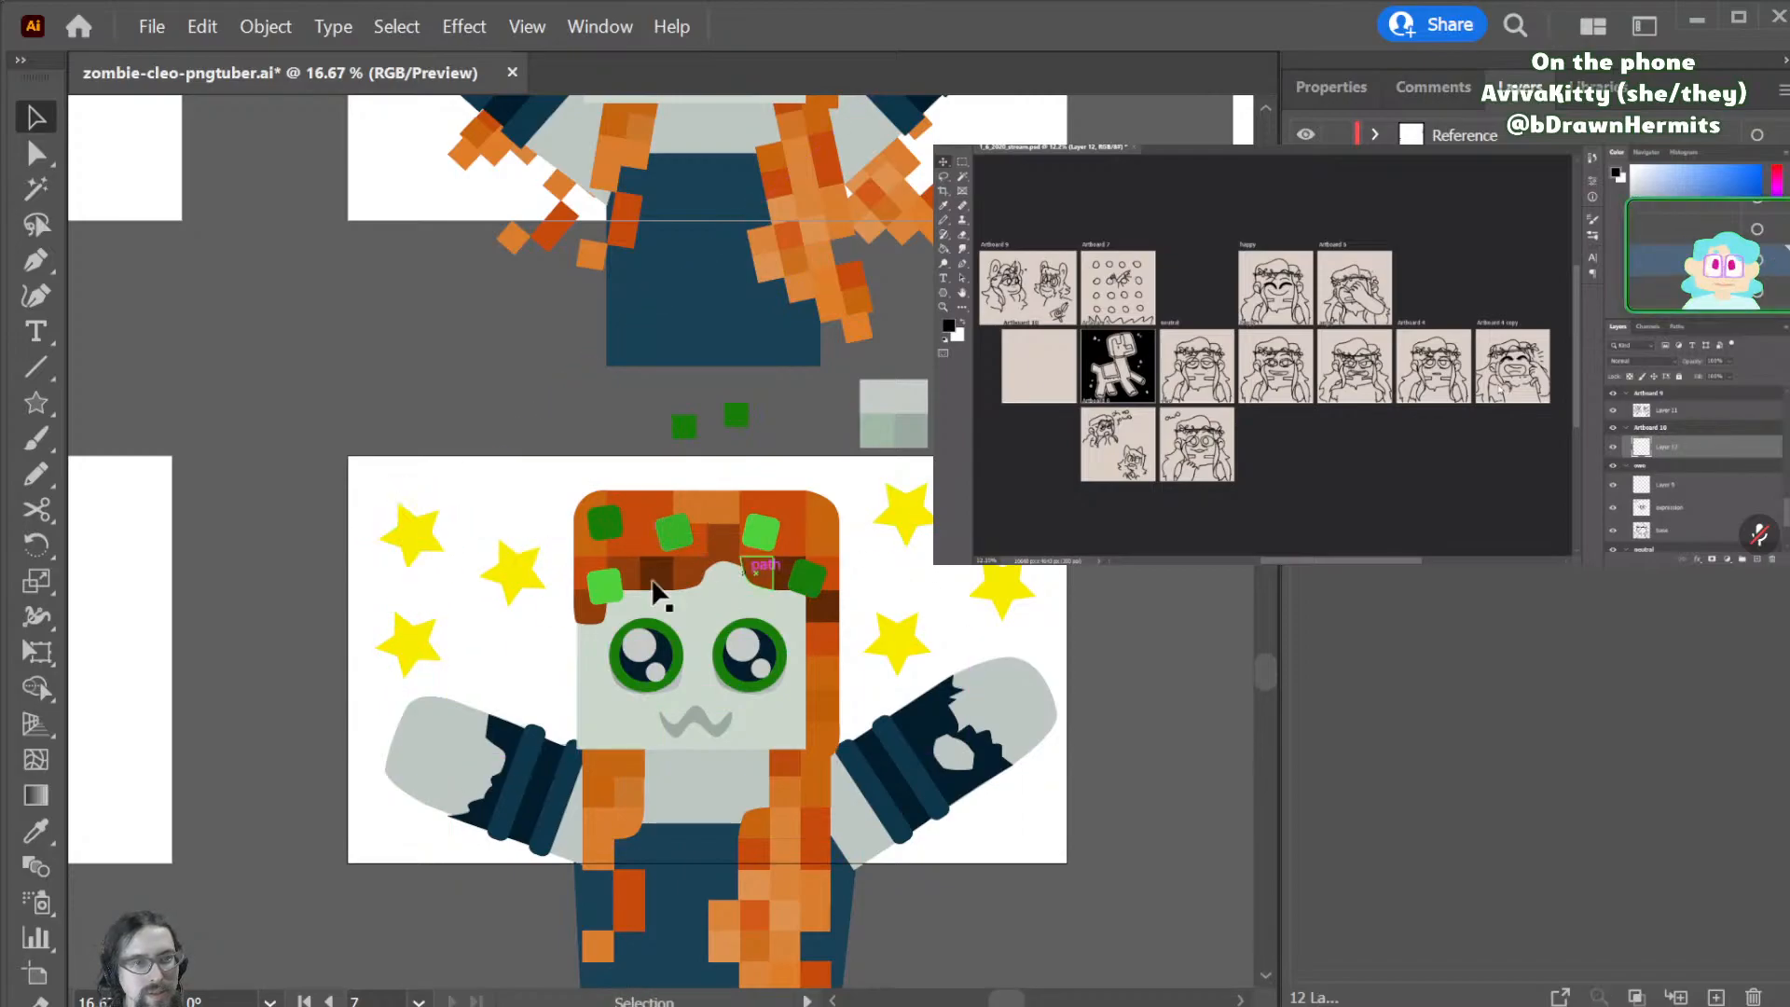
# - Rotate each of the three yellow stars left of the head individually to vary their tilt
pyautogui.moveTo(494, 571); pyautogui.dragTo(504, 562)
pyautogui.press('r')
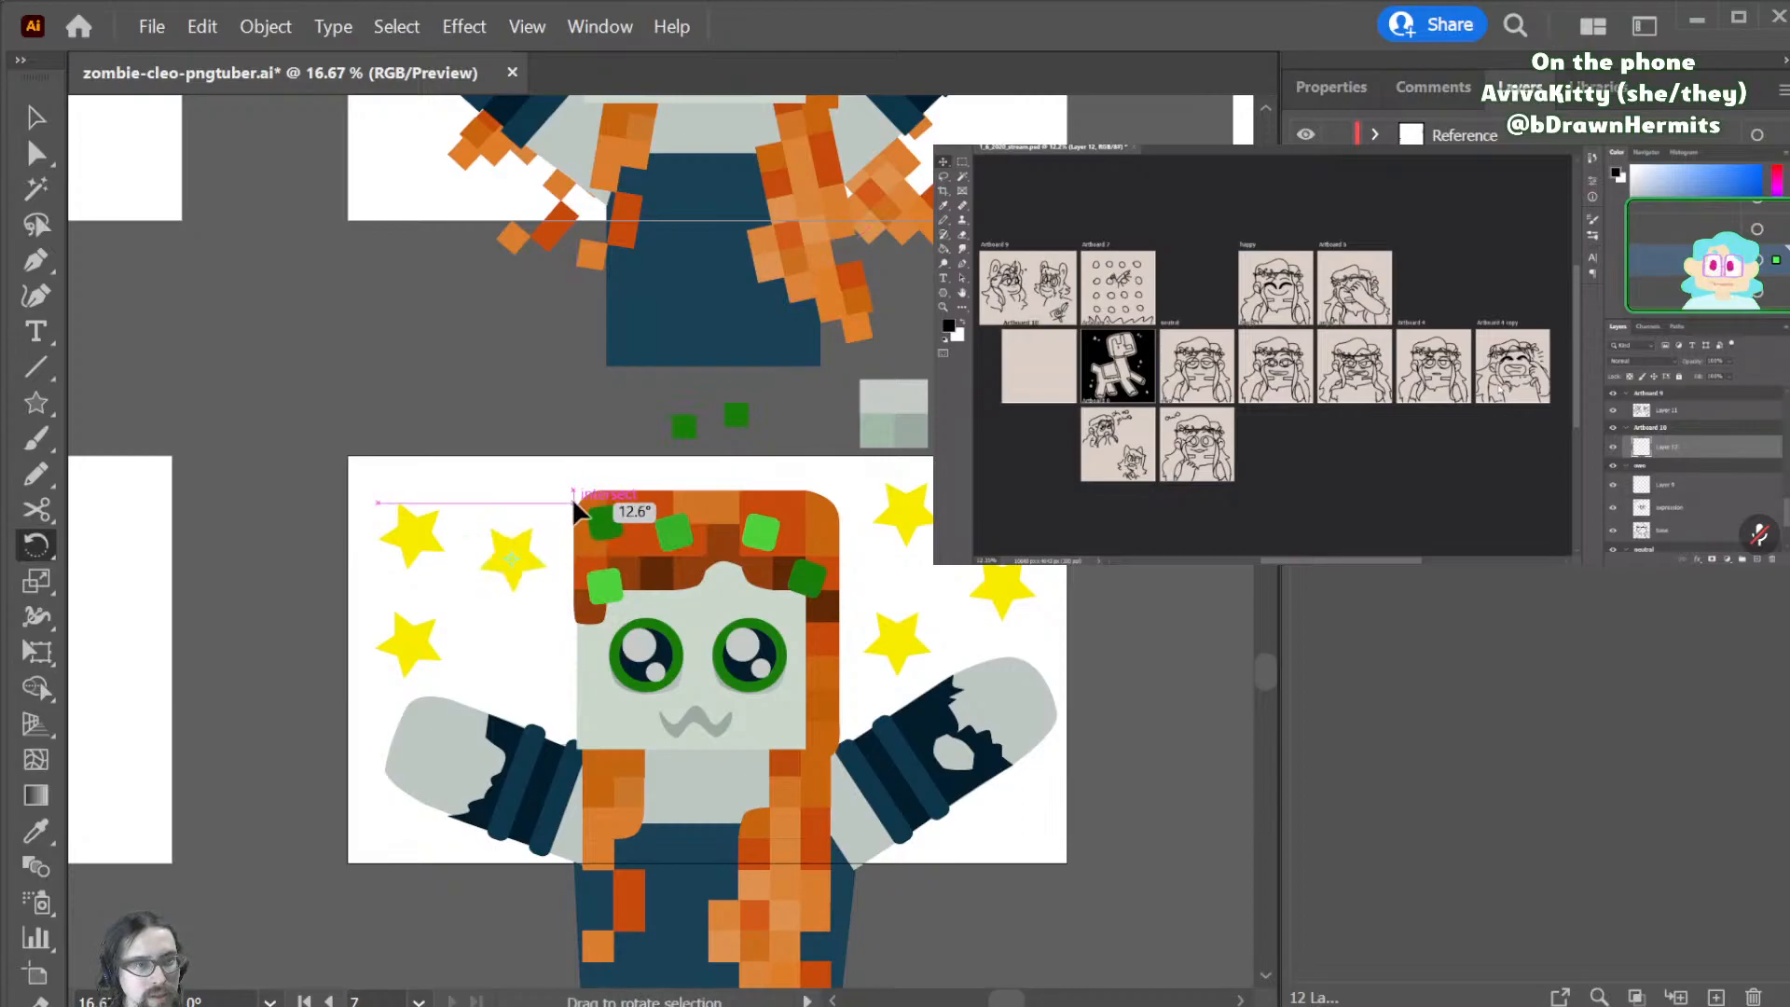
pyautogui.press('v')
pyautogui.click(417, 536)
pyautogui.press('r')
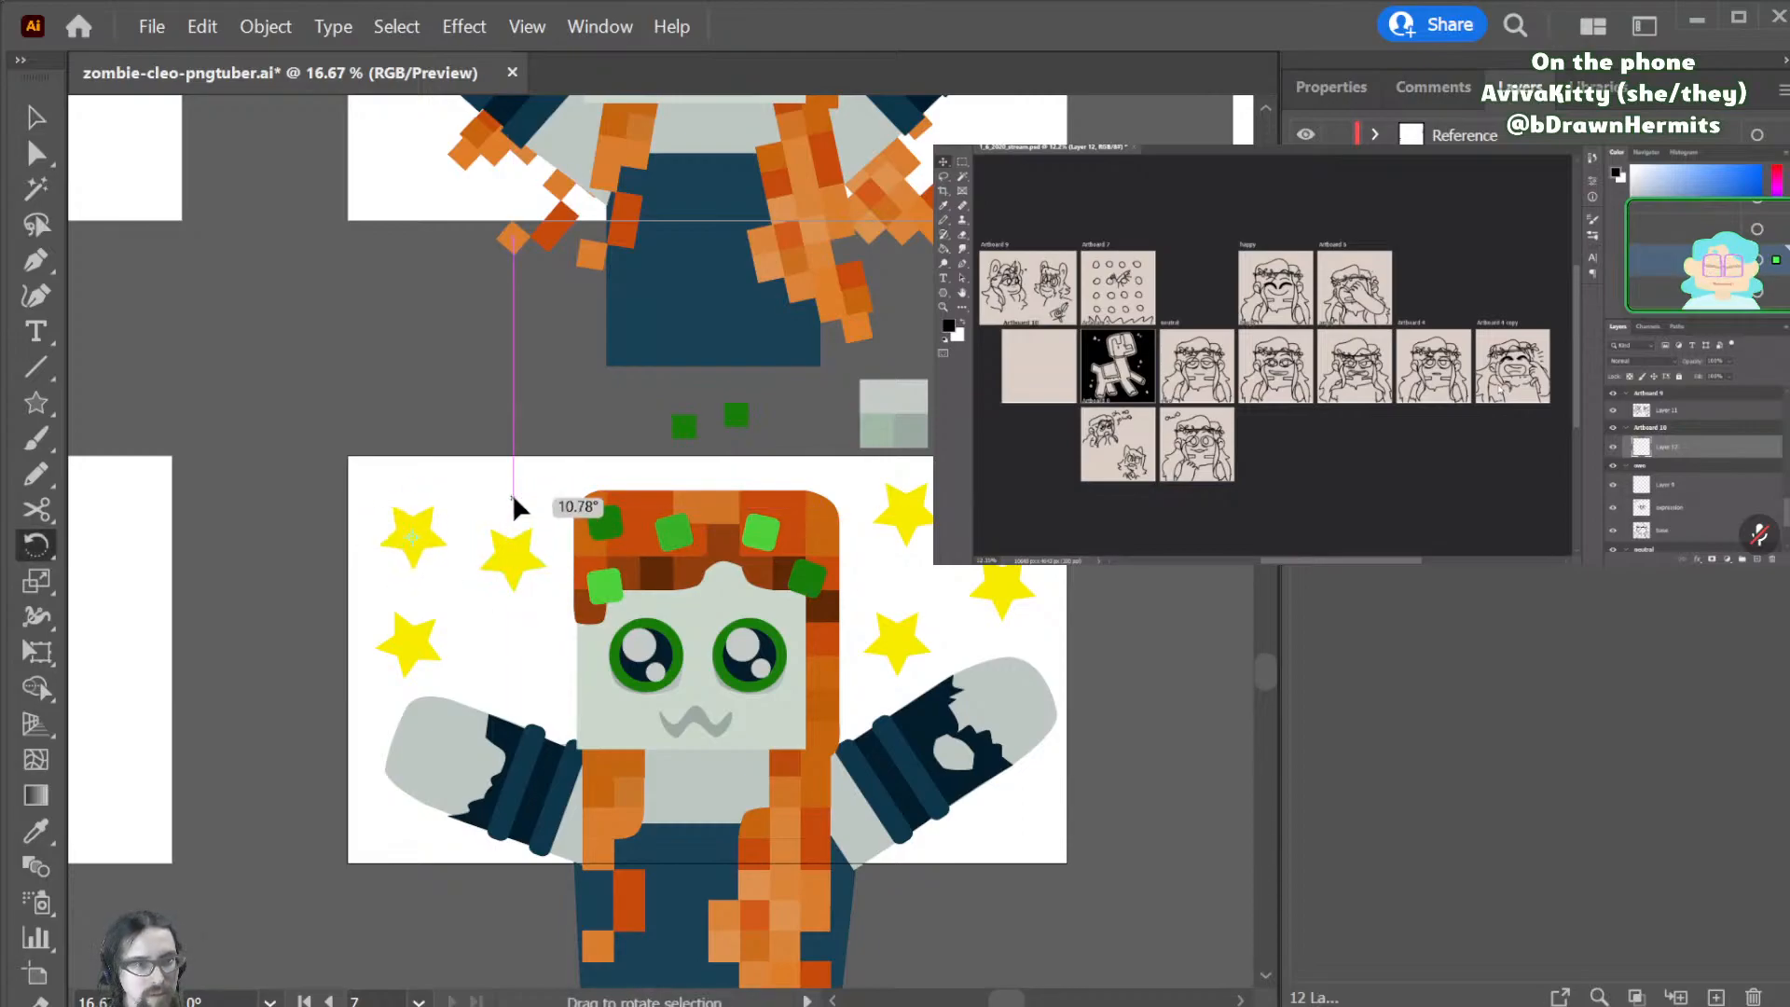
pyautogui.press('v')
pyautogui.click(416, 637)
pyautogui.press('r')
pyautogui.moveTo(527, 678); pyautogui.dragTo(515, 550)
# - Shrink the inner and lower stars left of the head and reposition them around the largest star
pyautogui.press('v')
pyautogui.click(516, 651)
pyautogui.keyDown('shift'); pyautogui.click(403, 649); pyautogui.keyUp('shift')
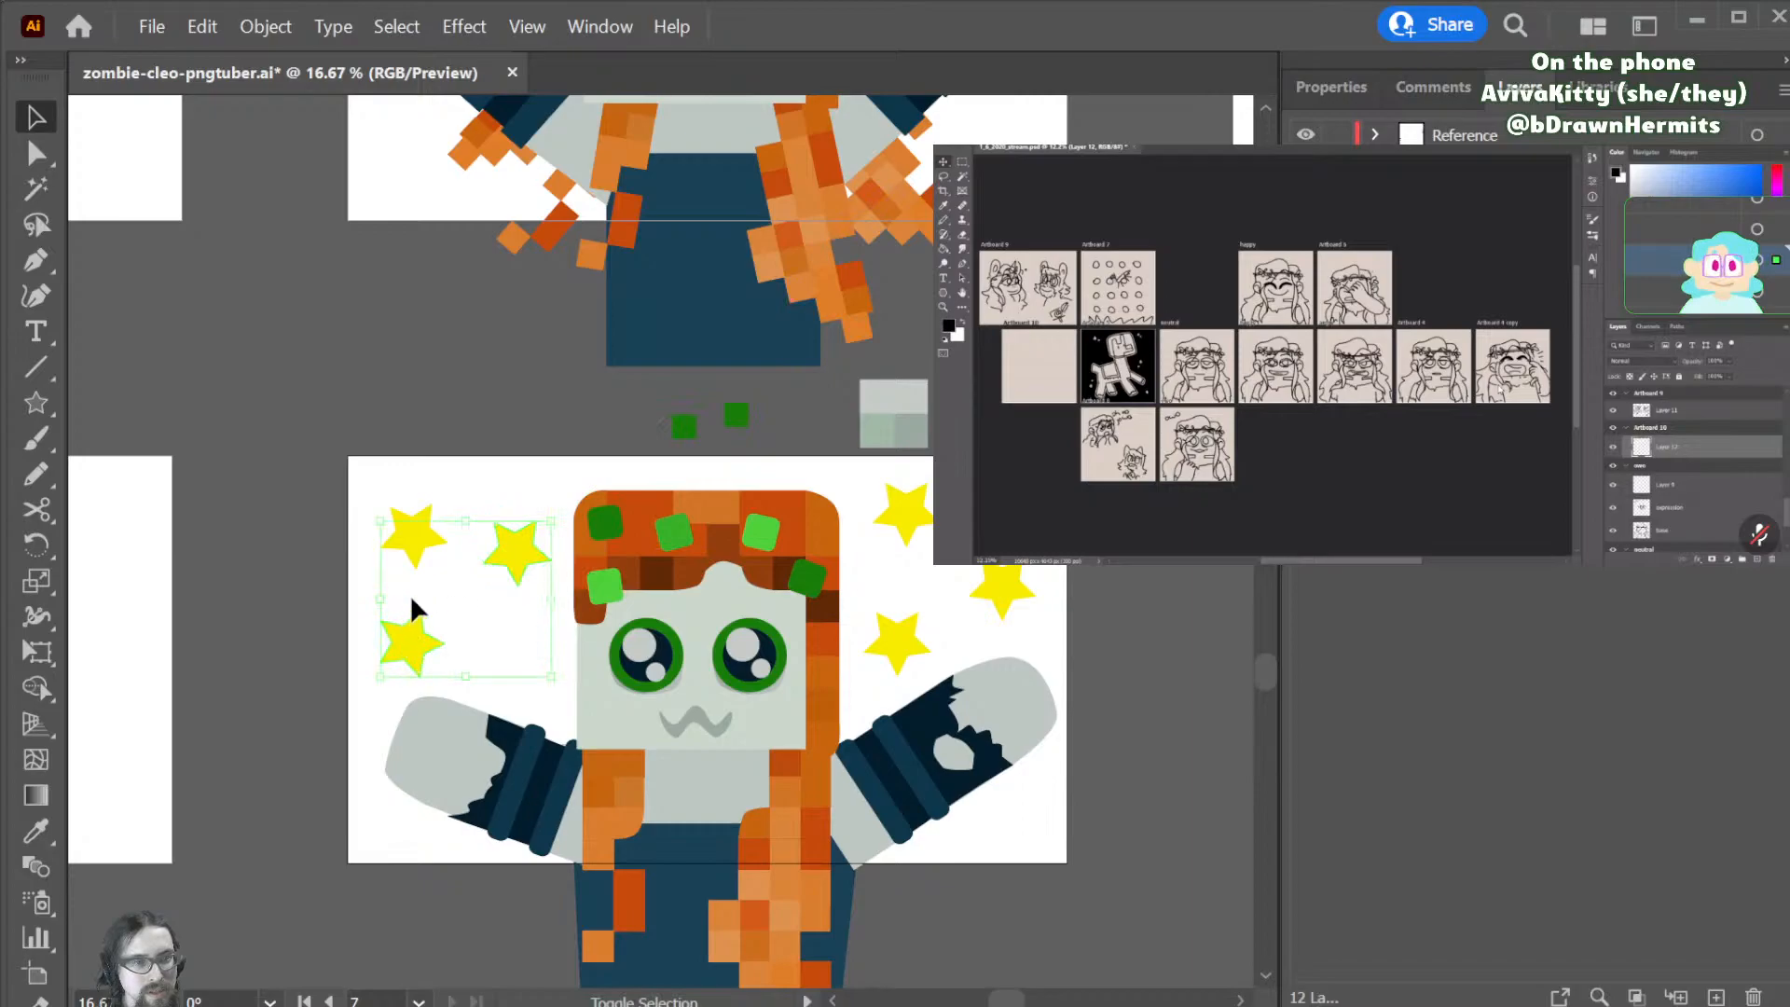
pyautogui.moveTo(377, 528); pyautogui.dragTo(518, 555)
pyautogui.click(494, 628)
pyautogui.moveTo(463, 653); pyautogui.dragTo(428, 640)
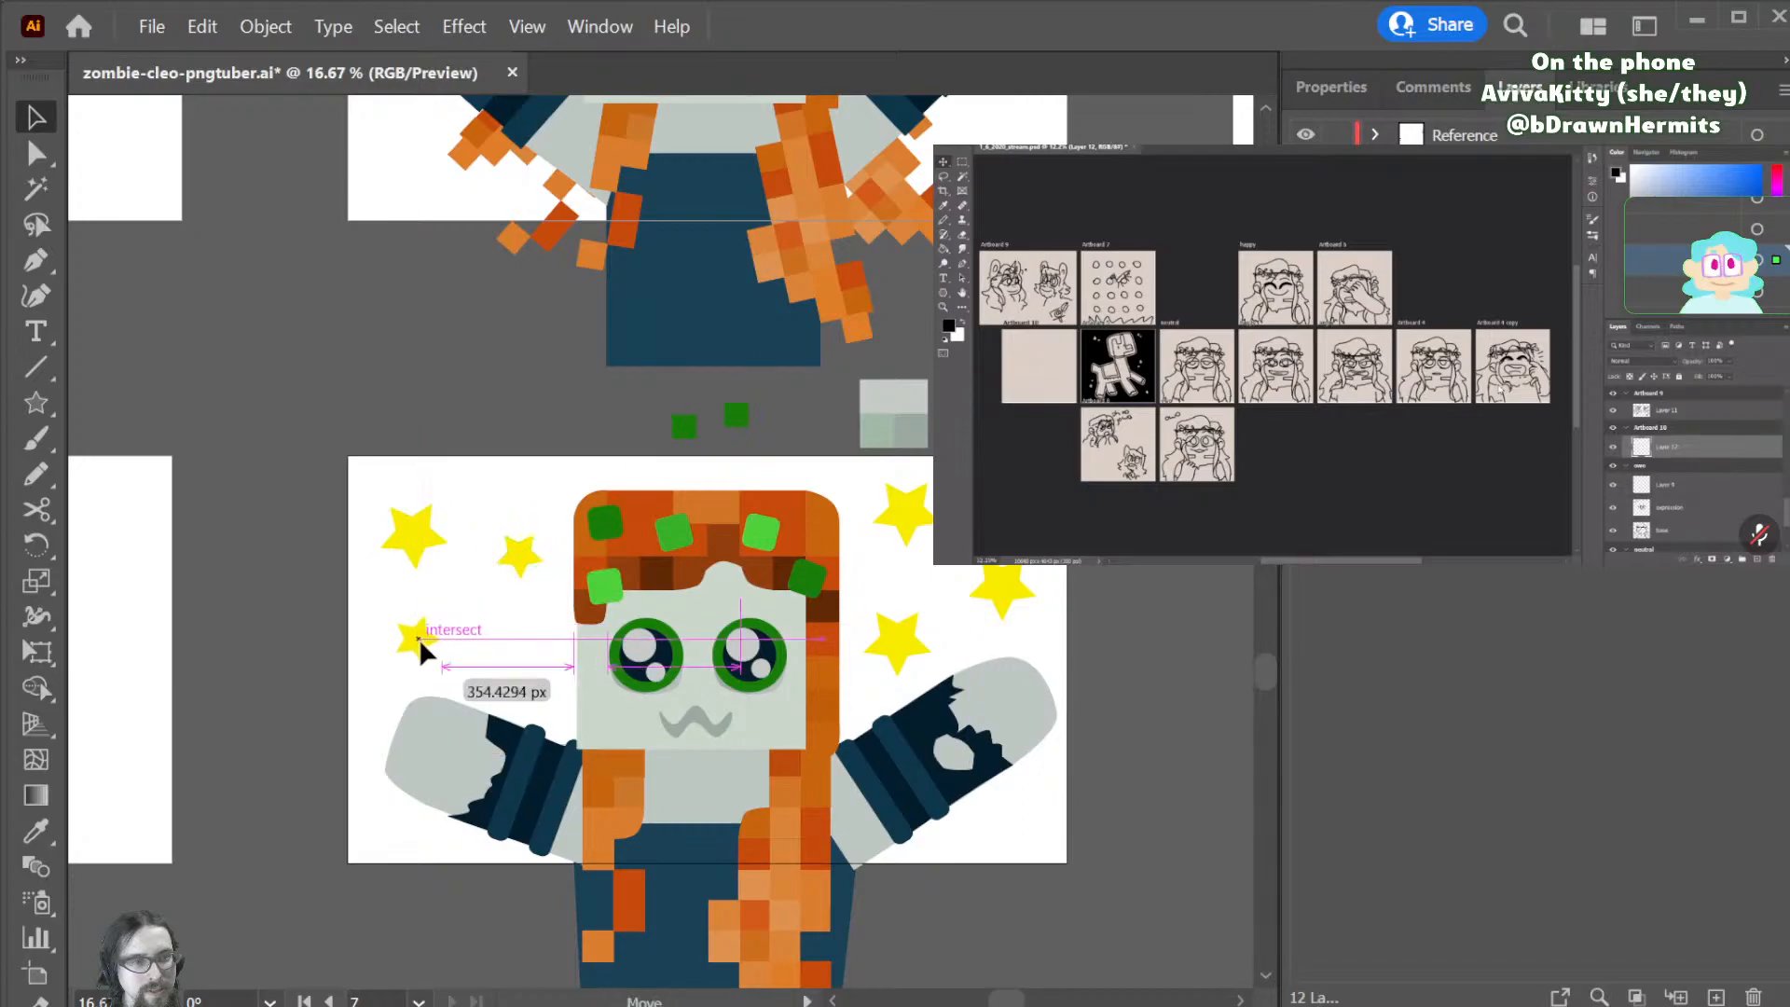
pyautogui.click(512, 617)
pyautogui.moveTo(526, 571); pyautogui.dragTo(513, 556)
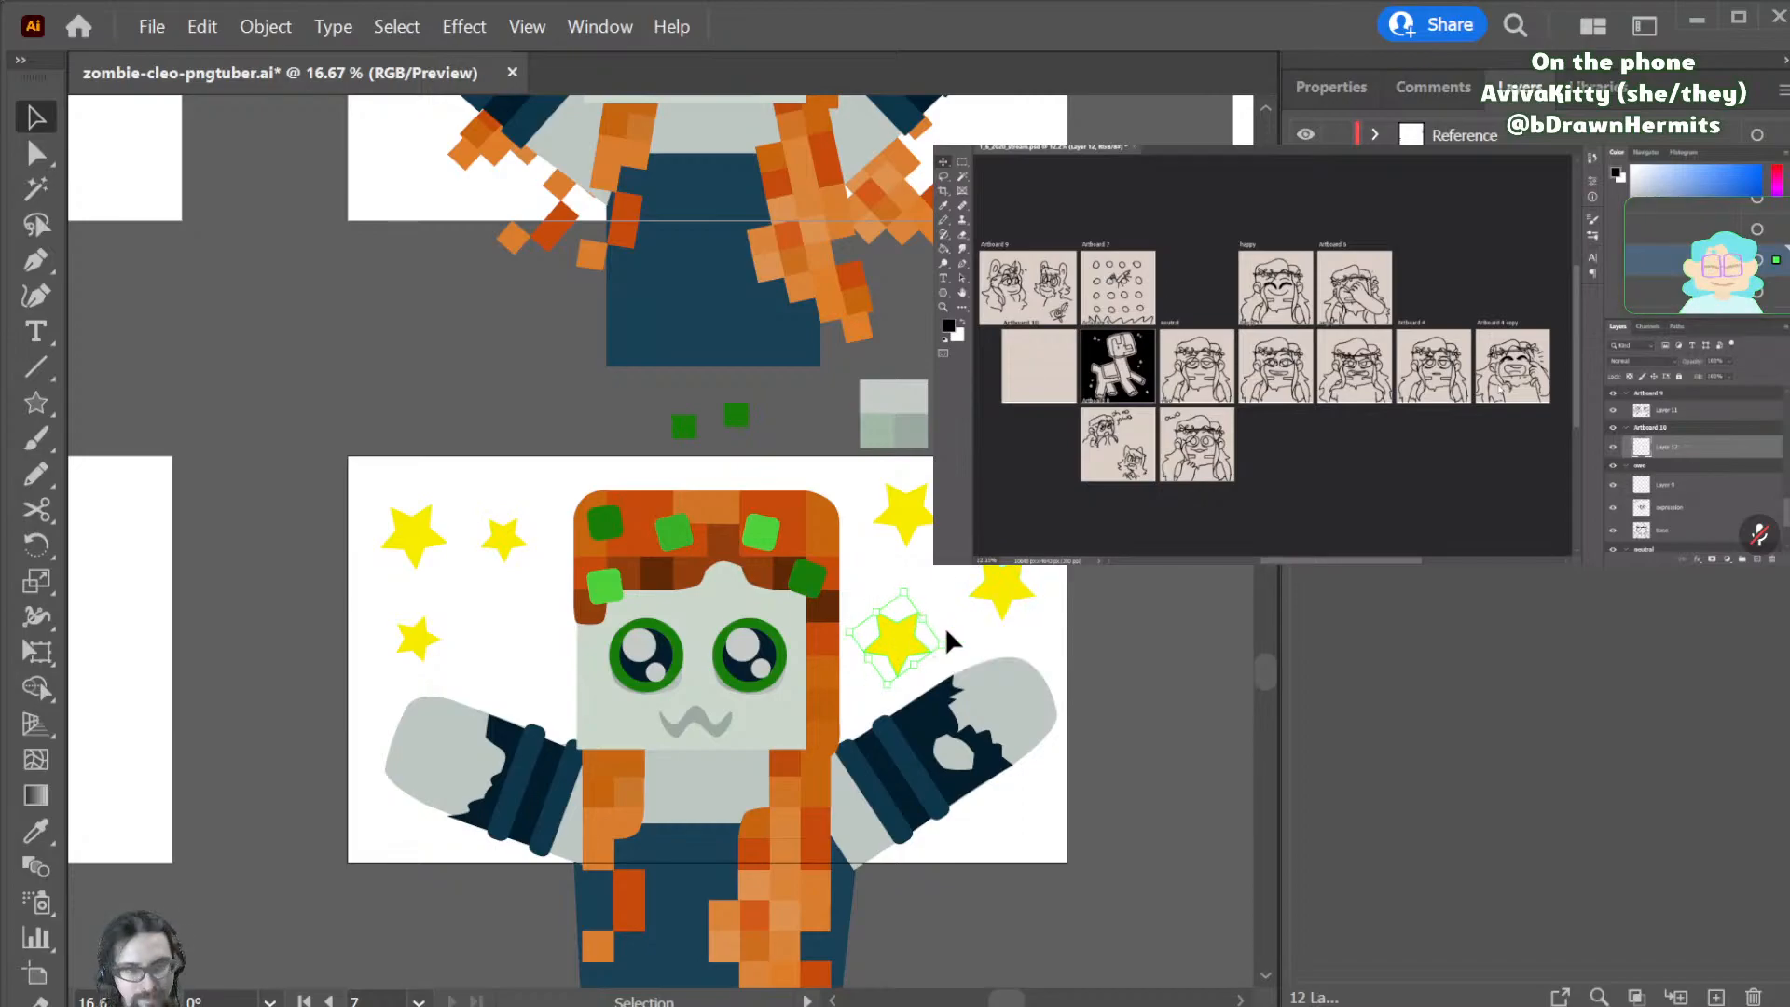
# - Shrink the three stars right of the head to varied sizes and scatter them above the raised arm
pyautogui.keyDown('shift'); pyautogui.click(906, 515); pyautogui.keyUp('shift')
pyautogui.moveTo(913, 465); pyautogui.dragTo(891, 550)
pyautogui.click(914, 518)
pyautogui.moveTo(889, 662); pyautogui.dragTo(928, 646)
pyautogui.moveTo(997, 584)
pyautogui.mouseDown()
pyautogui.moveTo(969, 541)
pyautogui.moveTo(980, 569)
pyautogui.mouseUp()
pyautogui.press('e')
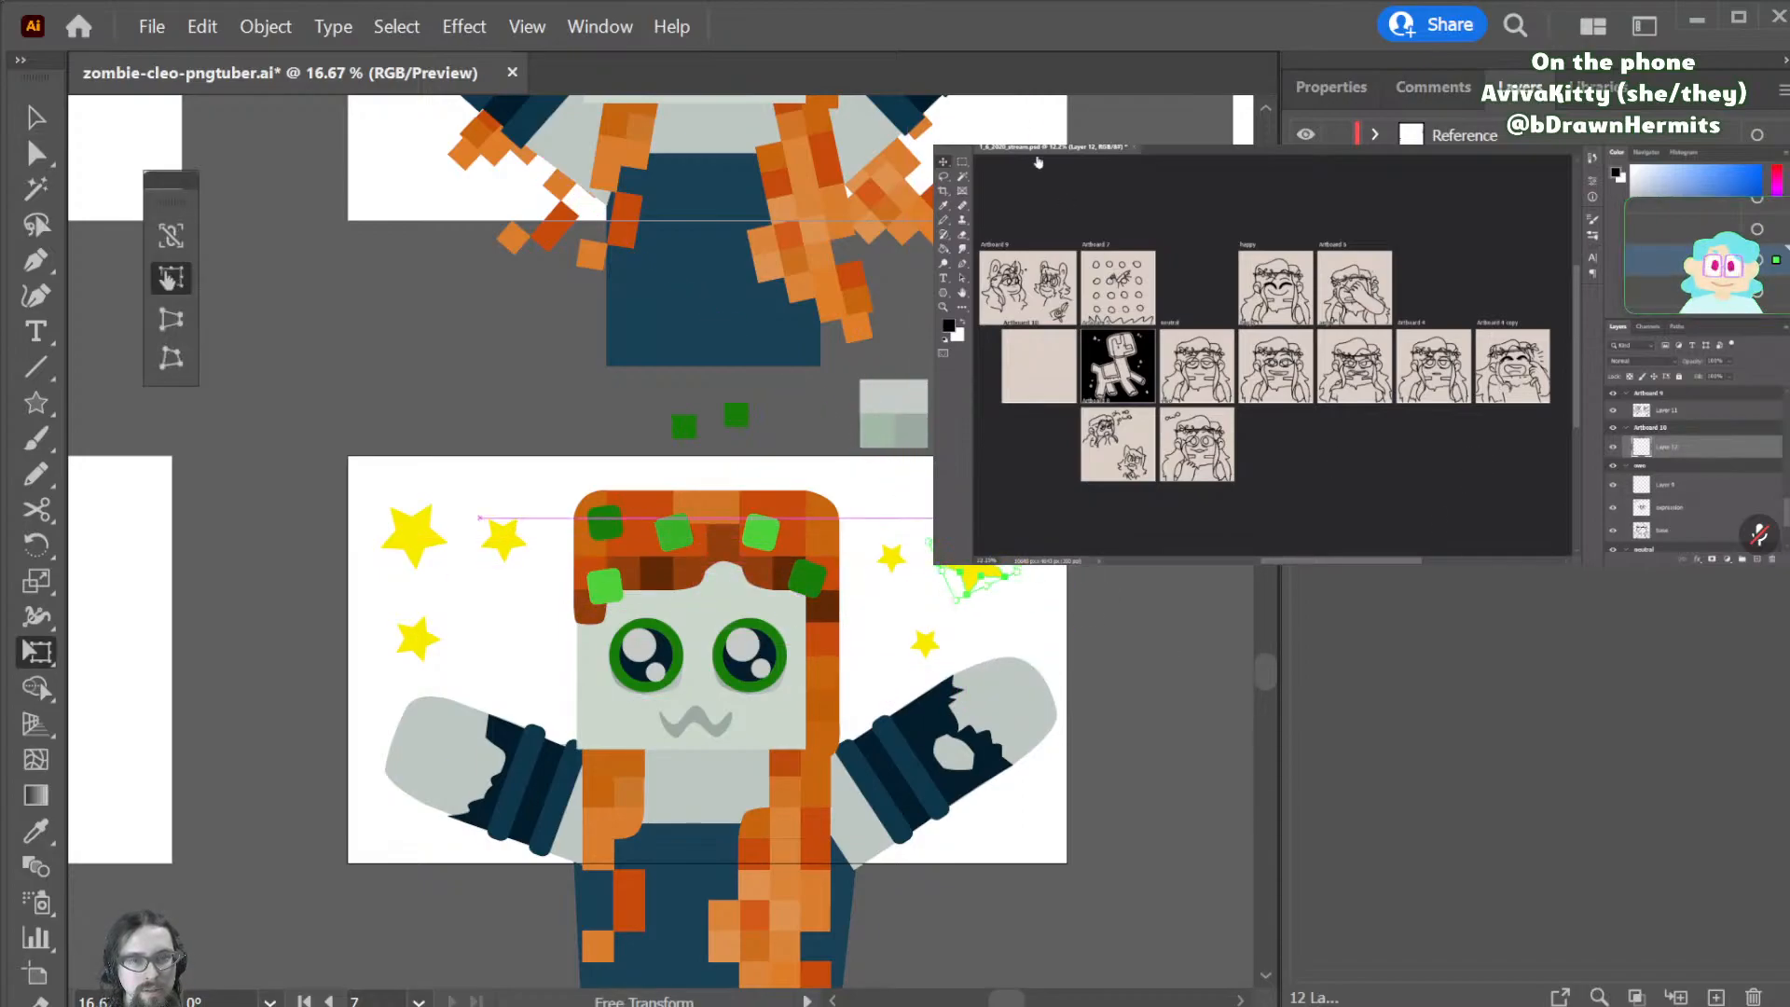
pyautogui.press('v')
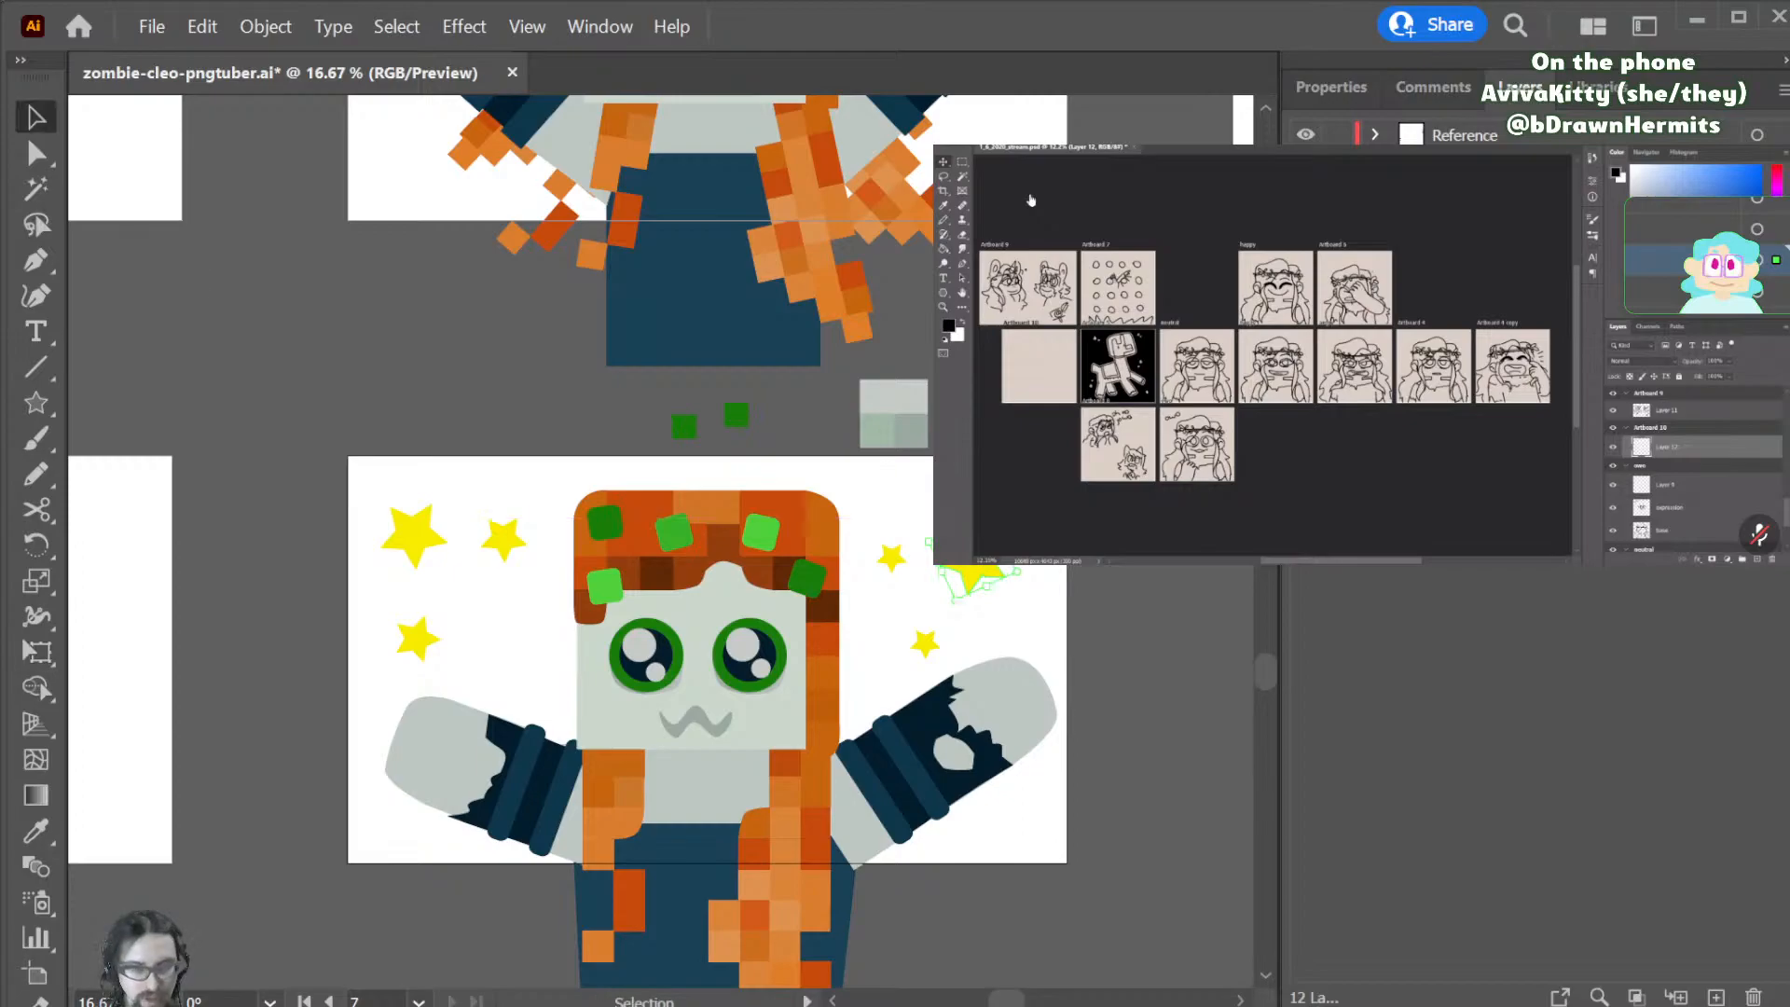
pyautogui.moveTo(1016, 570)
pyautogui.mouseDown()
pyautogui.moveTo(979, 550)
pyautogui.moveTo(981, 564)
pyautogui.mouseUp()
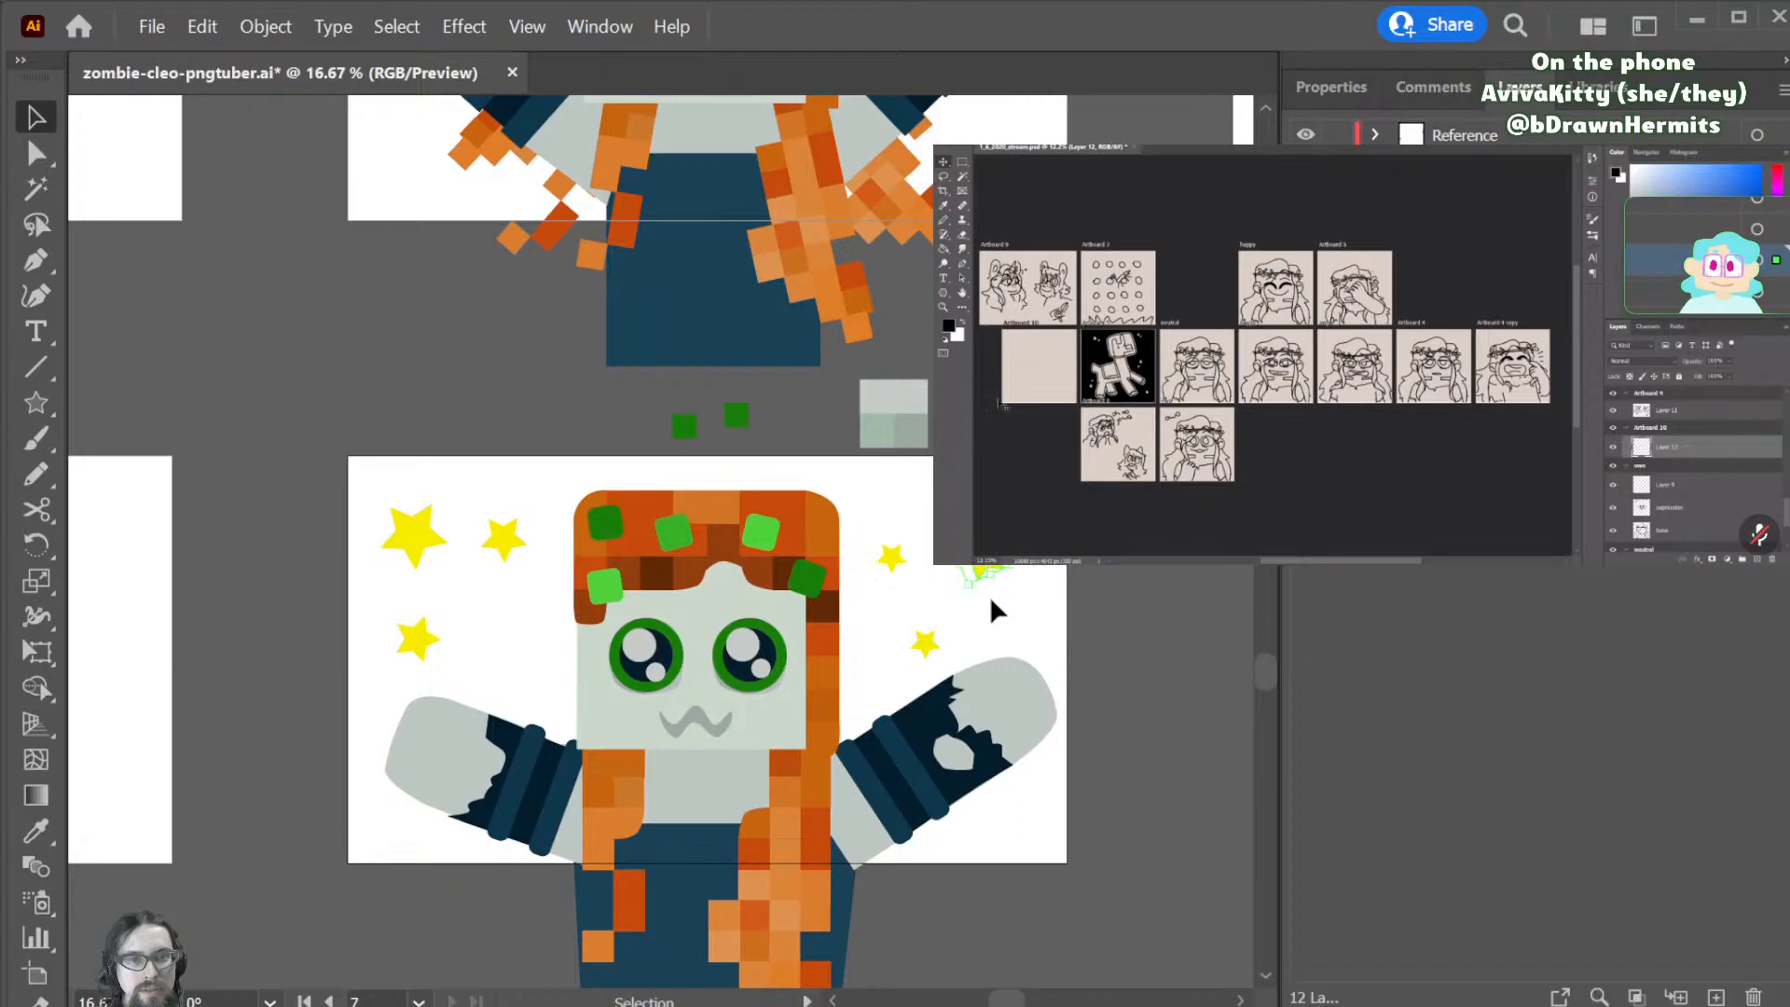
pyautogui.moveTo(927, 648)
pyautogui.mouseDown()
pyautogui.moveTo(947, 612)
pyautogui.moveTo(956, 627)
pyautogui.mouseUp()
pyautogui.moveTo(892, 558); pyautogui.dragTo(980, 546)
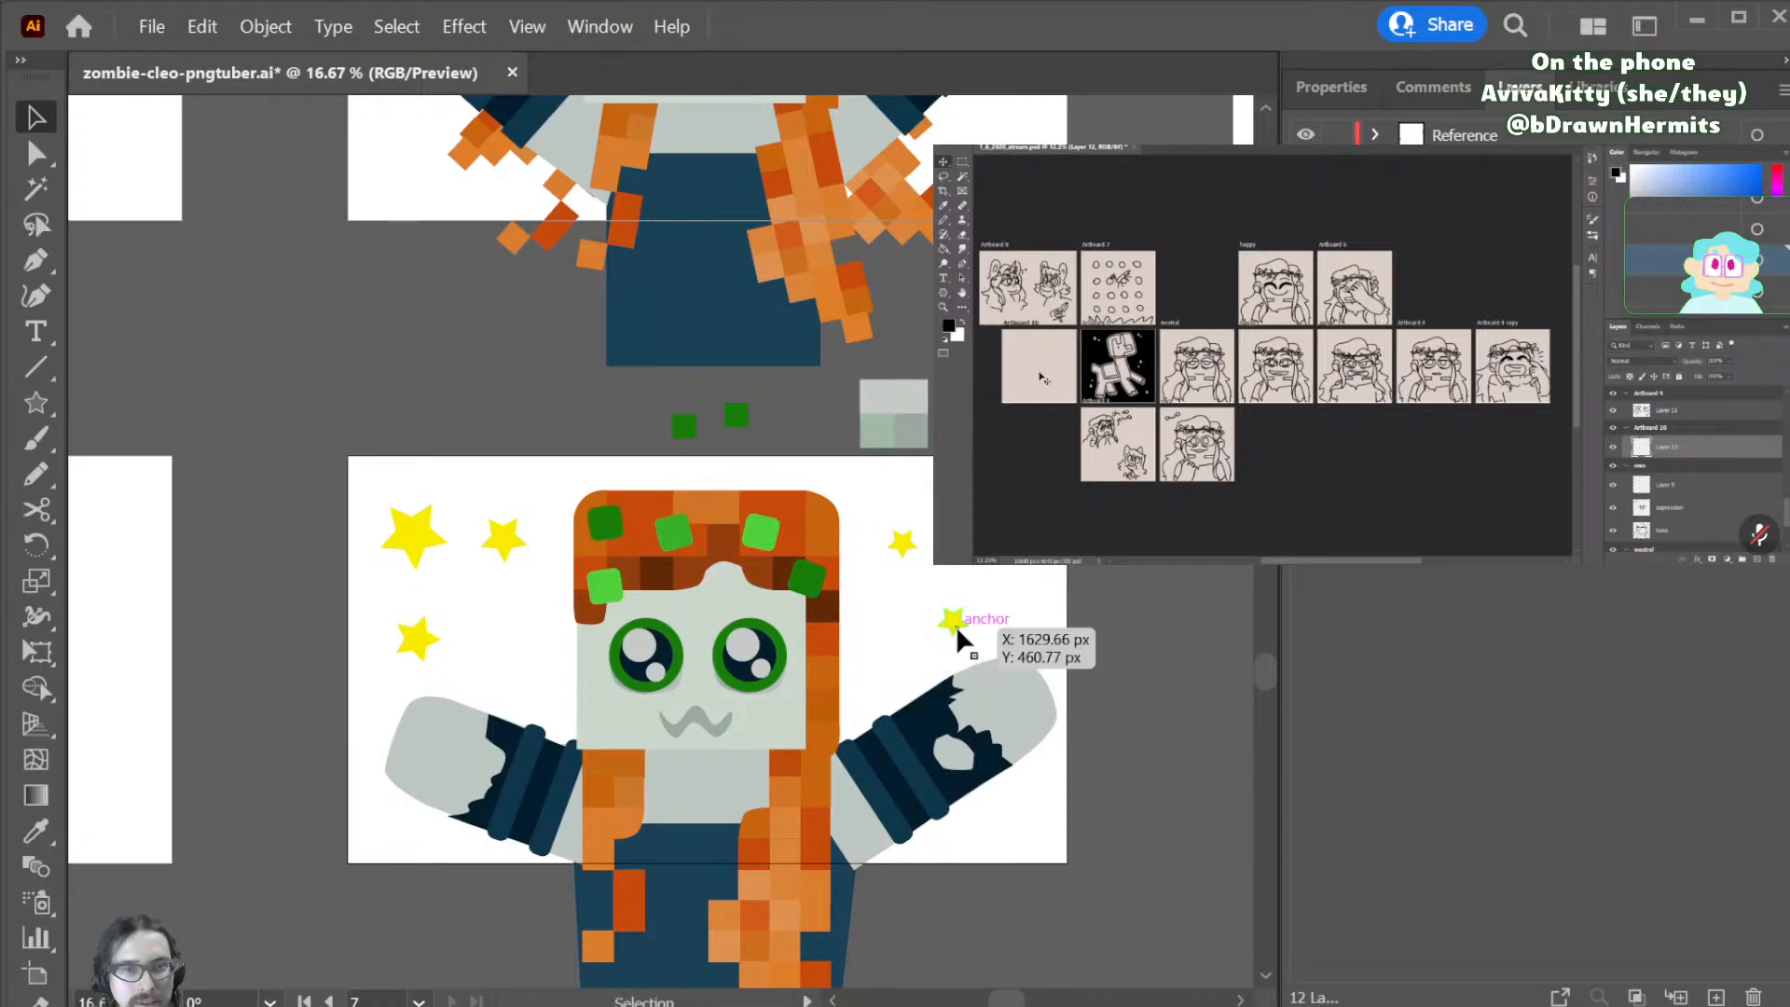
pyautogui.press('e')
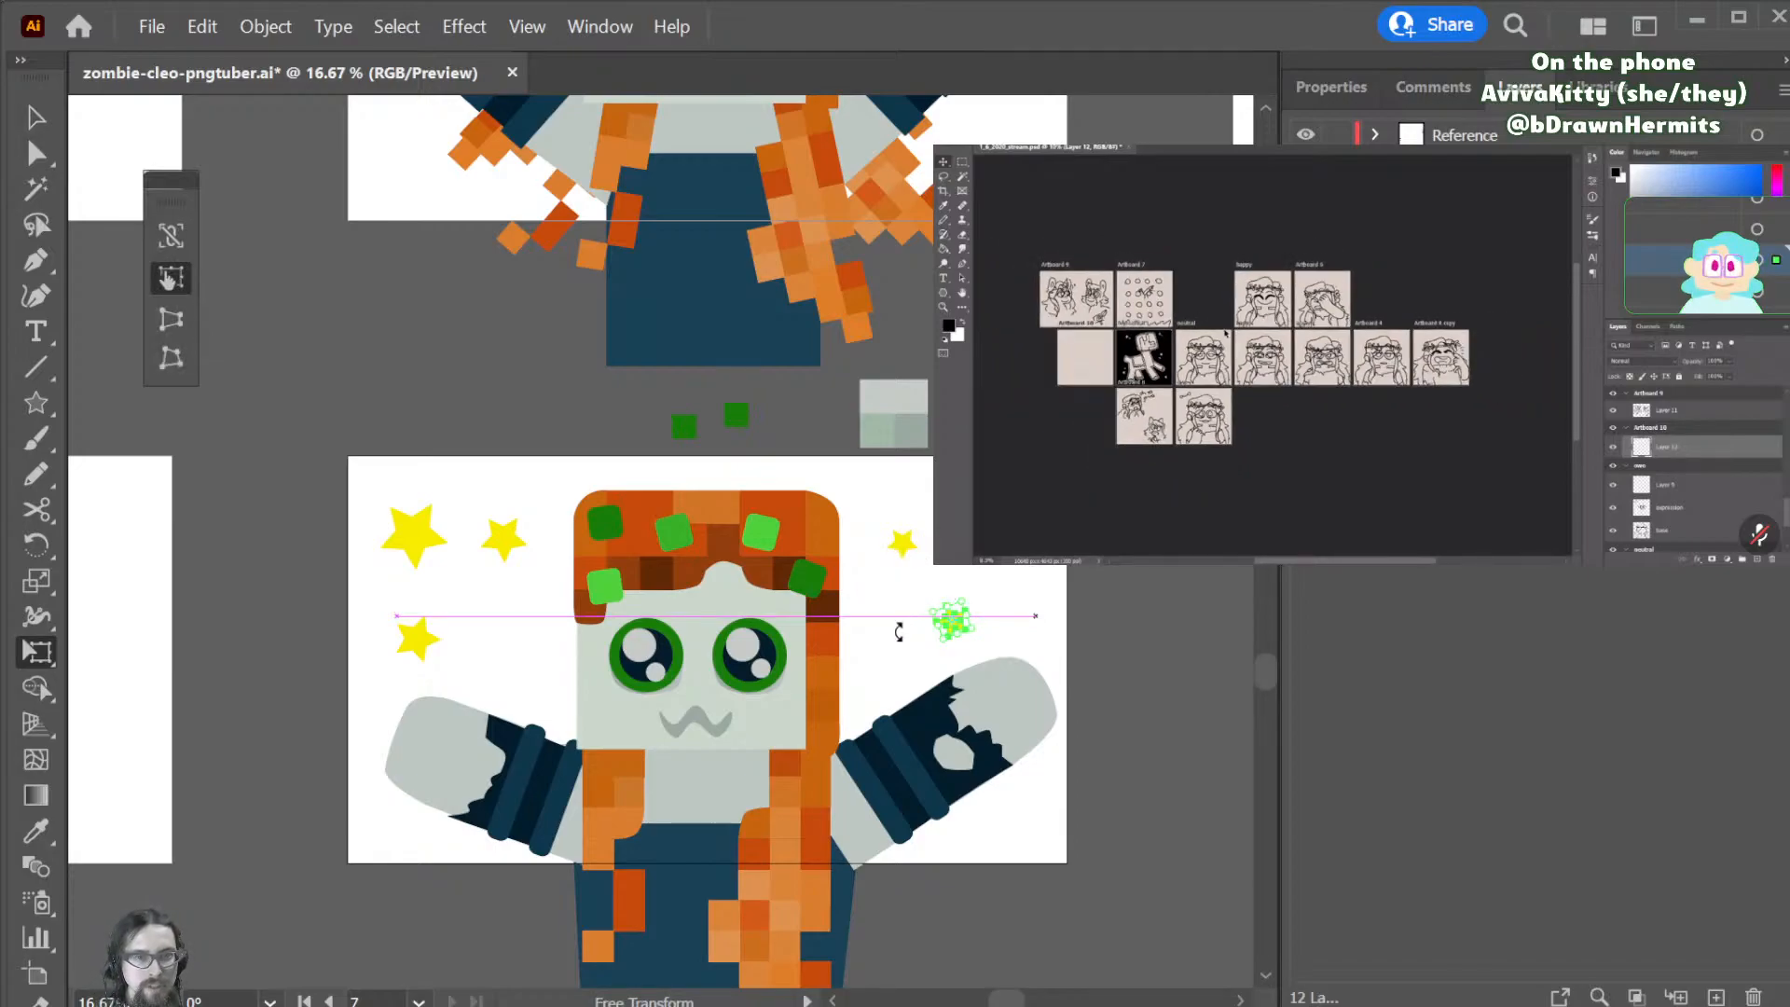
pyautogui.press('v')
# - Try red, green, bright green, blue and bright yellow fills on all the stars around the head
pyautogui.moveTo(1086, 482); pyautogui.dragTo(377, 630)
pyautogui.click(86, 400)
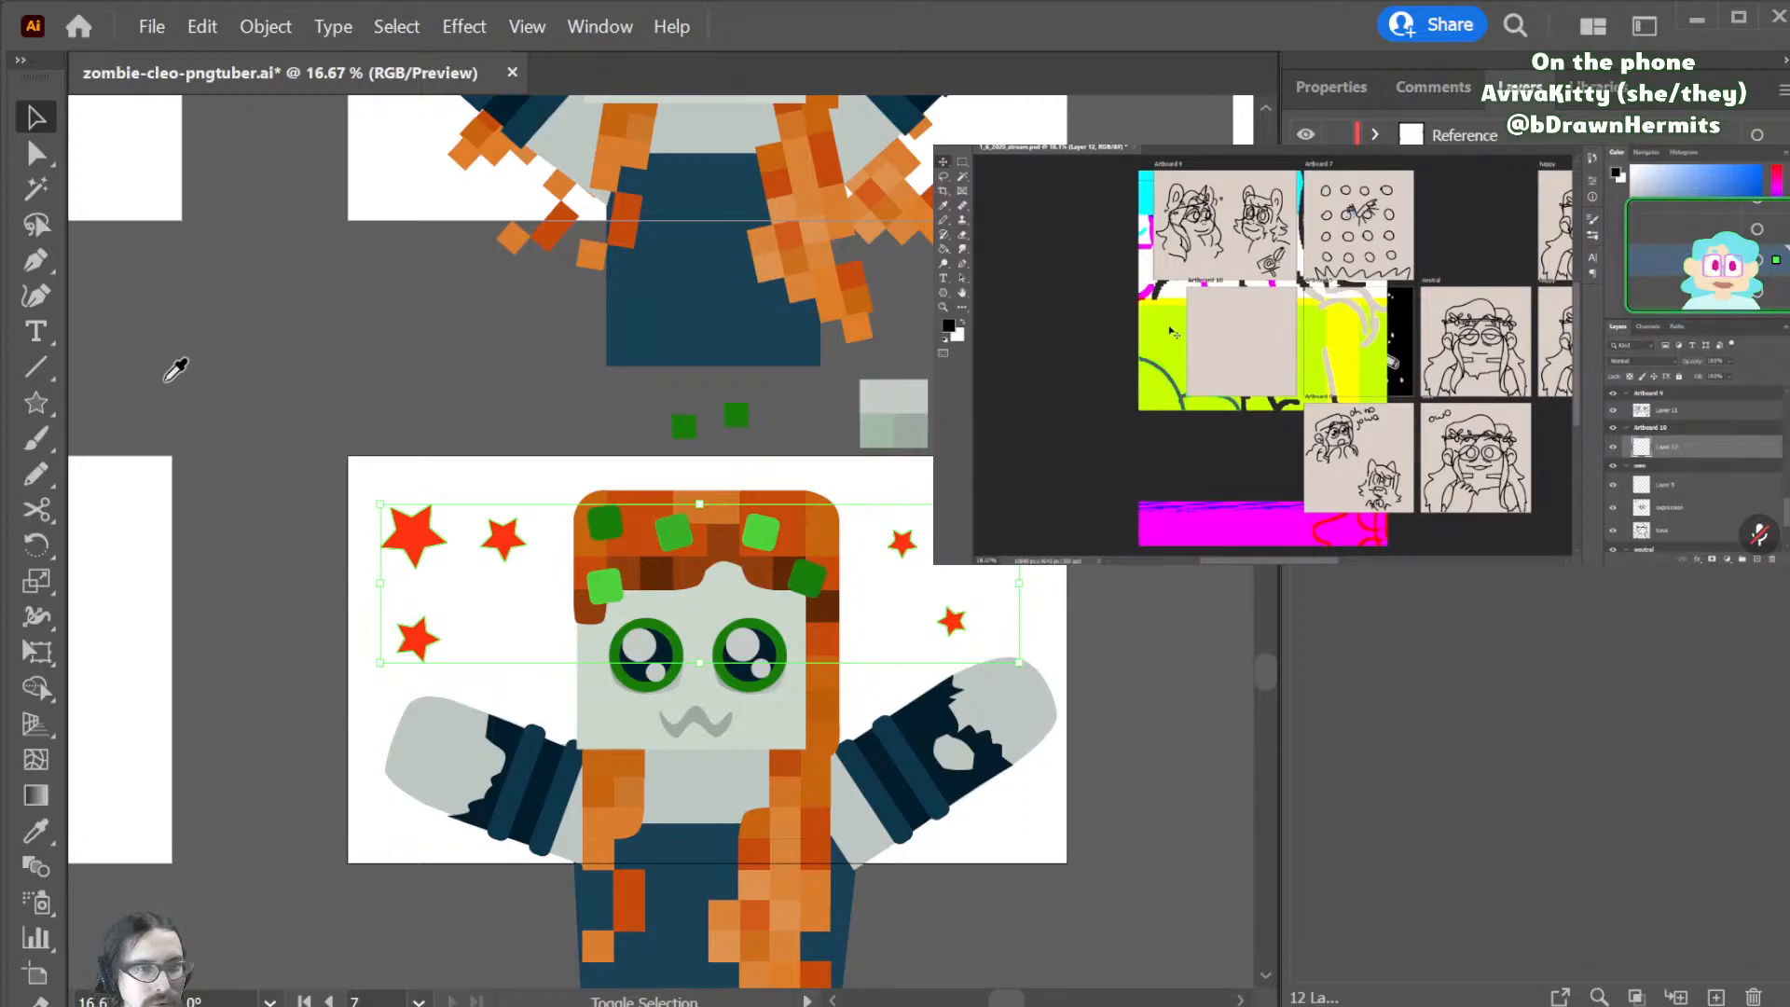
pyautogui.click(182, 417)
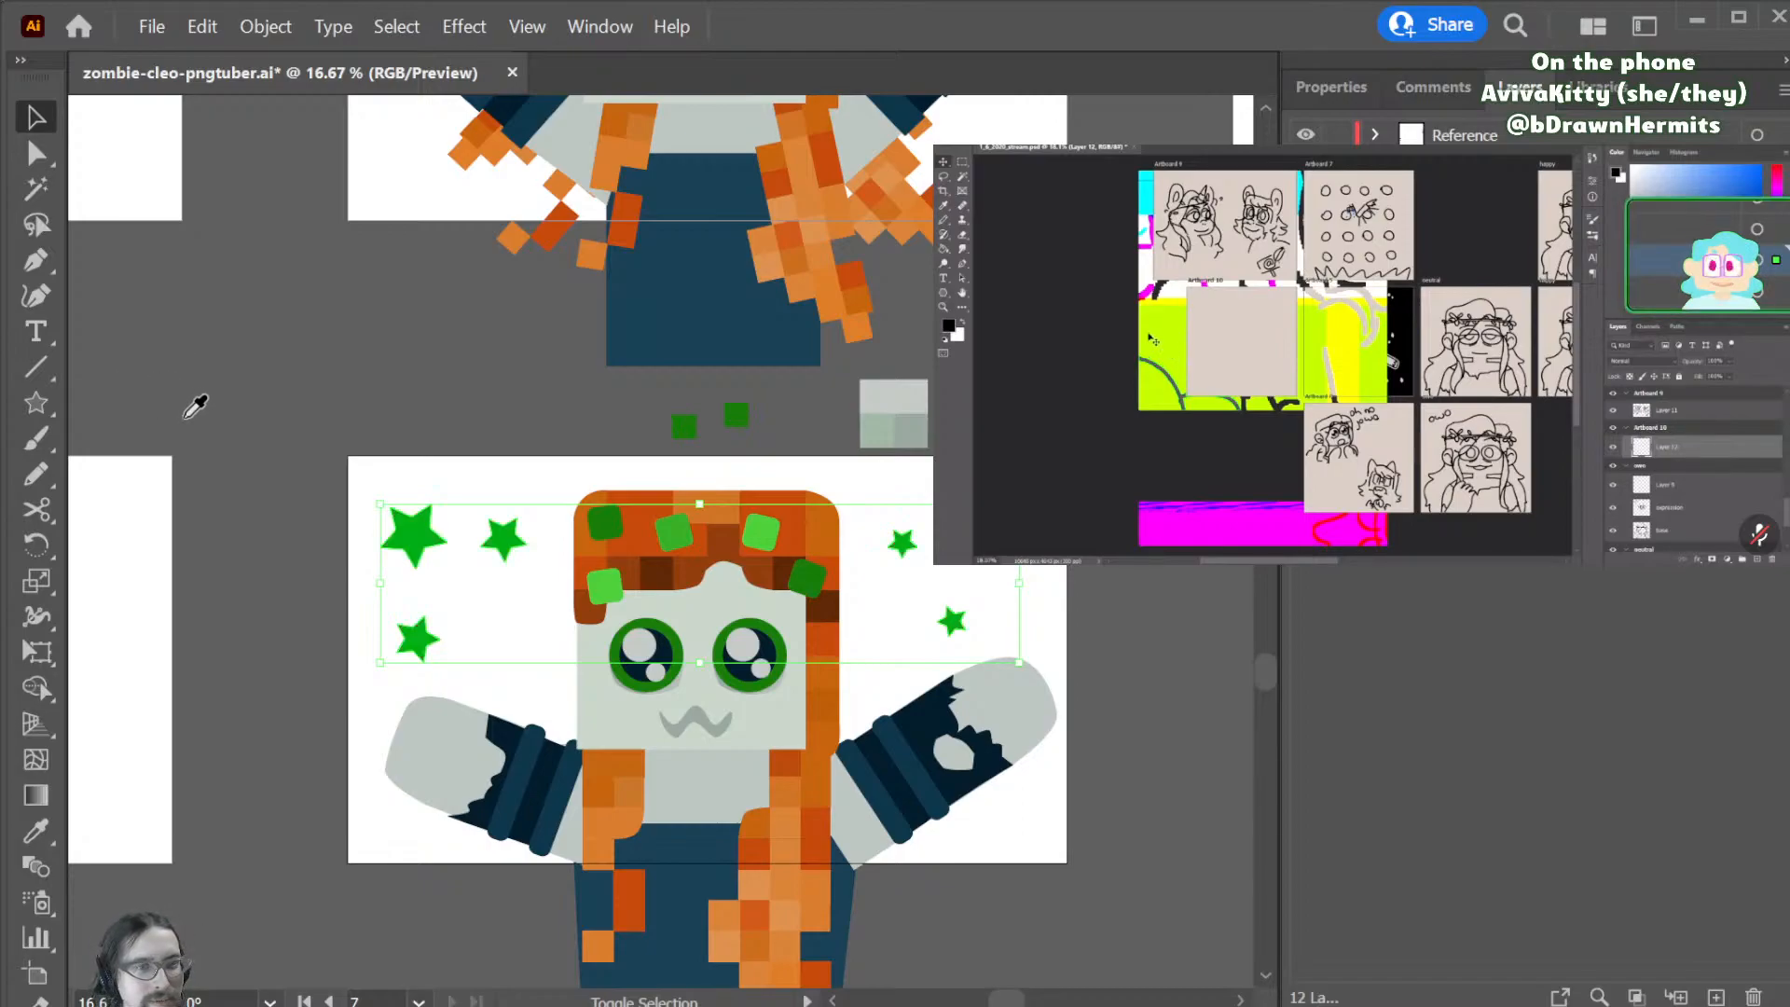
pyautogui.click(176, 403)
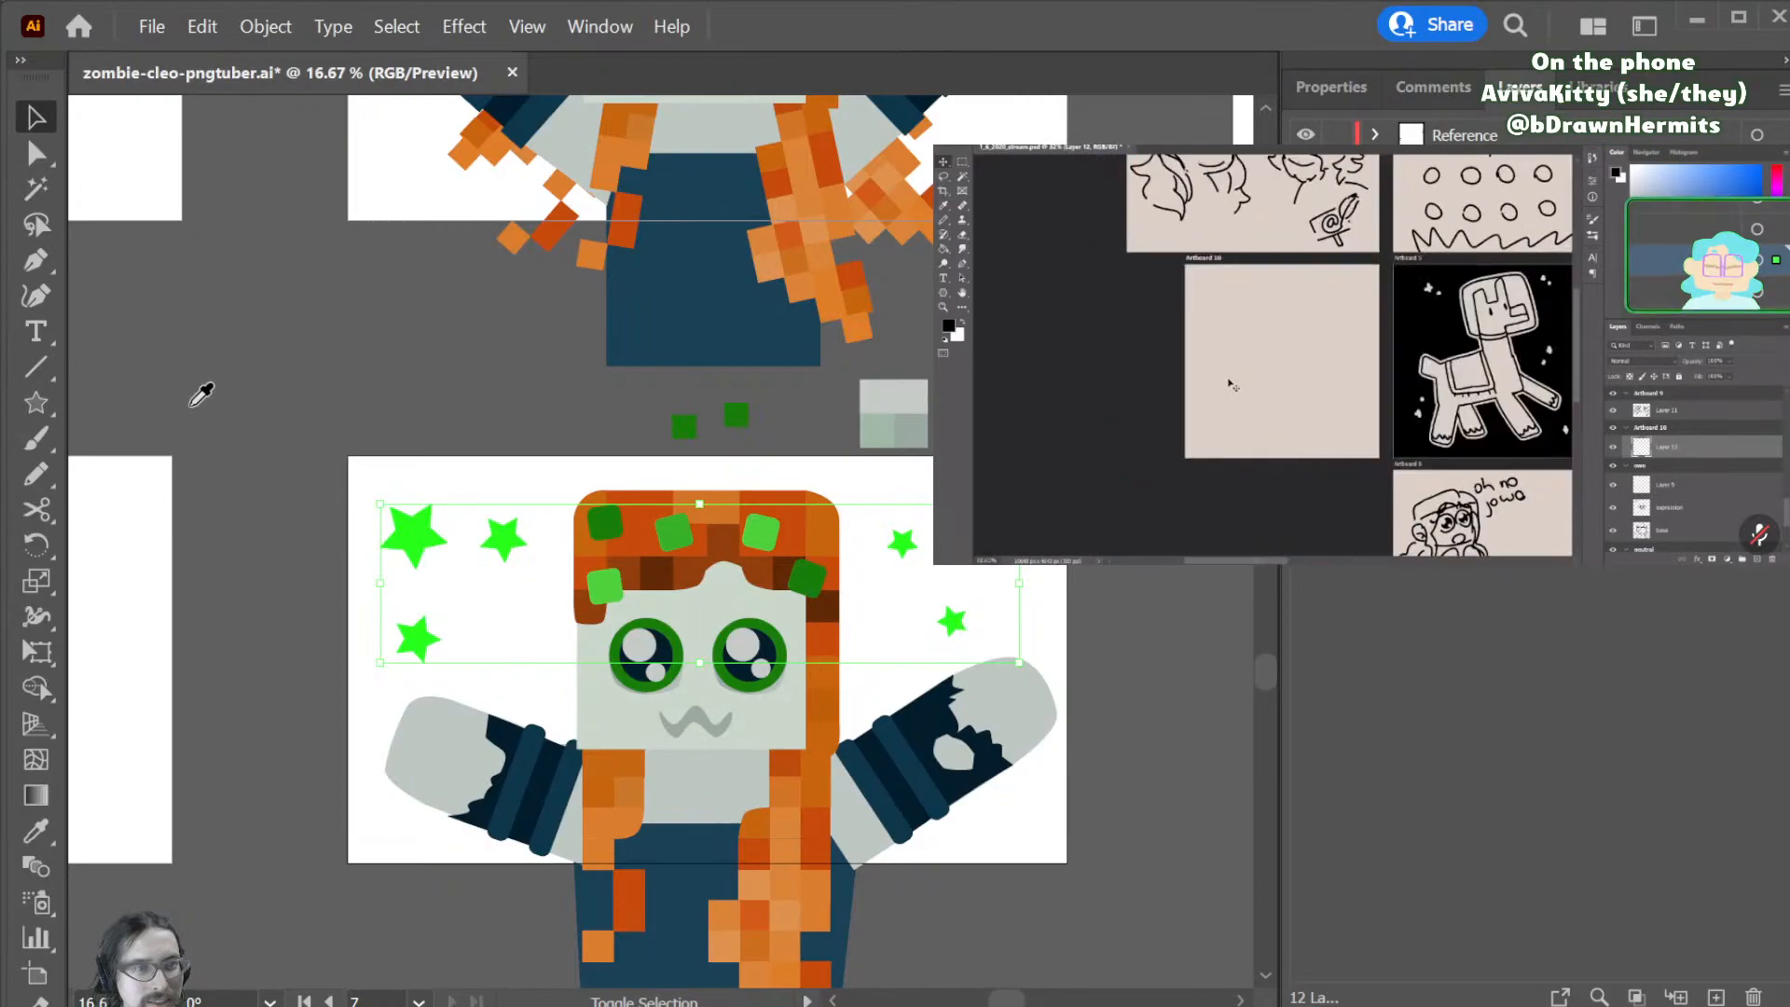
pyautogui.click(282, 393)
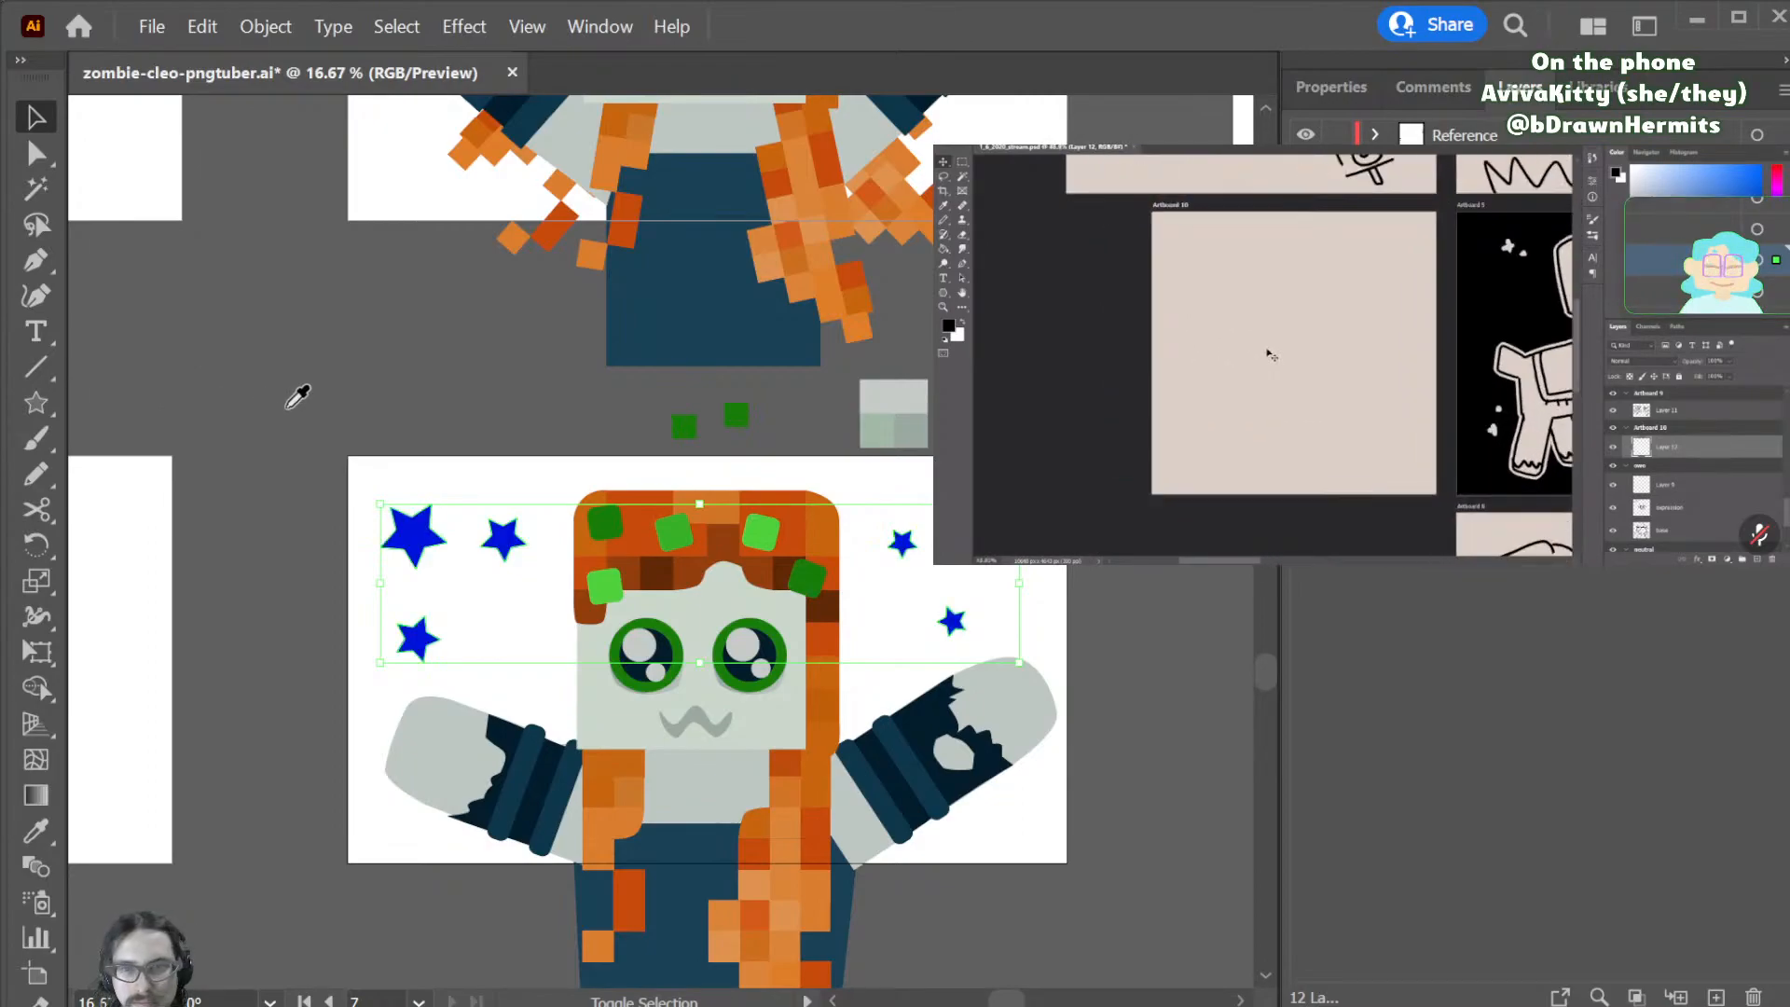
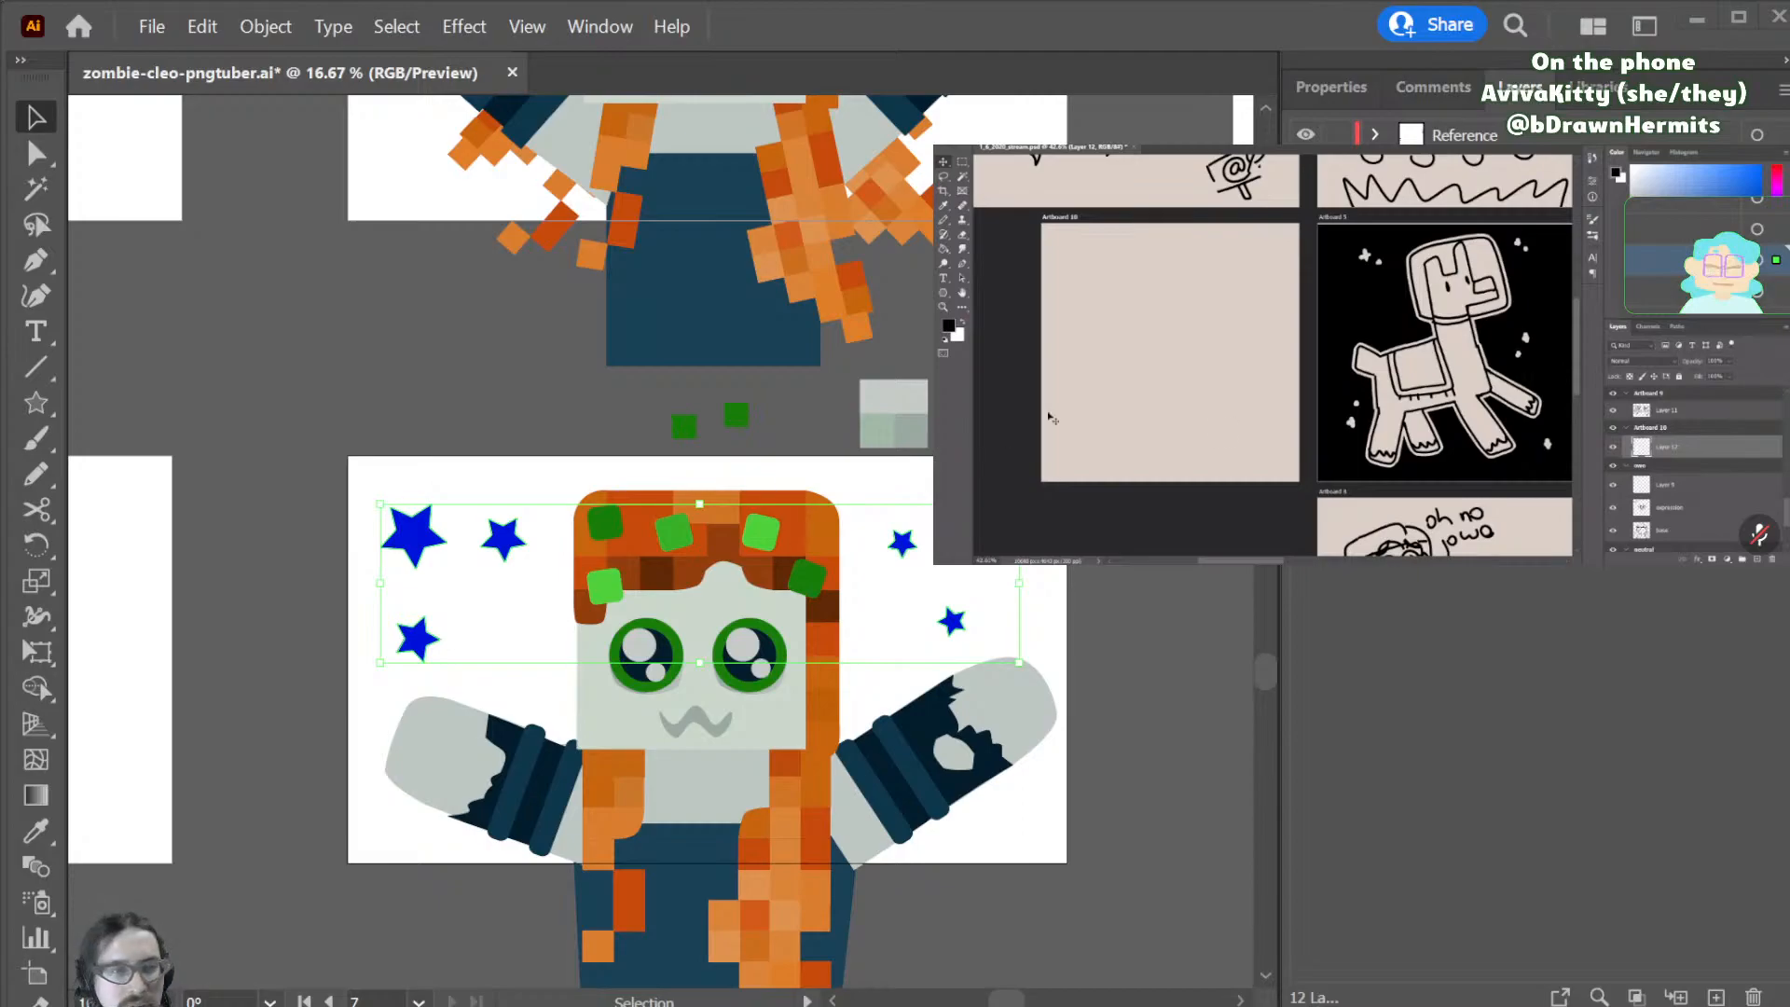
pyautogui.click(140, 393)
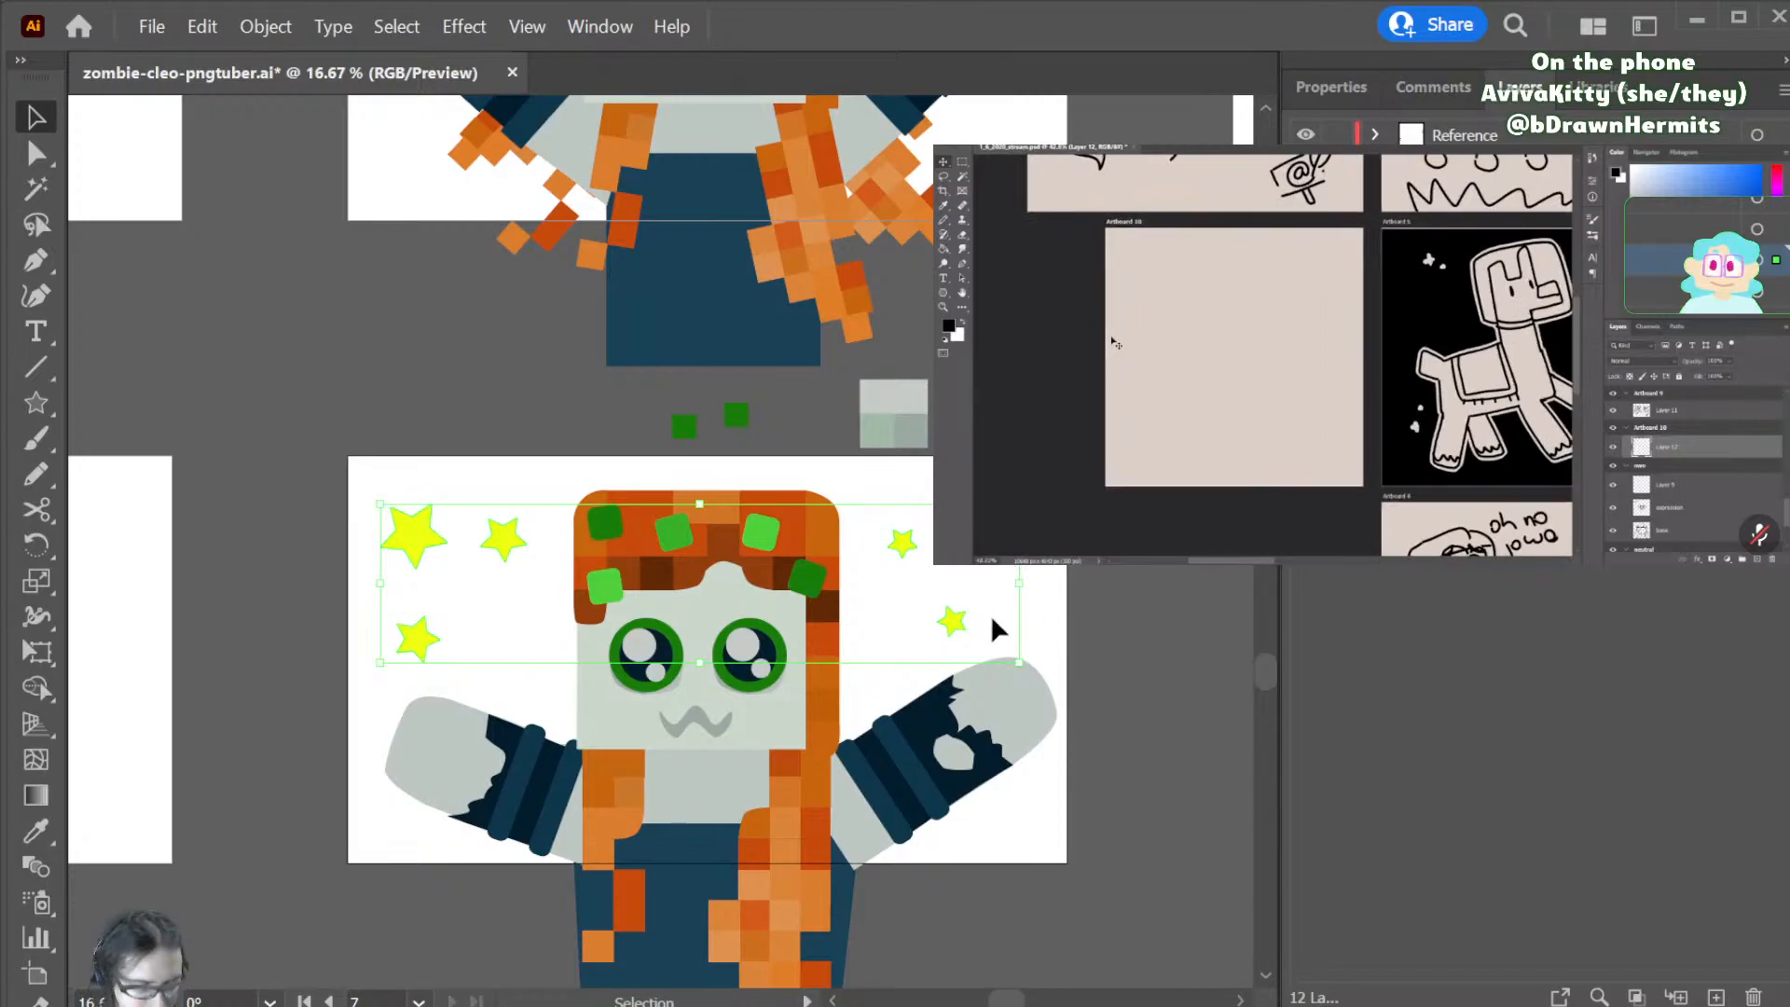
pyautogui.click(1100, 587)
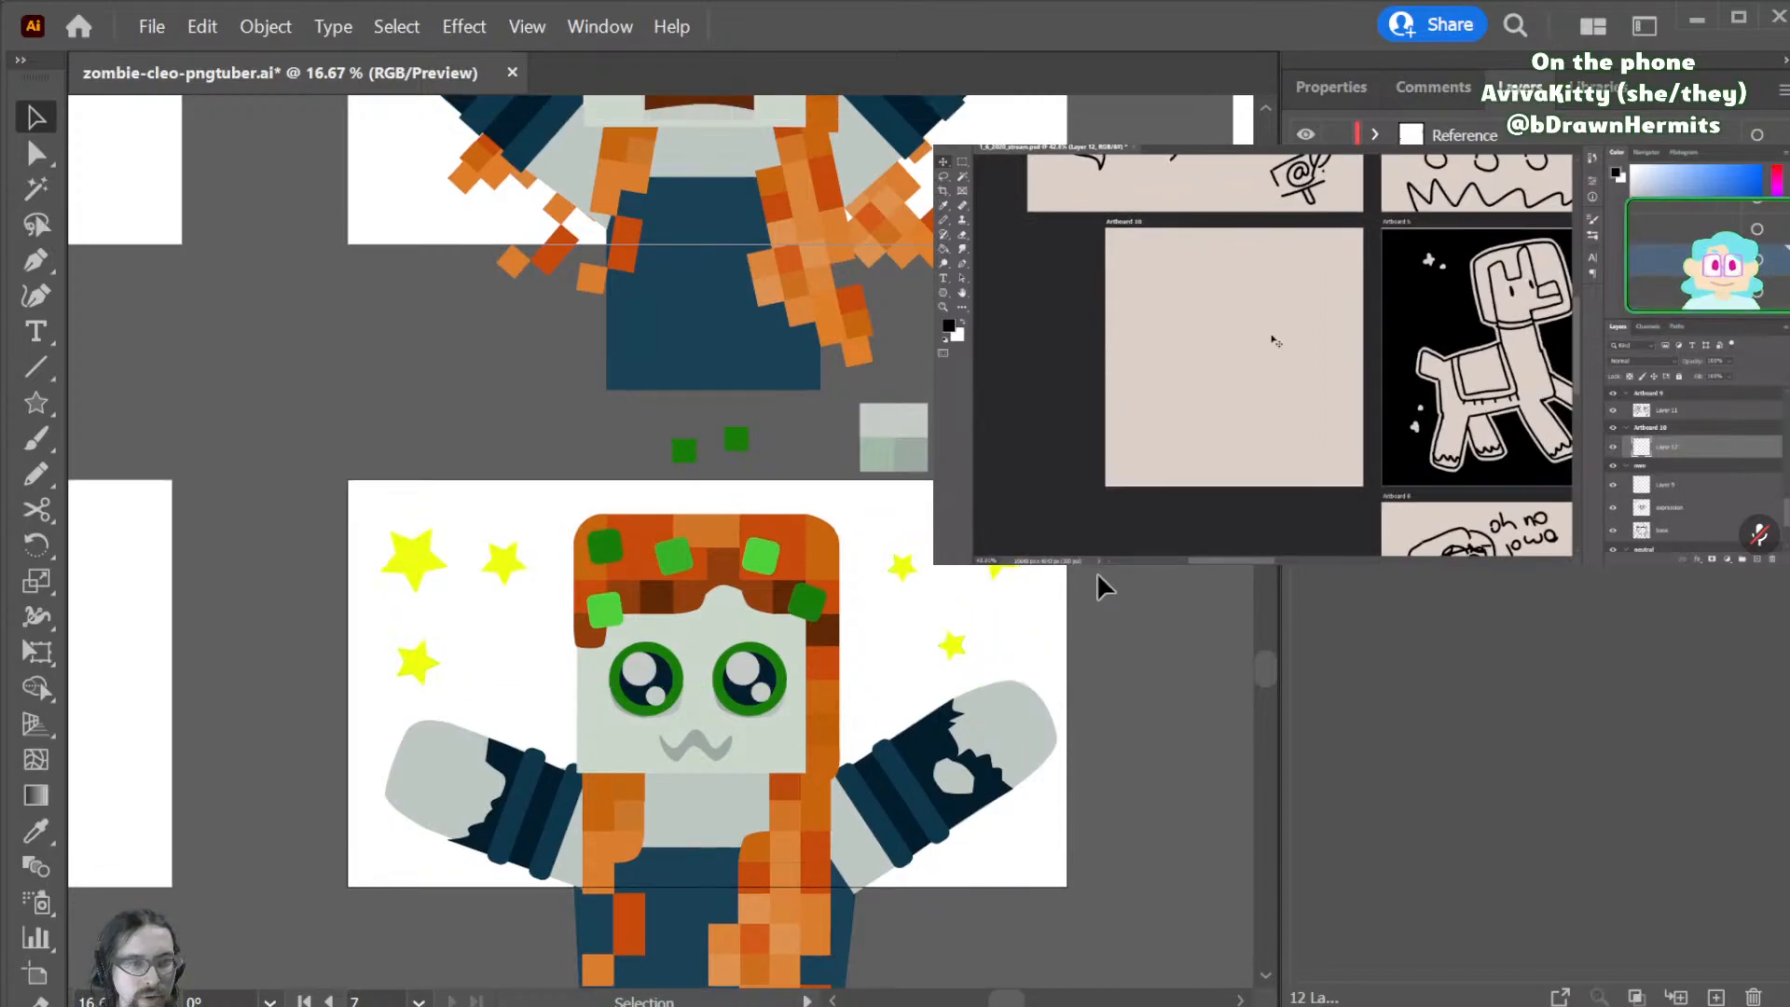
# - Recolour the three stars left of the head with the dark navy sampled from the sleeve
pyautogui.scroll(1, 1097, 572)
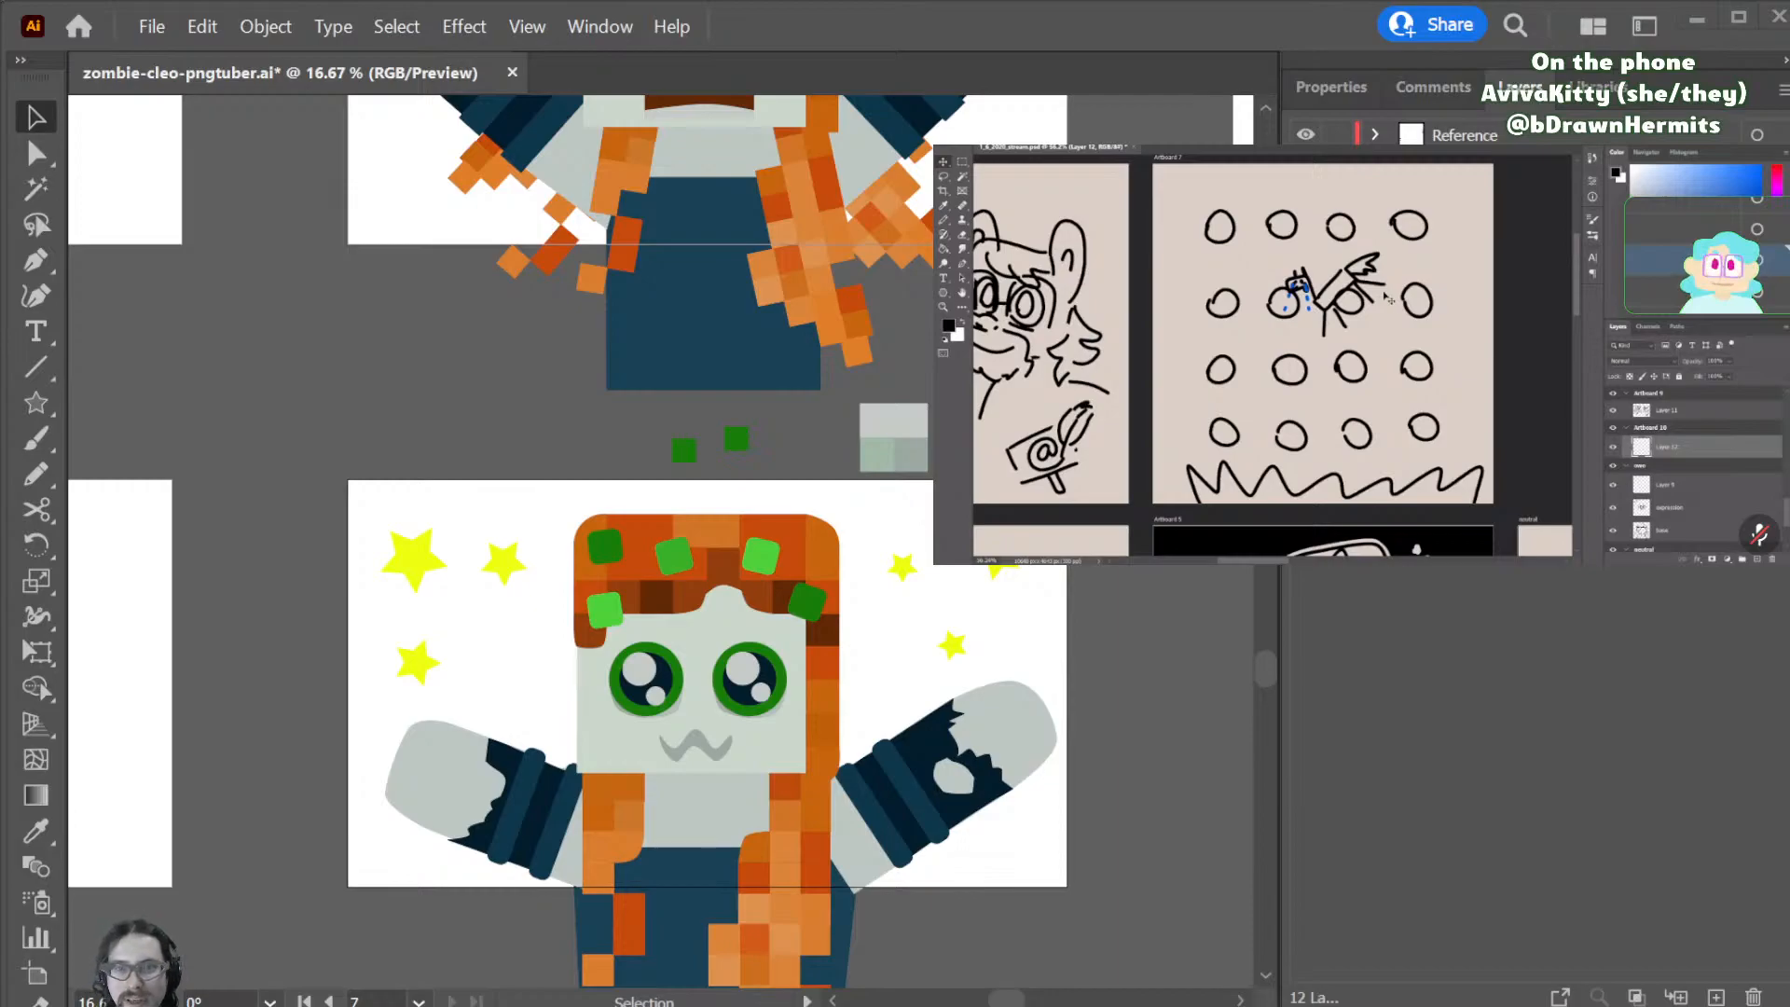
pyautogui.moveTo(546, 495); pyautogui.dragTo(373, 671)
pyautogui.press('i')
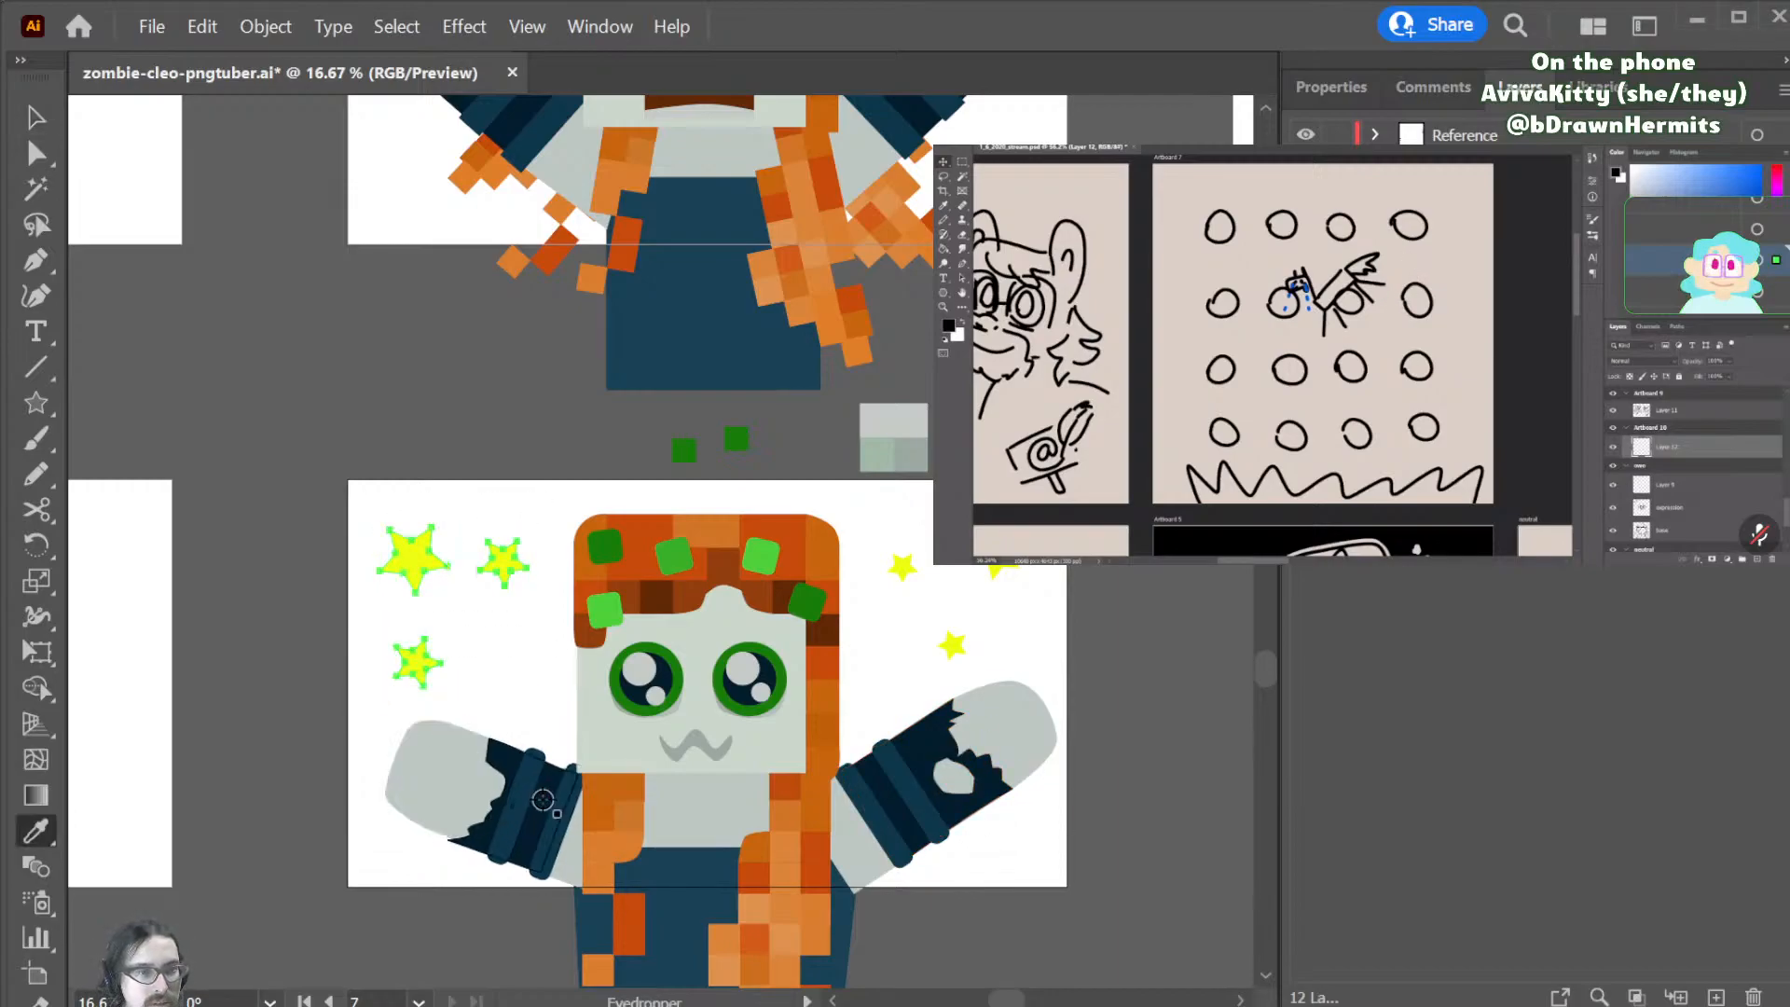
pyautogui.click(543, 799)
pyautogui.press('v')
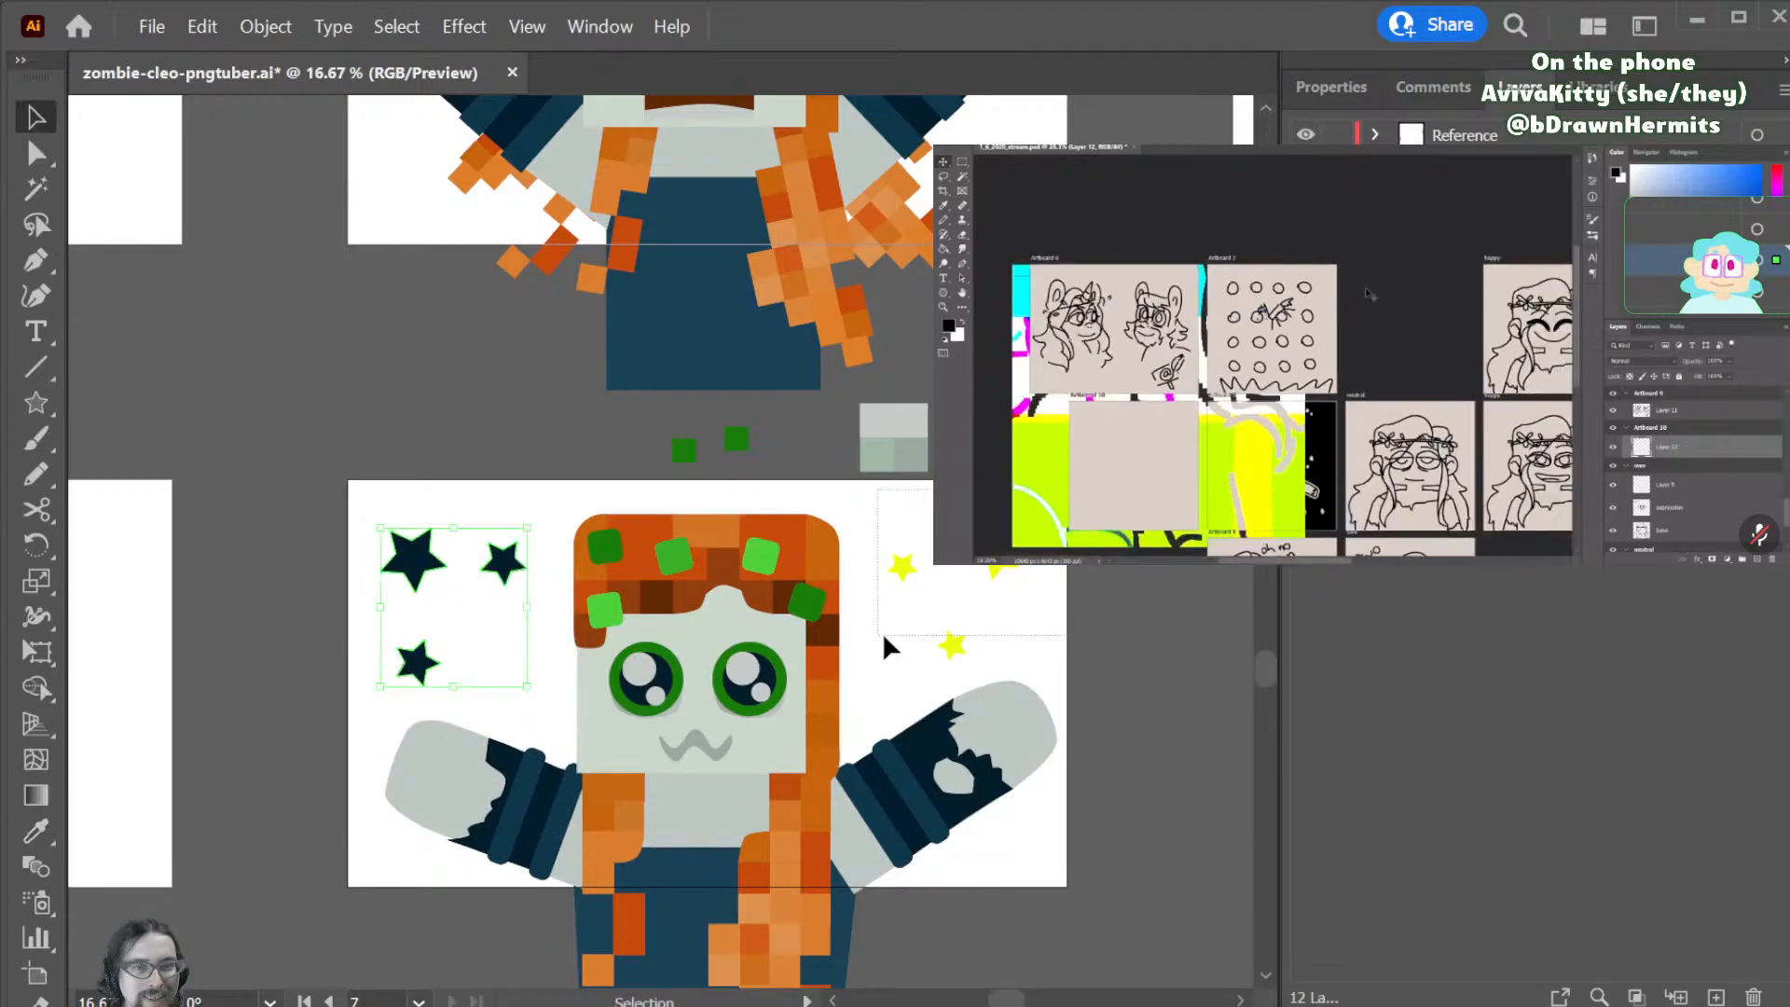
# - Recolour the three stars right of the head with the sleeve's dark navy and save the document
pyautogui.moveTo(880, 632); pyautogui.dragTo(976, 658)
pyautogui.press('i')
pyautogui.click(944, 746)
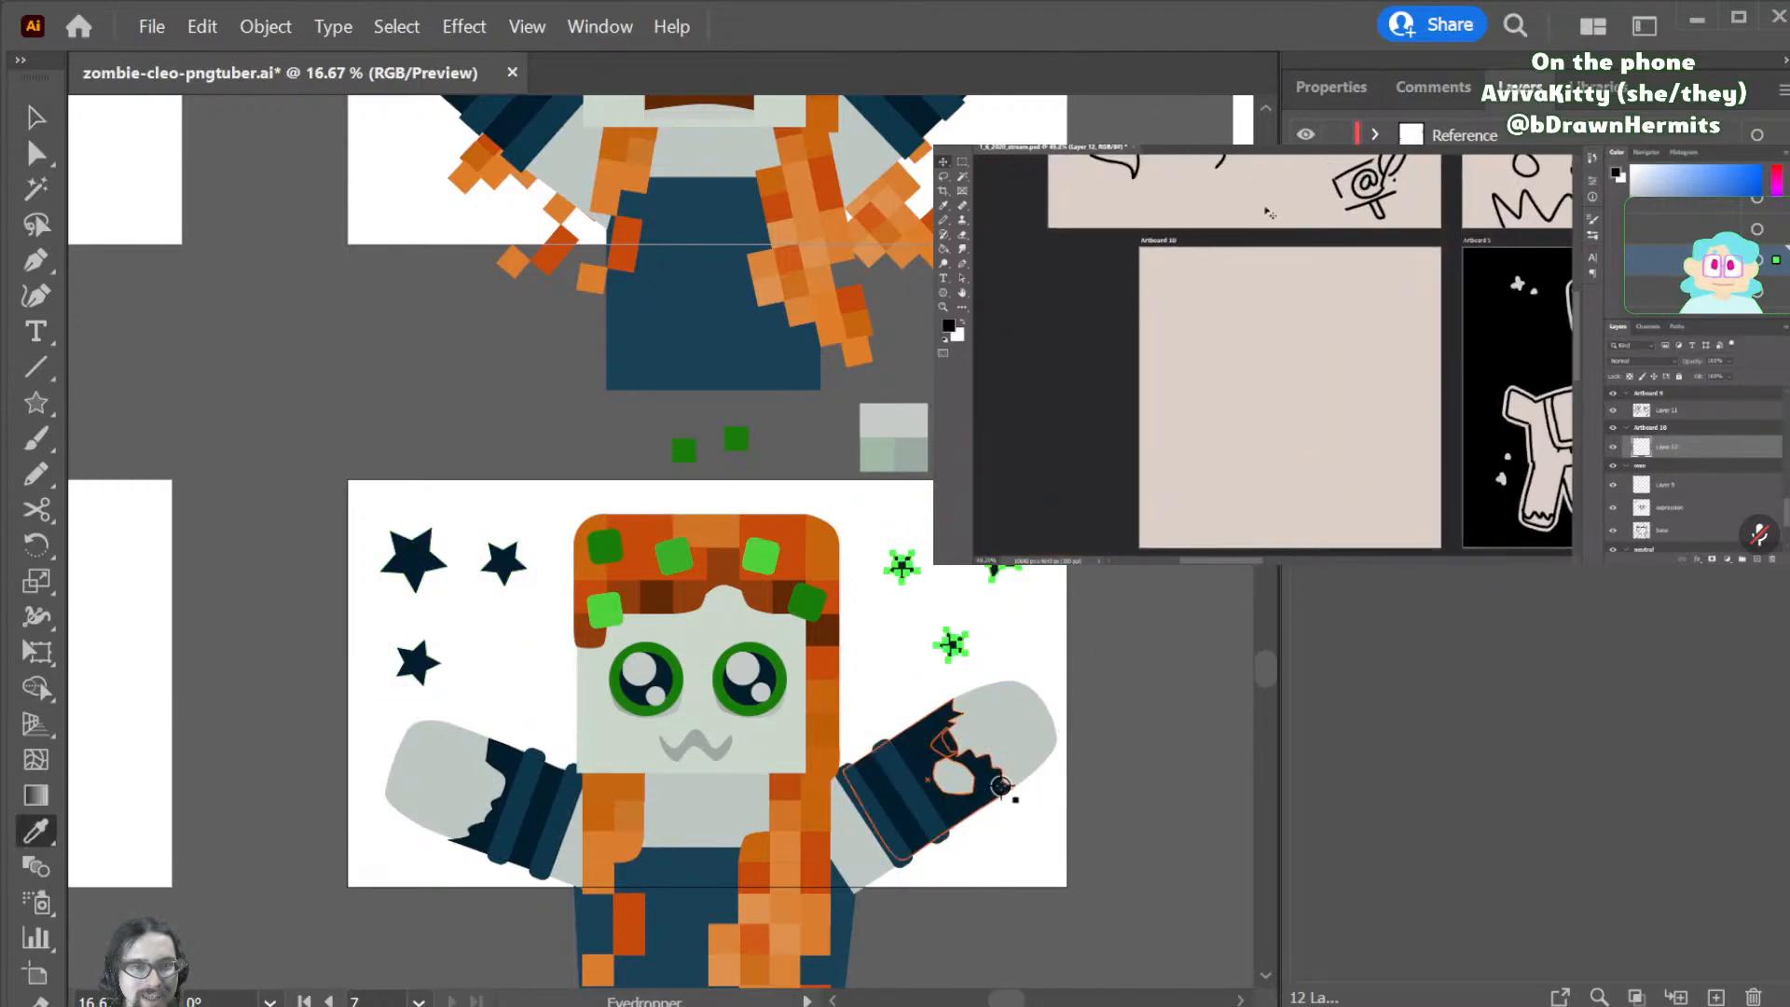
pyautogui.press('c')
pyautogui.press('v')
pyautogui.click(1148, 765)
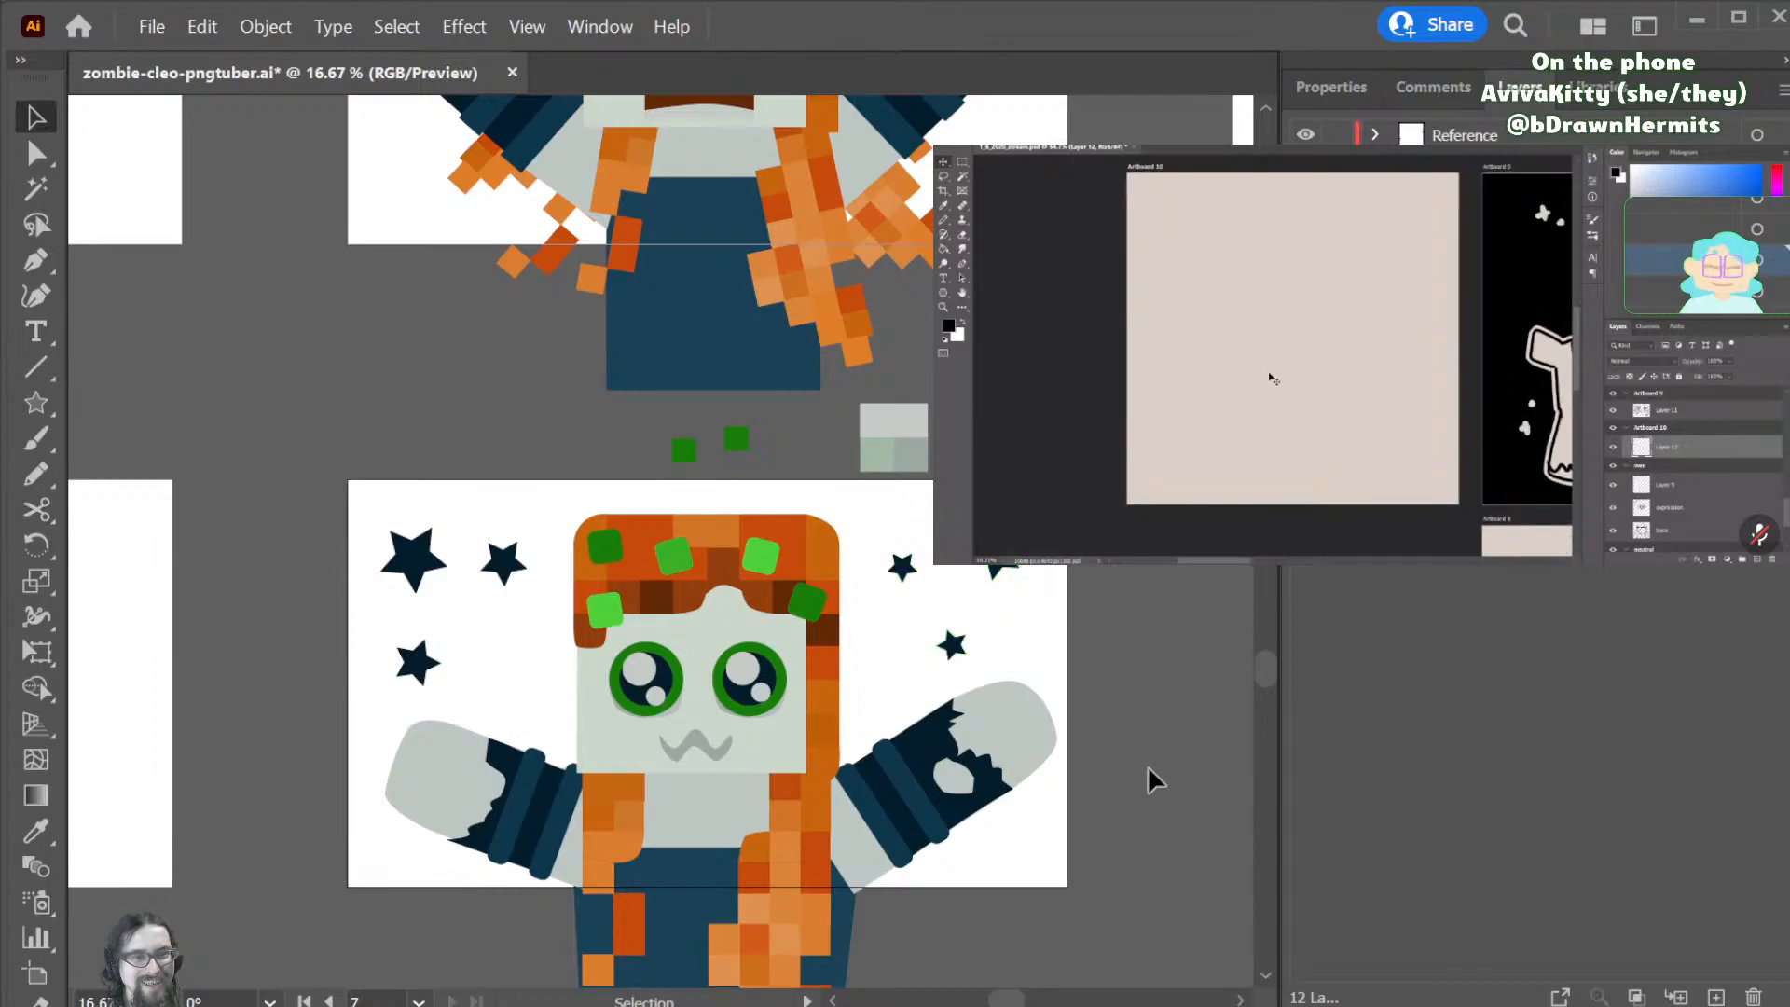
pyautogui.press('a')
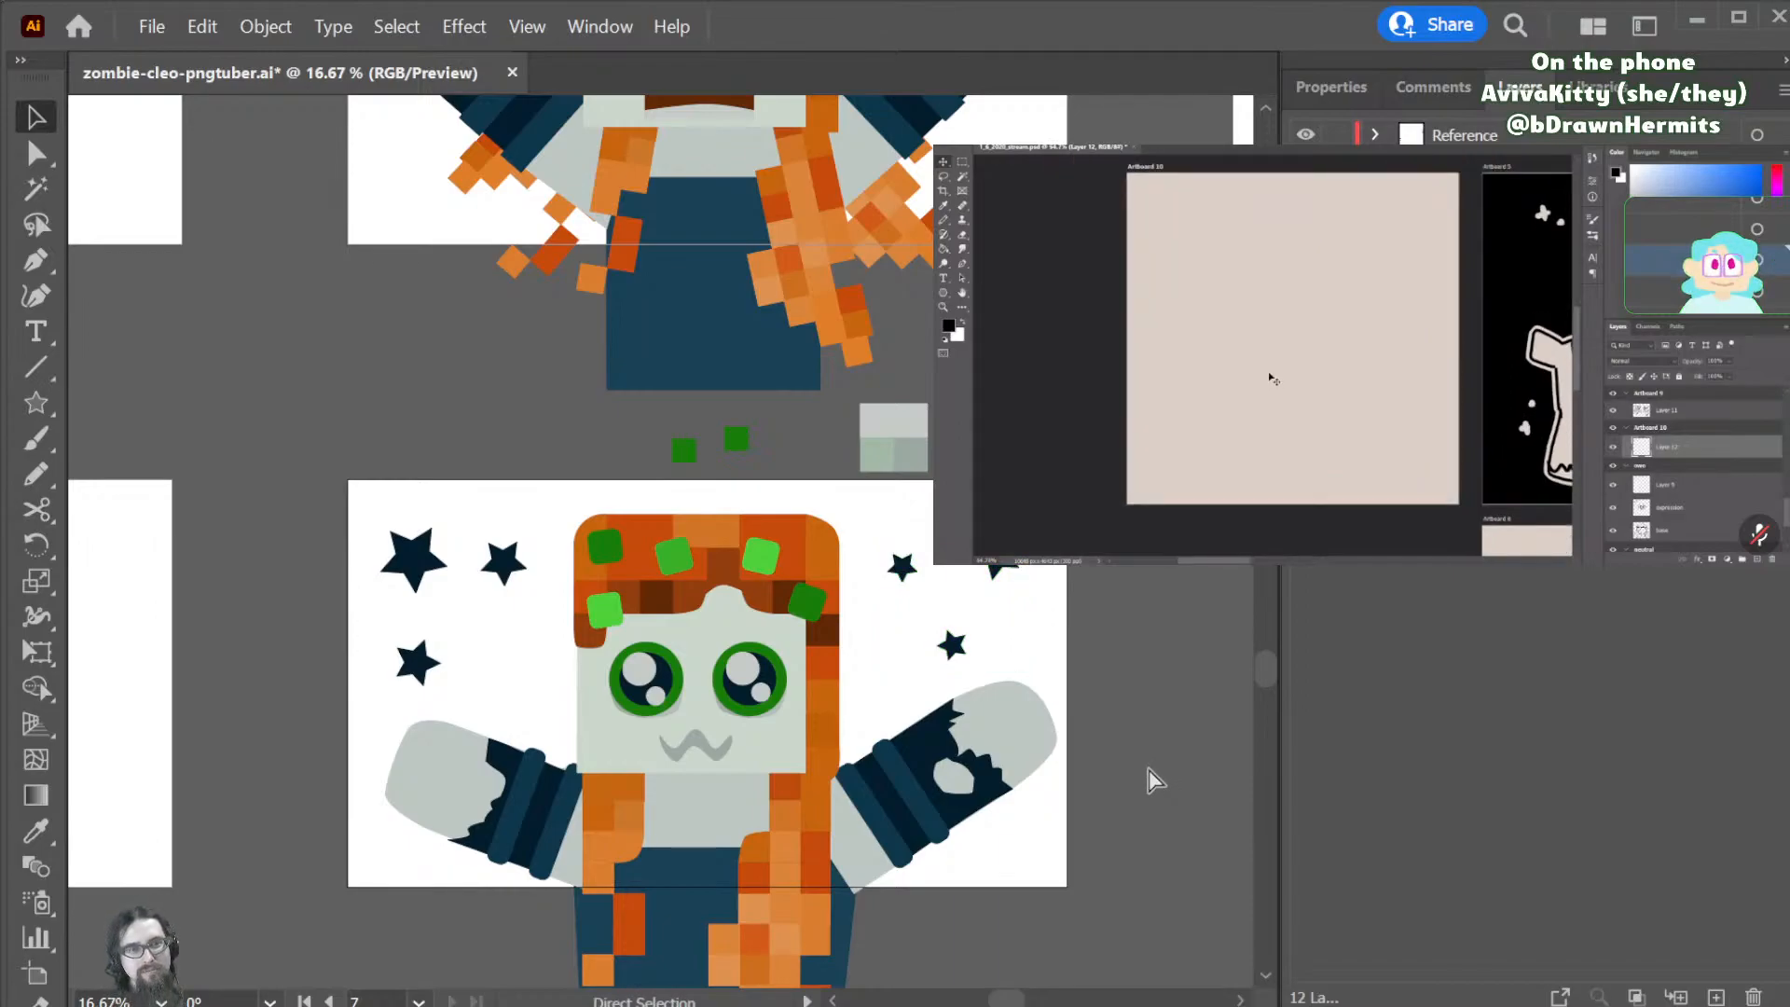
pyautogui.hotkey('ctrl', 's')
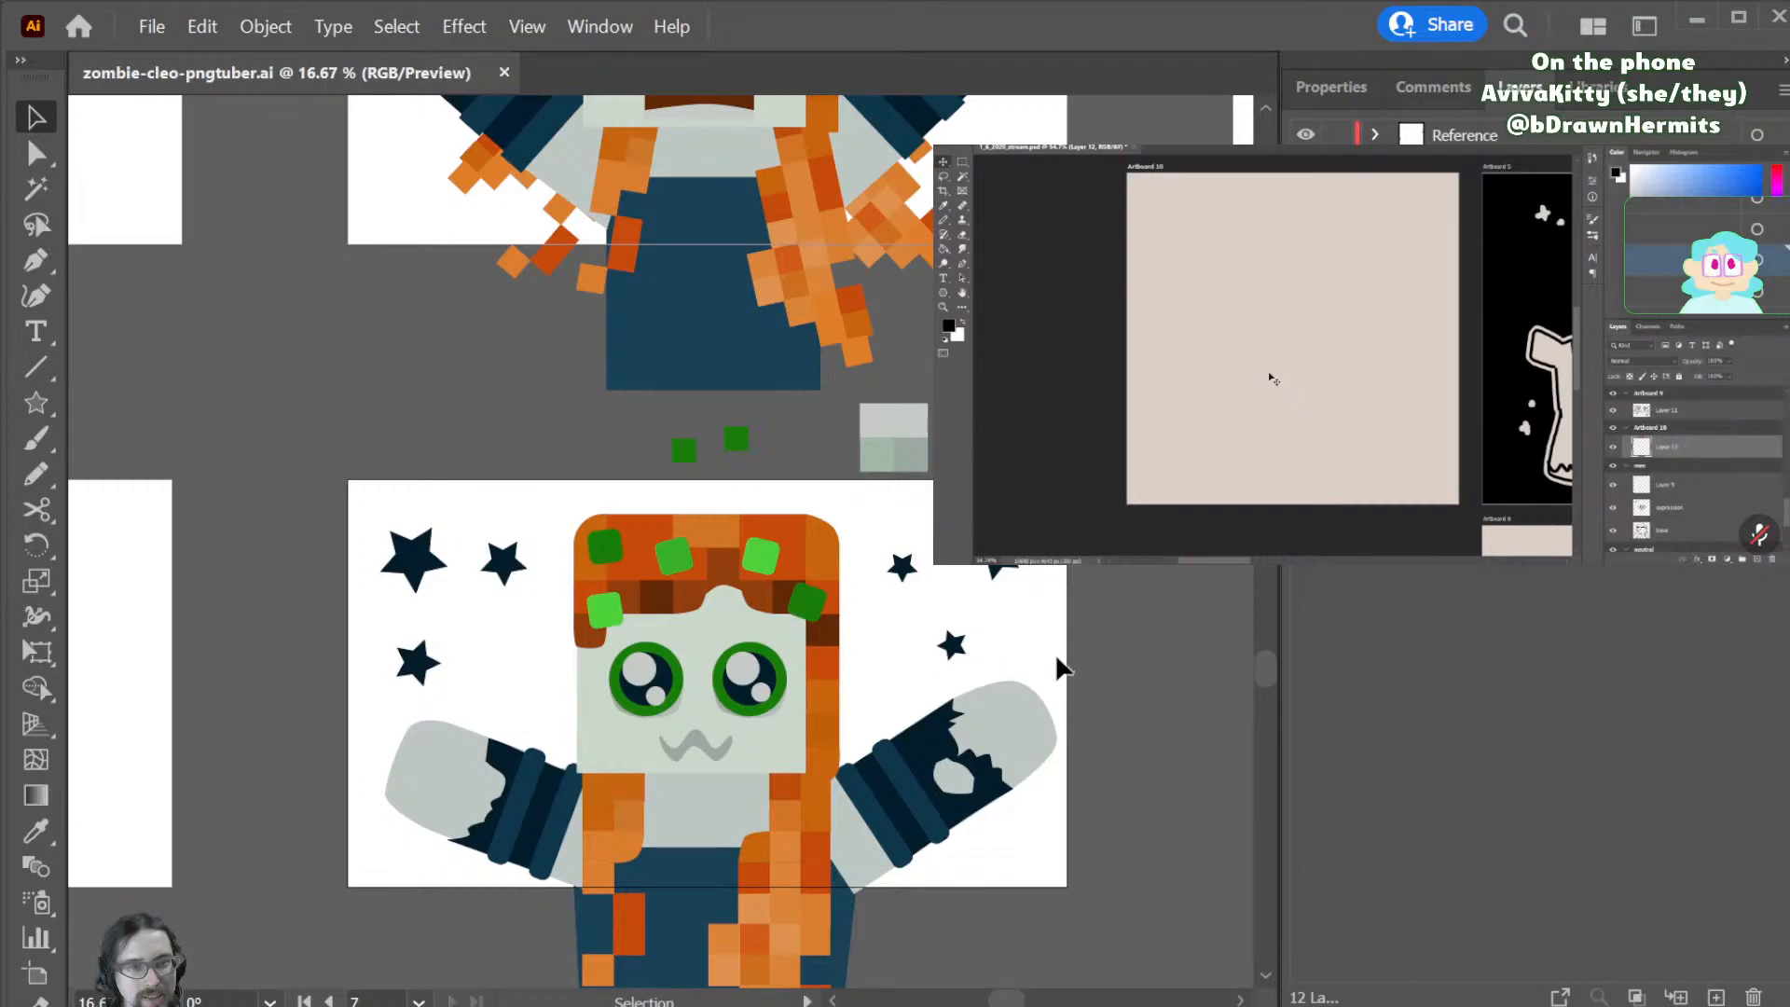
# - Rename the raised-arms expression's artboard to "08 - cleowo" and save the document
pyautogui.scroll(-1, 1061, 691)
pyautogui.scroll(1, 1062, 691)
pyautogui.hotkey('ctrl', '-')
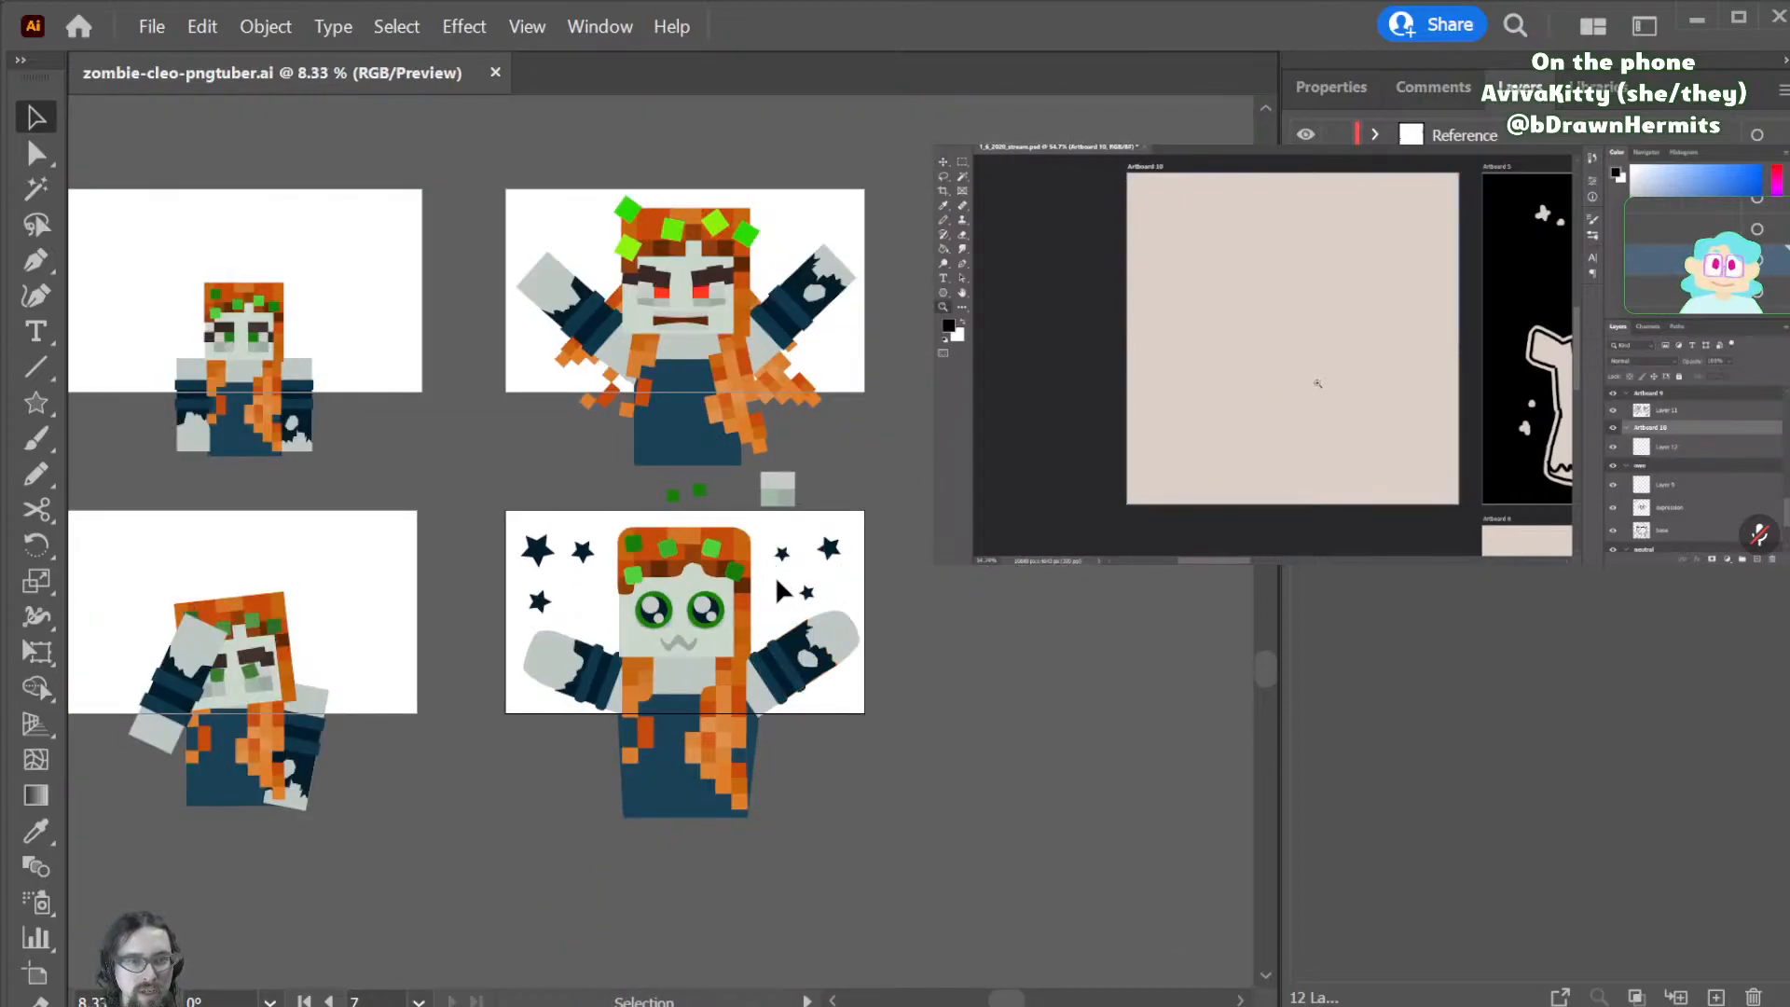
pyautogui.hotkey('shift', 'o')
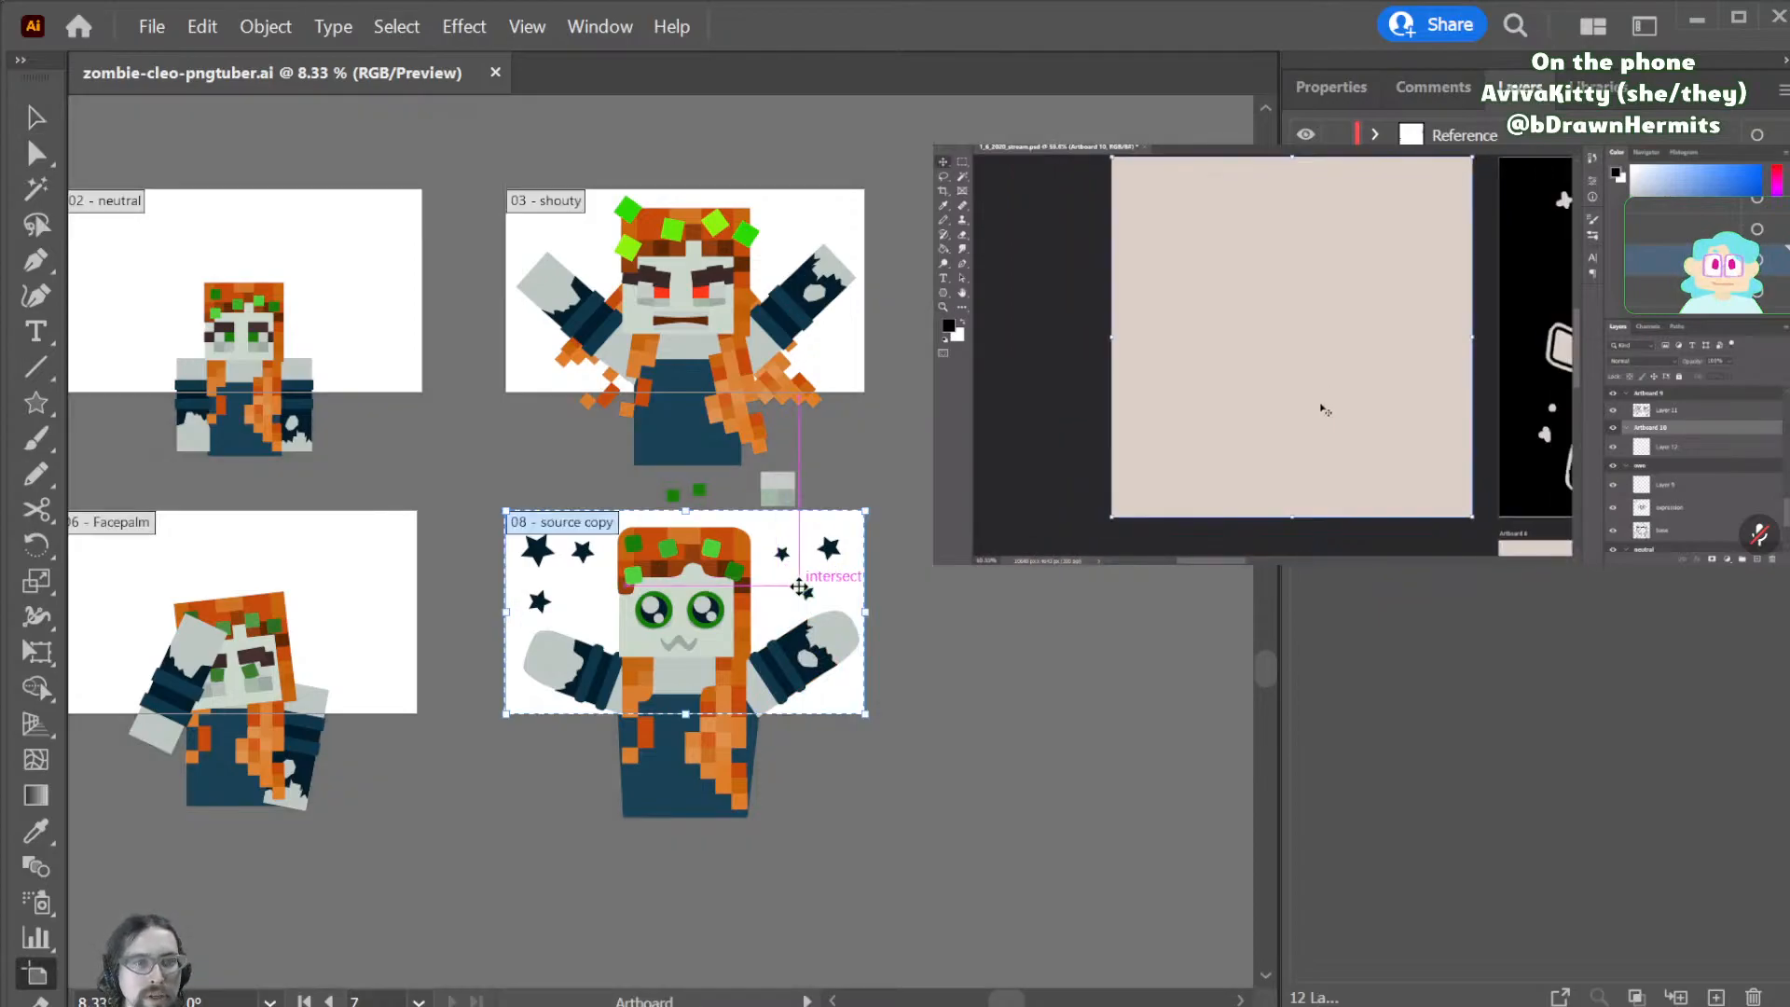
pyautogui.click(1335, 87)
pyautogui.click(1528, 592)
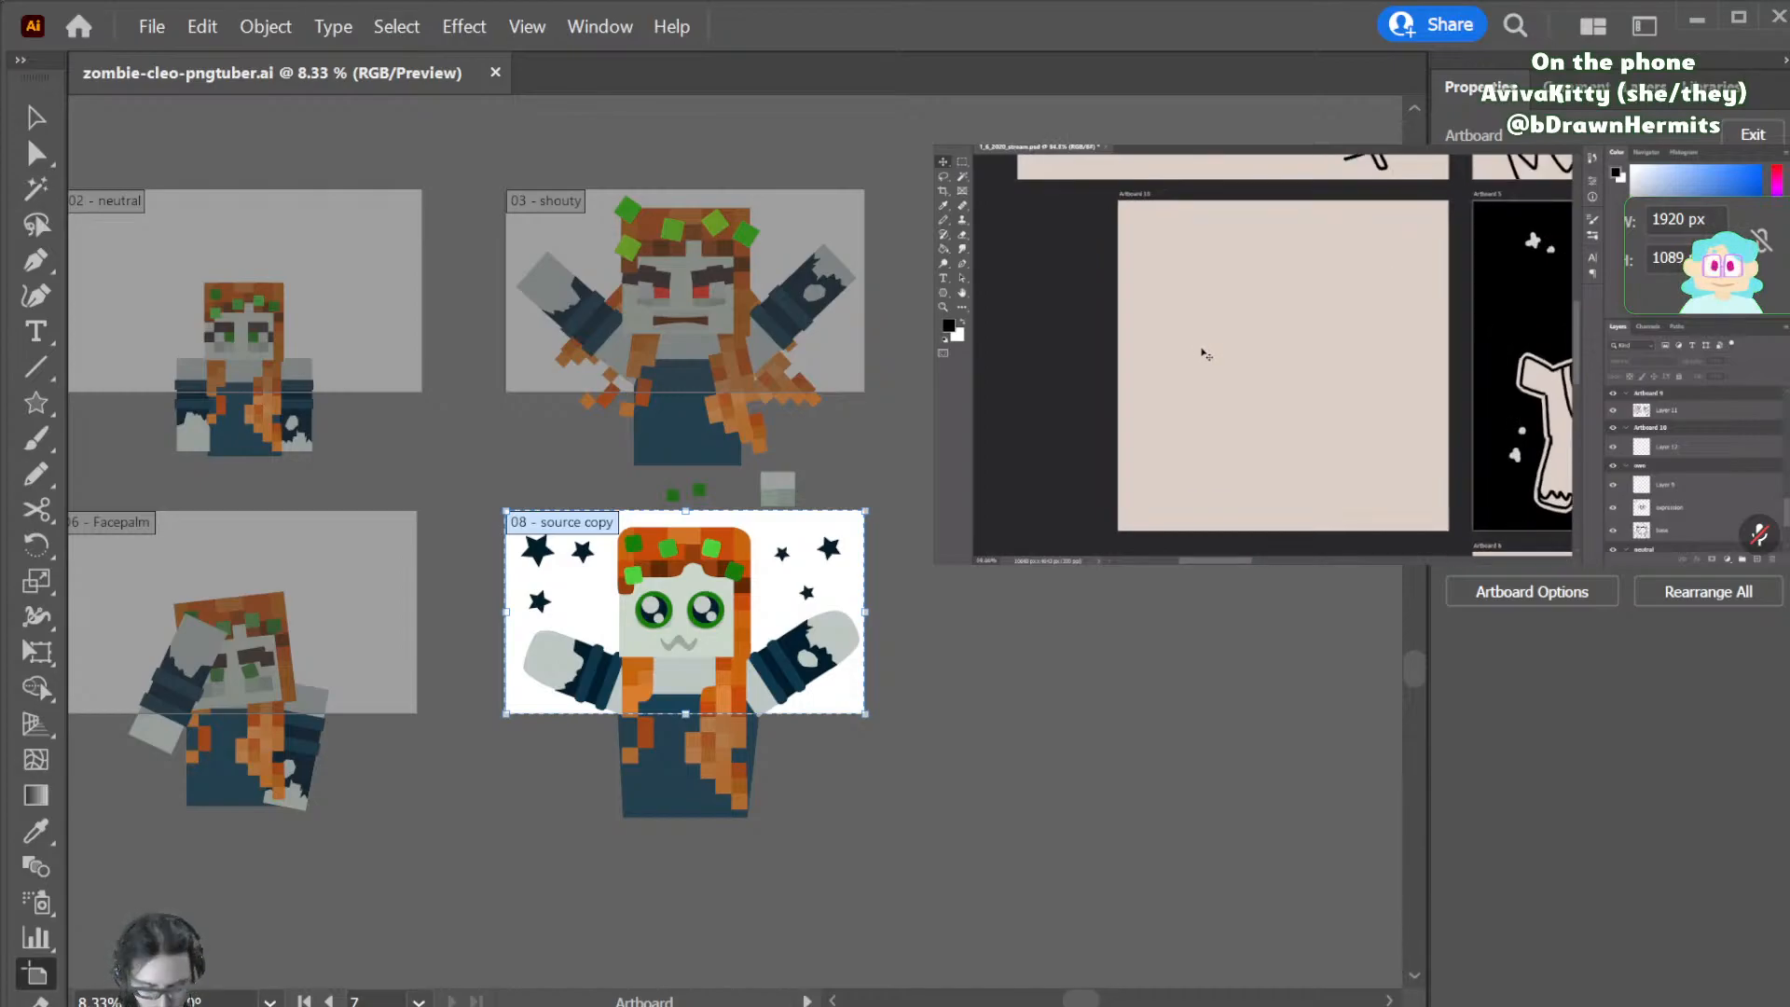
pyautogui.press('Return')
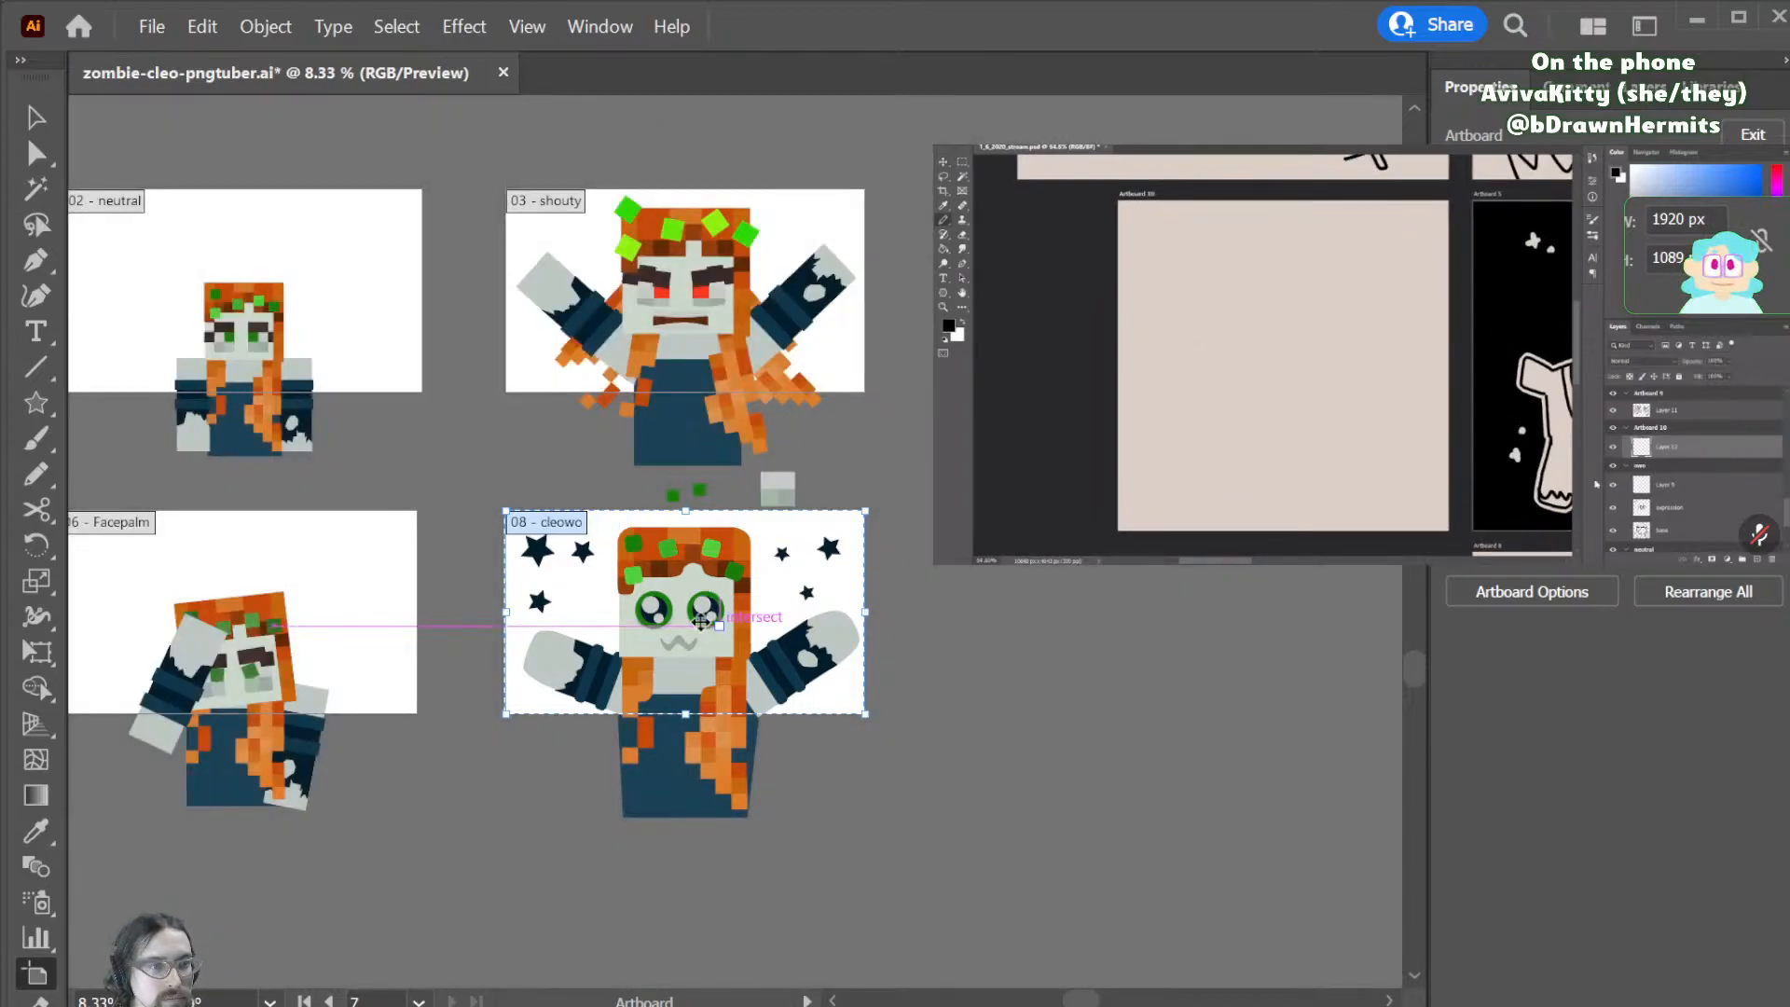
pyautogui.scroll(2, 561, 630)
pyautogui.hscroll(-5, 966, 624)
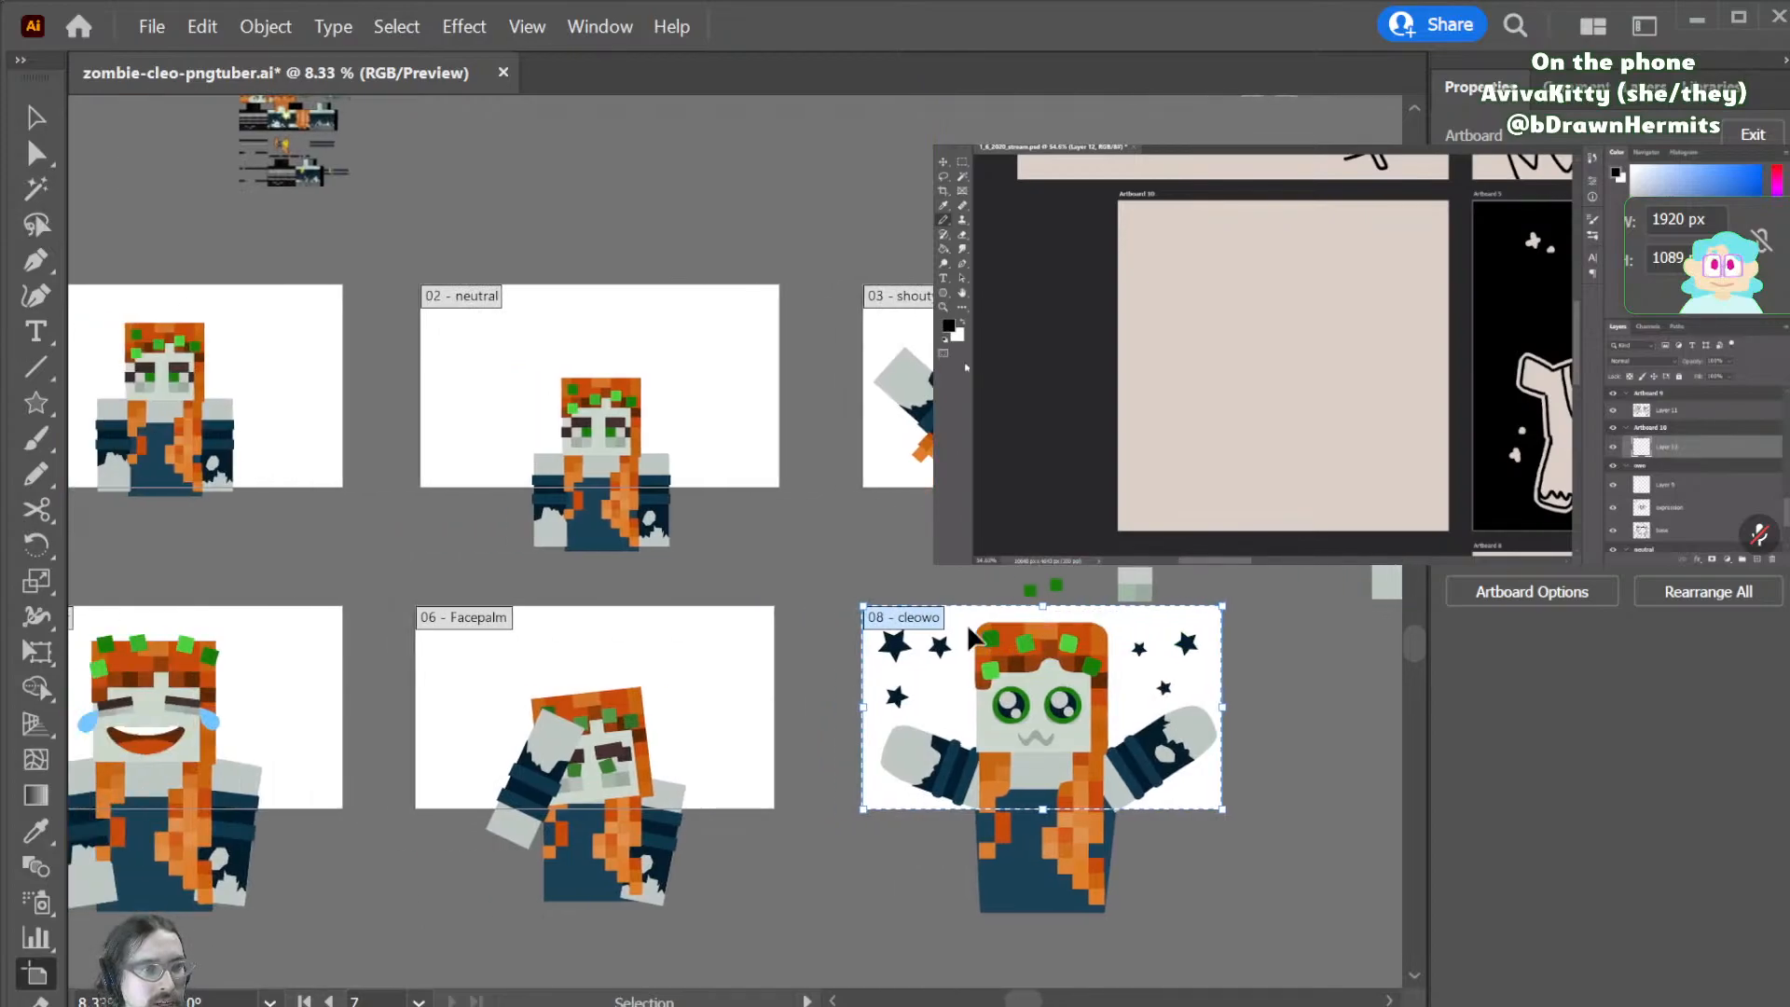
pyautogui.hscroll(-4, 965, 624)
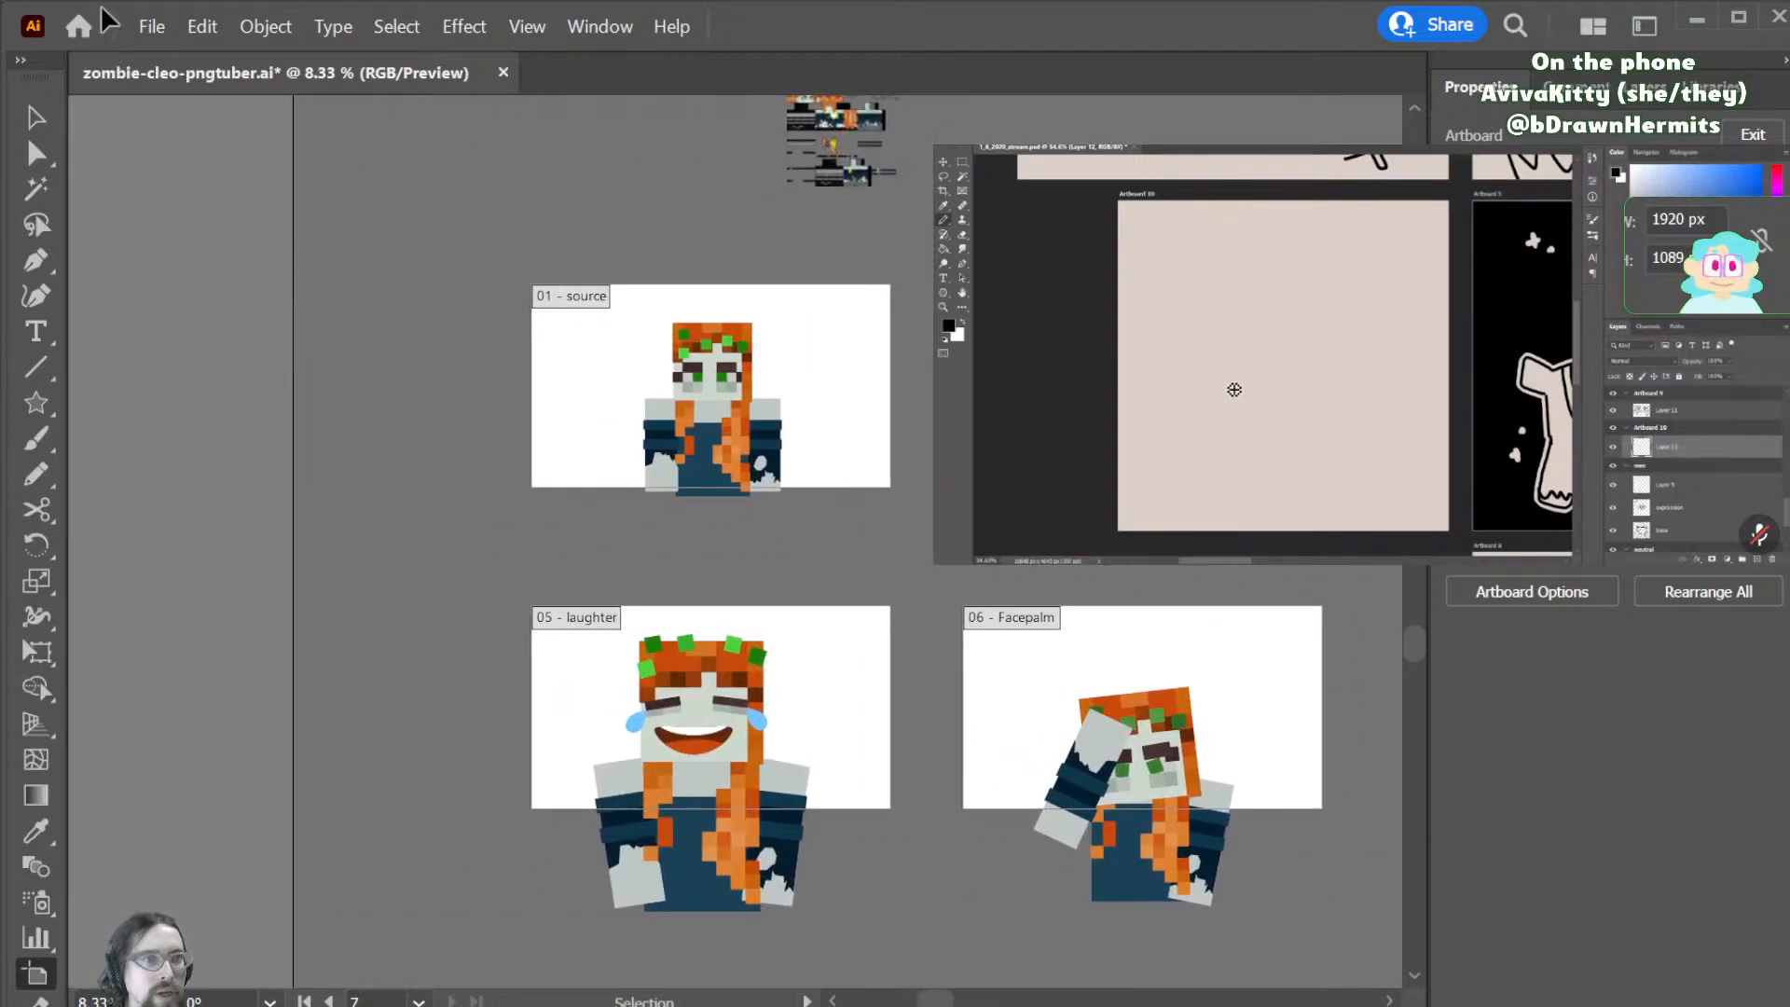
pyautogui.hotkey('ctrl', 's')
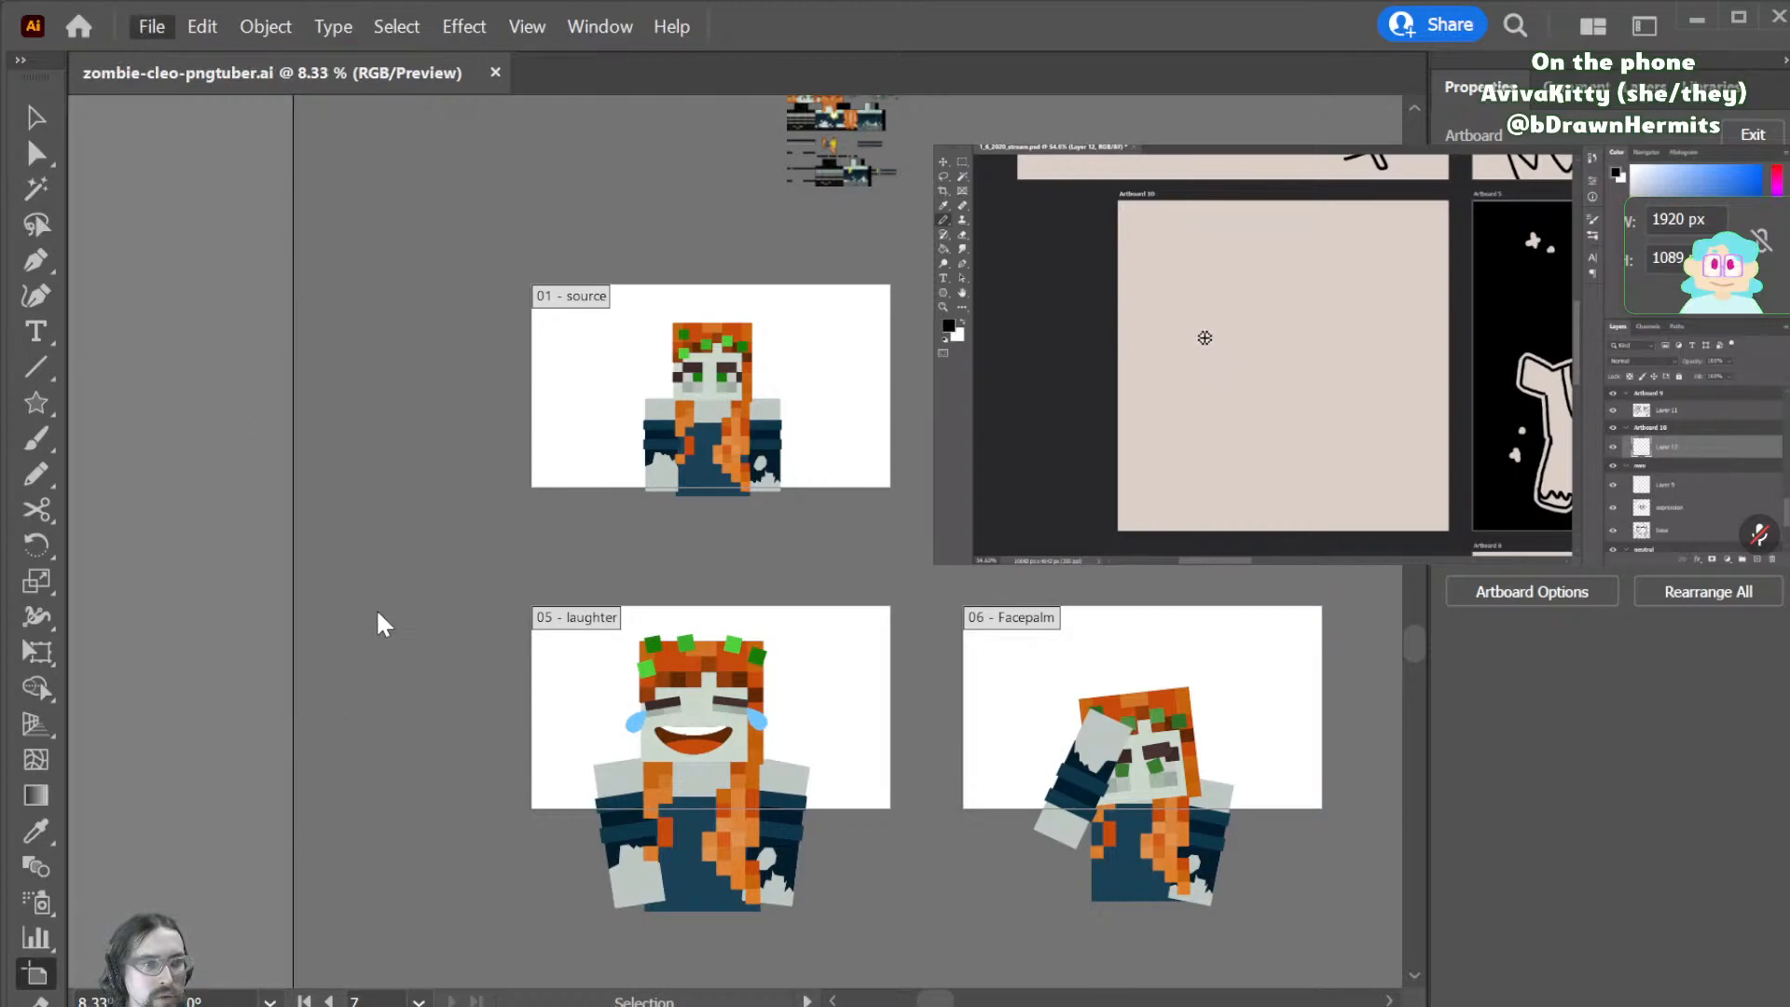